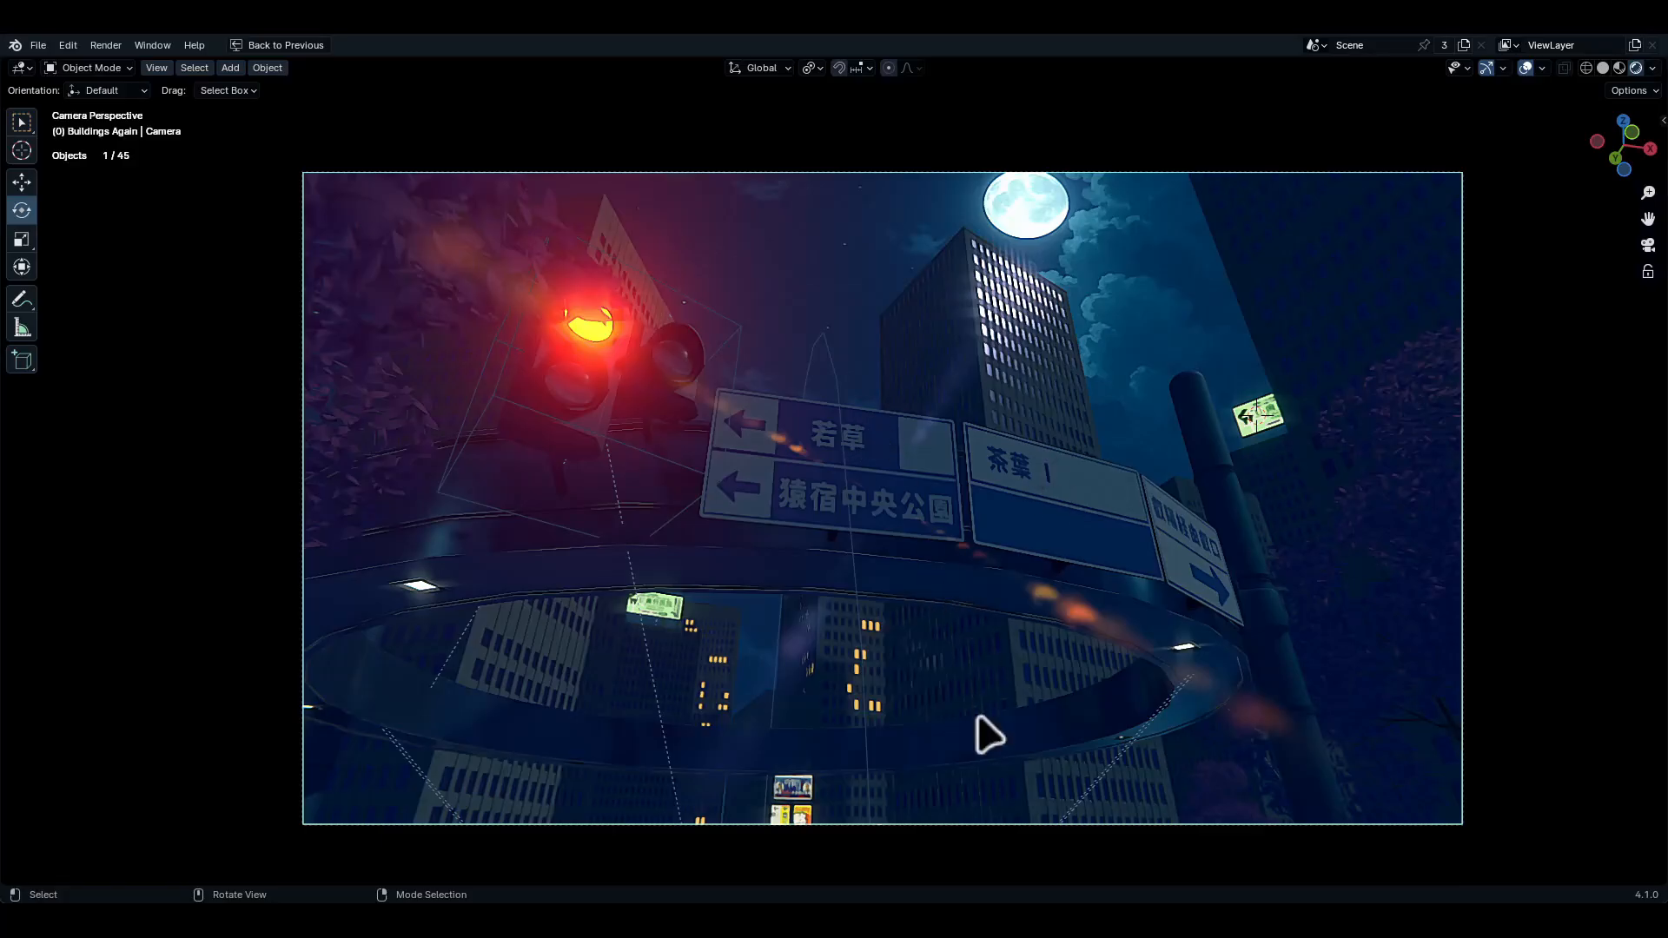
Restore the full layout of the finished scene, go to frame 29 and show the Tree collection
key("ctrl+space")
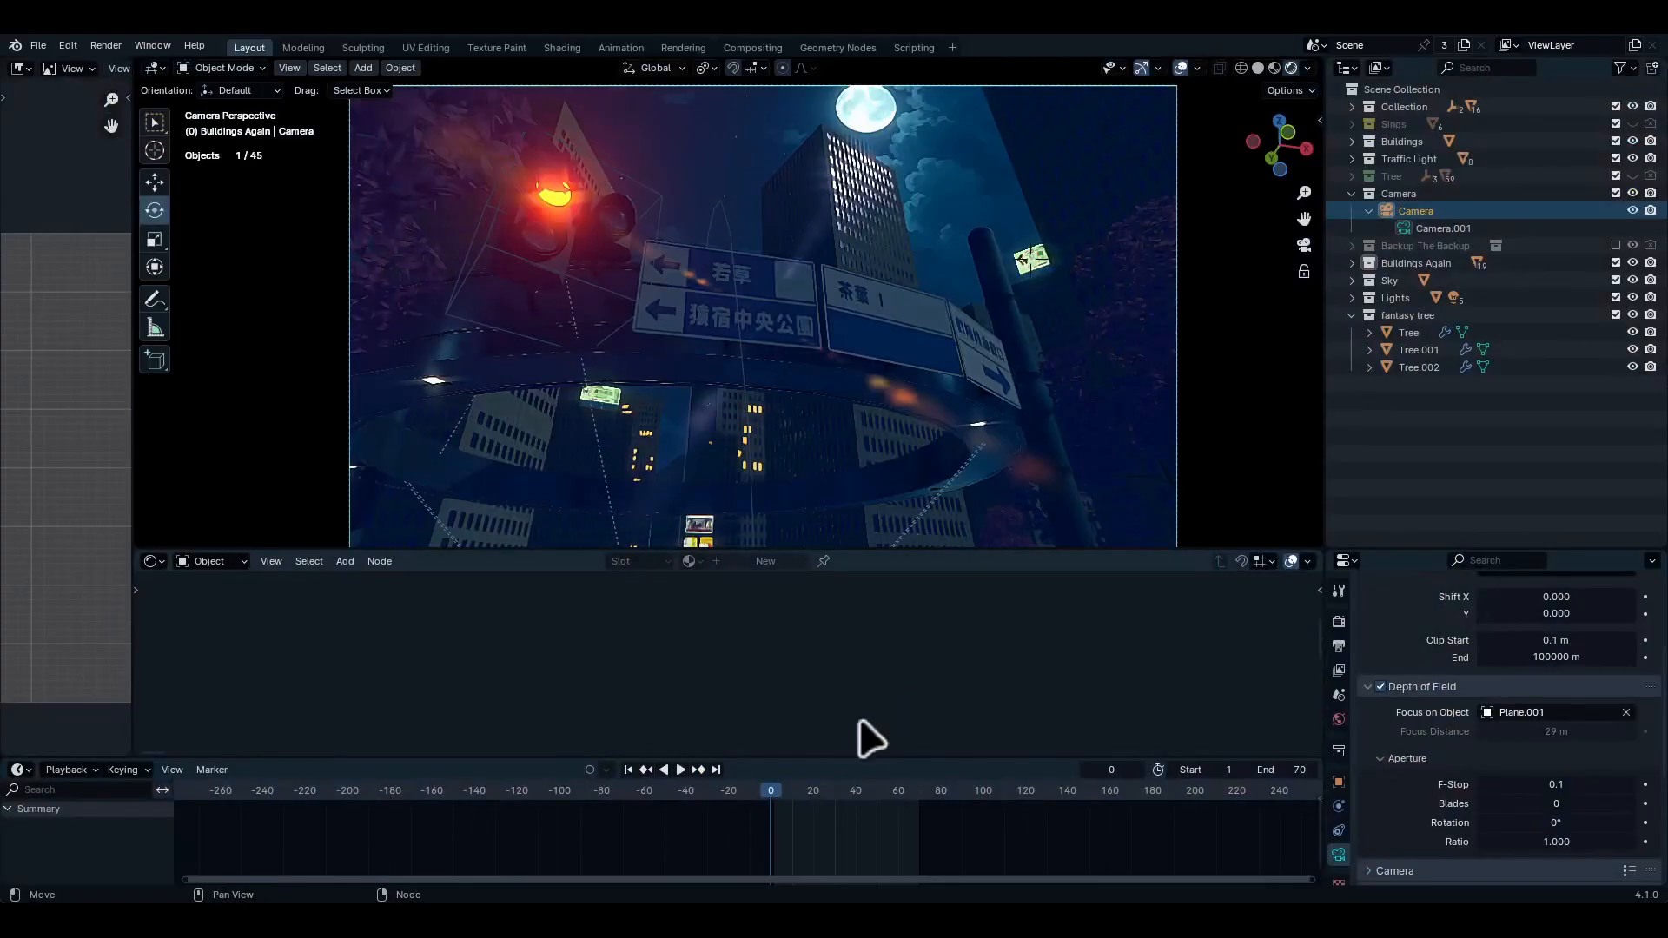
left_click(832, 797)
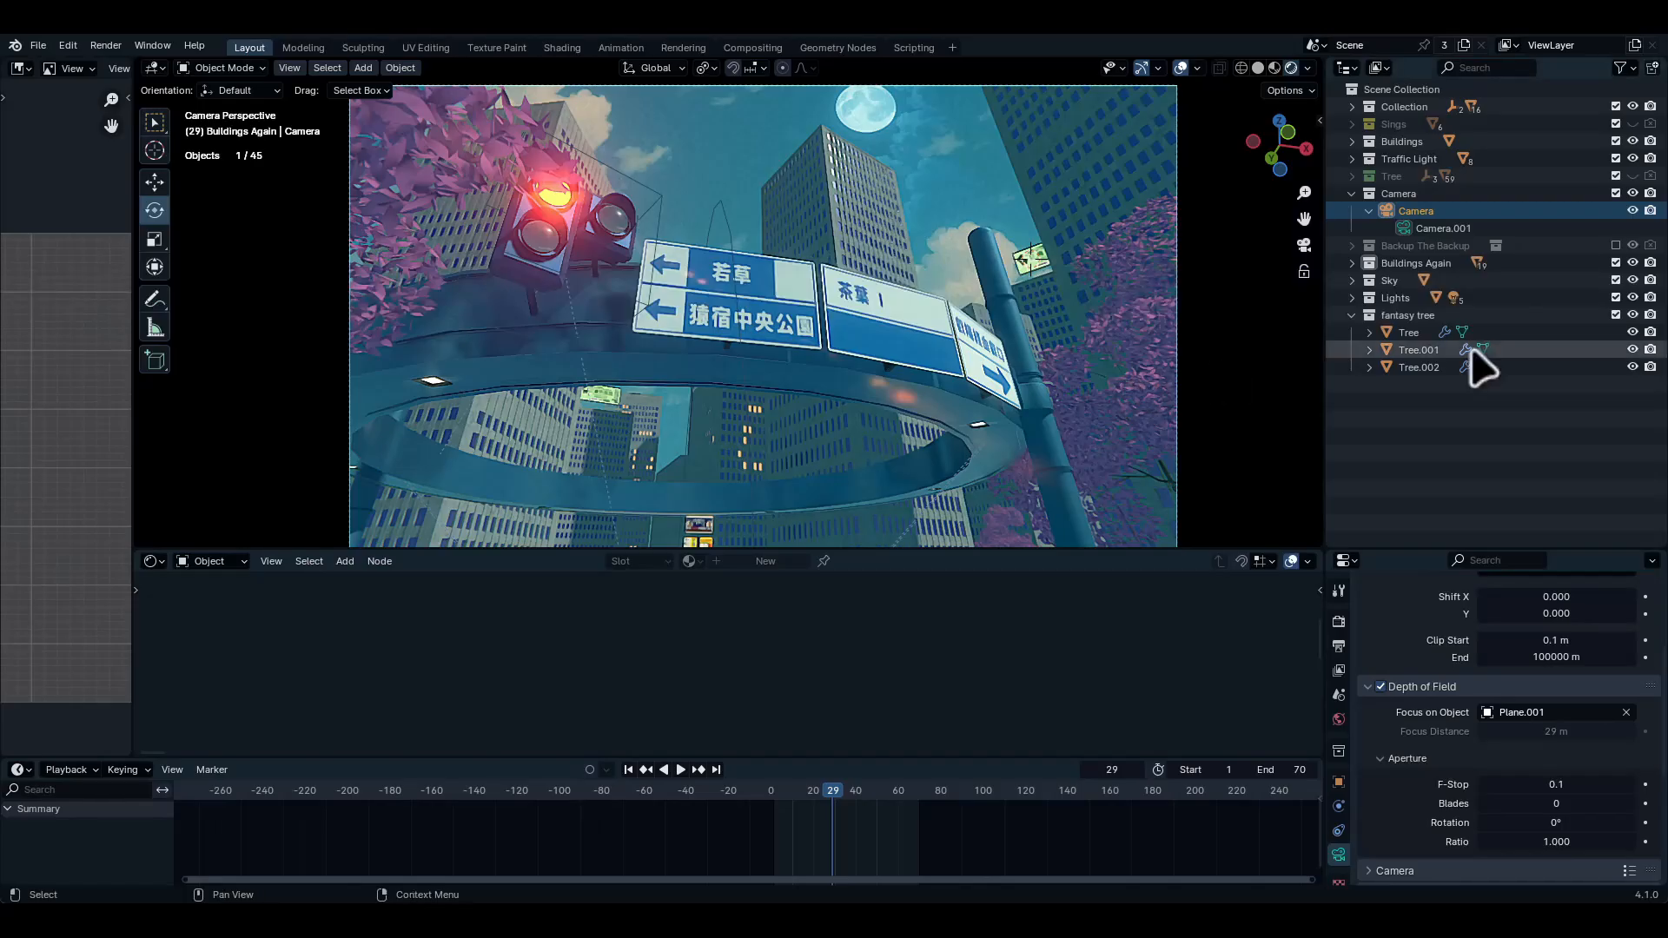
left_click(1632, 176)
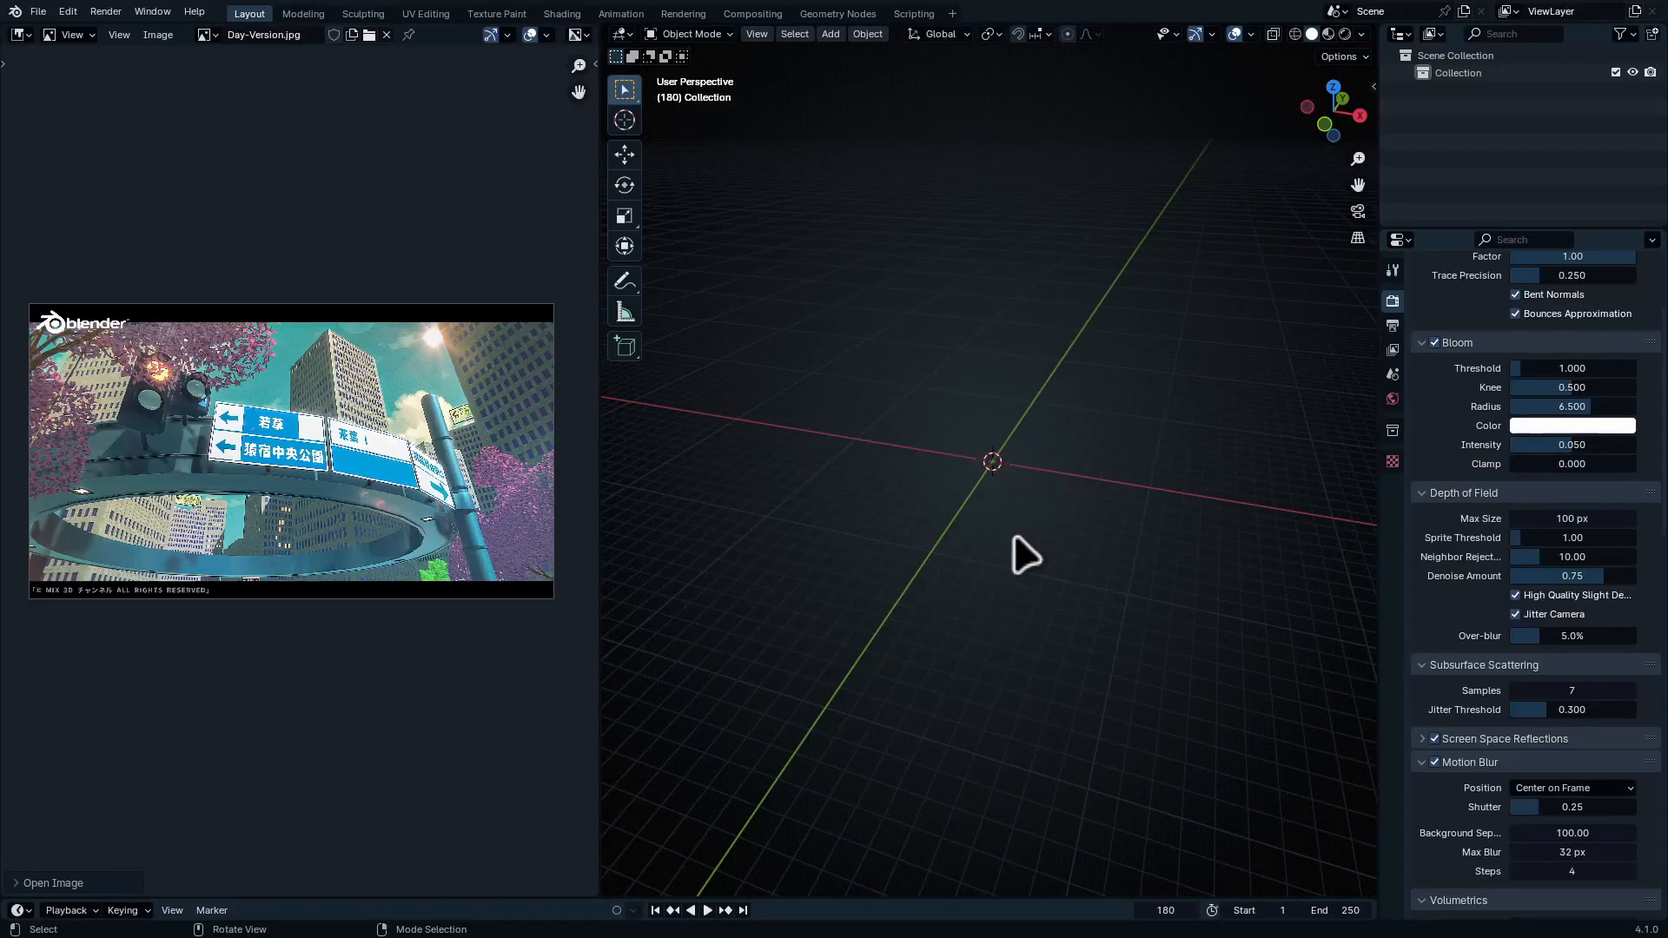
Examine the reference image Day-Version.jpg up close and full-screen, covering the signs, the ring structure, the pole and the buildings
mouse_move(379, 386)
middle_mouse_down("ctrl")
mouse_move(379, 413)
mouse_move(376, 384)
middle_mouse_up("ctrl")
mouse_move(350, 453)
middle_mouse_down()
mouse_move(381, 454)
mouse_move(362, 451)
middle_mouse_up()
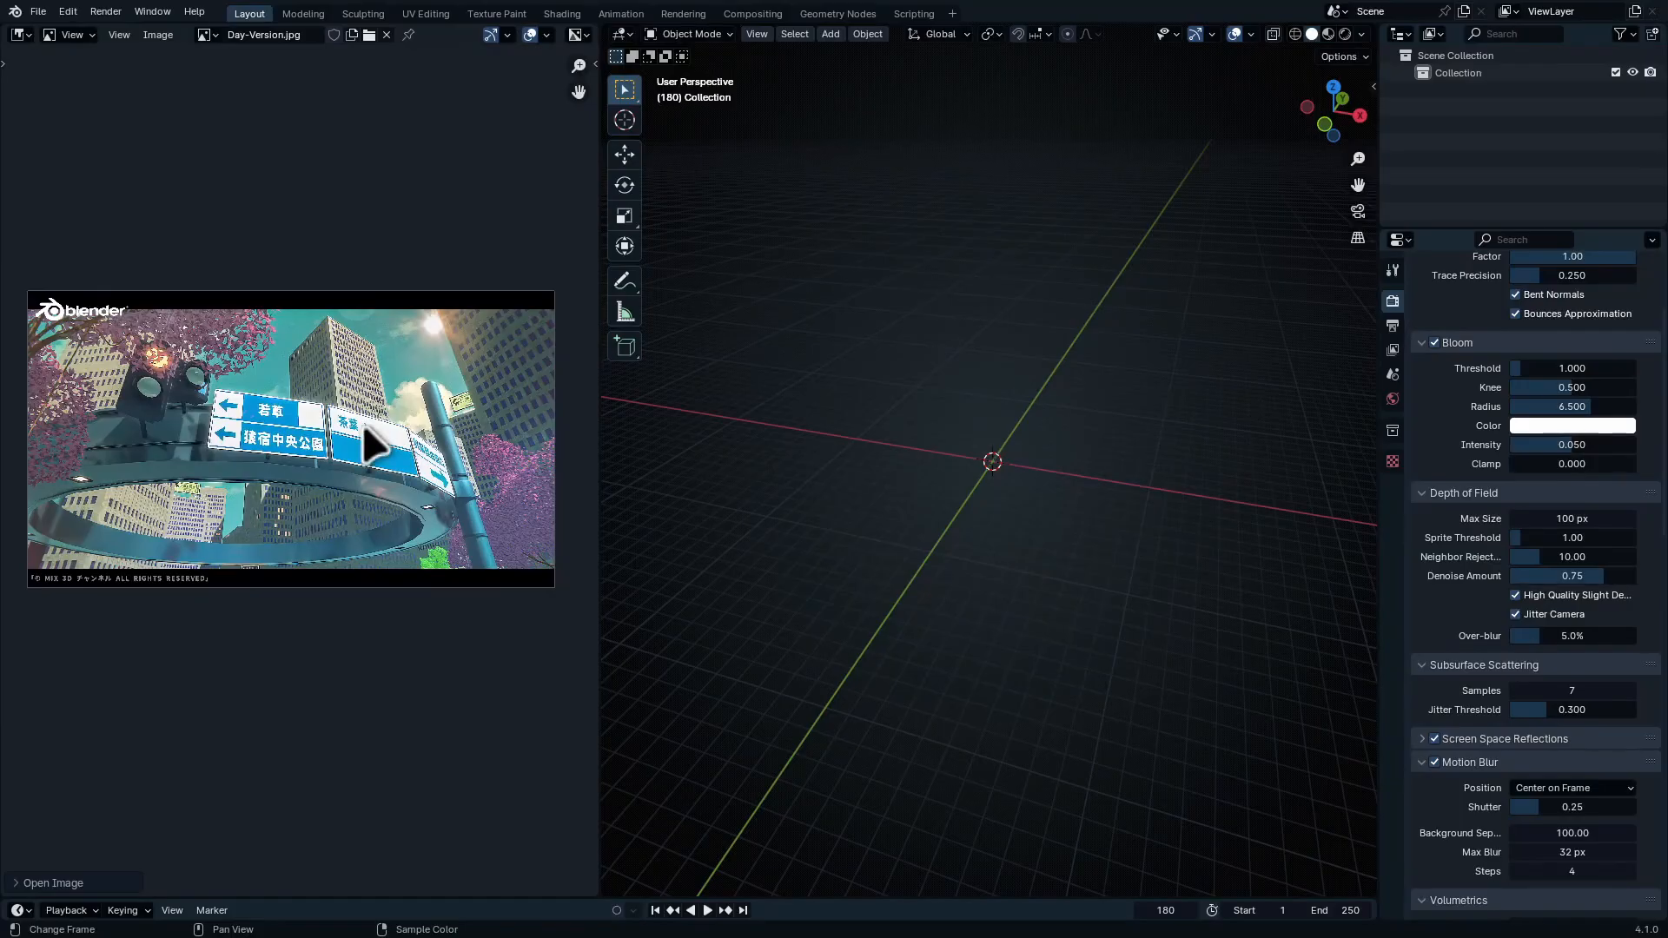
scroll(365, 408, "up", 4)
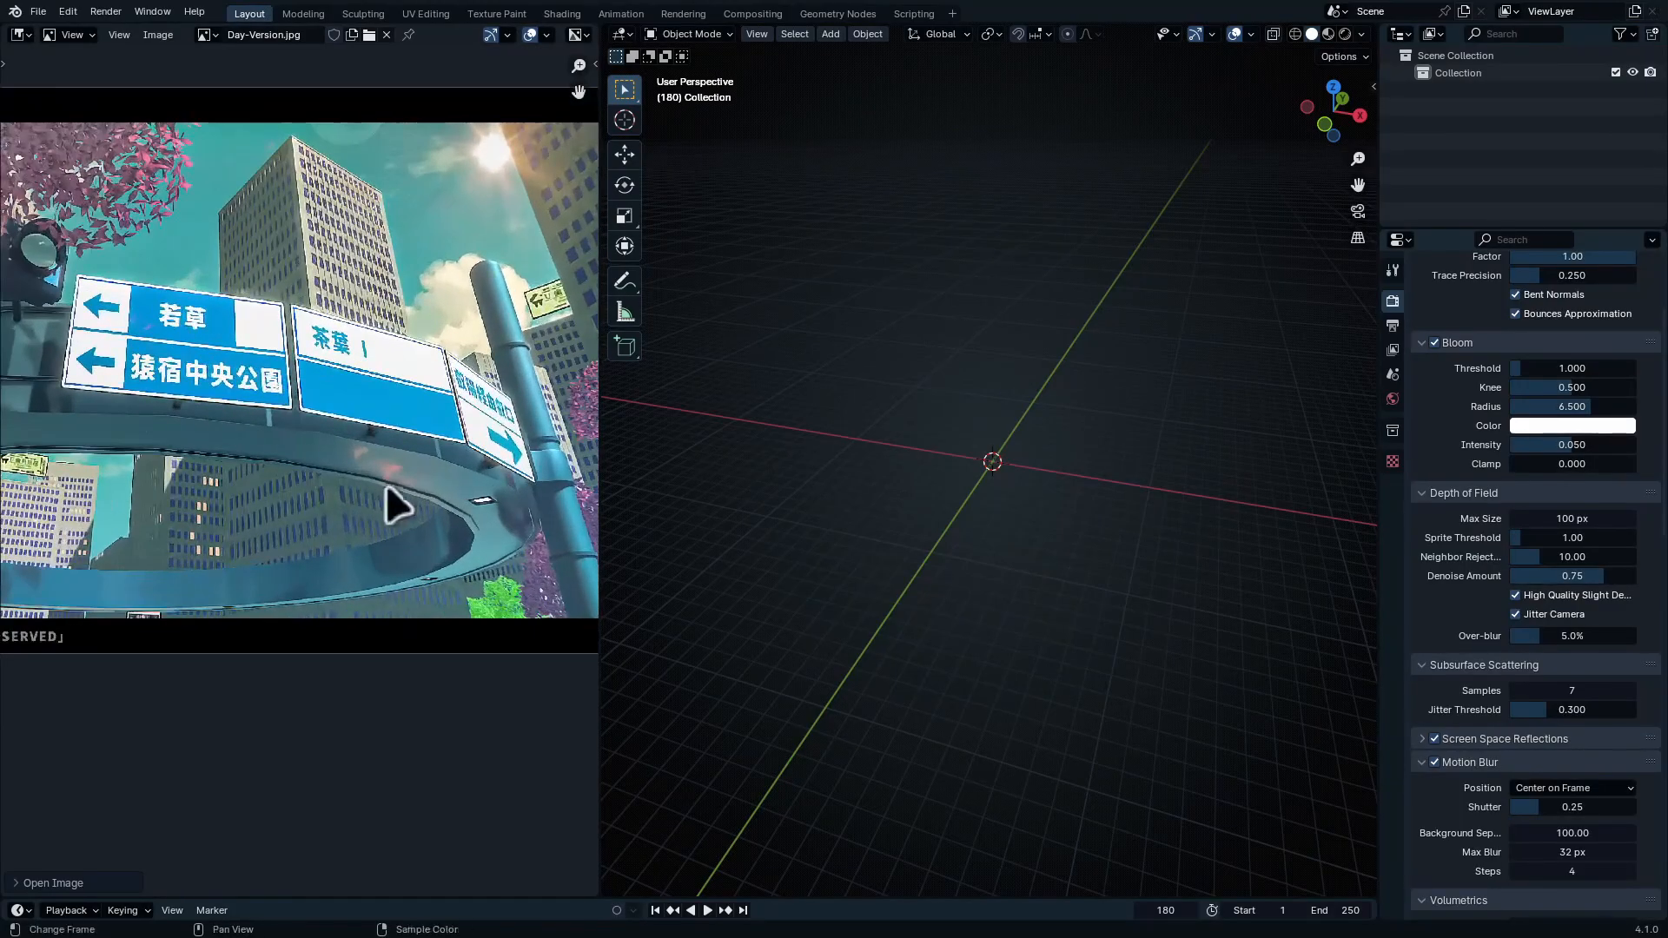
middle_click_drag(394, 503, 462, 532)
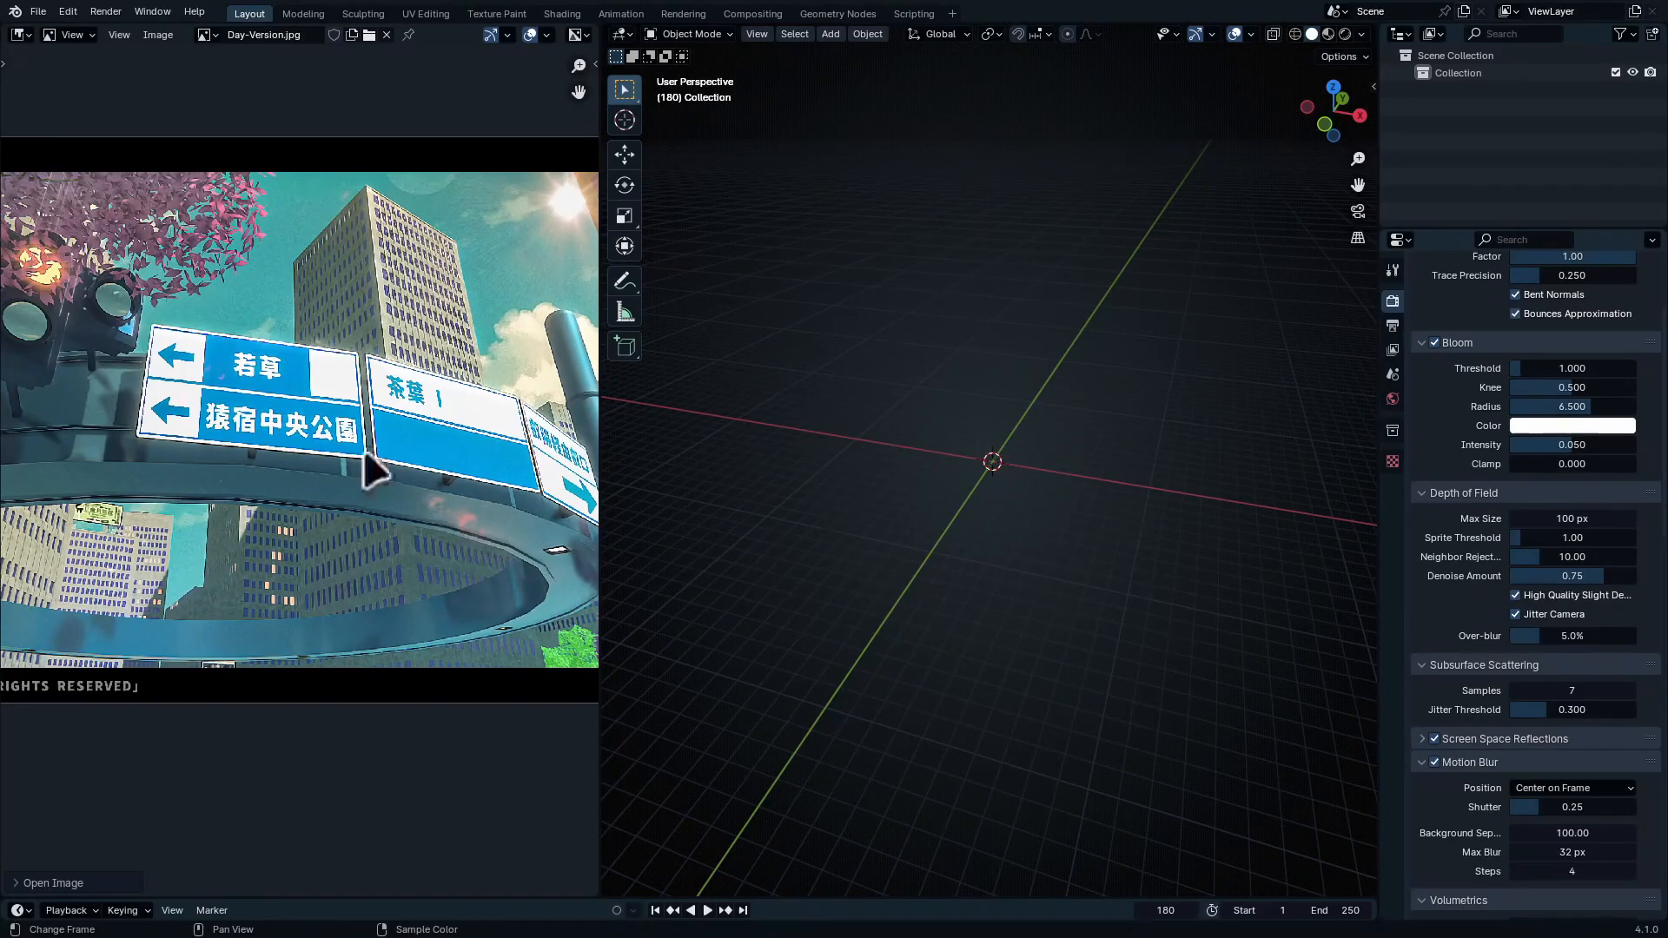
middle_click_drag(275, 451, 435, 653)
middle_click_drag(274, 370, 220, 372)
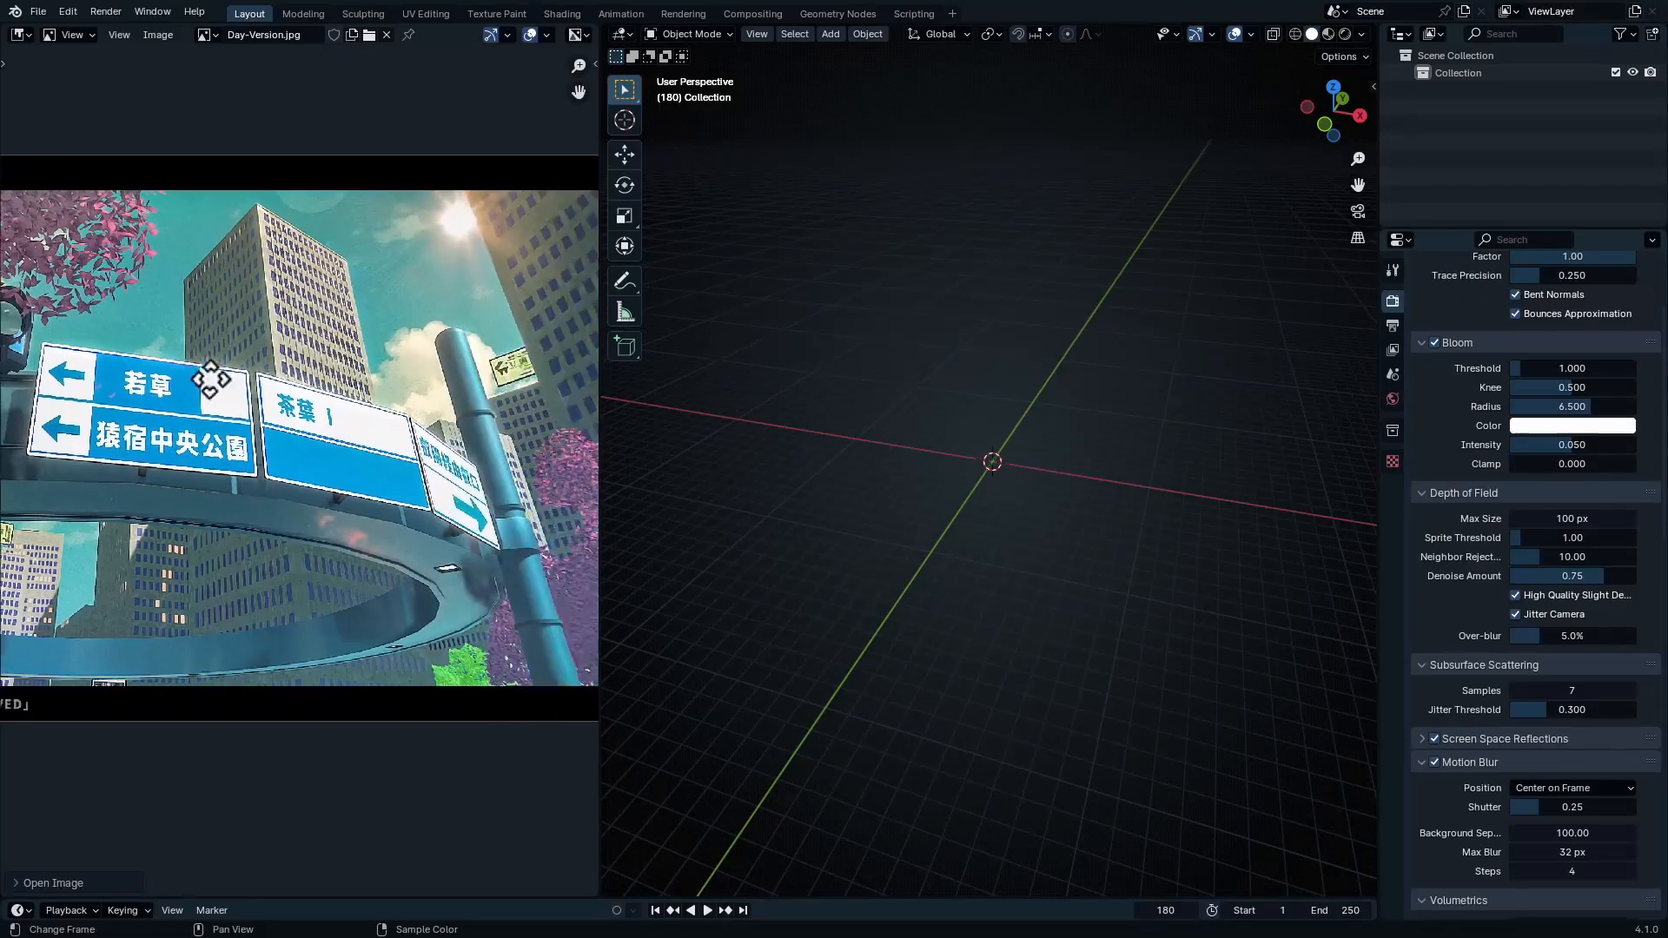
key("ctrl+space")
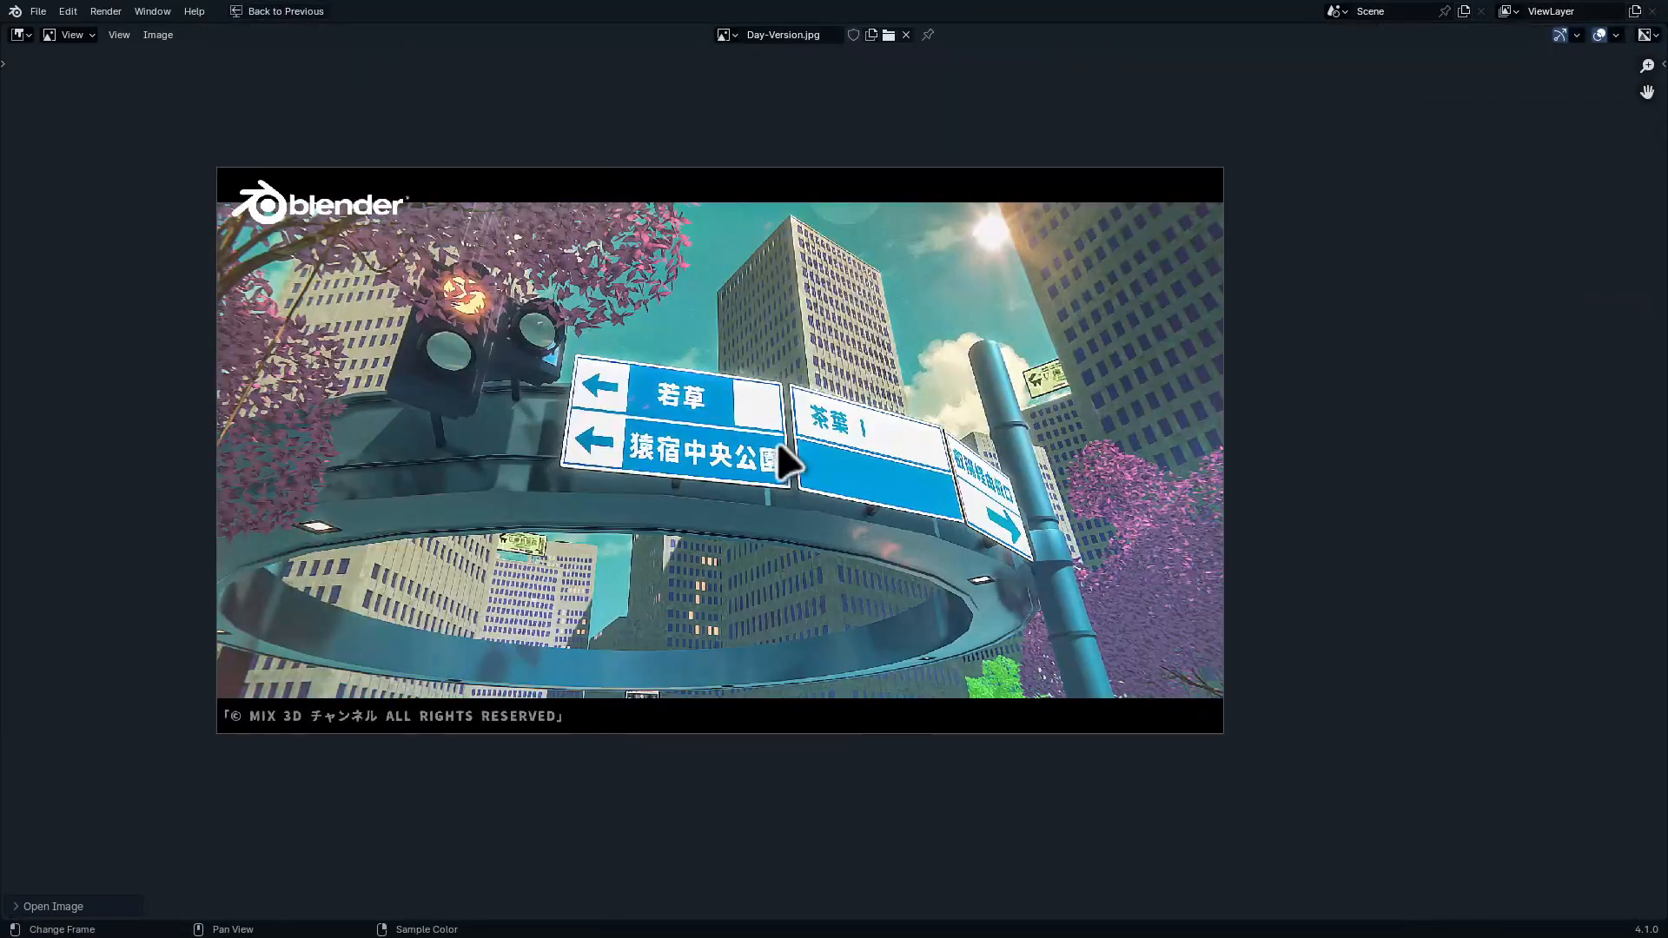
key("ctrl+space")
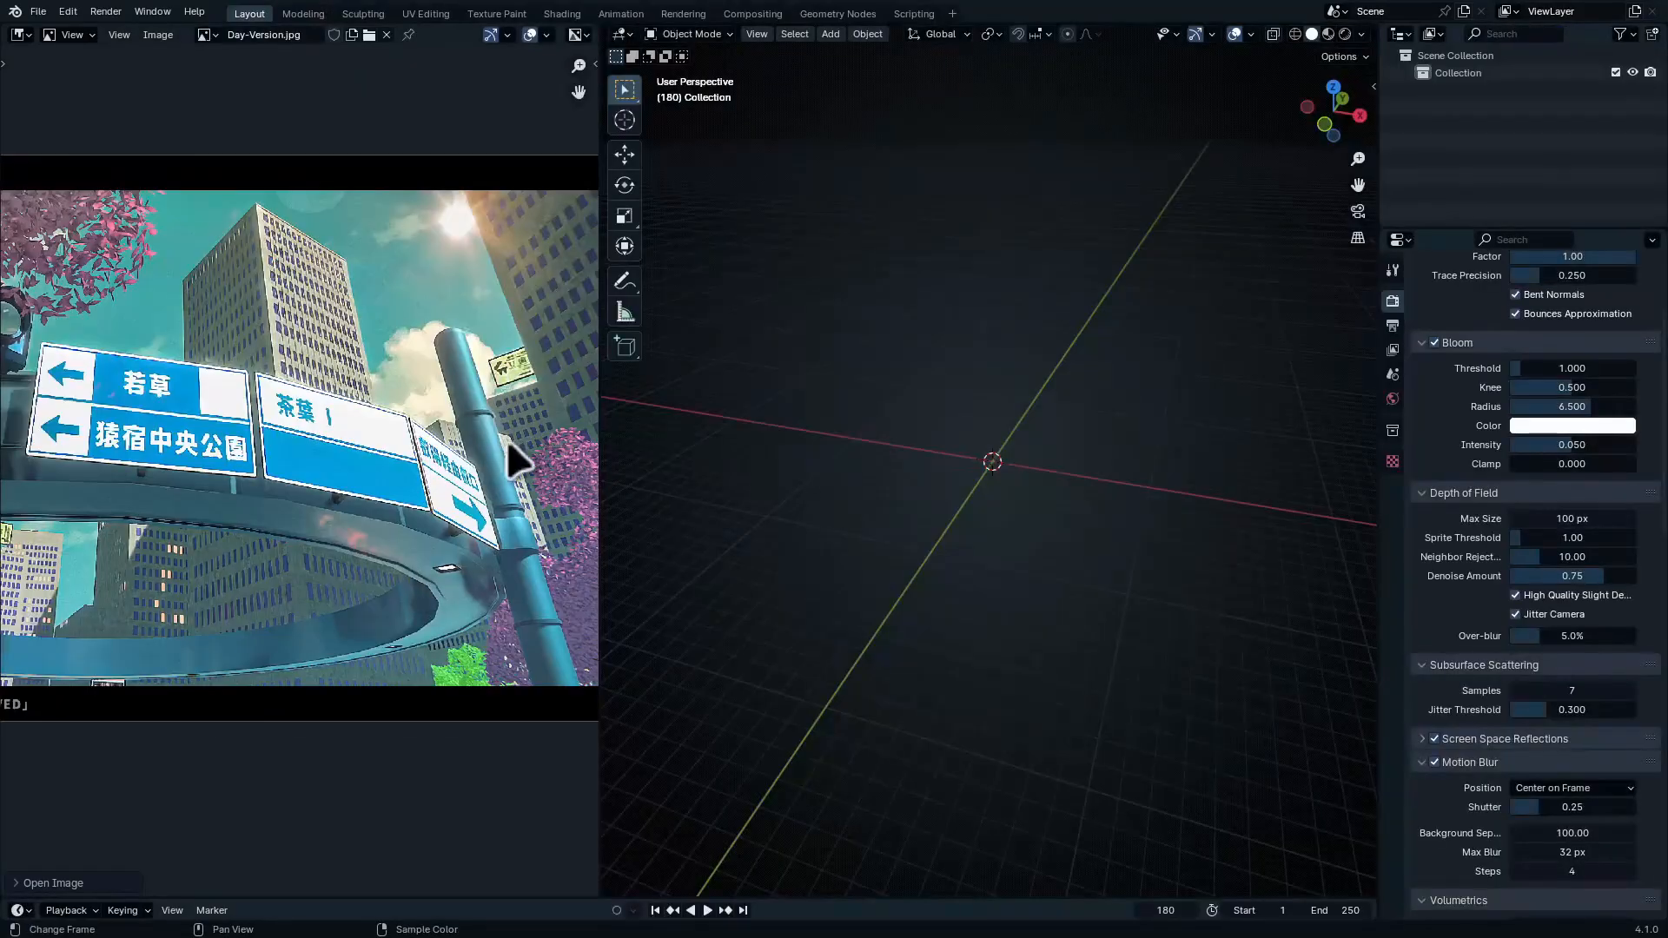
middle_click_drag(508, 440, 442, 397)
middle_click_drag(442, 396, 438, 330, "ctrl")
middle_click_drag(406, 395, 455, 533, "ctrl")
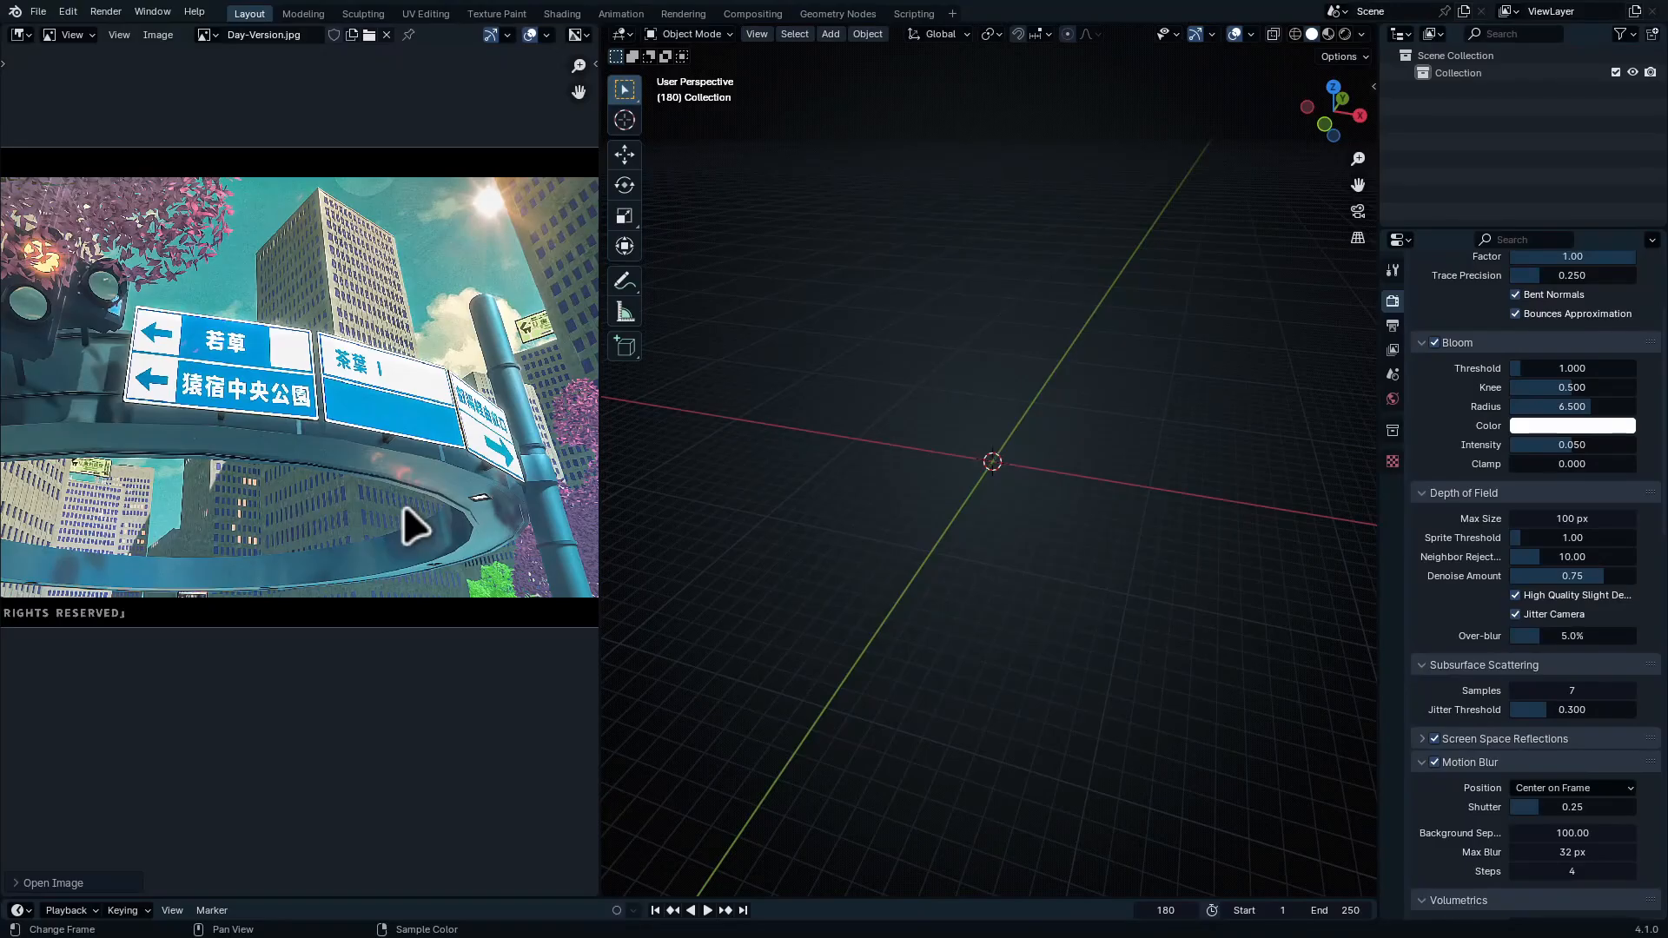
key("ctrl+space")
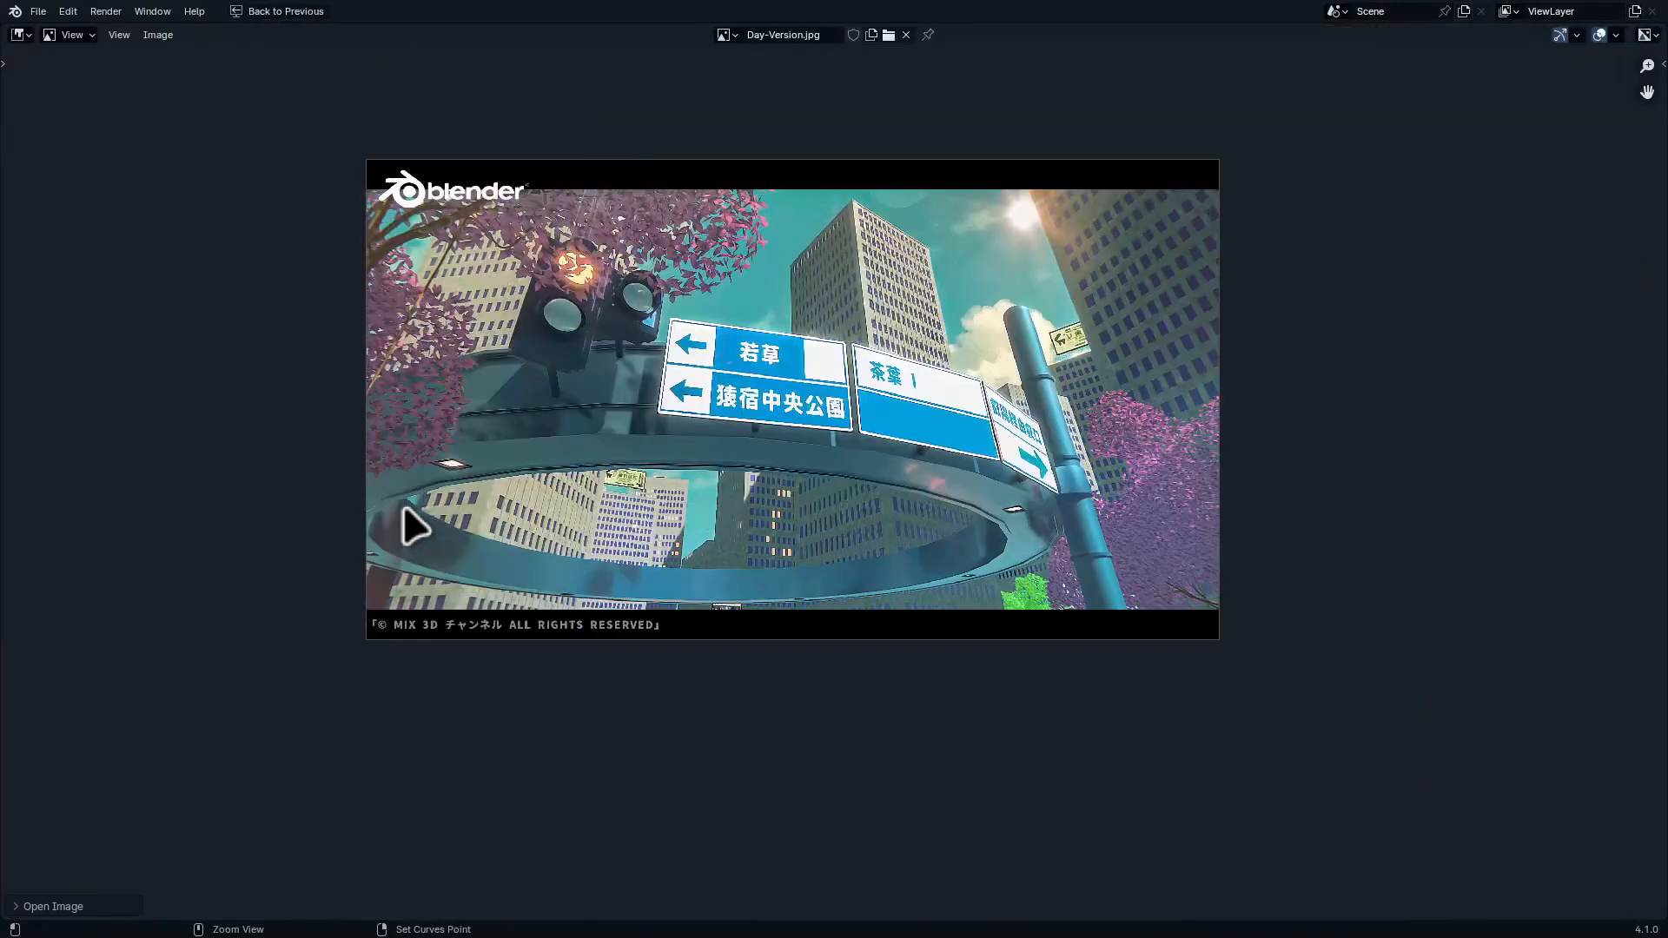
scroll(466, 558, "up", 2)
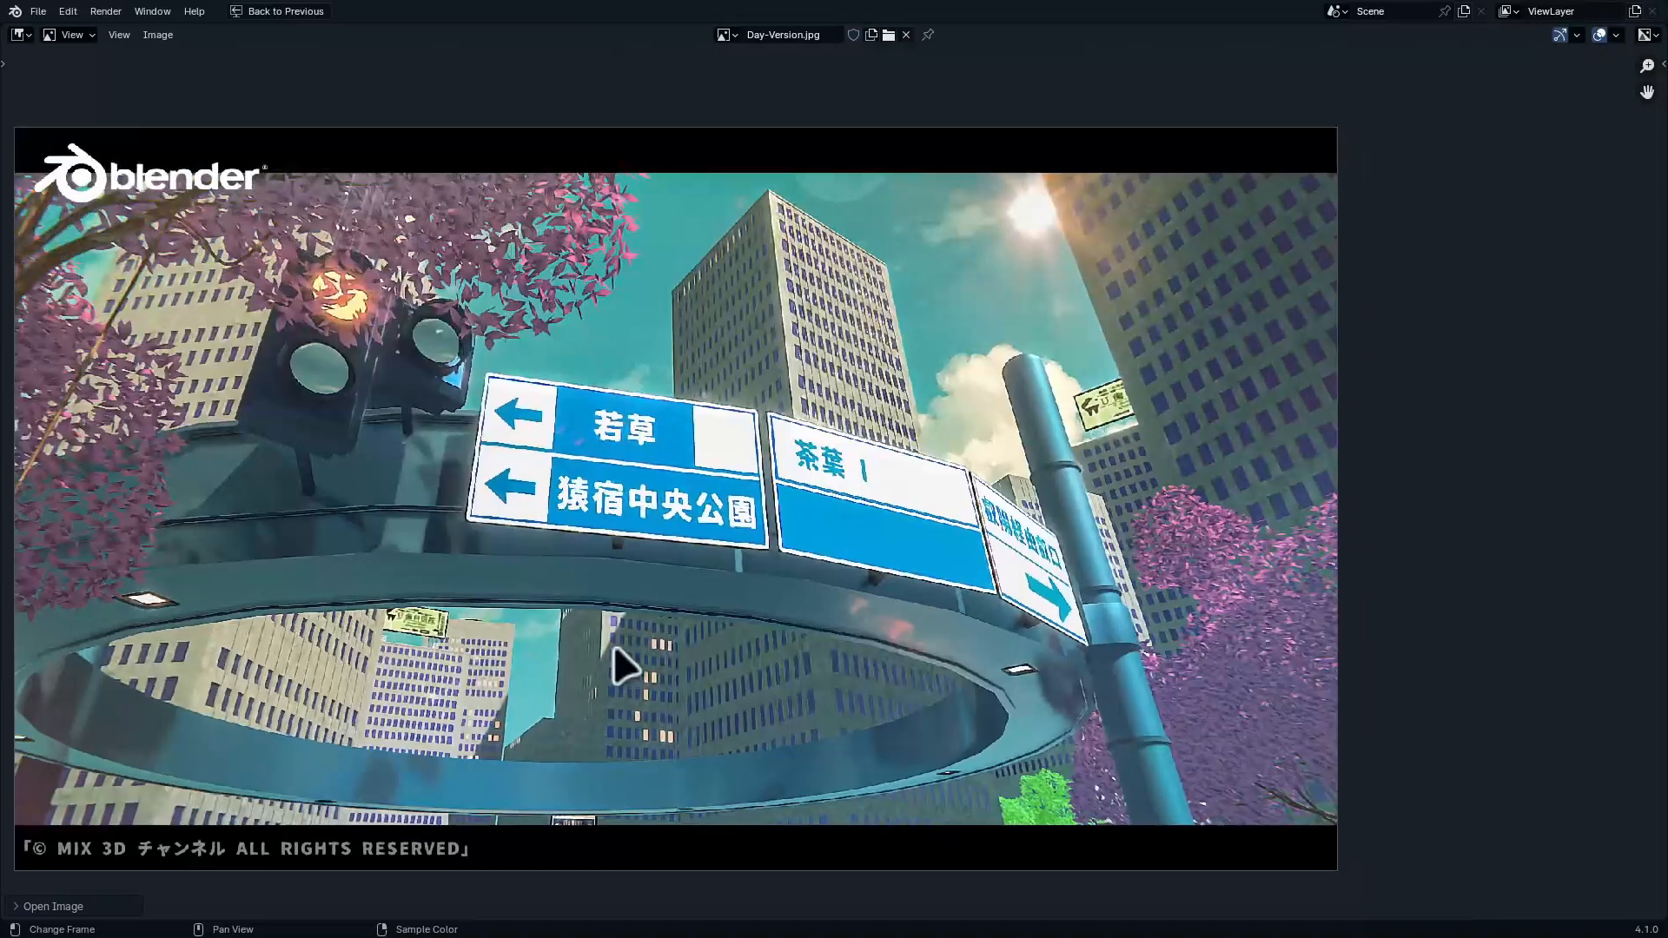
middle_click_drag(613, 647, 661, 630)
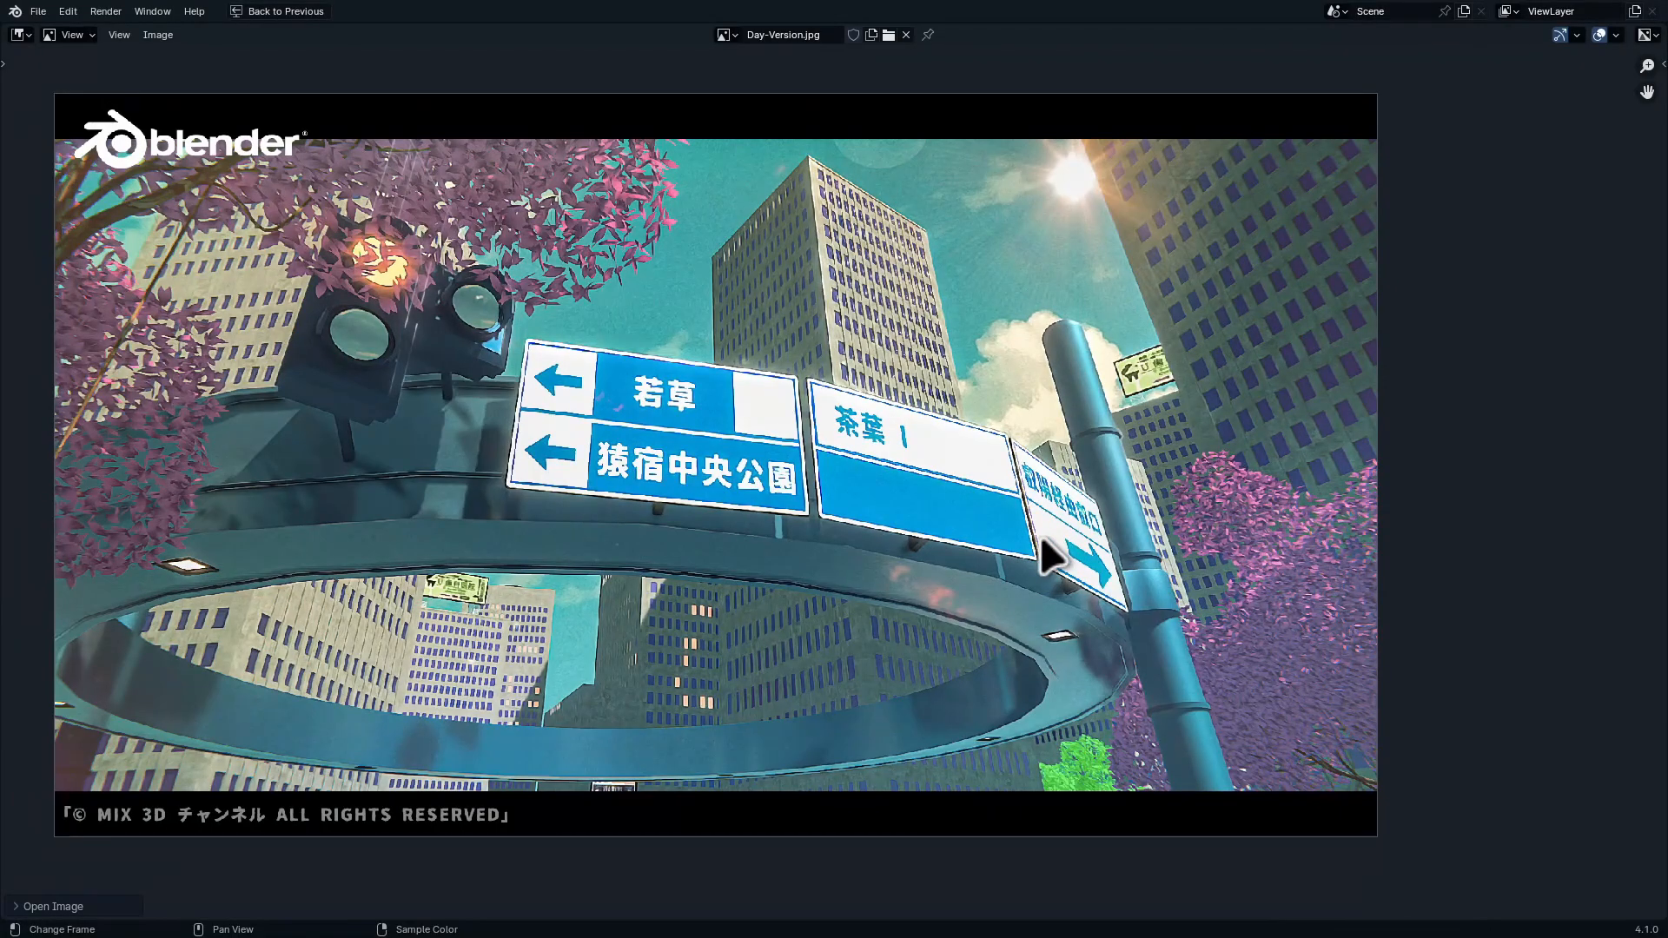
key("ctrl+space")
middle_click_drag(304, 417, 282, 517, "ctrl")
middle_click_drag(185, 617, 272, 614)
key("ctrl+space")
scroll(1147, 569, "up", 2)
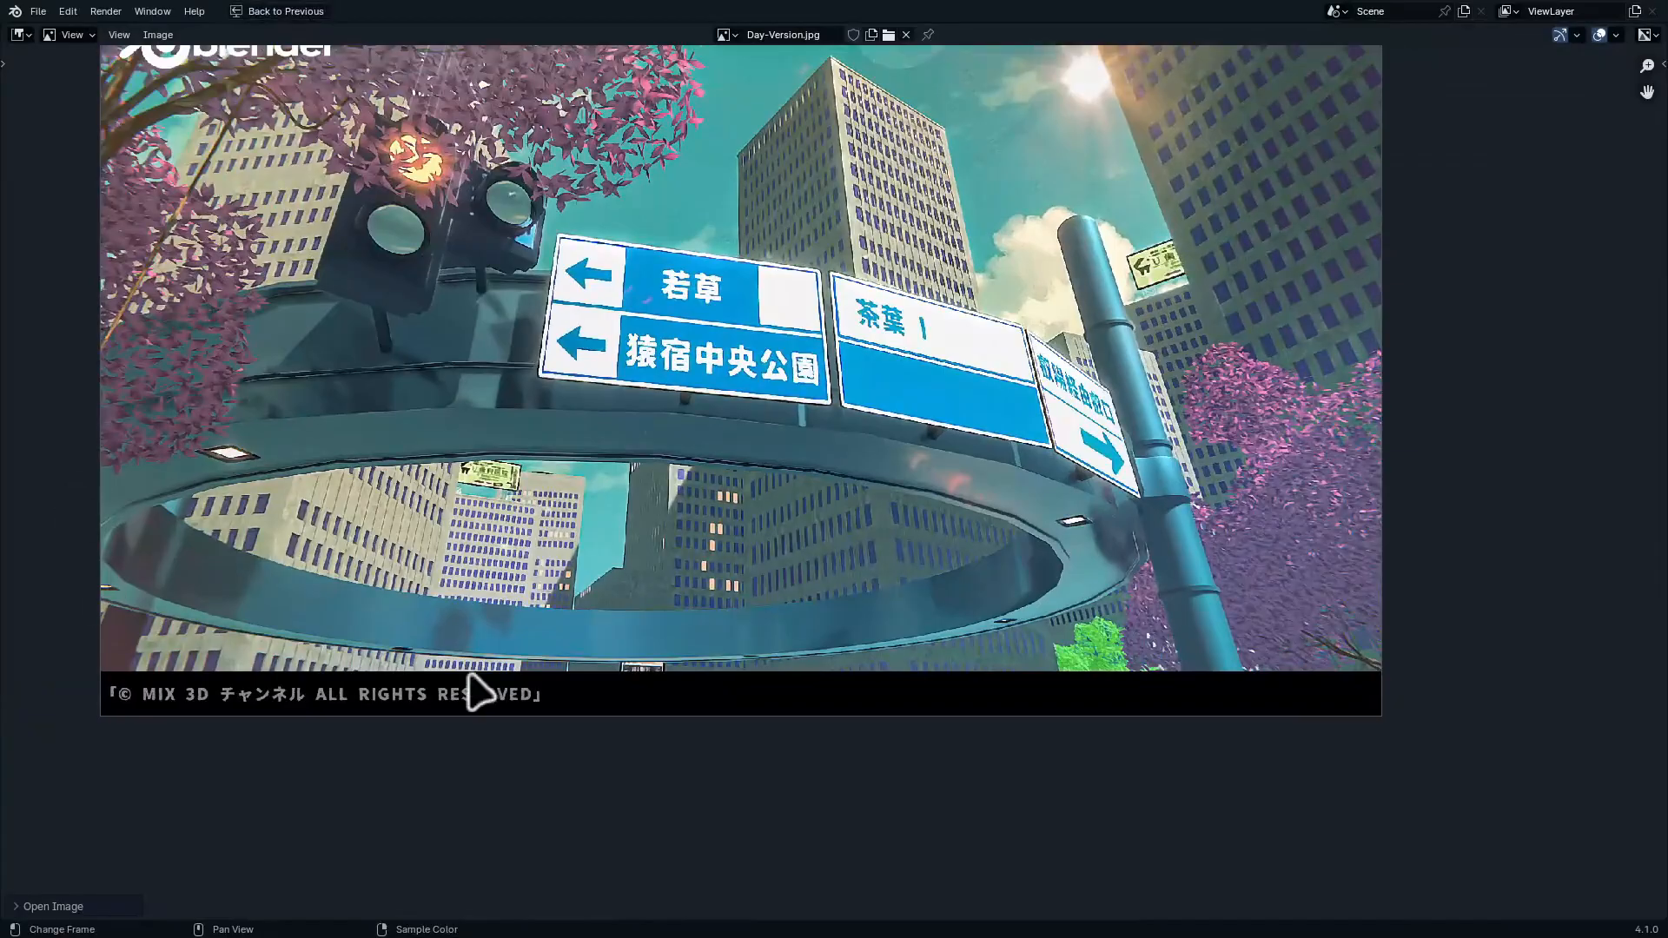
key("ctrl+space")
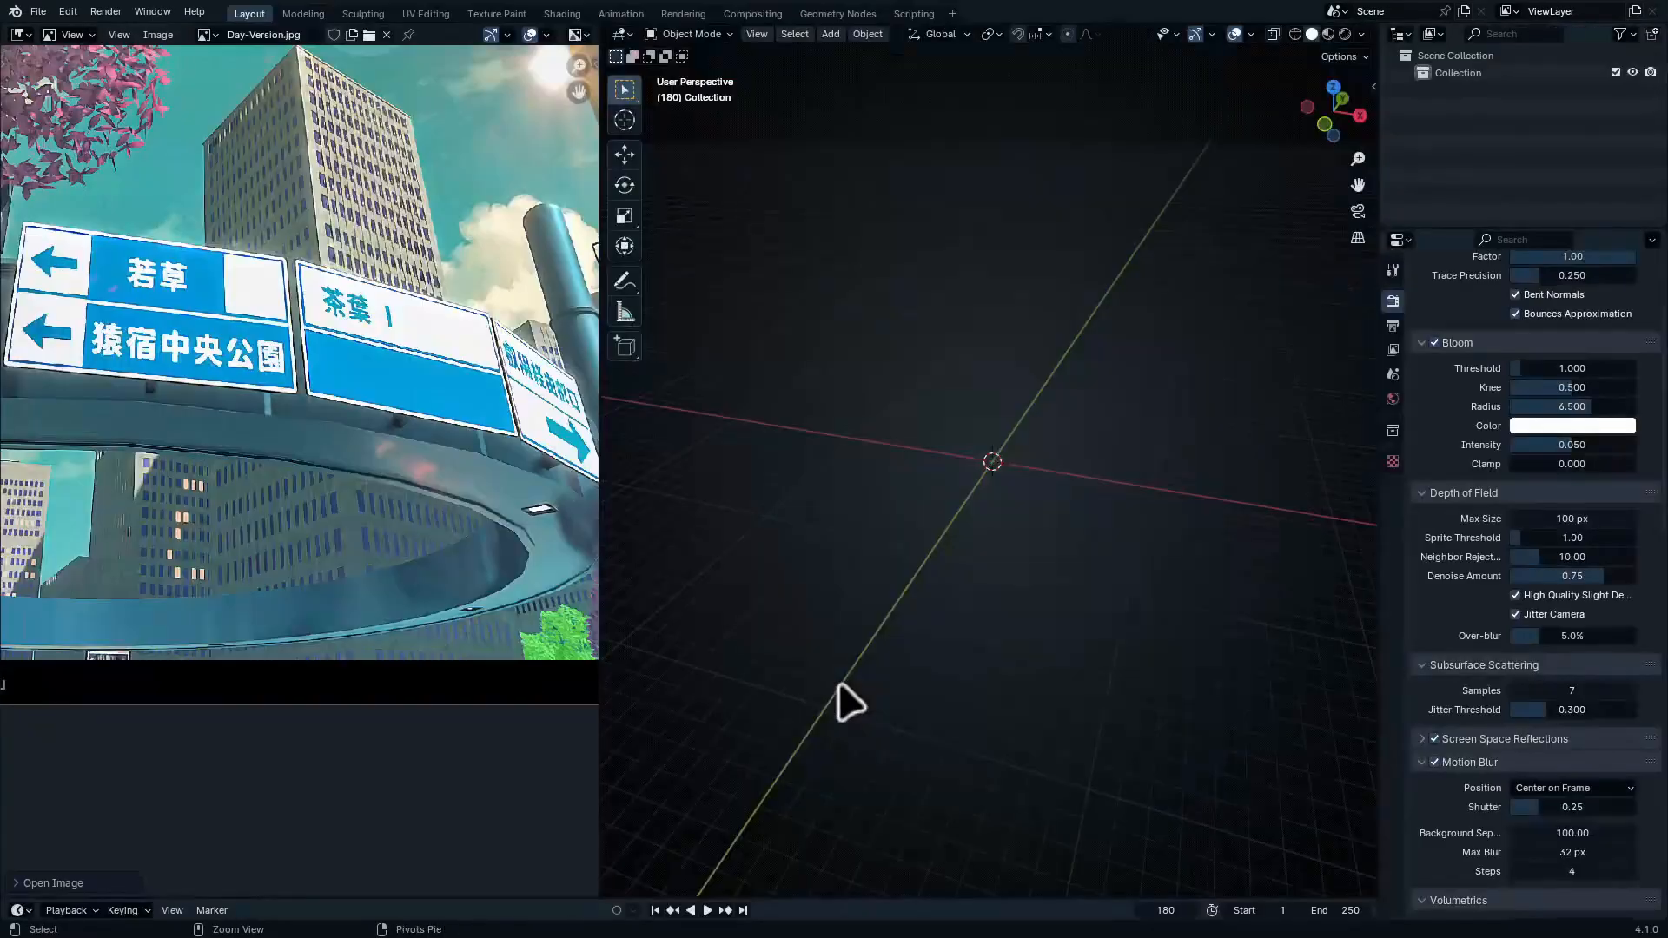
Narrow the reference image area to enlarge the 3D viewport, and fit the image into the smaller space
mouse_move(931, 551)
middle_mouse_down()
mouse_move(904, 576)
mouse_move(942, 565)
middle_mouse_up()
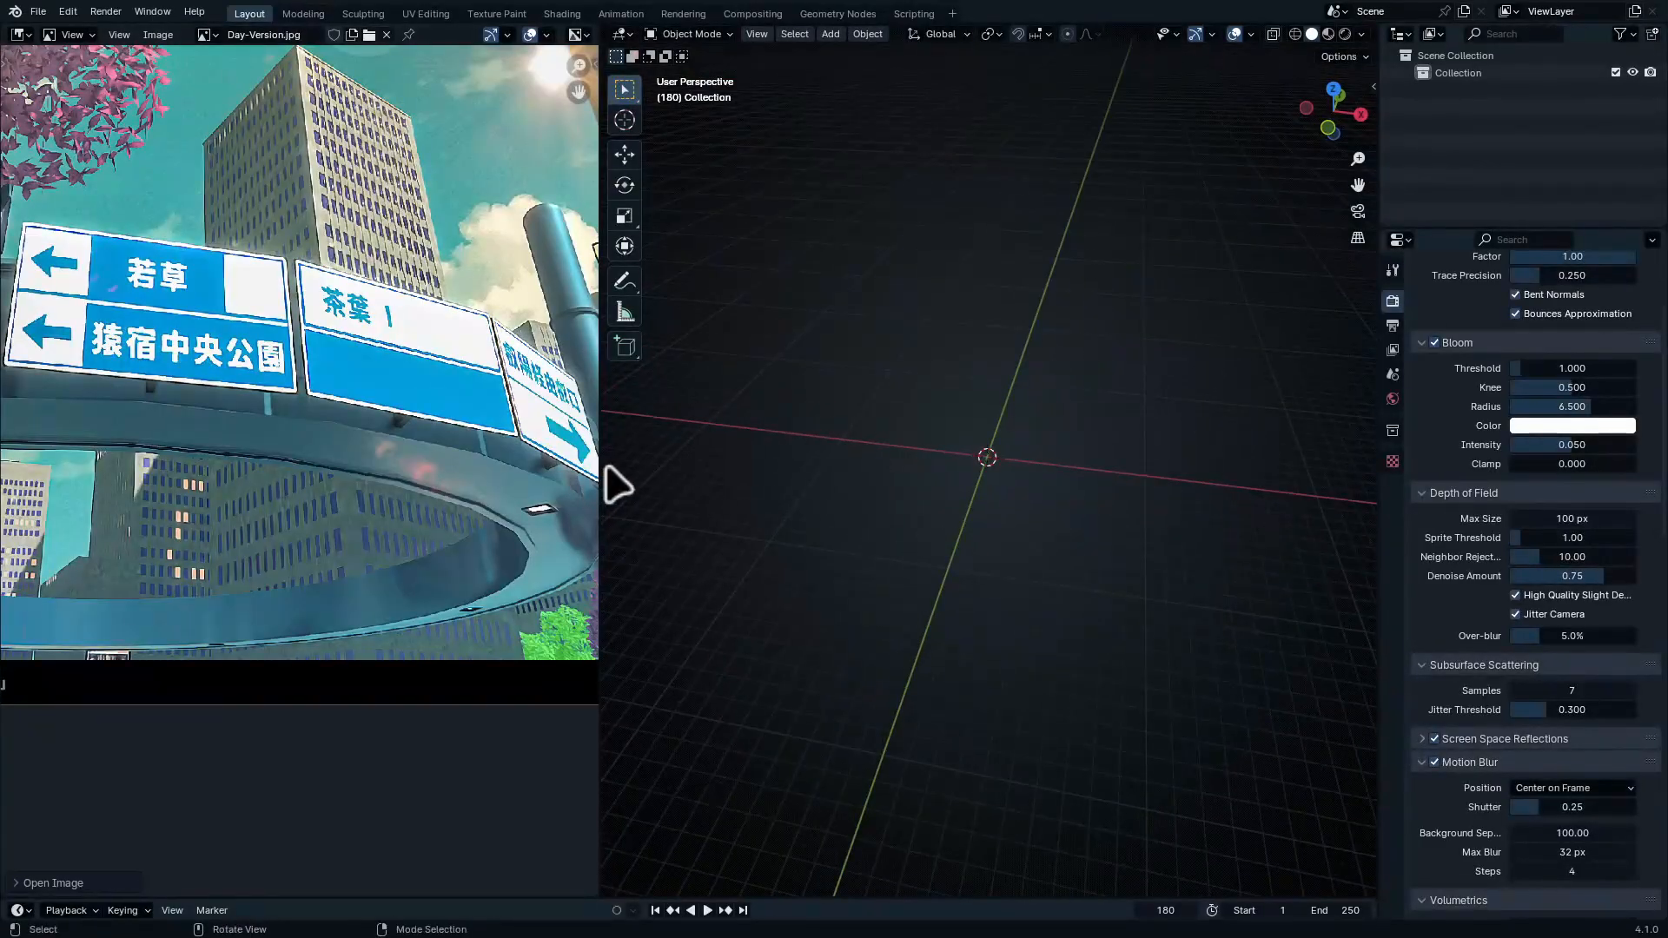
left_click_drag(597, 462, 391, 454)
scroll(205, 544, "down", 3)
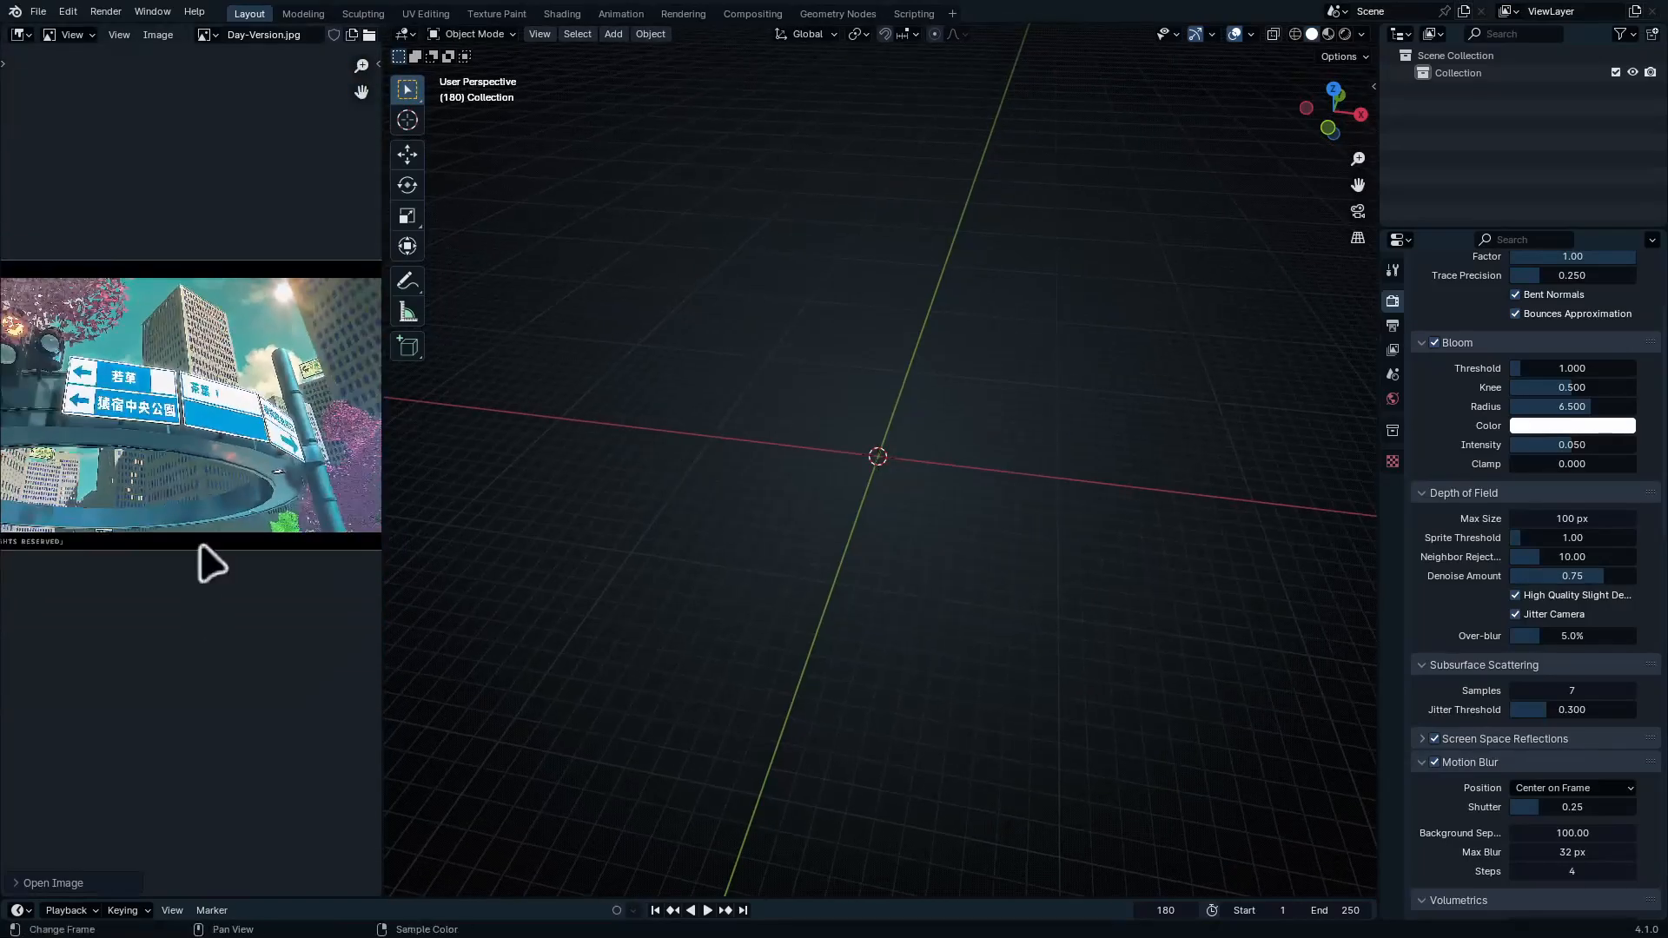
middle_click_drag(205, 565, 272, 551)
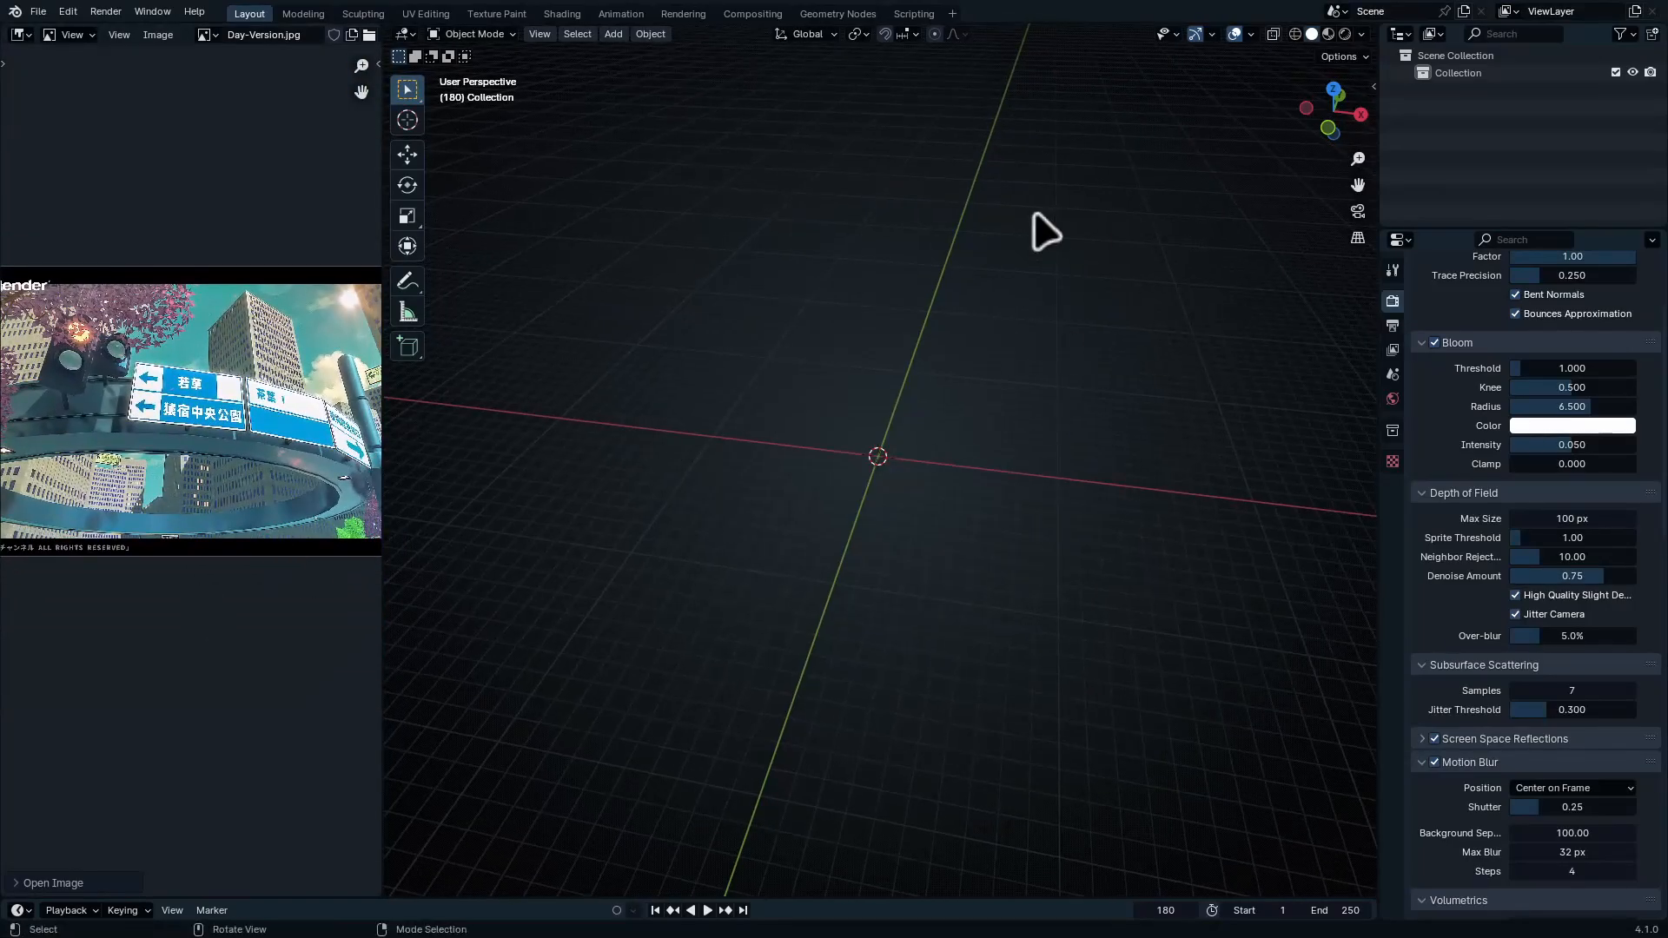
Add a mesh circle at the world origin and expand its creation settings
key("shift+a")
mouse_move(787, 230)
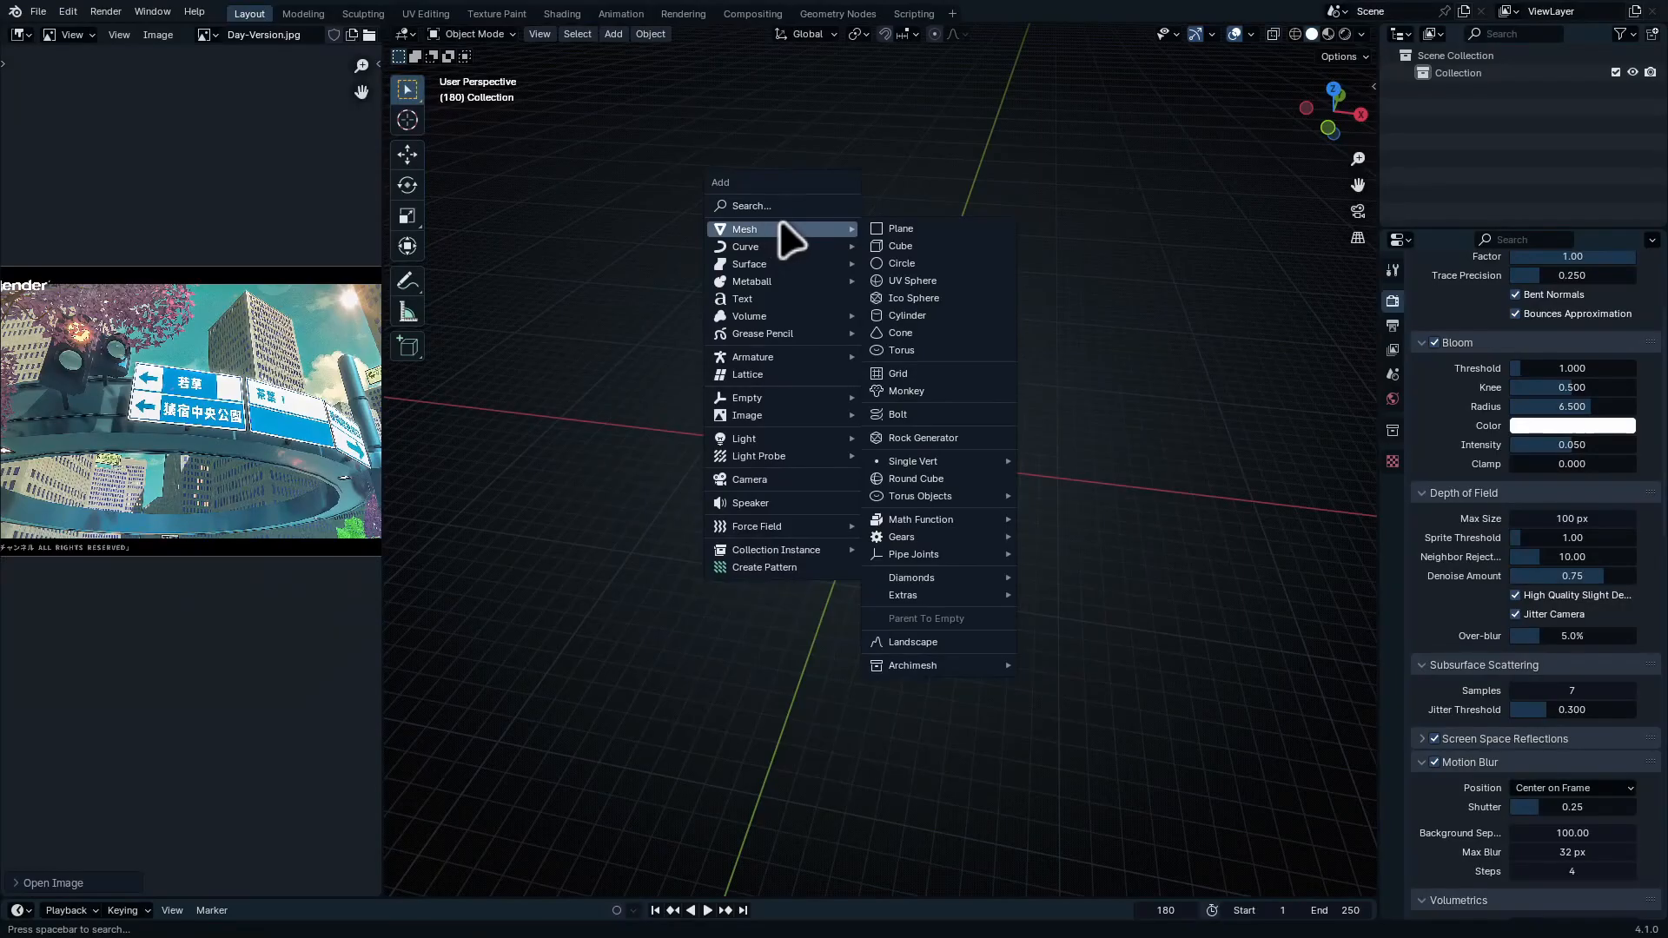
left_click(973, 267)
left_click(467, 883)
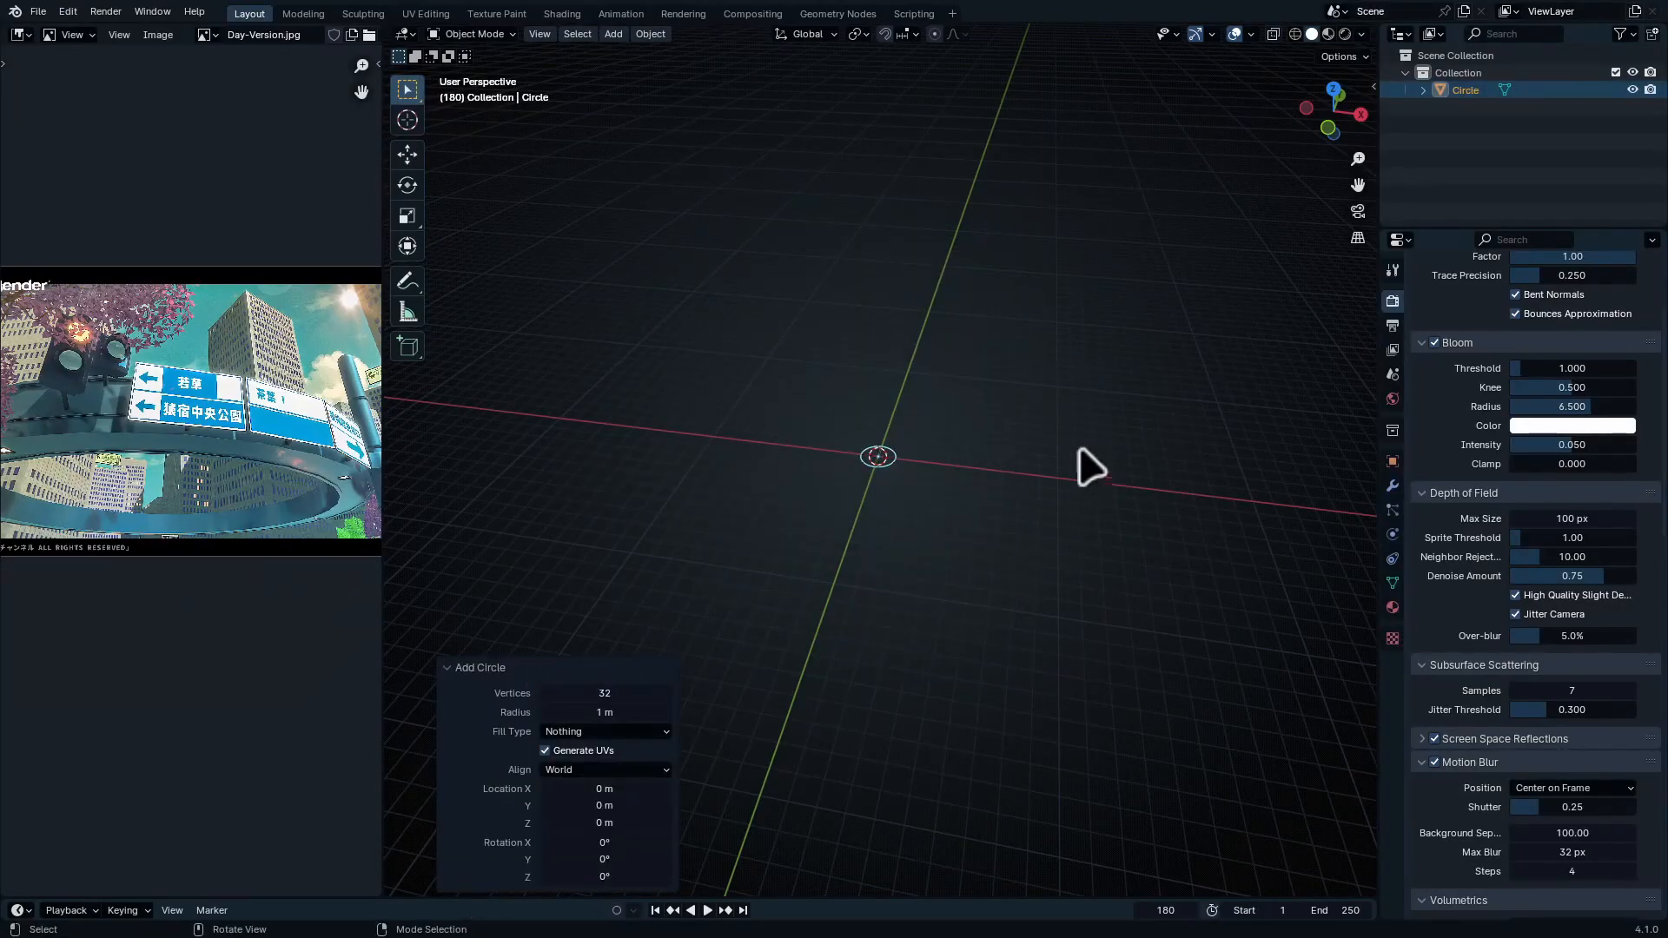
Enter Edit Mode on the circle and scale all its vertices up by about 14.3
middle_click_drag(1048, 433, 1048, 551)
key("Tab")
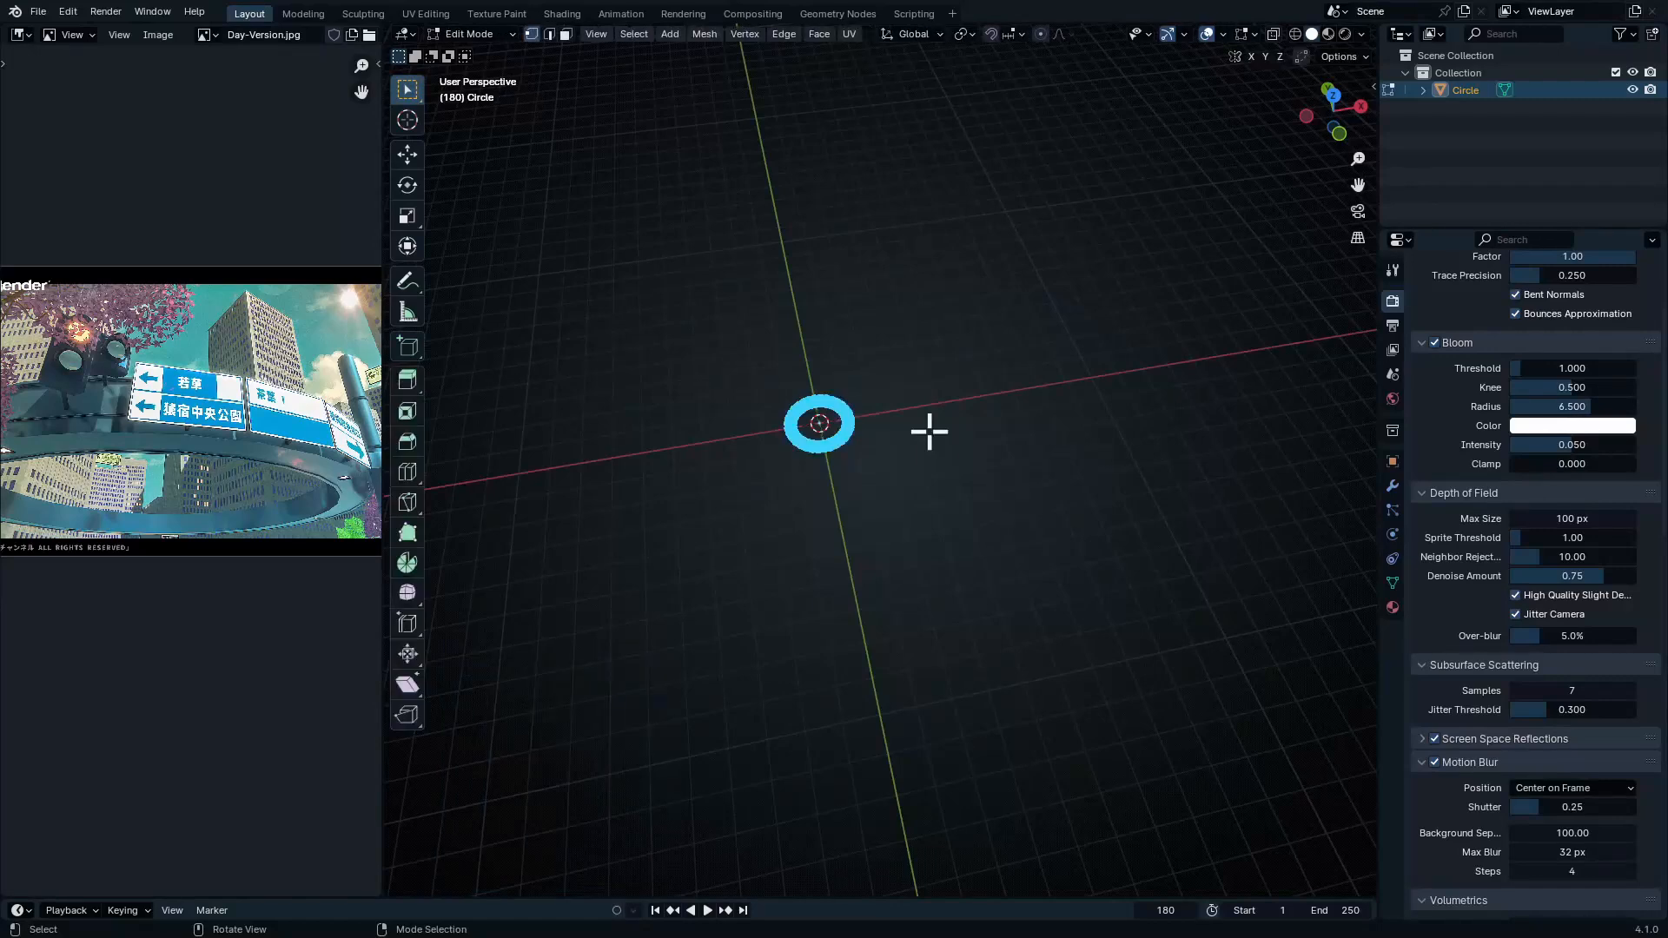
key("s")
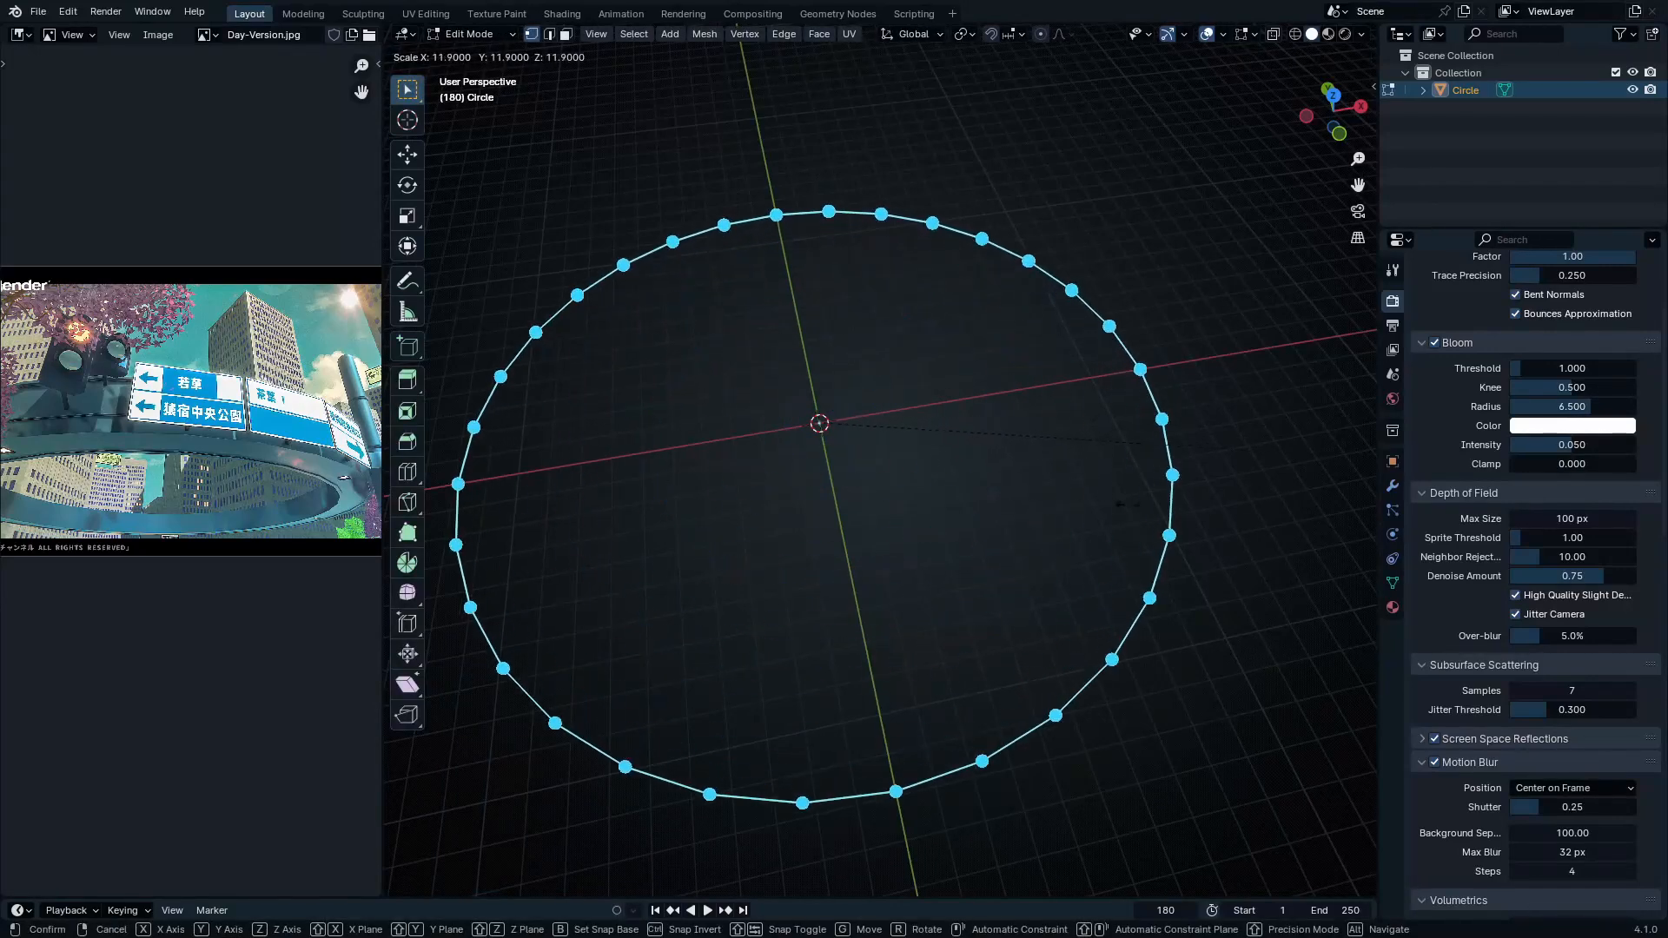
left_click(462, 649)
middle_click_drag(1043, 596, 877, 586)
scroll(877, 586, "down", 1)
middle_click_drag(877, 586, 841, 536, "shift")
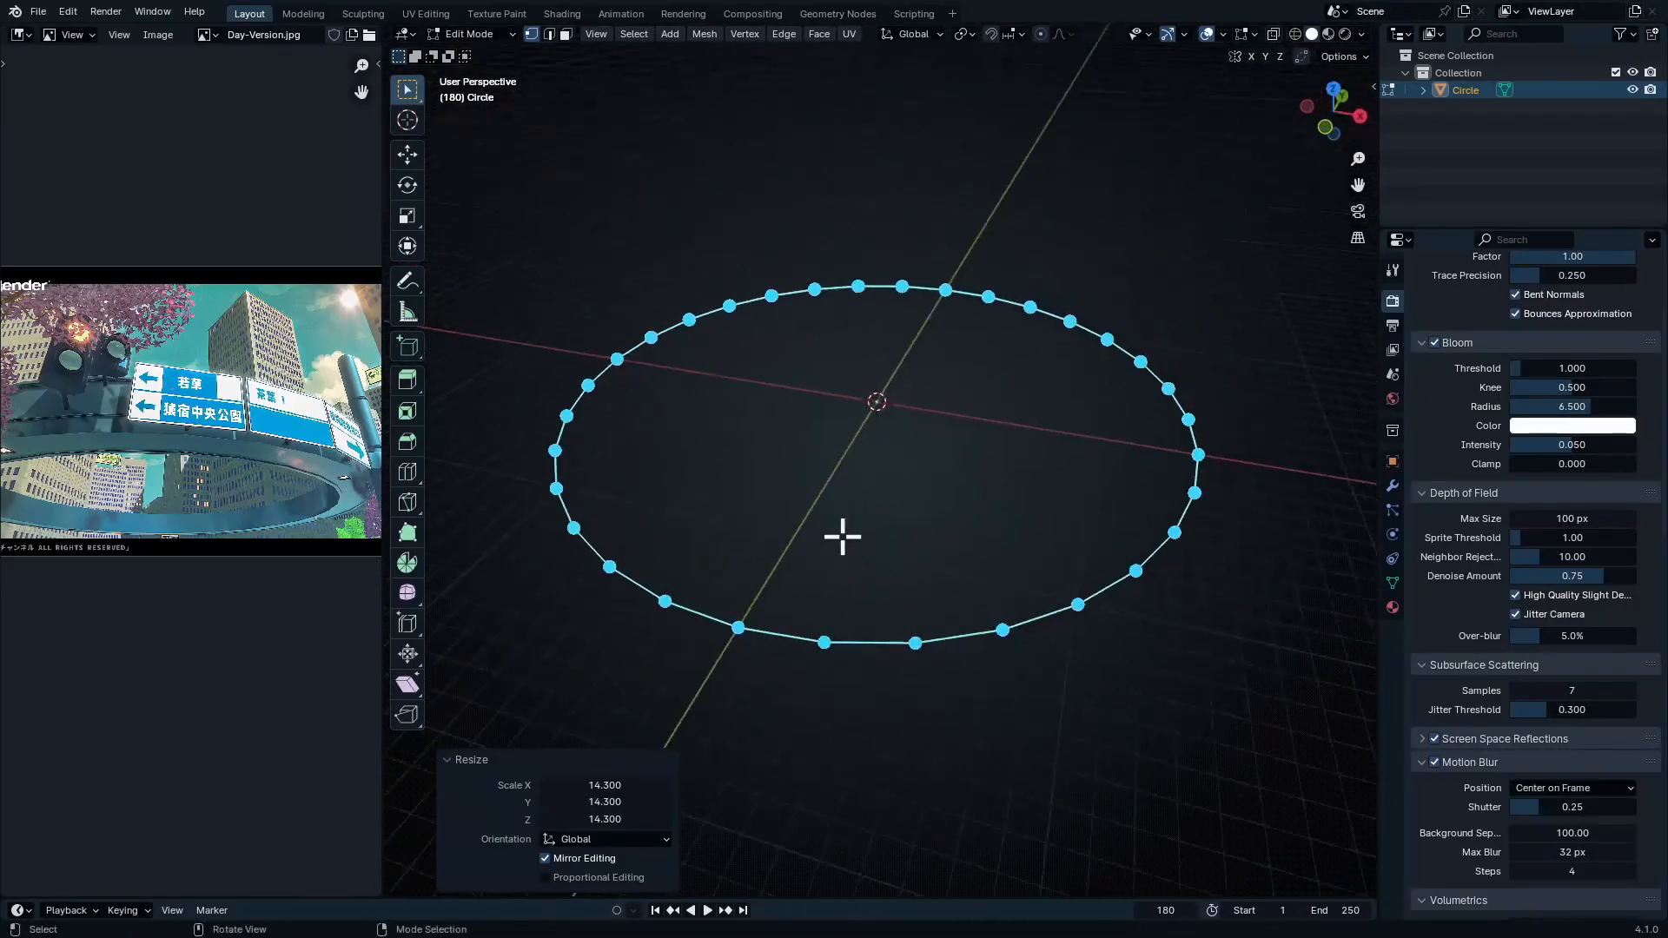
Extrude the circle's edge in place and scale it inward to about 0.8 to form a flat ring
key("e")
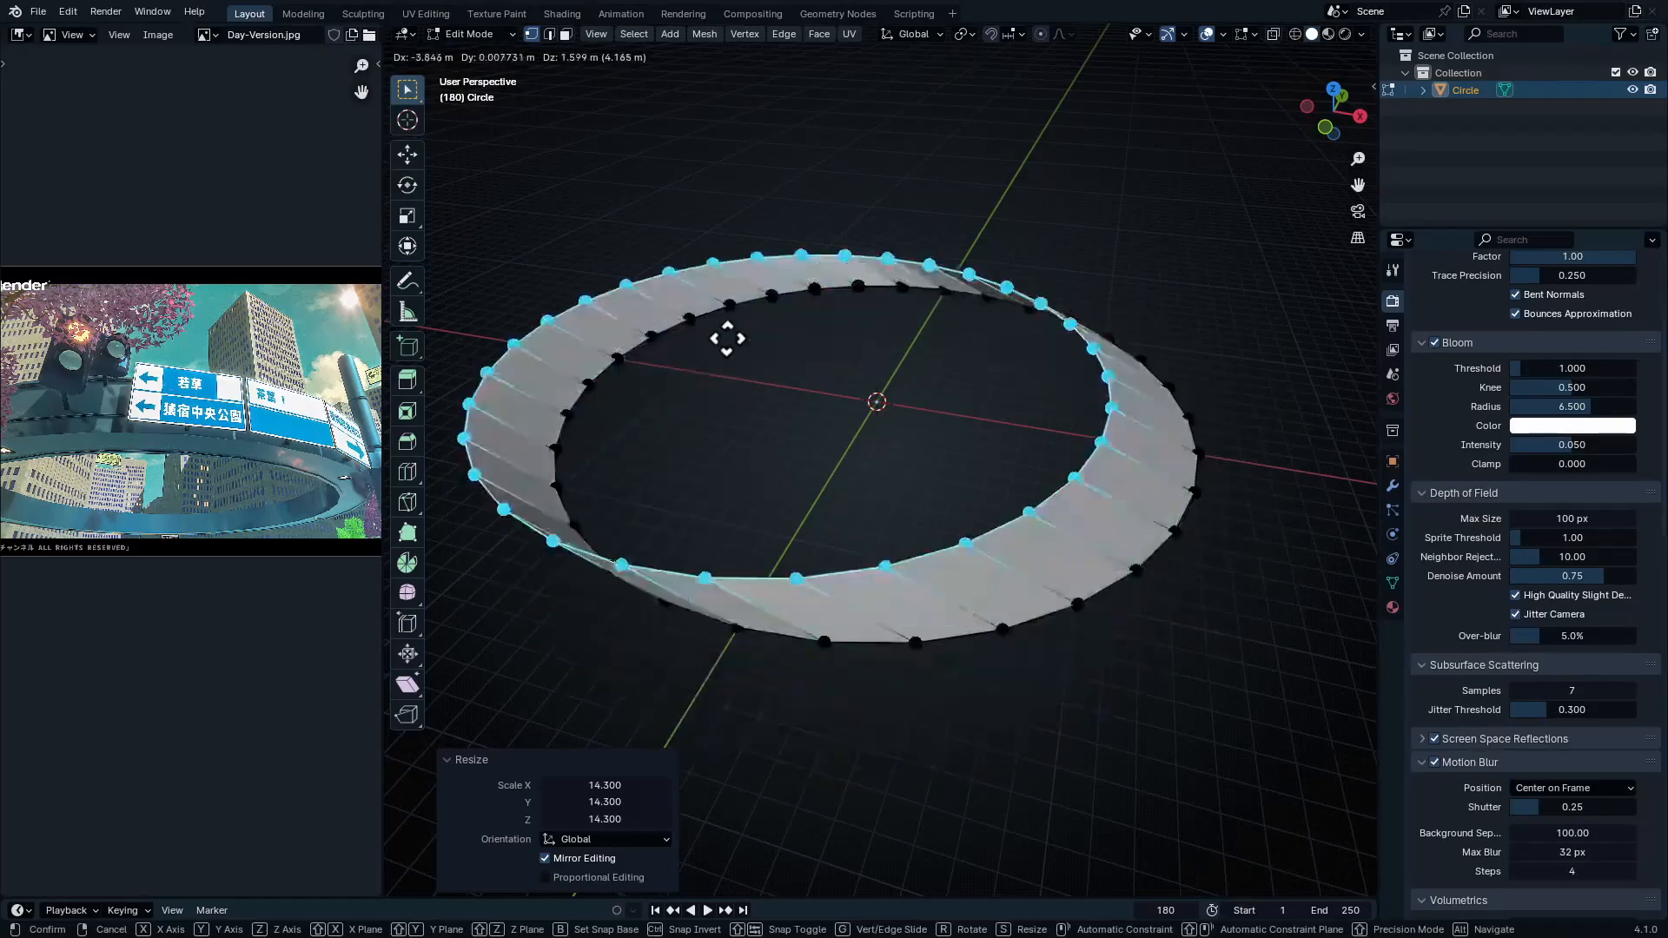
key("Escape")
middle_click_drag(842, 484, 1183, 640)
key("s")
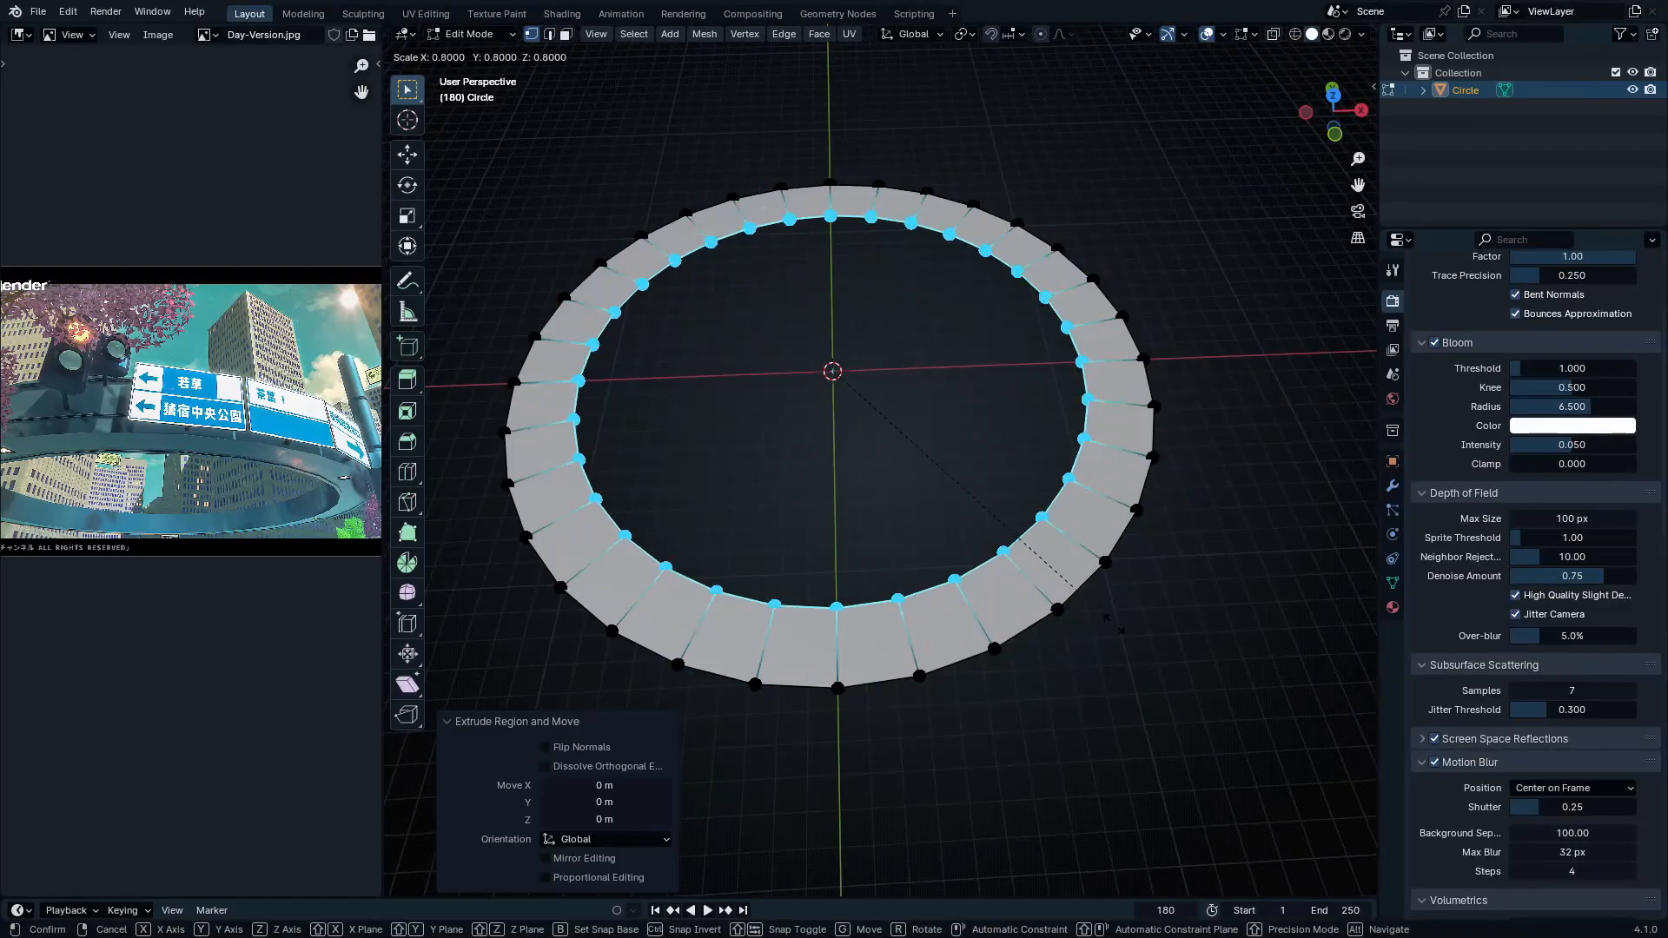
left_click(1107, 621)
Select the entire flat ring and scale it up to roughly twice its size
middle_click_drag(1106, 622, 1053, 551)
key("a")
key("s")
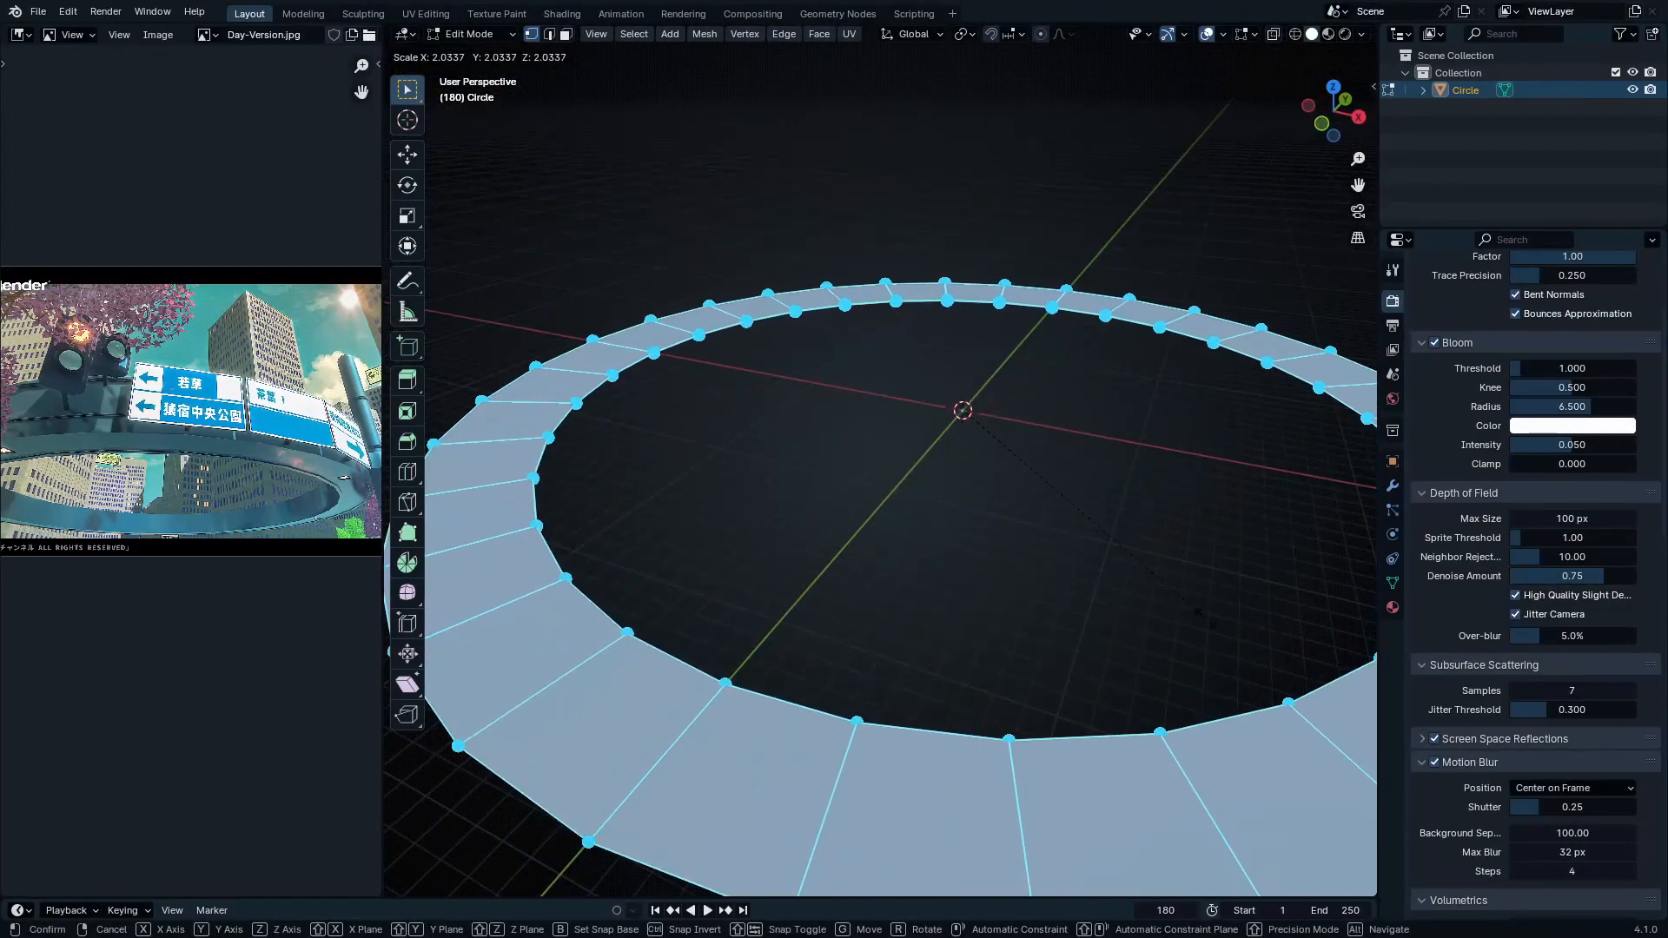
left_click(1180, 588)
Scale the ring's inner edge loop to adjust the width of the band
middle_click_drag(1180, 588, 1028, 539)
left_click(1042, 695, "alt")
key("s")
left_click(1115, 632)
Extrude the whole flat ring vertically by about 3.29 m to give it height
key("a")
mouse_move(922, 573)
middle_mouse_down()
mouse_move(975, 640)
mouse_move(923, 576)
middle_mouse_up()
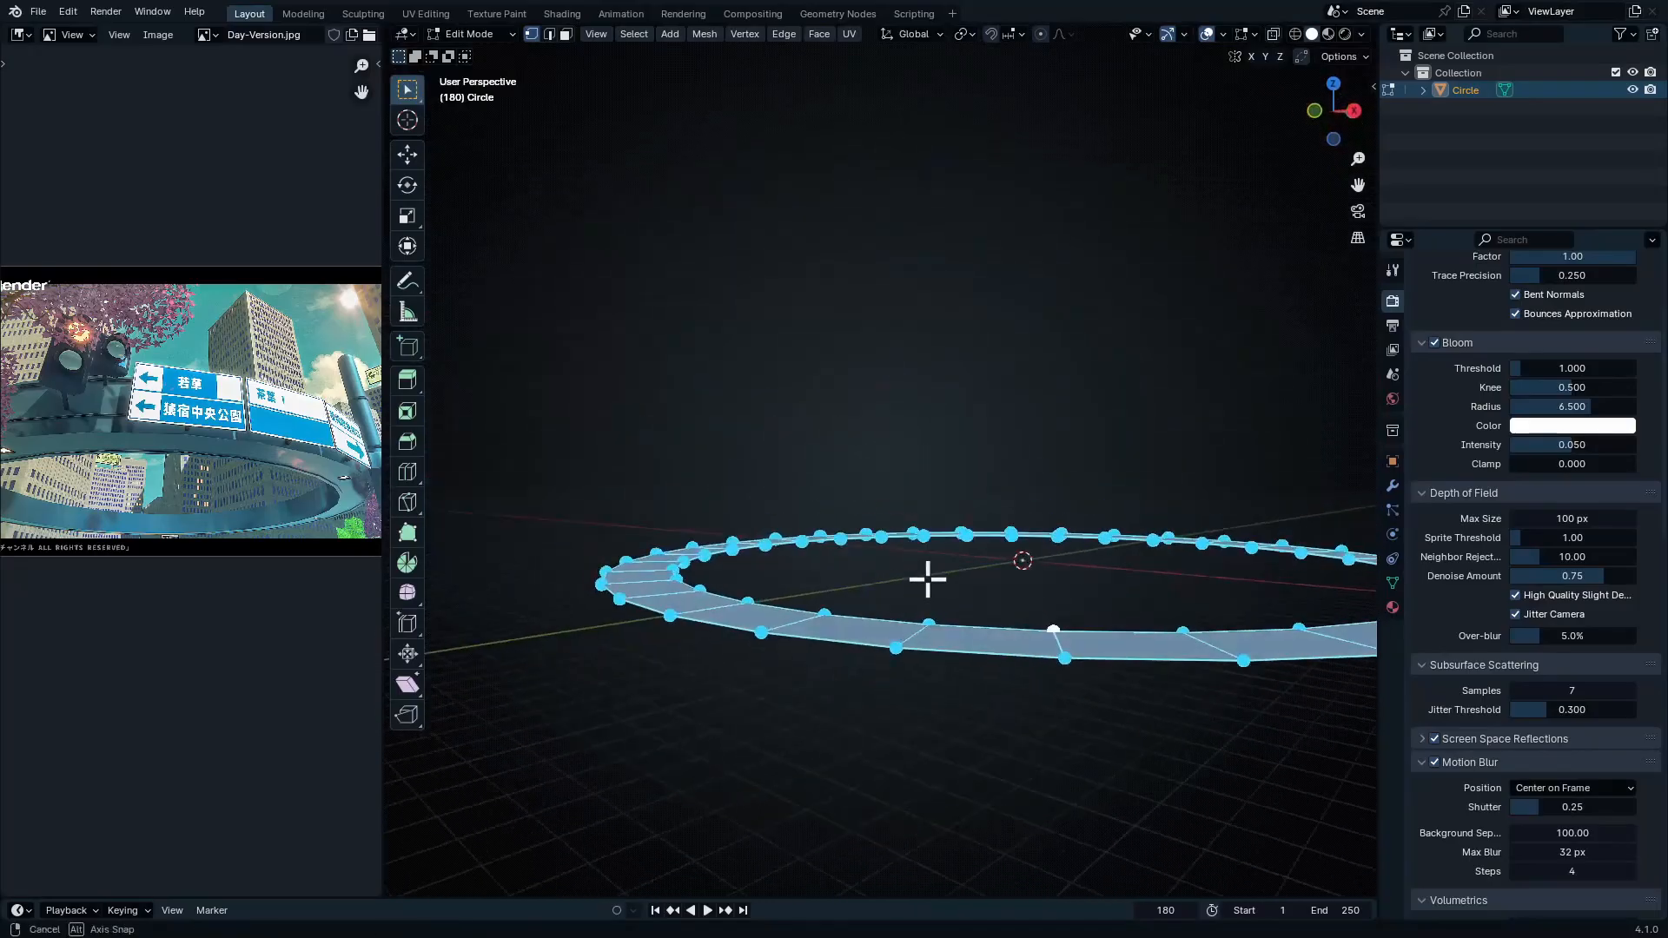
key("g")
key("z")
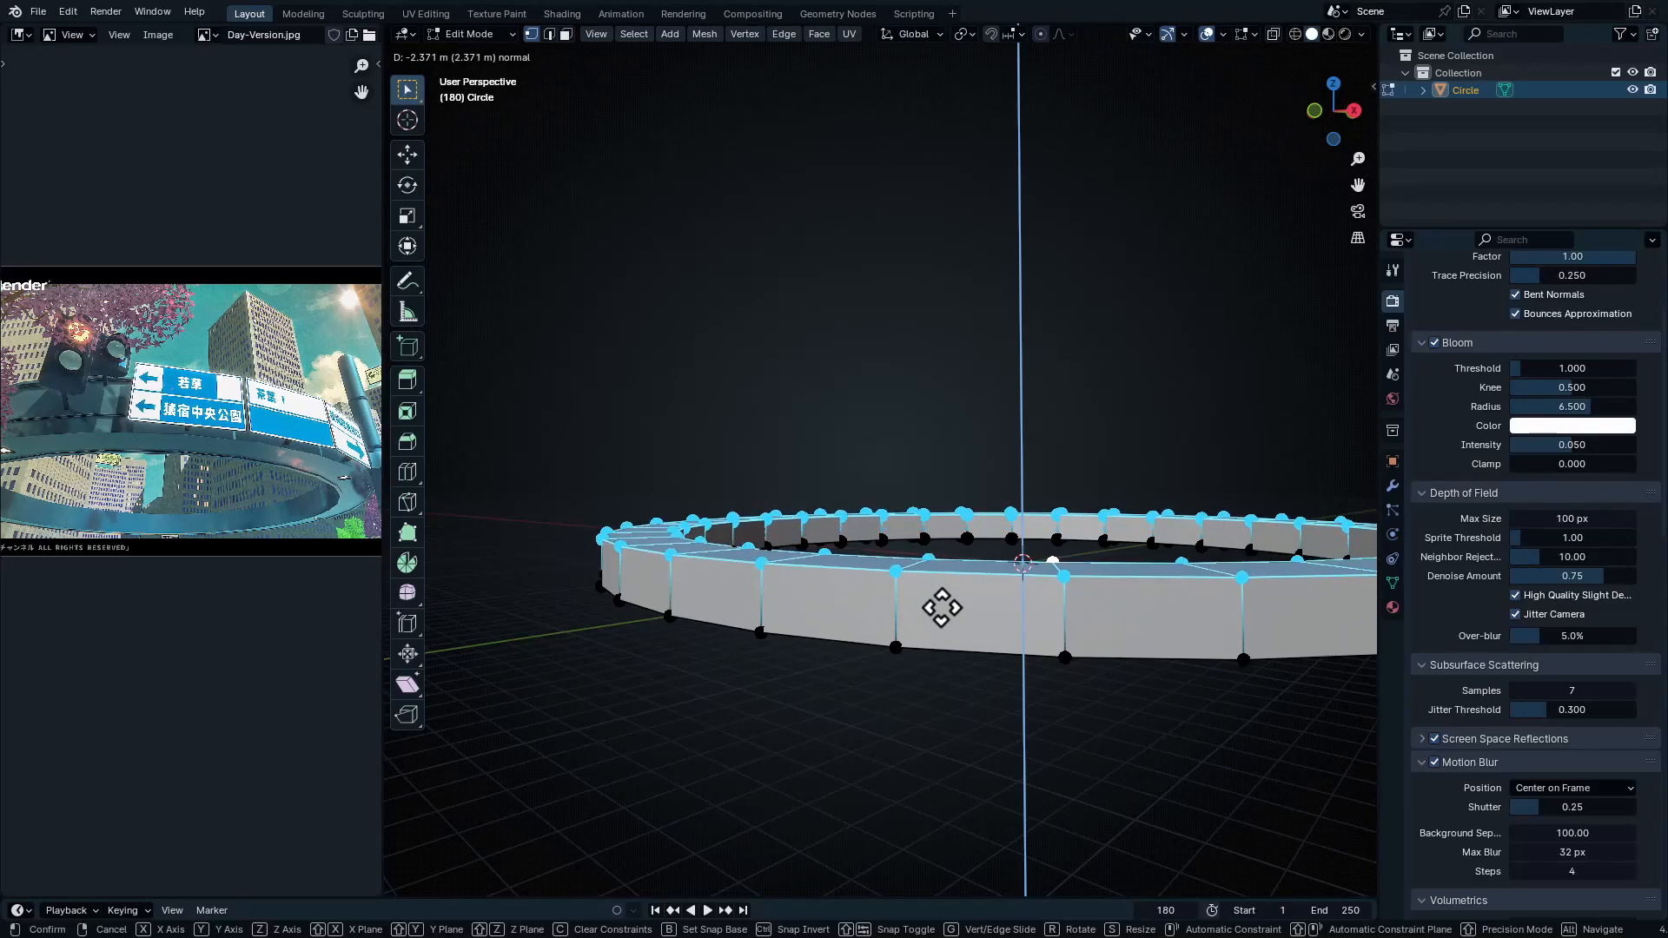
left_click(939, 589)
middle_click_drag(940, 589, 1008, 568)
Check the ring's underside in the reference image, and inset the face loop on the model's underside by about 0.1676 m
scroll(279, 469, "up", 5)
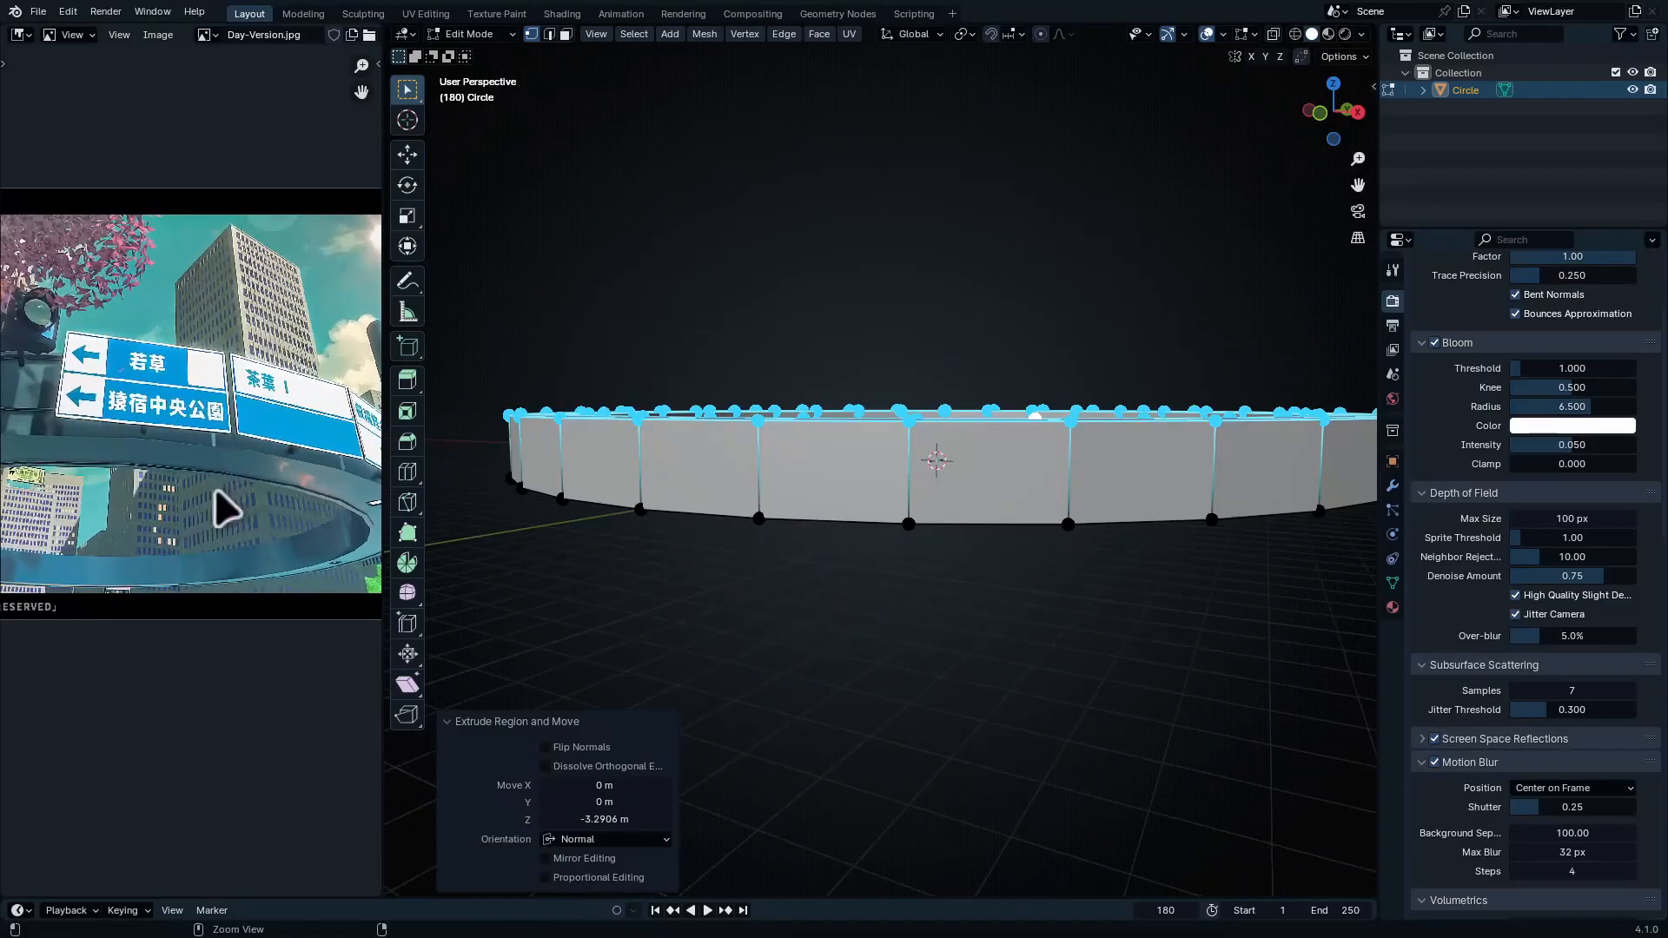
scroll(234, 473, "up", 2)
middle_click_drag(235, 474, 257, 342)
middle_click_drag(704, 574, 763, 482)
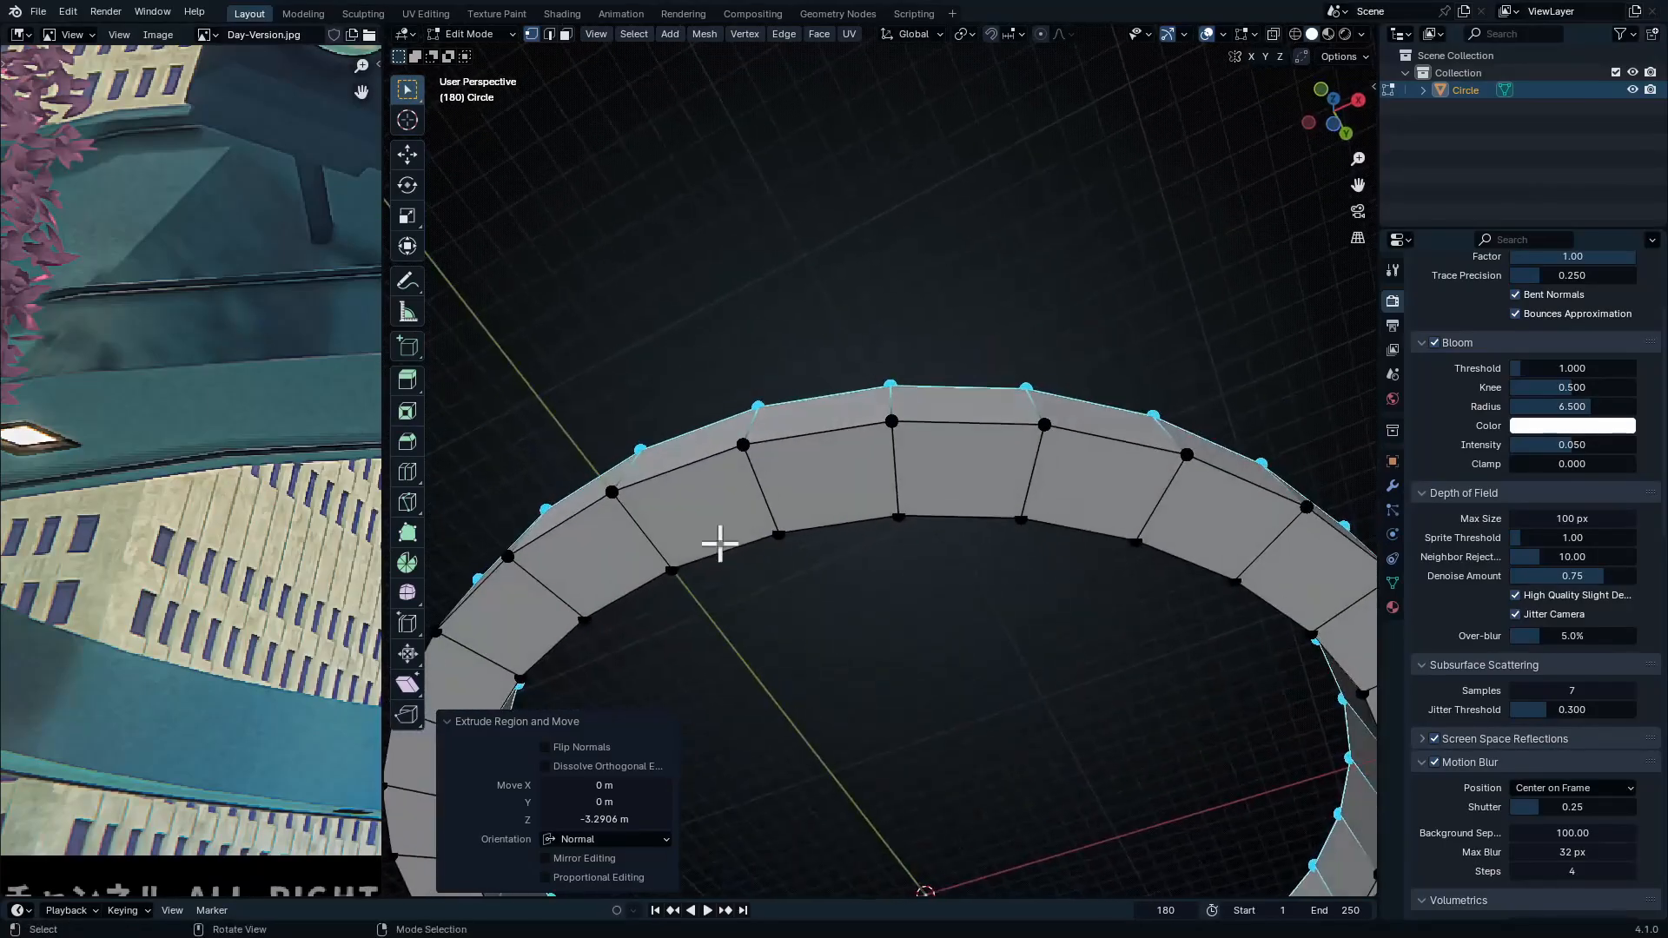
left_click(565, 33)
left_click(766, 491)
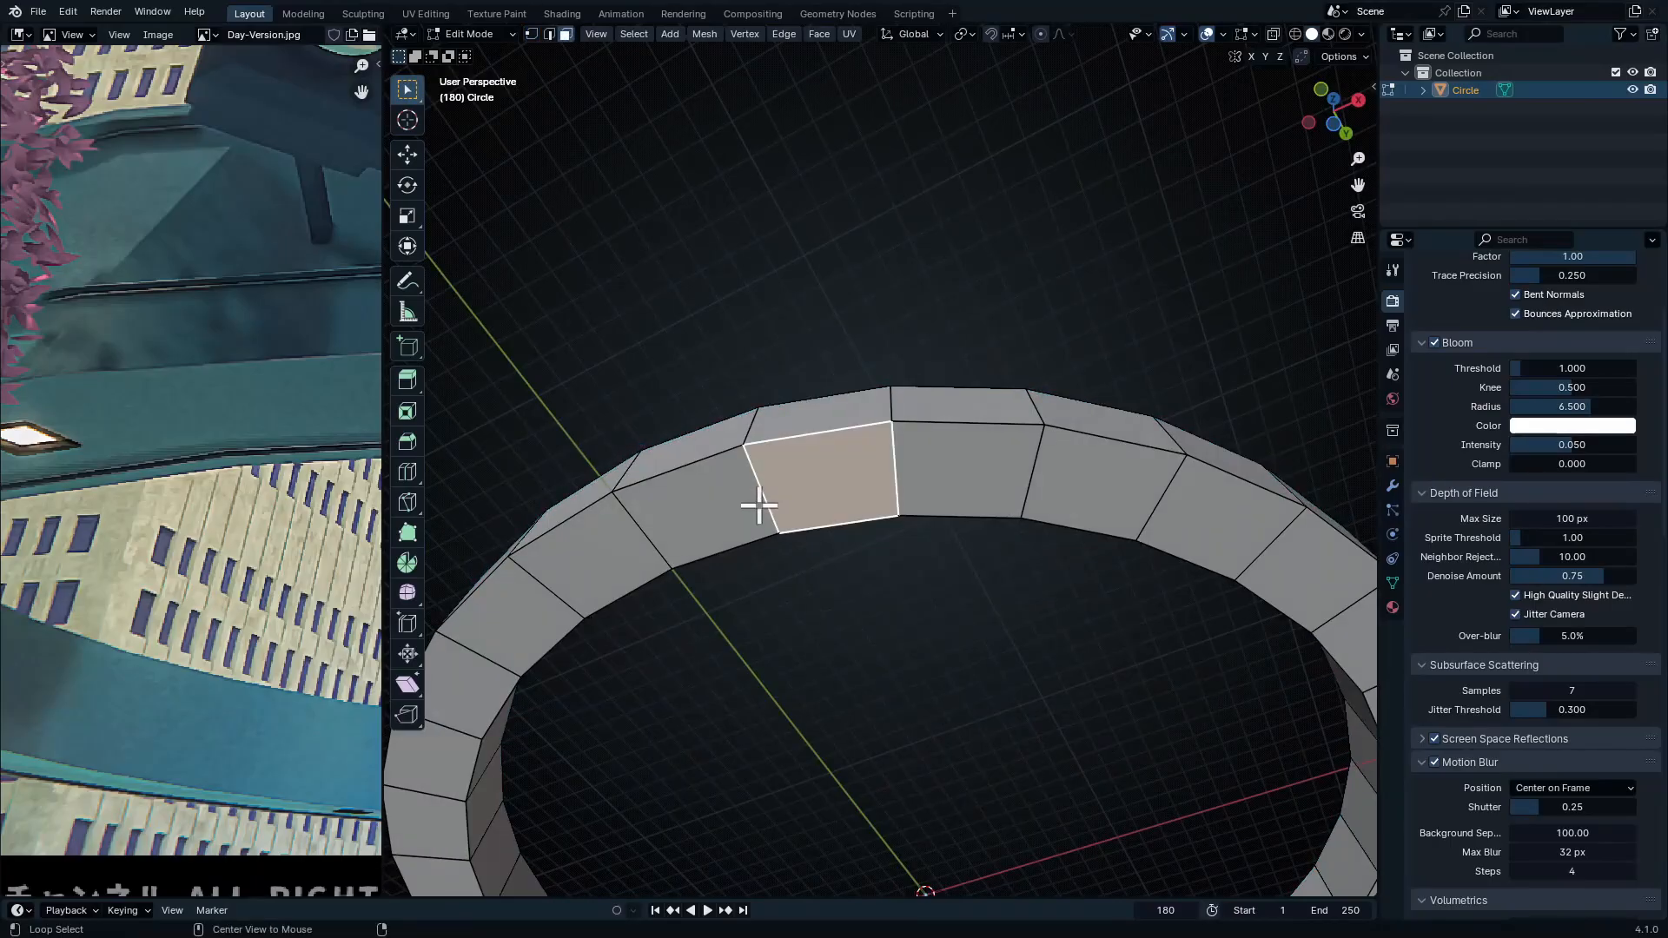
left_click(757, 491, "alt")
middle_click_drag(770, 495, 689, 423)
middle_click_drag(856, 498, 986, 547)
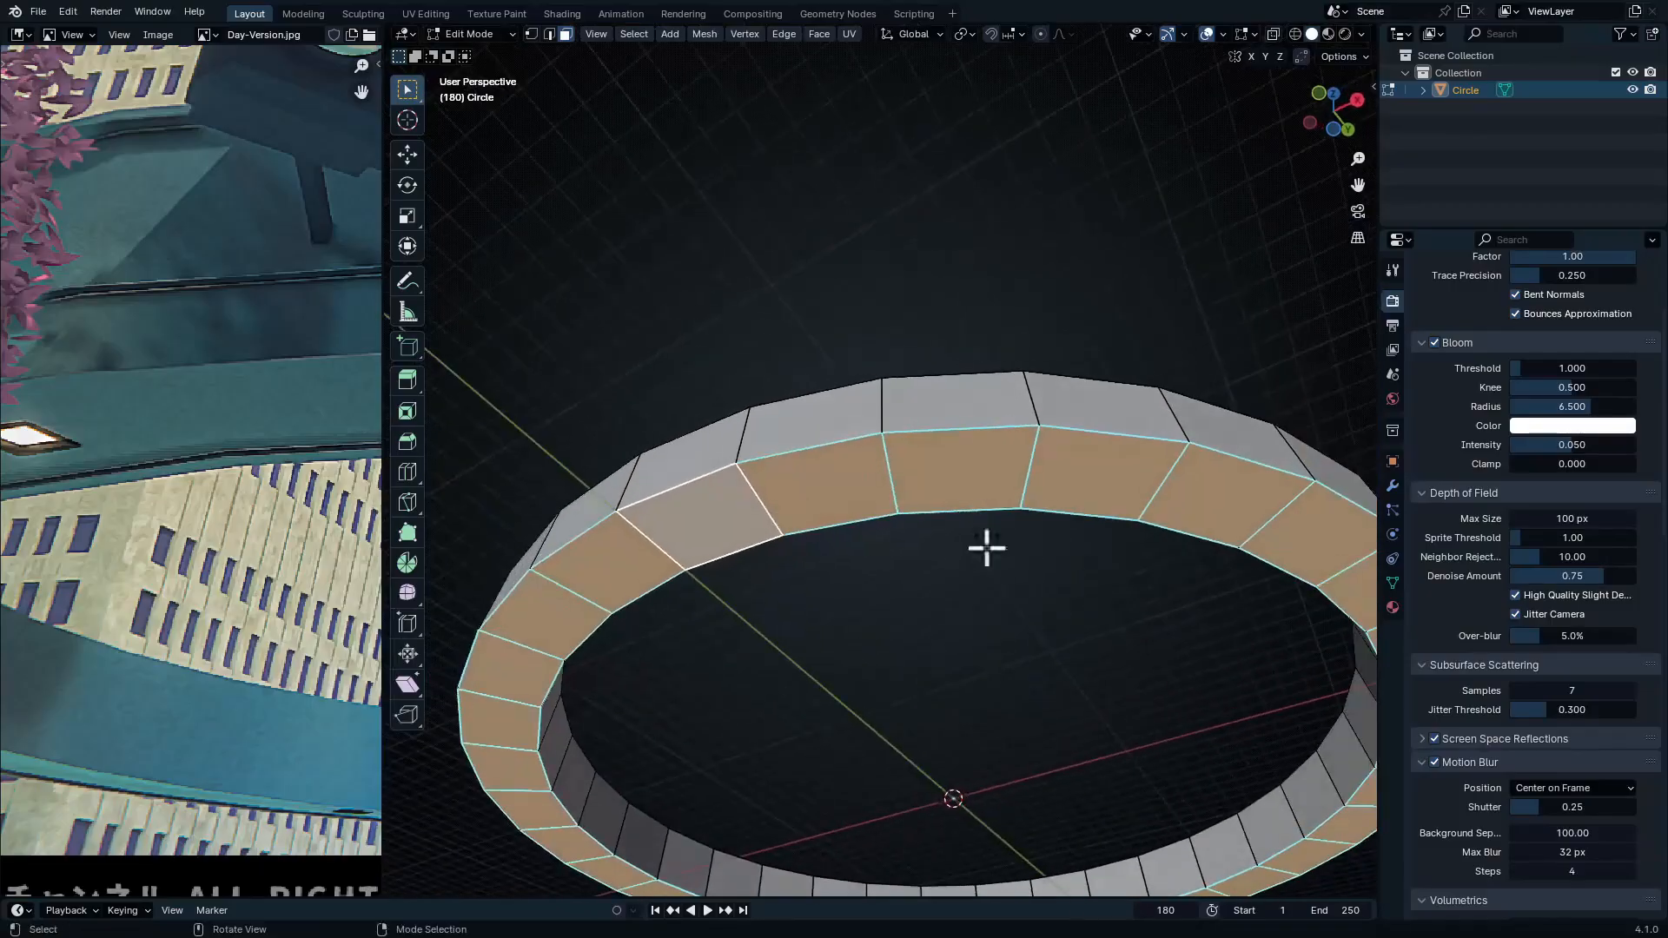
middle_click_drag(840, 587, 846, 565)
middle_click_drag(836, 526, 822, 529)
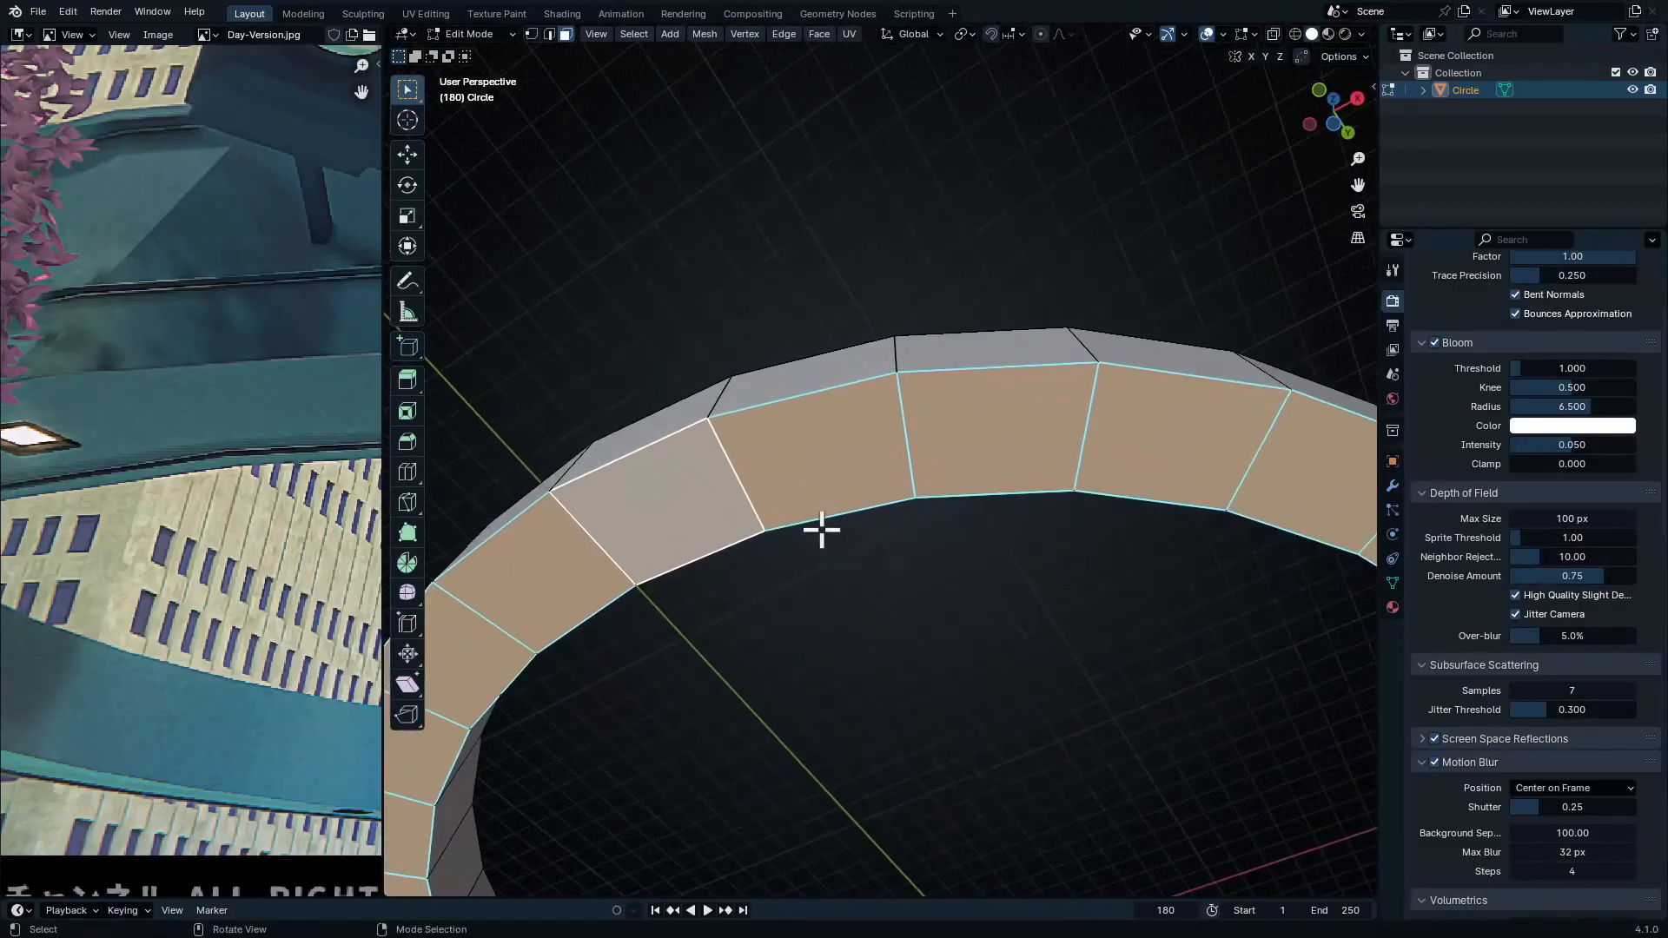
key("i")
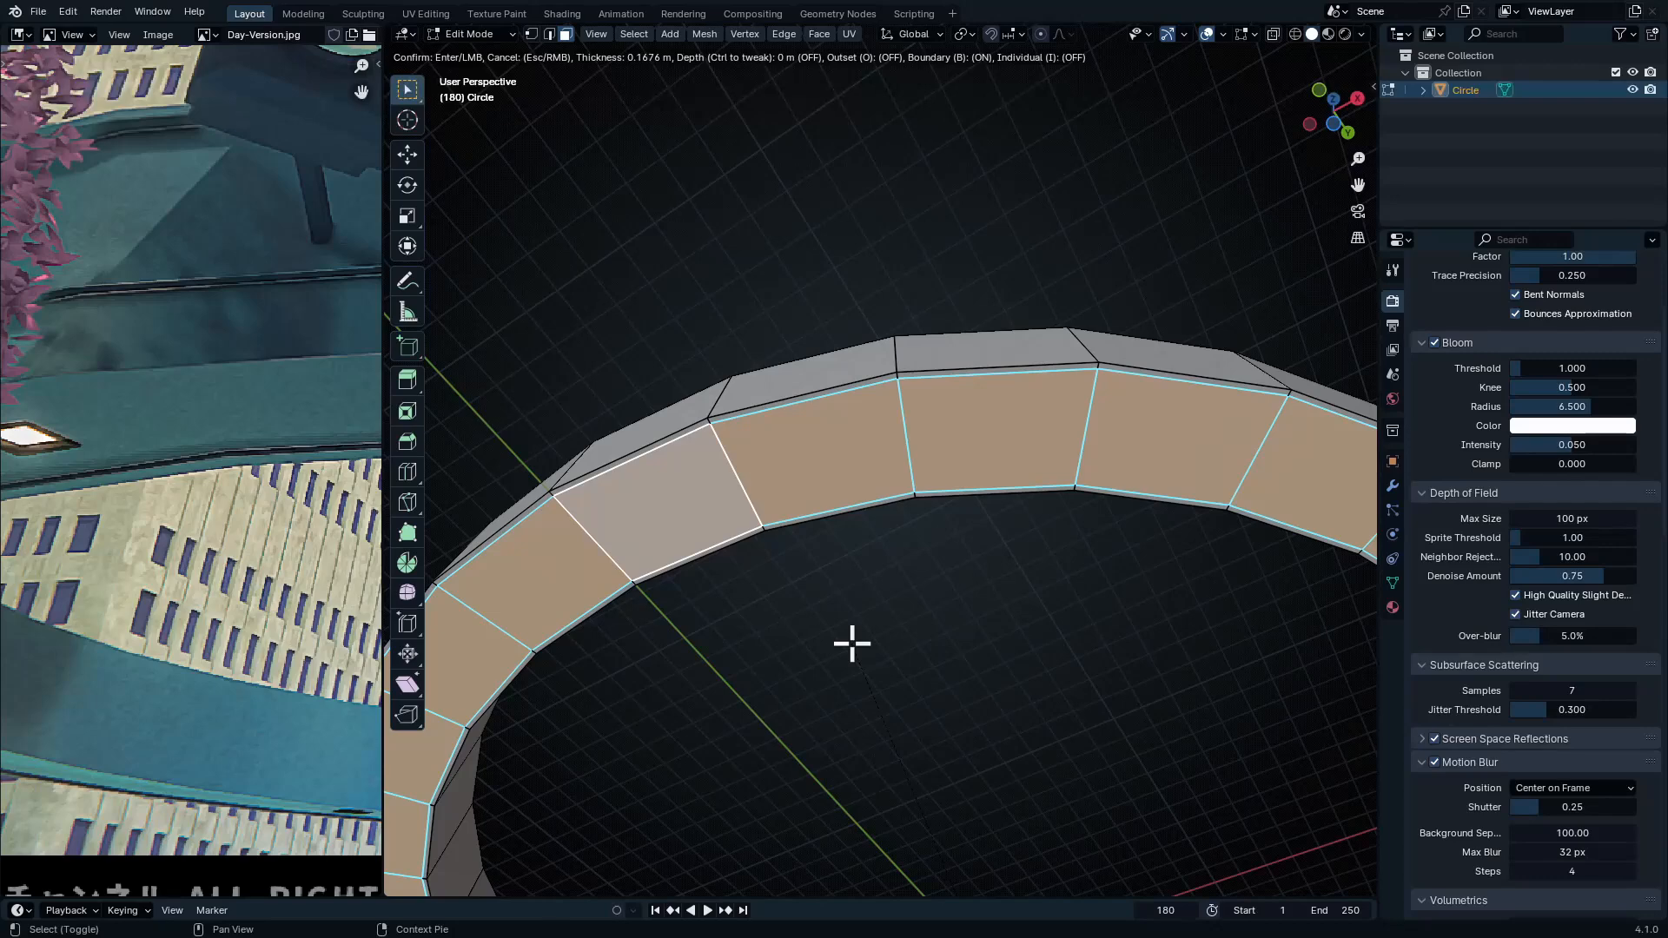
left_click(851, 643)
mouse_move(852, 614)
middle_mouse_down()
mouse_move(852, 681)
mouse_move(841, 613)
middle_mouse_up()
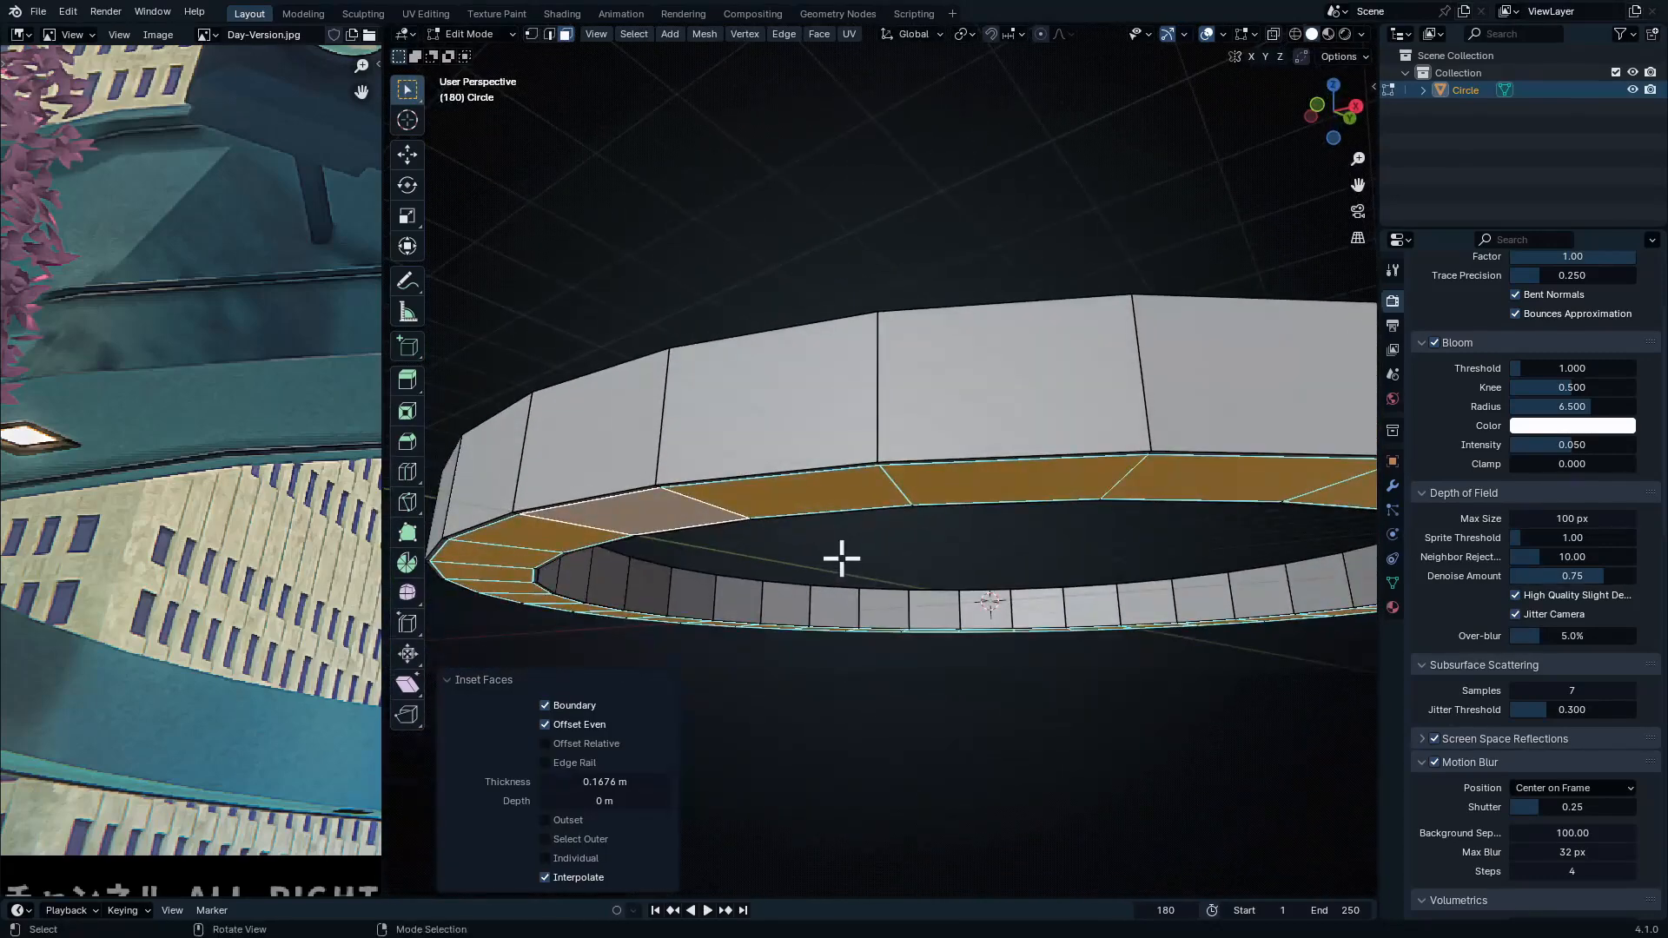
Extrude the inset underside face loop of the ring downward by about 1.56 m
key("e")
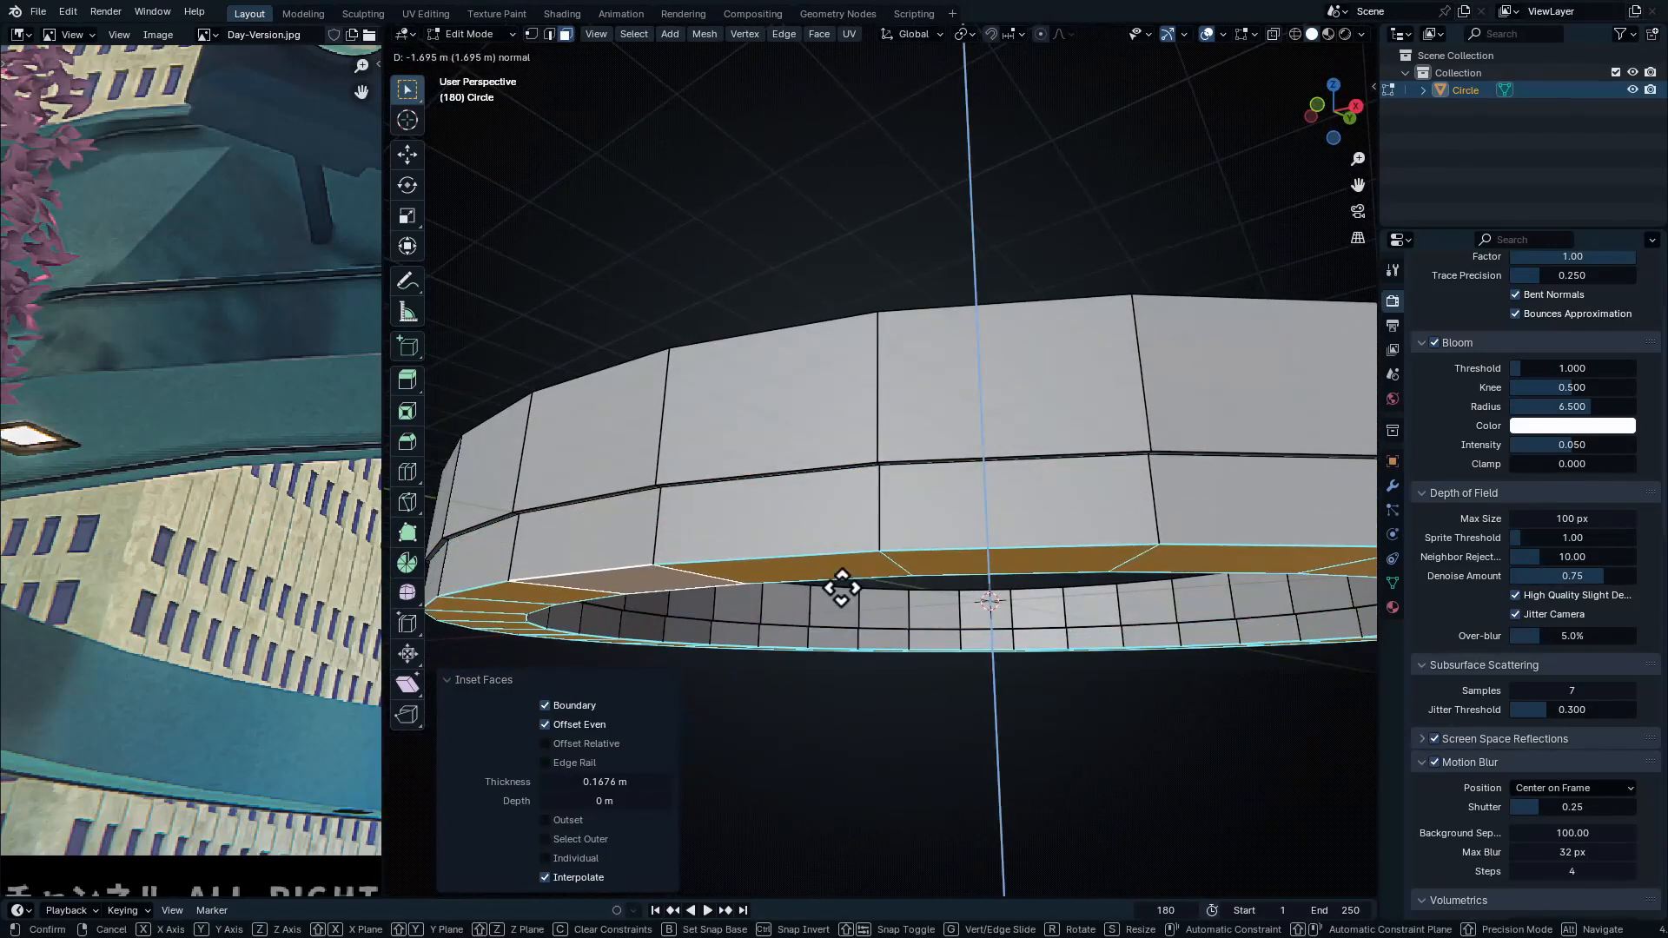
left_click(844, 586)
middle_click_drag(845, 584, 844, 657)
middle_click_drag(147, 238, 179, 383)
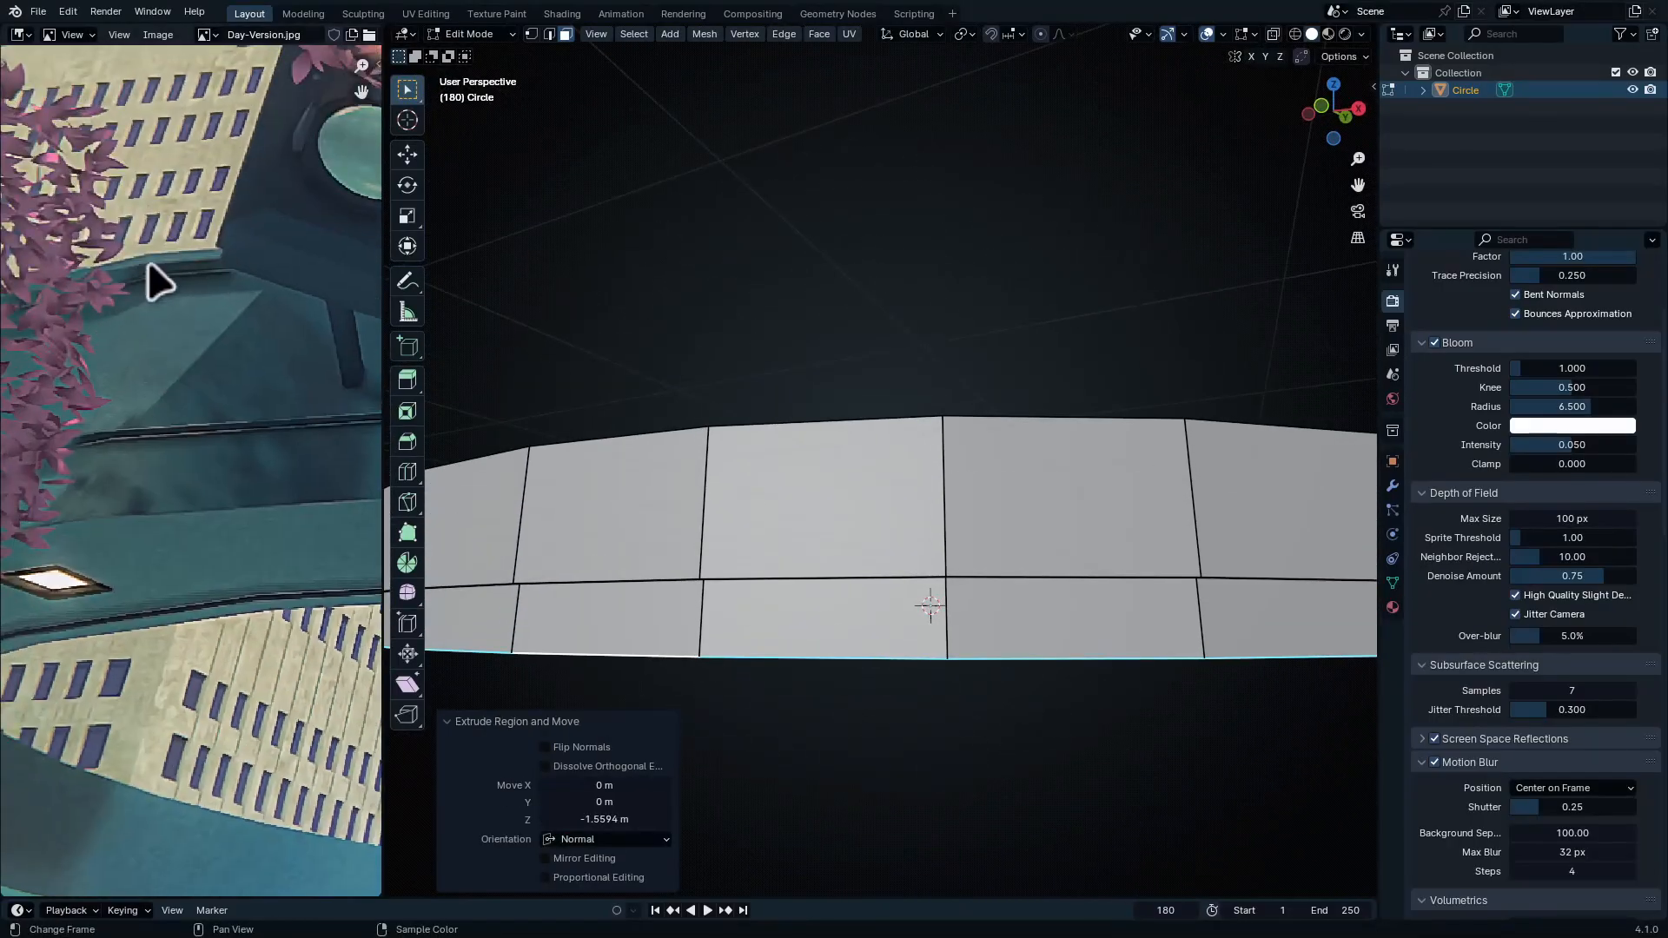
Add a loop cut around the ring's outer wall, slid close to the upper edge with a factor of about -0.791
middle_click_drag(746, 552, 899, 475)
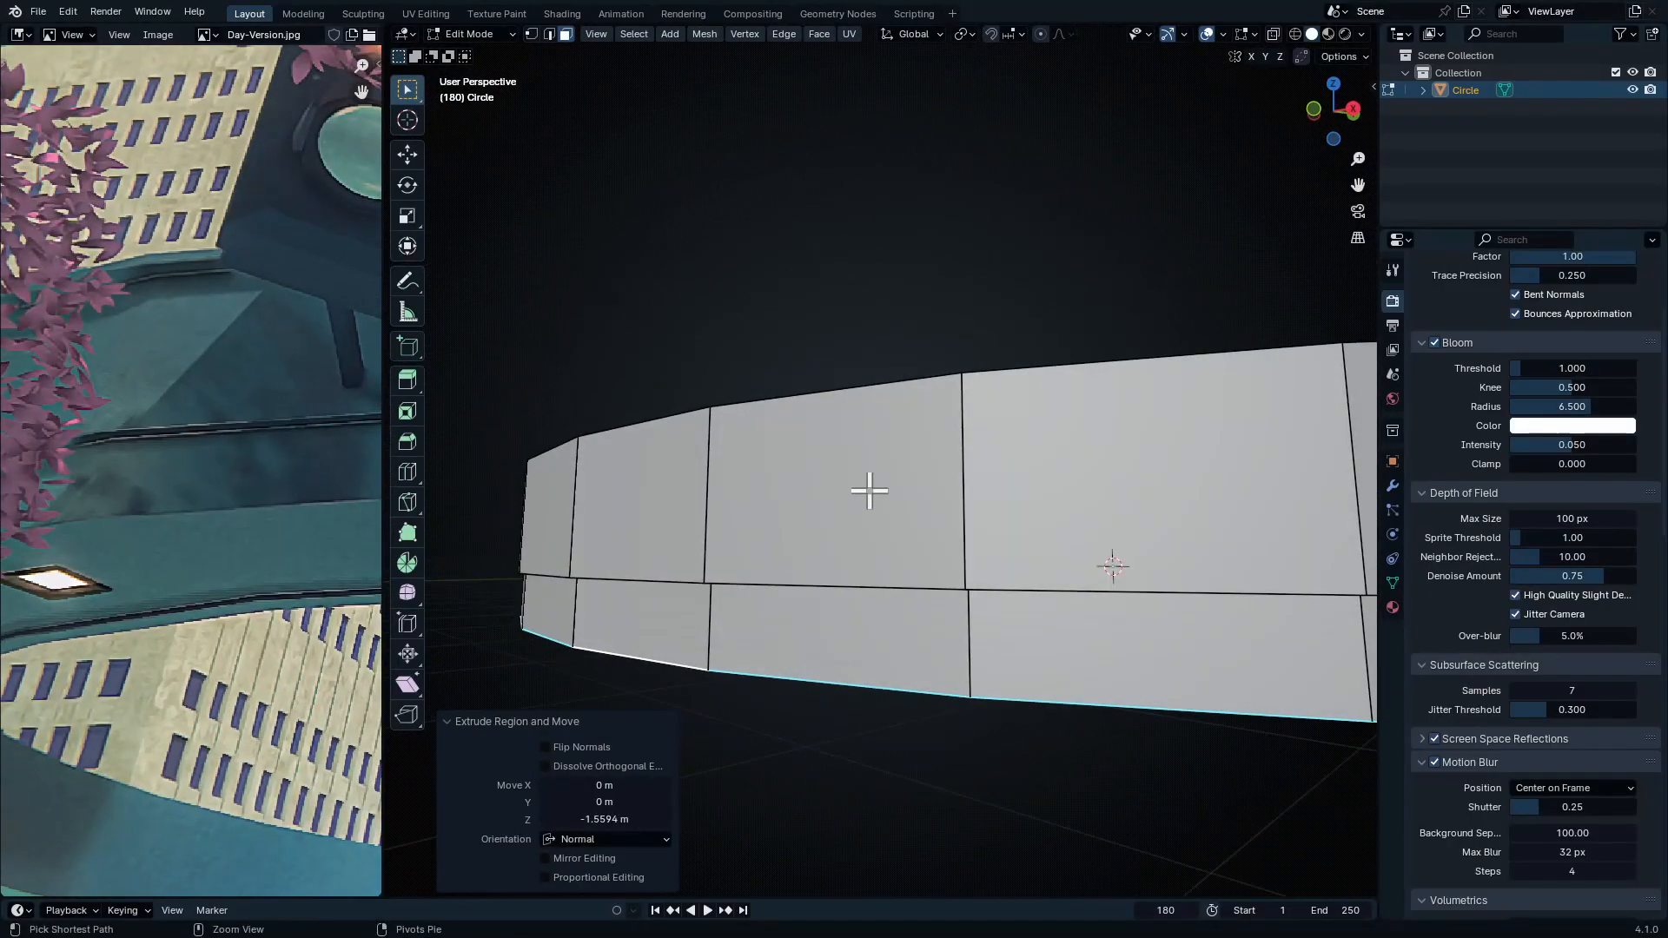
left_click(704, 478)
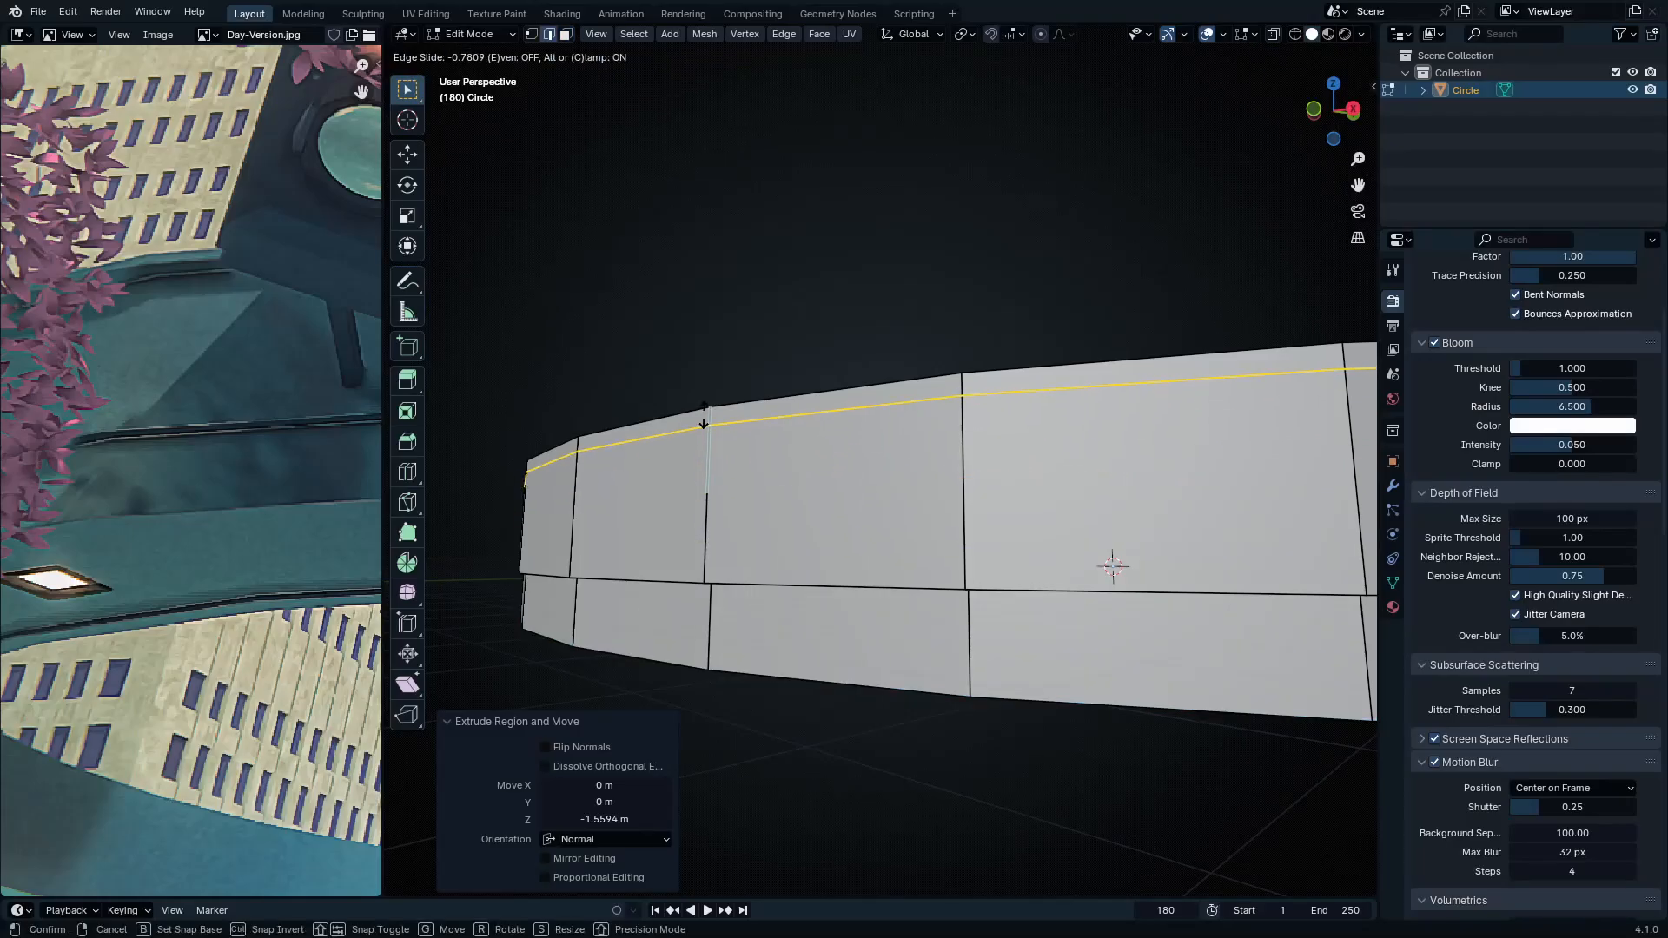
left_click(704, 423)
middle_click_drag(705, 423, 879, 437)
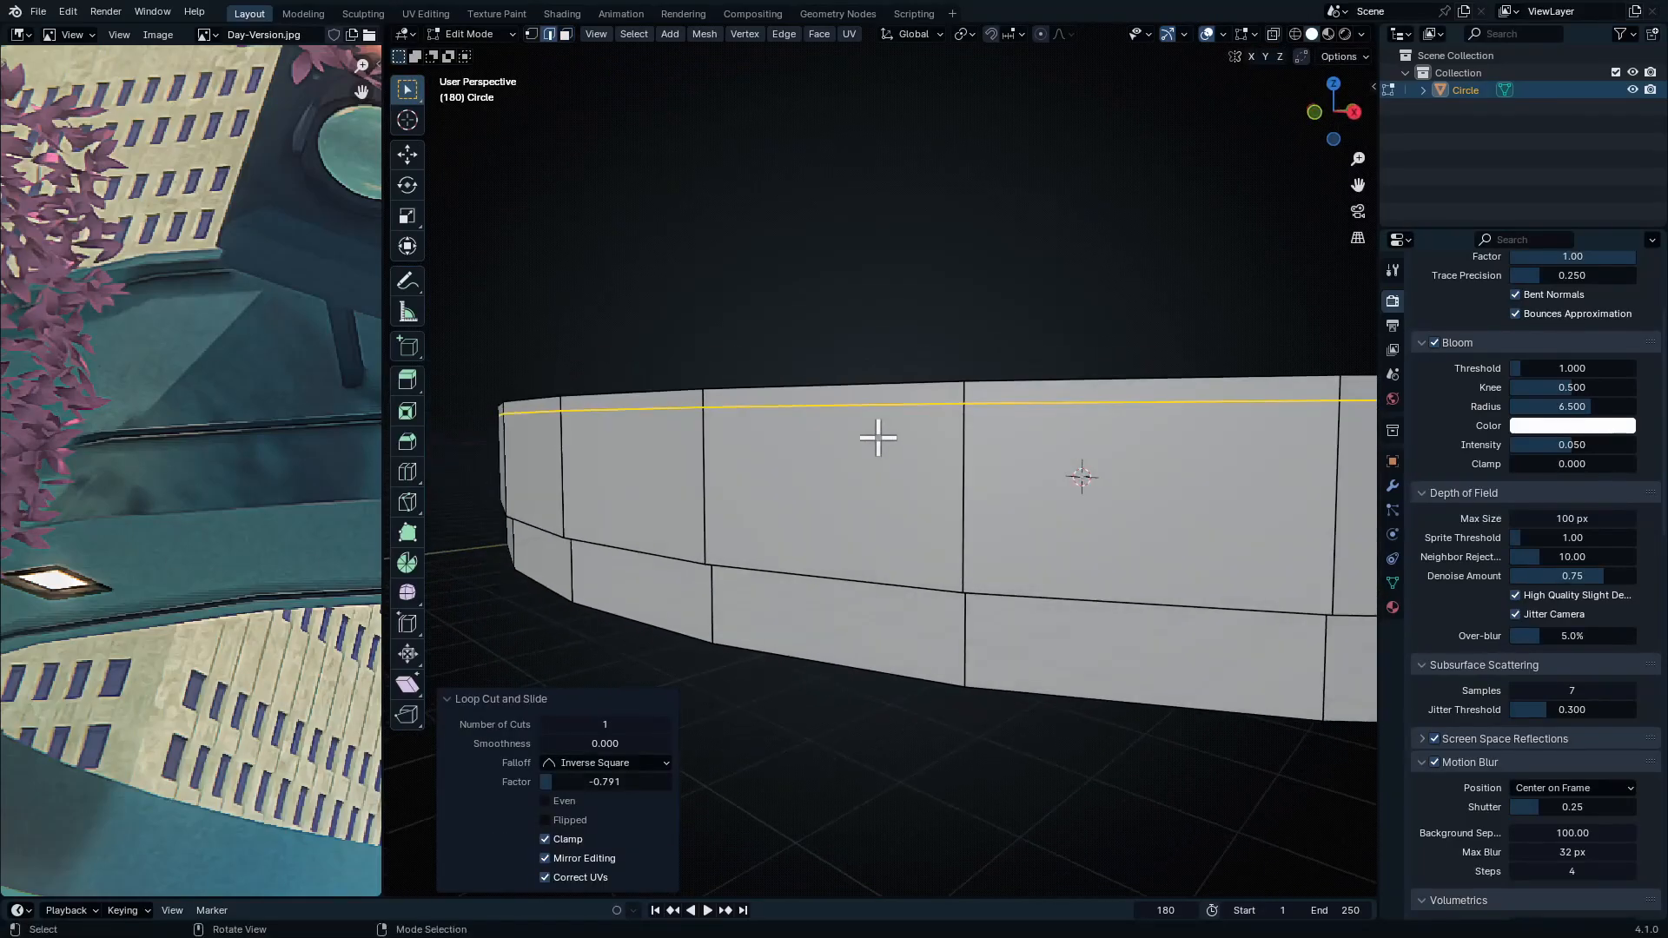
Extrude the narrow face loop at the top of the ring's outer wall outward along its normals by about 0.23 m
key("3")
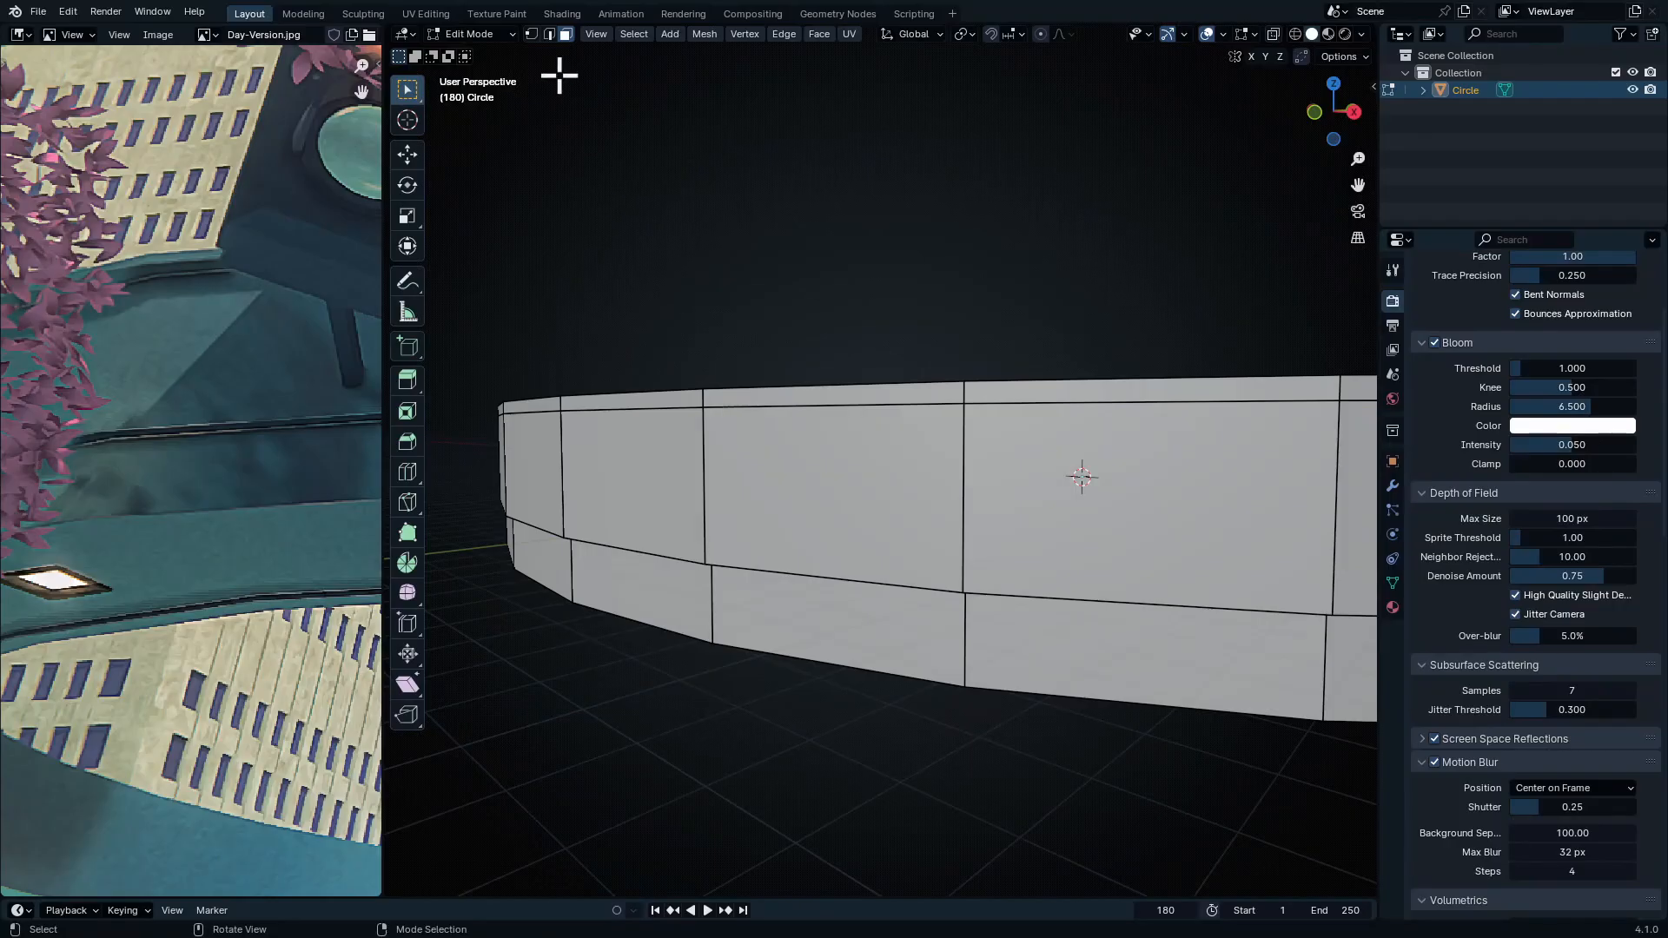
left_click(707, 401)
middle_click_drag(756, 417, 875, 453)
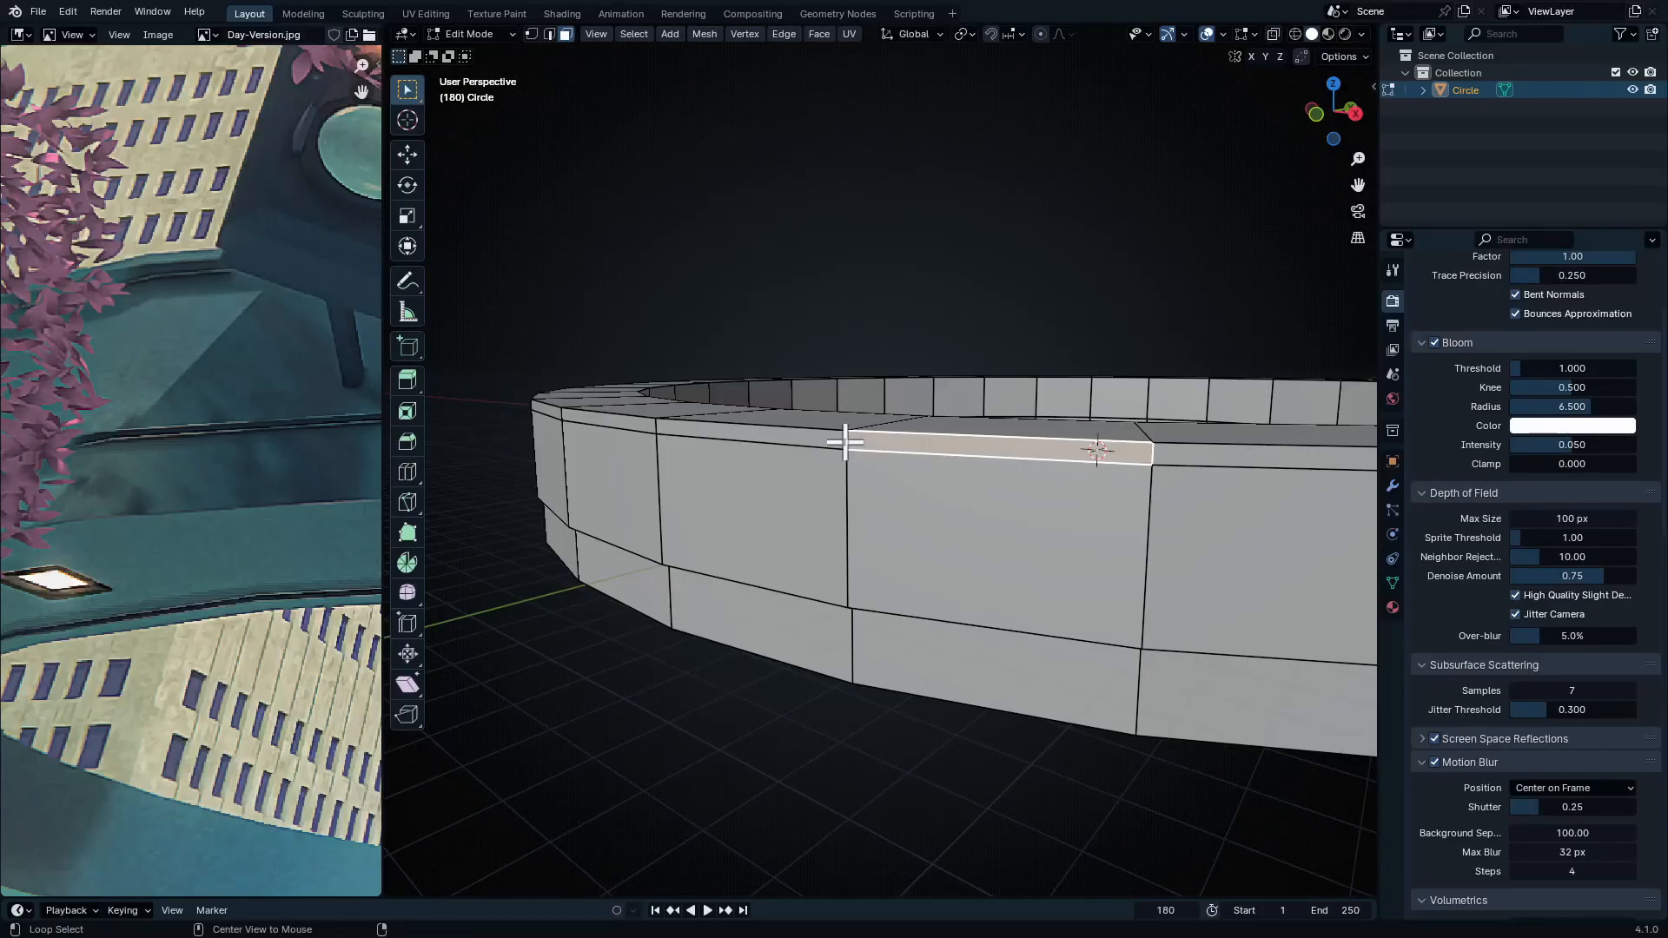
left_click(844, 441, "alt")
middle_click_drag(845, 441, 803, 514)
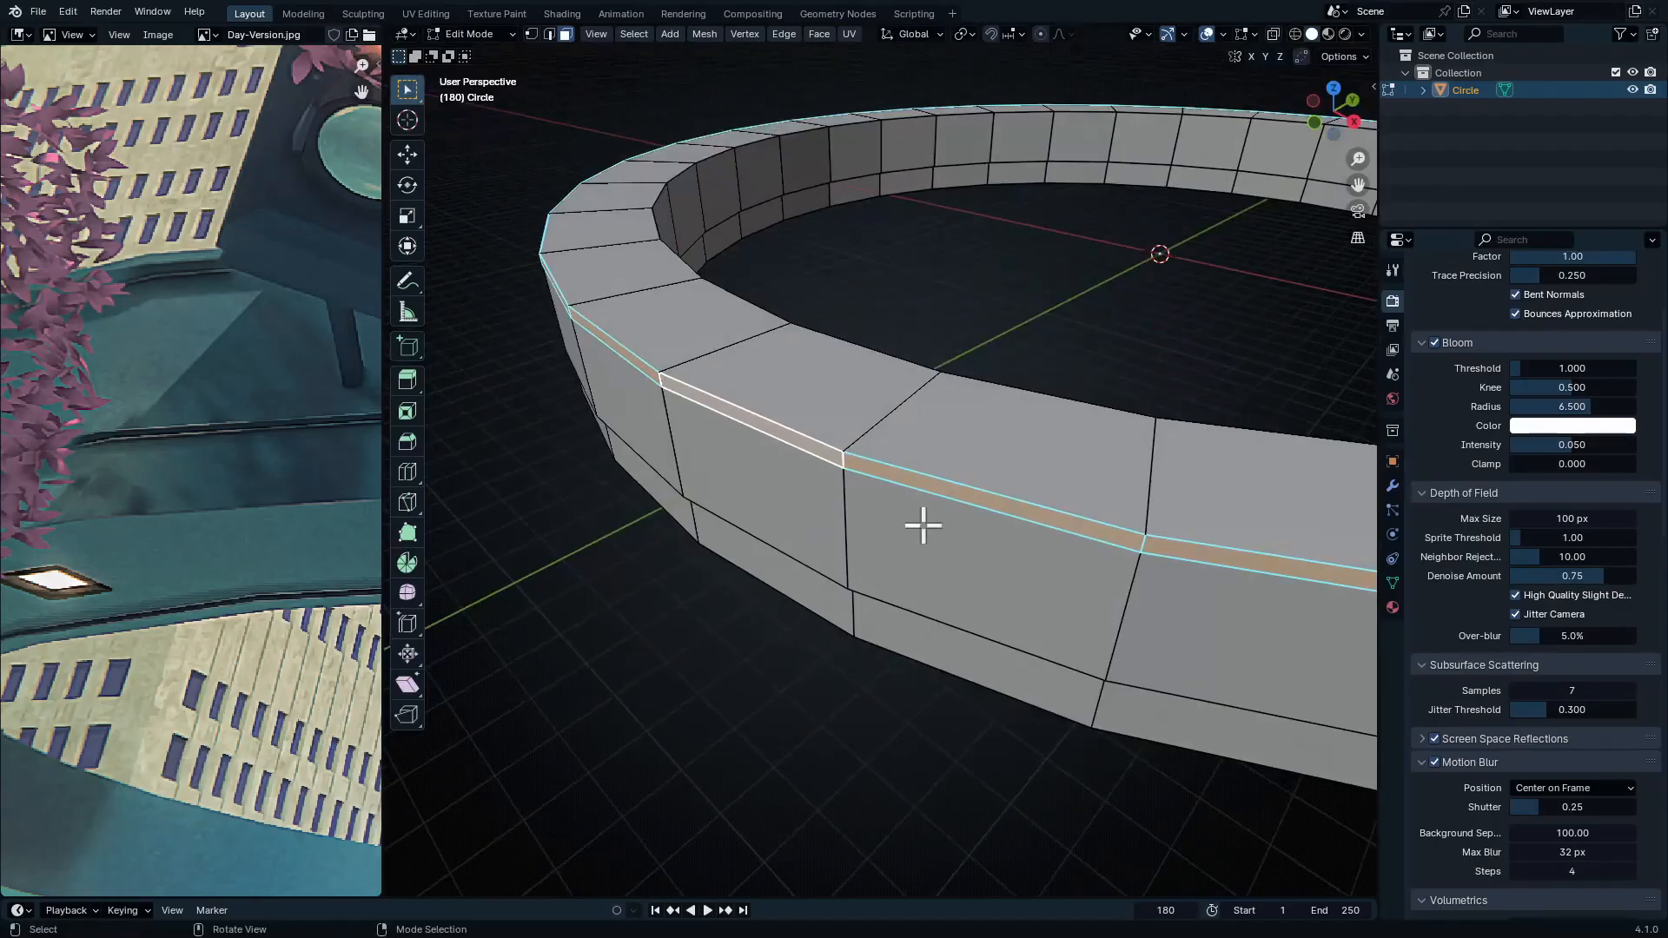
key("alt+e")
left_click(931, 436)
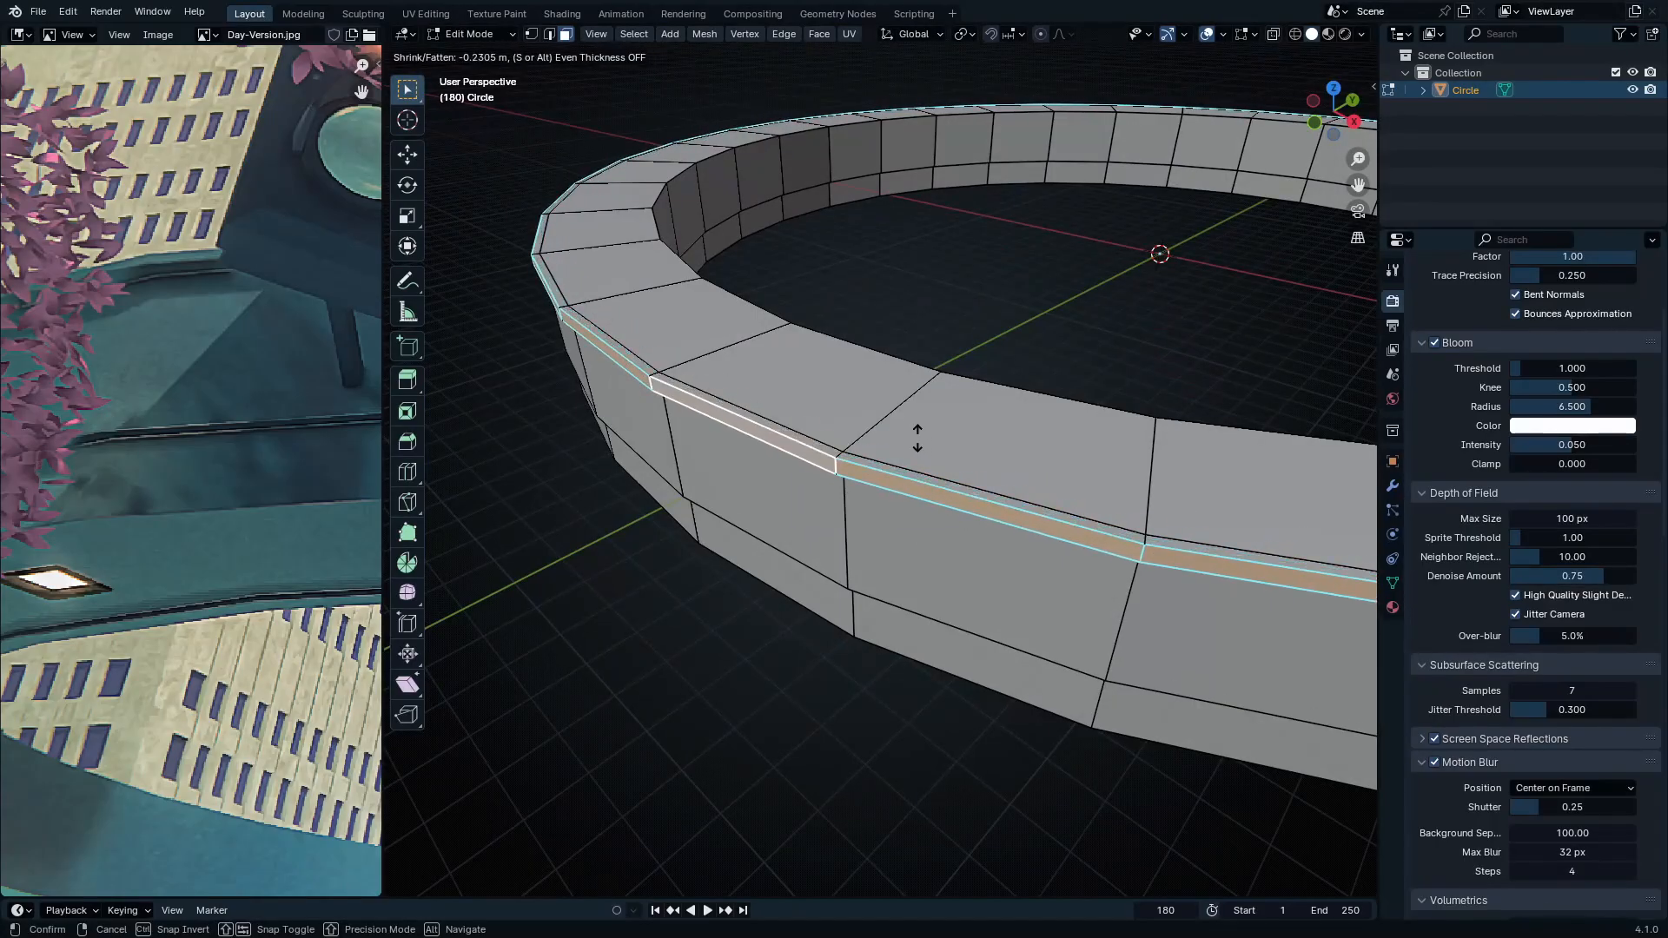
left_click(916, 437)
middle_click_drag(923, 522, 982, 416)
key("Tab")
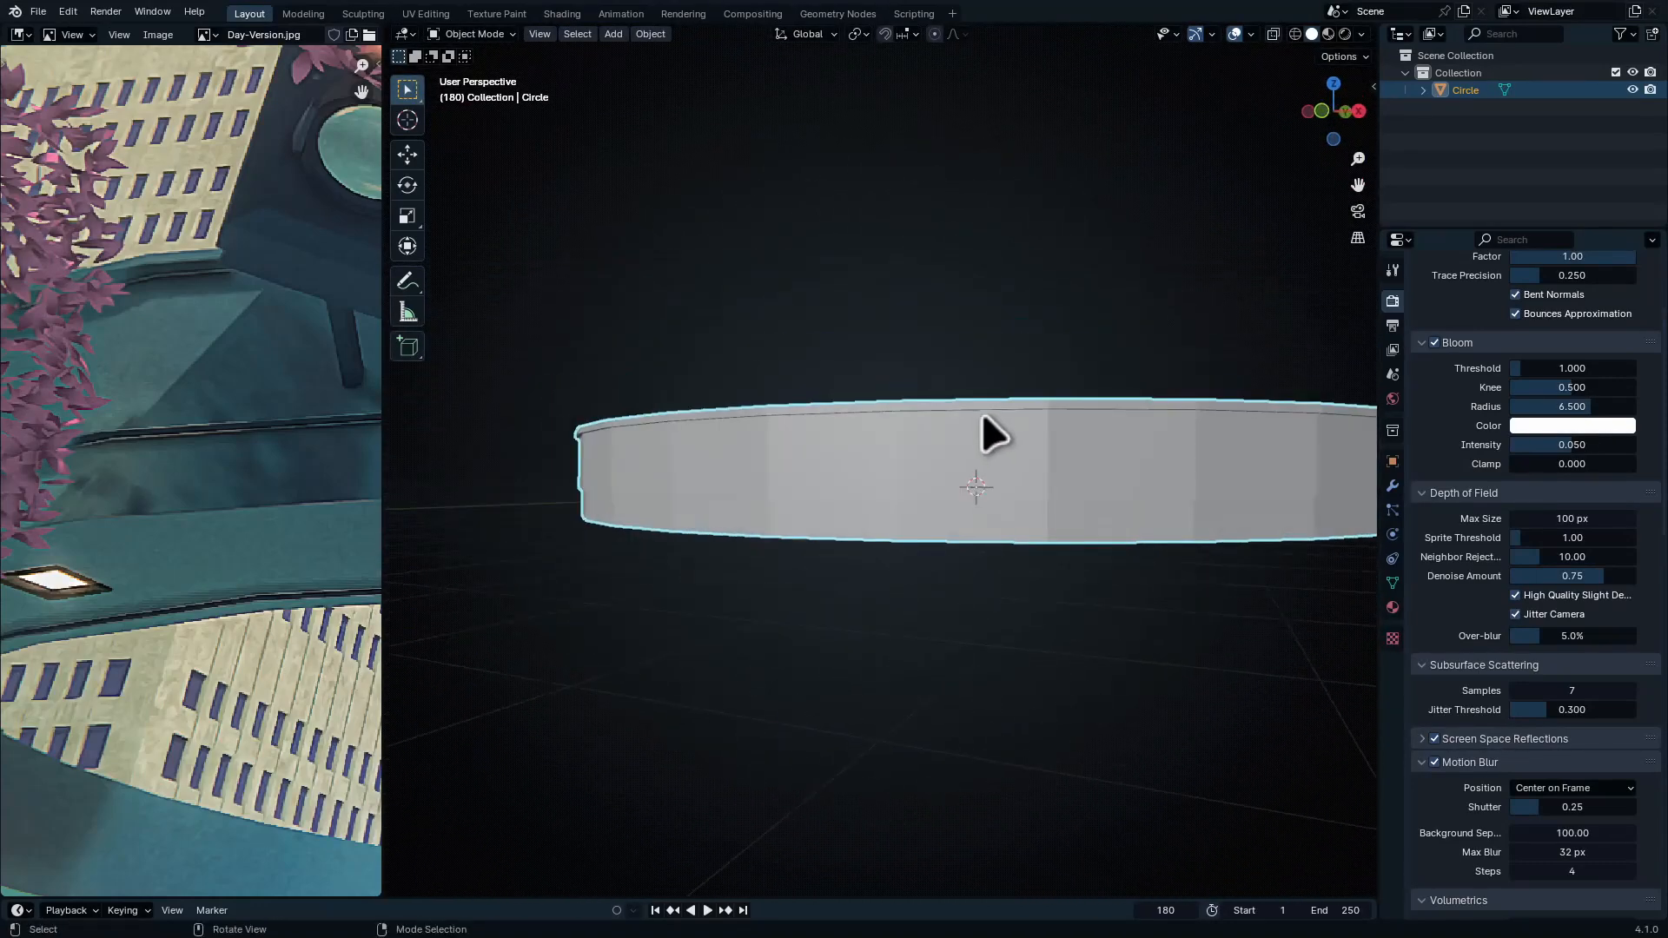
Examine the ring's underside in the reference image, including its edge grooves and the shape and spacing of the recessed lights
middle_click_drag(773, 520, 849, 420)
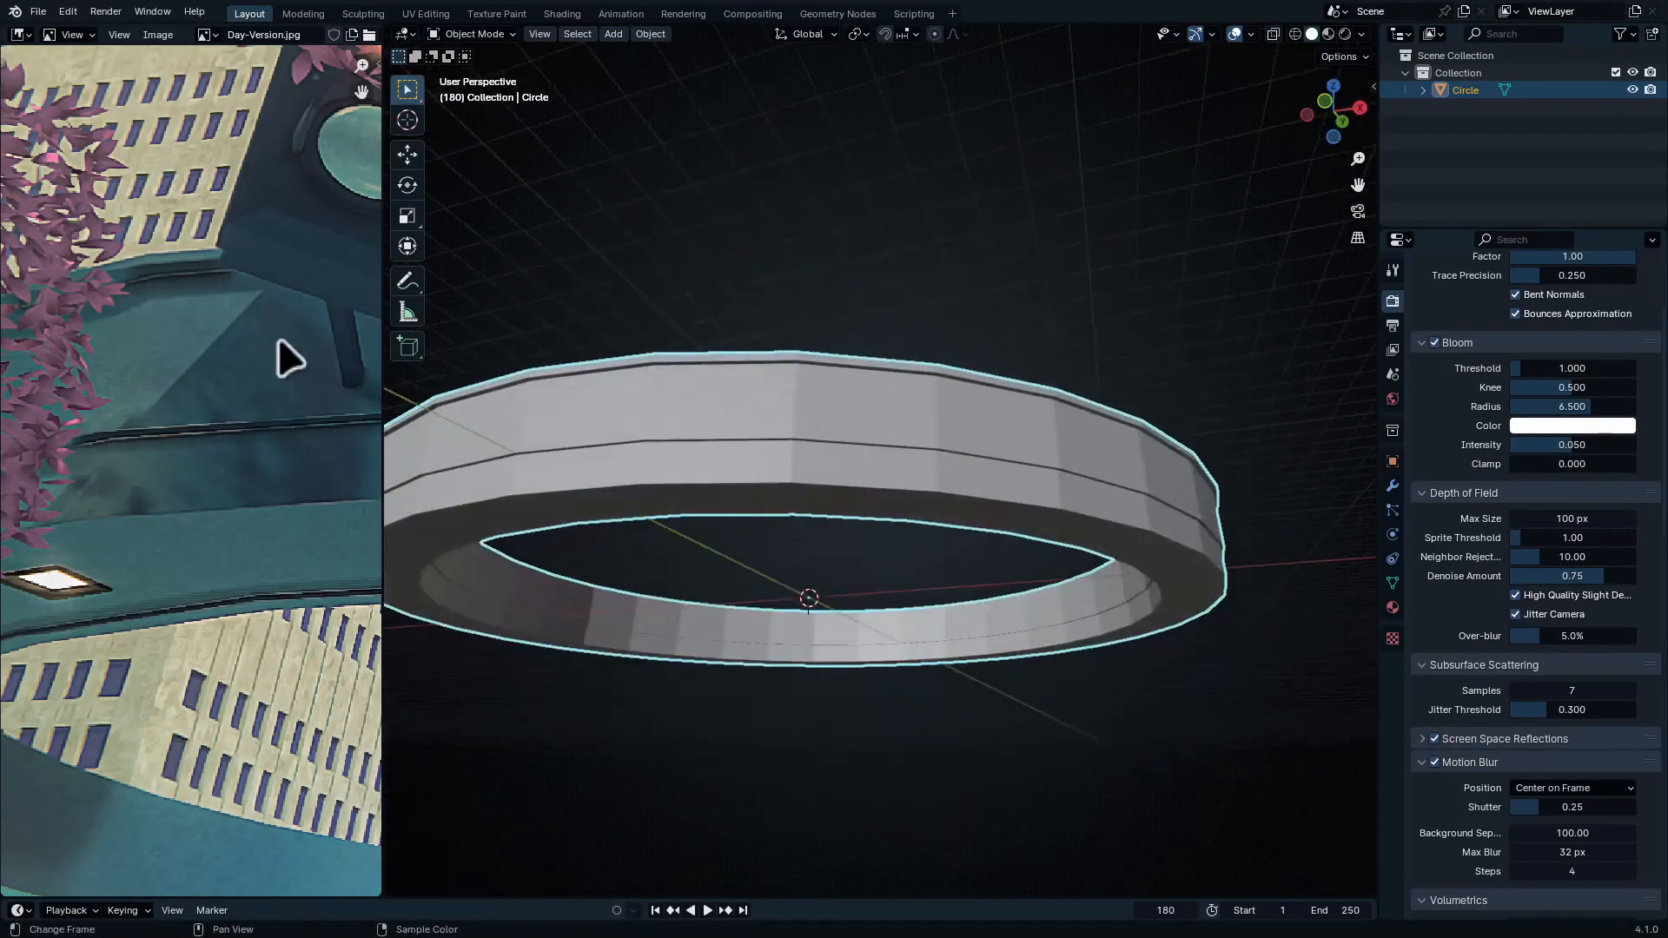
middle_click_drag(242, 330, 227, 242)
scroll(227, 242, "down", 1)
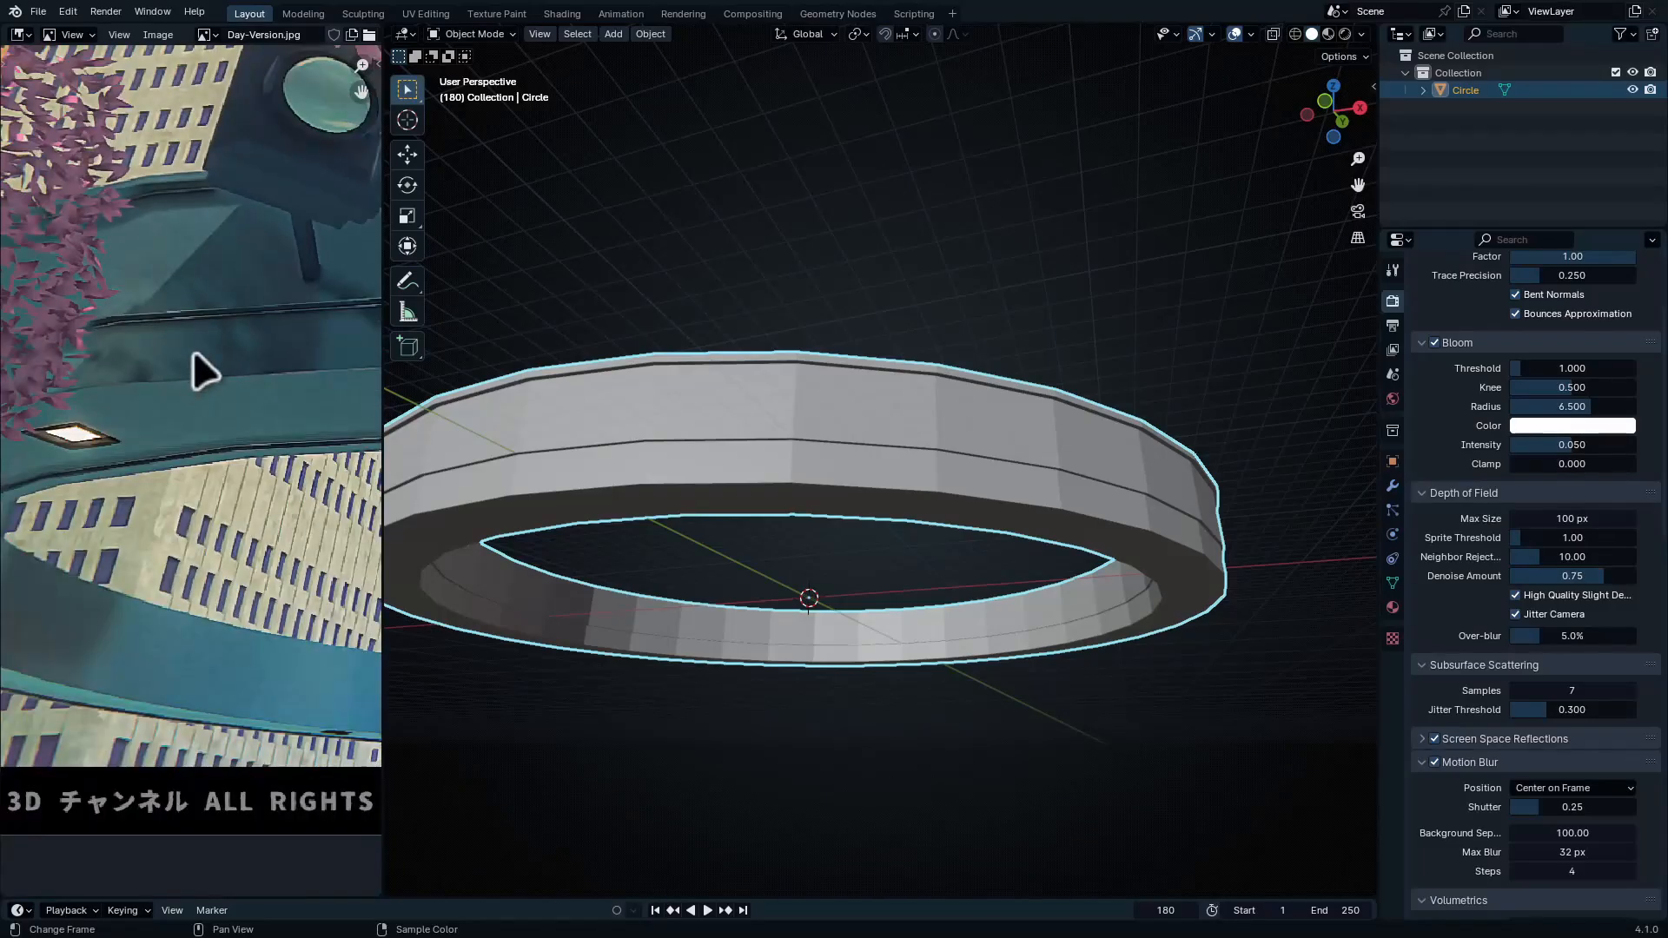
scroll(244, 317, "down", 5)
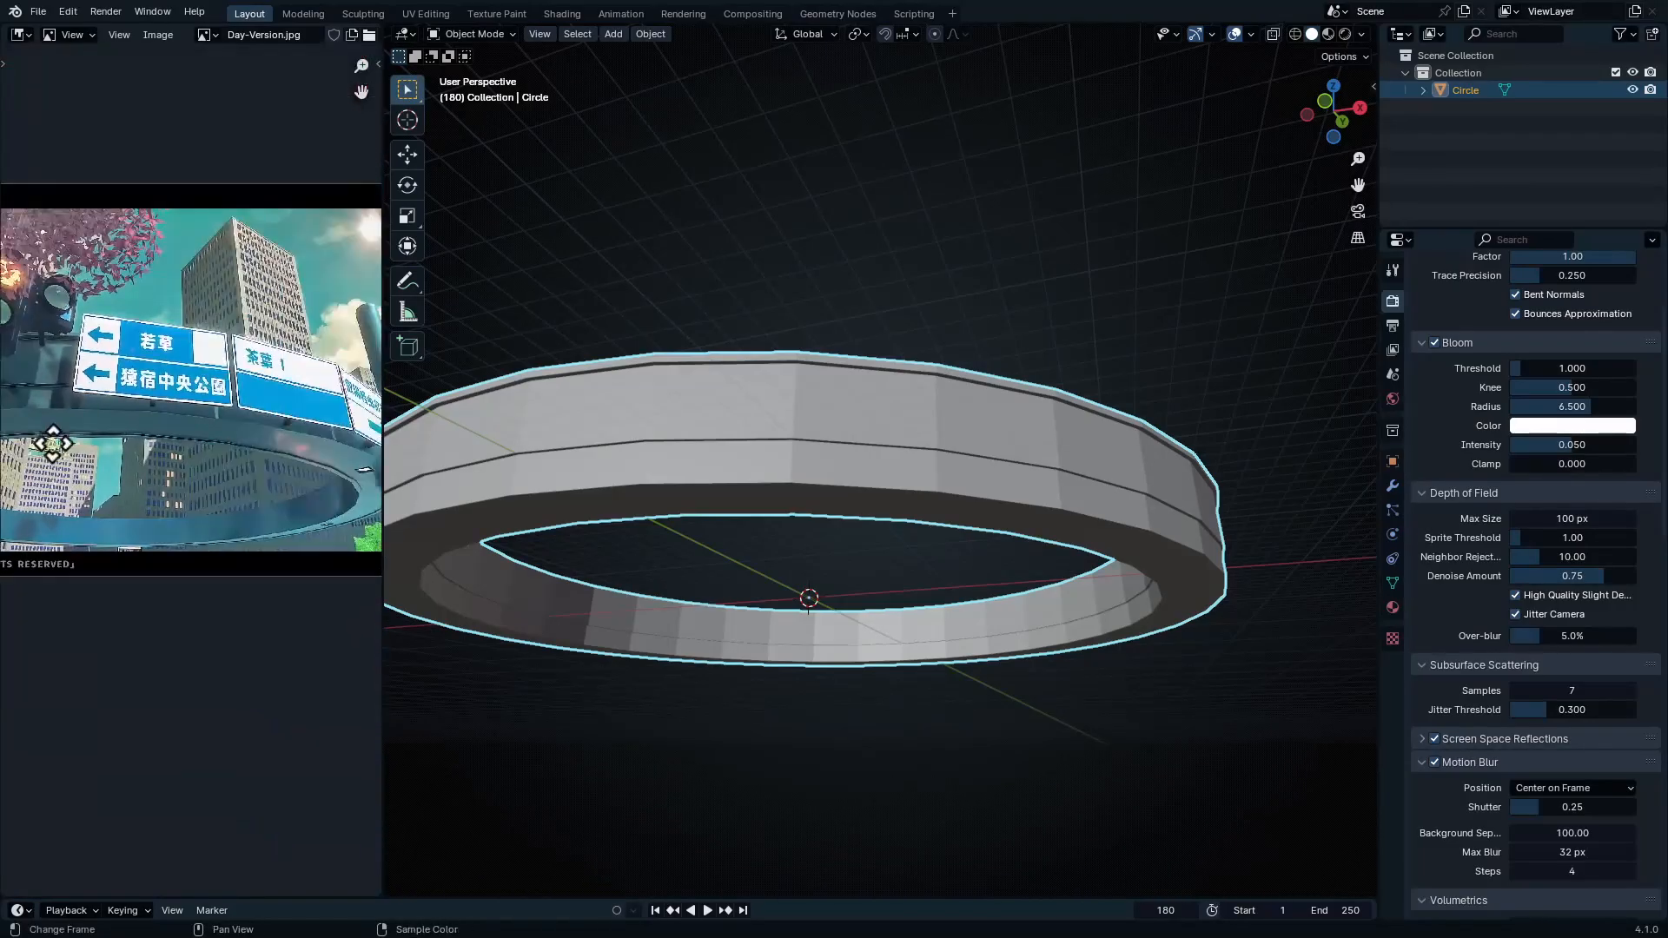
scroll(260, 460, "up", 3)
key("ctrl+space")
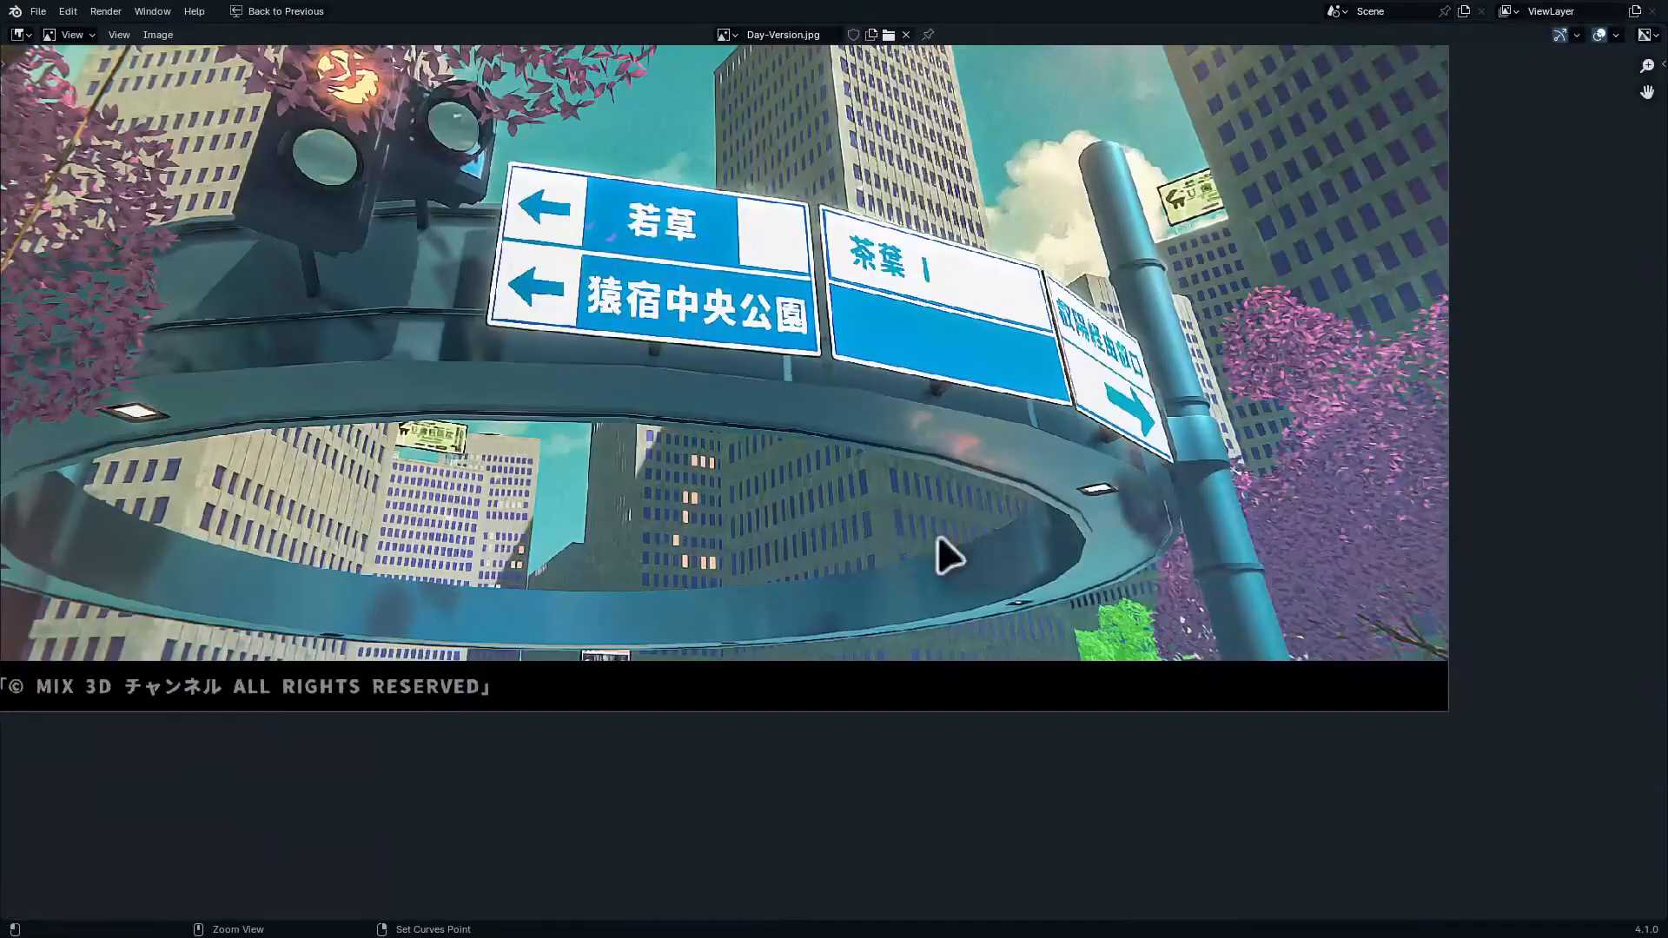
scroll(946, 555, "up", 2)
scroll(935, 426, "down", 2)
key("ctrl+space")
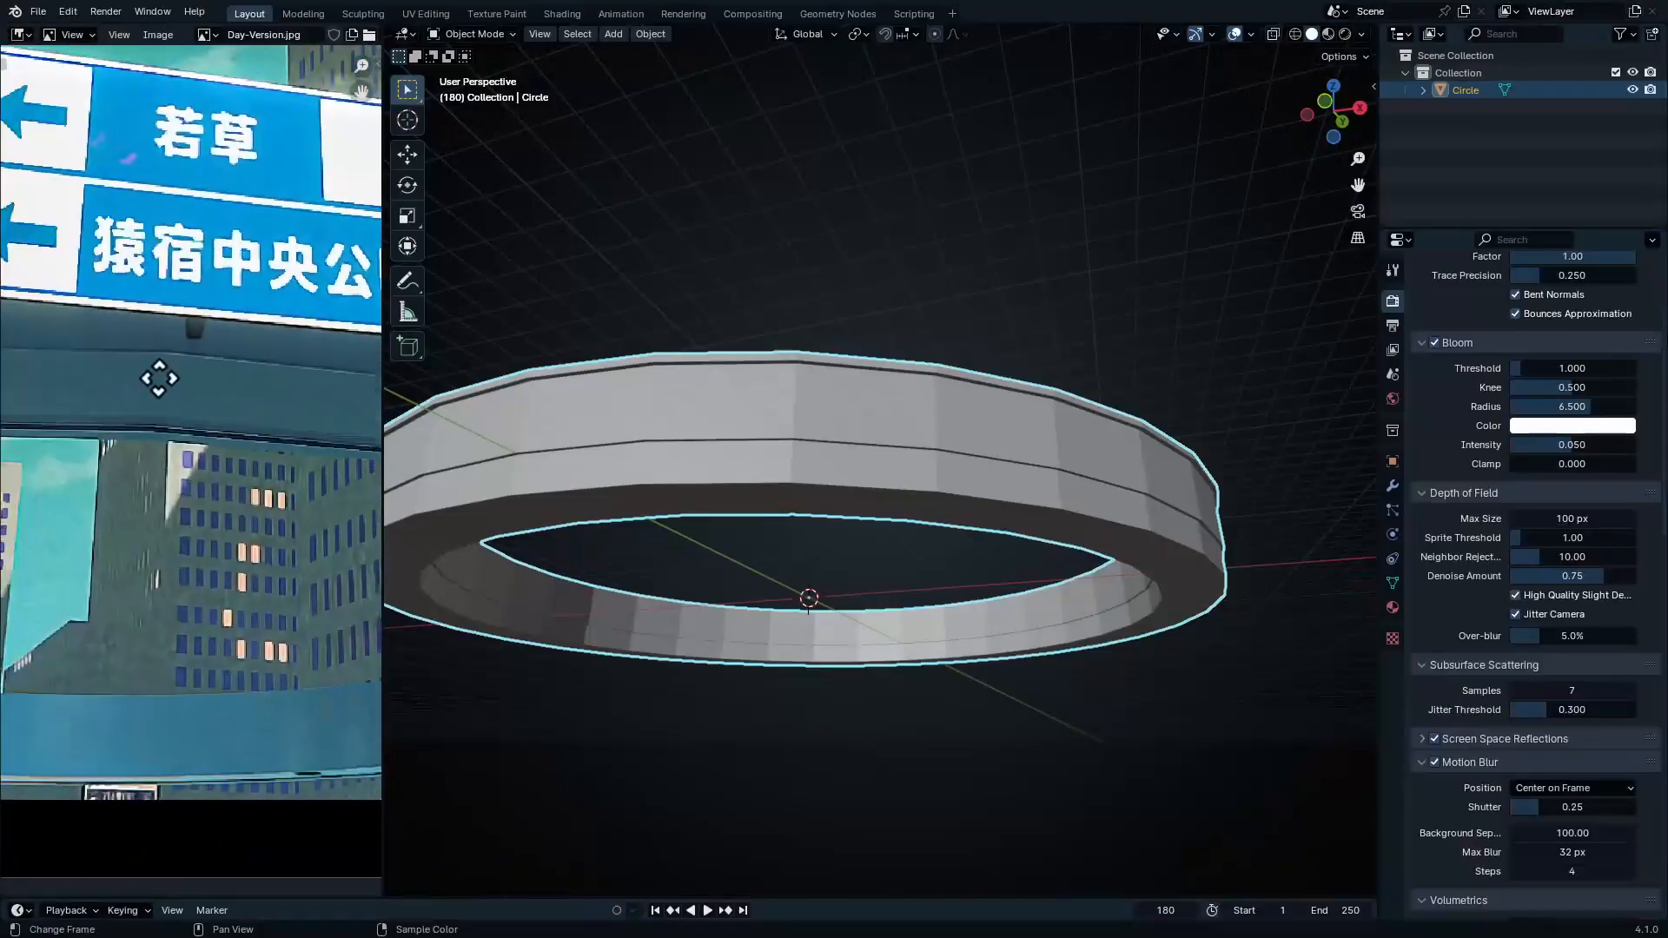
scroll(261, 382, "up", 2)
key("ctrl+space")
scroll(495, 484, "up", 4)
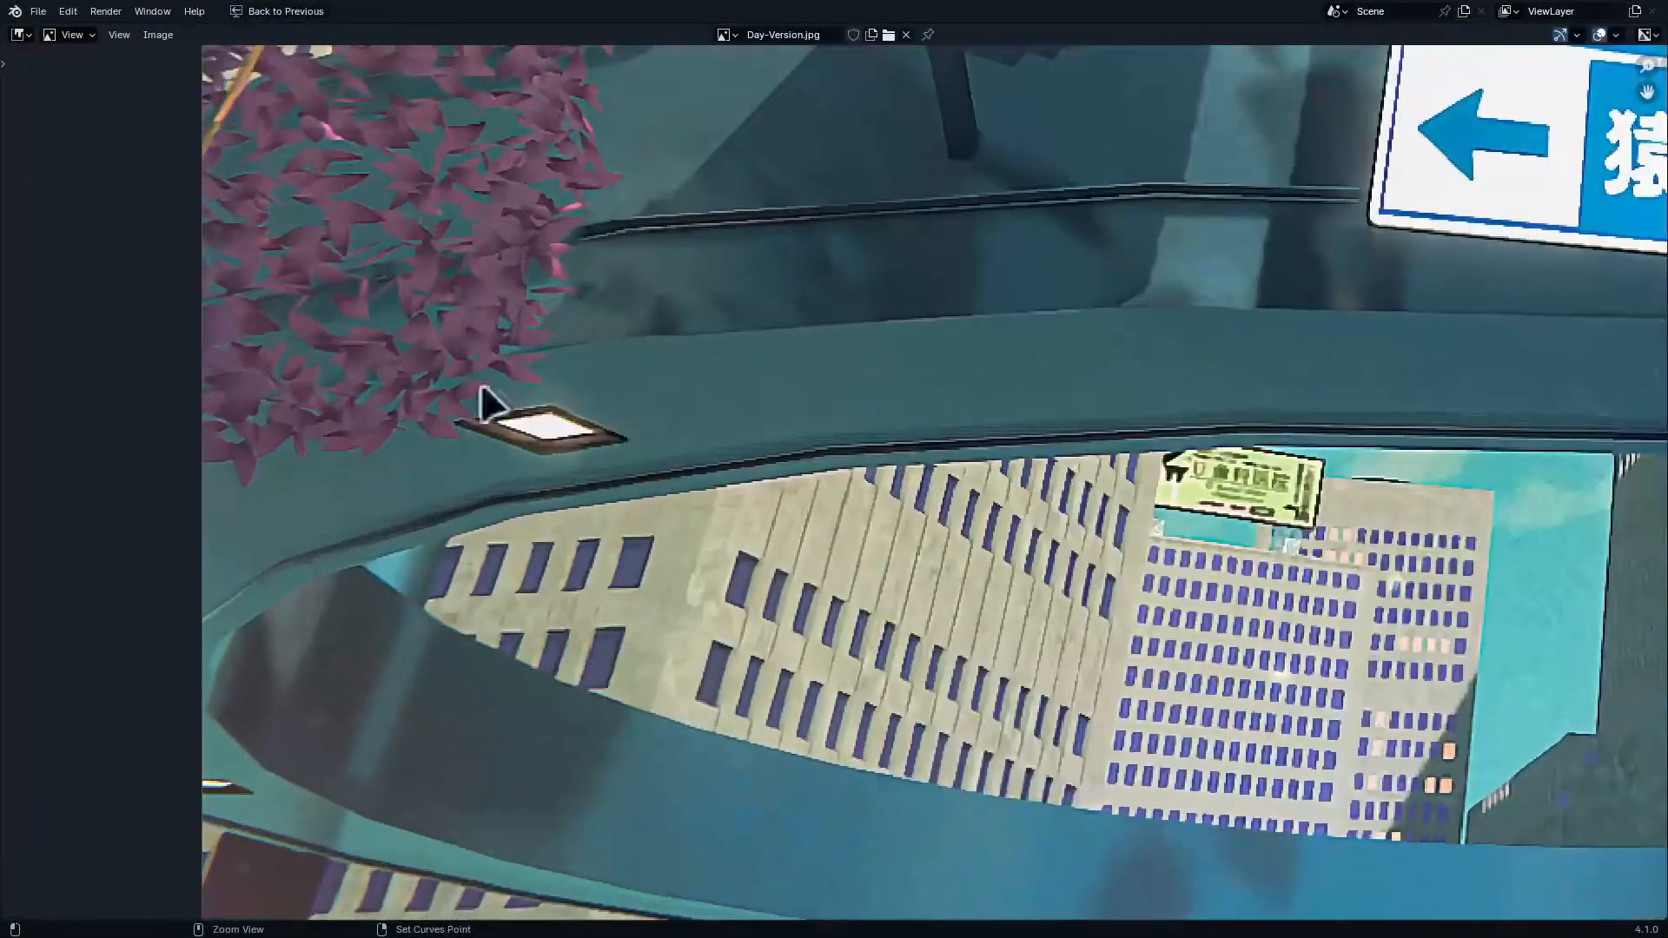
middle_click_drag(535, 503, 471, 427)
middle_click_drag(415, 377, 164, 246)
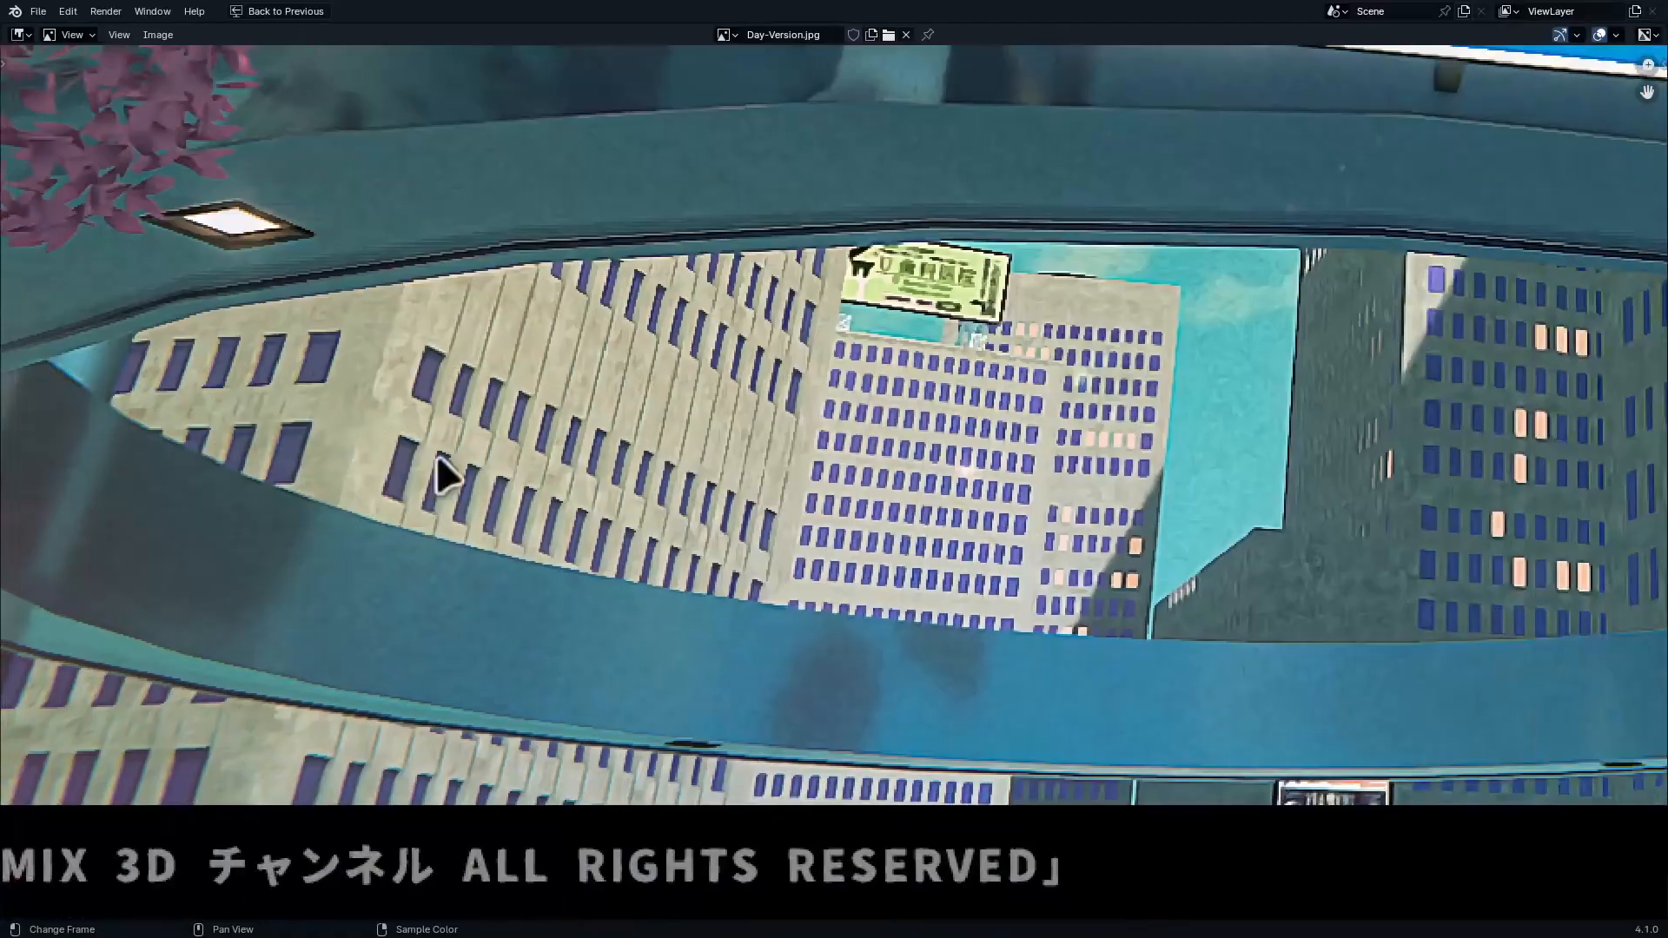
middle_click_drag(922, 428, 733, 461)
middle_click_drag(1284, 459, 618, 444)
middle_click_drag(1184, 476, 711, 388)
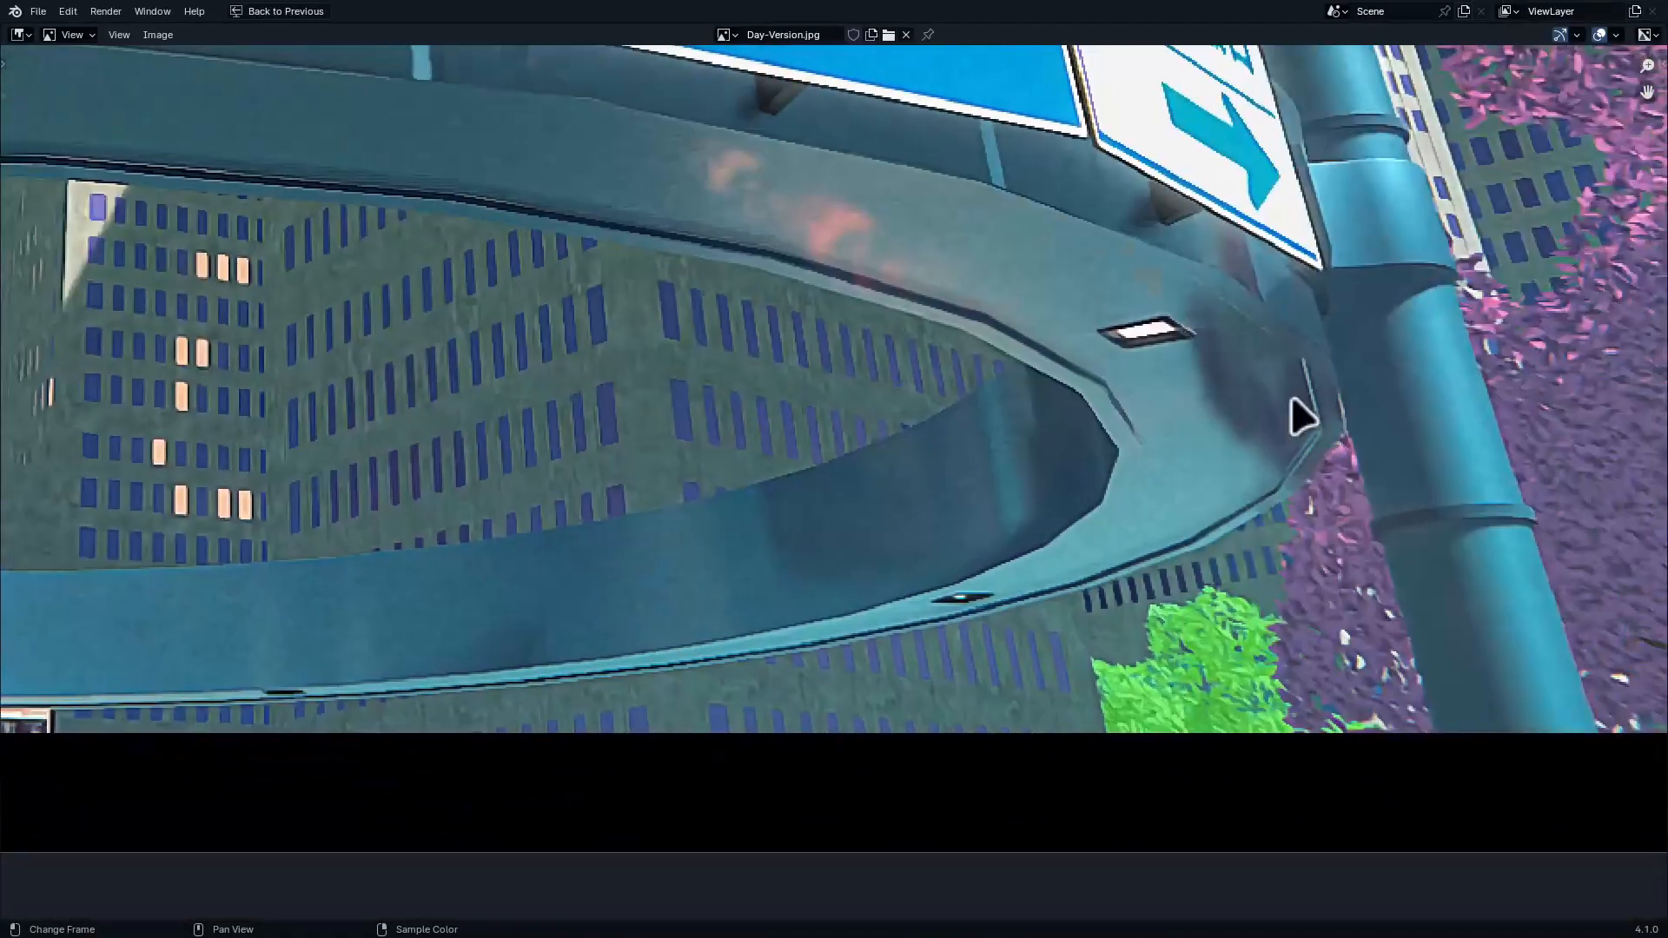
middle_click_drag(511, 598, 1147, 487)
middle_click_drag(434, 347, 1144, 469)
middle_click_drag(356, 439, 878, 661)
middle_click_drag(743, 434, 736, 476, "ctrl")
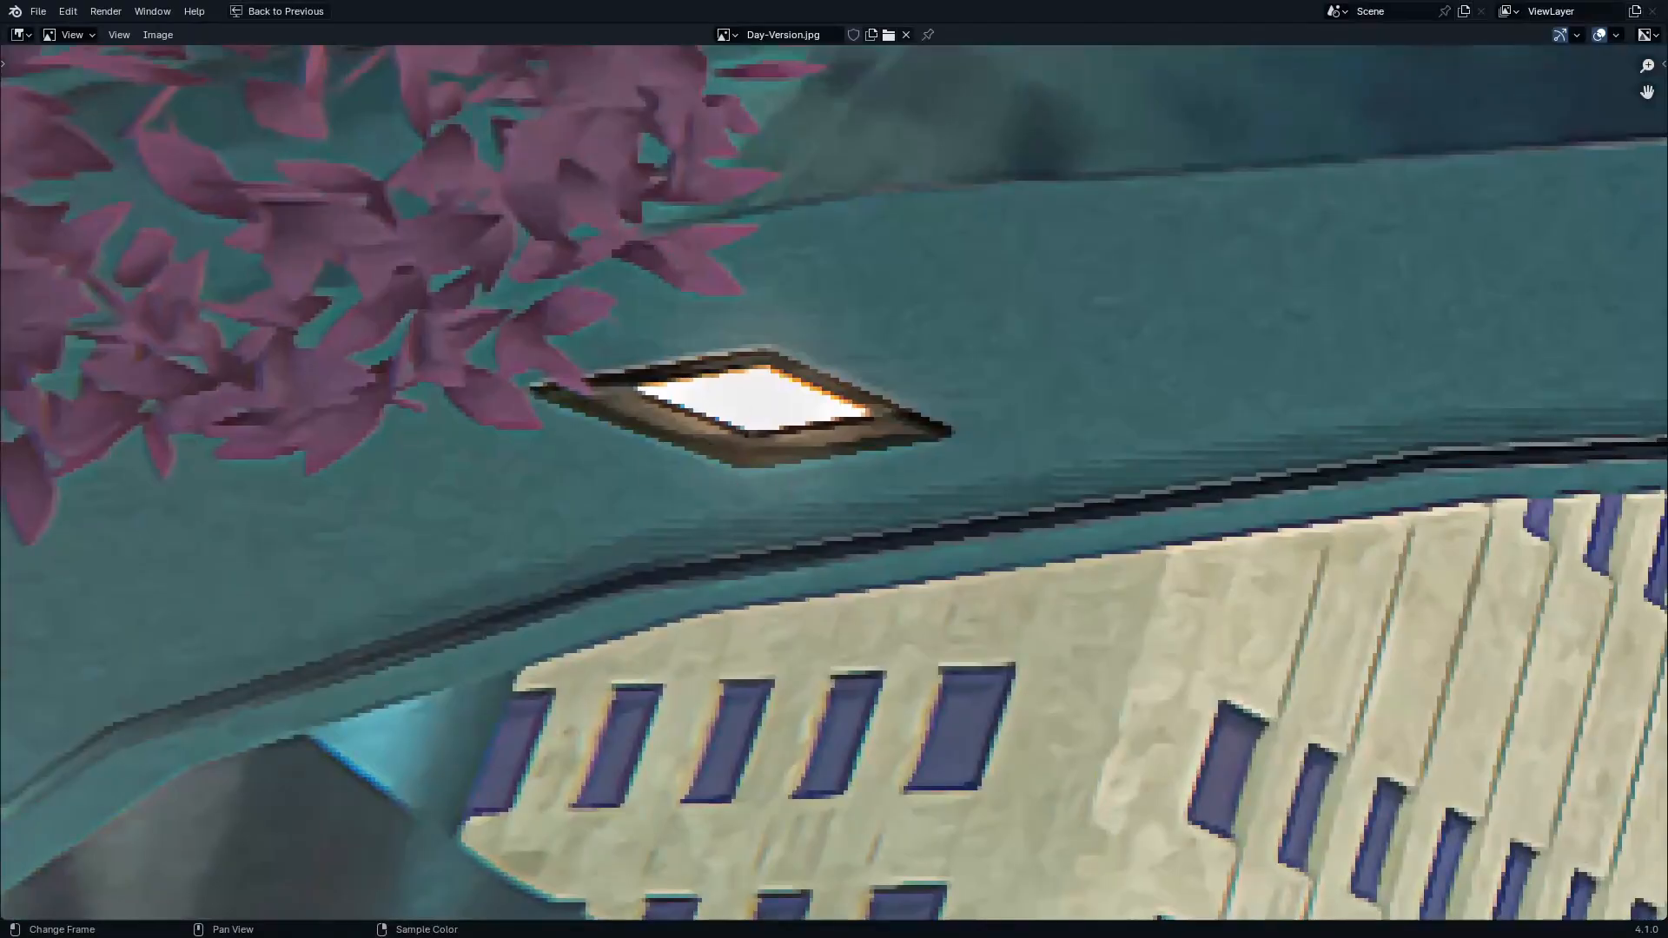
key("ctrl+space")
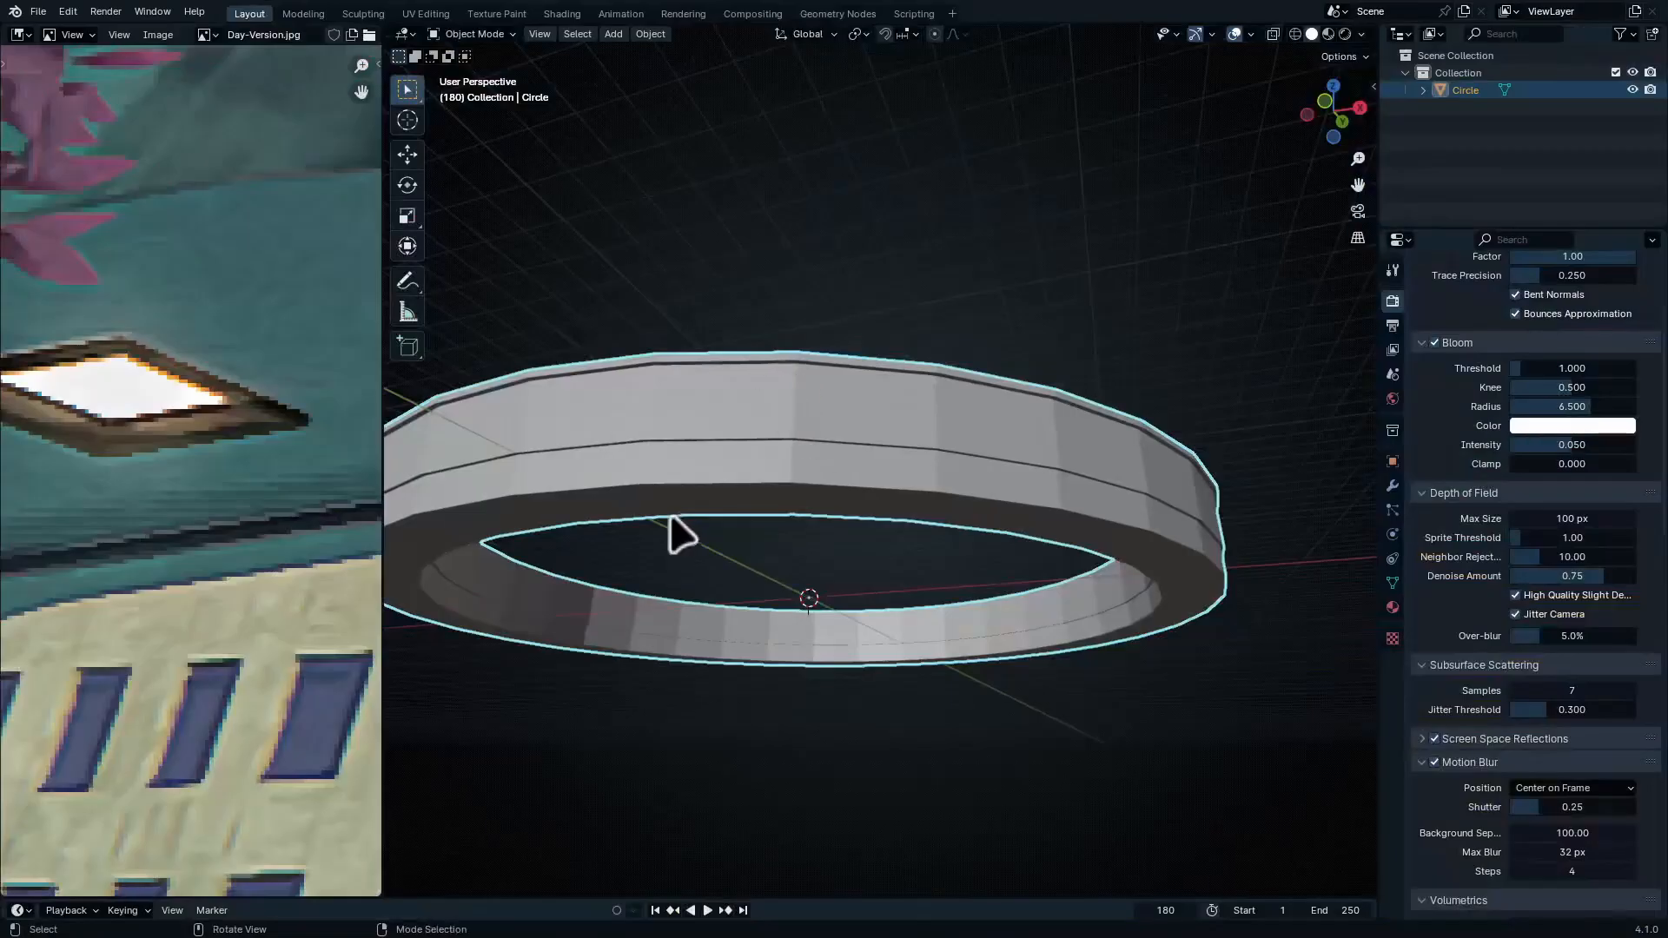
Select the full face loop on the ring's underside and inset it by about 0.2385 m
middle_click_drag(682, 532, 601, 393)
key("Tab")
middle_click_drag(596, 487, 774, 223)
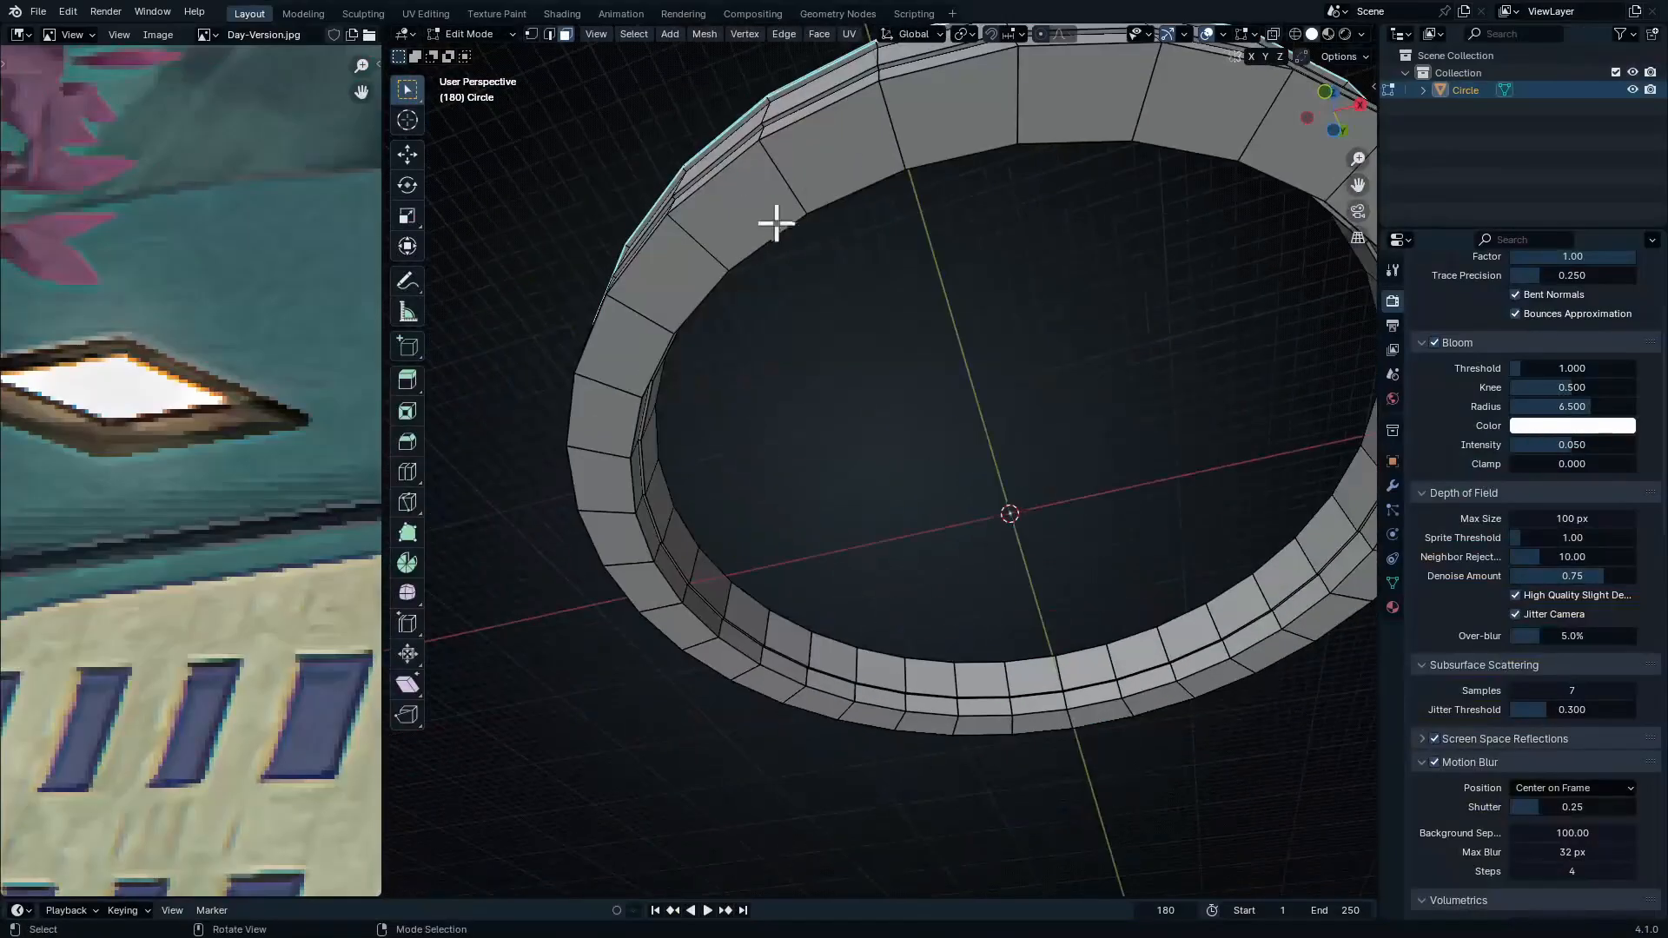
left_click(696, 217)
middle_click_drag(253, 275, 181, 344, "ctrl")
middle_click_drag(1104, 246, 801, 370)
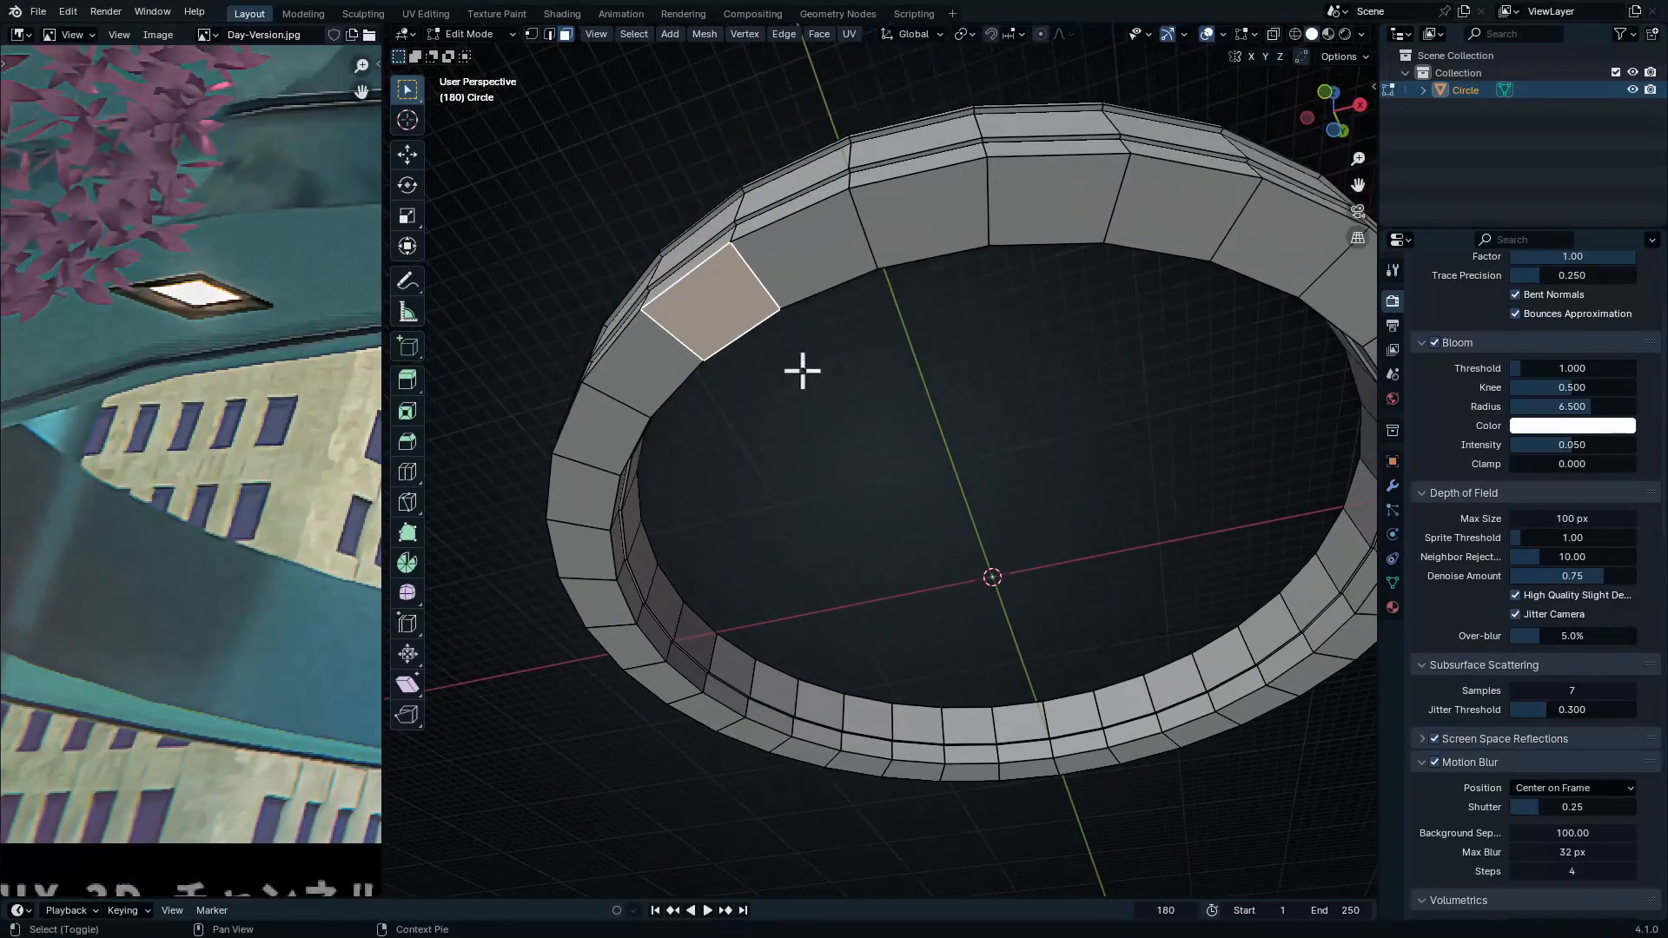
left_click(738, 269, "alt")
scroll(721, 295, "up", 5)
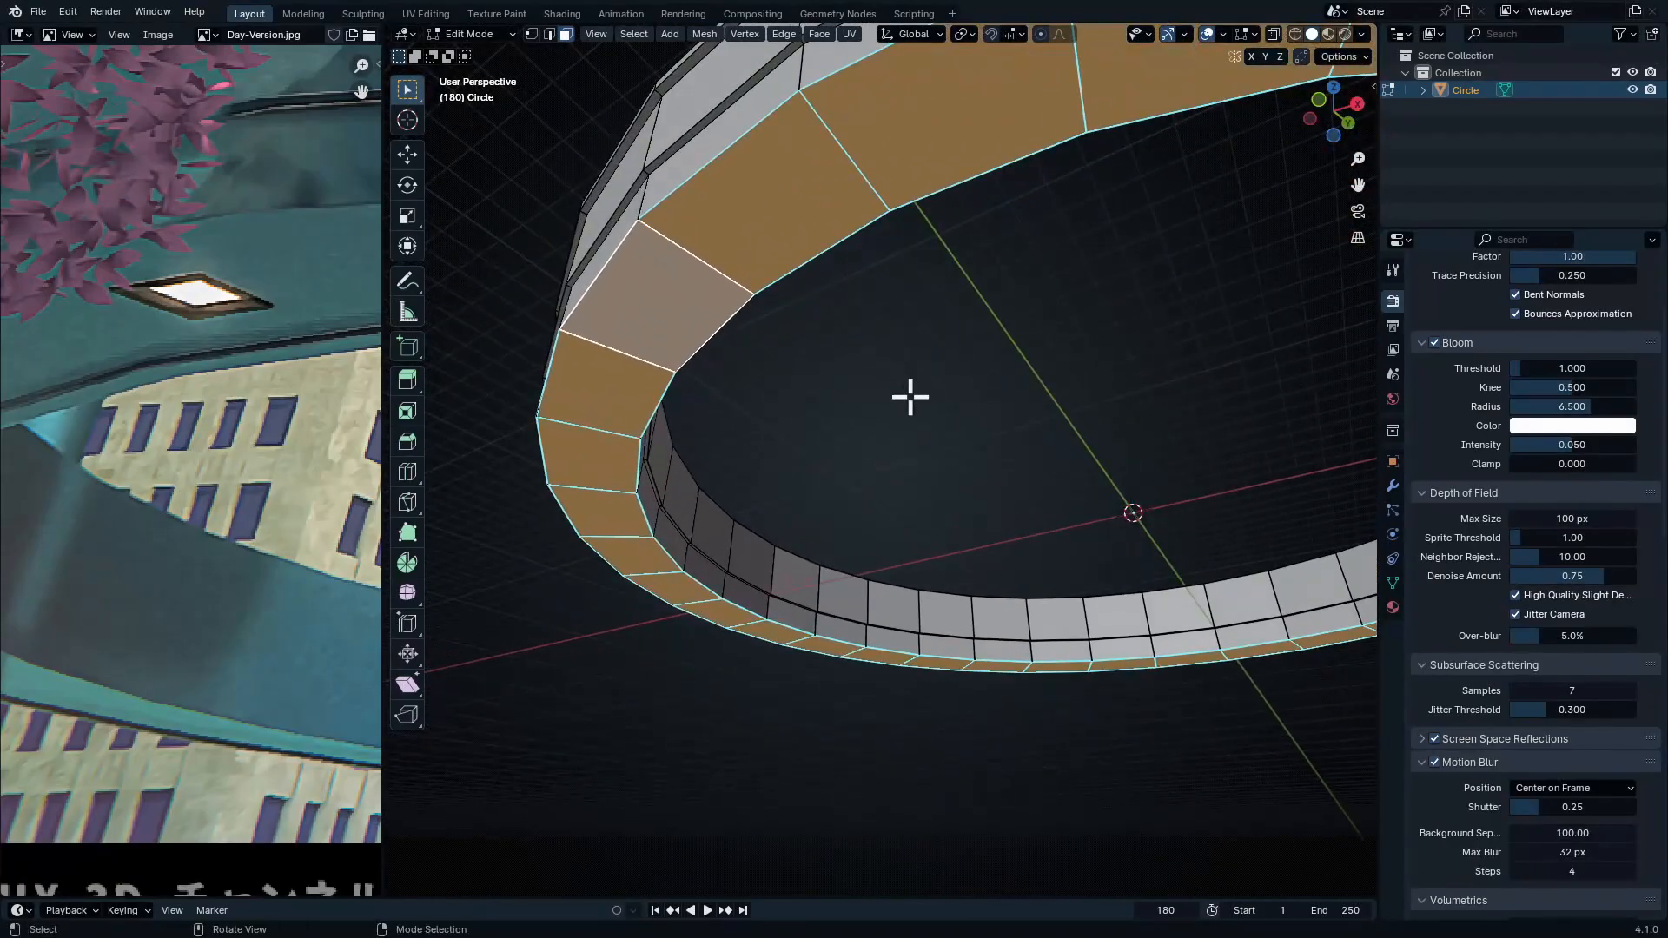
key("i")
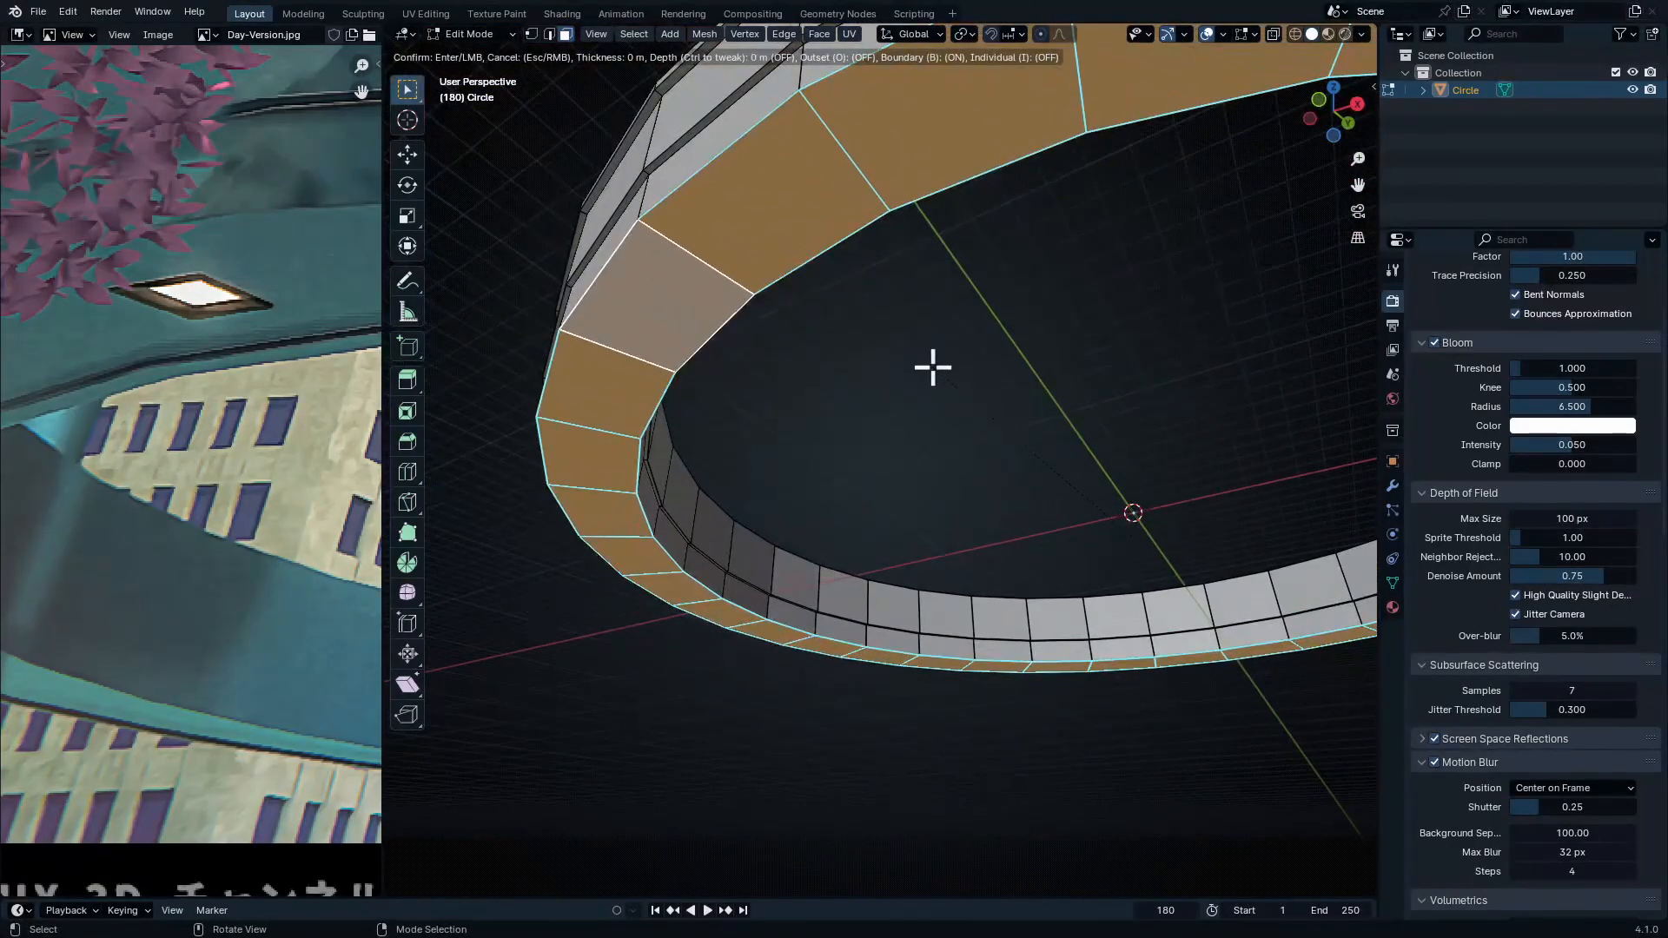
left_click(927, 359)
Extrude the inset underside face loop inward by about 0.195 m to recess it into the ring
middle_click_drag(928, 364, 905, 427)
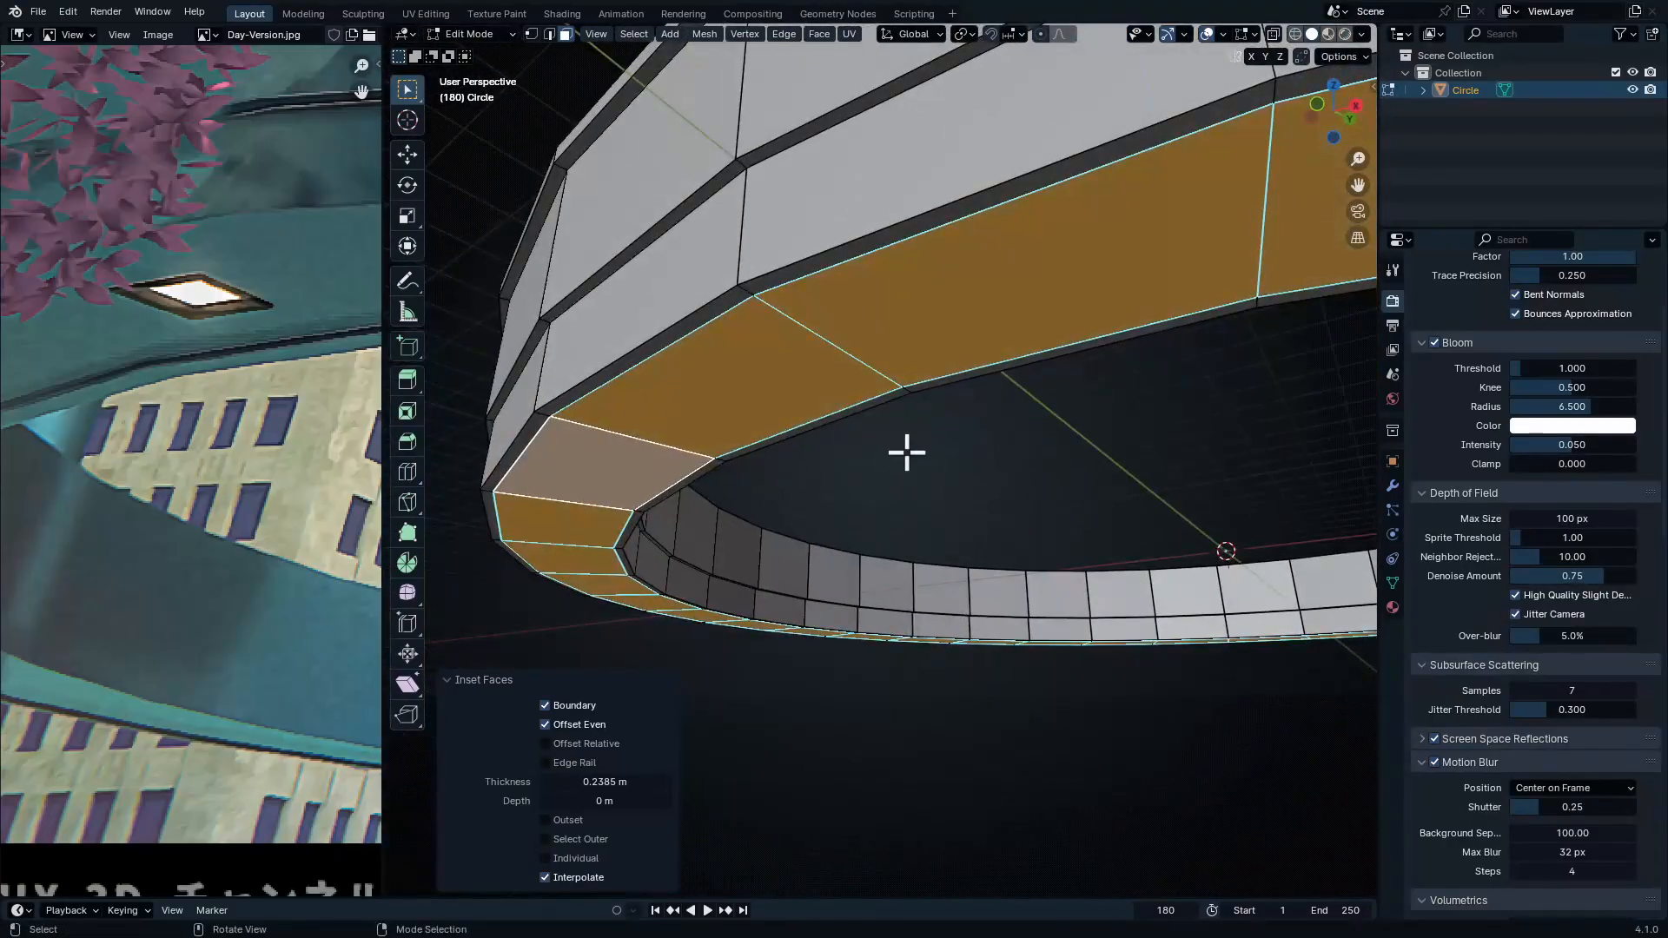
key("e")
left_click(890, 395)
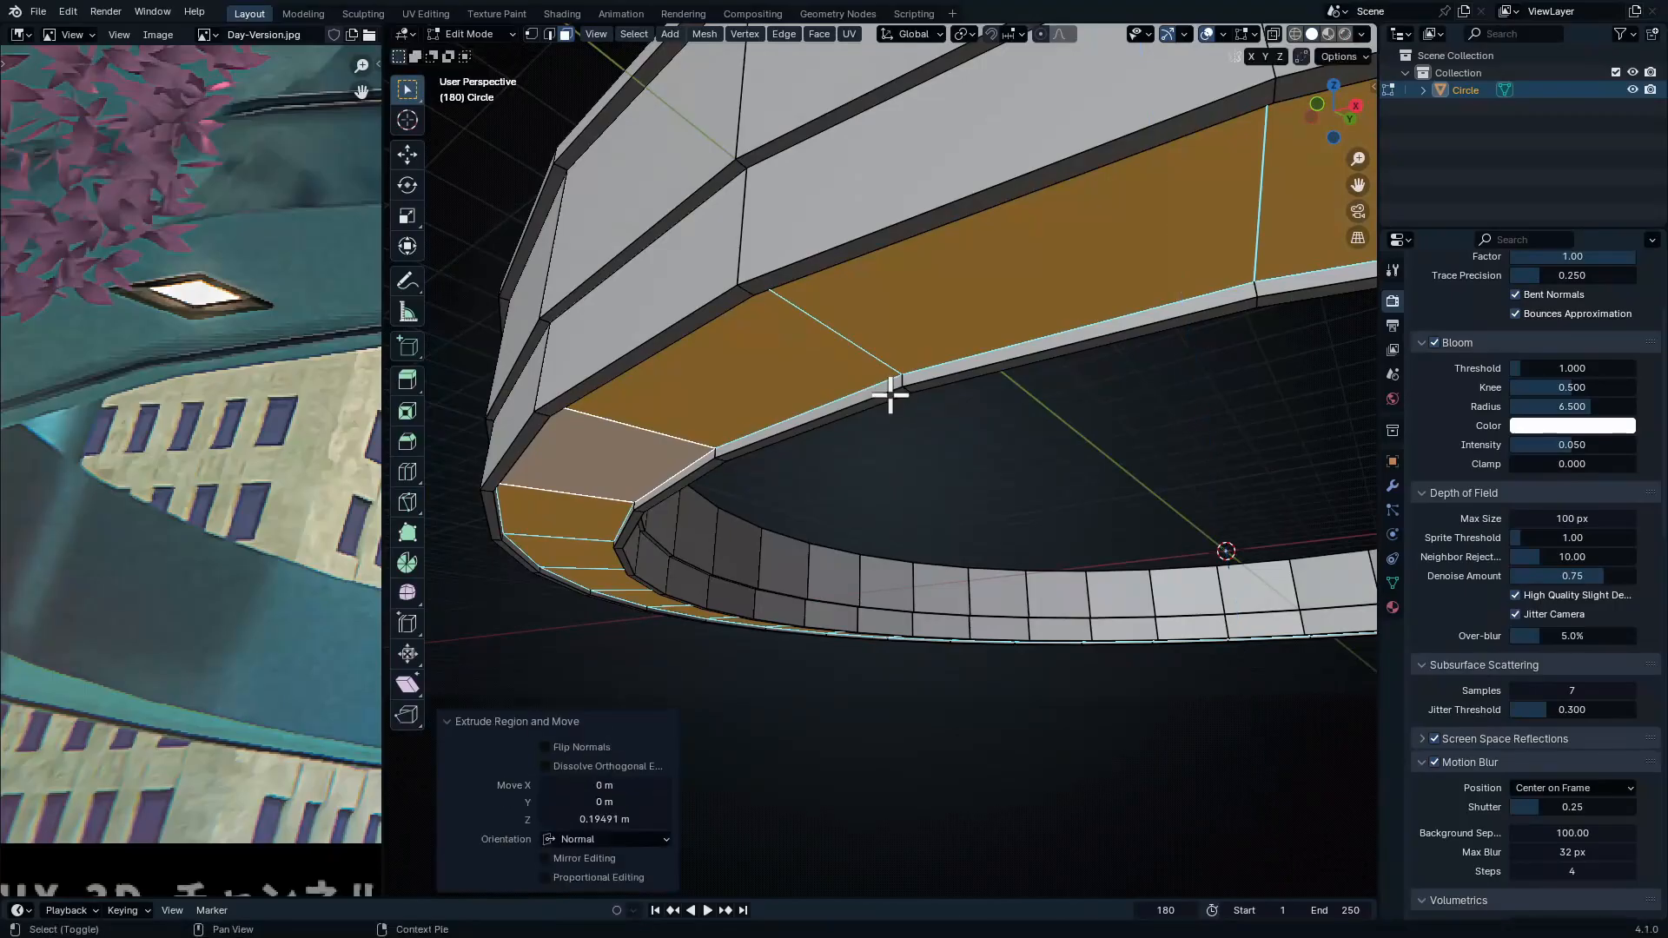
Select single faces spaced around the ring's recessed underside as light positions and inset them by 0.803 m
middle_click_drag(890, 395, 588, 267)
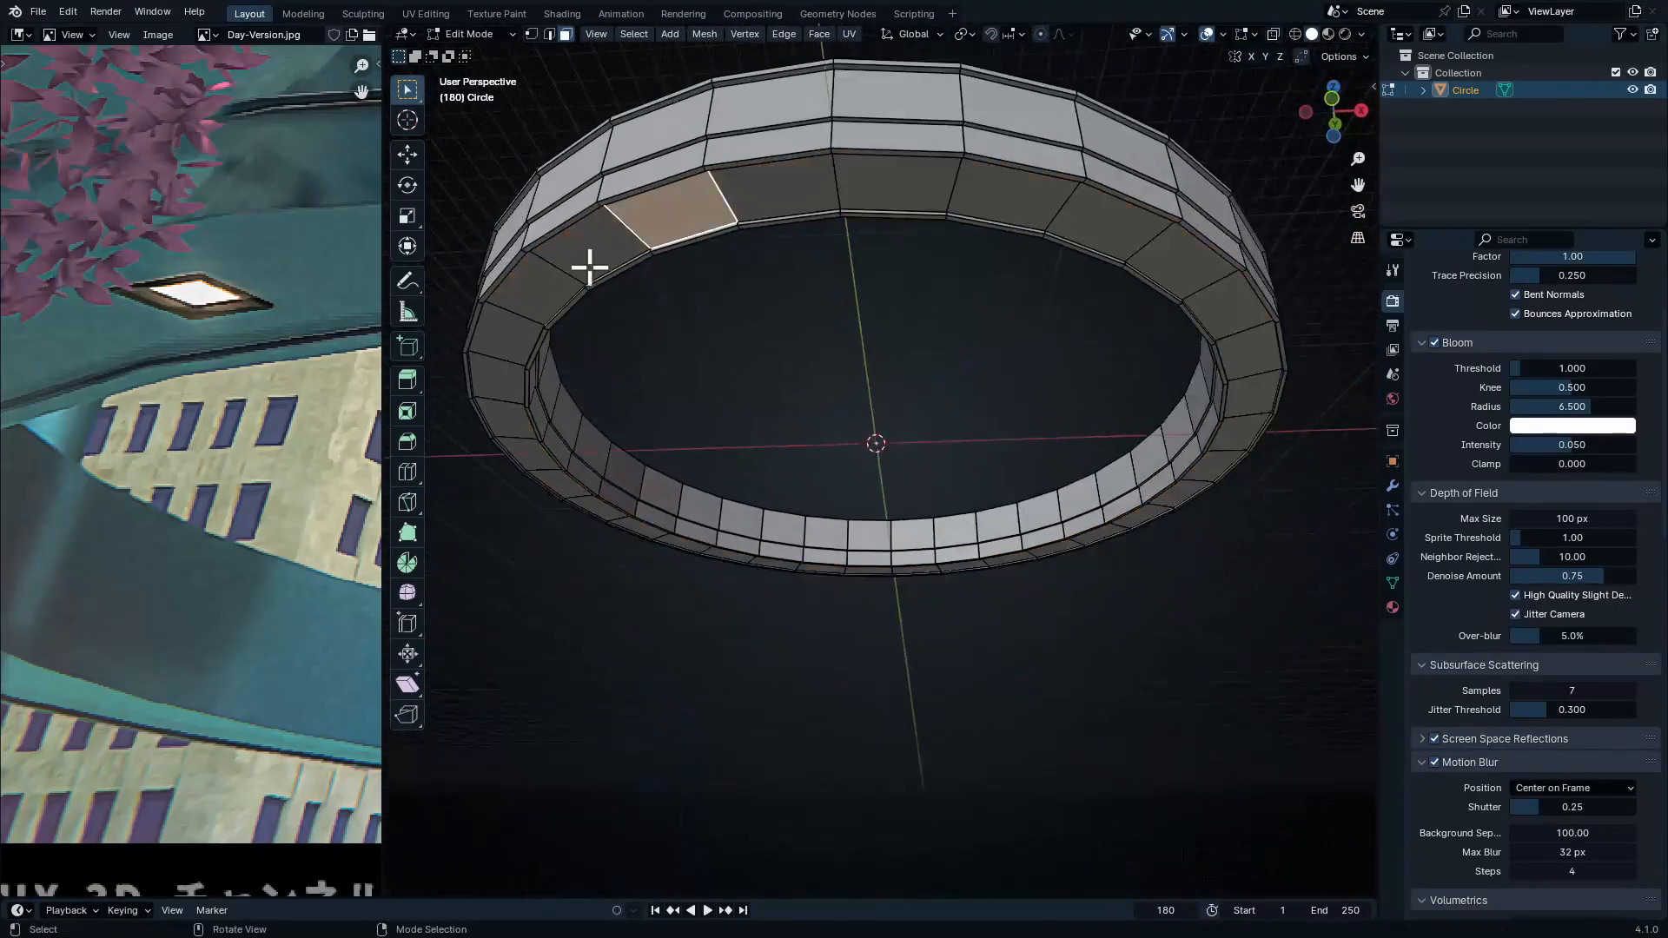
left_click(585, 271)
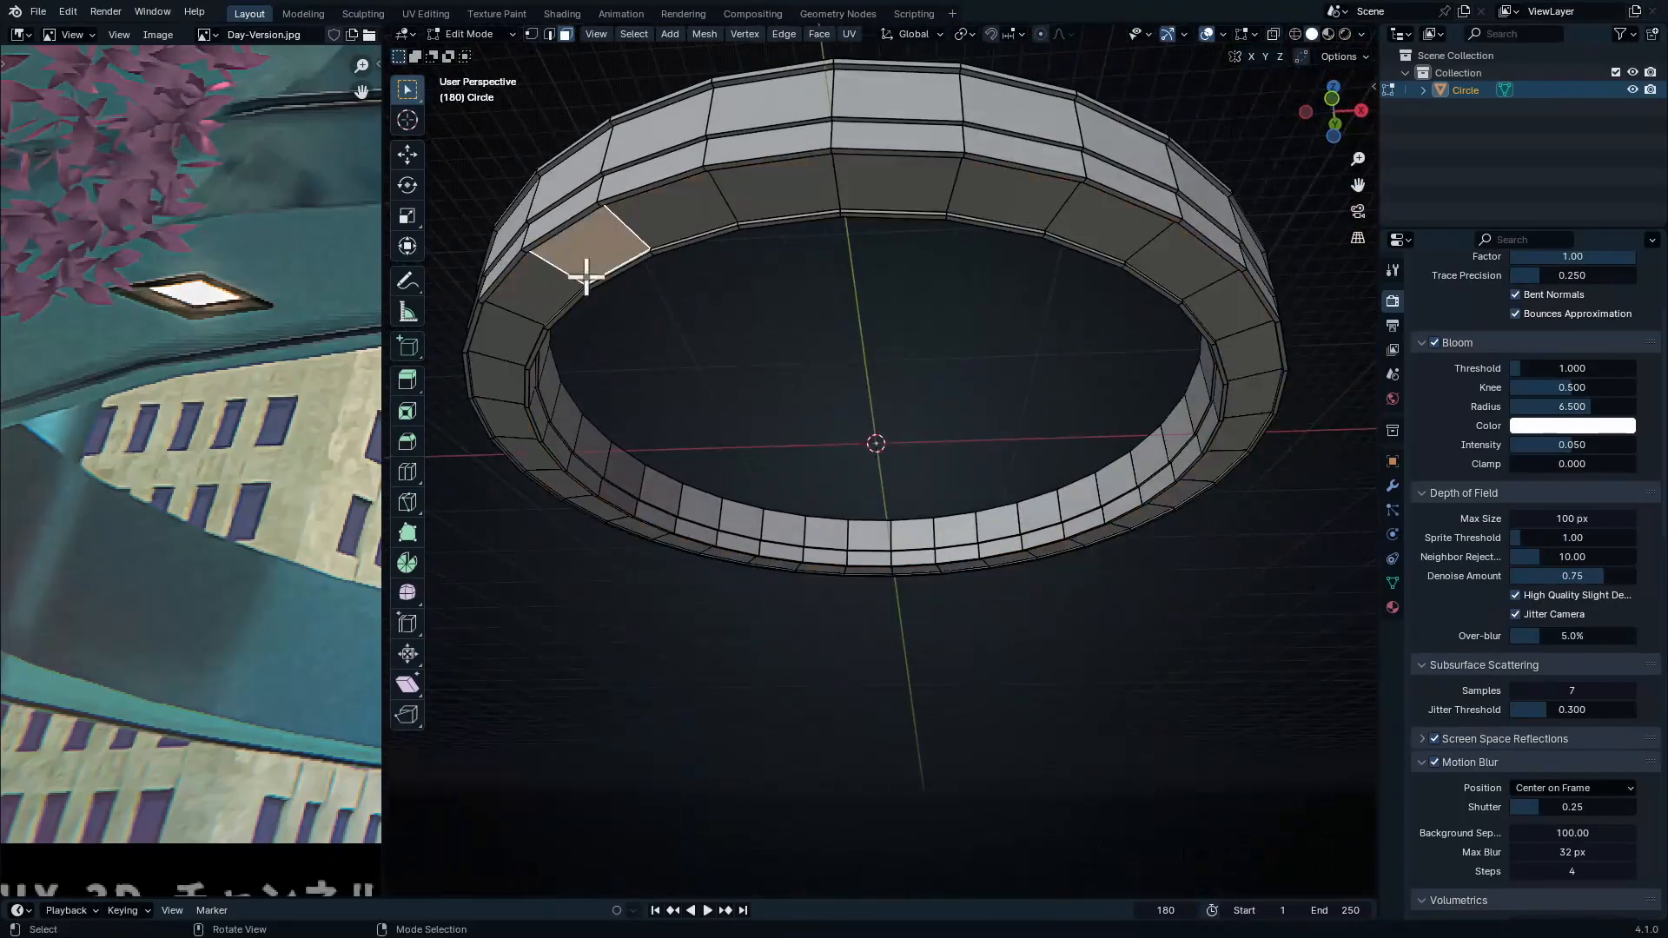
left_click(1182, 258, "shift")
middle_click_drag(1233, 553, 1256, 650)
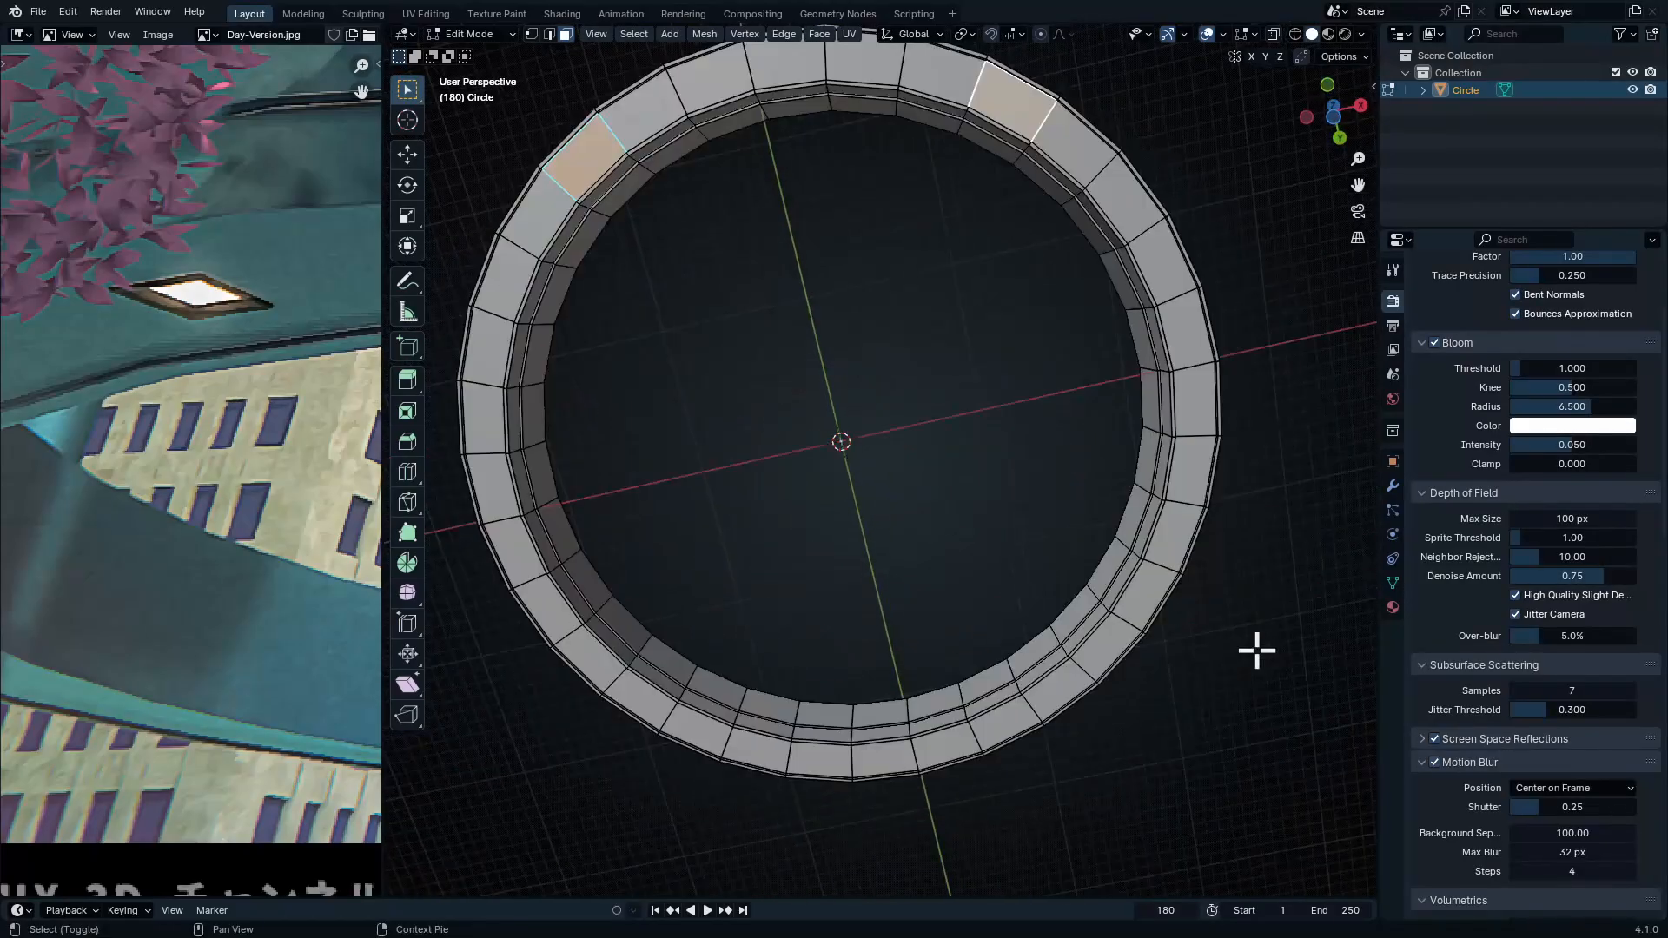
left_click(1159, 549, "shift")
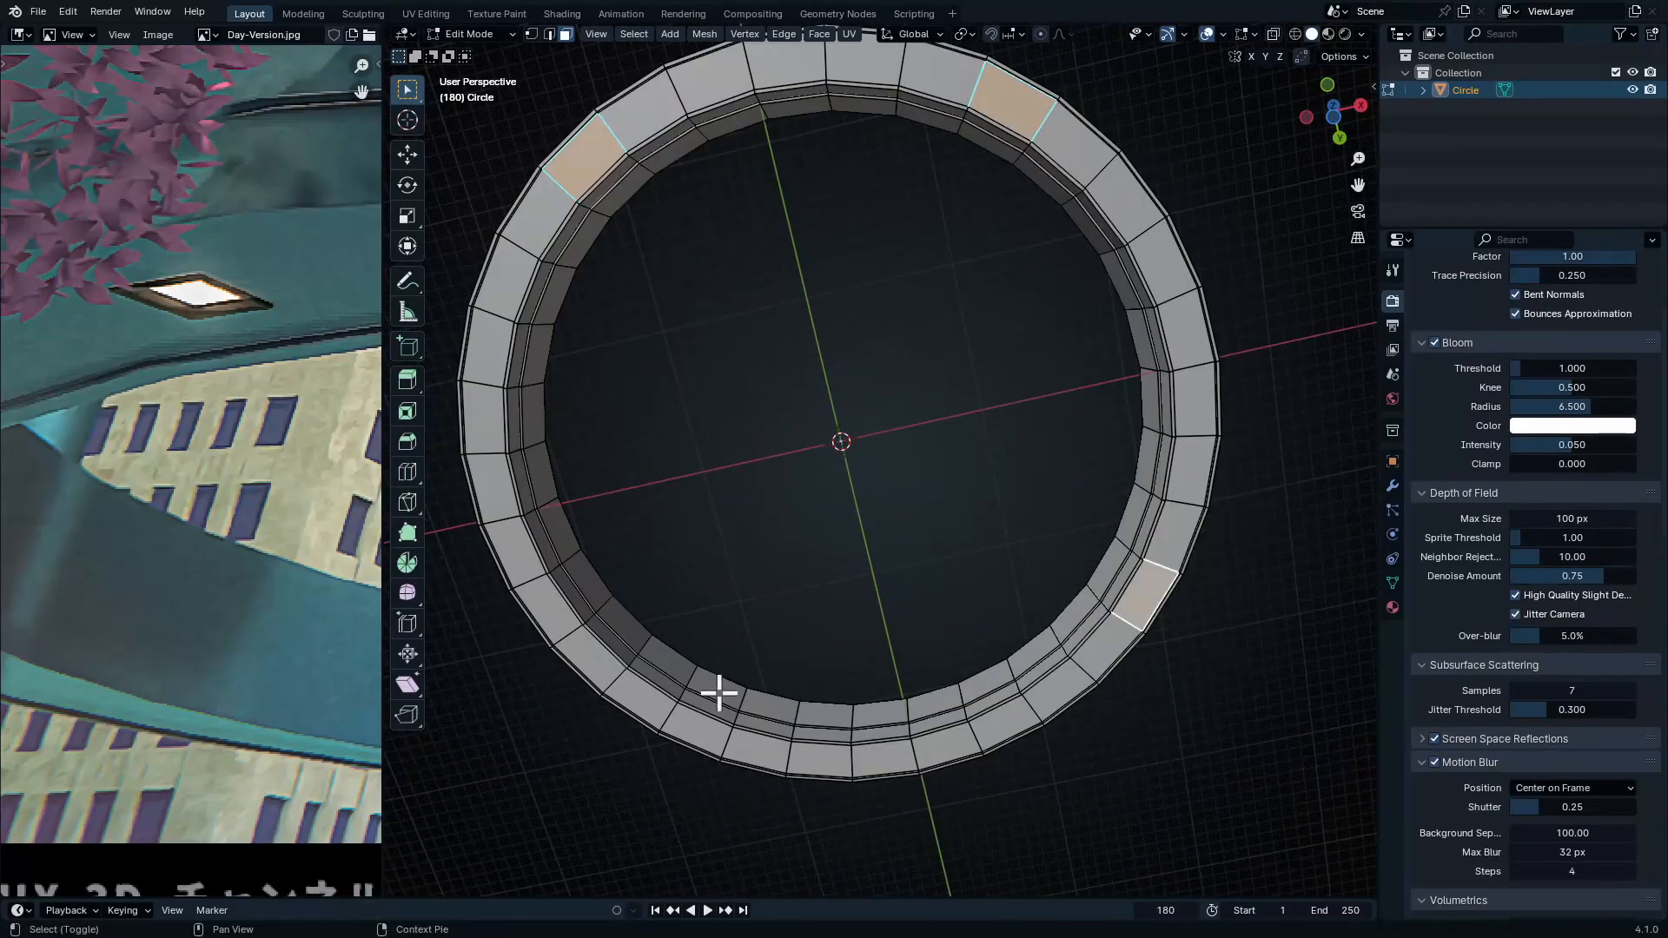
left_click(720, 692, "shift")
middle_click_drag(719, 692, 692, 606)
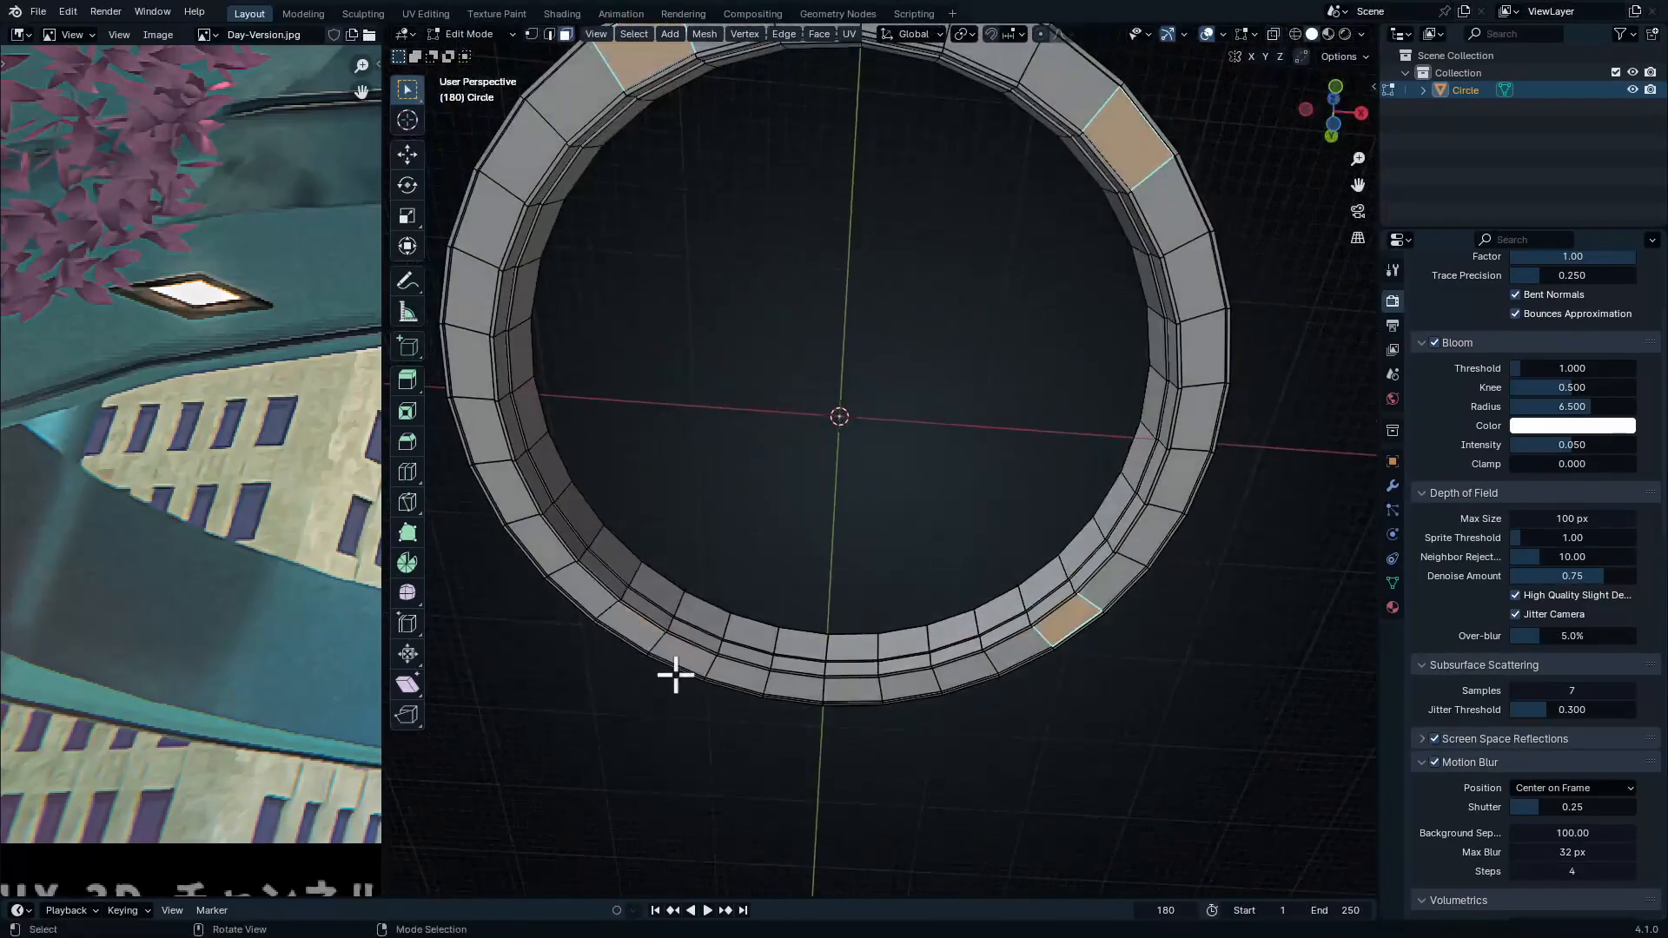
middle_click_drag(834, 369, 858, 519)
middle_click_drag(644, 486, 751, 374)
middle_click_drag(752, 373, 776, 538, "shift")
middle_click_drag(775, 538, 1006, 496, "ctrl")
key("i")
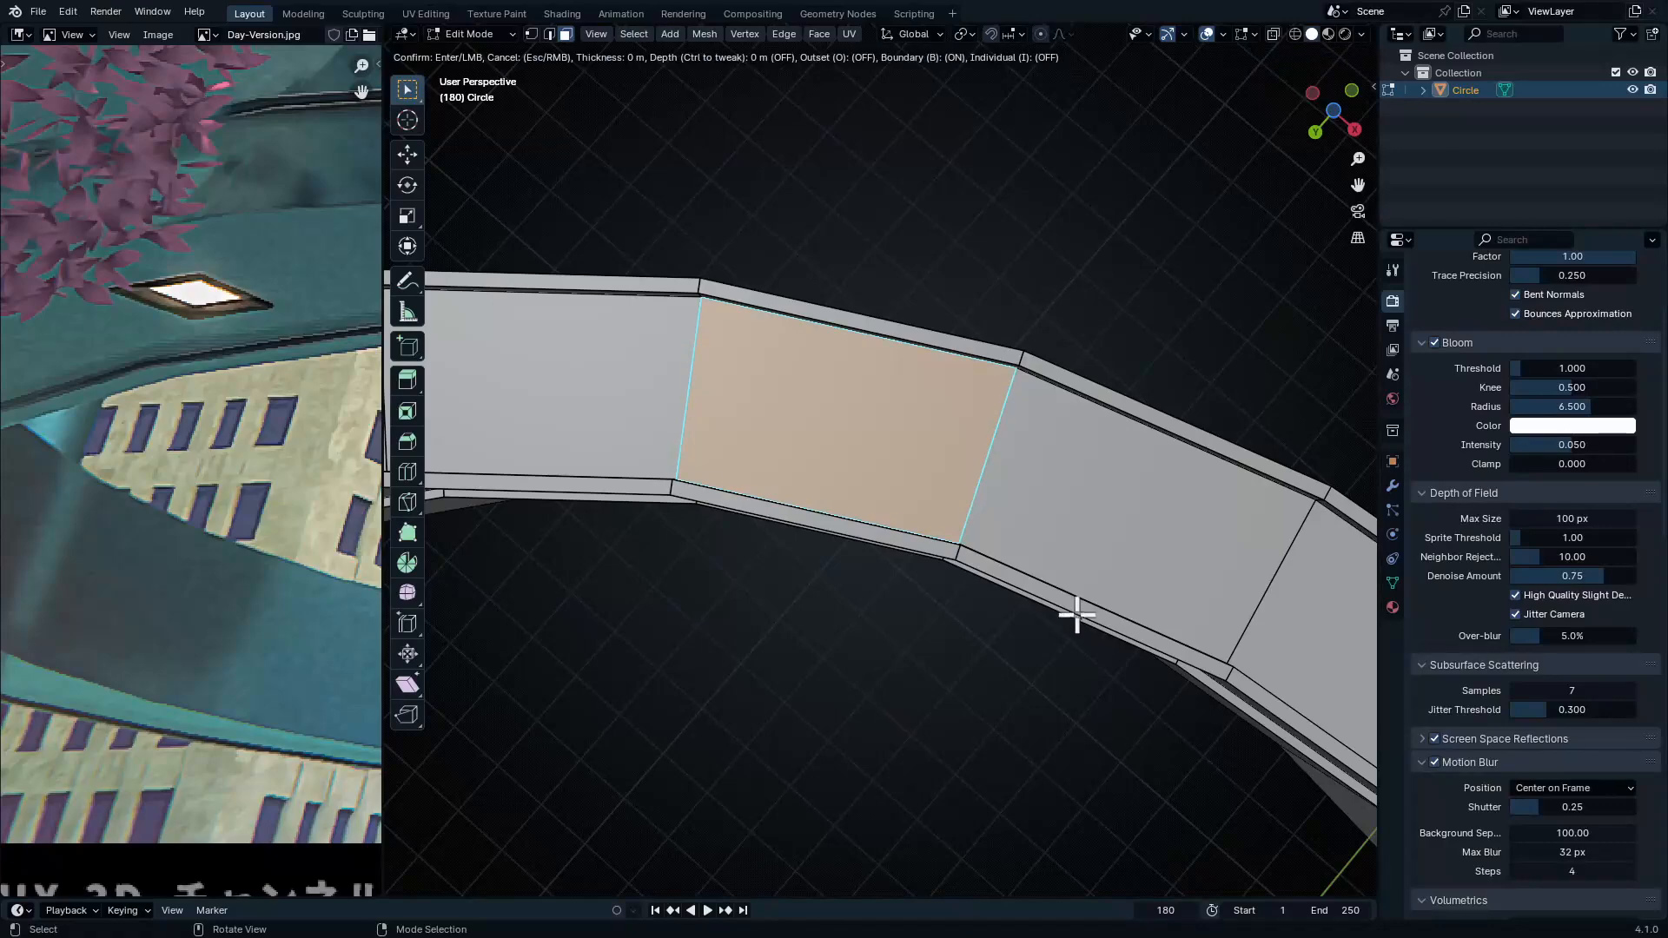
left_click(1109, 674)
middle_click_drag(1109, 674, 816, 441)
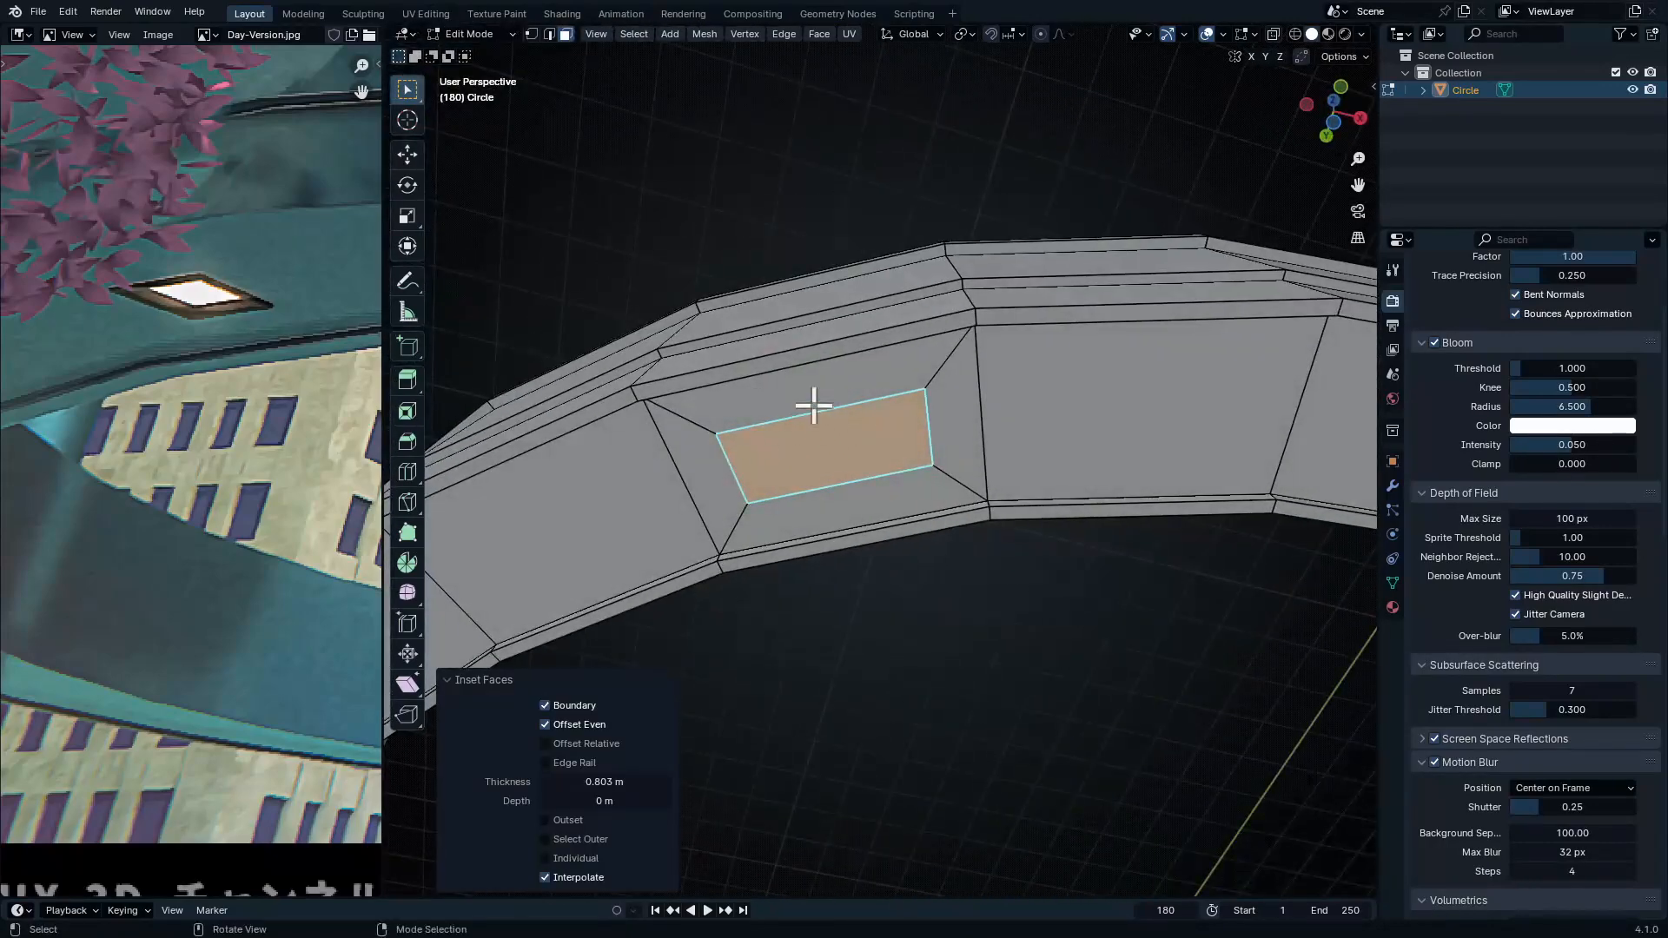
Scale the inset light faces on the ring's underside to about 0.473 along their normal Y axis, using Normal transform orientation
left_click(912, 33)
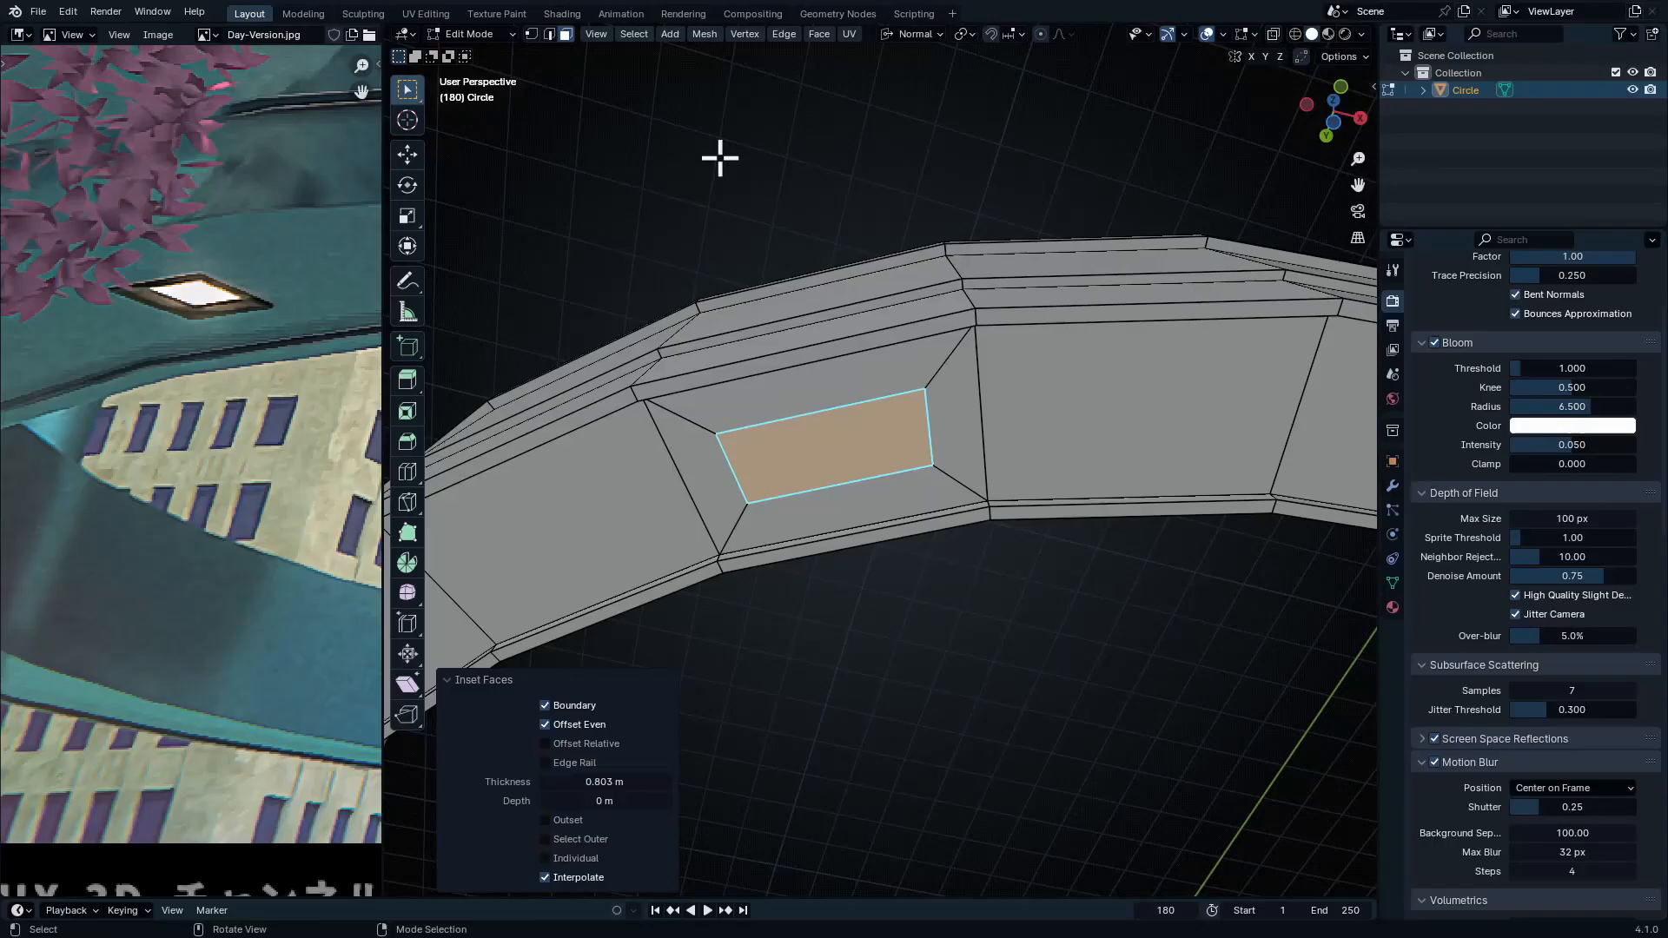
left_click(960, 34)
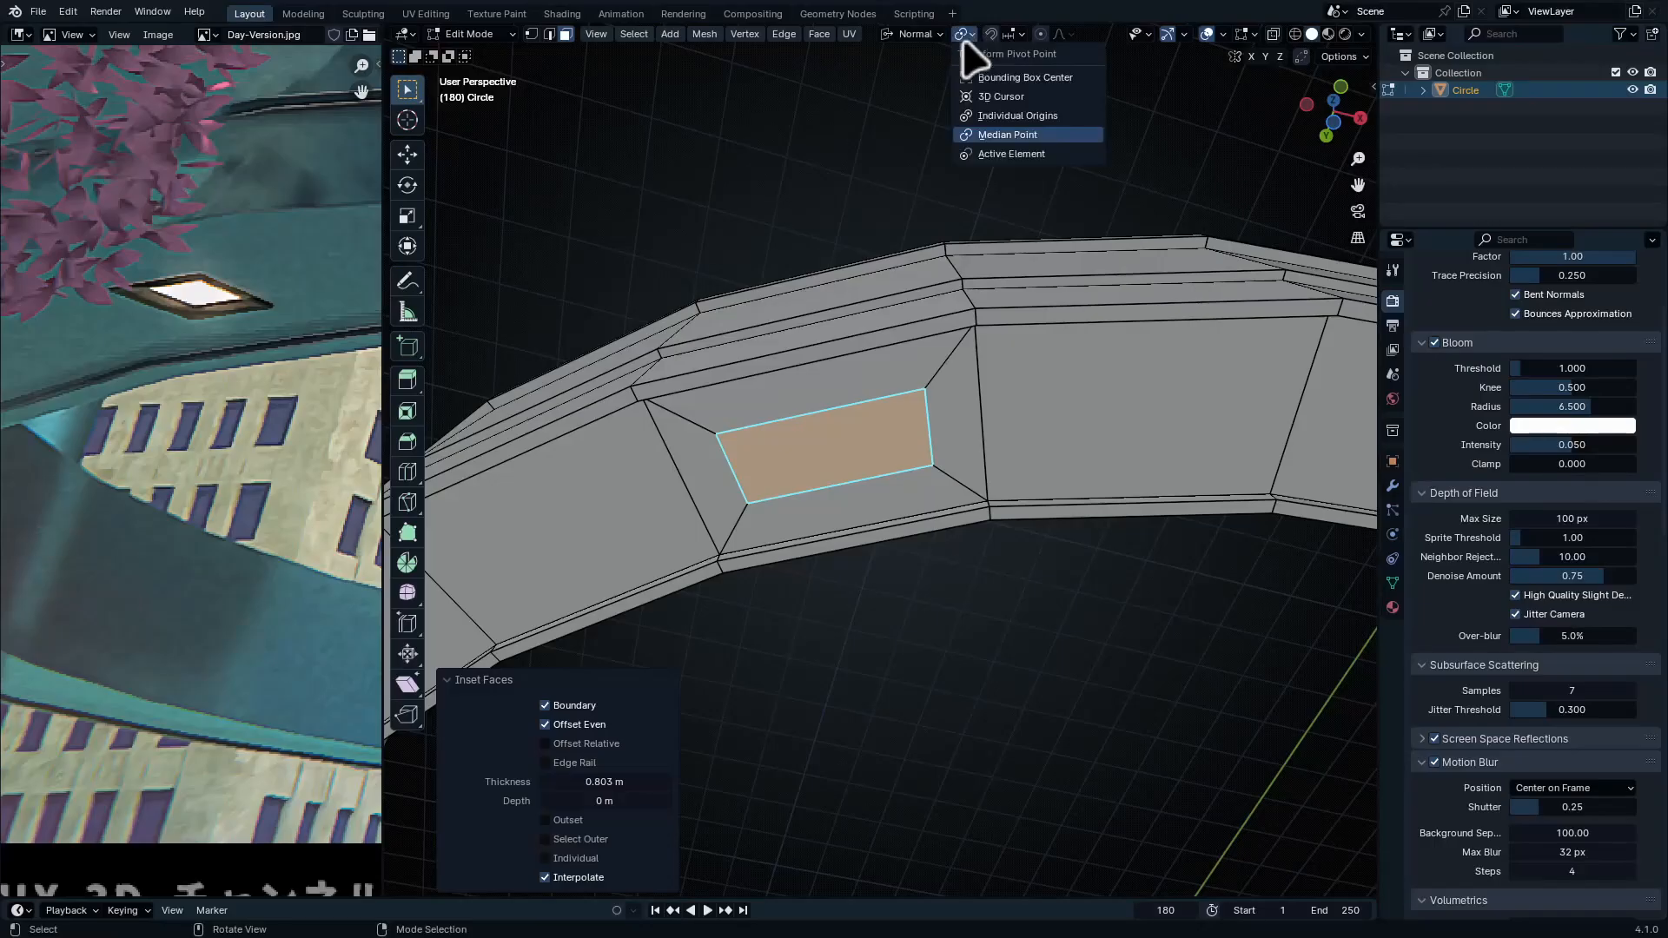
left_click(1034, 134)
middle_click_drag(926, 357, 934, 417)
scroll(940, 405, "down", 5)
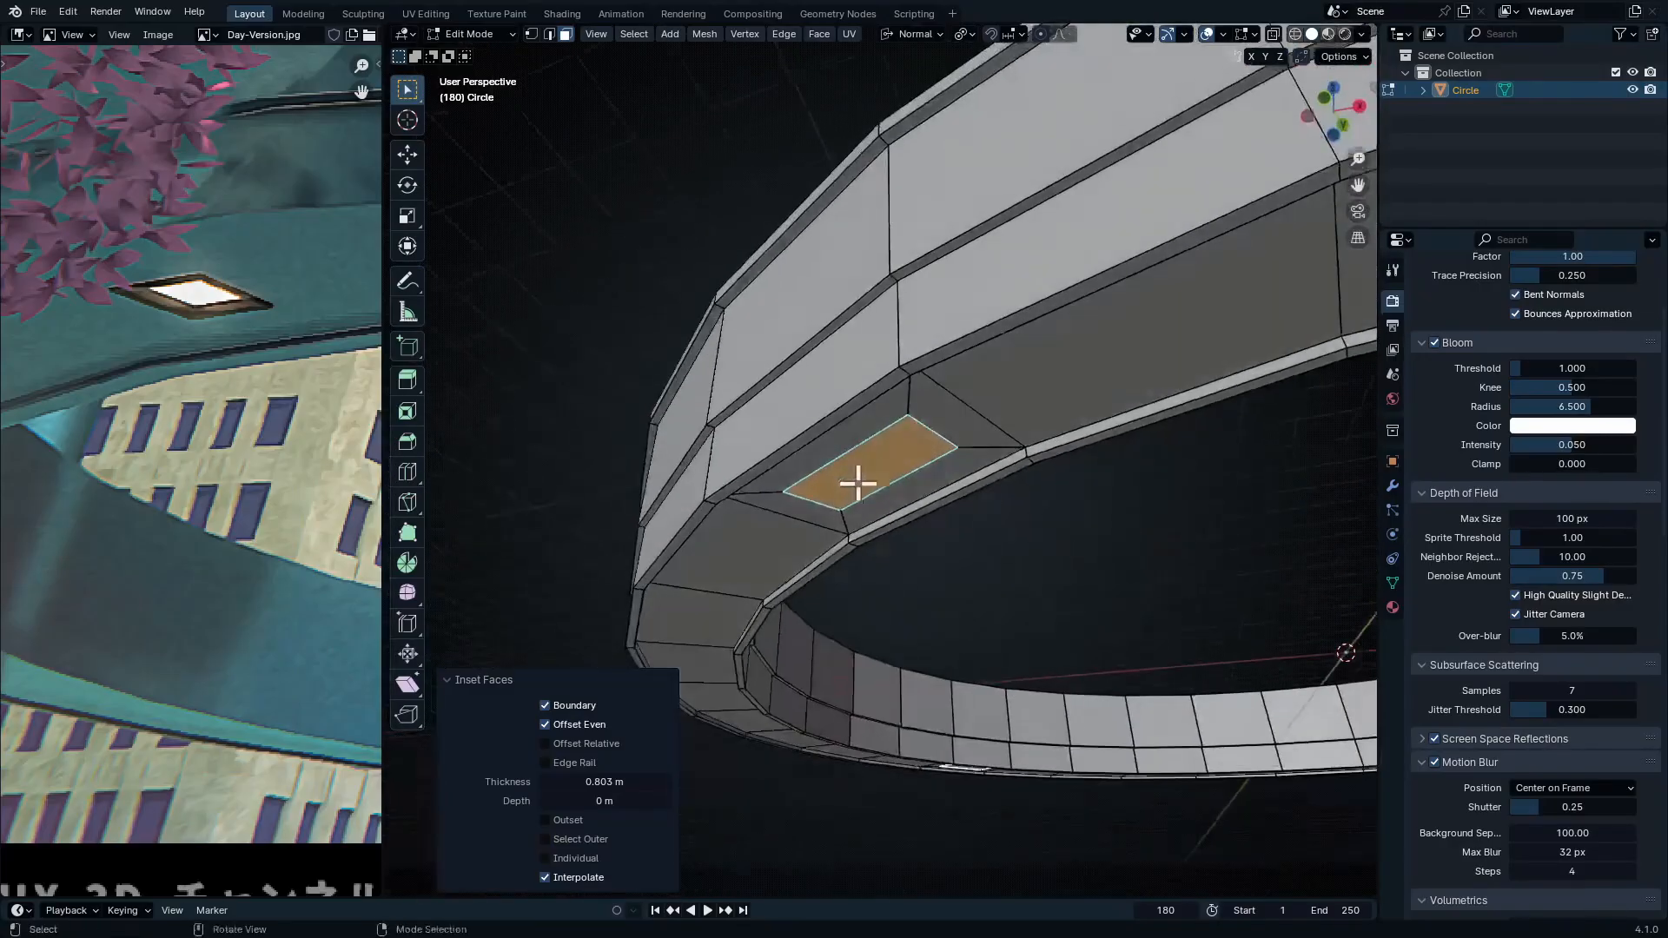
middle_click_drag(856, 480, 1057, 529)
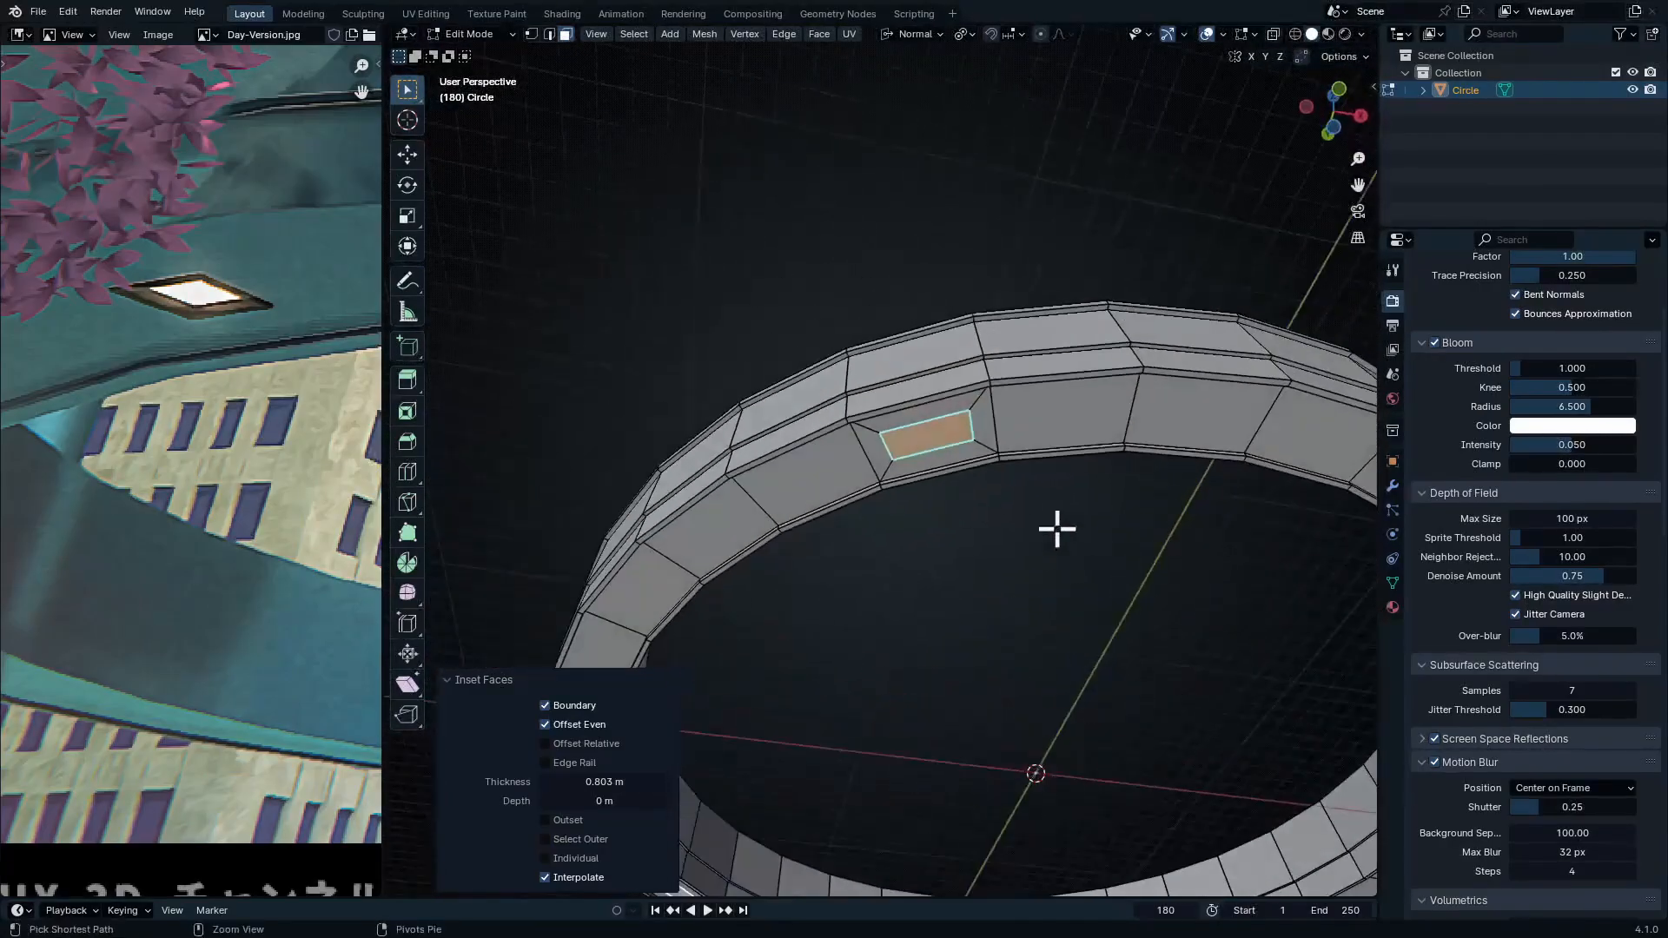
scroll(968, 440, "up", 7)
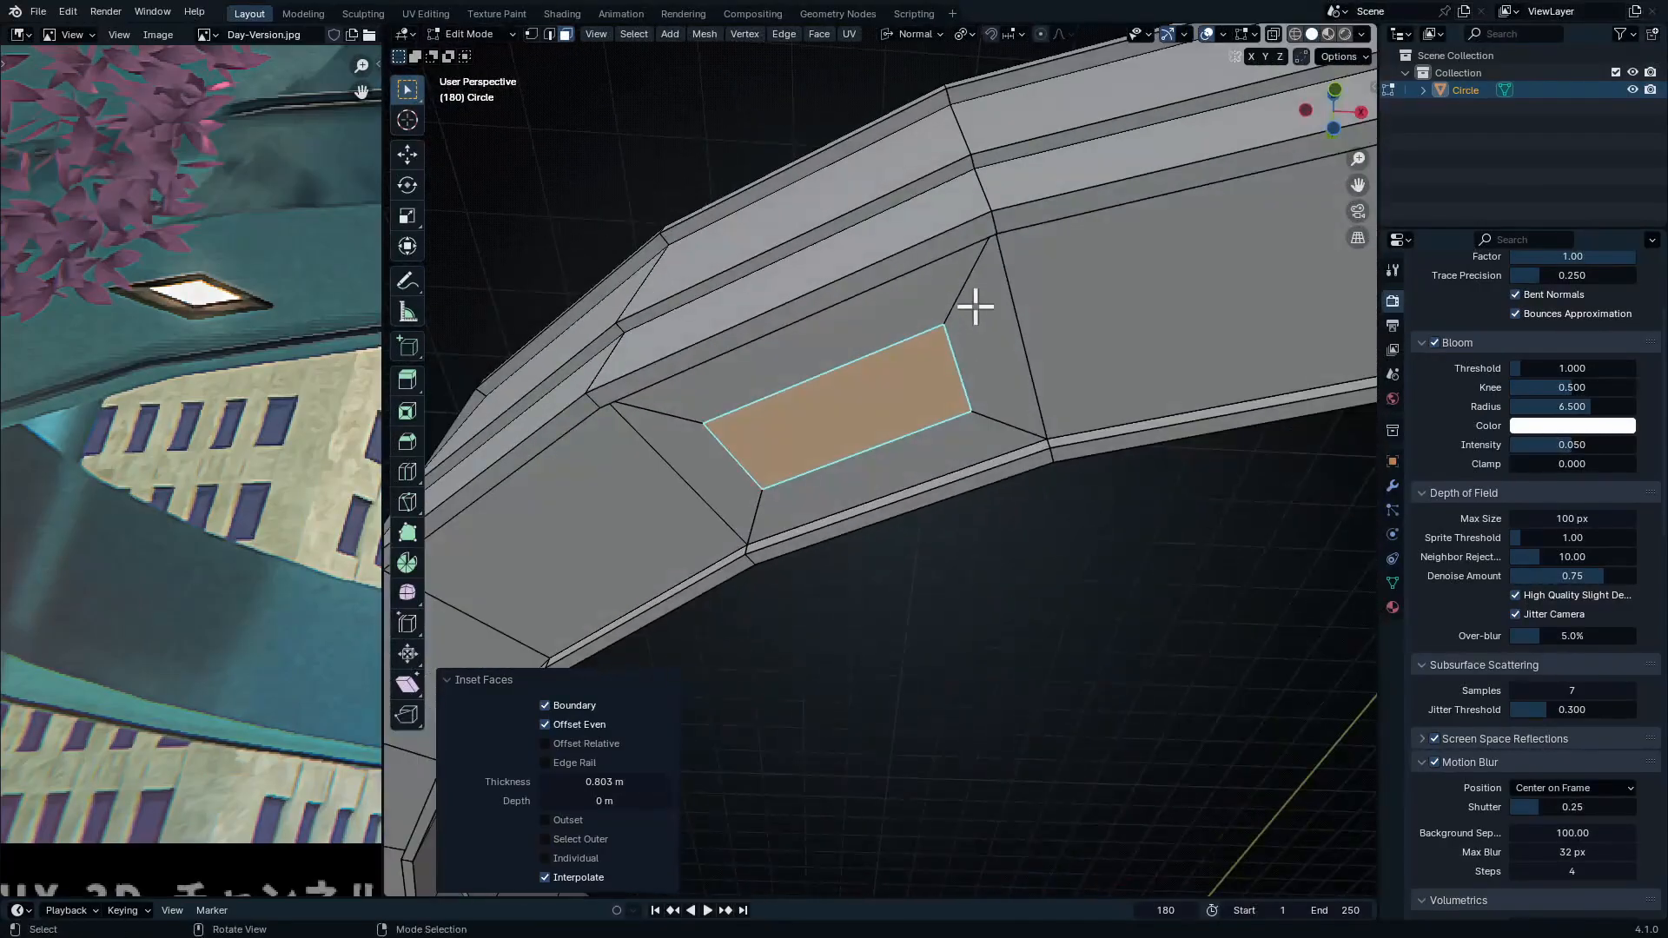
key("s")
key("y")
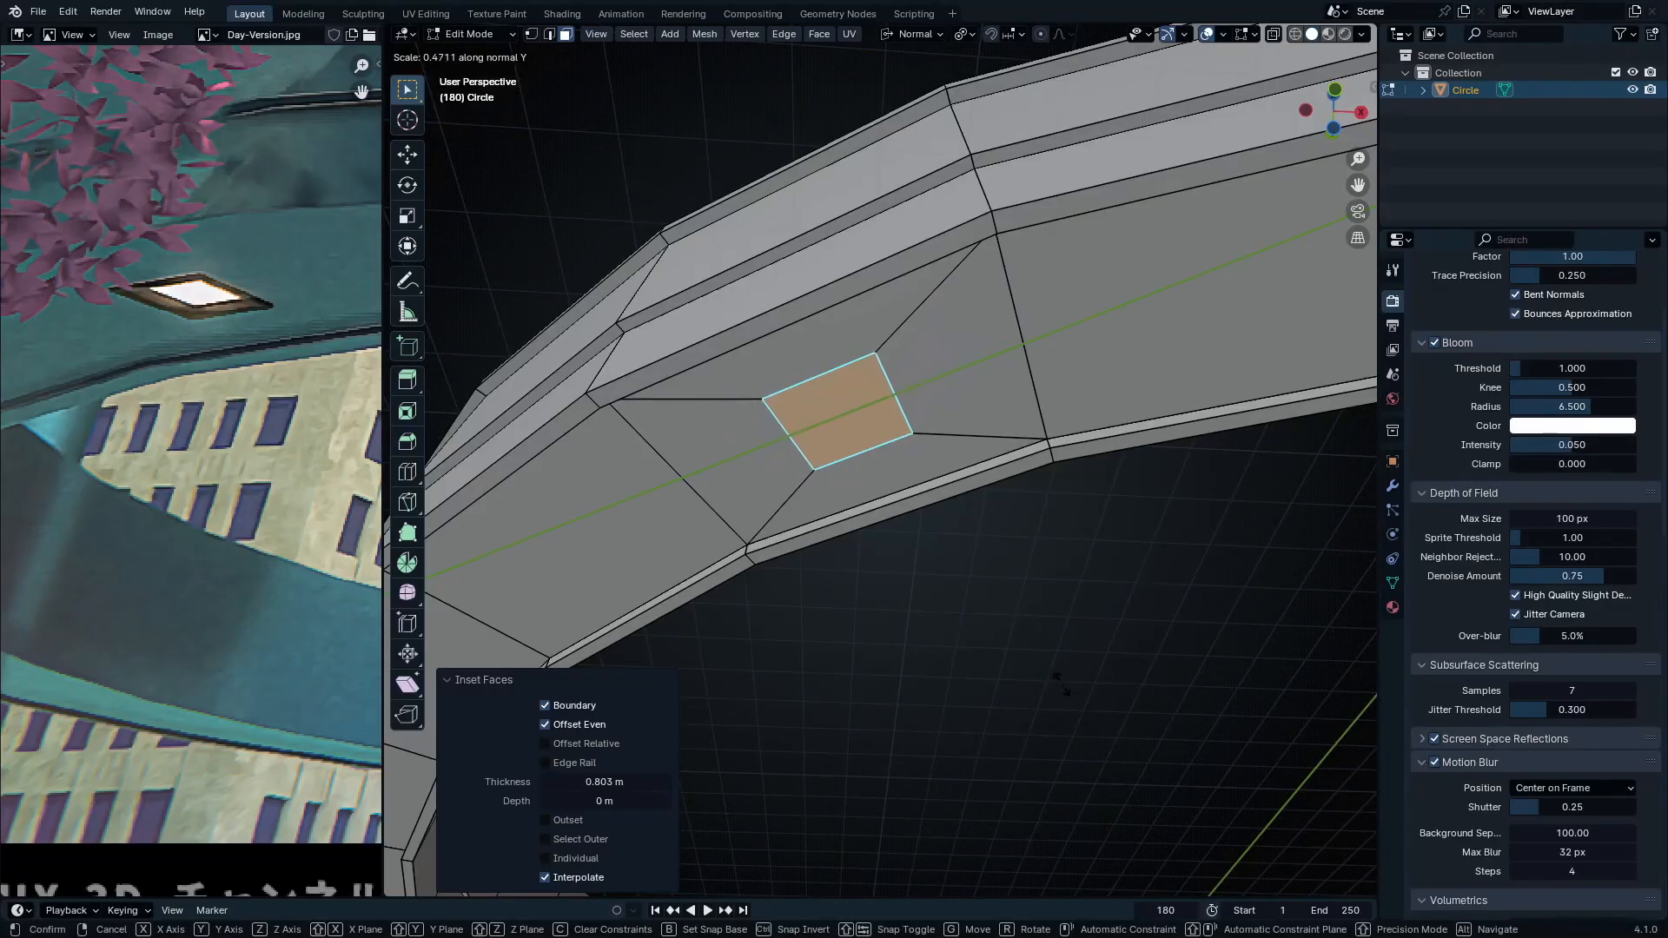
left_click(1060, 682)
Inset the light faces again to leave a thin frame and extrude them inward by about 0.185 m
middle_click_drag(1061, 681, 1031, 458)
key("i")
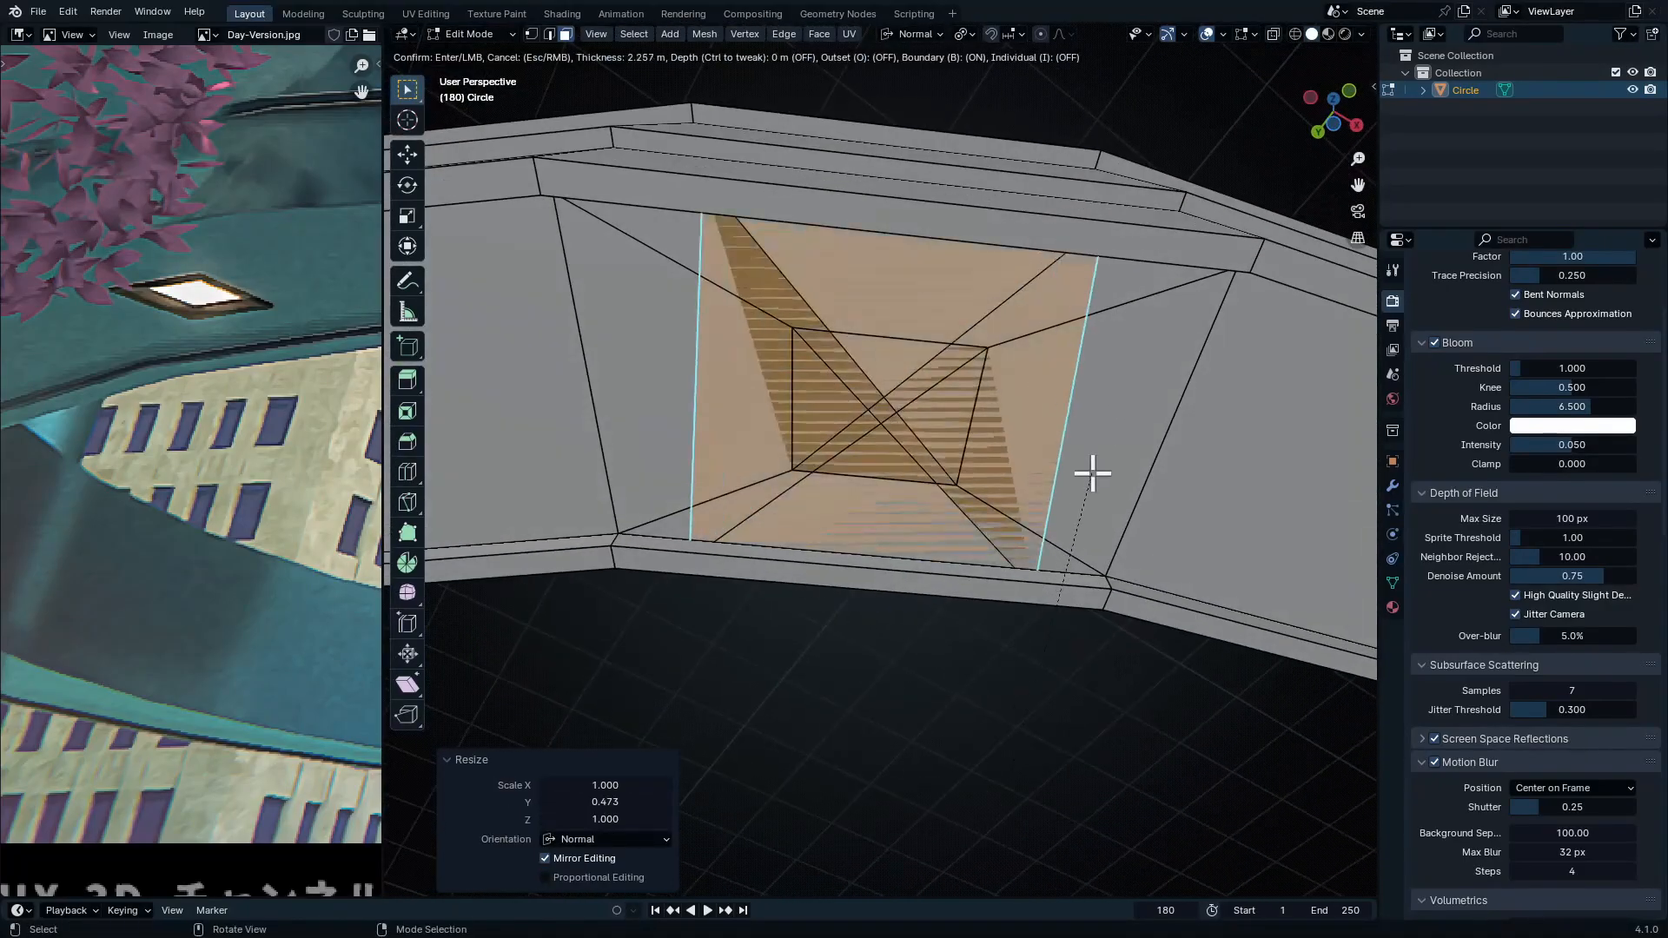
left_click(1122, 302)
middle_click_drag(967, 417, 1079, 466)
key("e")
left_click(956, 443)
Inset the recessed light faces by about 0.0746 m and extrude them slightly further into the ring
key("i")
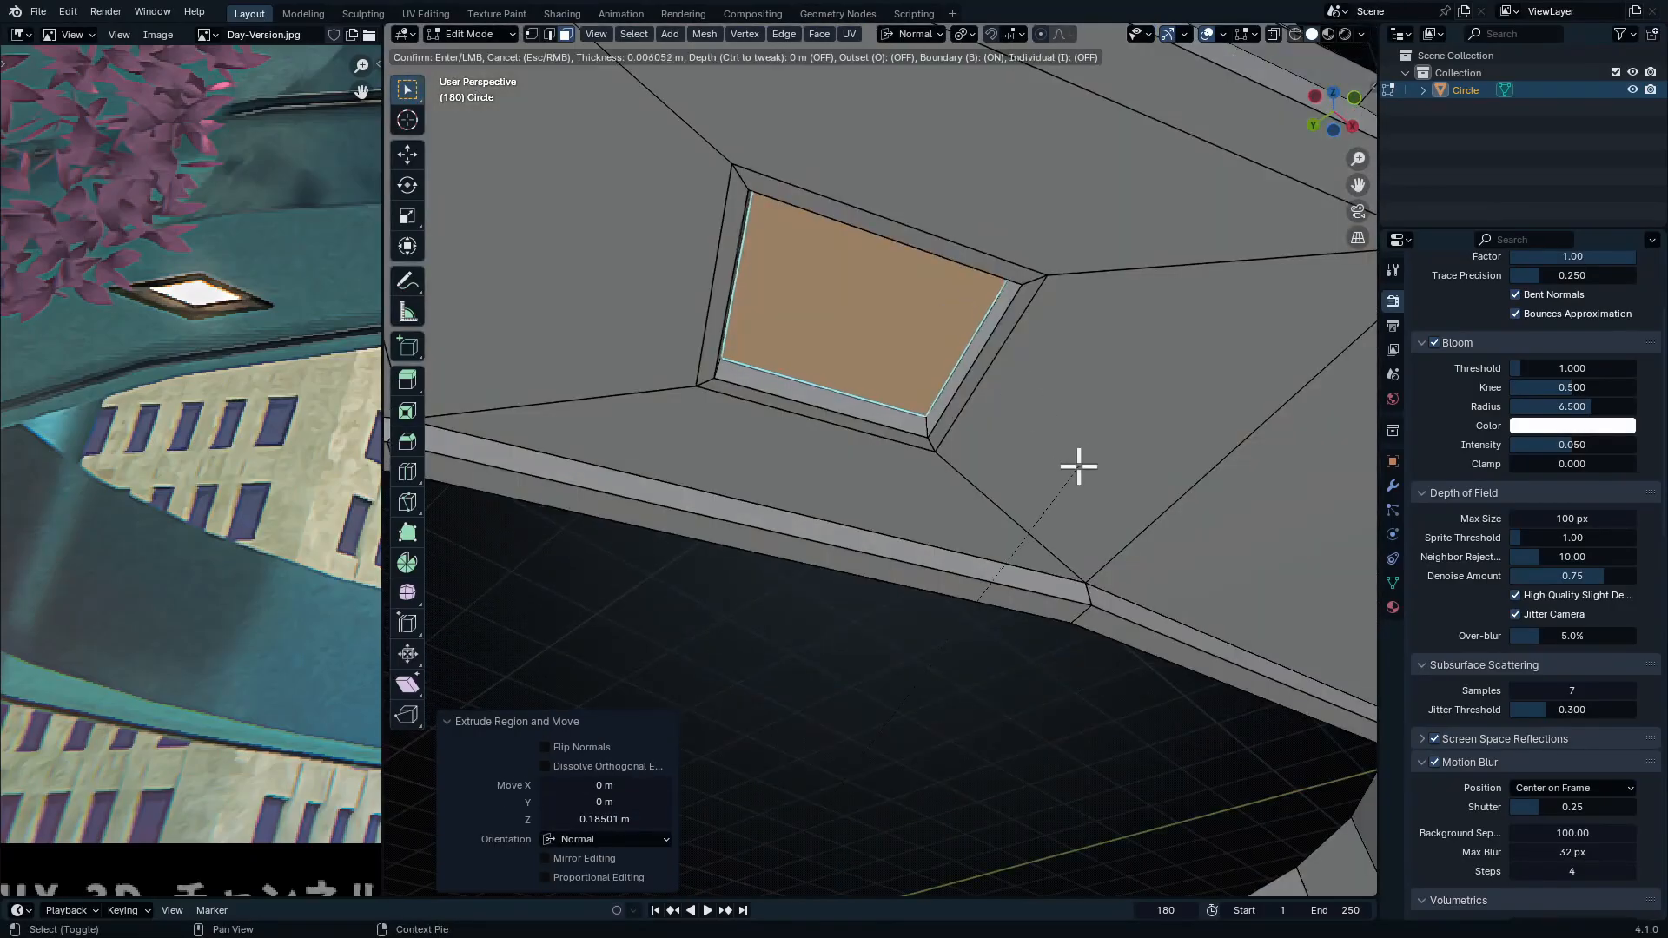
left_click(934, 410)
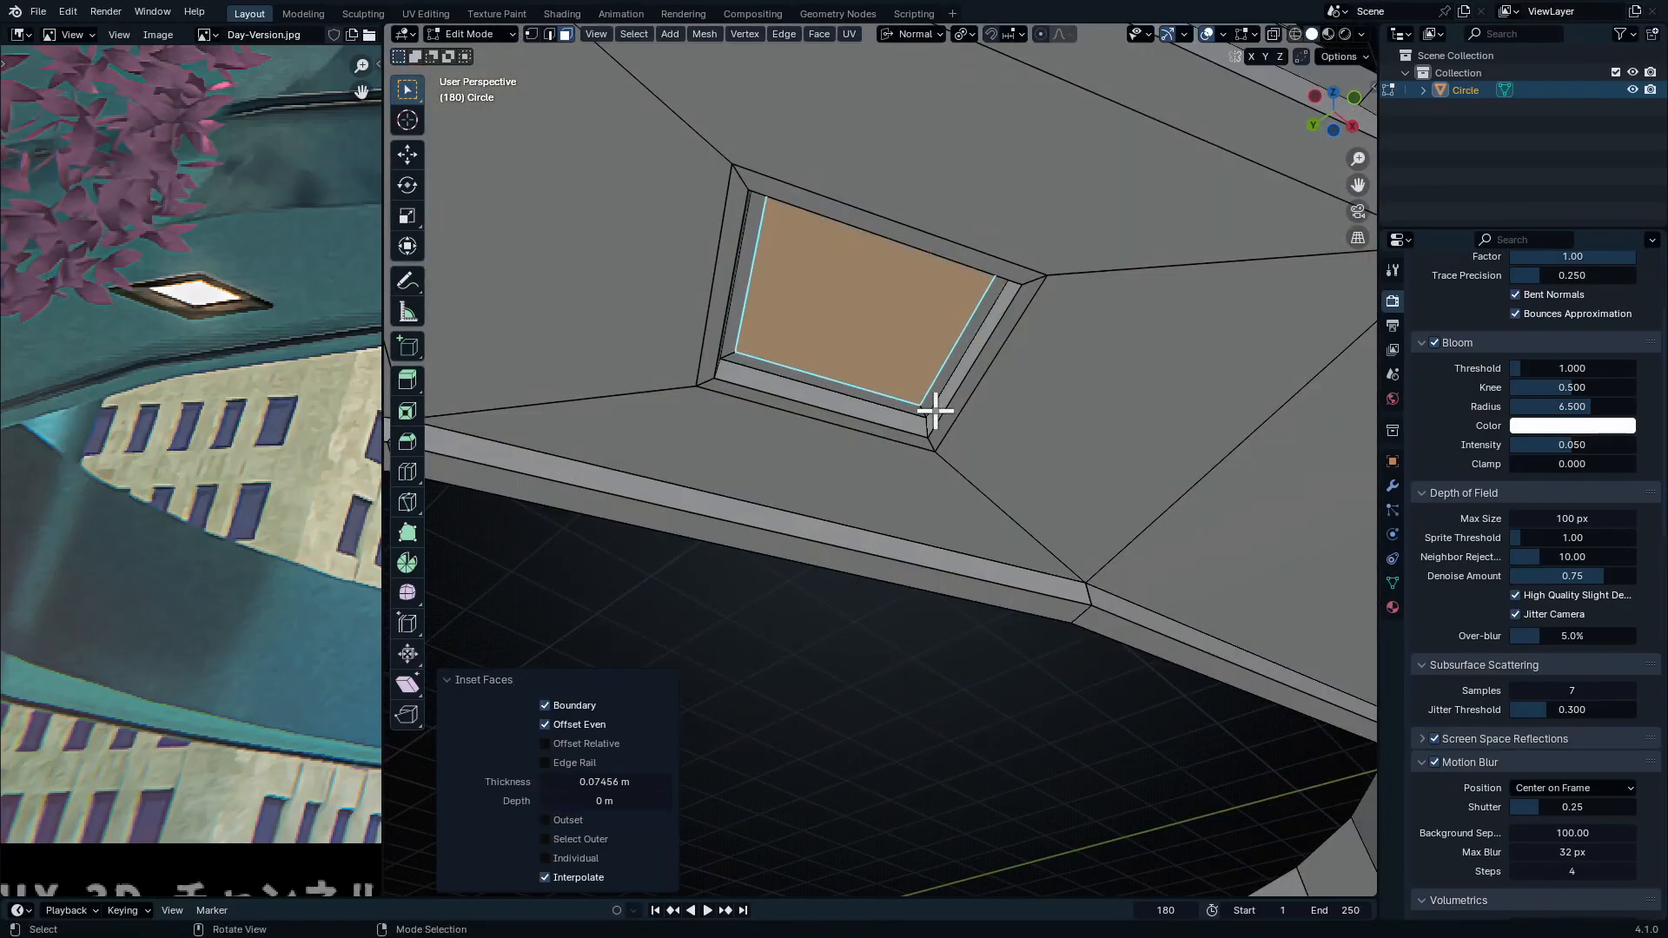
key("e")
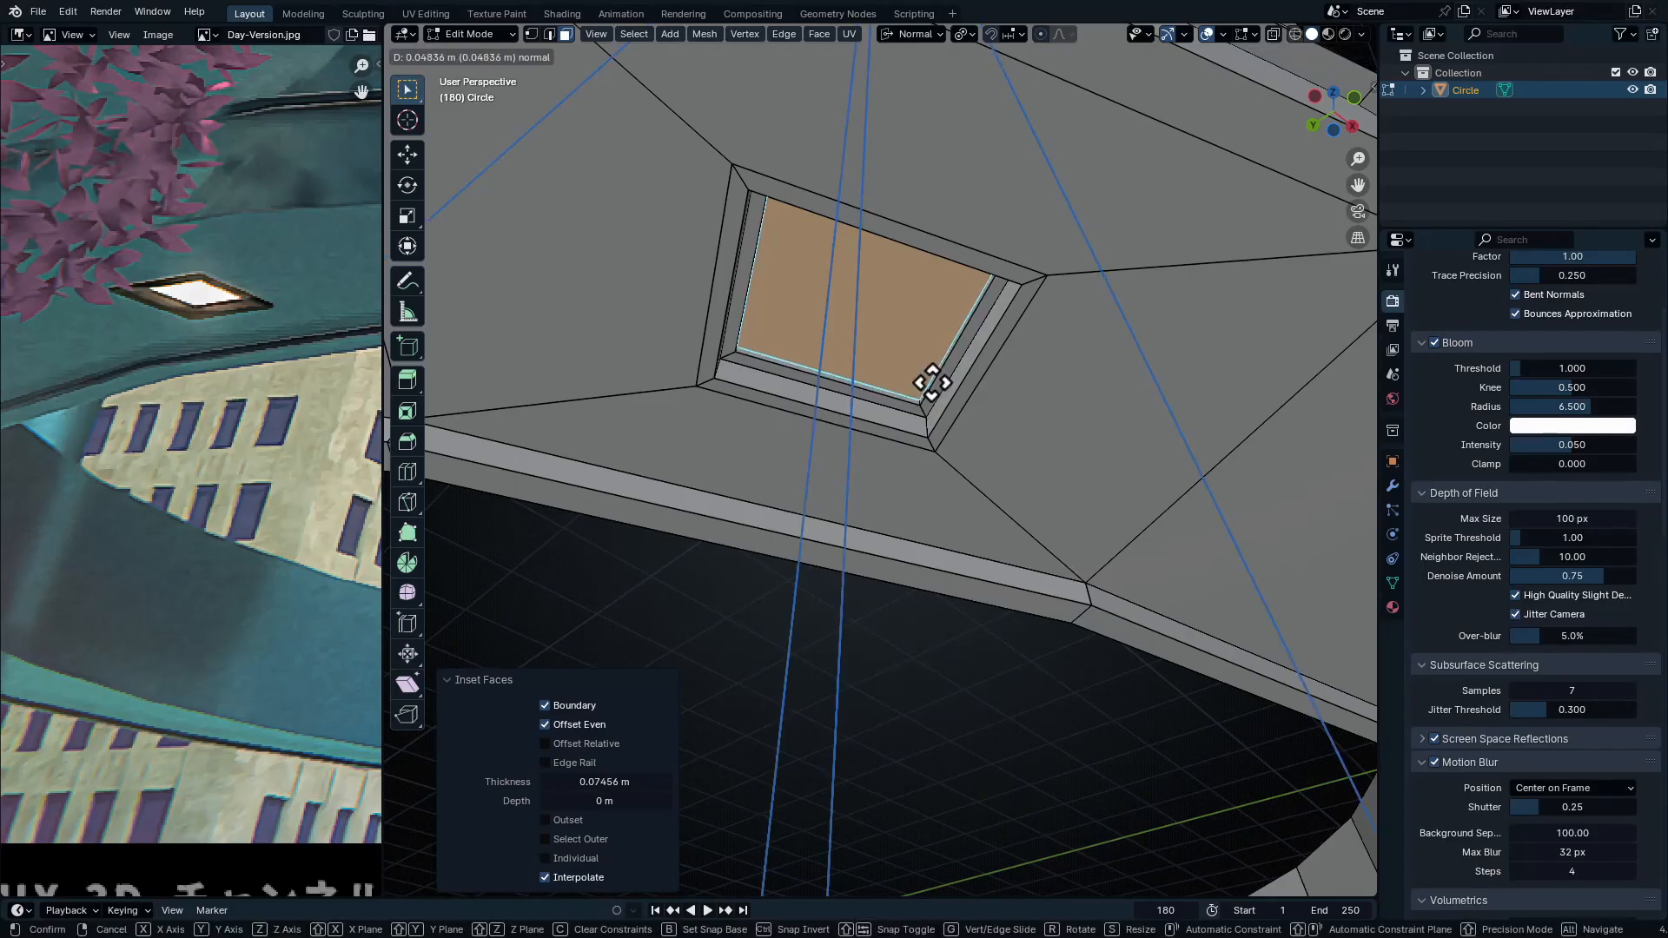
left_click(932, 378)
Examine the recessed lights and the ring's underside from several angles and compare them with the reference image
key("Tab")
middle_click_drag(932, 378, 957, 473)
key("Tab")
scroll(964, 486, "down", 3)
middle_click_drag(993, 532, 1019, 428)
scroll(1020, 428, "down", 4)
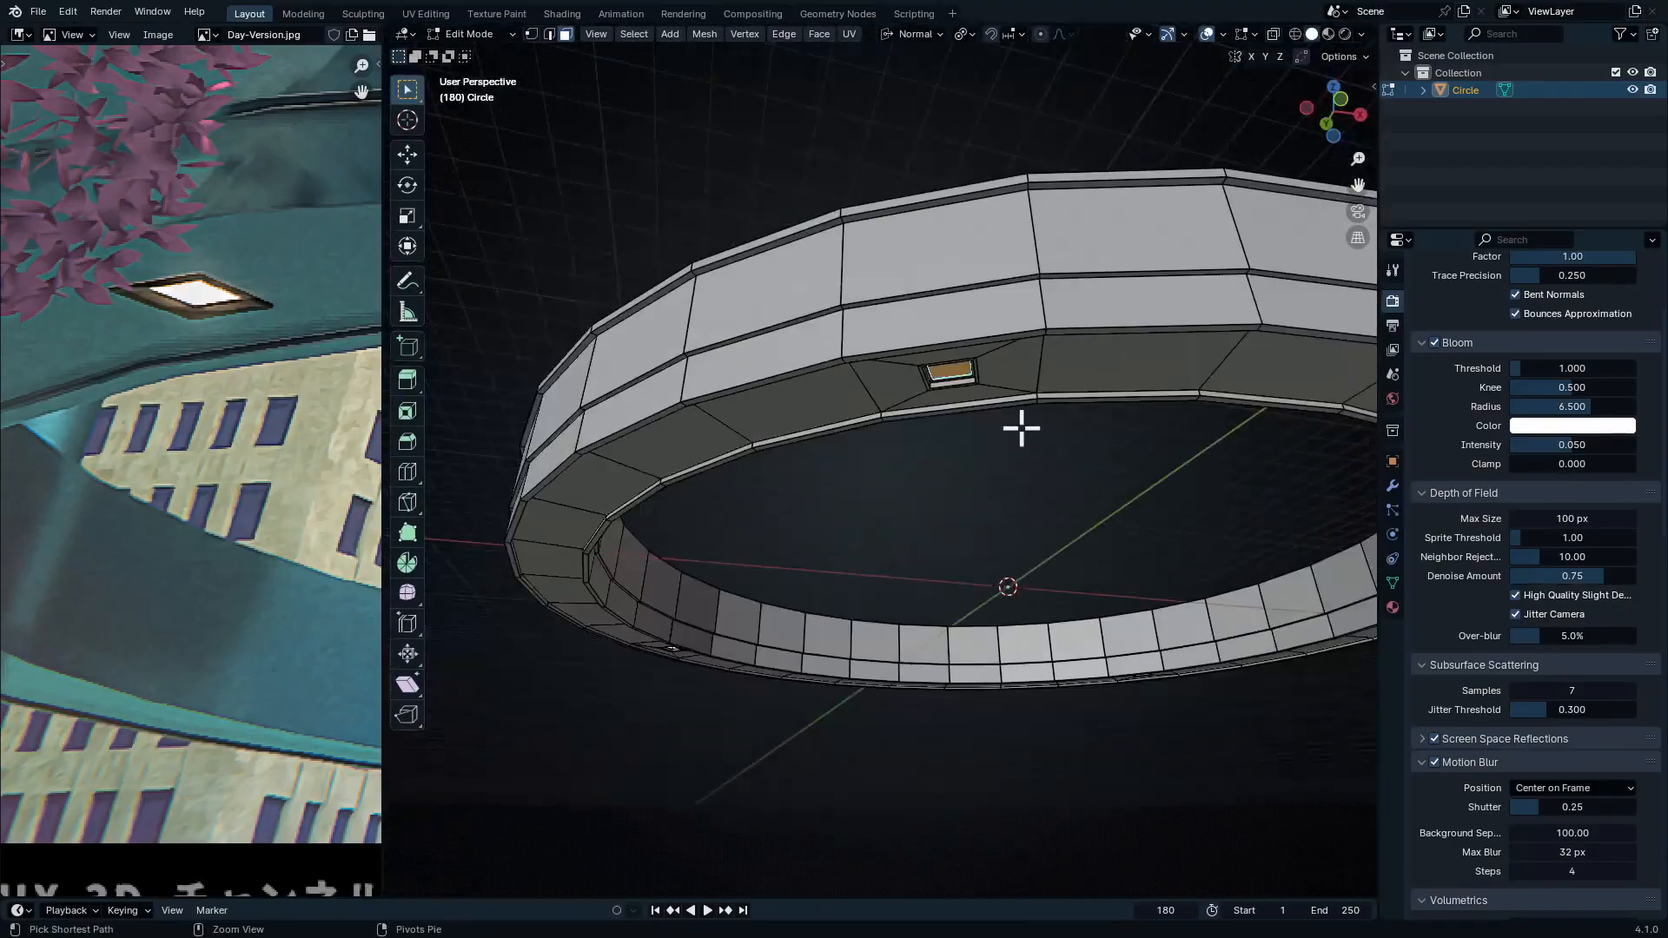
scroll(931, 484, "down", 3)
key("Tab")
middle_click_drag(930, 484, 987, 399)
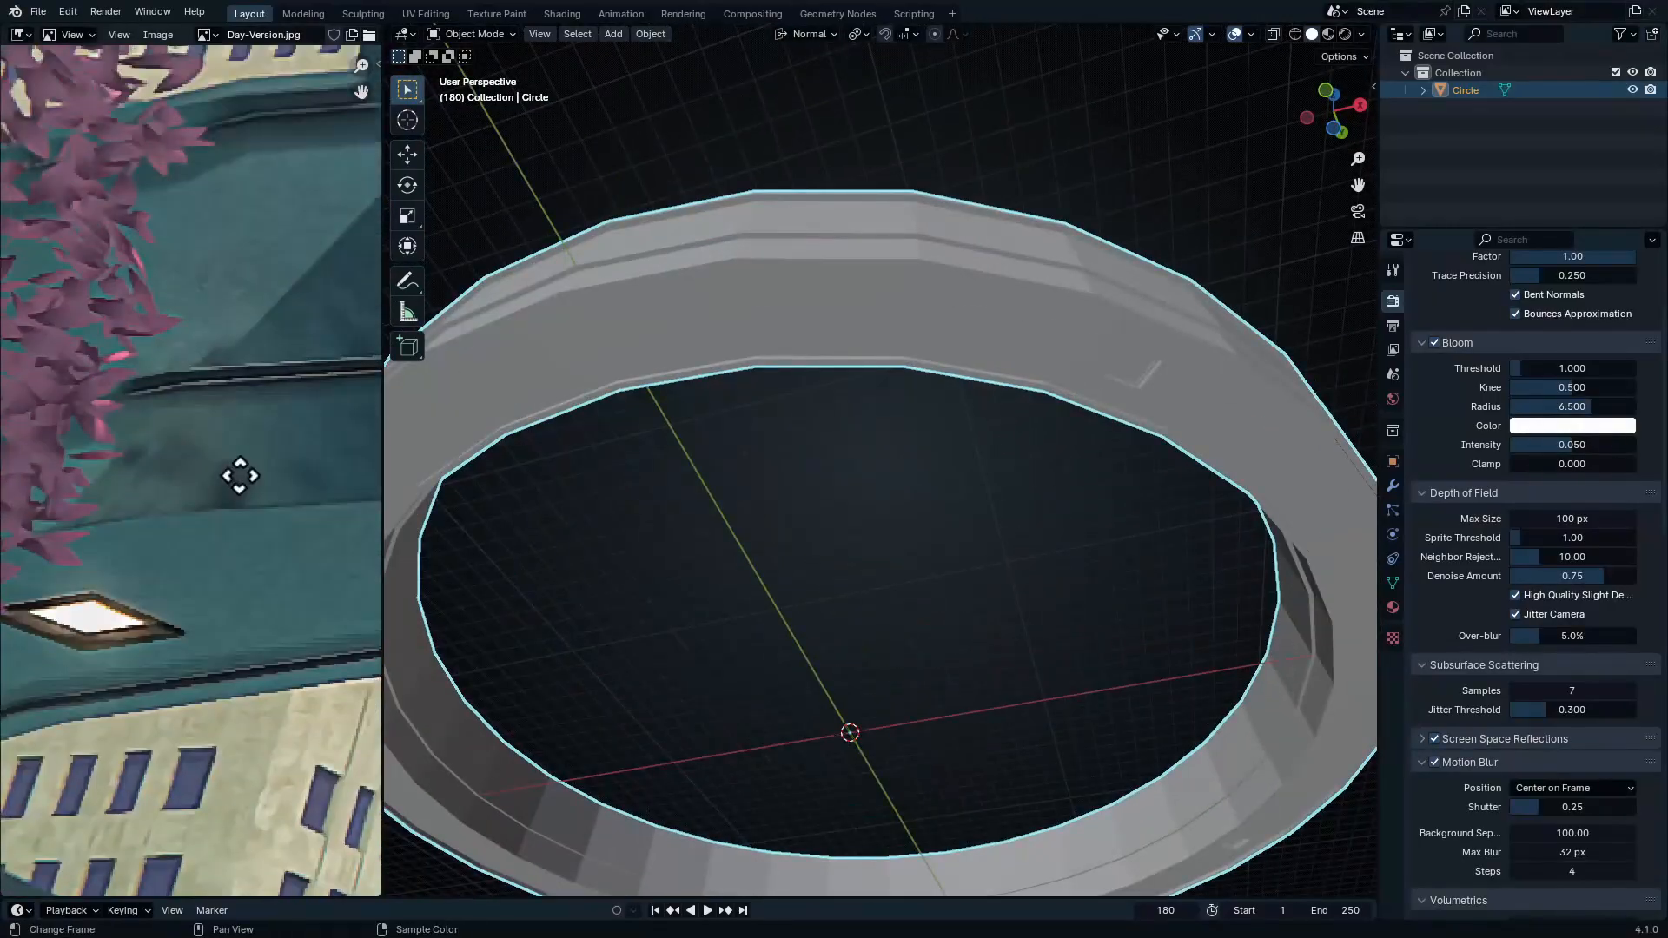
middle_click_drag(908, 460, 921, 586)
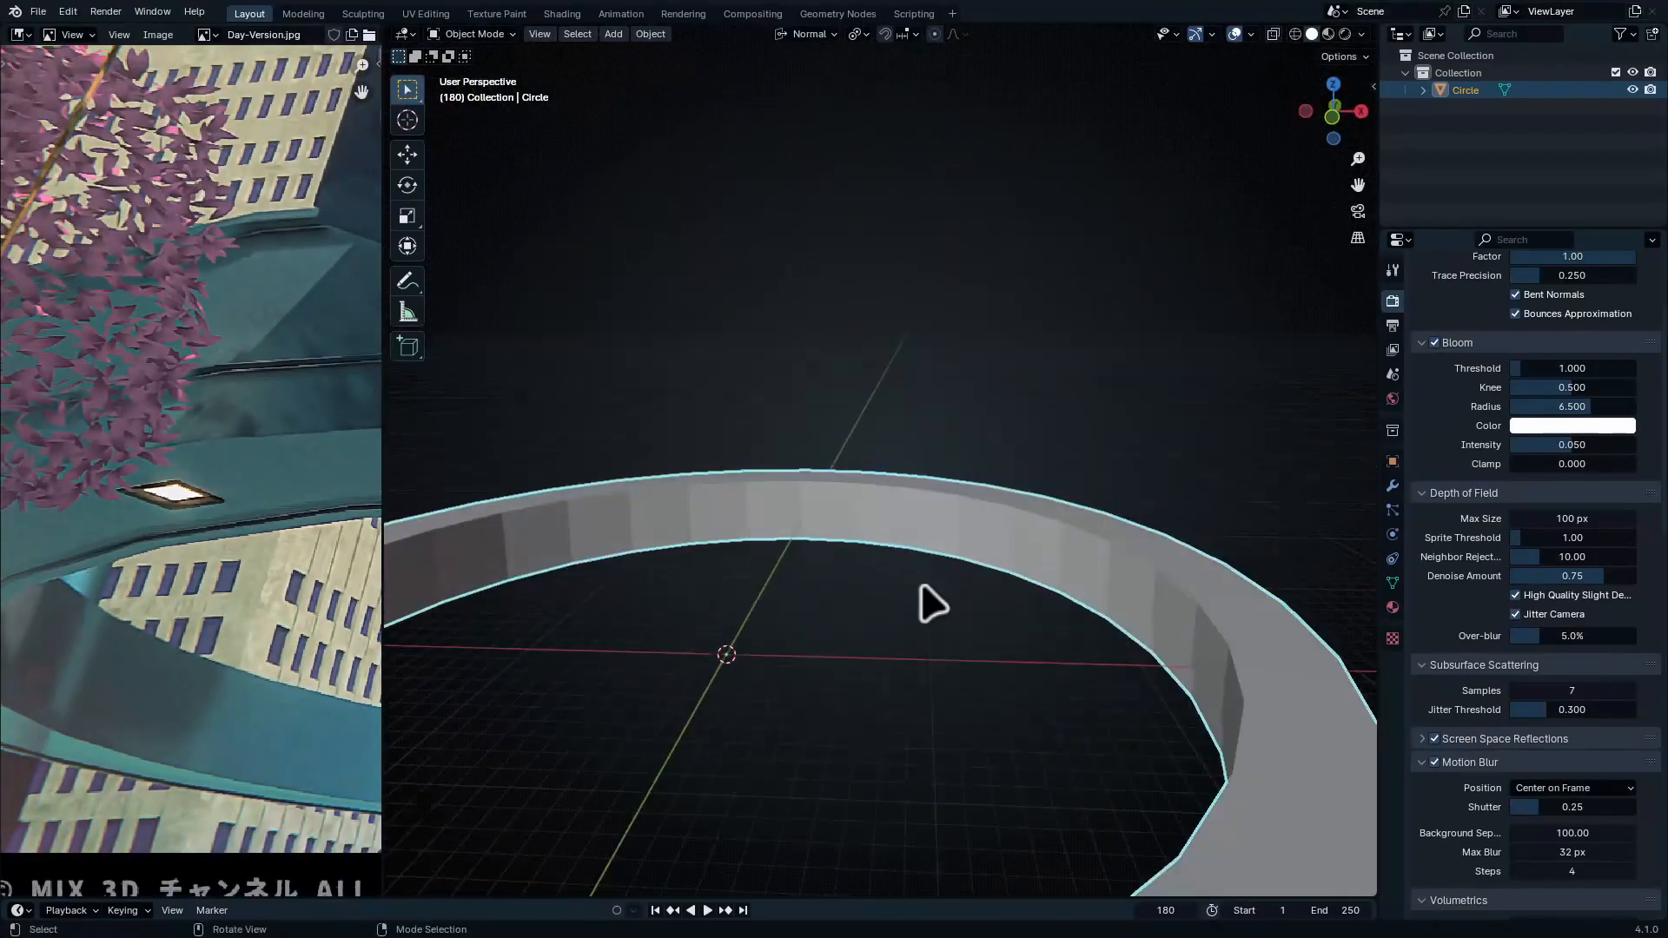
Add a Bevel modifier to the ring and apply the ring's scale
left_click(1392, 486)
middle_click_drag(1139, 625, 1322, 487)
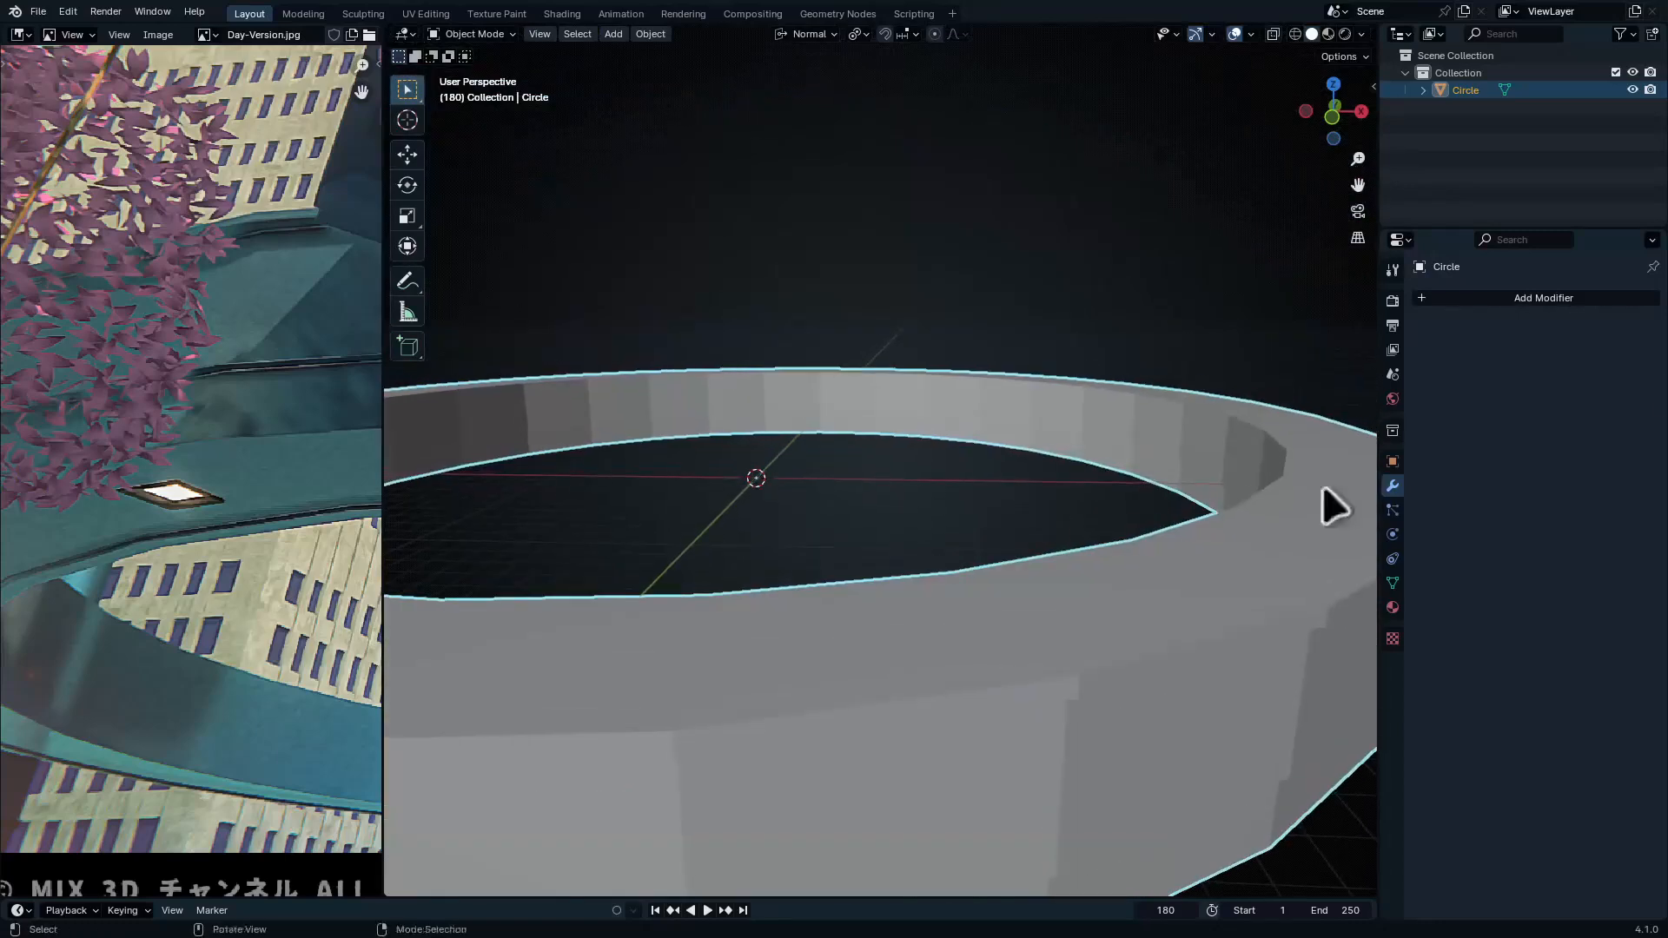
left_click(1572, 298)
key("space")
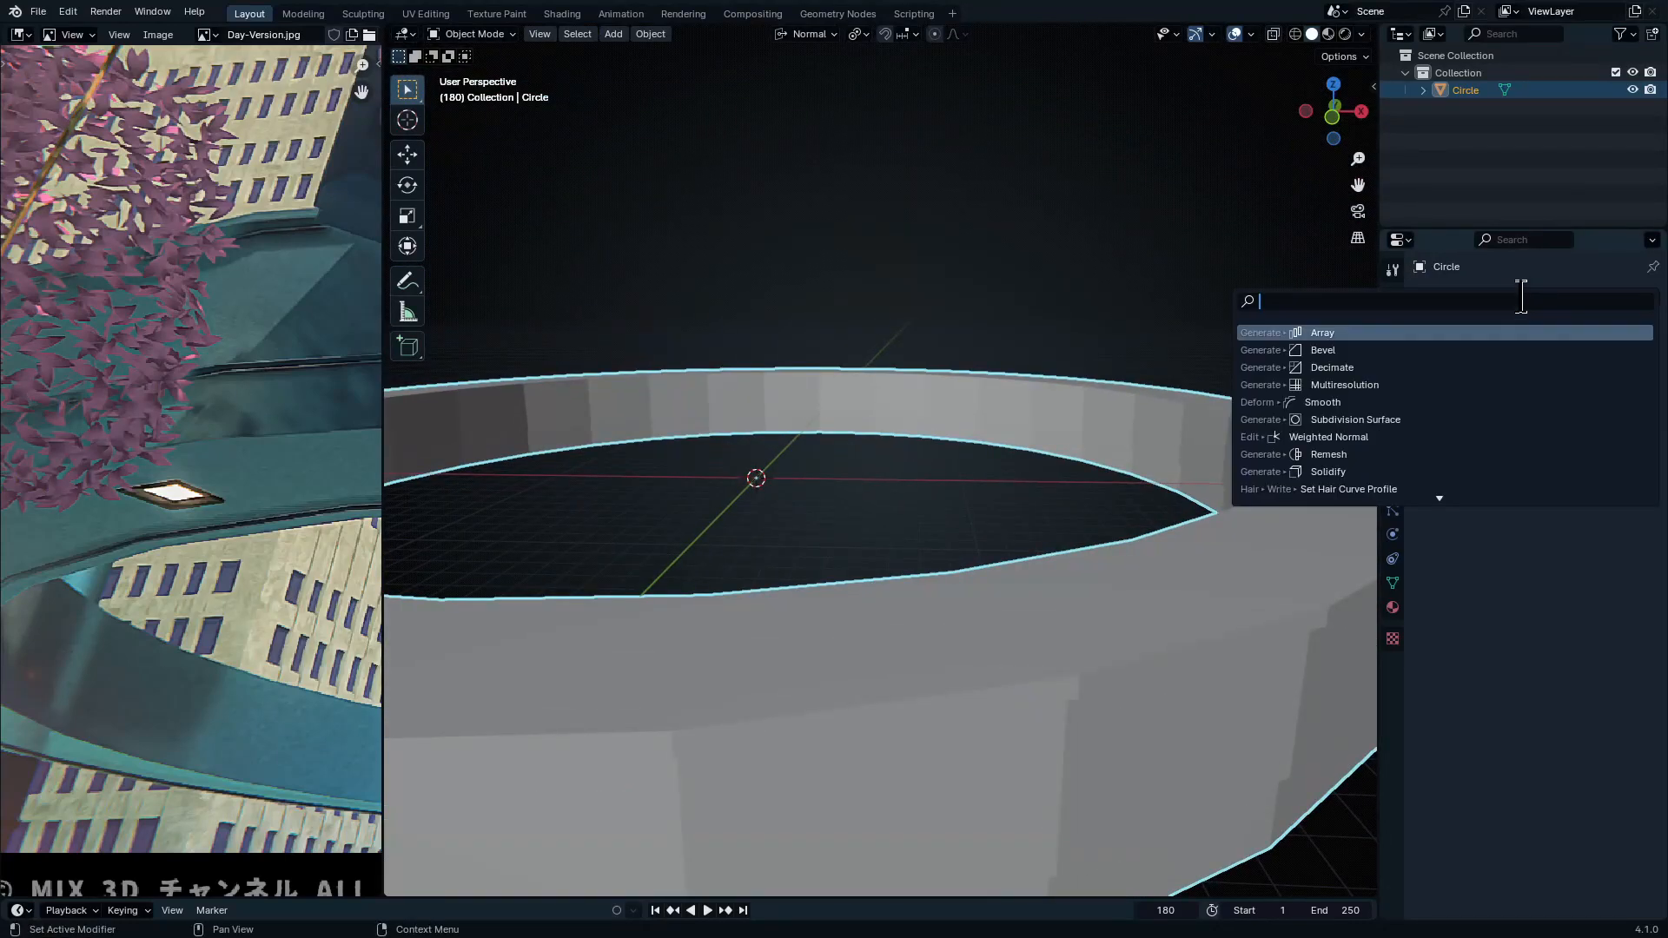
type("bevel")
key("Return")
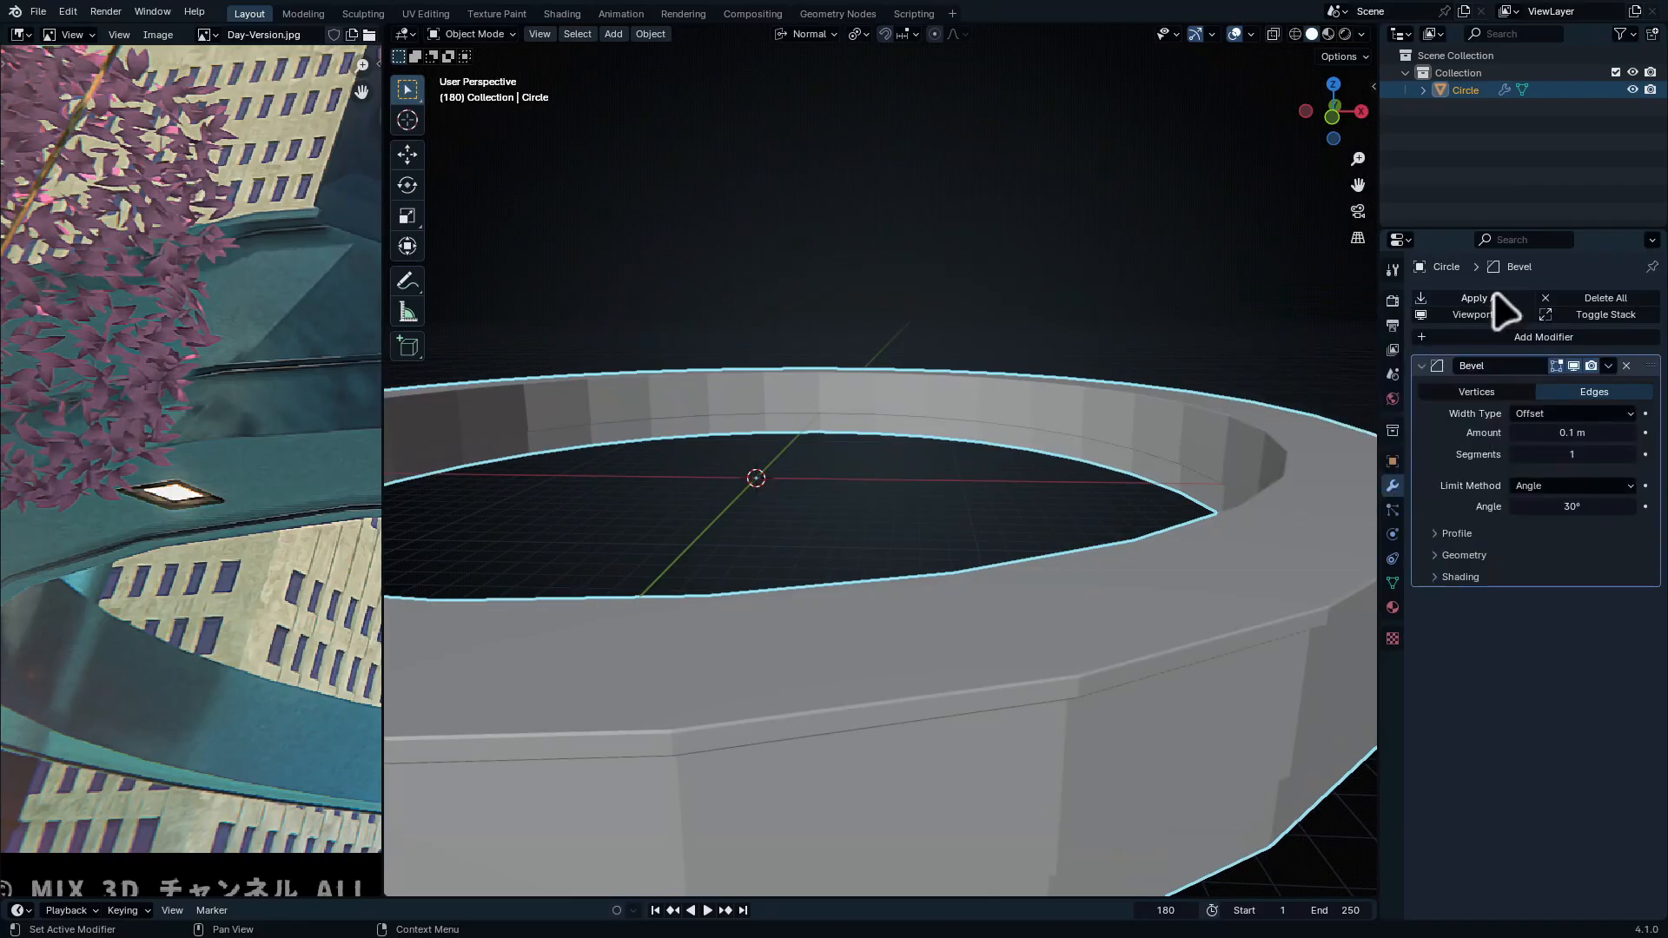
middle_click_drag(672, 613, 748, 512)
key("ctrl+a")
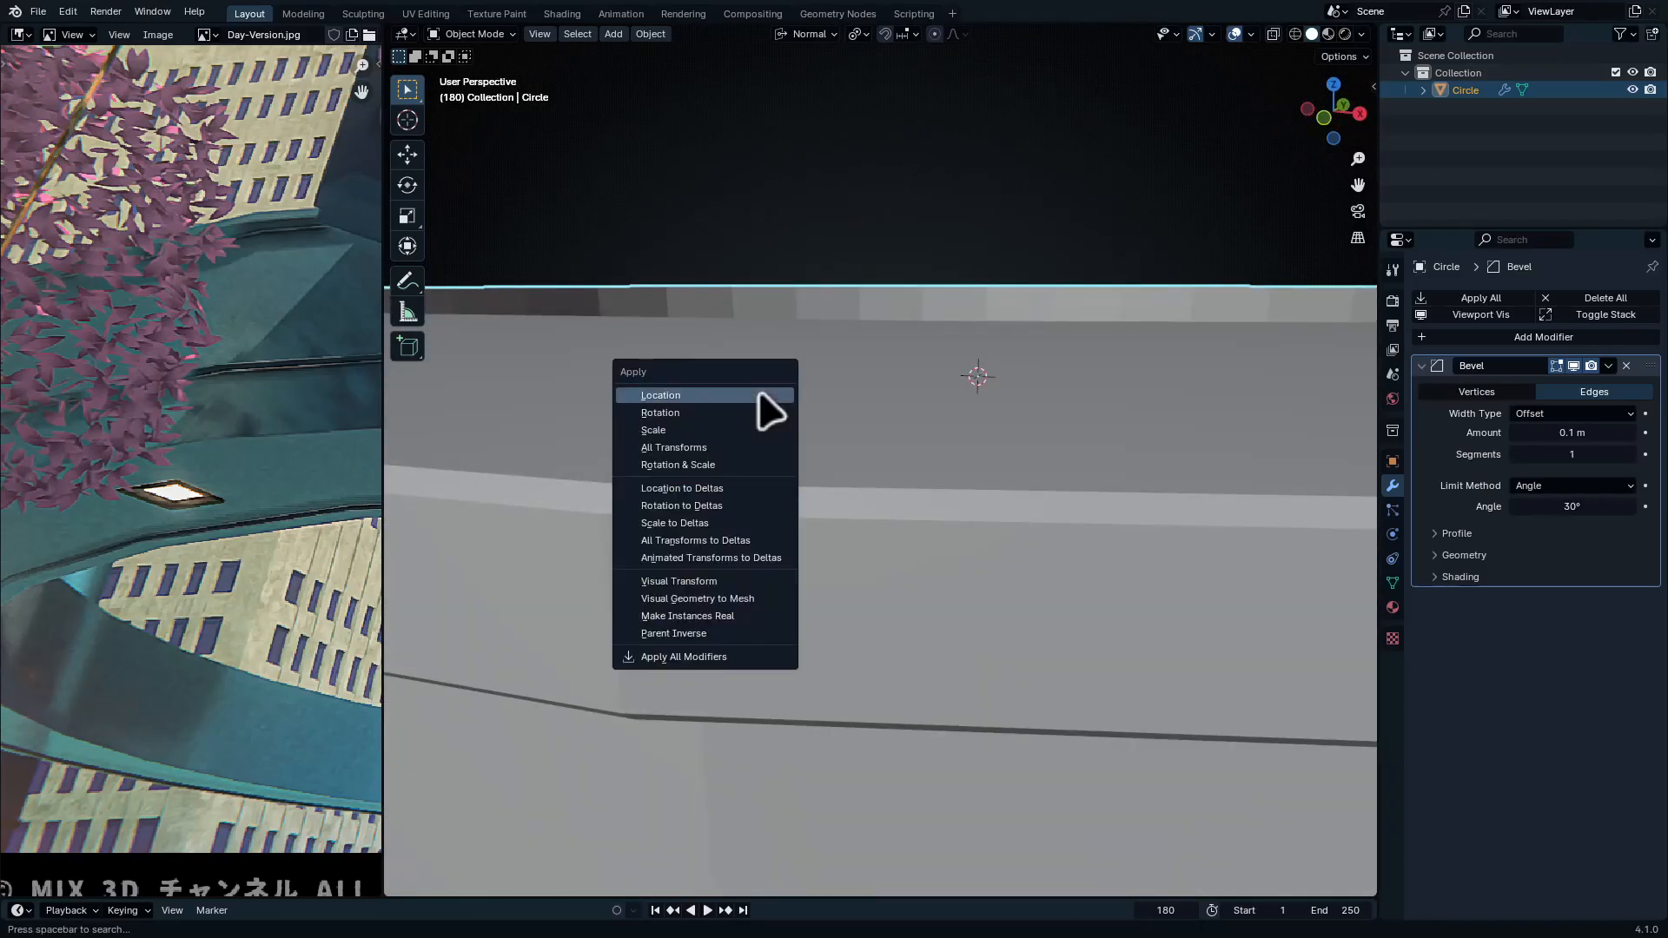
left_click(743, 427)
Set the ring's bevel amount to 0.023 m with 3 segments
middle_click_drag(745, 426, 1209, 545)
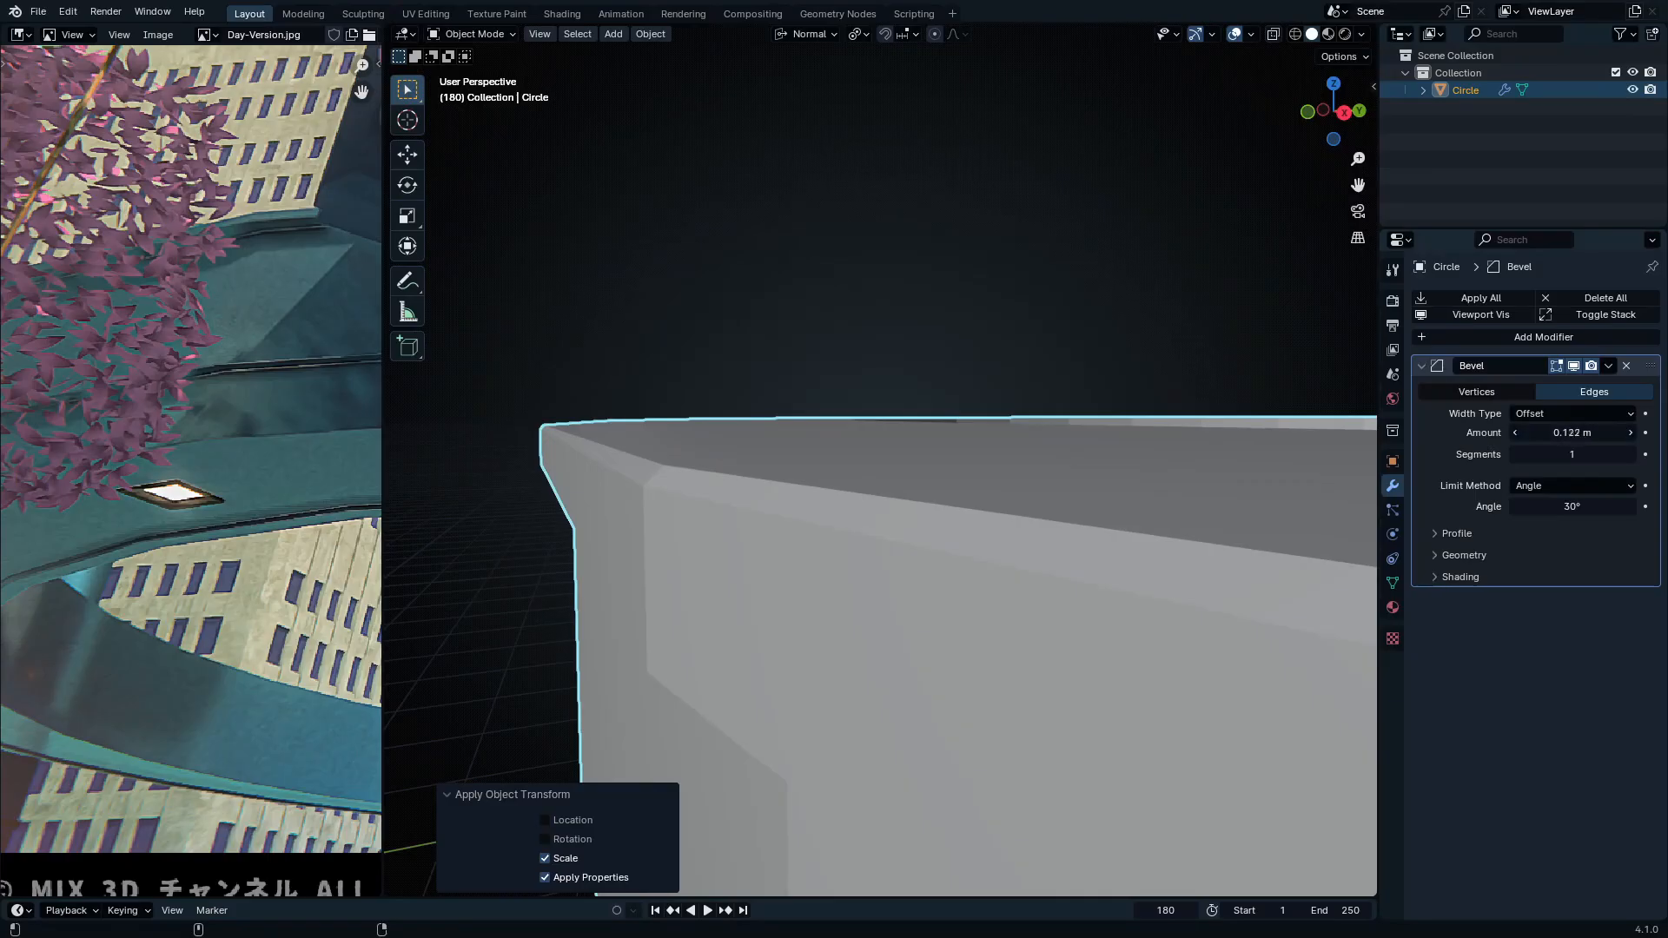
mouse_move(1572, 433)
left_mouse_down()
mouse_move(1543, 432)
mouse_move(1577, 433)
left_mouse_up()
left_click(1632, 455)
left_click(1632, 455)
middle_click_drag(1073, 425, 1051, 508)
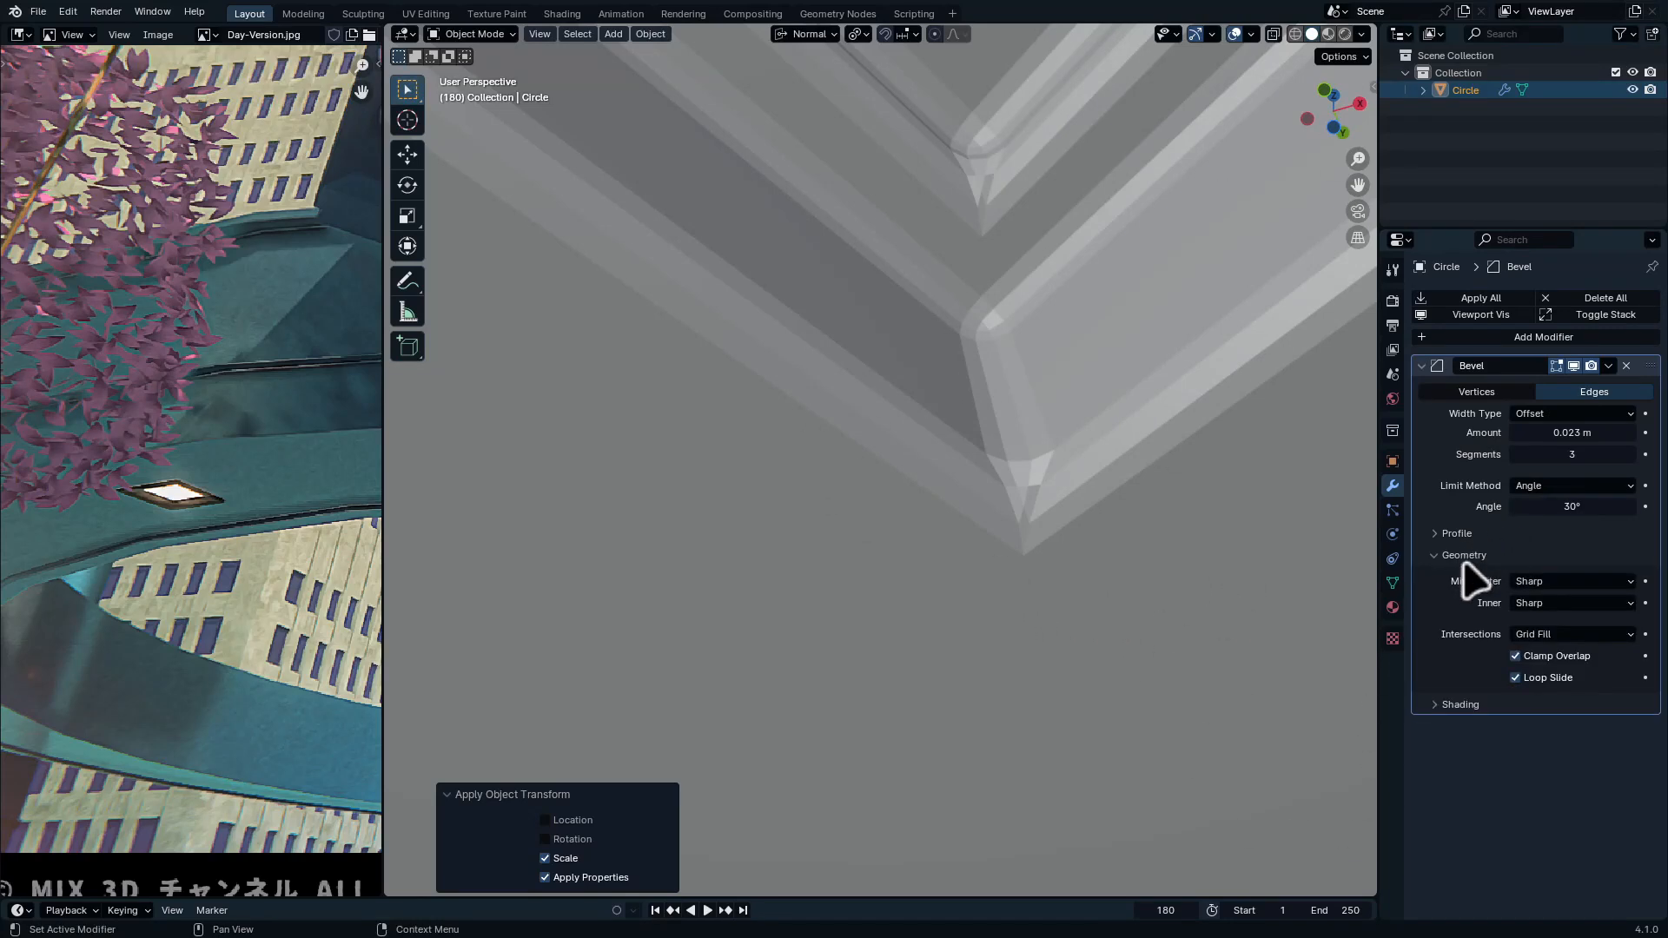
Change the bevel's outer miter to Arc and reduce the bevel amount to 0.013 m
left_click(1557, 580)
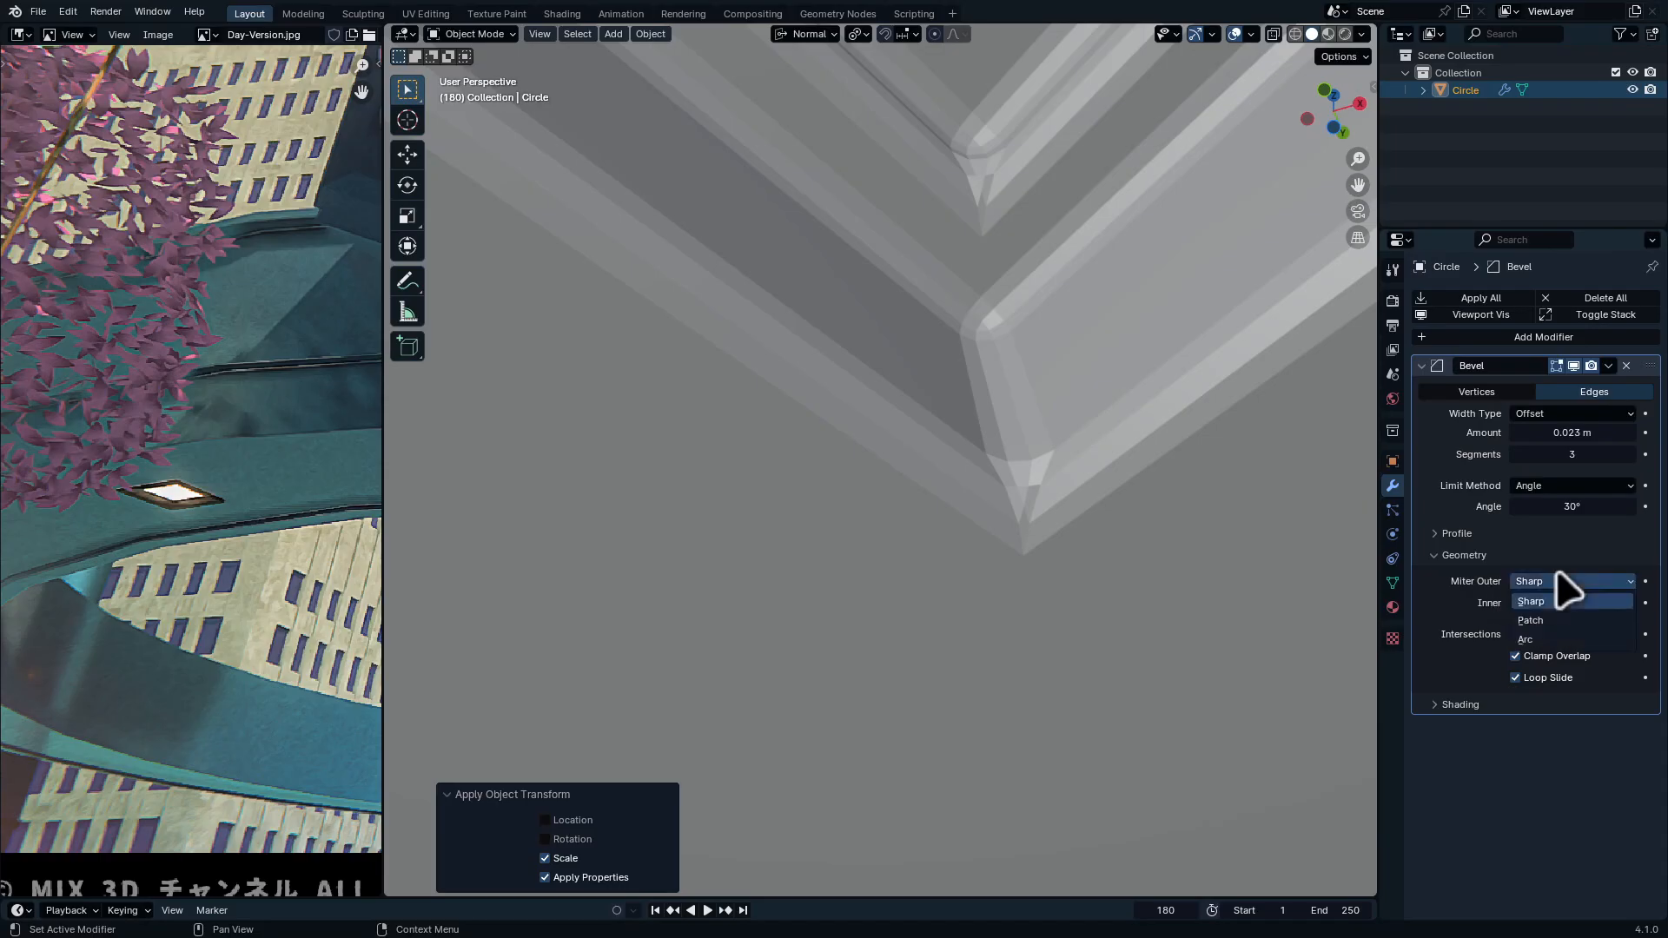
left_click(1563, 639)
middle_click_drag(1077, 543, 1216, 398)
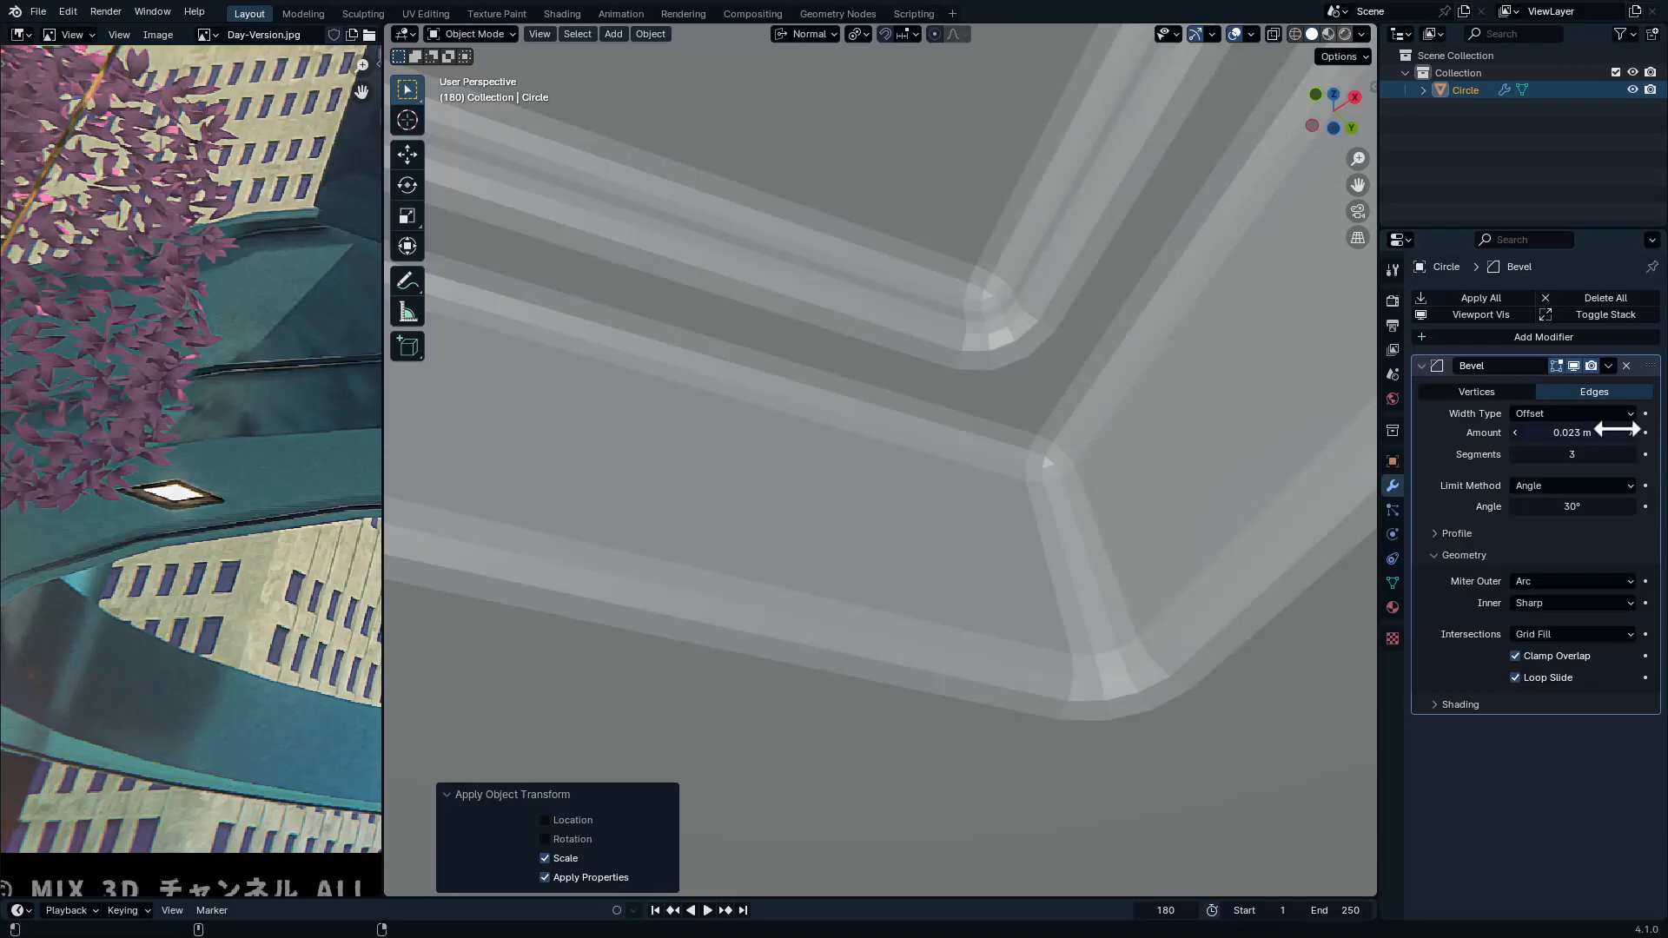
left_click_drag(1615, 429, 1572, 429)
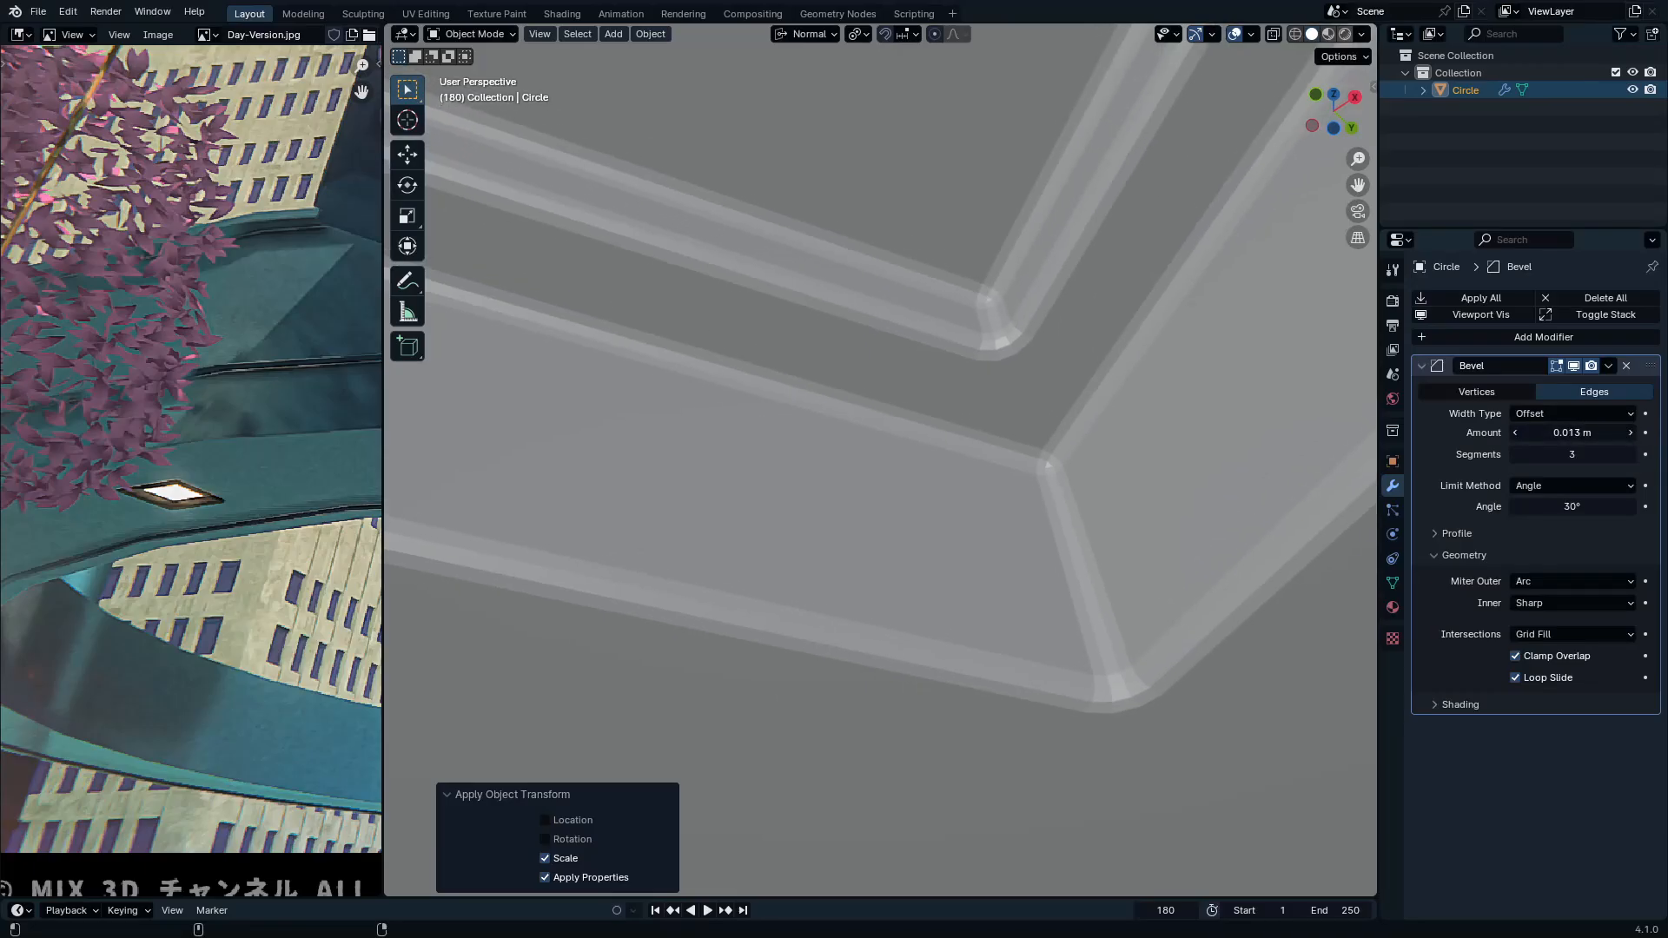
Apply smooth shading to the ring with Shade Smooth
middle_click_drag(967, 342, 1016, 327)
key("ctrl+Tab")
left_click(878, 375)
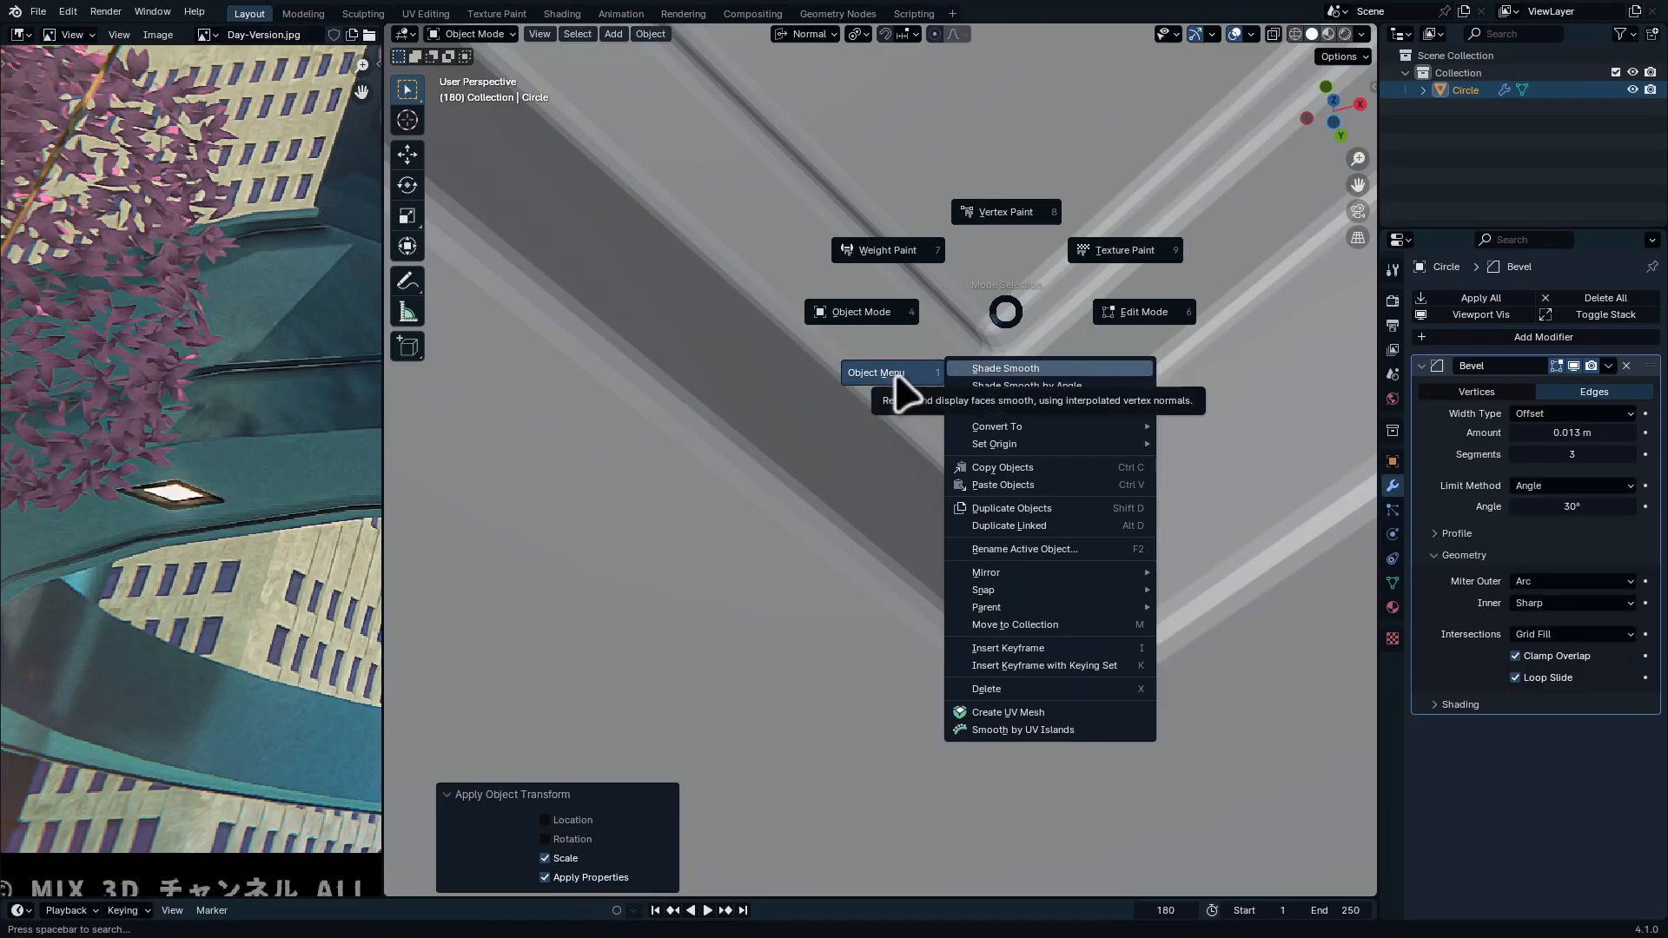
left_click(1047, 370)
middle_click_drag(966, 288, 705, 90, "ctrl")
left_click(644, 32)
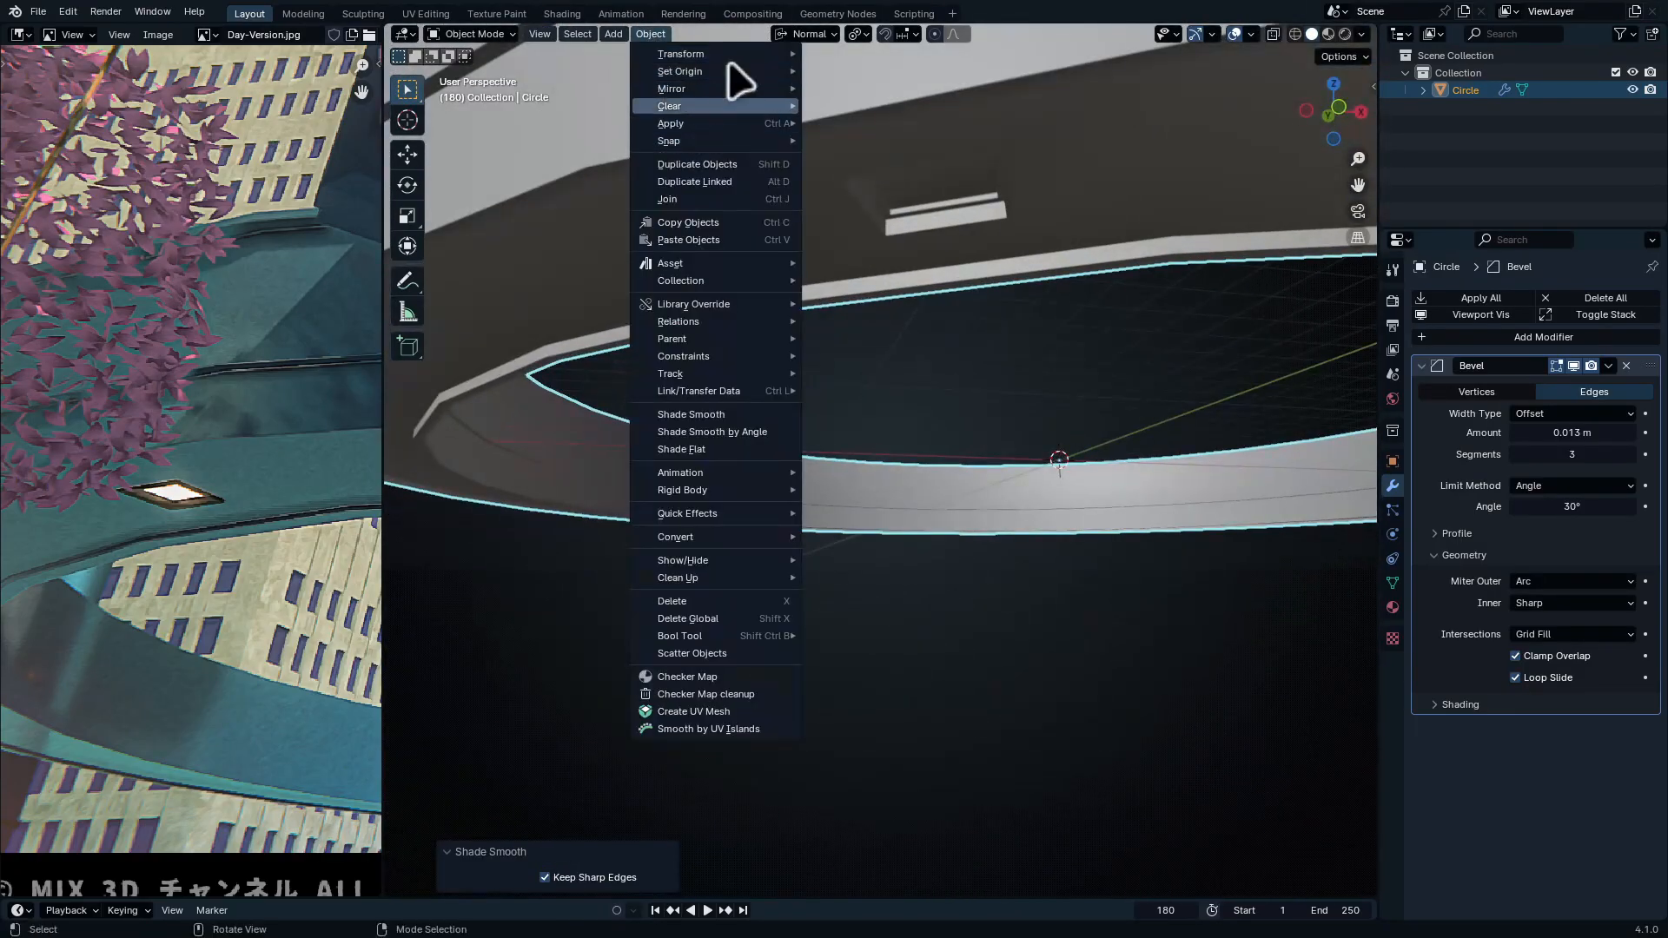
left_click(764, 415)
middle_click_drag(951, 44, 1193, 313)
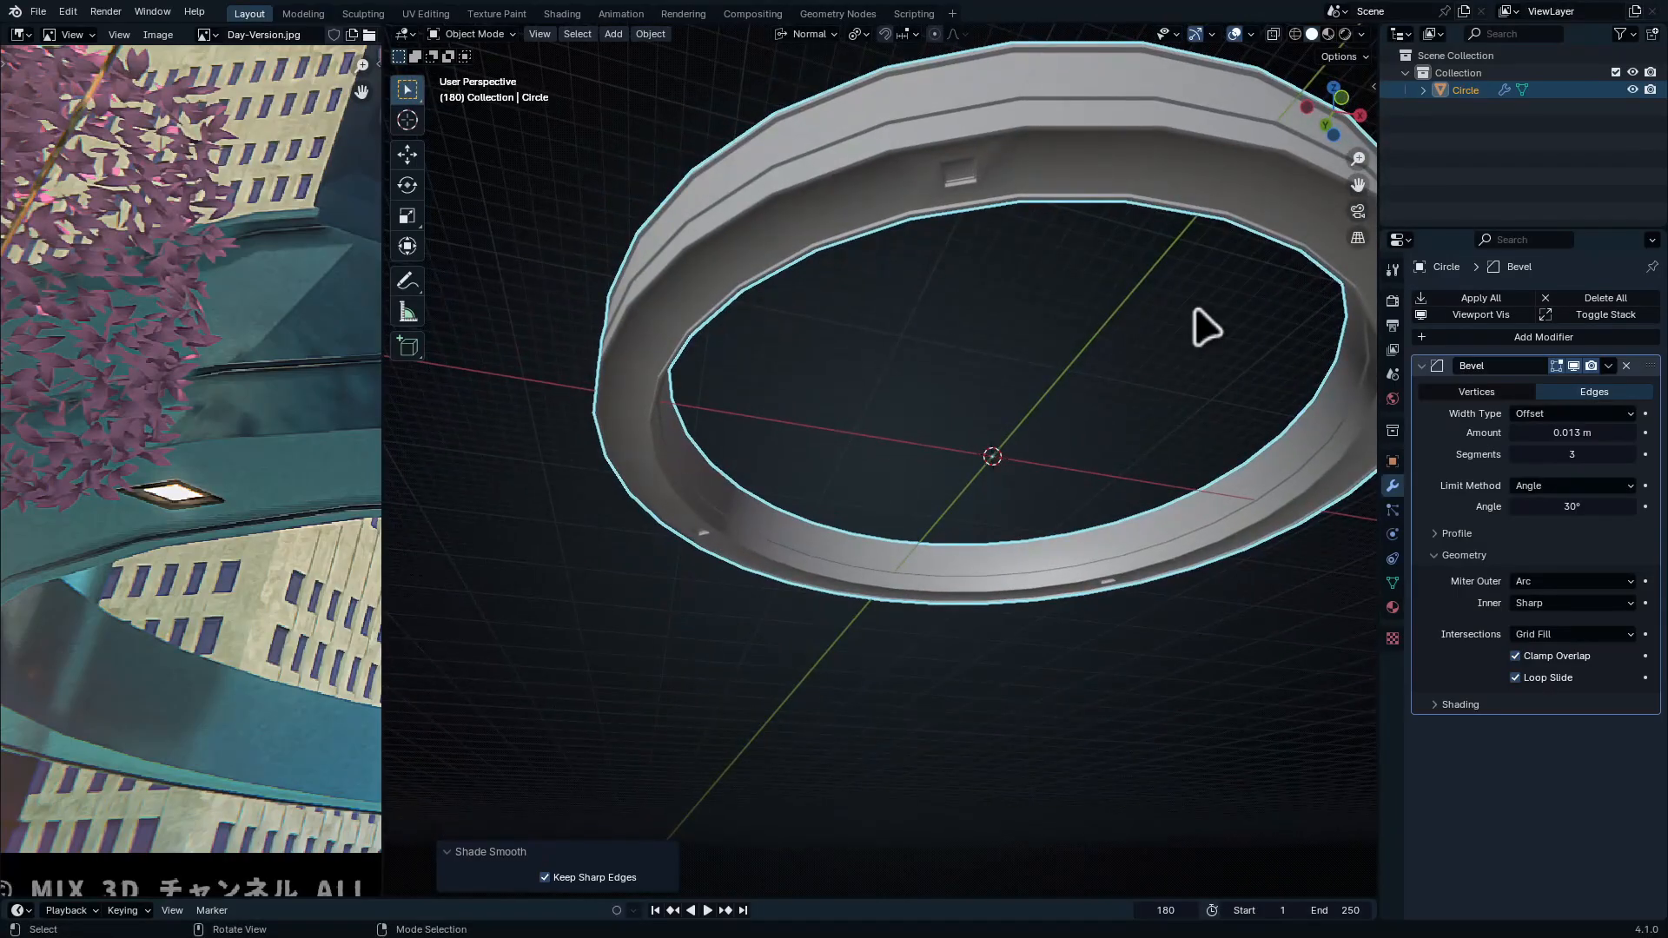
Add a Weighted Normal modifier to the ring after the bevel
left_click(1487, 341)
left_click(1491, 340)
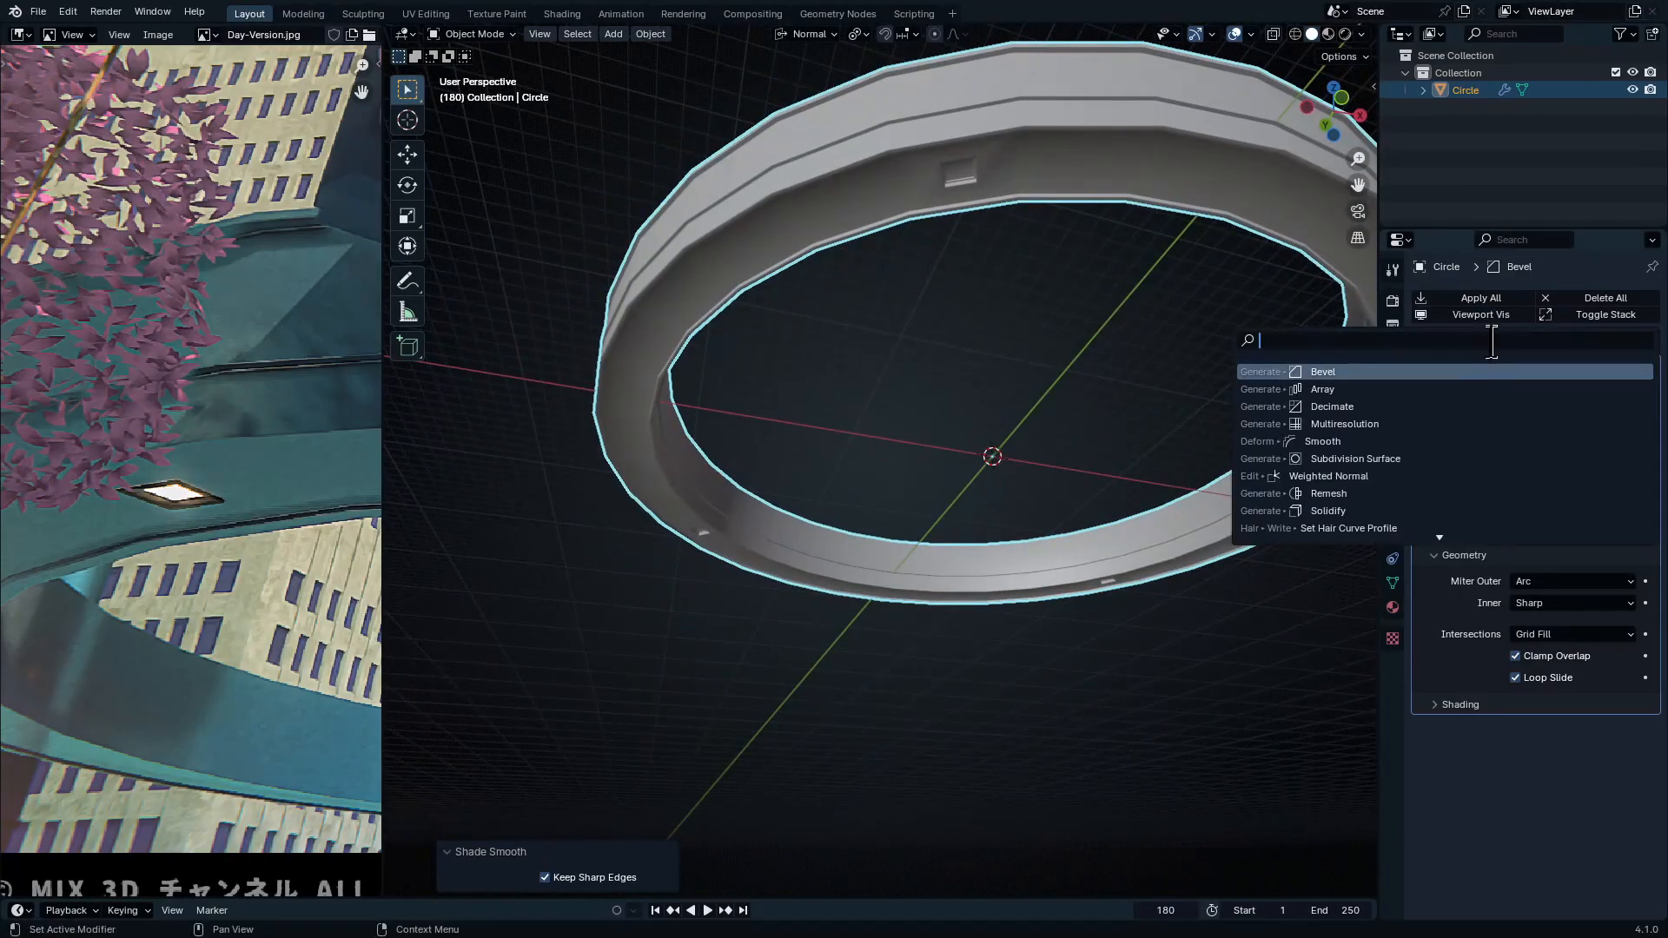
type("wh")
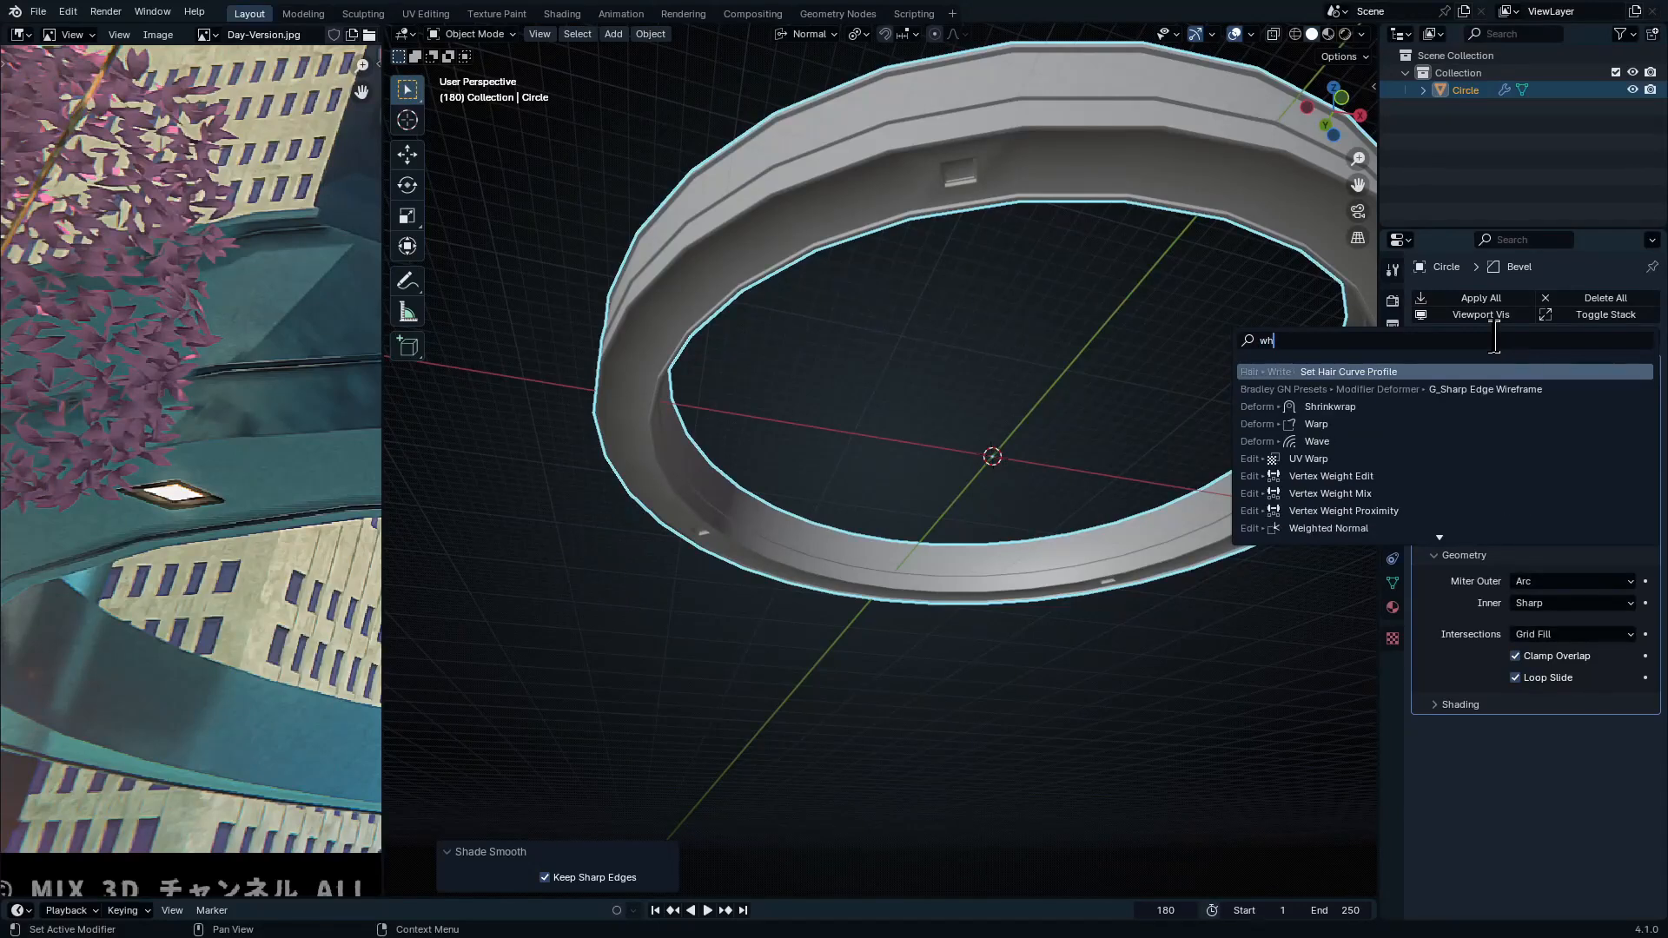
type("elghtesd")
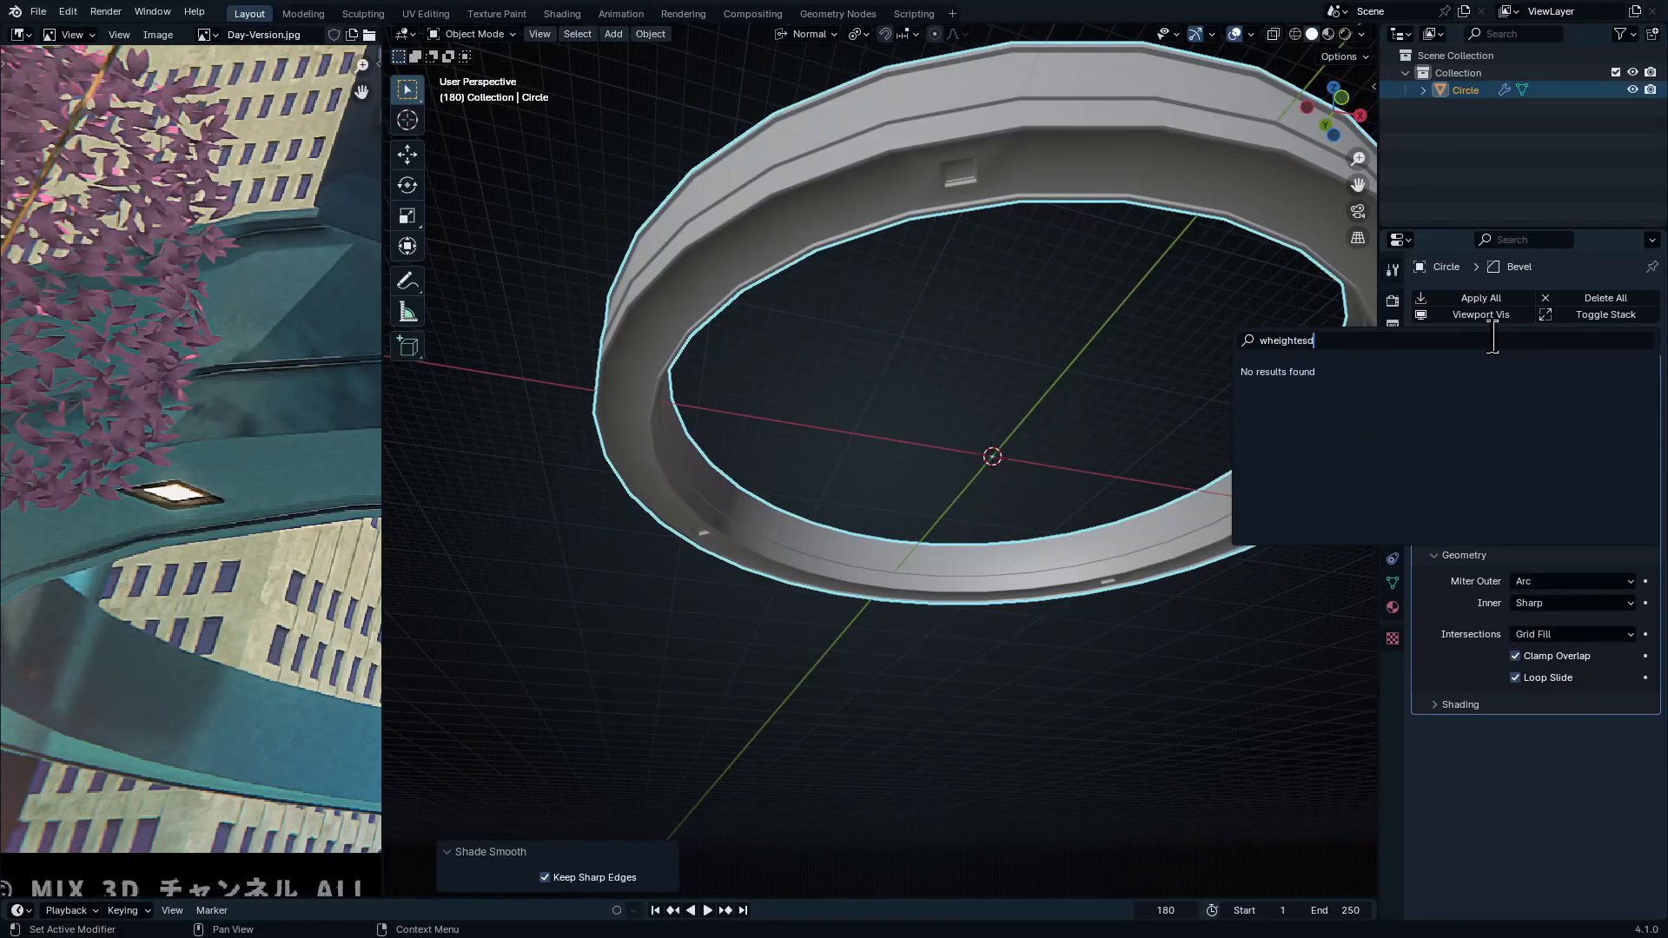
key("Return")
mouse_move(959, 384)
middle_mouse_down()
mouse_move(915, 443)
mouse_move(934, 357)
mouse_move(927, 435)
mouse_move(865, 426)
mouse_move(877, 403)
mouse_move(844, 319)
mouse_move(912, 238)
mouse_move(1031, 559)
mouse_move(987, 565)
mouse_move(782, 327)
mouse_move(784, 378)
mouse_move(745, 278)
mouse_move(901, 316)
mouse_move(939, 256)
mouse_move(943, 408)
middle_mouse_up()
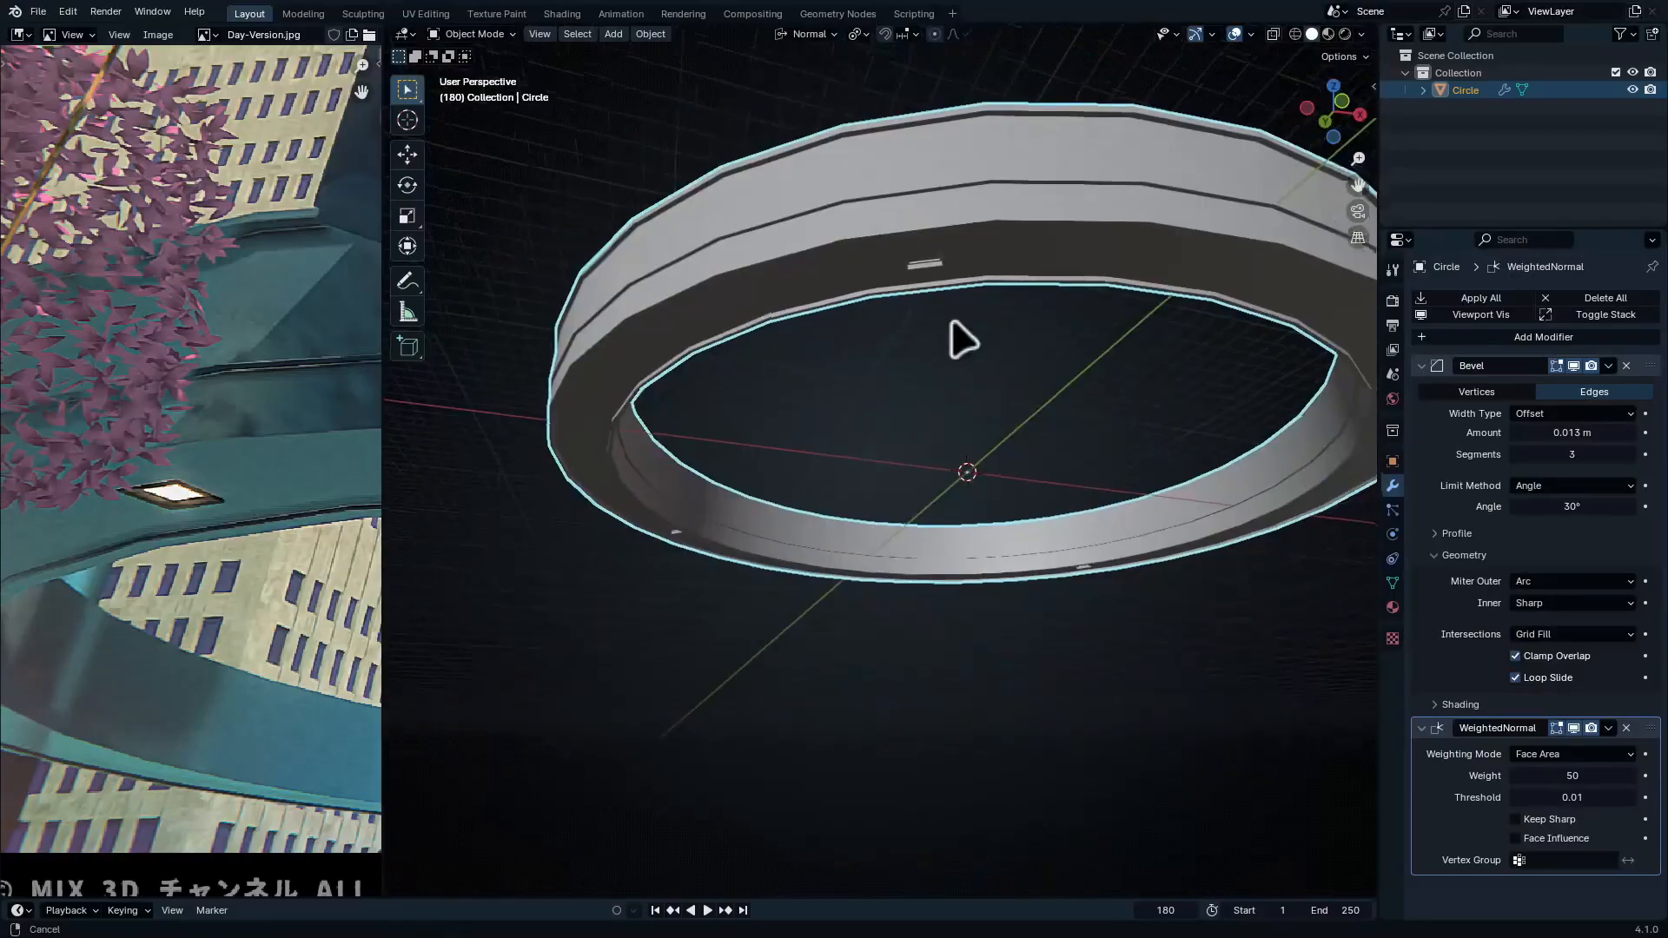
Switch the solid viewport lighting to MatCap and choose a dark grey matcap
middle_click_drag(951, 320, 695, 599)
middle_click_drag(945, 270, 918, 378)
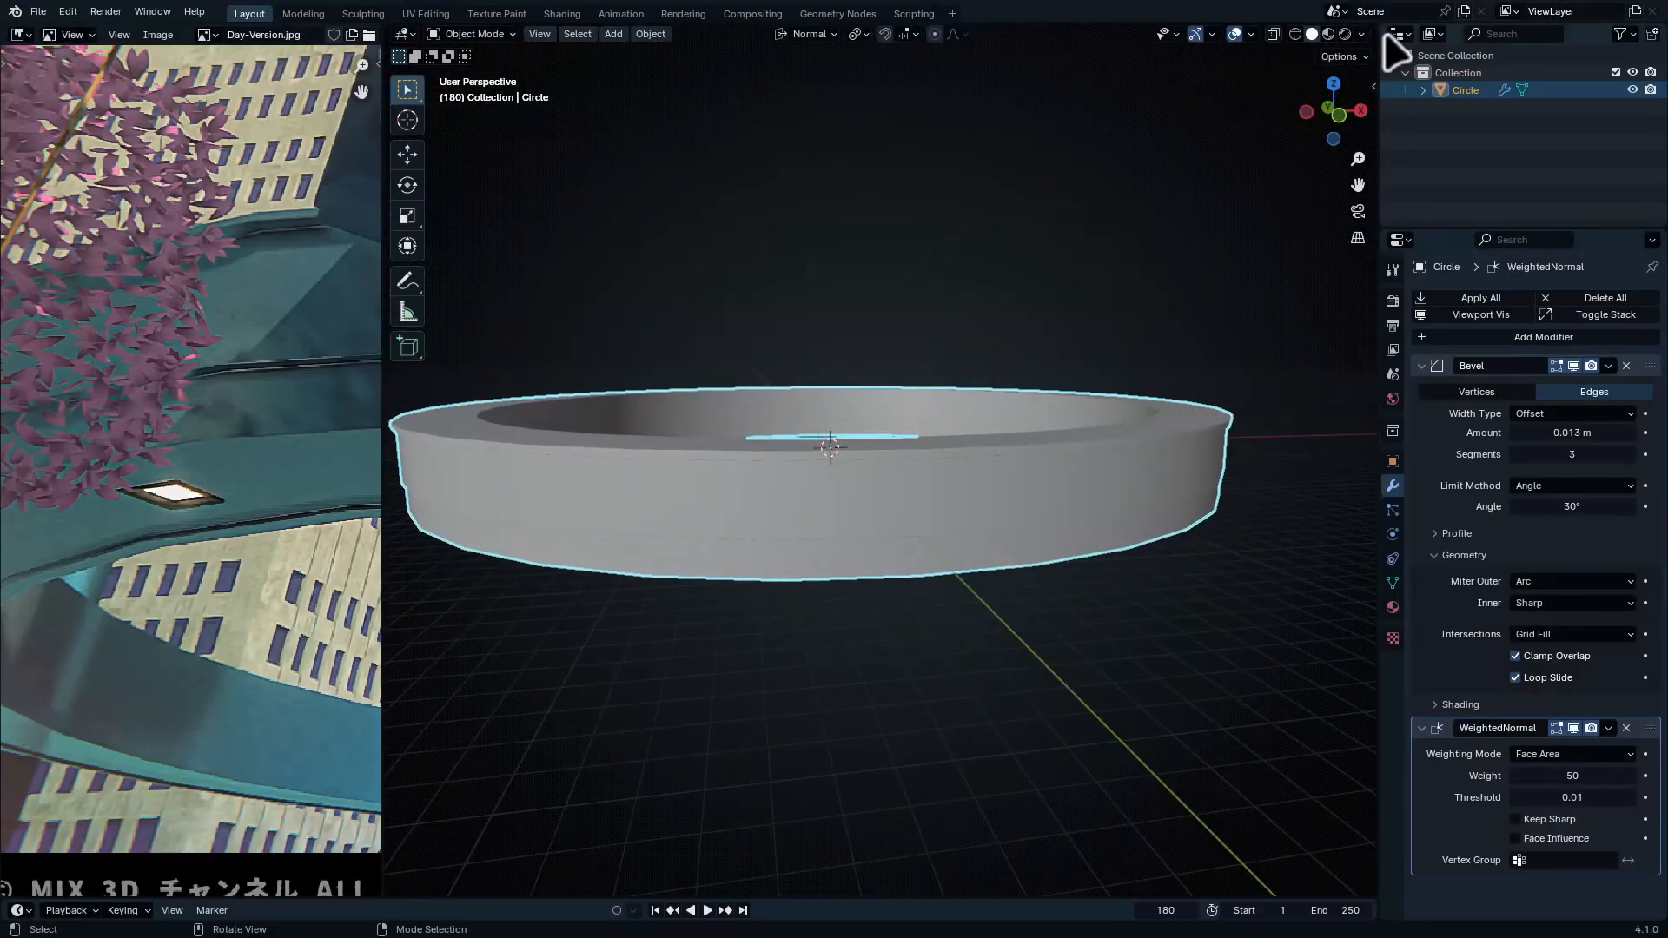
left_click(1328, 34)
left_click(1311, 35)
left_click(1361, 34)
left_click(1337, 119)
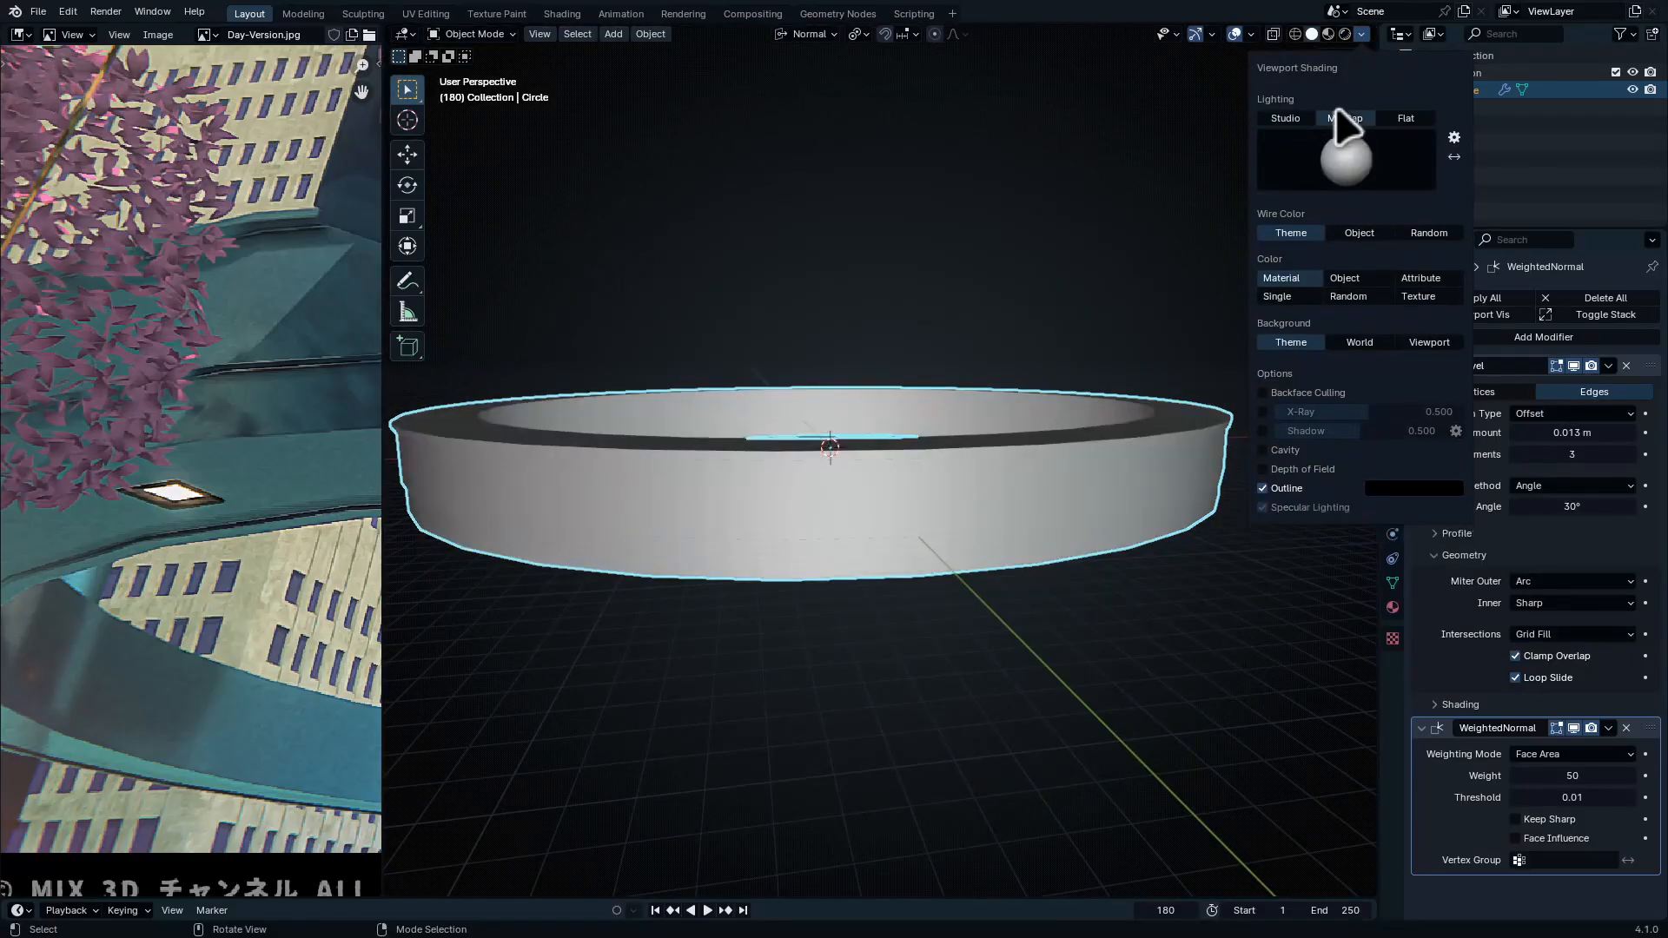
left_click(1345, 158)
left_click(1146, 228)
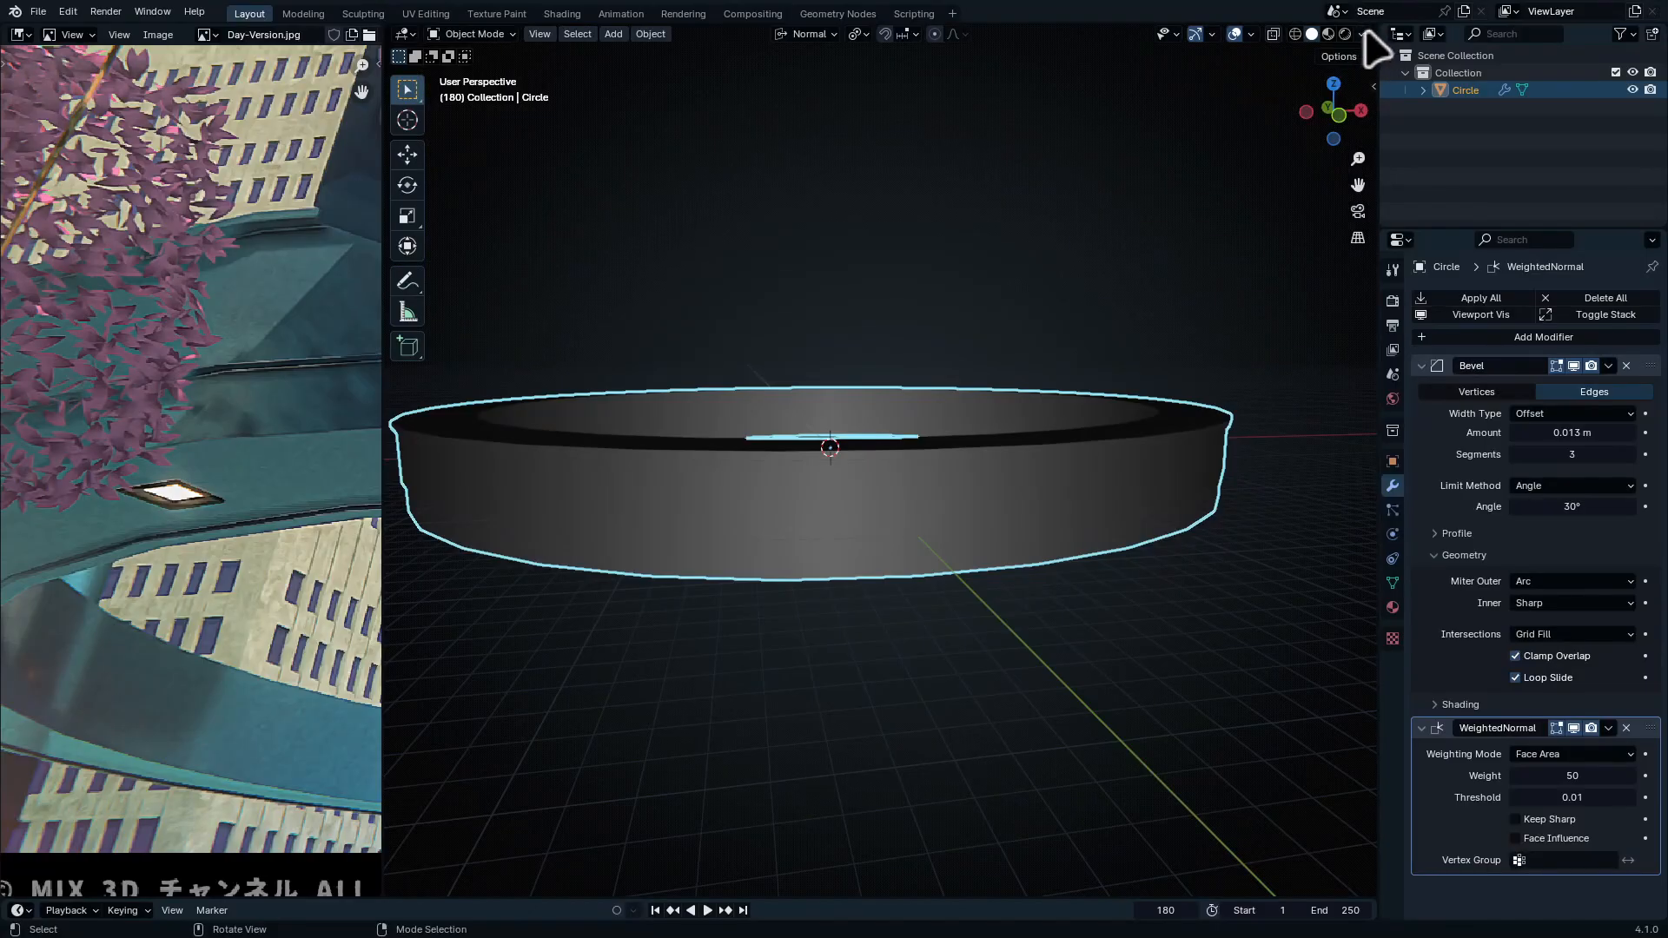
Enable viewport cavity of type Both with world-space ridge 2.295, screen-space ridge 1.5 and valley 1.917, raise the world-space valley, and deselect the ring
left_click(1363, 35)
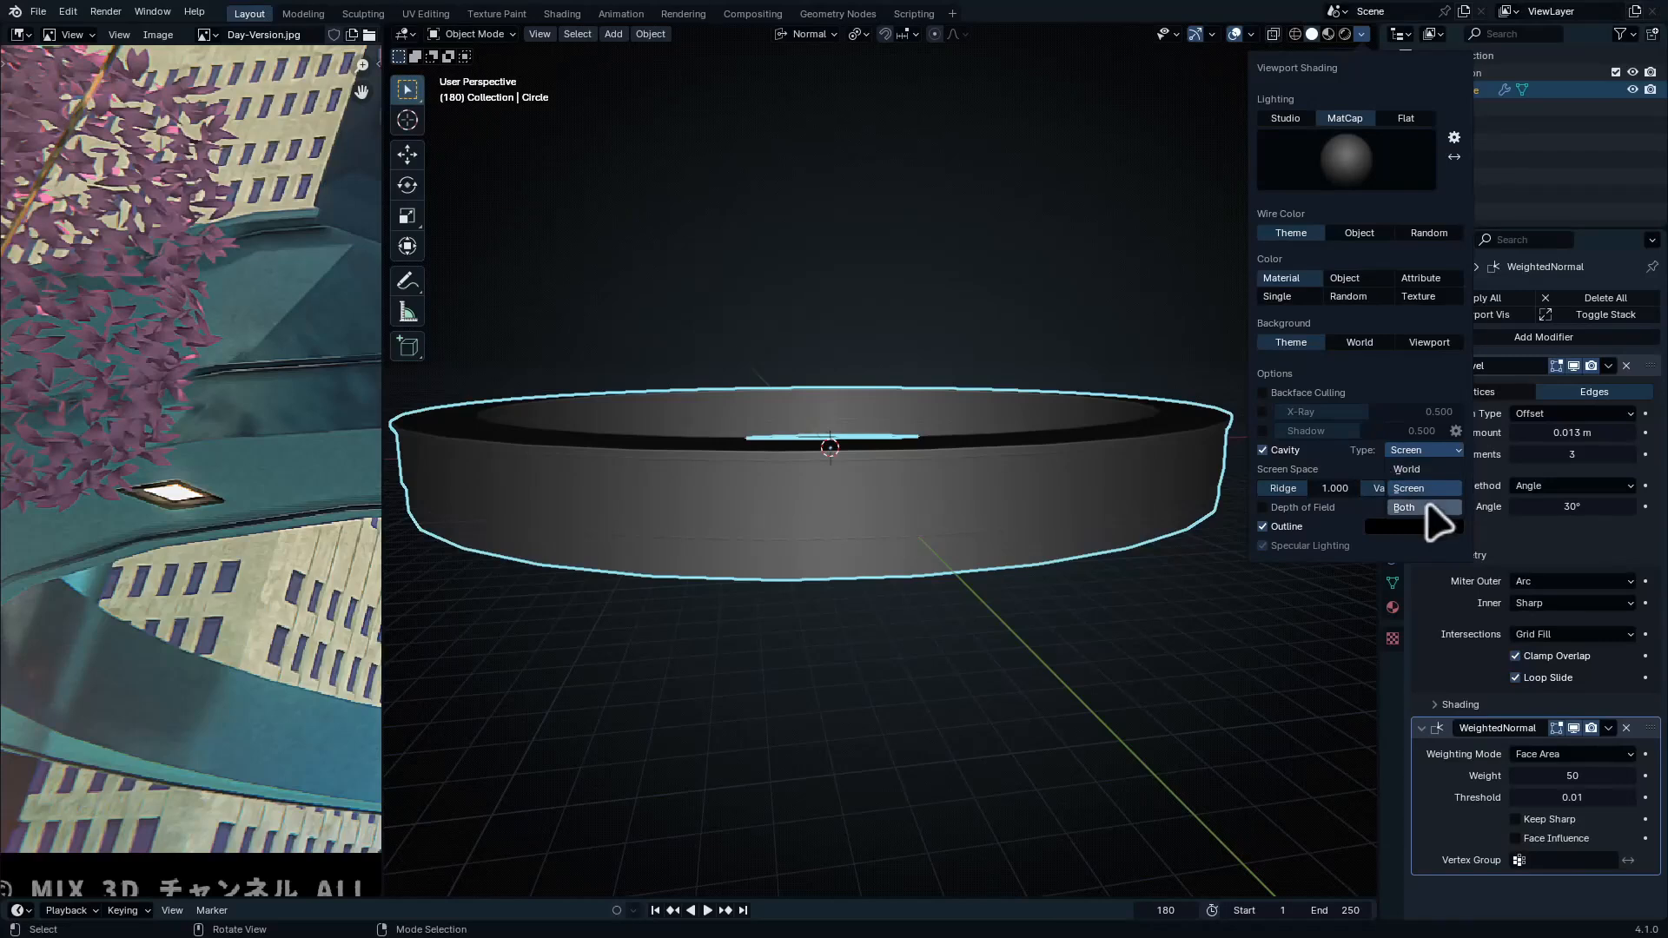
left_click(1427, 507)
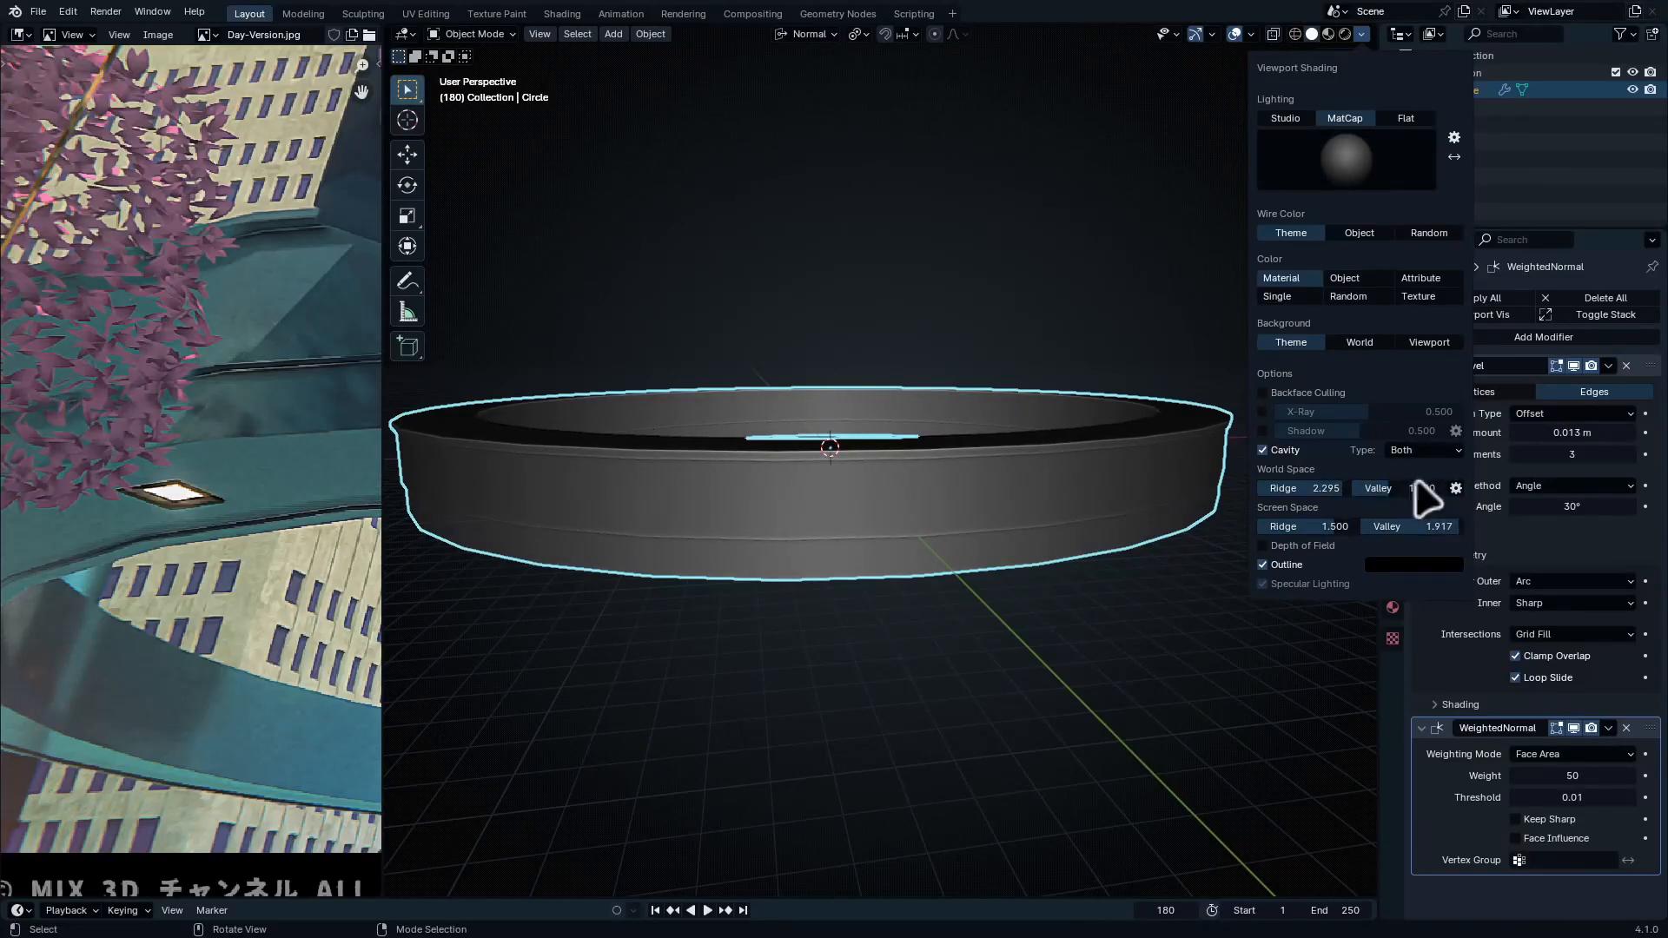
left_click_drag(1416, 483, 1469, 485)
middle_click_drag(973, 461, 937, 417)
scroll(937, 417, "up", 5)
middle_click_drag(926, 511, 955, 573)
left_click(862, 293)
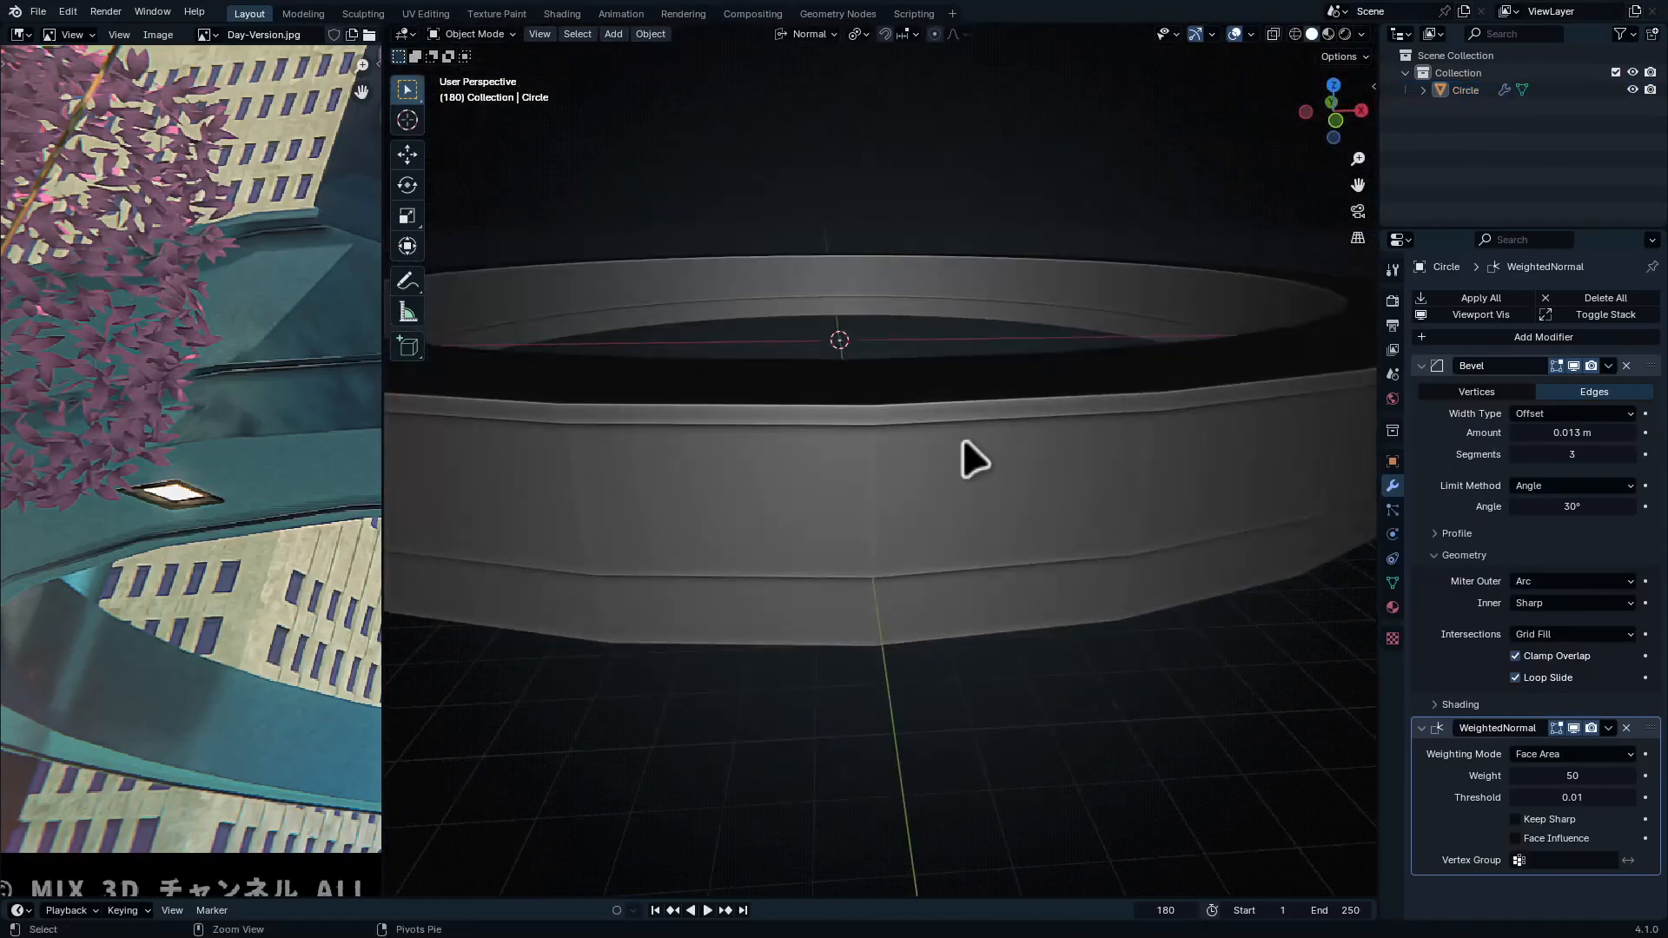
Change the solid viewport's matcap to the light grey one
middle_click_drag(963, 442, 986, 418)
left_click(1362, 35)
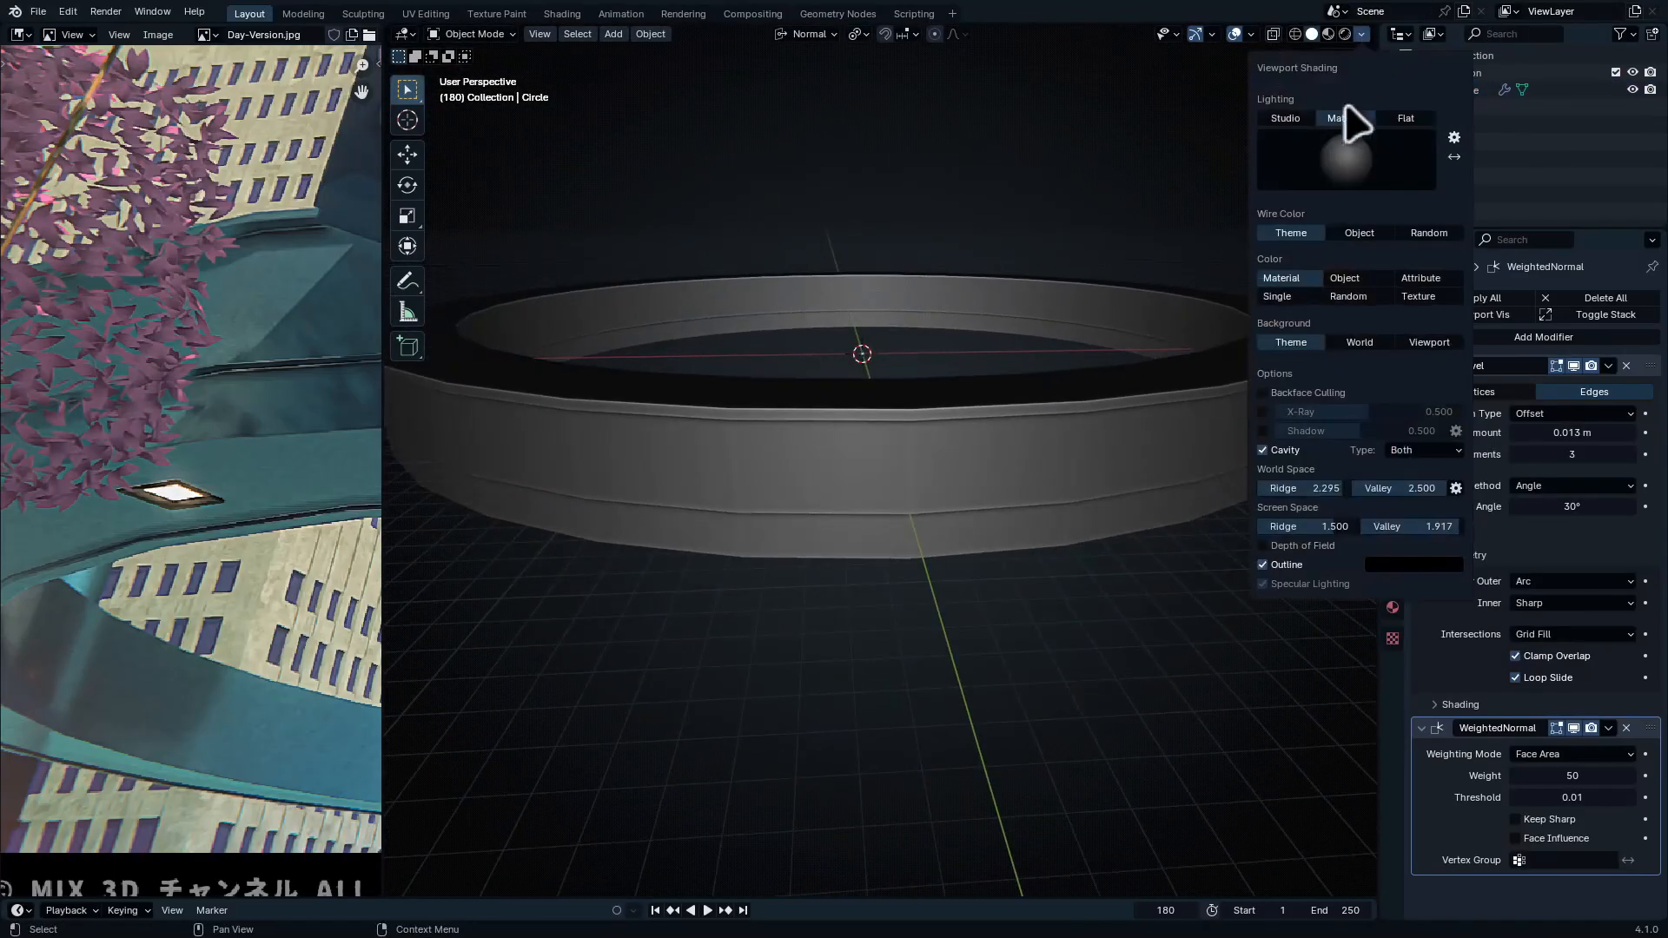
left_click(1346, 158)
left_click(1077, 227)
left_click(1346, 158)
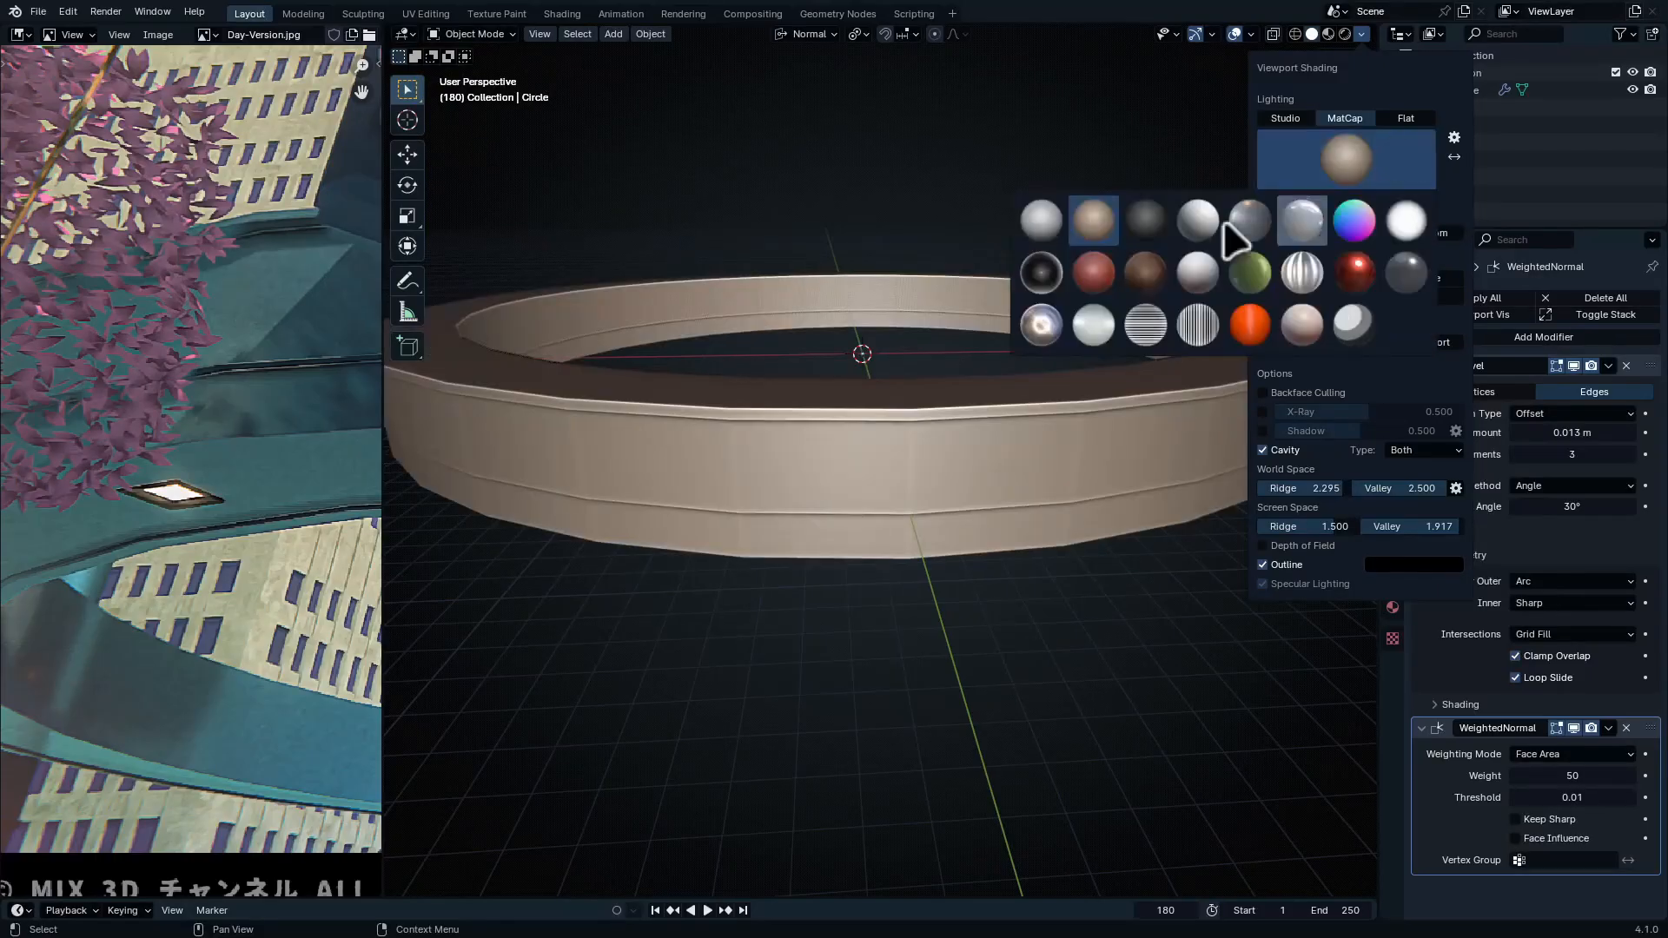
left_click(1042, 227)
Examine the traffic lights above the ring in the reference image, enlarging the image to study their shape
mouse_move(987, 465)
middle_mouse_down()
mouse_move(994, 354)
mouse_move(1061, 365)
mouse_move(1012, 482)
mouse_move(1106, 432)
mouse_move(1031, 417)
mouse_move(920, 562)
mouse_move(887, 491)
mouse_move(964, 431)
mouse_move(971, 566)
middle_mouse_up()
middle_click_drag(217, 248, 243, 400, "ctrl")
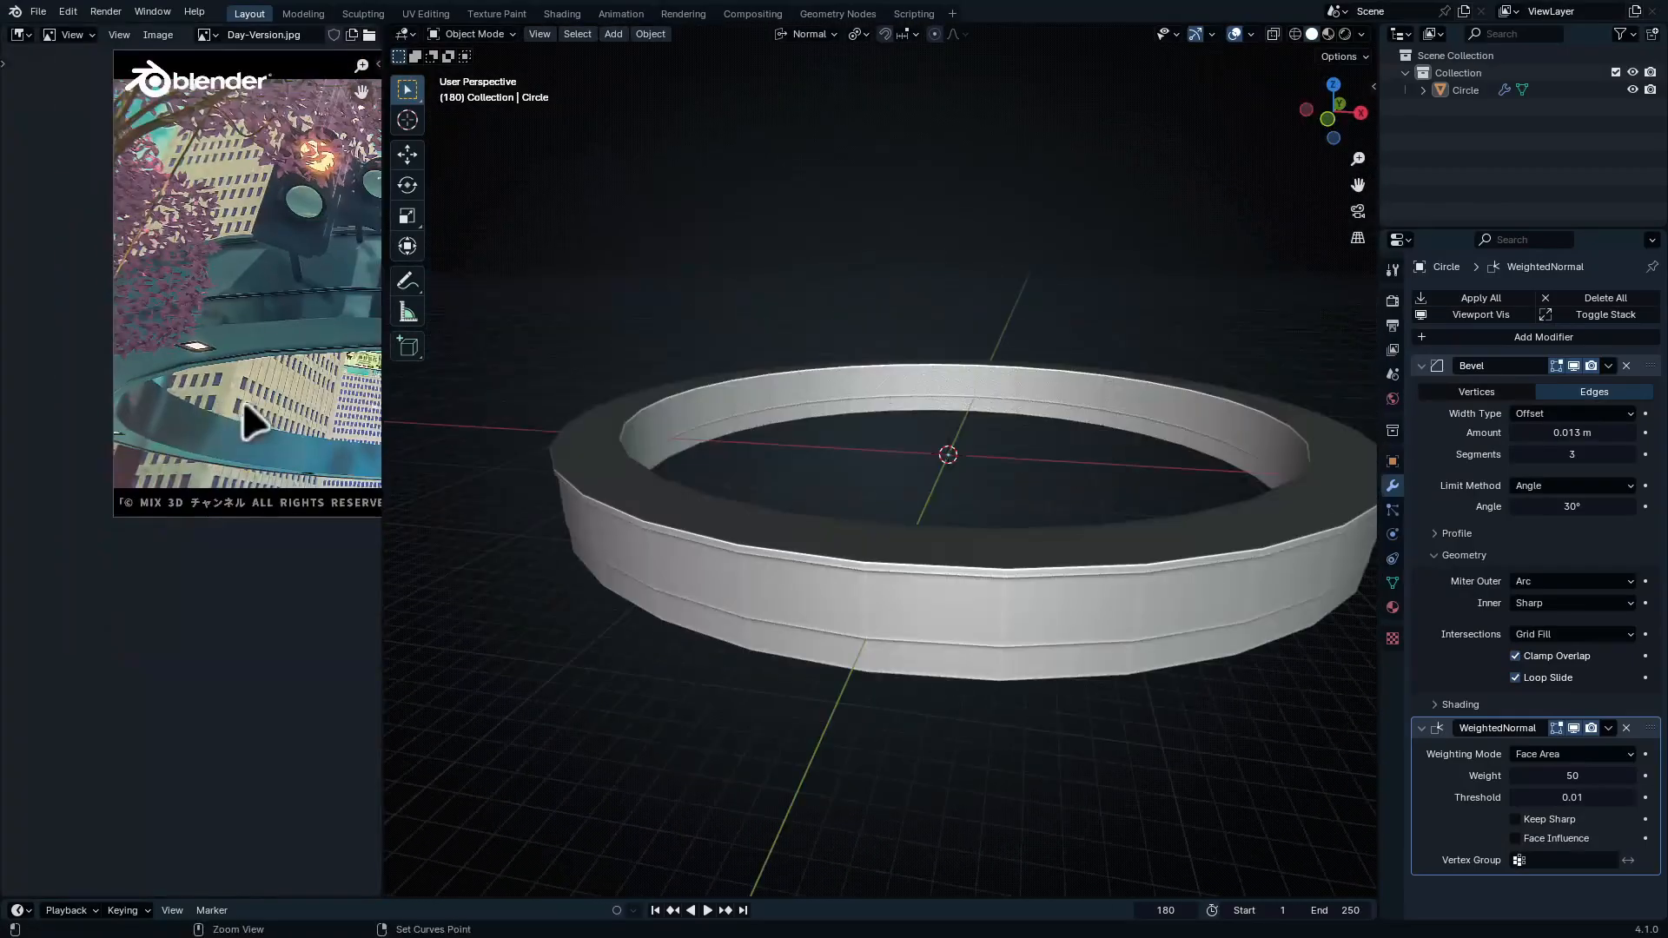
key("ctrl+space")
middle_click_drag(1119, 494, 860, 343, "ctrl")
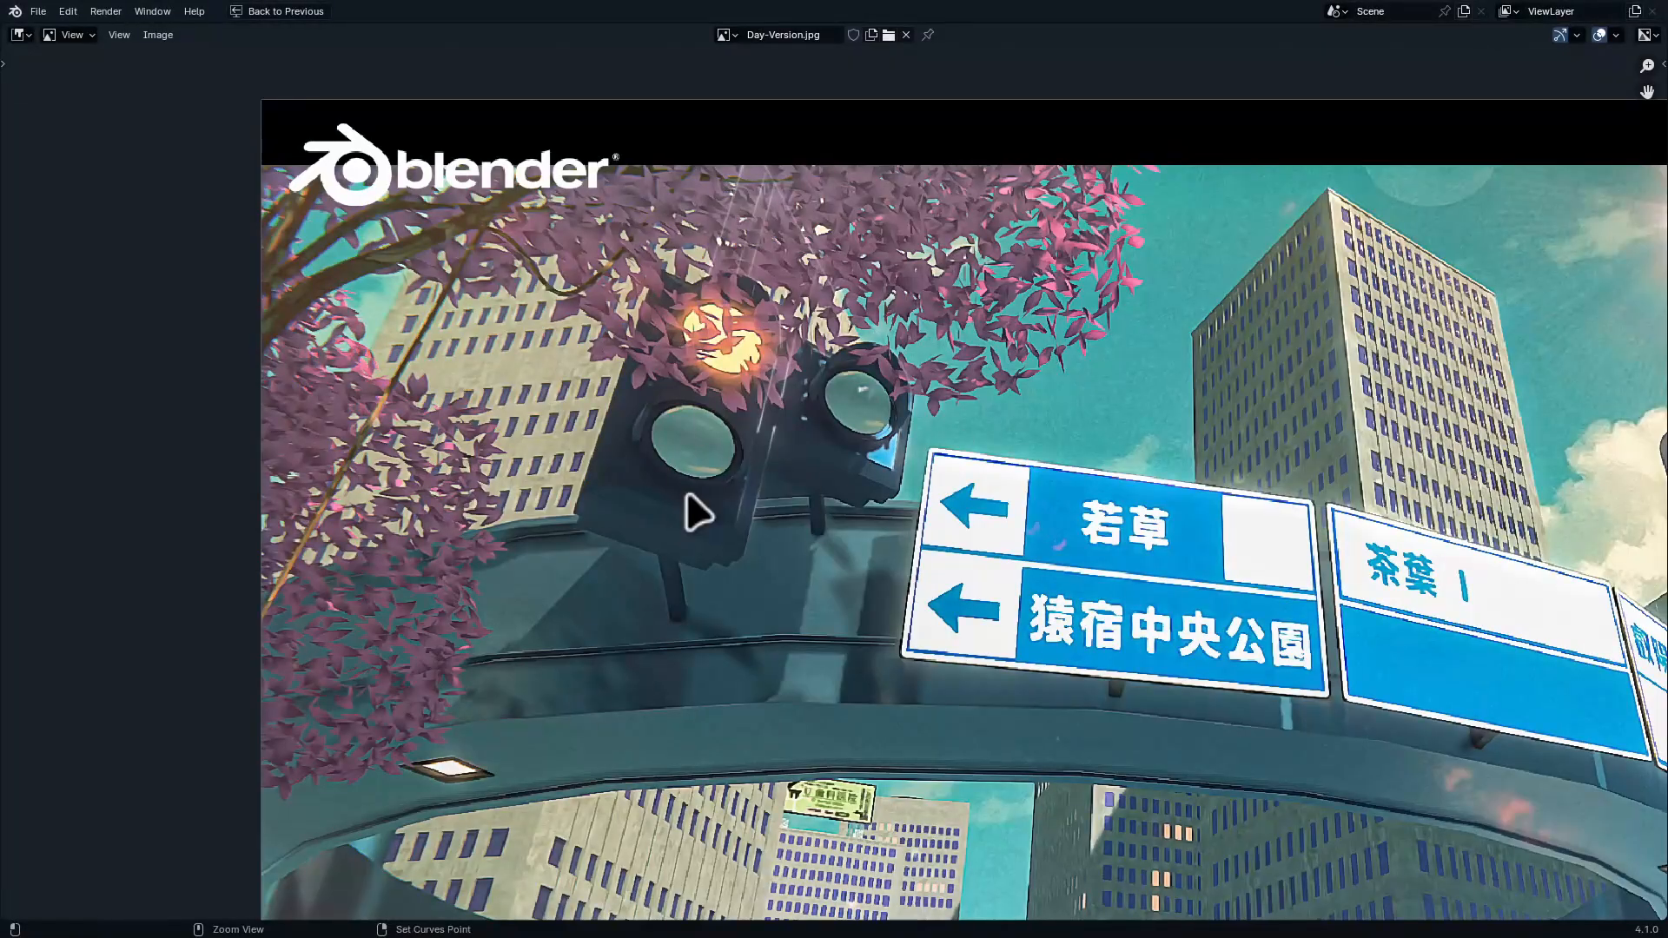
key("ctrl+space")
scroll(143, 395, "up", 4)
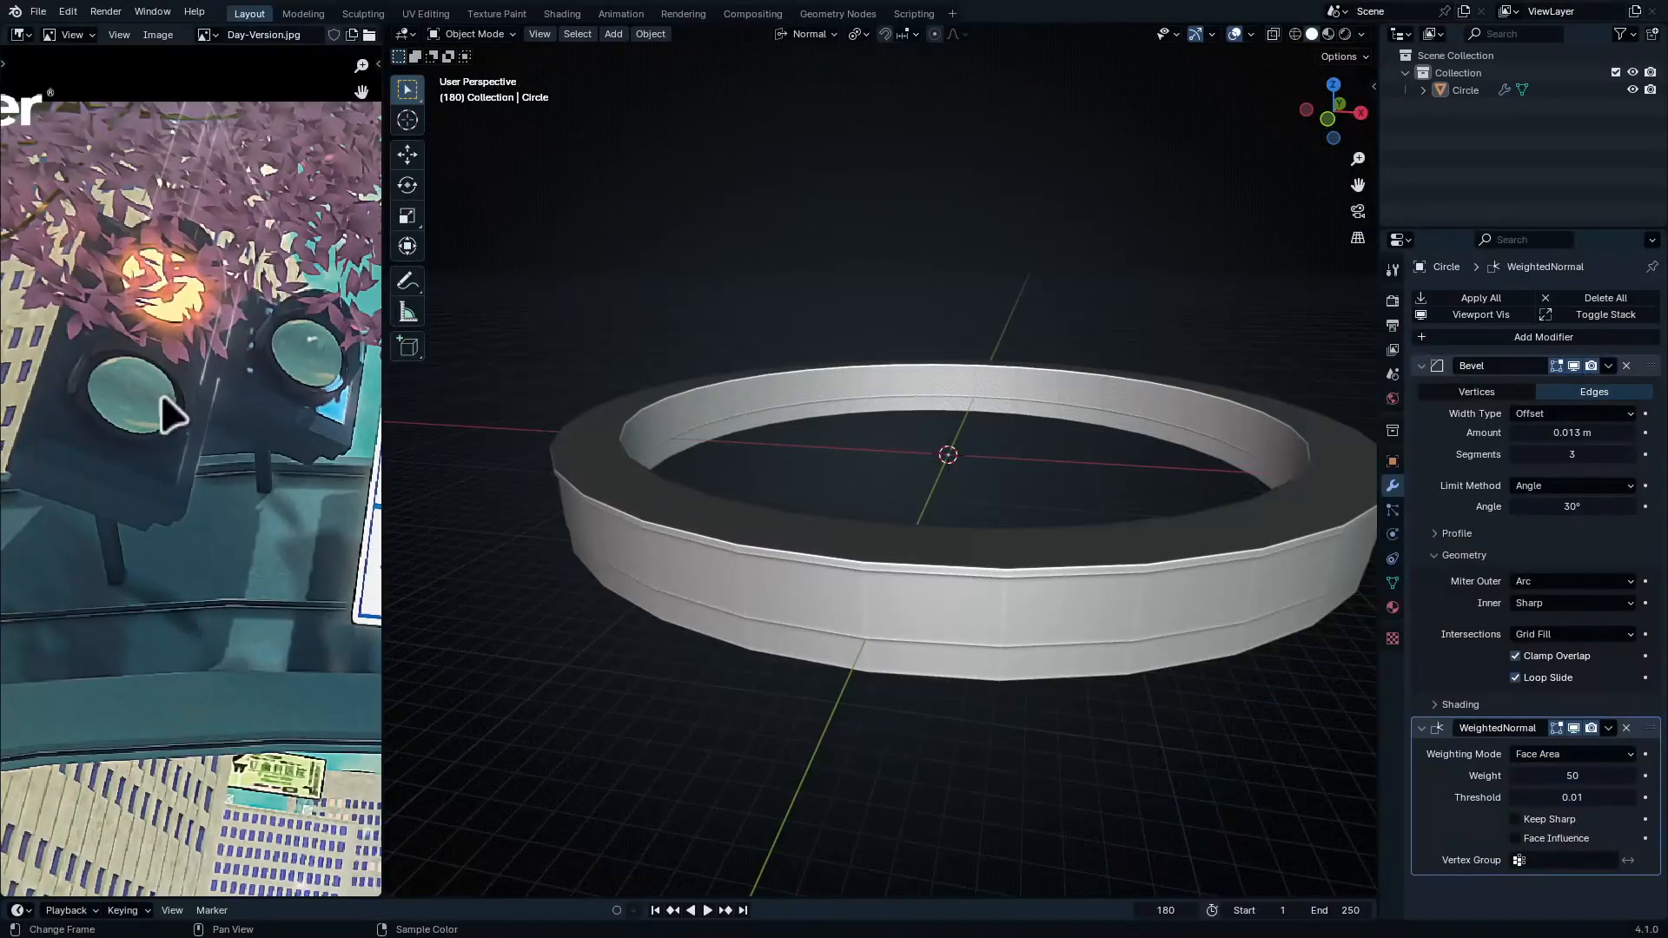
middle_click_drag(163, 478, 194, 394, "ctrl")
middle_click_drag(208, 334, 214, 417, "ctrl")
middle_click_drag(795, 469, 808, 182)
middle_click_drag(808, 182, 808, 402)
Move the ring into a new collection named Circle and hide that collection in the viewport
left_click(935, 552)
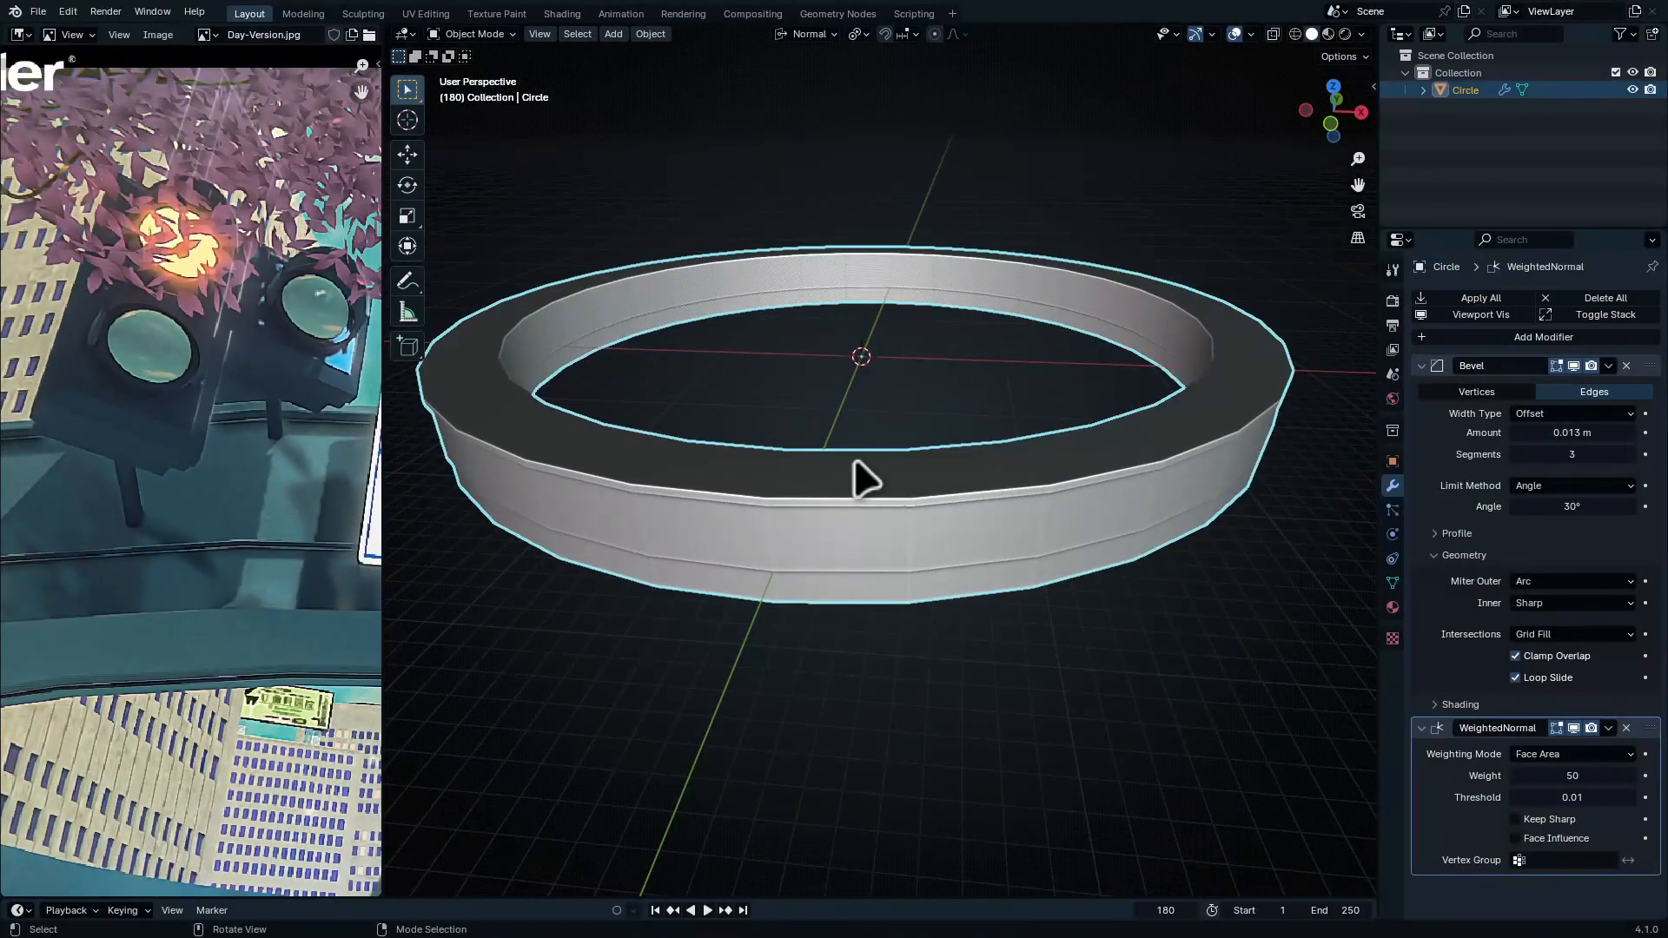
key("m")
key("m")
left_click(852, 495)
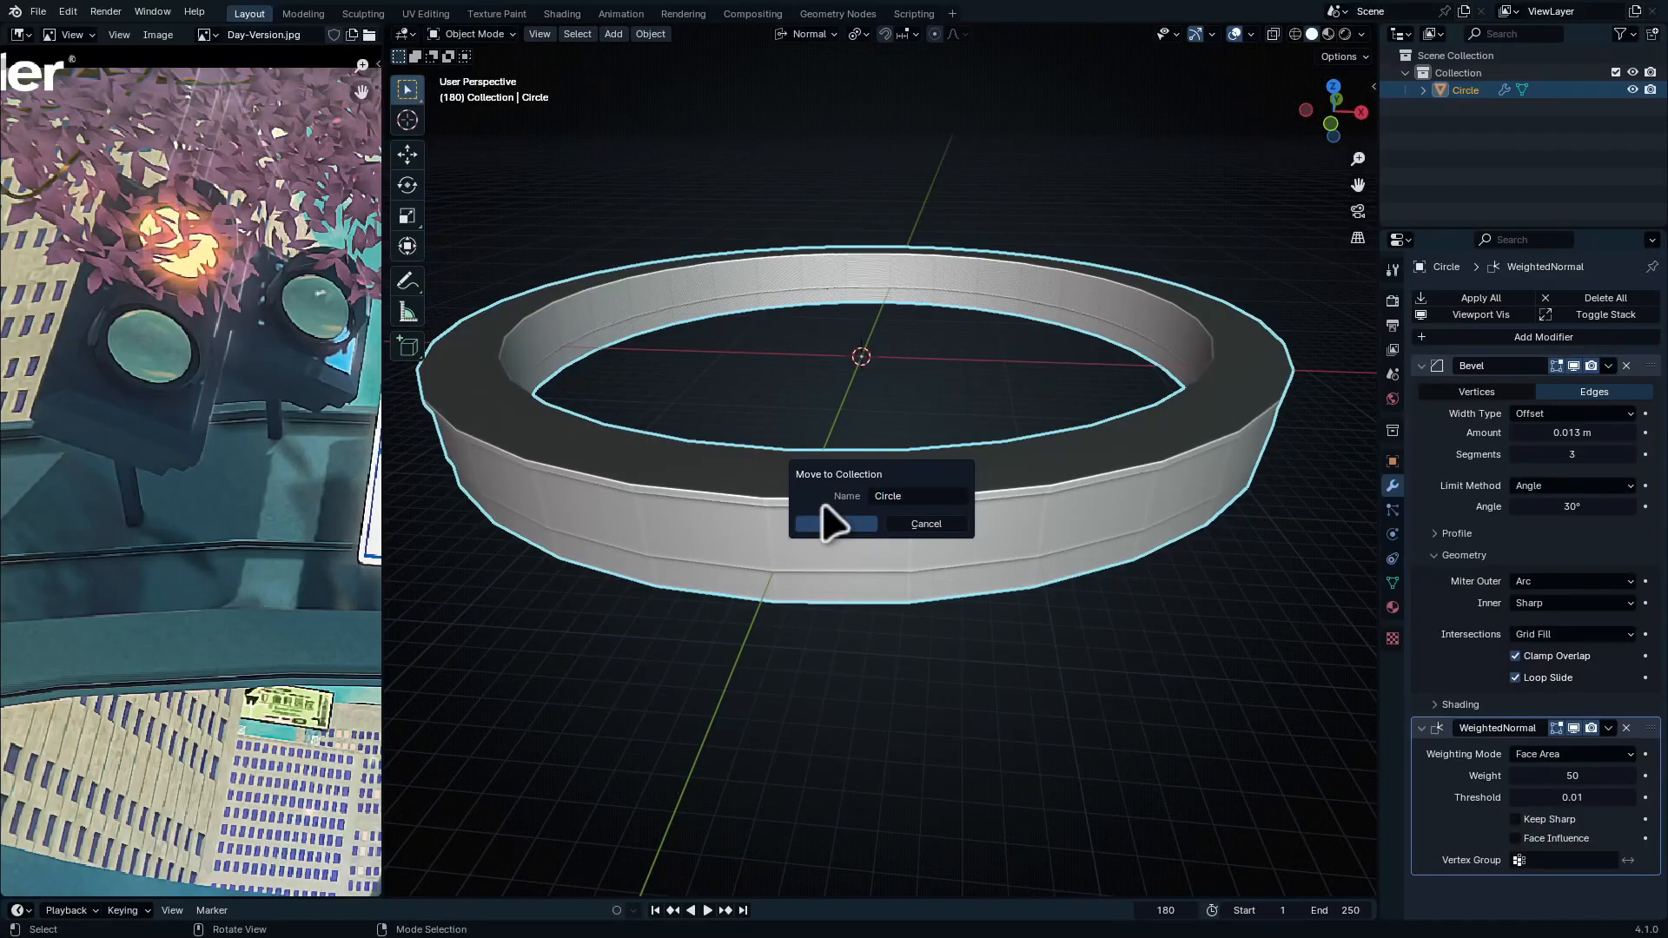
left_click(821, 508)
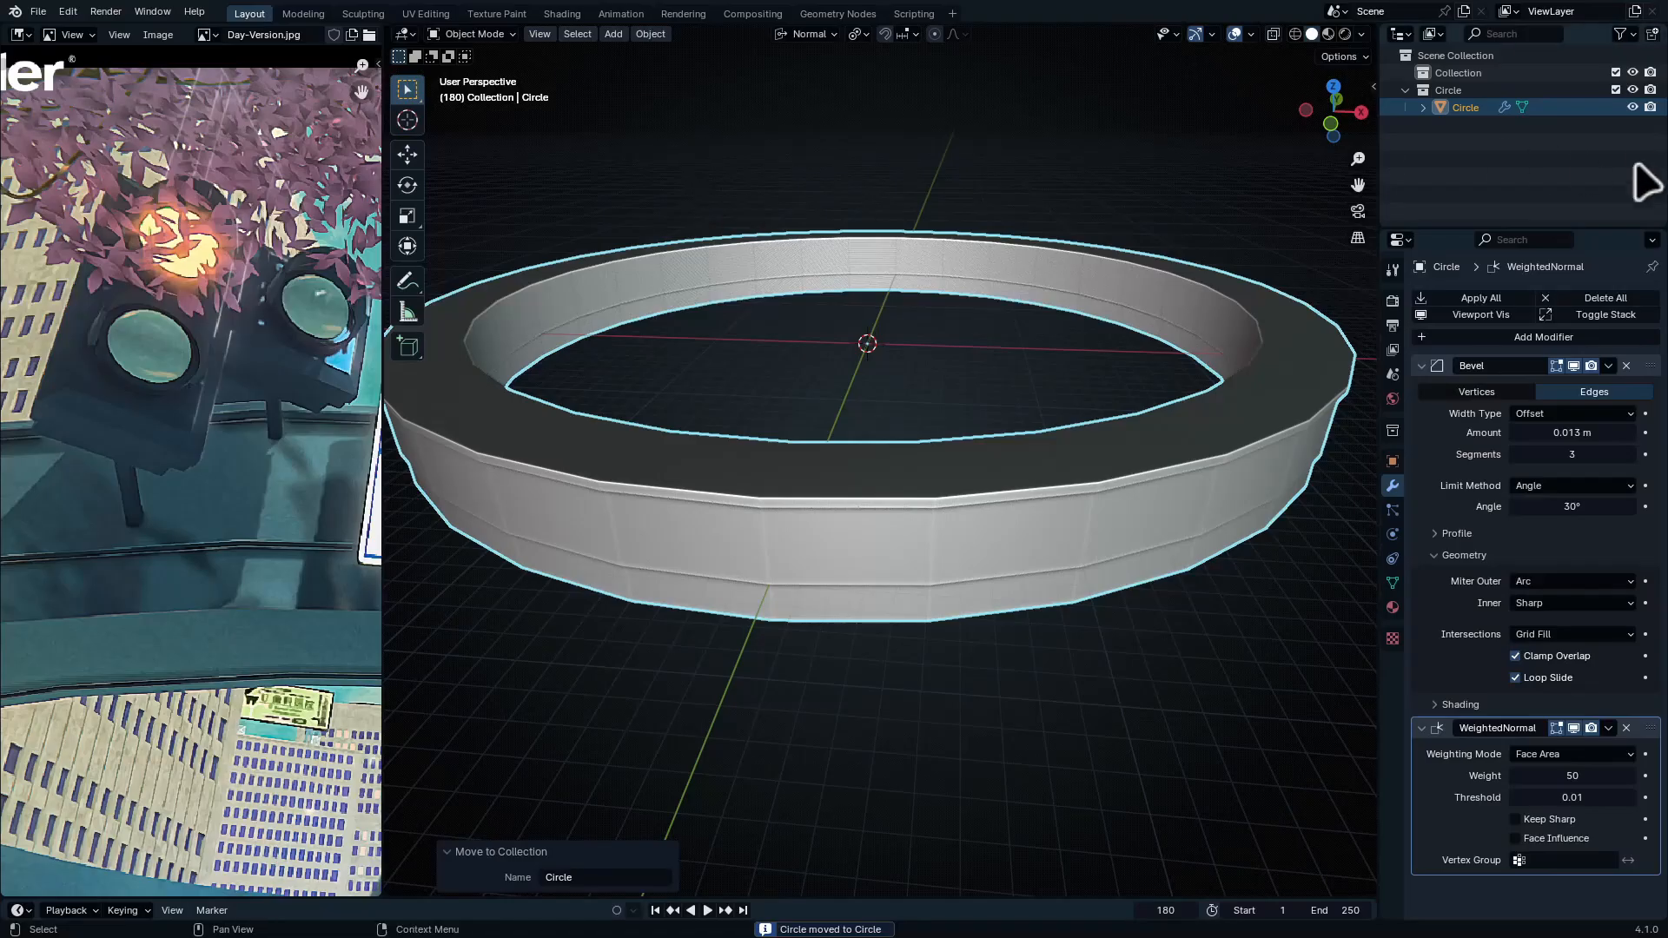
left_click(1405, 91)
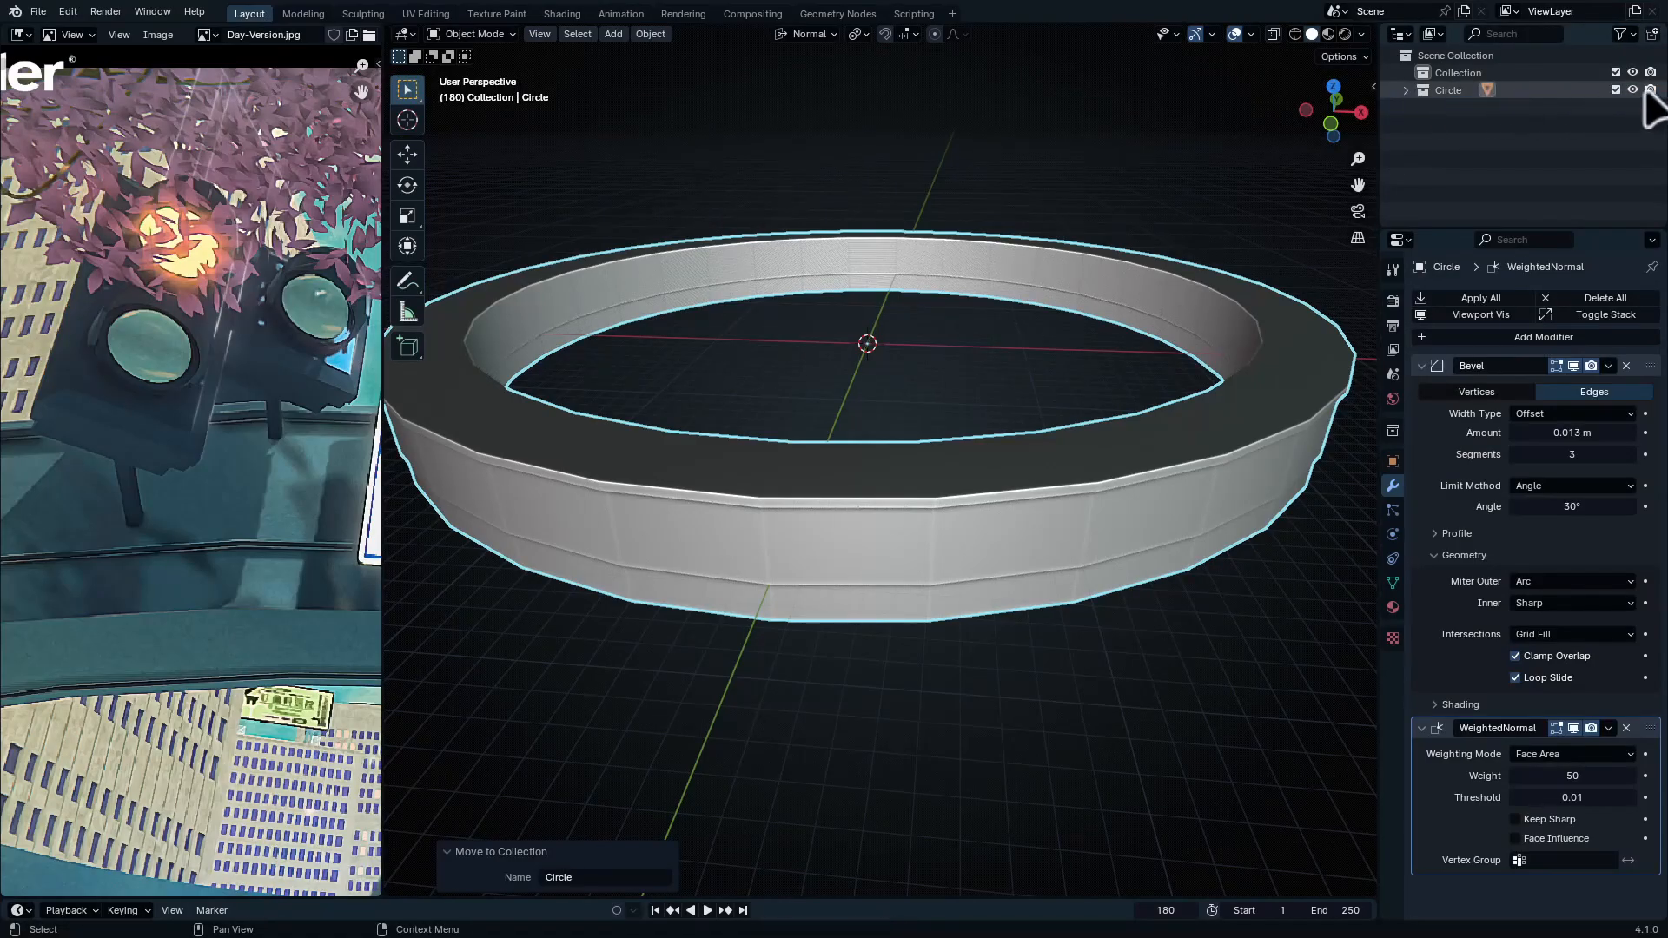
left_click(1632, 91)
Add a mesh plane at the world origin
mouse_move(825, 252)
middle_mouse_down()
mouse_move(831, 365)
mouse_move(849, 265)
middle_mouse_up()
key("shift+a")
mouse_move(821, 264)
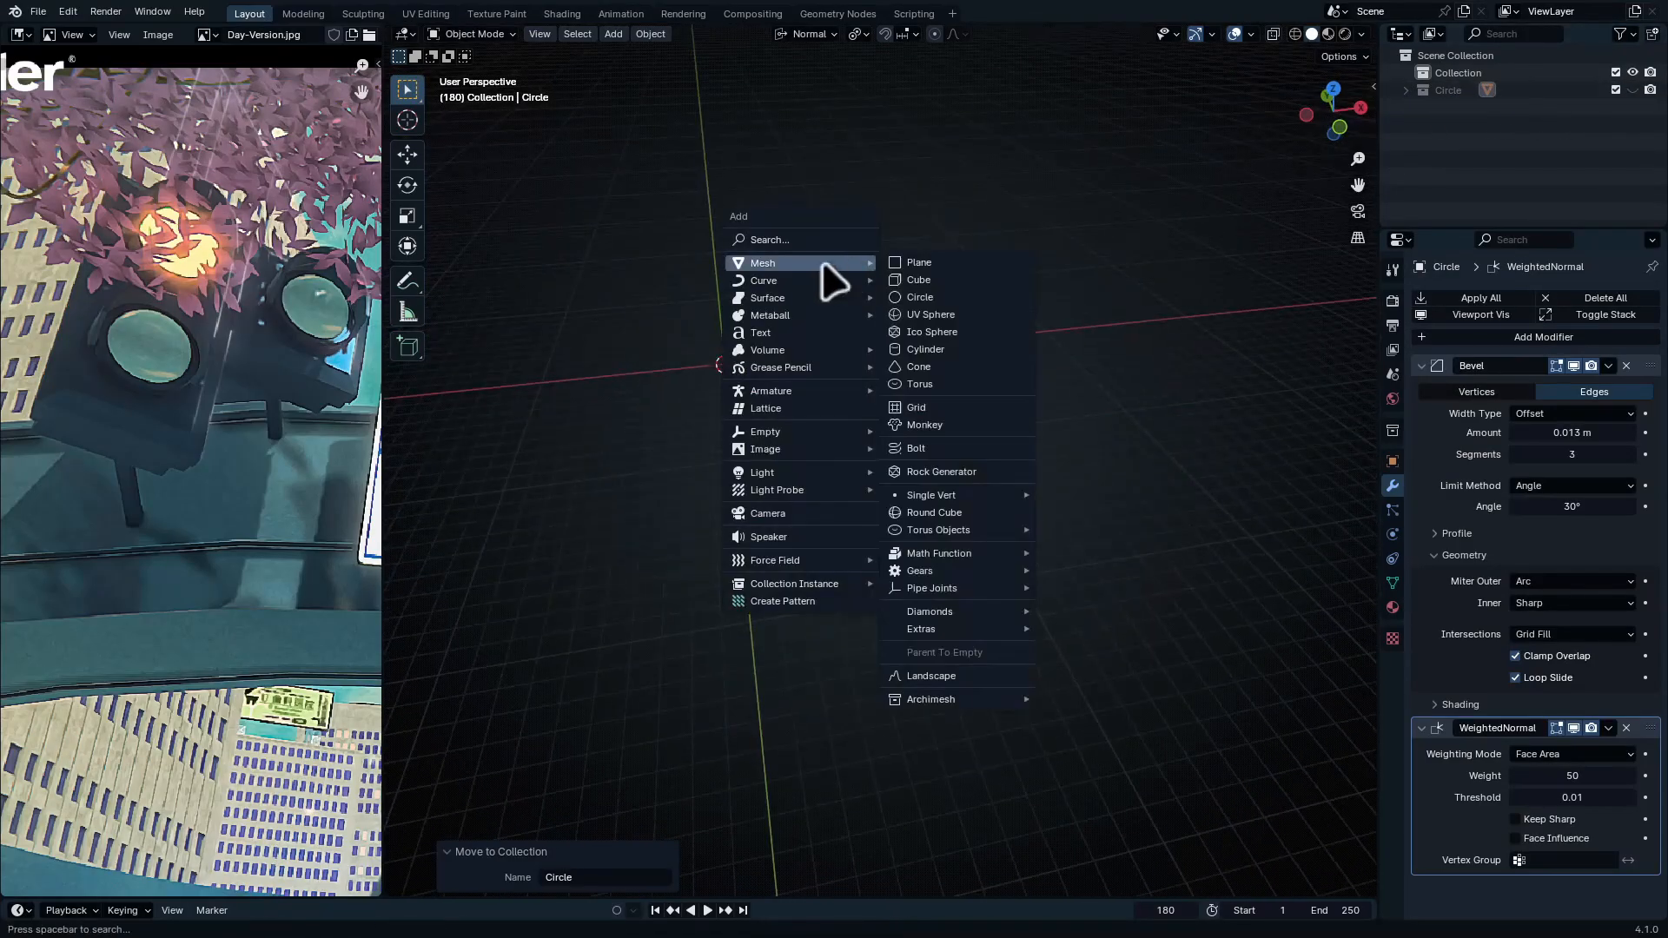
left_click(966, 282)
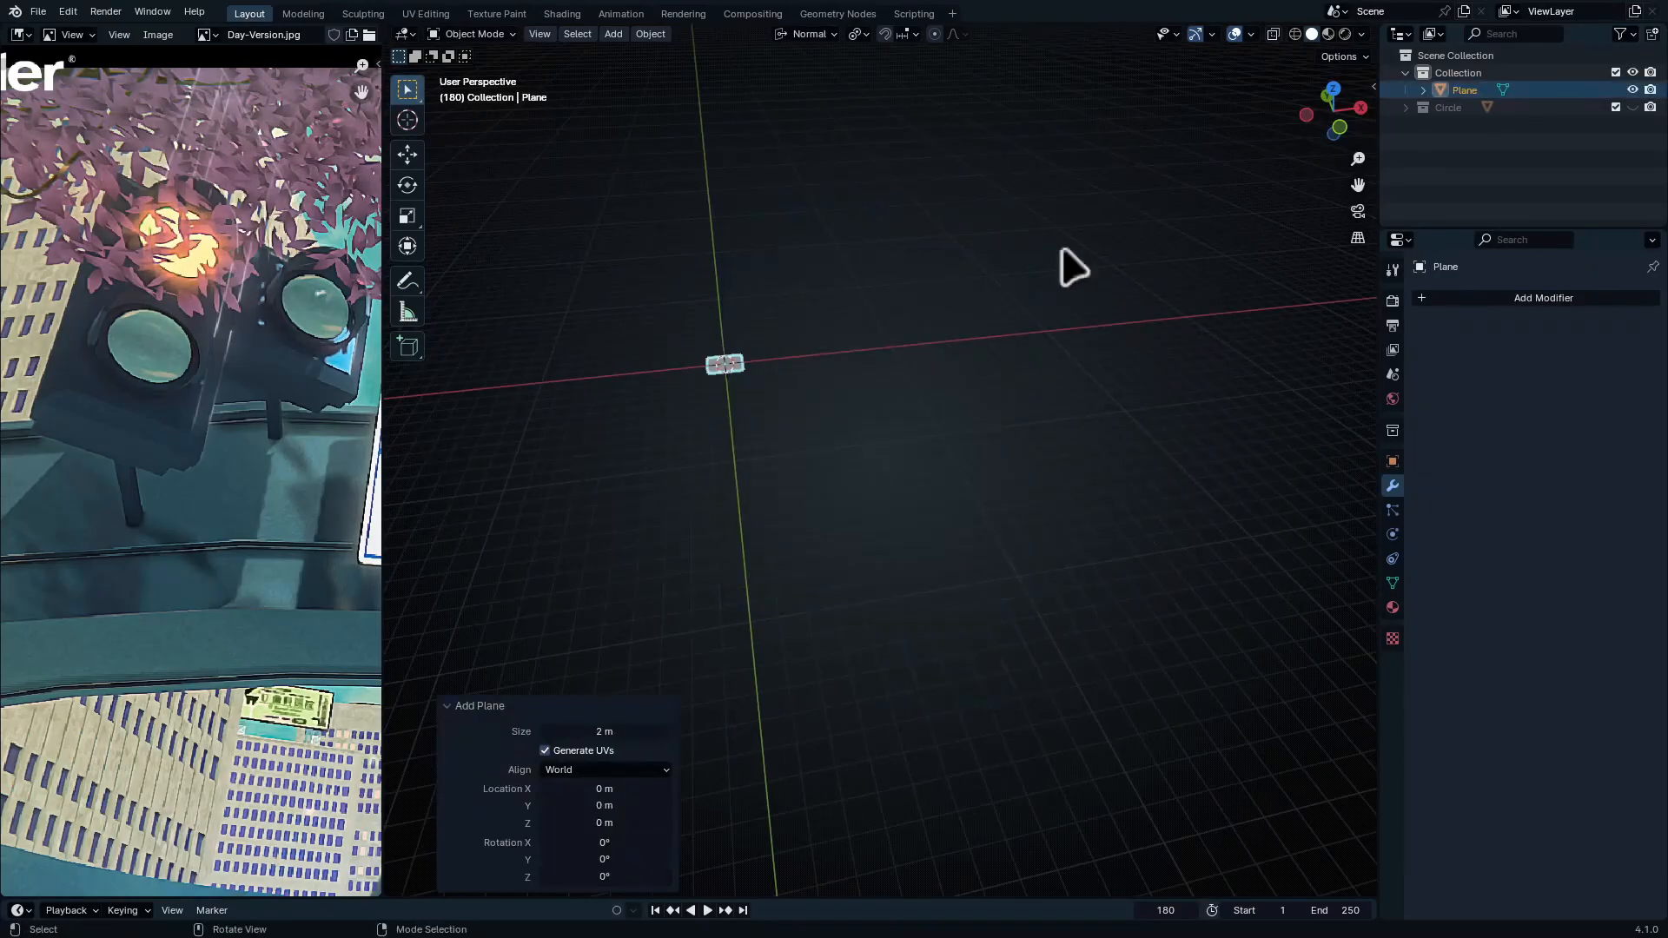
Rotate the plane 90° about the X axis so it stands upright and apply its rotation
middle_click_drag(883, 388, 936, 521)
key("r")
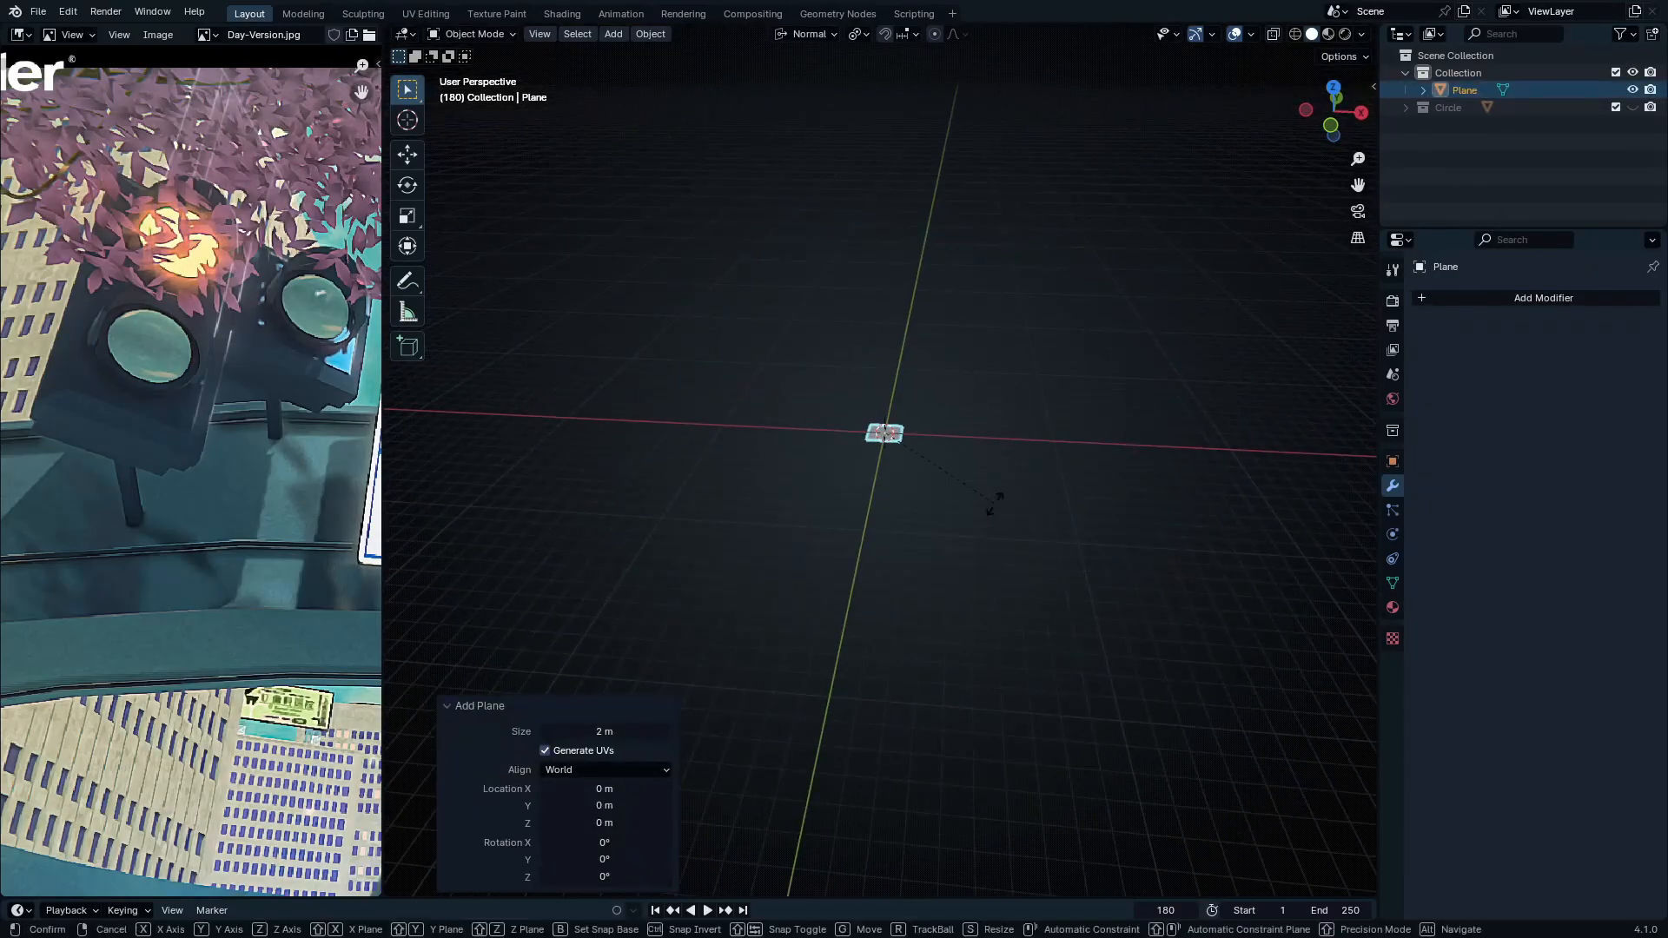
key("x")
key("Return")
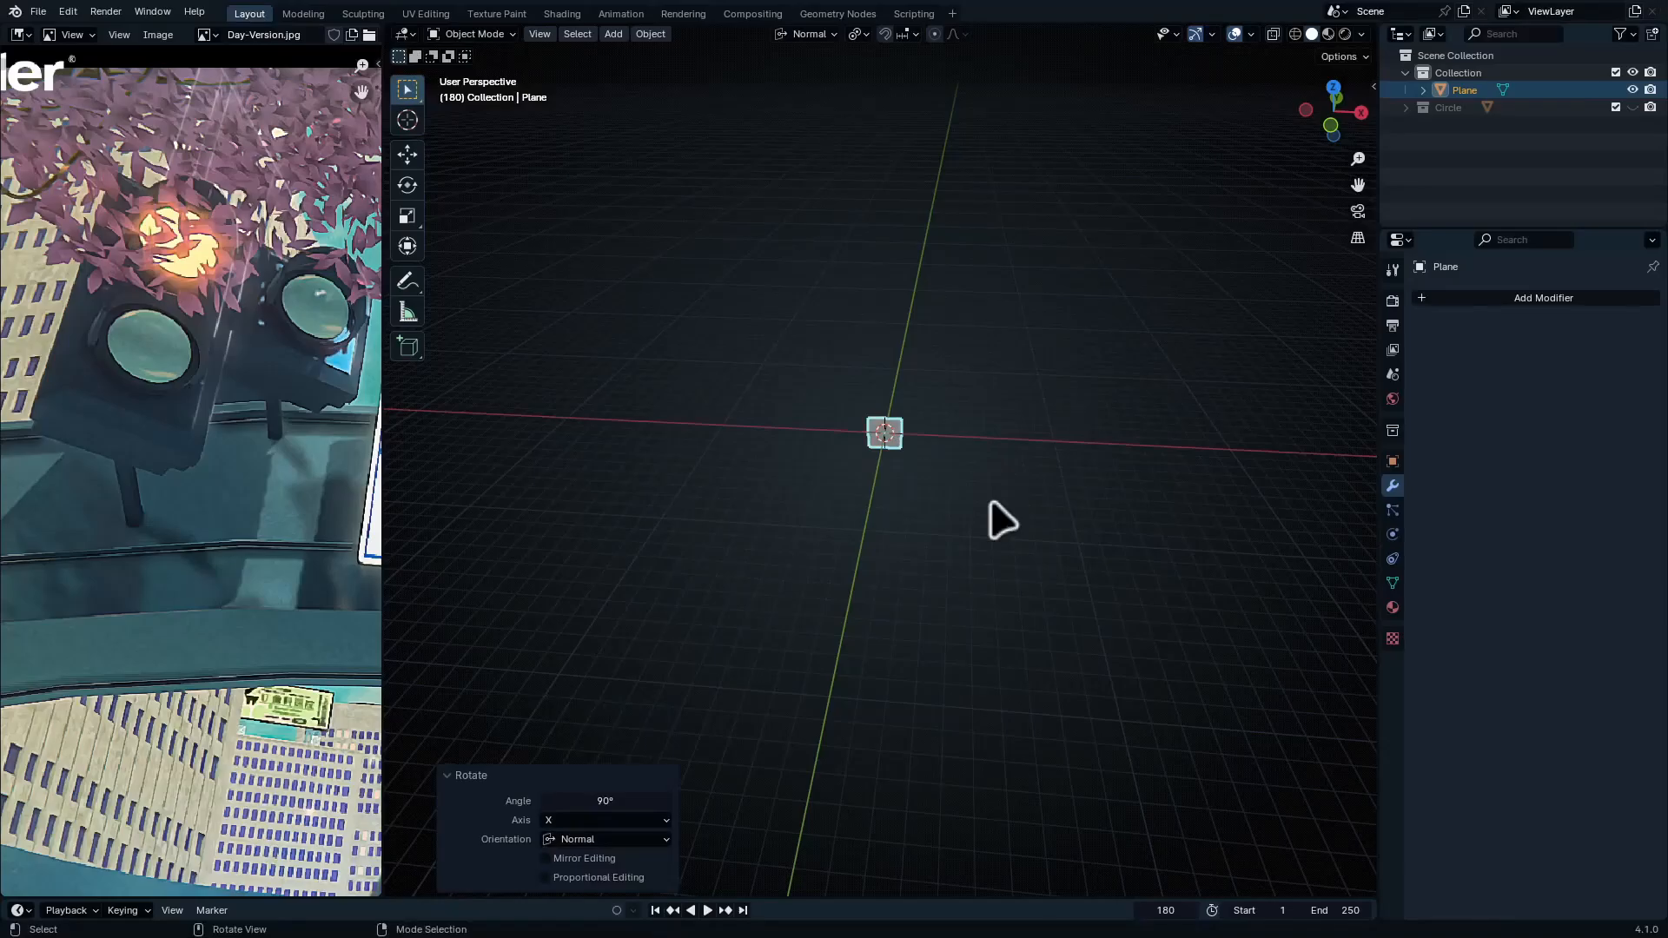
key("ctrl+a")
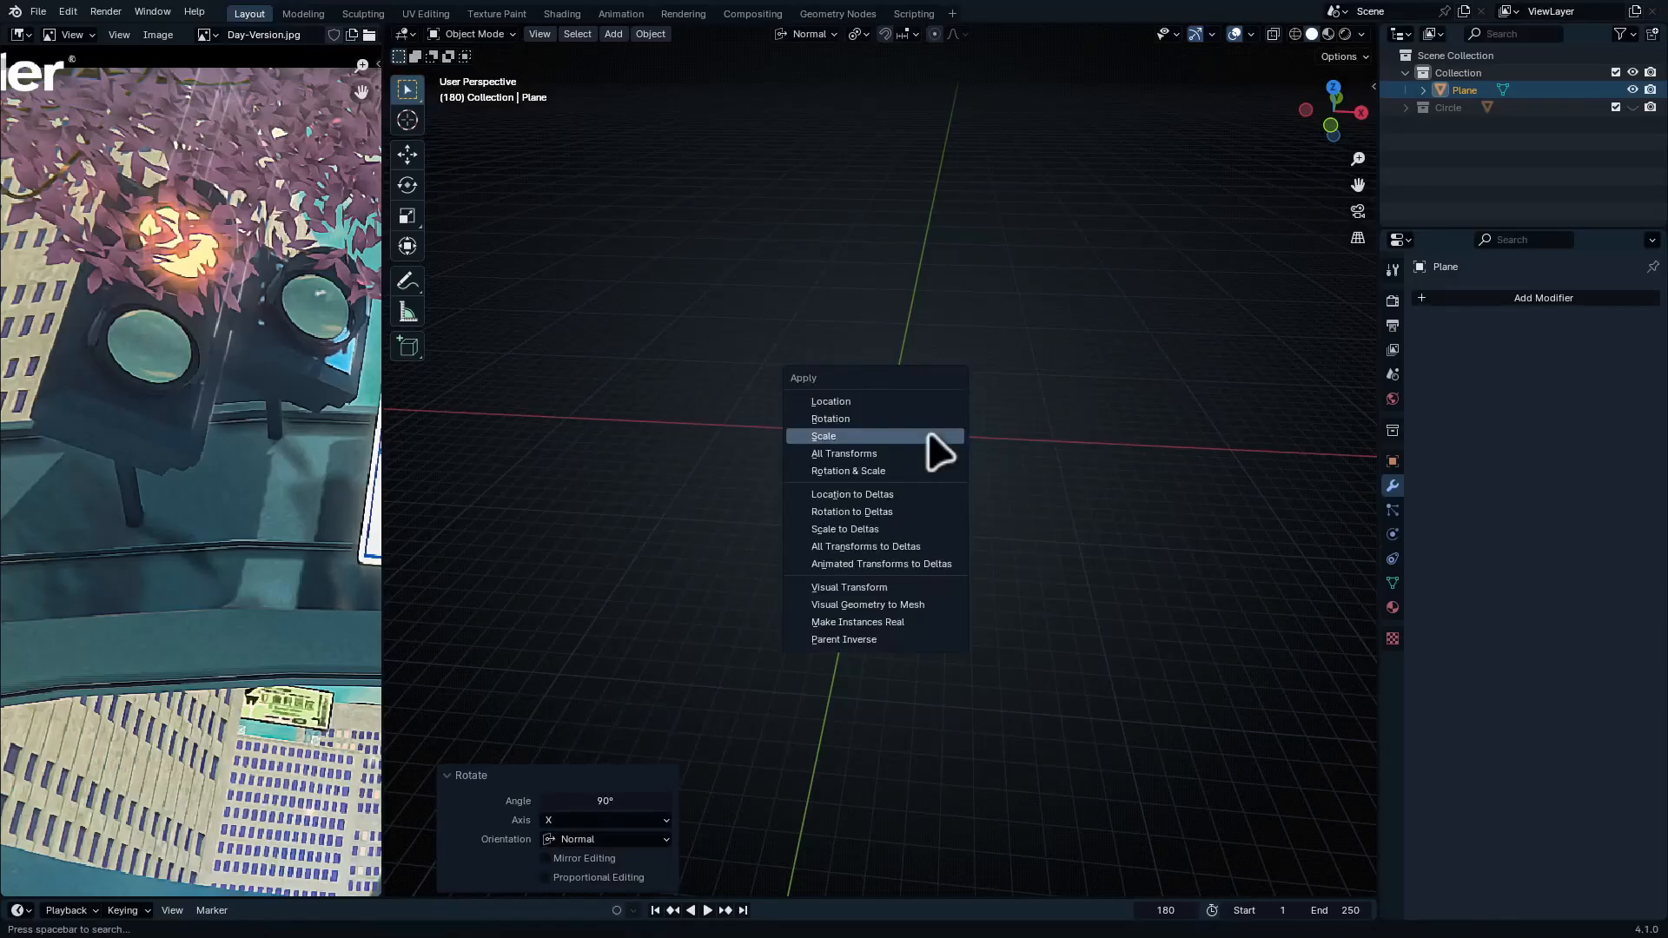
left_click(857, 420)
middle_click_drag(852, 473, 926, 373)
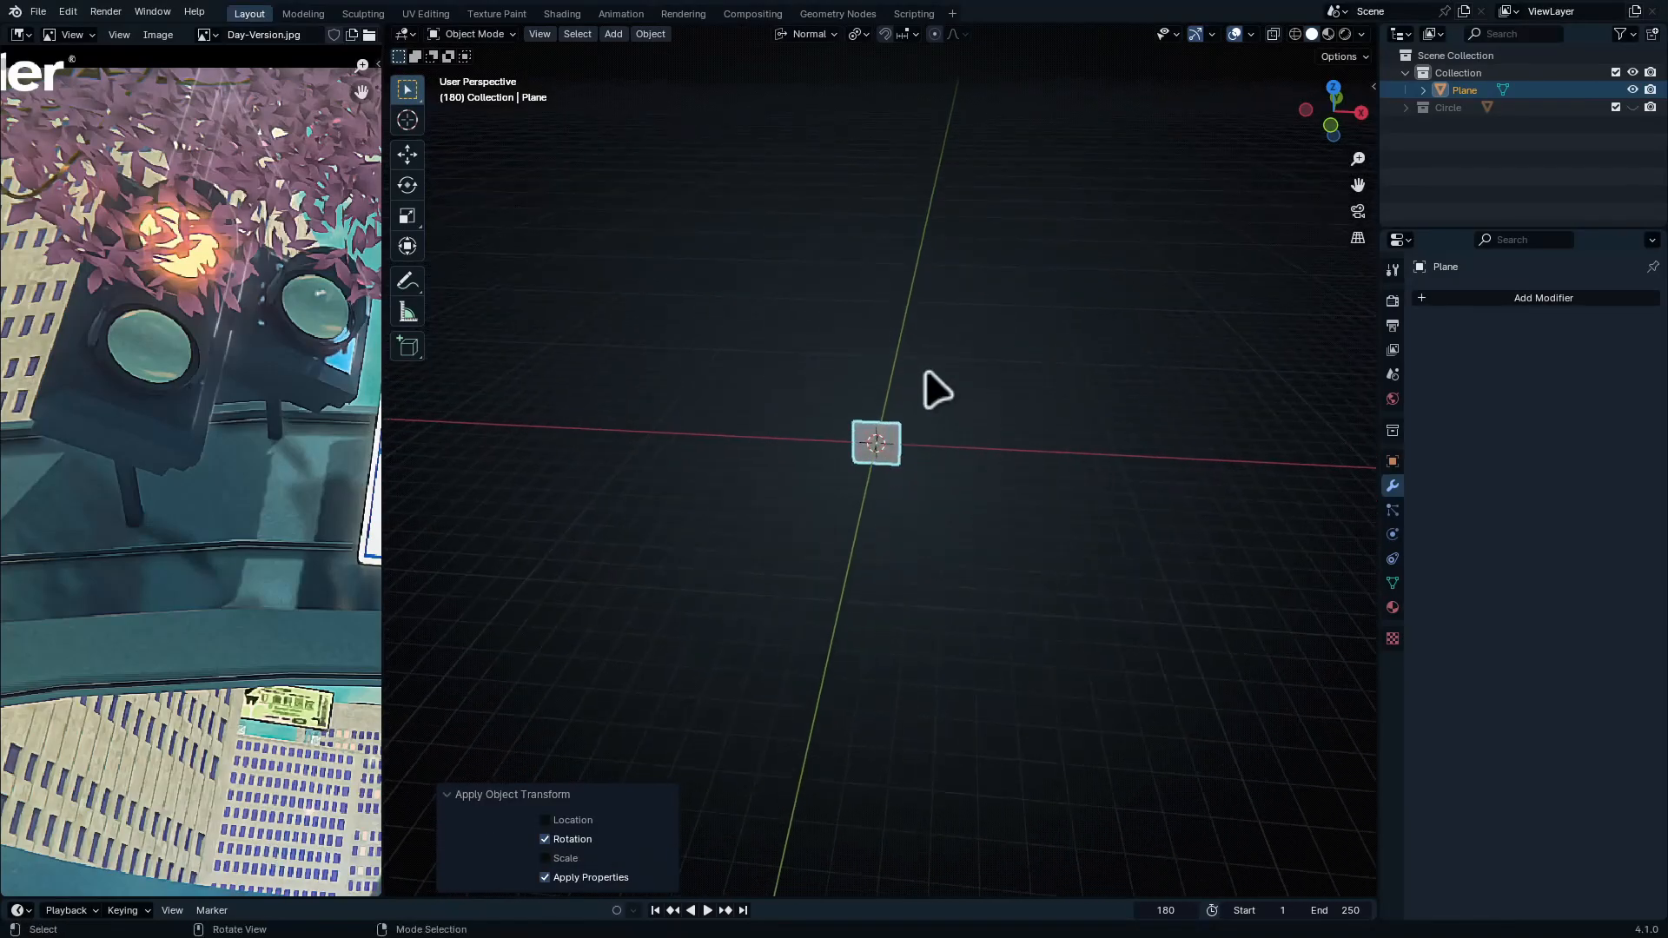
Add one centred vertical and one centred horizontal loop cut across the upright plane
key("n")
key("n")
scroll(809, 495, "up", 1)
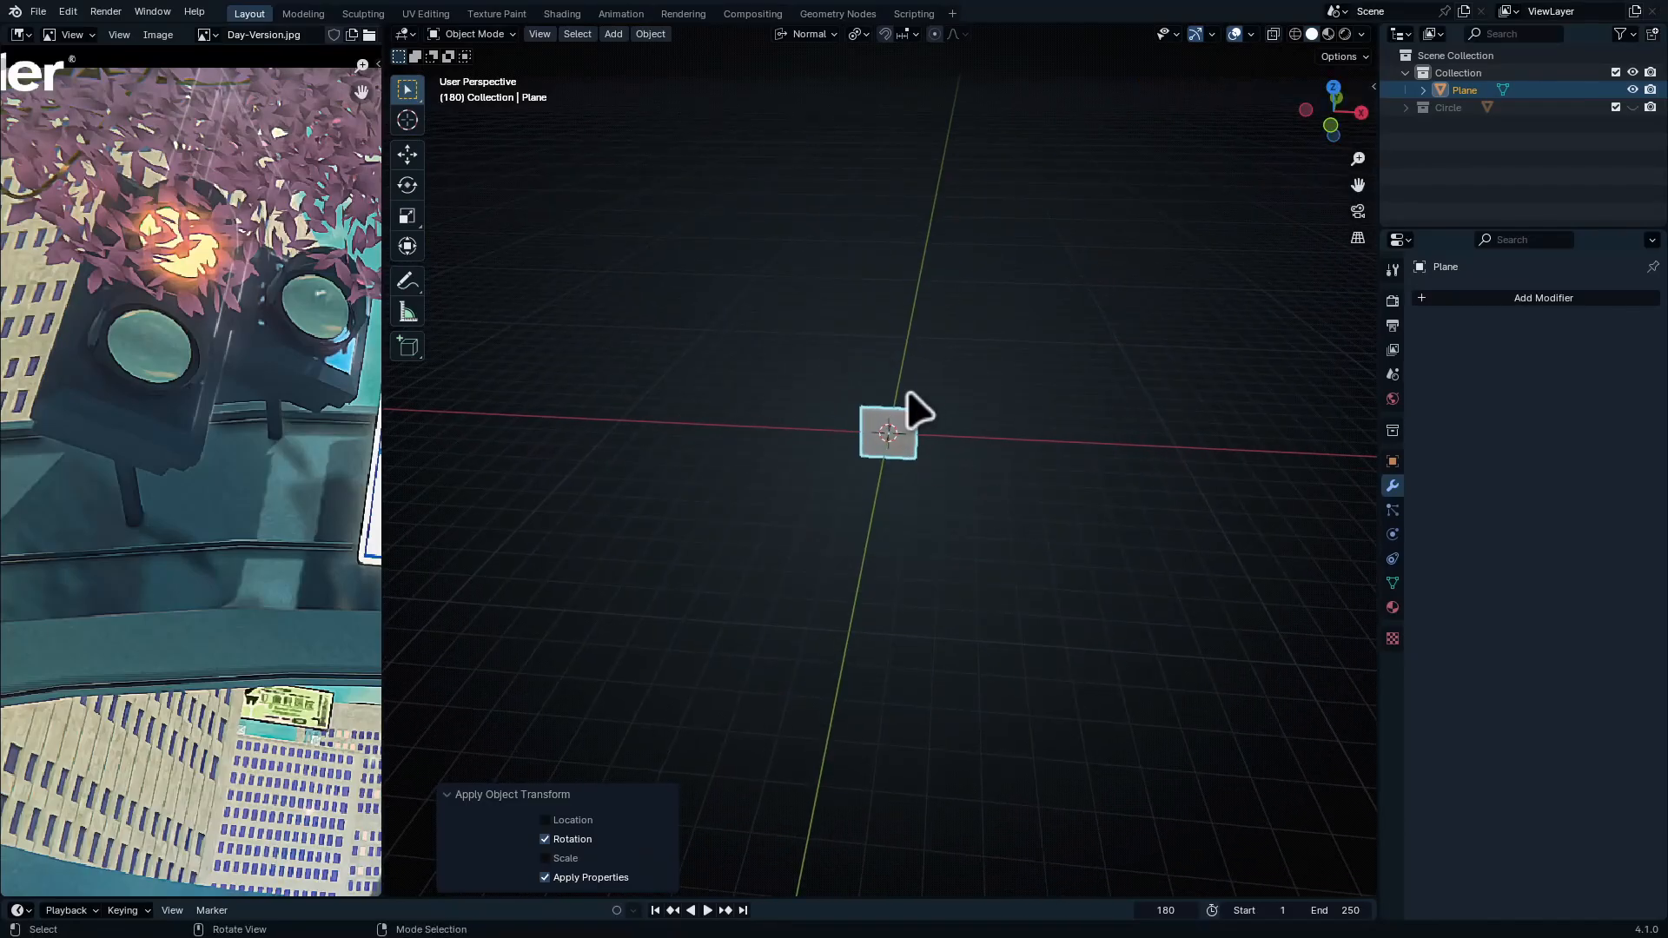
key("KP_Decimal")
middle_click_drag(905, 388, 981, 326)
scroll(955, 338, "up", 1)
middle_click_drag(847, 370, 825, 398, "shift")
scroll(1191, 464, "down", 3)
scroll(1154, 416, "up", 1)
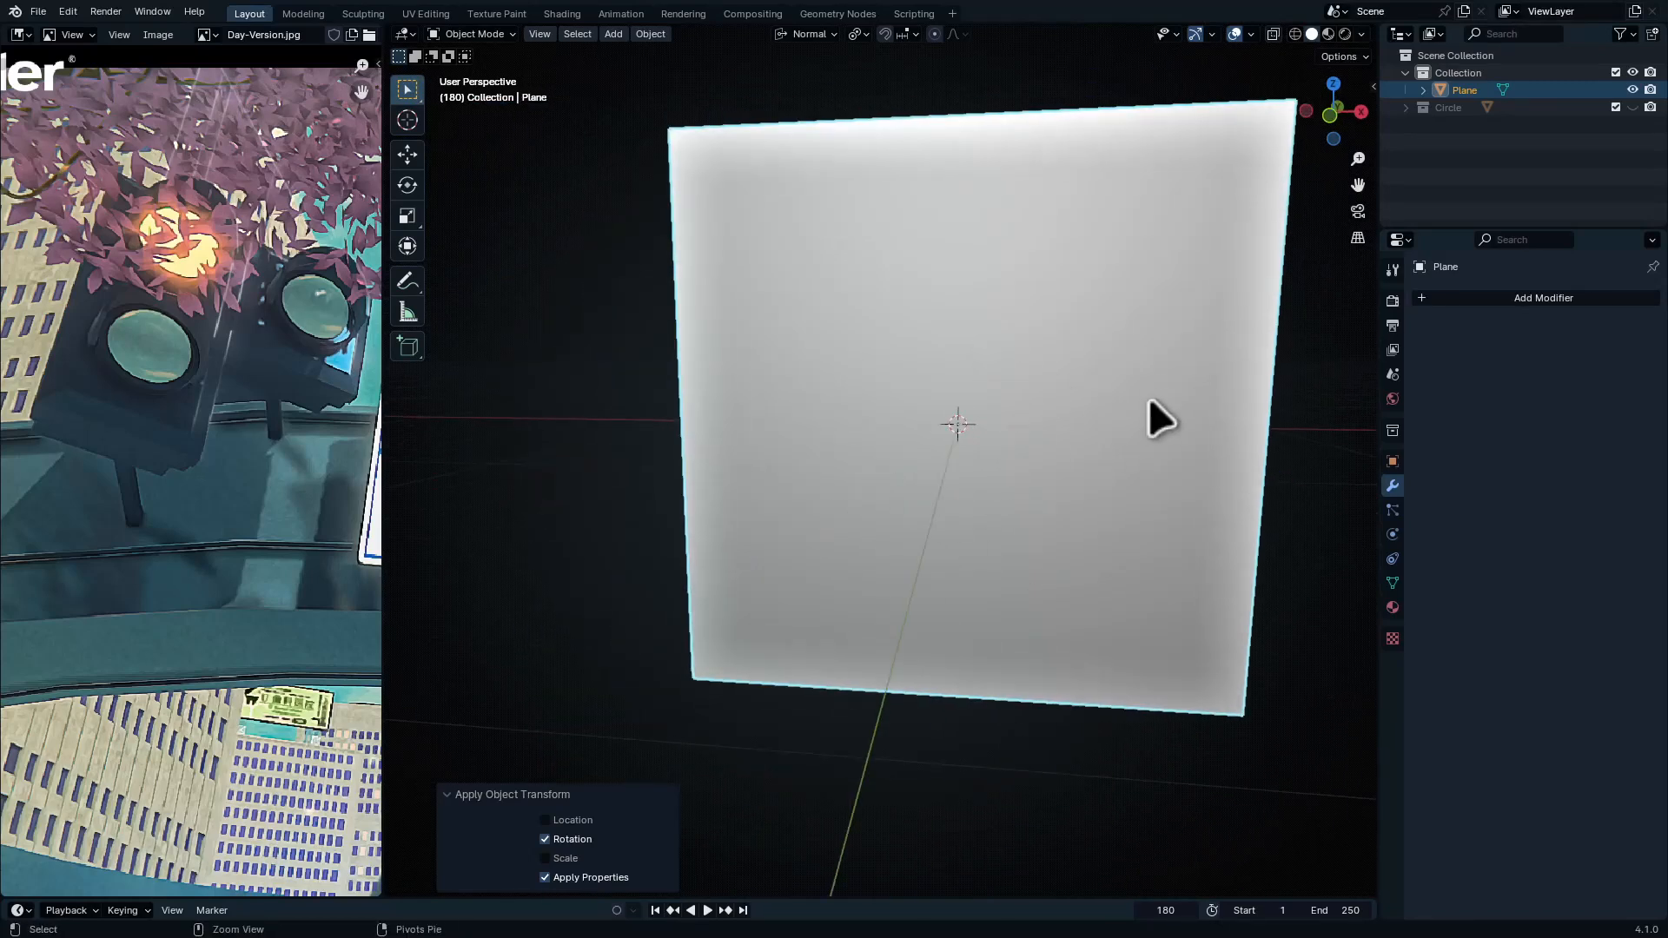
key("Tab")
key("ctrl+r")
left_click(961, 123)
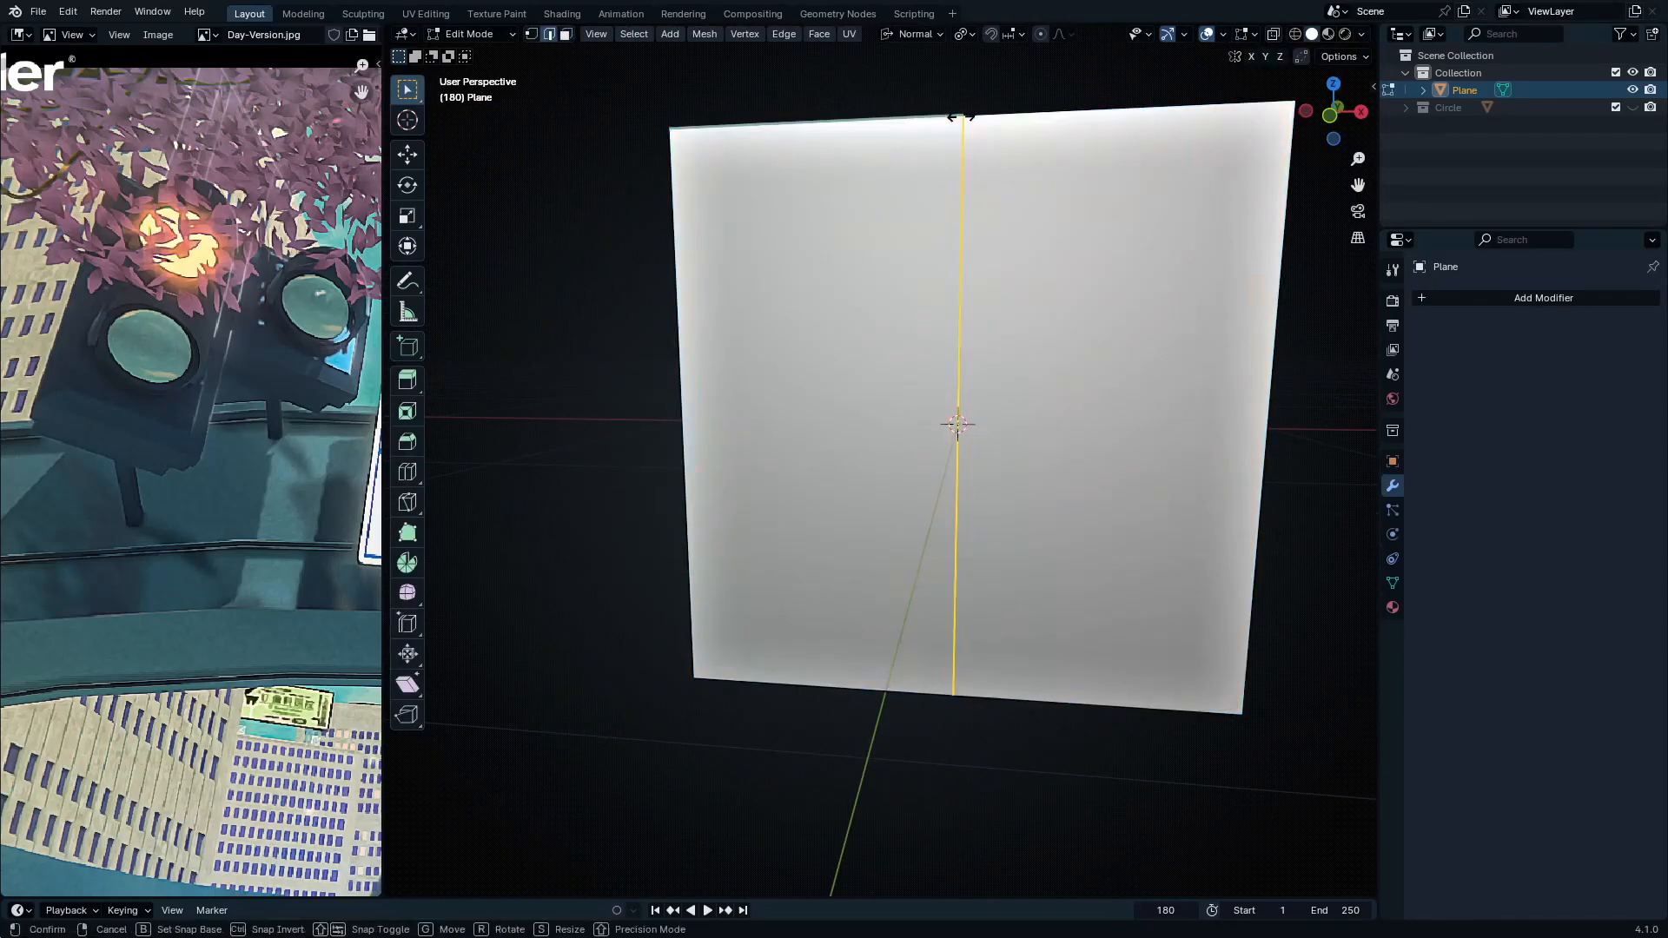
right_click(998, 186)
key("ctrl+r")
left_click(1255, 492)
right_click(1258, 473)
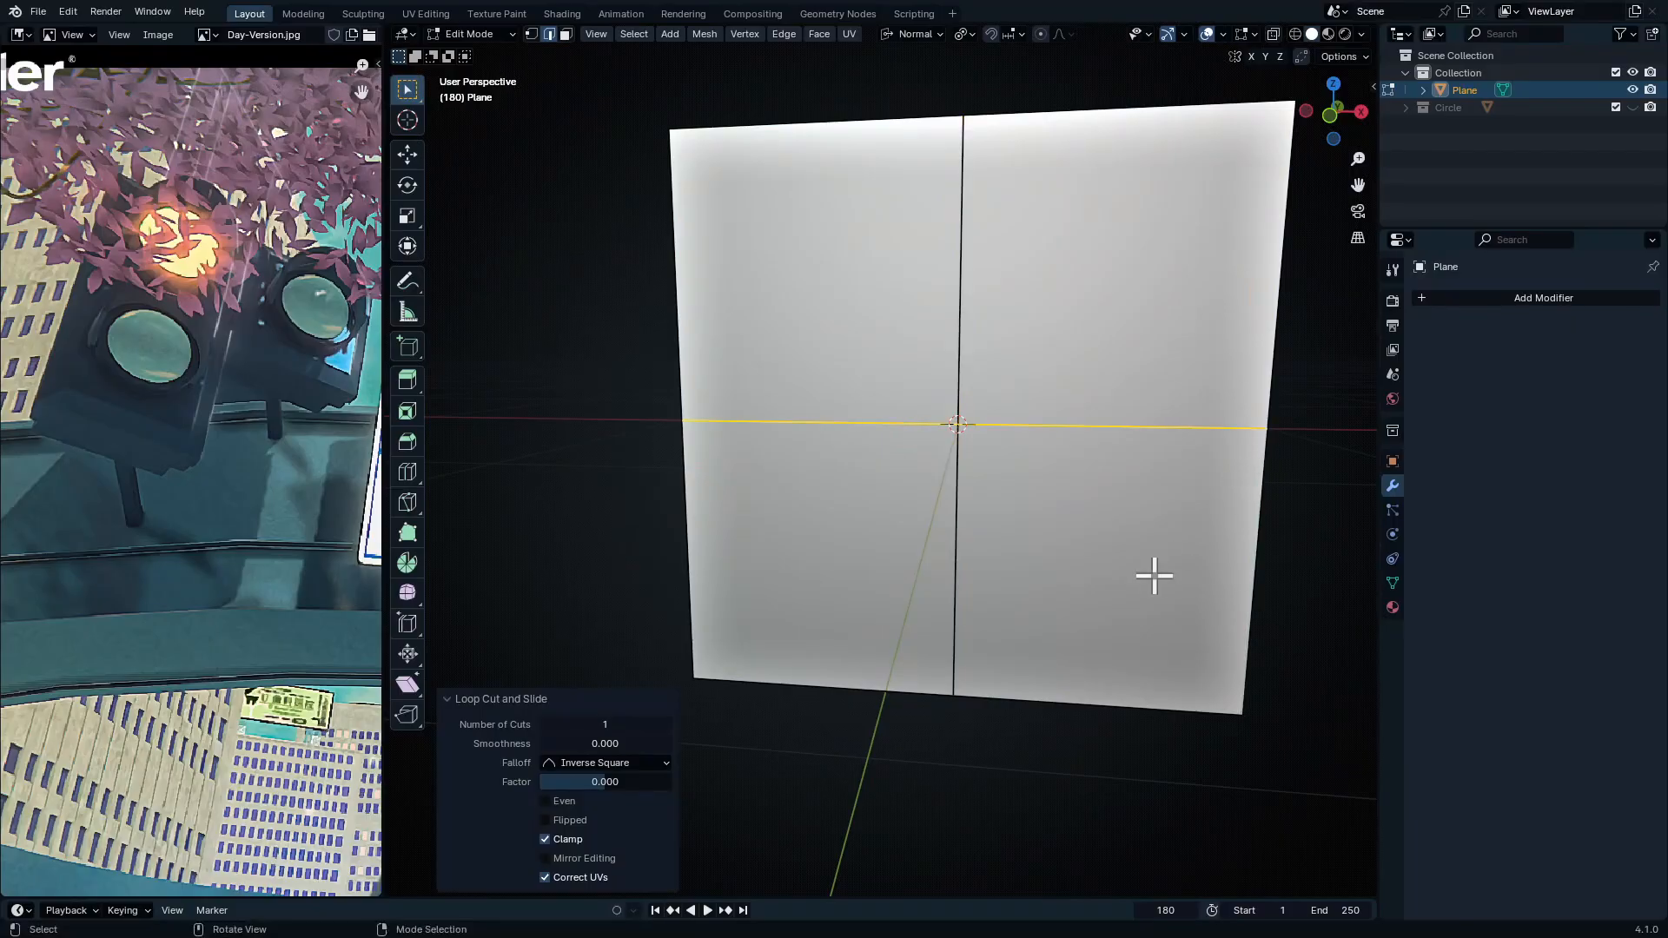
Delete the plane's lower-right face and select the remaining three faces
middle_click_drag(1154, 573, 1225, 491)
key("3")
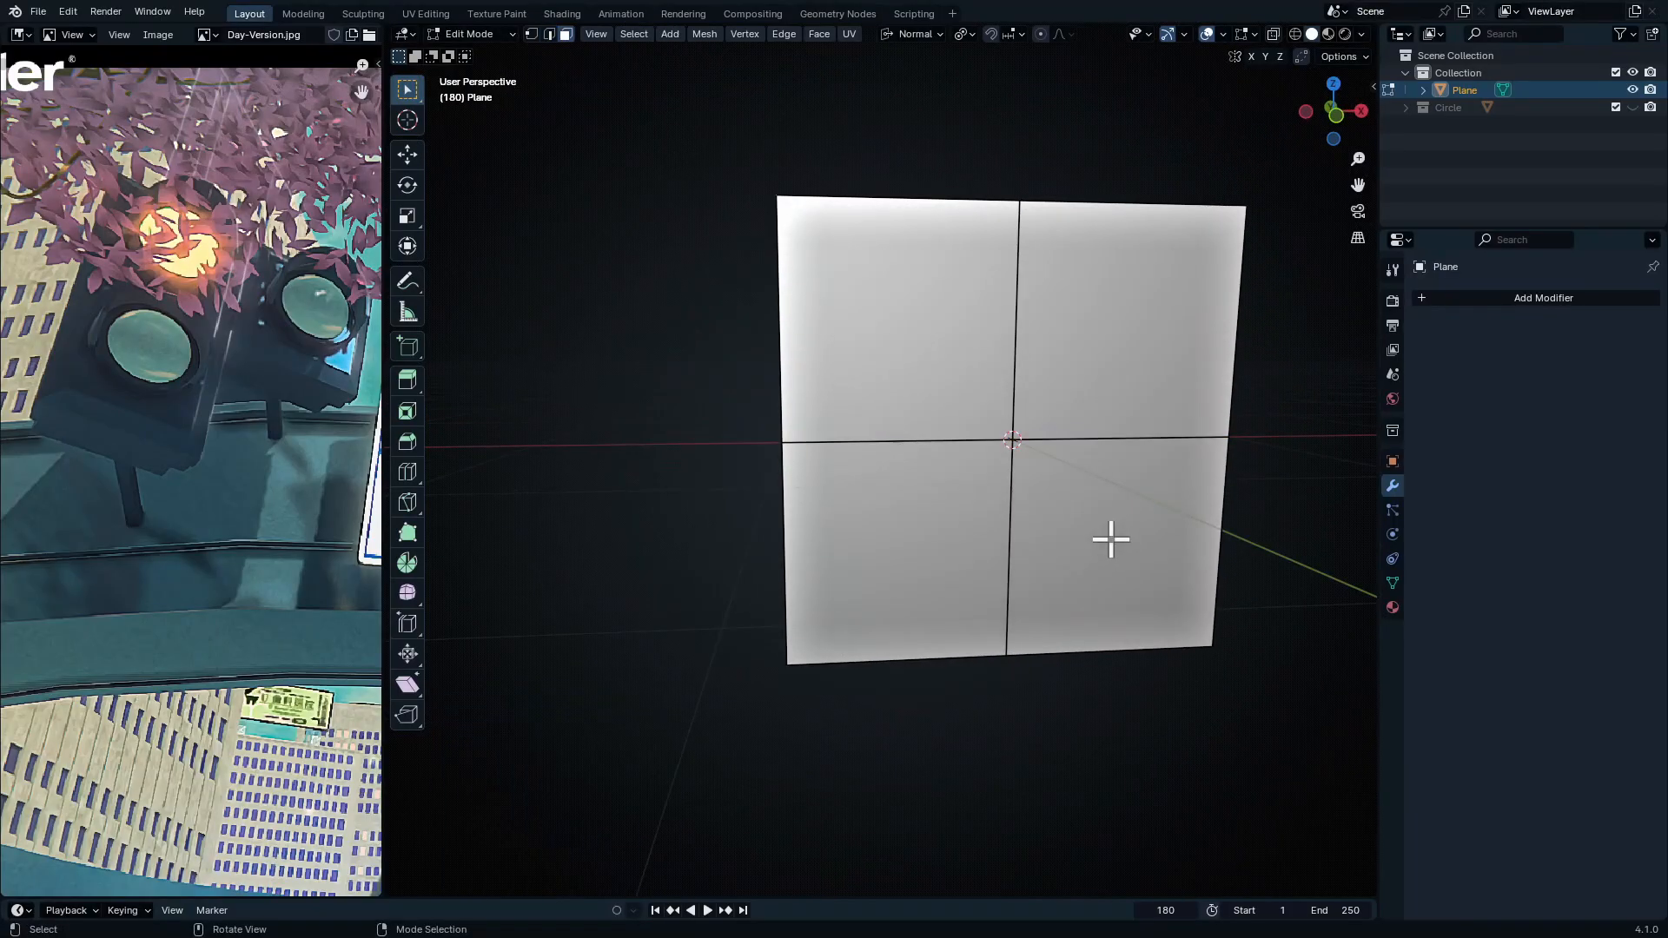
left_click(1116, 547)
key("x")
left_click(1125, 616)
key("a")
middle_click_drag(1171, 600, 1069, 588)
key("s")
key("x")
key("Escape")
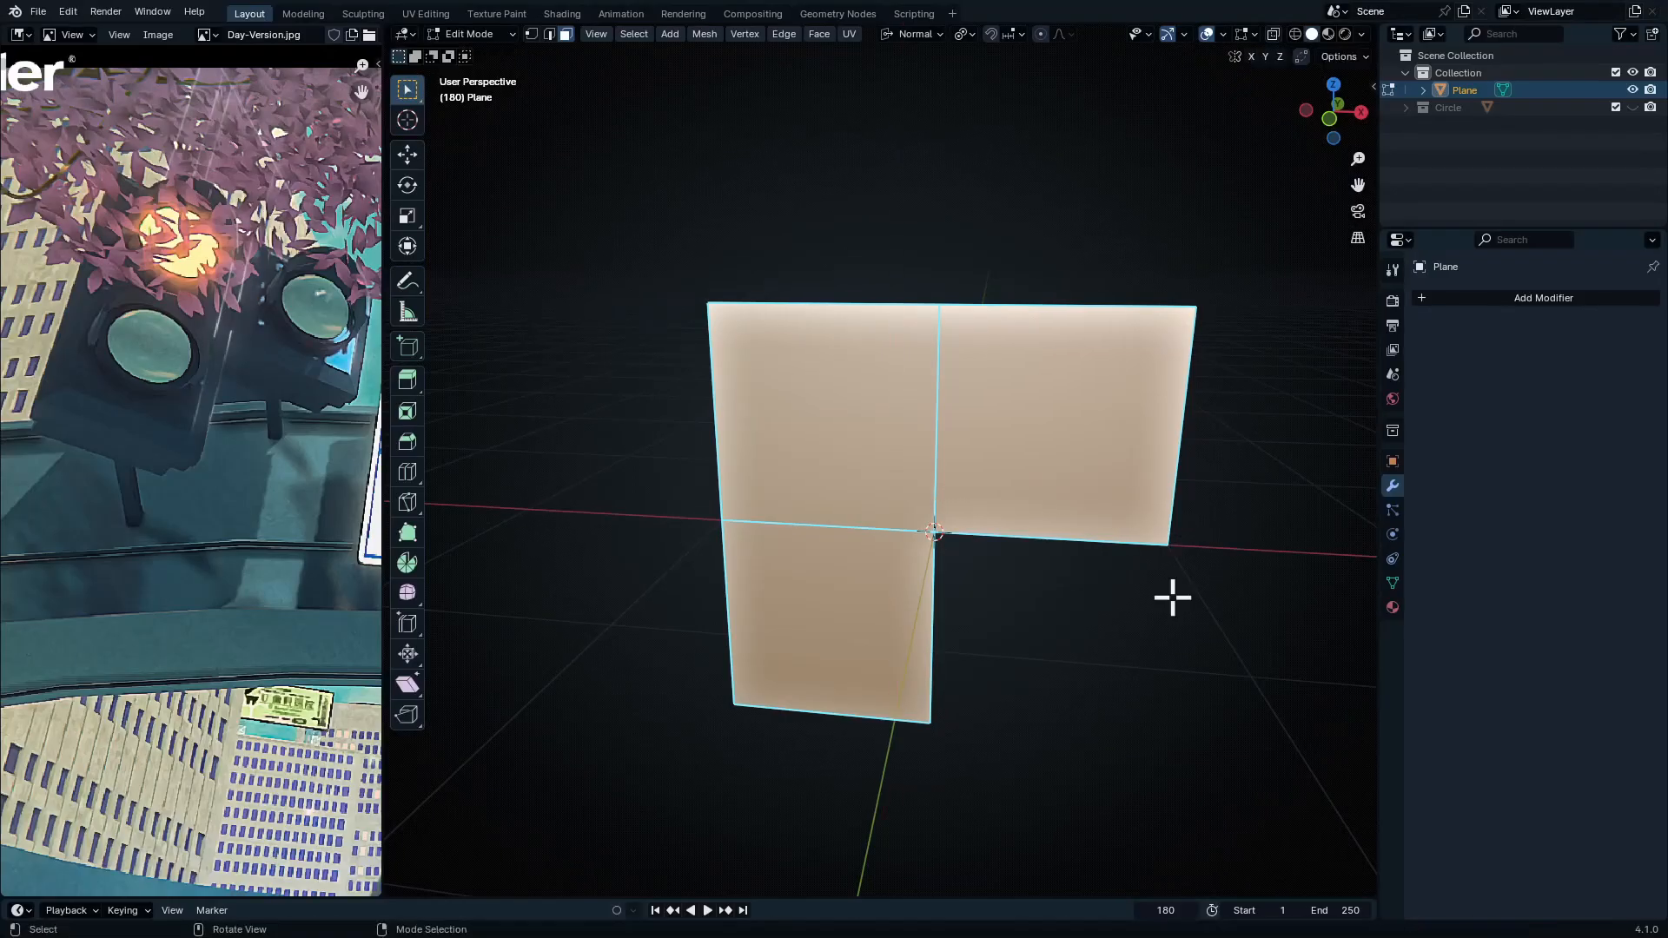
Set the transform orientation to Global and scale the three faces to 0.8 along X
left_click(912, 38)
left_click(913, 87)
left_click(966, 31)
left_click(964, 33)
left_click(1047, 132)
key("s")
key("x")
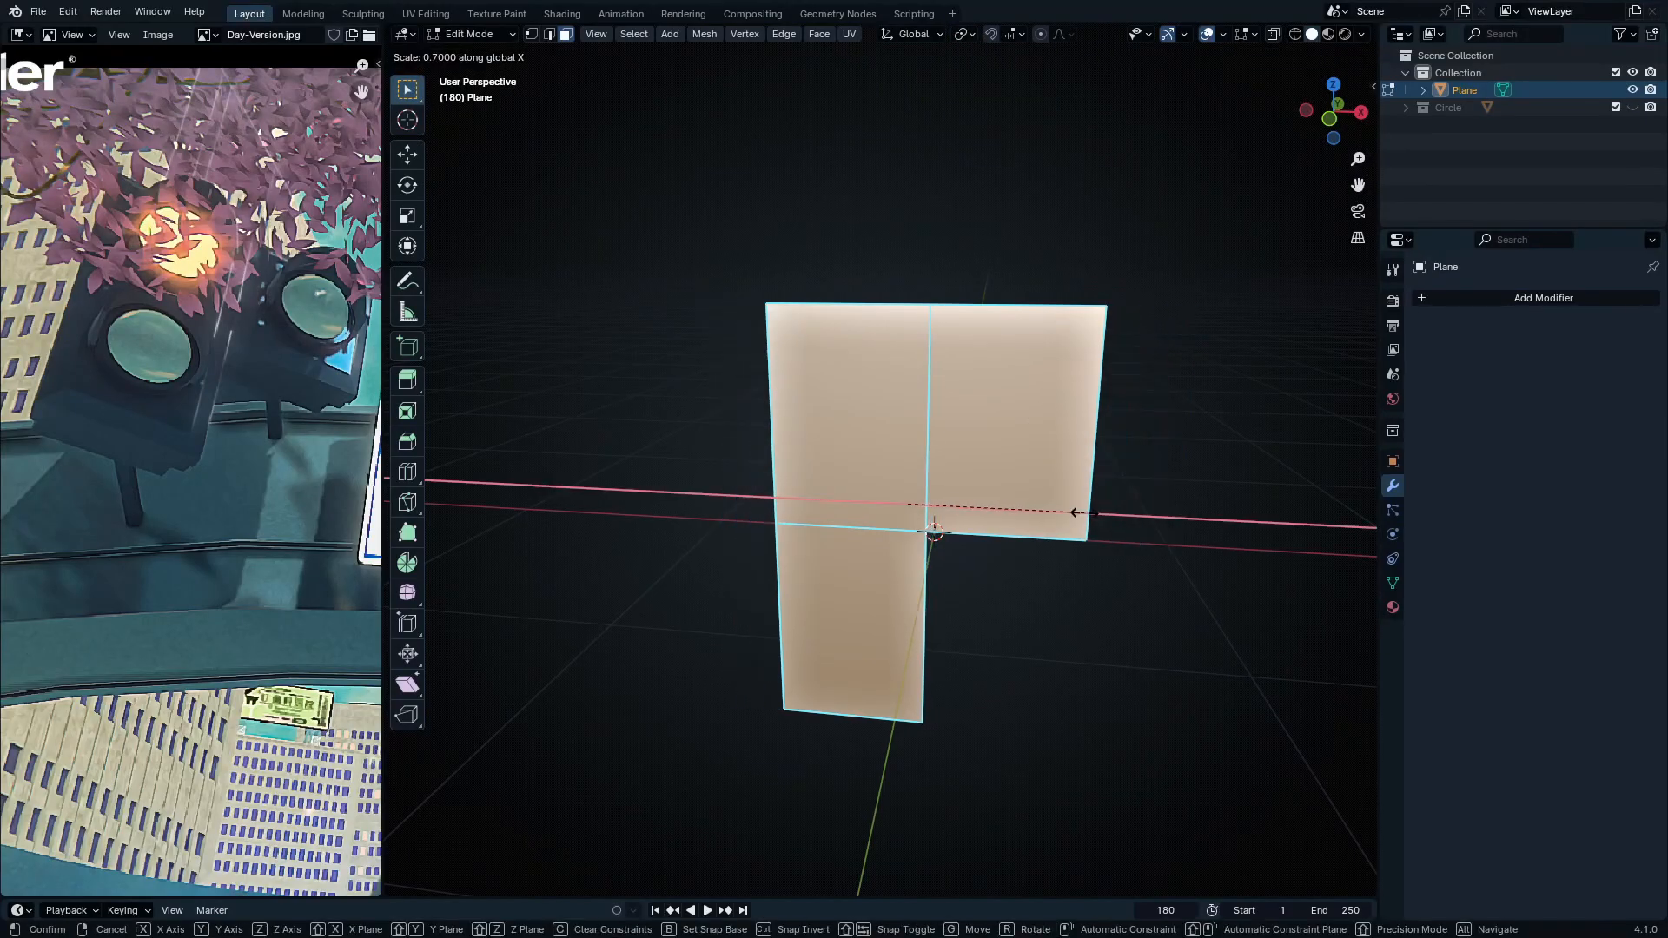
left_click(1123, 513)
Inset the upper-left and lower-left faces together by about 0.08 m
middle_click_drag(1087, 550, 1041, 530)
scroll(1039, 530, "up", 1)
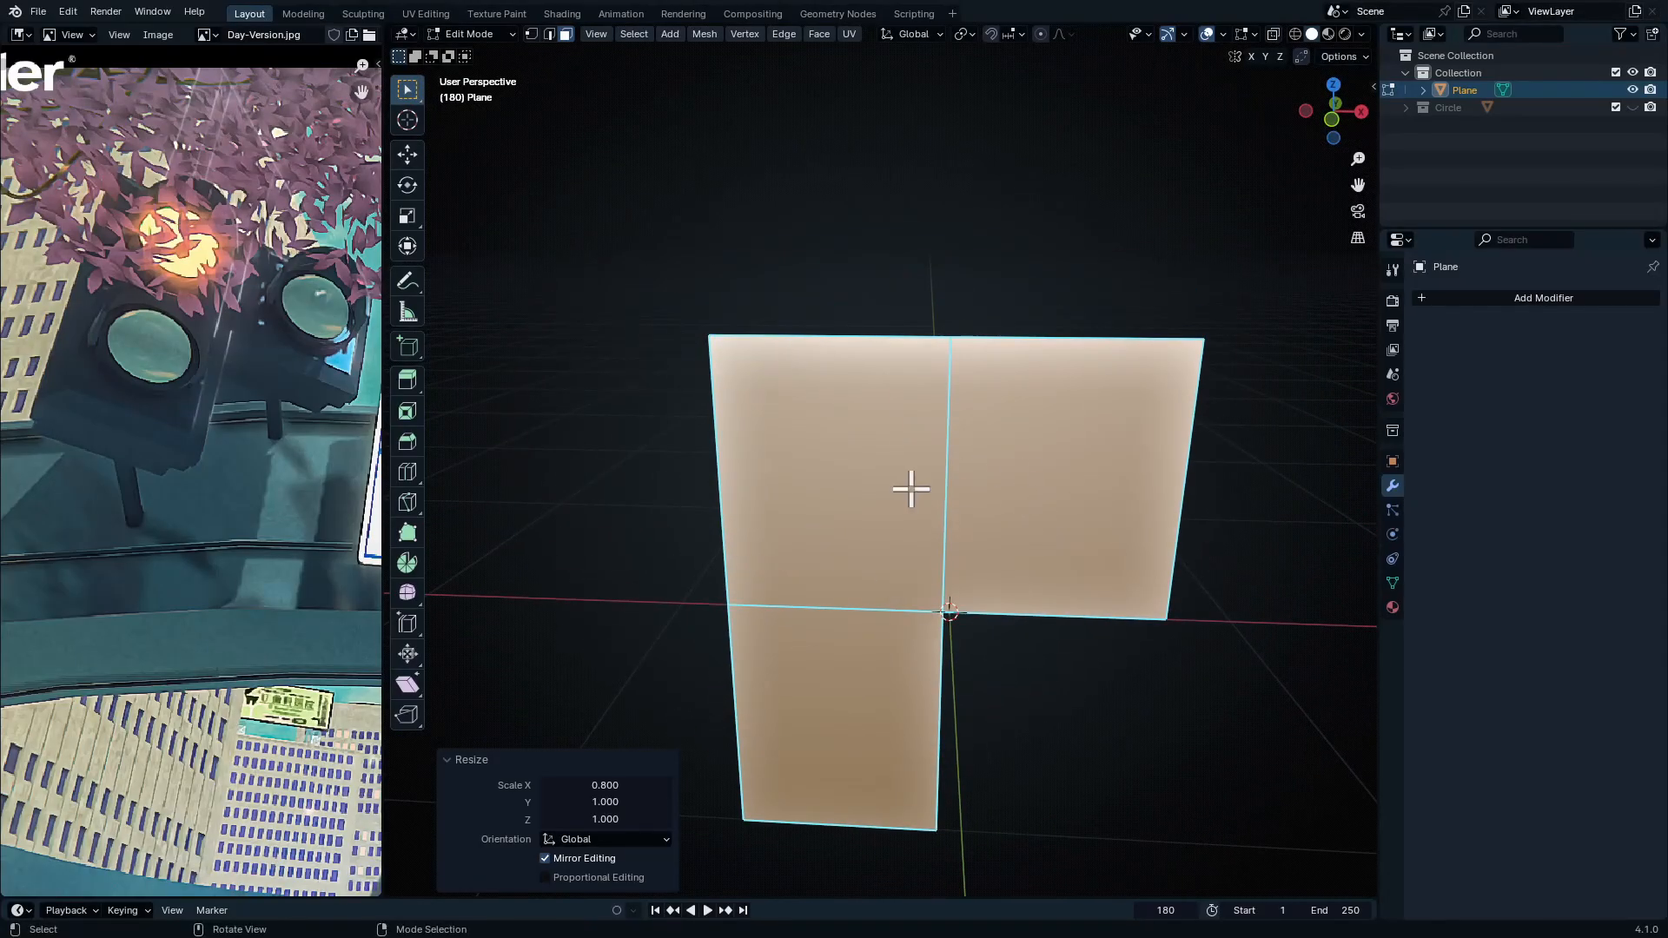
left_click(847, 490)
middle_click_drag(930, 677, 996, 612)
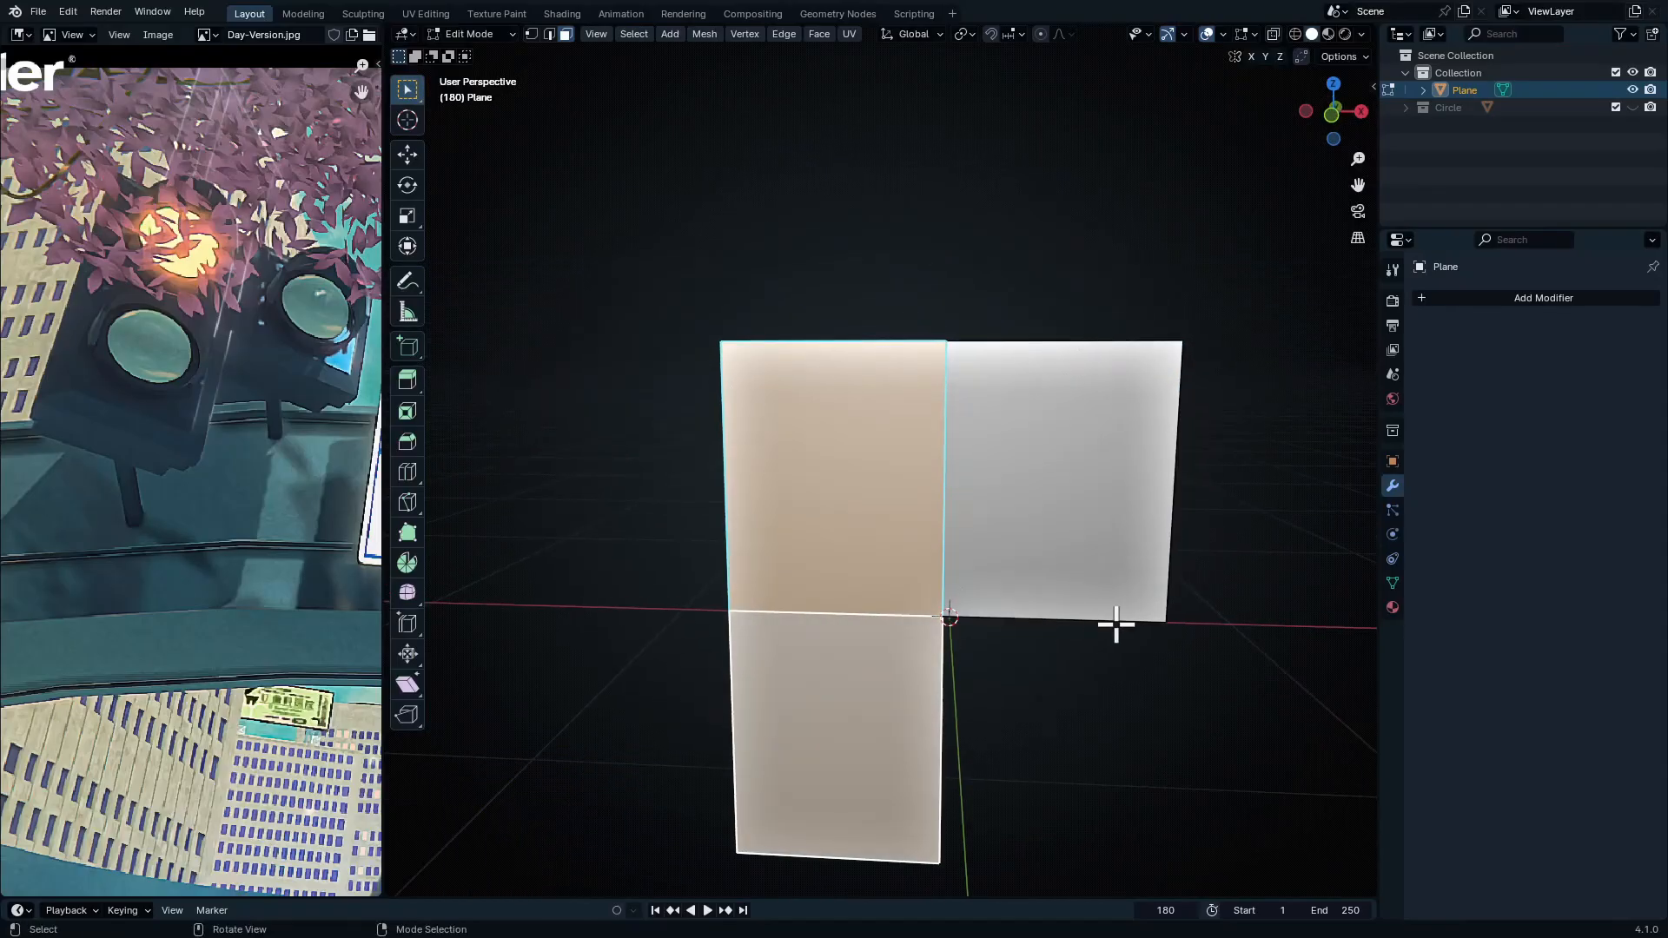
key("i")
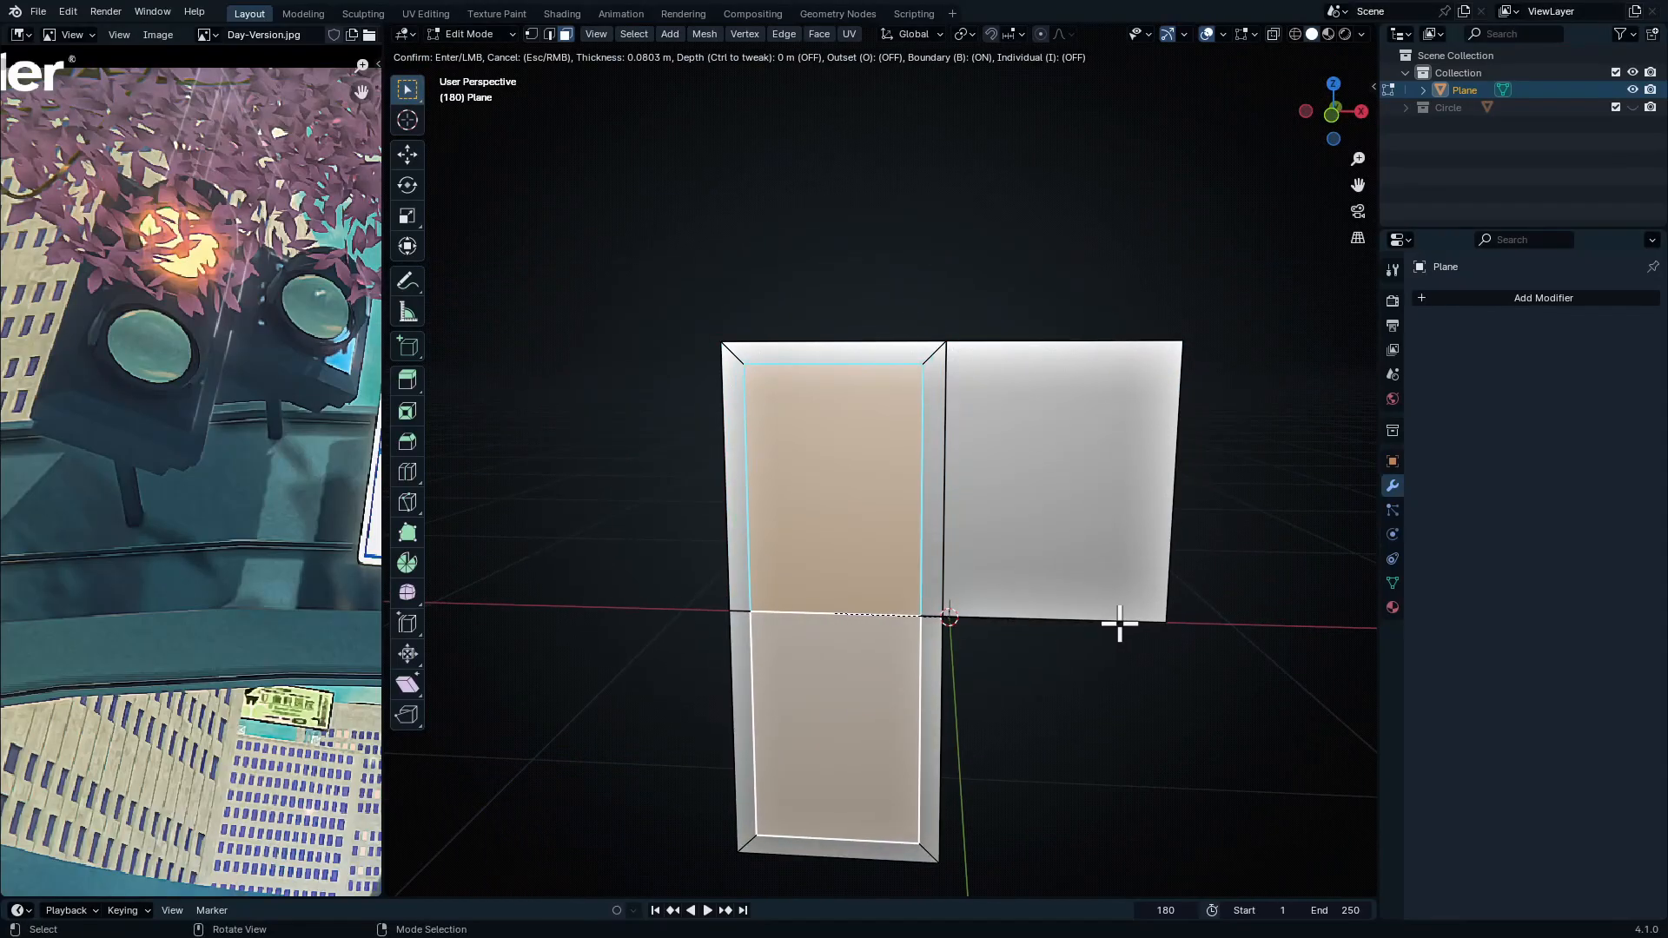
left_click(1119, 623)
Repeat the same inset on the upper-right face
left_click(1080, 539)
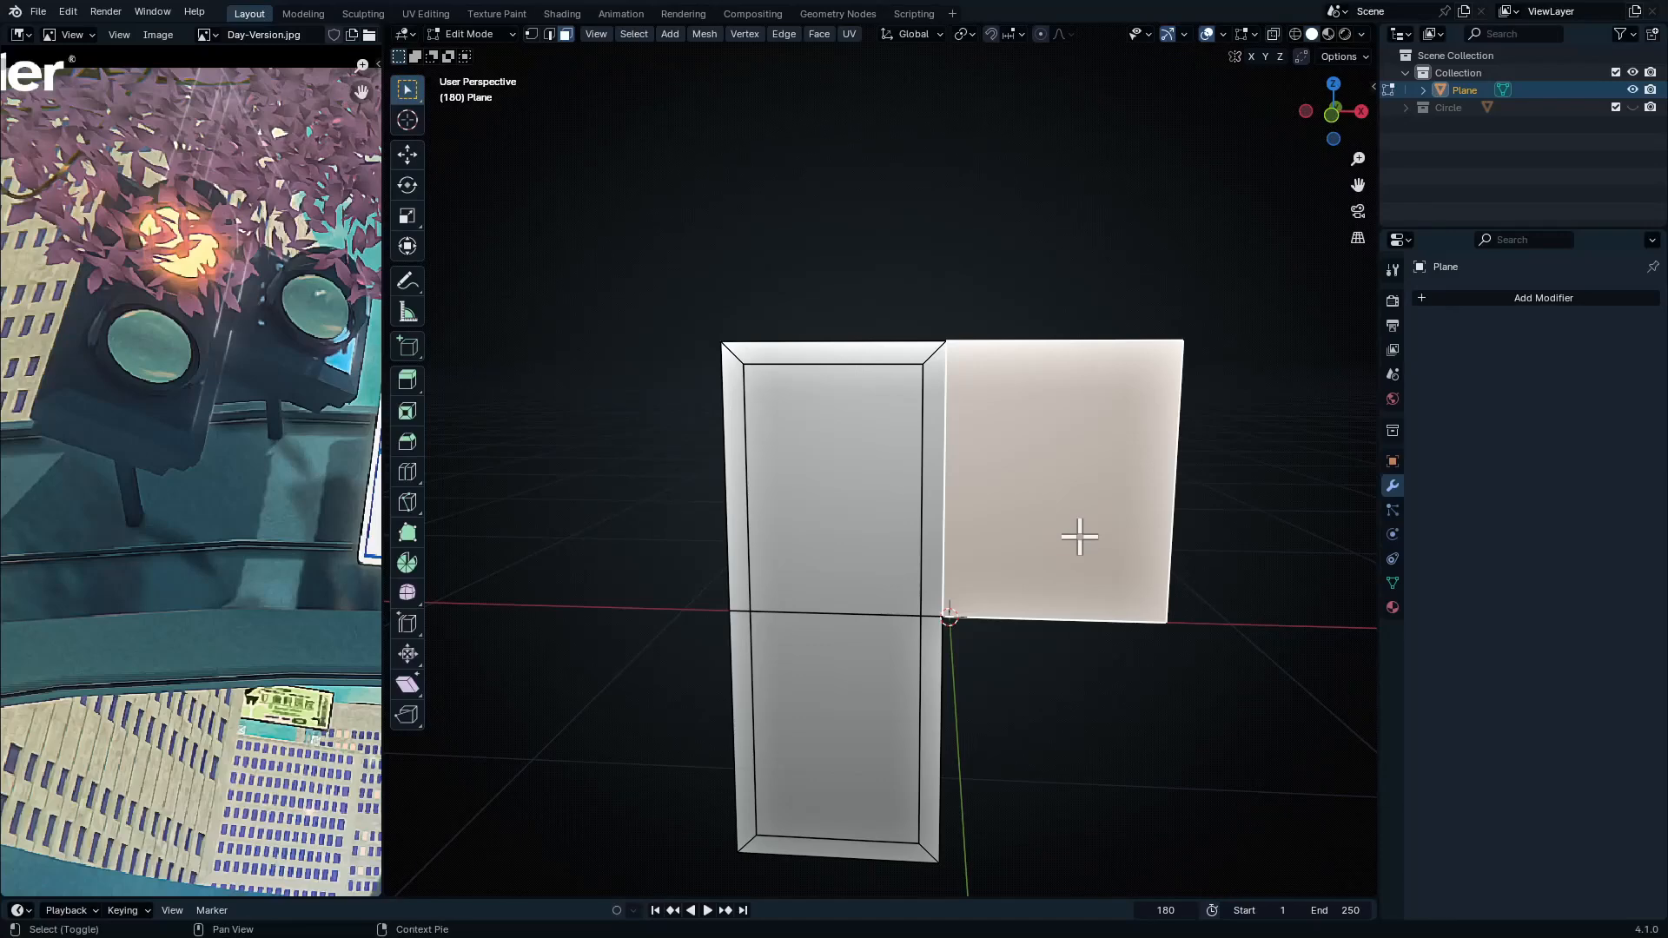
key("shift+r")
middle_click_drag(1086, 527, 1021, 540)
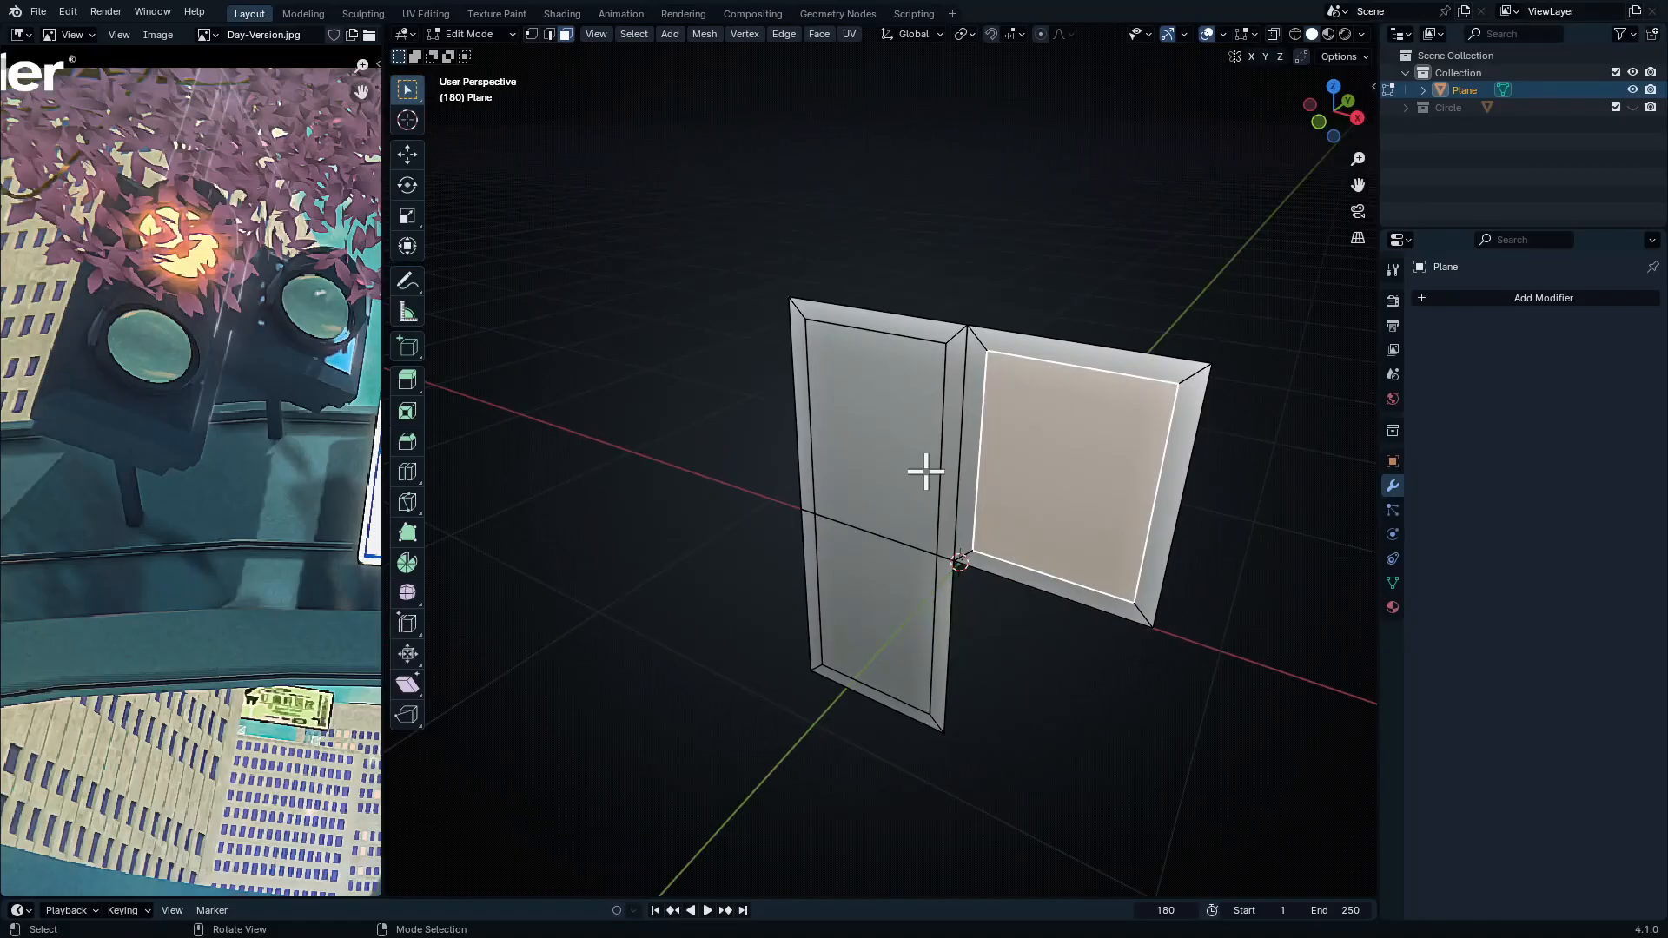
Select all three inset faces and move them forward about -0.046 m along global Y
middle_click_drag(927, 471, 987, 333)
left_click(741, 319)
left_click(1042, 585)
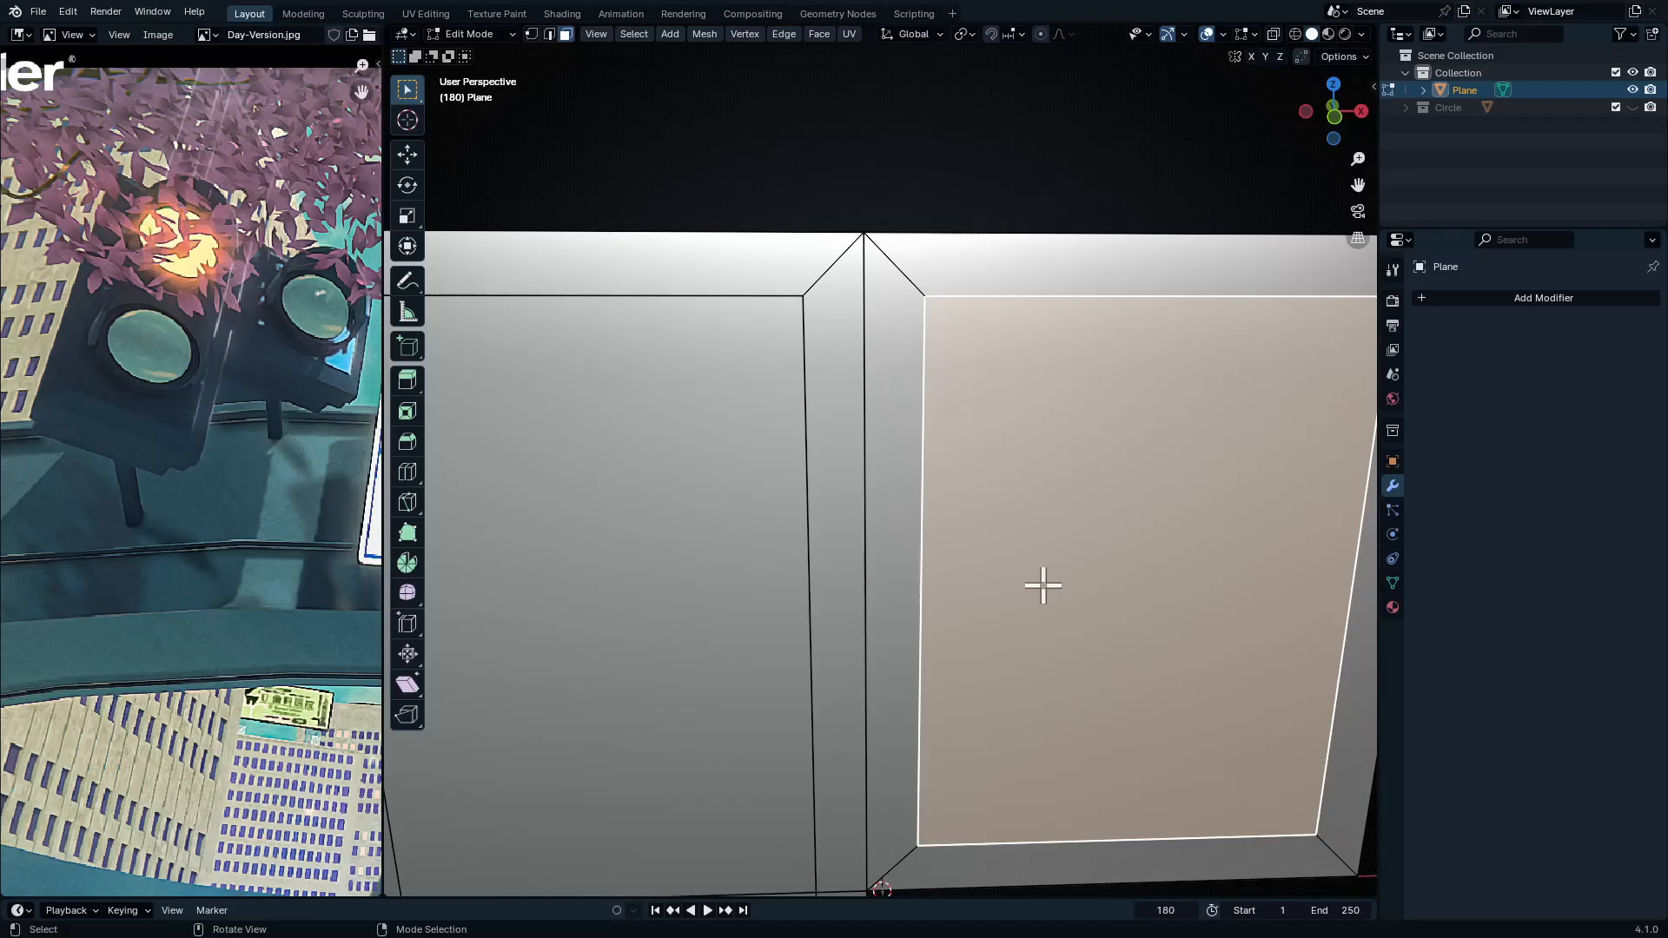
middle_click_drag(926, 413, 878, 566, "ctrl")
left_click(878, 529, "shift")
left_click(878, 659, "shift")
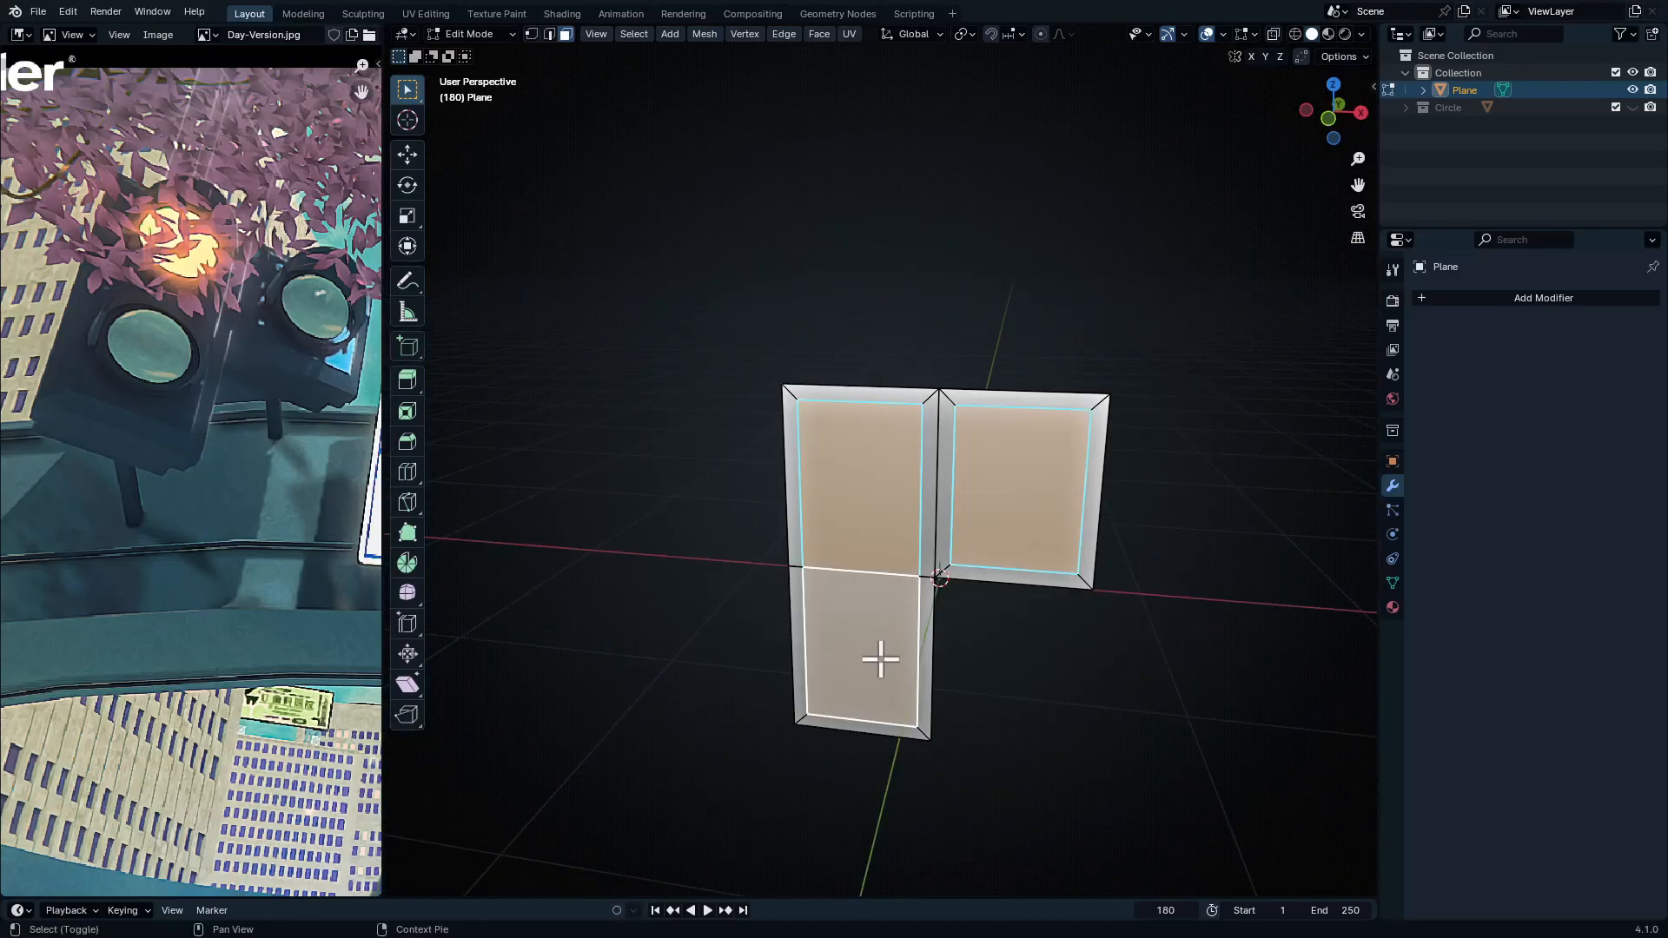
middle_click_drag(878, 659, 901, 613)
middle_click_drag(1008, 565, 1049, 535, "ctrl")
key("g")
key("y")
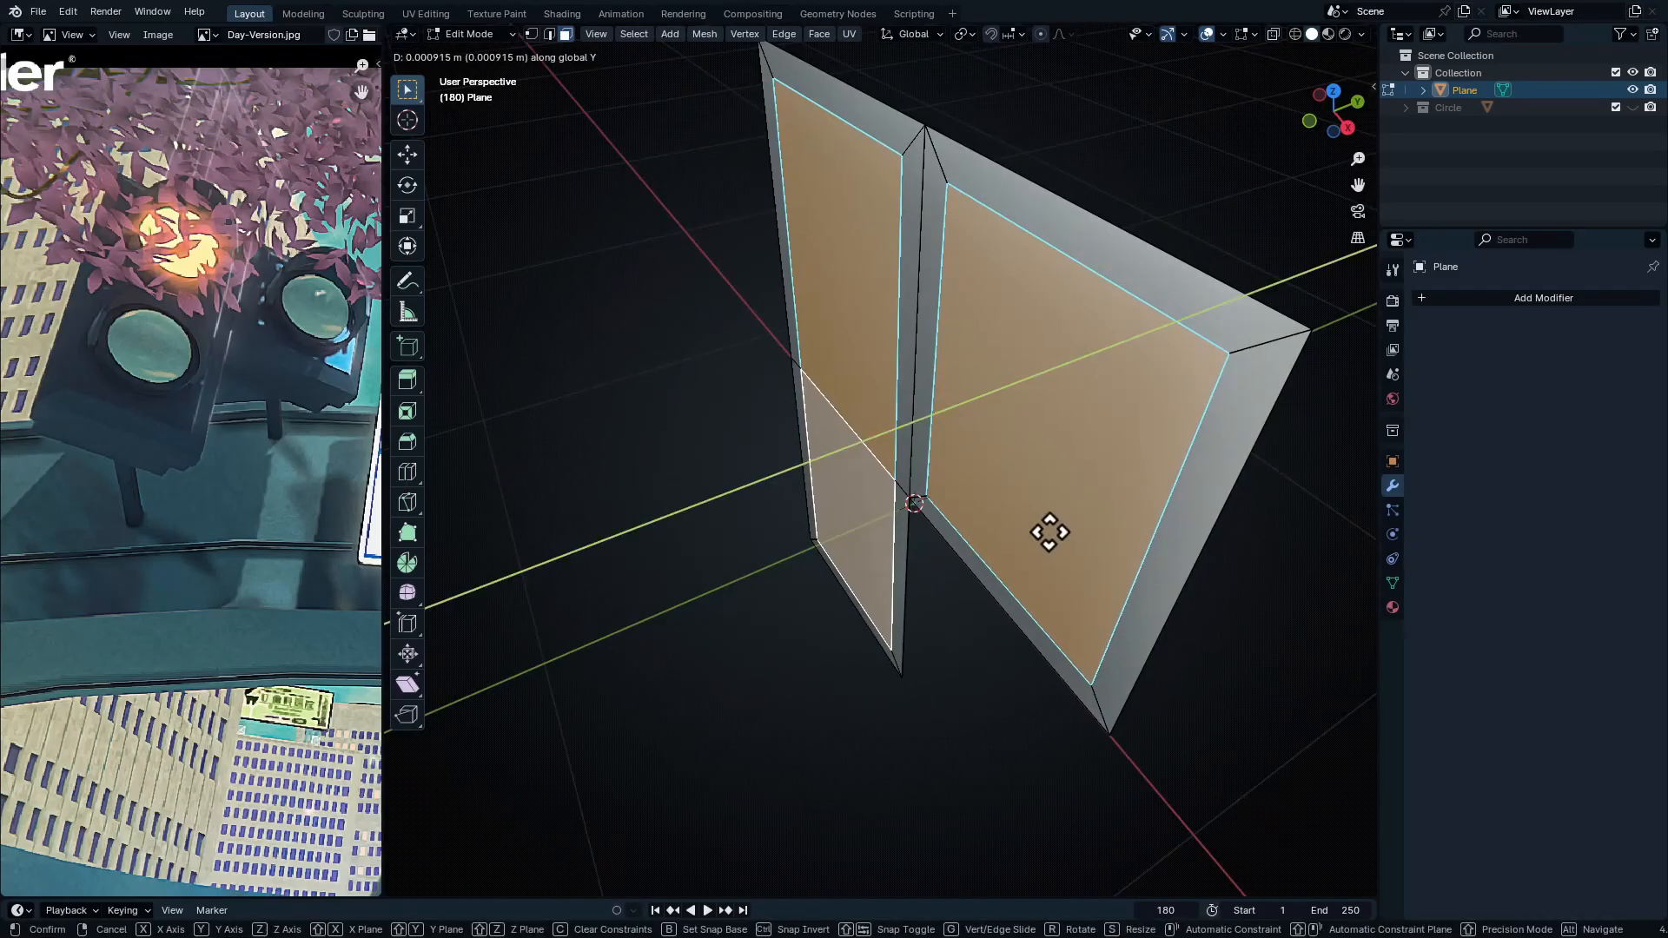
left_click(879, 571)
Check the traffic-light housing in the reference and move the inset faces about -0.02 m along global Y
scroll(222, 417, "up", 5)
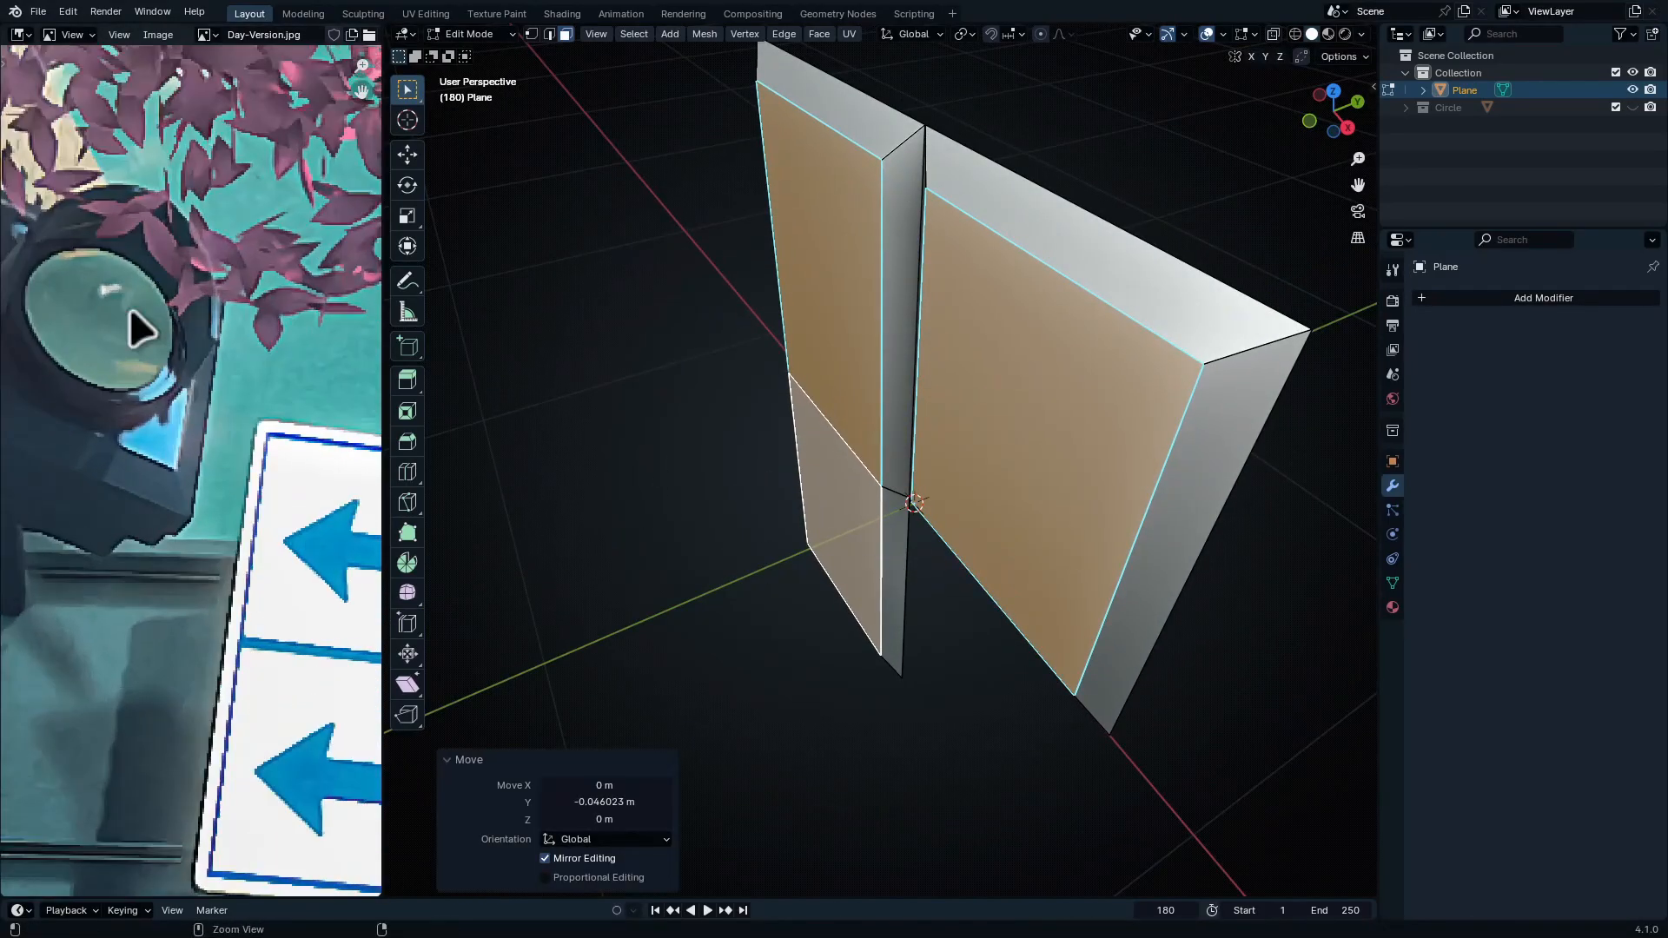
middle_click_drag(278, 375, 270, 508, "ctrl")
middle_click_drag(186, 434, 344, 531)
middle_click_drag(1004, 320, 912, 380, "ctrl")
middle_click_drag(912, 380, 790, 471, "shift")
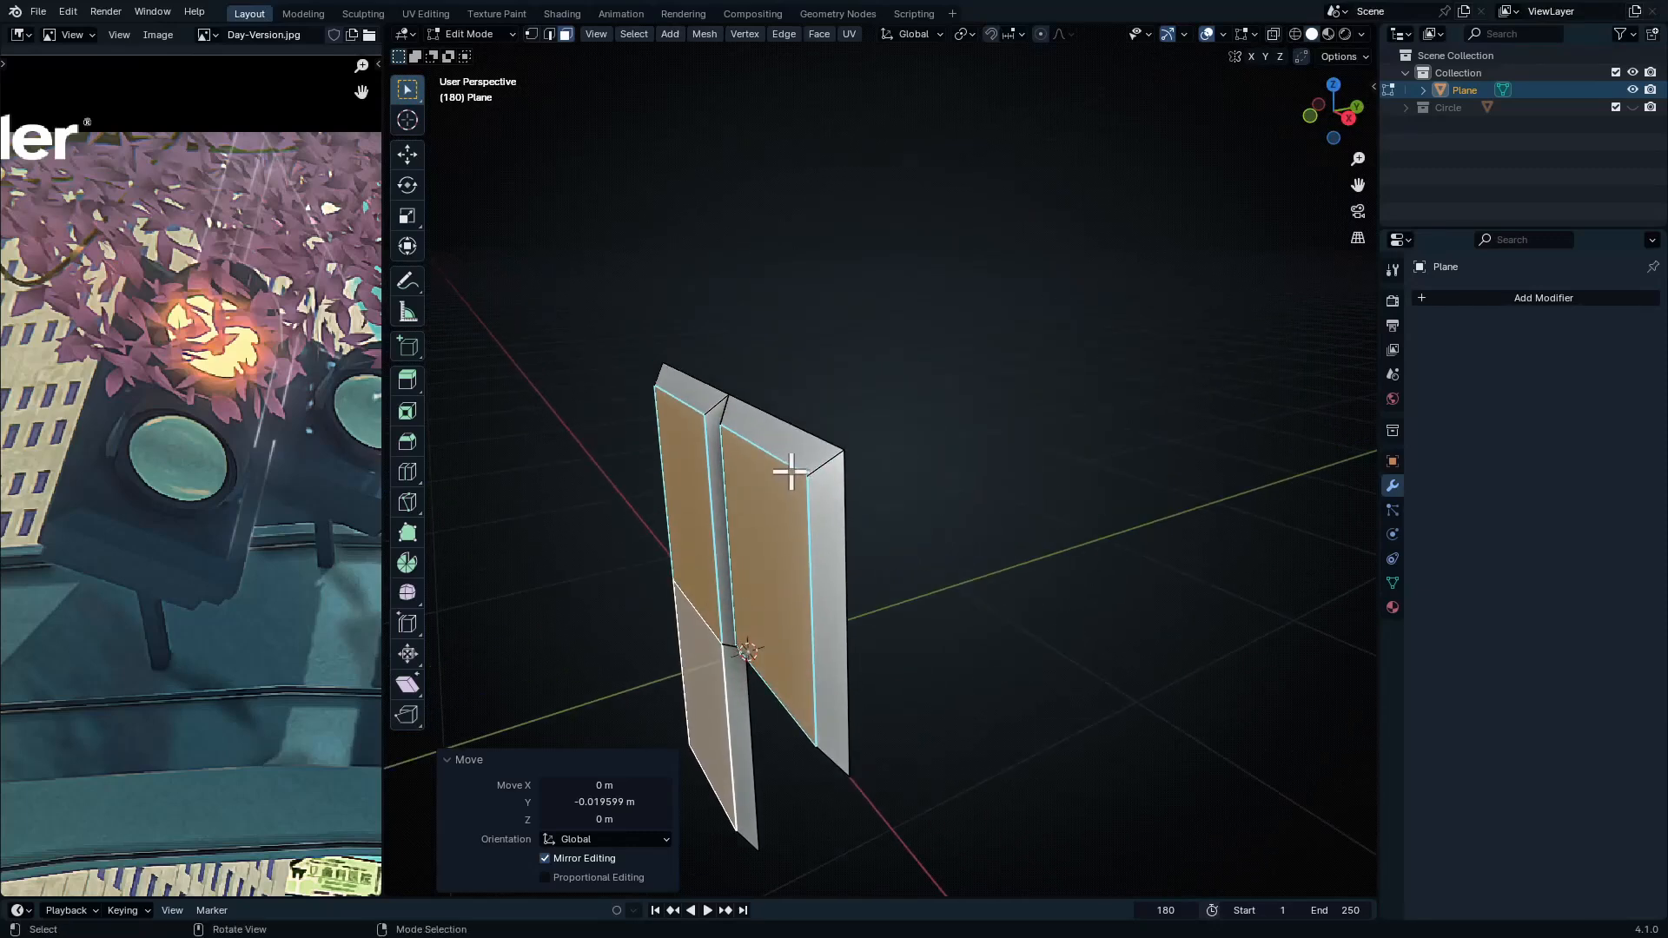
Select the housing's outer border edges and extrude them backward by about 0.096 m in Y
left_click(548, 34)
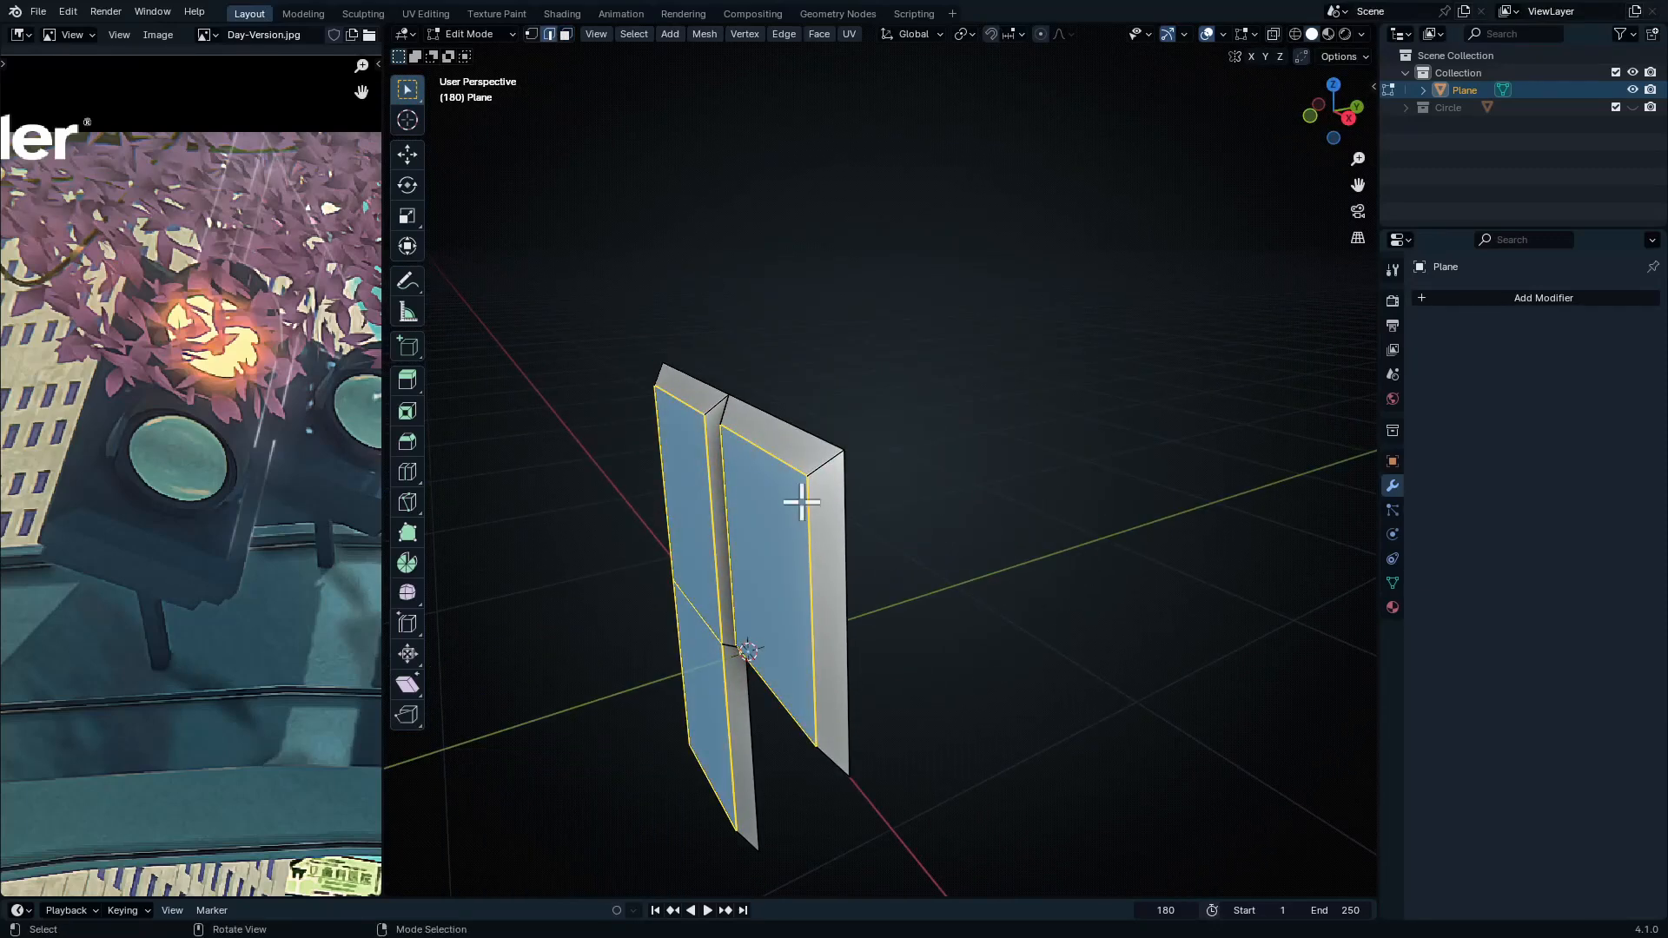
key("alt+a")
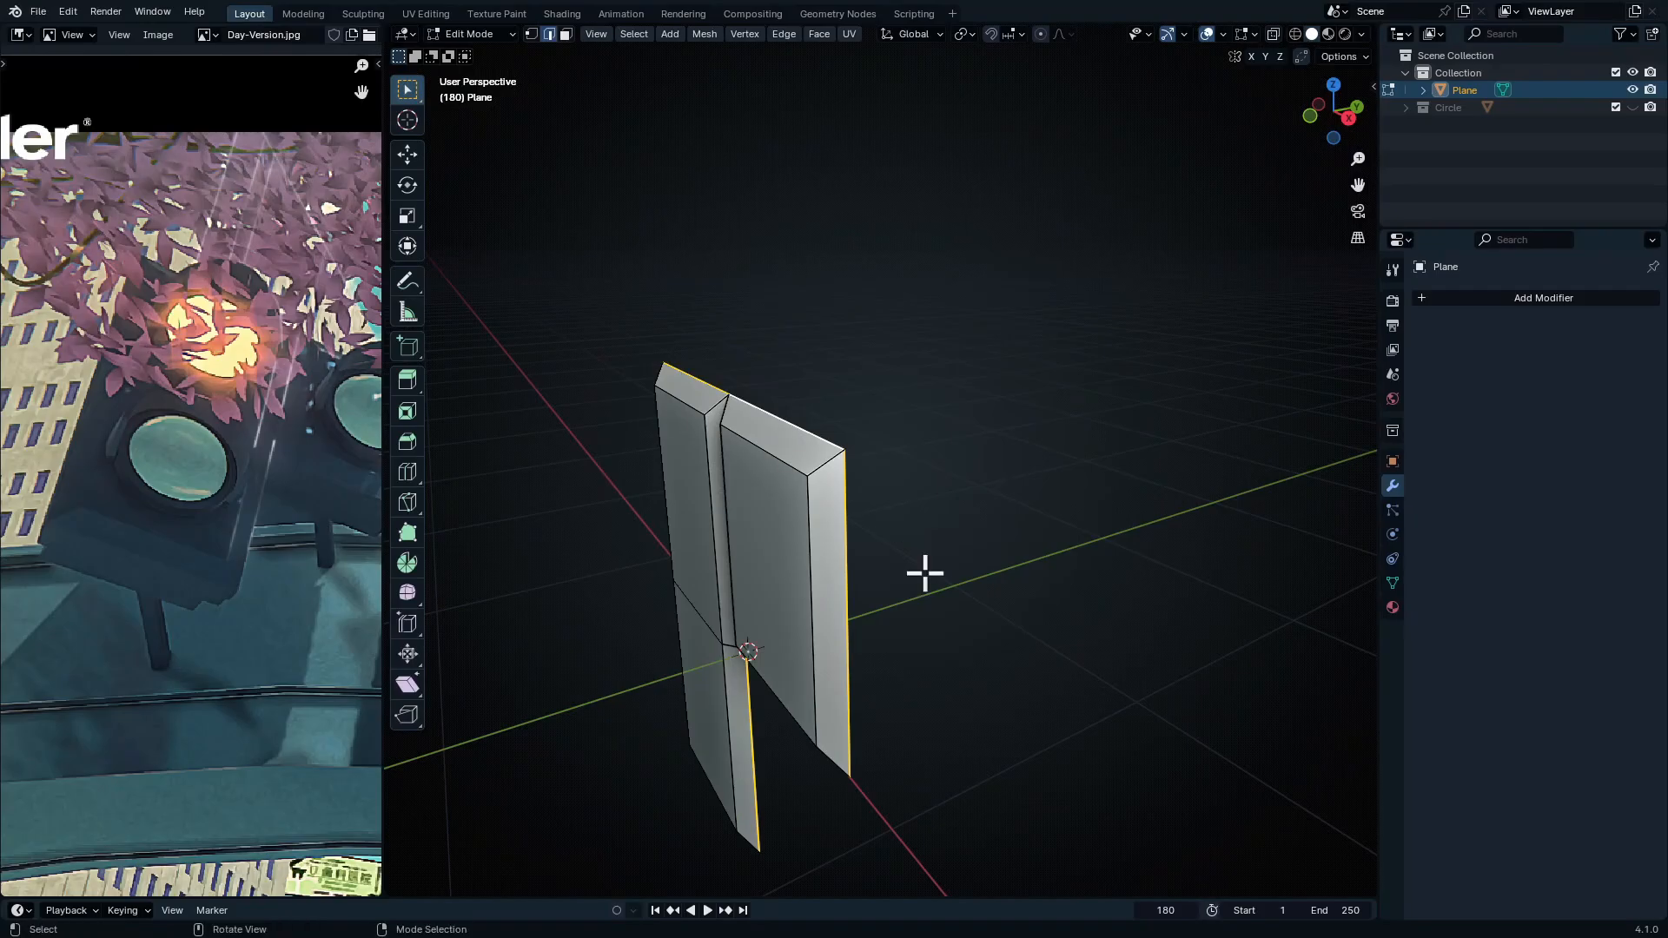
key("alt+z")
mouse_move(925, 573)
middle_mouse_down()
mouse_move(811, 539)
mouse_move(1044, 528)
mouse_move(1065, 414)
mouse_move(1031, 406)
mouse_move(834, 678)
mouse_move(912, 610)
mouse_move(814, 650)
mouse_move(886, 529)
mouse_move(837, 689)
mouse_move(854, 698)
middle_mouse_up()
key("e")
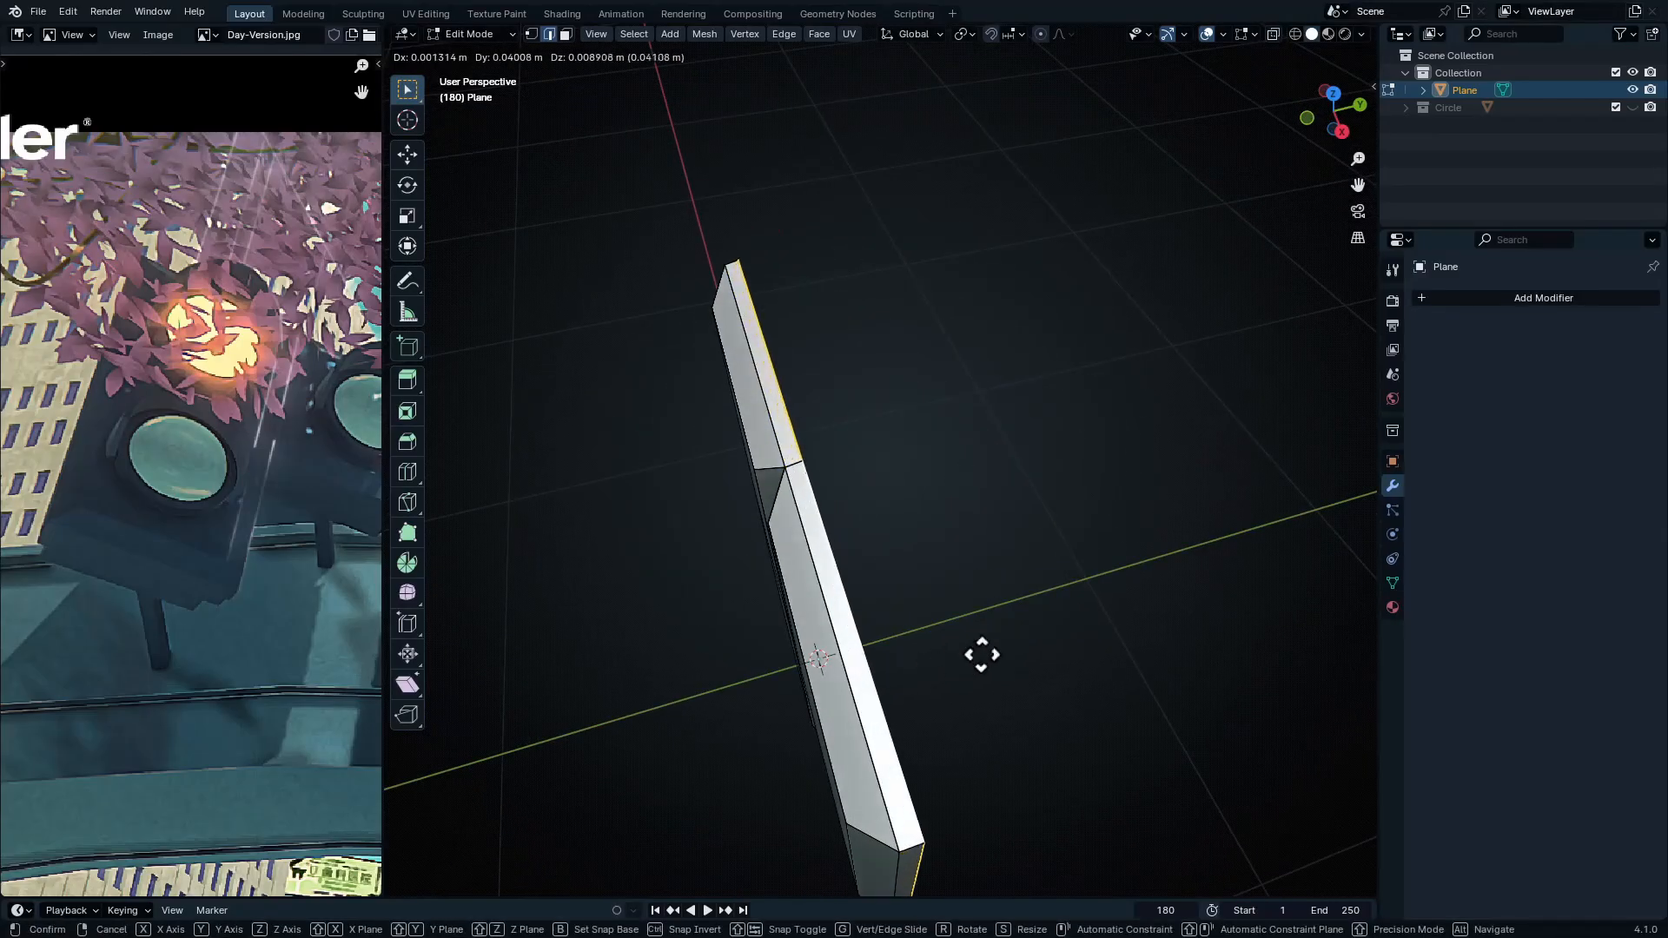
left_click(1138, 625)
middle_click_drag(1138, 624, 972, 459)
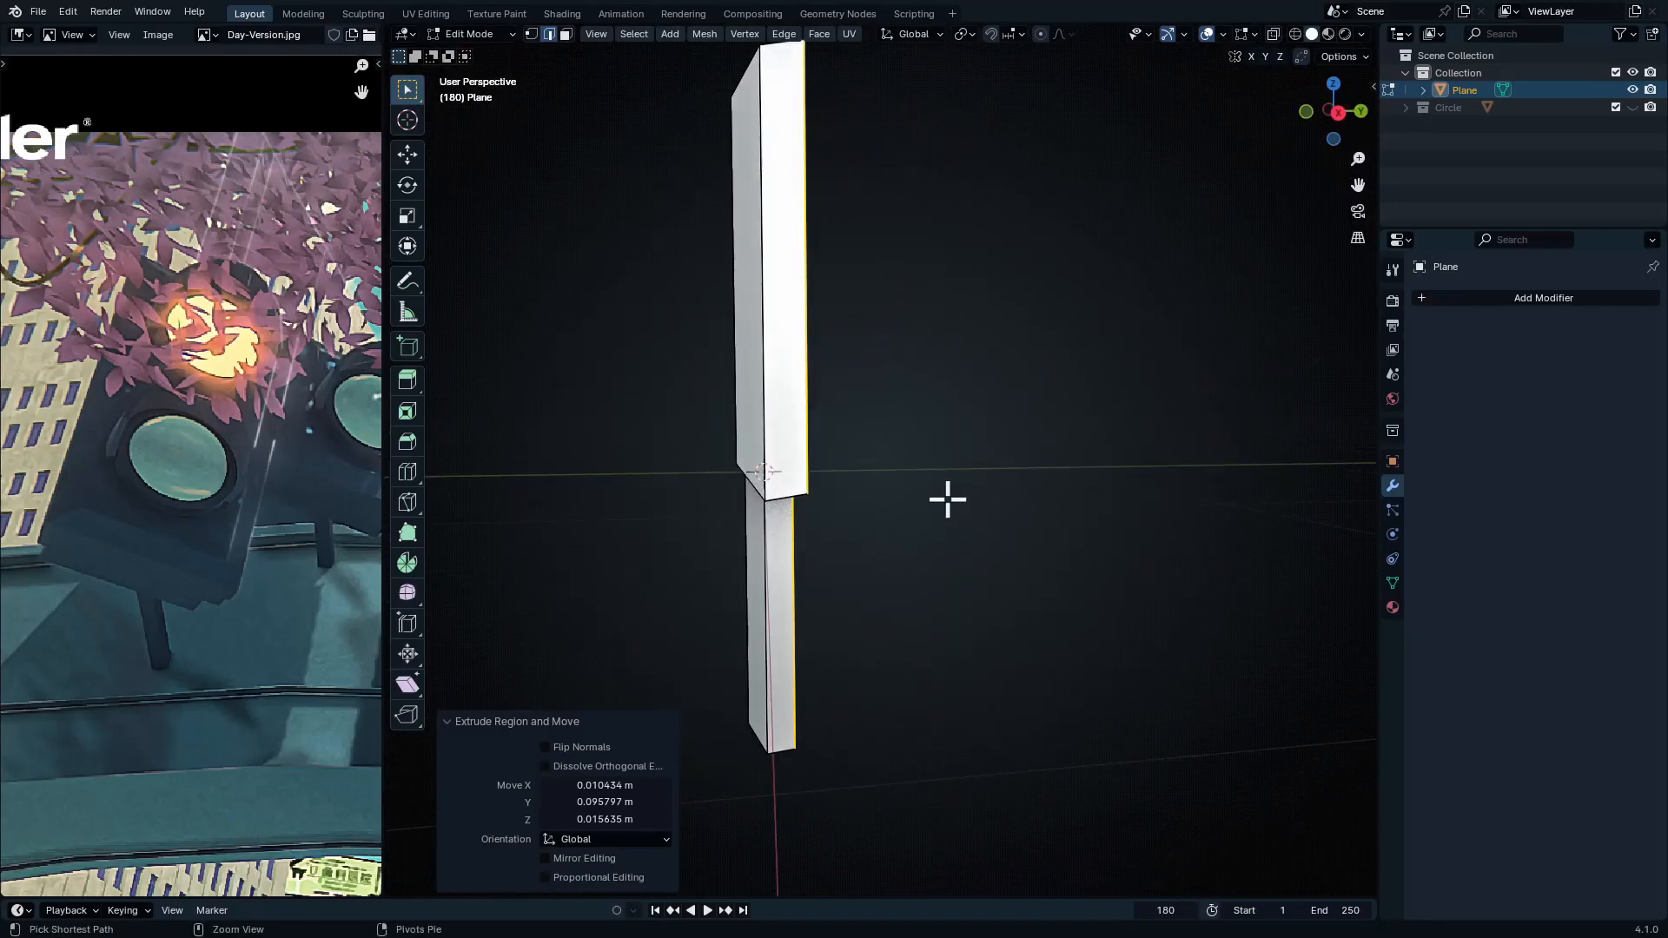
Move the extruded border edges backward about 0.1 m along global Y
middle_click_drag(945, 495, 872, 568)
key("g")
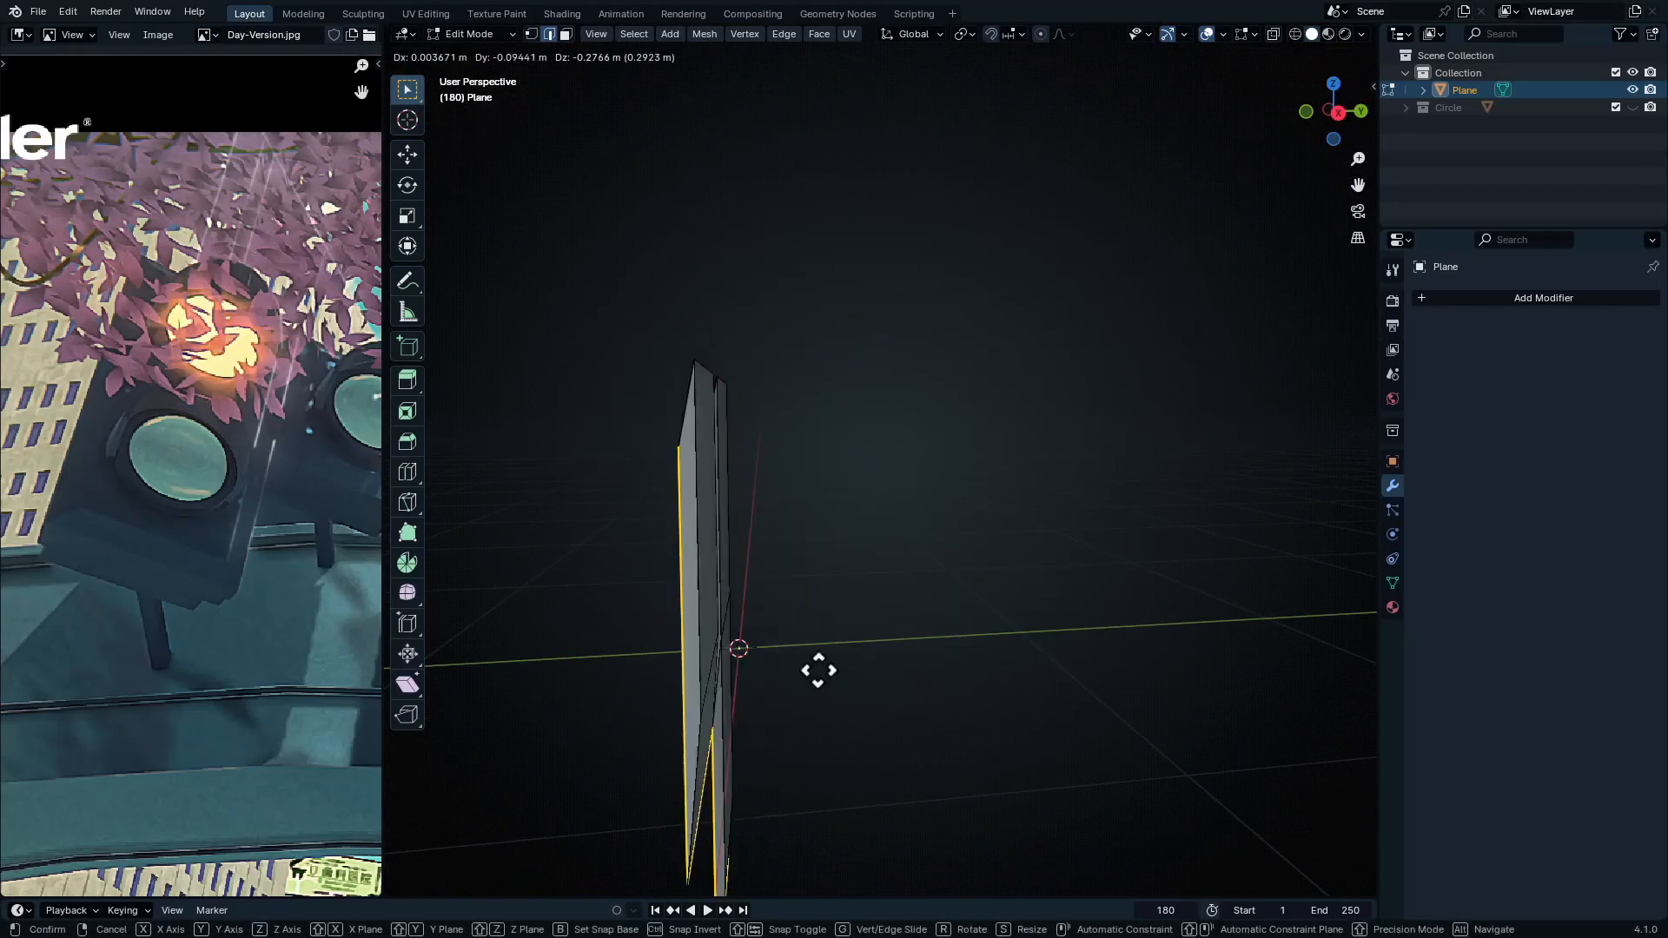
right_click(874, 658)
key("g")
key("y")
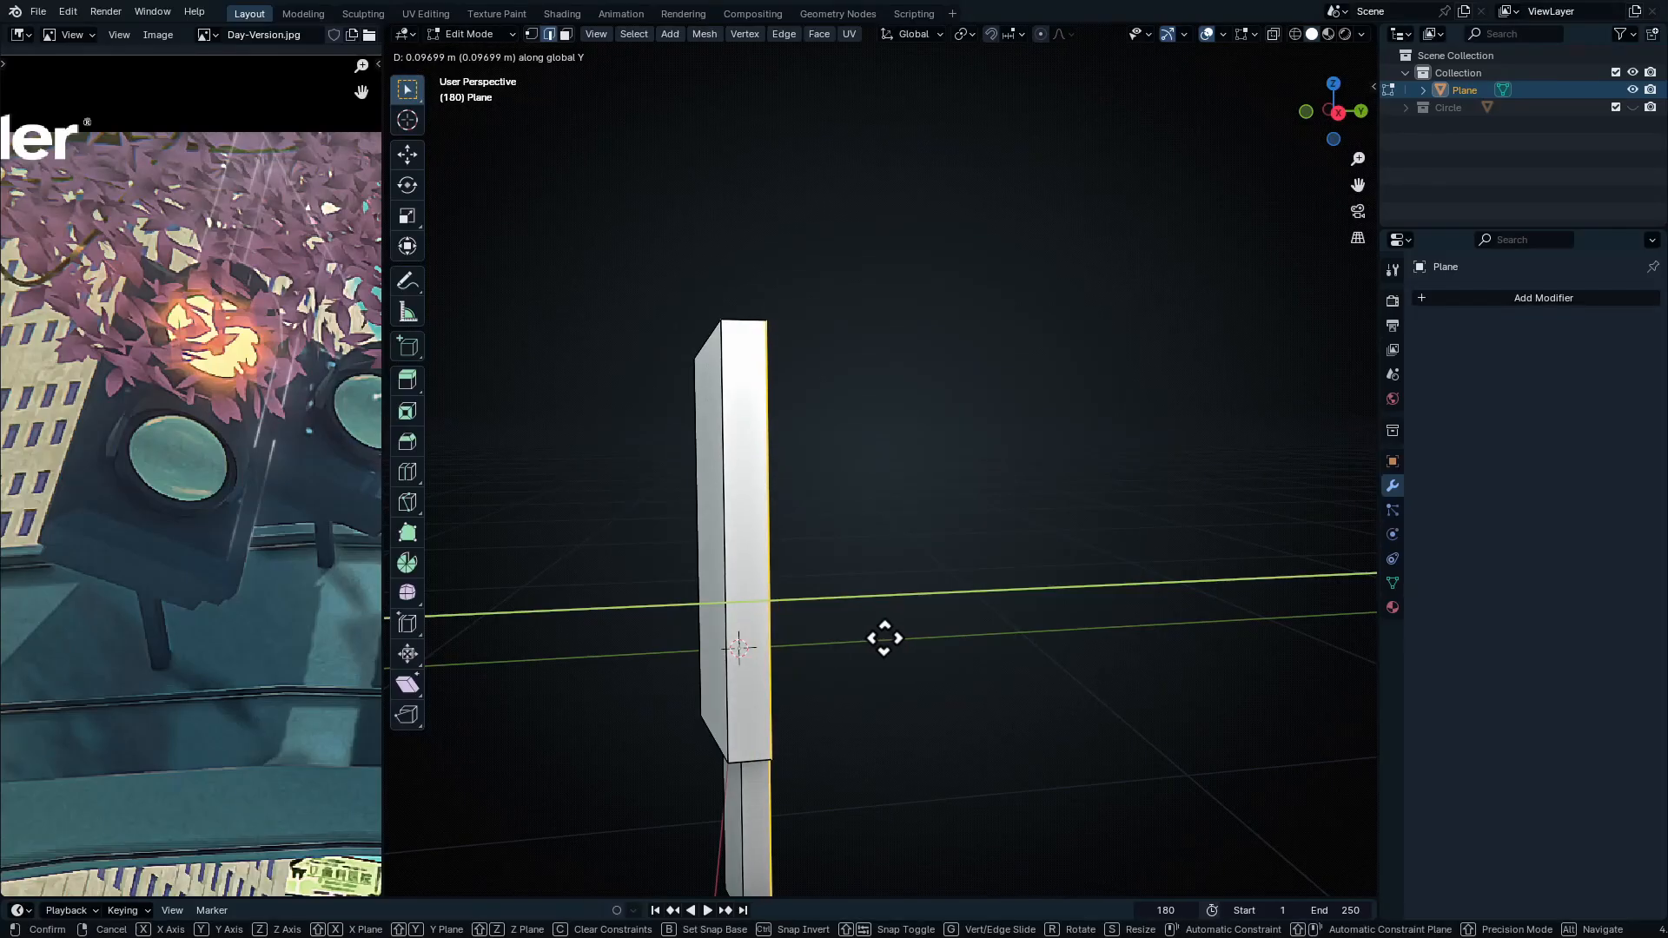
left_click(891, 639)
Fill the open back of the housing with a face and inset it by about 0.082 m
middle_click_drag(894, 640, 940, 502)
key("f")
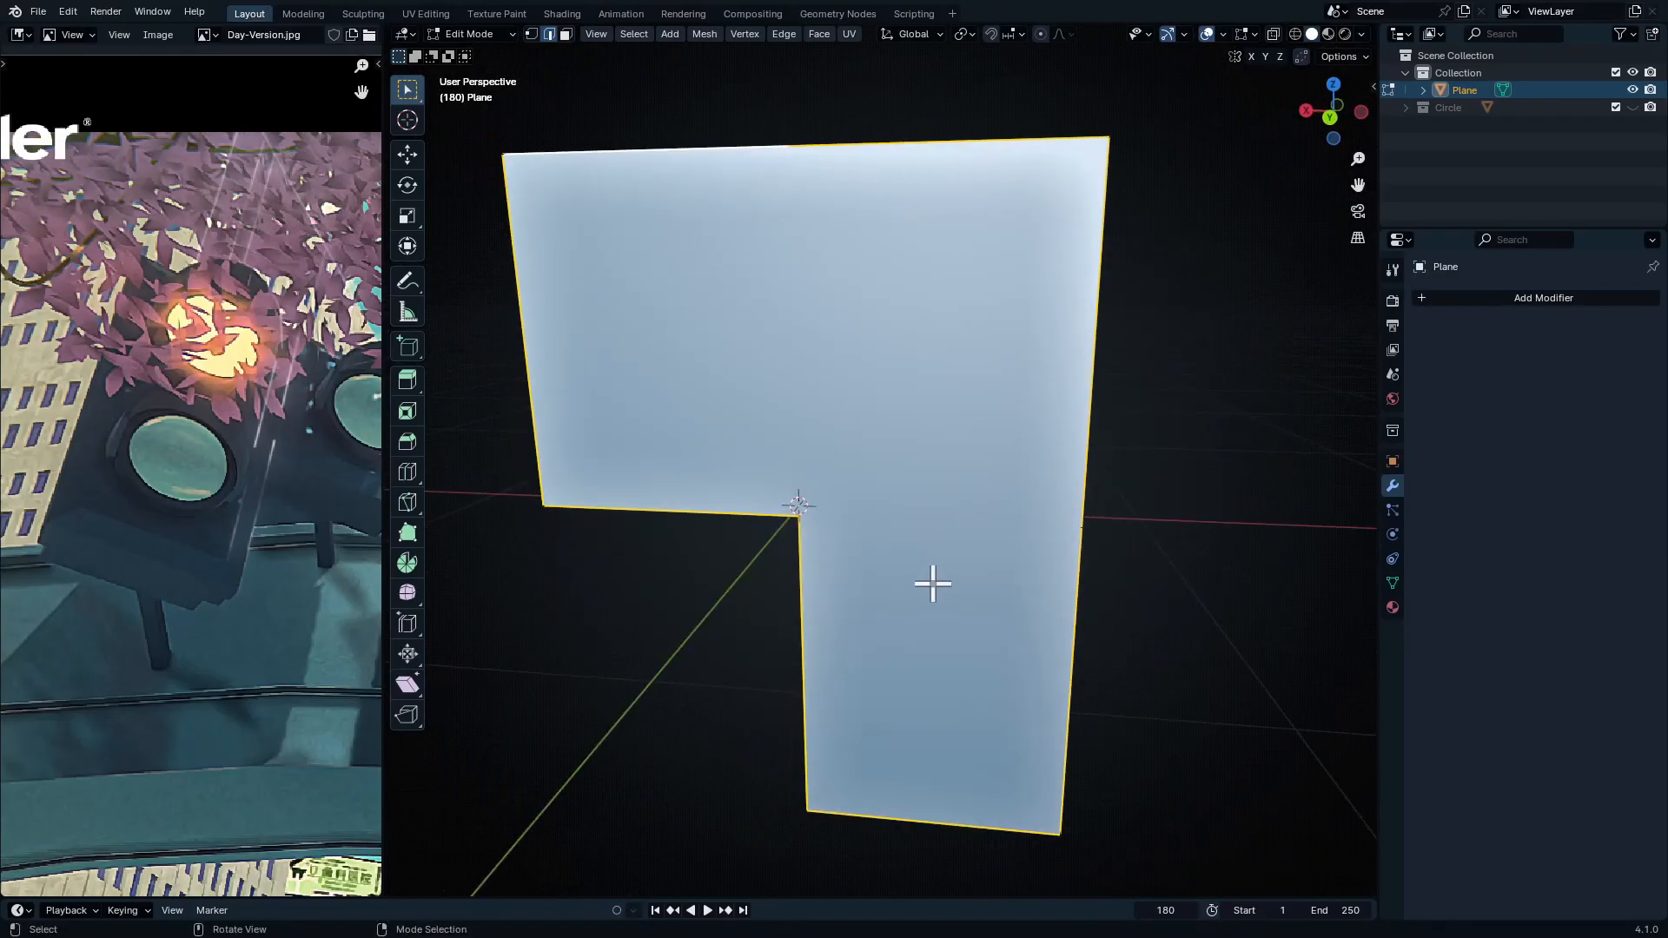
key("i")
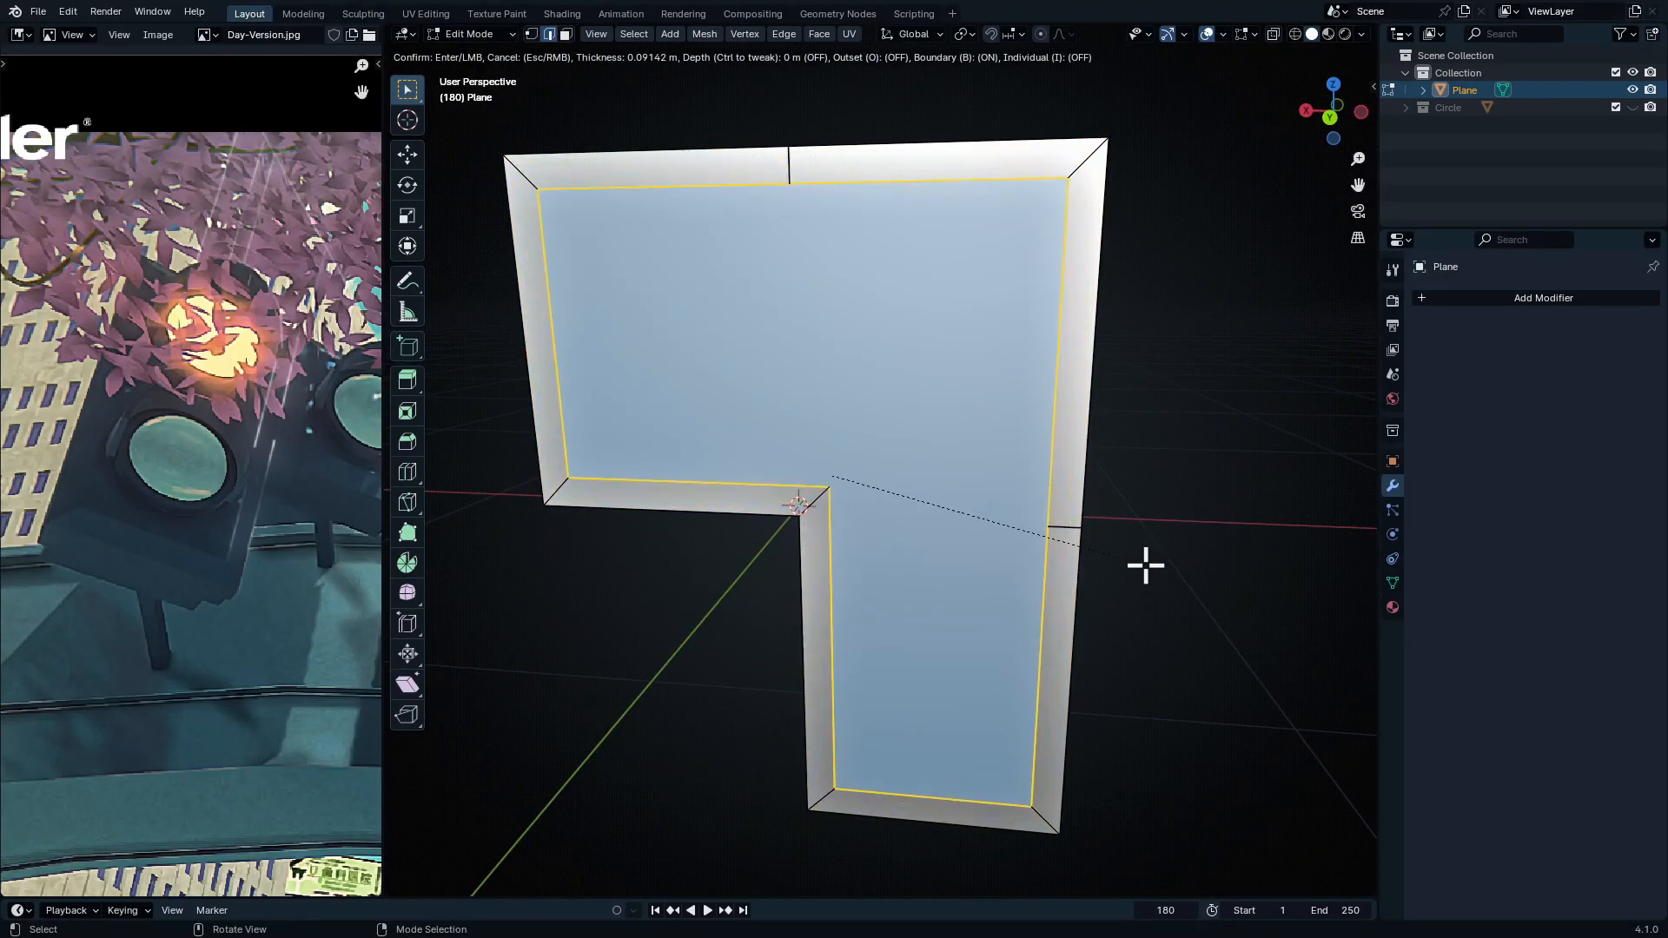
left_click(1149, 566)
middle_click_drag(1148, 566, 1019, 620)
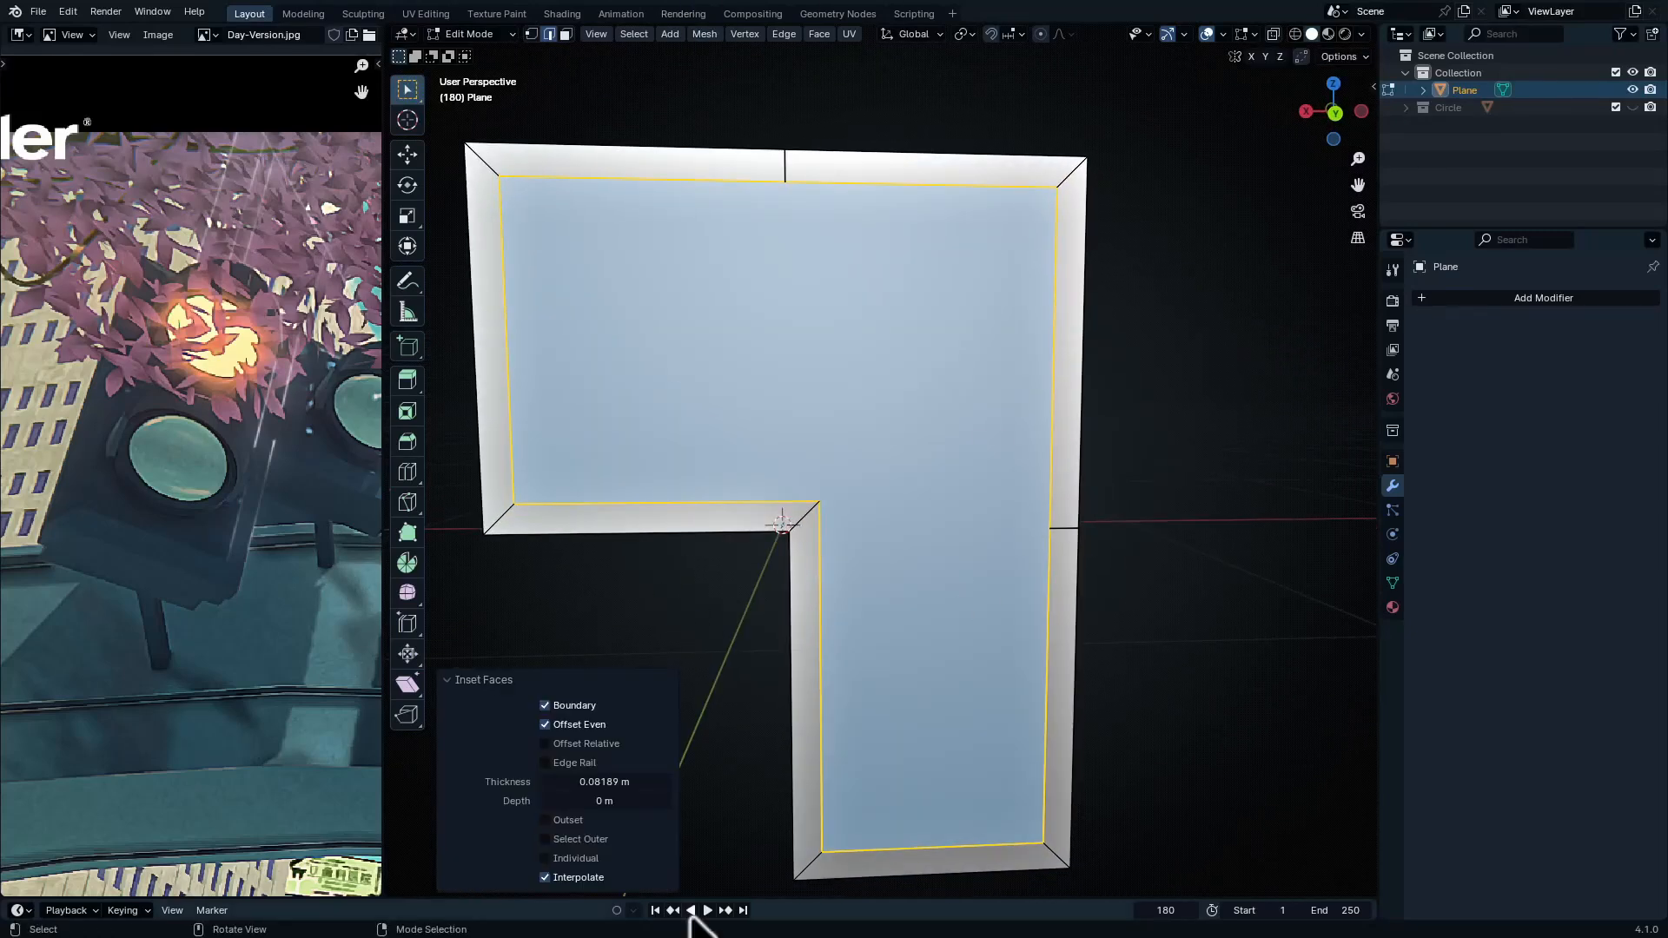
Try the Offset Relative option on the back-face inset
left_click(554, 745)
left_click(545, 743)
left_click(546, 743)
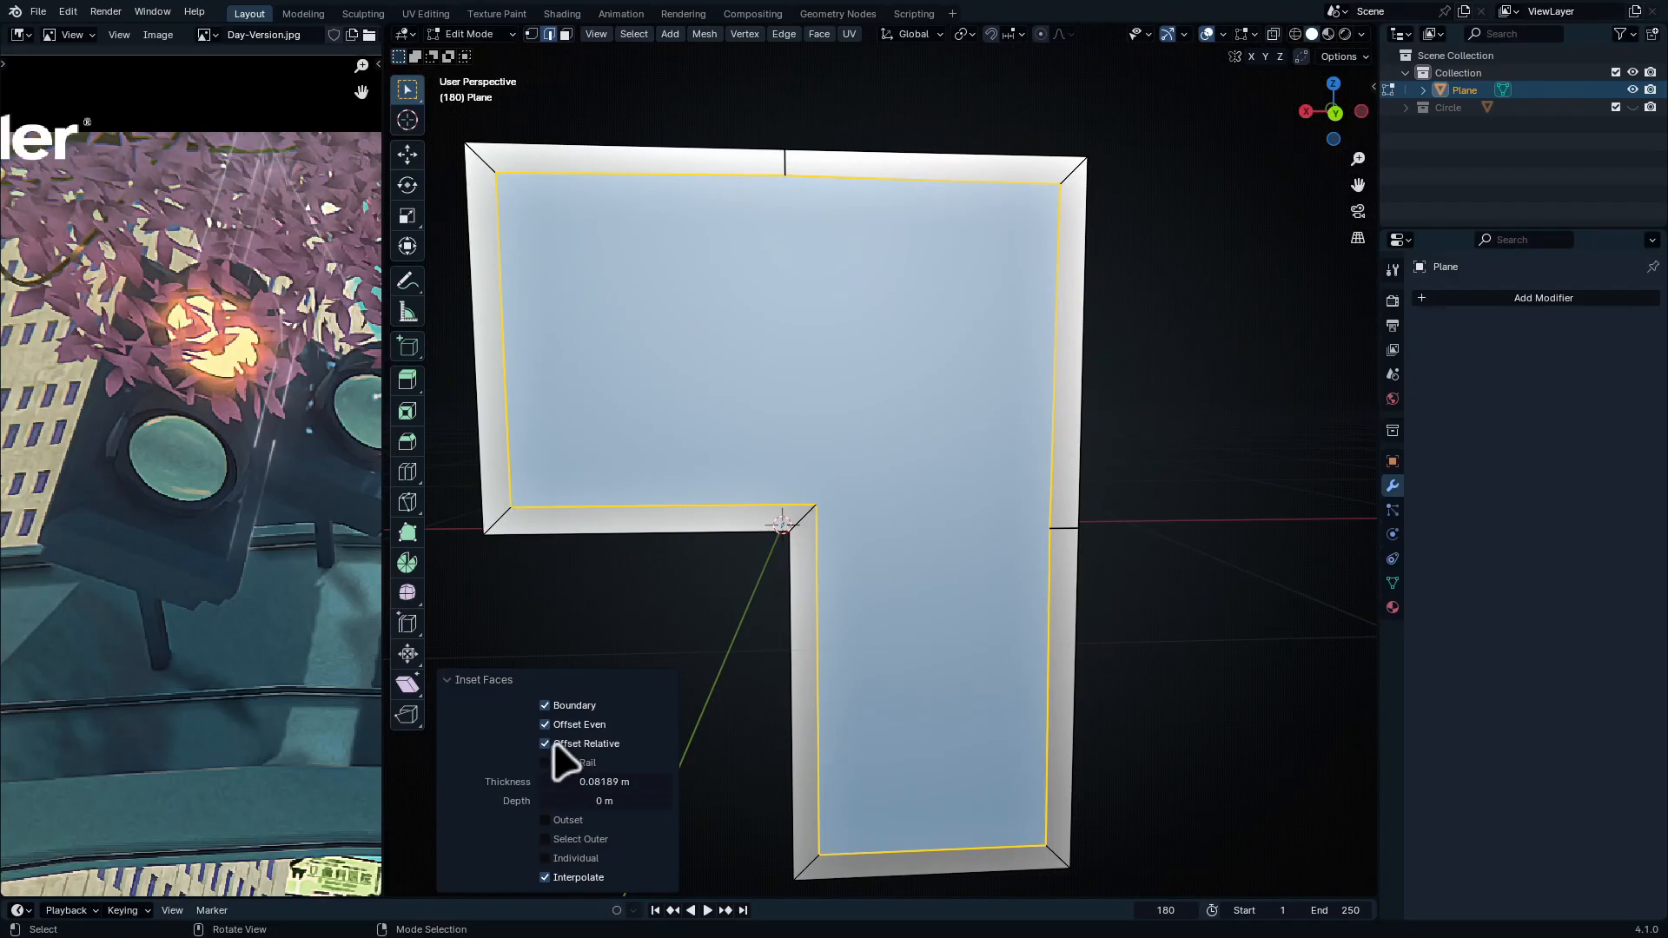
left_click(546, 744)
Extrude the inset back face outward about 0.137 m along its normal
middle_click_drag(995, 465, 952, 544)
mouse_move(890, 598)
middle_mouse_down("shift")
mouse_move(945, 530)
mouse_move(867, 457)
mouse_move(927, 455)
mouse_move(883, 600)
middle_mouse_up("shift")
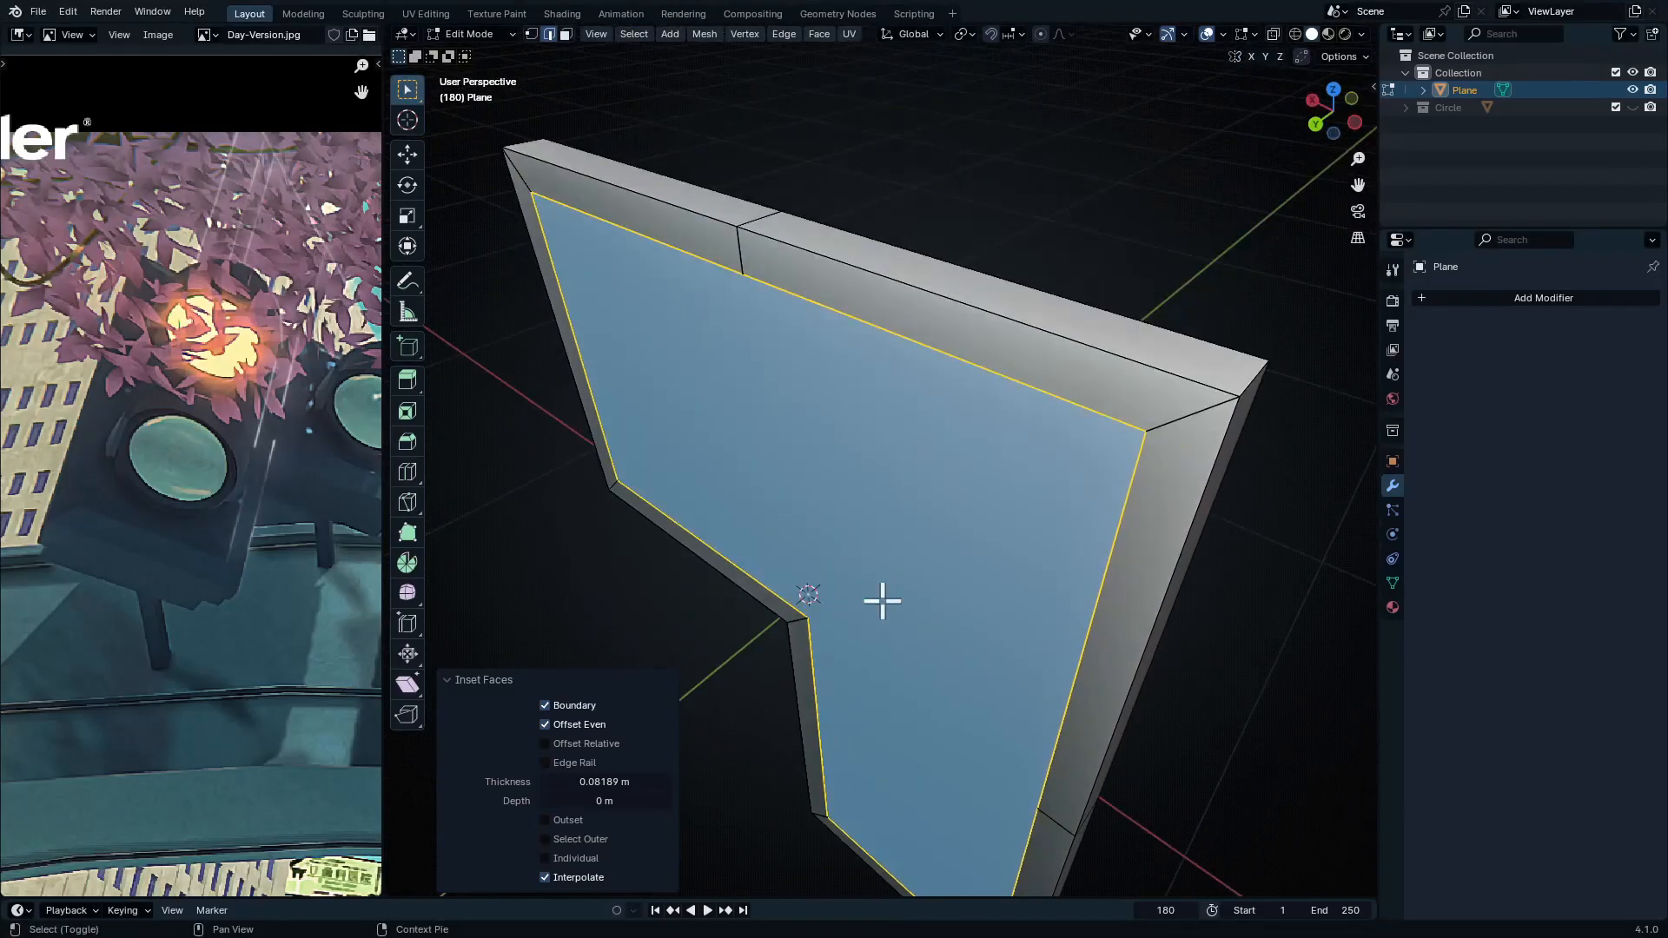
middle_click_drag(1077, 548, 1016, 575)
key("e")
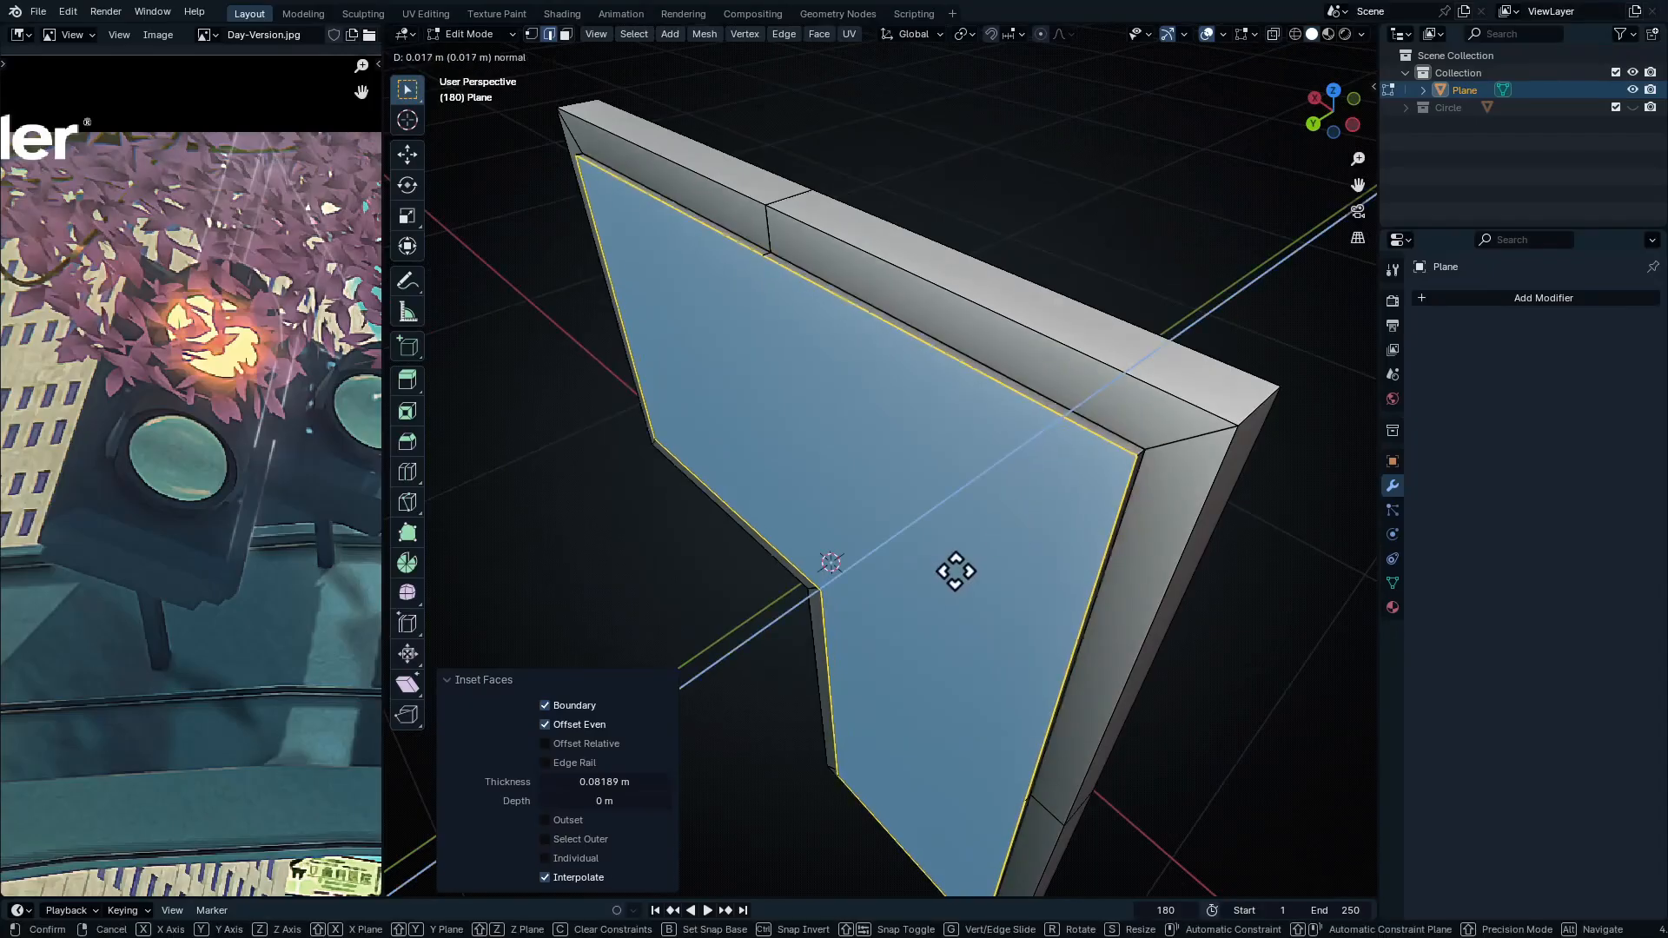
left_click(599, 873)
Move the extruded back face further outward along global Y and inspect the housing in Object Mode
middle_click_drag(996, 691, 1008, 569)
key("g")
key("y")
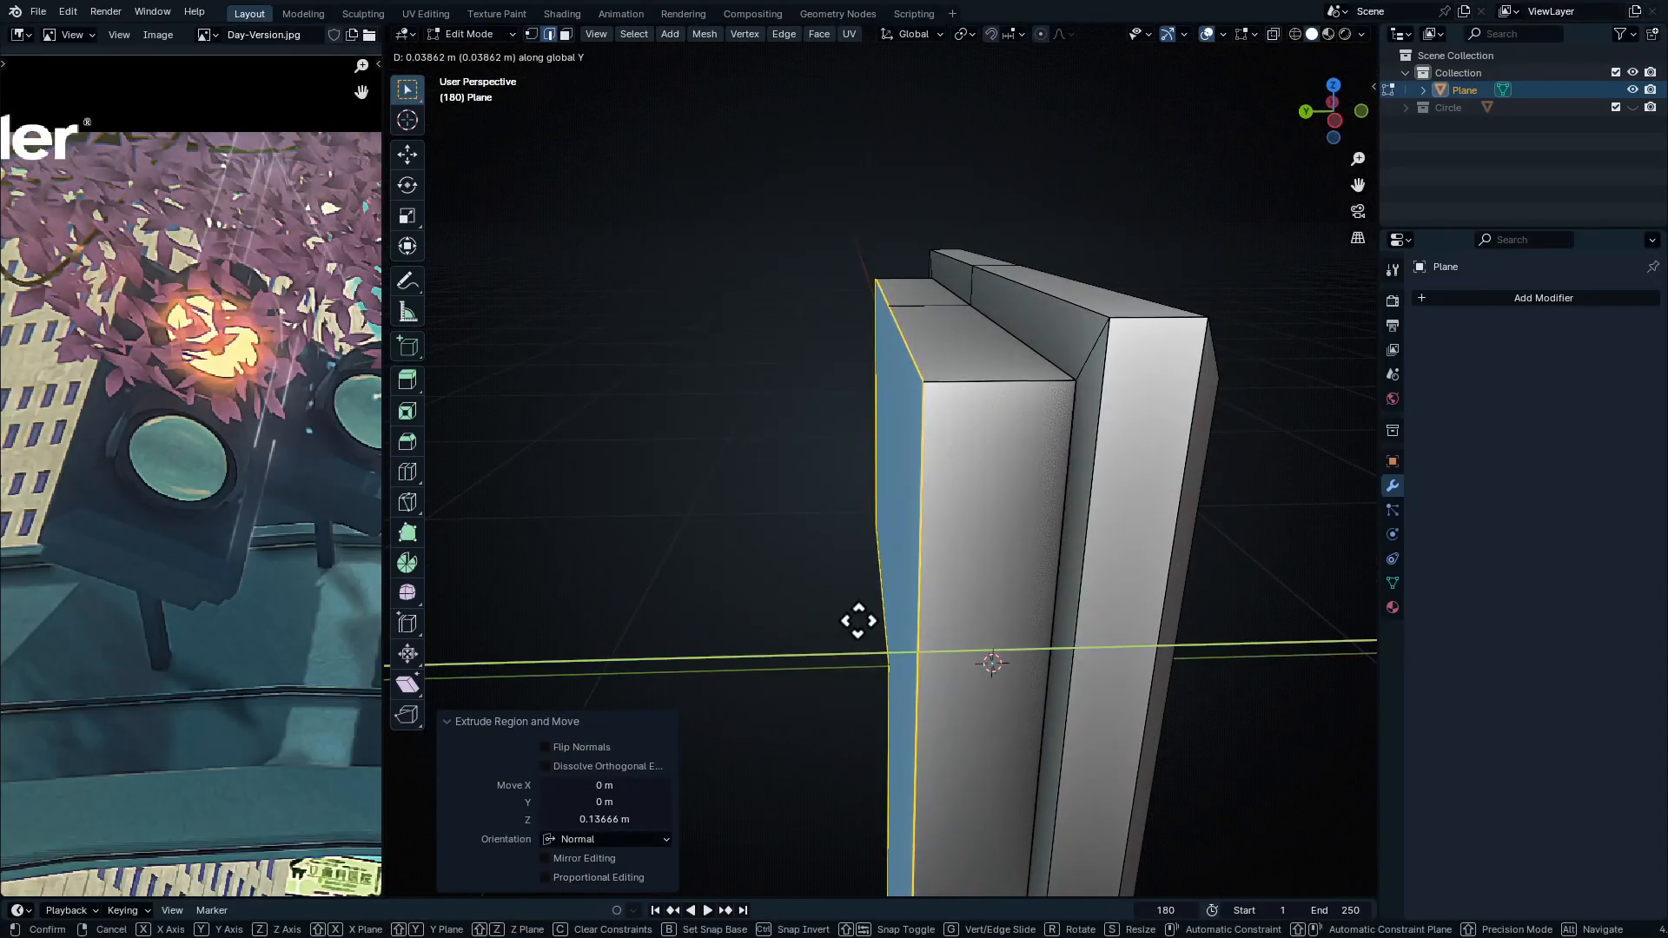
left_click(810, 619)
middle_click_drag(810, 619, 945, 594)
key("Tab")
scroll(1116, 486, "down", 5)
middle_click_drag(1116, 486, 980, 457)
scroll(1002, 465, "up", 3)
Connect the back face's inner corner vertex to the middle vertices of its upper edge and long outer side
key("Tab")
key("alt+a")
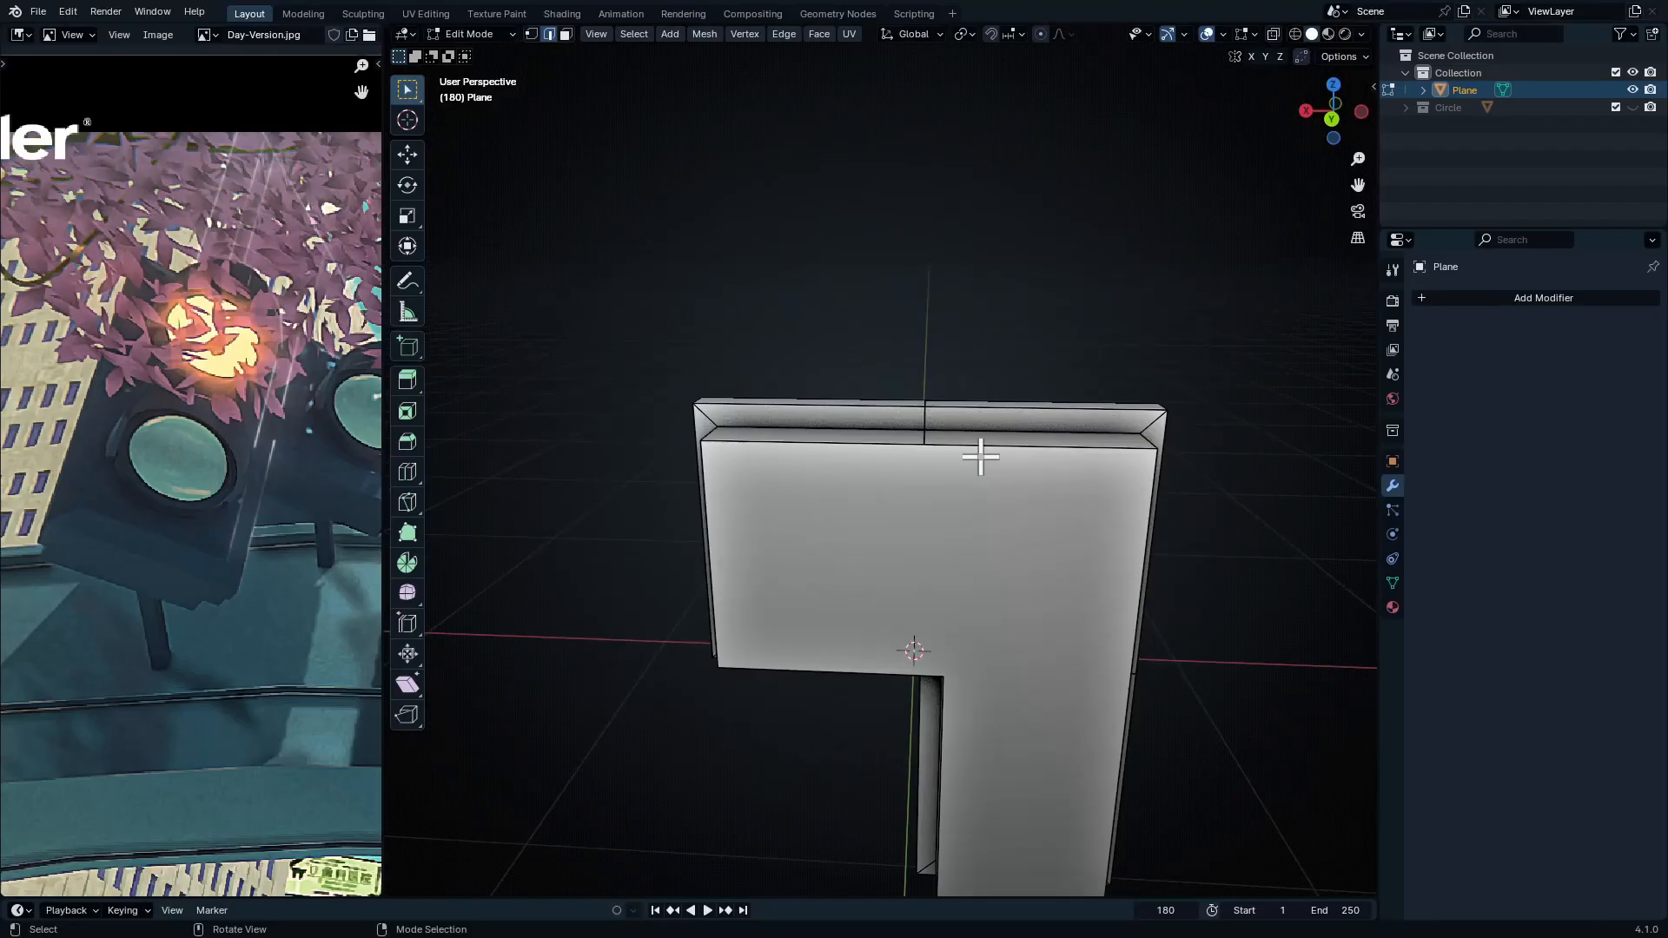
key("1")
left_click(934, 452)
middle_click_drag(939, 576, 1009, 626)
left_click(934, 540, "shift")
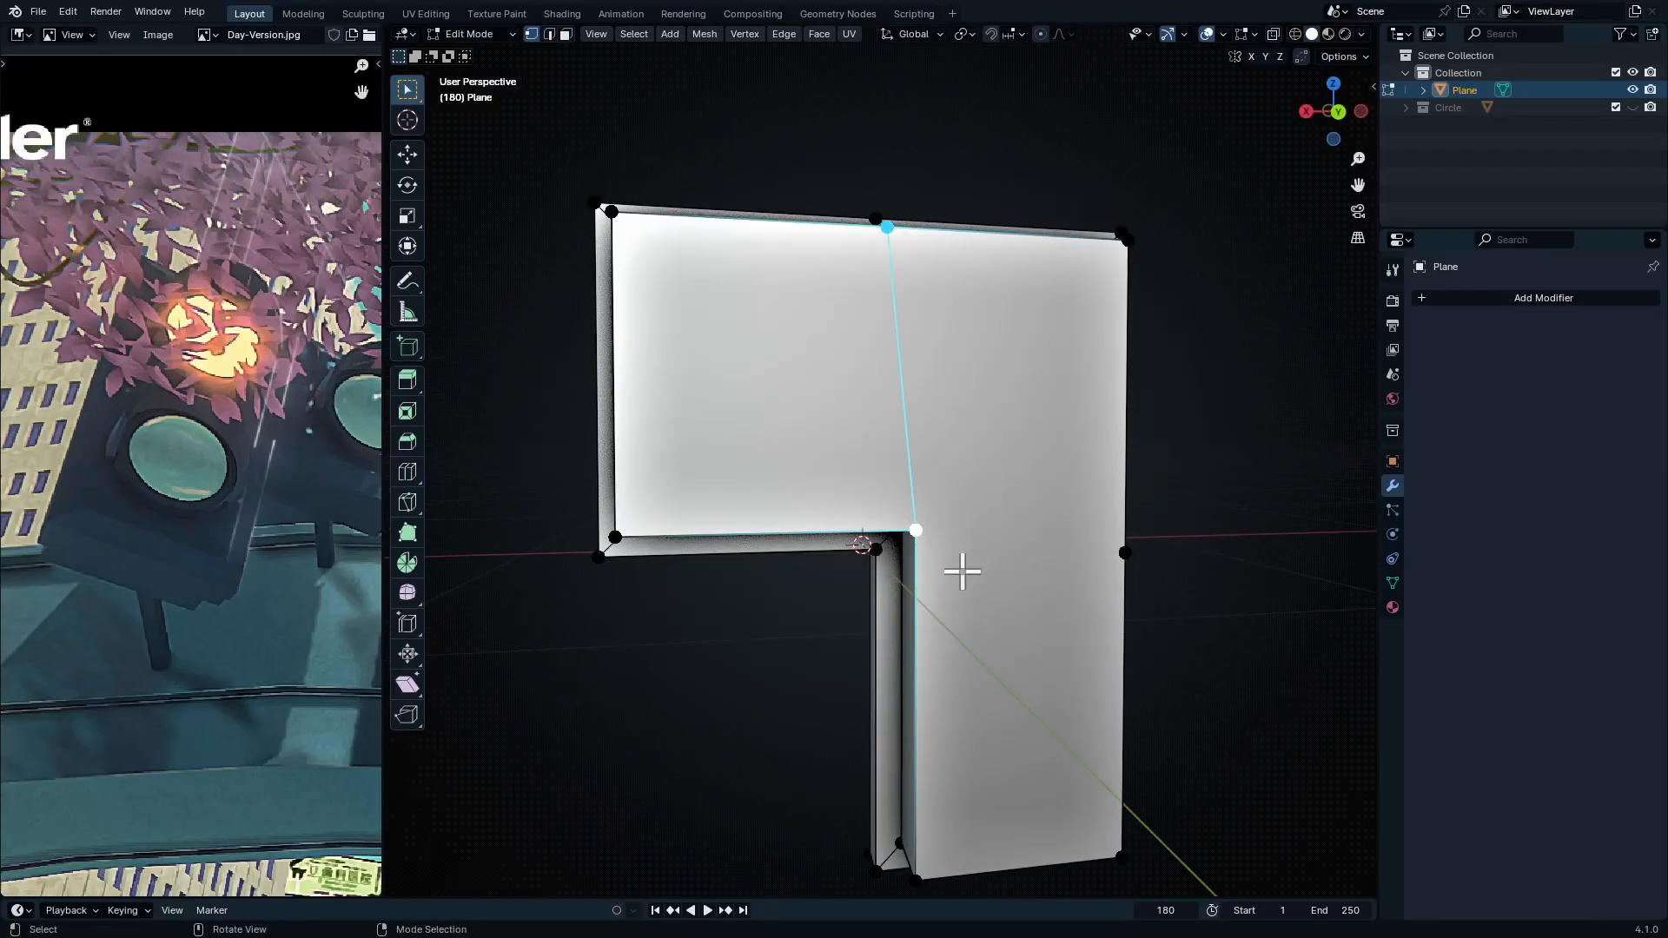
left_click(924, 537)
left_click(1123, 565, "shift")
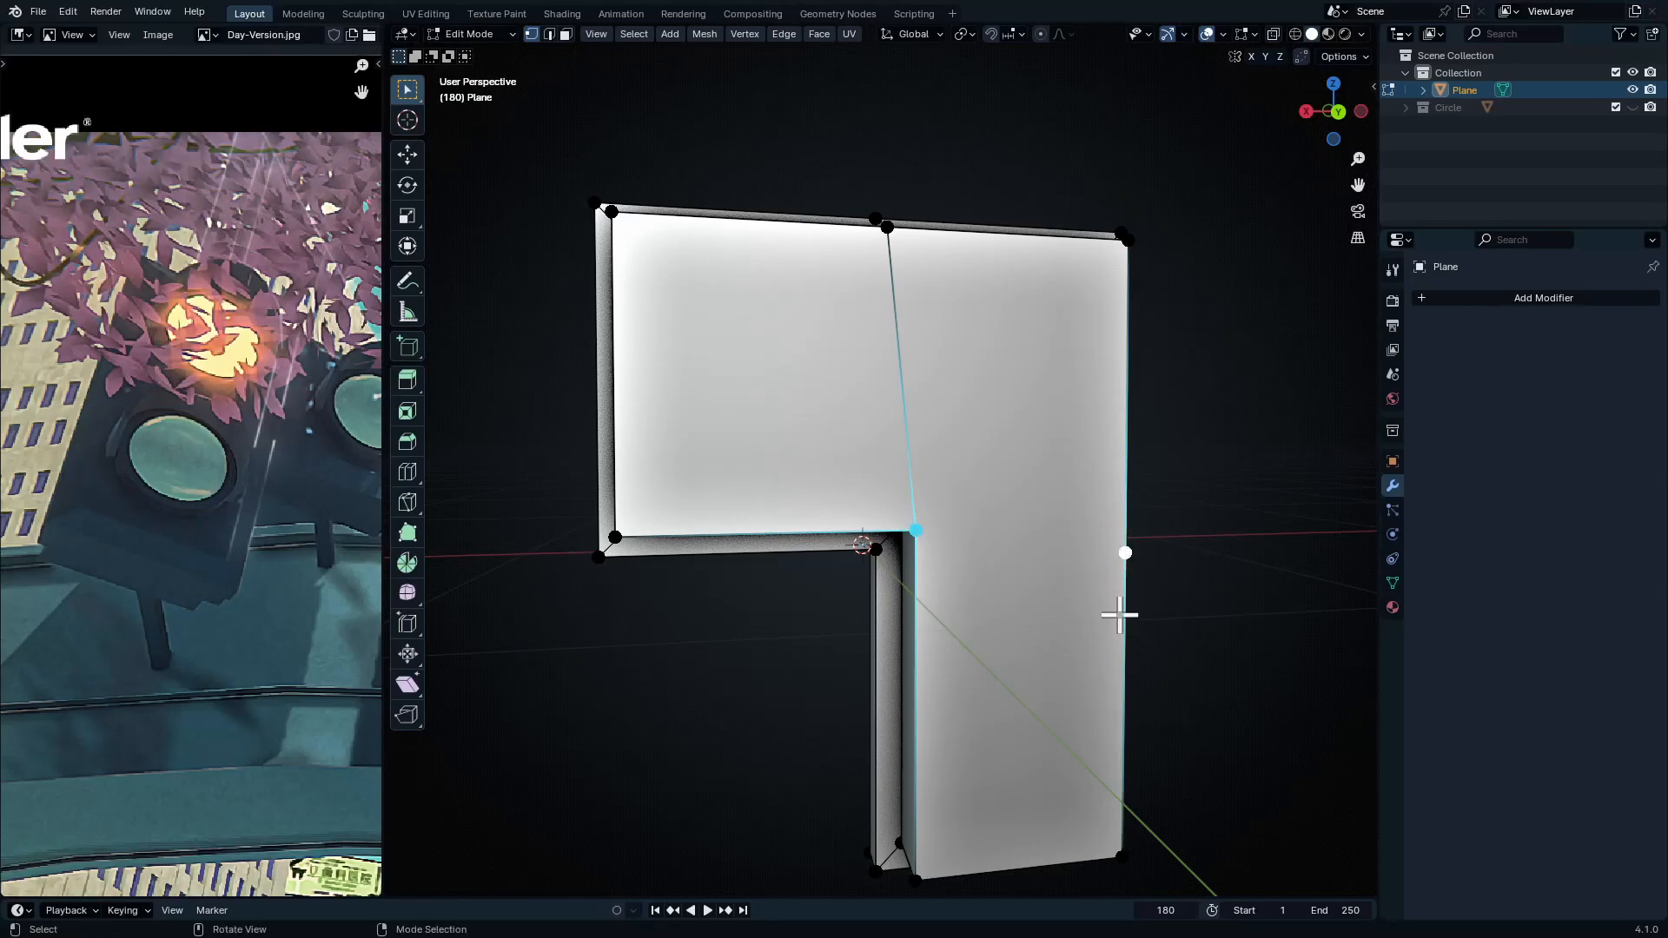
key("j")
middle_click_drag(1118, 614, 911, 566)
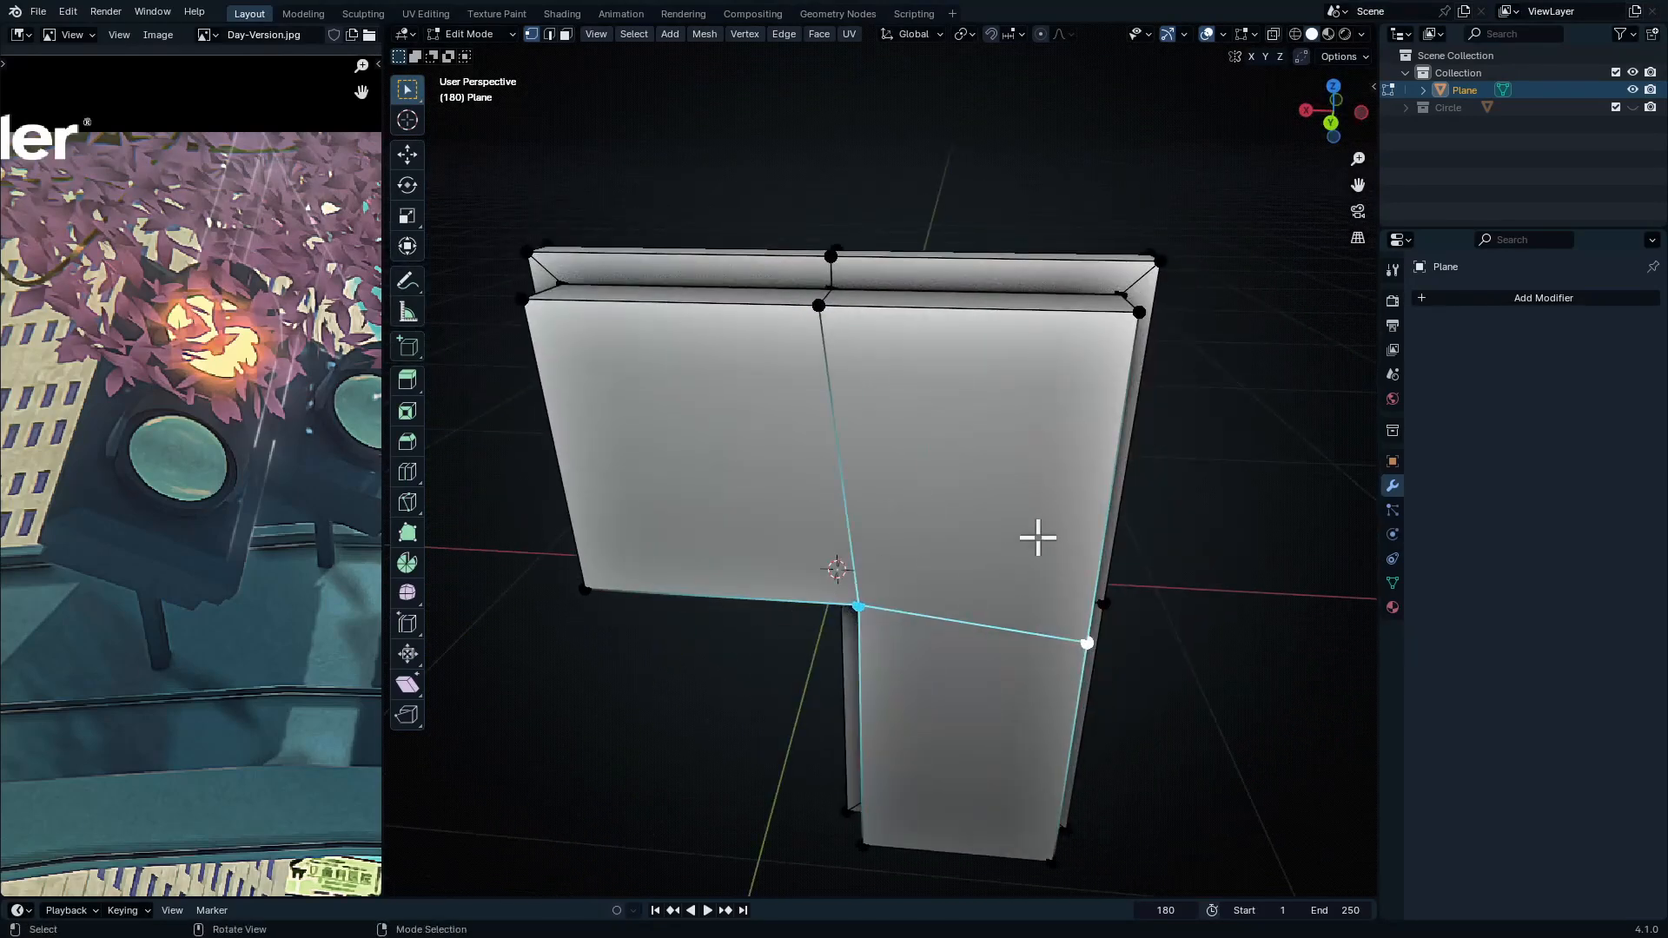
Add a horizontal loop cut near the housing's upper edge with a slide factor of about -0.768
key("ctrl+r")
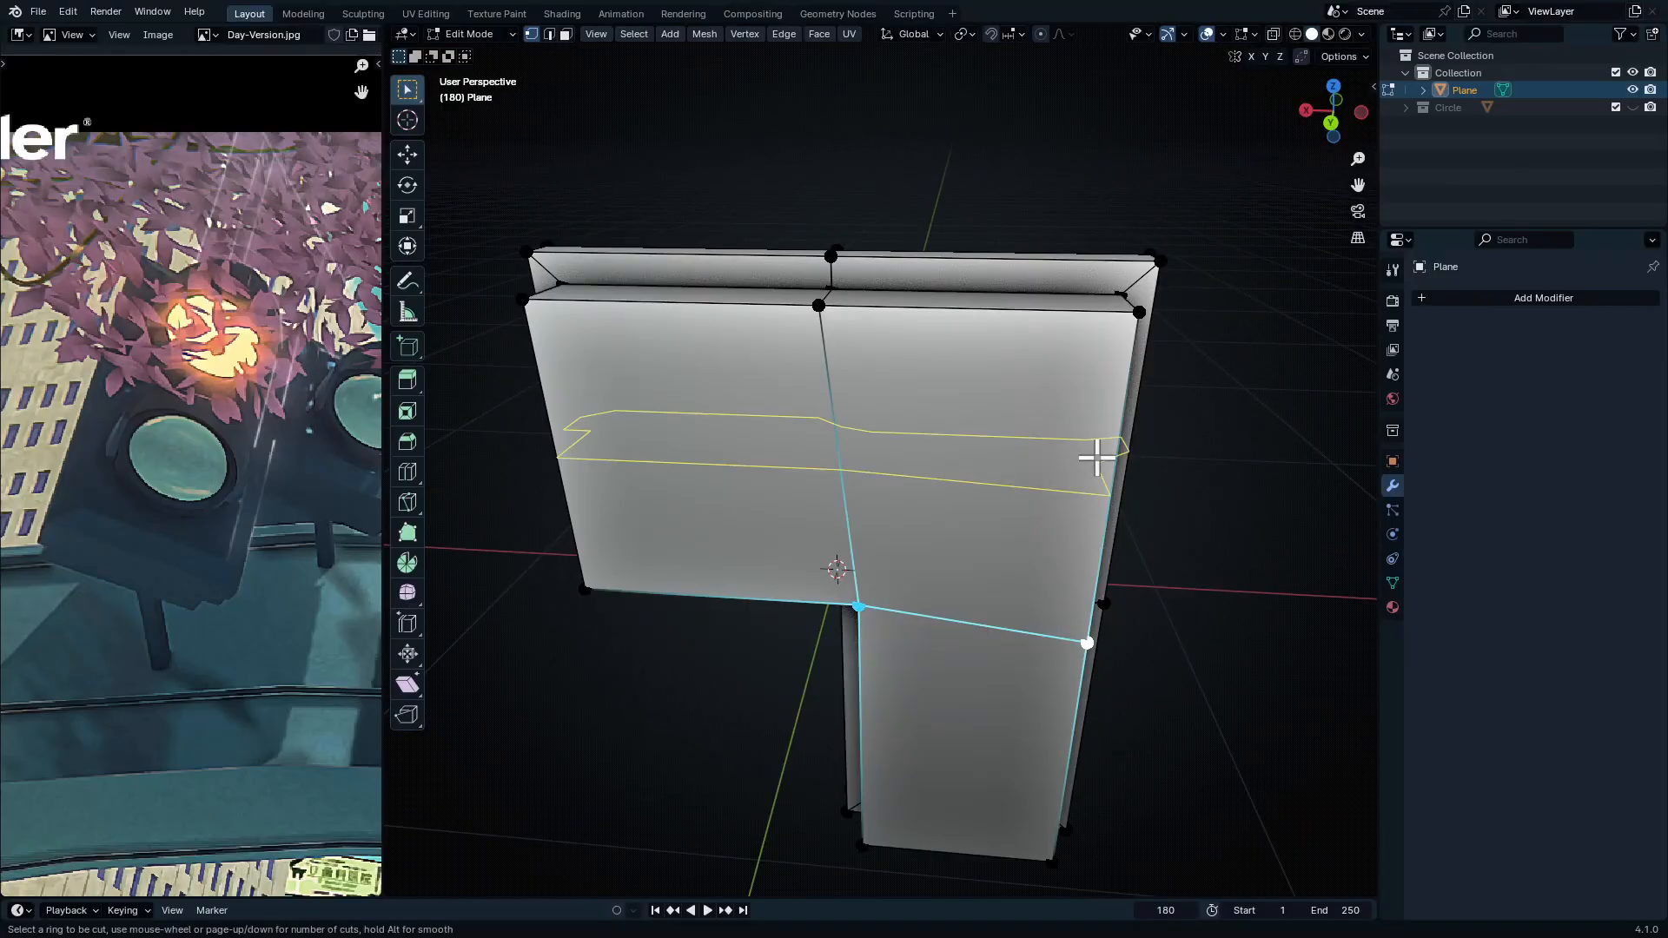
left_click(1090, 456)
left_click(1098, 330)
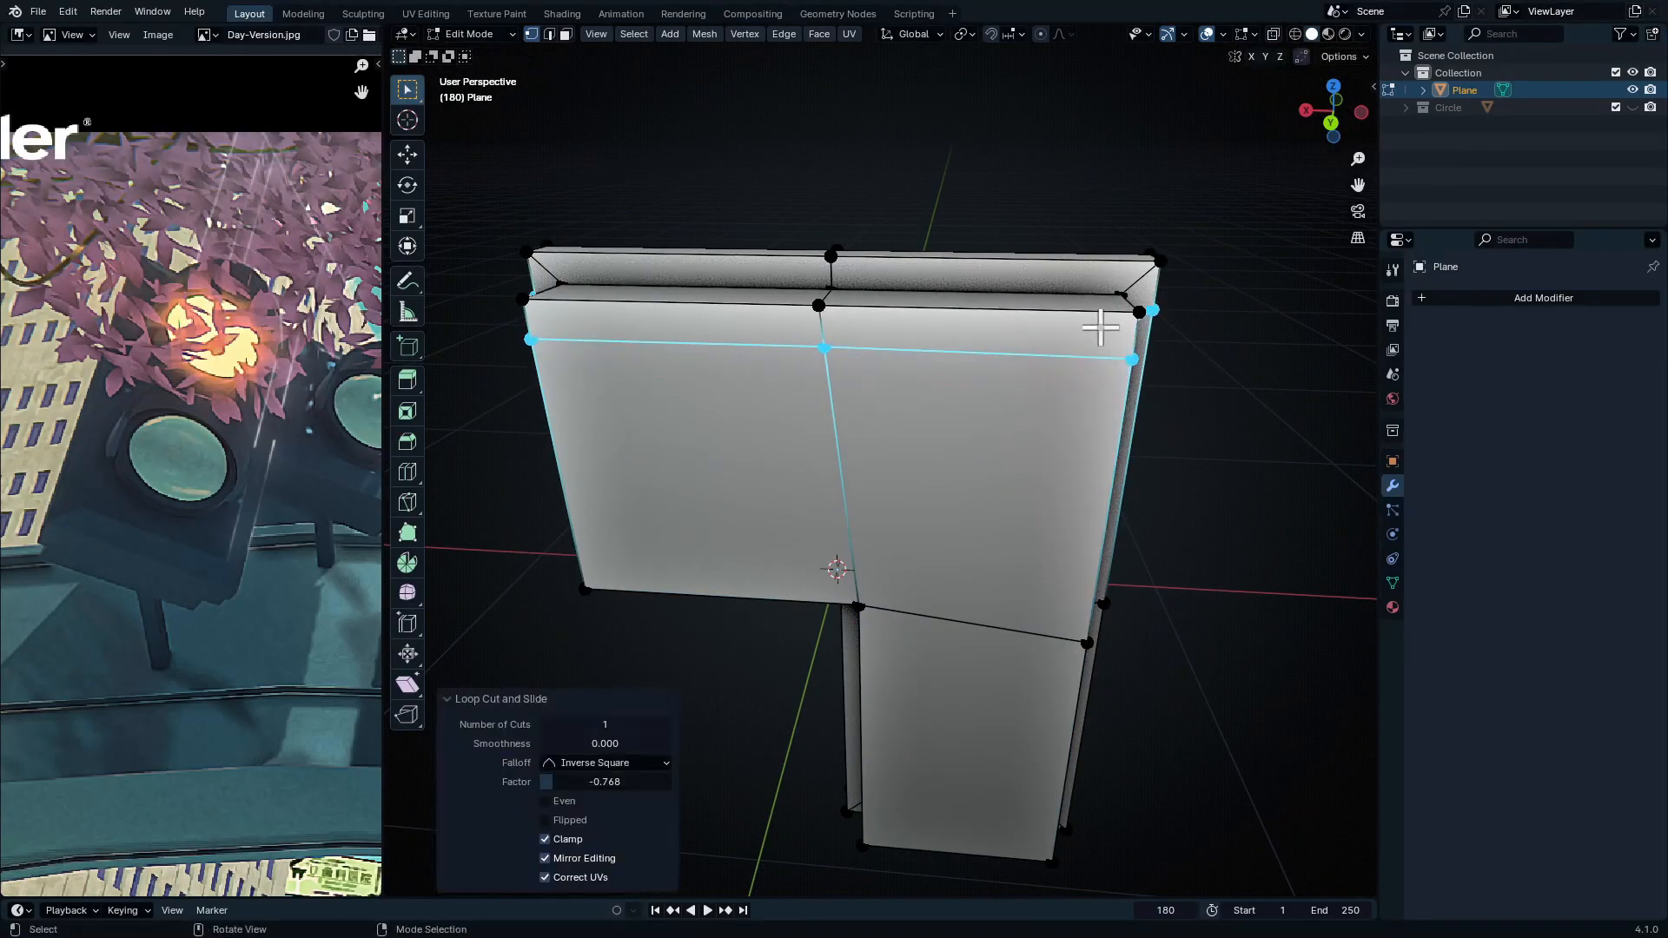
Add one vertical loop cut through each half of the housing, with slide factors of about 0.169 and -0.116
key("ctrl+r")
left_click(1016, 295)
left_click(1045, 291)
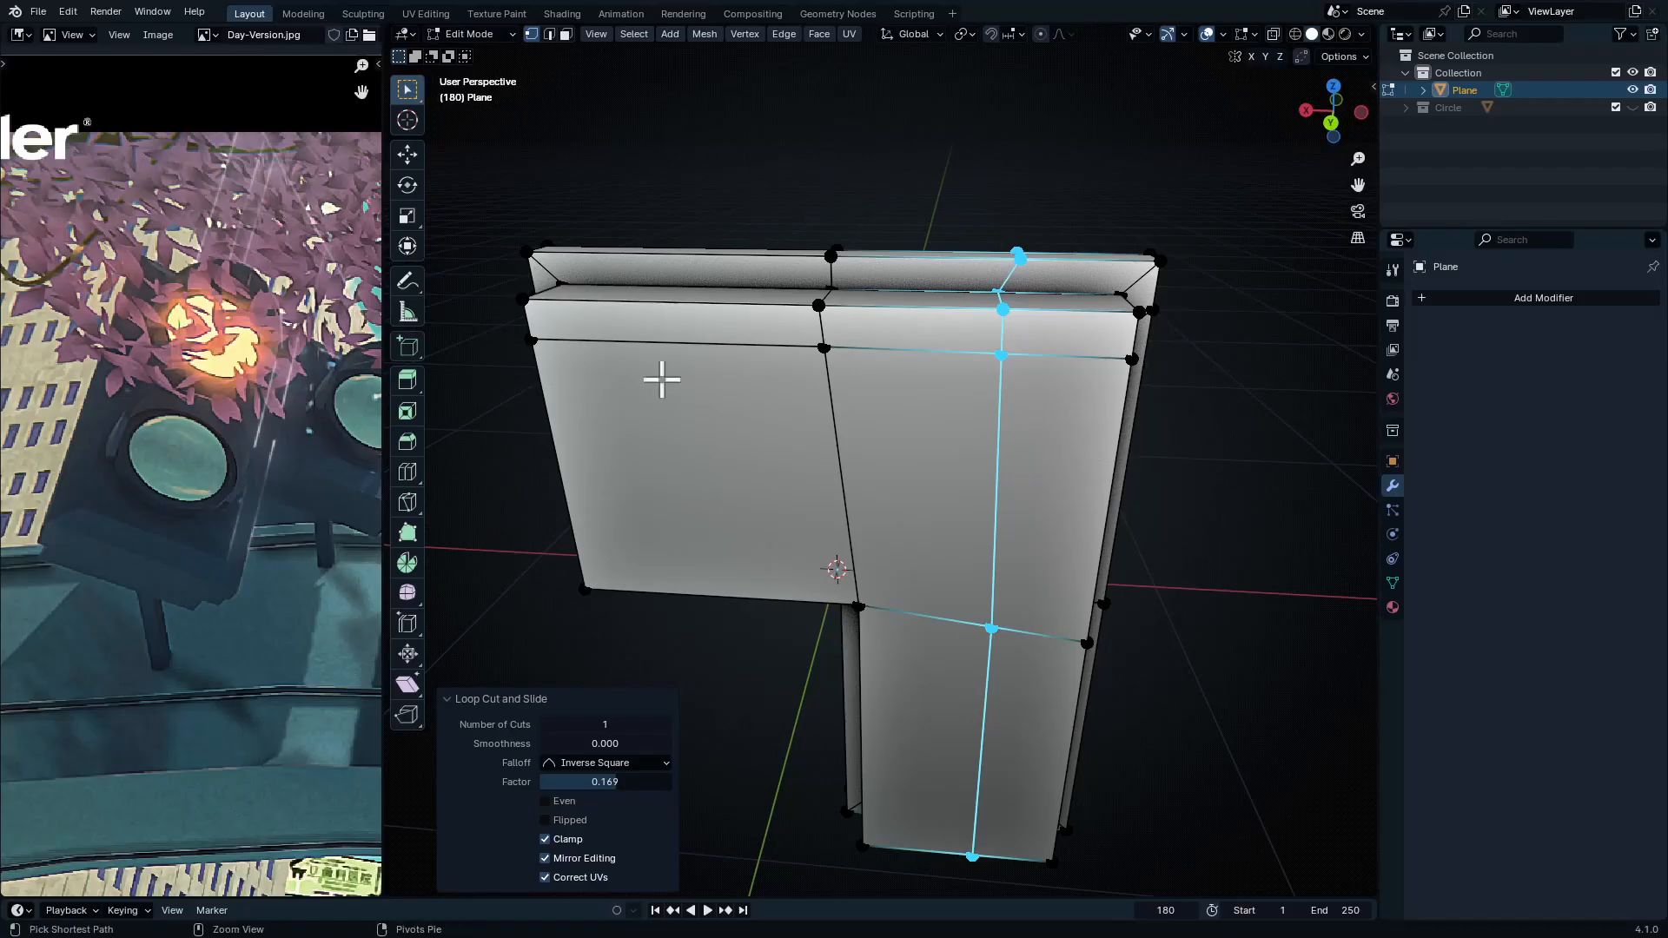
key("ctrl+r")
left_click(651, 279)
left_click(664, 321)
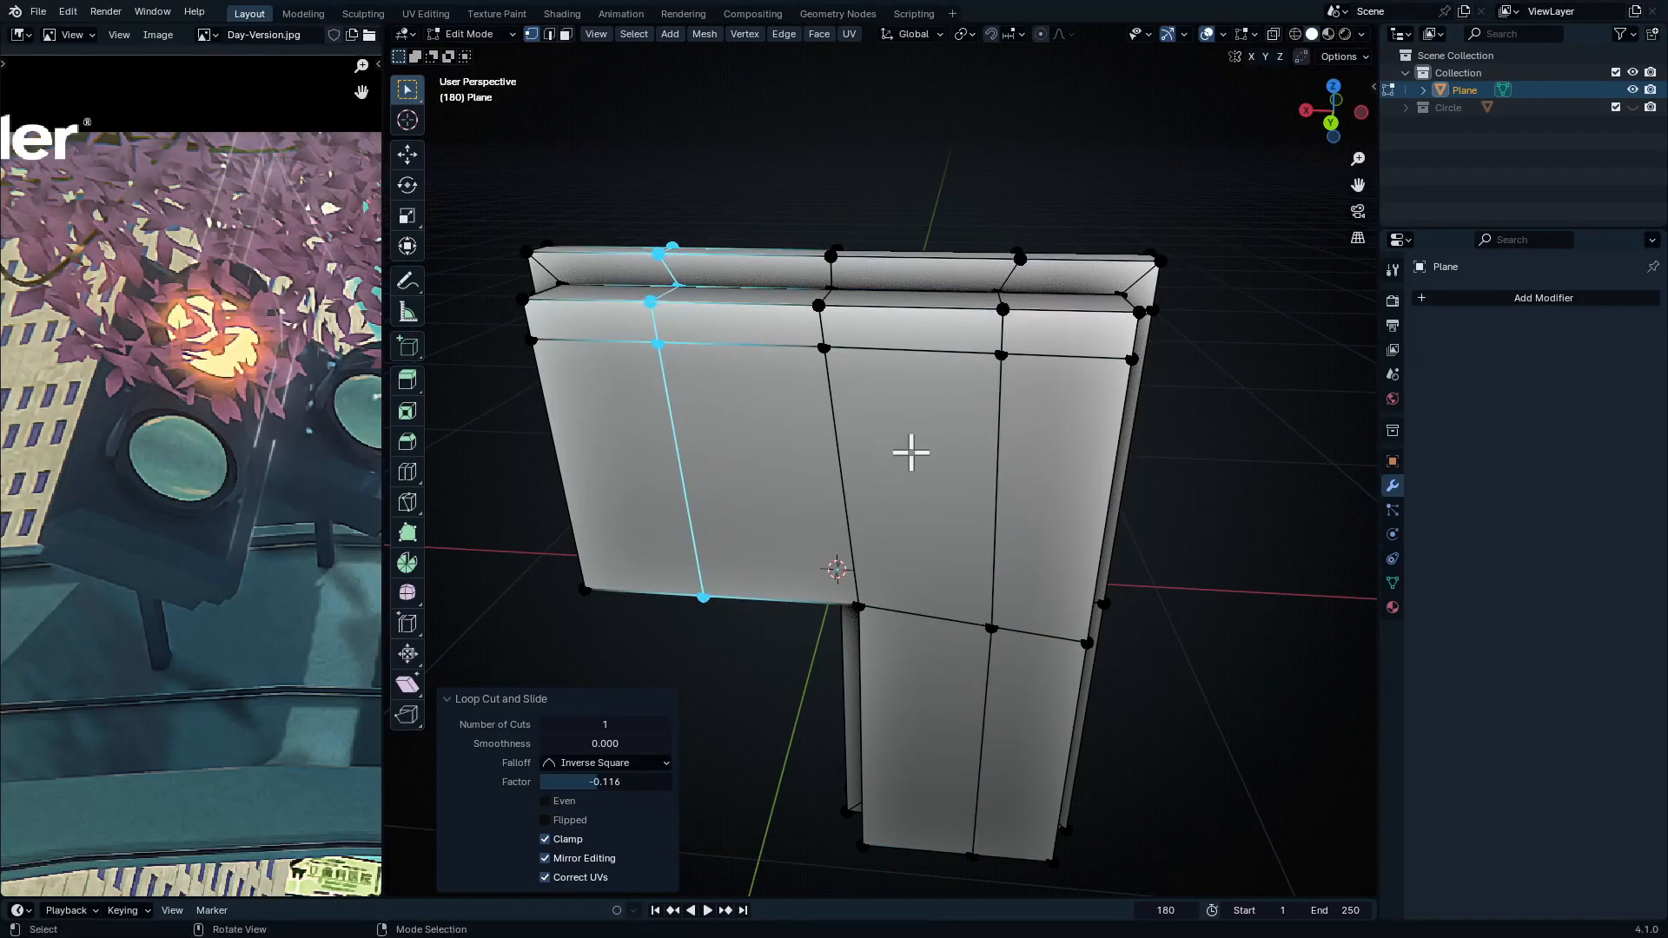
Select both vertical edge loops and bevel them with one segment, about 0.048 m wide
key("2")
key("alt+z")
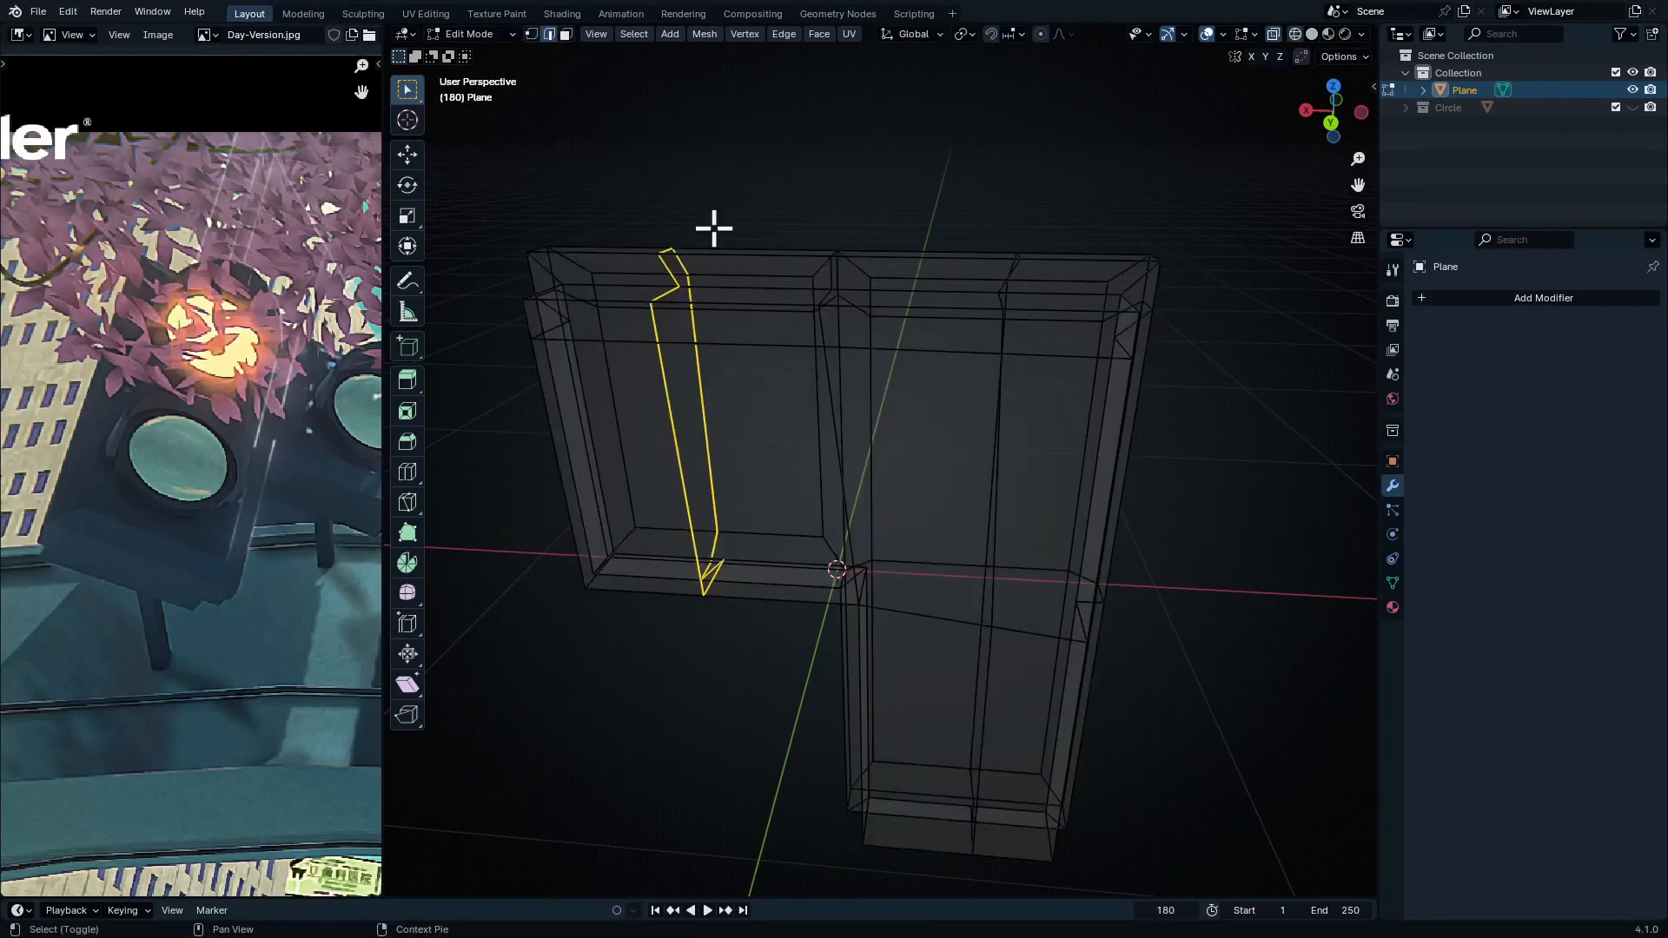
key("alt+z")
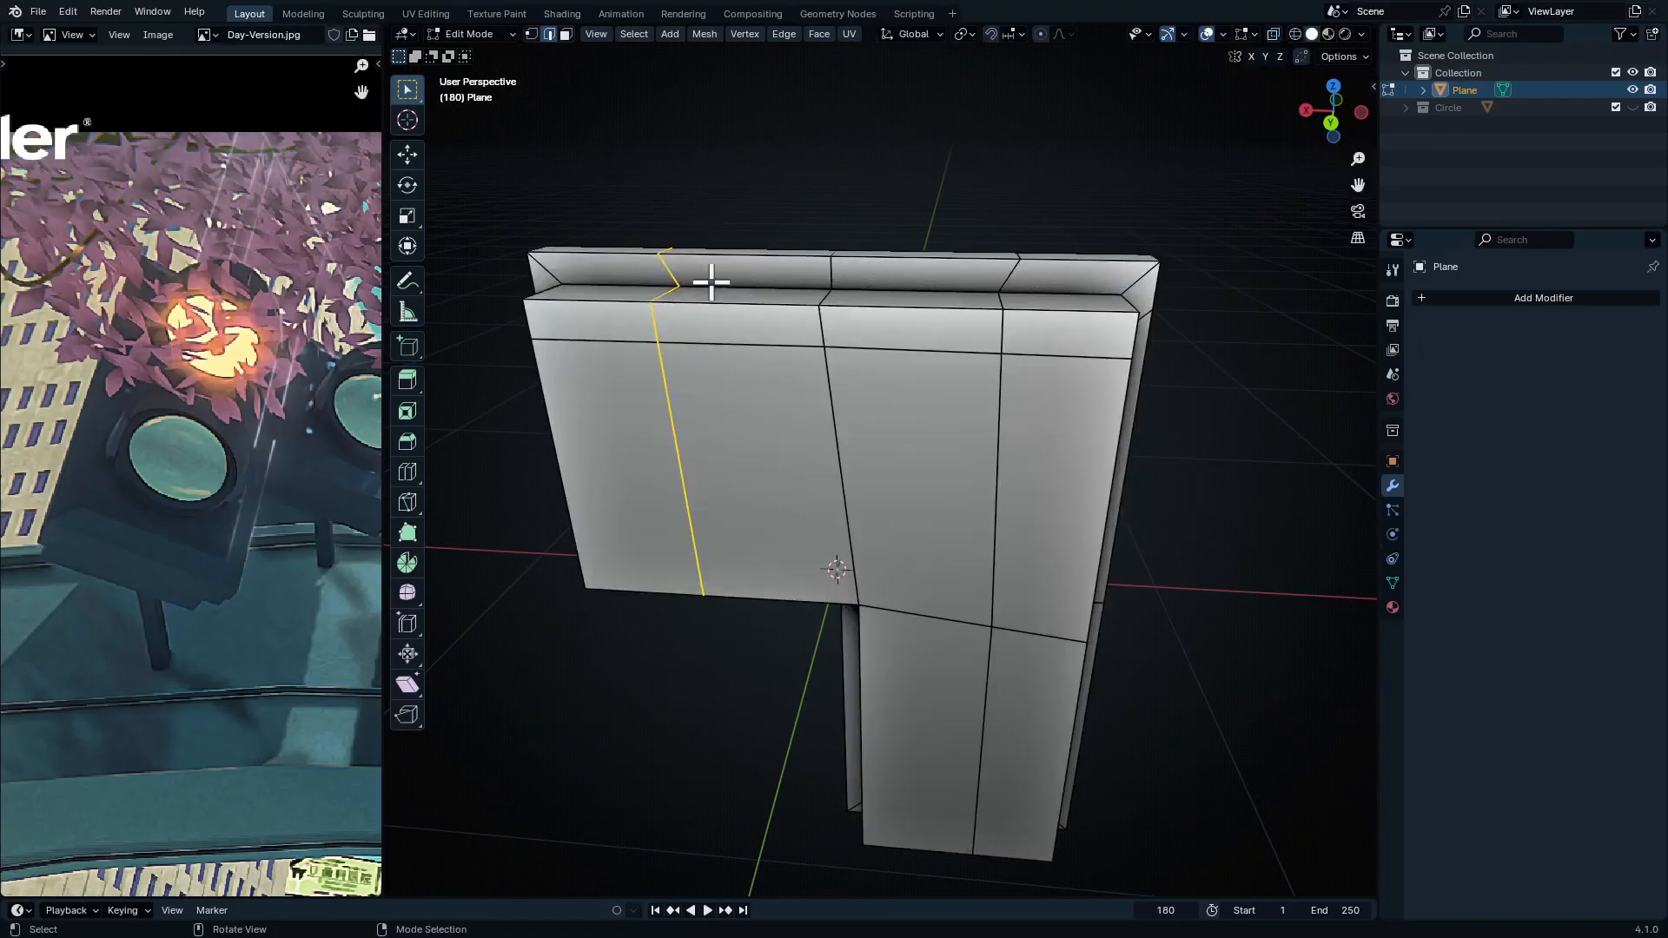
left_click(993, 388, "alt+shift")
key("alt+z")
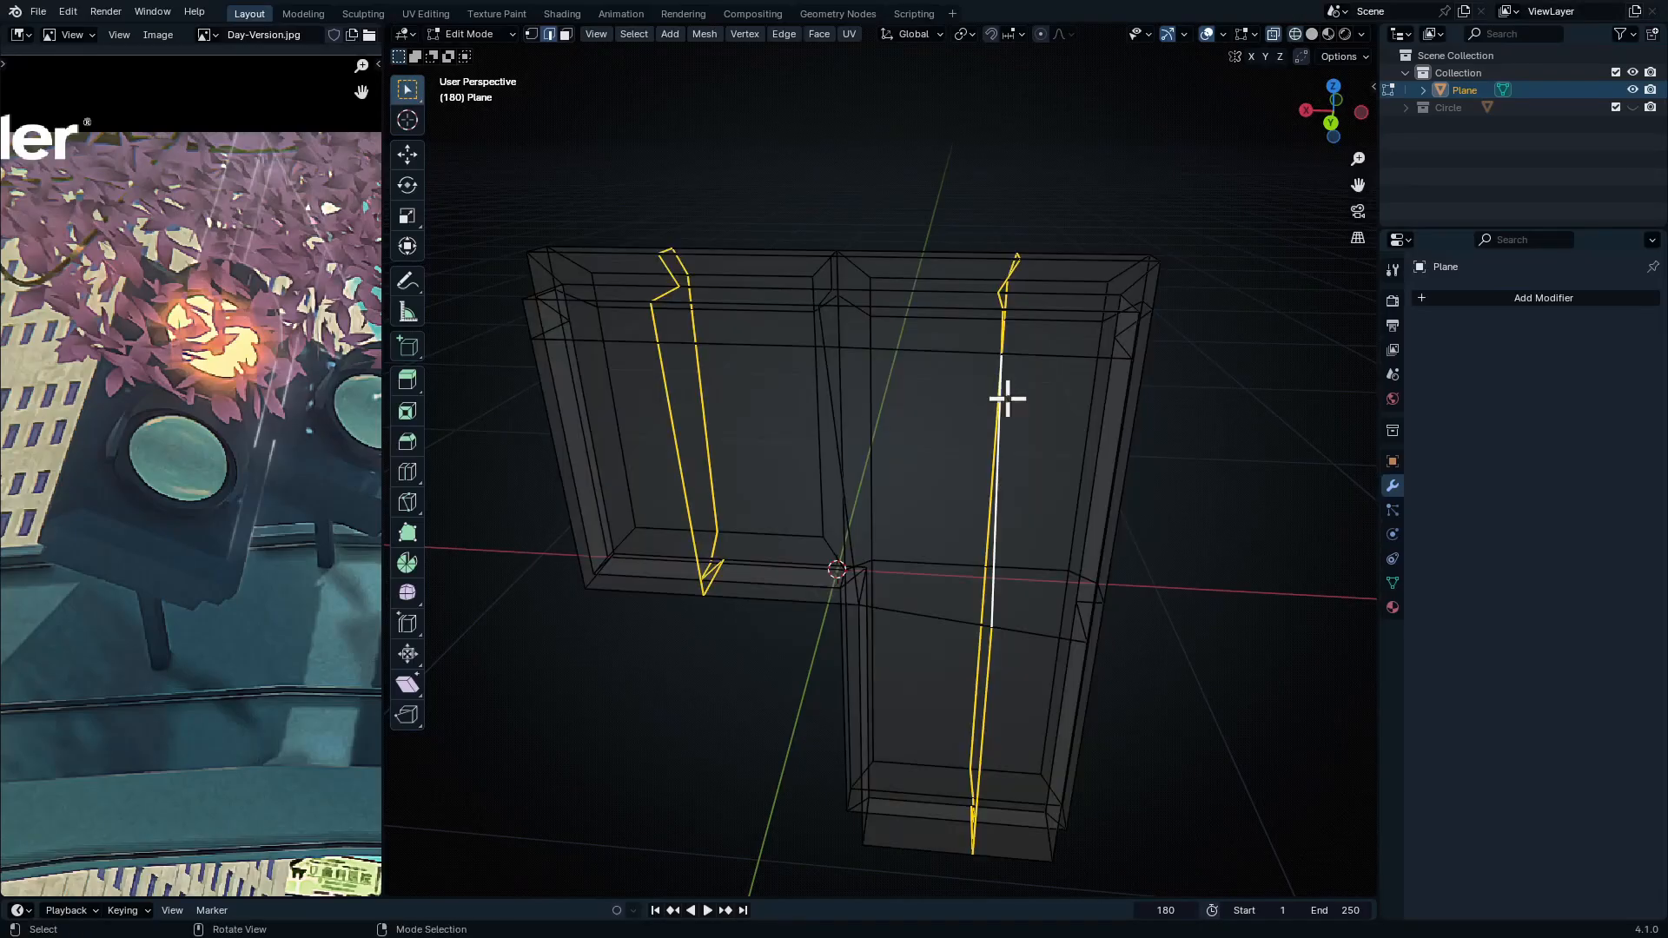
mouse_move(974, 531)
middle_mouse_down()
mouse_move(819, 547)
mouse_move(956, 548)
mouse_move(994, 510)
middle_mouse_up()
key("alt+z")
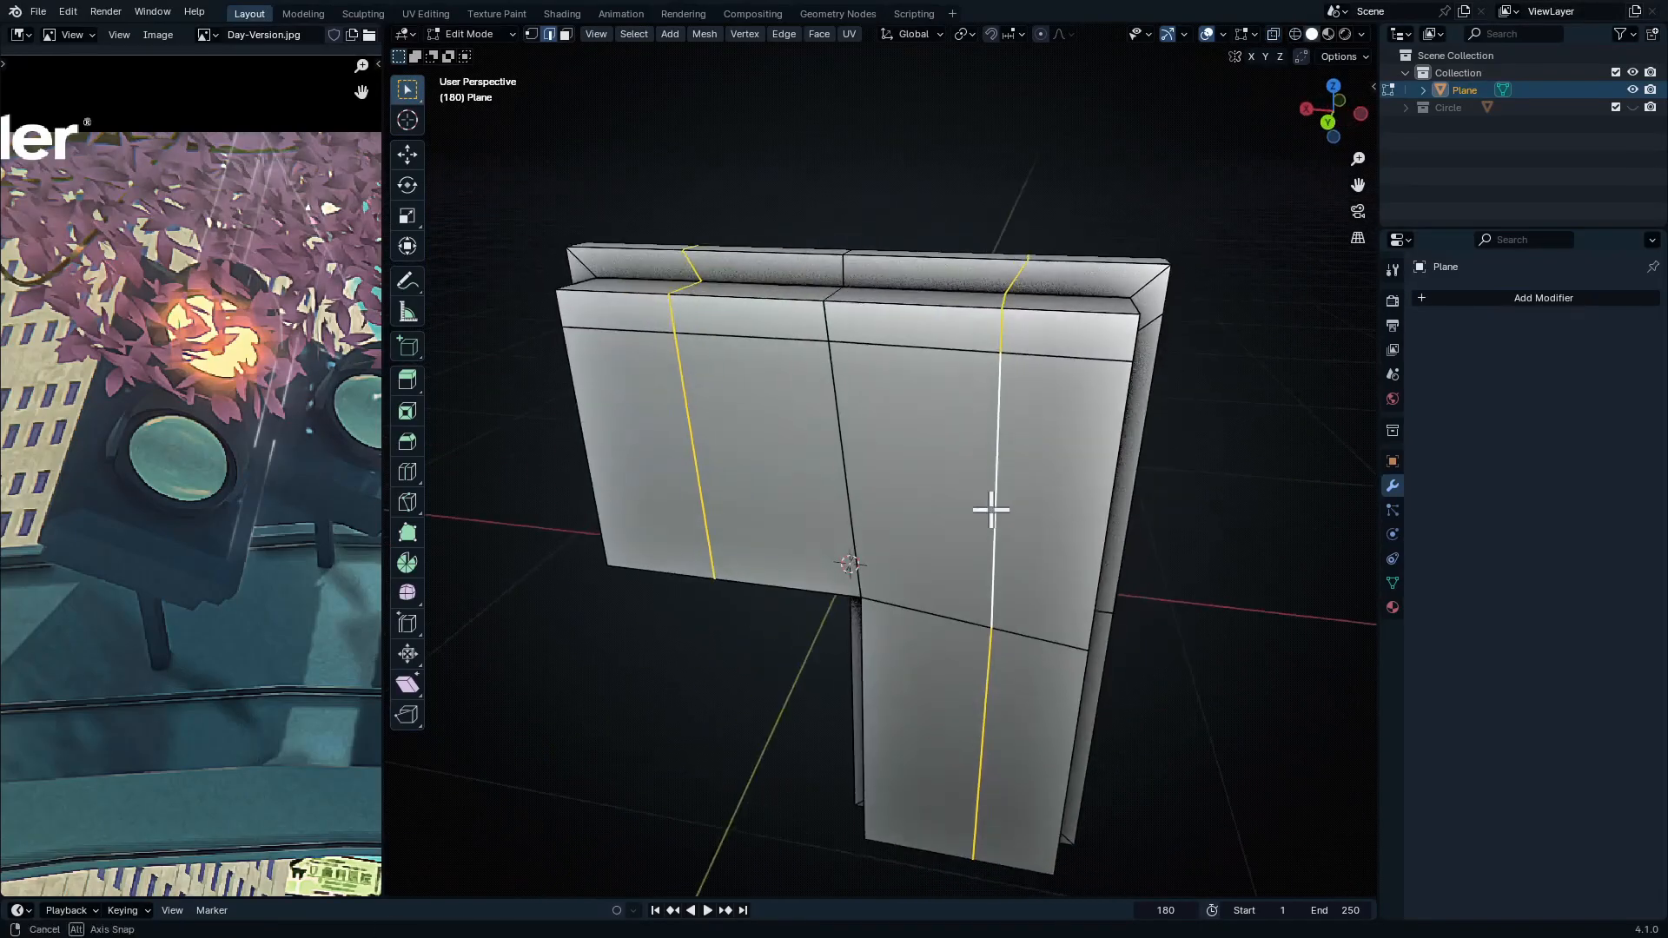
scroll(998, 512, "up", 1)
key("ctrl+b")
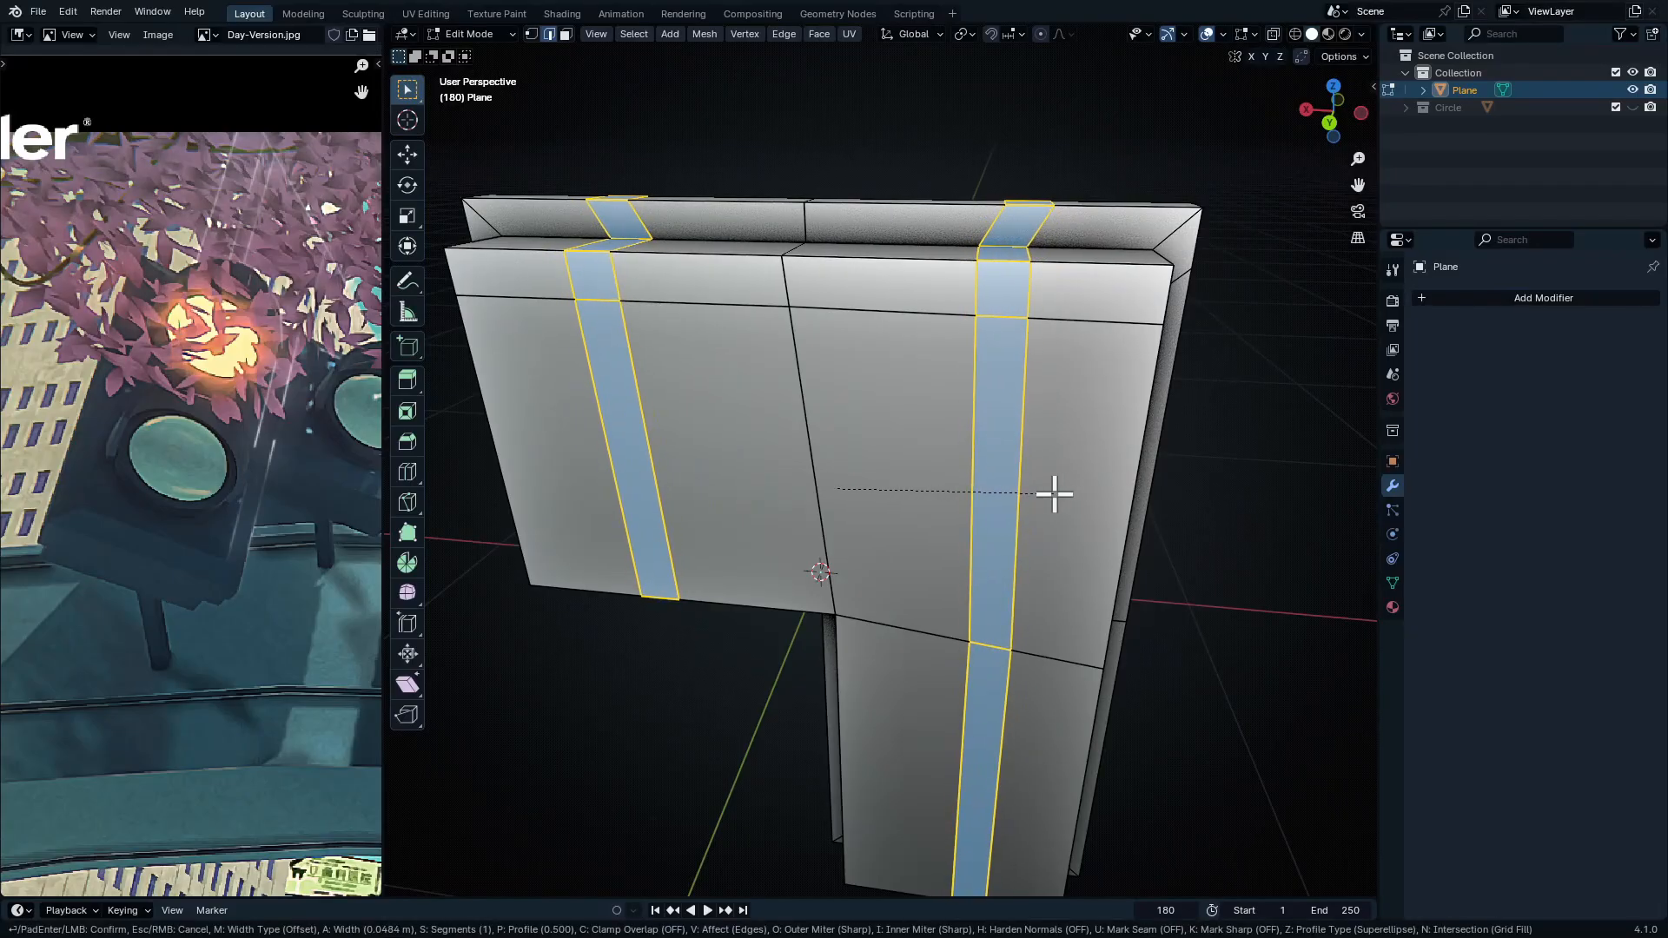
left_click(1054, 494)
Select the horizontal edge loop near the upper edge and slide it downward by a factor of about 0.160
key("alt+a")
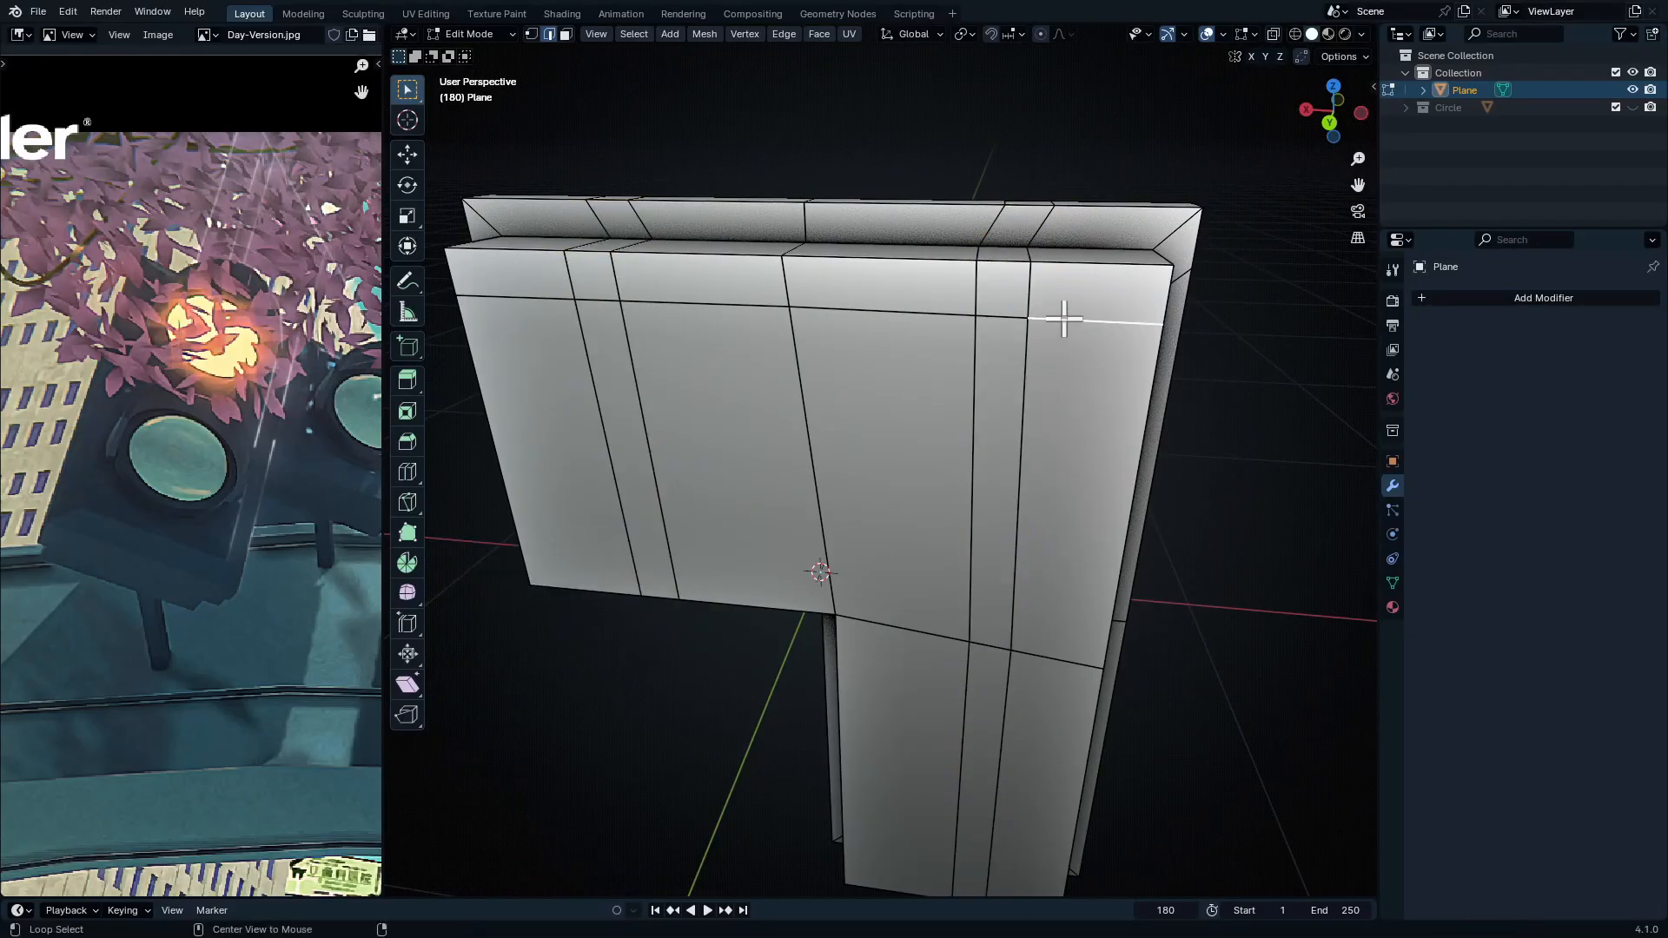
left_click(1063, 318, "alt")
key("alt+z")
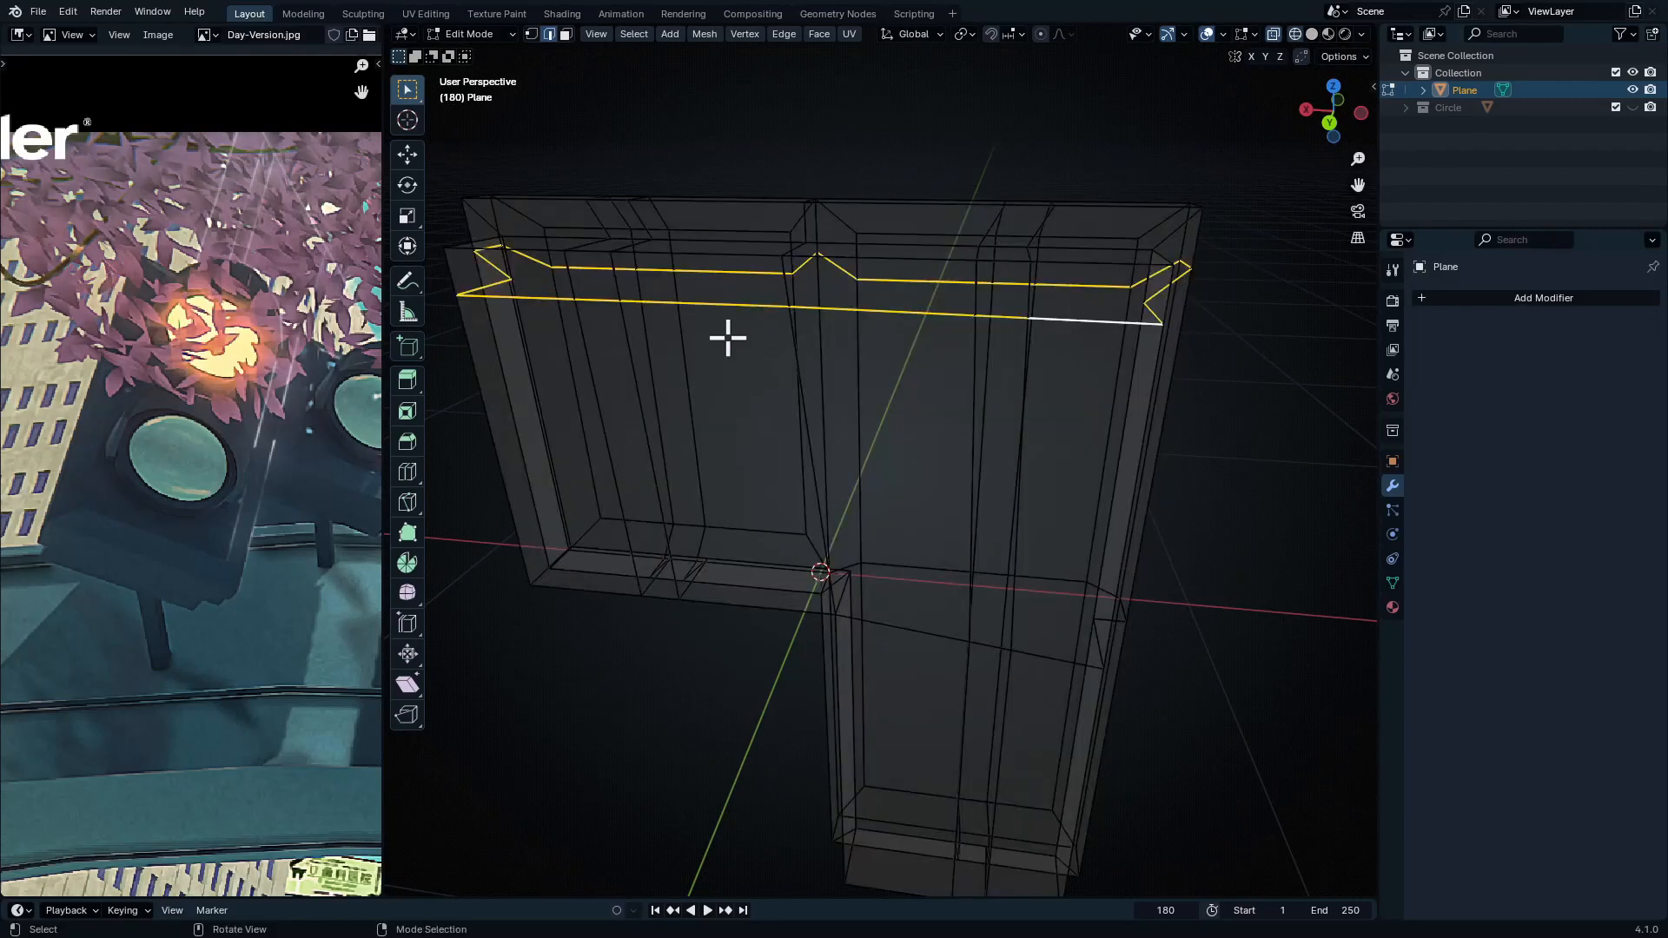
key("shift+z")
key("g")
key("g")
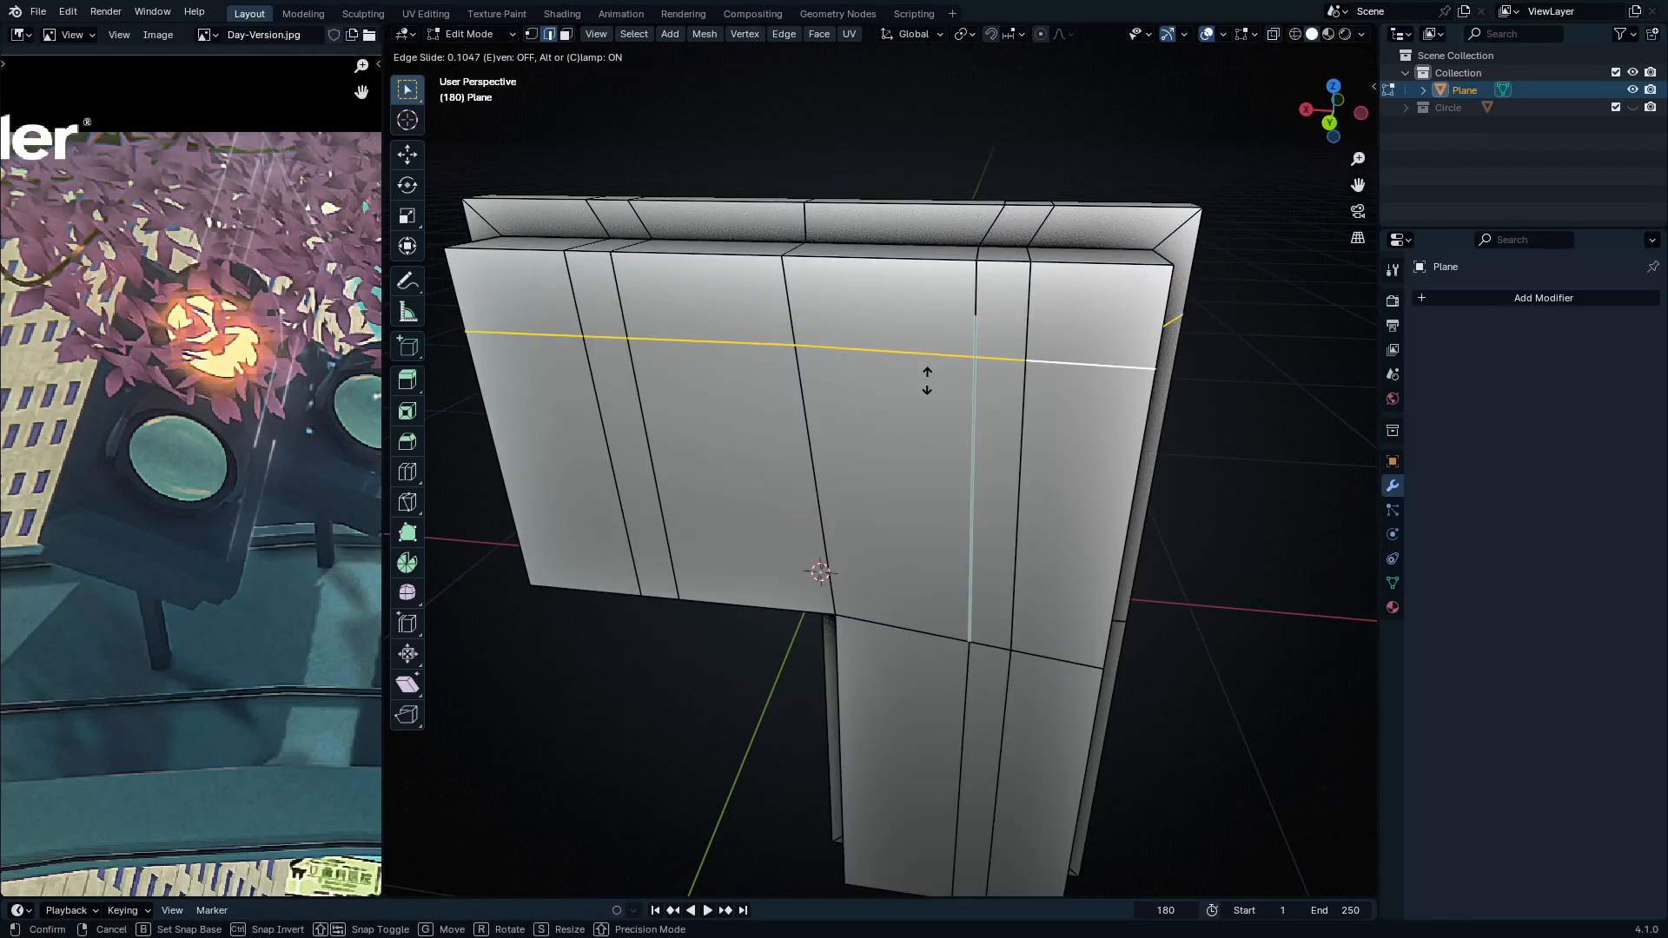
left_click(931, 388)
Add another horizontal loop cut between the slid edge loop and the housing's upper edge
key("ctrl+r")
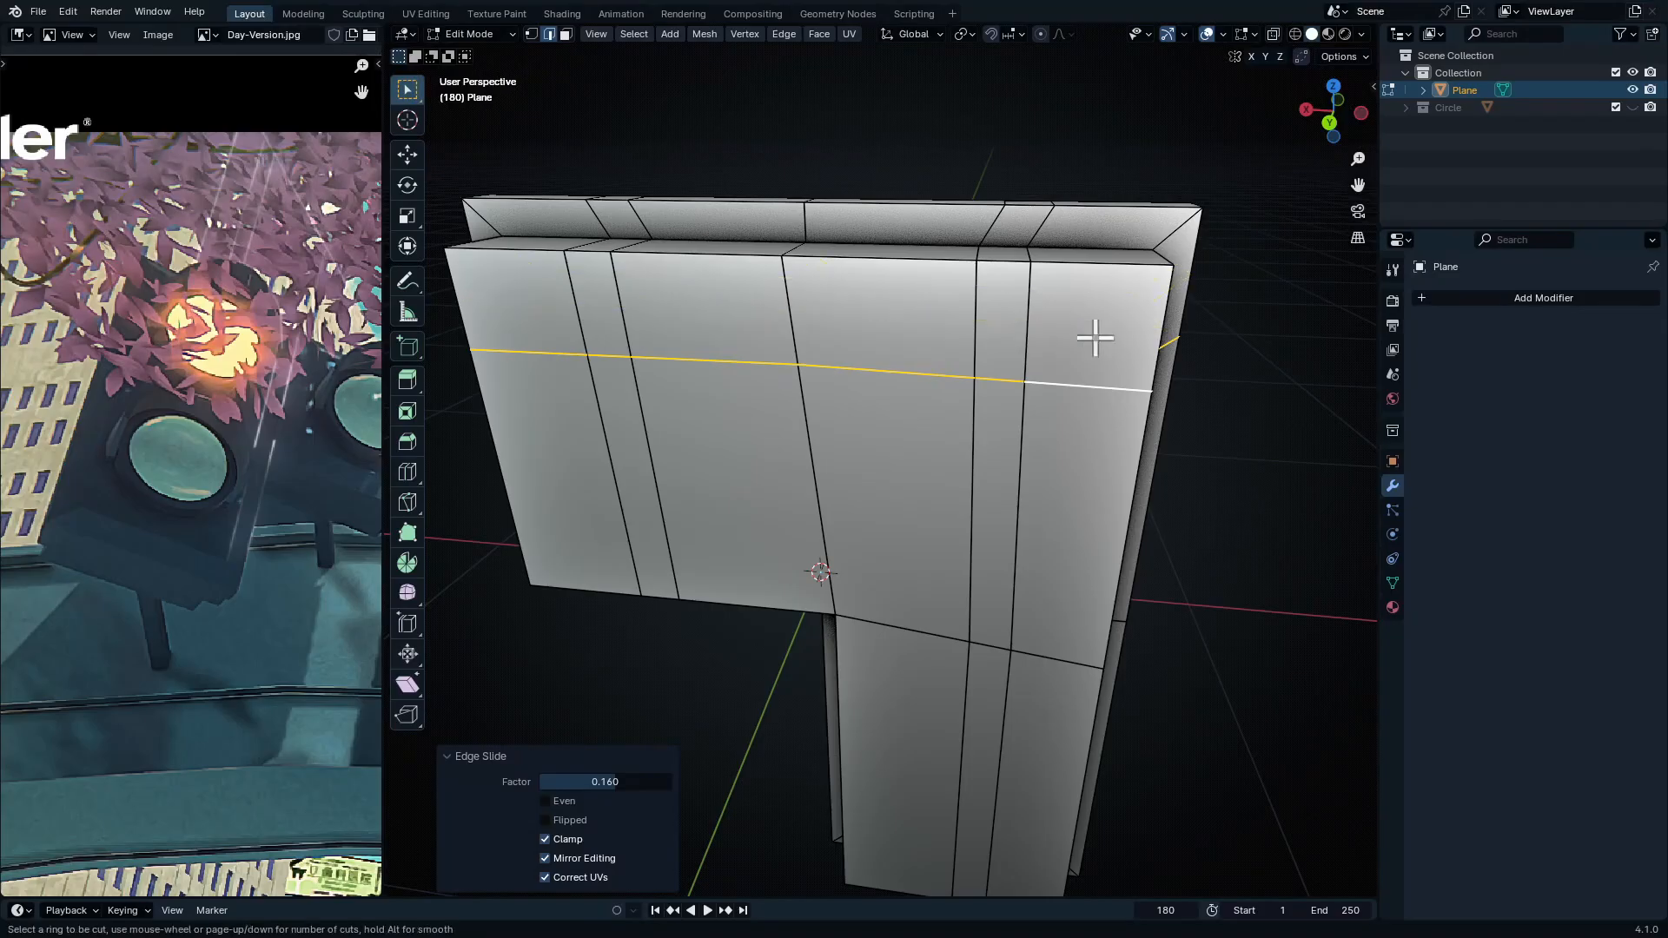
left_click(1123, 339)
left_click(1055, 356)
Select the two small back faces where the vertical strips cross the horizontal band and compare them with the reference
middle_click_drag(1054, 356, 998, 353)
key("3")
left_click(1001, 347, "shift")
left_click(682, 336, "shift")
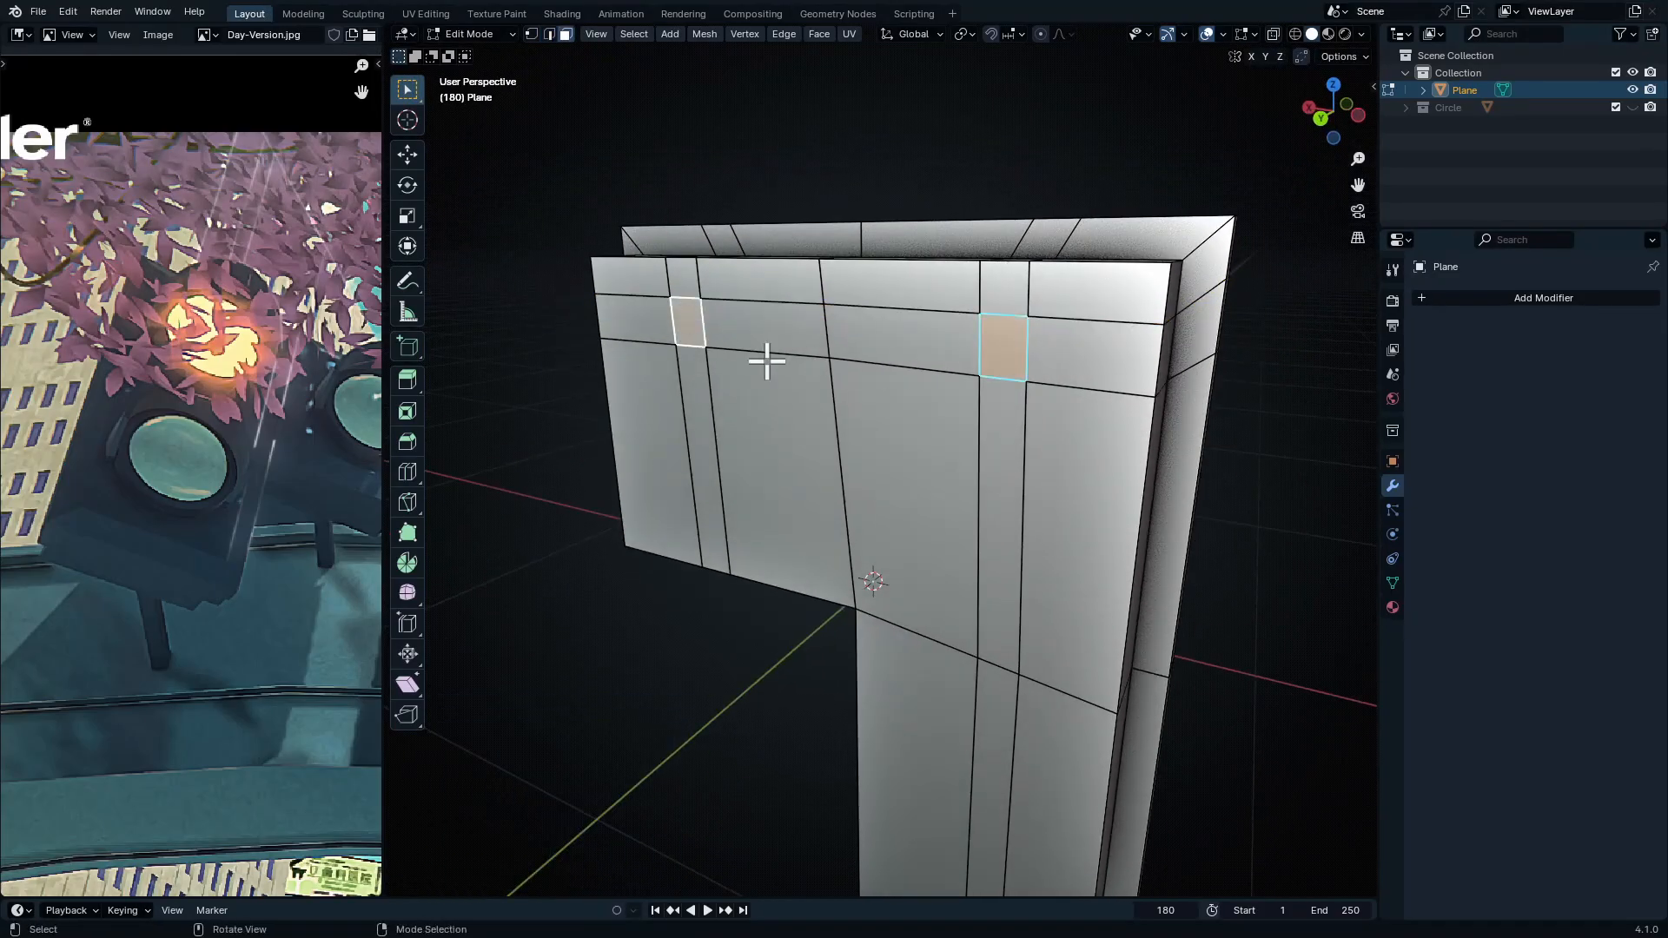
middle_click_drag(764, 361, 789, 481)
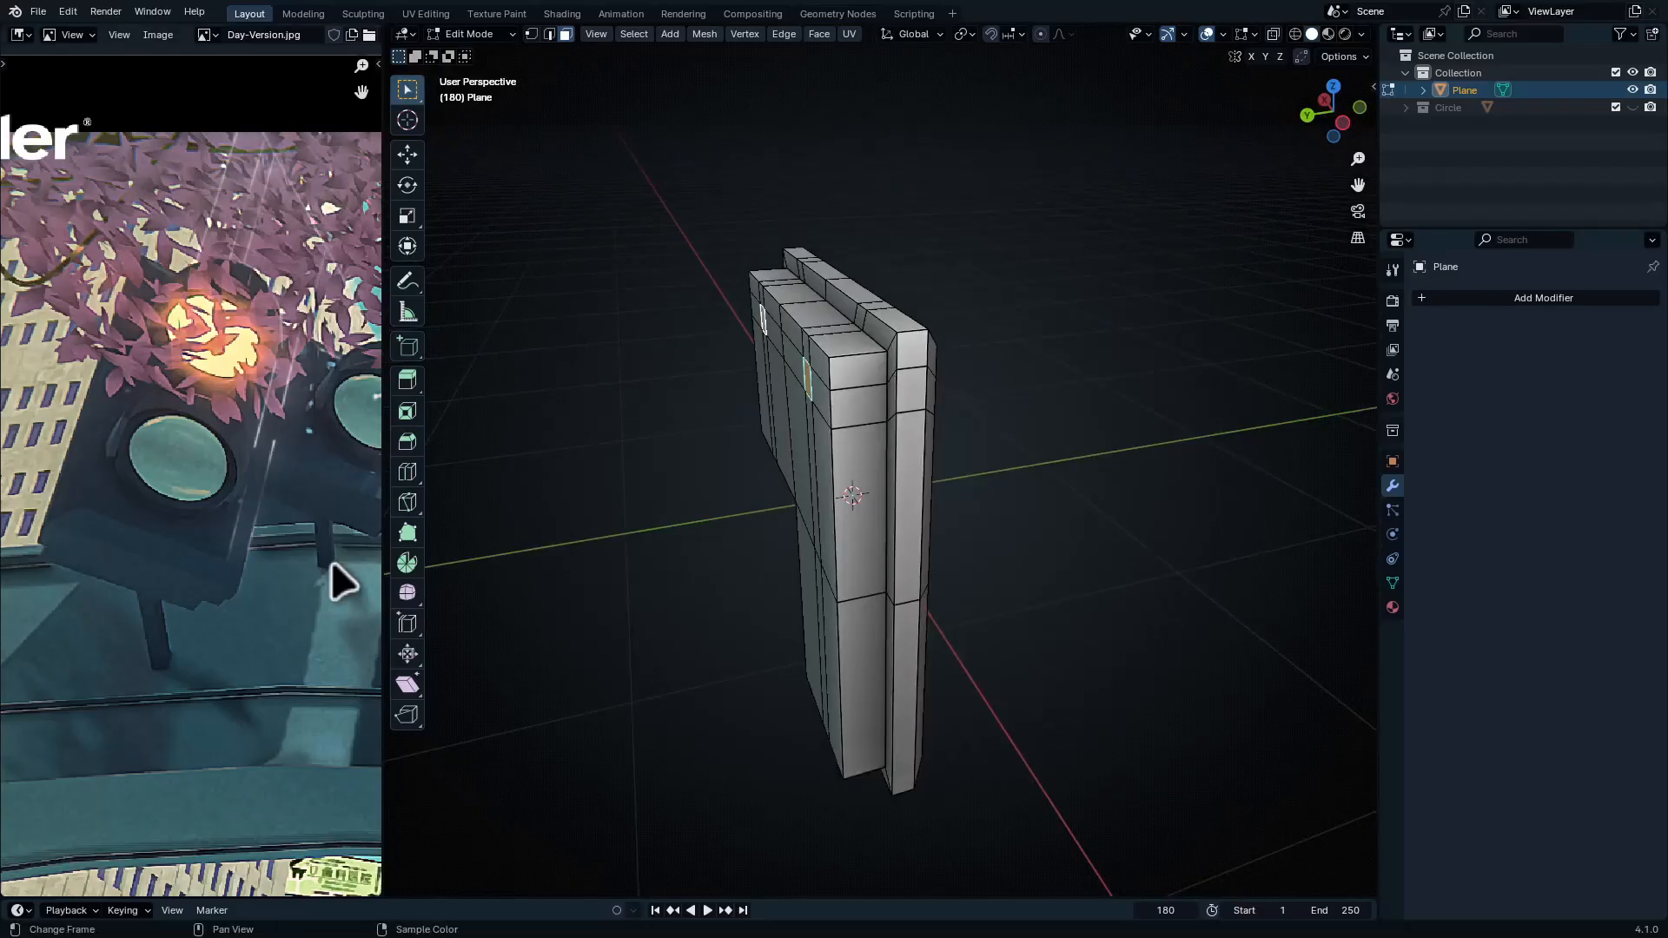
middle_click_drag(770, 633, 766, 332)
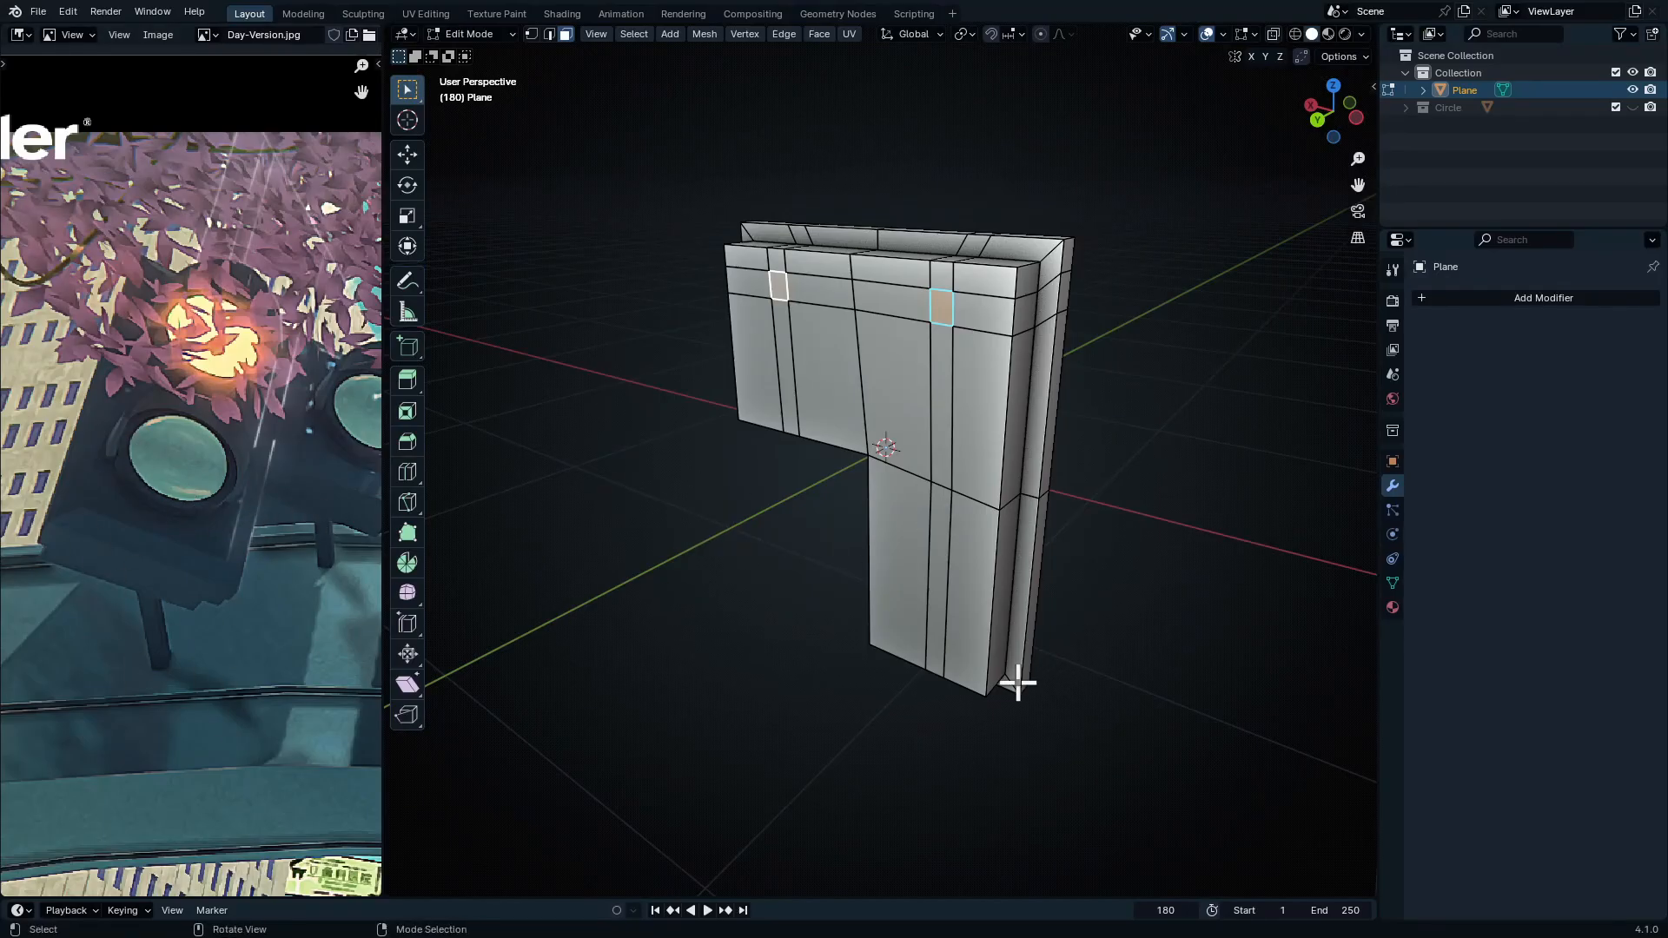
Add a horizontal loop cut near the lower end of the housing's leg with a slide factor of about -0.576
key("ctrl+r")
left_click(964, 615)
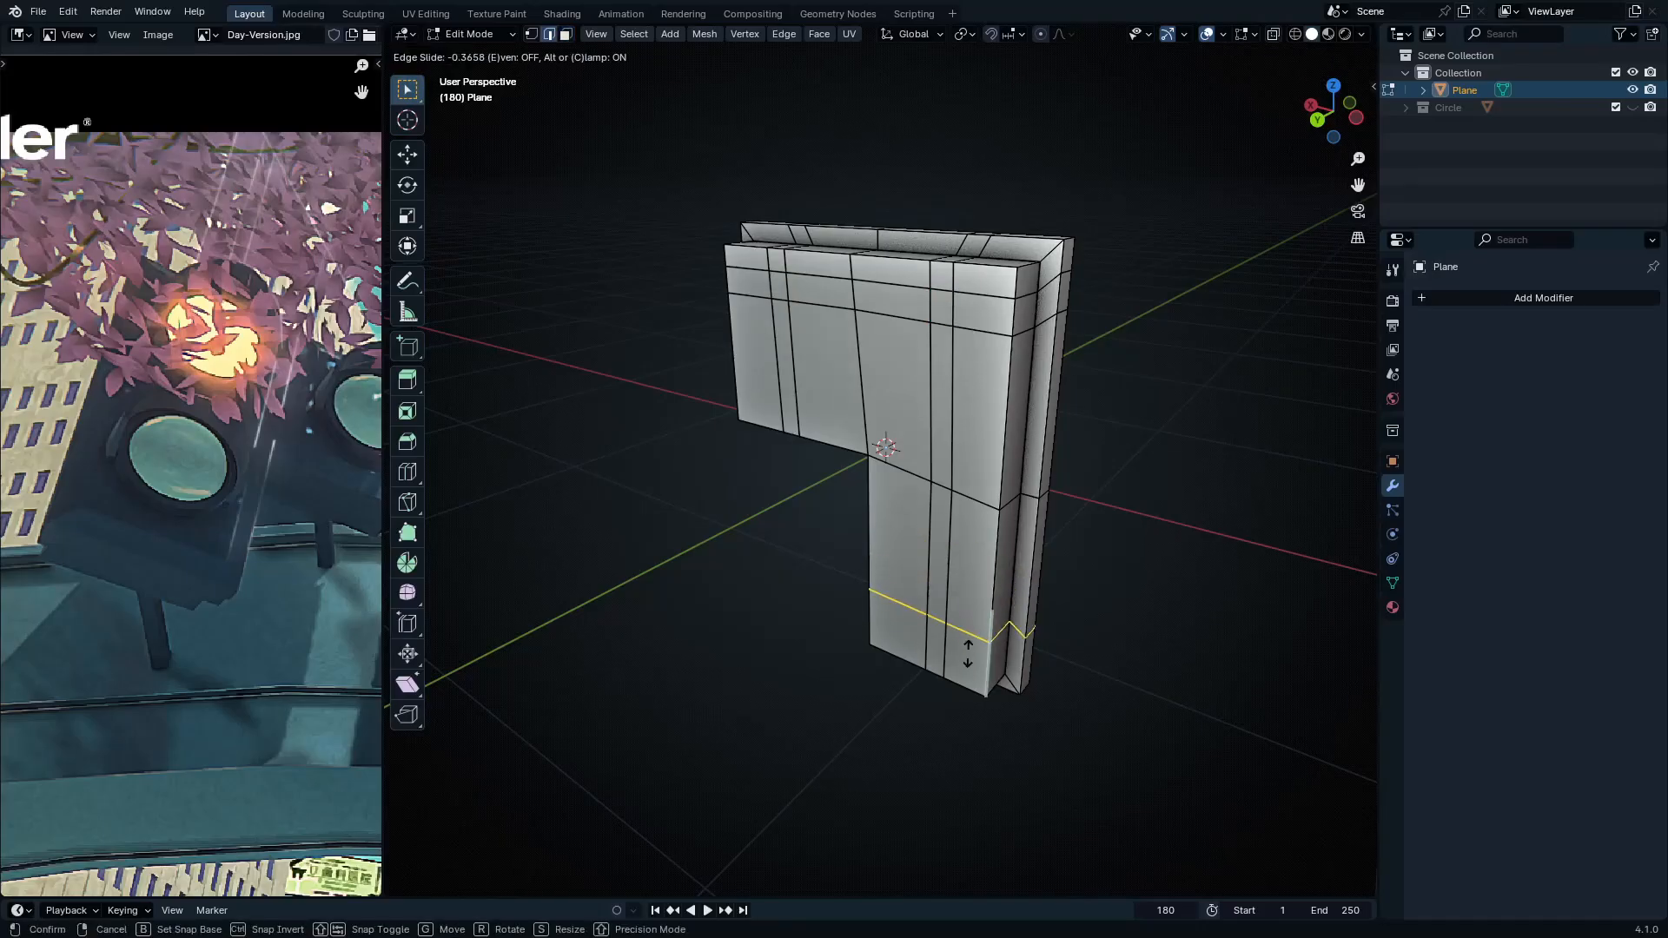
left_click(969, 671)
scroll(968, 692, "up", 5)
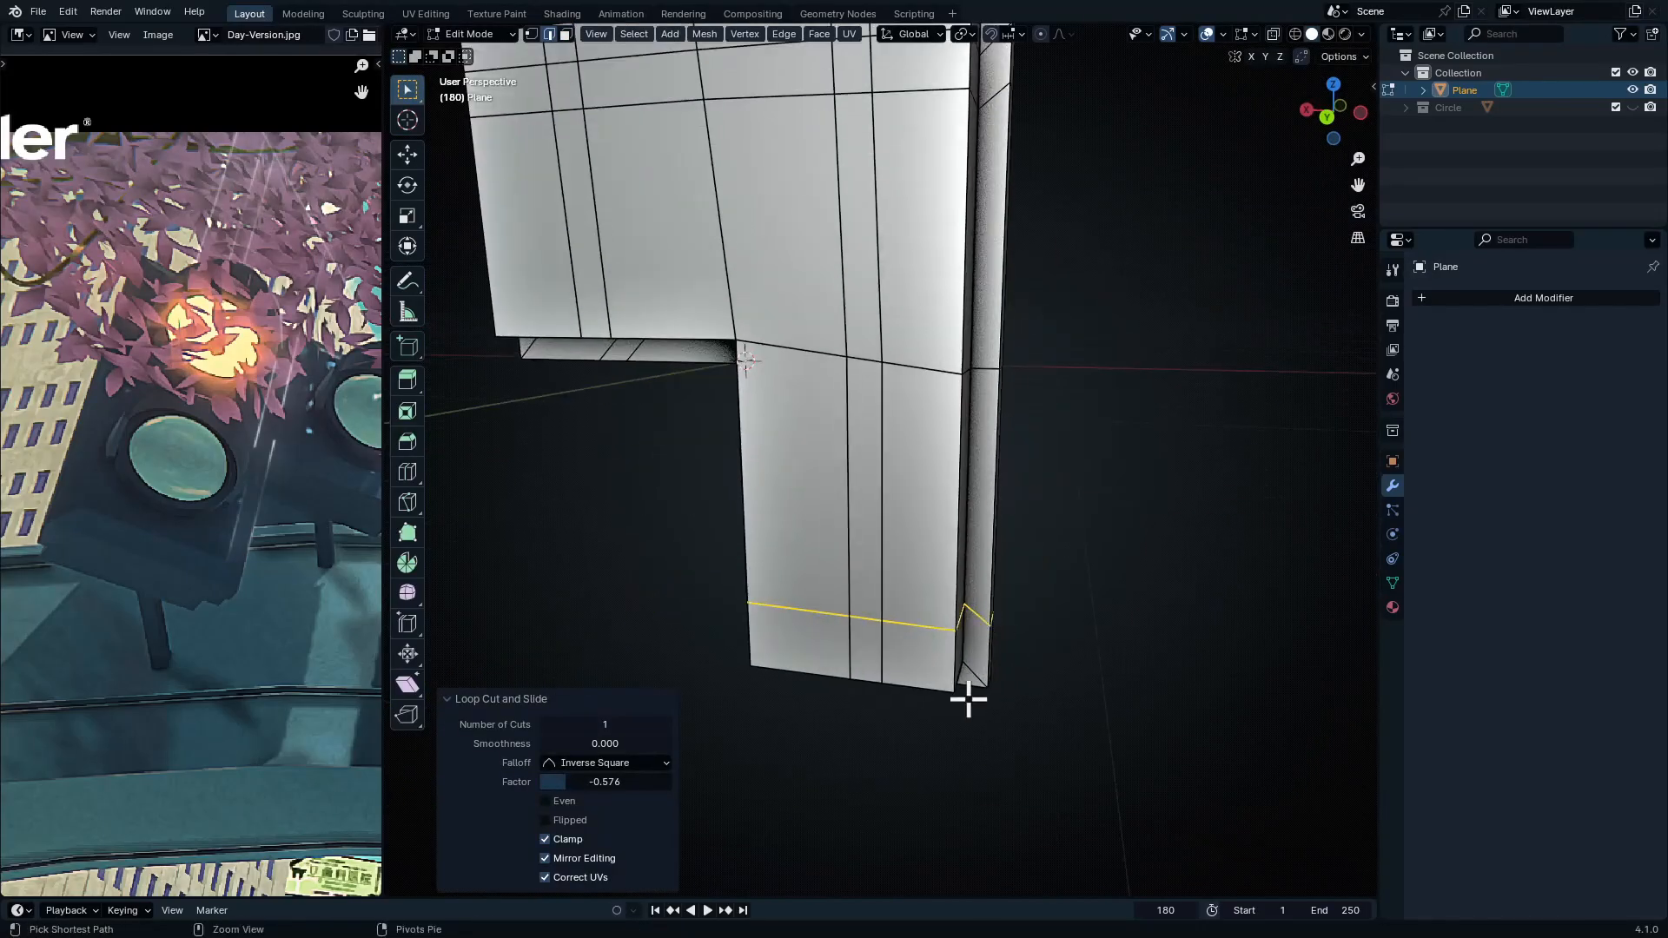
Flatten the new edge loop near the leg's lower end to zero on global Z and bevel it about 0.048 m wide
middle_click_drag(960, 611, 1005, 551)
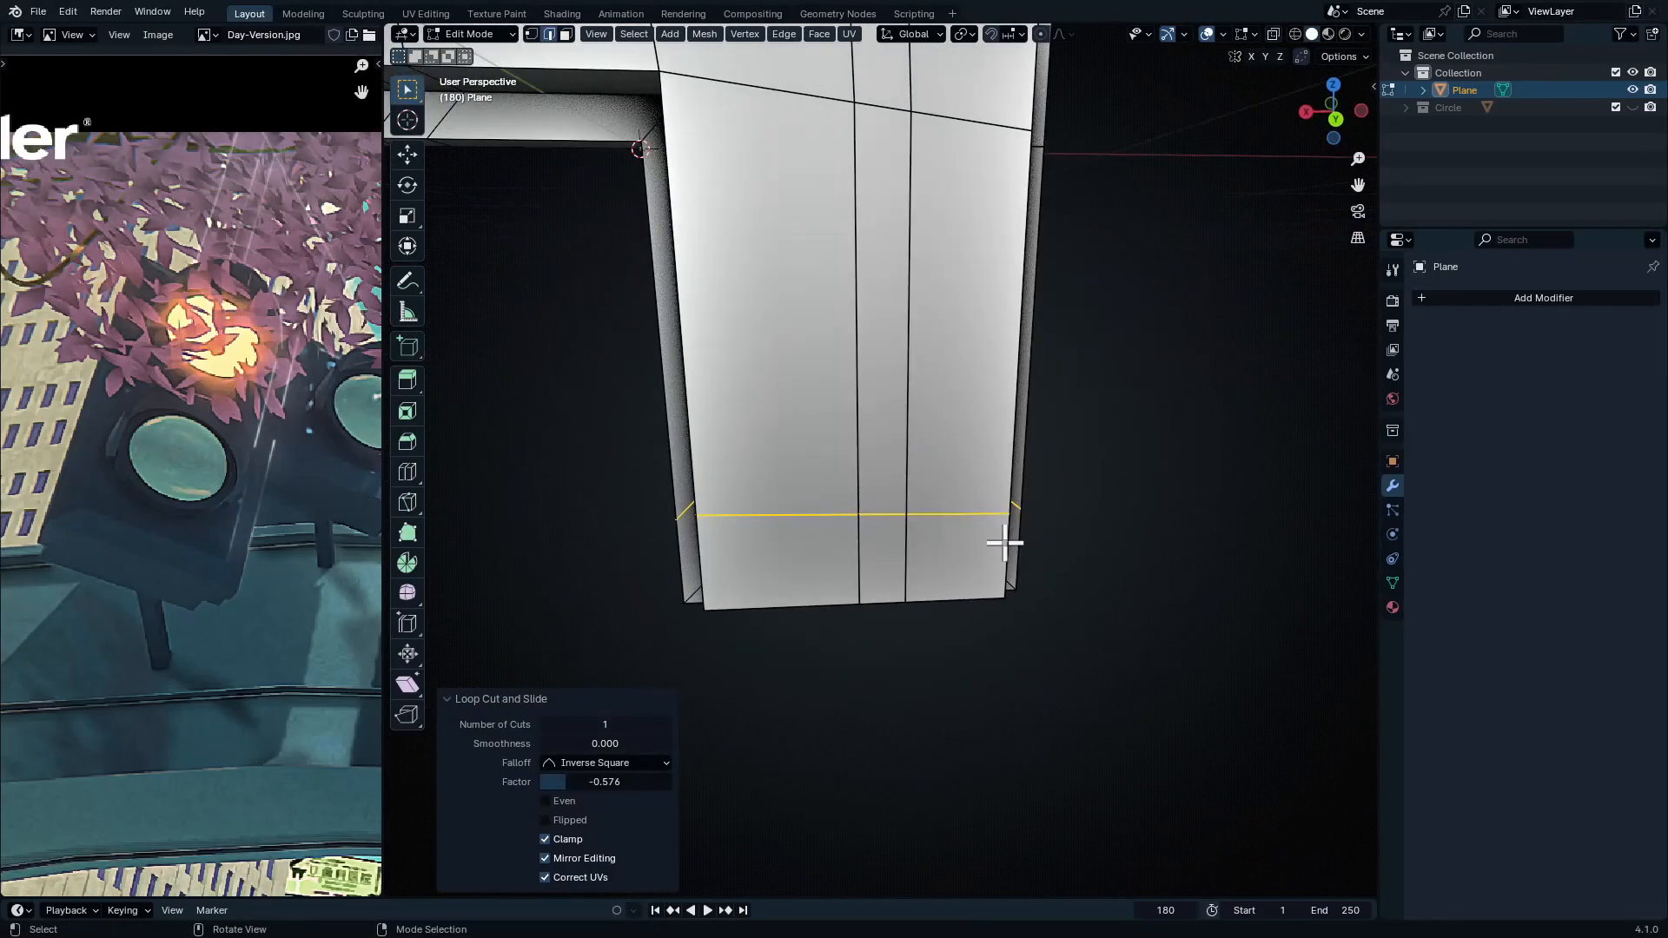
type("sz0")
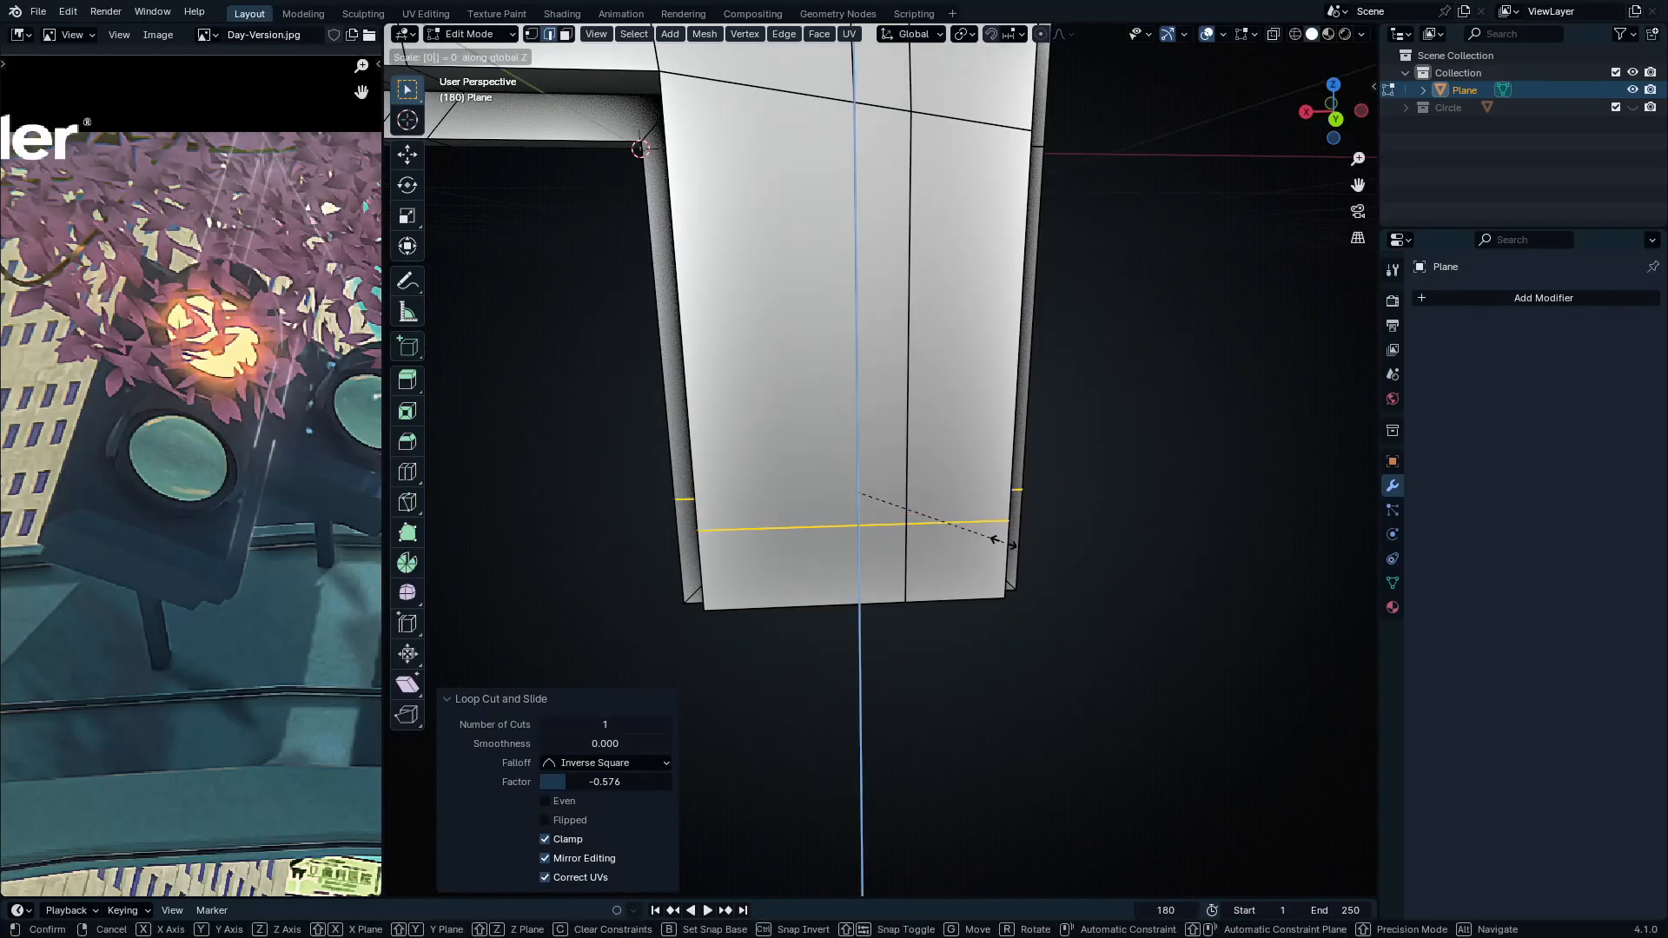
key("Return")
mouse_move(1017, 530)
middle_mouse_down()
mouse_move(730, 455)
mouse_move(1024, 477)
mouse_move(1007, 505)
middle_mouse_up()
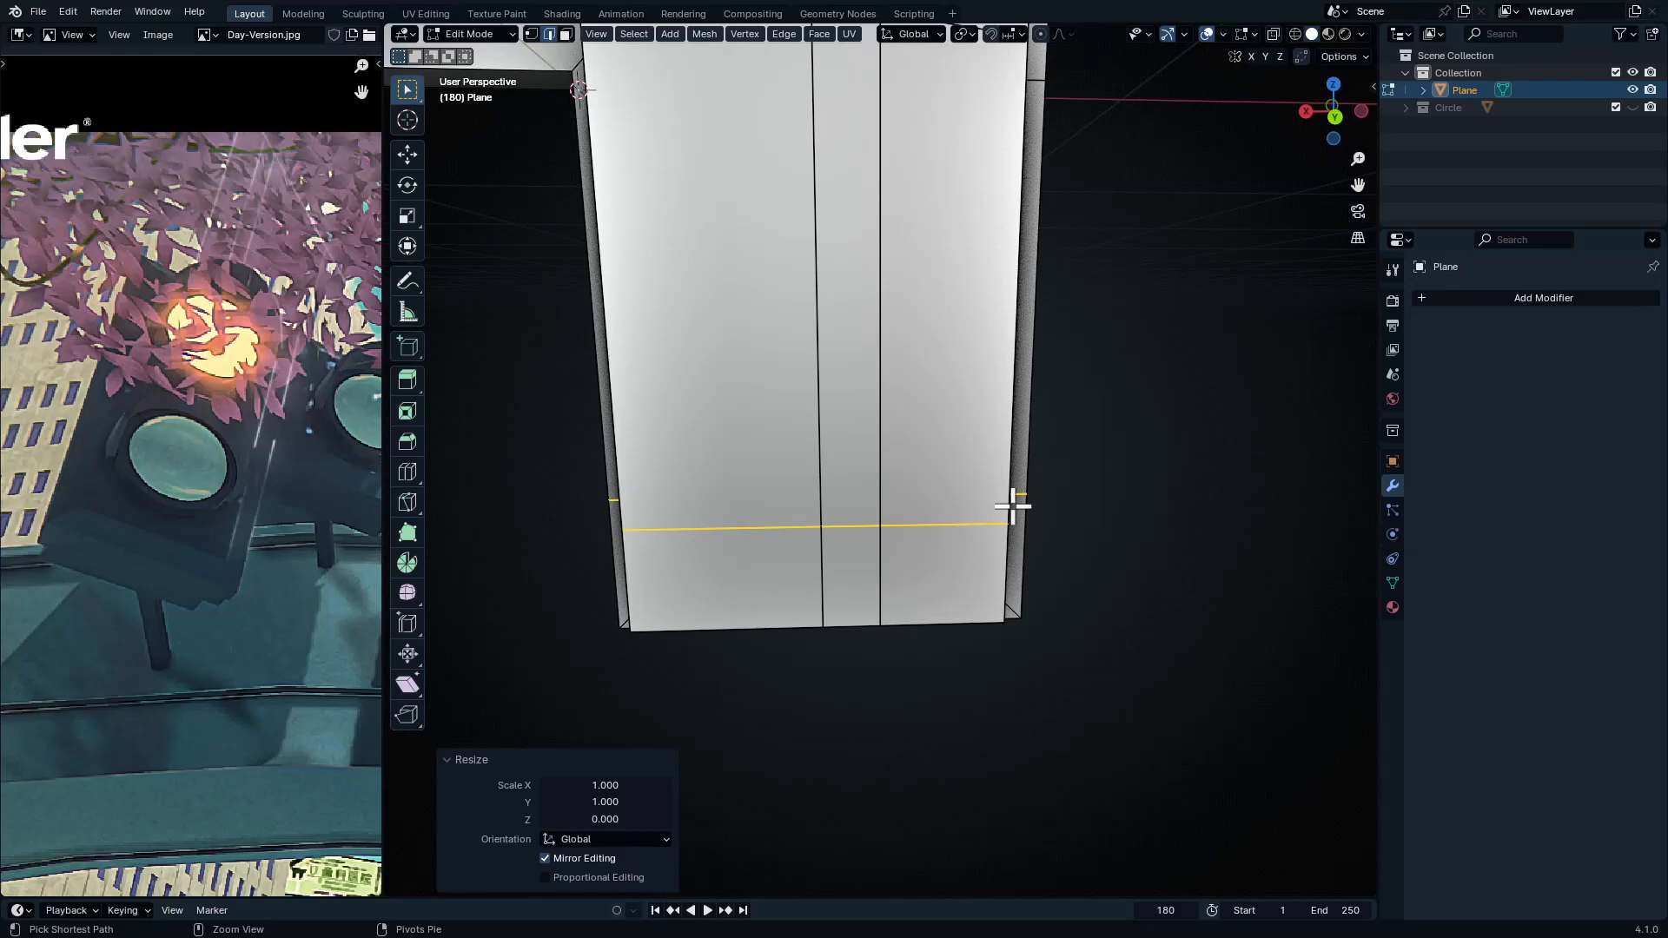
key("ctrl+b")
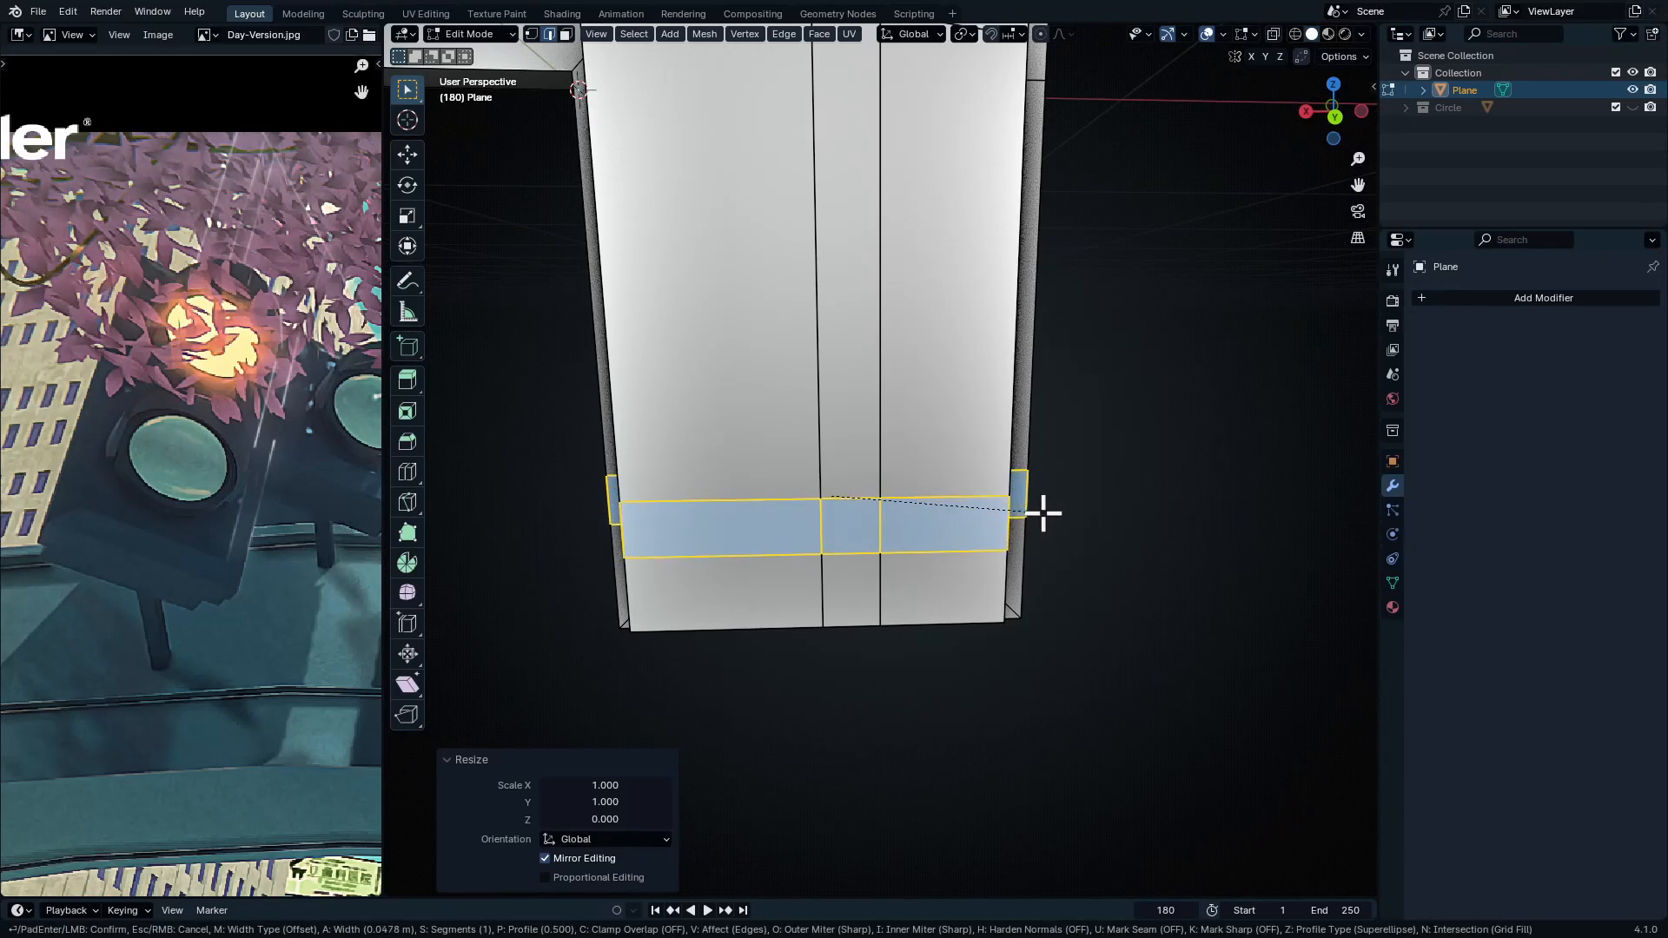
left_click(1044, 513)
middle_click_drag(1044, 513, 926, 445)
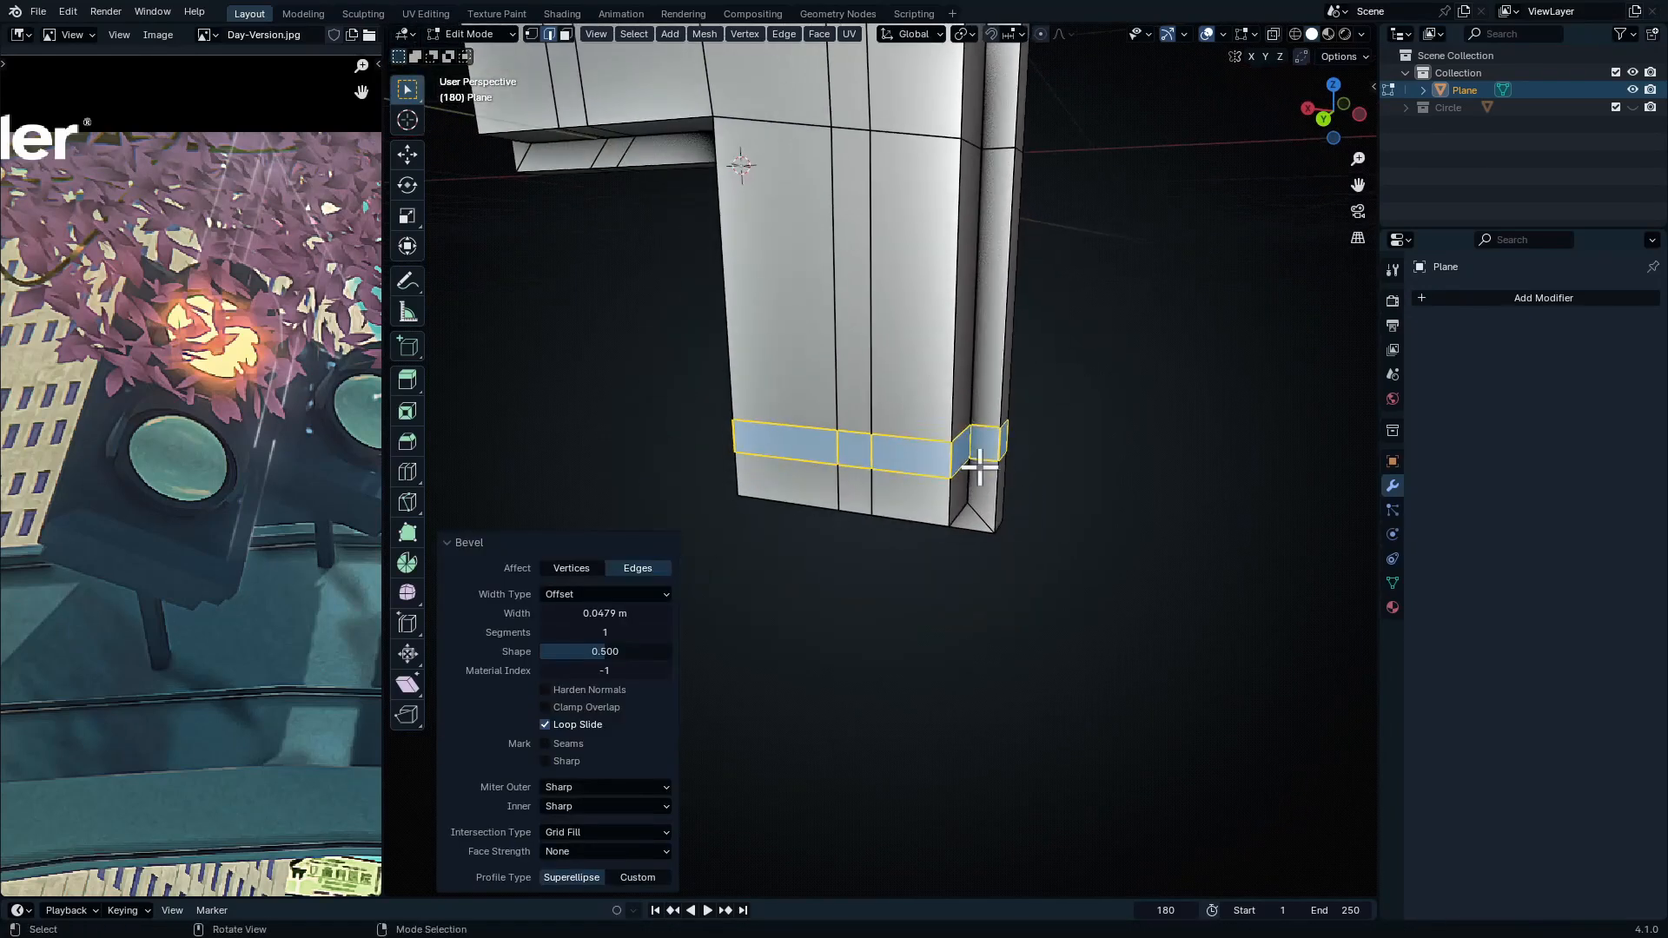
Select the three small back faces where the strips and bands cross and extrude them backward into long support rods
key("3")
left_click(844, 439)
middle_click_drag(890, 327, 911, 387)
left_click(903, 388, "shift")
left_click(589, 349, "shift")
middle_click_drag(589, 349, 776, 544)
middle_click_drag(567, 545, 1000, 345)
key("e")
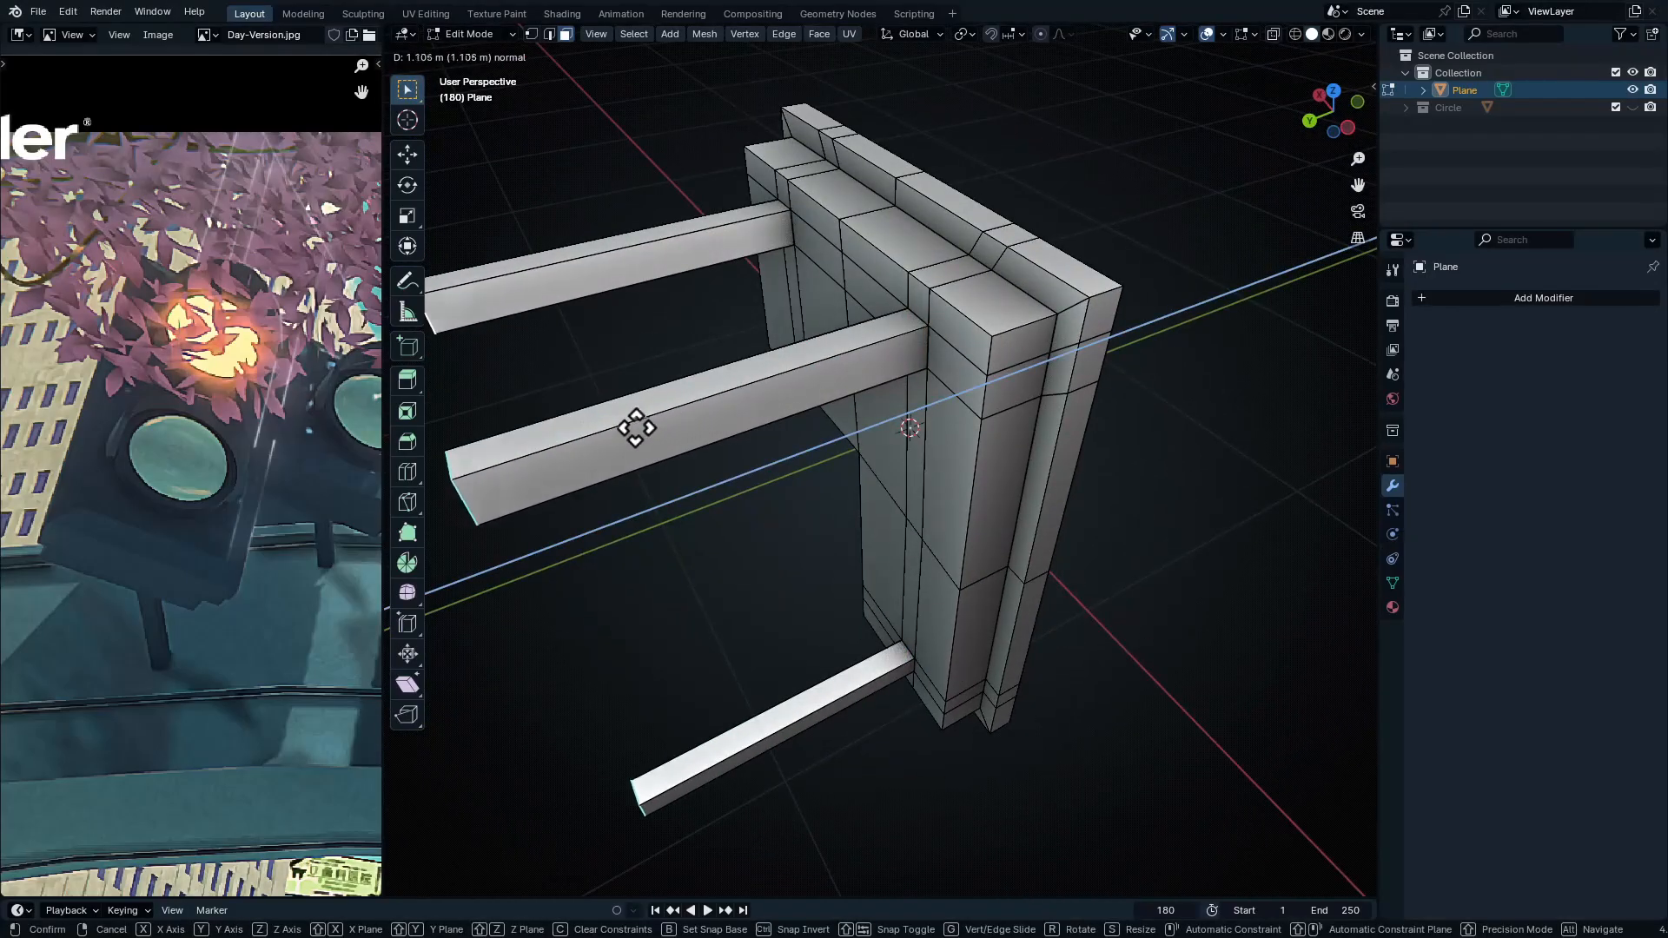
left_click(443, 465)
Select the tall front panel's upper border edges and the horizontal edges halfway down, and snap the 3D cursor to them
middle_click_drag(779, 463, 876, 457)
key("Tab")
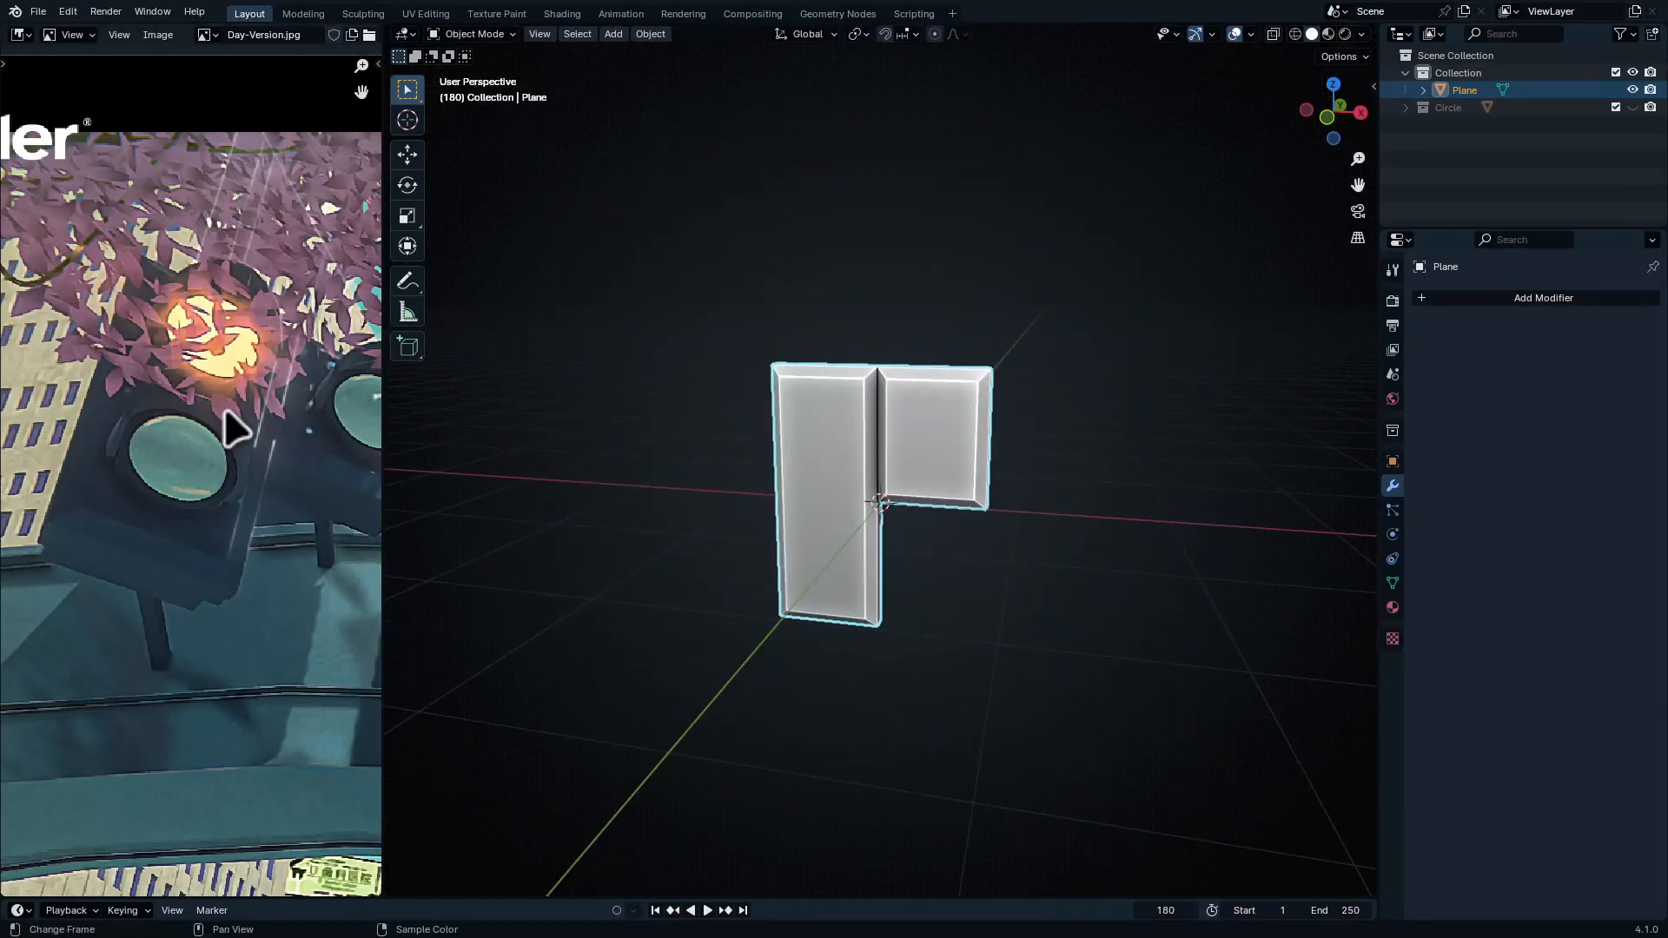
middle_click_drag(1039, 426, 1057, 421)
scroll(762, 498, "up", 4)
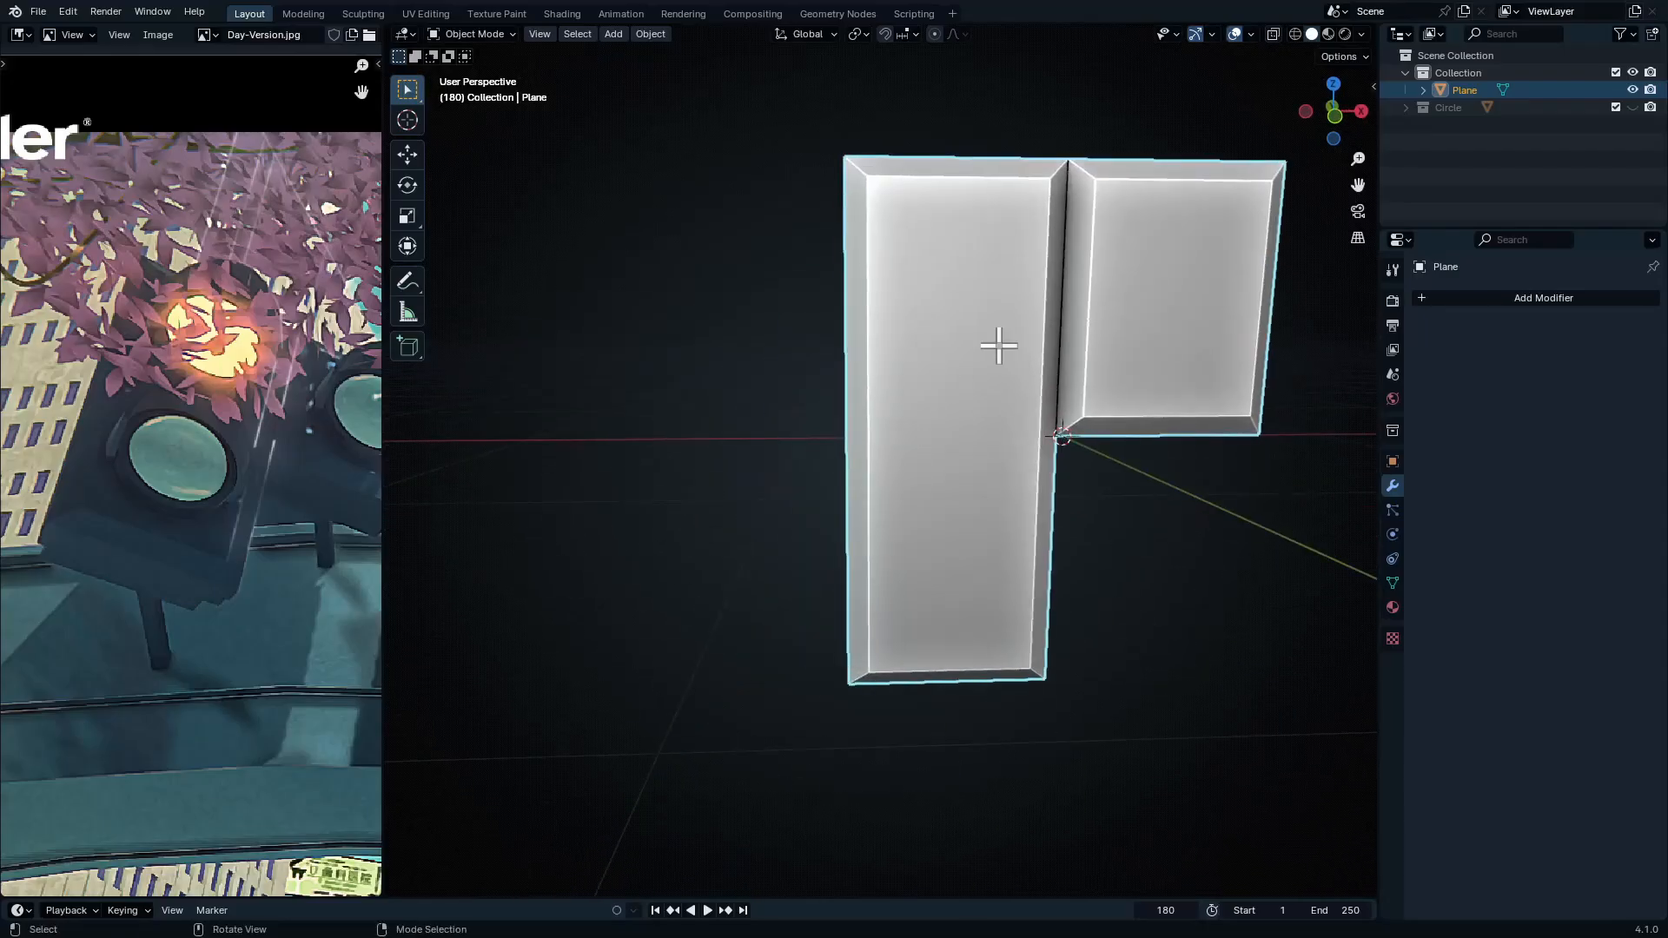
key("Tab")
left_click(981, 322)
middle_click_drag(964, 304, 944, 428, "shift")
scroll(949, 519, "up", 1)
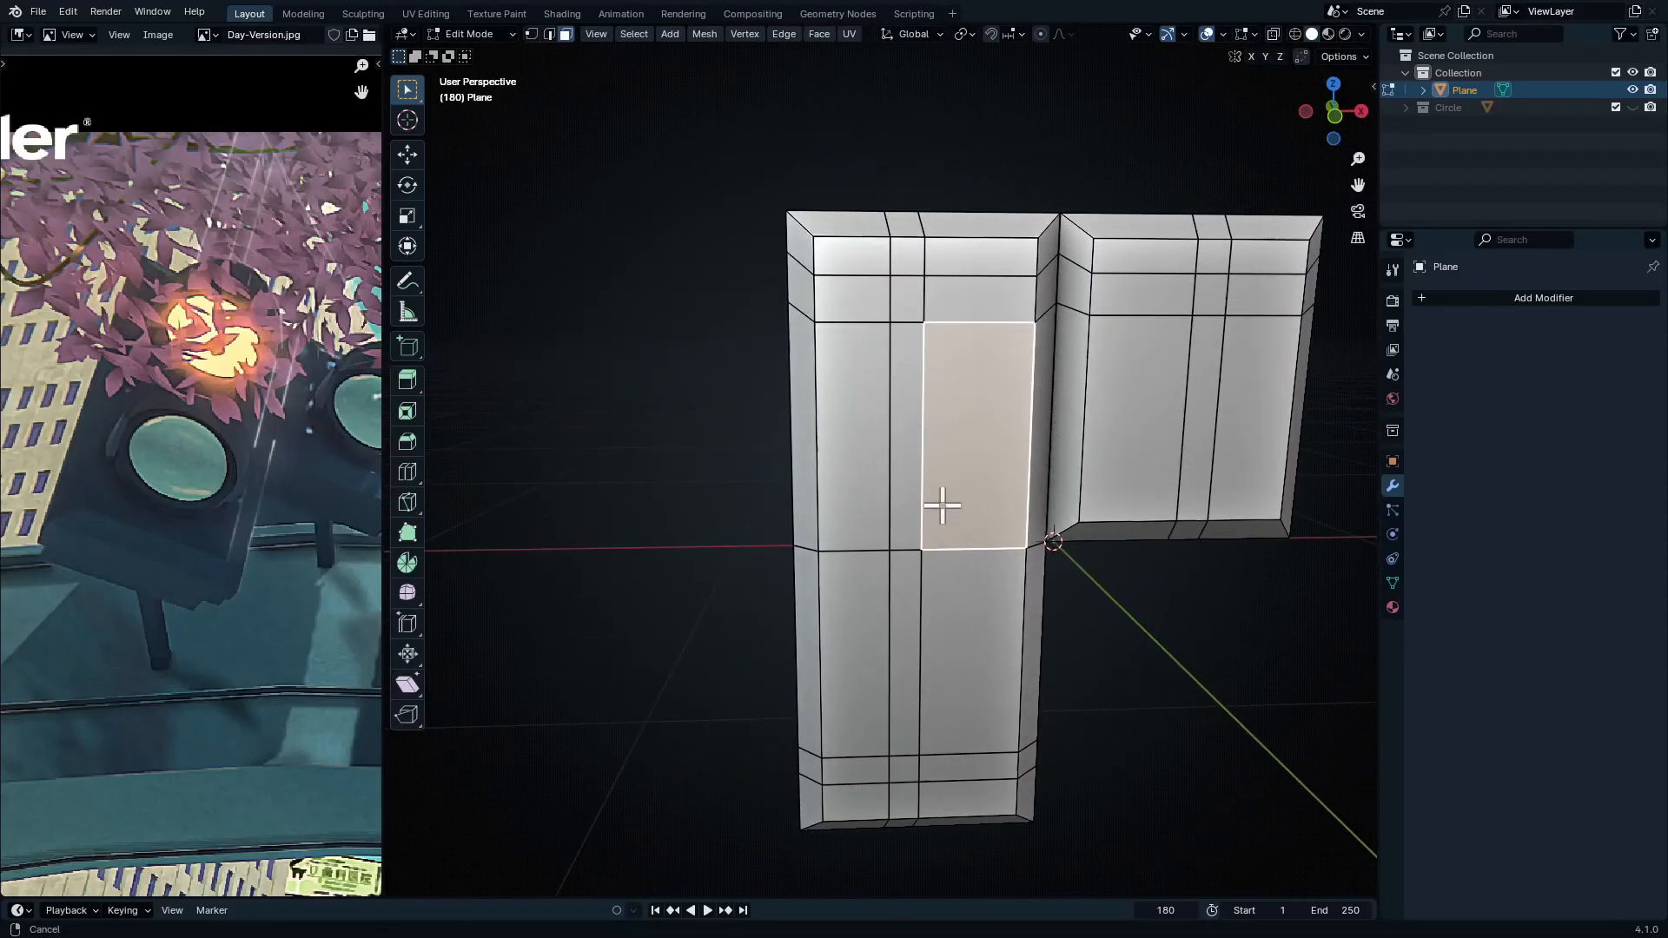
key("2")
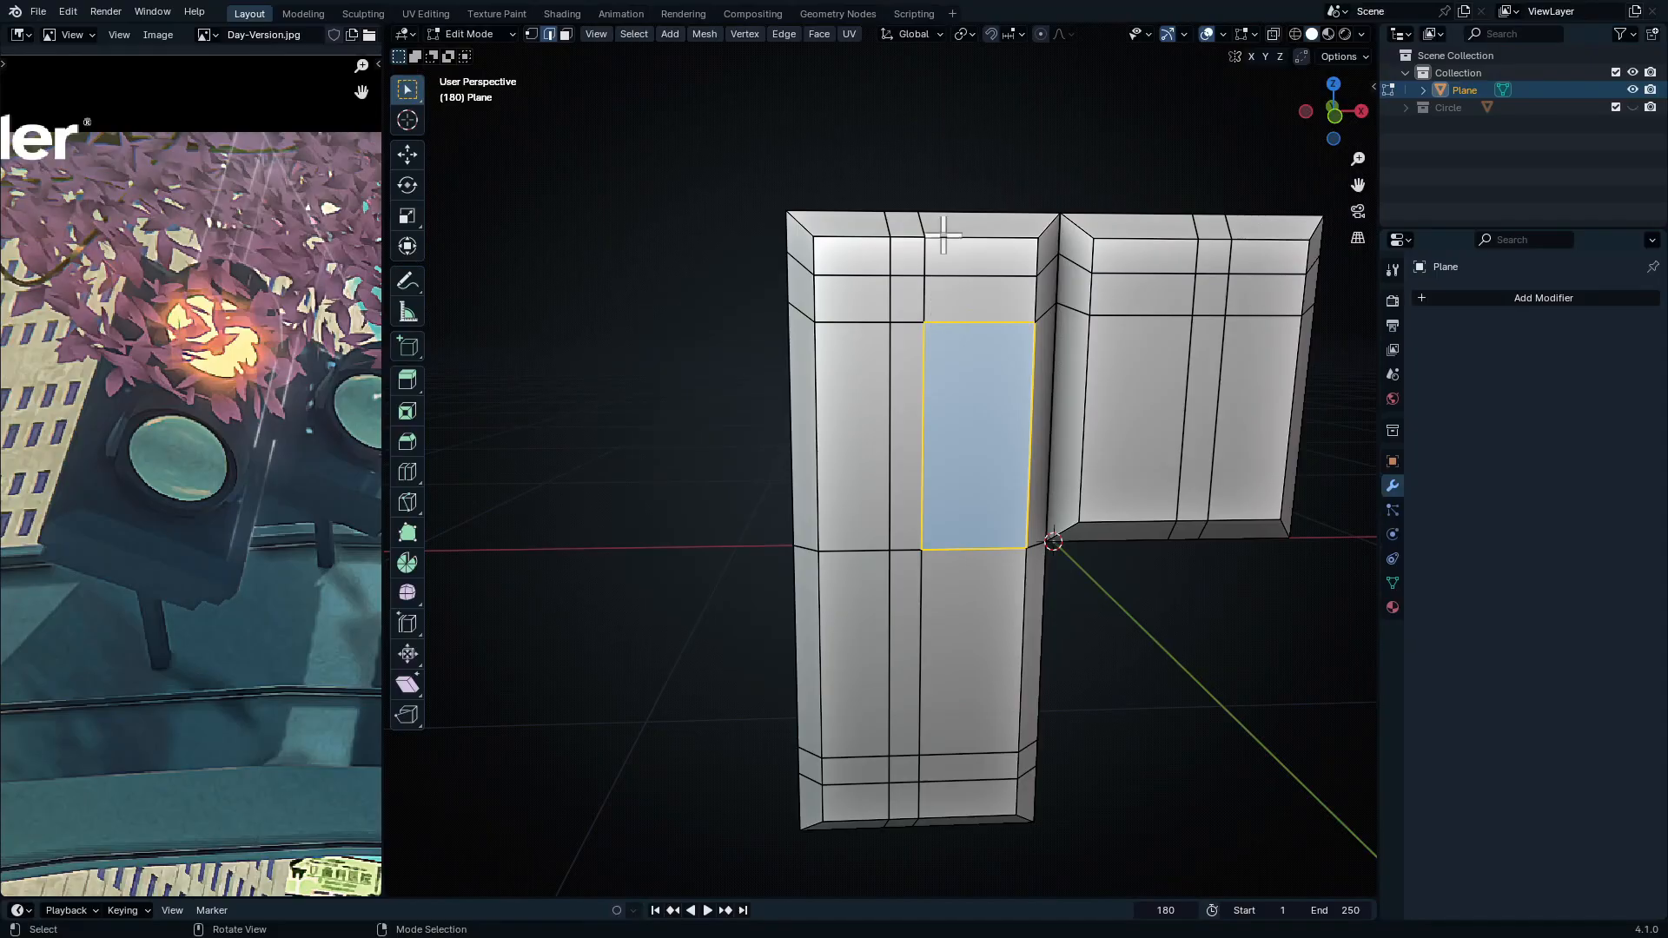
left_click(945, 236)
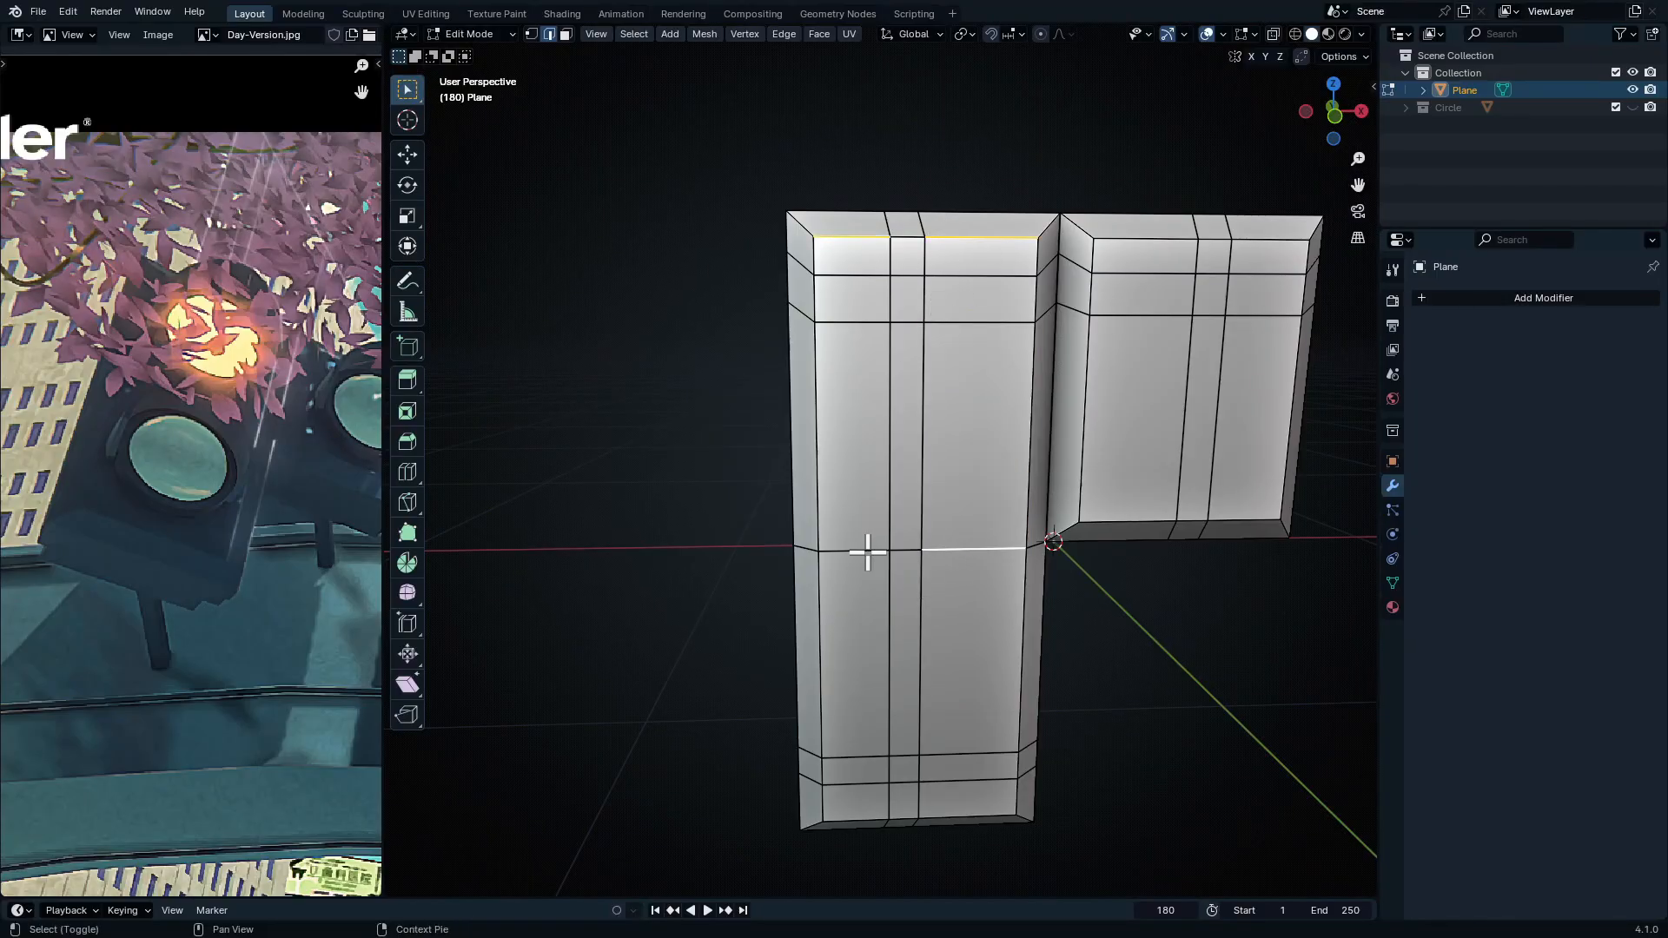
key("shift+s")
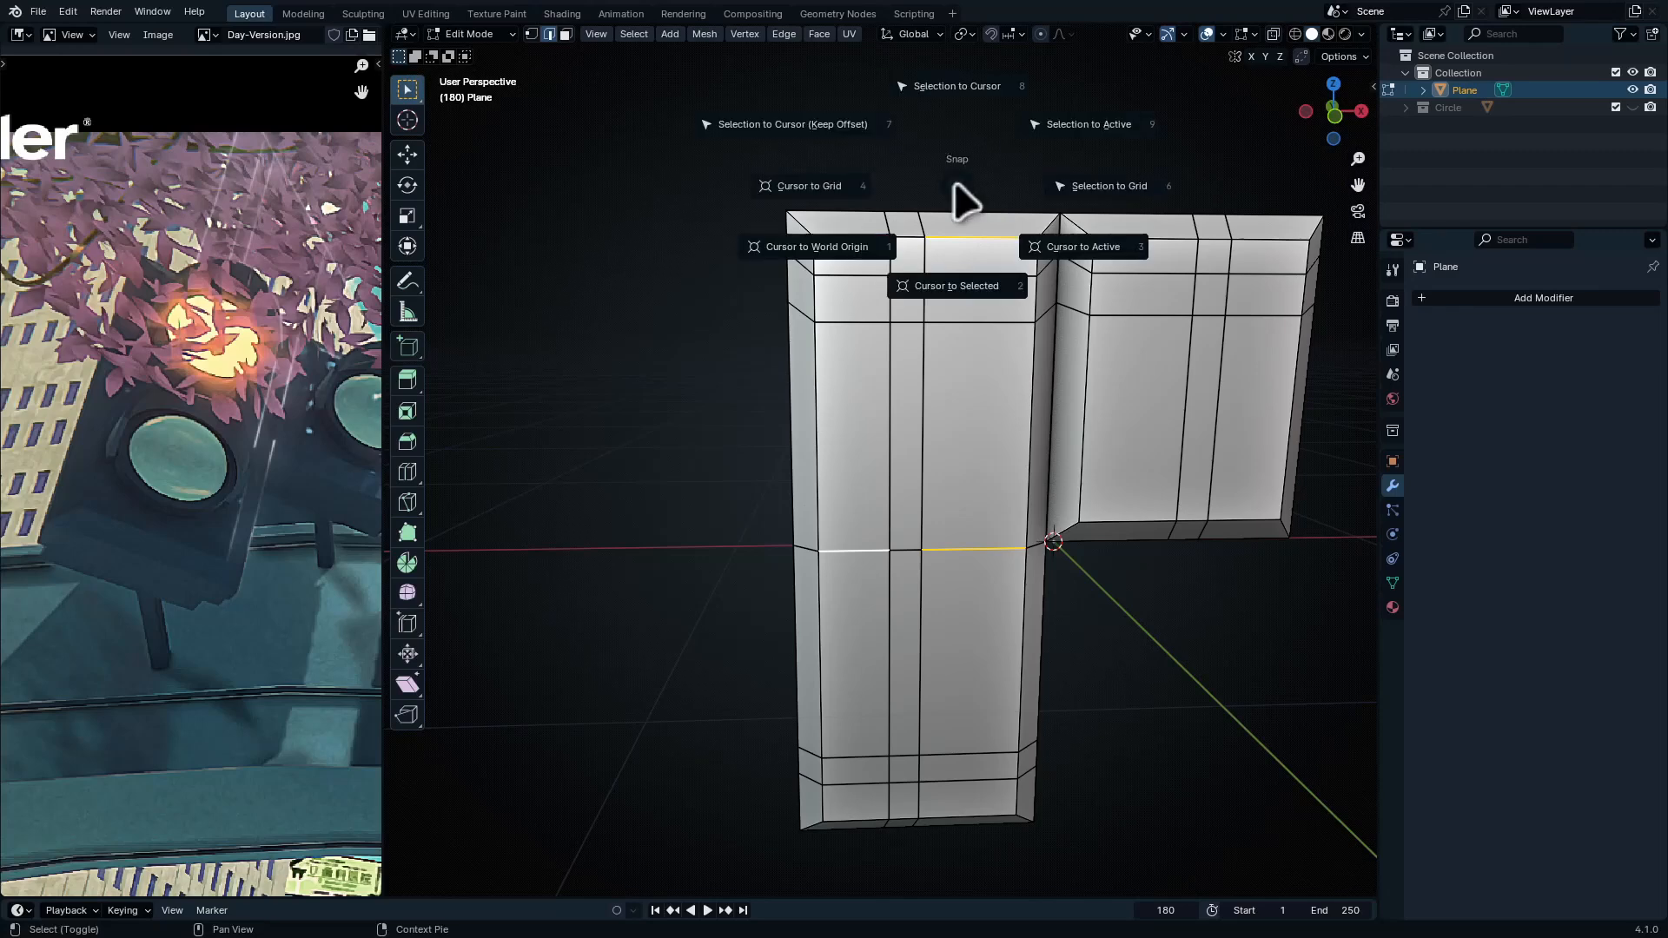
left_click(956, 314)
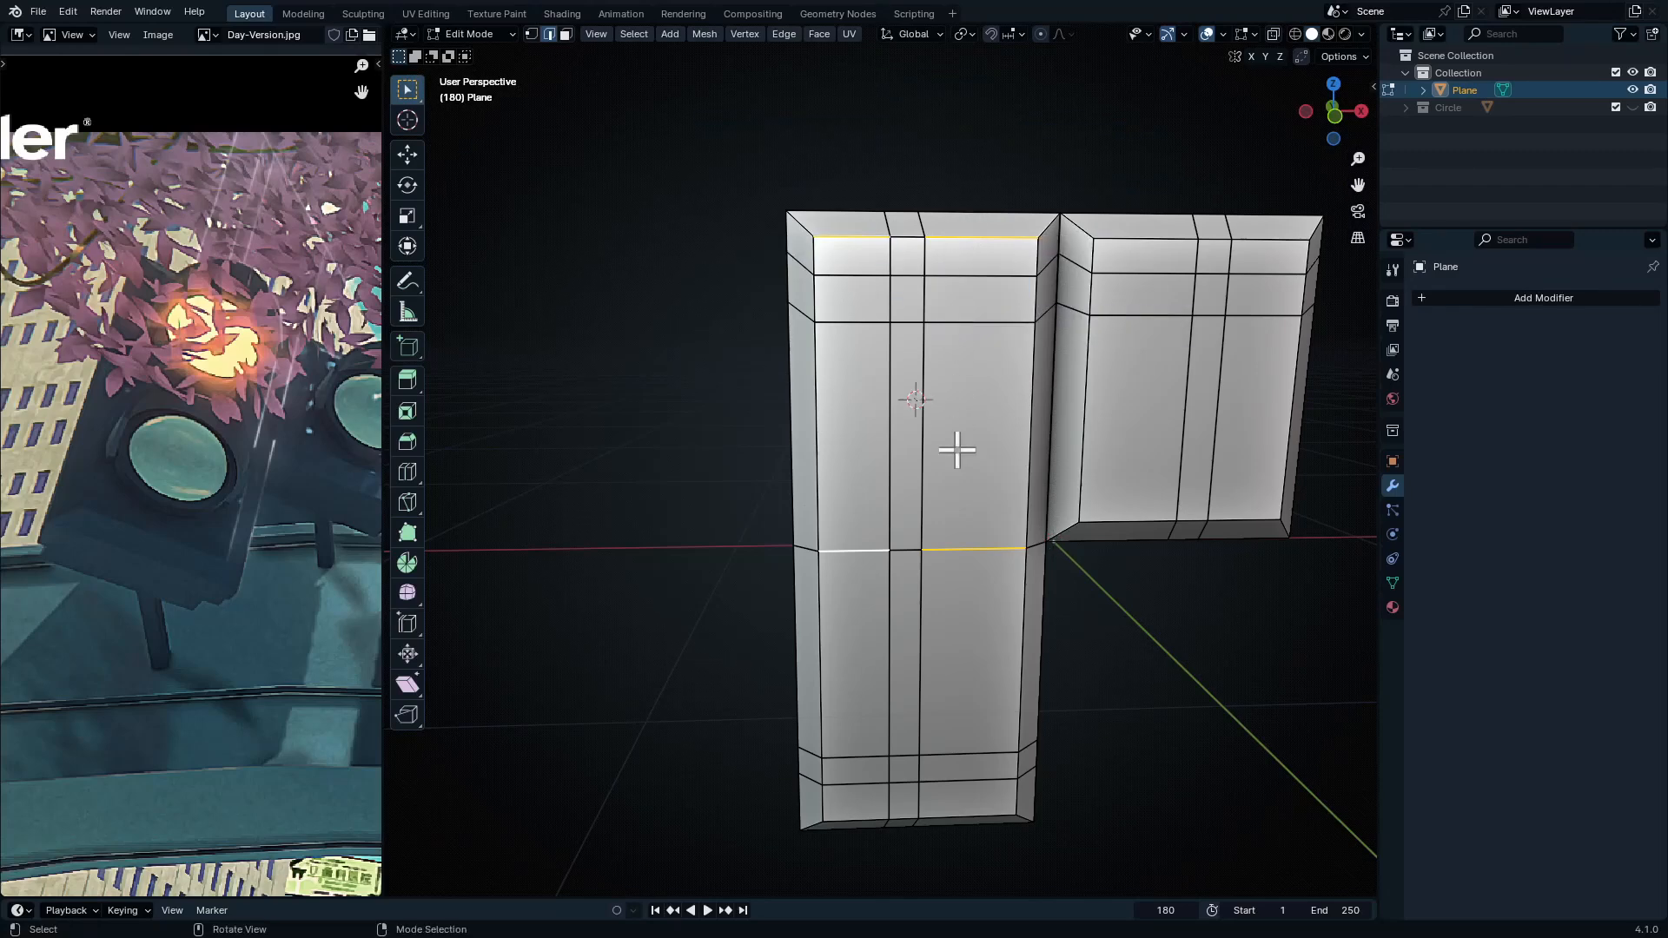
Leave mesh editing and add a 32-vertex mesh circle with a 1 m radius at the 3D cursor
middle_click_drag(960, 447, 702, 580, "shift")
key("alt+z")
key("alt+z")
key("Tab")
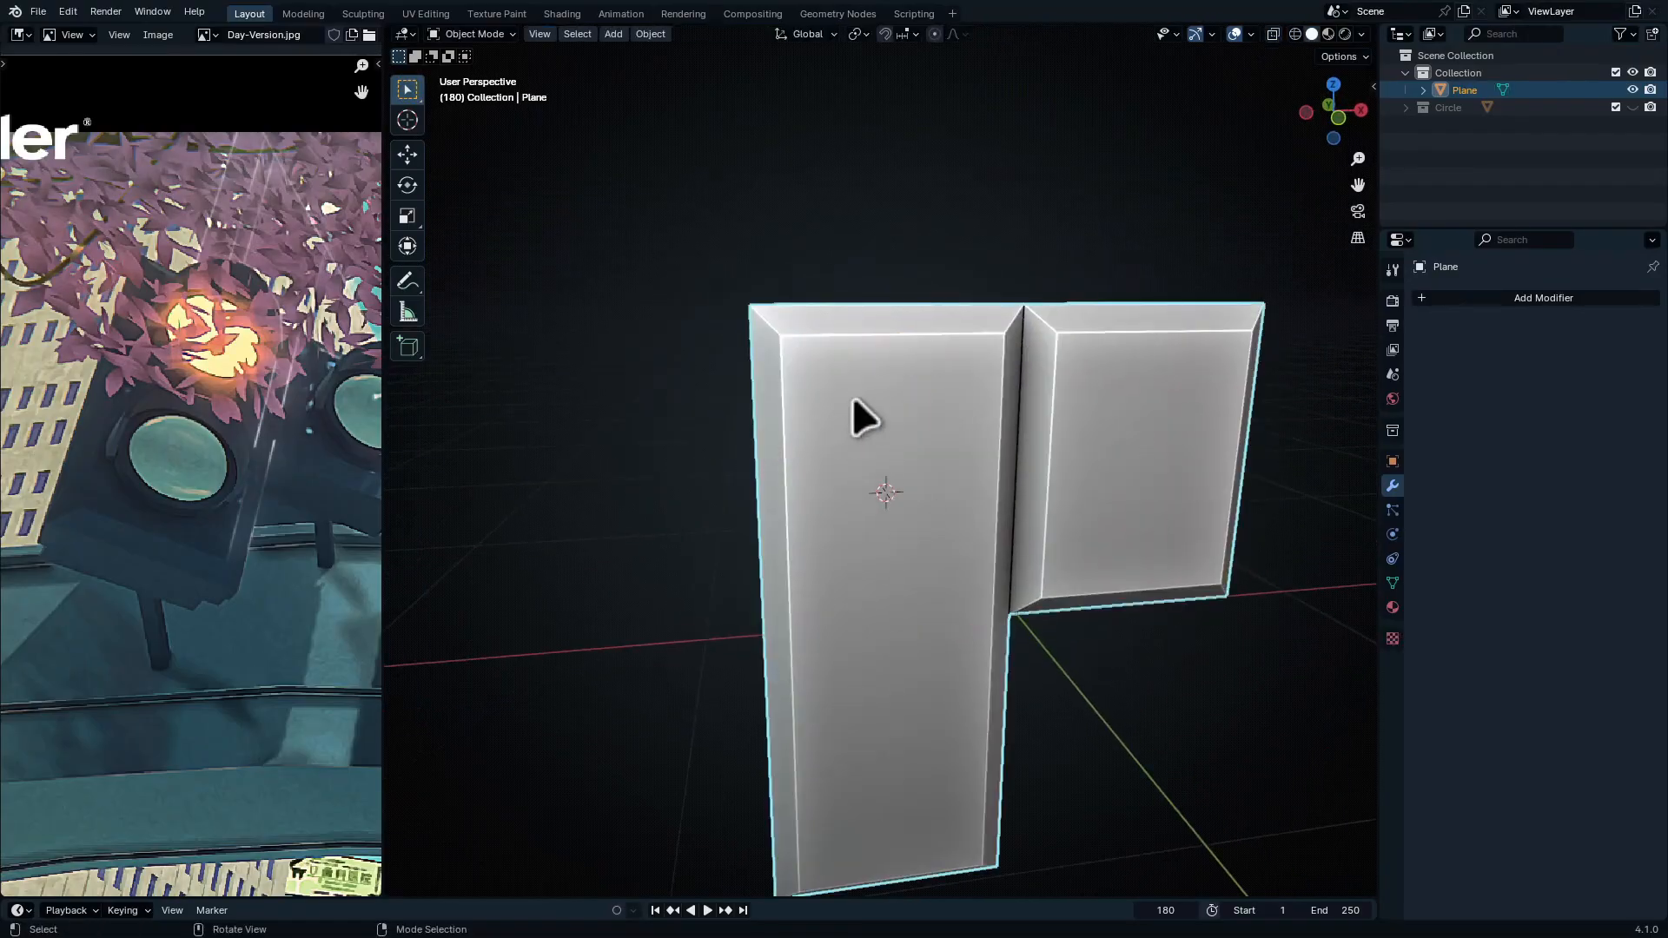
scroll(596, 384, "up", 5)
key("shift+a")
mouse_move(914, 276)
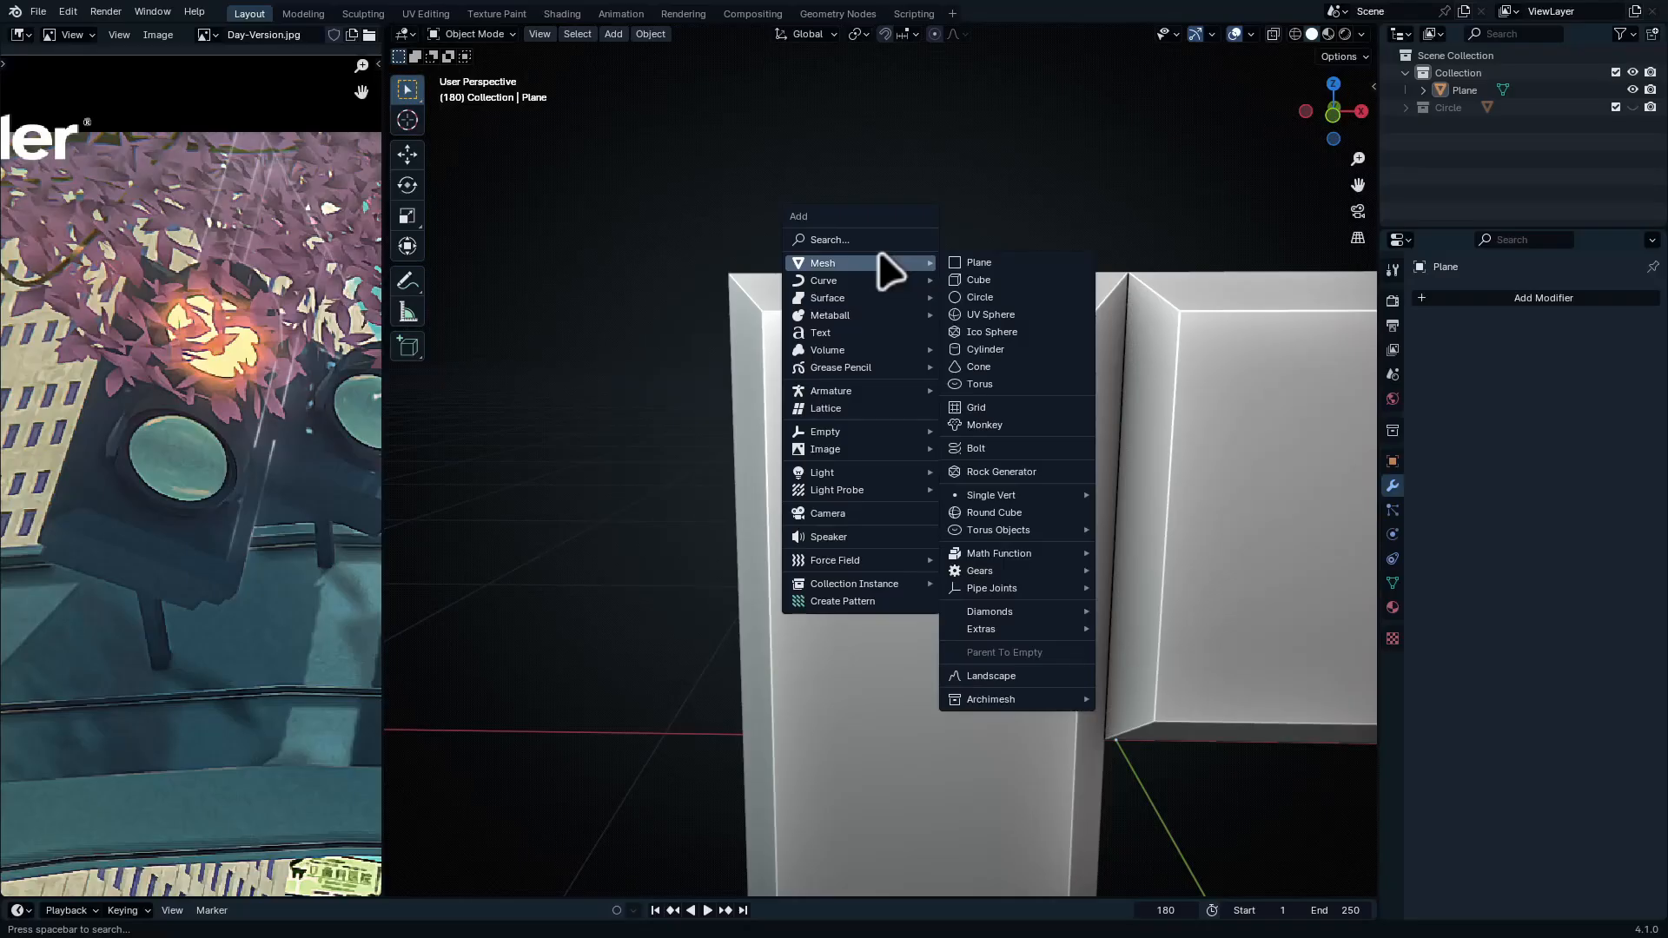
left_click(1013, 297)
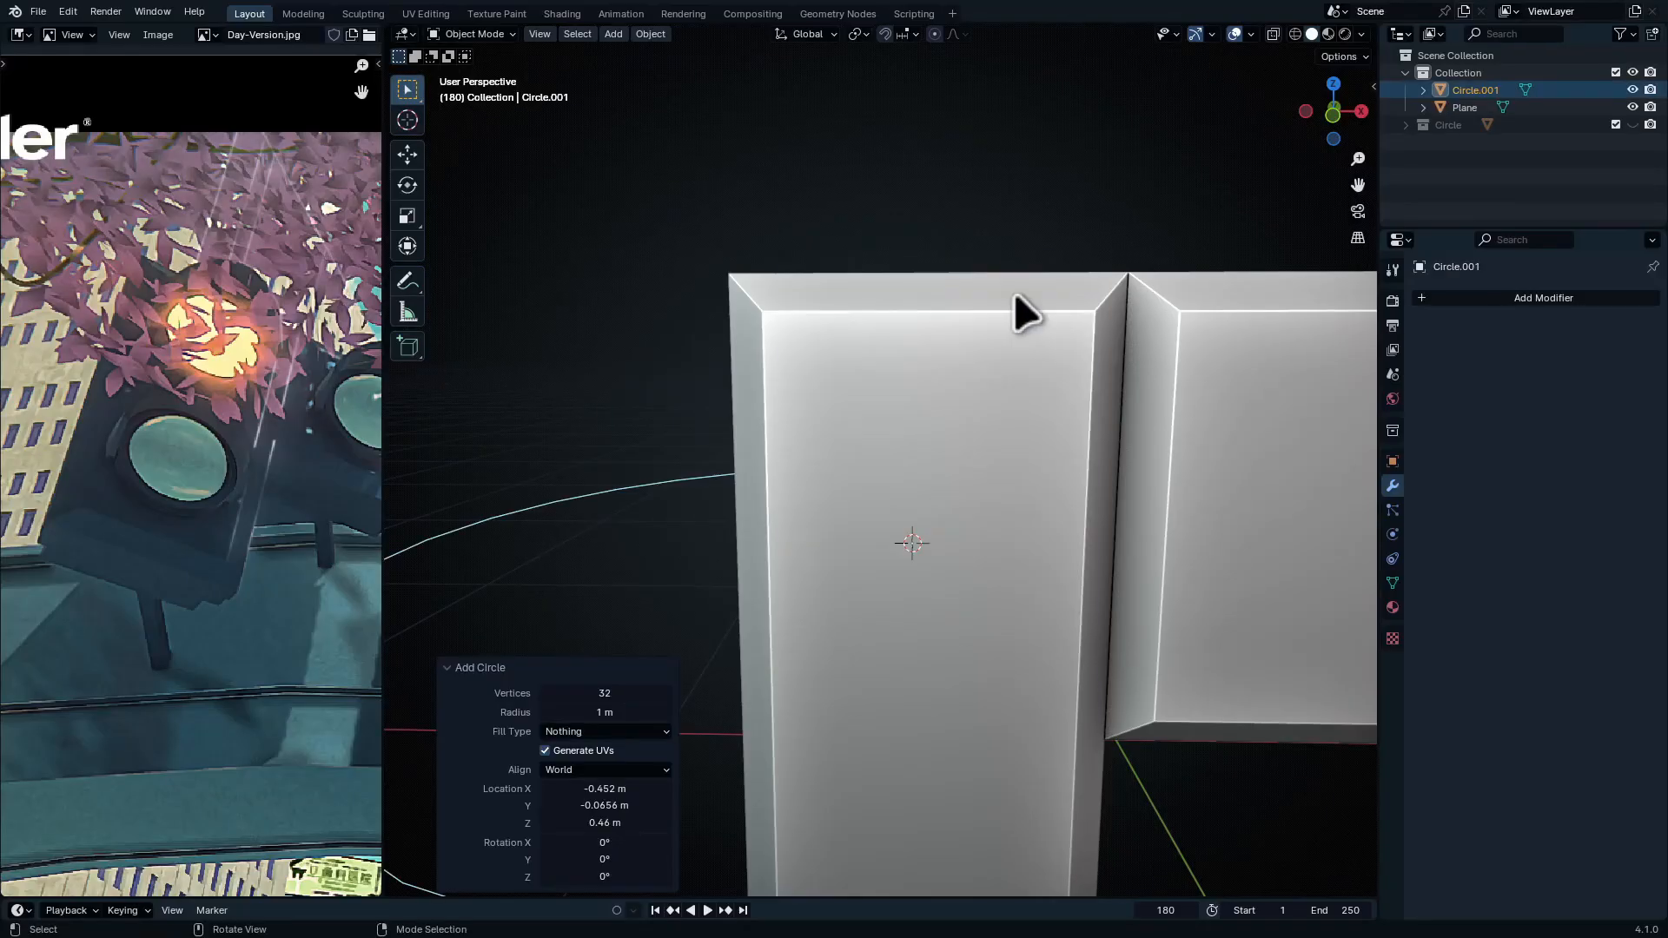
Rotate the circle's mesh 90° about X and scale it by about 0.266 to fit the tall front panel
key("Tab")
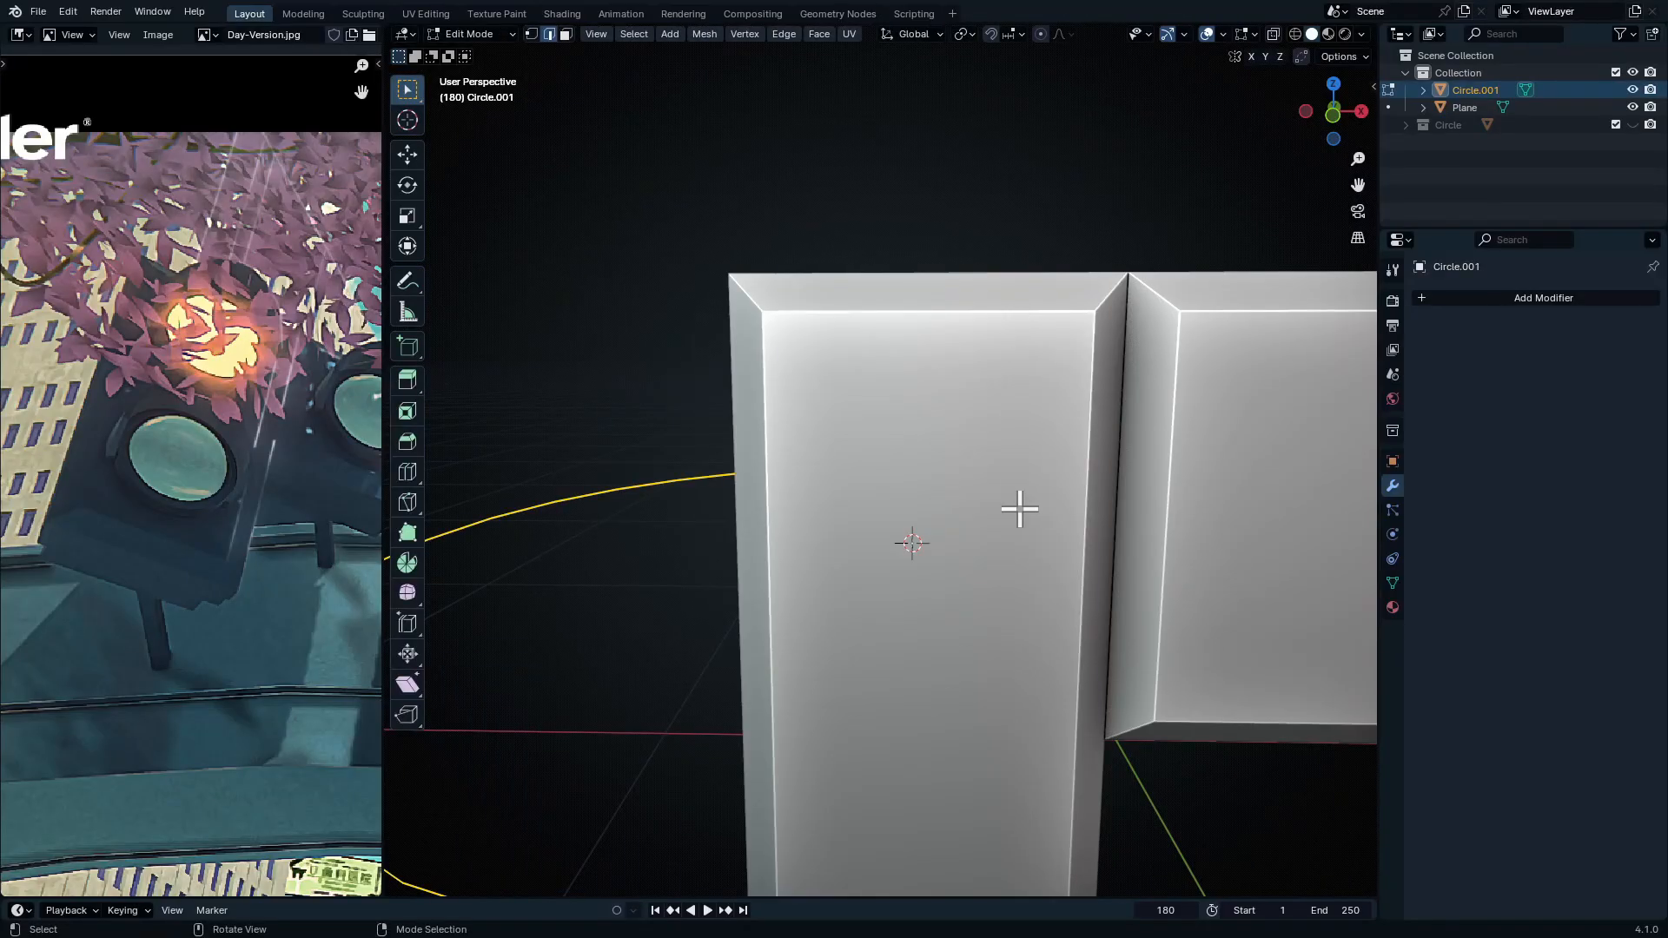
type("rx90")
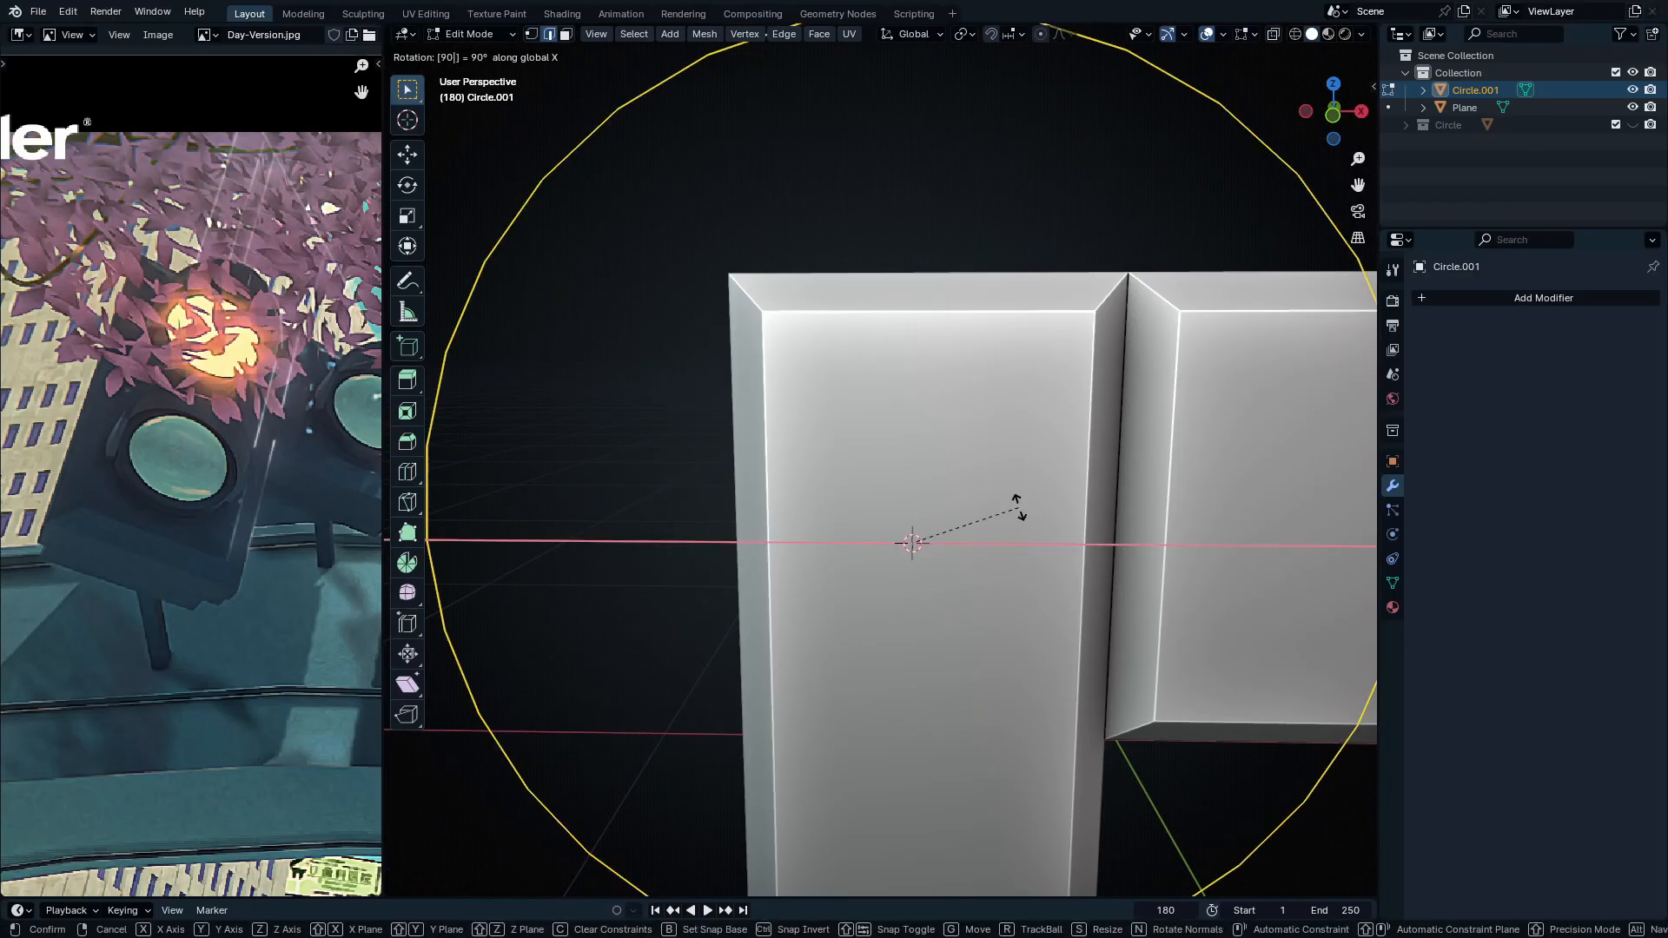
key("Return")
key("s")
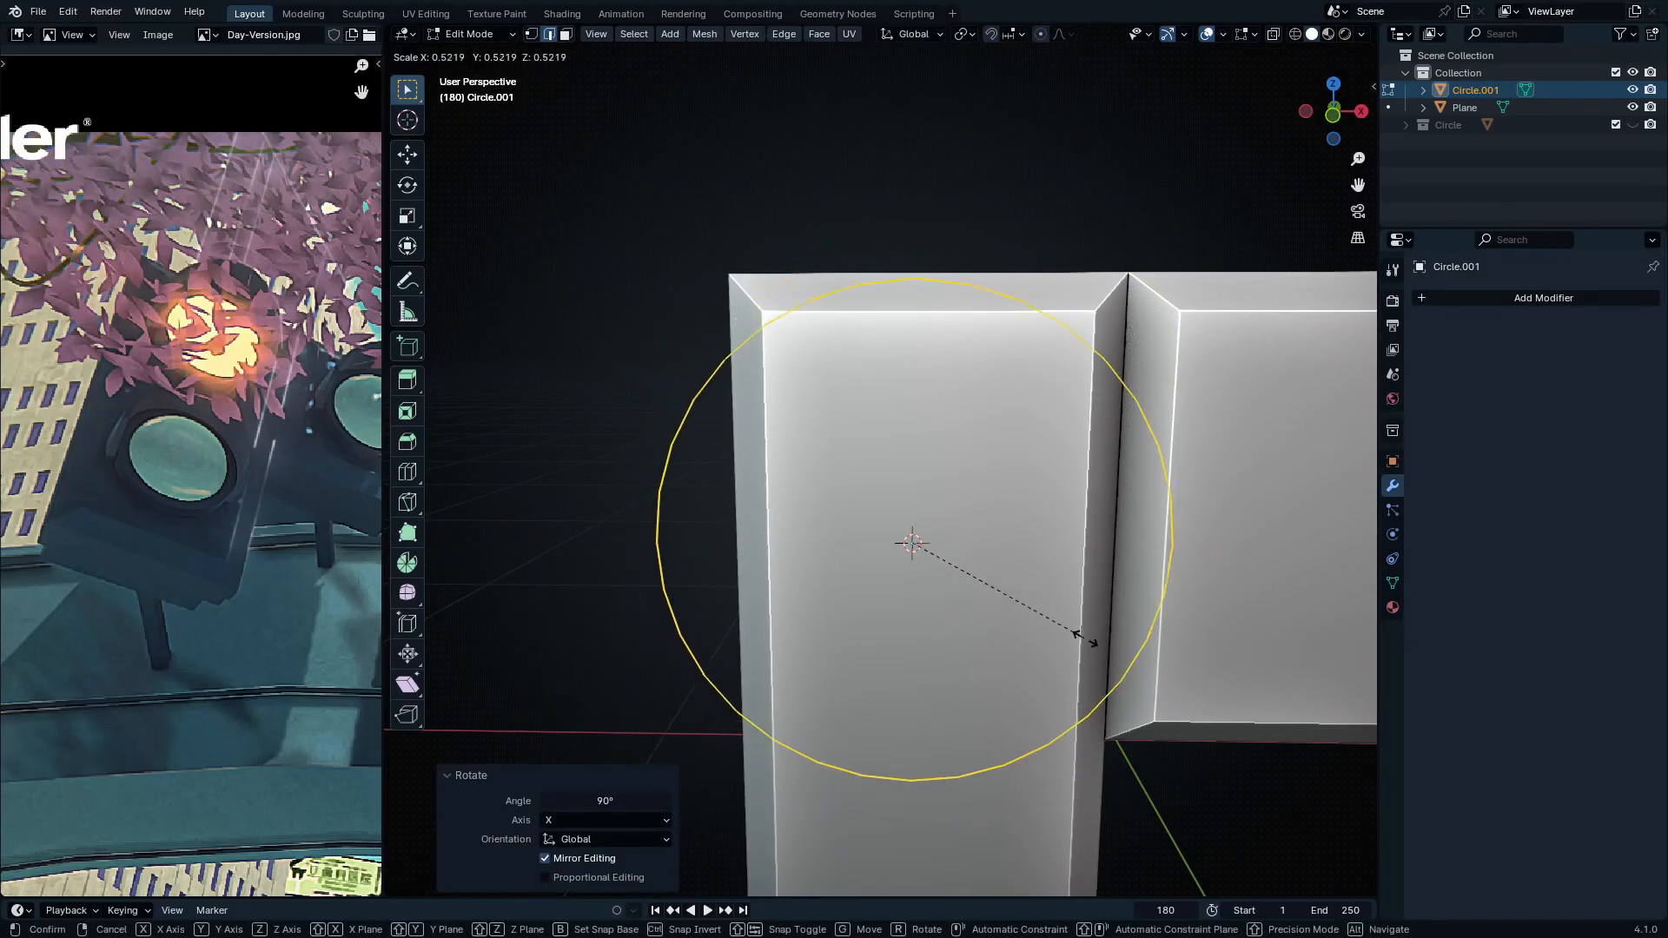
left_click(993, 621)
scroll(992, 621, "down", 2)
scroll(982, 612, "up", 1)
key("KP_1")
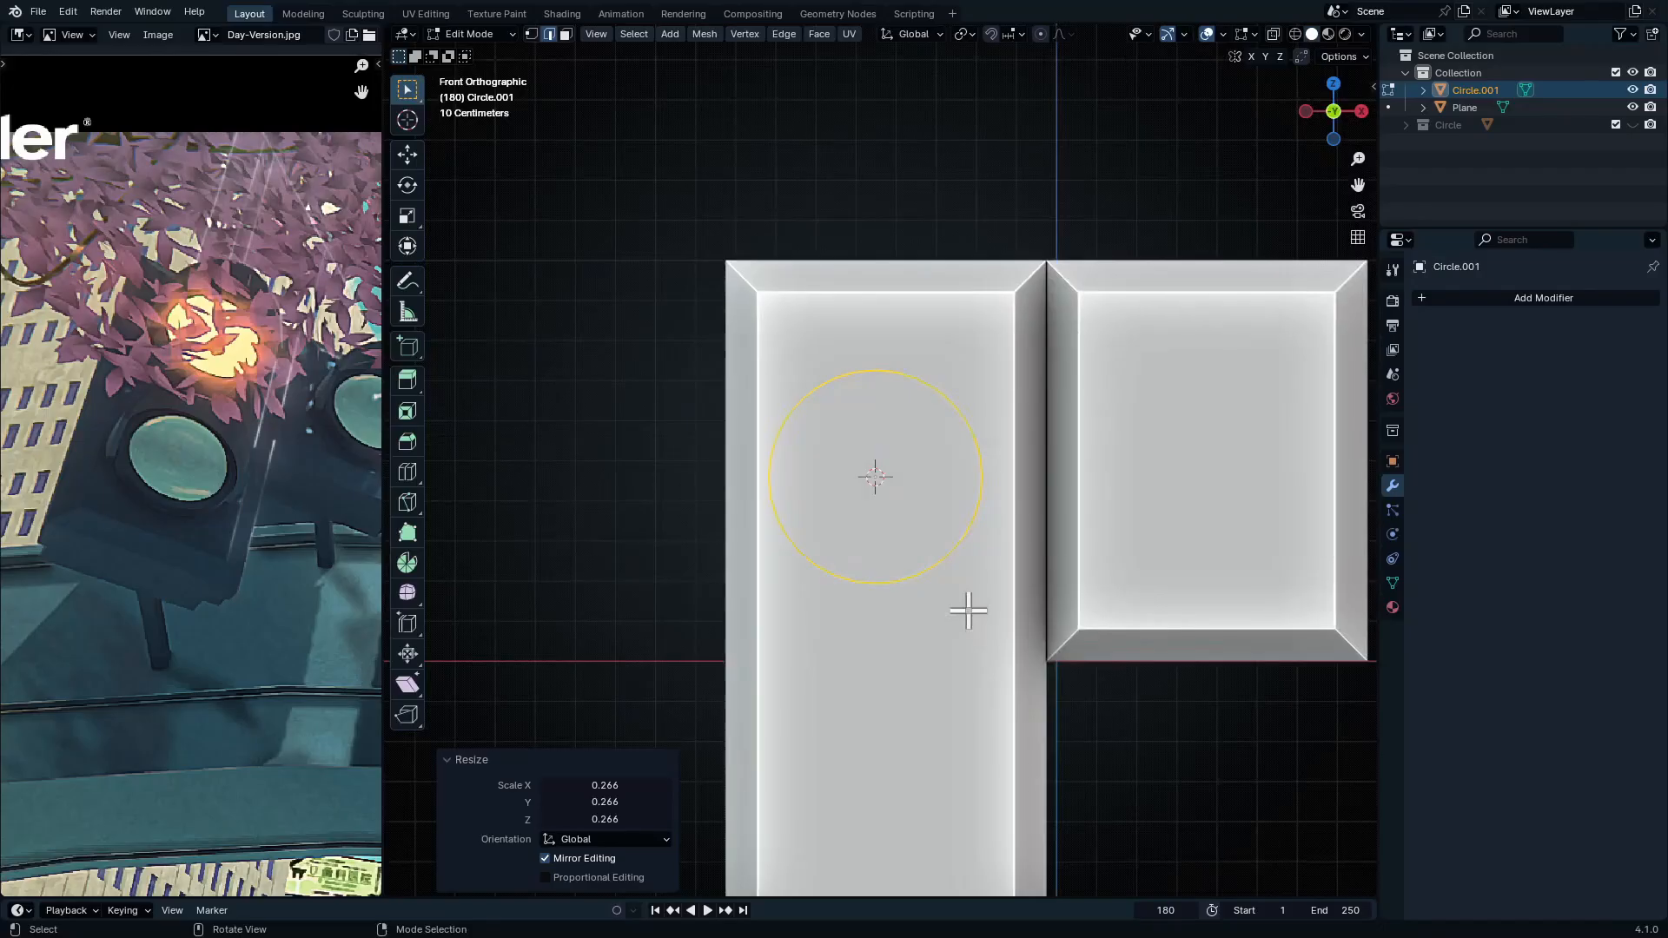
Centre the circle on the panel by moving it about 0.022 m along X, and scale it up by about 1.101
key("shift+z")
key("shift+z")
middle_click_drag(920, 552, 913, 503, "shift")
key("g")
key("x")
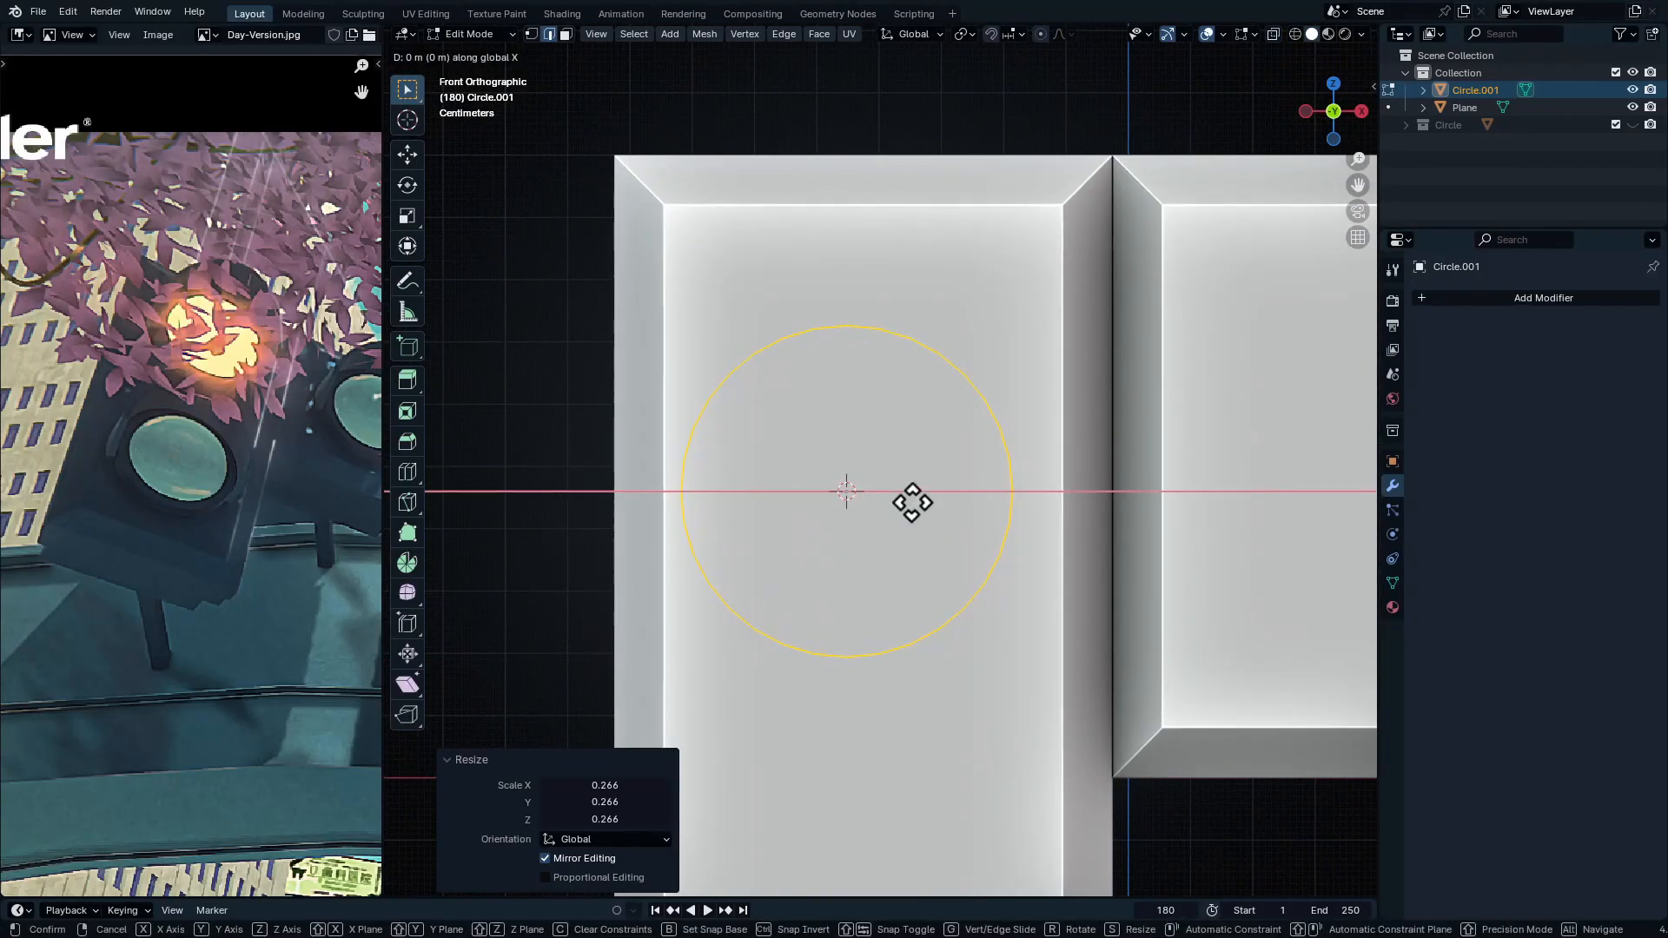
left_click(1008, 507)
key("s")
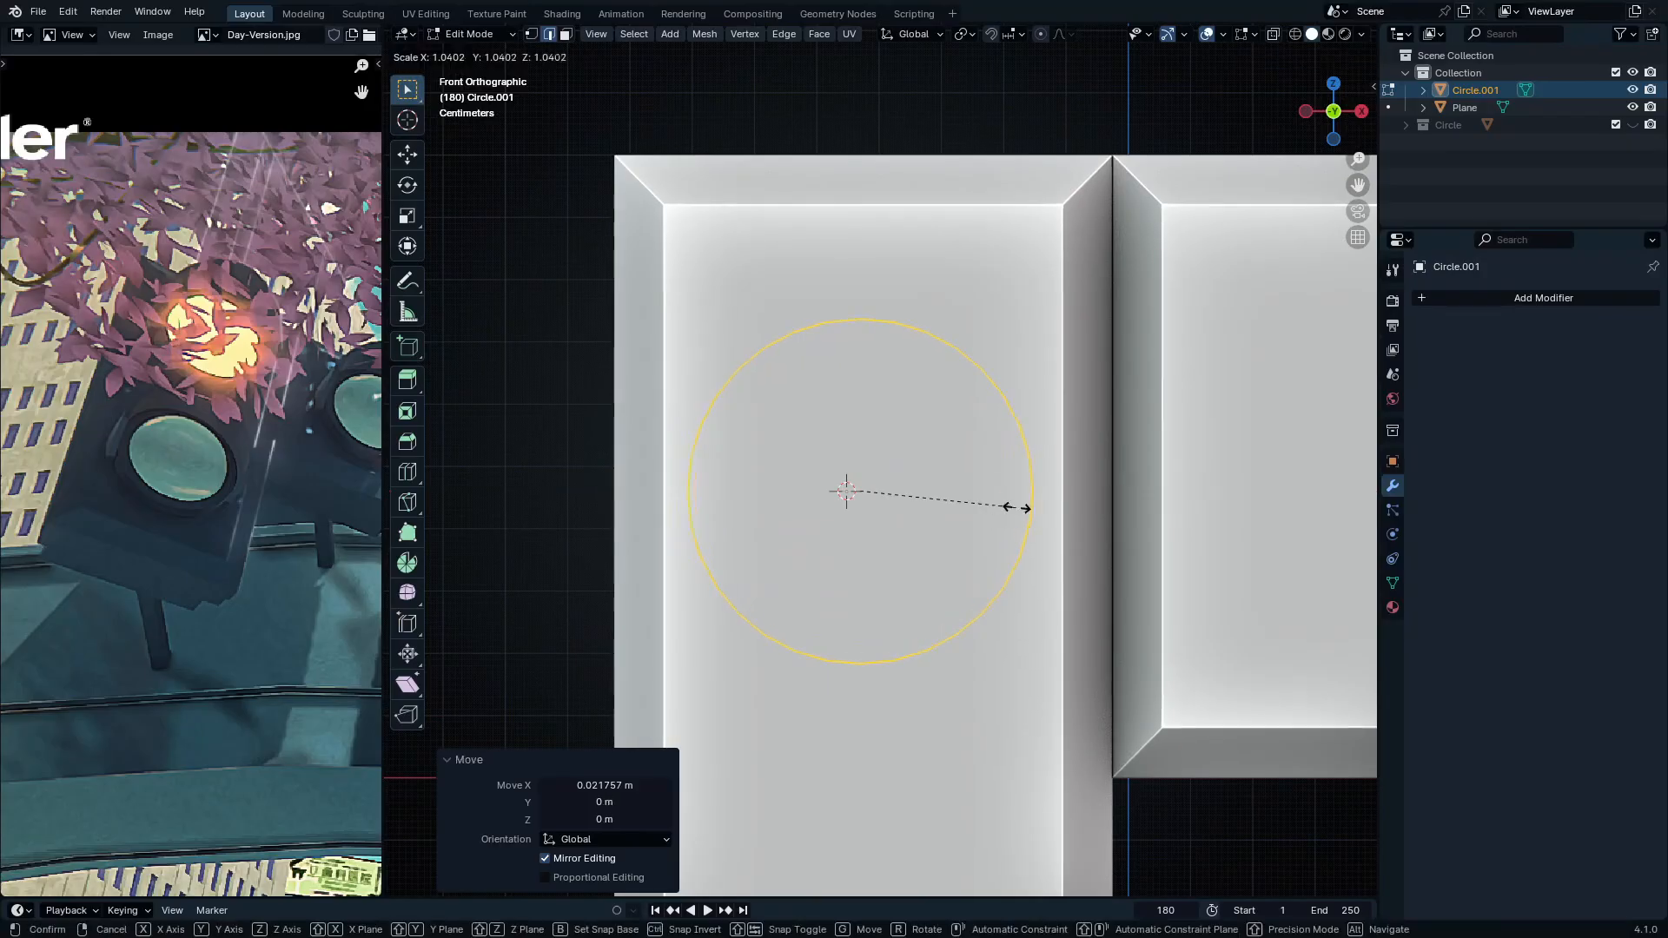
left_click(1023, 511)
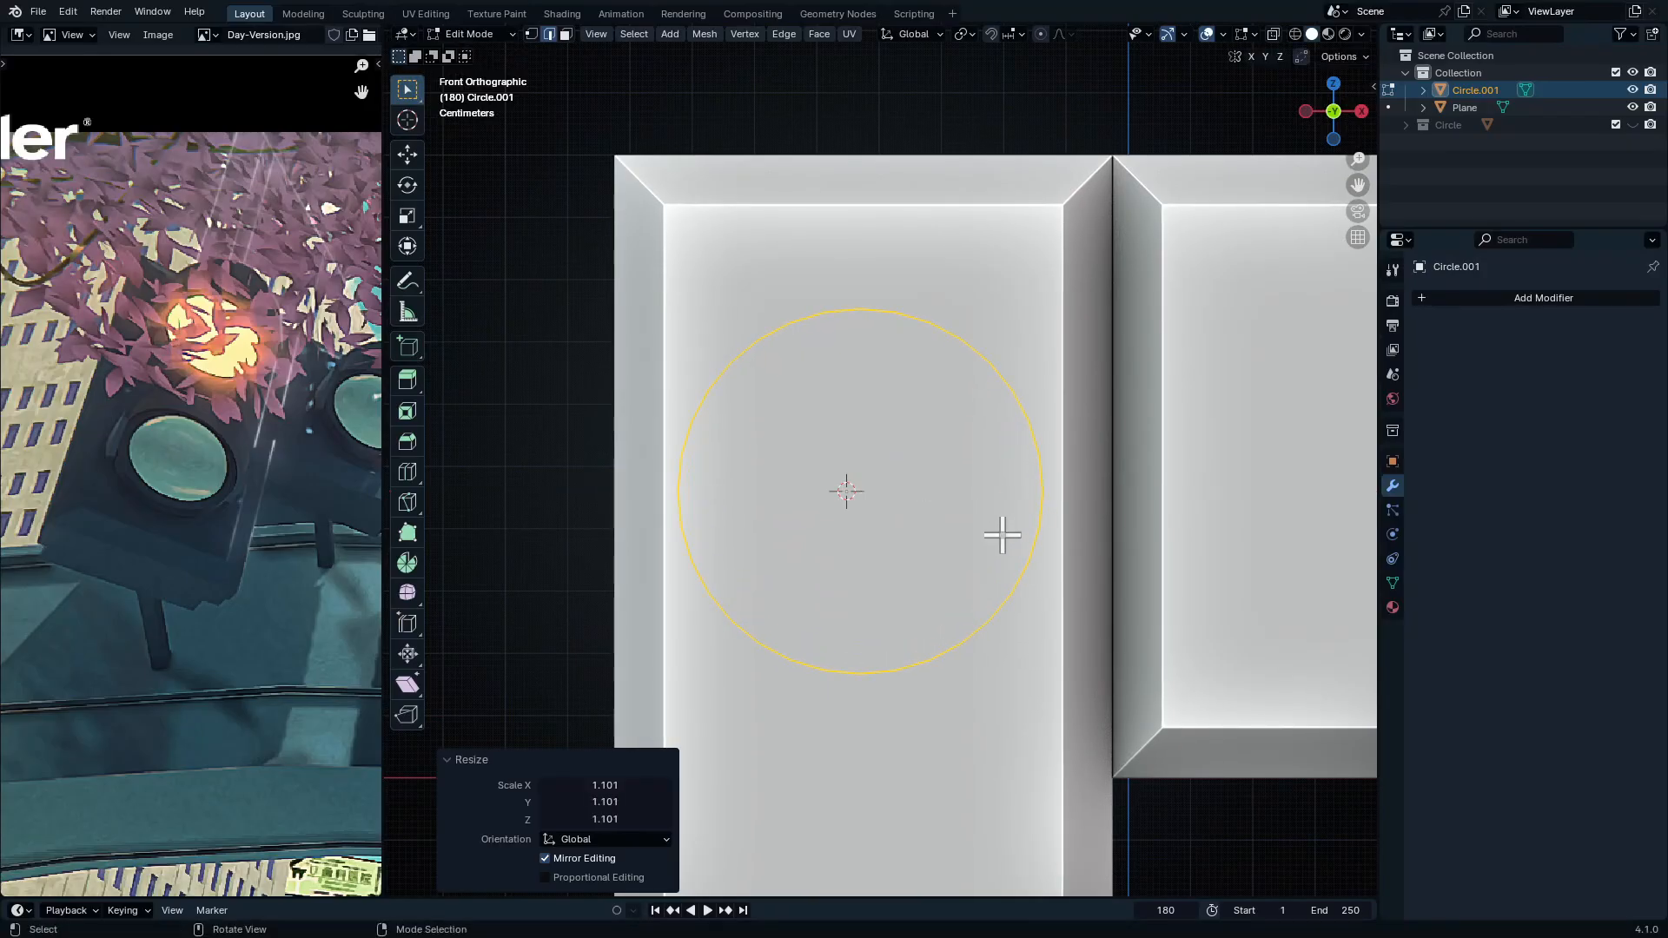
Select the vertices of the circle's lower arc in front view and enable the mesh statistics overlay
middle_click_drag(1020, 554, 1056, 453, "shift")
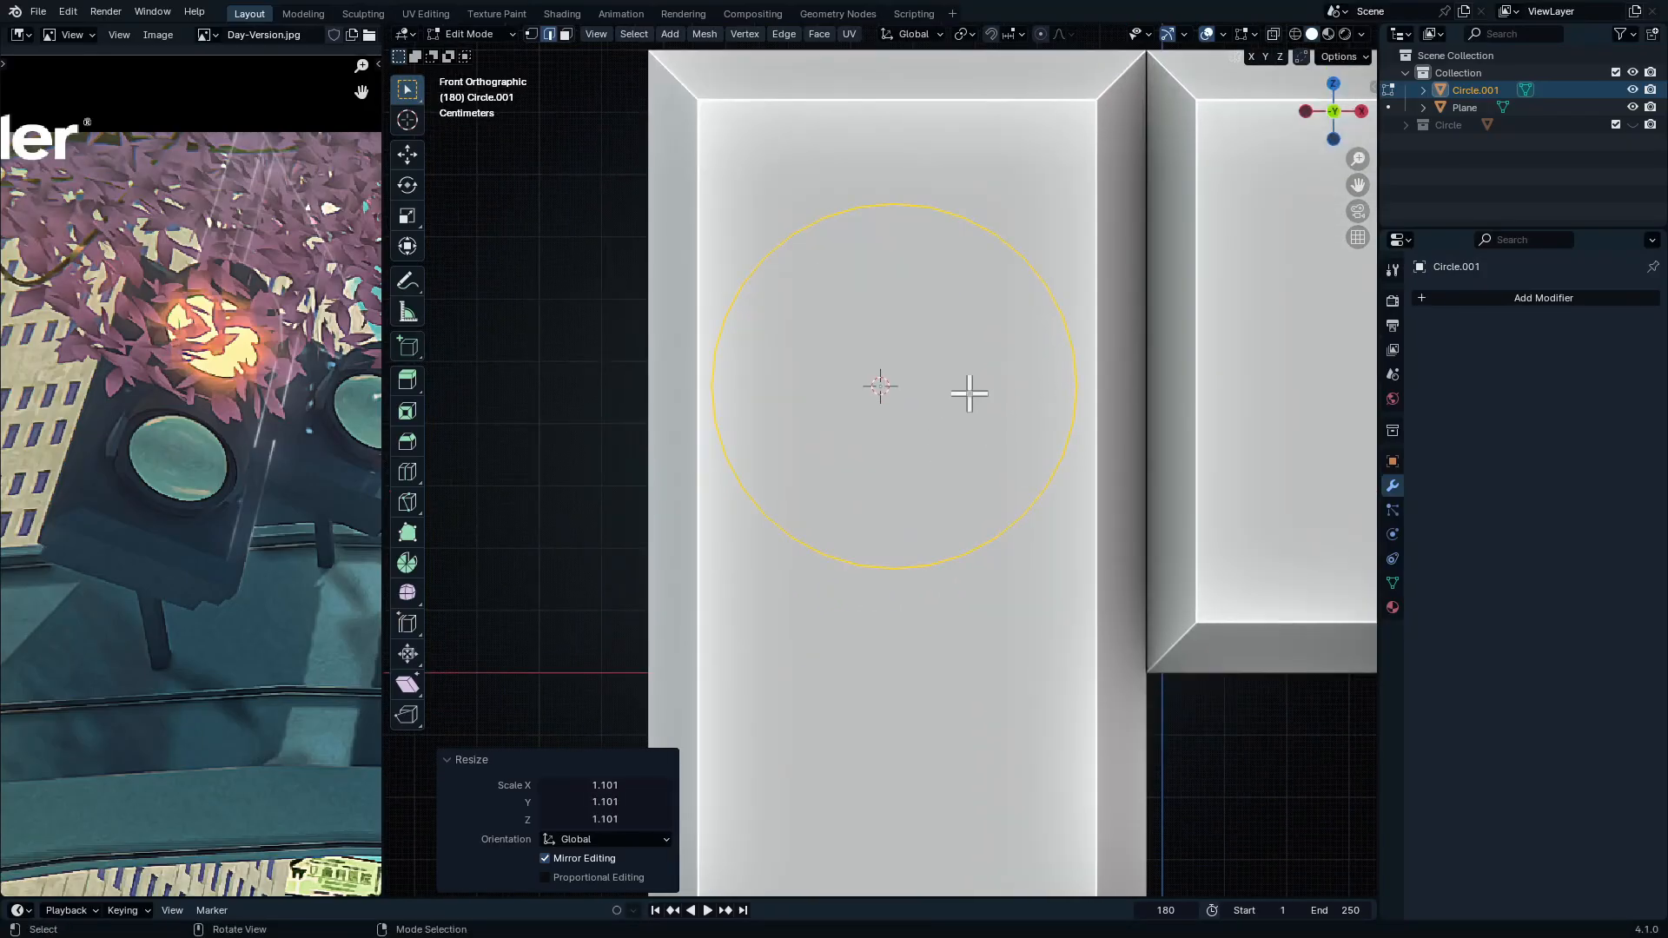
middle_click_drag(968, 394, 973, 375)
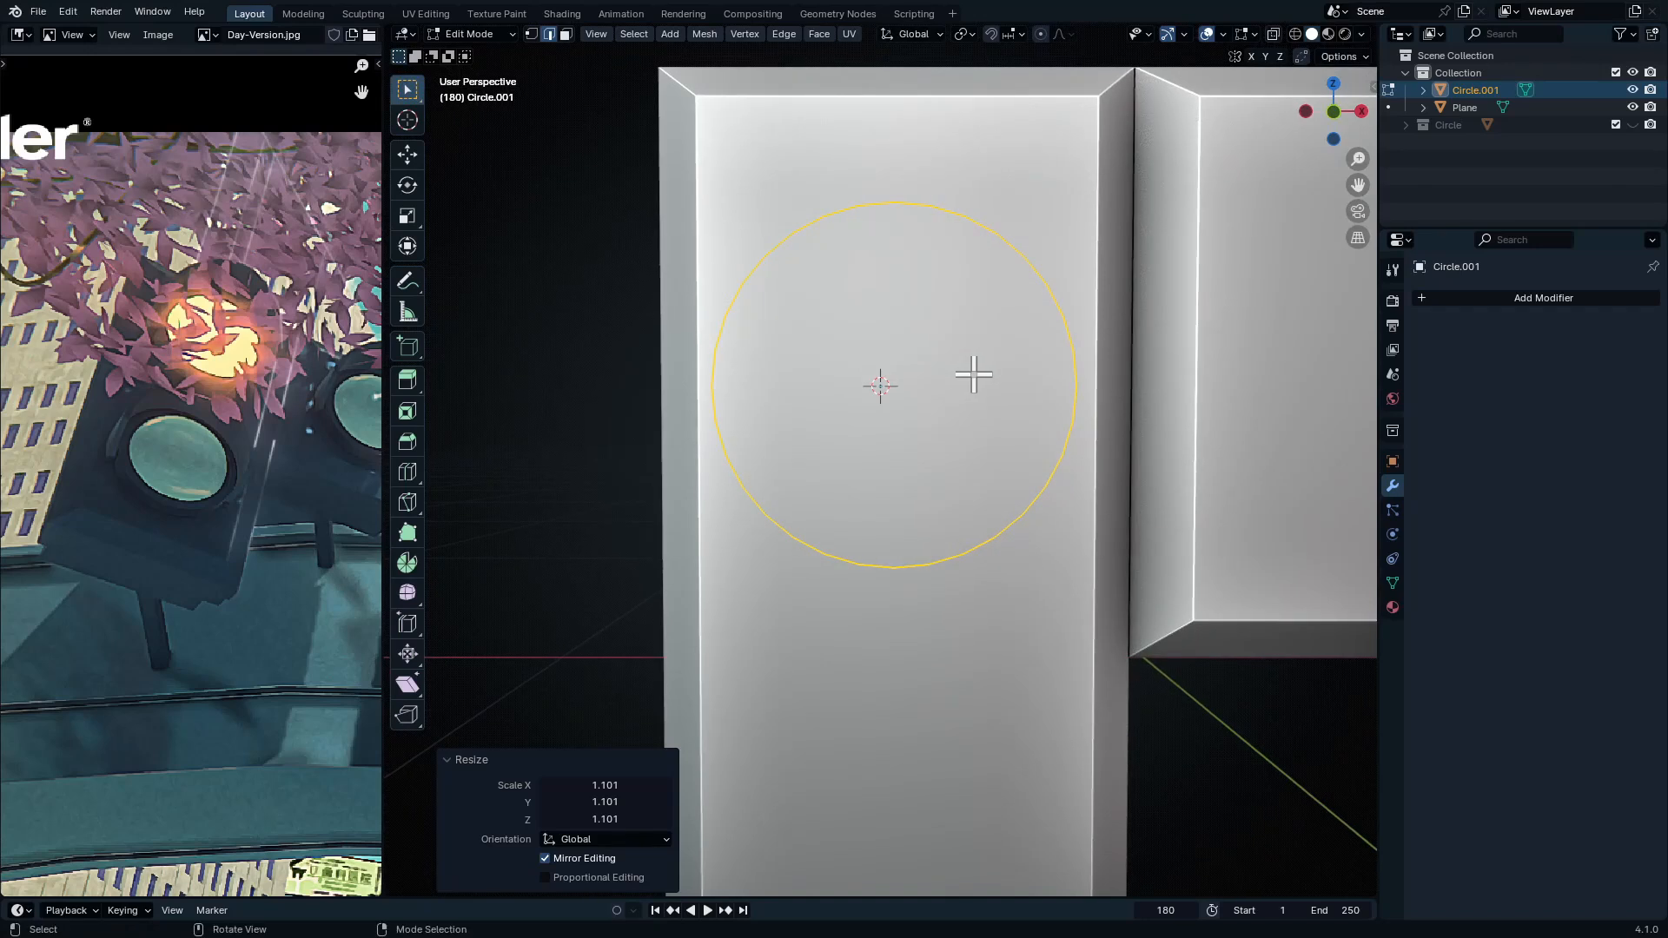
left_click(532, 34)
key("KP_1")
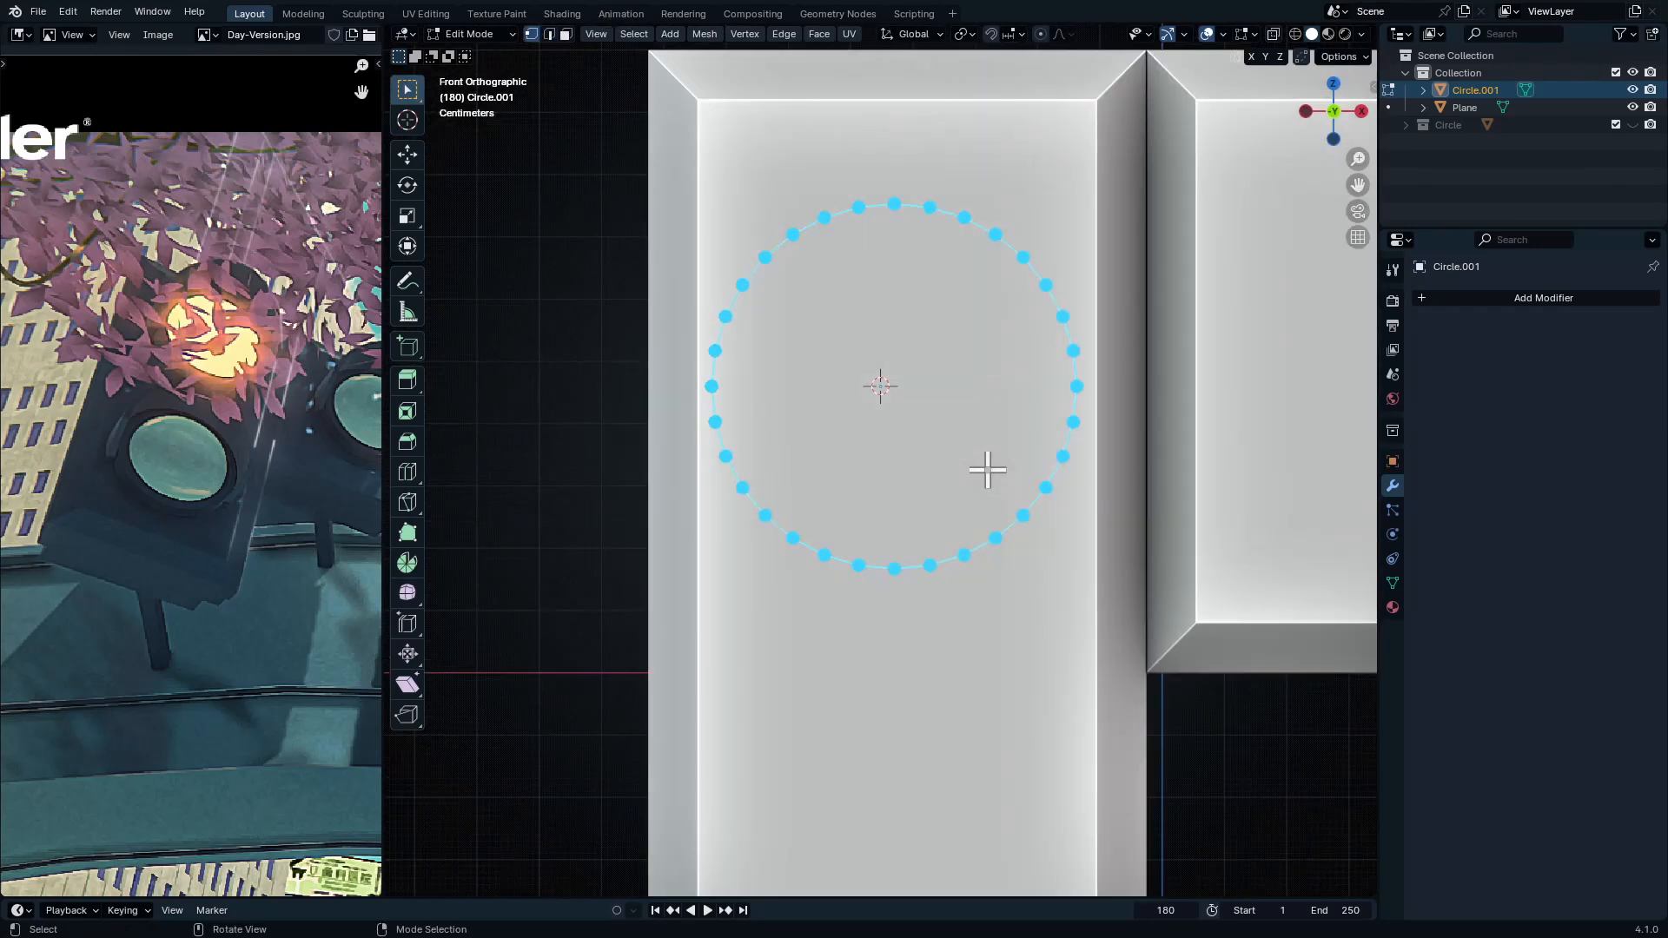
left_click_drag(1079, 445, 849, 532)
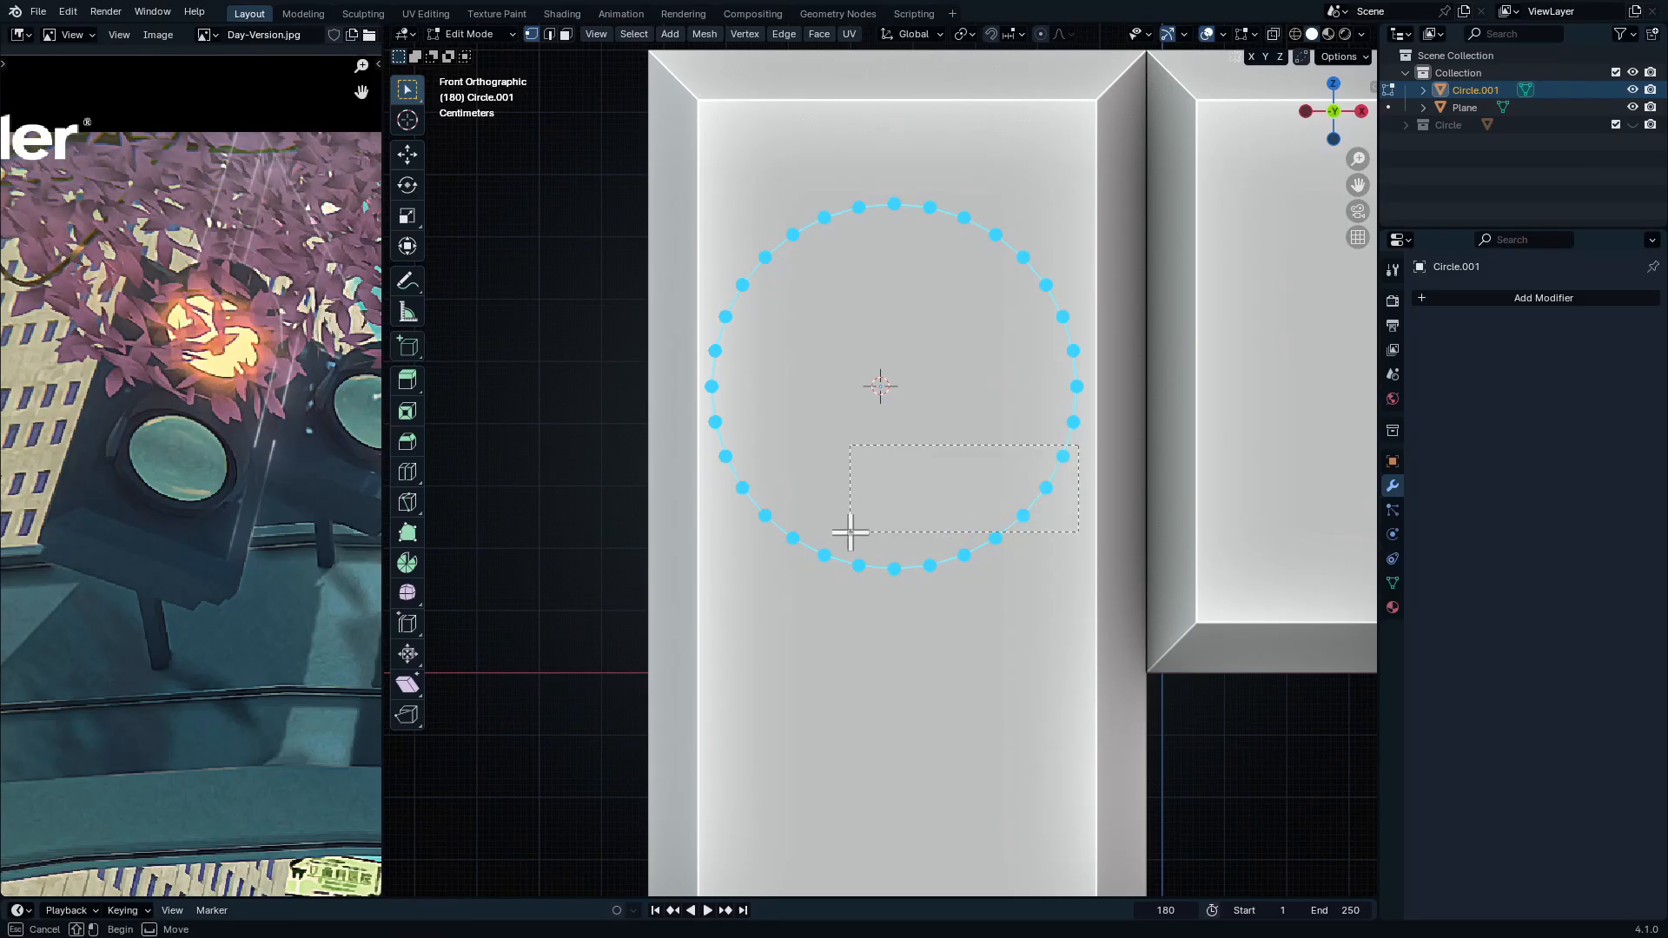
left_click_drag(651, 678, 717, 684)
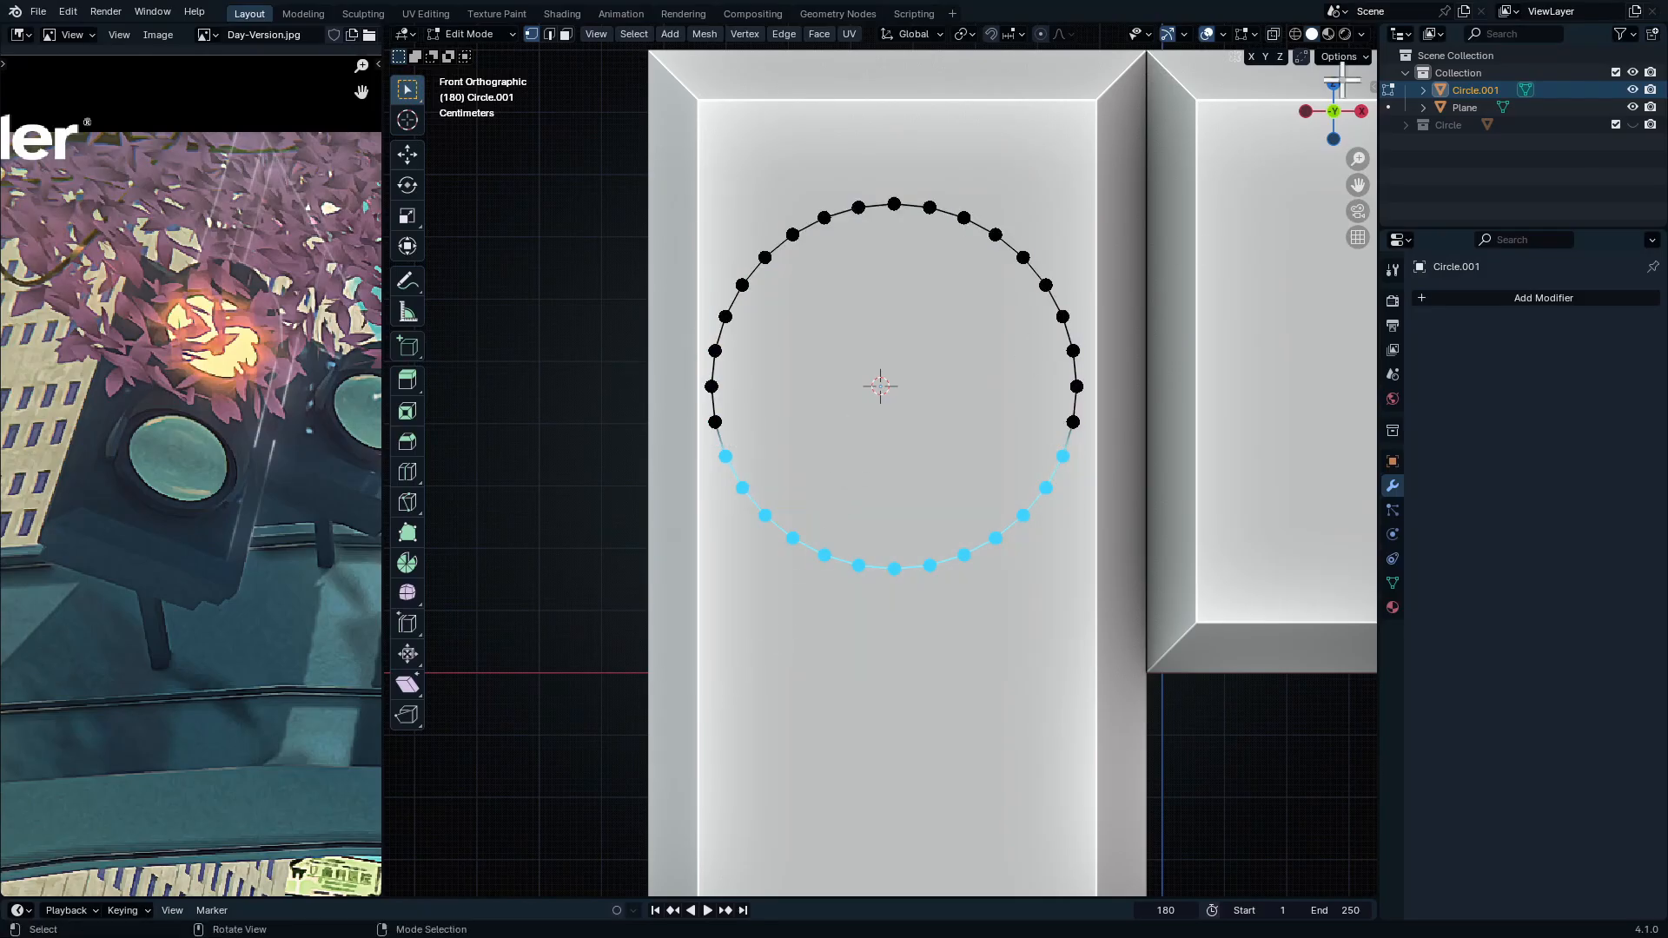
left_click(1224, 33)
left_click(1116, 195)
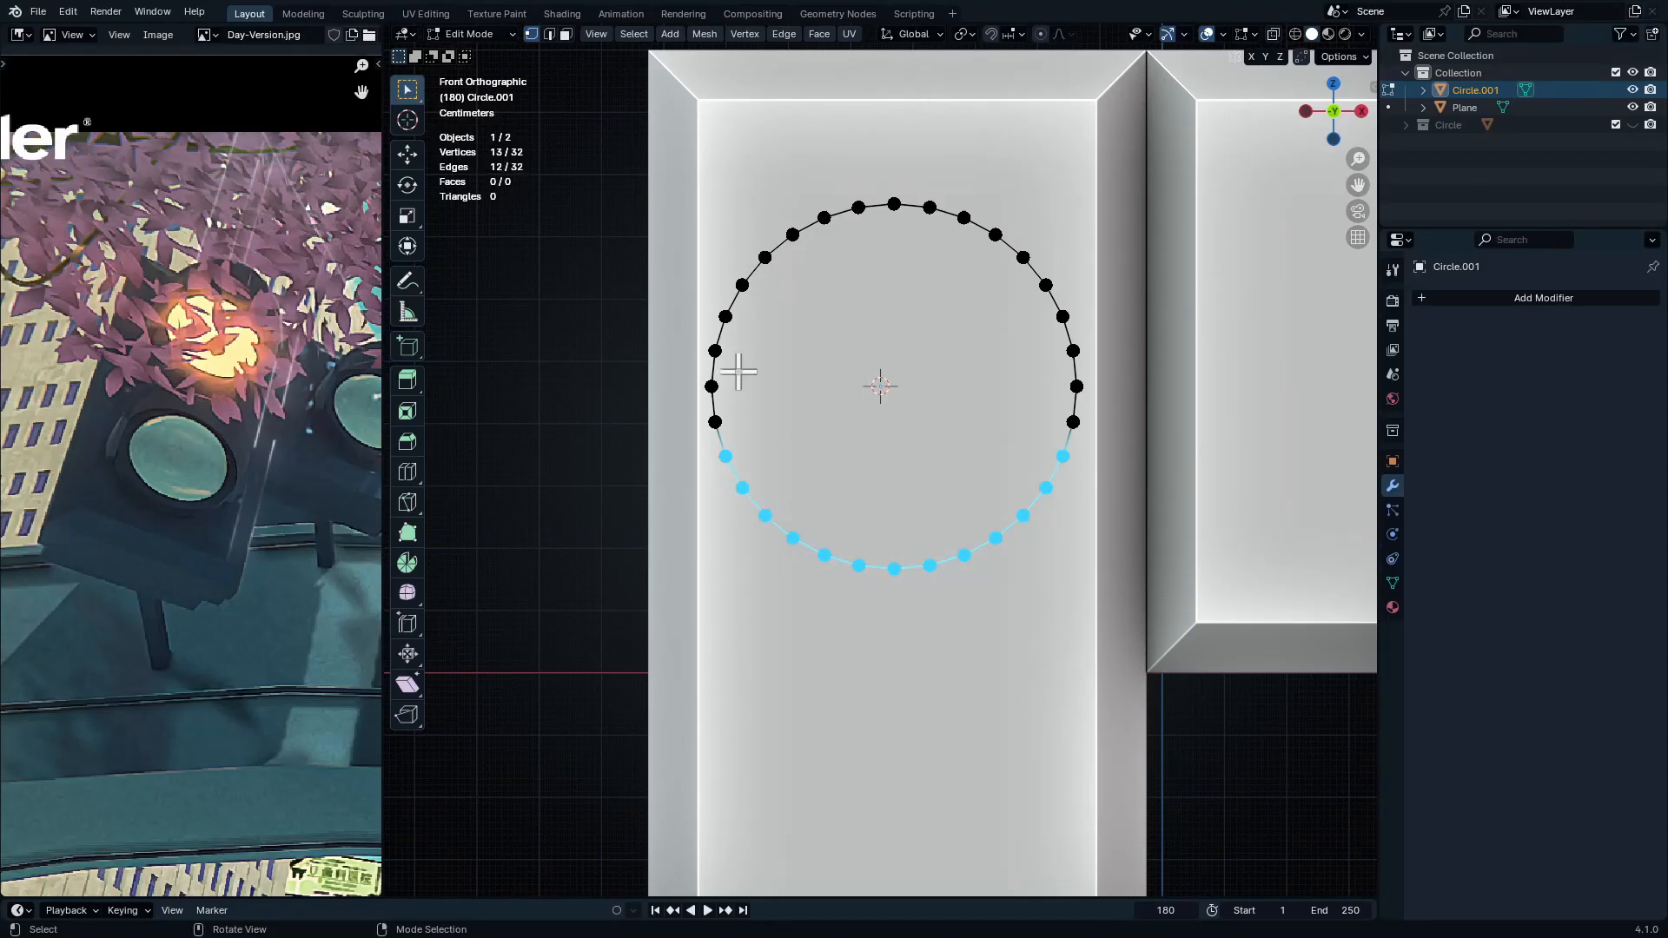
Refine the selection to the circle's lower 13 vertices and delete them to leave an open arch
left_click(566, 316)
left_click_drag(699, 451, 1081, 587)
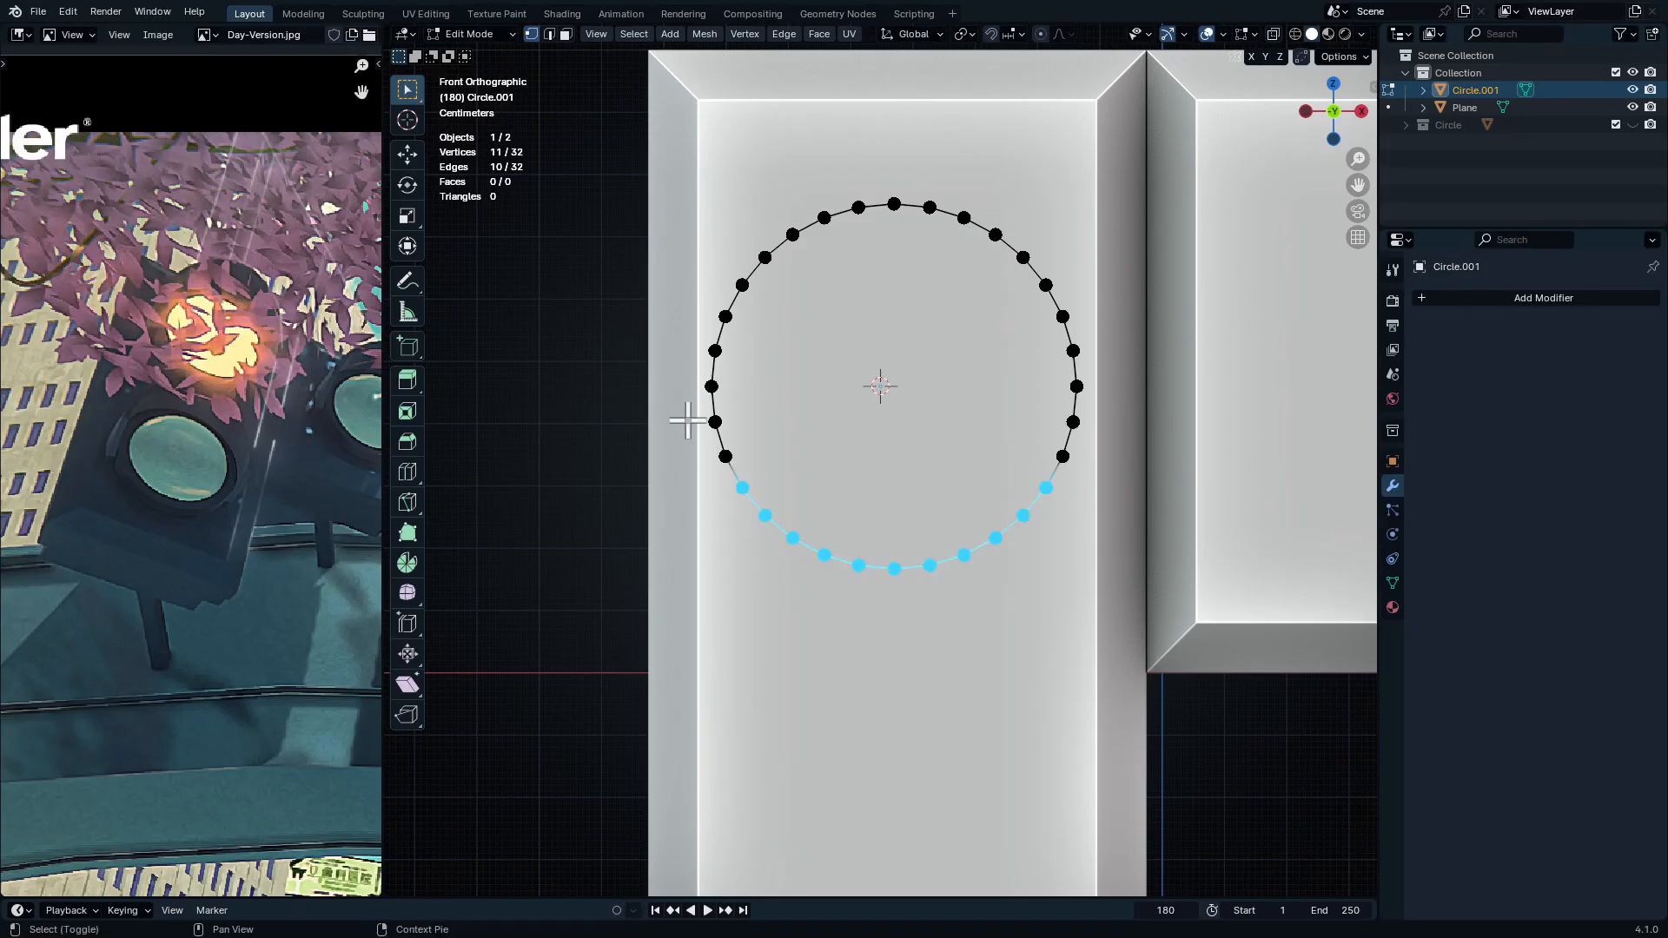
middle_click_drag(1154, 608, 991, 254)
left_click(1103, 460, "ctrl")
left_click(1097, 460, "shift")
key("x")
left_click(942, 421)
Extrude the whole remaining arch about -0.271 m along Y to form the light's visor
key("a")
middle_click_drag(1059, 387, 1083, 477)
key("e")
key("y")
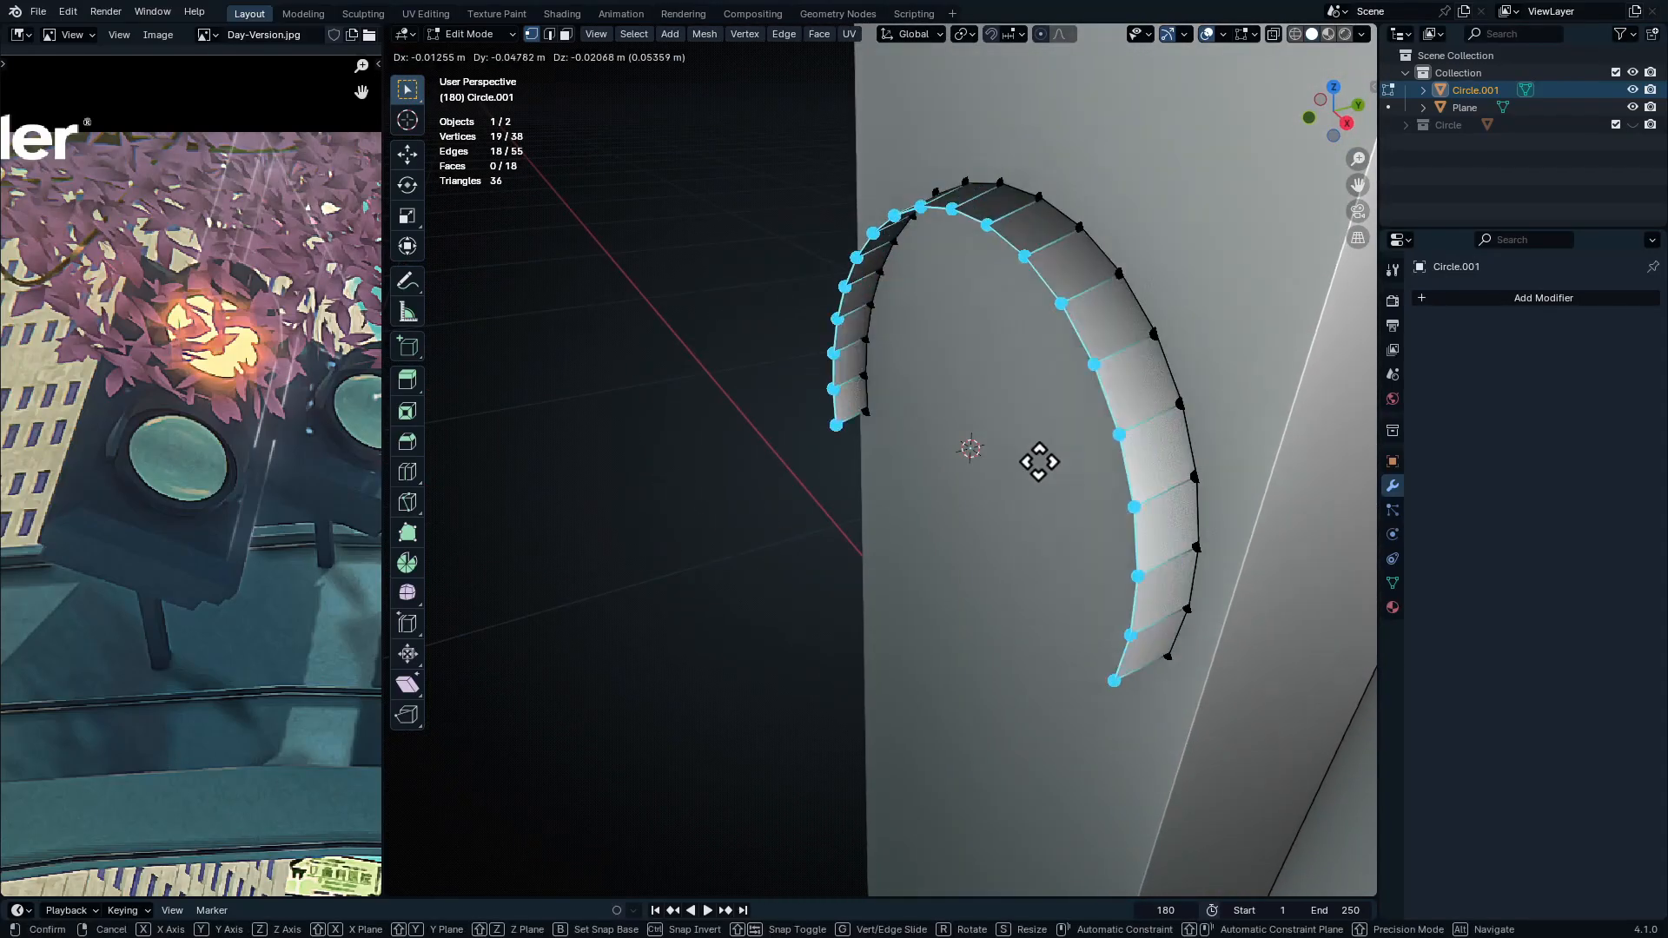
left_click(850, 474)
middle_click_drag(849, 473, 1076, 513)
Select the two lowest vertices on each side of the visor's front rim and move them about 0.069 m along Y
middle_click_drag(1147, 517, 1091, 409)
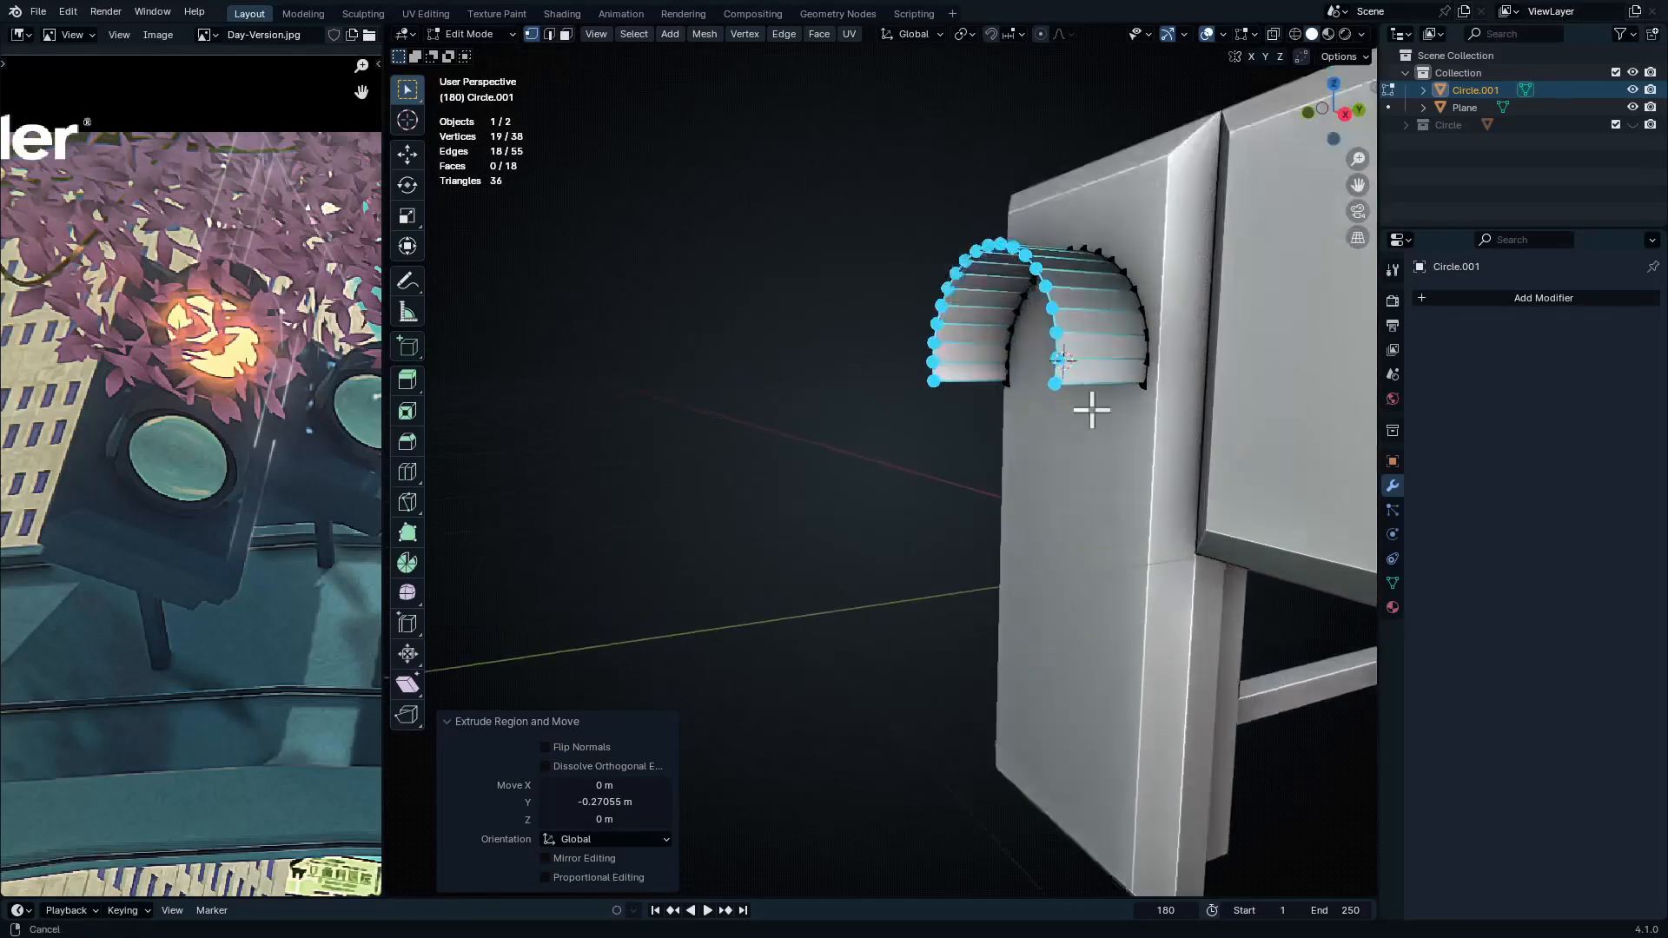
scroll(1109, 353, "up", 3)
middle_click_drag(1109, 353, 1021, 387)
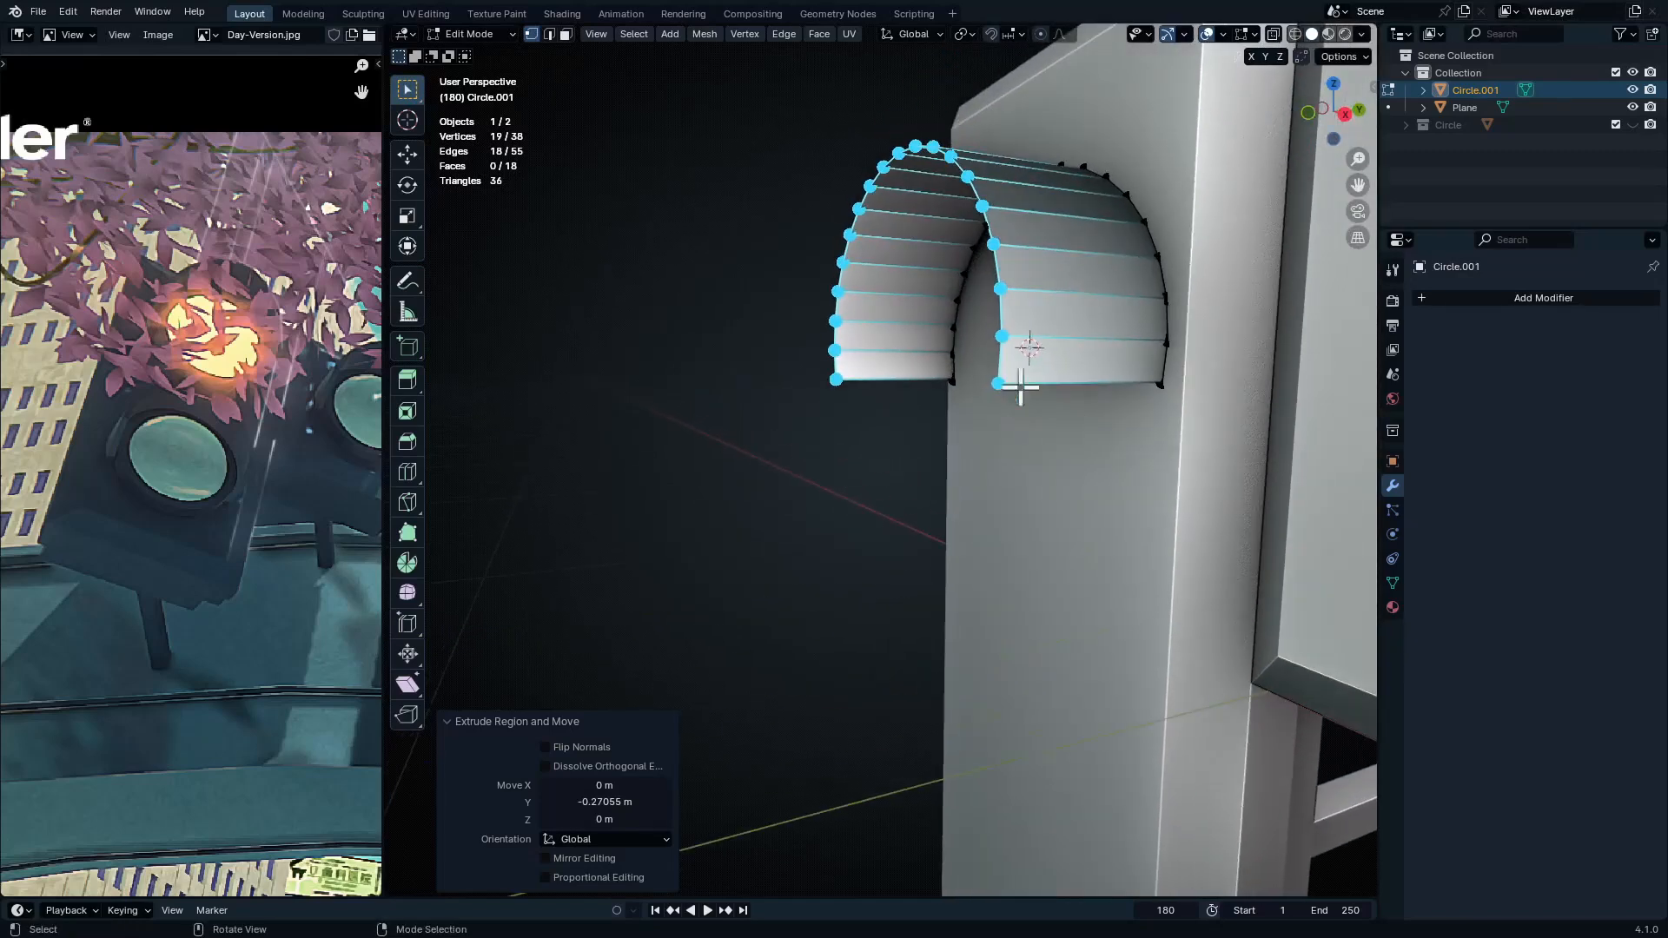
left_click(993, 343)
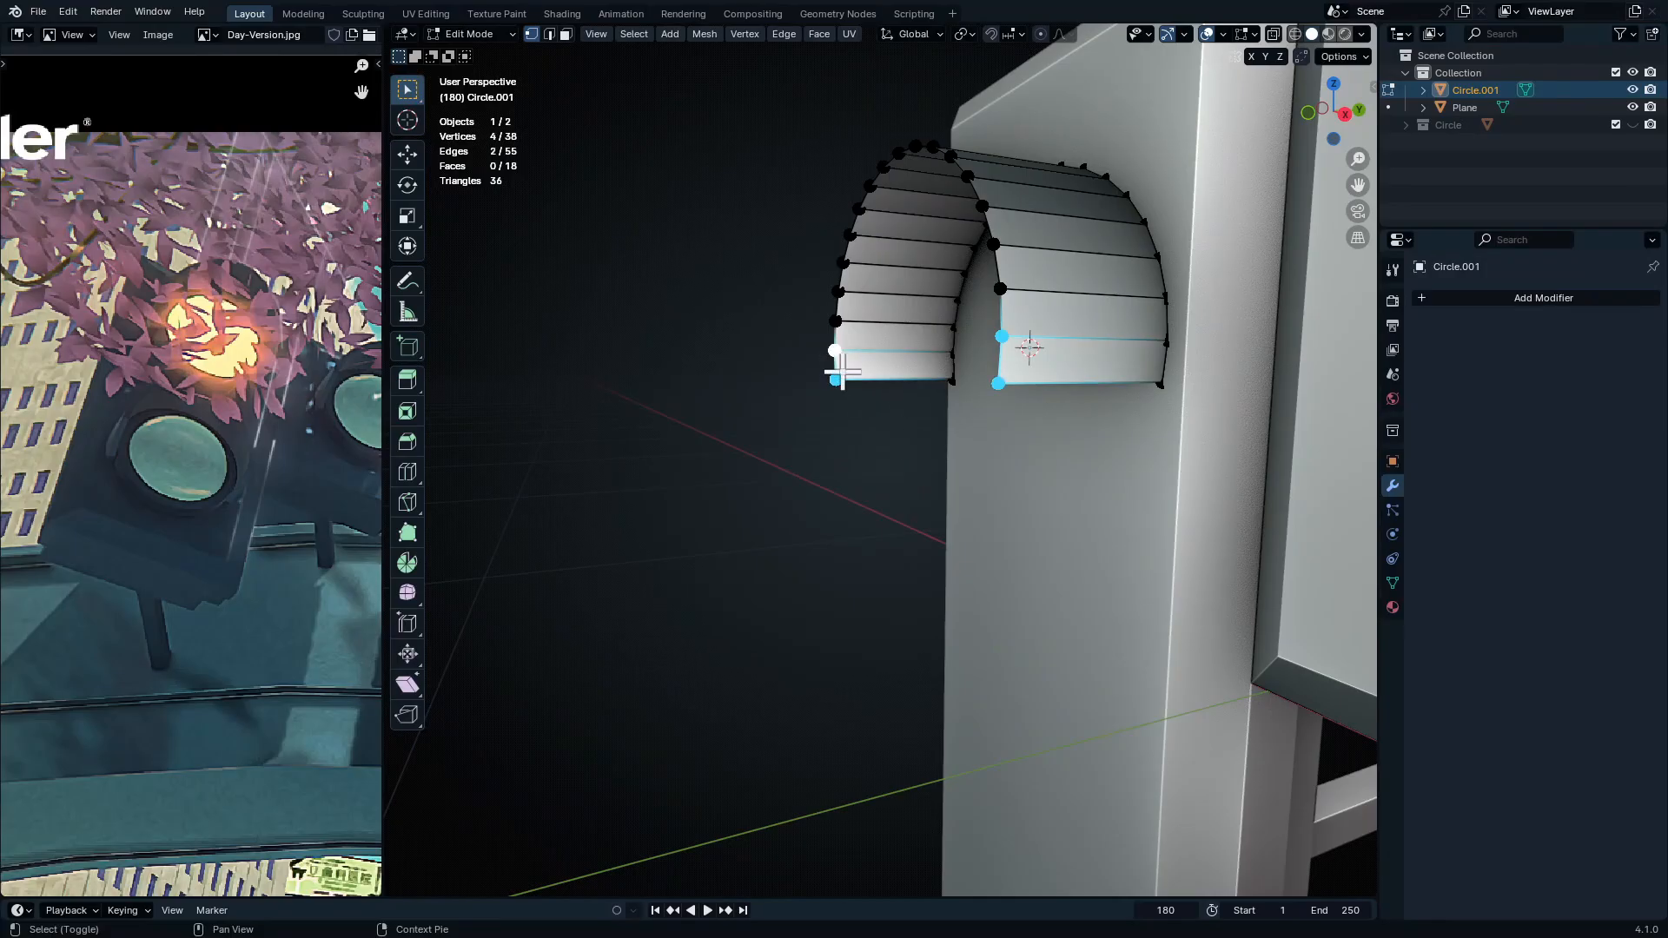
middle_click_drag(930, 408, 924, 428, "shift")
key("g")
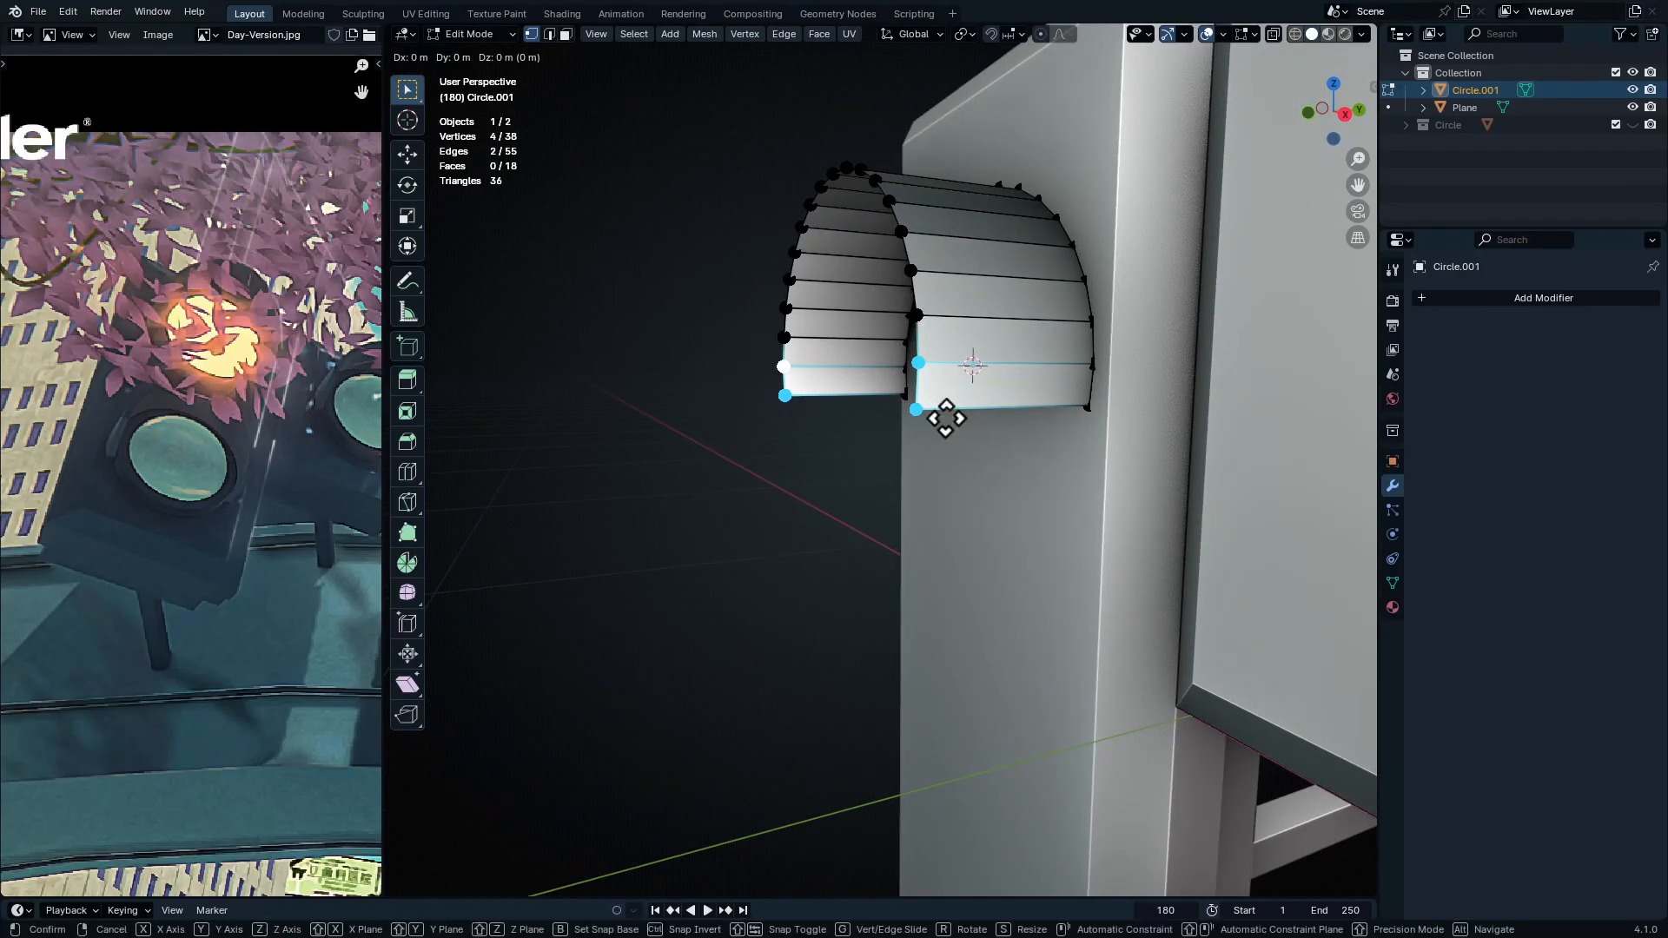
key("y")
left_click(984, 410)
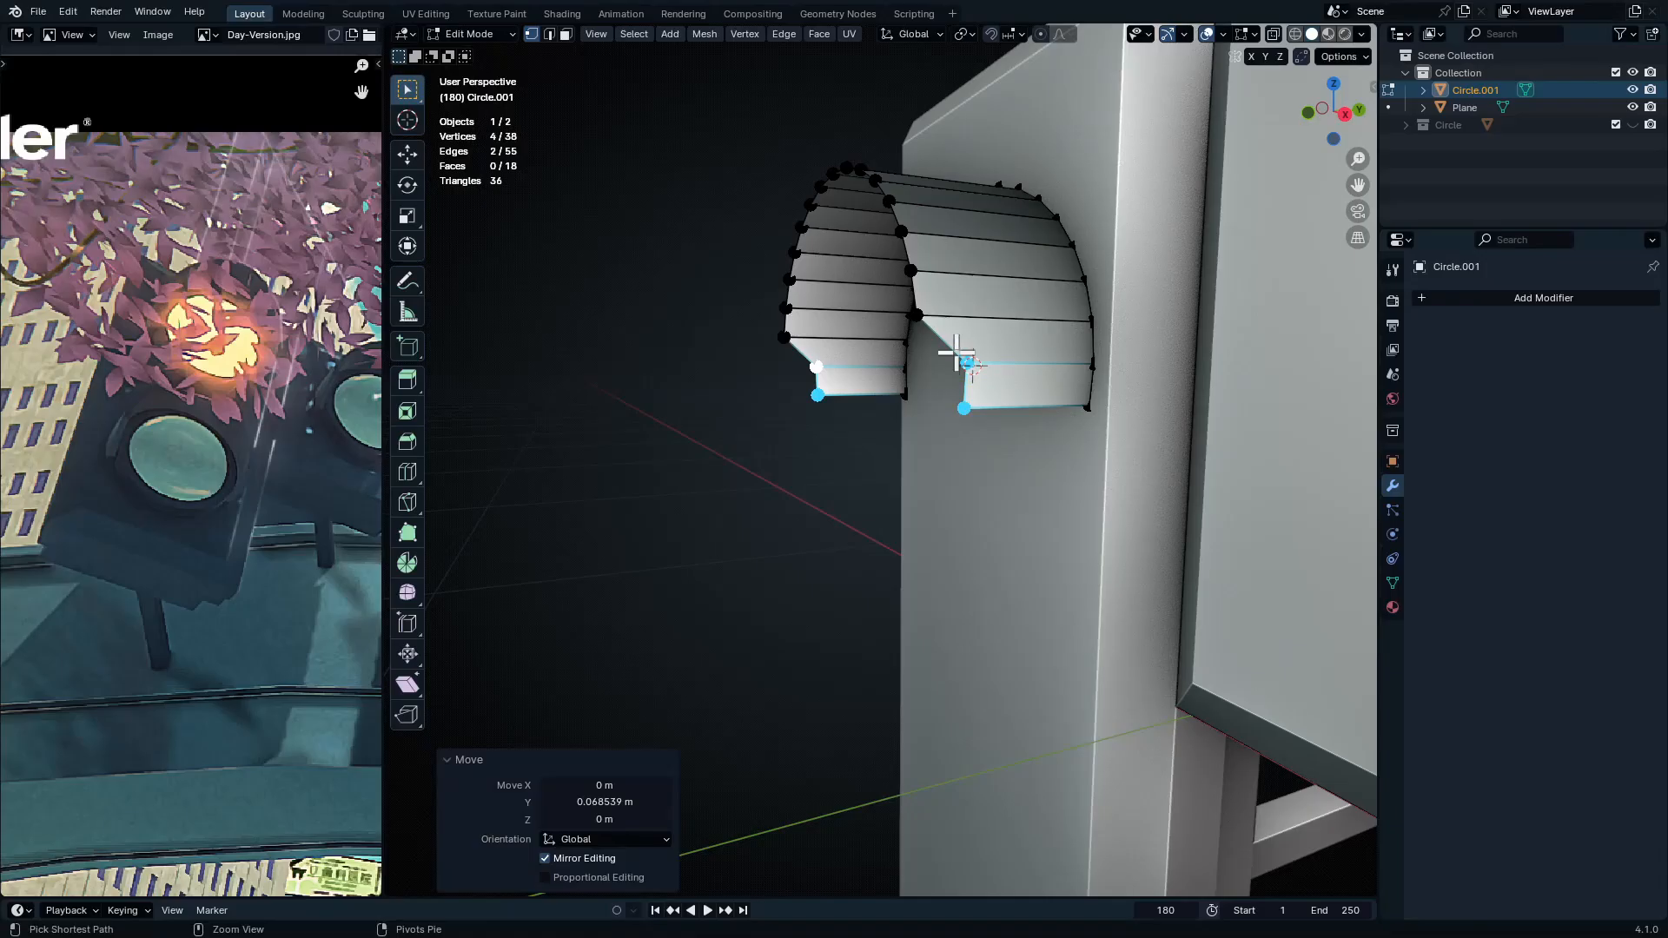
Reduce the selection to the lowest front vertex on each side and move the pair about 0.075 m along Y to slant the visor's ends
left_click(967, 363, "shift")
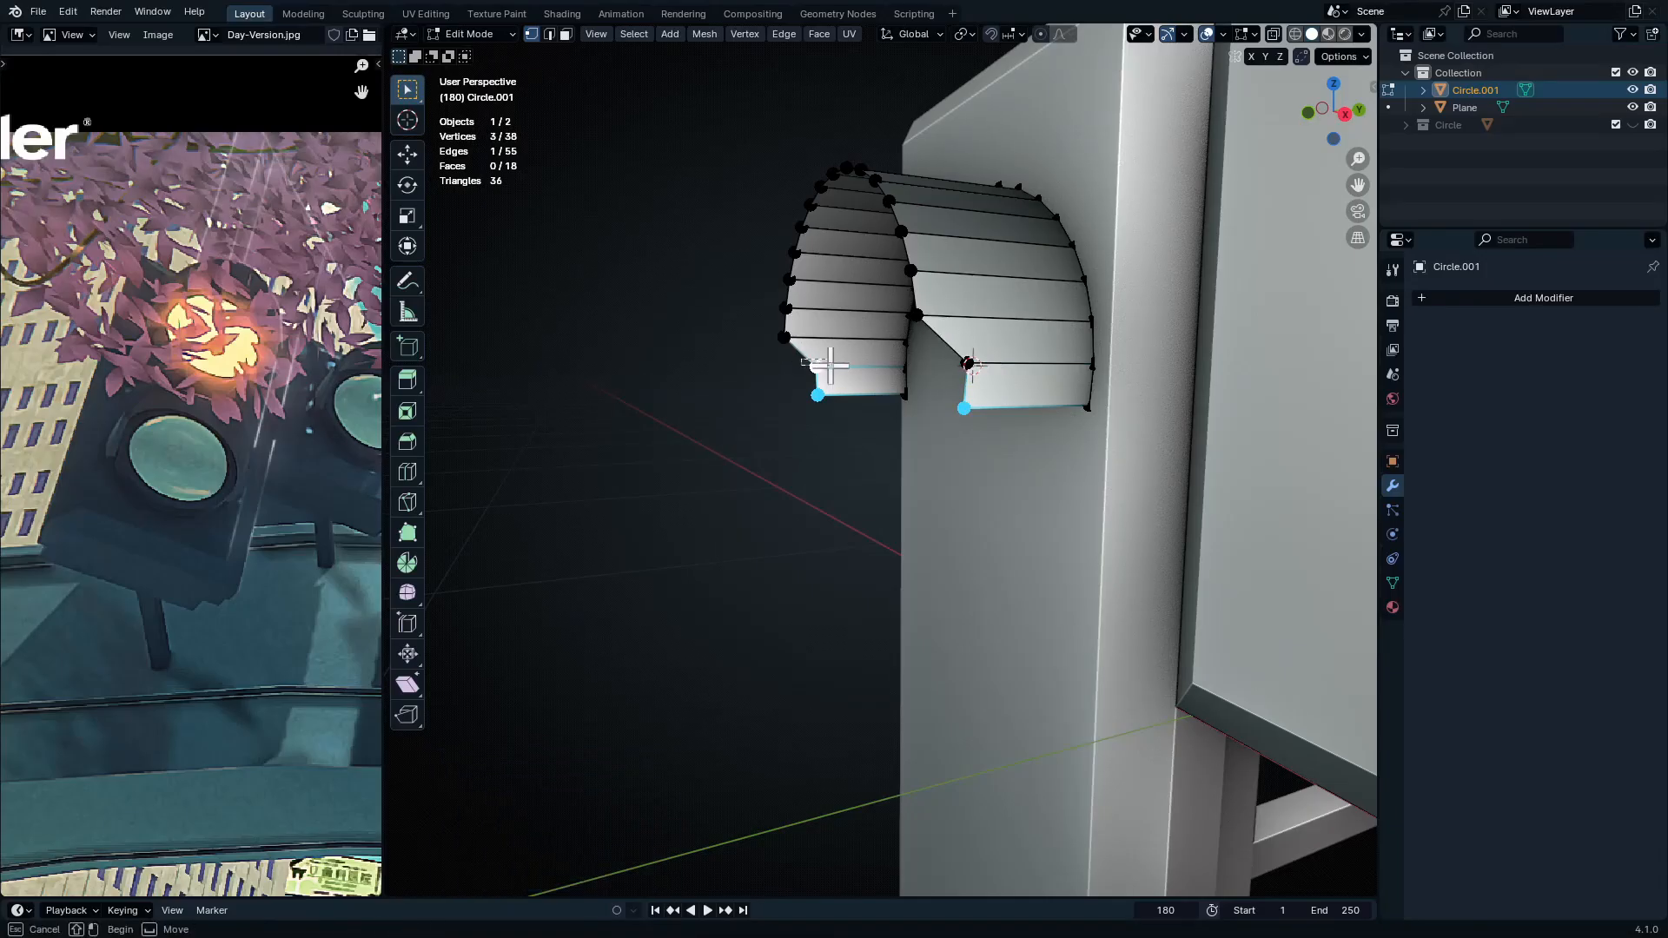
left_click_drag(831, 365, 844, 376, "ctrl")
key("g")
key("y")
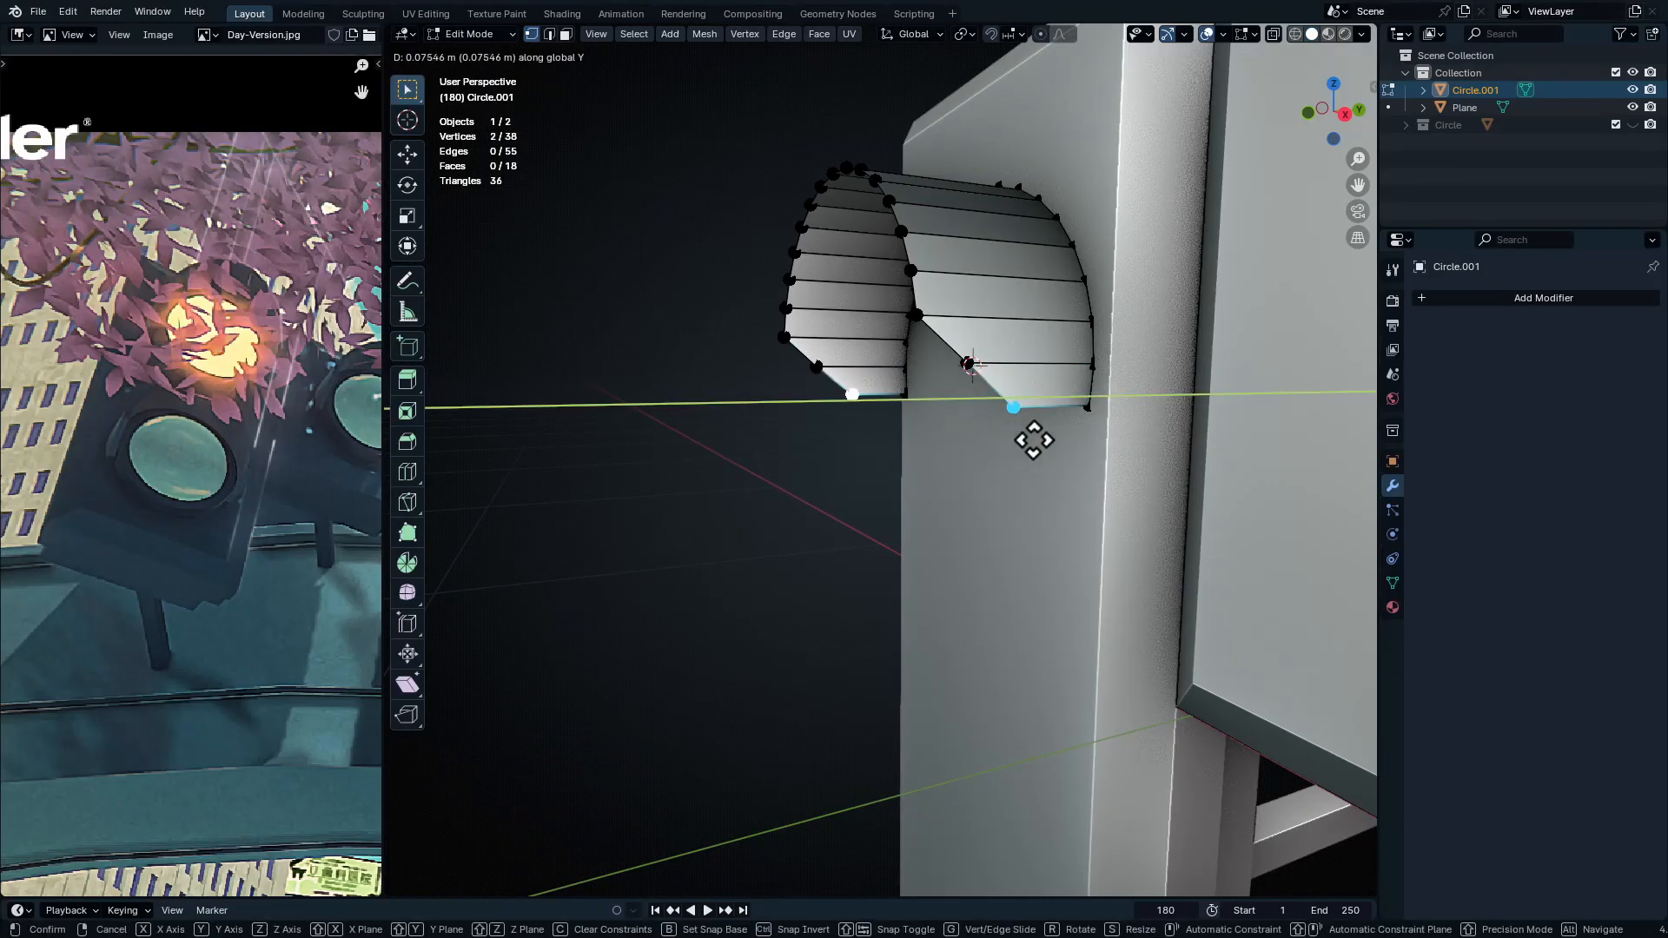
left_click(1039, 440)
key("Tab")
middle_click_drag(1043, 440, 1103, 421)
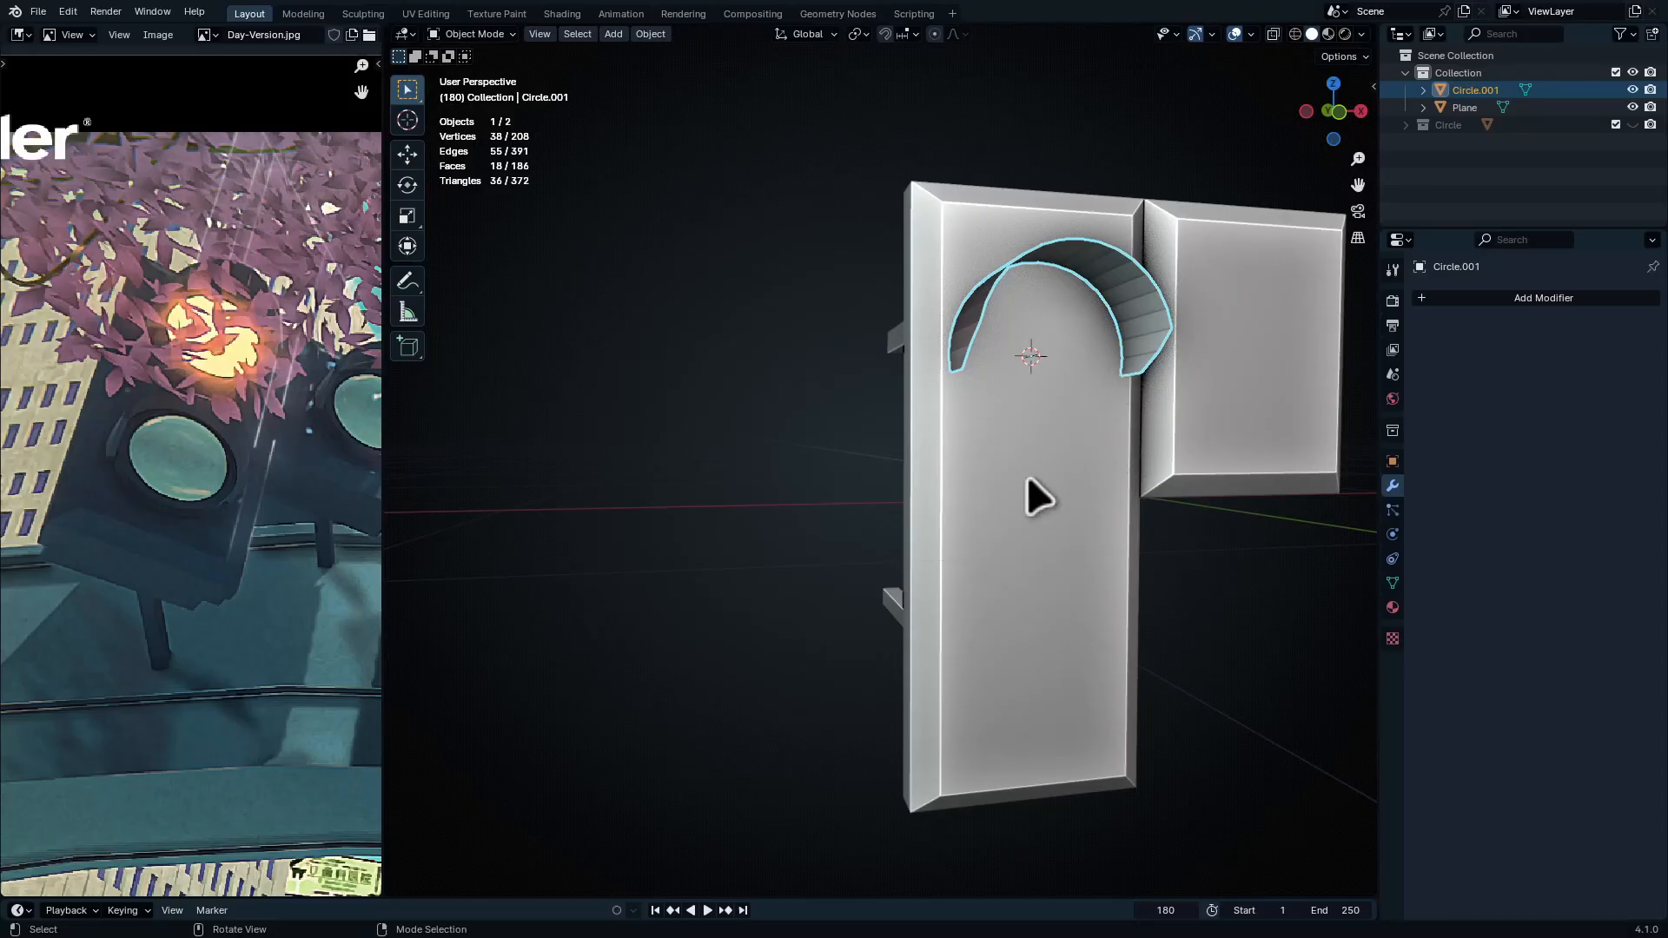
Select the whole visor mesh and extrude it along its normals by about 0.041 m with Offset Even to give it thickness
middle_click_drag(954, 393, 868, 495)
key("Tab")
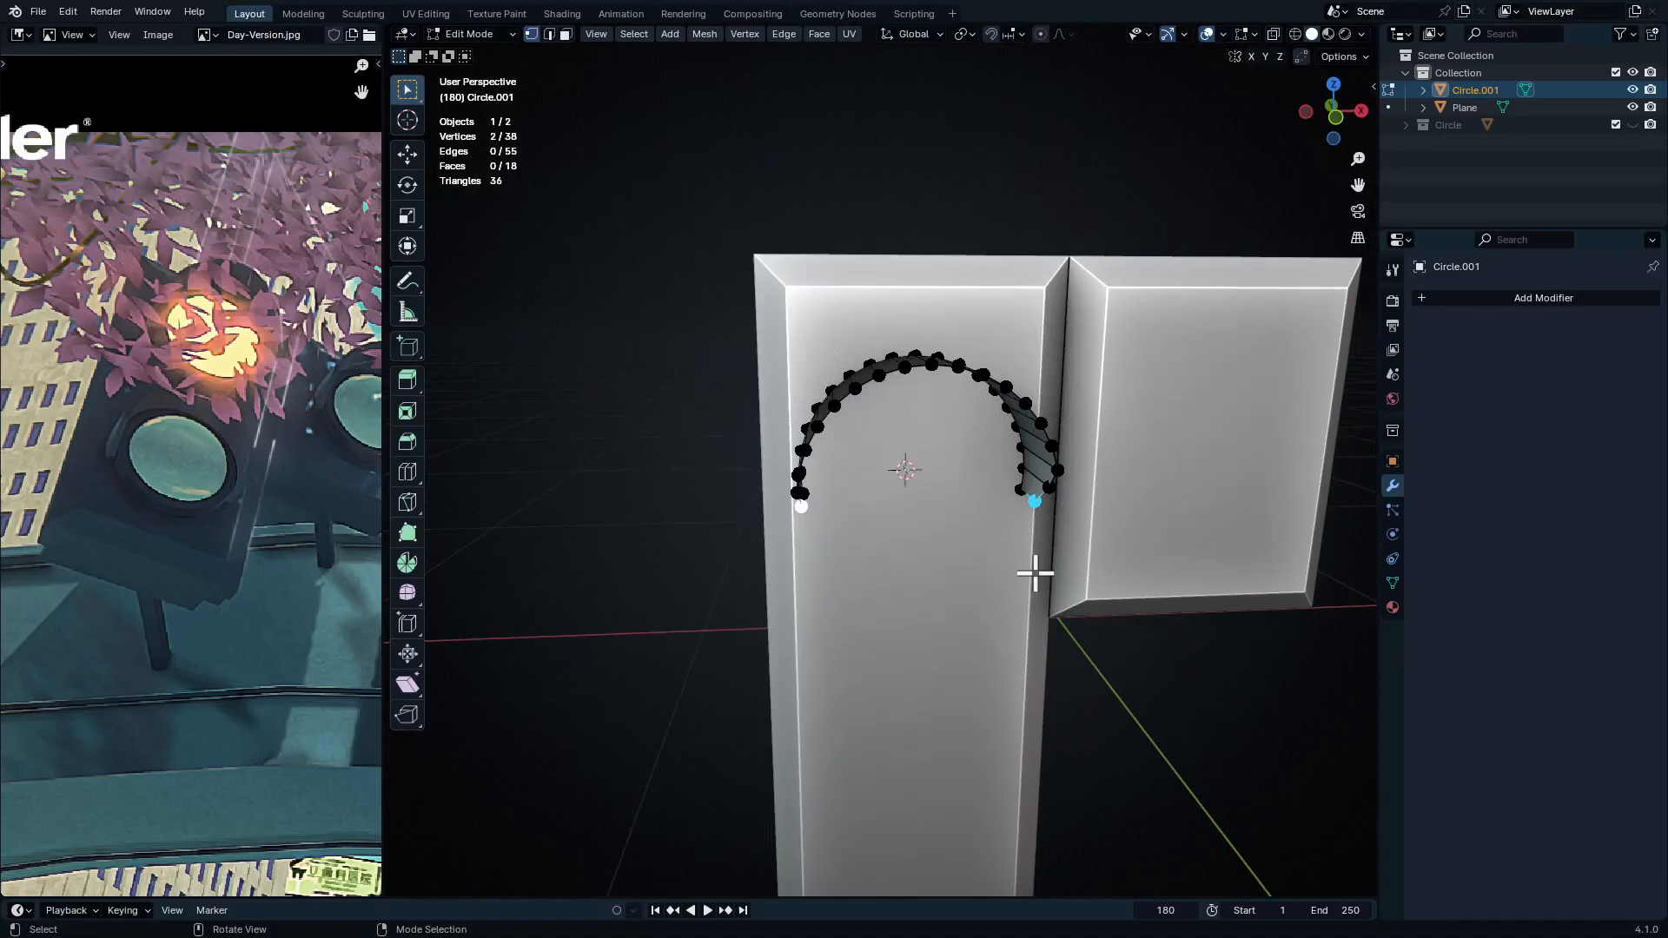
key("a")
middle_click_drag(1068, 503, 1042, 521)
scroll(1060, 435, "up", 4)
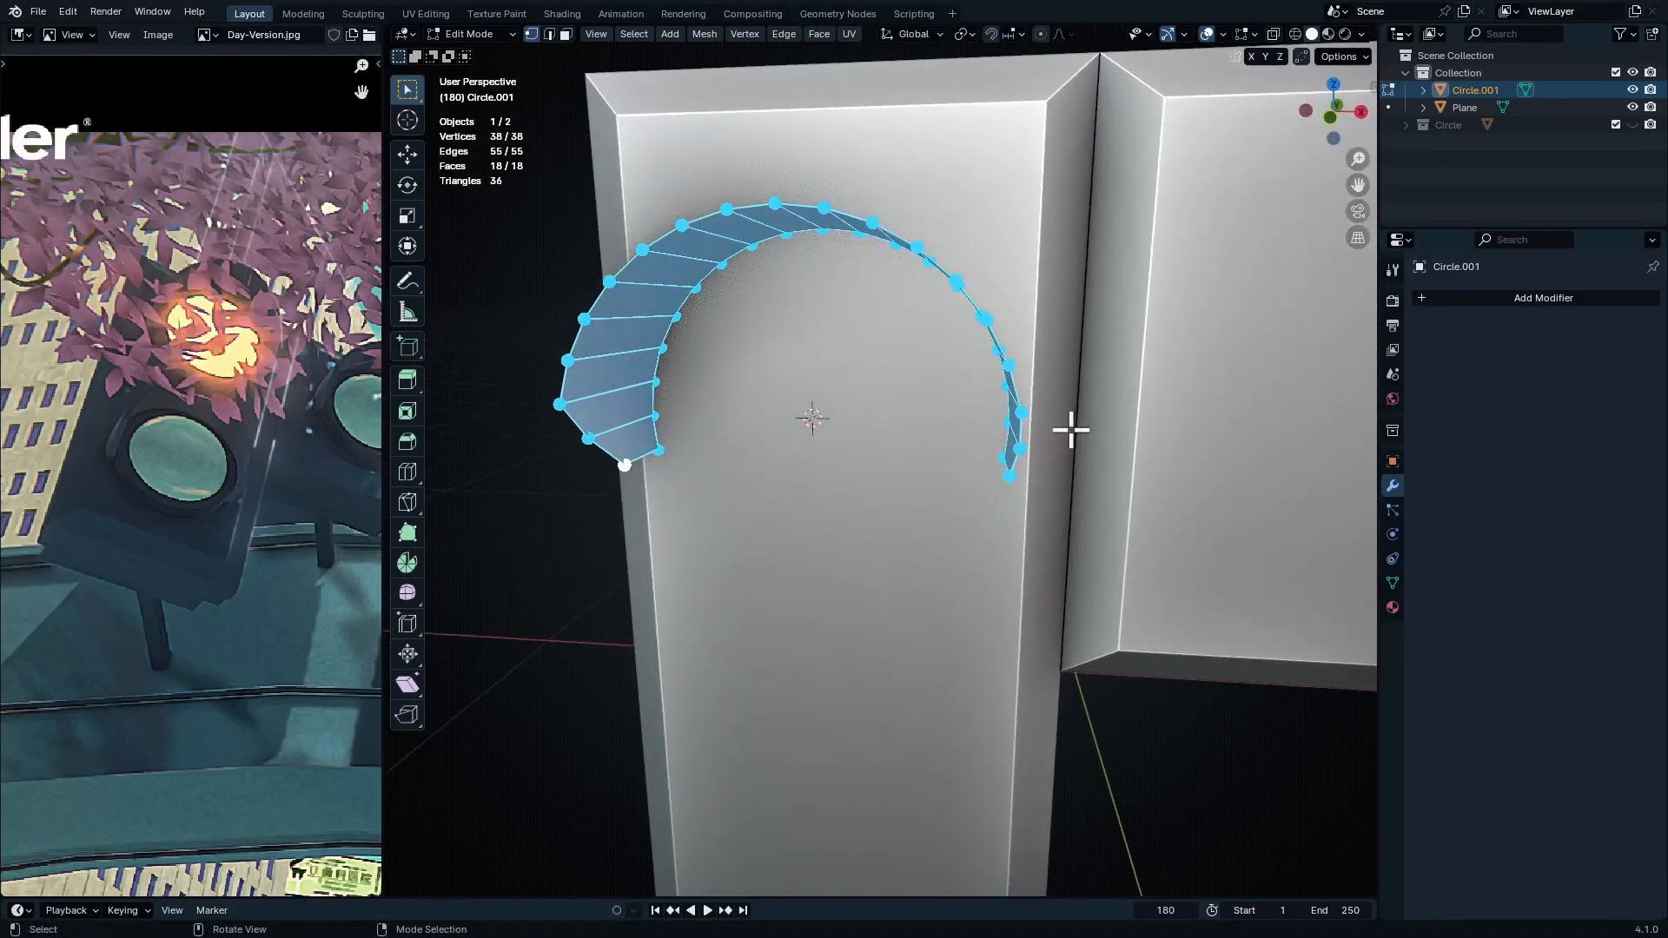
key("alt+e")
left_click(1070, 422)
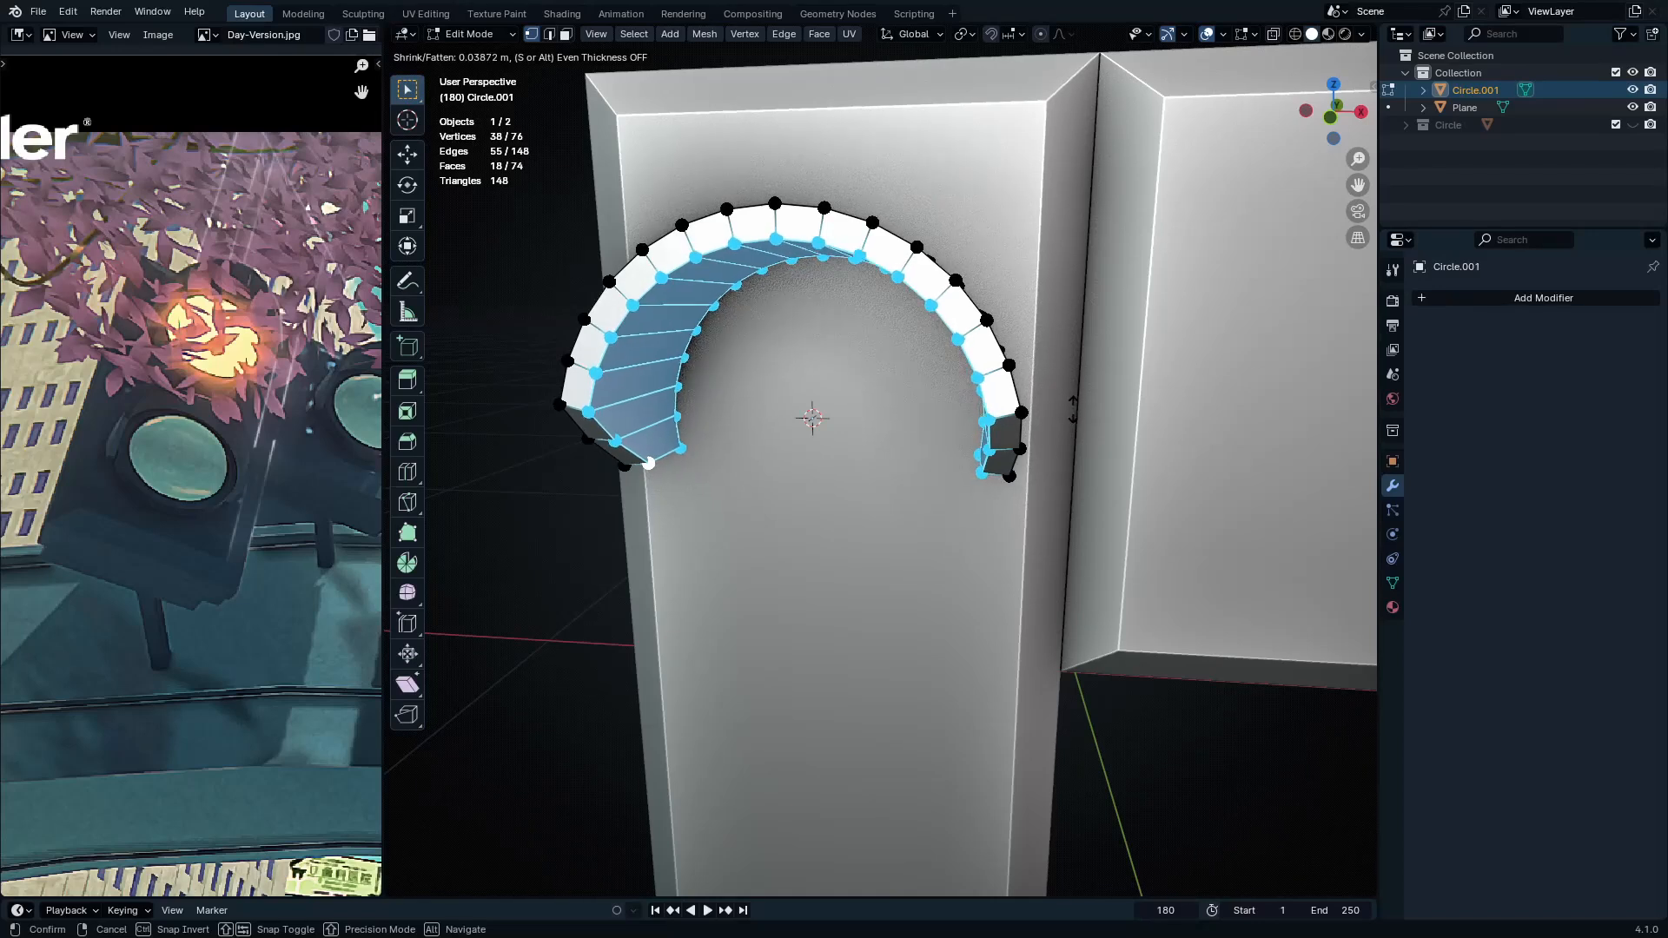
left_click(1075, 410)
middle_click_drag(1074, 410, 948, 624)
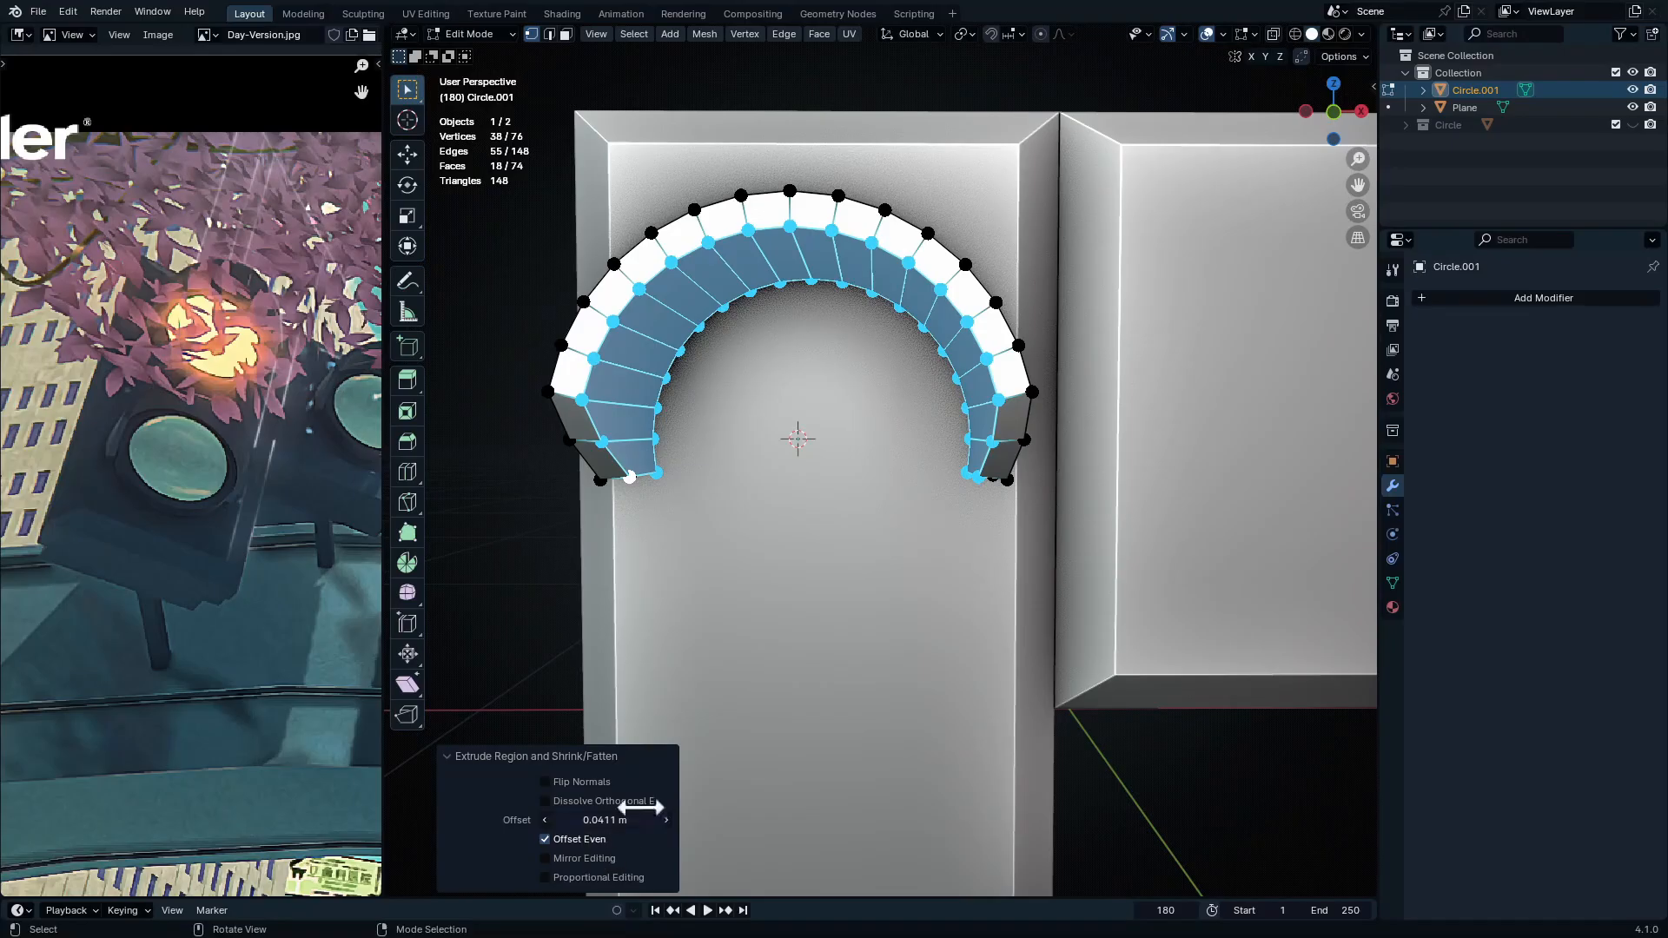
middle_click_drag(761, 610, 733, 588)
key("Tab")
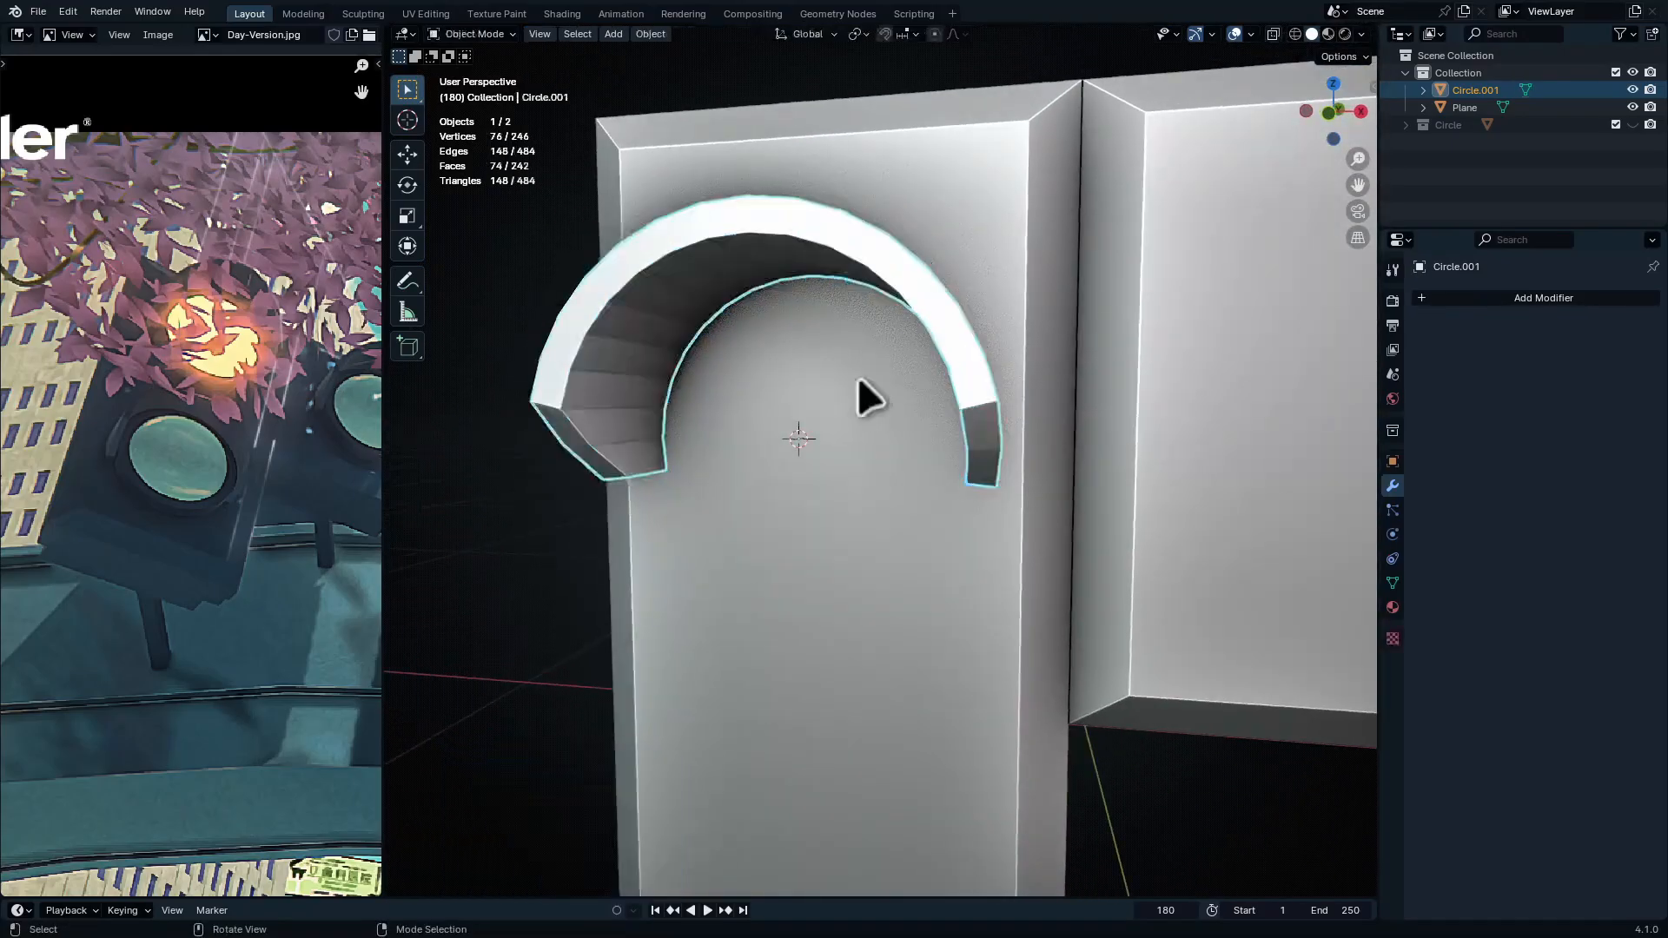
Enable the Face Orientation overlay, inspect the normals of the visor and housing, and disable the overlay again
left_click(1252, 35)
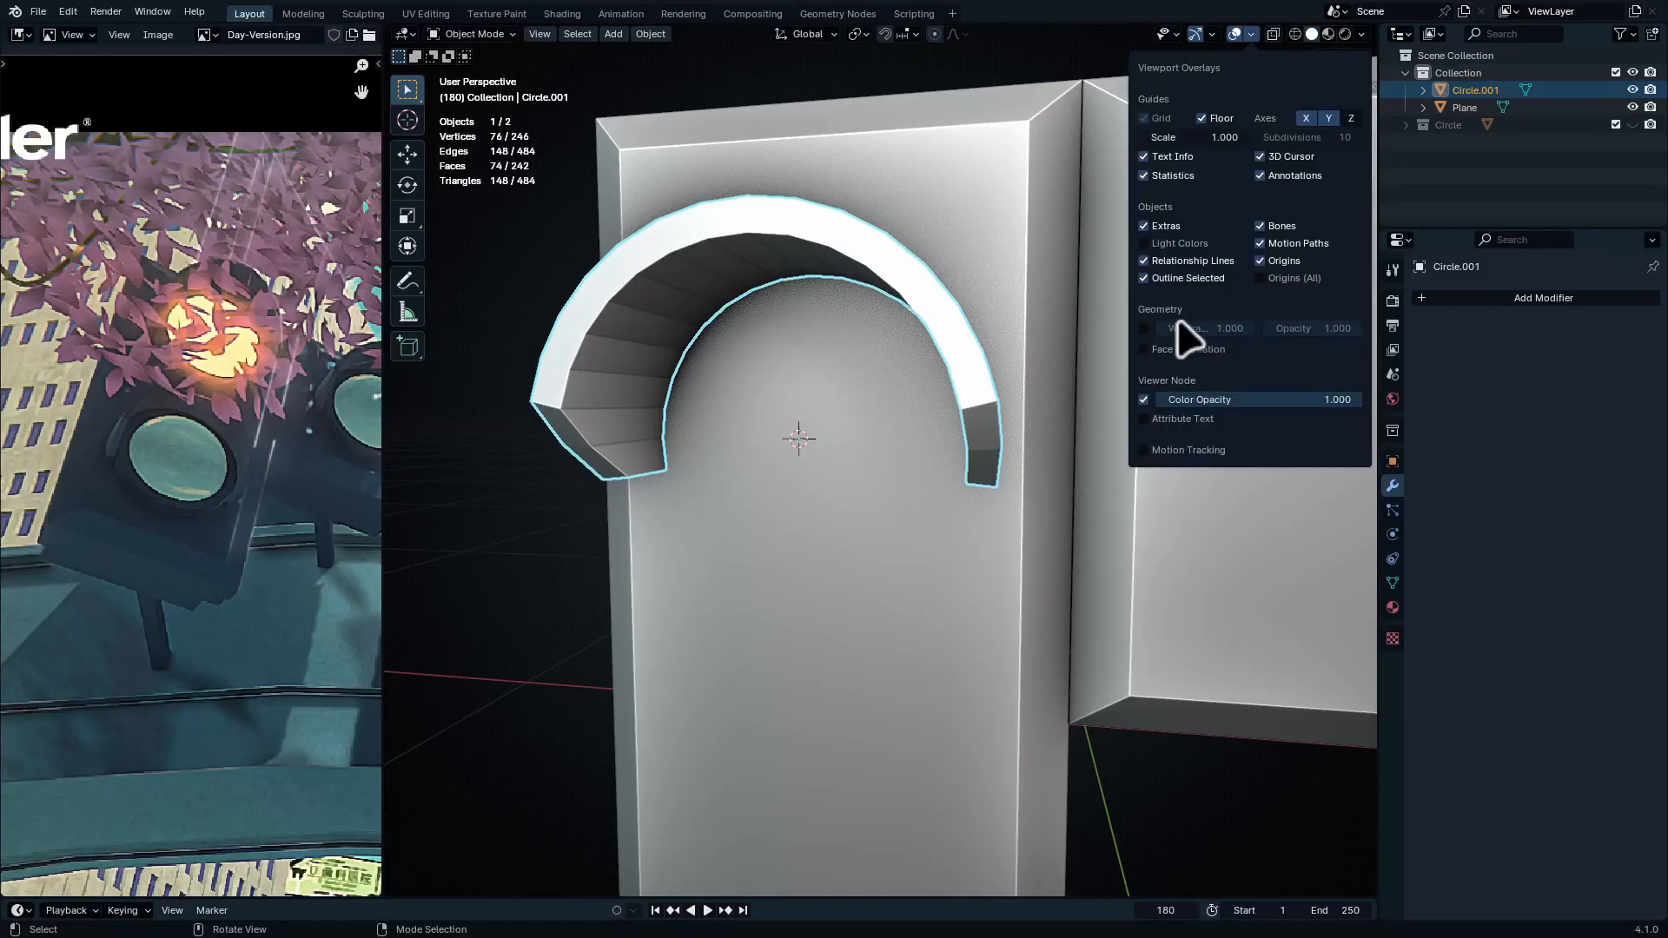
left_click(1155, 351)
mouse_move(695, 361)
middle_mouse_down()
mouse_move(812, 365)
mouse_move(819, 264)
mouse_move(846, 382)
mouse_move(1085, 341)
mouse_move(684, 334)
middle_mouse_up()
scroll(894, 239, "up", 7)
middle_click_drag(855, 217, 967, 325, "shift")
left_click(1253, 34)
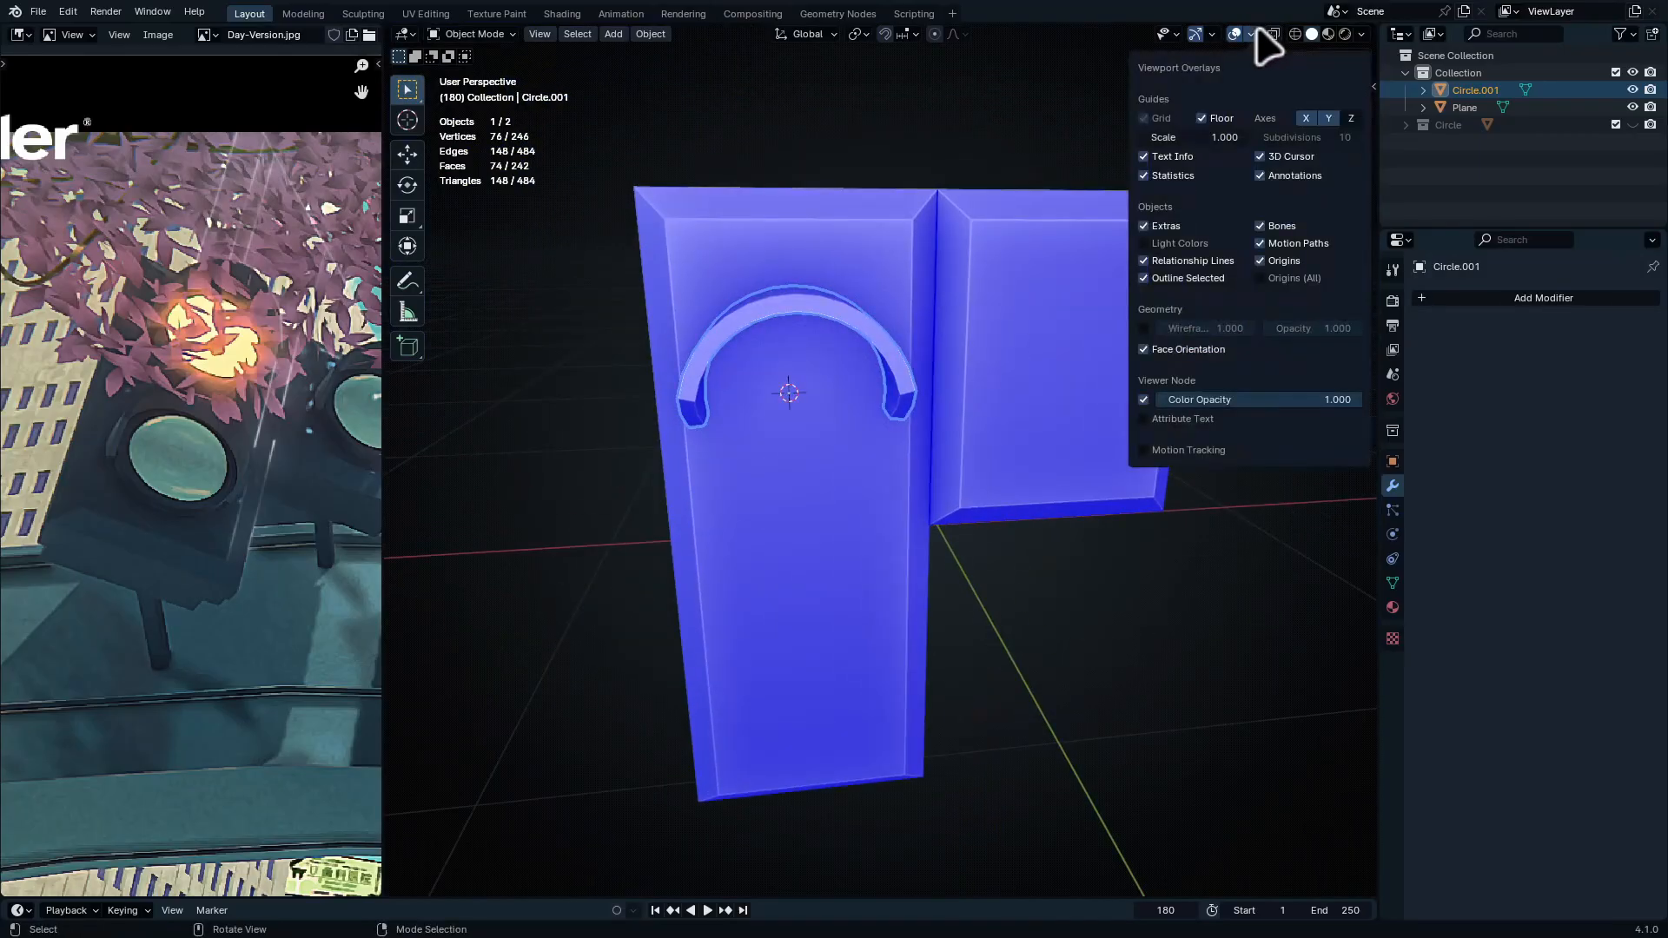
left_click(1164, 351)
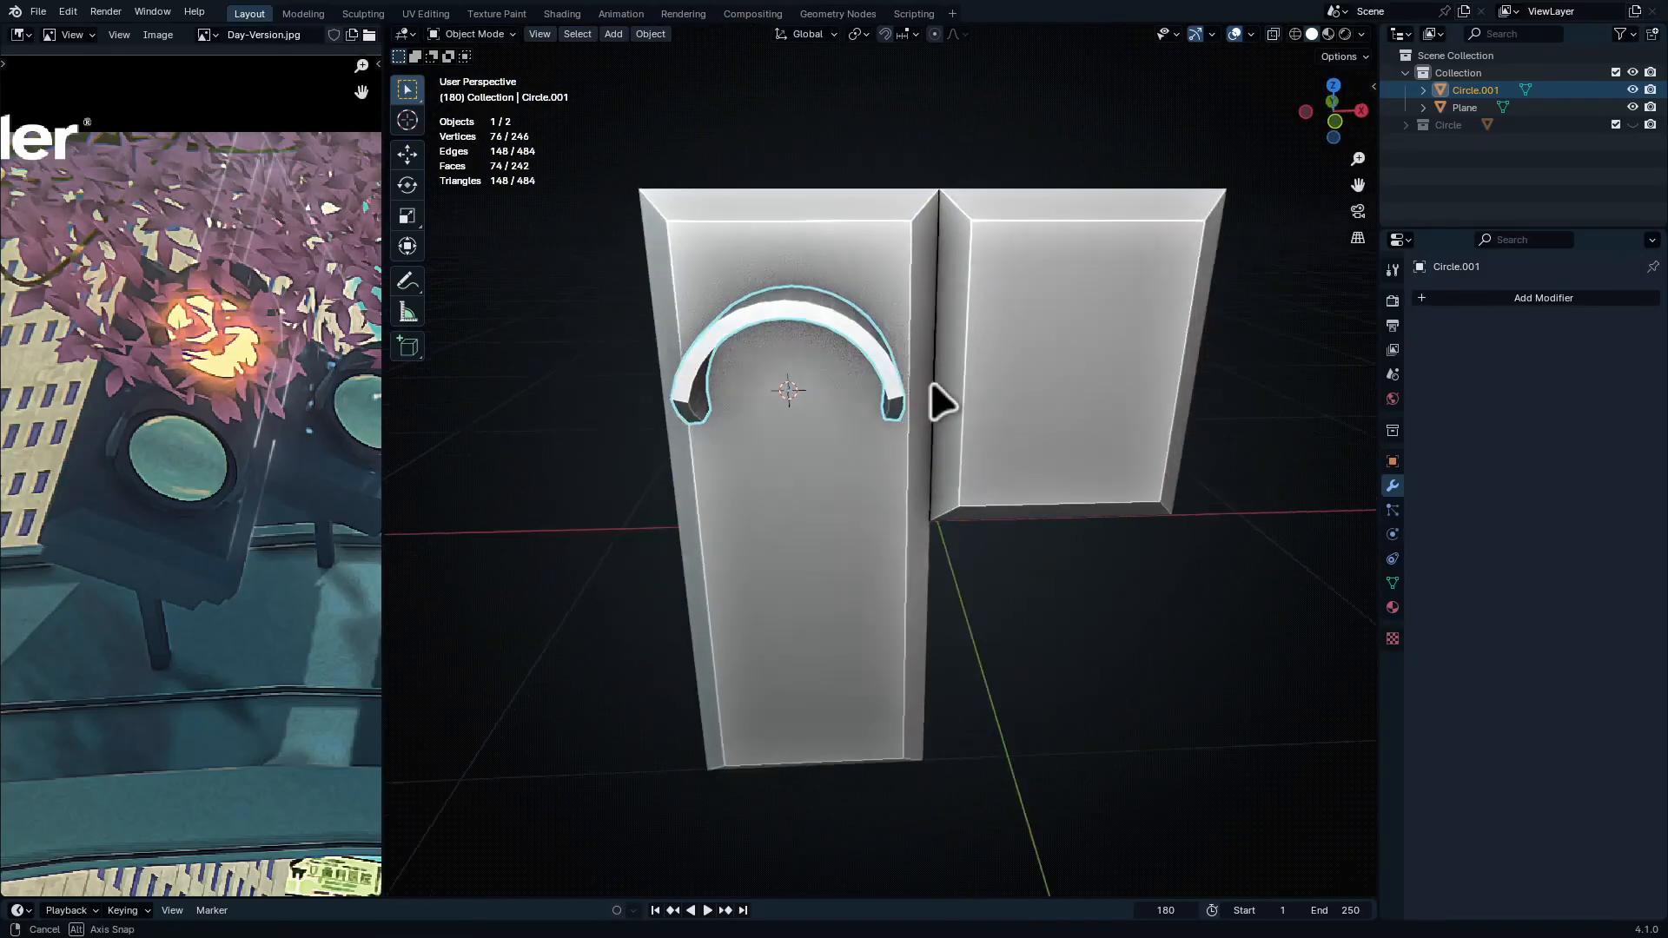
Apply Shade Smooth to the visor
middle_click_drag(938, 398, 925, 338)
key("ctrl+Tab")
left_click(760, 365)
left_click(893, 361)
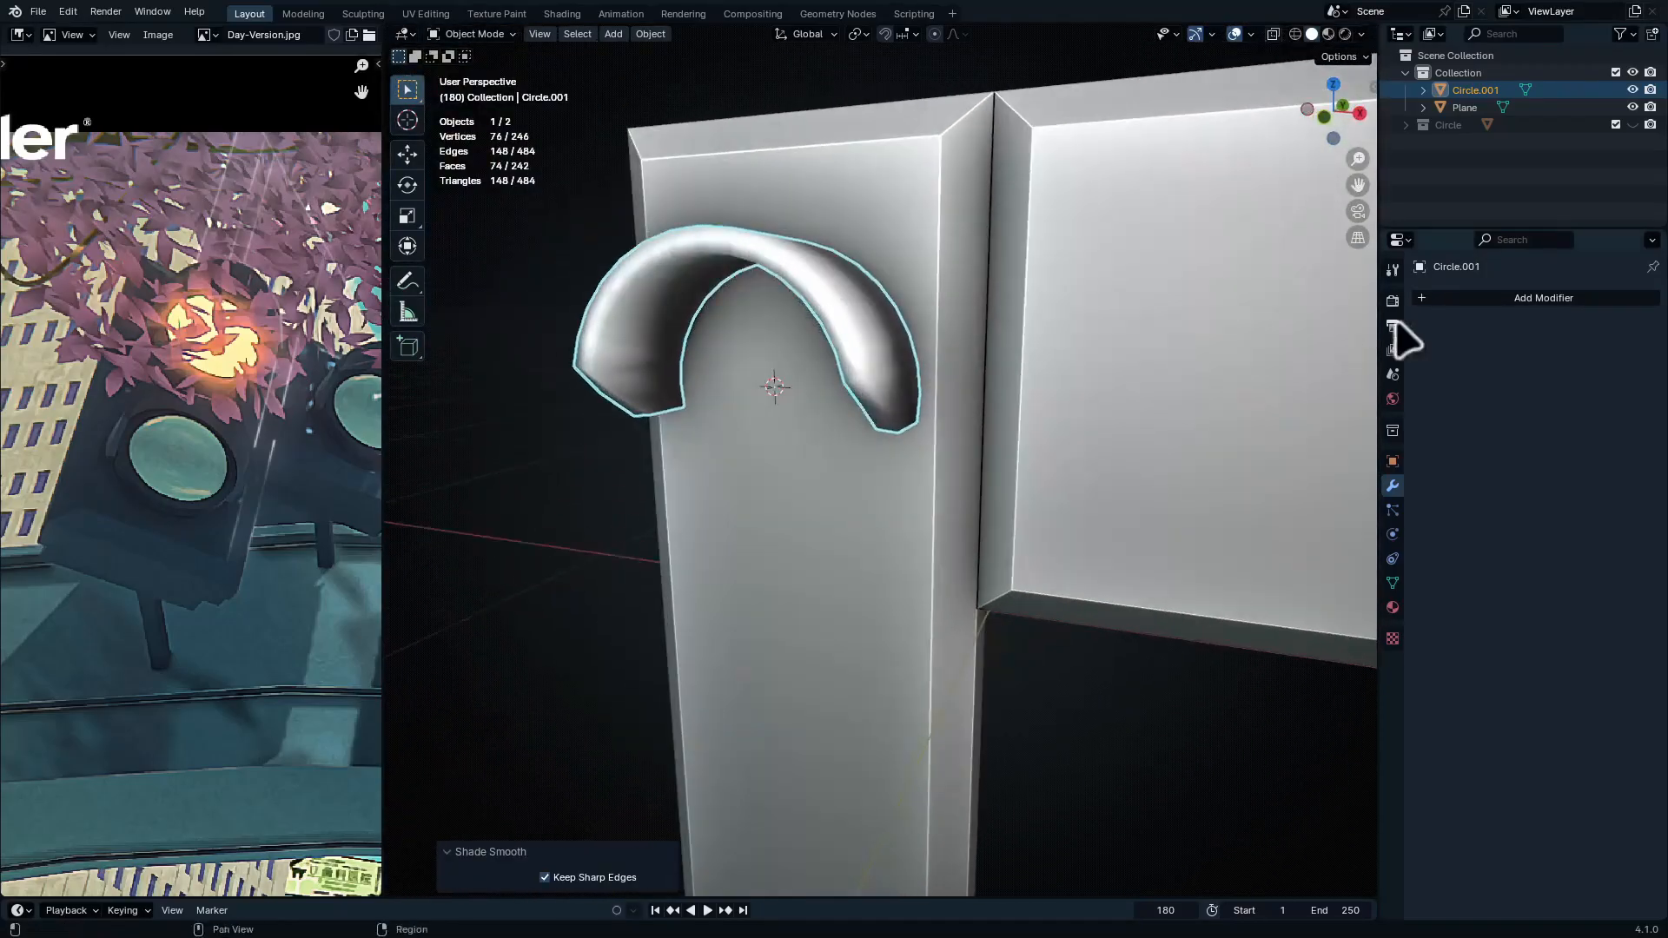
Add a Bevel modifier to the visor with an amount of 0.004 m and 2 segments
left_click(1512, 306)
key("space")
type("bevel")
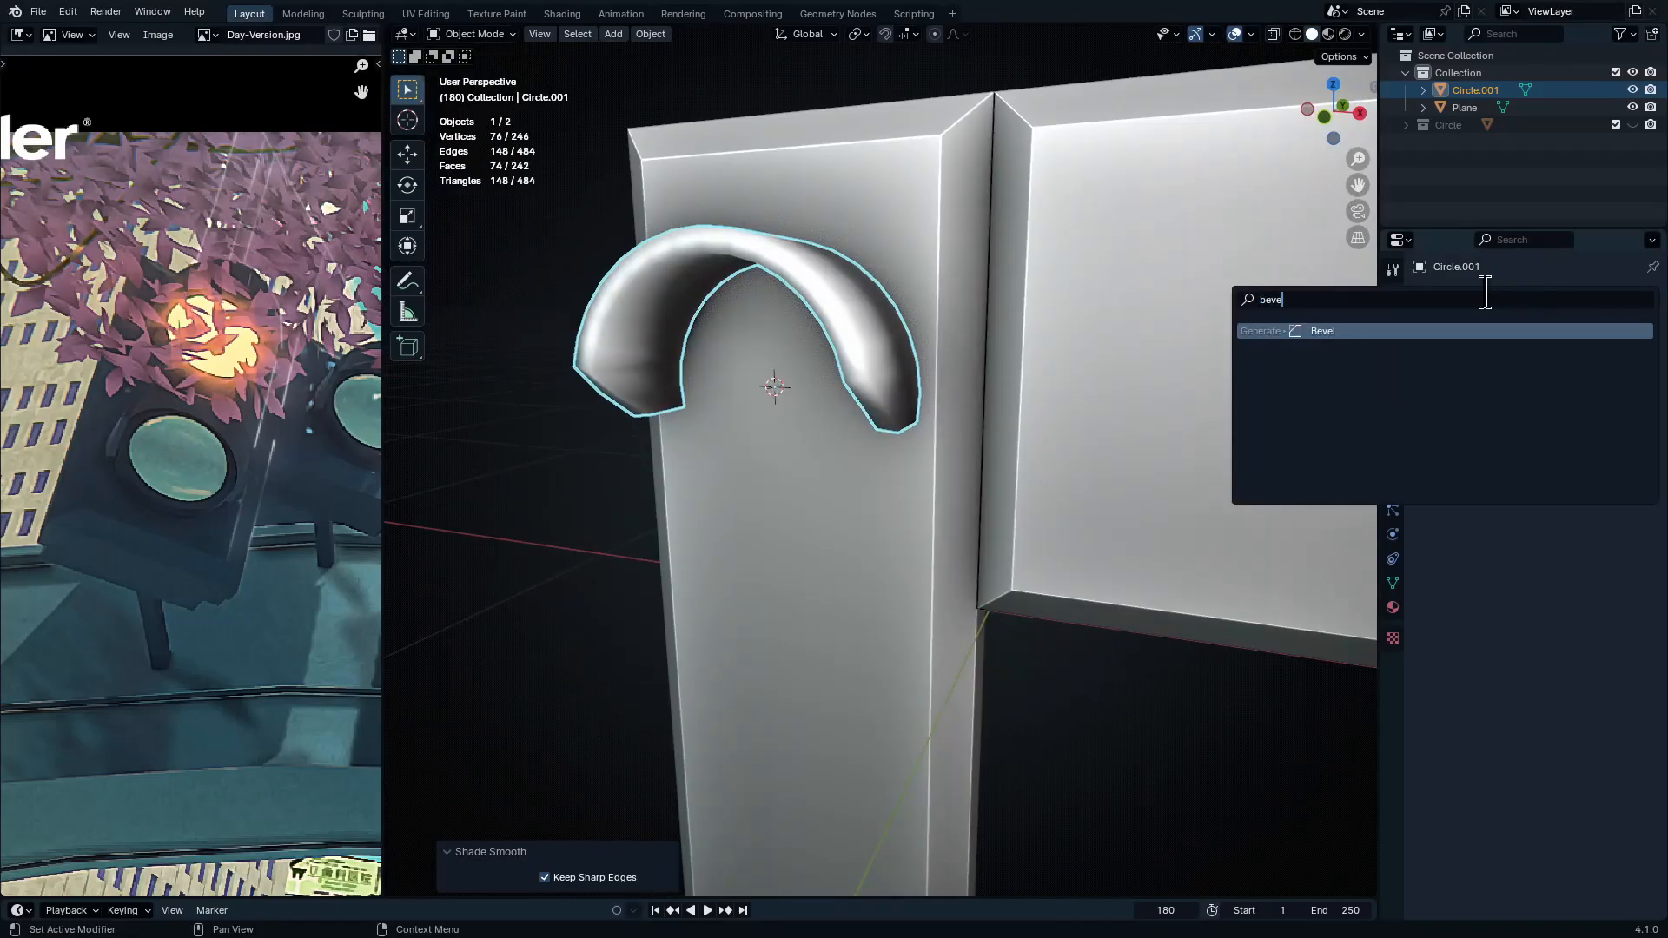
key("Return")
middle_click_drag(809, 427, 837, 319, "ctrl")
middle_click_drag(916, 271, 924, 339, "shift")
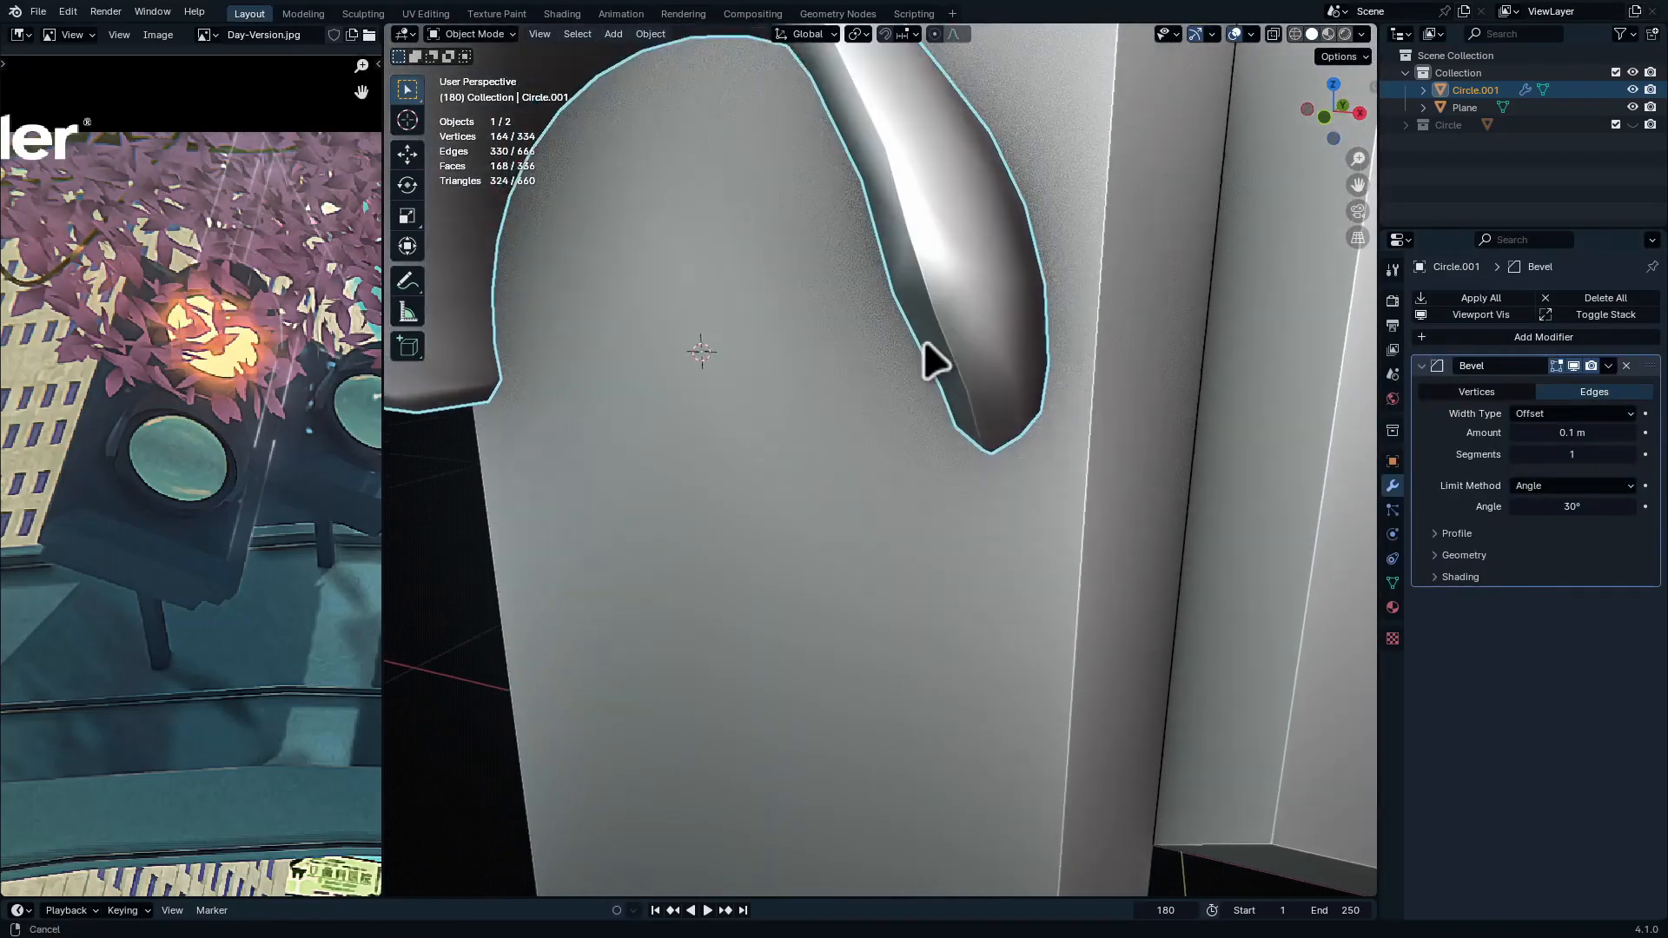
left_click_drag(1572, 432, 1539, 432)
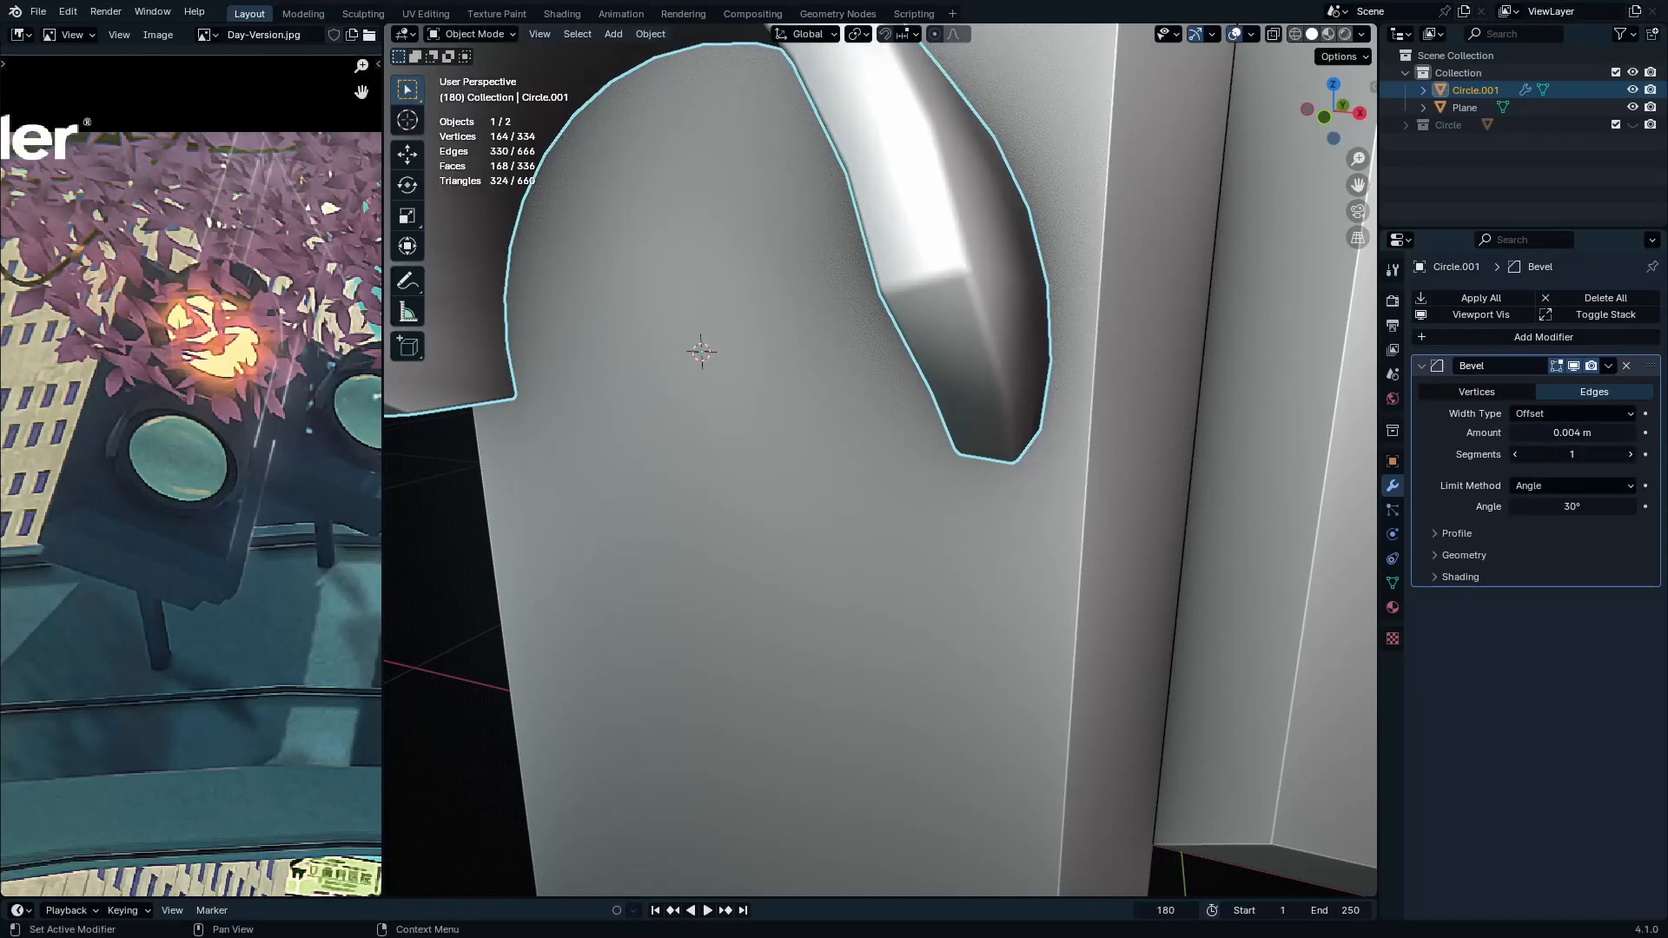
left_click(1630, 454)
mouse_move(1117, 318)
middle_mouse_down()
mouse_move(1057, 357)
mouse_move(1096, 330)
middle_mouse_up()
middle_click_drag(1096, 330, 1086, 408, "ctrl")
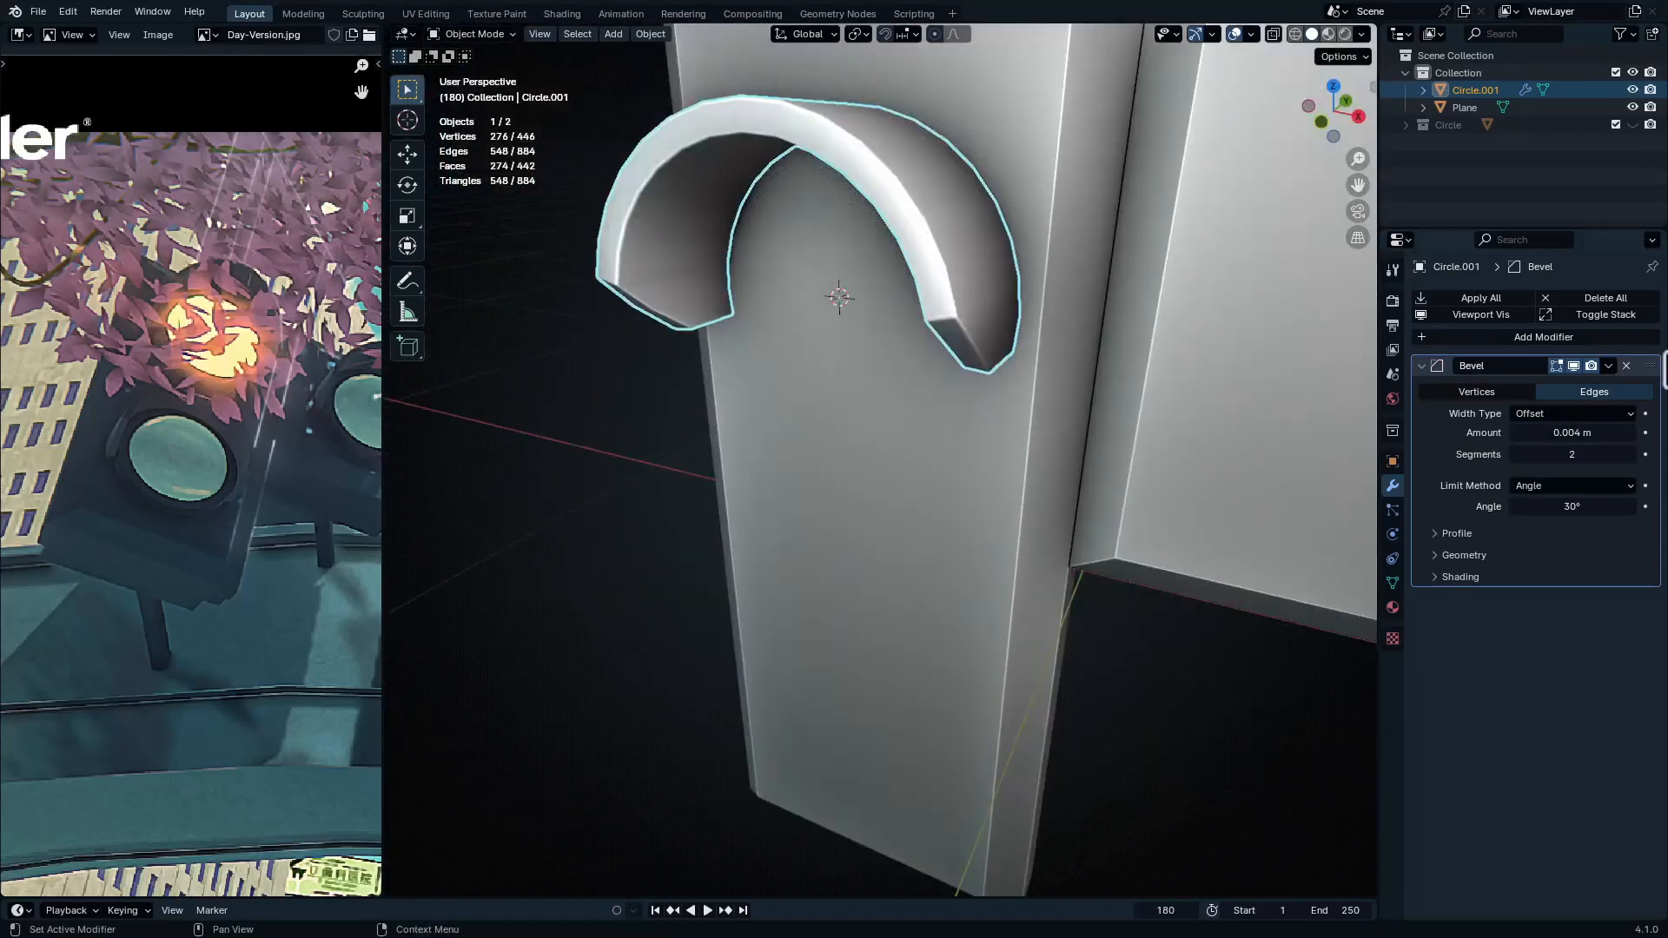
Add a Weighted Normal modifier to the visor after the bevel
left_click(1596, 337)
left_click(1595, 337)
left_click(1427, 385)
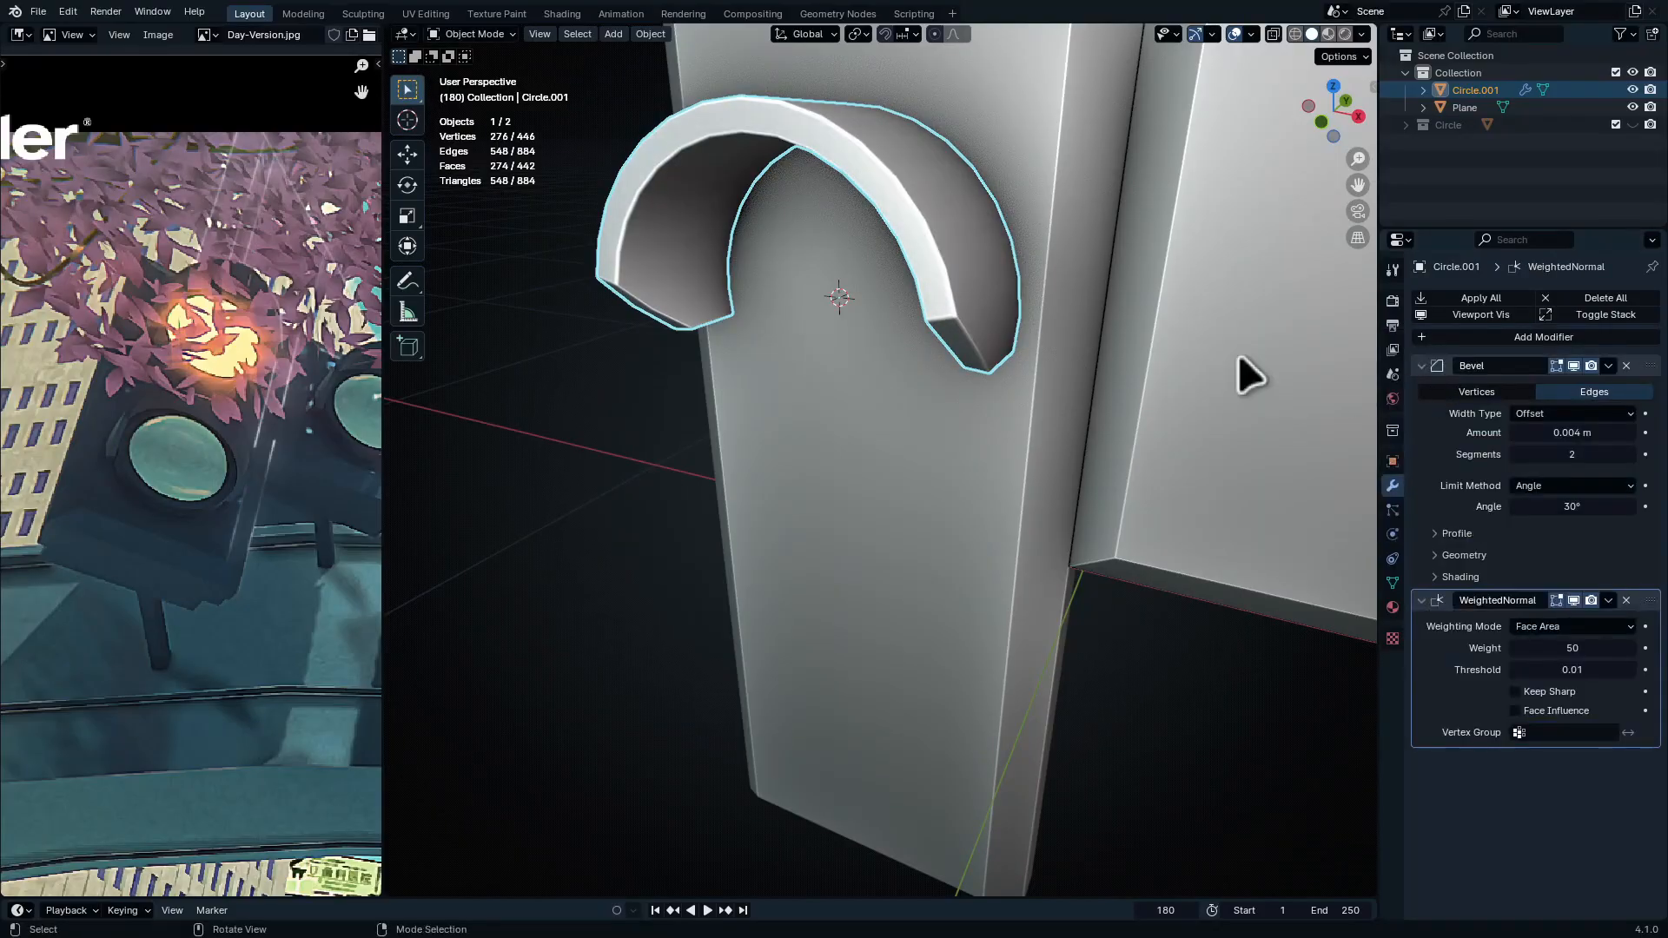
Select the upper and lower border edges of the tall panel's lower half and snap the 3D cursor to their centre
middle_click_drag(1251, 375, 874, 494)
left_click(874, 494)
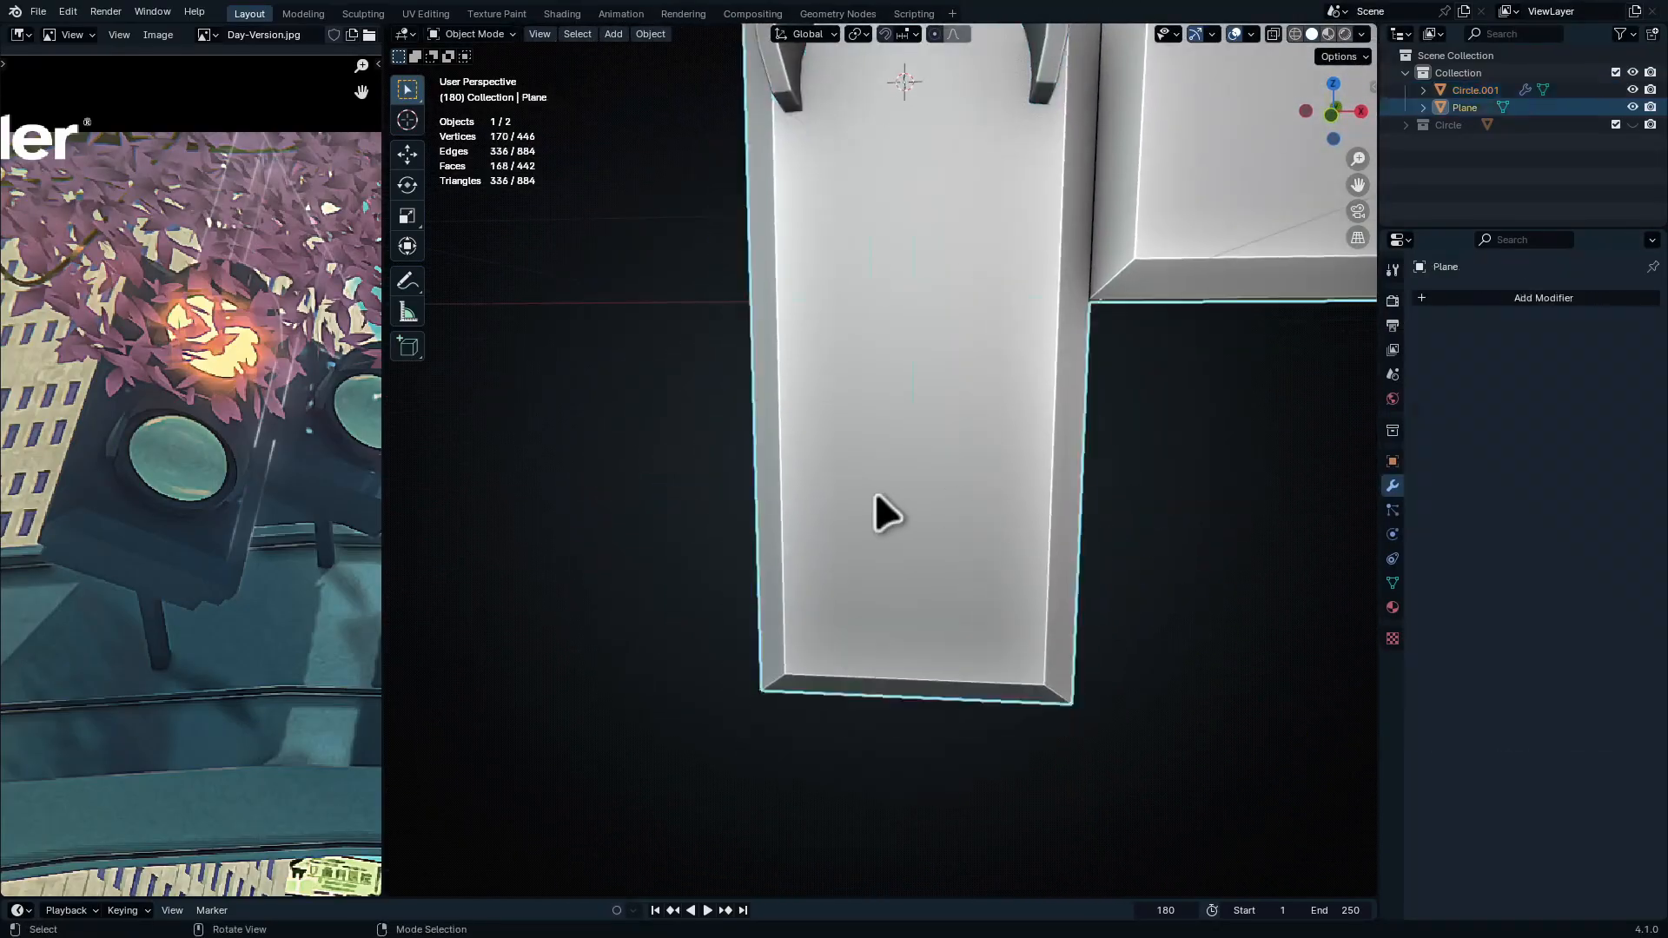
key("Tab")
key("2")
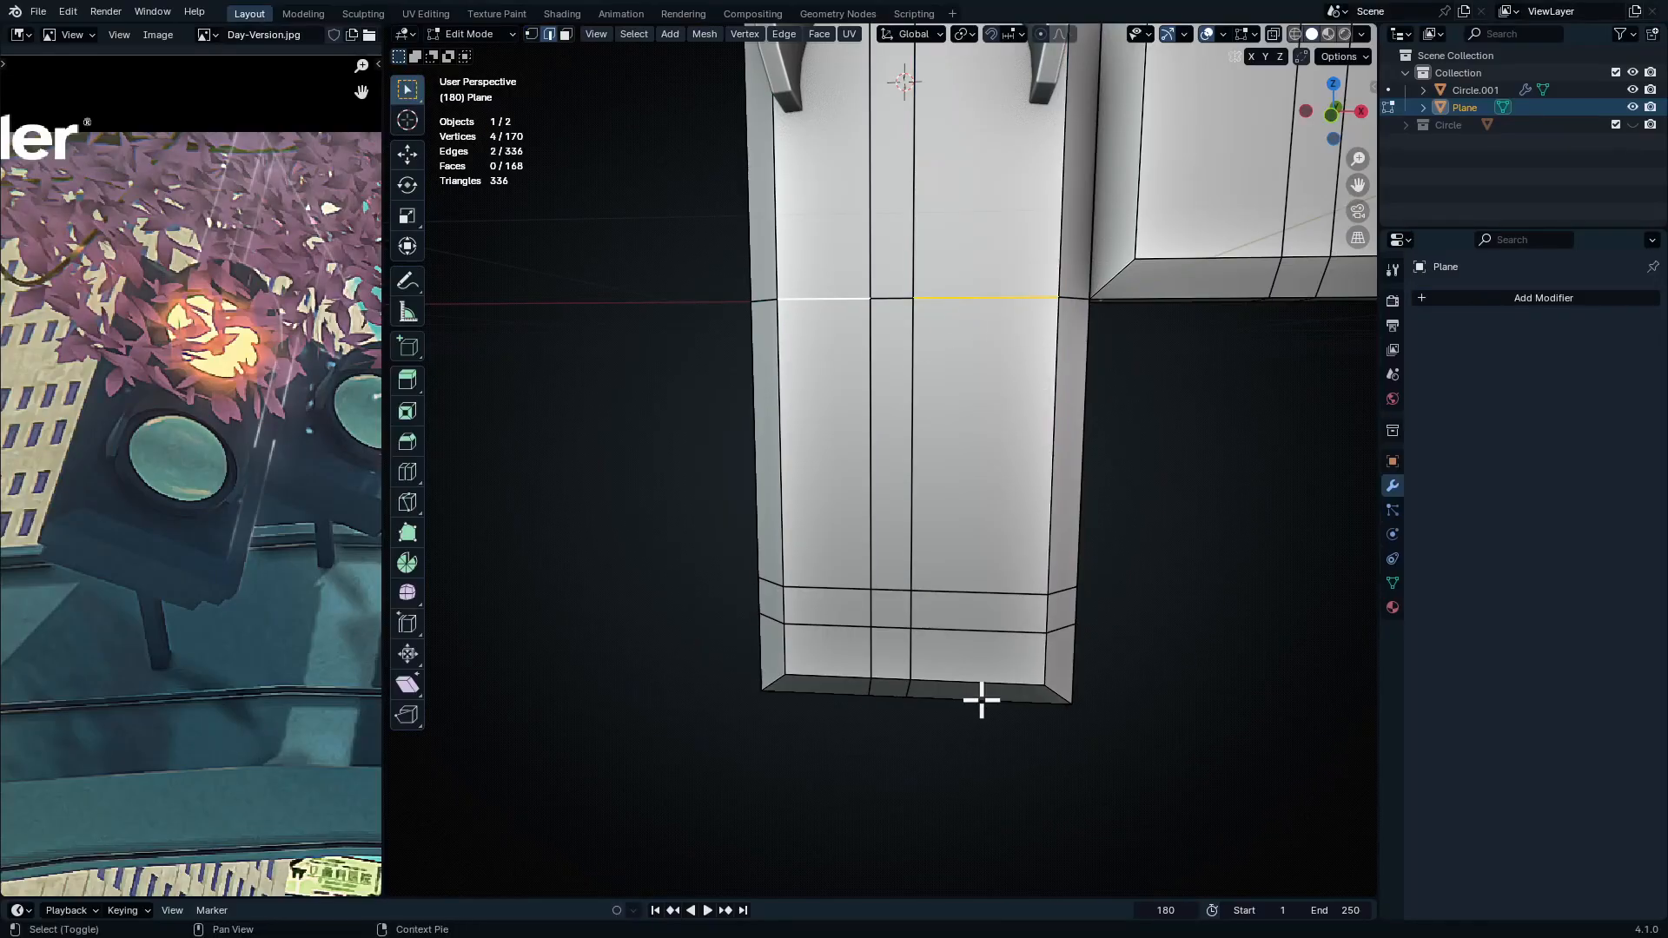
left_click(843, 679, "shift")
key("shift+s")
left_click(990, 555)
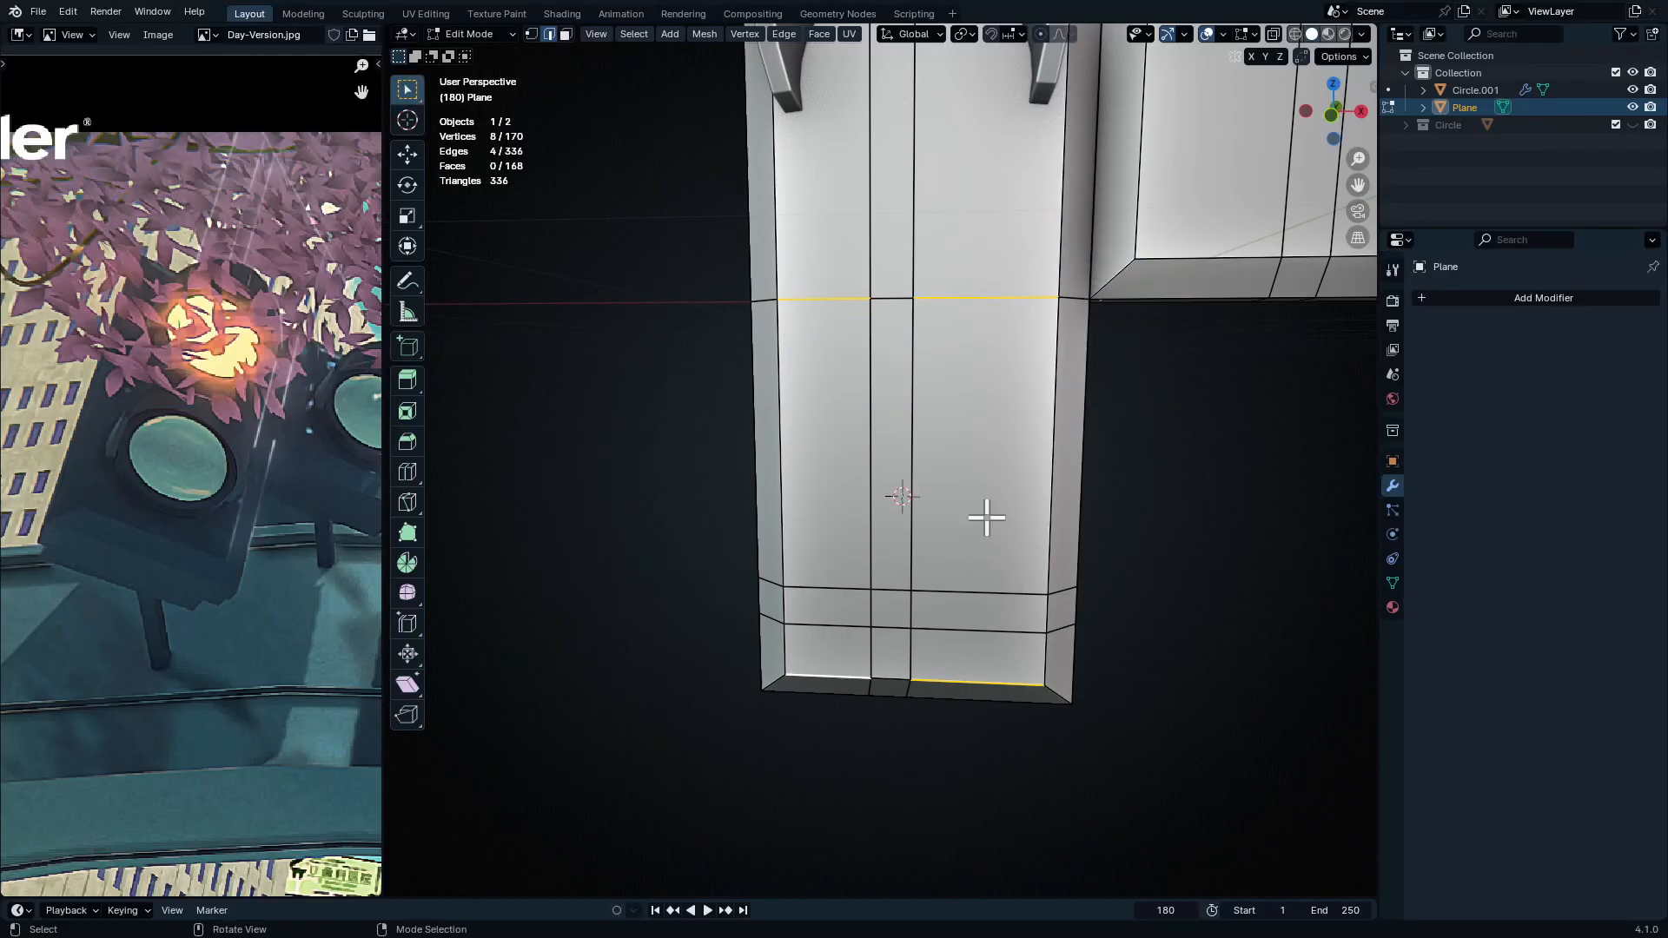
middle_click_drag(1027, 386, 993, 418)
key("Tab")
Duplicate the visor in place and snap the copy to the 3D cursor on the panel's lower half
left_click(1051, 196)
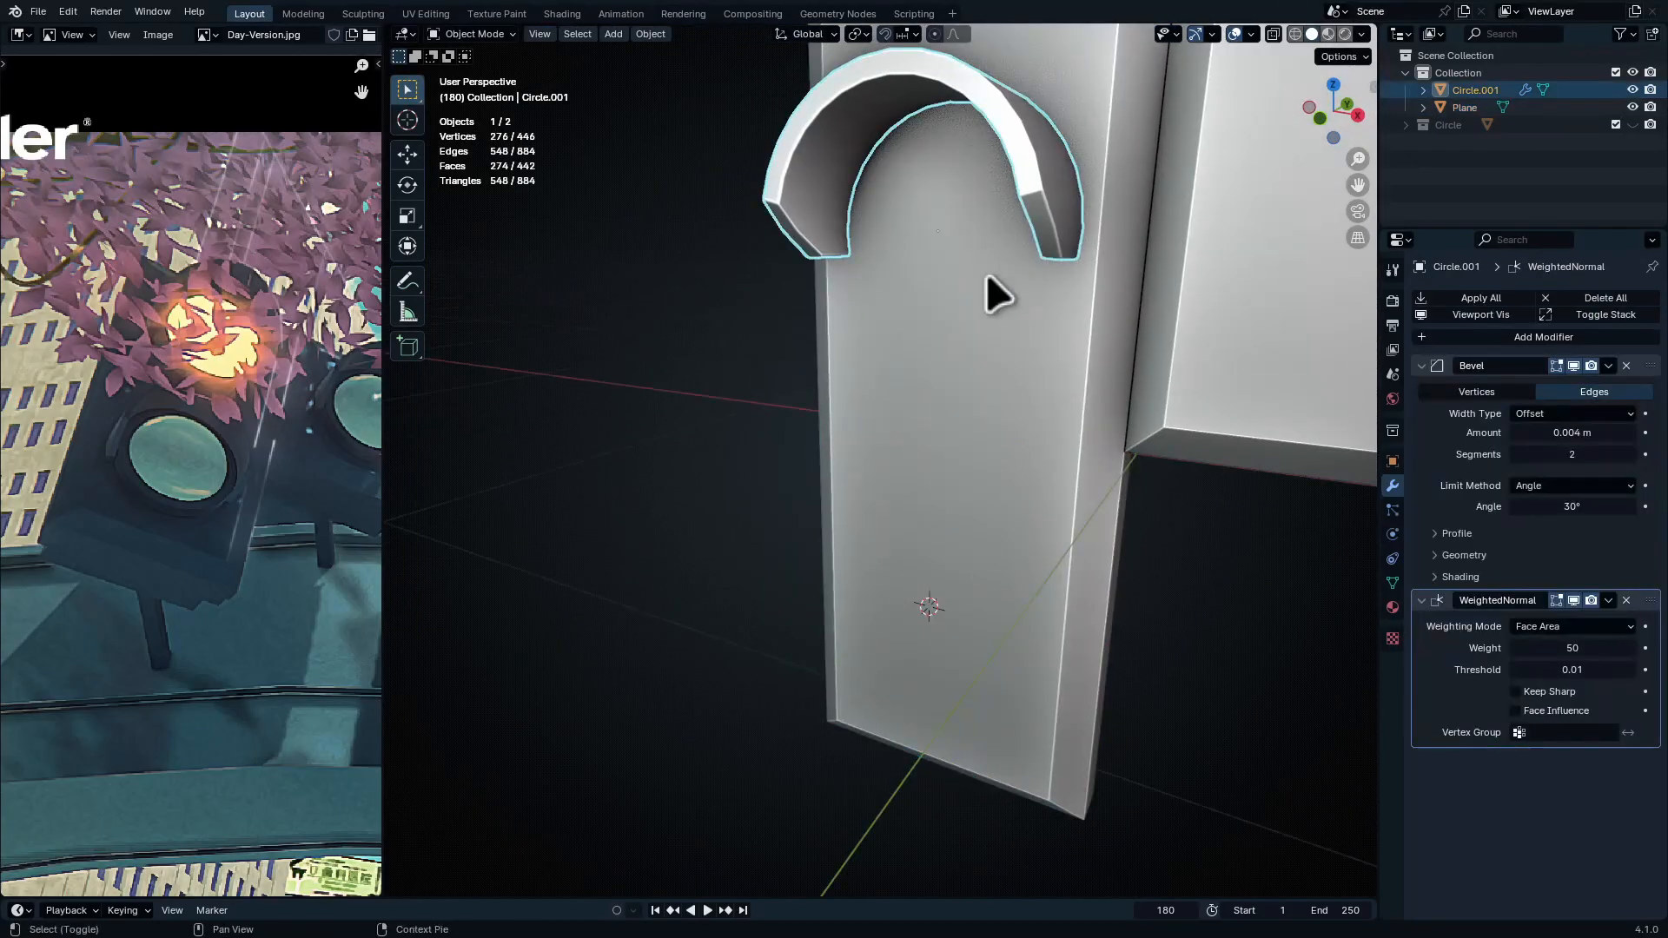
key("shift+d")
key("Escape")
key("shift+s")
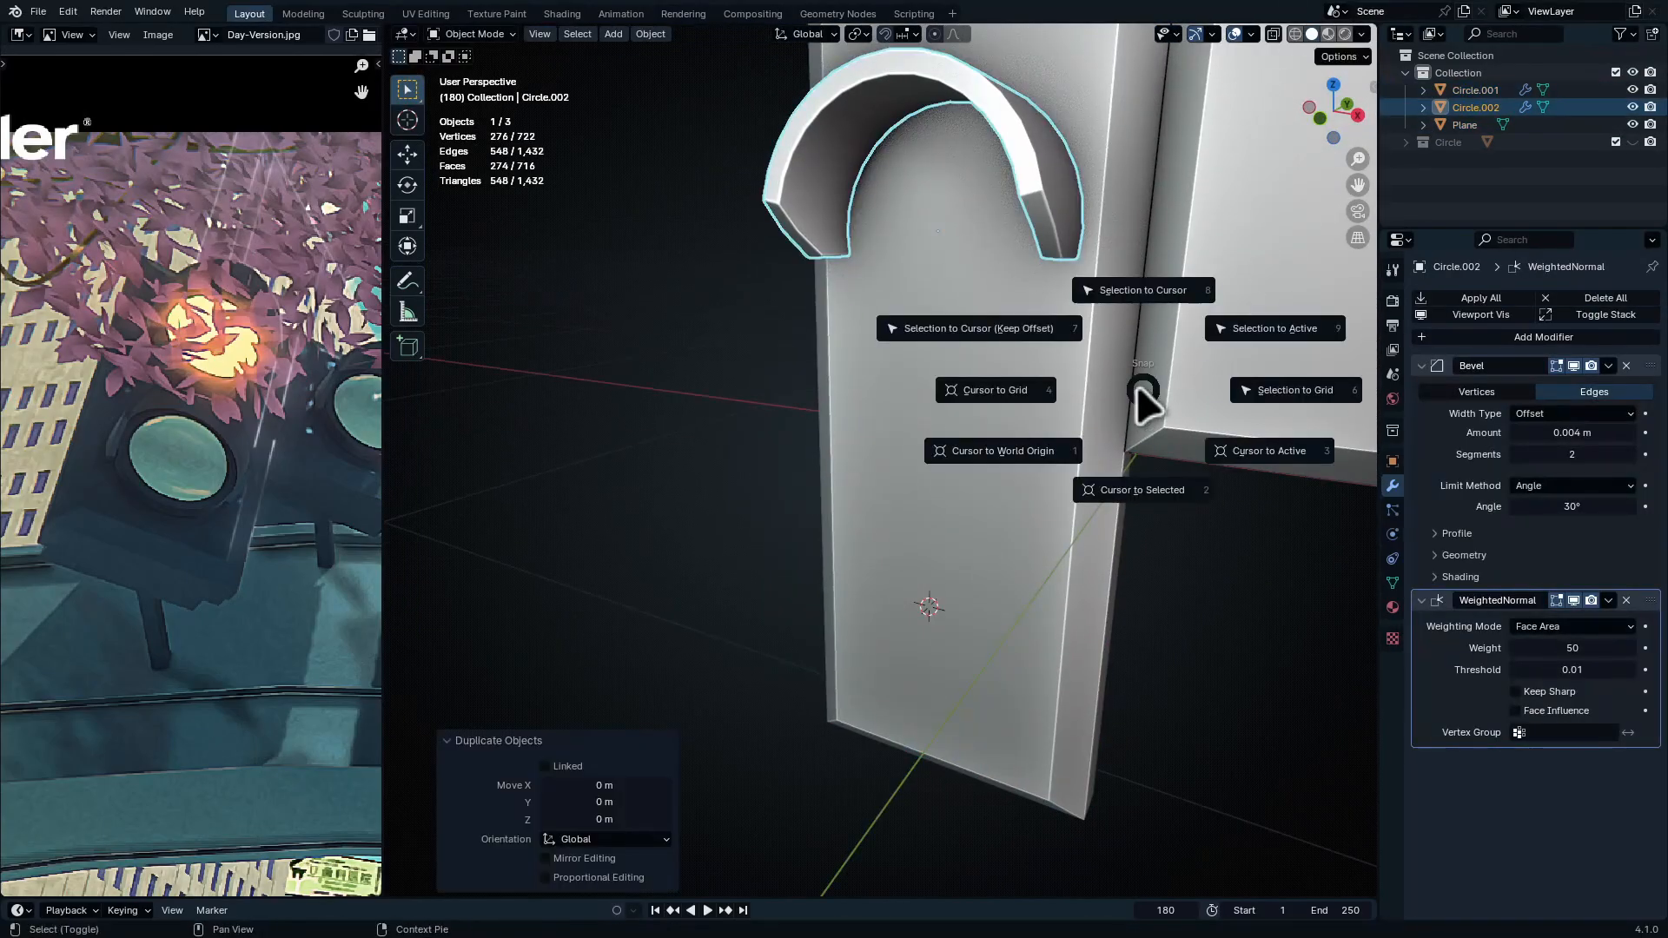
left_click(1142, 234)
middle_click_drag(1061, 413, 1129, 408)
Select the upper and lower border edges of the shorter panel's front face and snap the 3D cursor to their centre
left_click(1139, 383)
key("Tab")
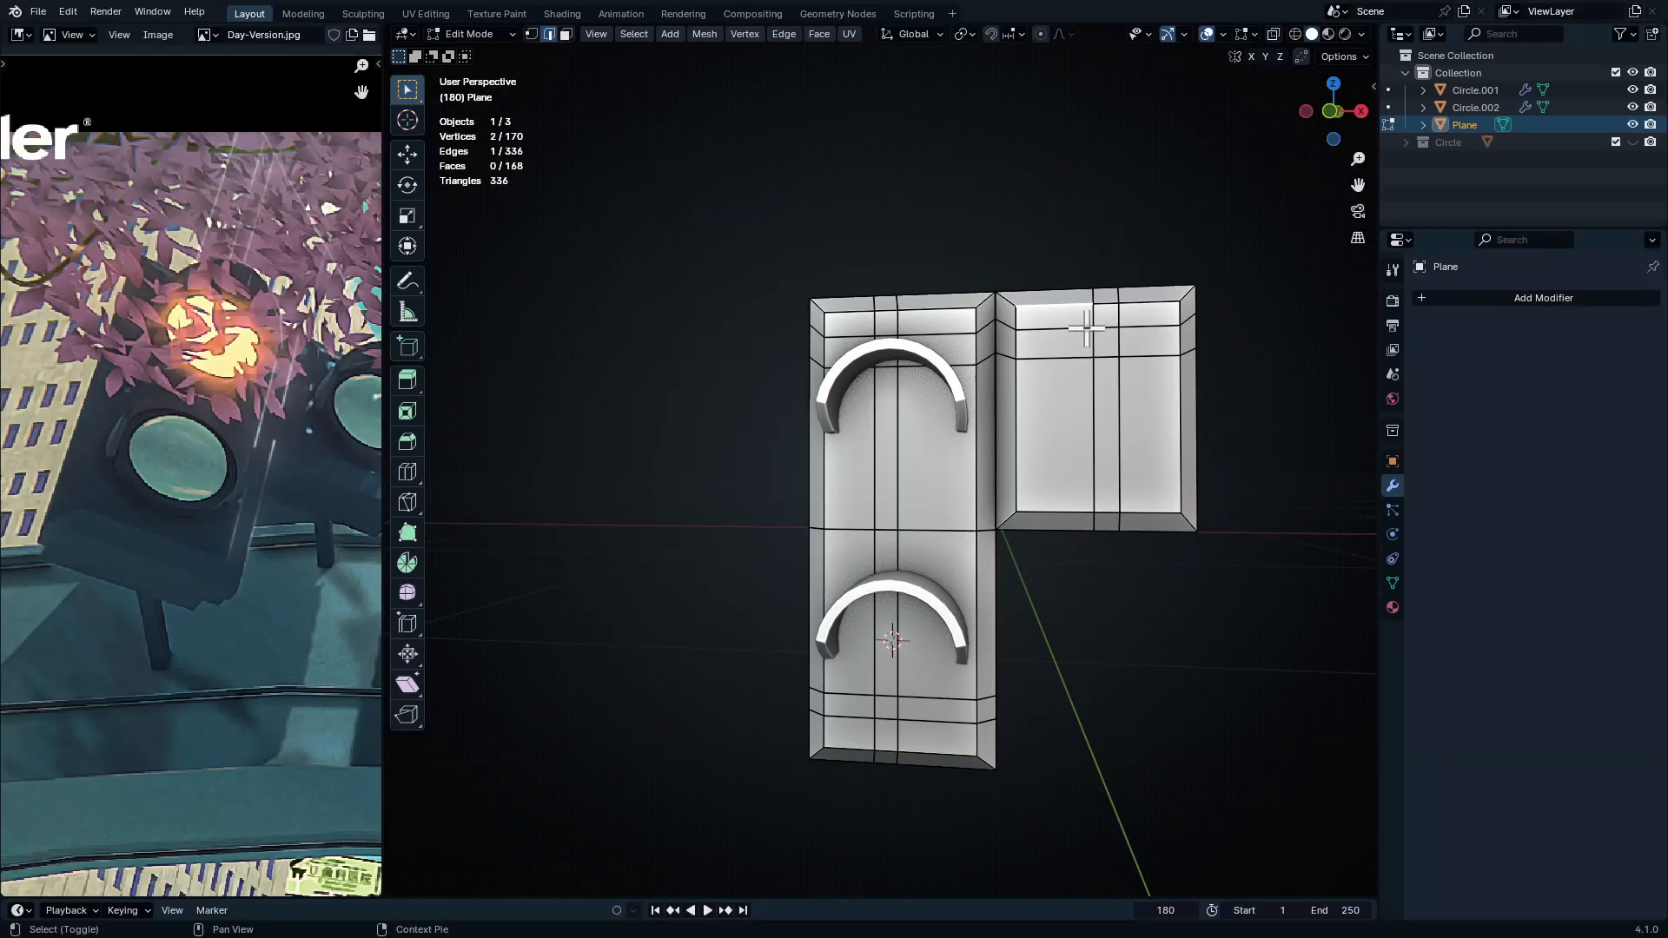
key("shift+s")
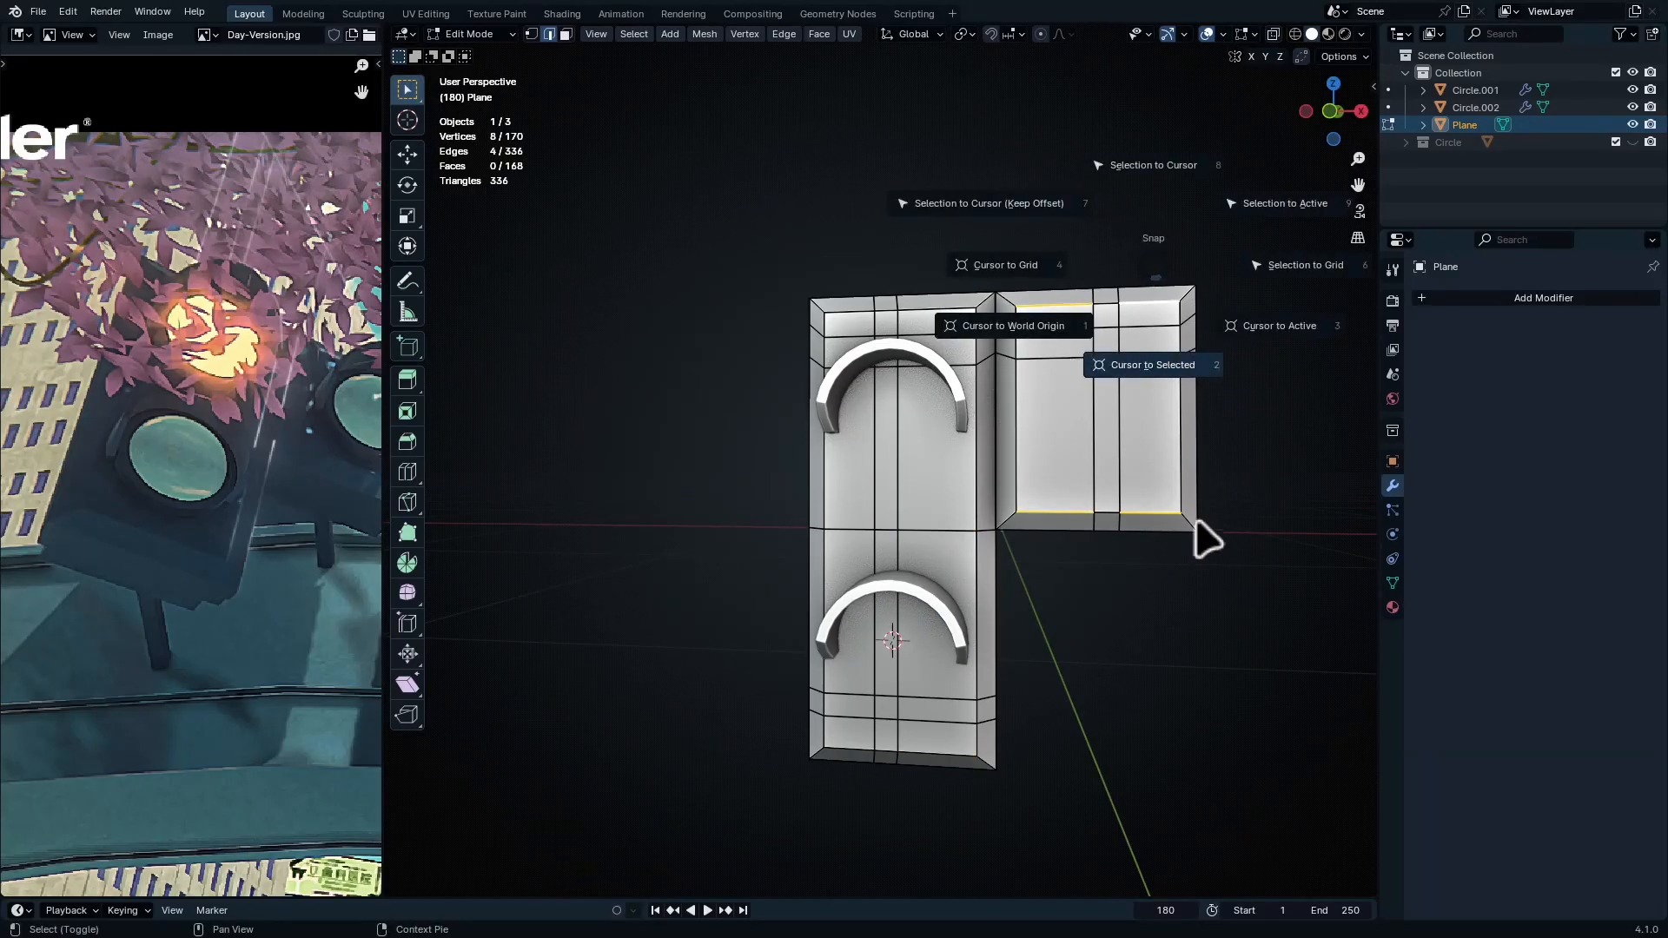
left_click(1196, 537)
key("Tab")
Duplicate the upper visor in place and snap the copy to the 3D cursor on the shorter panel
middle_click_drag(1166, 393, 947, 475, "shift")
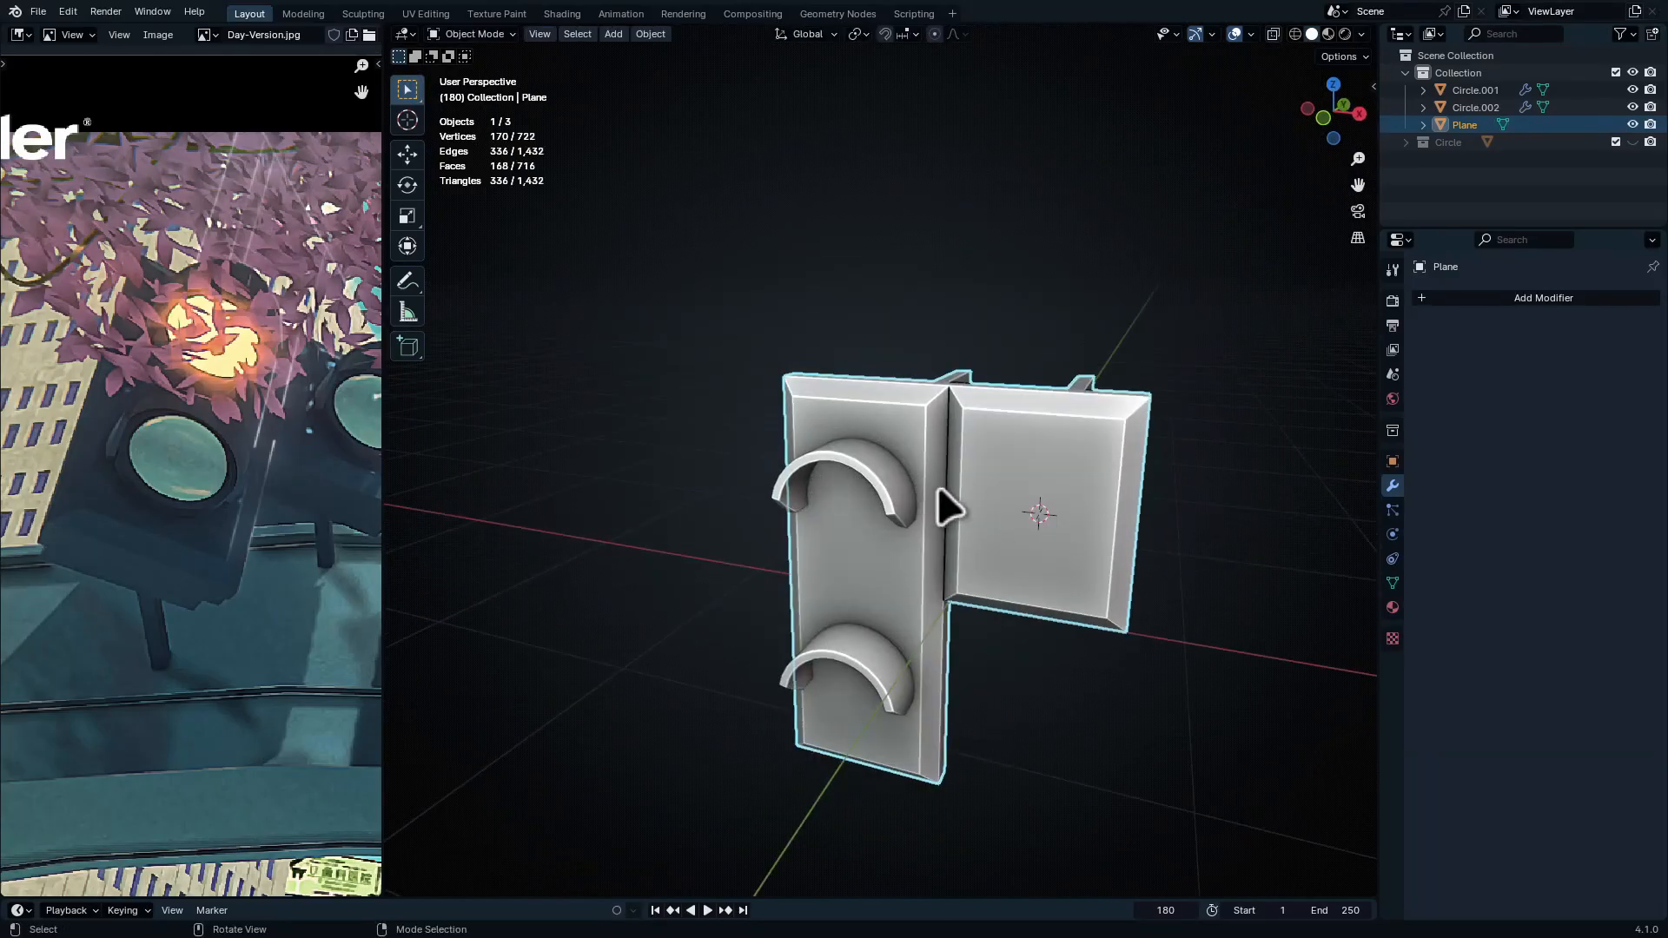
left_click(894, 488)
key("shift+d")
right_click(904, 536)
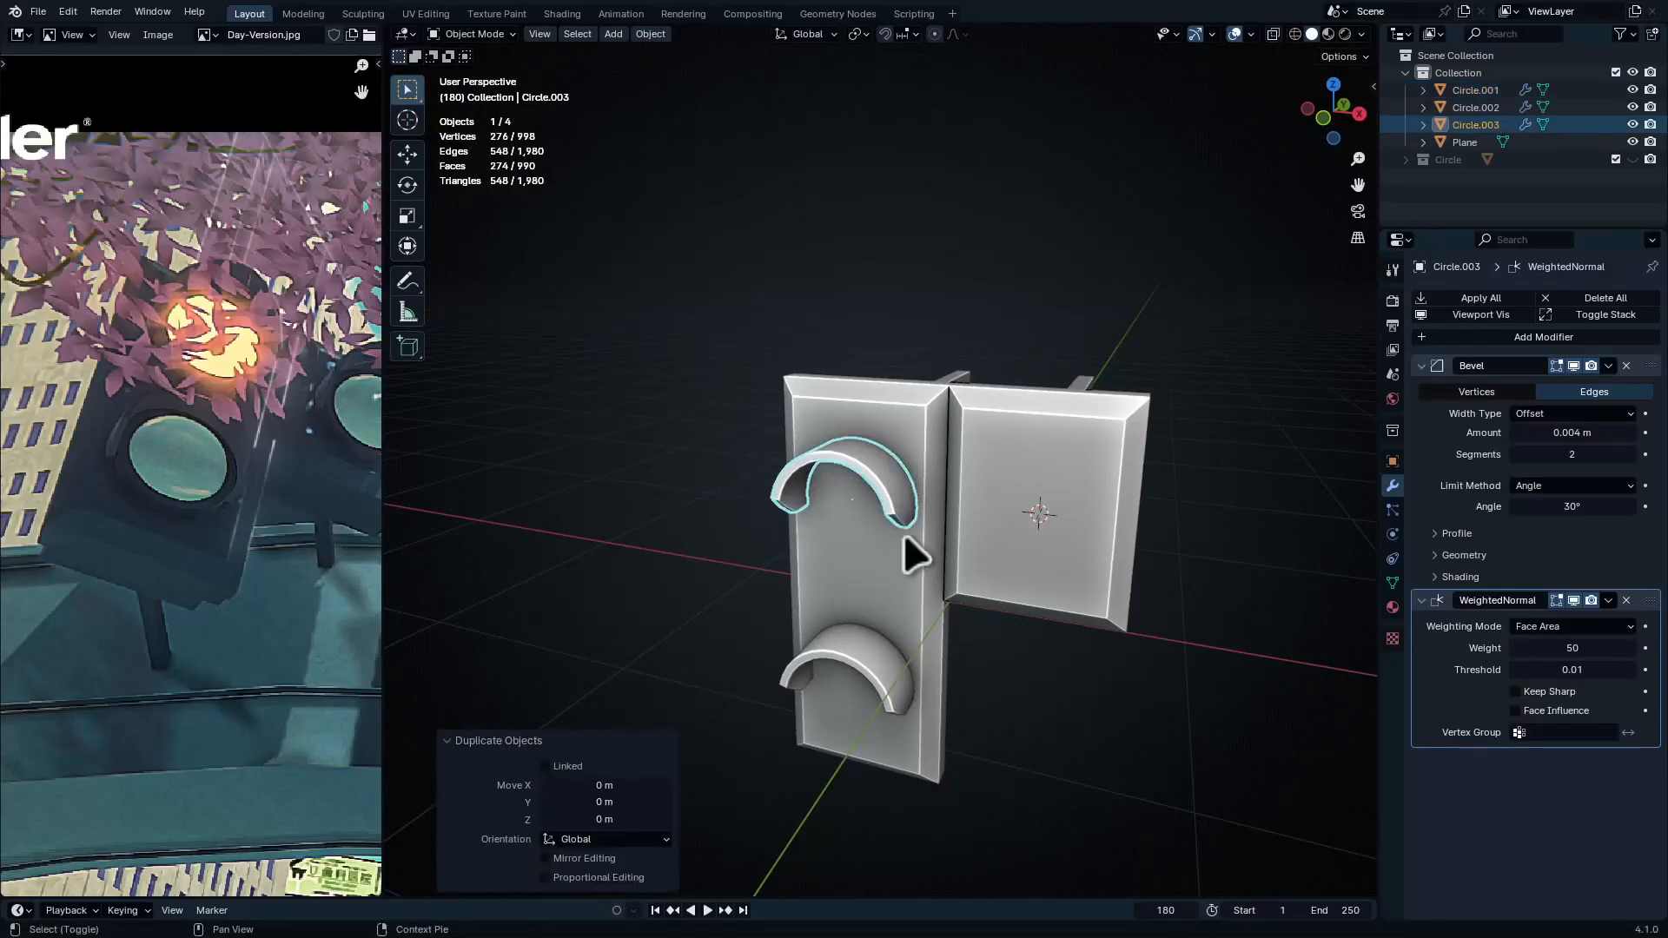
key("shift+s")
left_click(904, 353)
Nudge the shorter panel's visor about -0.036 m along X and -0.033 m along Z to centre it on the panel
middle_click_drag(963, 477, 1006, 449)
key("KP_1")
middle_click_drag(987, 540, 983, 420, "ctrl")
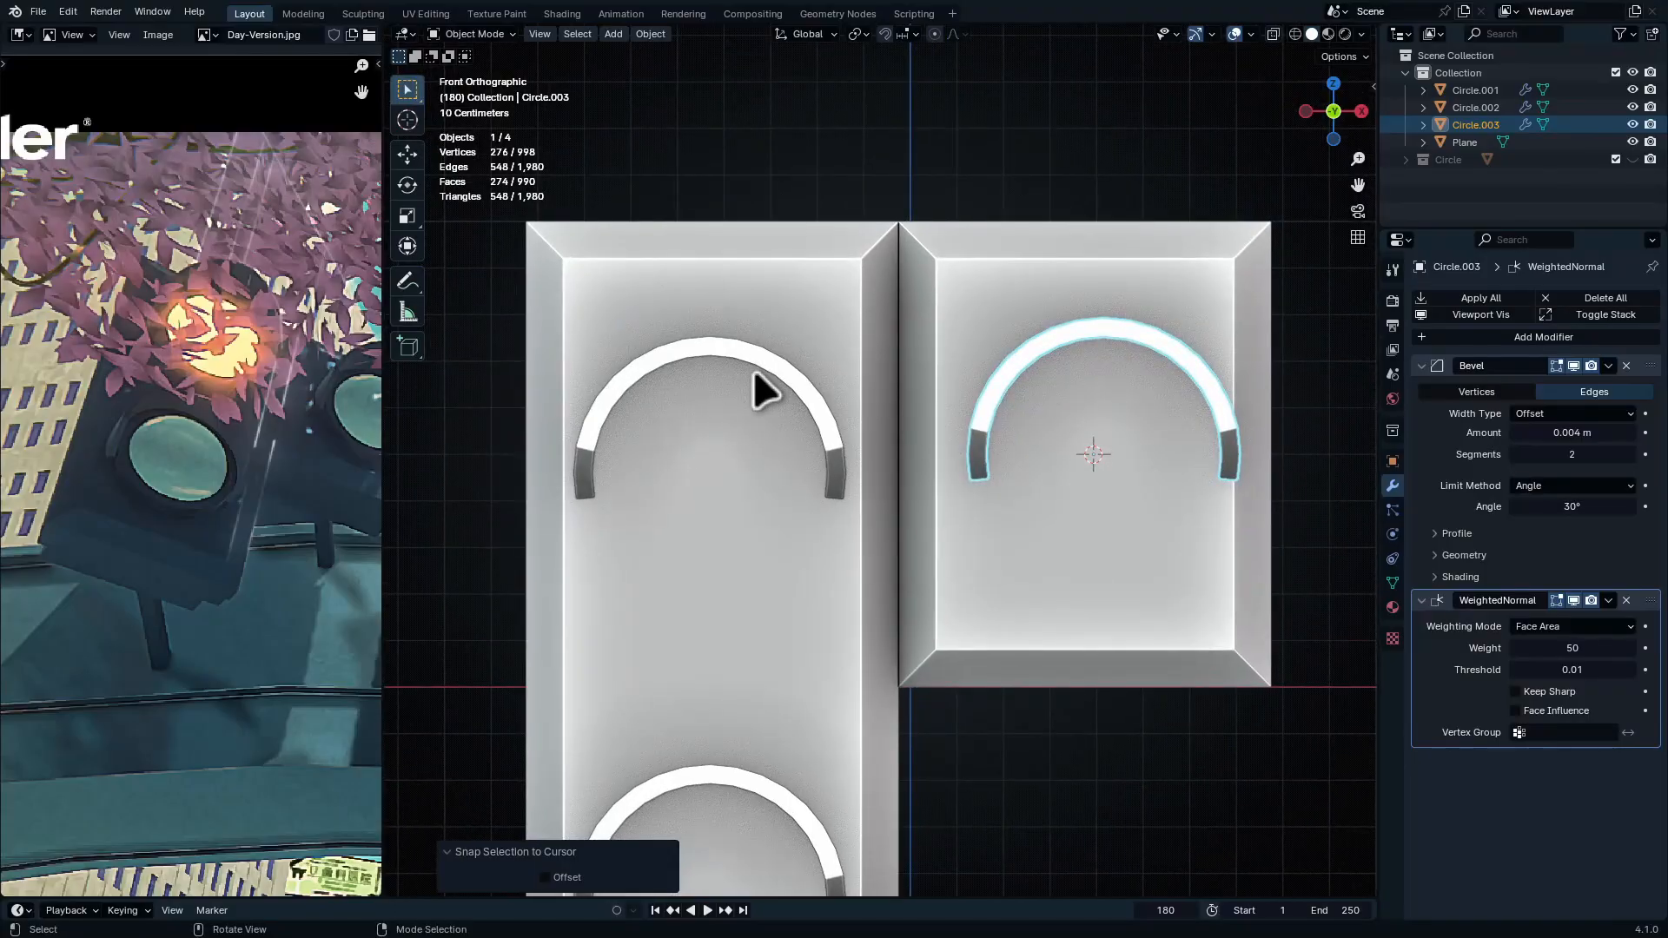
middle_click_drag(1202, 596, 1191, 491, "ctrl")
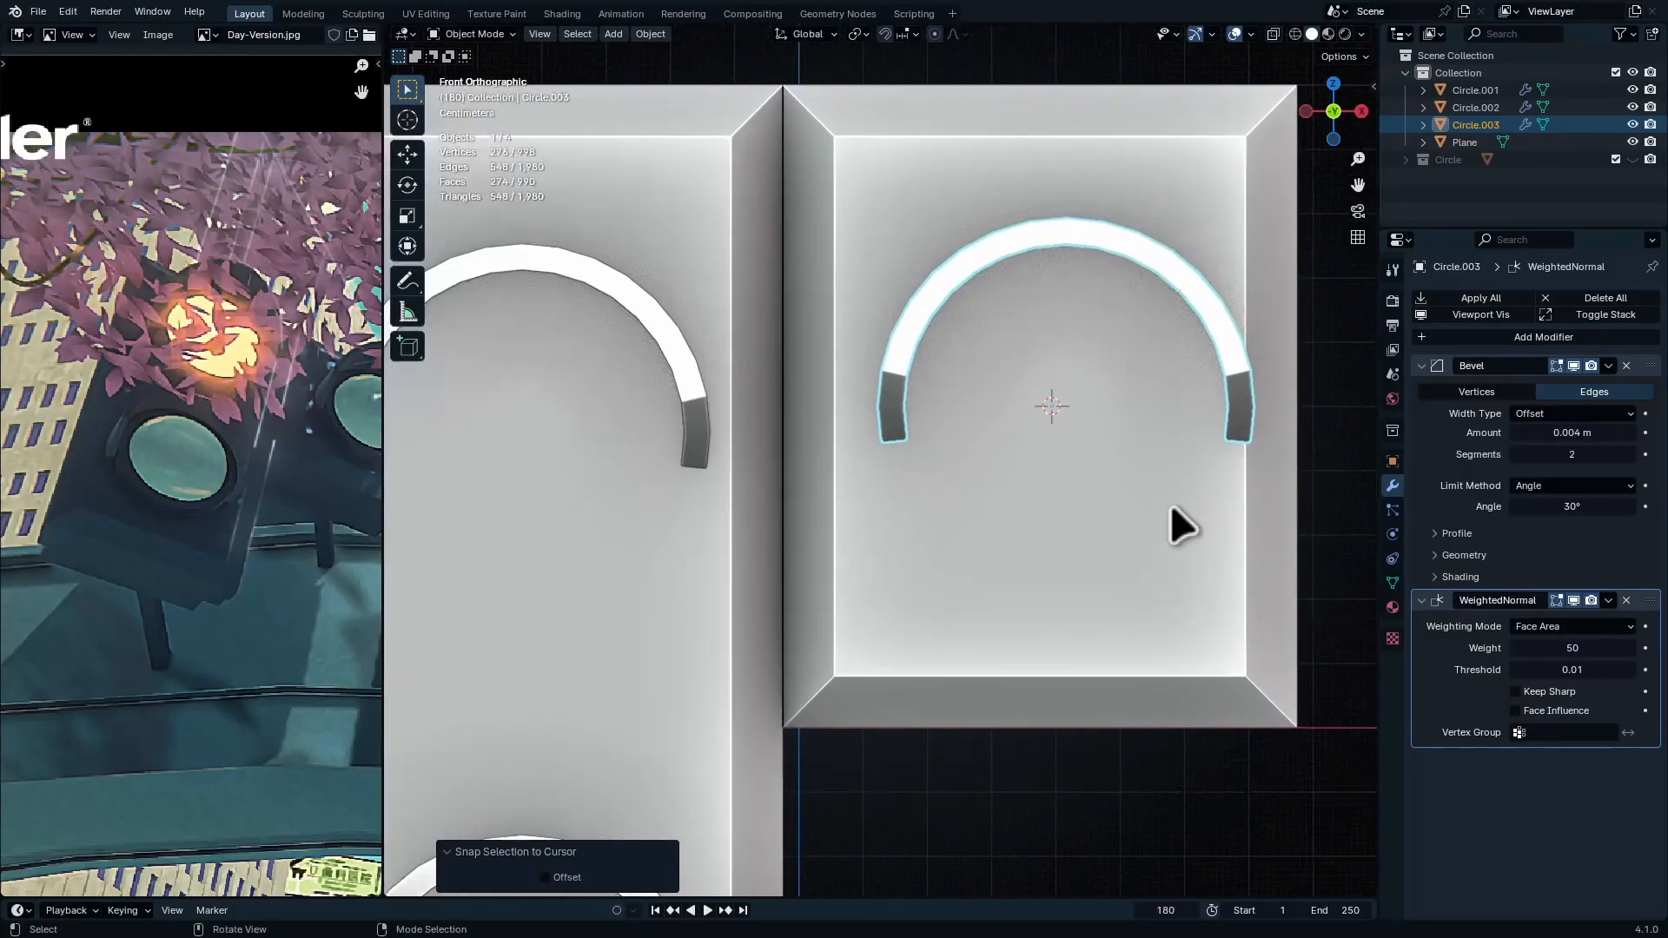
key("g")
key("x")
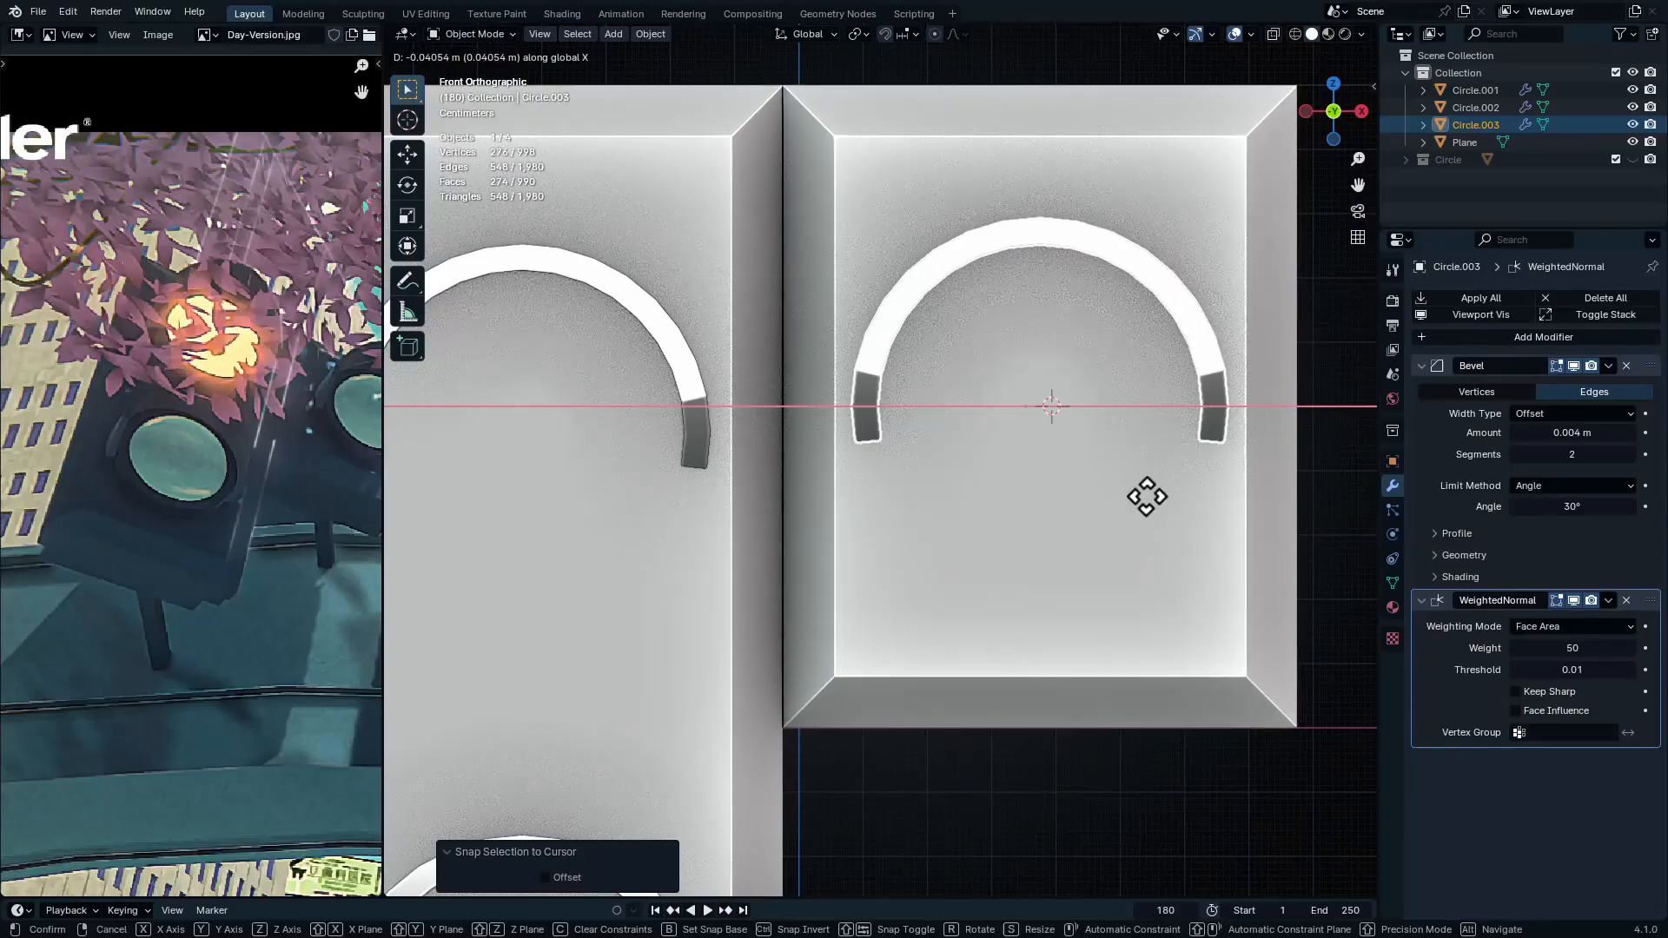
left_click(1147, 498)
key("g")
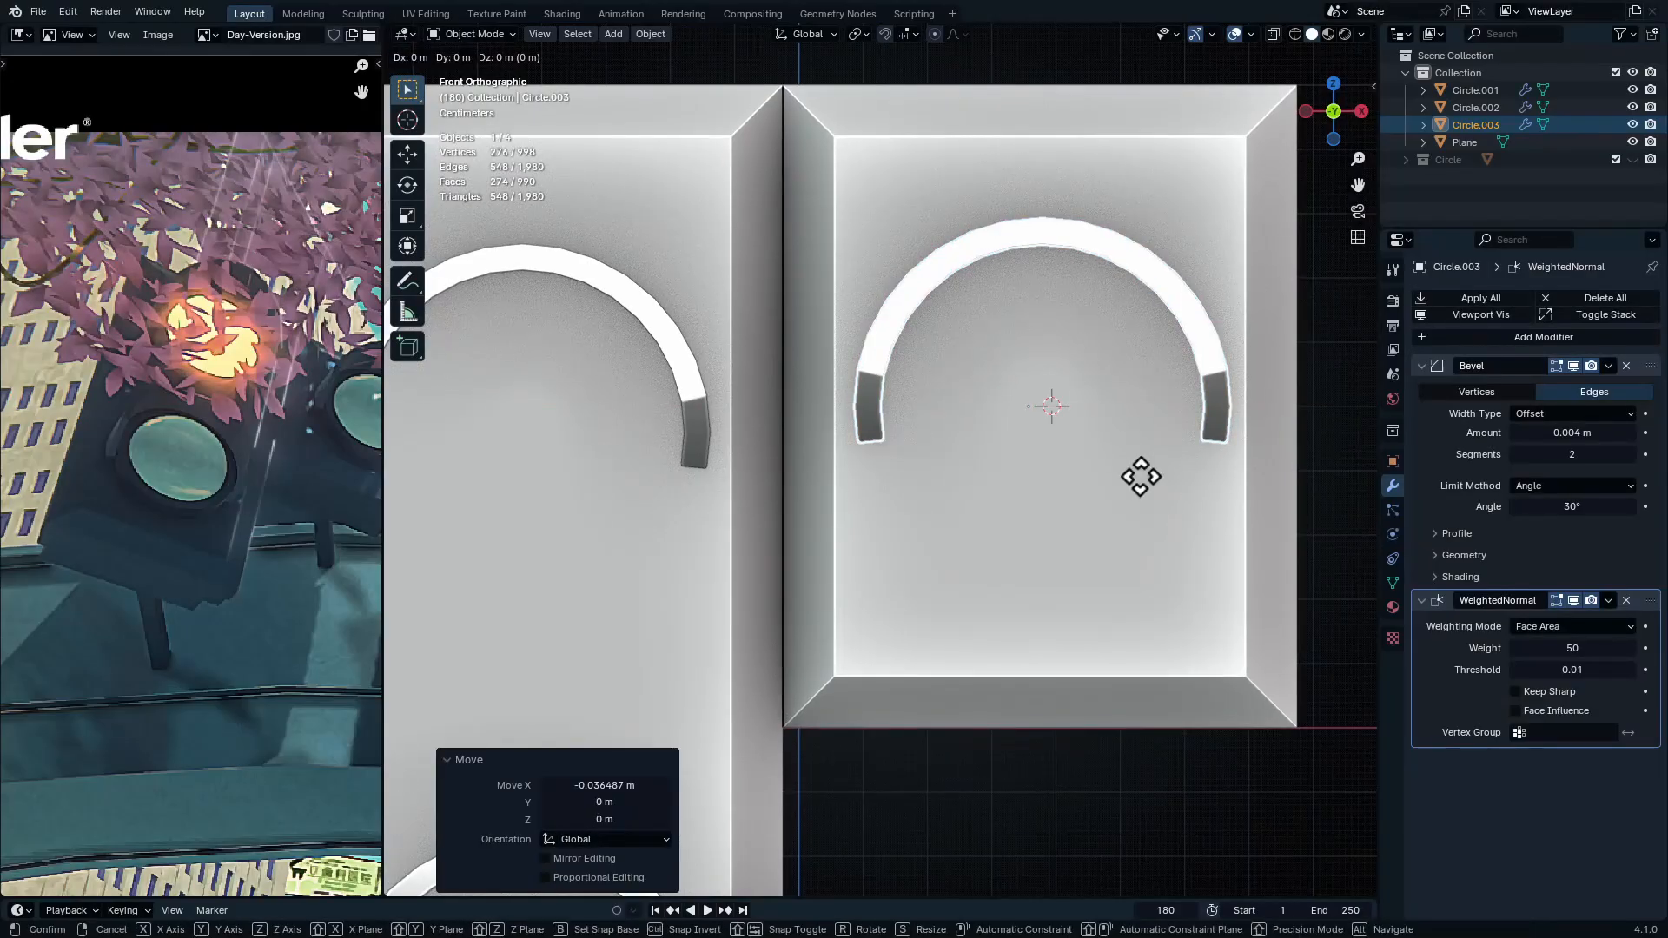
key("z")
left_click(1108, 643)
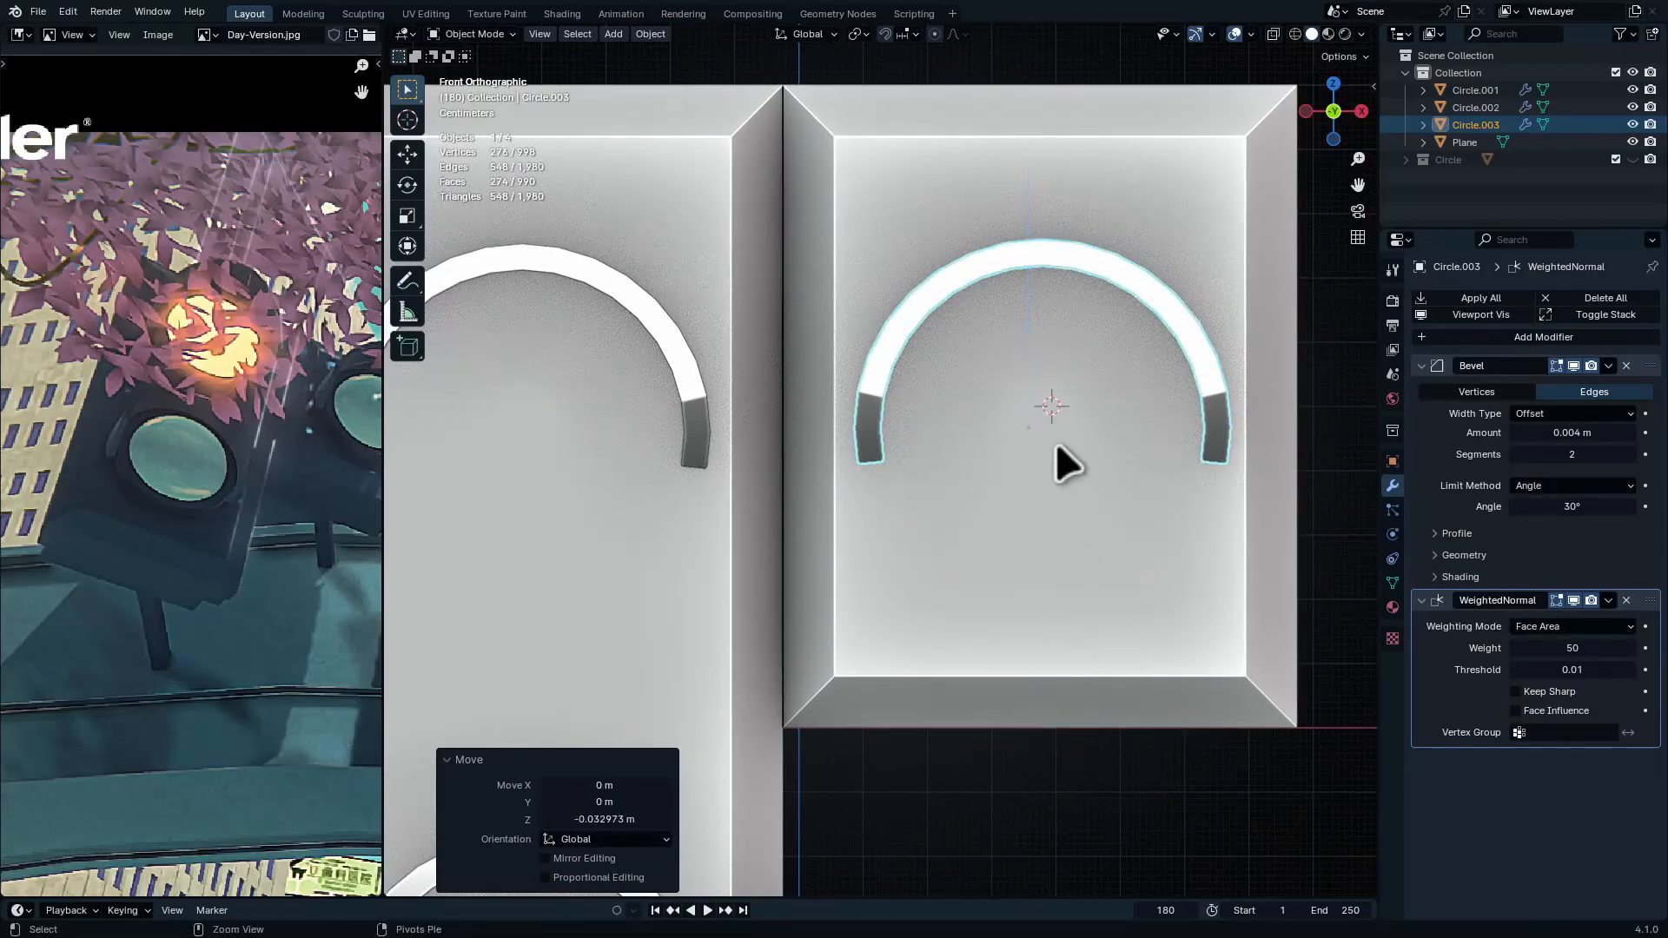
Select the inner back edge loop of the tall panel's upper visor and snap the 3D cursor to it
middle_click_drag(1054, 446, 944, 675, "ctrl")
middle_click_drag(944, 675, 1117, 408, "shift")
middle_click_drag(960, 584, 957, 564, "ctrl")
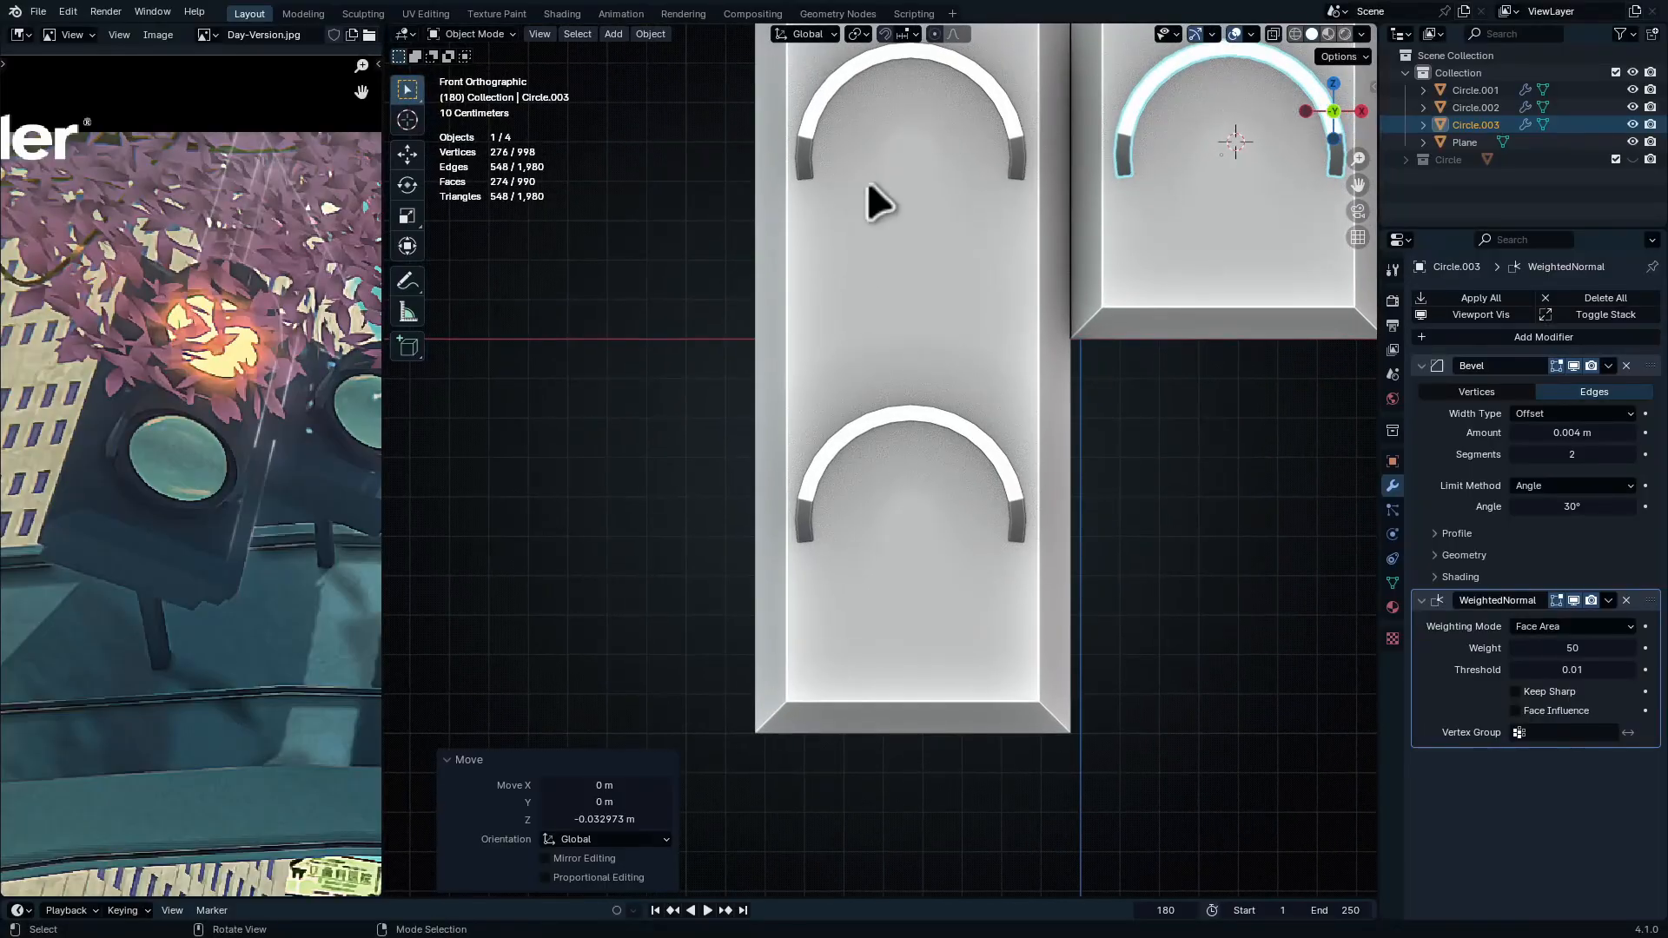
middle_click_drag(1007, 224, 886, 486, "ctrl")
middle_click_drag(886, 487, 973, 434)
middle_click_drag(972, 434, 1128, 320, "shift")
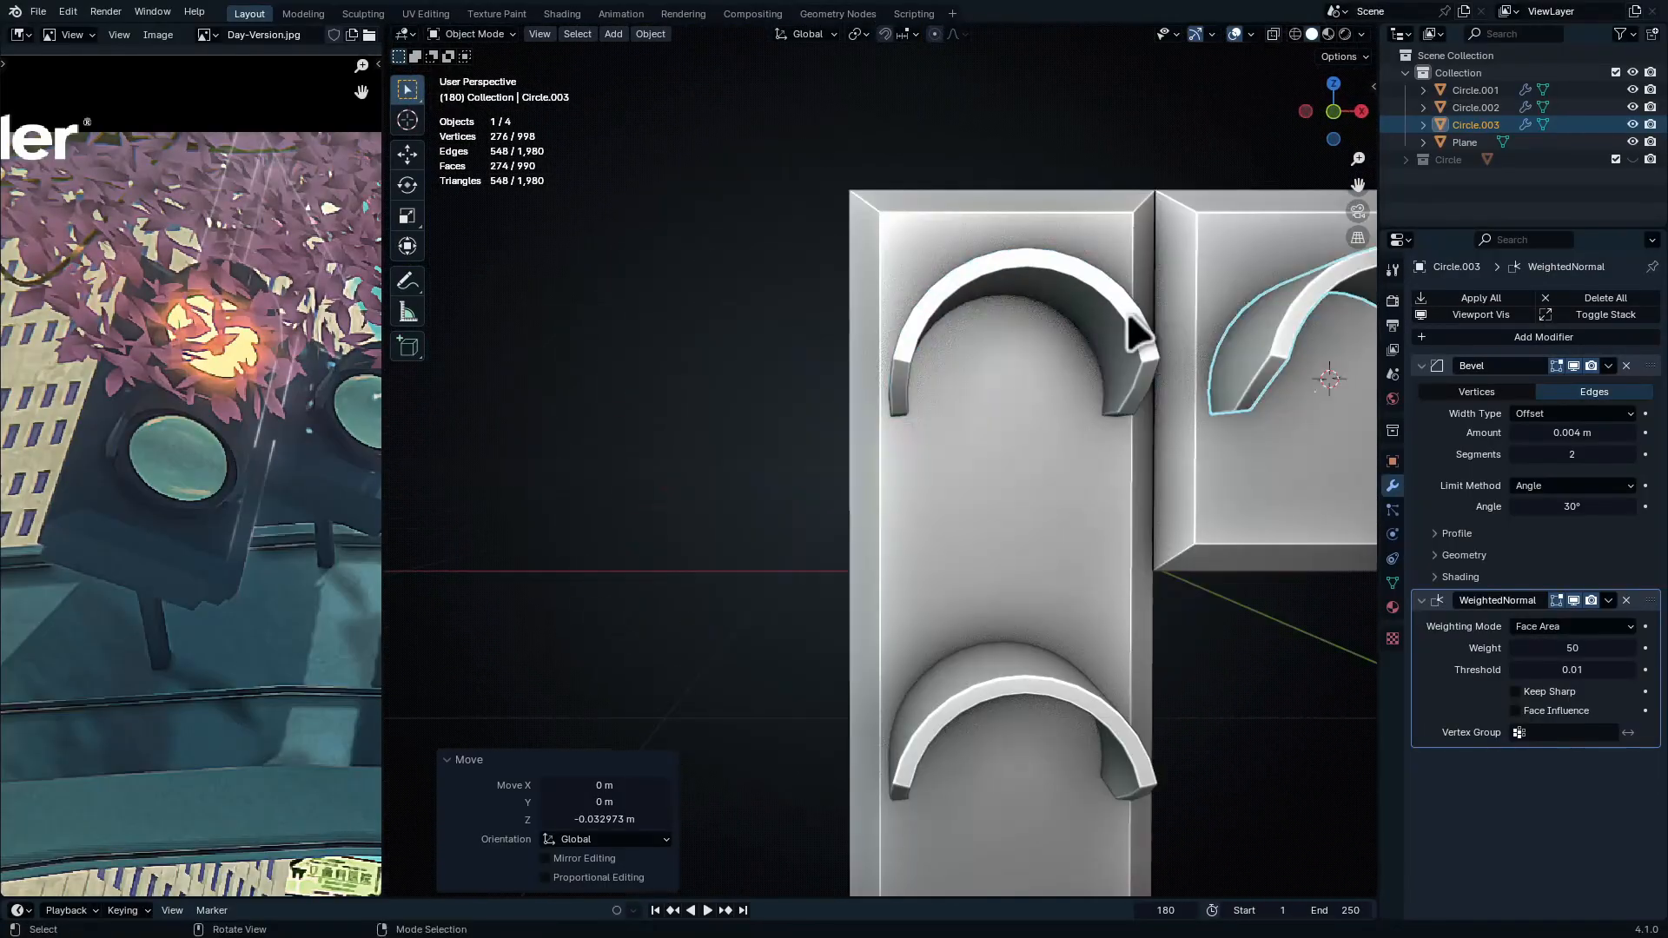
left_click(1129, 321)
key("Tab")
left_click(1087, 369)
key("shift+s")
left_click(1087, 640)
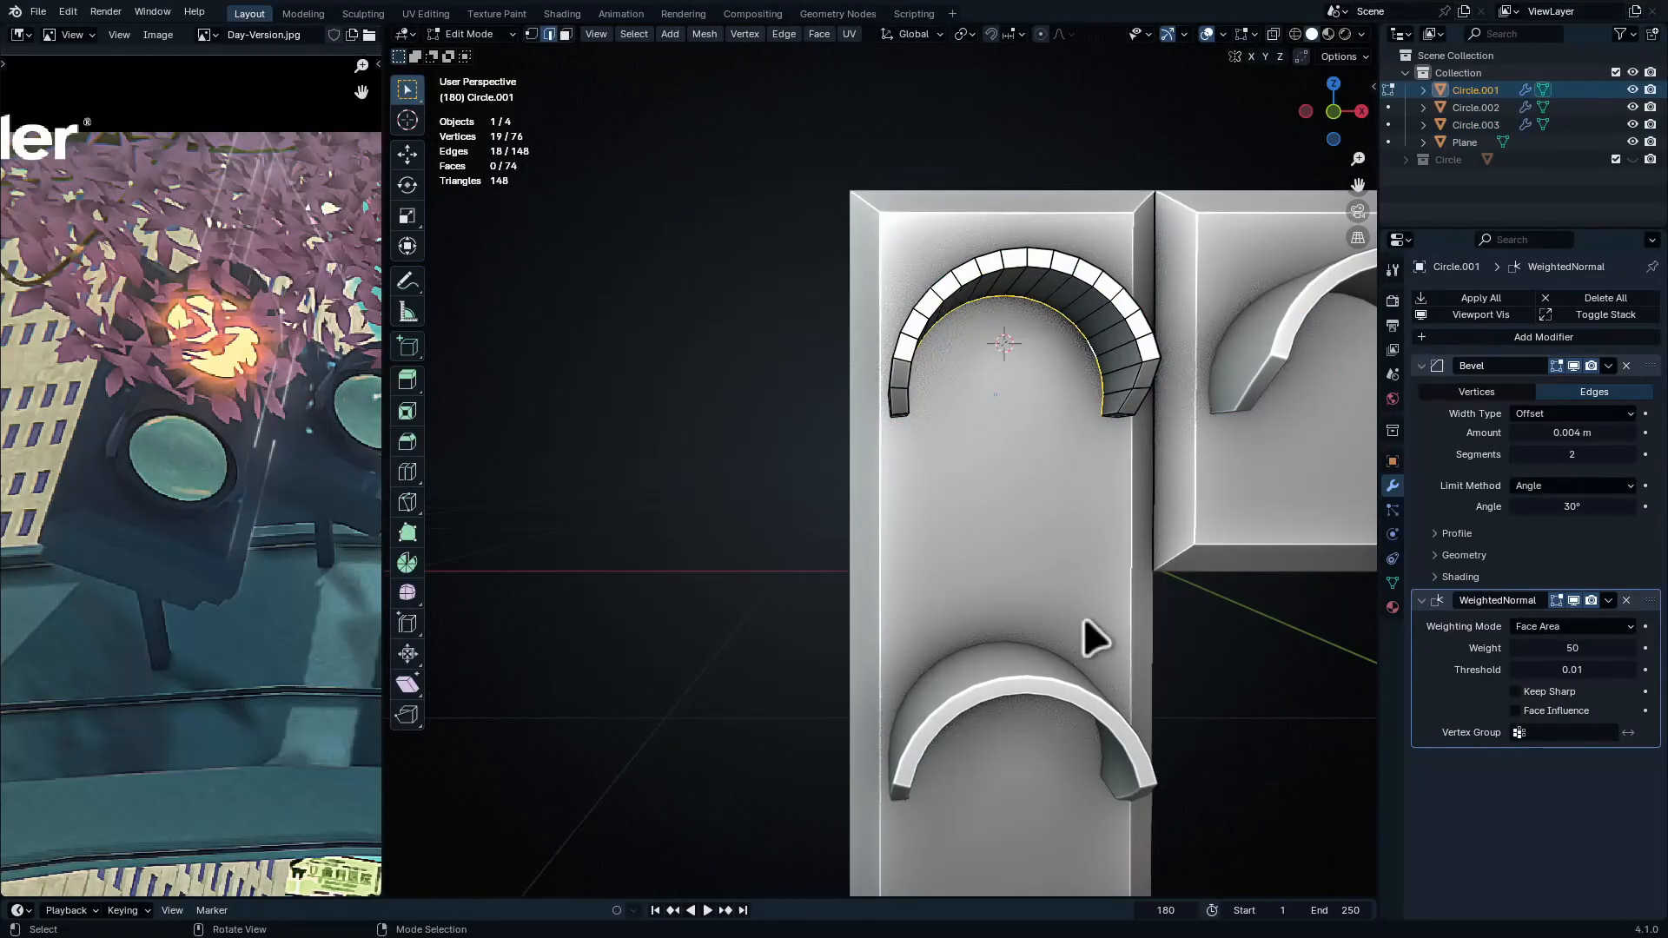
Add a 32-vertex mesh circle with 1 m radius at the 3D cursor as a separate object
middle_click_drag(1099, 548, 1054, 556)
key("Tab")
left_click(1024, 324)
key("Tab")
key("Tab")
key("shift+a")
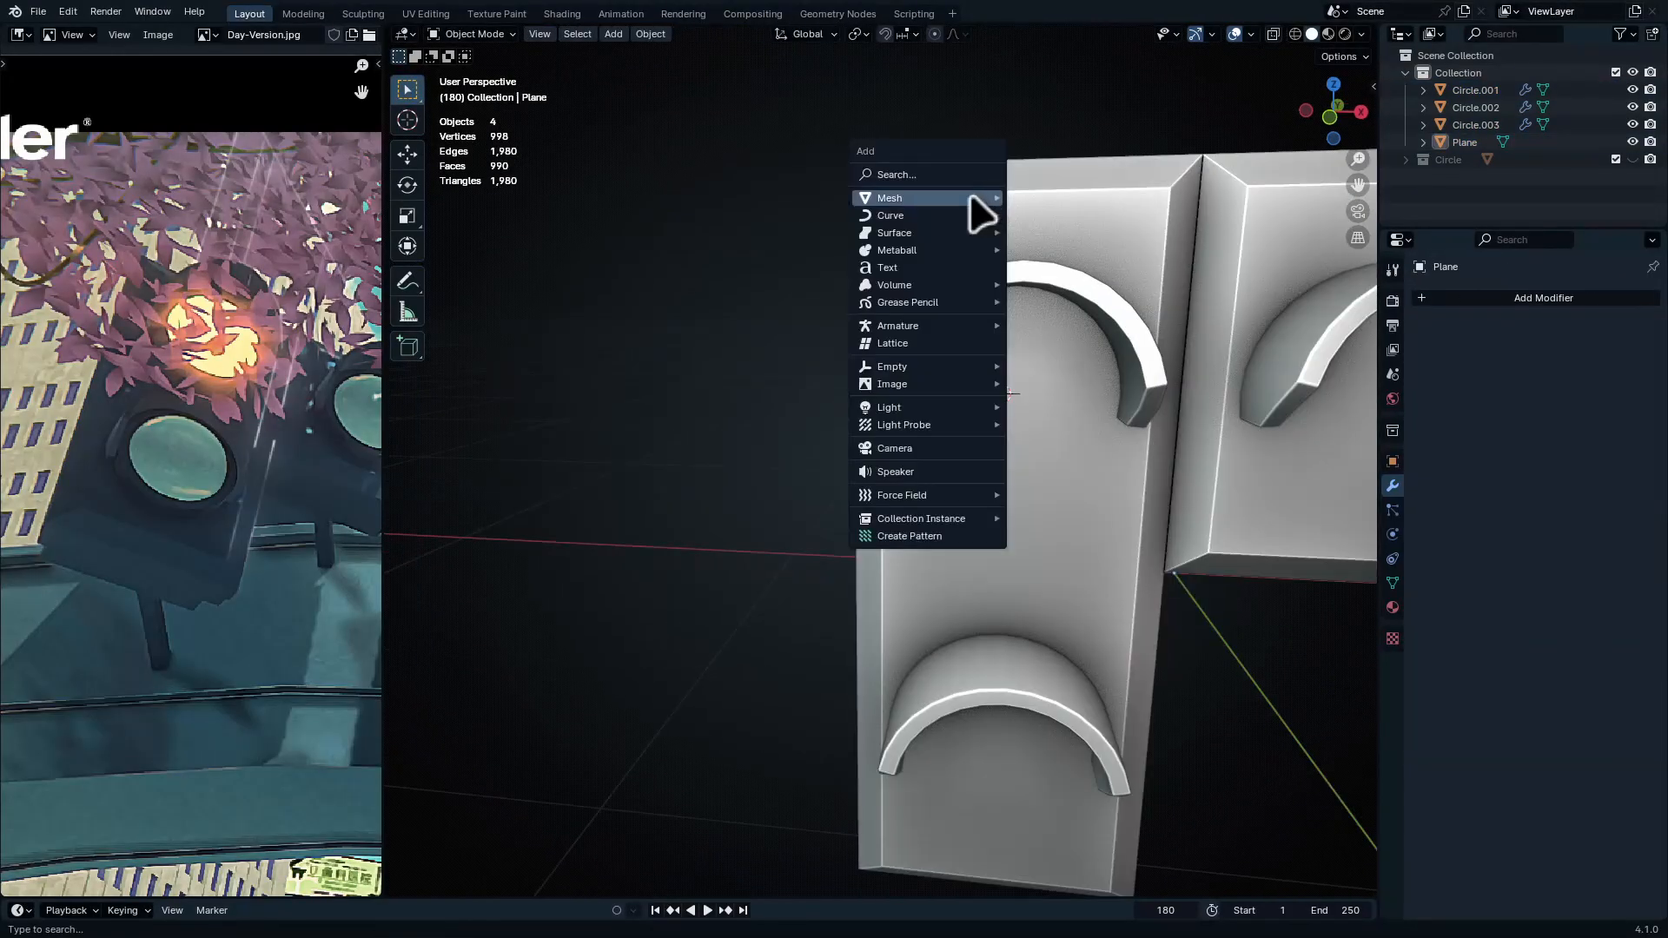
mouse_move(977, 200)
left_click(1075, 231)
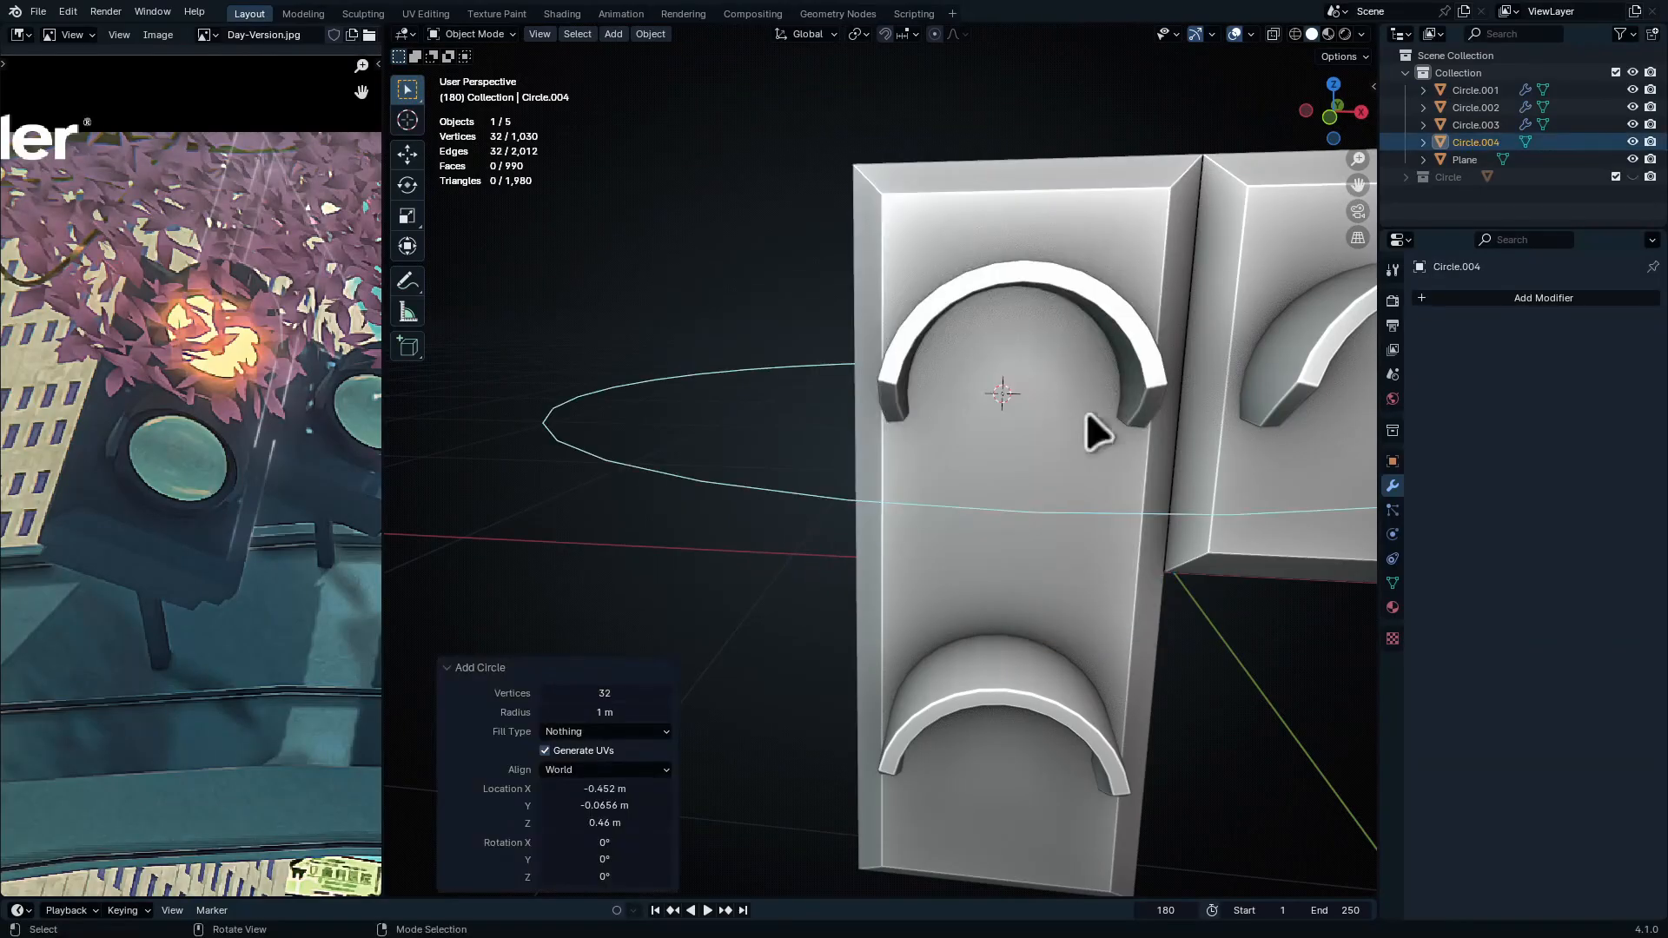
Rotate the circle's geometry 90° about X and scale it to about 0.197 so it fits under the visor
key("Tab")
type("rx")
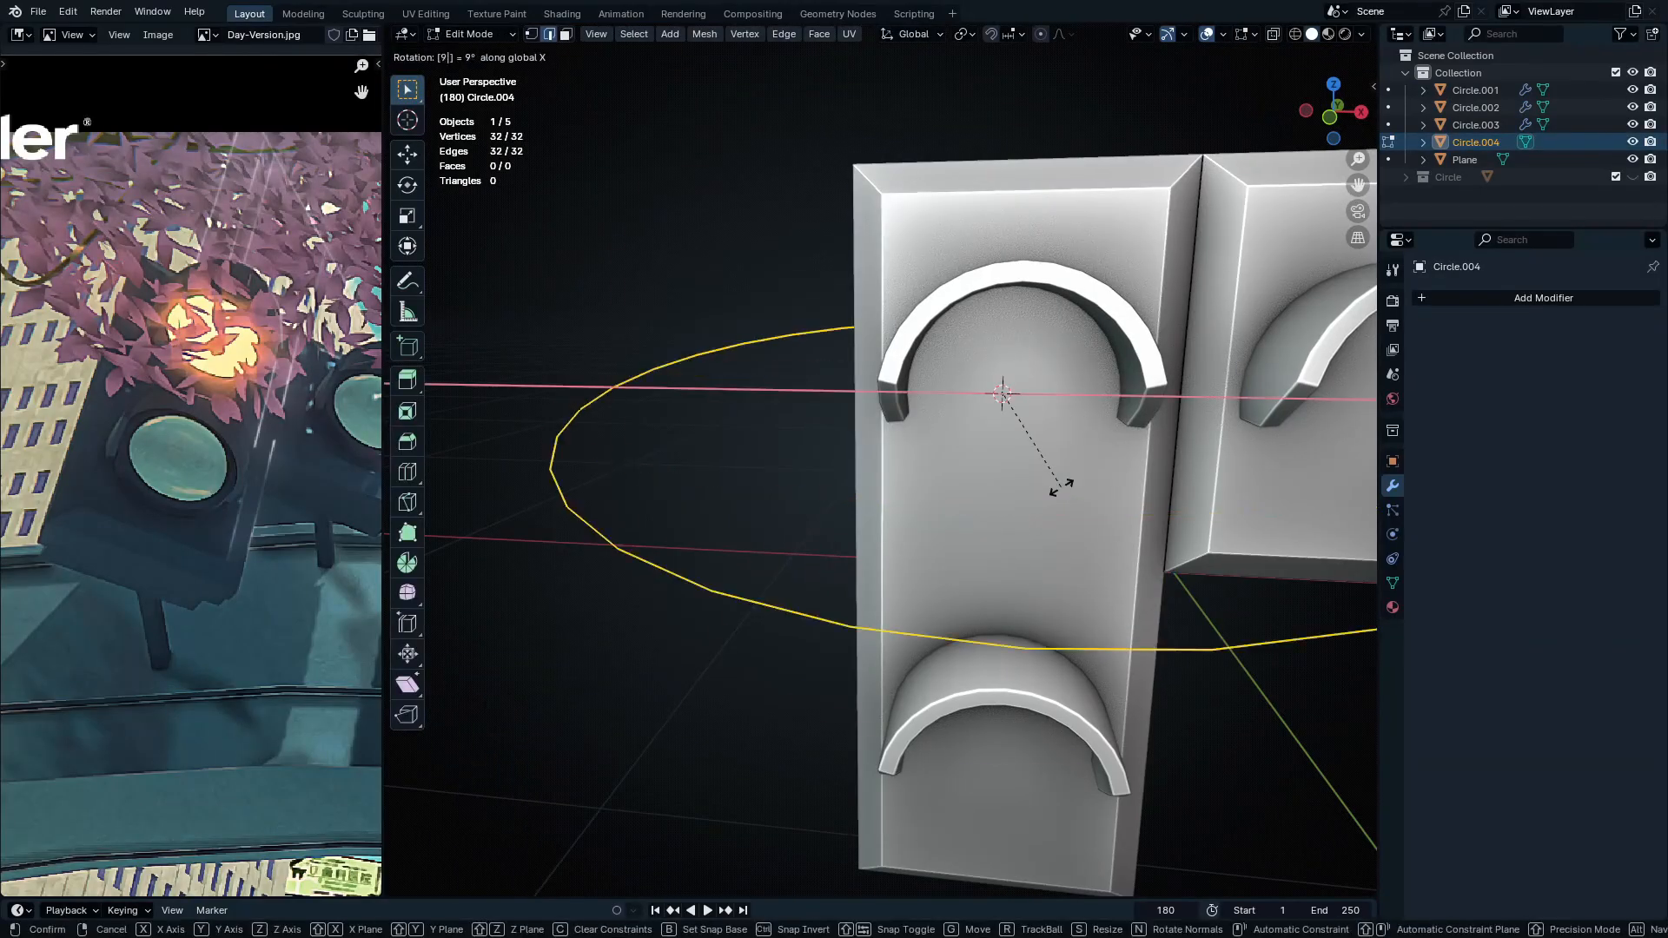
type("90")
key("Return")
key("s")
left_click(1051, 458)
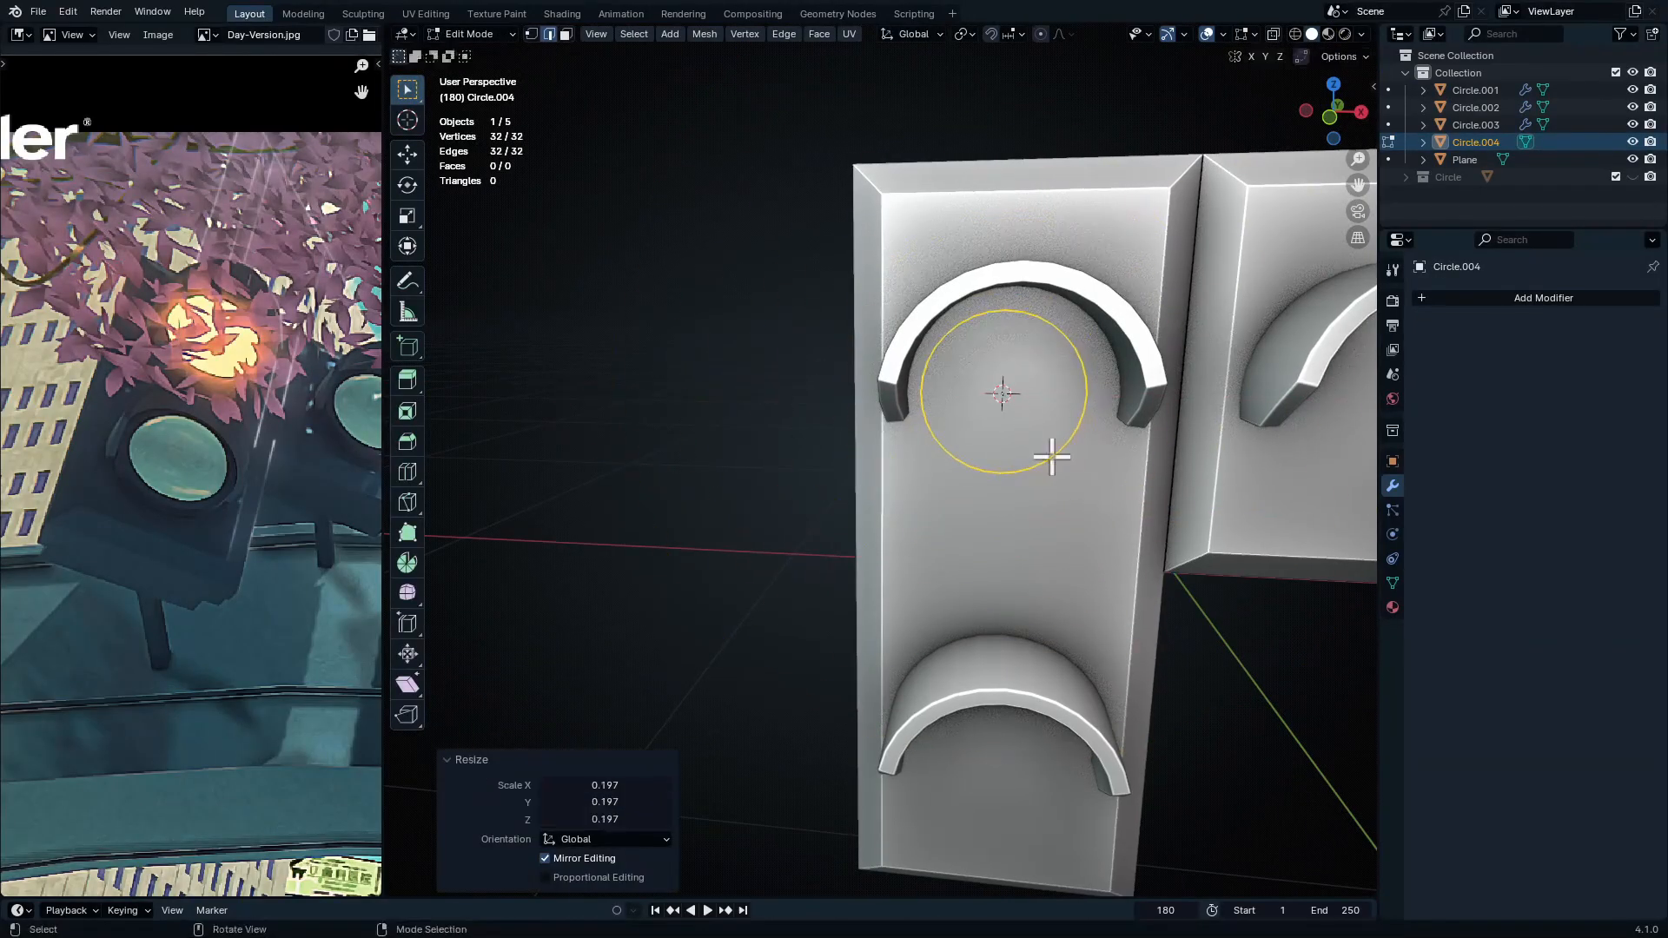
Centre the circle under the visor in front view and enlarge it by about 1.19 to nearly fill the arch
key("KP_1")
scroll(1009, 402, "up", 4)
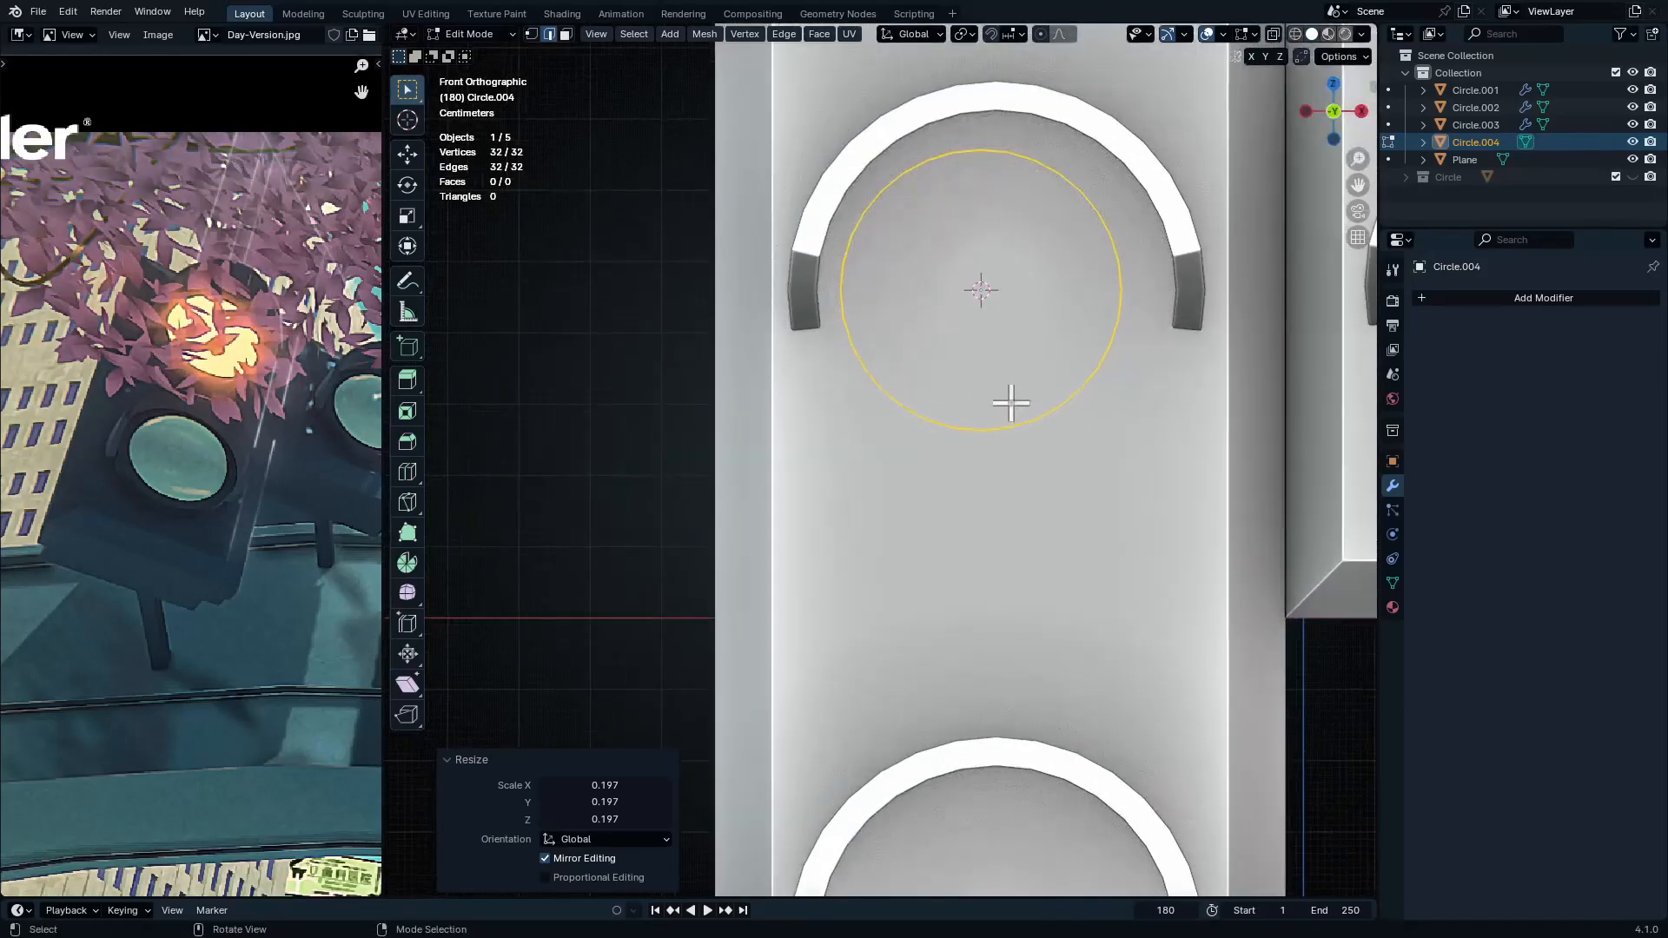
key("g")
left_click(954, 470)
key("s")
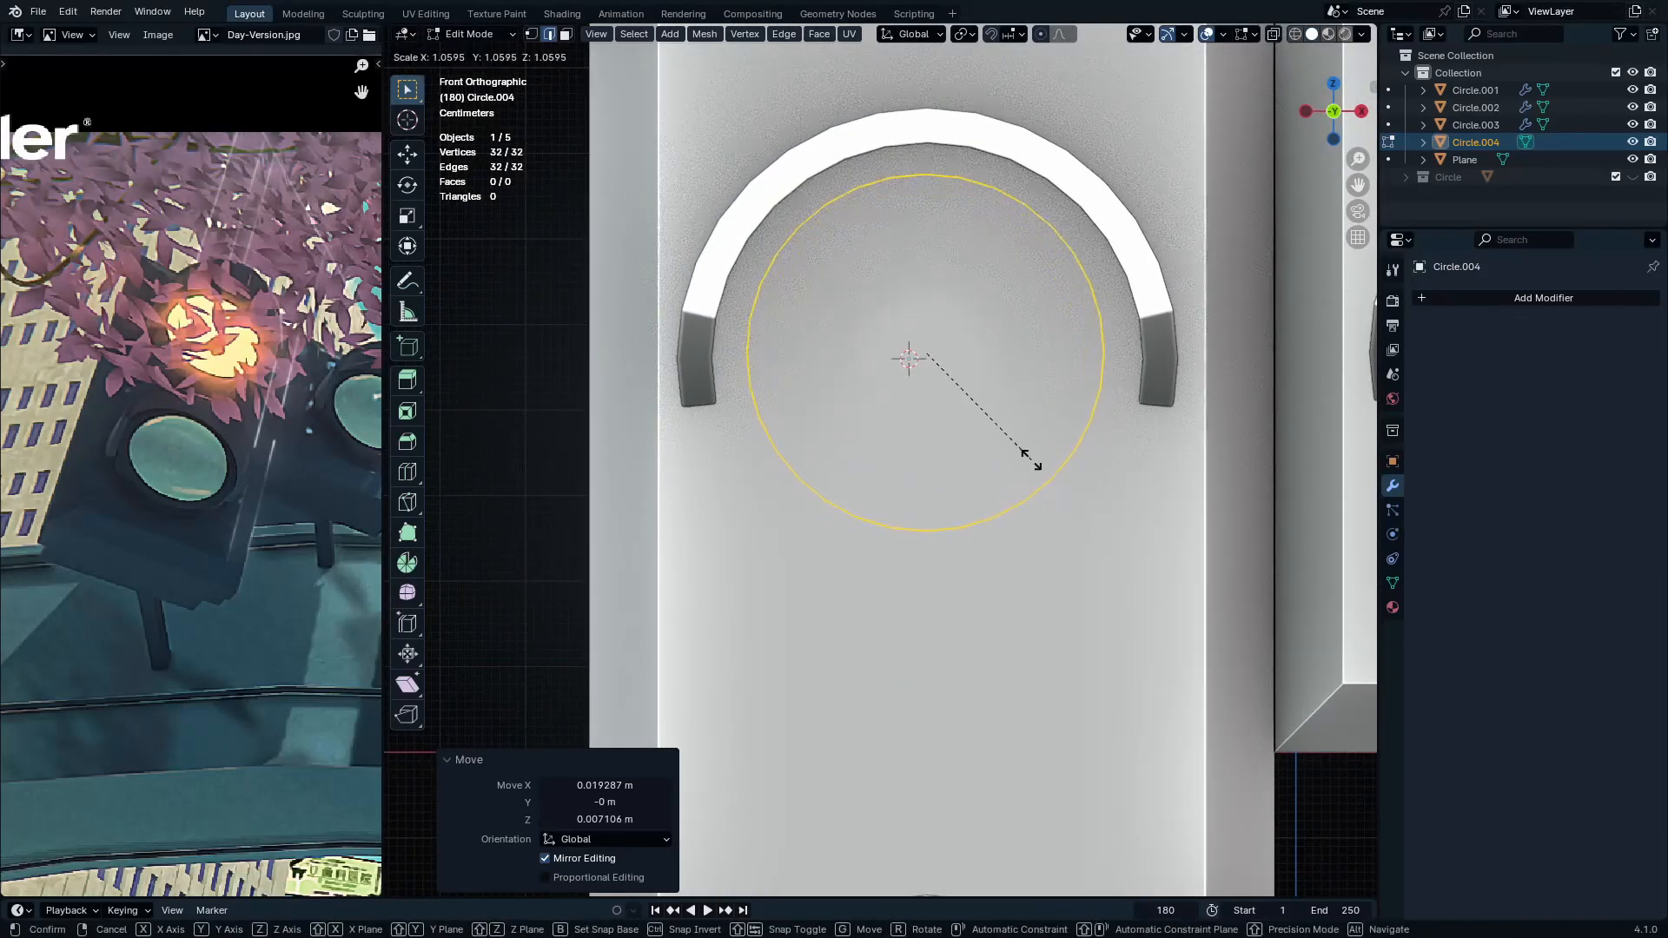
left_click(1034, 467)
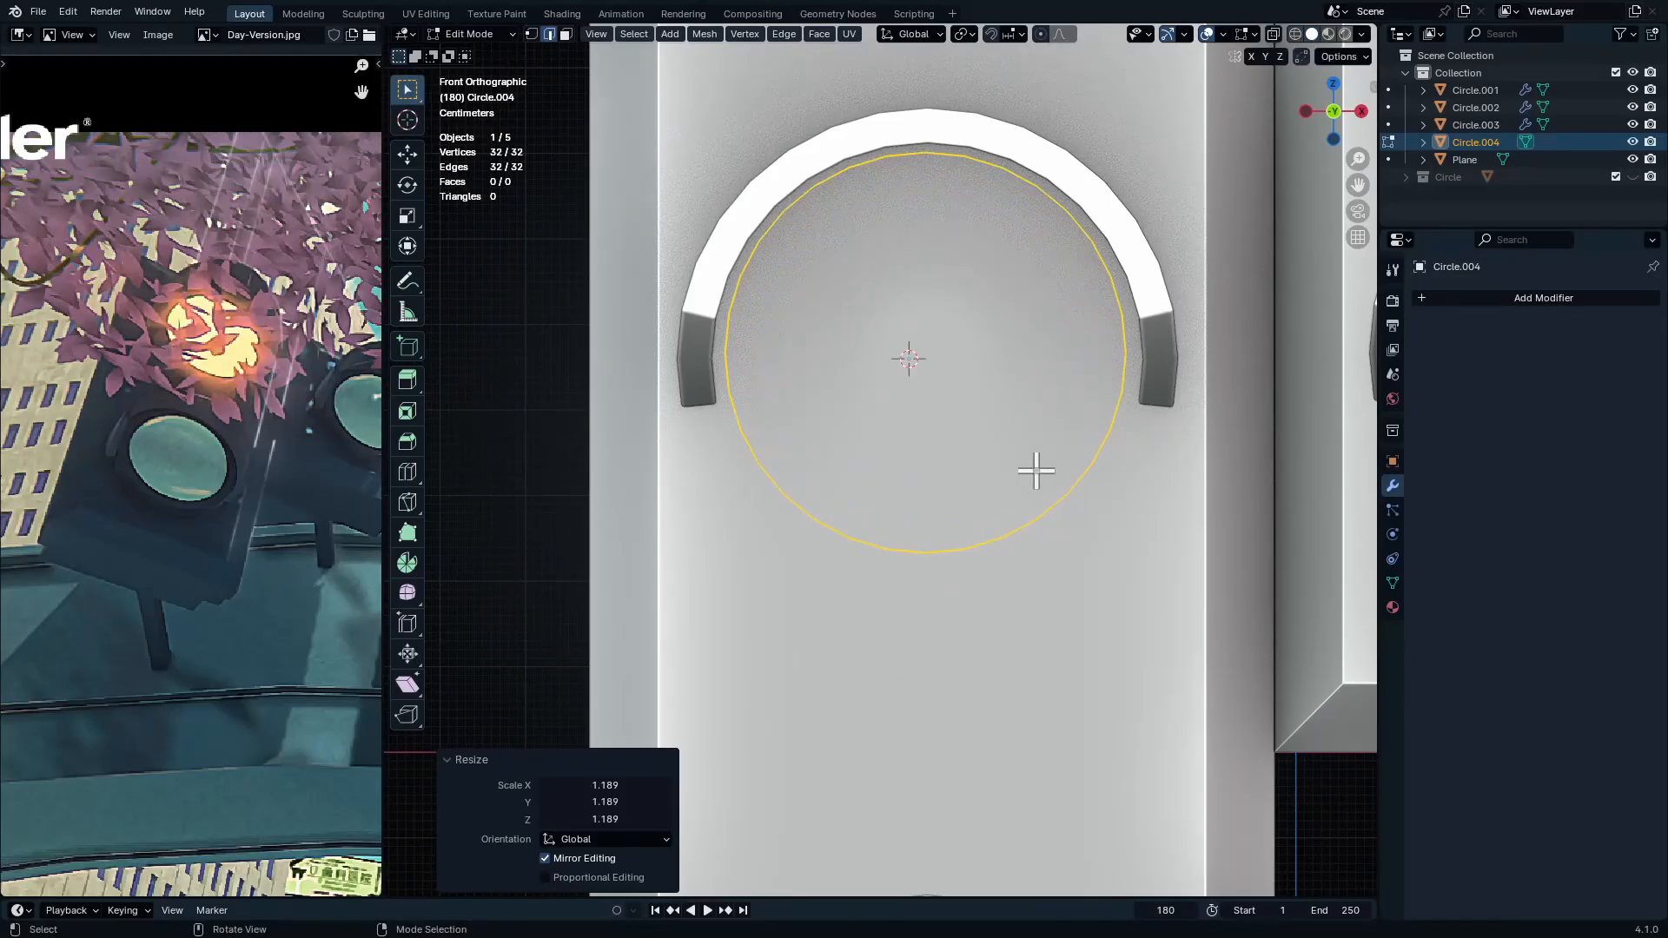
key("g")
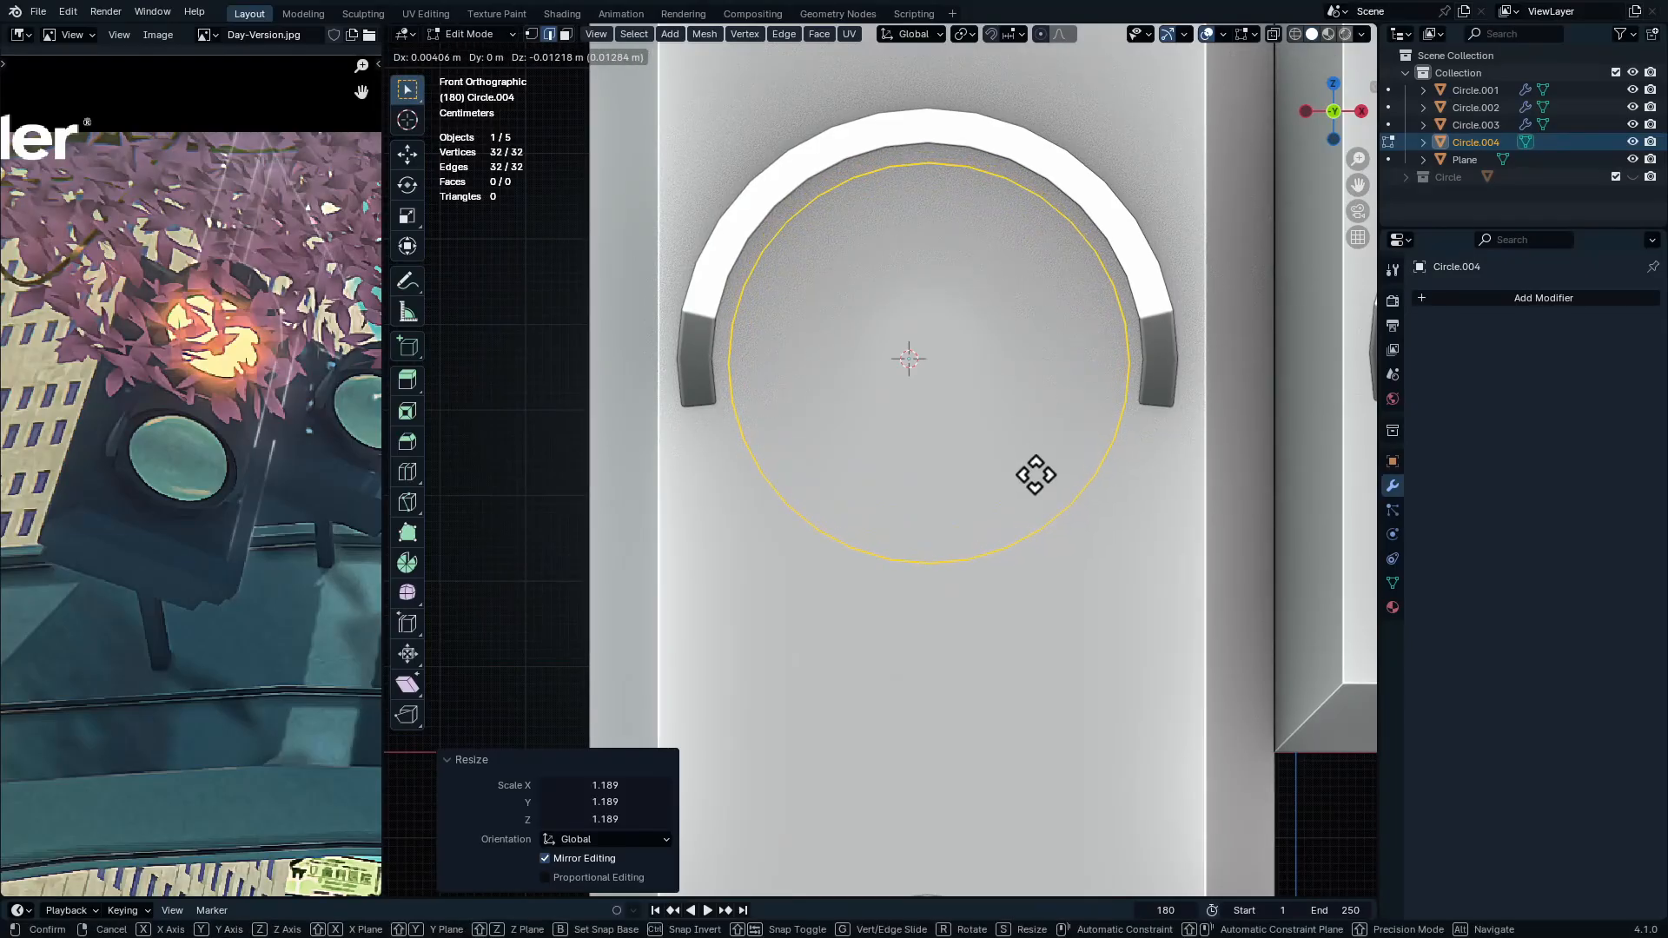
left_click(1035, 475)
Fill the circle with a face and extrude it outward about 0.059 m to form the lamp's base
middle_click_drag(1054, 428, 1036, 466)
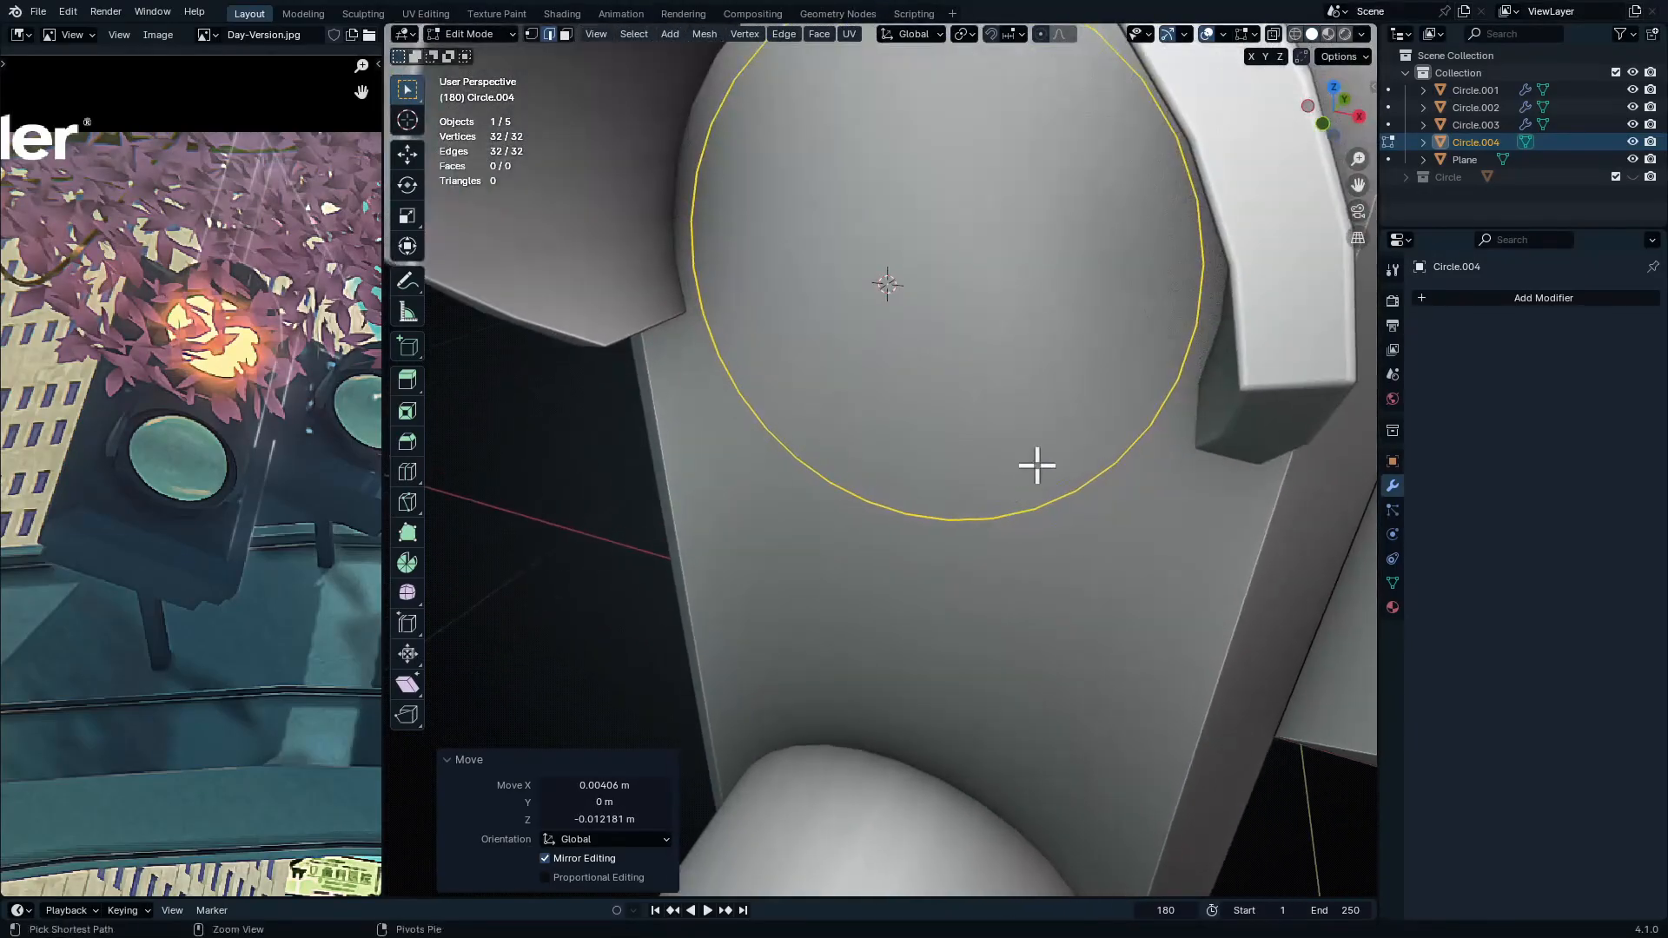
key("f")
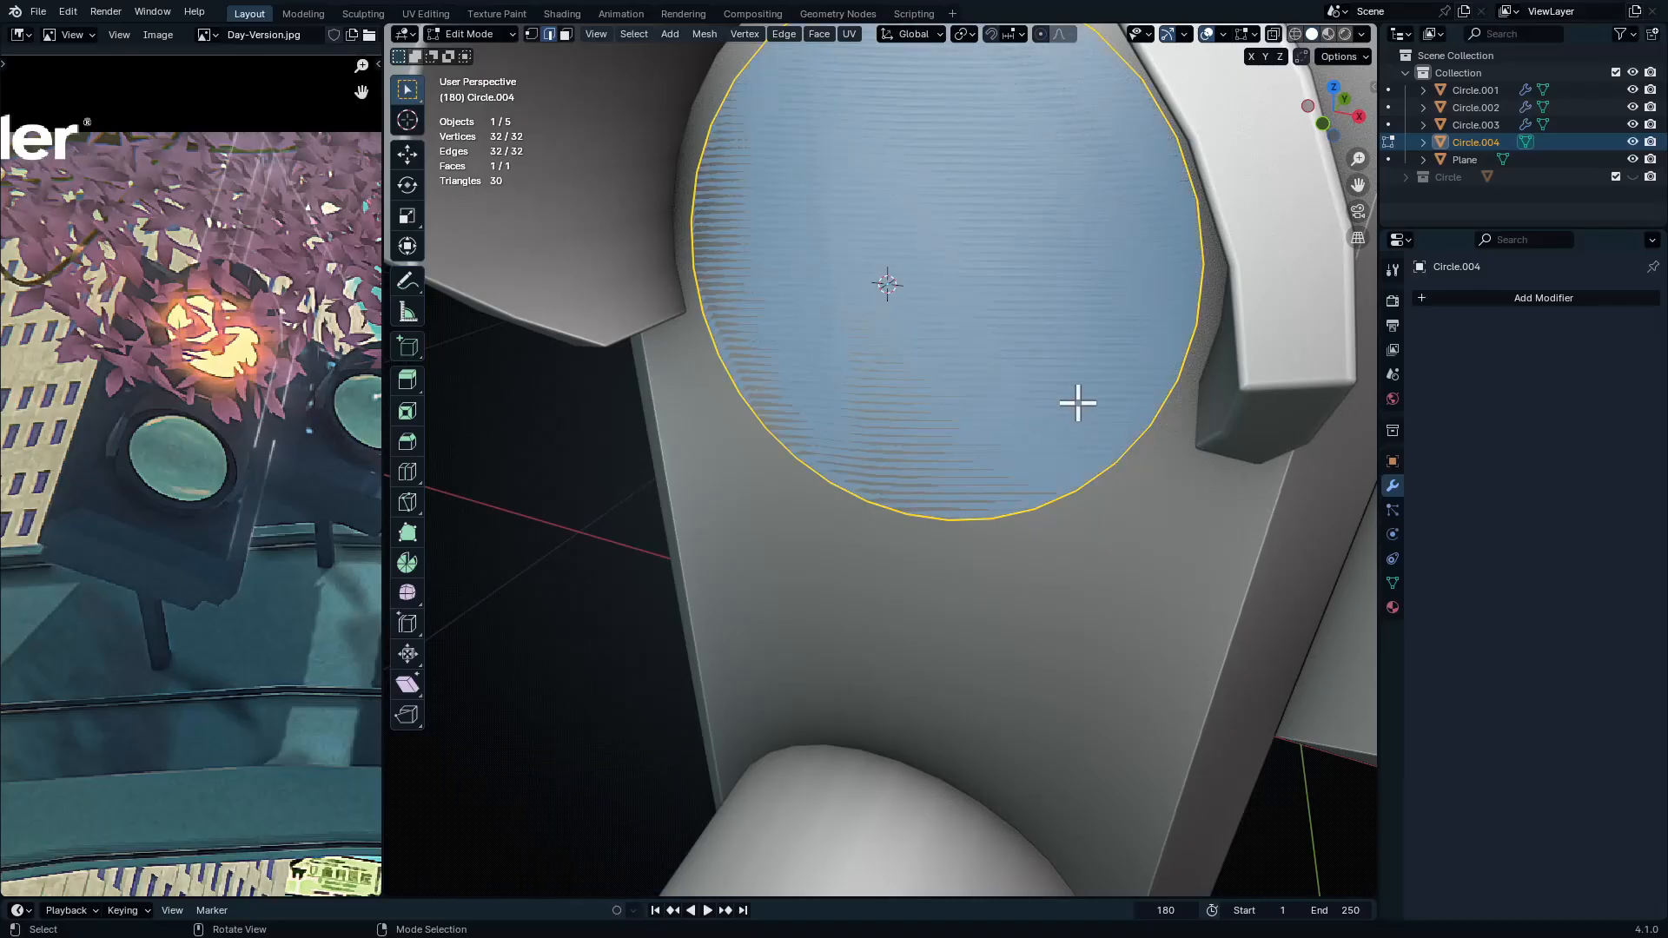
mouse_move(1059, 354)
middle_mouse_down()
mouse_move(1047, 376)
mouse_move(1061, 350)
middle_mouse_up()
key("e")
left_click(1021, 387)
Inset the lamp's front face about 0.034 m and extrude the inner face outward about 0.166 m
key("i")
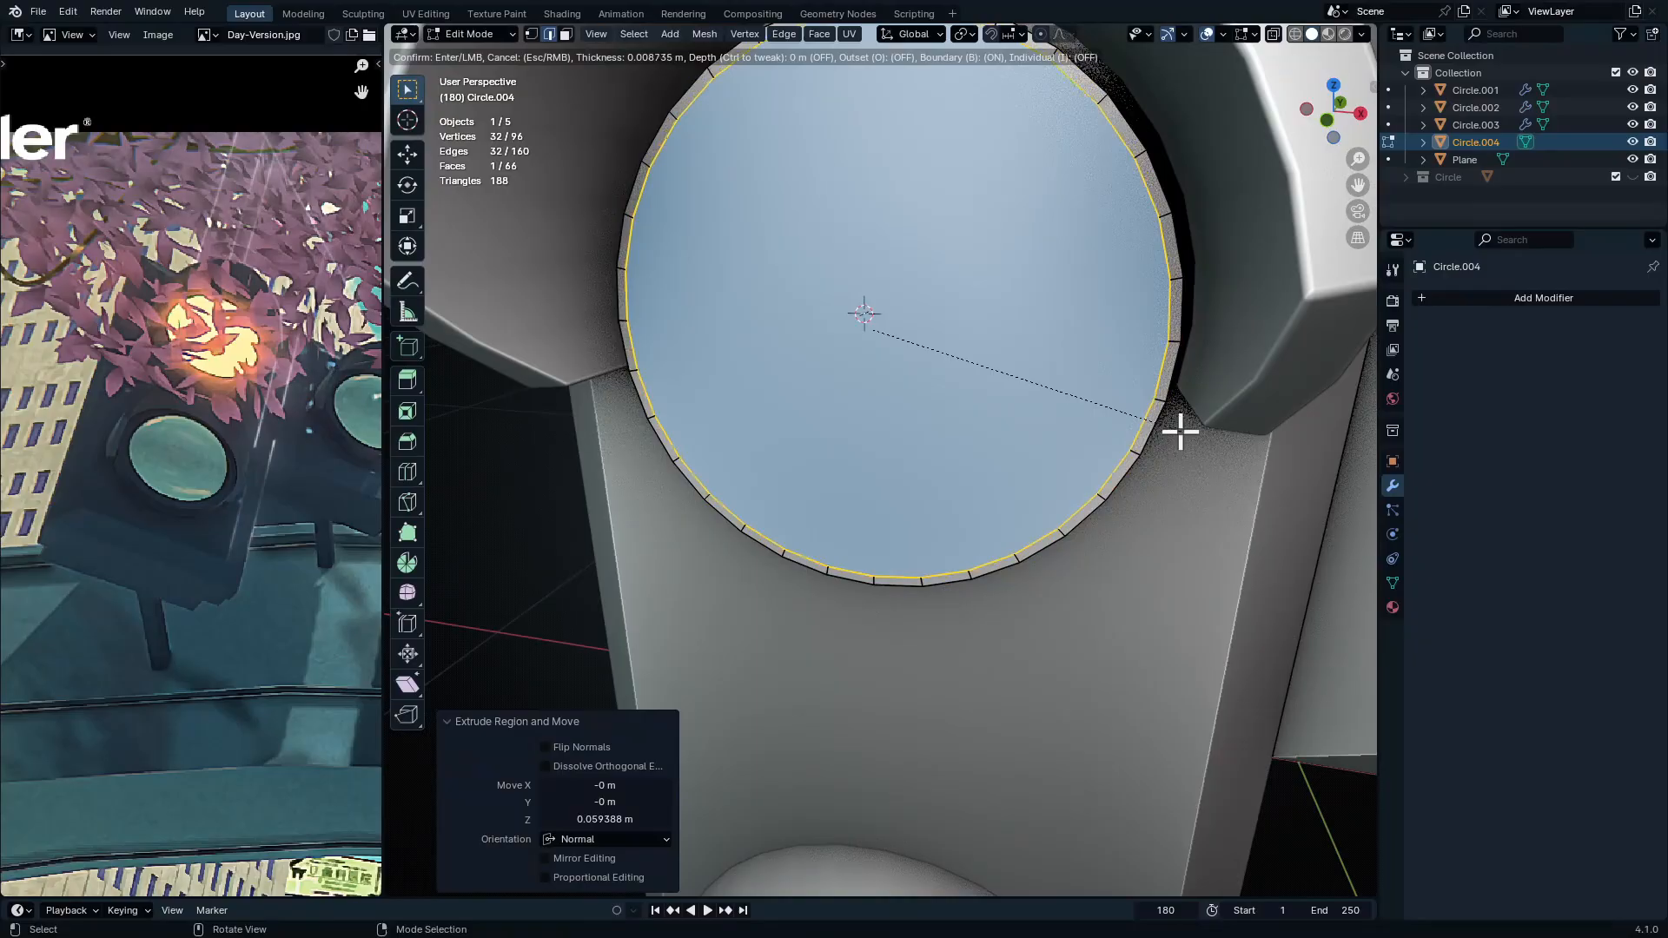
left_click(1176, 435)
middle_click_drag(1176, 435, 1051, 381)
key("e")
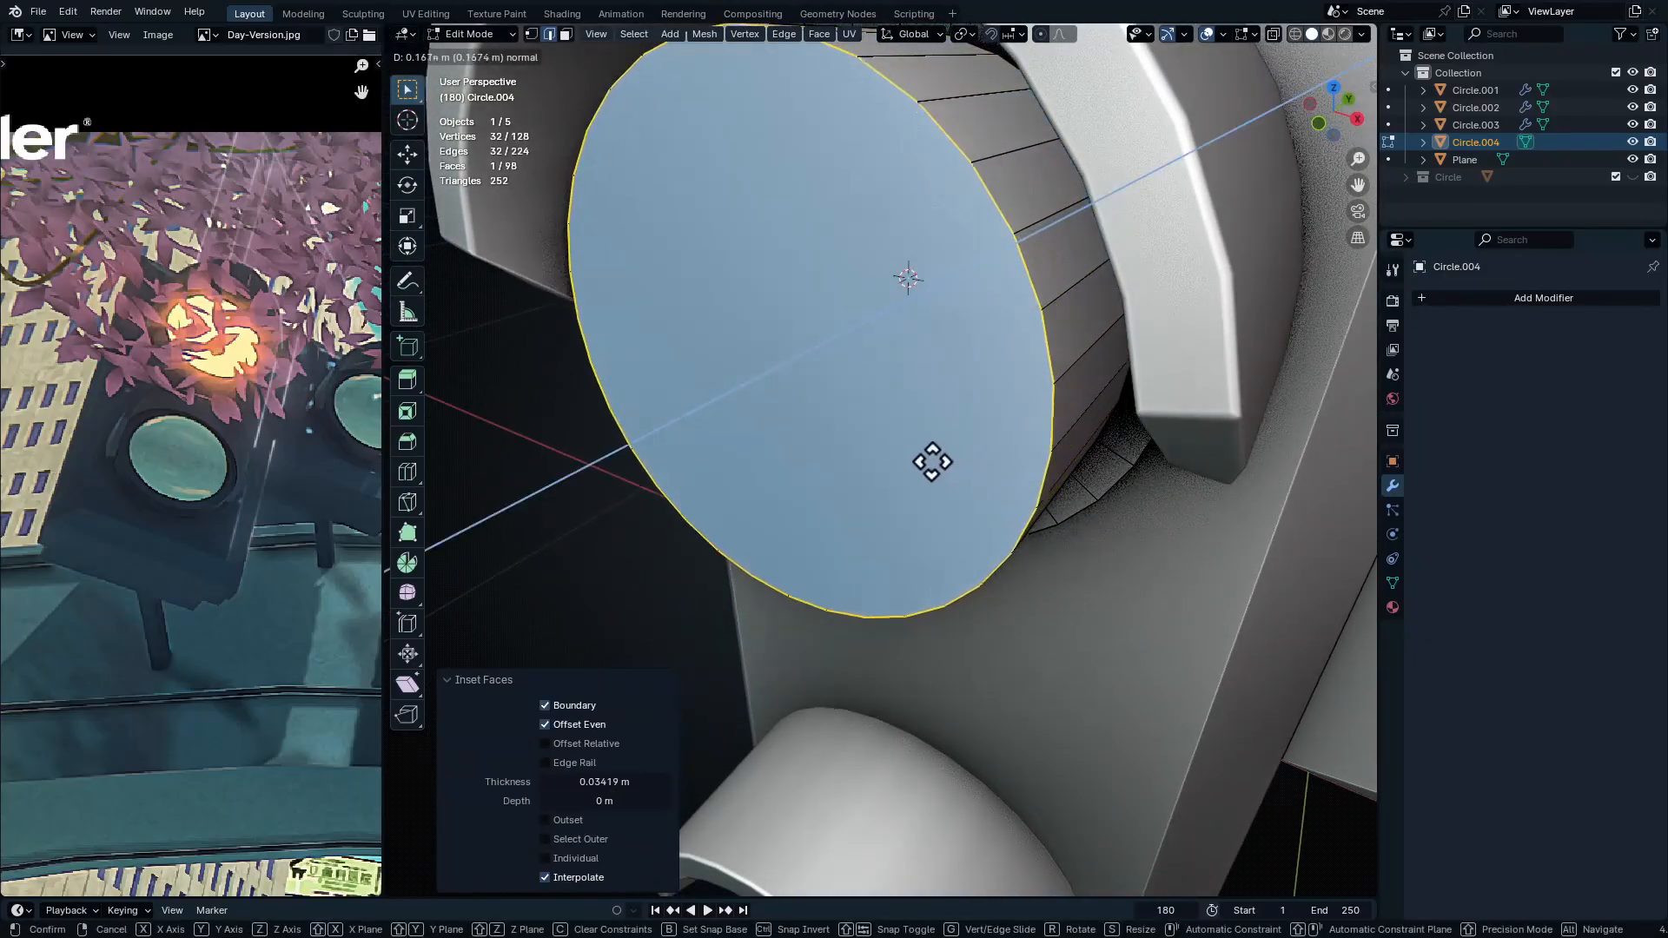
left_click(938, 455)
Bevel the extruded face's edges with 10 segments, about 0.2 m width and Clamp Overlap on to form a dome
middle_click_drag(938, 454, 1015, 428)
key("ctrl+b")
scroll(1155, 484, "up", 7)
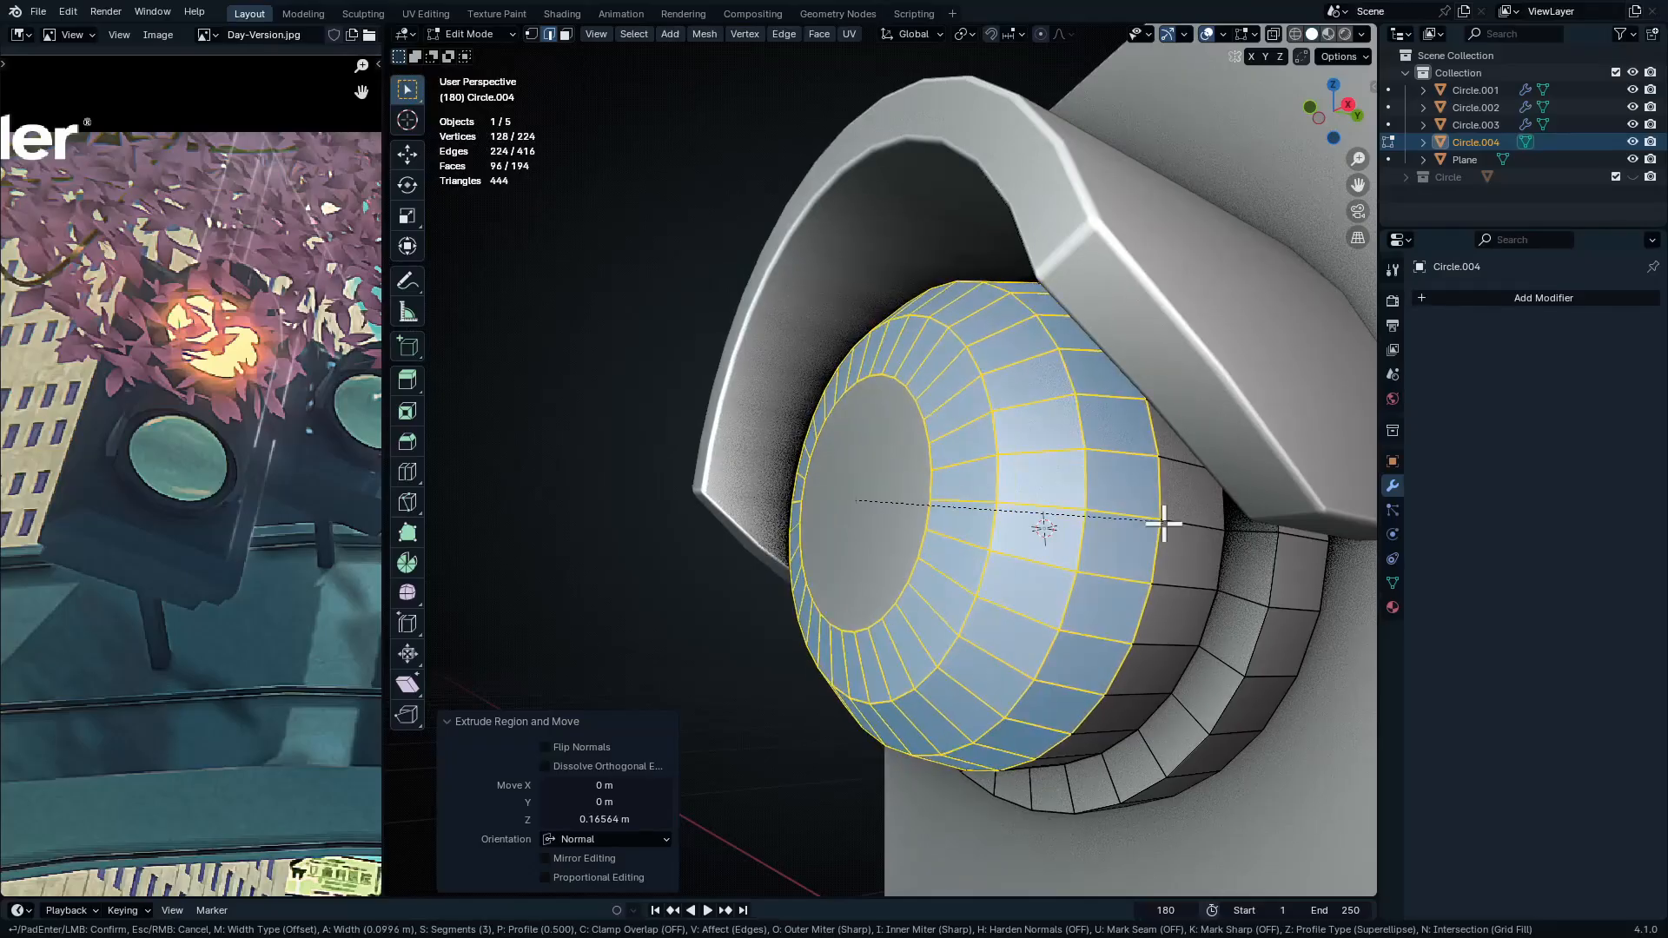
scroll(1251, 556, "up", 2)
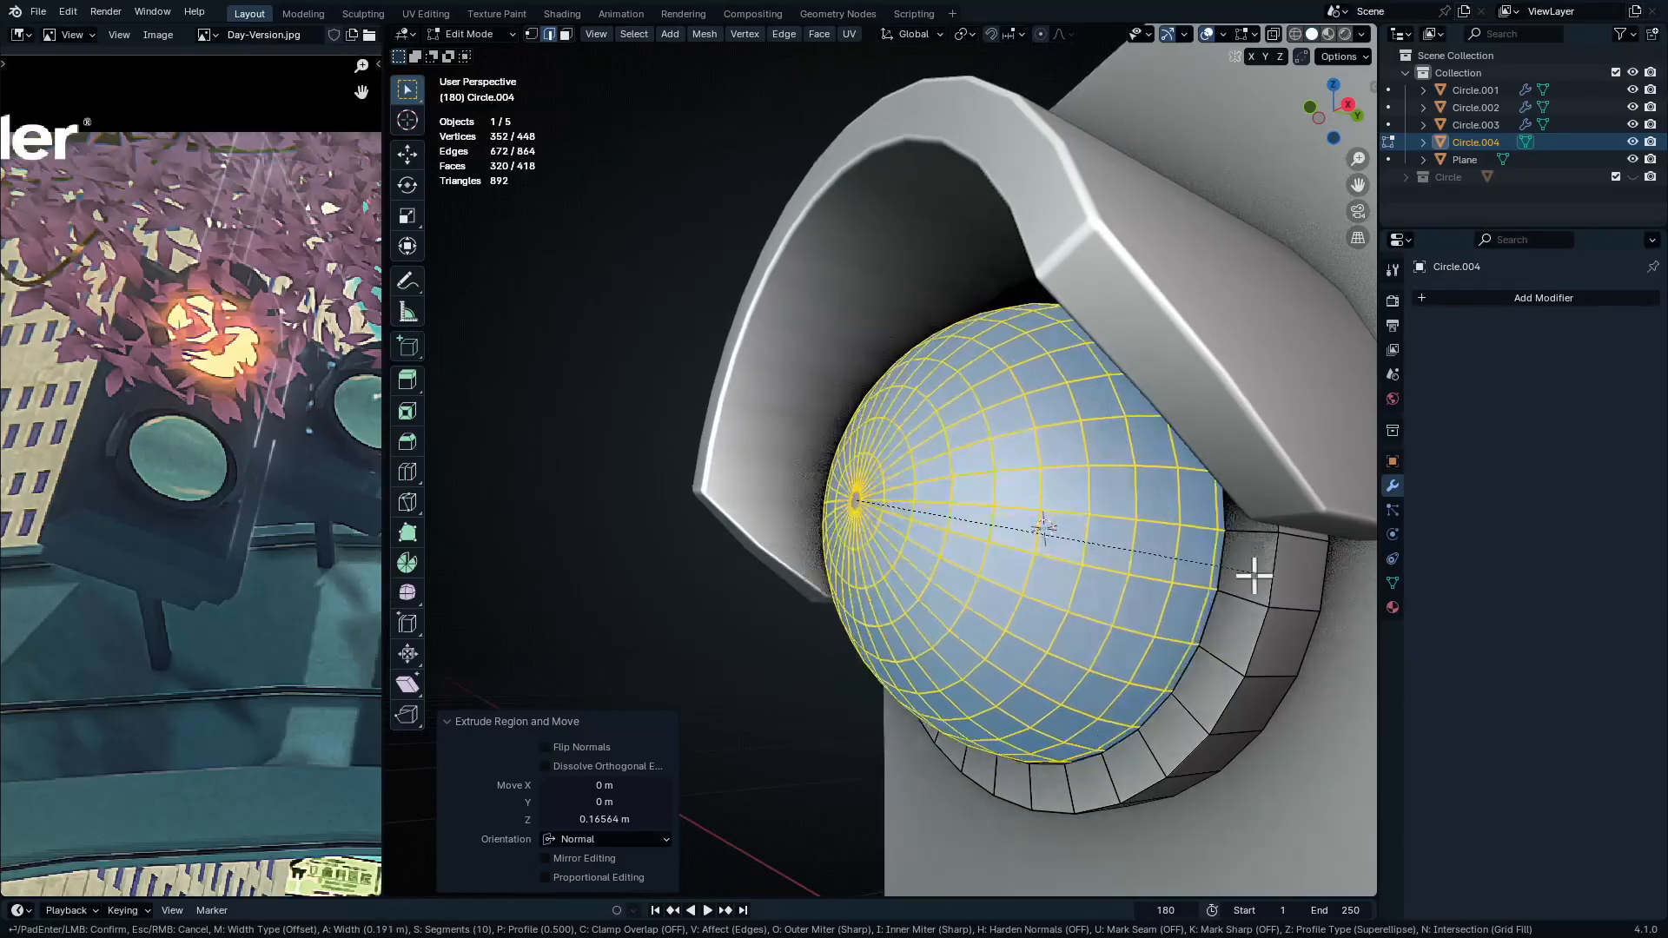
key("c")
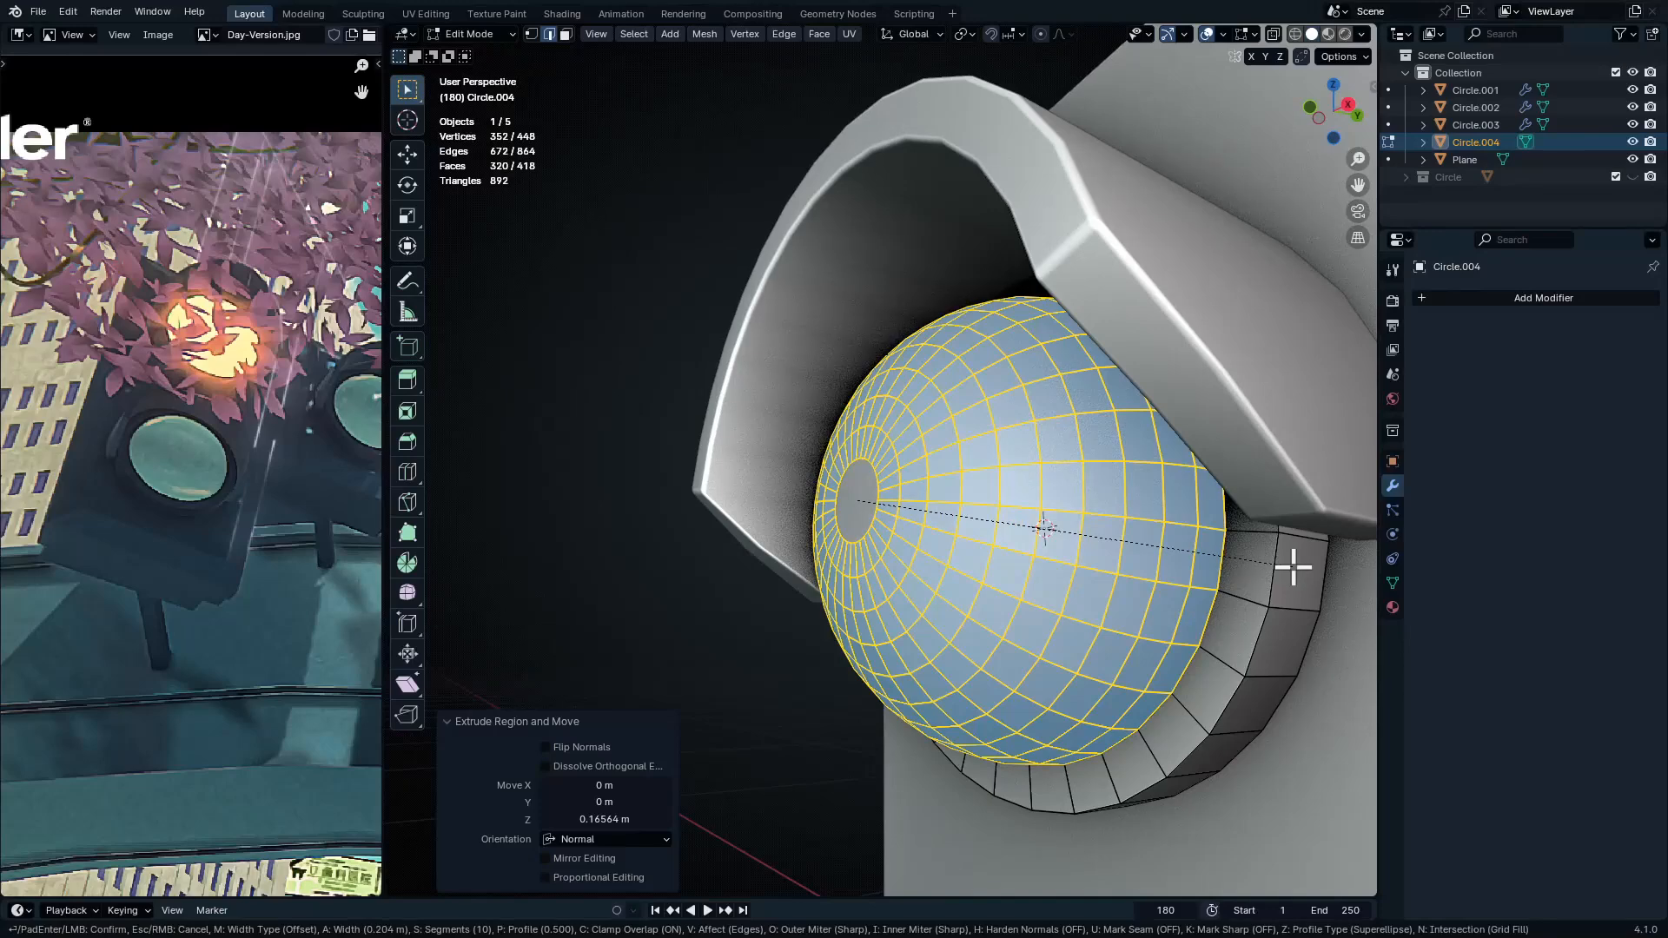
left_click(1293, 567)
Apply Shade Smooth to the domed lamp object
middle_click_drag(1288, 565, 999, 582)
key("Tab")
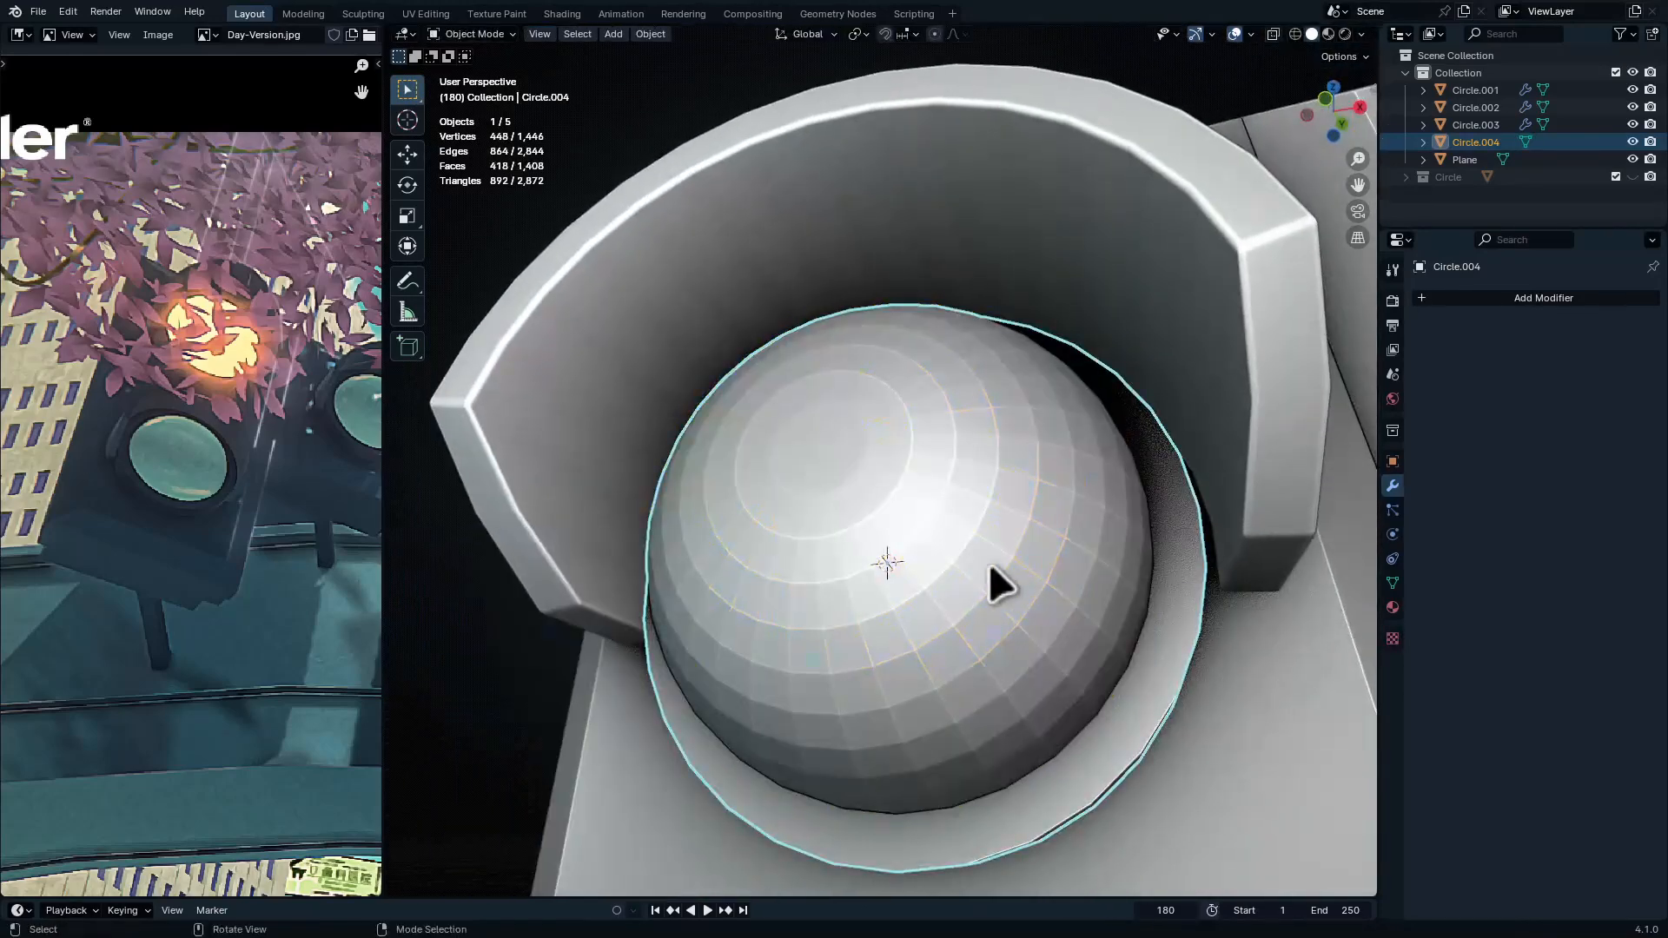
key("Tab")
key("Tab")
key("ctrl+Tab")
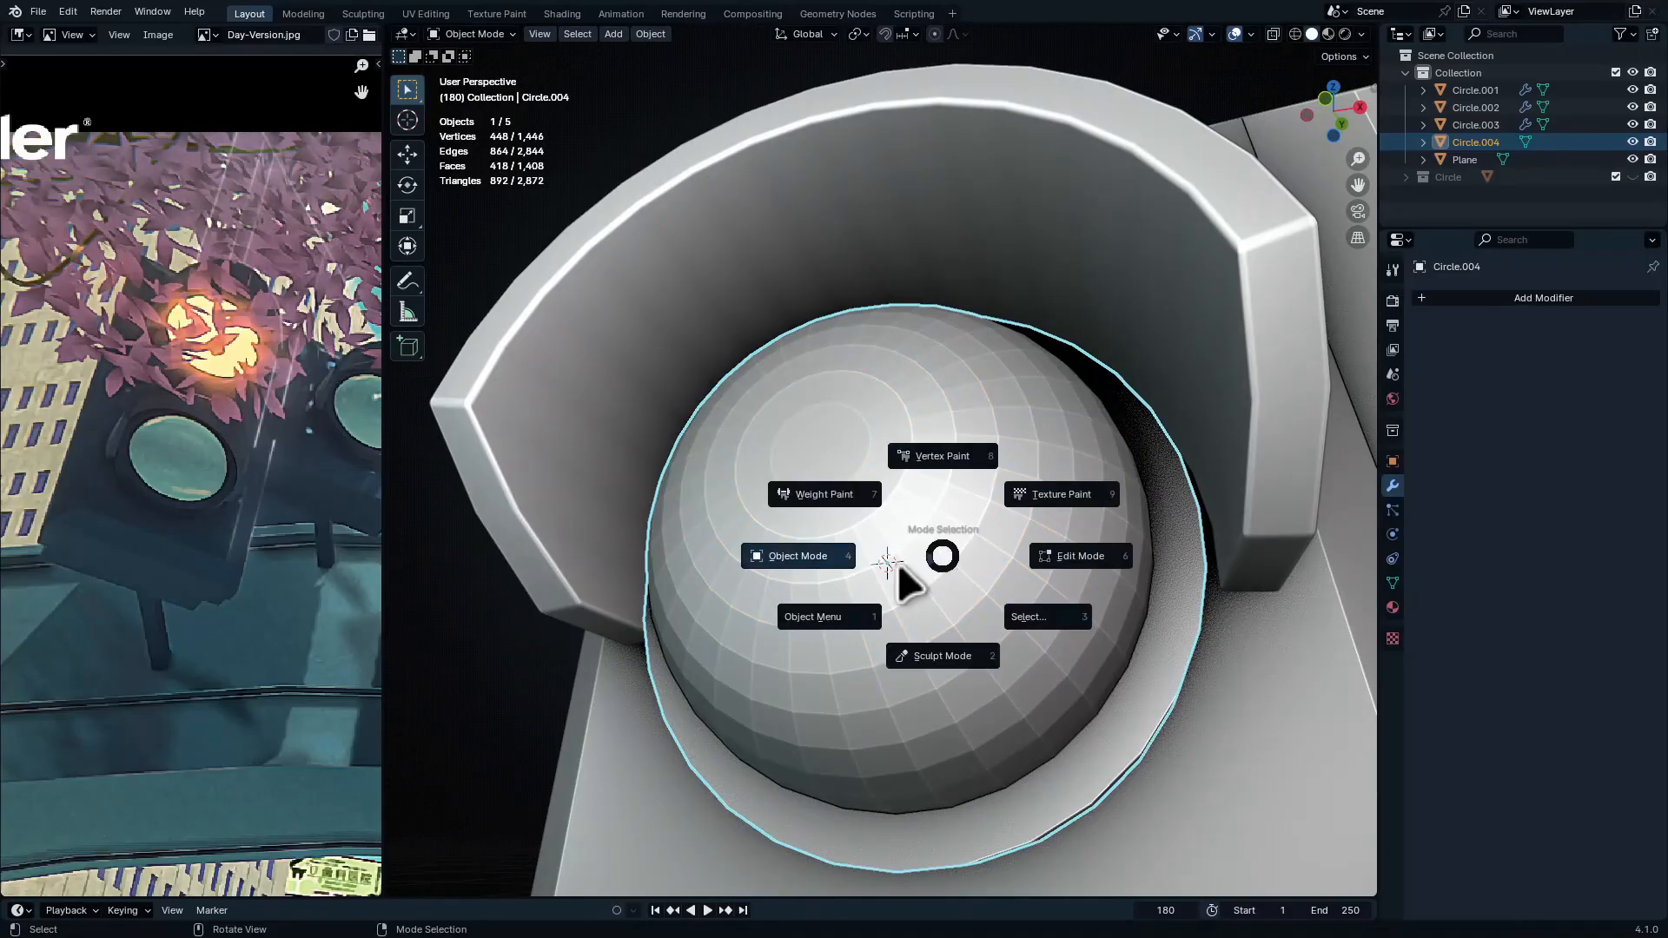
mouse_move(850, 610)
left_click(947, 260)
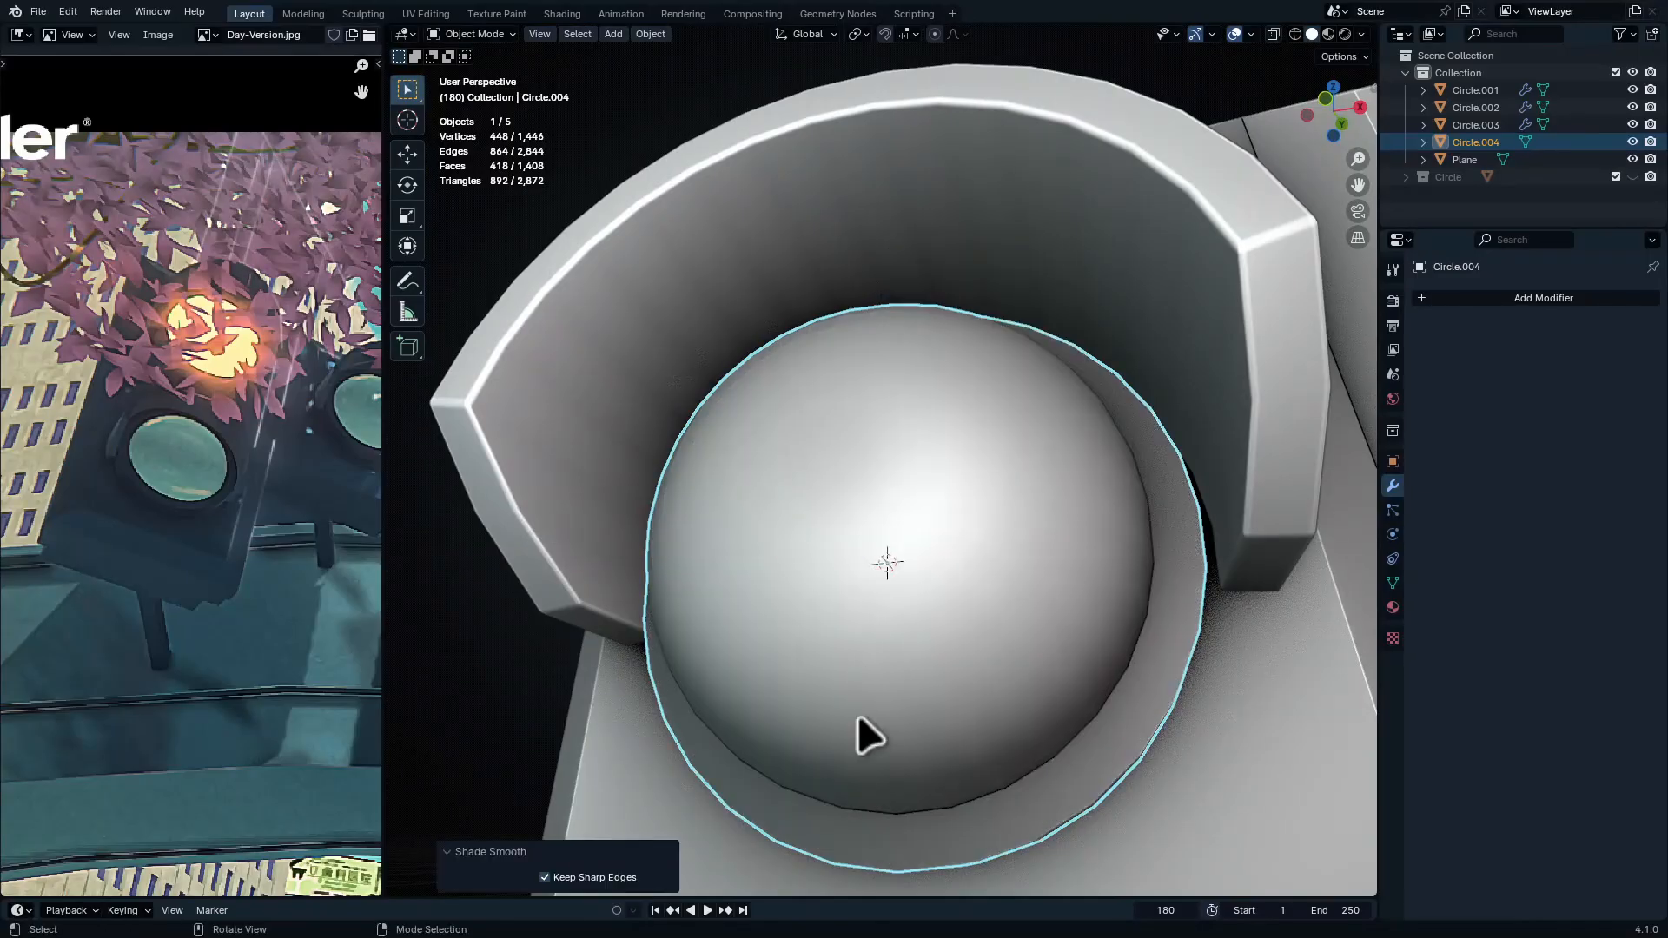
Add a Bevel modifier to the domed lamp
middle_click_drag(858, 721, 1068, 612)
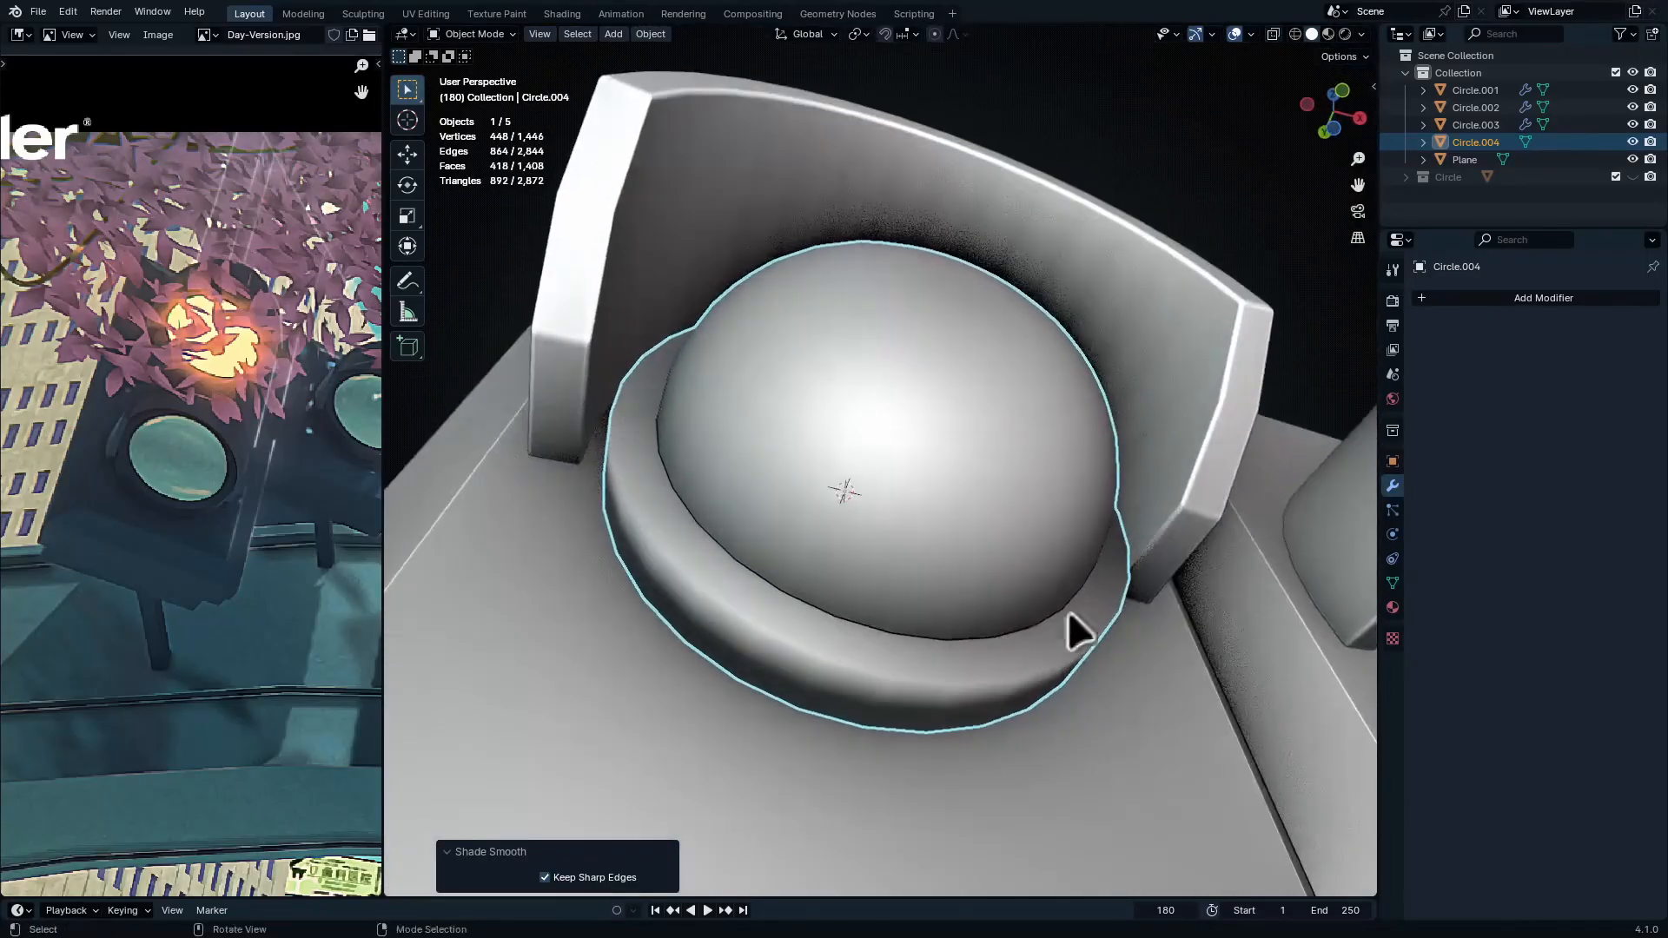
left_click(1603, 294)
left_click(1604, 294)
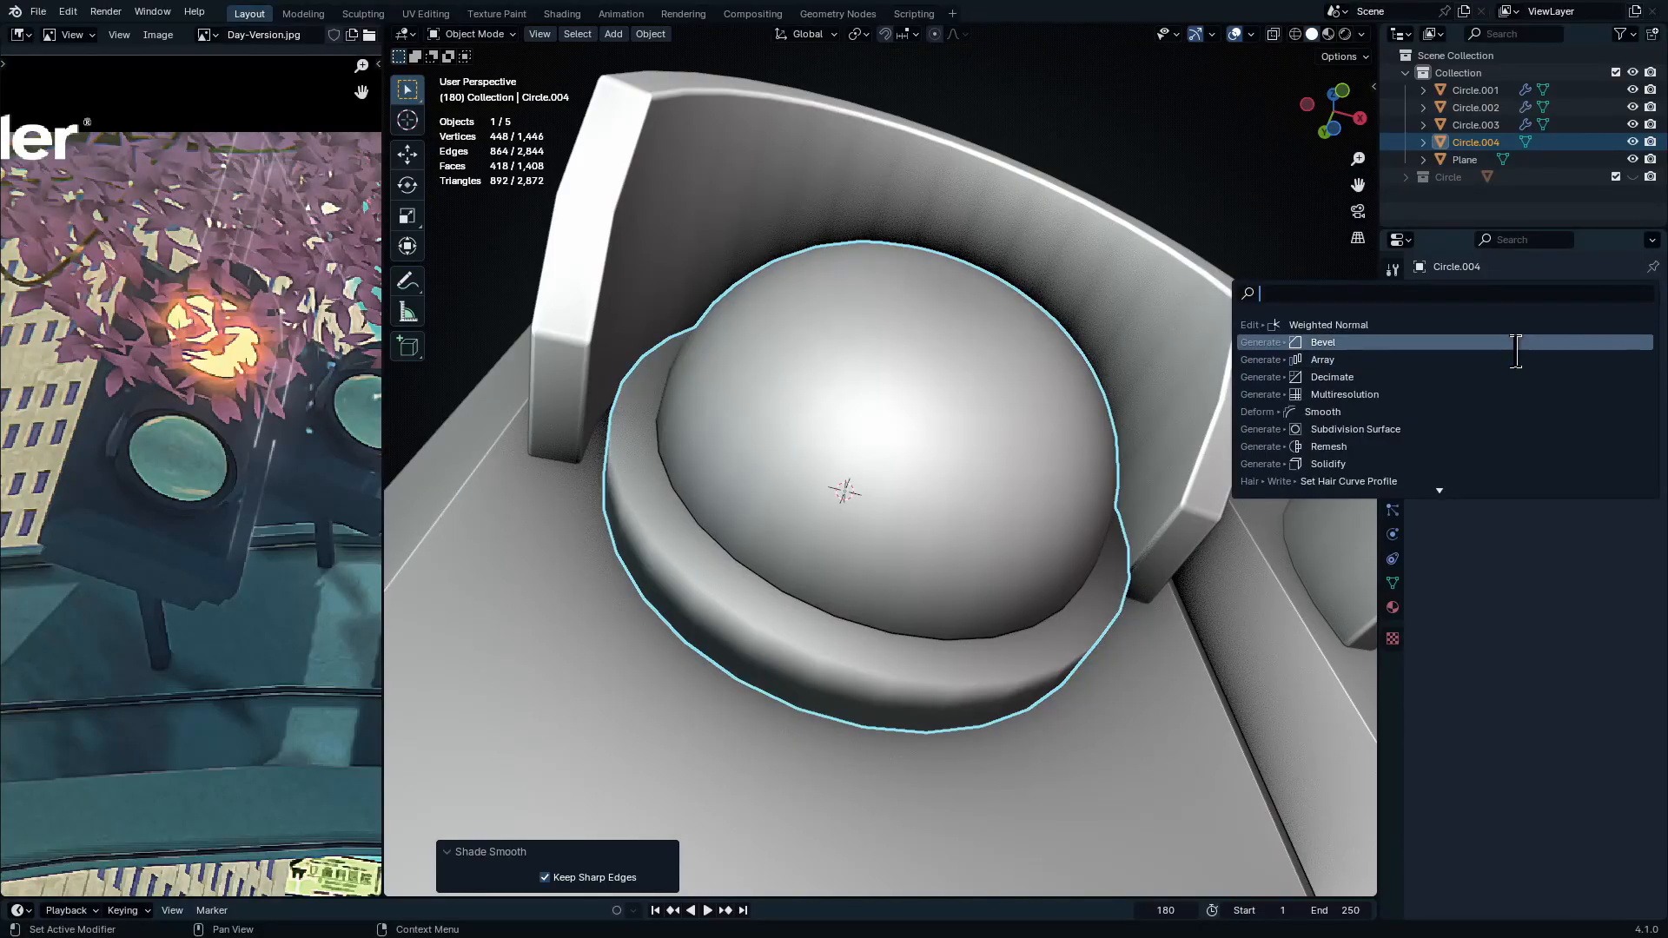
left_click(1470, 342)
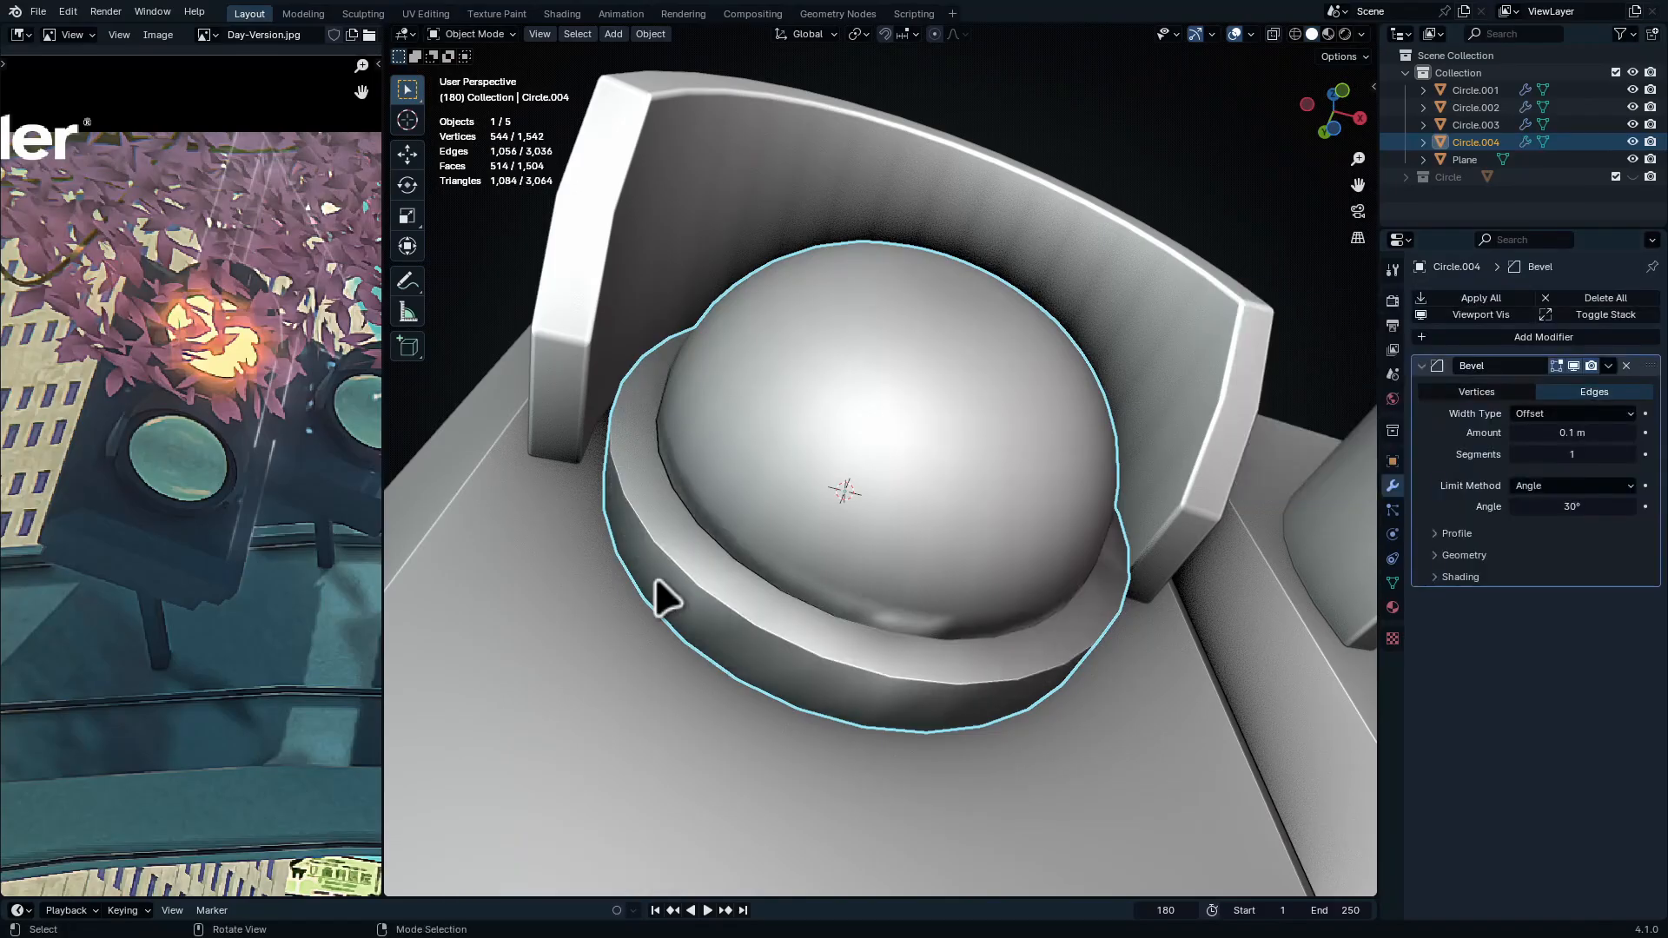
Examine the lamp rims and housing of the traffic lights in the enlarged reference image
middle_click_drag(204, 527, 29, 503)
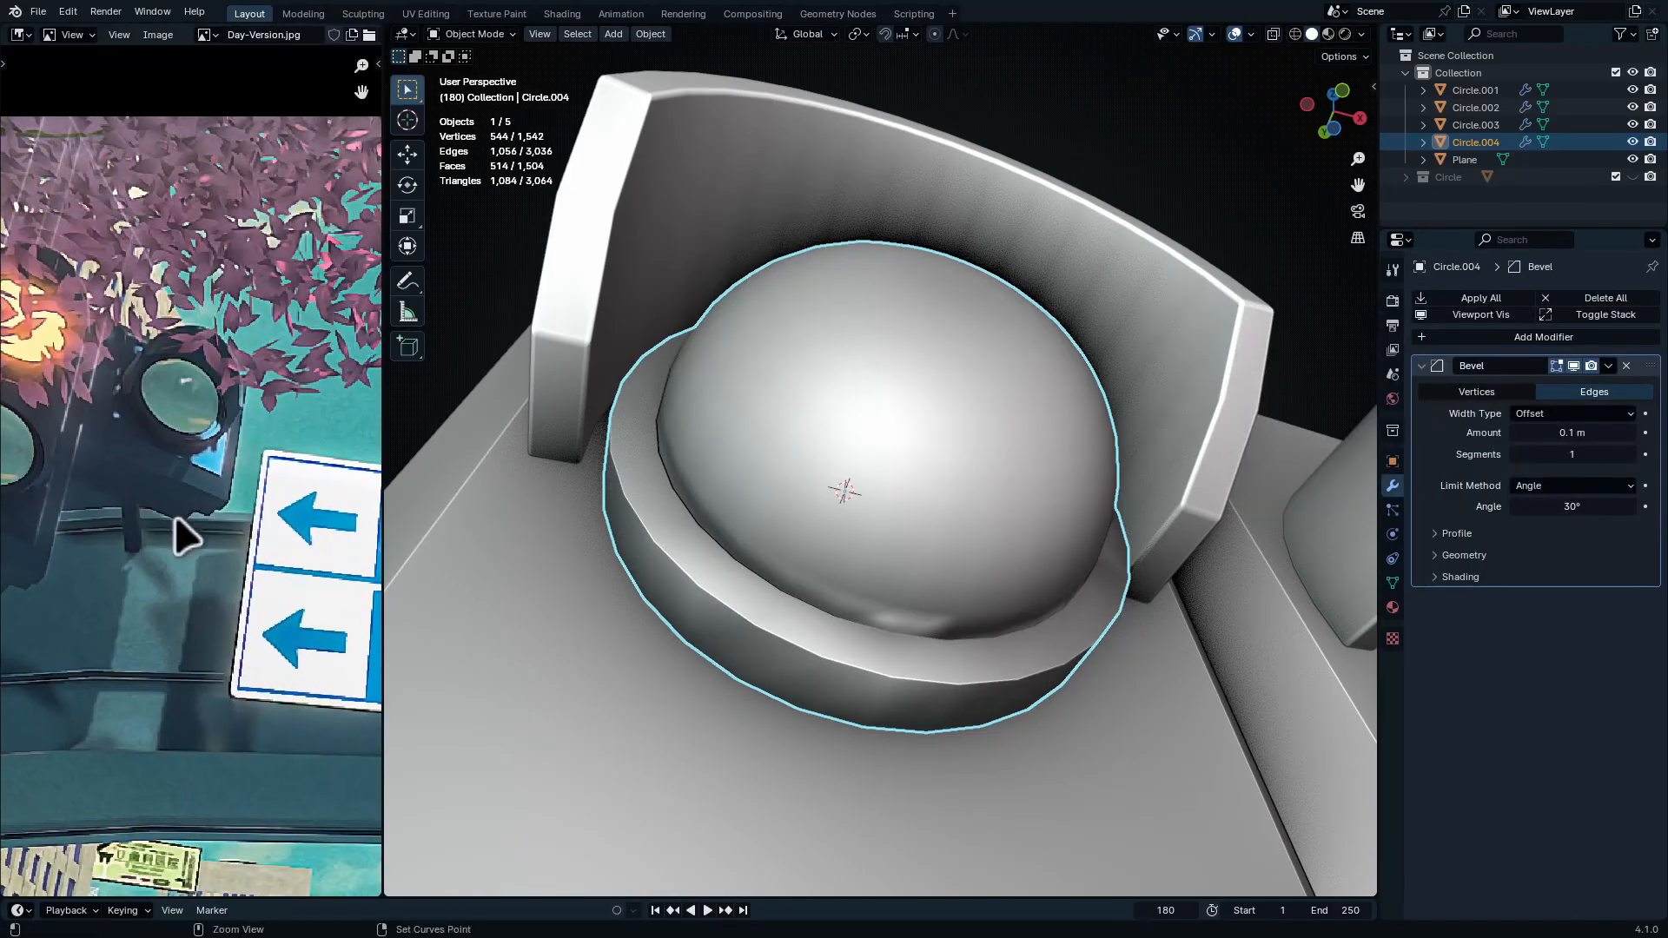
key("ctrl+space")
scroll(552, 632, "up", 10)
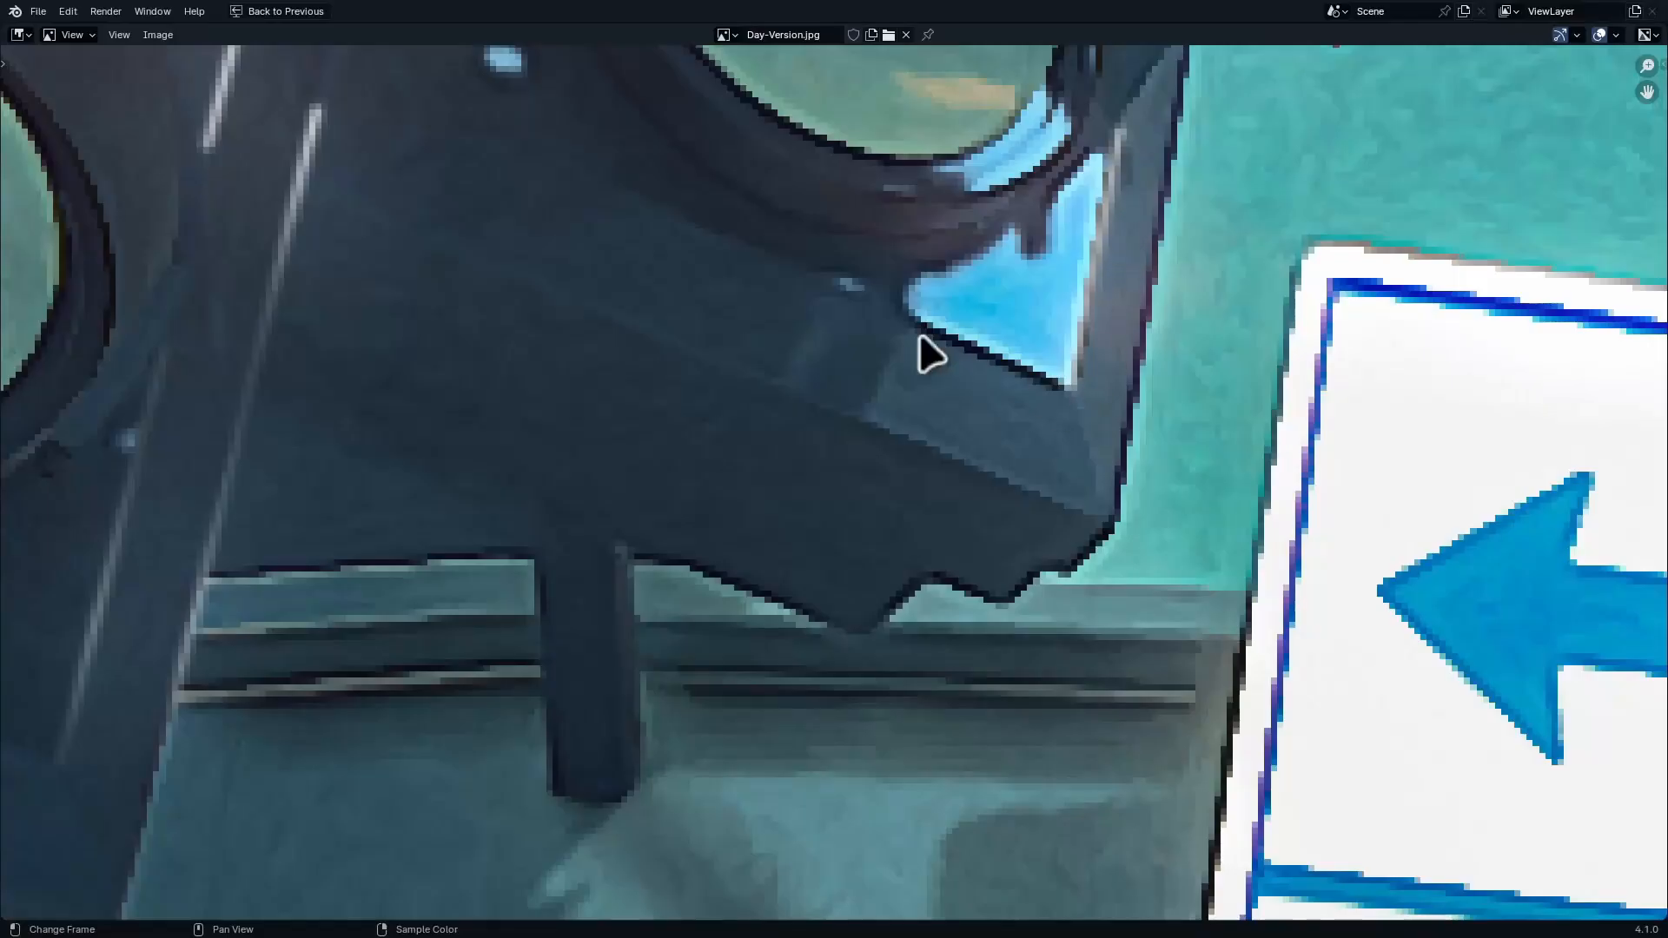
middle_click_drag(692, 483, 818, 587)
middle_click_drag(429, 678, 633, 638)
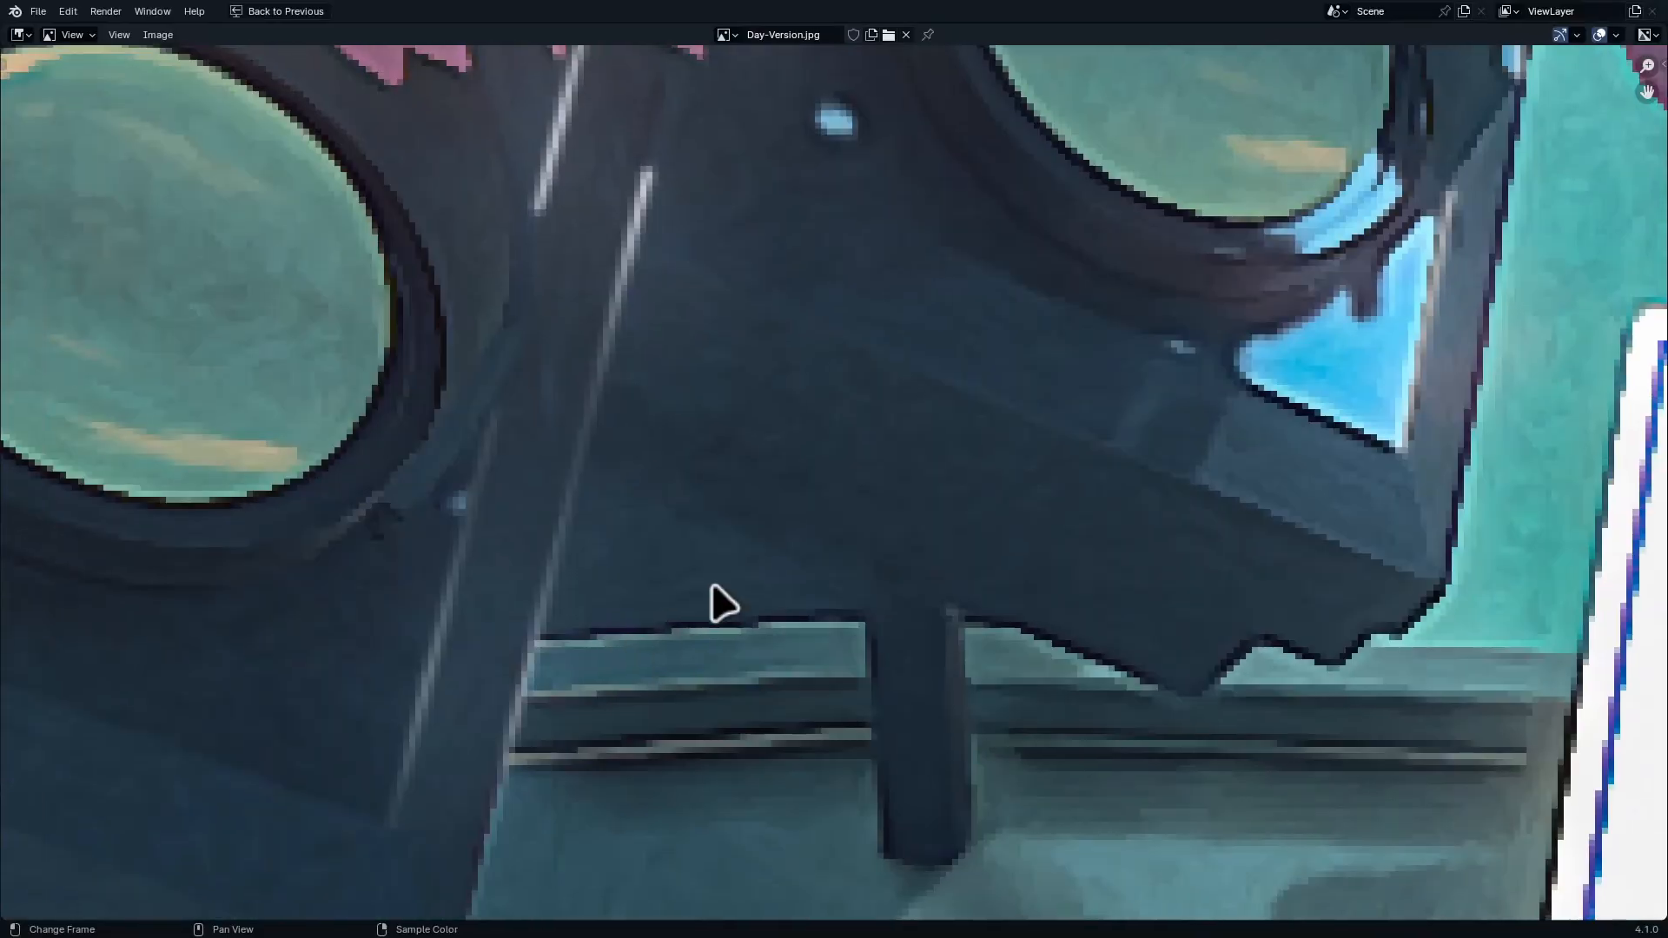
key("ctrl+space")
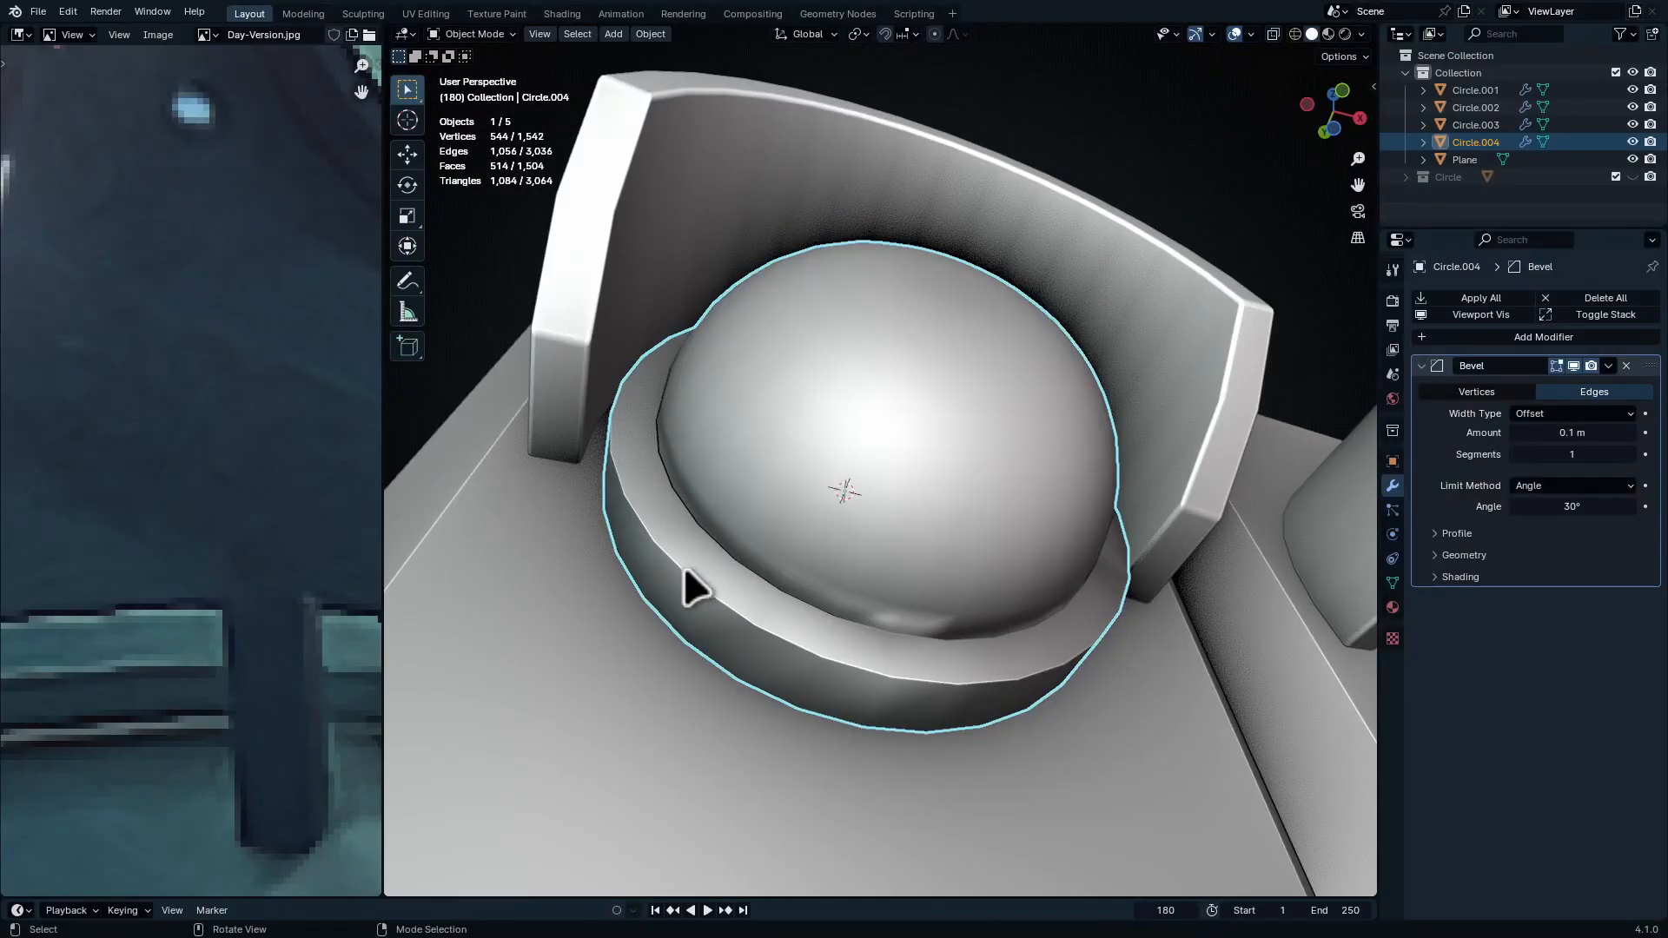
middle_click_drag(685, 572, 836, 680)
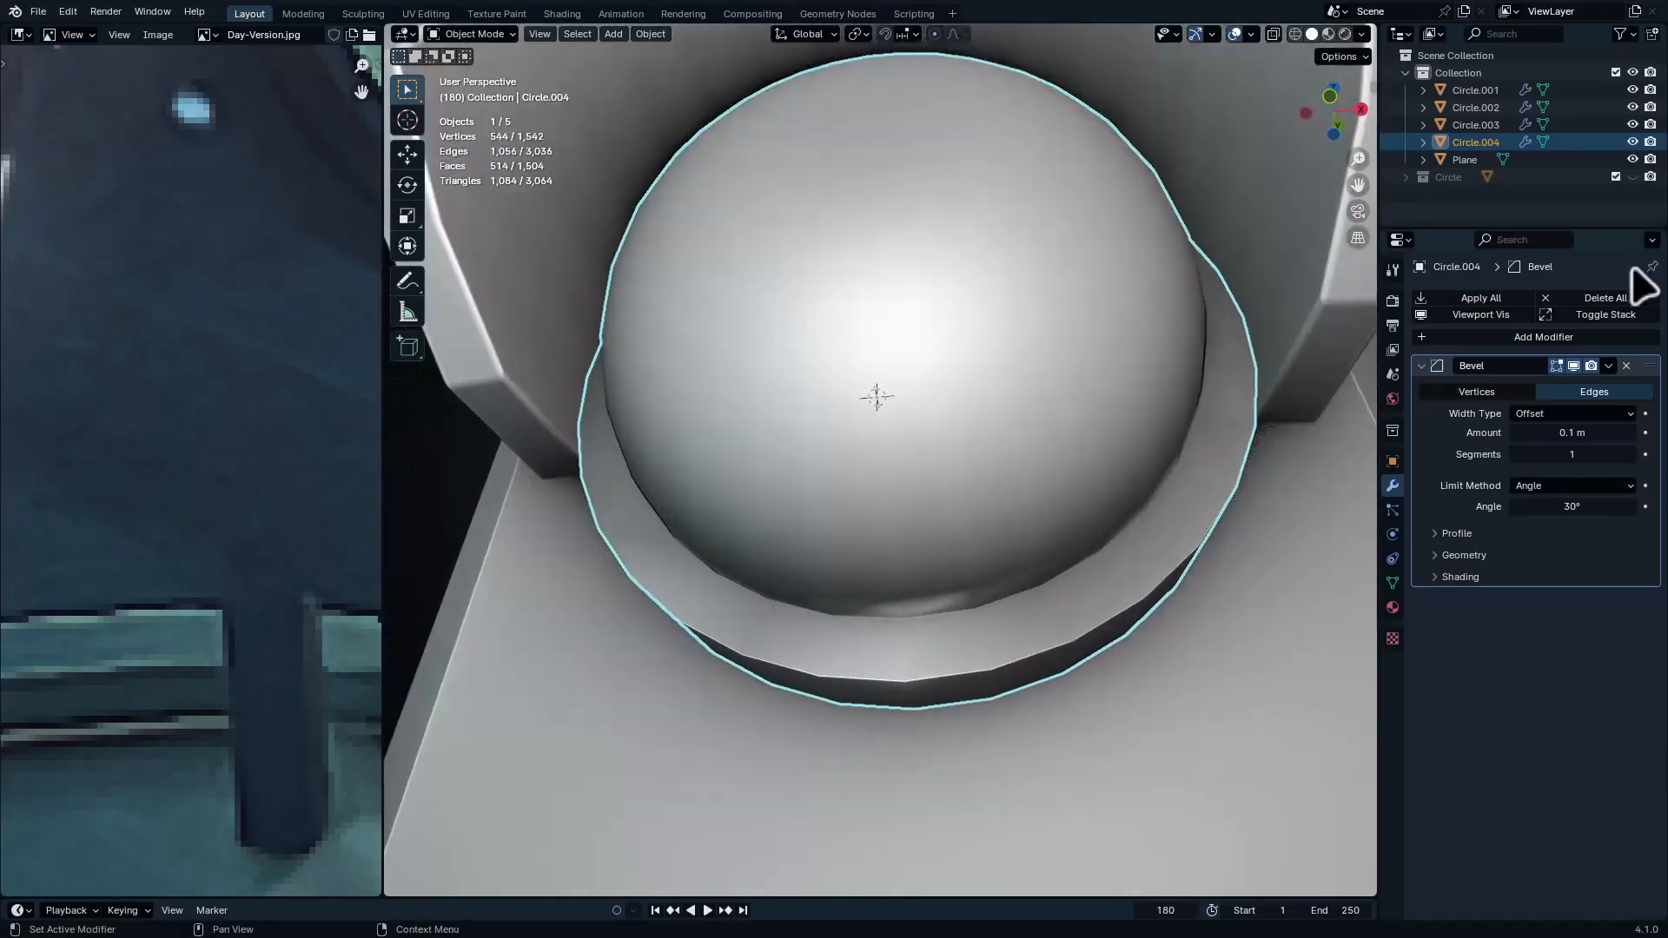
left_click(1621, 340)
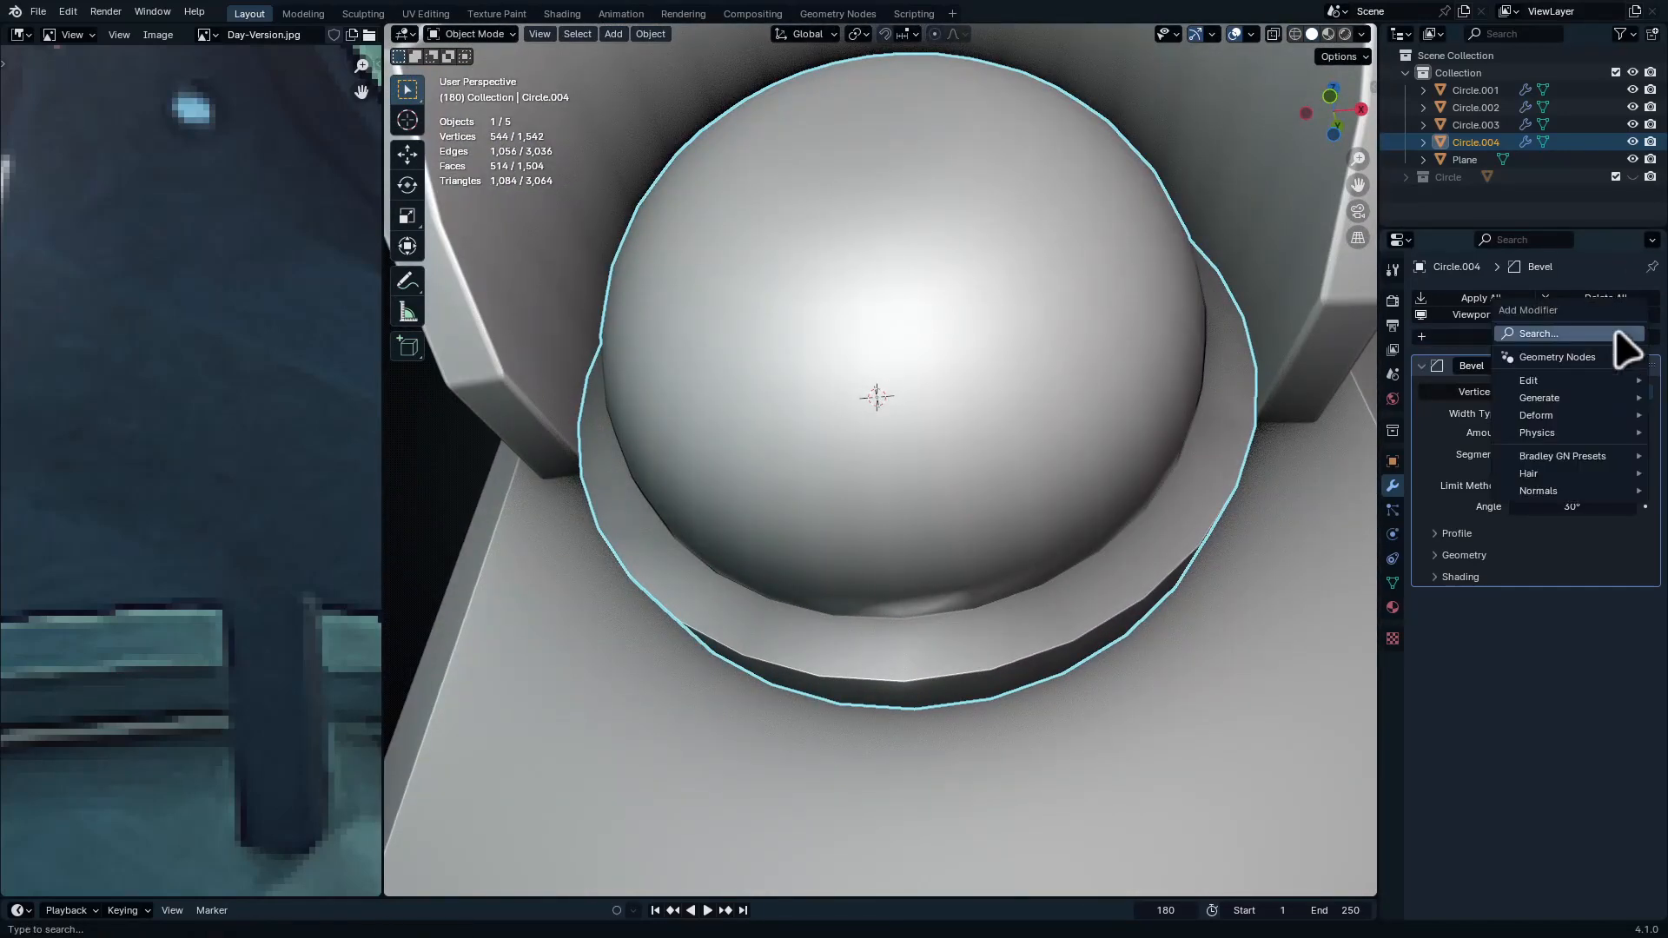
left_click(1622, 335)
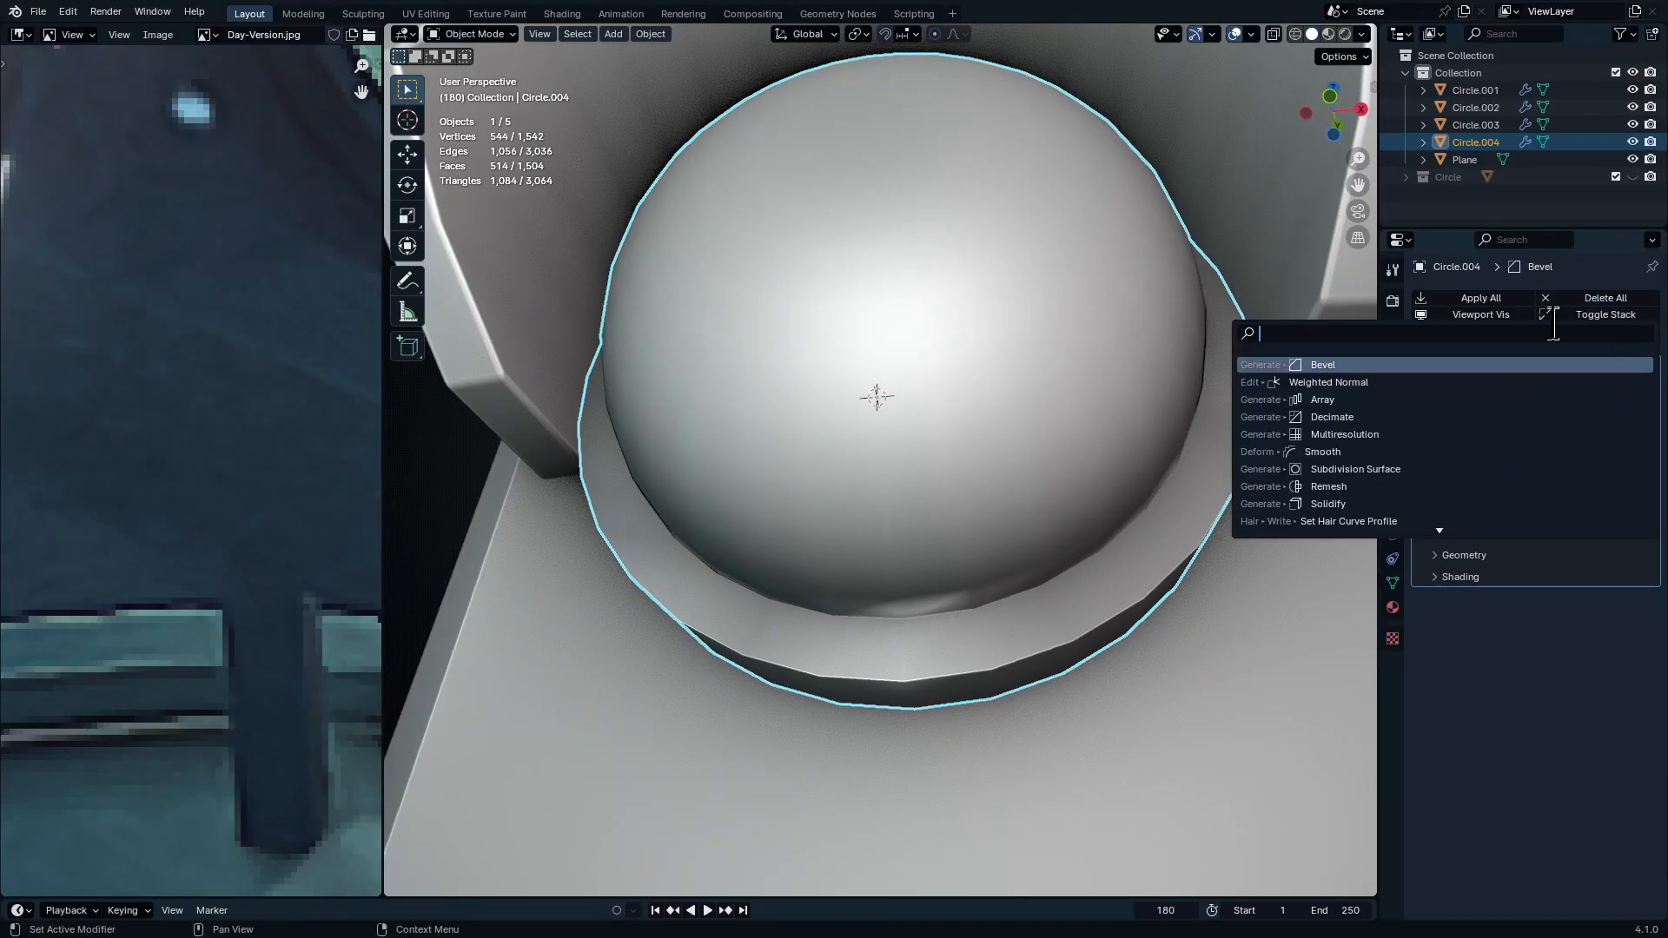
left_click(1522, 276)
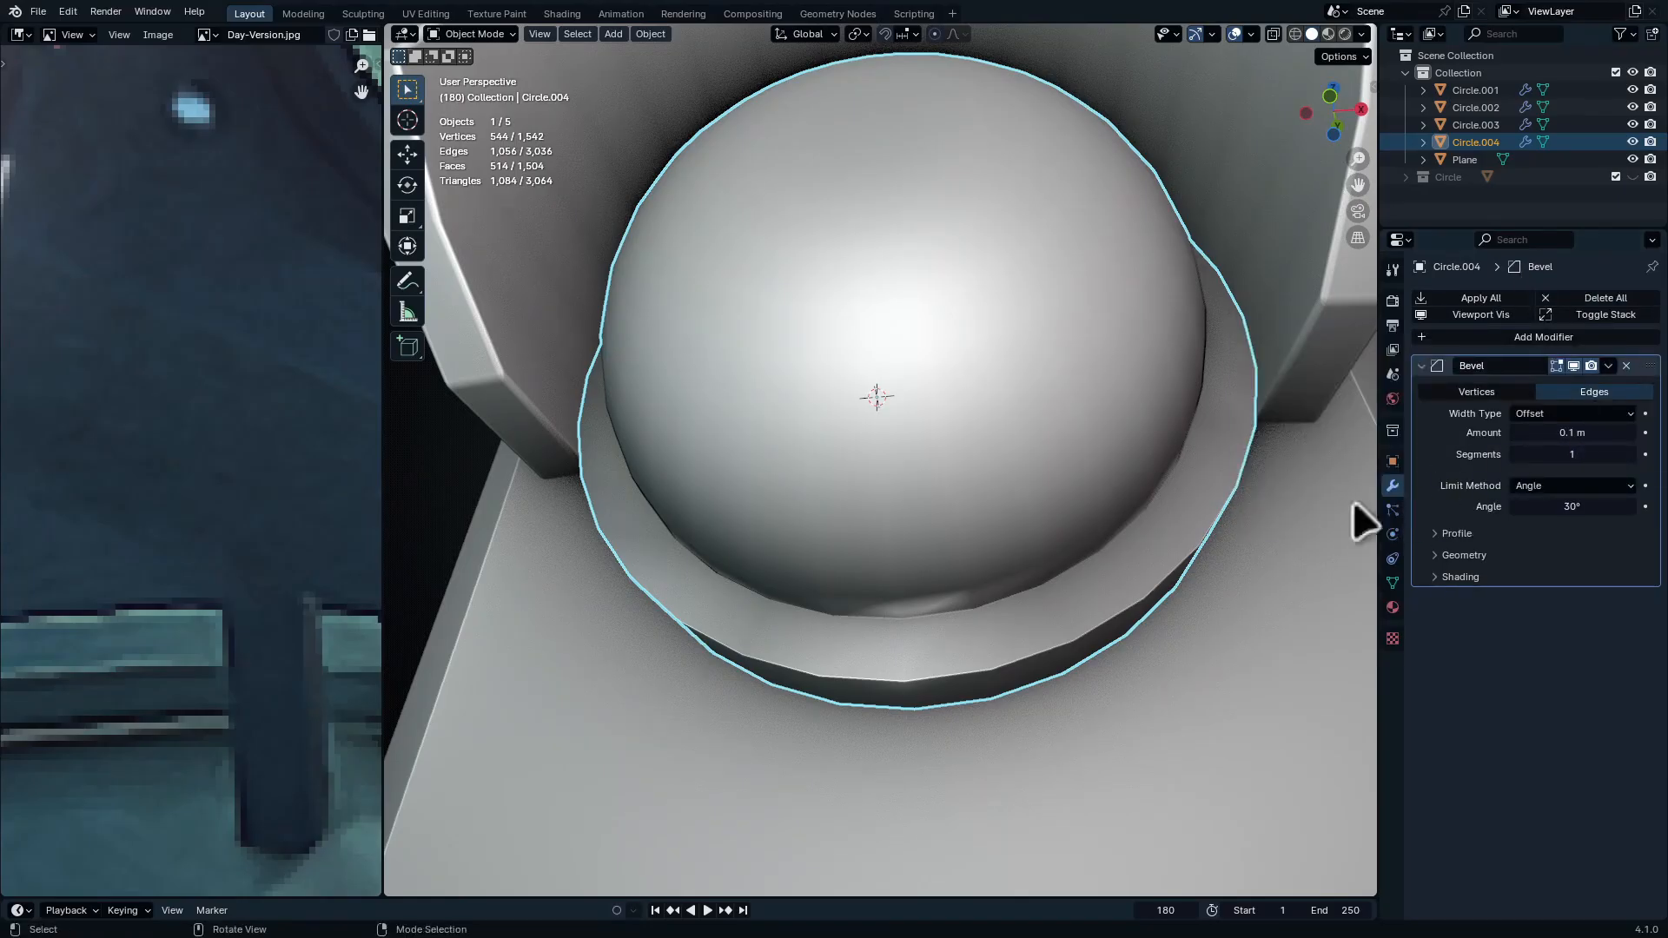
middle_click_drag(1354, 504, 1328, 459)
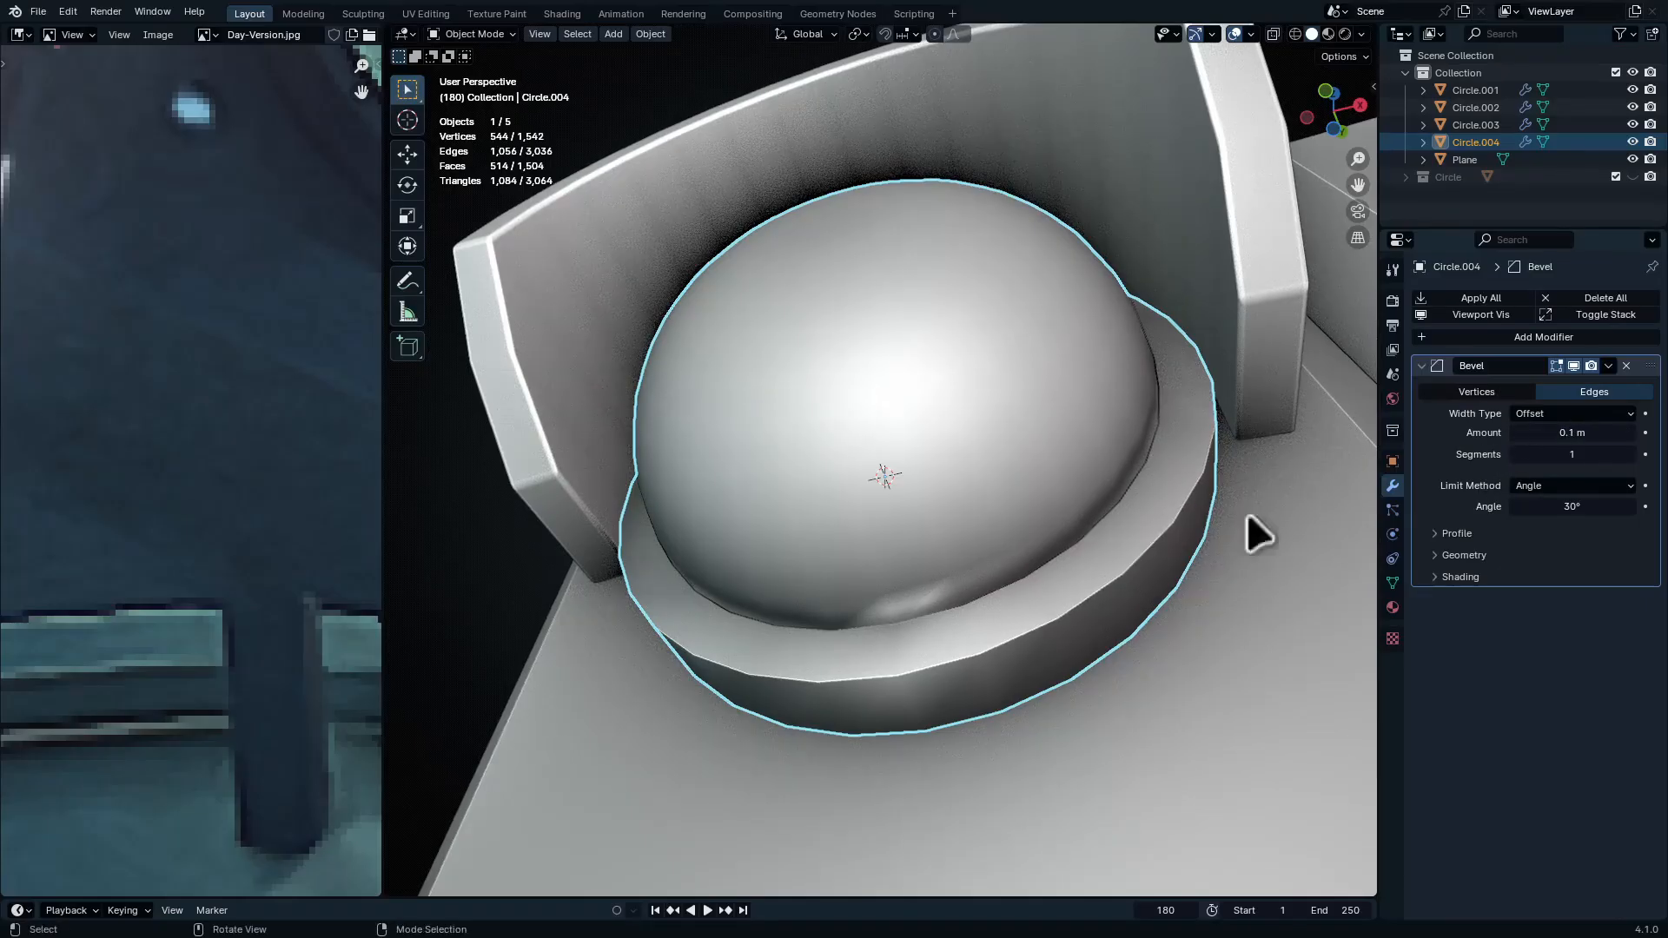
Limit the Bevel modifier by Weight and select the outer upper edge loop of the lamp's rim
left_click(1560, 484)
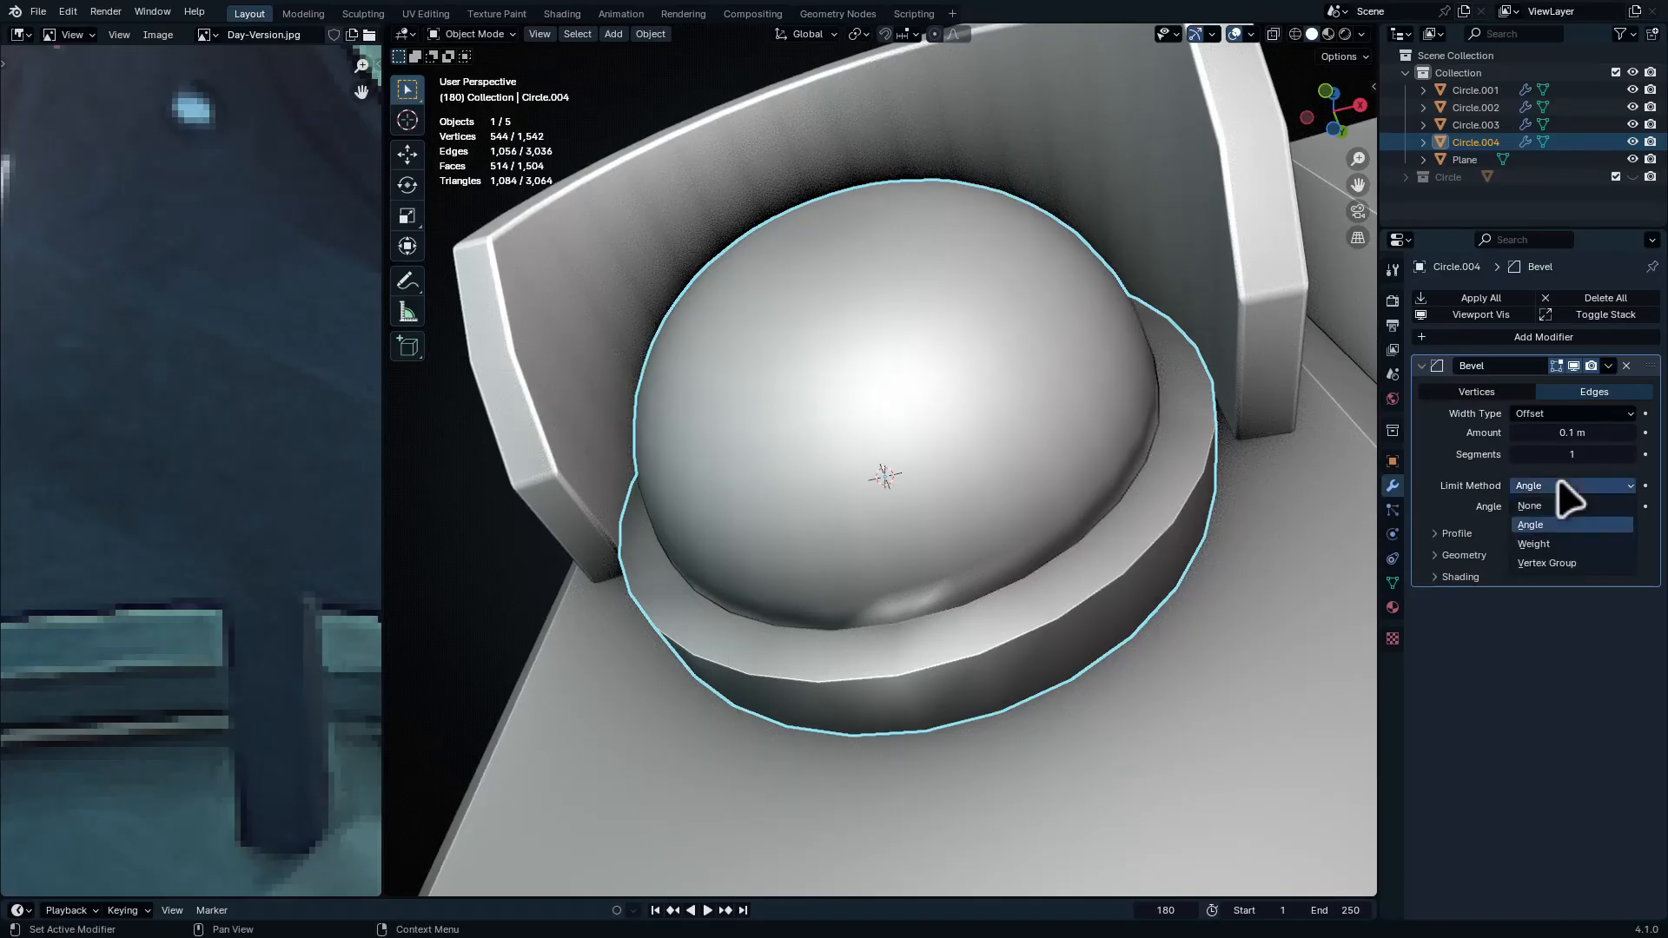
left_click(1563, 544)
key("Tab")
key("alt+a")
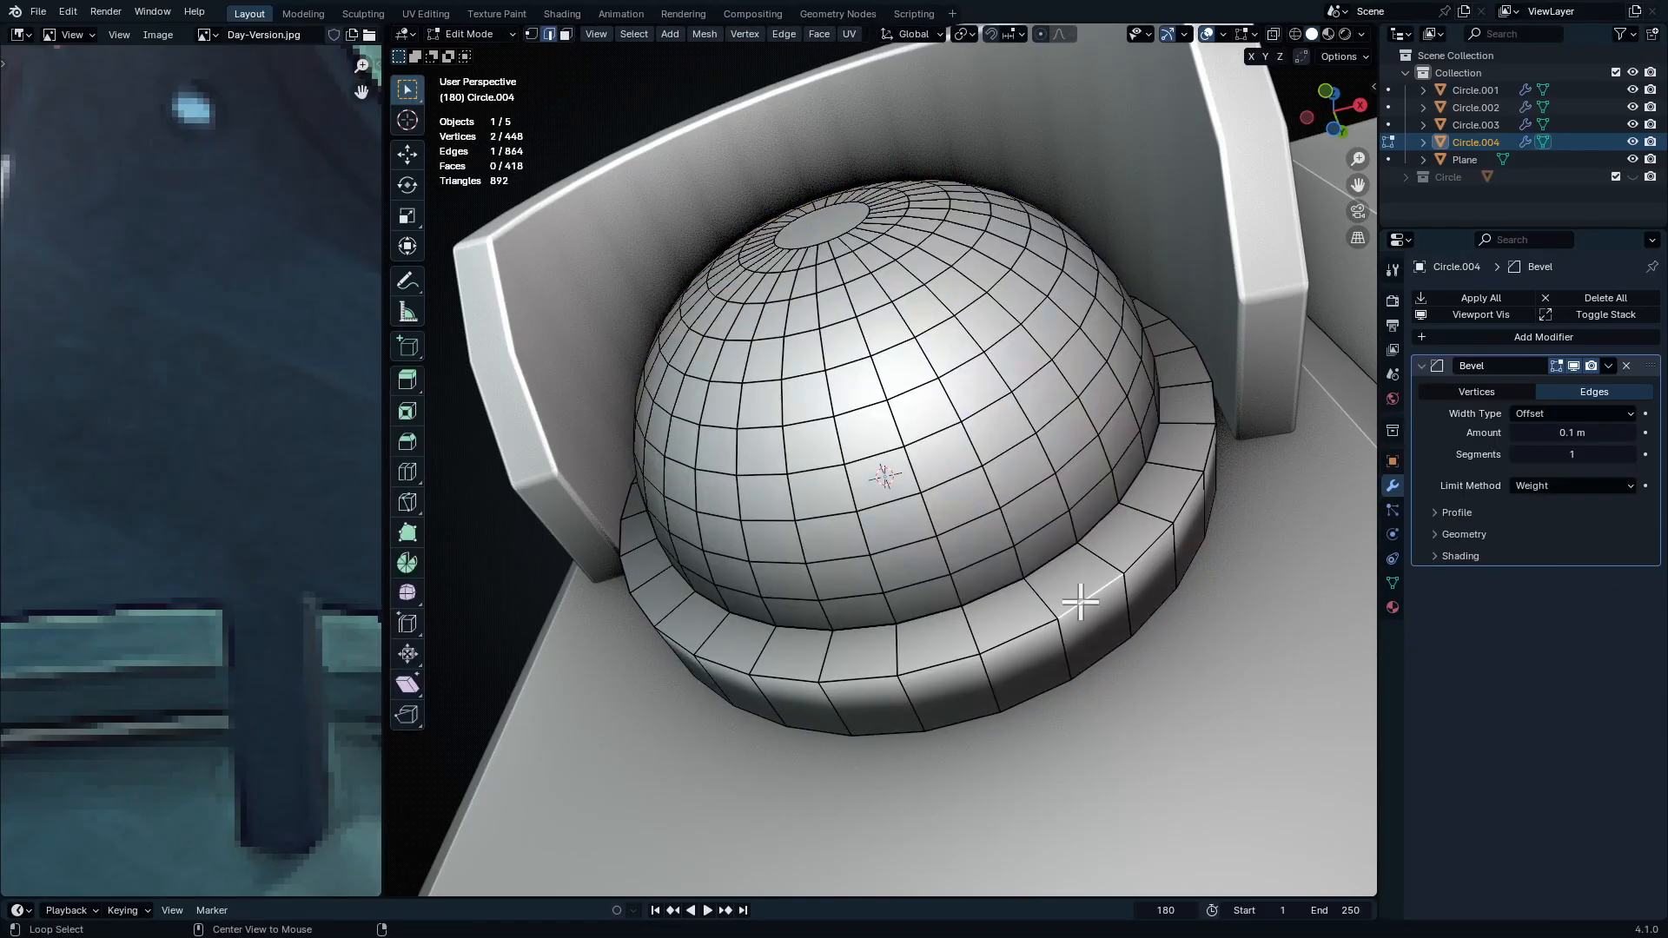
left_click(1079, 601, "alt")
key("shift+z")
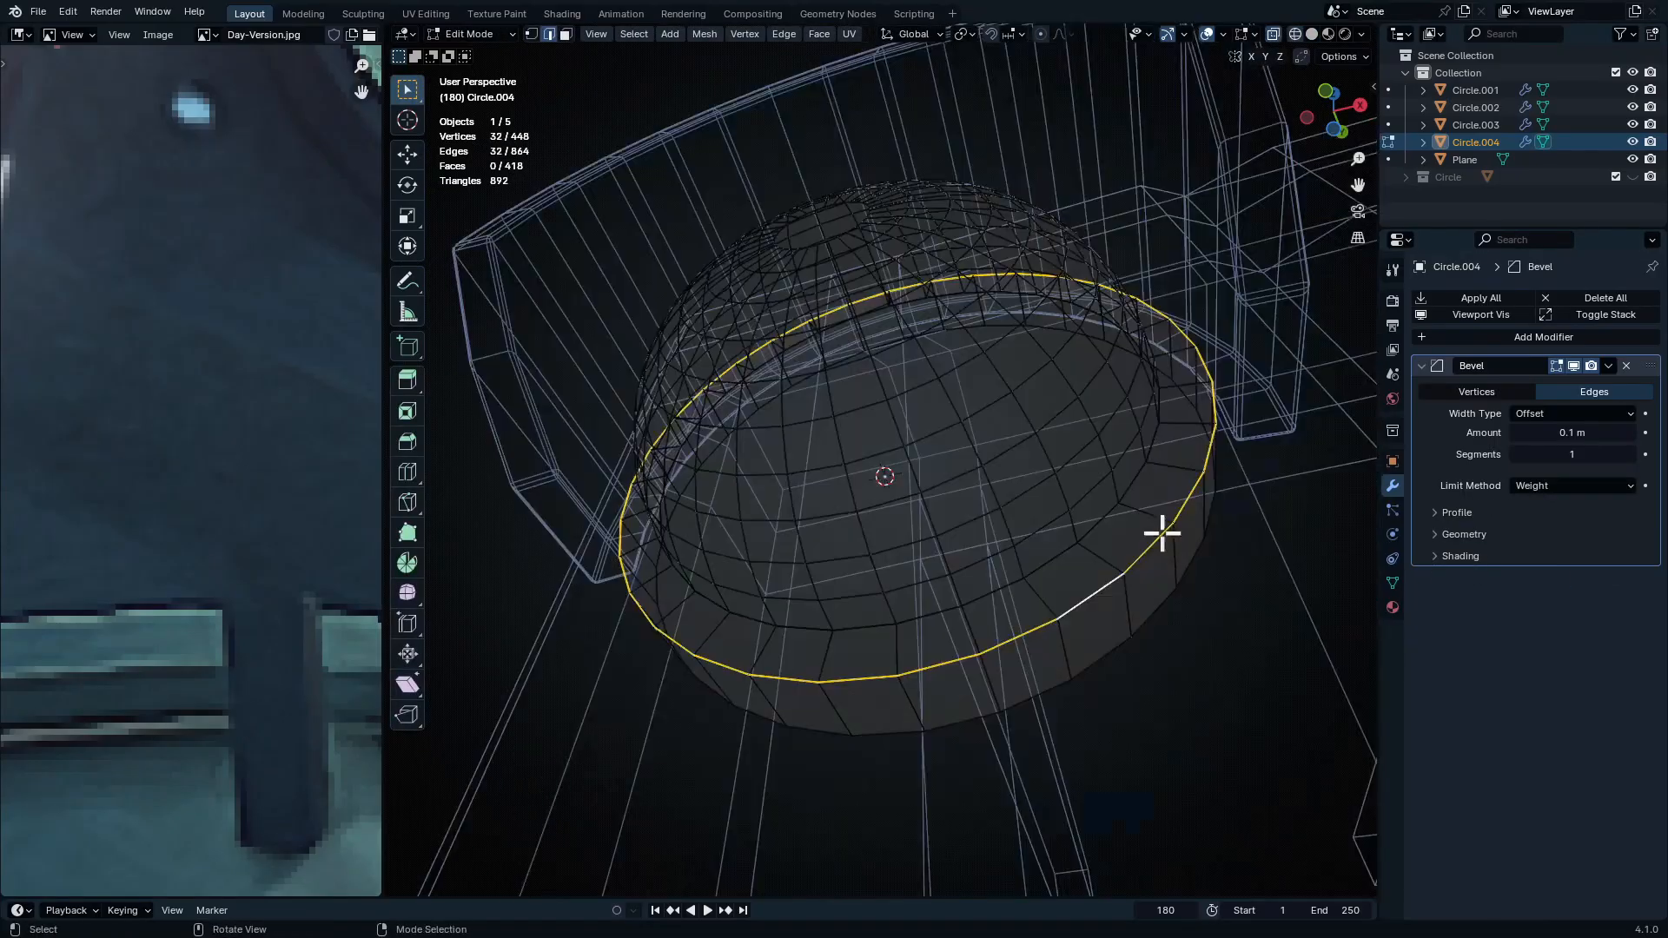
key("shift+z")
middle_click_drag(1121, 459, 1134, 482)
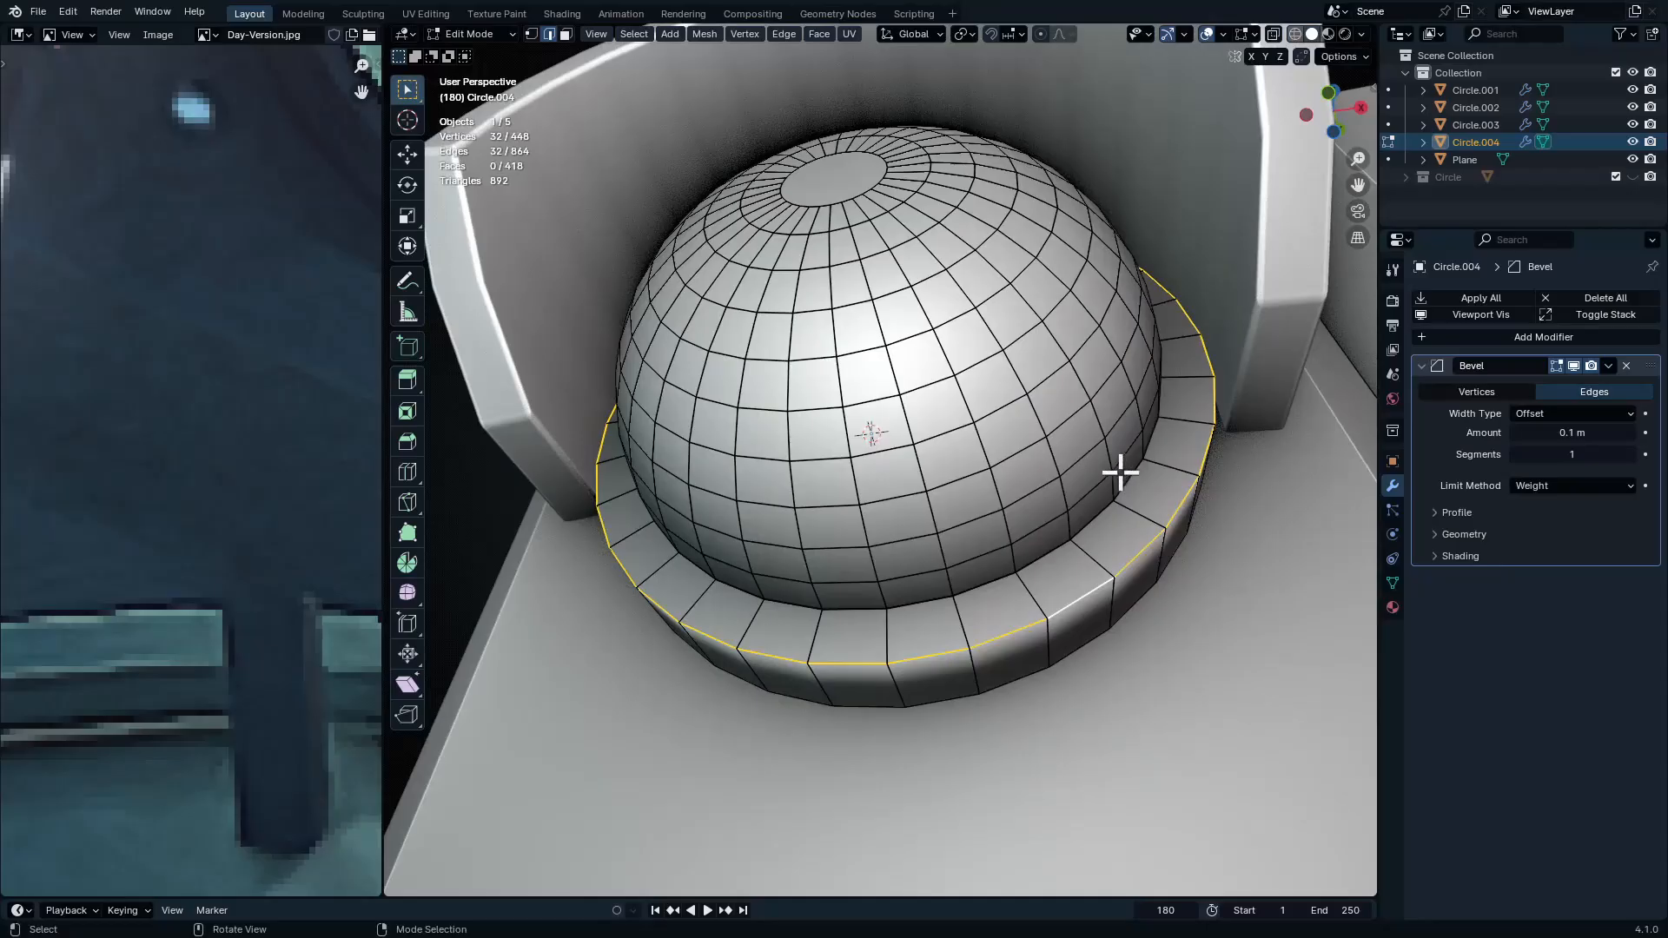
Give the selected rim loop a vertex bevel weight of 1 and set the Bevel modifier to 3 segments and 0.184 m
key("n")
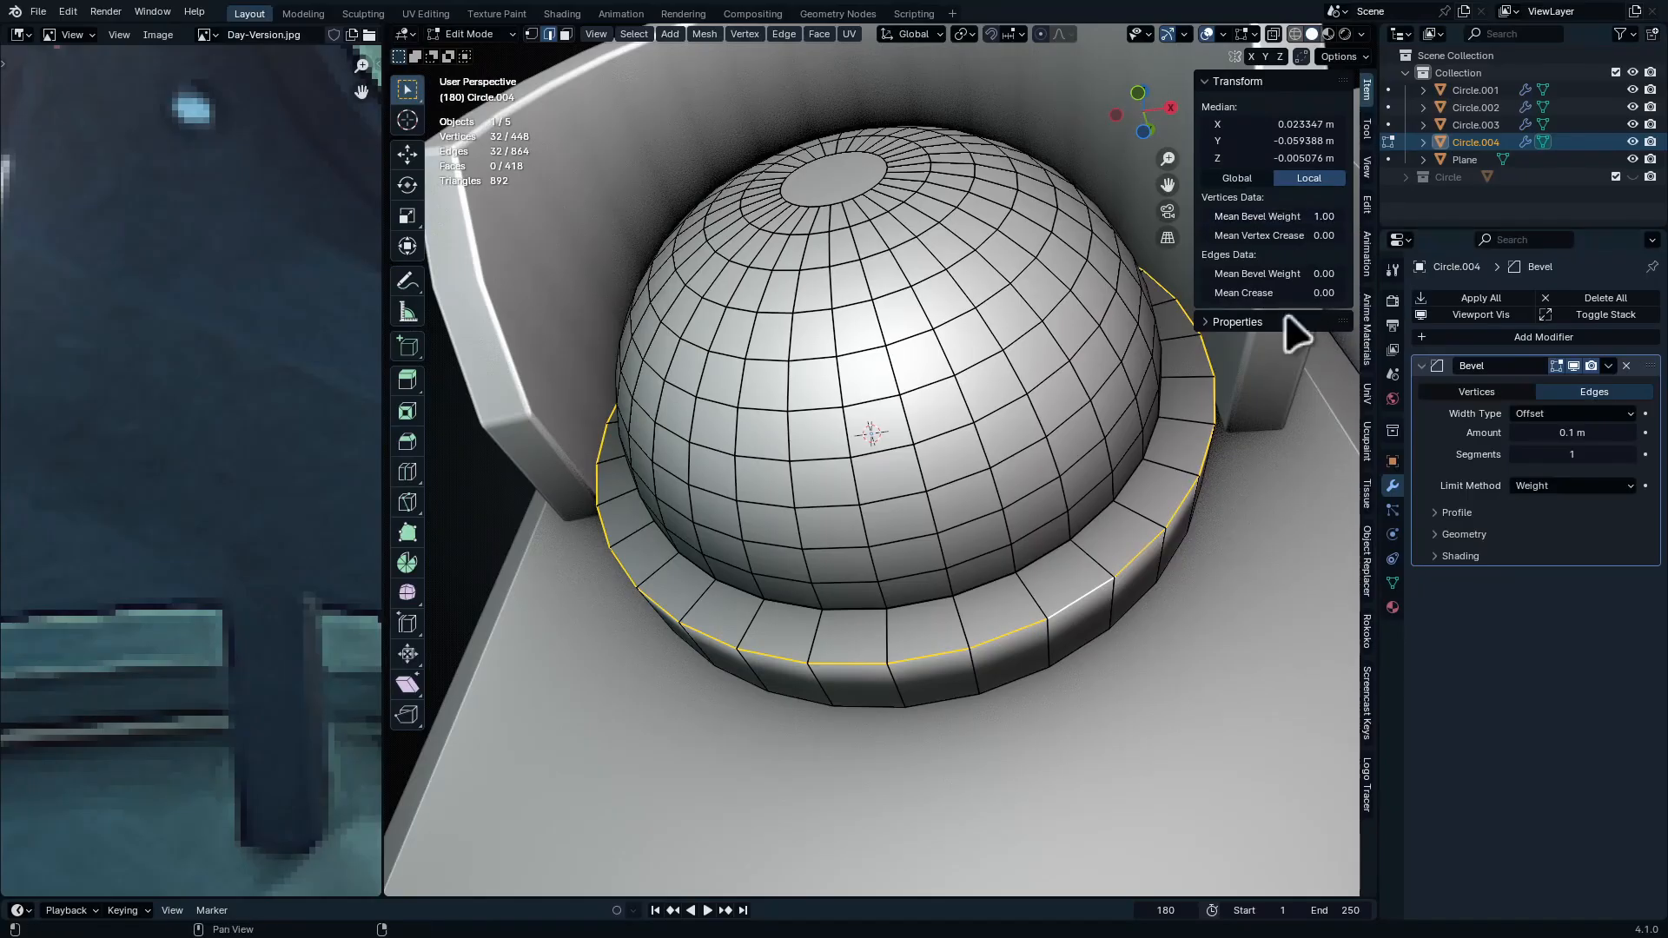
key("Tab")
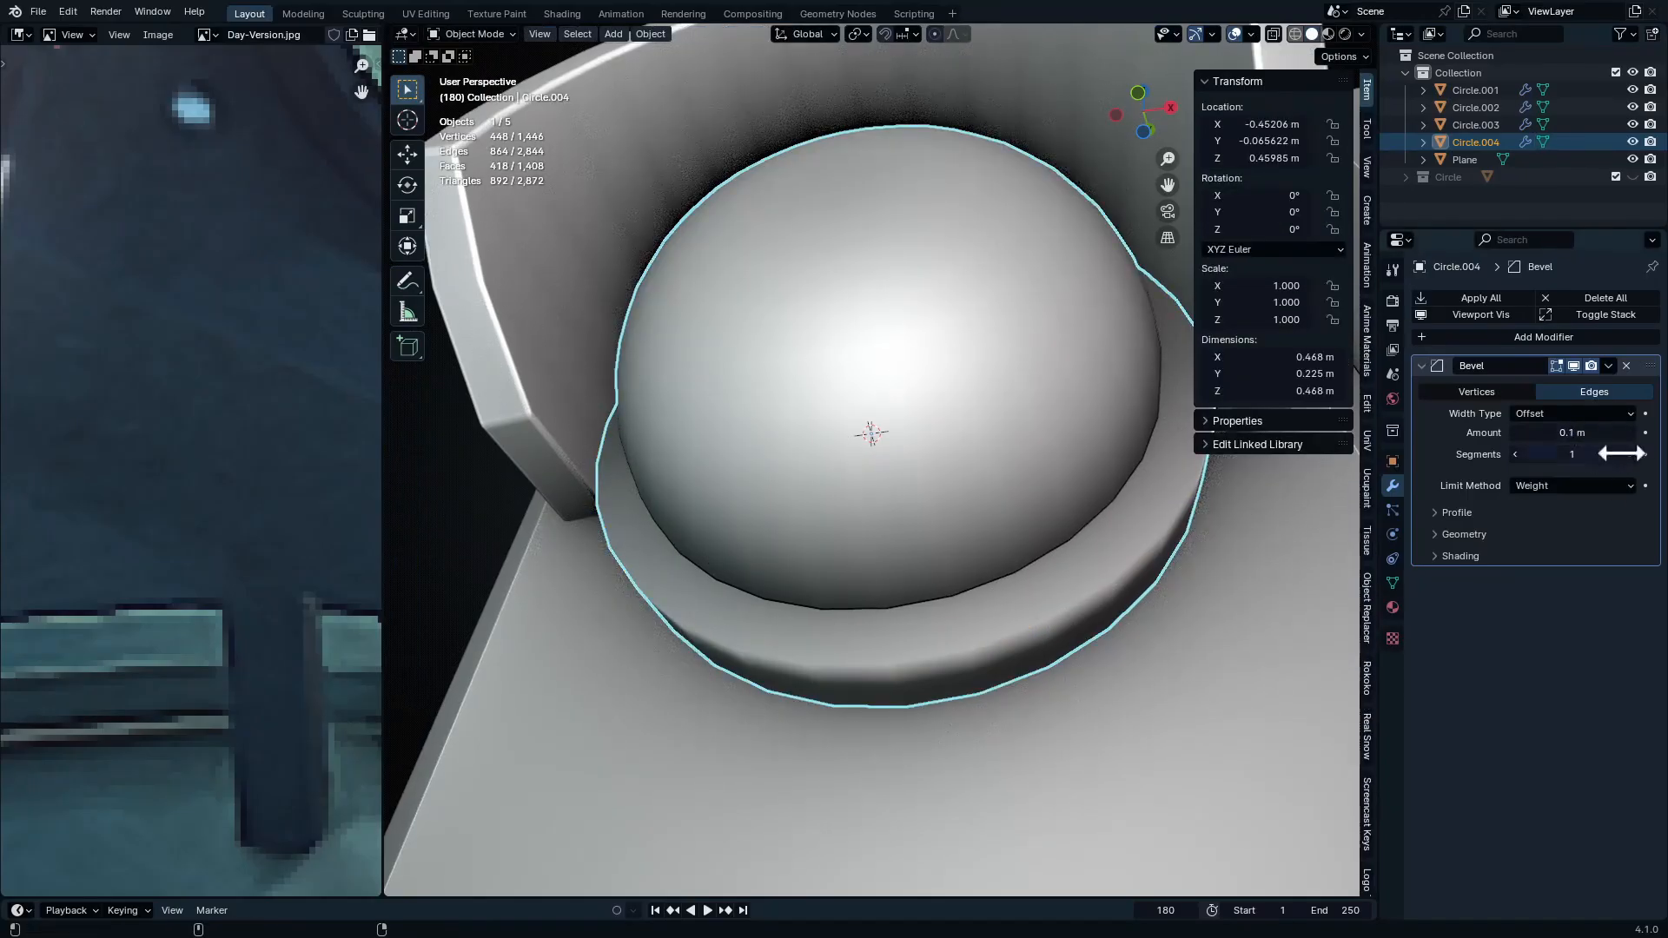
left_click(1628, 455)
Apply Shade Flat to the domed lamp
key("Tab")
left_click(839, 556)
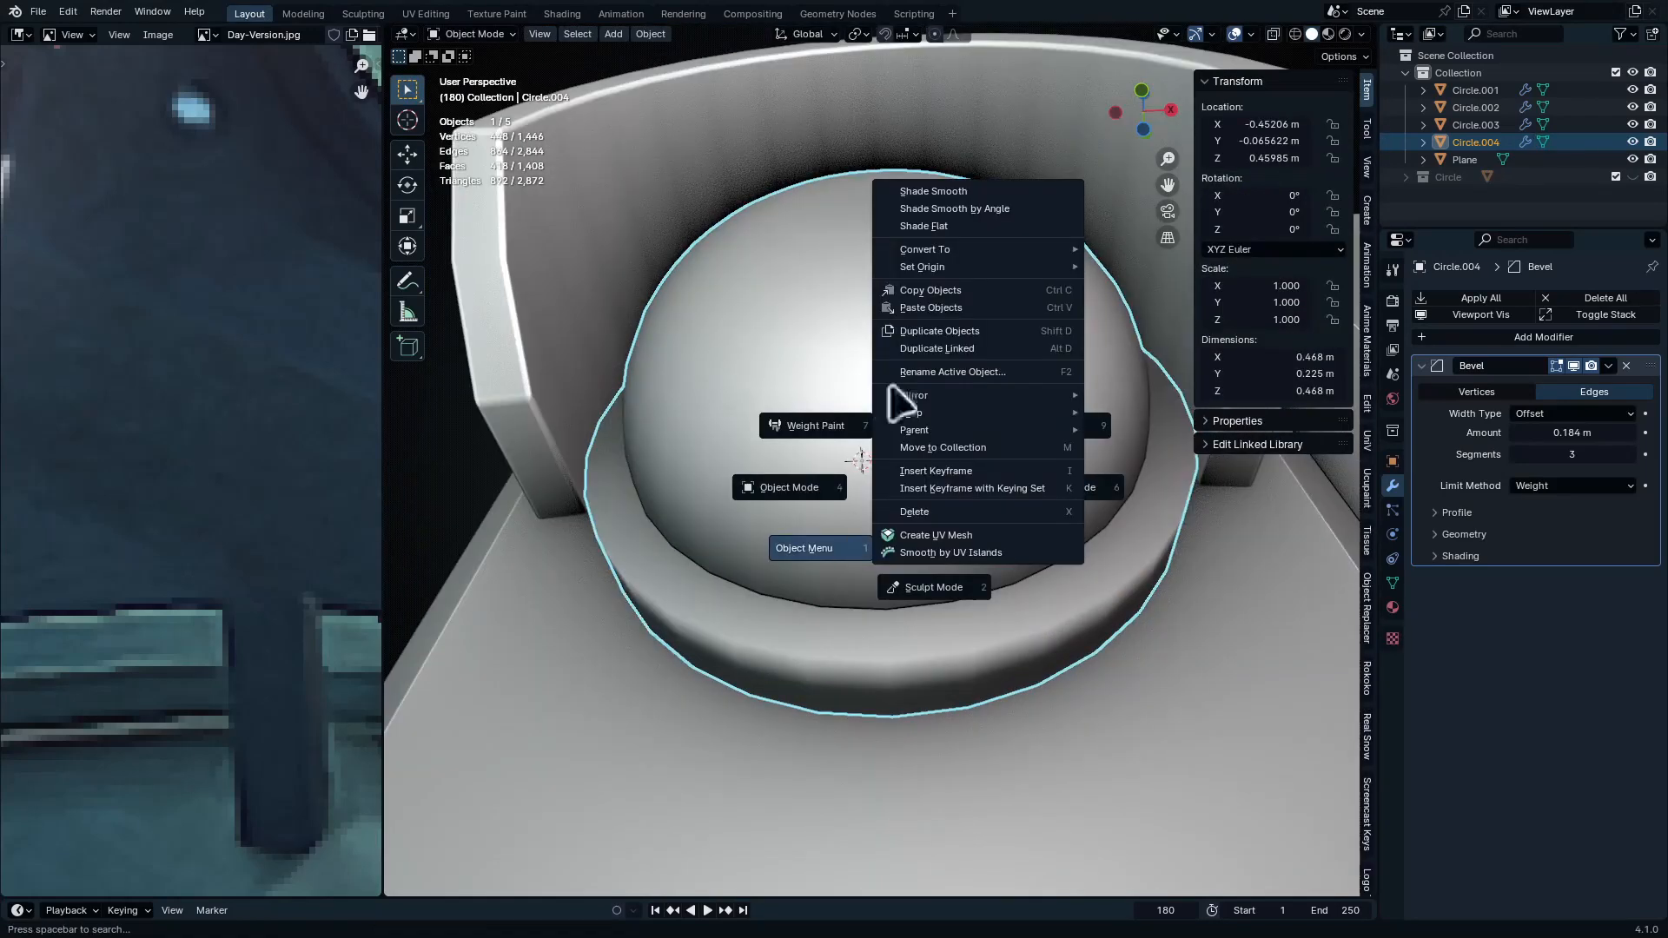
left_click(990, 228)
middle_click_drag(1006, 651, 1006, 676)
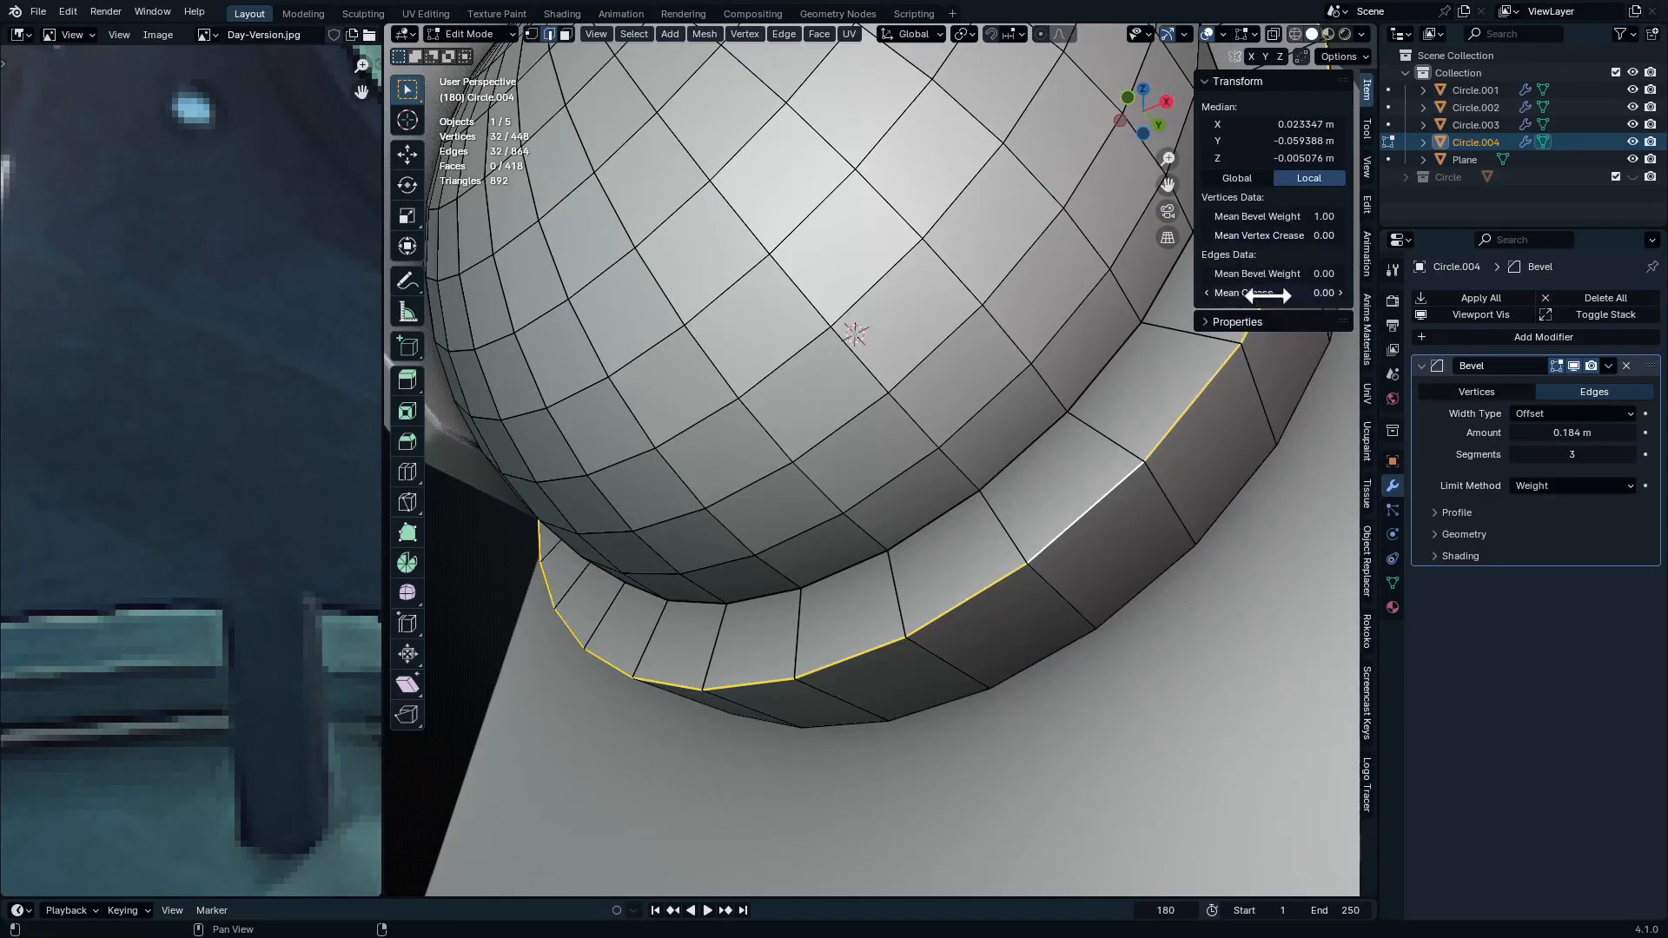
Set the rim loop's mean edge bevel weight to 1 and its mean vertex bevel weight to 0
left_click_drag(1273, 273, 1355, 274)
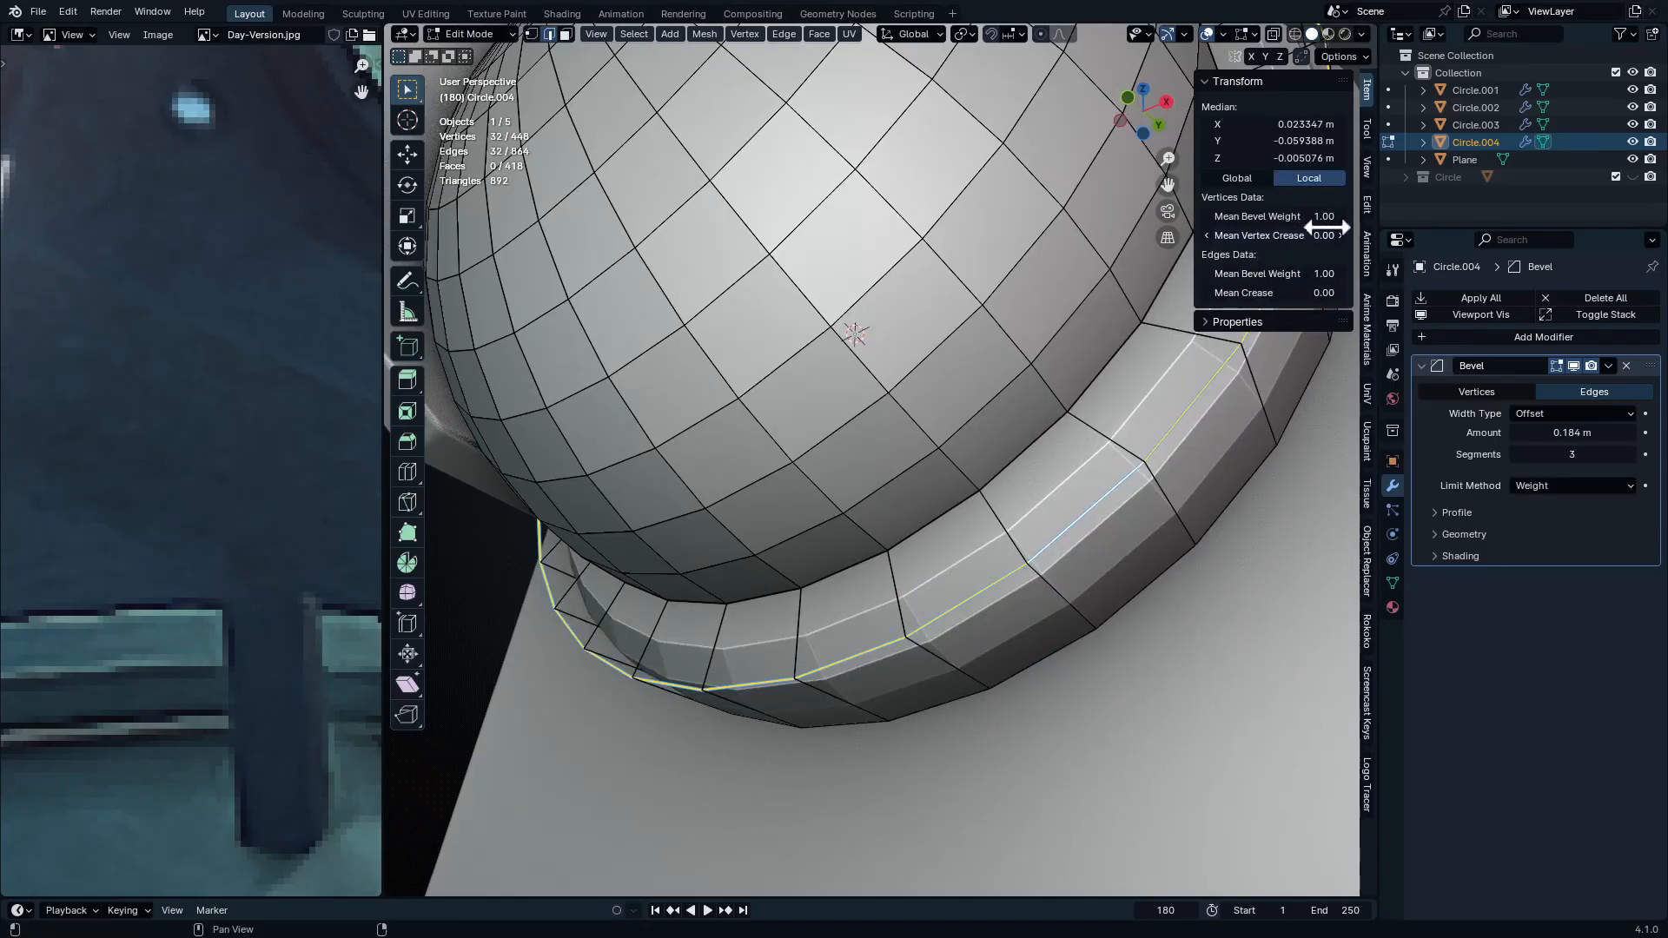
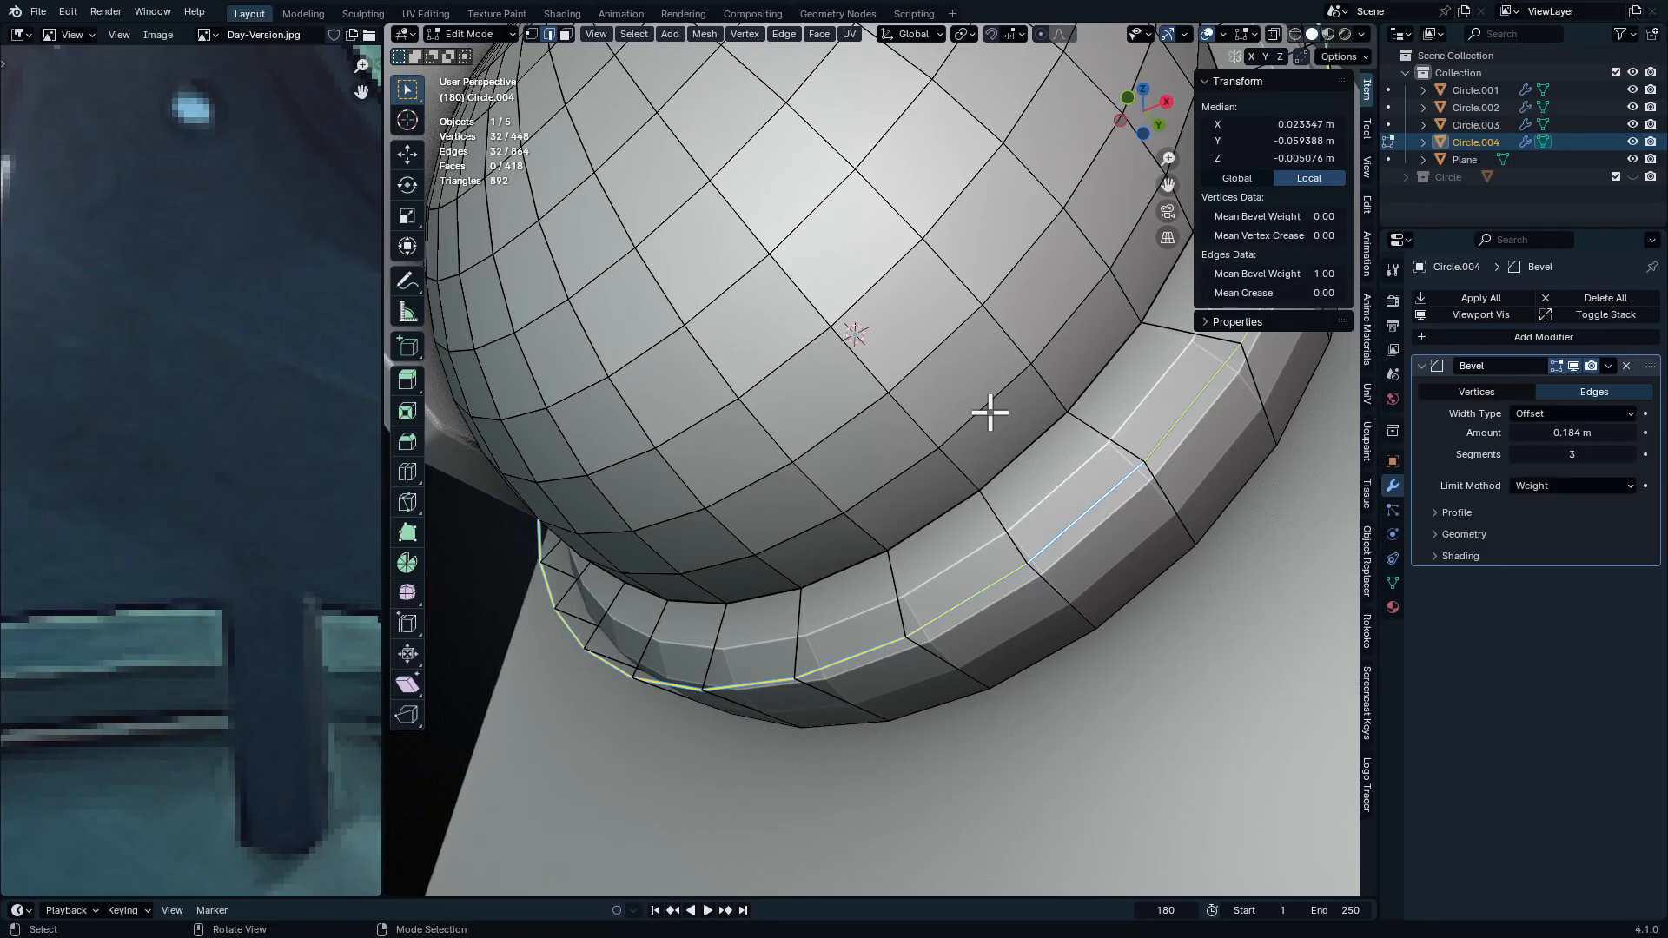
key("1")
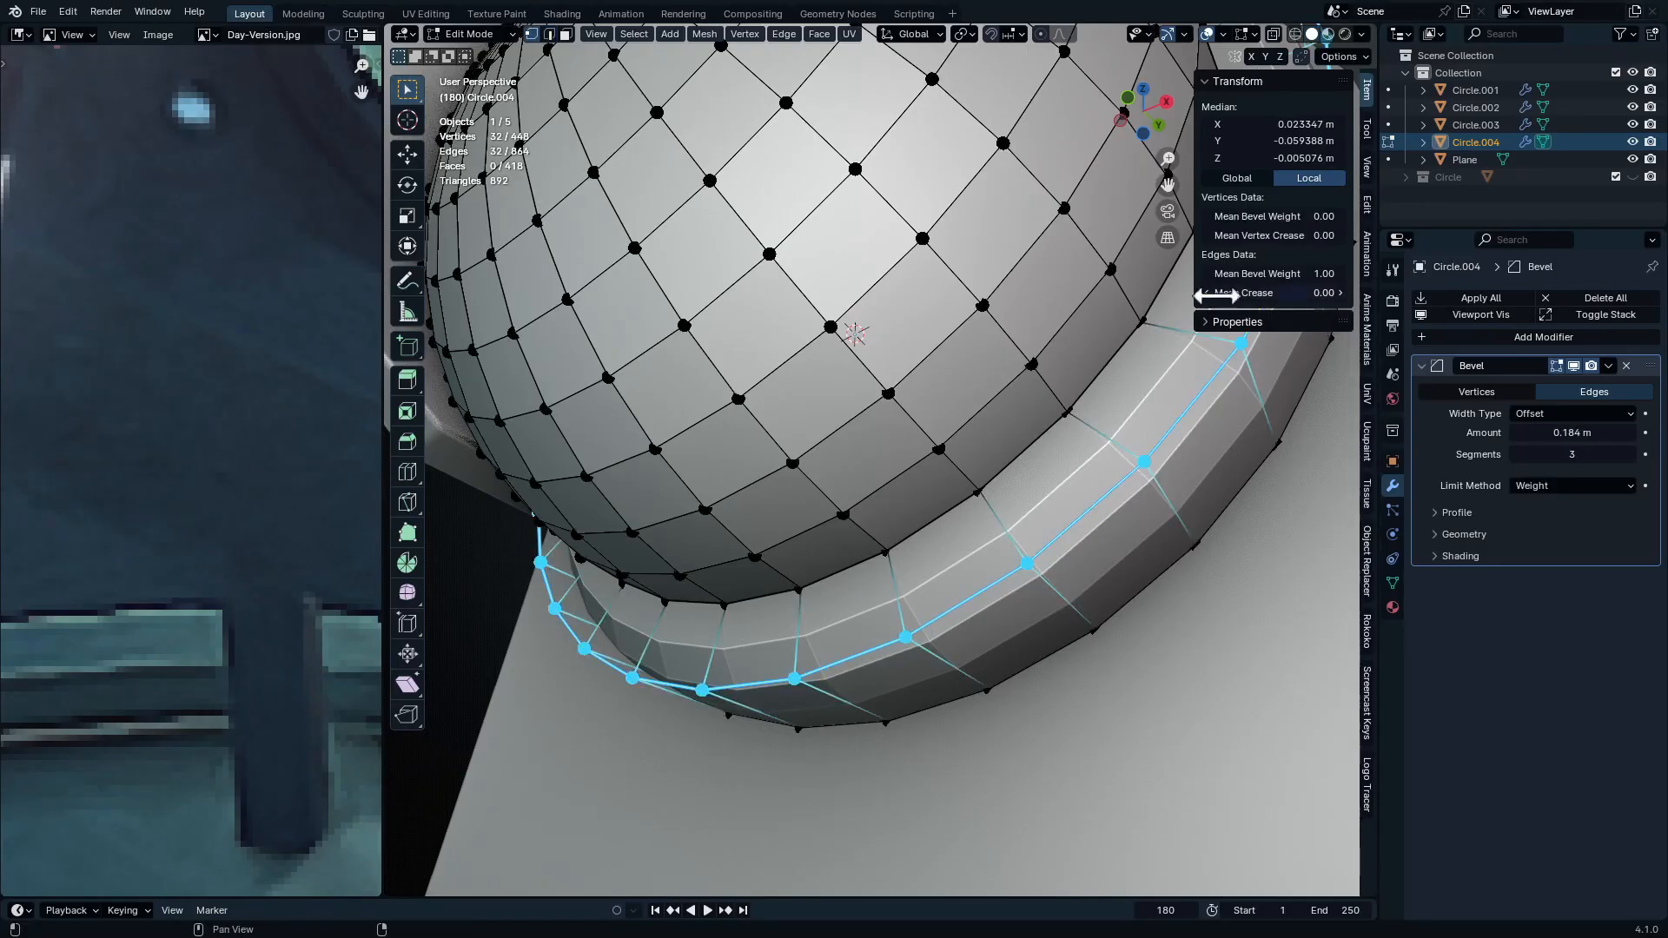
key("2")
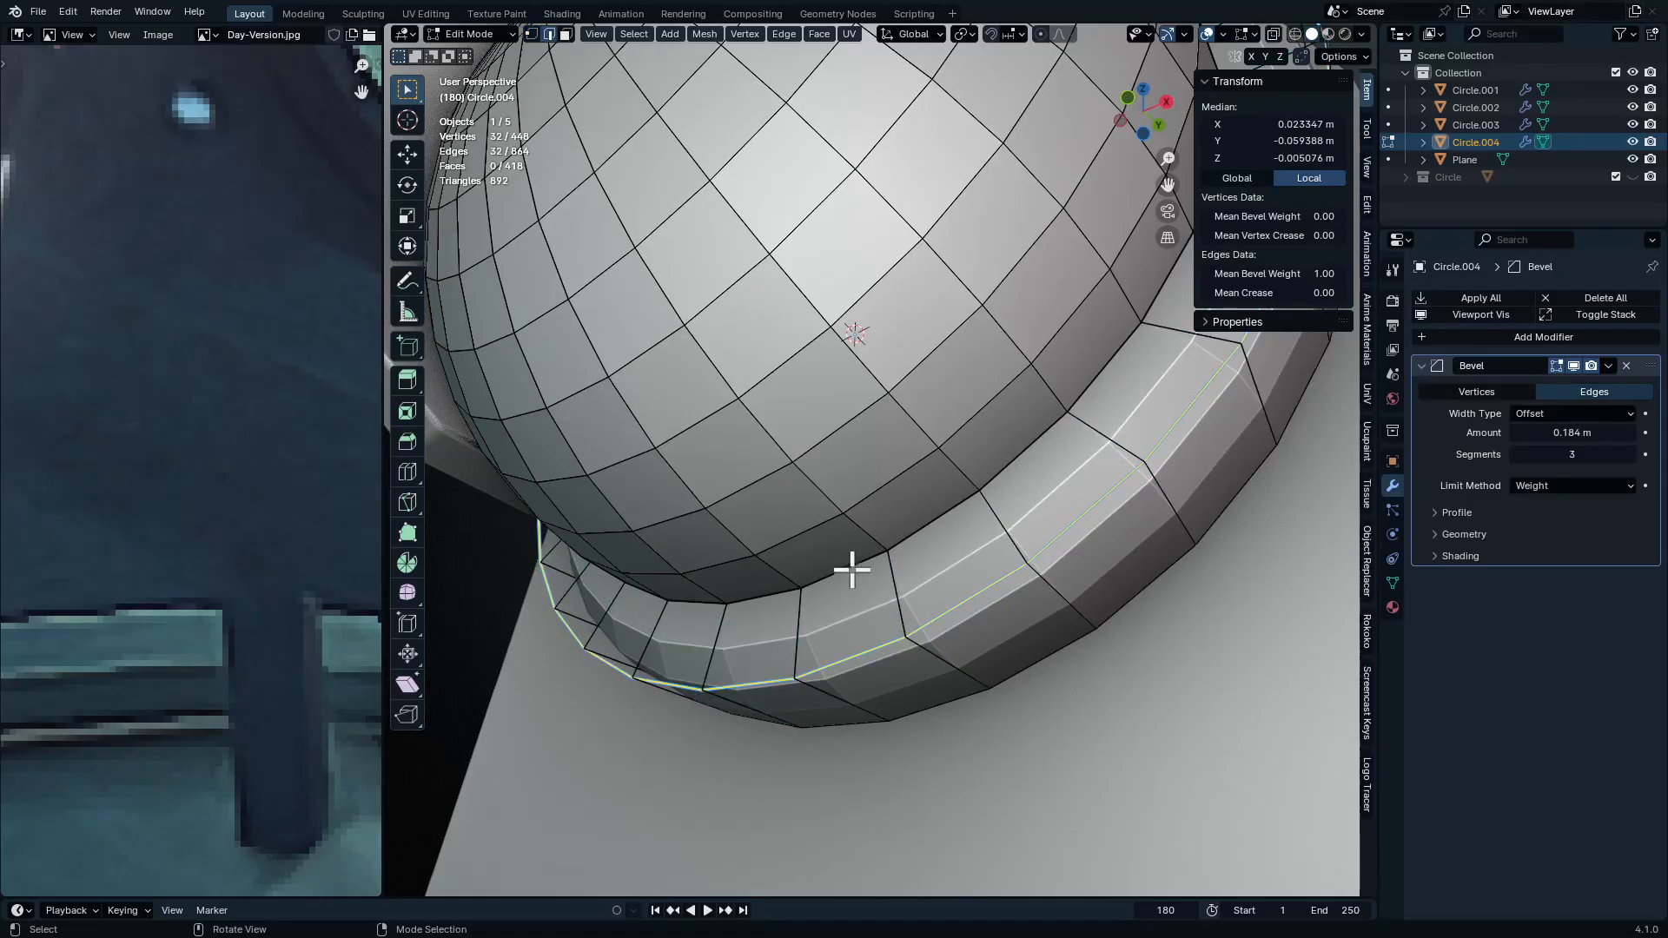
Set the lamp's Bevel modifier amount to 0.006 m and its segments to 2
key("Tab")
key("Tab")
key("Tab")
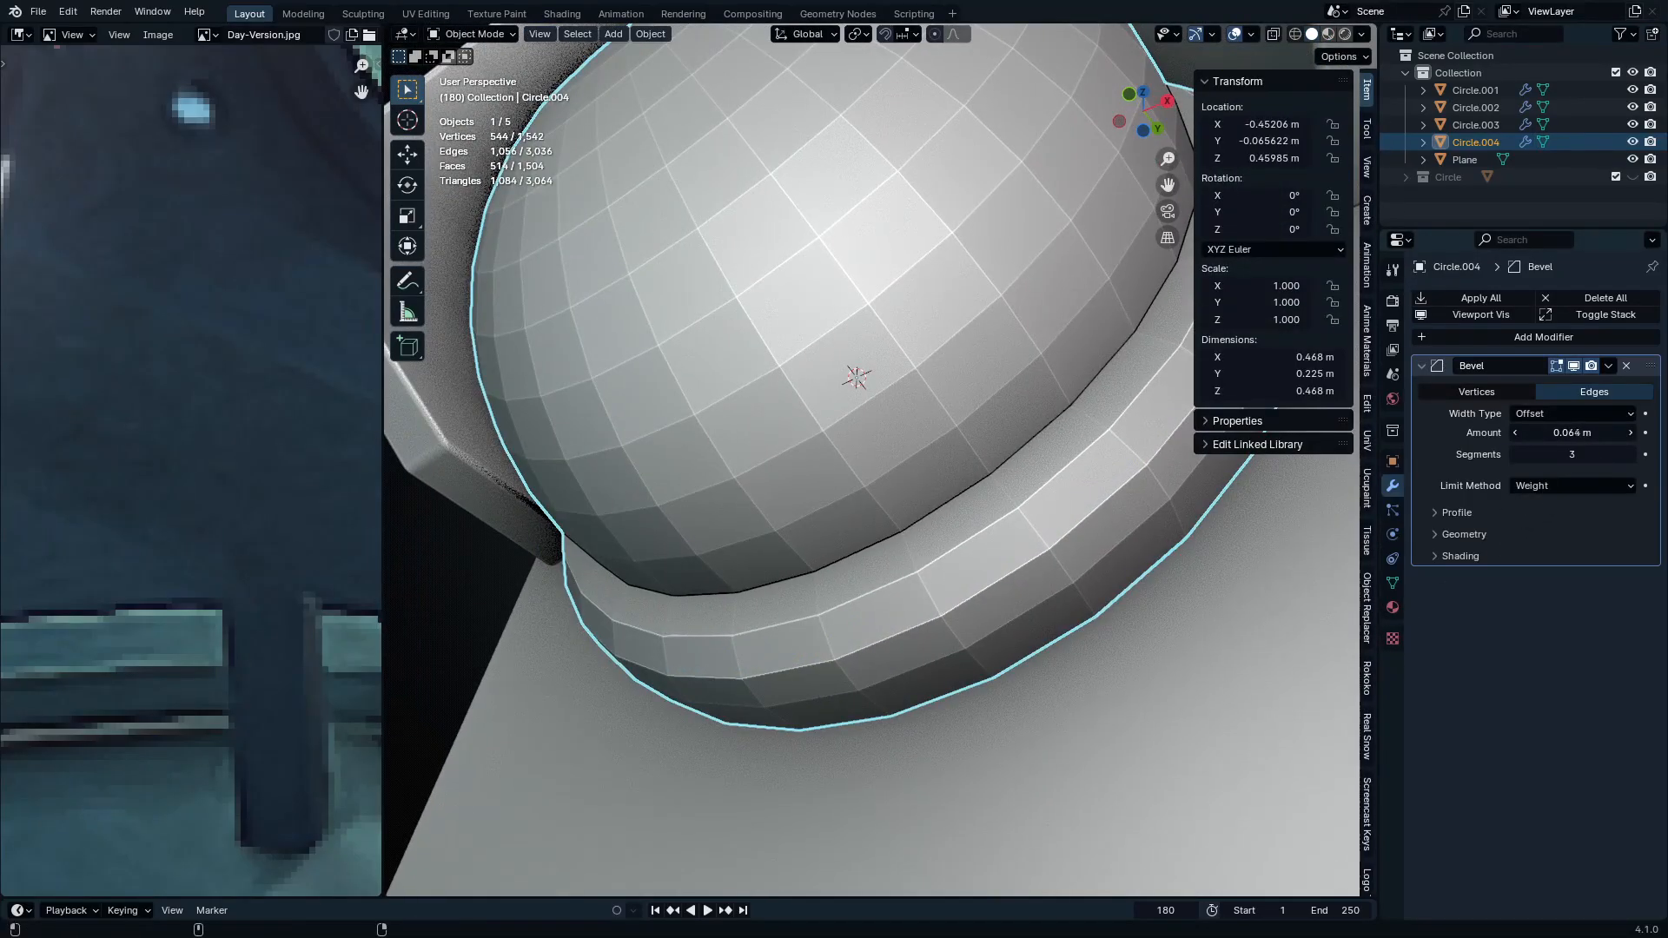
left_click_drag(1564, 433, 1514, 433)
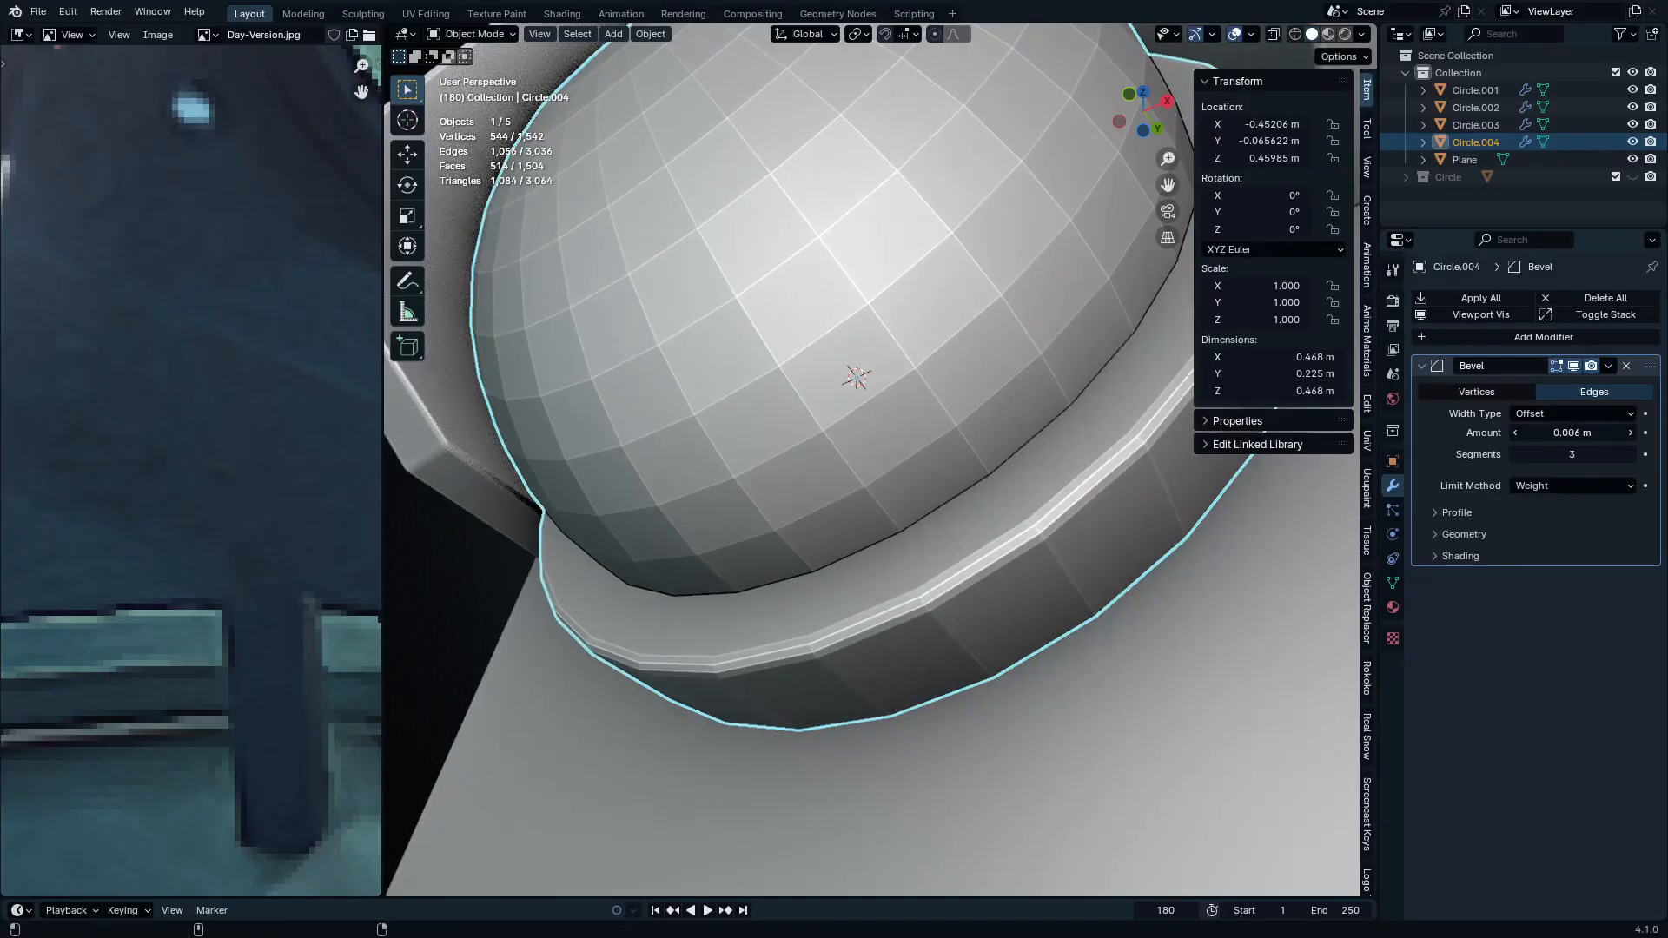
middle_click_drag(1115, 608, 939, 679)
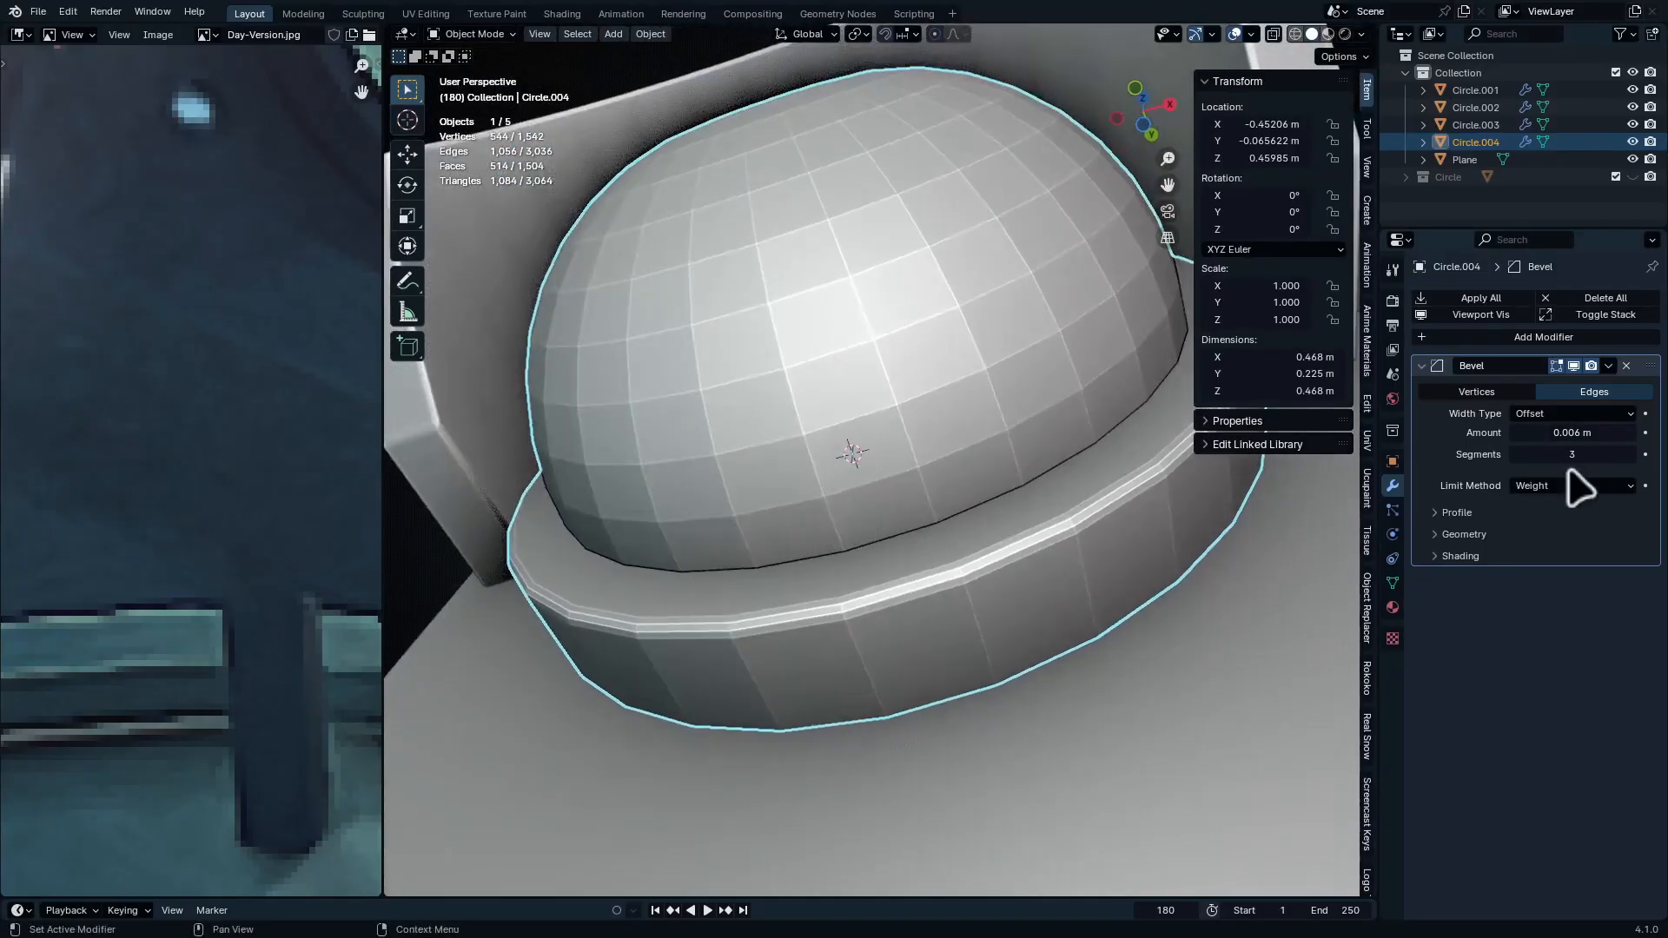
left_click(1512, 455)
middle_click_drag(748, 777, 788, 677)
Apply Shade Smooth to the domed lamp with its narrow beveled rim
right_click_drag(797, 625, 697, 683)
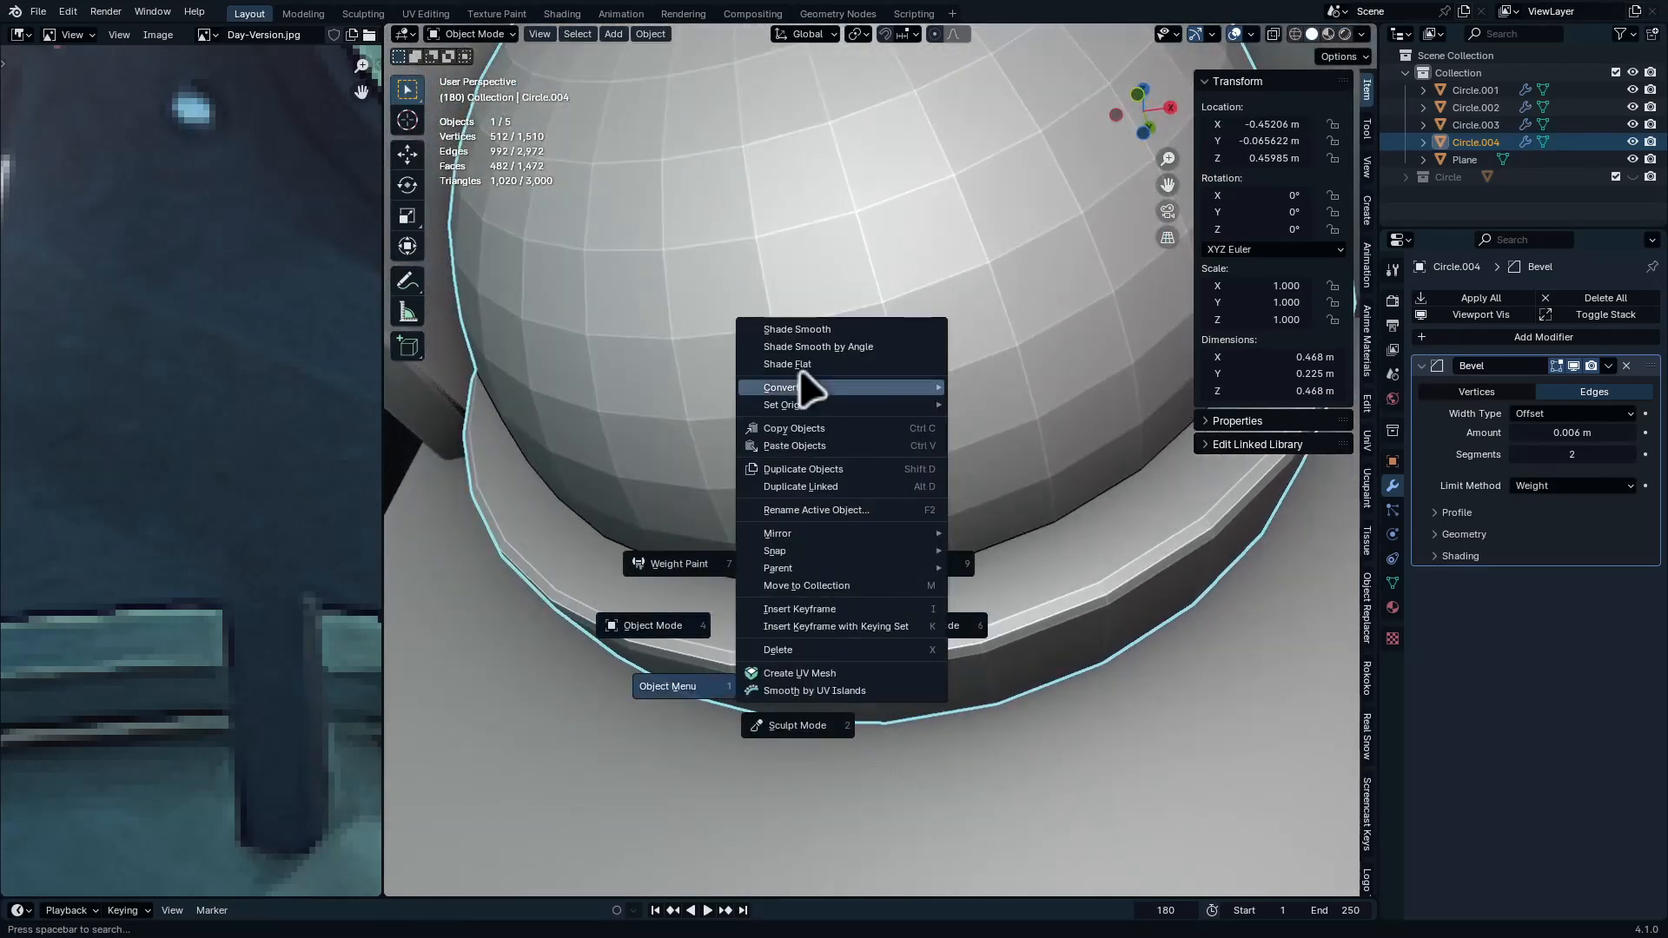
left_click(816, 328)
middle_click_drag(816, 323, 838, 567)
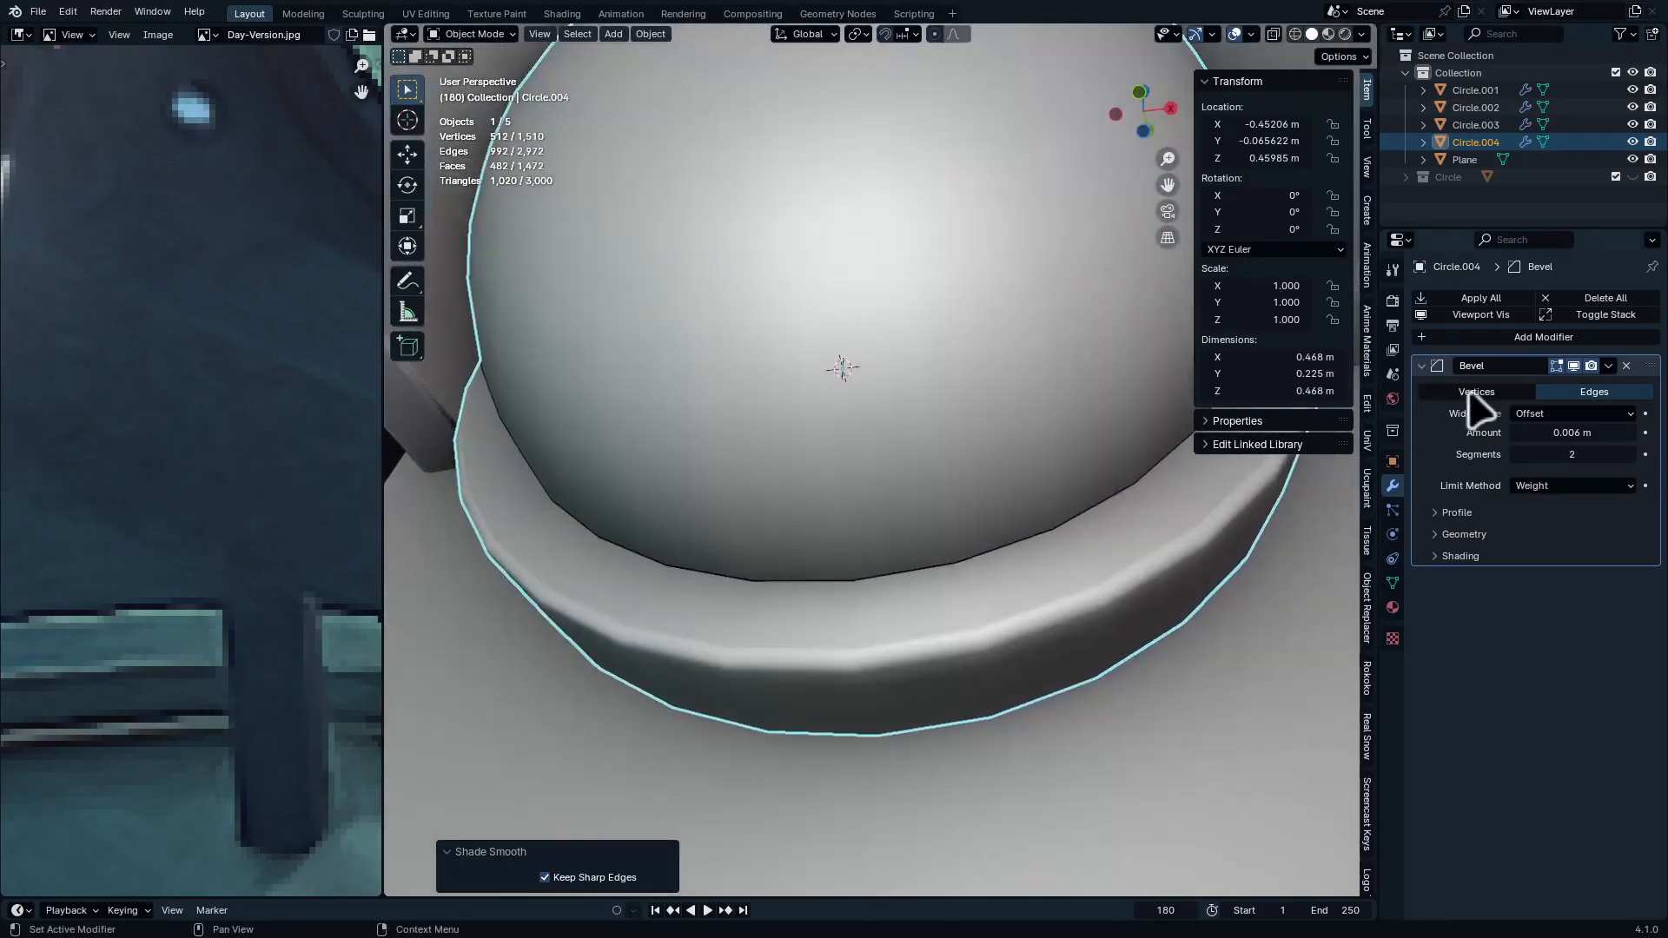
left_click(1543, 337)
left_click(1545, 340)
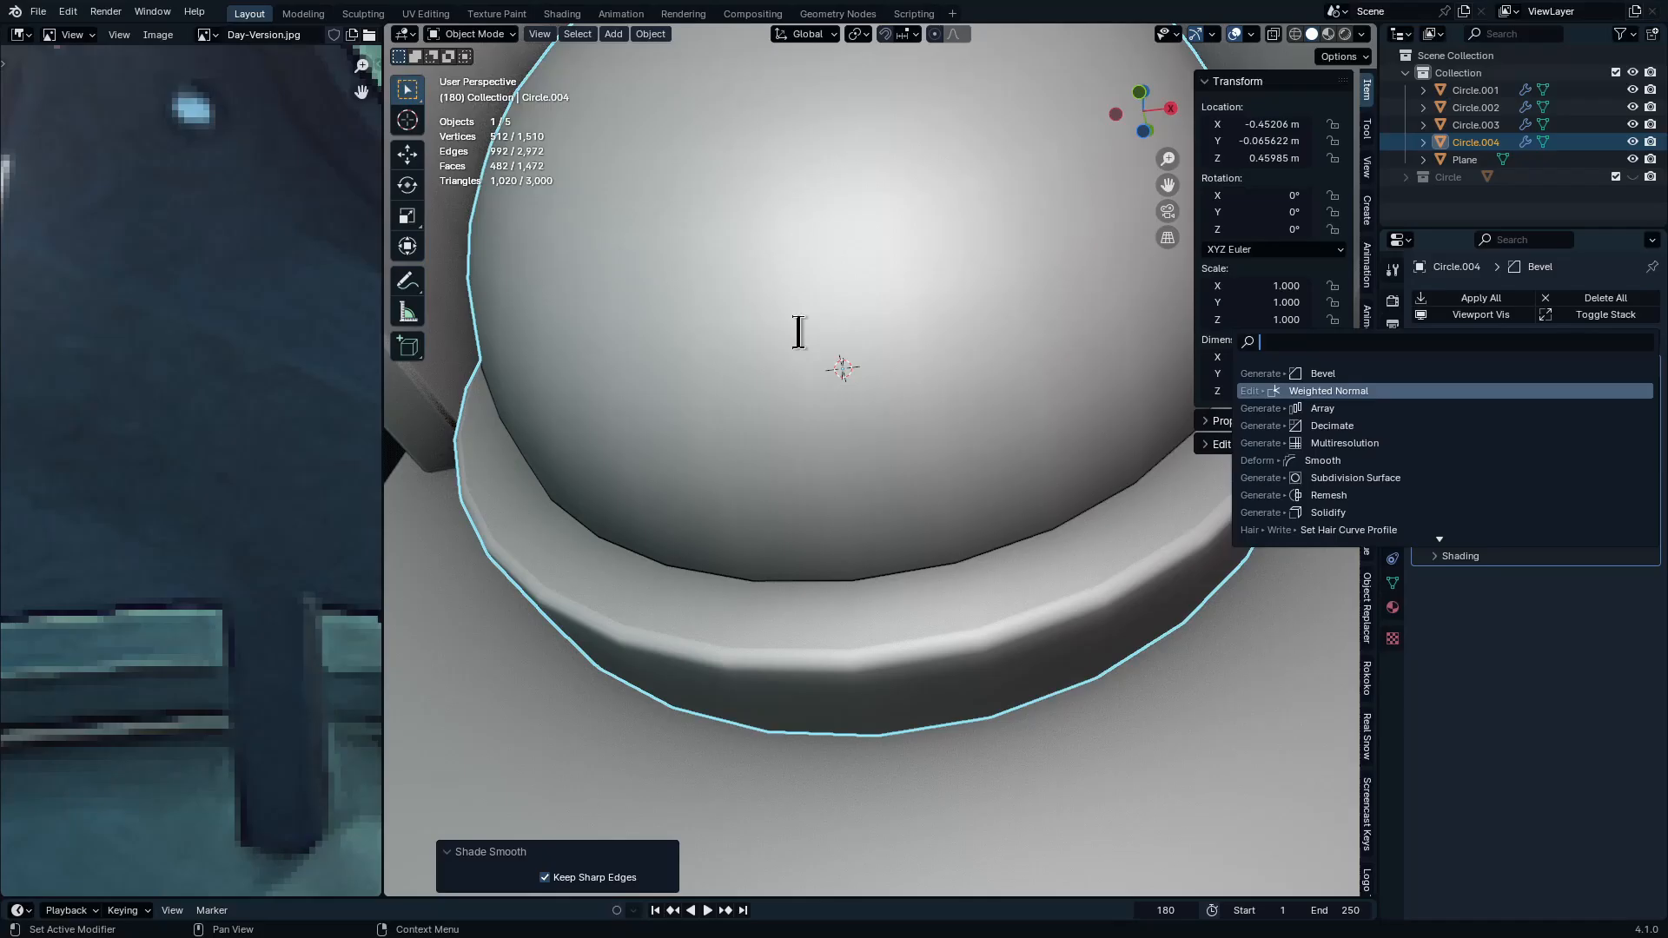
key("Escape")
Try Shade Smooth by Angle at 30° on the domed lamp and undo it
key("ctrl+Tab")
left_click(655, 431)
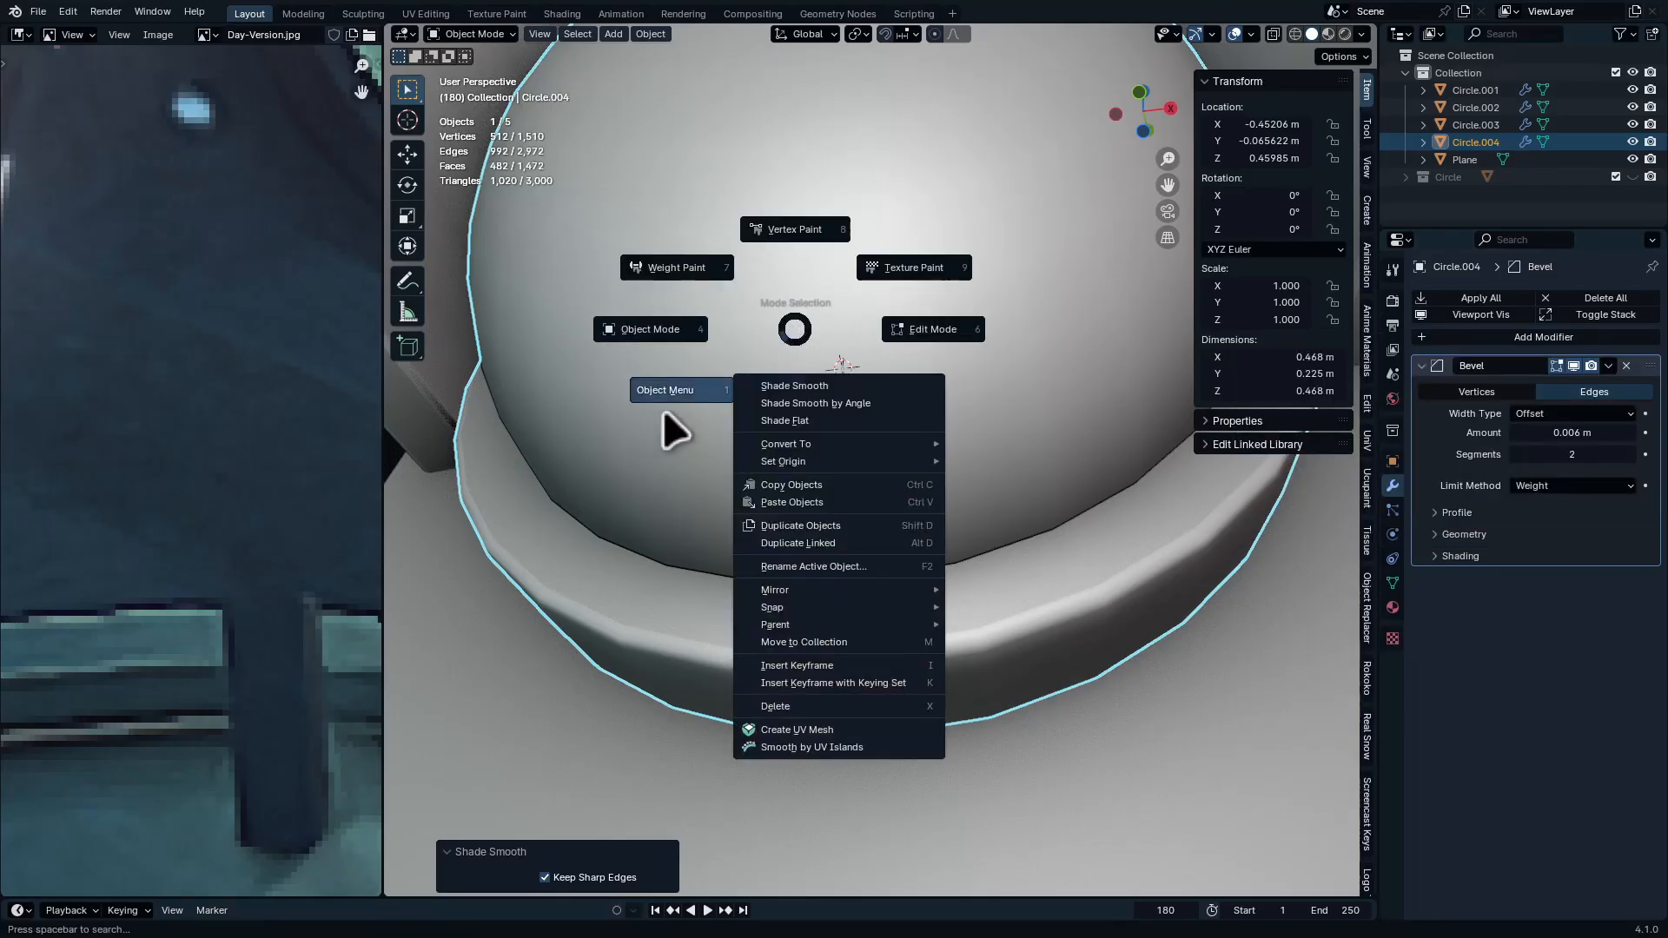
left_click(848, 409)
middle_click_drag(884, 601, 996, 572)
middle_click_drag(844, 583, 833, 659)
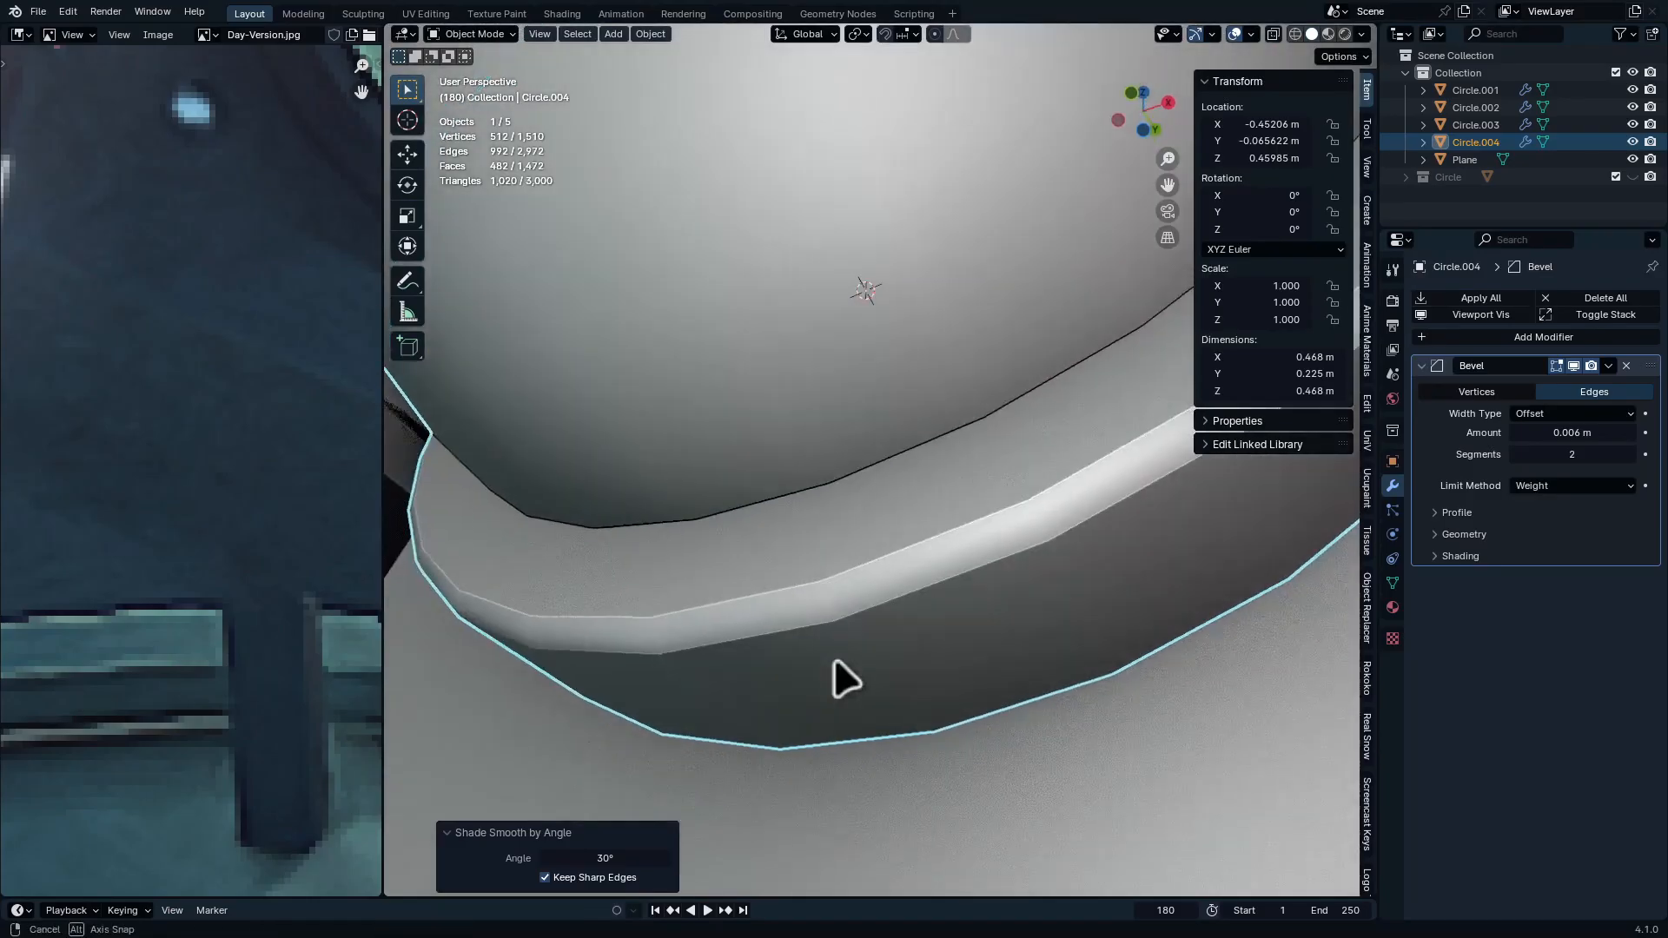
key("ctrl+z")
Reapply Shade Smooth to the domed lamp, keeping sharp edges
right_click(848, 391)
left_click(734, 451)
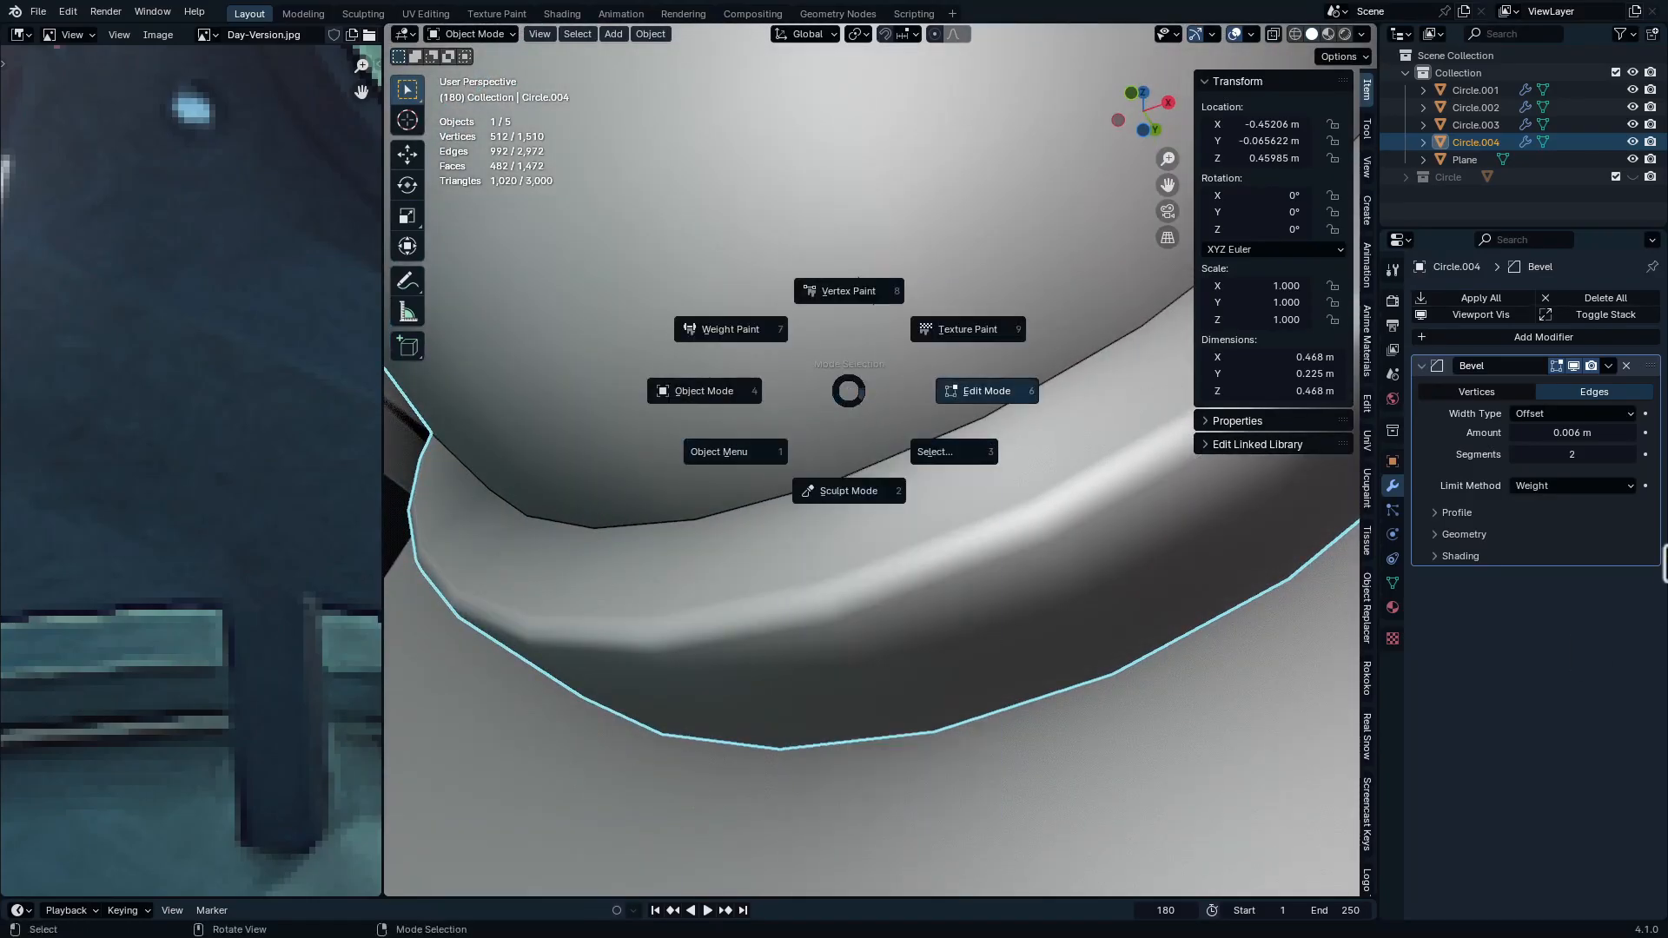
left_click(1477, 797)
key("Escape")
right_click(864, 417)
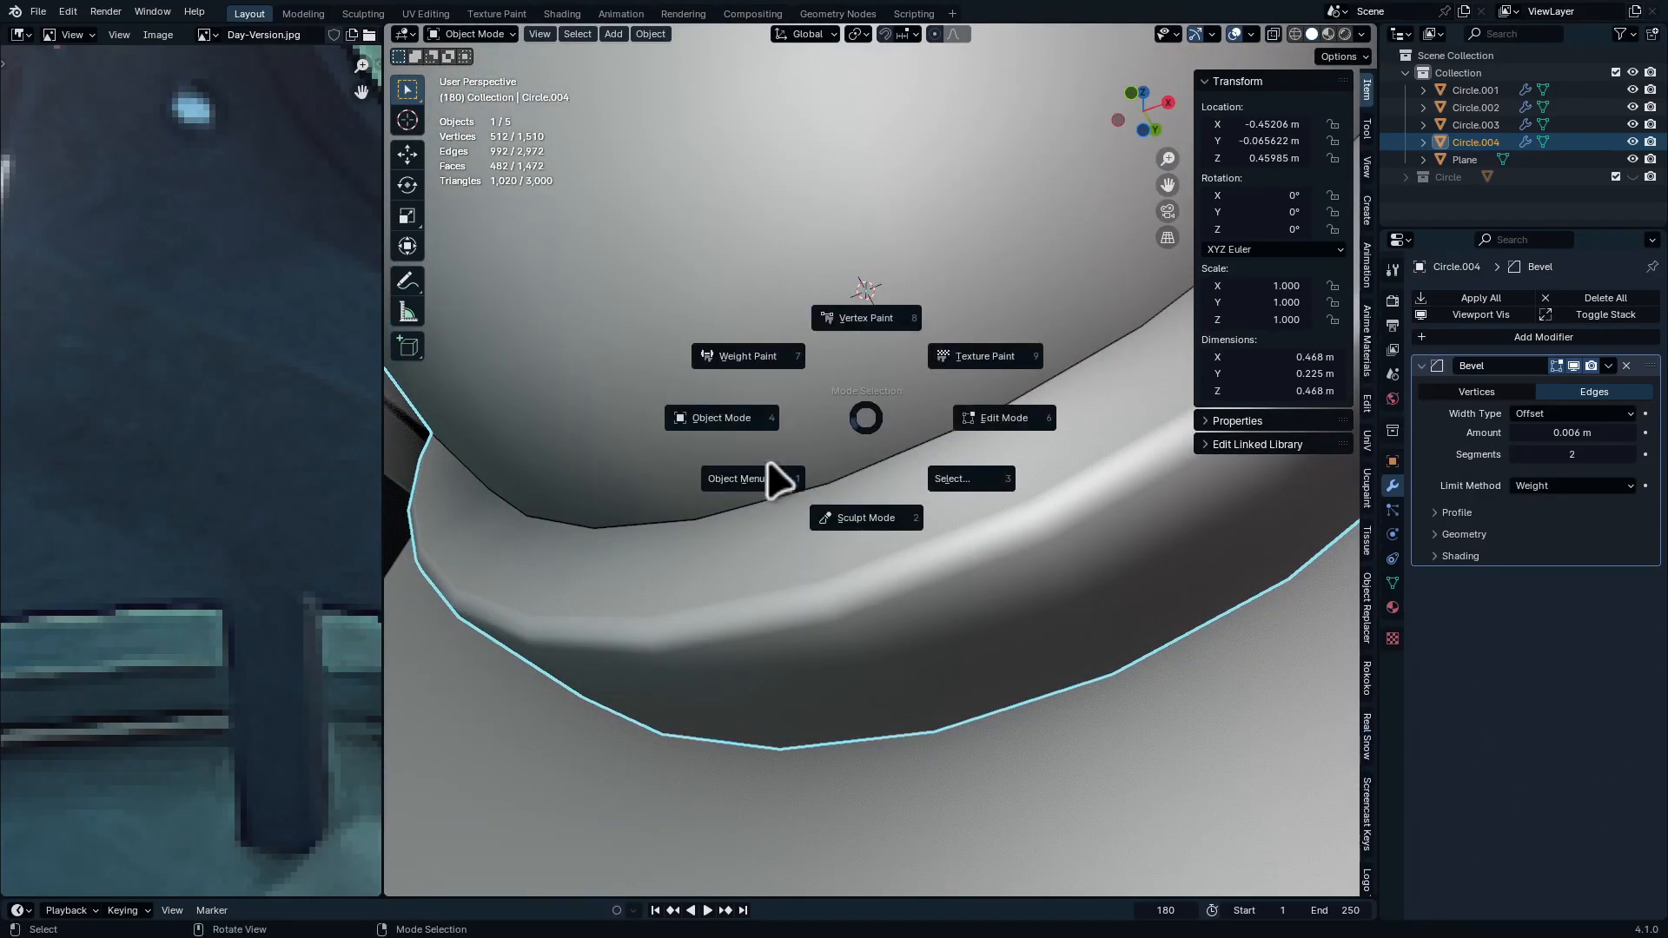
left_click(768, 469)
left_click(859, 487)
Add a Weighted Normal modifier to the domed lamp with its Weight at 1, and deselect the lamp
left_click(1541, 337)
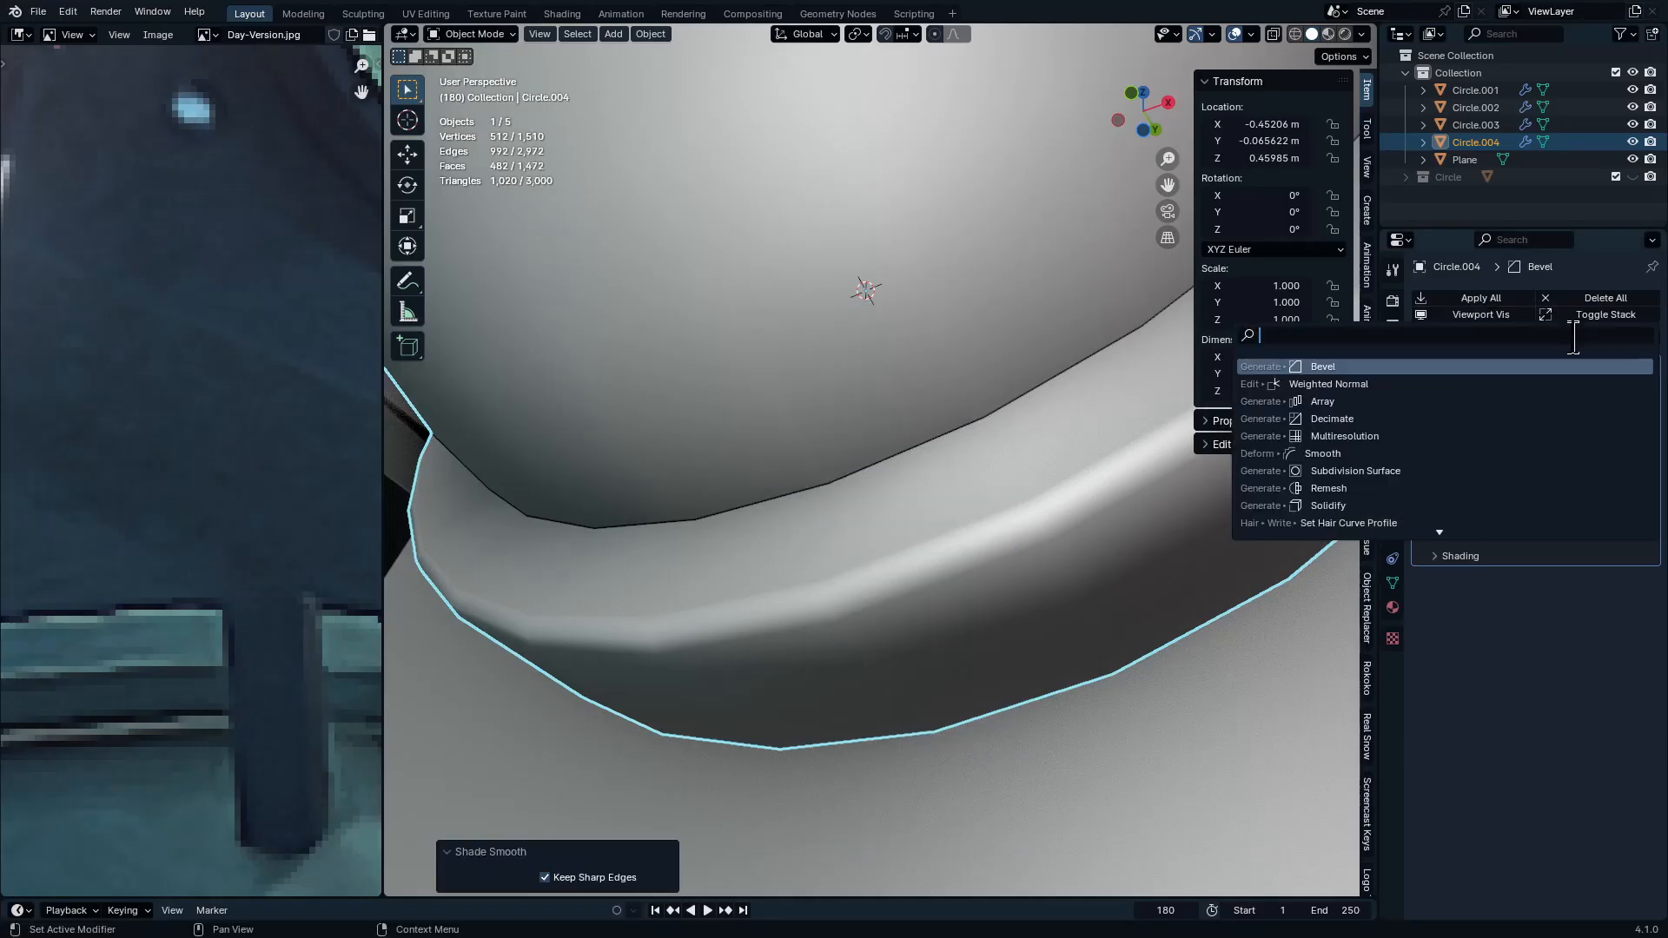
left_click(1477, 398)
mouse_move(838, 620)
middle_mouse_down()
mouse_move(832, 547)
mouse_move(904, 580)
mouse_move(951, 543)
mouse_move(932, 623)
mouse_move(907, 480)
mouse_move(906, 513)
middle_mouse_up()
left_click_drag(1572, 627, 1476, 627)
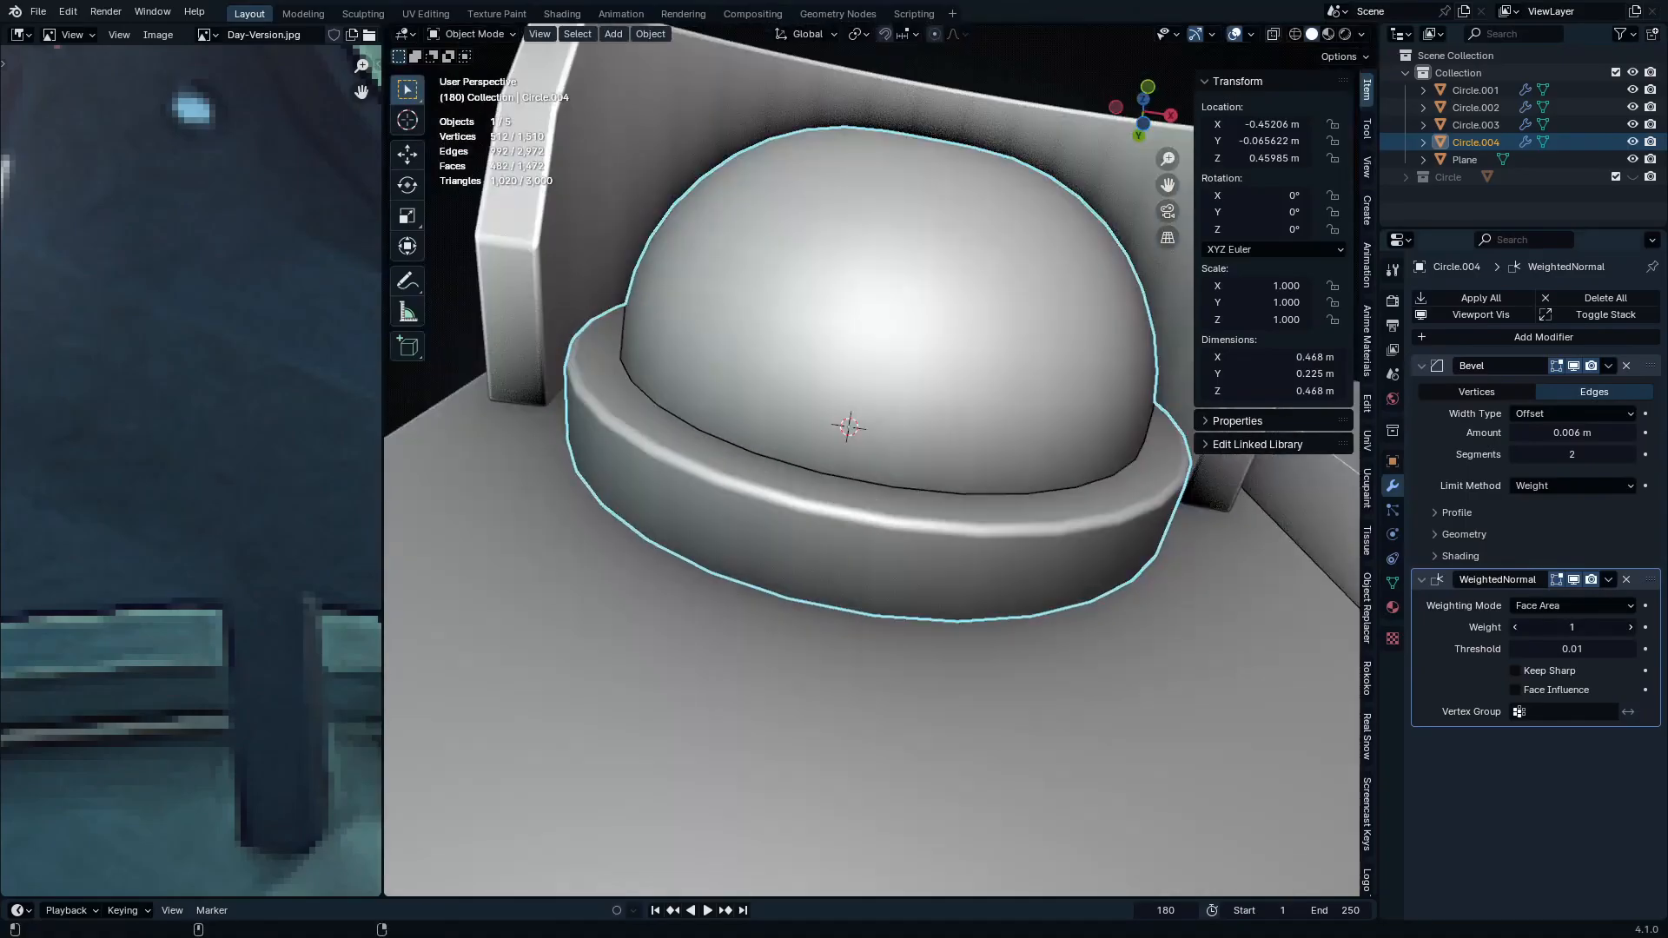
middle_click_drag(842, 506, 884, 522)
key("alt+a")
Remove the Weighted Normal modifier to compare the lamp's shading, and undo the removal
middle_click_drag(960, 564, 989, 530)
left_click_drag(1577, 634, 1628, 634)
left_click(1626, 580)
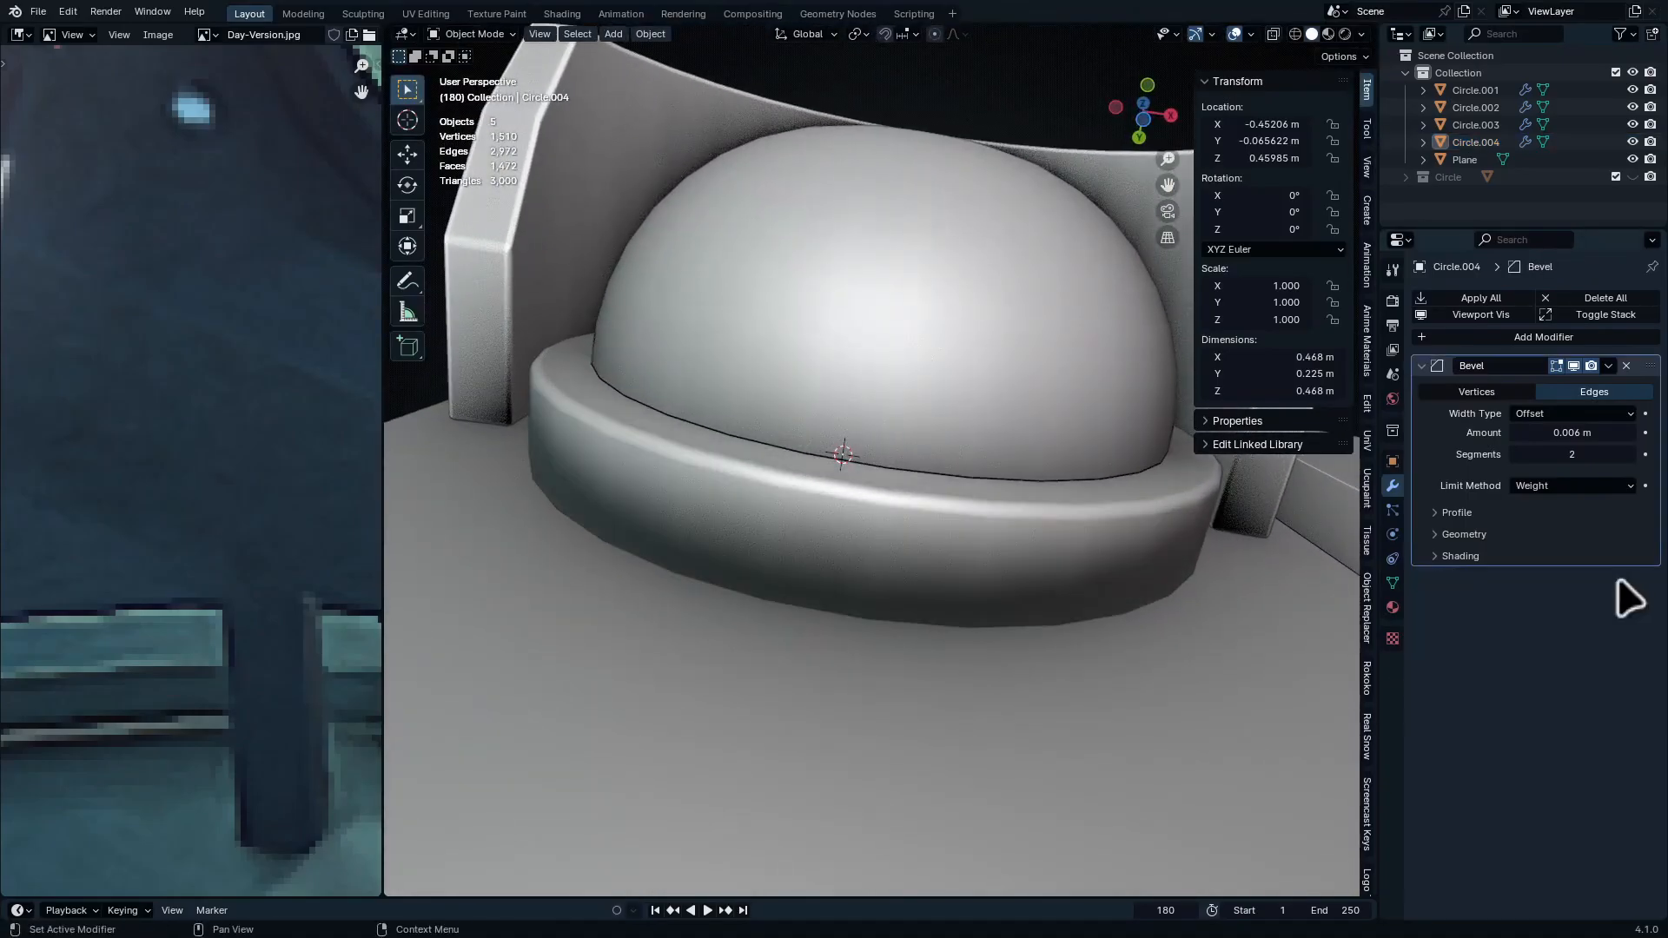
key("ctrl+z")
key("ctrl+z")
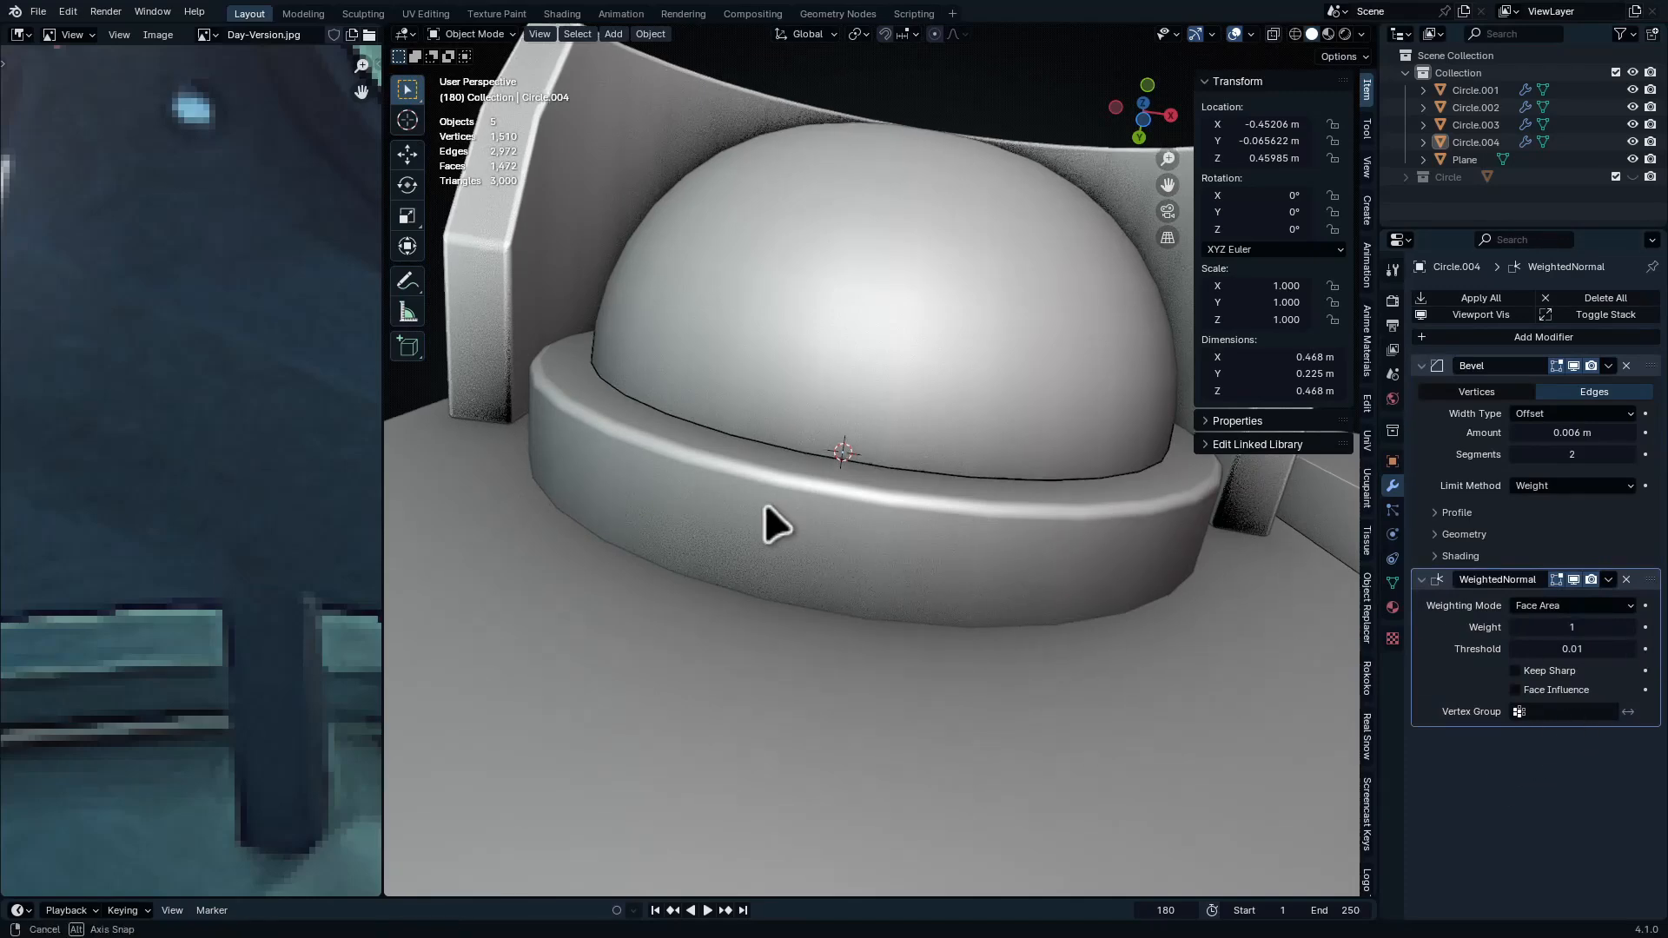
Duplicate the domed lamp and move the copy down along Z by about 0.91 m, under the lower visor
middle_click_drag(764, 502, 1015, 378)
key("KP_7")
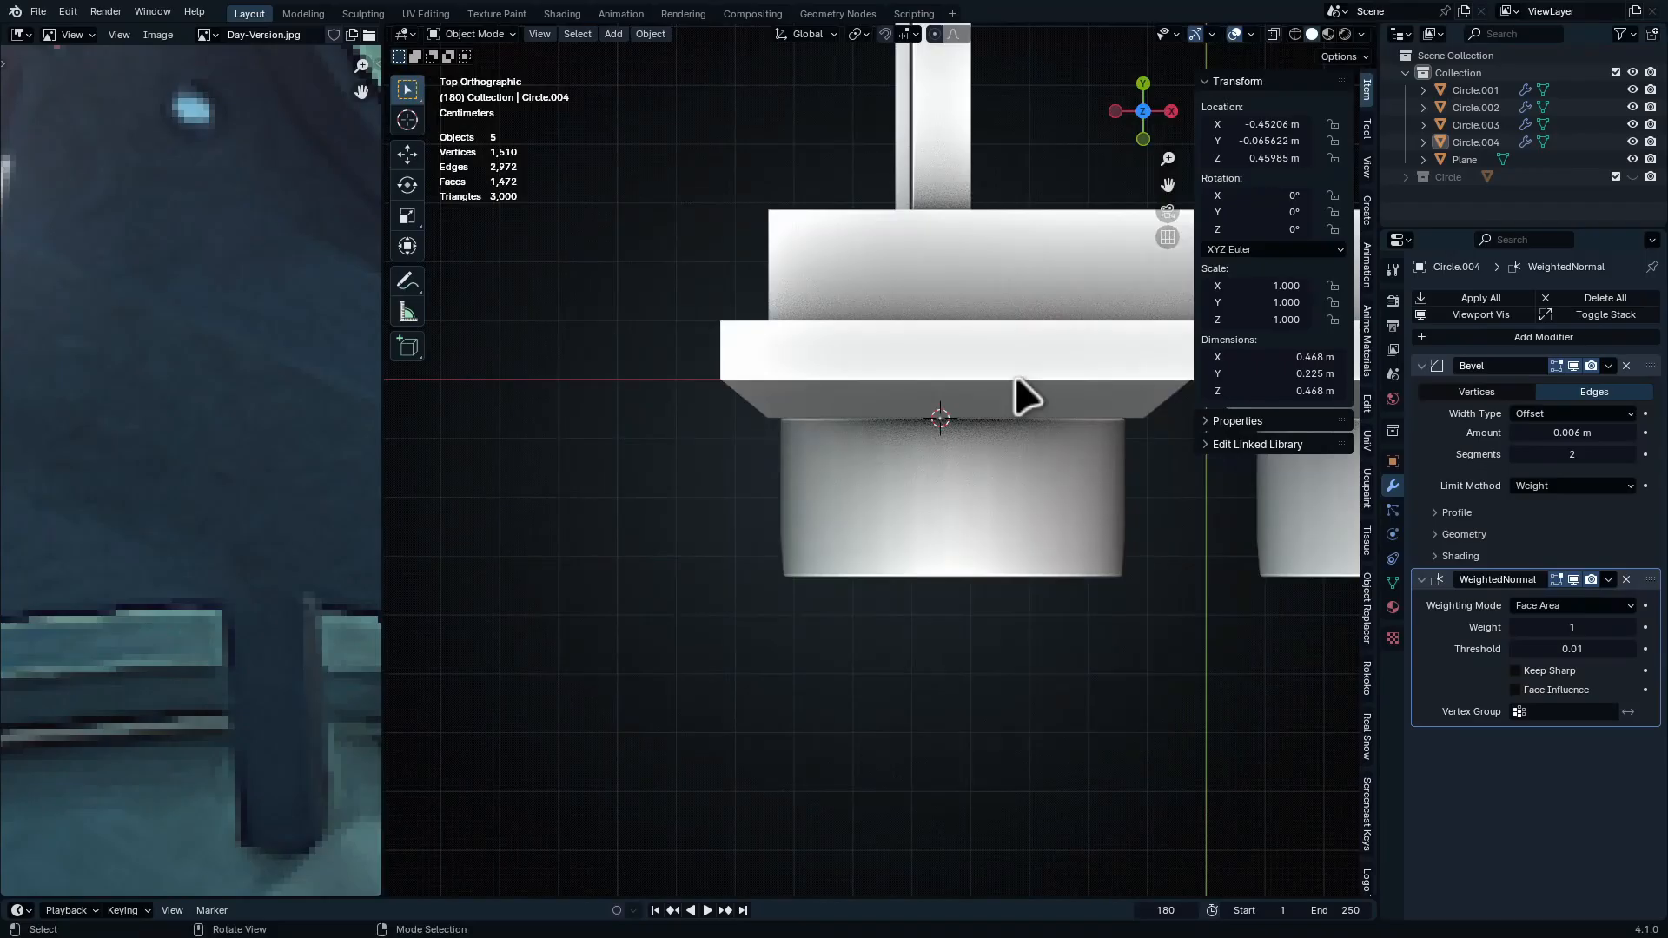
key("KP_1")
middle_click_drag(943, 319, 934, 297, "ctrl")
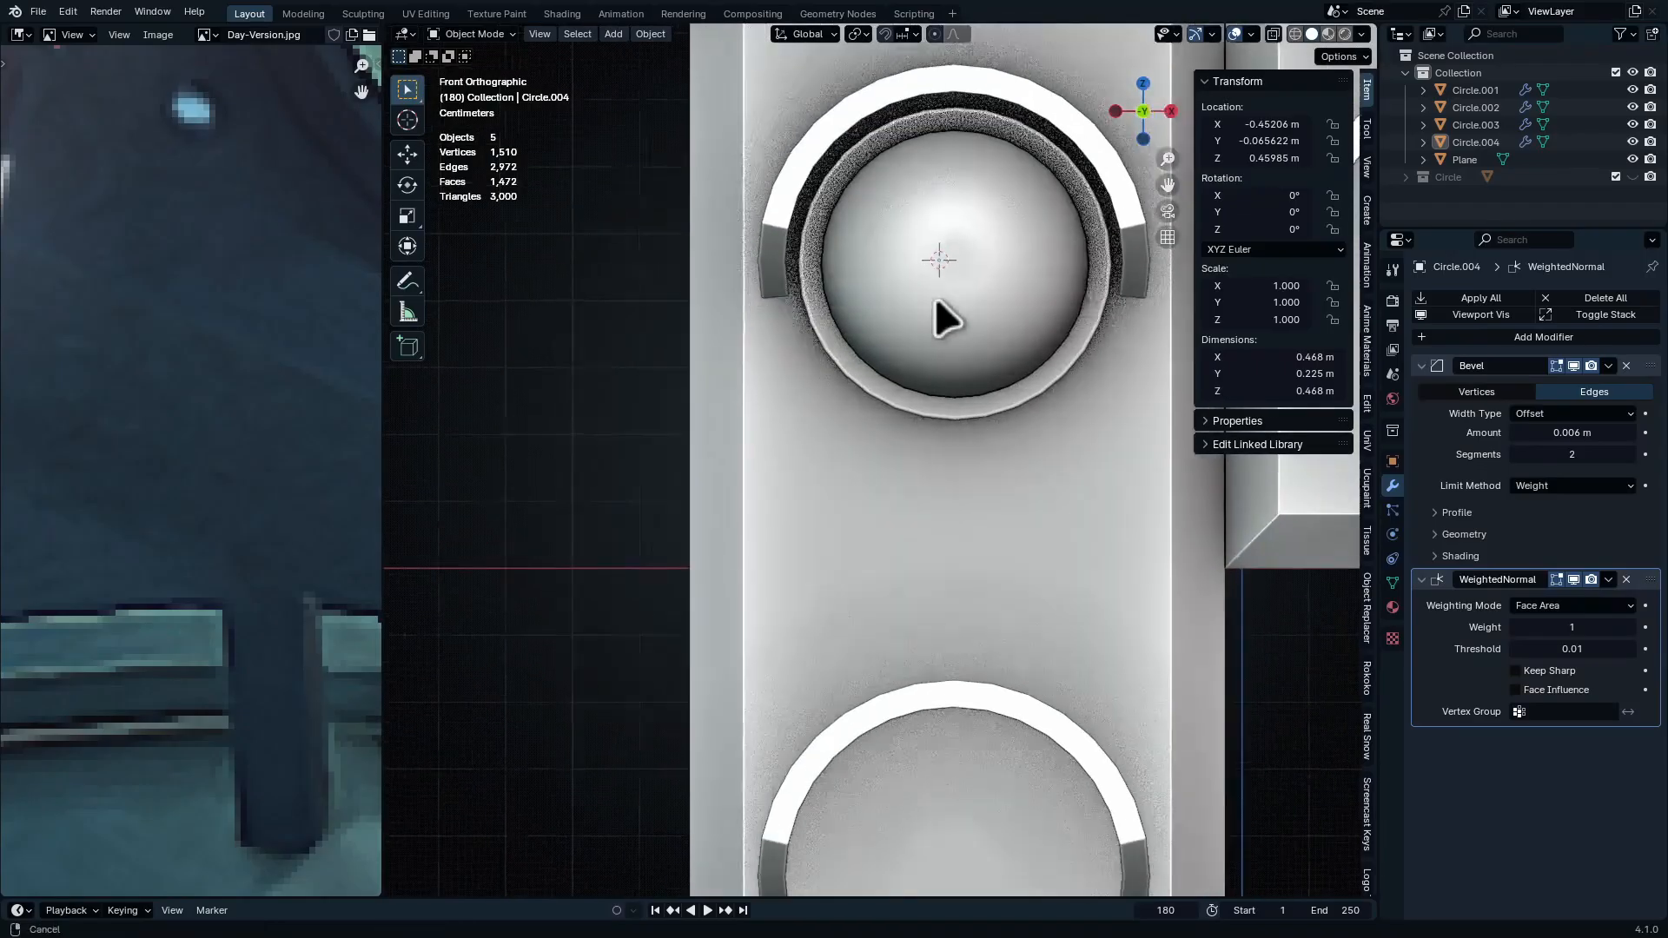
left_click(961, 378)
middle_click_drag(1033, 480, 986, 438, "shift")
key("shift+d")
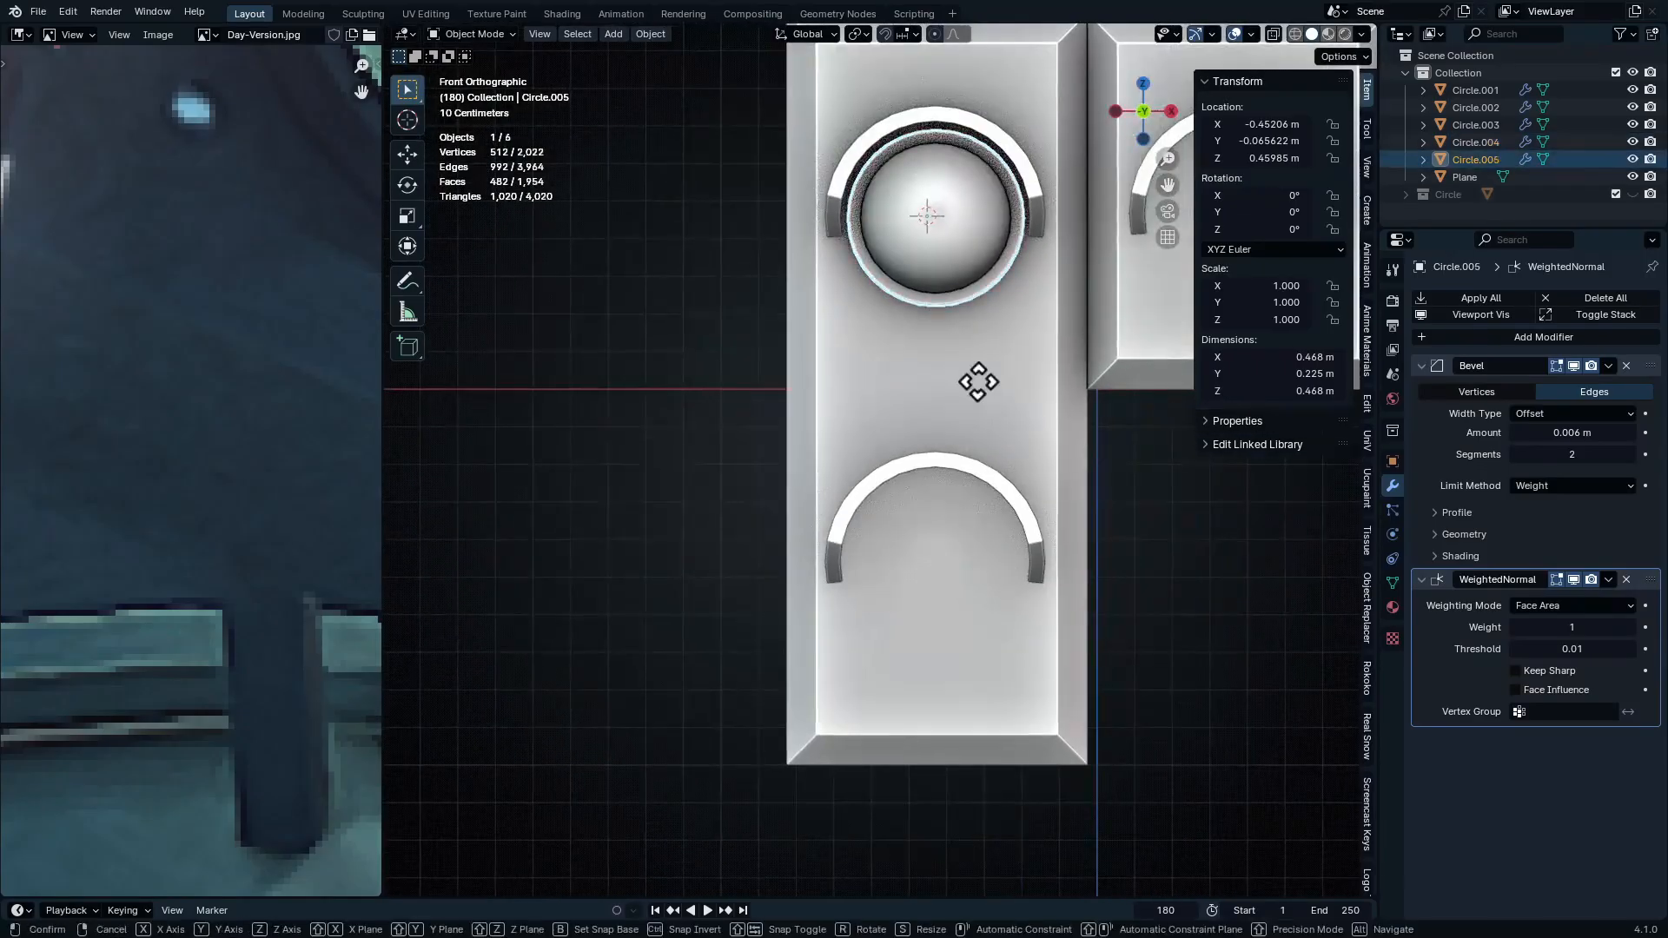
key("z")
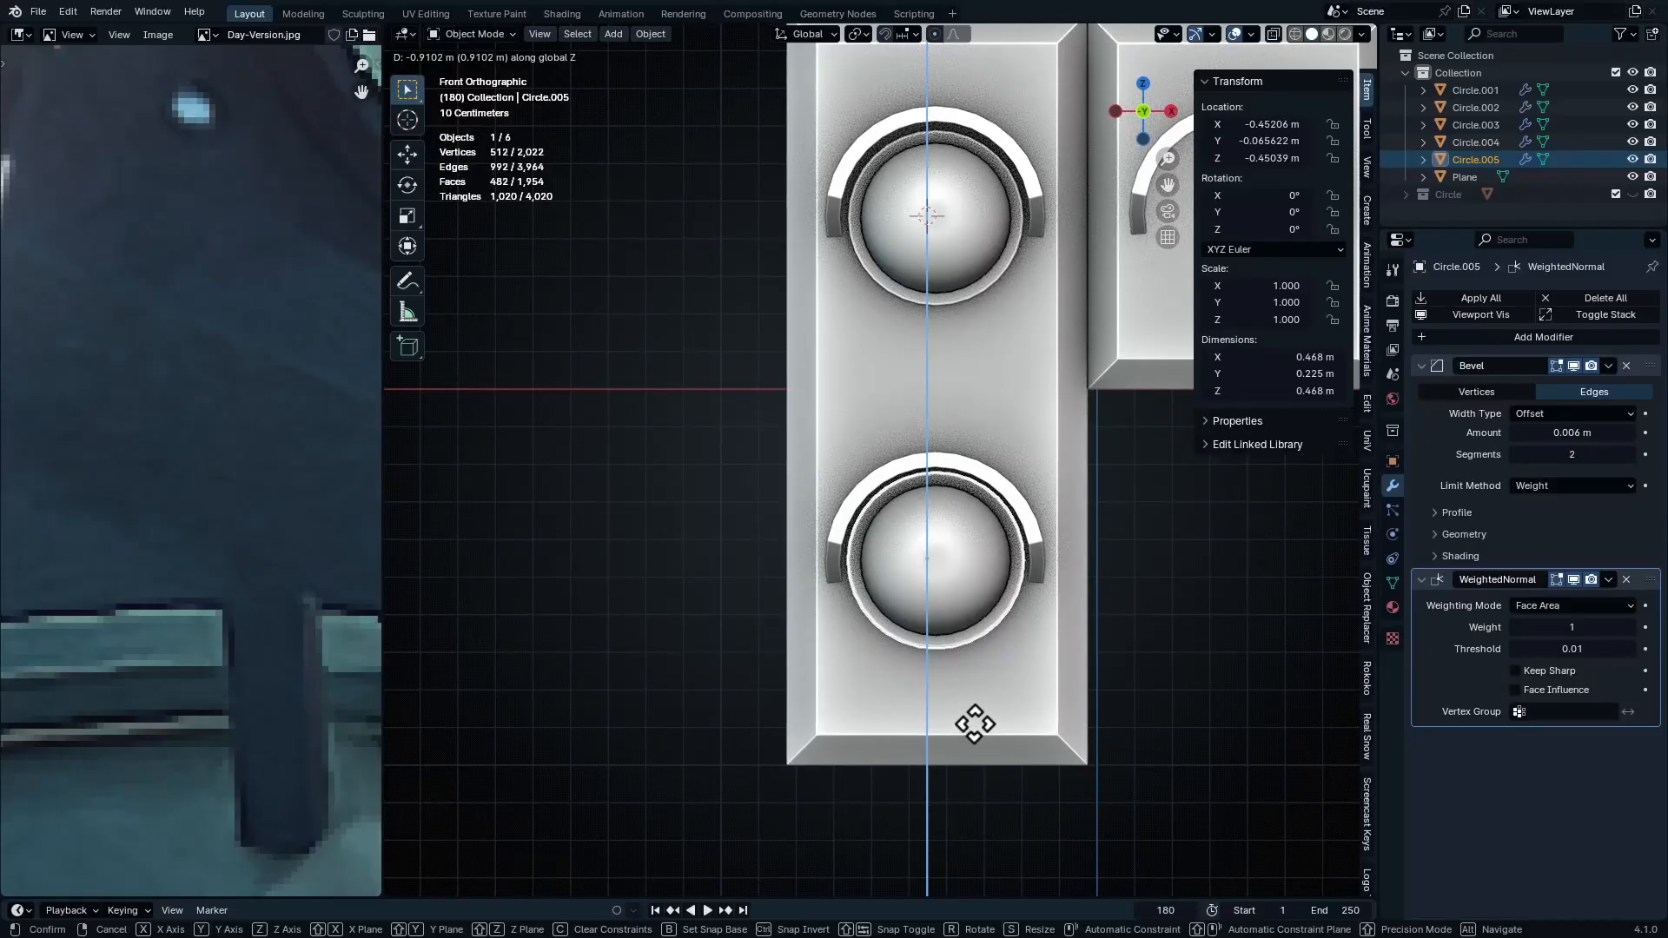
left_click(975, 723)
Nudge the lower lamp down along Z by about 0.004 m to match the upper lamp's position under its visor
middle_click_drag(1061, 435, 849, 570, "shift")
left_click(725, 351)
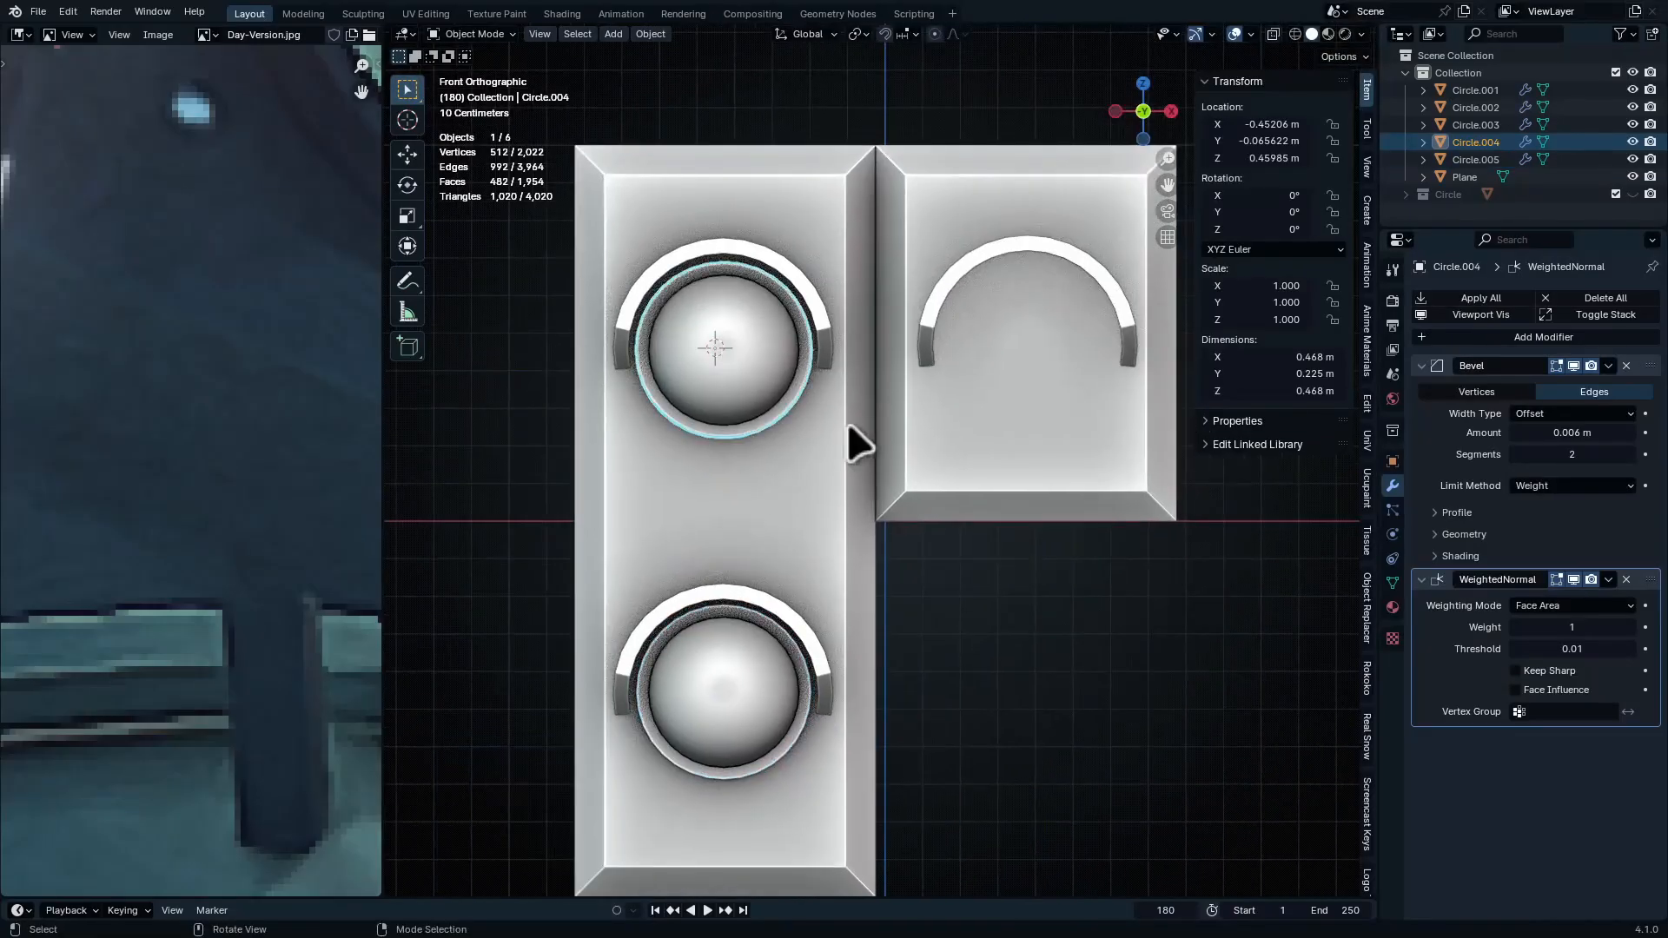
left_click(757, 699)
key("g")
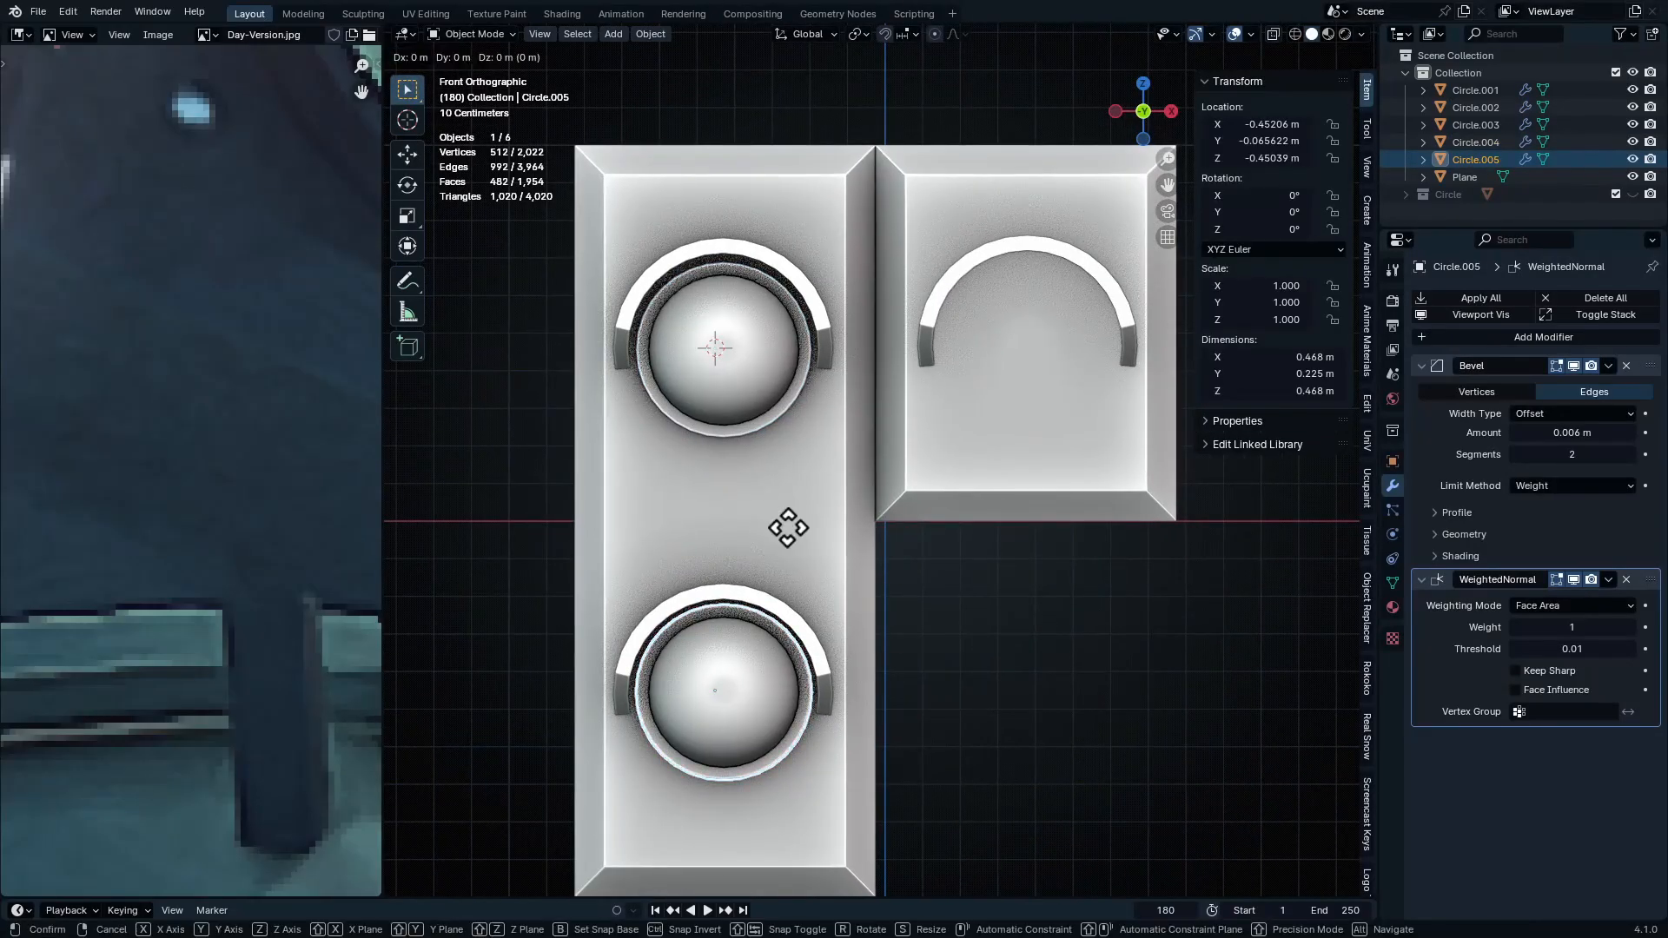
key("z")
left_click(792, 556)
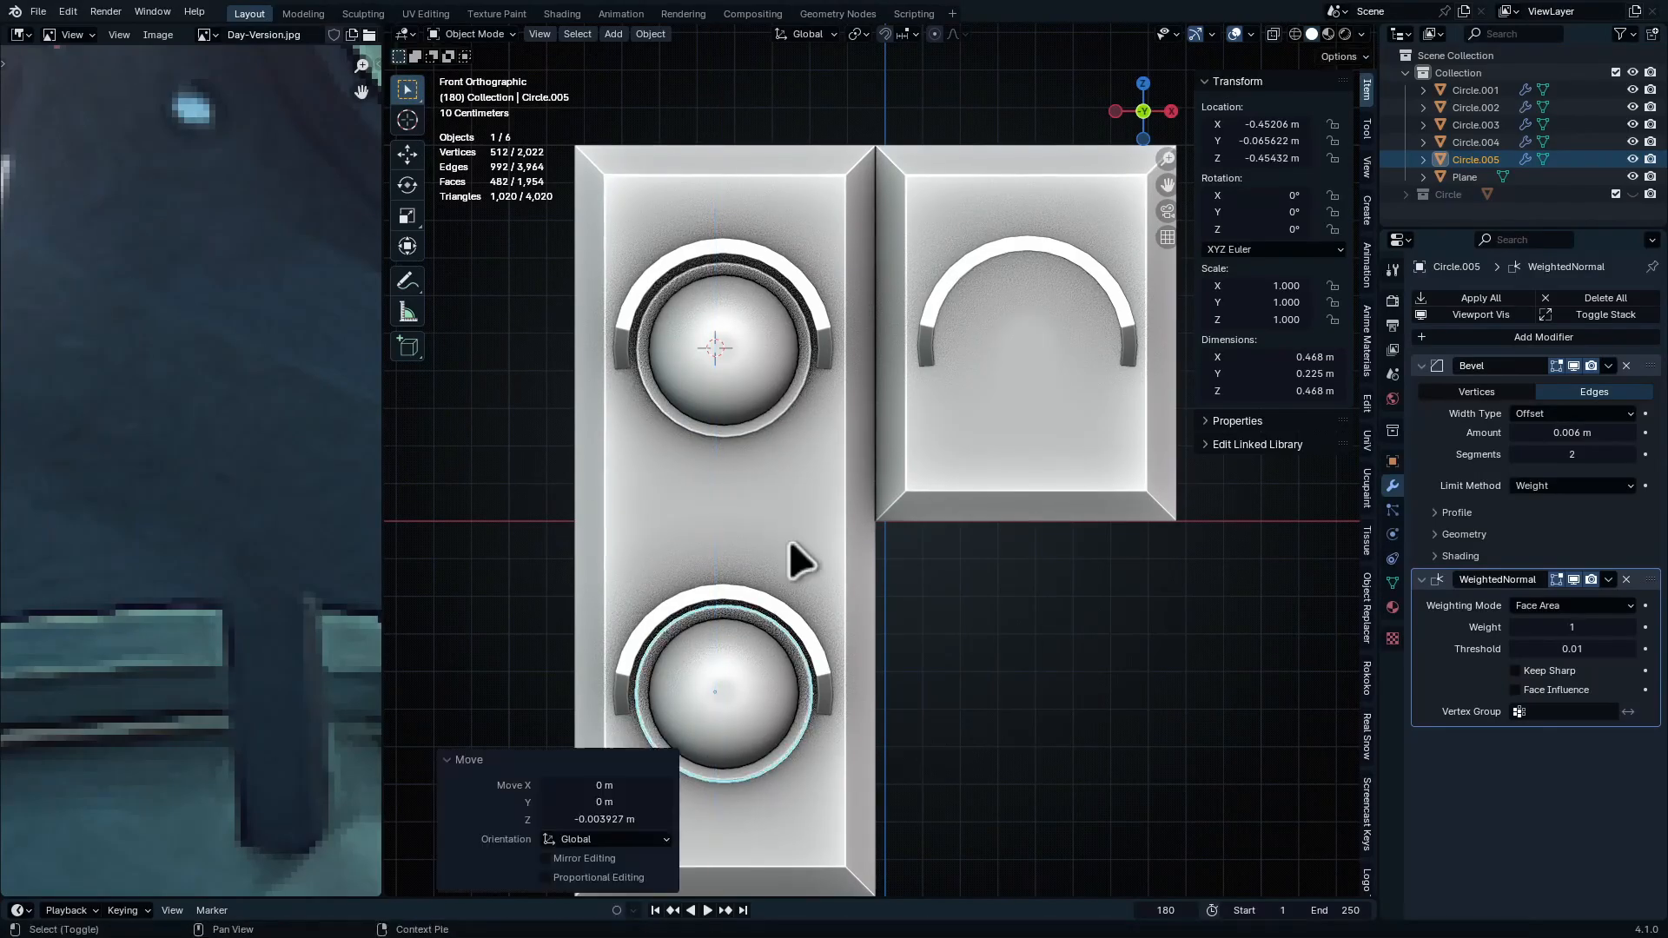
Duplicate the upper lamp and move the copy along X by about 0.81 m, under the smaller housing's visor
left_click(715, 356)
key("shift+d")
key("x")
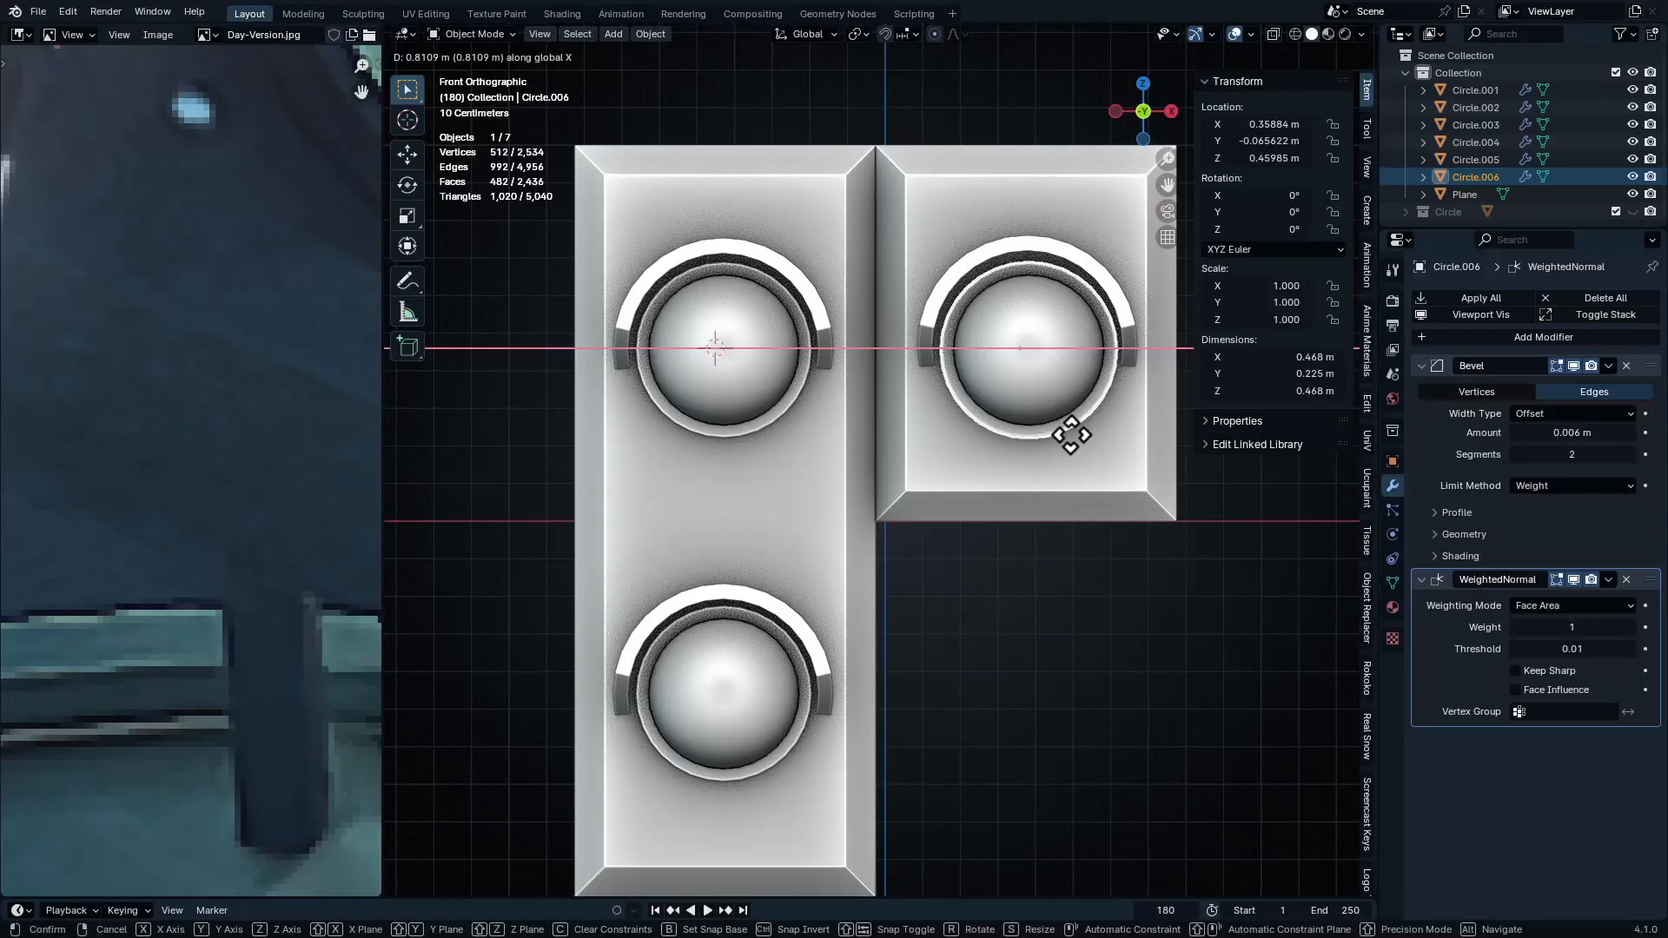
left_click(1070, 434)
Center the smaller housing's lamp under its visor, moving it about -0.002 m along X and 0.009 m along Z, and deselect it
middle_click_drag(1074, 432, 1034, 558, "shift")
key("g")
key("x")
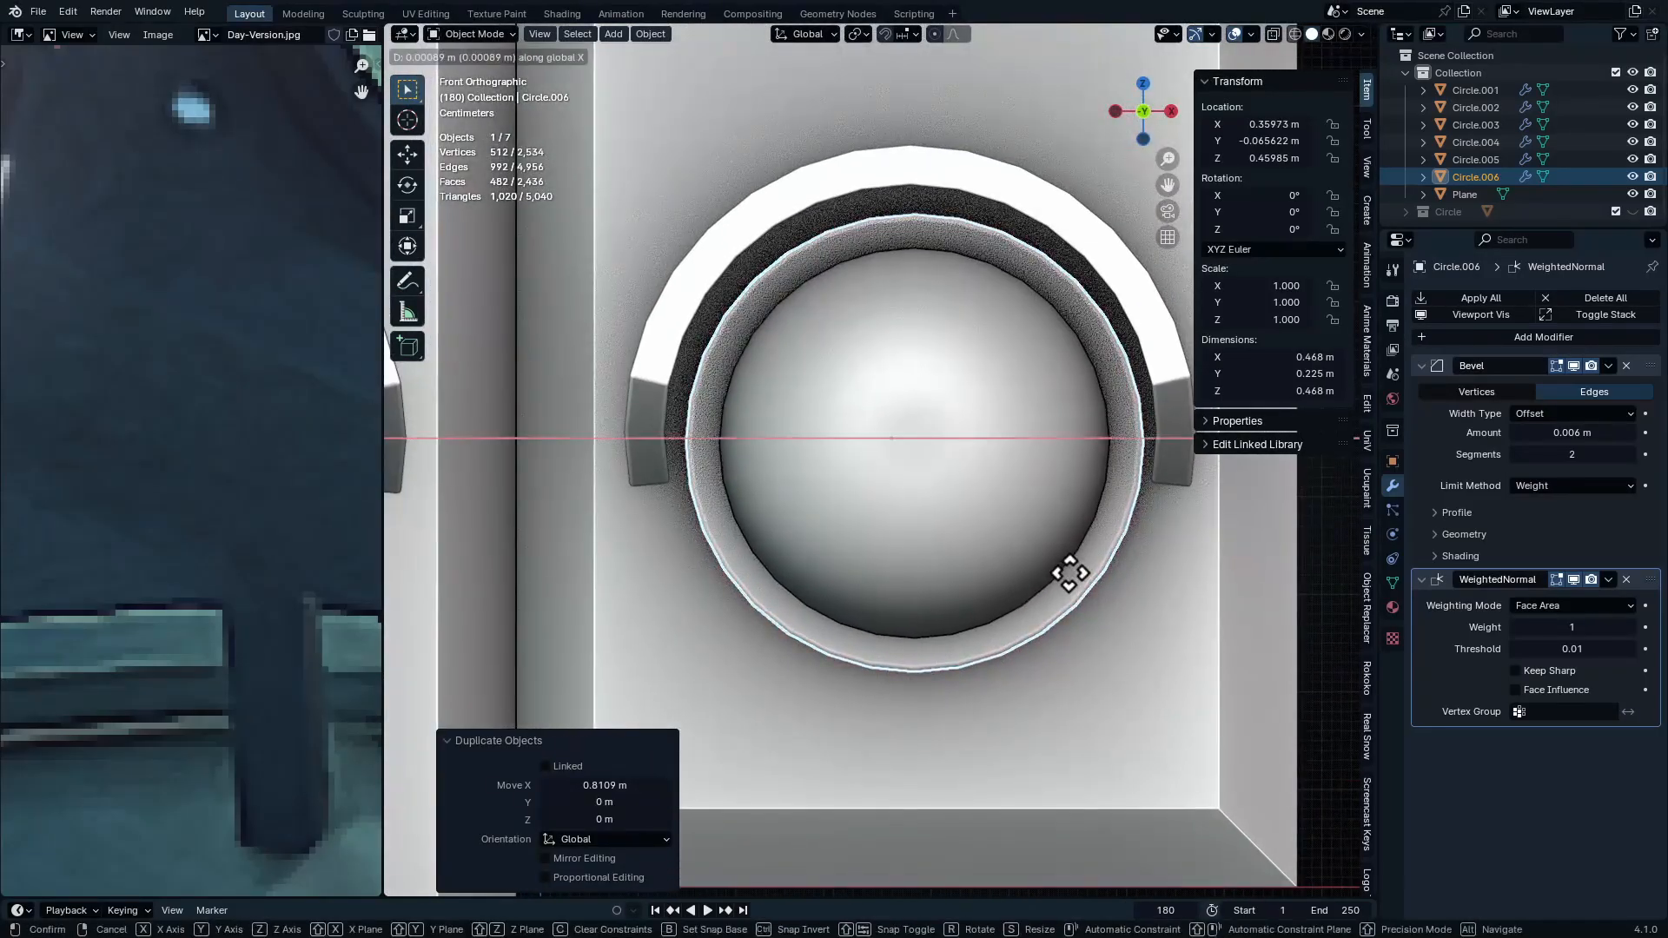
left_click(1051, 559)
key("g")
key("z")
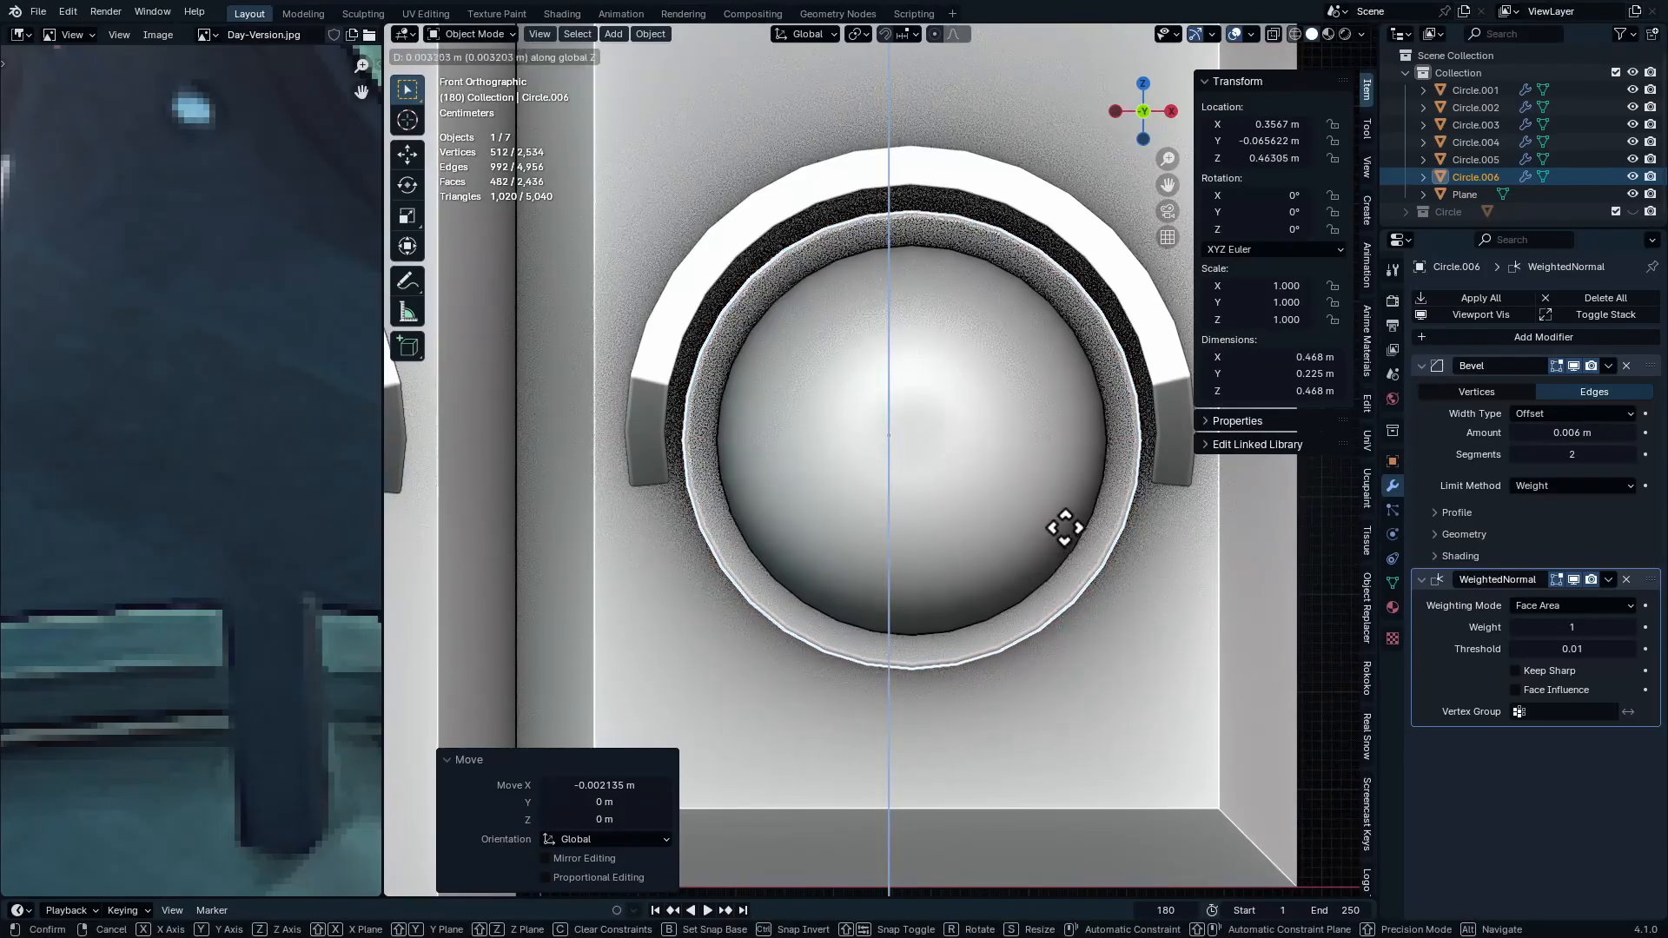
left_click(1068, 470)
scroll(1056, 504, "down", 2)
middle_click_drag(1045, 532, 905, 570)
left_click_drag(693, 333, 1131, 645)
left_click(1086, 641)
Compare the visors and lamps with the traffic lights in the reference image, and review the viewport's cavity shading options
middle_click_drag(989, 552, 1023, 549)
scroll(276, 278, "down", 3)
middle_click_drag(277, 287, 285, 391)
scroll(252, 382, "down", 3)
middle_click_drag(221, 308, 180, 357)
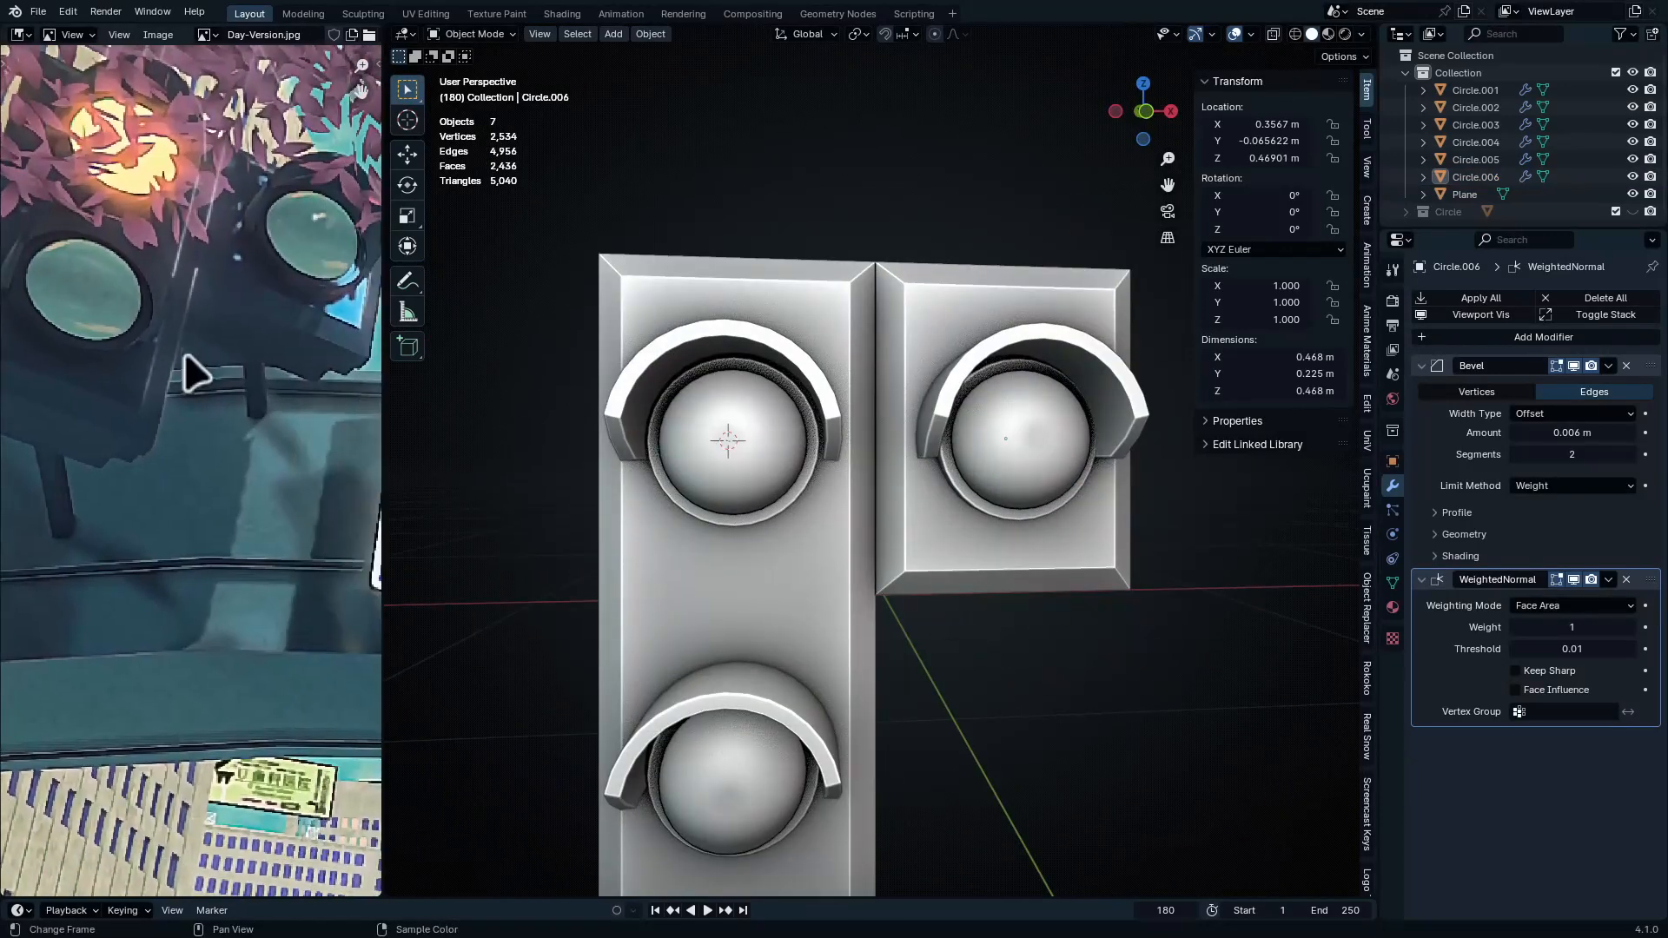
middle_click_drag(317, 298, 266, 365)
middle_click_drag(1127, 380, 1047, 215)
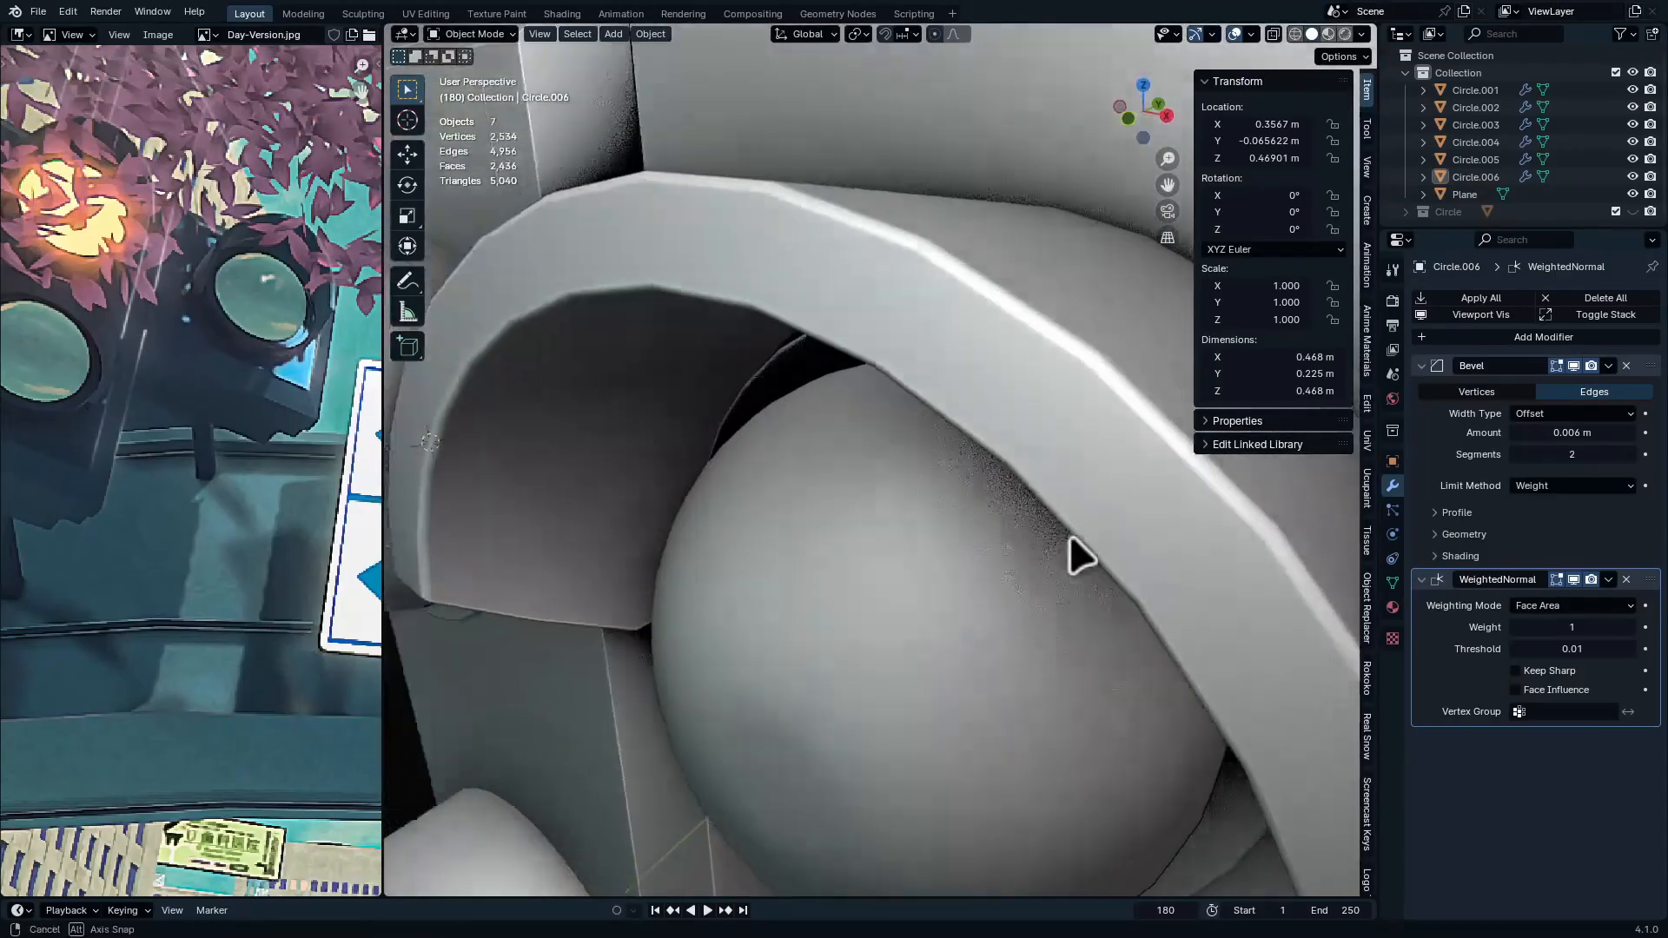
mouse_move(1069, 535)
middle_mouse_down()
mouse_move(1006, 470)
mouse_move(1035, 406)
mouse_move(1113, 489)
mouse_move(1096, 552)
middle_mouse_up()
scroll(1094, 555, "down", 9)
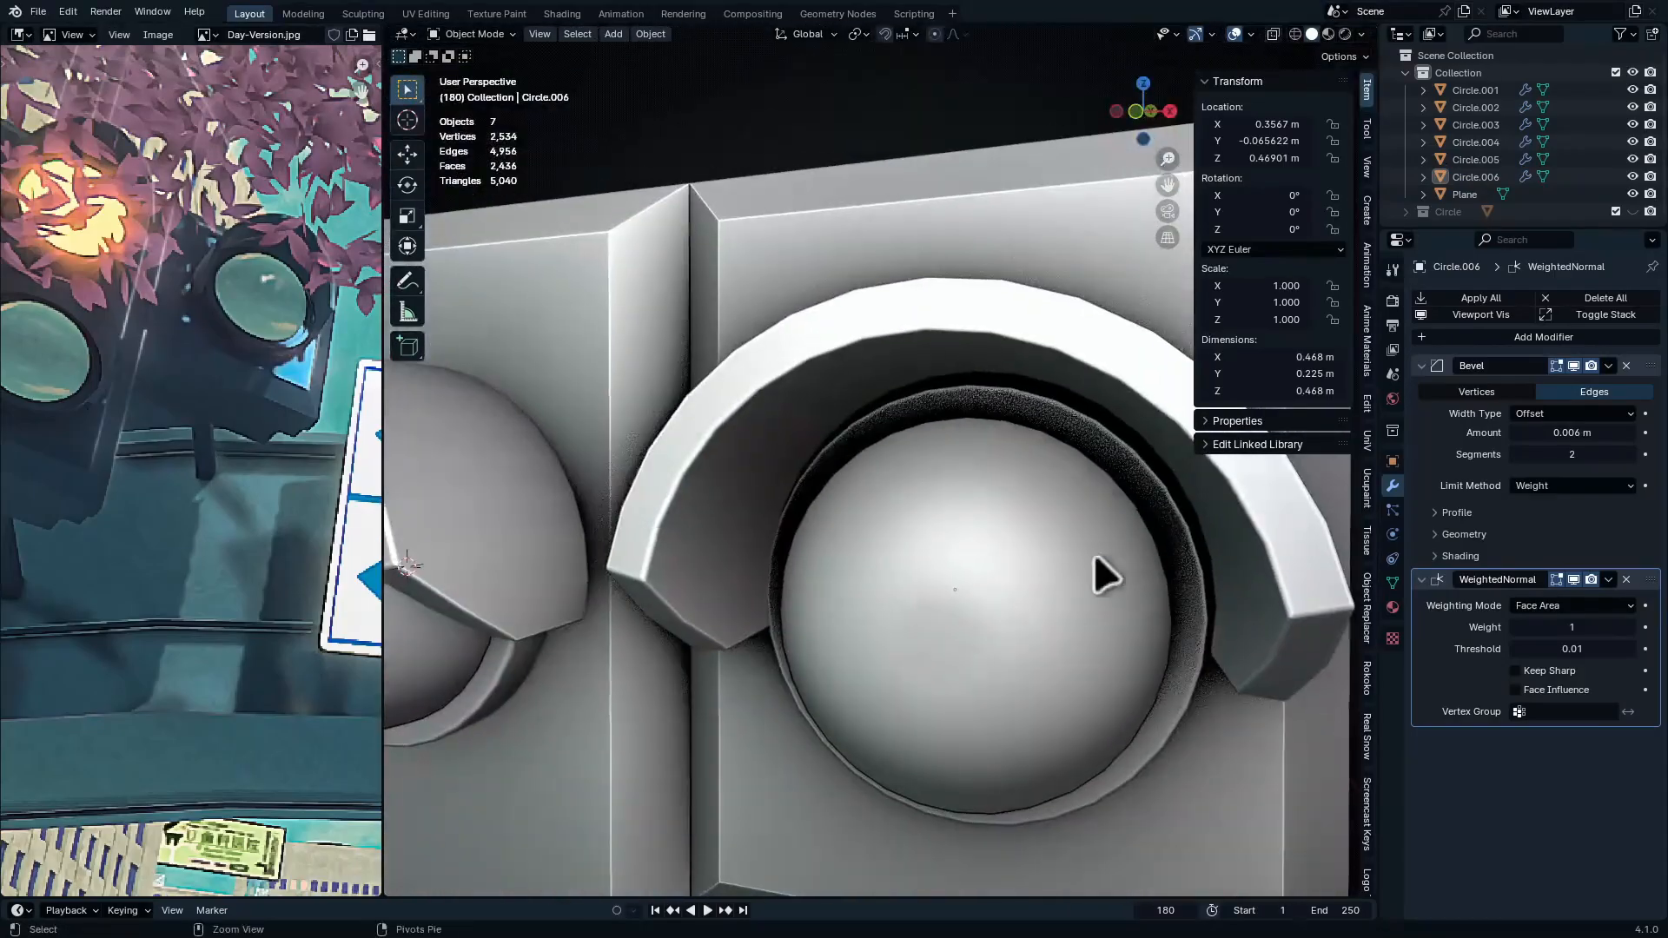
middle_click_drag(1007, 438, 1086, 417)
left_click(1362, 34)
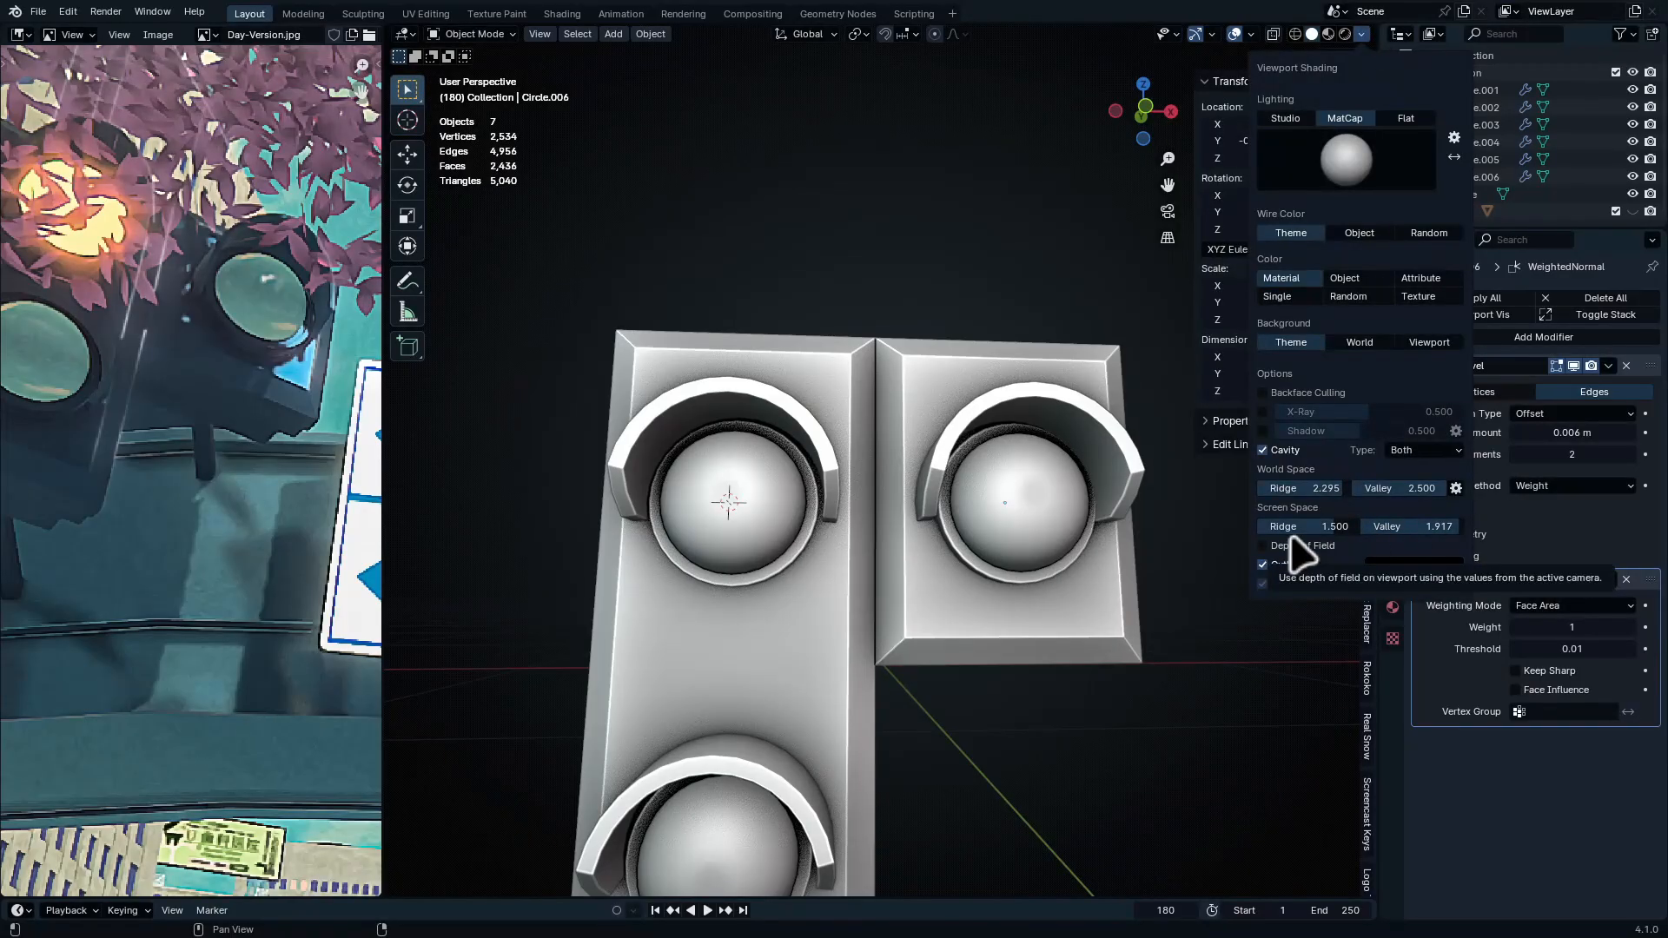
Add a cube empty and scale it to 1.145 as a container for the traffic light
middle_click_drag(760, 521, 817, 508)
scroll(934, 410, "down", 5)
middle_click_drag(936, 417, 923, 563)
key("shift+a")
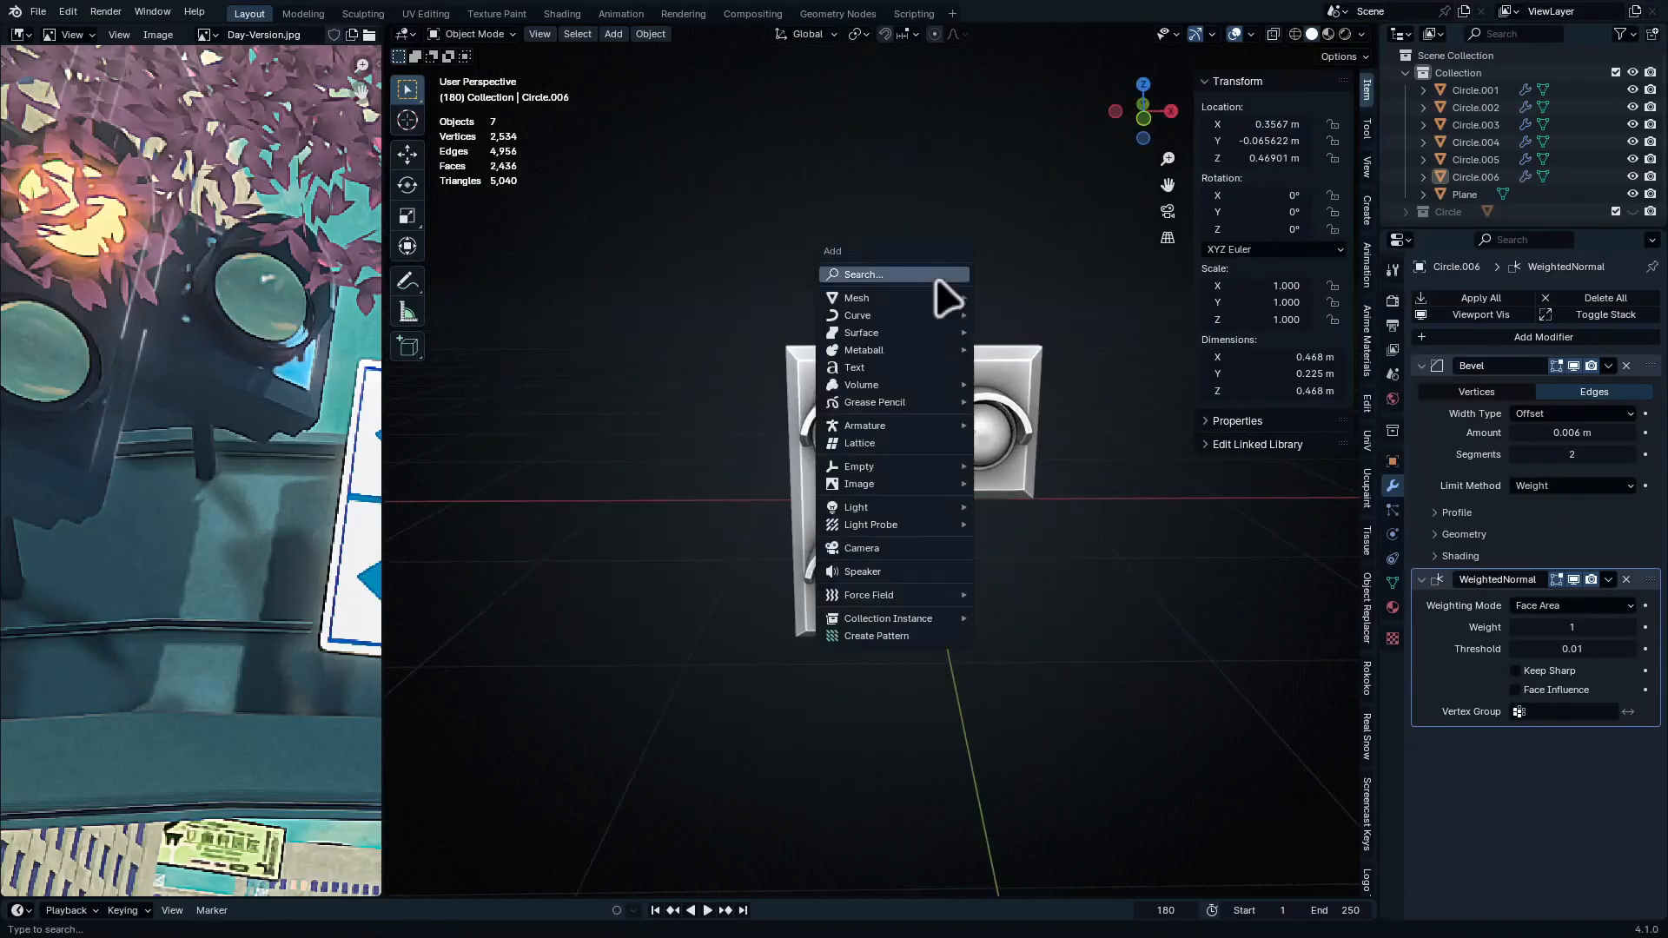
mouse_move(895, 466)
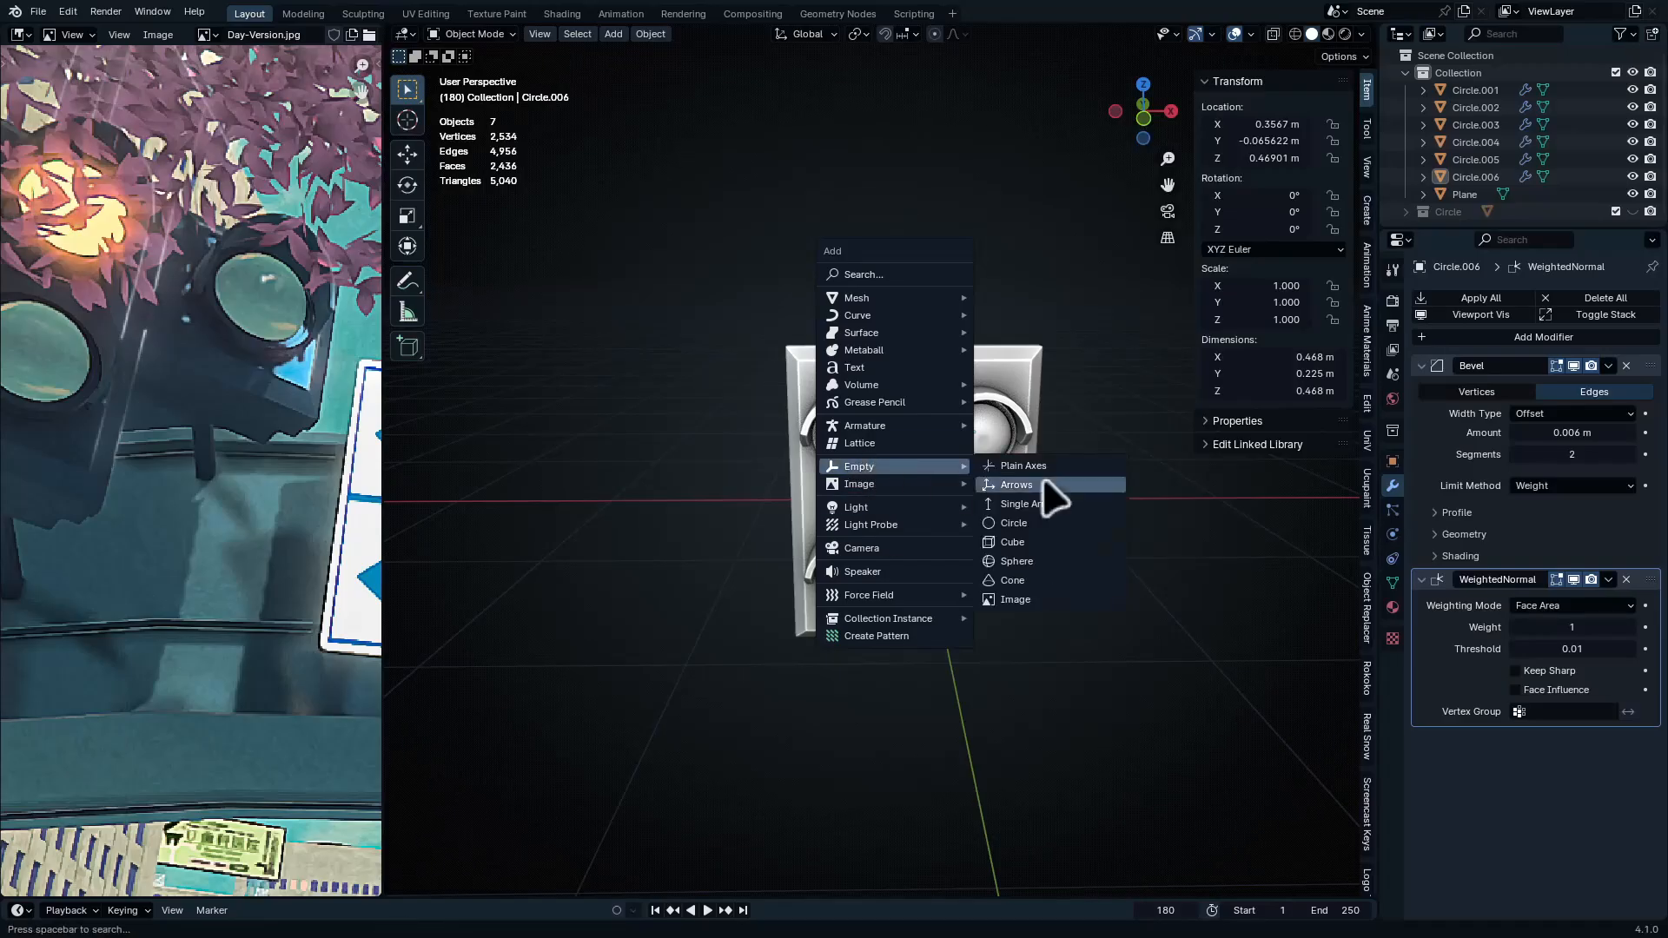
left_click(1056, 541)
key("s")
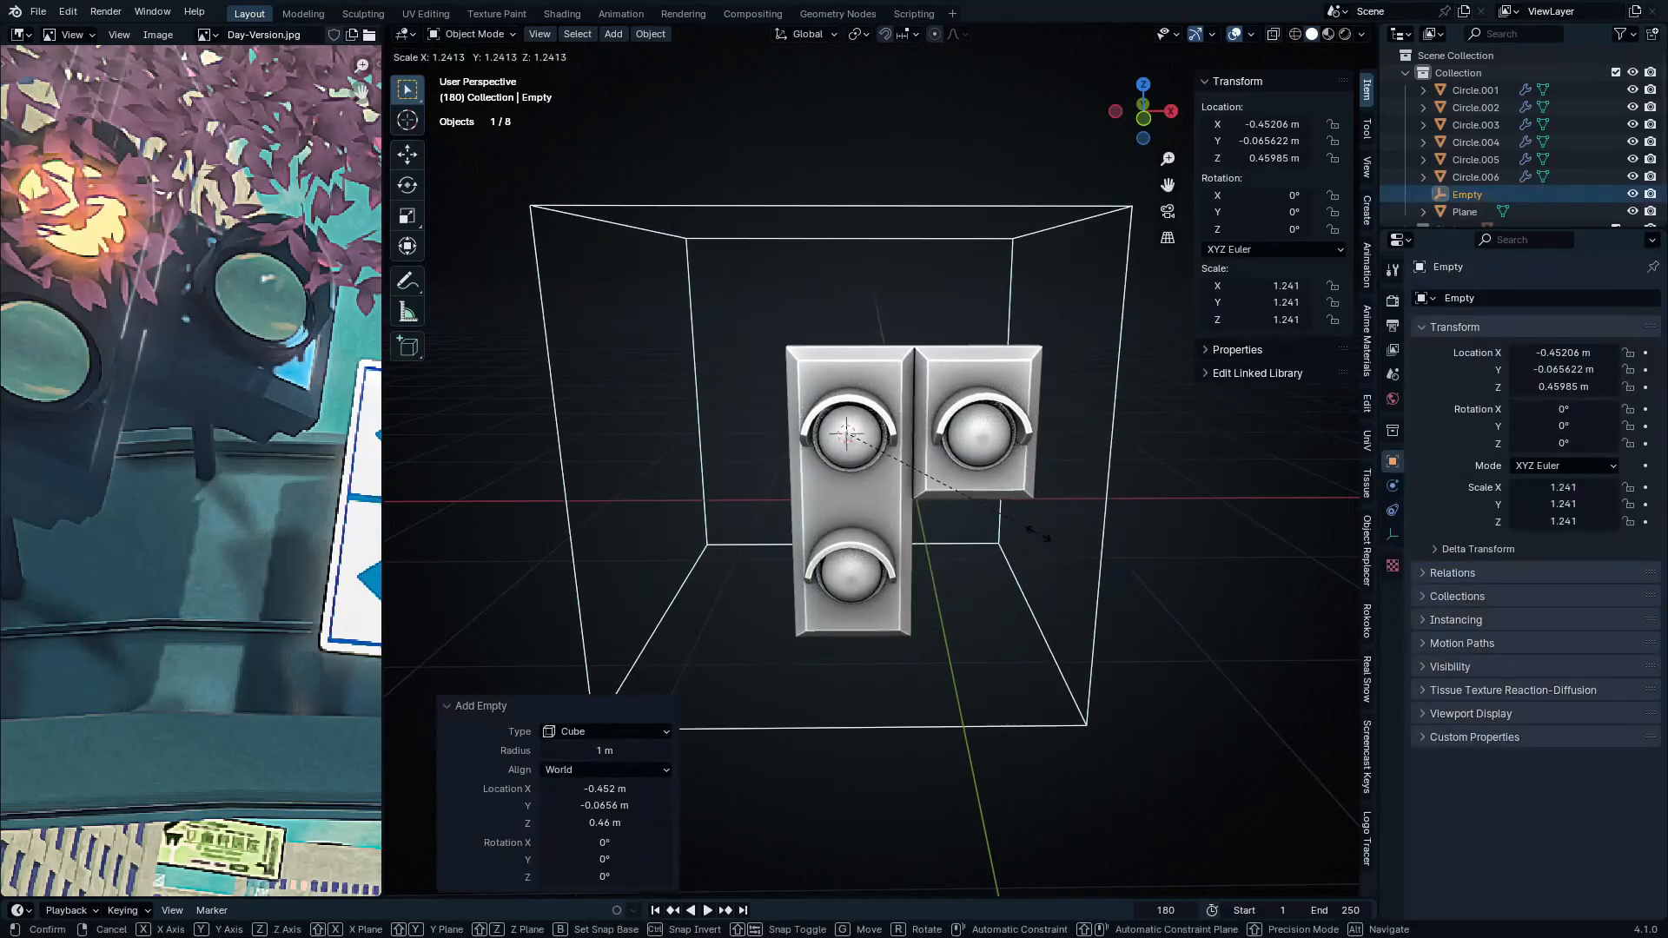
left_click(1003, 539)
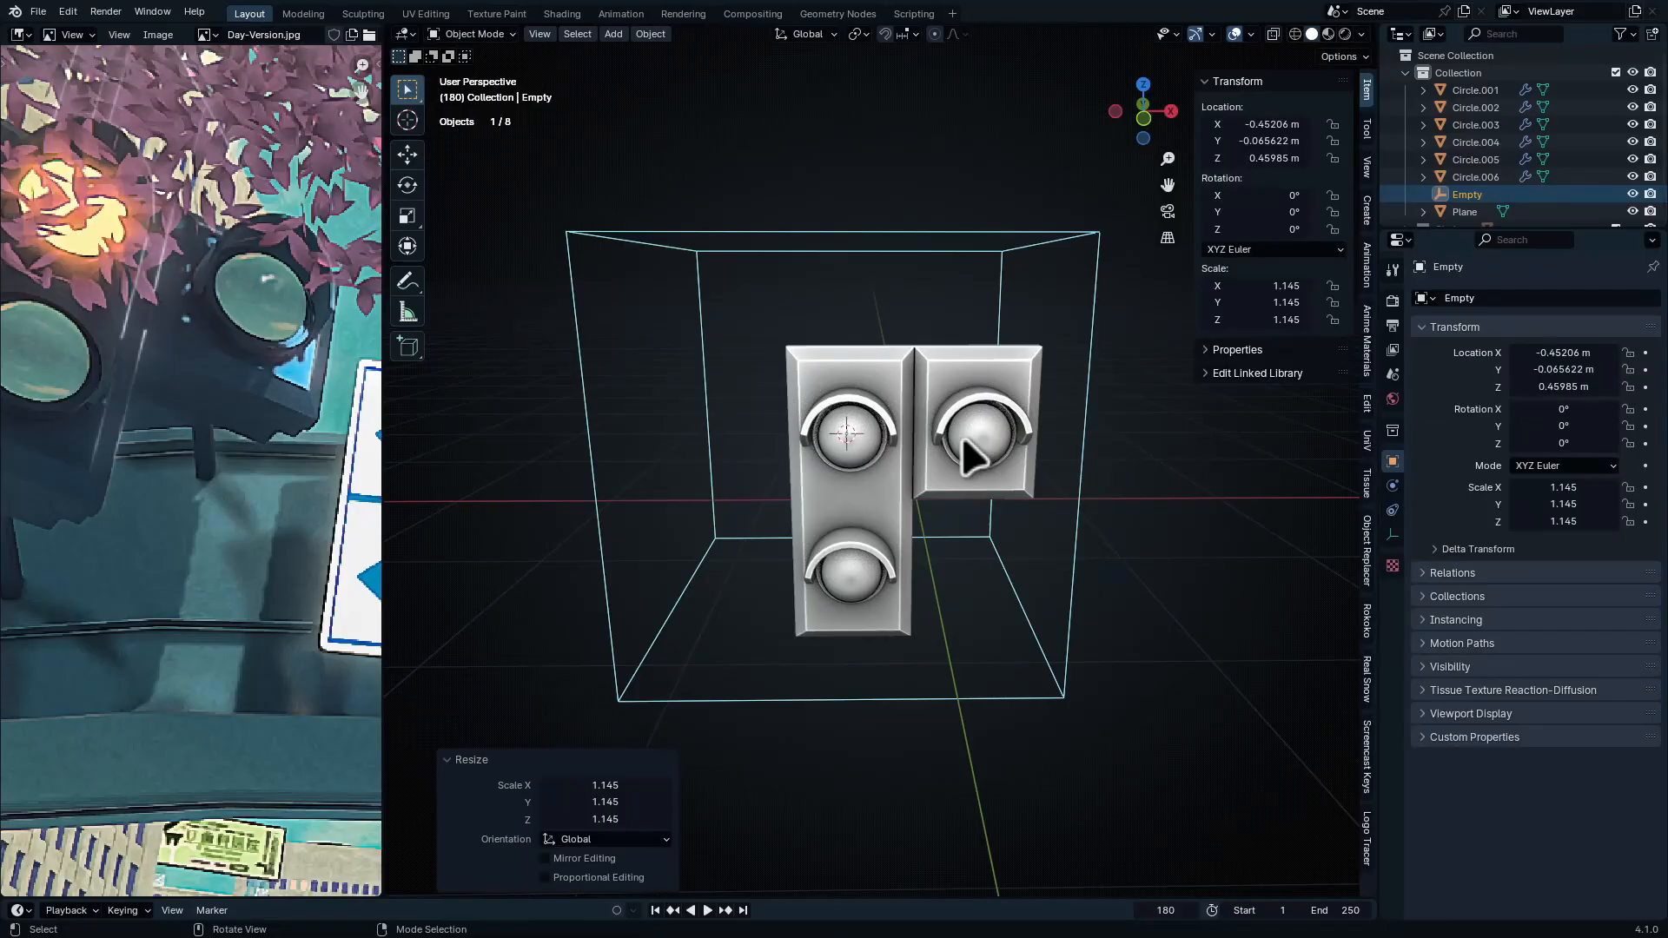
From the top view, move the cube empty around the traffic light, to about X 0.064 m and Y 0.742 m
key("KP_7")
key("g")
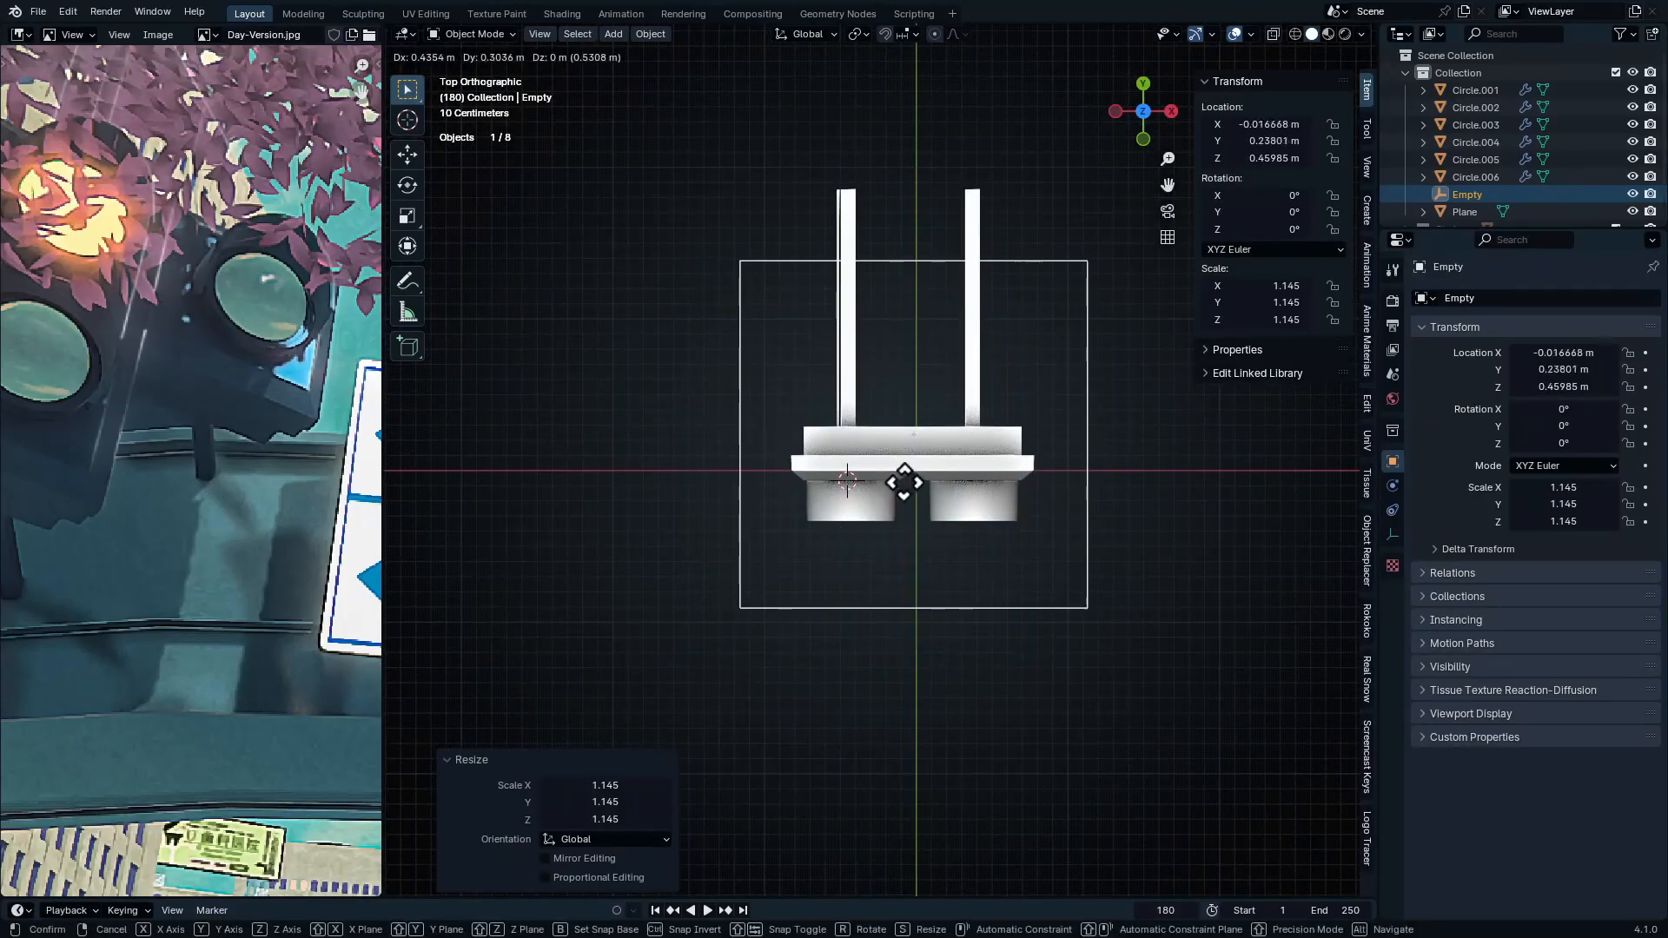
left_click(923, 430)
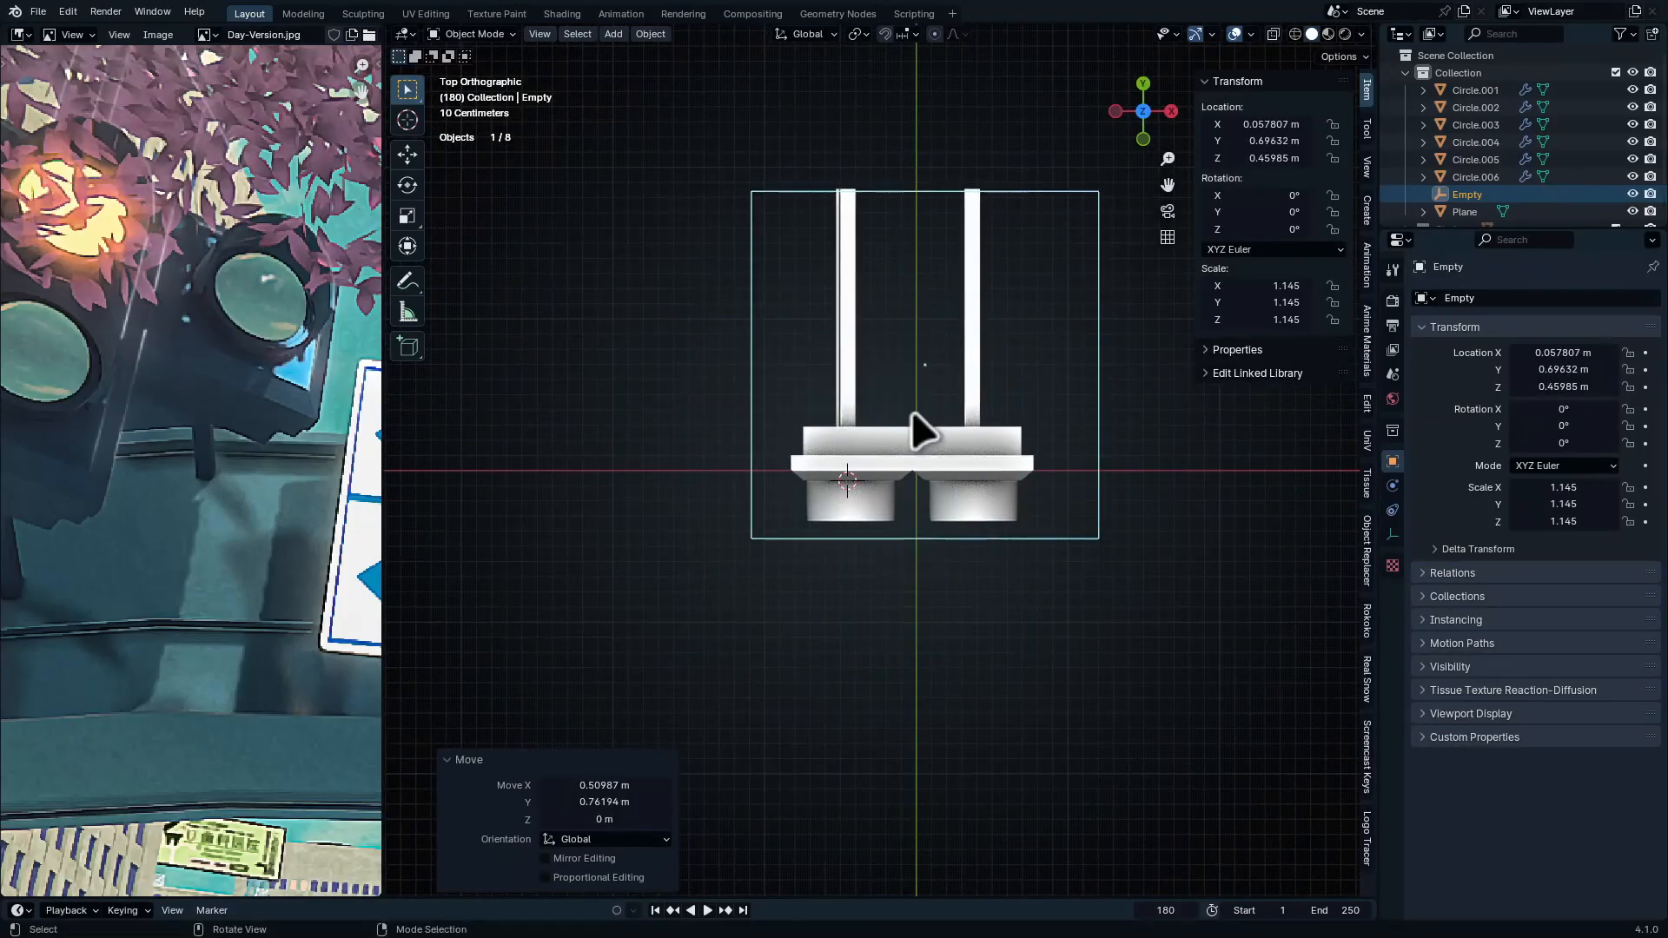
key("g")
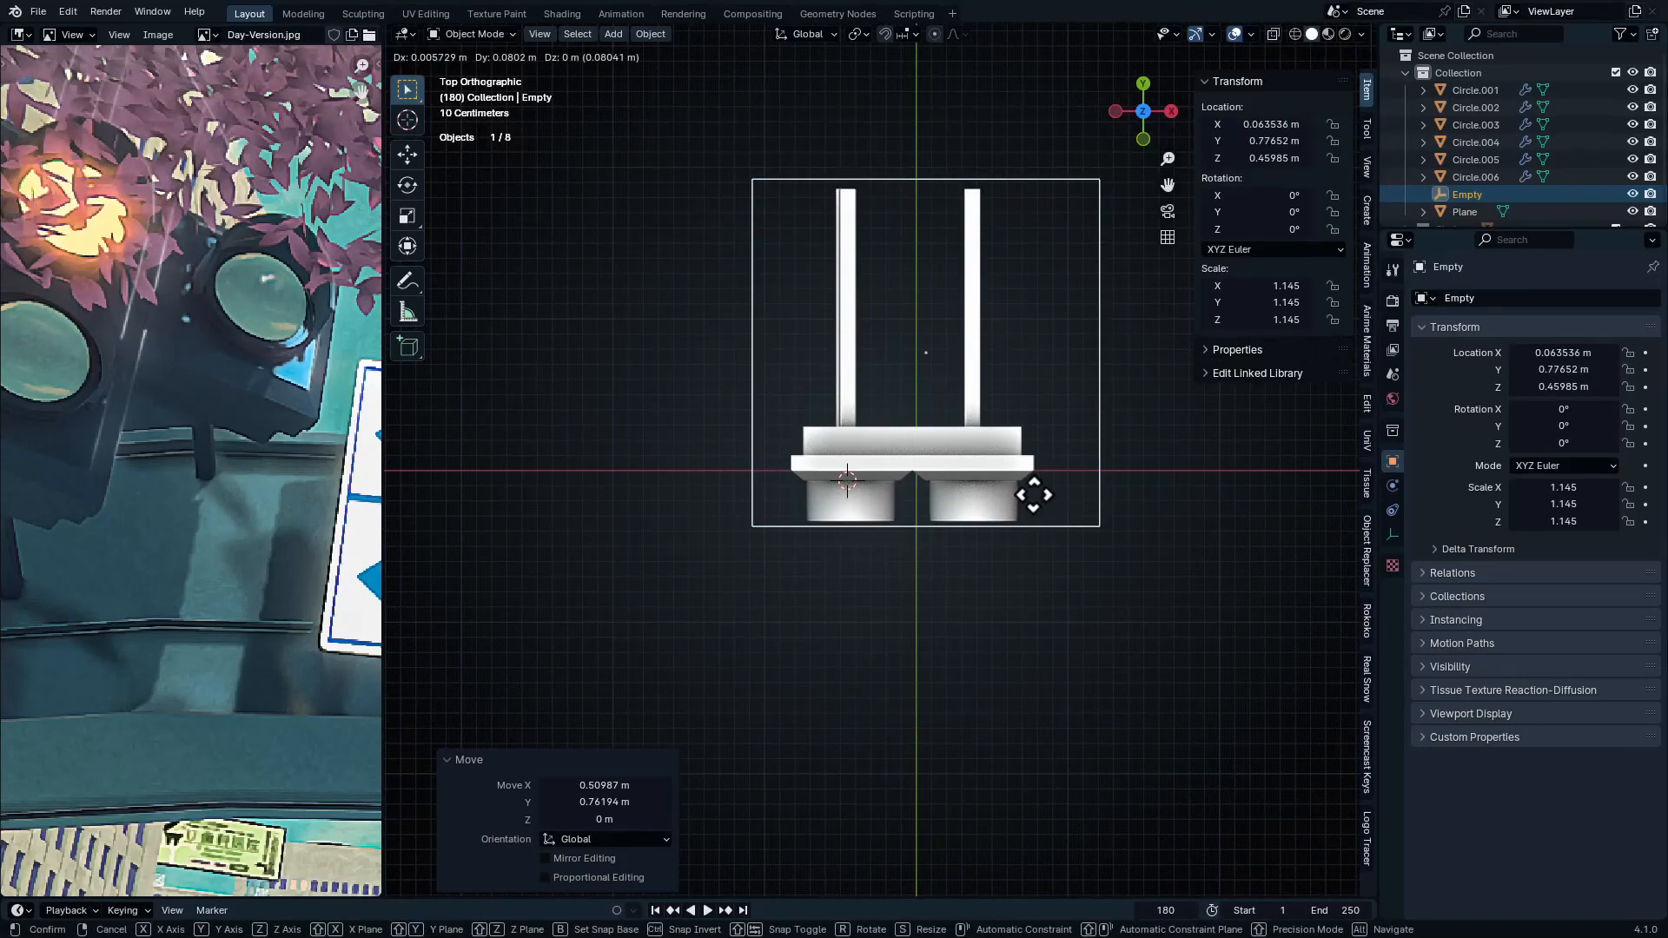
left_click(1033, 499)
From the front view, lower the cube empty along Z to about 0.047 m so it encloses both housings
middle_click_drag(1013, 614, 1021, 502)
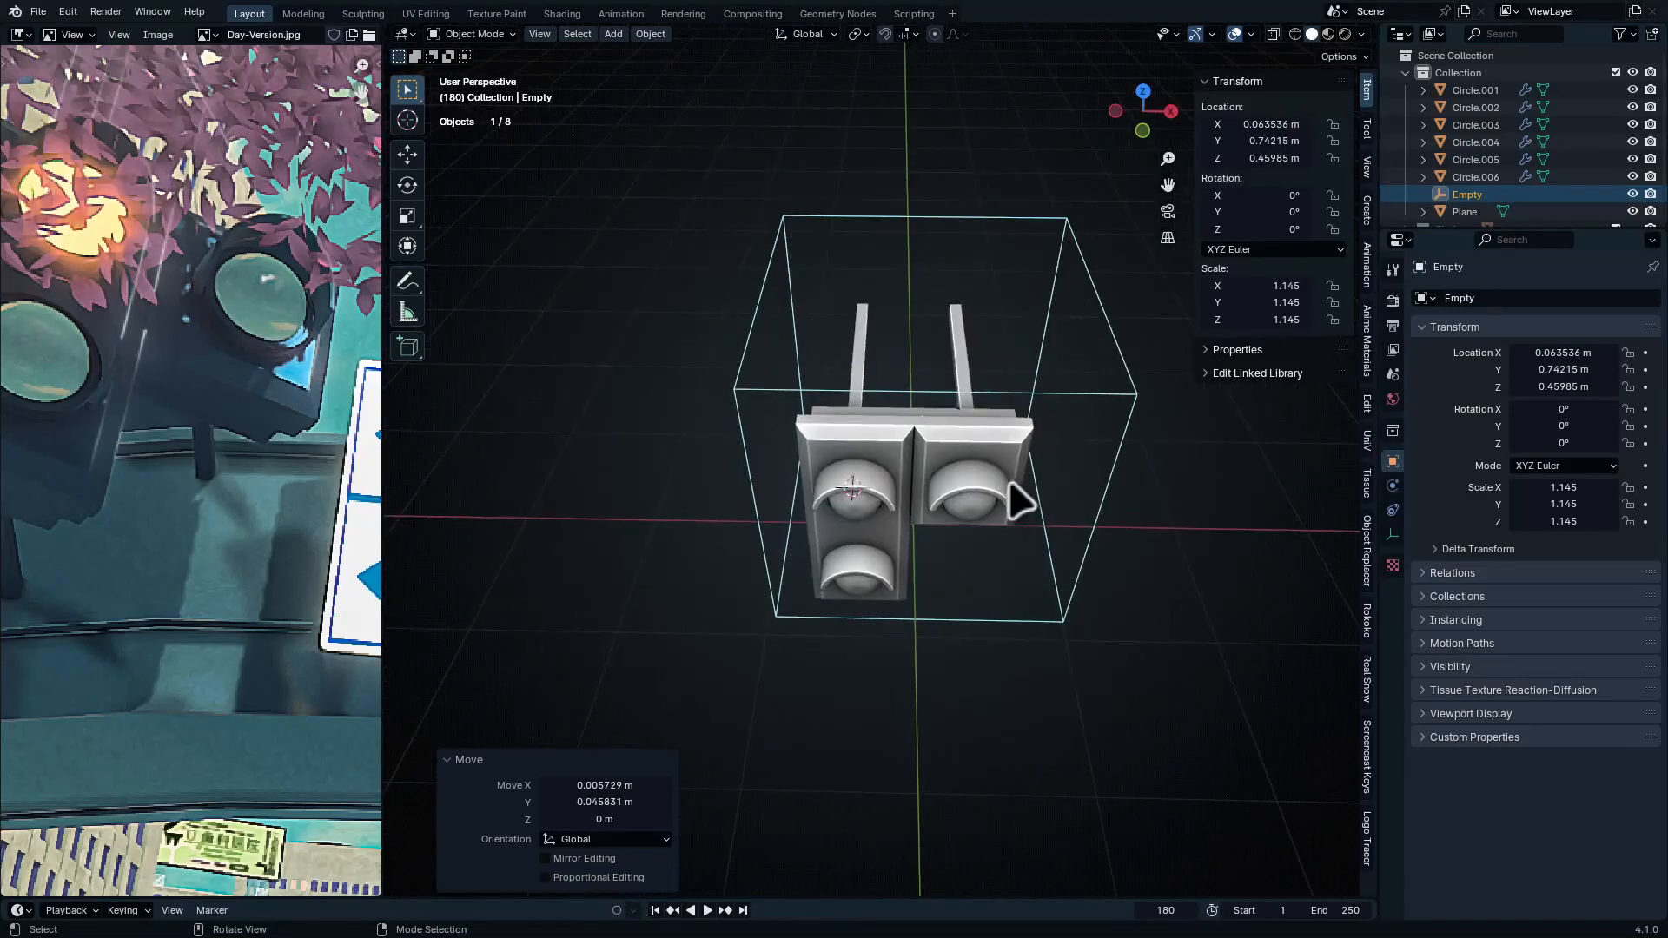
key("KP_1")
key("g")
key("z")
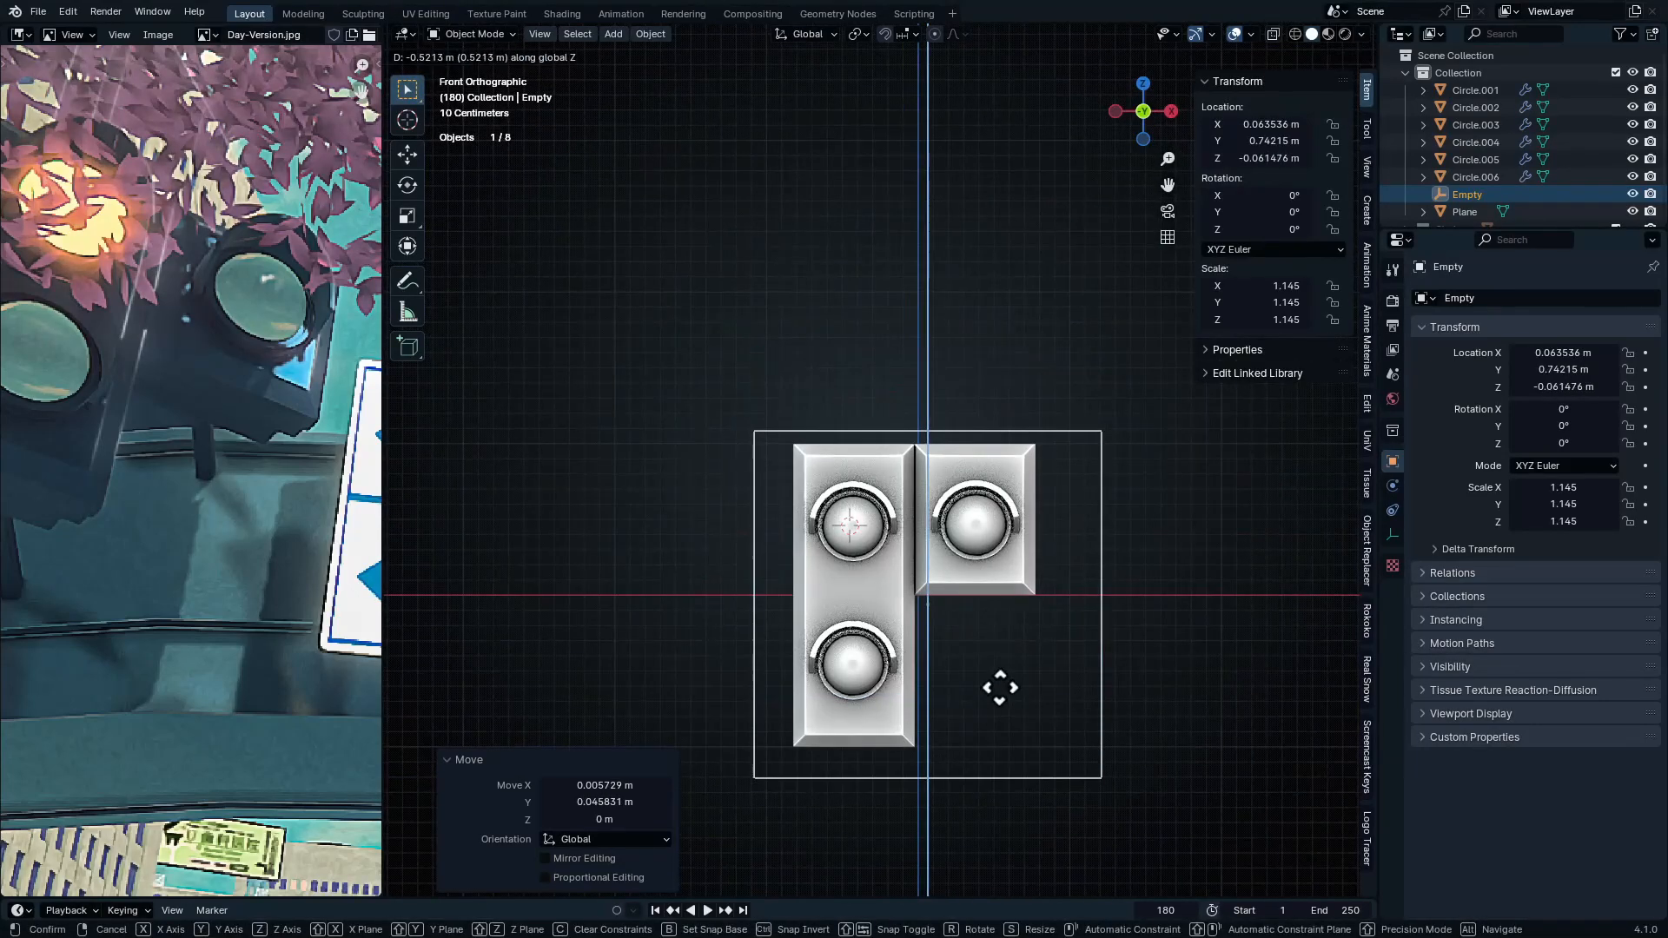
left_click(998, 685)
Parent all traffic light parts to the cube empty with Object (Keep Transform), and deselect everything
middle_click_drag(998, 686, 930, 644)
key("a")
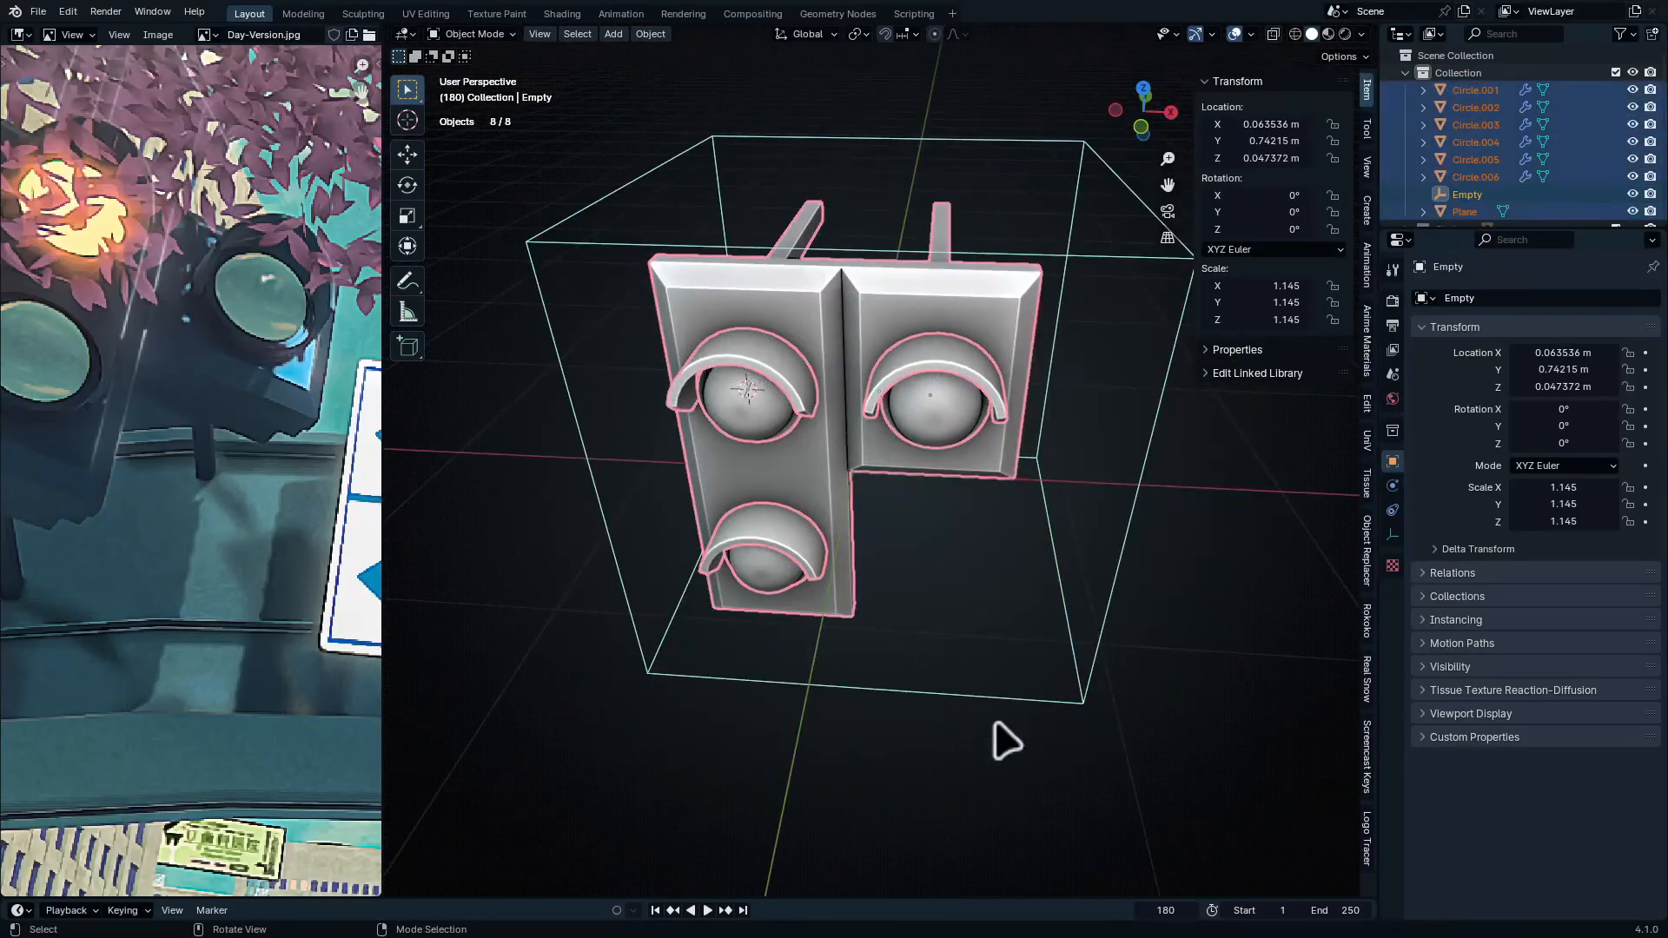
left_click_drag(942, 634, 1244, 842)
middle_click_drag(942, 568, 909, 620)
left_click(1066, 554, "shift")
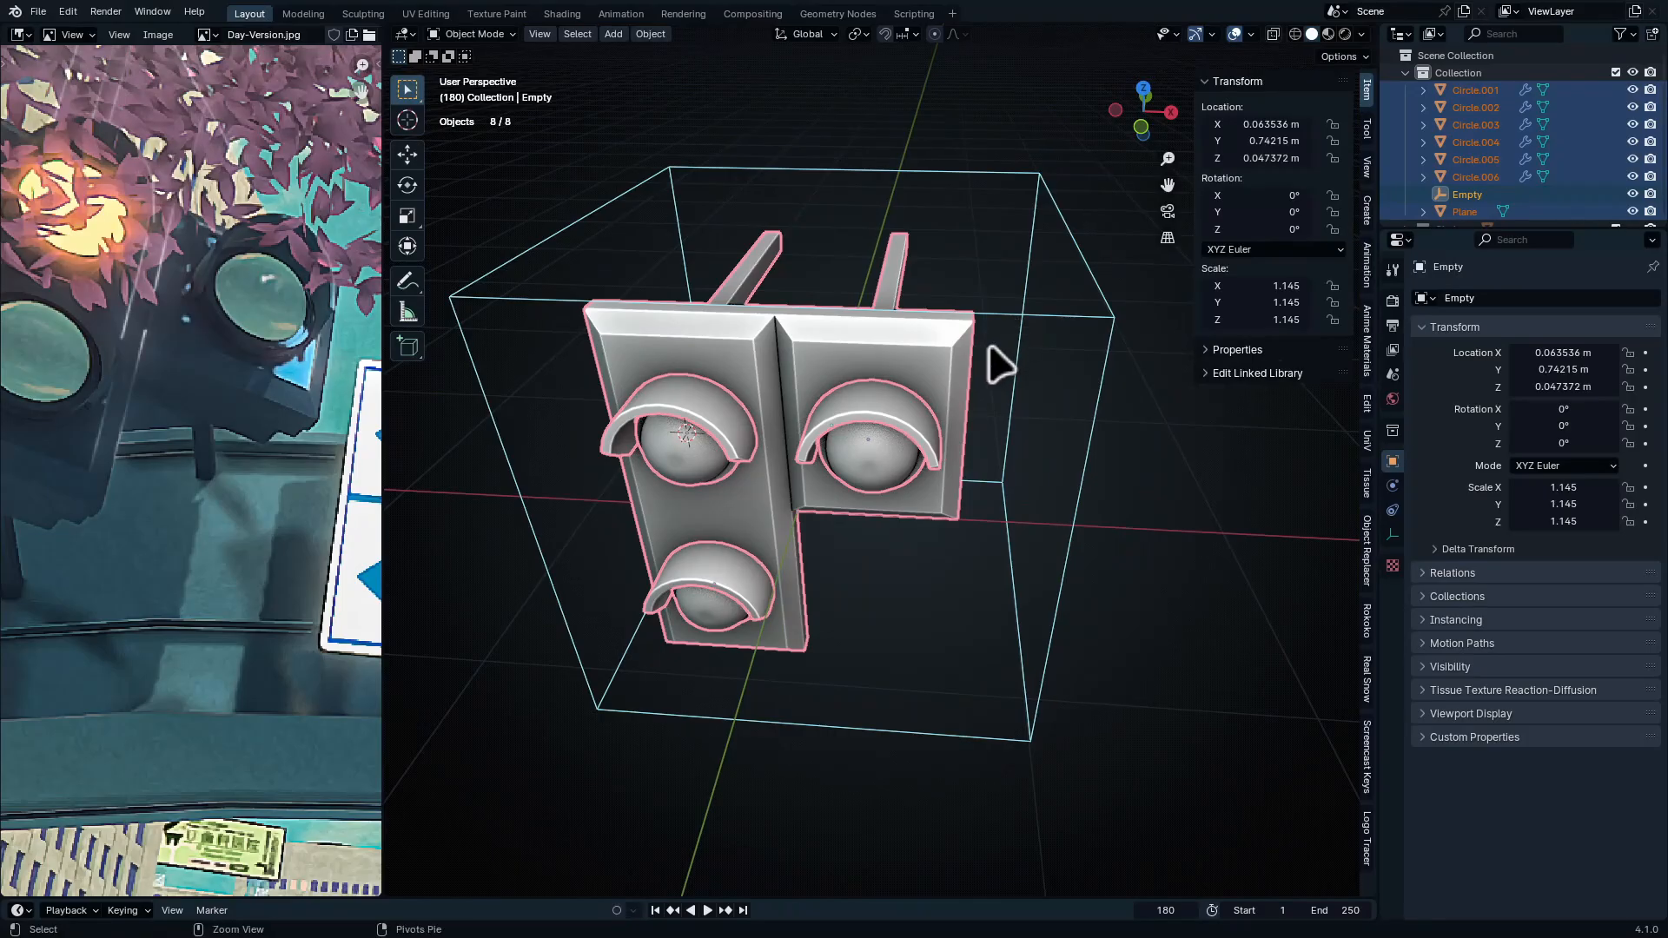
key("ctrl+p")
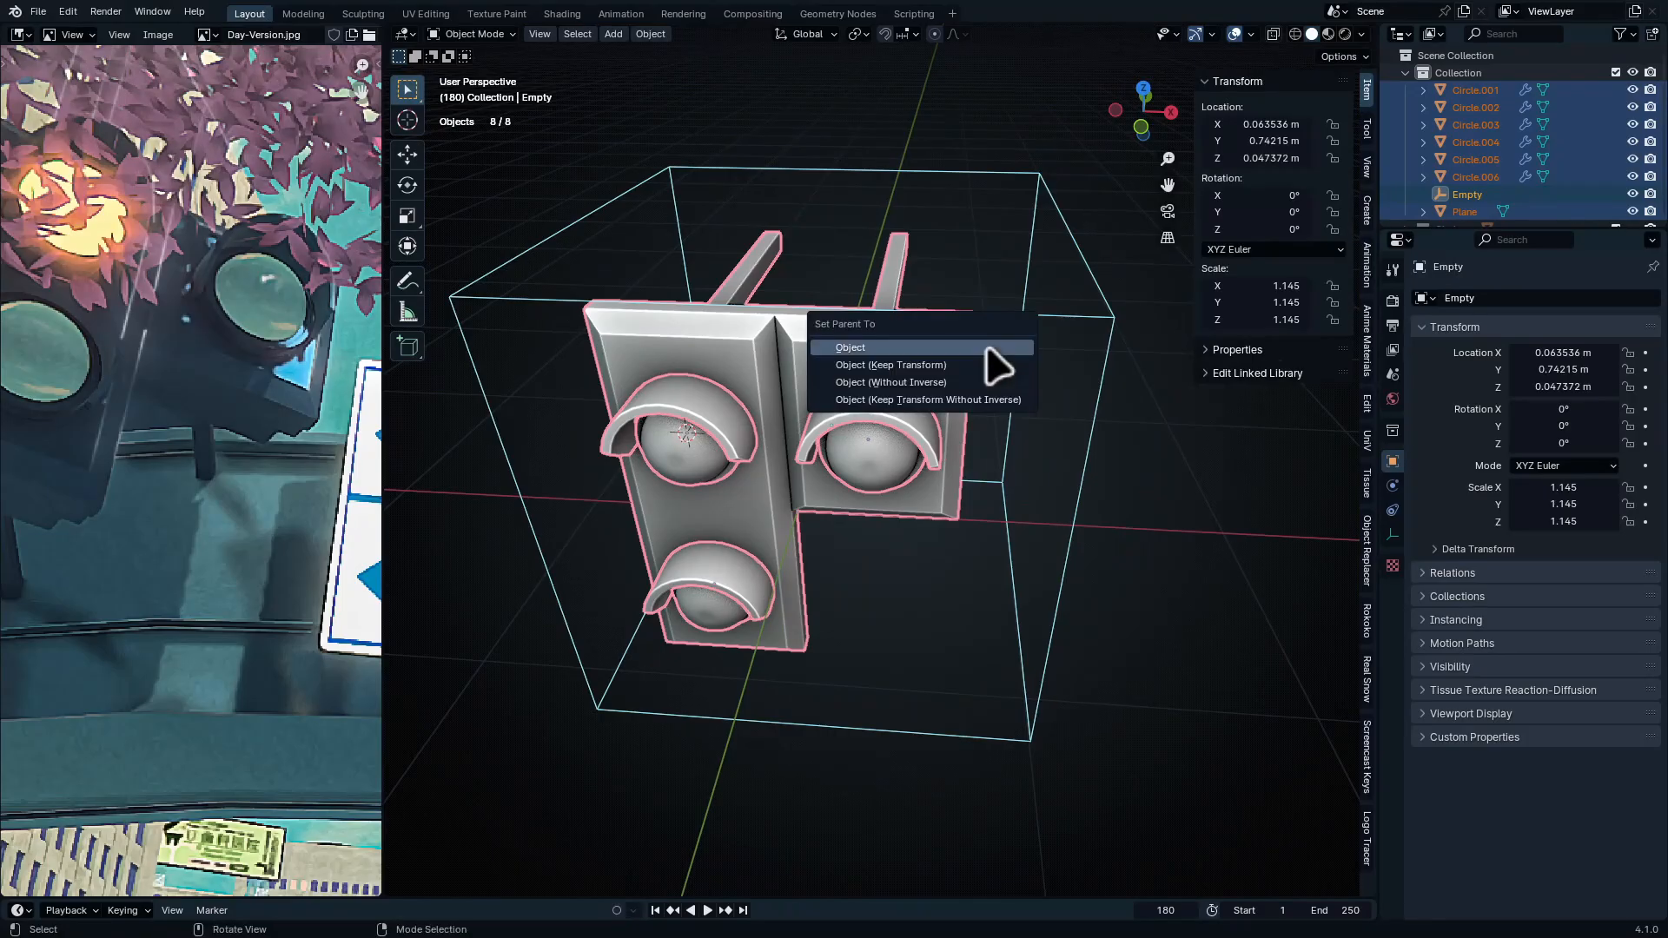
left_click(928, 369)
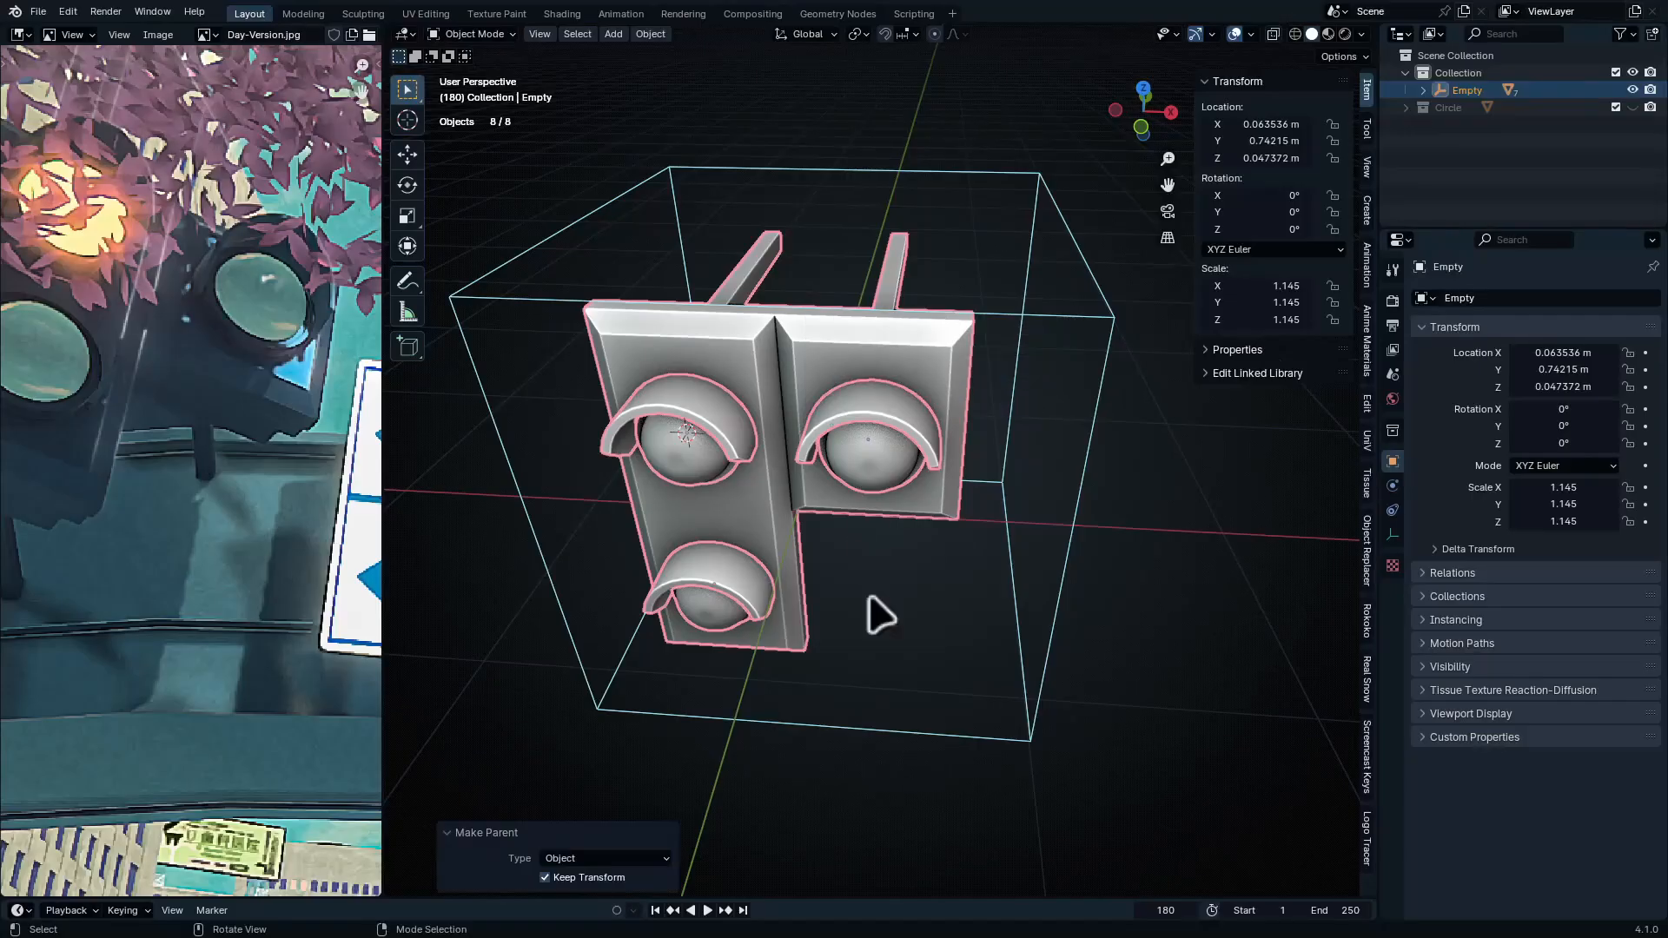
left_click(998, 714)
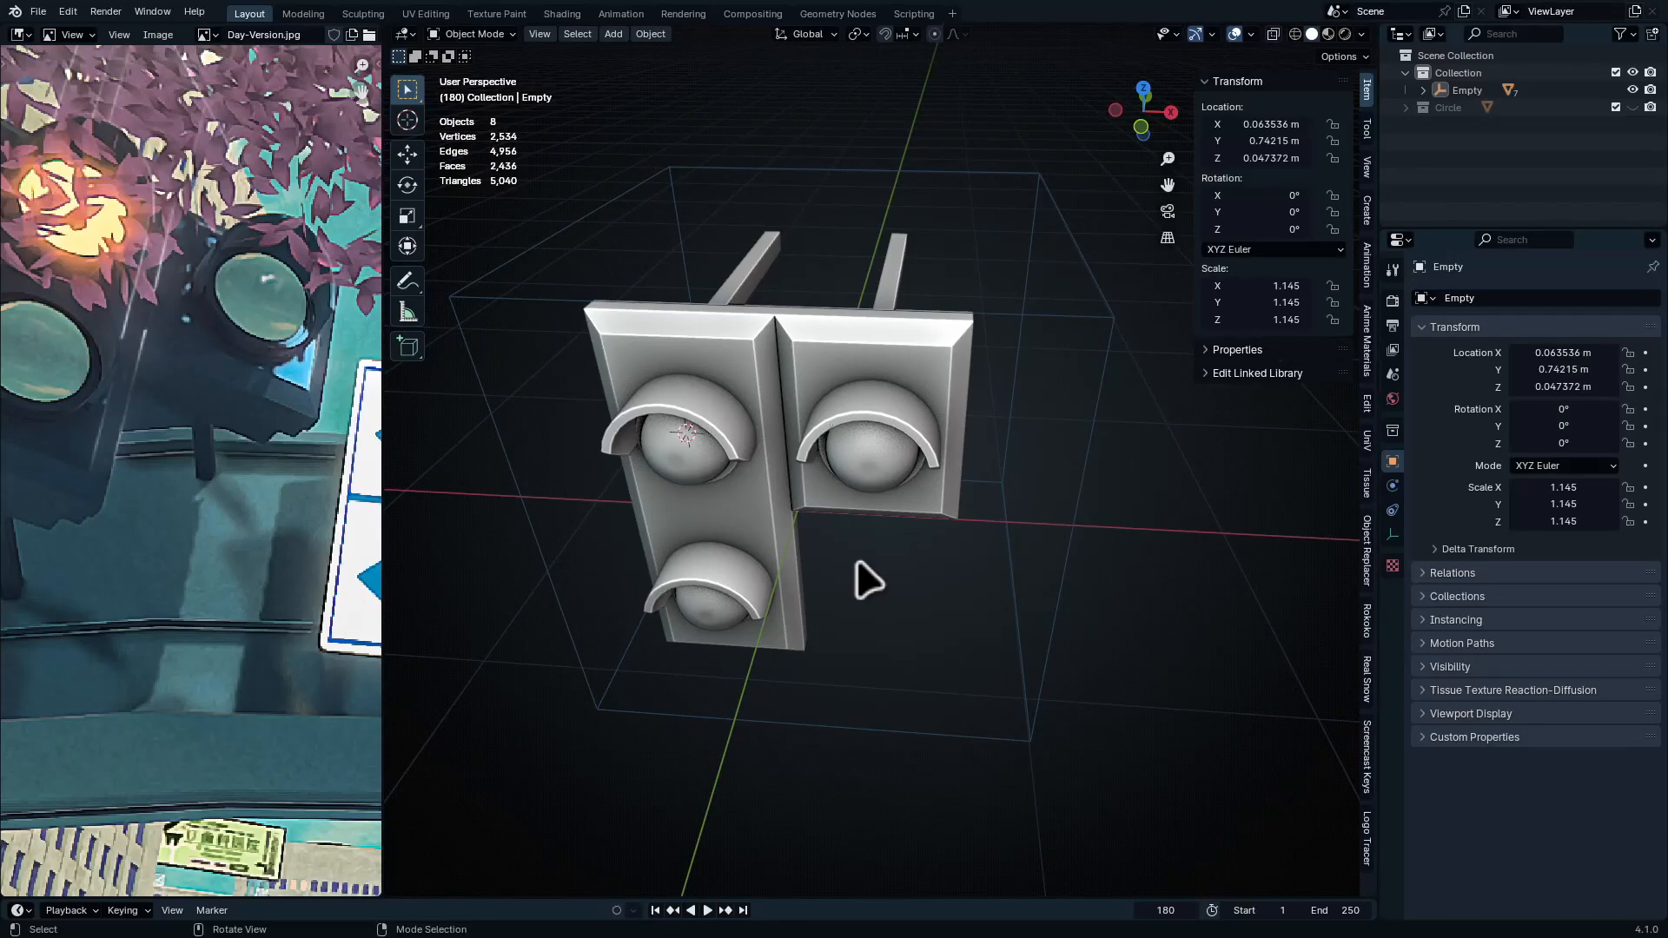
Test-move the cube empty to check that the traffic light parts follow, cancelling each move
left_click(1061, 557)
key("g")
right_click(1076, 662)
key("g")
right_click(1067, 632)
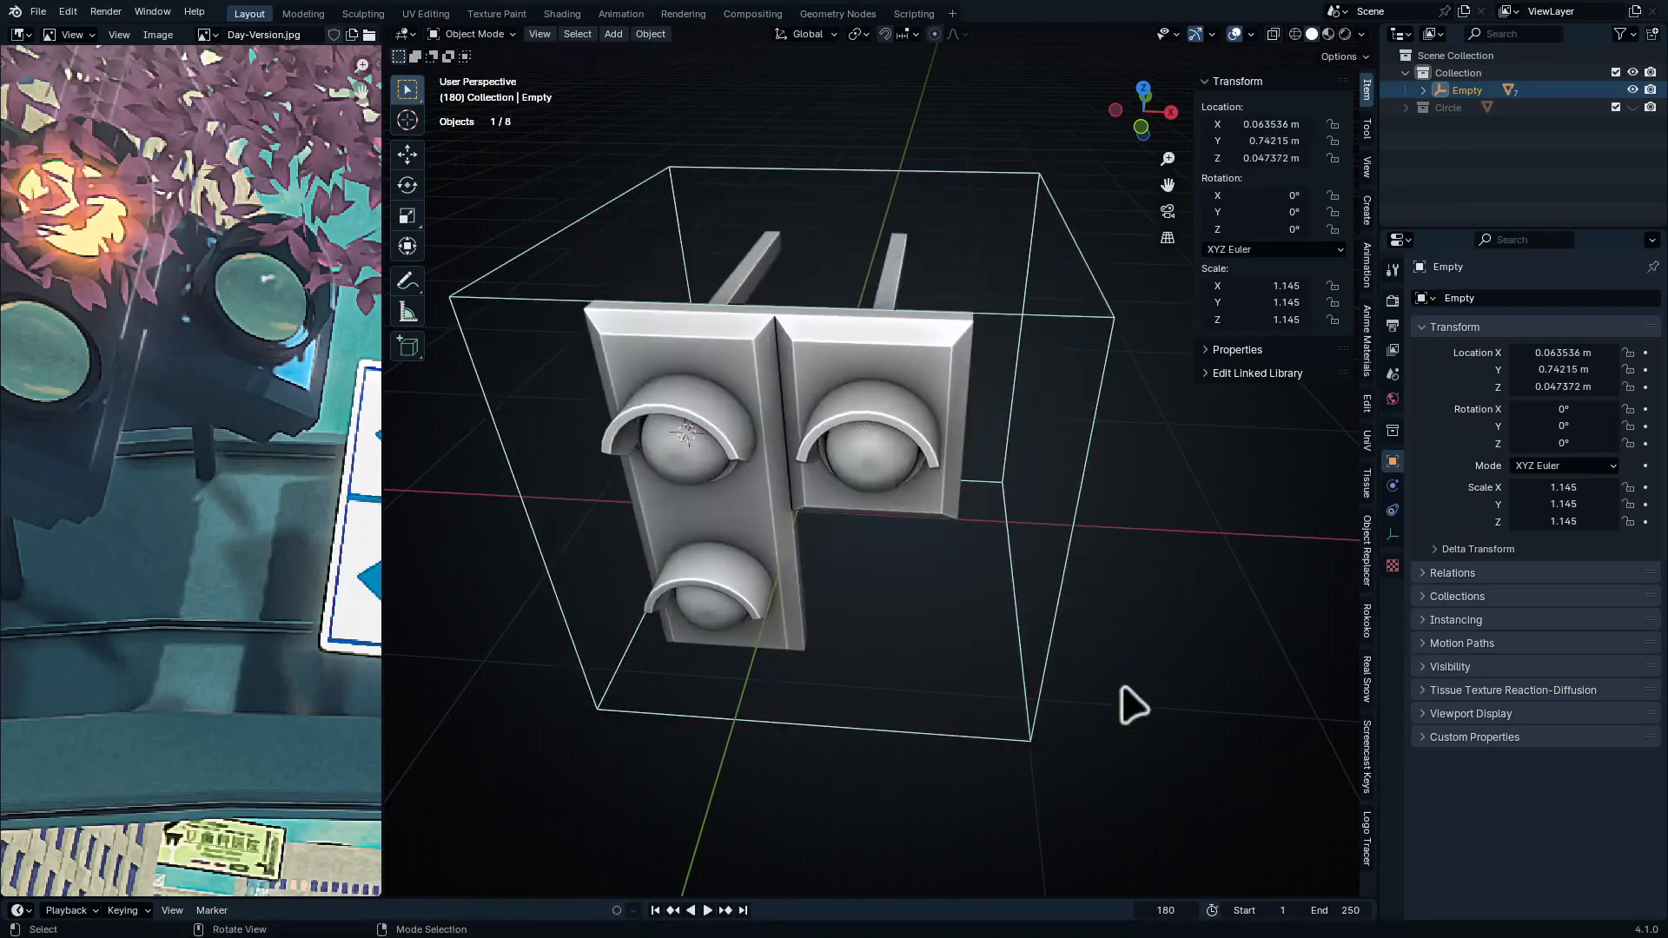
key("g")
right_click(971, 608)
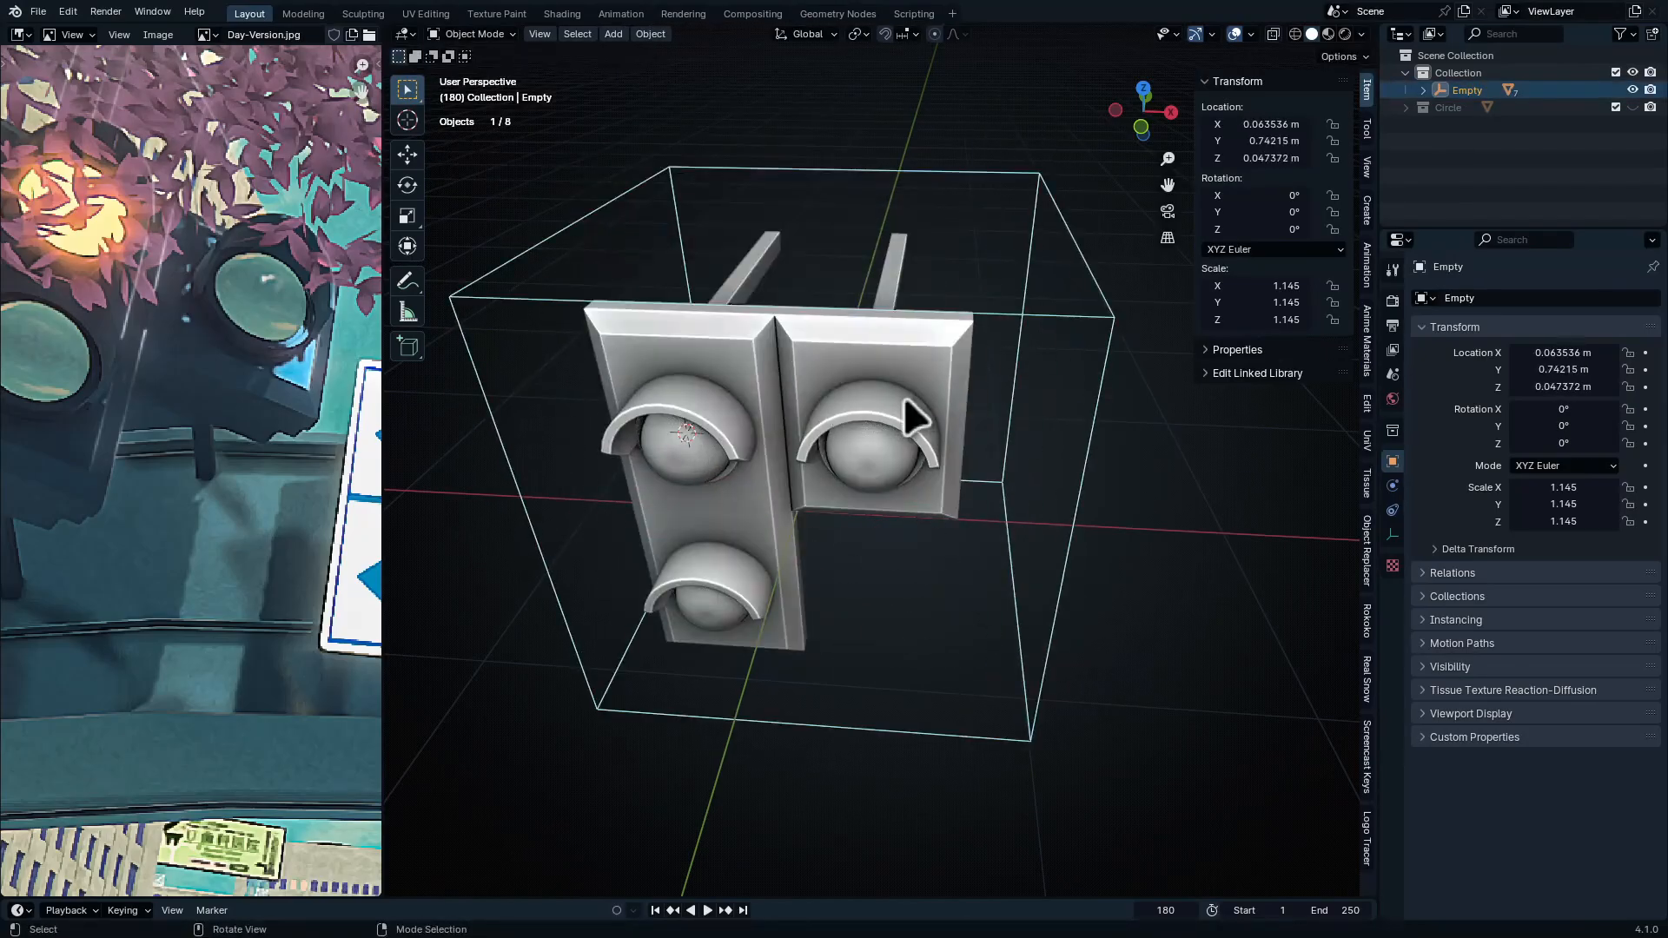
Move the empty and all traffic light parts into a new collection named Traffic Light Object, and hide that collection
middle_click_drag(990, 323, 995, 442)
key("a")
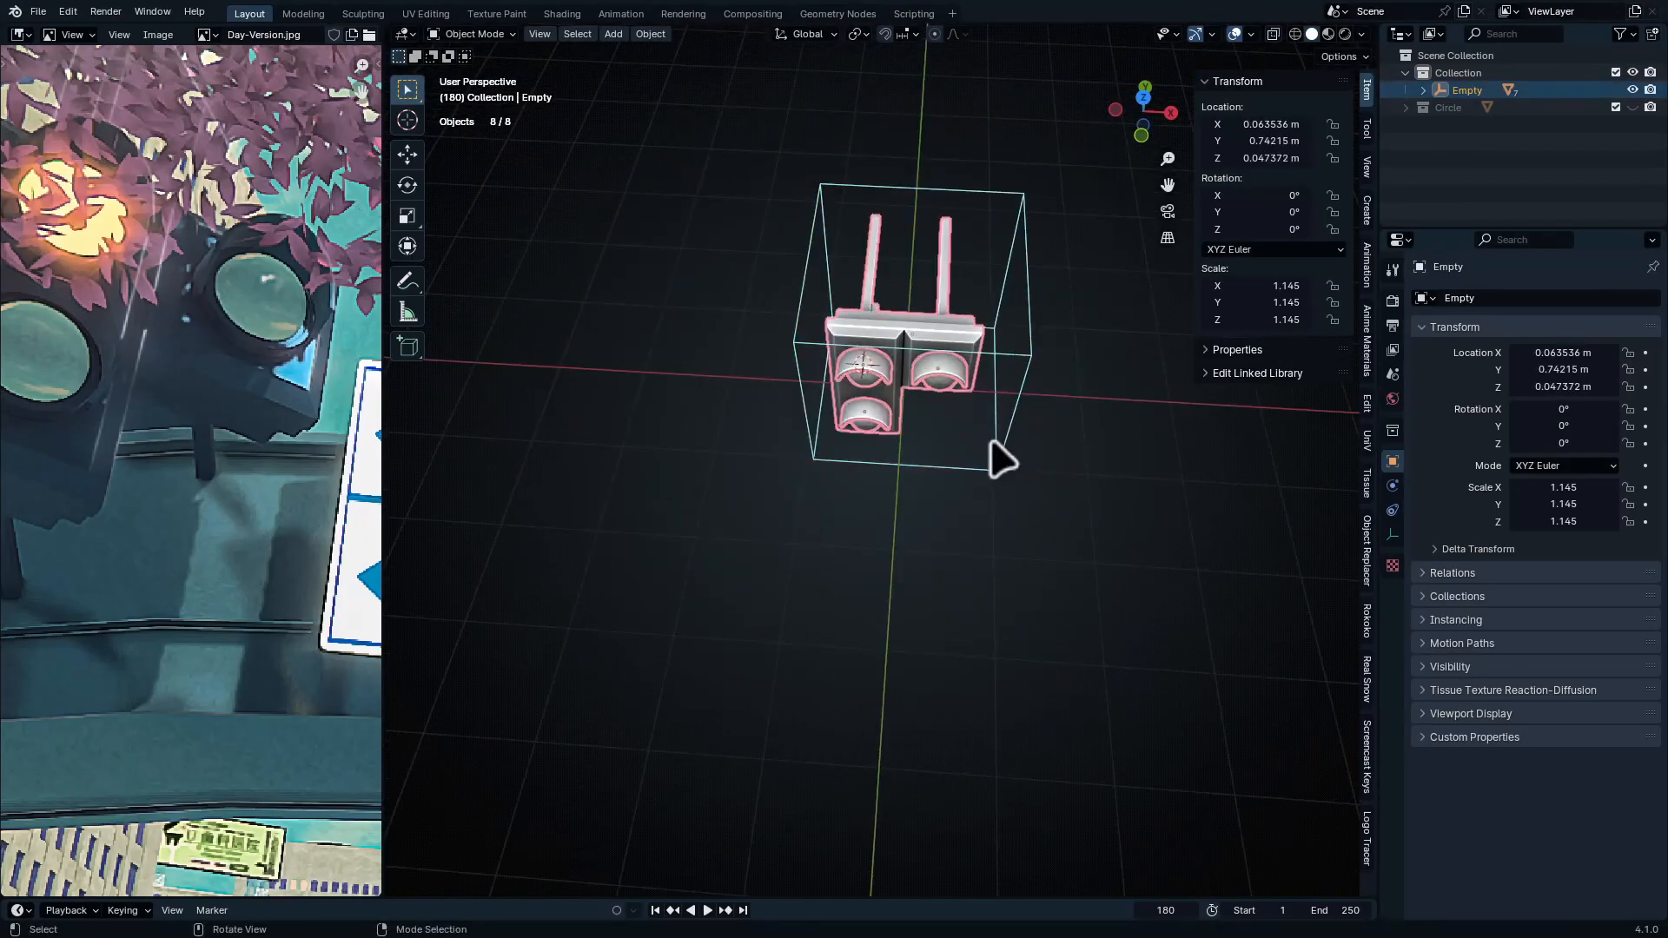
key("m")
left_click(996, 439)
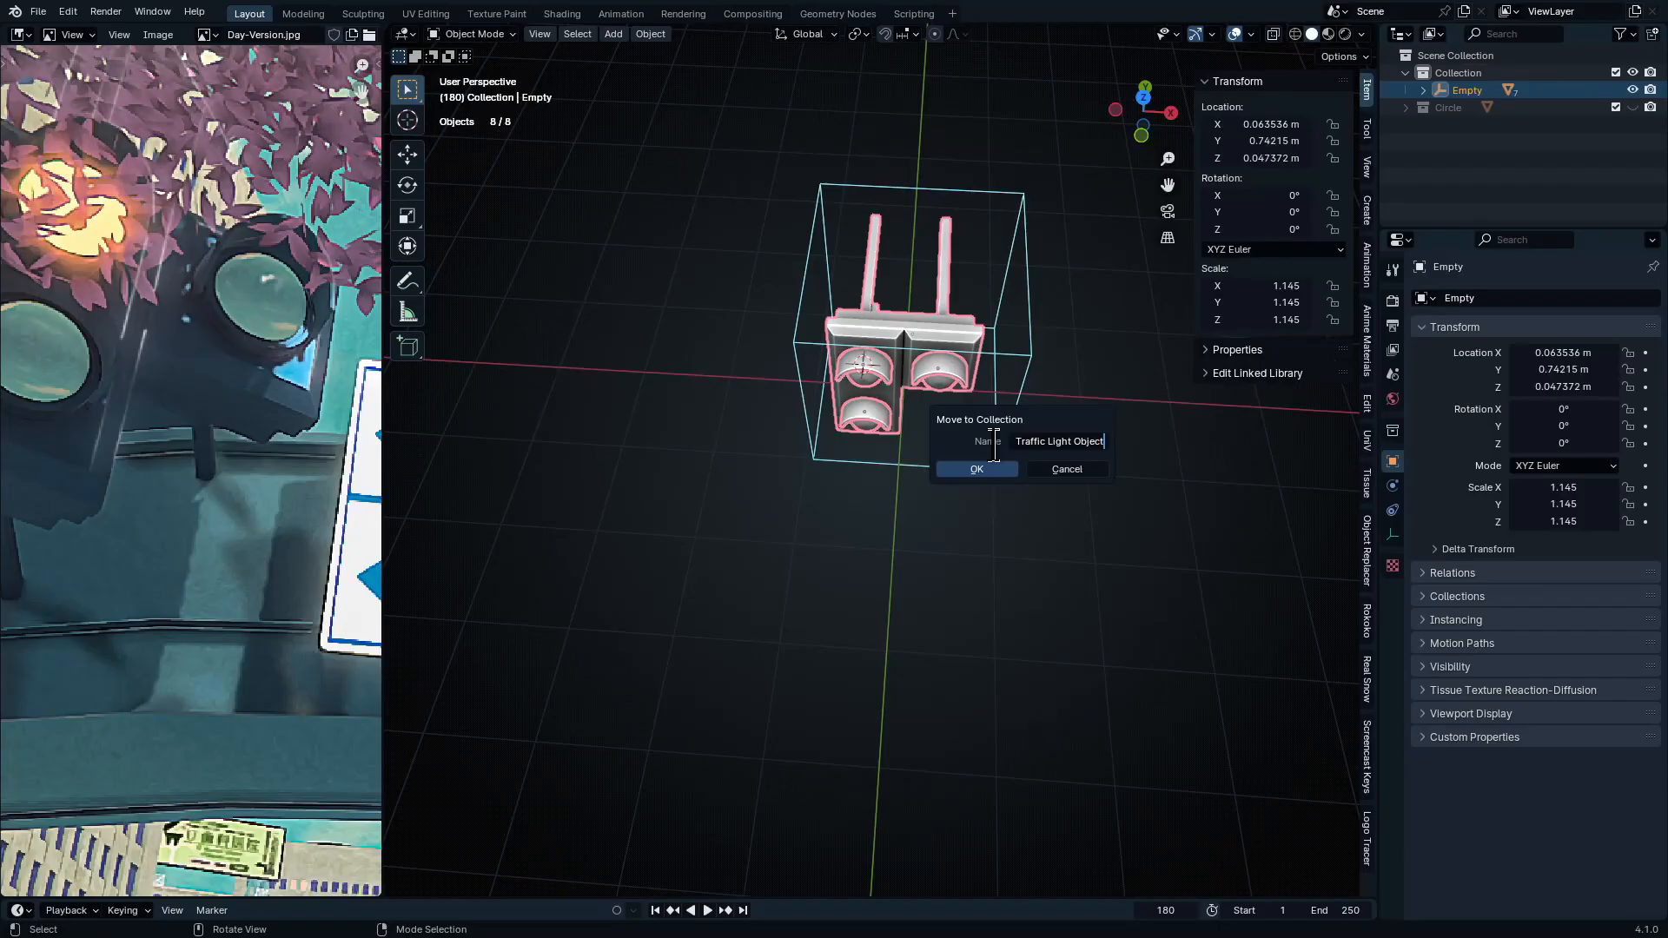
left_click(956, 469)
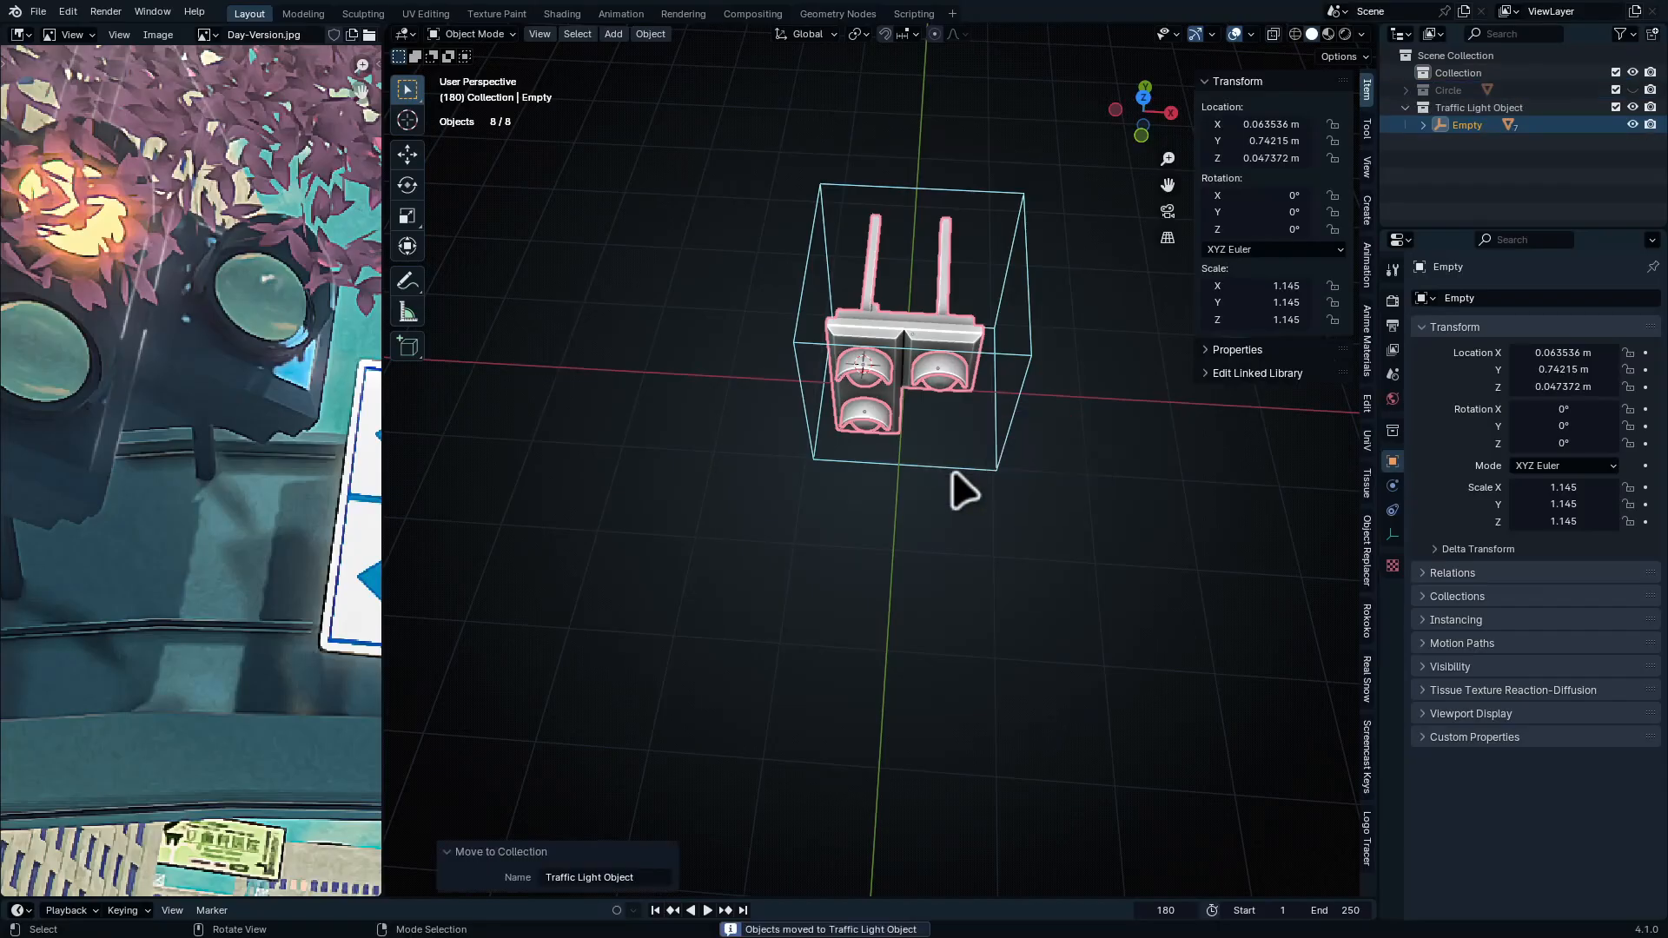
left_click(1631, 107)
Maximize the reference image and examine the road signs, the curved walkway and the pole
scroll(269, 426, "down", 3)
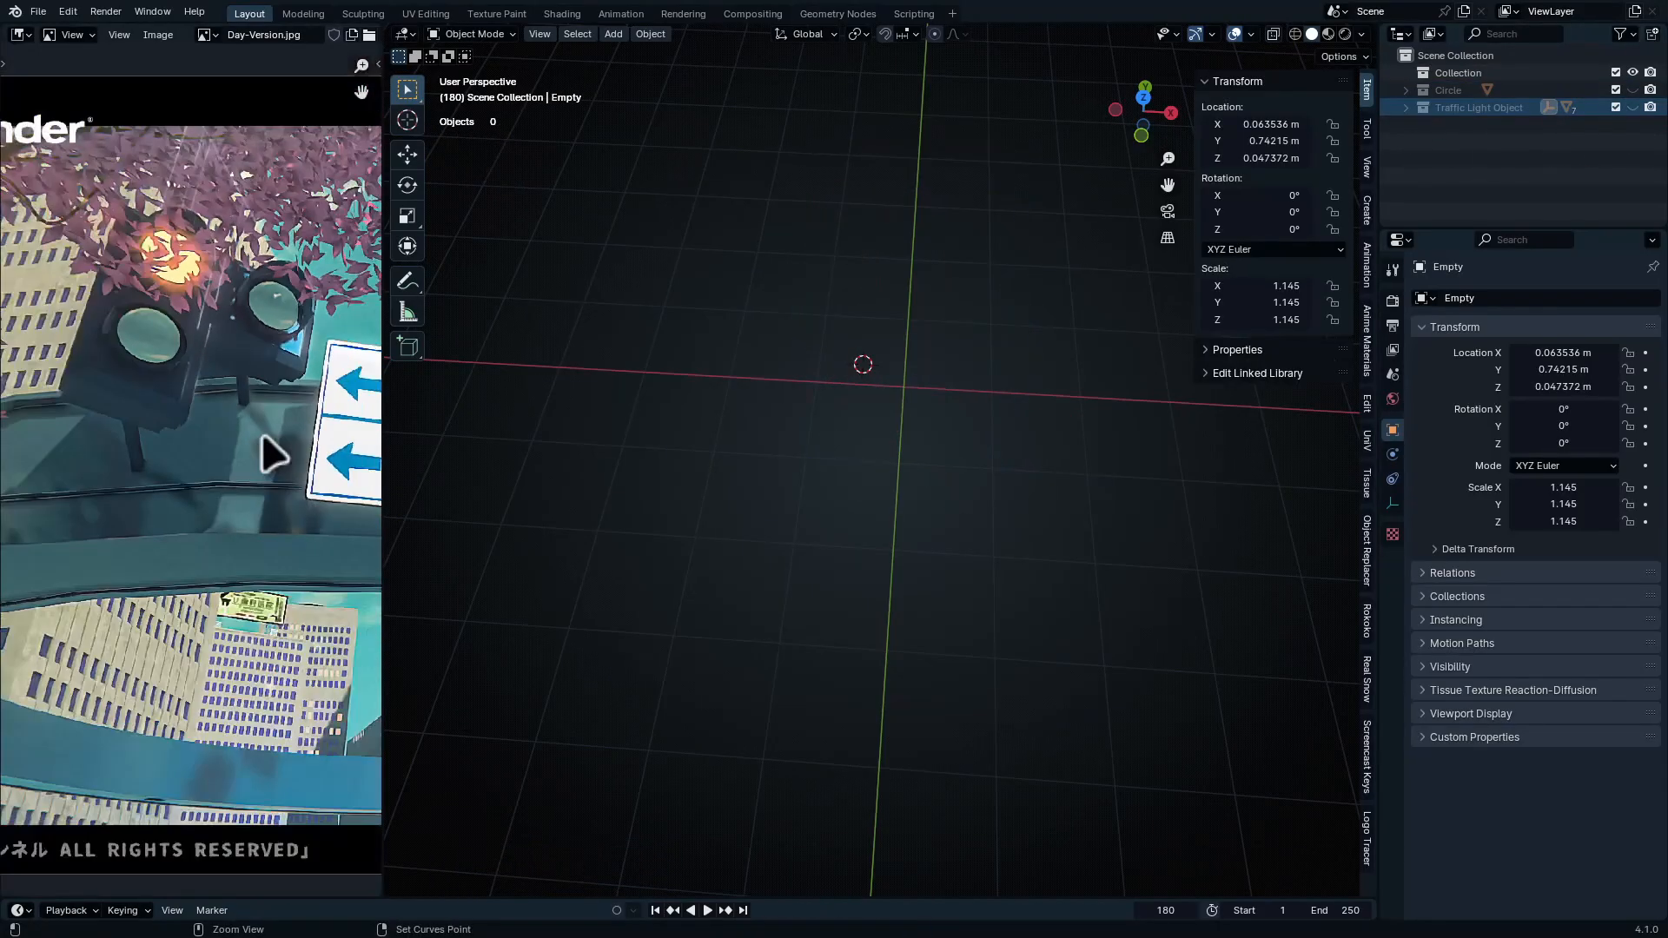
key("ctrl+space")
scroll(903, 486, "down", 1)
middle_click_drag(869, 498, 535, 424)
middle_click_drag(959, 556, 964, 417, "ctrl")
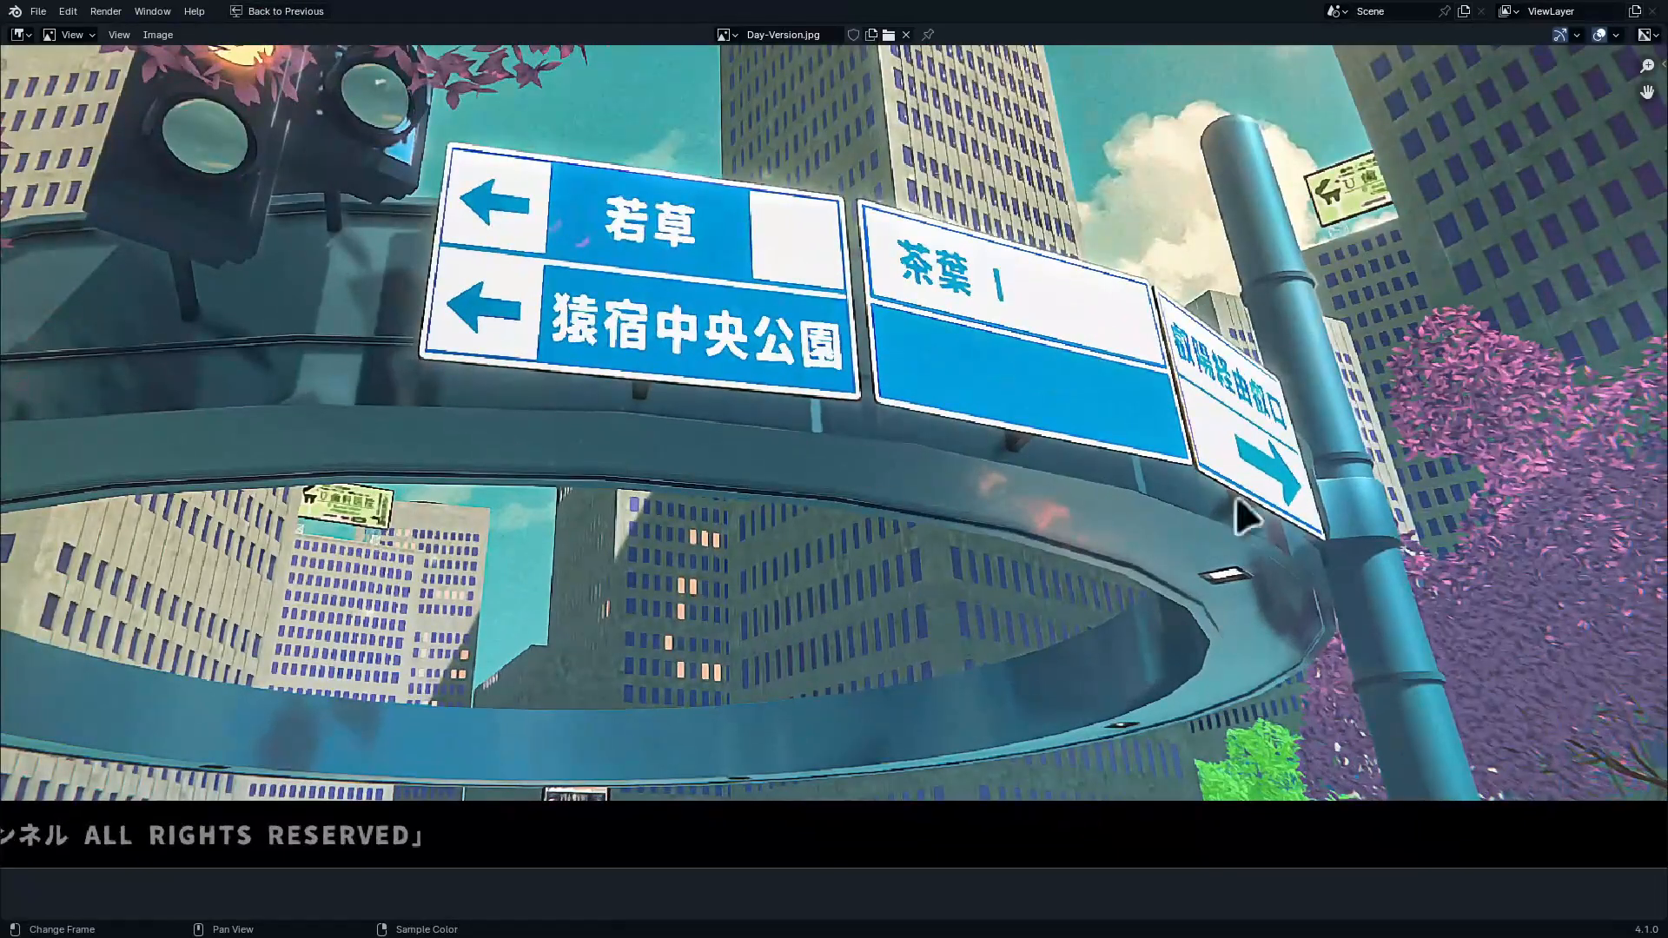
Examine the road signs mounted on the curved walkway in the reference image
key("ctrl+space")
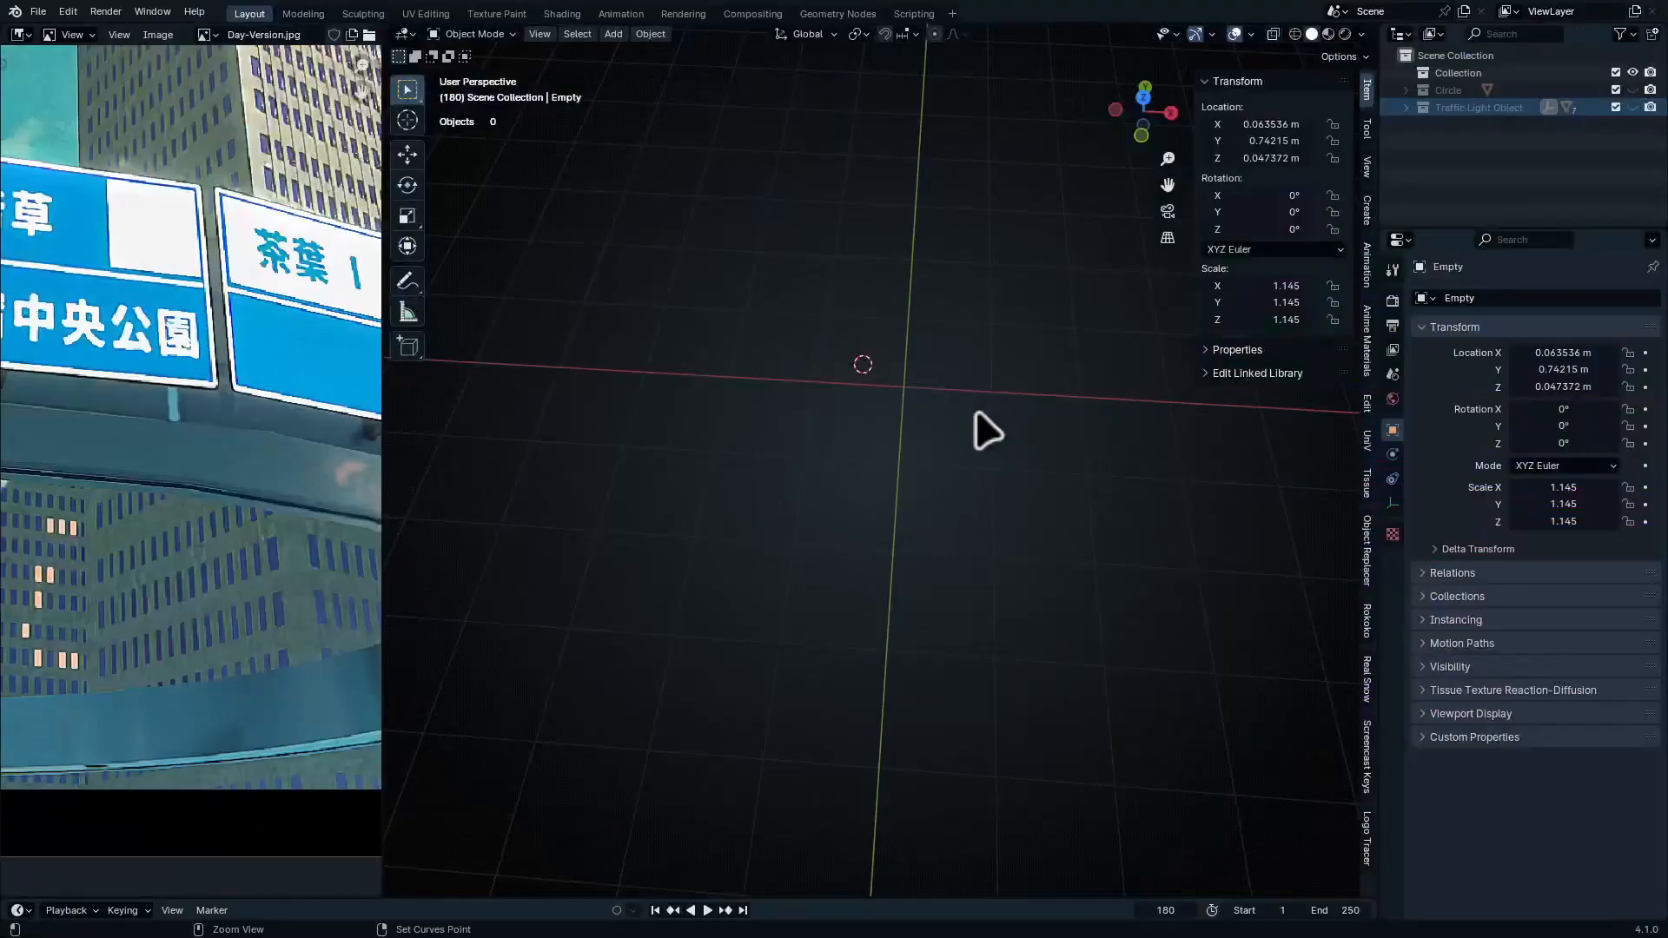
middle_click_drag(921, 411, 882, 380)
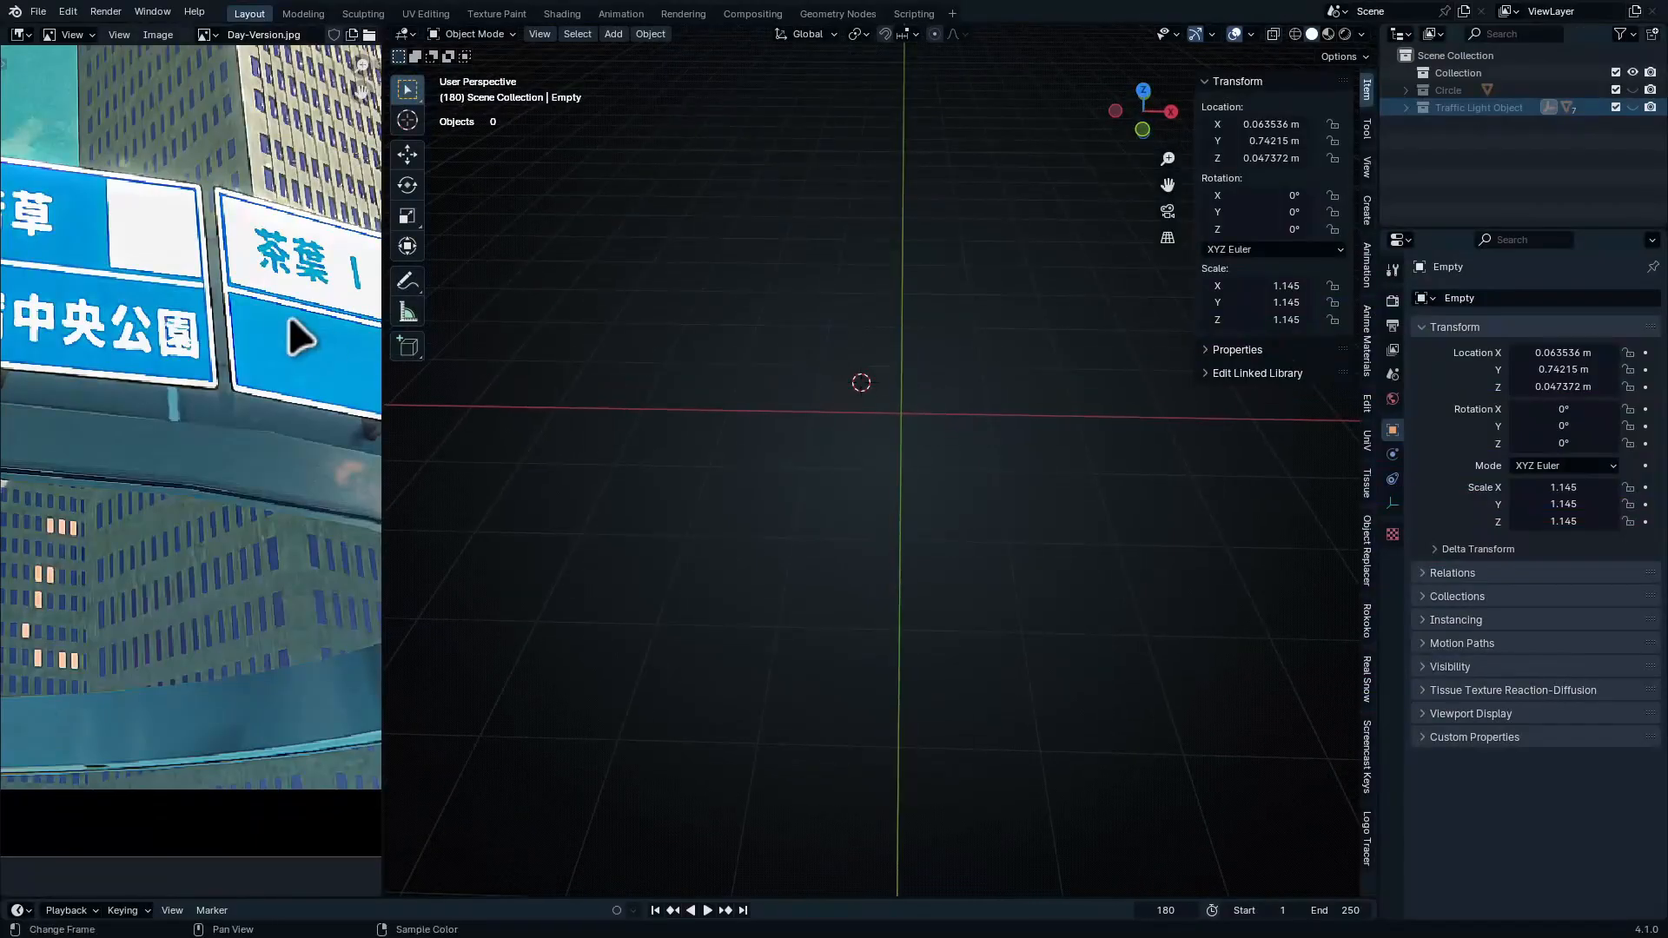
middle_click_drag(293, 318, 43, 331)
key("ctrl+space")
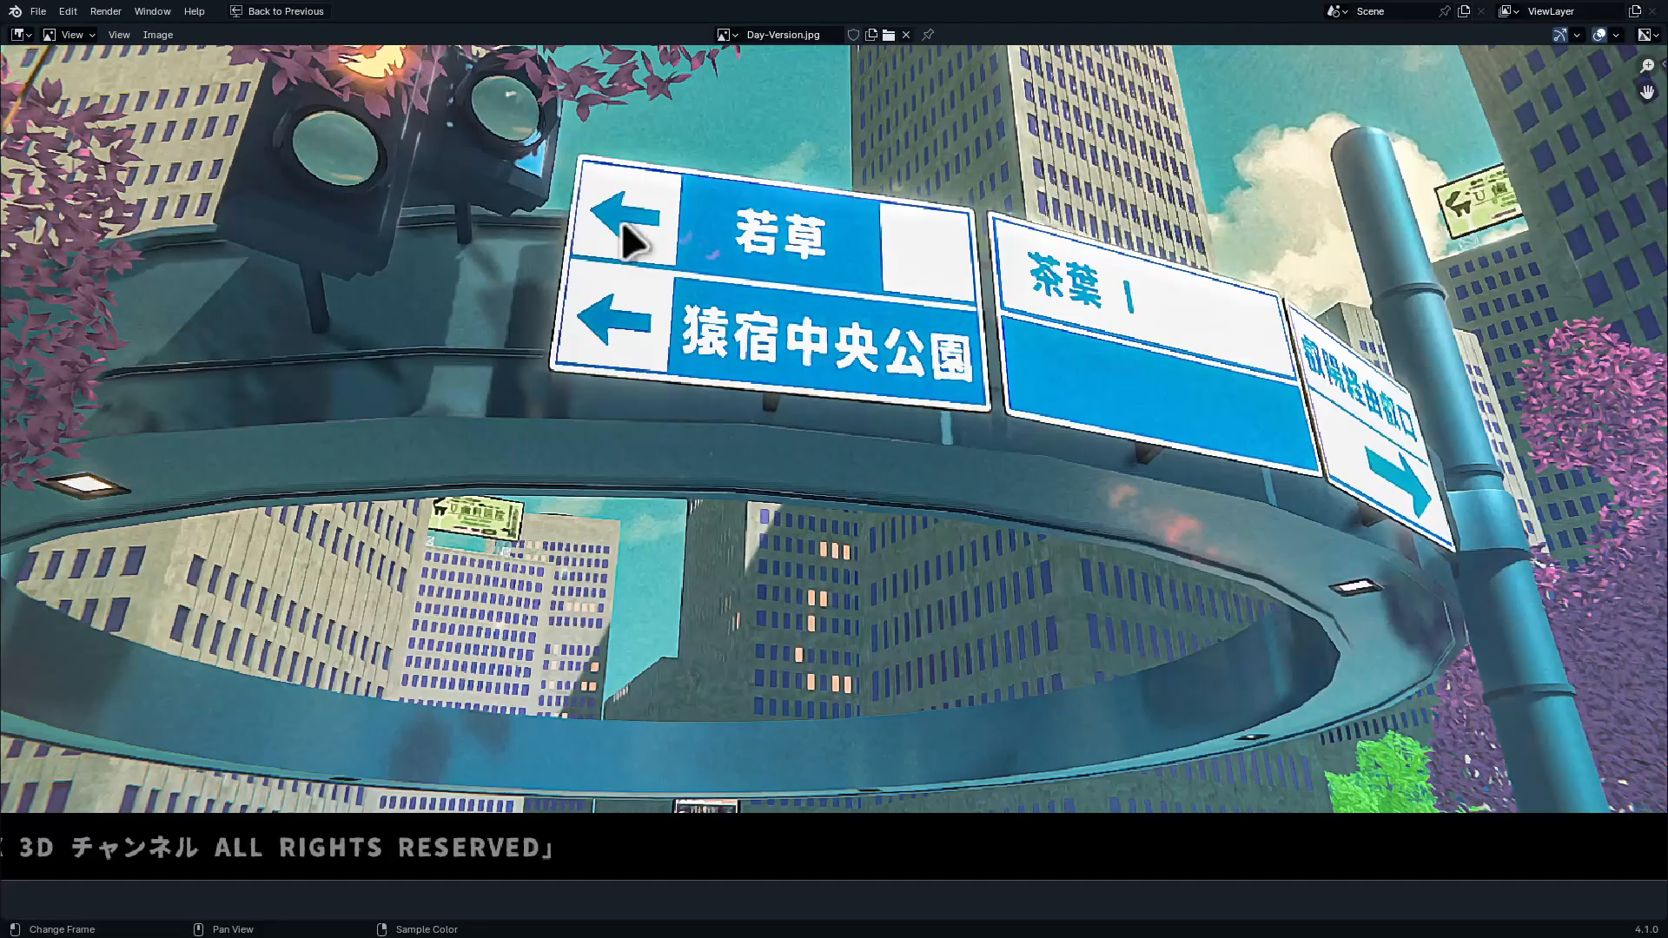
middle_click_drag(1076, 374, 684, 270)
middle_click_drag(1051, 286, 1066, 472)
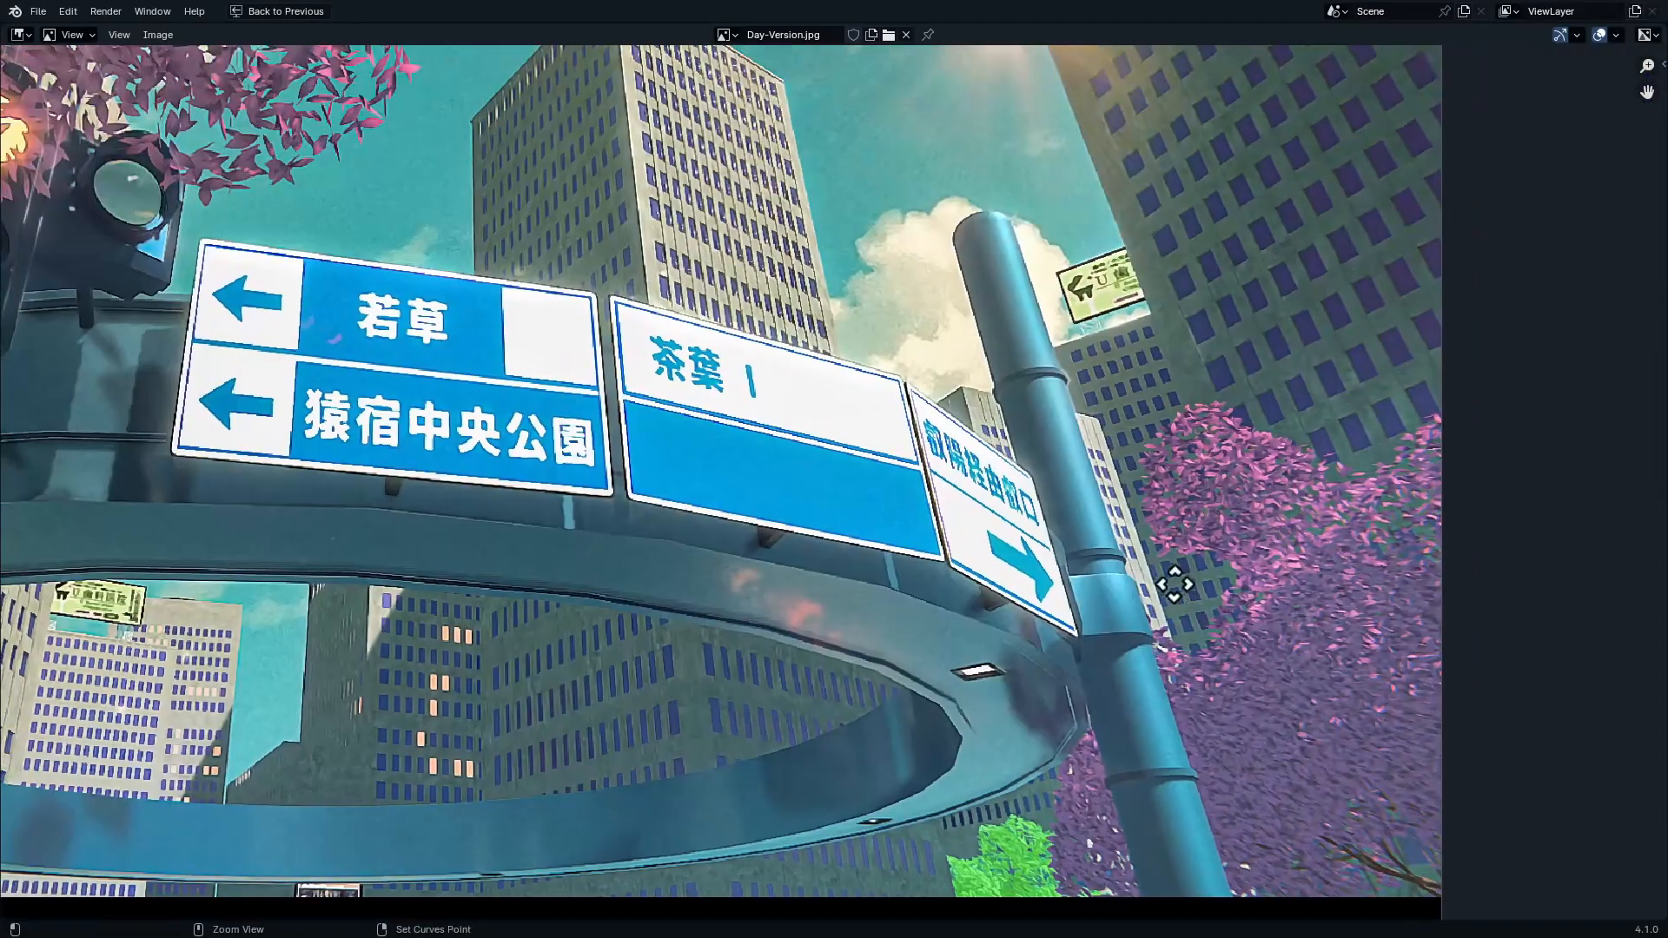
middle_click_drag(1176, 582, 1285, 386, "ctrl")
middle_click_drag(1062, 503, 1276, 573)
middle_click_drag(677, 465, 744, 513)
middle_click_drag(1224, 593, 648, 640)
middle_click_drag(940, 415, 972, 503)
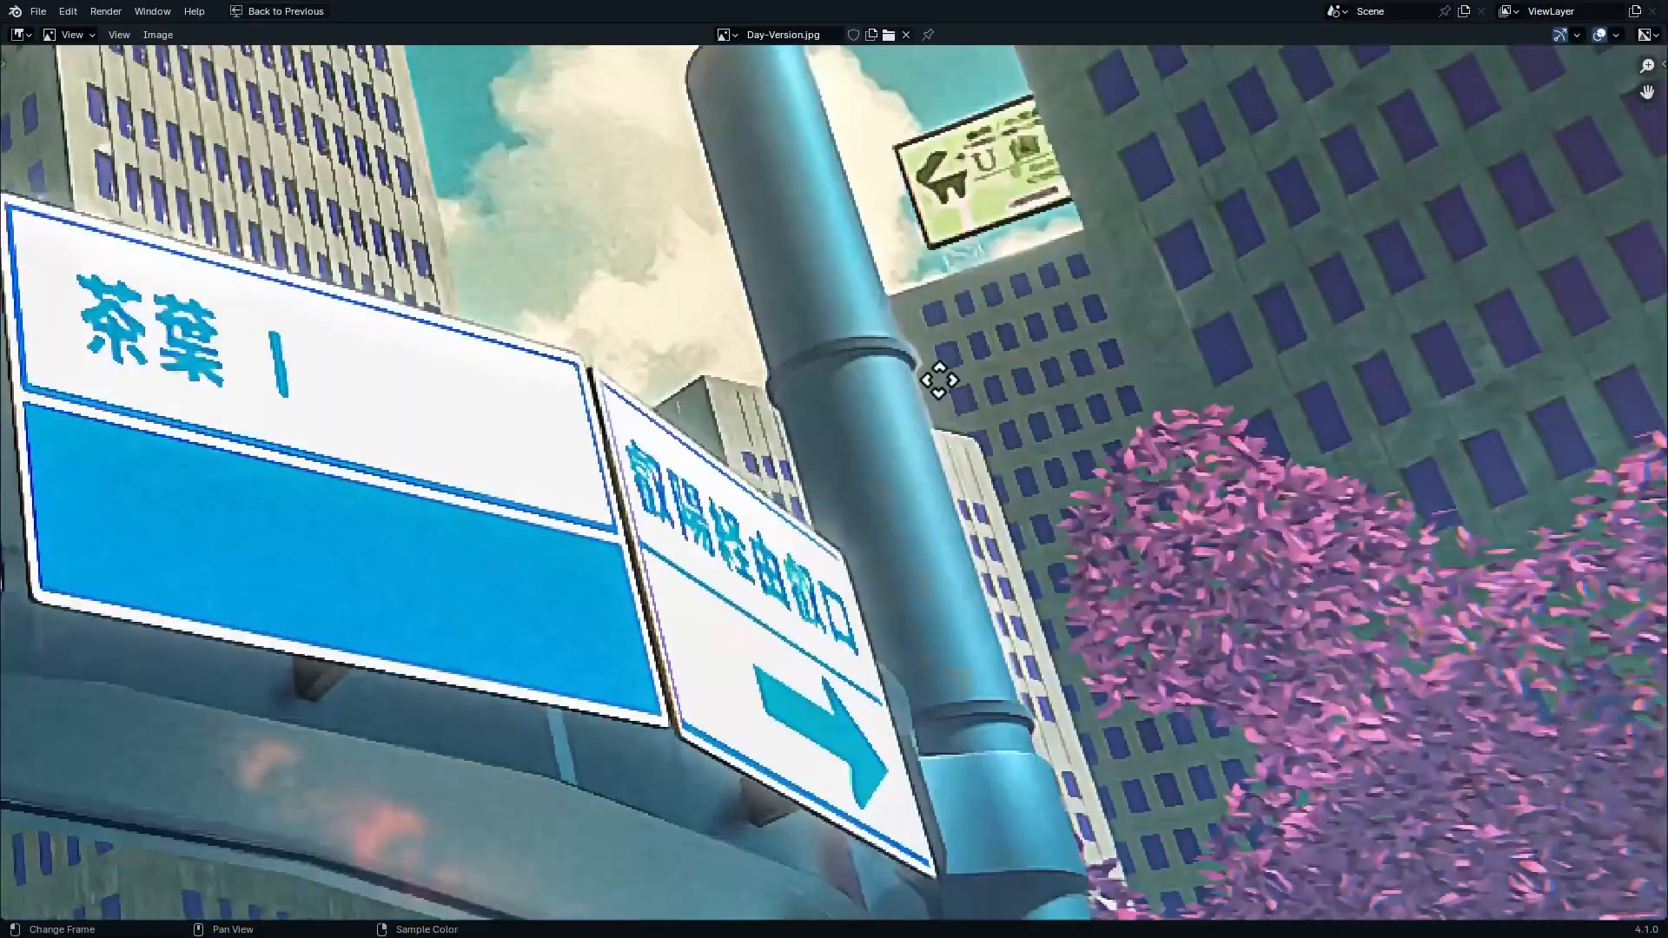
Examine the pole's ring bands, wider sleeve and rounded end, and how it meets the curved walkway, in the reference image
scroll(943, 376, "down", 3)
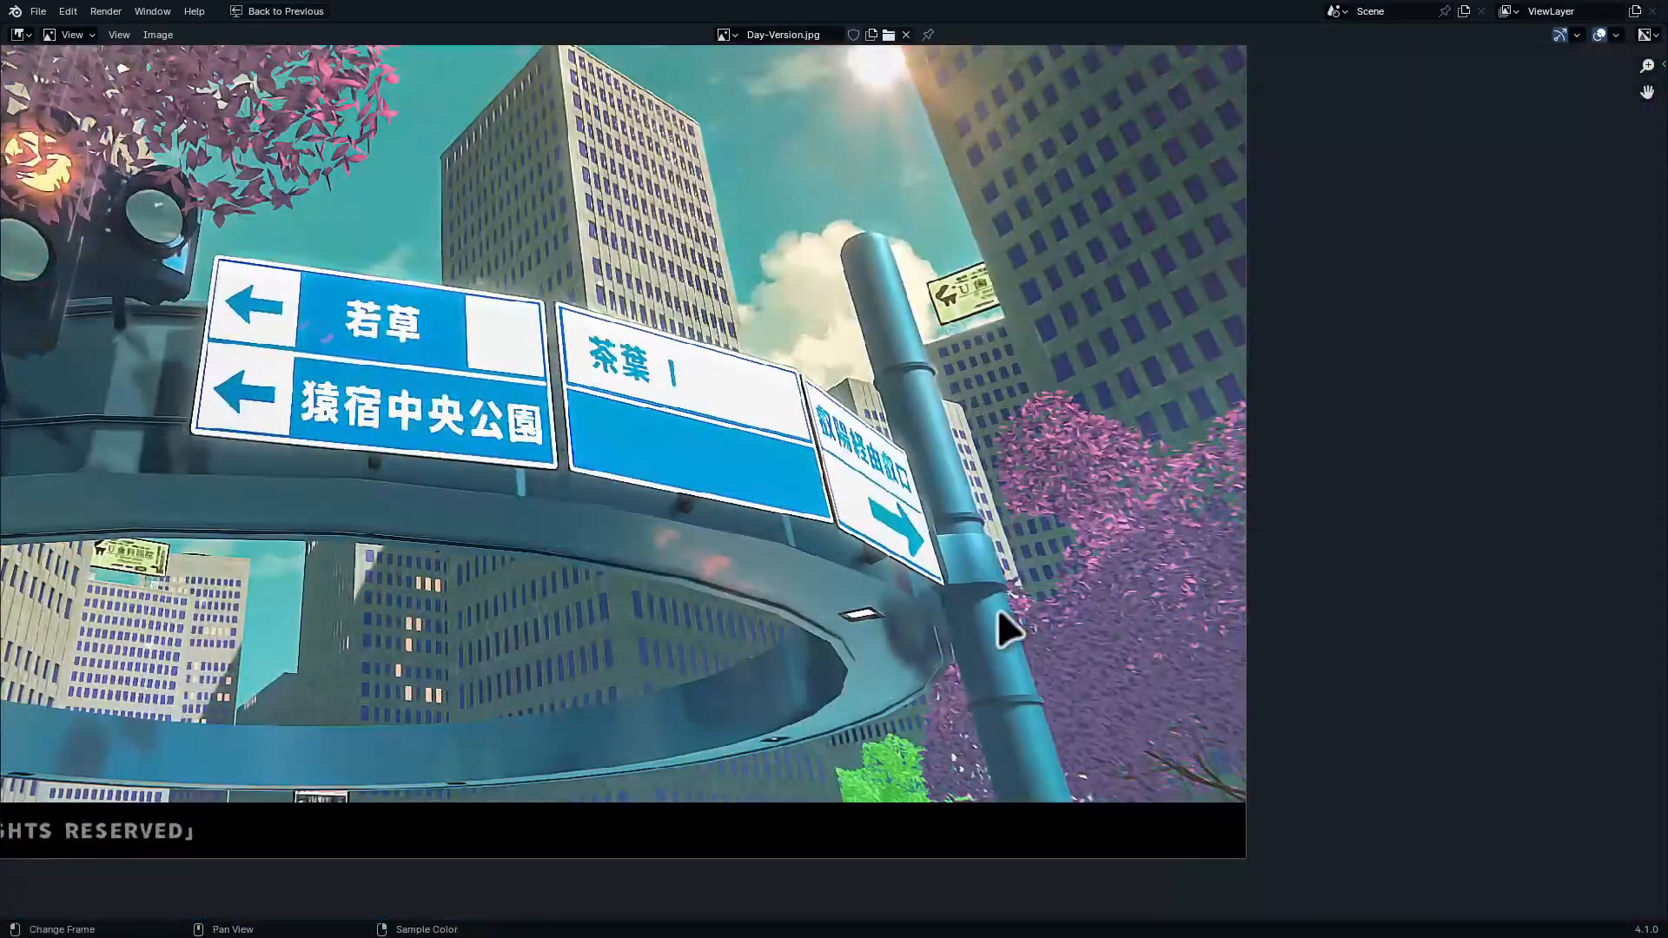
middle_click_drag(1057, 678, 1007, 454, "ctrl")
middle_click_drag(884, 363, 975, 675)
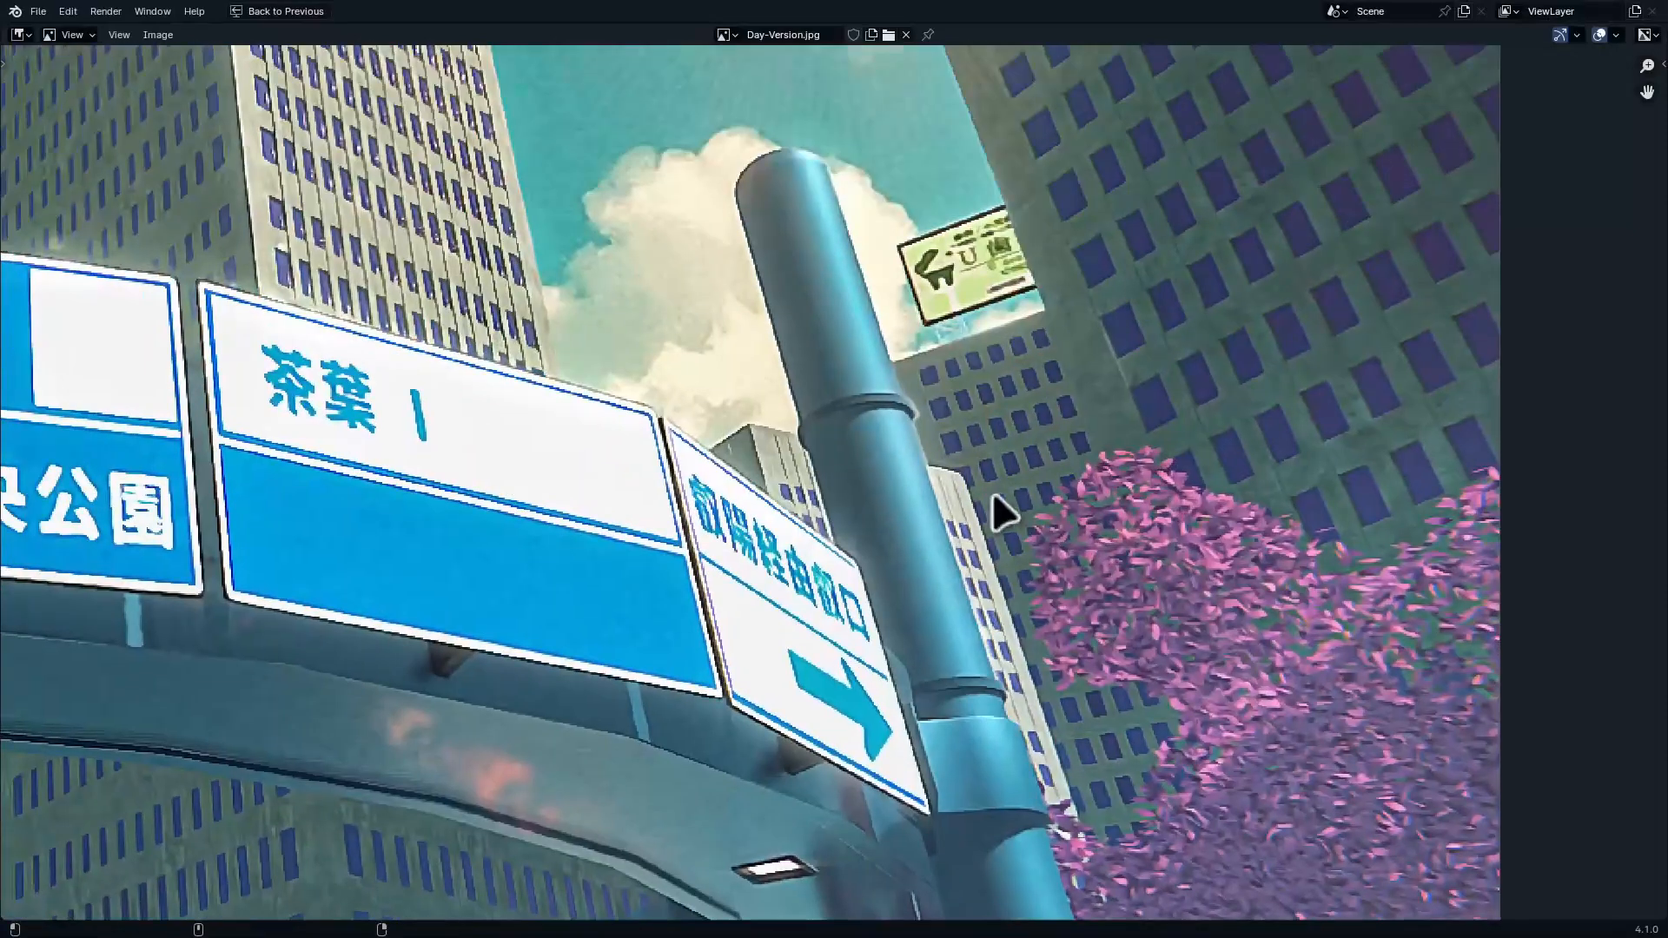
scroll(994, 538, "up", 1)
middle_click_drag(999, 795, 890, 450)
scroll(936, 421, "down", 4)
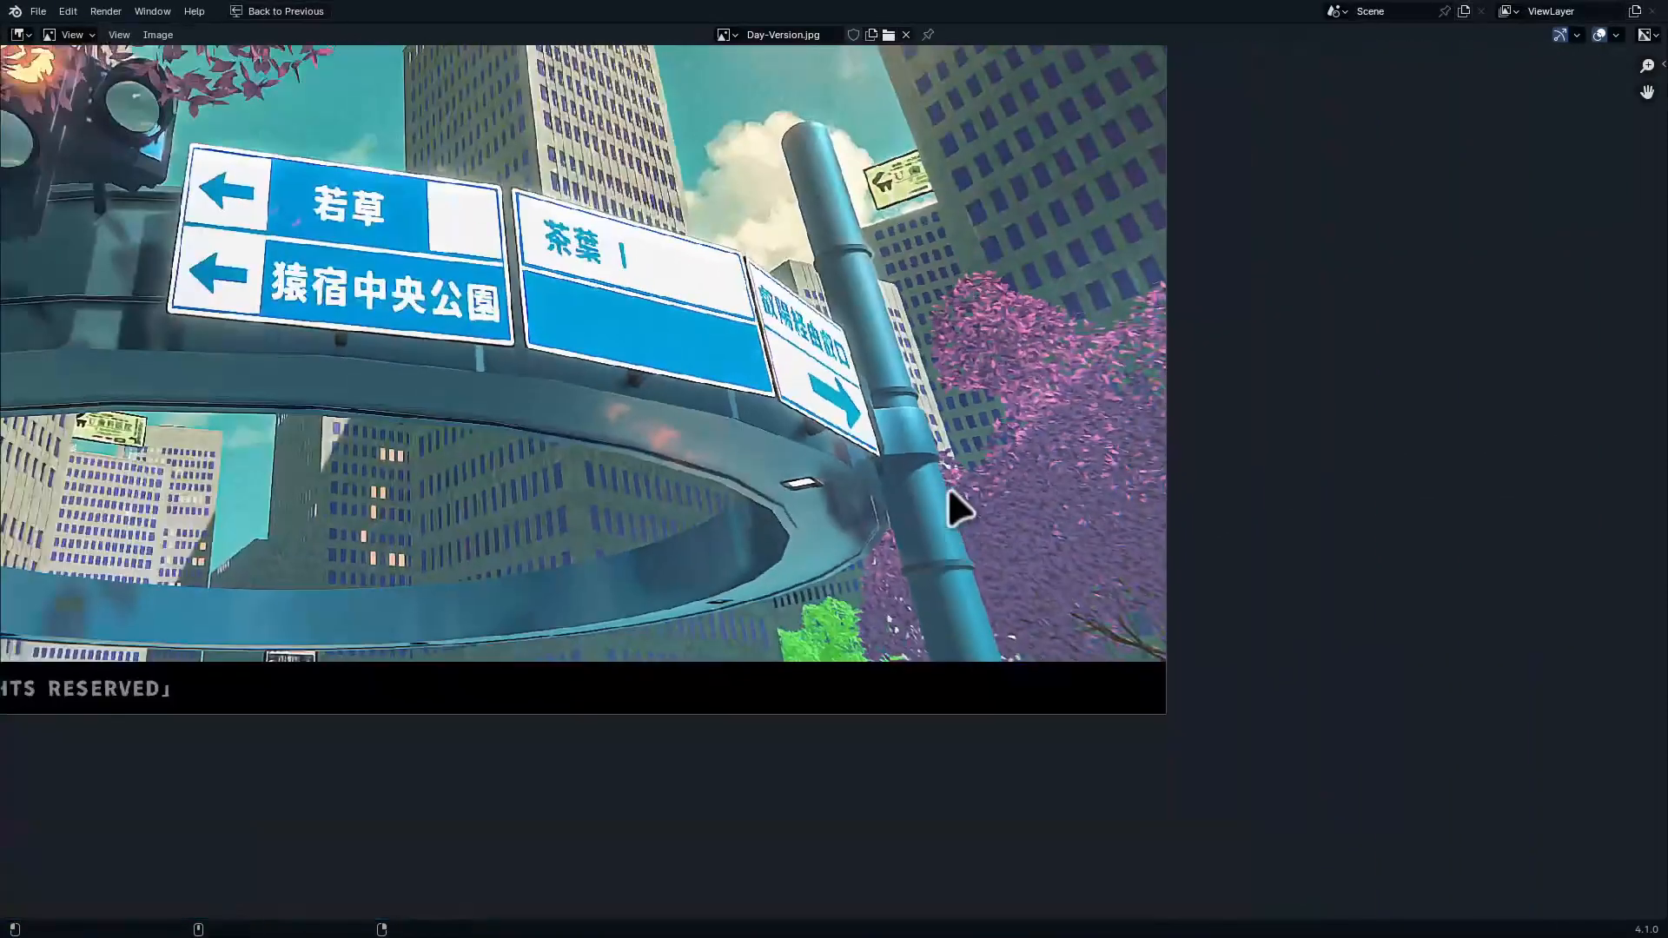
key("ctrl+space")
key("ctrl+space")
middle_click_drag(954, 482, 858, 291, "ctrl")
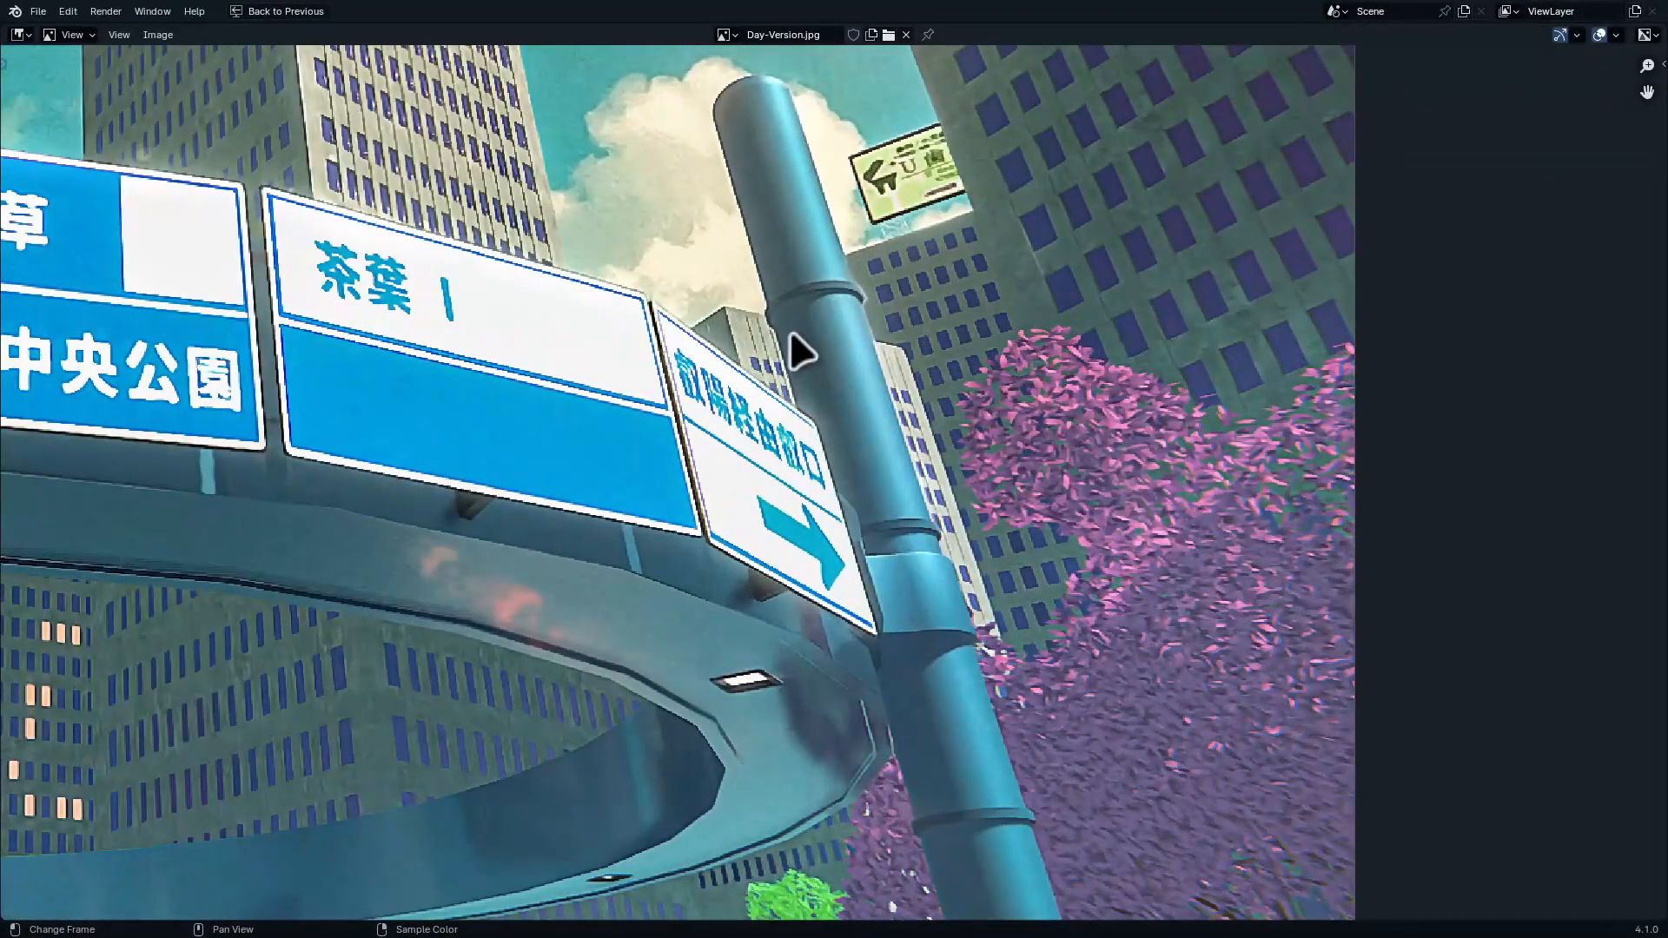
key("ctrl+space")
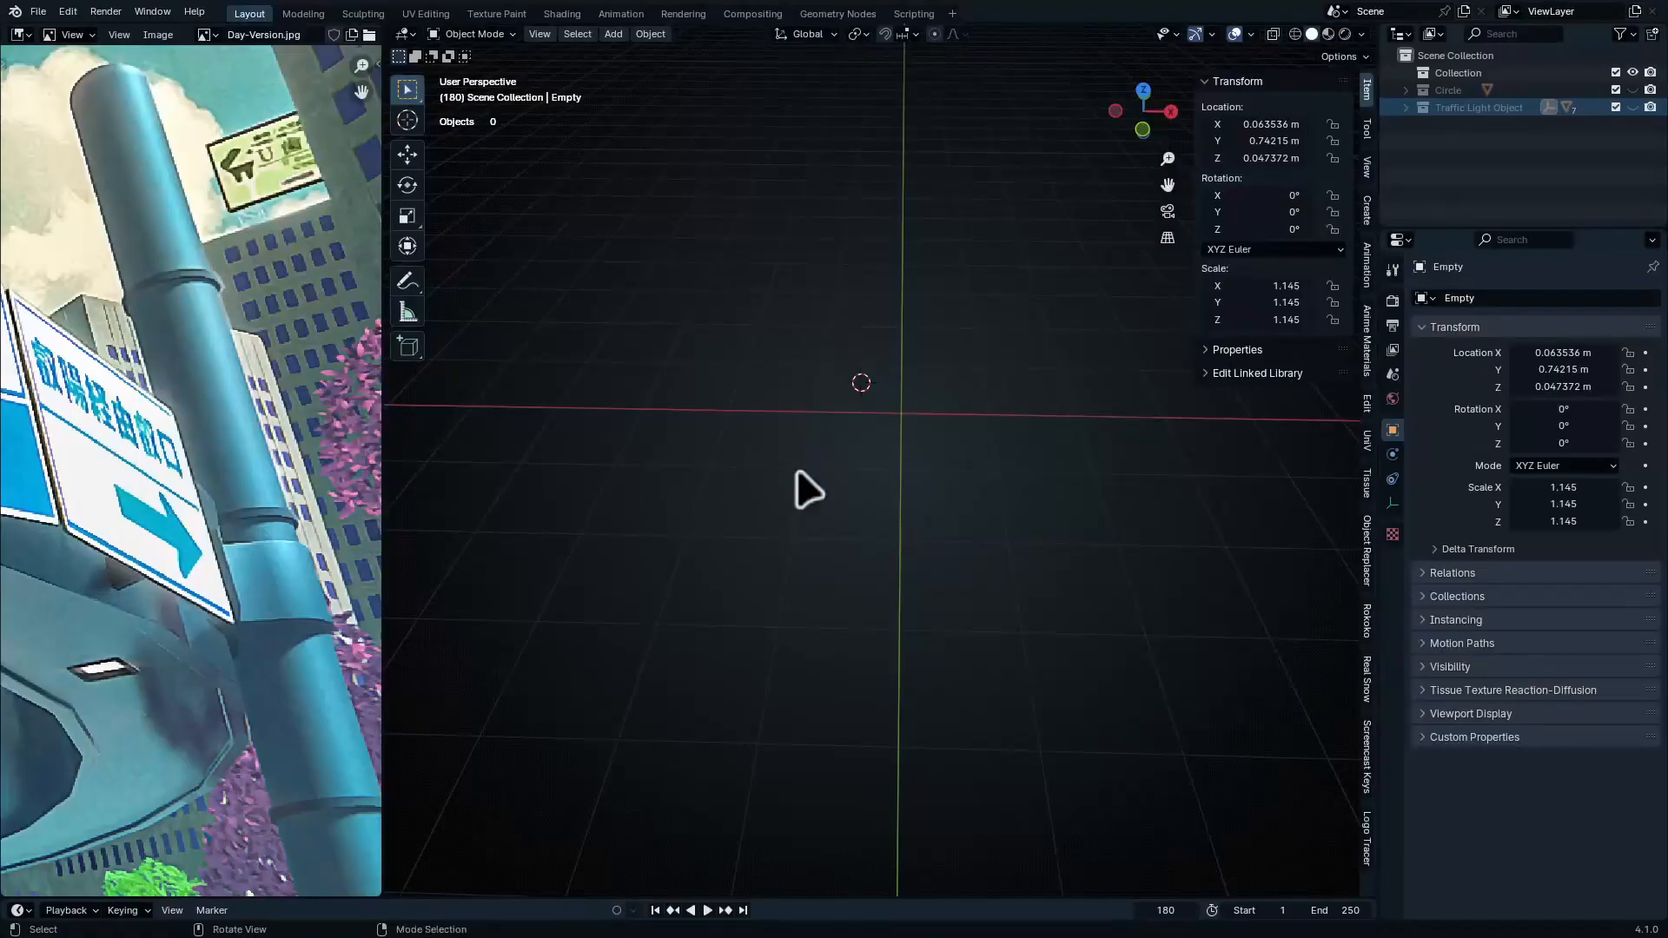
Make the collection named Collection active, and temporarily show the Circle collection to check the walkway ring before hiding it again
middle_click_drag(808, 485, 759, 451)
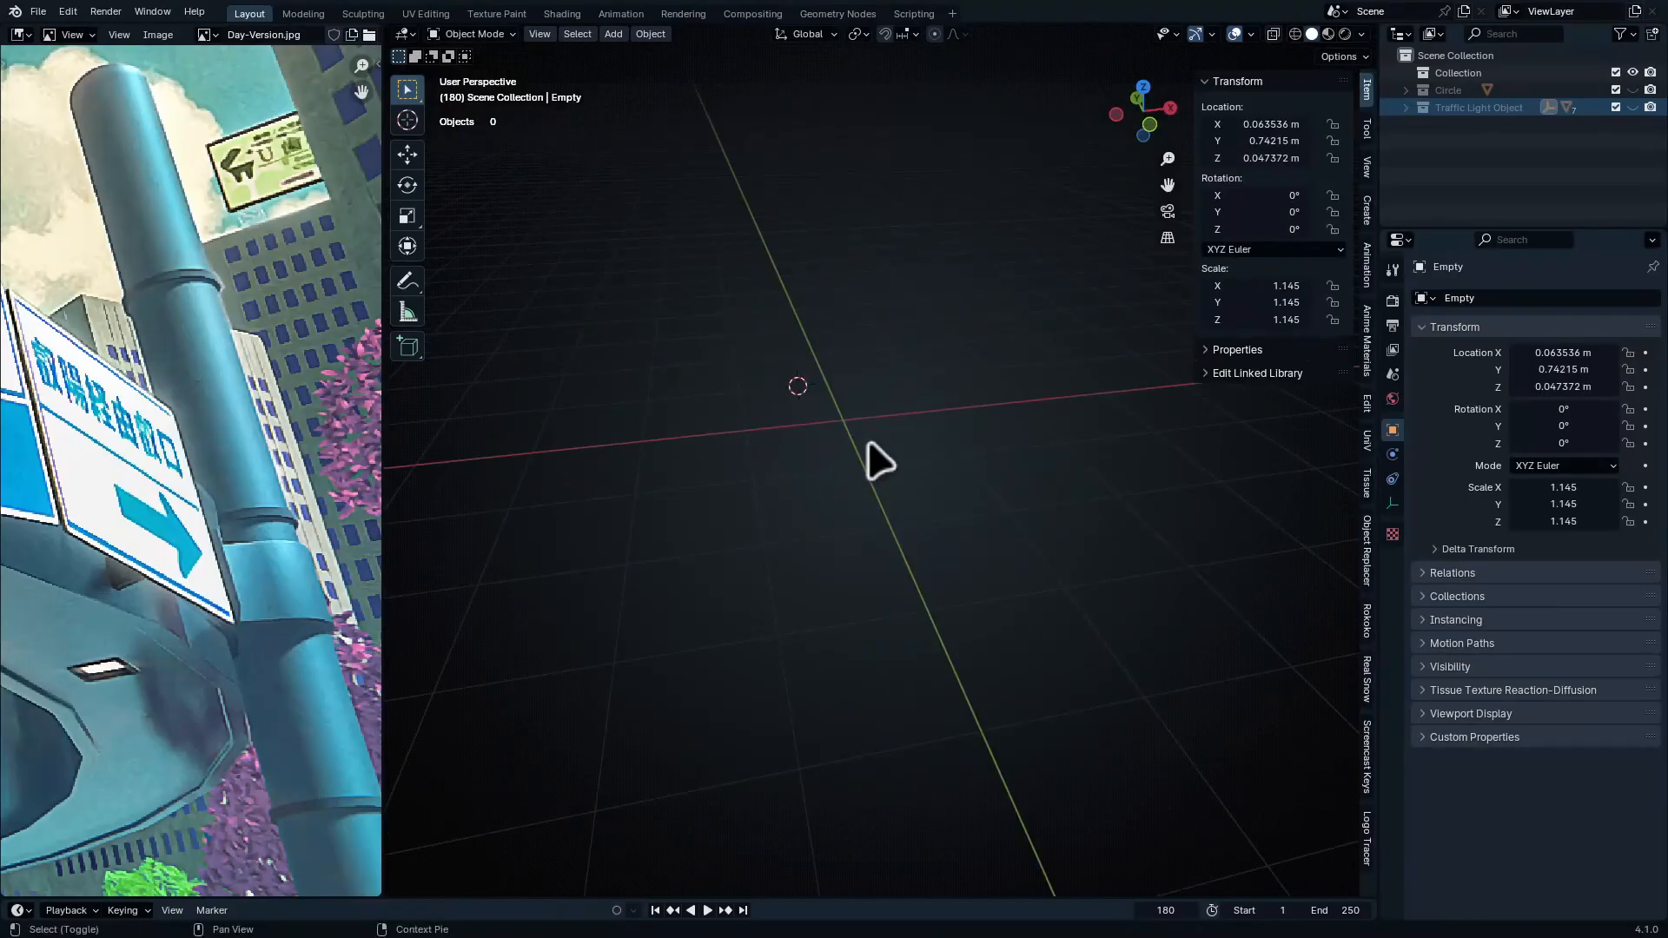
middle_click_drag(886, 462, 967, 510)
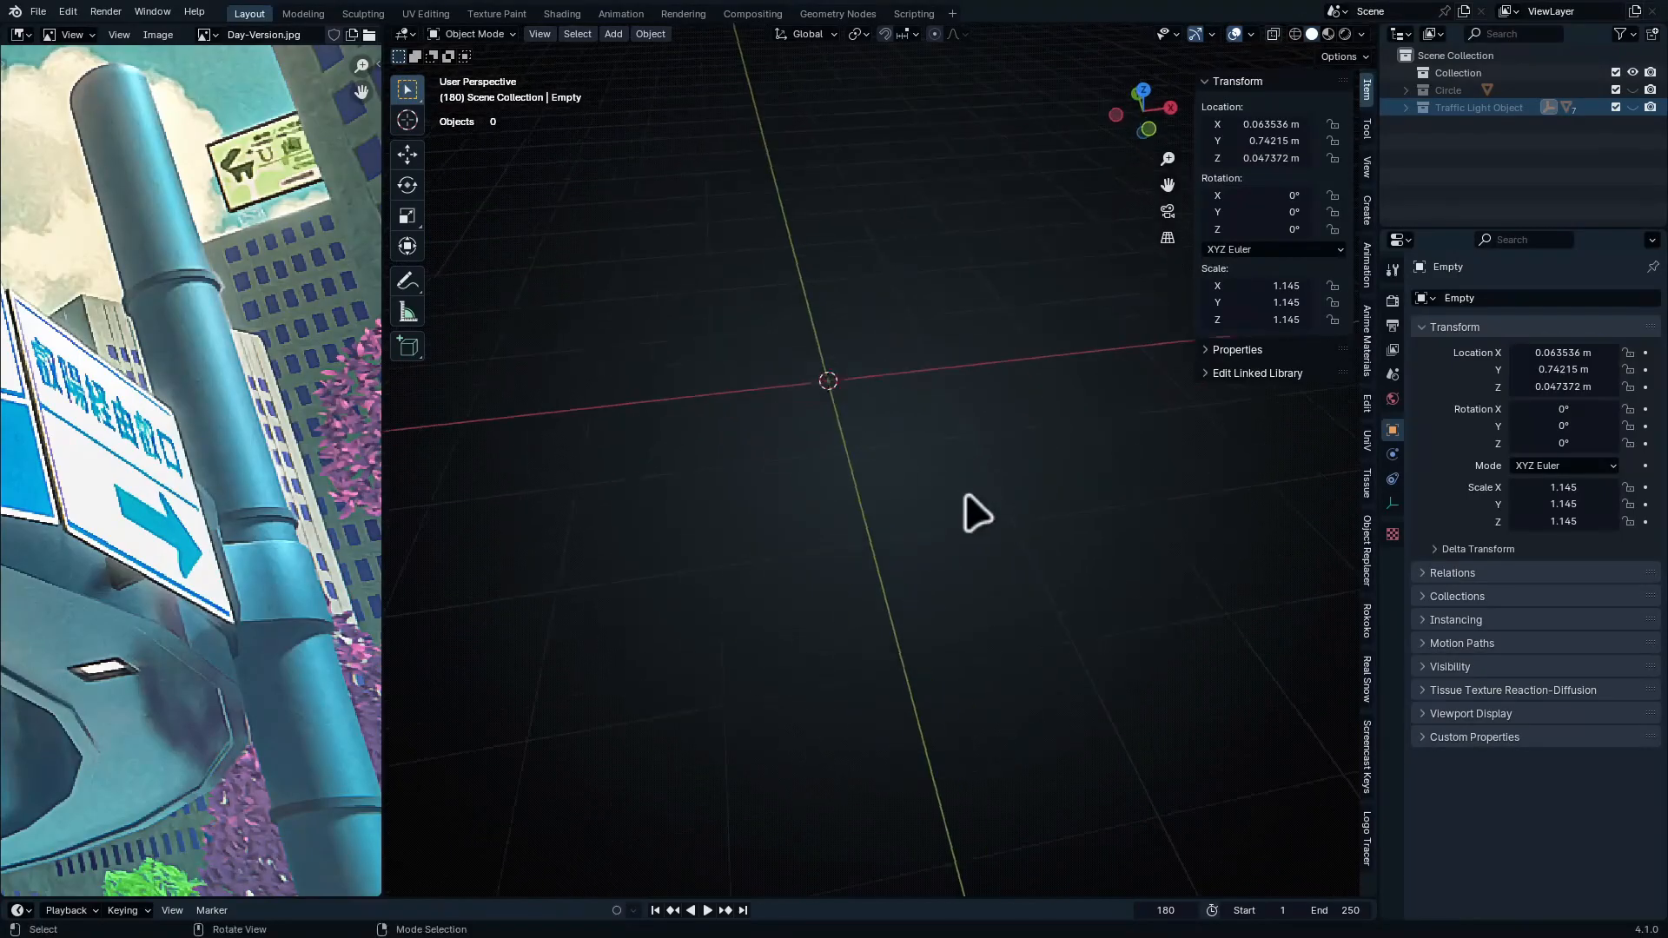
left_click(1476, 74)
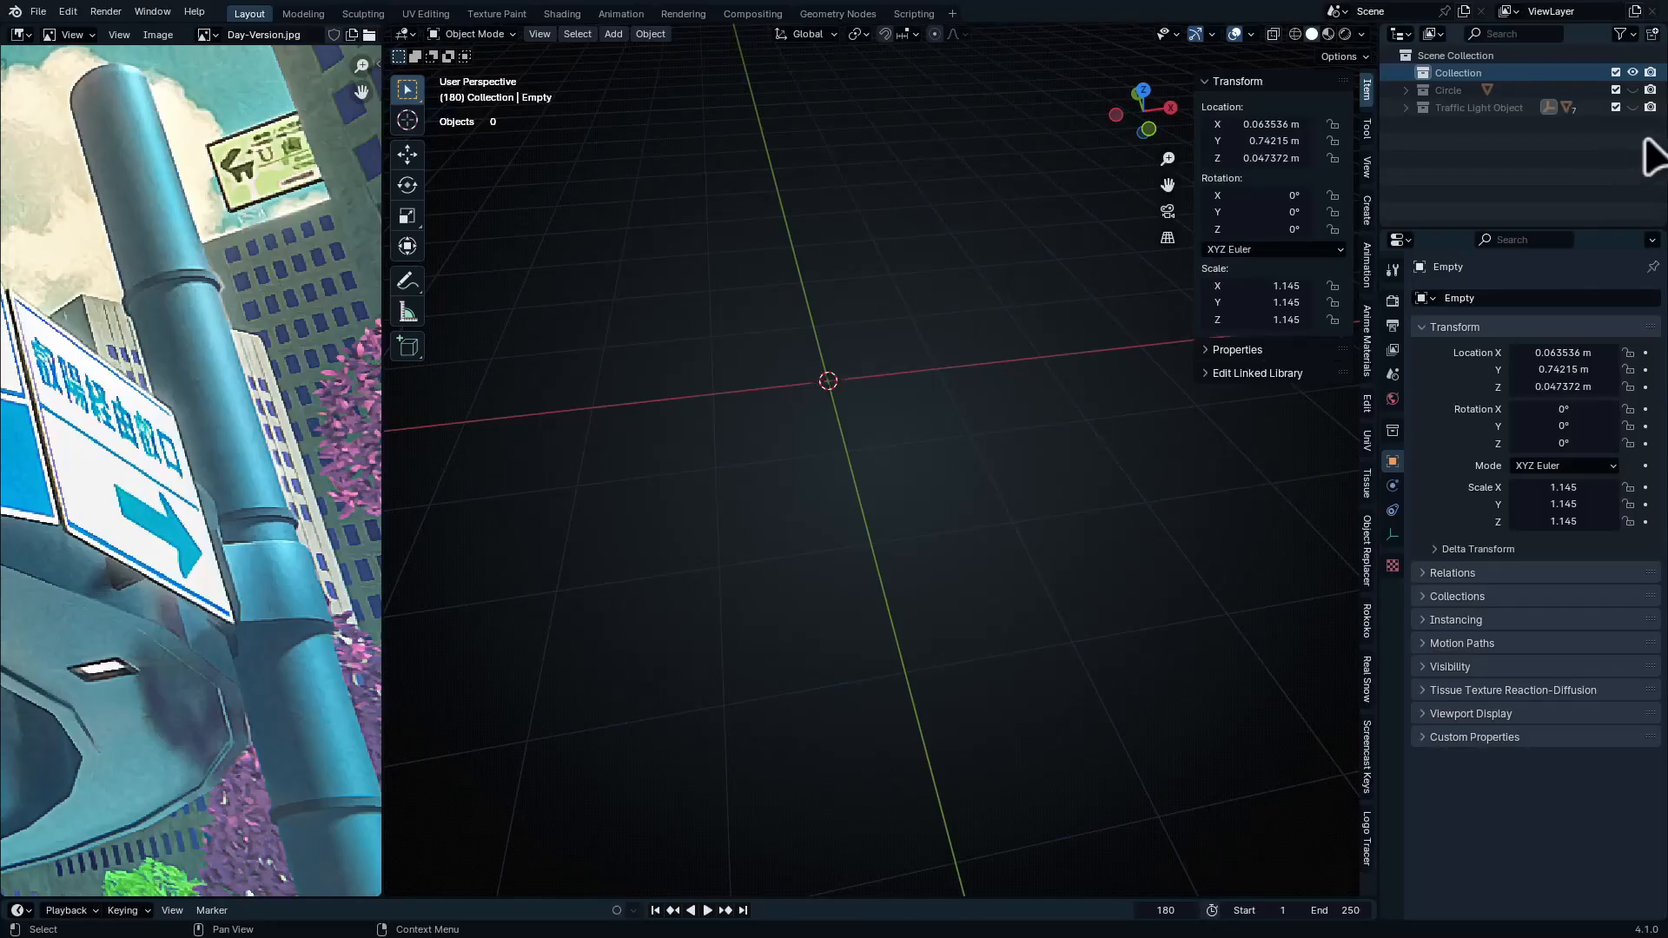
left_click(1632, 90)
middle_click_drag(974, 410, 1019, 514, "shift")
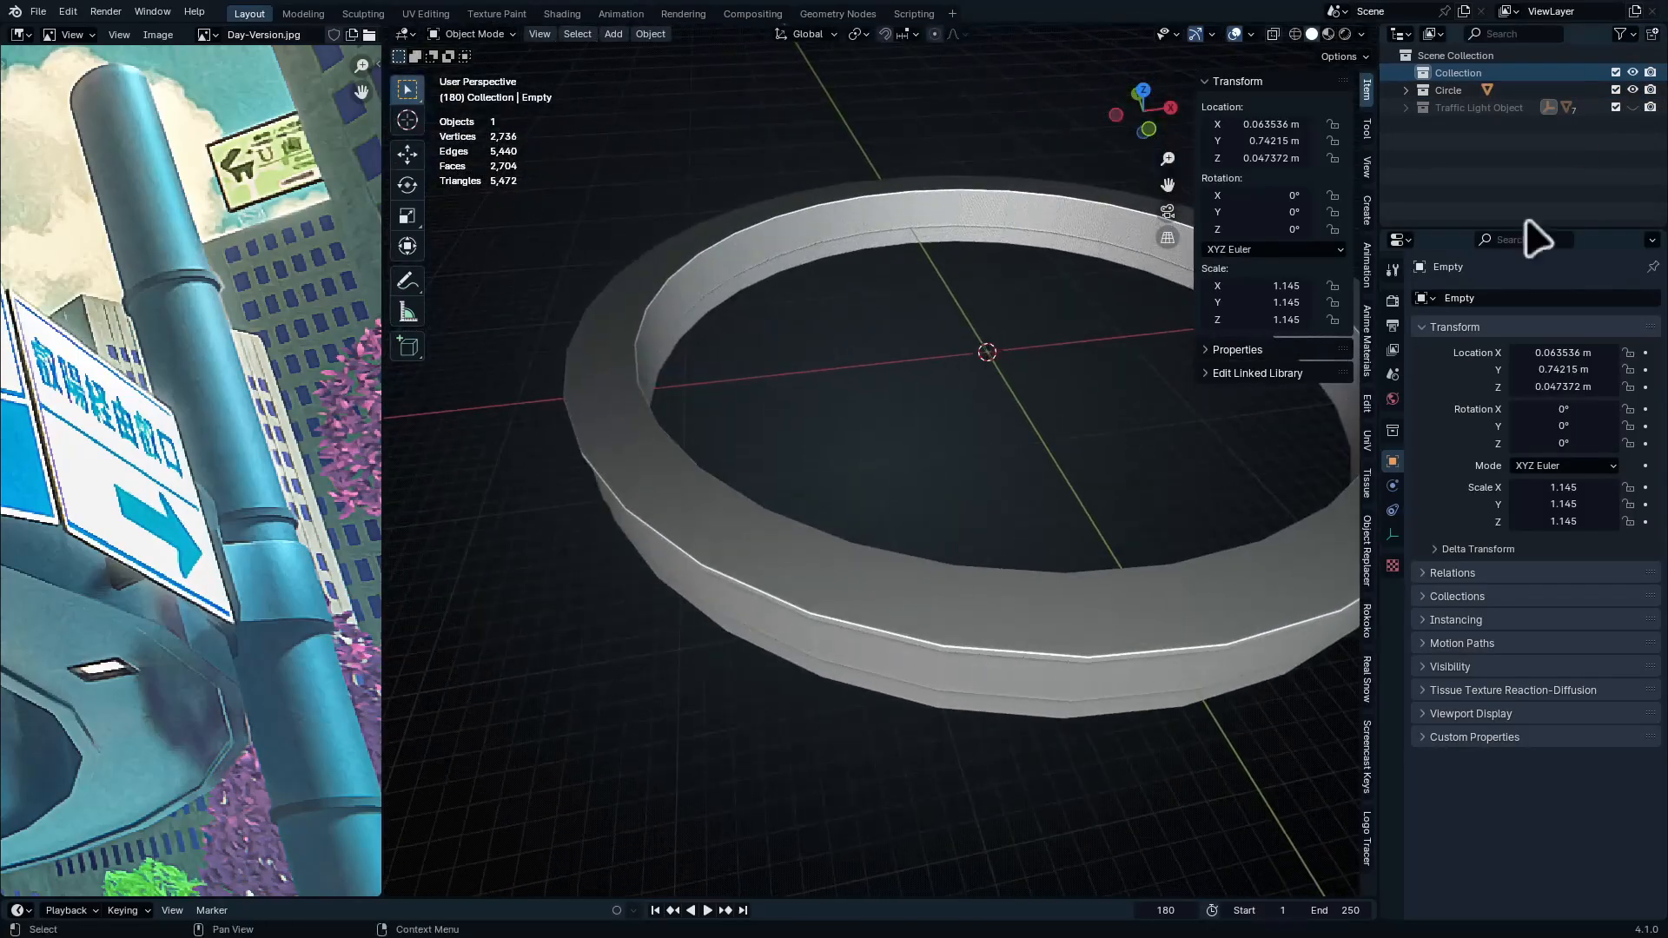
left_click(1632, 89)
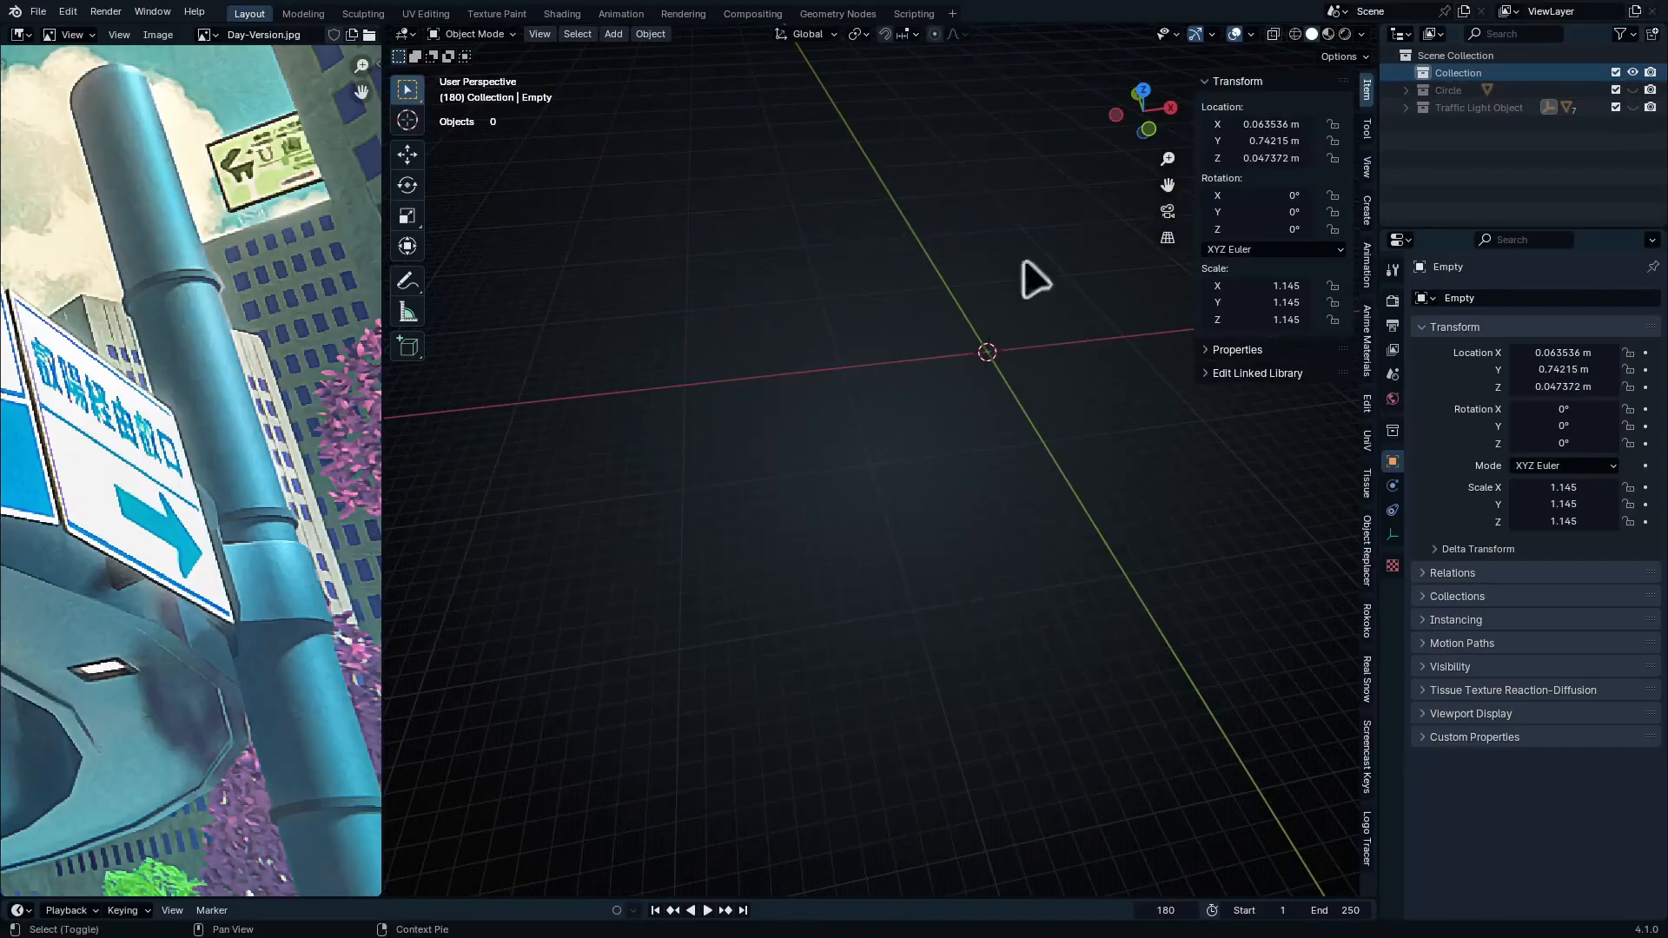
Add a cylinder mesh with 32 vertices, 1 m radius and 2 m depth at the world origin
key("shift+a")
mouse_move(897, 236)
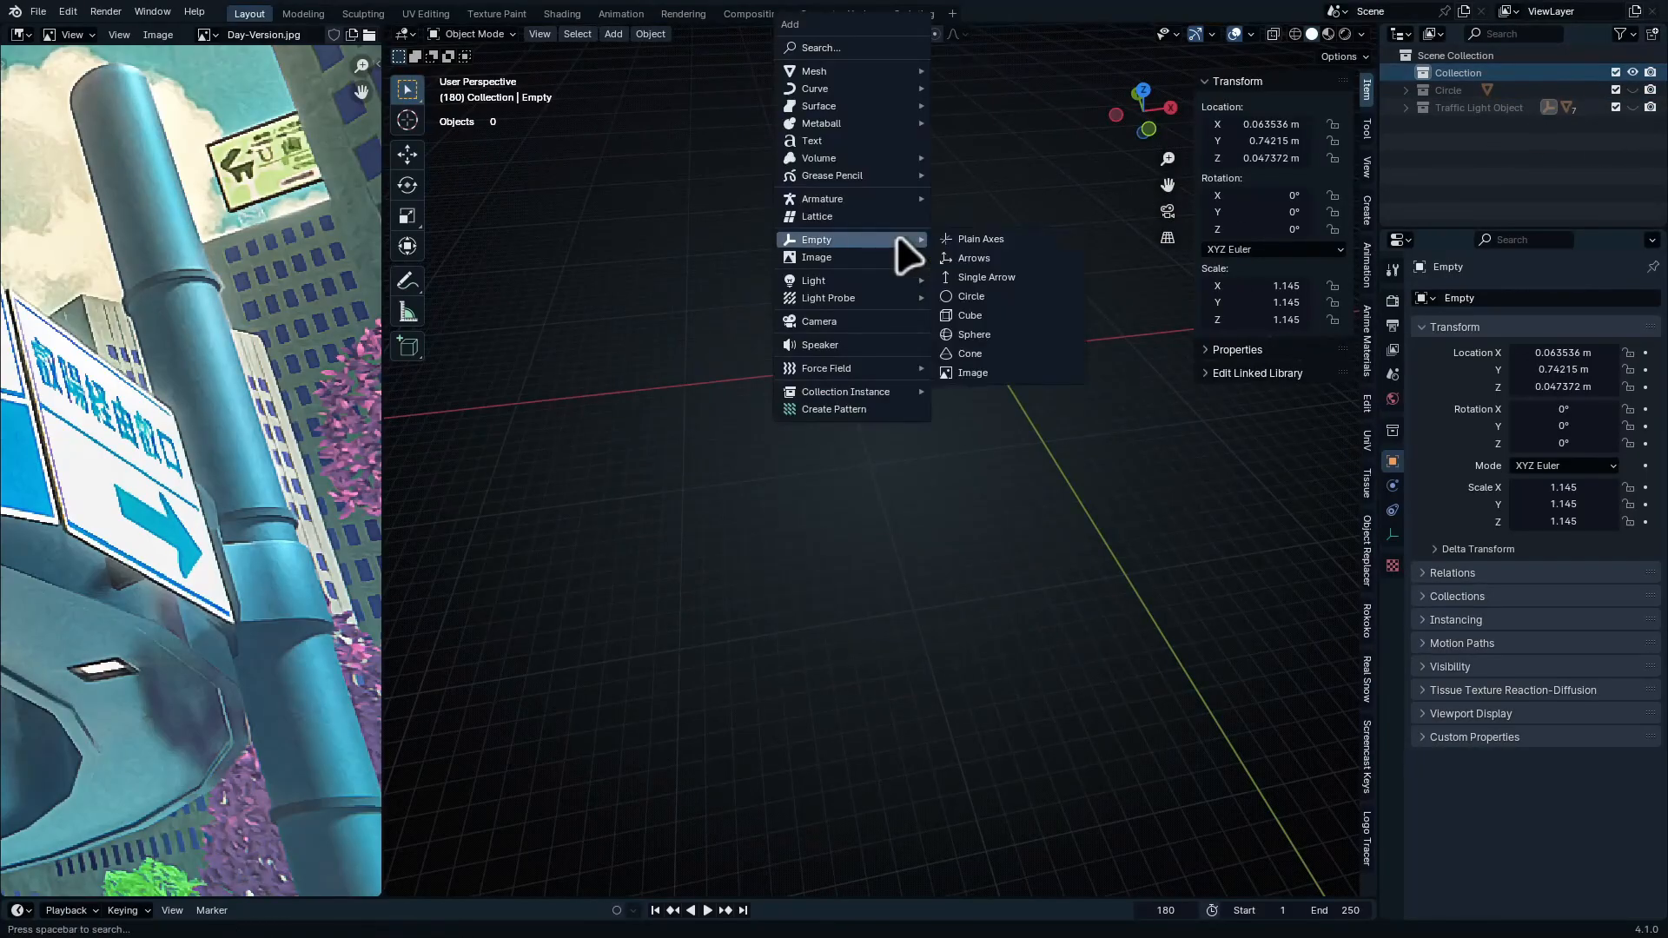
mouse_move(868, 71)
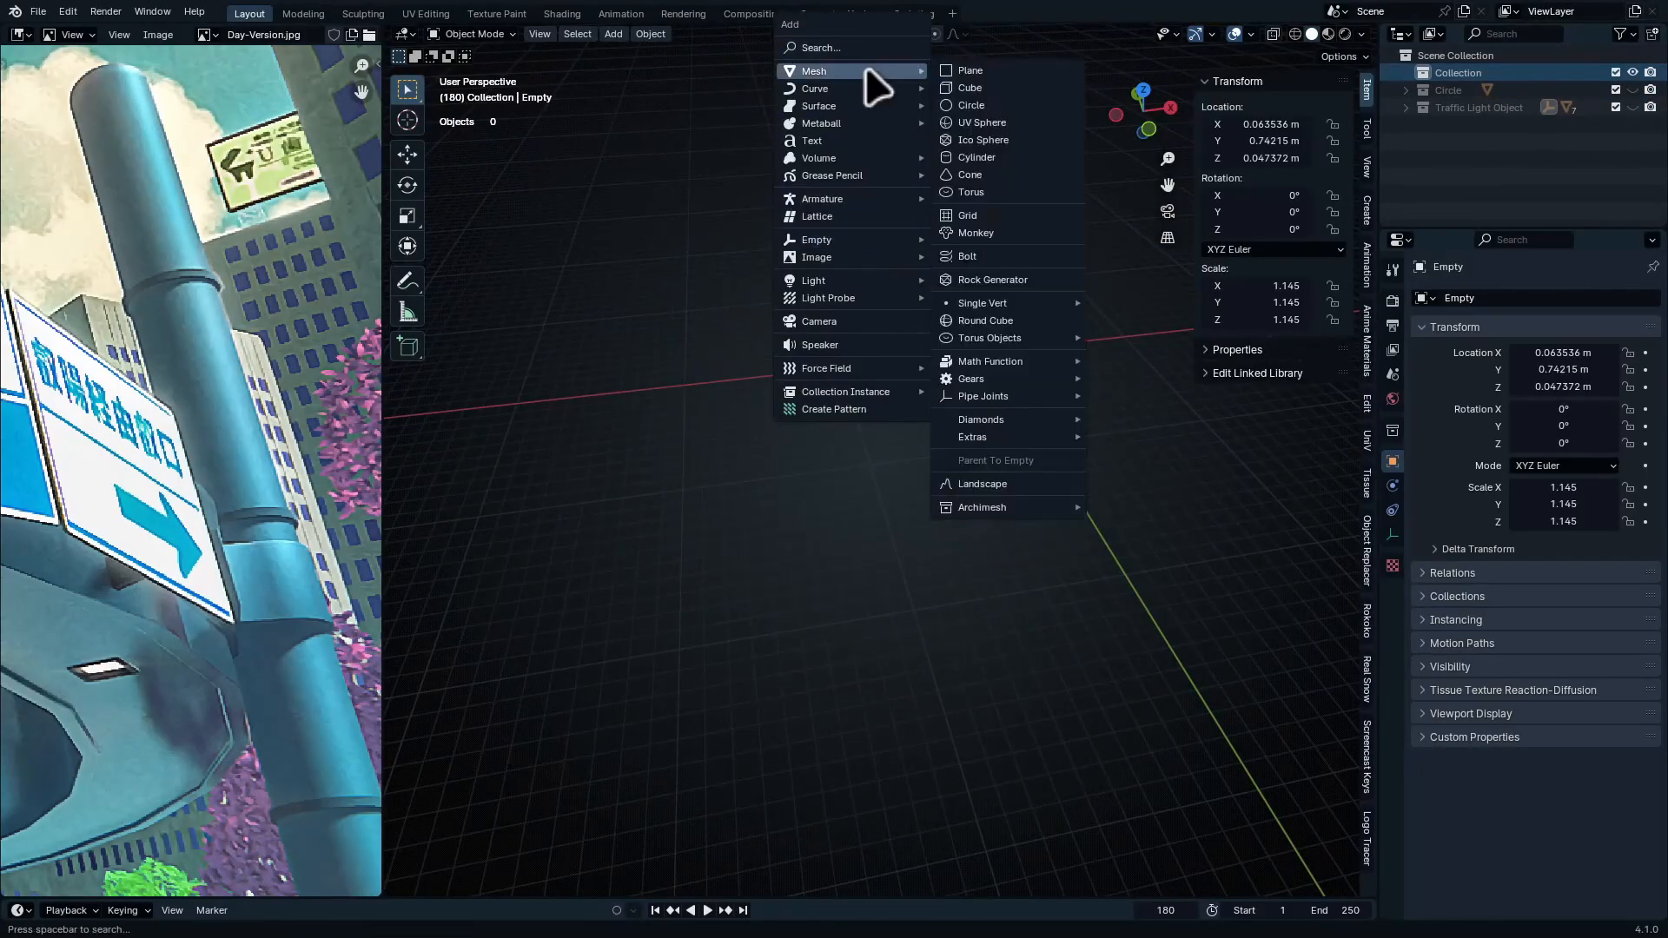
left_click(1001, 159)
middle_click_drag(1025, 354, 1016, 456)
key("KP_1")
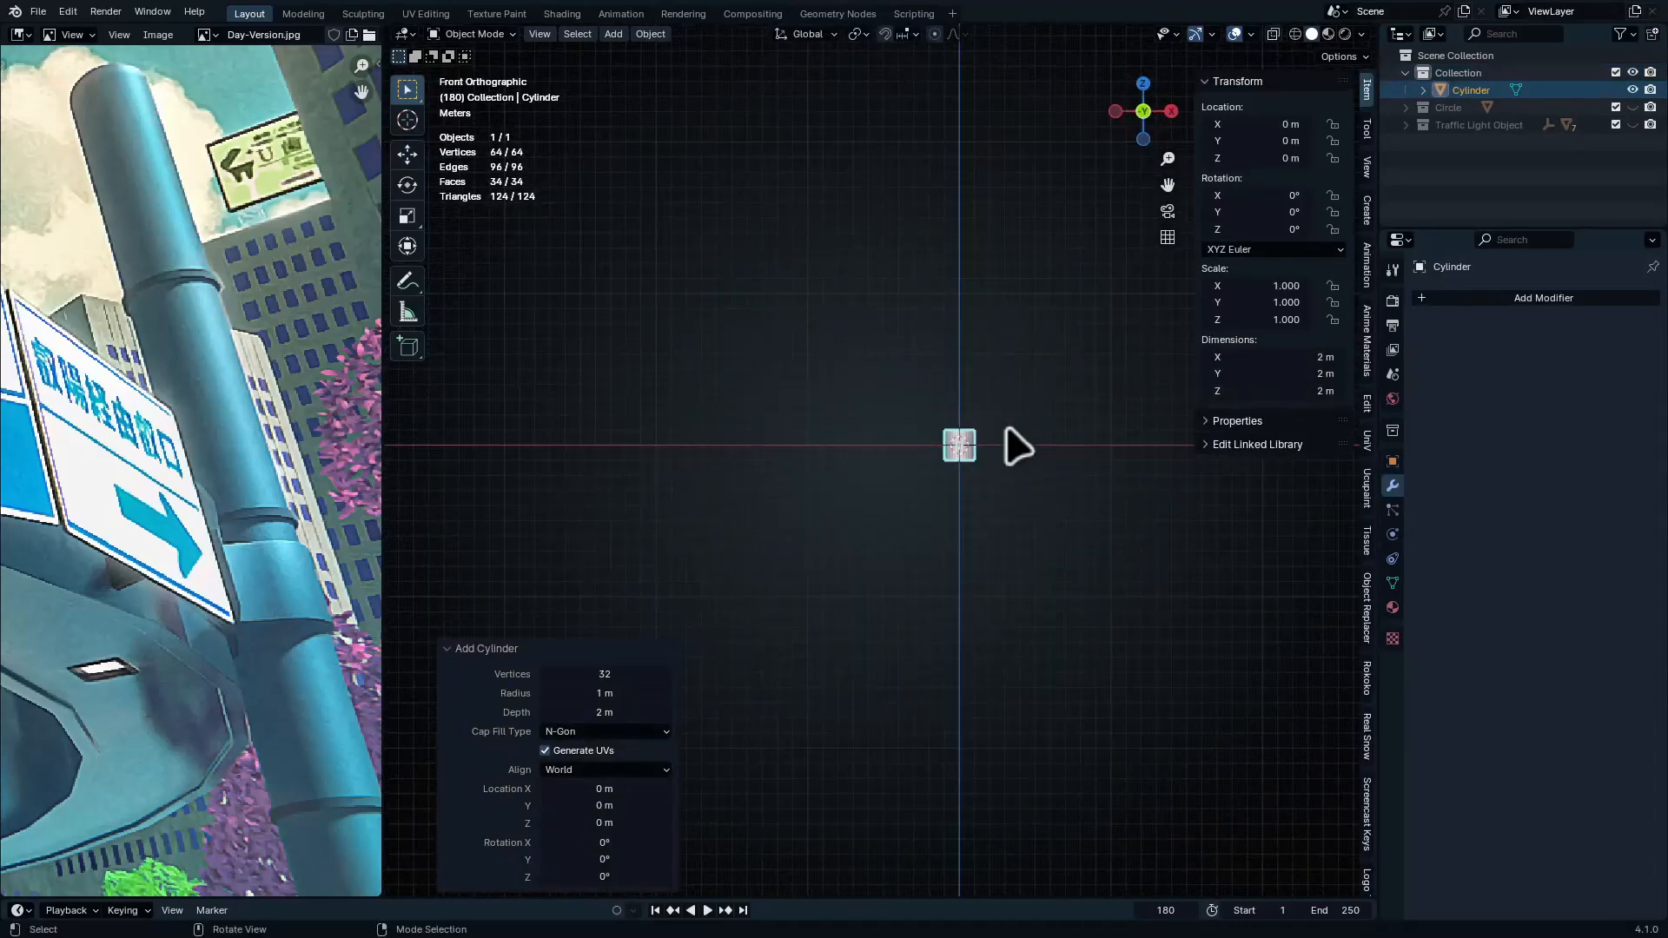
key("ctrl+space")
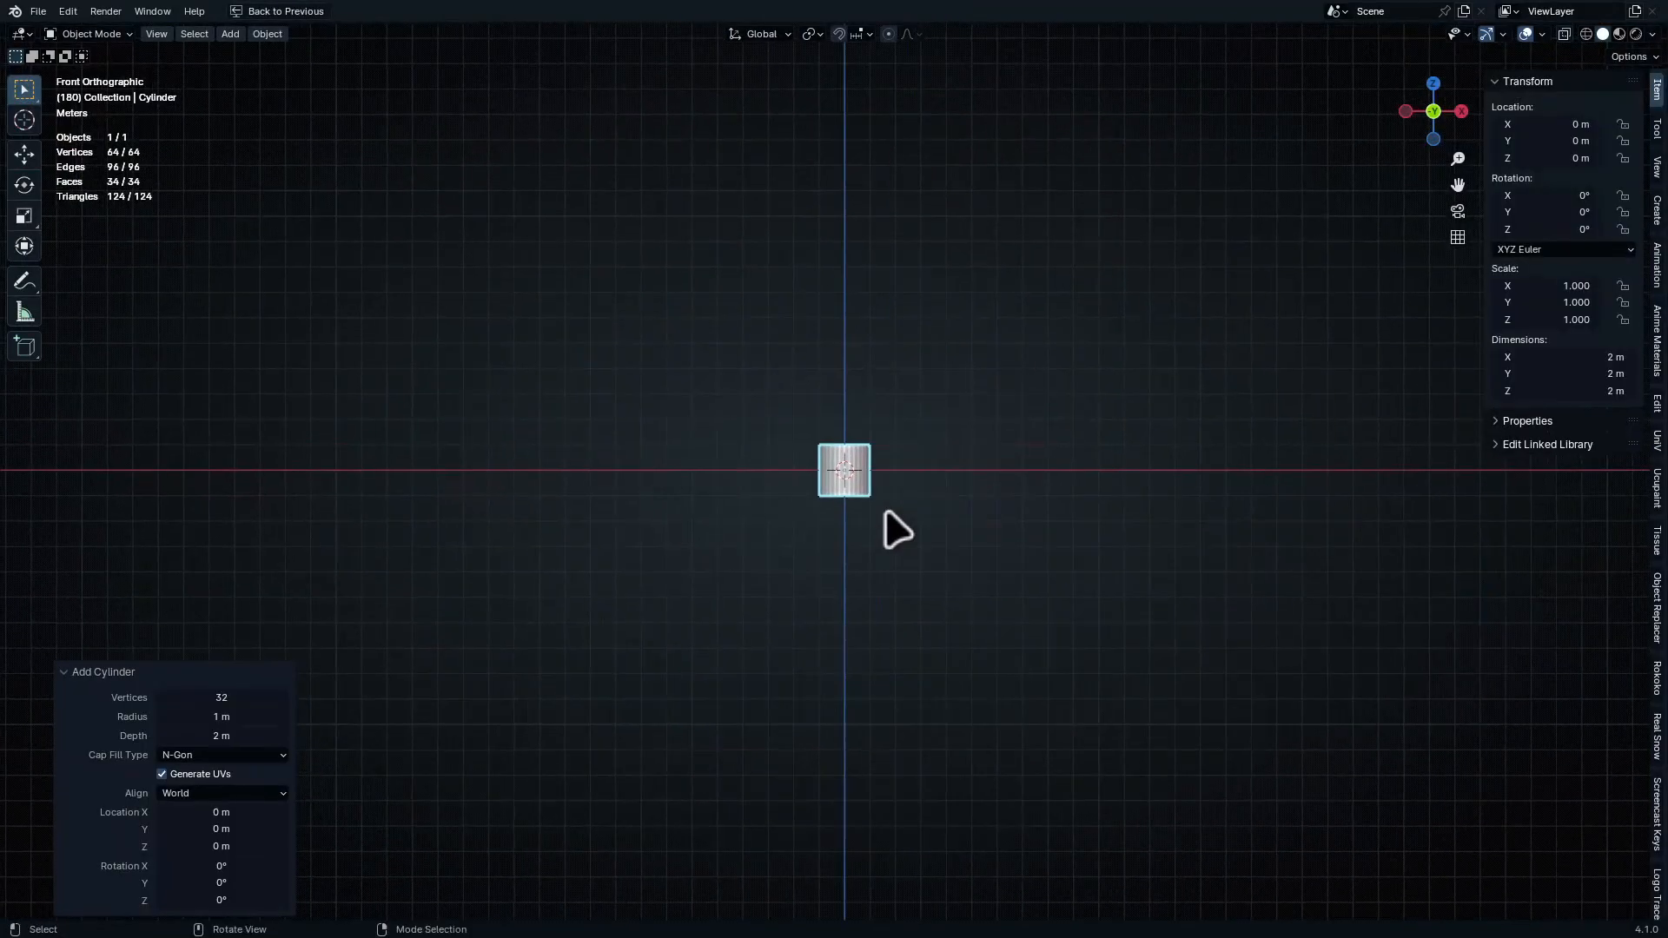
key("ctrl+space")
key("ctrl+space")
key("n")
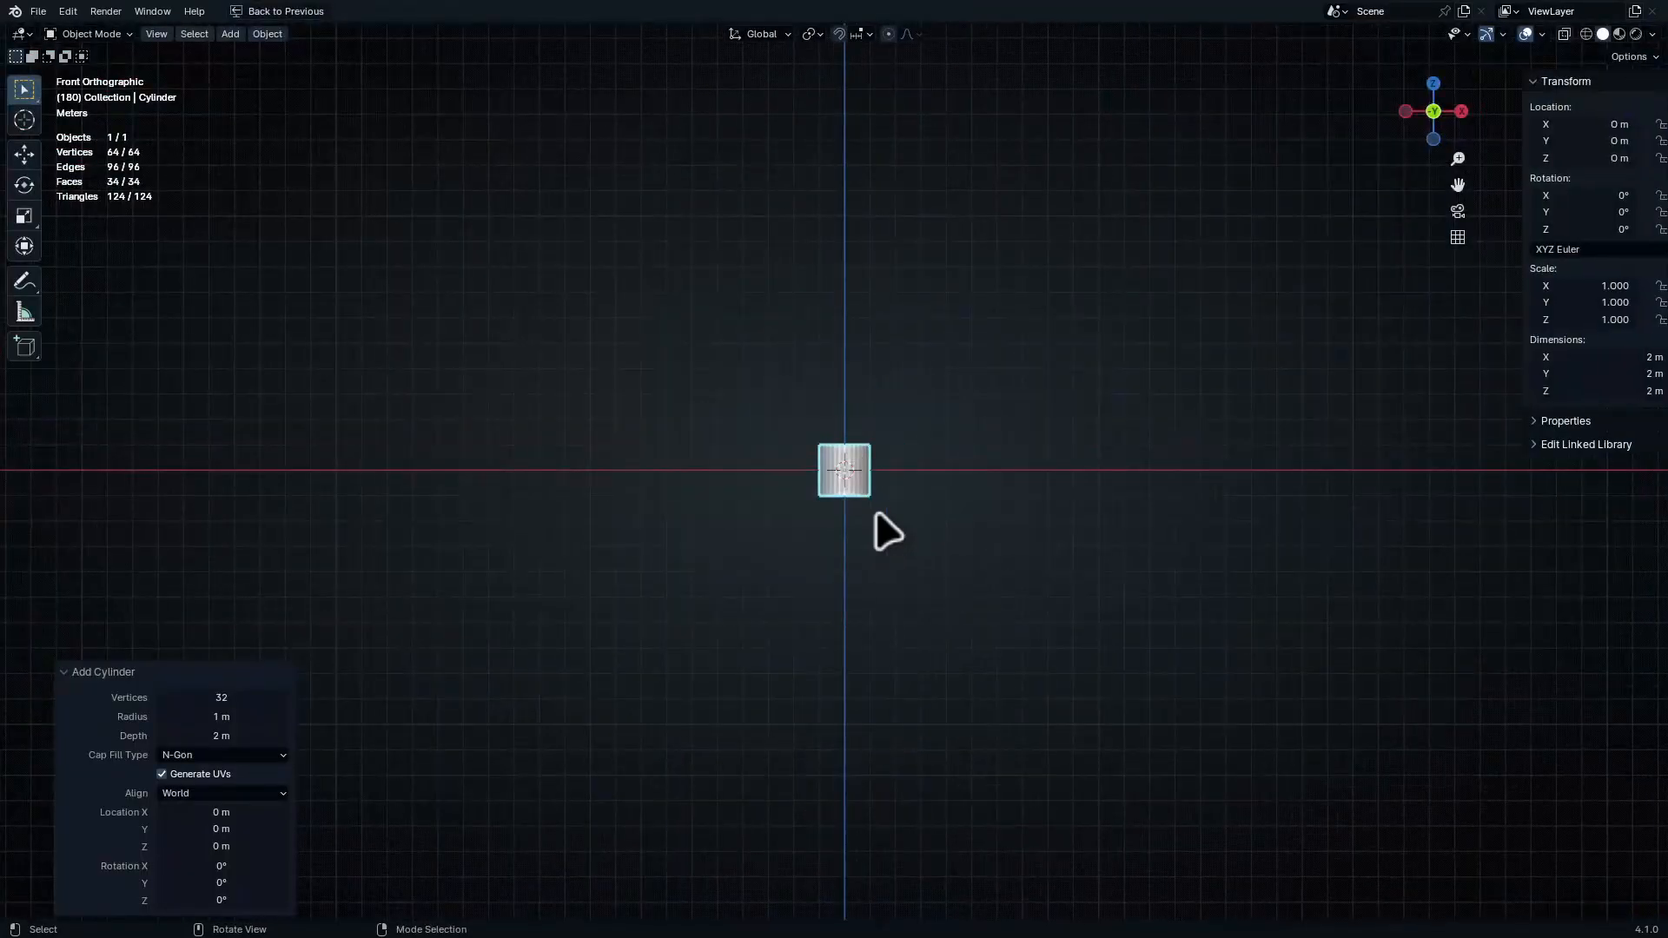
Stretch the cylinder mesh along Z by a factor of 32.5, and scale it up uniformly by about 2.1 to form a pole
key("Tab")
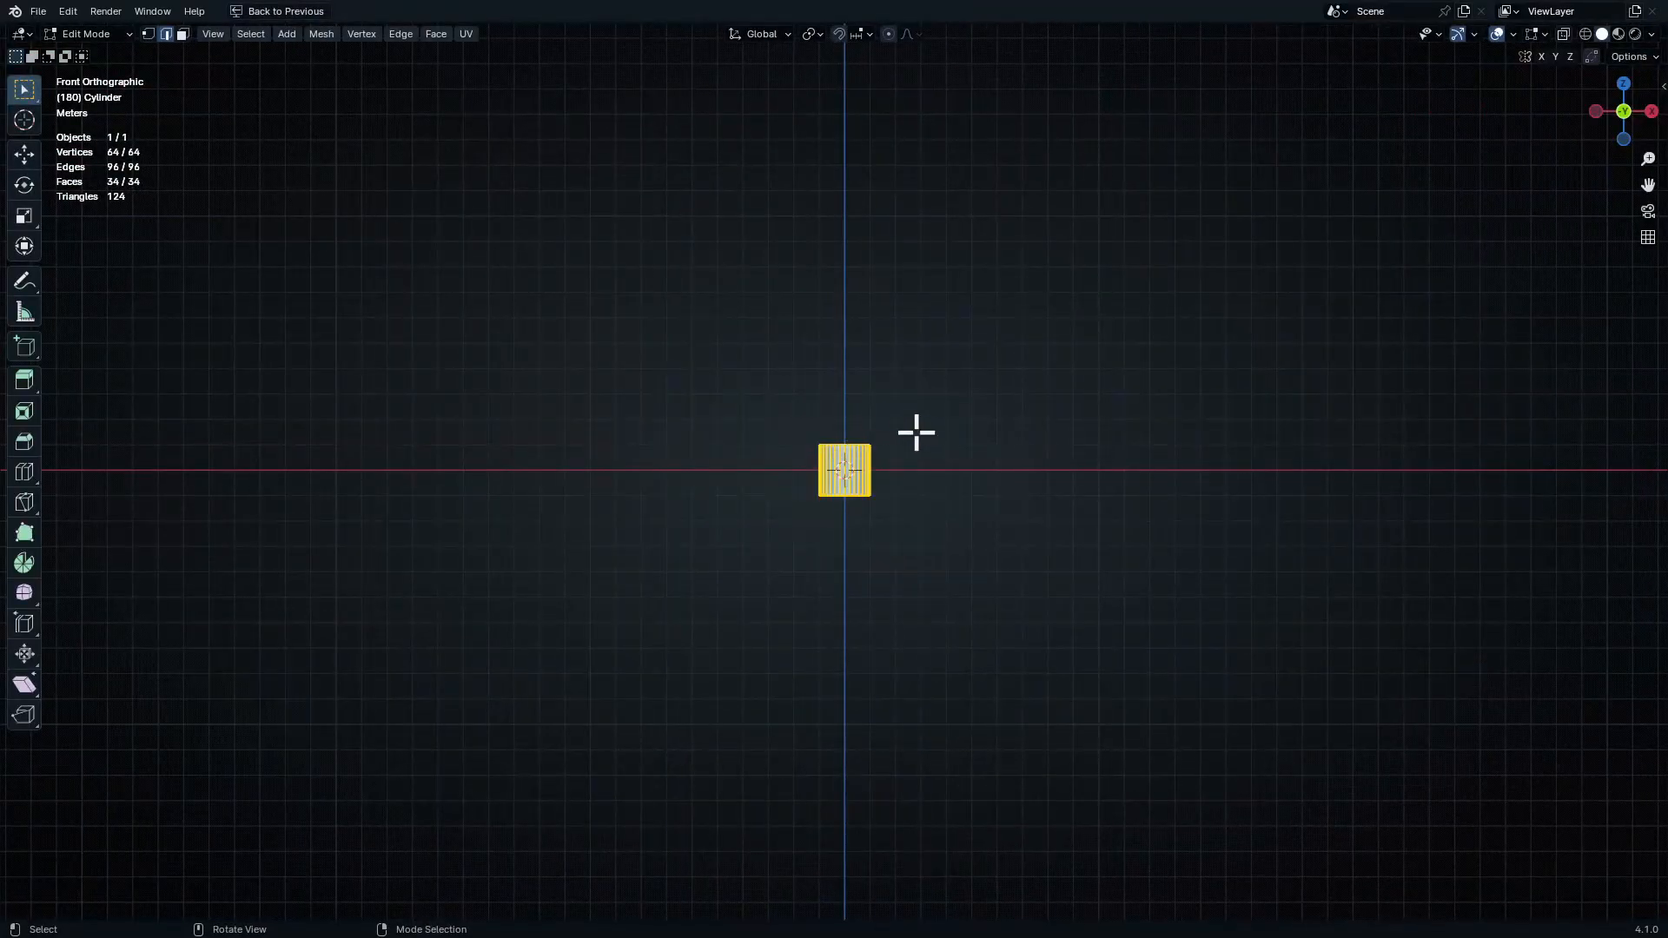
type("sz32.5")
key("Return")
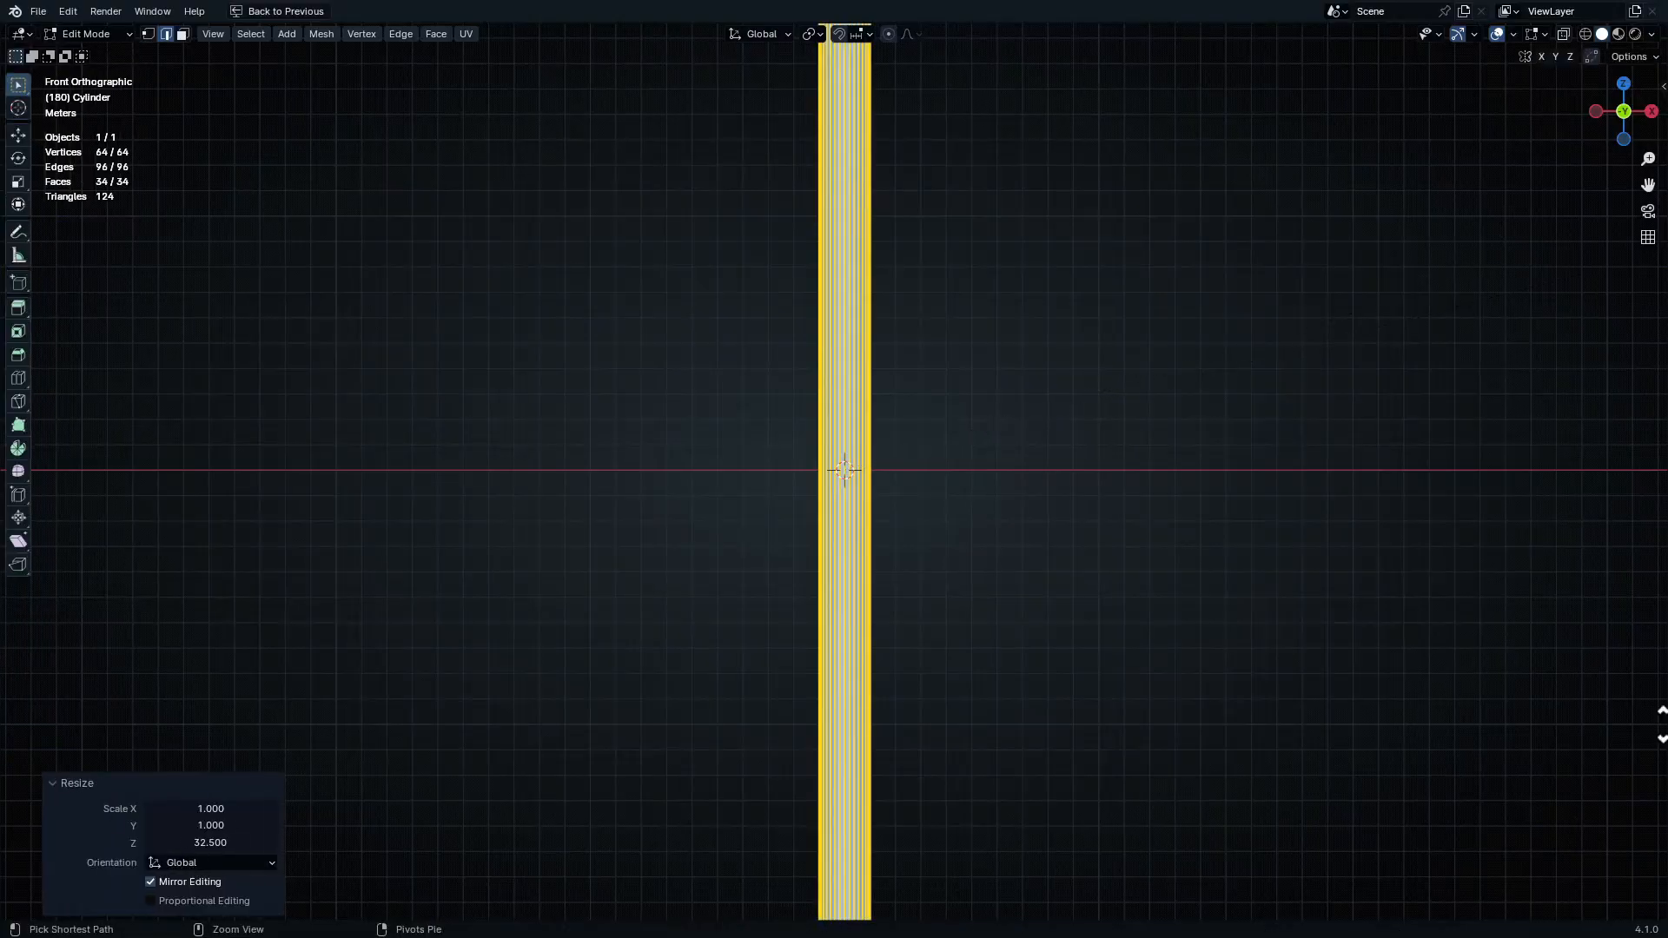
scroll(953, 394, "down", 5)
key("s")
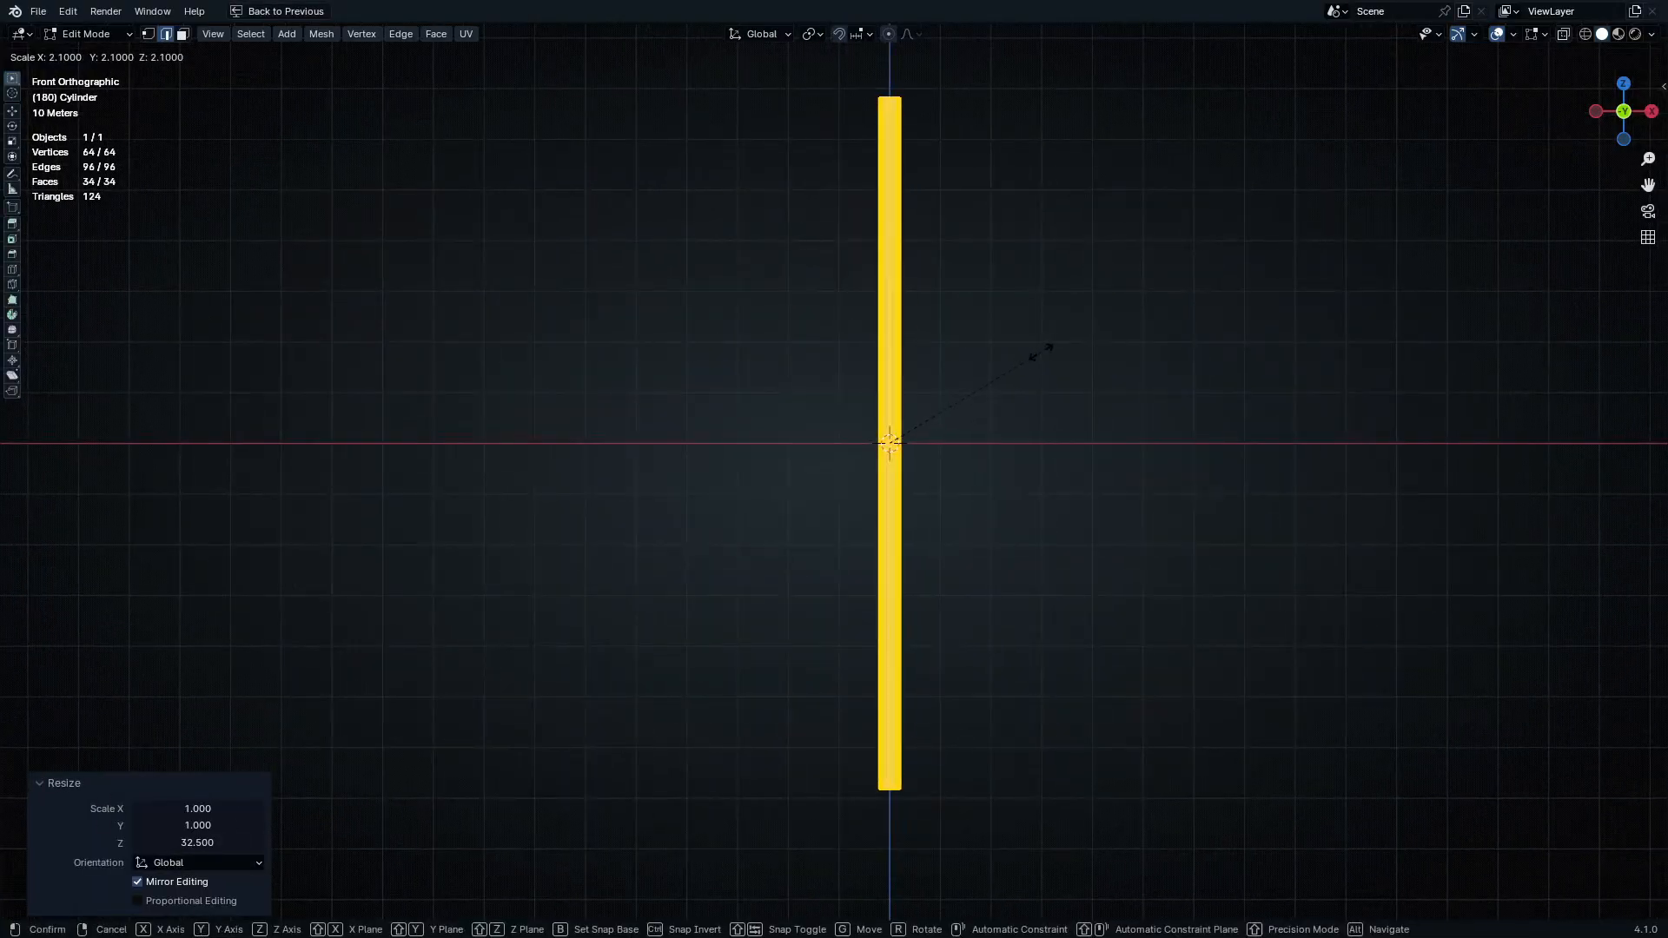
left_click(1041, 354, "ctrl")
middle_click_drag(967, 339, 975, 422, "shift")
Add 11 evenly spaced horizontal loop cuts along the pole without sliding them
left_click(949, 364)
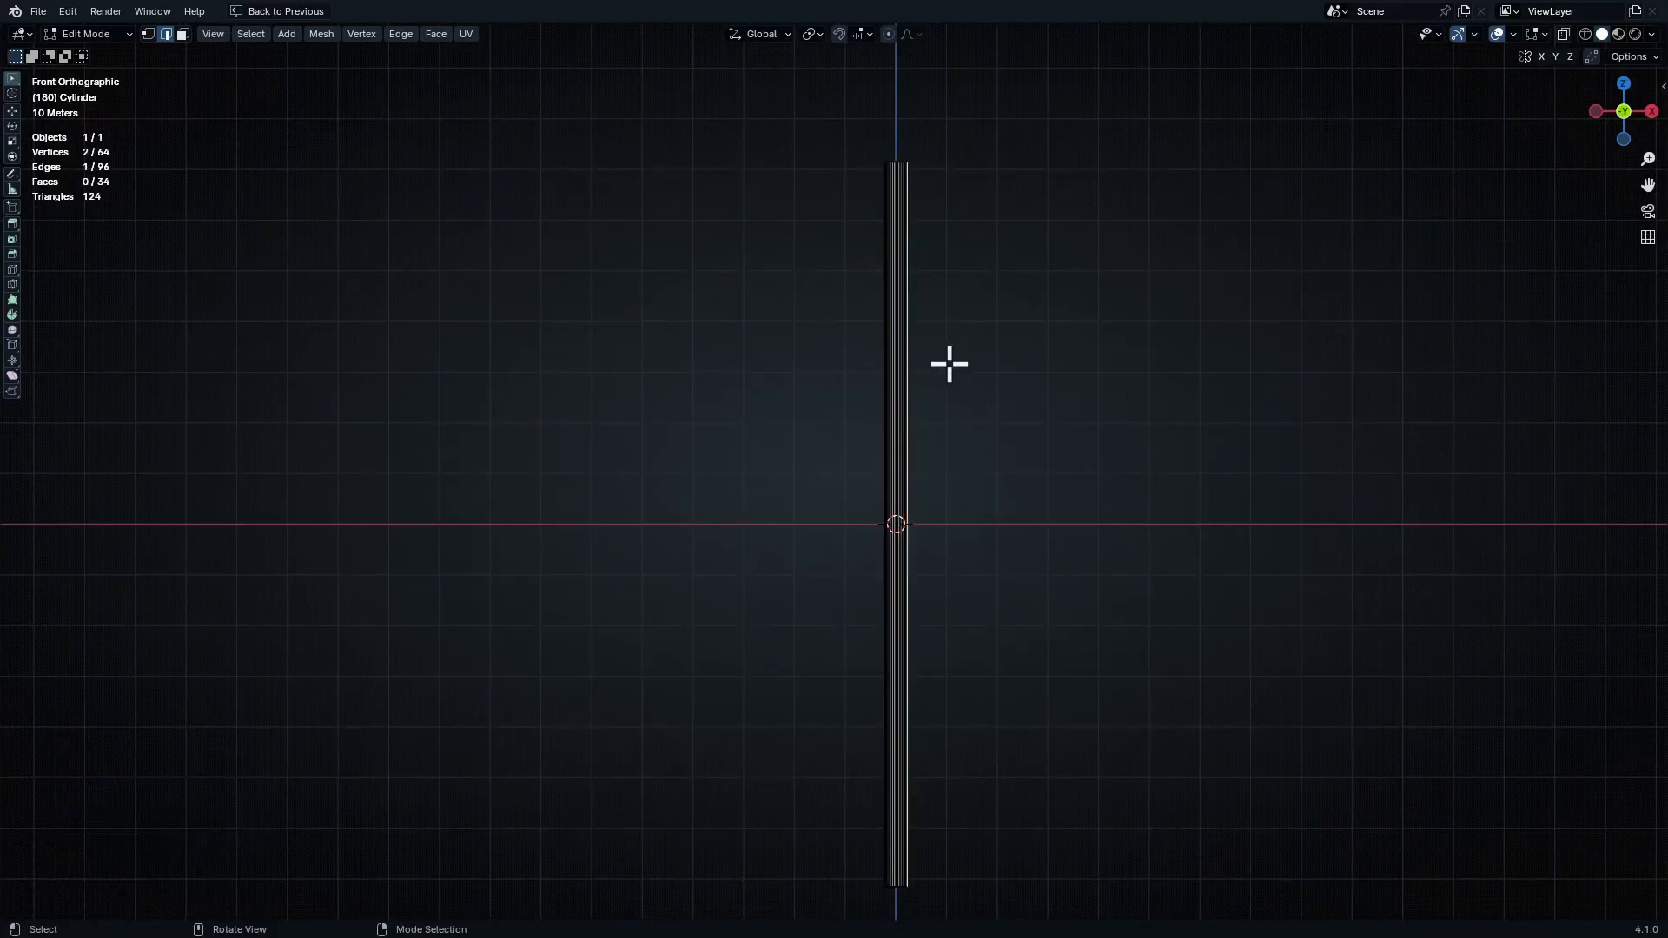
left_click(999, 481)
key("ctrl+r")
scroll(894, 462, "up", 3)
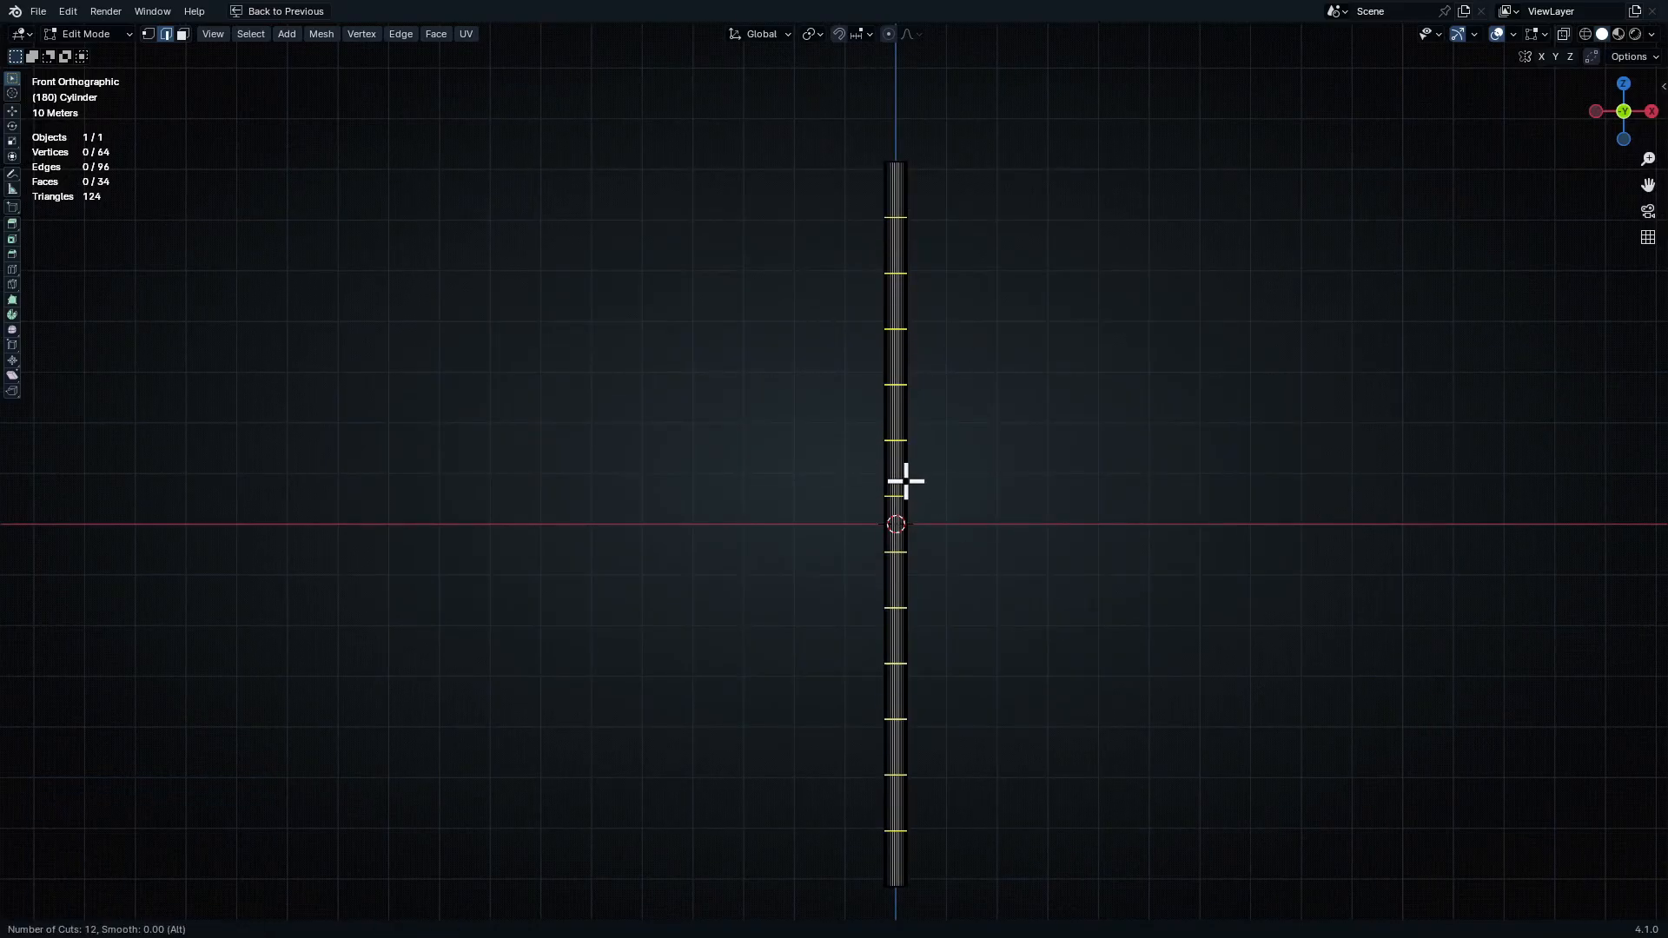
left_click(901, 478)
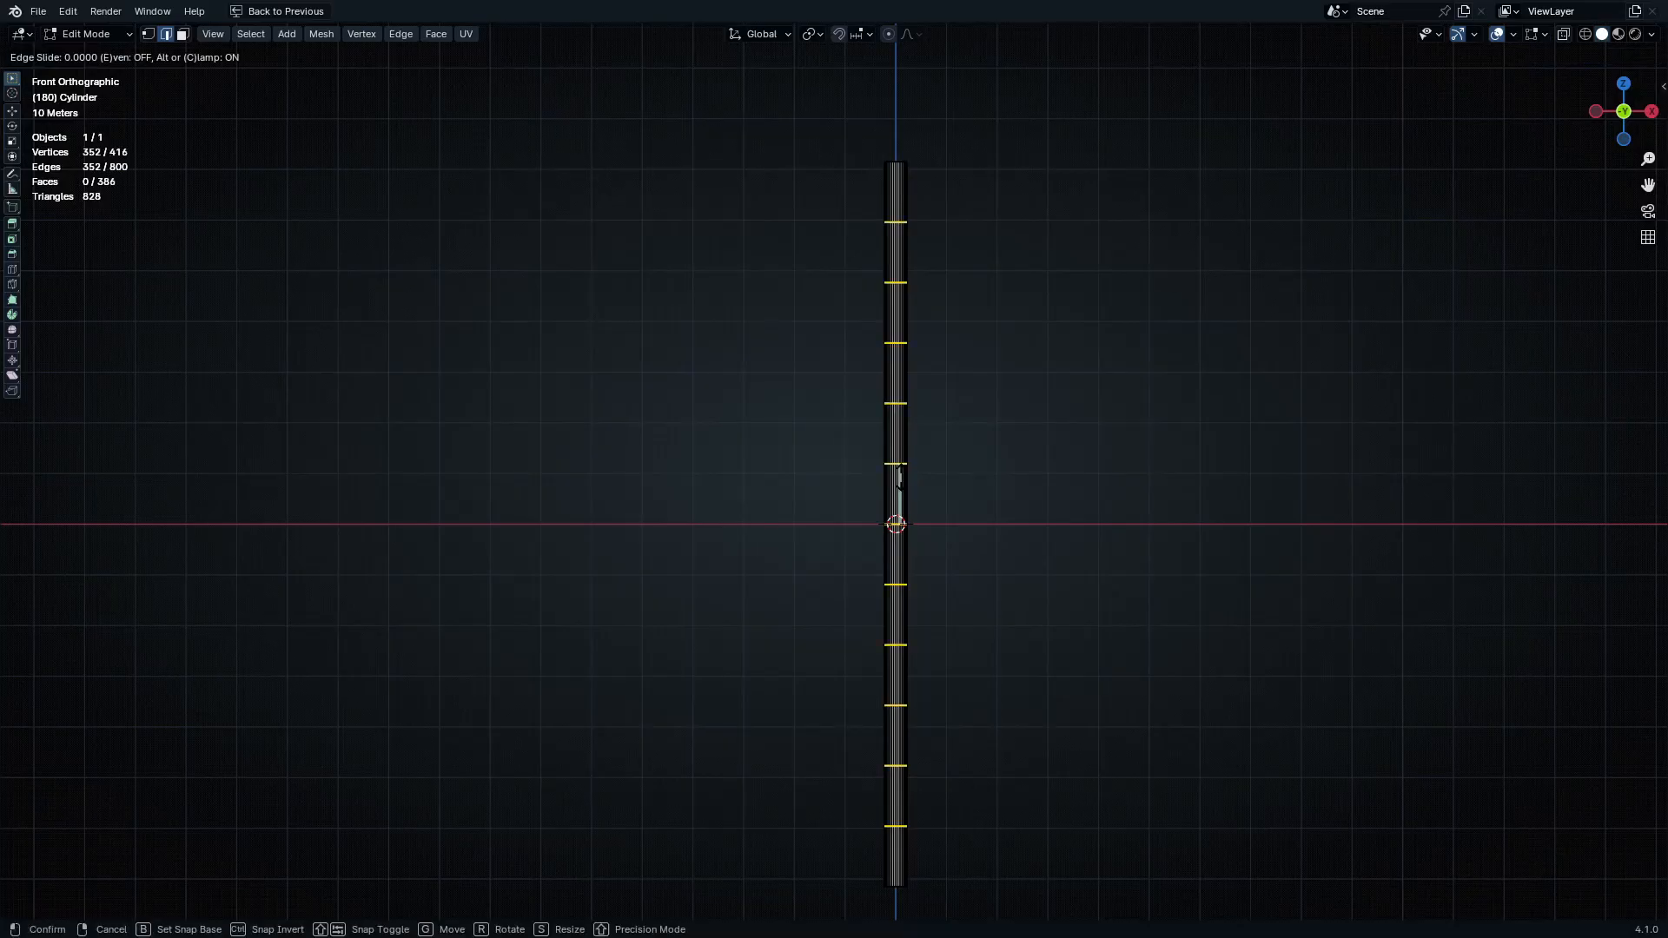
right_click(900, 479)
Bevel the pole's loop cuts into narrow bands with one segment and a width of 0.356 m
middle_click_drag(916, 241, 924, 365, "shift")
middle_click_drag(989, 622, 909, 296, "shift")
scroll(894, 606, "up", 3)
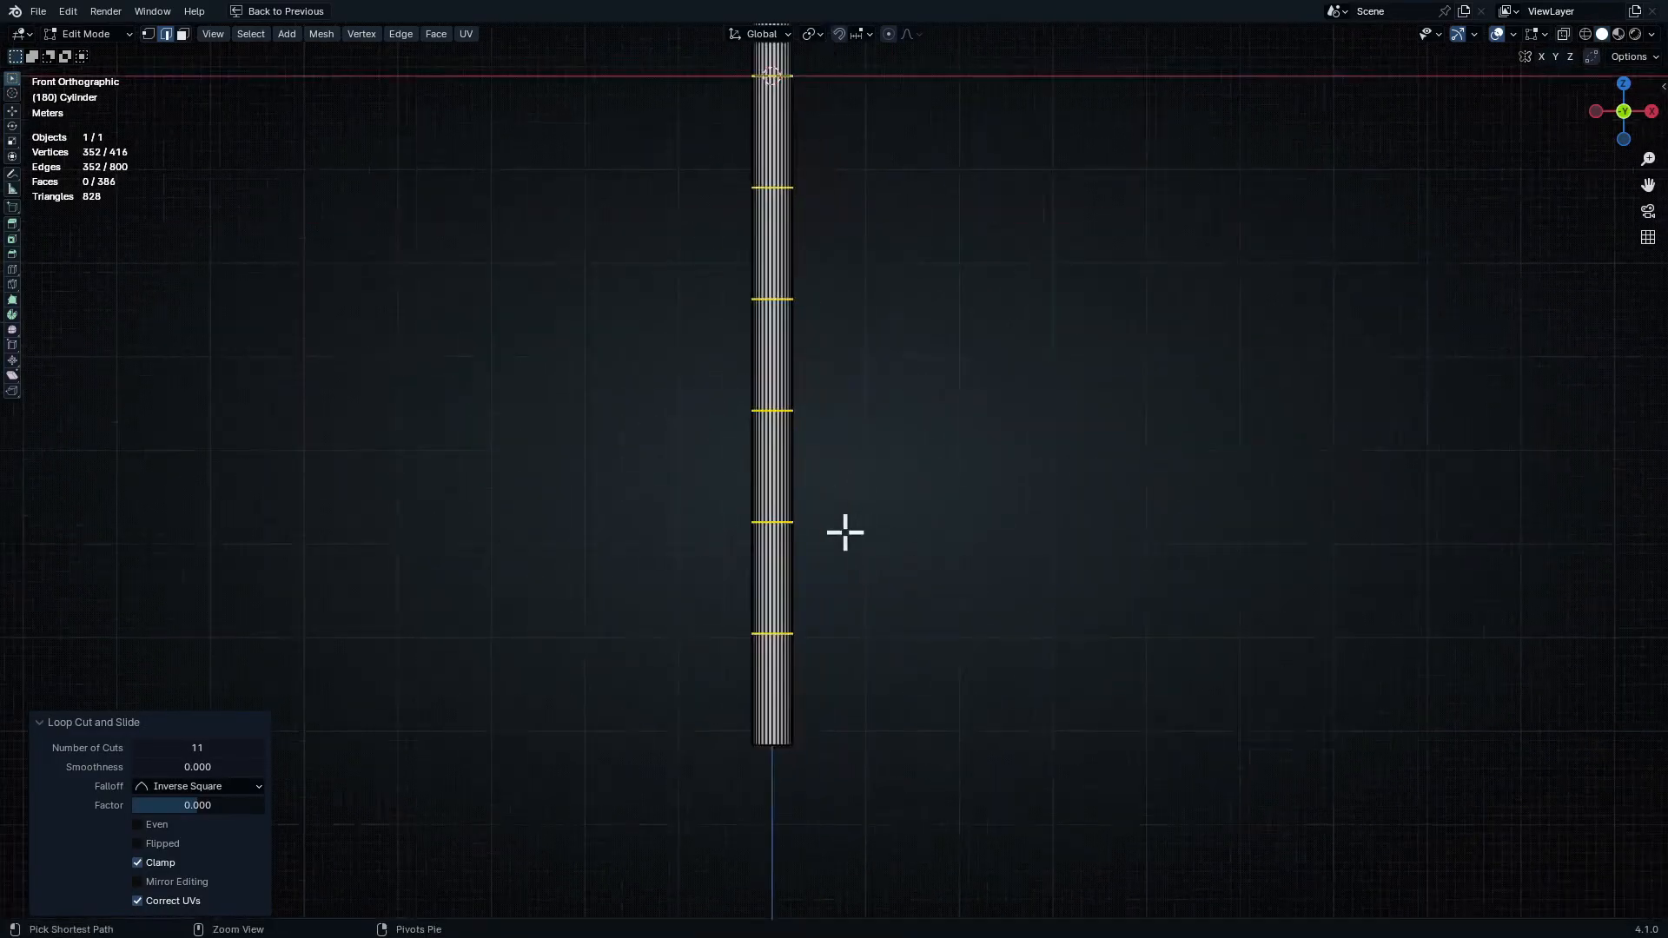
scroll(824, 691, "up", 6)
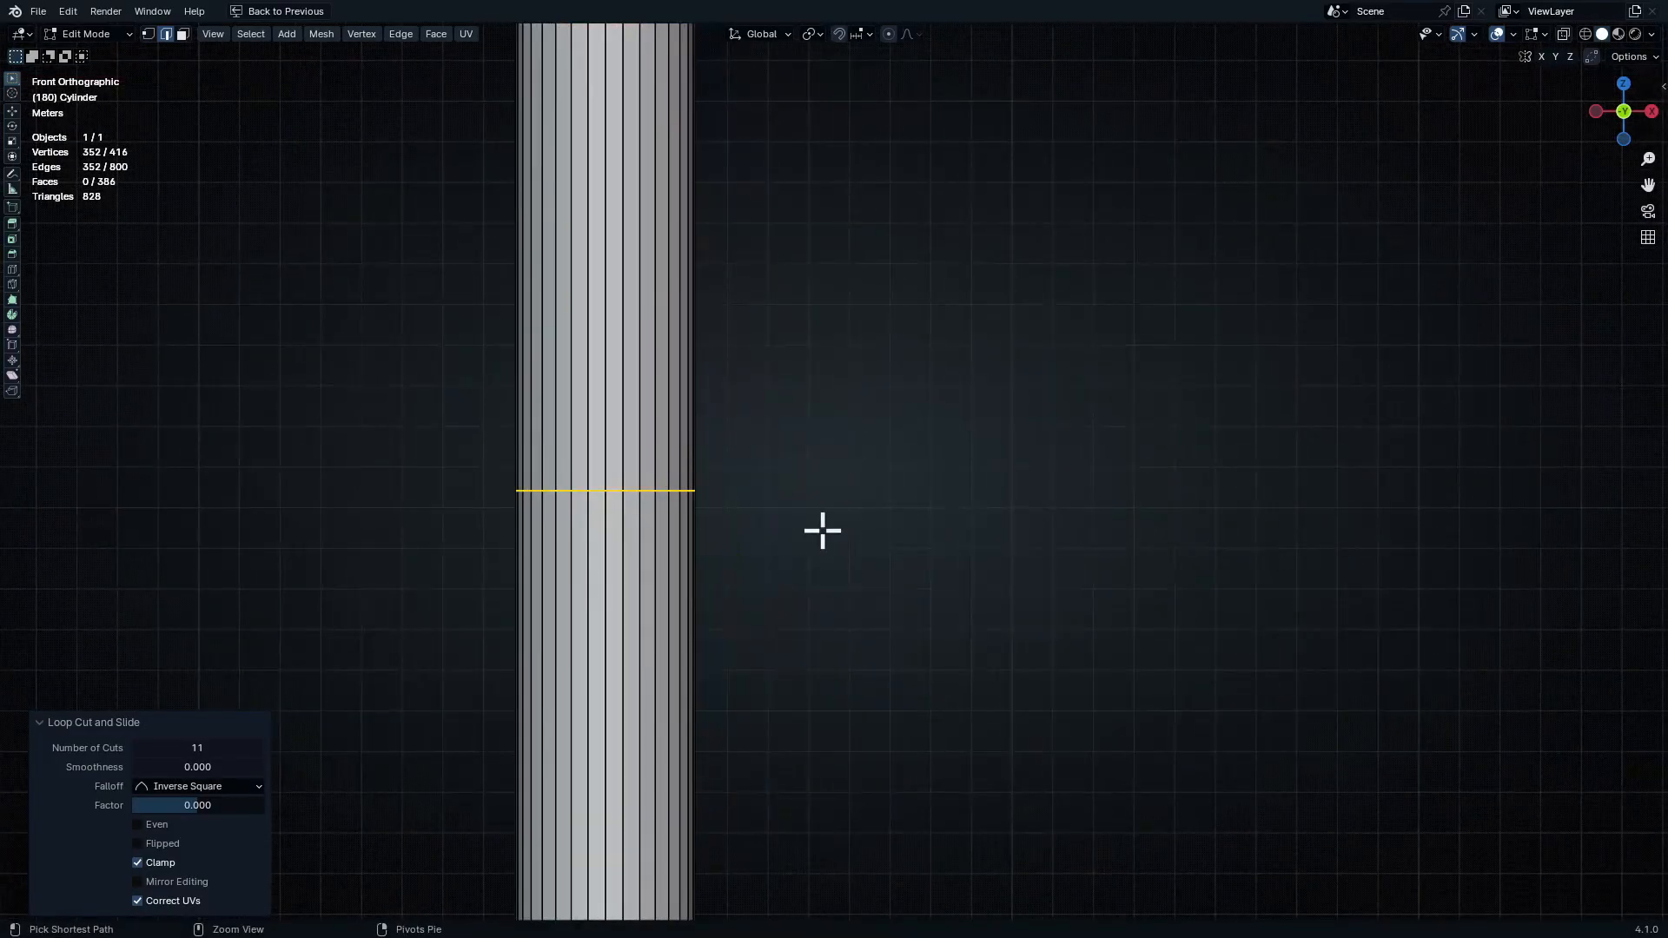
key("ctrl+b")
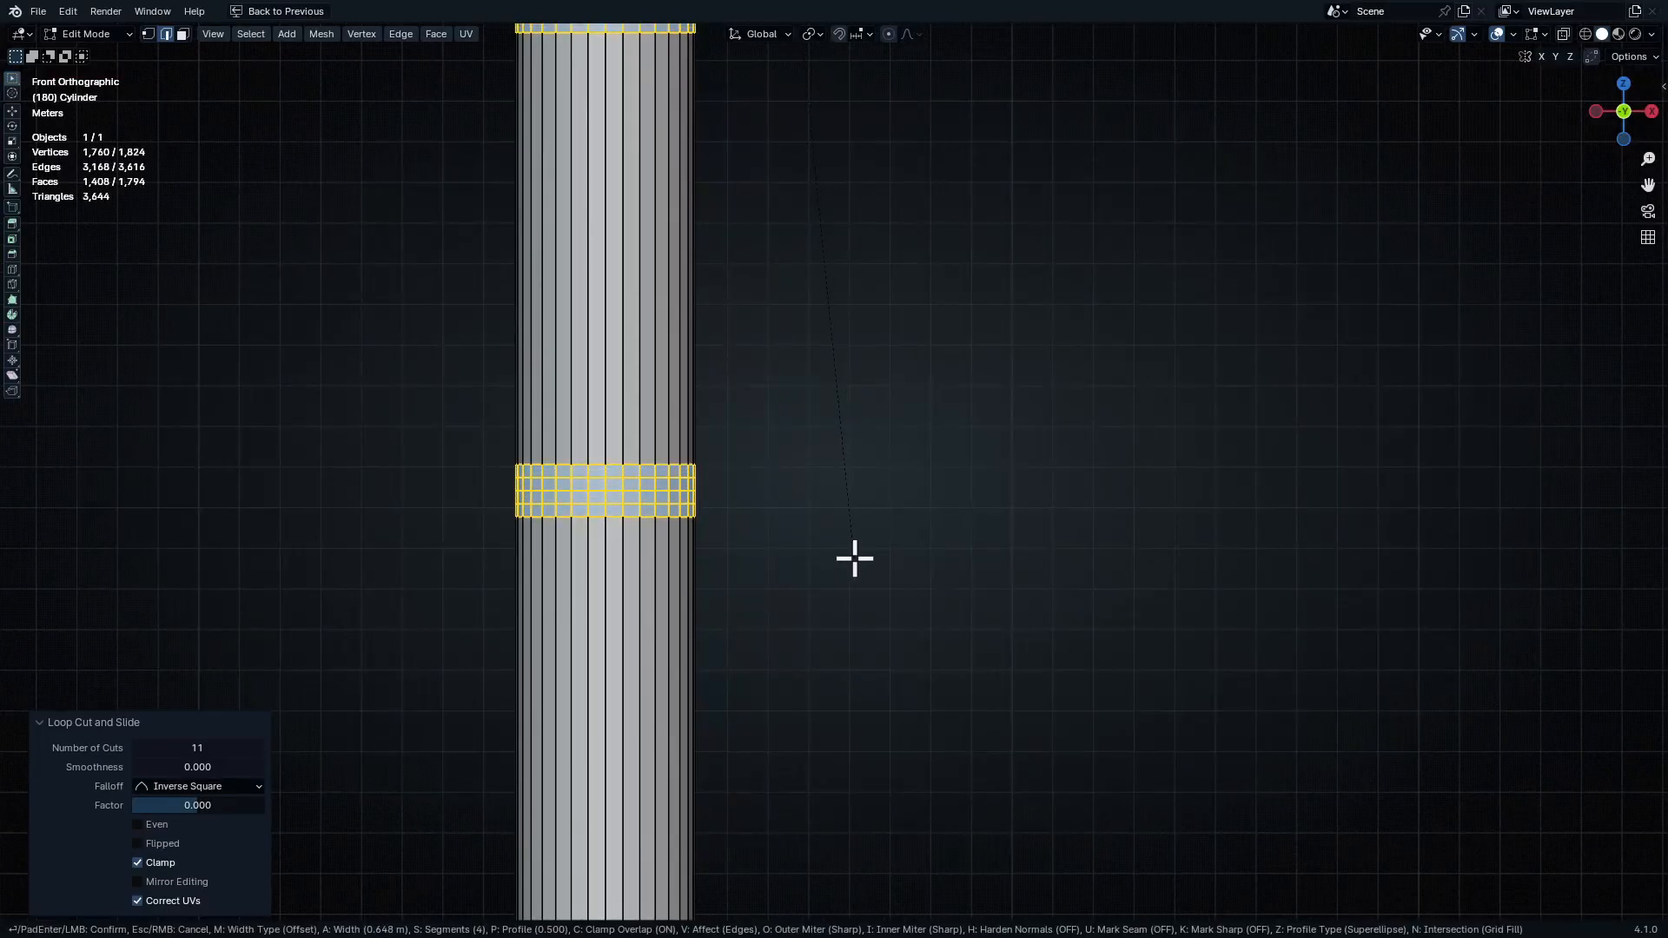
scroll(834, 559, "down", 3)
left_click(803, 558)
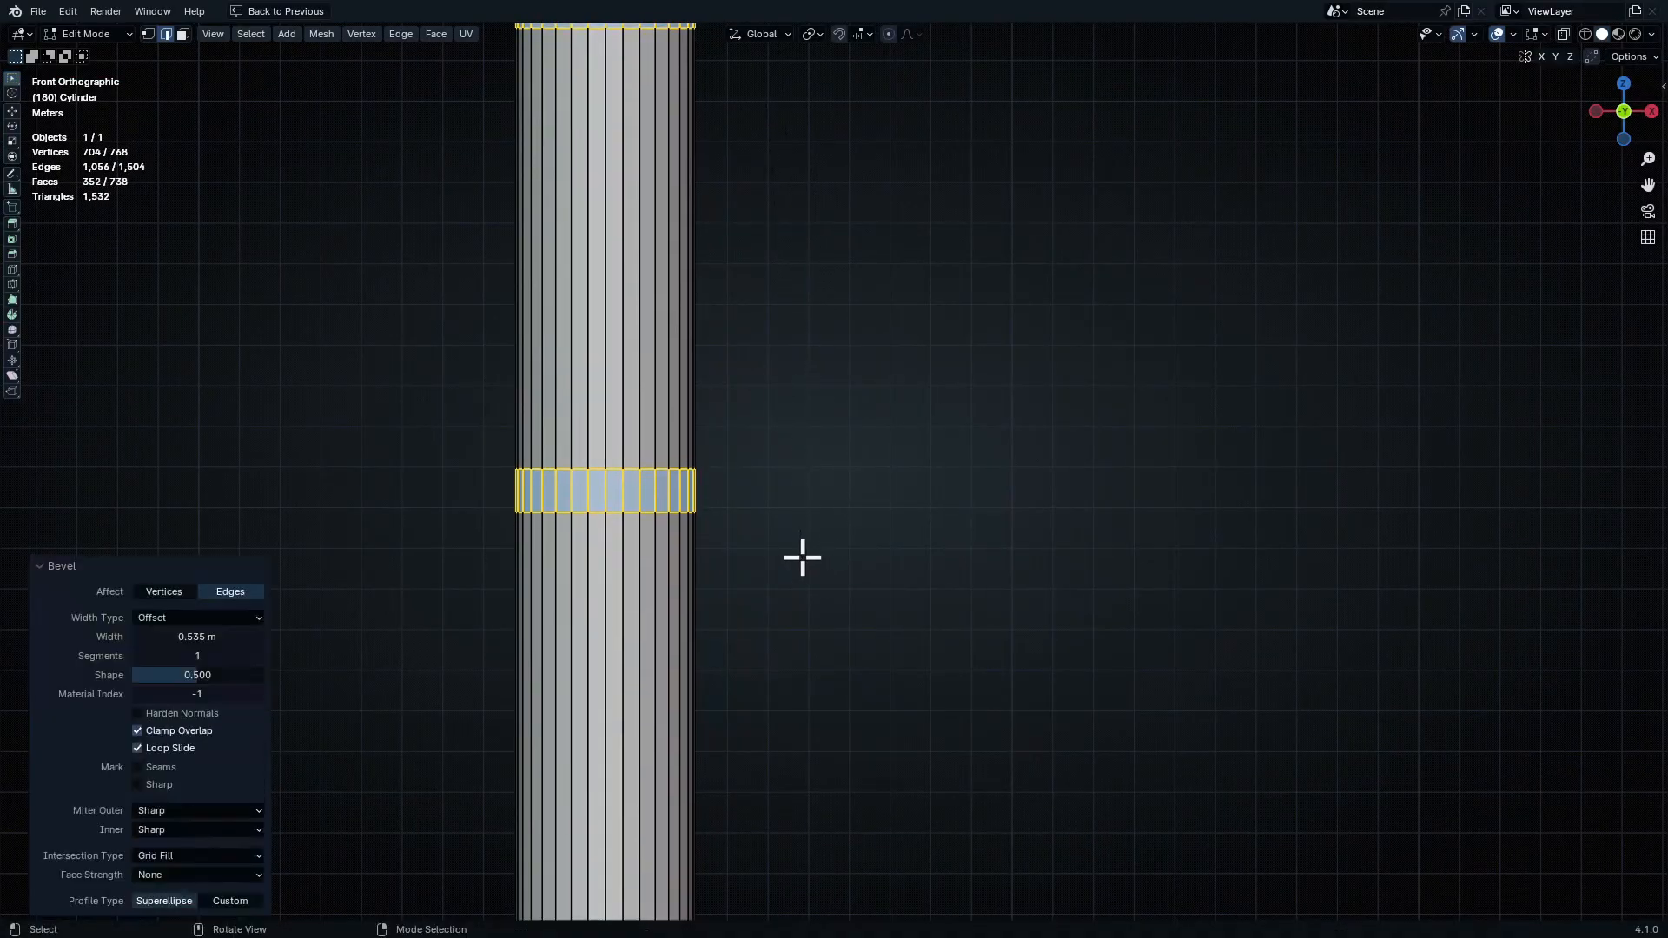
scroll(804, 549, "down", 5)
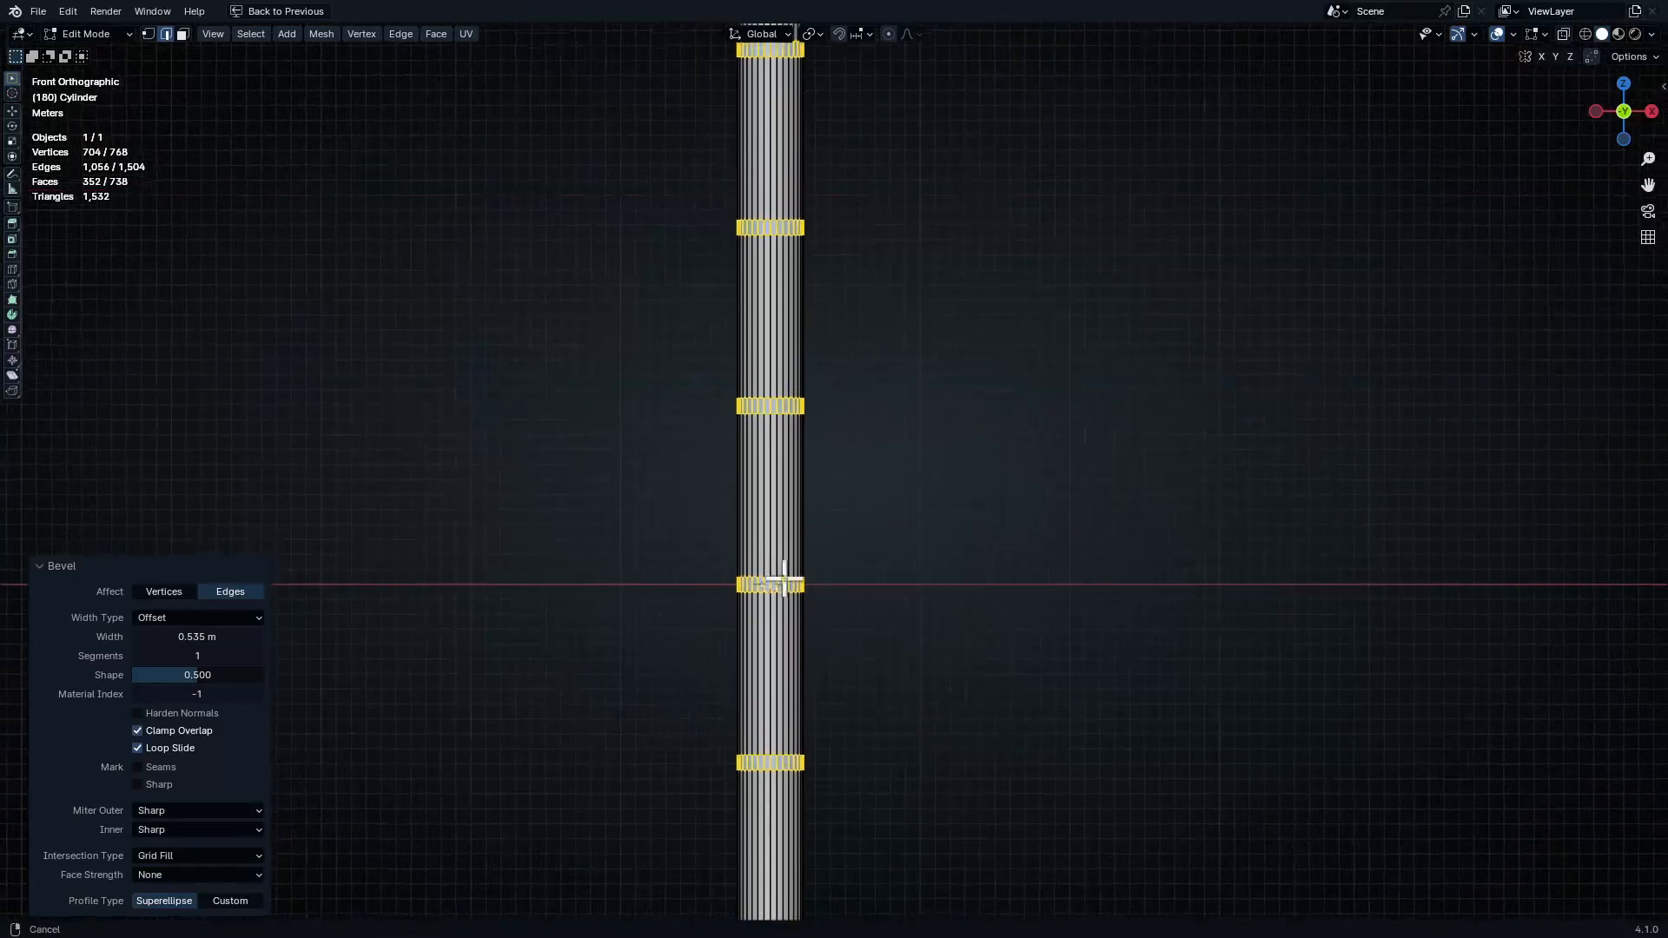
middle_click_drag(784, 578, 785, 709, "shift")
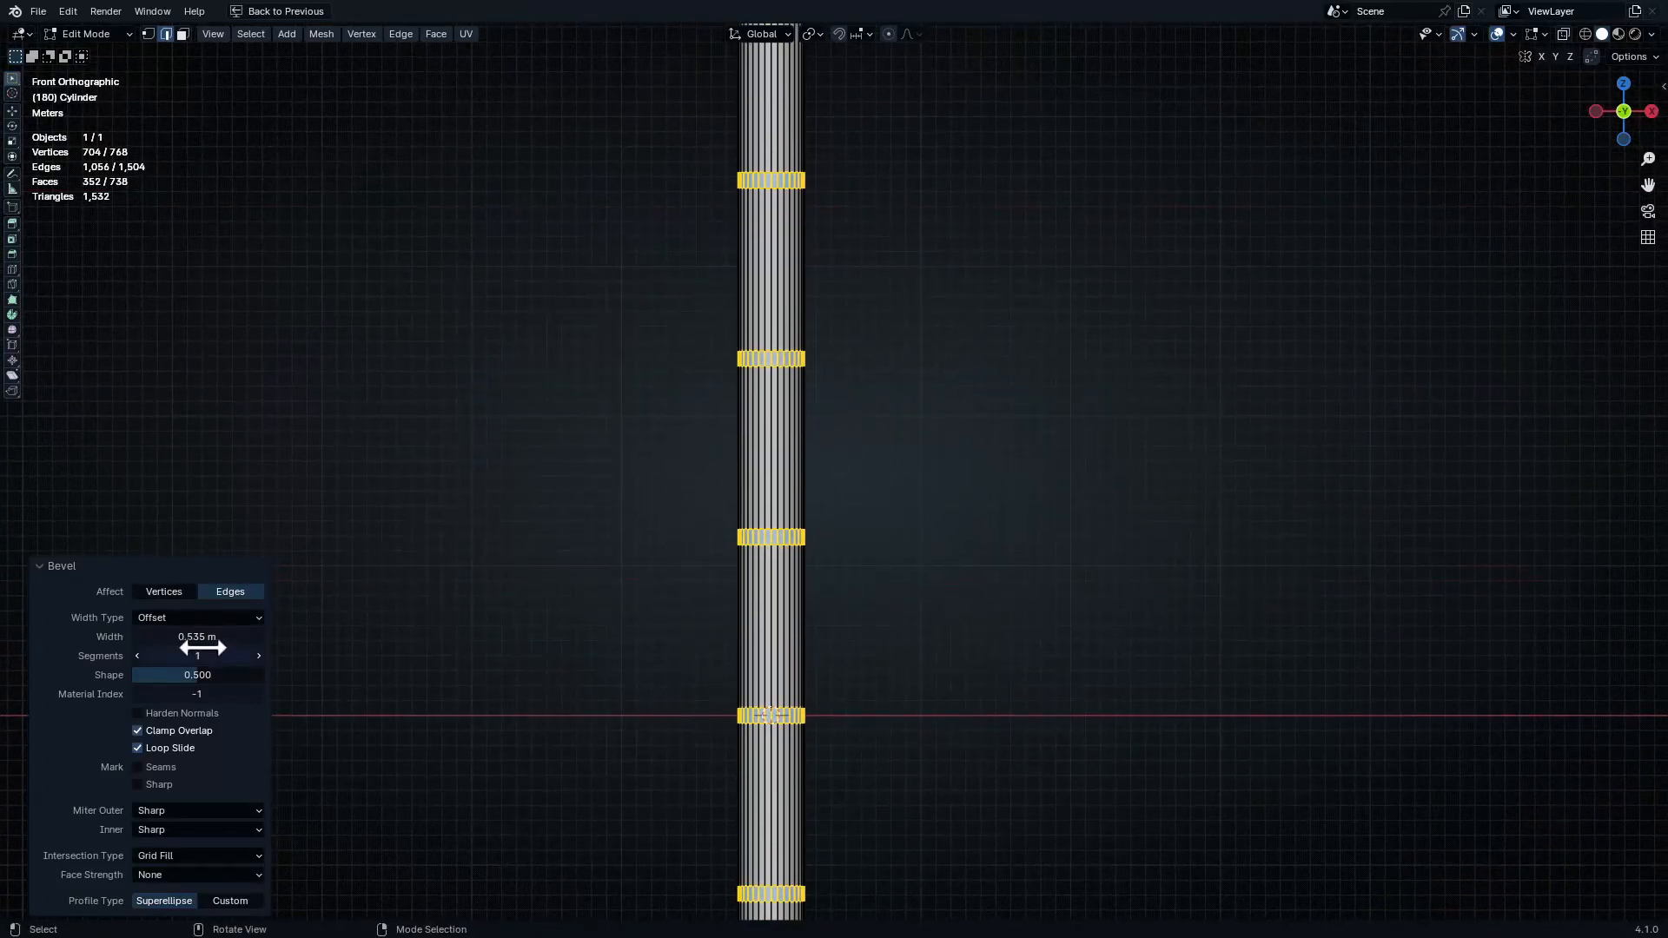
left_click_drag(199, 640, 165, 639)
Extrude the bevelled bands outward along their normals by about 0.42 m to form raised rings around the pole
middle_click_drag(544, 481, 648, 522)
key("alt+e")
left_click(679, 501)
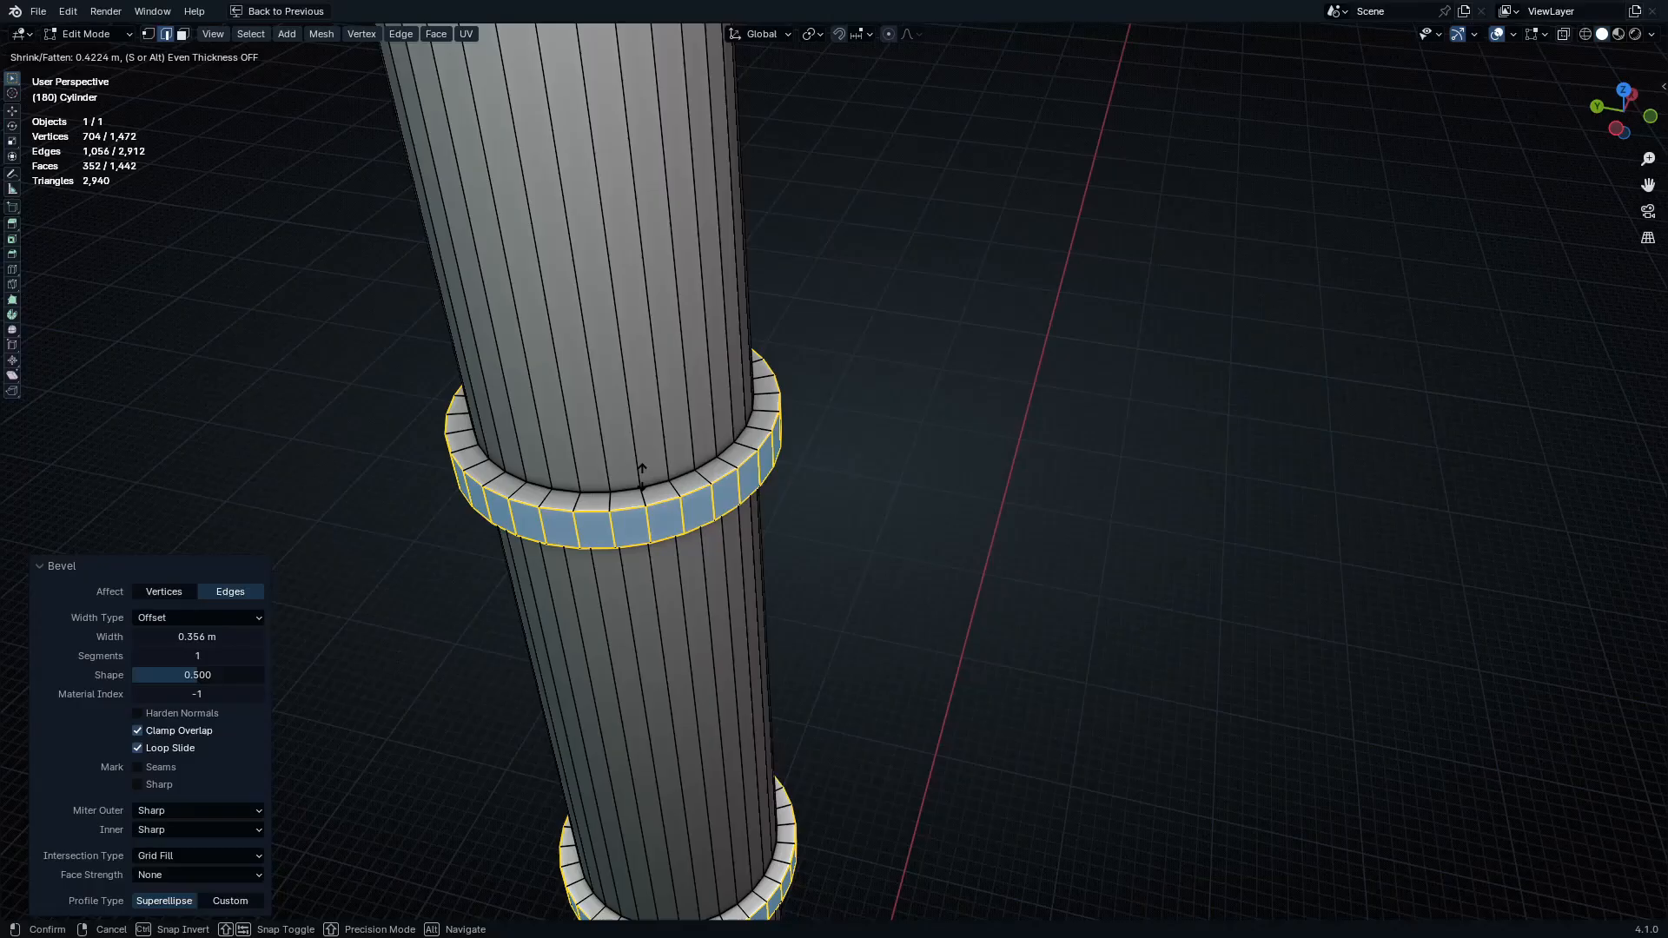
left_click(641, 473)
Deselect everything and add a single loop cut around the pole's uppermost section, slid toward the top with a factor of -0.578
middle_click_drag(692, 532, 618, 408)
middle_click_drag(640, 208, 681, 365, "shift")
left_click(872, 562)
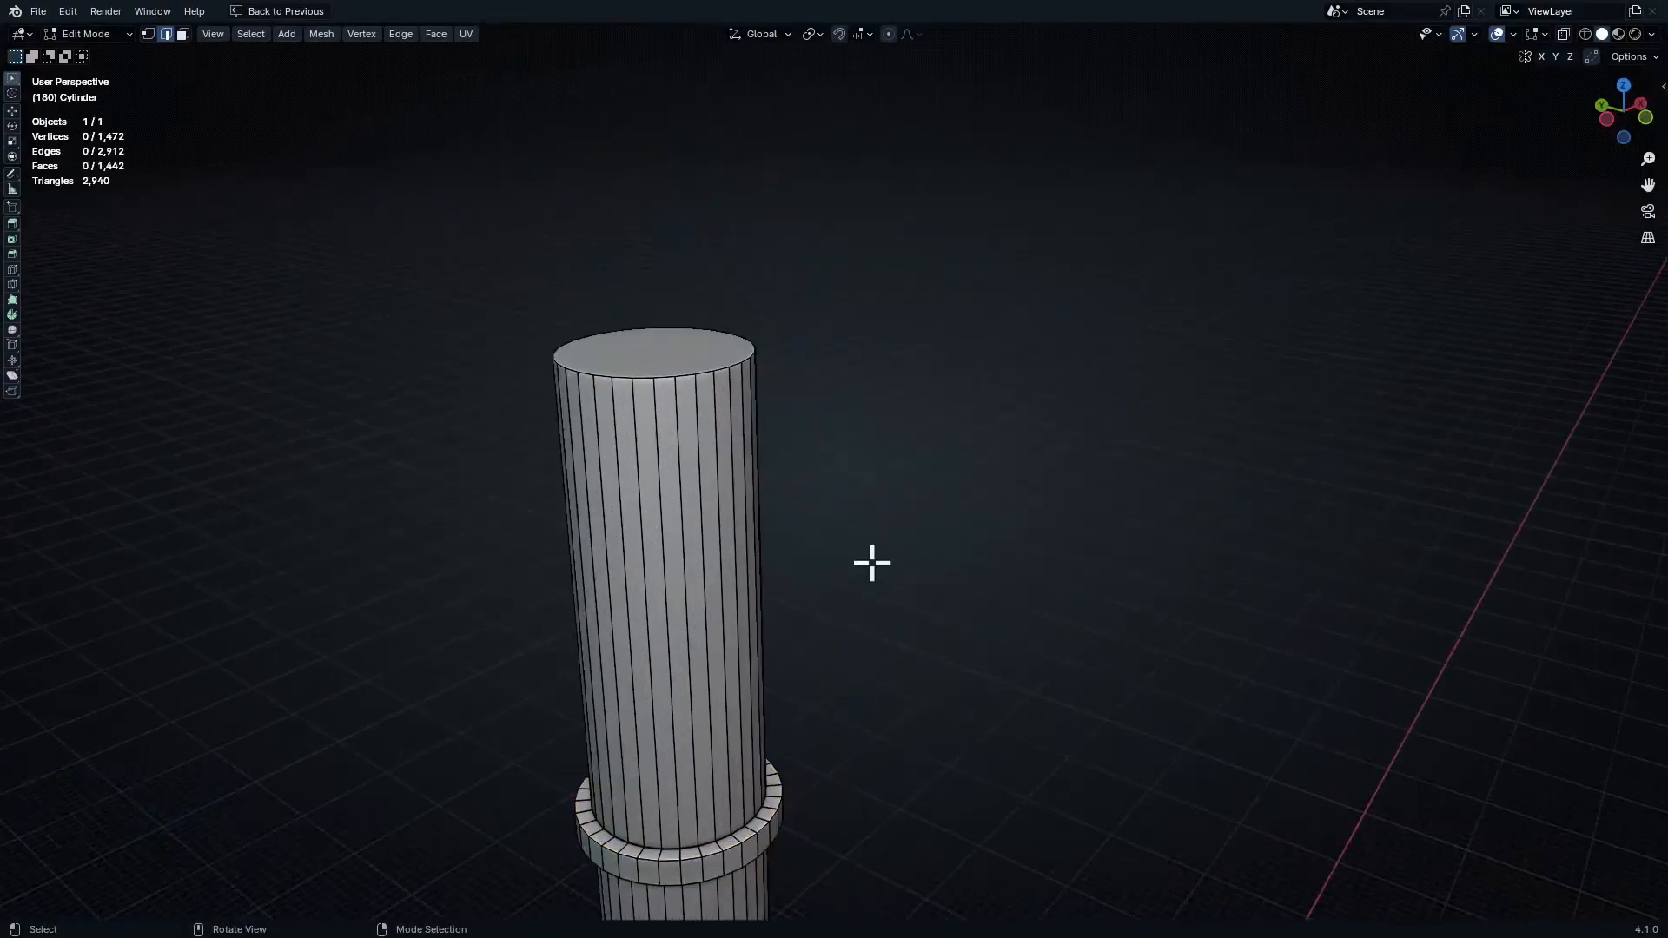
key("ctrl+r")
left_click(794, 571)
left_click(773, 450)
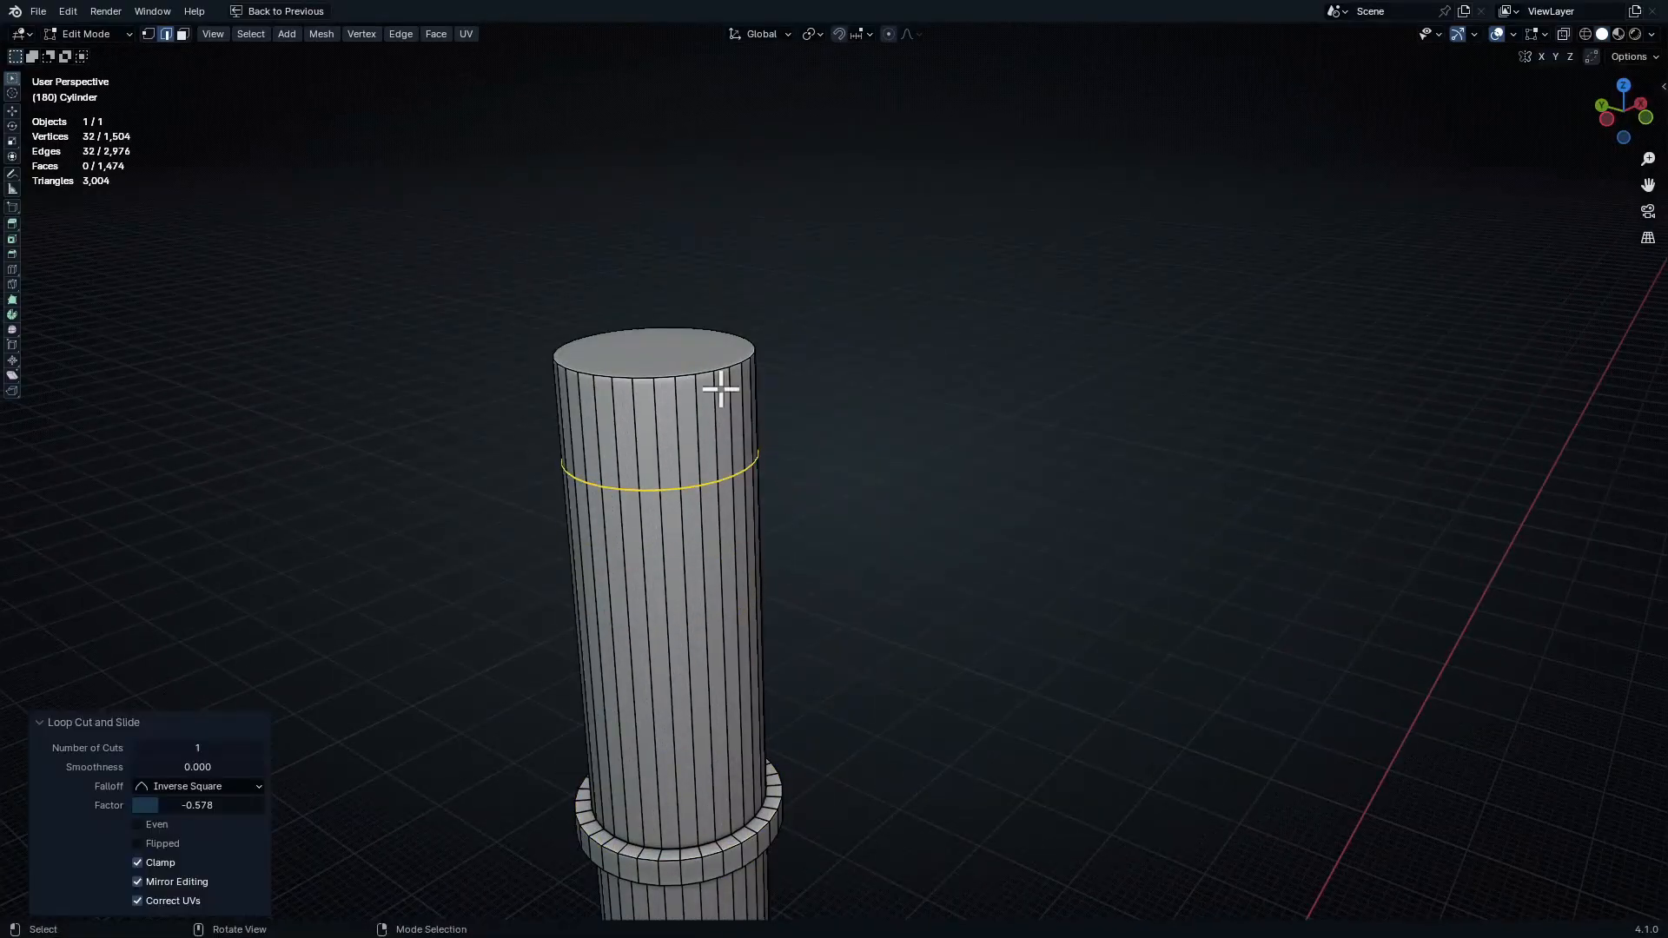
Bevel the pole's top rim into a rounded dome with seven segments, a width of 3.61 m and Clamp Overlap enabled
left_click(712, 384)
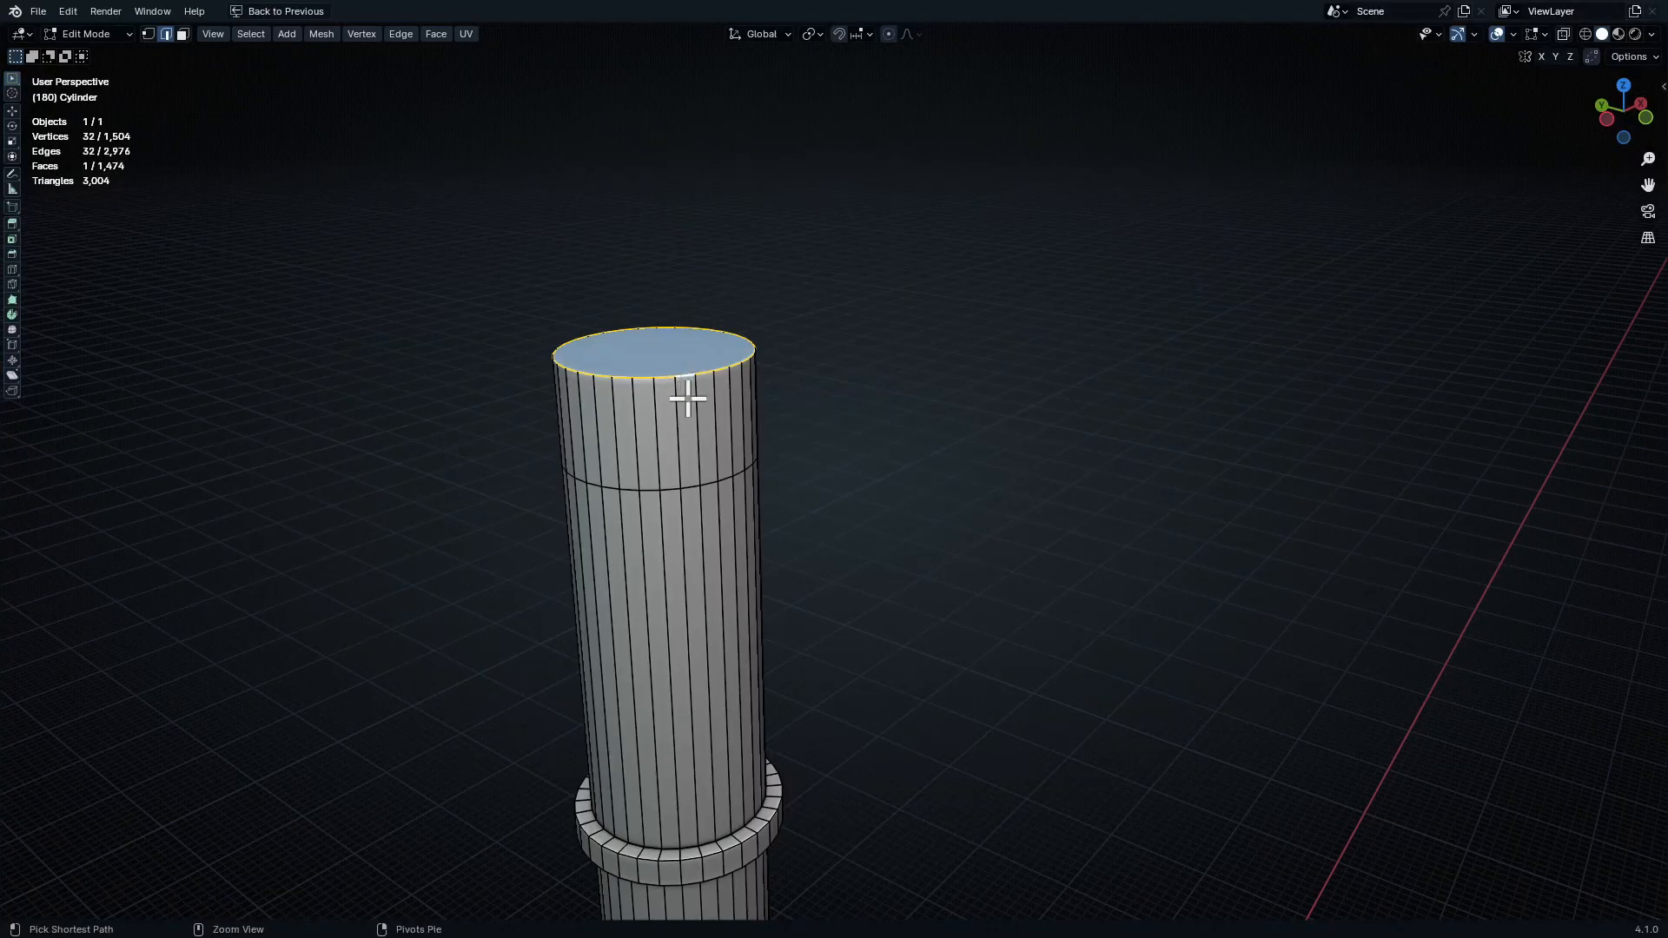
key("ctrl+b")
scroll(742, 452, "up", 3)
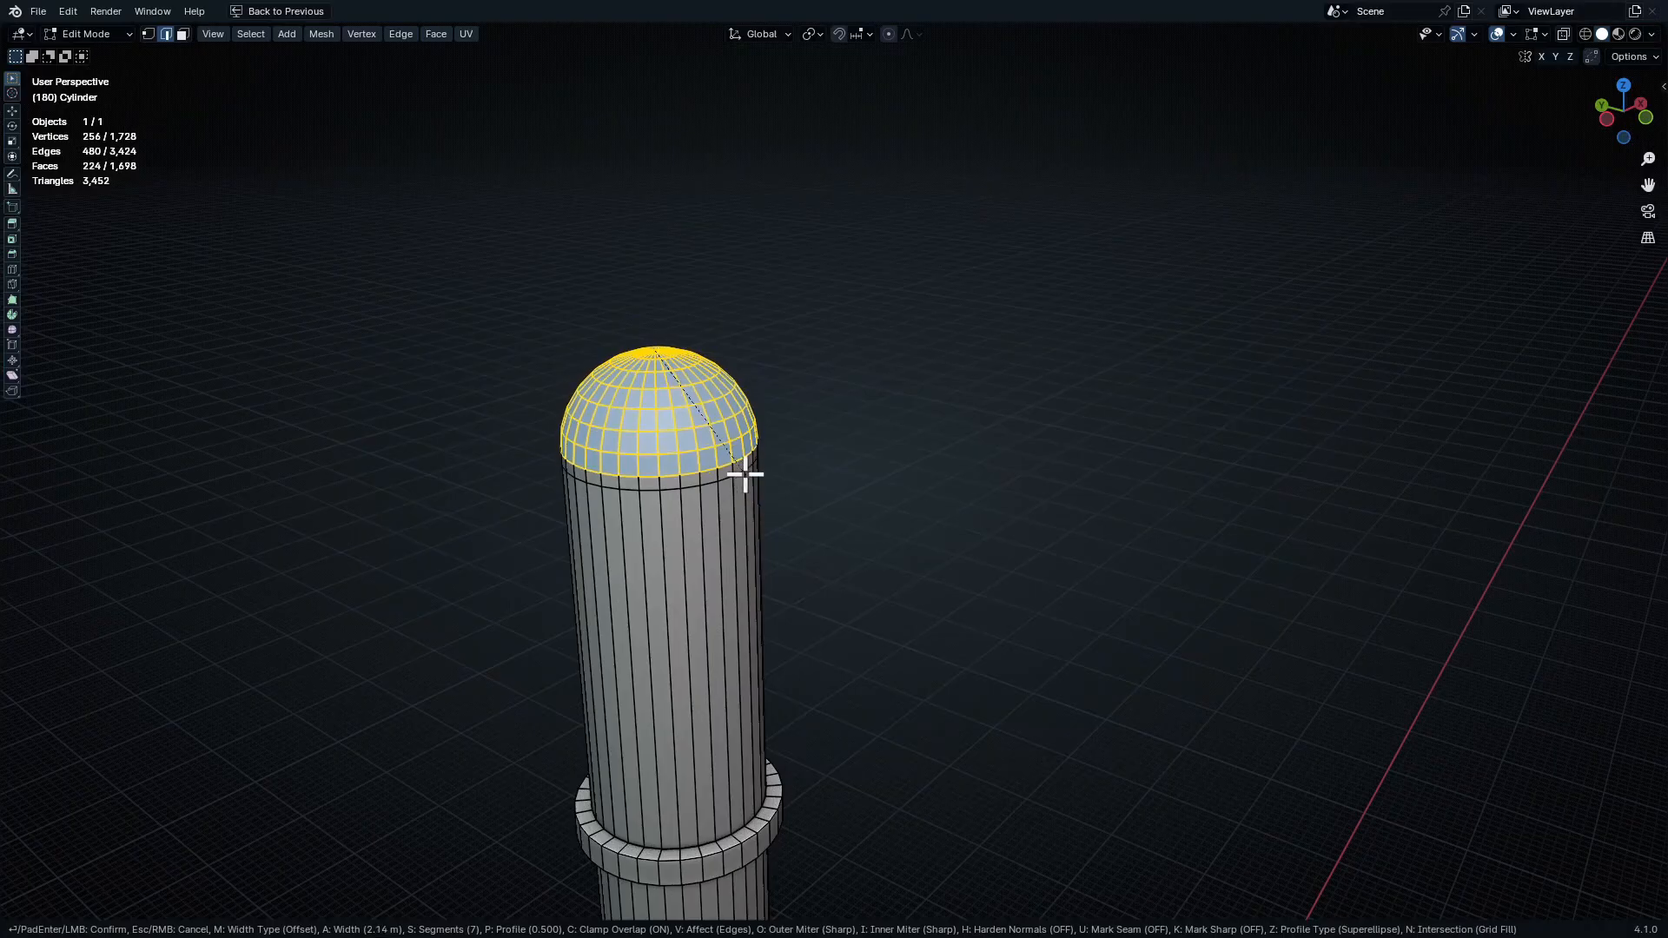
key("c")
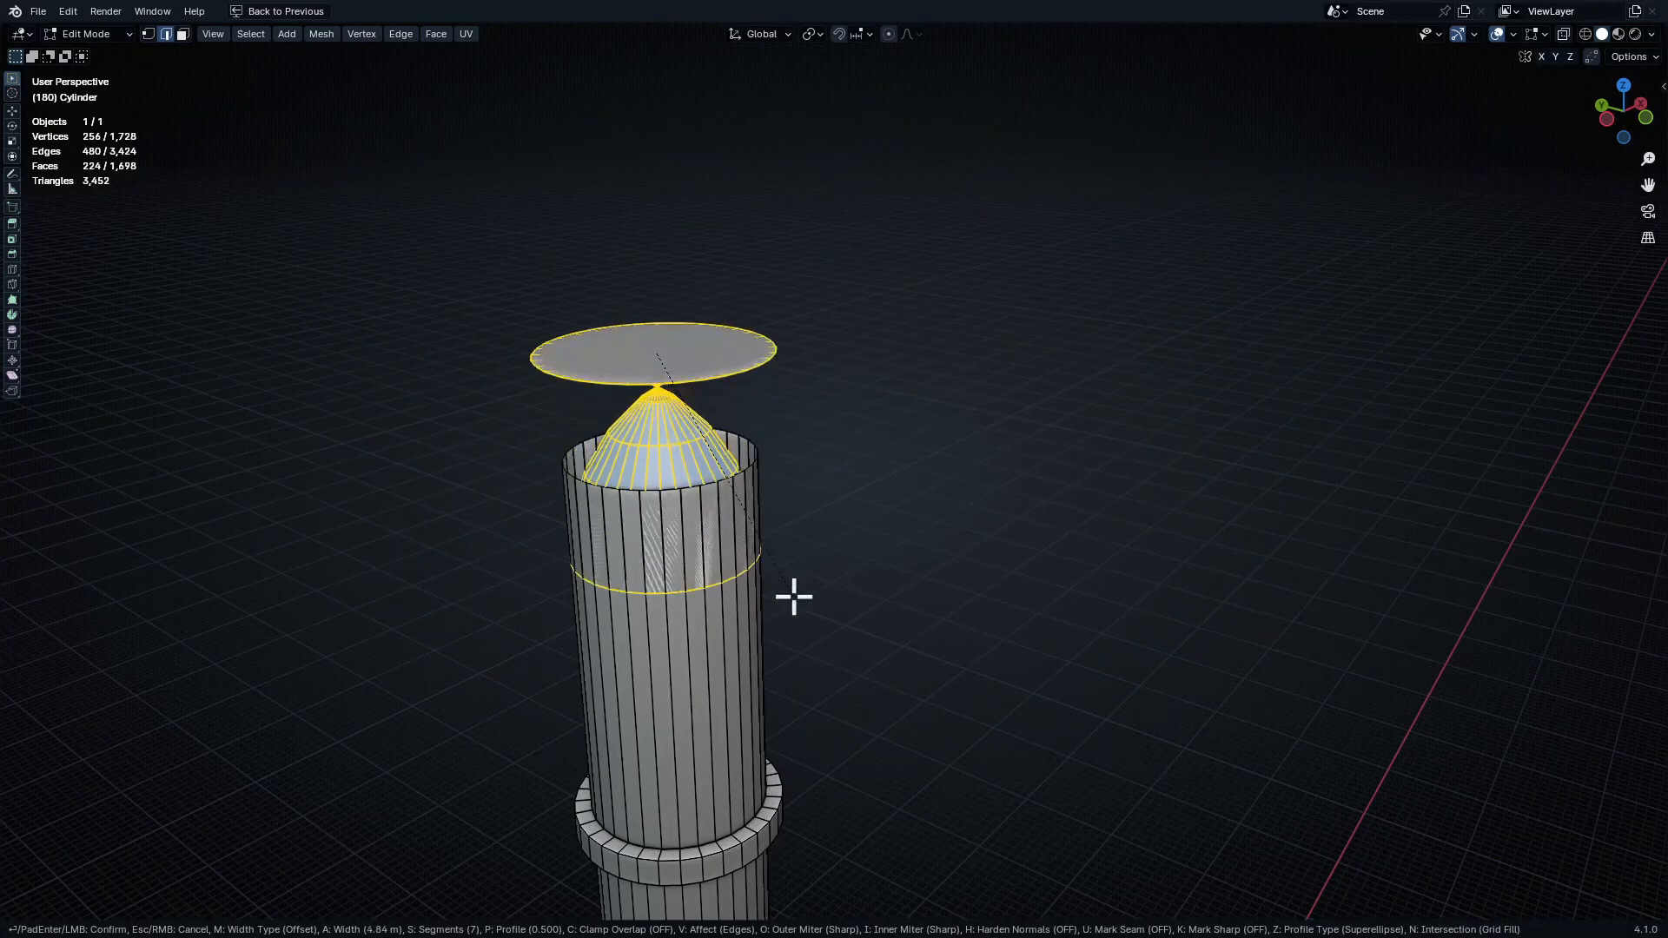
key("c")
left_click(778, 539)
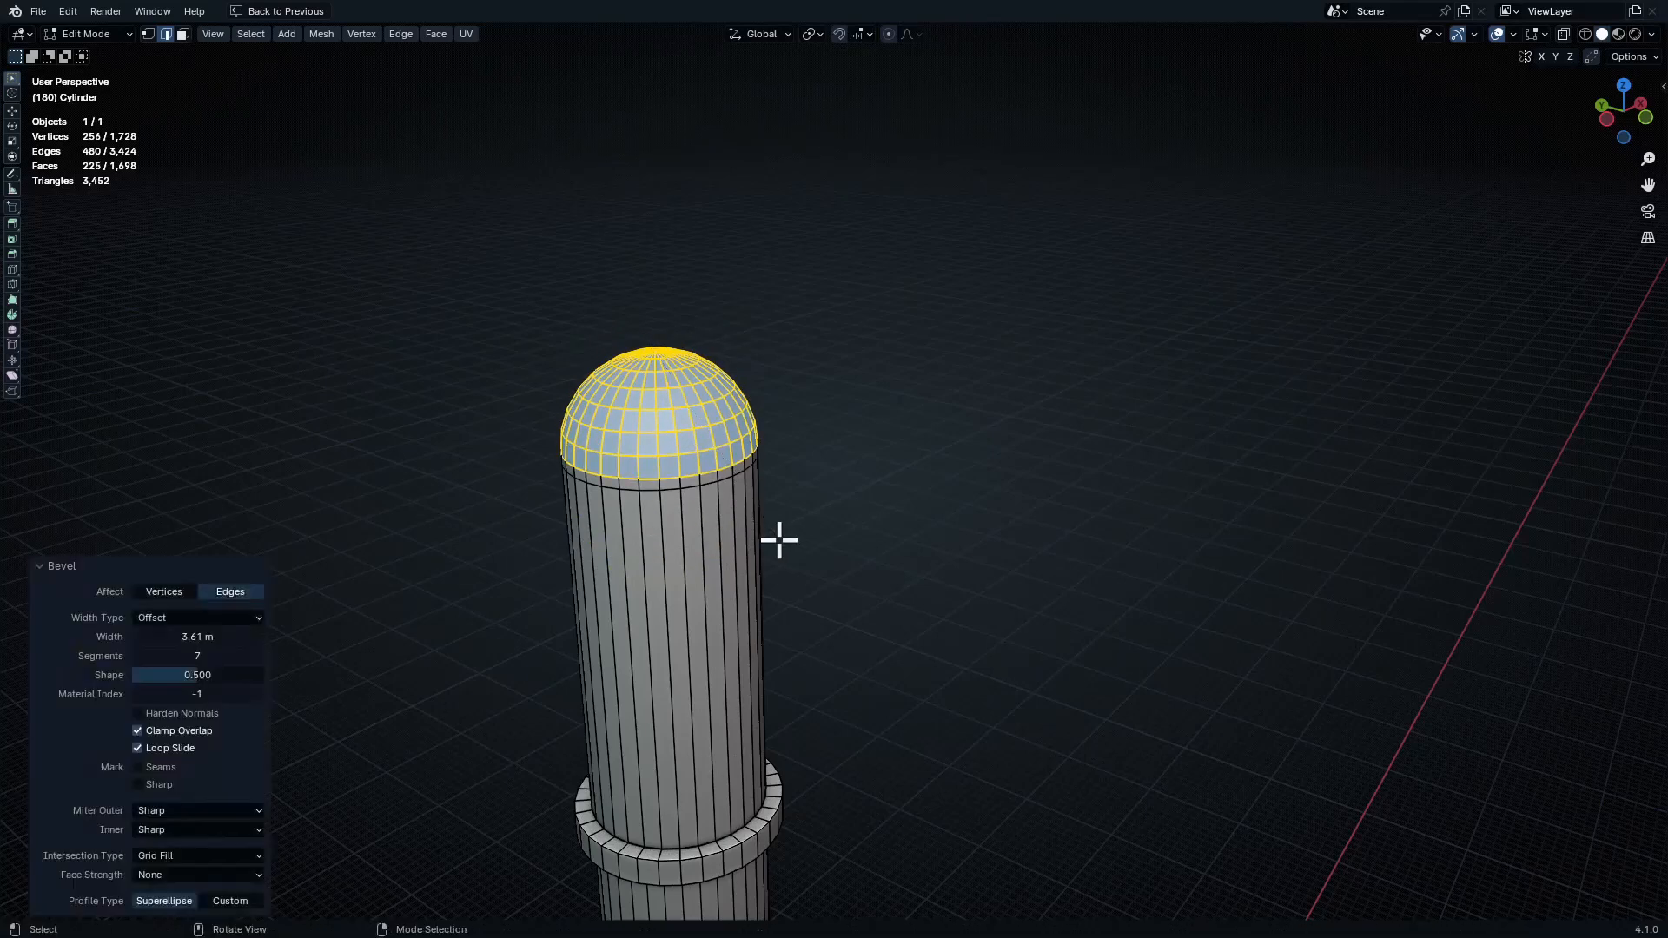
Dissolve the extra edge loop just below the pole's dome and return to Object Mode
mouse_move(779, 539)
middle_mouse_down()
mouse_move(717, 481)
mouse_move(742, 519)
mouse_move(752, 498)
mouse_move(713, 504)
mouse_move(778, 557)
middle_mouse_up()
left_click(693, 460)
key("ctrl+x")
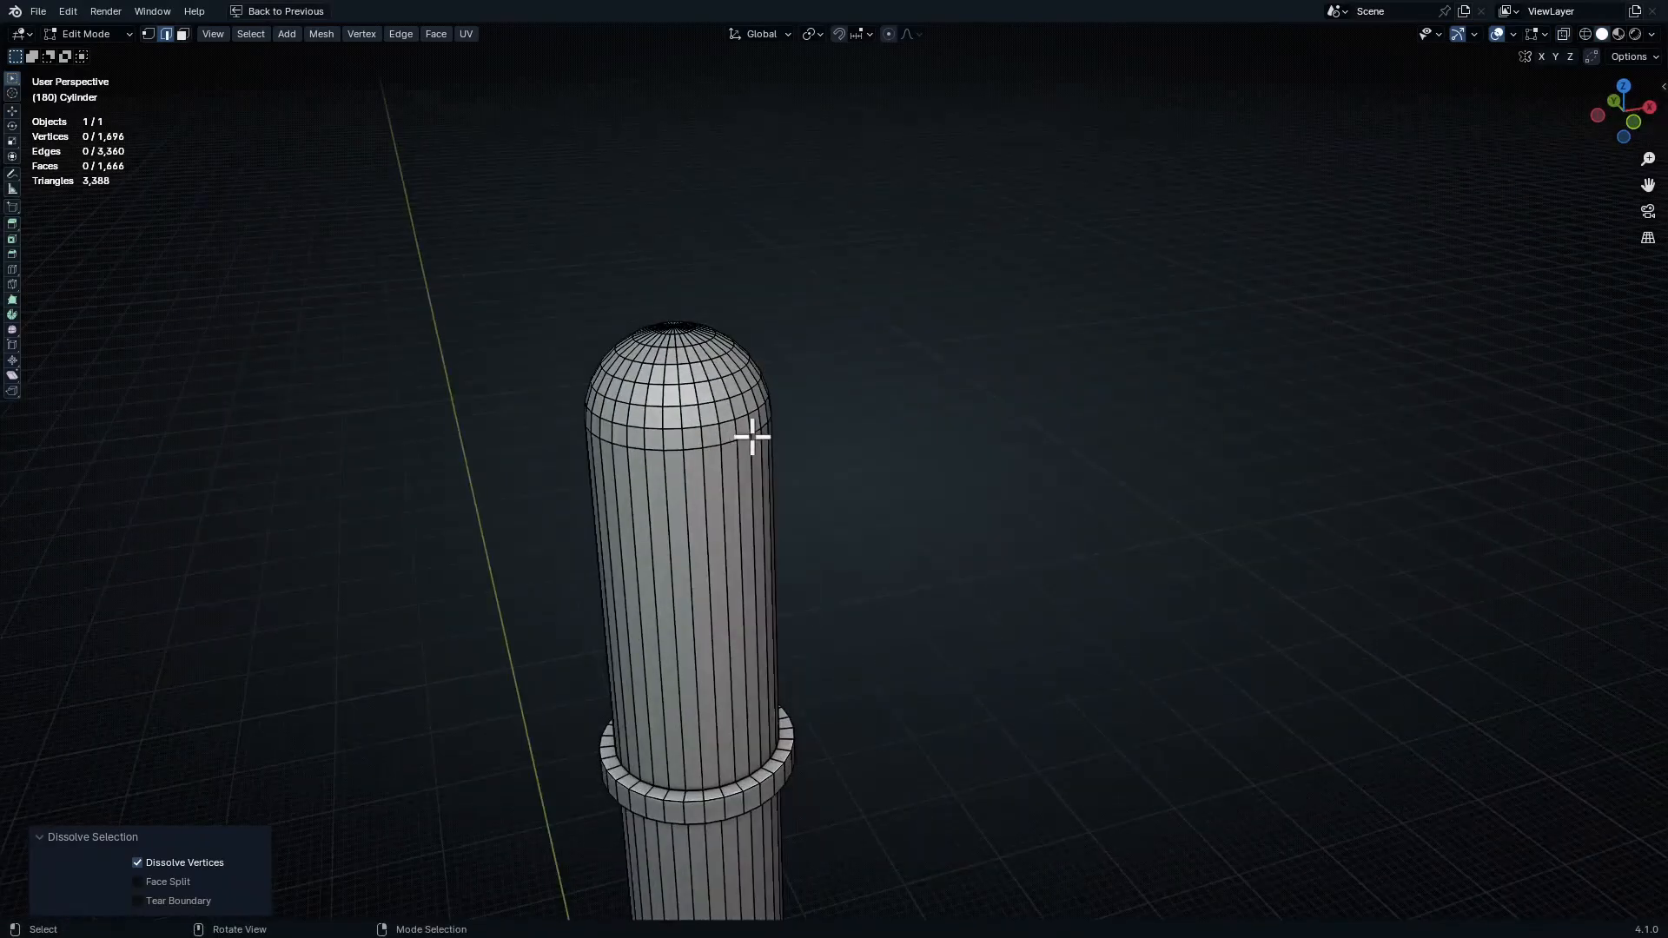
middle_click_drag(723, 467, 677, 618, "ctrl")
middle_click_drag(771, 647, 755, 480, "shift")
key("Tab")
Apply Shade Smooth to the whole ringed pole
middle_click_drag(673, 380, 662, 419)
right_click(660, 293)
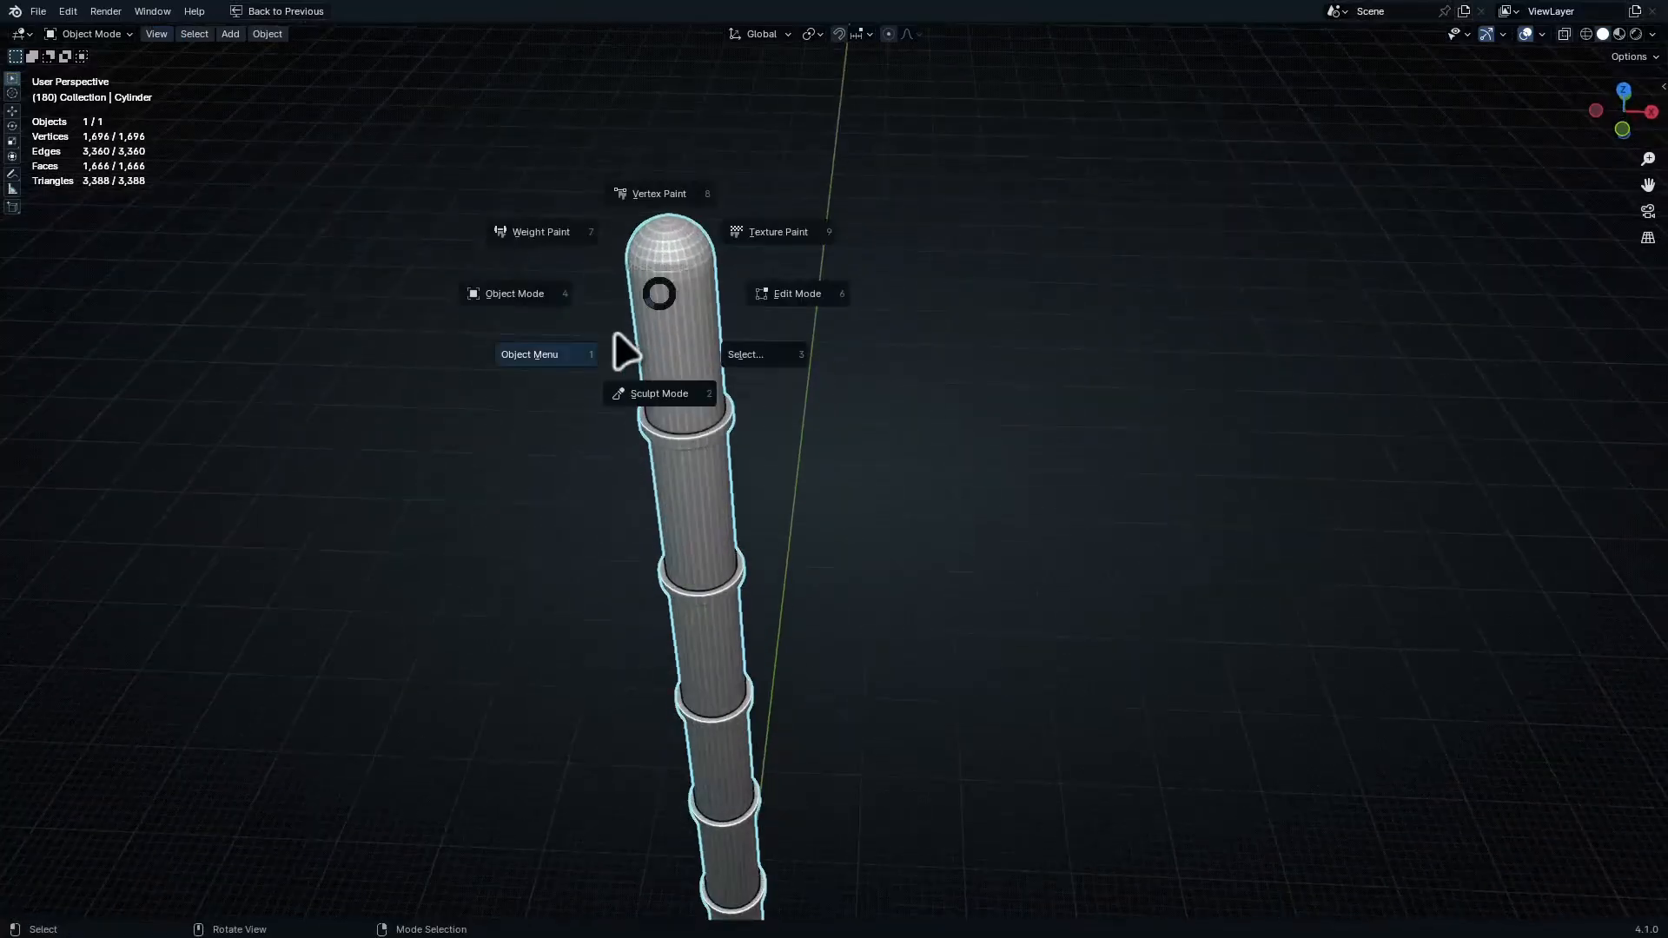
left_click(605, 344)
left_click(663, 348)
middle_click_drag(679, 343, 651, 398, "ctrl")
Add Weighted Normal and Bevel modifiers to the pole, placing Bevel first in the modifier stack
key("ctrl+space")
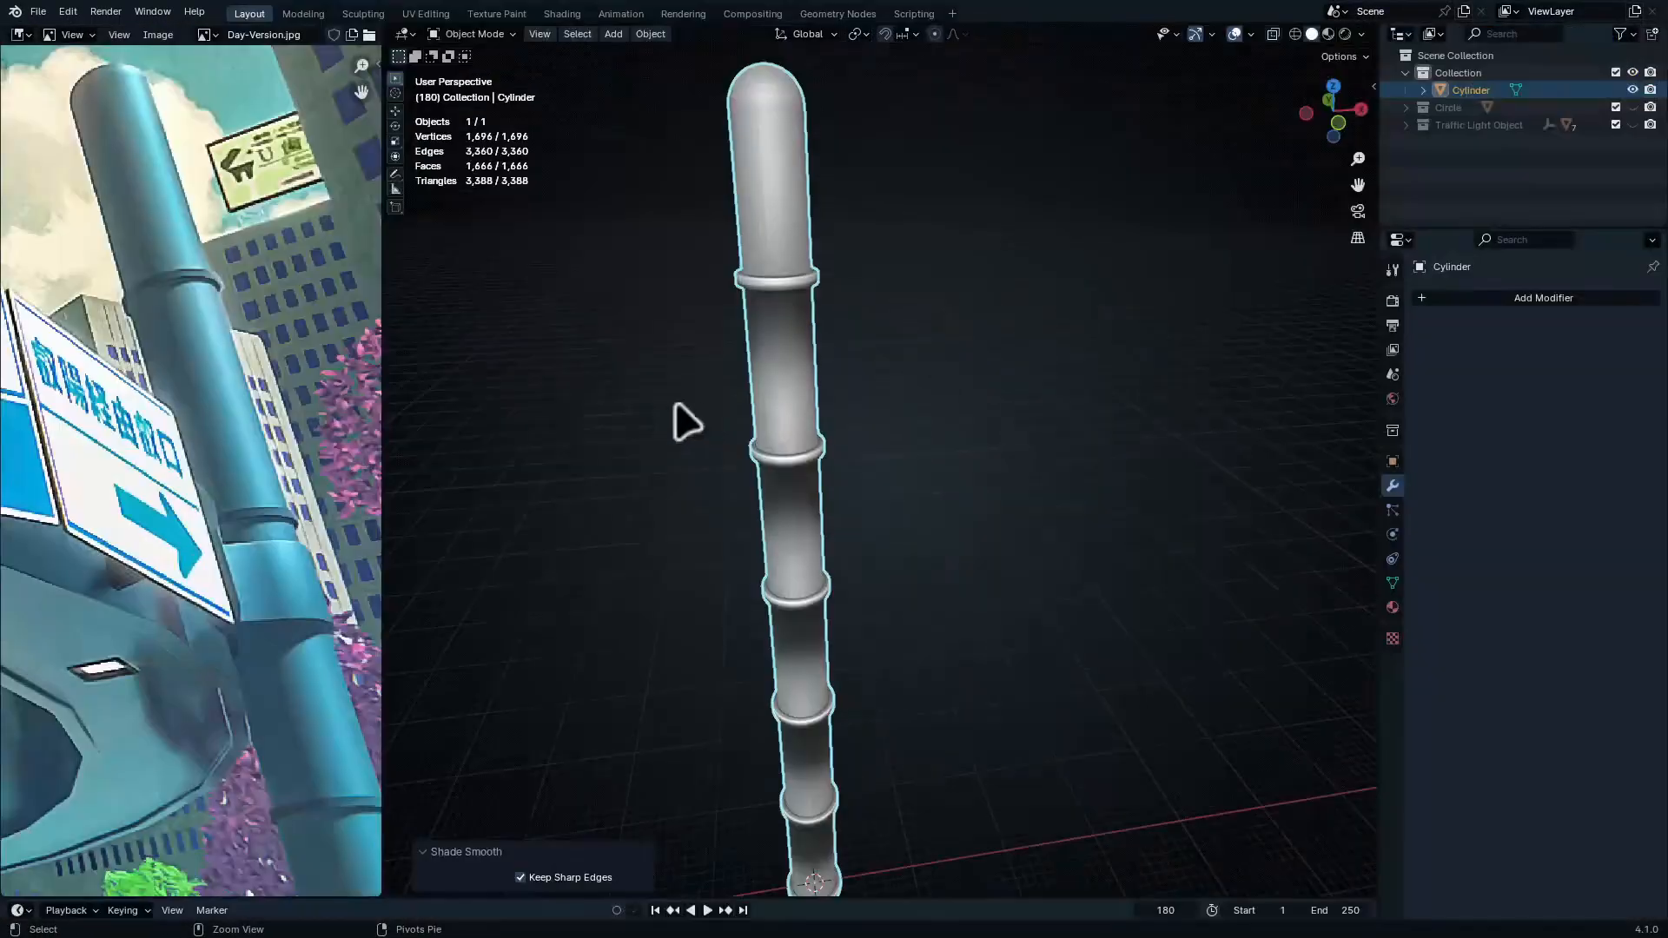
left_click(1510, 296)
left_click(1476, 291)
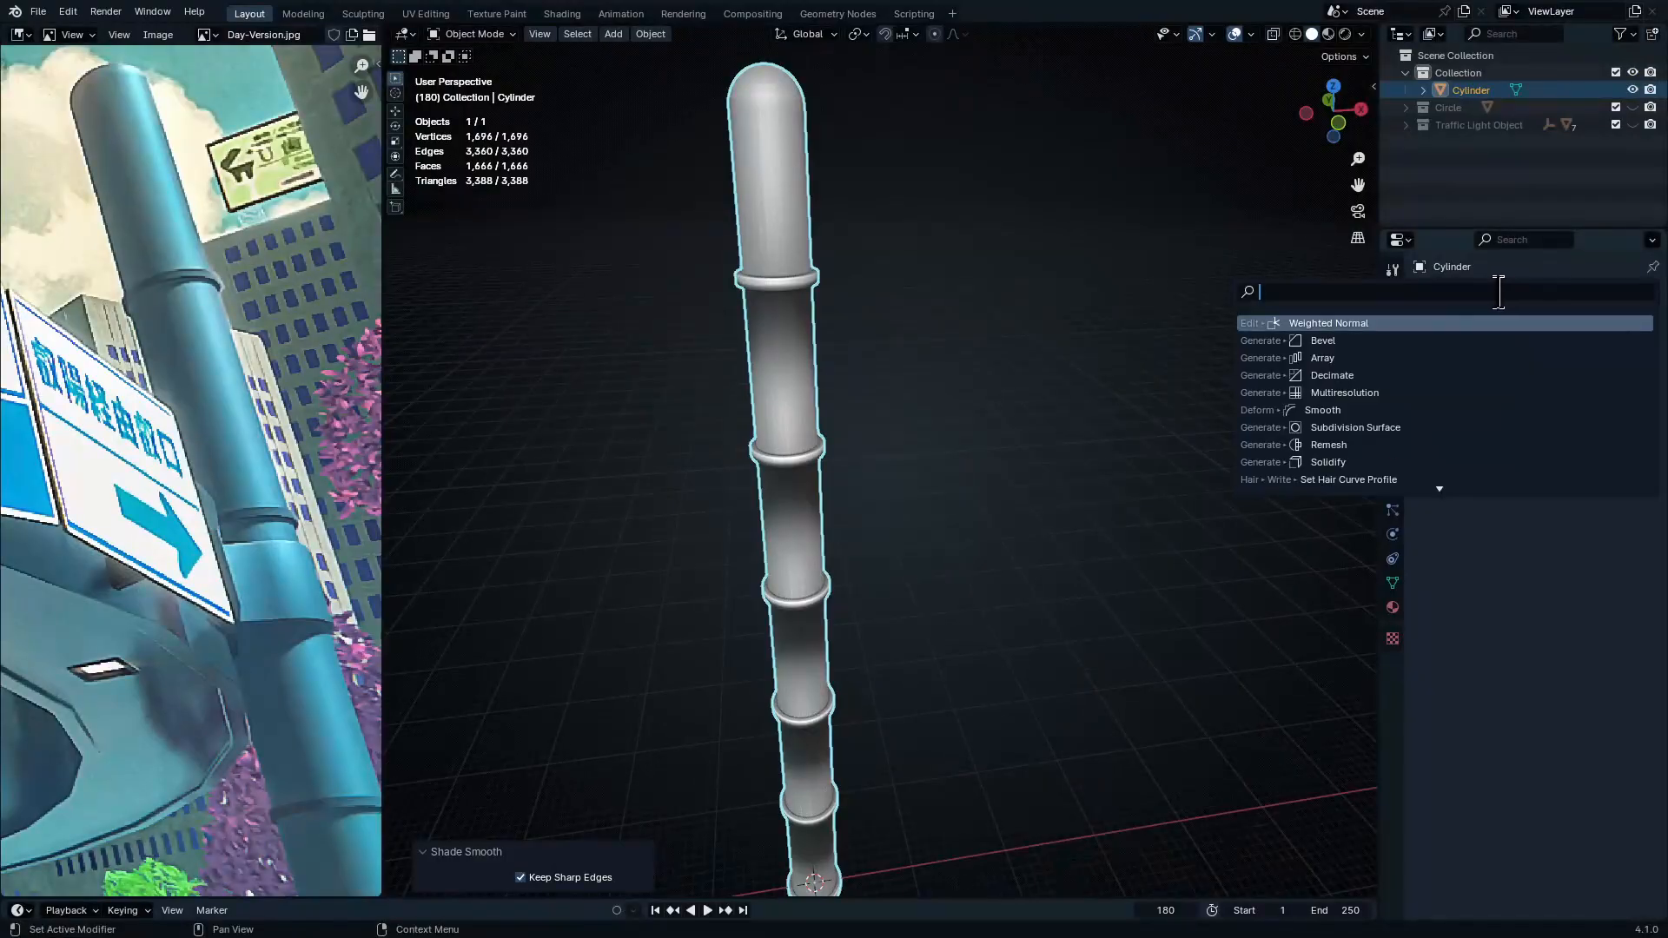
key("Return")
left_click(1516, 337)
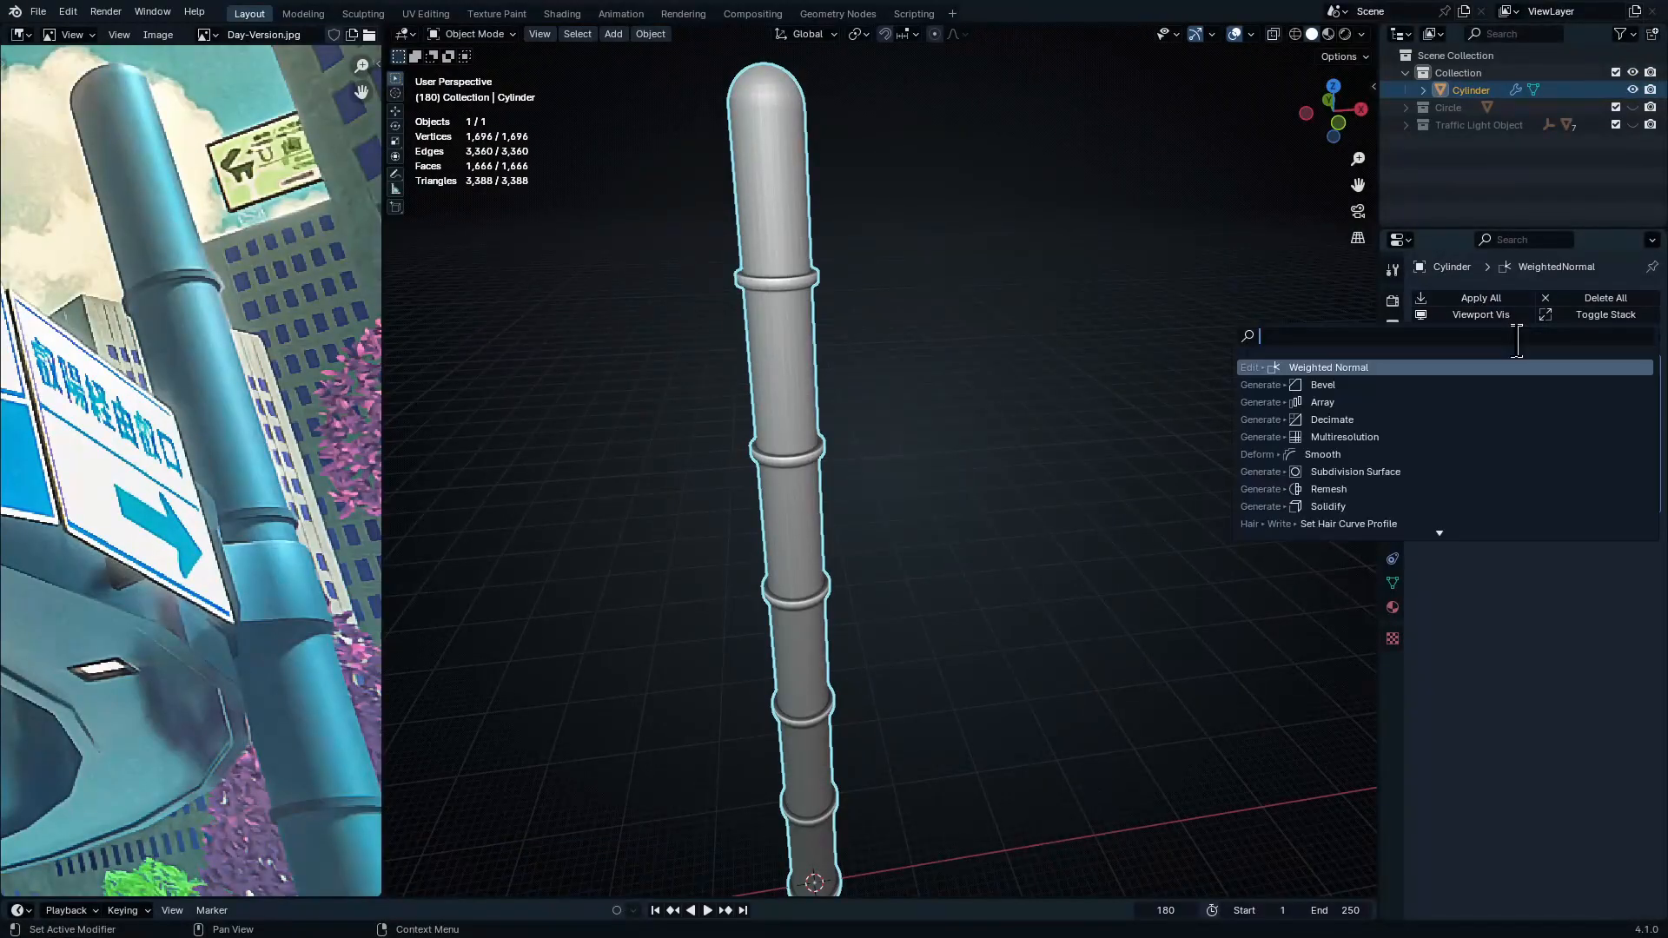
type("bevel")
key("Return")
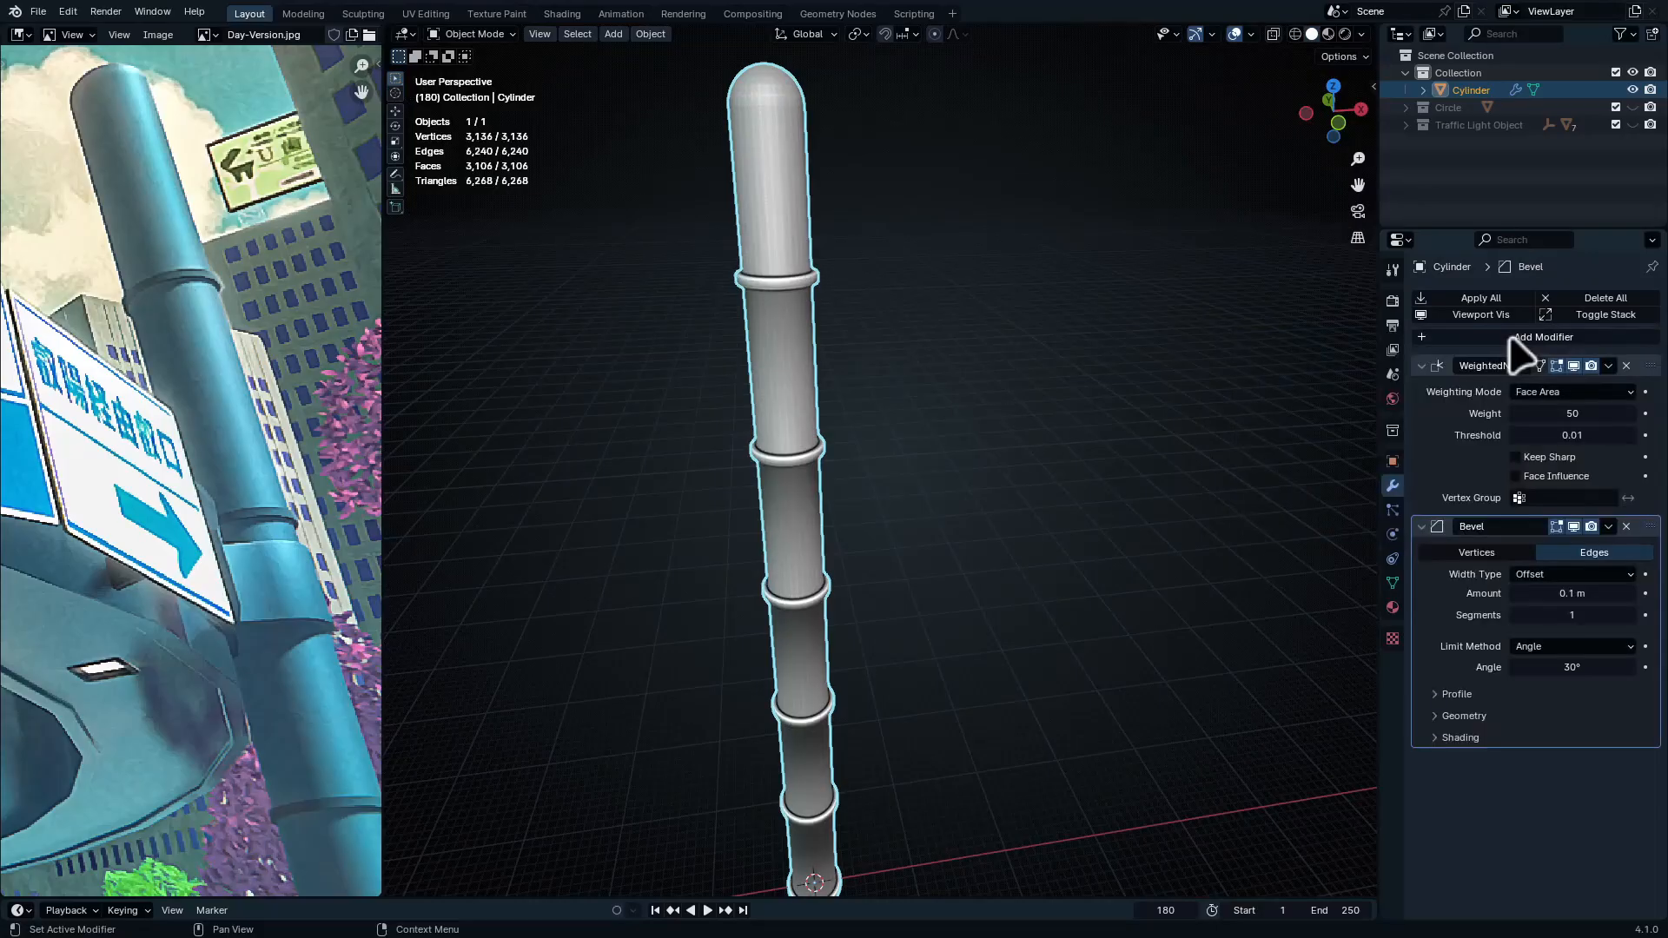
left_click_drag(1644, 533, 1611, 288)
Set the pole's Bevel modifier to an amount of 0.07 m with 2 segments
scroll(815, 551, "up", 10)
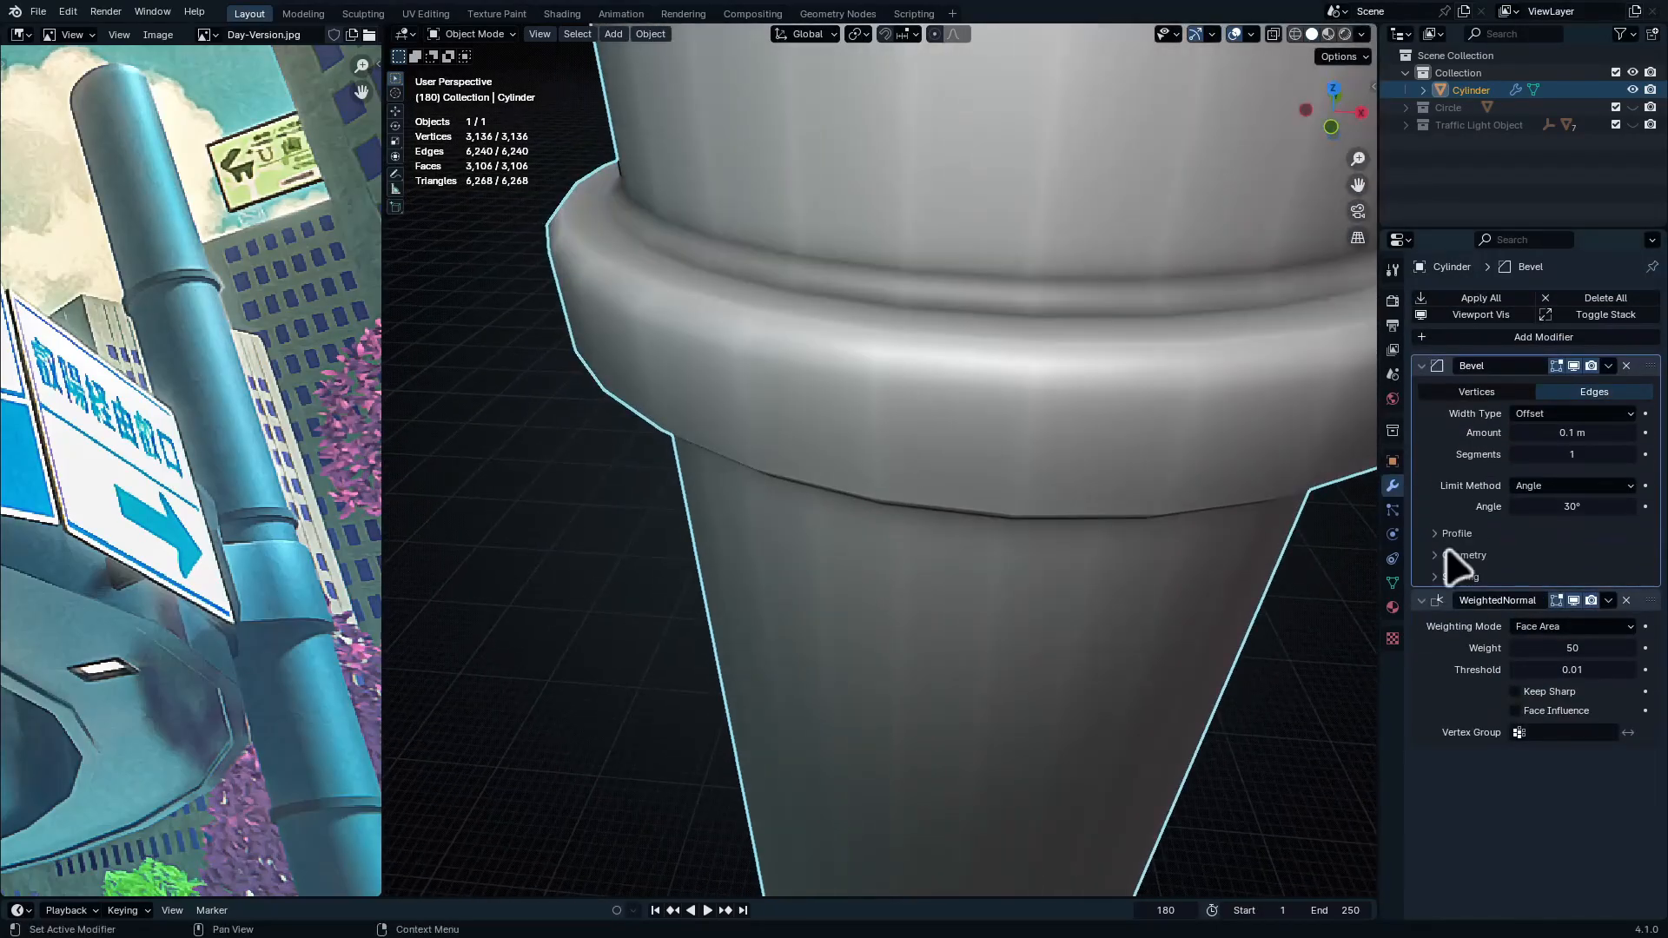
left_click_drag(1572, 432, 1543, 432)
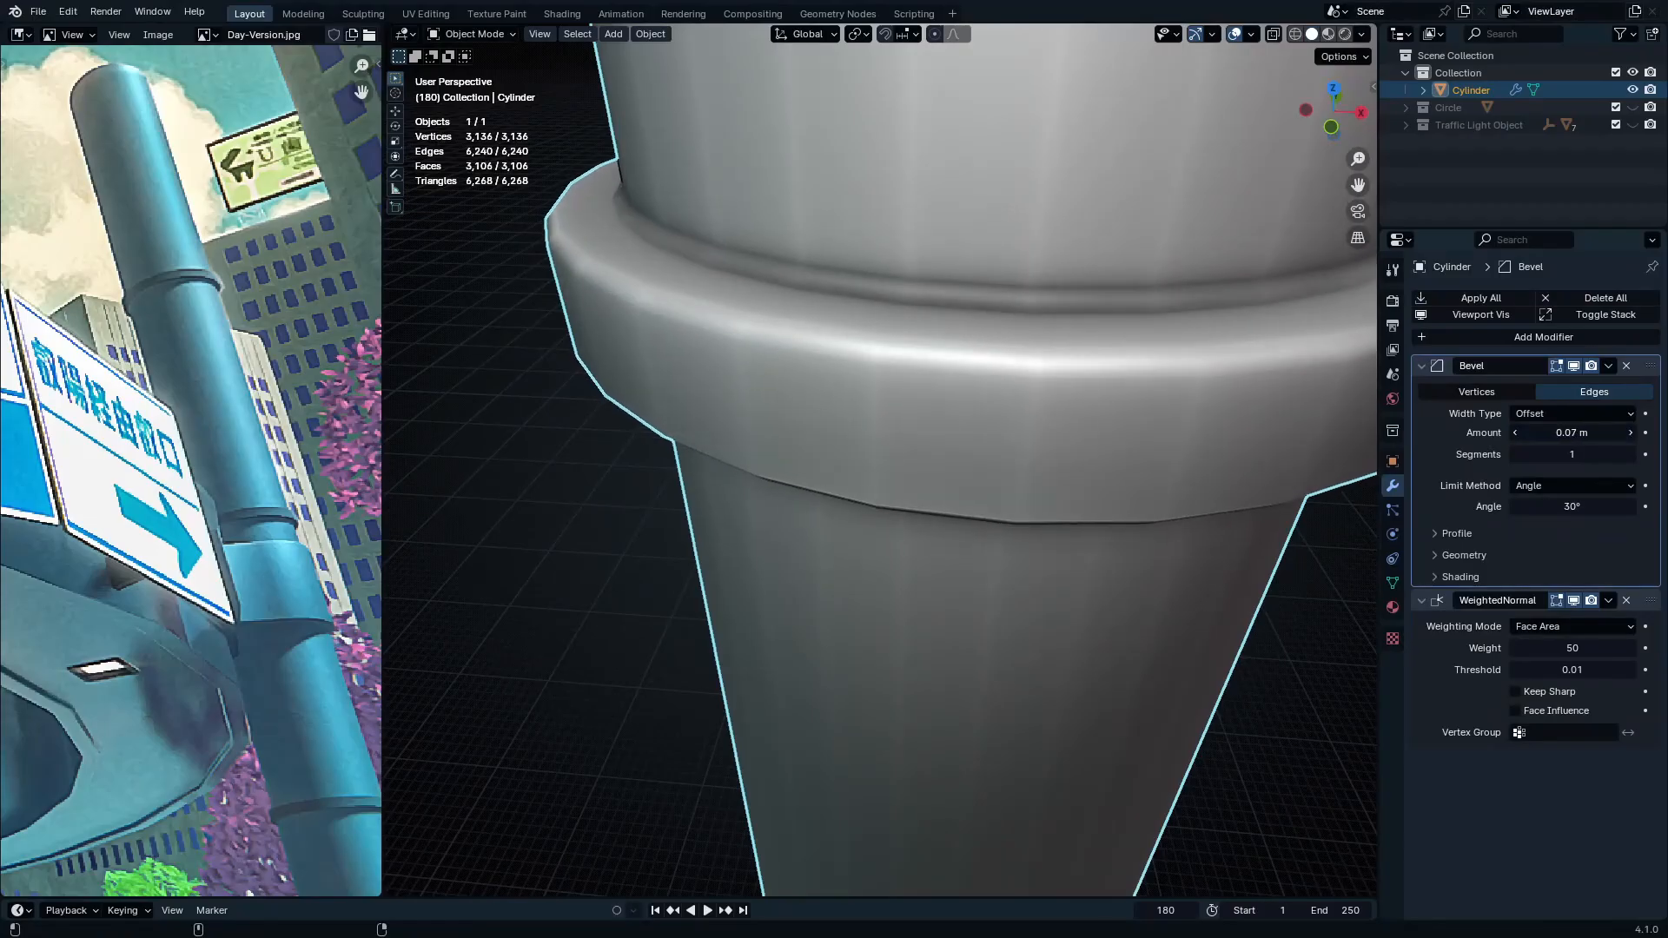
middle_click_drag(1059, 419, 1028, 375)
left_click(1633, 453)
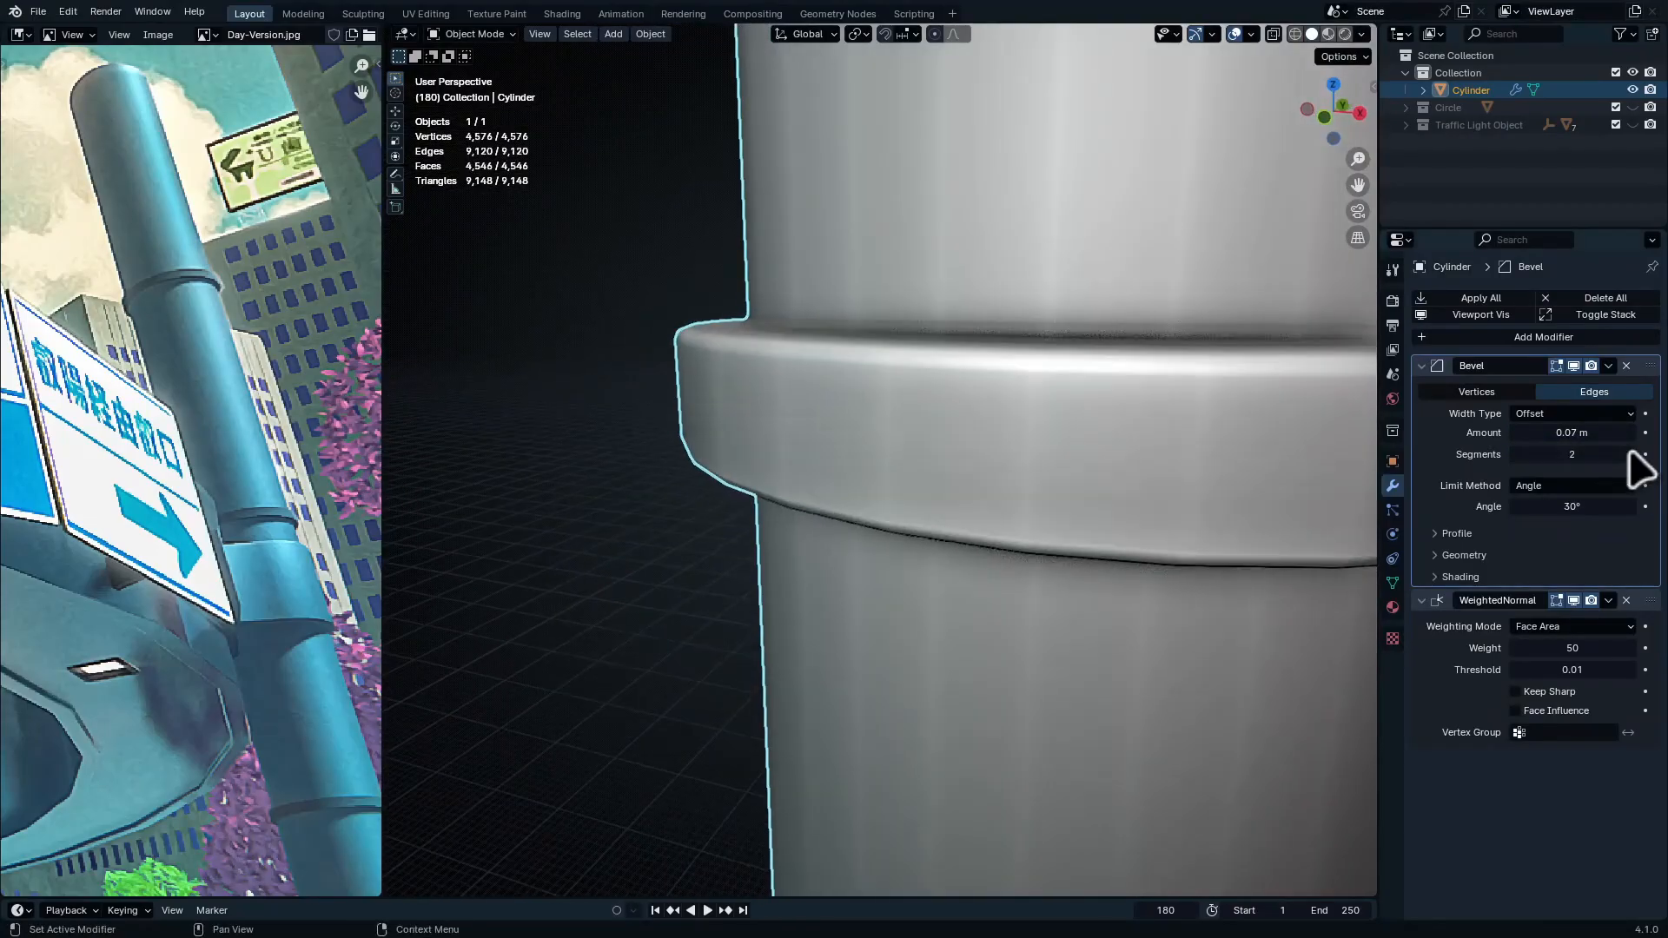
Unhide the Circle collection holding the circular walkway so it shows alongside the pole
middle_click_drag(767, 451, 913, 416, "ctrl")
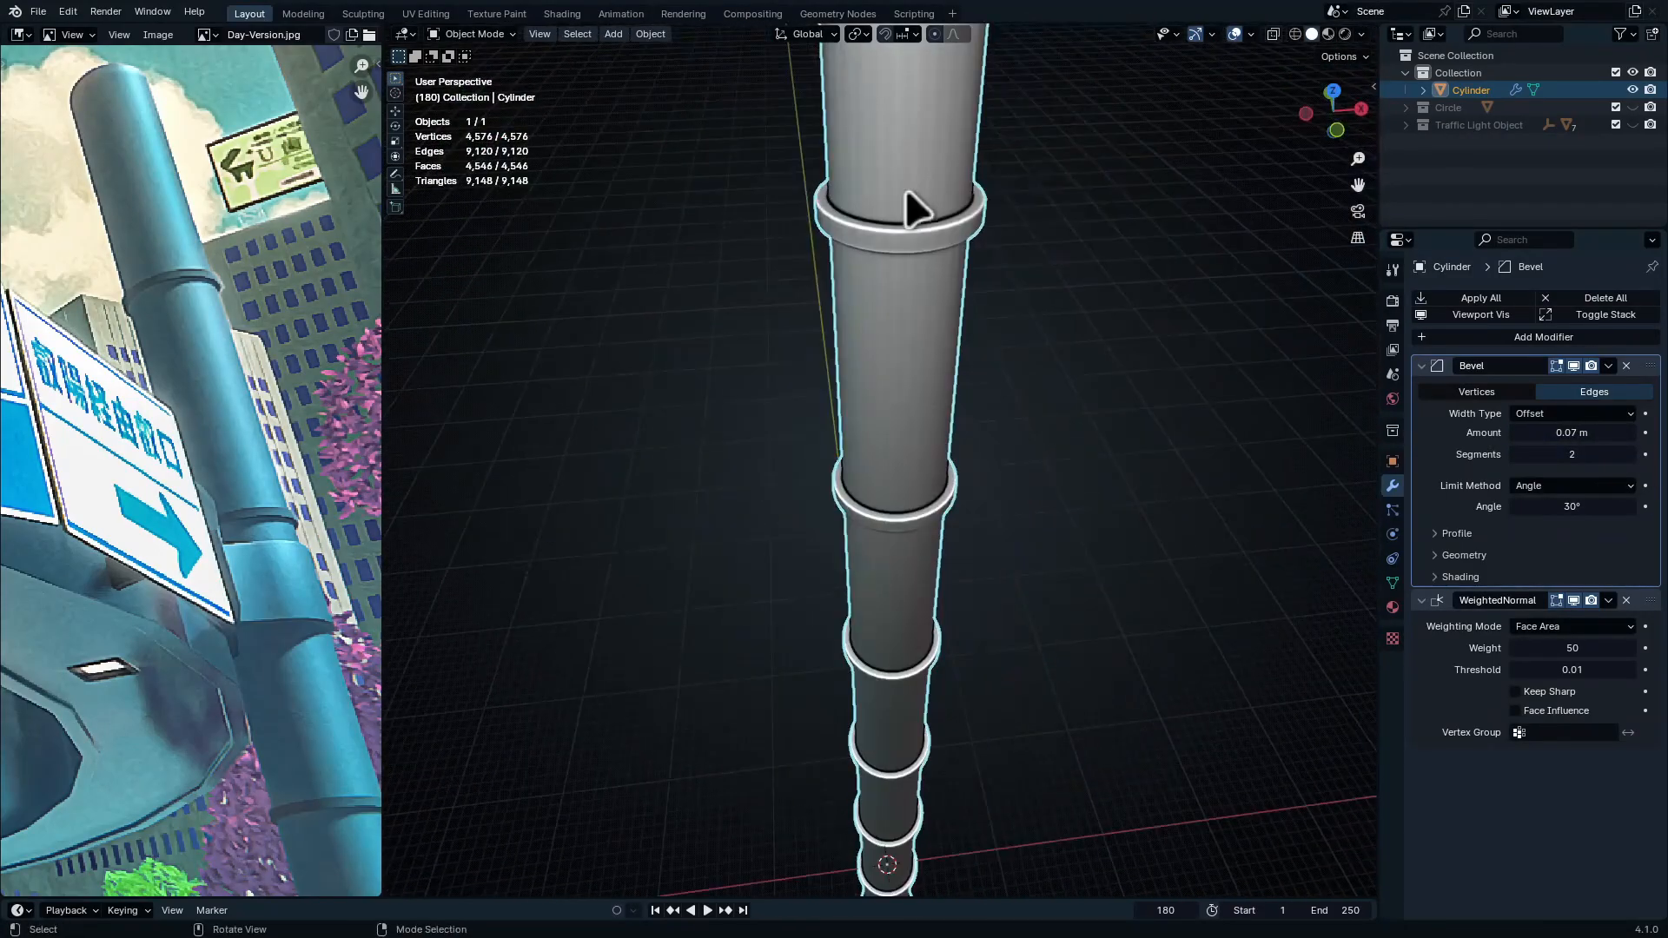
middle_click_drag(905, 192, 912, 139)
middle_click_drag(926, 276, 939, 306, "ctrl")
left_click_drag(775, 159, 872, 193)
middle_click_drag(860, 378, 897, 385)
left_click(878, 291)
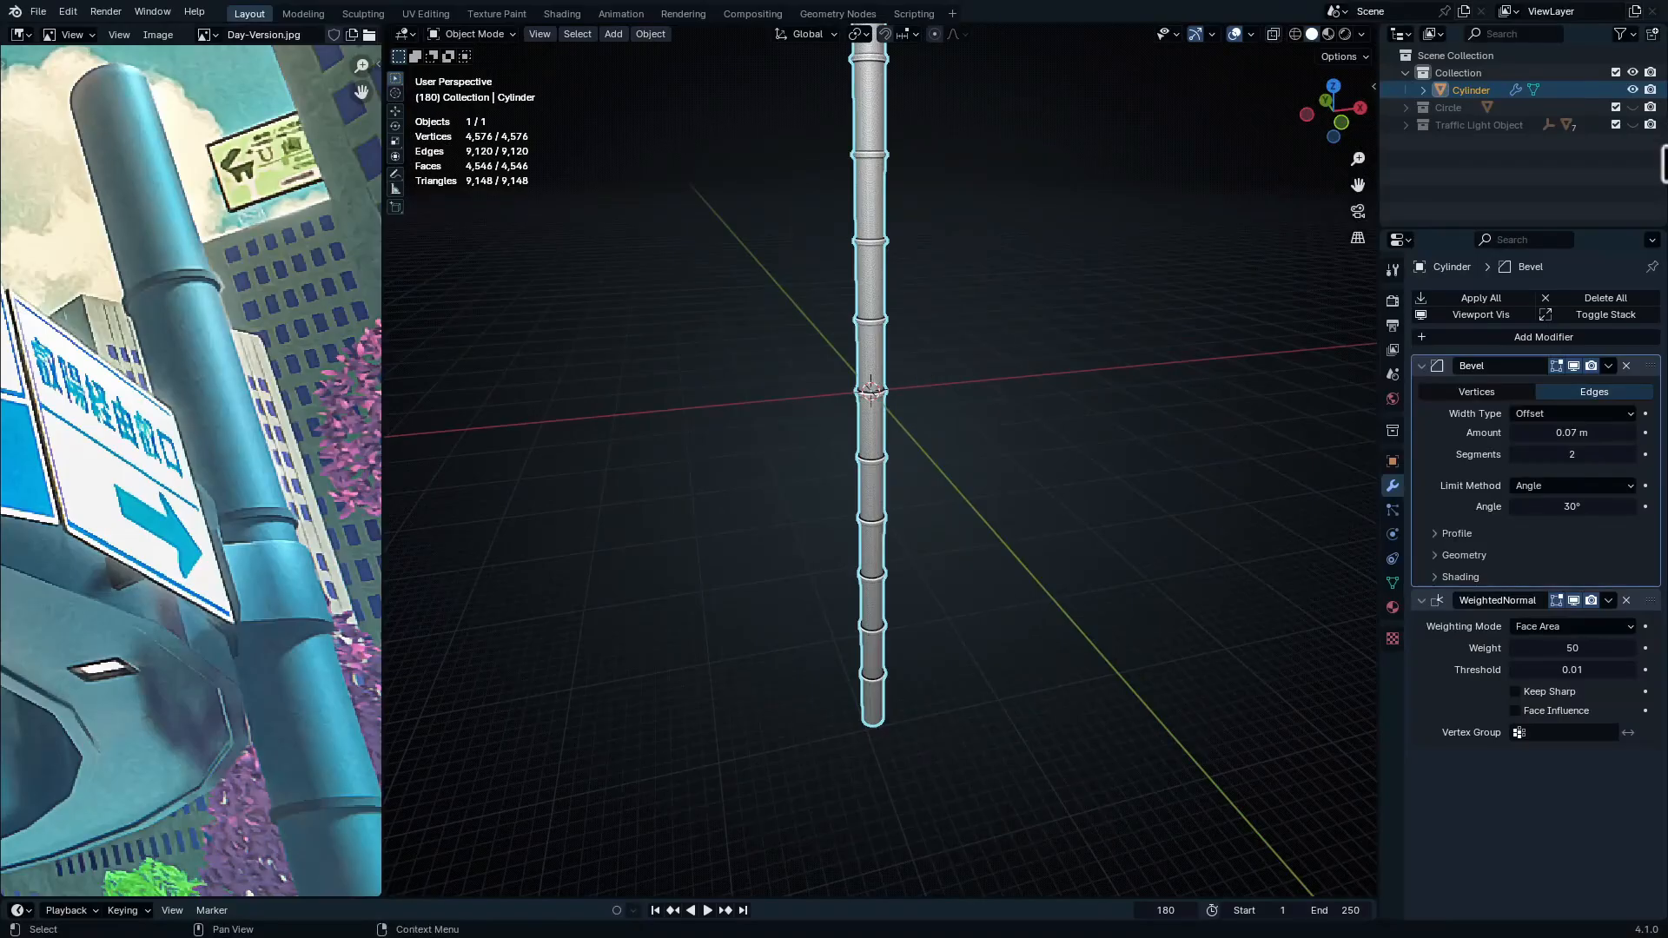
left_click(1633, 107)
In front view, scale the pole down uniformly by 0.546 and again by 0.663 to suit the walkway's size
middle_click_drag(768, 564, 850, 493)
key("KP_1")
middle_click_drag(1049, 280, 1050, 419, "ctrl")
key("s")
left_click(1077, 443)
scroll(1088, 524, "up", 4)
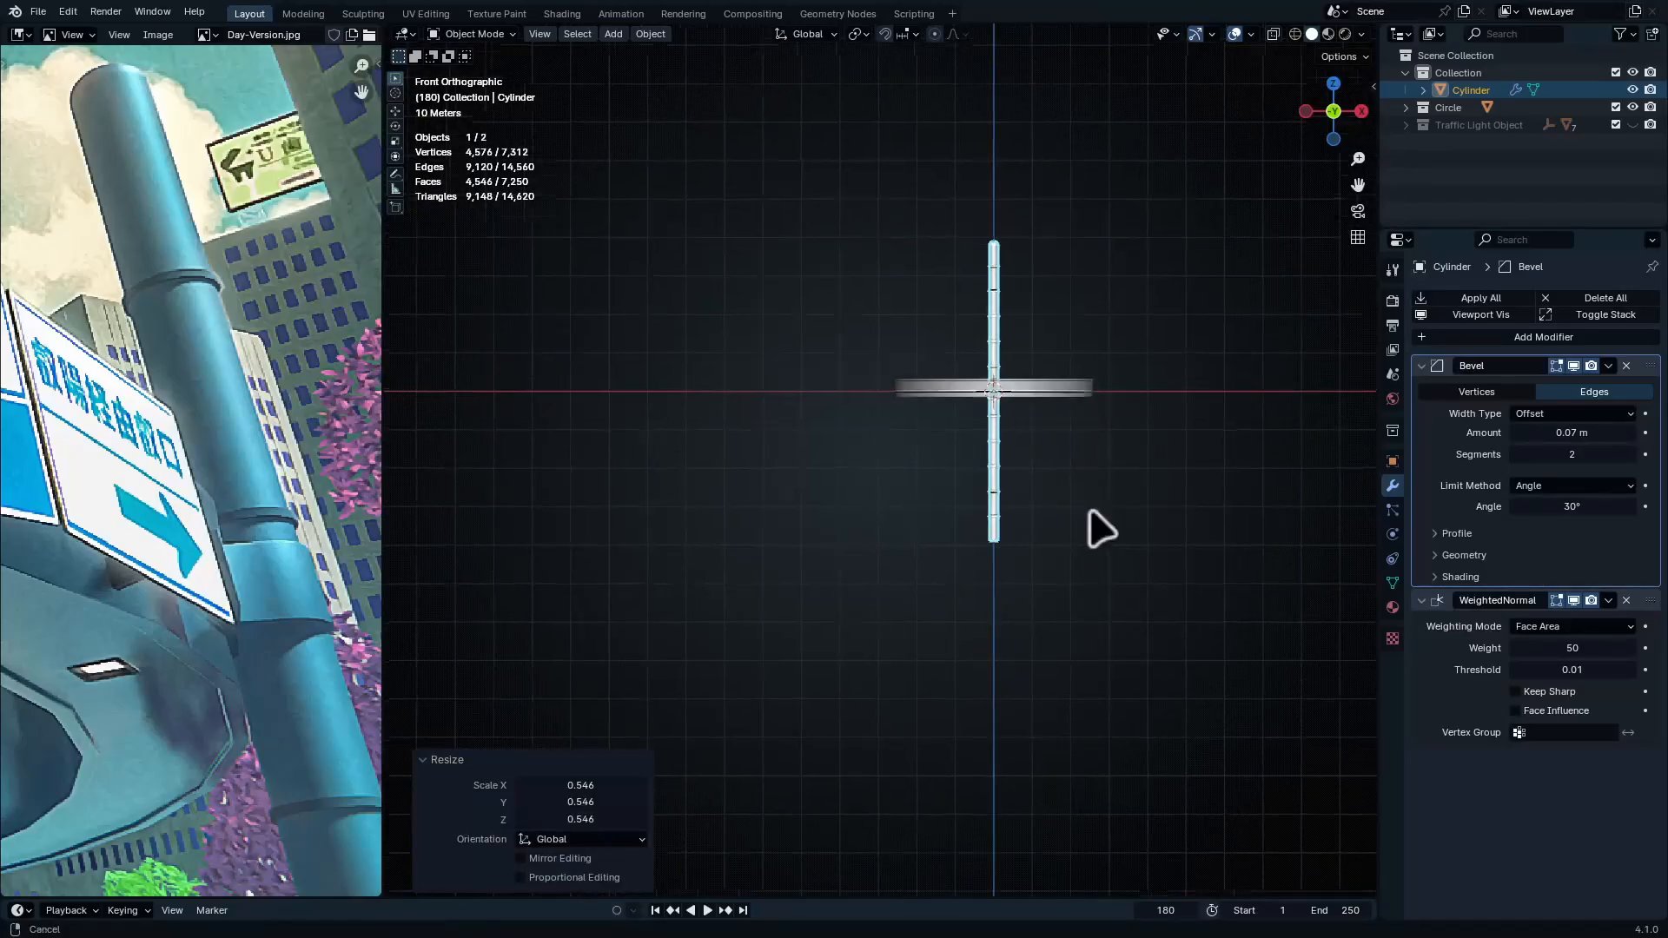
key("s")
left_click(1087, 562)
Move the pole about 27.26 m along X and -9.12 m along Z to stand beside the walkway's outer edge
key("ctrl+Tab")
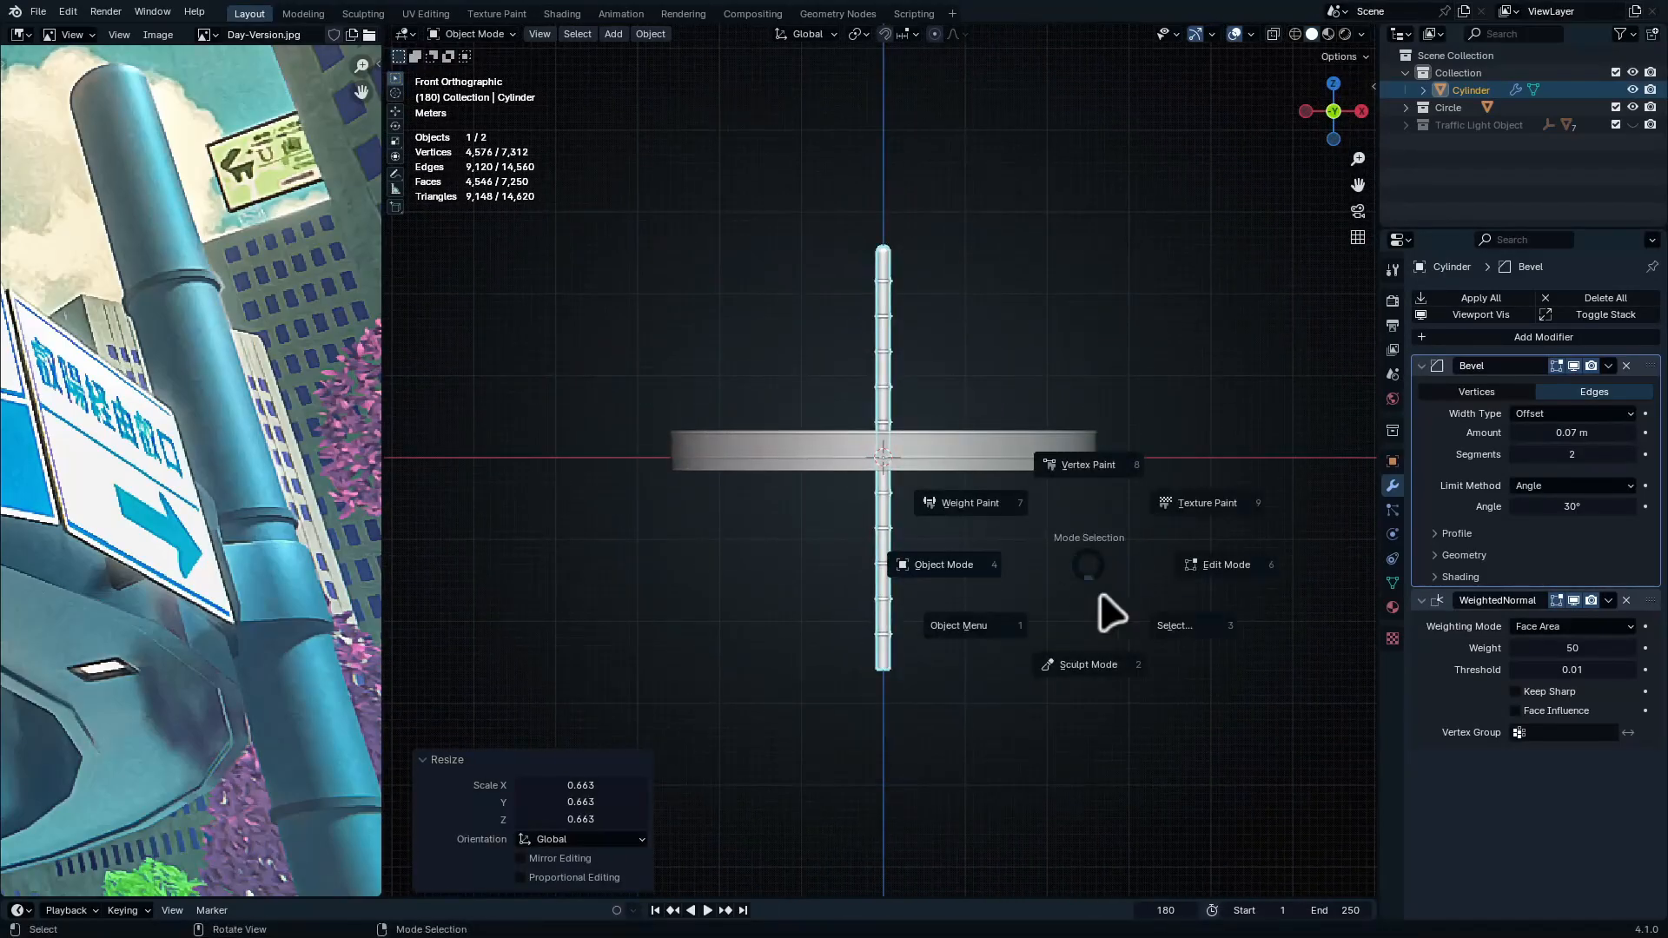
key("Escape")
key("g")
left_click(1258, 582)
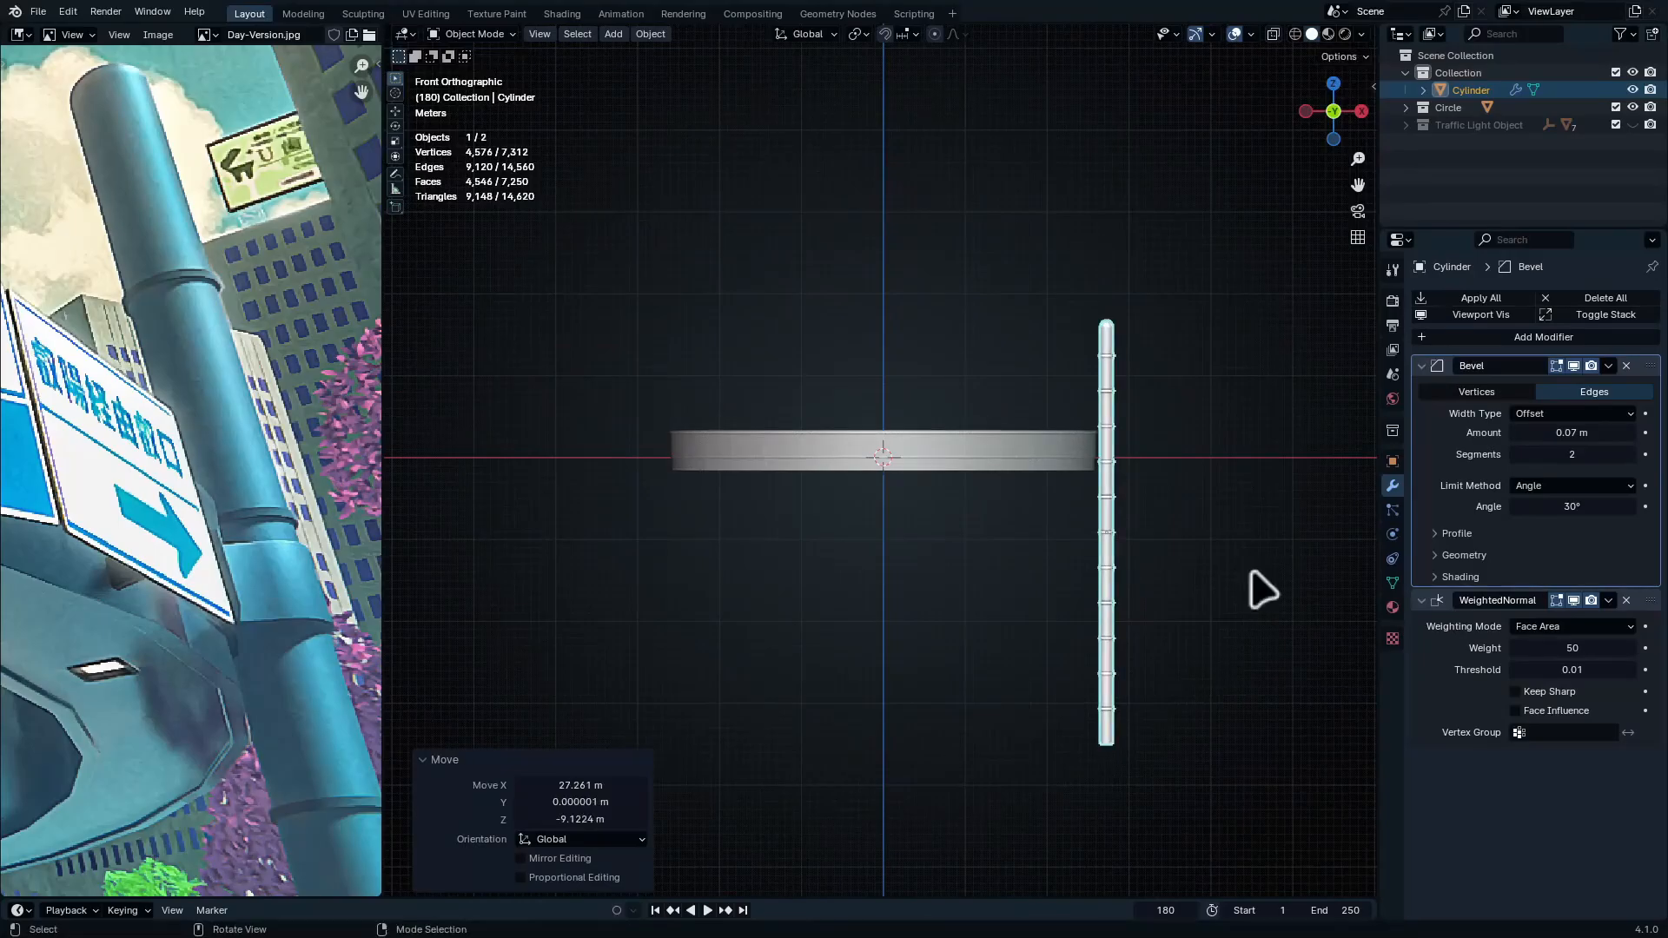
Move the ringed pole straight down along the Z axis by about 4.4 m
scroll(1160, 504, "up", 8)
middle_click_drag(976, 476, 1066, 669, "shift")
scroll(1086, 574, "down", 3)
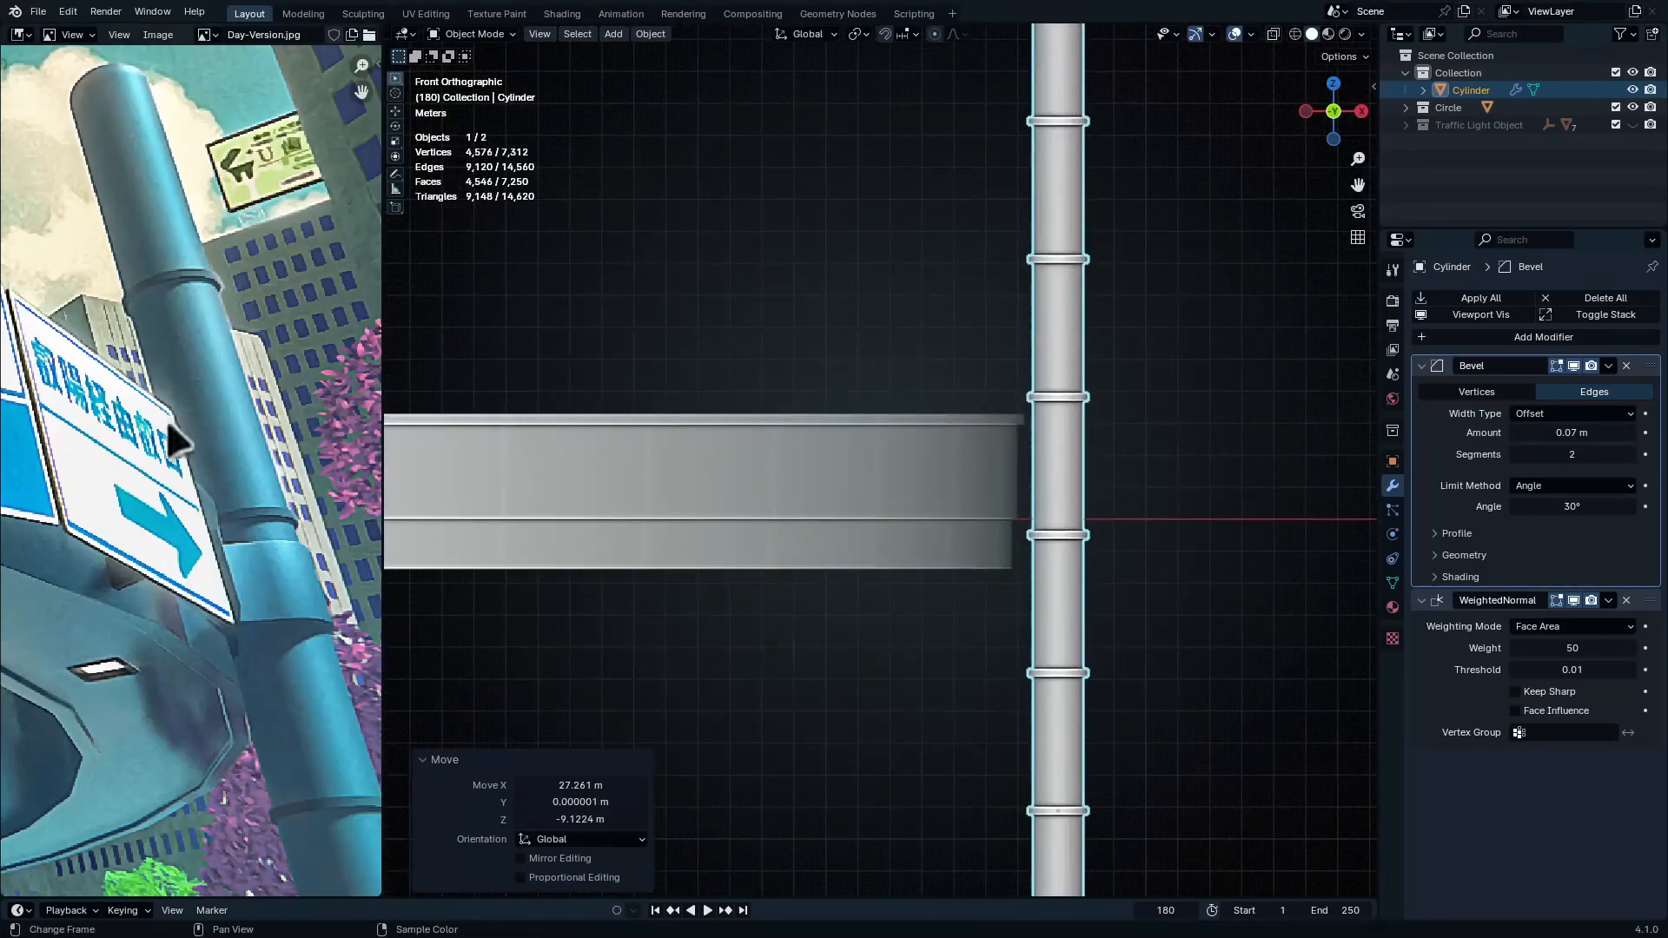
middle_click_drag(1116, 417, 1112, 521, "shift")
key("g")
key("z")
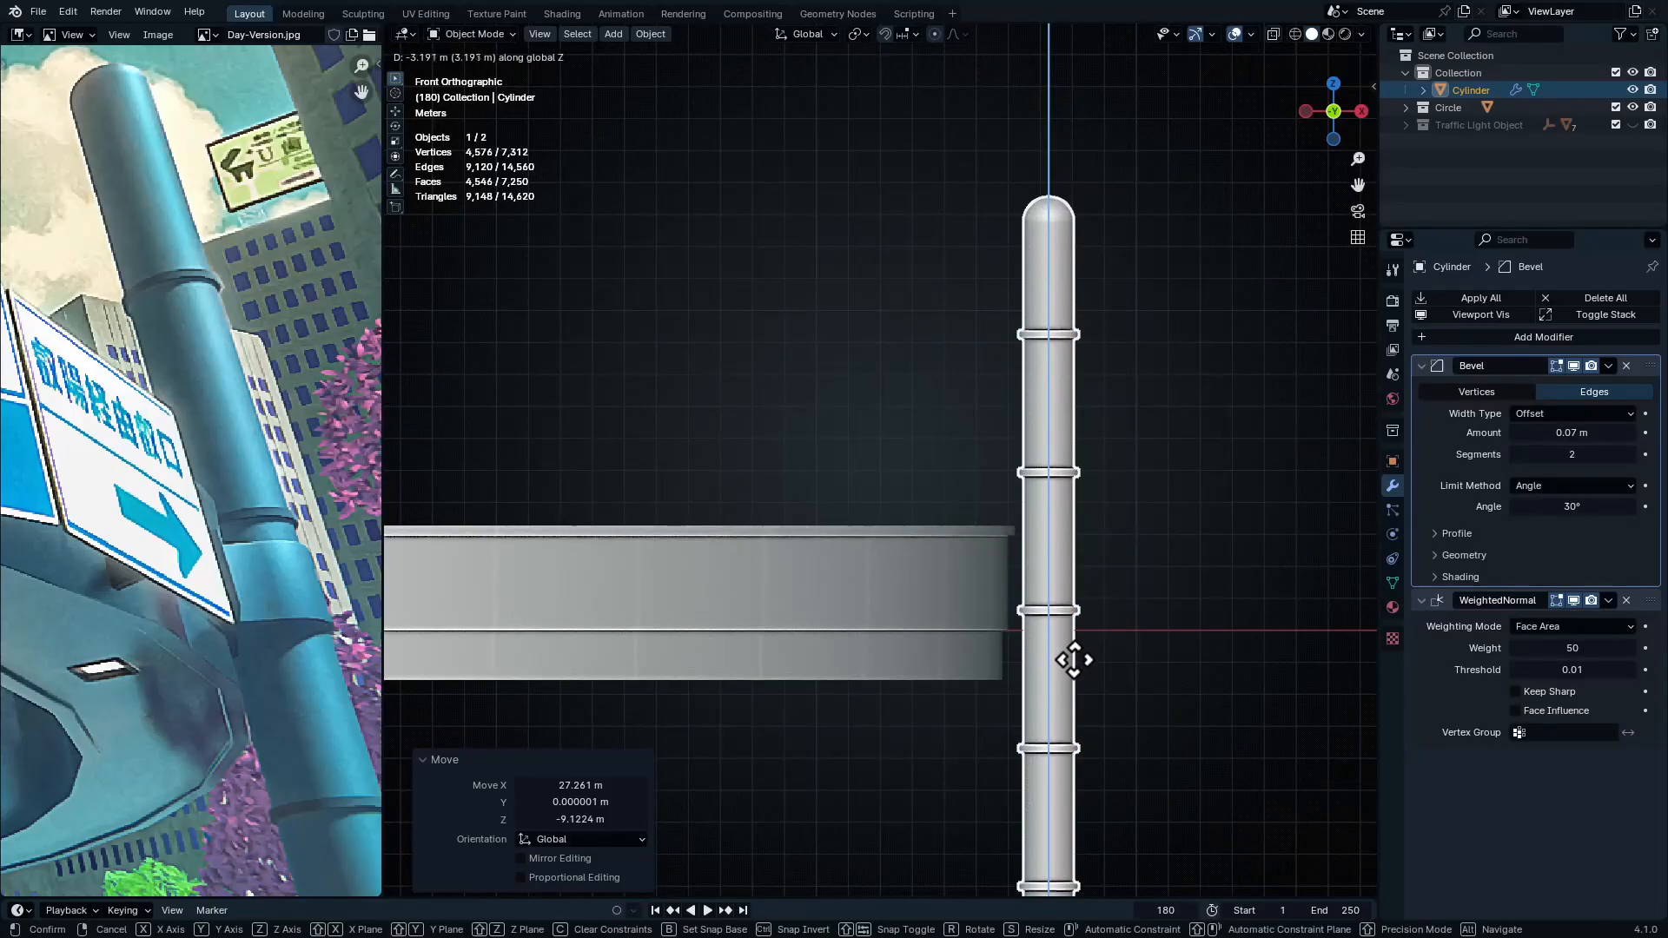
left_click(994, 179)
In top view, move the pole about -7 m in X and -17.9 m in Y to the large ring's outer edge
middle_click_drag(1005, 290, 987, 559)
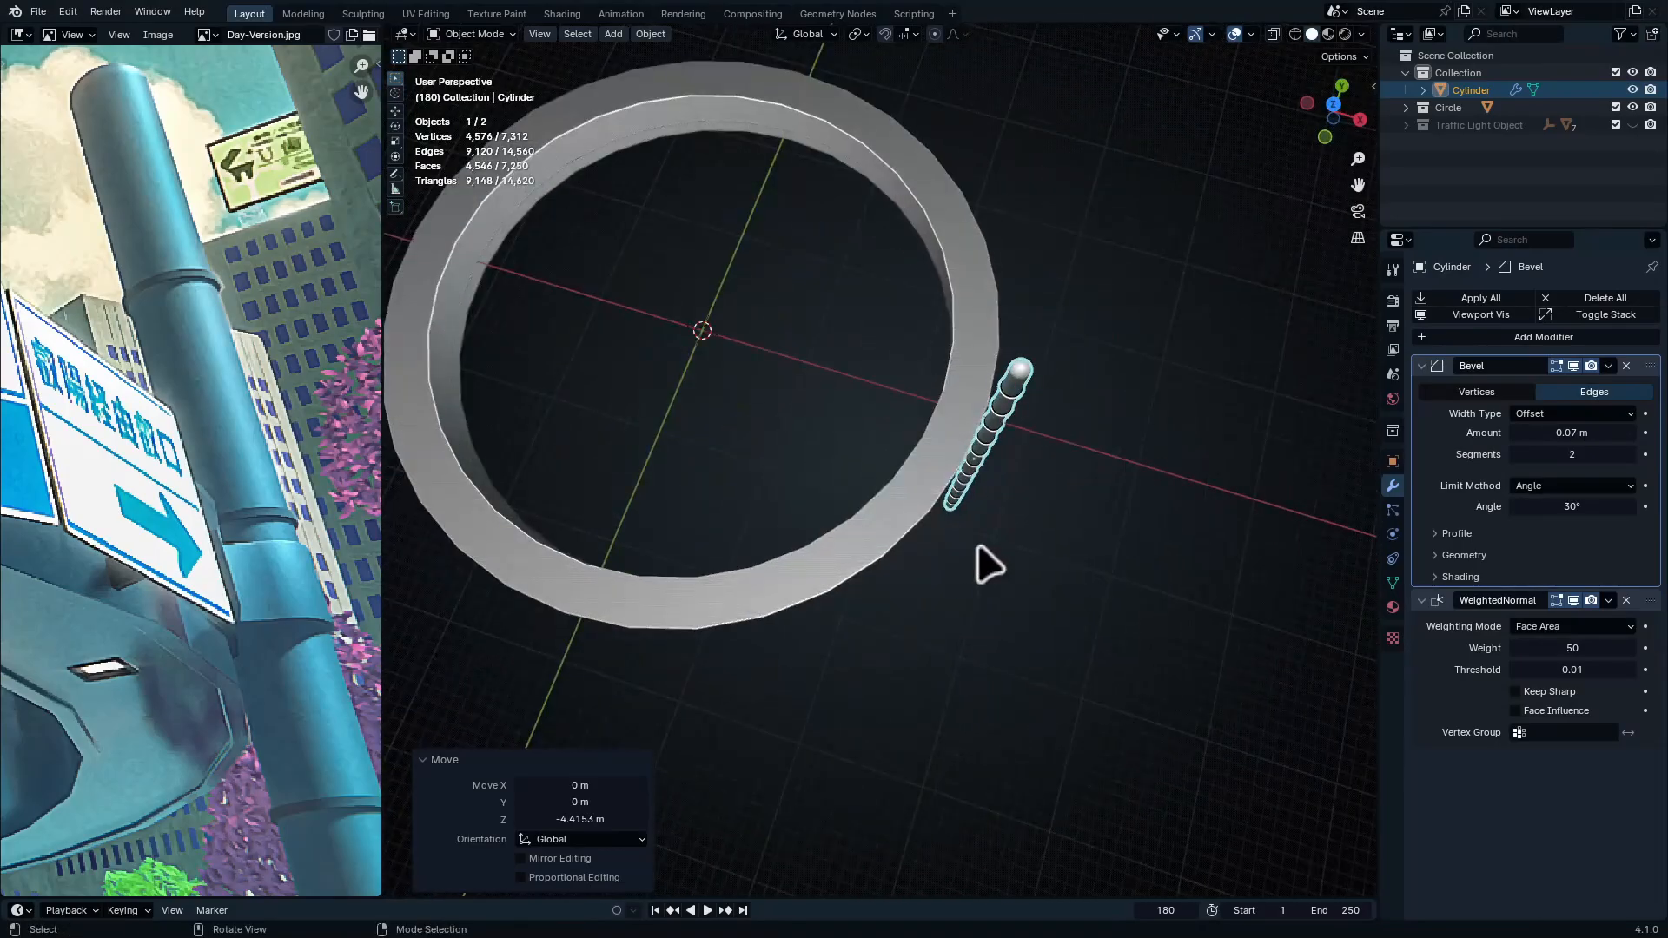
key("KP_7")
key("g")
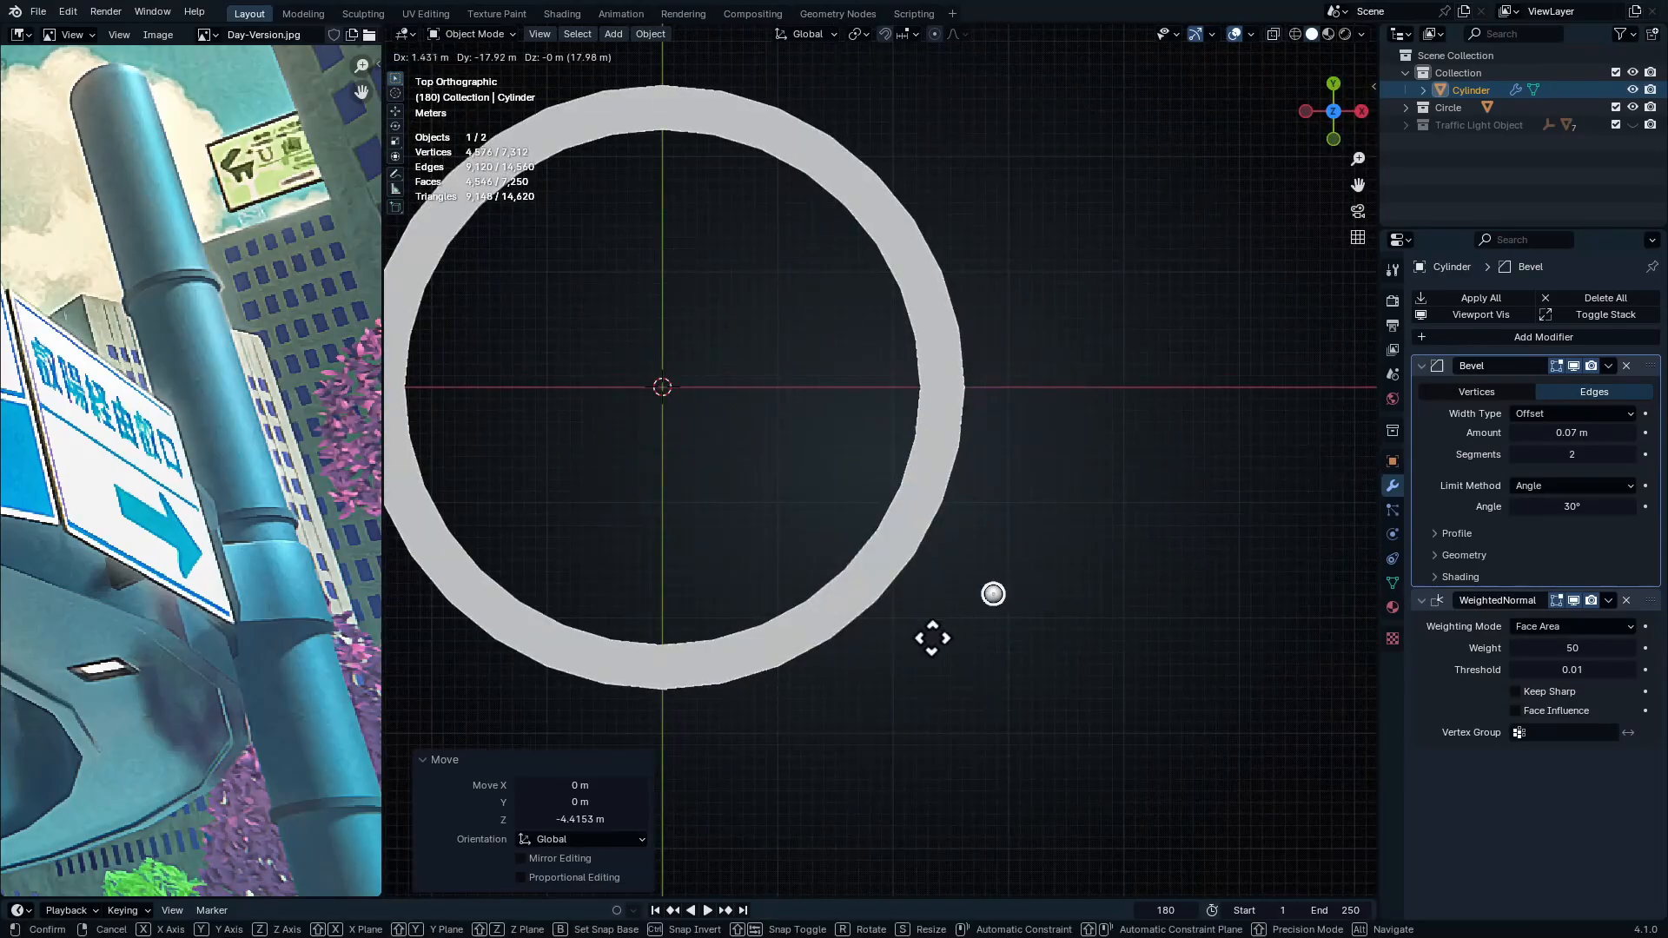
left_click(835, 638)
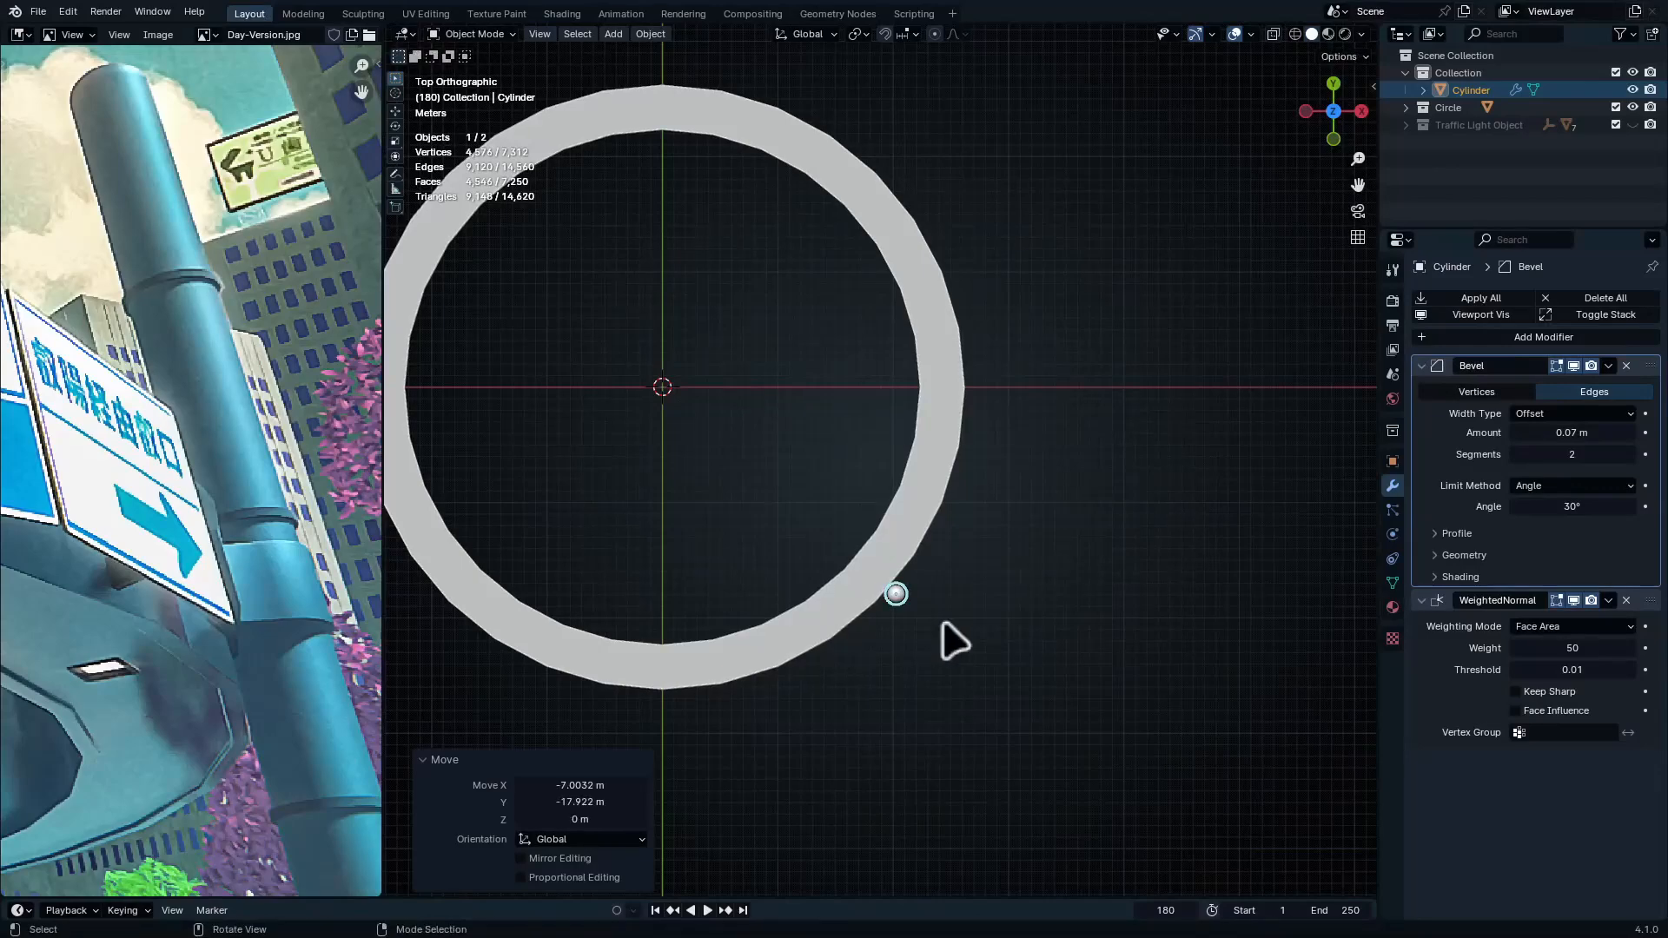
Nudge the pole about -0.07 m in X and 0.05 m in Y so it slightly overlaps the large ring's outer edge
middle_click_drag(949, 640, 1004, 529)
key("KP_7")
scroll(935, 356, "up", 8)
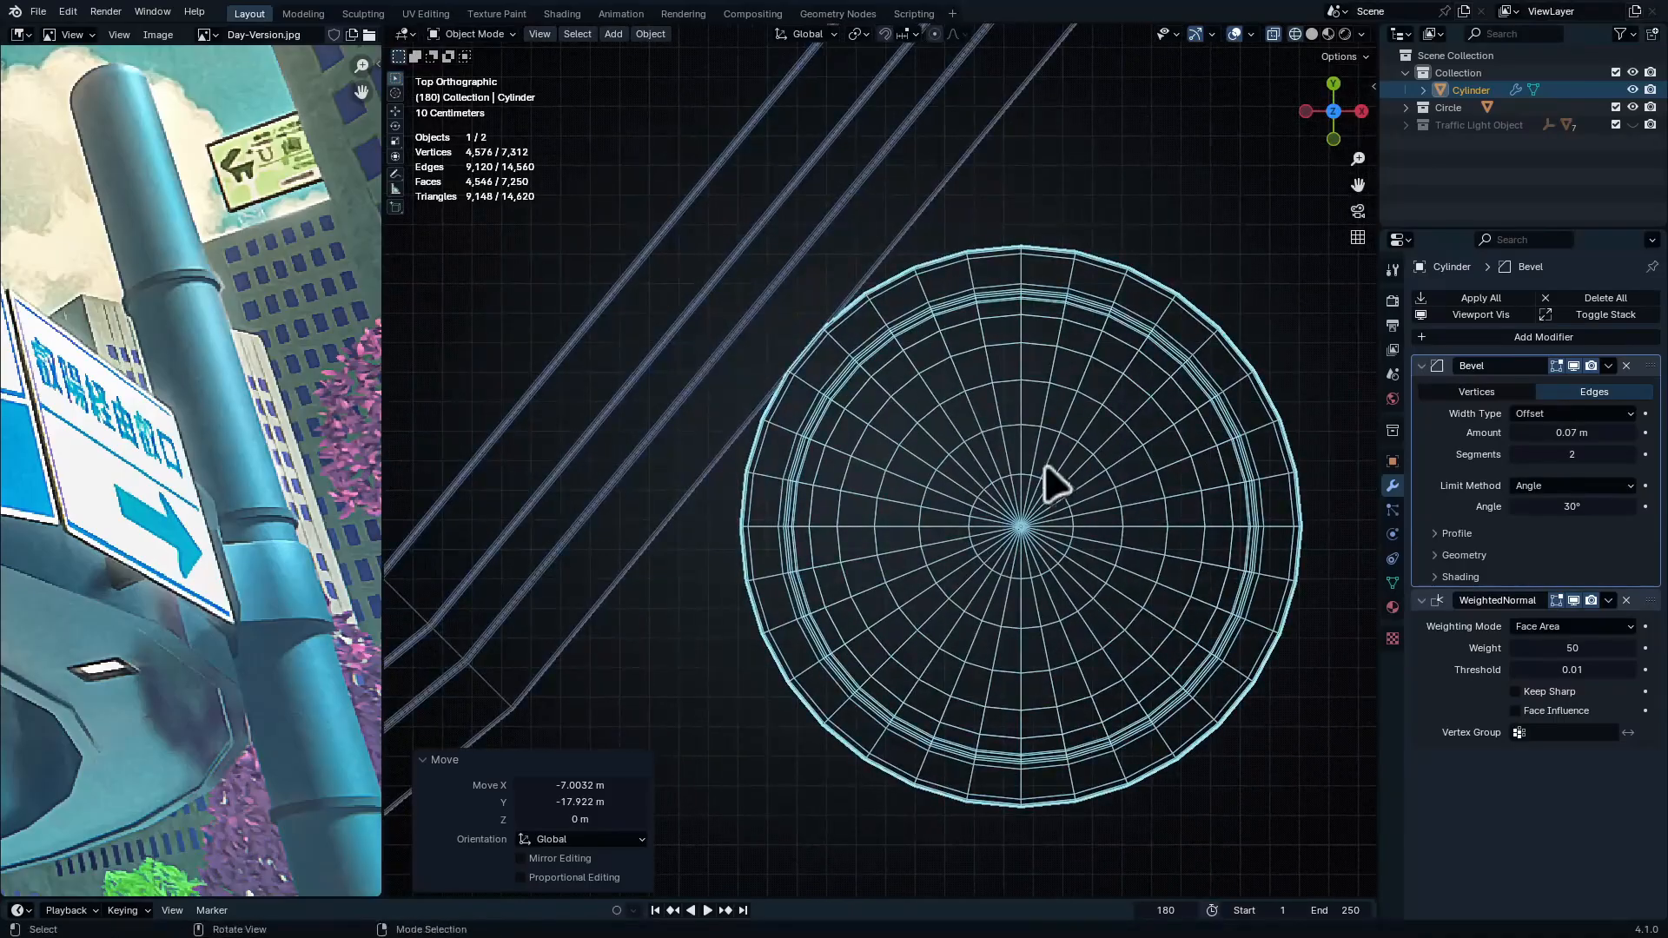
key("g")
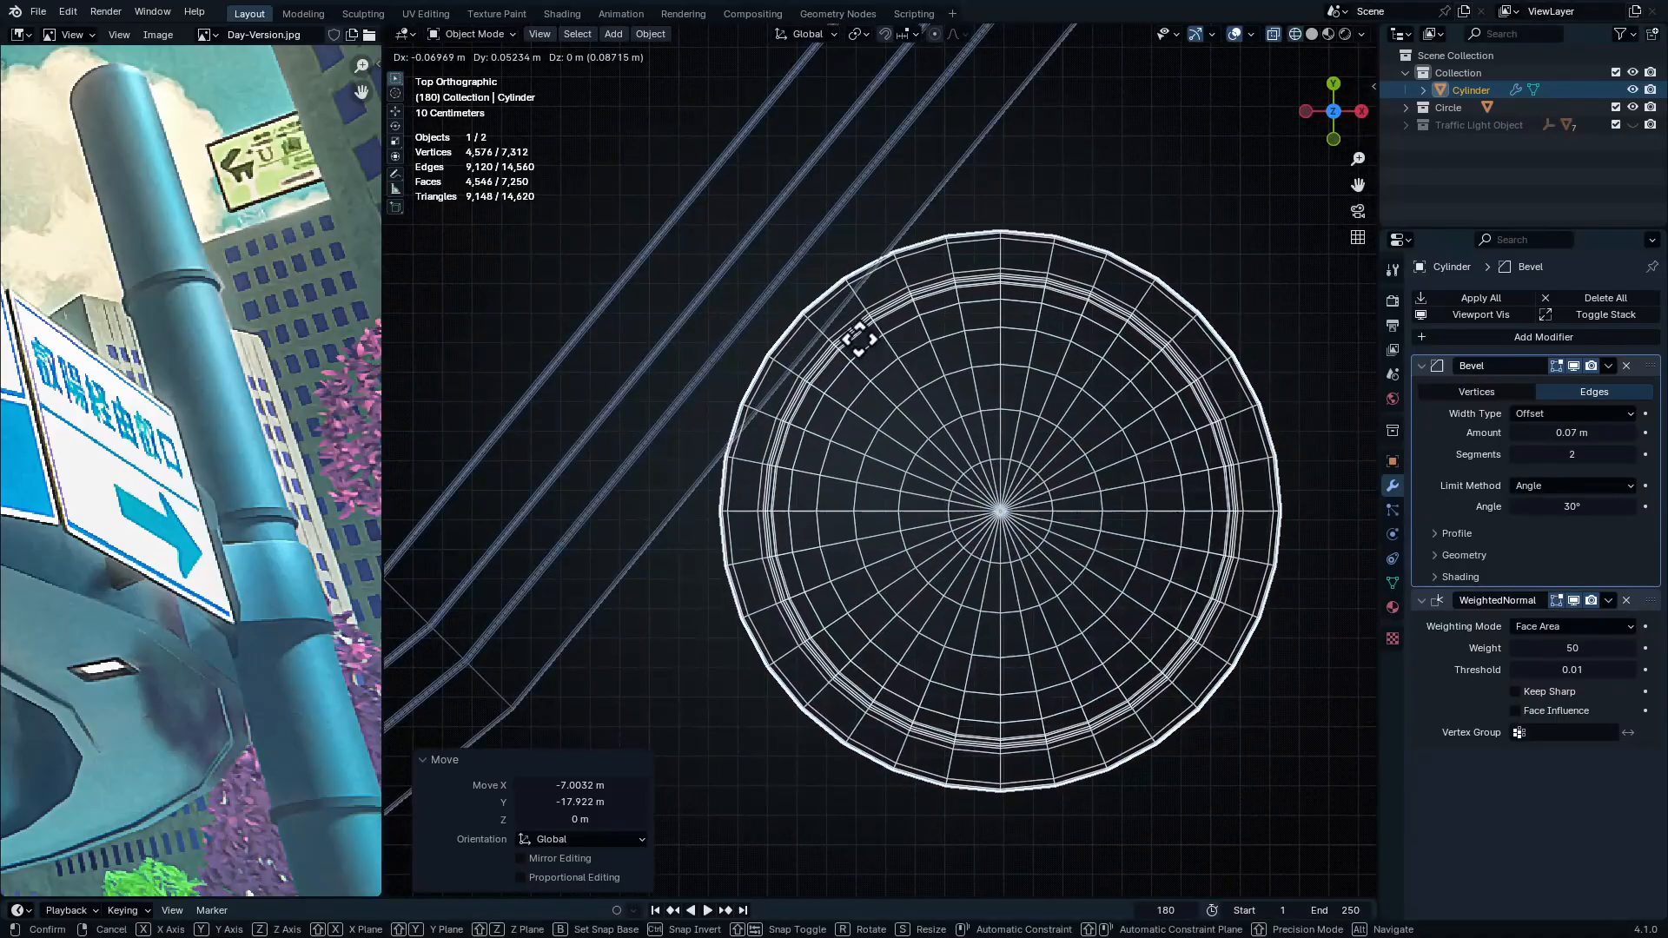
left_click(859, 339)
mouse_move(895, 372)
middle_mouse_down()
mouse_move(895, 276)
mouse_move(1008, 702)
mouse_move(987, 483)
mouse_move(1031, 670)
mouse_move(912, 539)
mouse_move(952, 532)
mouse_move(883, 547)
mouse_move(975, 841)
middle_mouse_up()
key("shift+z")
Add a centred loop cut to the pole section beside the large ring and bevel it into a wide one-segment band
scroll(959, 292, "down", 5)
key("Tab")
middle_click_drag(991, 707, 977, 589)
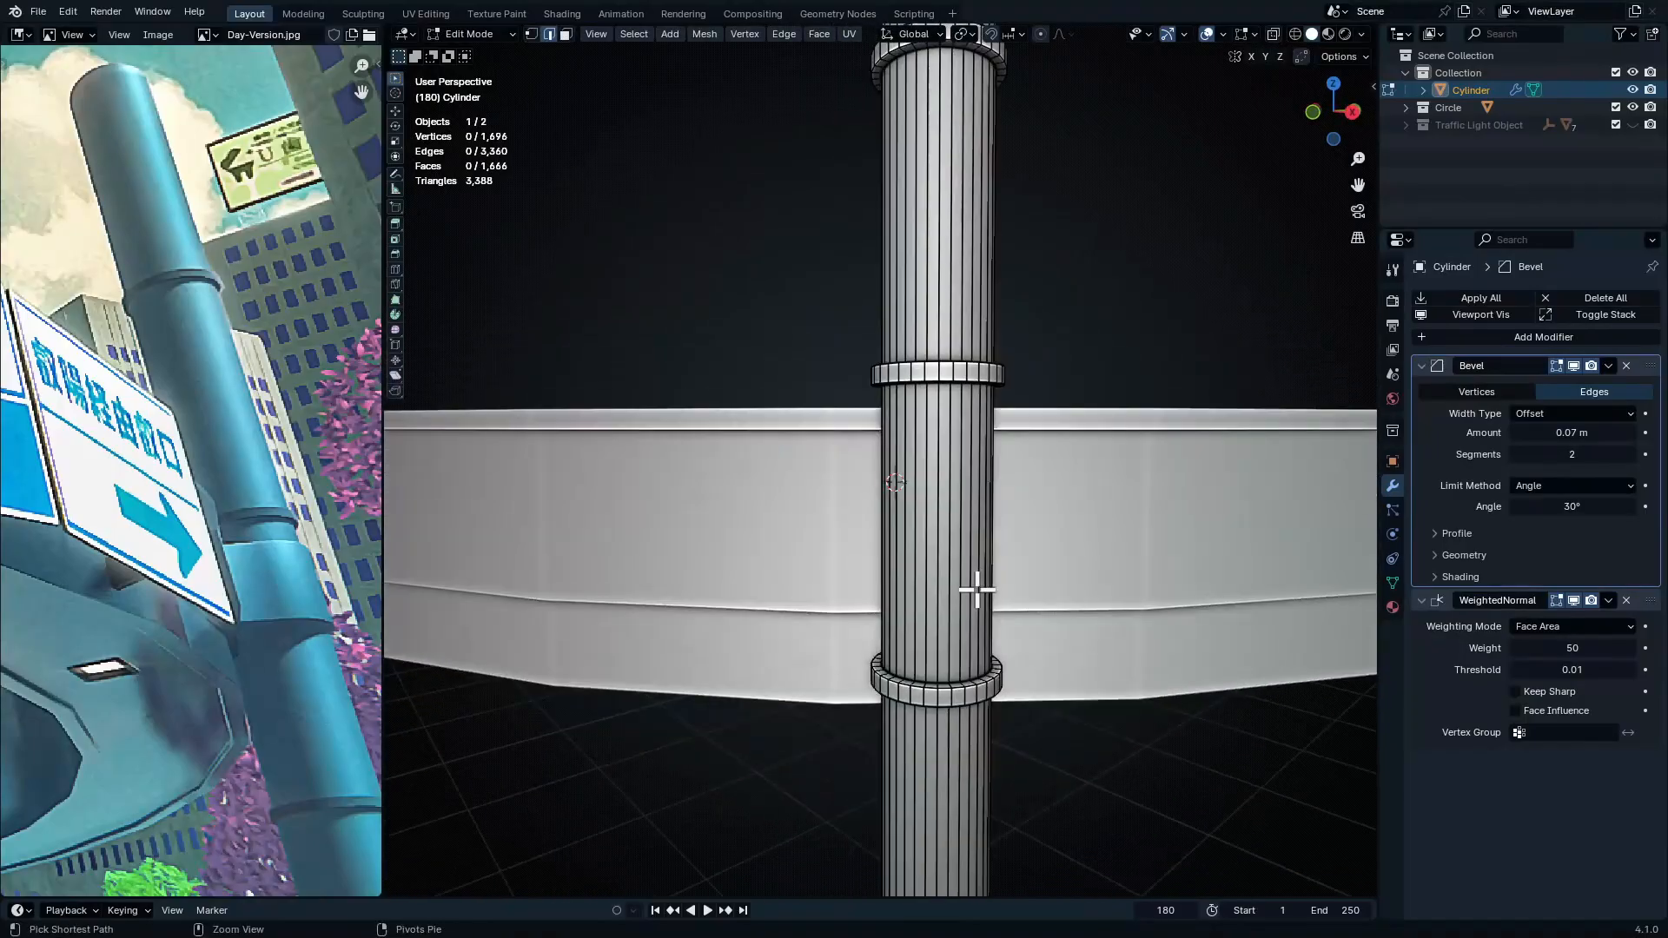
left_click(981, 548)
right_click(992, 565)
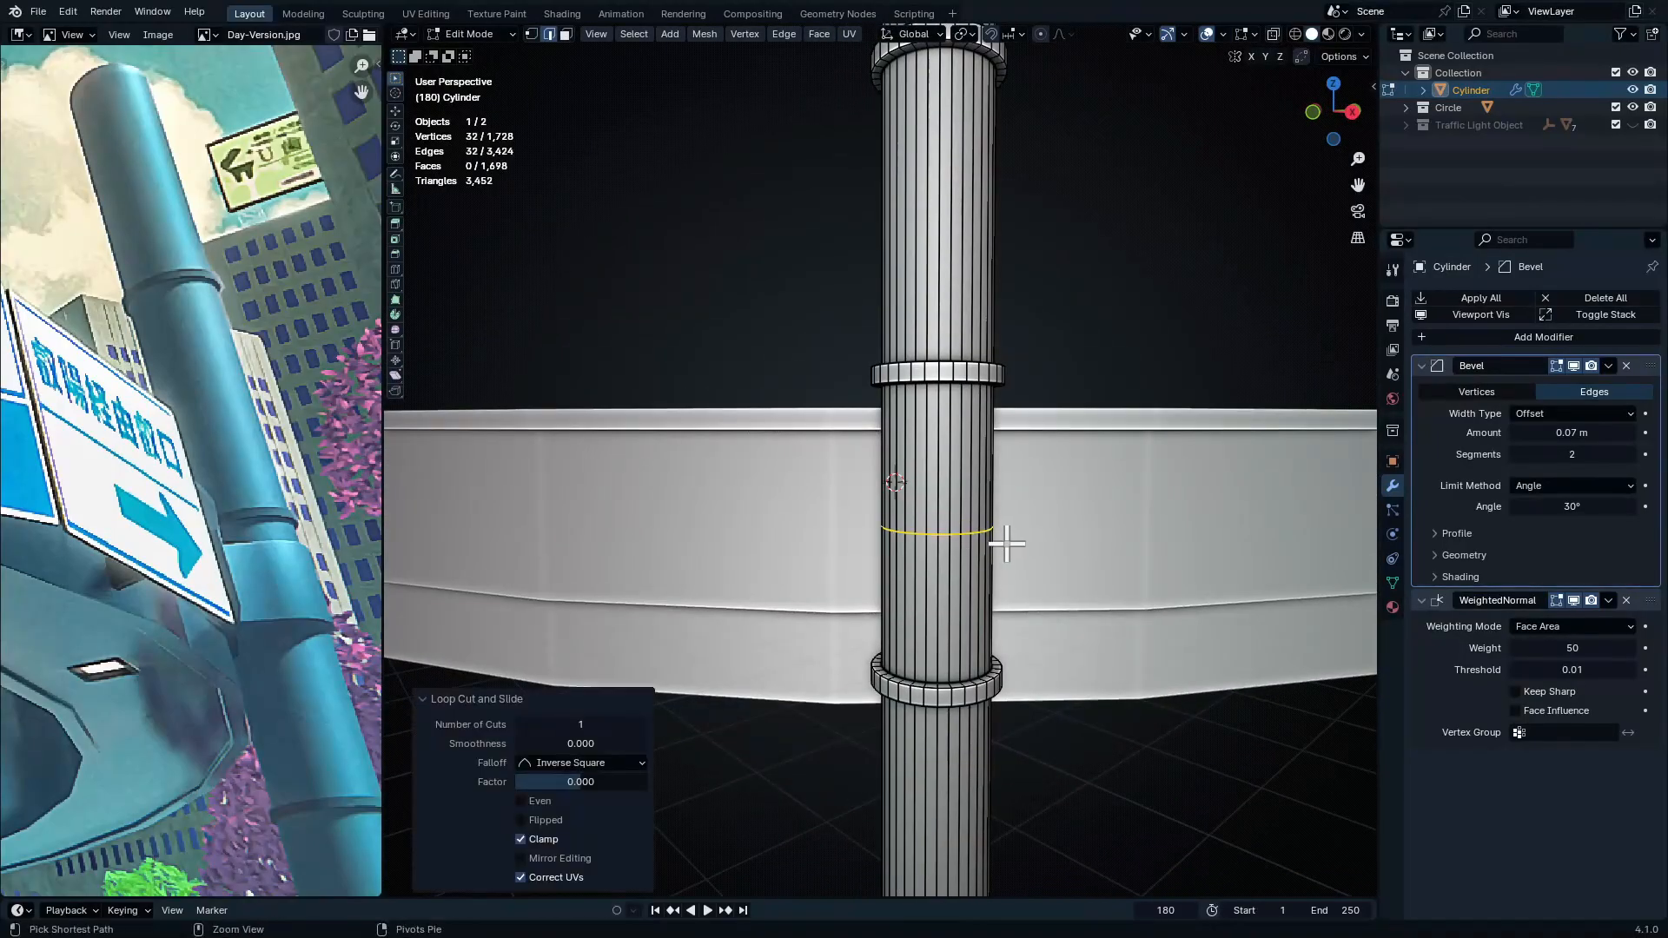
key("ctrl+b")
scroll(1059, 578, "up", 2)
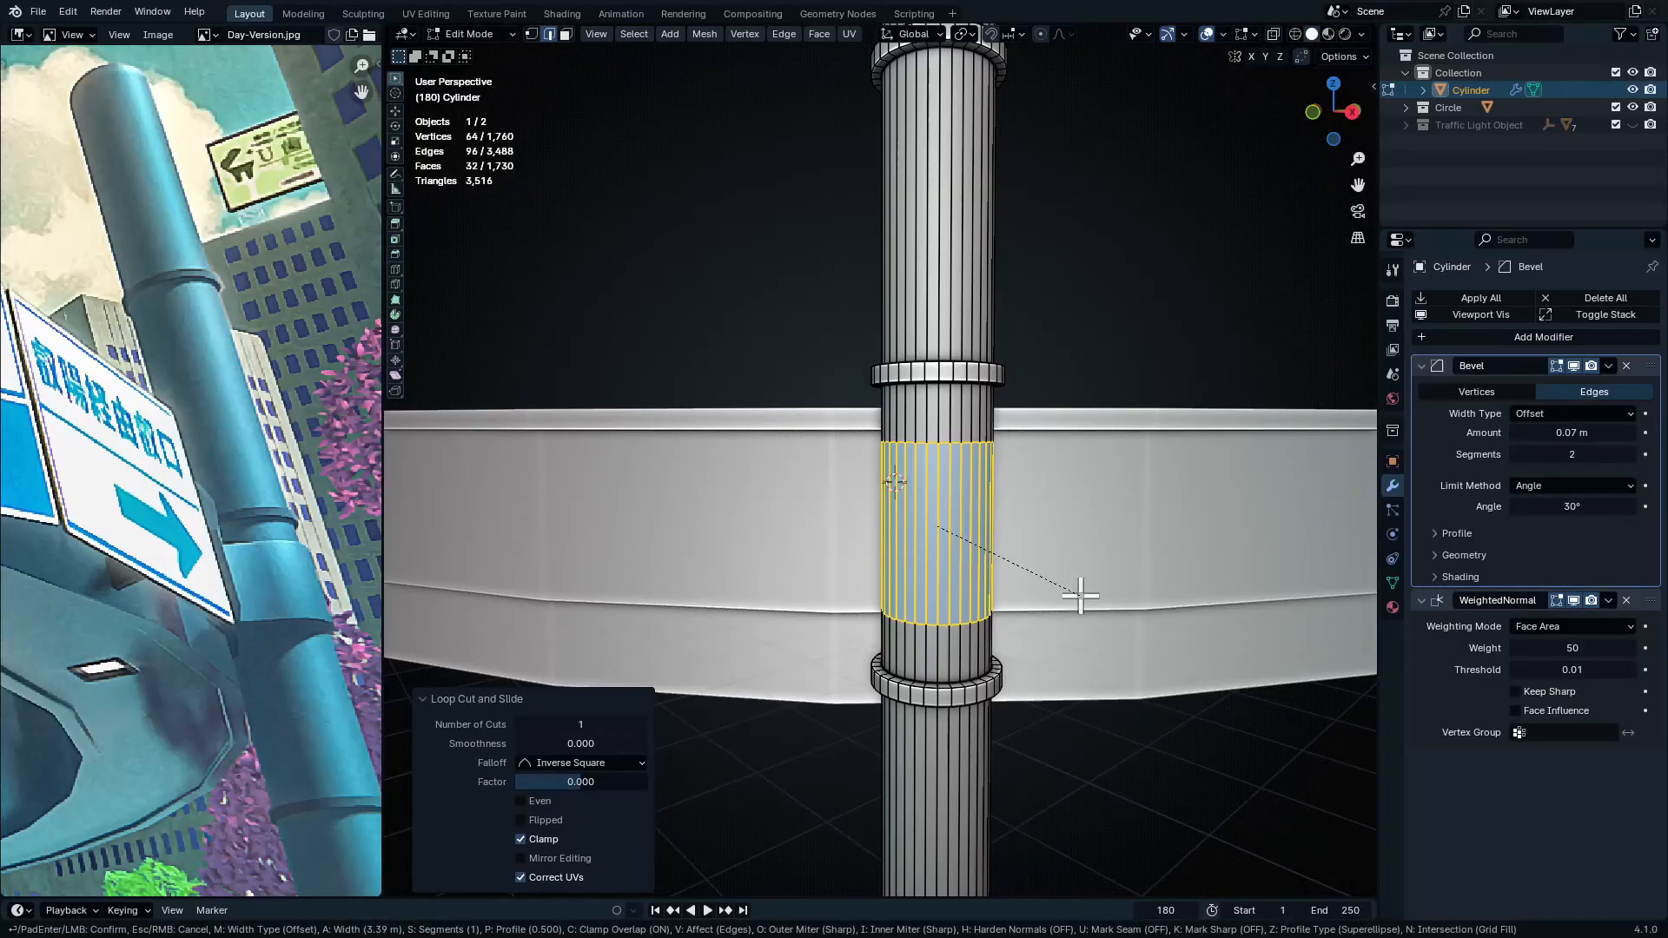
left_click(1079, 596)
Duplicate the band's faces, scale the copy by about 1.28, and separate it into its own object
key("3")
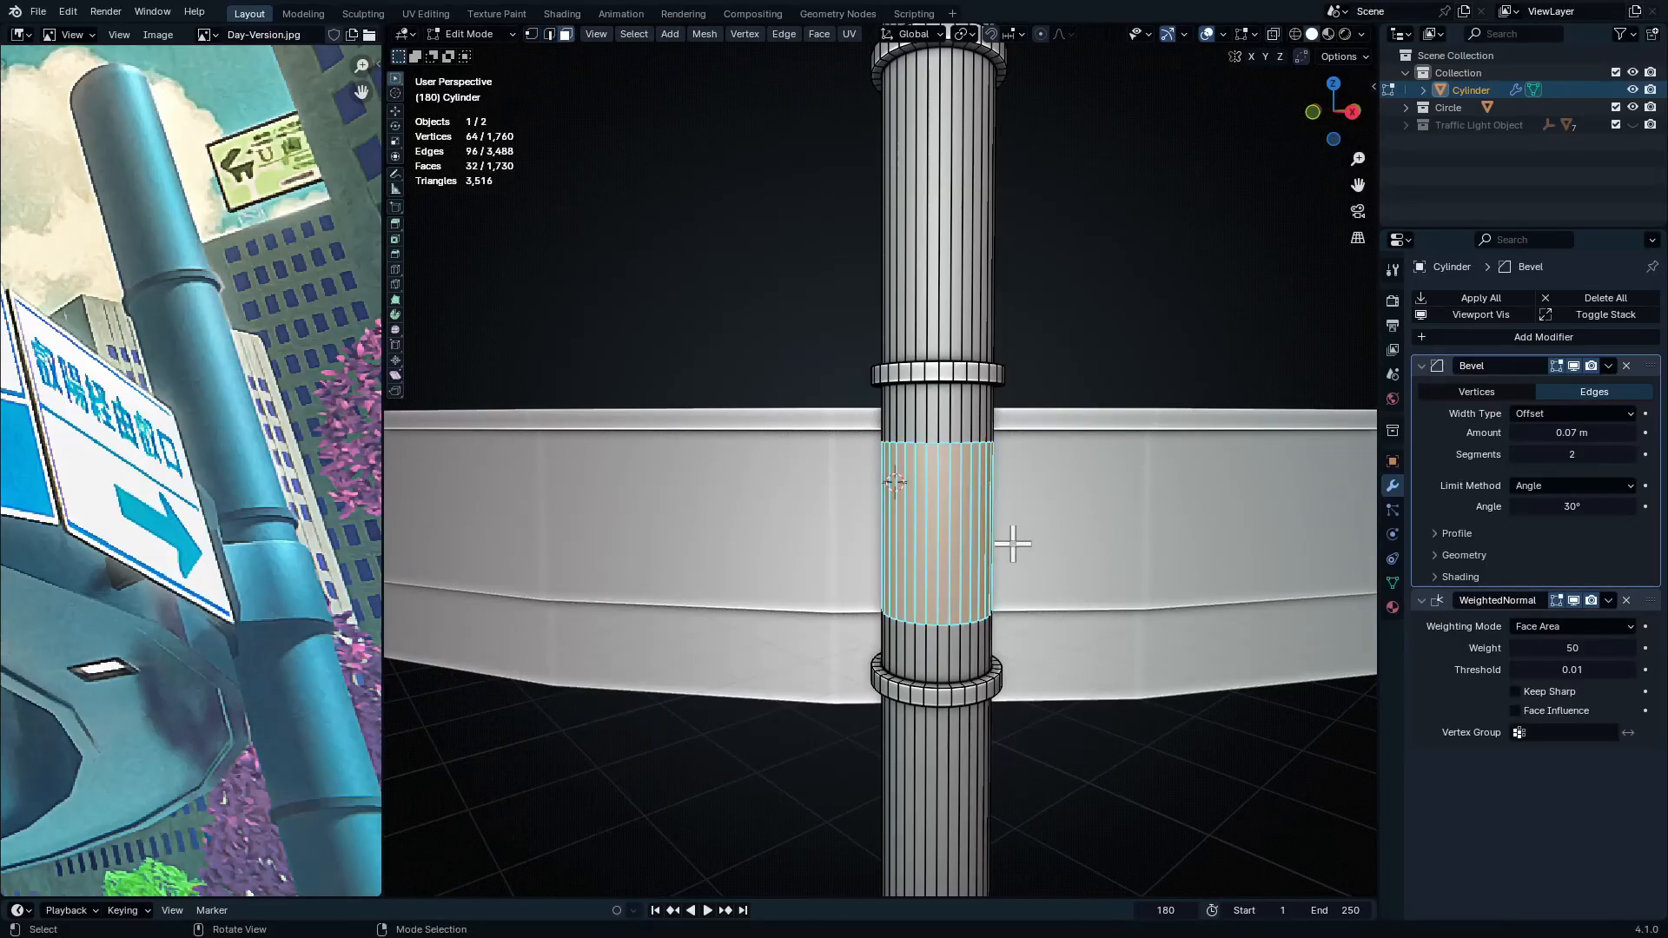
middle_click_drag(1013, 544, 1046, 575)
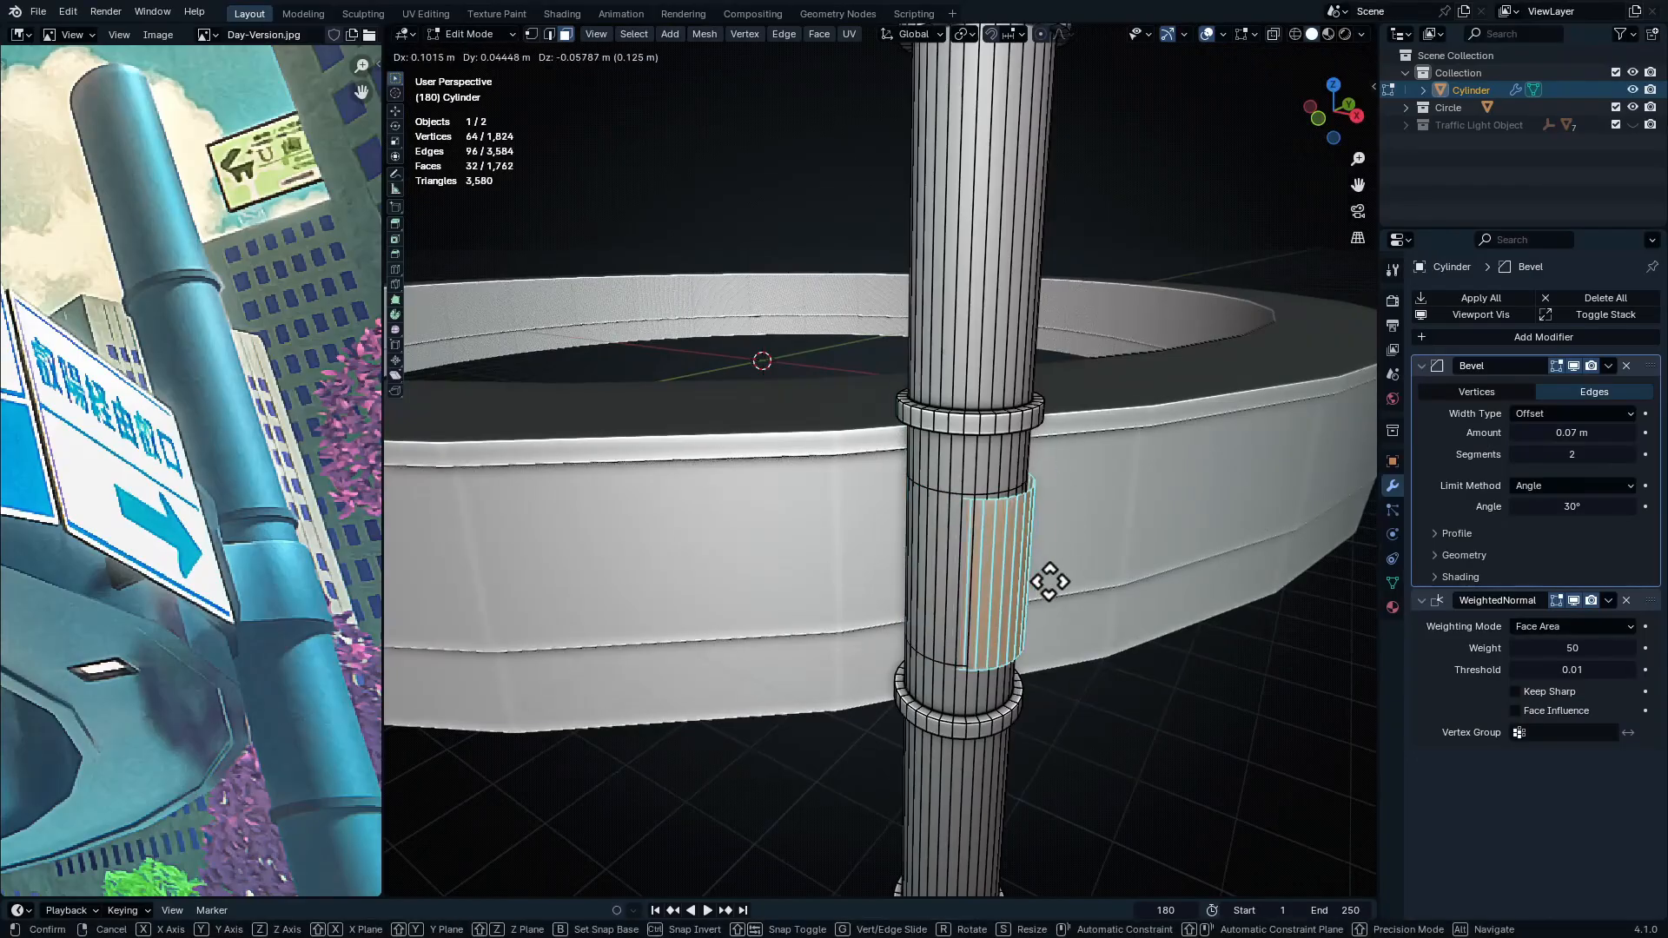
key("e")
right_click(1068, 577)
key("s")
left_click(1071, 582)
key("p")
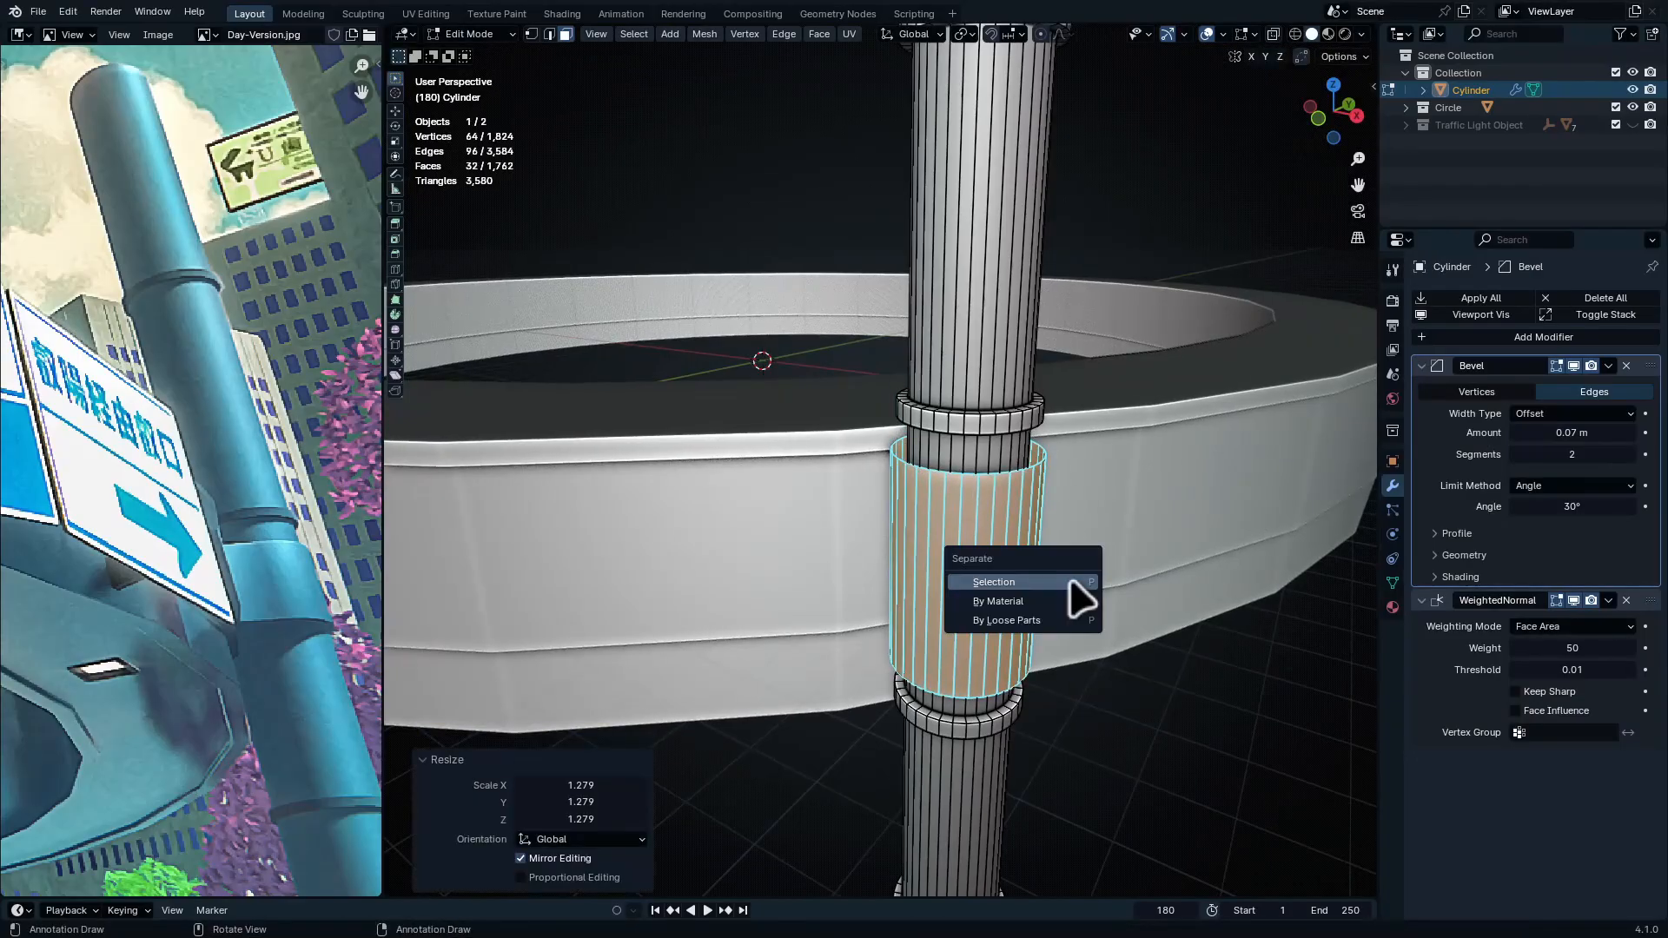
left_click(1074, 576)
Scale the whole mesh of the separated sleeve along Z to about 0.565 of its height
key("Tab")
left_click(996, 566)
key("Tab")
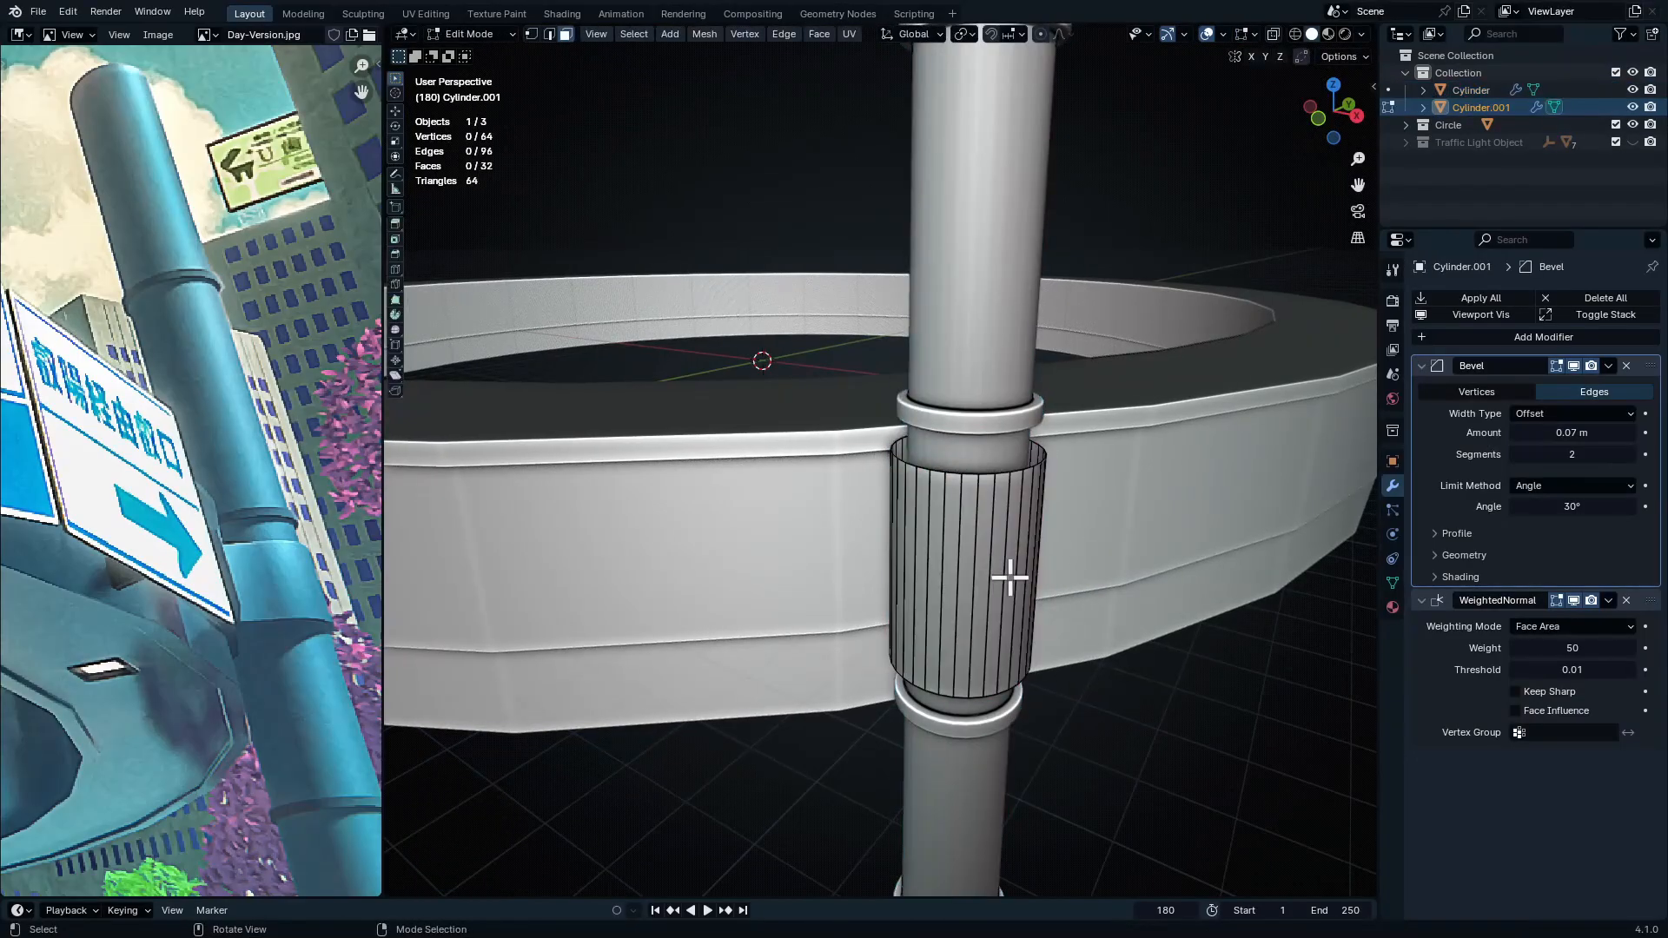
key("a")
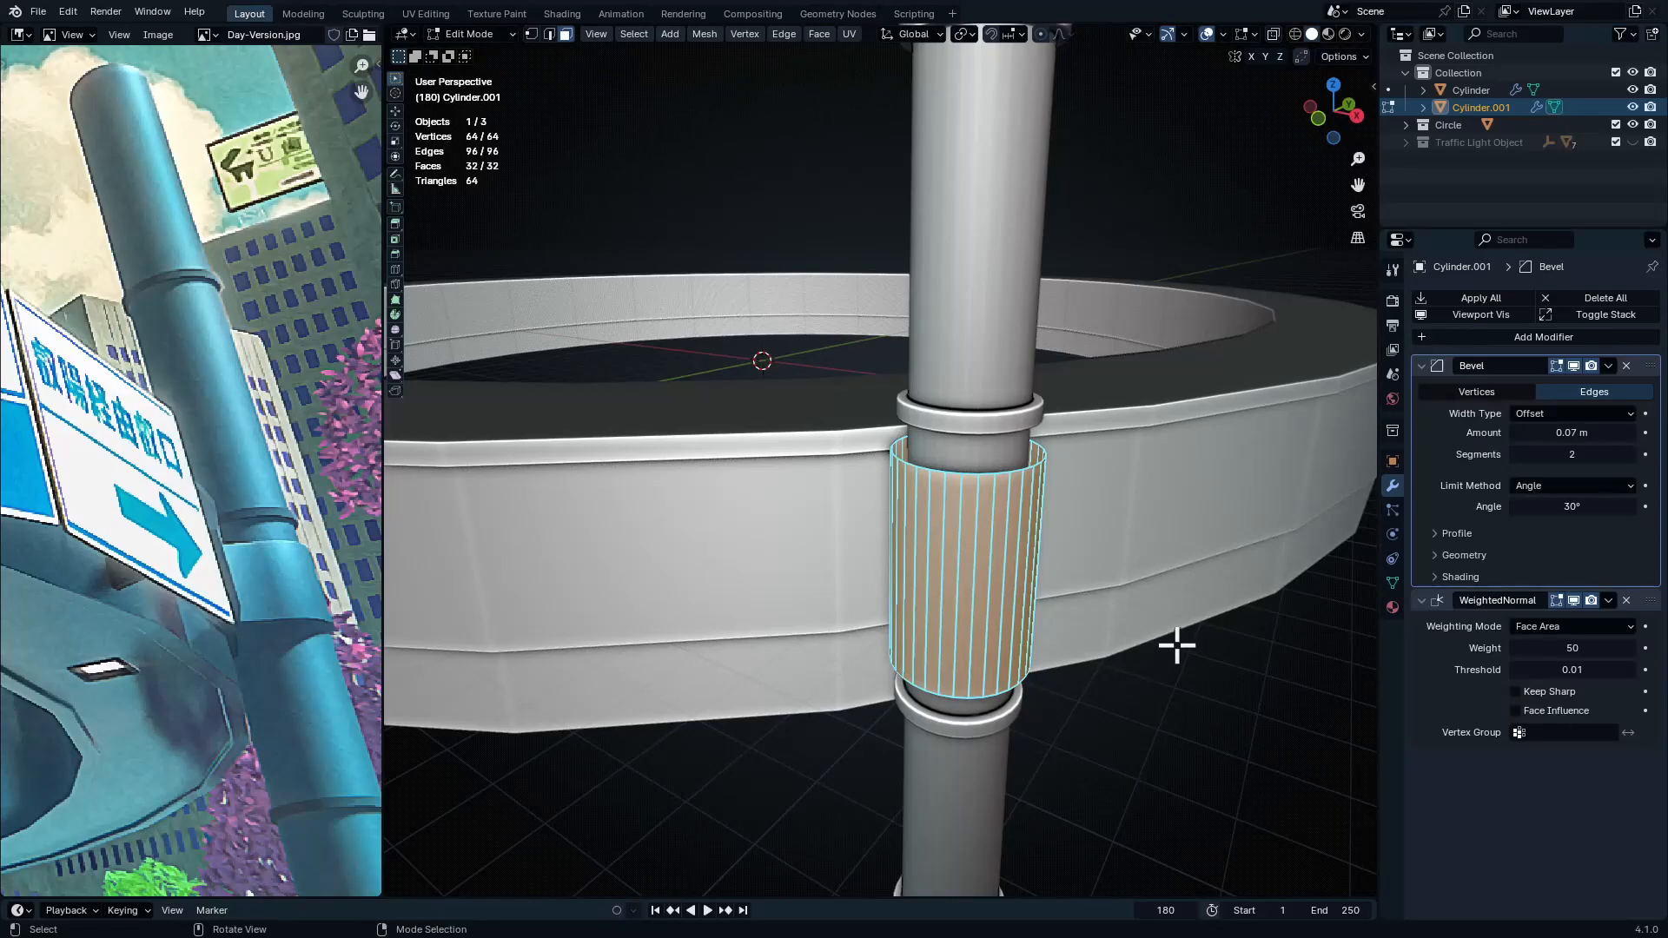
key("s")
key("z")
left_click(1052, 620)
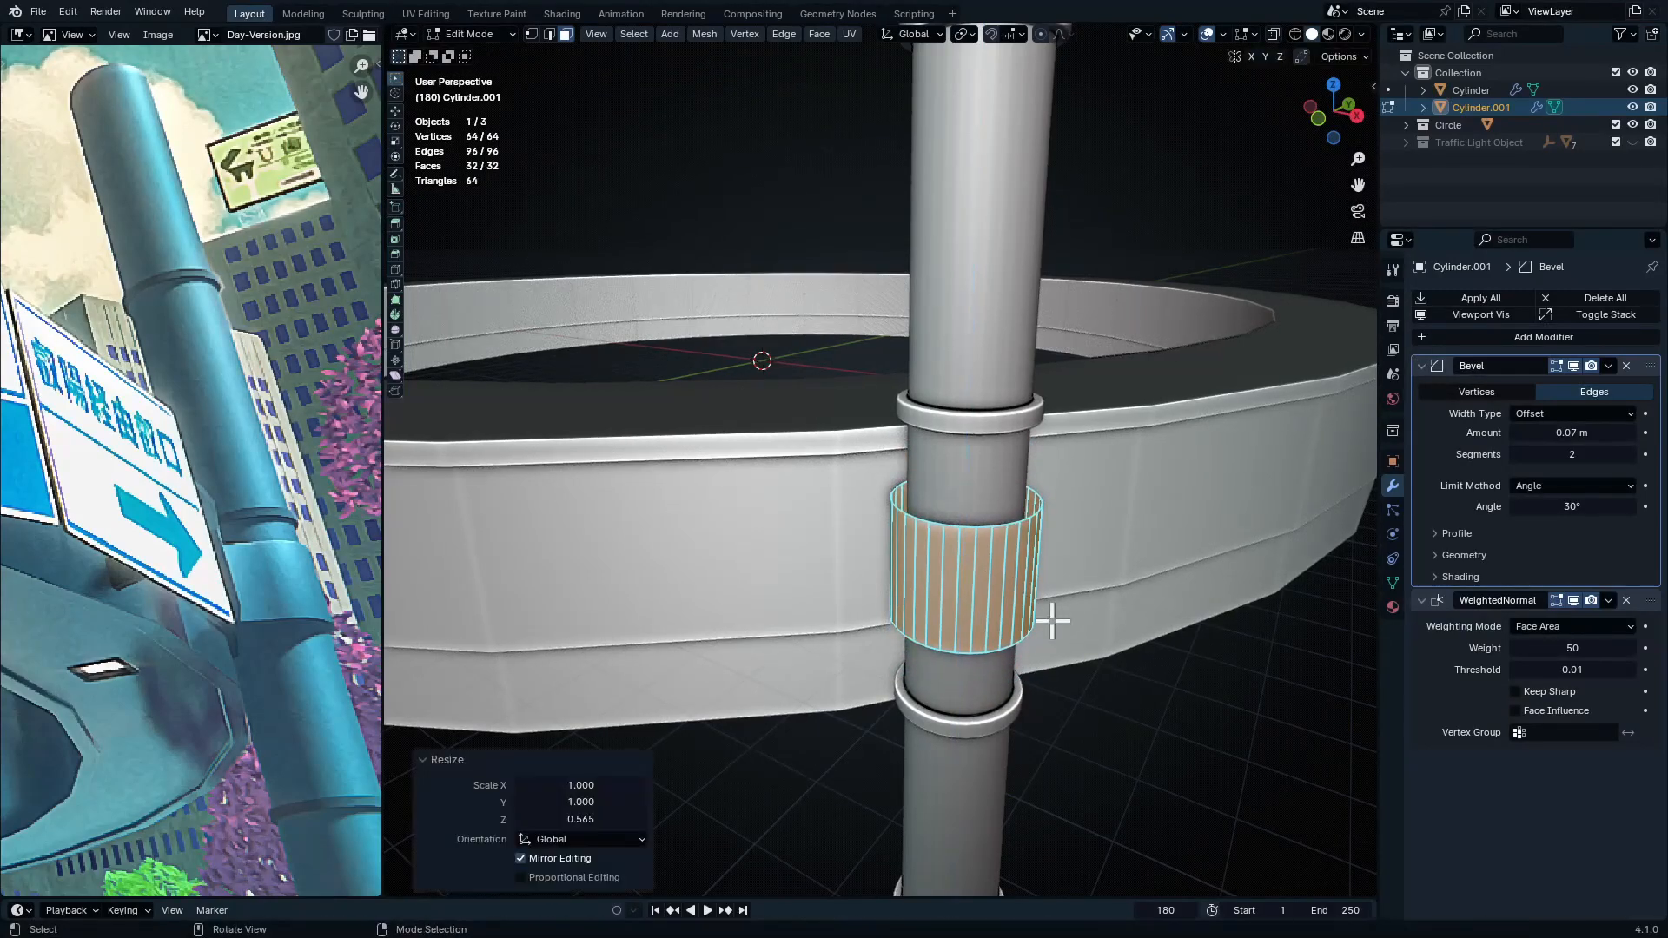
From the top in wireframe, delete the sleeve's vertices on the side facing the large ring
middle_click_drag(1052, 620, 1036, 745)
key("1")
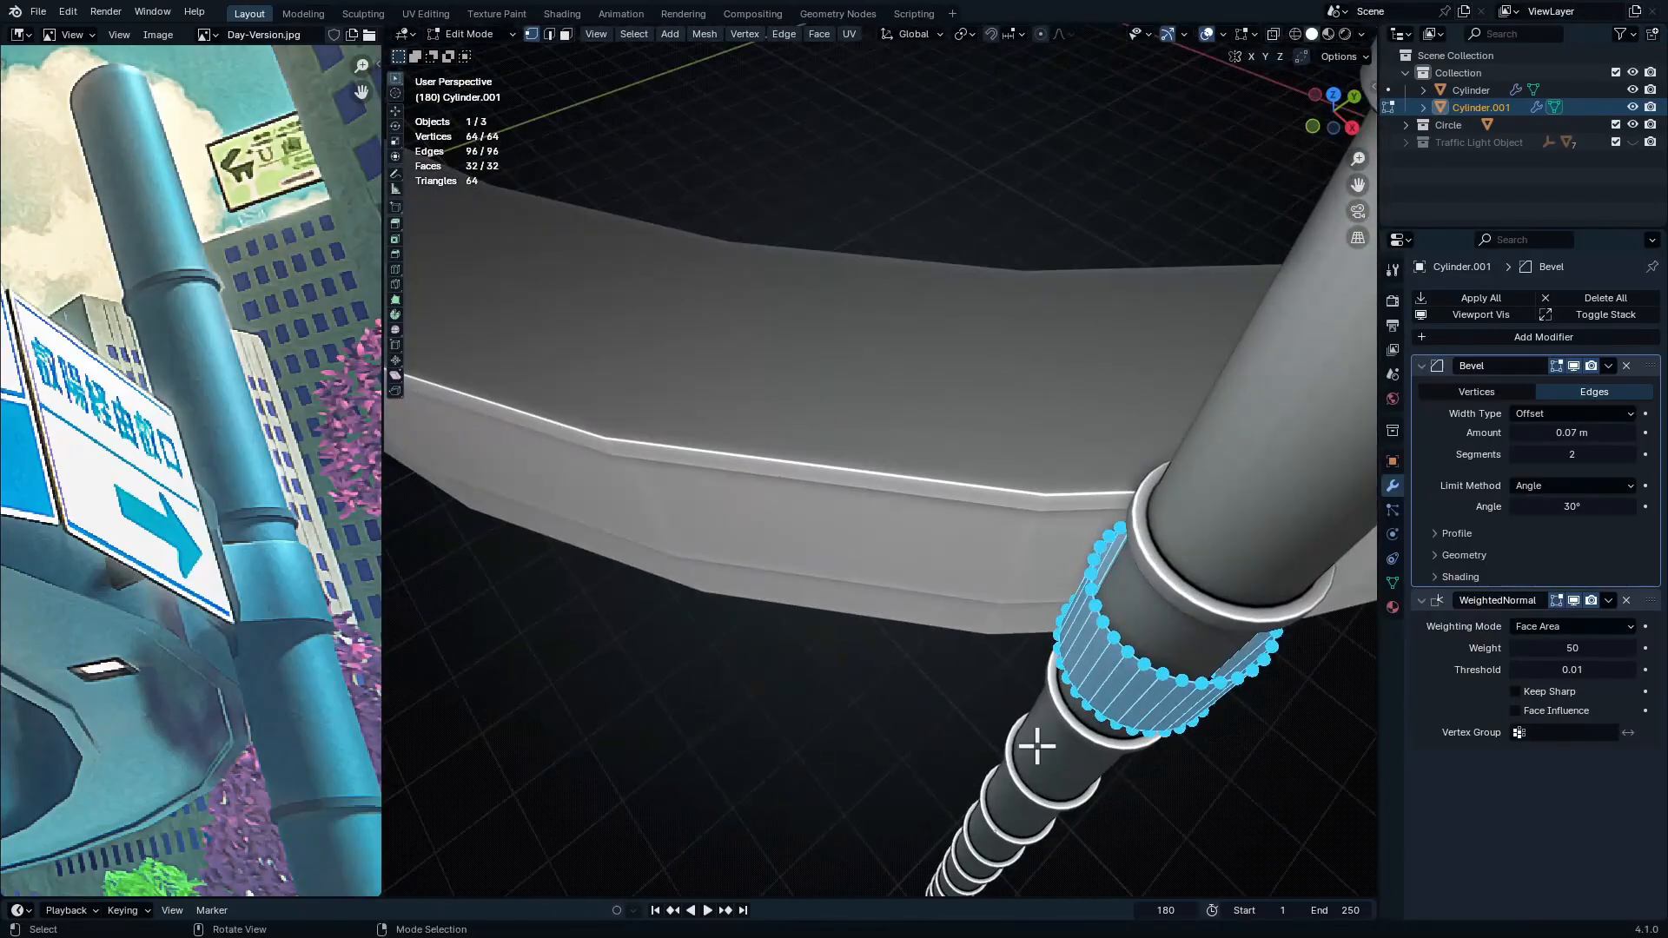
key("KP_7")
key("shift+z")
middle_click_drag(1090, 261, 1022, 386, "shift")
left_click_drag(1012, 375, 976, 519)
key("x")
left_click(964, 458)
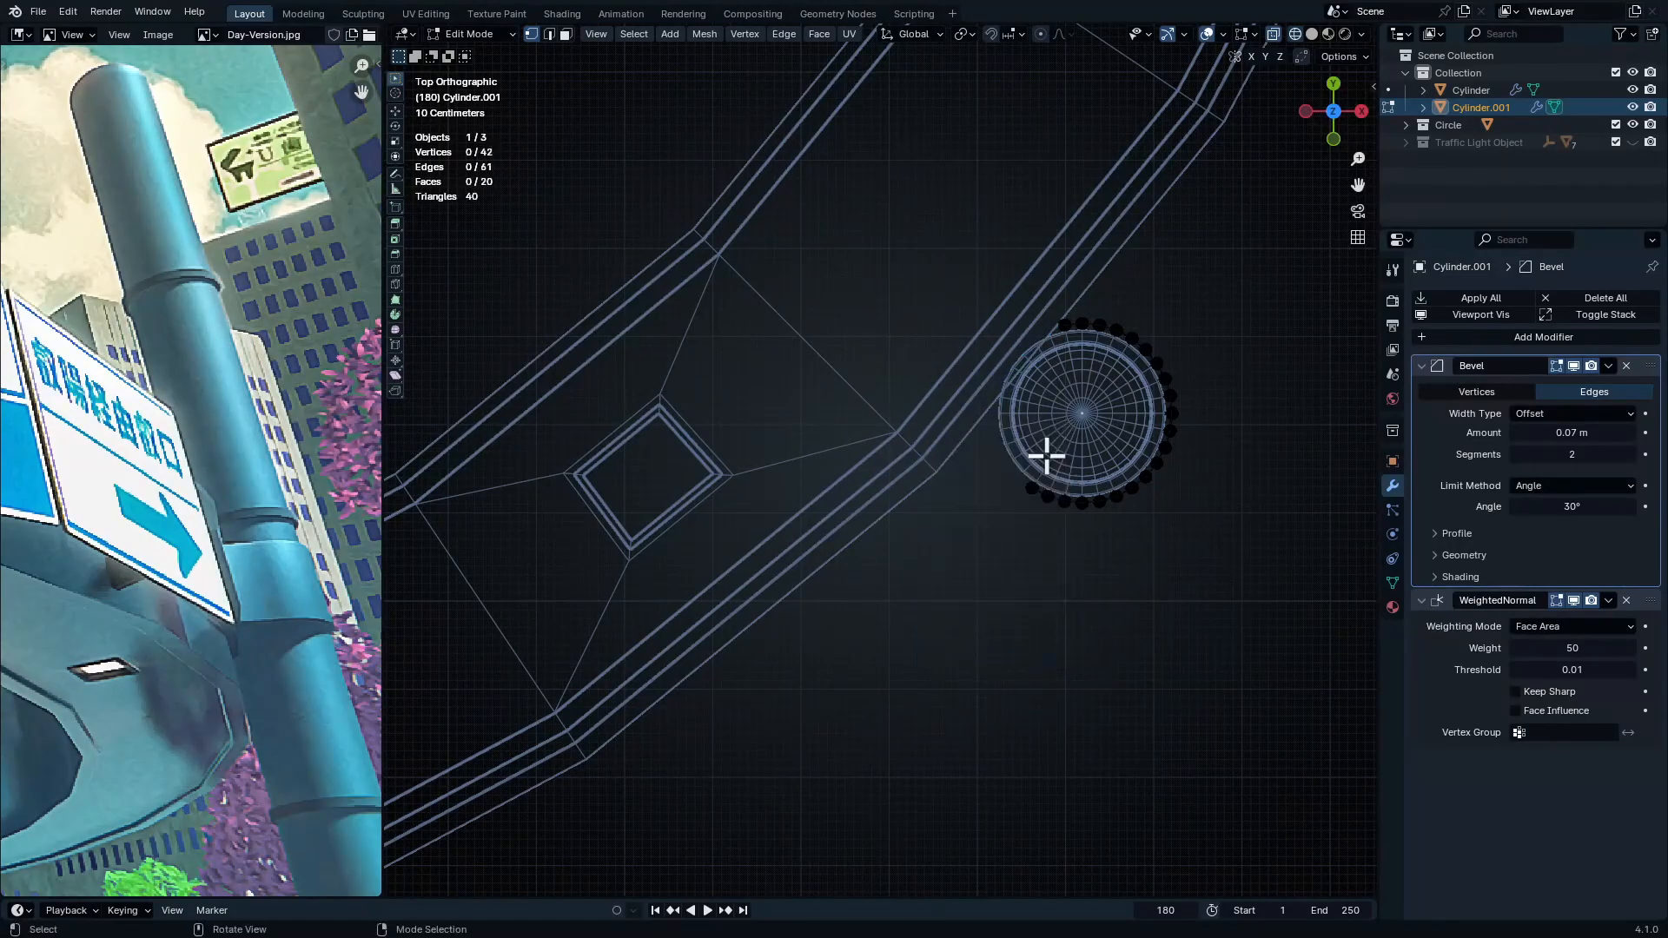
middle_click_drag(1086, 484, 1052, 728)
key("KP_7")
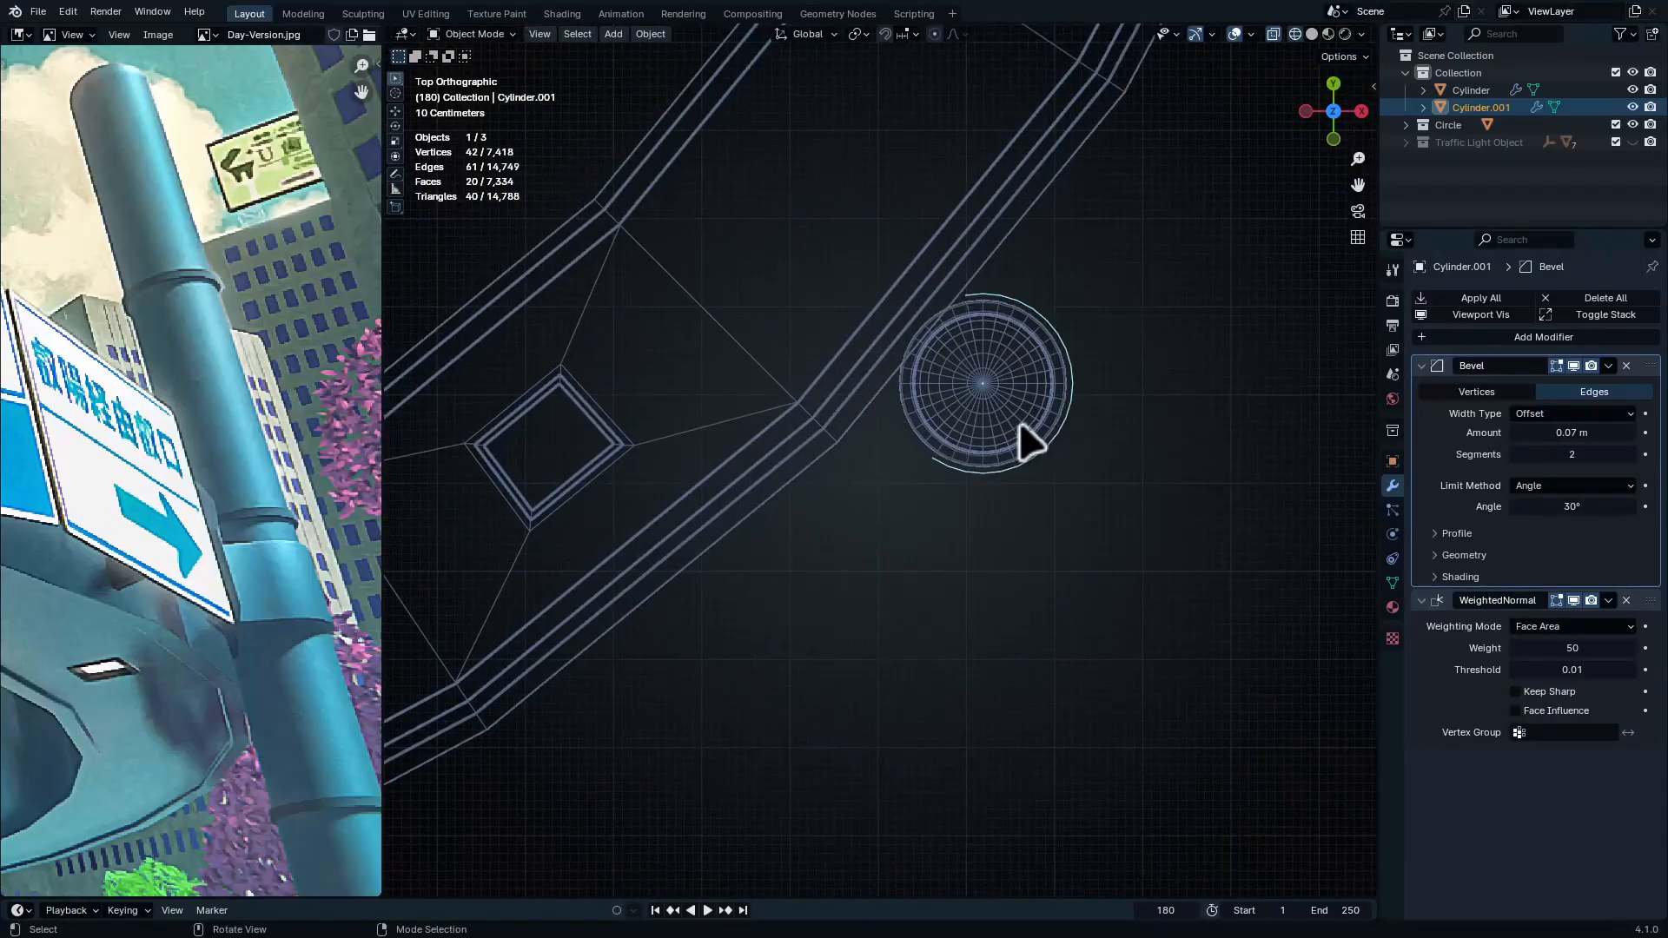
middle_click_drag(1012, 476, 1057, 441, "shift")
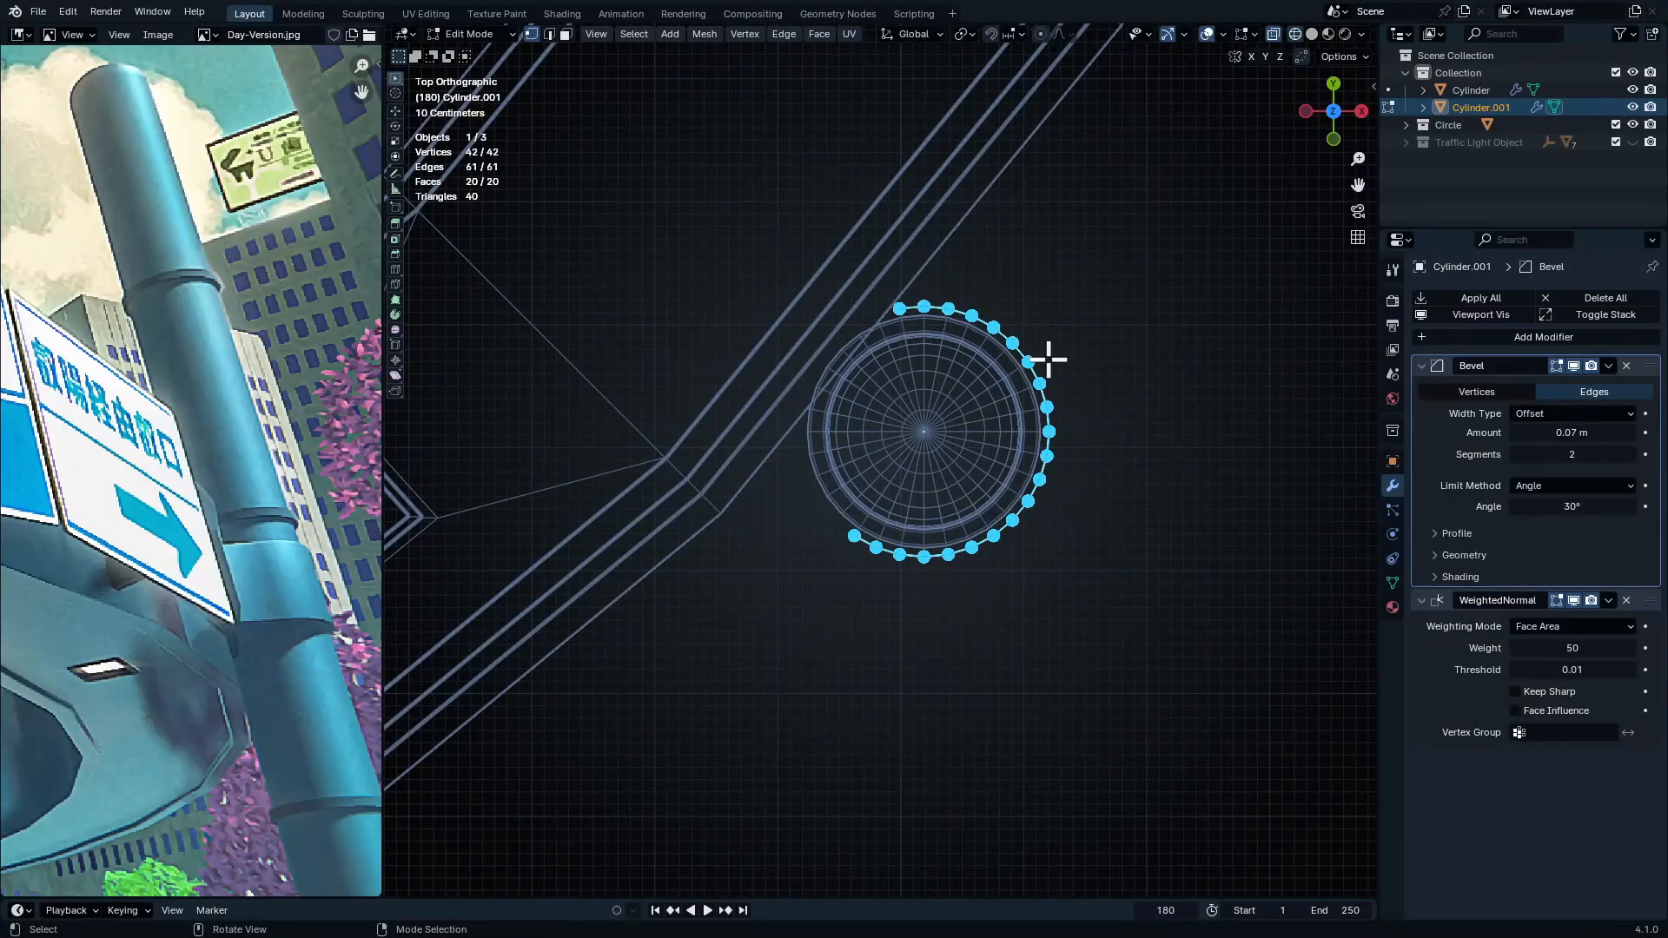
left_click(966, 34)
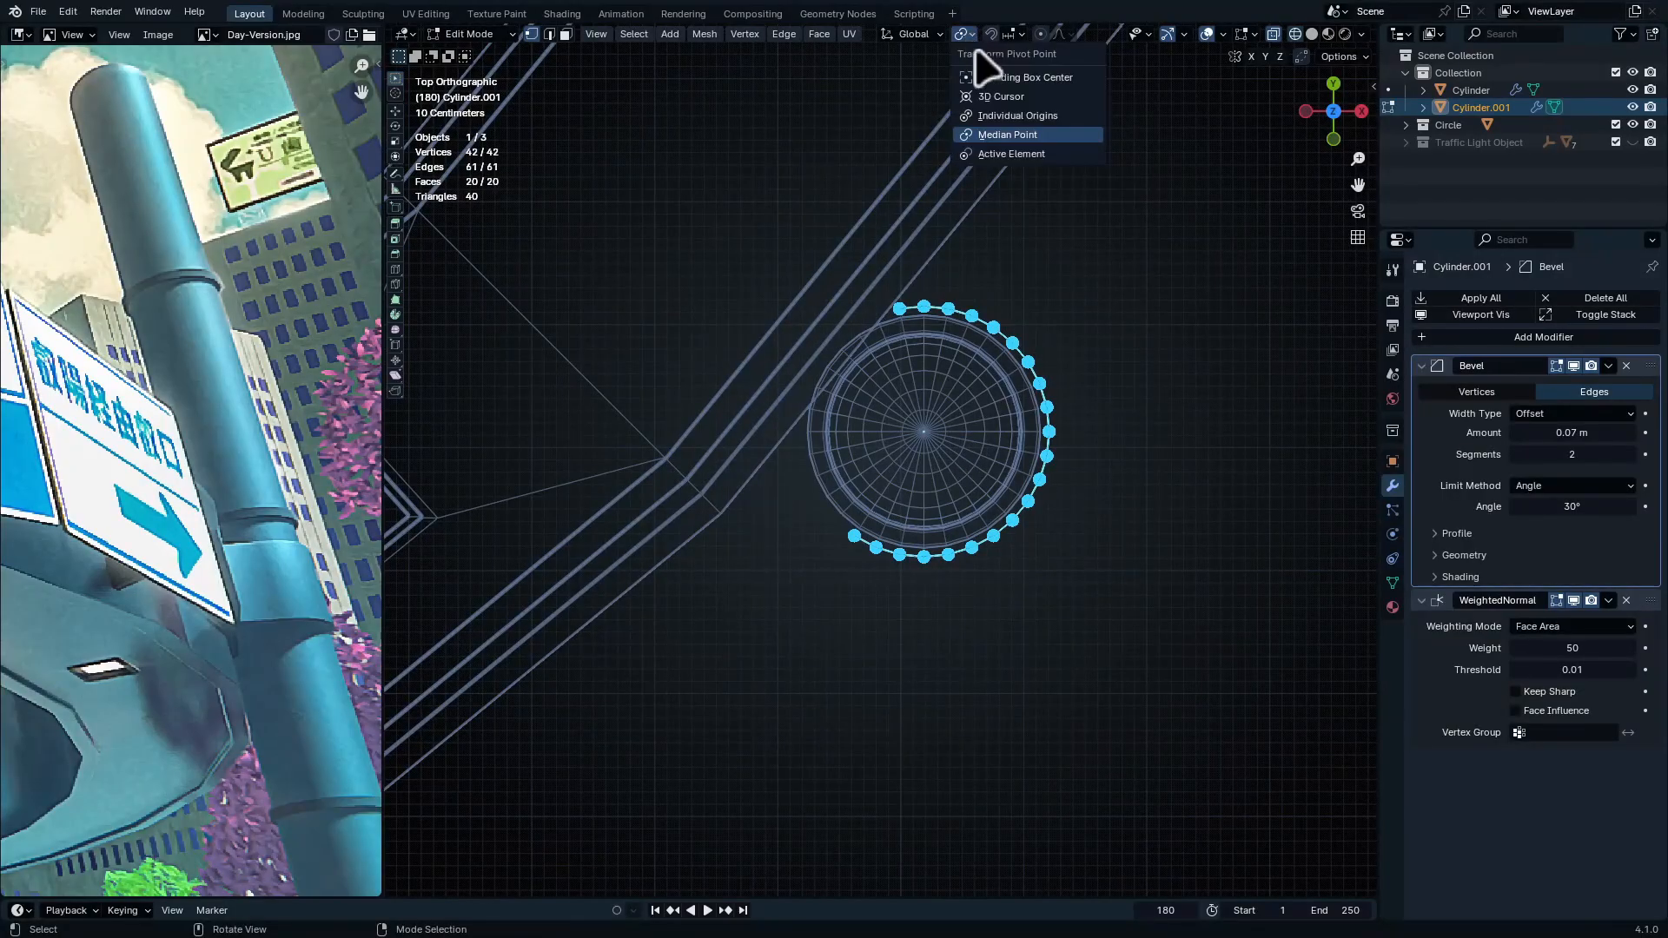
Snap the 3D cursor to the pole's centre using its two edge loops above and below the sleeve
key("Tab")
left_click(981, 452)
mouse_move(1028, 440)
middle_mouse_down()
mouse_move(1044, 410)
mouse_move(1031, 685)
mouse_move(1005, 495)
middle_mouse_up()
left_click(863, 369, "alt")
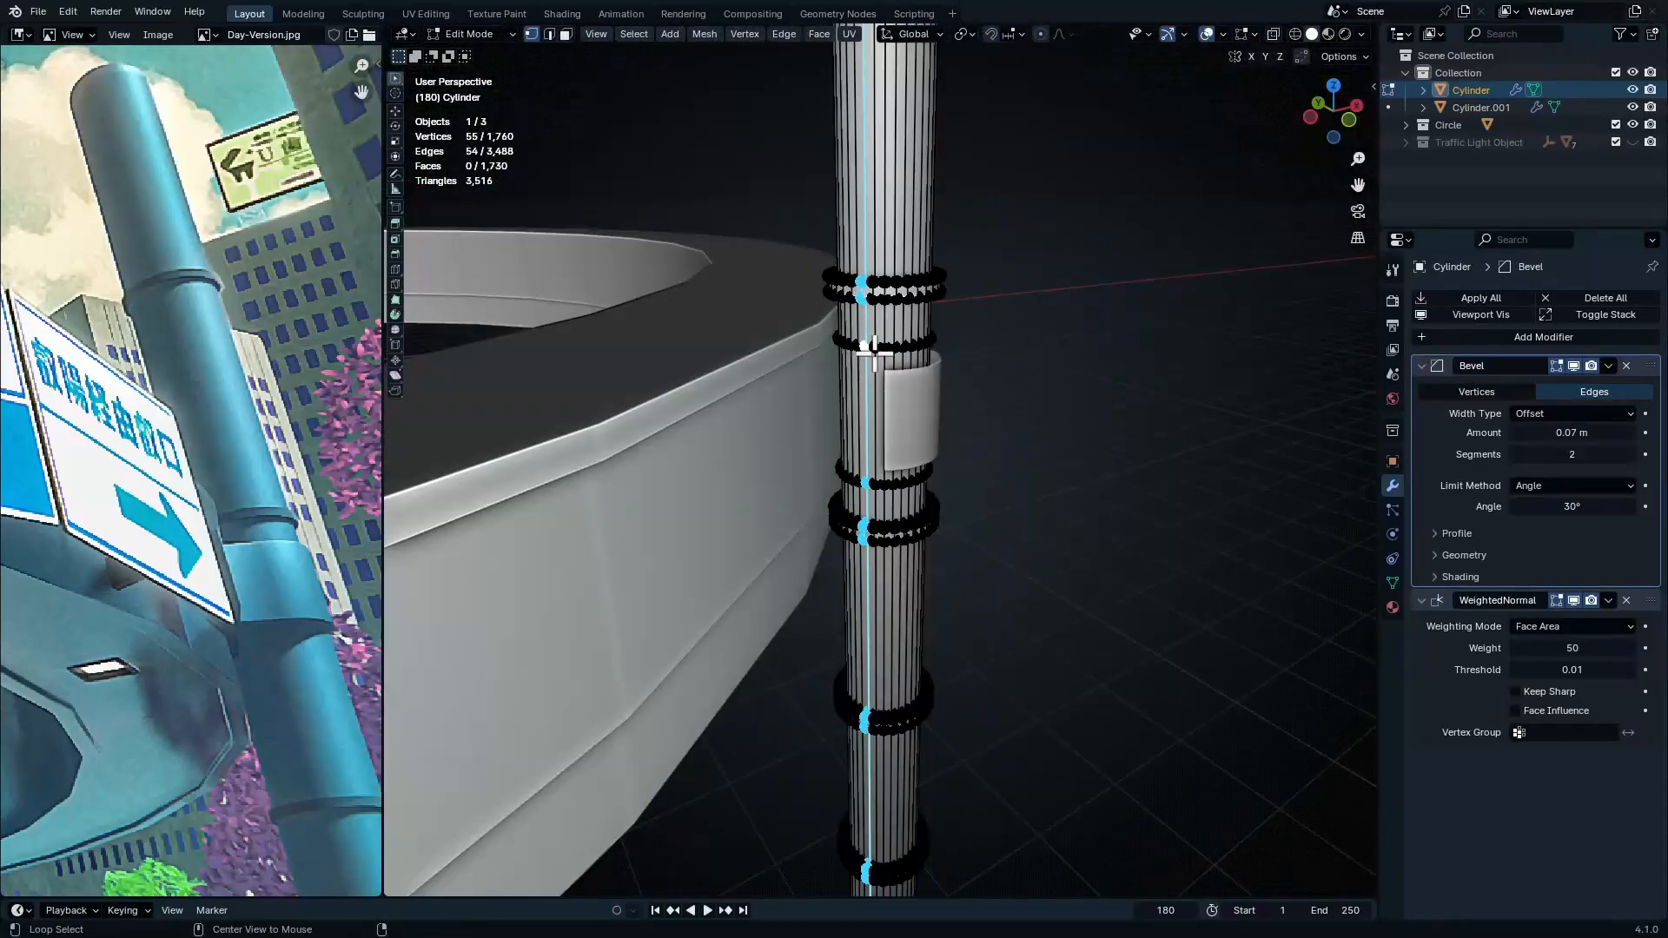
left_click(871, 344, "alt+shift")
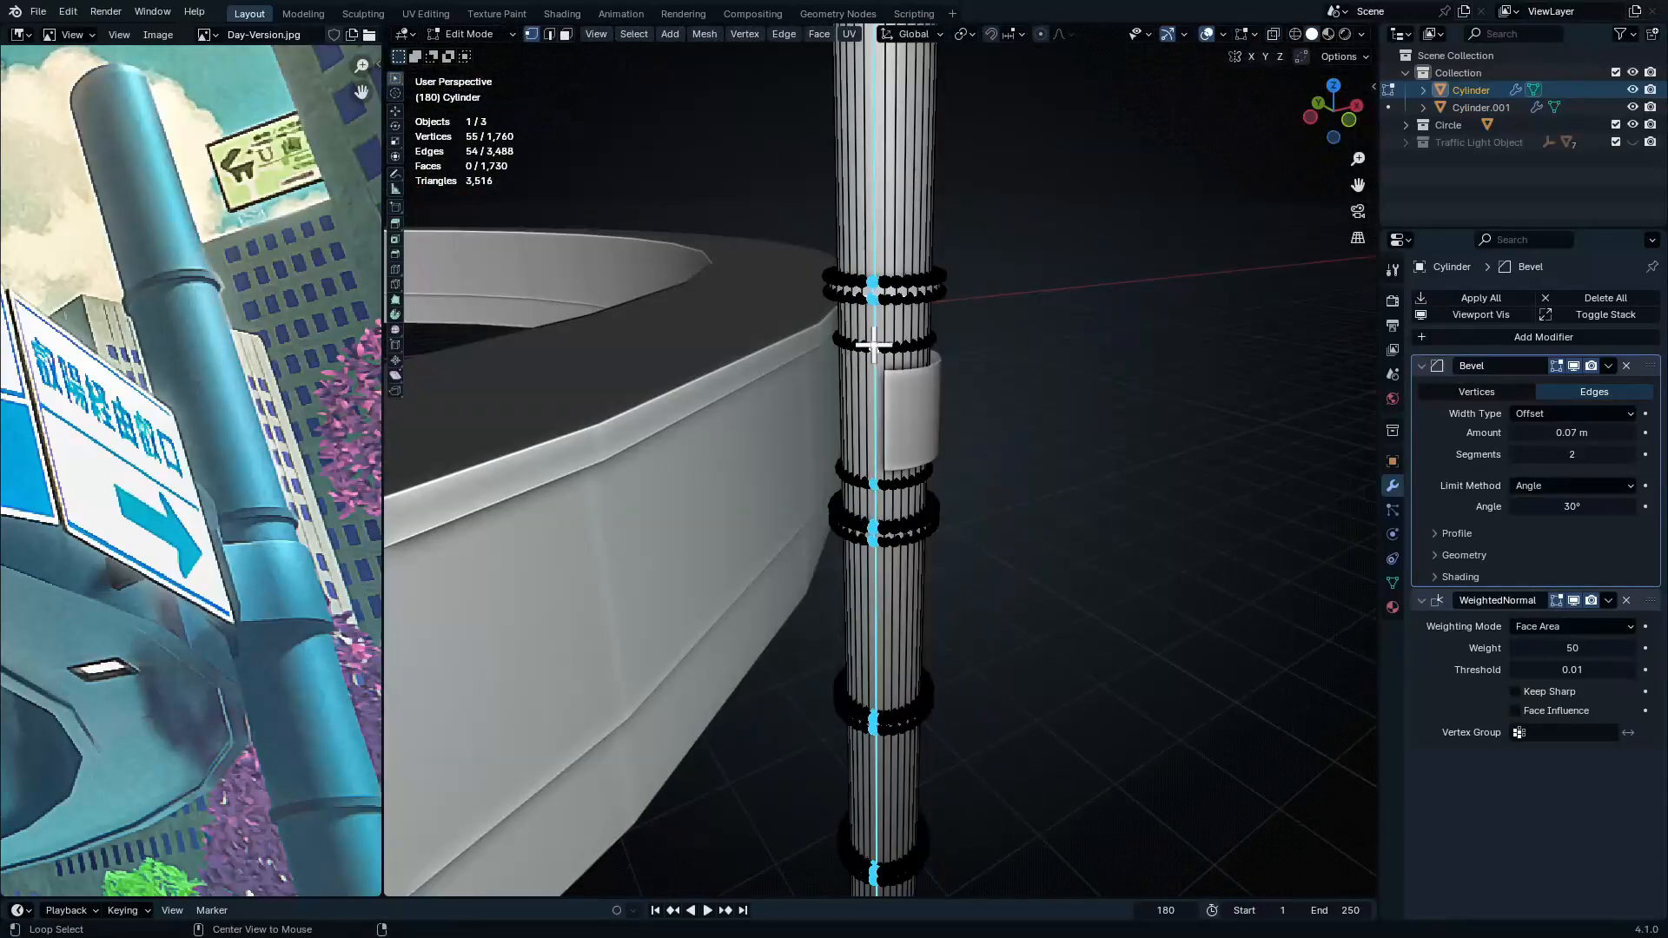
scroll(883, 443, "up", 3)
key("2")
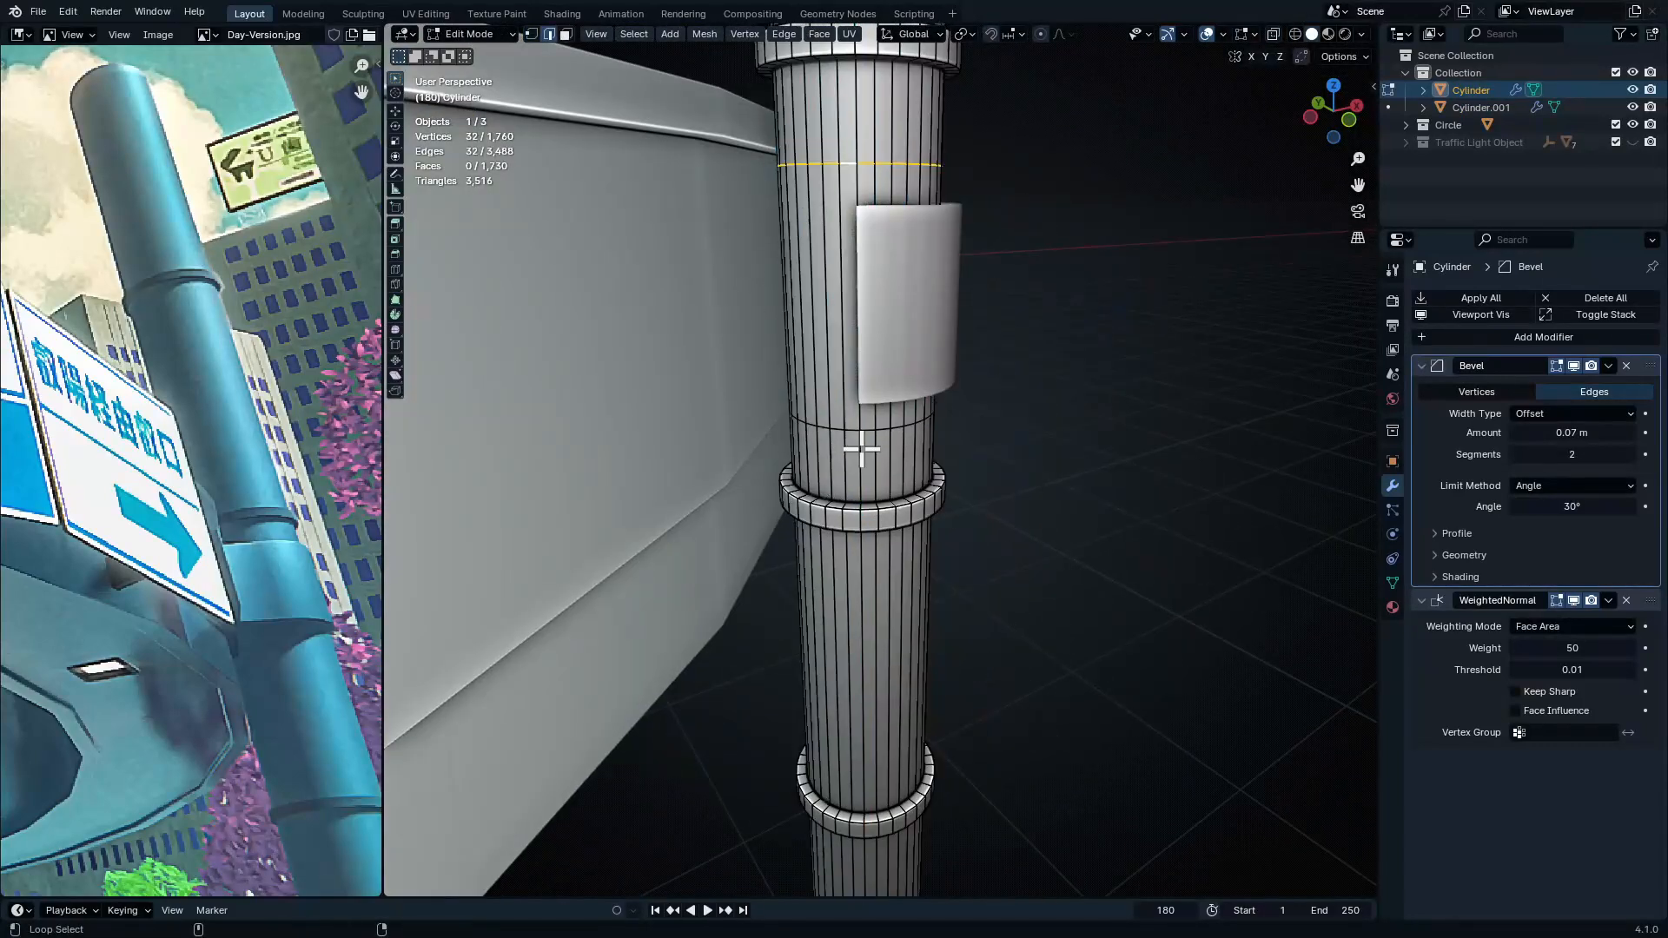
key("shift+s")
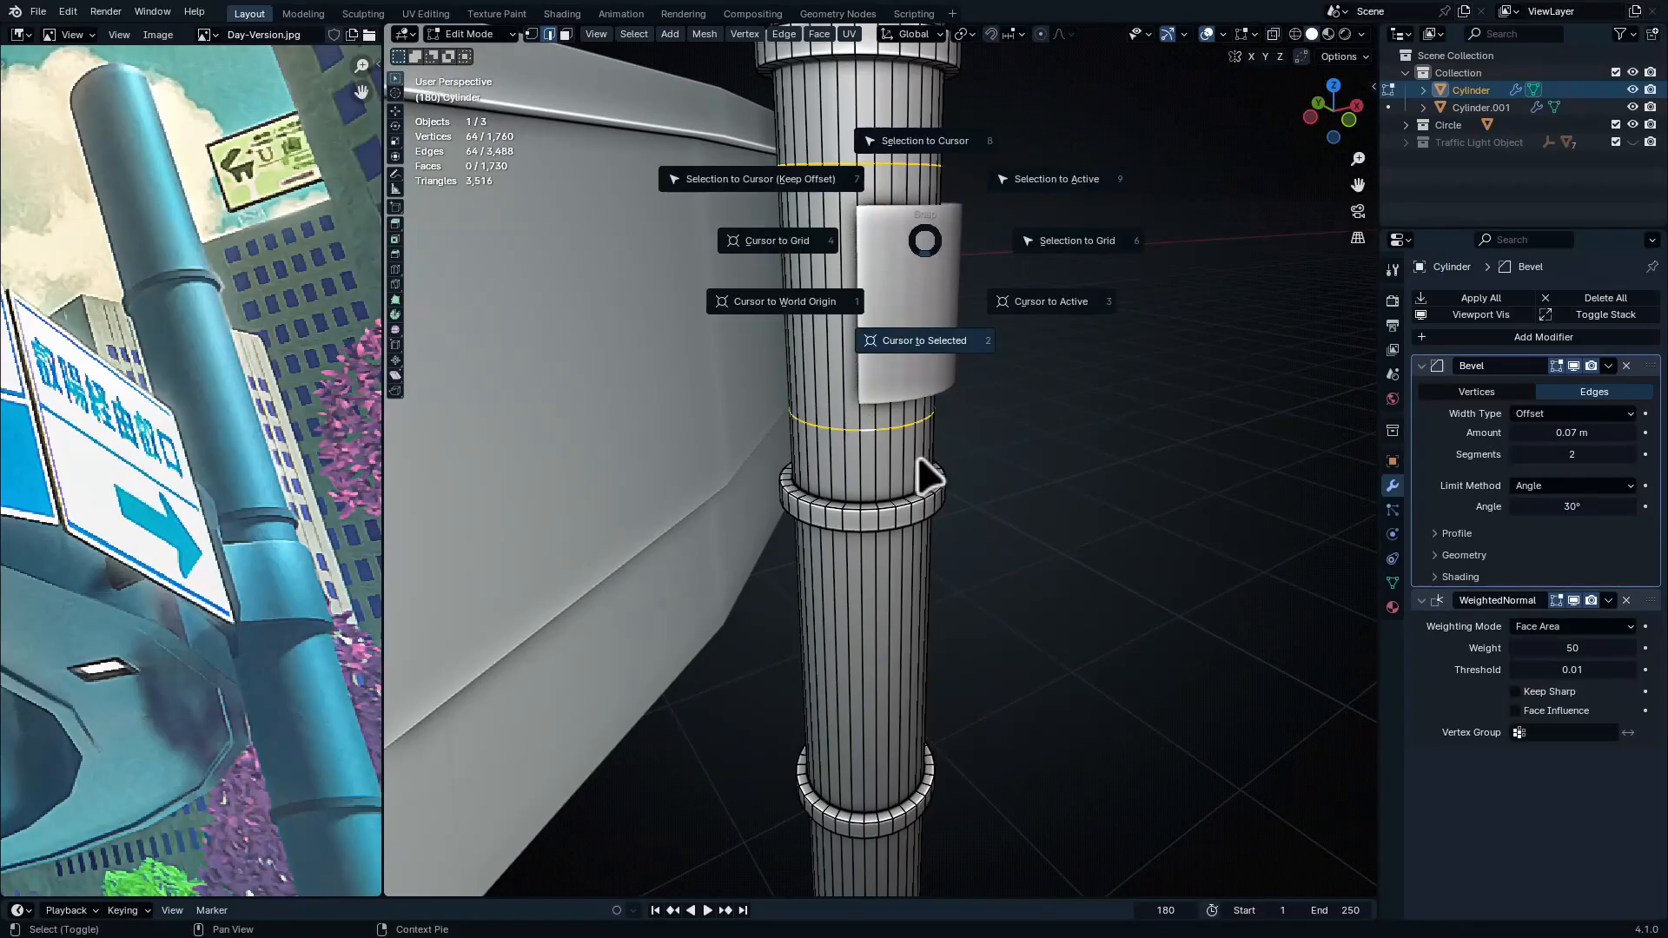
left_click(919, 461)
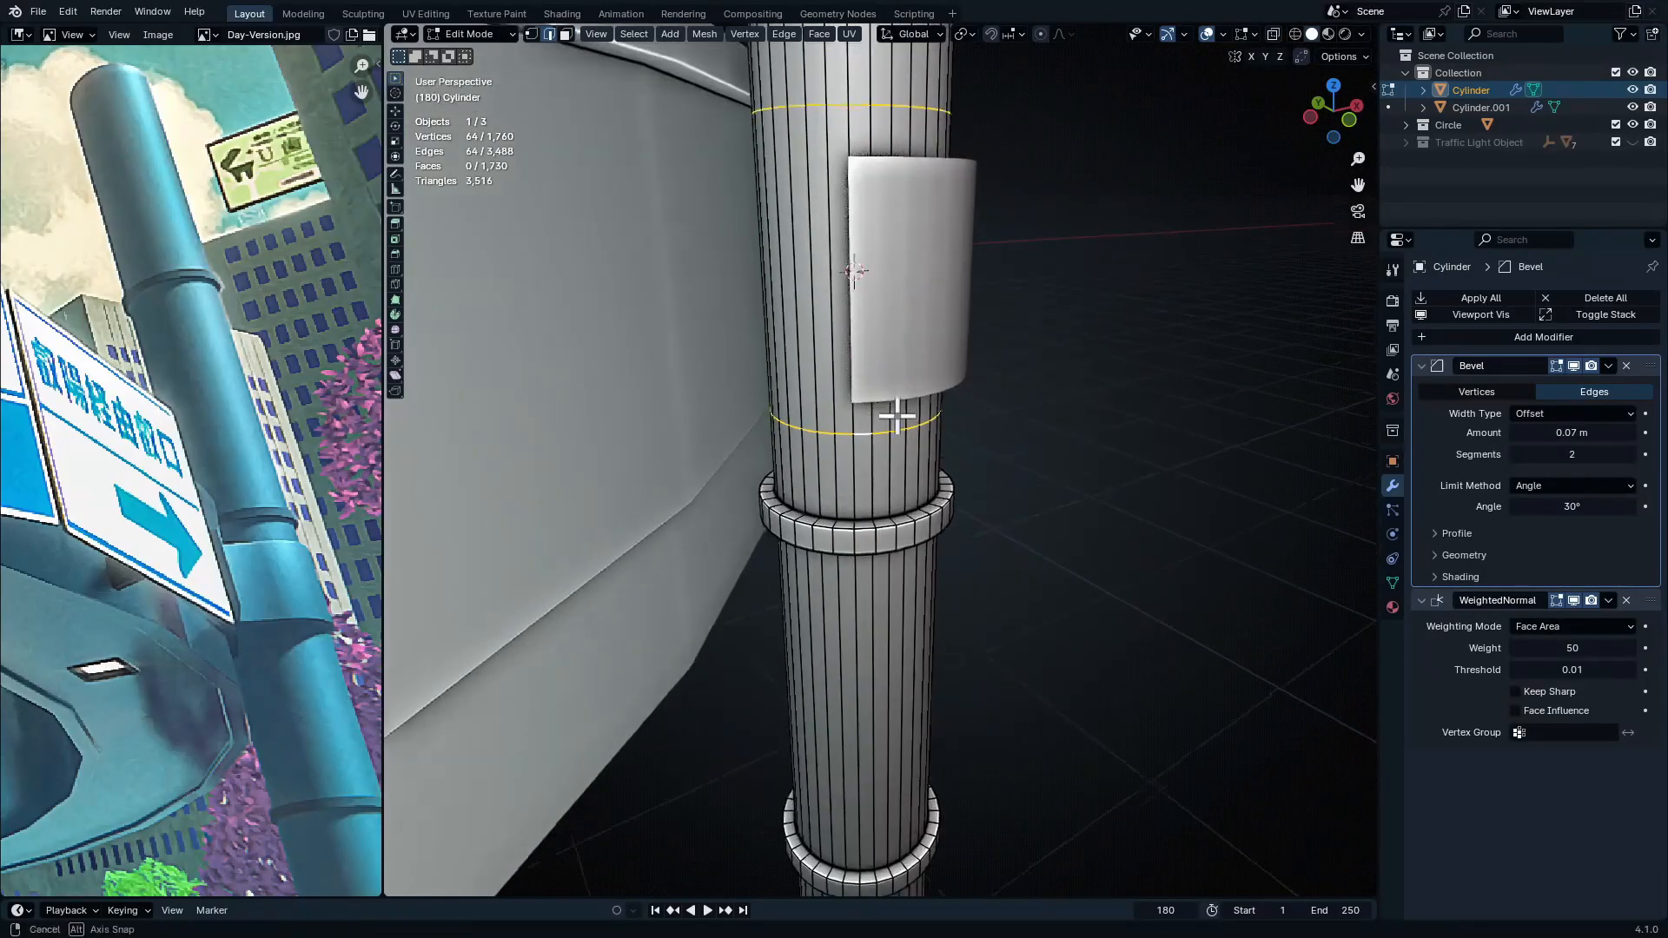
key("Tab")
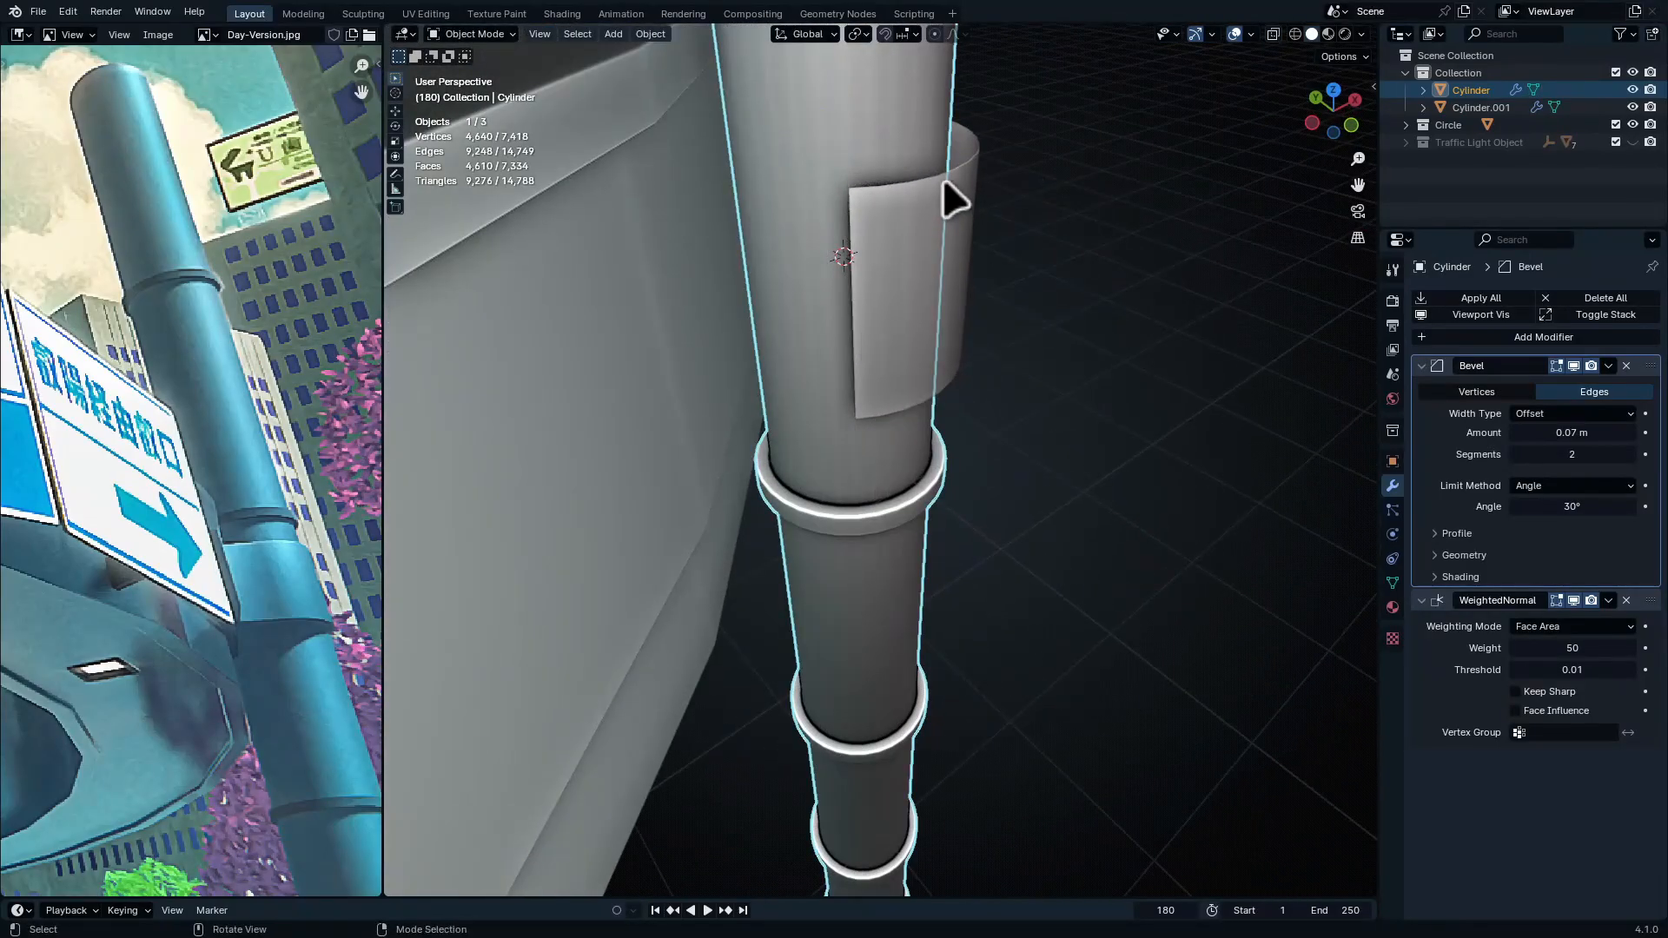
Select the curved sleeve object and set the transform pivot point to 3D Cursor with Global orientation
mouse_move(944, 181)
middle_mouse_down()
mouse_move(914, 242)
mouse_move(968, 352)
mouse_move(1002, 243)
mouse_move(1065, 313)
mouse_move(926, 241)
middle_mouse_up()
left_click(1078, 232)
key("shift+z")
key("shift+z")
mouse_move(1085, 287)
middle_mouse_down()
mouse_move(1052, 393)
mouse_move(987, 380)
middle_mouse_up()
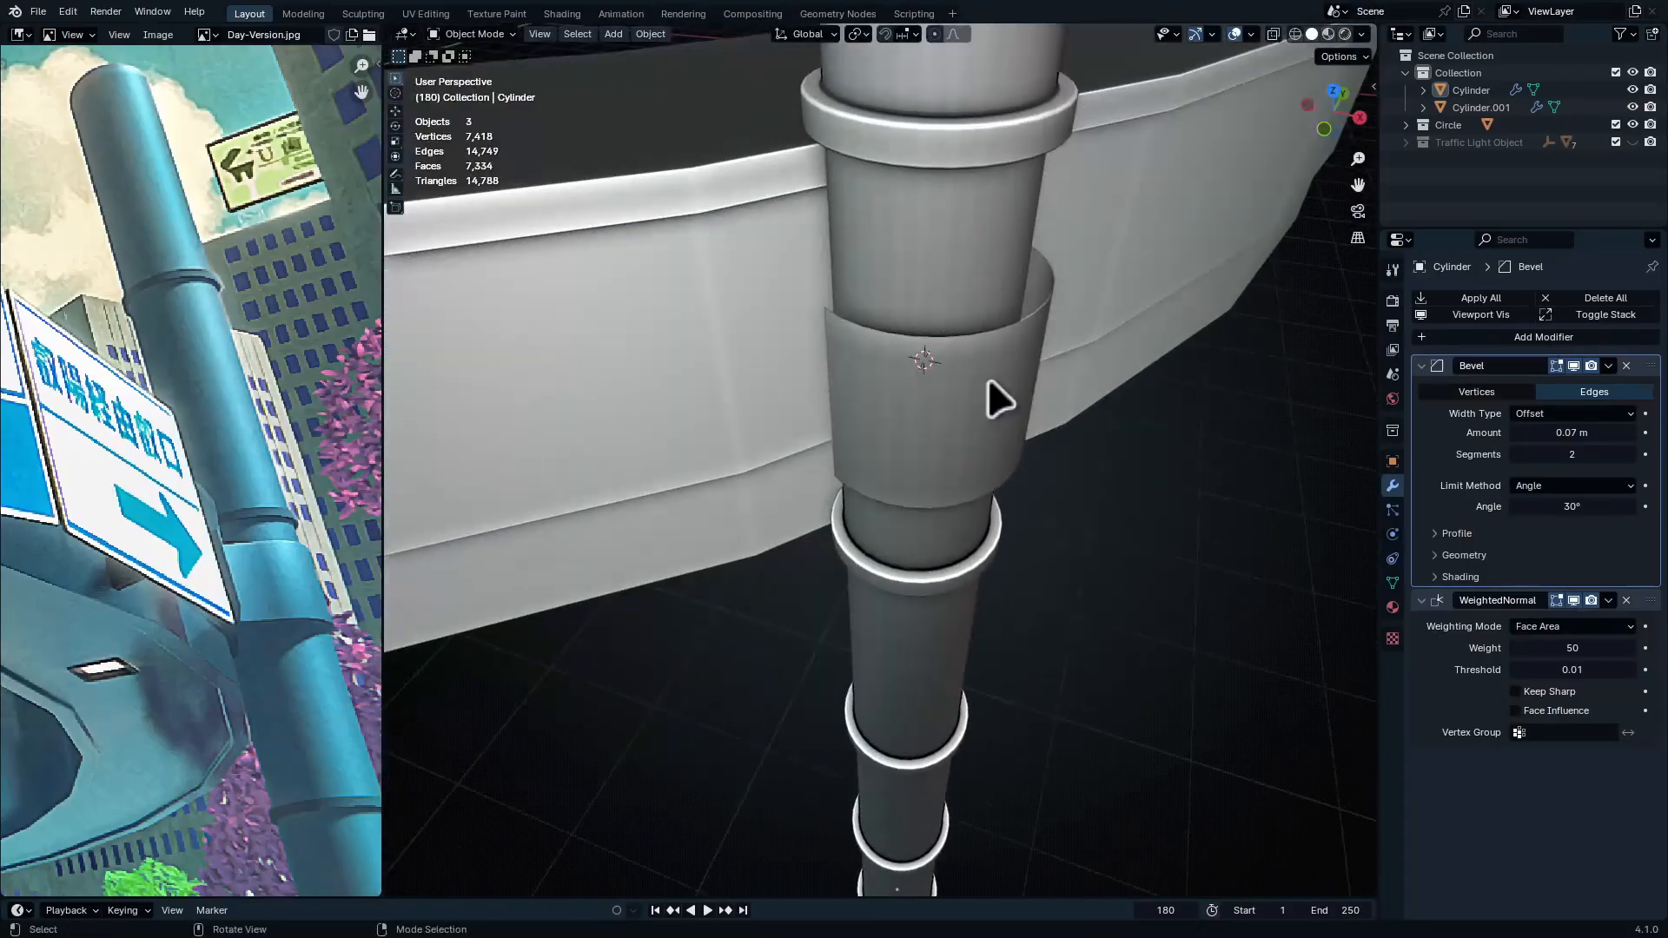
left_click(990, 384)
key("period")
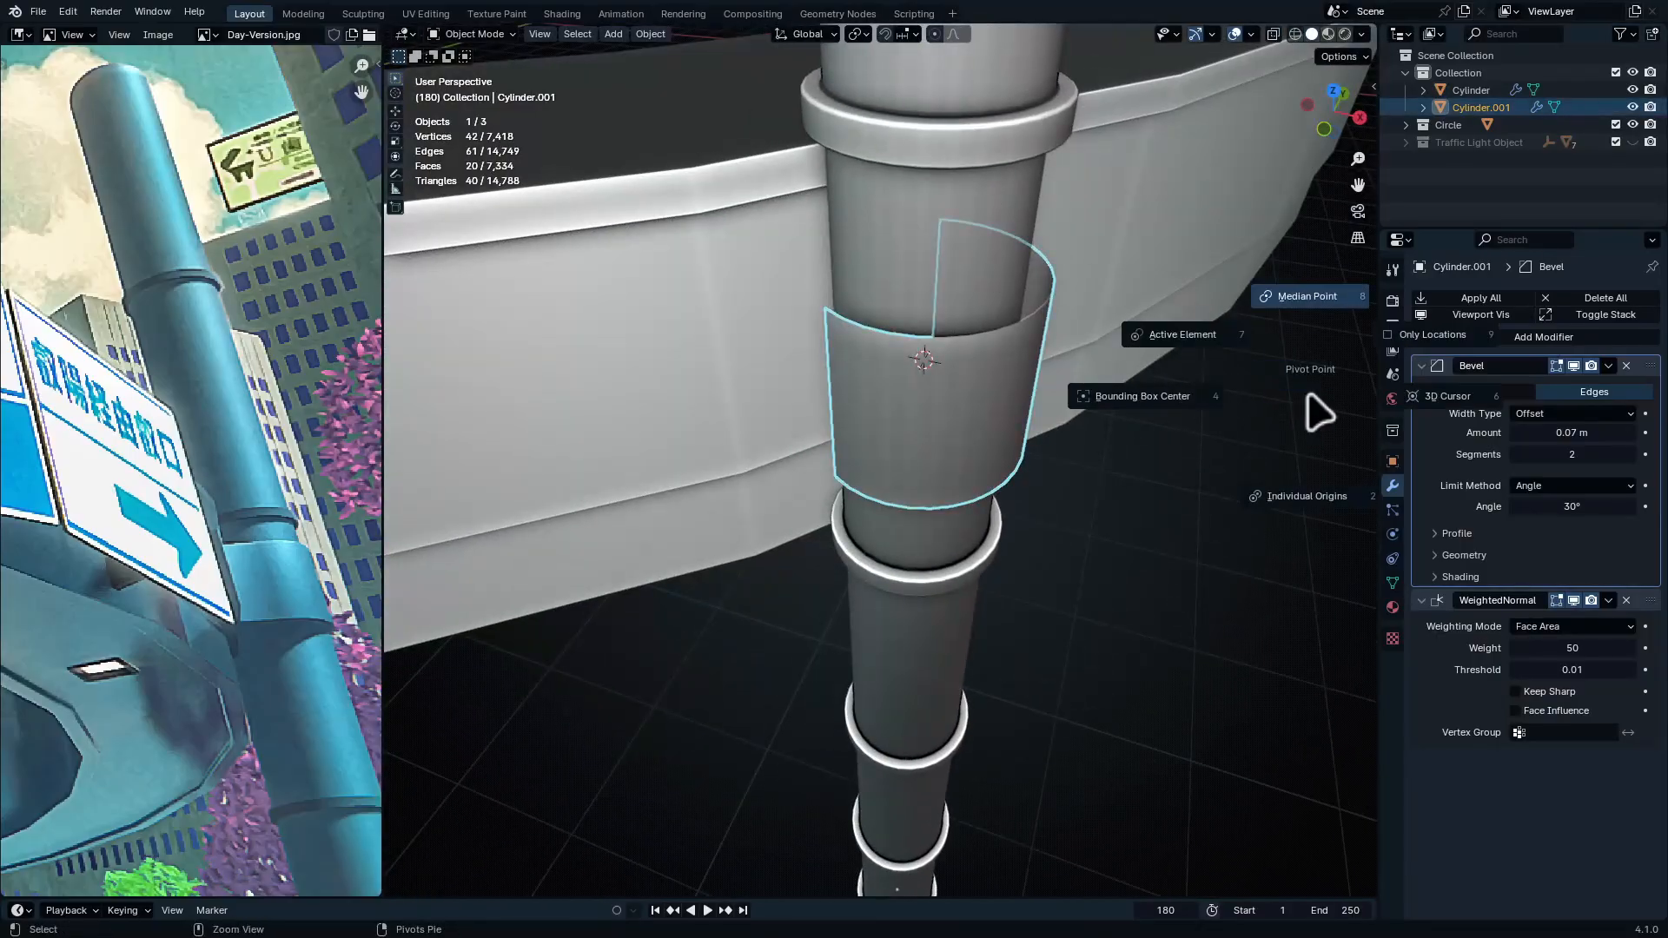
left_click(1476, 424)
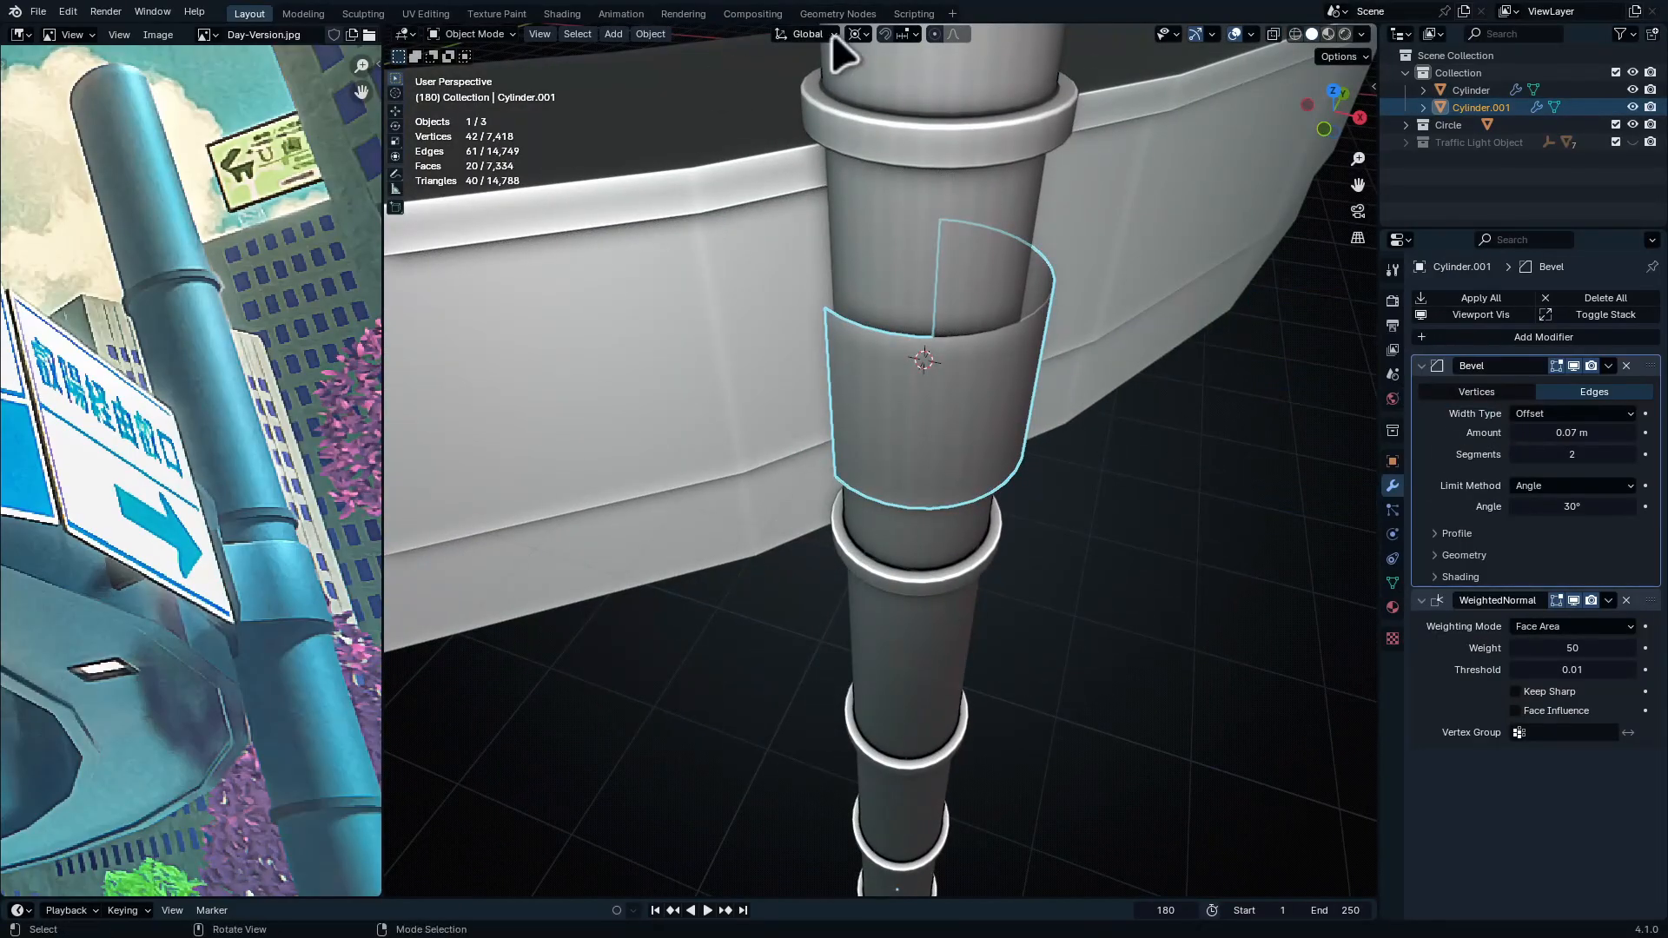
left_click(858, 34)
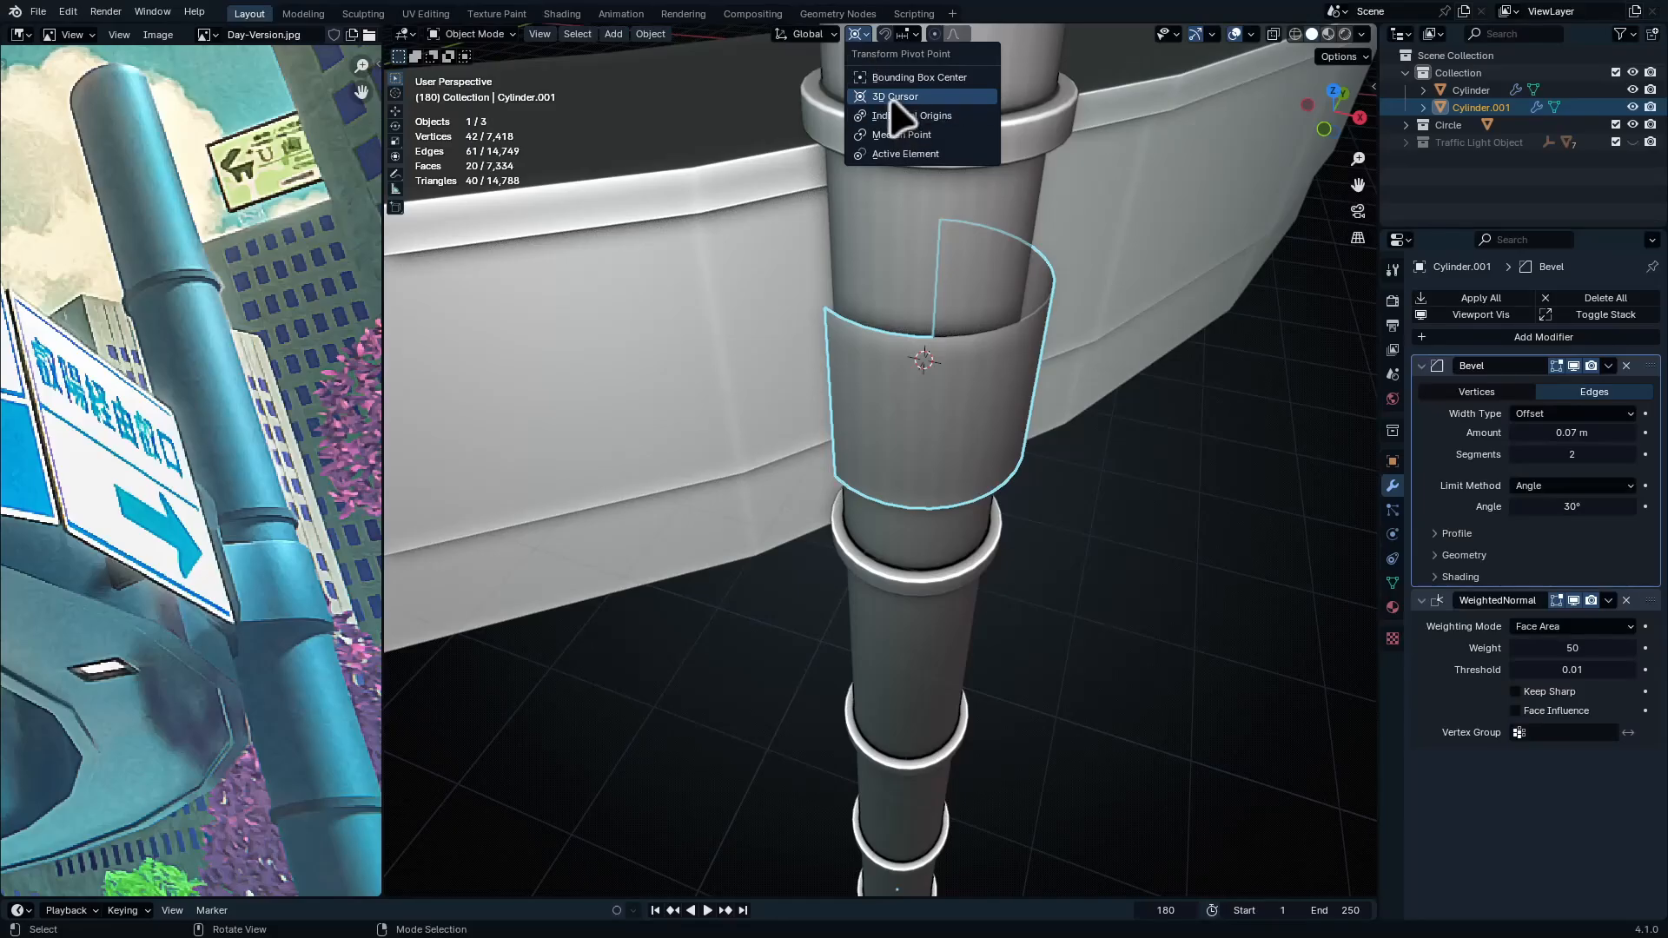
left_click(812, 35)
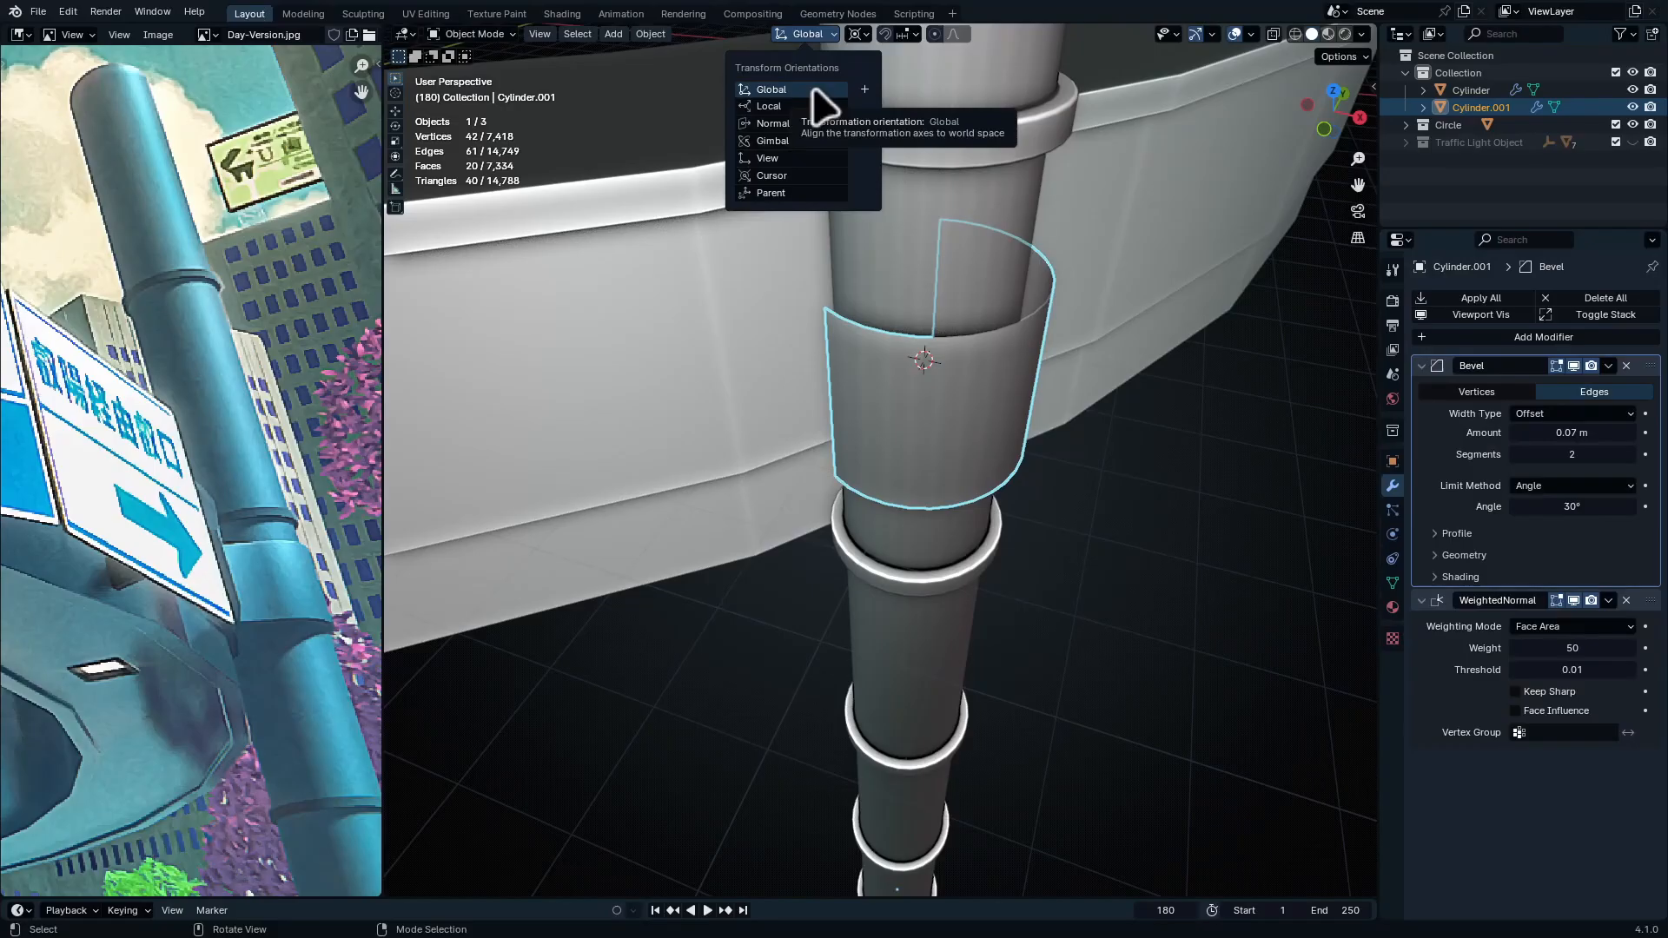
left_click(814, 91)
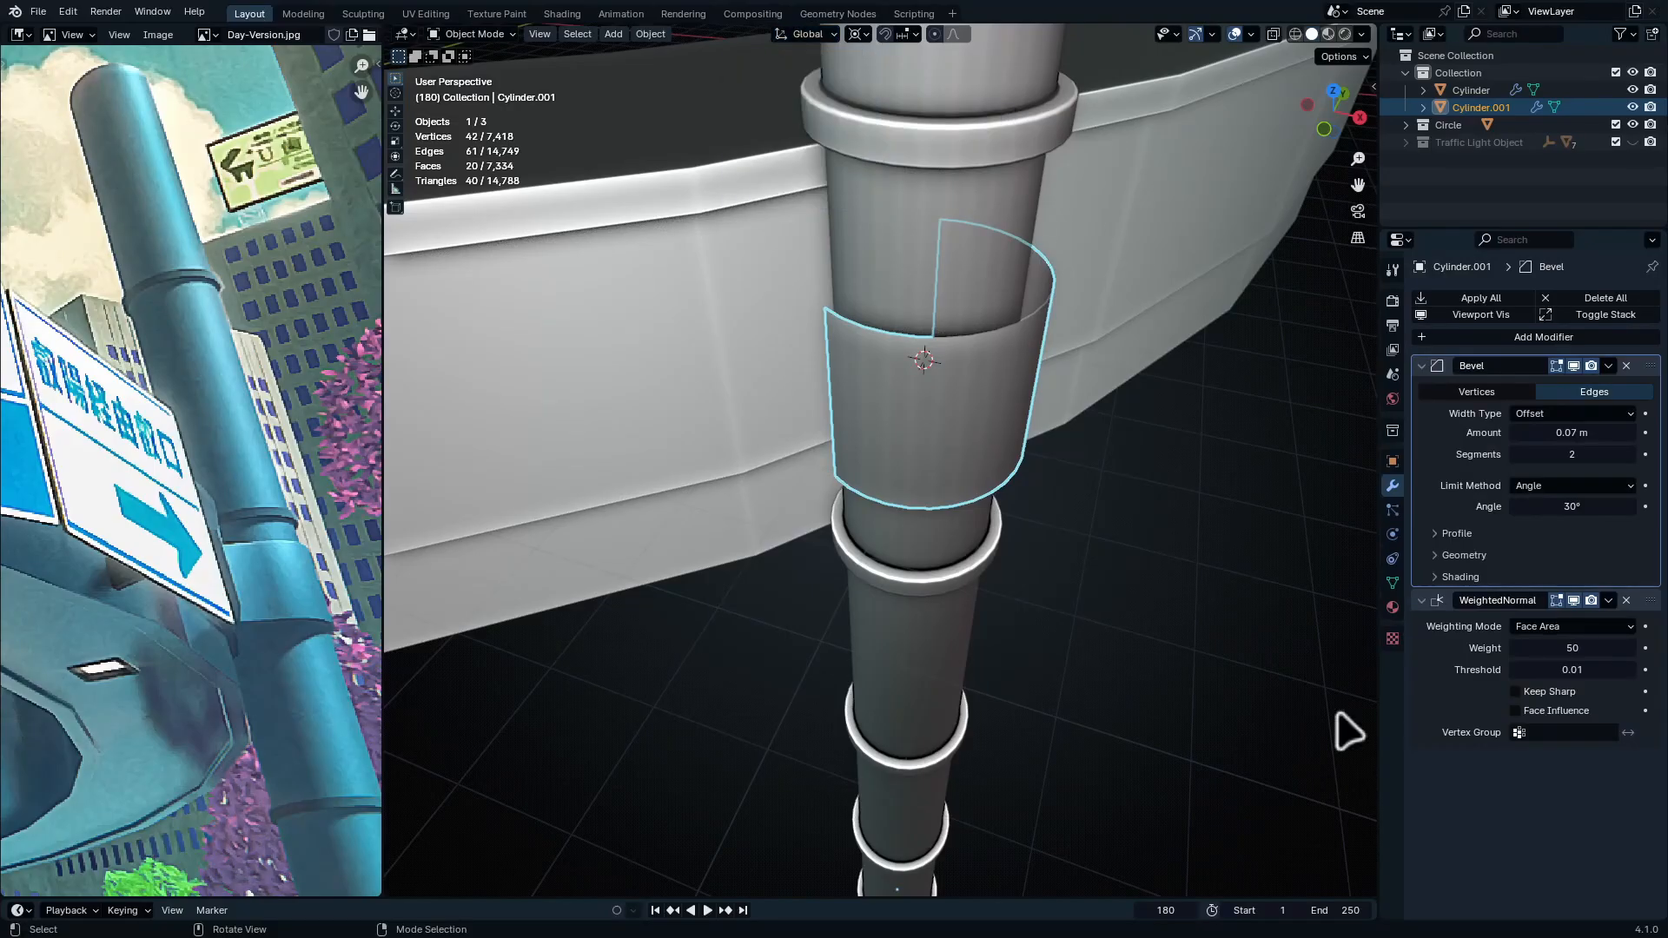
Rotate the sleeve about -31.9° around the global Z axis so its opening faces the large ring
middle_click_drag(1016, 493, 1117, 387)
key("r")
key("z")
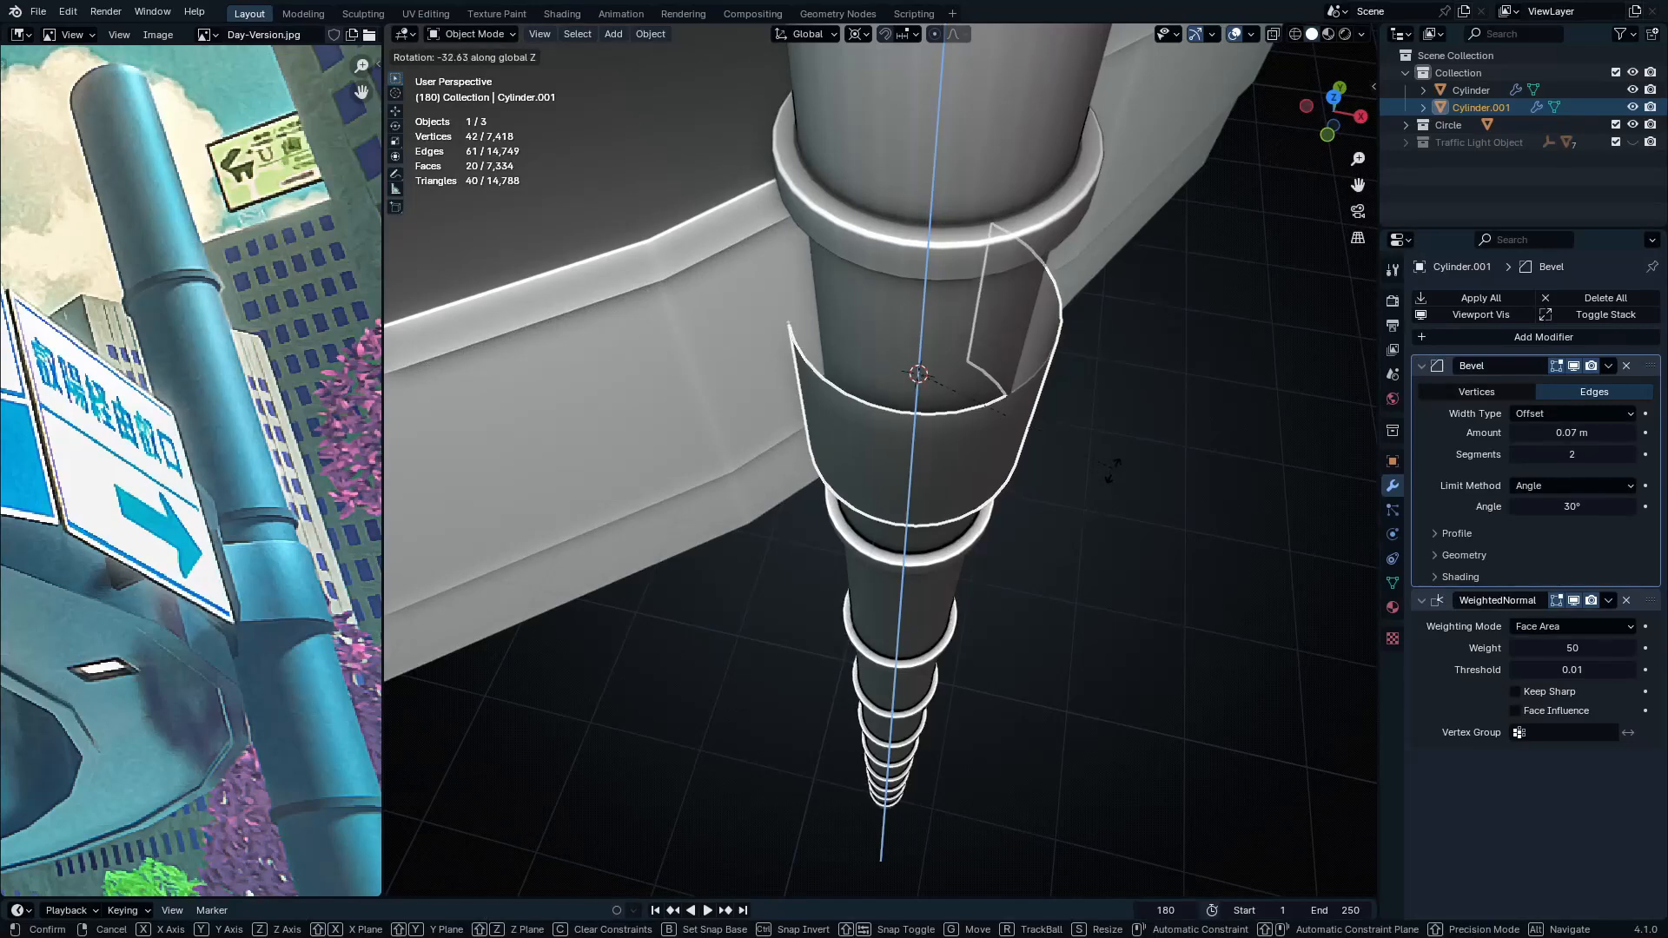
left_click(1129, 482)
key("KP_7")
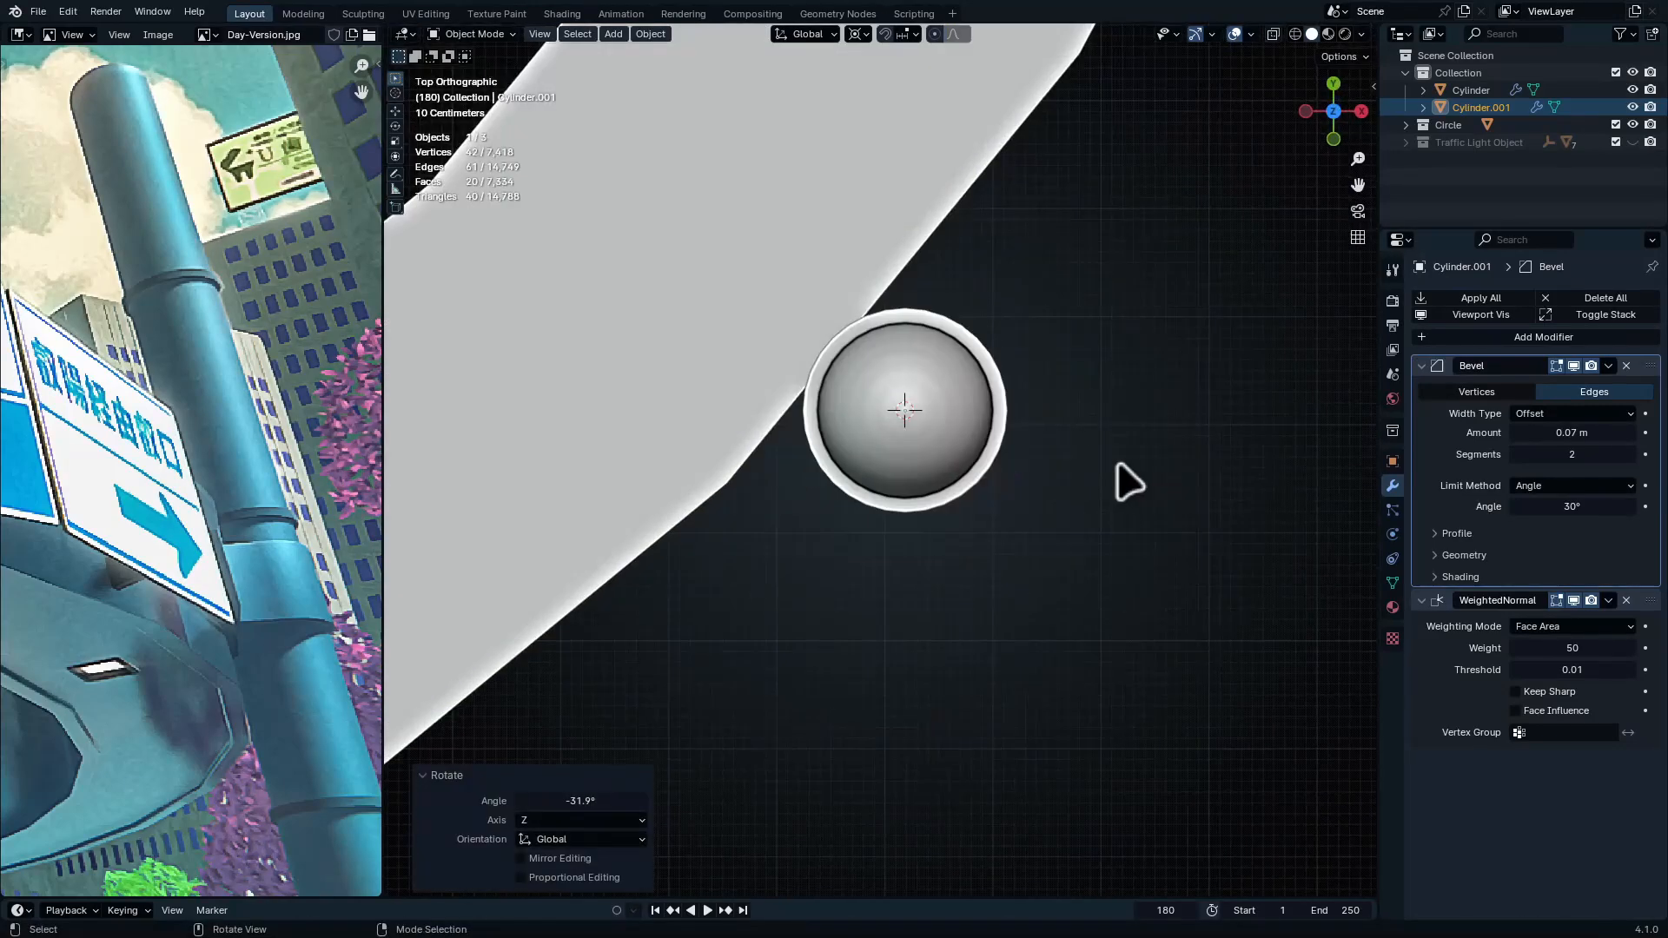
From the top in wireframe, fine-tune the sleeve's rotation so its opening lines up with the large ring
key("shift+z")
middle_click_drag(918, 450, 895, 370, "ctrl")
mouse_move(999, 374)
middle_mouse_down("shift")
mouse_move(960, 585)
mouse_move(990, 483)
mouse_move(908, 632)
mouse_move(938, 633)
mouse_move(975, 503)
mouse_move(953, 378)
middle_mouse_up("shift")
key("r")
left_click(1066, 531)
key("shift+z")
middle_click_drag(942, 316, 931, 471, "shift")
key("1")
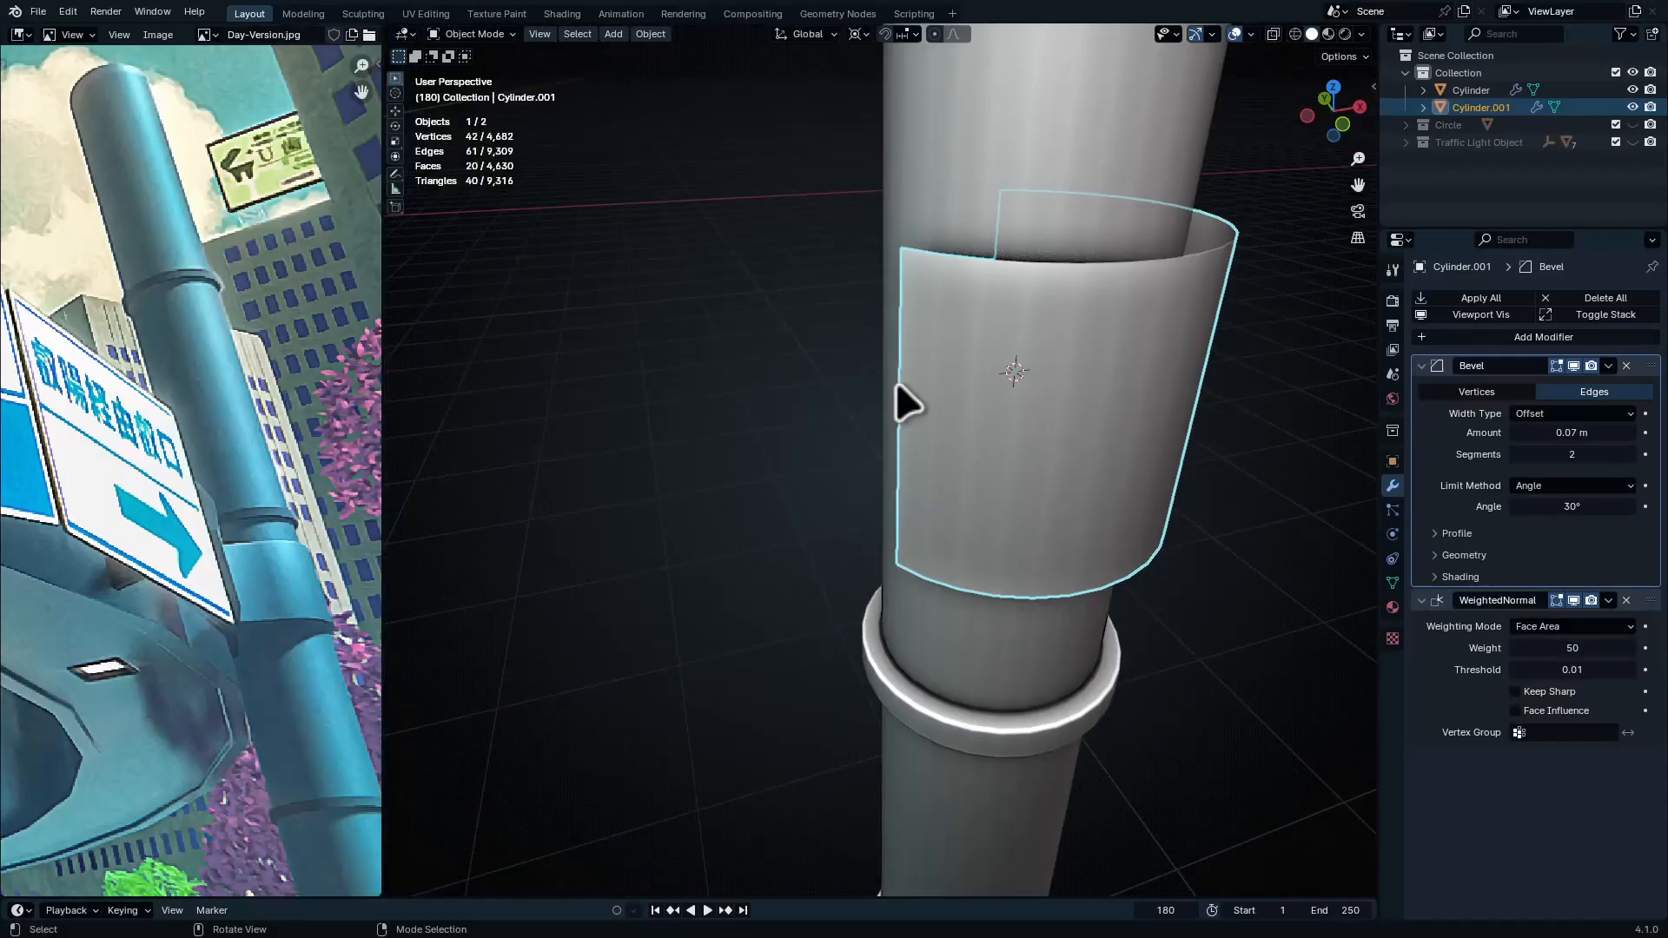
key("ctrl+z")
Select the sleeve's two open vertical end edges in Edit Mode and set the transform orientation to Normal
key("Tab")
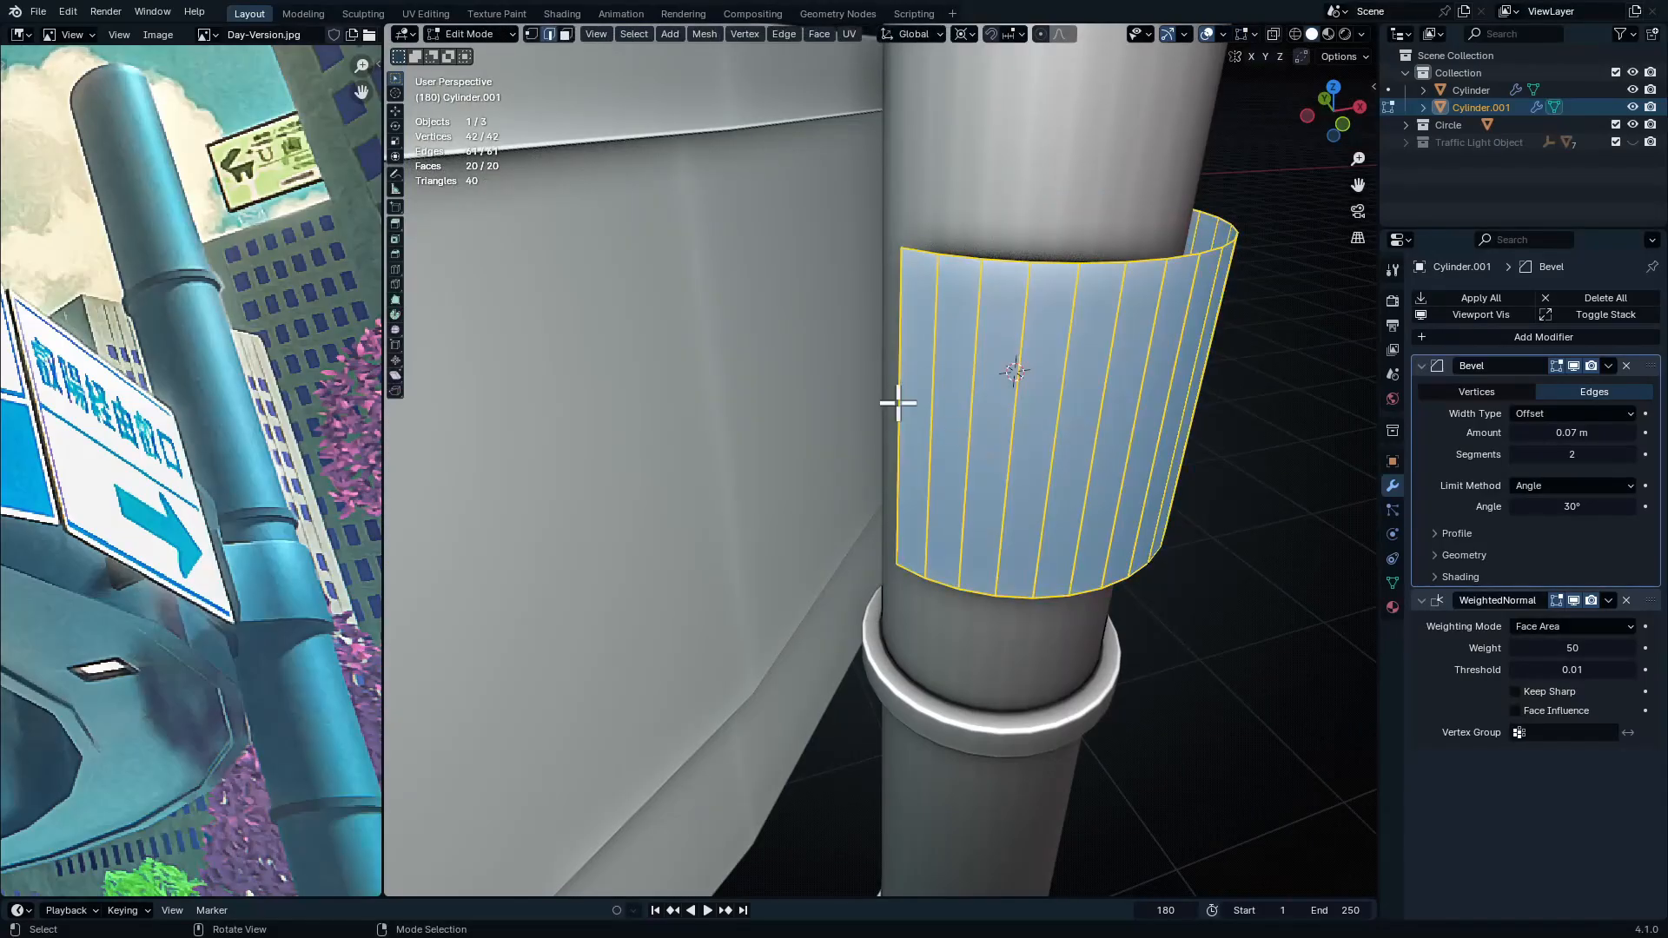
left_click(1065, 383)
middle_click_drag(1065, 383, 1202, 285)
scroll(982, 327, "up", 2)
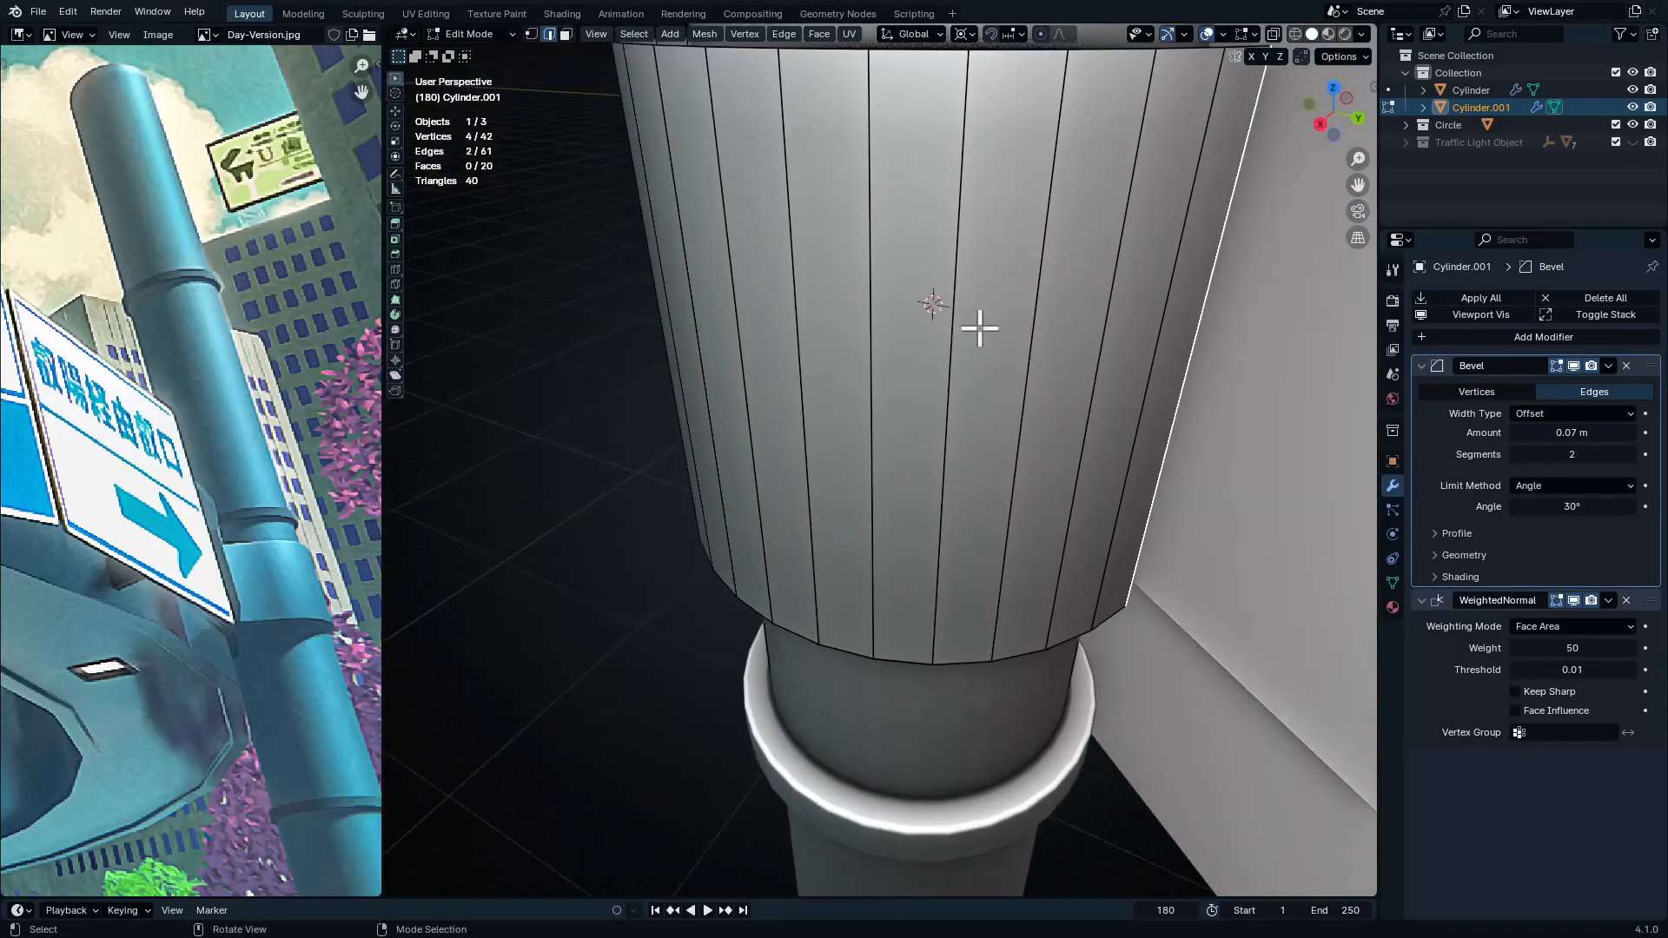
left_click(898, 34)
left_click(914, 126)
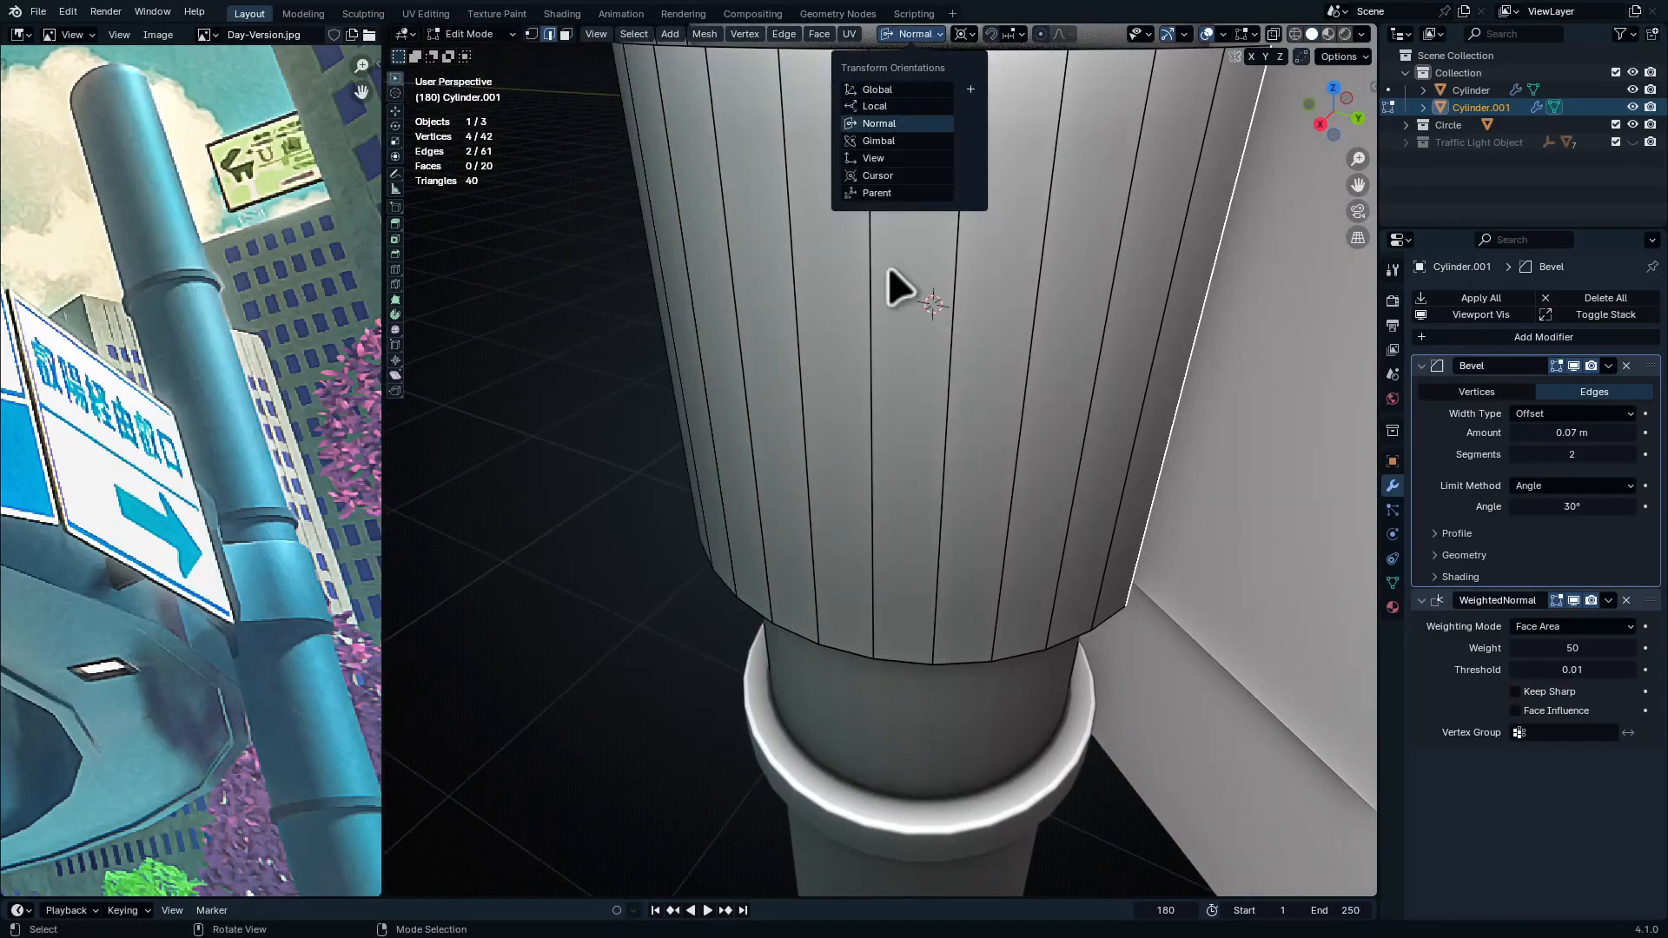
Extrude both end edges and scale them outward along the normal X axis by about 2.75 to form side flanges
scroll(1037, 482, "down", 2)
scroll(1027, 394, "down", 2)
middle_click_drag(1133, 288, 963, 521)
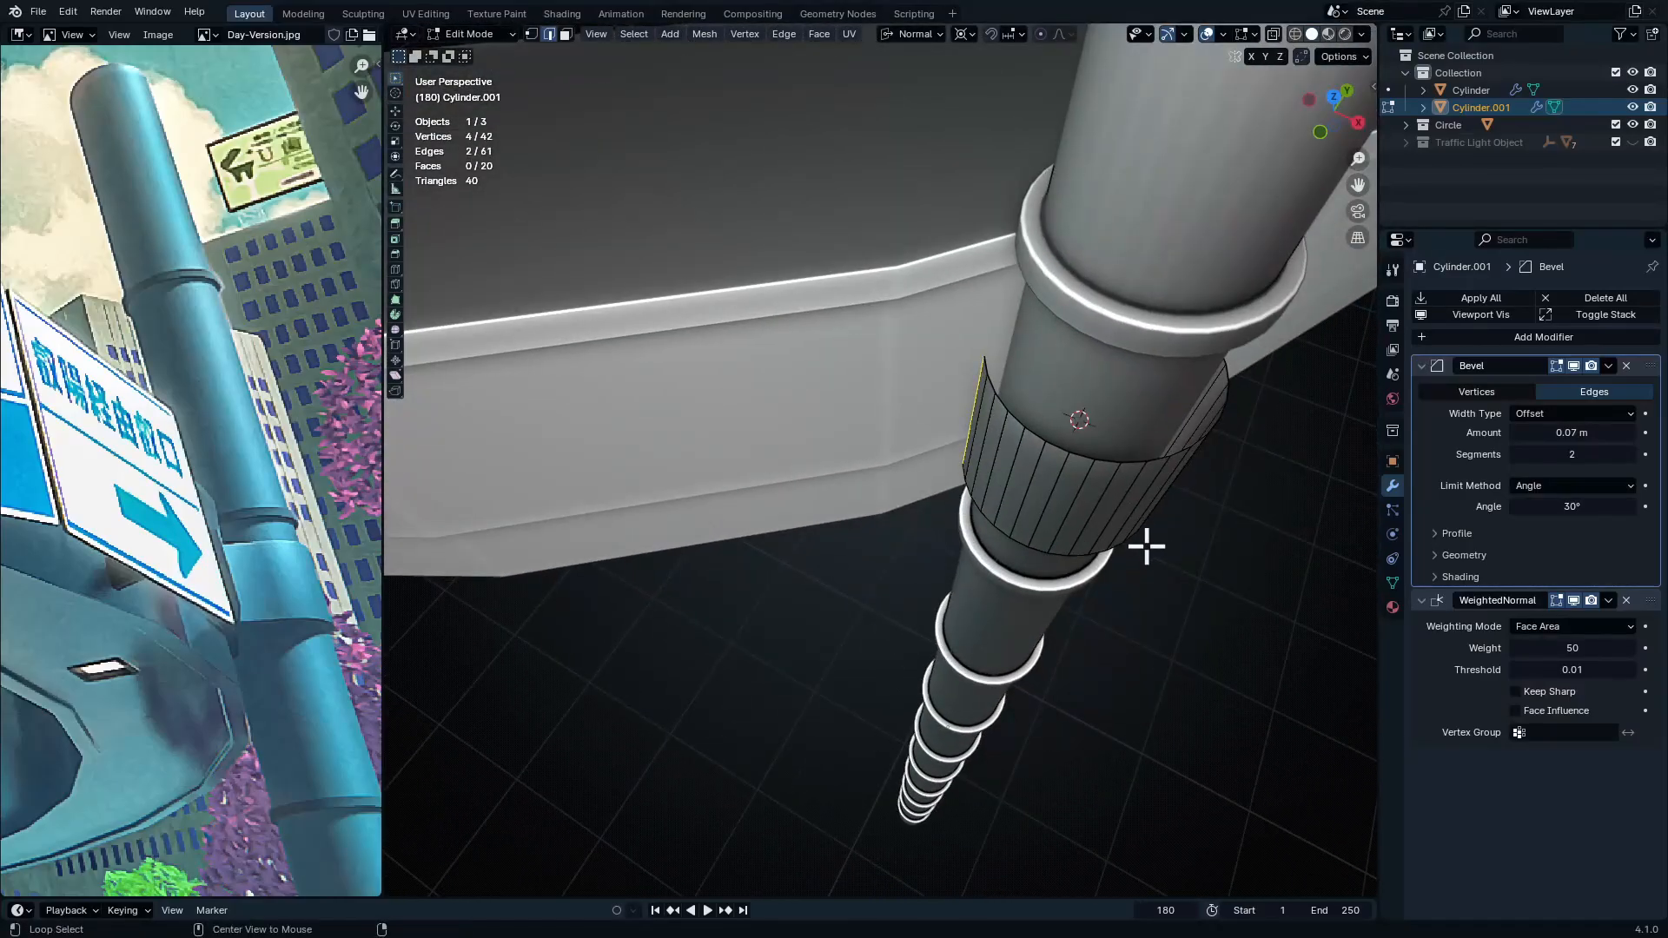
key("alt+e")
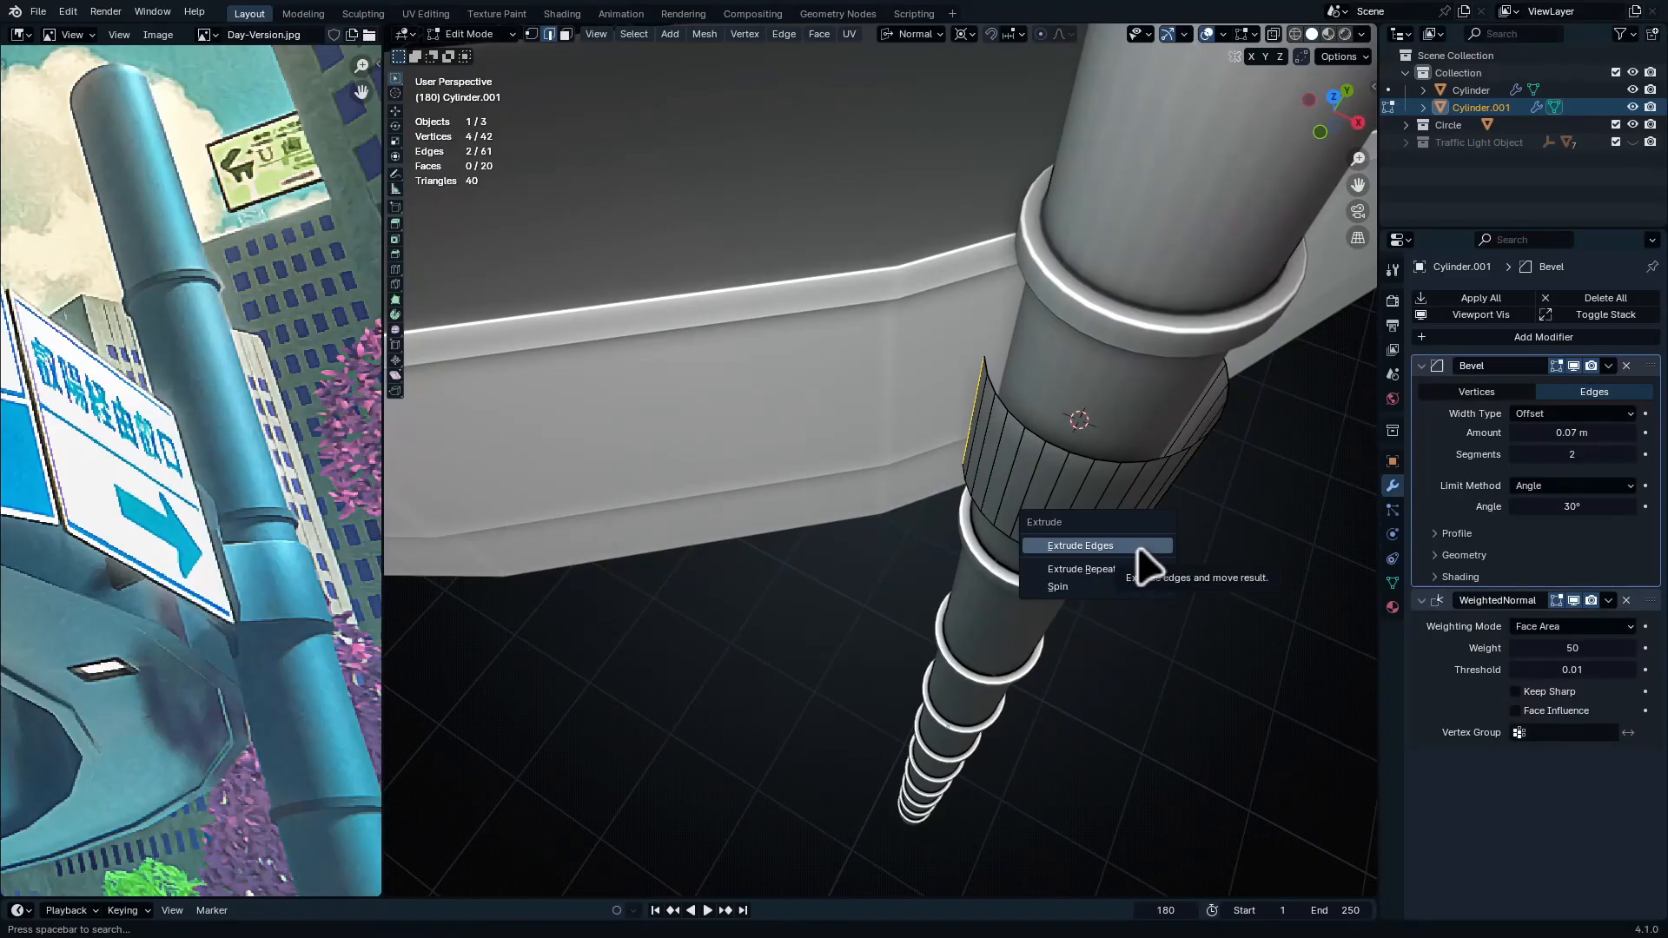
left_click(1138, 547)
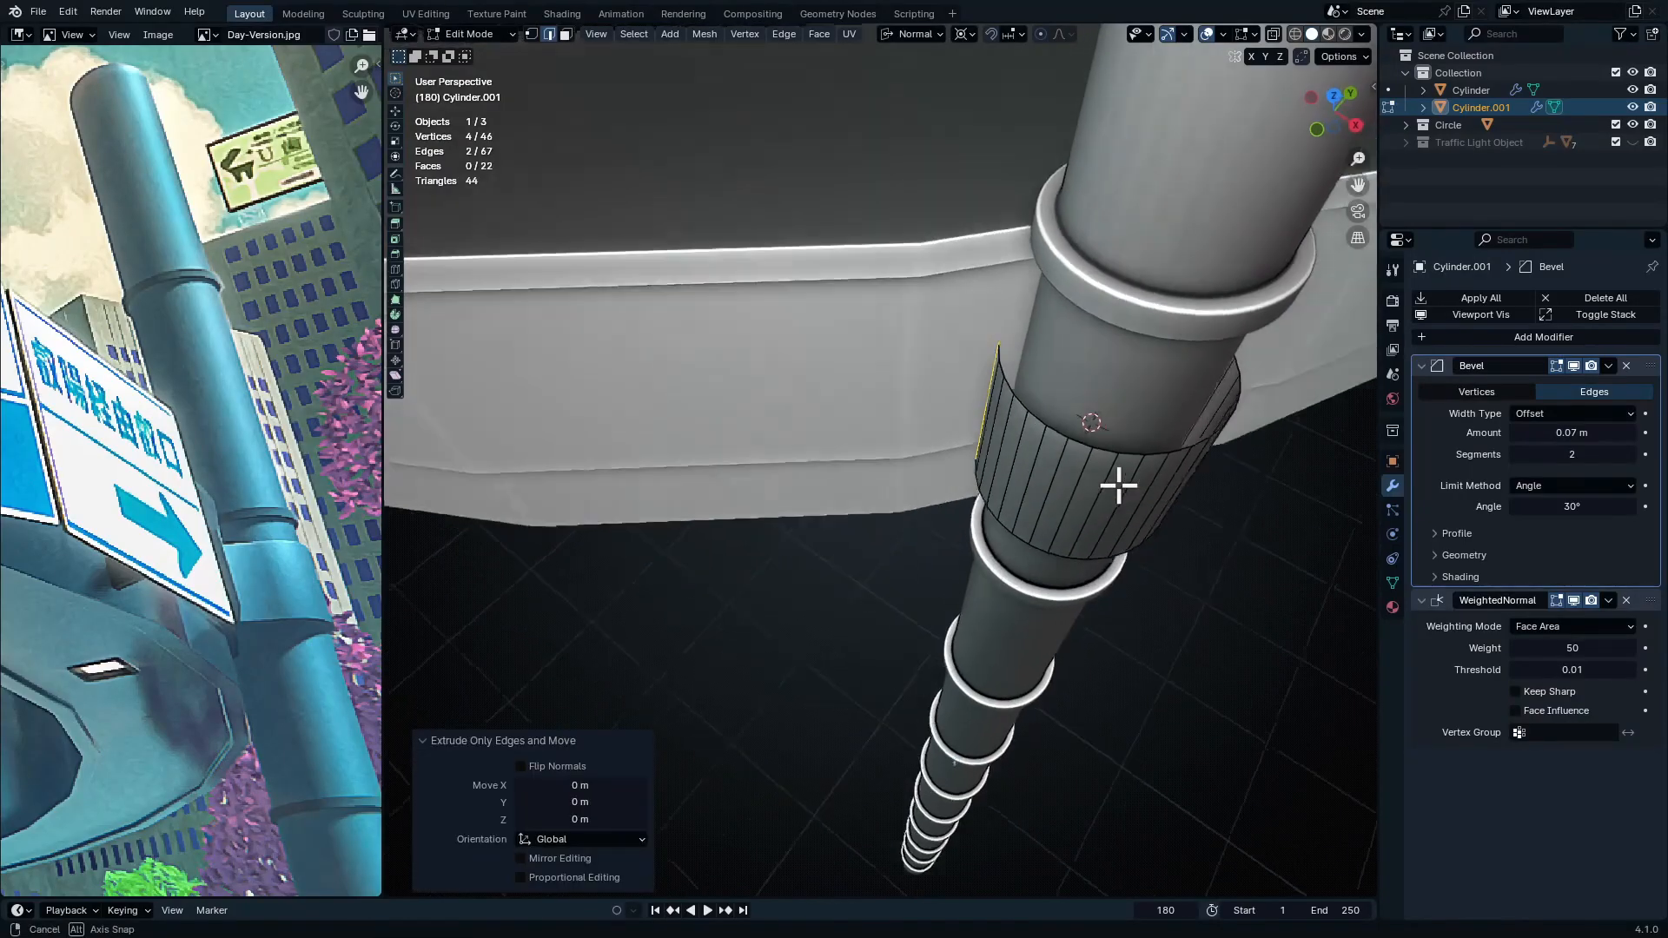
middle_click_drag(1118, 485, 973, 486)
key("s")
key("x")
key("x")
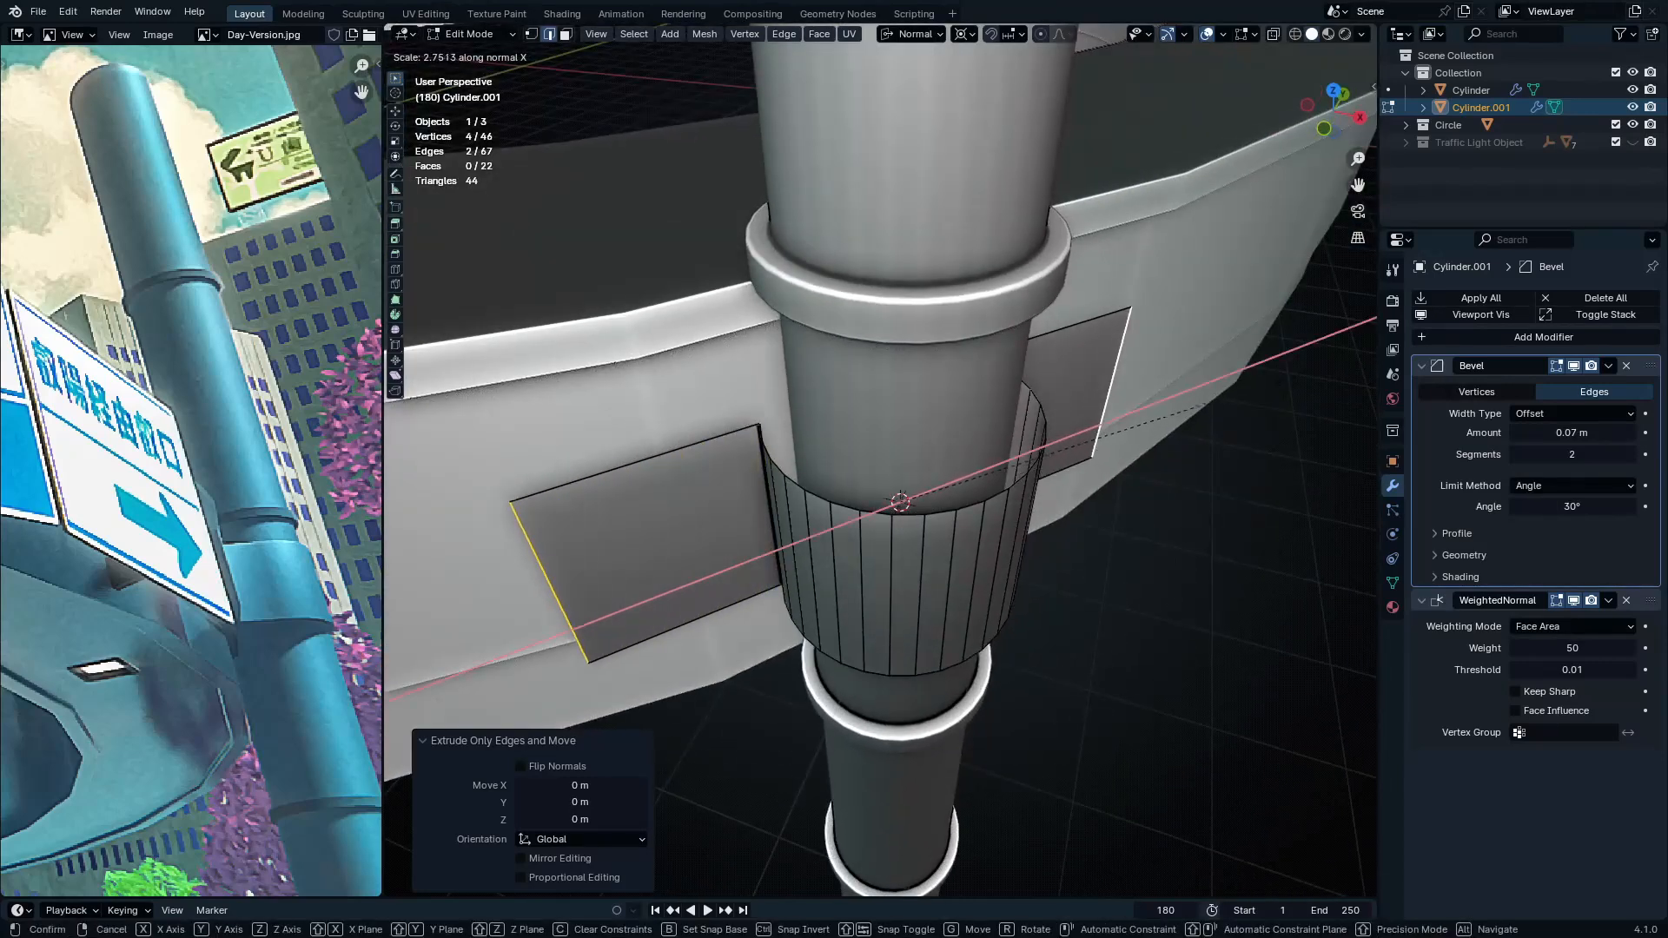
left_click(1240, 450)
Expand the selection to both flange faces and move them in top wireframe view so they sit along the large ring's outer edge
mouse_move(1239, 450)
middle_mouse_down()
mouse_move(1054, 463)
mouse_move(968, 600)
mouse_move(1060, 491)
mouse_move(930, 637)
mouse_move(1024, 700)
middle_mouse_up()
key("ctrl+KP_Add")
scroll(1036, 516, "up", 3)
key("KP_7")
key("shift+z")
key("g")
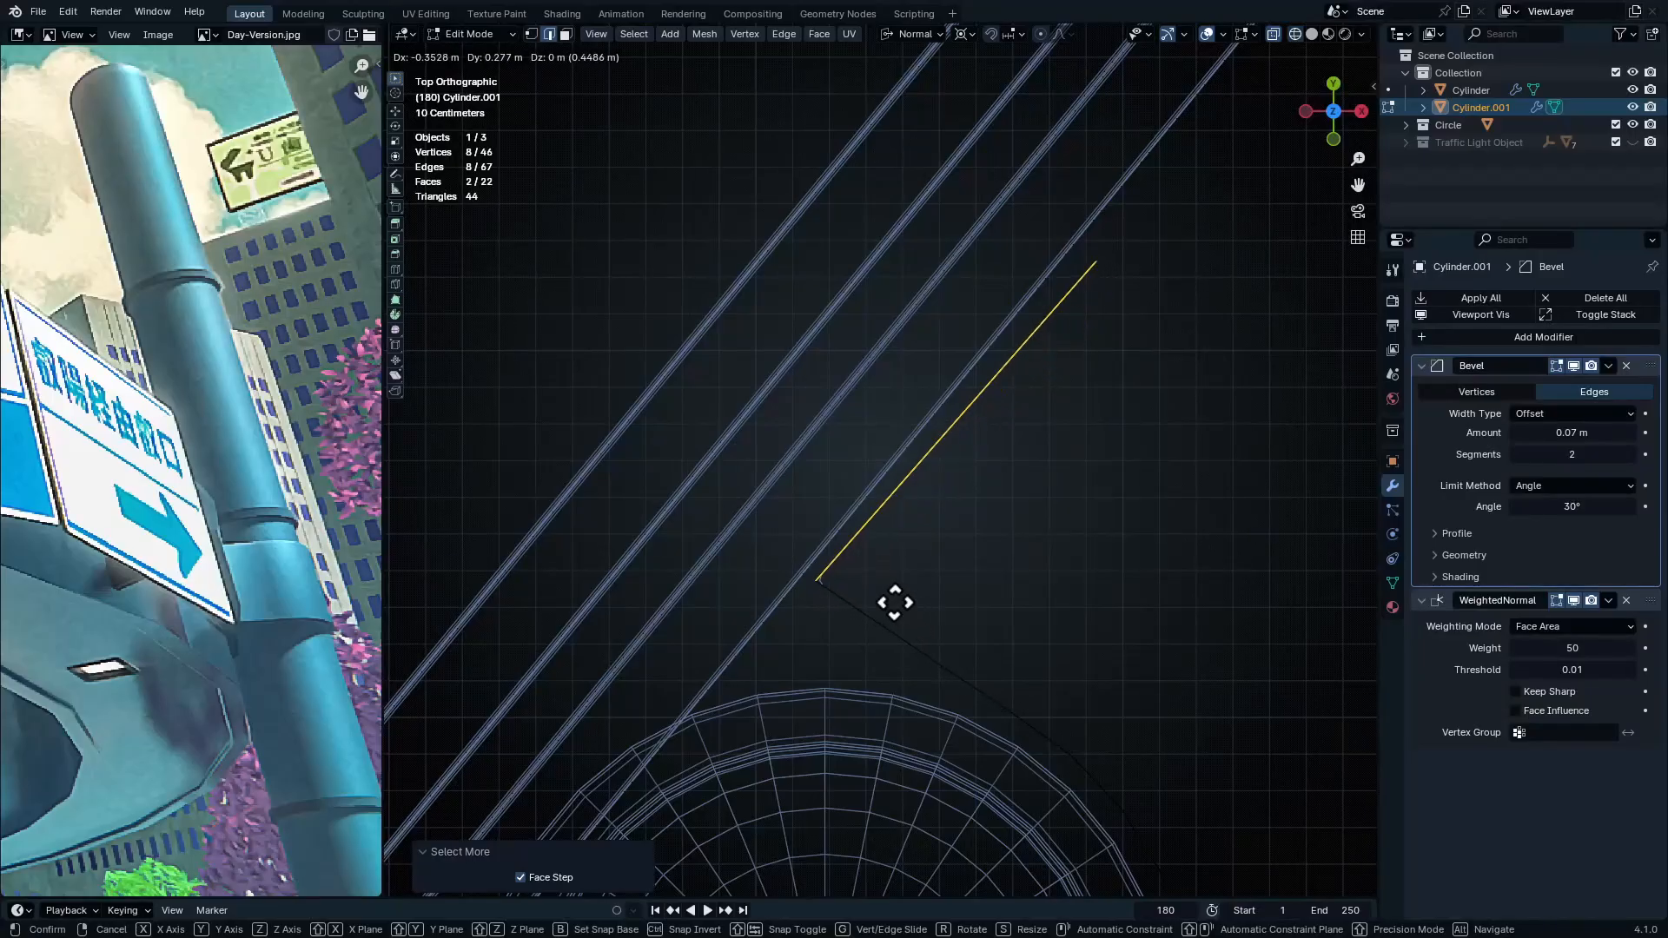
left_click(894, 599)
middle_click_drag(900, 596, 1129, 473, "ctrl")
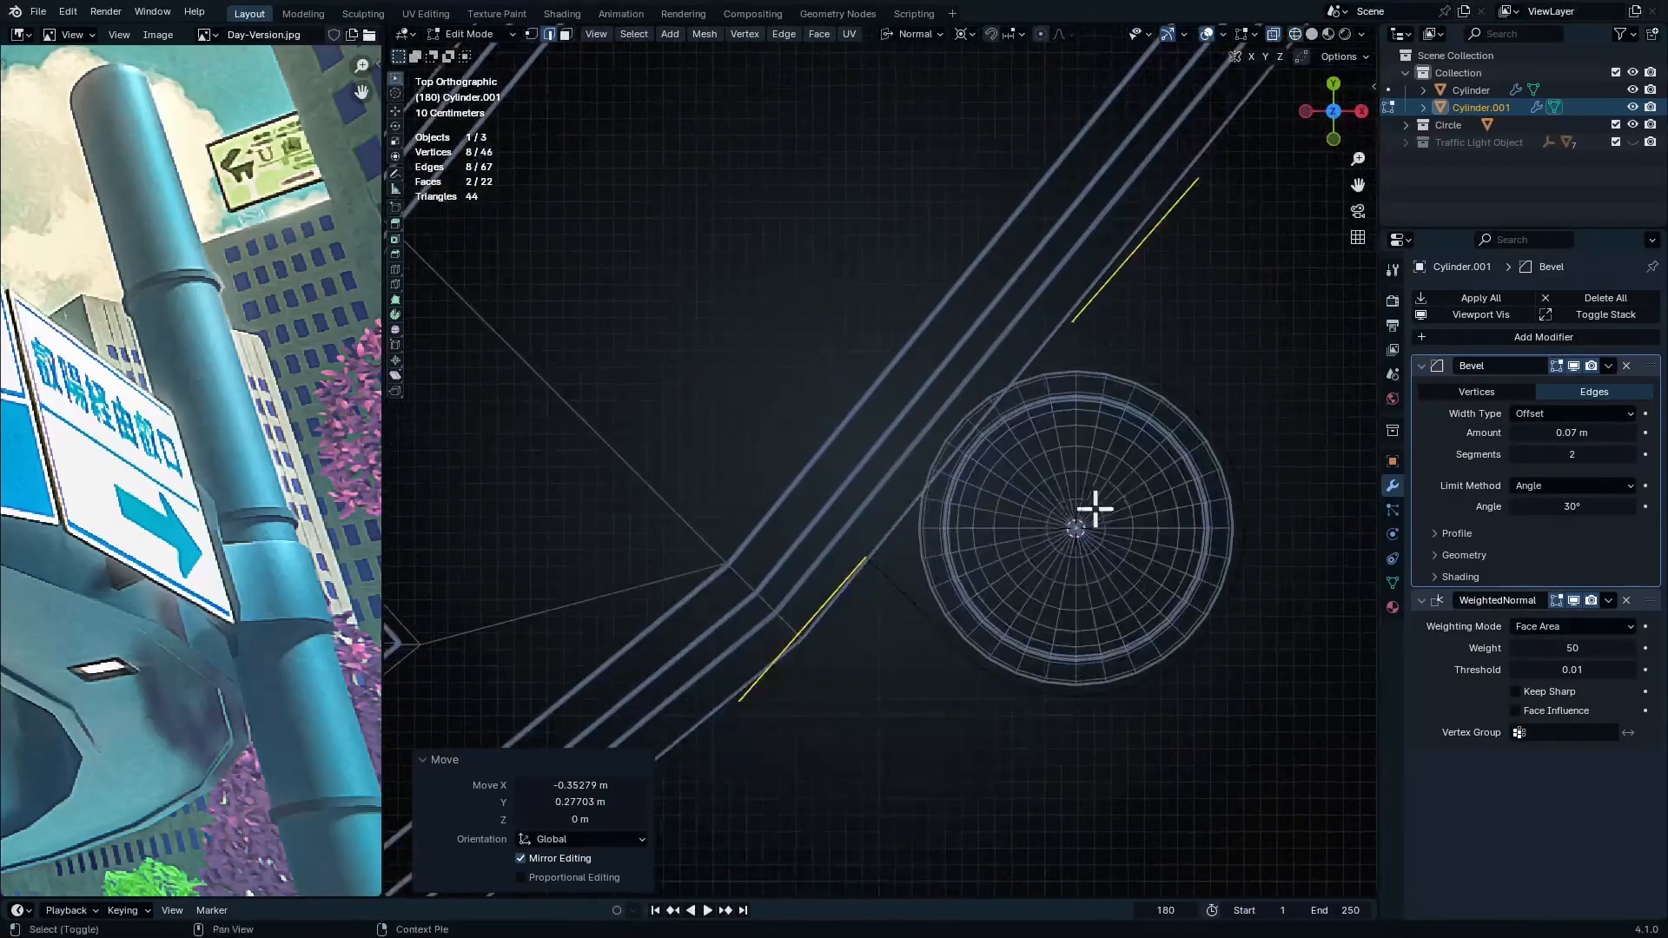
middle_click_drag(984, 682, 980, 595, "ctrl")
key("g")
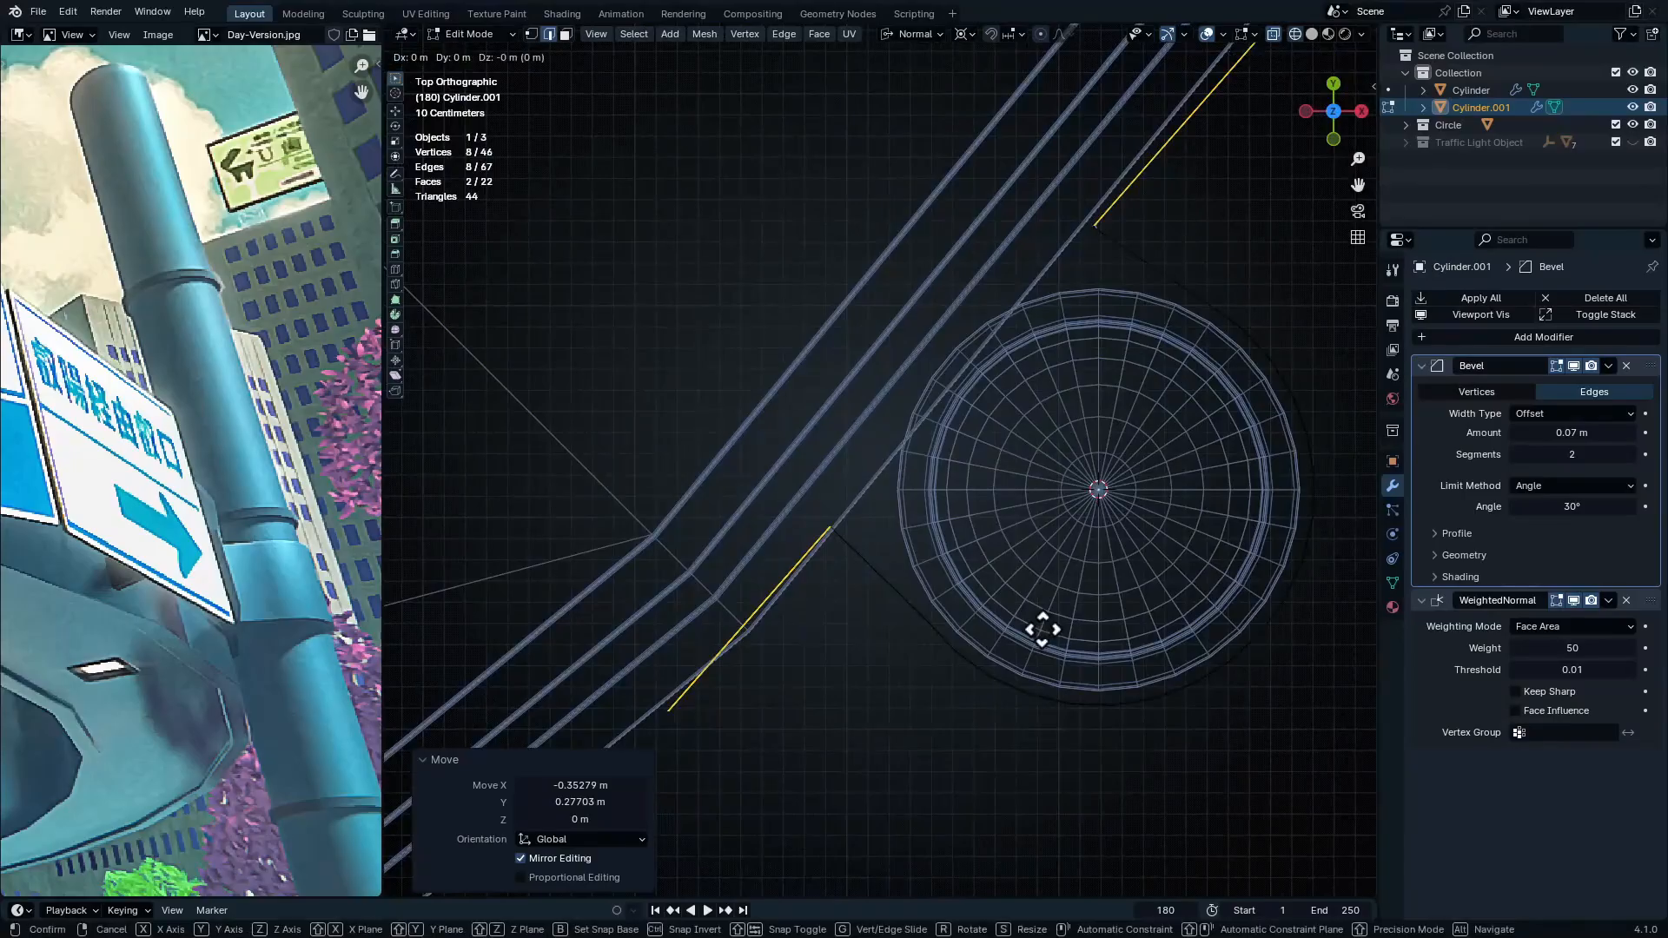
left_click(1047, 540)
Rotate the whole sleeve object slightly around the Z axis to align its flanges with the large ring
key("Tab")
key("r")
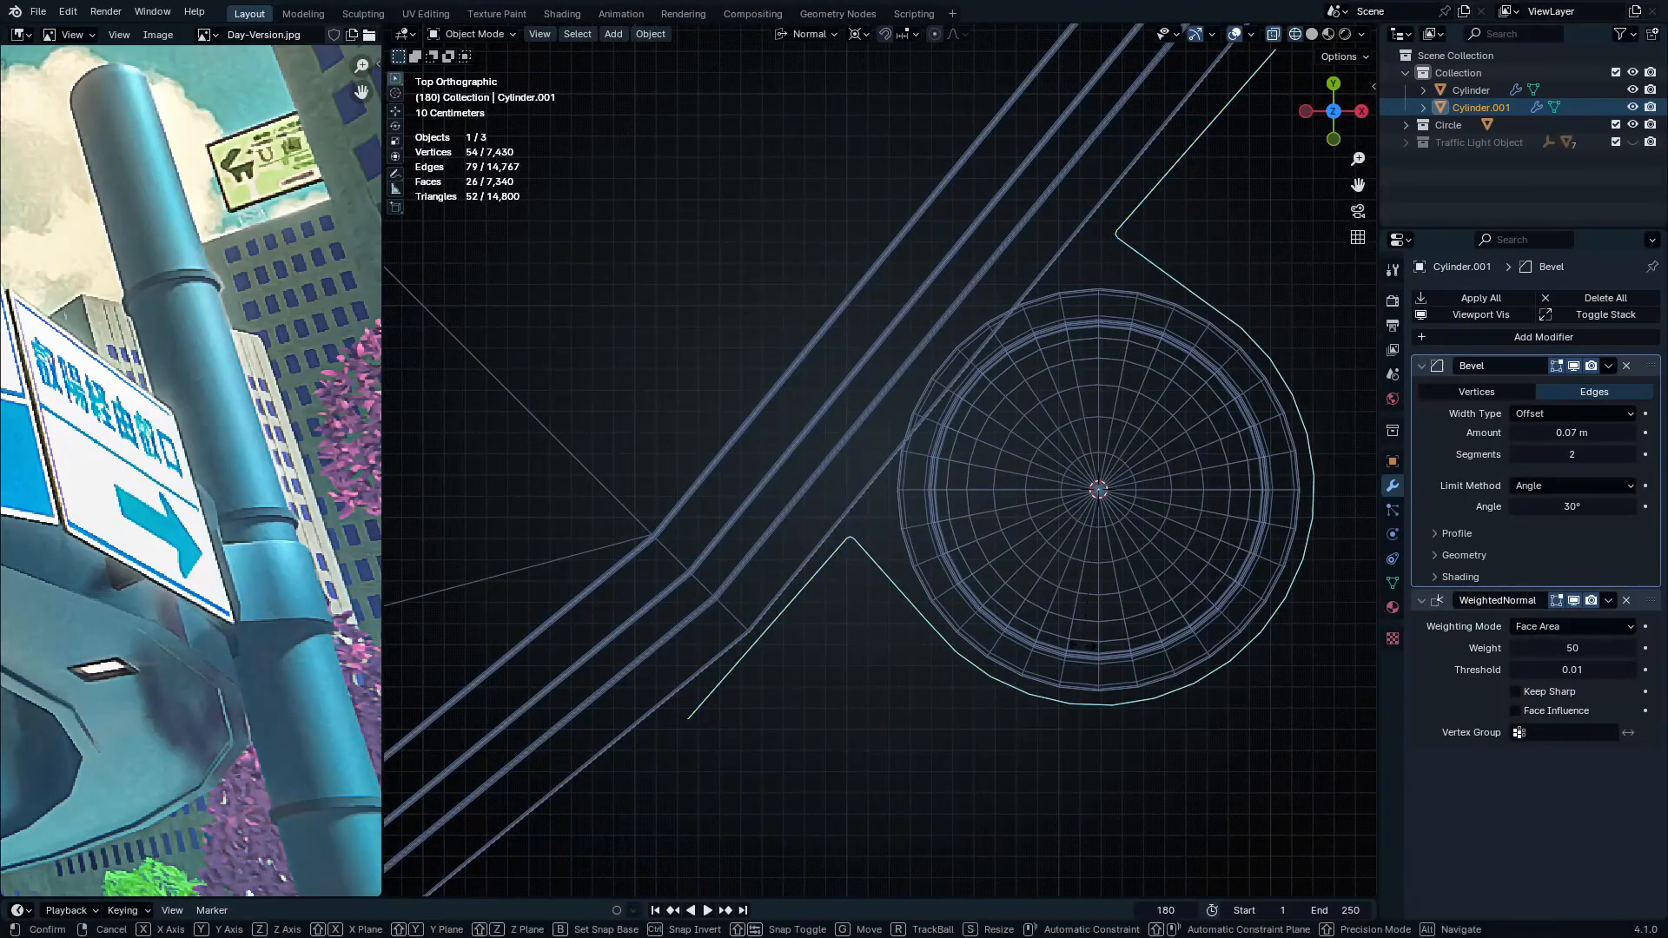
key("z")
left_click(1100, 645)
mouse_move(1188, 412)
middle_mouse_down()
mouse_move(1164, 321)
mouse_move(1178, 341)
middle_mouse_up()
Select all the sleeve's faces and extrude them along their normals by about -0.46 m with Offset Even enabled
key("Tab")
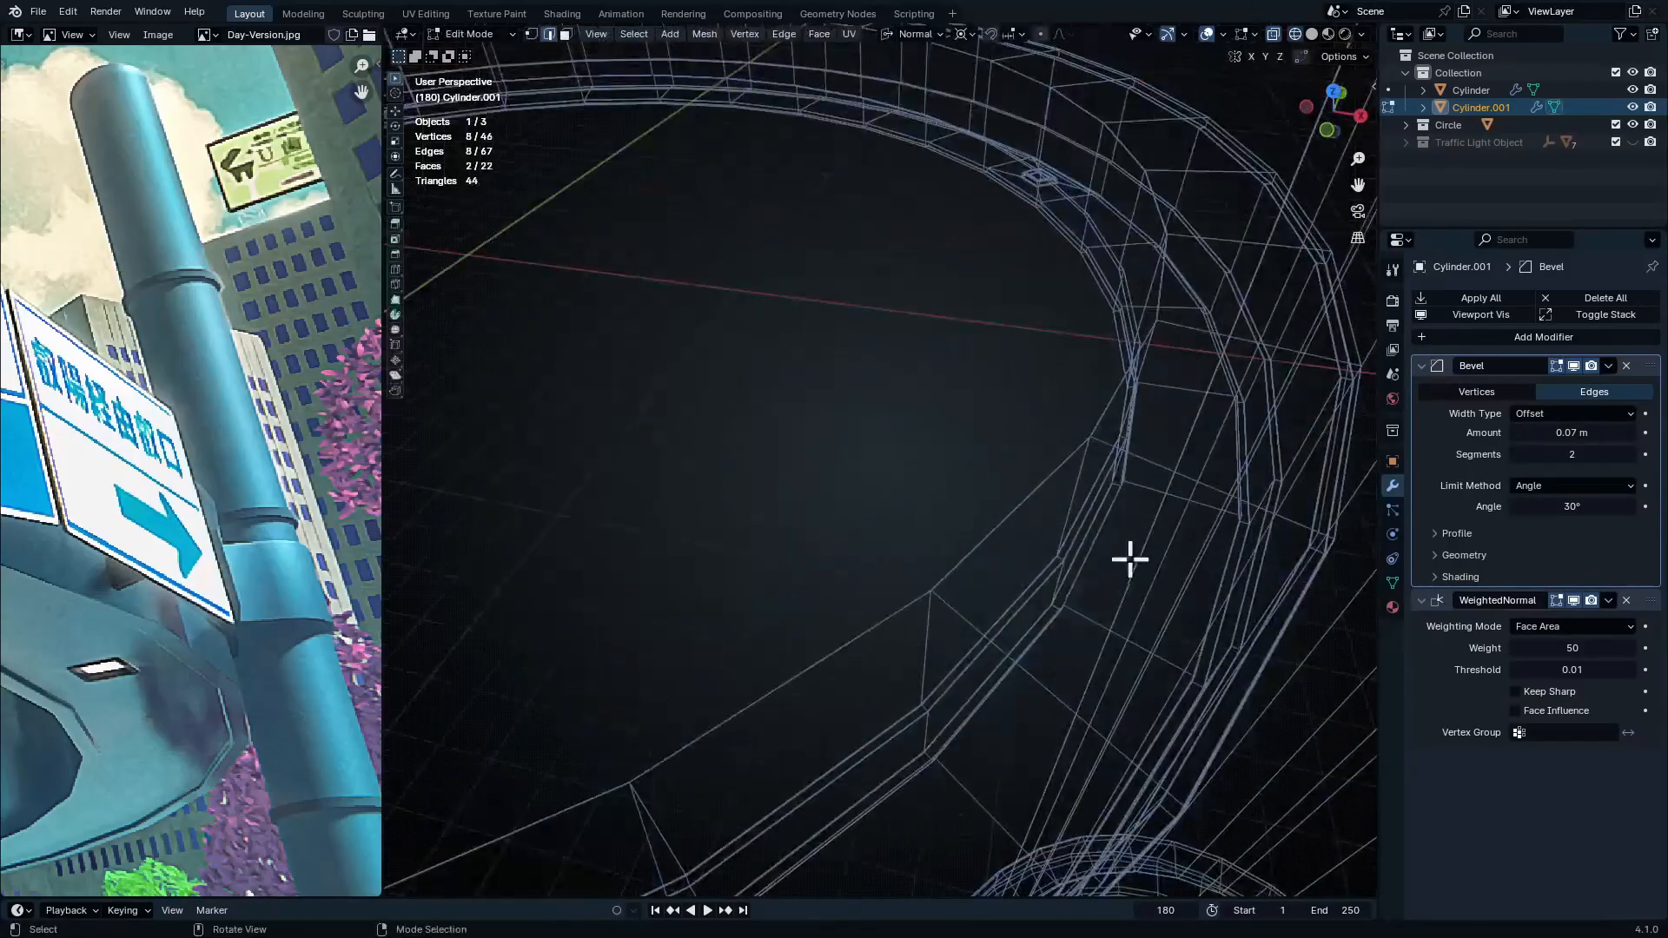
mouse_move(1079, 407)
middle_mouse_down("ctrl")
mouse_move(1099, 552)
mouse_move(1077, 736)
mouse_move(1005, 666)
mouse_move(1161, 763)
middle_mouse_up("ctrl")
key("shift+z")
key("a")
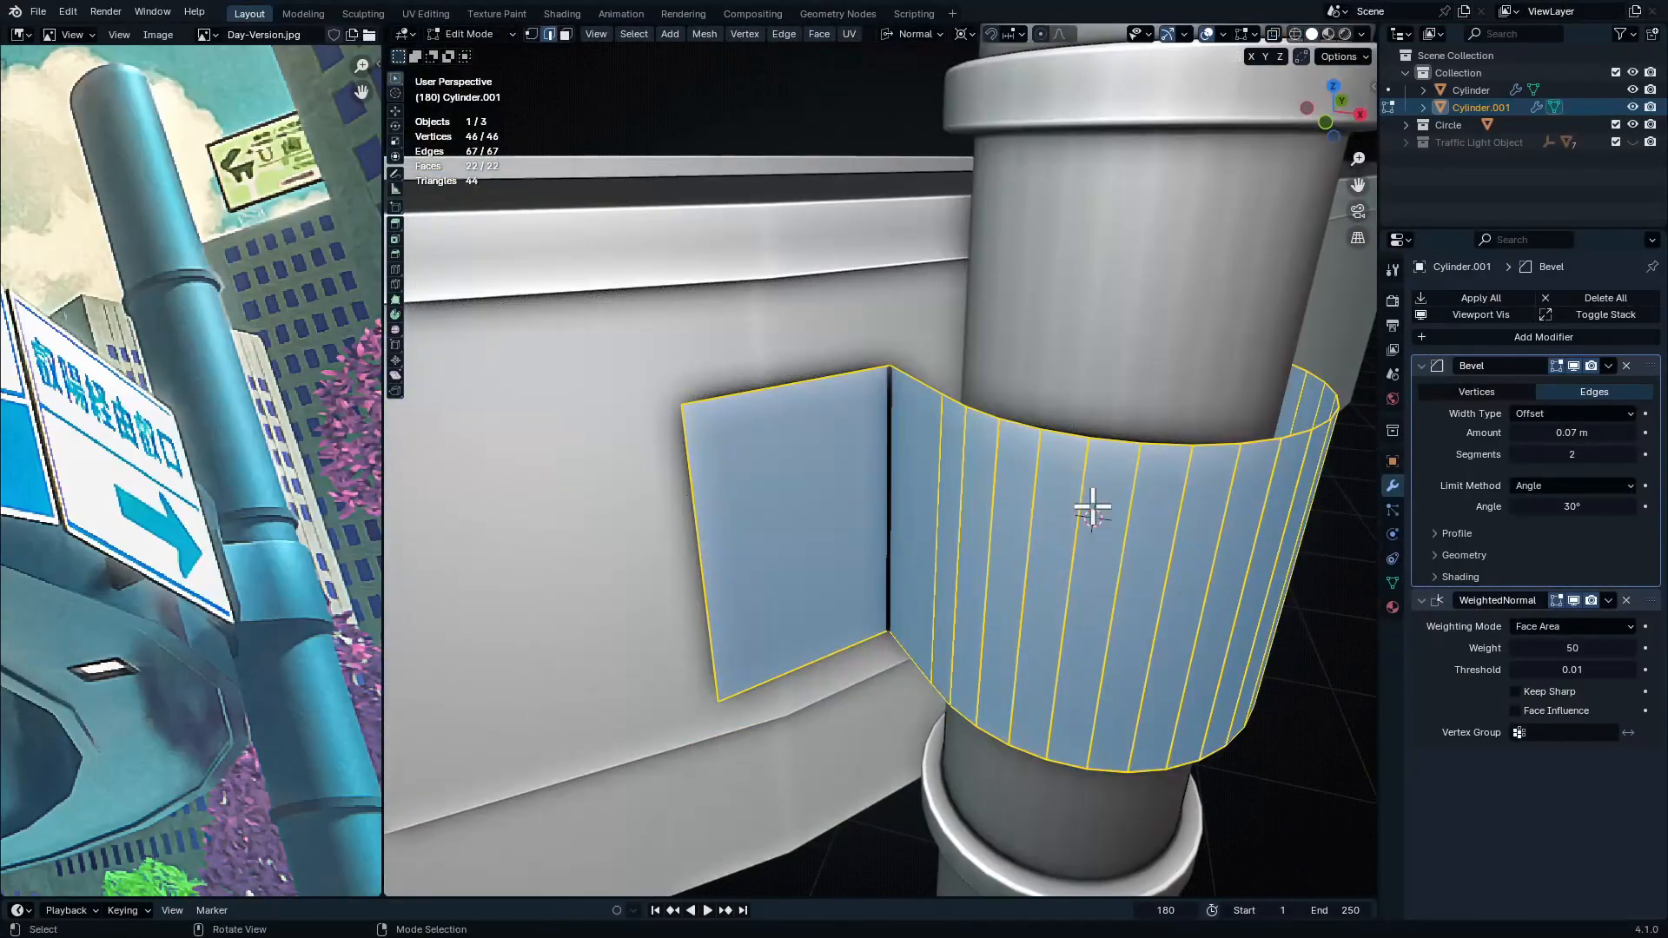
key("3")
middle_click_drag(1138, 615, 1218, 676)
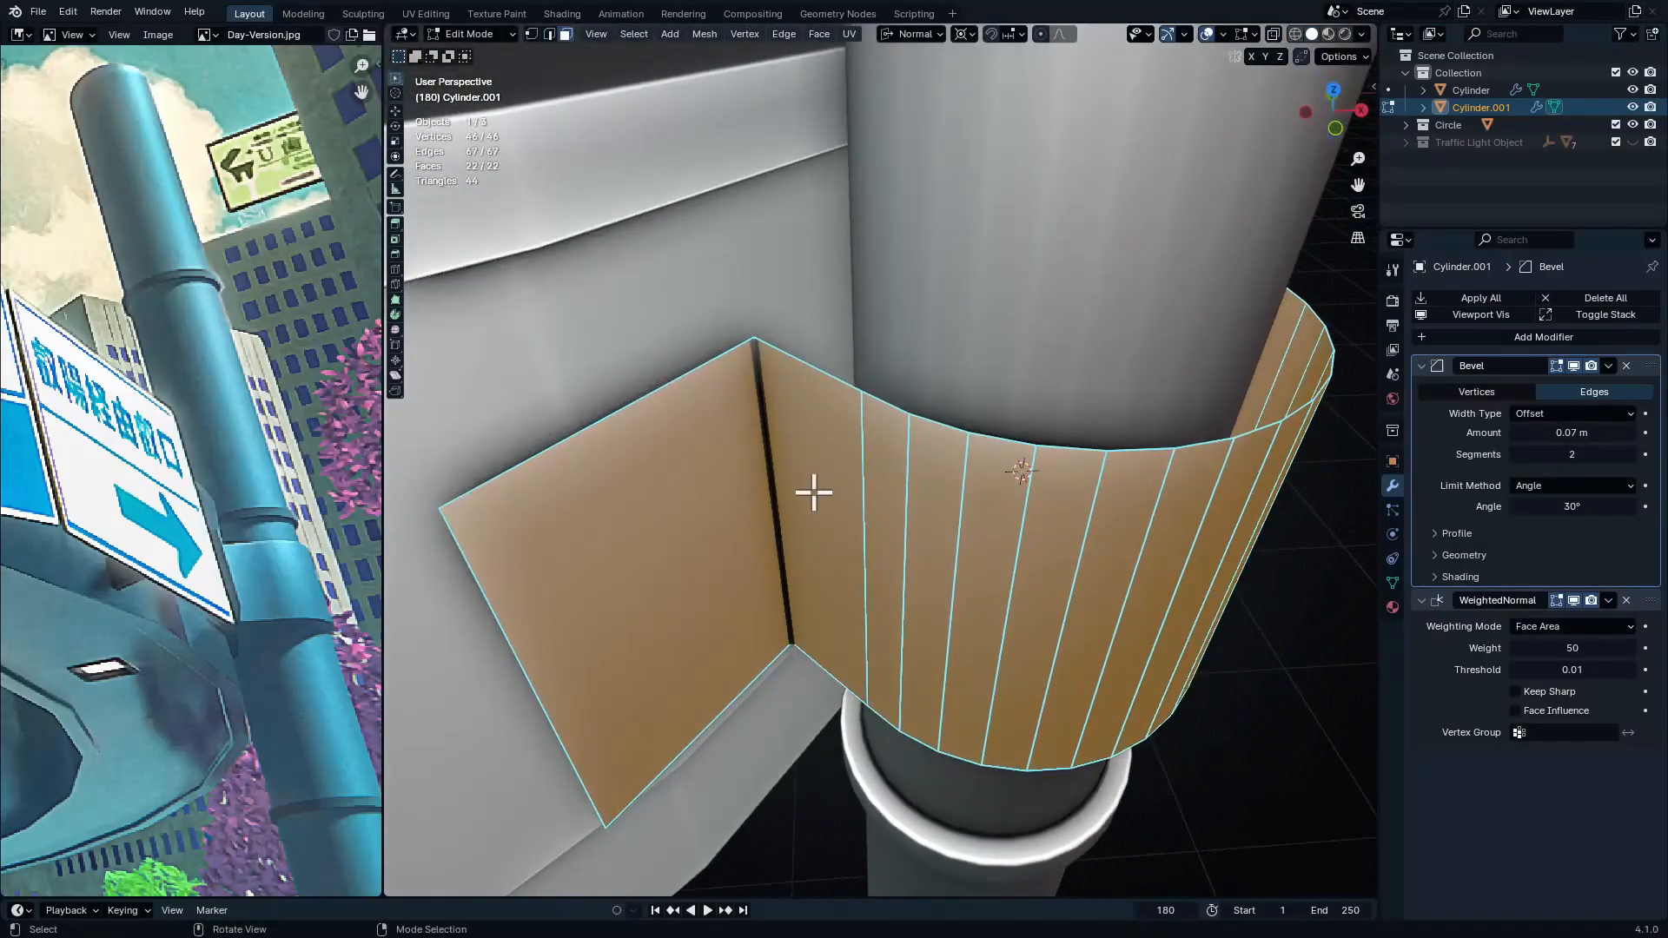
key("alt+e")
left_click(980, 491)
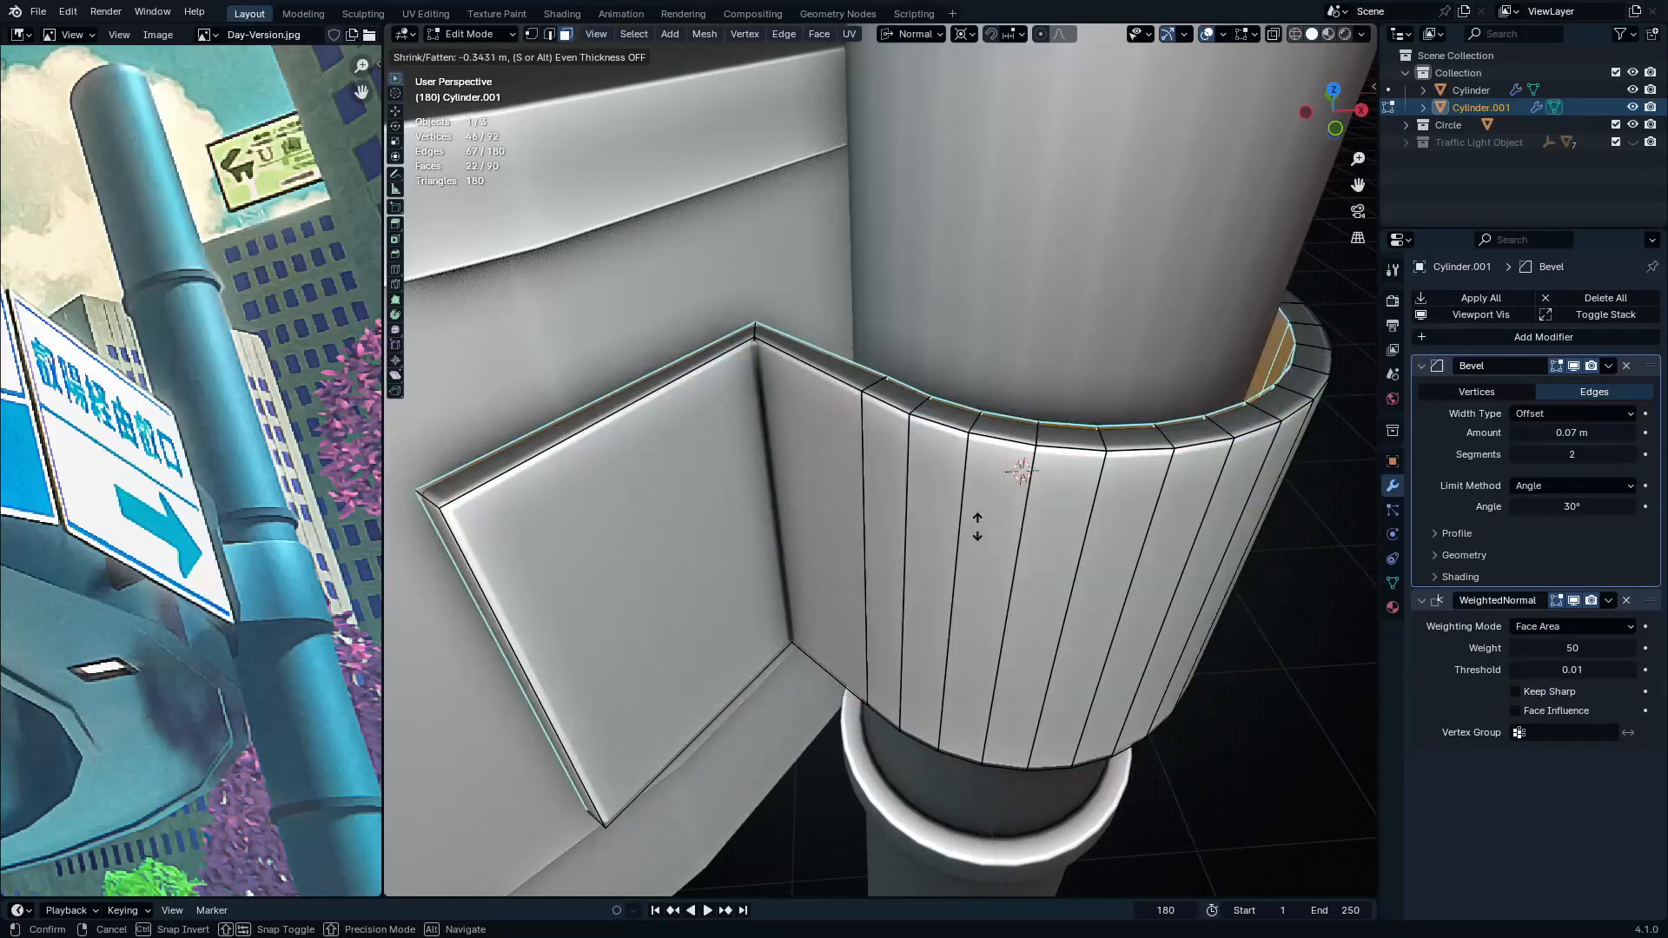
left_click(967, 558)
middle_click_drag(968, 558, 788, 613)
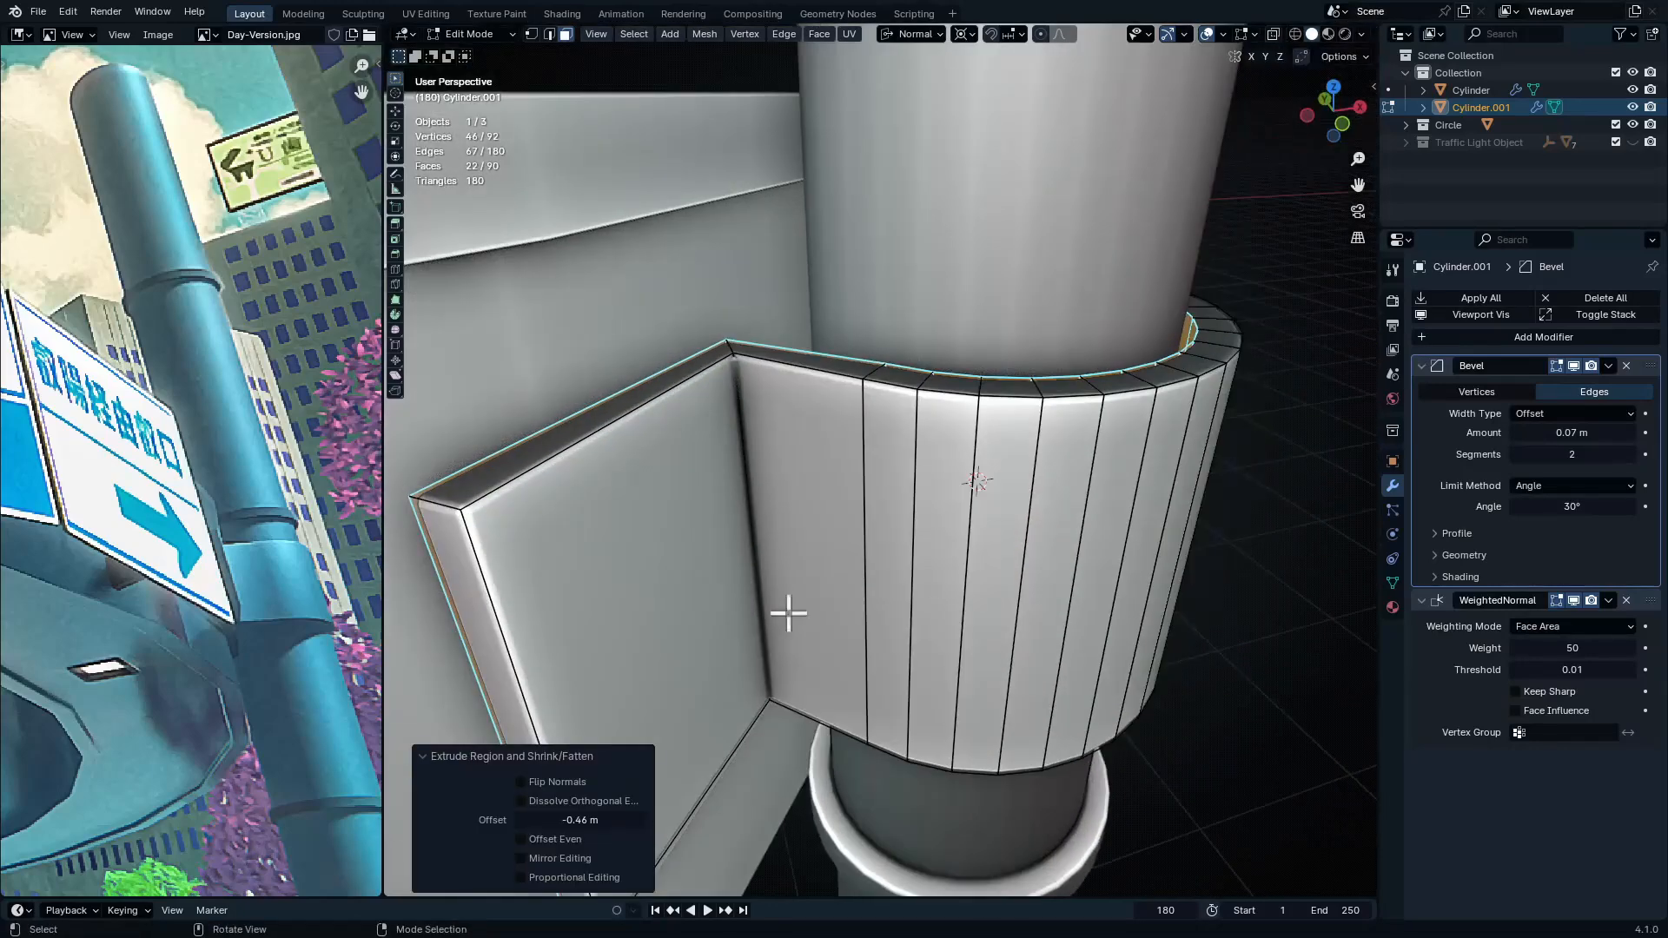
left_click(521, 839)
Select the end vertices of both flanges and examine how the flanges sit against the large ring
middle_click_drag(759, 455, 877, 387)
key("1")
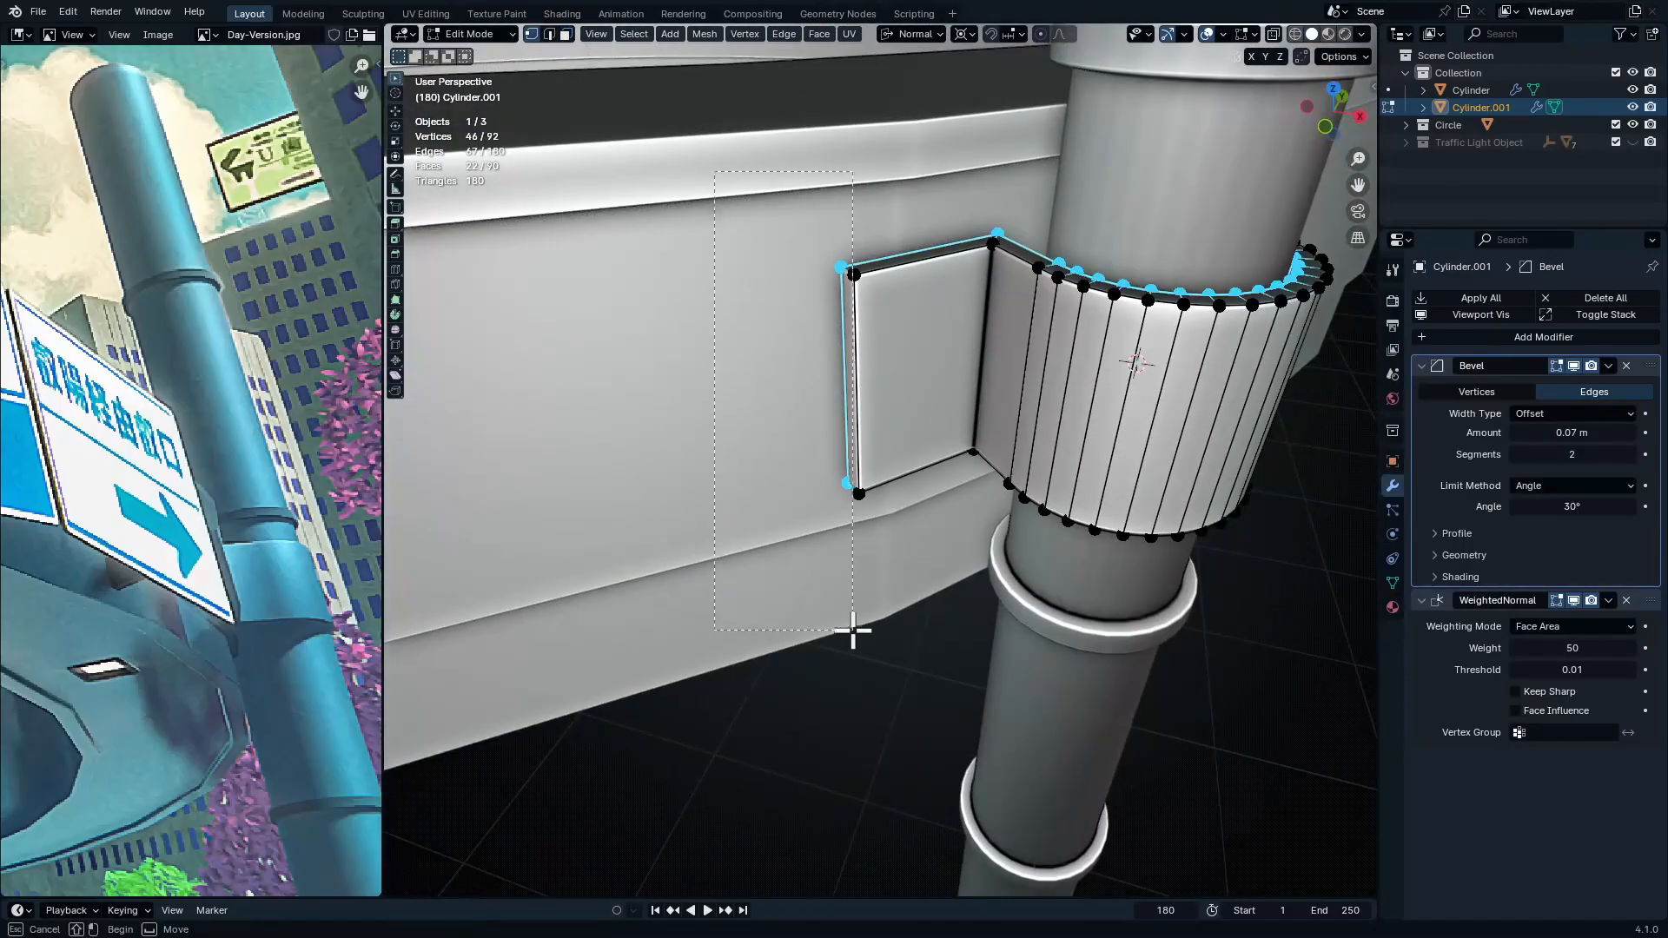
left_click_drag(852, 630, 858, 633)
middle_click_drag(1104, 392, 744, 248)
left_click_drag(746, 219, 909, 625, "shift")
middle_click_drag(834, 417, 845, 528)
key("shift+z")
mouse_move(755, 486)
middle_mouse_down("shift")
mouse_move(1143, 510)
mouse_move(1060, 469)
middle_mouse_up("shift")
key("shift+z")
middle_click_drag(799, 486, 785, 388, "ctrl")
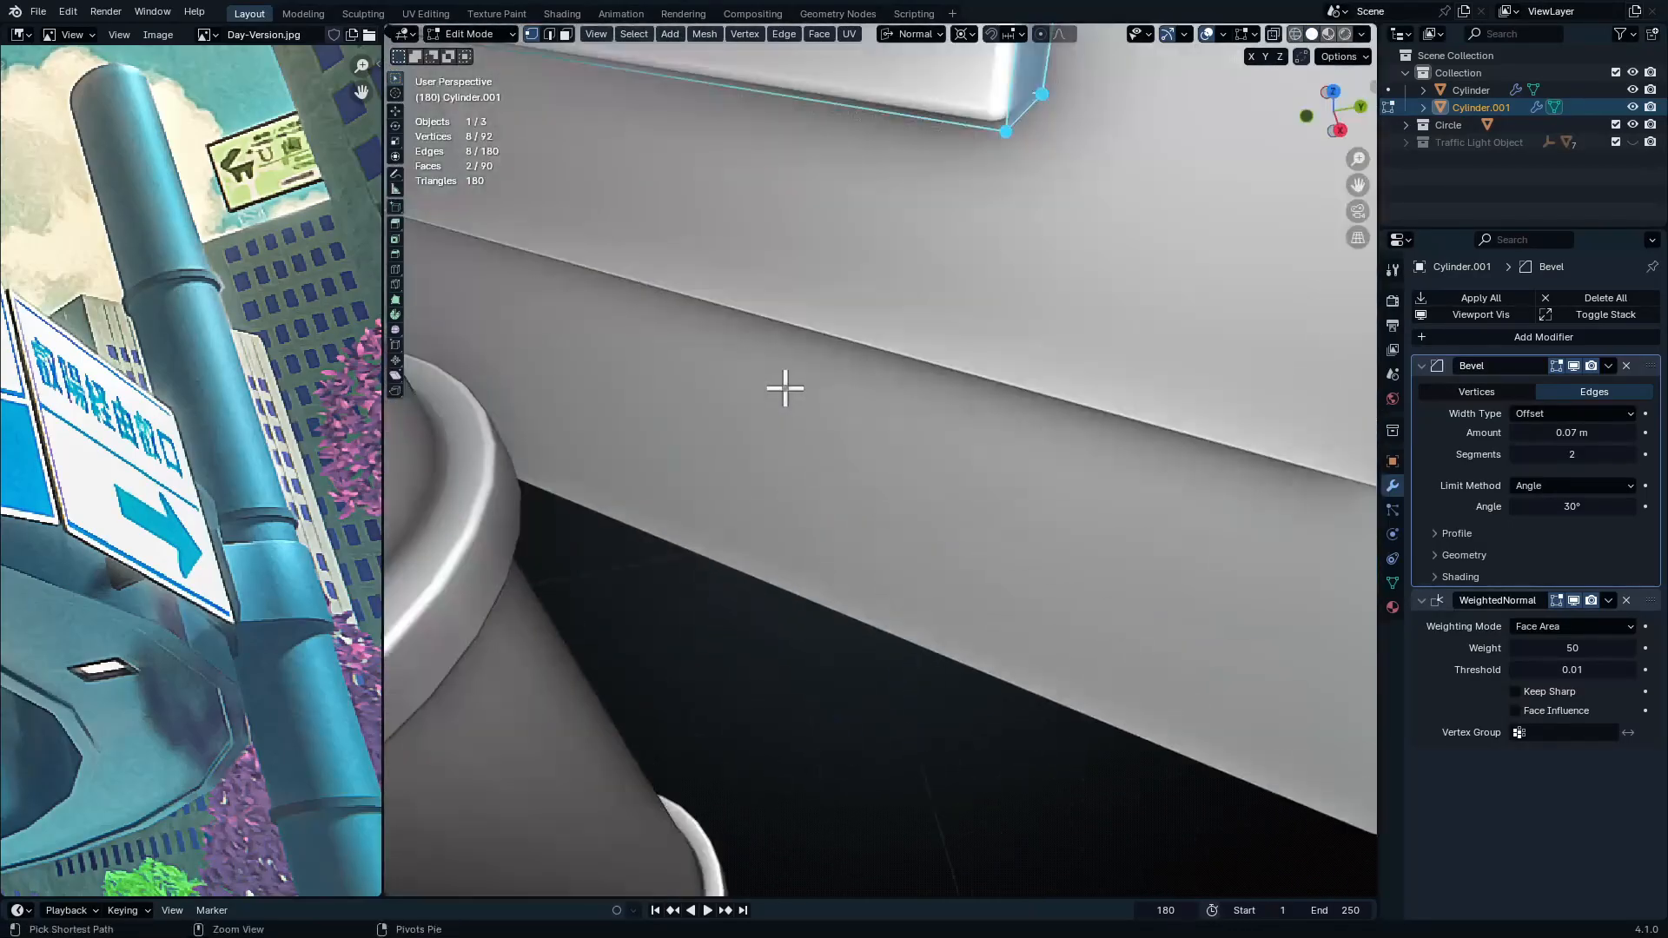
middle_click_drag(880, 323, 848, 703)
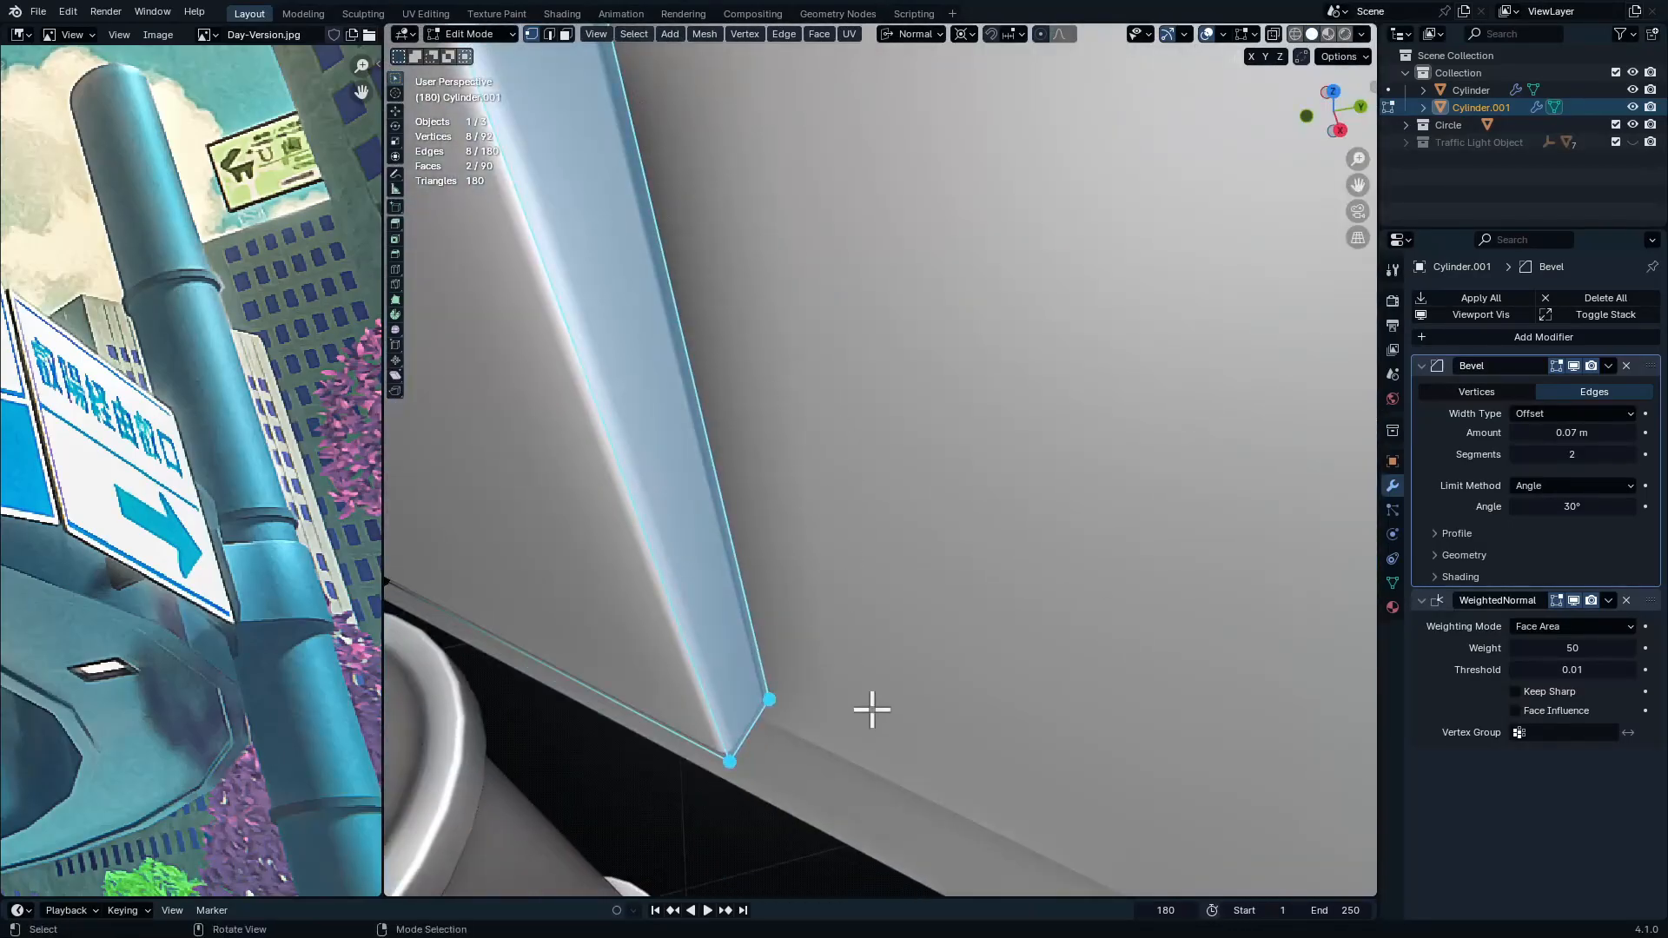
key("shift+z")
key("KP_7")
middle_click_drag(764, 555, 793, 603, "ctrl")
key("Tab")
key("shift+z")
mouse_move(1042, 816)
middle_mouse_down()
mouse_move(1109, 692)
mouse_move(1096, 643)
middle_mouse_up()
mouse_move(1096, 643)
middle_mouse_down("ctrl")
mouse_move(1082, 684)
mouse_move(1130, 669)
middle_mouse_up("ctrl")
mouse_move(1129, 668)
middle_mouse_down()
mouse_move(1164, 682)
mouse_move(1150, 469)
mouse_move(1184, 428)
mouse_move(1061, 681)
mouse_move(1047, 677)
middle_mouse_up()
In top wireframe view, move the four vertices at the bend of the flange on the ring's +Y side, then return to Object Mode
key("KP_7")
key("Tab")
key("shift+z")
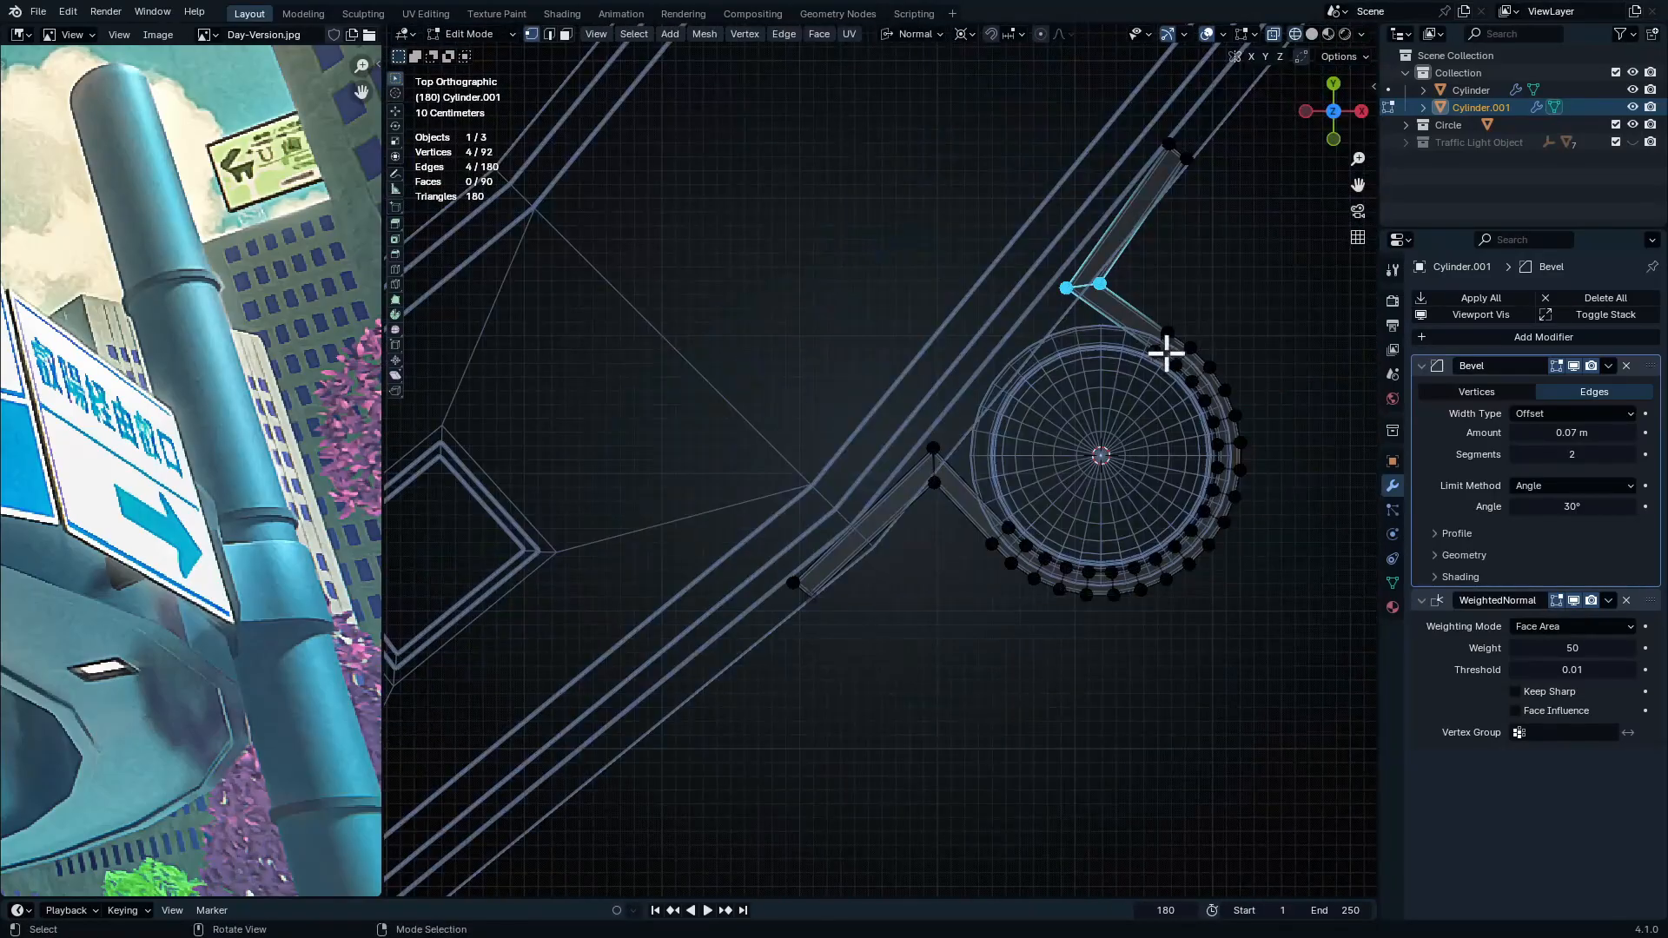
key("g")
left_click(1159, 349)
key("Tab")
key("shift+z")
mouse_move(1148, 764)
middle_mouse_down()
mouse_move(1148, 561)
mouse_move(1108, 577)
middle_mouse_up()
middle_click_drag(1107, 664, 1086, 534, "ctrl")
key("ctrl+Tab")
right_click(1086, 539)
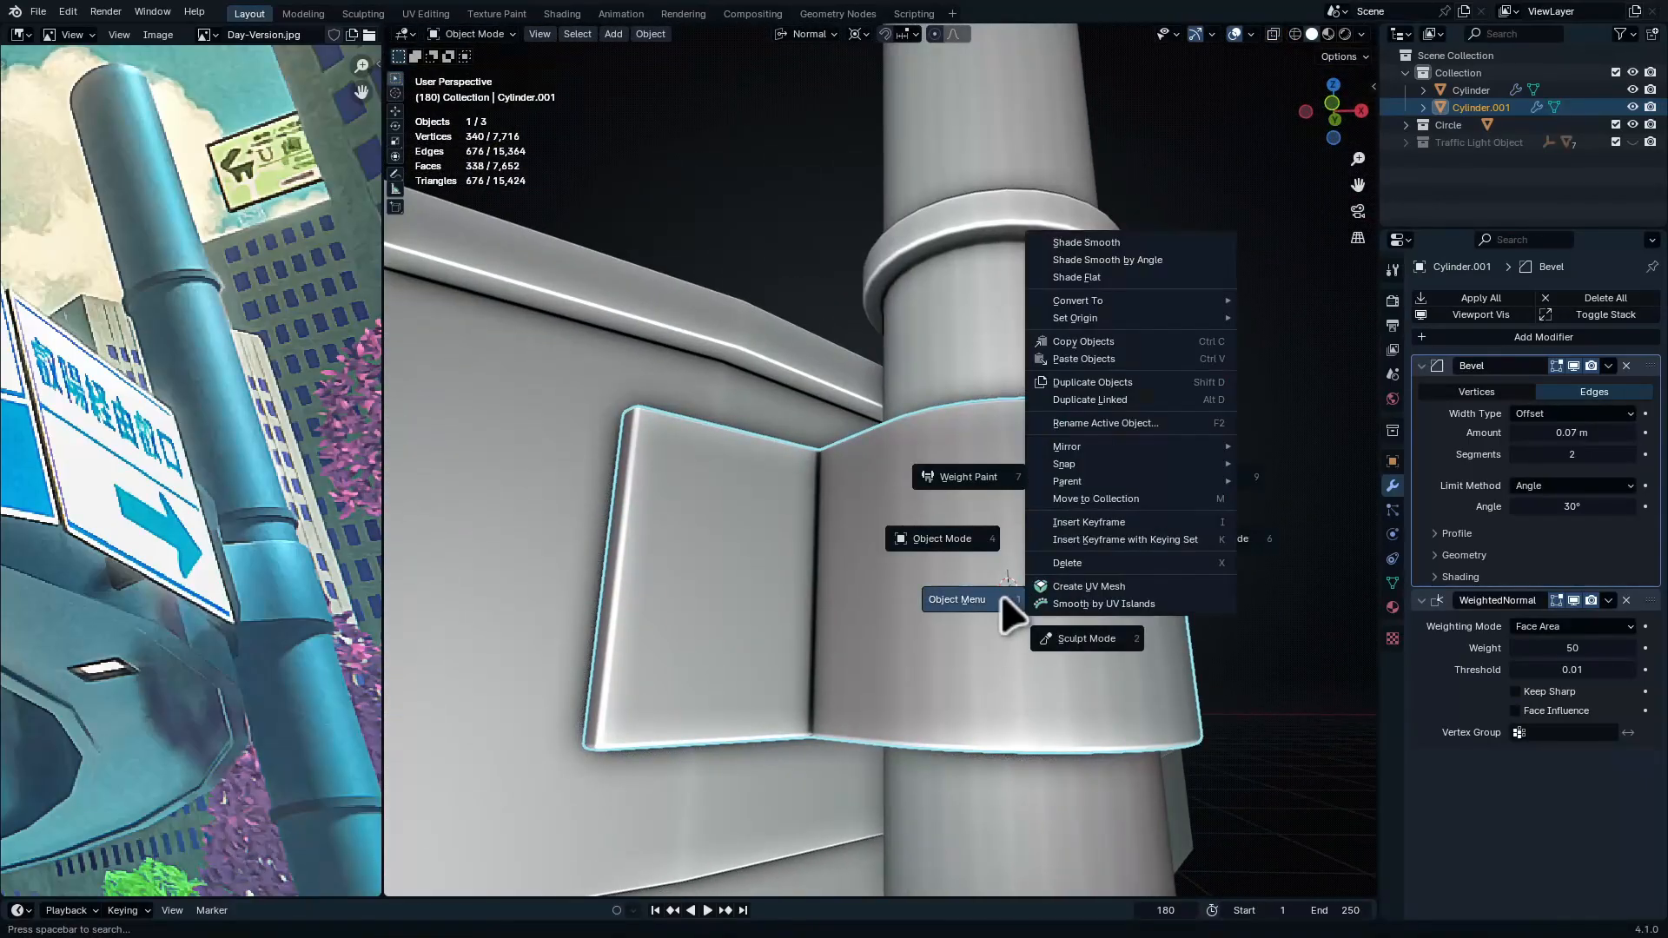
left_click(999, 596)
key("ctrl+z")
Parent the flanged sleeve to the ringed pole using Object (Keep Transform)
middle_click_drag(1194, 348, 925, 816)
middle_click_drag(936, 191, 1049, 269, "ctrl")
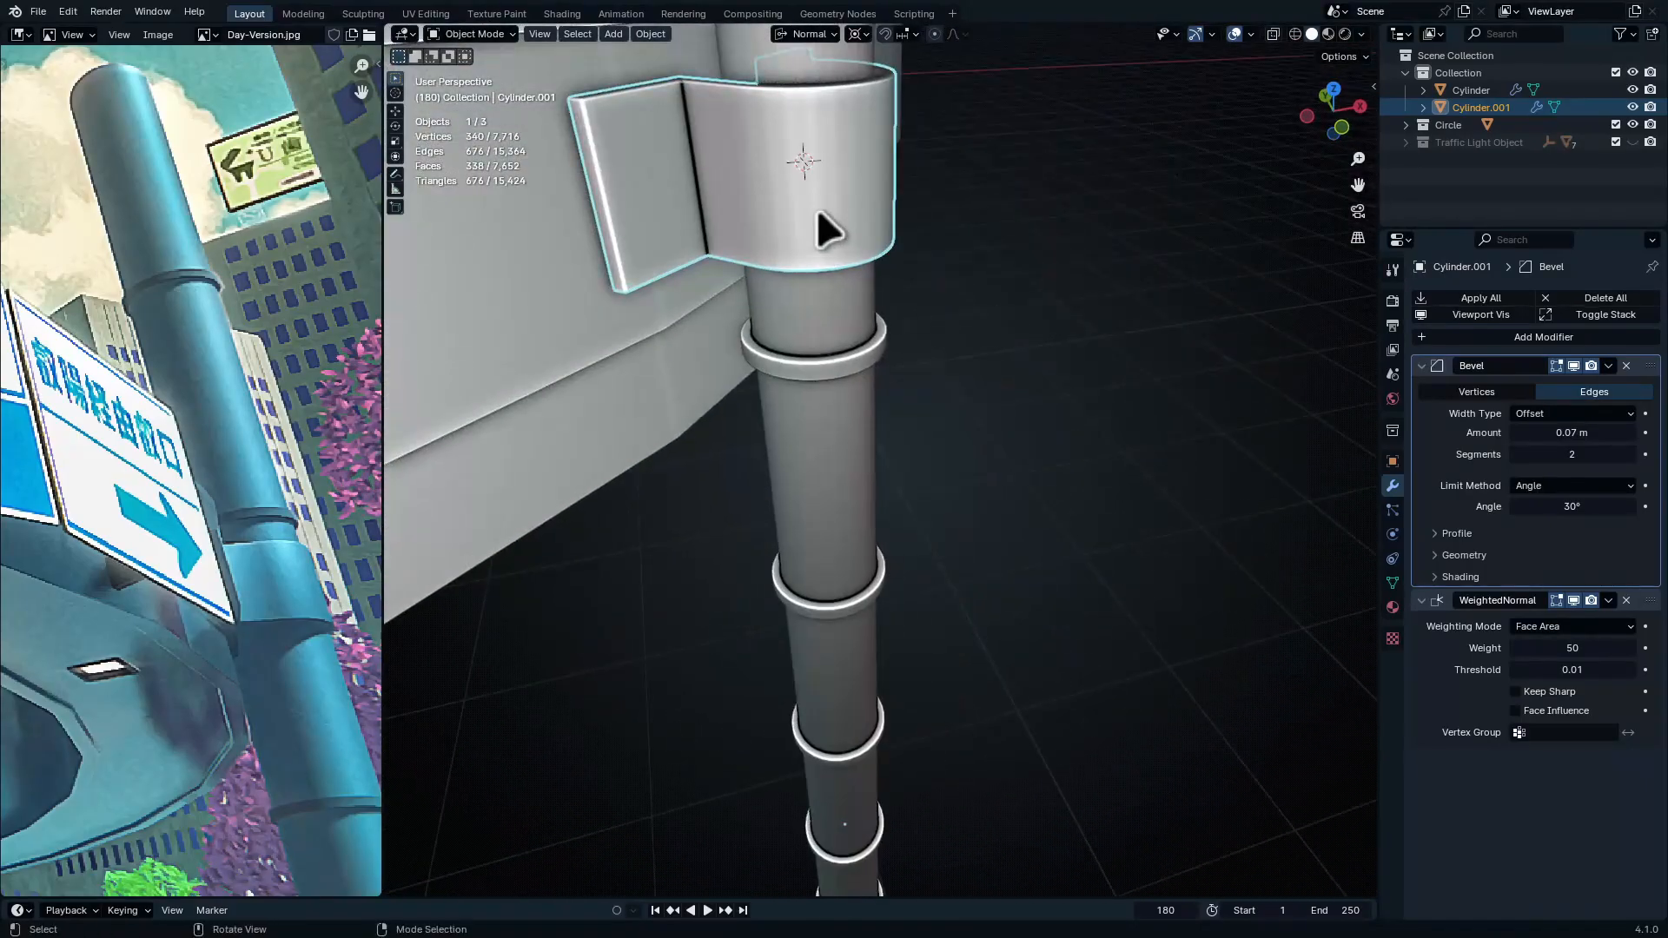
left_click(829, 388, "shift")
key("ctrl+p")
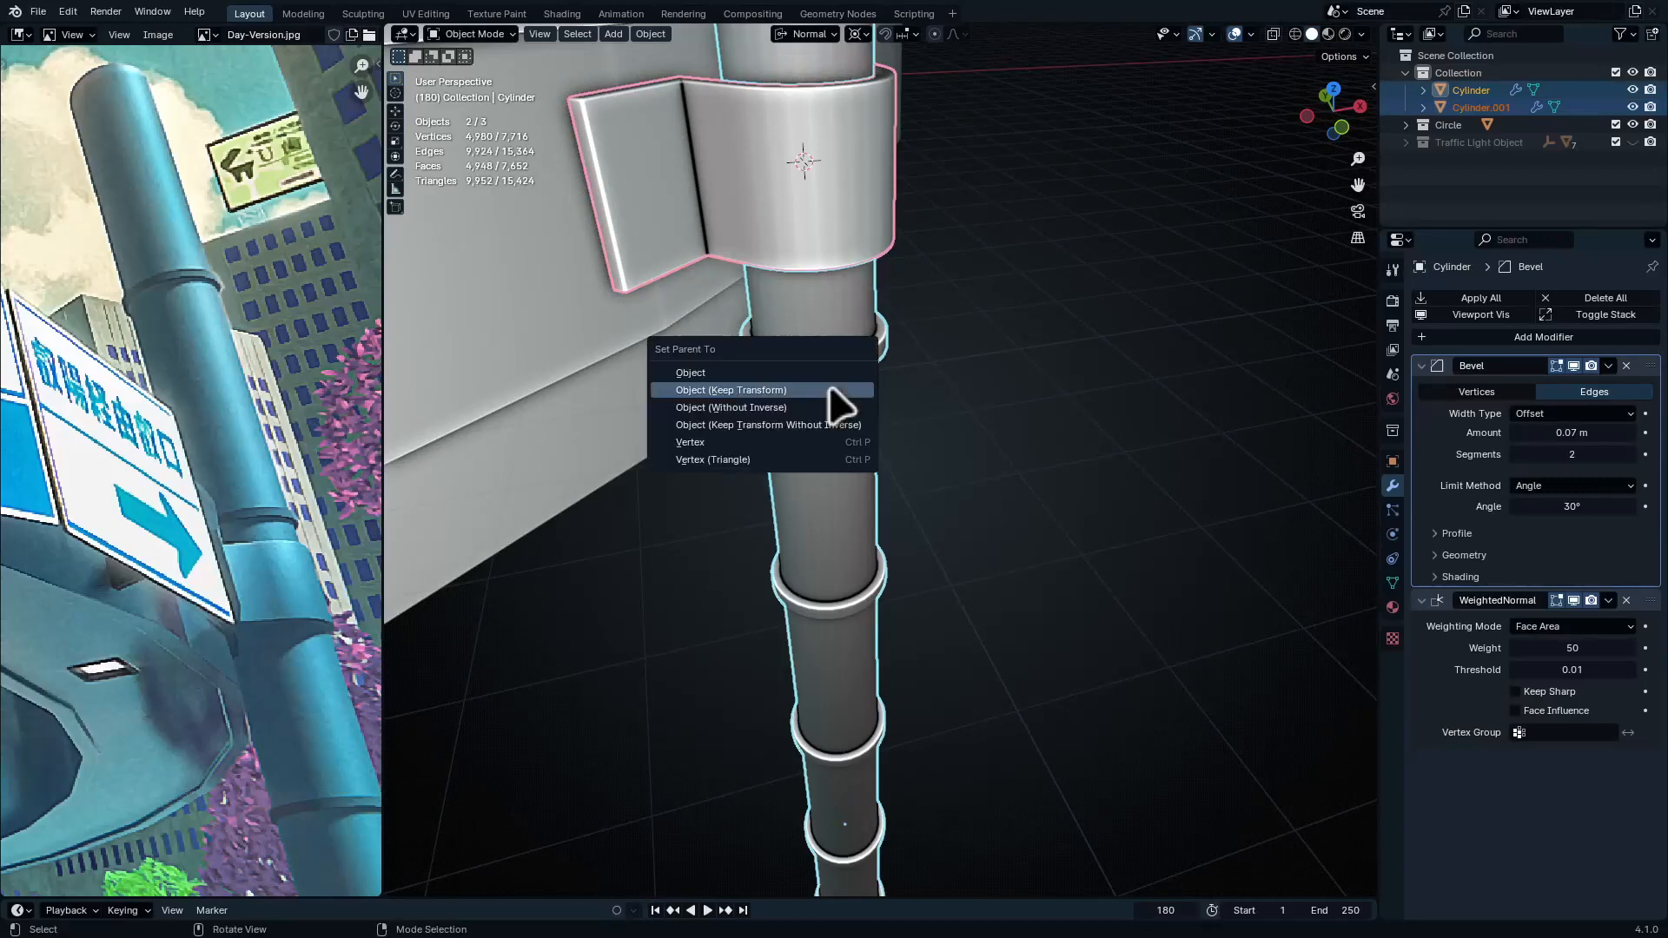
left_click(829, 390)
scroll(956, 179, "down", 6)
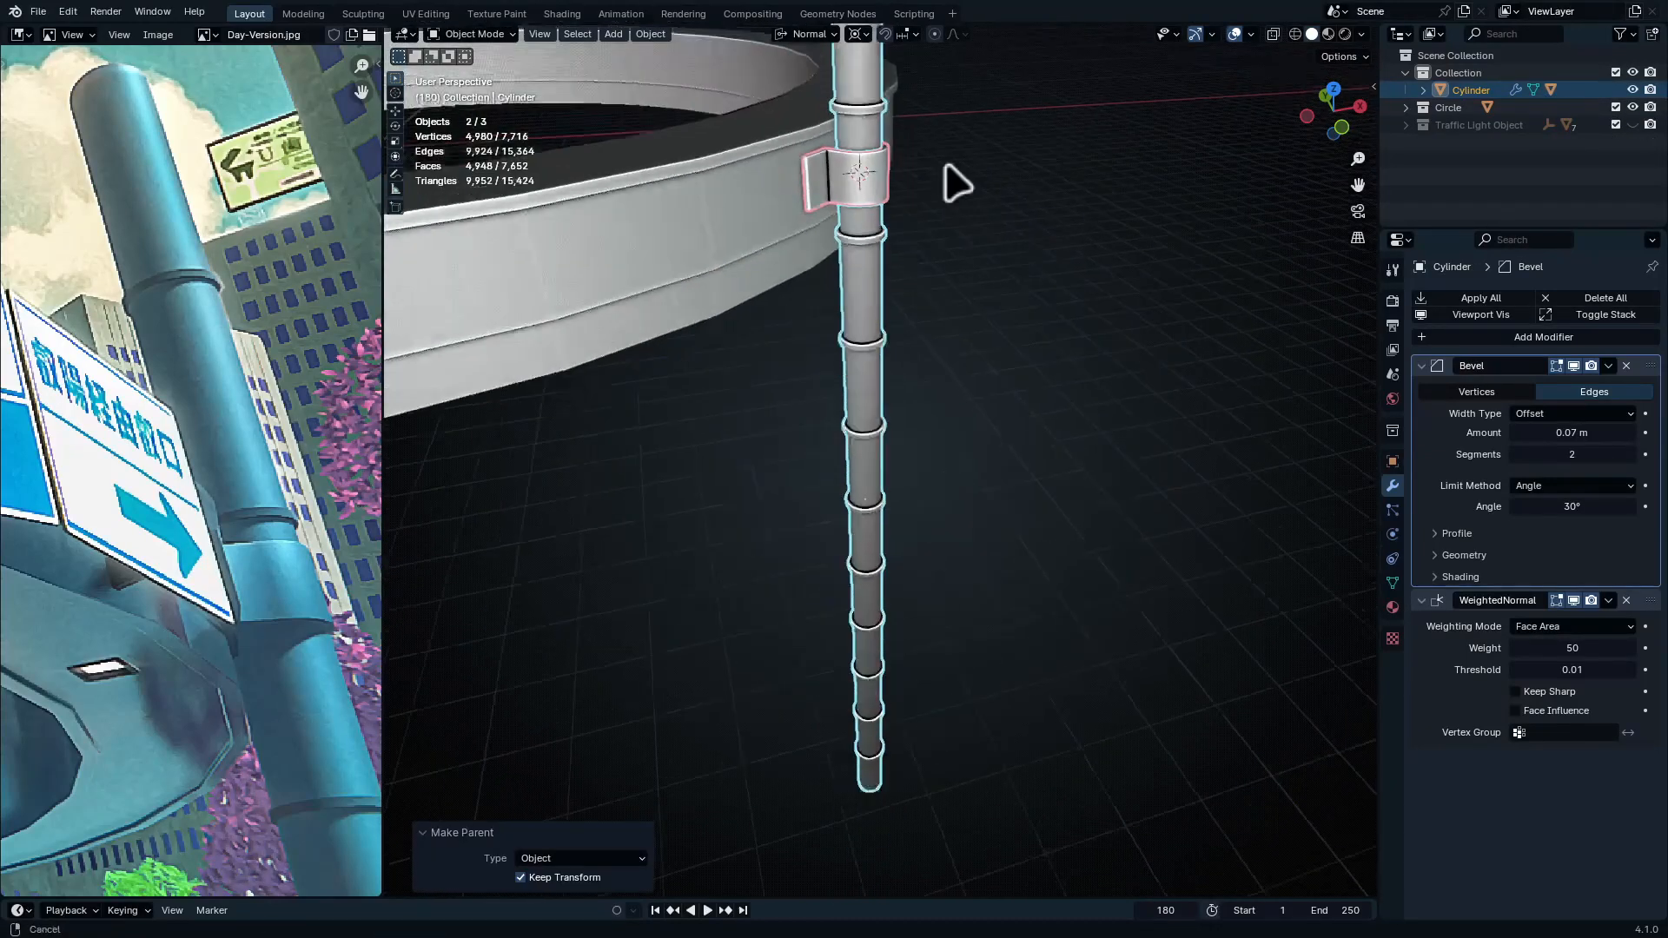
key("KP_7")
scroll(944, 304, "down", 1)
middle_click_drag(943, 300, 957, 618, "shift")
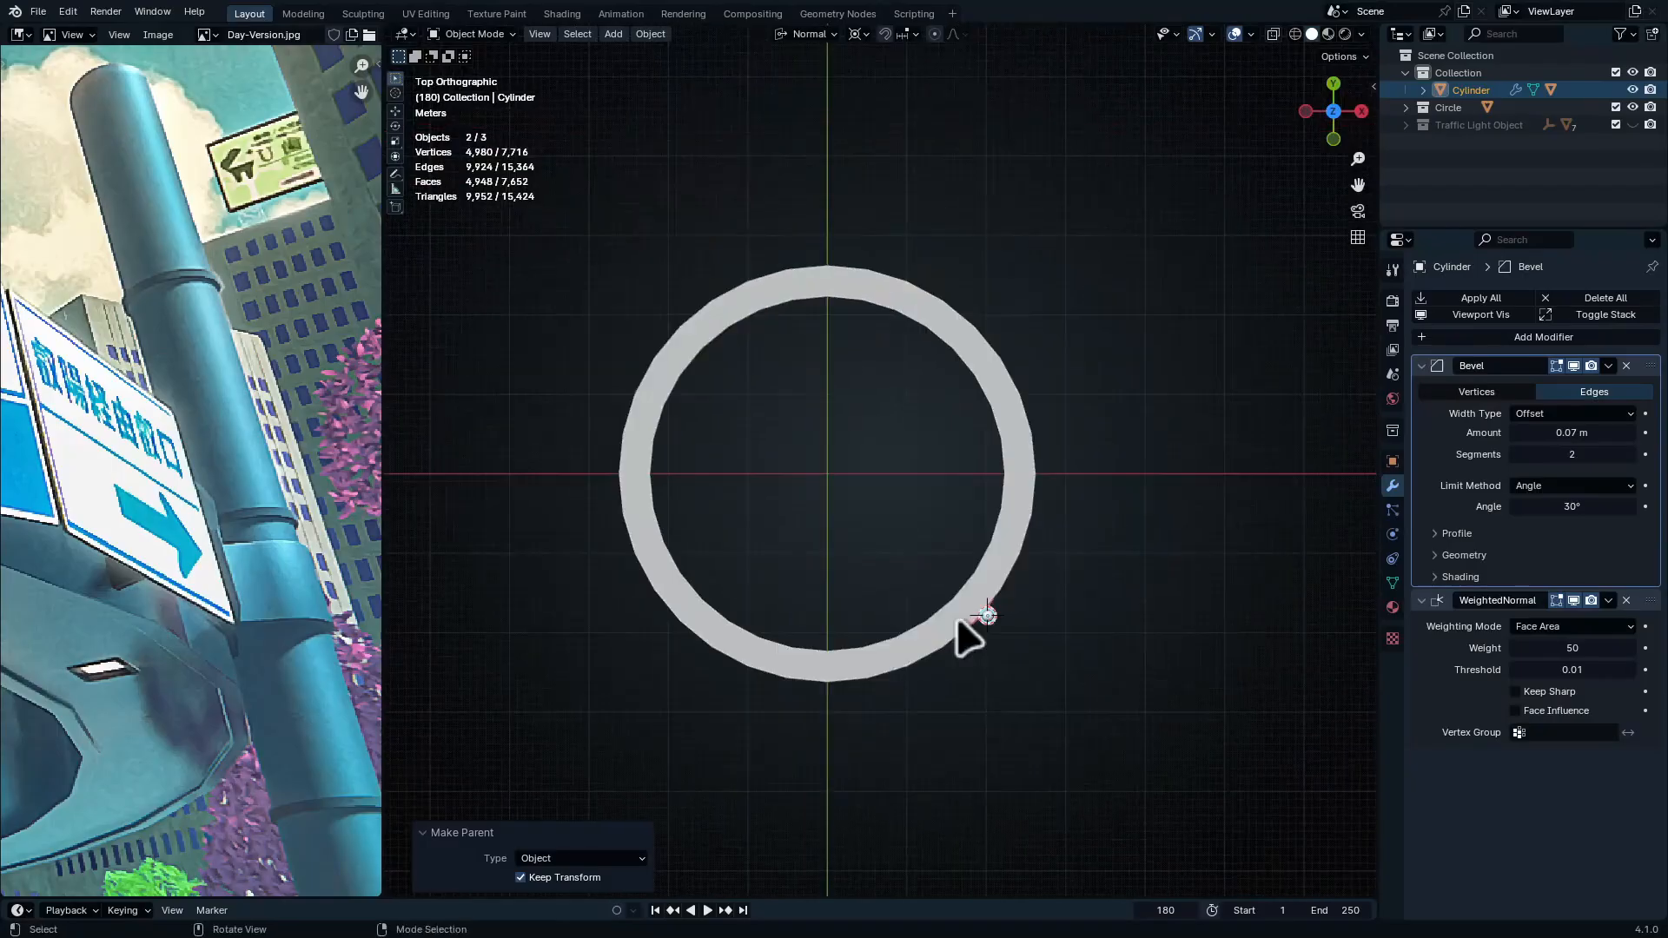
scroll(956, 618, "up", 2)
middle_click_drag(945, 498, 996, 640, "shift")
key("shift+d")
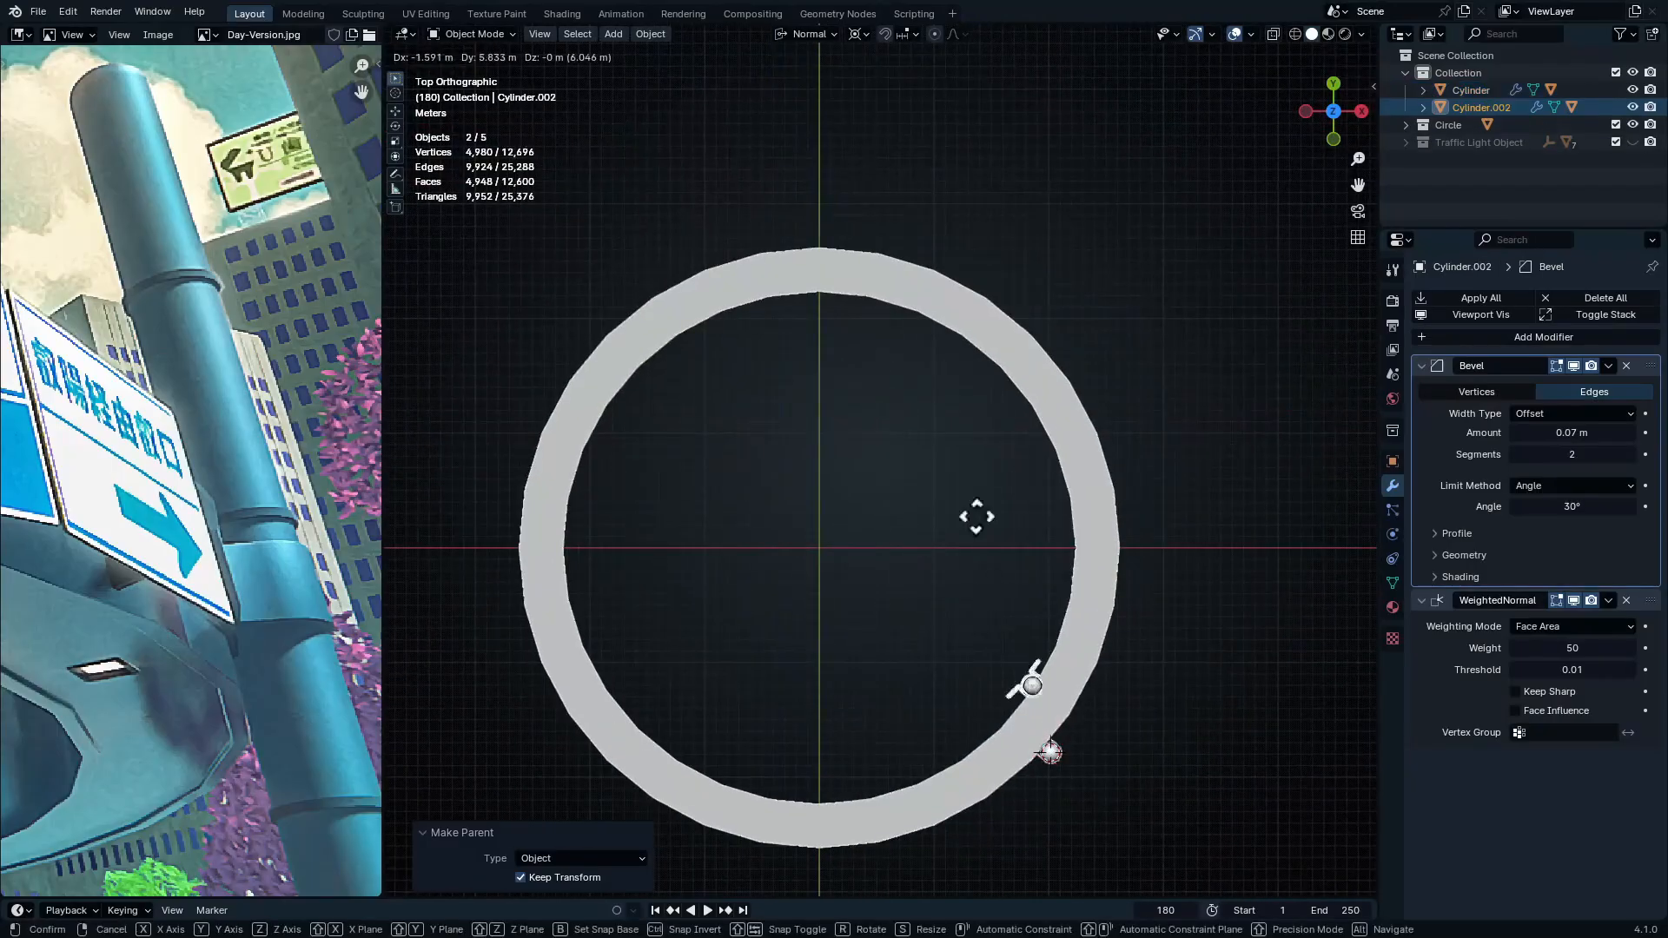
right_click(1049, 569)
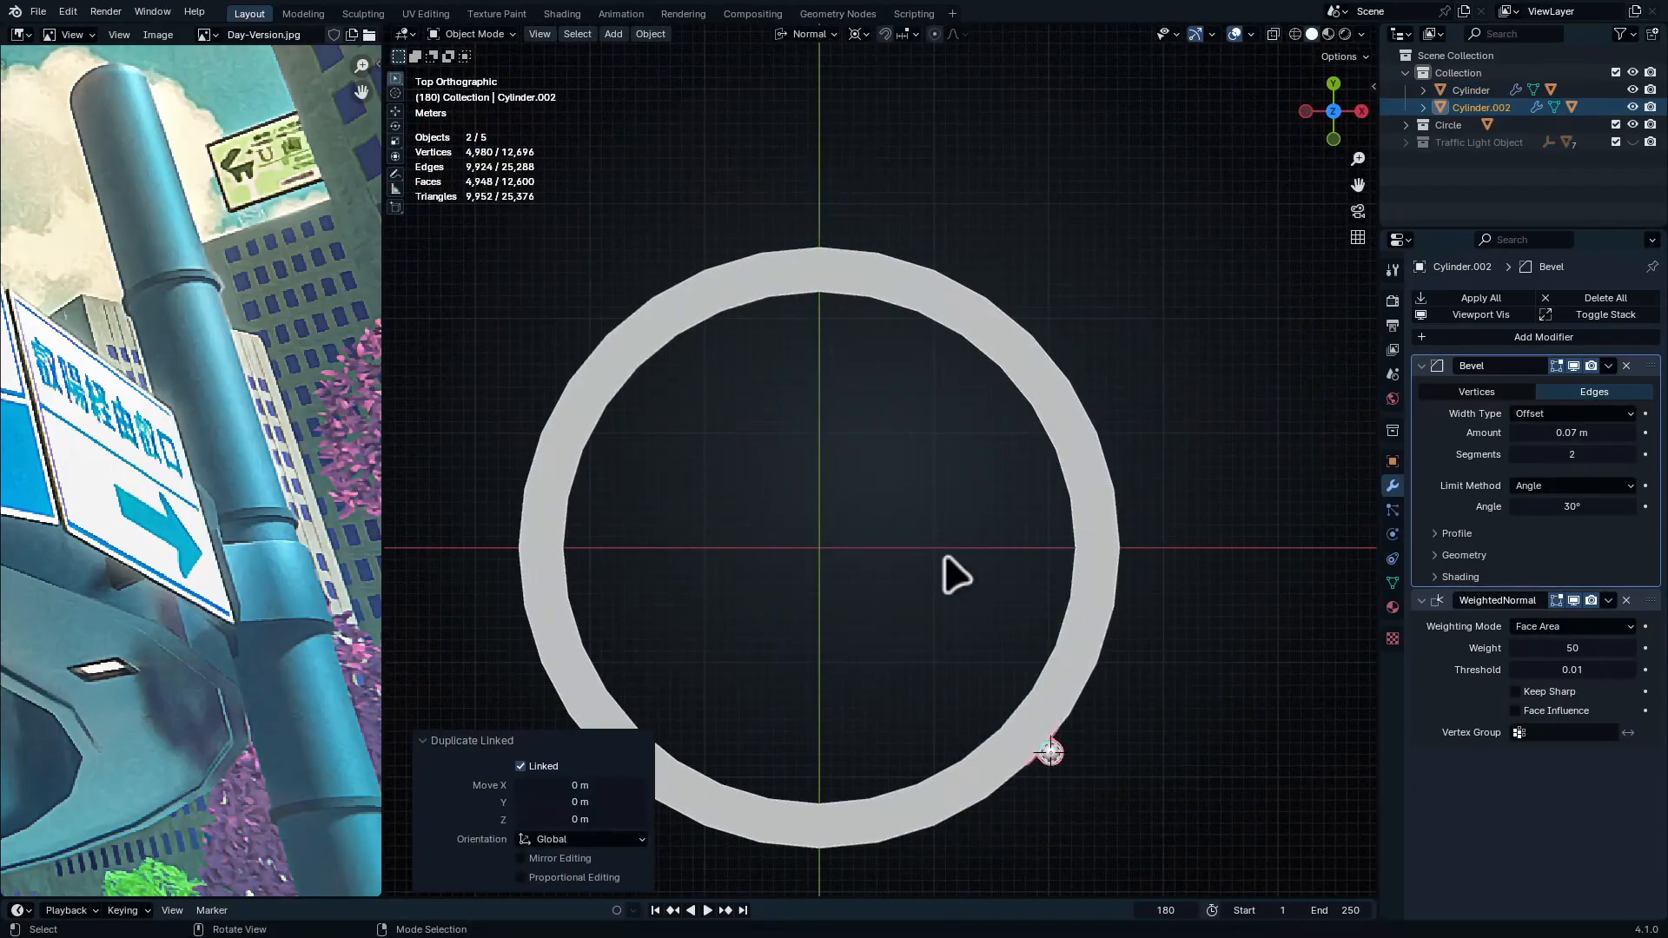
key("shift+z")
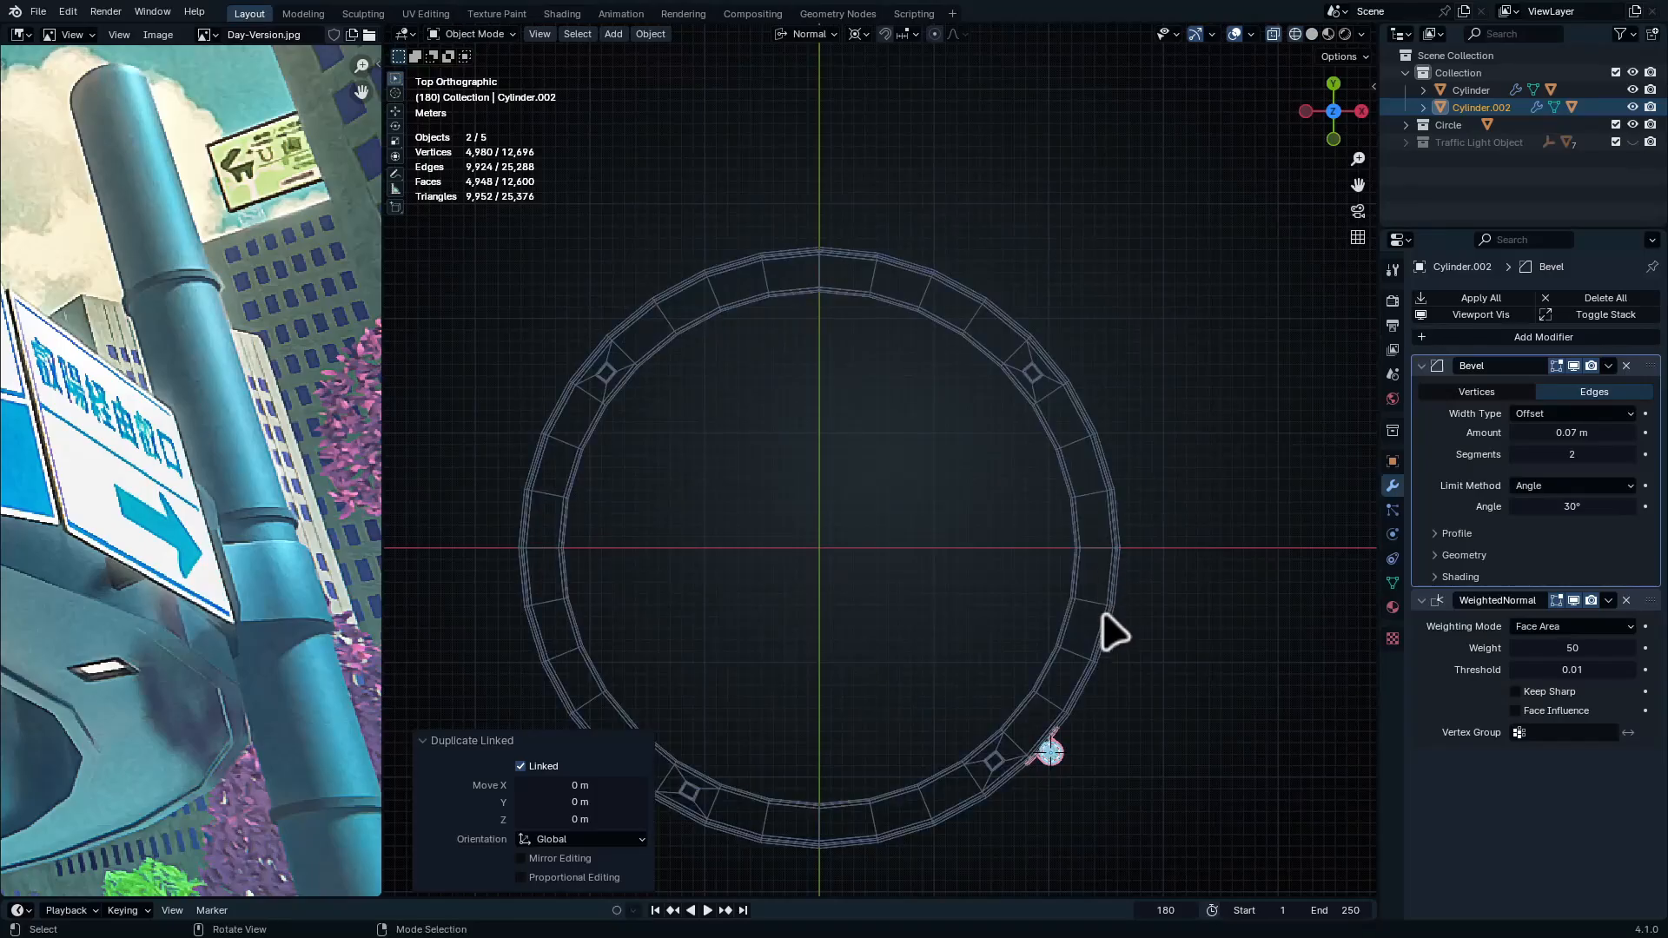
key("x")
left_click(993, 708)
Select the large ring and snap the 3D cursor to its centre
left_click(1085, 595)
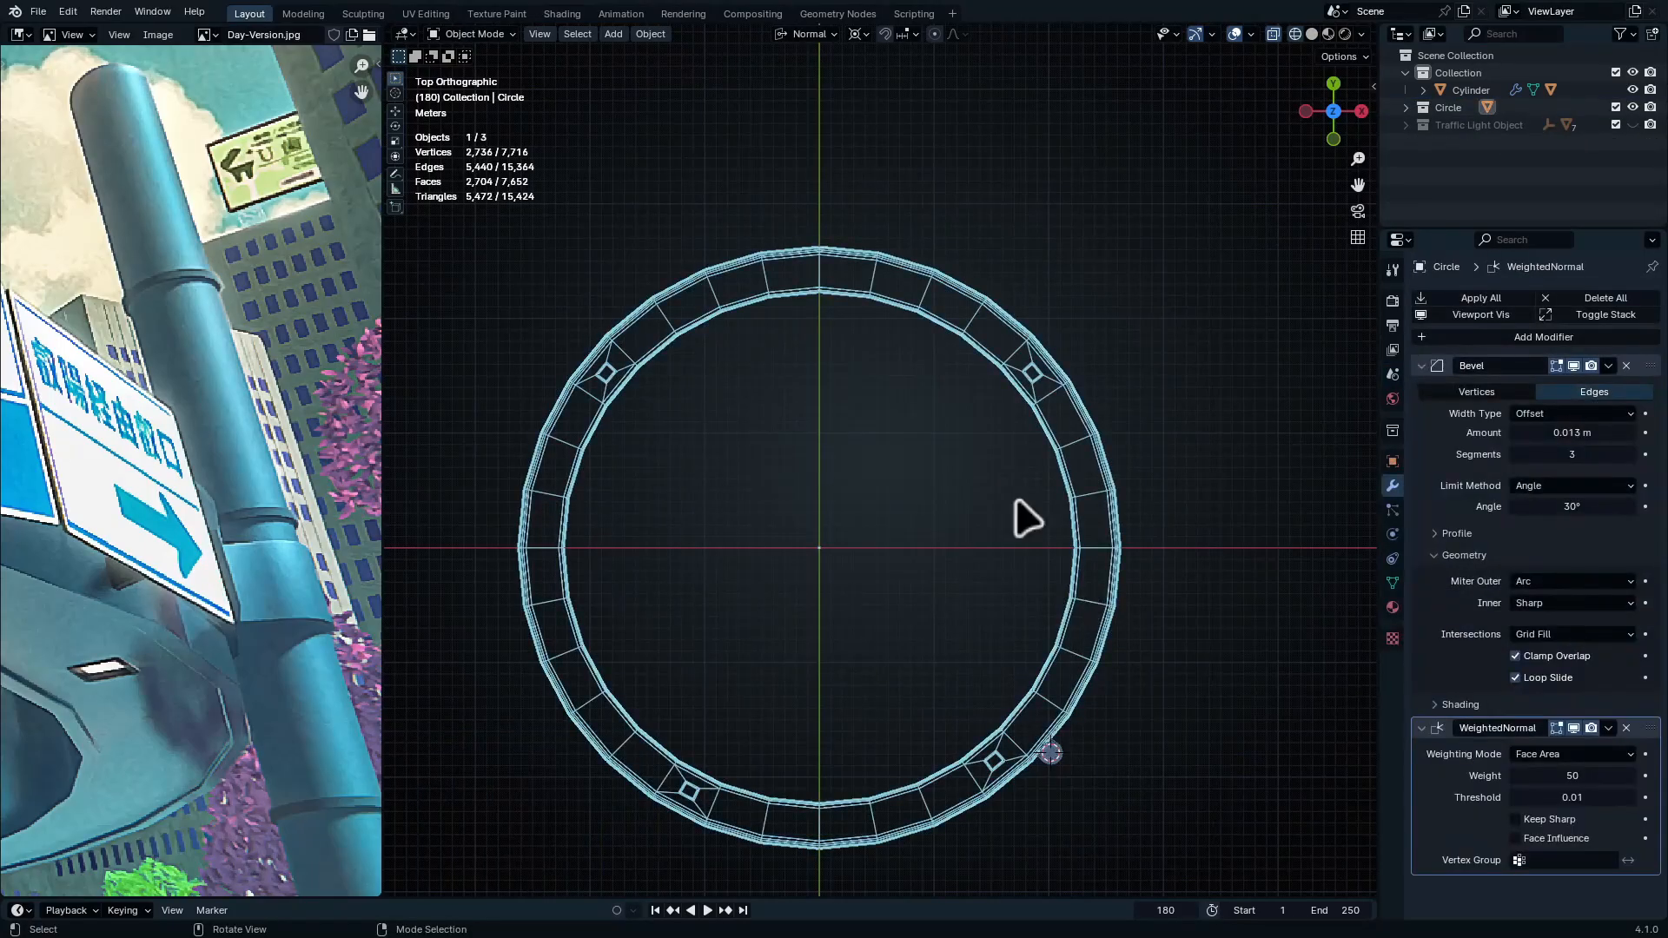
key("shift+s")
left_click(945, 724)
Make a linked duplicate of the pole and sleeve and rotate it in Global orientation about the ring's centre to the +X/+Y connection block
left_click(1050, 753, "shift")
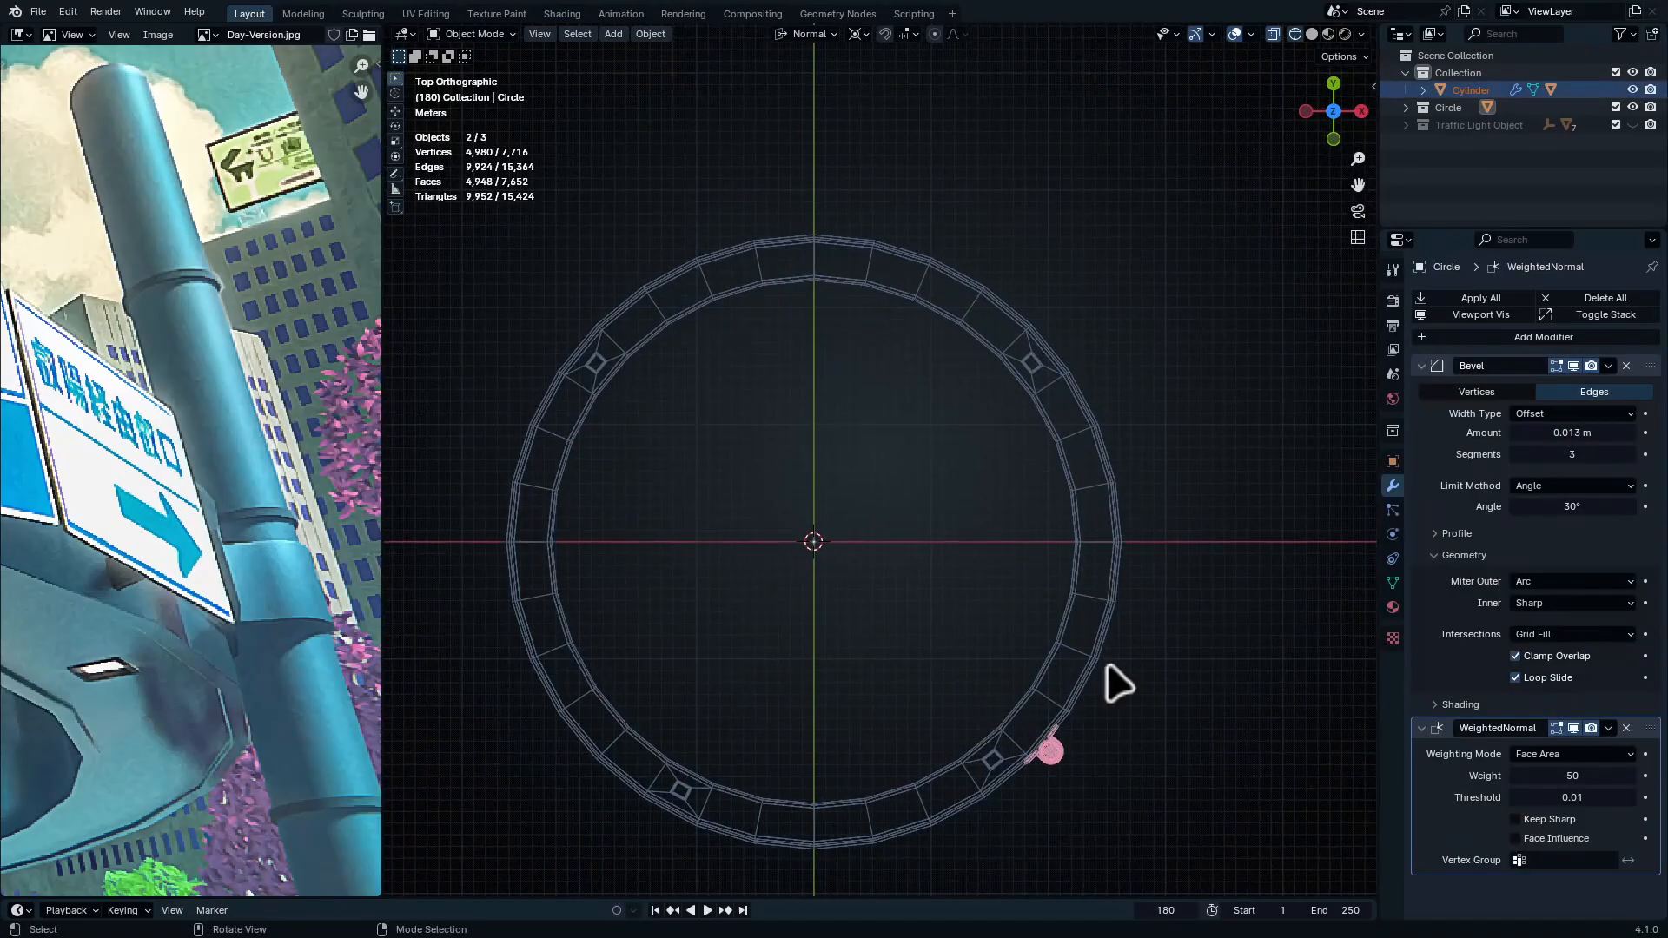
key("alt+d")
key("Escape")
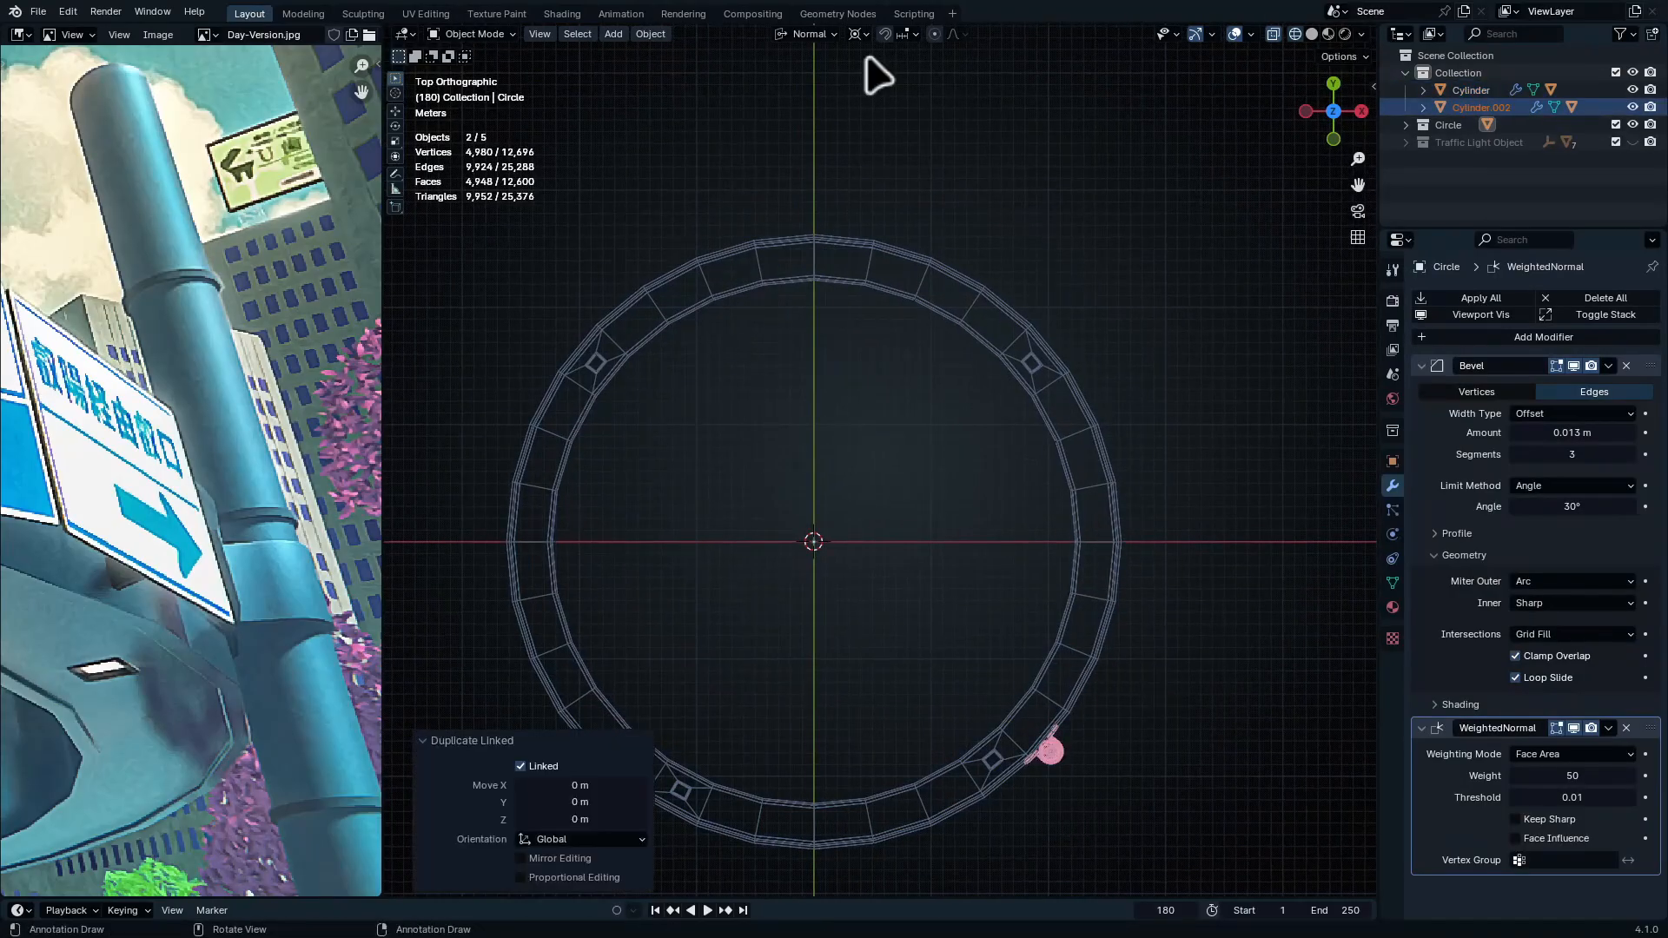
left_click(807, 34)
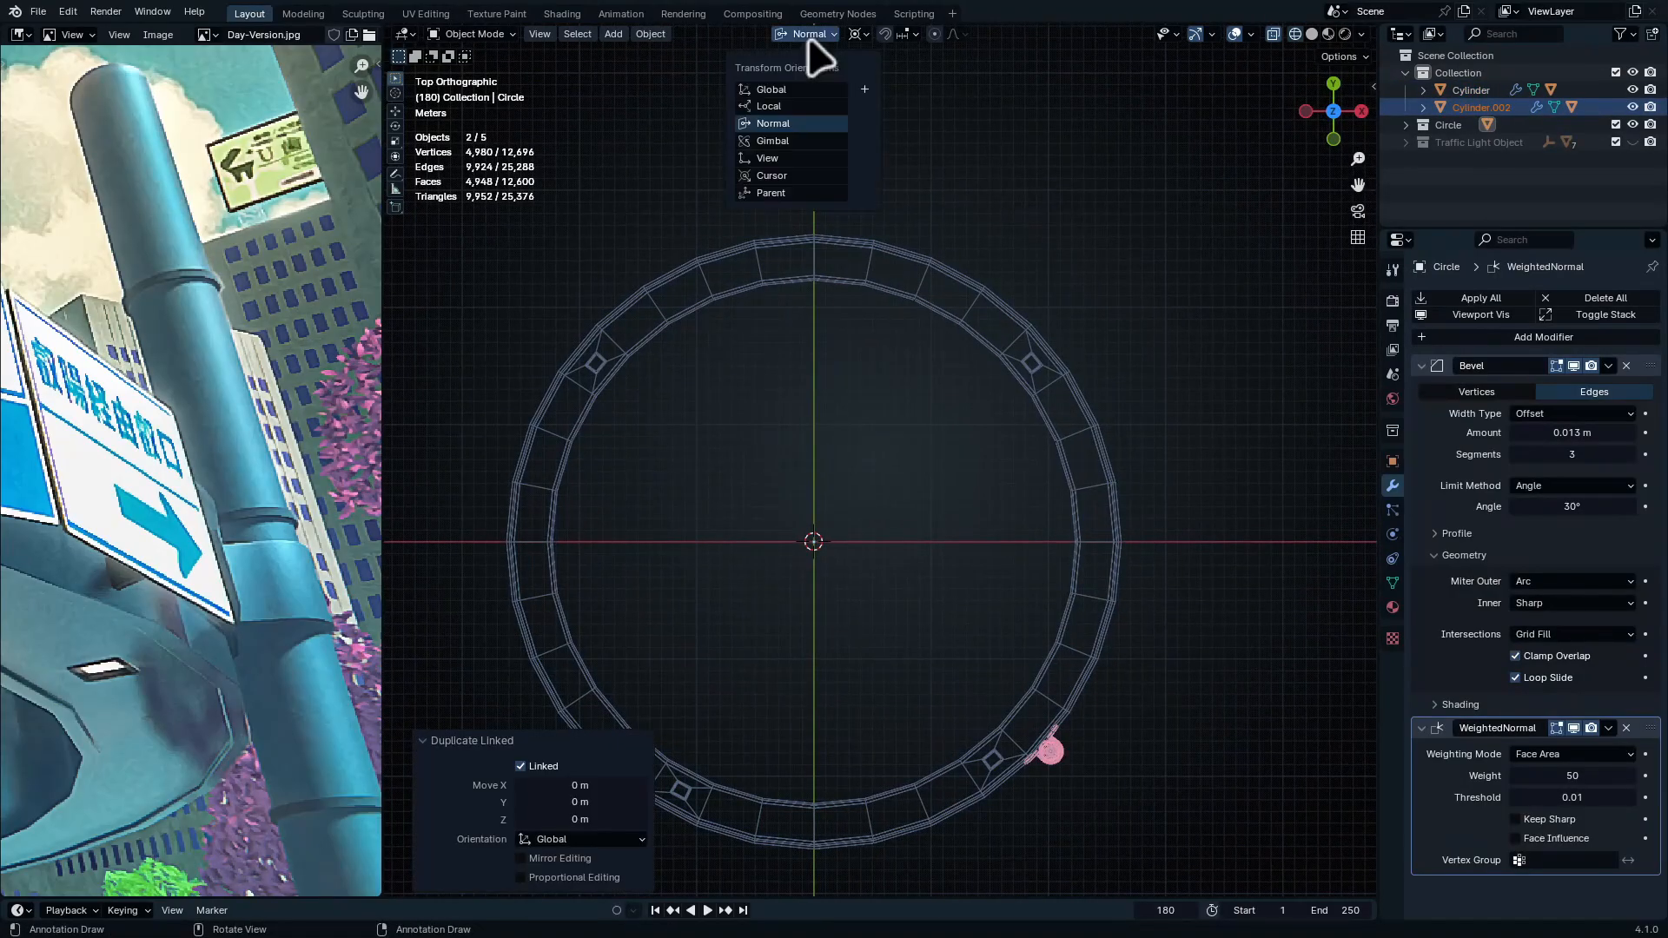
left_click(797, 88)
key("r")
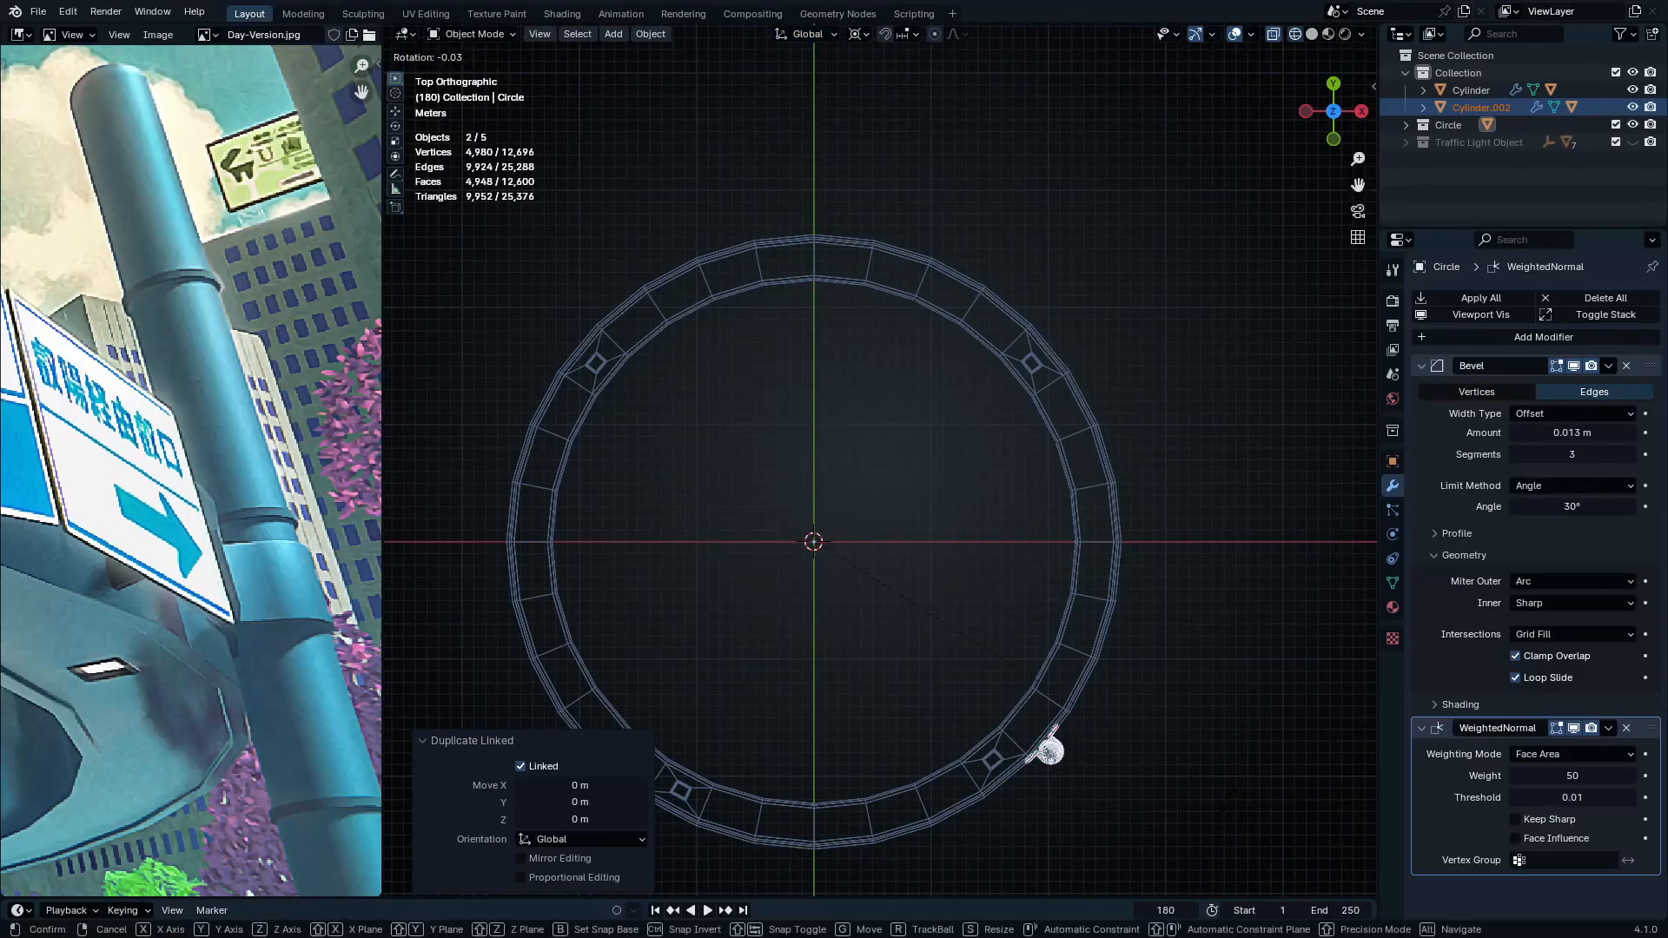
left_click(1078, 260)
Make a linked duplicate of the +X/+Y pole and sleeve and rotate it 105° about global Z to the -X/+Y connection block
middle_click_drag(1046, 340, 1154, 466, "shift")
key("alt+d")
right_click(1283, 340)
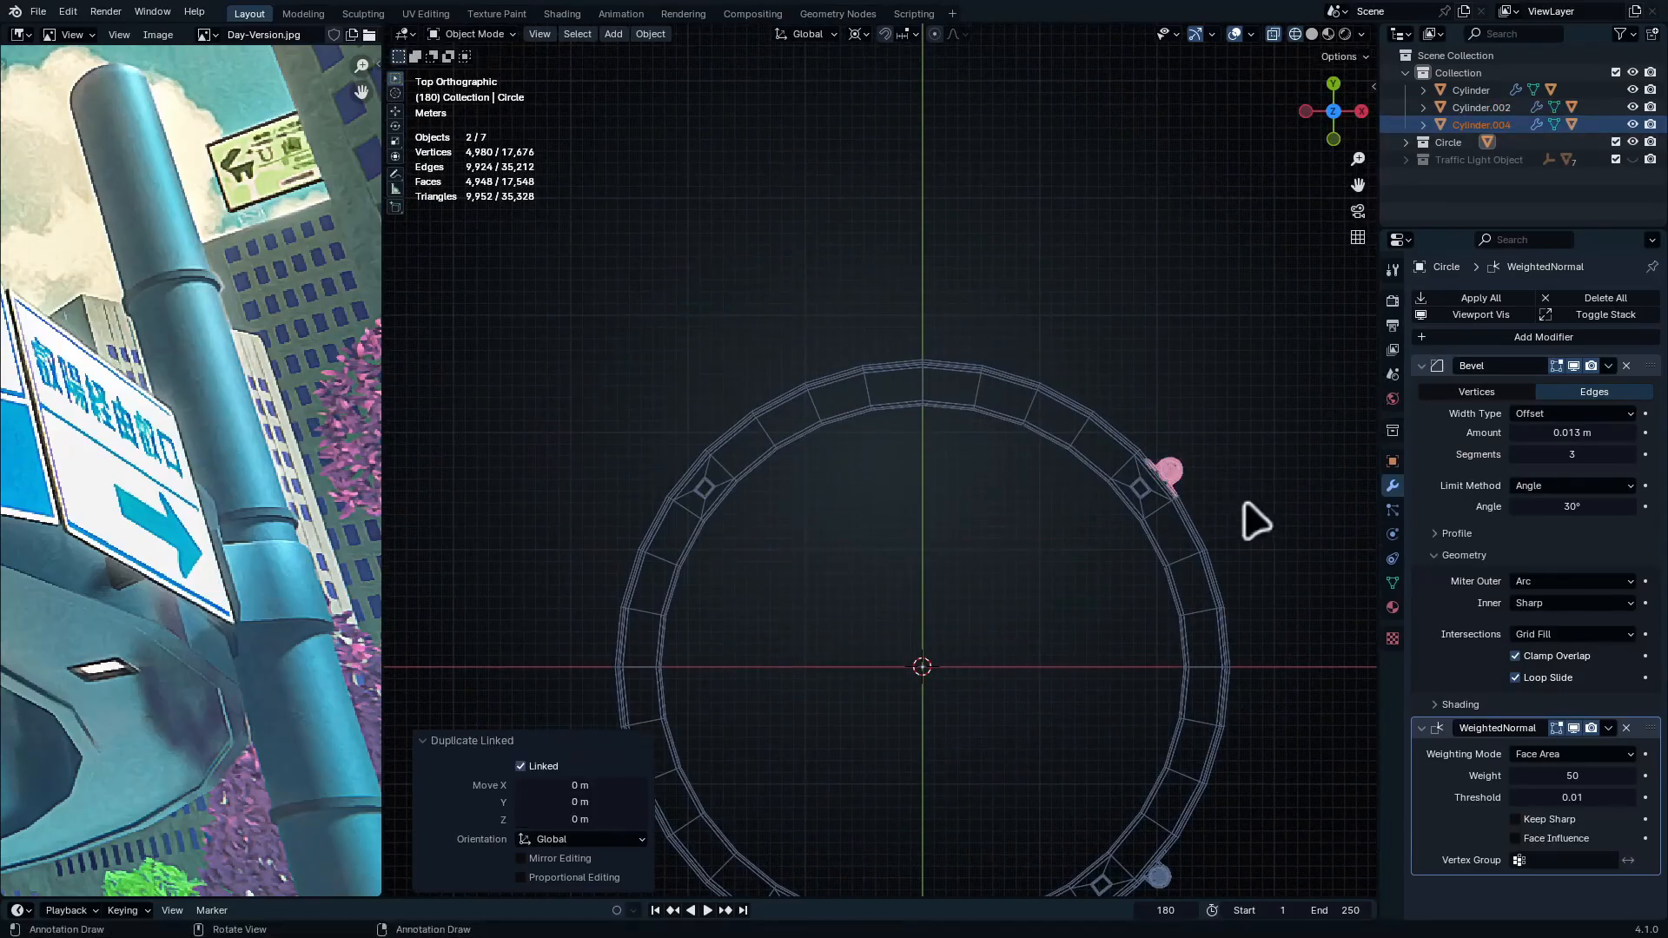
key("r")
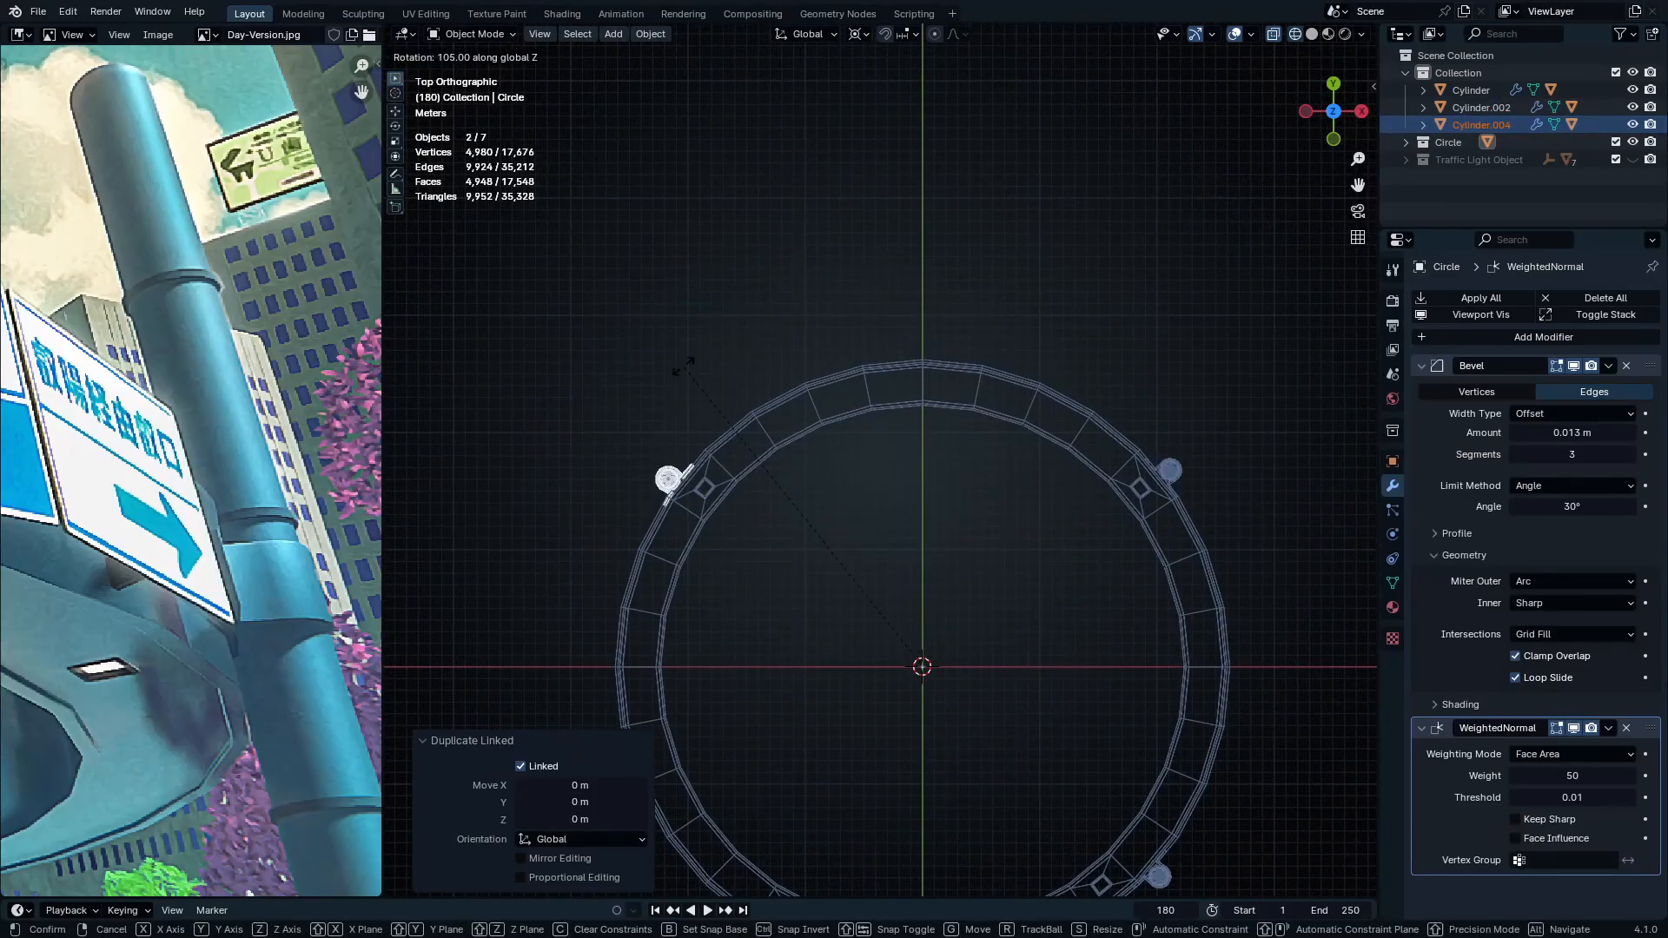
left_click(645, 339)
Make a linked duplicate of the -X/+Y pole and sleeve and rotate it 75° about global Z to the -X/-Y connection block
middle_click_drag(756, 677, 702, 461, "shift")
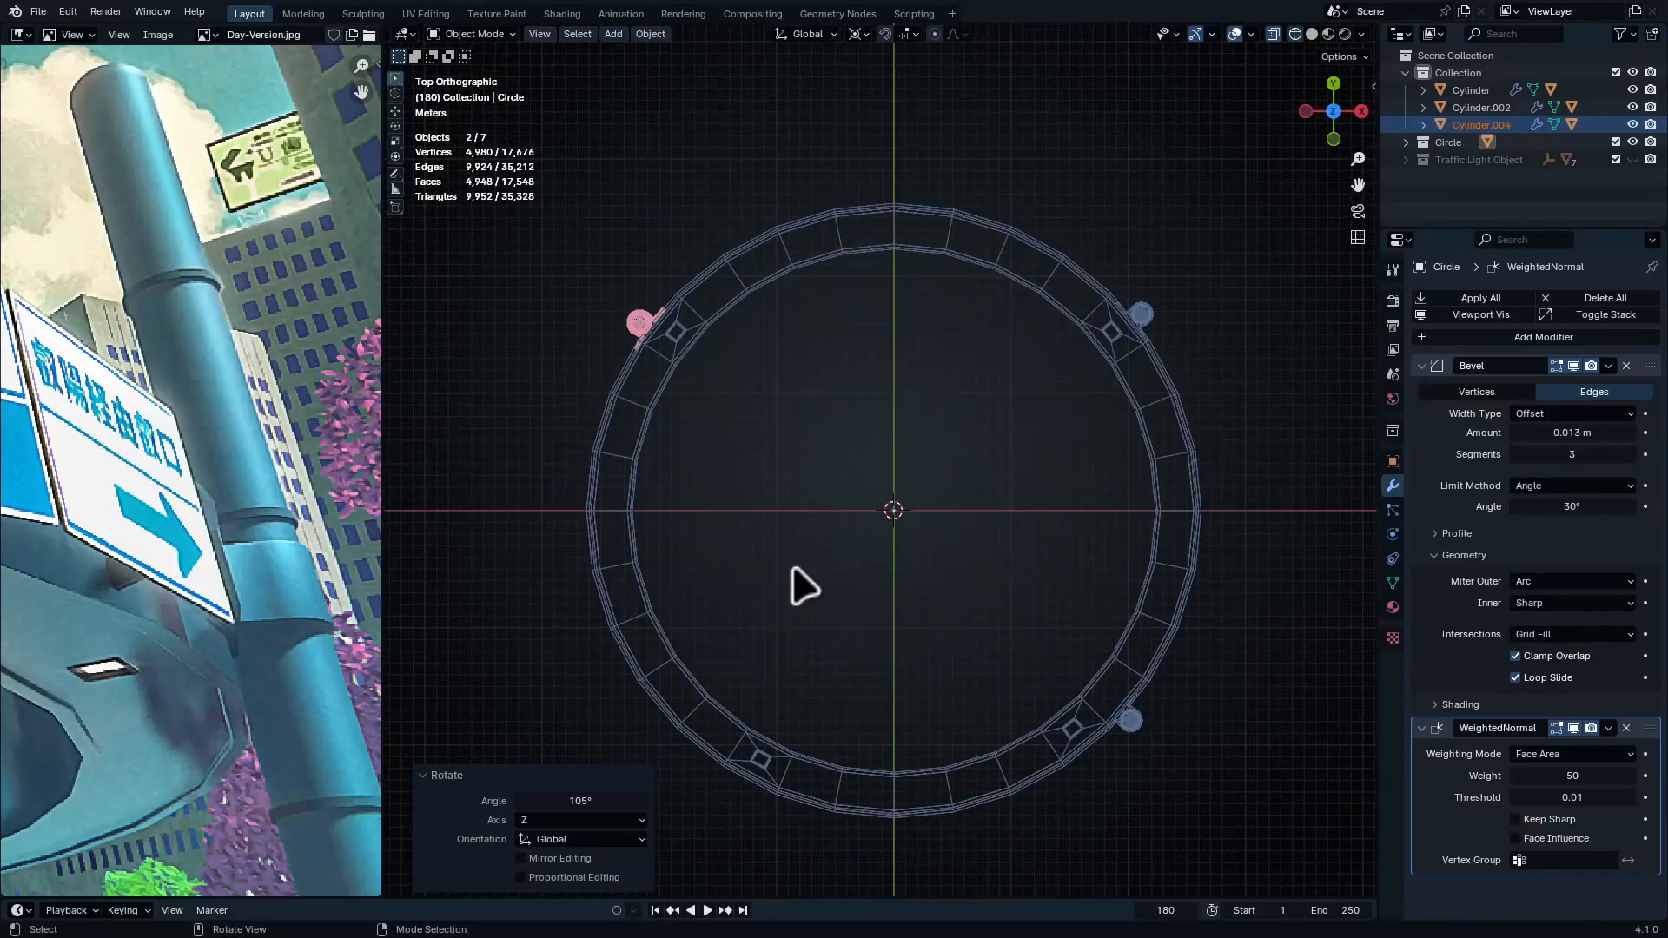
key("alt+d")
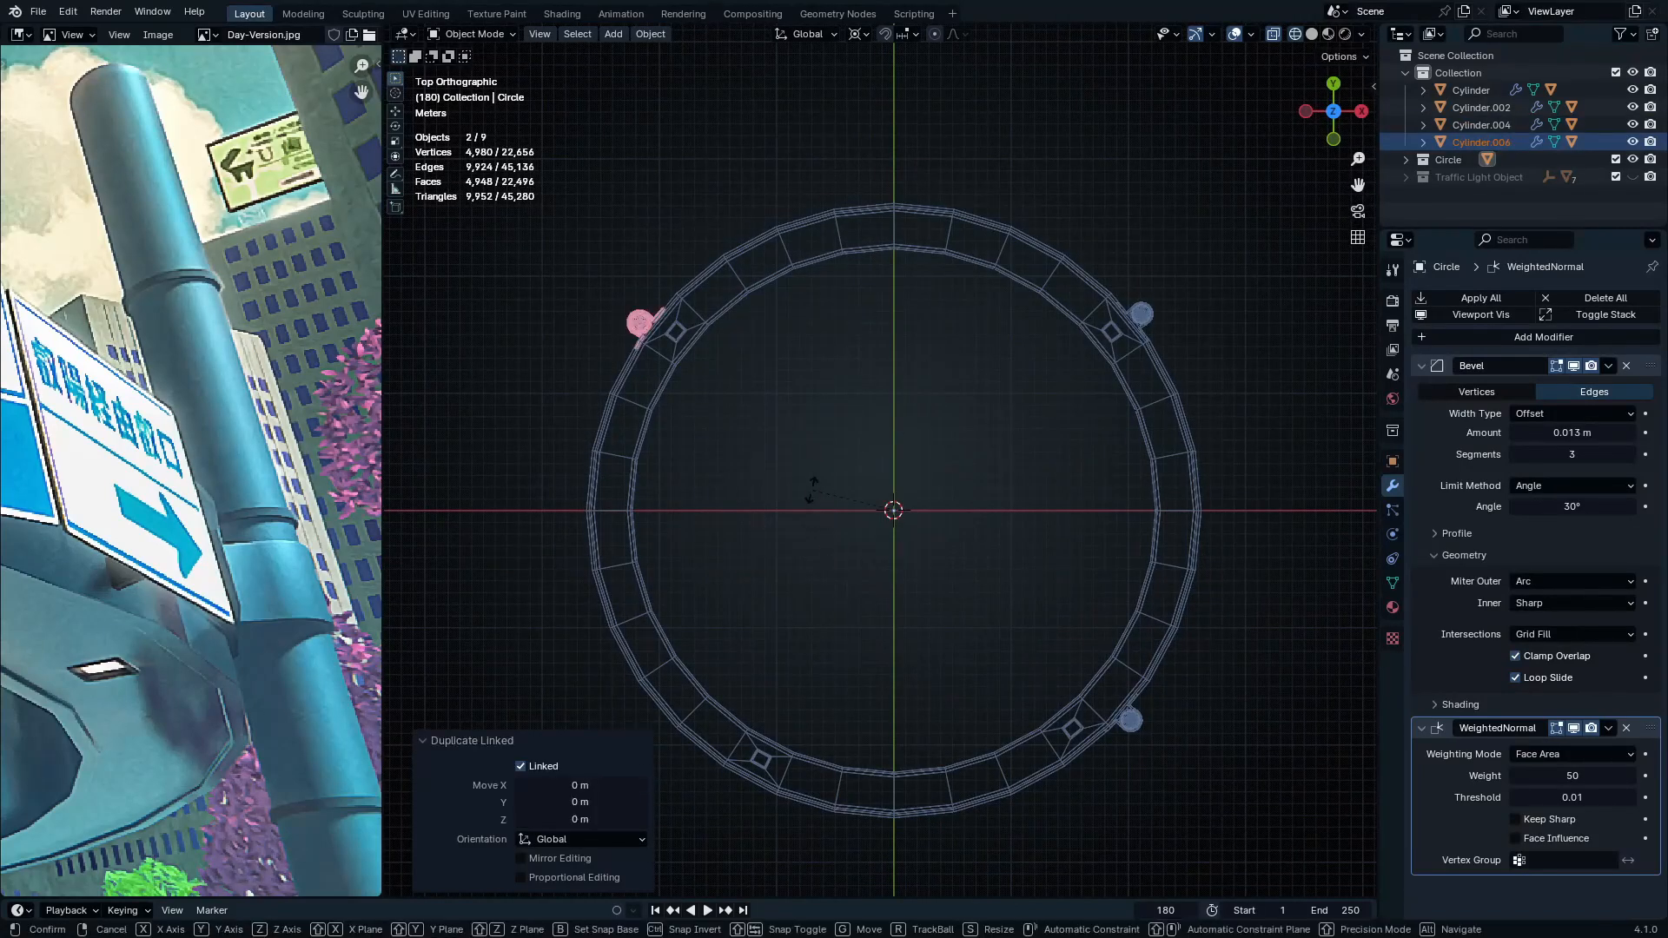
key("r")
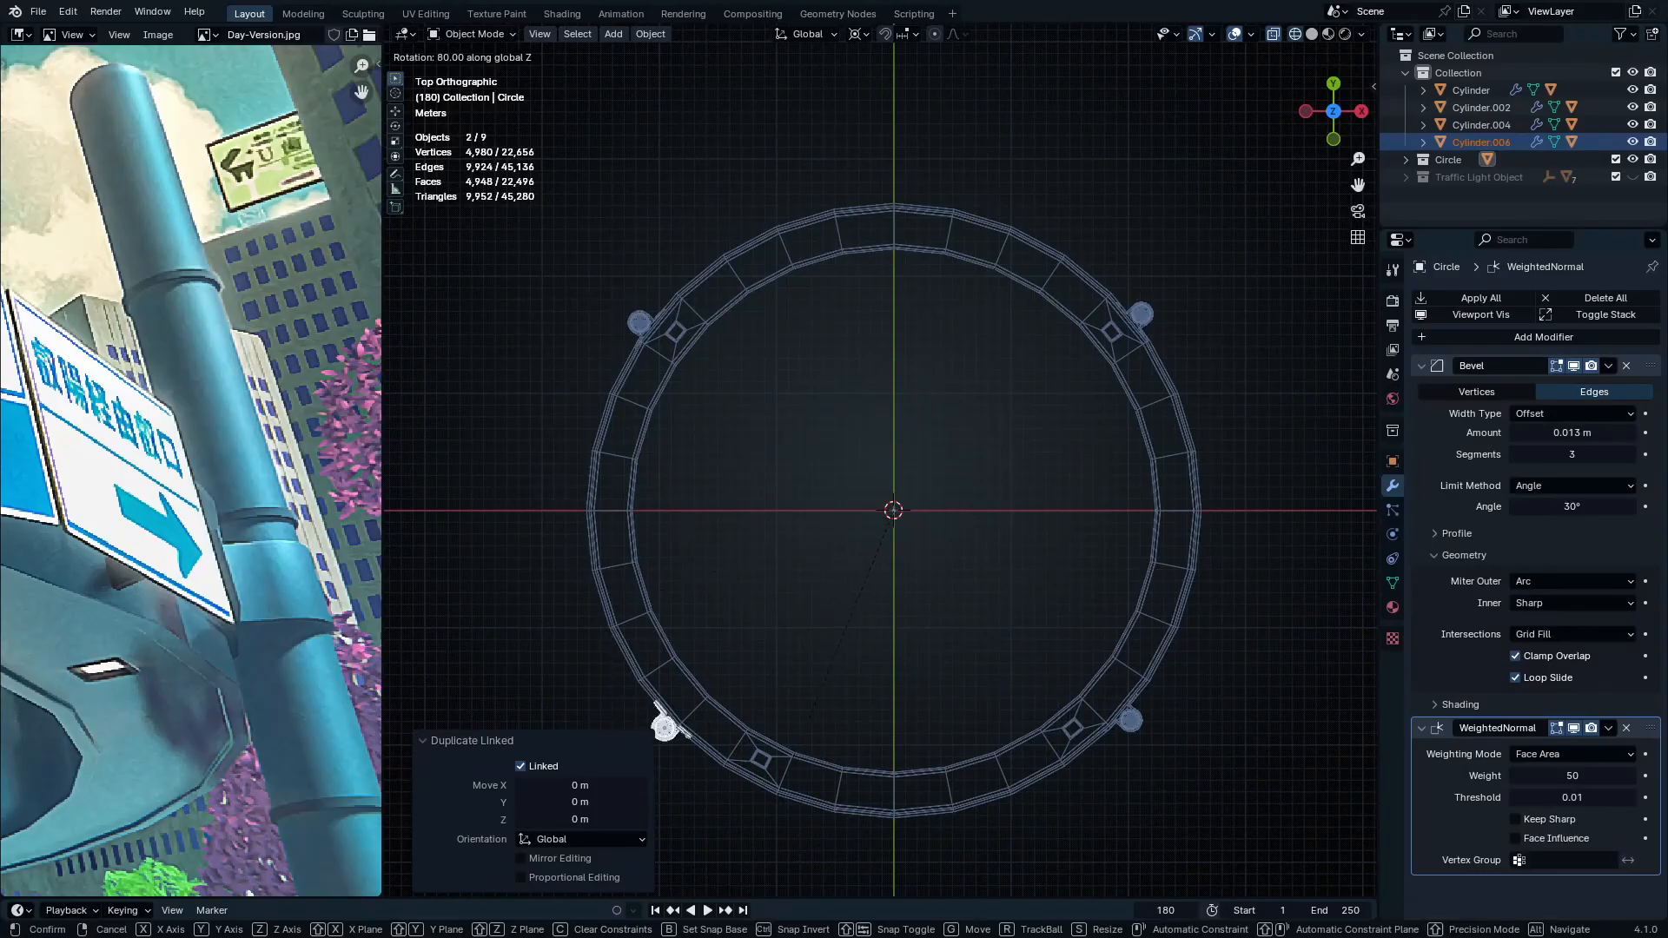
left_click(738, 833)
Inspect the four poles and their sleeves around the large ring in perspective, in both solid and wireframe shading
middle_click_drag(752, 877, 860, 621)
key("ctrl+space")
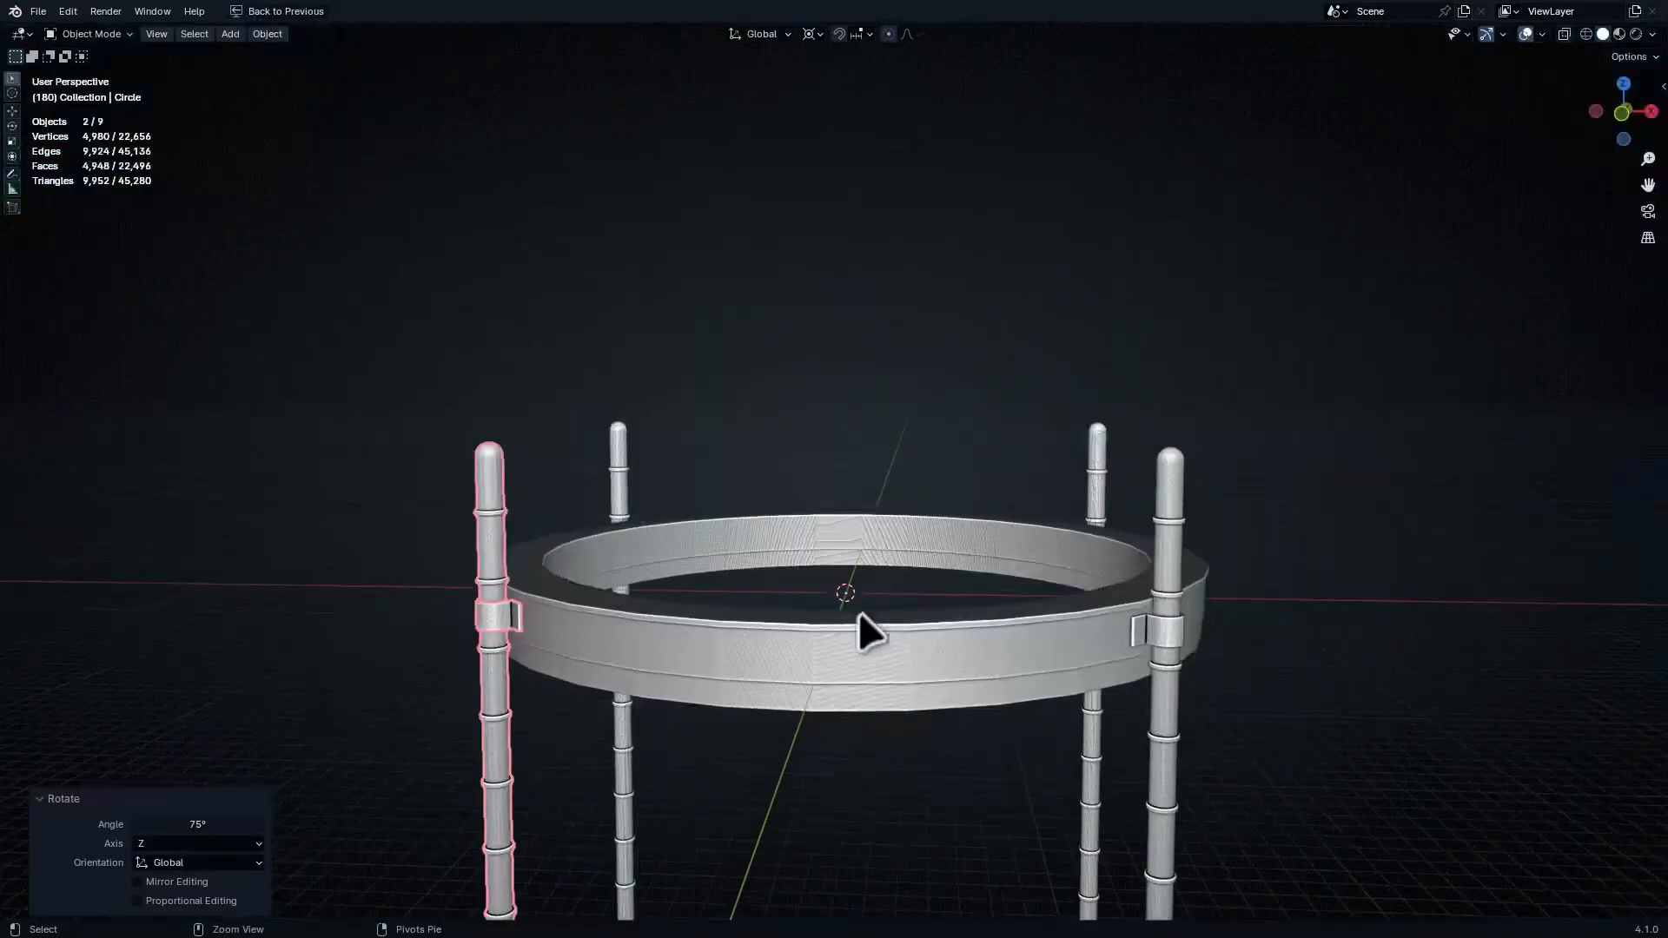
key("alt+a")
key("shift+z")
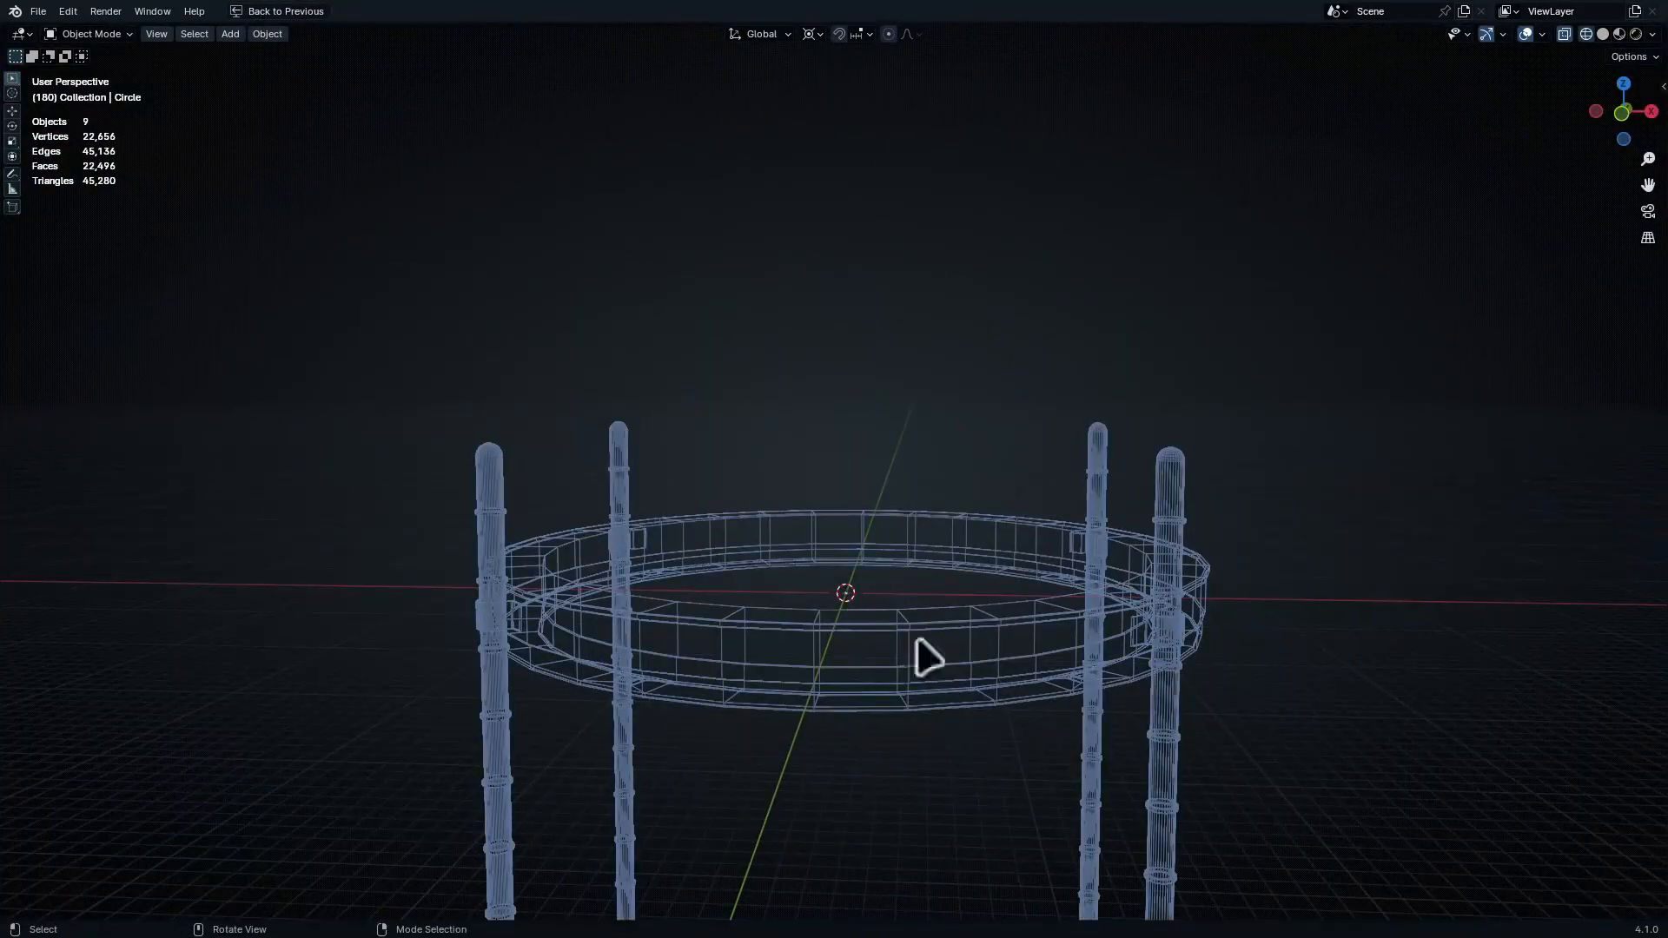
scroll(1077, 738, "up", 2)
key("shift+z")
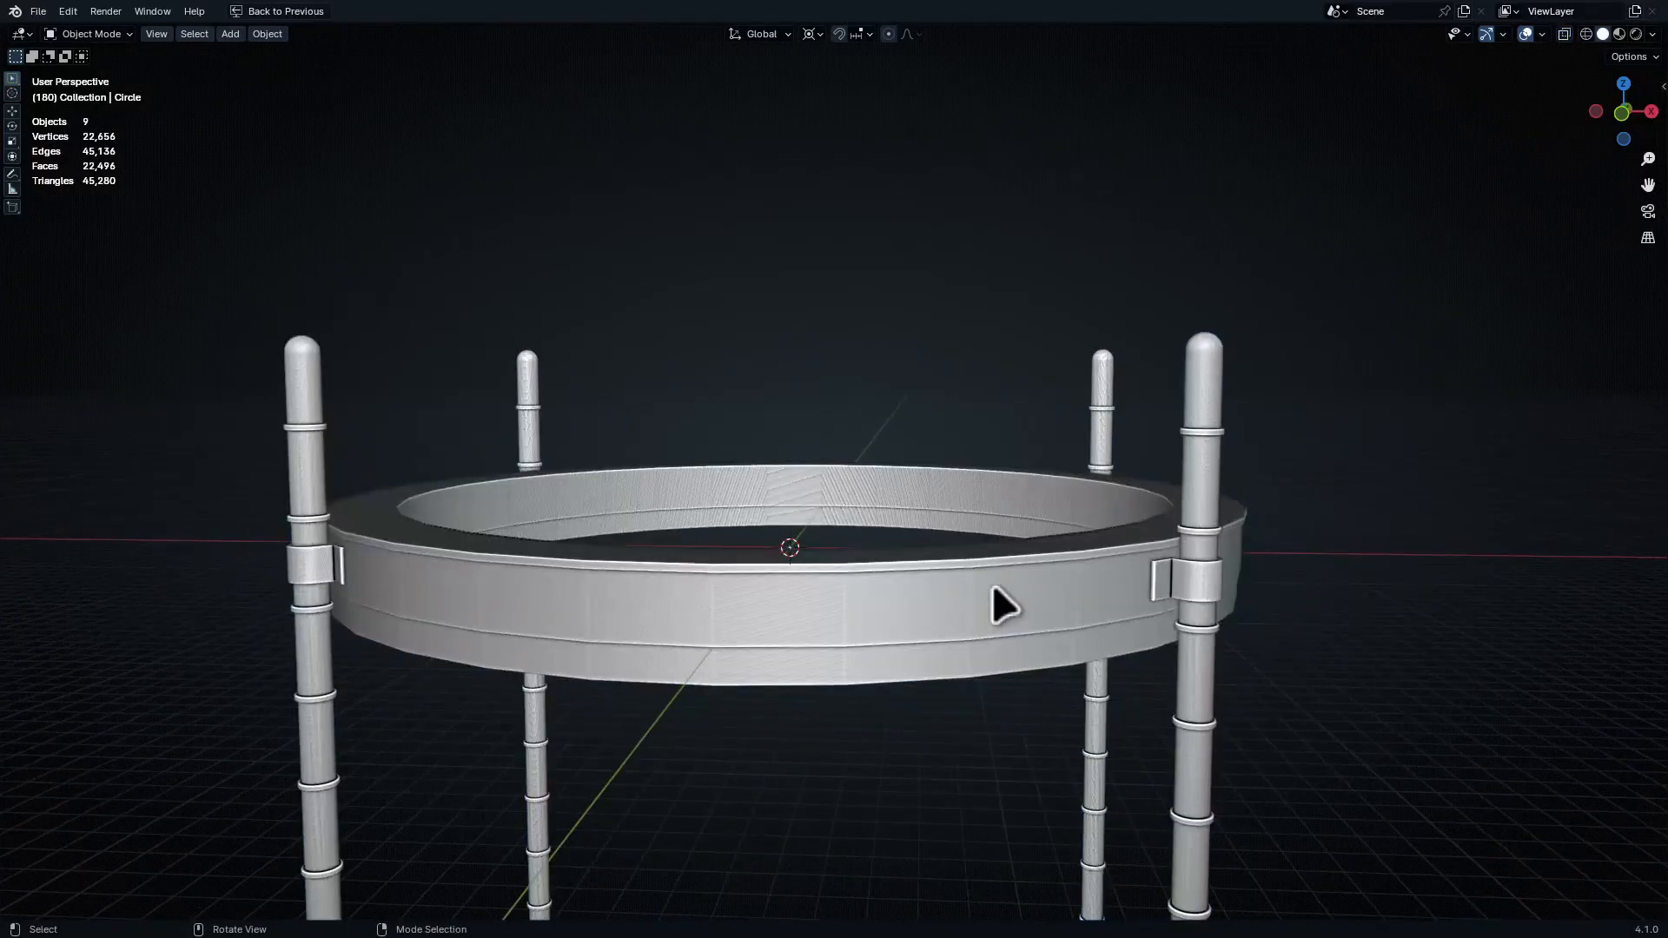
left_click(1008, 588)
mouse_move(1008, 588)
middle_mouse_down()
mouse_move(1054, 643)
mouse_move(1034, 677)
mouse_move(1061, 625)
mouse_move(1027, 551)
middle_mouse_up()
key("ctrl+space")
Move the four poles into a new collection named Polls
left_click(1468, 92)
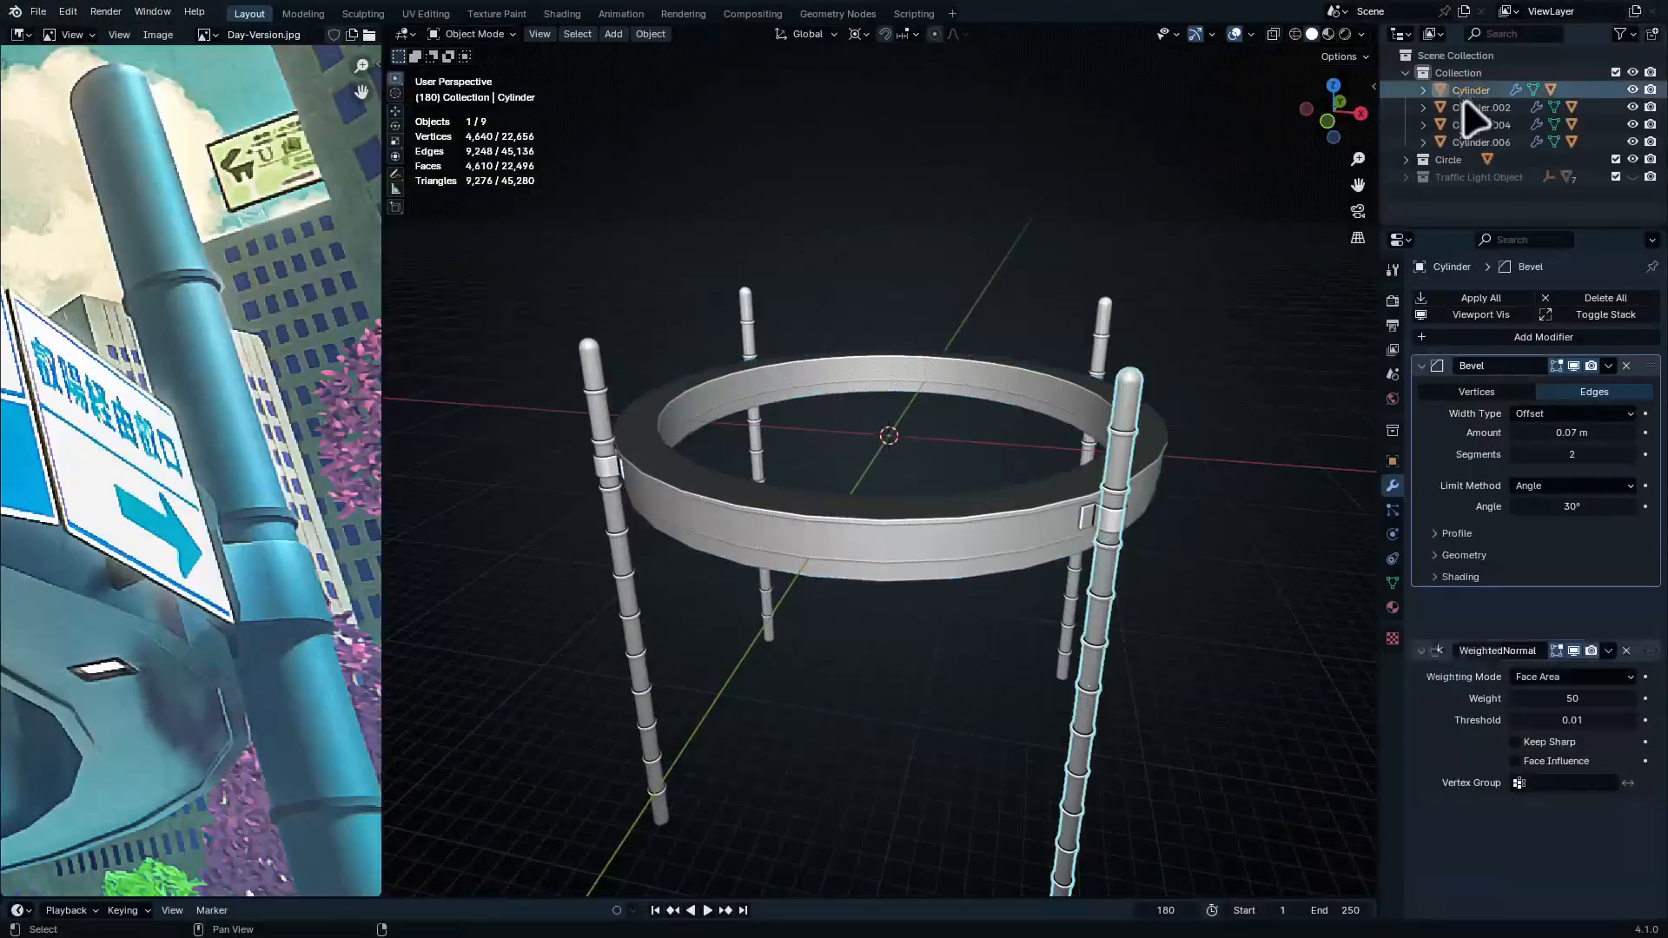
left_click(1476, 142, "shift")
key("m")
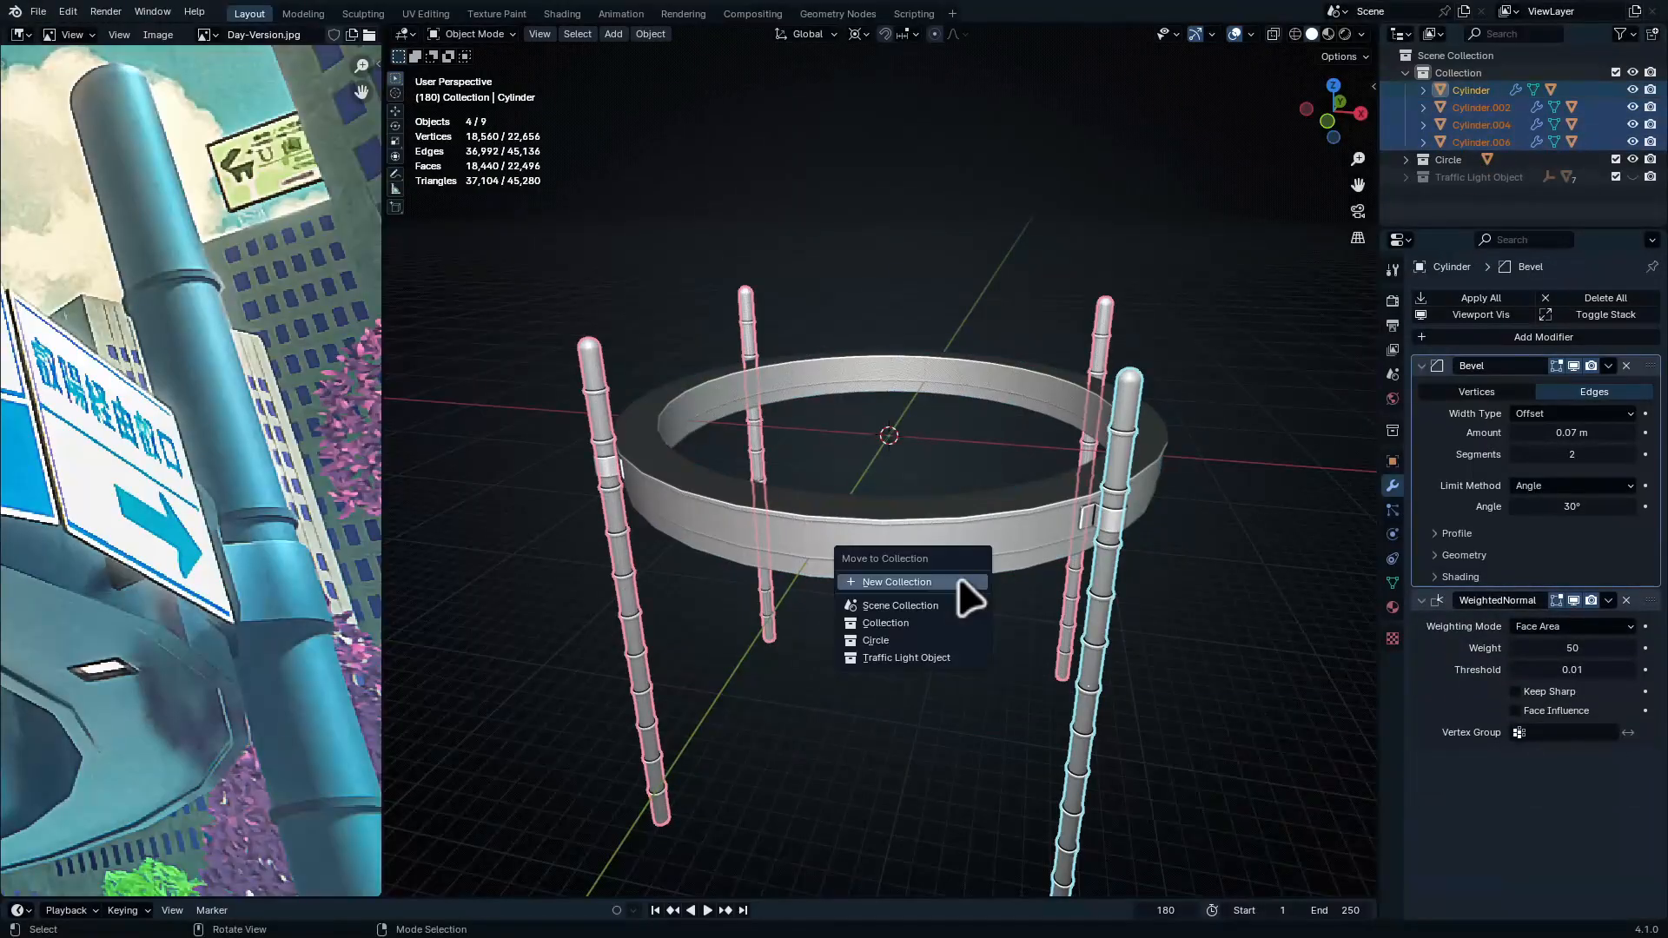
left_click(960, 583)
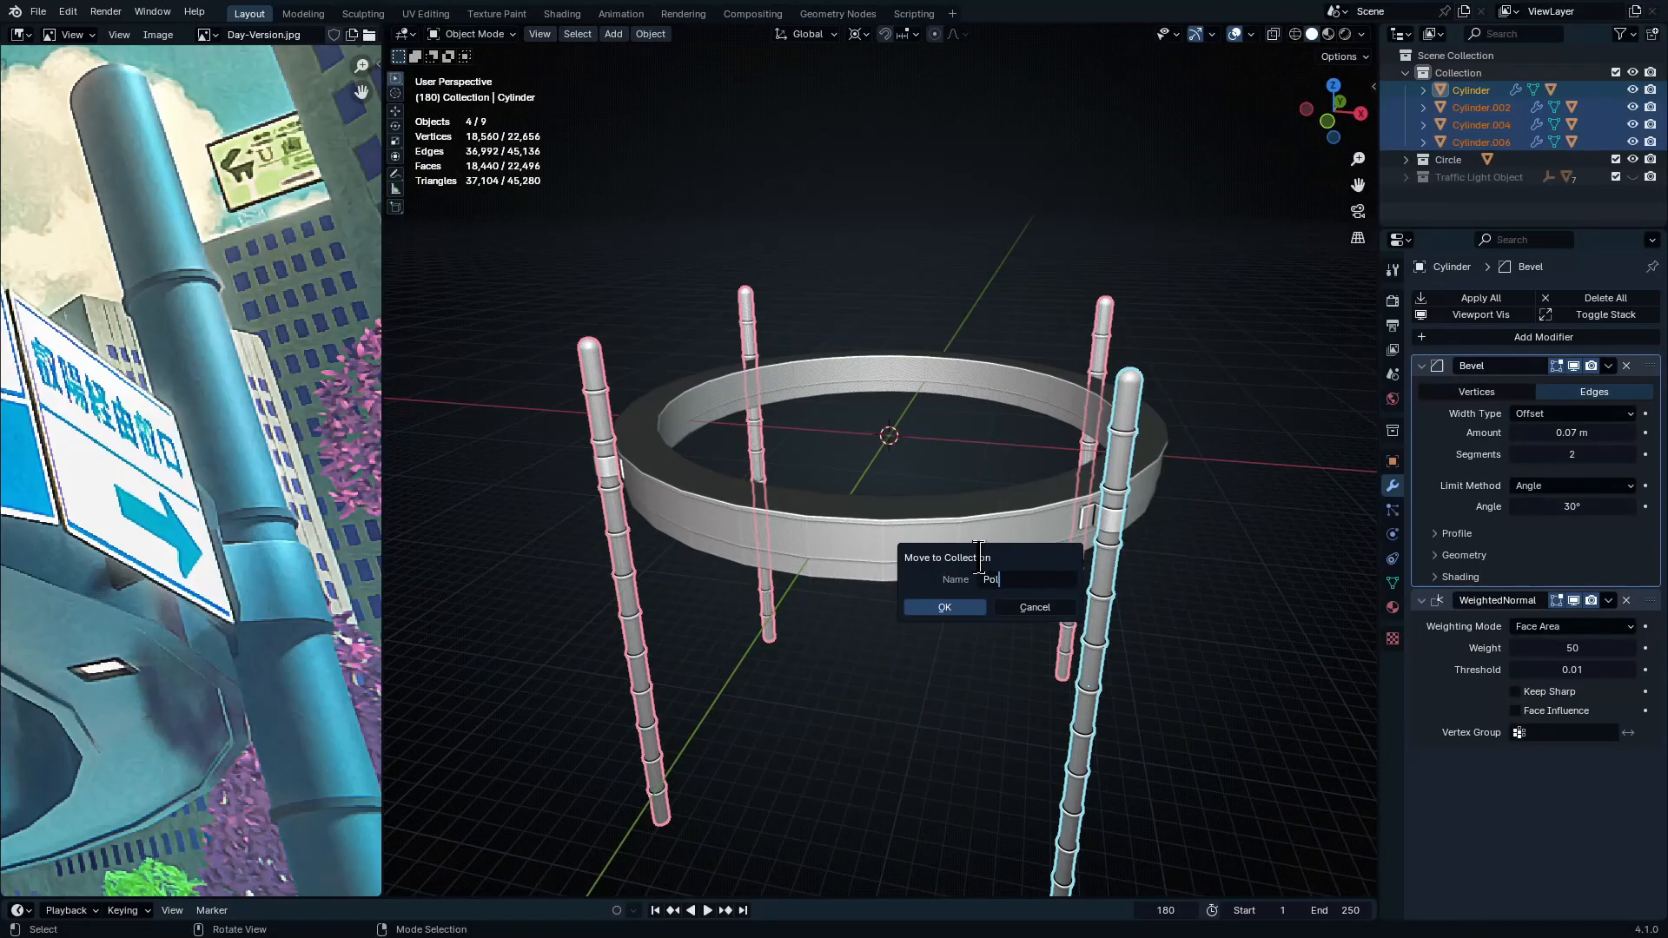
type("Polls")
key("Return")
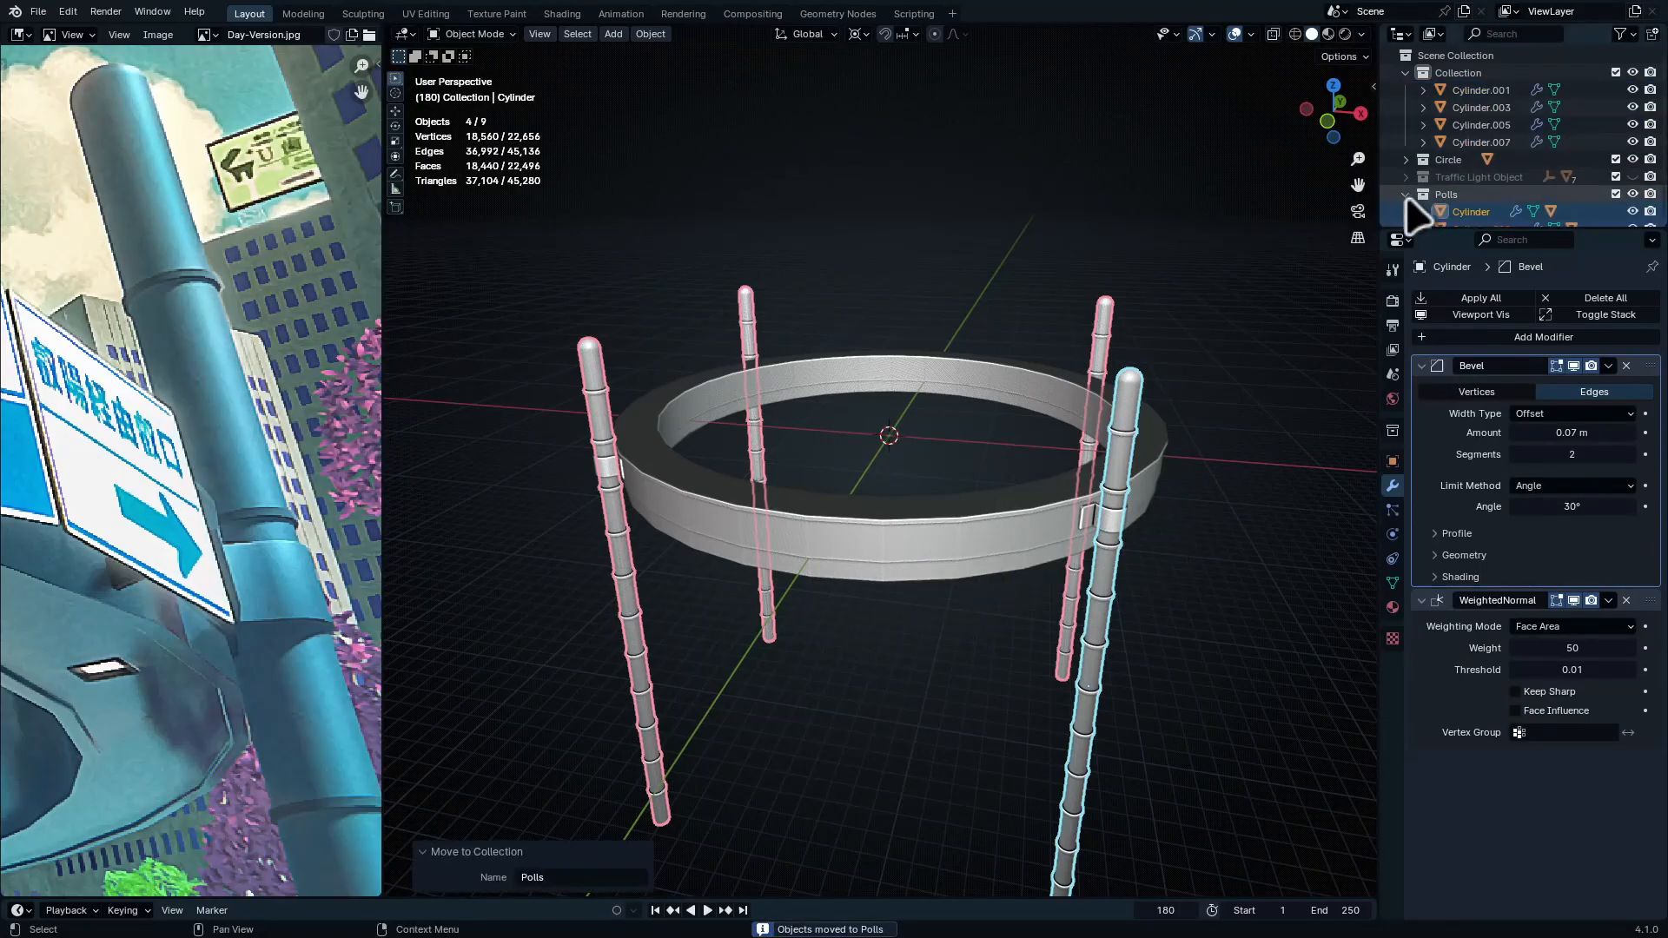
Move the four flanged sleeves into the Polls collection as well
left_click(1480, 91)
left_click(1492, 142, "shift")
left_click(1492, 142)
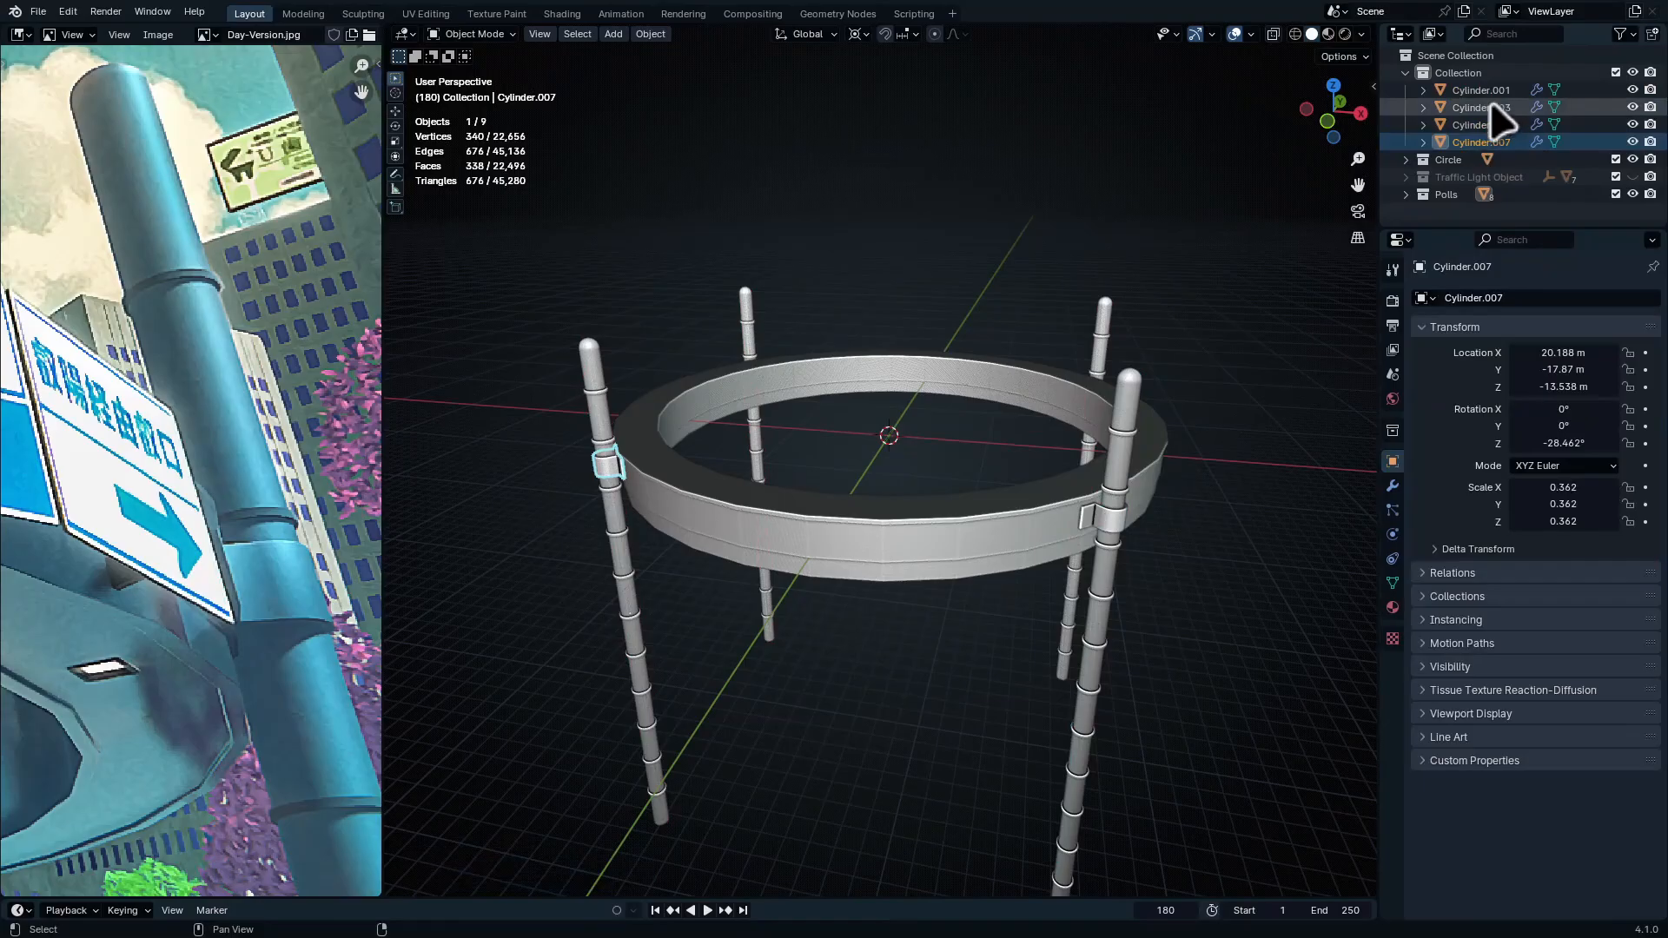
left_click(1492, 92, "shift")
Examine the ring, the blue road signs and the tall building's window grid in the enlarged reference image
key("ctrl+space")
middle_click_drag(800, 287, 786, 396, "ctrl")
middle_click_drag(734, 497, 1028, 630)
middle_click_drag(951, 686, 947, 607, "ctrl")
middle_click_drag(625, 613, 896, 650)
middle_click_drag(896, 647, 892, 556, "ctrl")
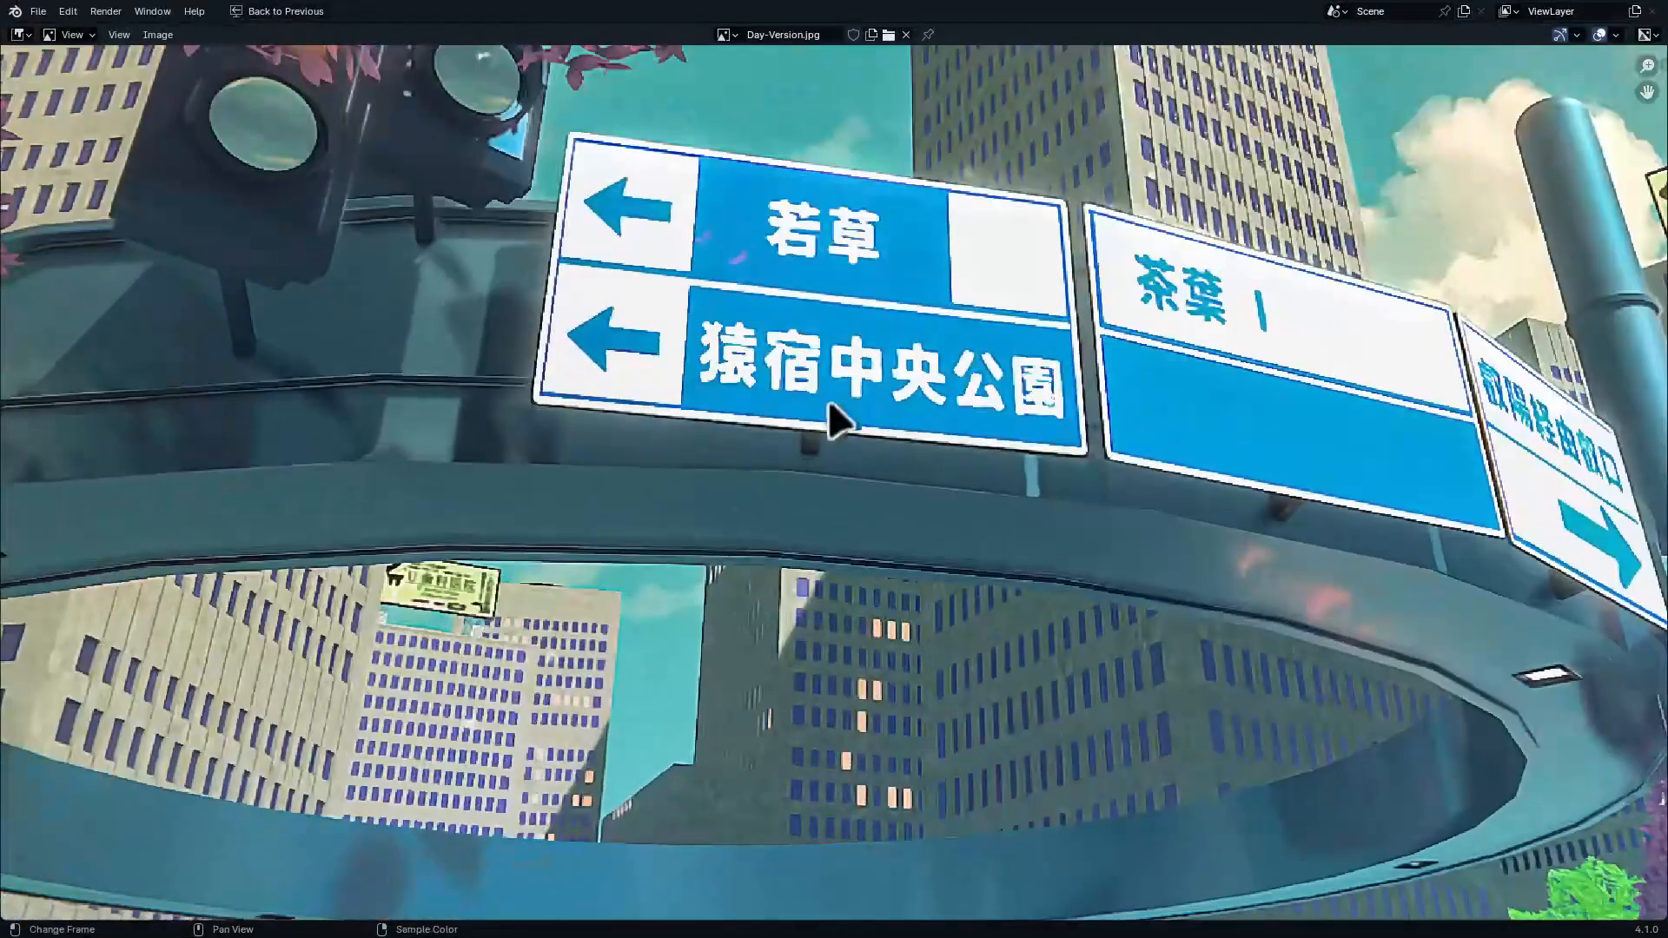
middle_click_drag(830, 404, 851, 444)
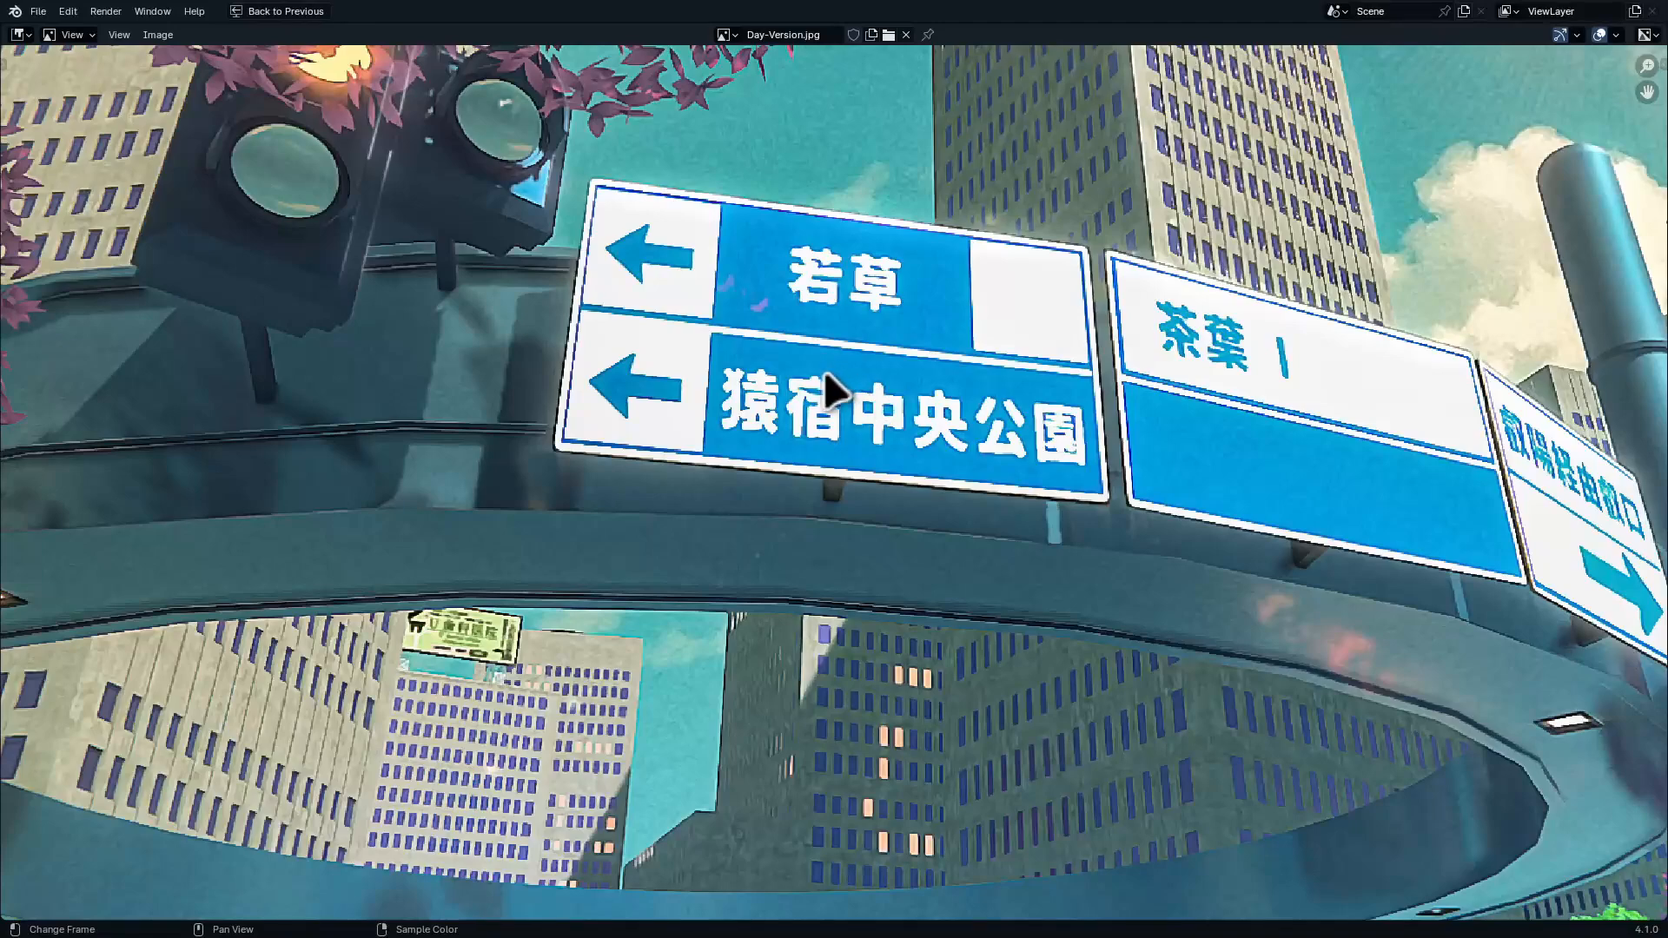
middle_click_drag(573, 404, 934, 392)
mouse_move(402, 480)
middle_mouse_down()
mouse_move(767, 362)
mouse_move(405, 491)
middle_mouse_up()
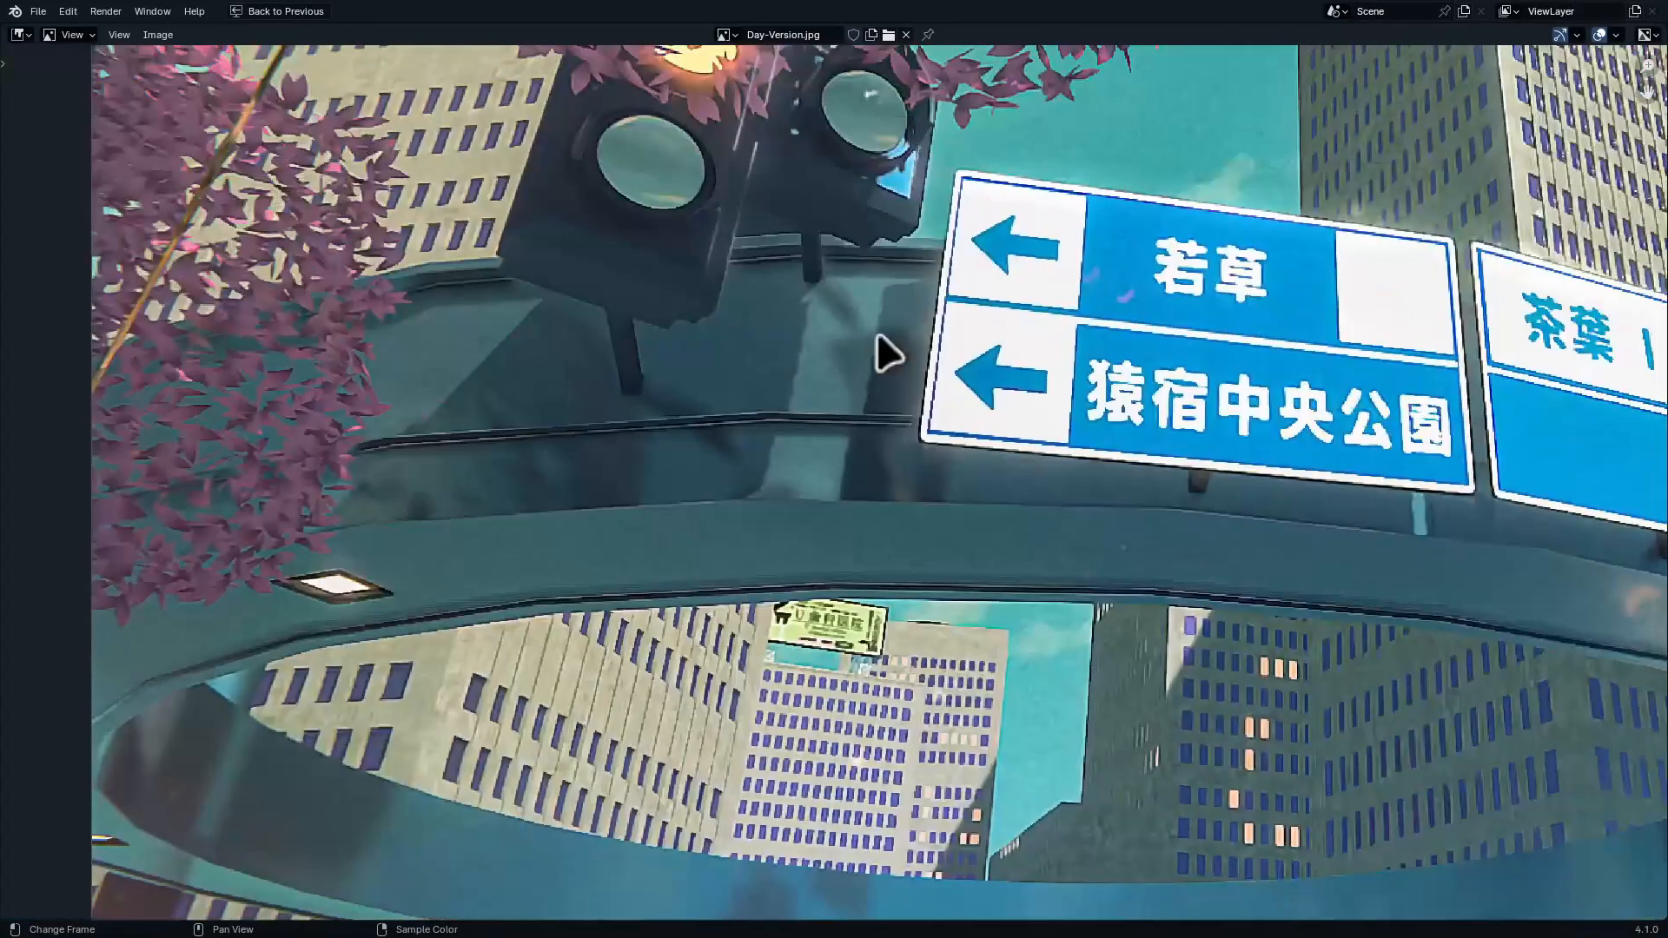
middle_click_drag(1075, 249, 803, 556)
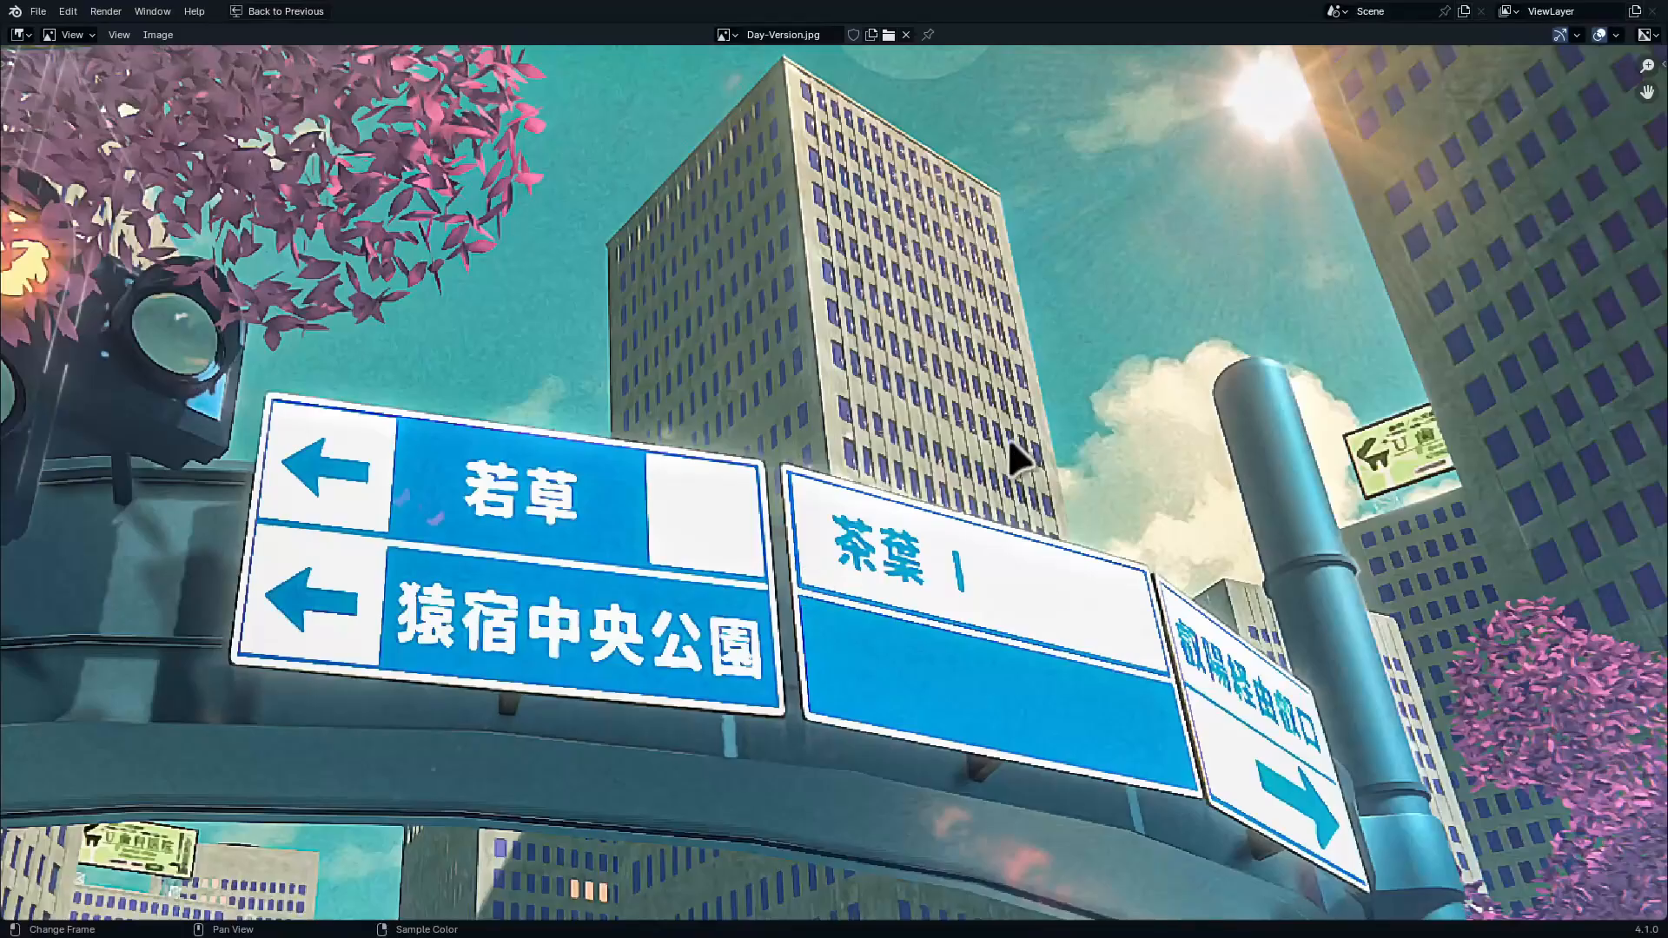
middle_click_drag(1012, 456, 488, 487, "ctrl")
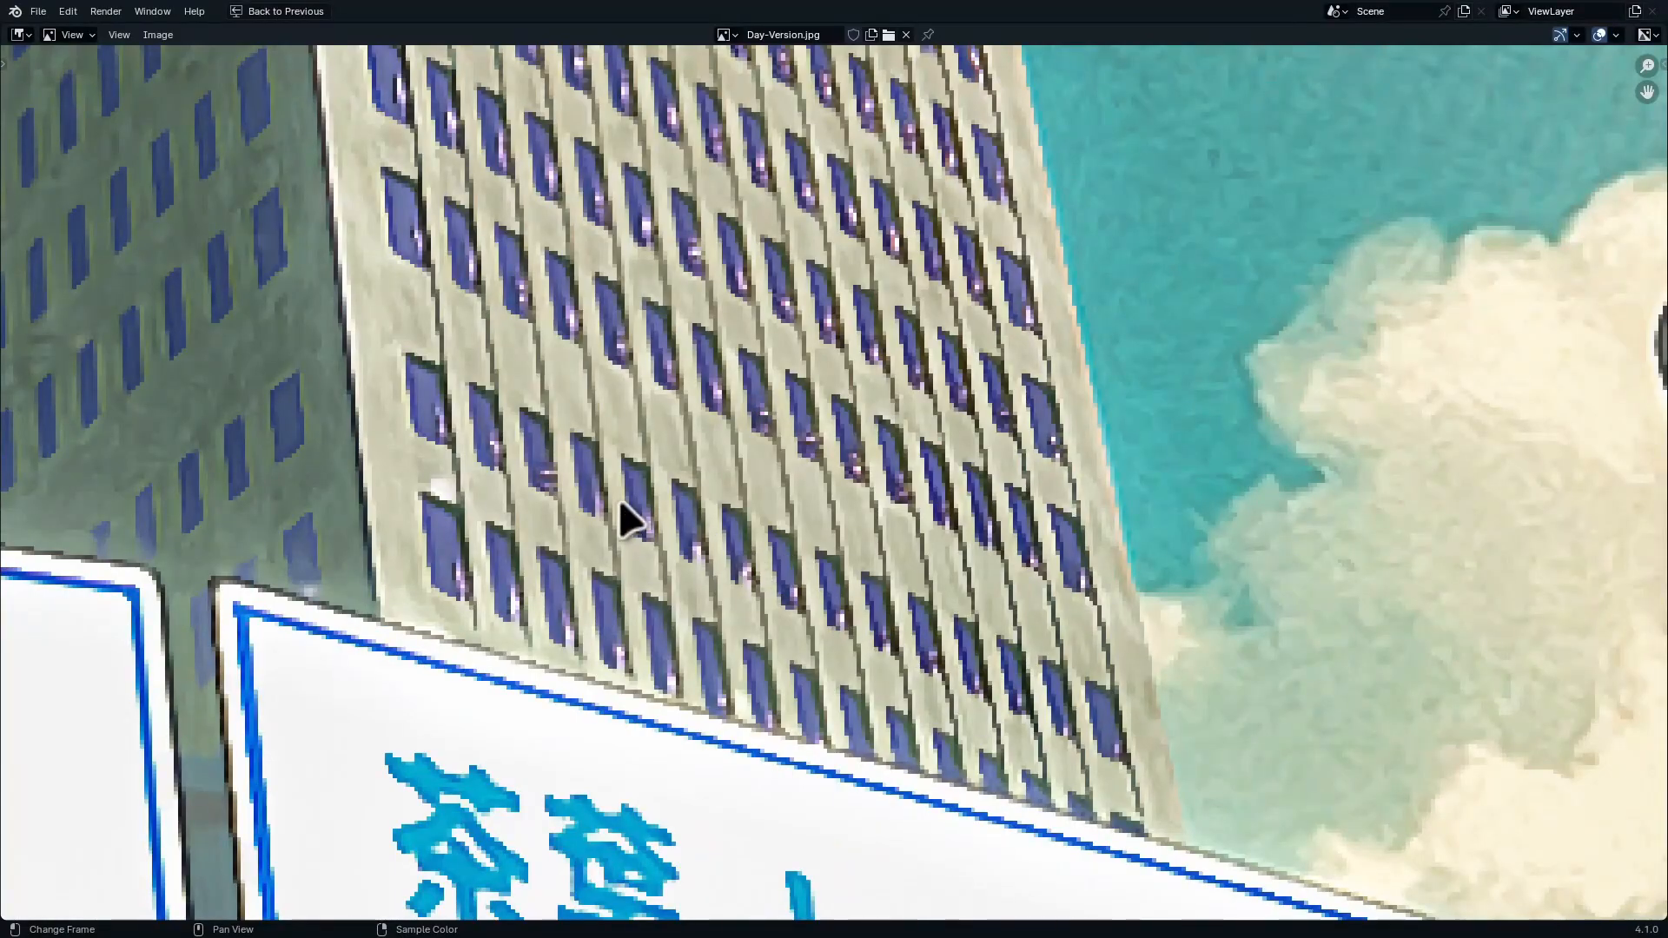
middle_click_drag(591, 349, 624, 464, "ctrl")
middle_click_drag(596, 409, 691, 613)
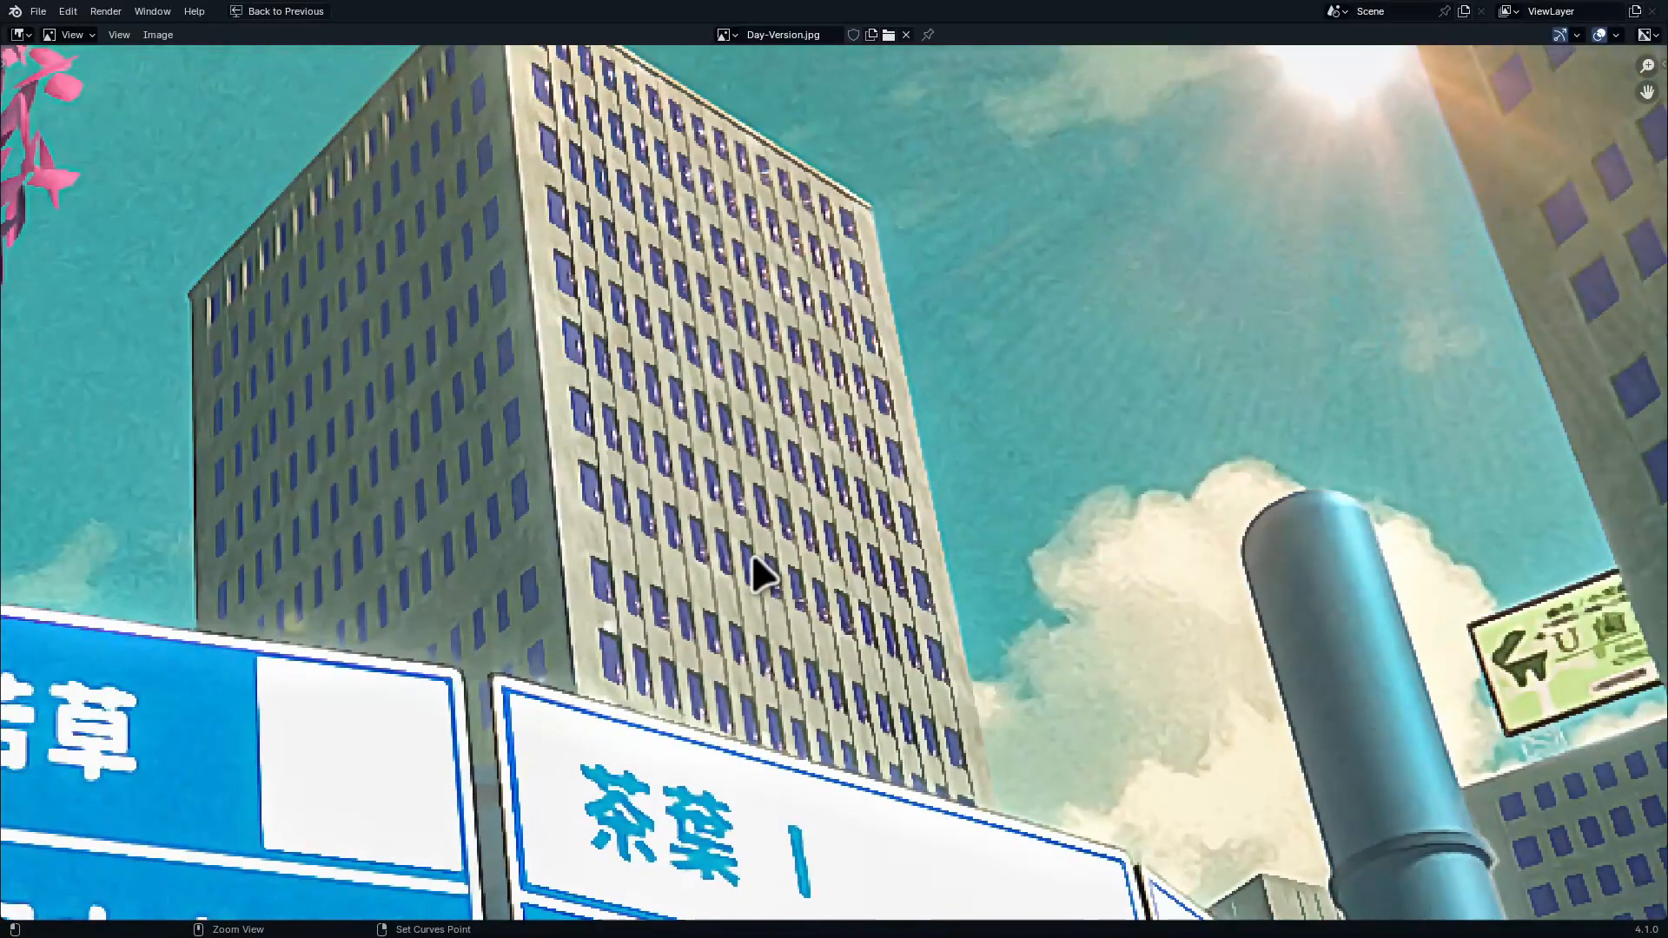
key("ctrl+space")
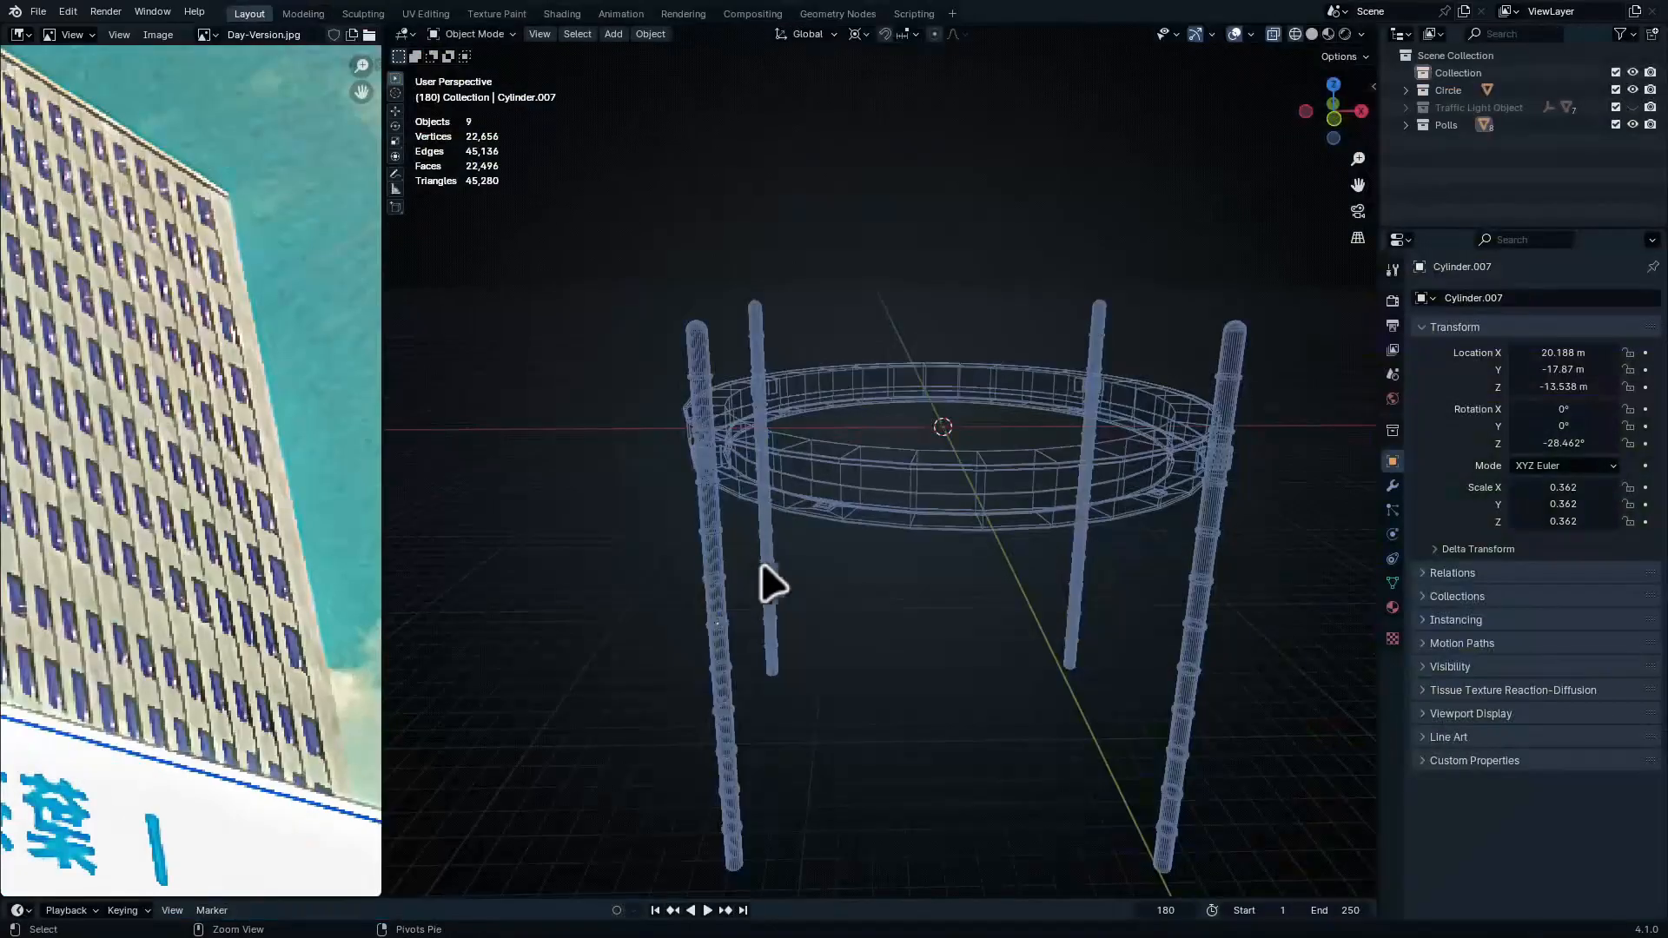
Add a cube mesh at the world origin and hide the Circle and Polls collections
middle_click_drag(903, 219, 919, 252)
key("shift+a")
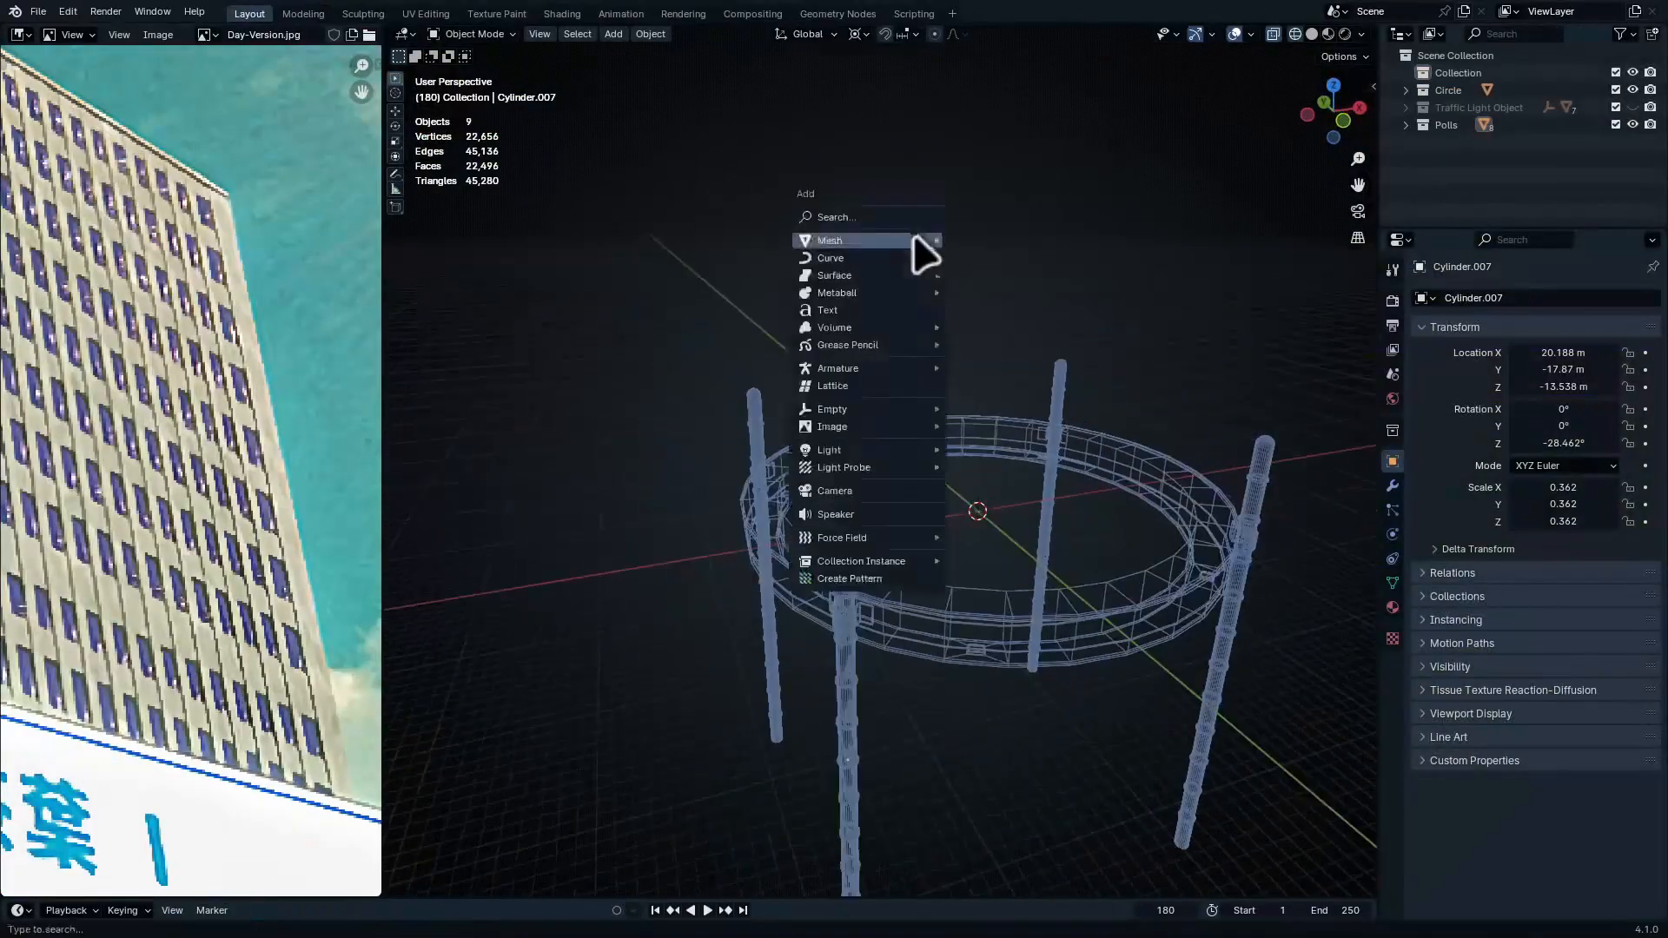
mouse_move(904, 243)
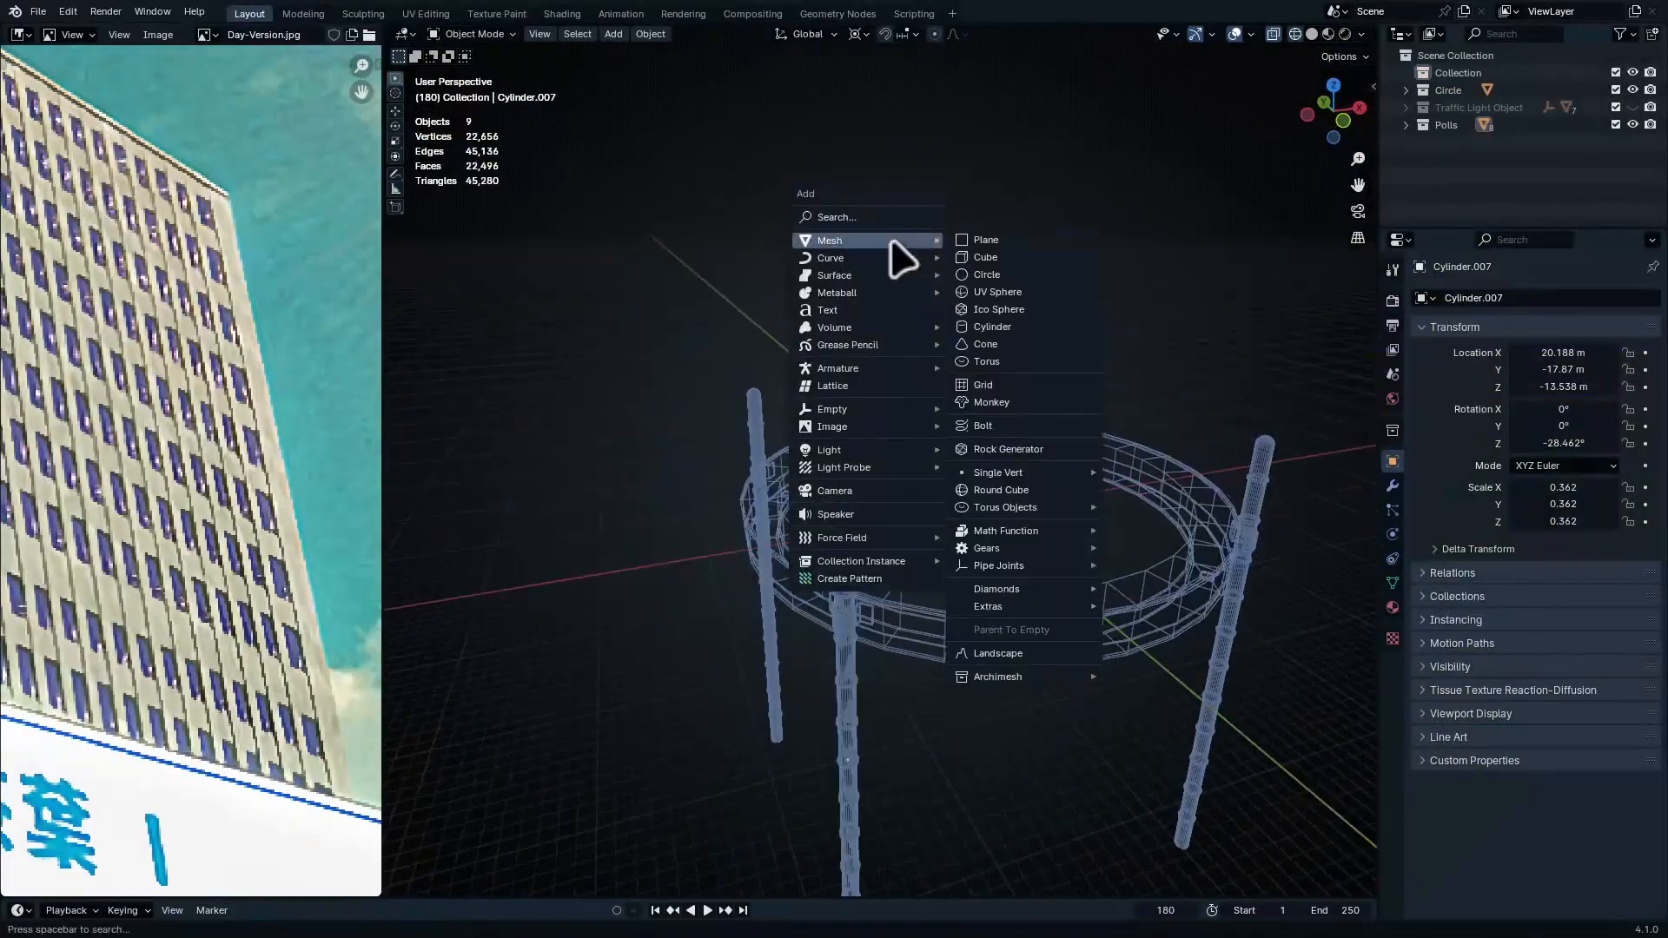
left_click(1012, 259)
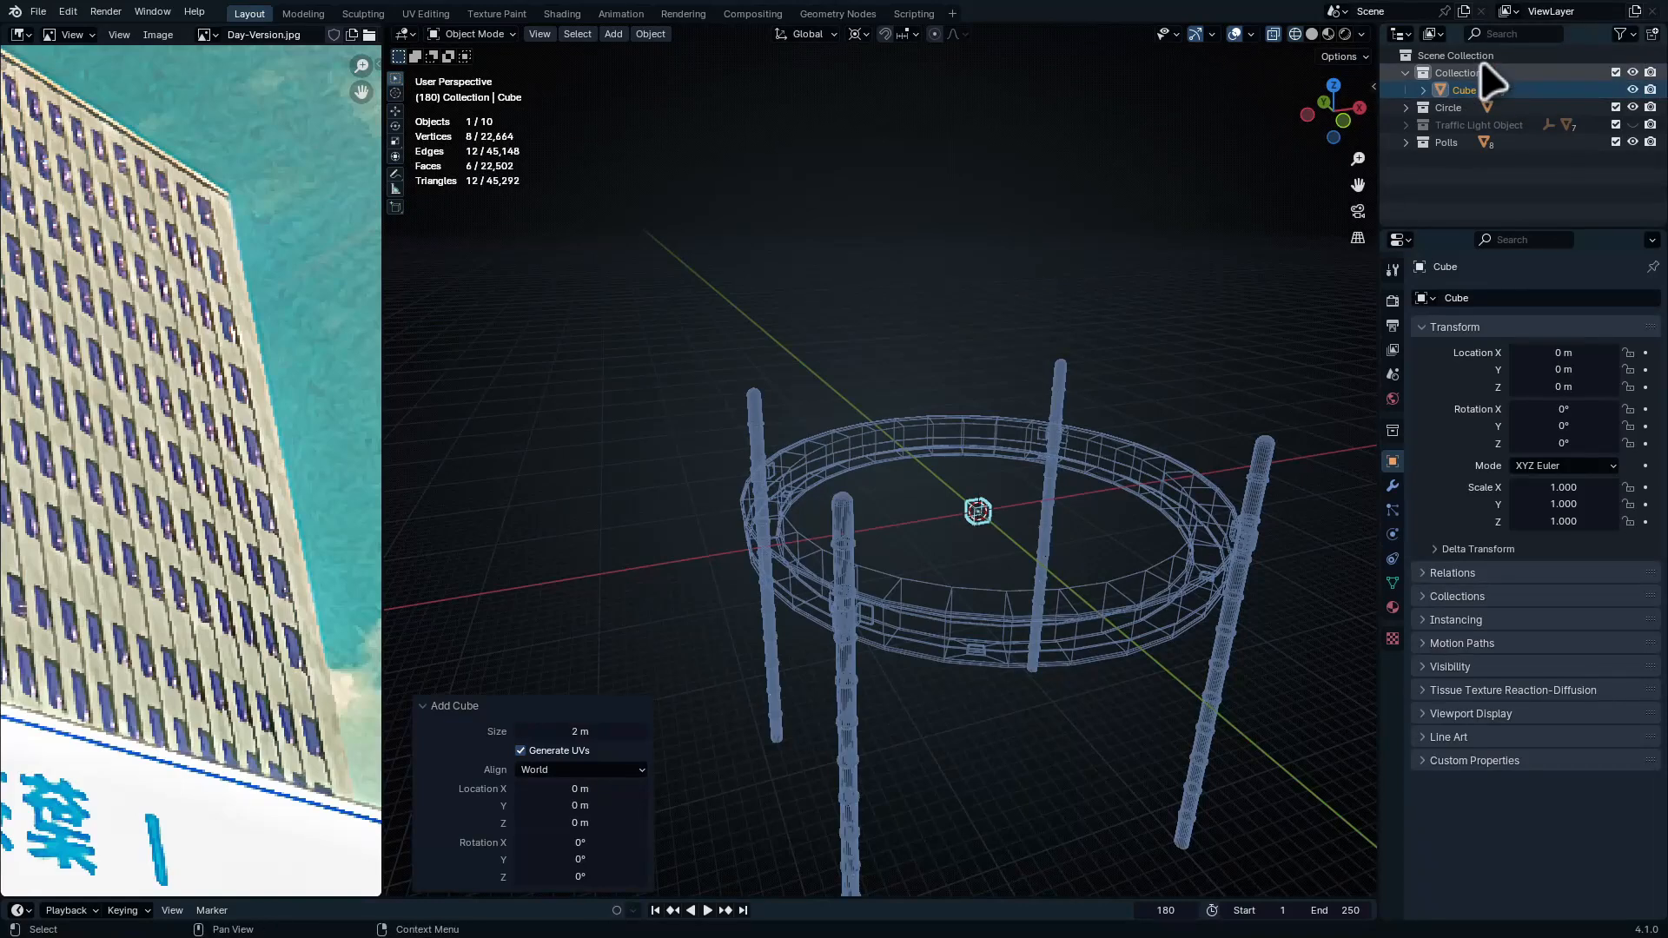
left_click(1633, 107)
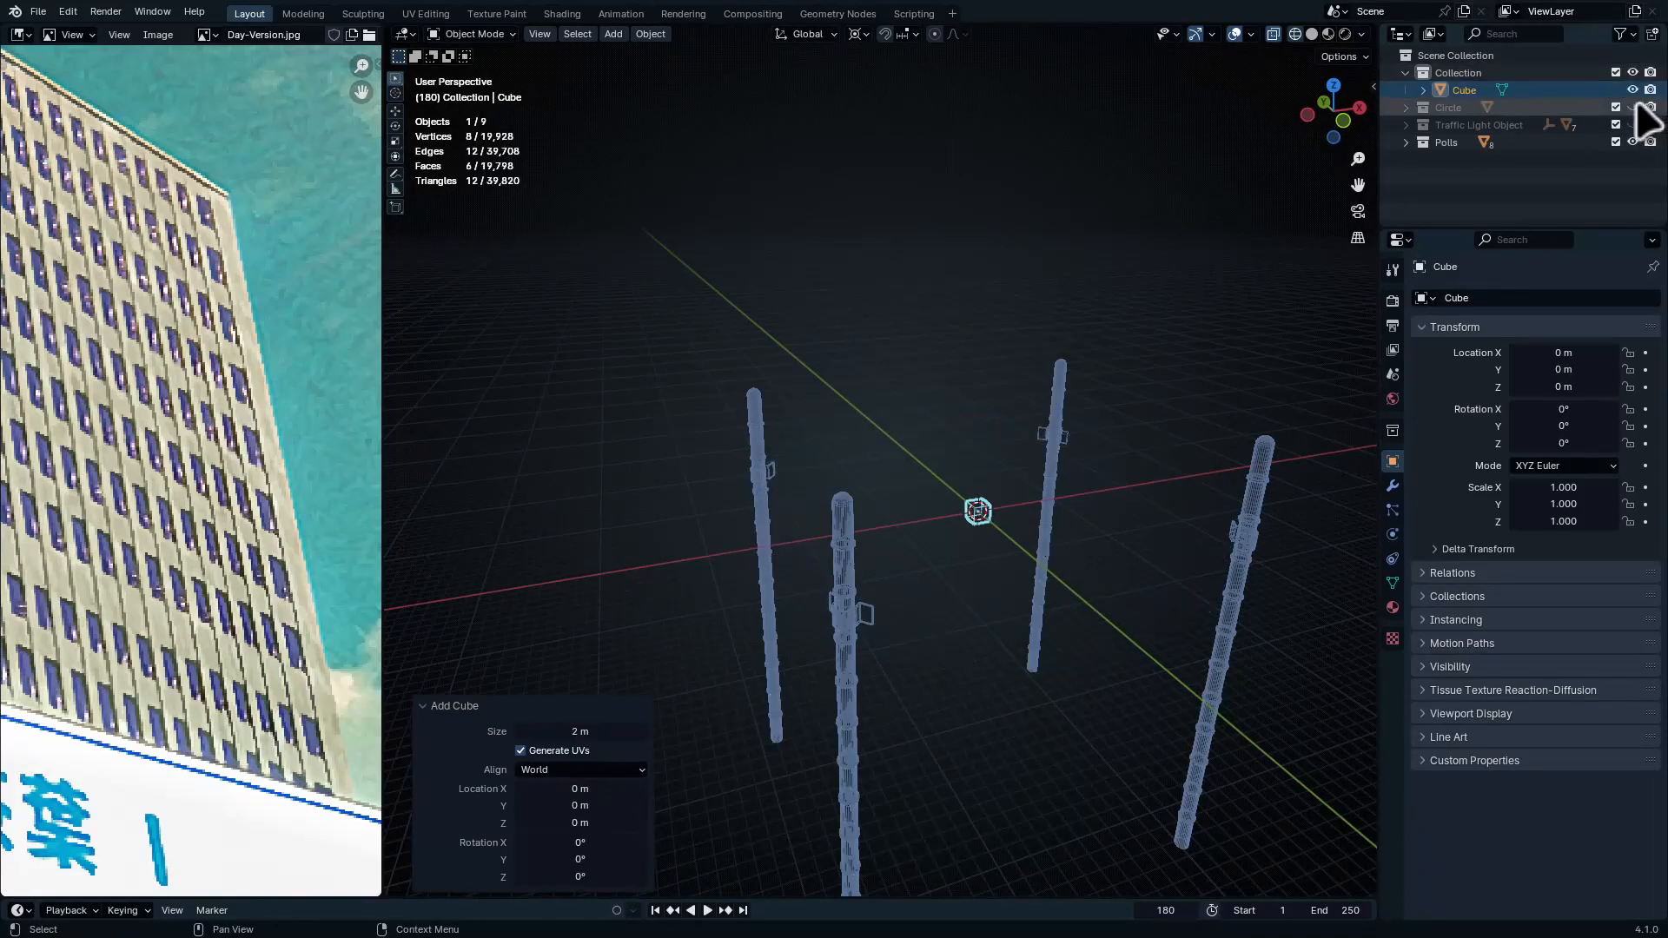
left_click(1633, 142)
left_click(1477, 75)
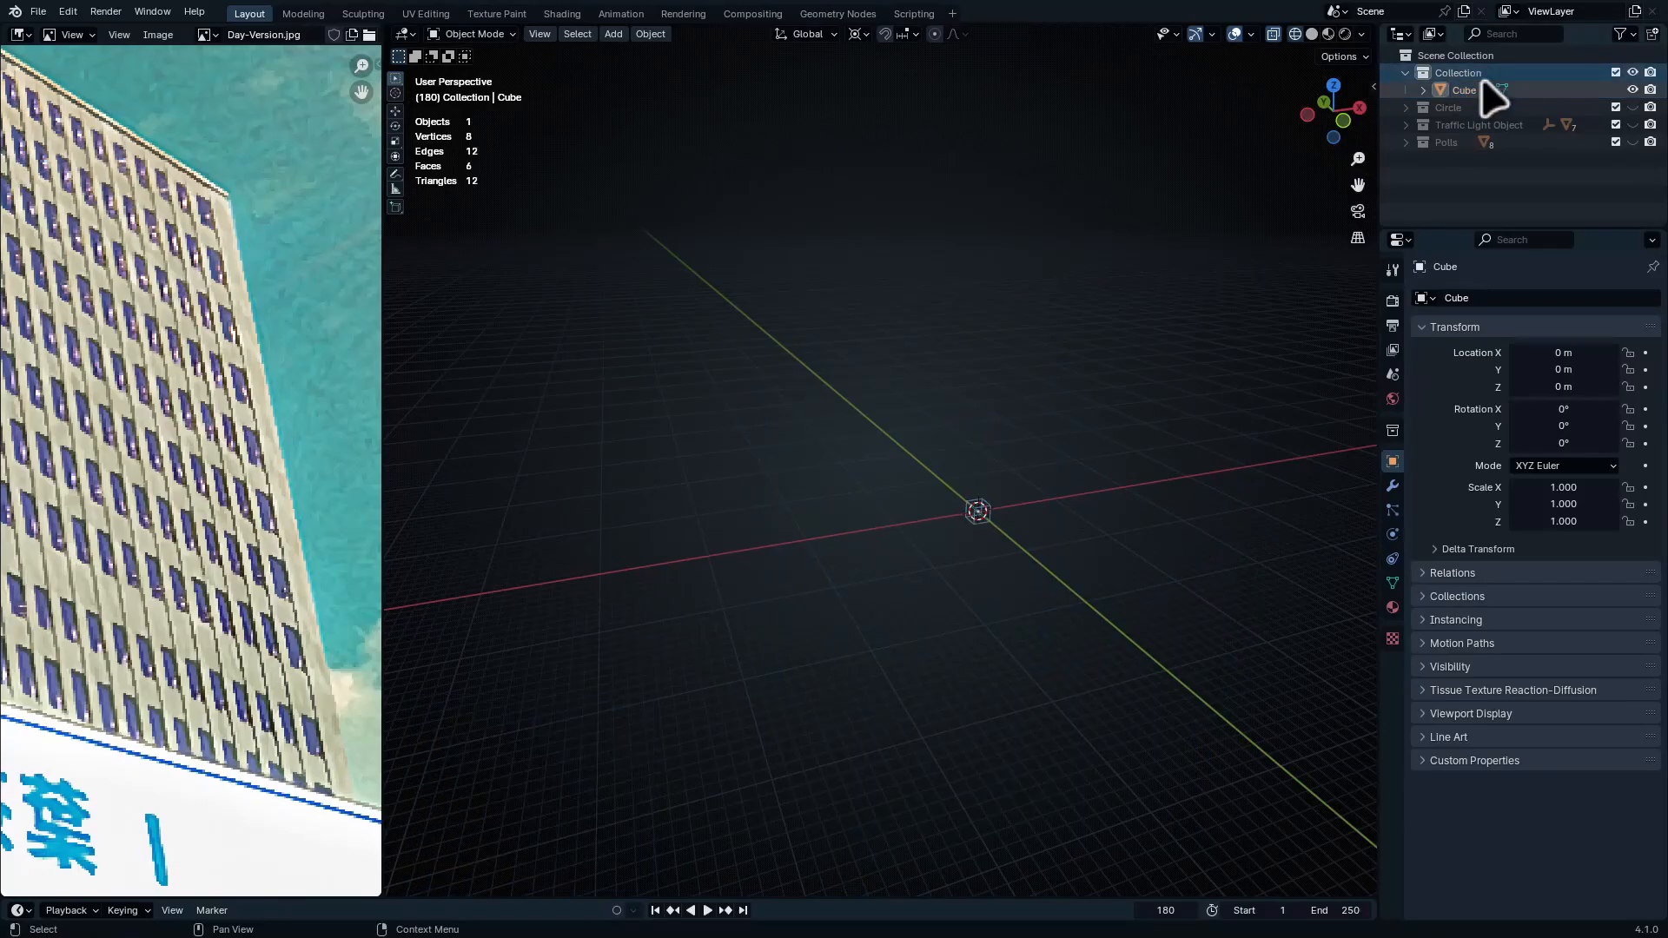
Scale the cube up uniformly by about 21.2, refine its size with a last factor of 1.159, and apply the scale
left_click(1487, 90)
key("s")
left_click(925, 869)
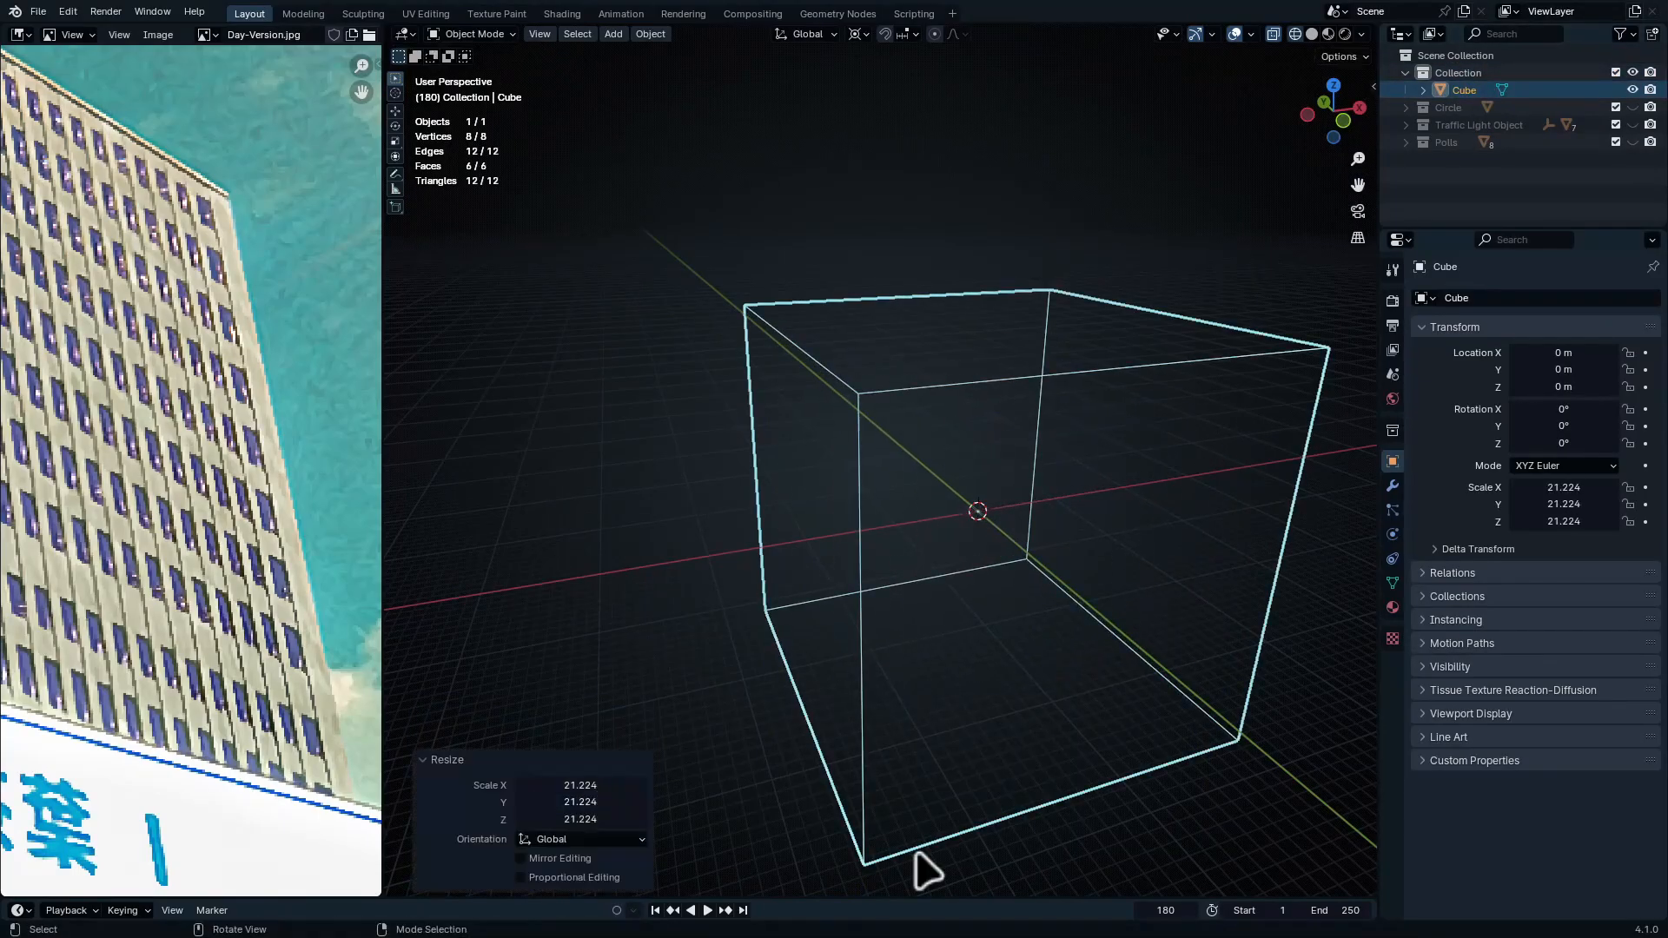
key("s")
left_click(1116, 570)
key("s")
left_click(1138, 581)
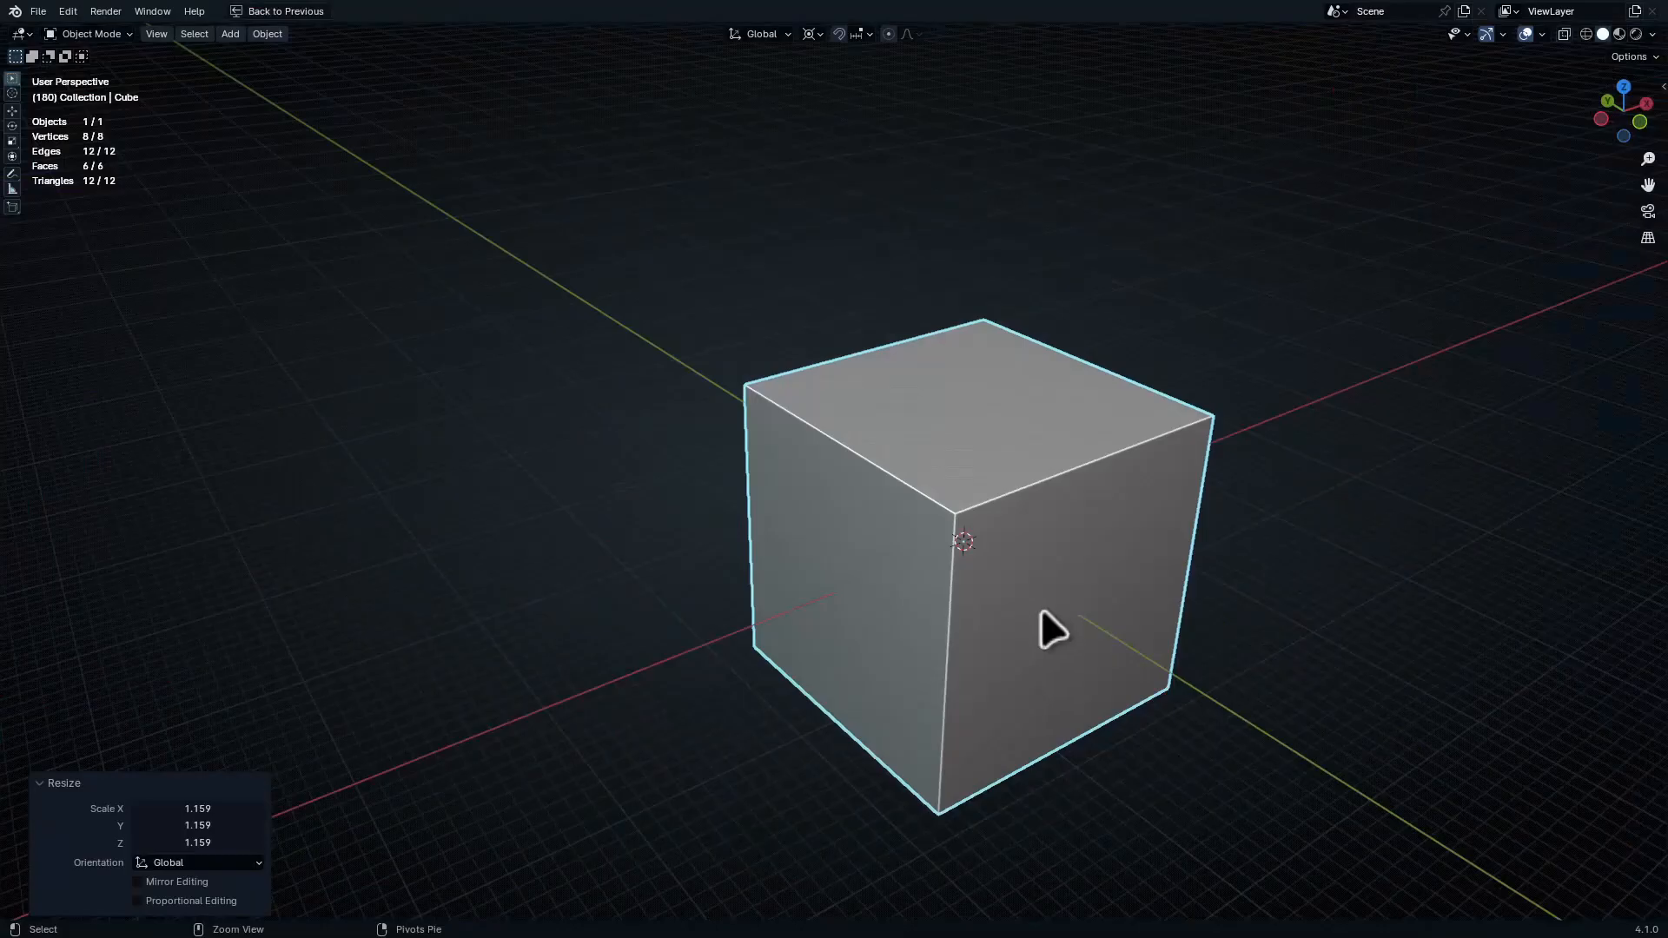
middle_click_drag(1040, 611, 1052, 650, "ctrl")
key("ctrl+a")
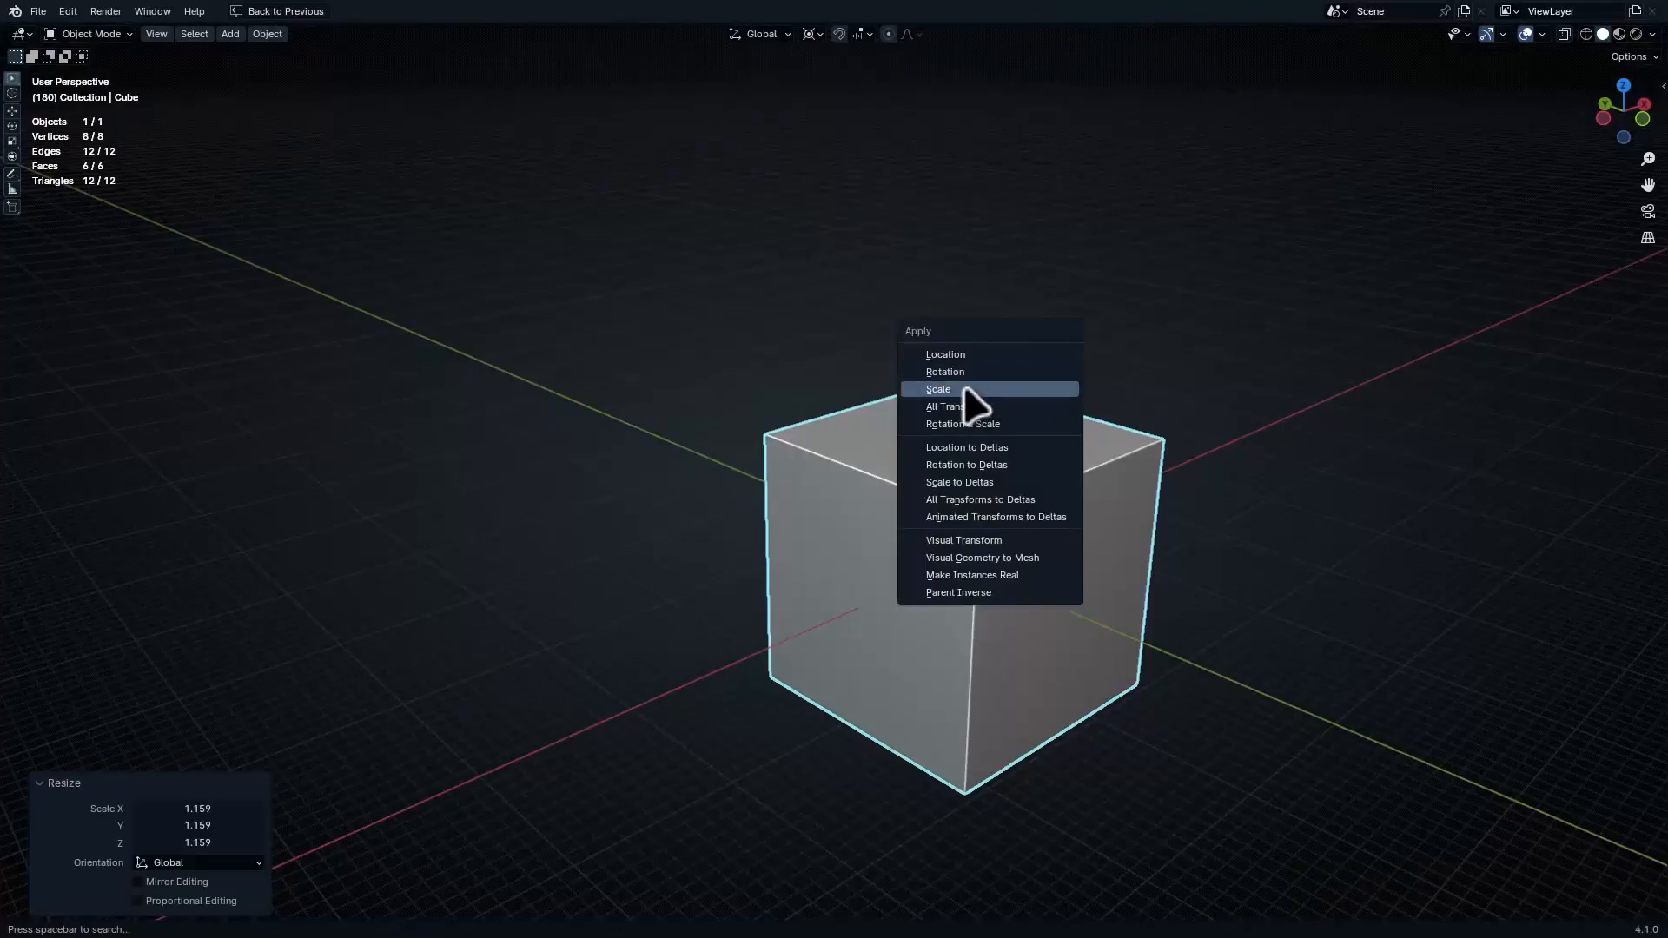
left_click(964, 389)
Enter Edit Mode on the cube and select its bottom face in face select mode
scroll(1050, 559, "down", 2)
key("Tab")
scroll(1054, 594, "up", 3)
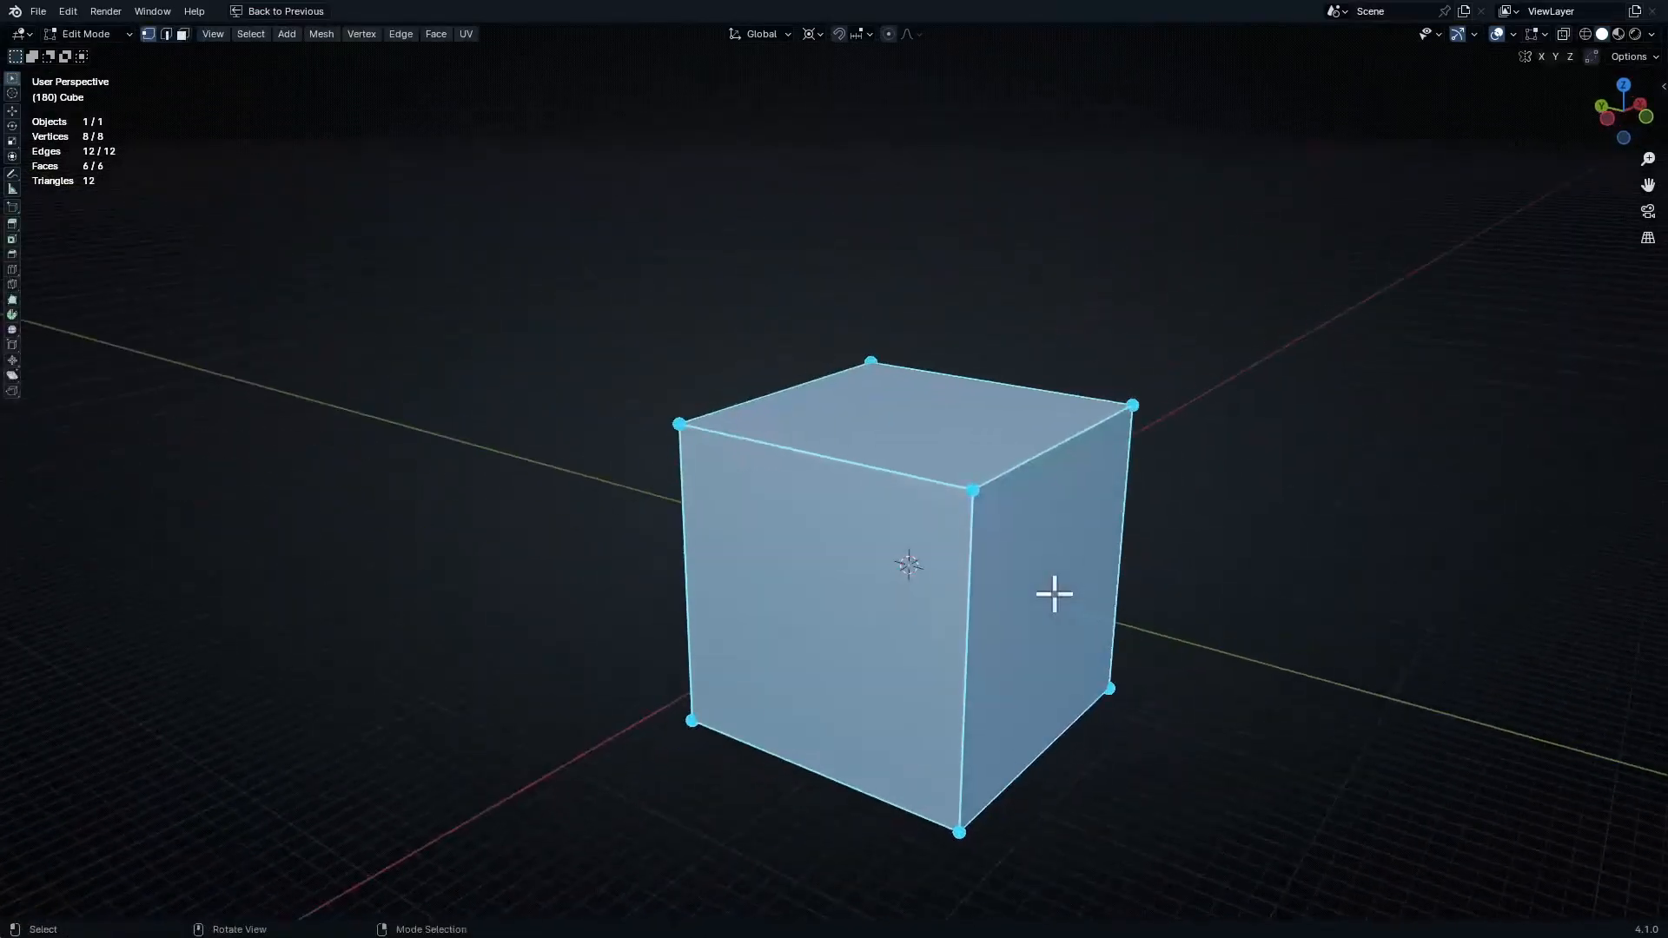
middle_click_drag(1054, 594, 955, 382)
key("3")
left_click(973, 673)
key("x")
left_click(1066, 728)
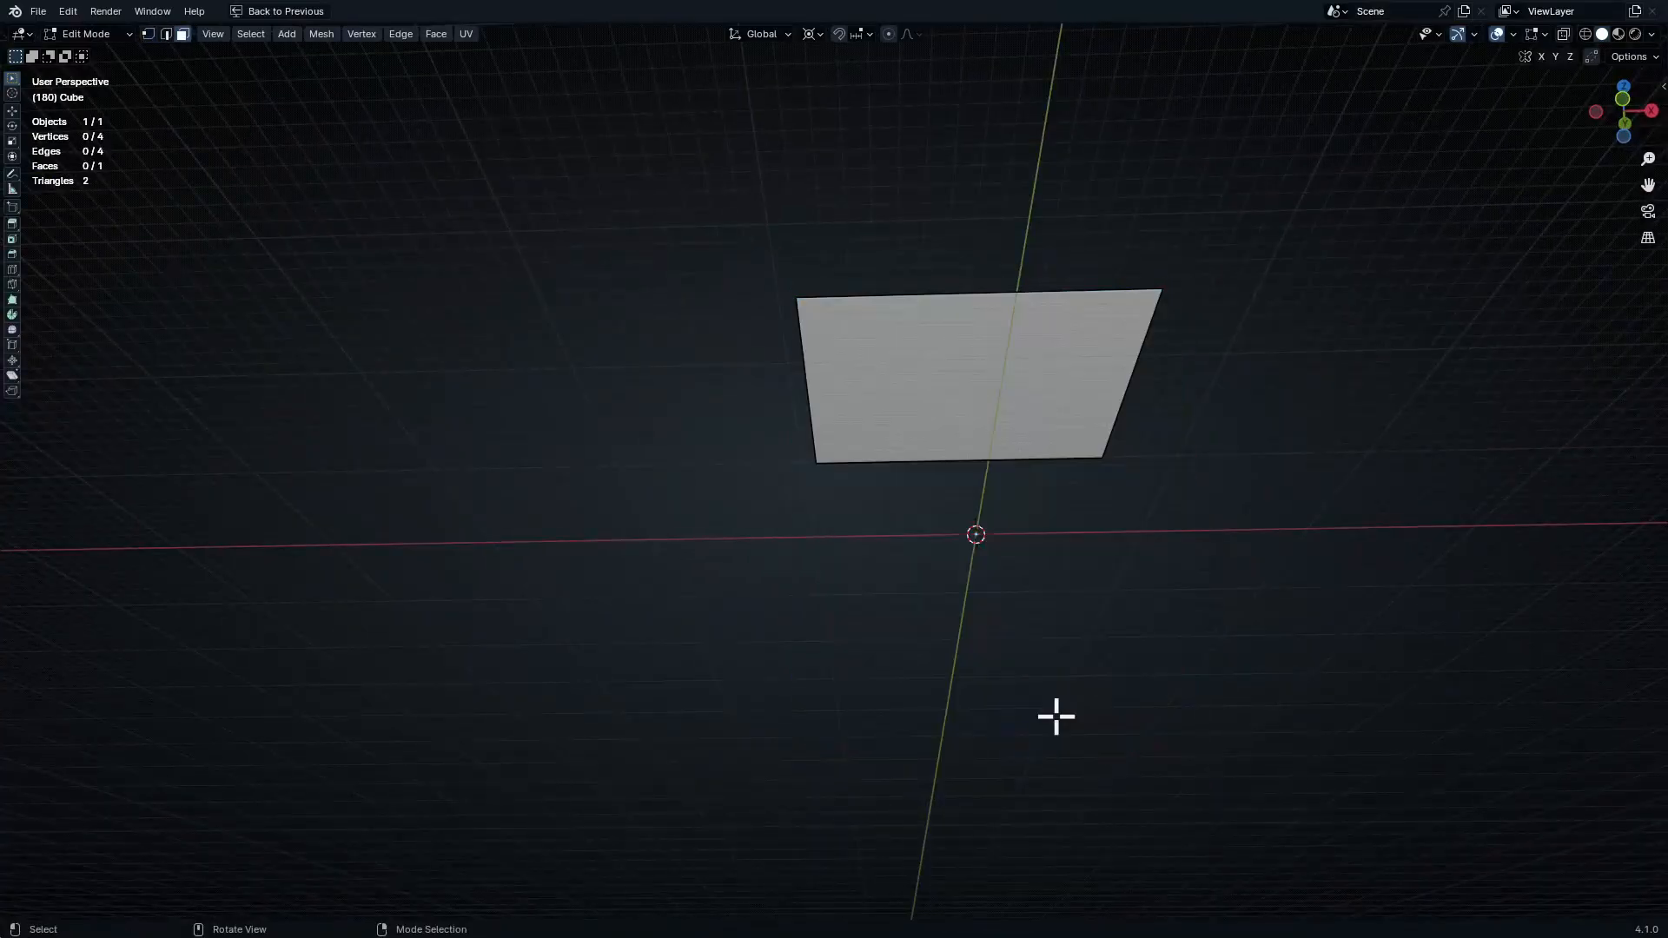
key("ctrl+z")
Delete the cube's bottom and top faces, leaving only the four side walls
key("x")
left_click(1029, 754)
middle_click_drag(1008, 376, 1098, 630)
left_click(975, 483)
key("x")
left_click(976, 484)
middle_click_drag(1094, 540, 1051, 489)
middle_click_drag(1150, 706, 1096, 509, "shift")
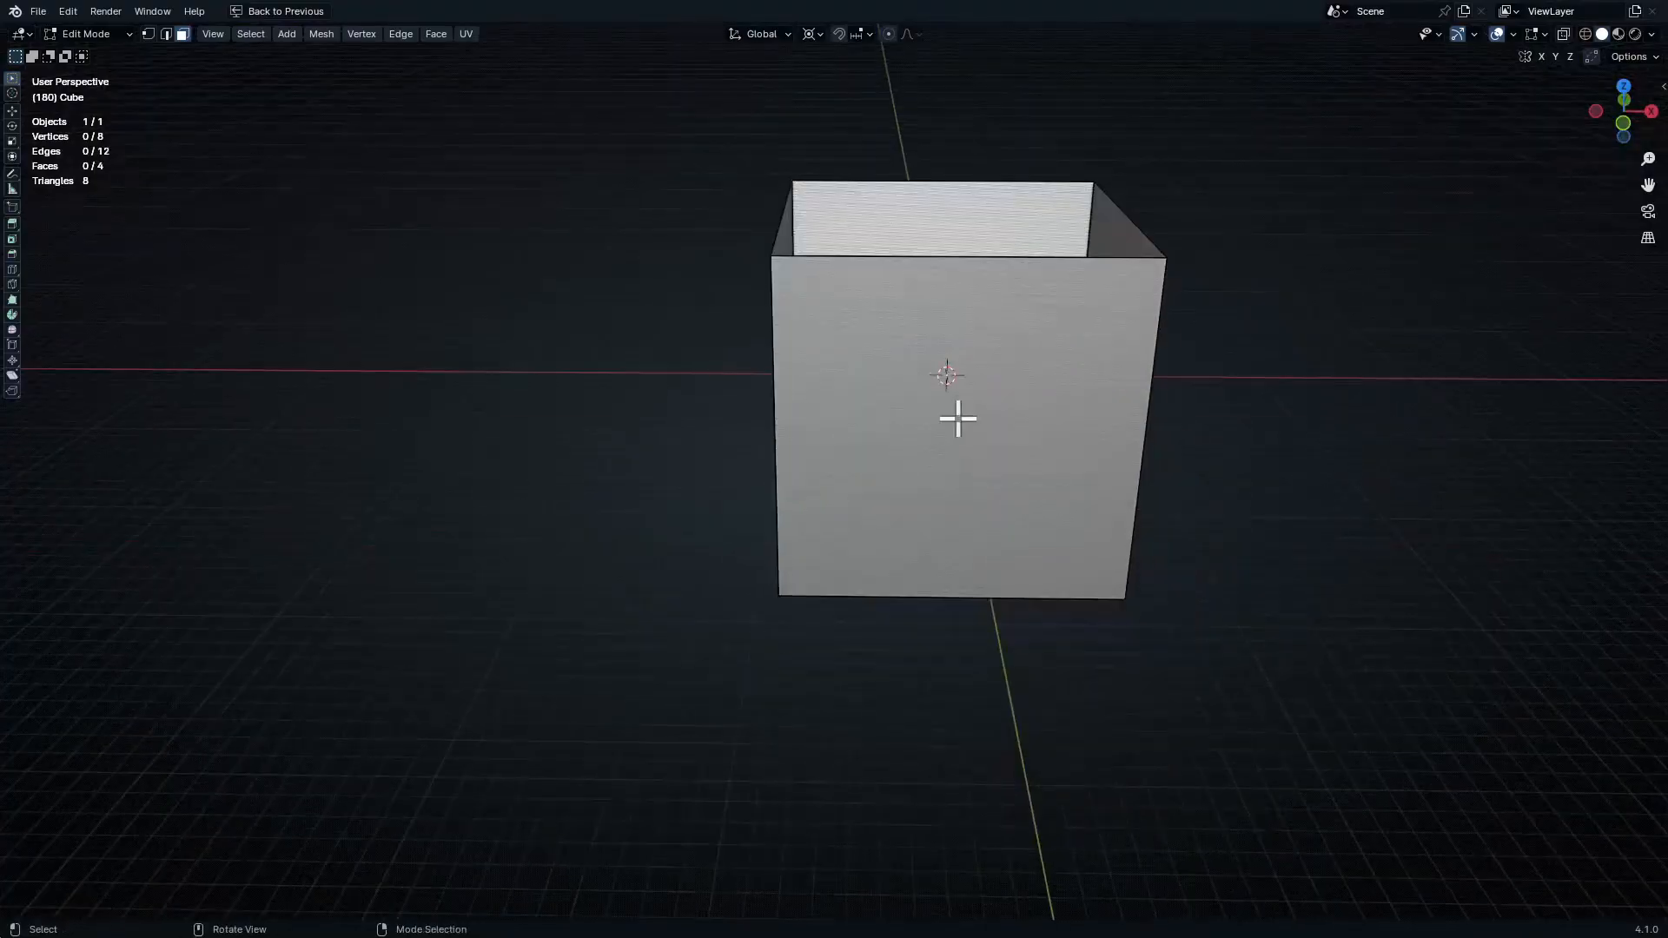
key("ctrl+r")
scroll(973, 269, "up", 3)
scroll(972, 269, "down", 3)
right_click(973, 269)
Add evenly spaced vertical loop cuts across the front wall without sliding them and set the number of cuts to 17
key("ctrl+r")
scroll(974, 269, "up", 3)
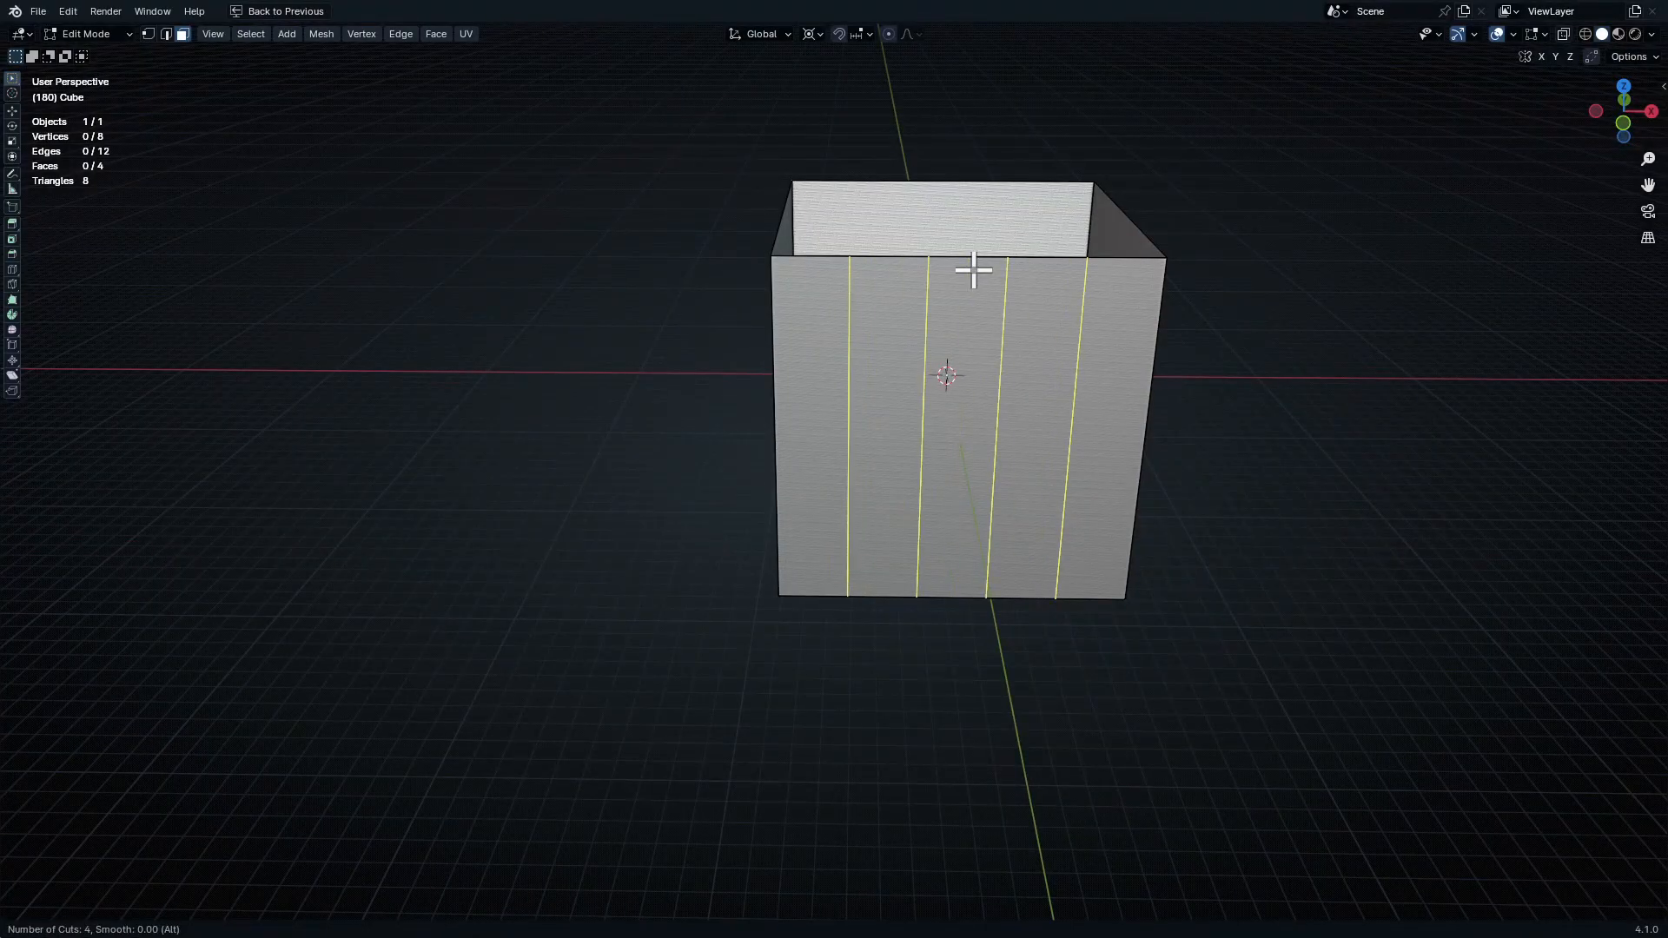
scroll(973, 270, "up", 6)
left_click(972, 271)
right_click(972, 271)
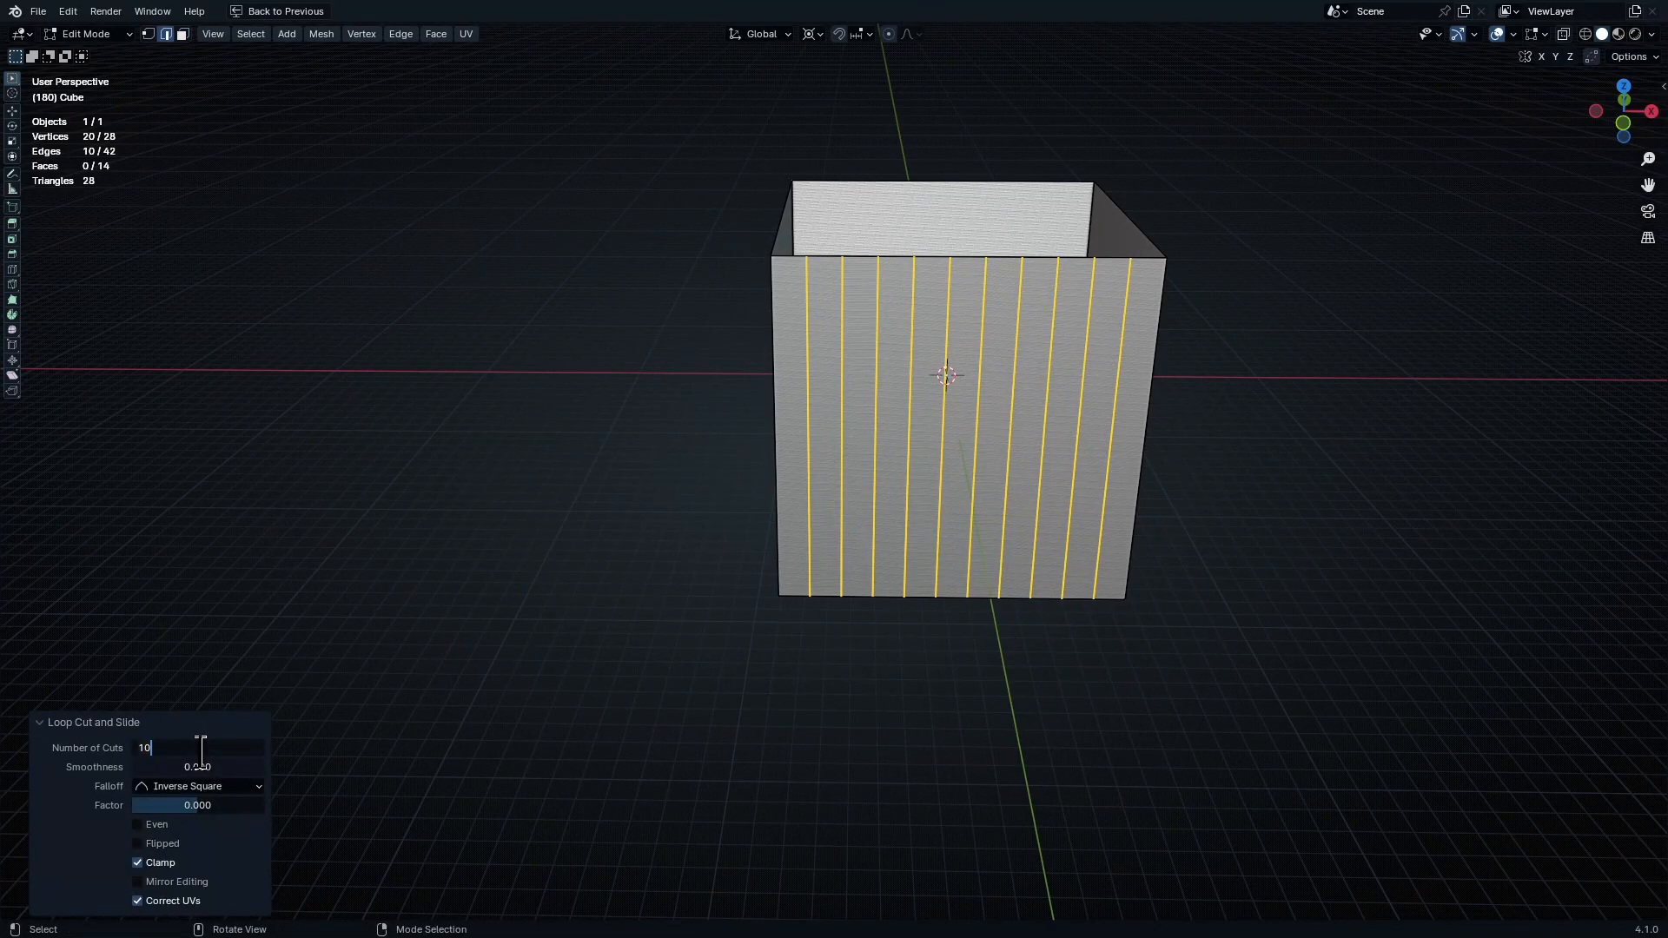
left_click(200, 748)
type("17")
key("Return")
Set the number of vertical loop cuts on the front wall to 15
middle_click_drag(614, 588, 812, 587)
scroll(811, 587, "up", 5)
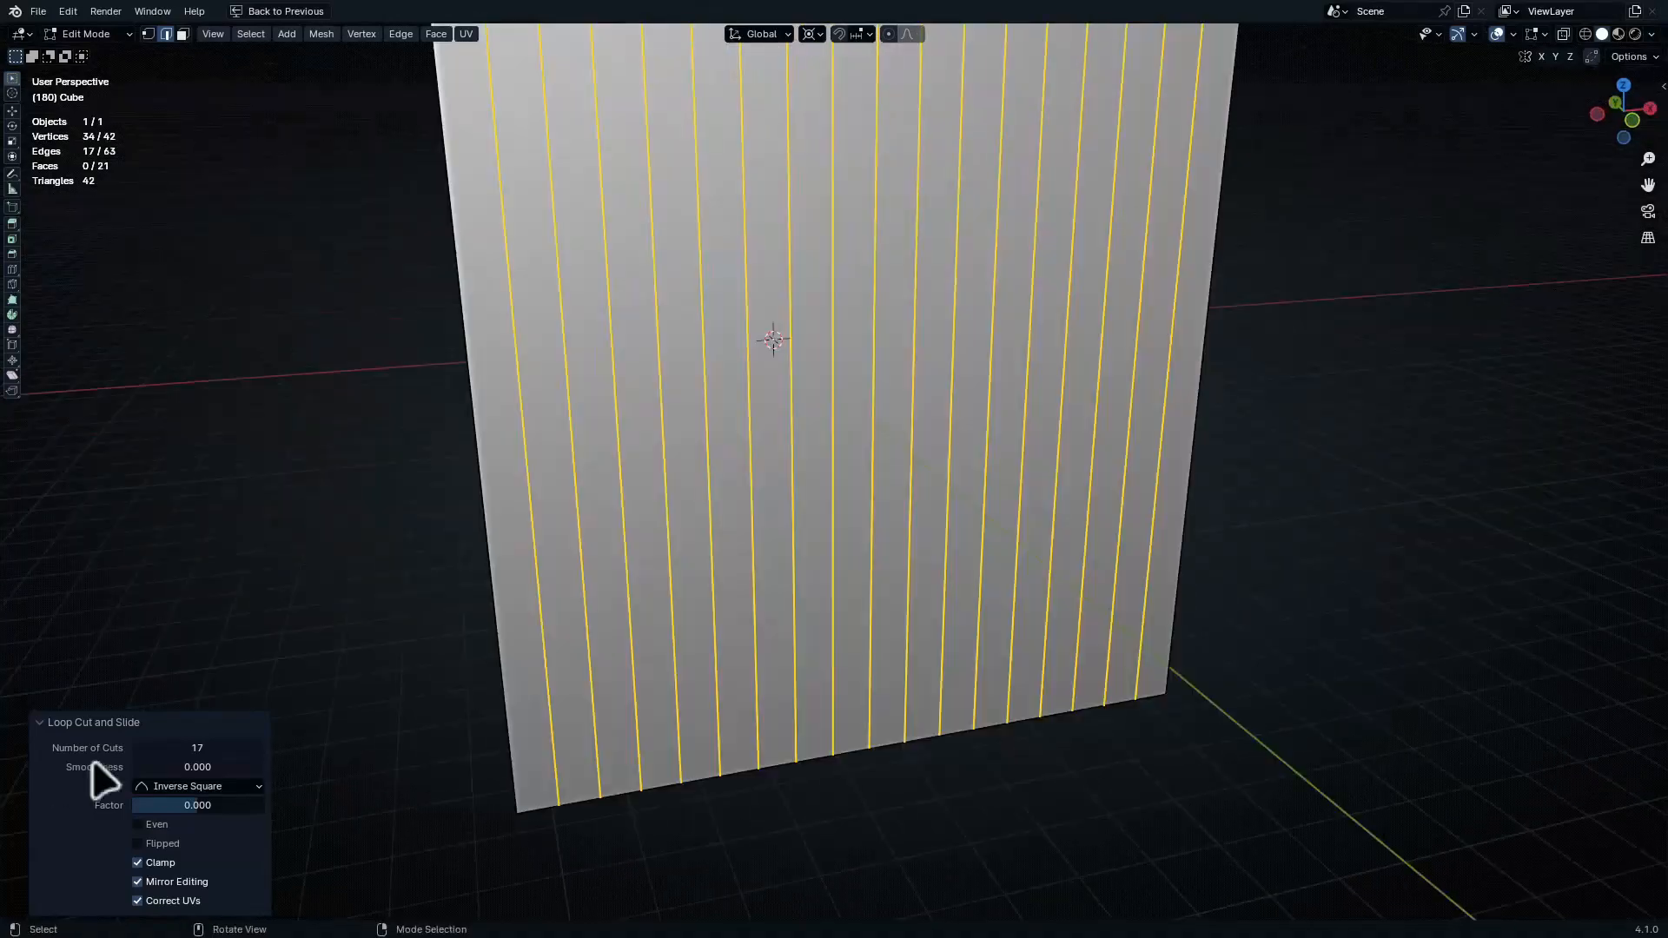
left_click(181, 744)
type("15")
key("Return")
Add nine evenly spaced horizontal loop cuts around all four walls of the cube without sliding them
middle_click_drag(1155, 373, 786, 440)
key("ctrl+r")
scroll(1114, 488, "up", 9)
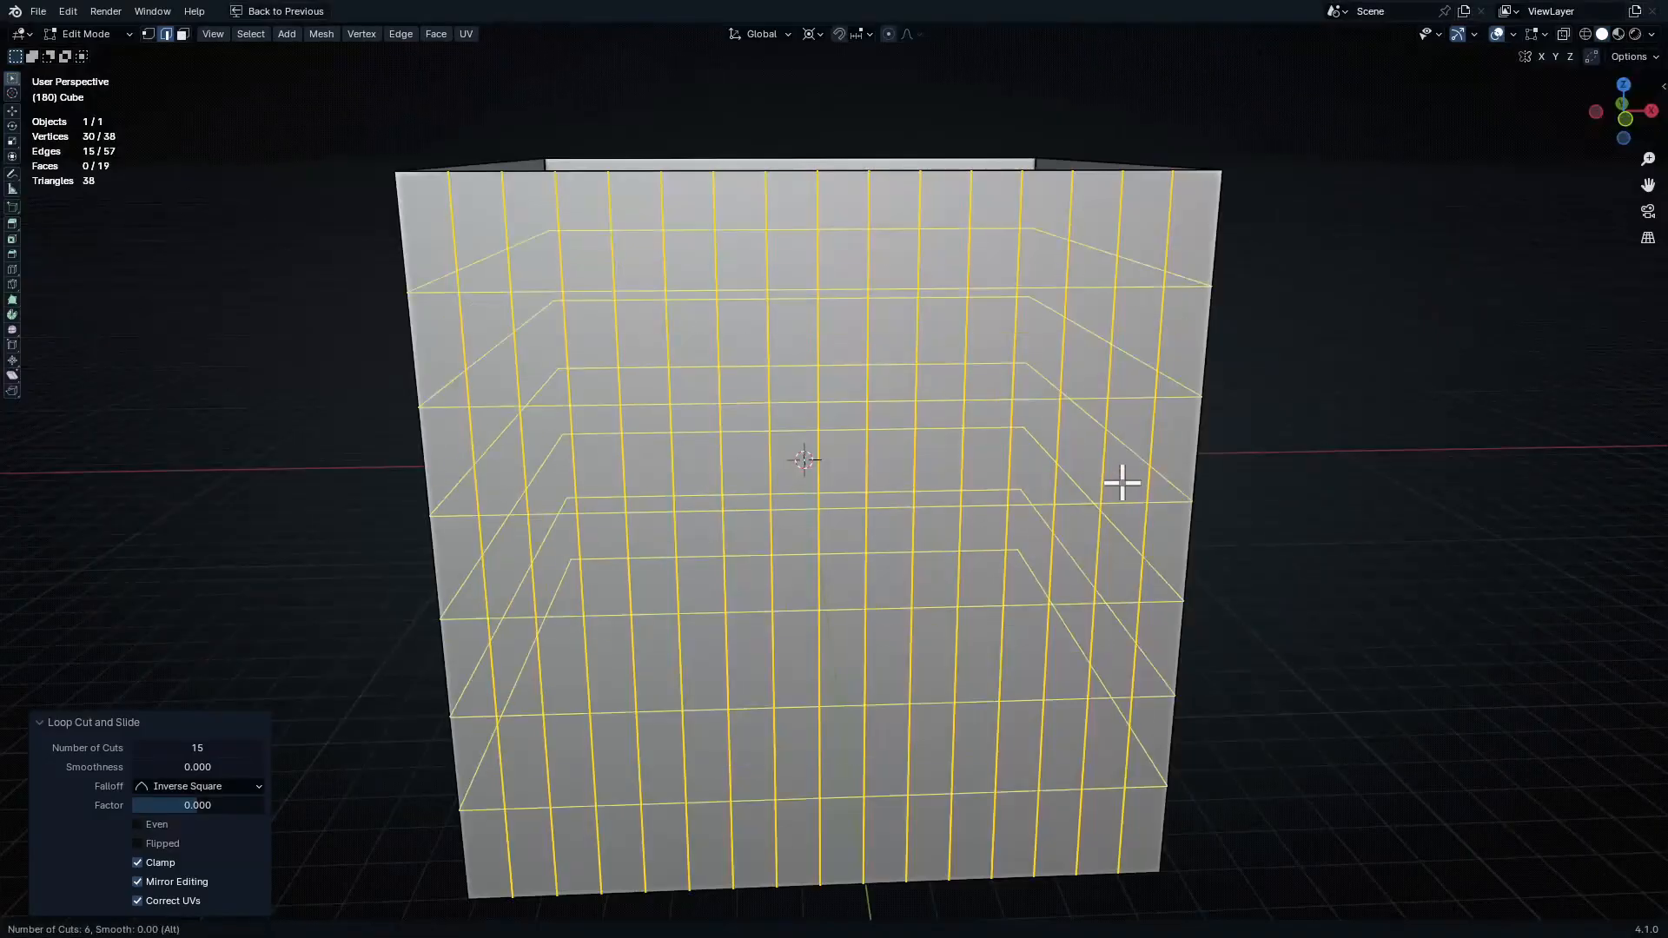
scroll(1114, 488, "down", 1)
left_click(1115, 488)
right_click(1106, 477)
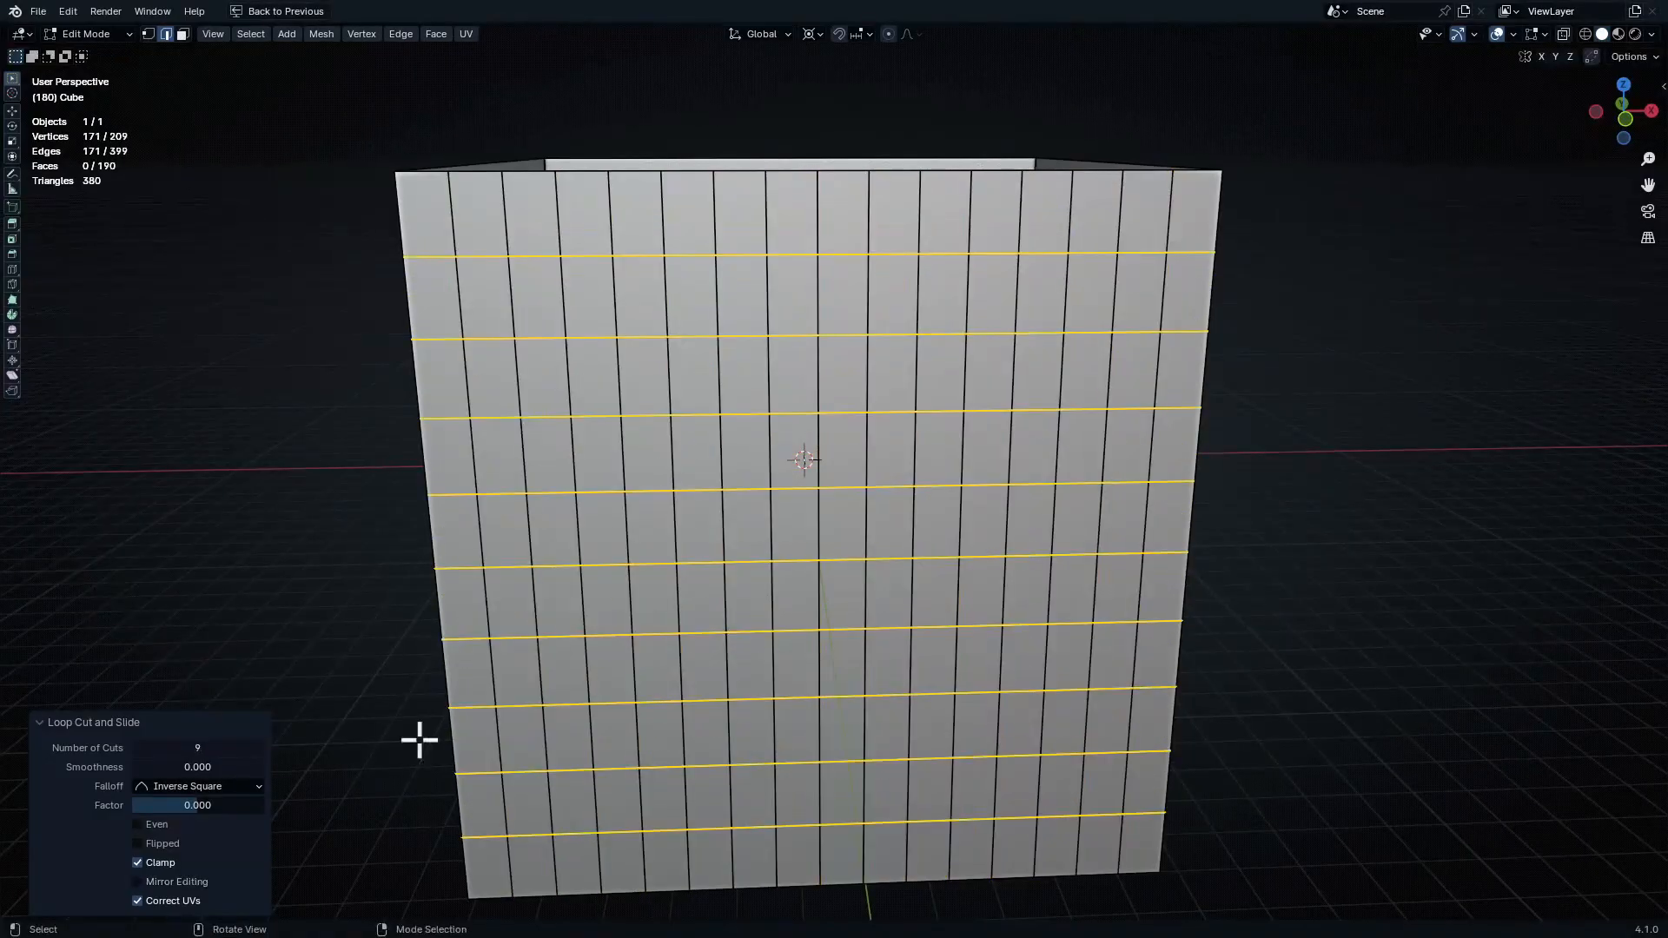
Add 15 evenly spaced vertical loop cuts to the adjacent side wall and to the back wall without sliding them
middle_click_drag(386, 747, 878, 194)
key("ctrl+r")
left_click(880, 165)
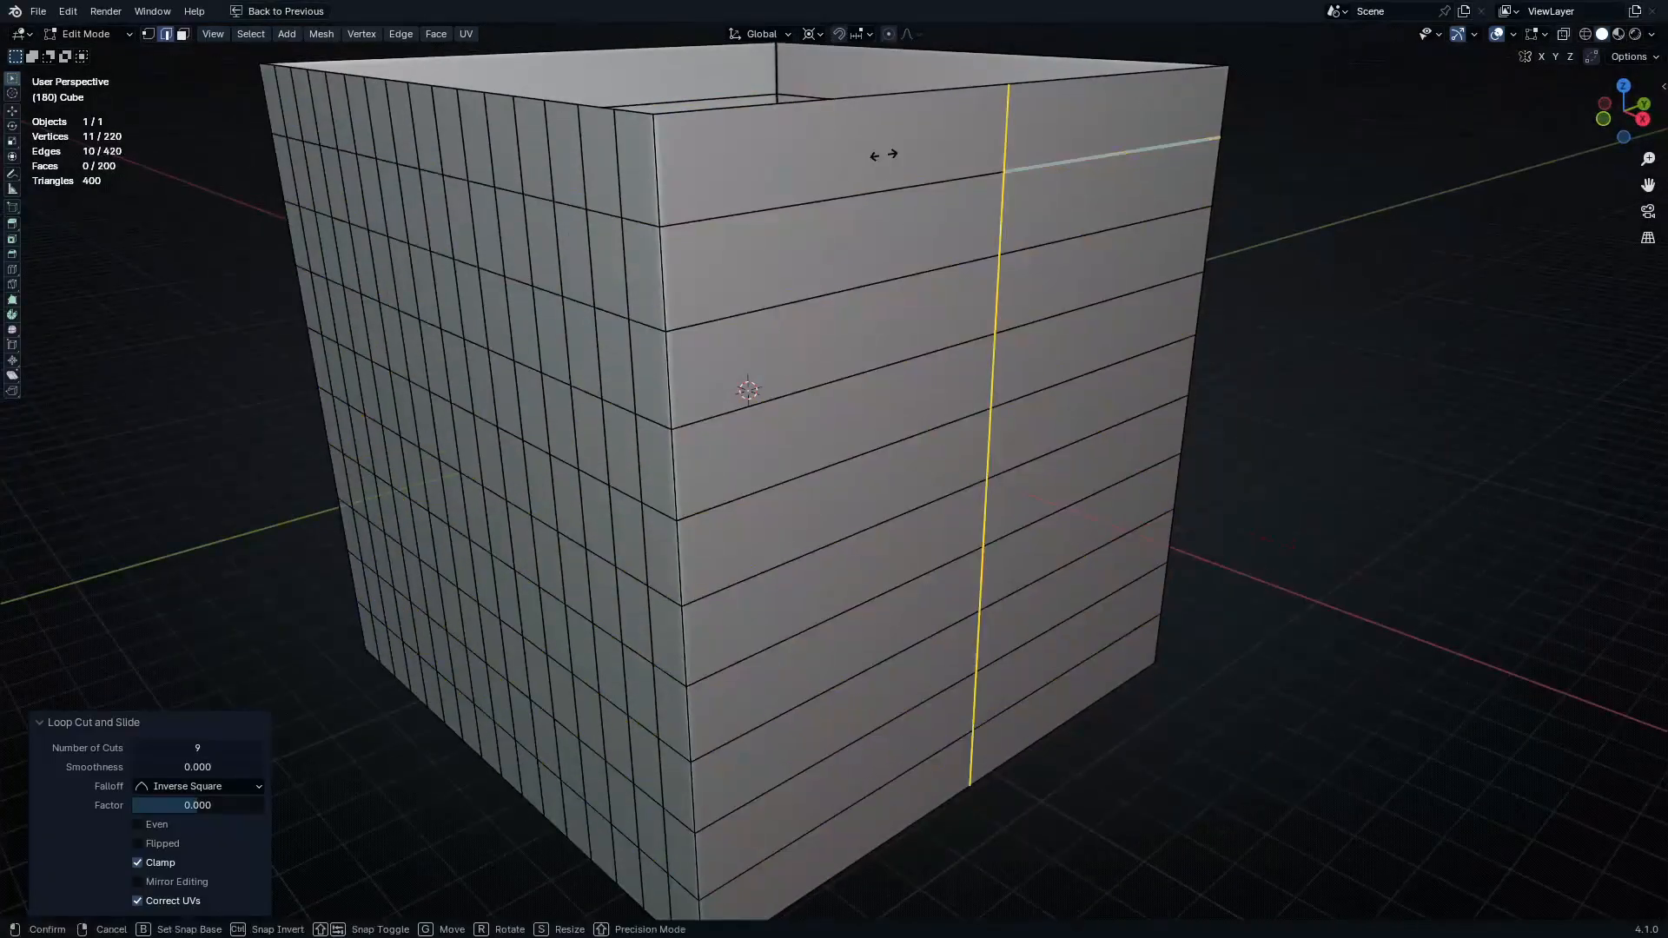
right_click(882, 154)
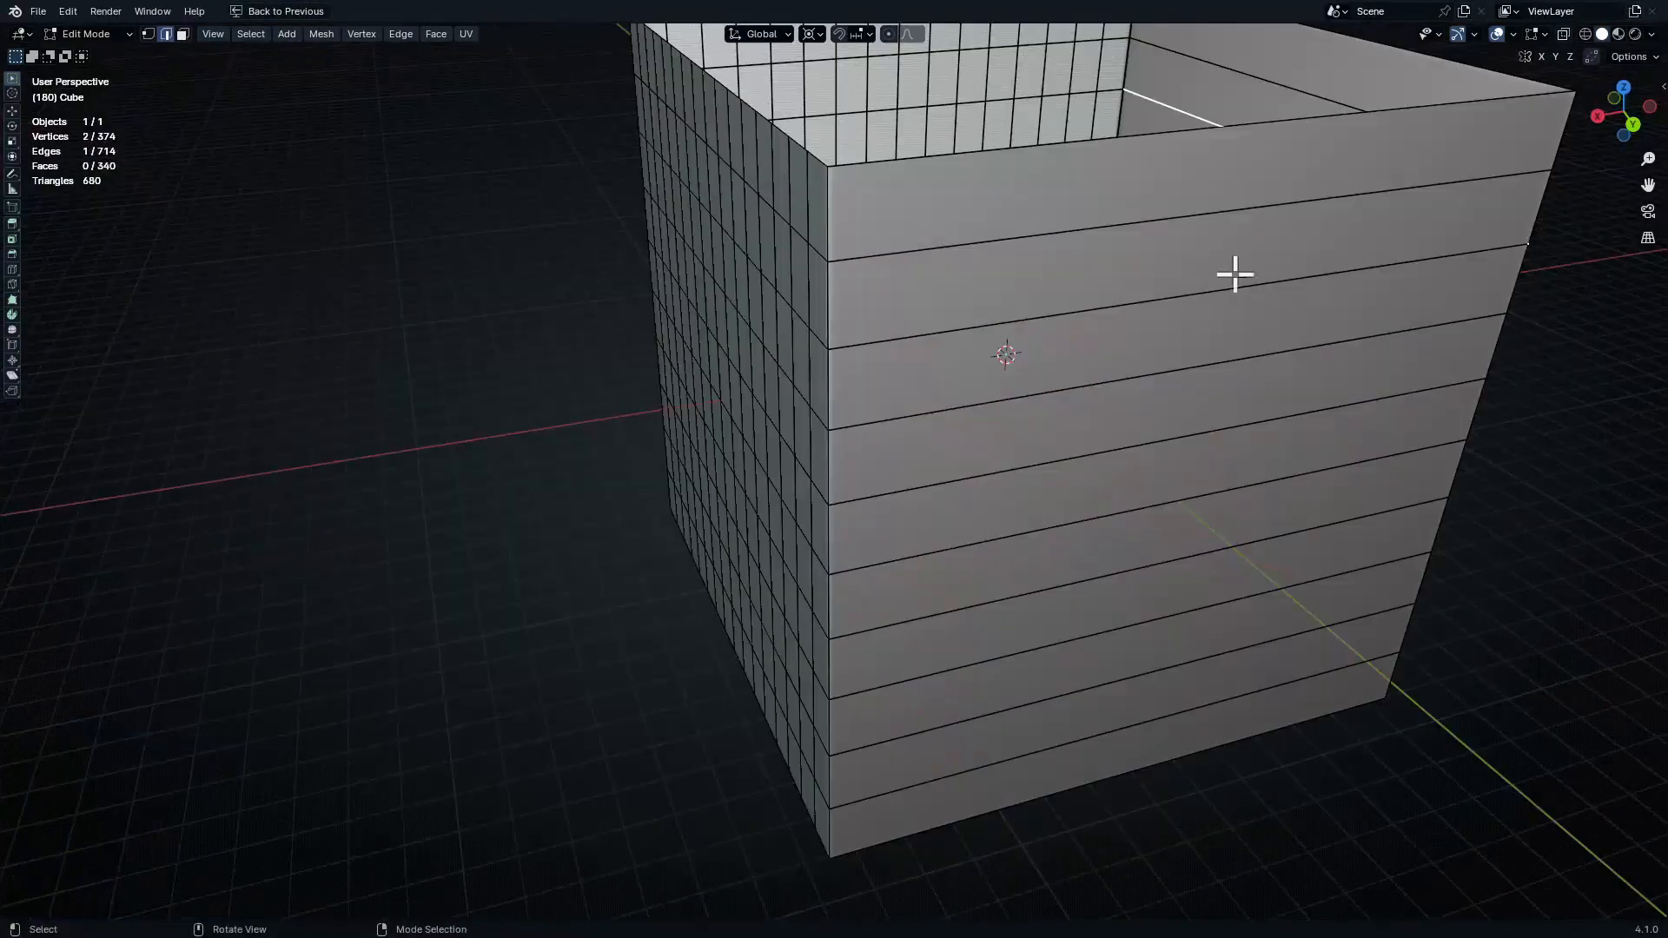
key("ctrl+r")
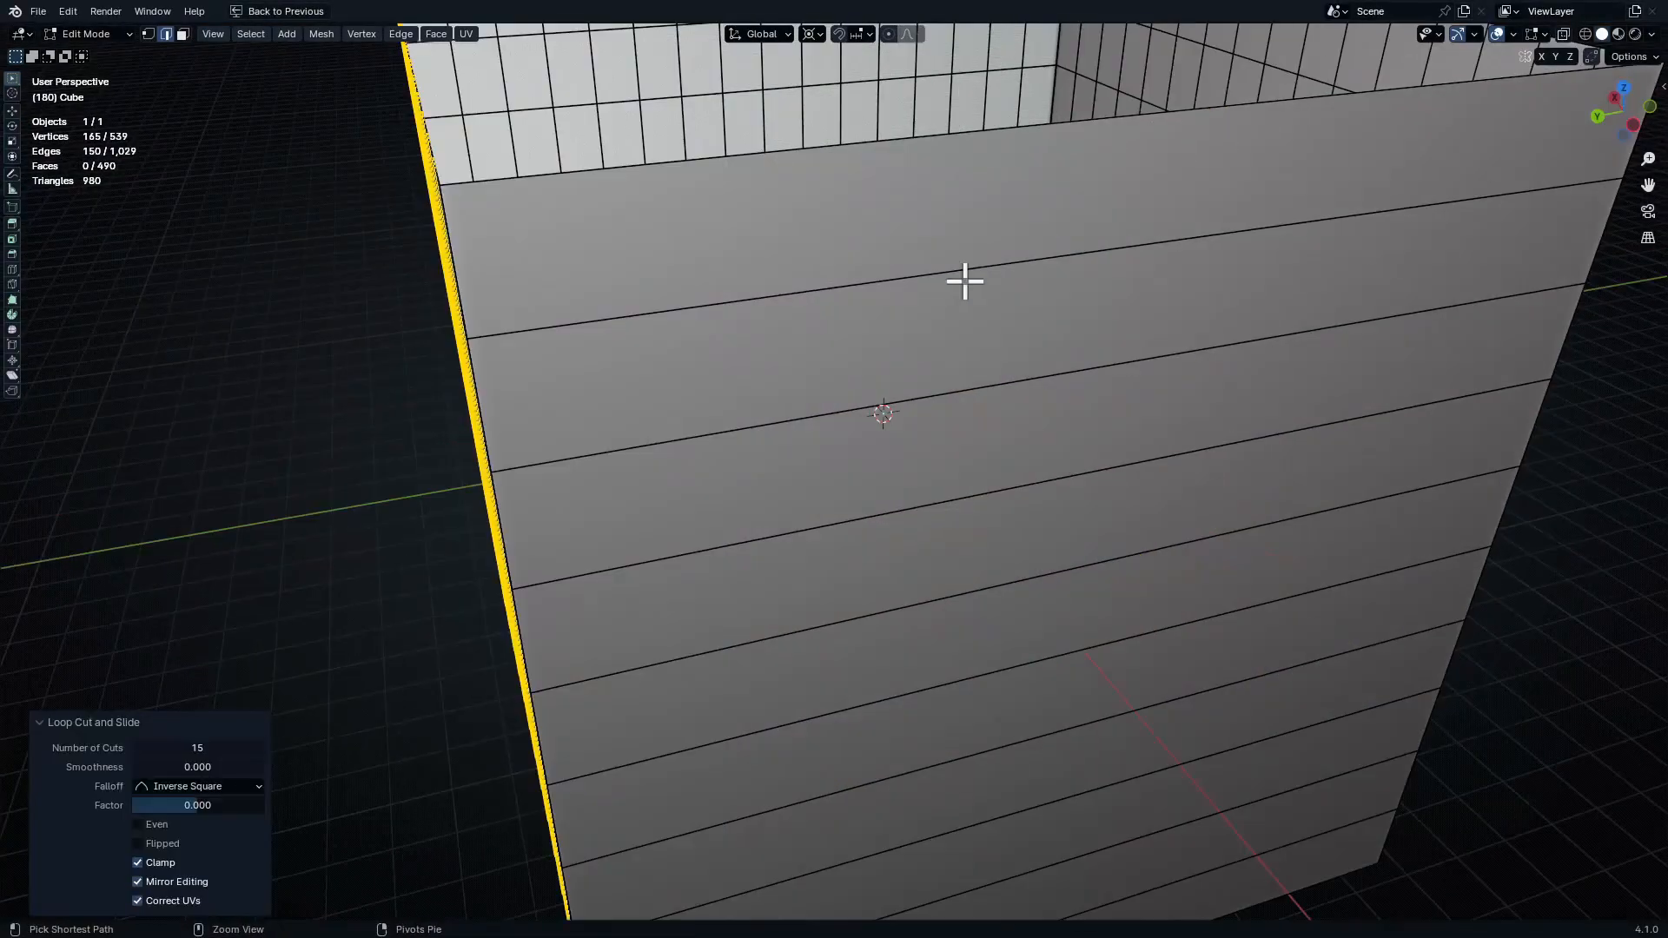
Add centred vertical loop cuts to the remaining side wall and set the number of cuts to 15
key("ctrl+r")
scroll(981, 208, "up", 4)
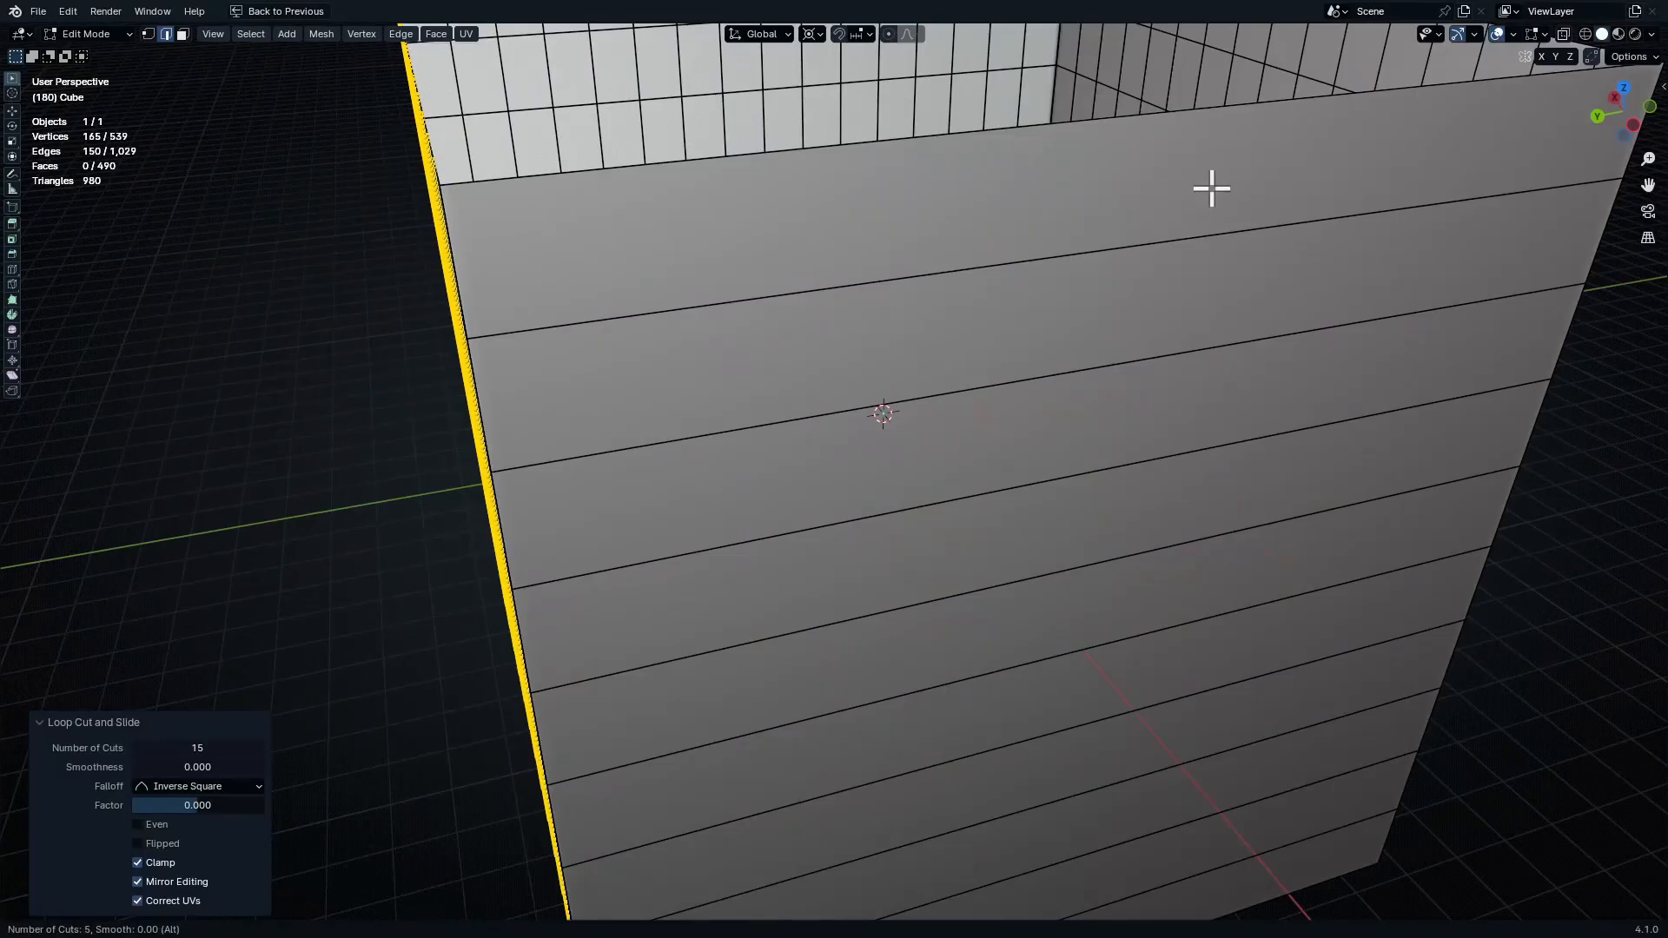
left_click(1169, 123)
right_click(1169, 122)
left_click(213, 748)
type("15")
key("Return")
Select the open top edge loop of the walls and extrude it upward about 0.61 m along Z
scroll(964, 277, "down", 7)
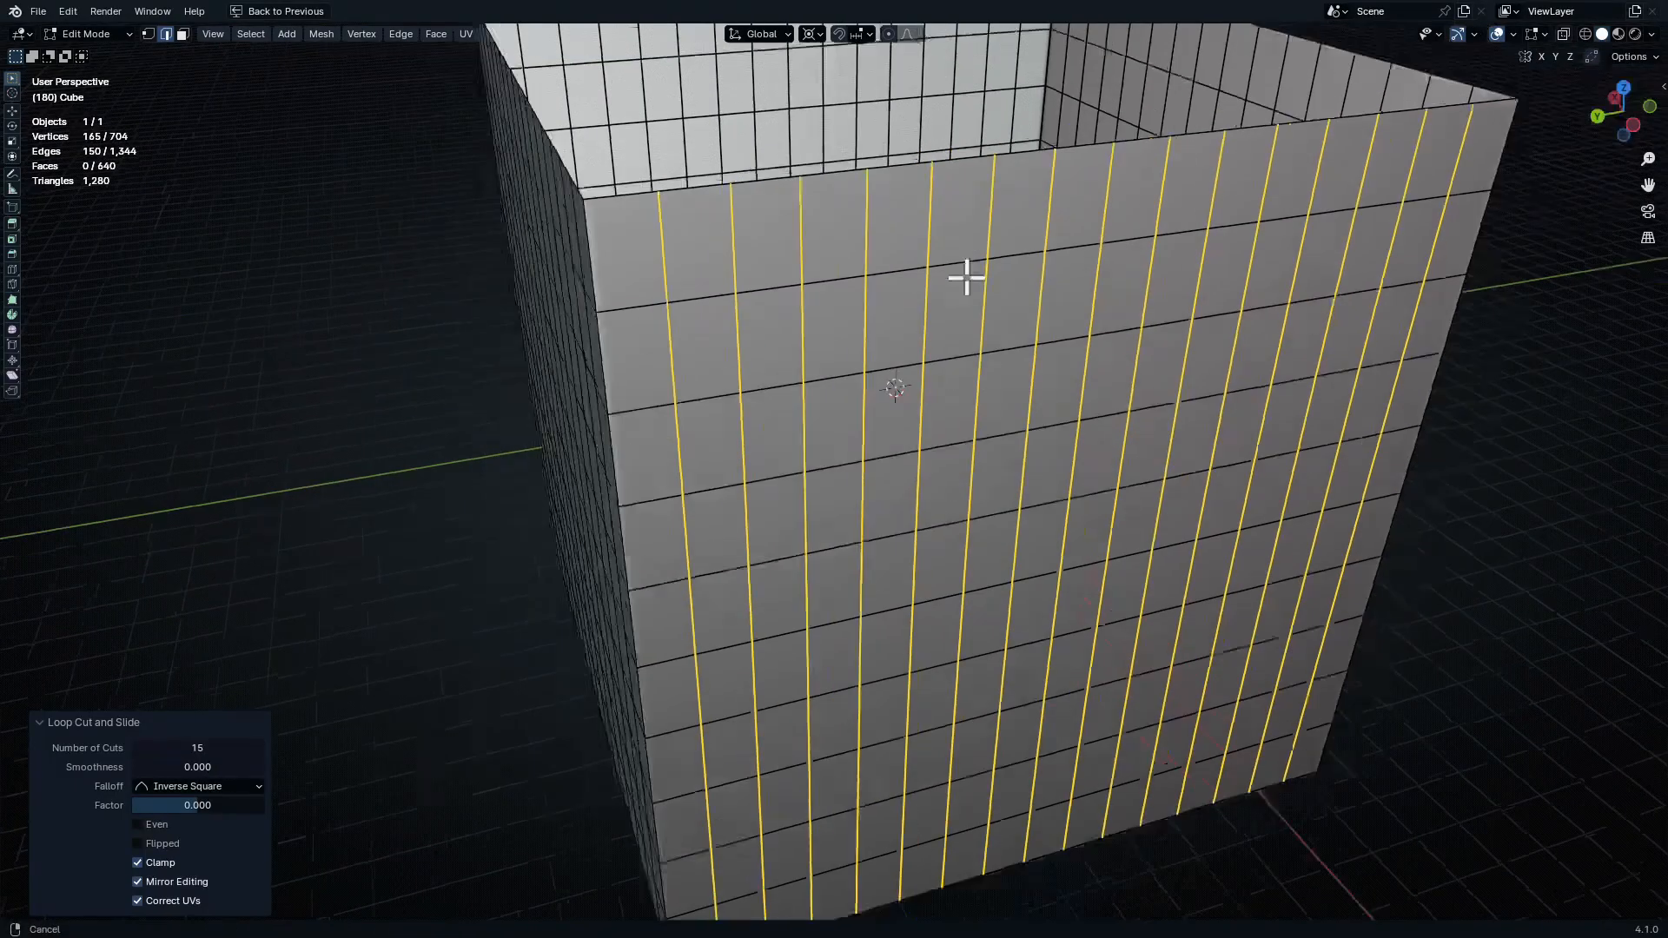
middle_click_drag(1068, 402, 938, 348)
middle_click_drag(1112, 339, 1239, 350, "shift")
scroll(797, 334, "up", 5)
middle_click_drag(938, 348, 798, 124)
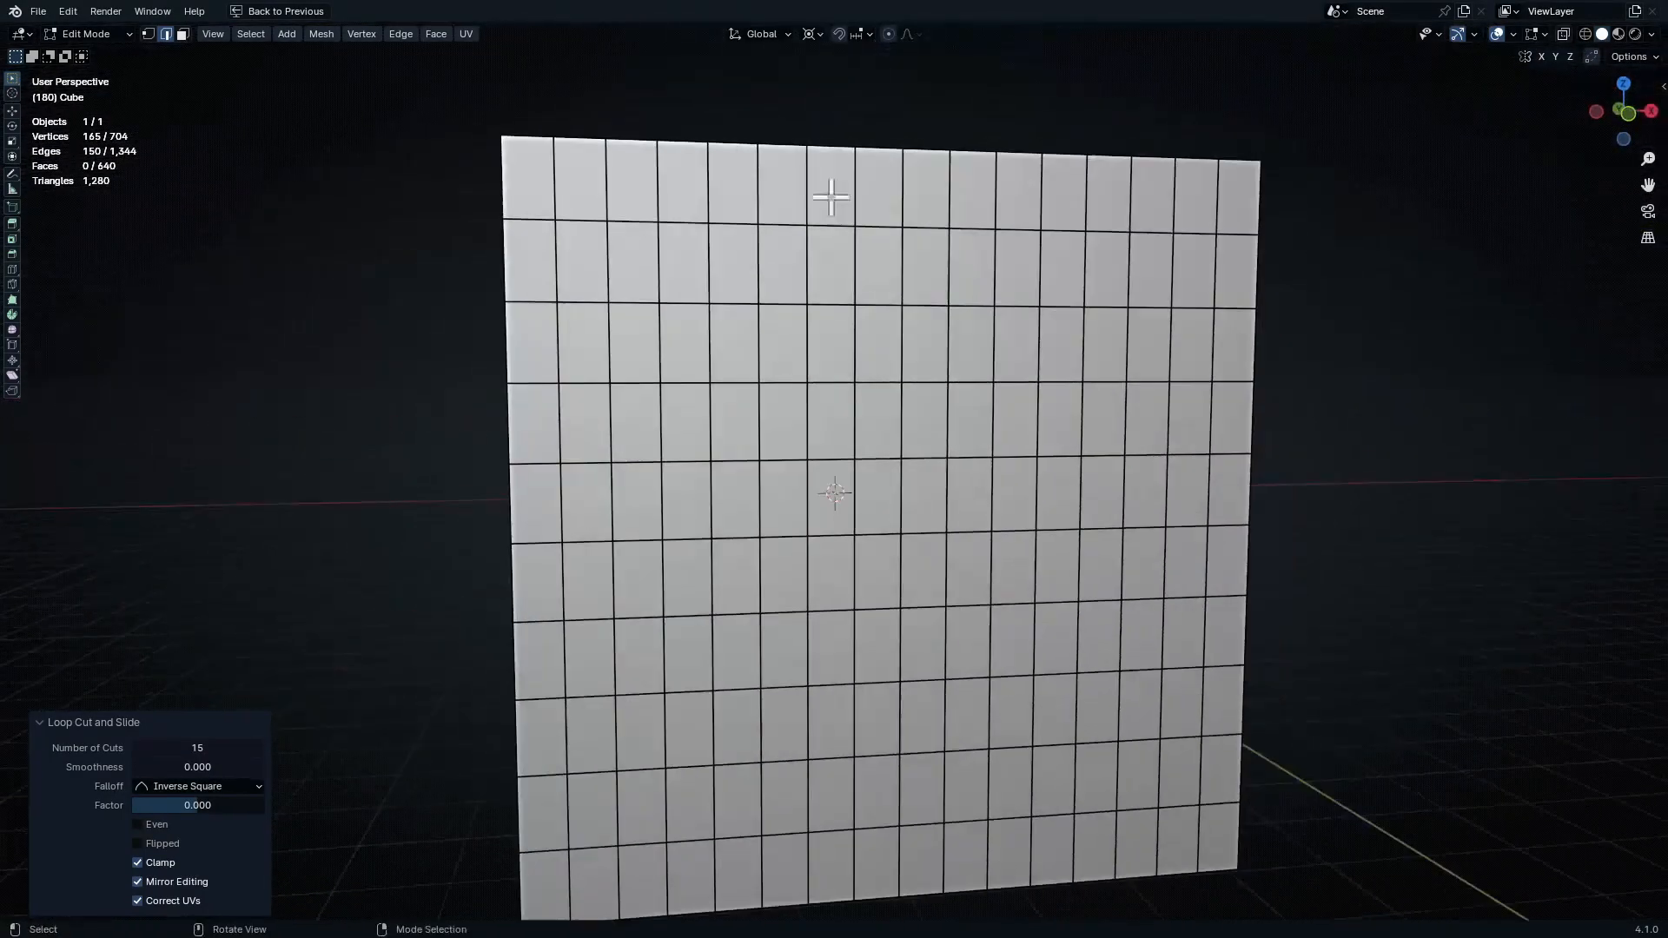
middle_click_drag(831, 198, 939, 448)
left_click(926, 434, "alt")
key("alt+z")
key("alt+z")
key("alt+z")
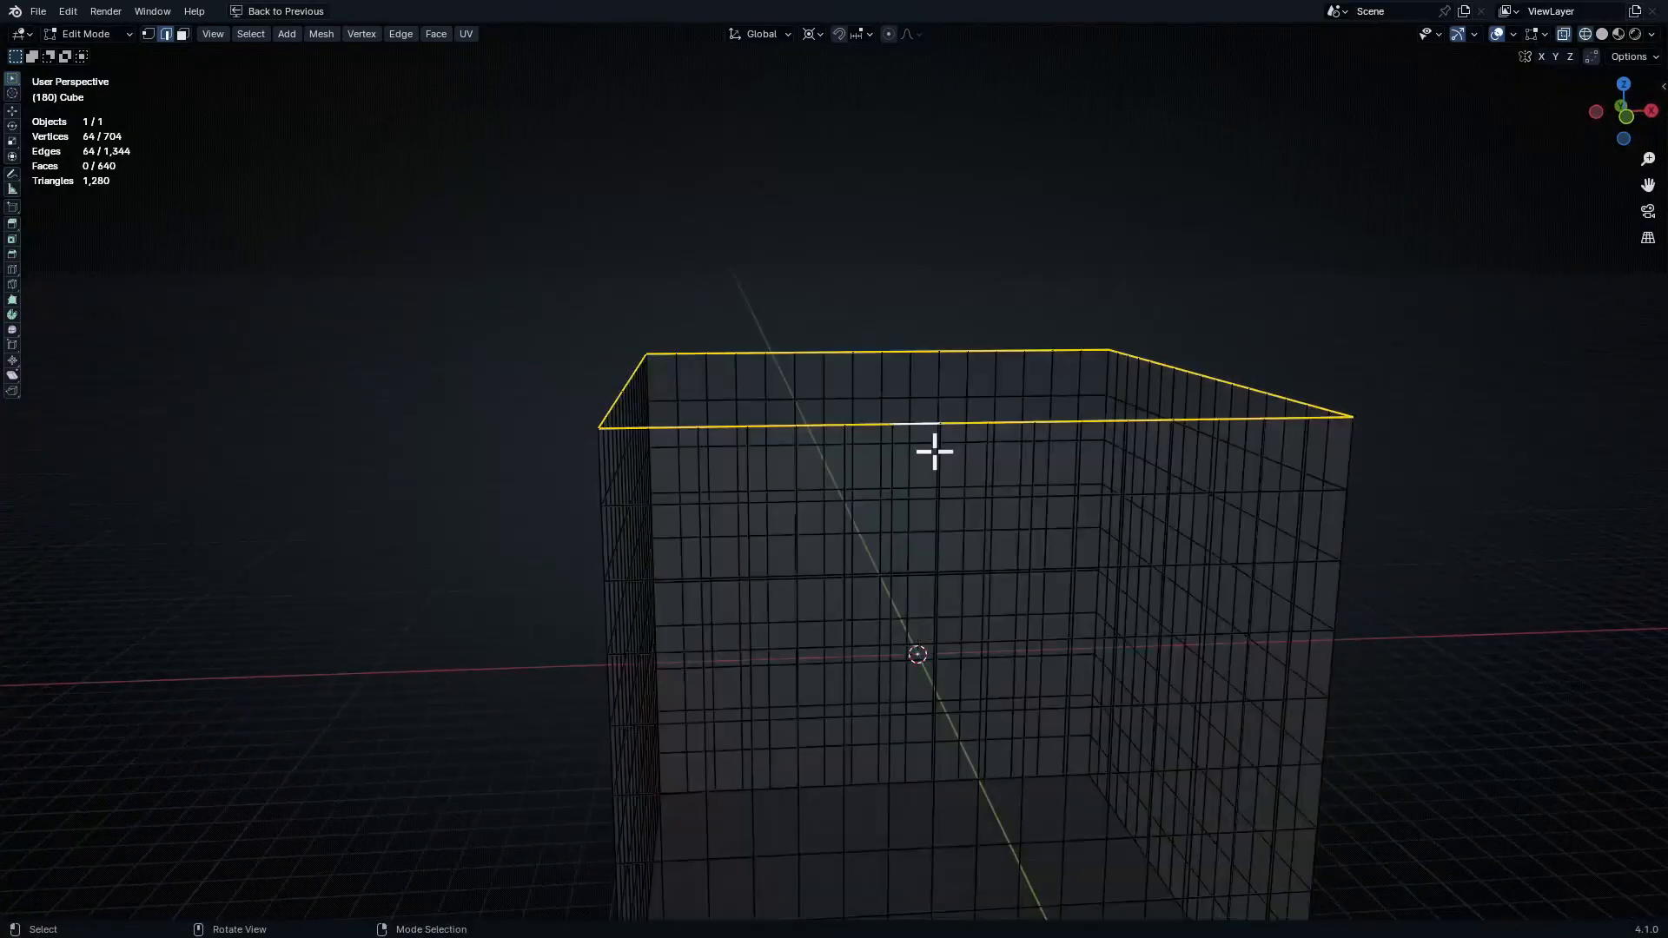
key("alt+z")
scroll(929, 482, "up", 4)
key("e")
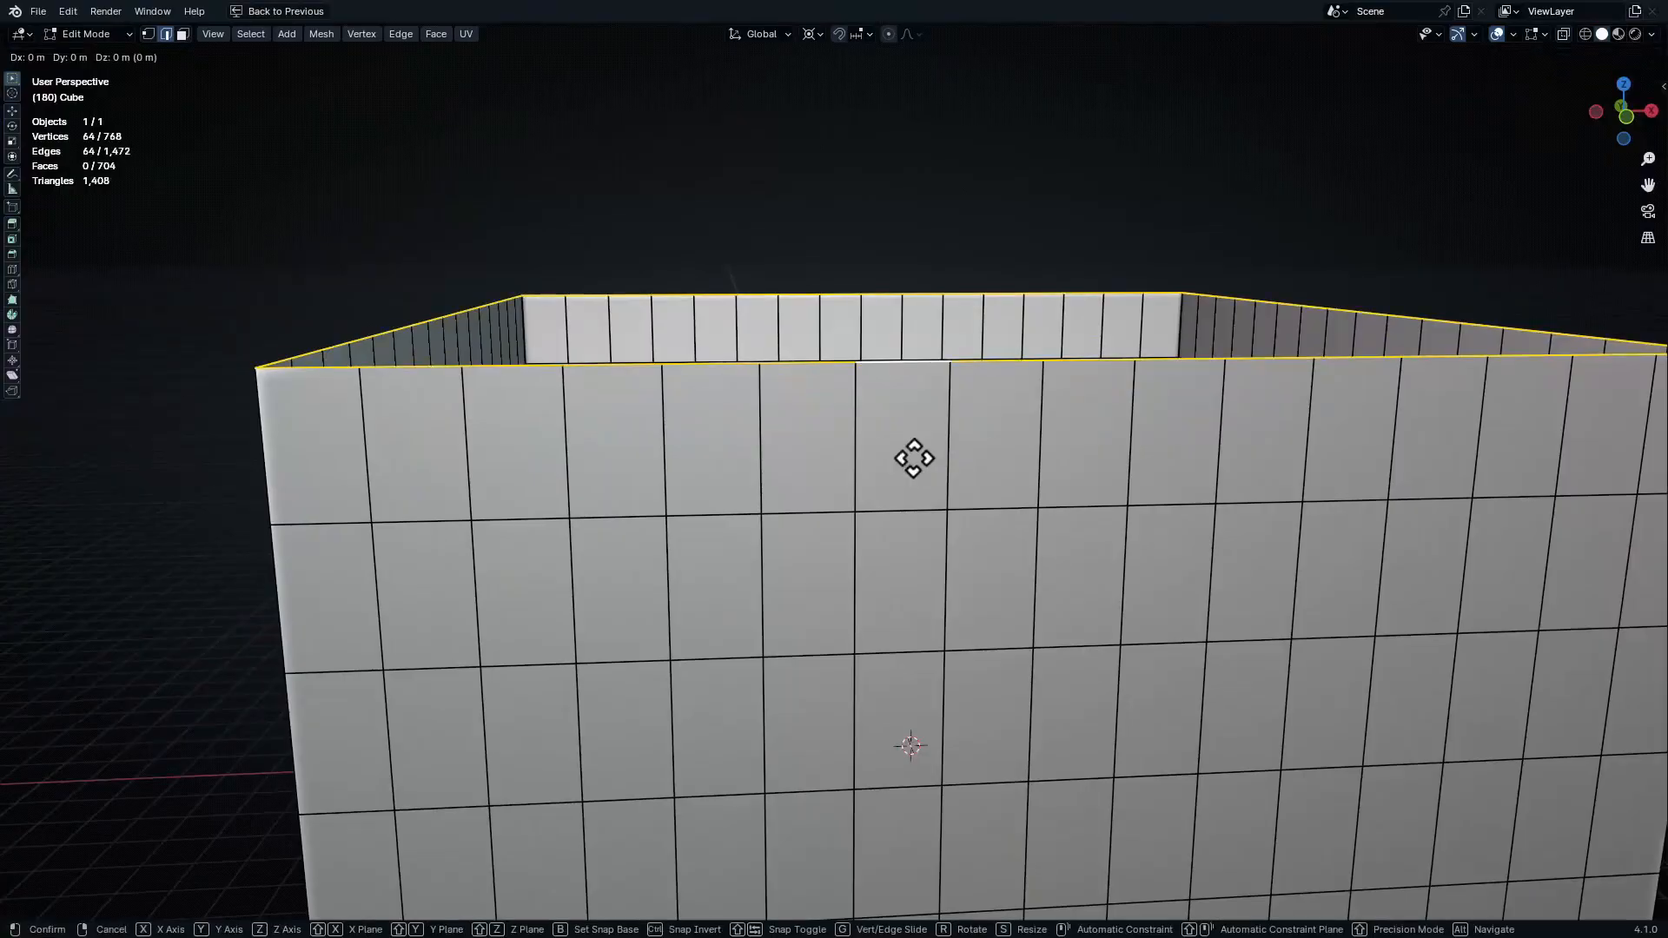
key("z")
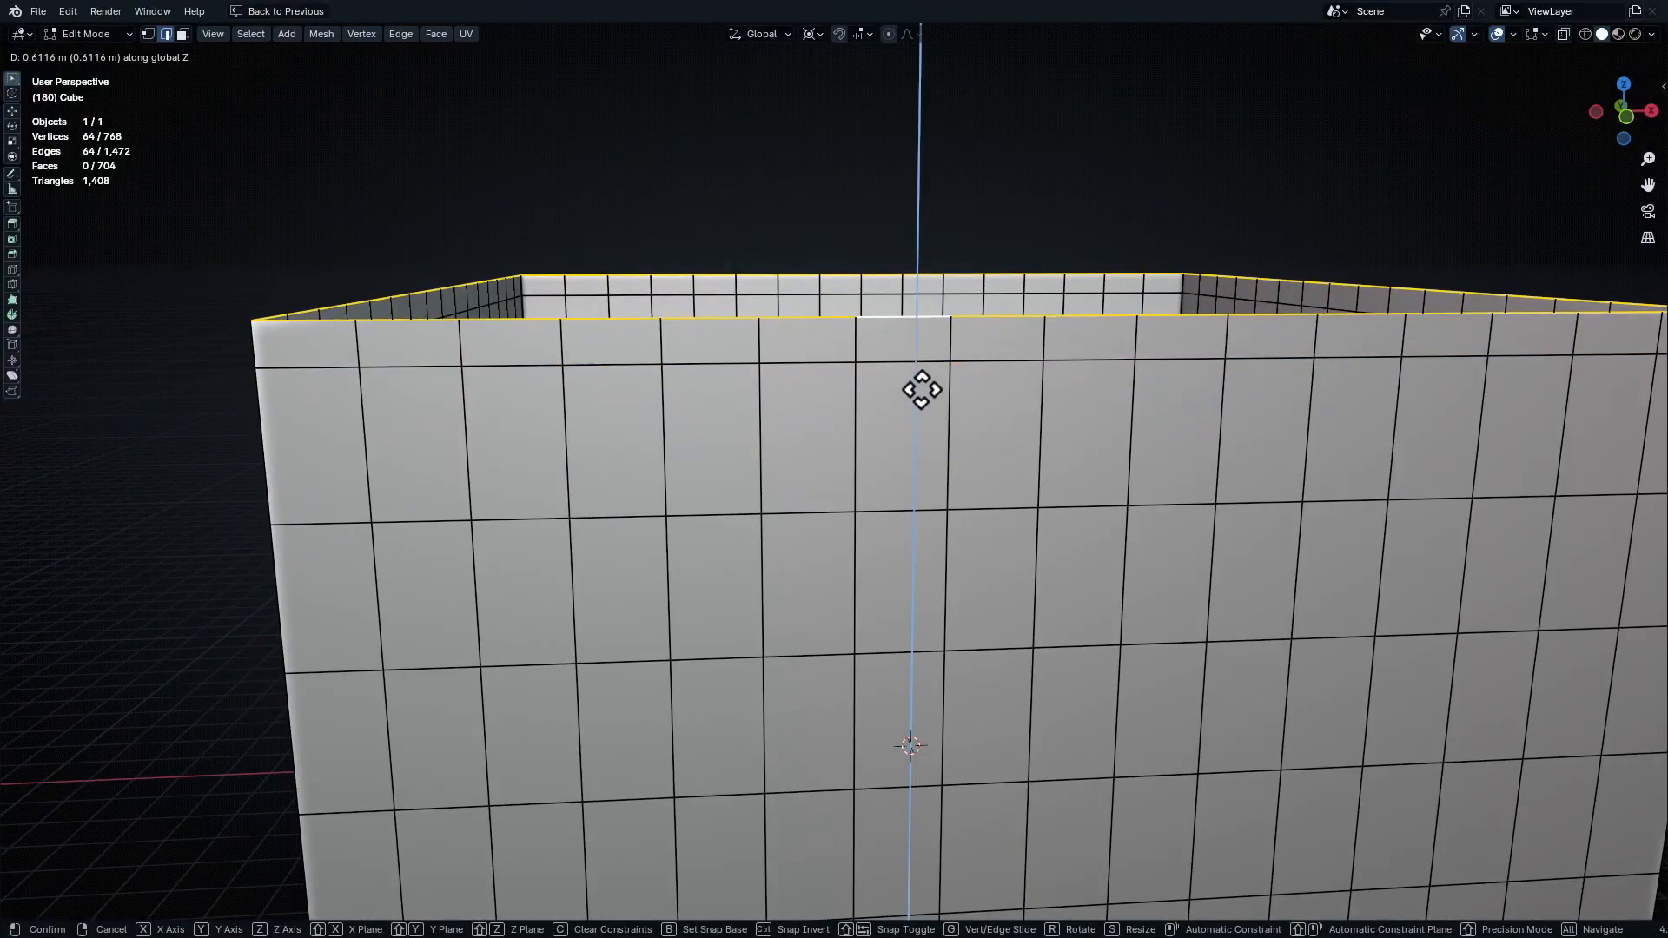
left_click(923, 389)
Select the open bottom edge loop and extrude it a short distance straight down along Z to form a narrow strip
middle_click_drag(959, 403, 907, 401)
middle_click_drag(985, 319, 995, 511, "ctrl")
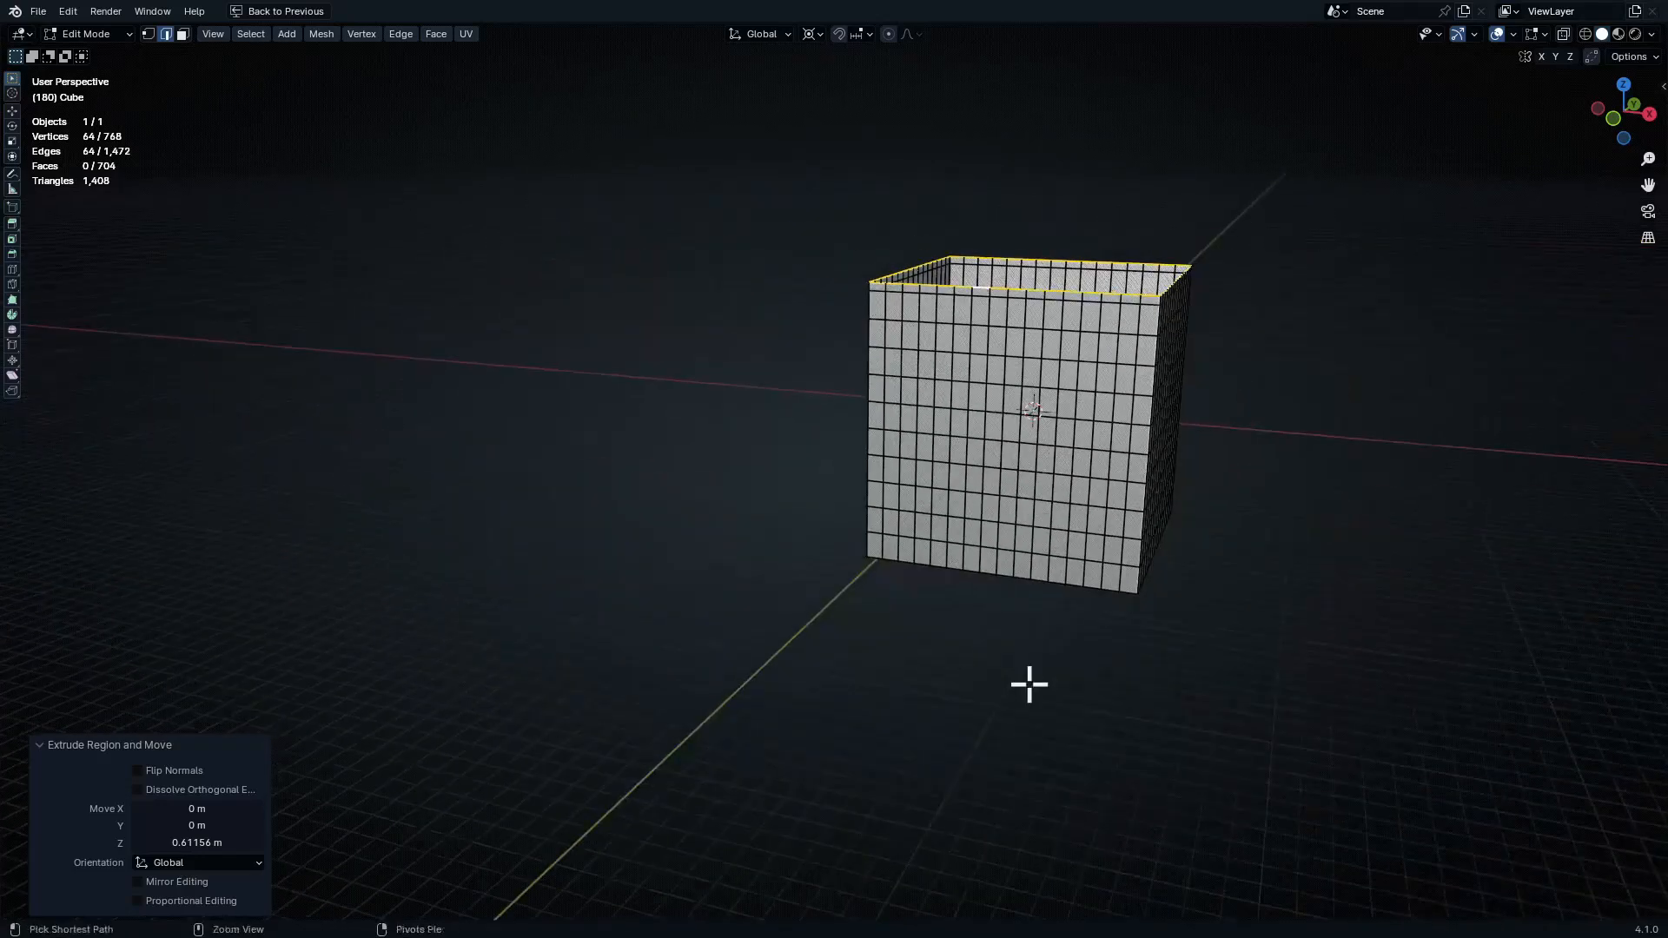
middle_click_drag(1027, 681, 1047, 446)
middle_click_drag(1065, 319, 1060, 265, "ctrl")
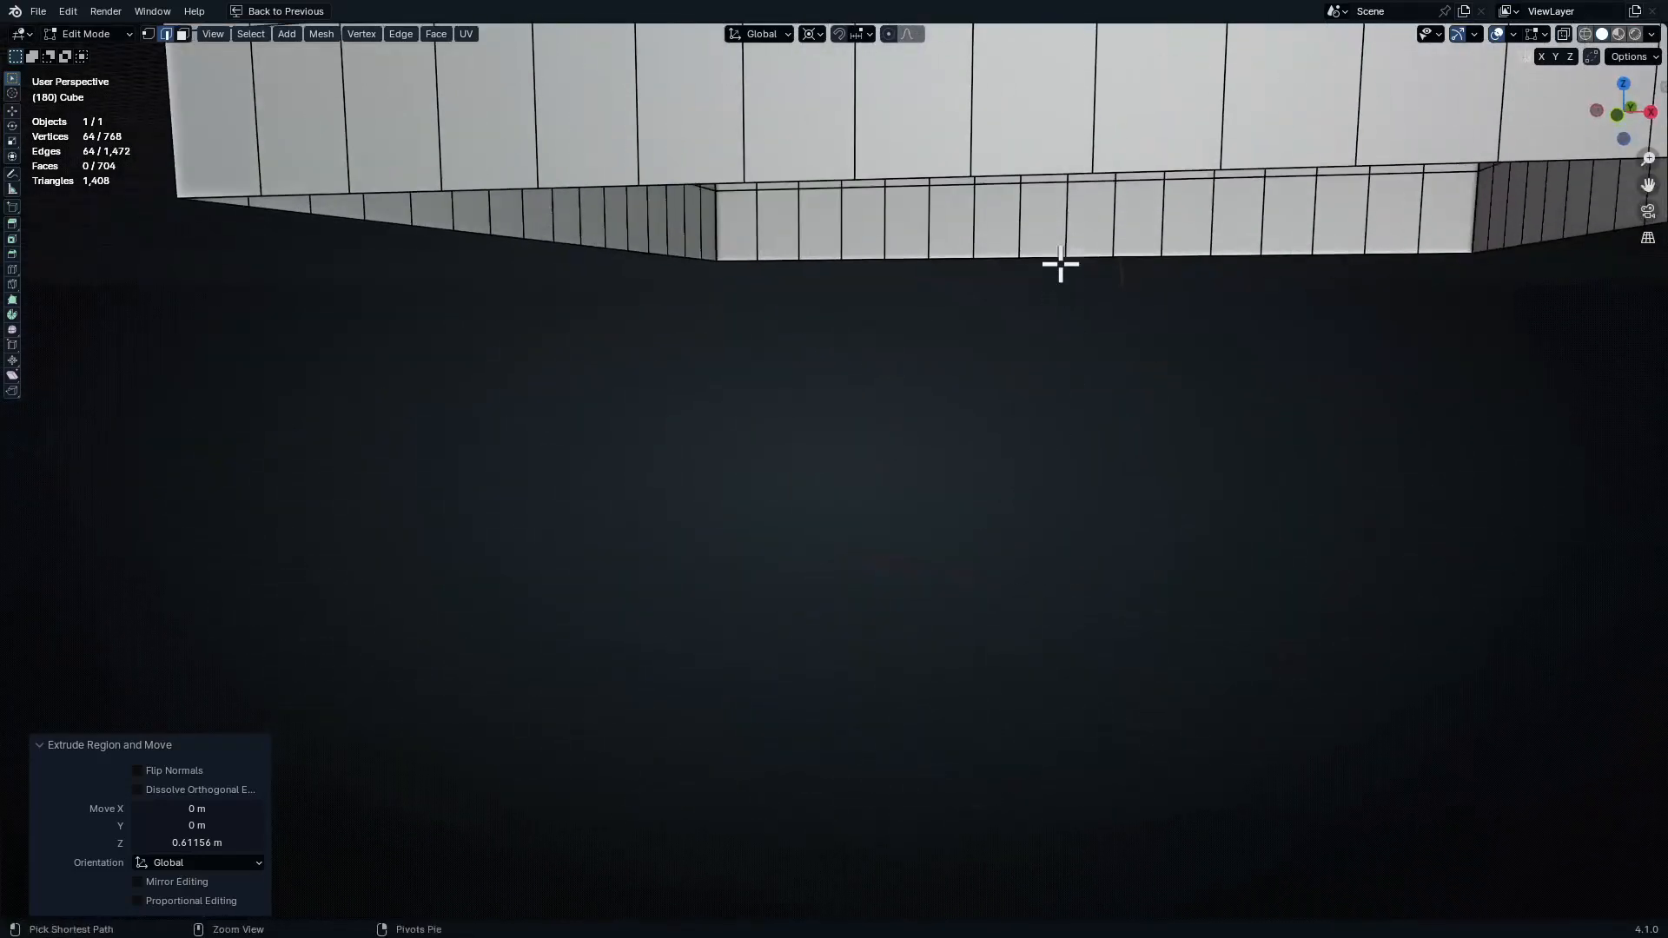
left_click(1111, 183, "alt")
key("e")
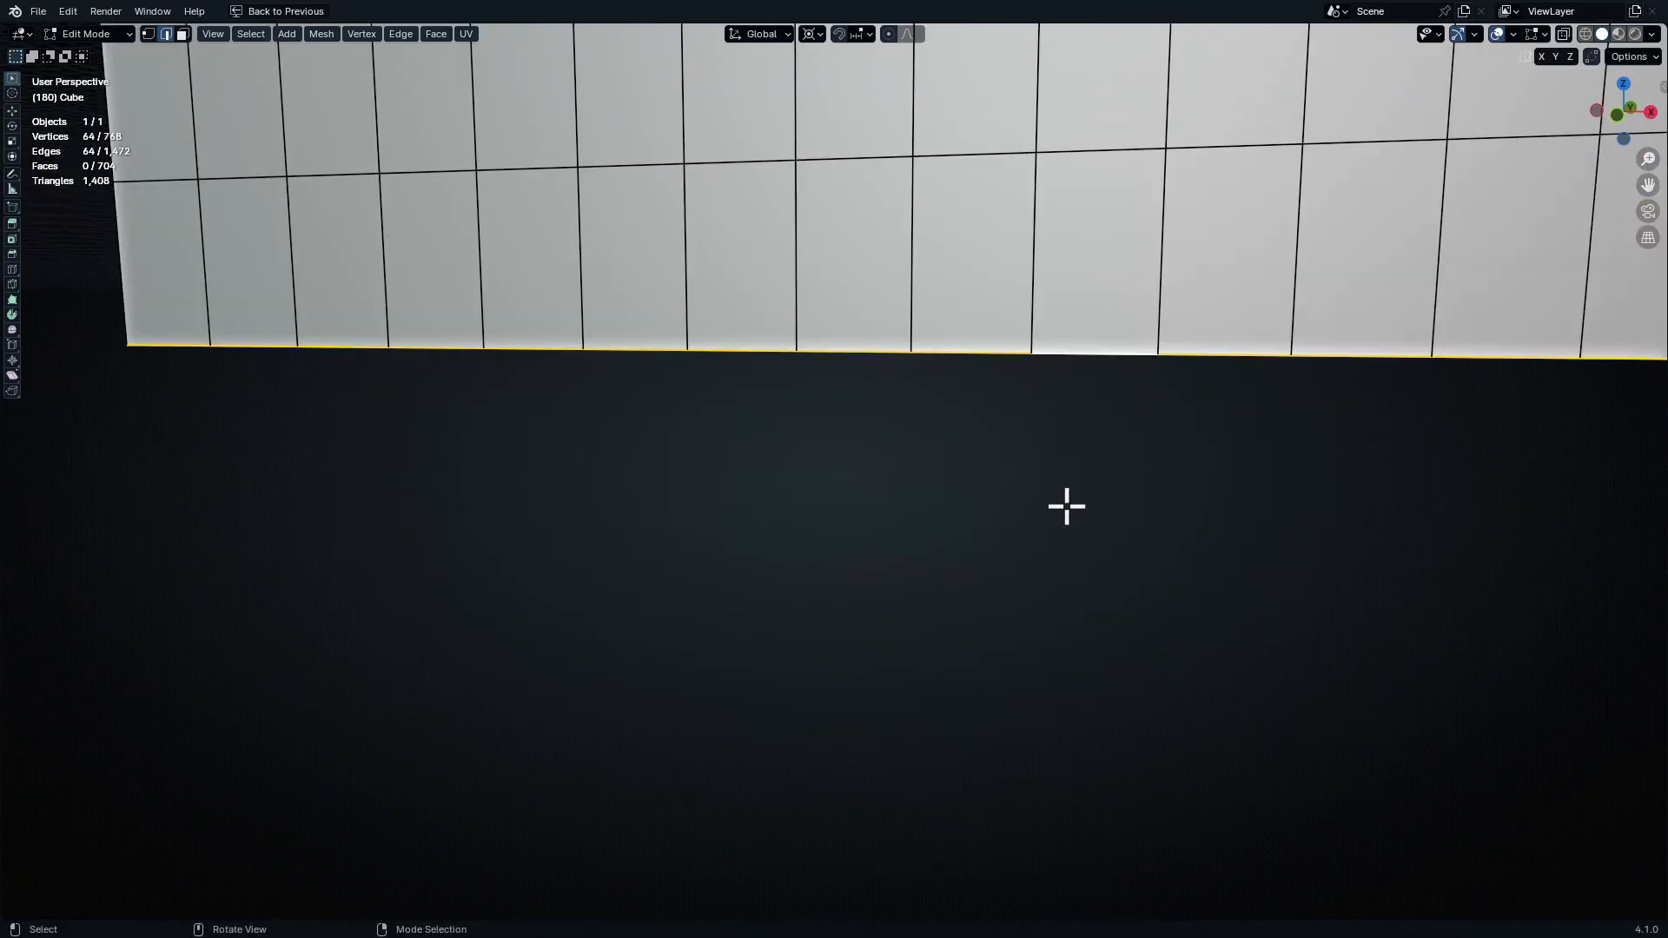
key("e")
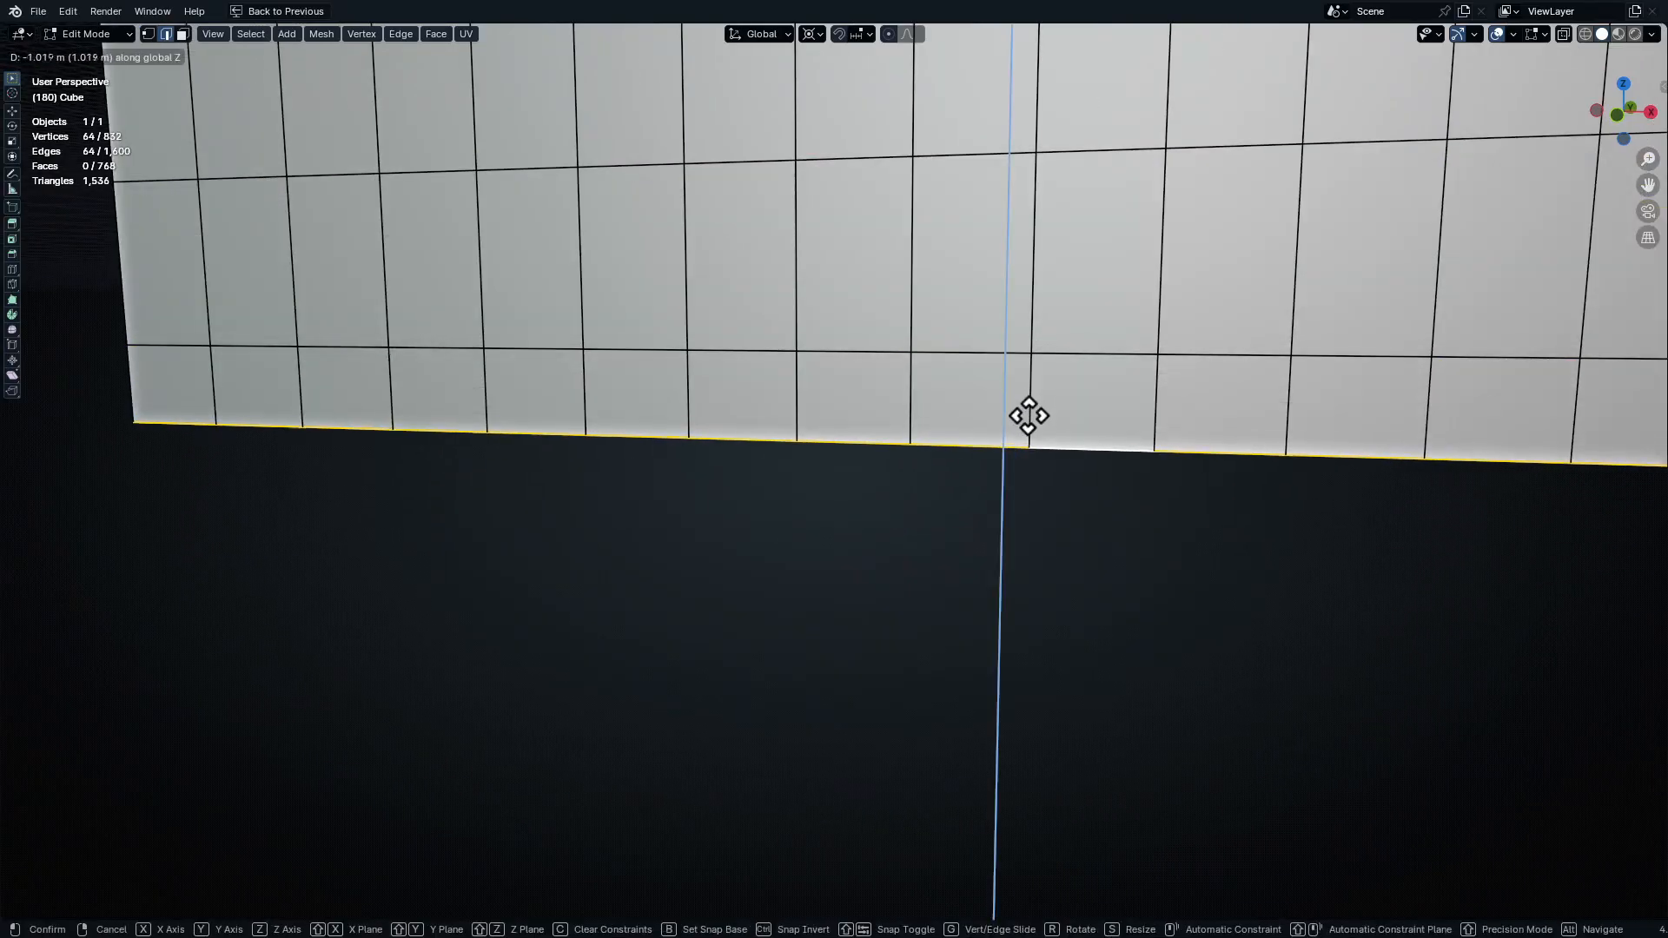
left_click(1023, 269)
Select the entire mesh in vertex mode, merge its vertices by distance, and check the mesh in X-ray
middle_click_drag(1023, 269, 1050, 492)
key("shift+z")
key("a")
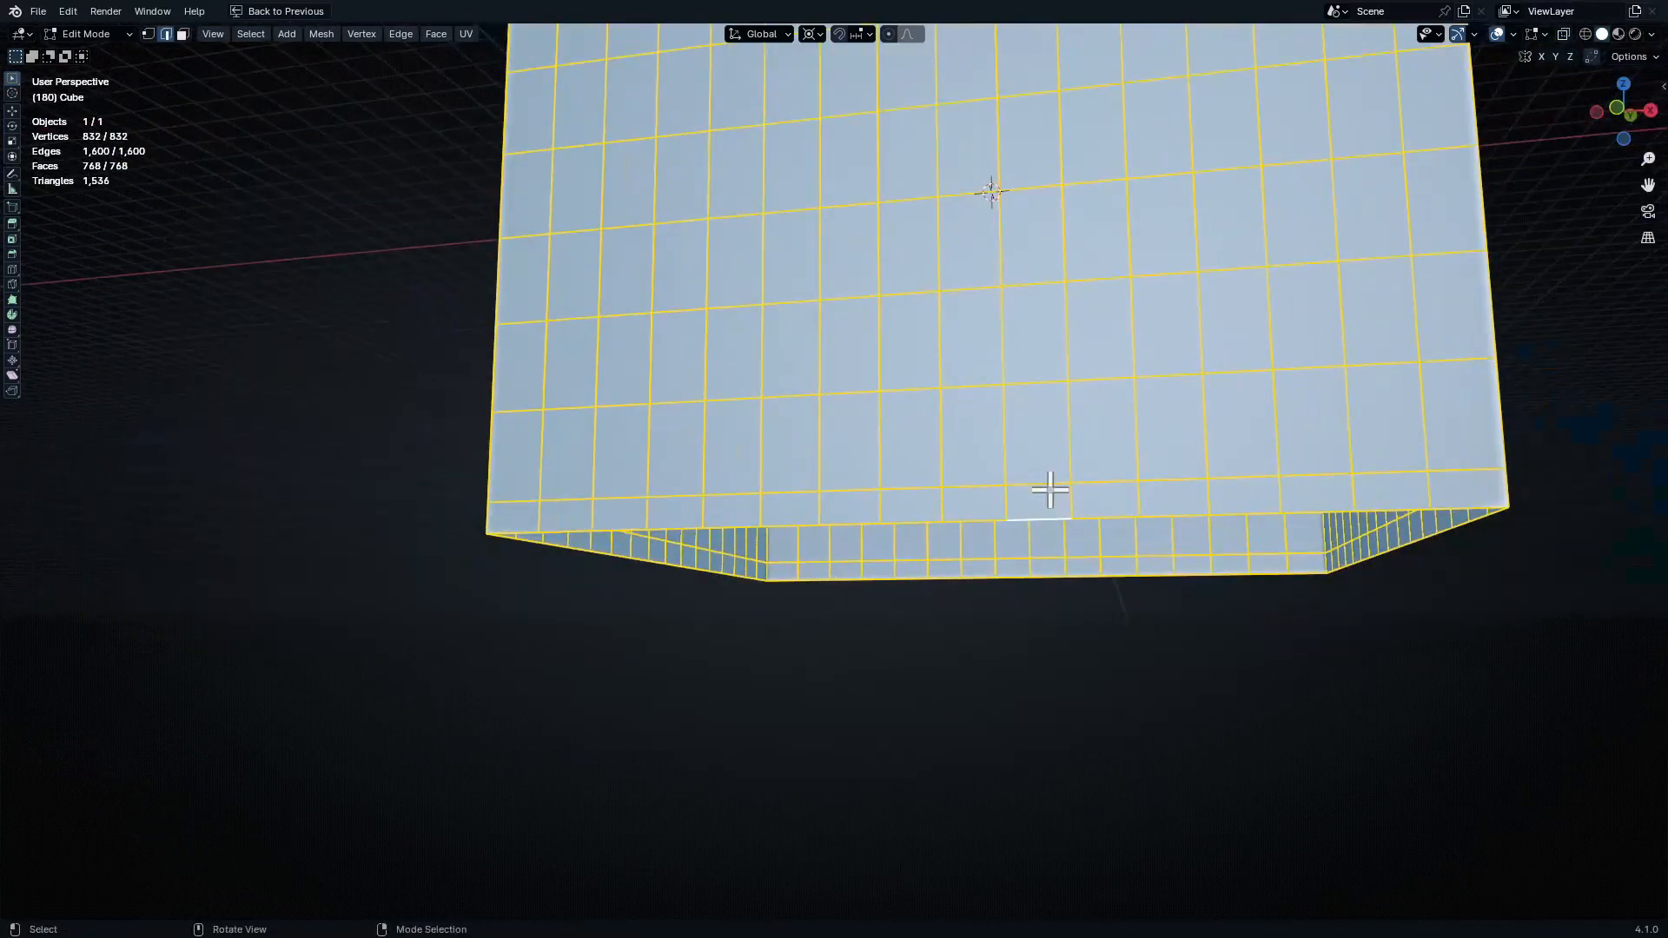
key("1")
key("m")
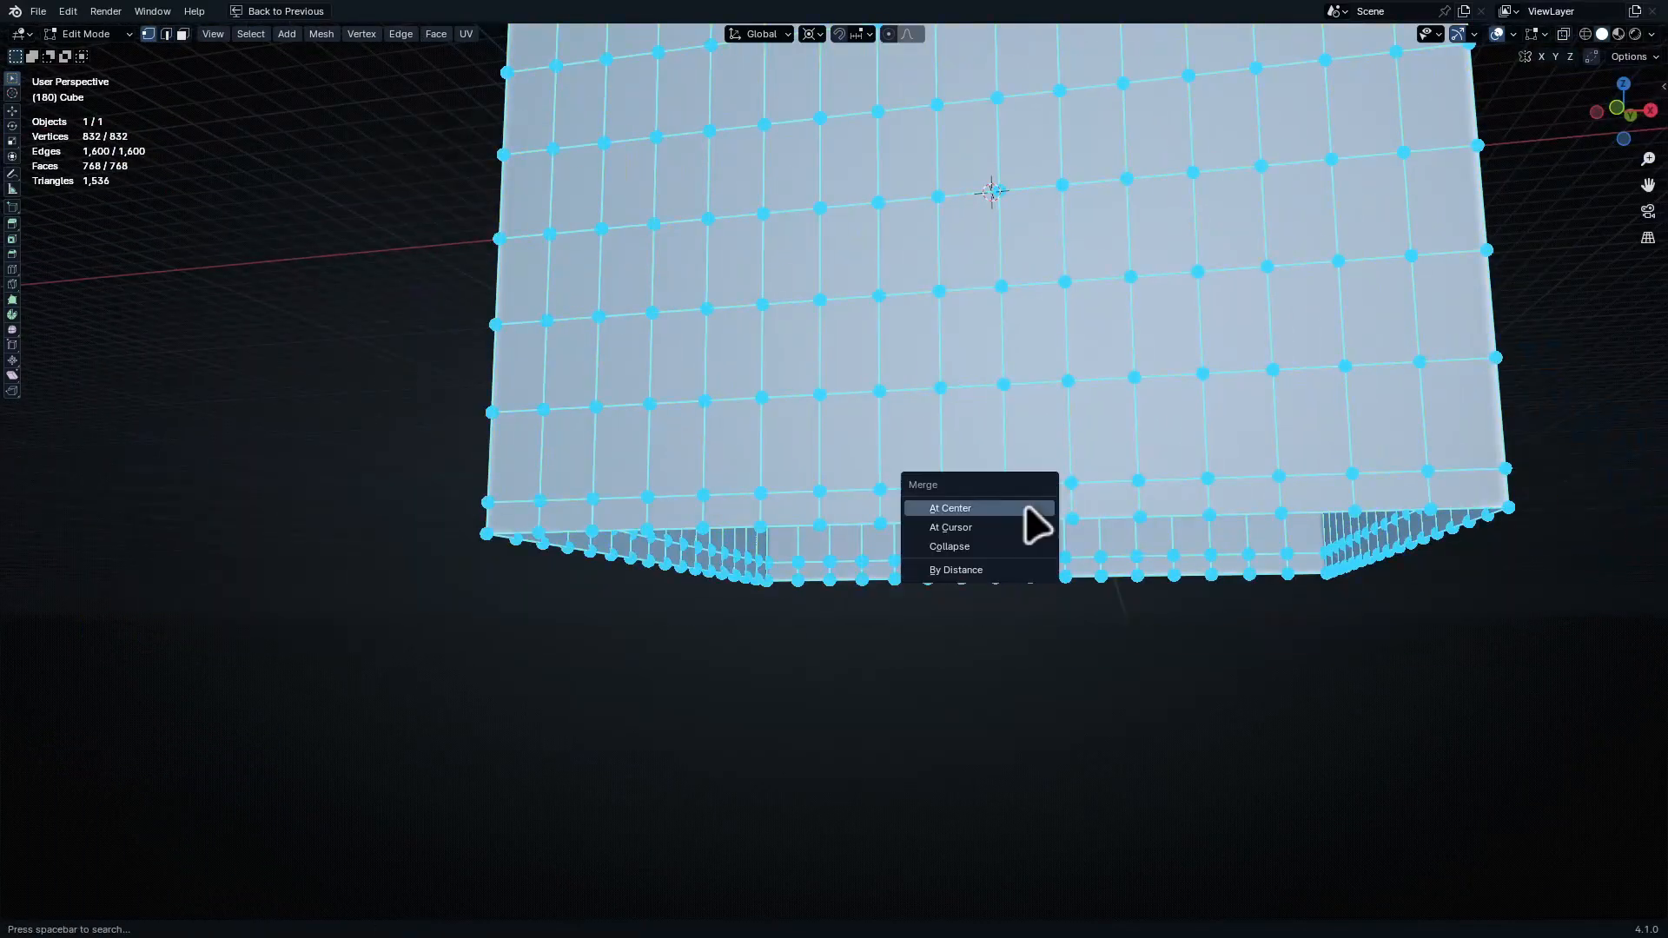
left_click(1014, 573)
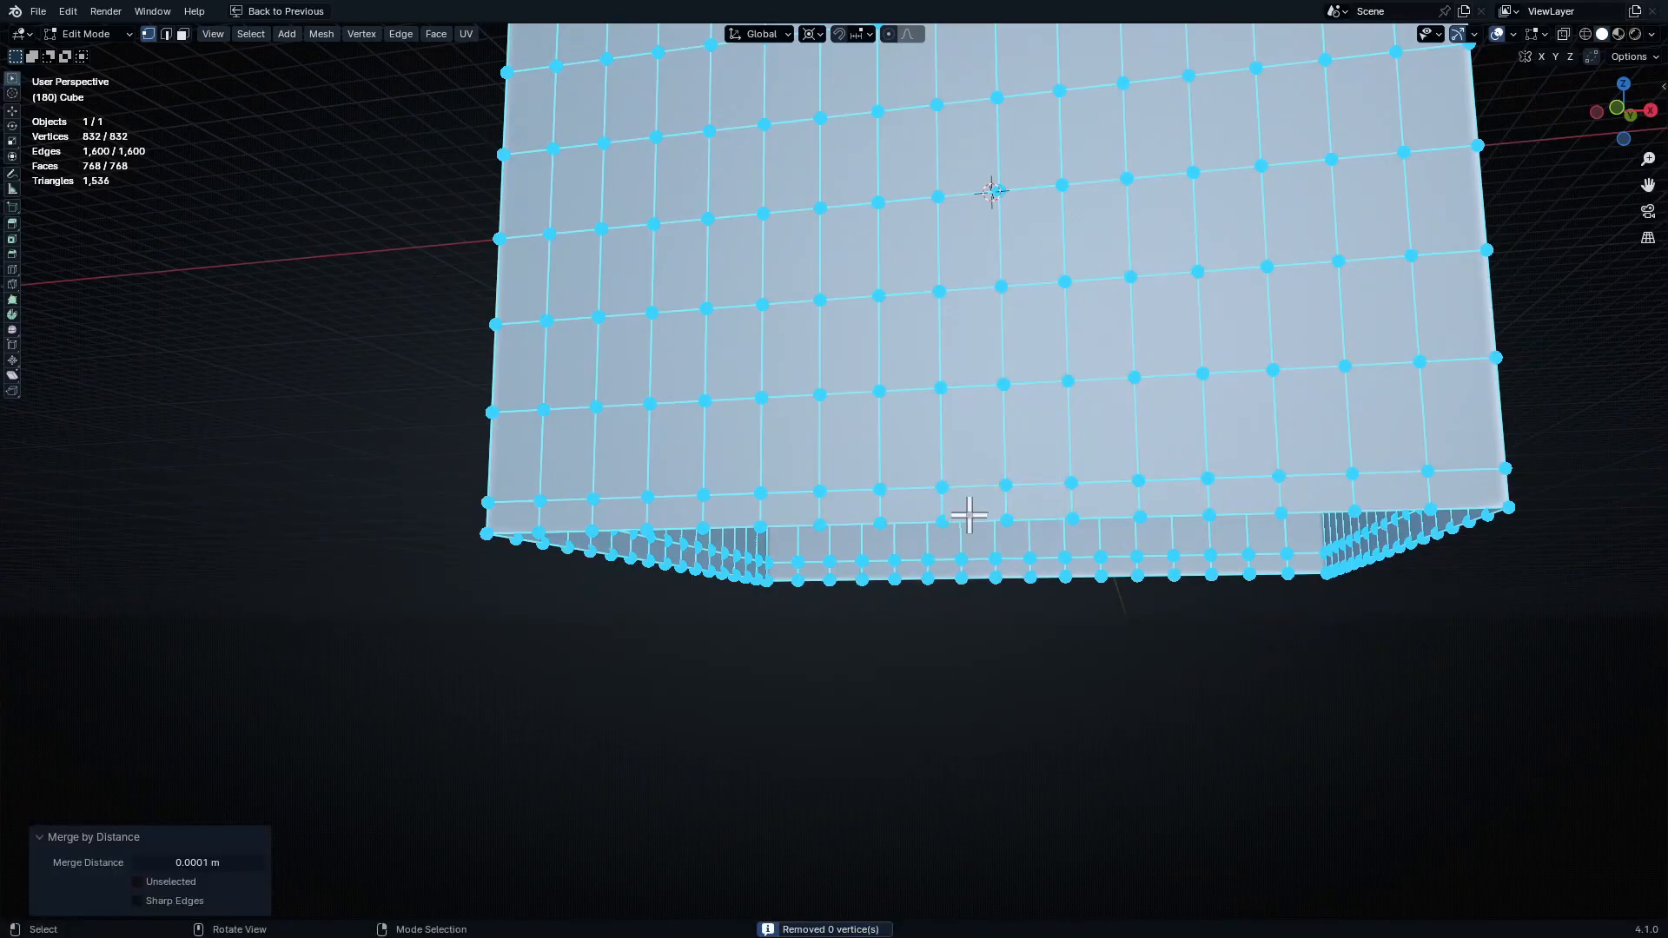
middle_click_drag(969, 514, 983, 379)
key("alt+z")
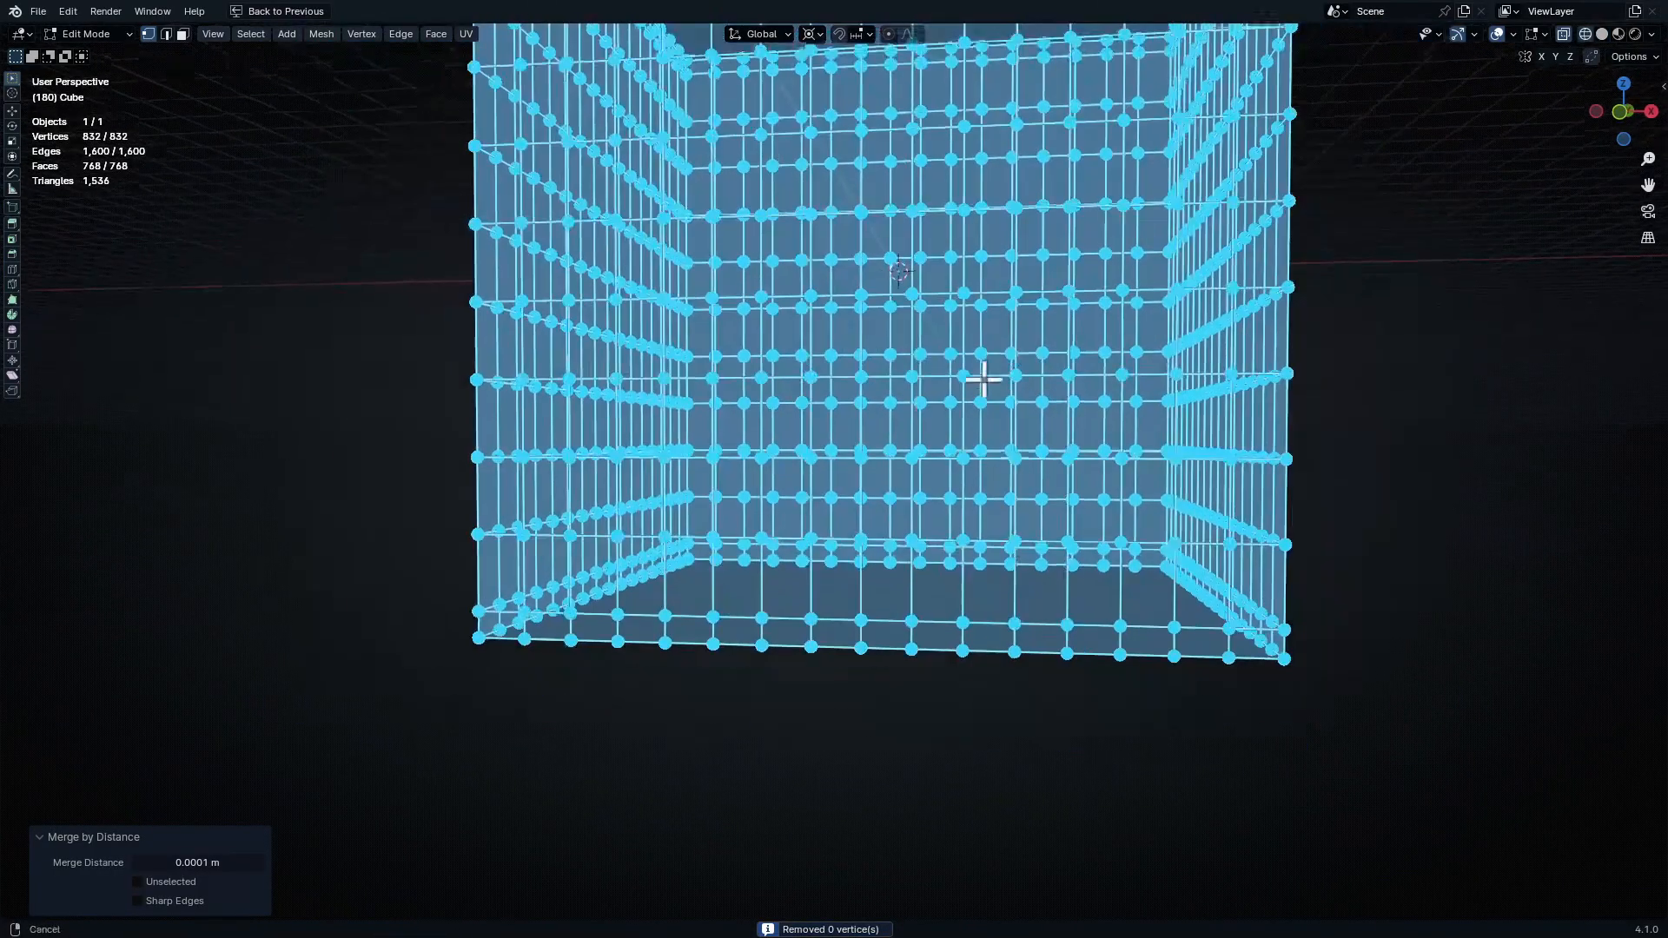
key("alt+z")
middle_click_drag(920, 566, 949, 473, "ctrl")
key("3")
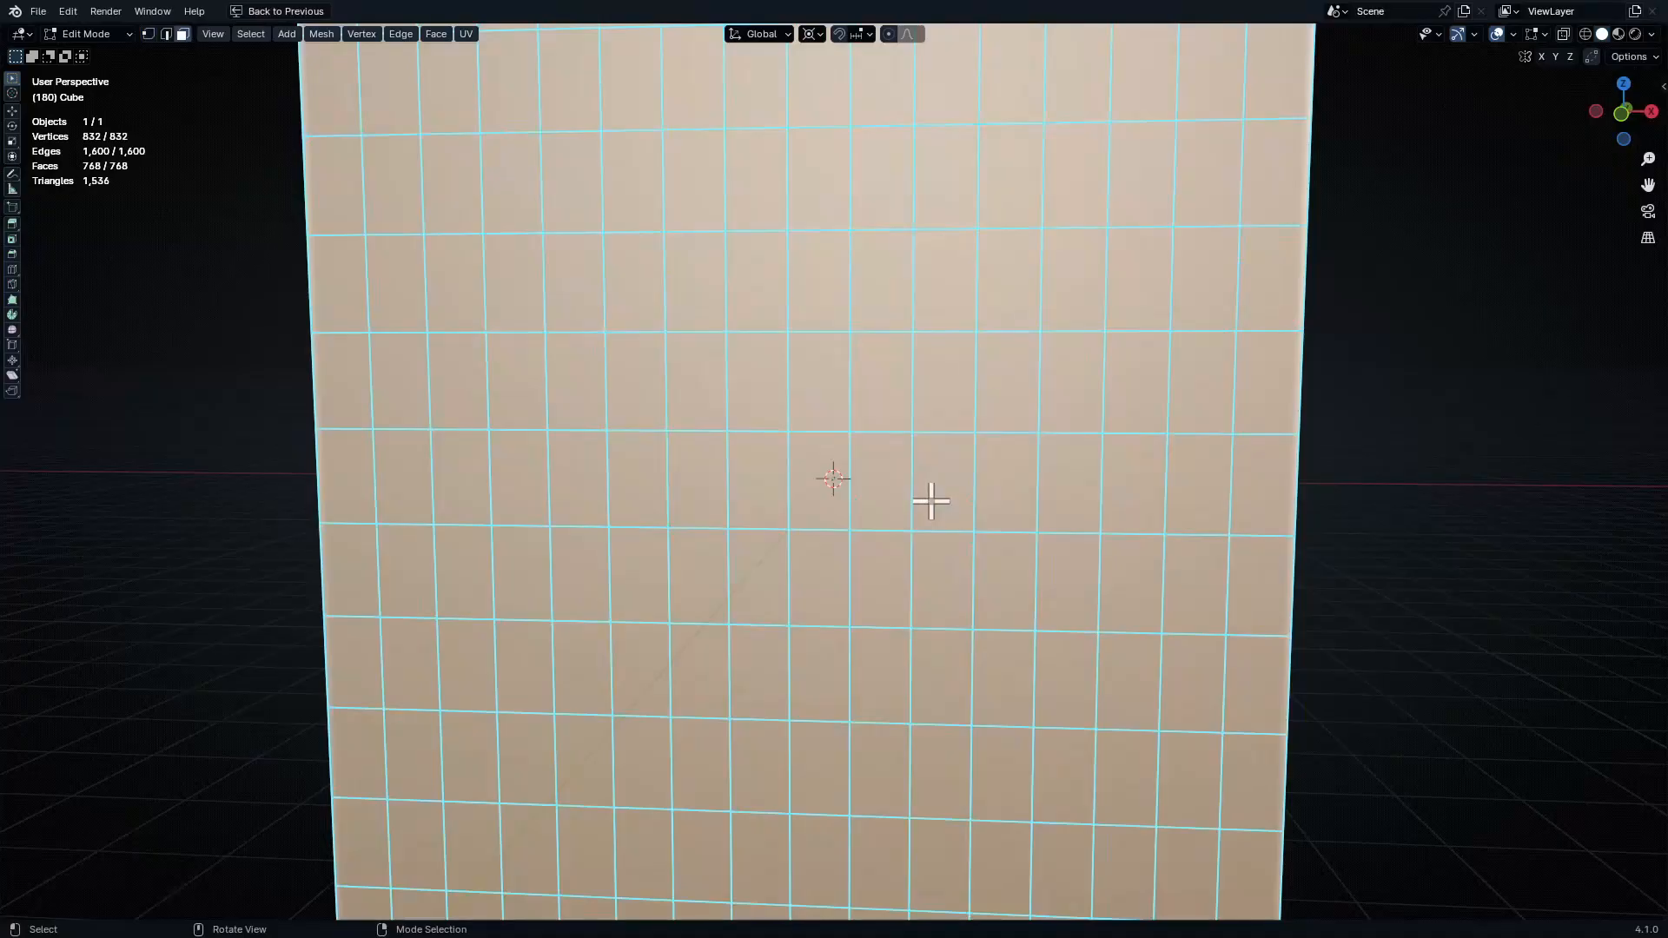
left_click(1069, 246)
middle_click_drag(1086, 298, 1024, 654, "ctrl")
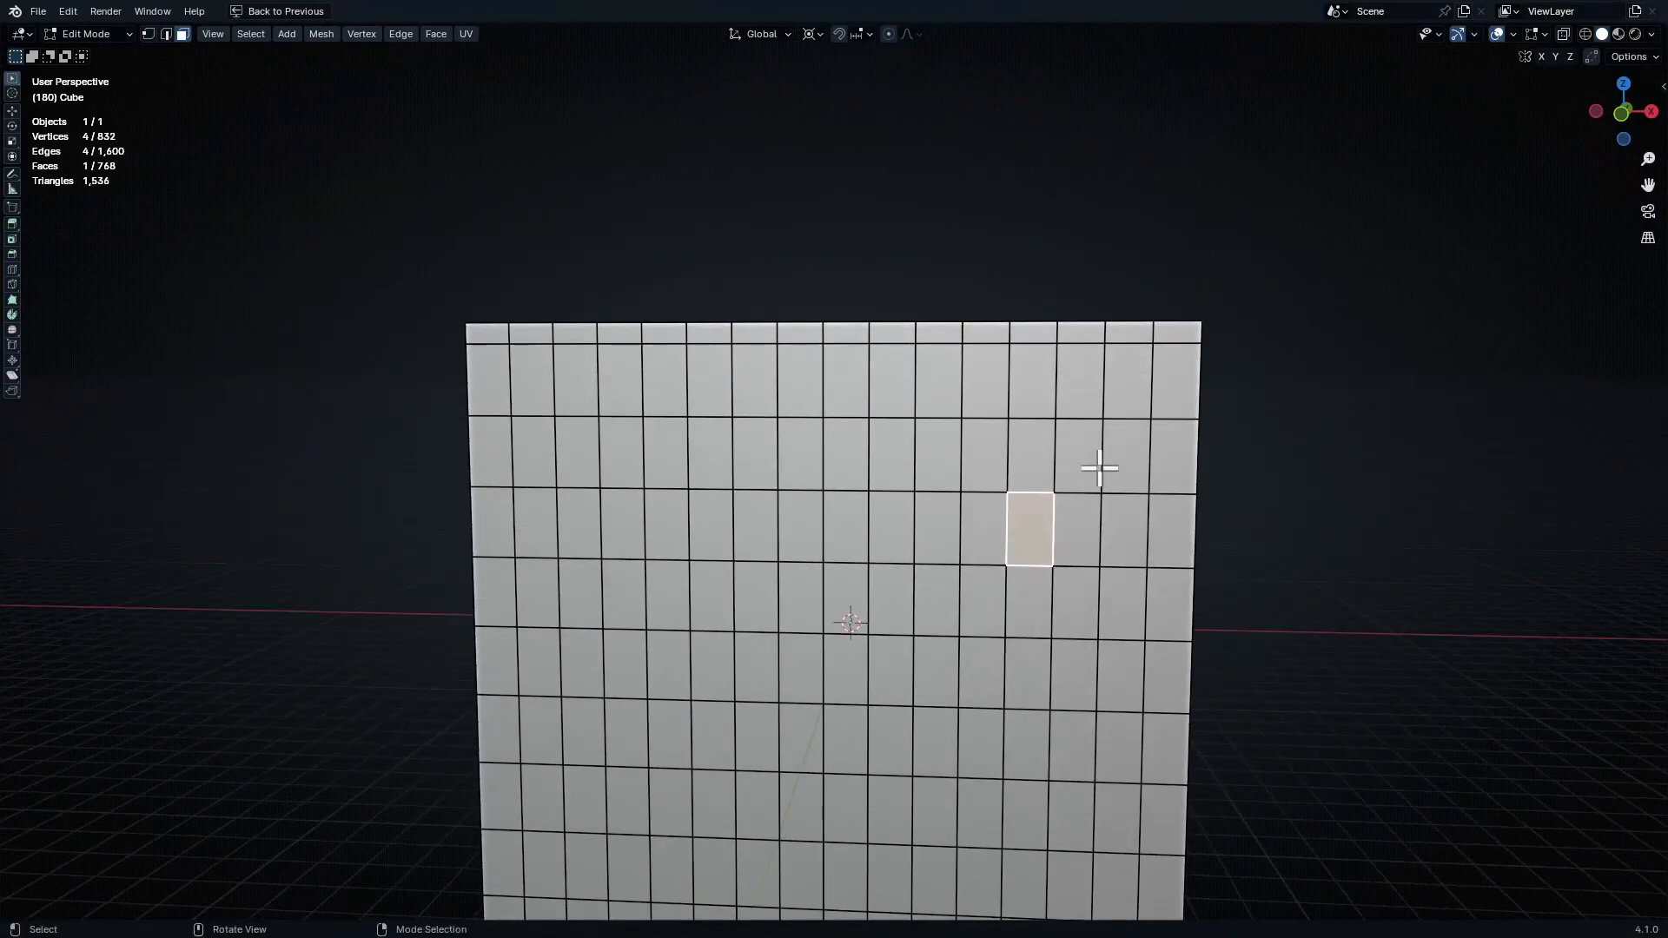
In edge mode, select the 13 inner vertical edge lines through the front and back walls, leaving out the outermost one on each side
key("2")
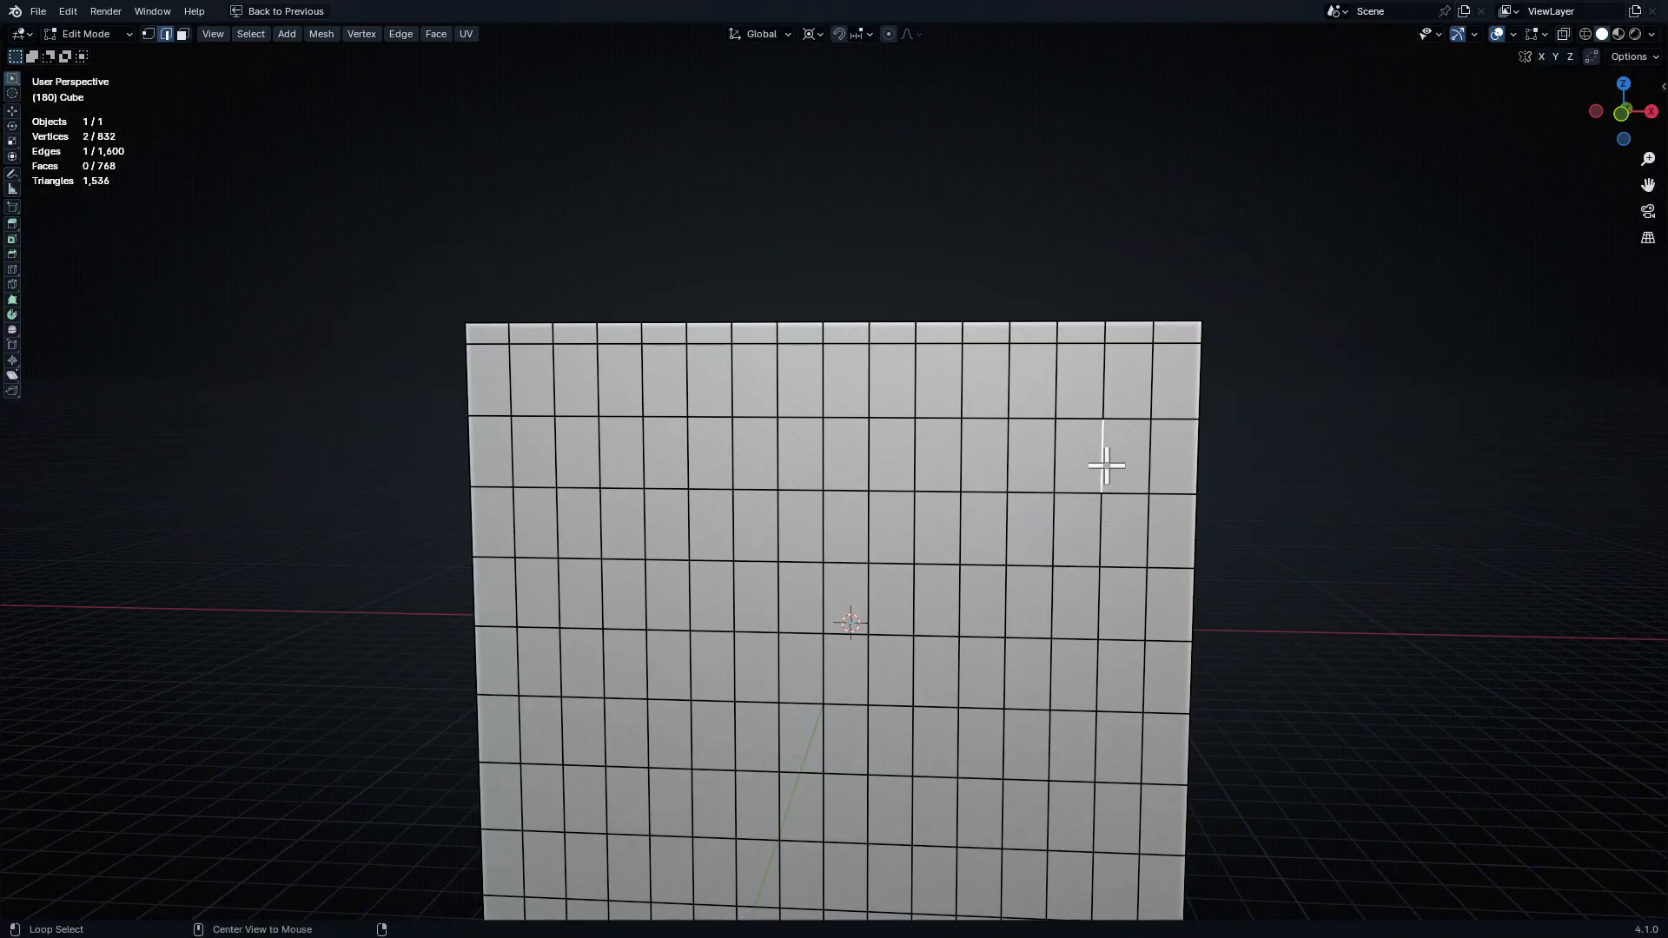
left_click(1103, 467, "alt")
left_click(1052, 478, "alt+shift")
key("KP_1")
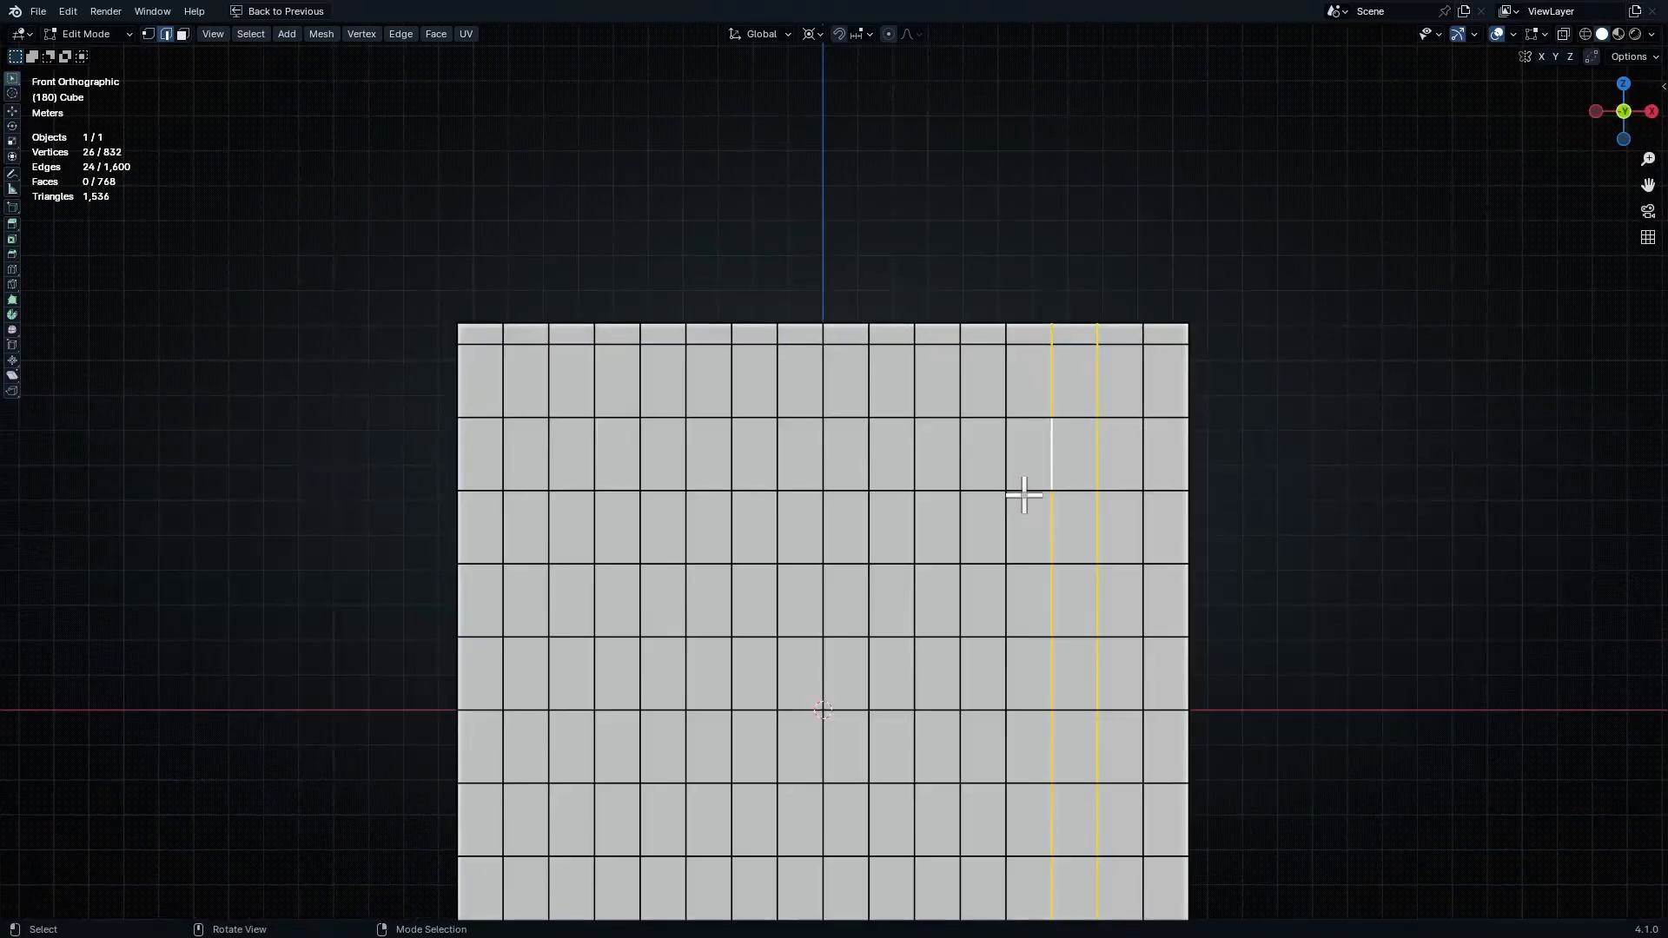
key("shift+z")
left_click_drag(1003, 75, 1036, 877)
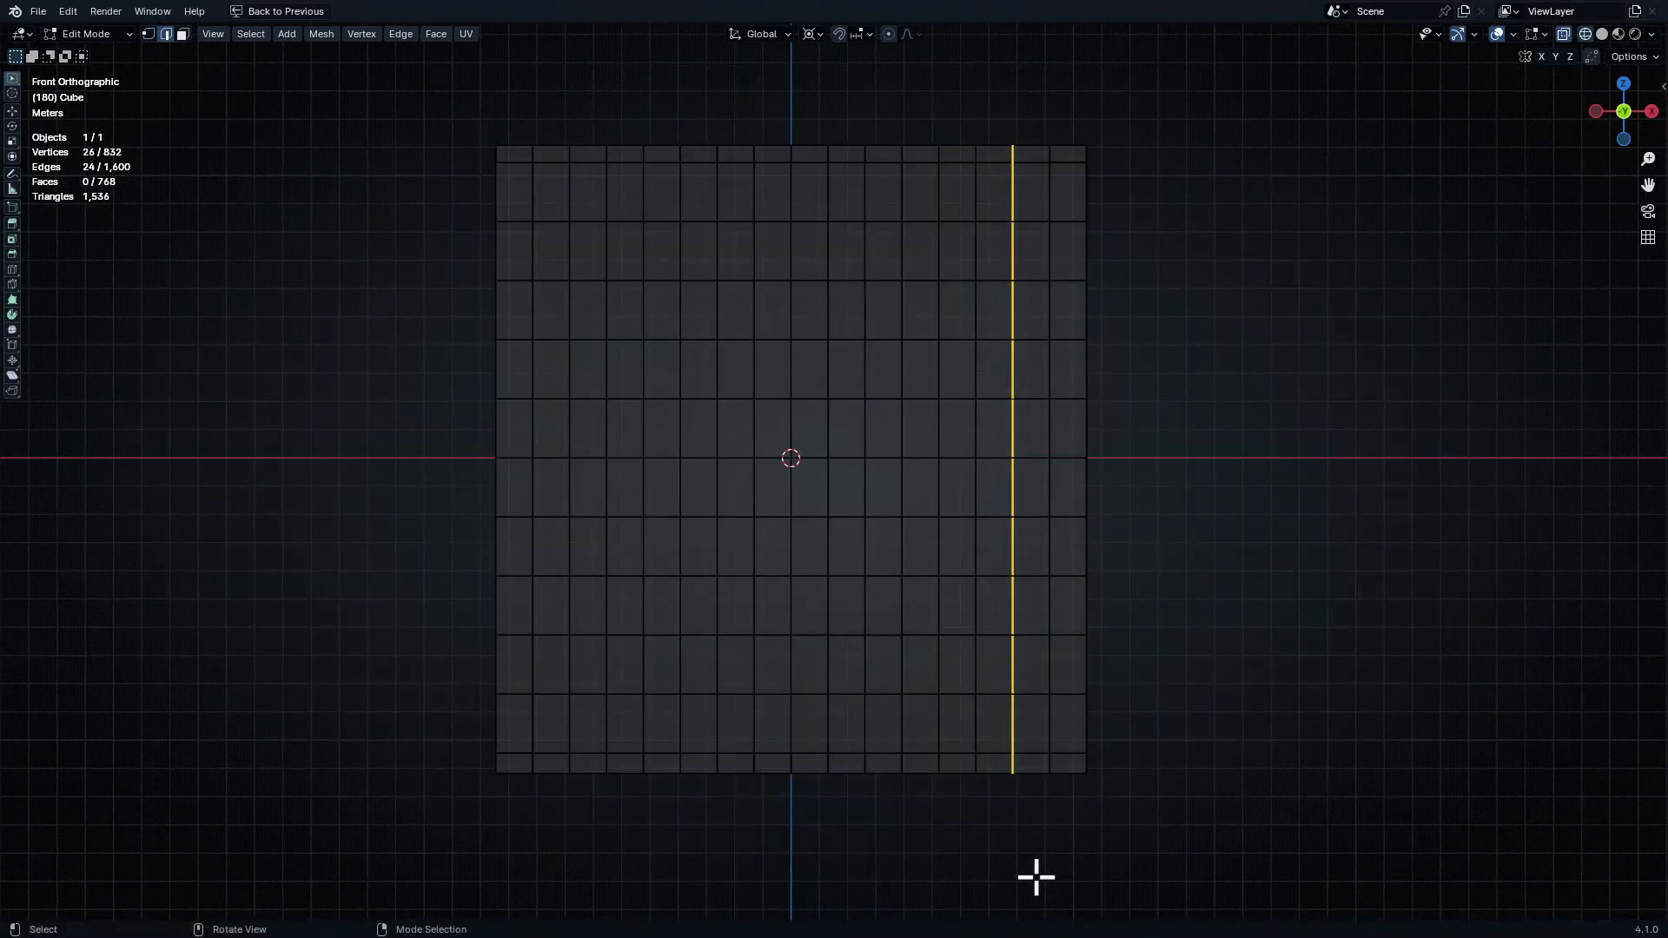
left_click_drag(958, 98, 985, 846, "shift")
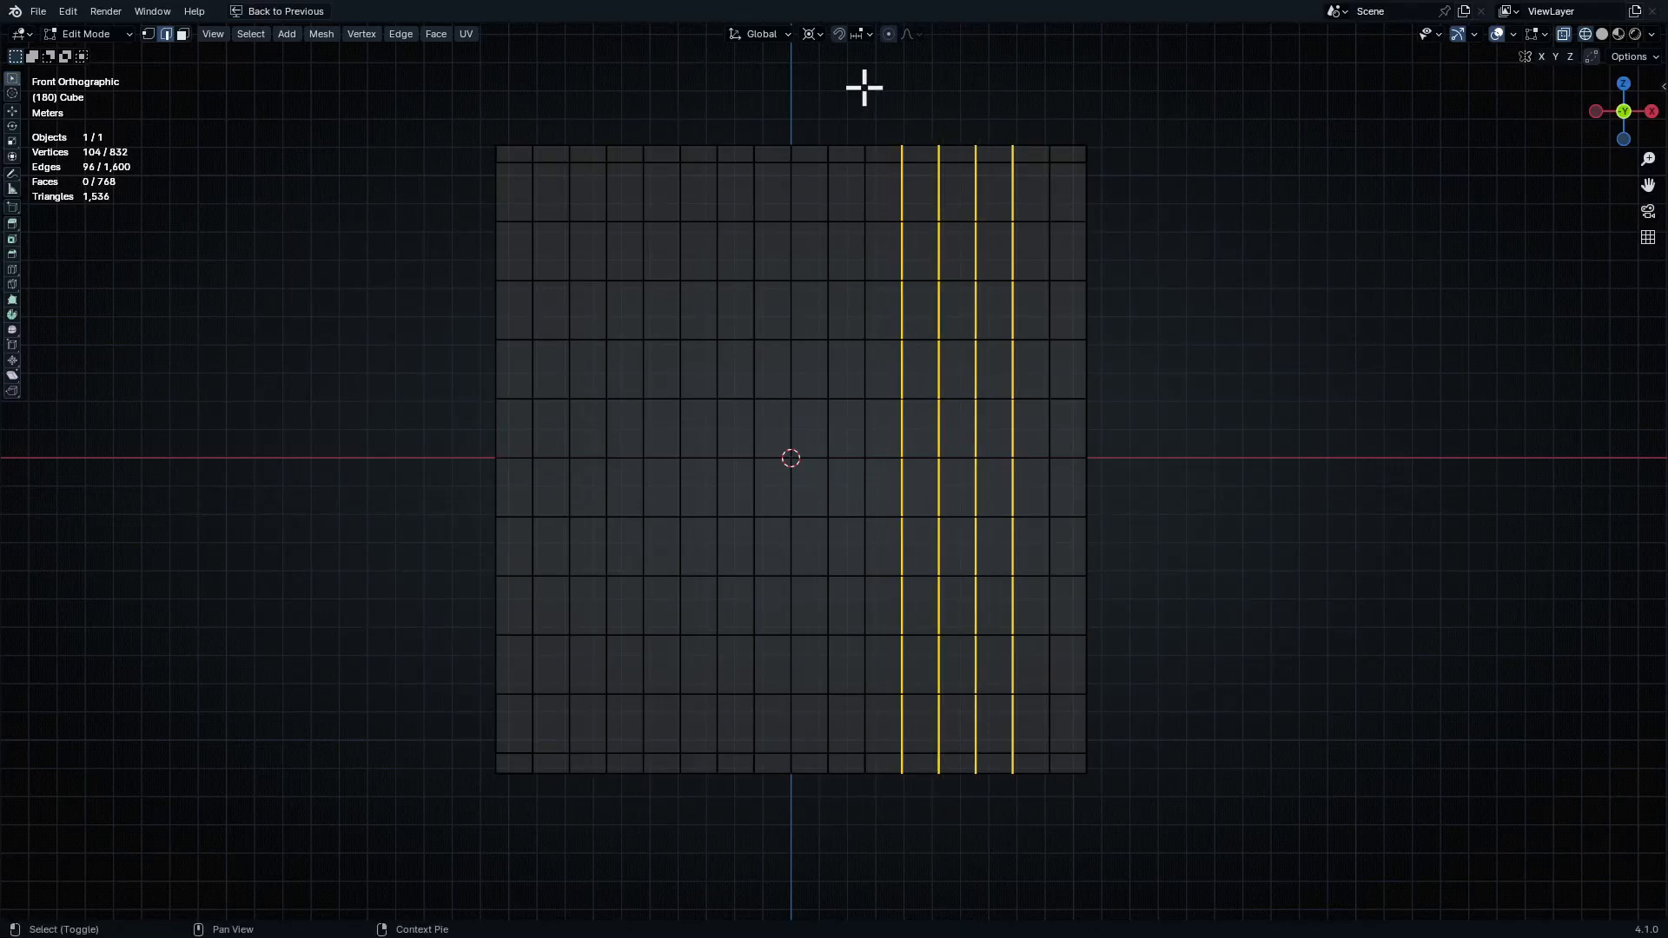
left_click_drag(865, 87, 871, 164, "shift")
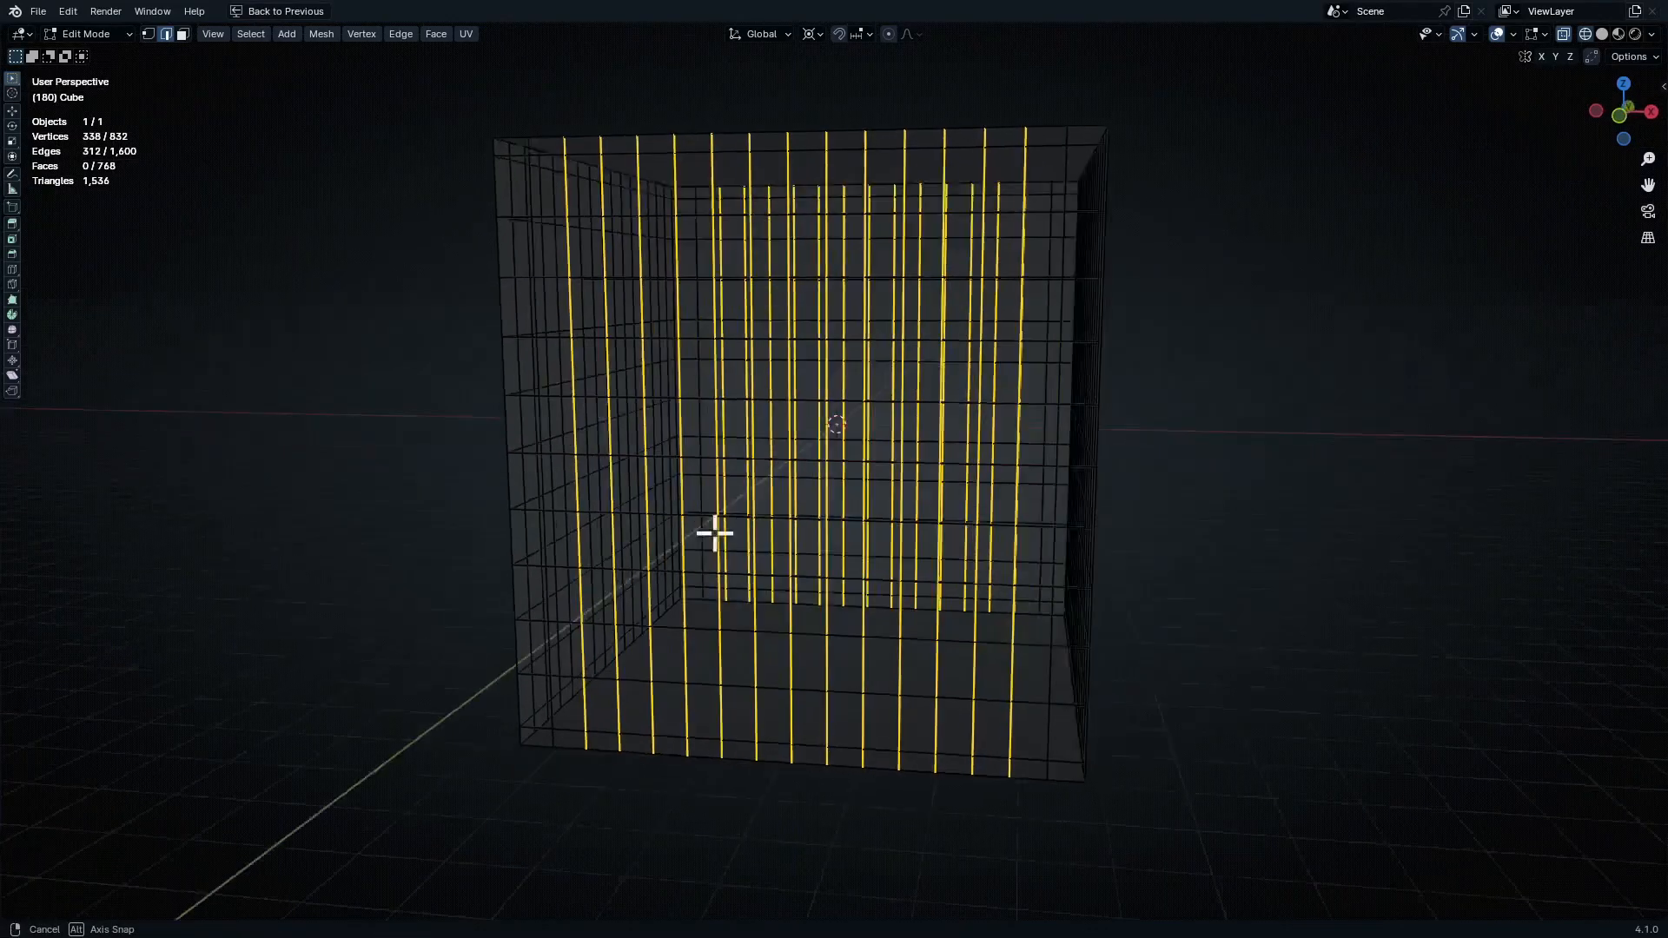
key("shift+z")
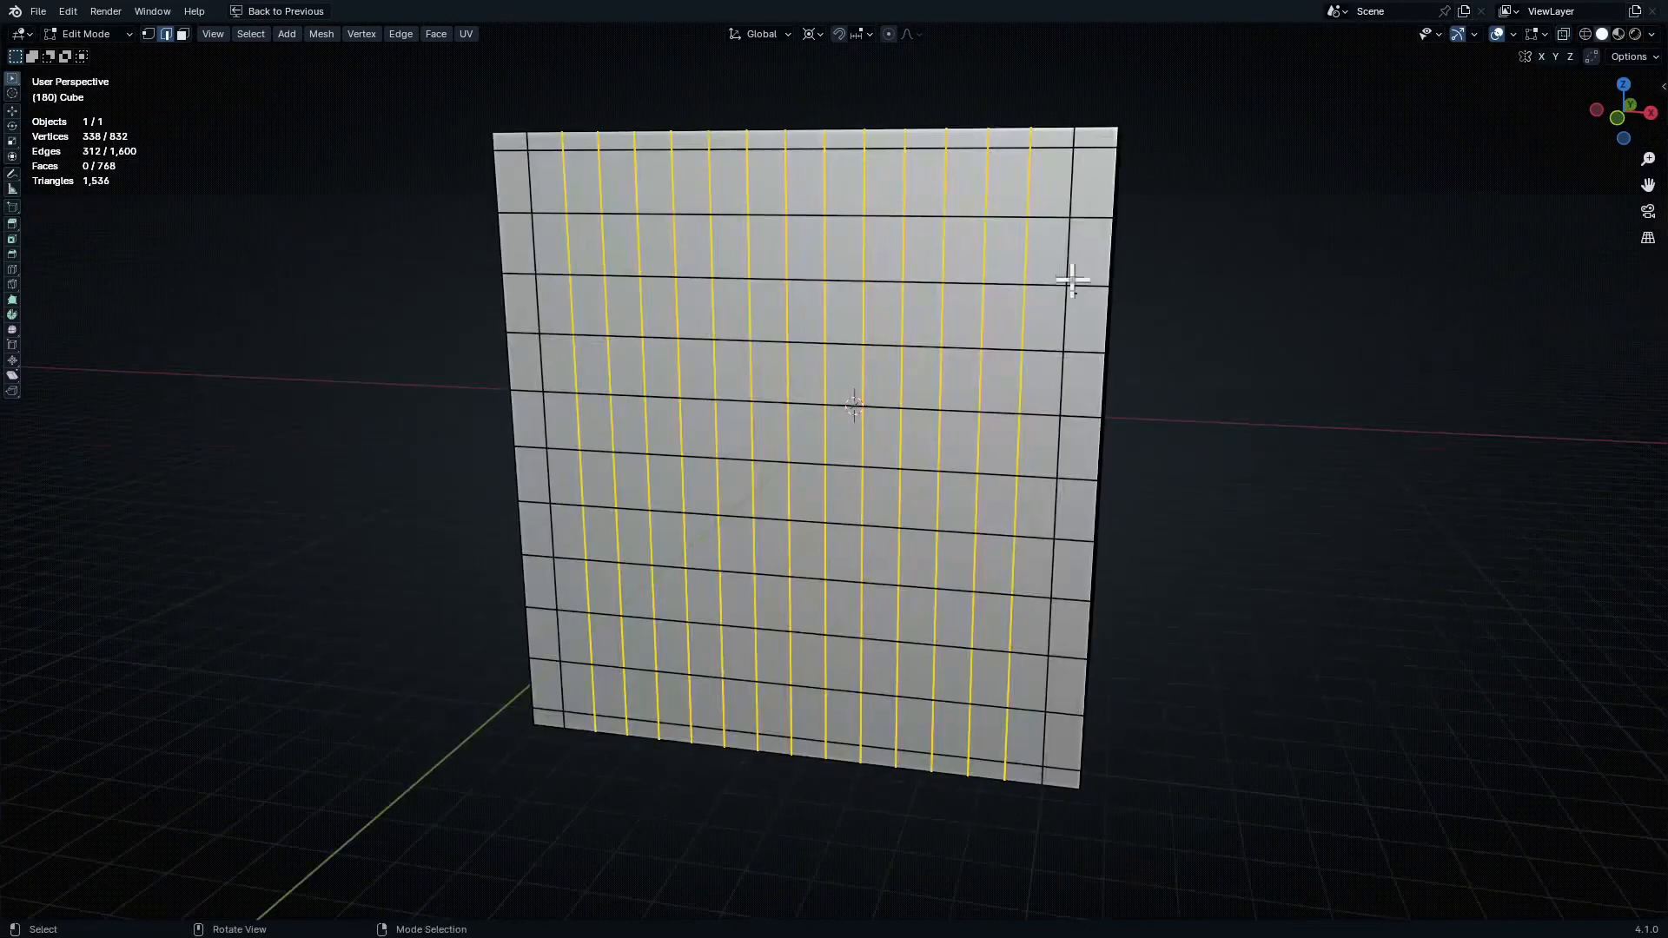
From the right view, add all 15 inner vertical edge lines of both side walls to the selection, without the horizontal edges
middle_click_drag(535, 318, 755, 404)
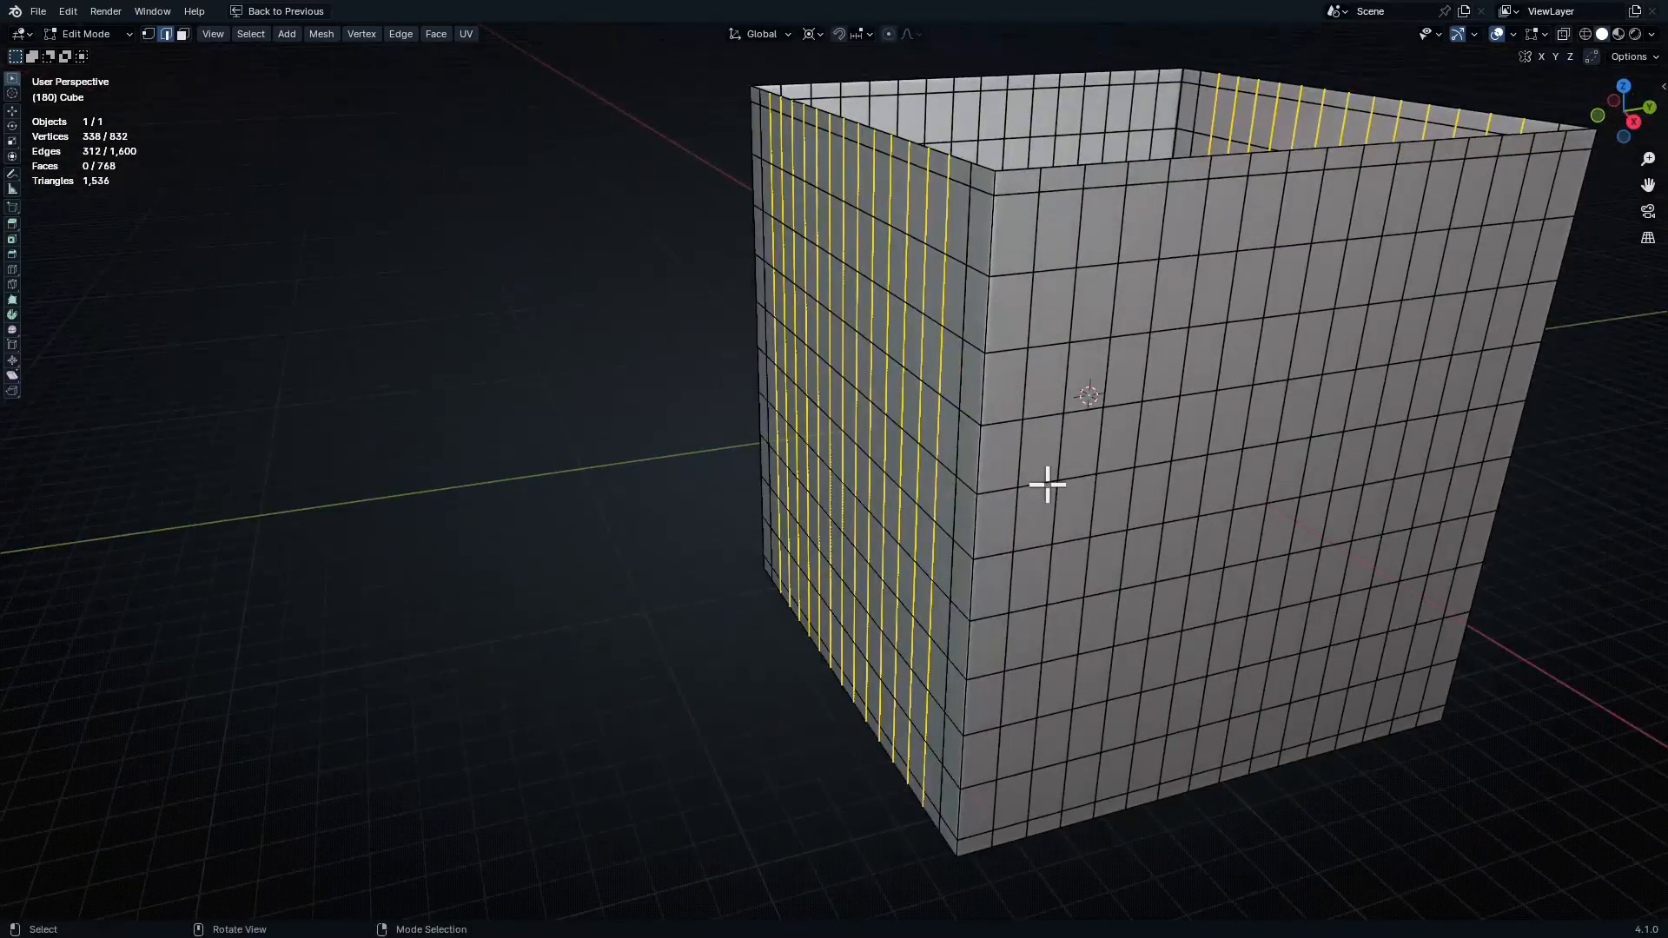
key("KP_3")
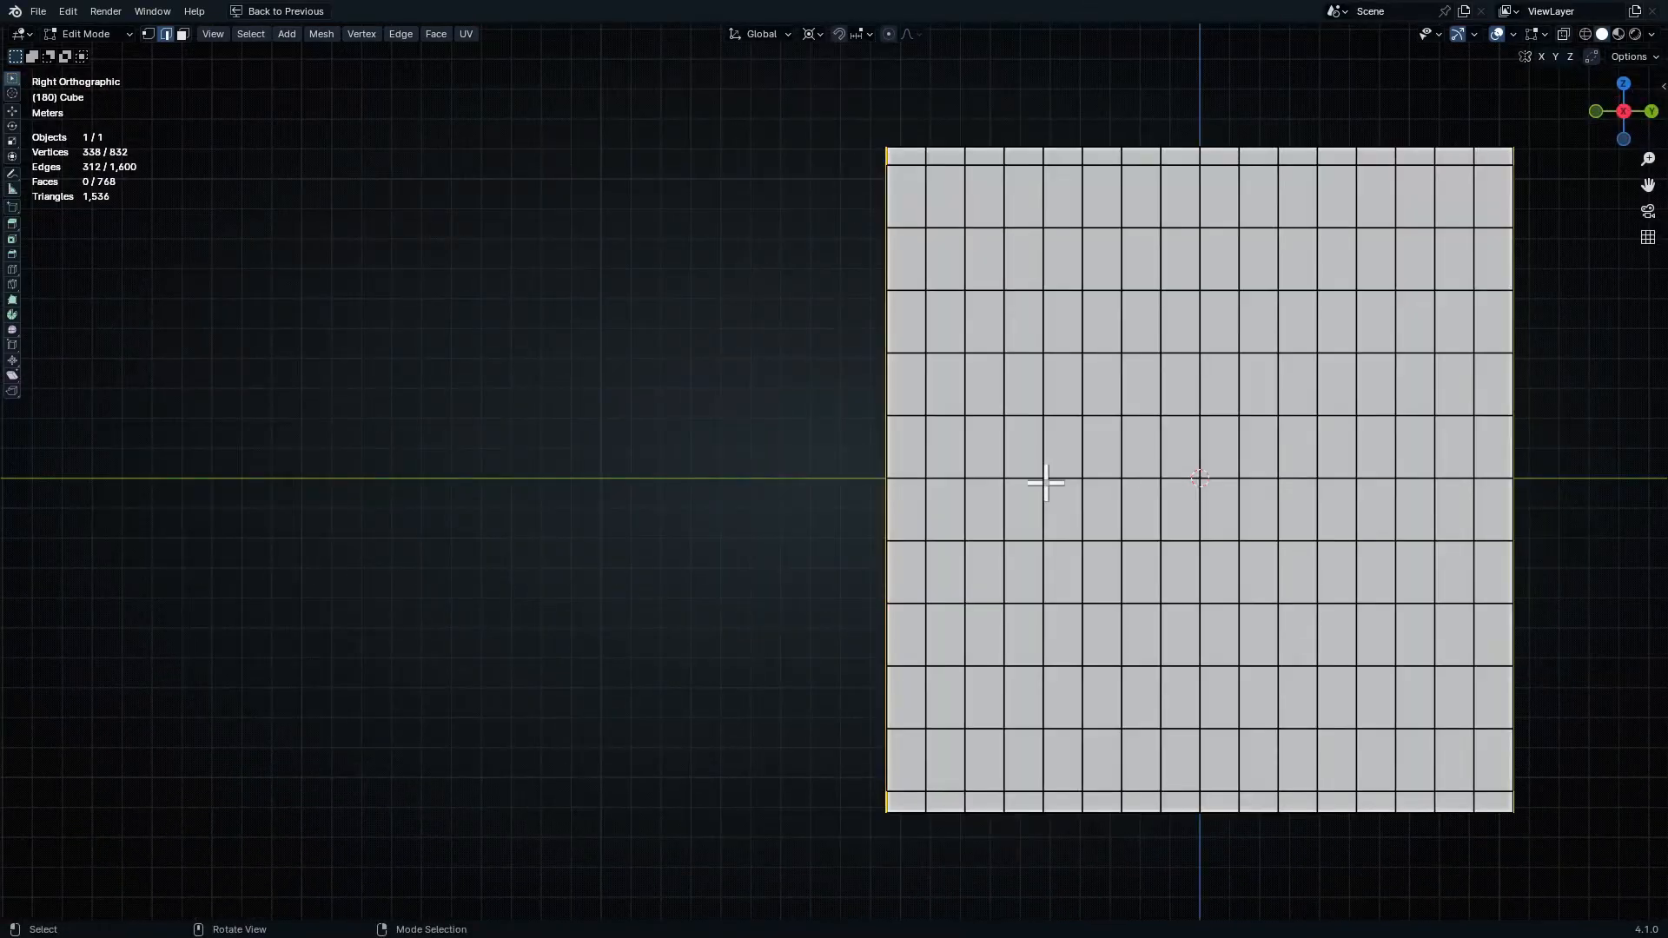
key("alt+z")
key("b")
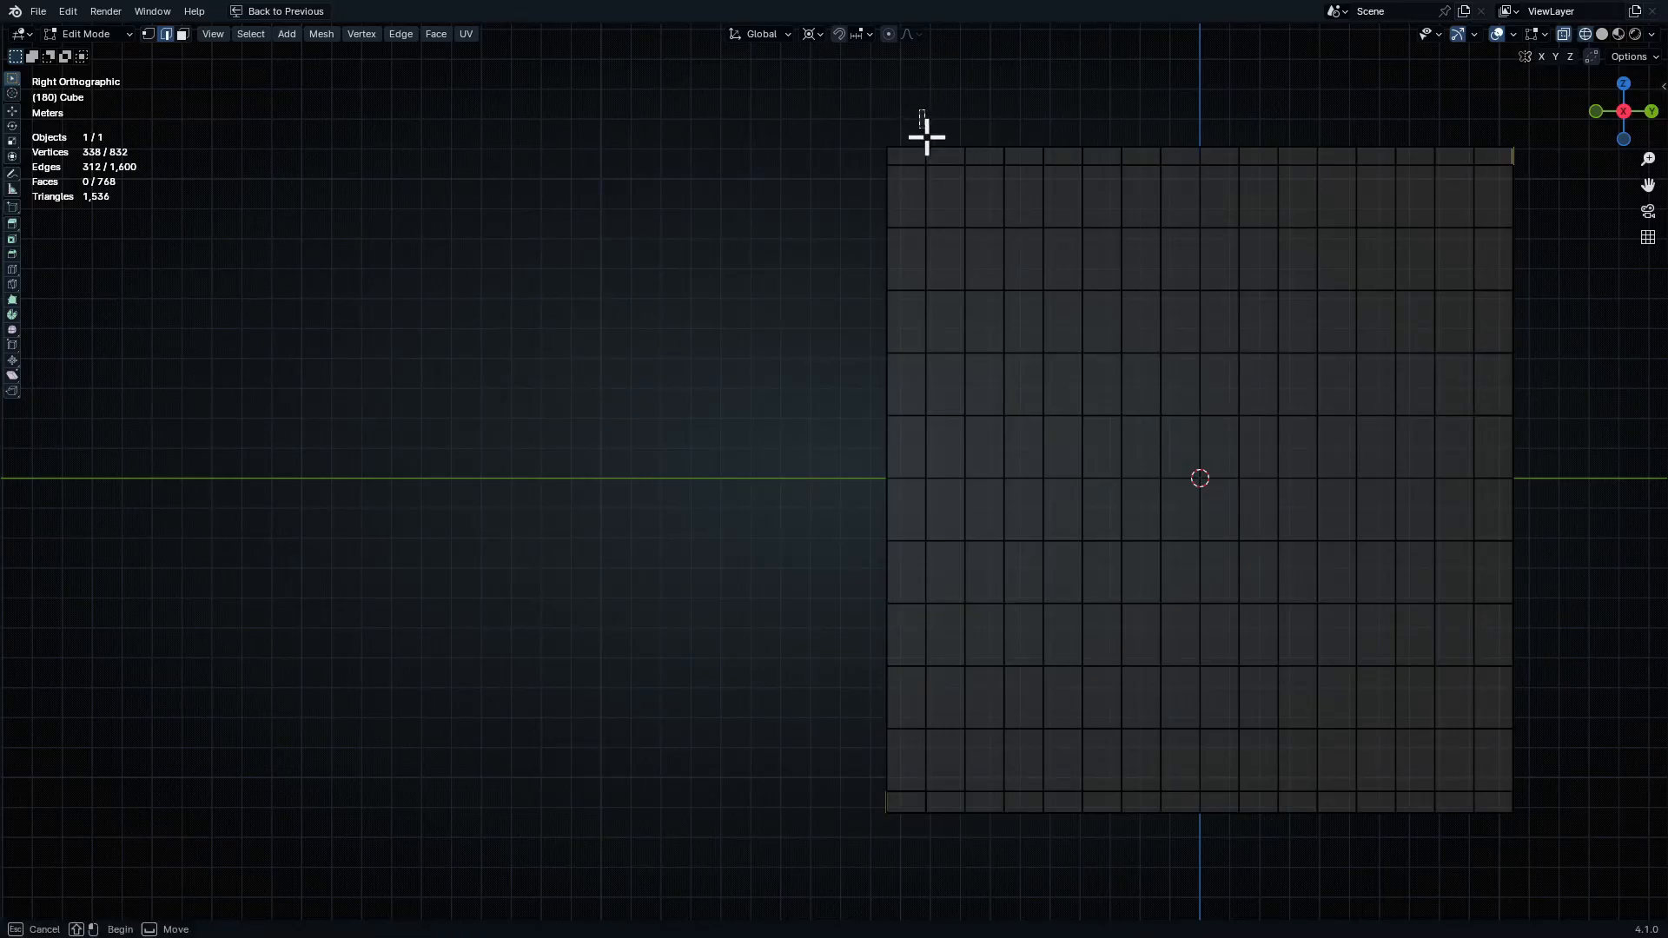
left_click_drag(918, 109, 966, 931)
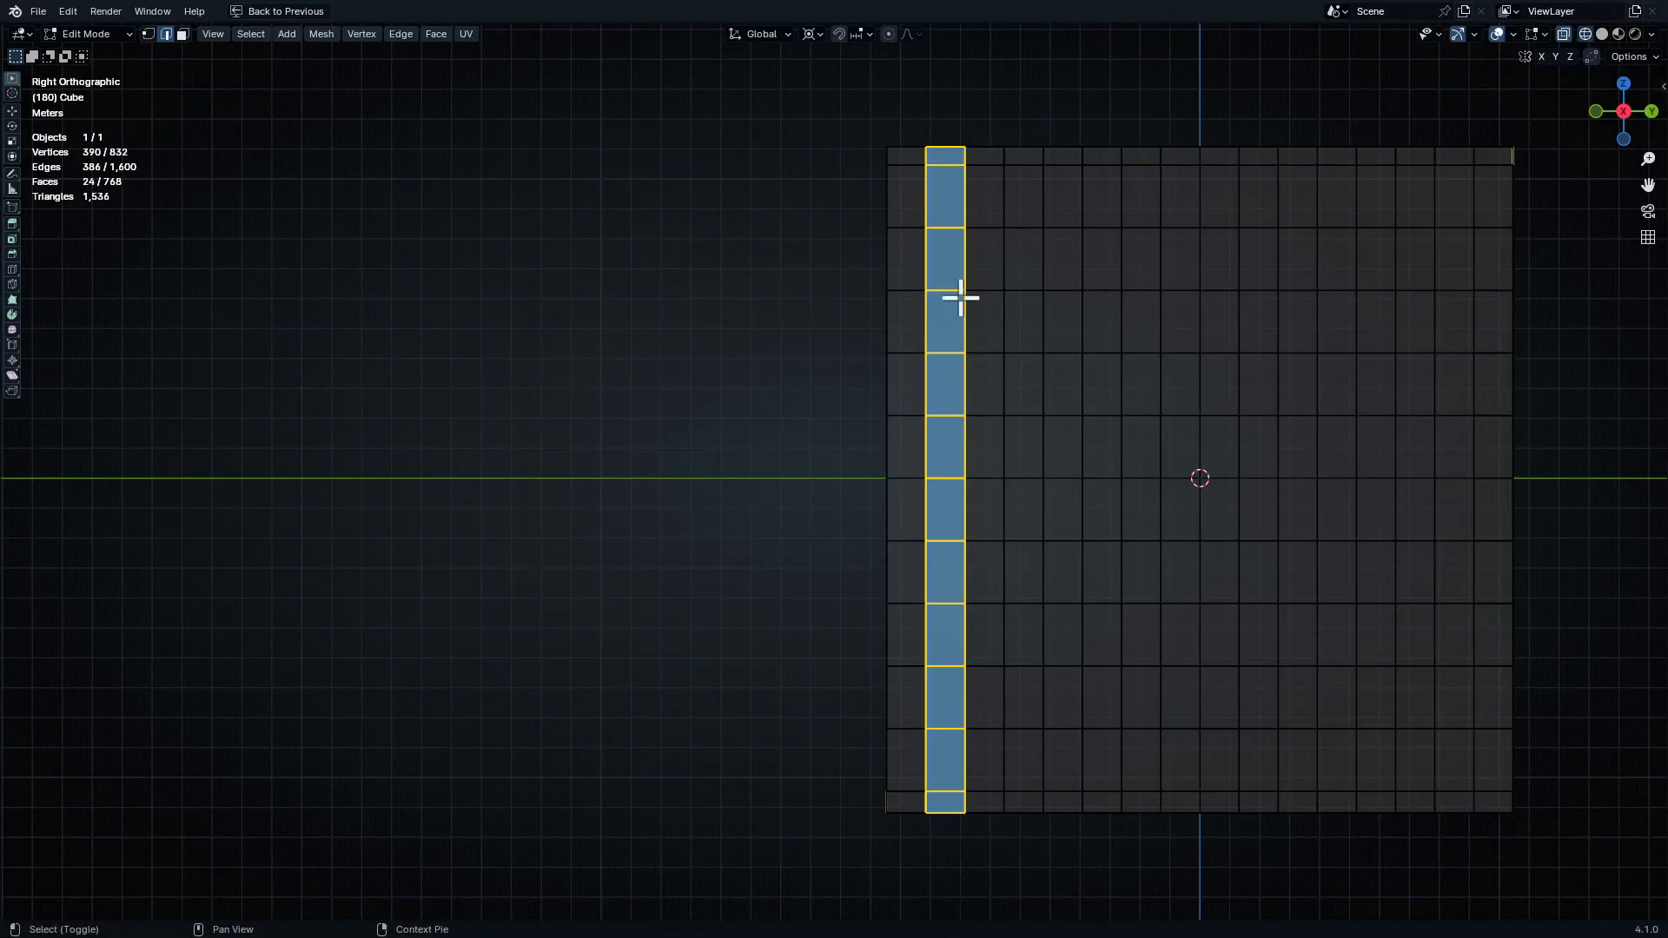
key("ctrl+KP_Subtract")
key("b")
left_click_drag(904, 115, 999, 910)
key("b")
left_click_drag(991, 88, 1034, 928)
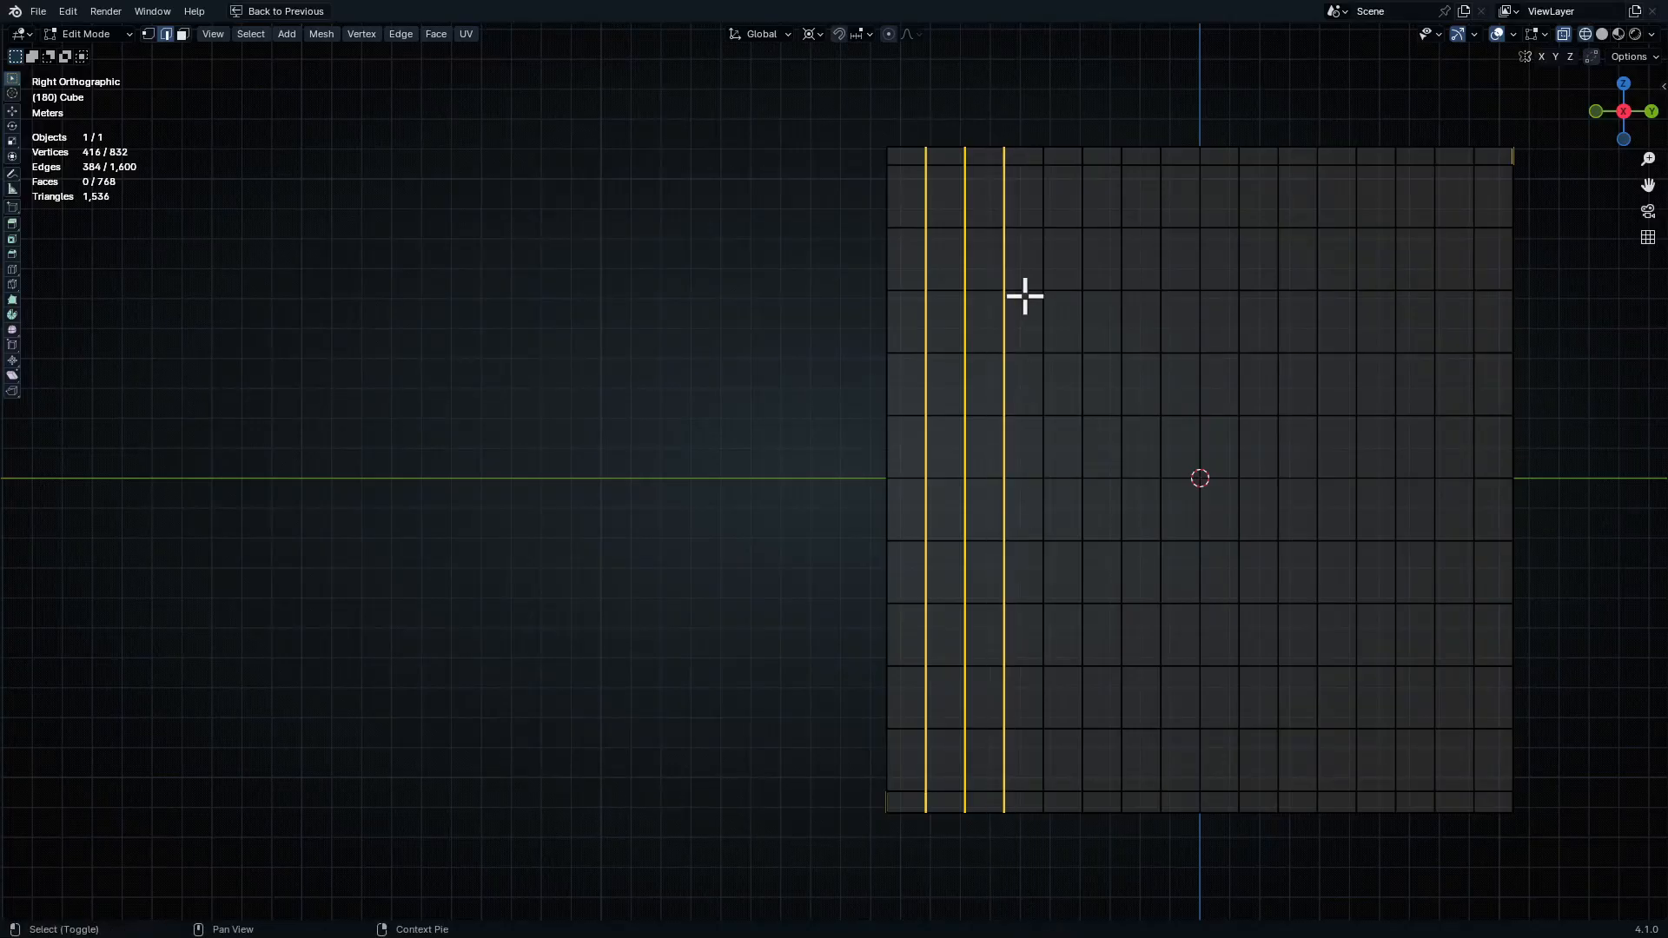
key("b")
left_click_drag(1031, 112, 1075, 922)
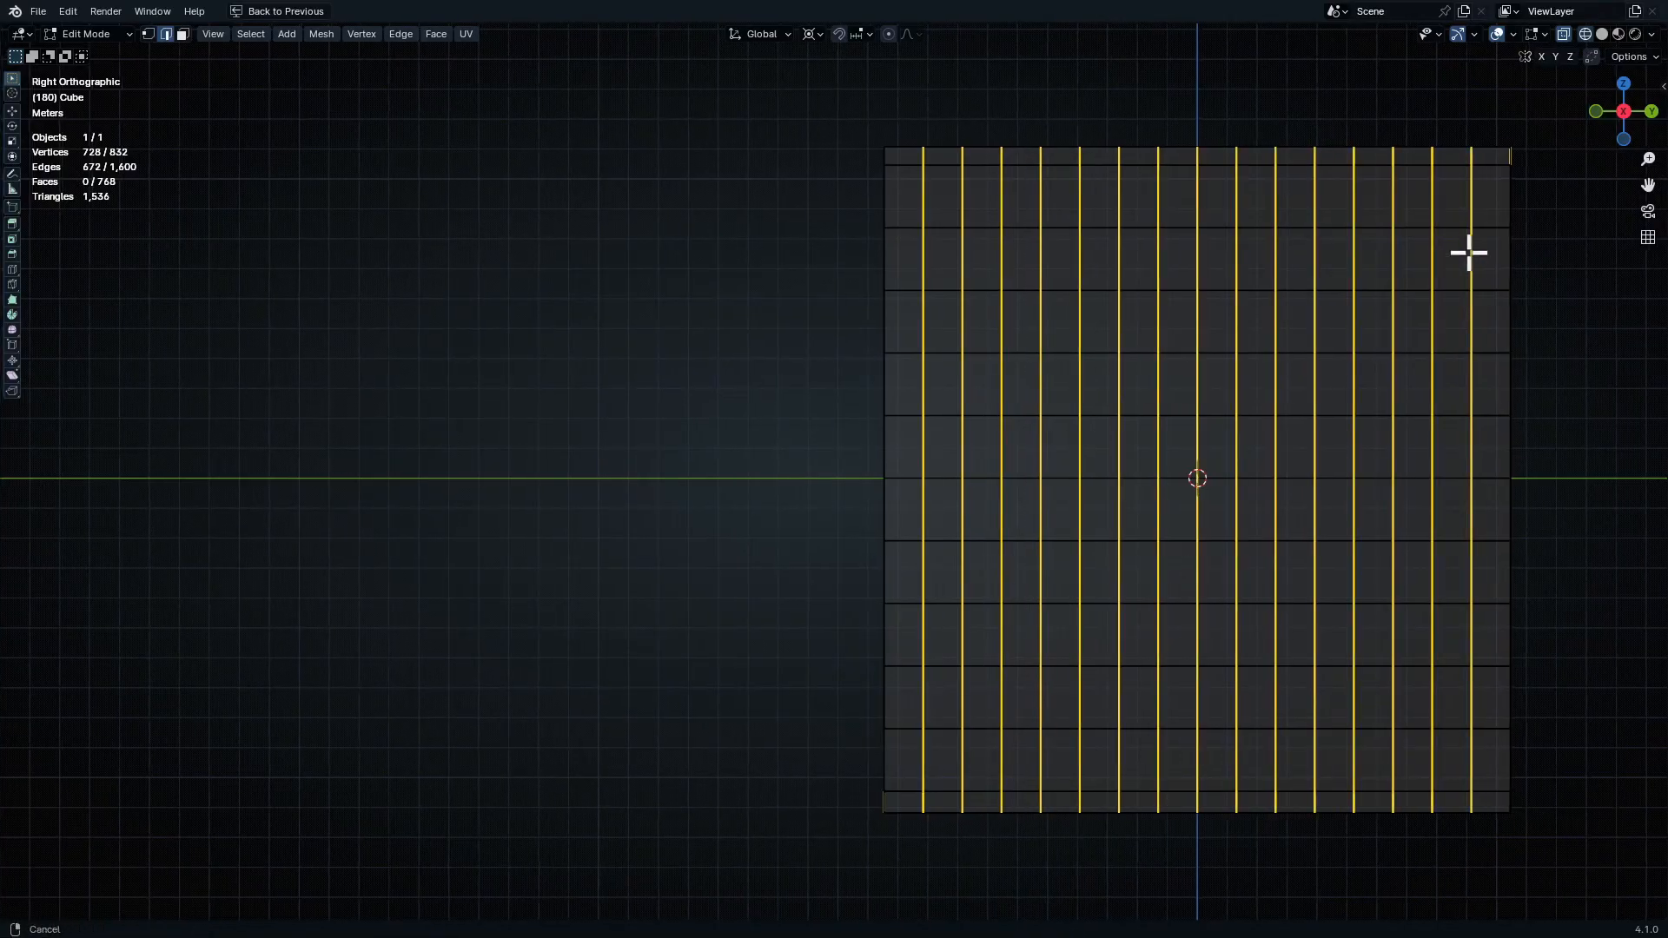
Bevel the selected vertical edge lines of all four walls with one segment and a width of 0.103 m
middle_click_drag(1467, 253, 1202, 526, "shift")
middle_click_drag(1202, 526, 1269, 259, "ctrl")
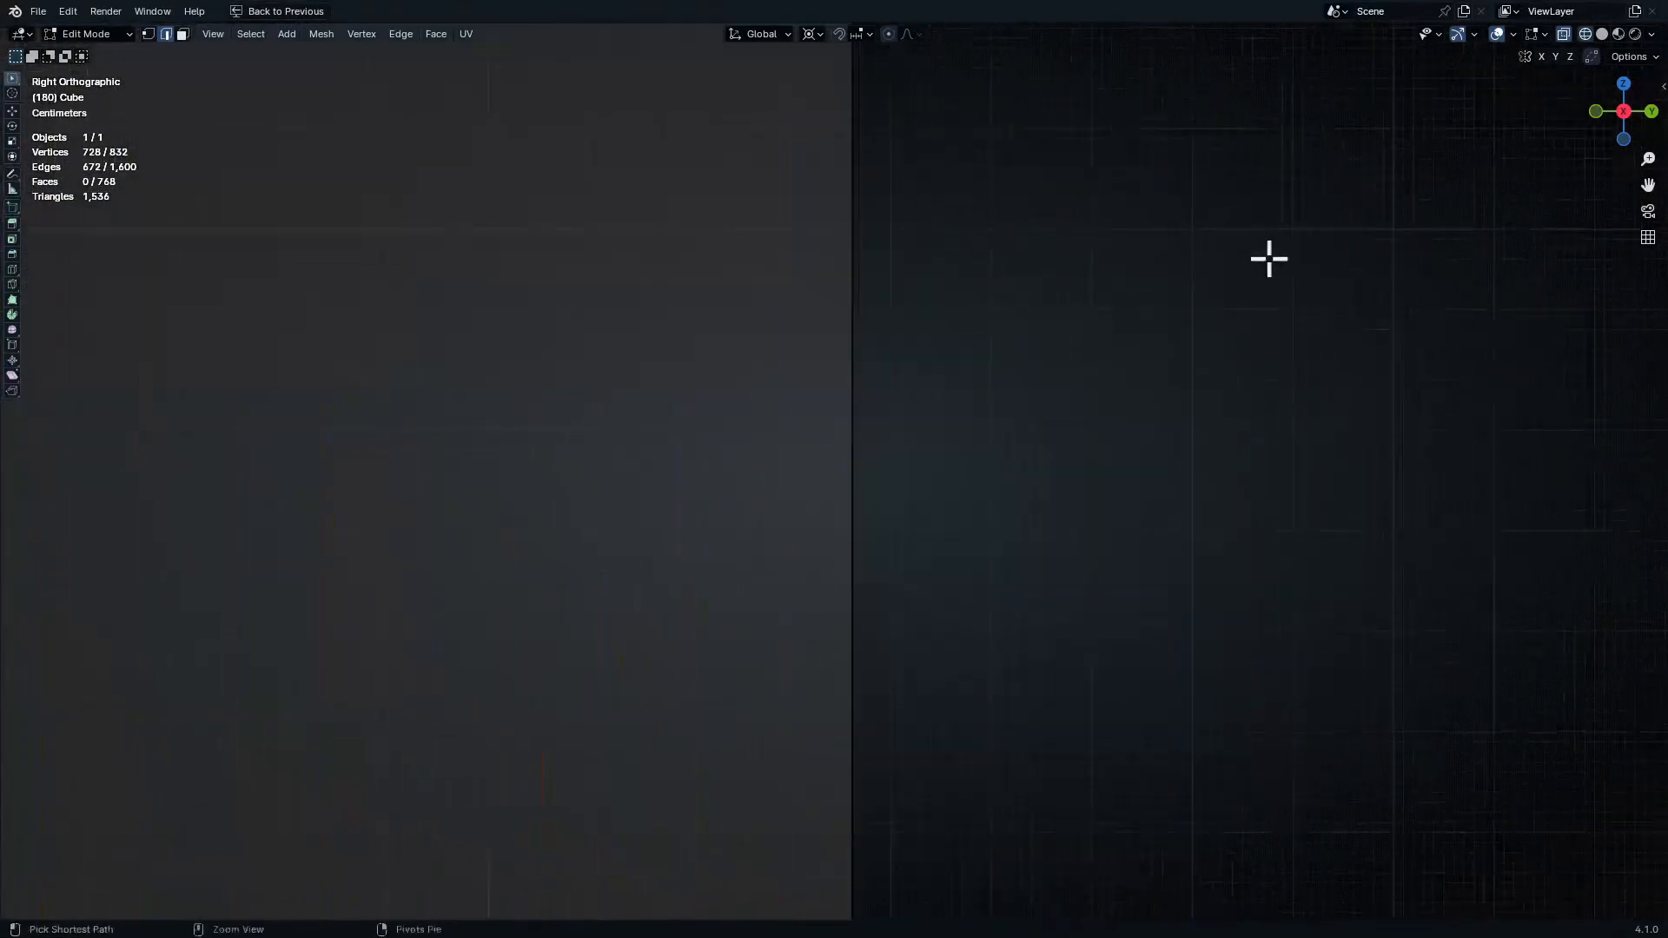
middle_click_drag(1269, 390, 1268, 335, "ctrl")
middle_click_drag(1200, 232, 1228, 467, "ctrl")
middle_click_drag(1146, 268, 1110, 283)
key("shift+z")
mouse_move(1152, 232)
middle_mouse_down("ctrl")
mouse_move(1065, 466)
mouse_move(1155, 417)
middle_mouse_up("ctrl")
mouse_move(1155, 417)
middle_mouse_down("shift")
mouse_move(980, 338)
mouse_move(926, 474)
middle_mouse_up("shift")
middle_click_drag(972, 397, 1138, 475, "ctrl")
key("ctrl+b")
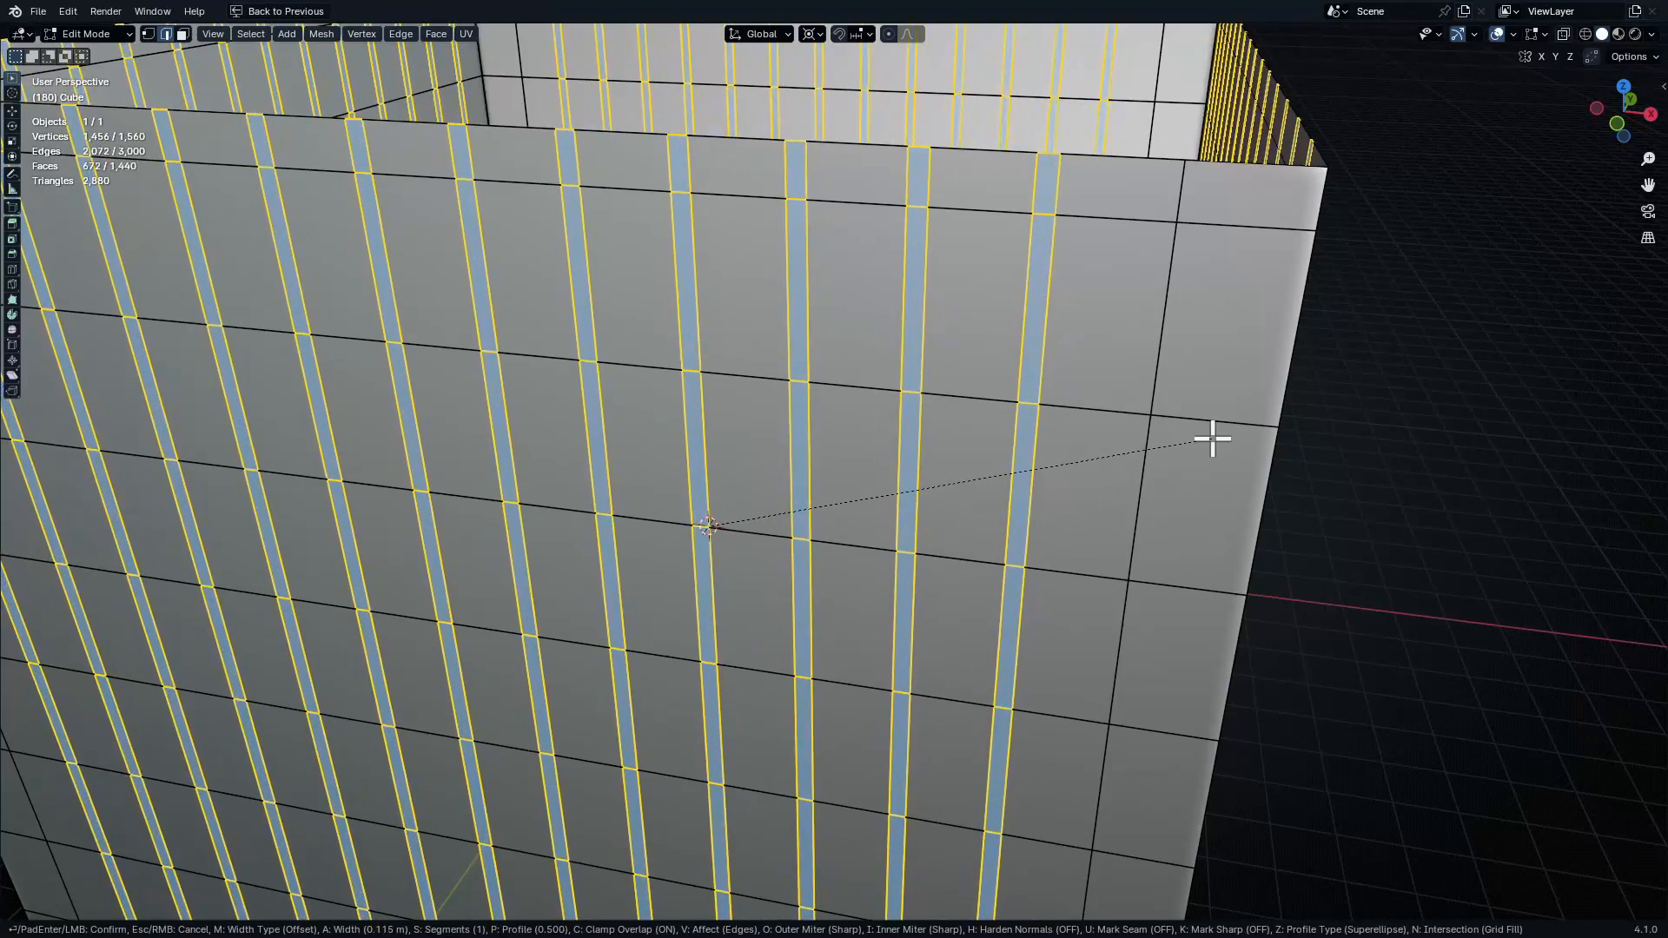
left_click(1201, 436)
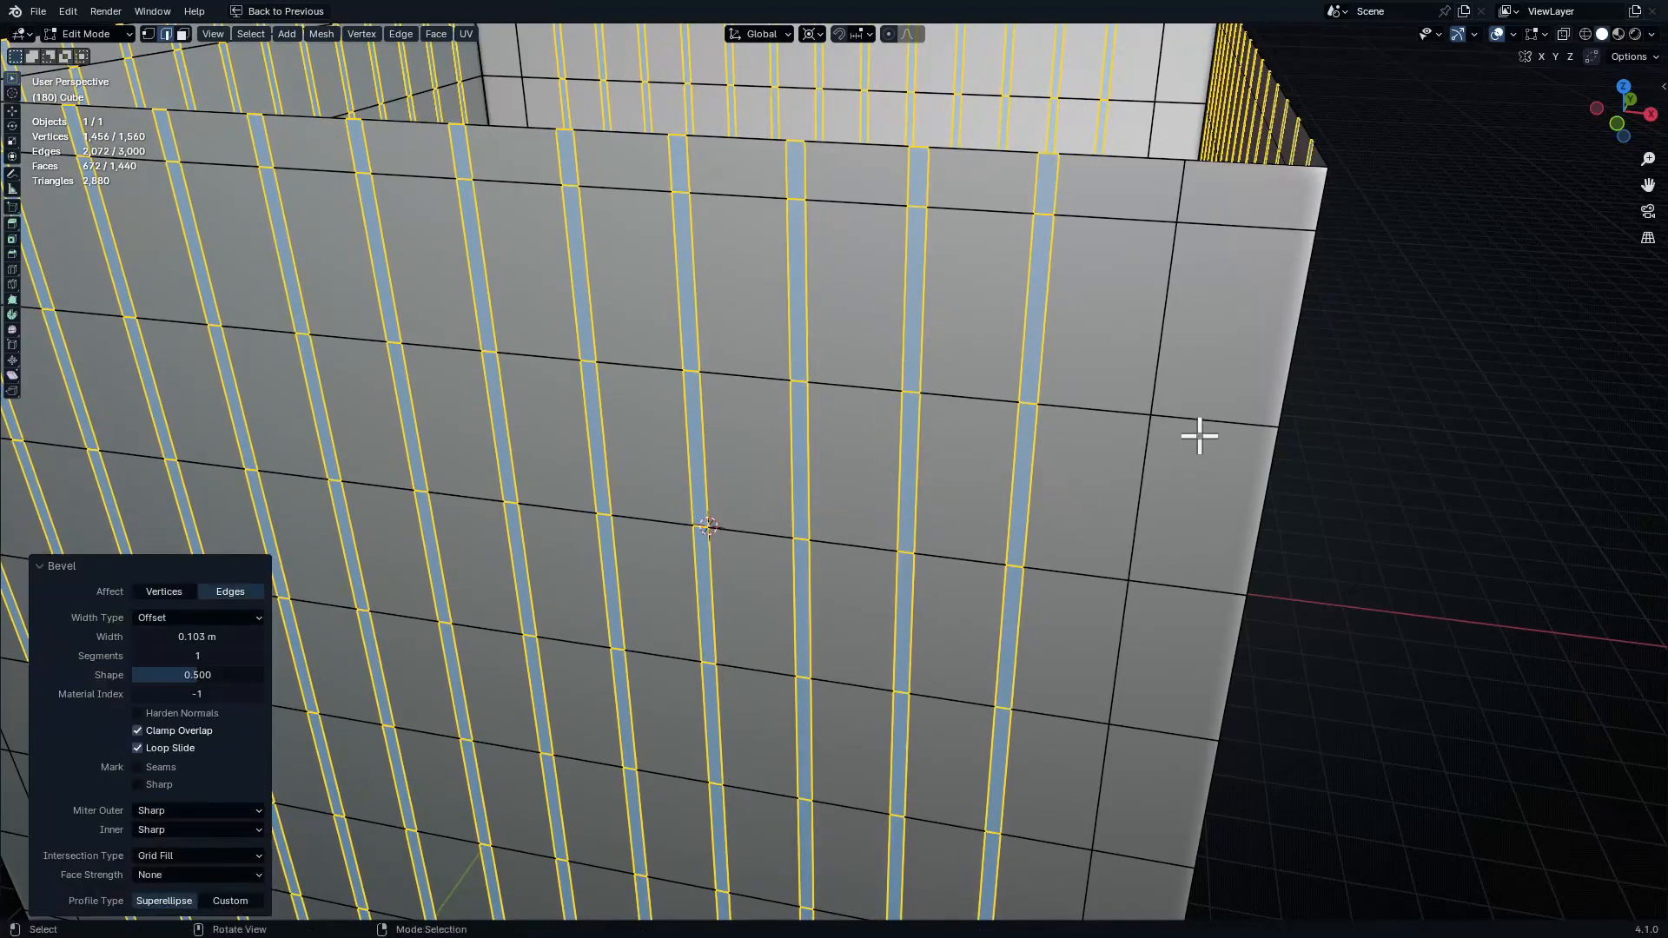
Select the nine inner horizontal edge loops around the building, leaving out the uppermost and lowest loops beside the border strips
scroll(1147, 357, "down", 4)
middle_click_drag(1146, 357, 1101, 394)
scroll(1101, 394, "up", 1)
left_click(1207, 208)
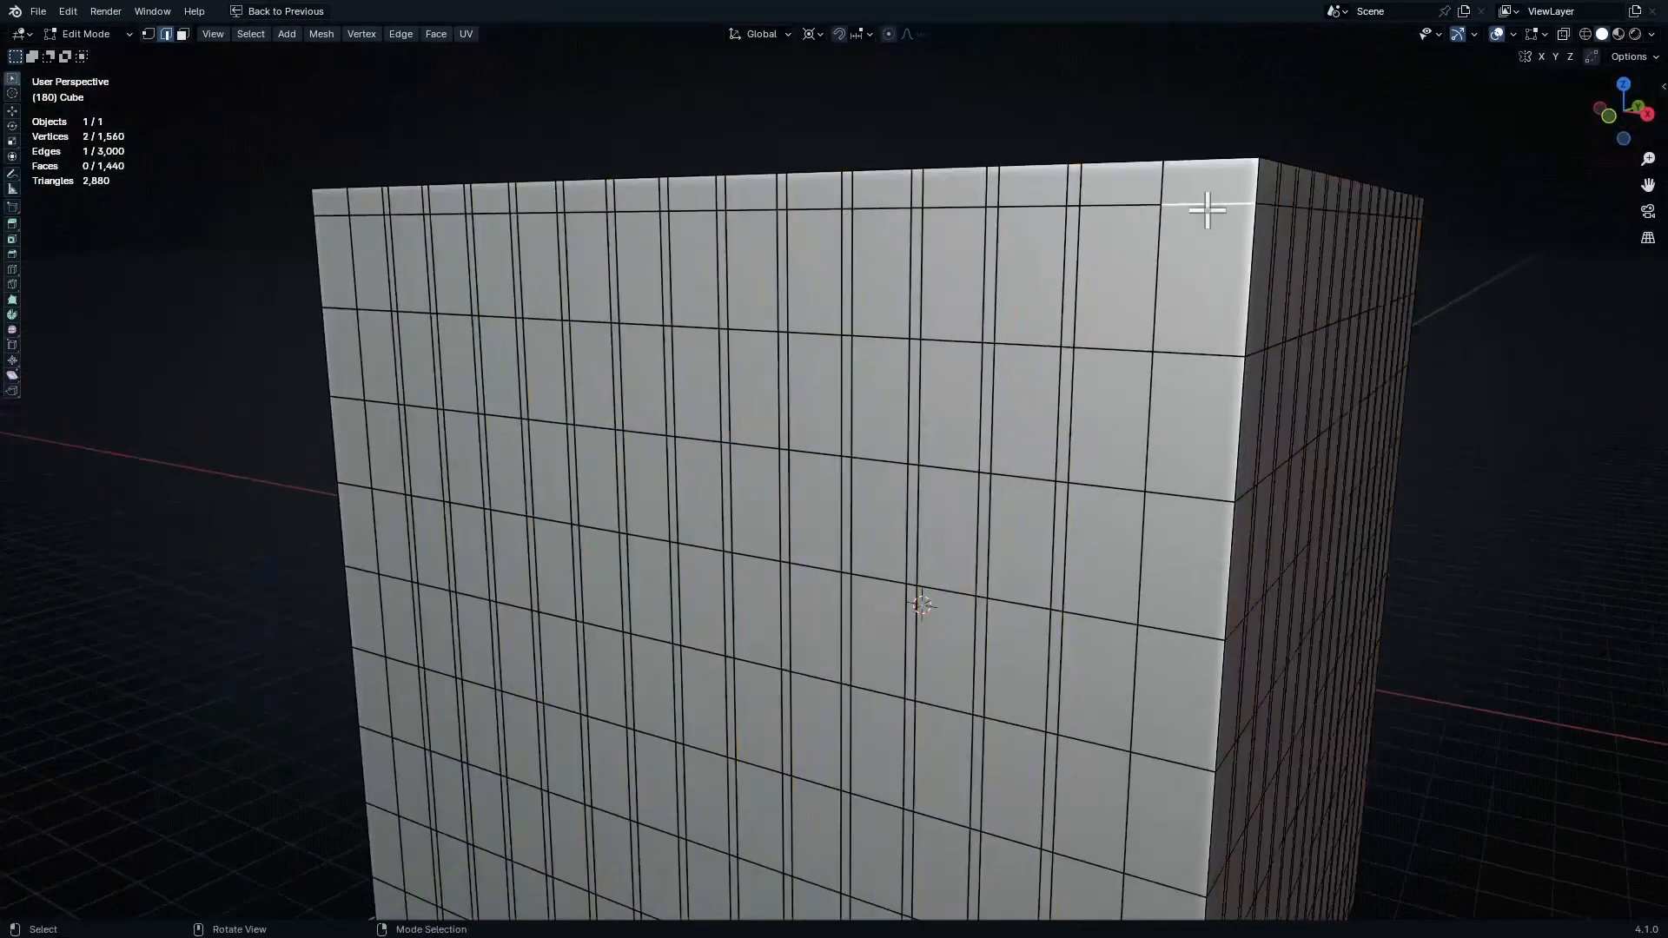
middle_click_drag(1183, 257, 1156, 283)
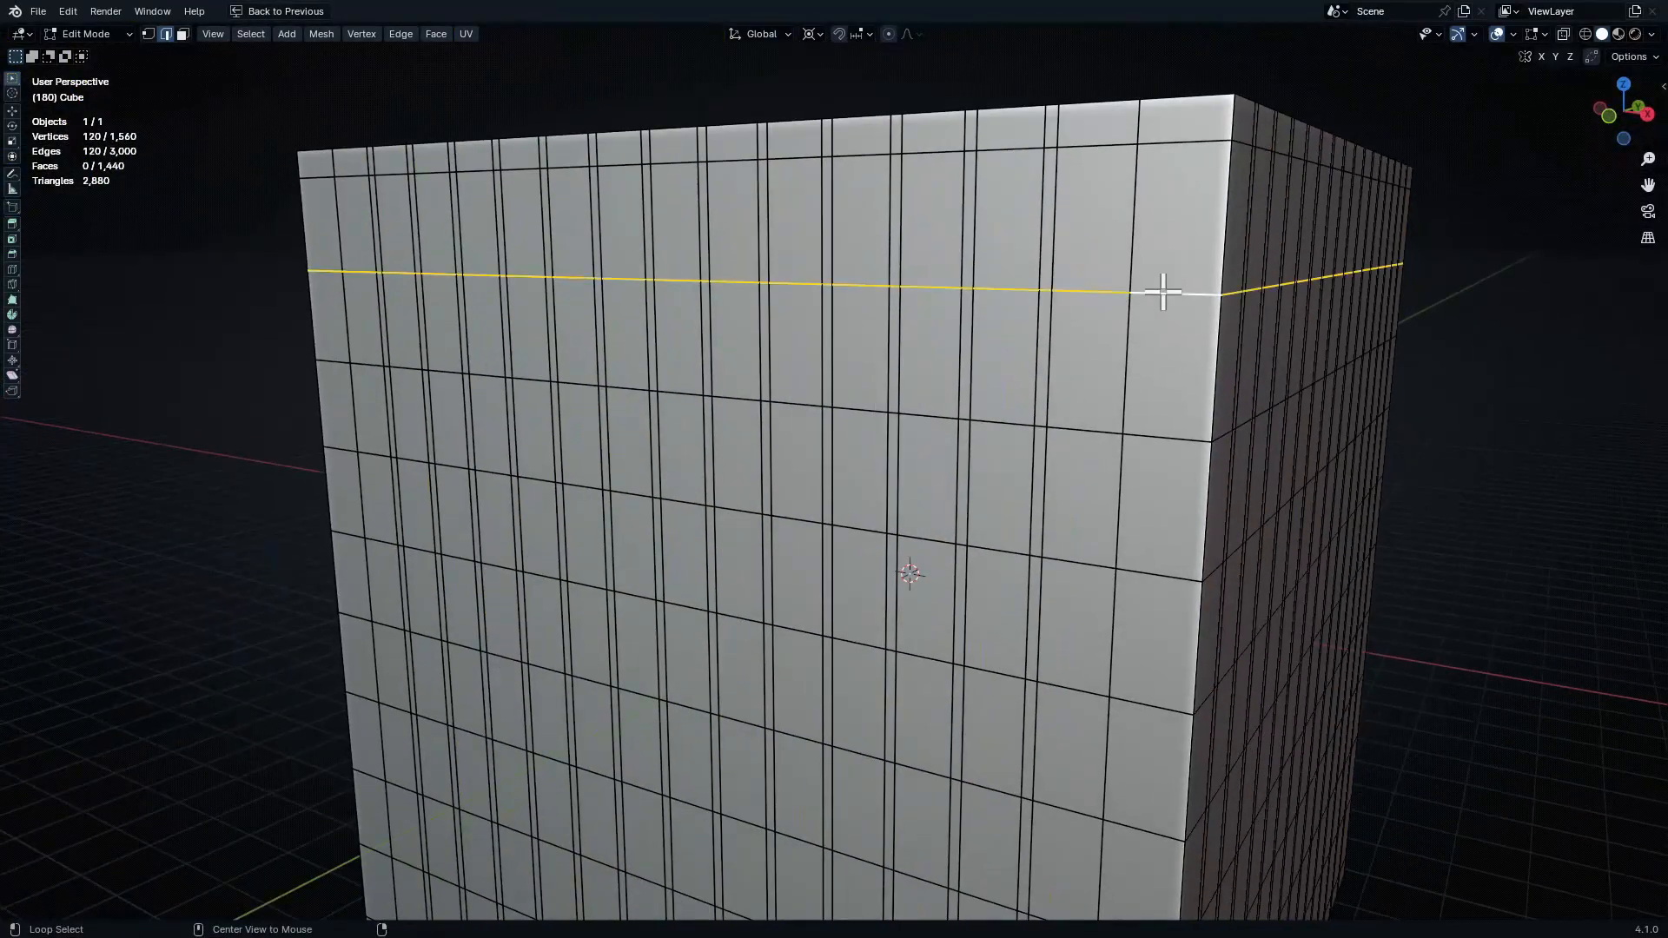
middle_click_drag(1187, 550, 1132, 347)
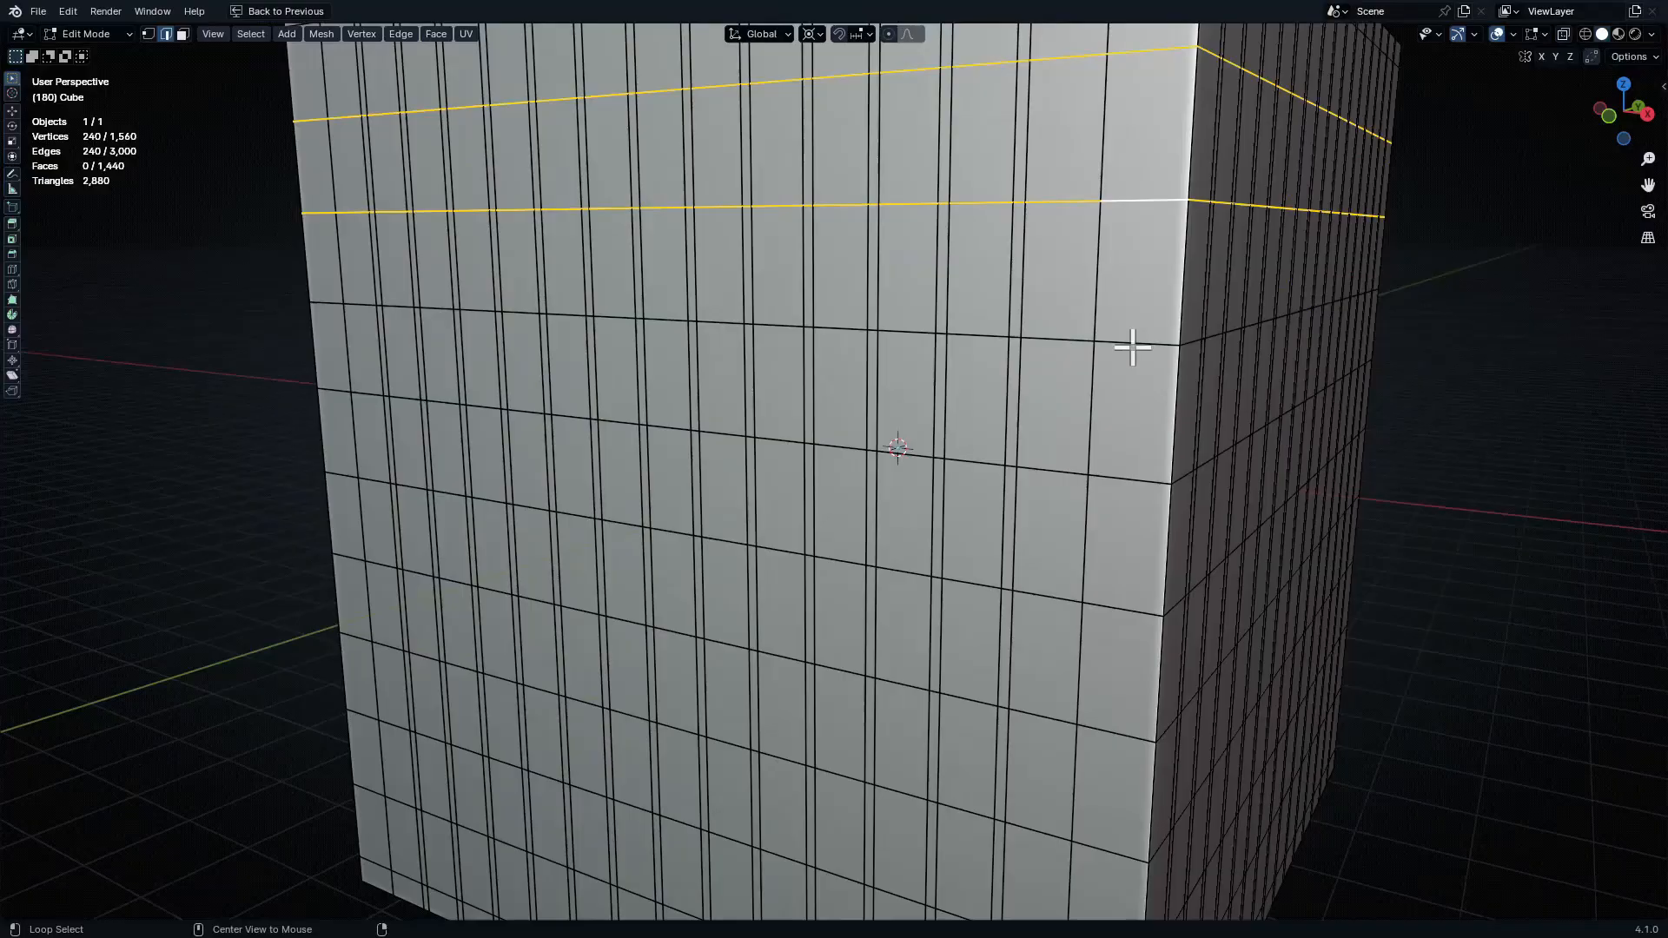
left_click(1104, 723, "alt+shift")
middle_click_drag(1104, 723, 1070, 393)
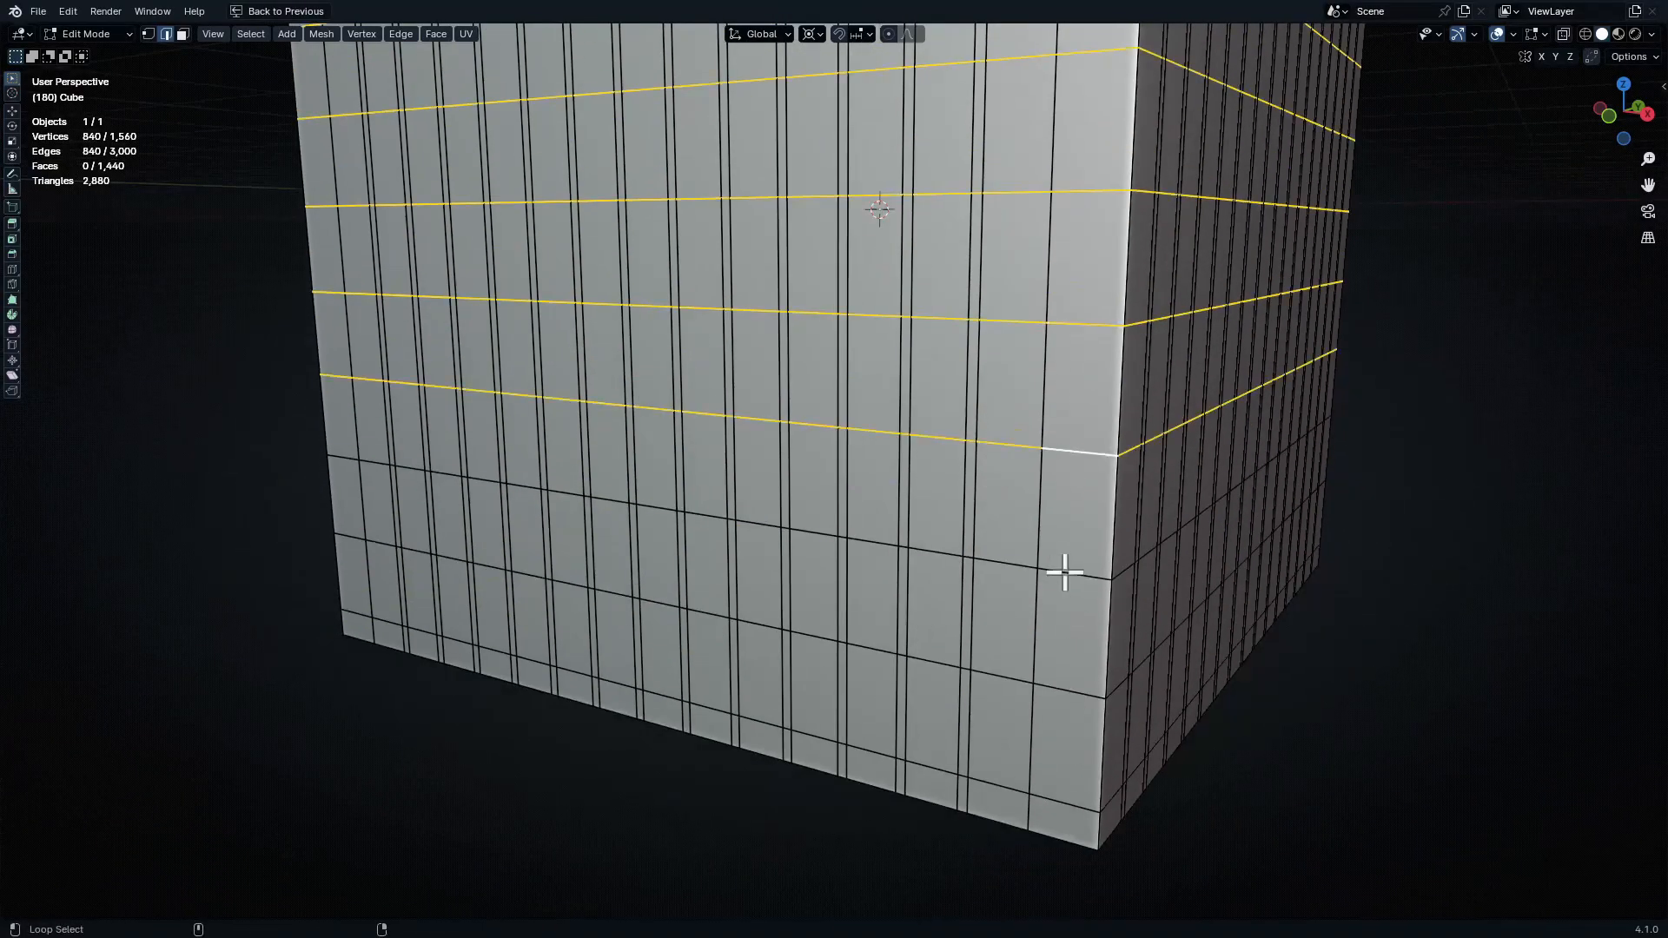
mouse_move(1162, 584)
middle_mouse_down()
mouse_move(1072, 555)
mouse_move(1081, 594)
middle_mouse_up()
key("shift+z")
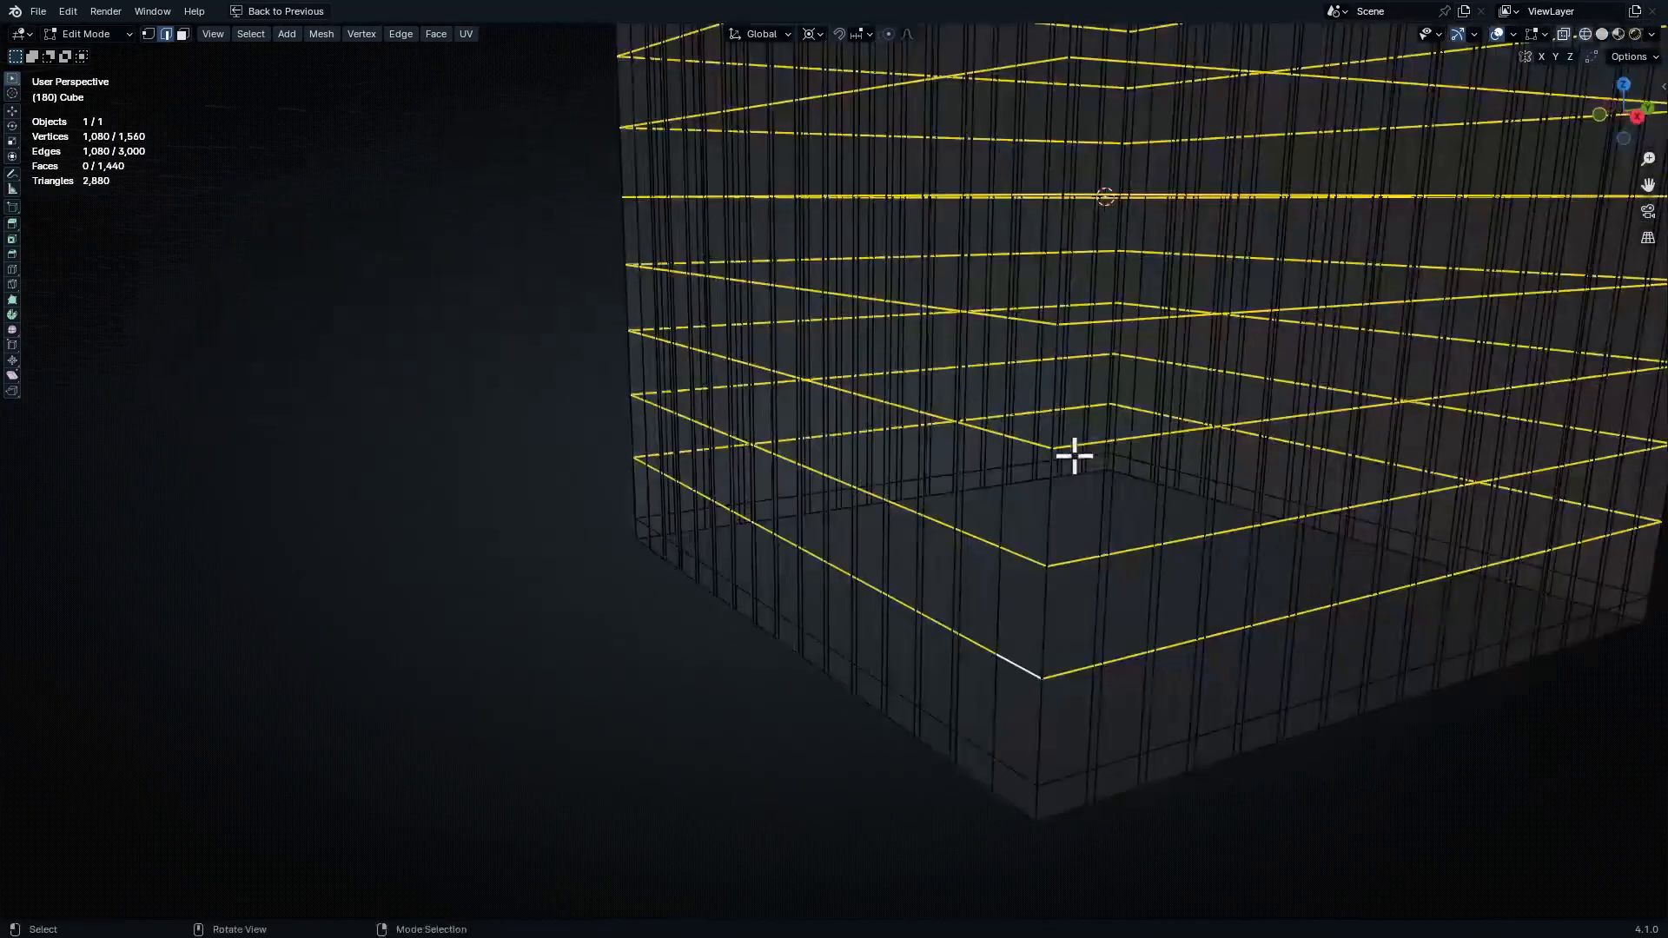
middle_click_drag(1071, 454, 1182, 492)
key("shift+z")
middle_click_drag(919, 389, 926, 385)
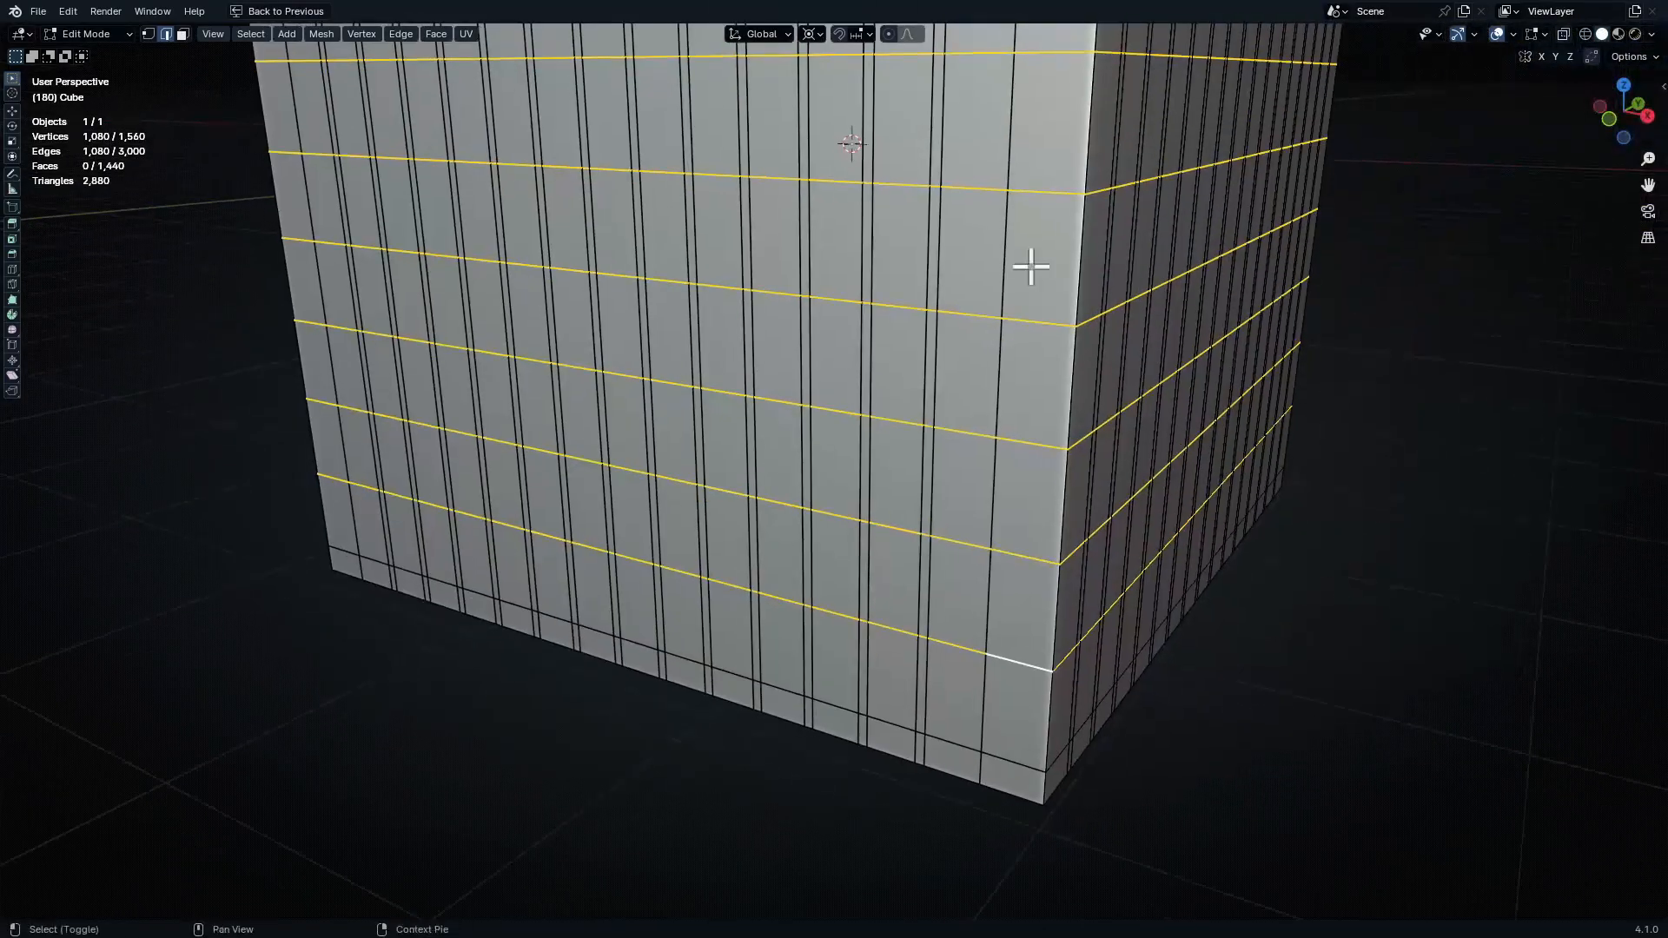
Bevel the selected horizontal edge loops with one segment and a width of about 0.08 m
mouse_move(997, 540)
middle_mouse_down("shift")
mouse_move(956, 503)
mouse_move(989, 486)
middle_mouse_up("shift")
middle_click_drag(990, 666, 1019, 555)
key("ctrl+b")
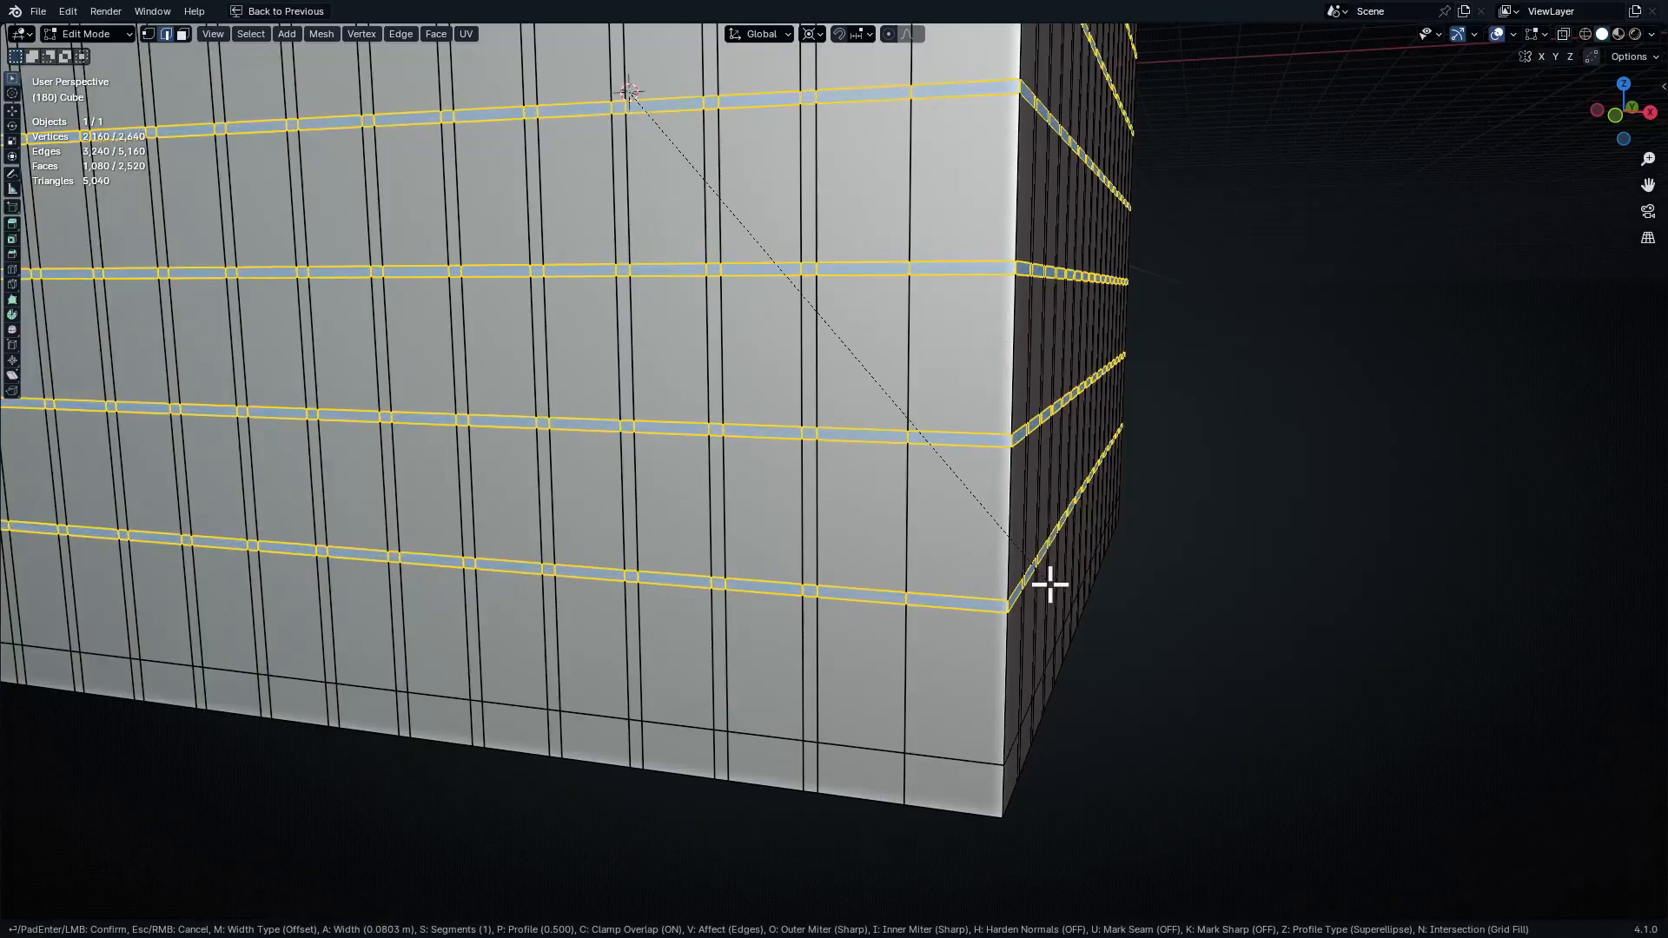
left_click(1042, 585)
middle_click_drag(1042, 585, 1055, 363)
left_click(1055, 363)
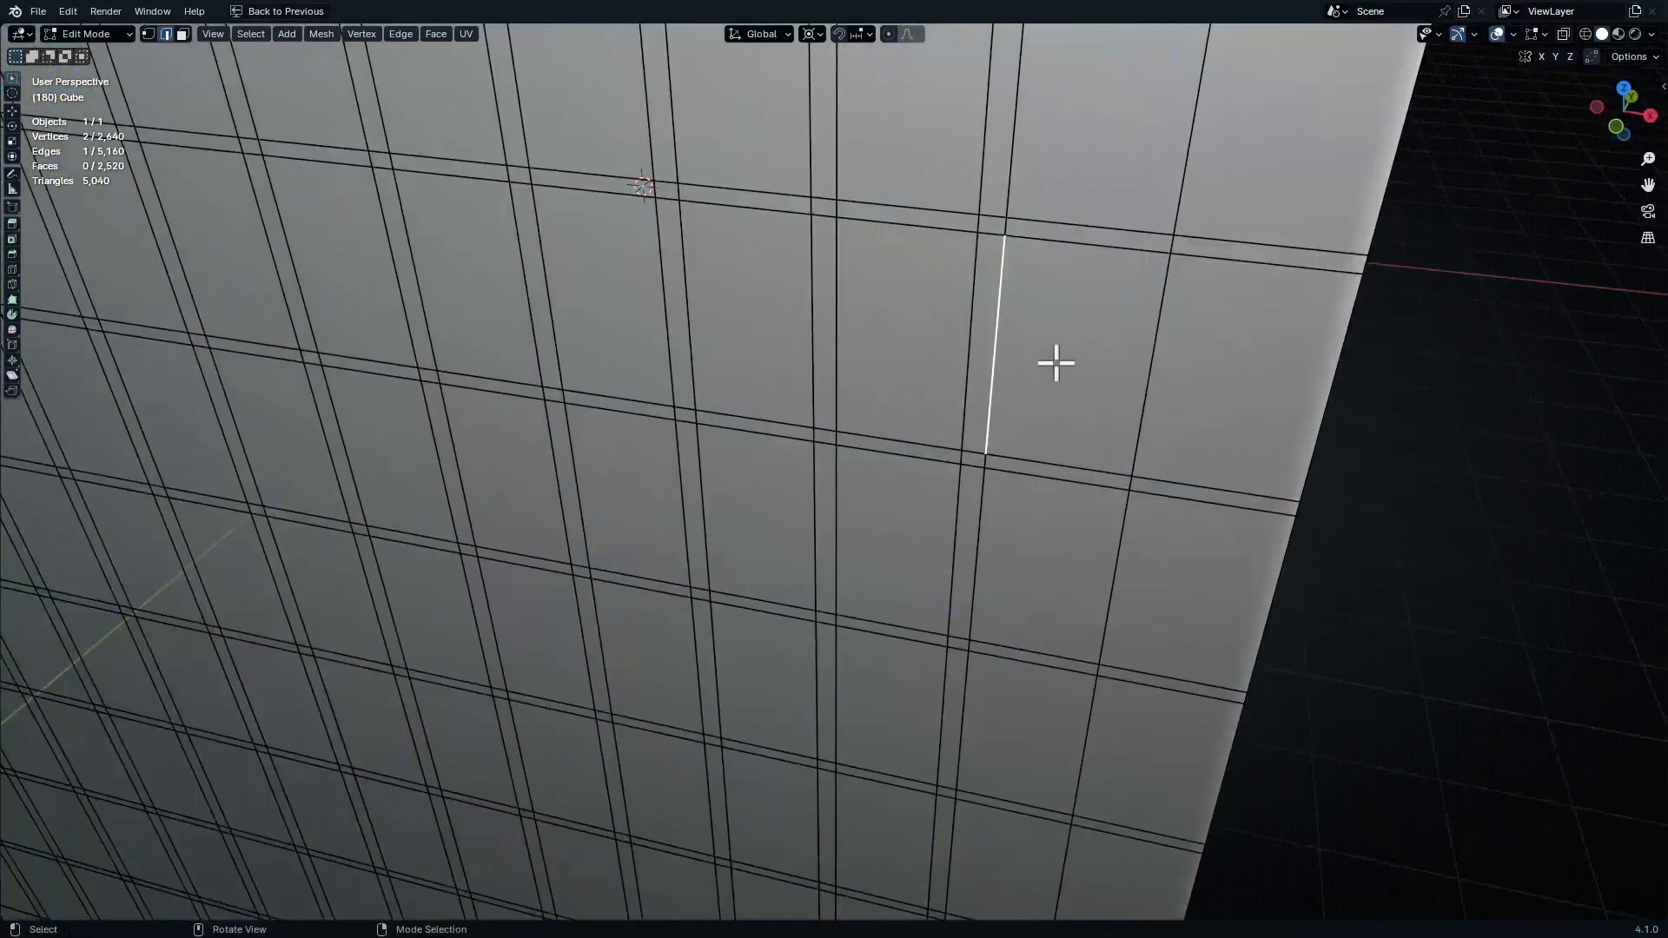
left_click(1047, 325)
left_click(944, 311, "shift")
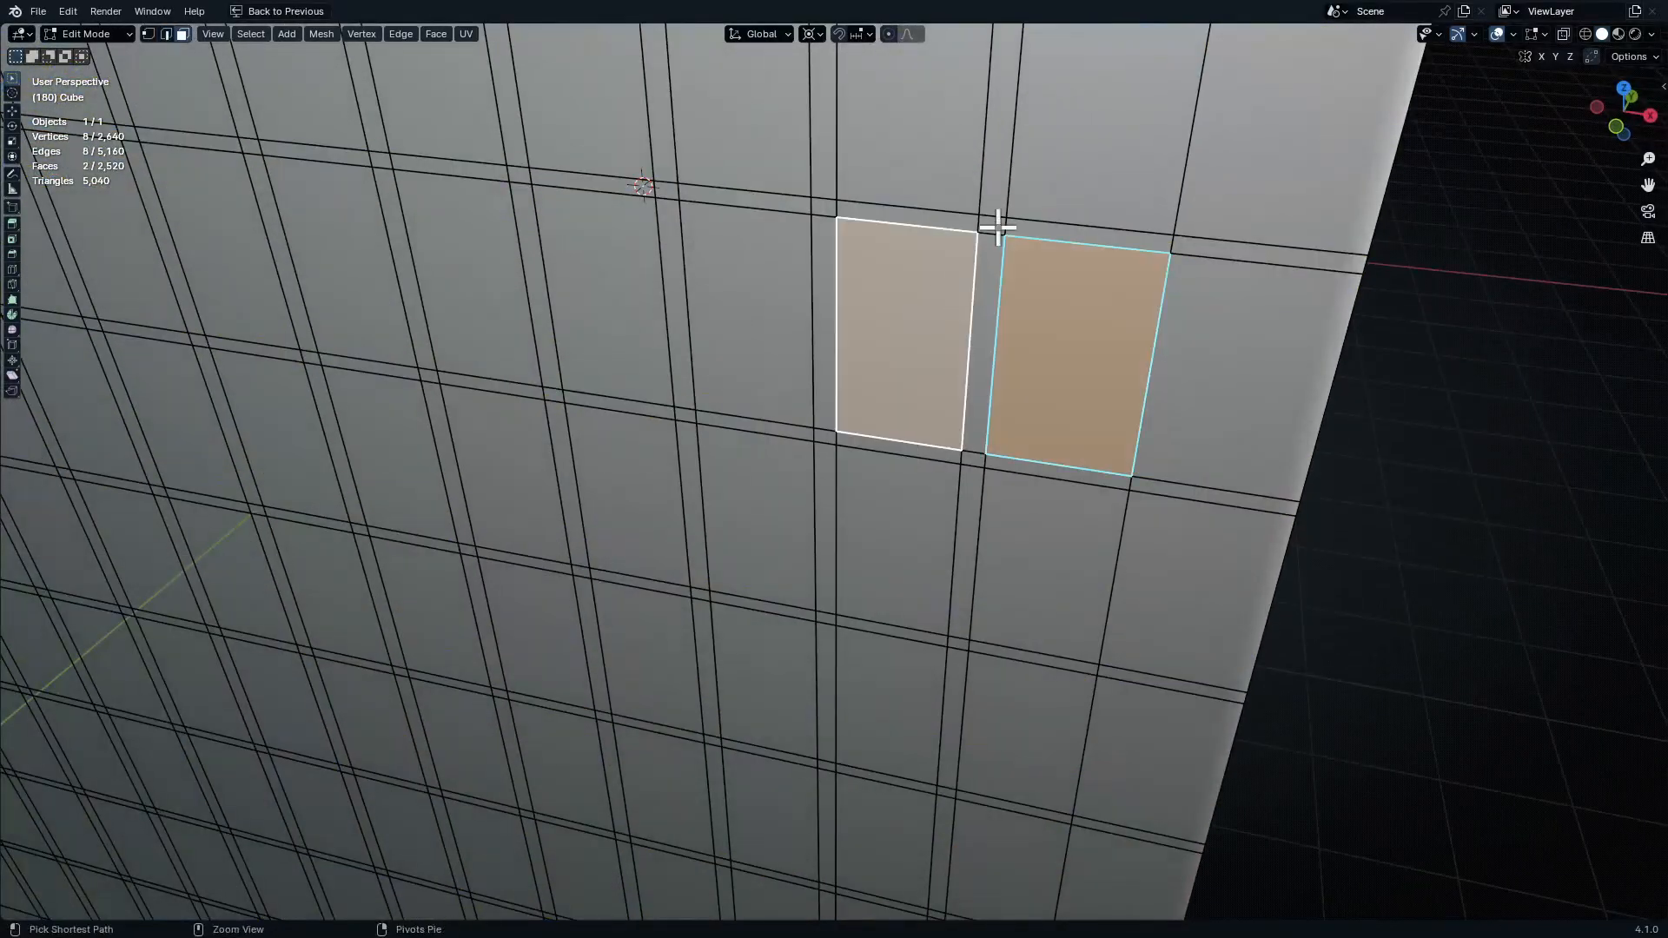
middle_click_drag(998, 227, 989, 548, "ctrl")
scroll(1001, 351, "down", 4)
middle_click_drag(986, 383, 986, 440)
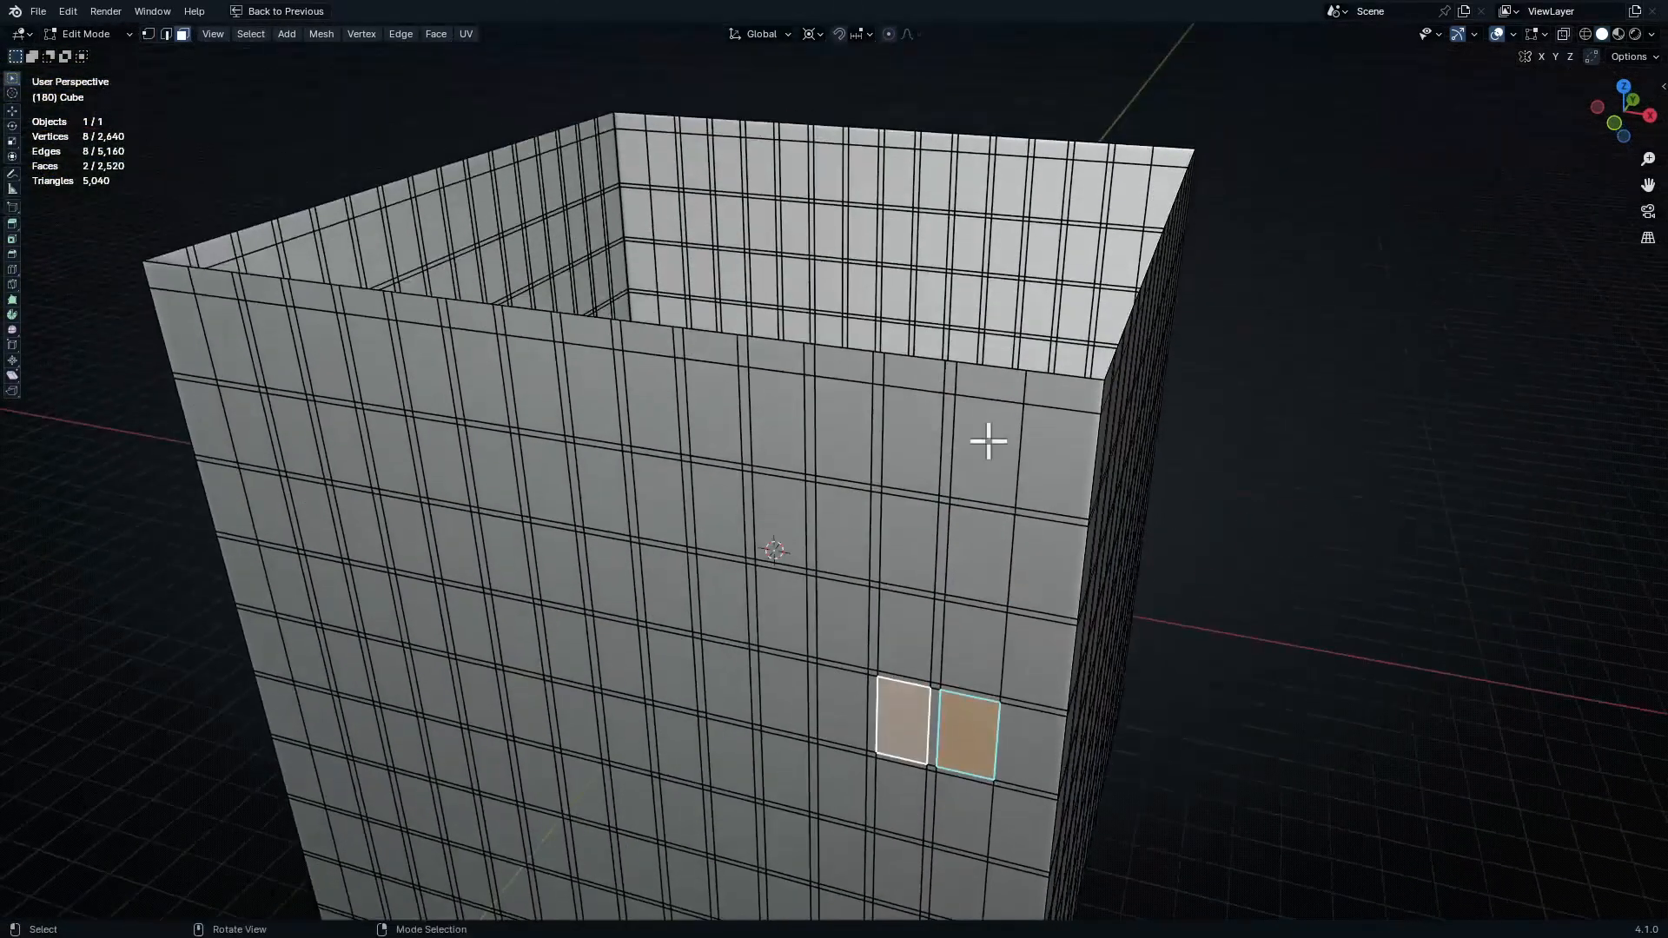
Select the 14 window panels of the front wall's top row, leaving out the outermost panel at each end
left_click(986, 440)
scroll(982, 446, "up", 4)
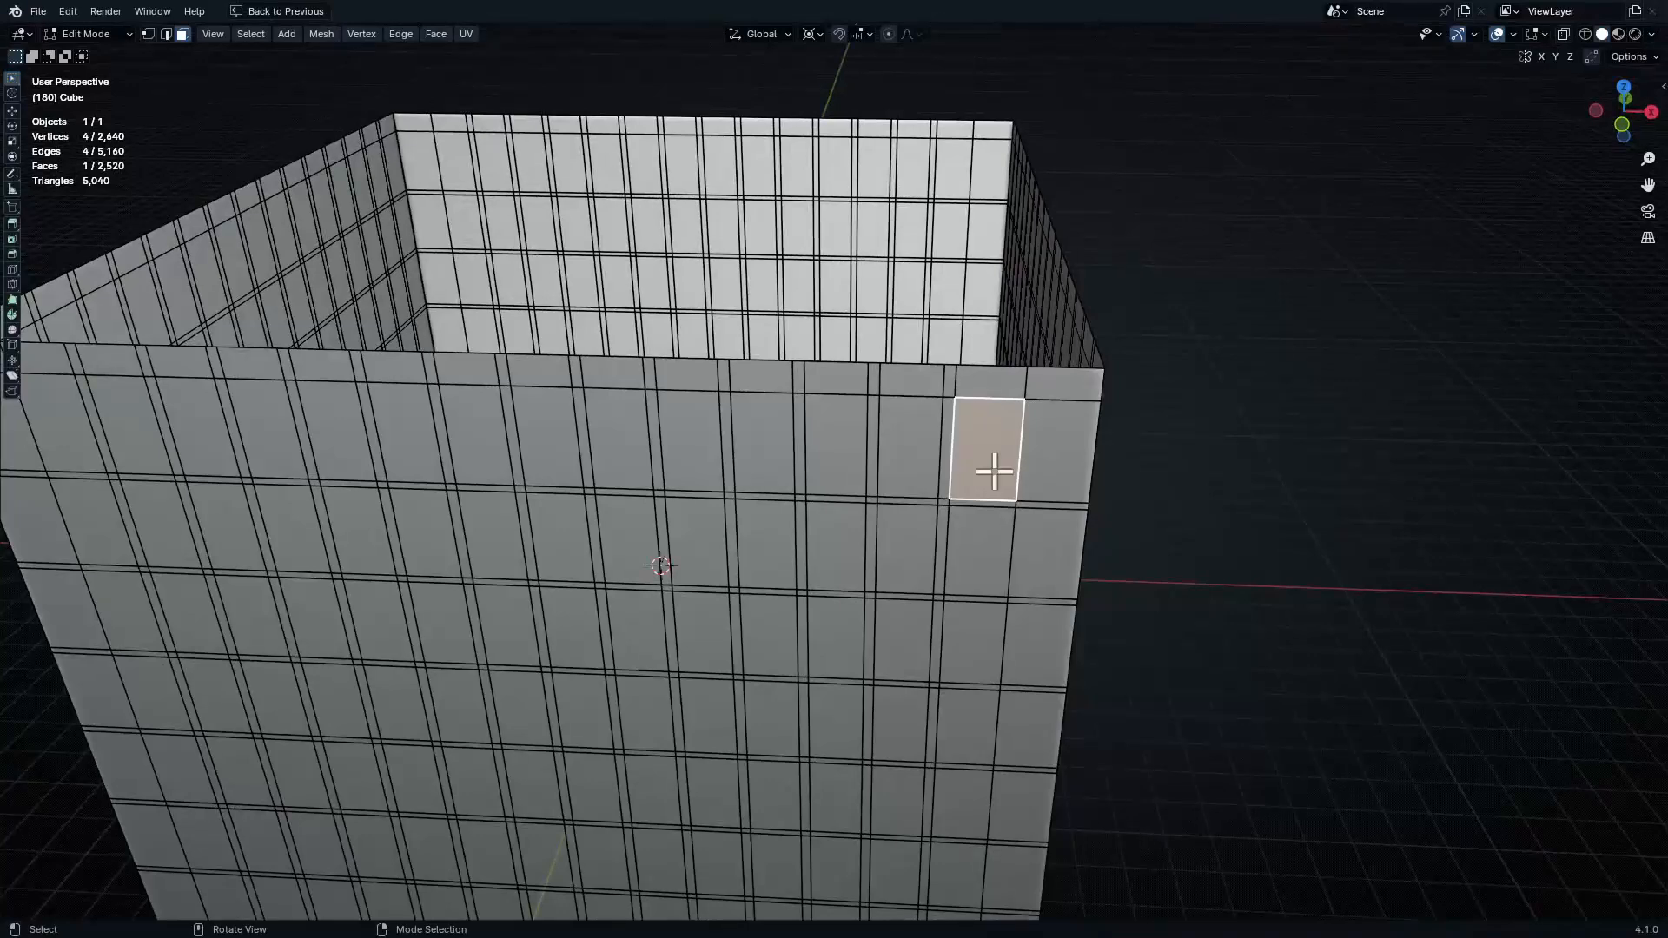
left_click(908, 446, "shift")
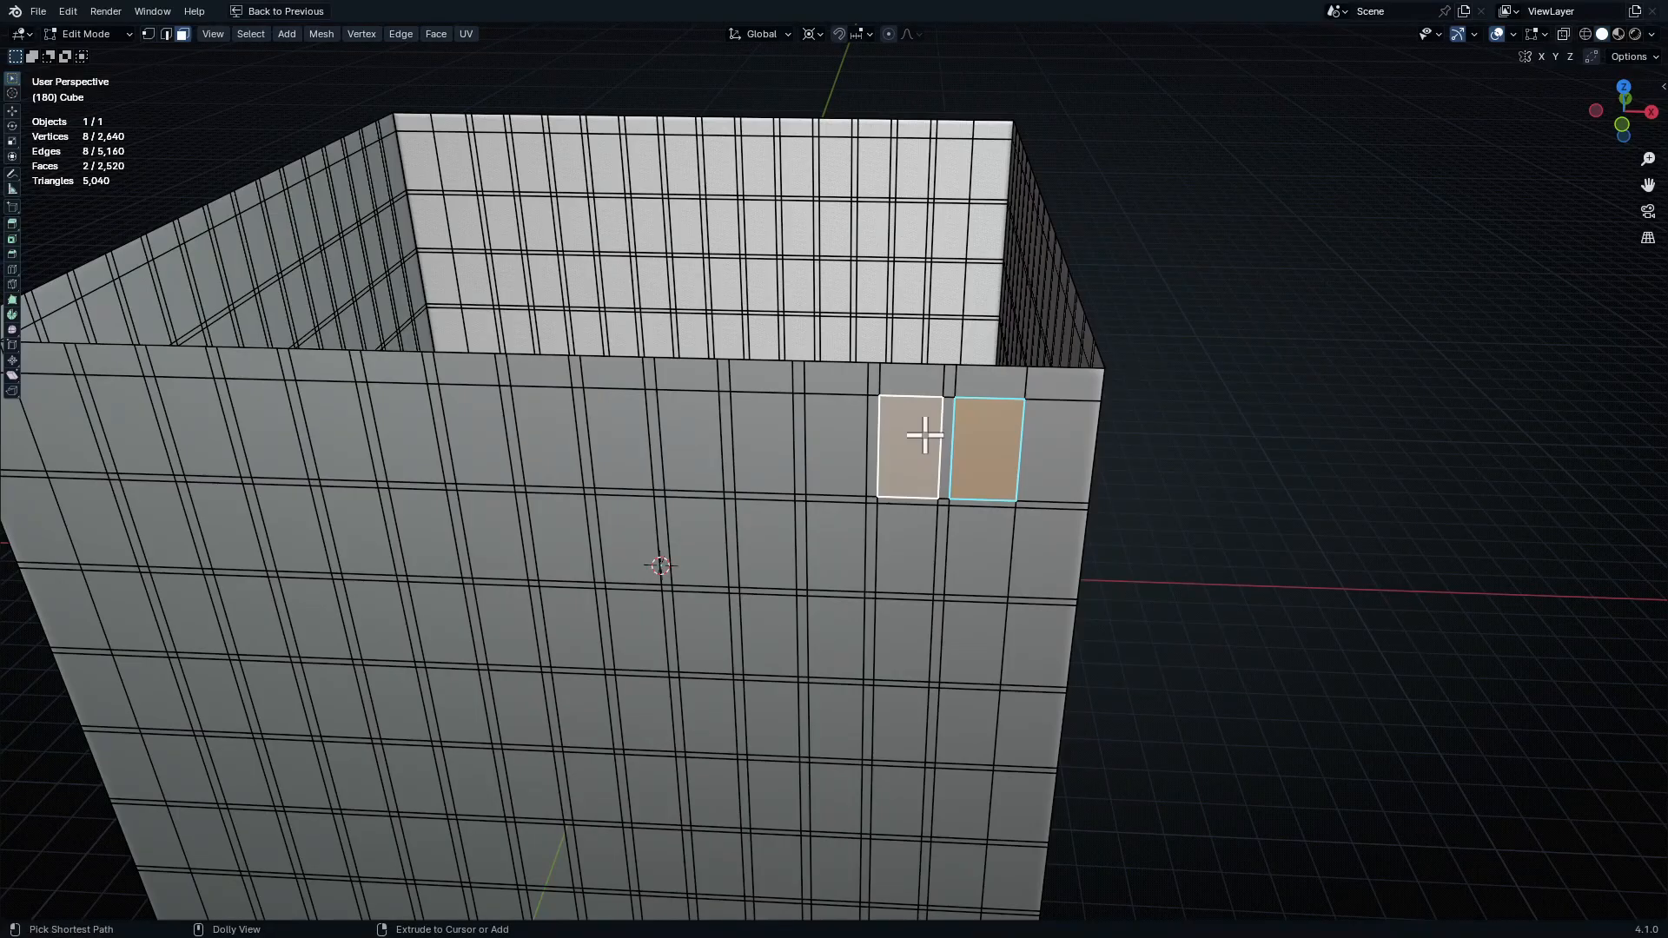
key("ctrl+shift+KP_Add")
key("ctrl+shift+KP_Add")
key("ctrl+shift+KP_Add")
key("ctrl+shift+KP_Add")
key("ctrl+shift+KP_Add")
key("ctrl+shift+KP_Add")
key("ctrl+shift+KP_Add")
key("ctrl+shift+KP_Add")
key("ctrl+shift+KP_Add")
key("ctrl+shift+KP_Add")
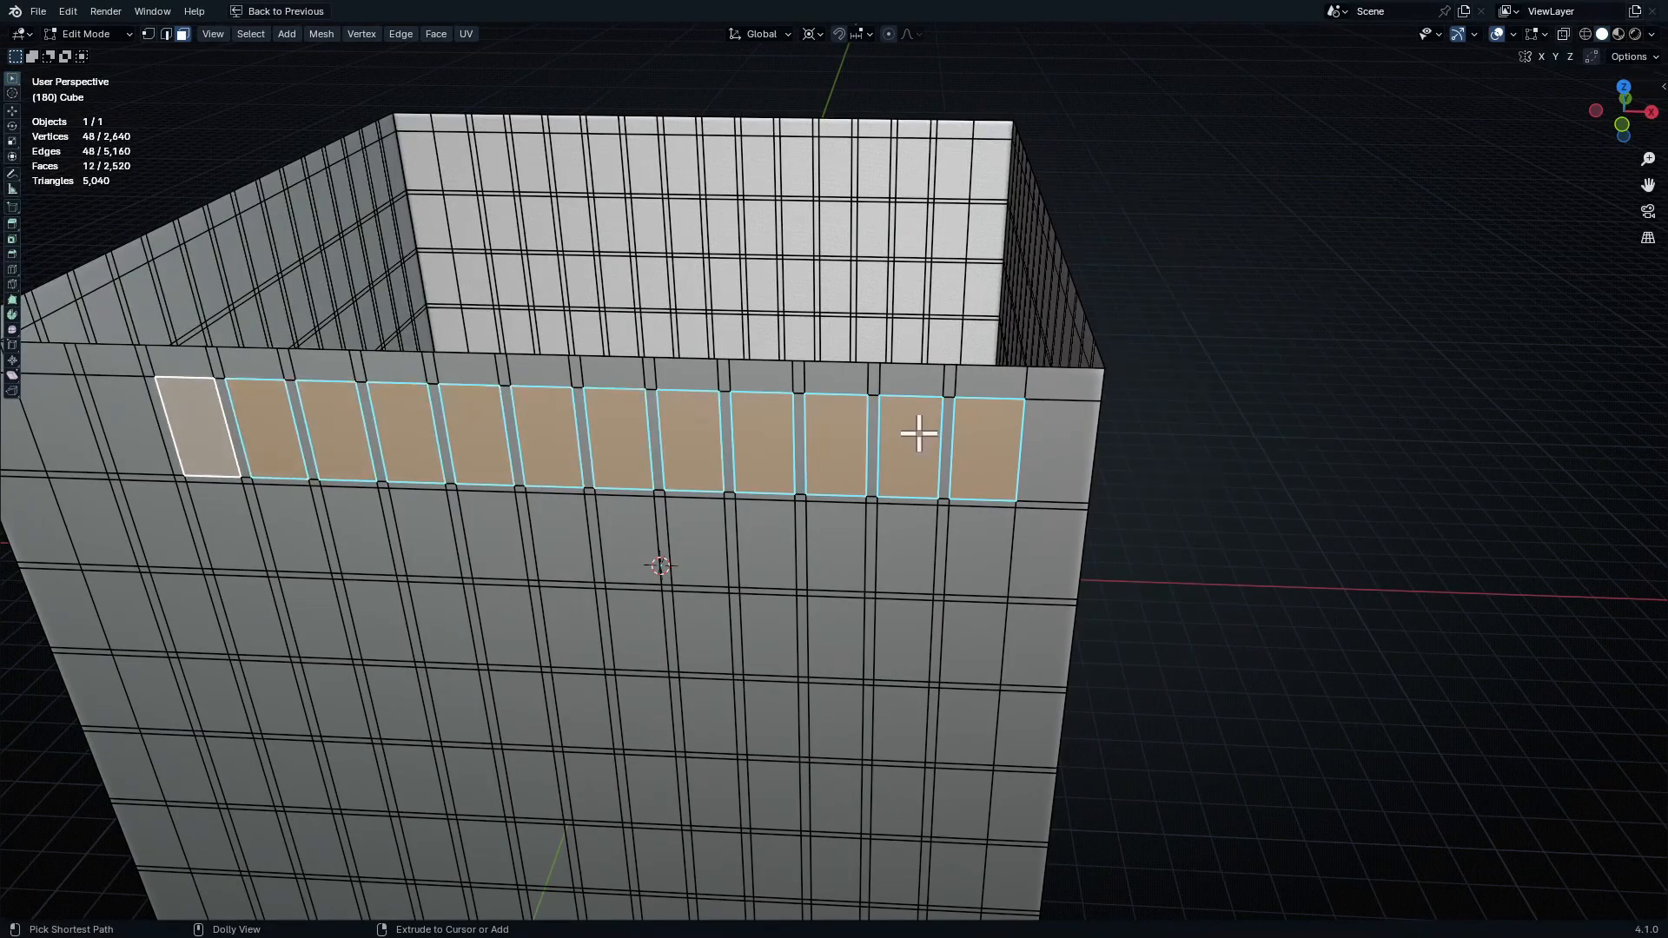
key("ctrl+shift+KP_Add")
key("ctrl+shift+KP_Add")
Add the 14 inner window panels of the front wall's second row to the selection
middle_click_drag(972, 455, 1032, 307, "shift")
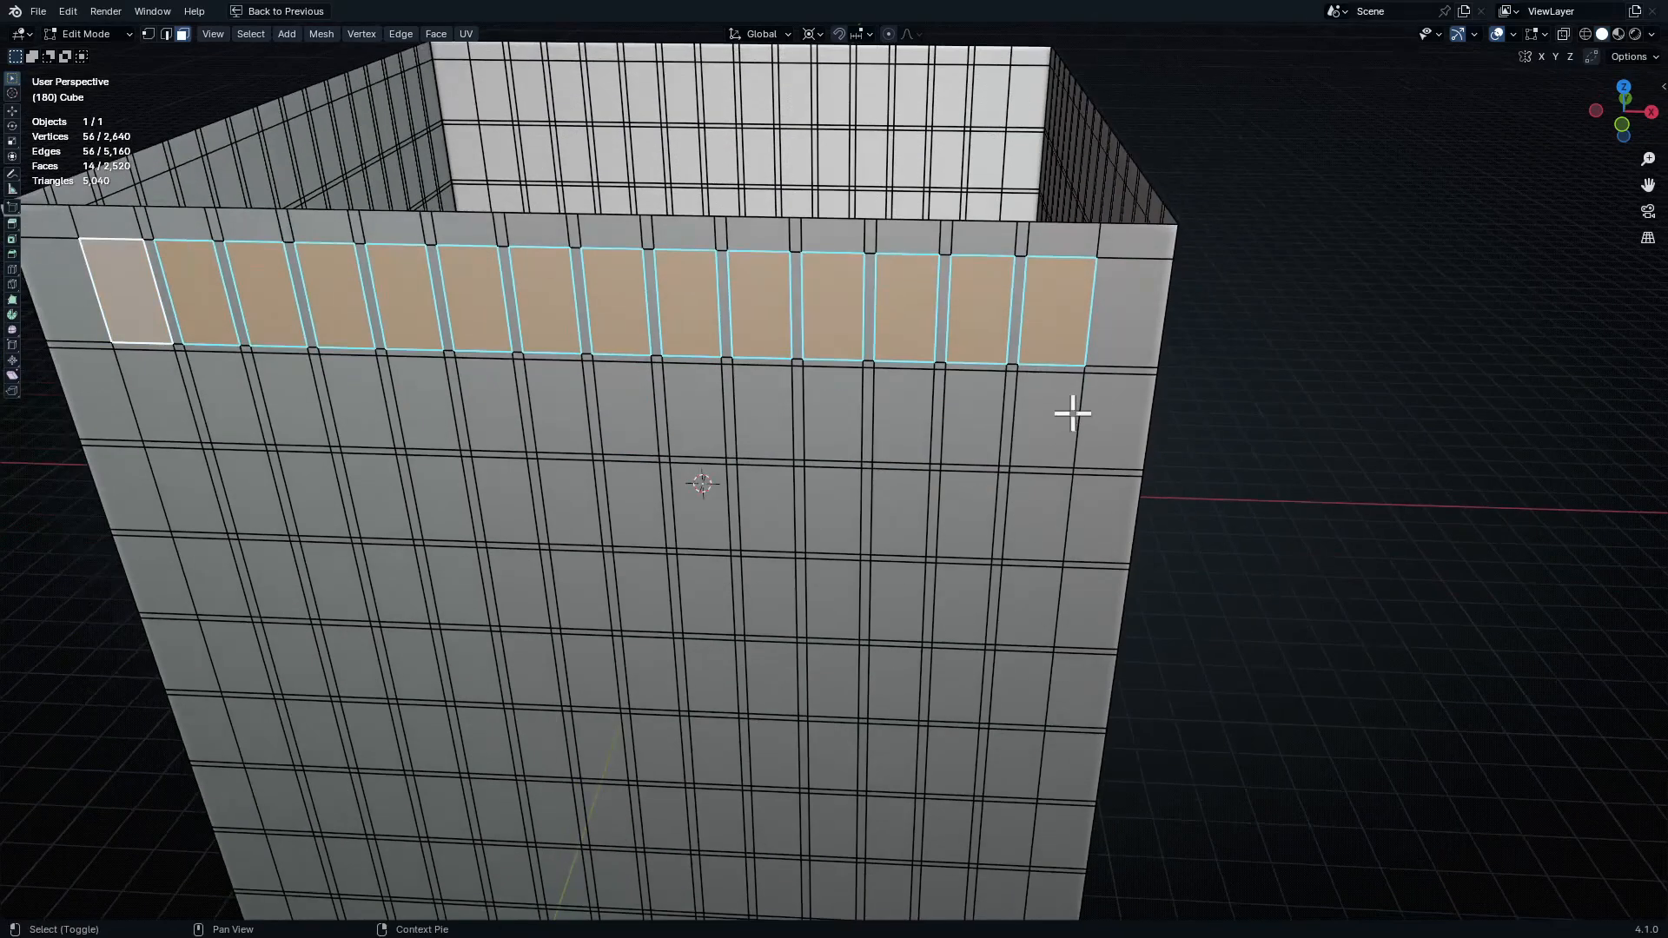
left_click(1040, 423, "shift")
left_click(967, 428, "shift")
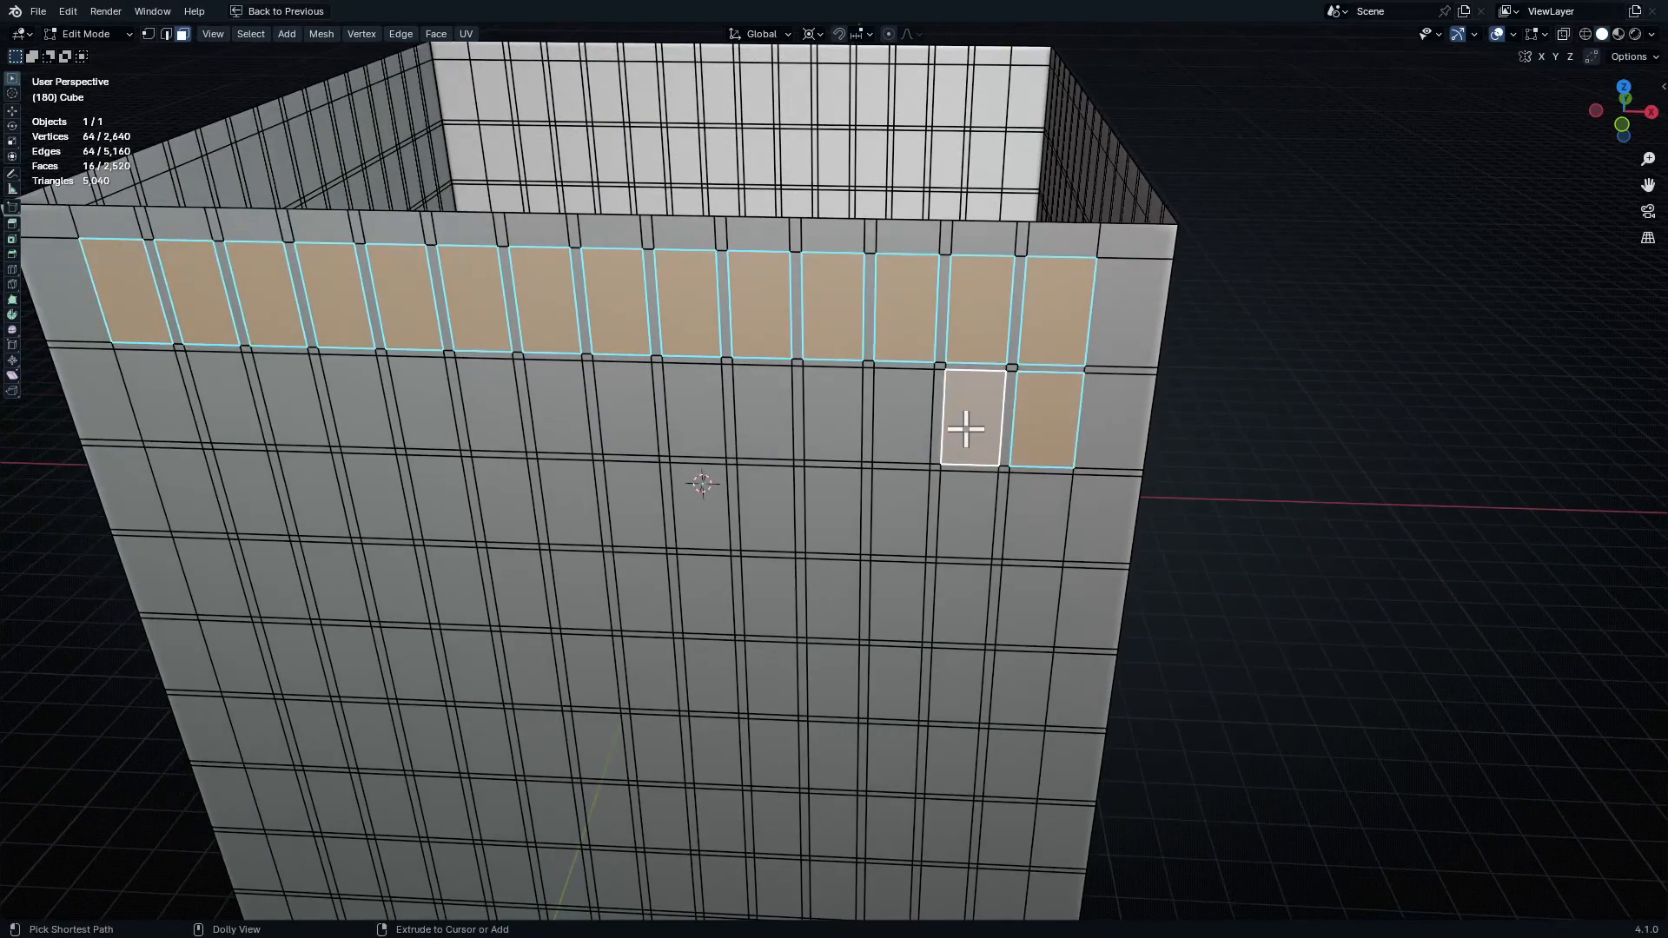
key("ctrl+shift+KP_Add")
key("ctrl+shift+KP_Add")
key("ctrl+shift+KP_Add")
key("ctrl+shift+KP_Add")
key("ctrl+shift+KP_Add")
key("ctrl+shift+KP_Add")
key("ctrl+shift+KP_Add")
key("ctrl+shift+KP_Add")
key("ctrl+shift+KP_Add")
key("ctrl+shift+KP_Add")
key("ctrl+shift+KP_Add")
key("ctrl+shift+KP_Add")
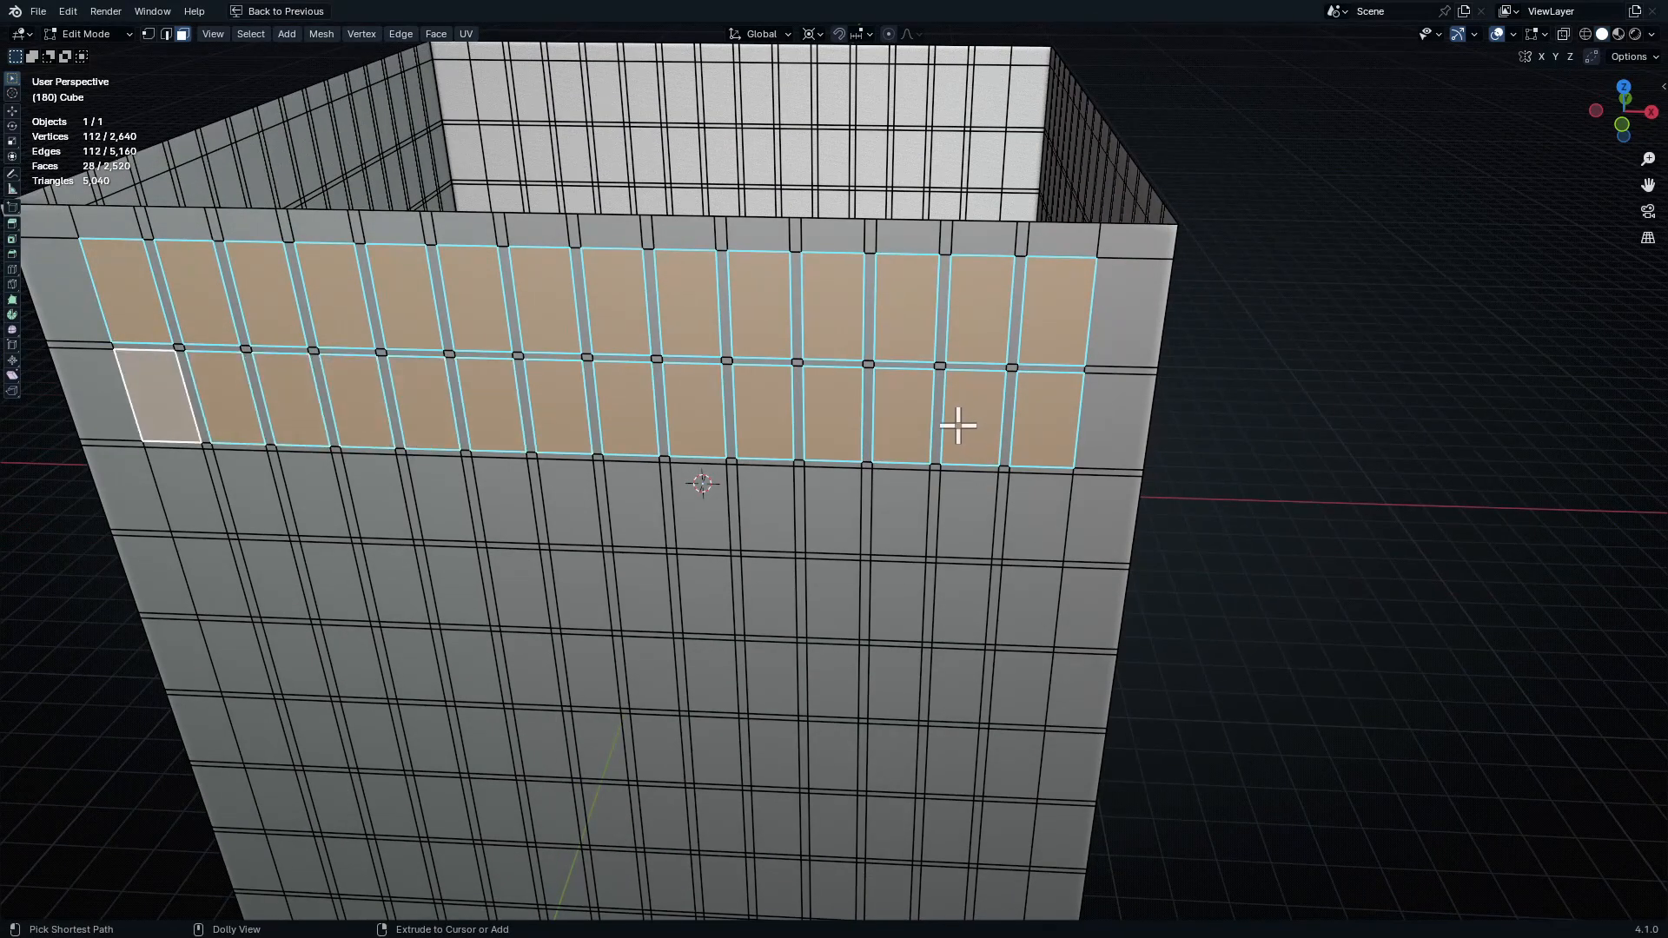
Add the first two inner panels of the third row and all 14 inner panels of the fourth row to the selection
scroll(958, 425, "down", 5, "shift")
left_click(1029, 365, "shift")
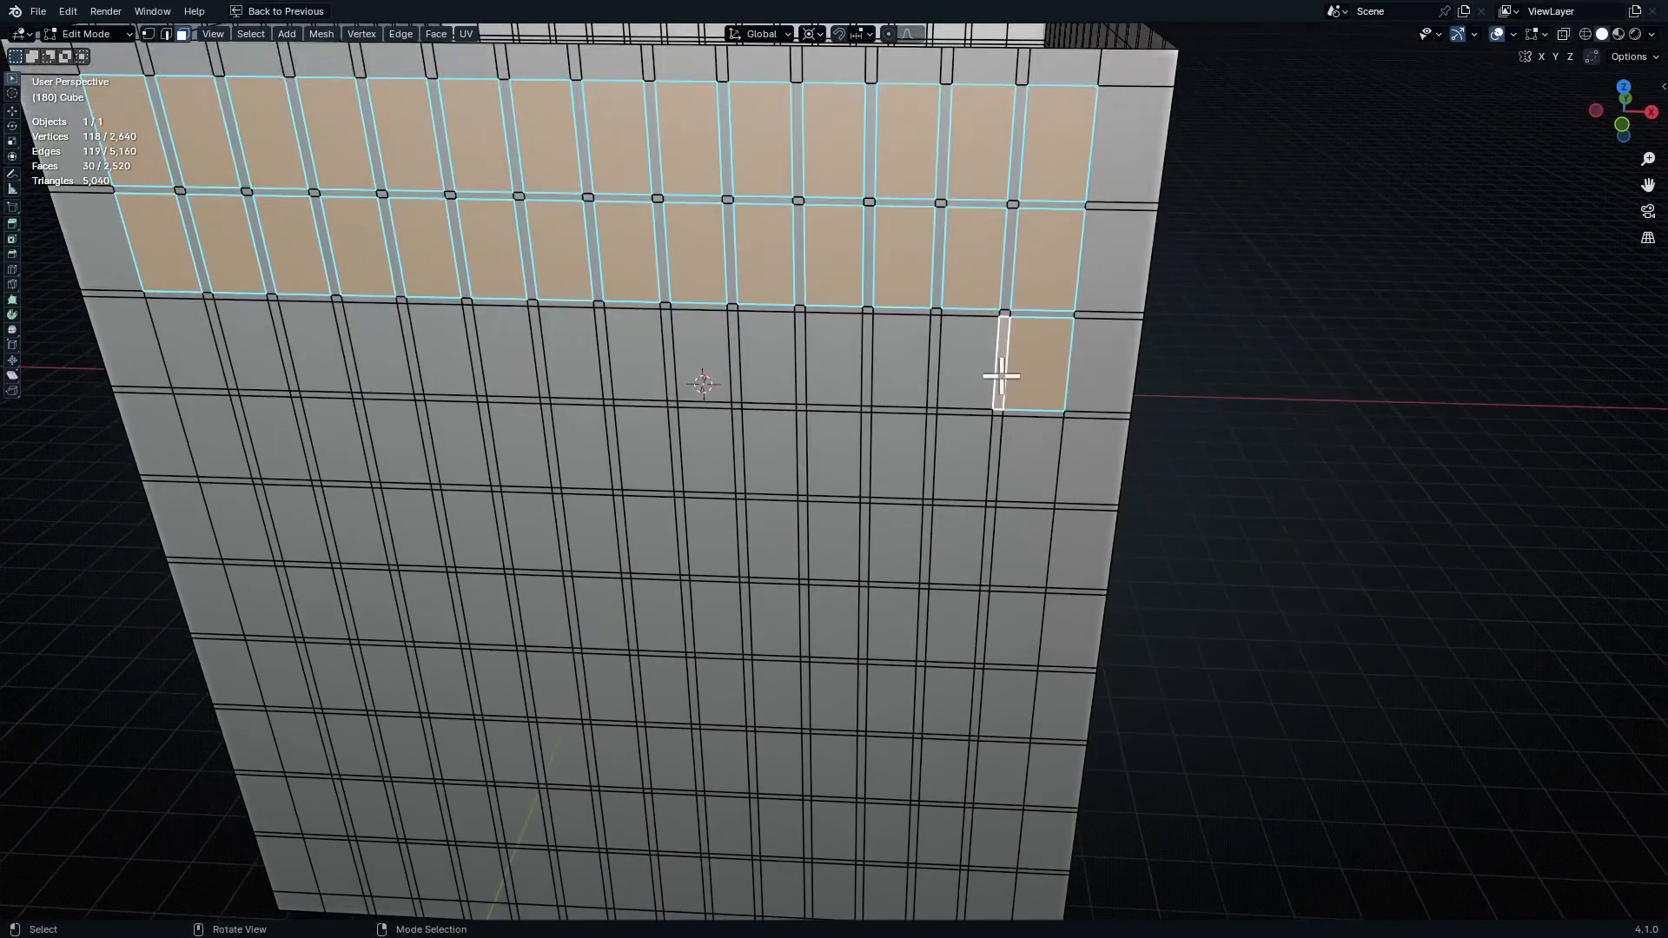
key("ctrl+z")
left_click(958, 375, "shift")
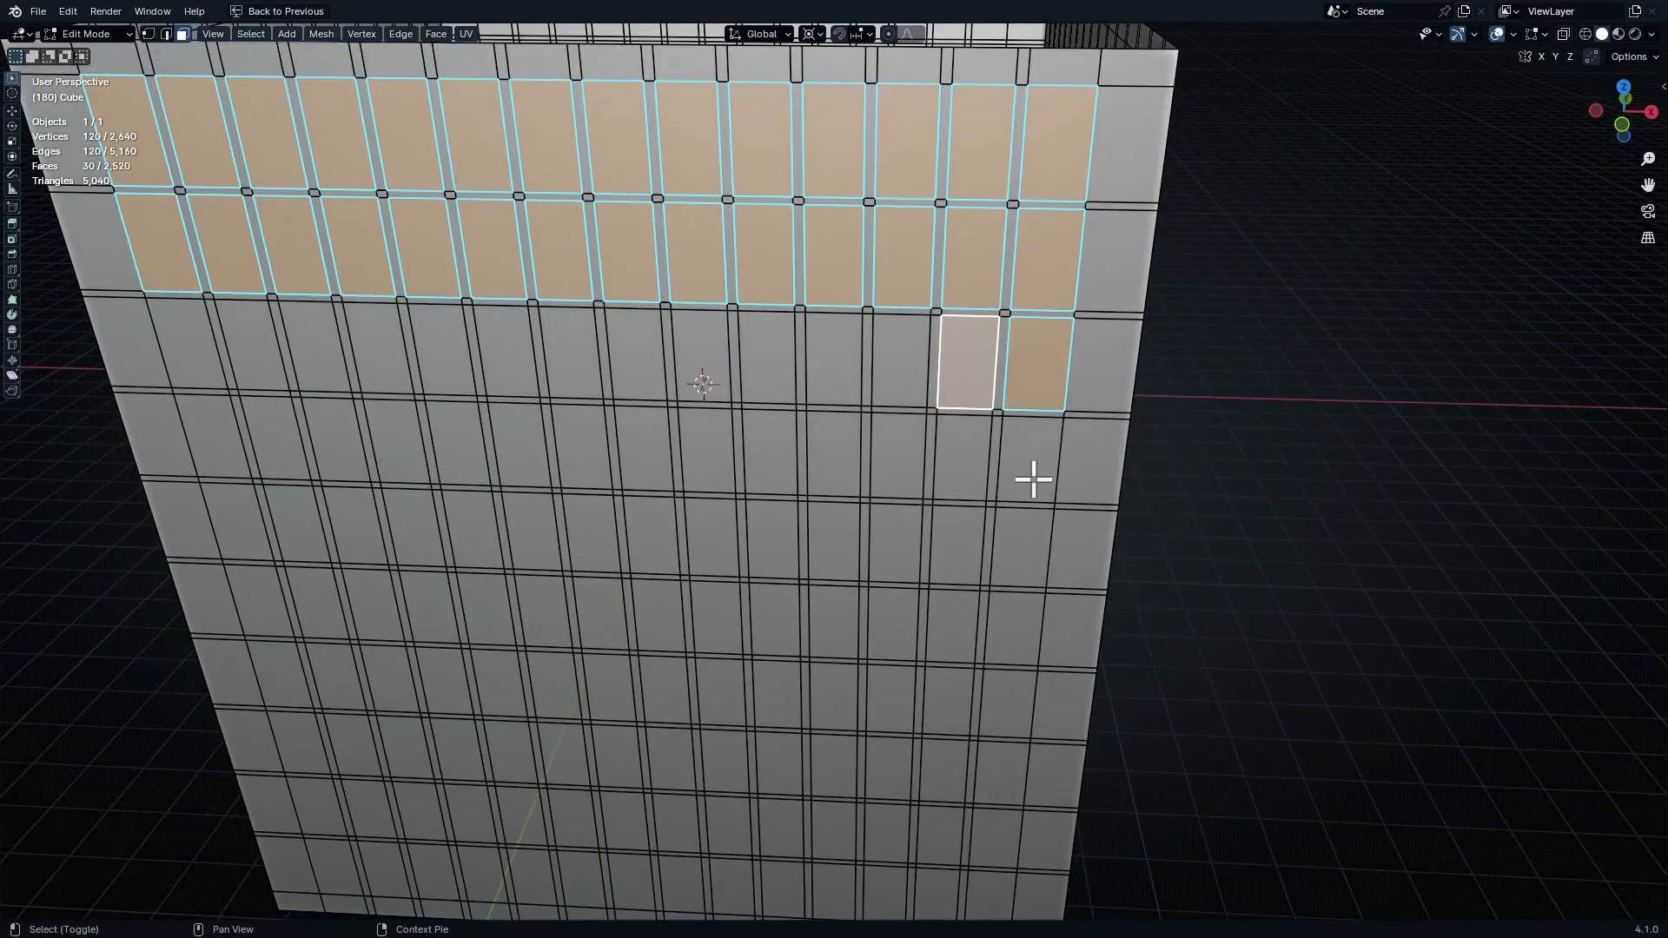
left_click(1031, 474, "shift")
left_click(978, 469, "shift")
key("ctrl+shift+KP_Add")
key("ctrl+shift+KP_Add")
key("ctrl+shift+KP_Add")
key("ctrl+shift+KP_Add")
key("ctrl+shift+KP_Add")
key("ctrl+shift+KP_Add")
key("ctrl+shift+KP_Add")
key("ctrl+shift+KP_Add")
key("ctrl+shift+KP_Add")
key("ctrl+shift+KP_Add")
key("ctrl+shift+KP_Add")
key("ctrl+shift+KP_Add")
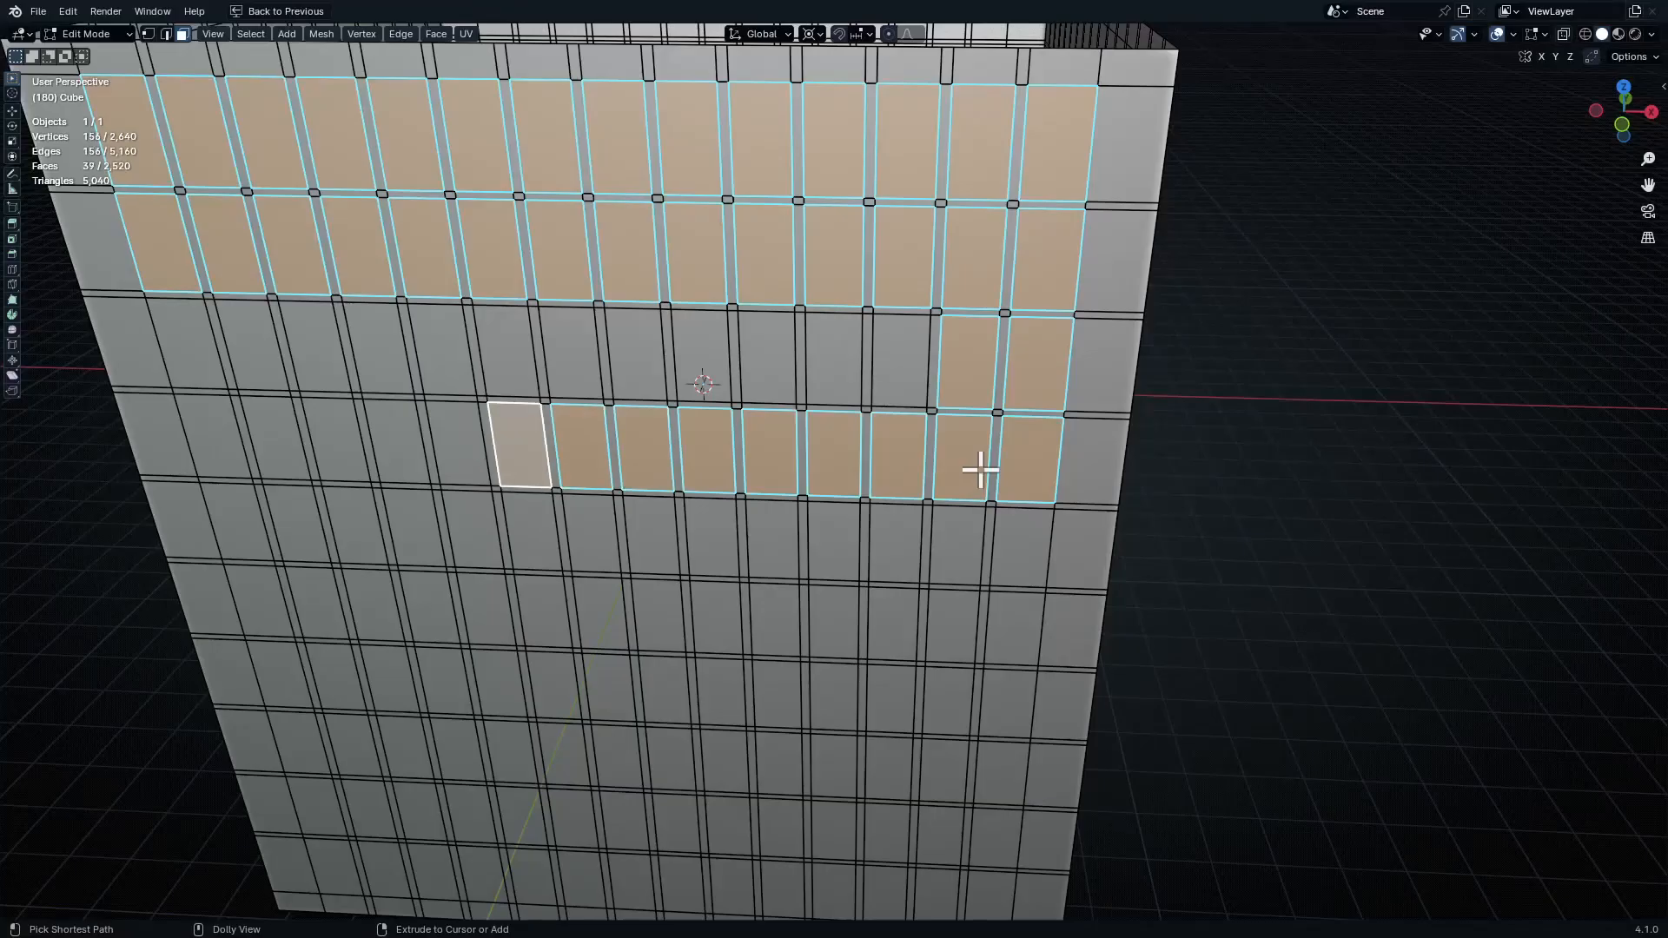
Add the third row's remaining inner panels and all inner panels of the fifth and sixth rows to the selection
left_click(898, 369, "shift")
left_click(836, 360, "shift")
key("ctrl+shift+KP_Add")
key("ctrl+shift+KP_Add")
key("ctrl+shift+KP_Add")
key("ctrl+shift+KP_Add")
key("ctrl+shift+KP_Add")
key("ctrl+shift+KP_Add")
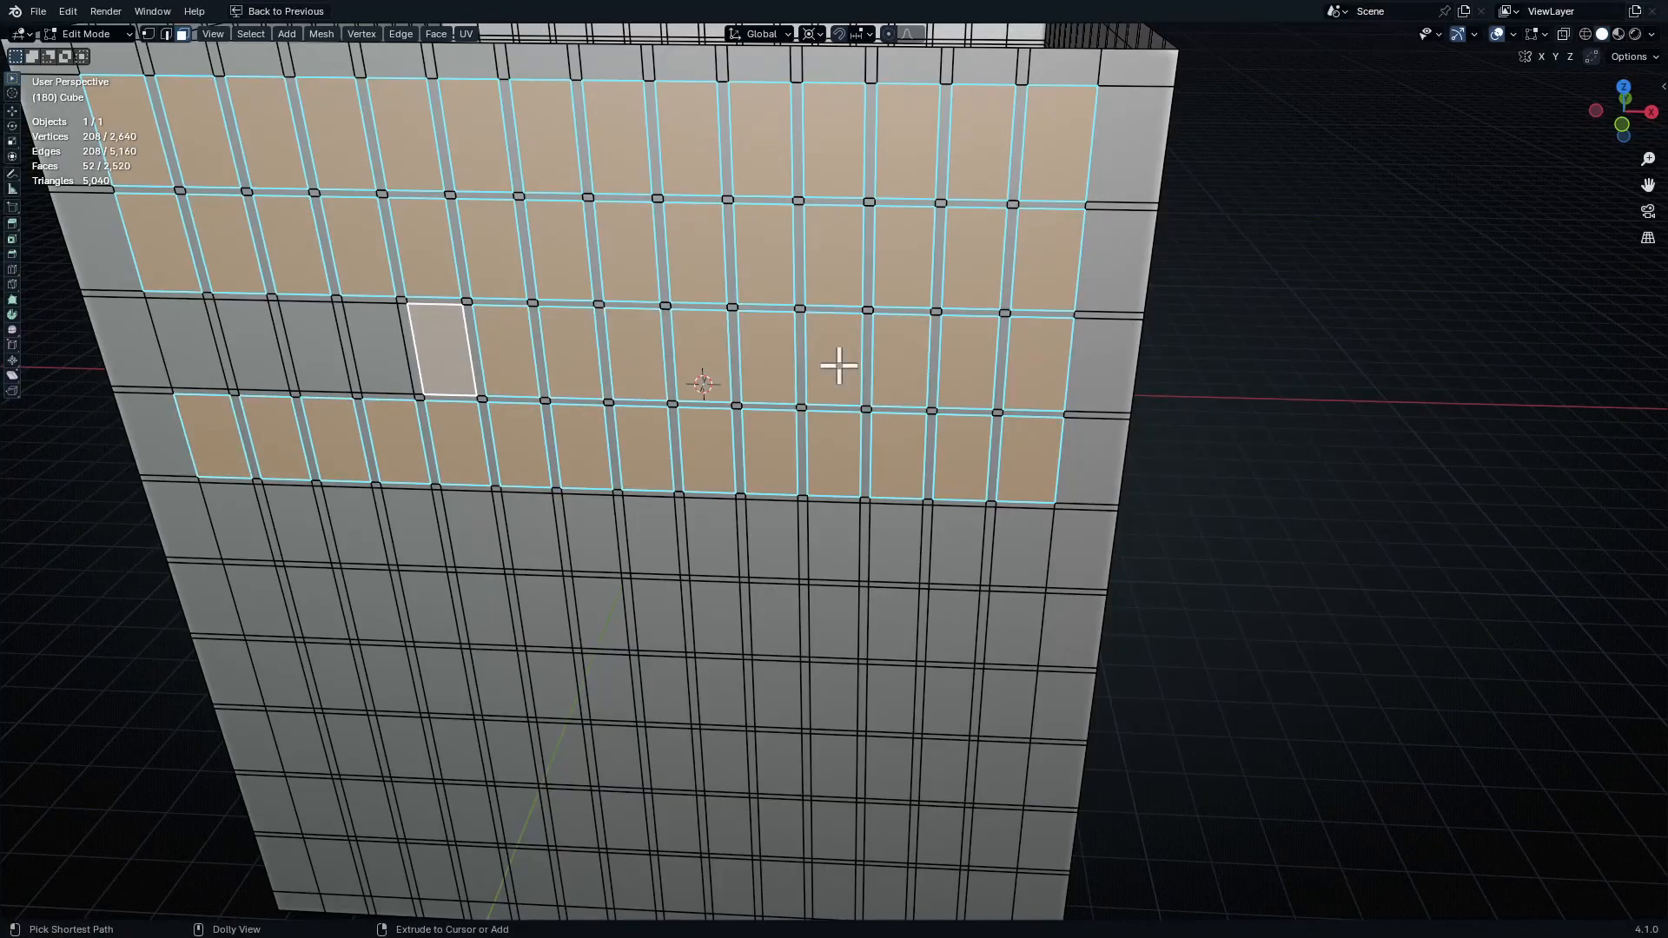
key("ctrl+shift+KP_Add")
key("ctrl+shift+KP_Add")
key("ctrl+shift+KP_Add")
key("ctrl+shift+KP_Add")
key("ctrl+shift+KP_Add")
key("ctrl+shift+KP_Add")
key("ctrl+shift+KP_Add")
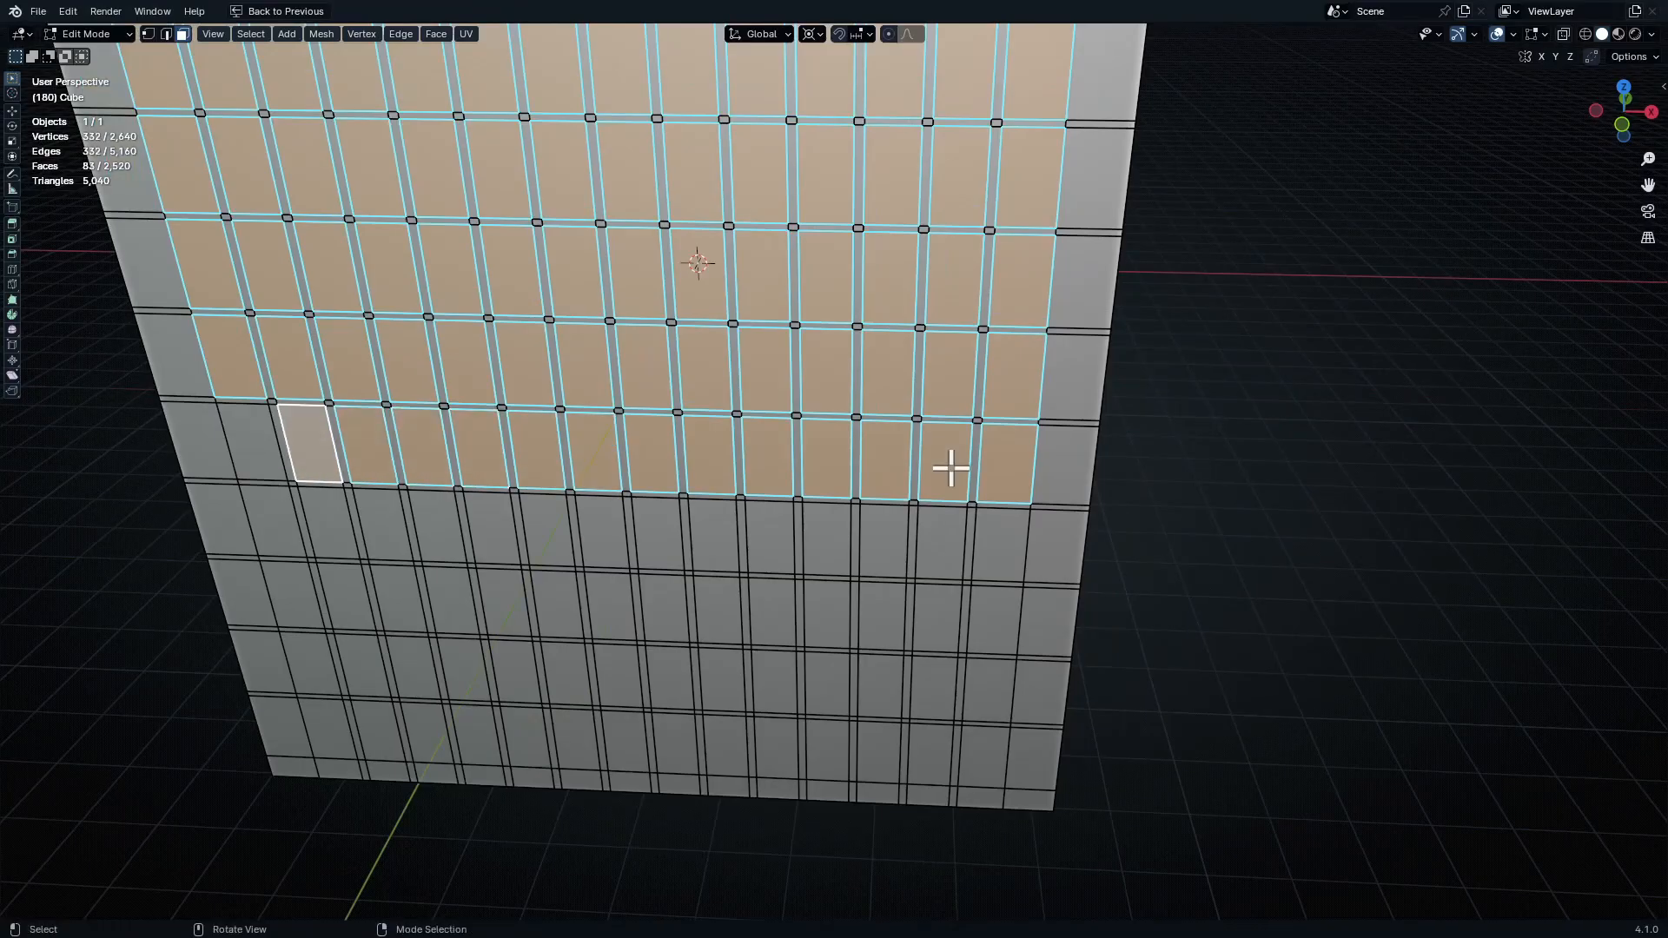
key("ctrl+shift+KP_Add")
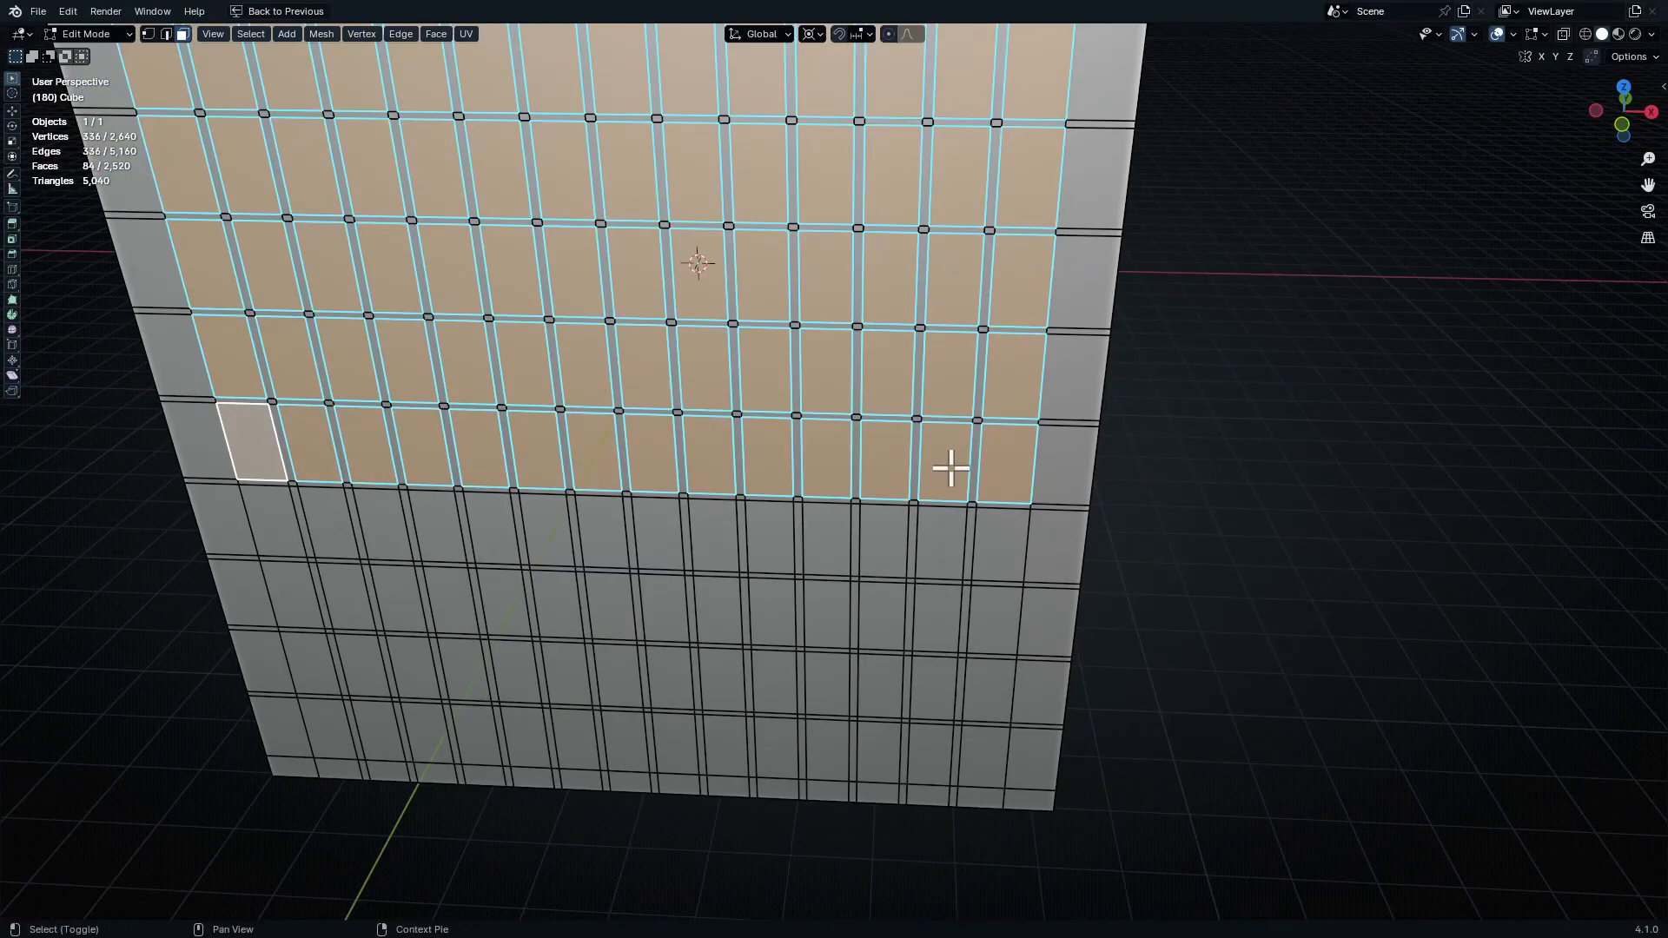
Extend the selection to all faces of similar area and check it around the building
key("shift+g")
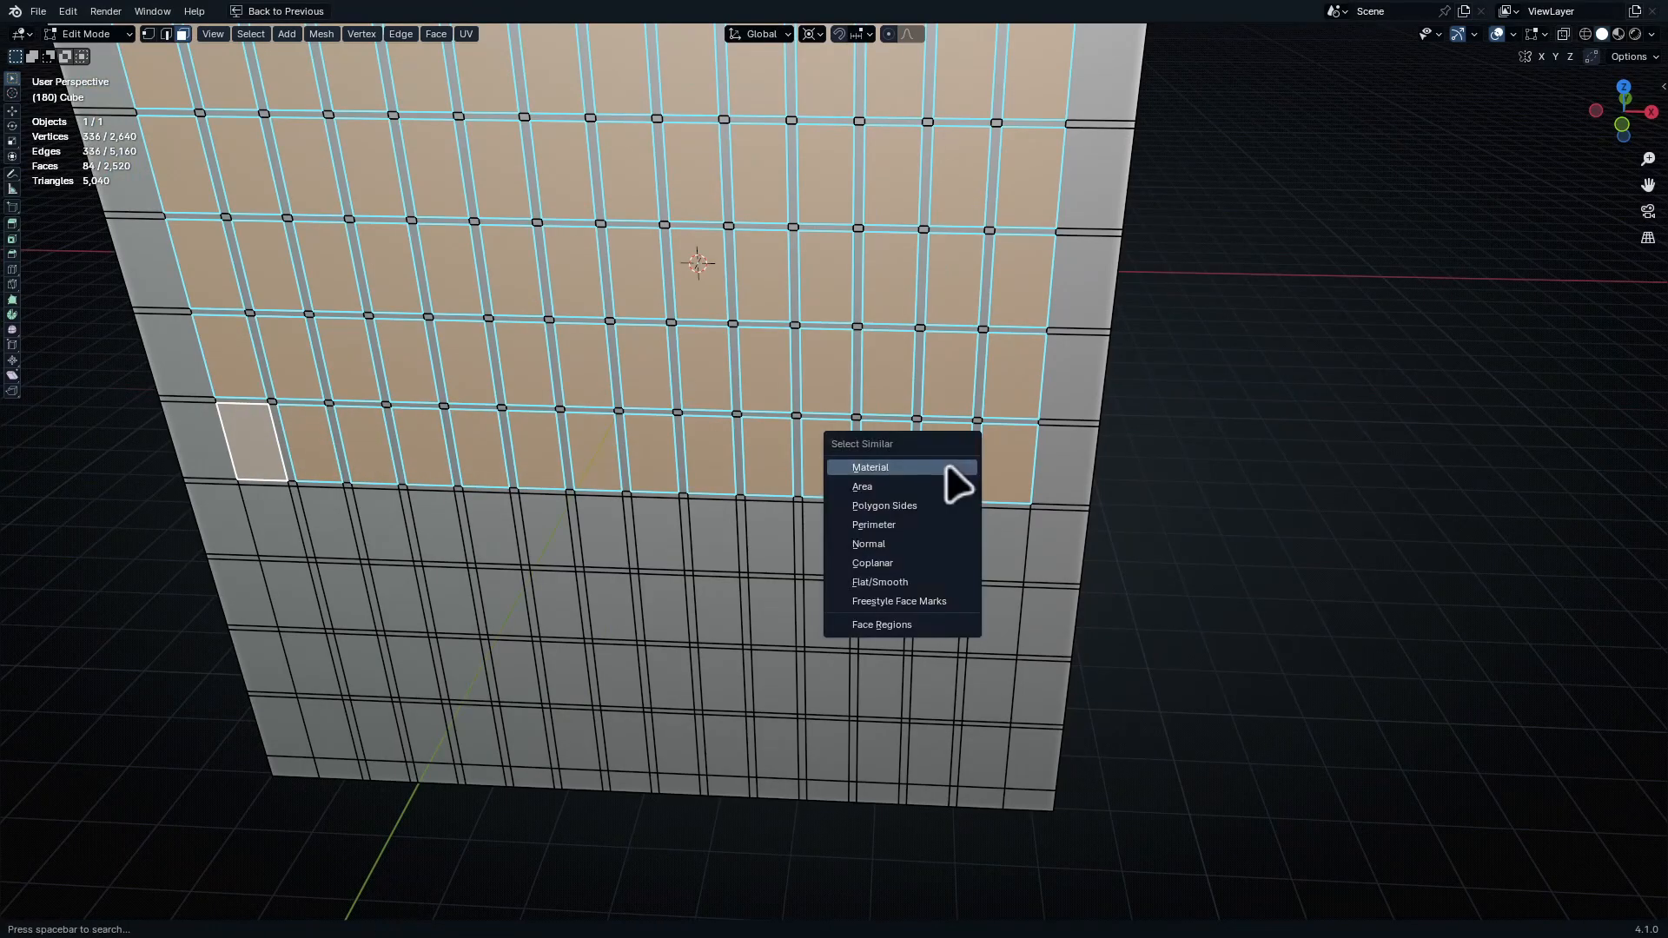
left_click(903, 487)
middle_click_drag(915, 510, 599, 513)
middle_click_drag(599, 512, 869, 521, "shift")
middle_click_drag(868, 522, 730, 500)
middle_click_drag(729, 499, 921, 472, "shift")
In X-ray from the right view, deselect the outermost panel column at each end of the side walls
key("KP_3")
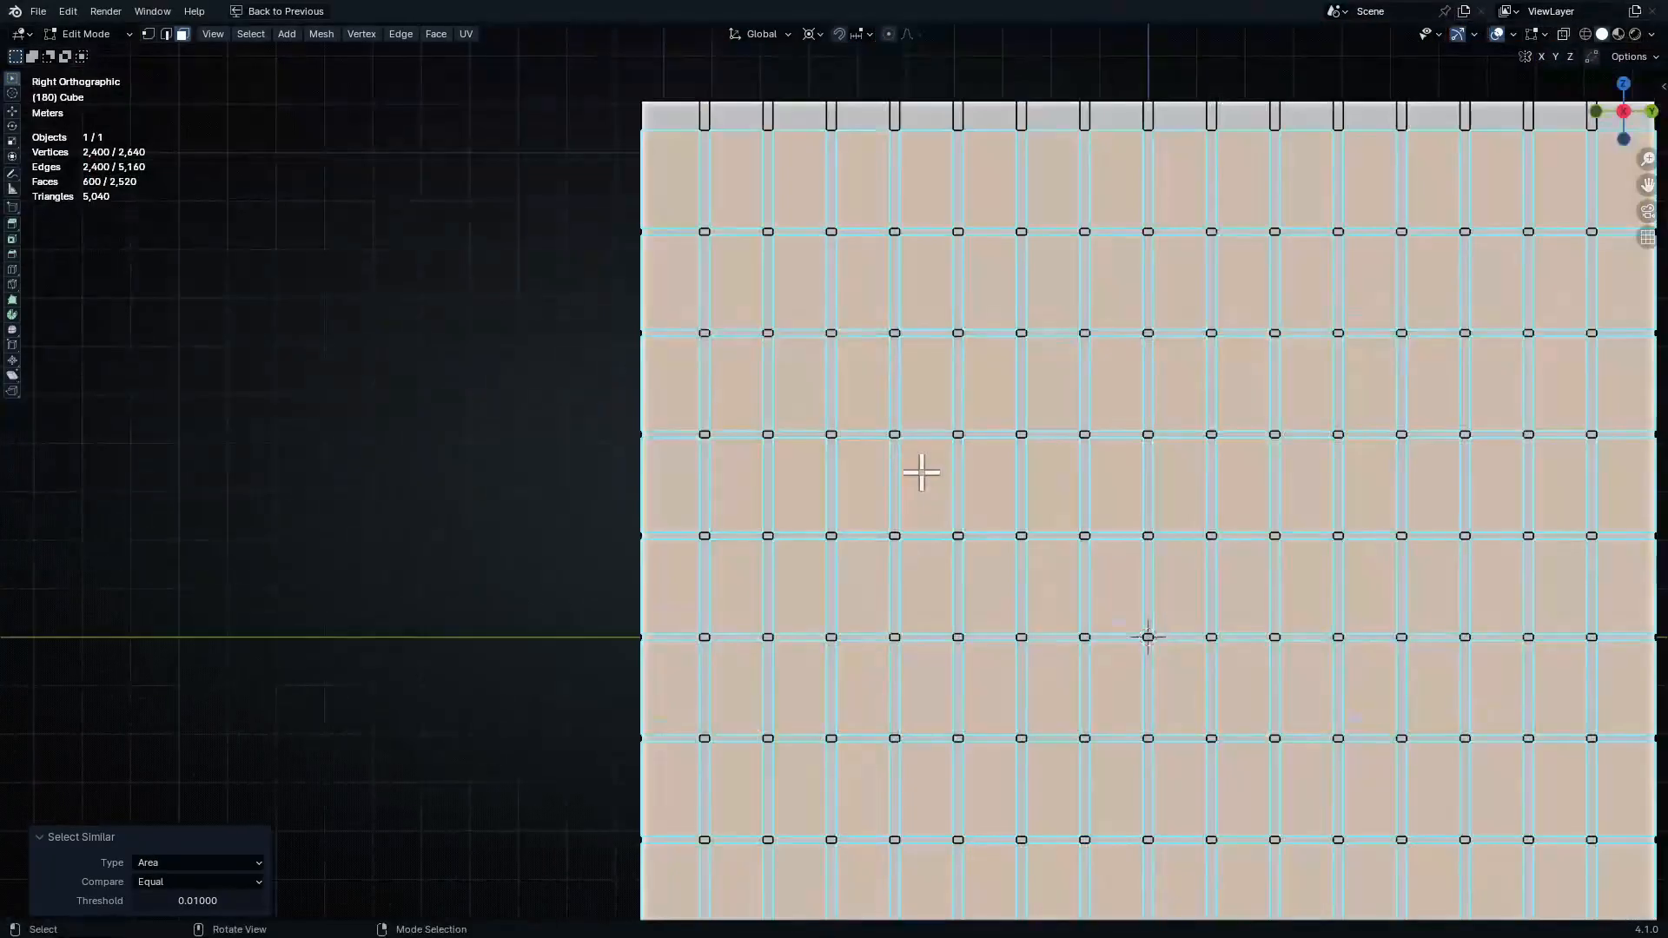
scroll(842, 345, "down", 5)
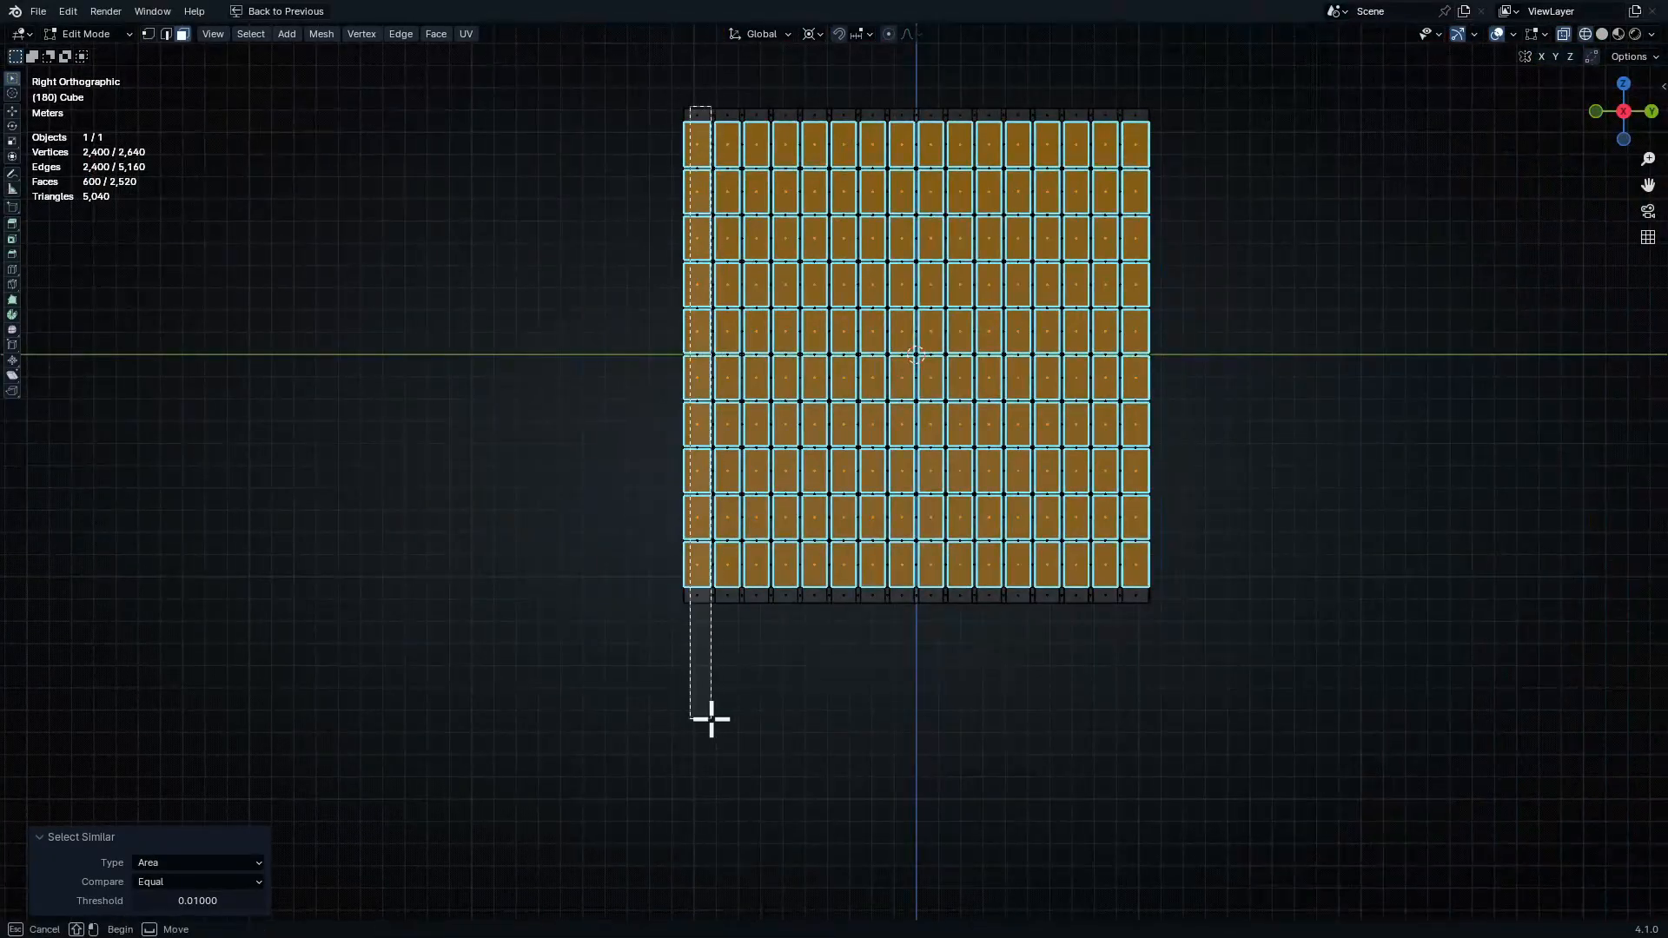
left_click_drag(711, 719, 711, 720, "ctrl")
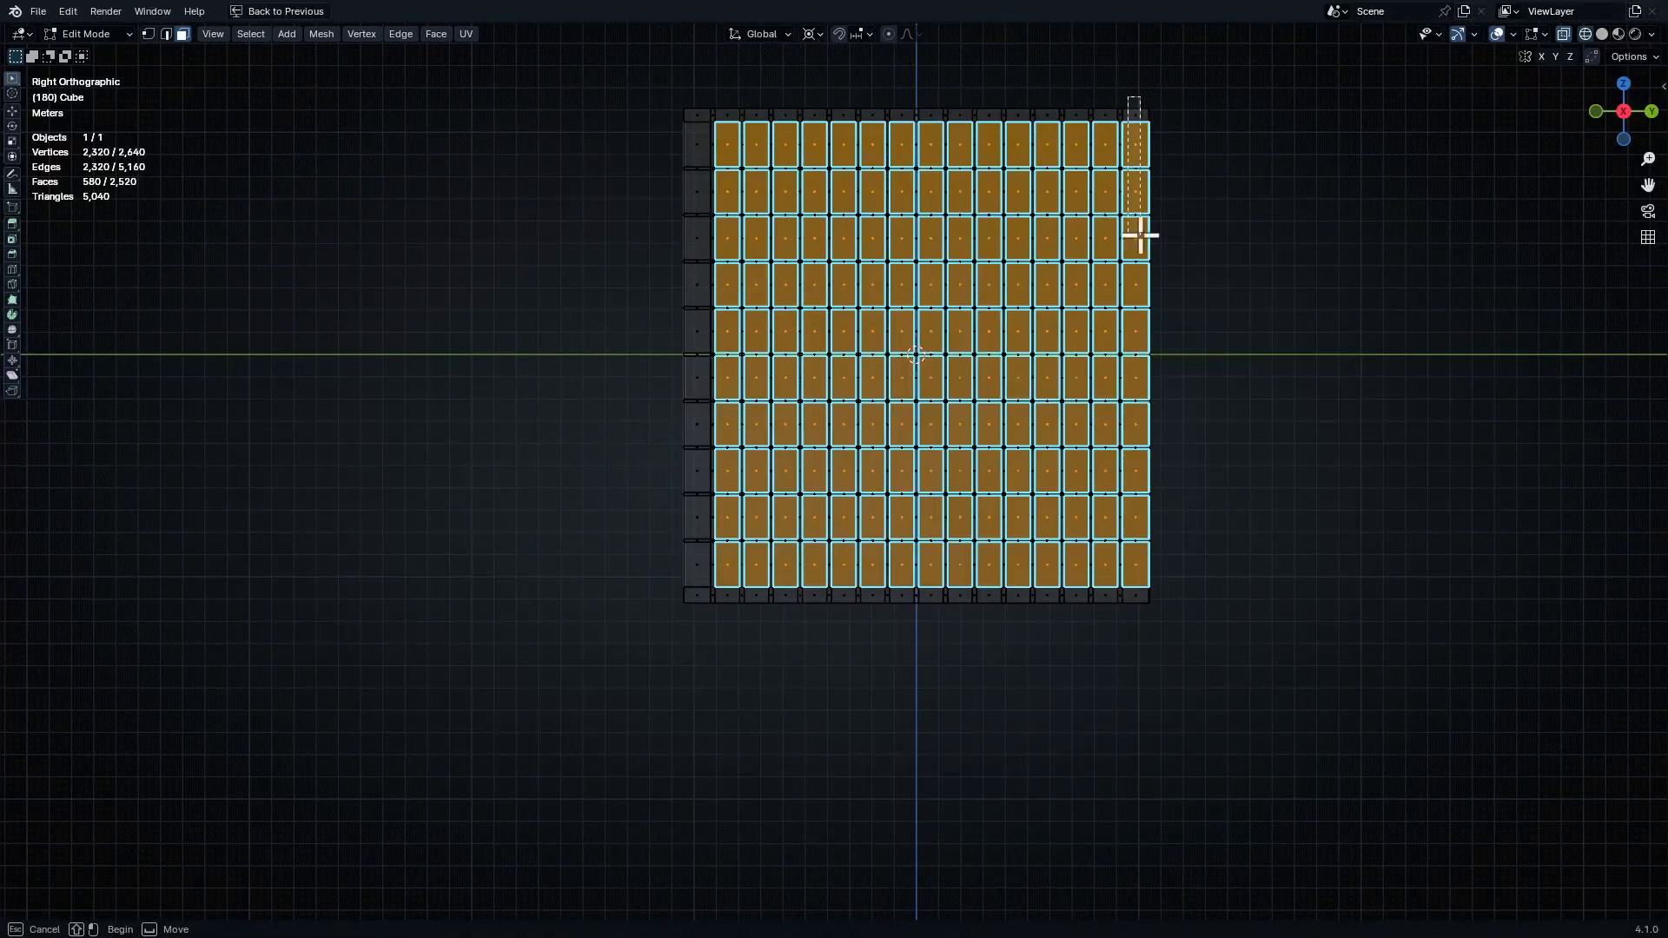
left_click_drag(1140, 235, 1140, 236, "ctrl")
middle_click_drag(1139, 236, 658, 736)
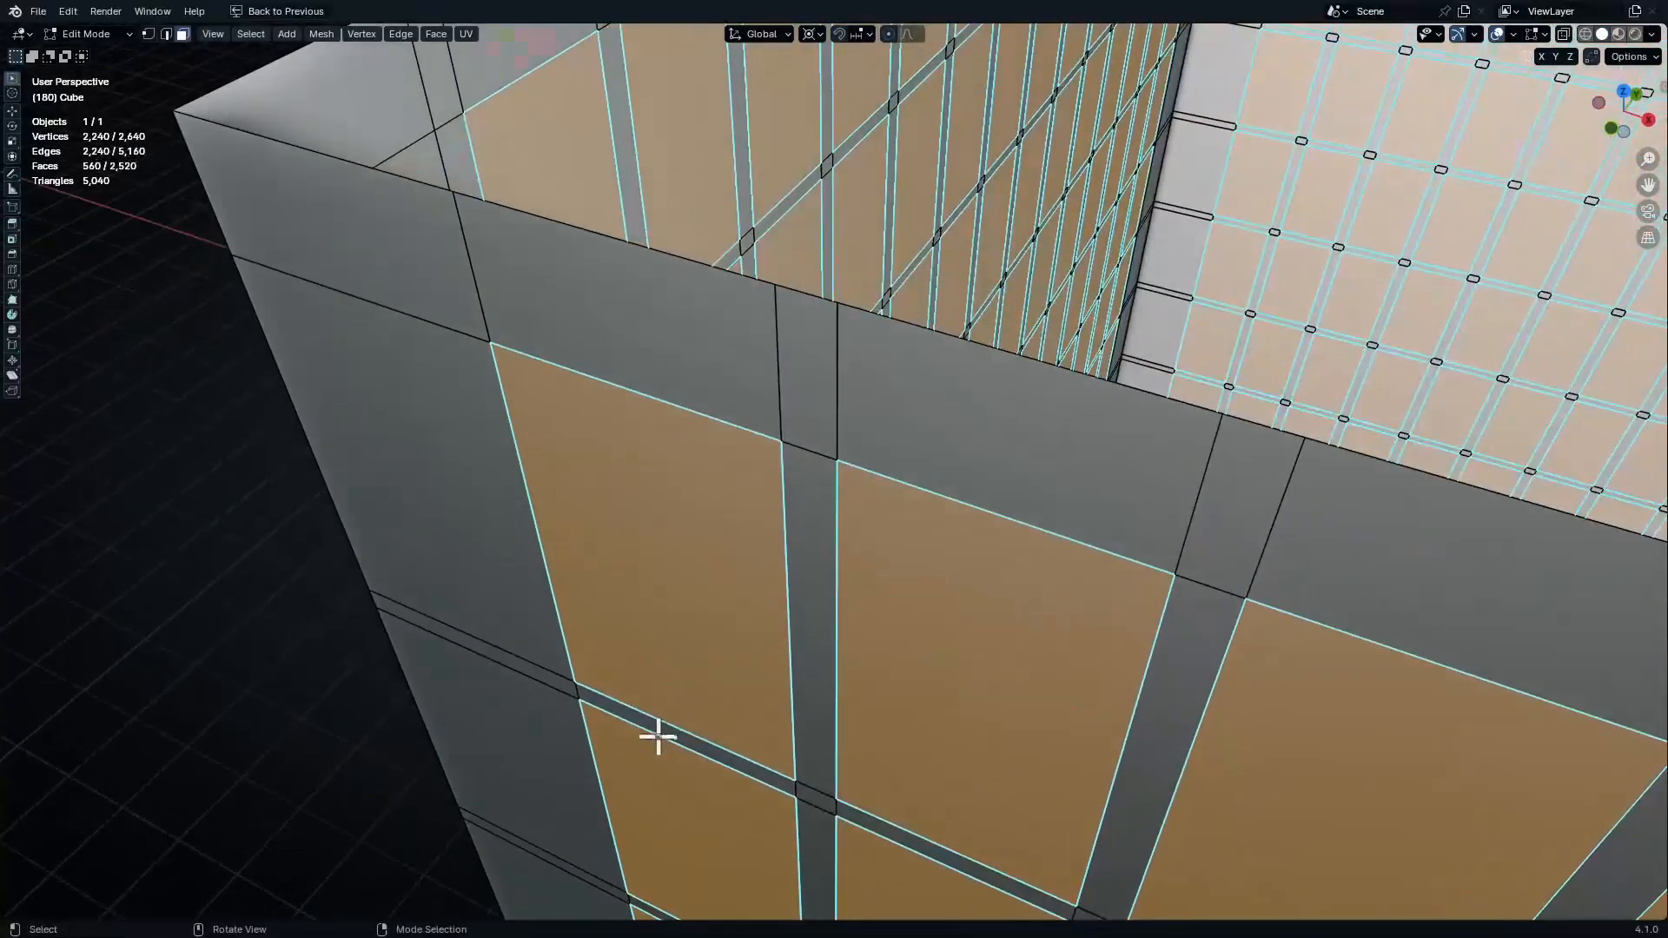
key("r")
right_click(684, 700)
key("e")
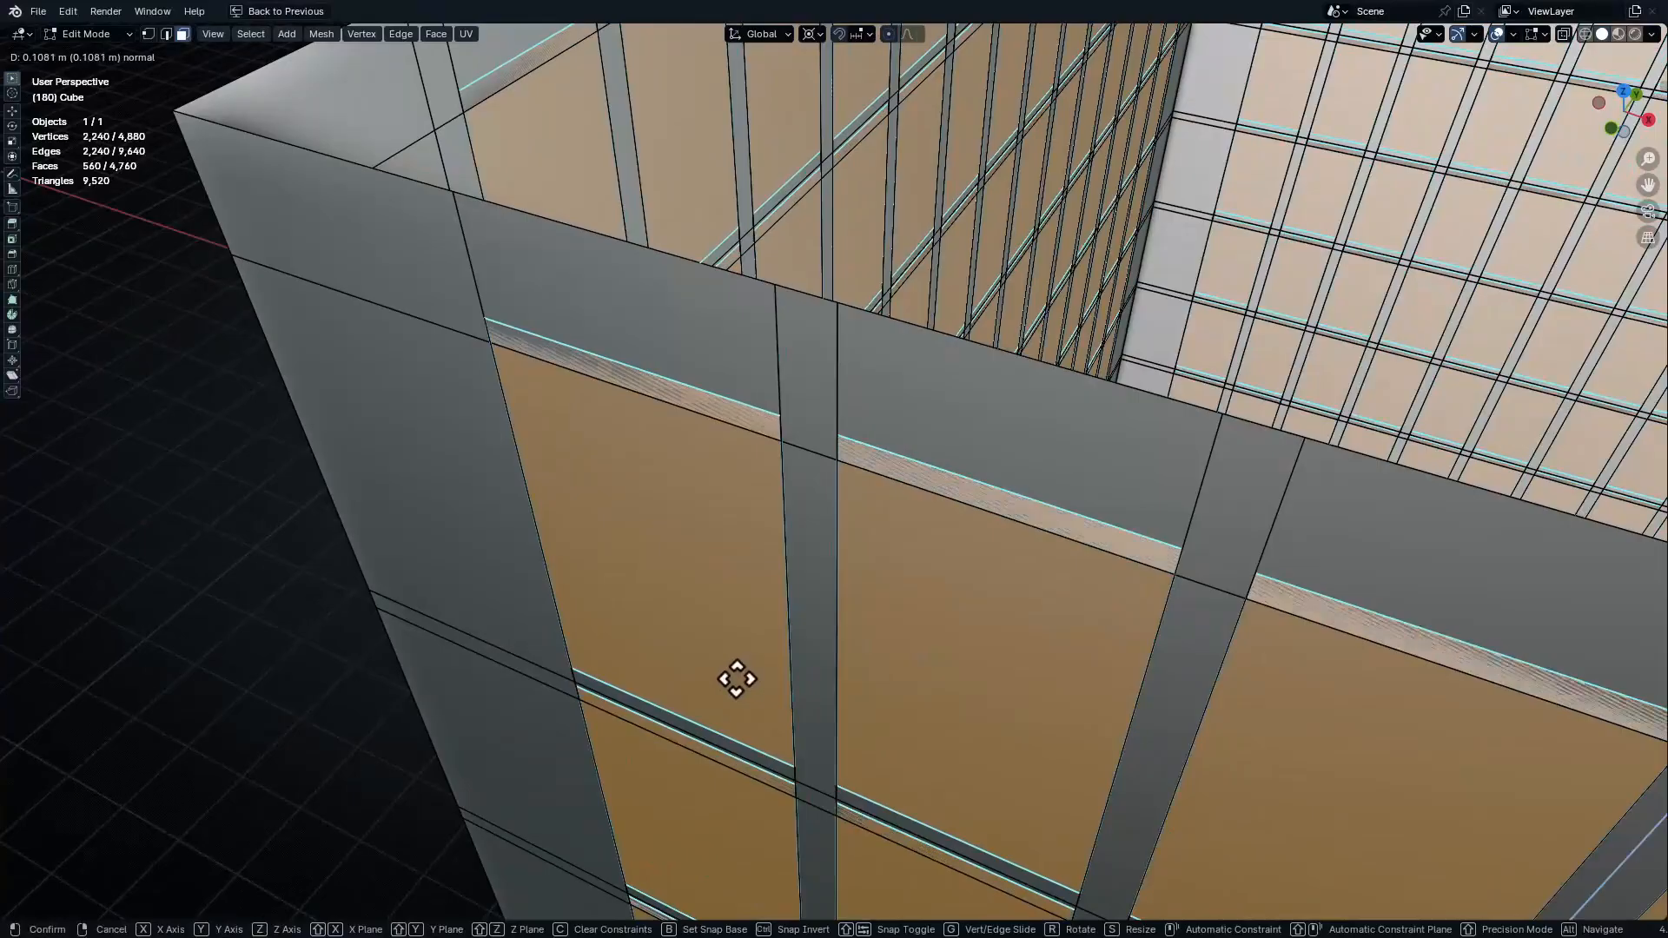
right_click(747, 652)
key("ctrl+z")
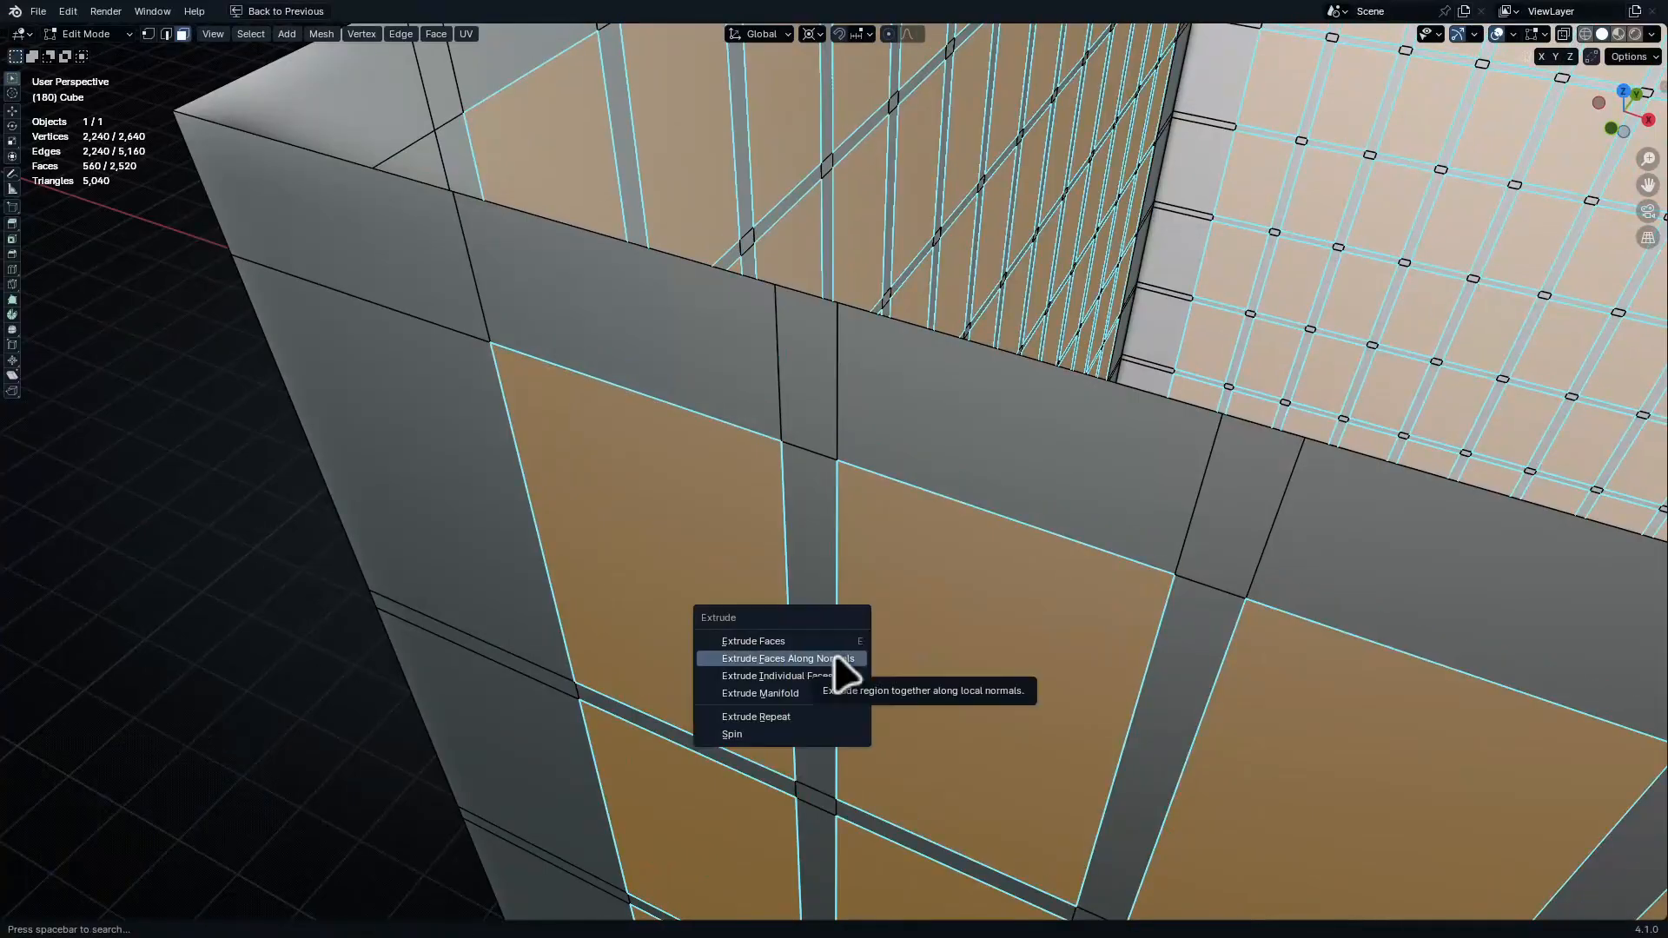
Extrude the selected window panels inward along their normals with an offset of -0.114 m
left_click(835, 658)
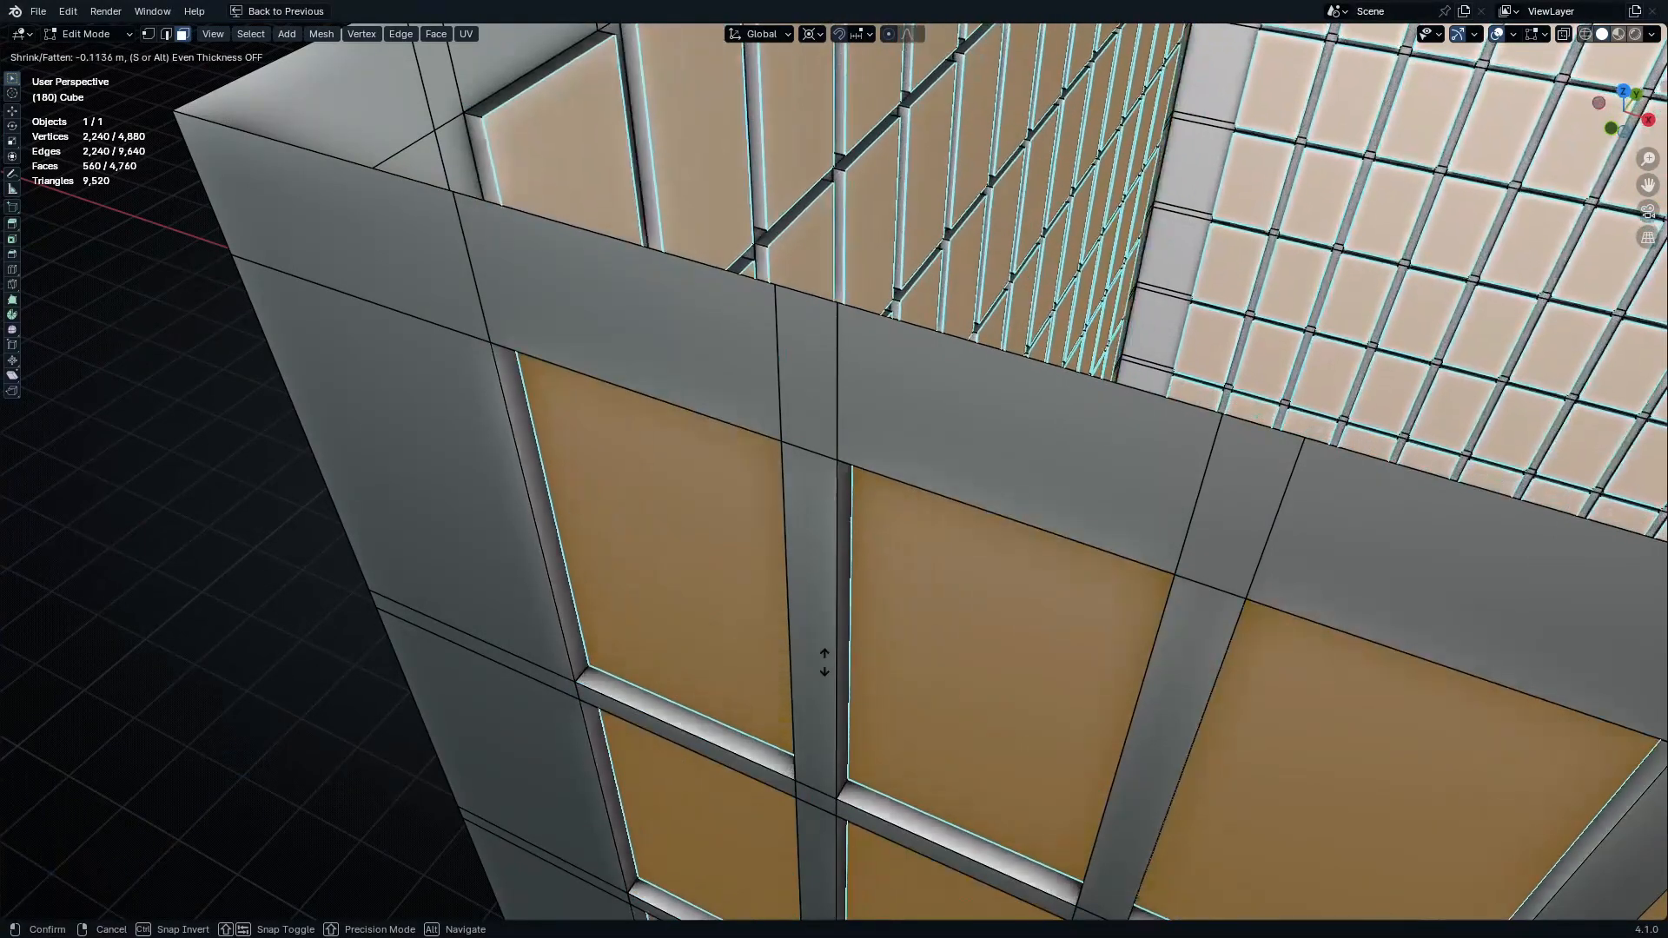
left_click(824, 662)
middle_click_drag(739, 739, 683, 719)
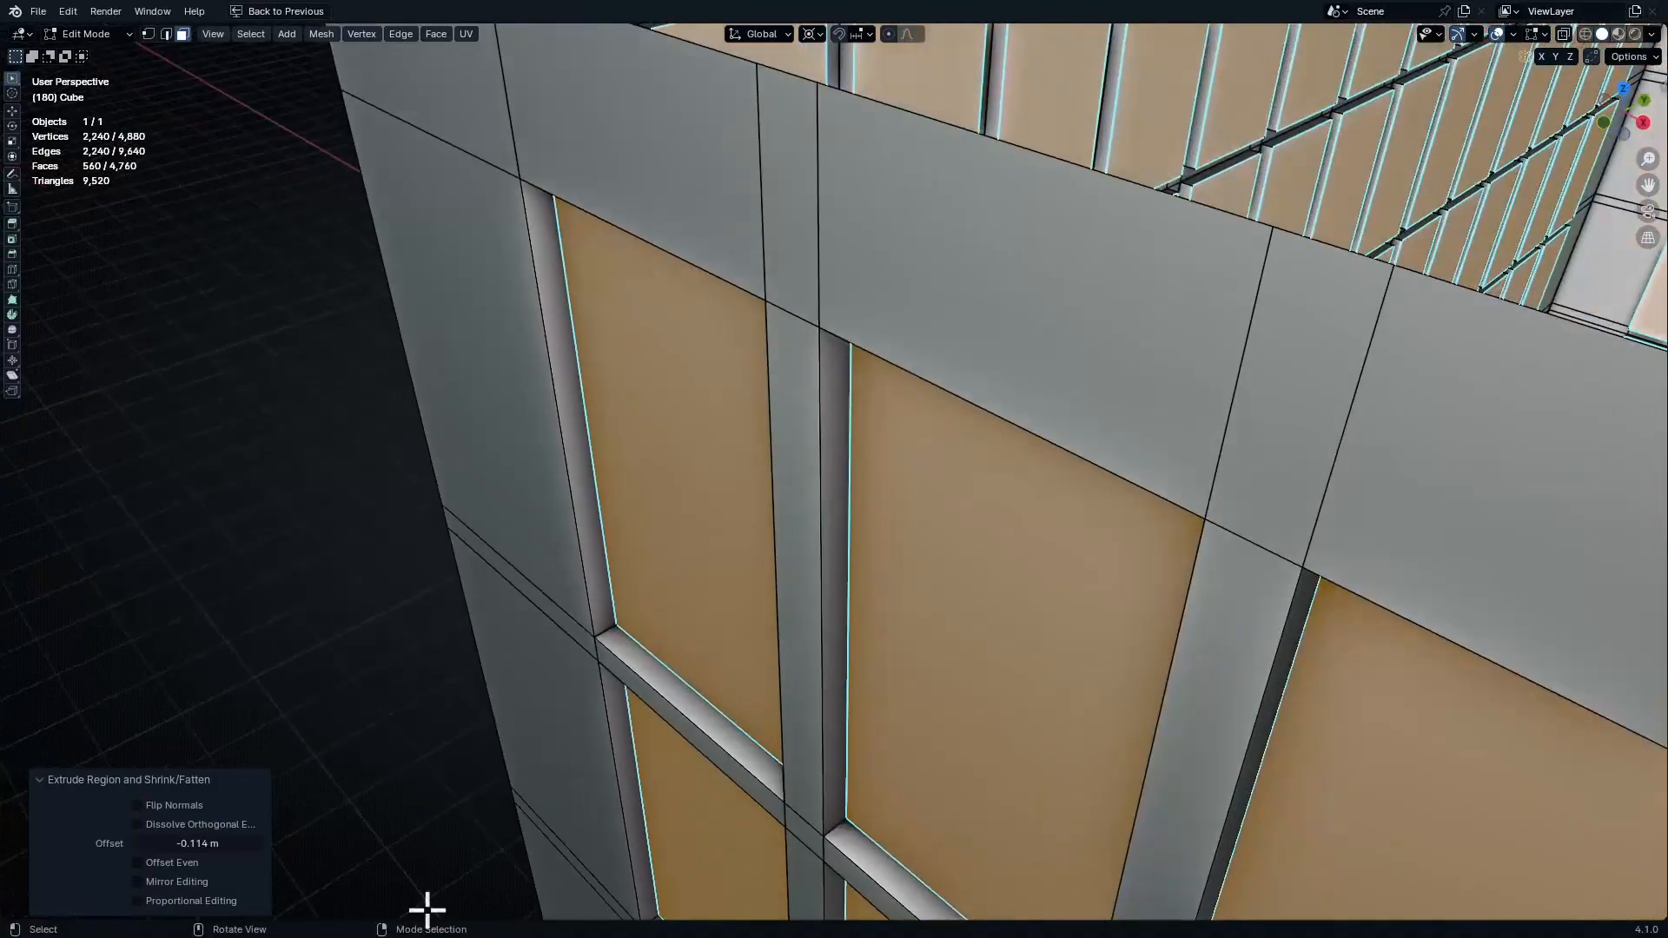
middle_click_drag(377, 823, 971, 285)
Select two neighbouring vertical frame strips on the front wall and extend the selection to all faces of similar area
left_click(982, 274)
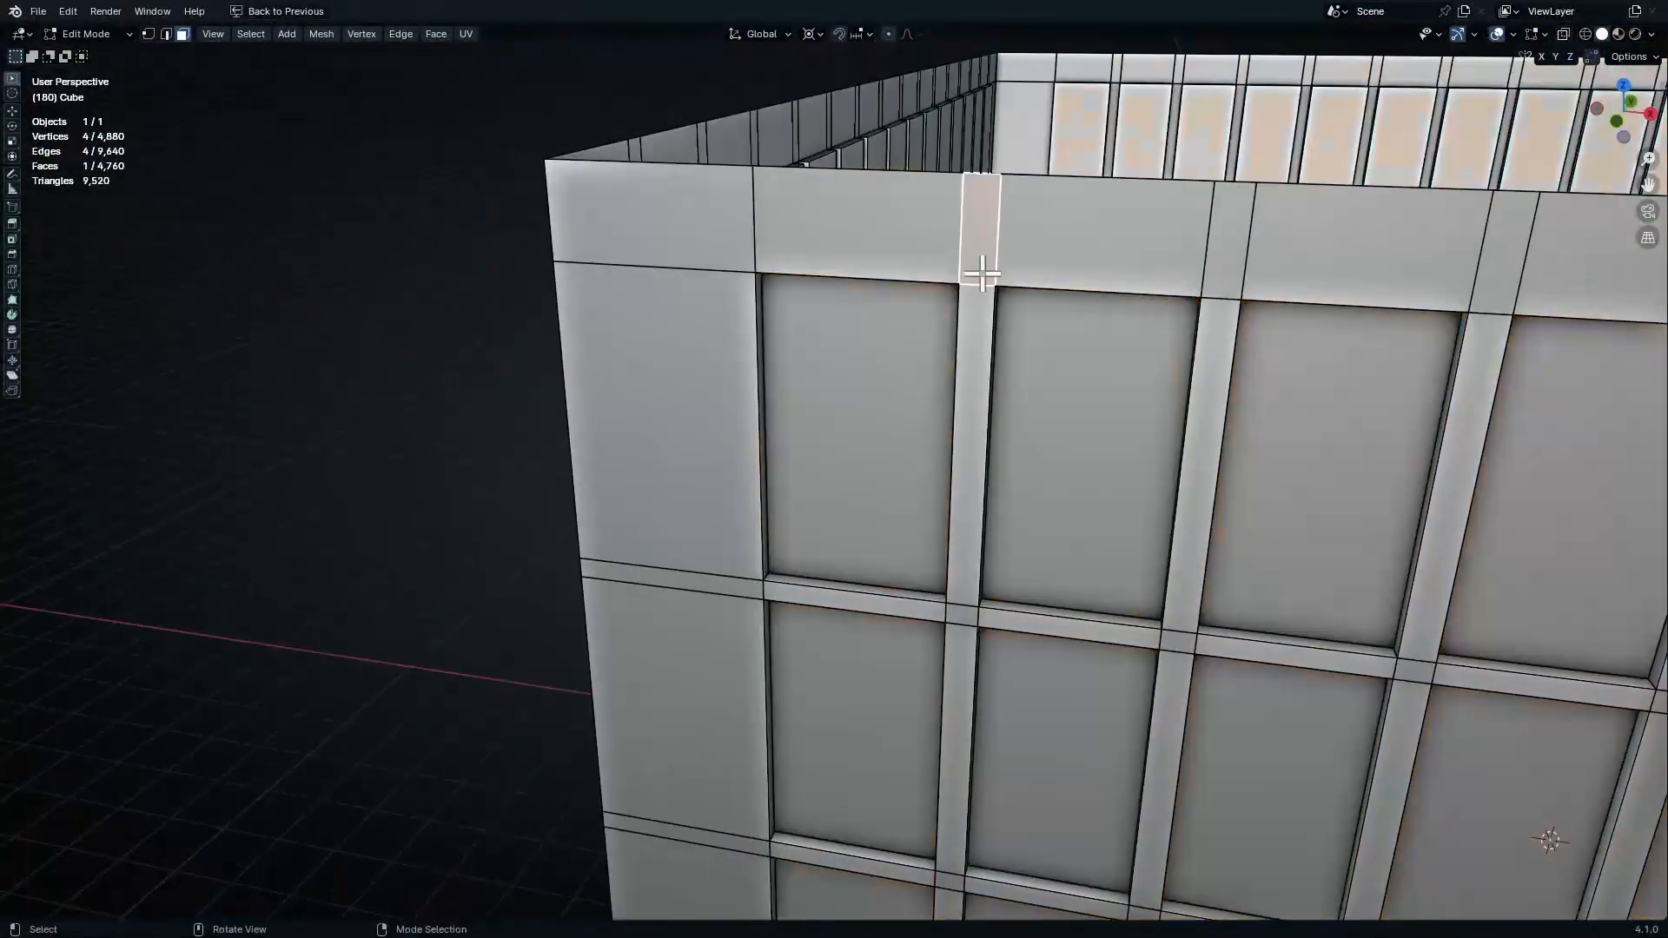
left_click(981, 283, "alt")
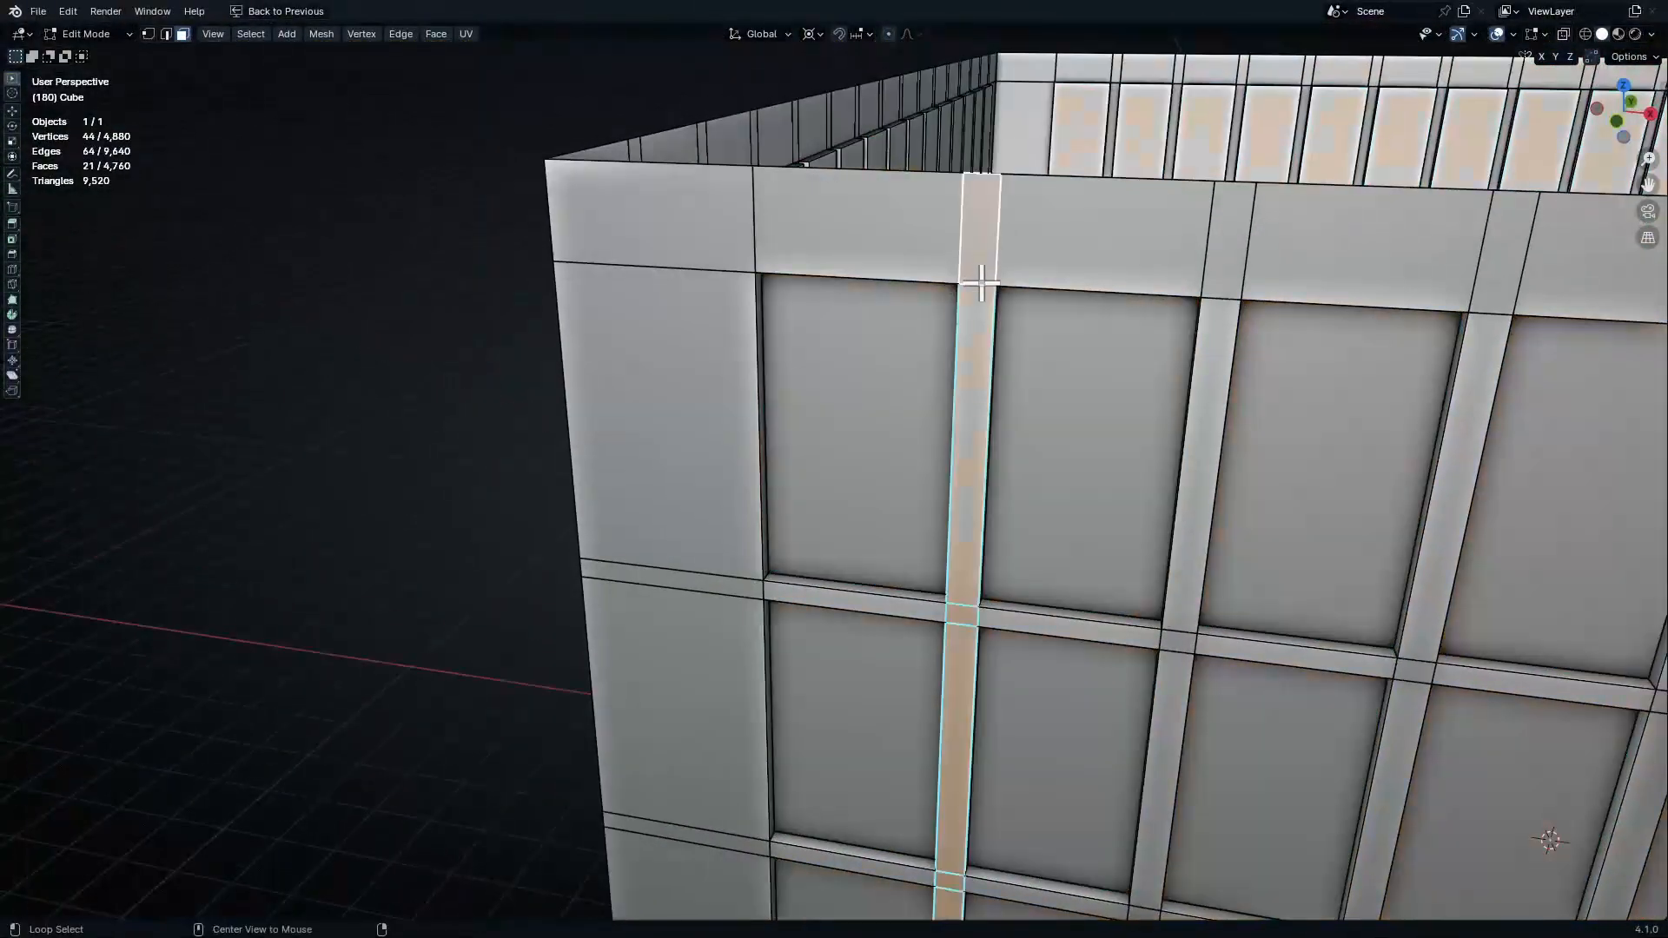
left_click(1224, 302, "alt+shift")
middle_click_drag(1224, 302, 916, 432)
key("alt+z")
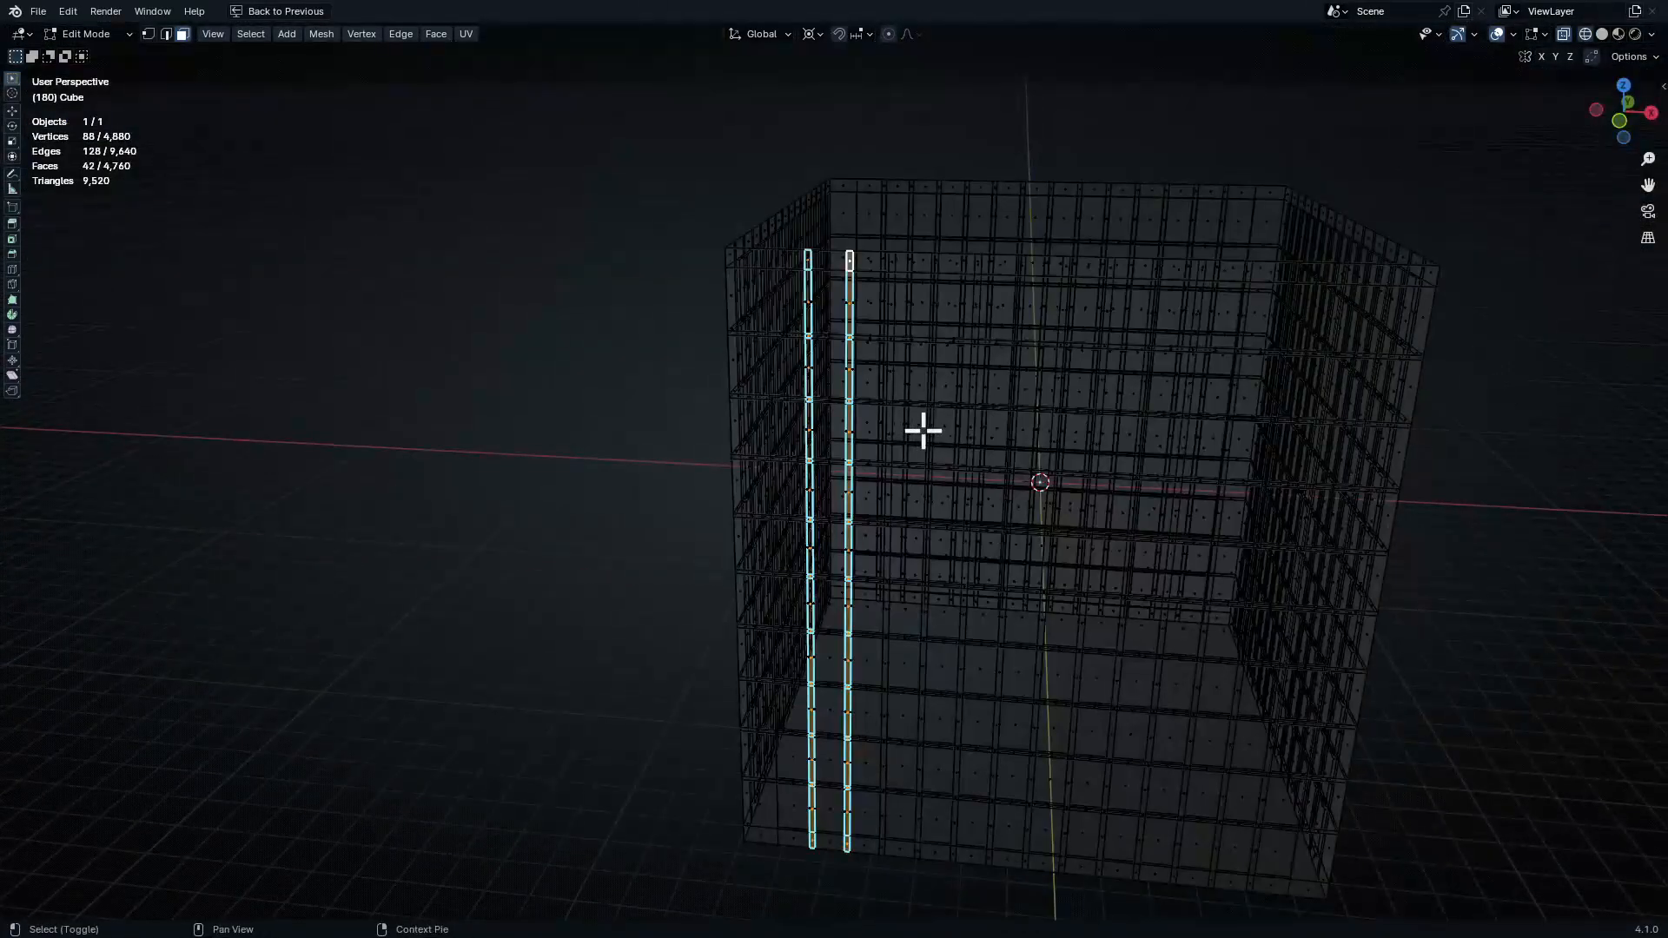
key("shift+g")
left_click(873, 428)
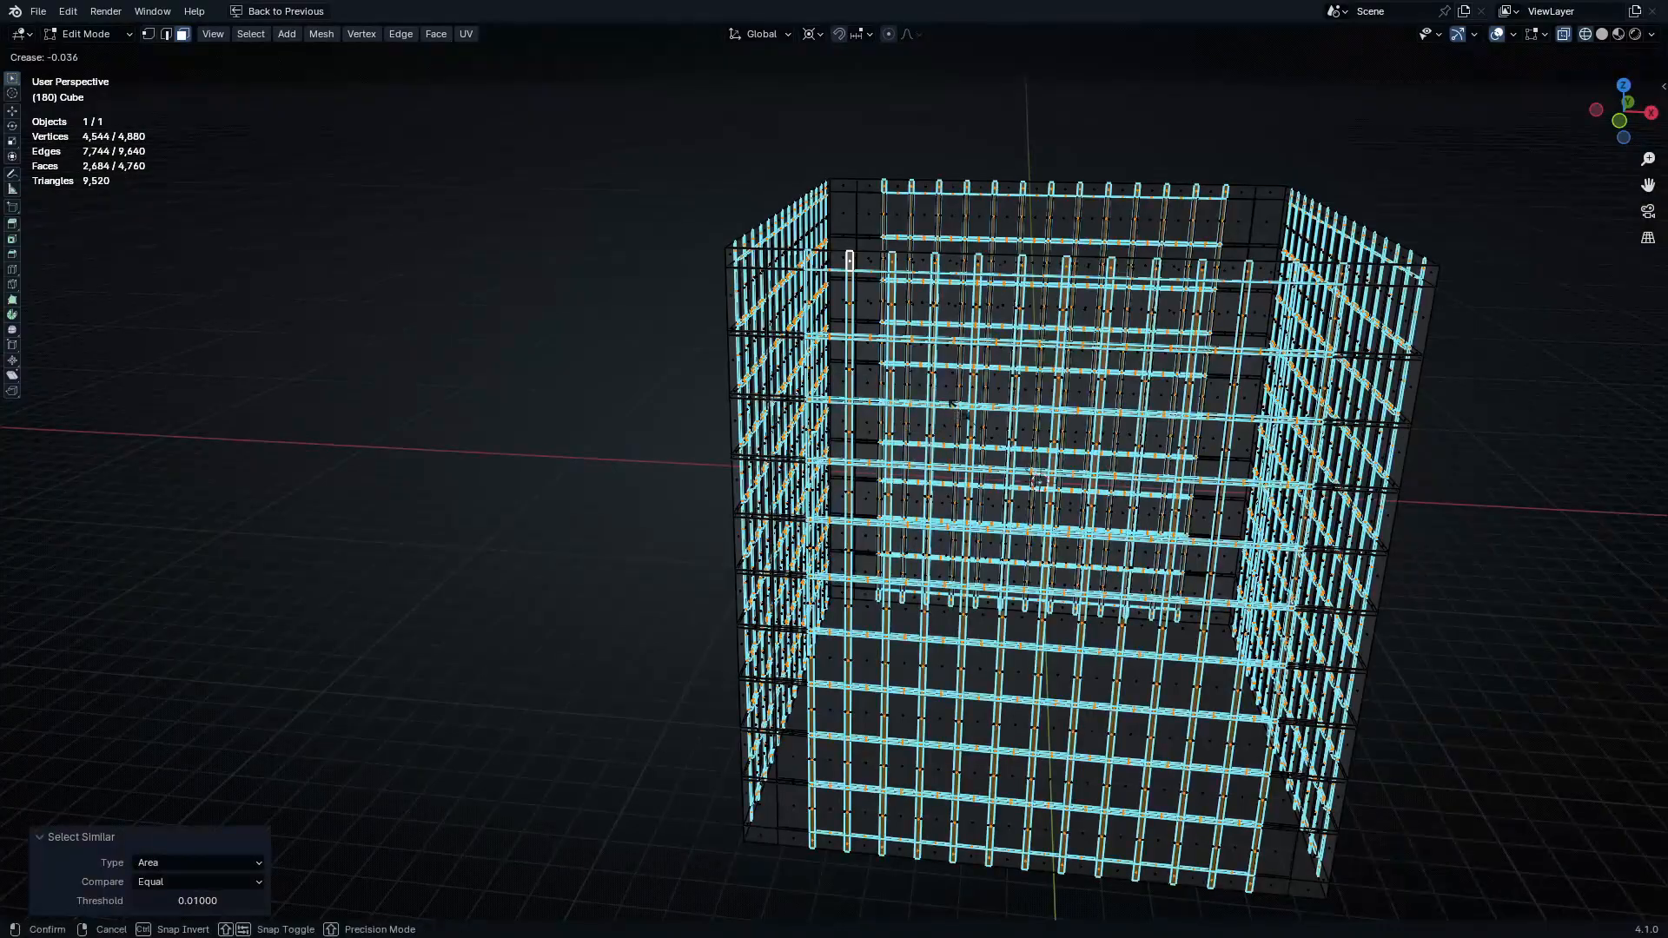
right_click(962, 408)
In X-ray from the front view, deselect the horizontal frame faces between the vertical strips, column by column
key("shift+z")
mouse_move(1019, 376)
middle_mouse_down()
mouse_move(972, 383)
mouse_move(826, 584)
mouse_move(915, 539)
mouse_move(883, 559)
mouse_move(860, 416)
mouse_move(831, 445)
mouse_move(851, 396)
middle_mouse_up()
key("KP_3")
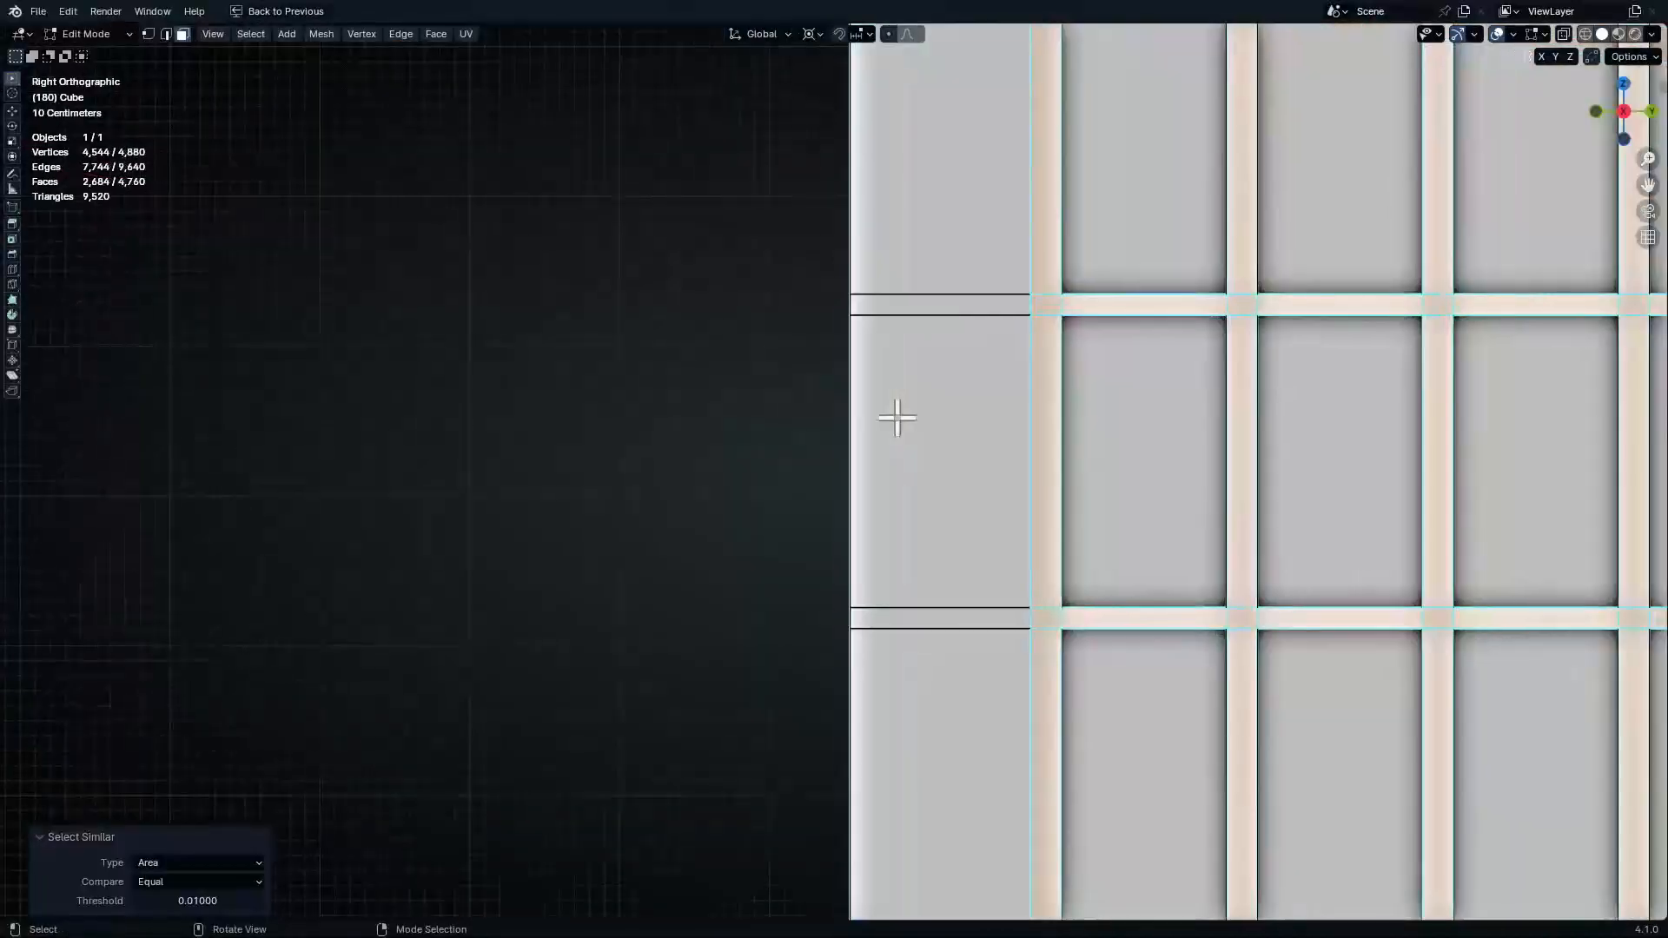
scroll(895, 417, "down", 5)
key("KP_1")
scroll(899, 287, "down", 5)
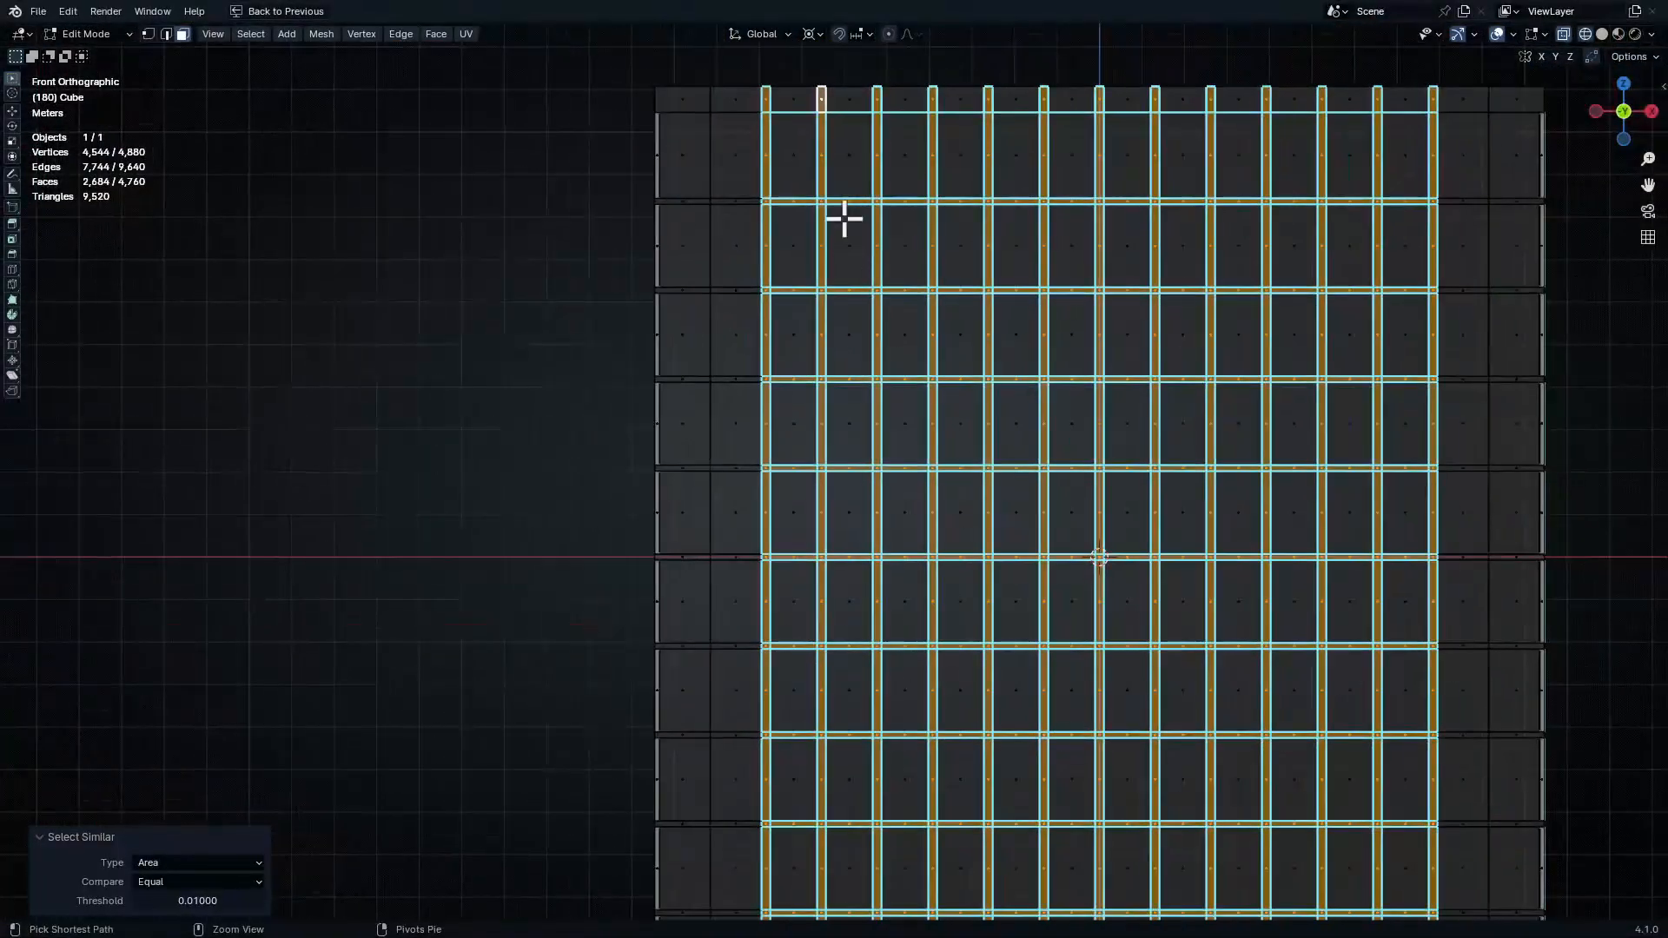
left_click_drag(849, 205, 877, 749, "ctrl")
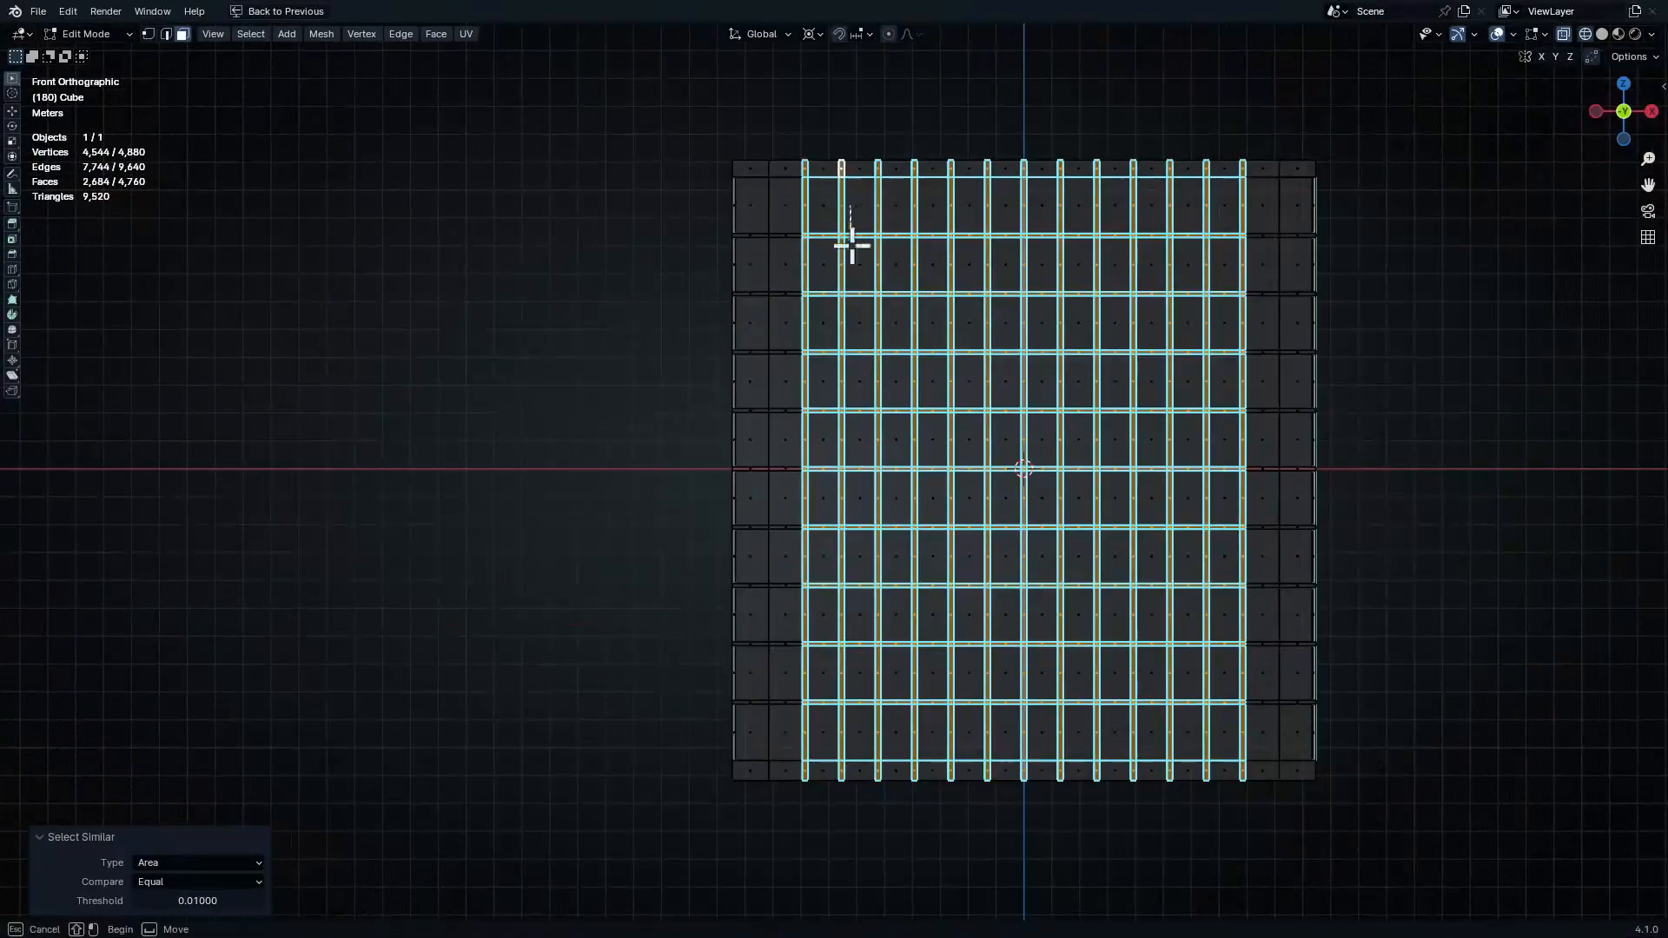
left_click_drag(867, 851, 867, 851, "ctrl")
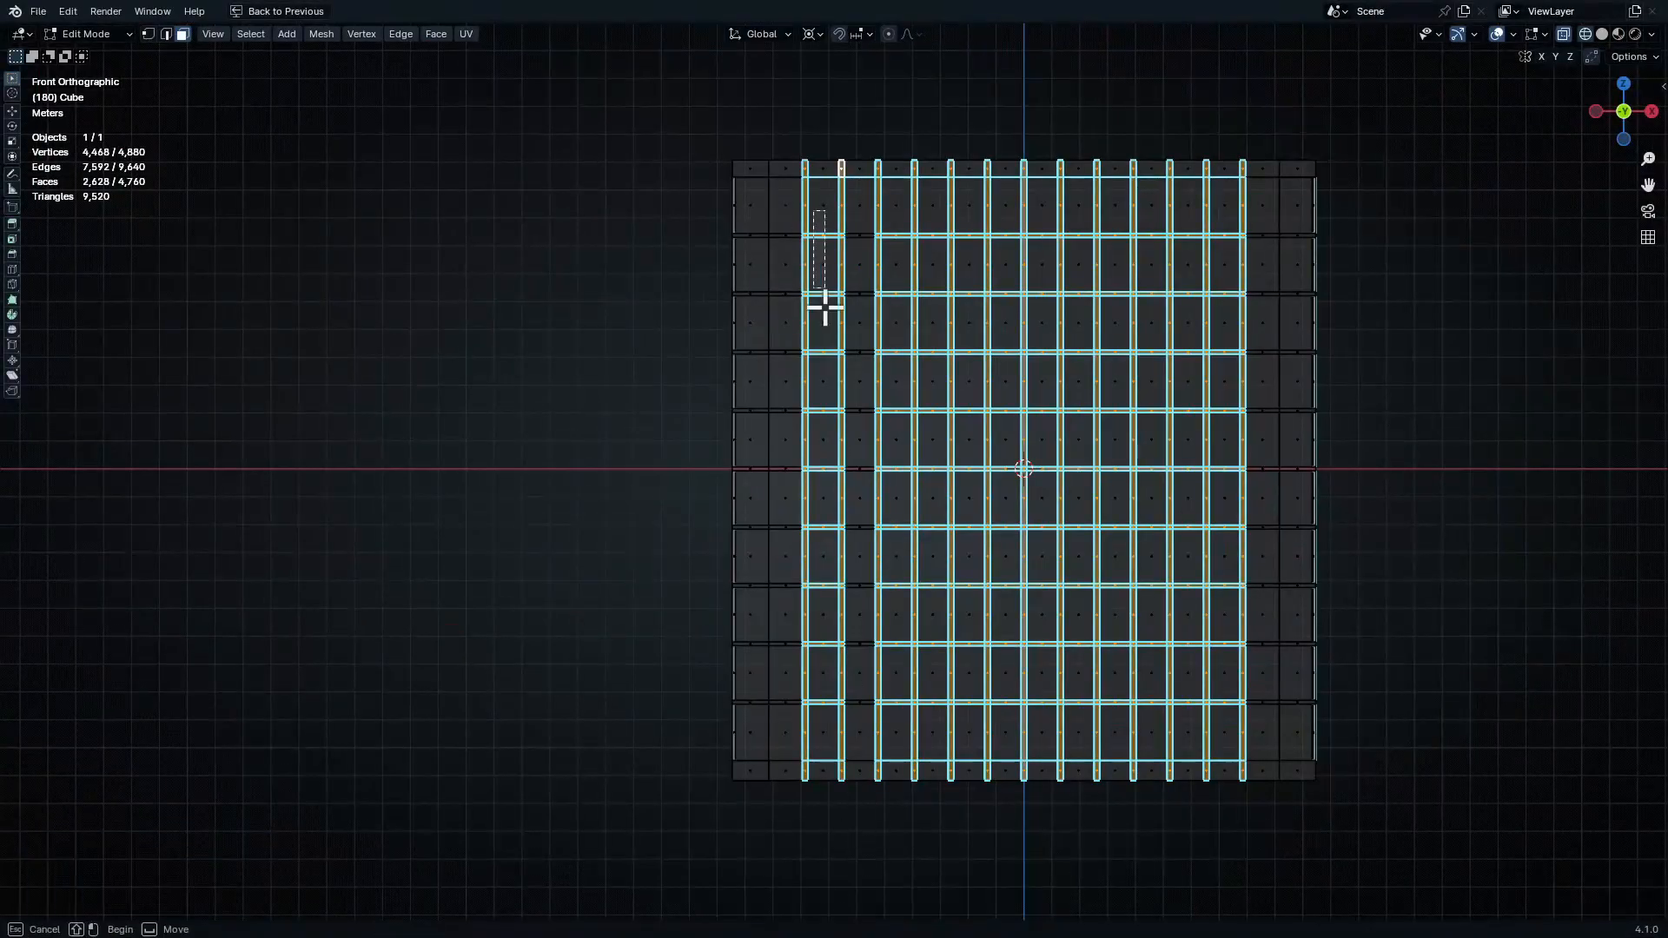
left_click_drag(825, 306, 828, 866, "ctrl")
From the right view, deselect the horizontal frame faces between the side walls' vertical strips, column by column
middle_click_drag(944, 199, 1086, 549)
key("KP_3")
middle_click_drag(1178, 450, 674, 426, "shift")
left_click_drag(757, 928, 781, 929, "ctrl")
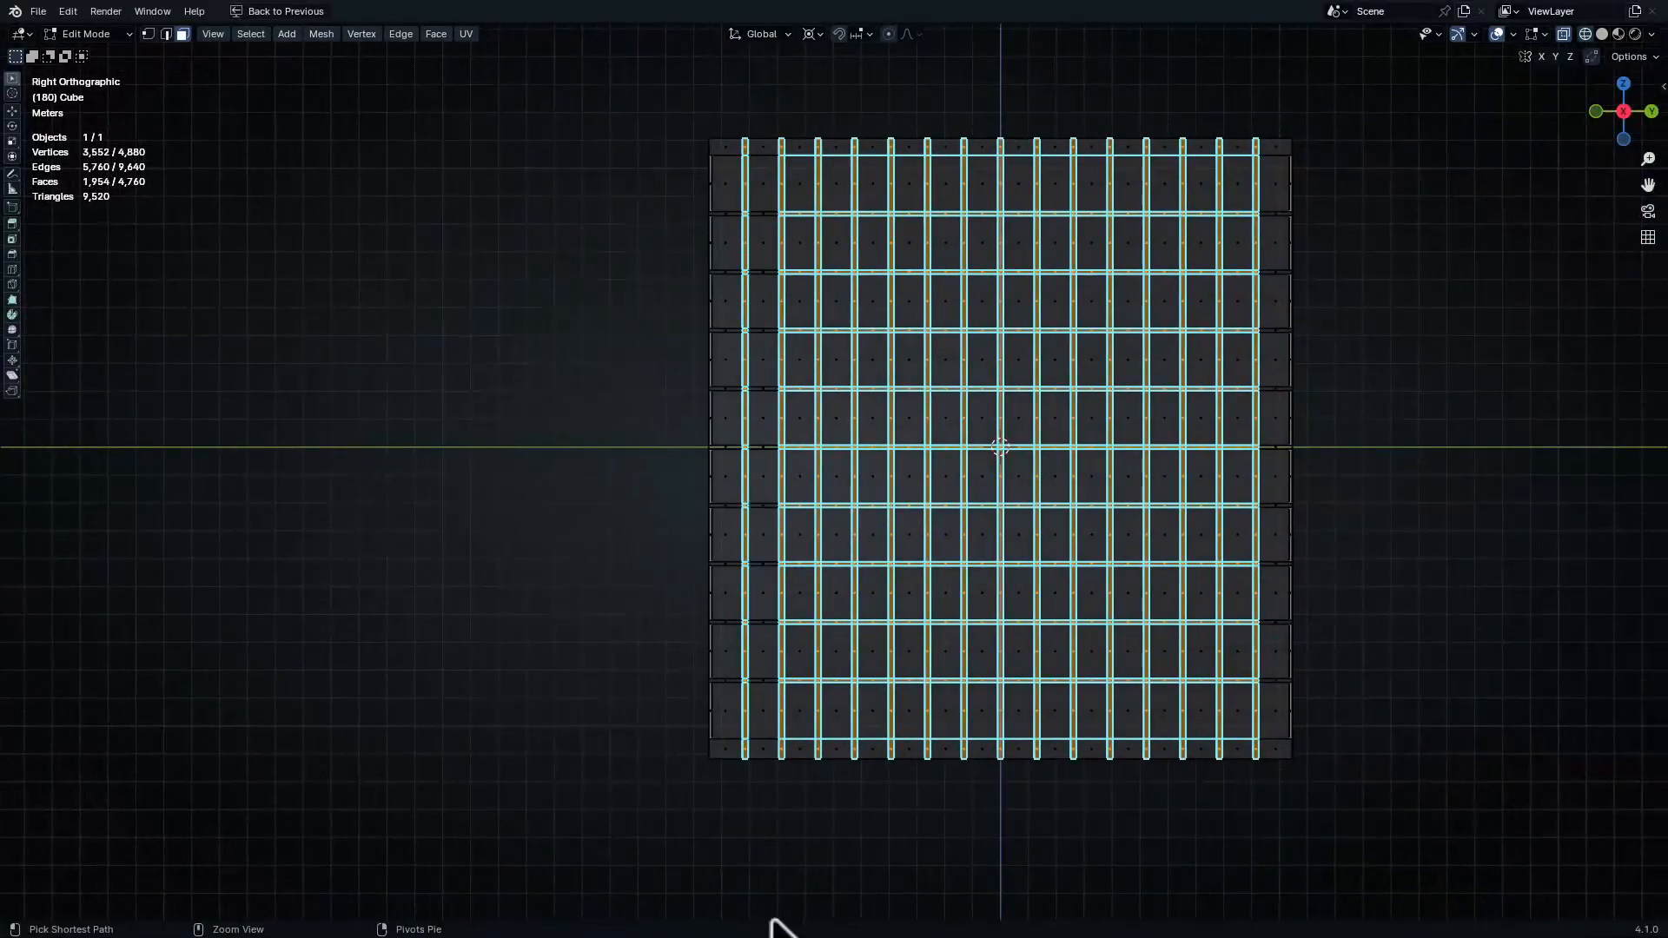
middle_click_drag(782, 929, 1267, 600)
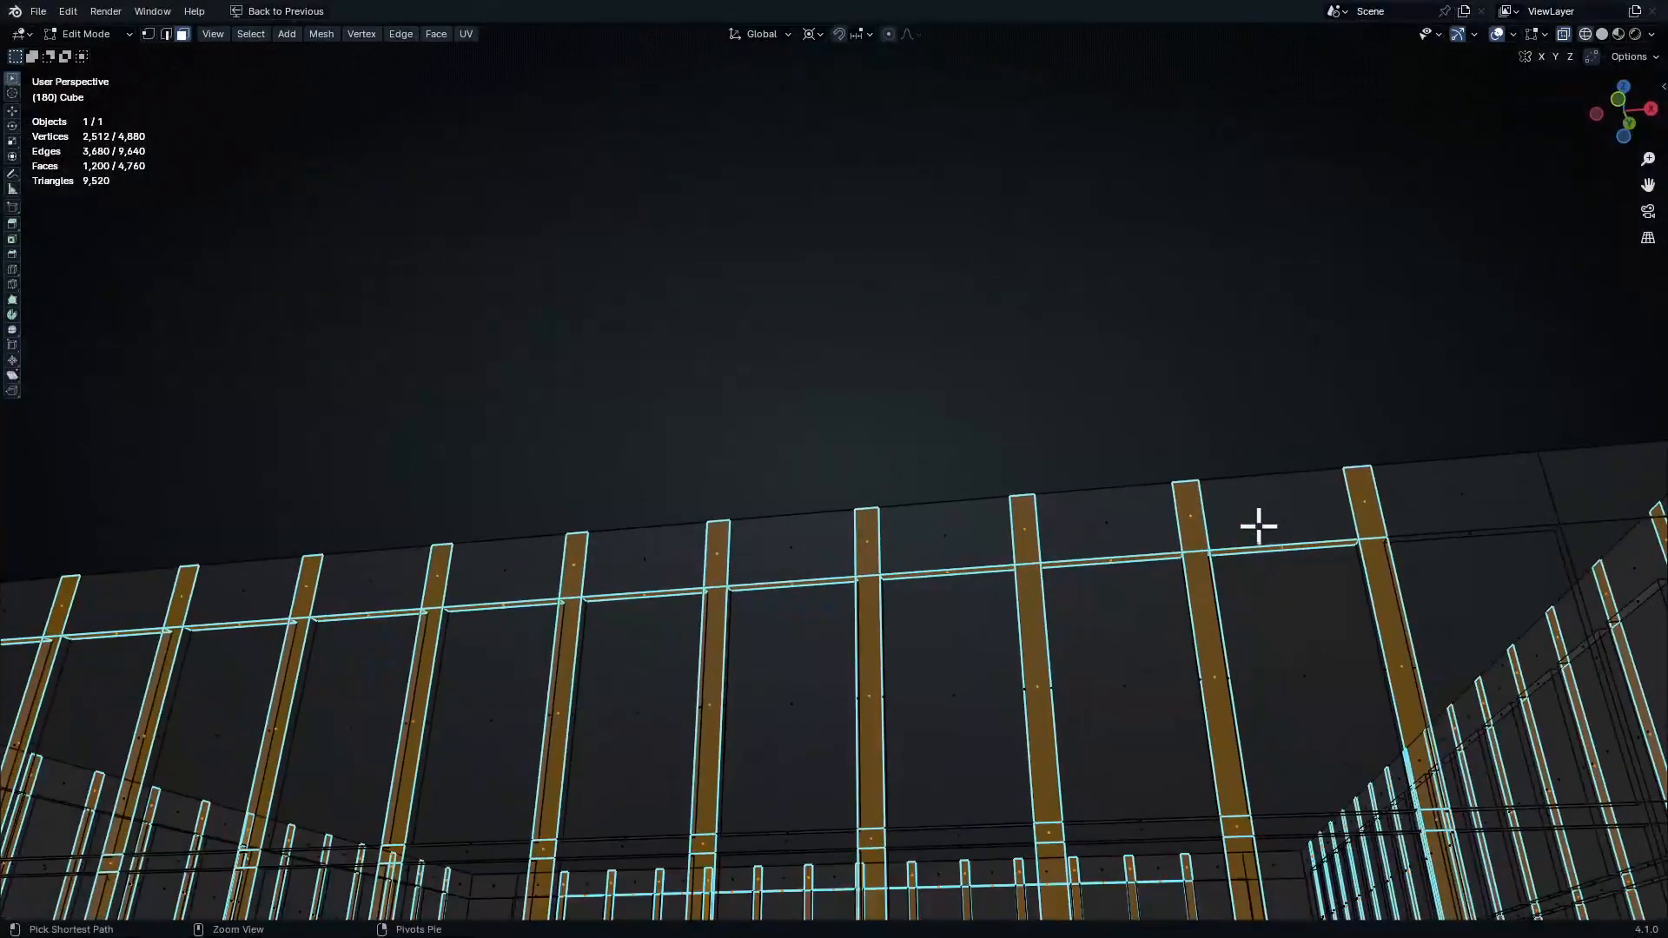
From the front view, deselect the remaining thin horizontal faces along the underside of the top band
key("KP_1")
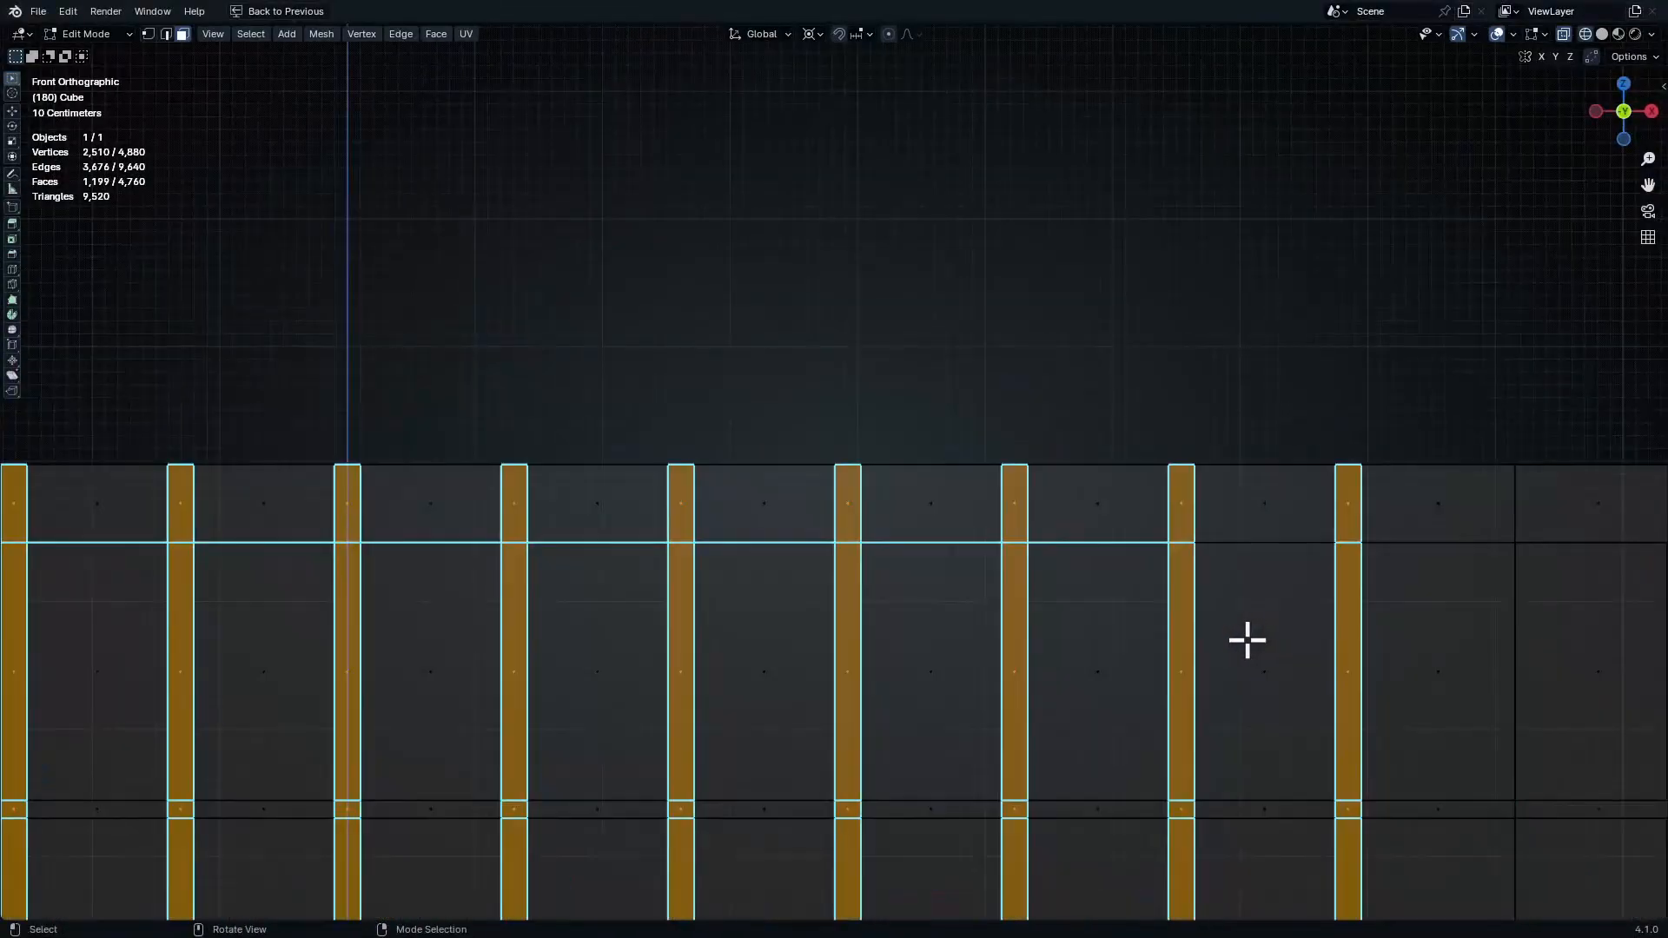
middle_click_drag(1230, 585, 1217, 535, "shift")
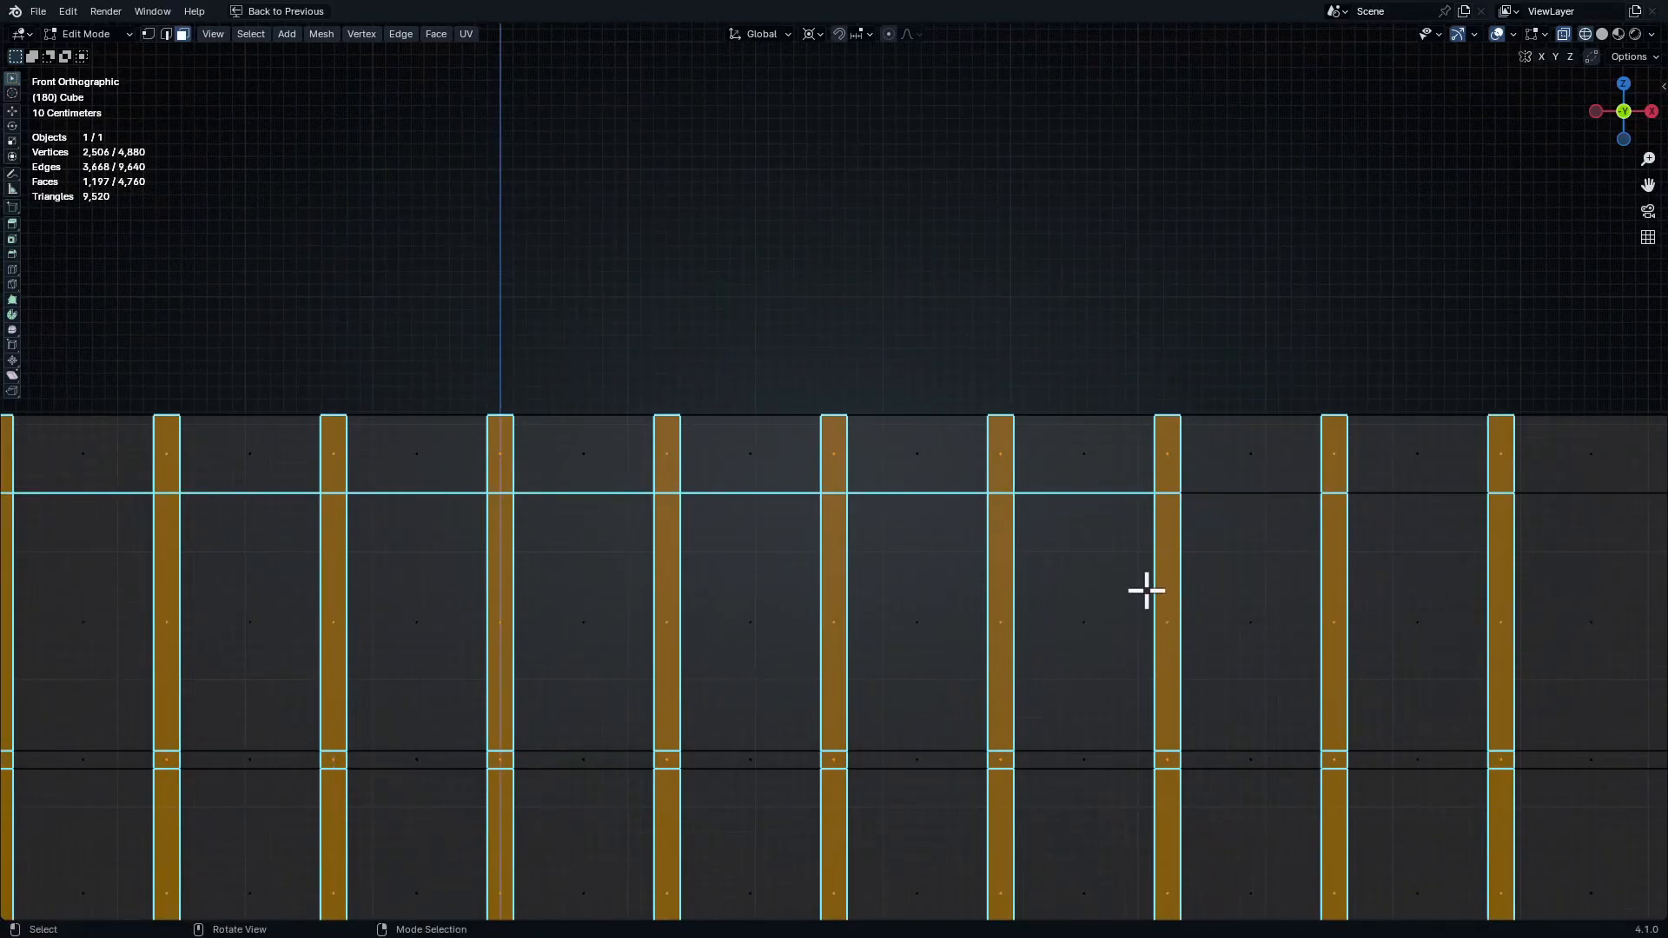
left_click_drag(1069, 477, 1103, 564, "ctrl")
middle_click_drag(948, 505, 1151, 476, "shift")
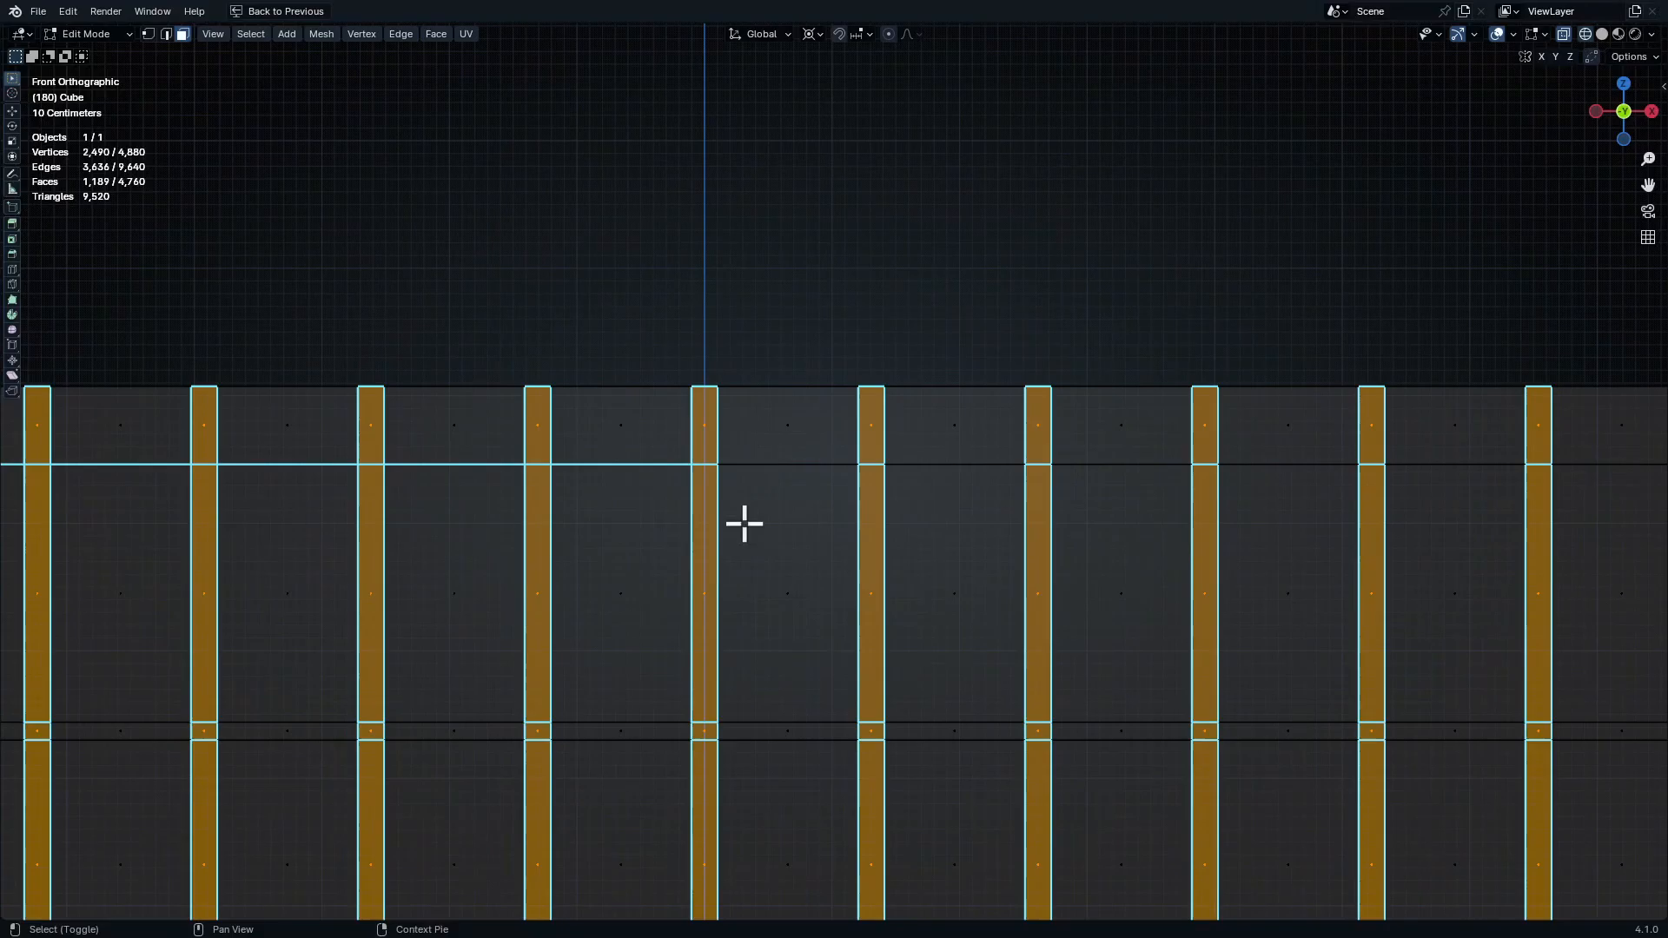
middle_click_drag(745, 523, 858, 452, "shift")
left_click_drag(757, 490, 756, 490, "ctrl")
middle_click_drag(756, 491, 712, 393)
middle_click_drag(764, 417, 998, 532, "ctrl")
From the right view, deselect the remaining horizontal faces between the side walls' vertical strips
middle_click_drag(461, 569, 990, 477)
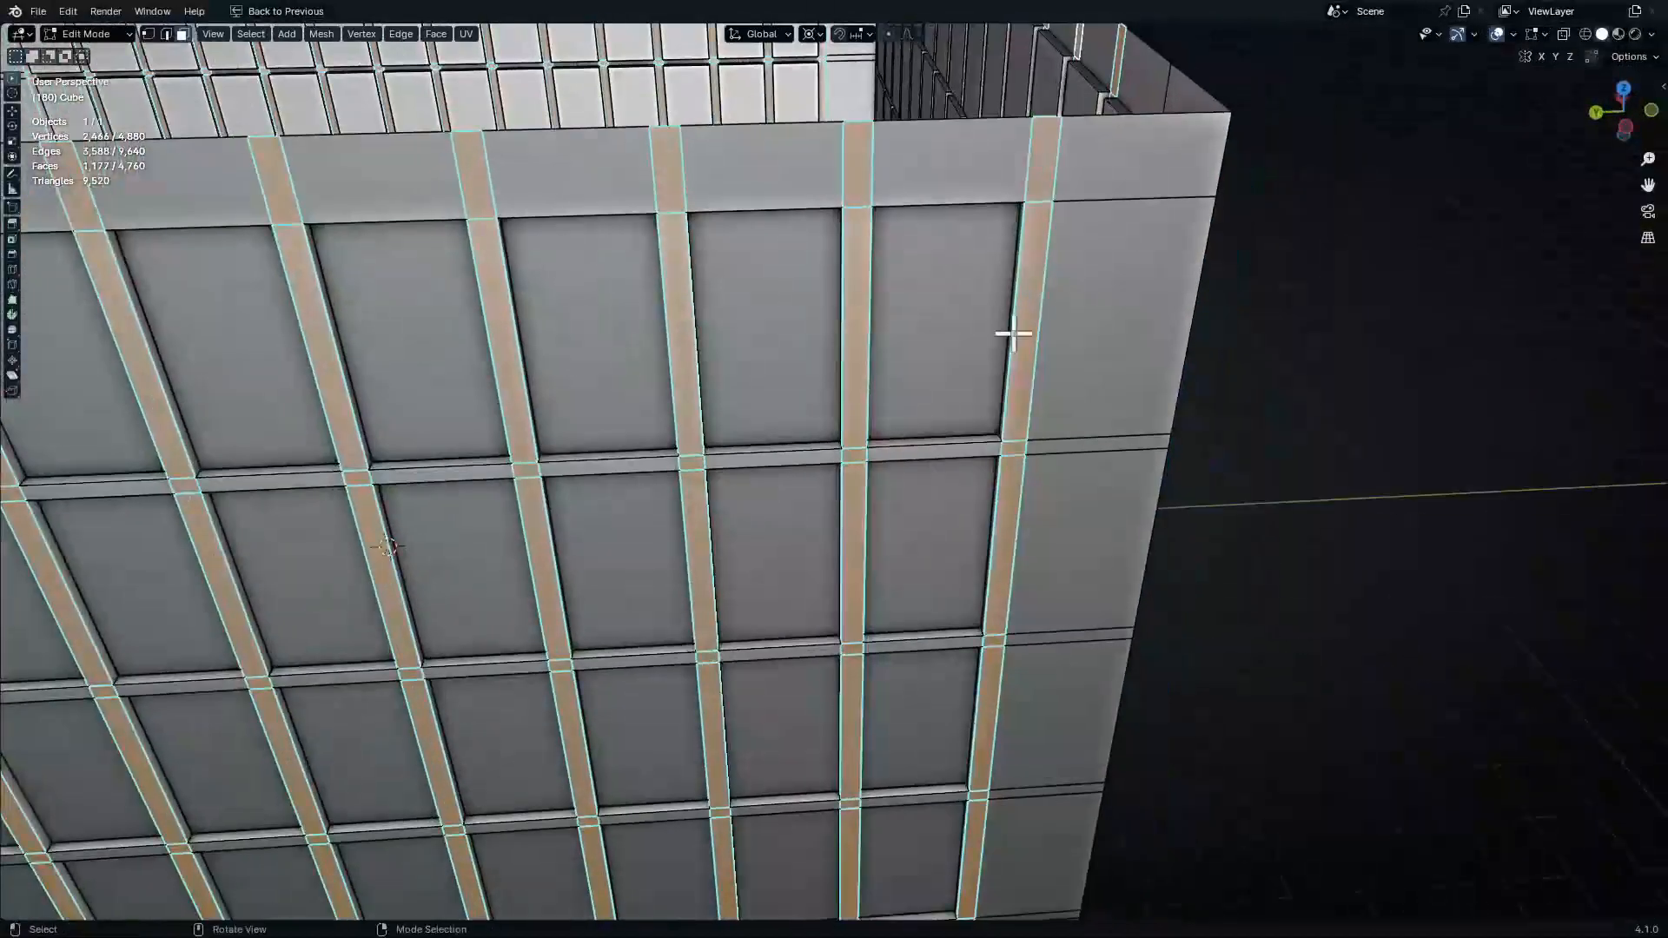
key("KP_3")
scroll(998, 339, "down", 5)
key("shift+a")
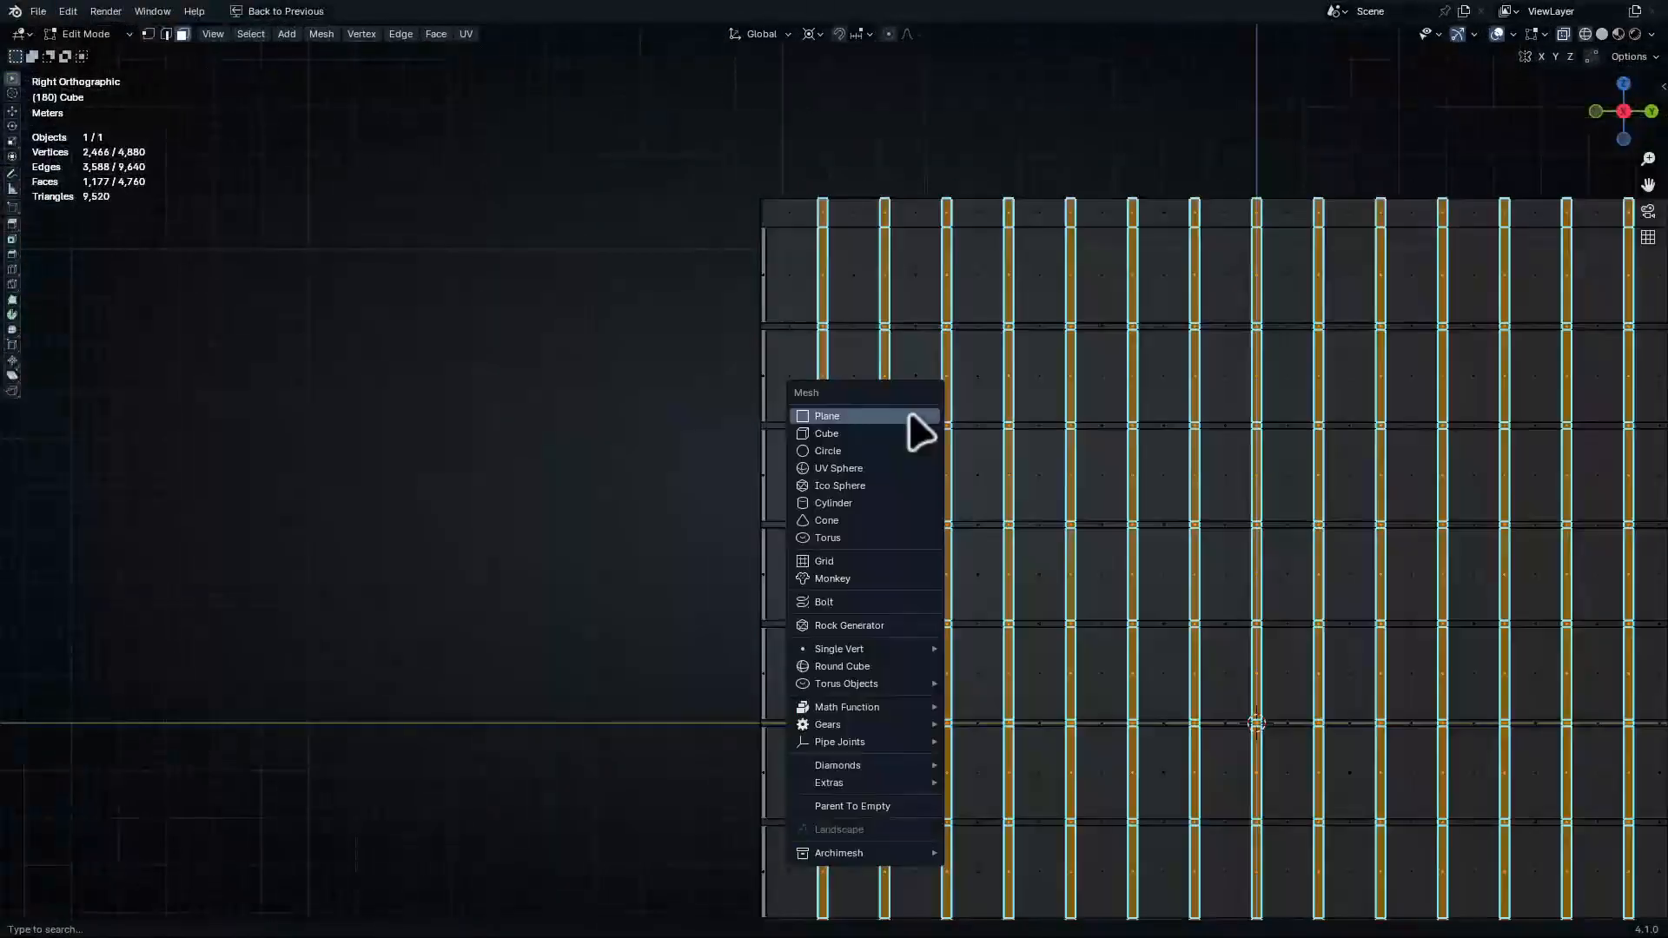
middle_click_drag(824, 310, 786, 447, "shift")
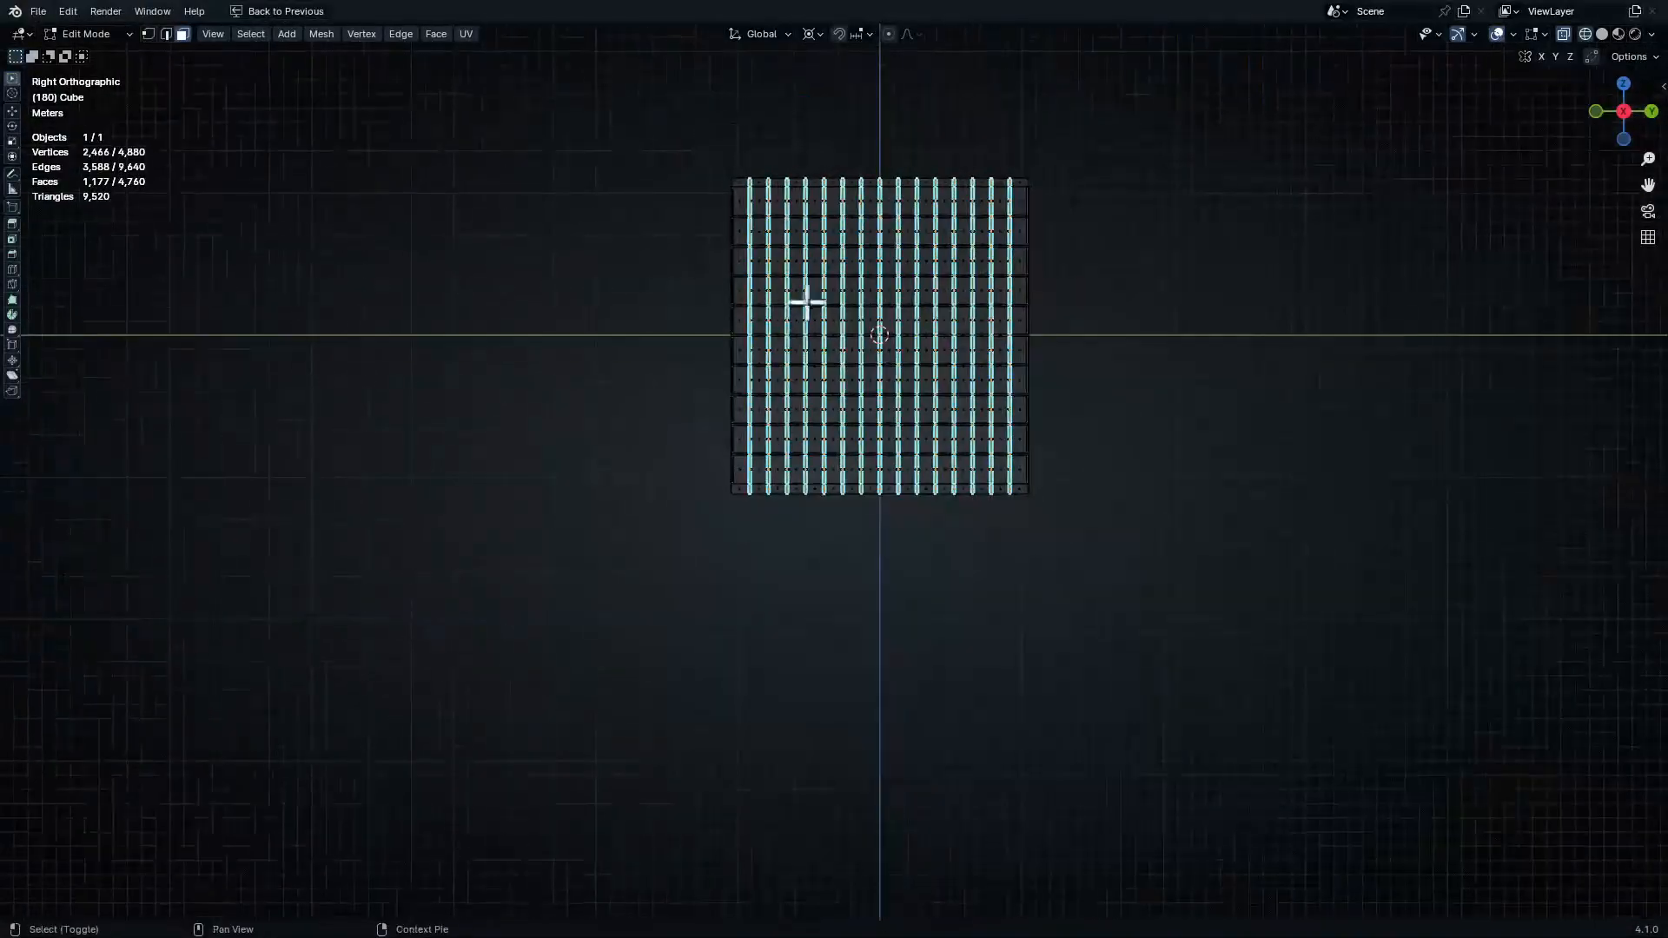
middle_click_drag(746, 237, 740, 202, "ctrl")
left_click_drag(803, 641, 803, 644, "ctrl")
key("shift+z")
Check the strip selection around the building and extrude the vertical strips outward along their normals by 0.16 m
mouse_move(773, 347)
middle_mouse_down()
mouse_move(867, 425)
mouse_move(864, 626)
mouse_move(935, 663)
middle_mouse_up()
scroll(934, 662, "up", 6)
mouse_move(860, 613)
middle_mouse_down("shift")
mouse_move(843, 608)
mouse_move(860, 663)
mouse_move(811, 514)
mouse_move(827, 425)
middle_mouse_up("shift")
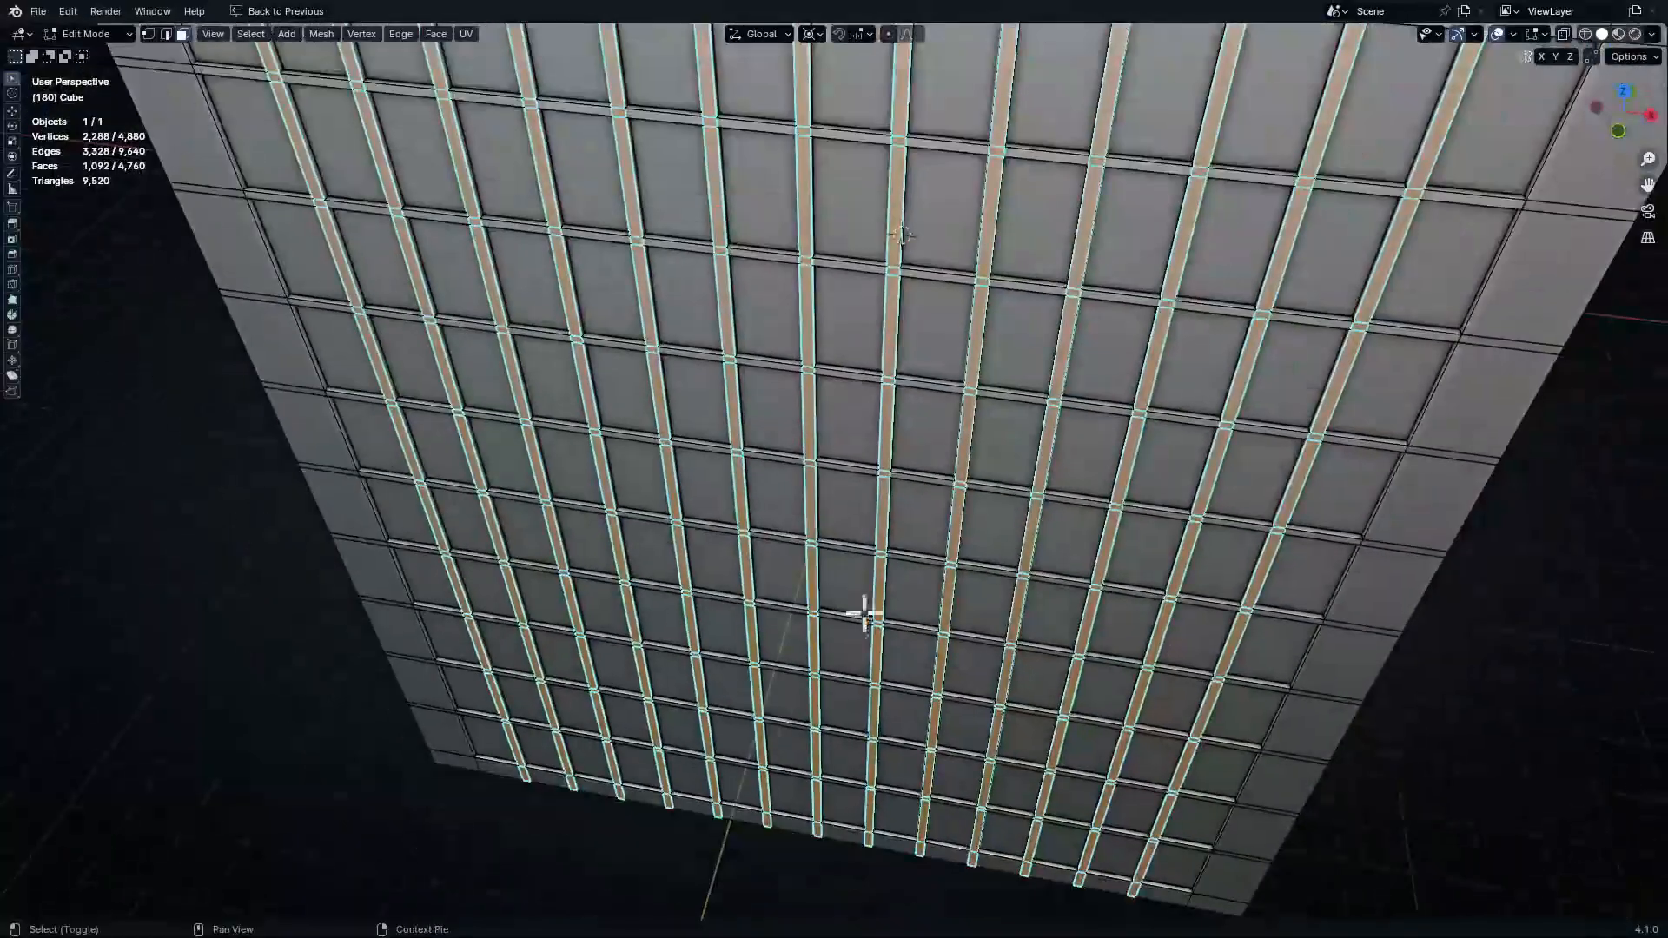
middle_click_drag(864, 614, 636, 492)
left_click(633, 489)
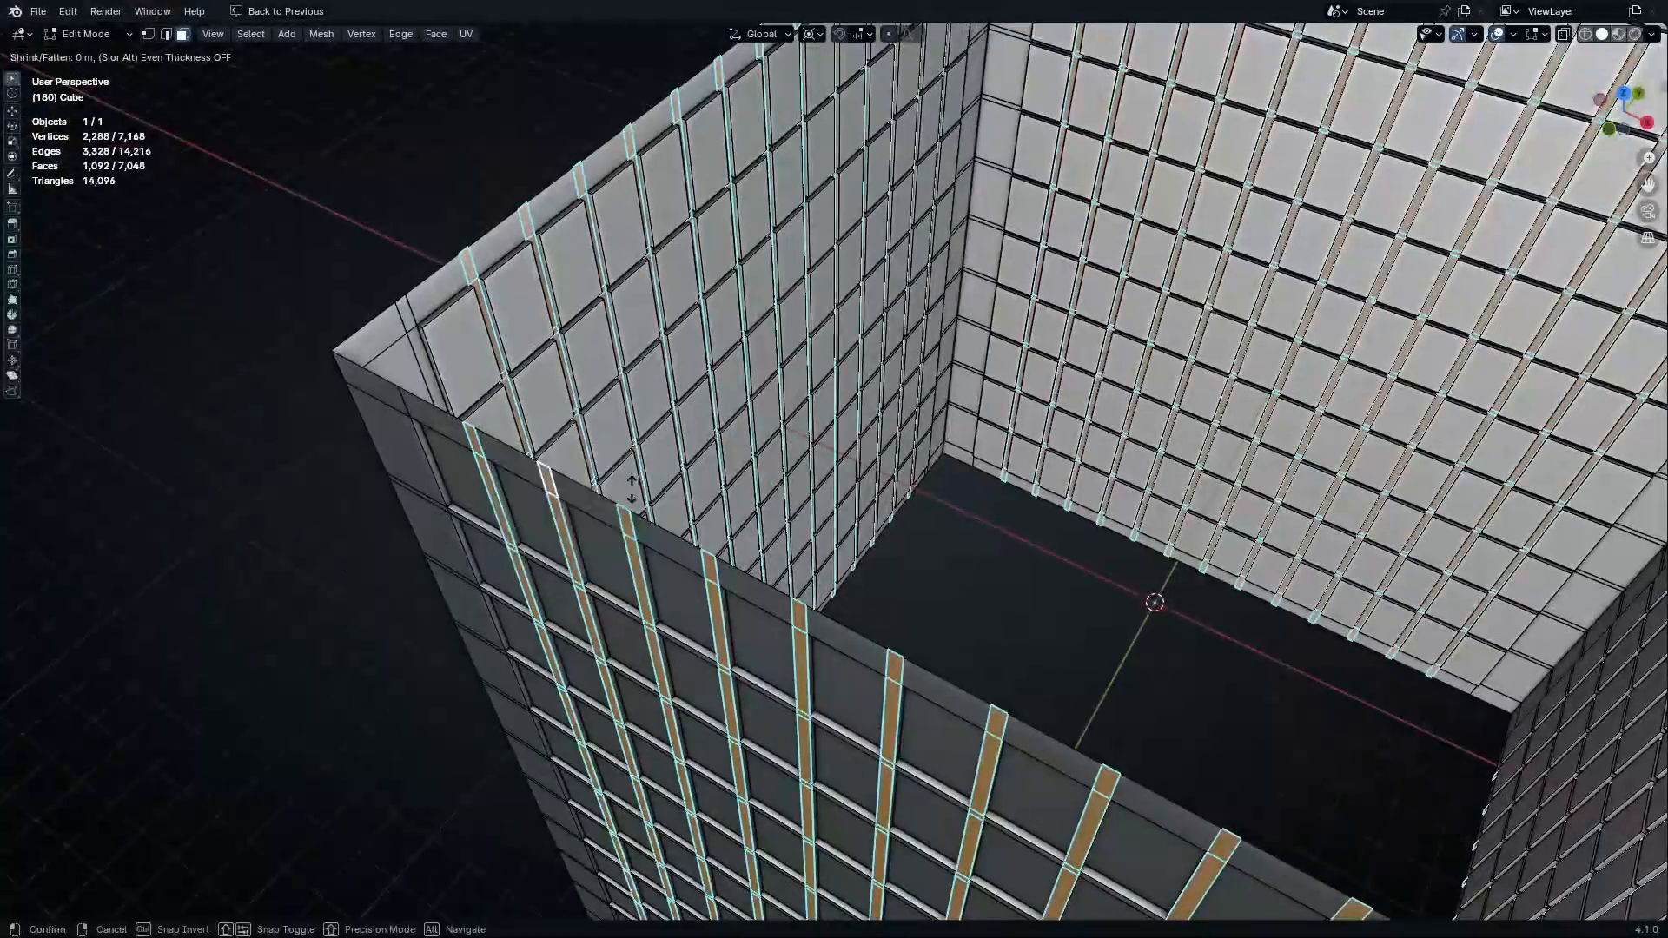
left_click(624, 488)
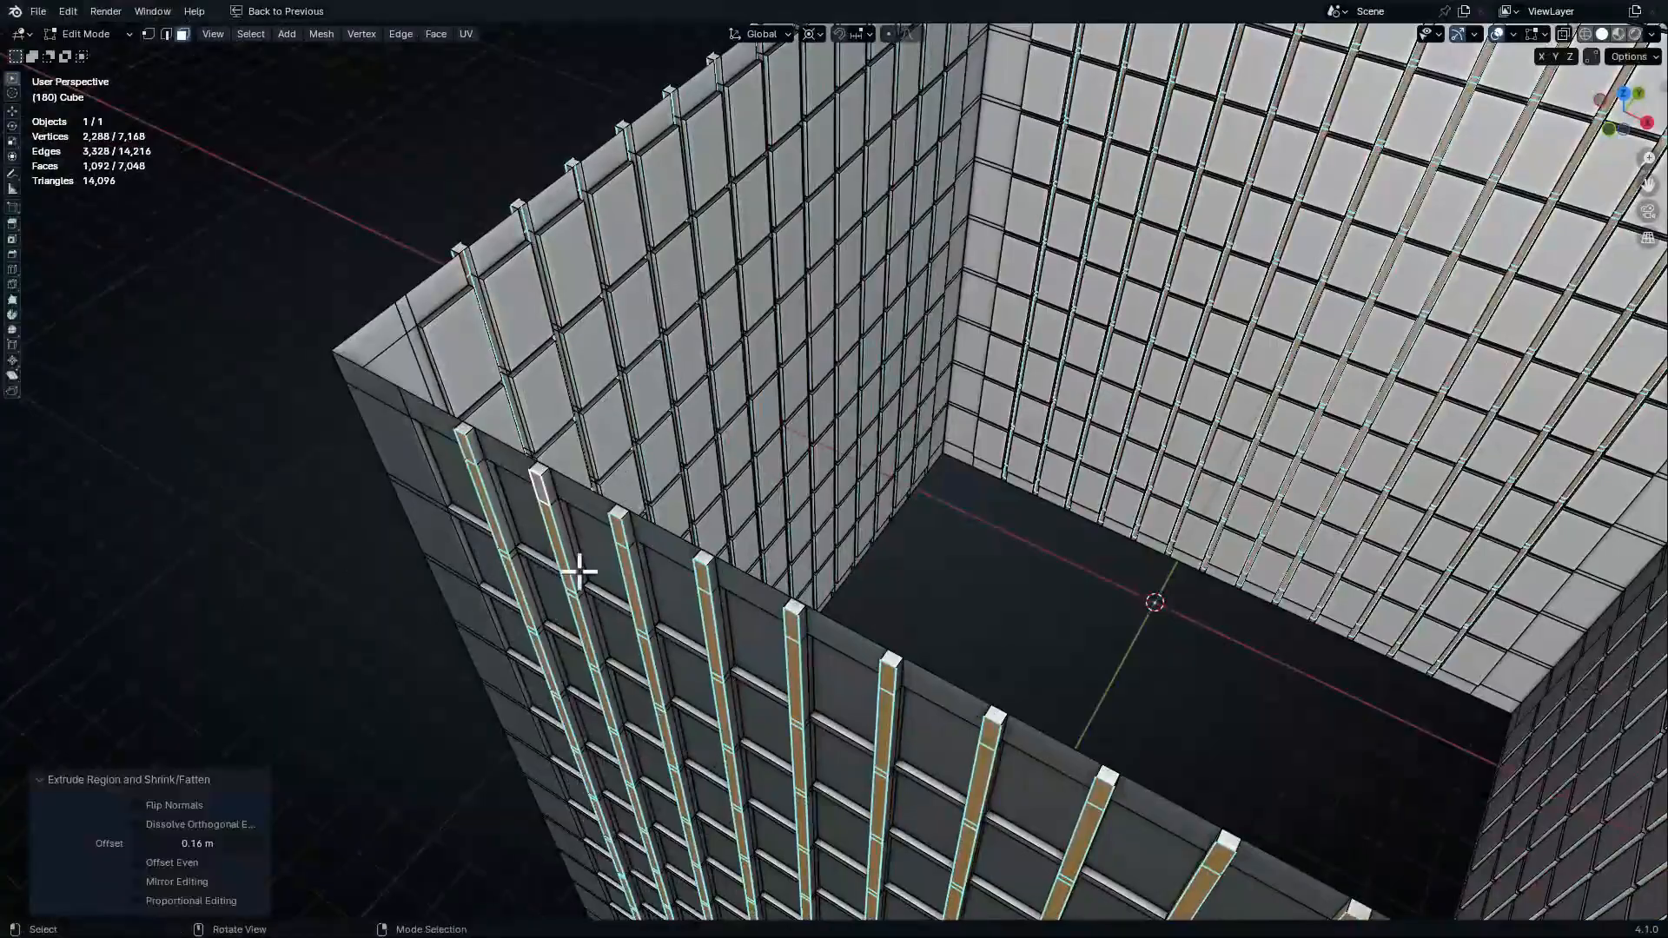
Reduce the vertical strips' extrusion offset to 0.0934 m, enable Offset Even, and check the result in Object Mode
middle_click_drag(577, 570, 551, 743)
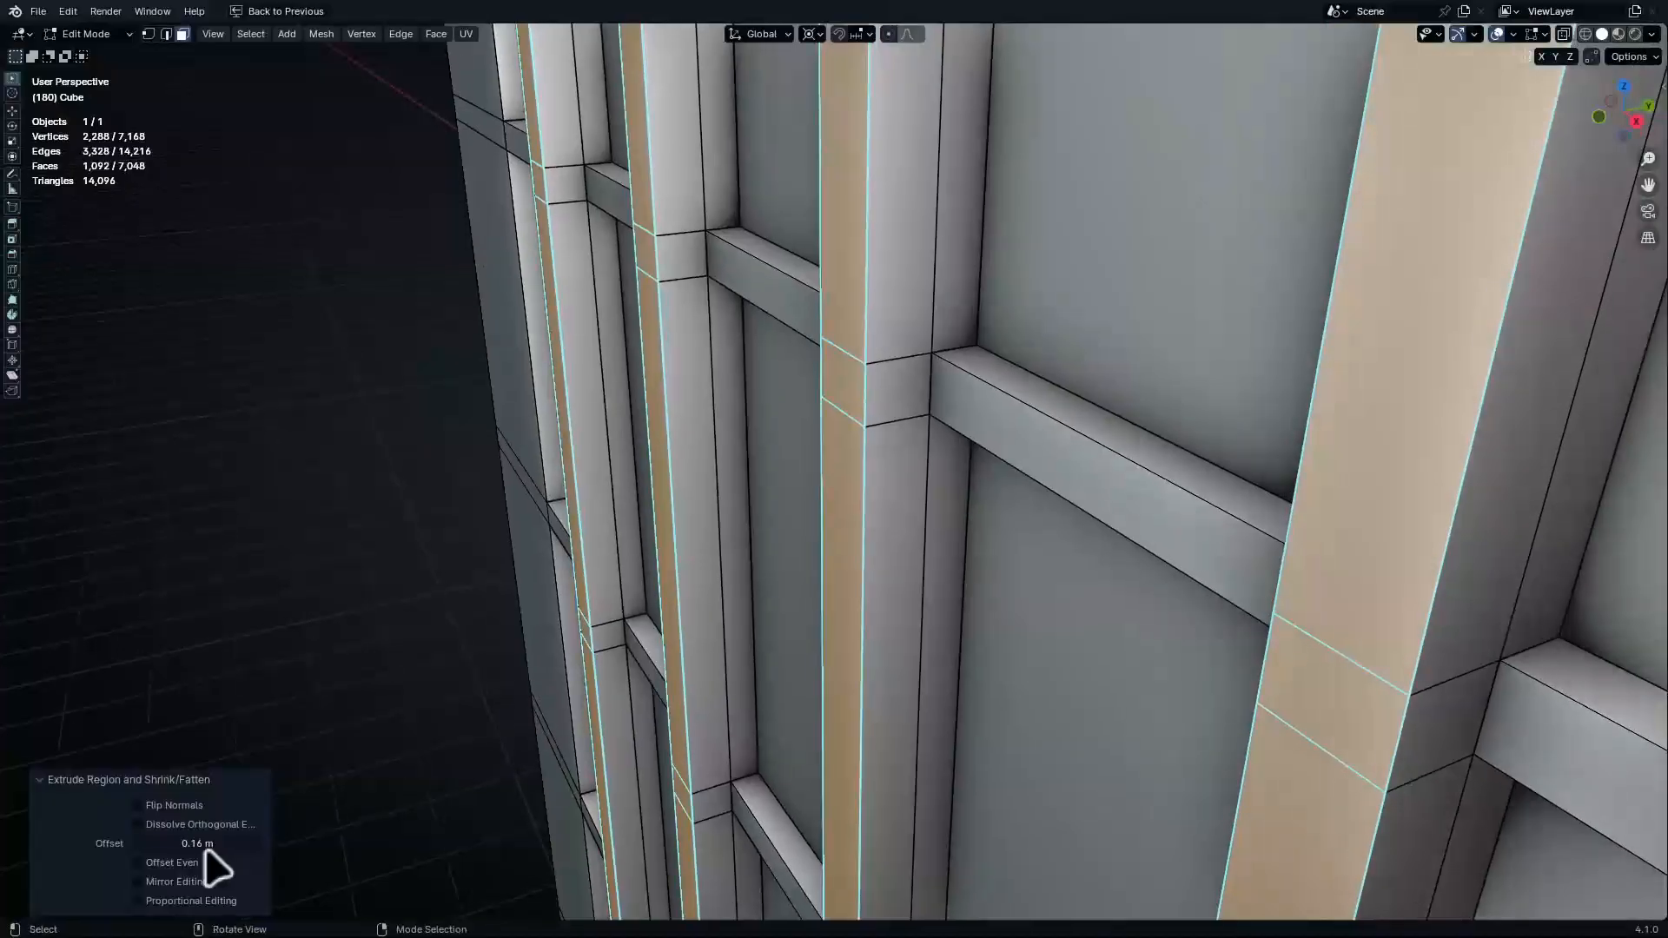
left_click_drag(198, 843, 206, 848)
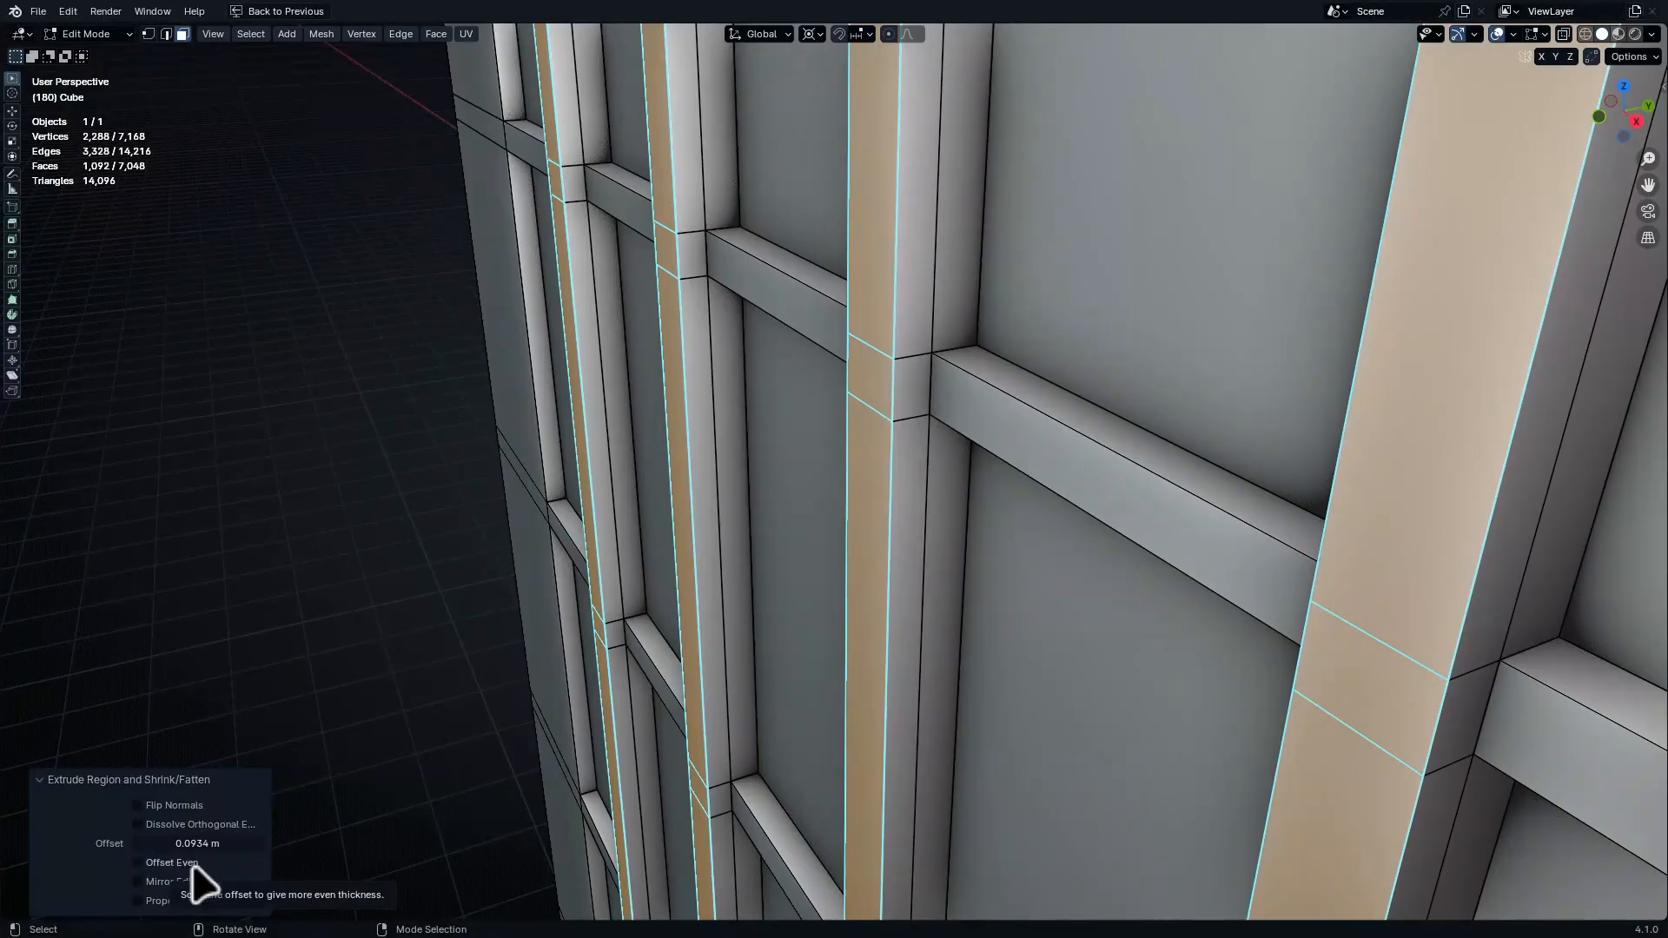
middle_click_drag(427, 677, 963, 629)
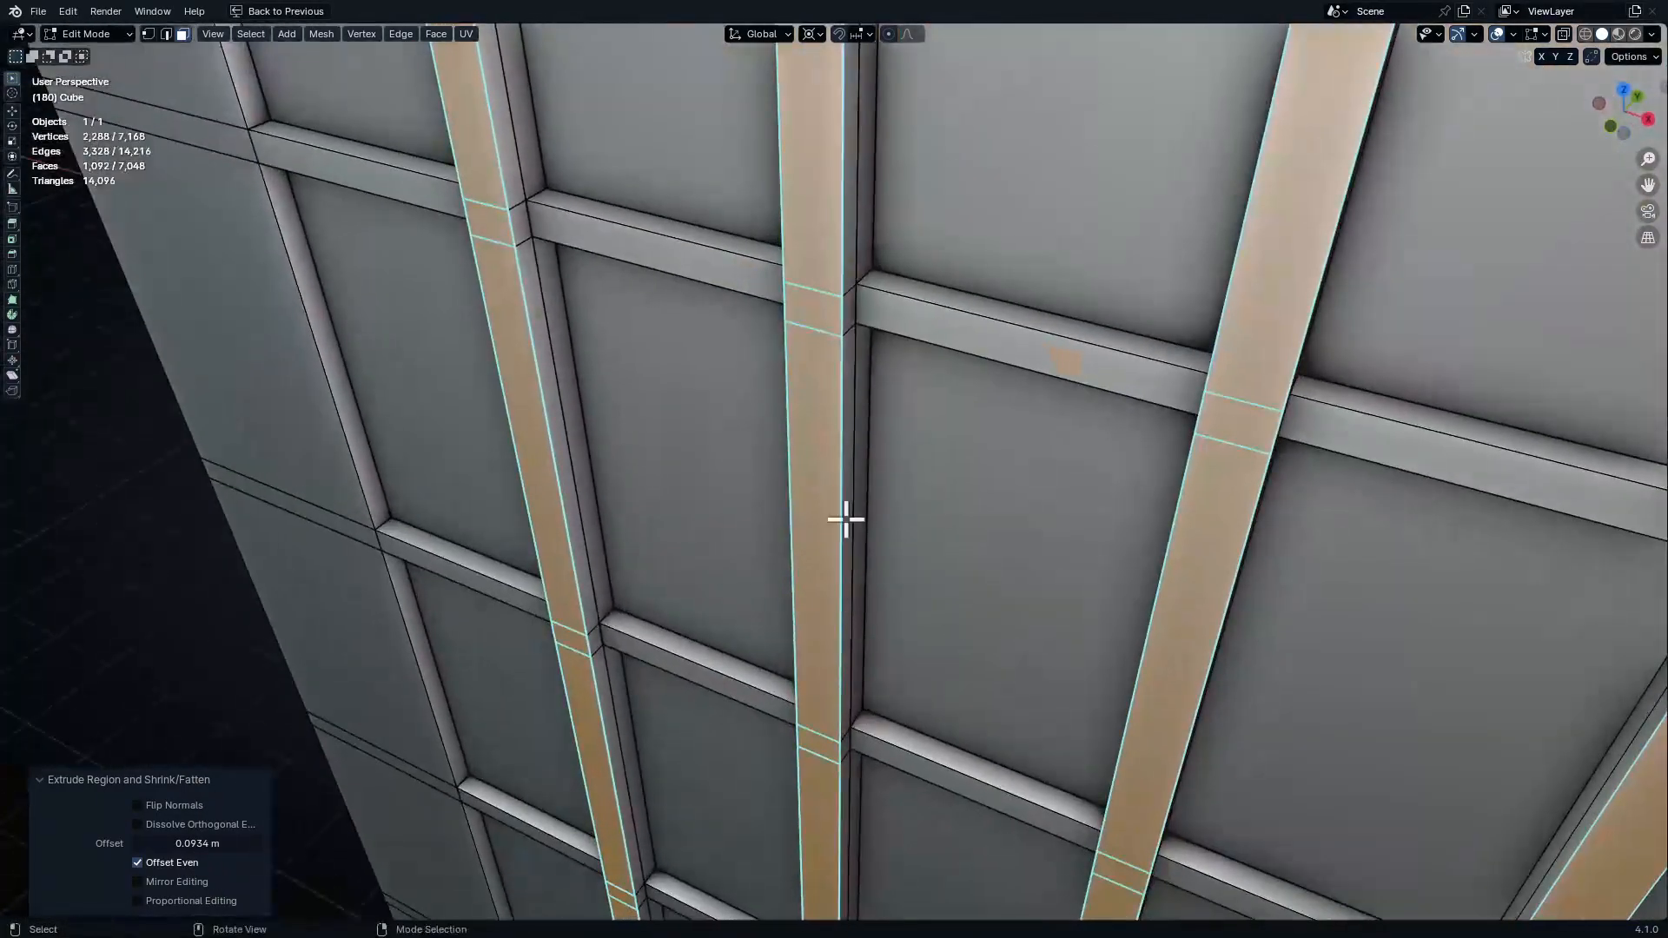
key("Tab")
middle_click_drag(845, 519, 808, 443)
key("Tab")
Select the full-height face columns on both sides of all four building corners, including the narrow strips beside them
left_click(678, 214)
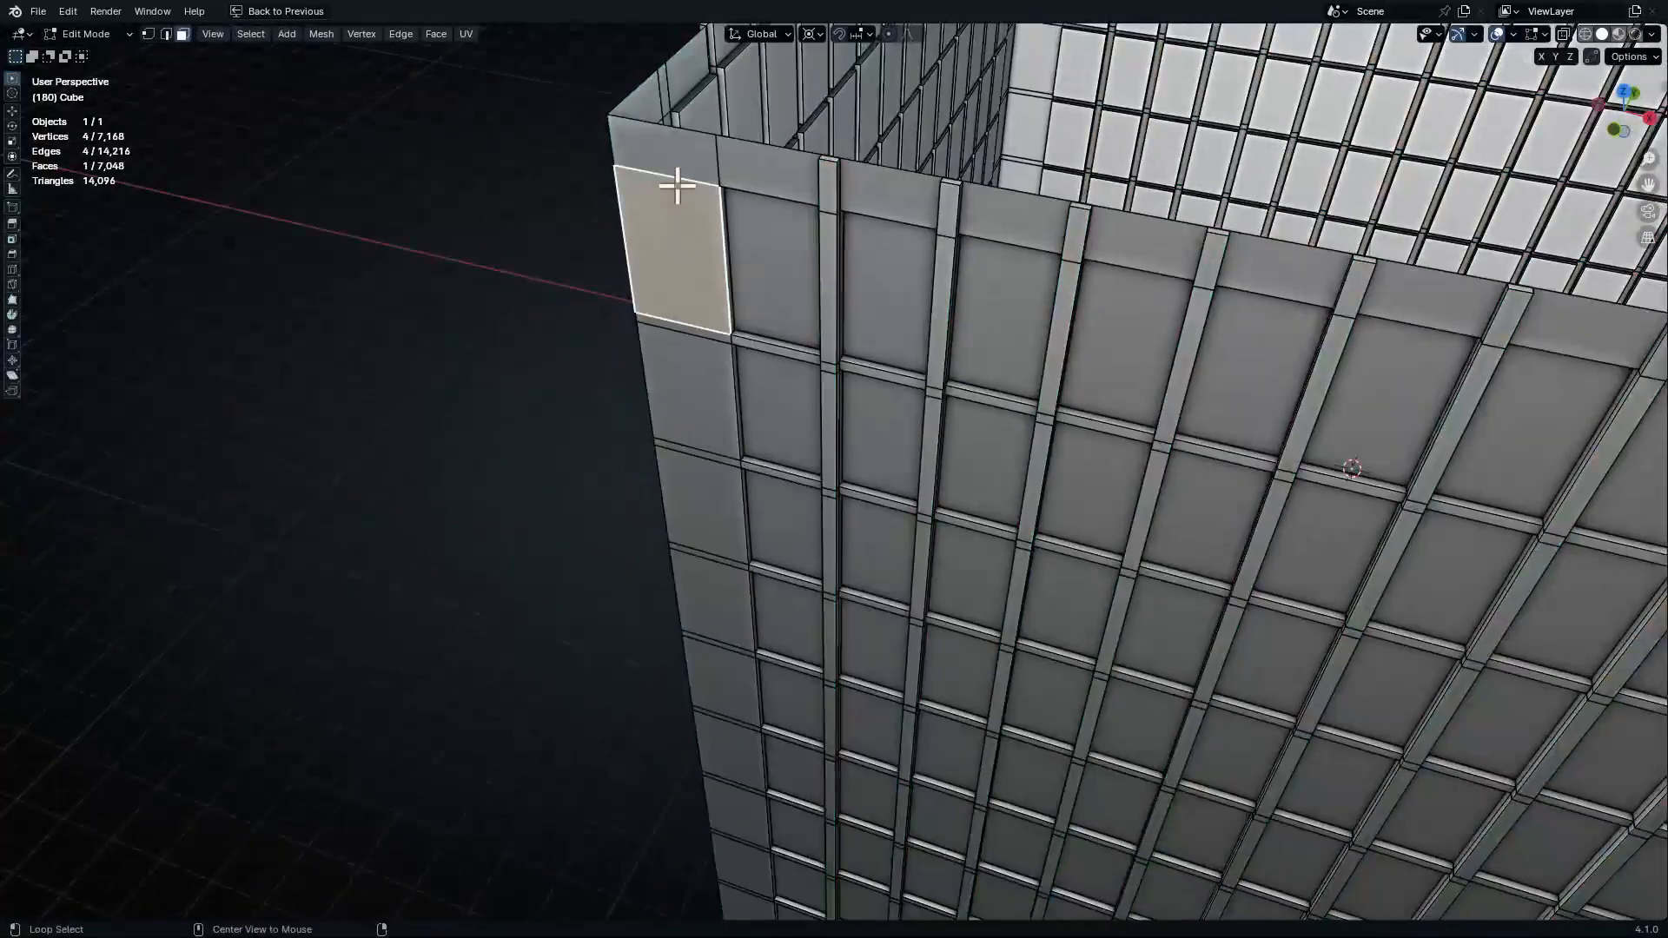
left_click(678, 186, "alt")
middle_click_drag(678, 186, 863, 383)
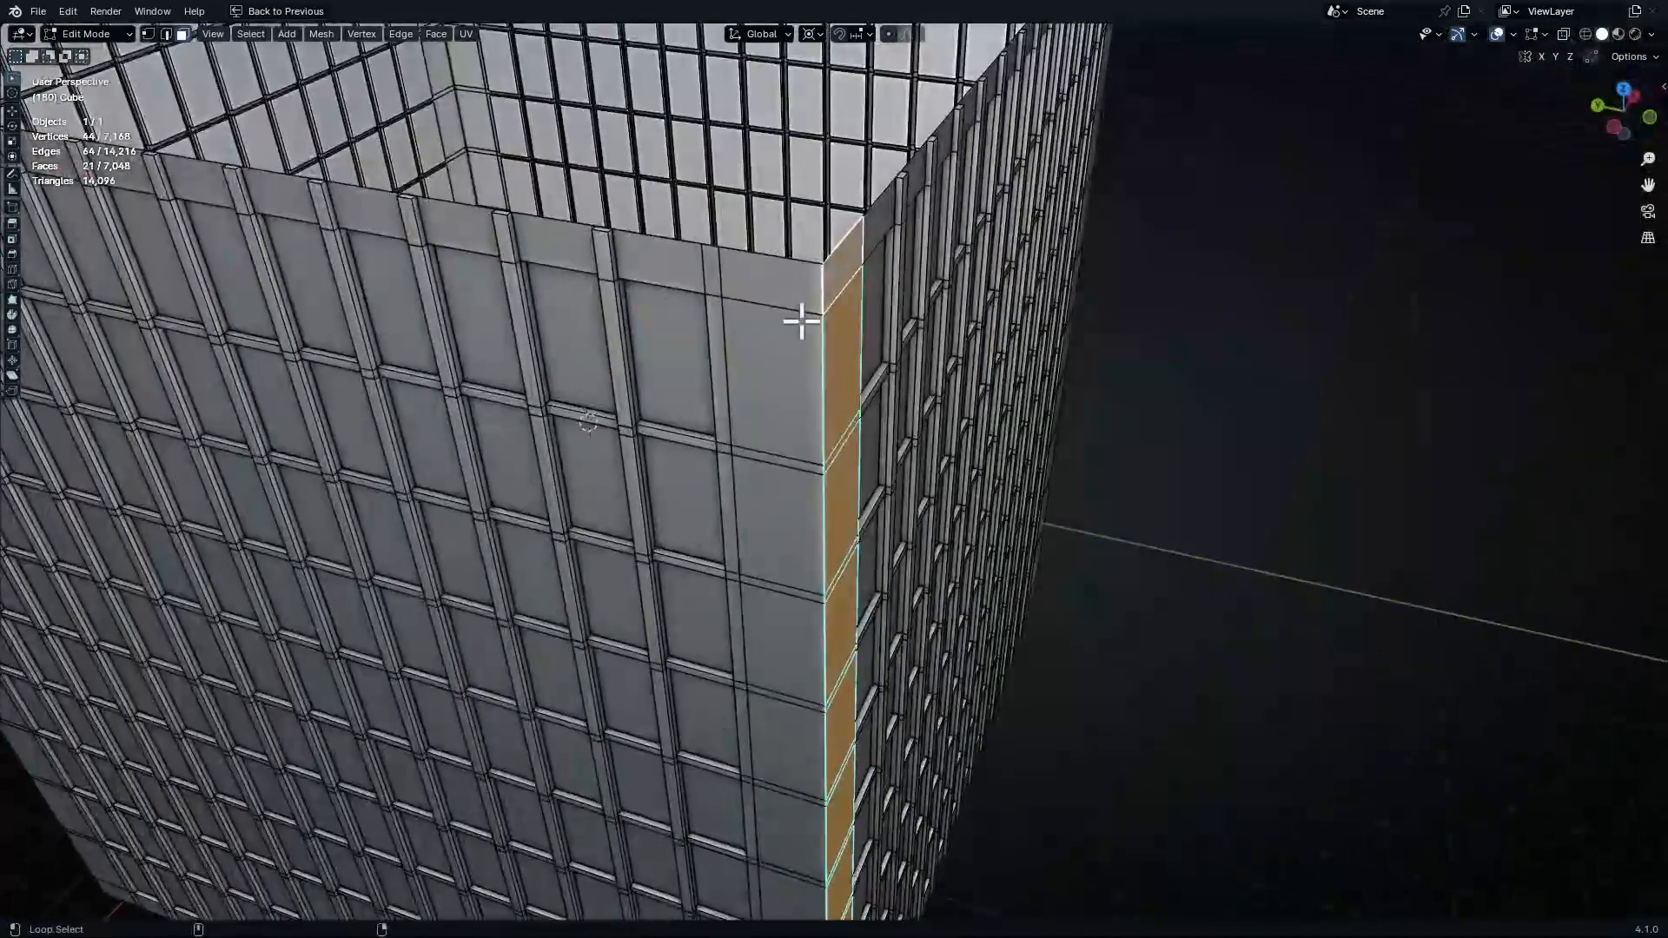
left_click(800, 322, "alt+shift")
middle_click_drag(801, 321, 811, 250)
left_click(986, 452, "alt+shift")
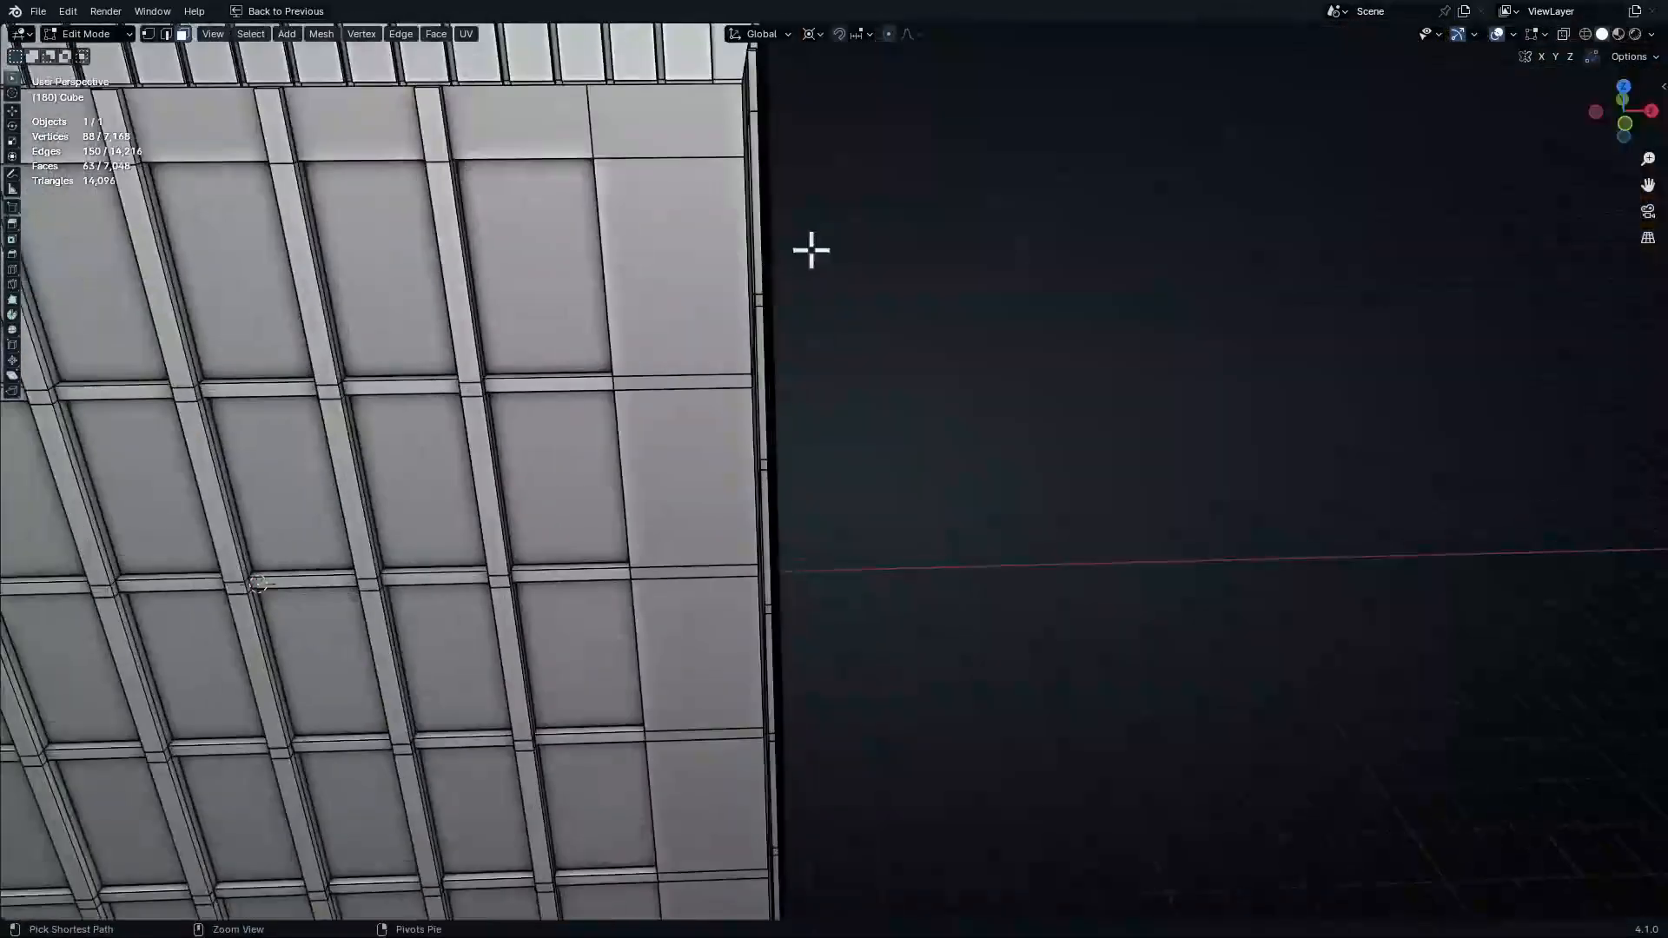
left_click(670, 162, "alt+shift")
mouse_move(670, 161)
middle_mouse_down()
mouse_move(734, 283)
mouse_move(691, 137)
middle_mouse_up()
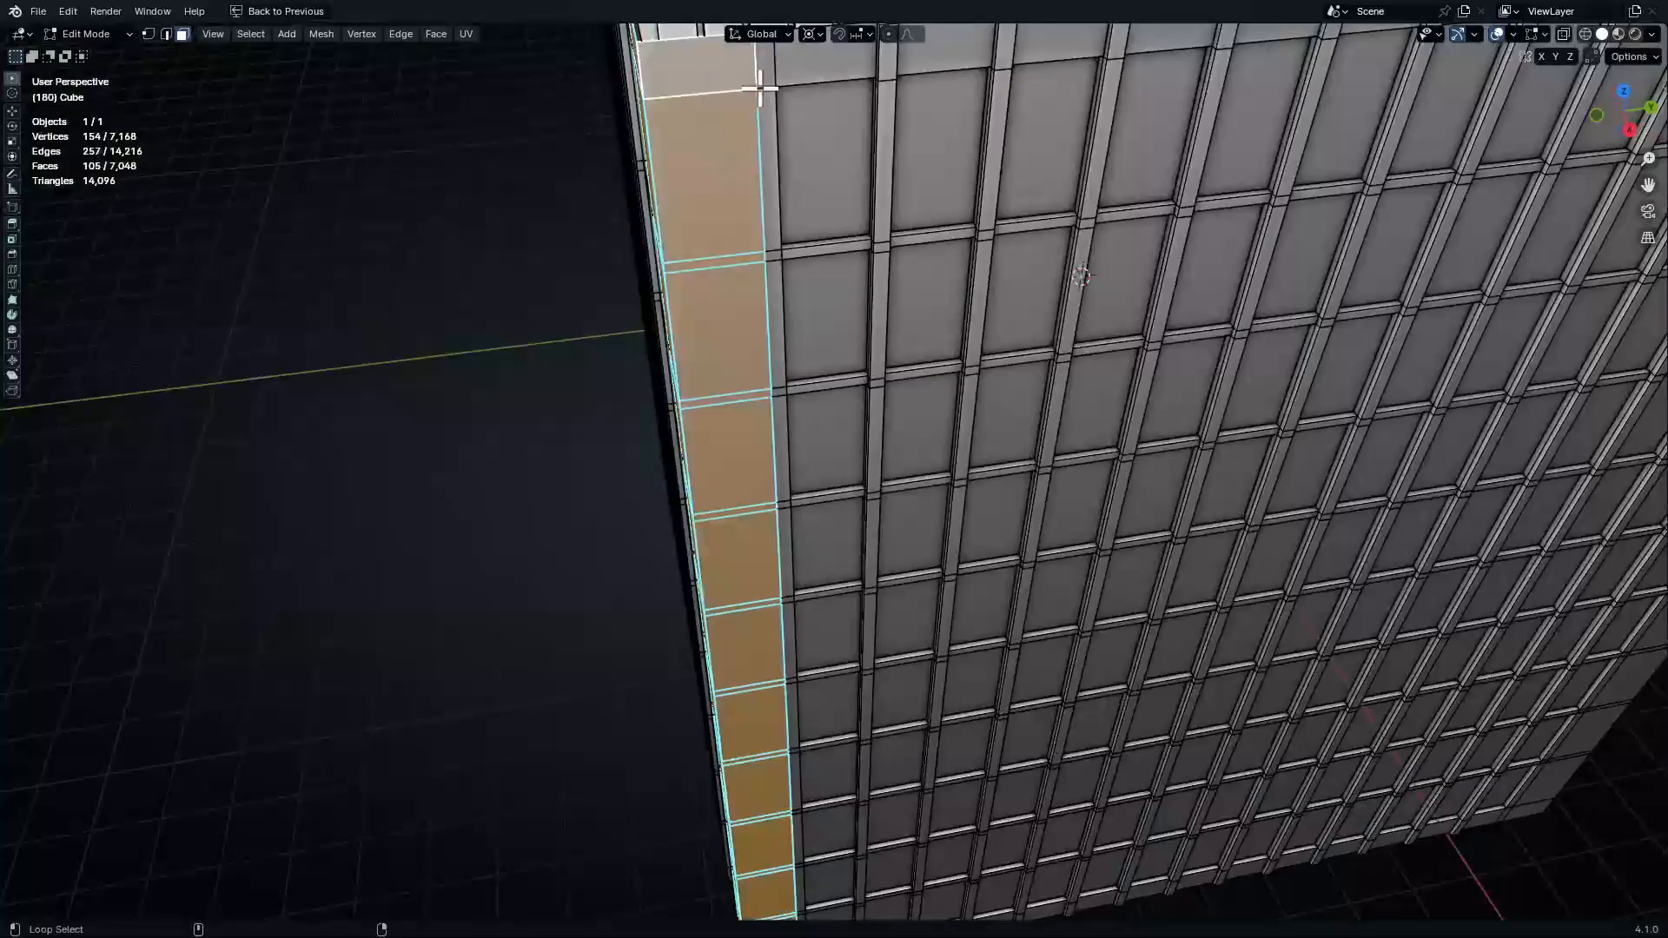
middle_click_drag(760, 88, 335, 402)
left_click(912, 677, "alt+shift")
Extrude the selected corner columns outward along their normals by 0.233 m and inspect a corner from above
middle_click_drag(912, 678, 979, 596)
key("alt+e")
left_click(981, 598)
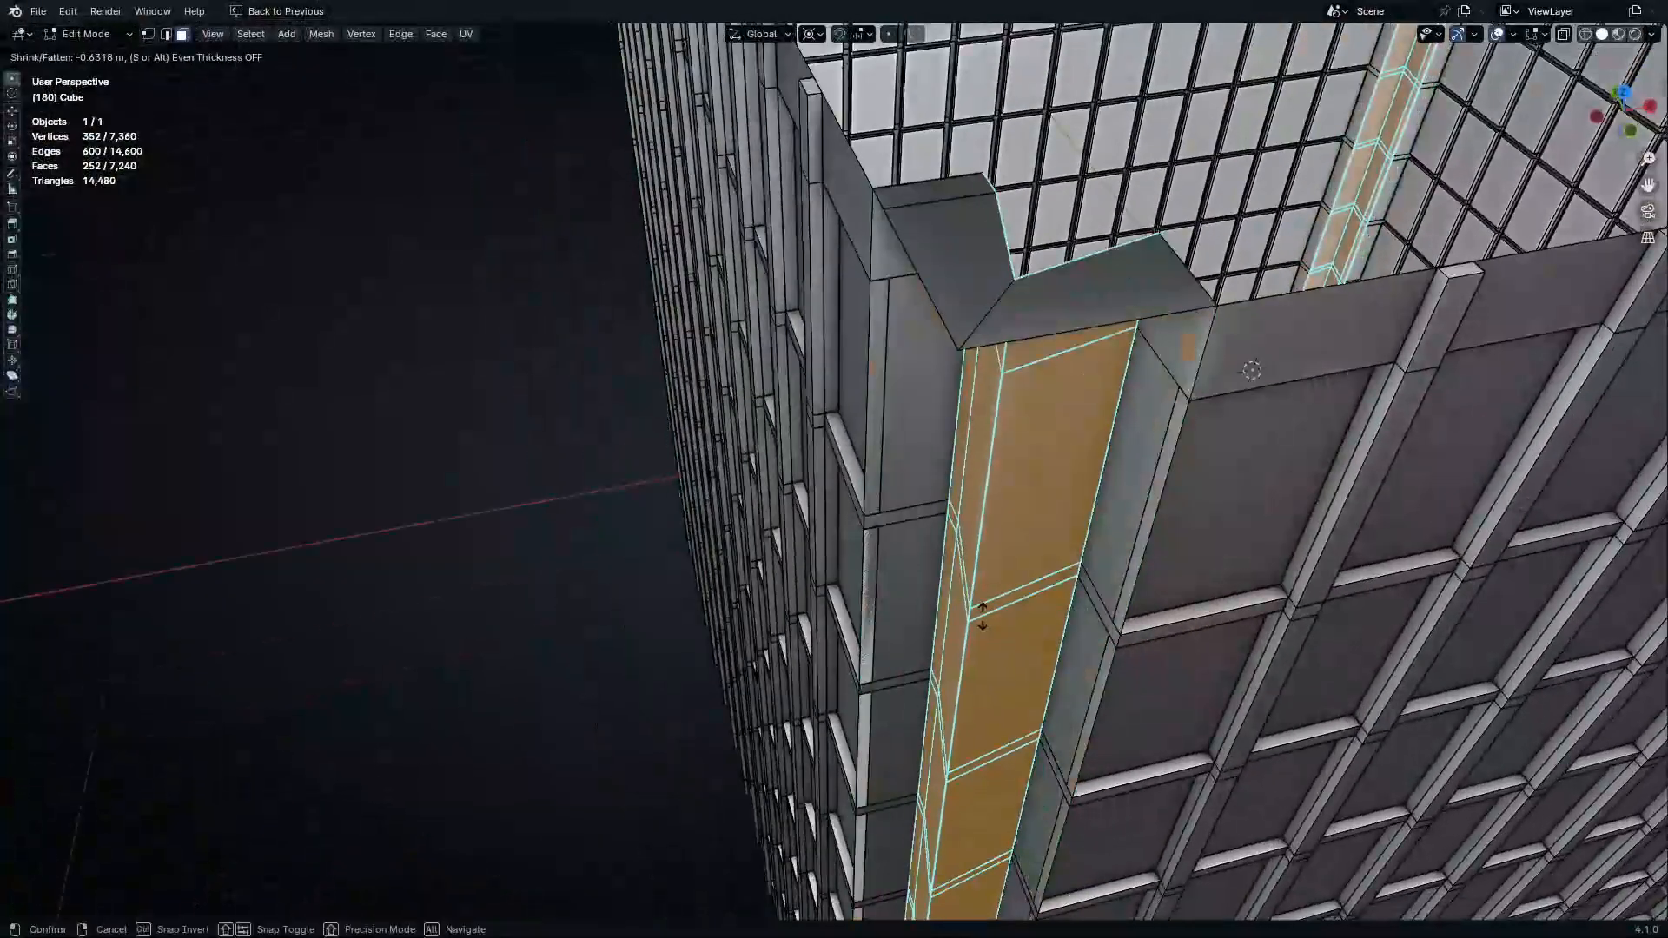
left_click(983, 591)
middle_click_drag(983, 591, 1081, 639)
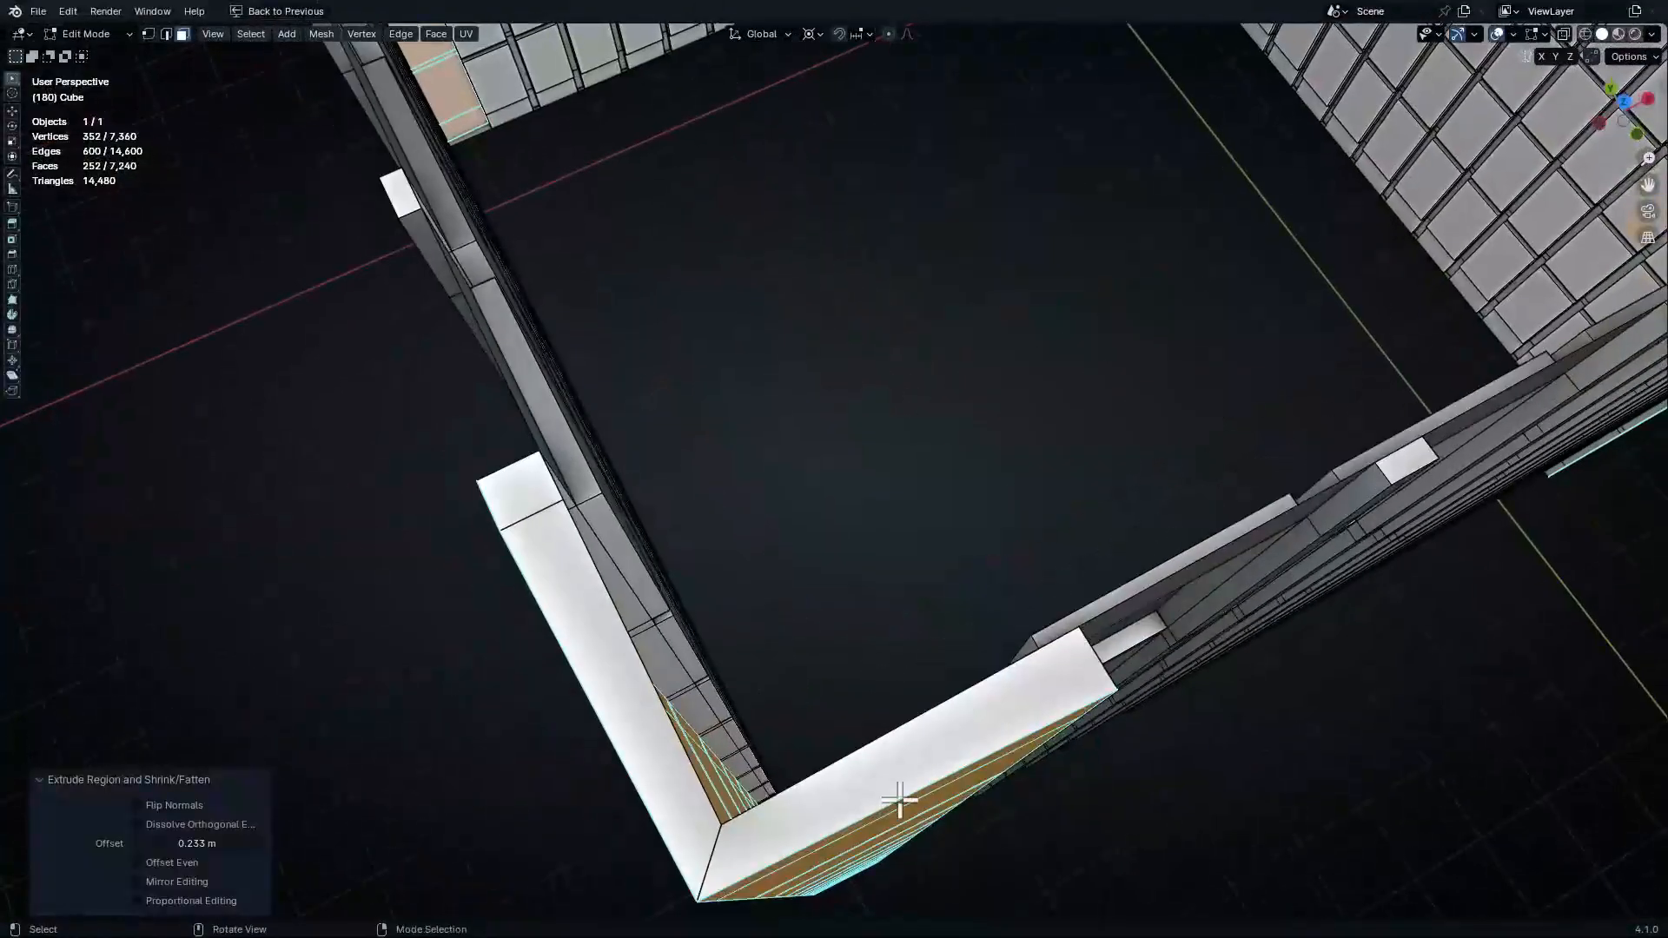
middle_click_drag(899, 799, 974, 764)
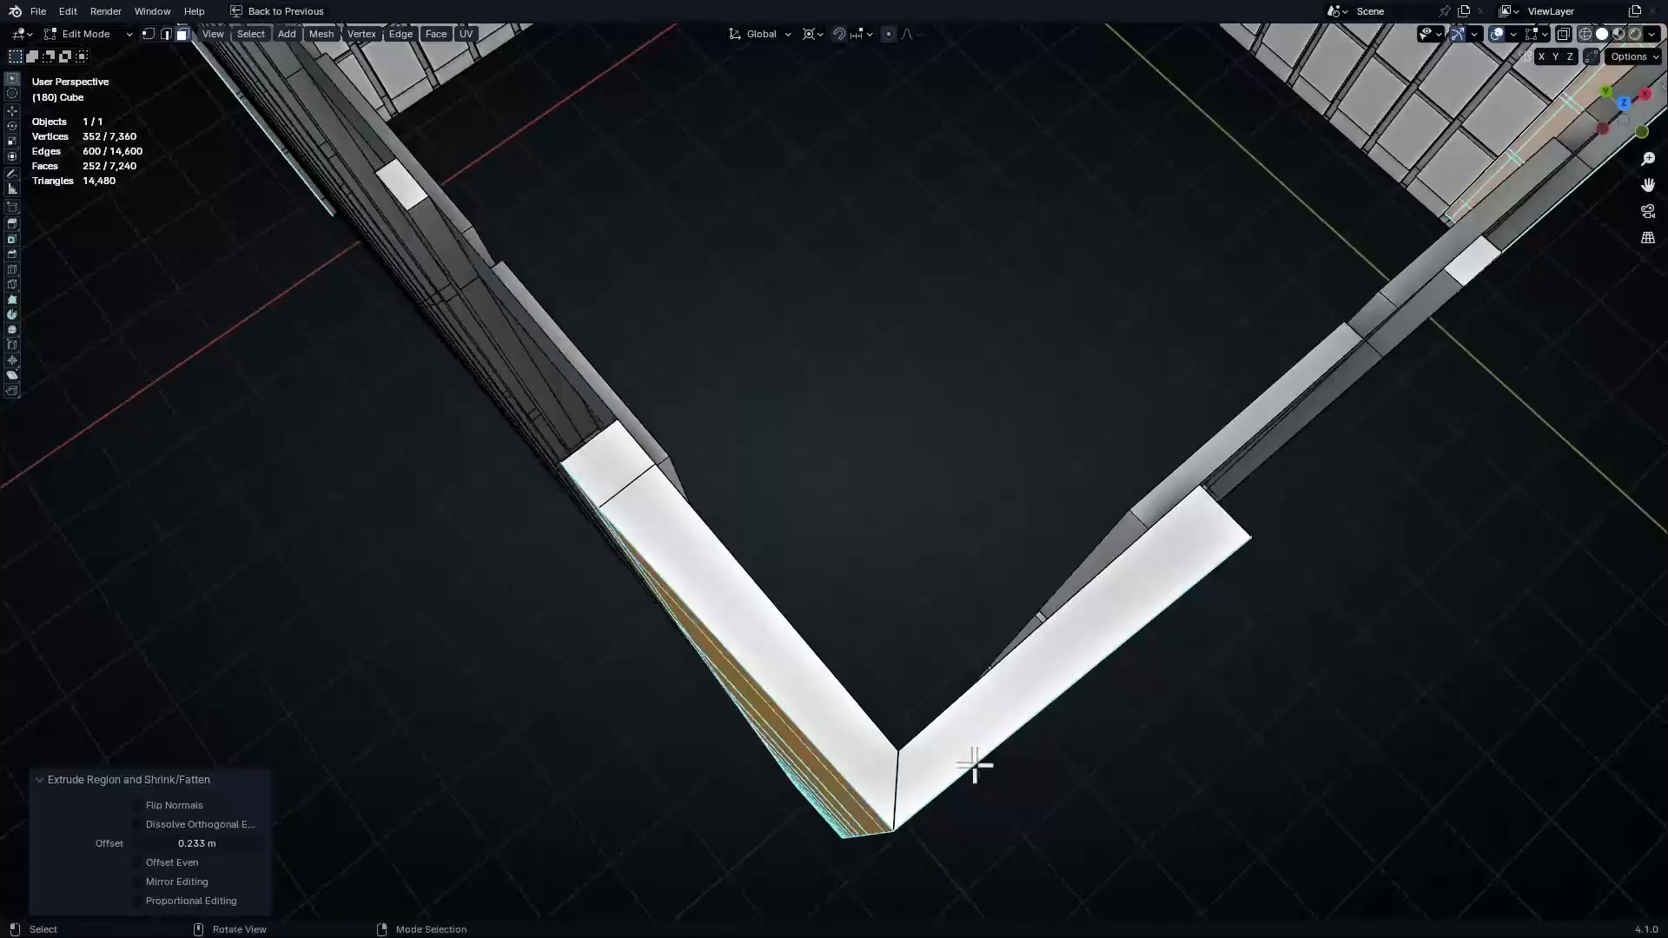
middle_click_drag(747, 697, 726, 635)
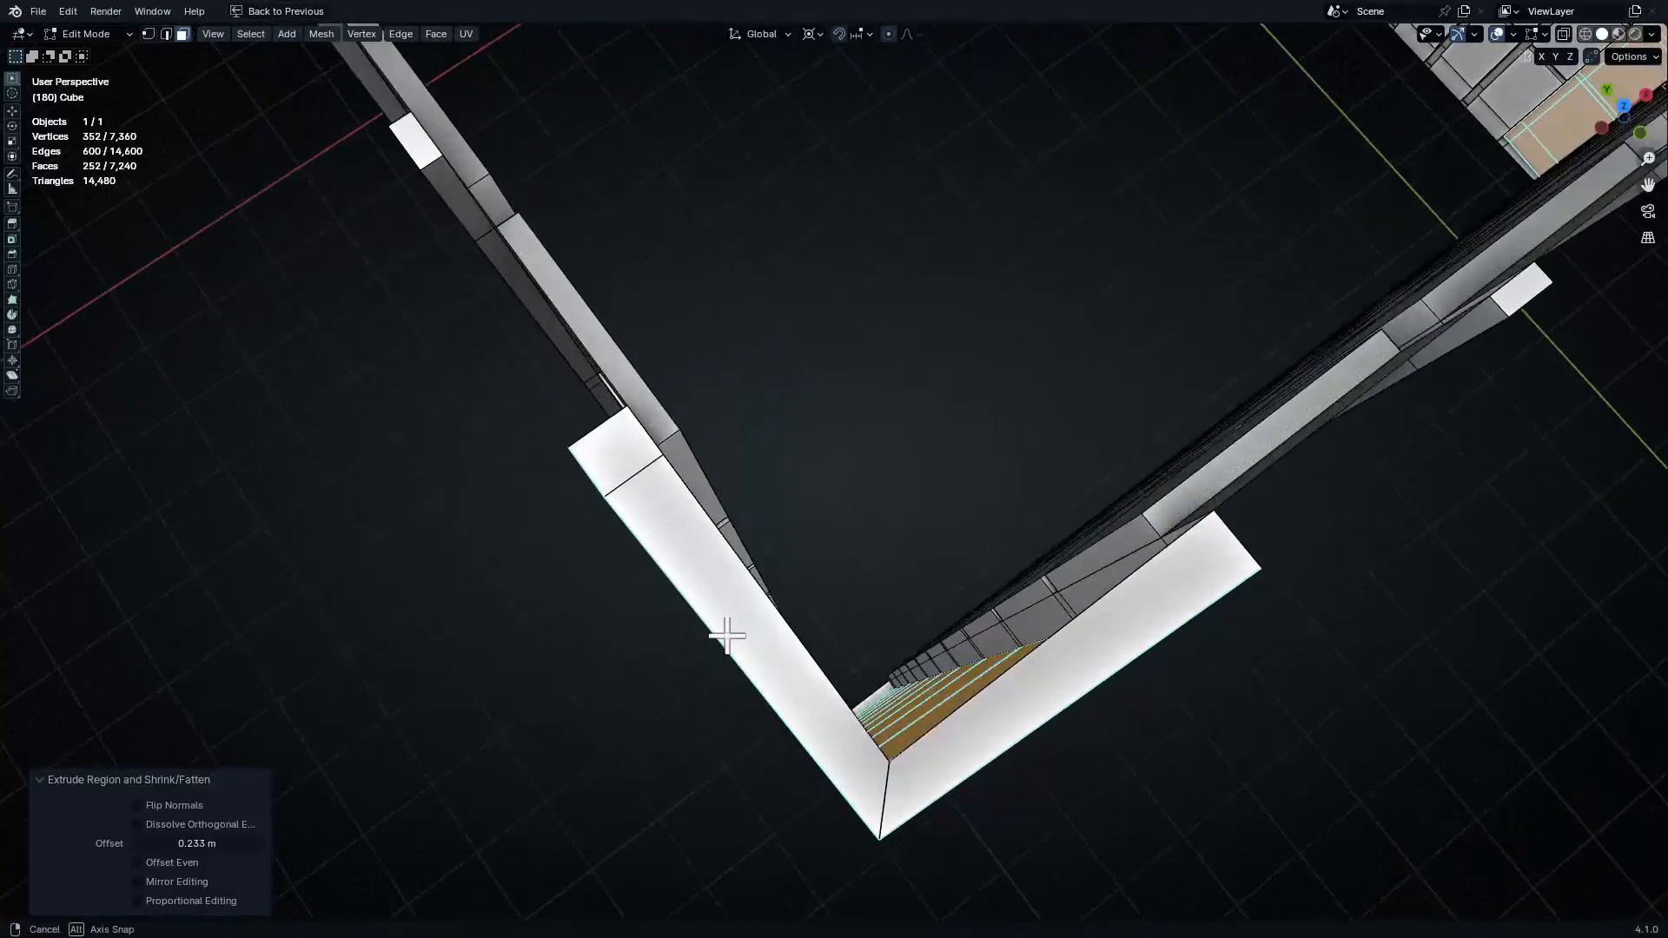
From the top view, enable Offset Even for the corner extrusion and check the building in Object Mode
key("KP_7")
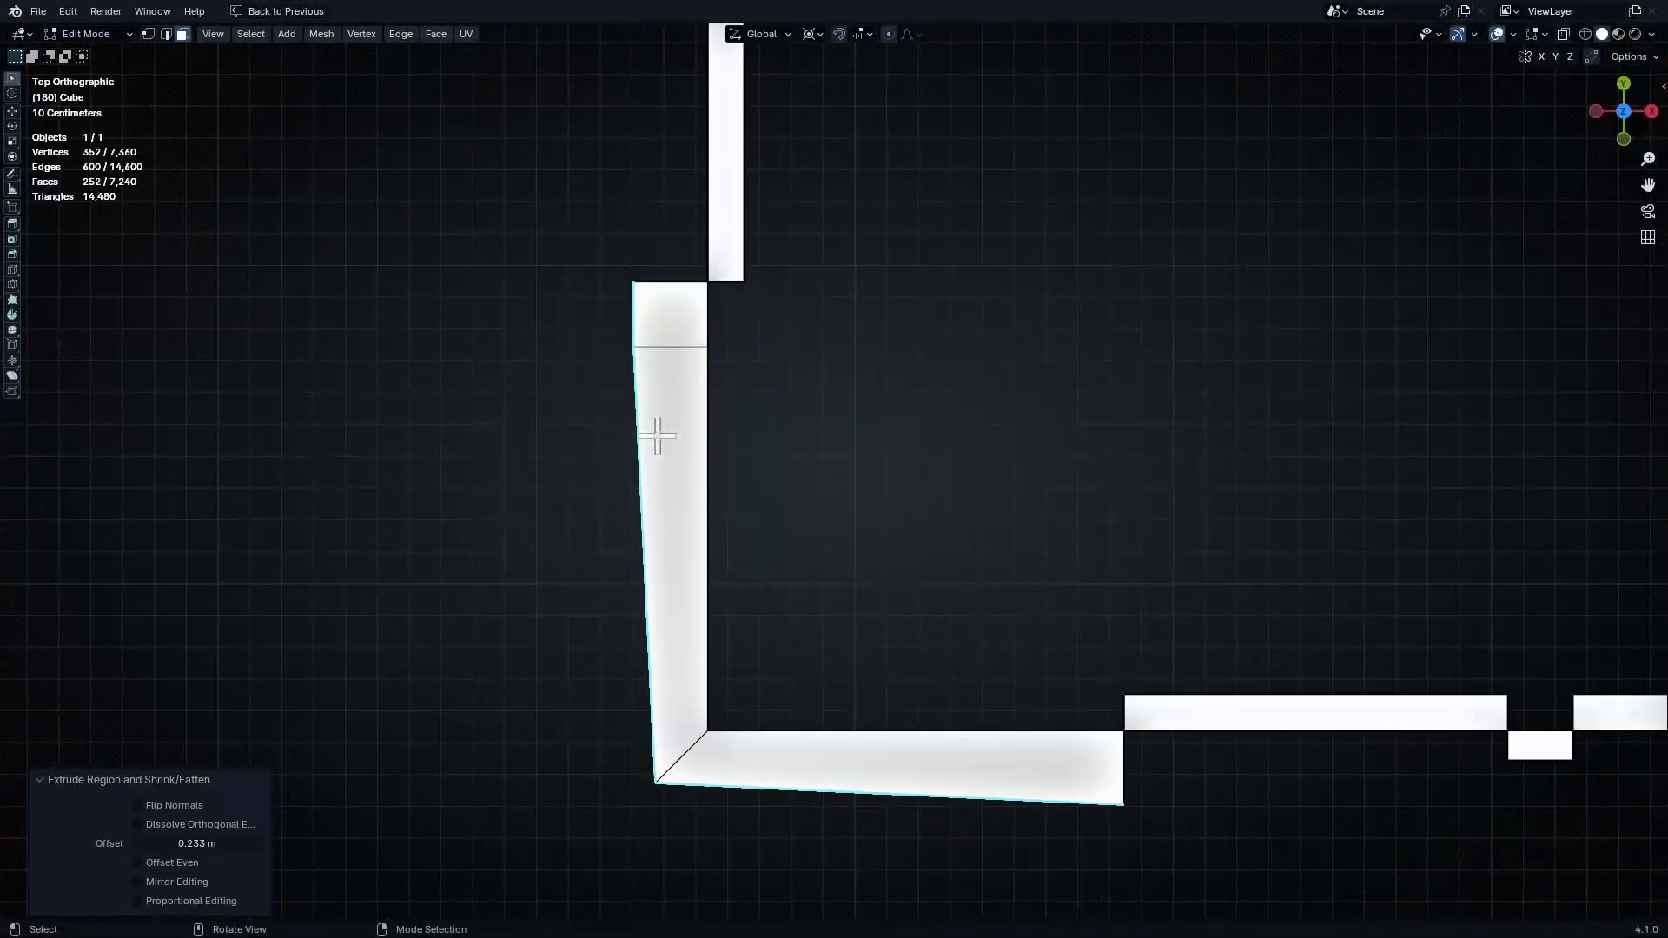
key("alt+z")
key("alt+z")
left_click(137, 862)
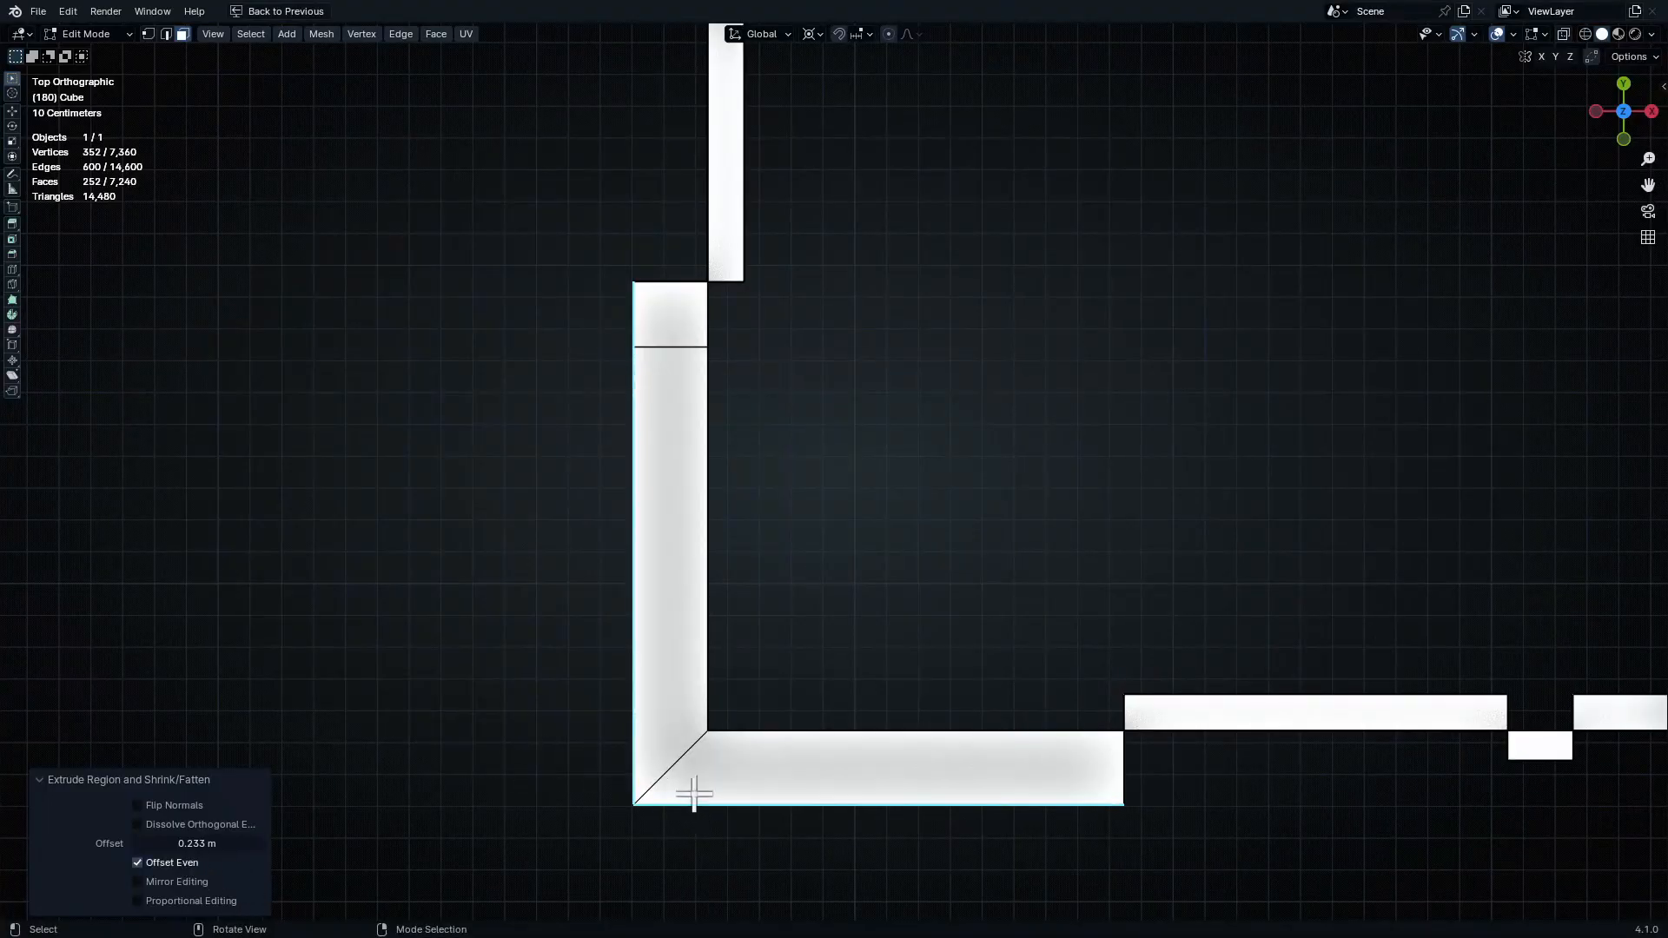
key("alt+z")
middle_click_drag(689, 764, 951, 457)
key("alt+z")
key("Tab")
scroll(960, 417, "up", 9)
scroll(951, 457, "down", 3)
key("Tab")
In the front wireframe view, select the building's entire top edge row and delete its cap faces
left_click(895, 495)
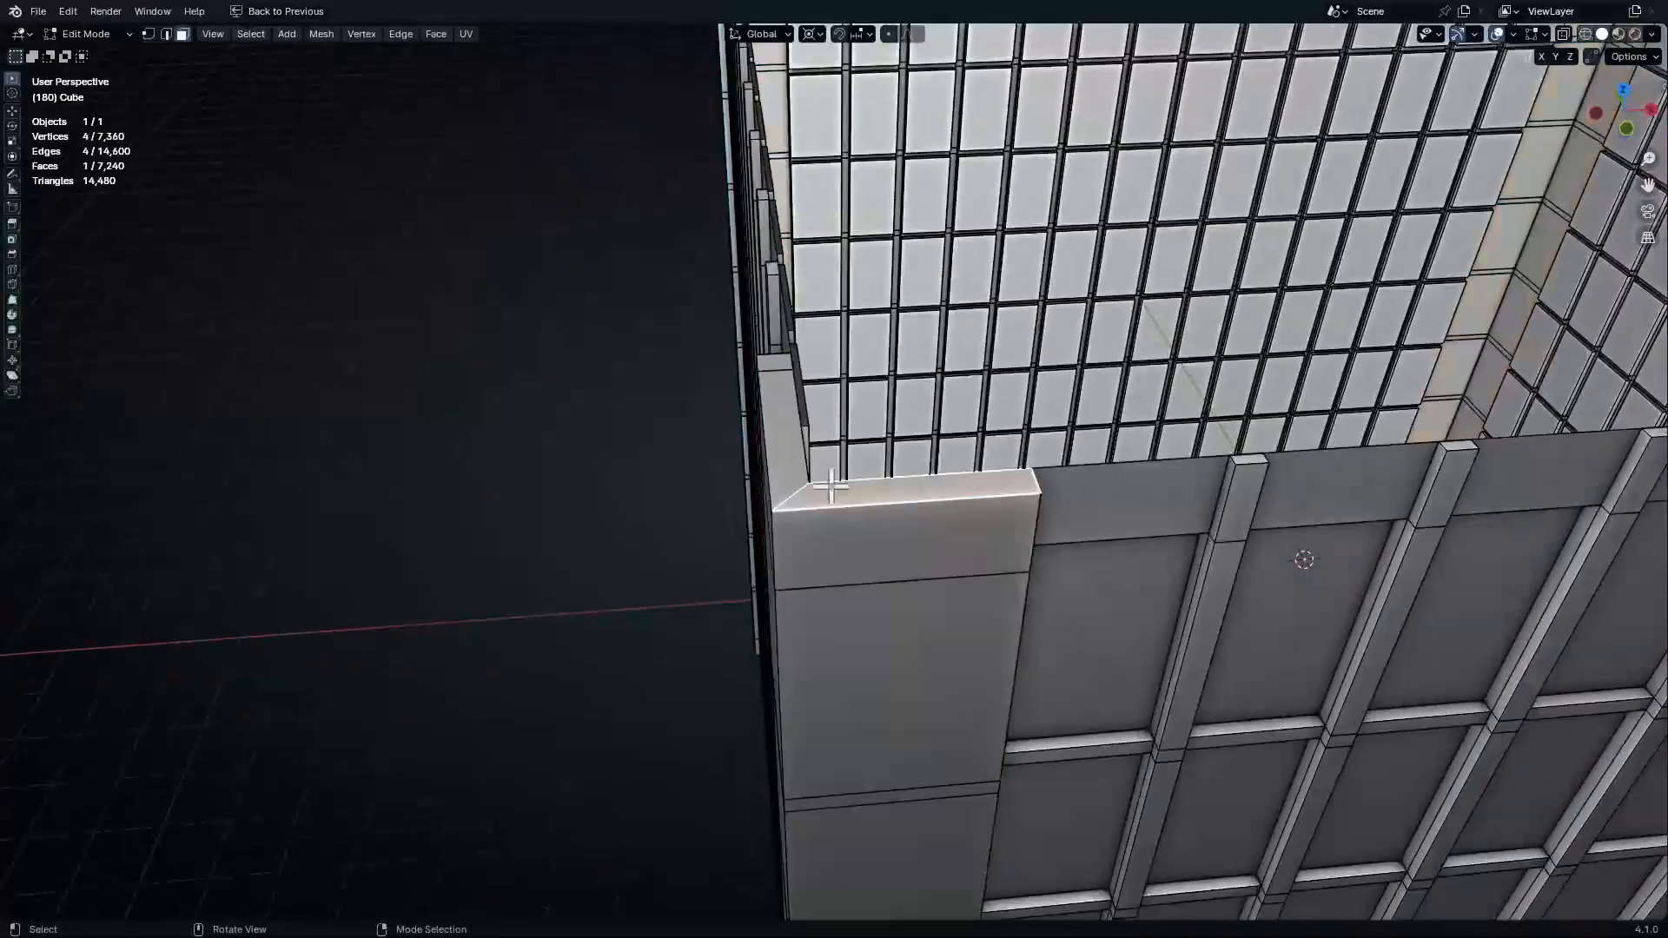
left_click(779, 452, "shift")
middle_click_drag(708, 96, 847, 486, "shift")
middle_click_drag(952, 786, 993, 695, "ctrl")
key("KP_1")
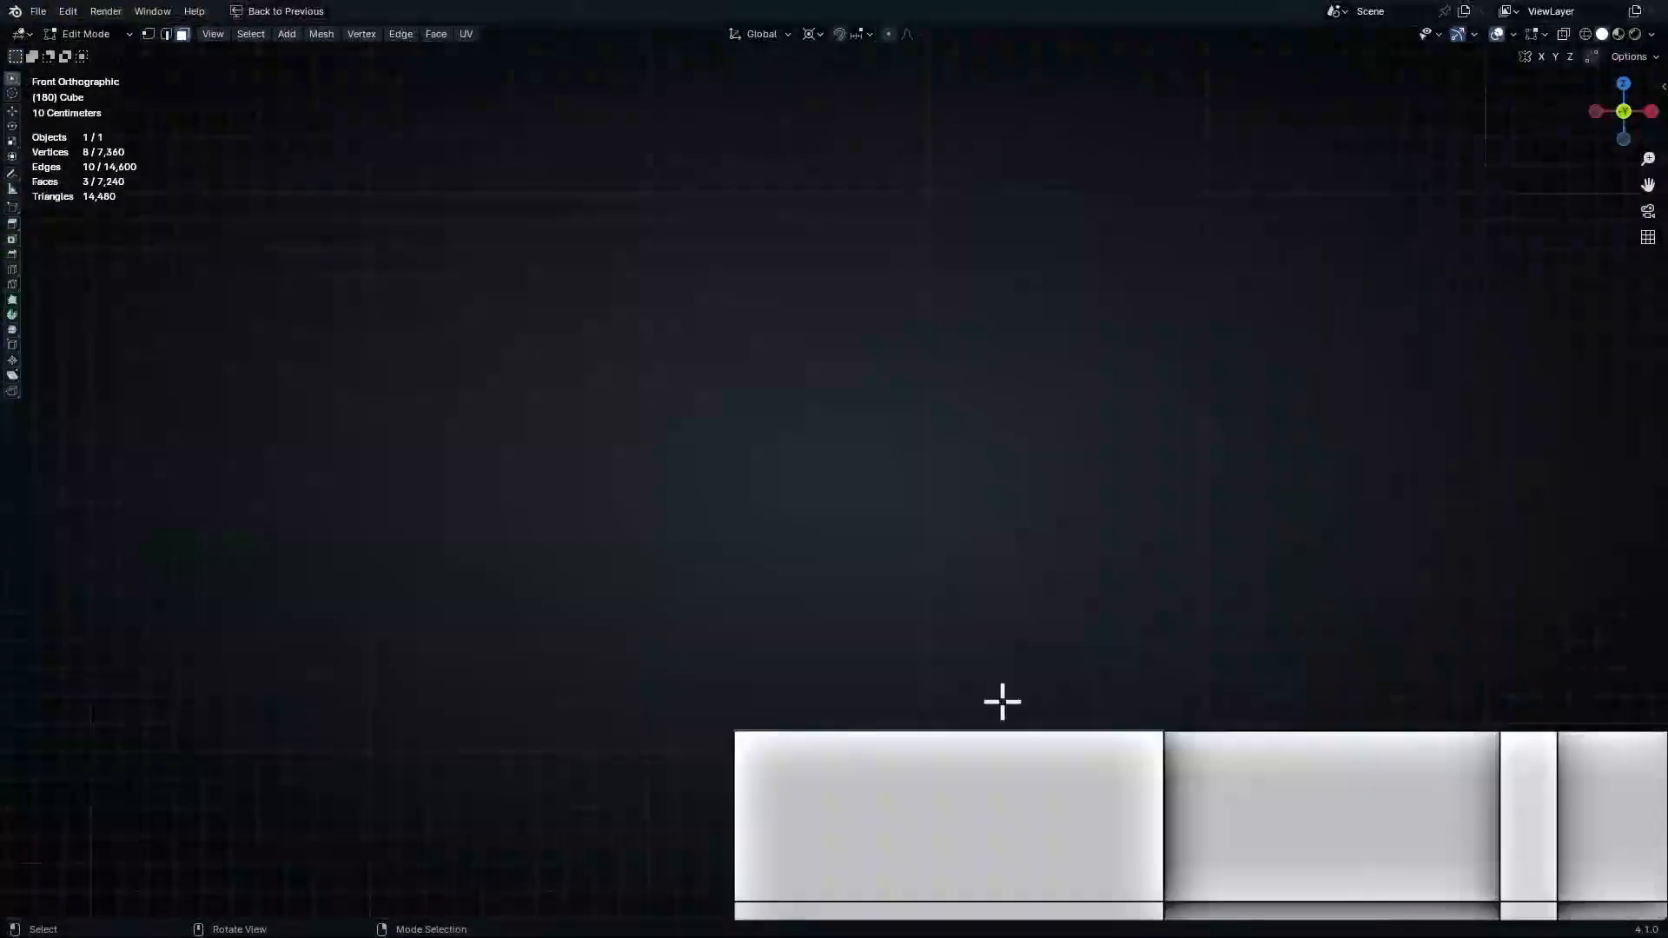
middle_click_drag(998, 570, 982, 669, "ctrl")
middle_click_drag(1110, 515, 494, 462, "shift")
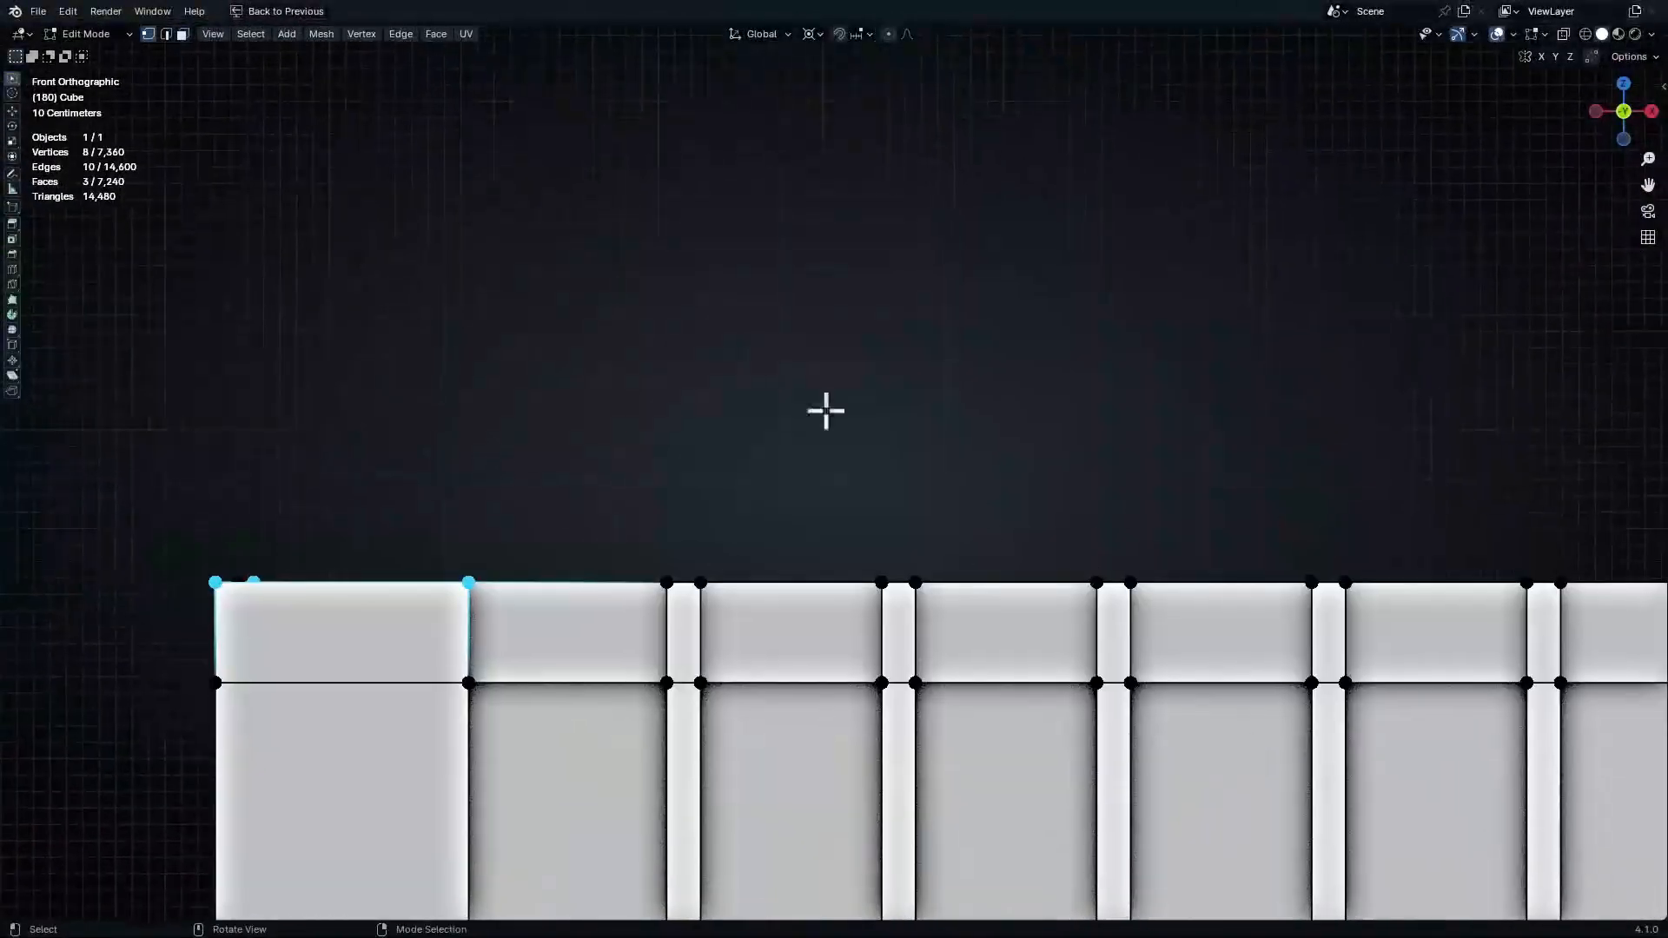
middle_click_drag(960, 321, 999, 432, "ctrl")
key("shift+z")
middle_click_drag(1025, 361, 1024, 408, "ctrl")
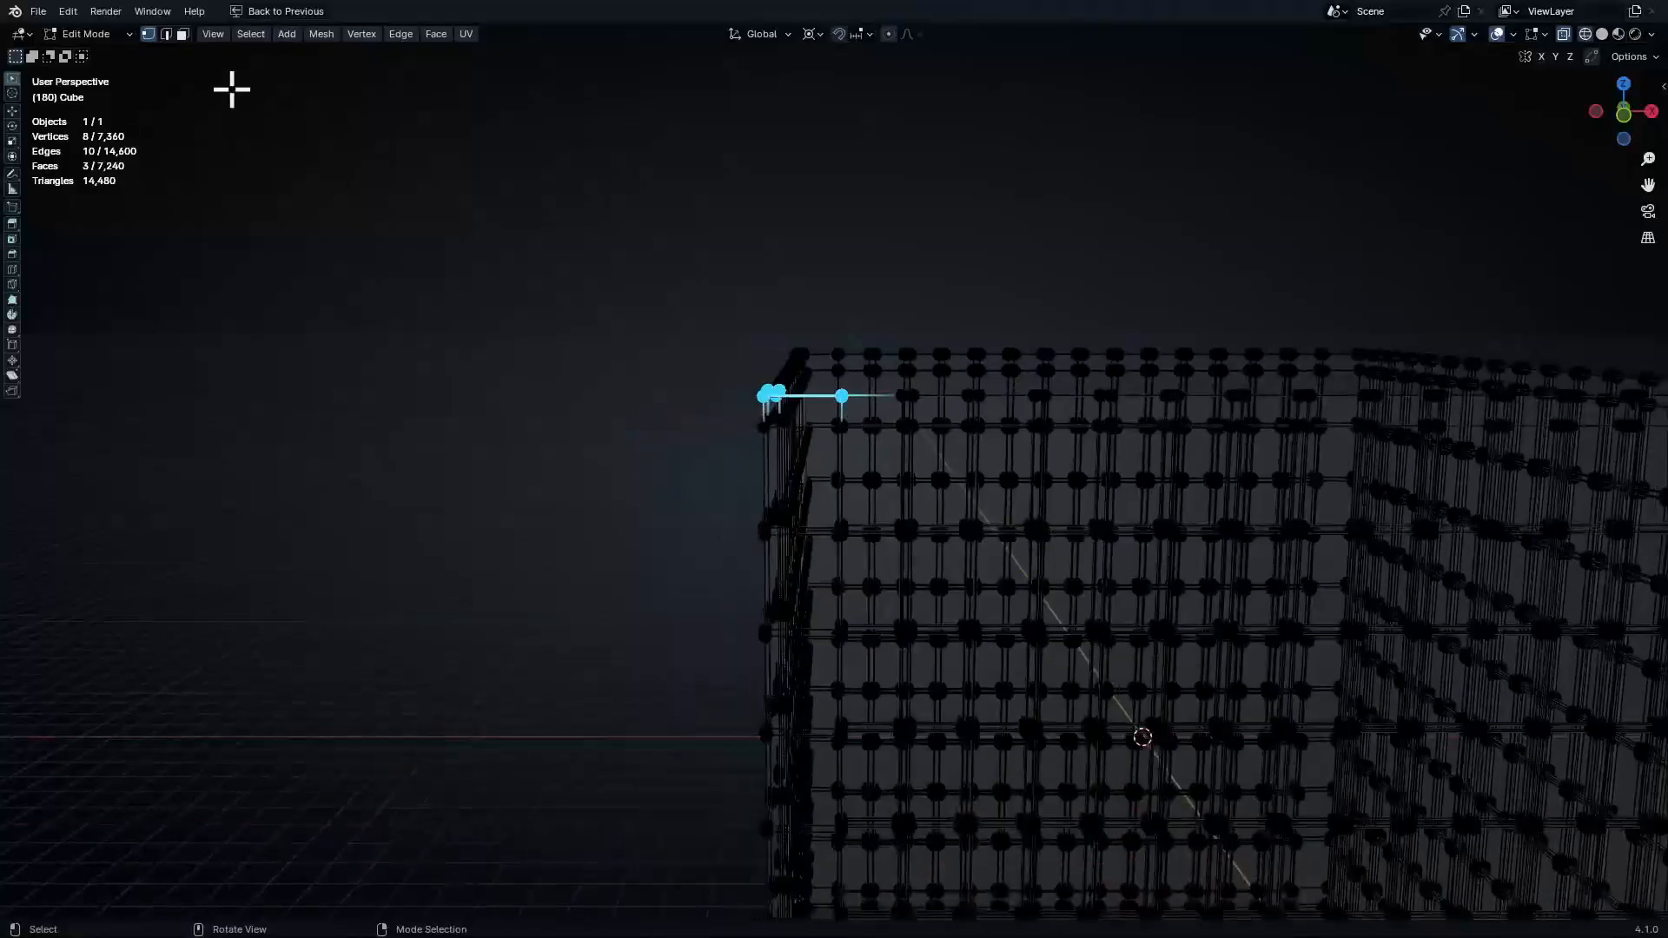
middle_click_drag(983, 222, 999, 347, "ctrl")
key("KP_1")
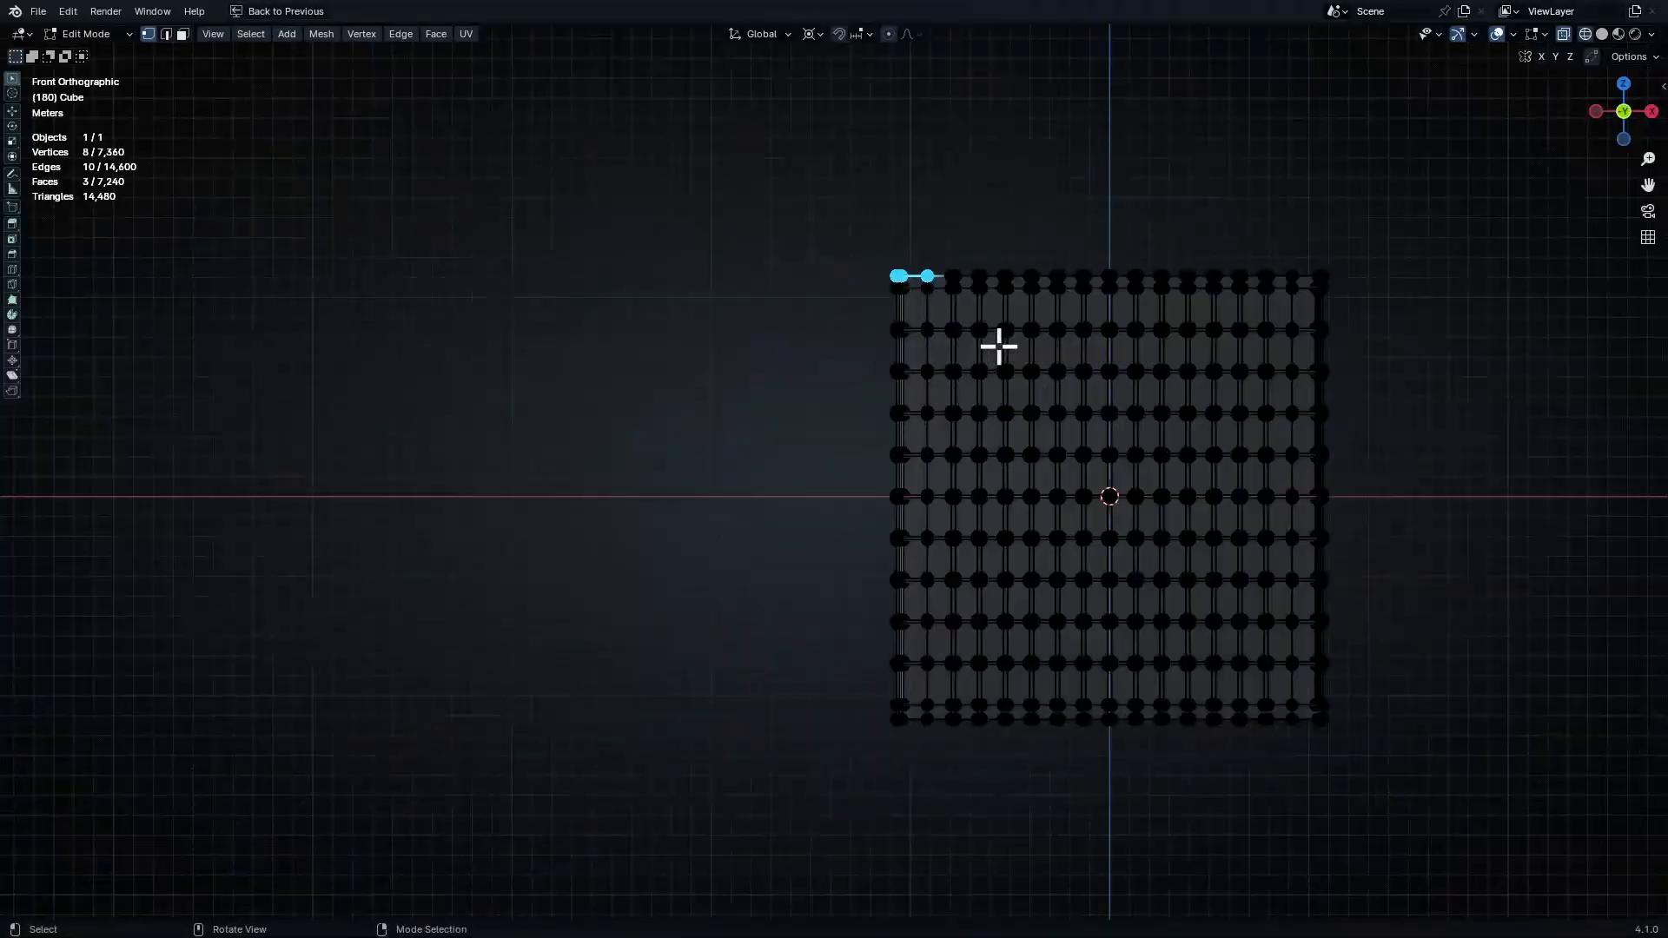
middle_click_drag(1060, 234, 991, 307, "shift")
left_click_drag(752, 266, 1323, 351, "shift")
scroll(961, 487, "up", 2)
scroll(956, 383, "up", 4)
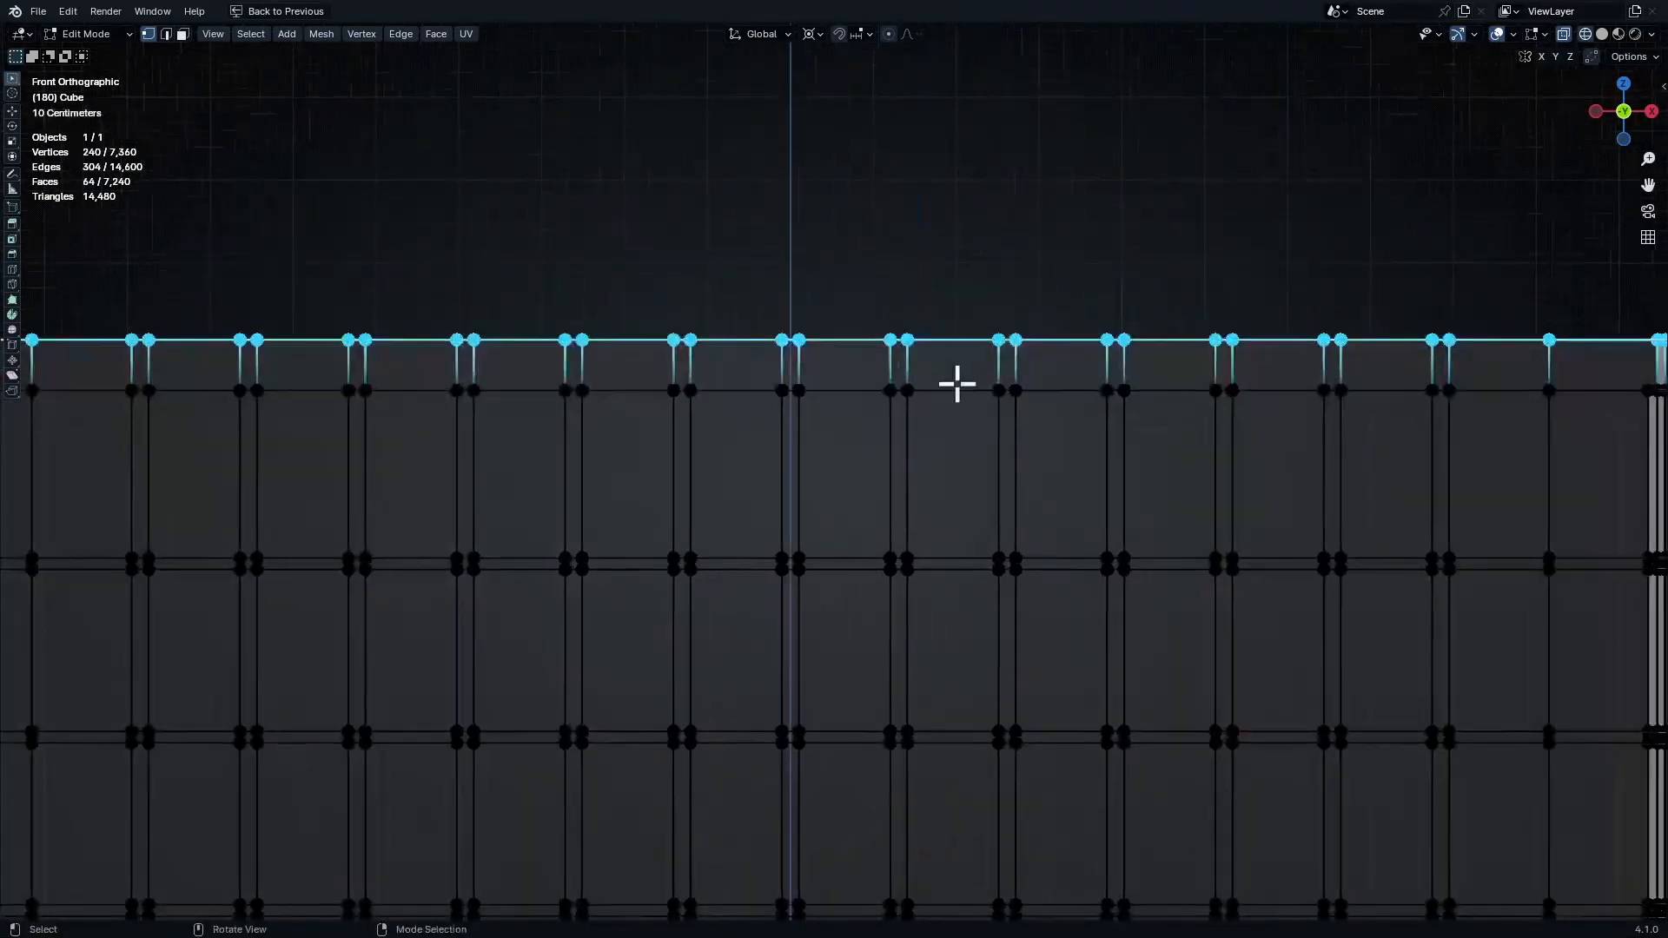
key("x")
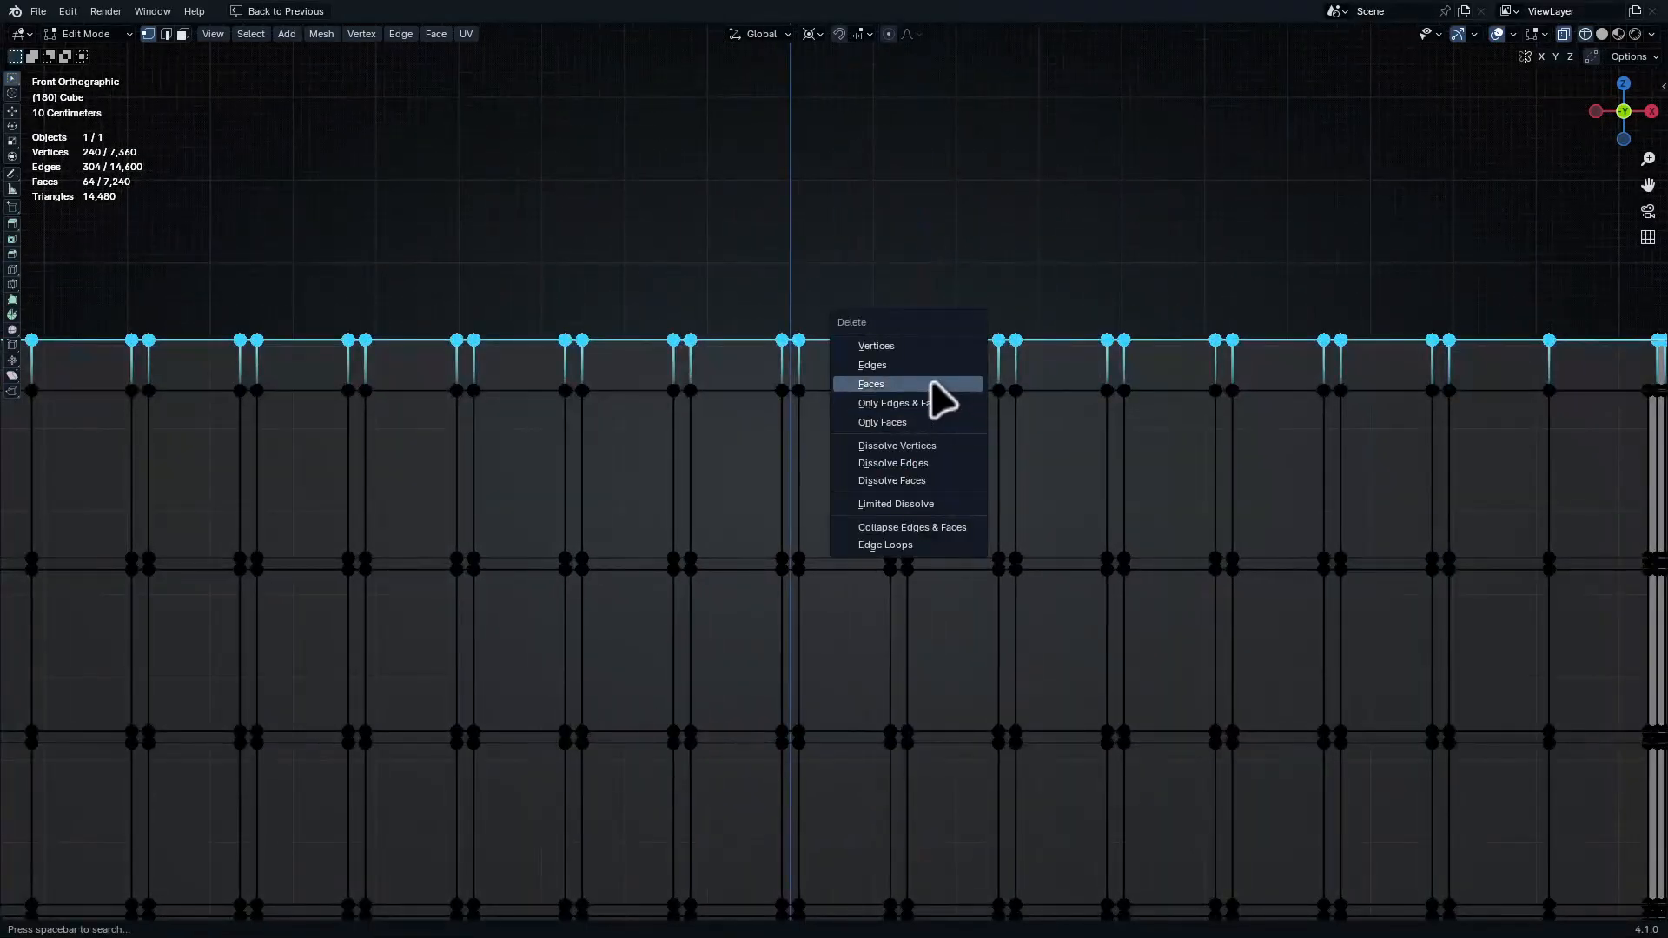
left_click(941, 385)
Select the building's entire bottom edge row, delete its cap faces, and check the open shell in Object Mode
scroll(1019, 688, "down", 5)
middle_click_drag(1019, 687, 985, 223, "shift")
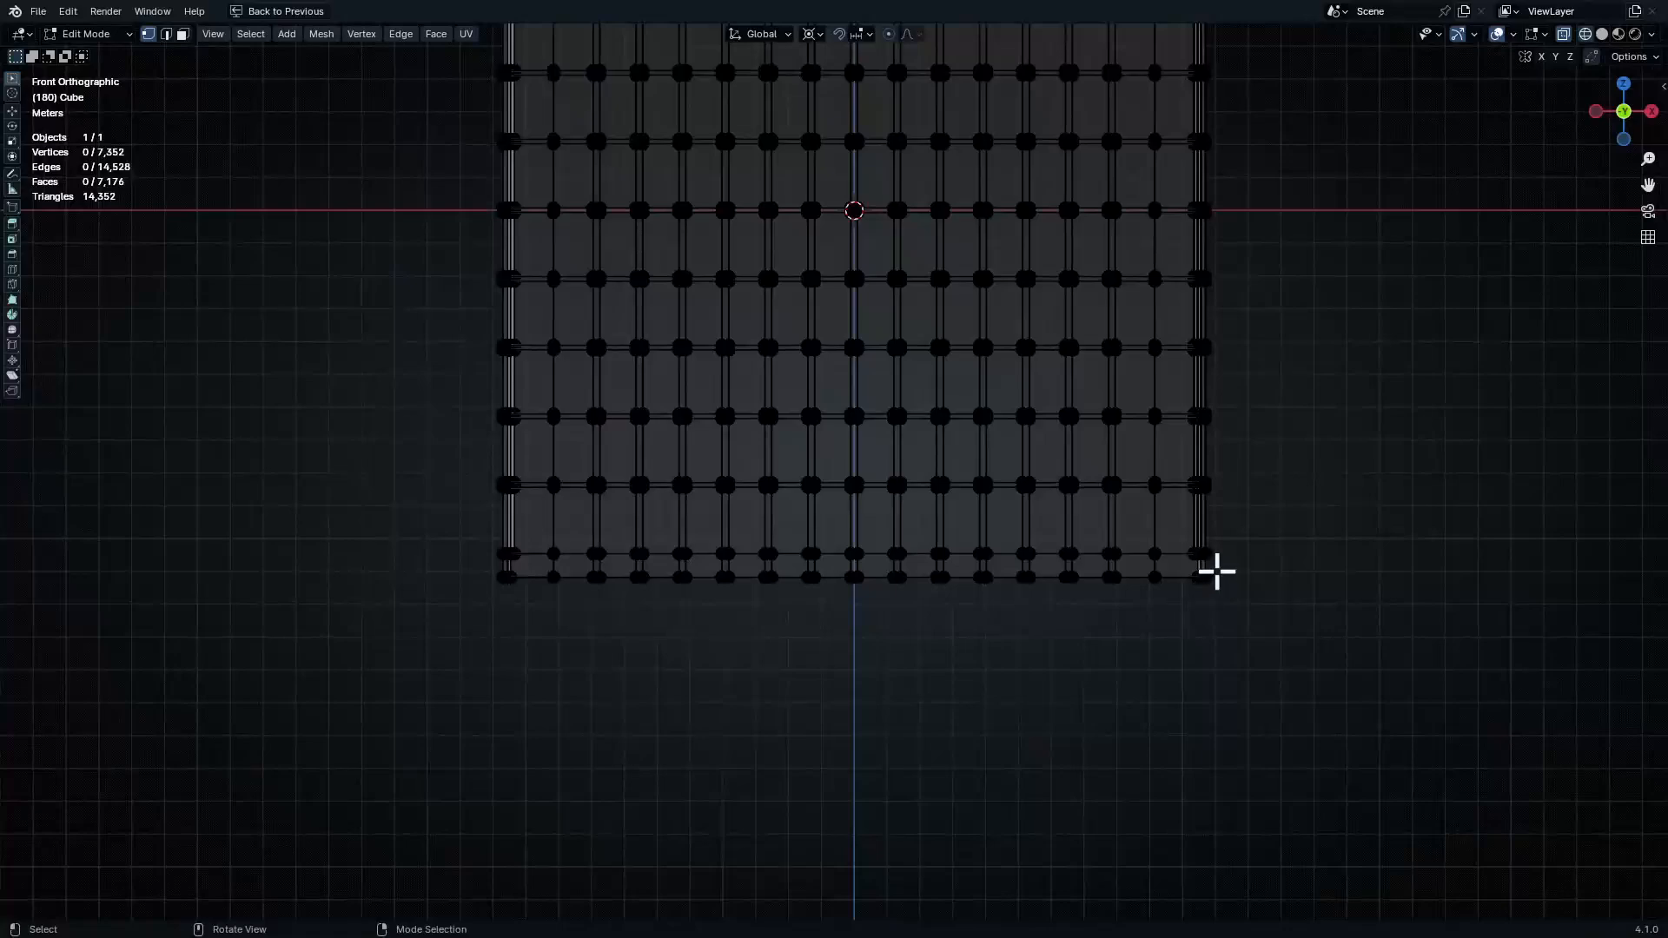
left_click_drag(1216, 571, 490, 686)
key("x")
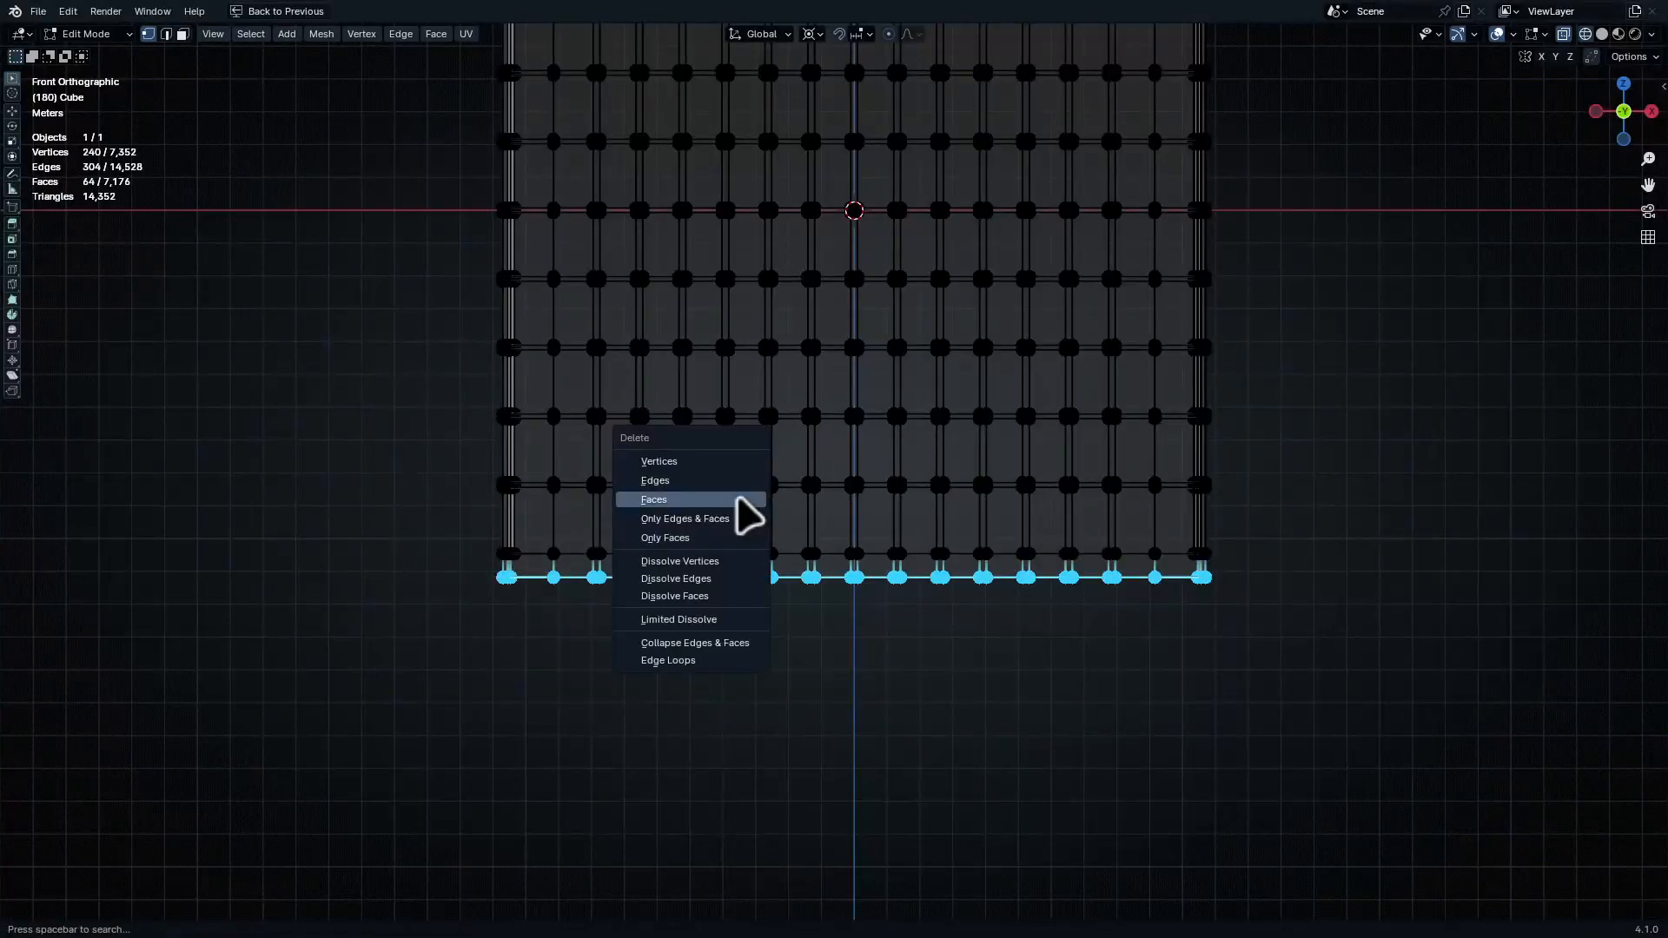
left_click(738, 500)
key("Tab")
middle_click_drag(738, 238, 859, 376)
scroll(864, 399, "down", 5)
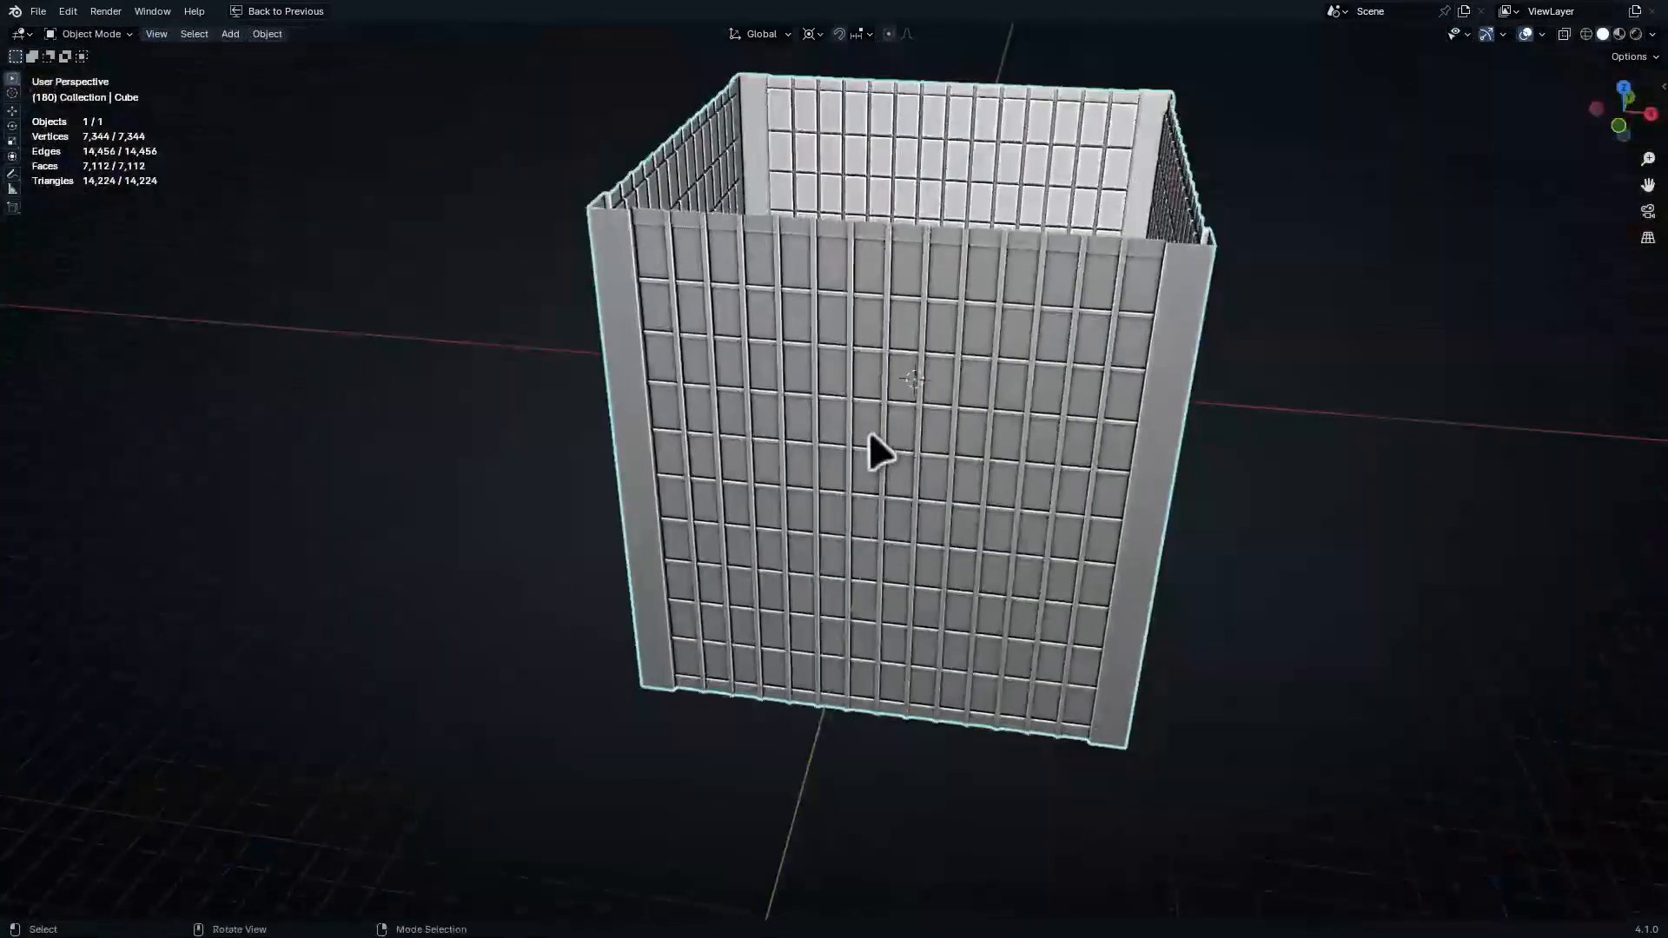
Duplicate the building along X by about 23.9 m in the front view, and shift the copy another 13.5 m along X
key("KP_1")
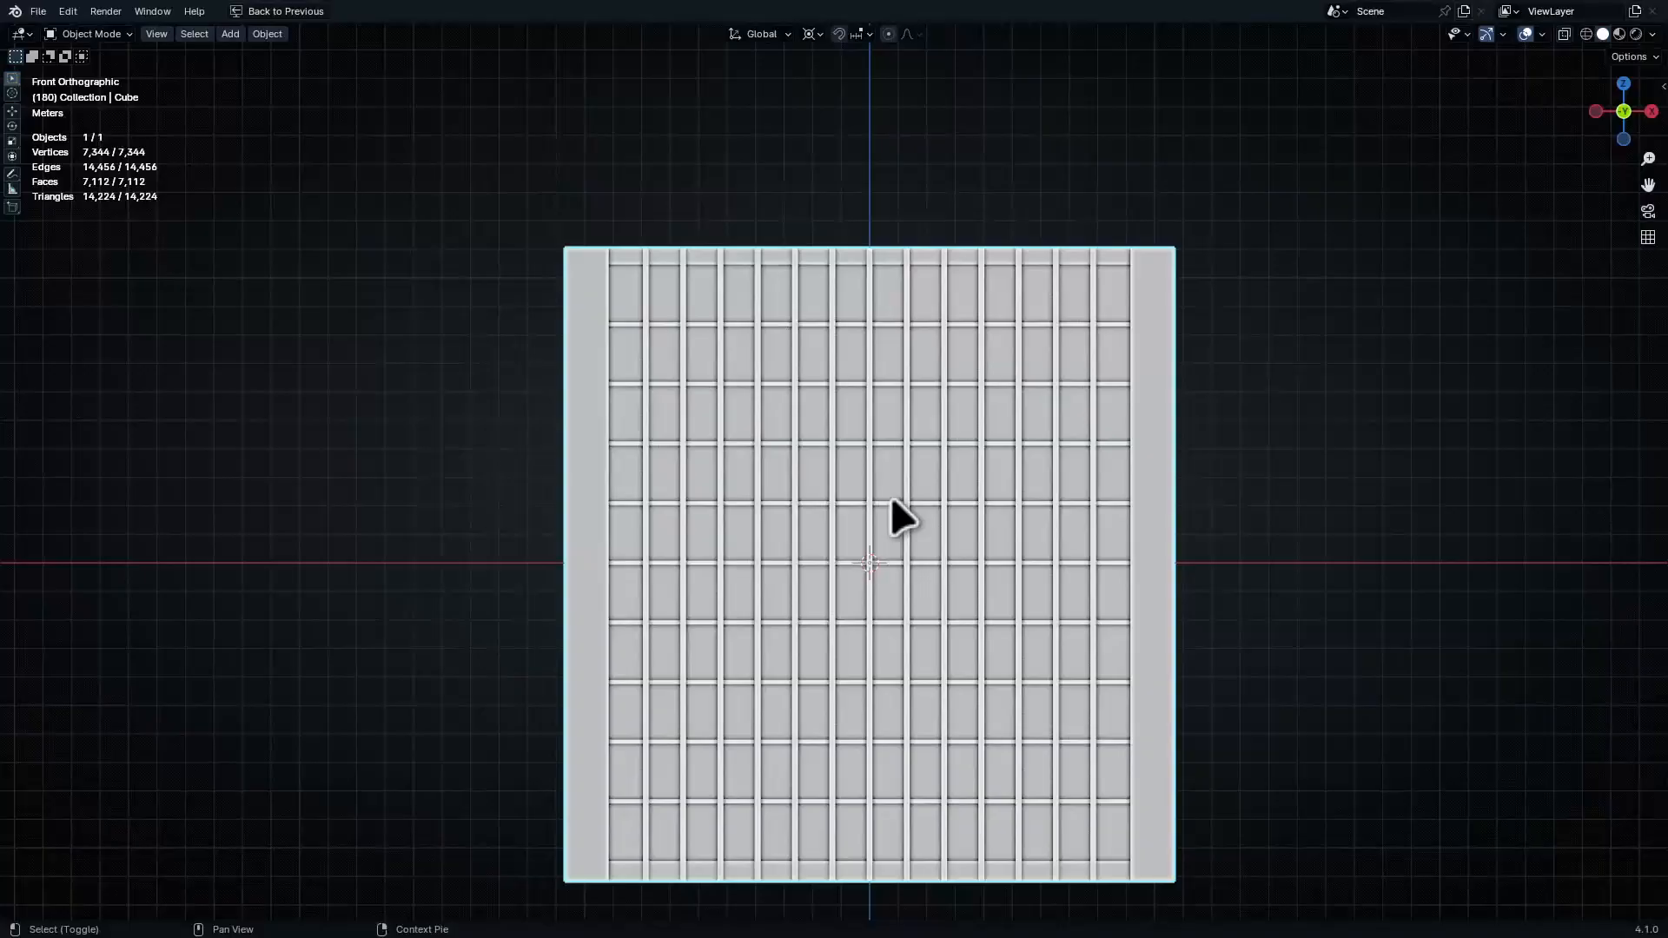
key("shift+d")
key("x")
left_click(1384, 412)
scroll(1383, 406, "down", 3)
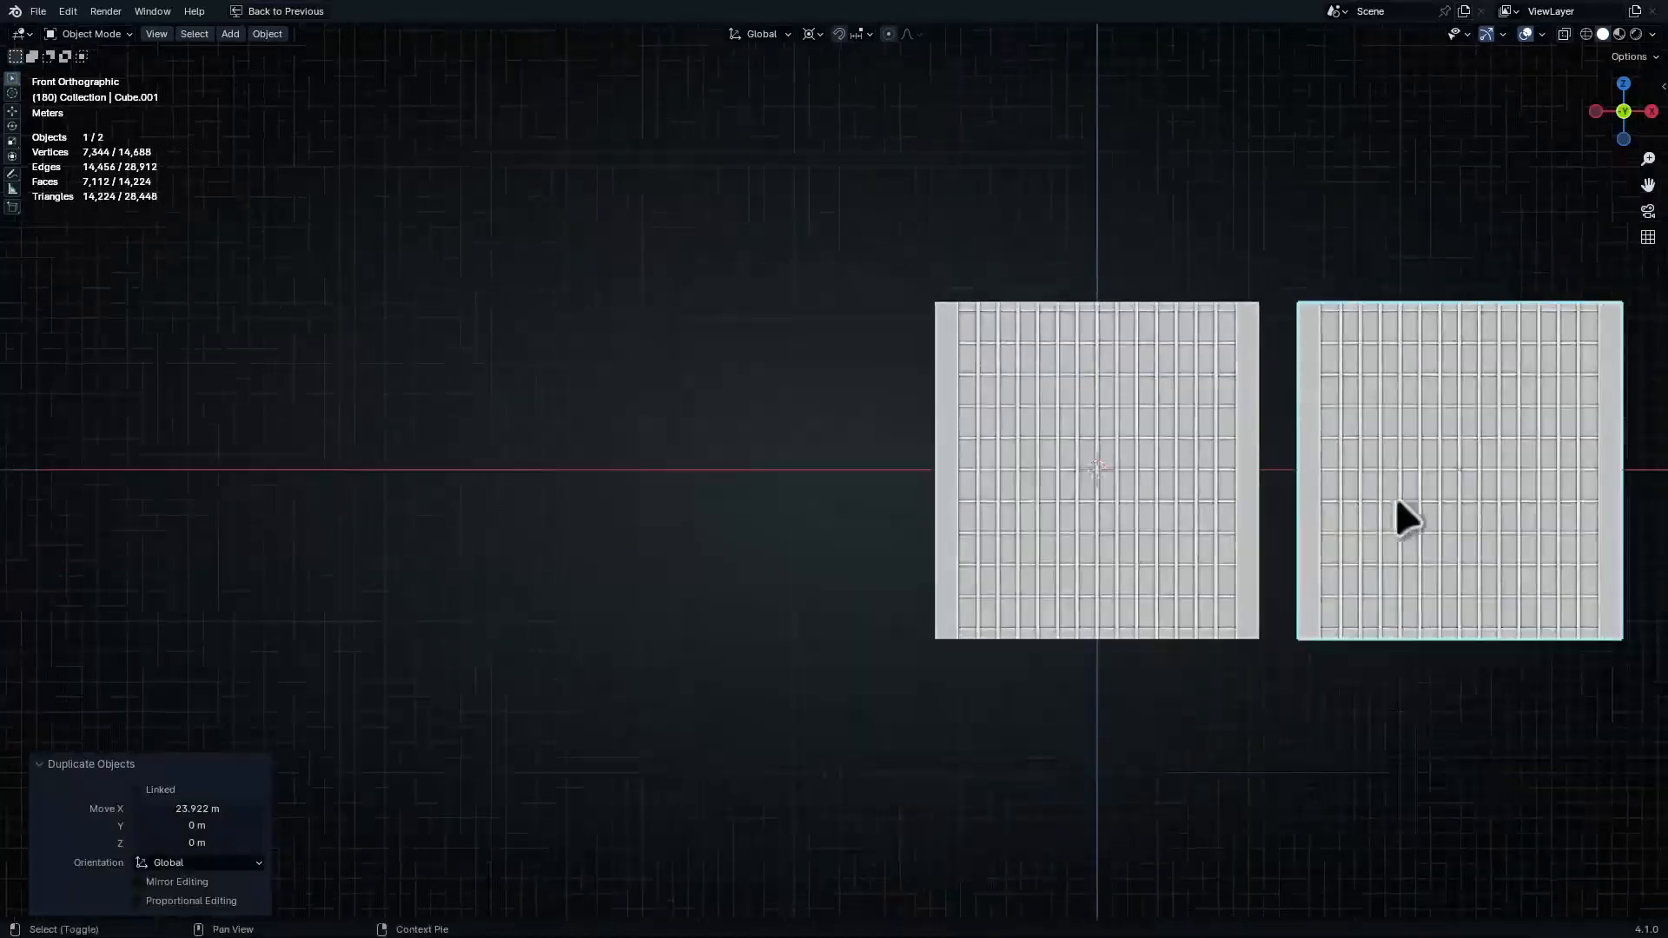
middle_click_drag(1394, 511, 943, 497, "shift")
key("g")
key("x")
left_click(1149, 480)
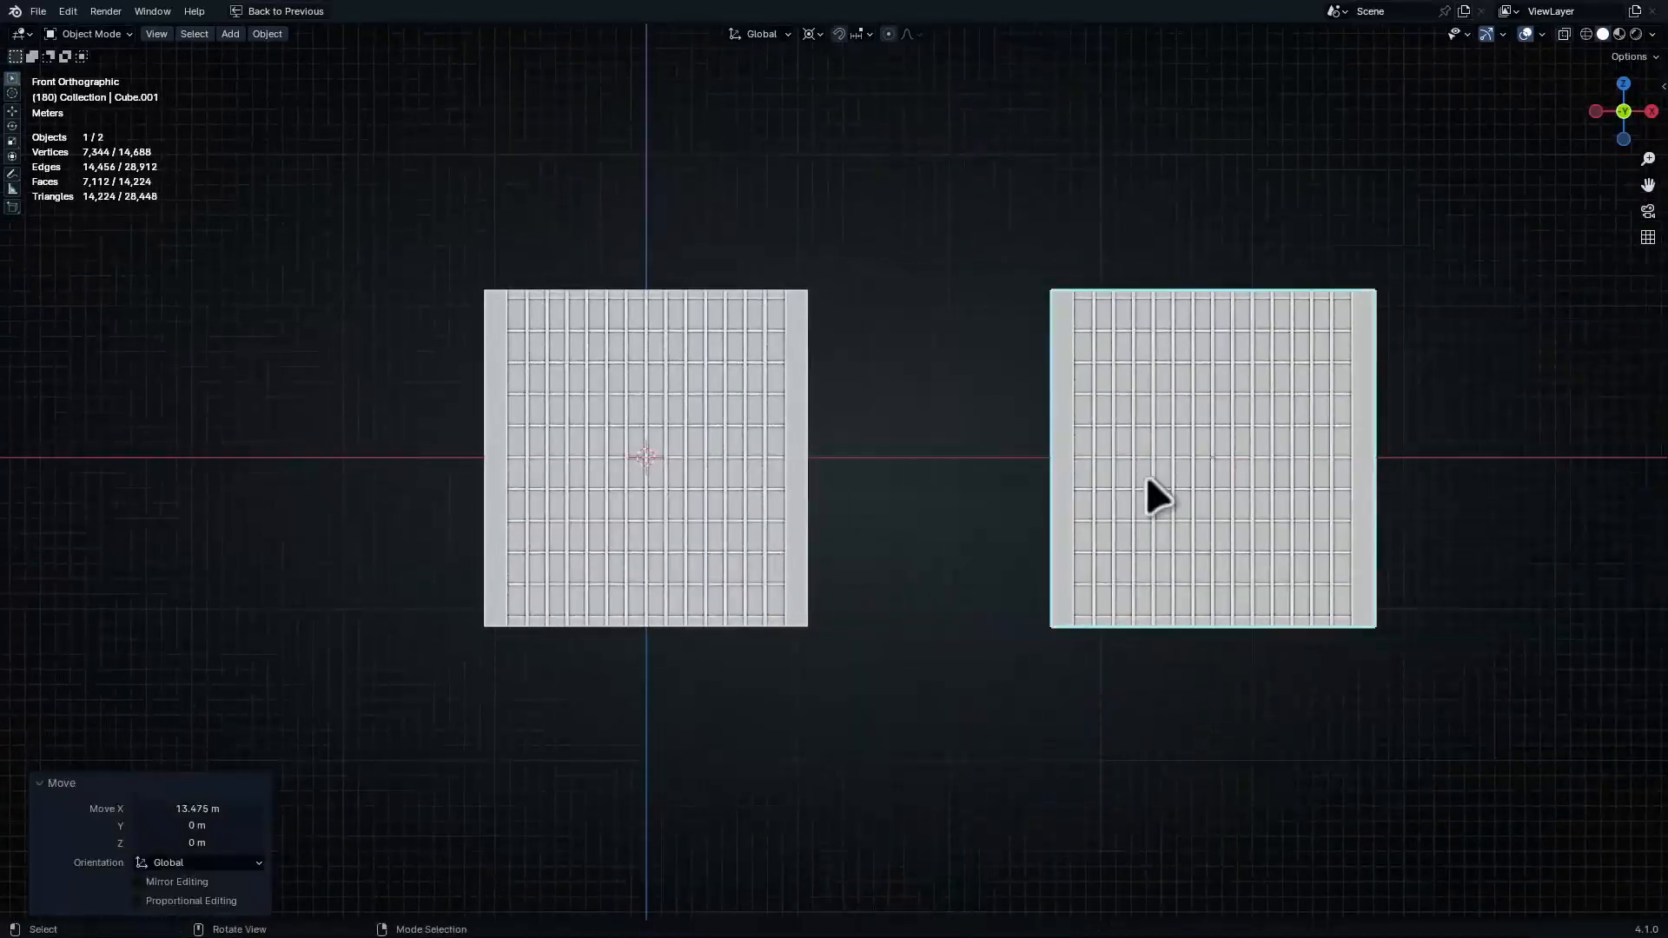
Select the original building at the world origin and add an Array modifier to it
left_click(643, 450)
key("ctrl+space")
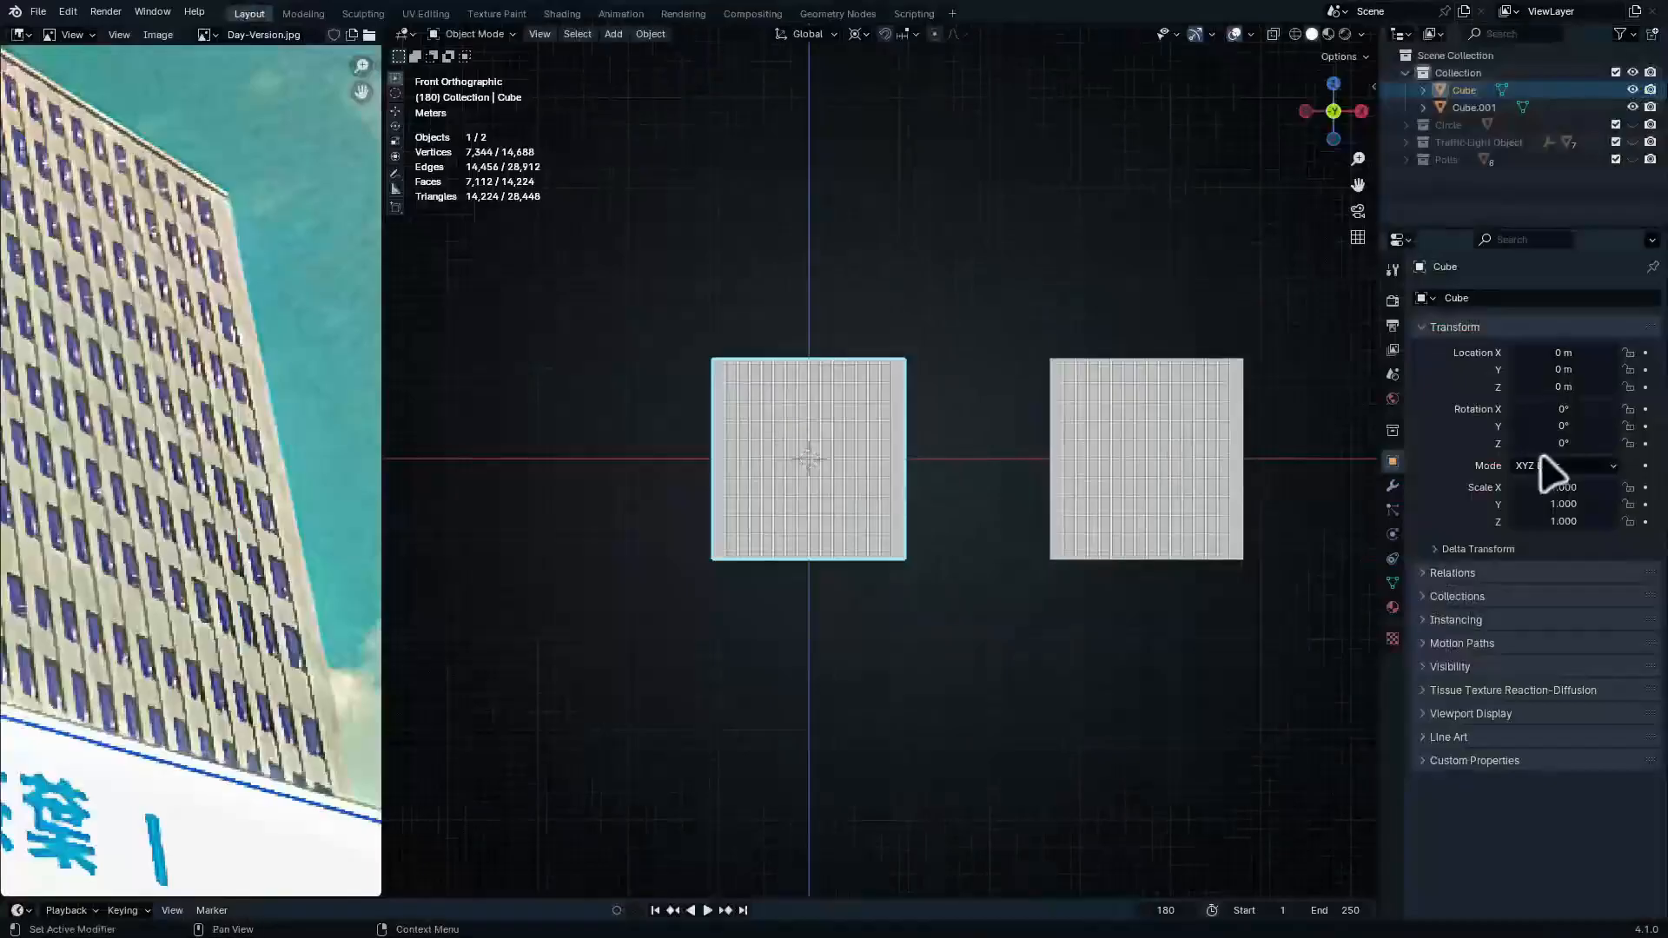
left_click(1392, 485)
left_click(1514, 301)
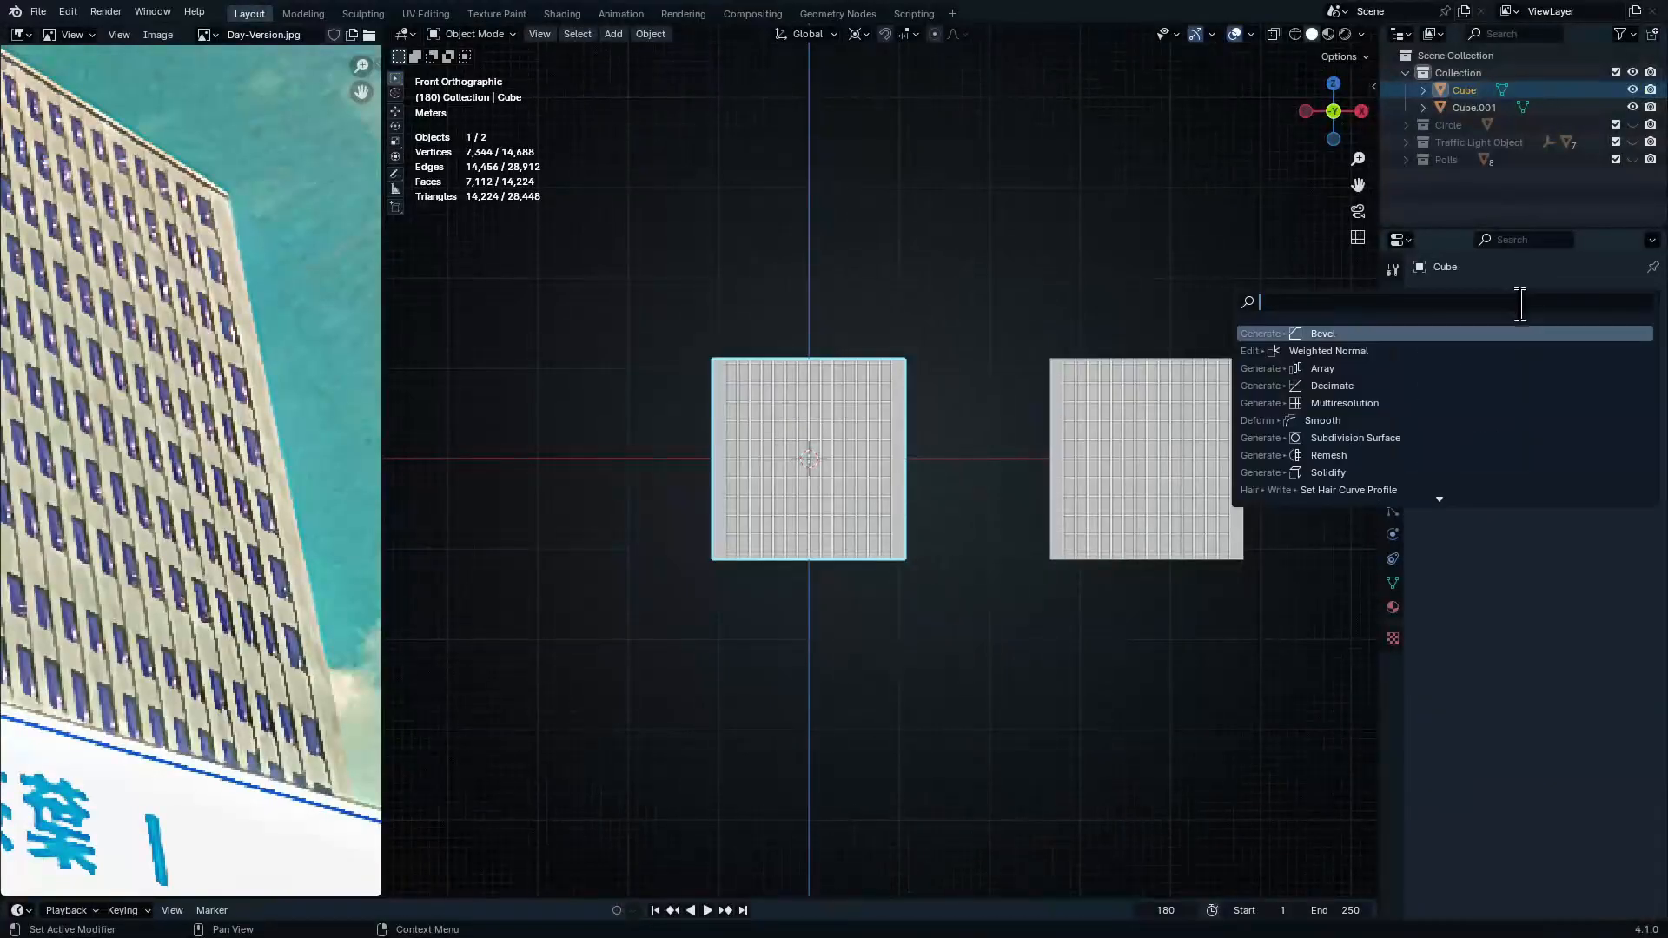
type("array")
key("Return")
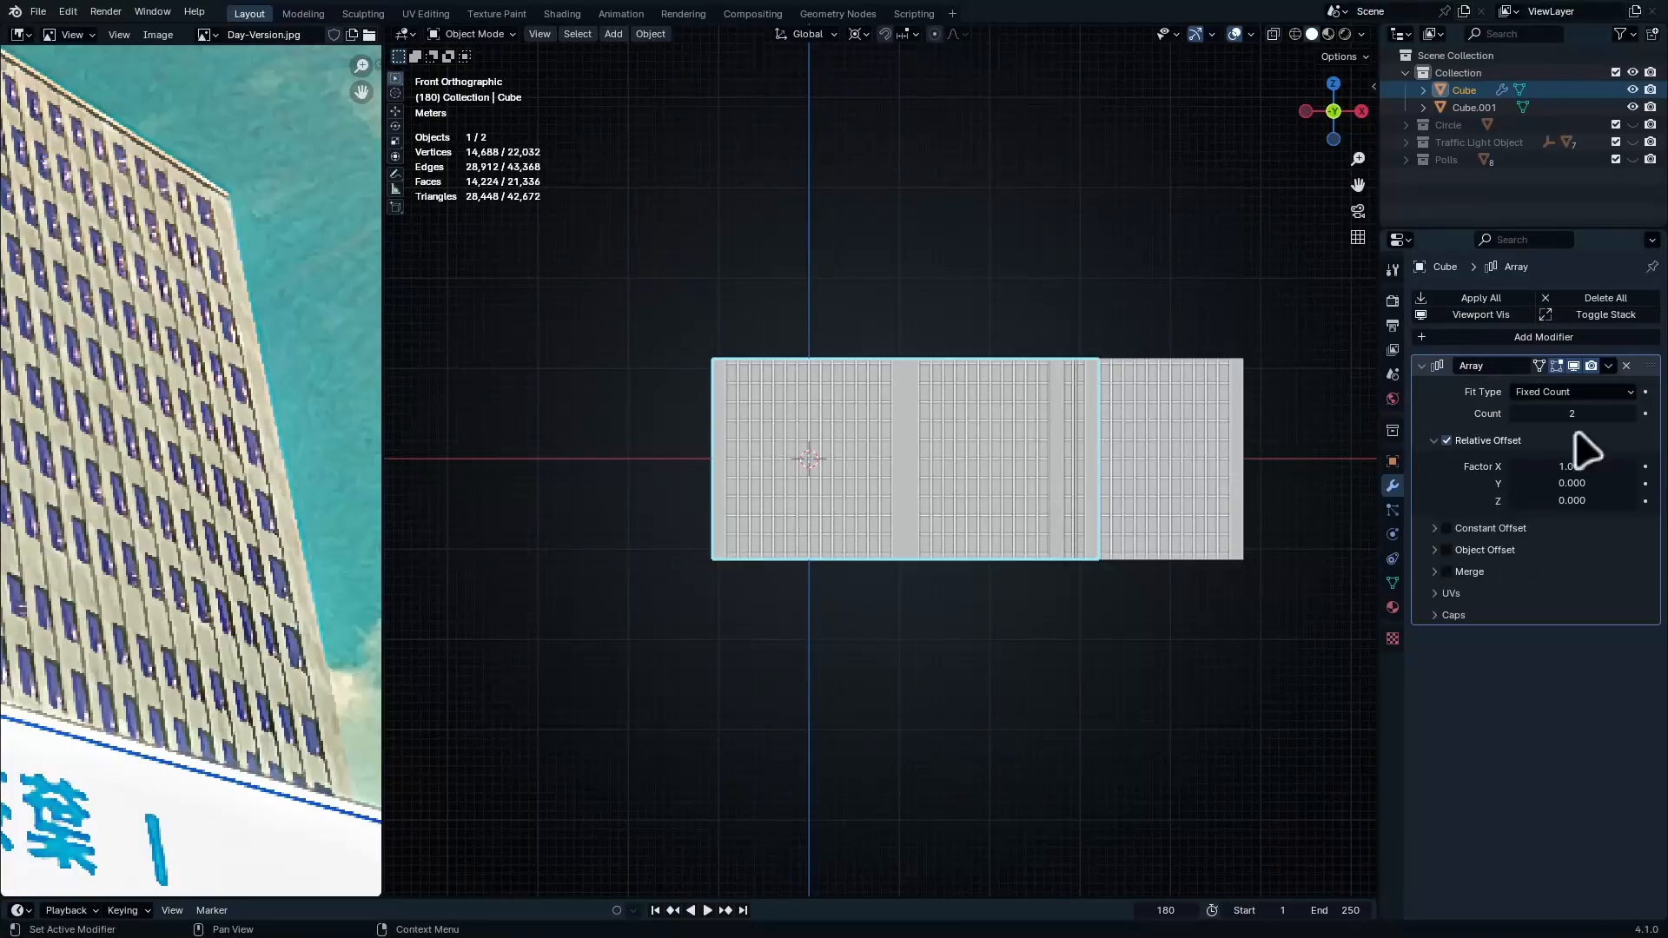
Set the array's relative offset to 0 on X and 1 on Z so the building stacks vertically
scroll(94, 502, "down", 4)
middle_click_drag(78, 686, 180, 510)
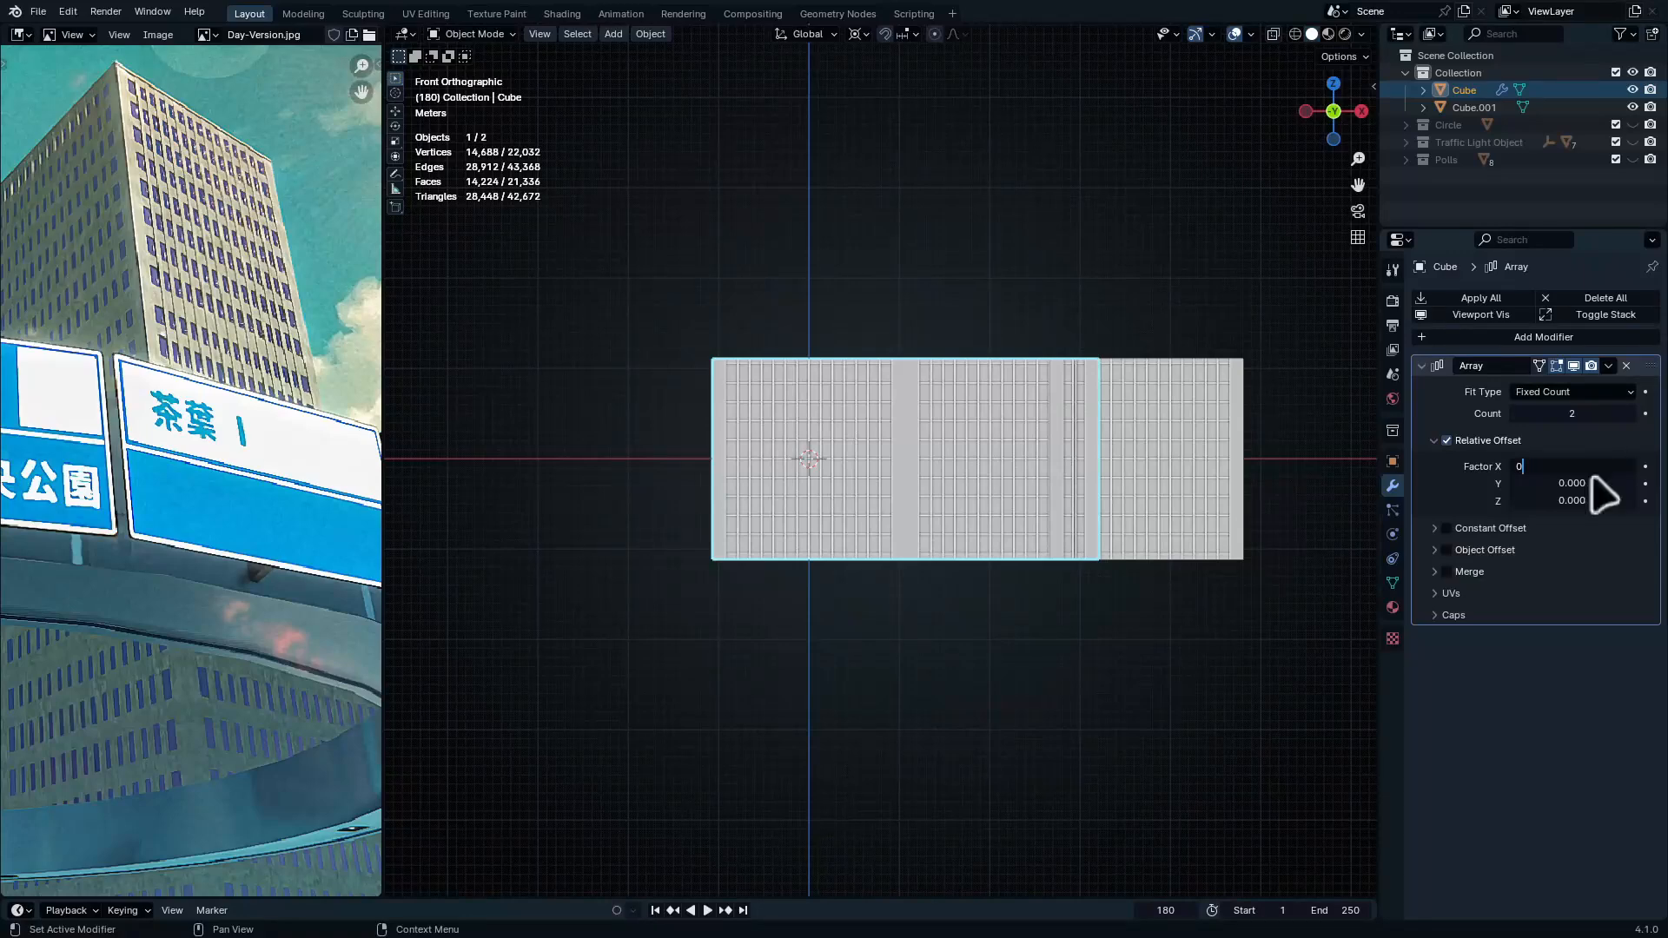
type("0")
key("Return")
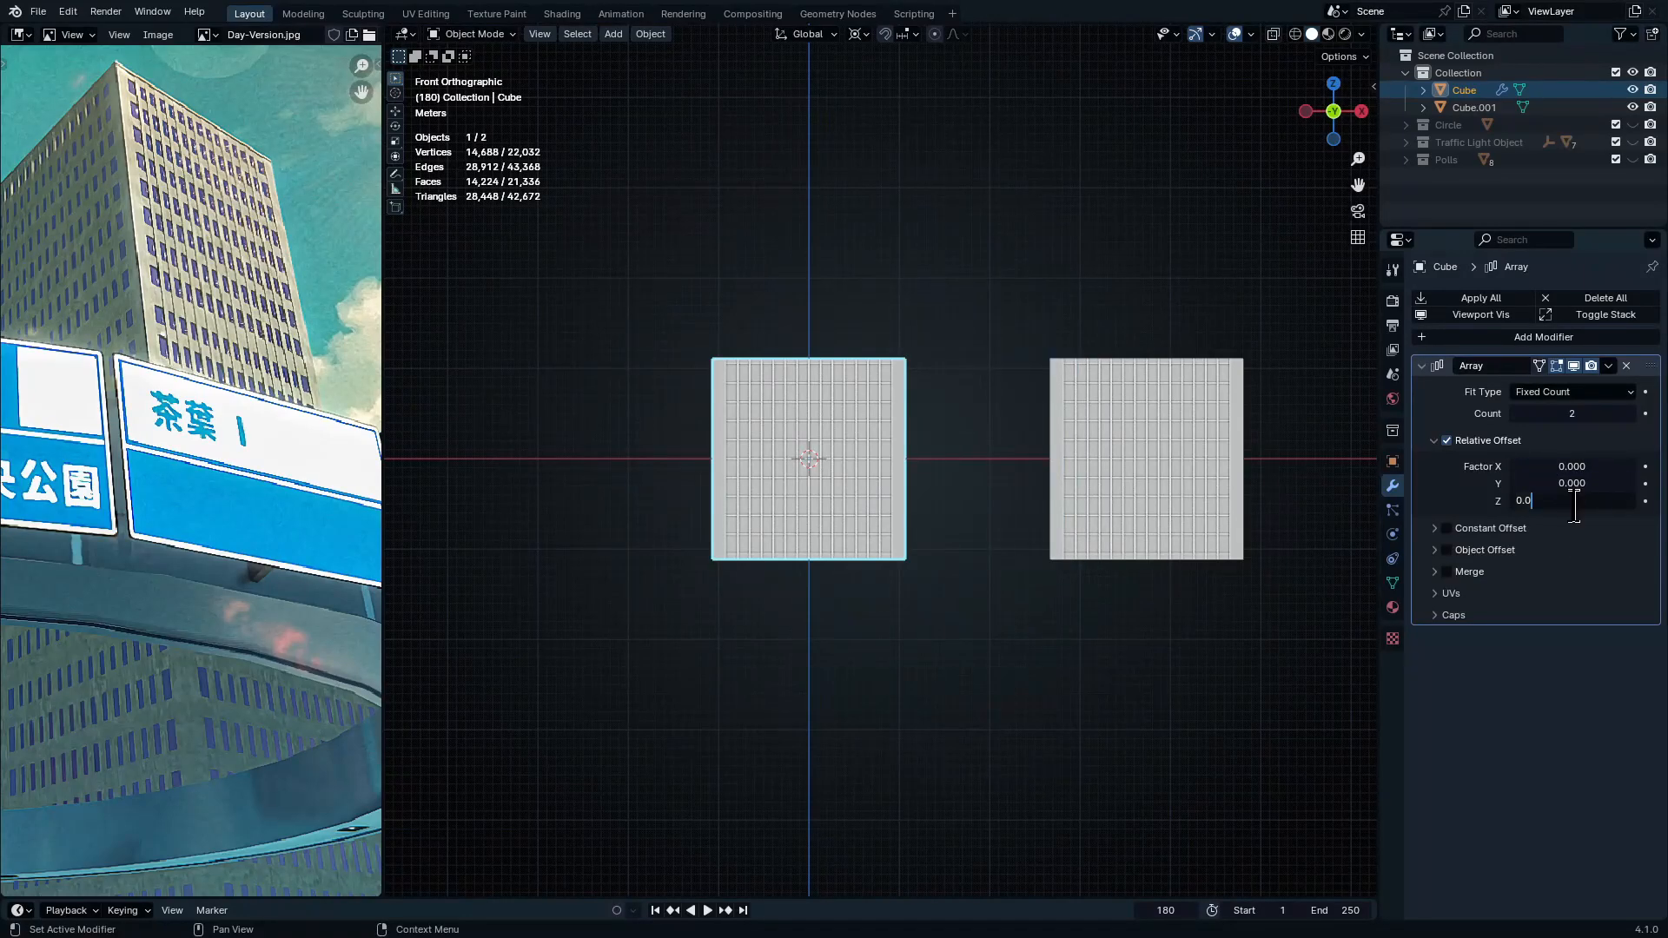
key("BackSpace")
key("BackSpace")
key("BackSpace")
type("1")
key("Return")
Examine the seam between the stacked building sections and compare the window rows with the reference image
key("shift+z")
middle_click_drag(804, 402, 783, 251)
key("shift+z")
mouse_move(576, 361)
middle_mouse_down()
mouse_move(558, 398)
mouse_move(1127, 334)
mouse_move(1085, 363)
middle_mouse_up()
middle_click_drag(985, 667, 964, 260, "shift")
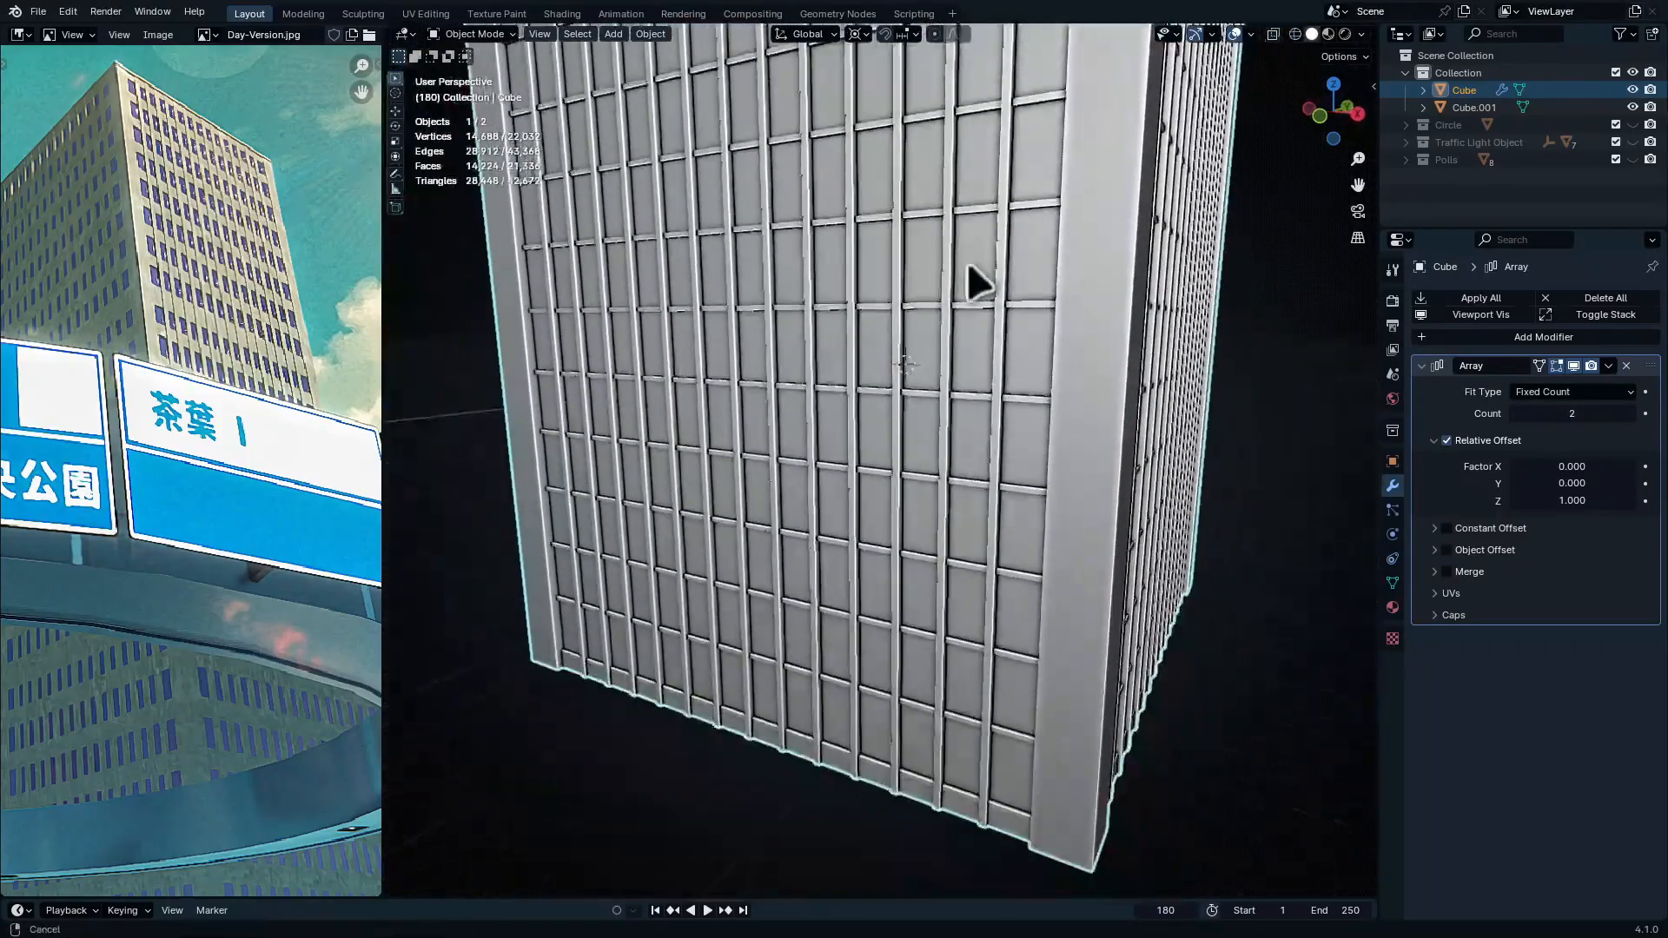
middle_click_drag(1073, 404, 1094, 723, "shift")
middle_click_drag(1117, 254, 1129, 214, "ctrl")
middle_click_drag(217, 247, 207, 139, "ctrl")
middle_click_drag(152, 330, 134, 234, "ctrl")
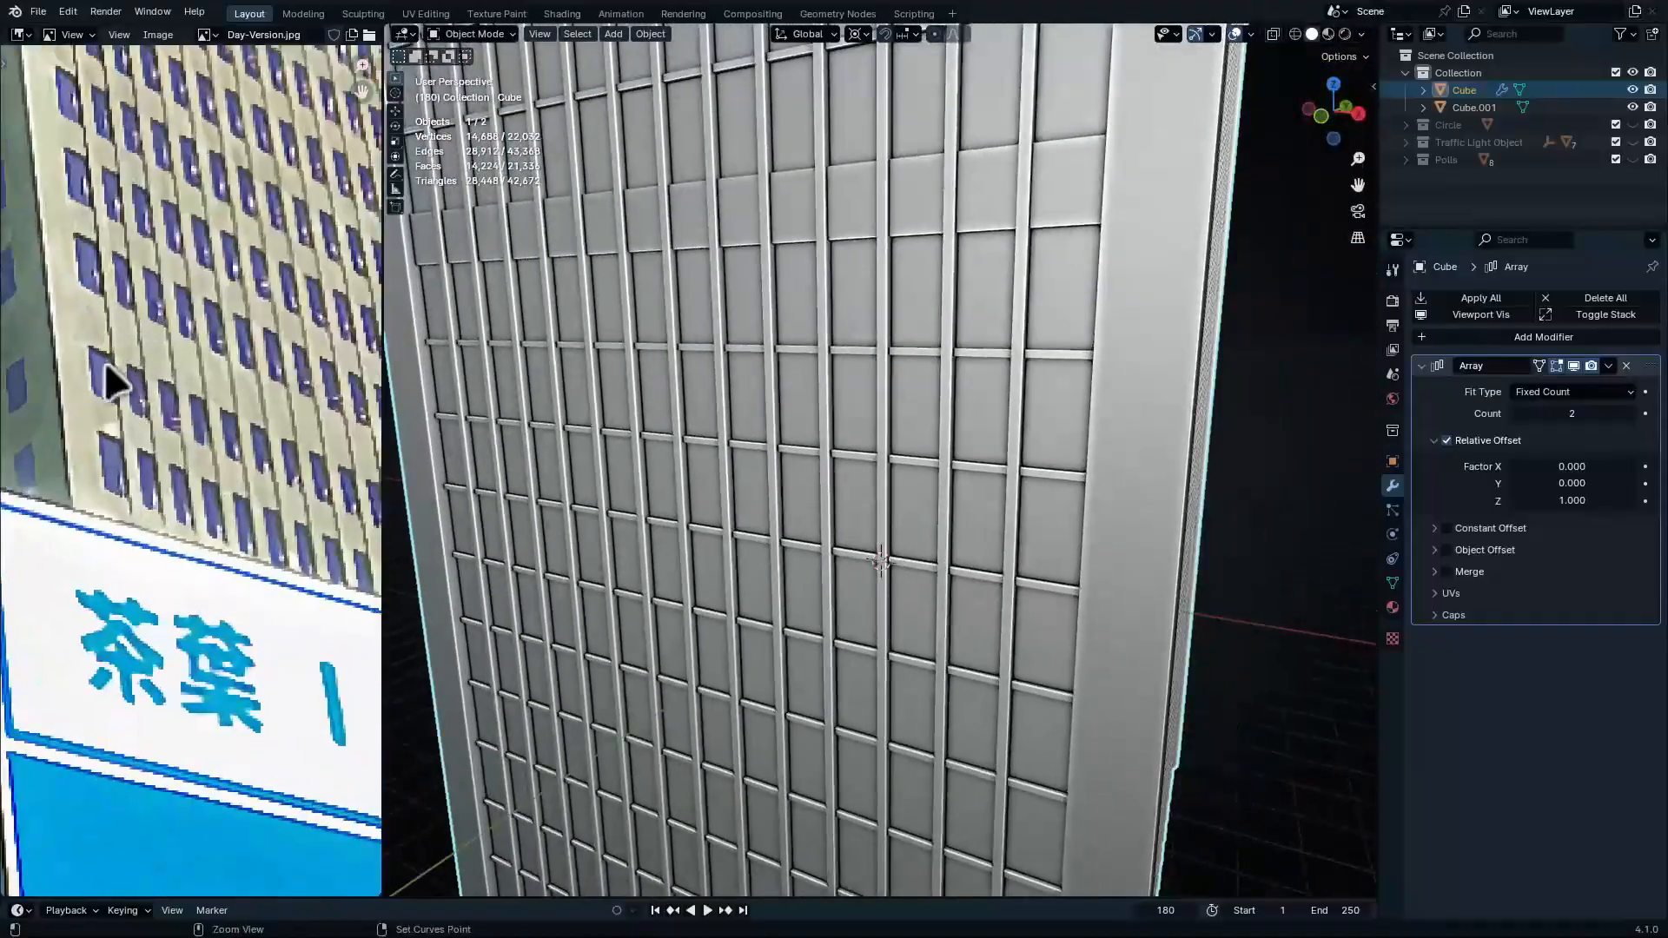
key("ctrl+space")
middle_click_drag(726, 453, 726, 322, "ctrl")
key("ctrl+space")
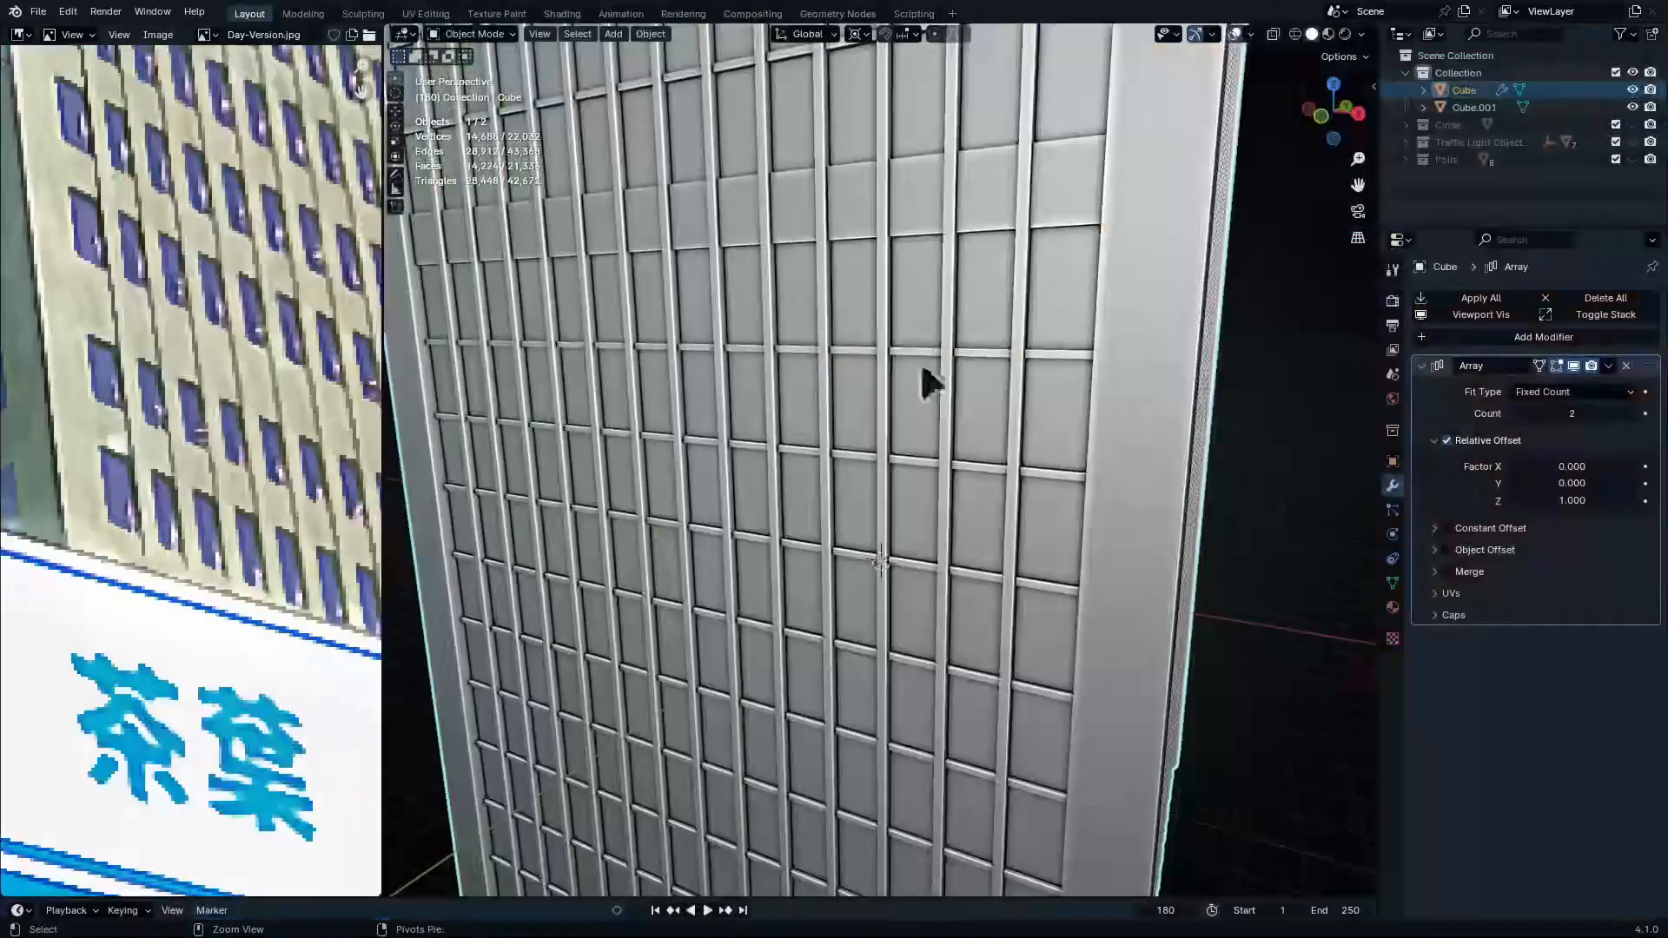
View the whole stacked tower and study the lower part of the reference image to judge the building's height
middle_click_drag(1028, 254, 1033, 434, "ctrl")
middle_click_drag(1011, 369, 964, 495, "shift")
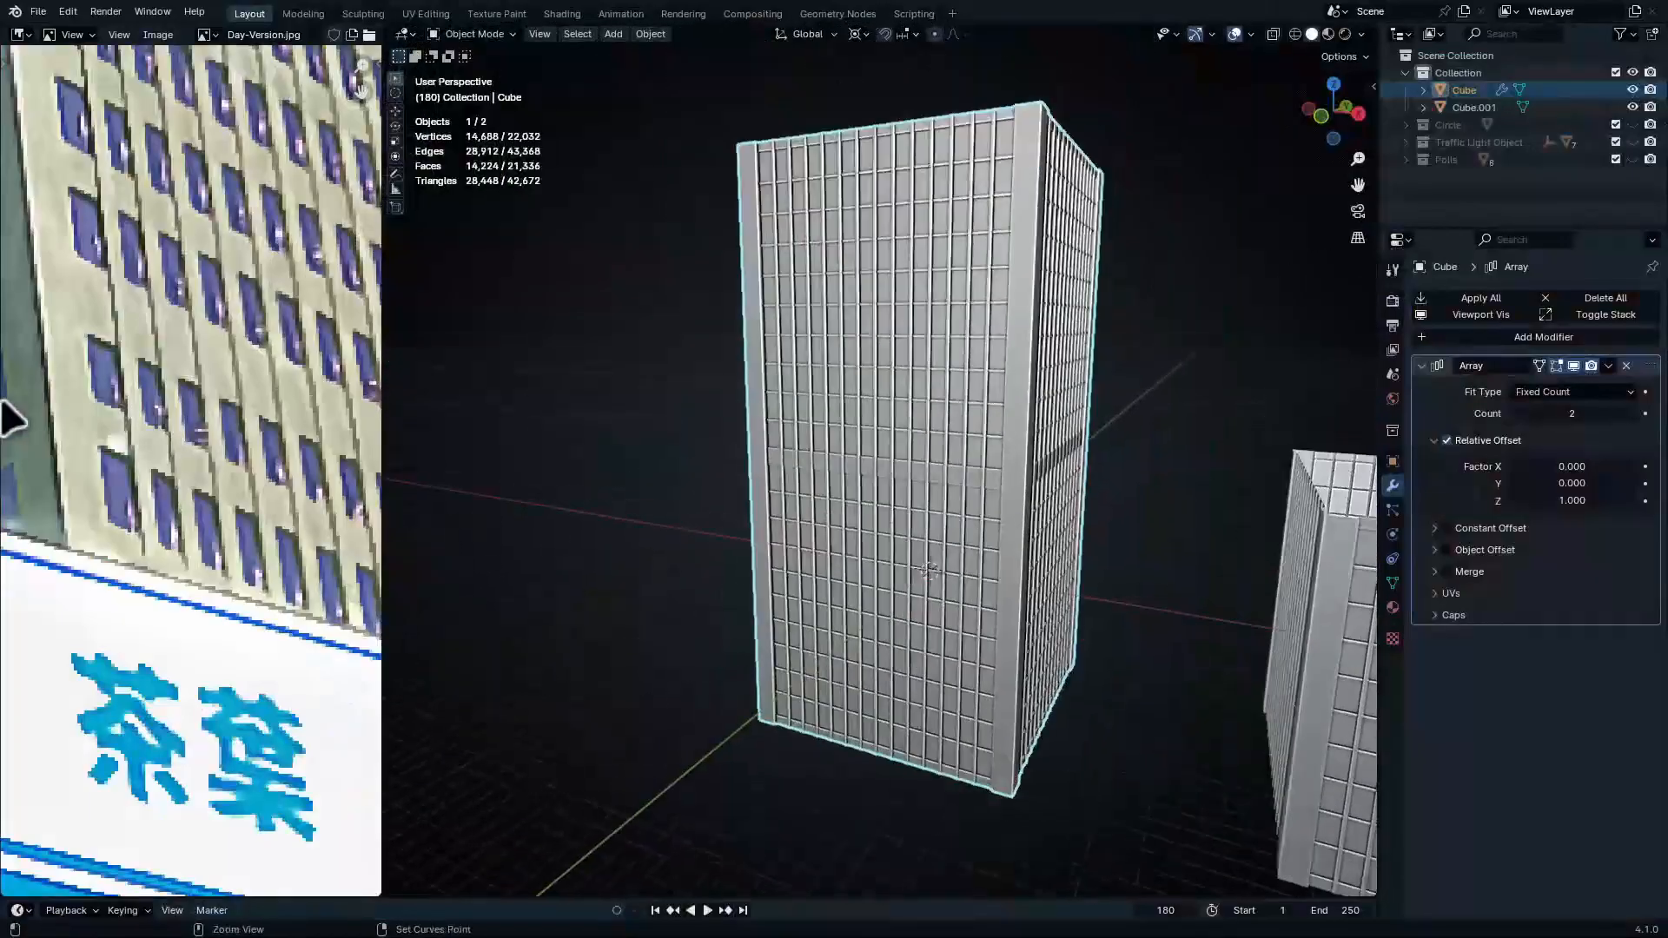
key("ctrl+space")
middle_click_drag(413, 316, 579, 398, "ctrl")
middle_click_drag(579, 398, 511, 125)
middle_click_drag(550, 735, 550, 368)
middle_click_drag(585, 638, 560, 534)
key("ctrl+space")
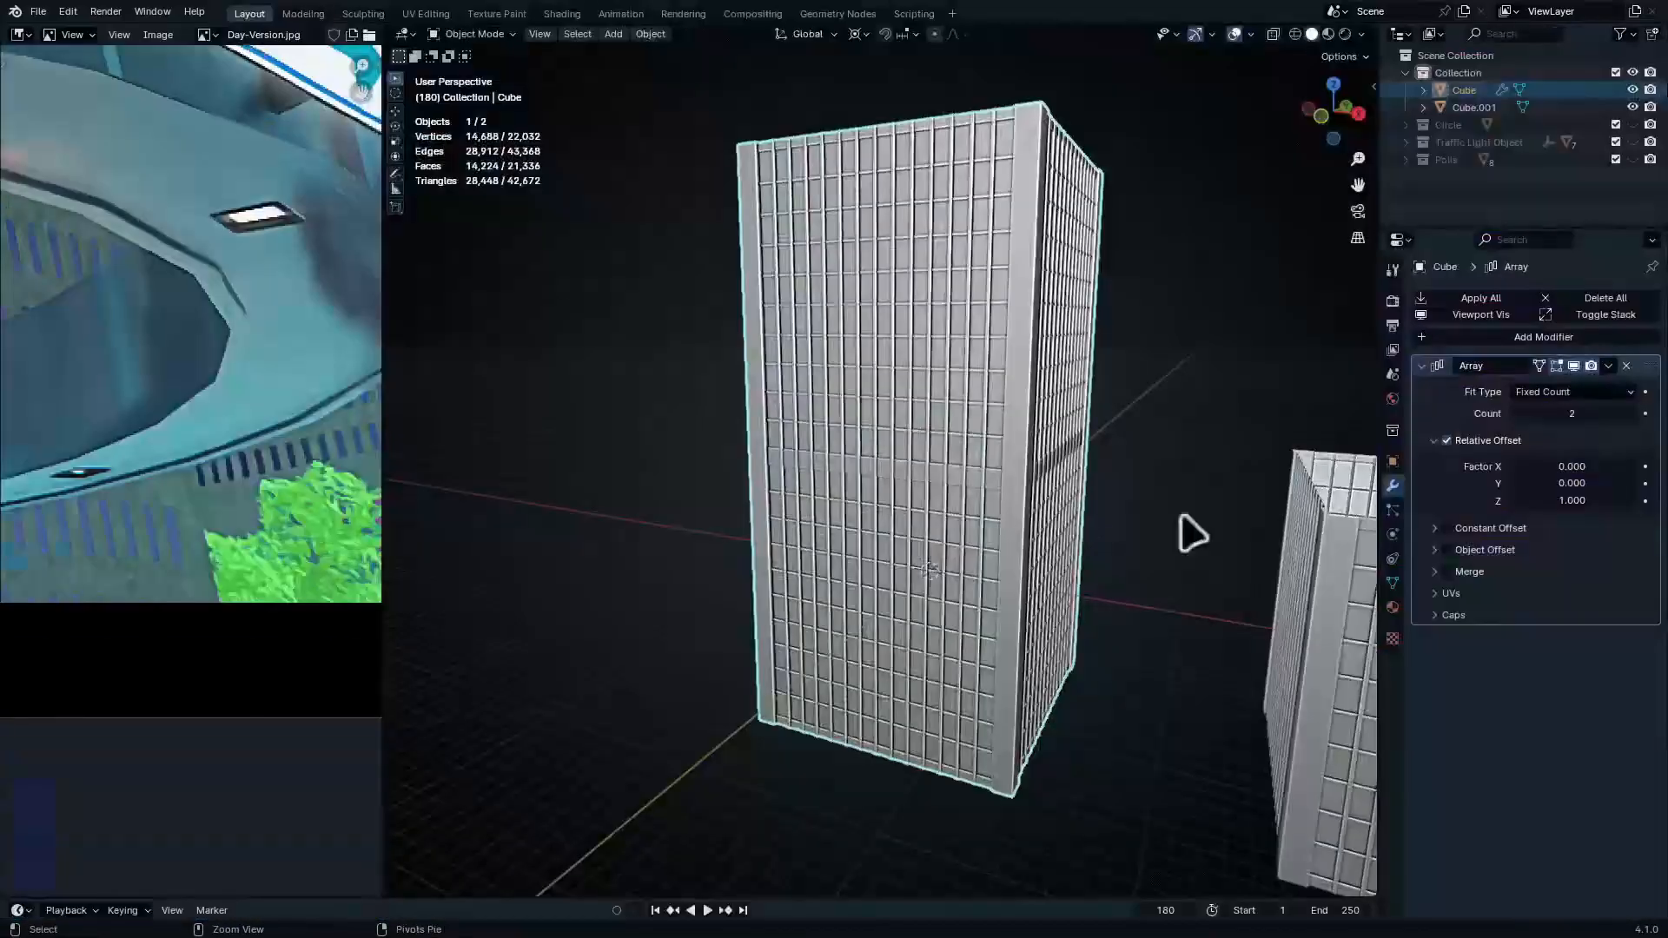
Increase the array count to 4 and apply the Array modifier to the tower
left_click(1631, 417)
left_click(1631, 417)
scroll(920, 399, "down", 4)
middle_click_drag(903, 399, 890, 486, "shift")
middle_click_drag(925, 514, 1086, 452)
key("ctrl+a")
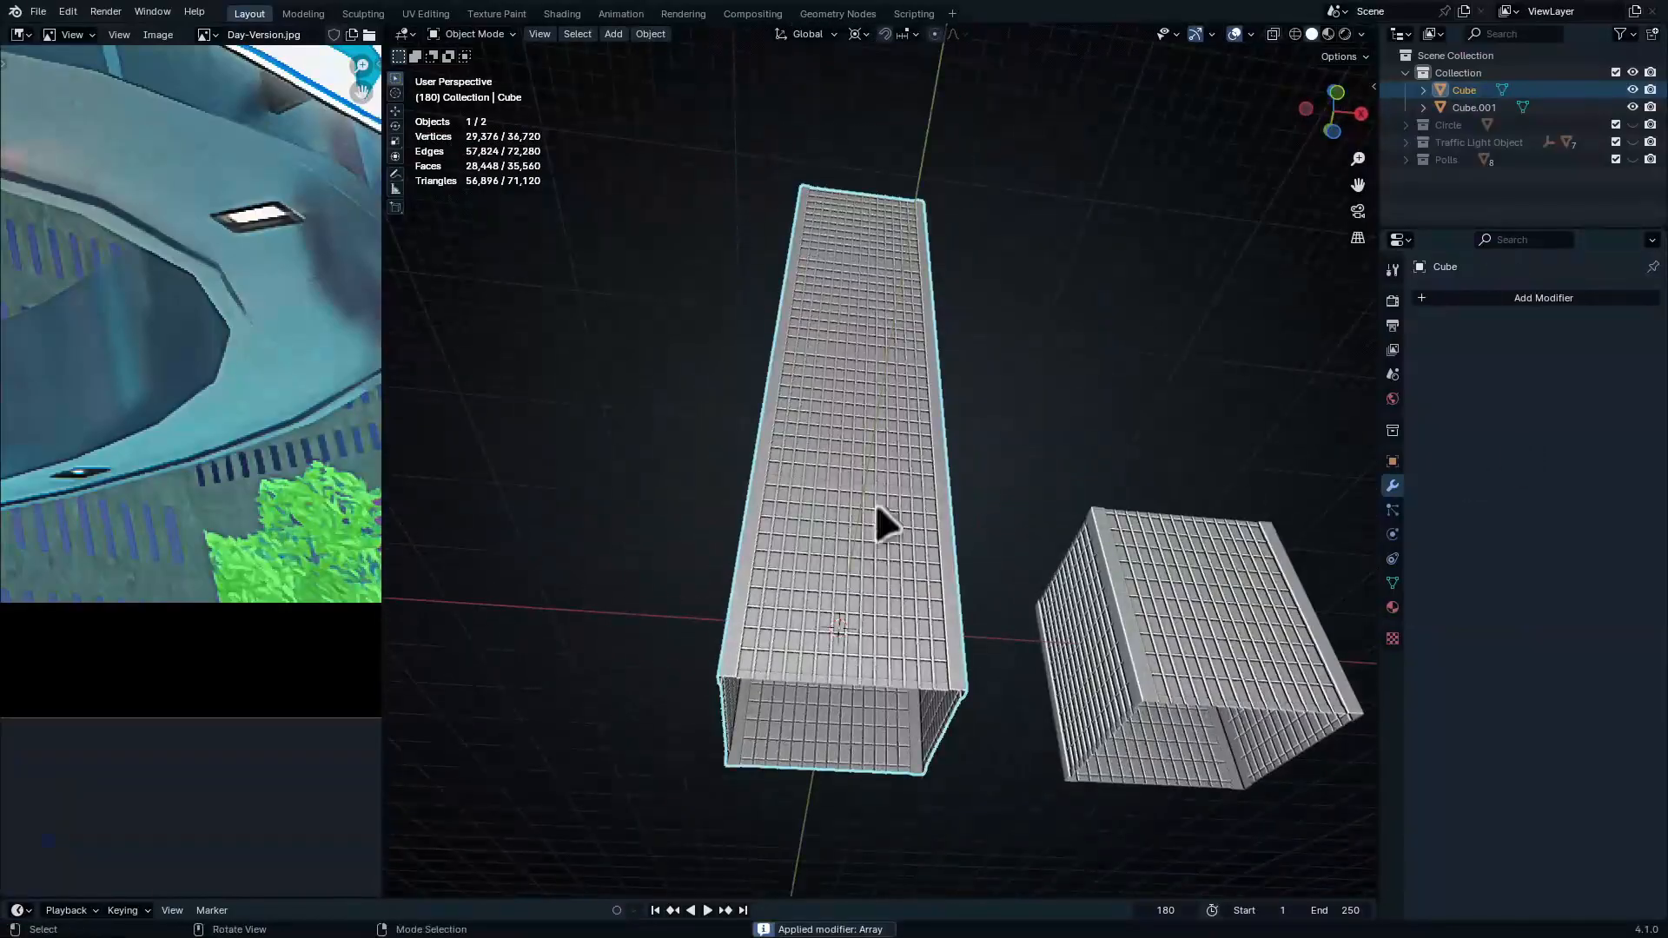
Merge all of the tower's vertices by distance at 0.0001 m and return to Object Mode
middle_click_drag(886, 521, 987, 484)
key("Tab")
key("a")
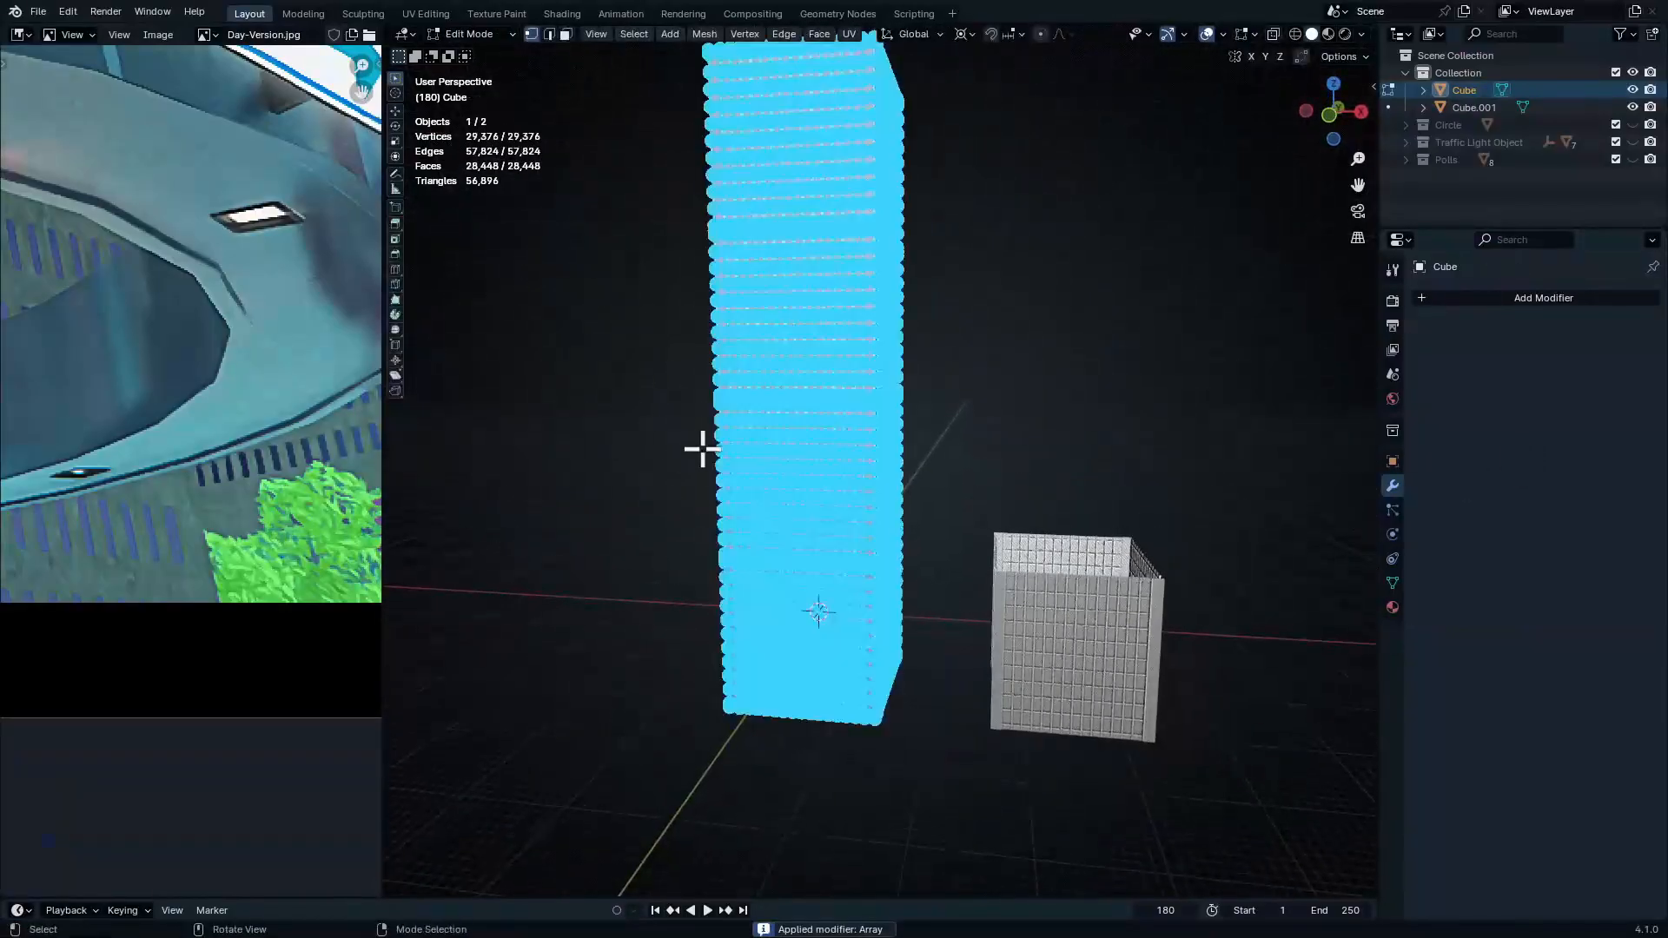
key("m")
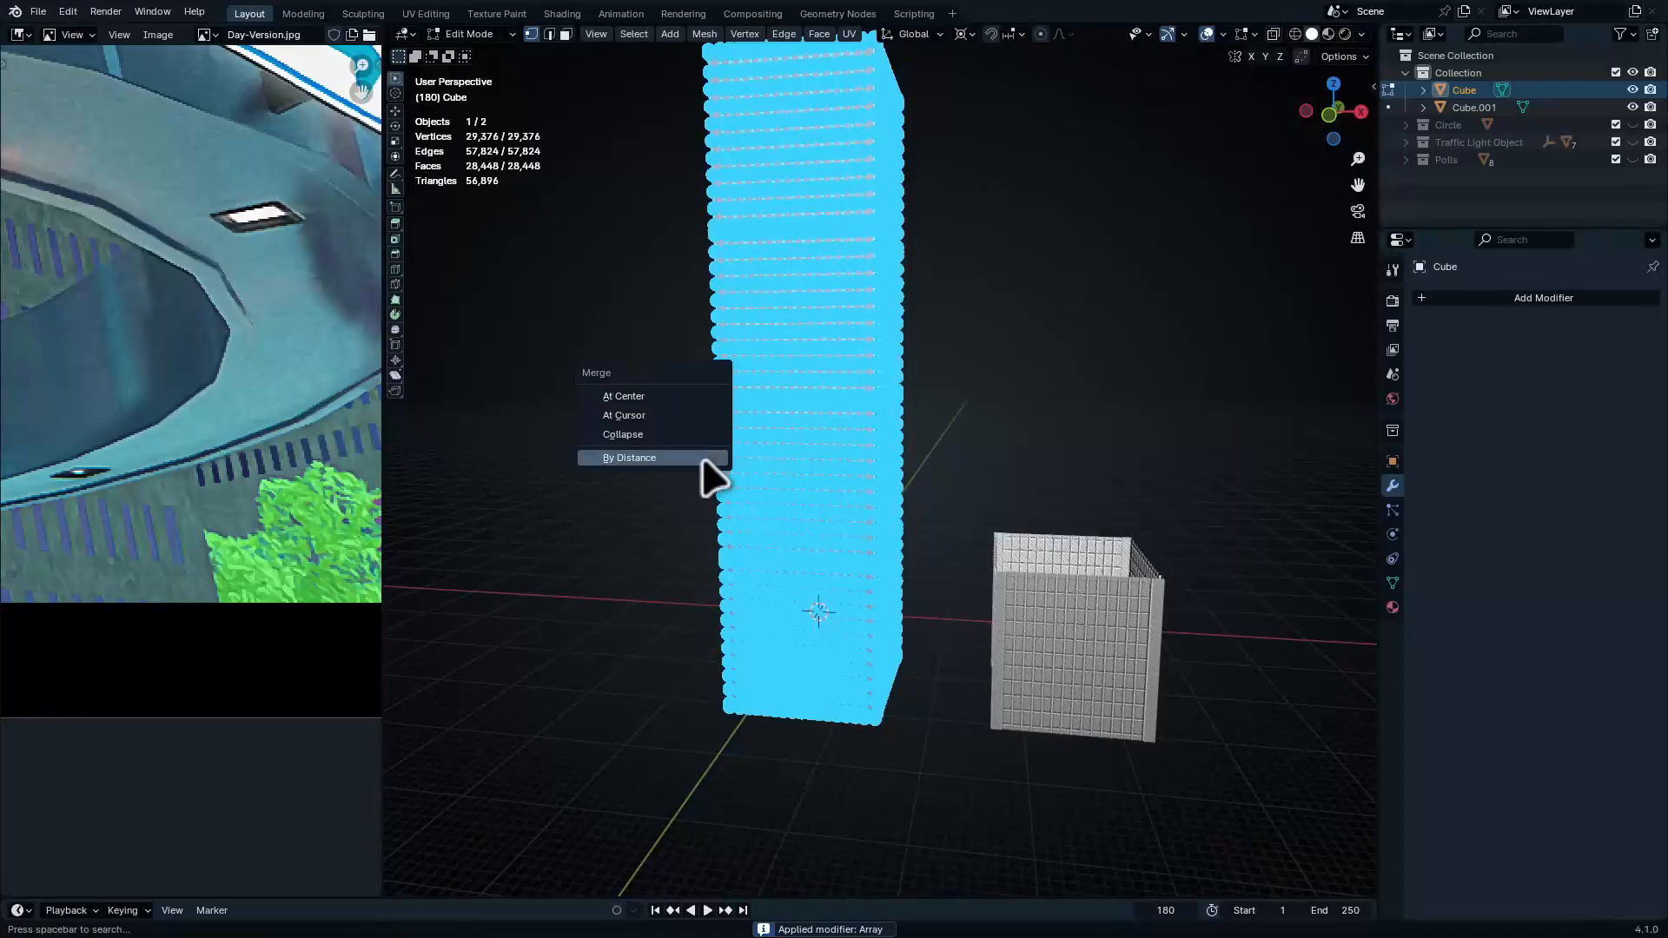
left_click(705, 457)
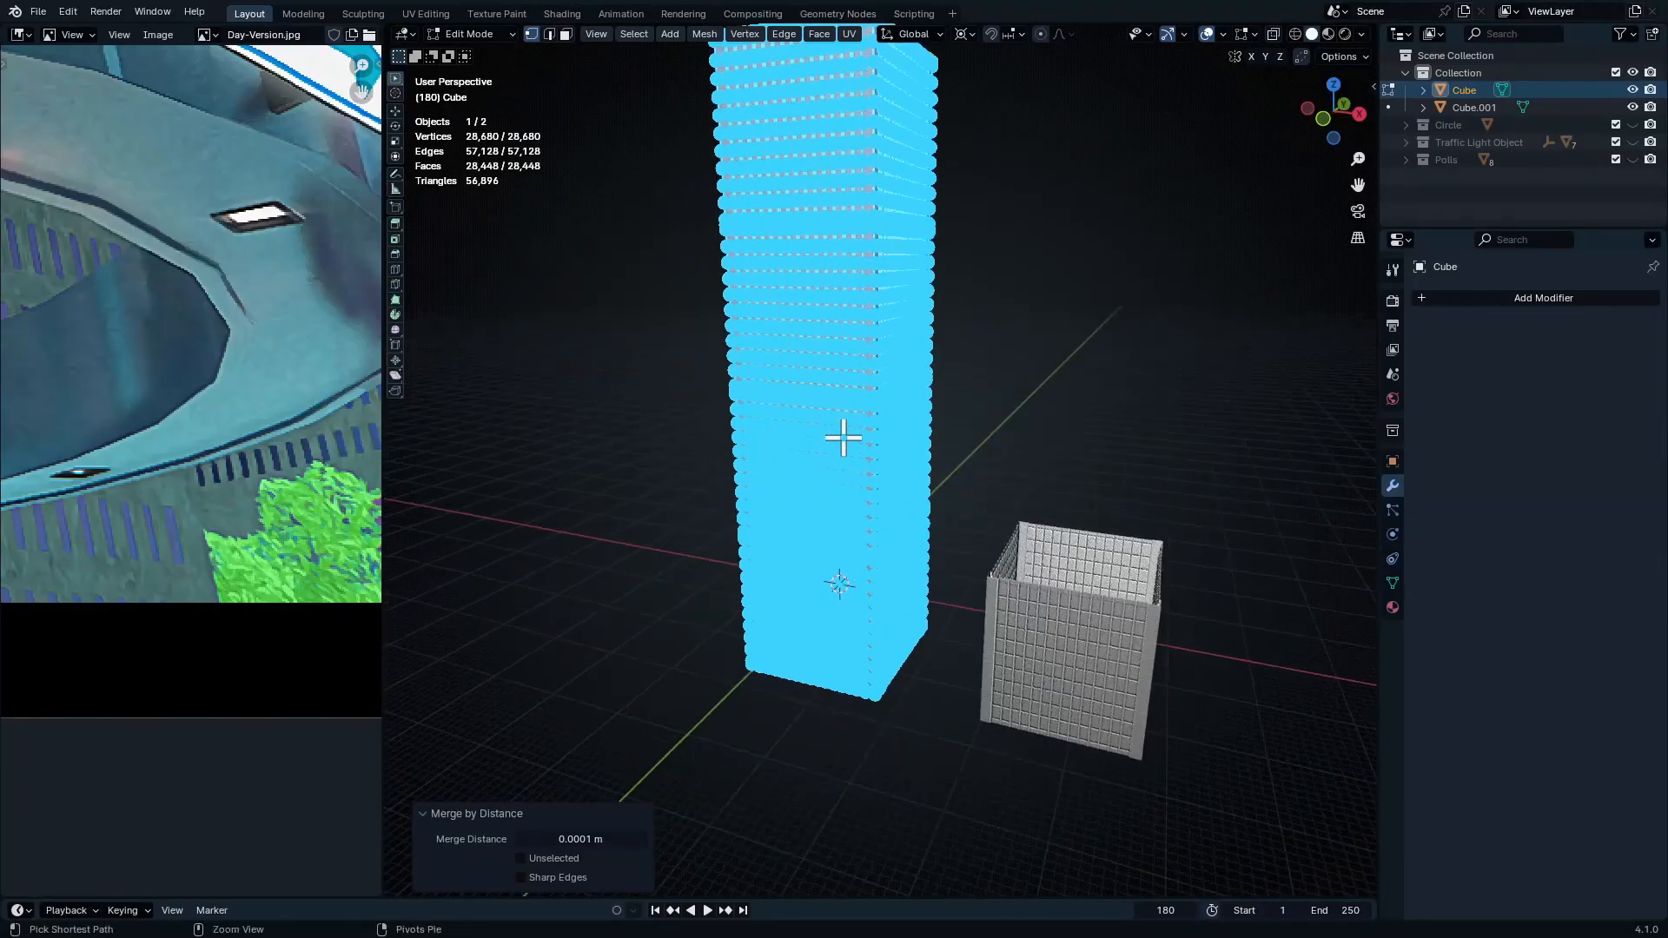
scroll(849, 425, "up", 5)
key("Tab")
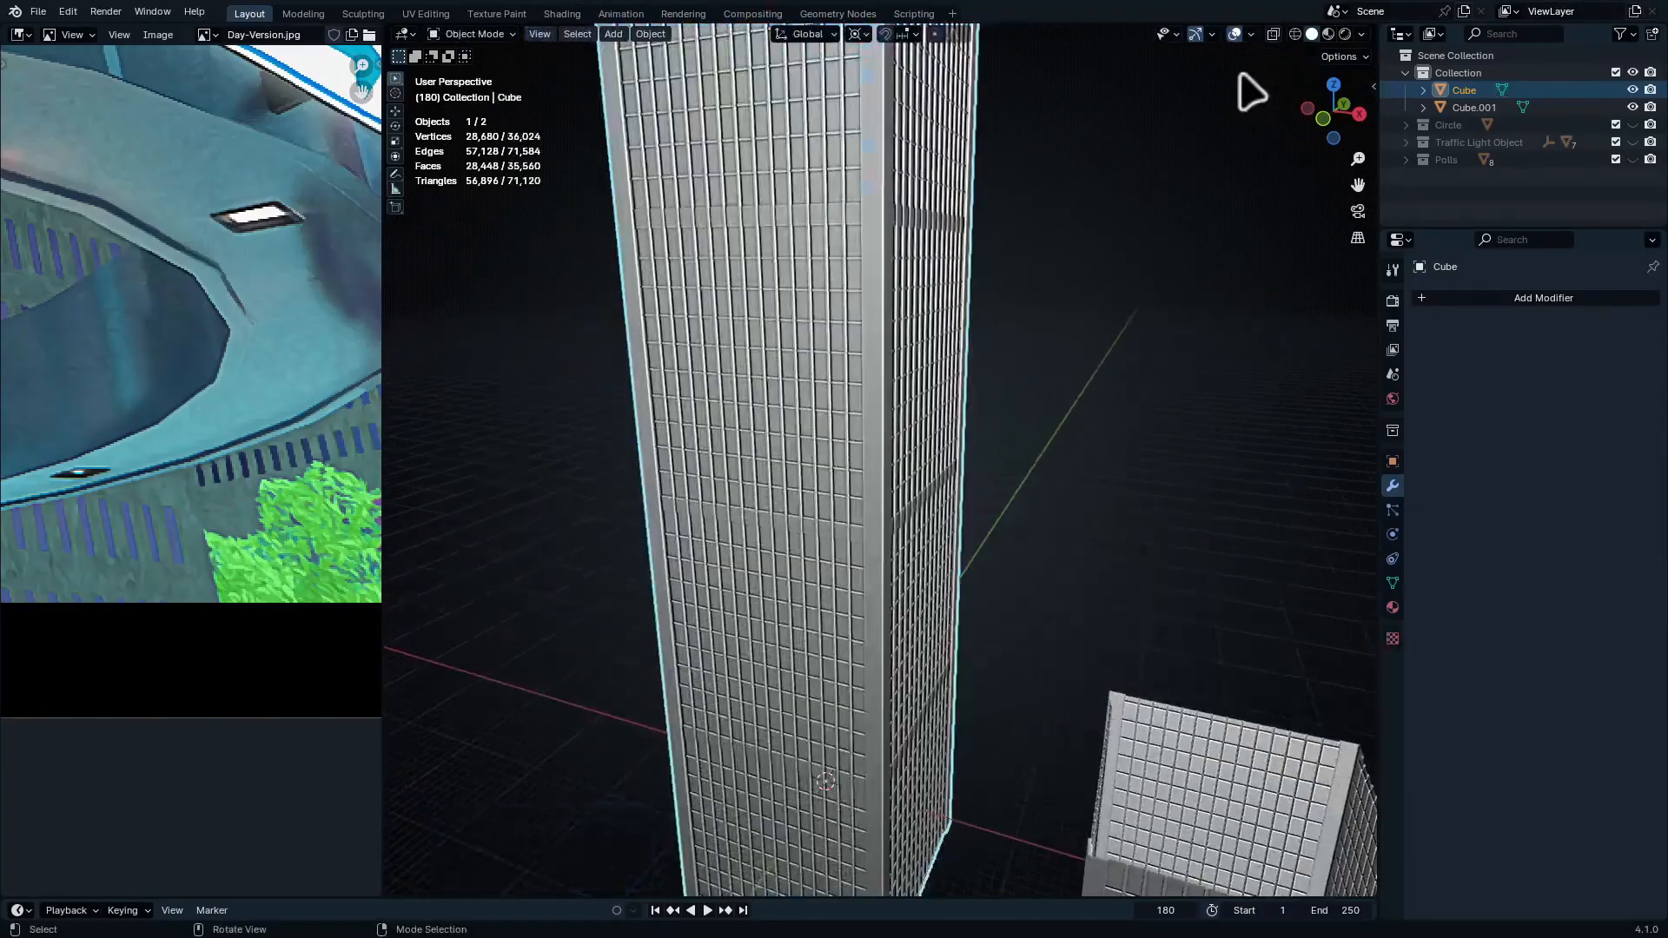
Turn on the Face Orientation overlay, inspect the normals of the tower and the duplicate building, and turn the overlay off
left_click(1251, 33)
left_click(1220, 347)
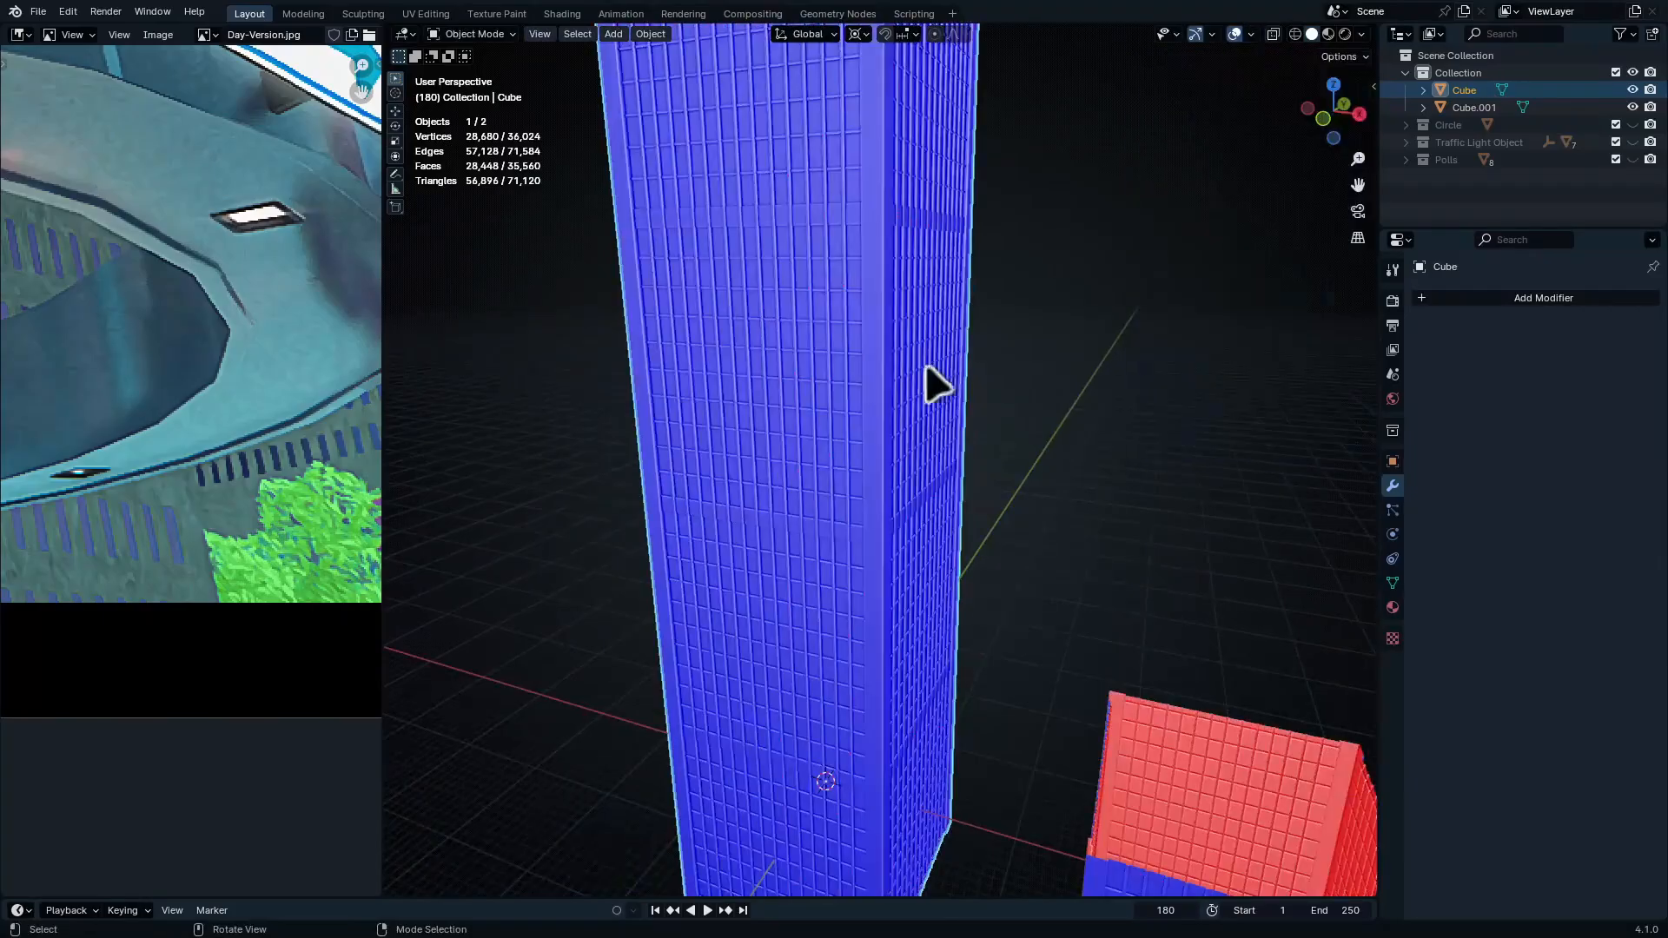
middle_click_drag(927, 383, 964, 518)
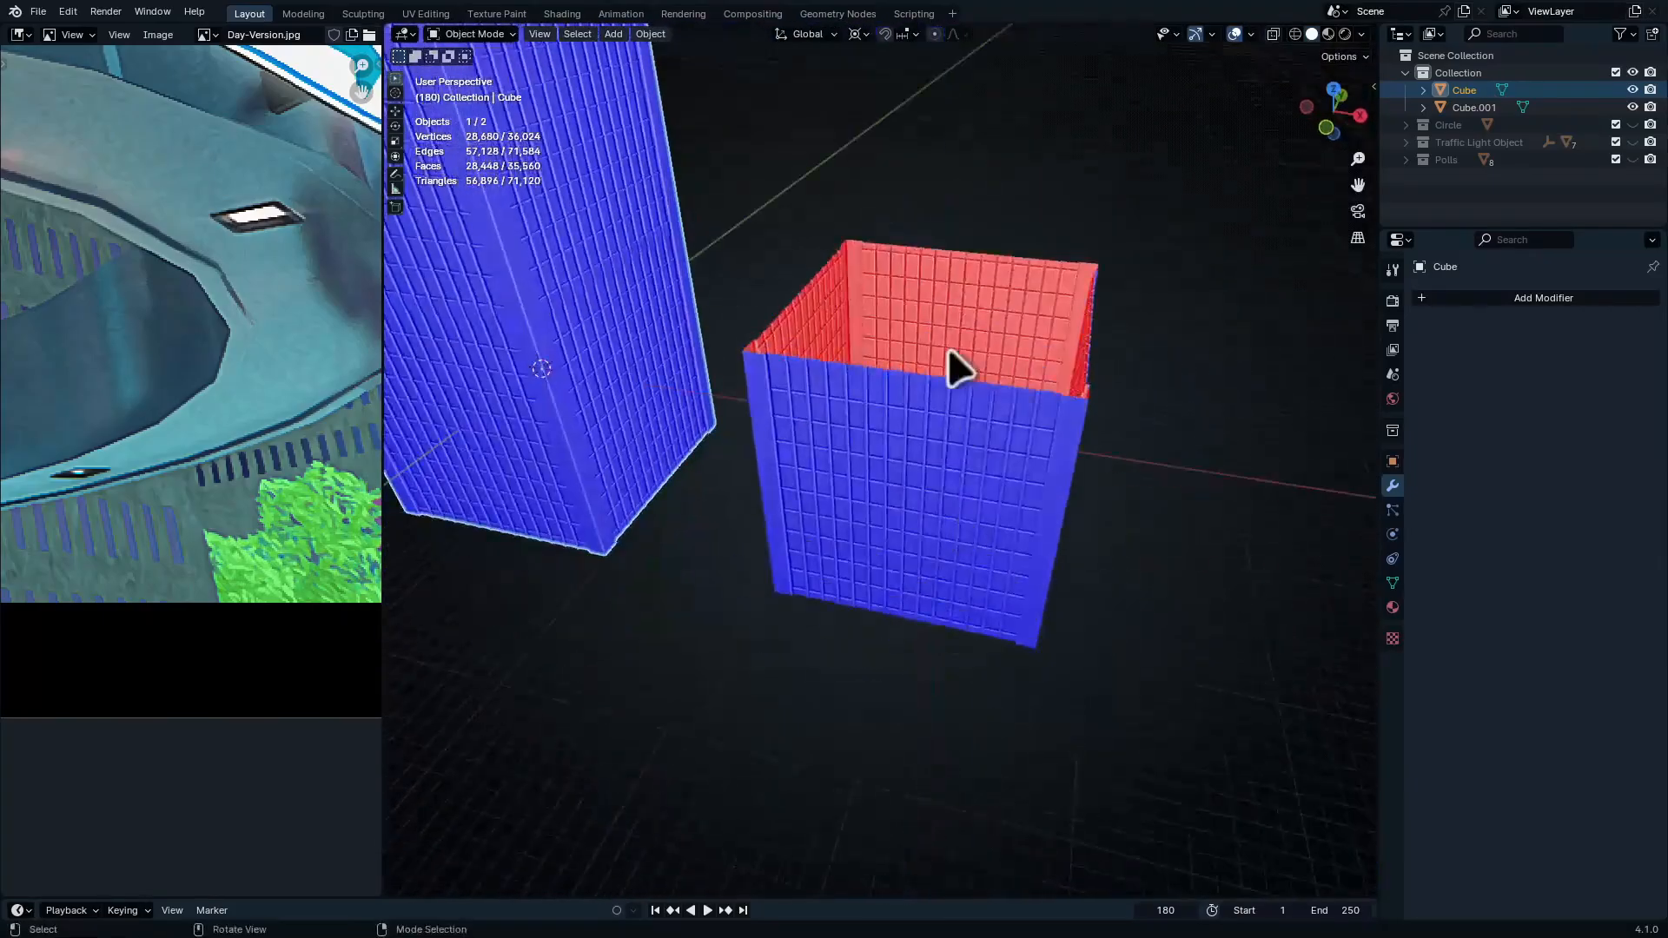
left_click(953, 368)
middle_click_drag(953, 368, 1023, 549)
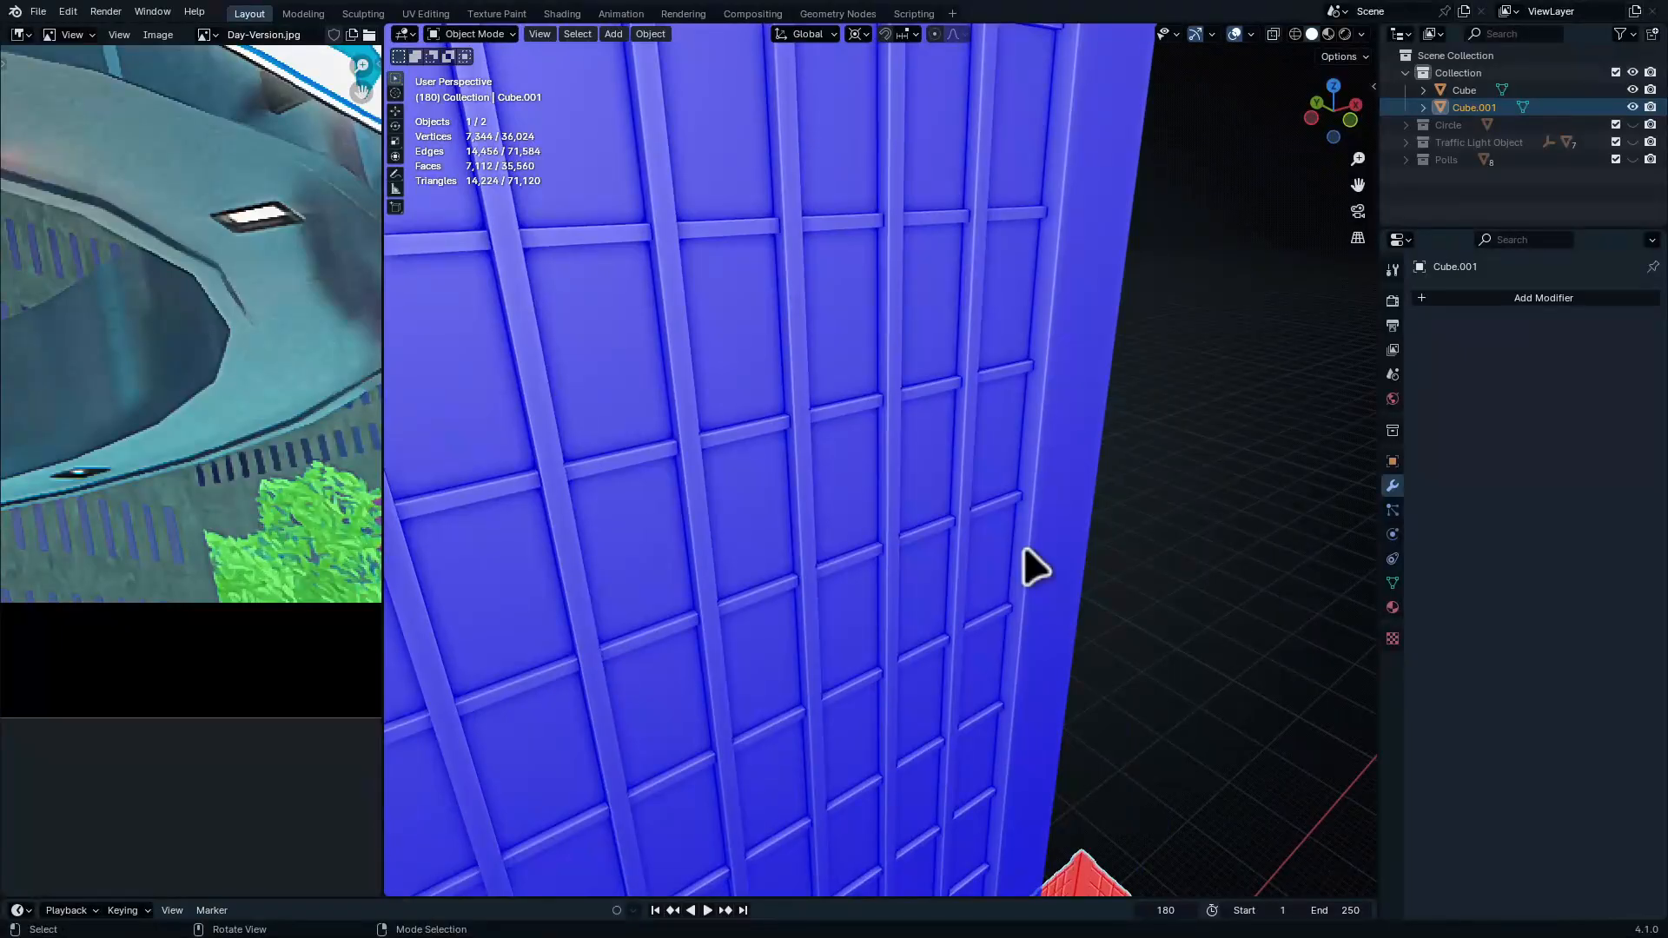
left_click(1253, 34)
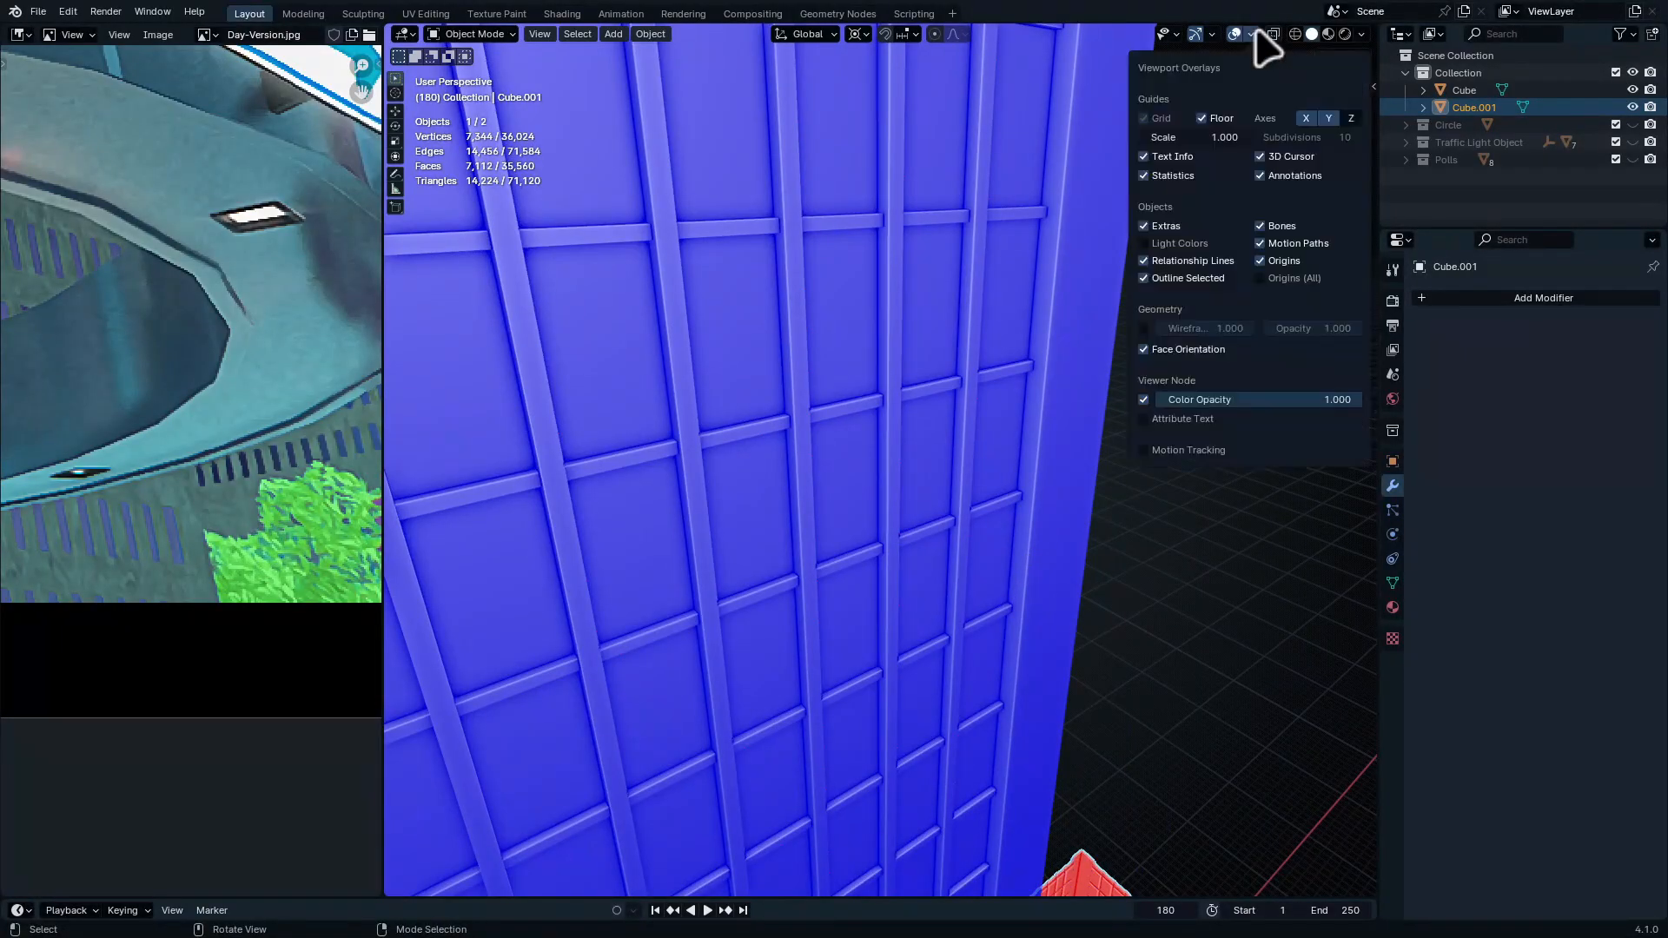
left_click(1257, 35)
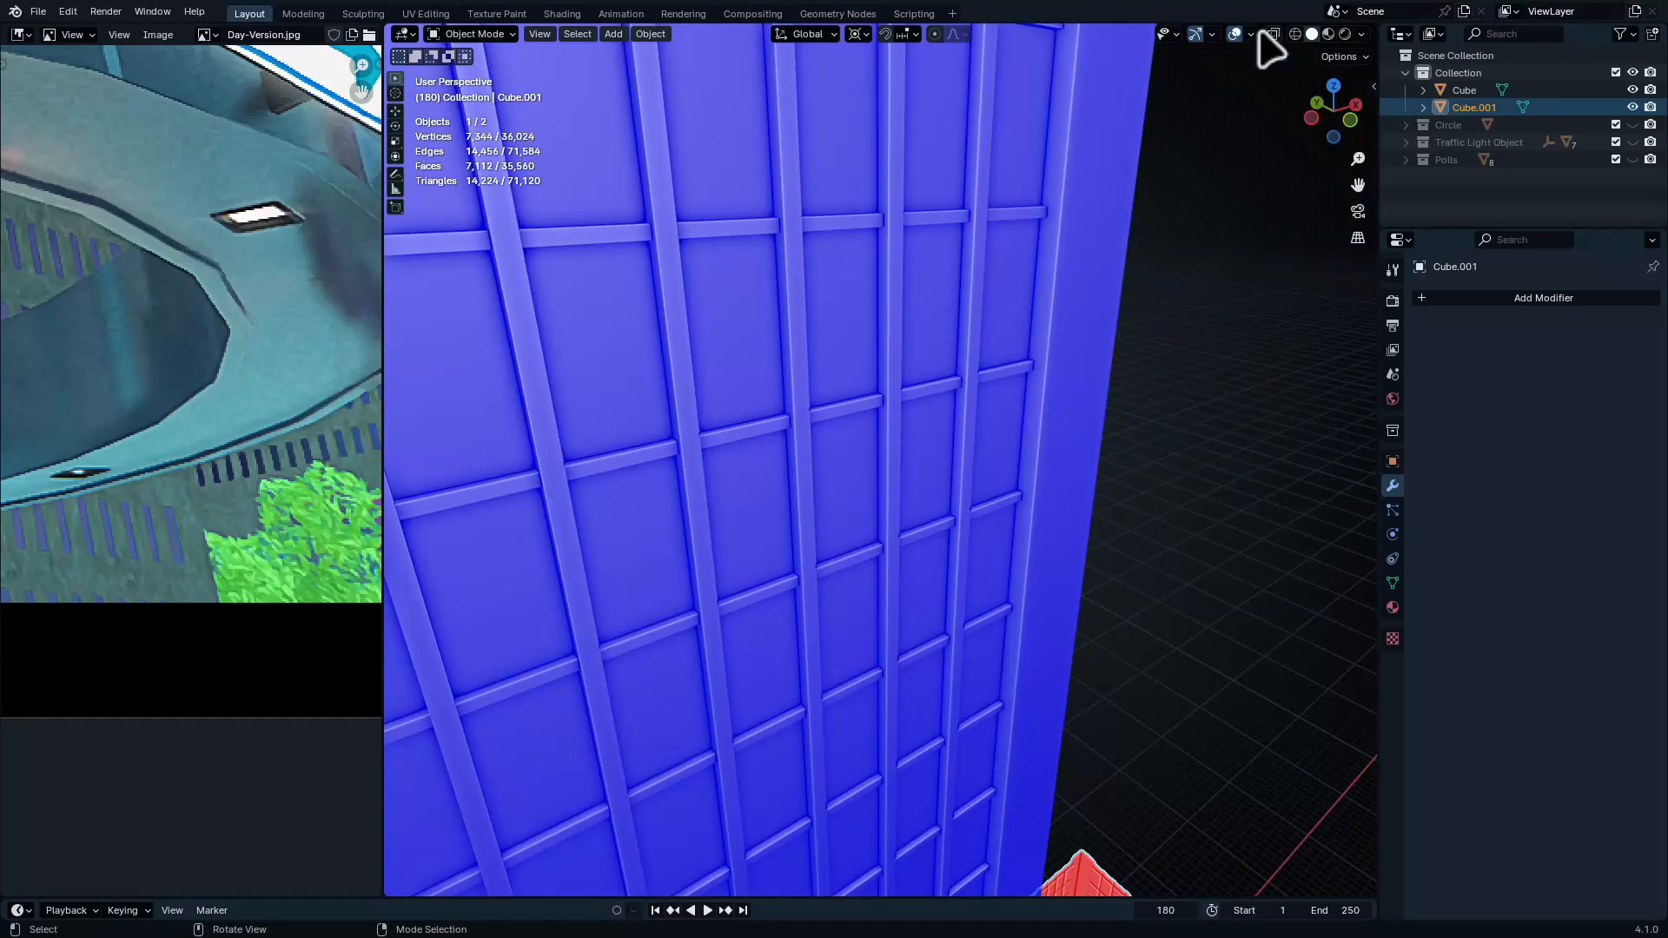
left_click(1255, 33)
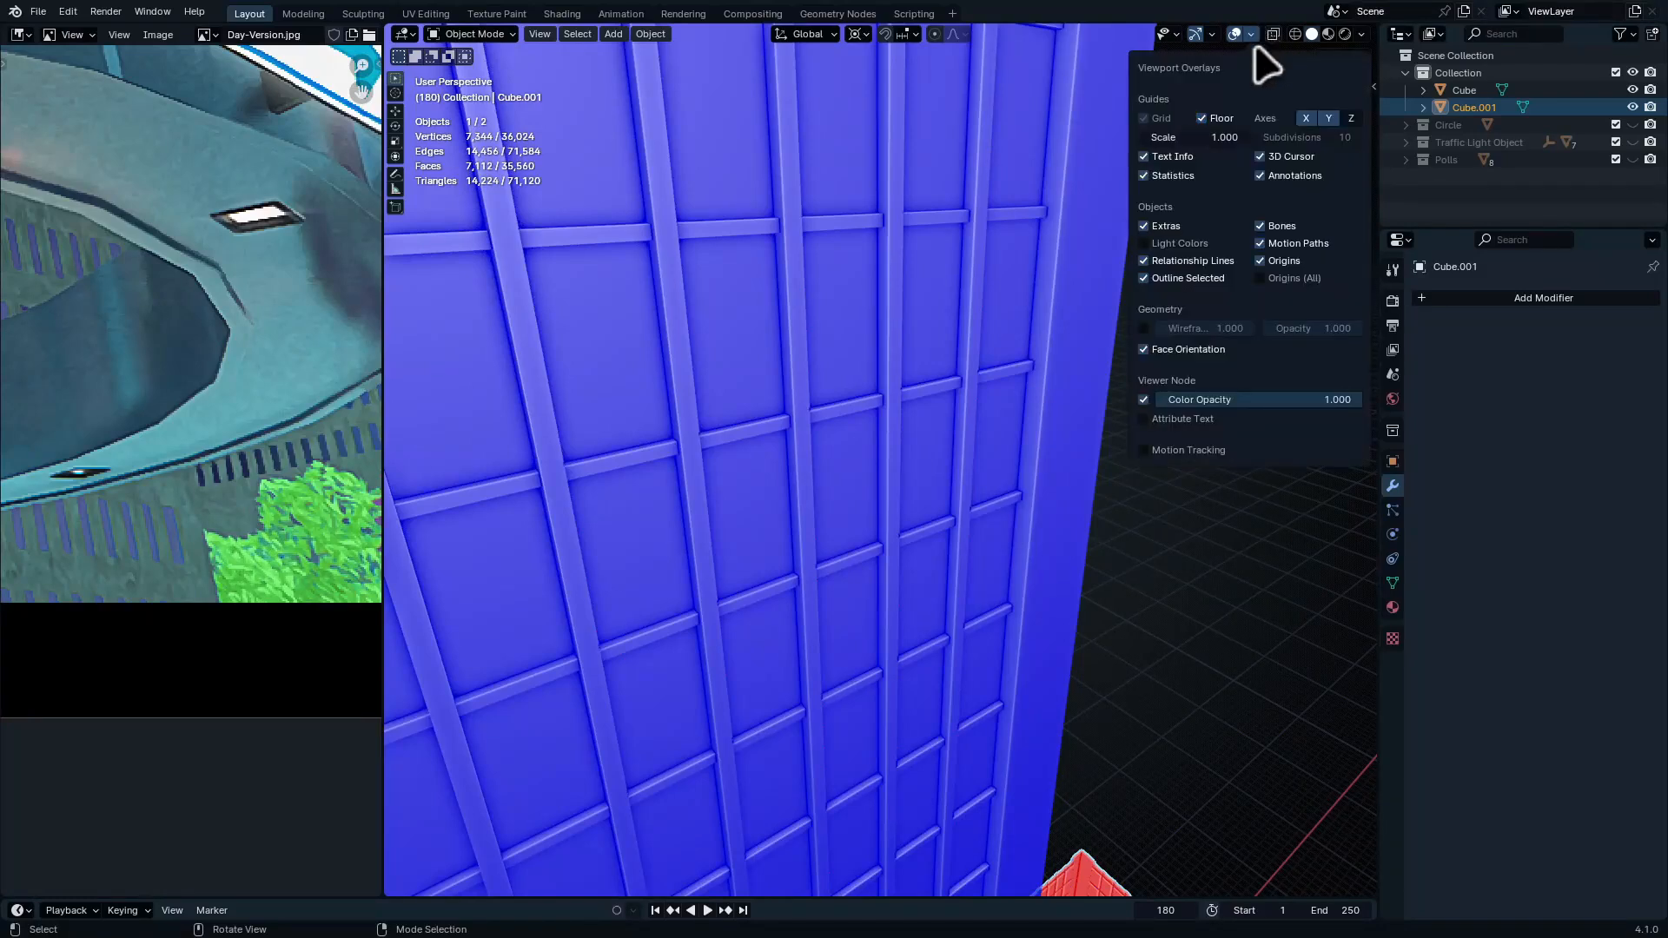
left_click(1167, 351)
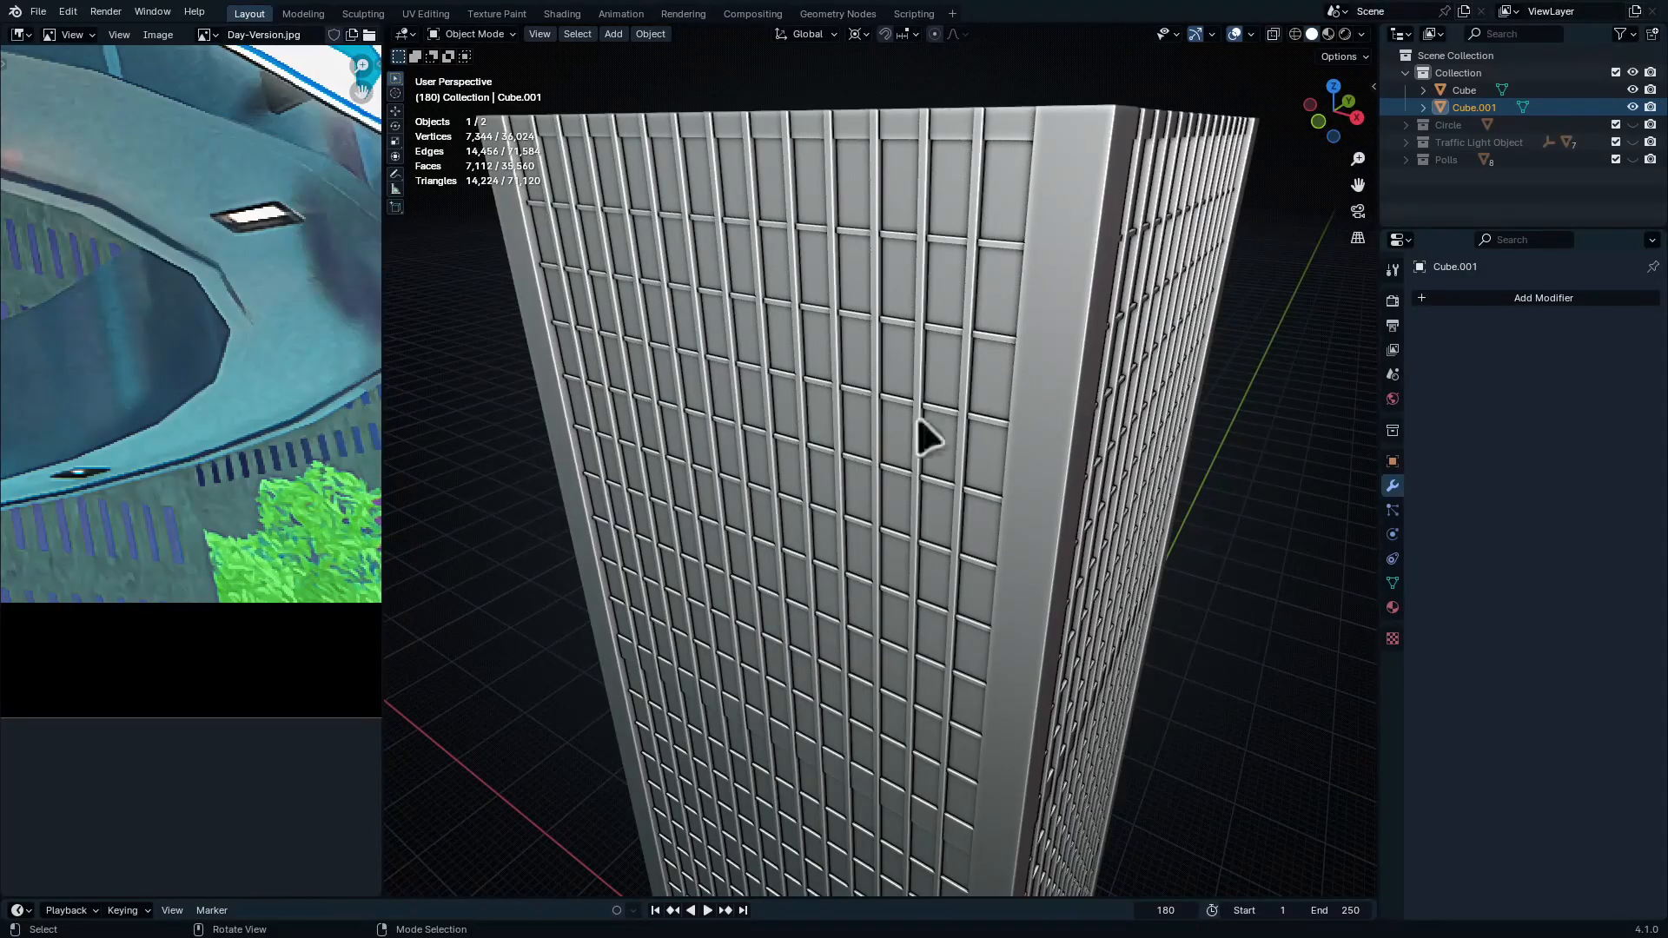
Examine the reference image enlarged, studying the background buildings behind the circular structure and their window layout
key("ctrl+space")
scroll(888, 289, "down", 3)
middle_click_drag(786, 382, 936, 664)
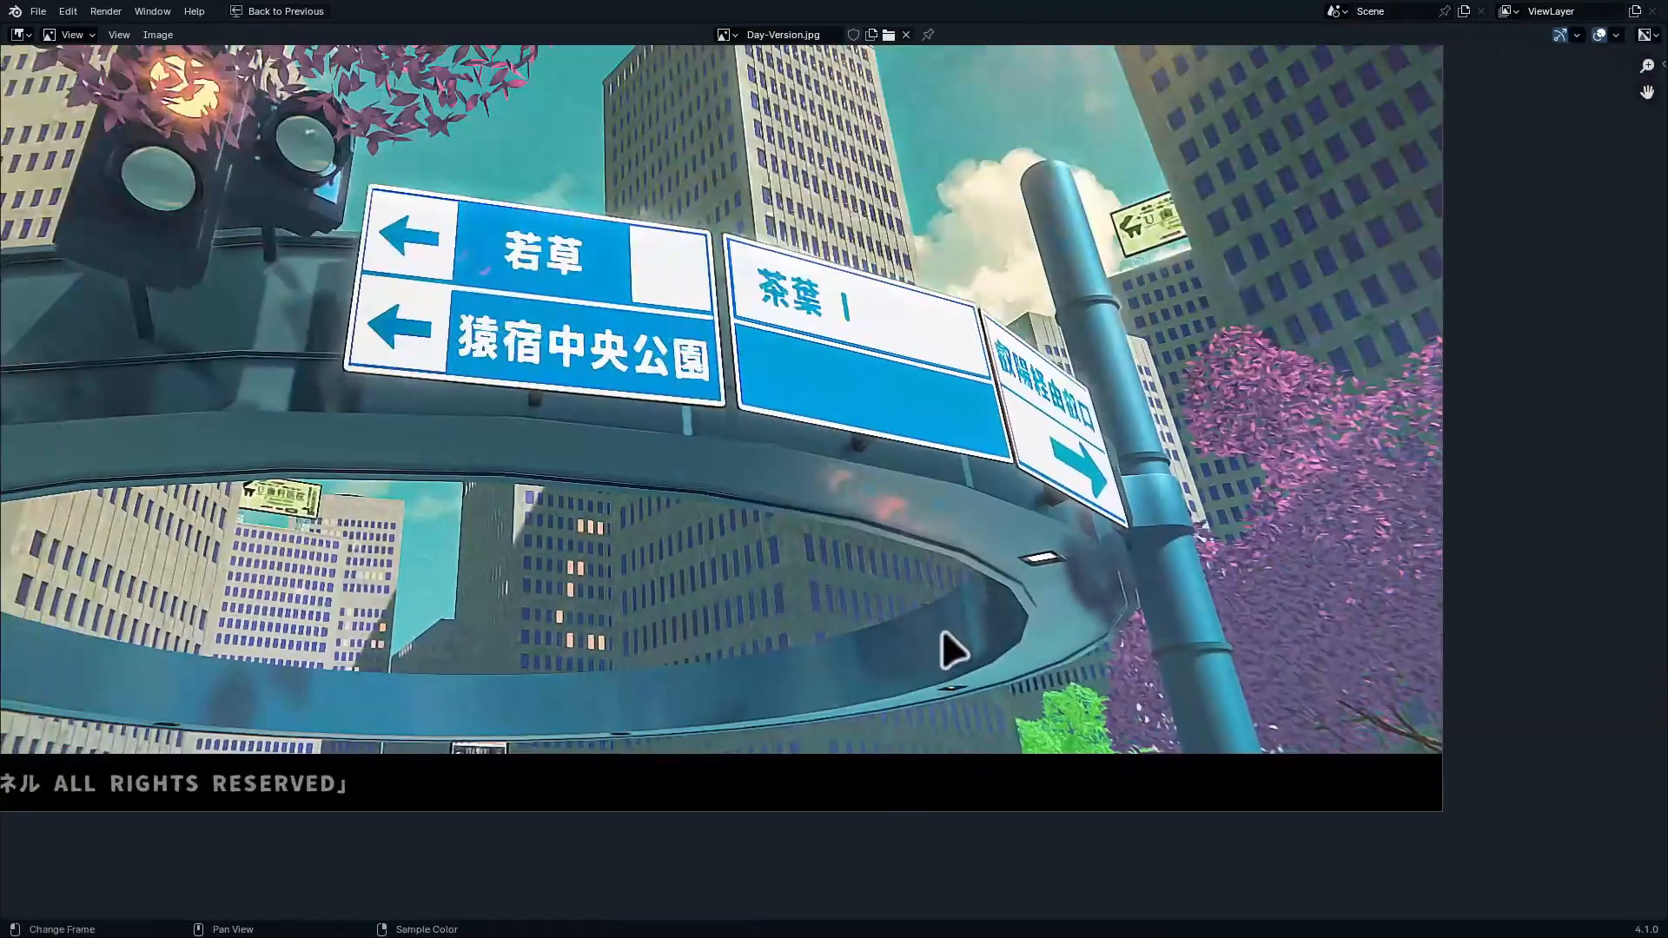
scroll(955, 634, "up", 4)
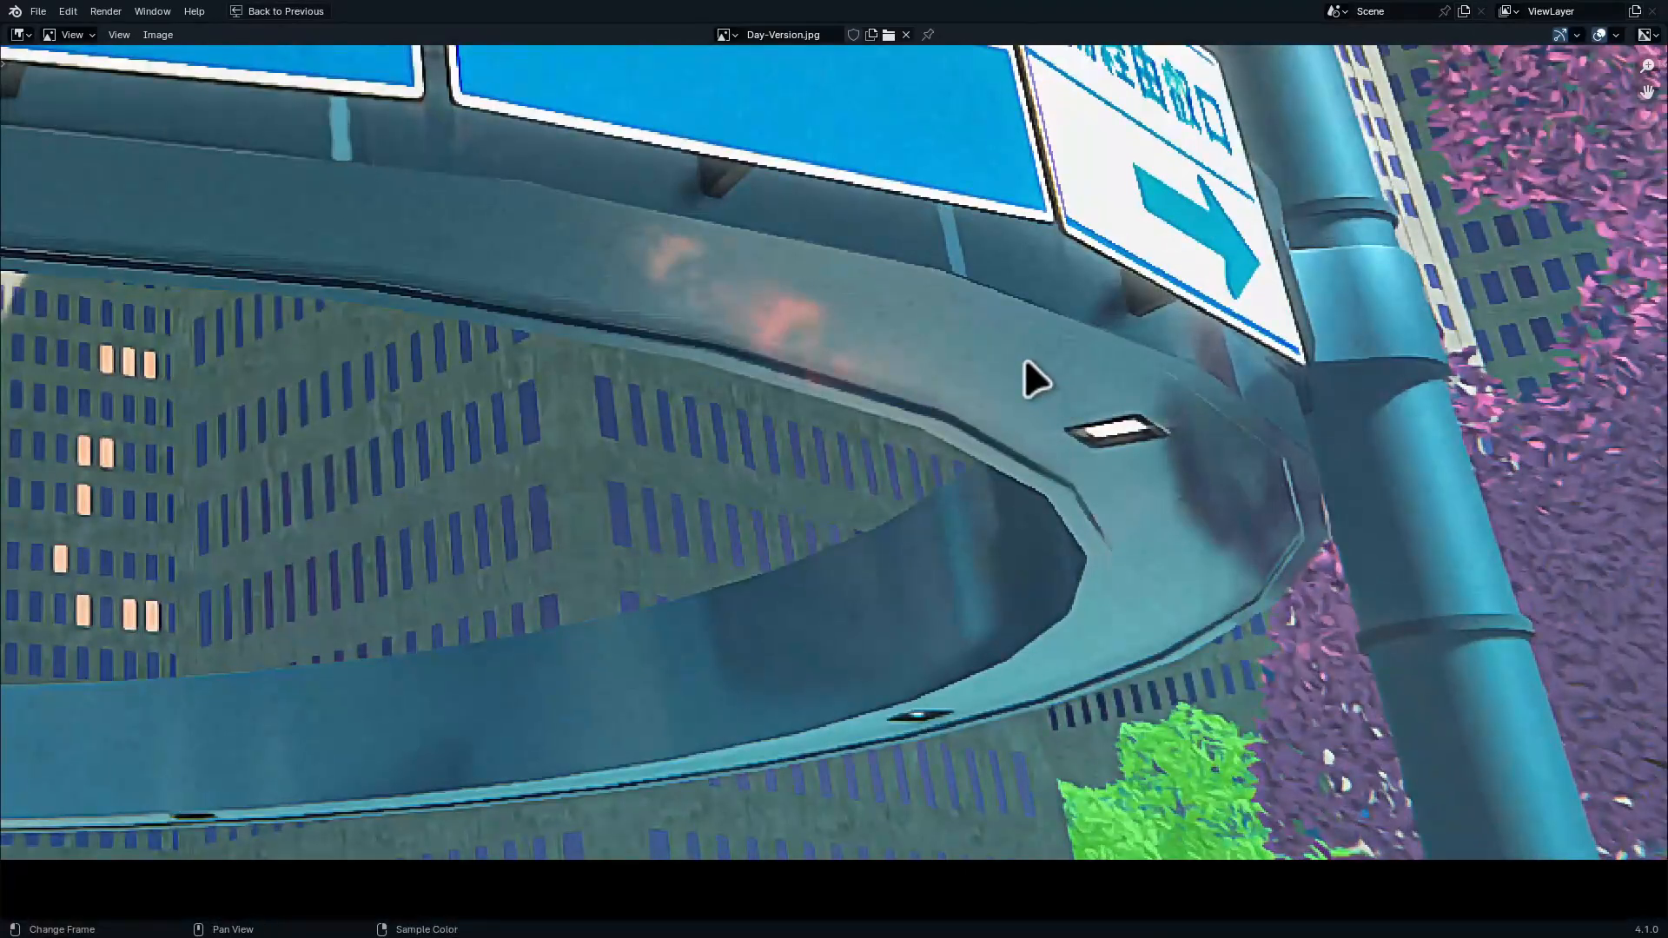
scroll(1025, 359, "down", 2)
key("ctrl+space")
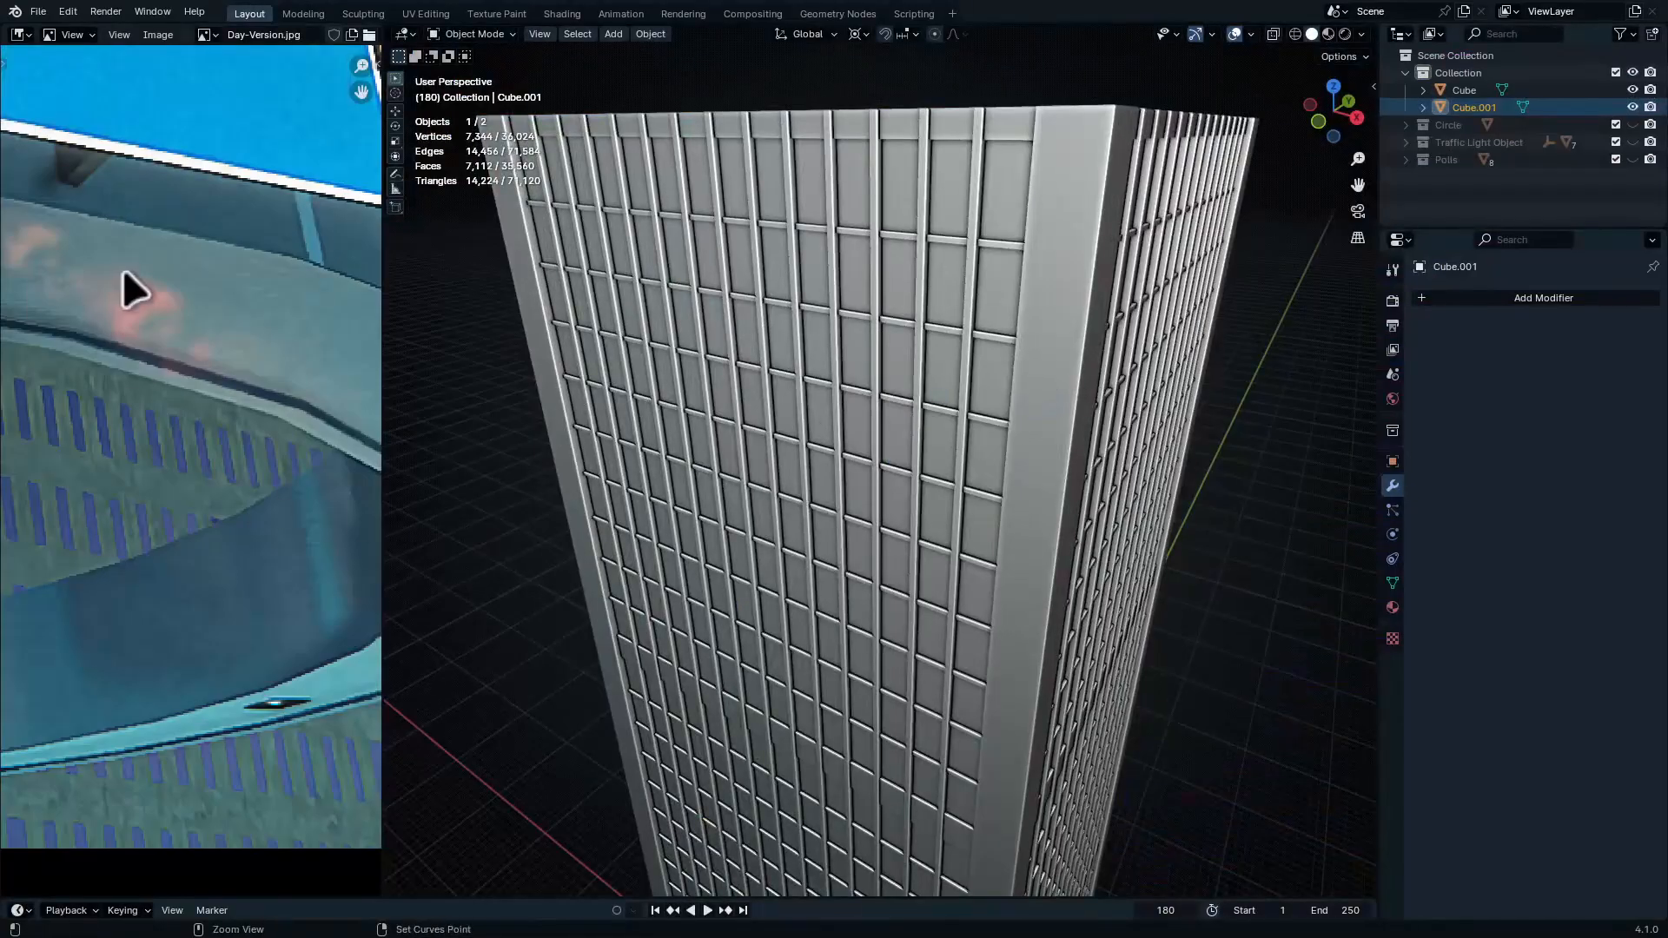
scroll(126, 273, "down", 4)
middle_click_drag(219, 295, 215, 349)
scroll(219, 348, "up", 2)
scroll(242, 252, "down", 9)
middle_click_drag(153, 305, 155, 466)
Switch mesh editing to the stacked tower and select the open edge loop around its top
middle_click_drag(828, 452, 922, 473, "ctrl")
middle_click_drag(922, 474, 964, 513, "ctrl")
key("ctrl+space")
key("Tab")
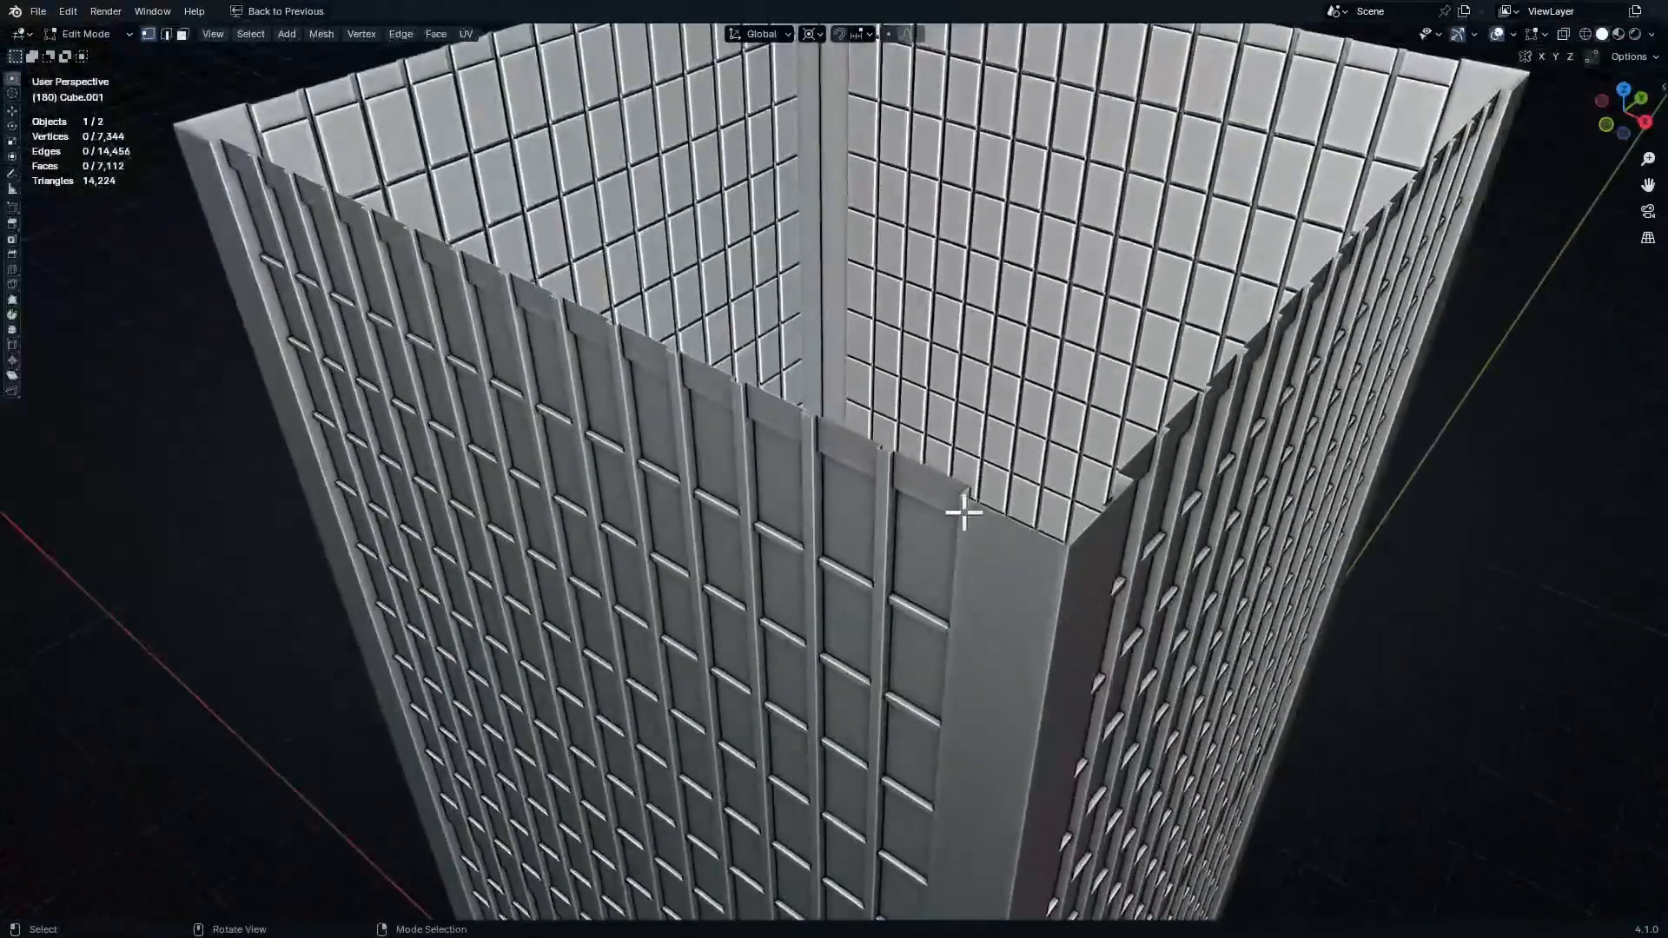
key("alt+q")
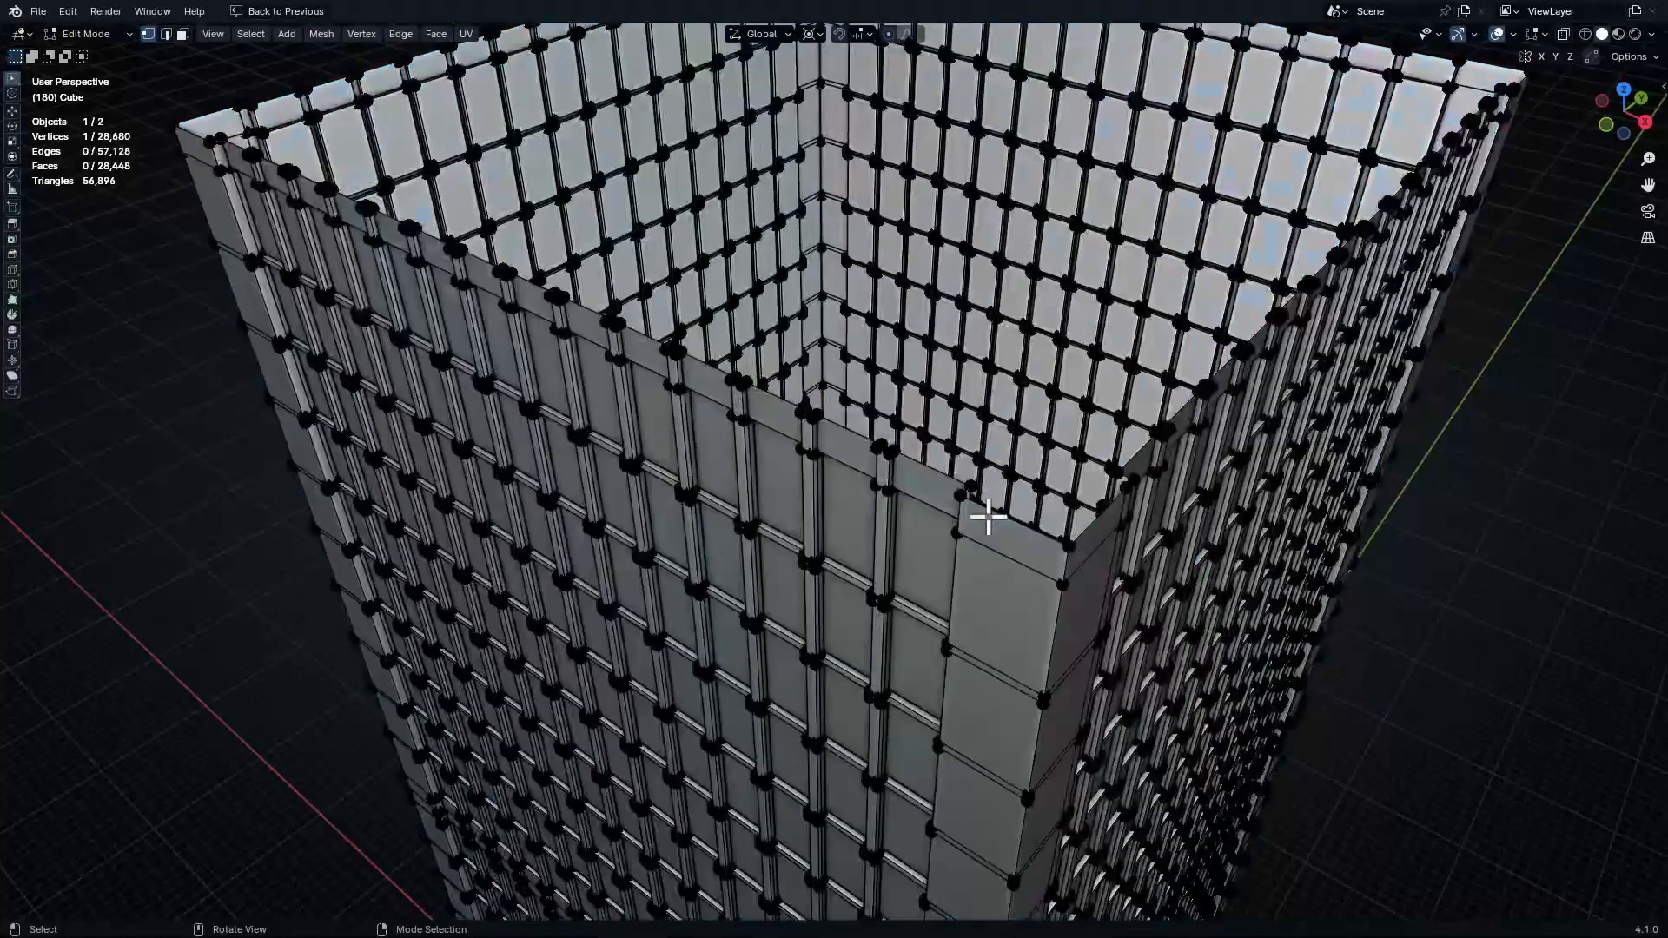
key("2")
left_click(988, 516, "alt")
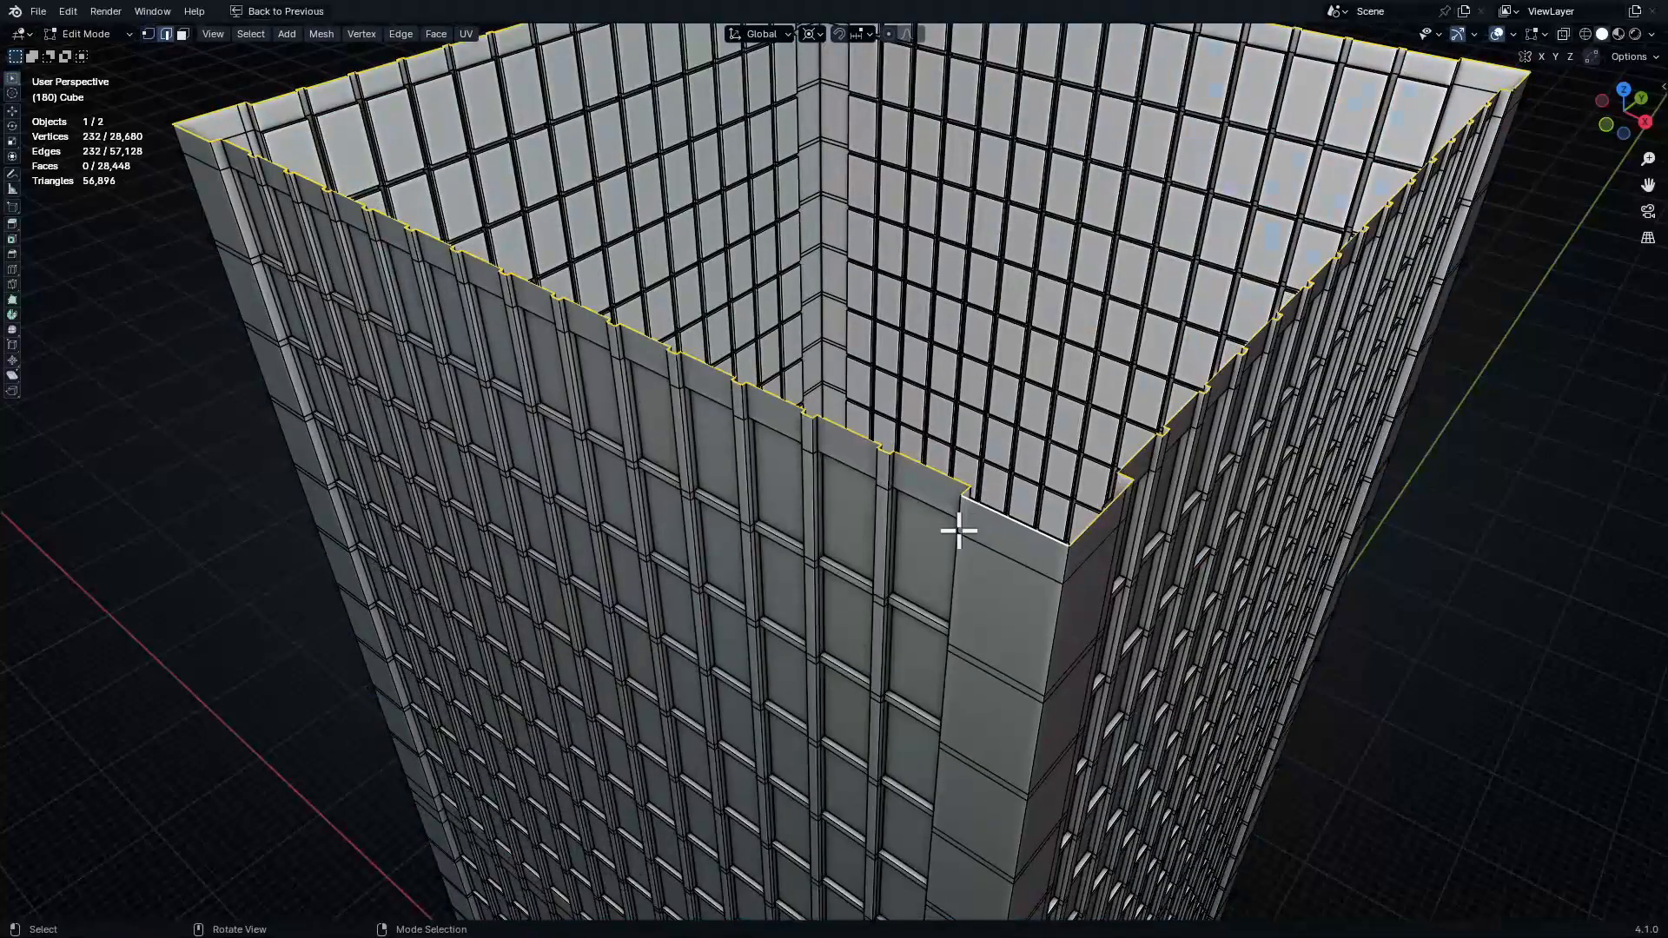
Check the selected top loop in X-ray and wireframe, and fill the opening with a single roof face
key("alt+z")
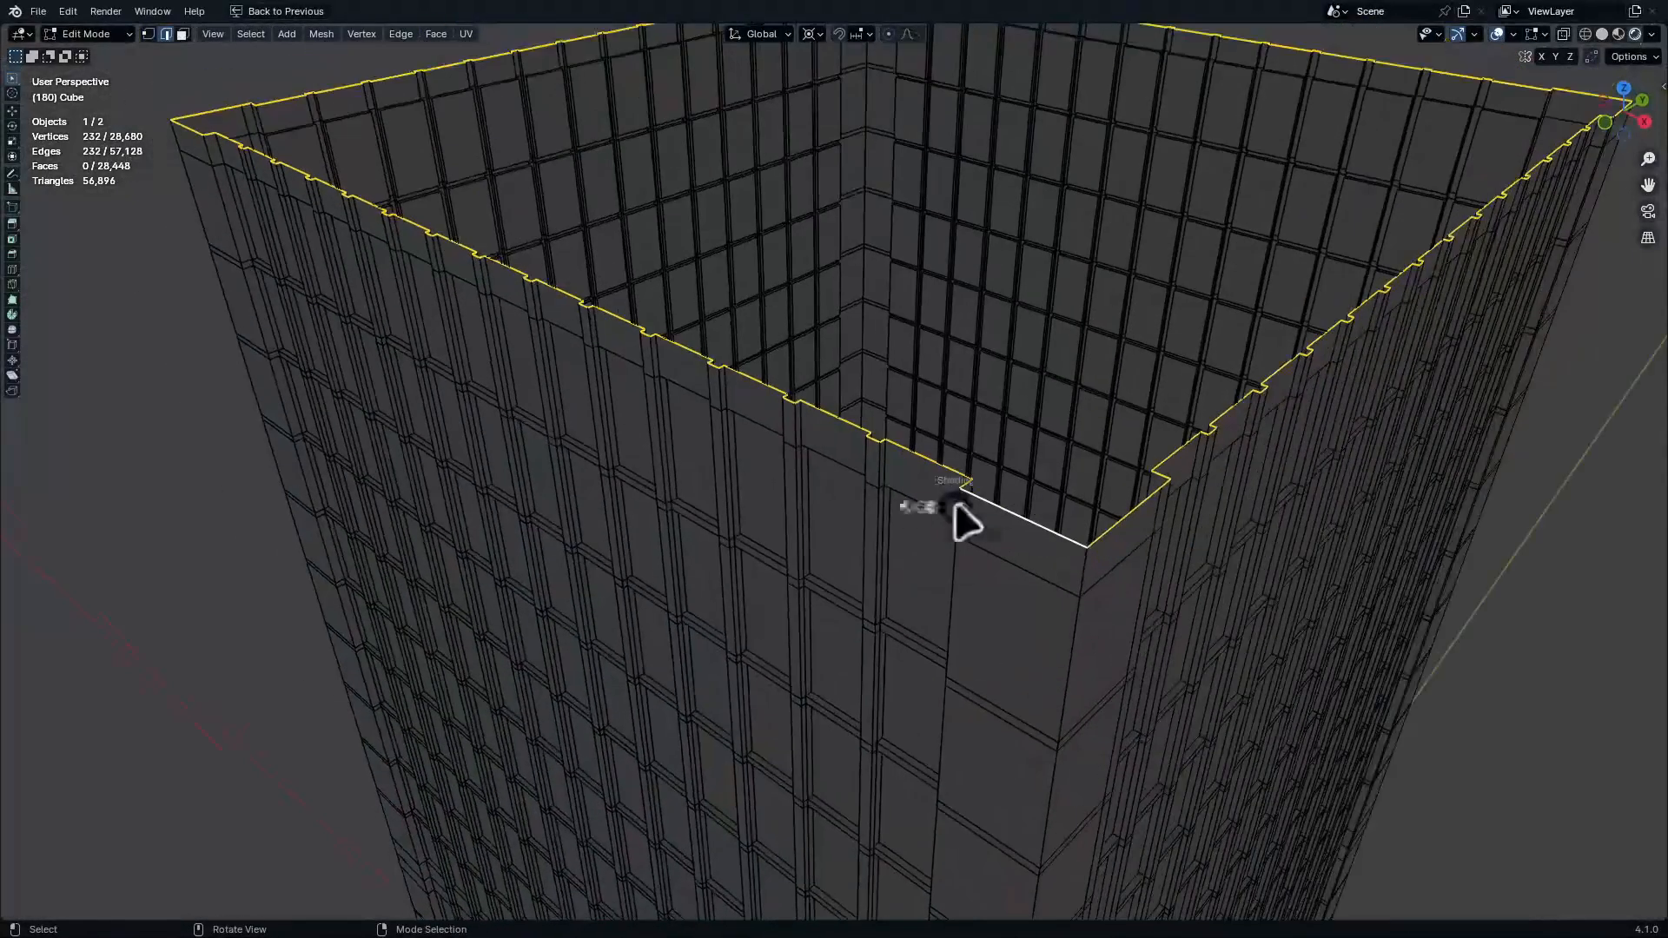
left_click(993, 492)
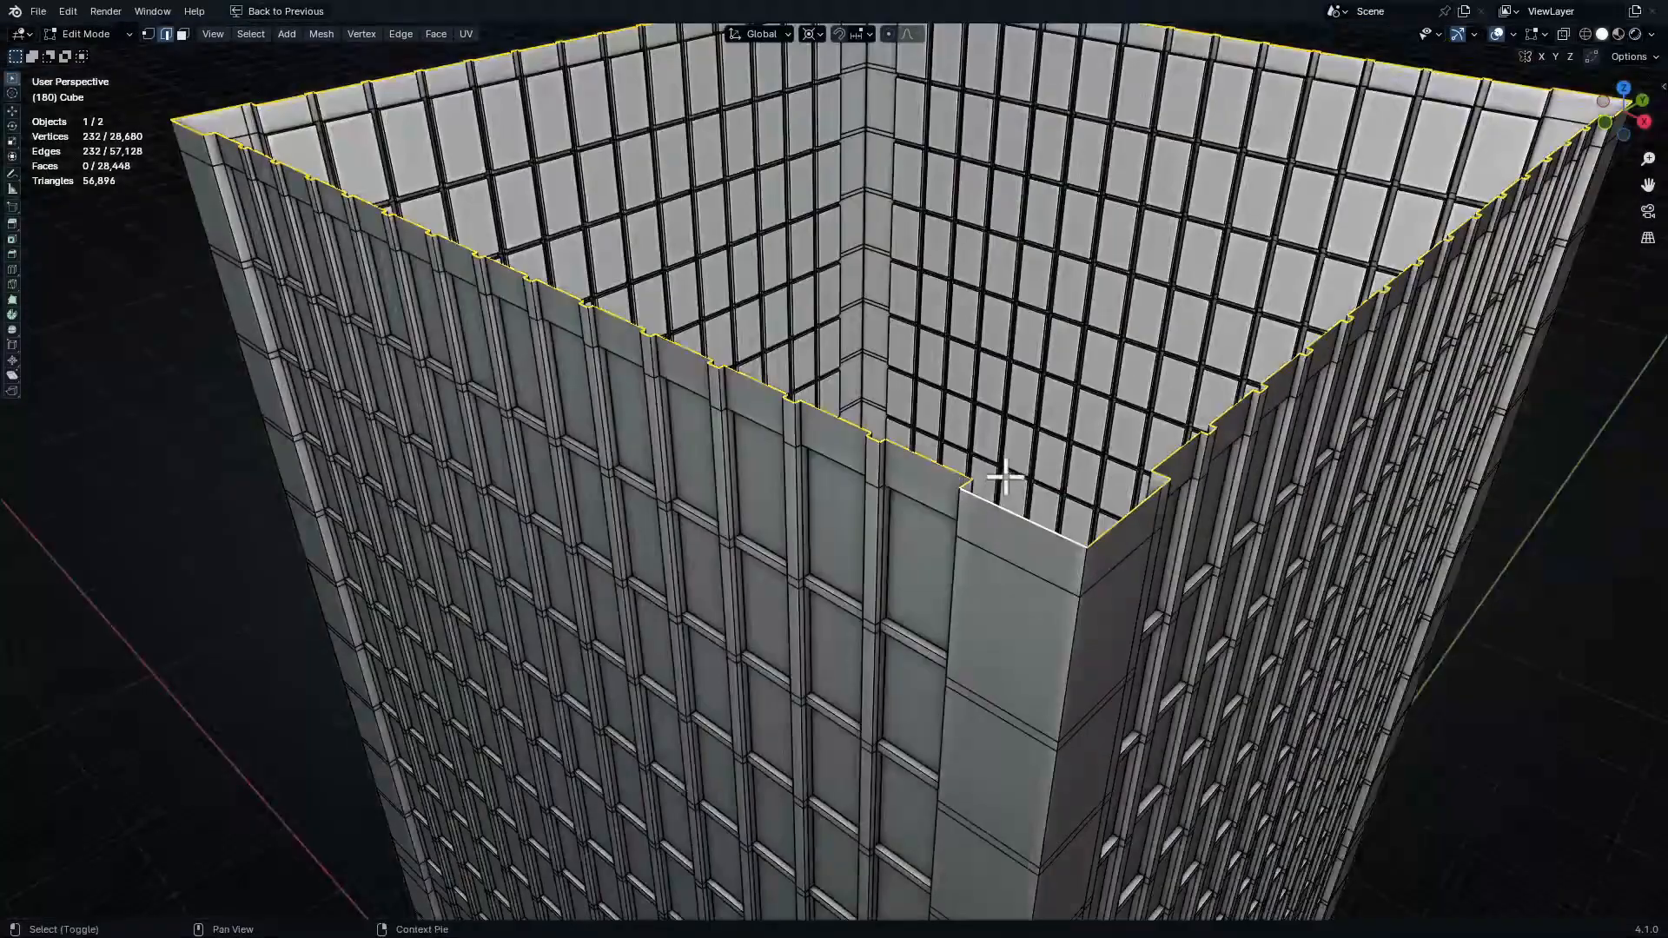
key("shift+z")
mouse_move(996, 486)
middle_mouse_down()
mouse_move(967, 462)
mouse_move(982, 460)
middle_mouse_up()
mouse_move(1005, 360)
middle_mouse_down("shift")
mouse_move(1048, 625)
mouse_move(1033, 668)
middle_mouse_up("shift")
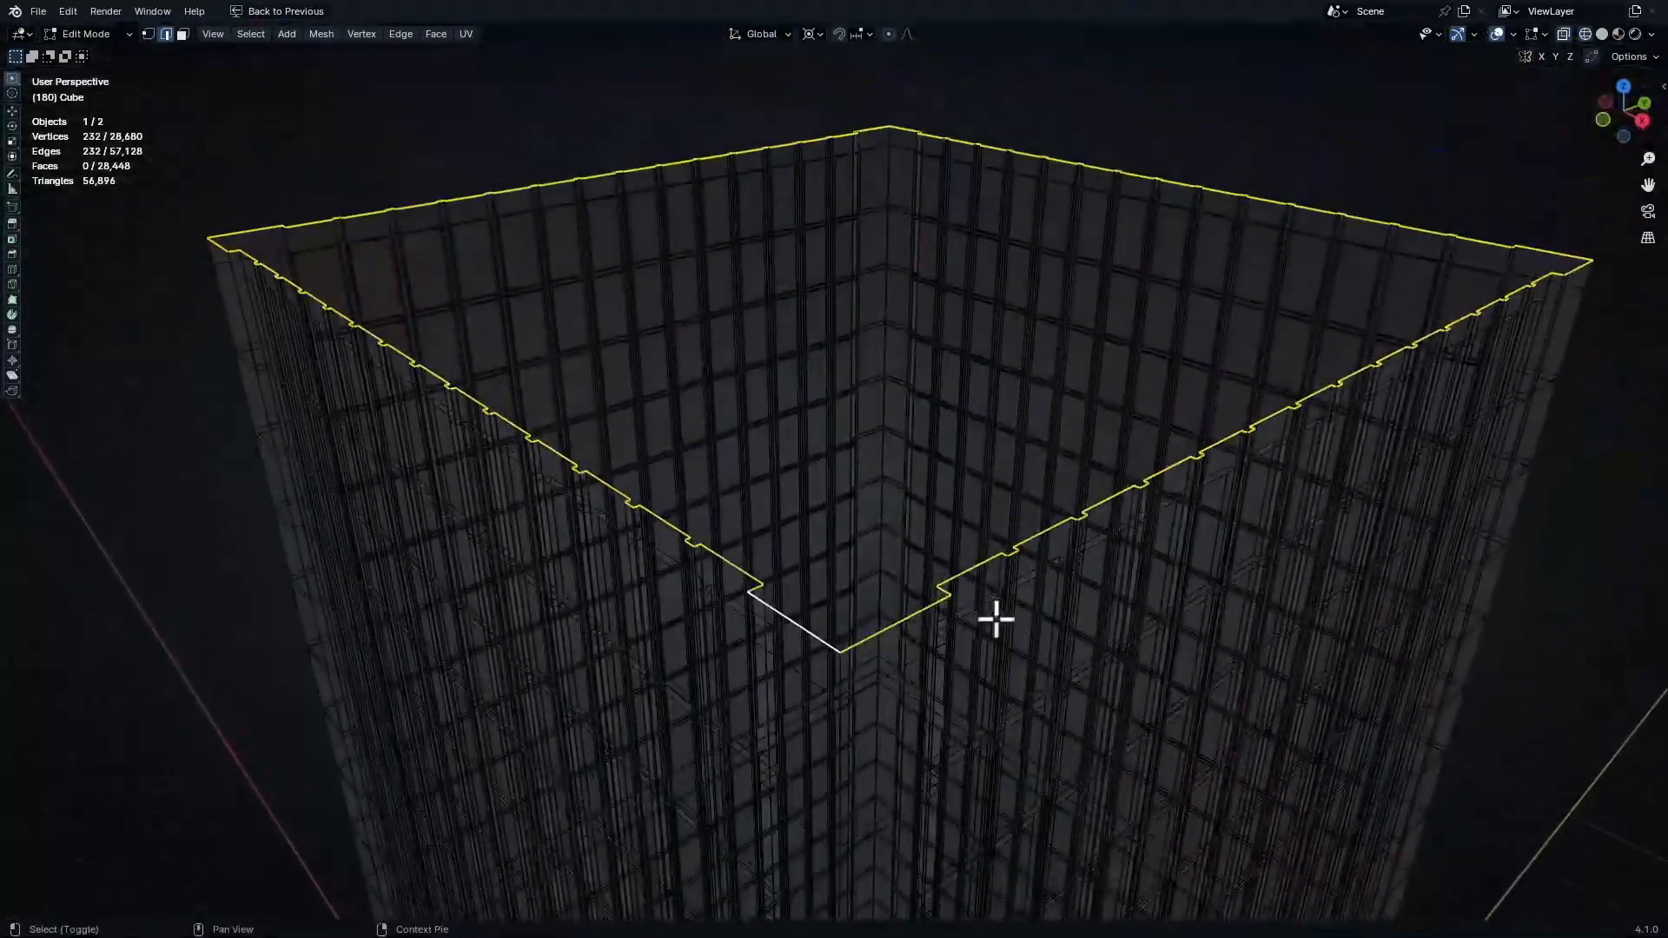
key("shift+z")
middle_click_drag(912, 559, 917, 573)
mouse_move(989, 681)
middle_mouse_down("shift")
mouse_move(973, 596)
mouse_move(990, 559)
mouse_move(1002, 596)
mouse_move(1042, 599)
mouse_move(1009, 669)
mouse_move(996, 653)
middle_mouse_up("shift")
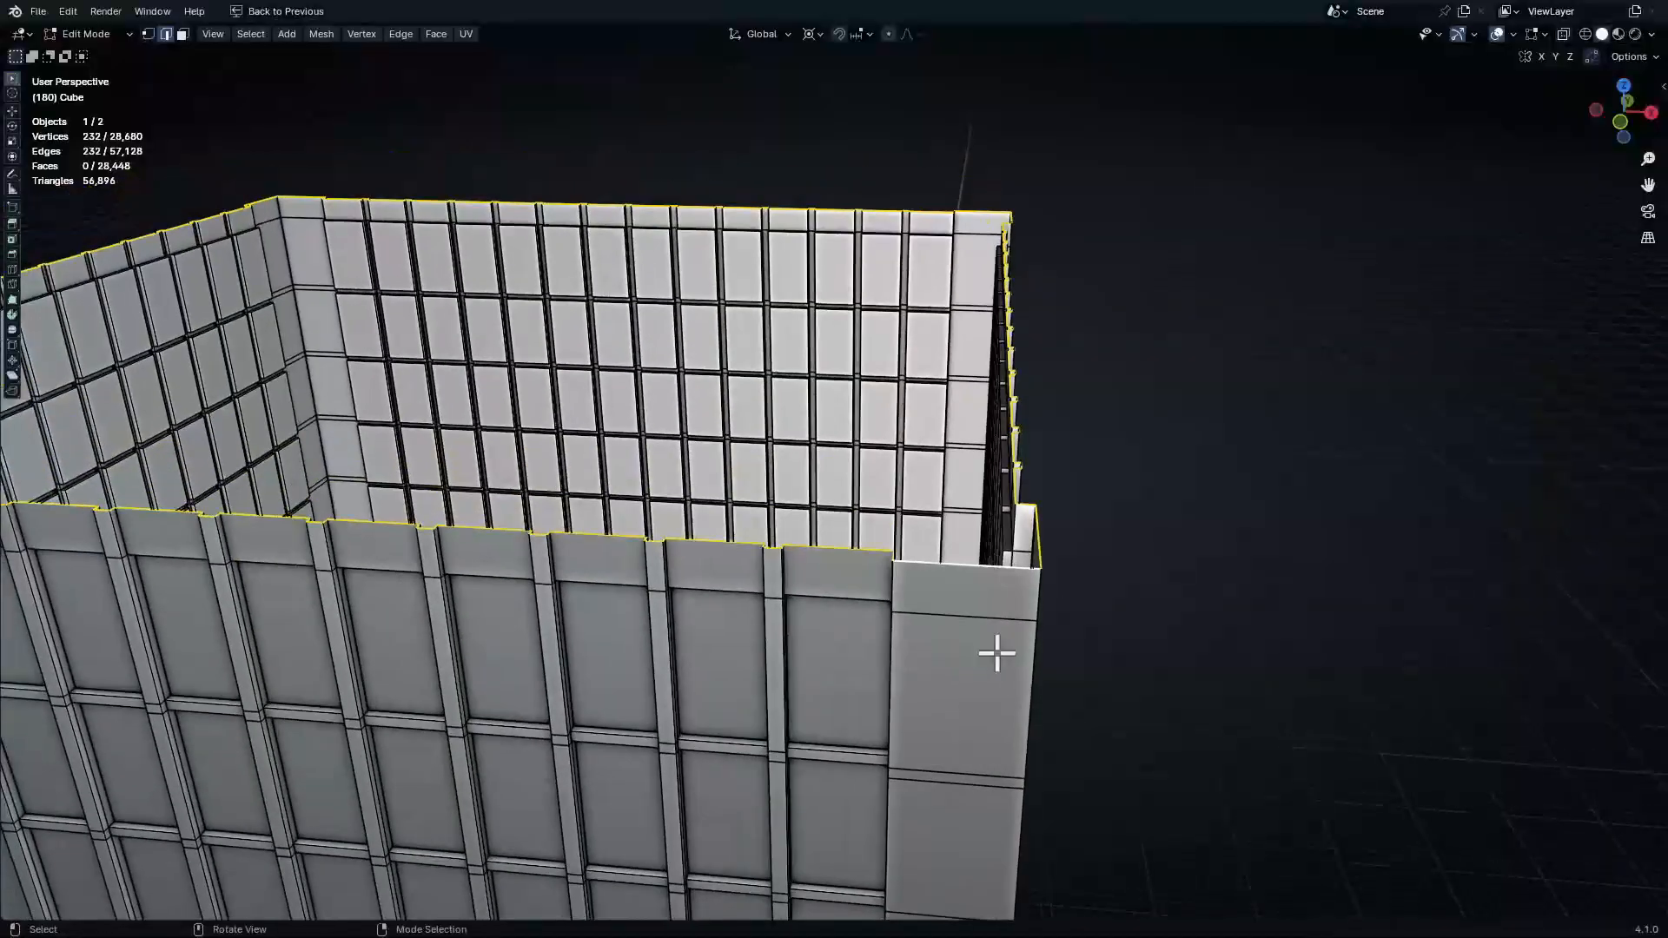
key("f")
middle_click_drag(998, 588, 1117, 607)
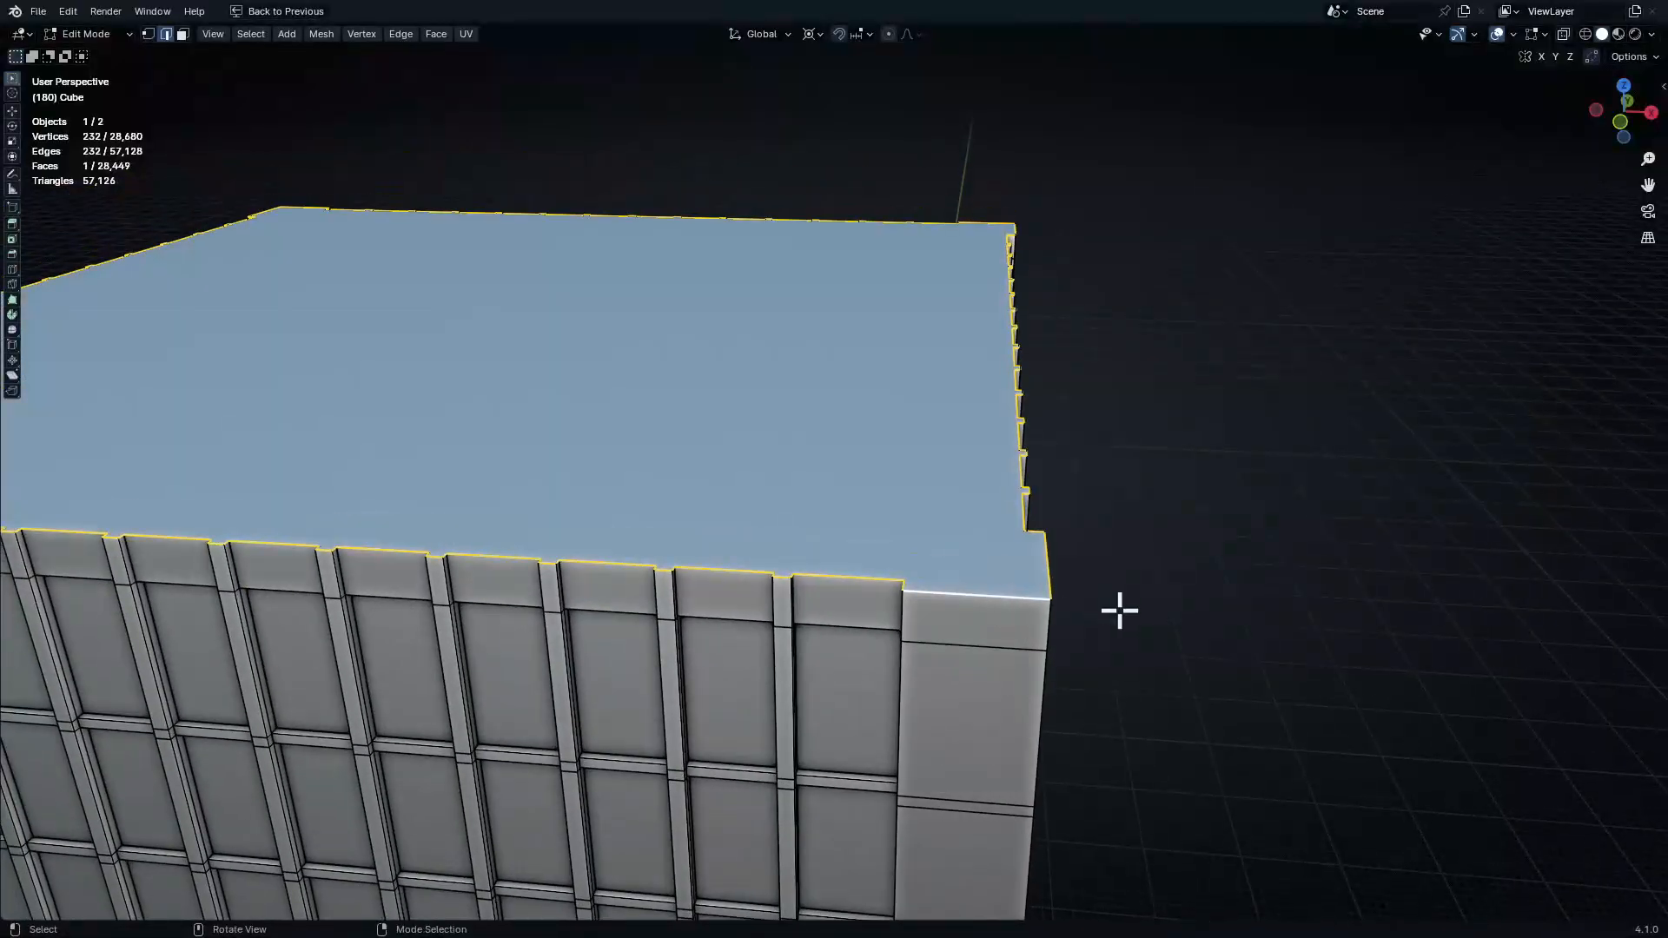
key("i")
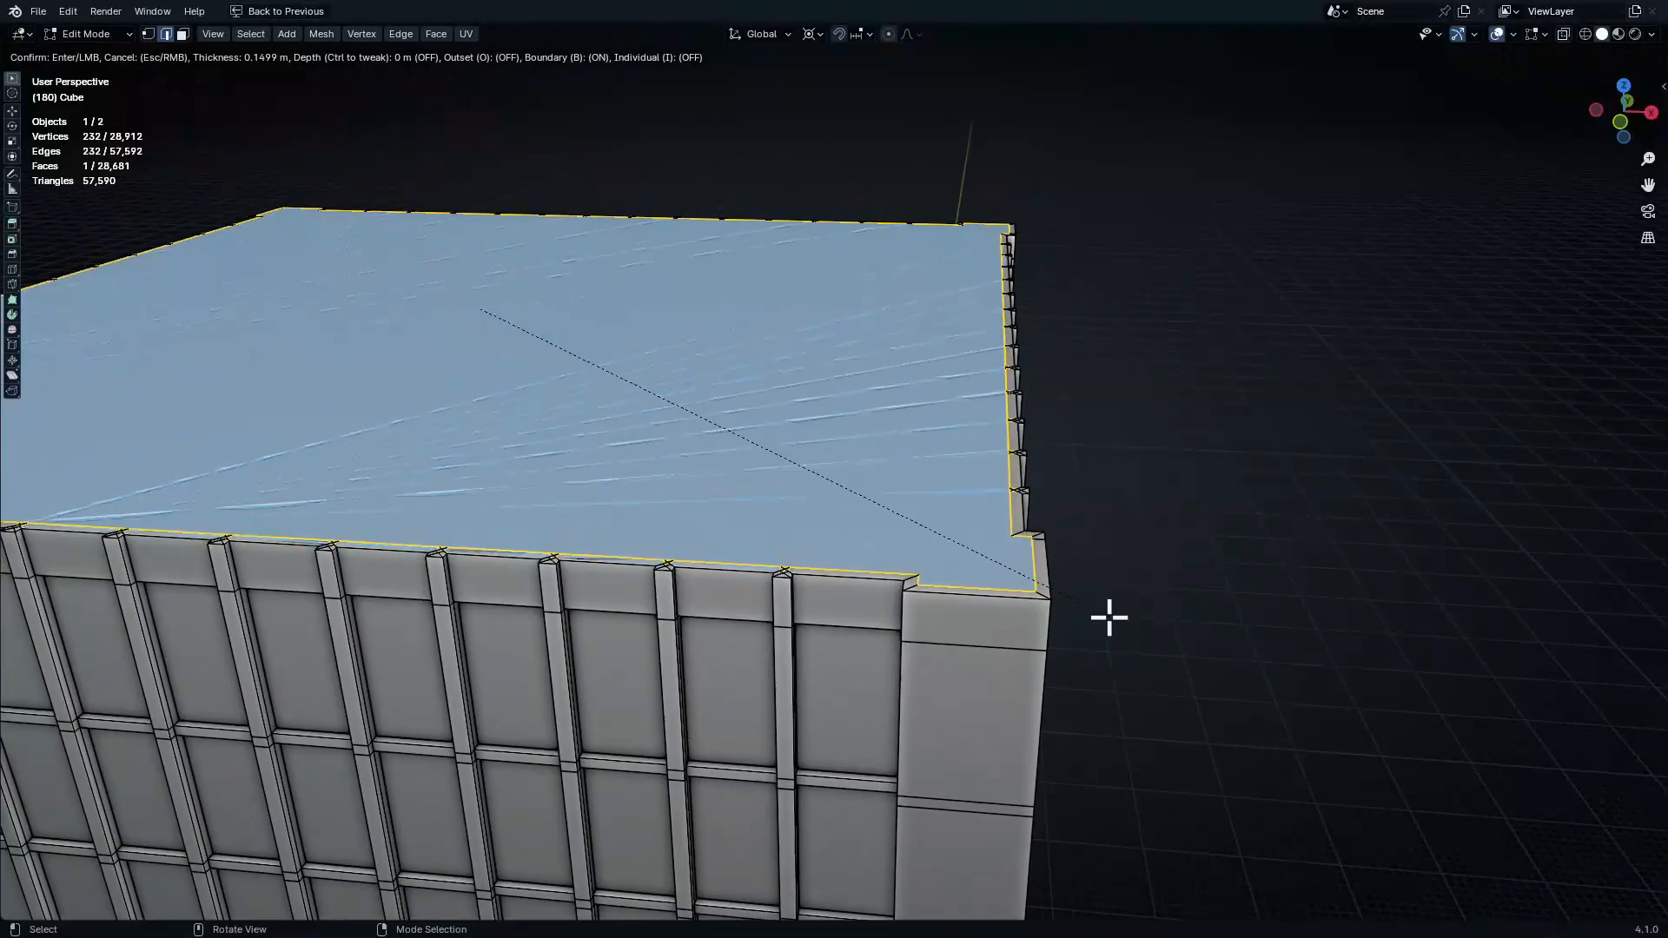
left_click(1103, 615)
middle_click_drag(927, 551, 881, 446)
key("ctrl+z")
Inset the roof face about 0.03 m and extrude it upward about 0.41 m
key("i")
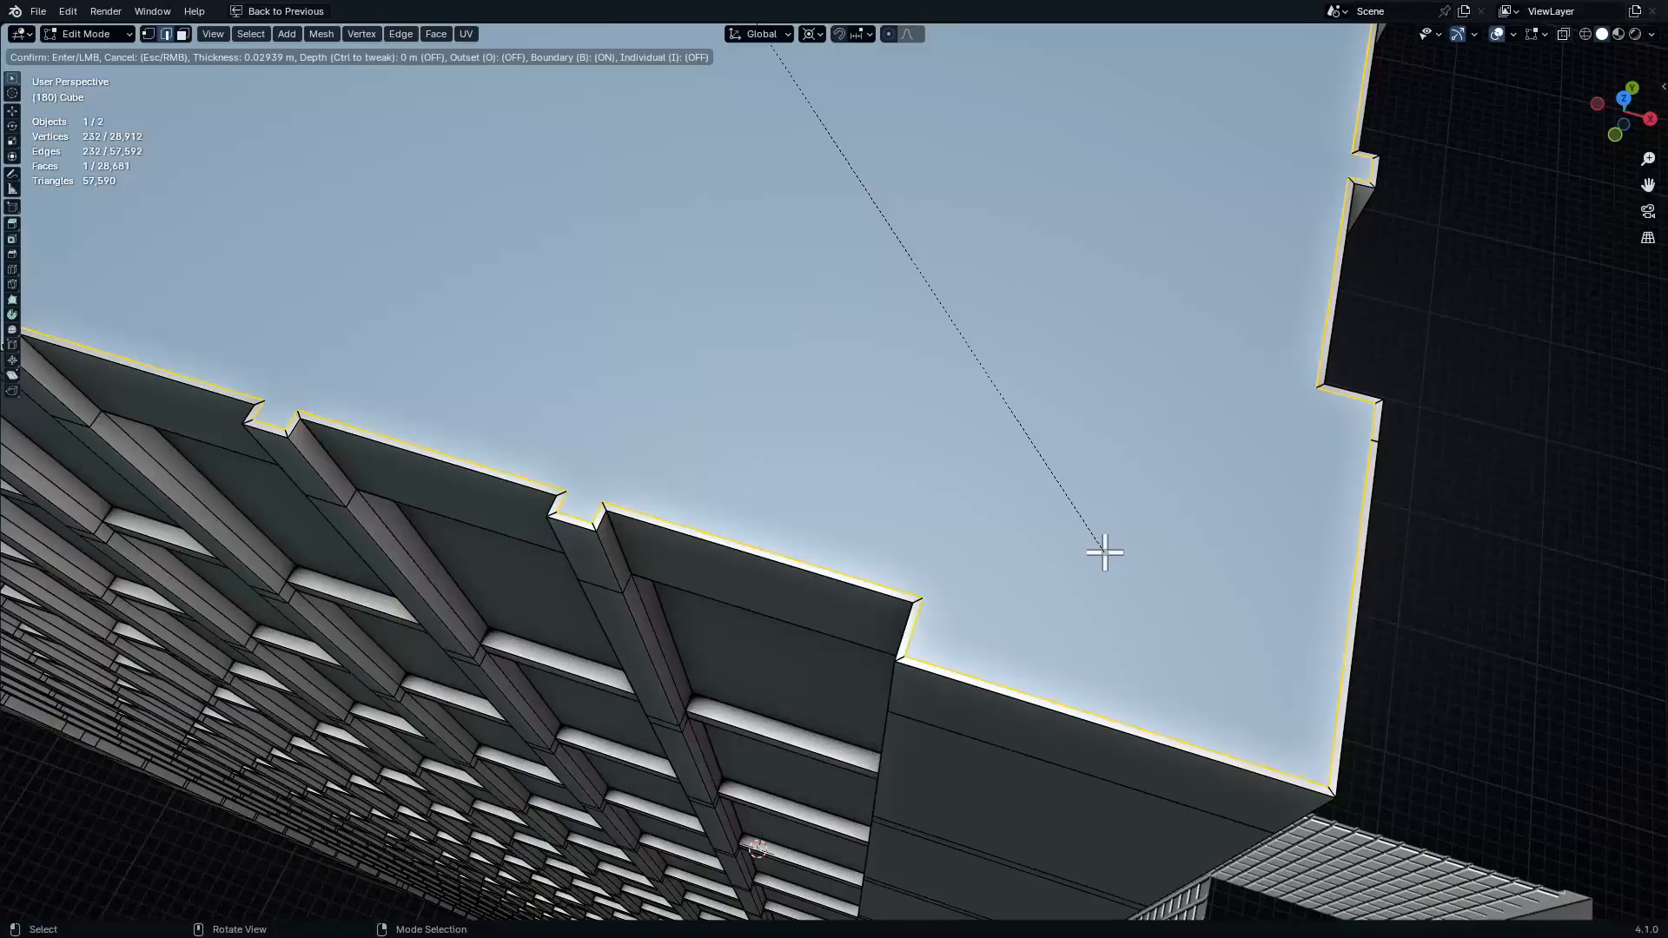
left_click(1105, 552)
middle_click_drag(1087, 554, 1036, 502)
middle_click_drag(1006, 466, 971, 448)
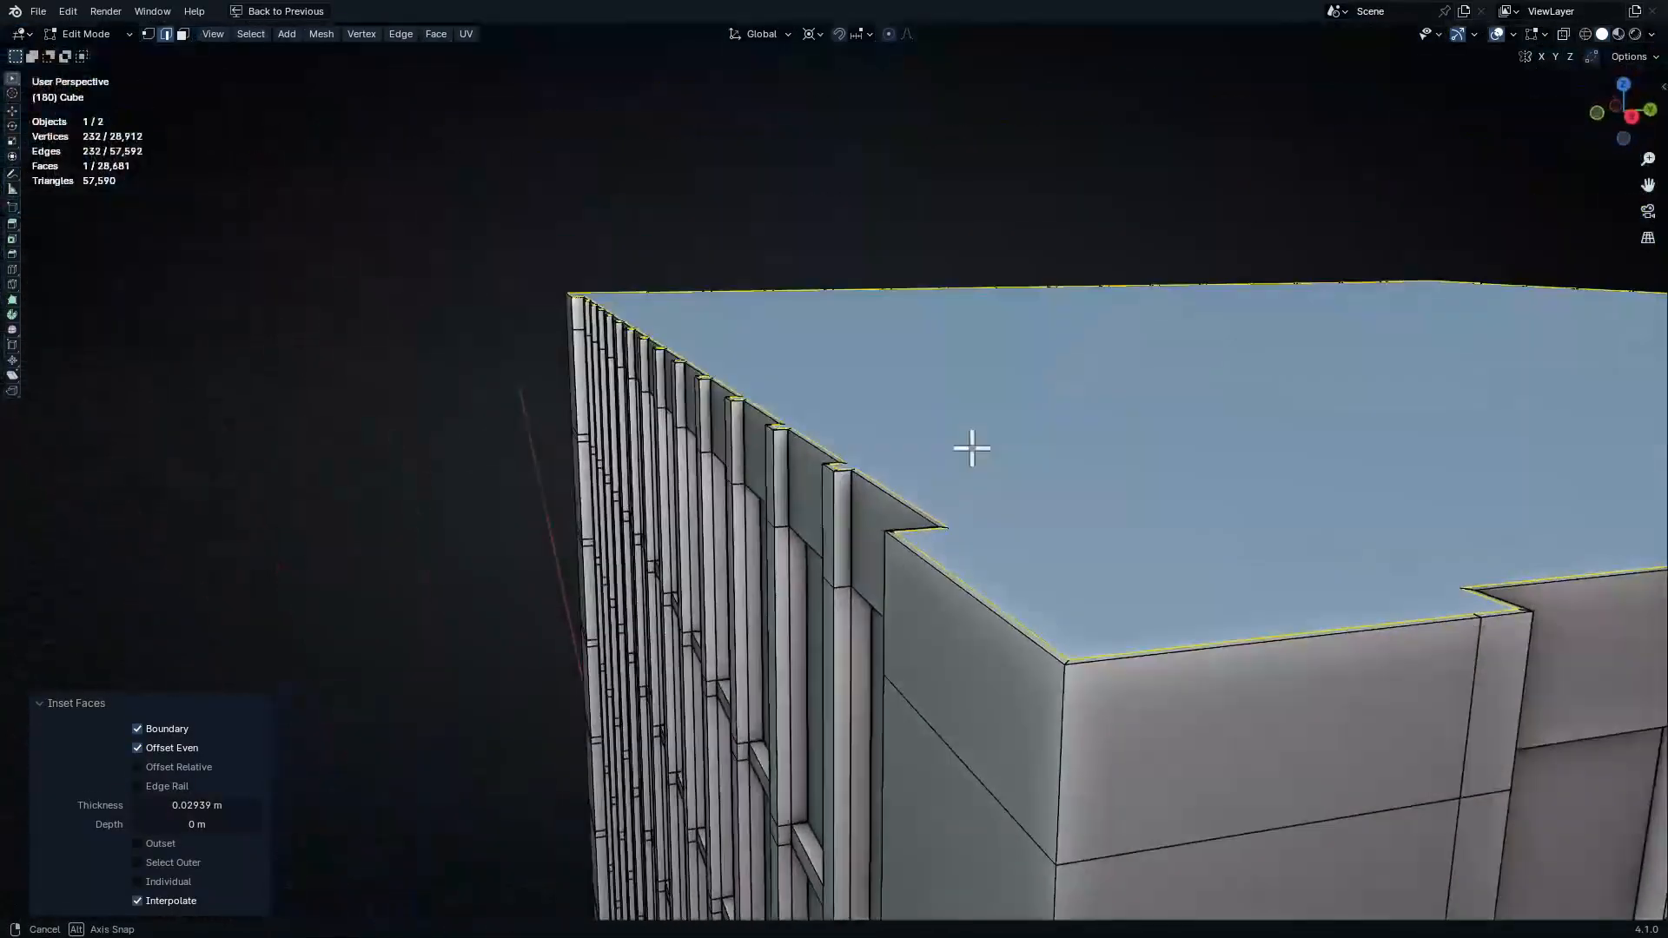
key("e")
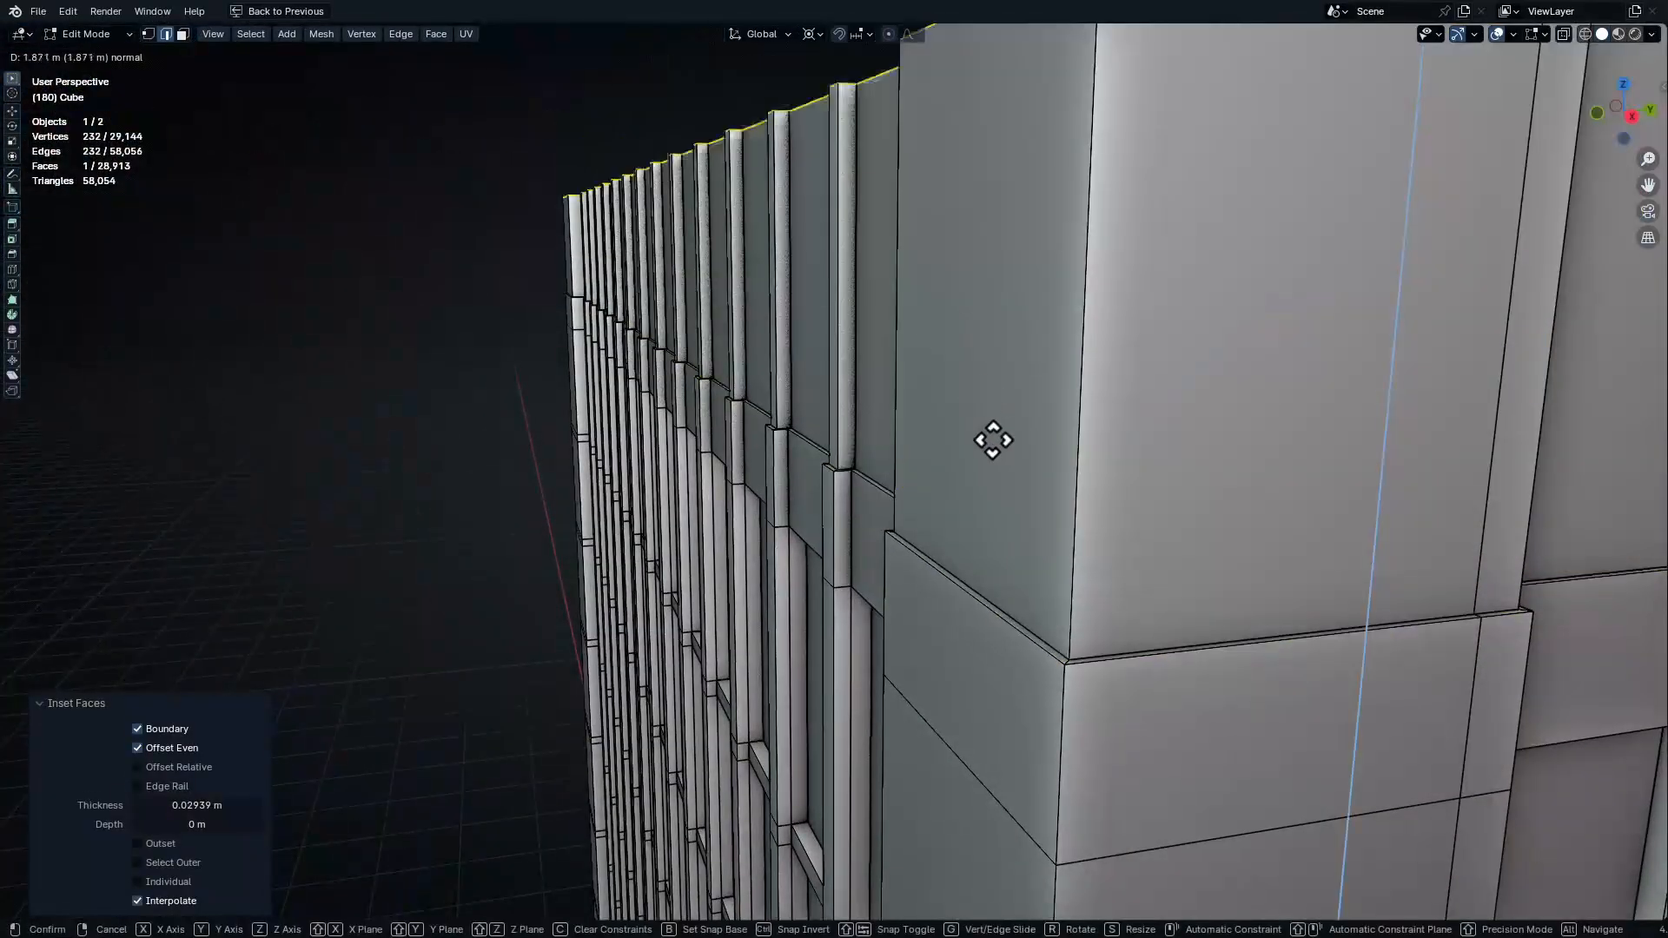
left_click(995, 469)
middle_click_drag(995, 469, 956, 584)
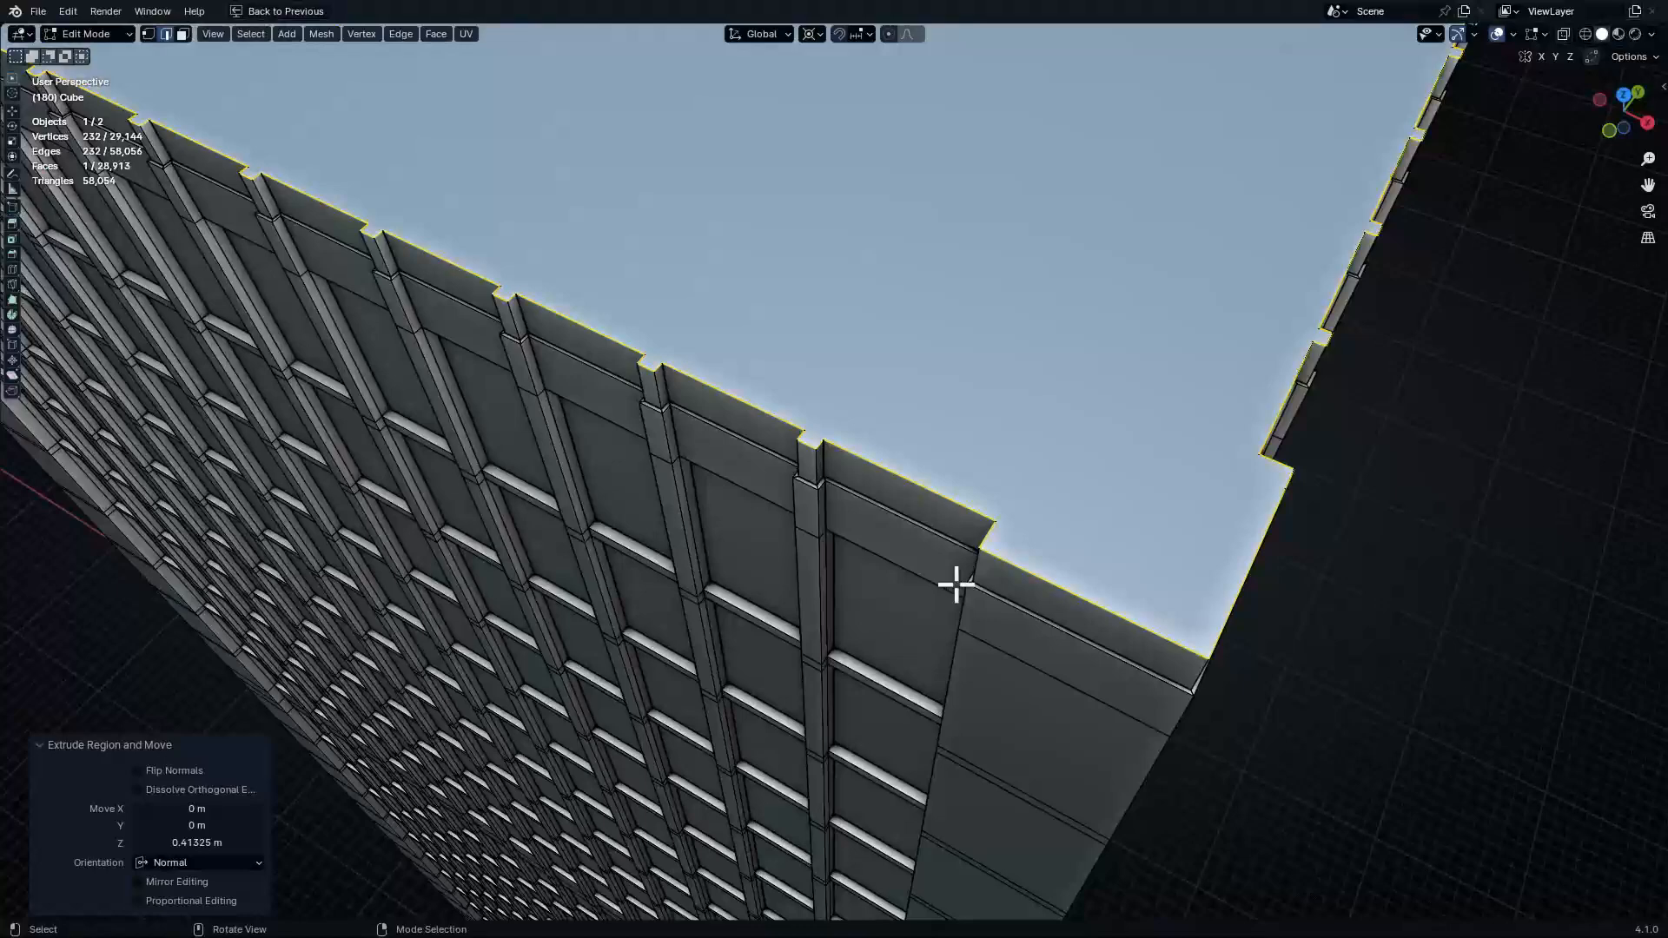
Select the outer vertices at both ends of the -Y side's notched roof outline and snap the 3D cursor to them
key("1")
left_click(882, 532)
middle_click_drag(882, 532, 929, 433)
left_click(736, 272, "shift")
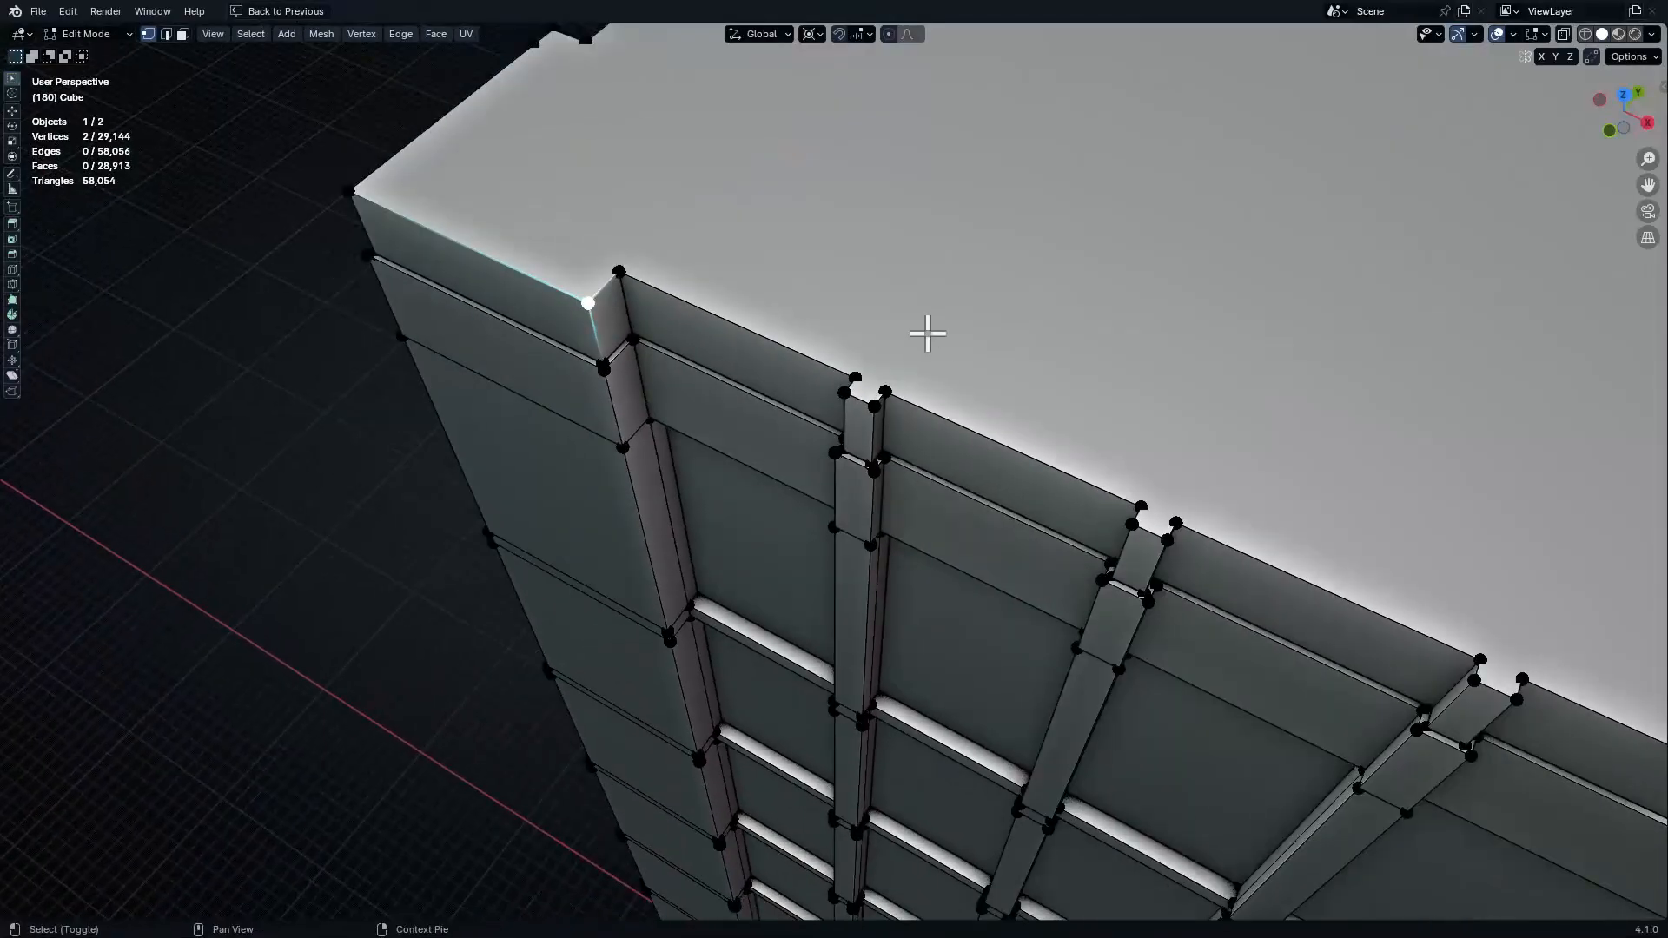
middle_click_drag(990, 631, 899, 602)
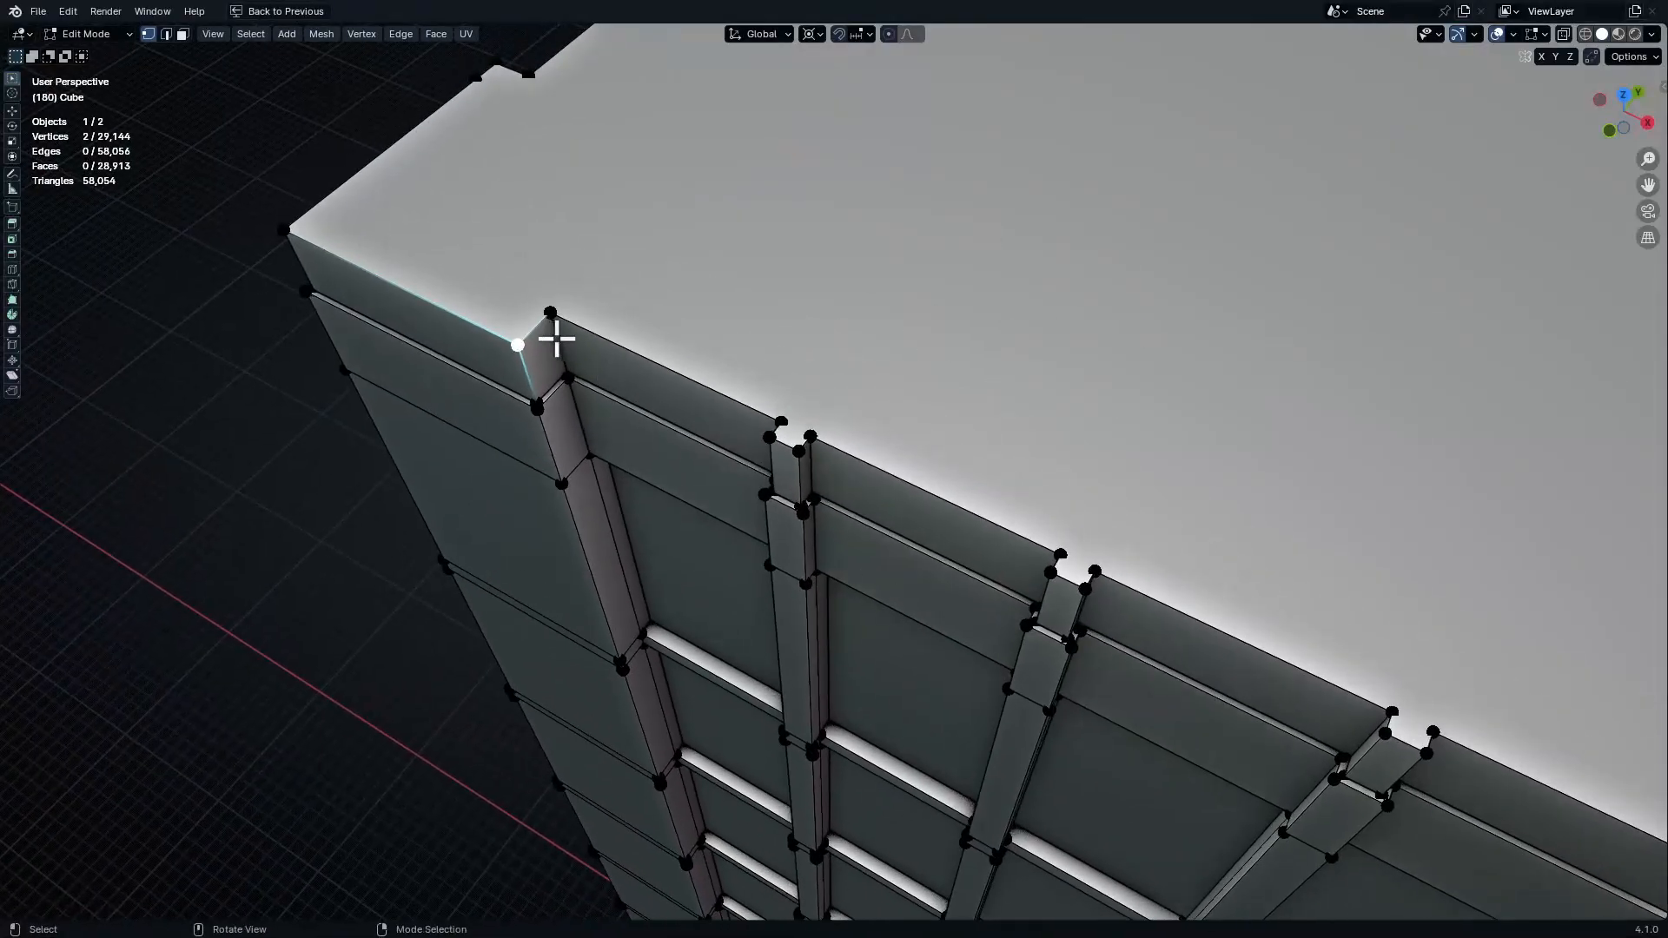
Select the shortest path of vertices along the -Y side's notched roof outline, between its two corner blocks
middle_click_drag(553, 323, 1017, 413)
middle_click_drag(1424, 552, 741, 279, "shift")
middle_click_drag(1190, 504, 819, 353, "shift")
left_click(1227, 500, "ctrl+shift")
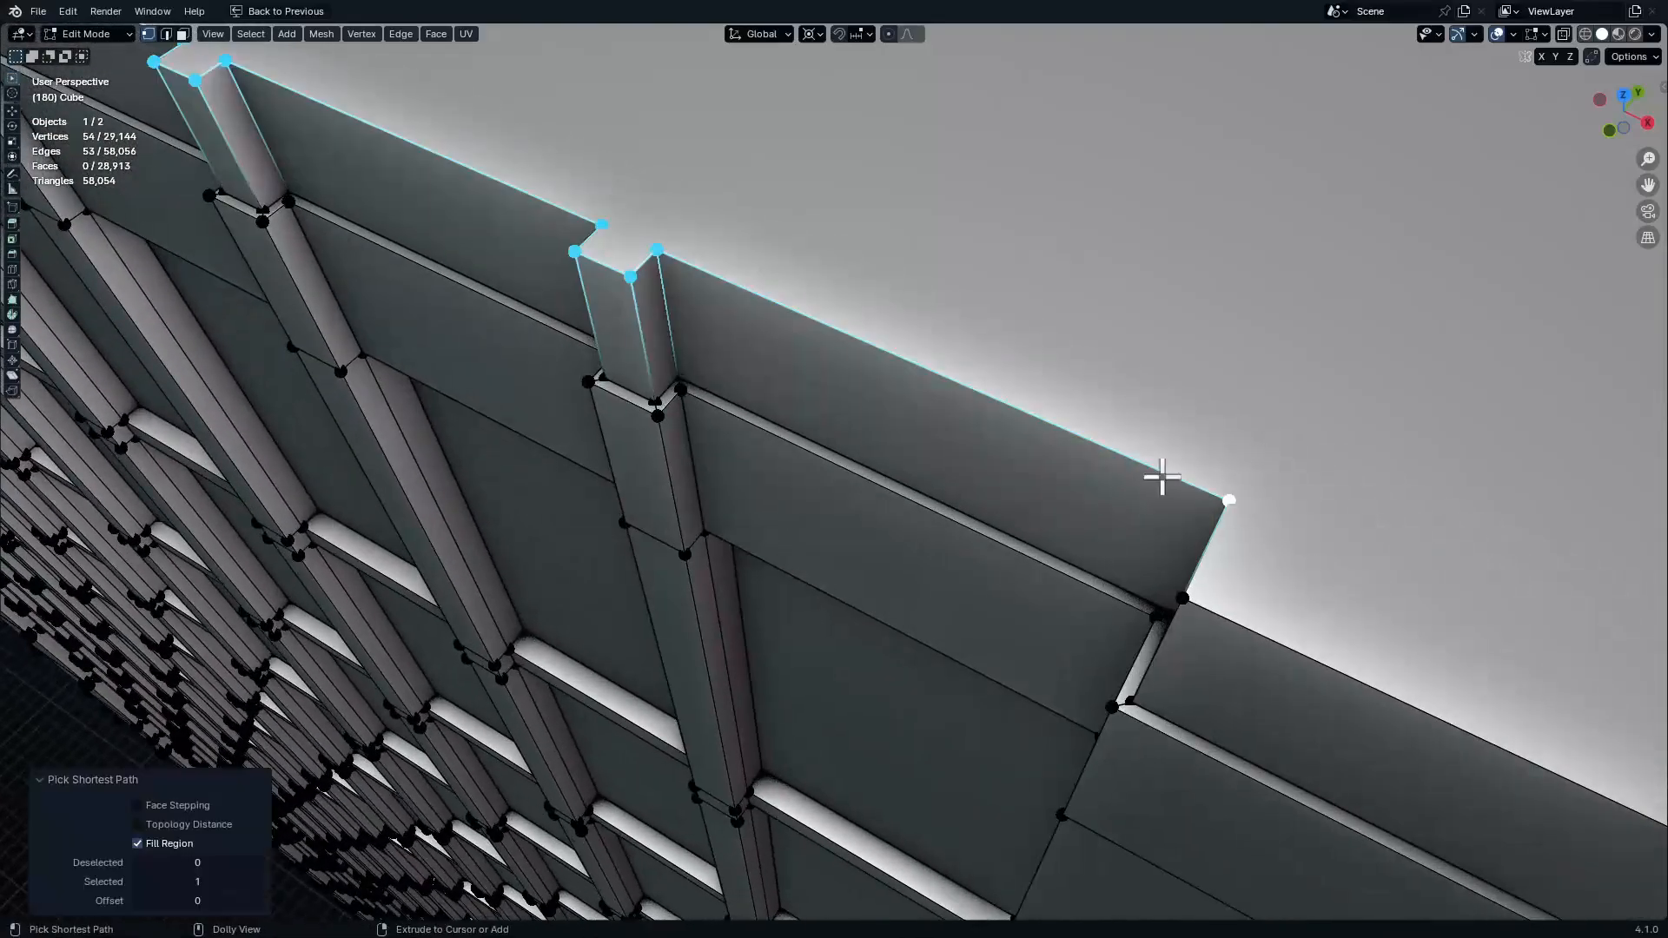
key("alt+z")
middle_click_drag(1016, 283, 844, 4)
key("alt+z")
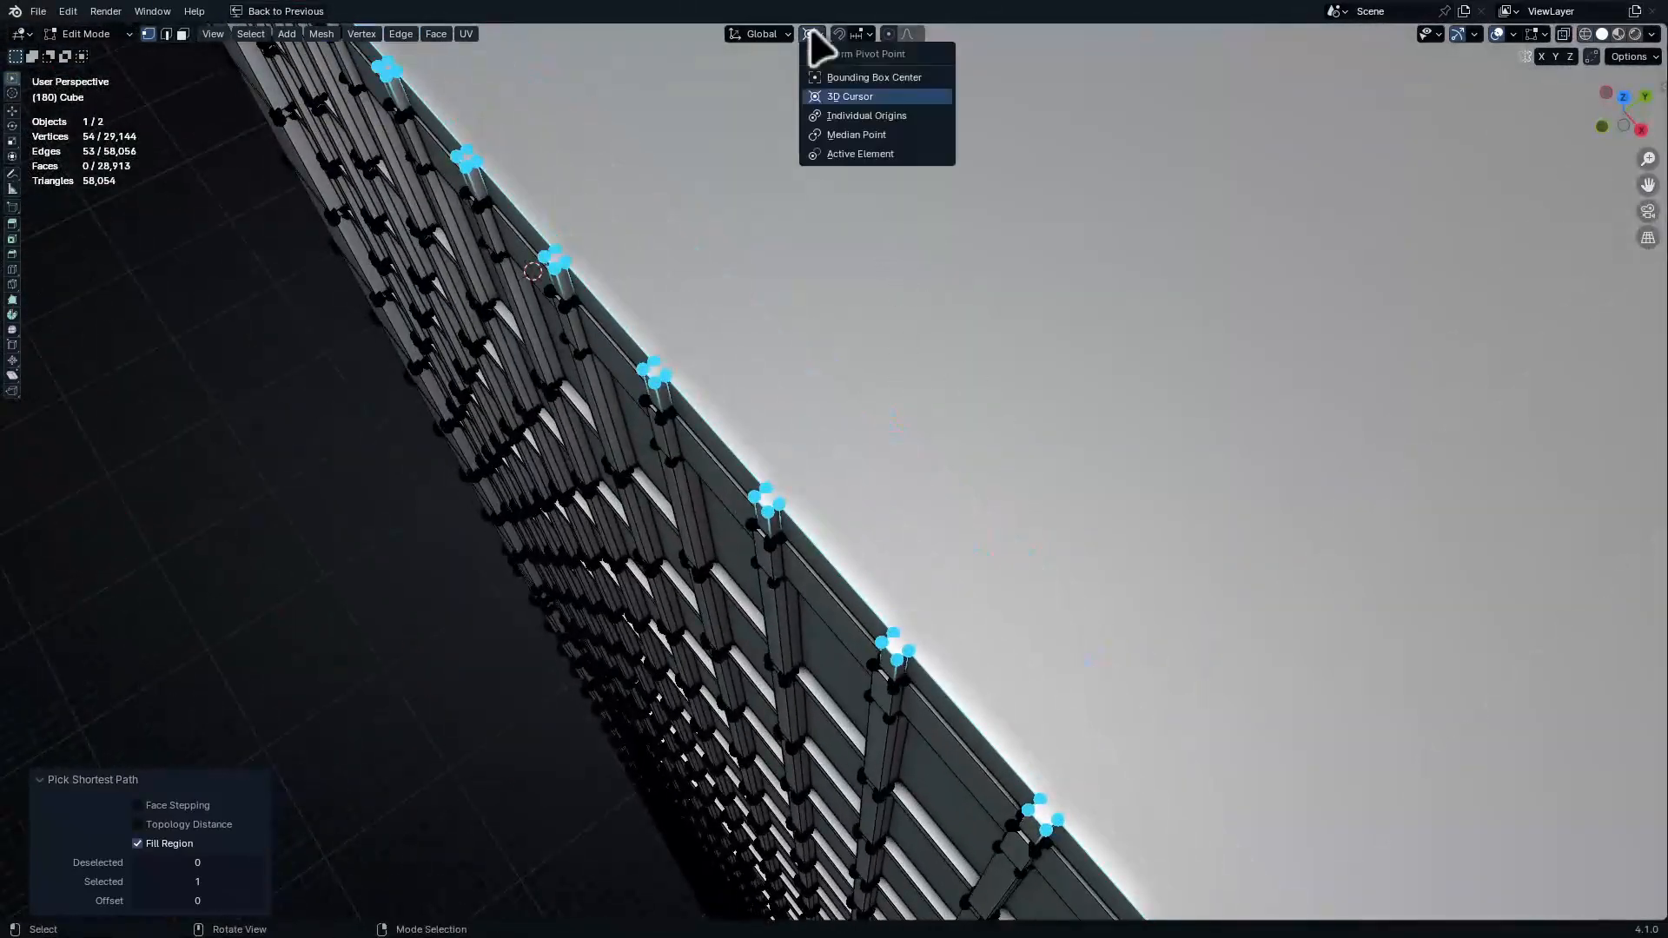
Set the transform pivot to 3D Cursor and scale the selected roof outline to 0 along Y
left_click(823, 98)
middle_click_drag(824, 99, 797, 500)
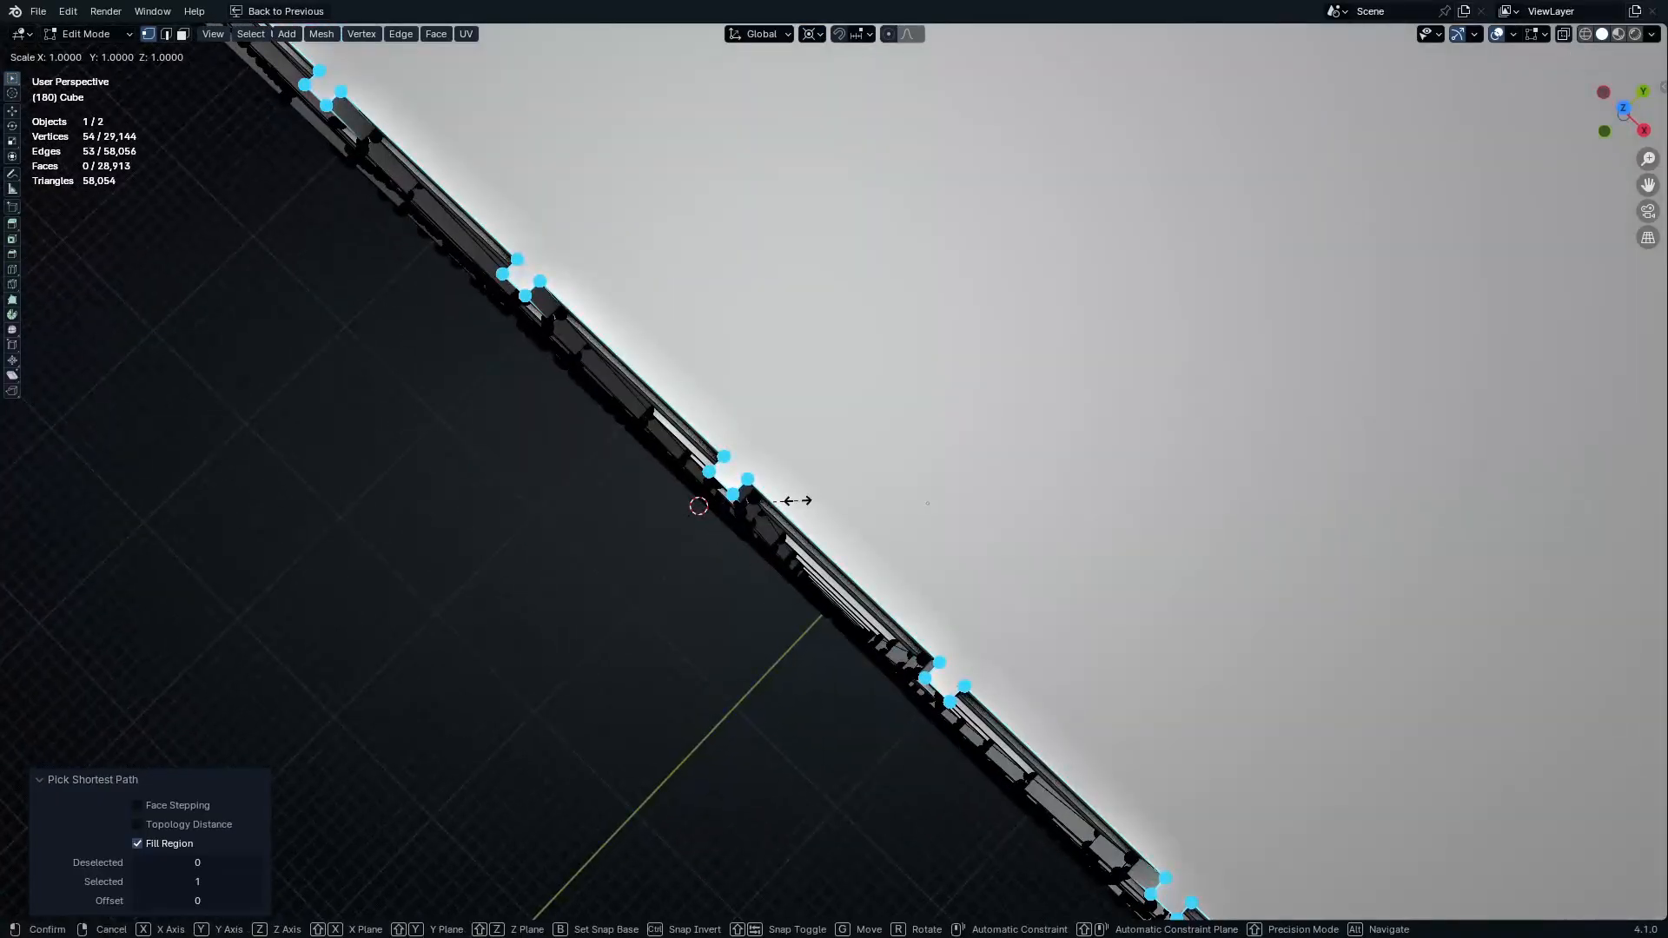
type("y0")
middle_click_drag(825, 386, 974, 602)
key("Tab")
key("Tab")
Select the outer vertices at both ends of the -X side's notched roof outline and snap the 3D cursor to them
middle_click_drag(379, 428, 1650, 662, "shift")
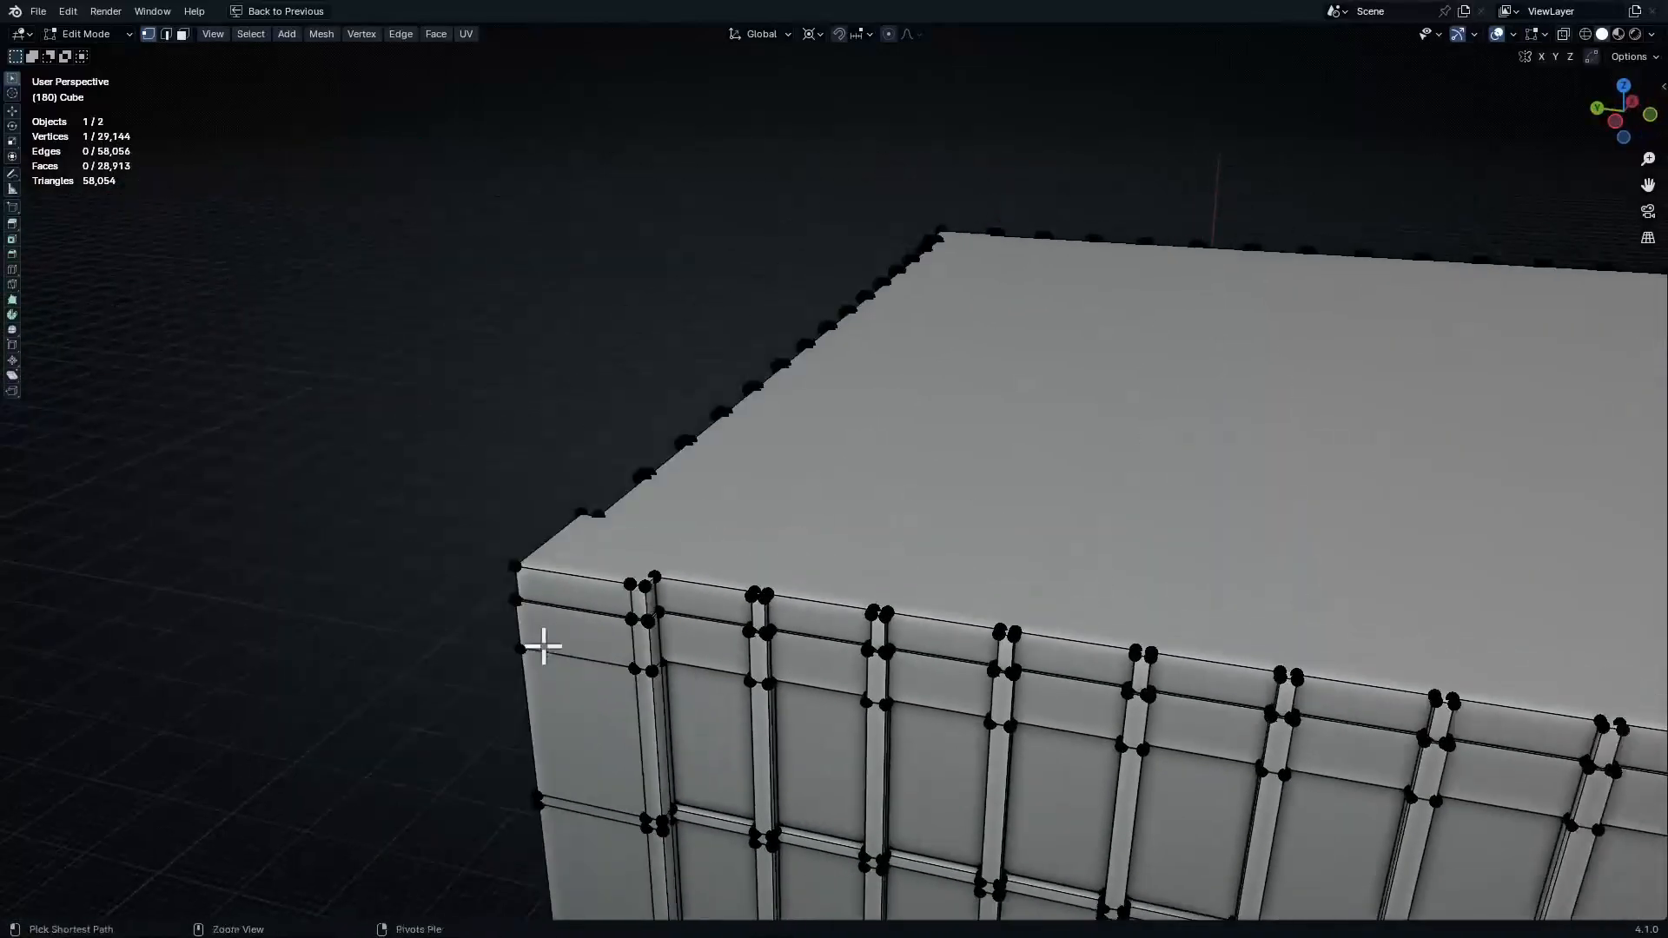
middle_click_drag(565, 648, 713, 408, "ctrl")
left_click(879, 372, "shift")
key("shift+s")
left_click(995, 510)
middle_click_drag(1035, 424, 865, 470, "shift")
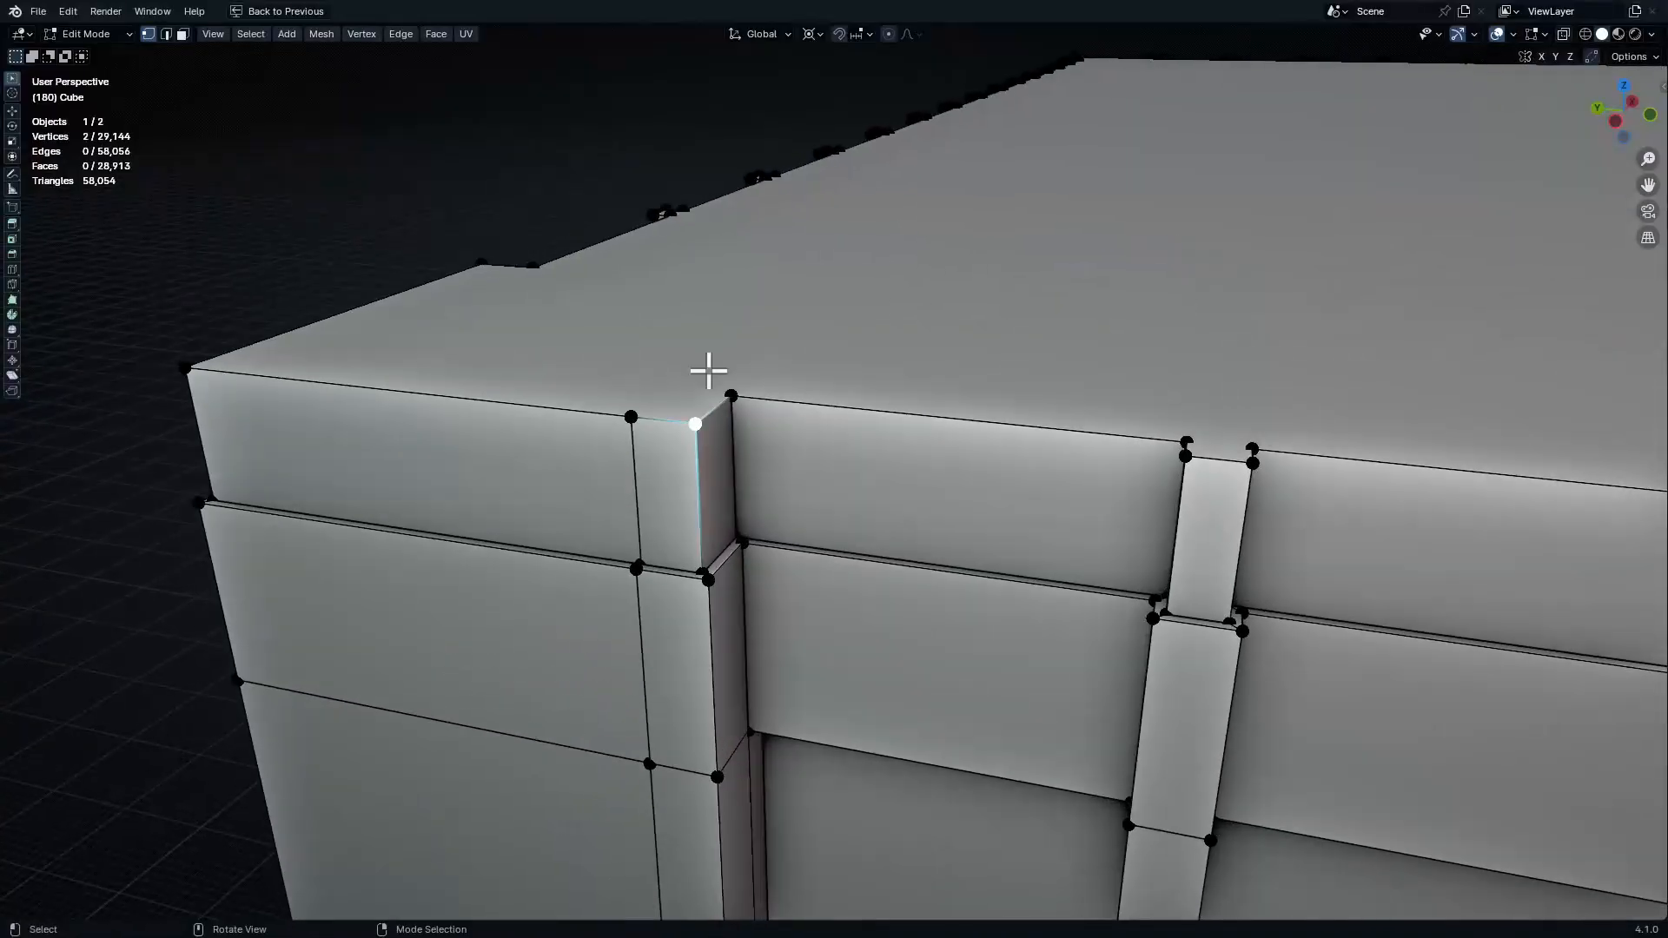
Select the path of vertices along the -X side's notched roof outline and scale it to 0 along X
middle_click_drag(1090, 373, 1268, 499, "ctrl")
middle_click_drag(1268, 500, 335, 439, "shift")
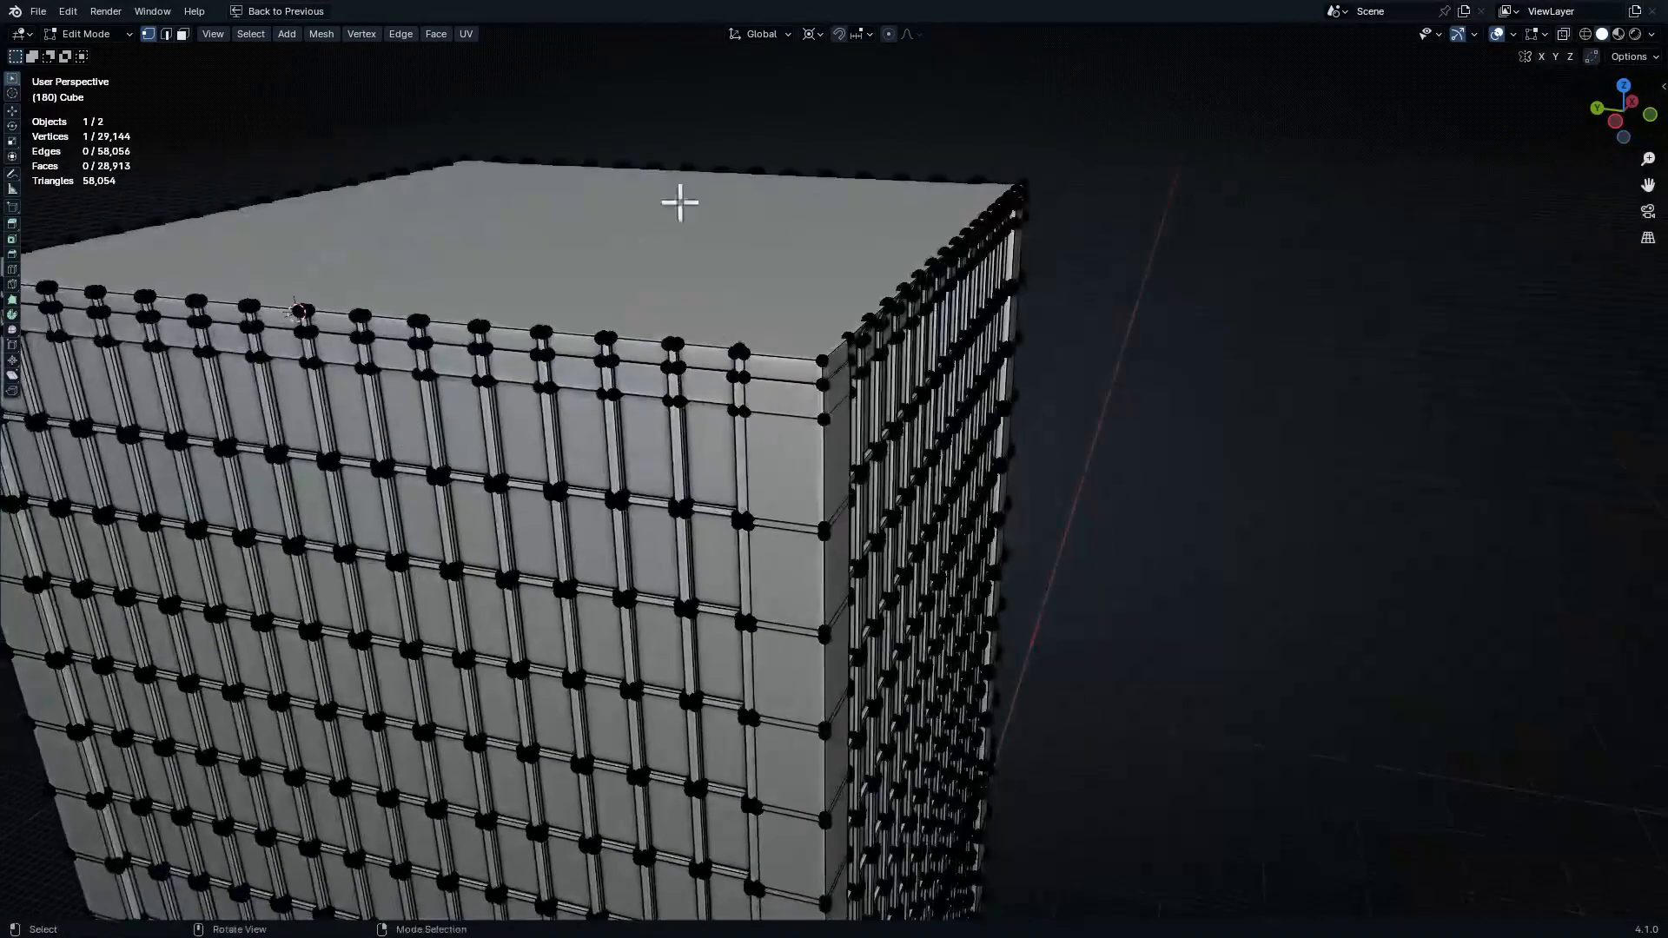
middle_click_drag(712, 408, 788, 401, "ctrl")
left_click(857, 341, "ctrl")
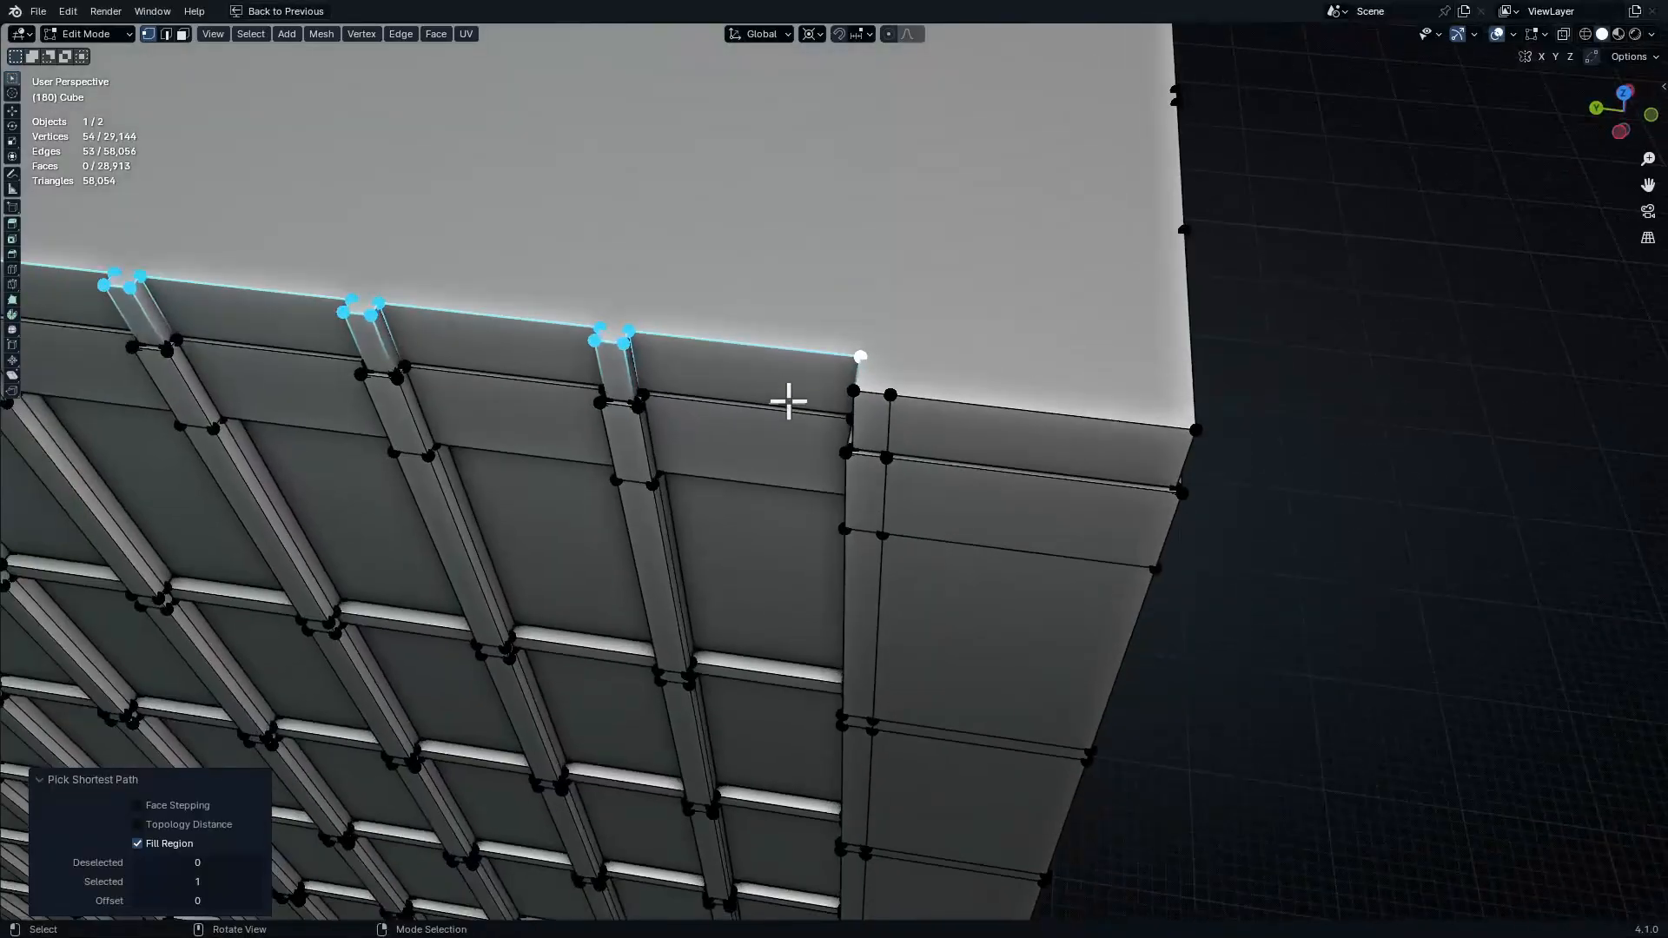
type("0")
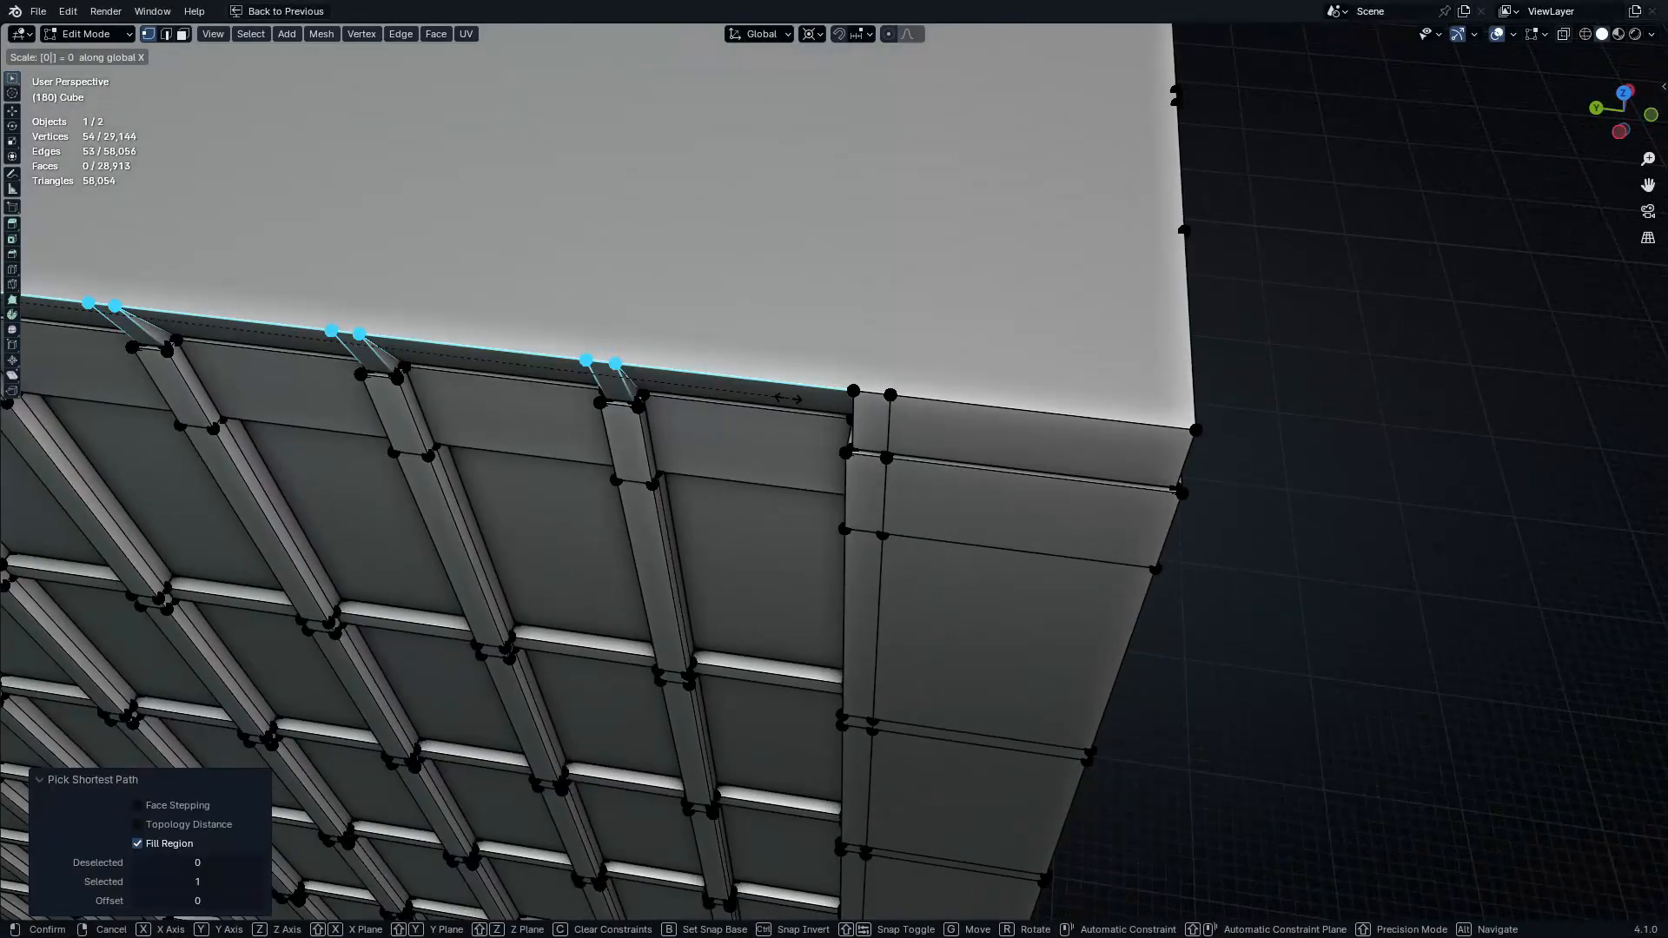
middle_click_drag(799, 416, 711, 488)
Add the +X side's two outer end vertices to the current selection and snap the 3D cursor to the selection
left_click(788, 421, "shift")
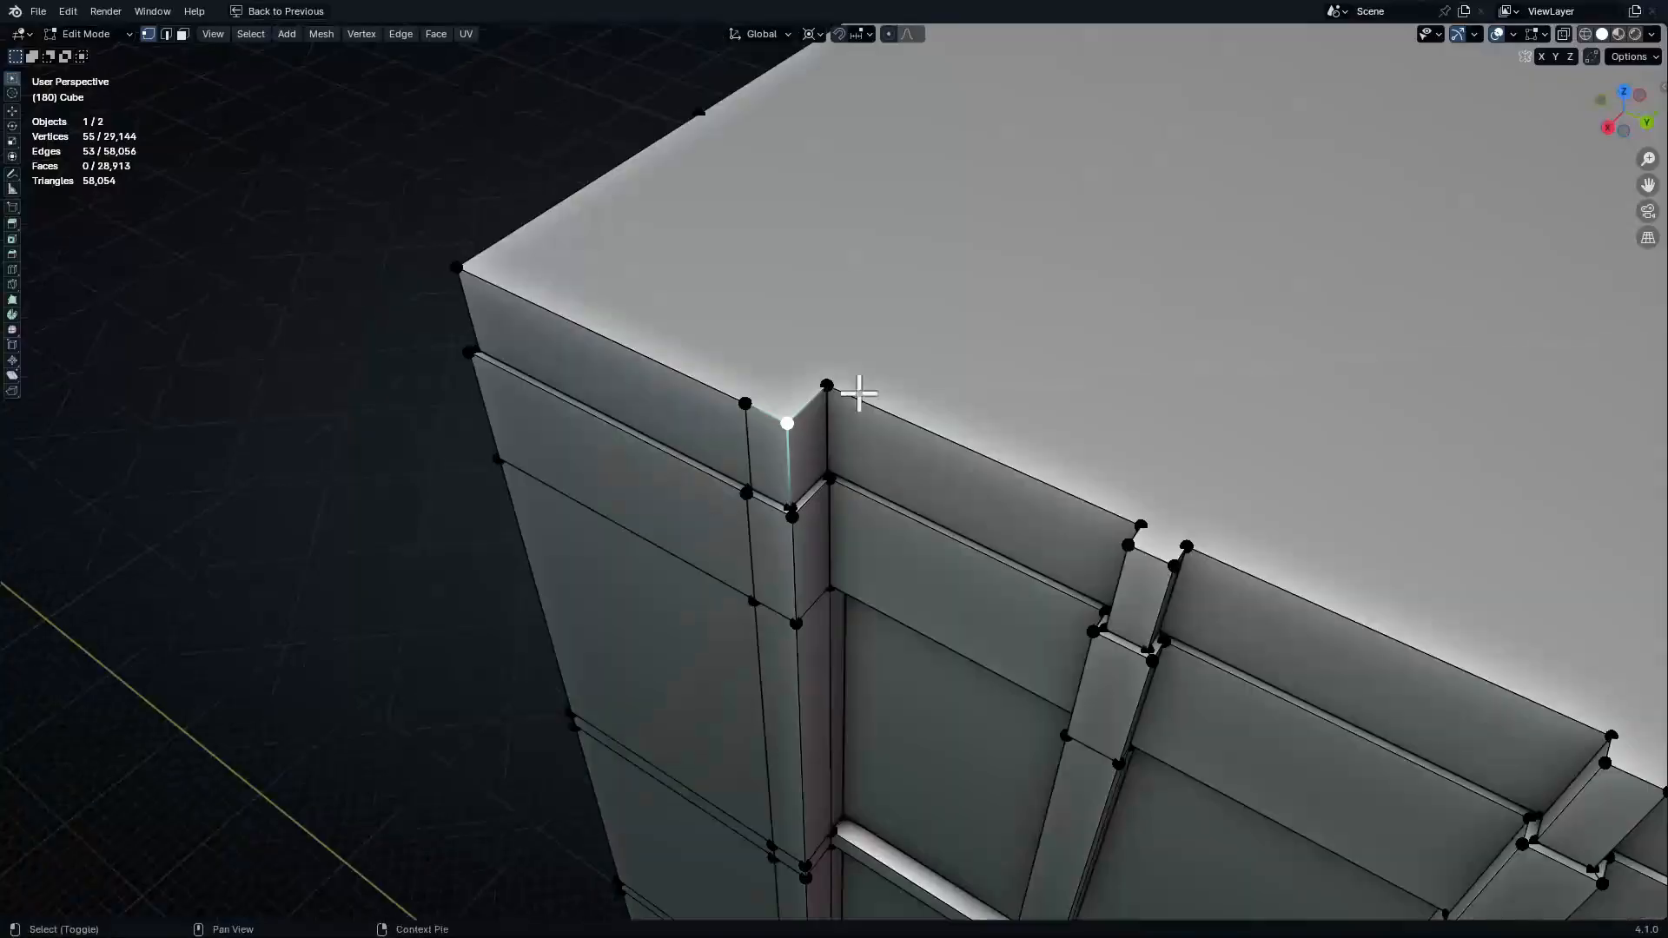
middle_click_drag(906, 368, 1195, 543)
middle_click_drag(1188, 409, 1200, 409)
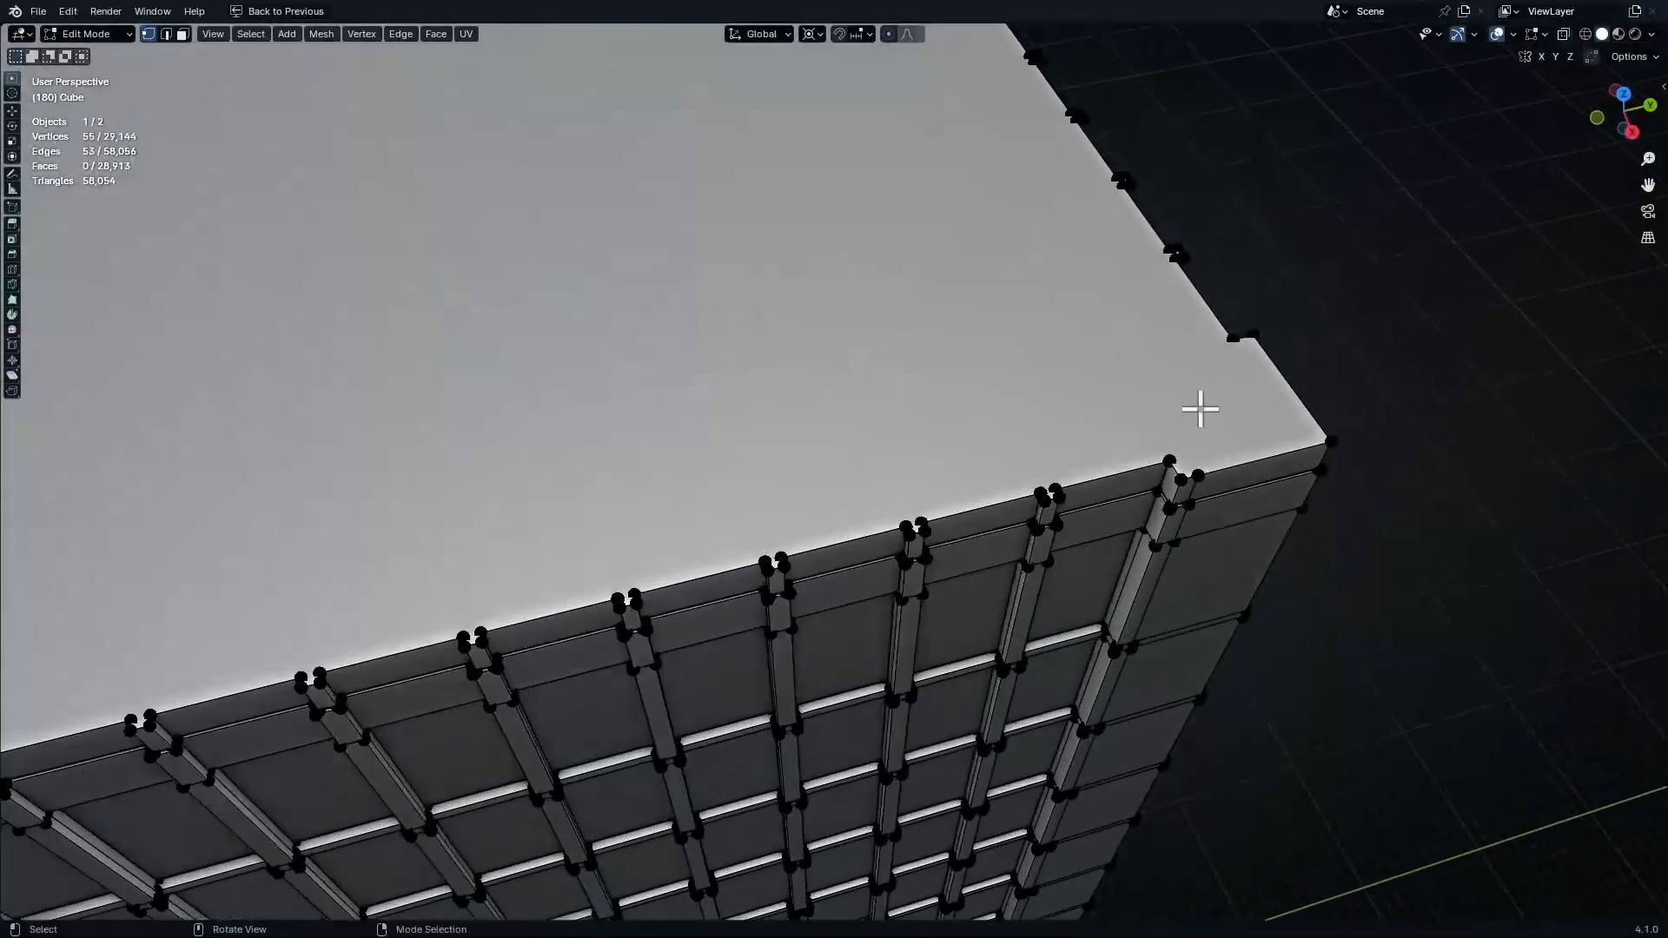
middle_click_drag(1142, 532, 1259, 500, "ctrl")
left_click(1222, 472, "shift")
key("shift+s")
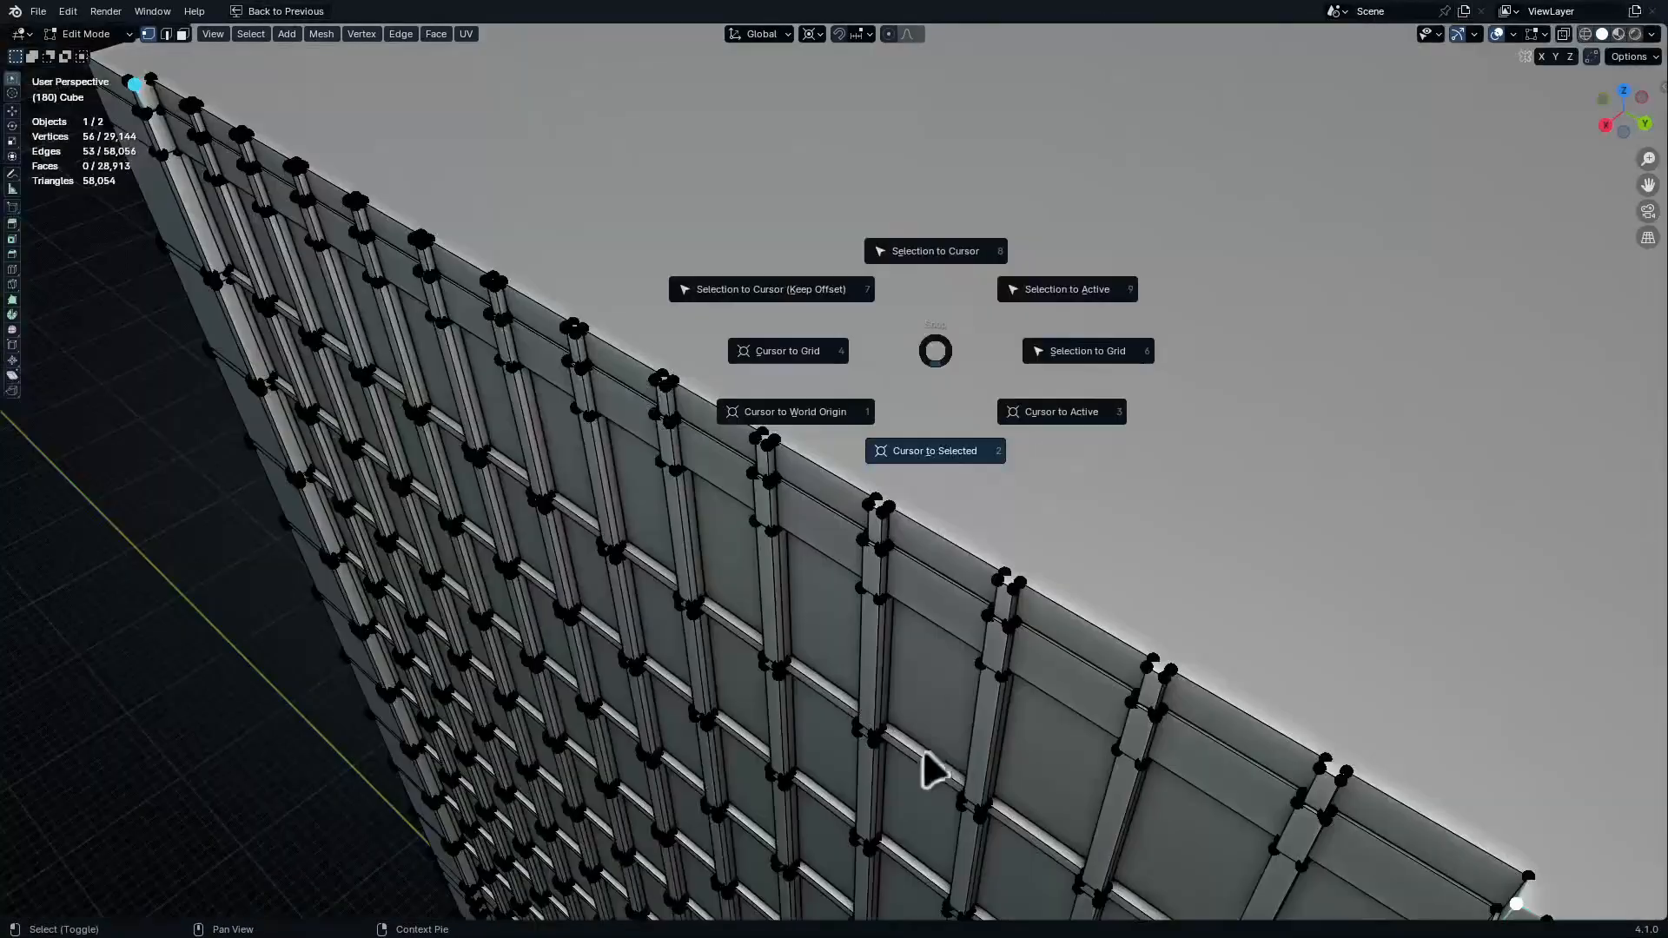
left_click(930, 770)
middle_click_drag(658, 415, 514, 356)
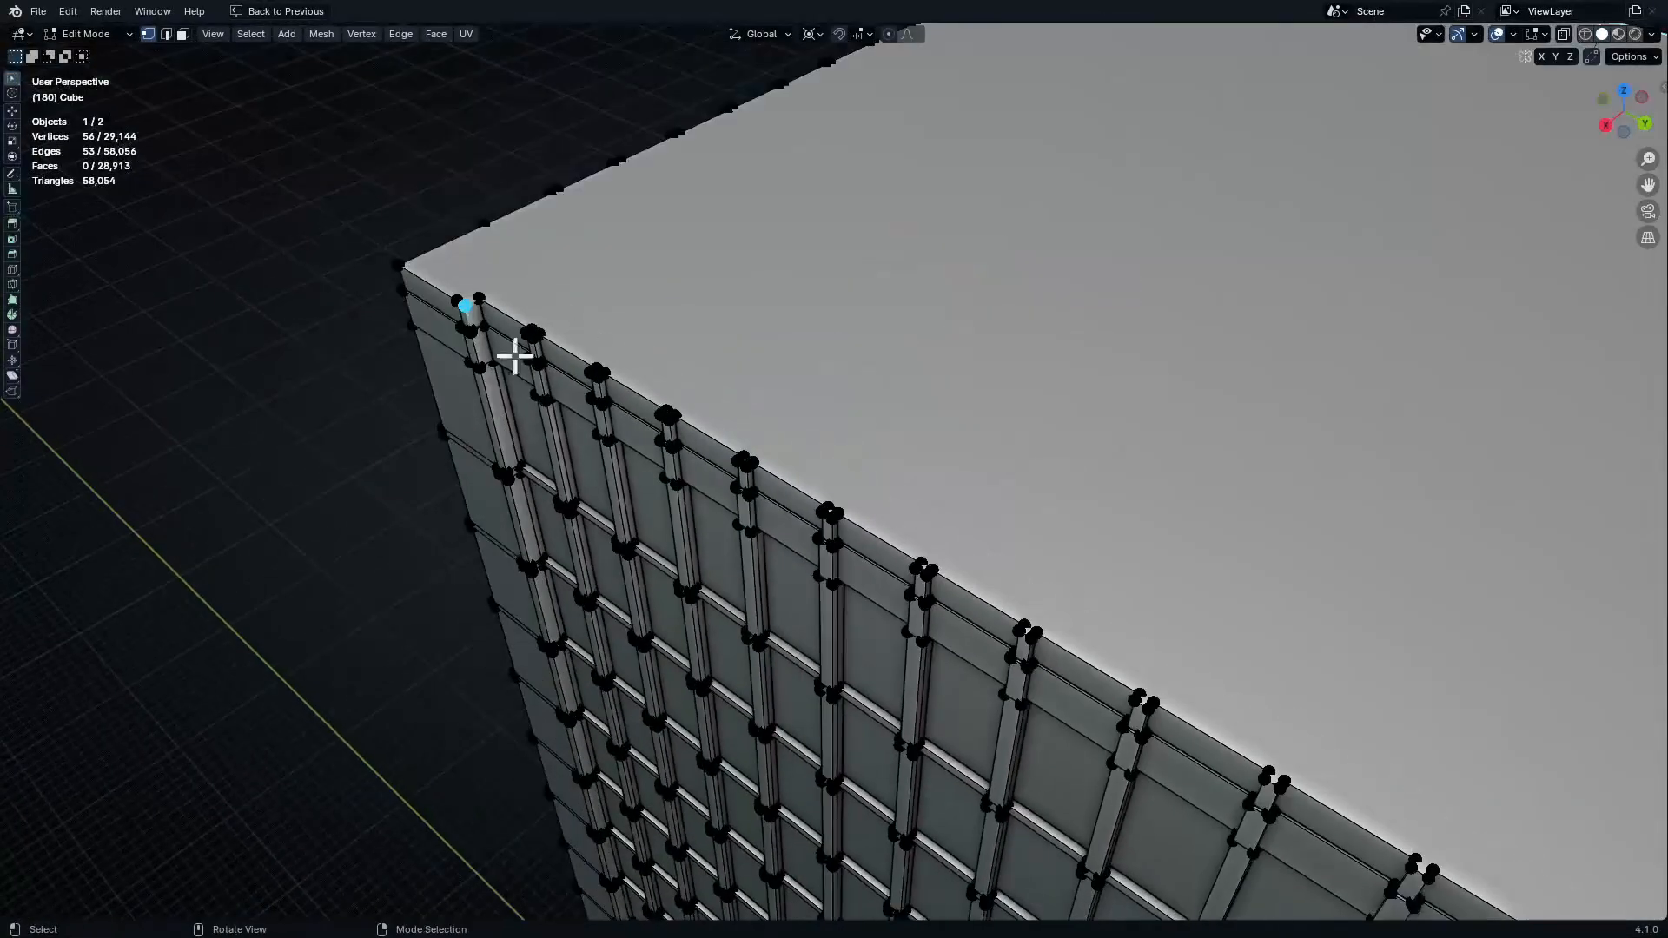
Try to flatten the +X side's notched roof outline by scaling its vertex path to 0 along X
left_click(481, 298)
middle_click_drag(1242, 562, 884, 556)
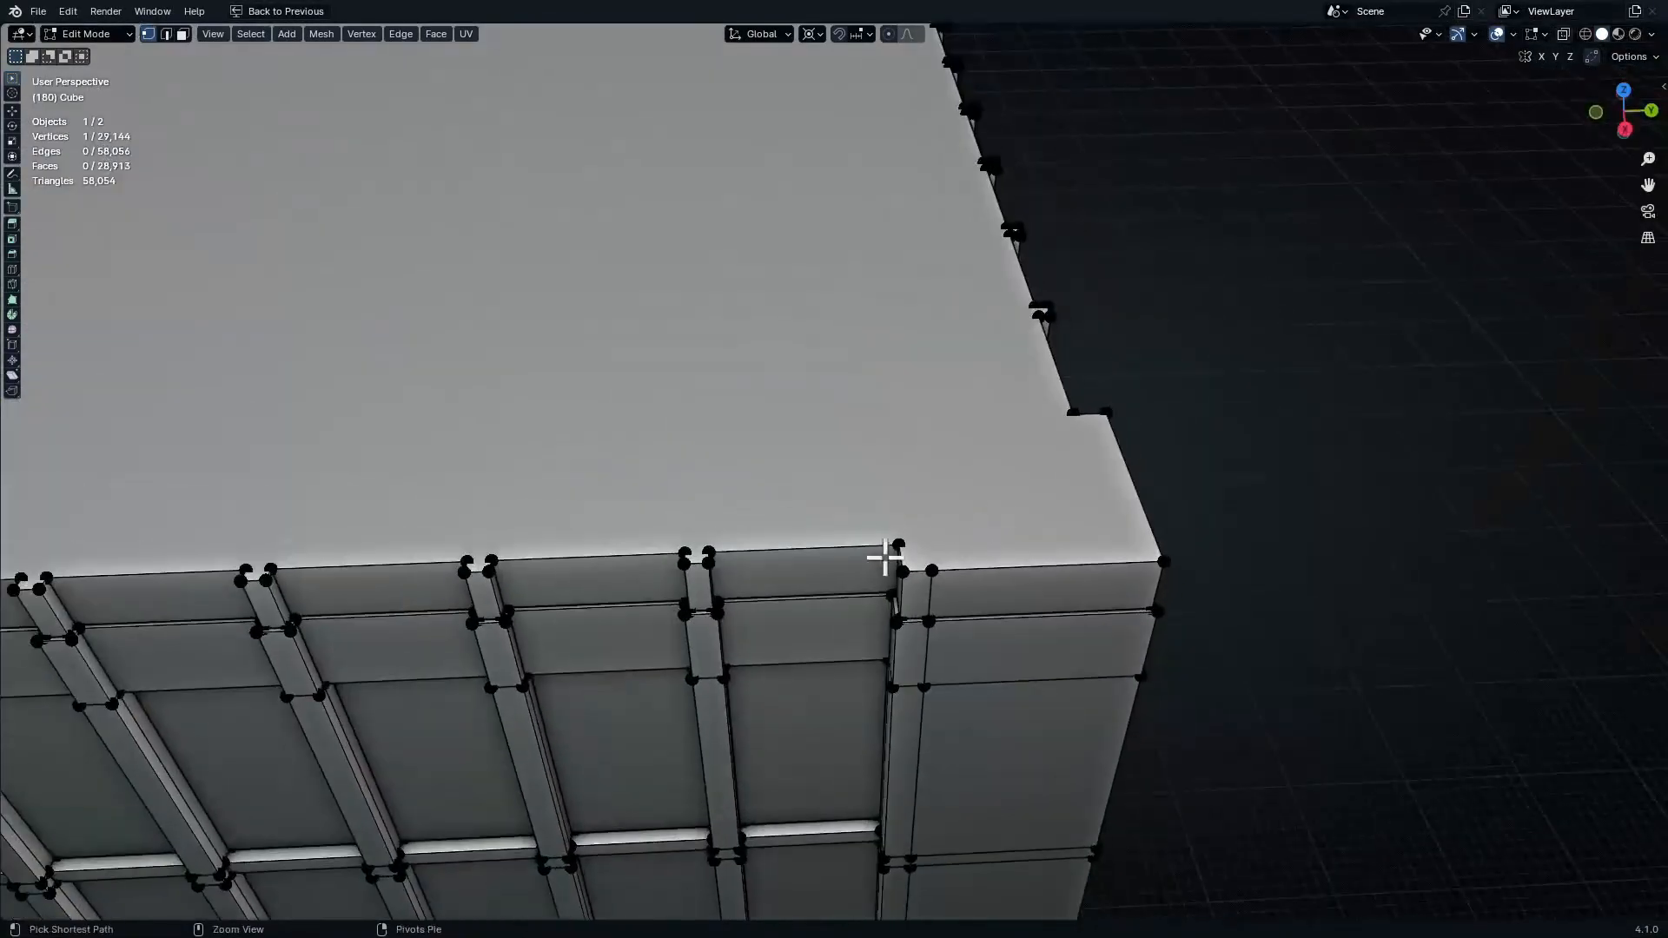
left_click(899, 543, "ctrl")
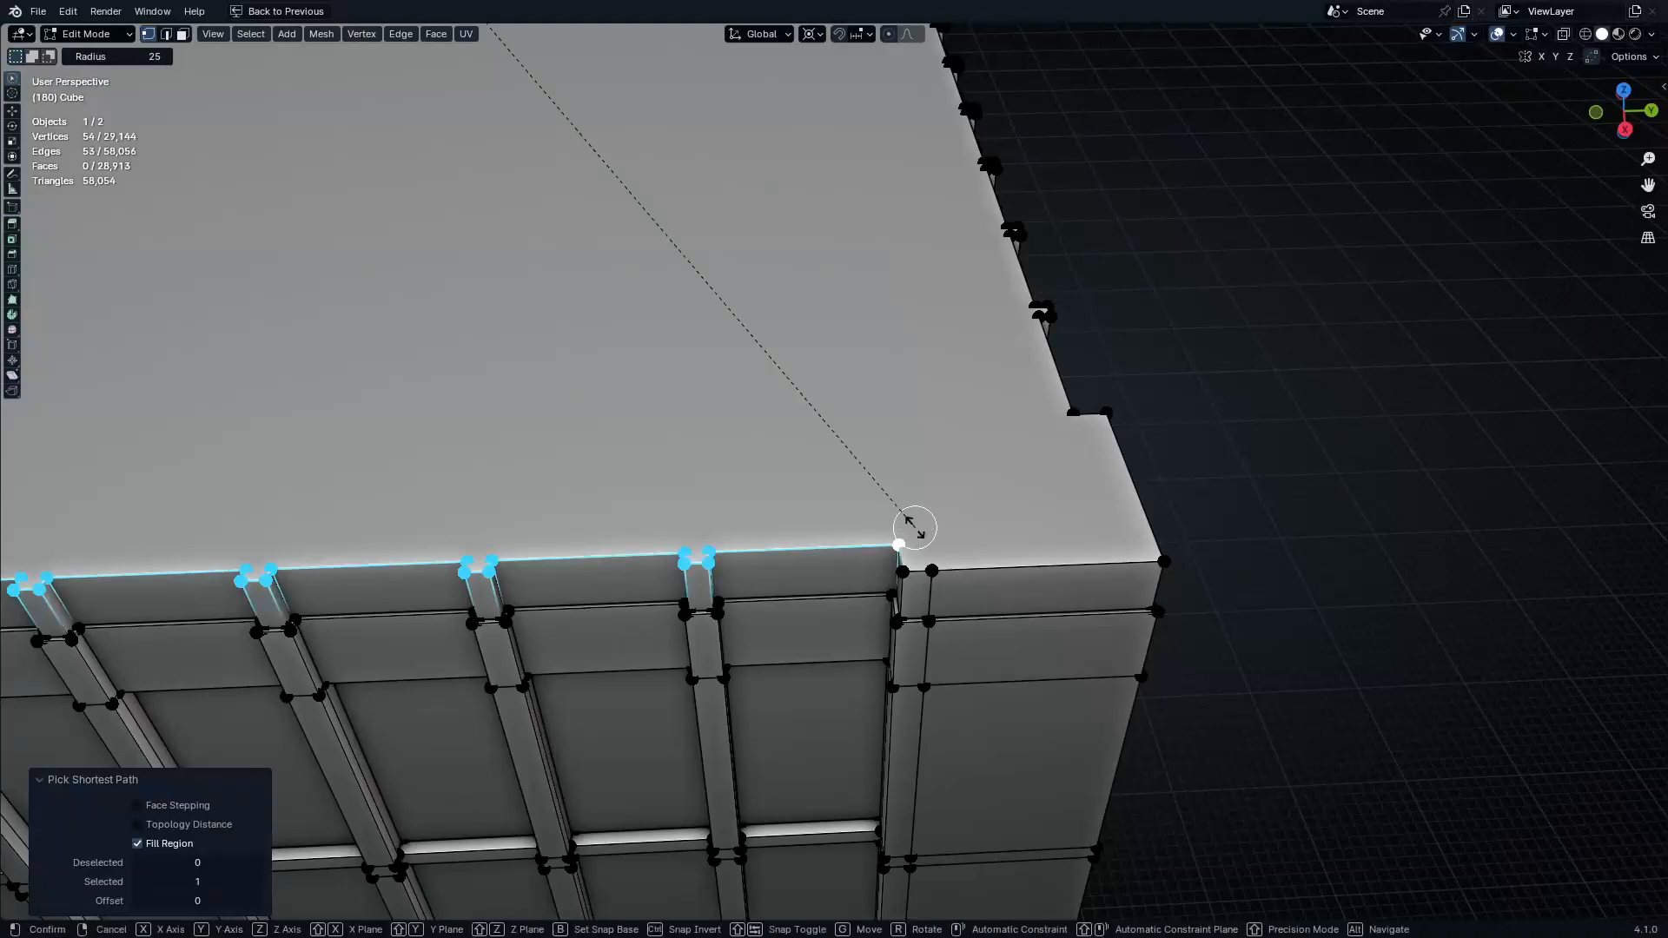
type("x0")
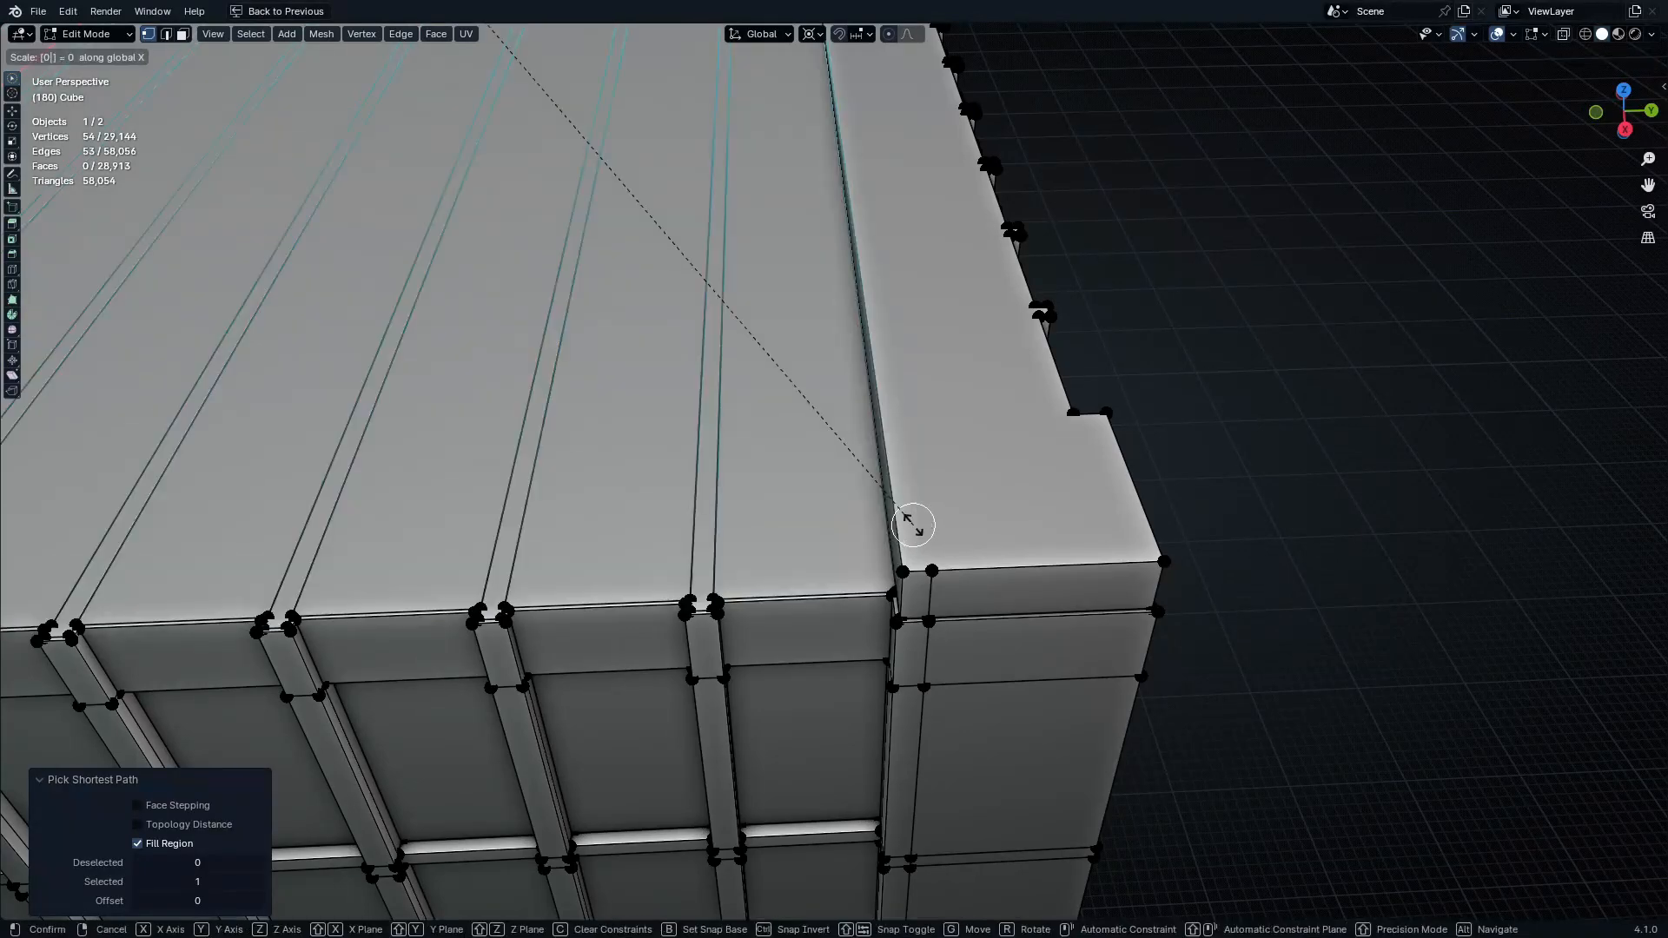
key("Return")
middle_click_drag(911, 523, 1064, 597)
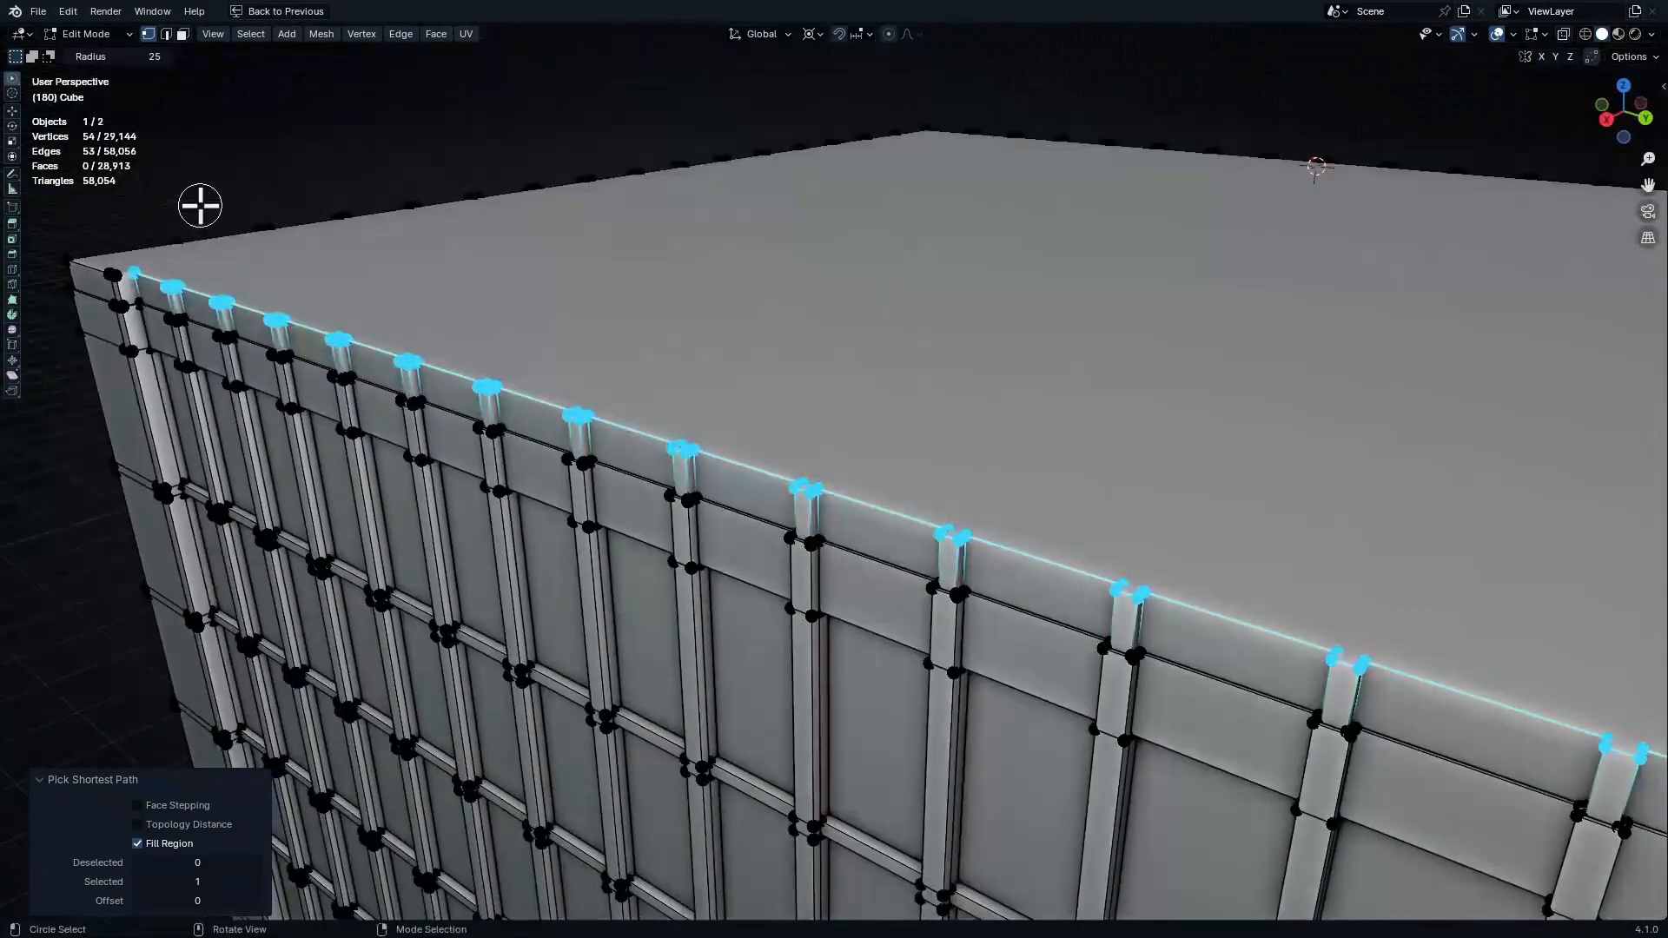
Snap the 3D cursor to the +X side's outer end vertices, select the notched outline between them and scale it to 0 along X
left_click(117, 274)
middle_click_drag(117, 273, 814, 249)
left_click(1240, 380, "ctrl")
type("0")
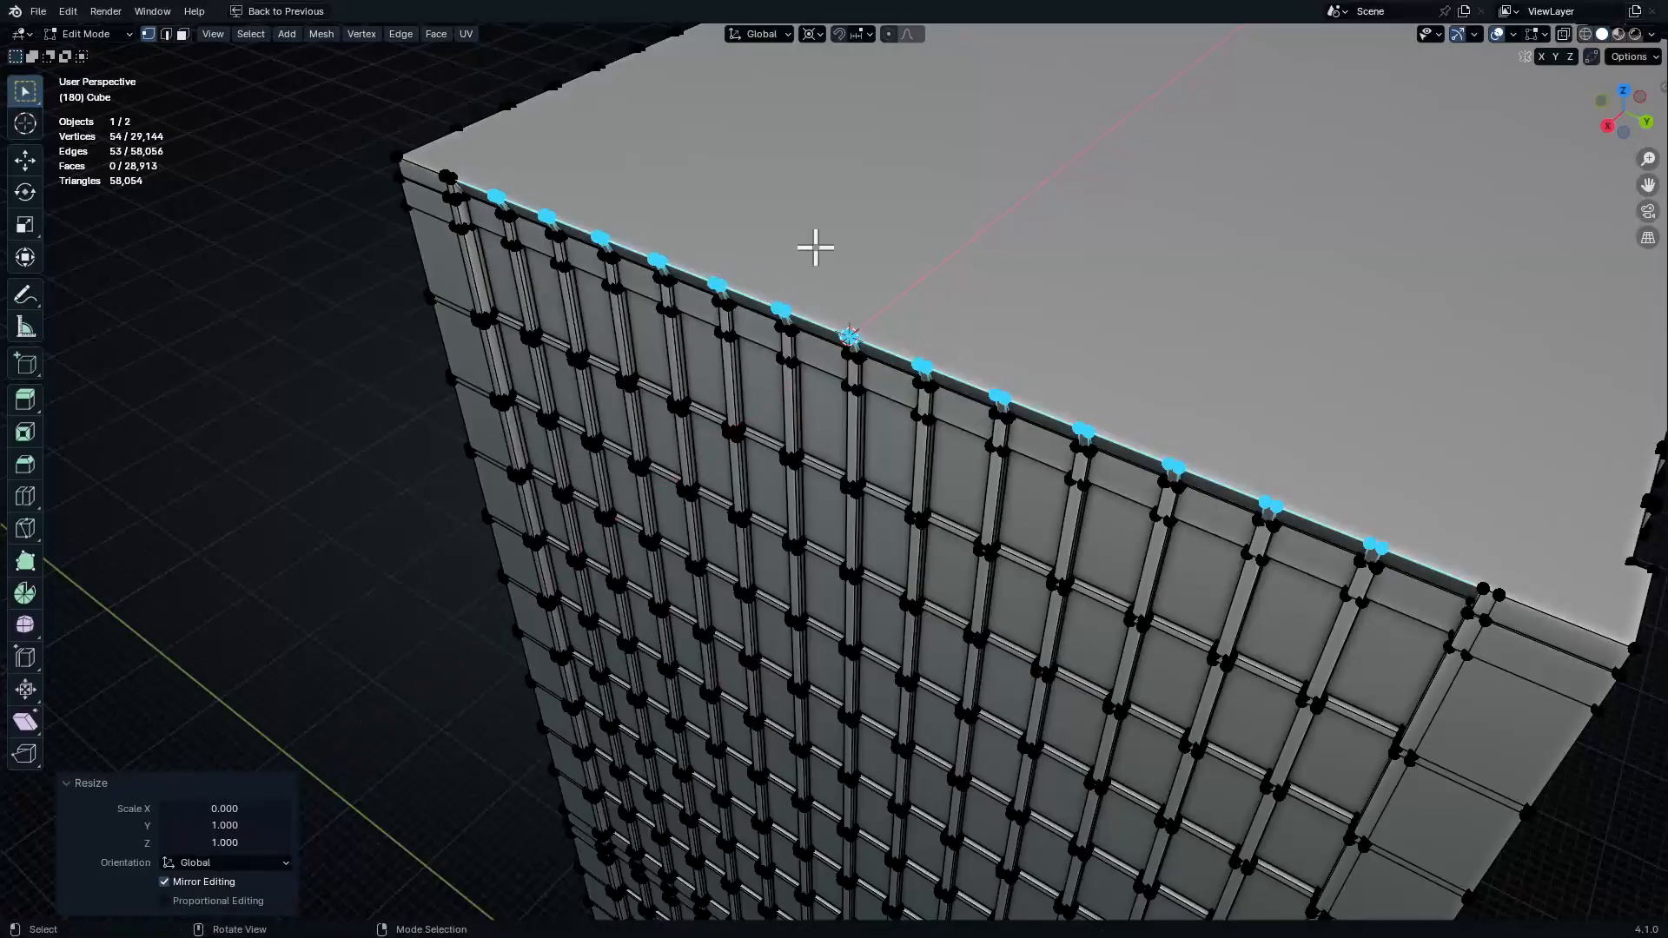
Snap the 3D cursor to the +Y side's roof edge, select the notched outline between its end vertices and scale it to 0 along Y
middle_click_drag(963, 270, 929, 271, "shift")
middle_click_drag(929, 271, 747, 415)
left_click(734, 415)
middle_click_drag(1132, 480, 521, 261, "shift")
left_click(490, 237, "ctrl")
type("y")
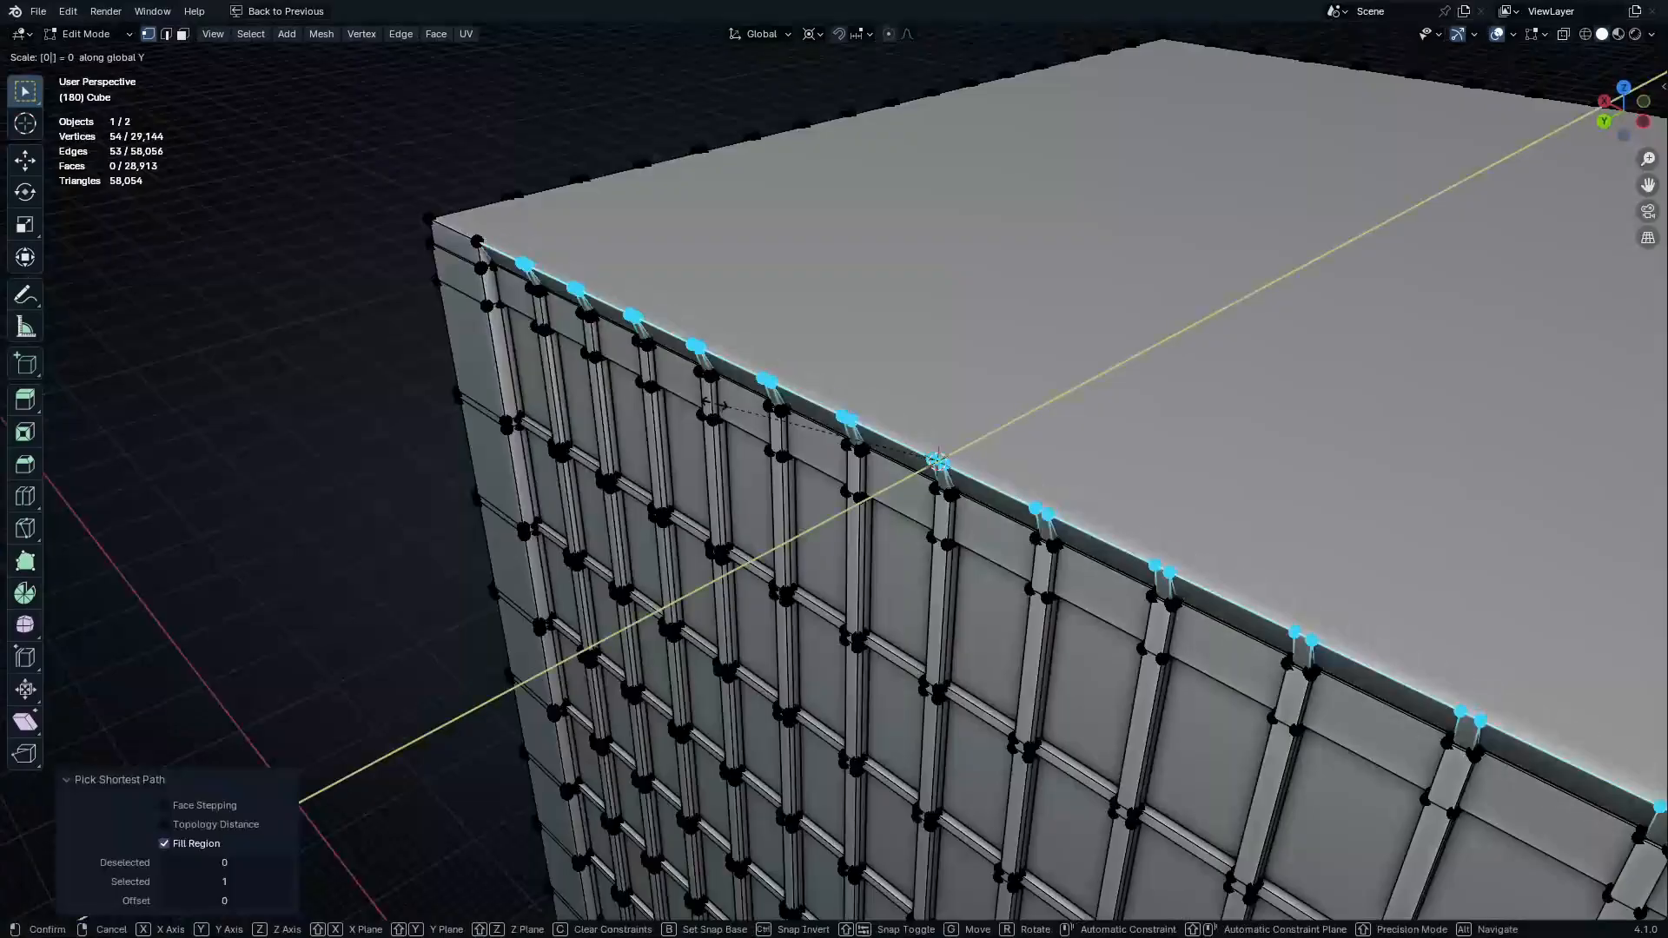
type("0")
key("Return")
middle_click_drag(938, 460, 923, 576)
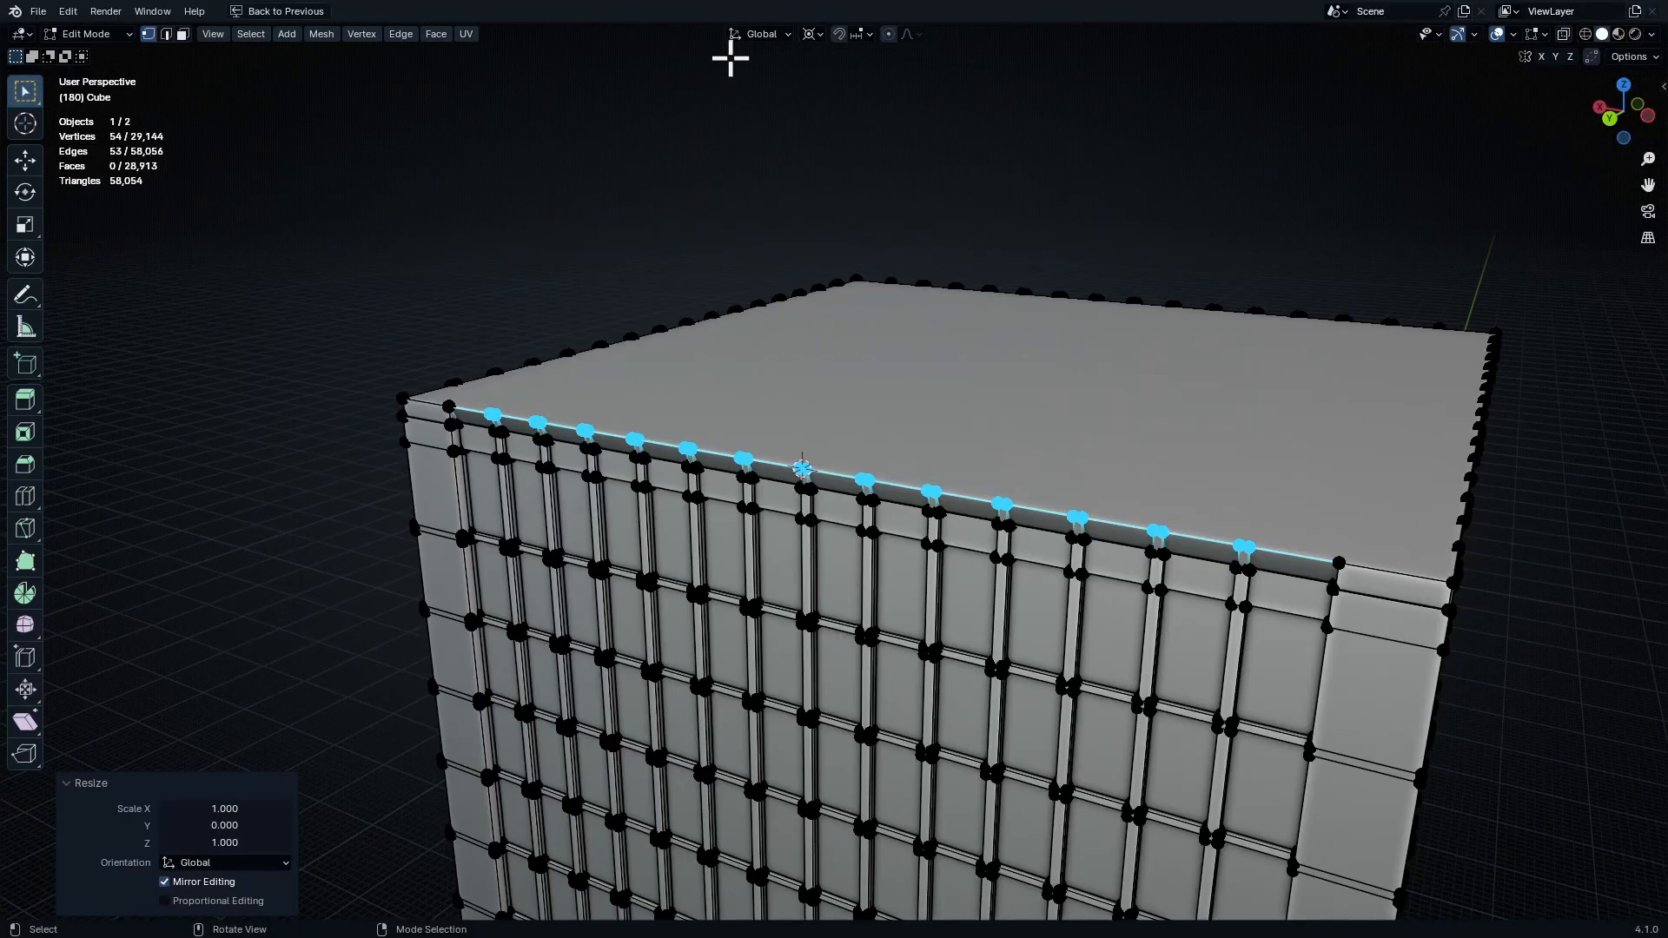
middle_click_drag(938, 338, 707, 558)
Select the tower's whole mesh and merge its overlapping vertices by distance
key("a")
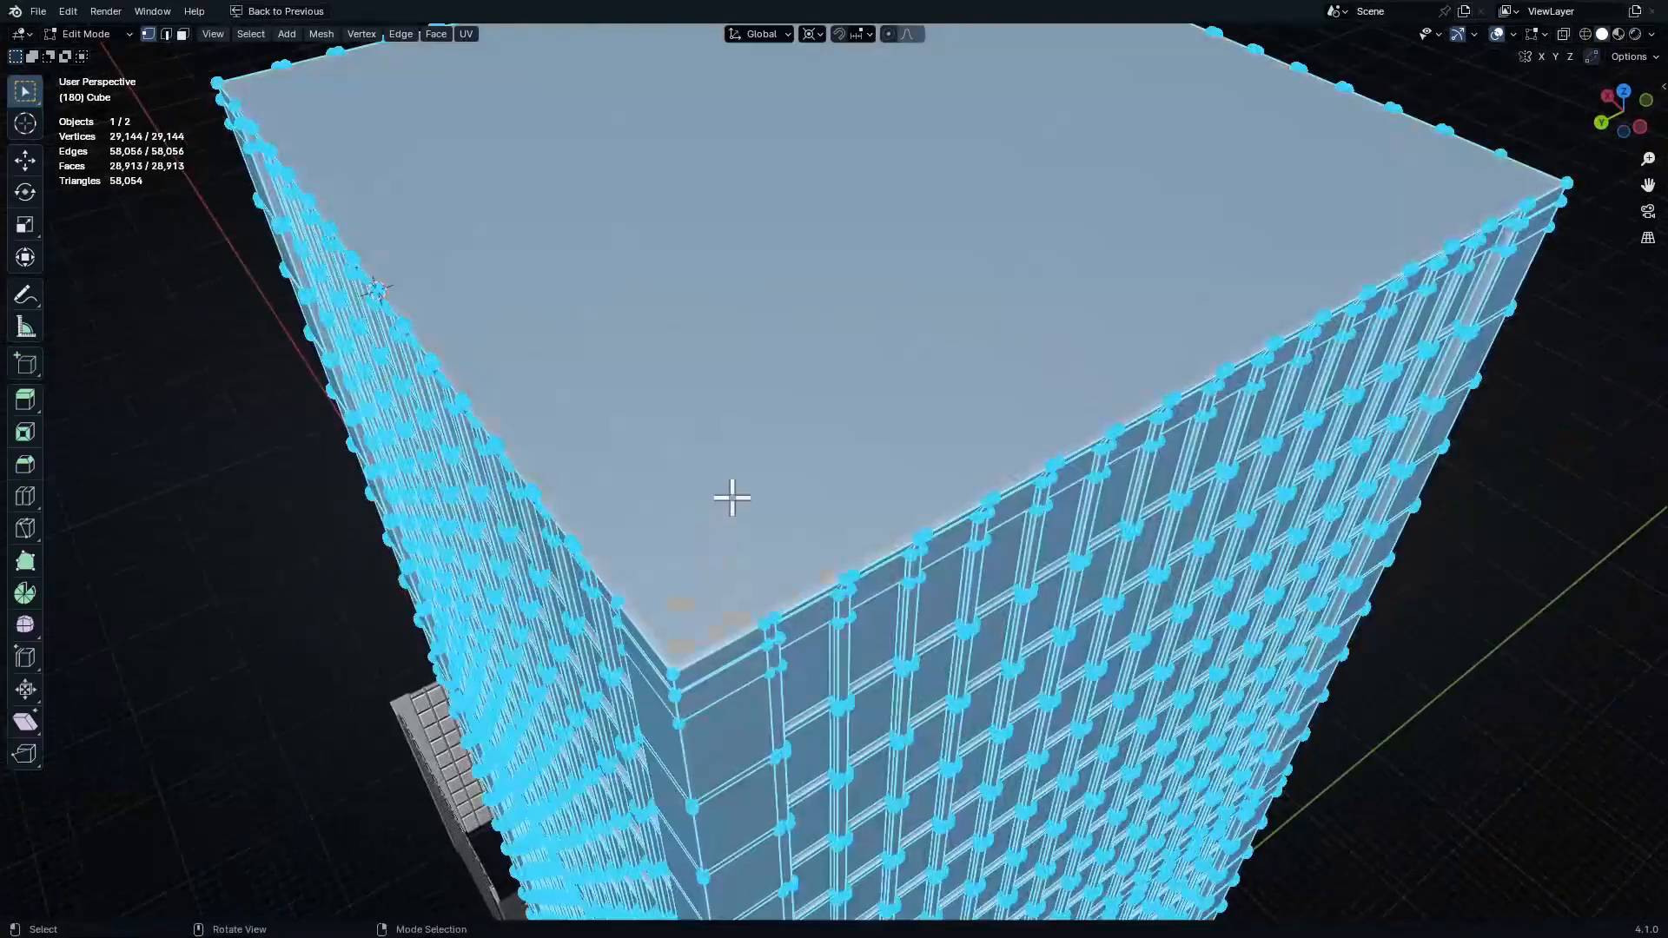
left_click(729, 513)
mouse_move(741, 558)
middle_mouse_down()
mouse_move(655, 552)
mouse_move(581, 509)
mouse_move(681, 517)
mouse_move(726, 542)
middle_mouse_up()
key("3")
left_click(738, 537)
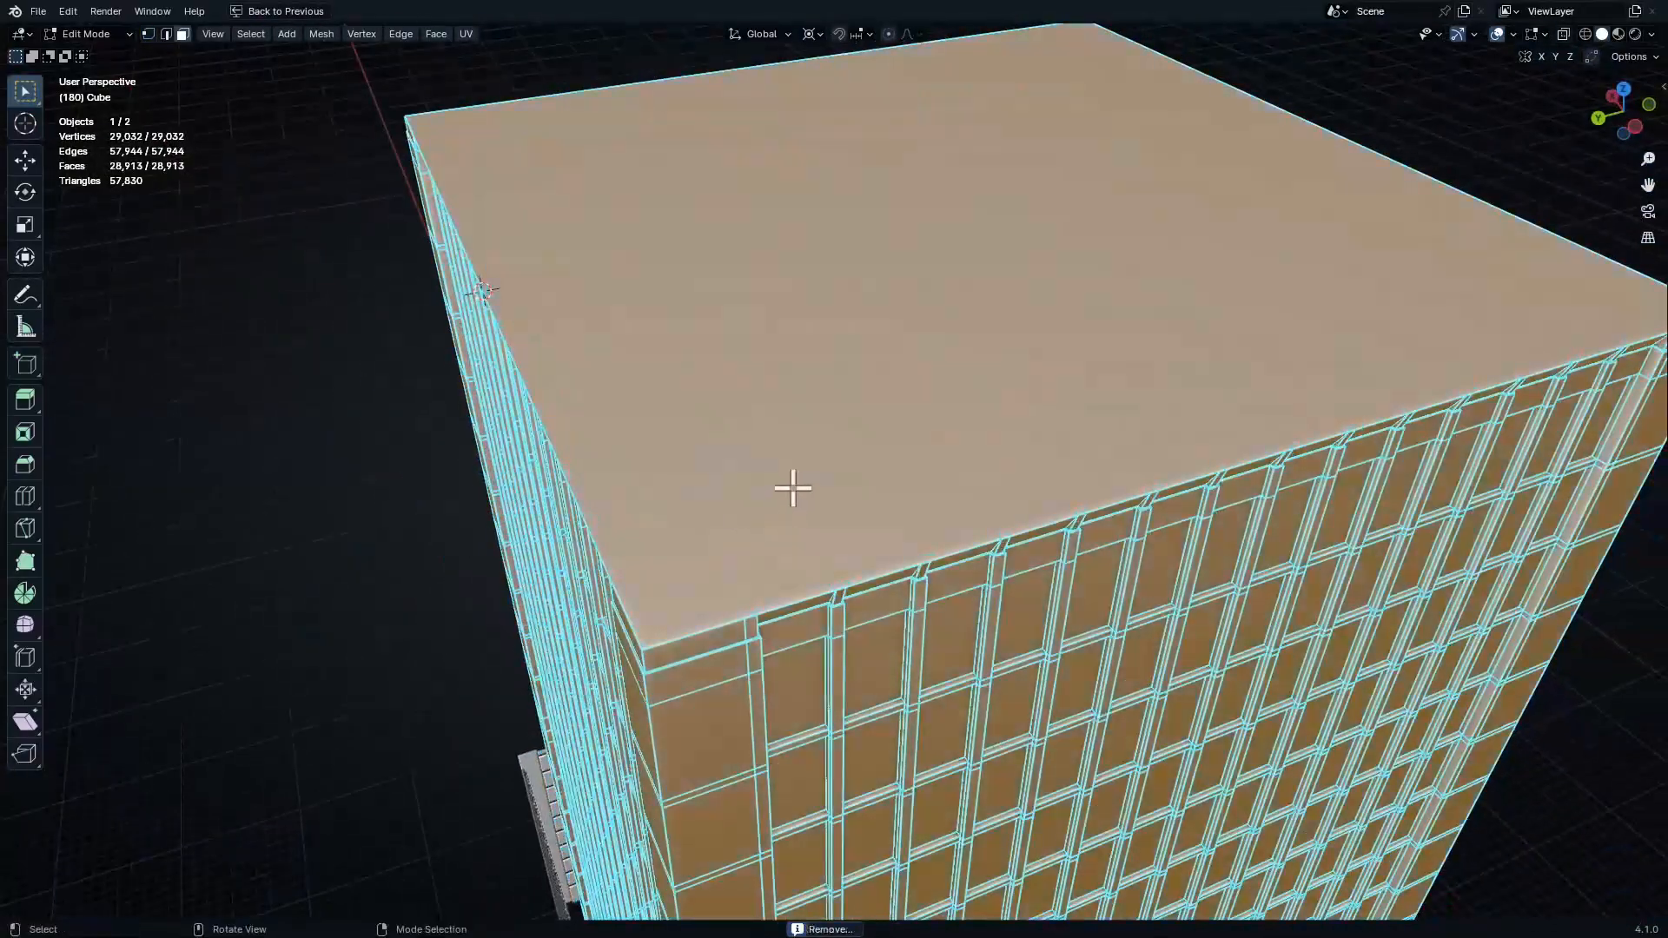
Inset the roof face about 0.66 m, set the pivot to Median Point and scale the inner face to about 0.94 in X and Y
middle_click_drag(793, 484, 1094, 626)
key("i")
left_click(1077, 625)
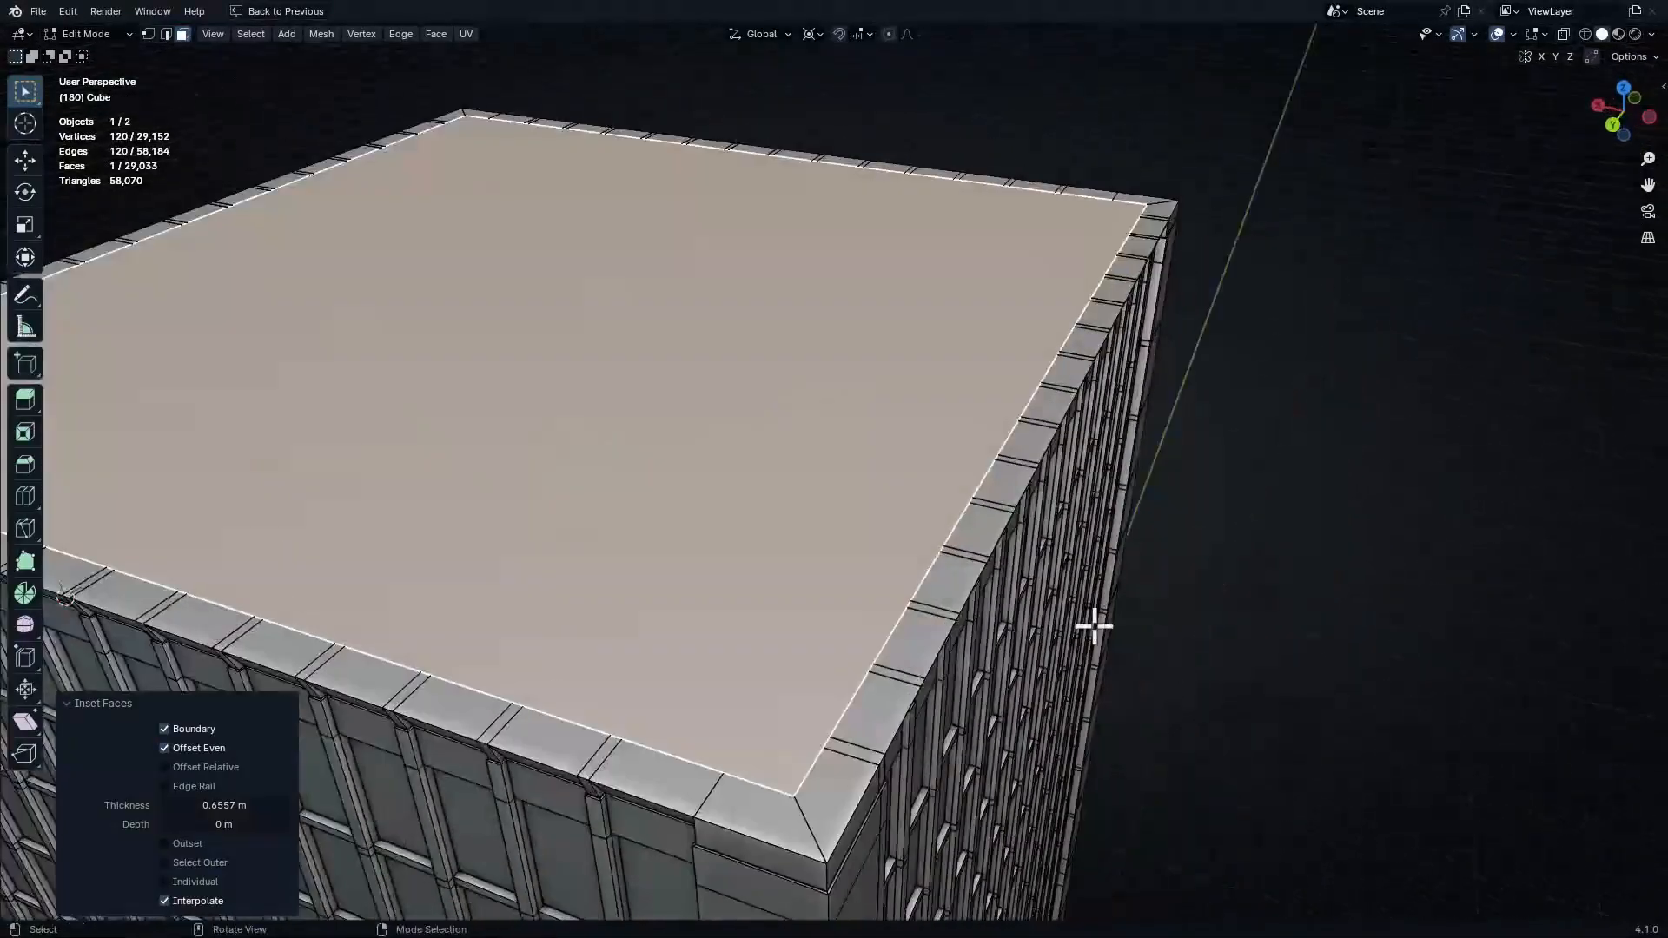
key("s")
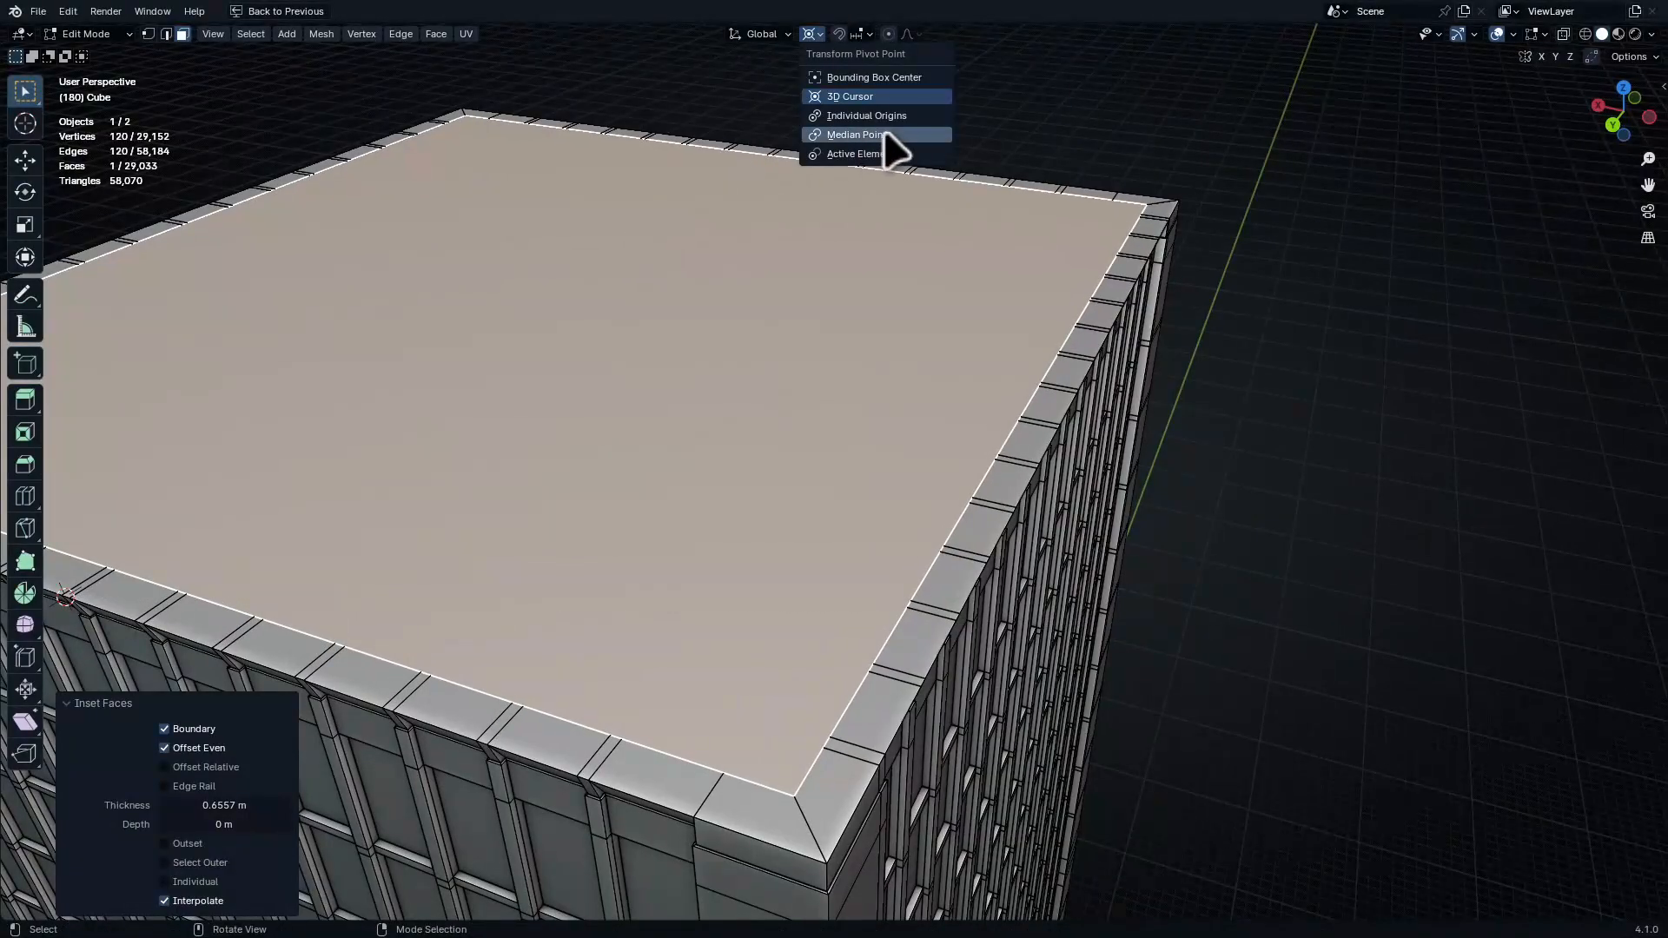
left_click(884, 133)
key("s")
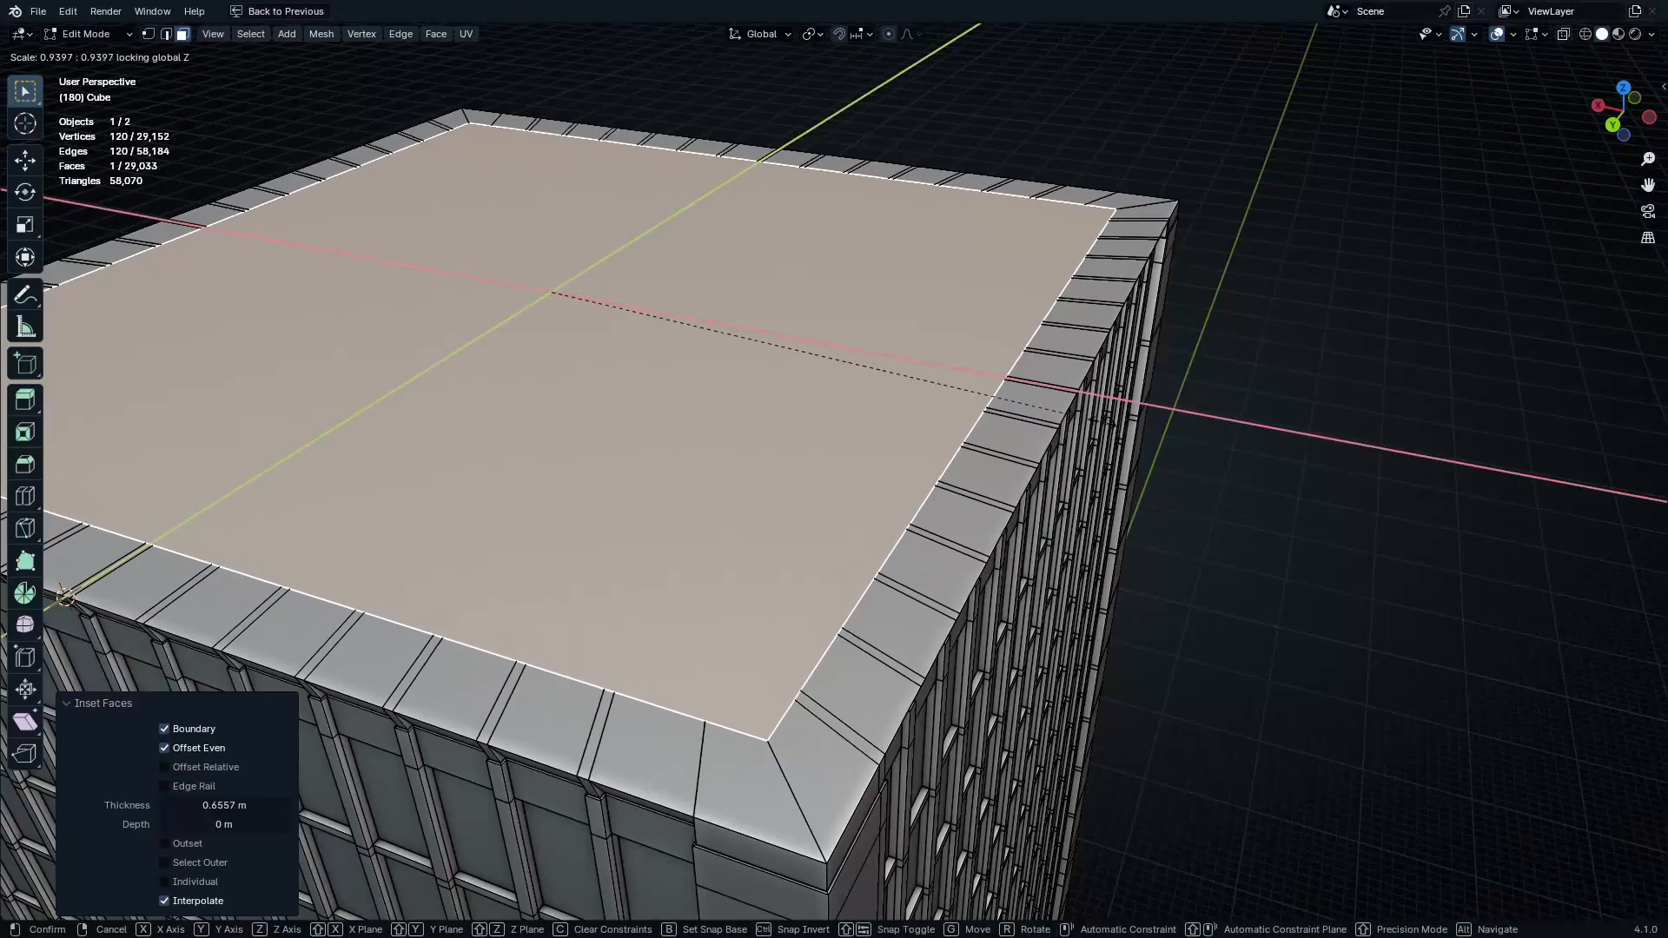
left_click(1064, 408)
Extrude the inner roof face downward to form a recess surrounded by a parapet
middle_click_drag(1064, 408, 869, 452)
key("e")
left_click(912, 467)
key("Tab")
Select the tower's topmost rim vertices in front view with X-ray on and raise them to make the parapet taller
middle_click_drag(886, 434, 904, 342, "ctrl")
key("KP_1")
key("Tab")
key("1")
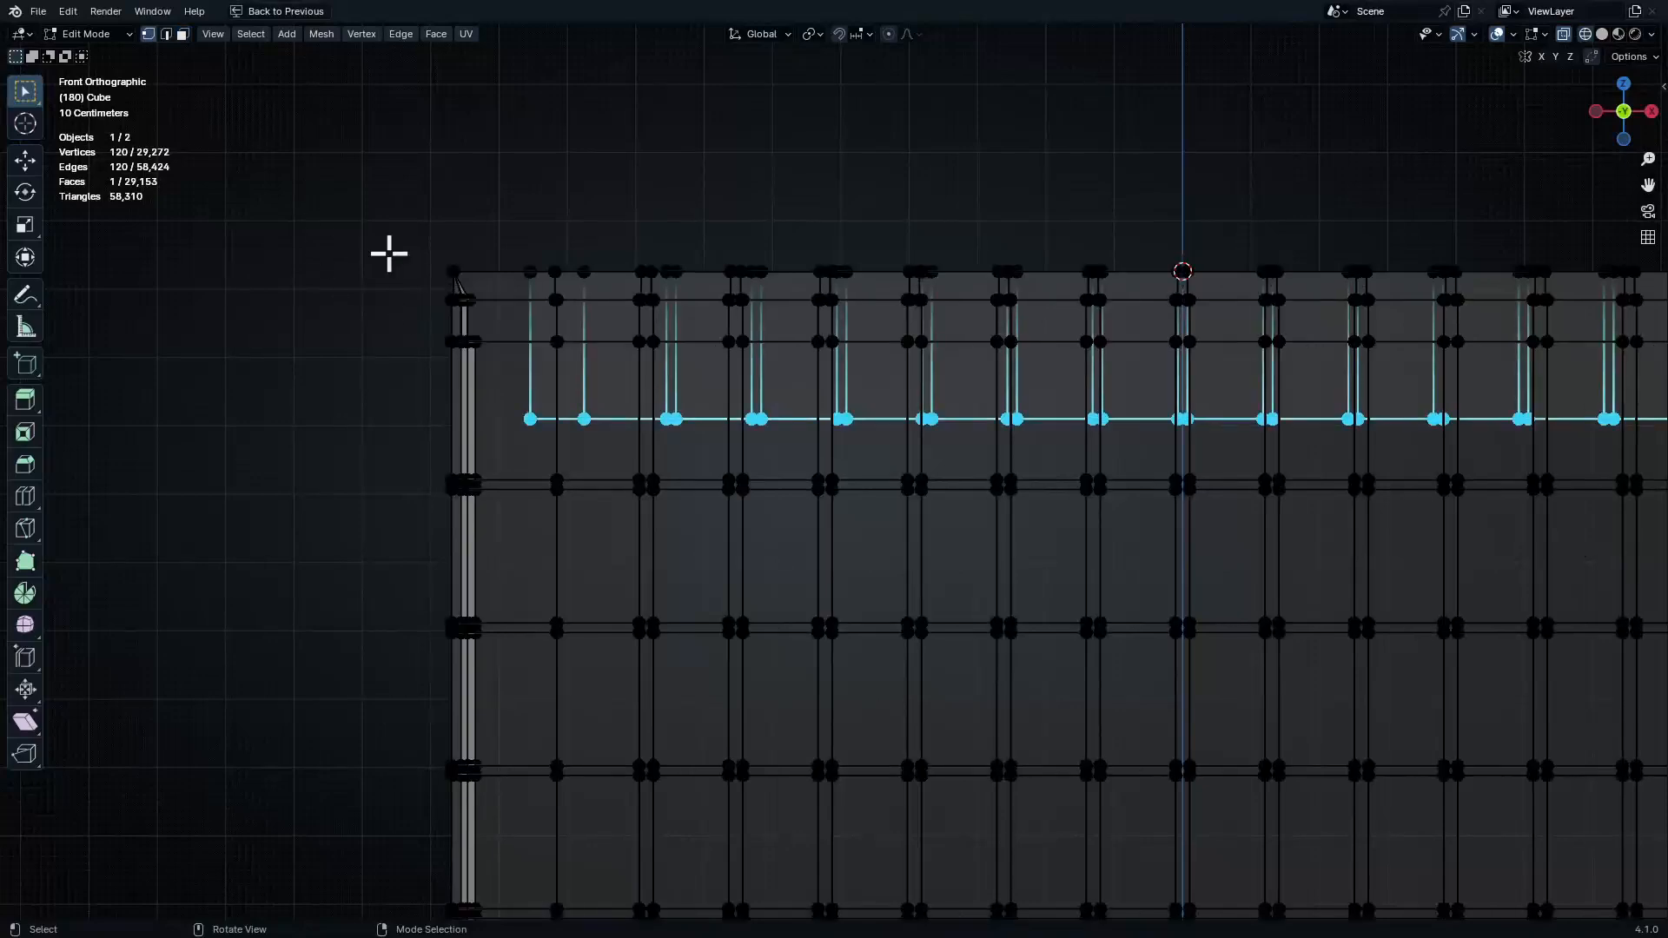
scroll(821, 220, "down", 5)
middle_click_drag(979, 399, 960, 455, "shift")
scroll(961, 454, "up", 2)
left_click_drag(292, 244, 1425, 330)
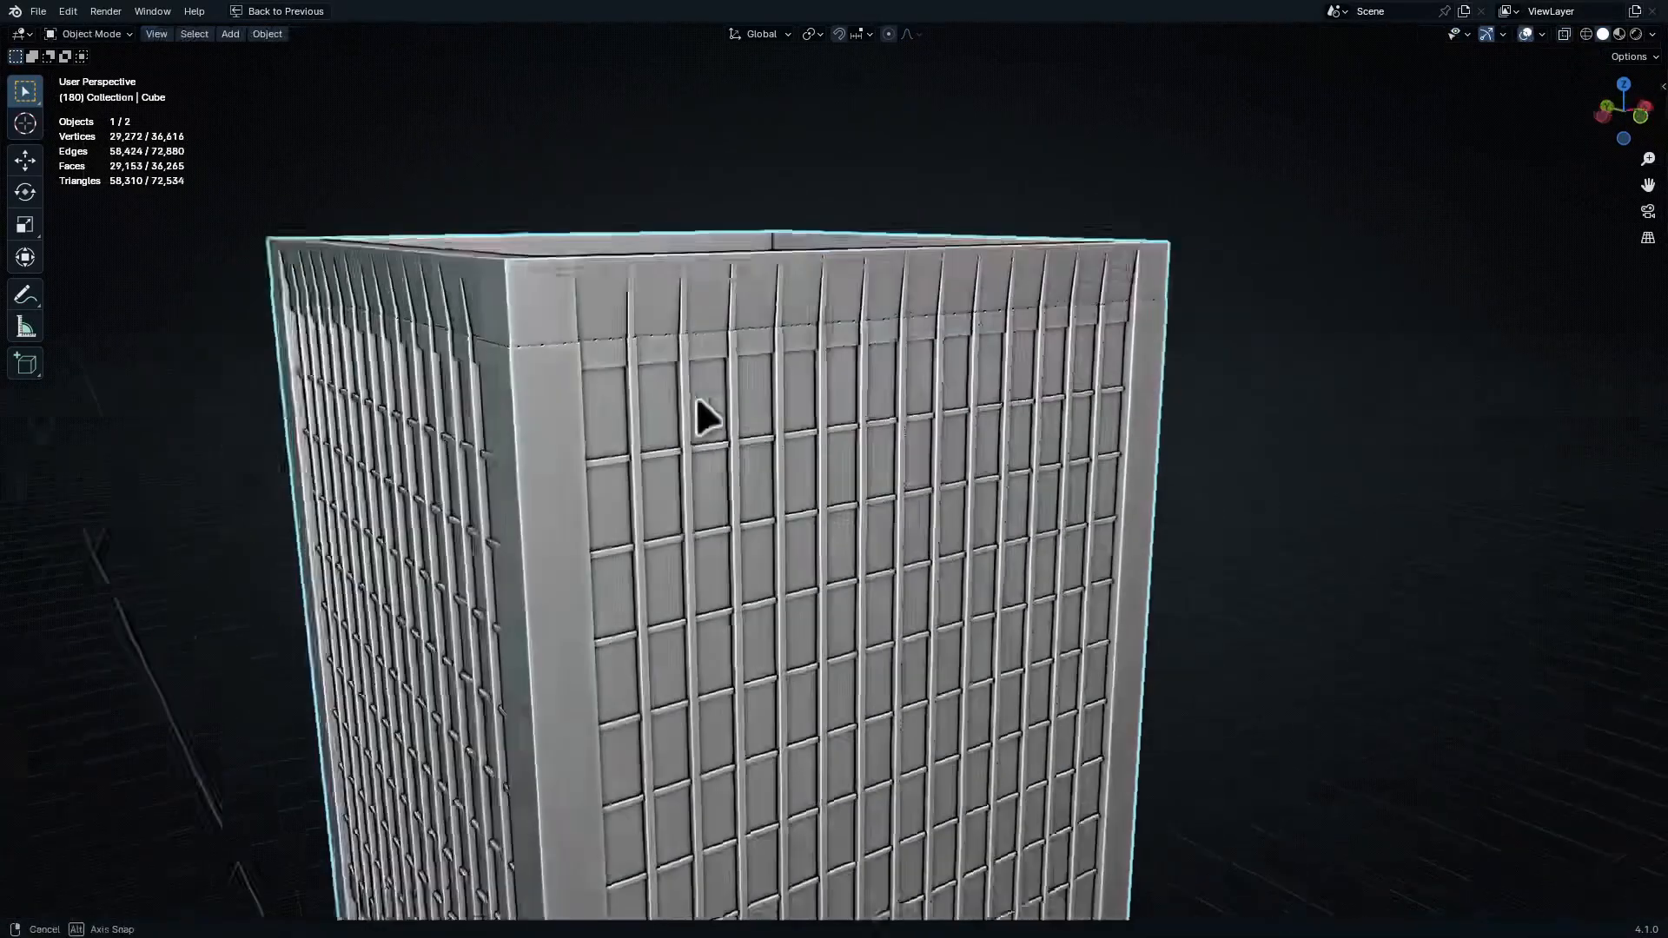
Select the recessed roof floor face and raise it about 2 m along Z
mouse_move(695, 417)
middle_mouse_down()
mouse_move(778, 403)
mouse_move(660, 397)
mouse_move(640, 458)
mouse_move(848, 595)
mouse_move(797, 525)
mouse_move(912, 391)
mouse_move(918, 439)
mouse_move(808, 531)
mouse_move(973, 550)
middle_mouse_up()
key("Tab")
key("3")
left_click(971, 435)
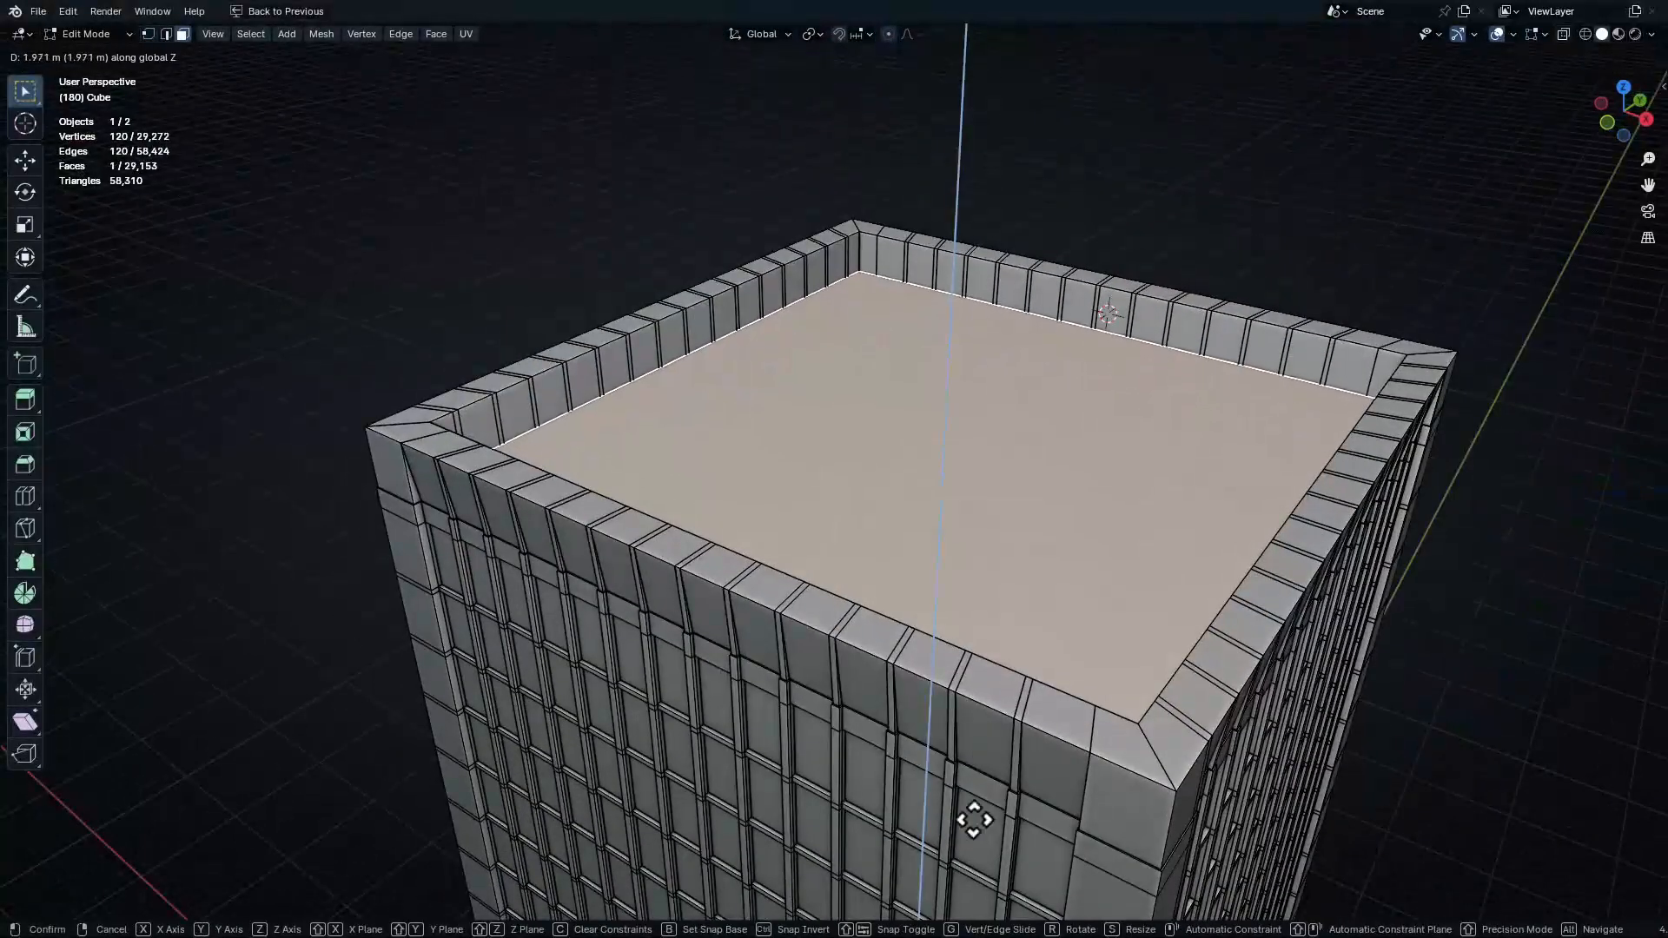
left_click(977, 757)
key("Tab")
Move the whole tower up 11 m along Z in front view to bring its base to ground level
middle_click_drag(995, 622, 1068, 556)
scroll(1007, 643, "down", 4)
middle_click_drag(974, 711, 947, 538, "shift")
scroll(878, 644, "up", 1)
middle_click_drag(879, 644, 811, 685)
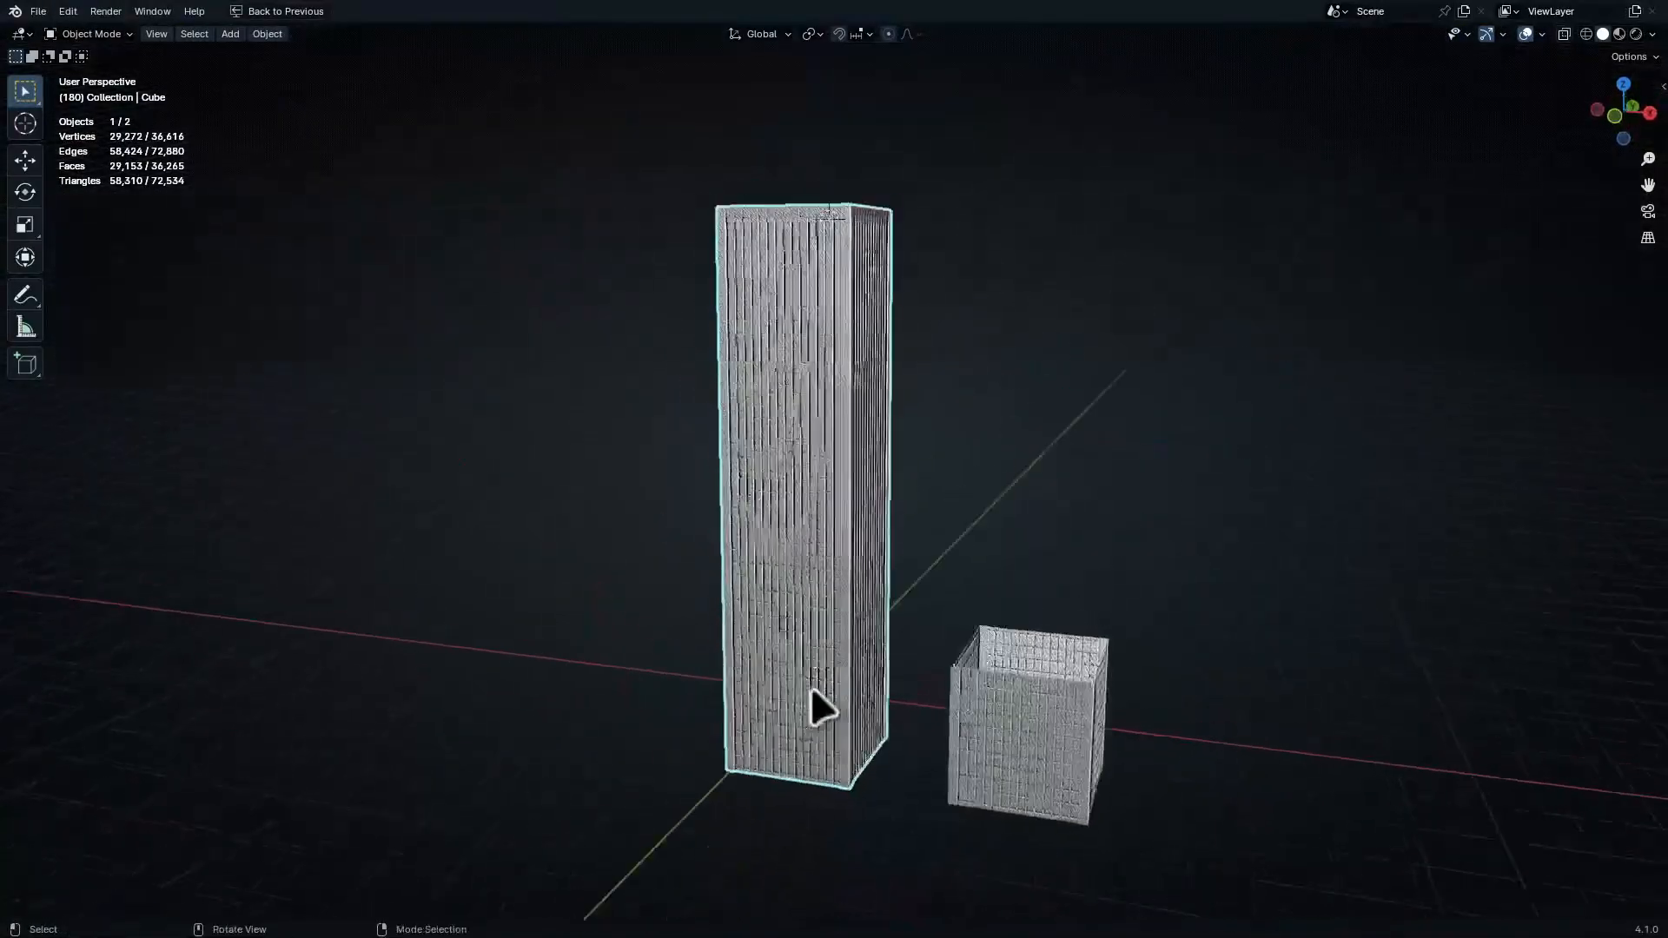
middle_click_drag(792, 816, 834, 492, "shift")
scroll(836, 484, "up", 6)
key("KP_1")
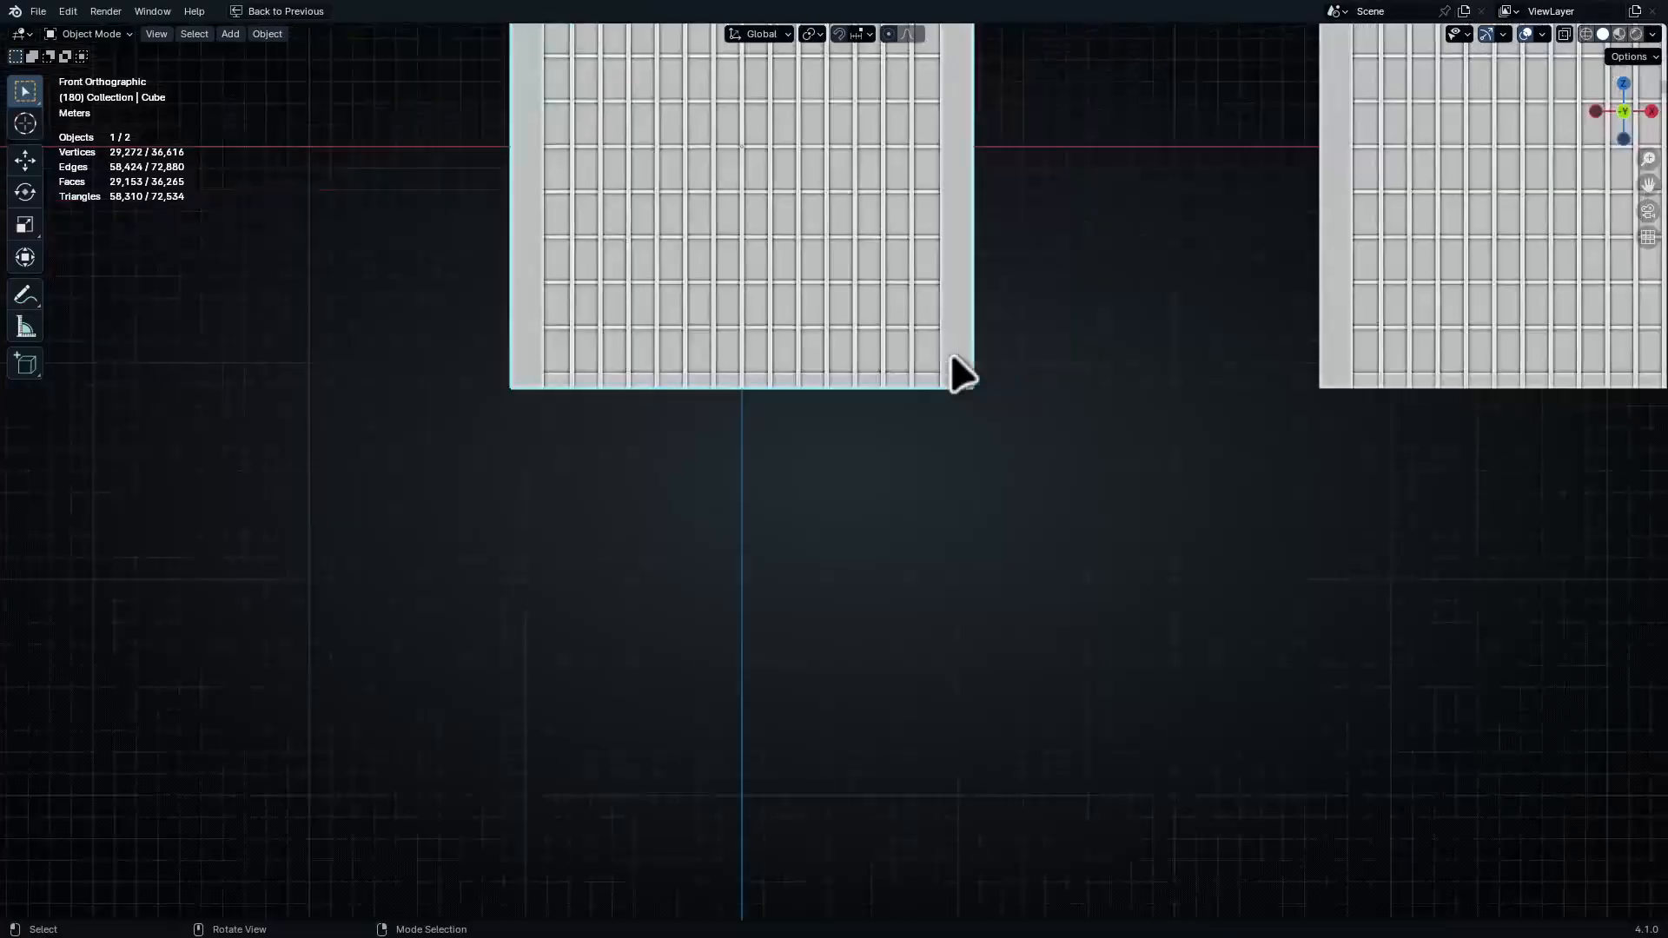
middle_click_drag(929, 564, 895, 803, "ctrl")
middle_click_drag(752, 544, 762, 708, "shift")
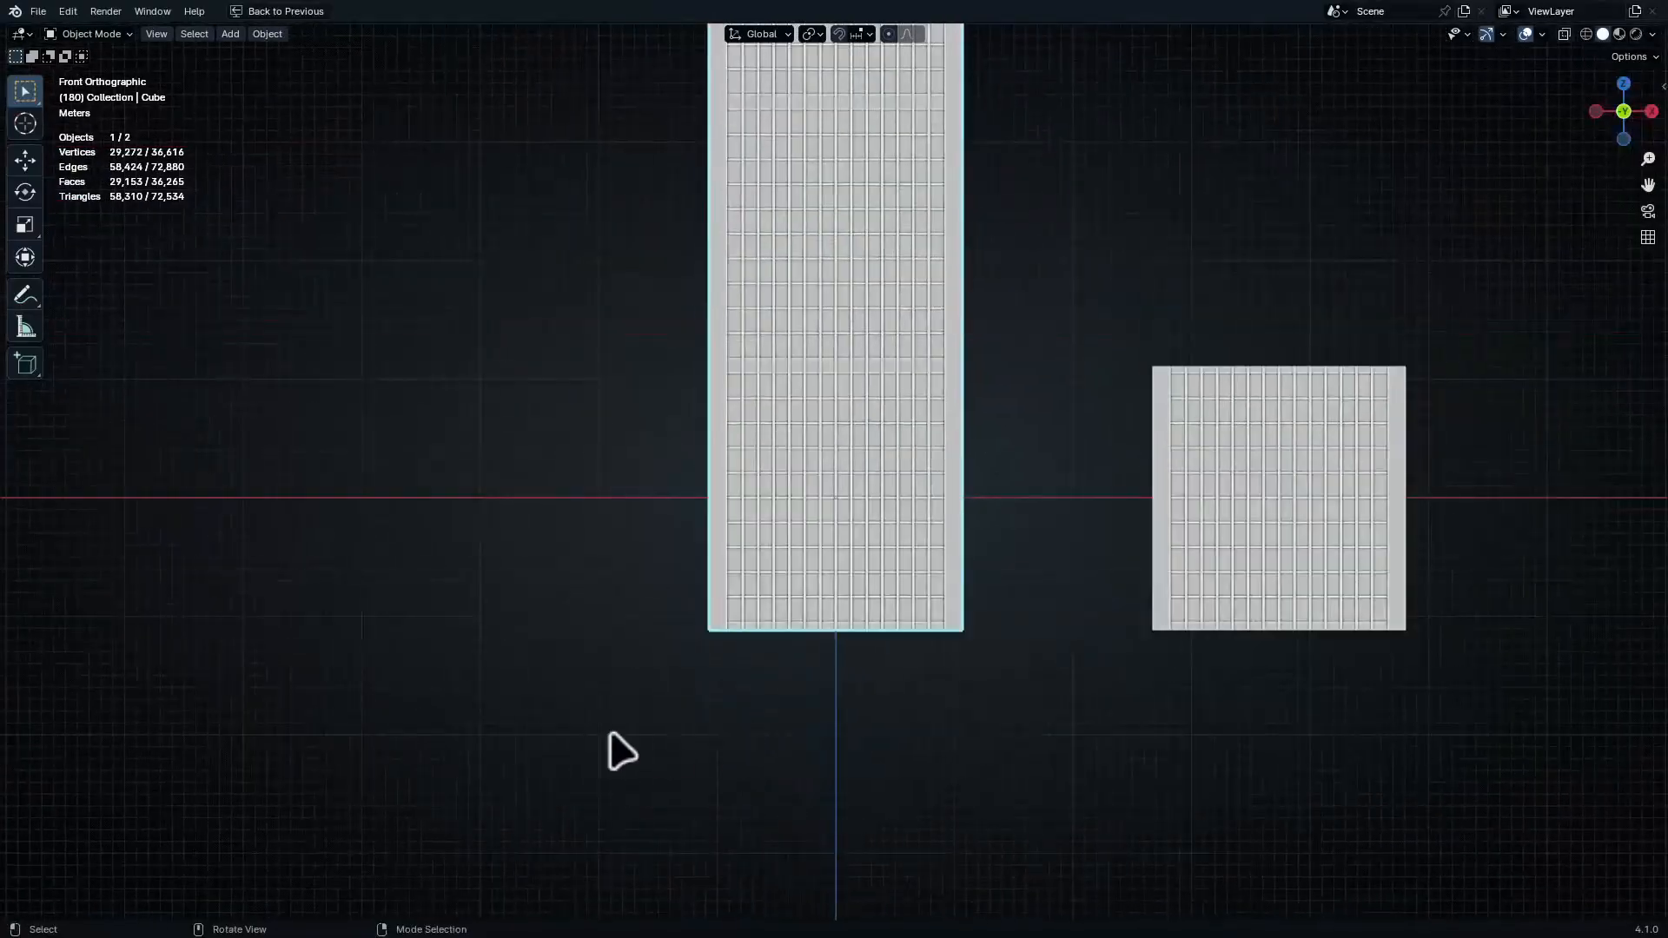
key("g")
key("z")
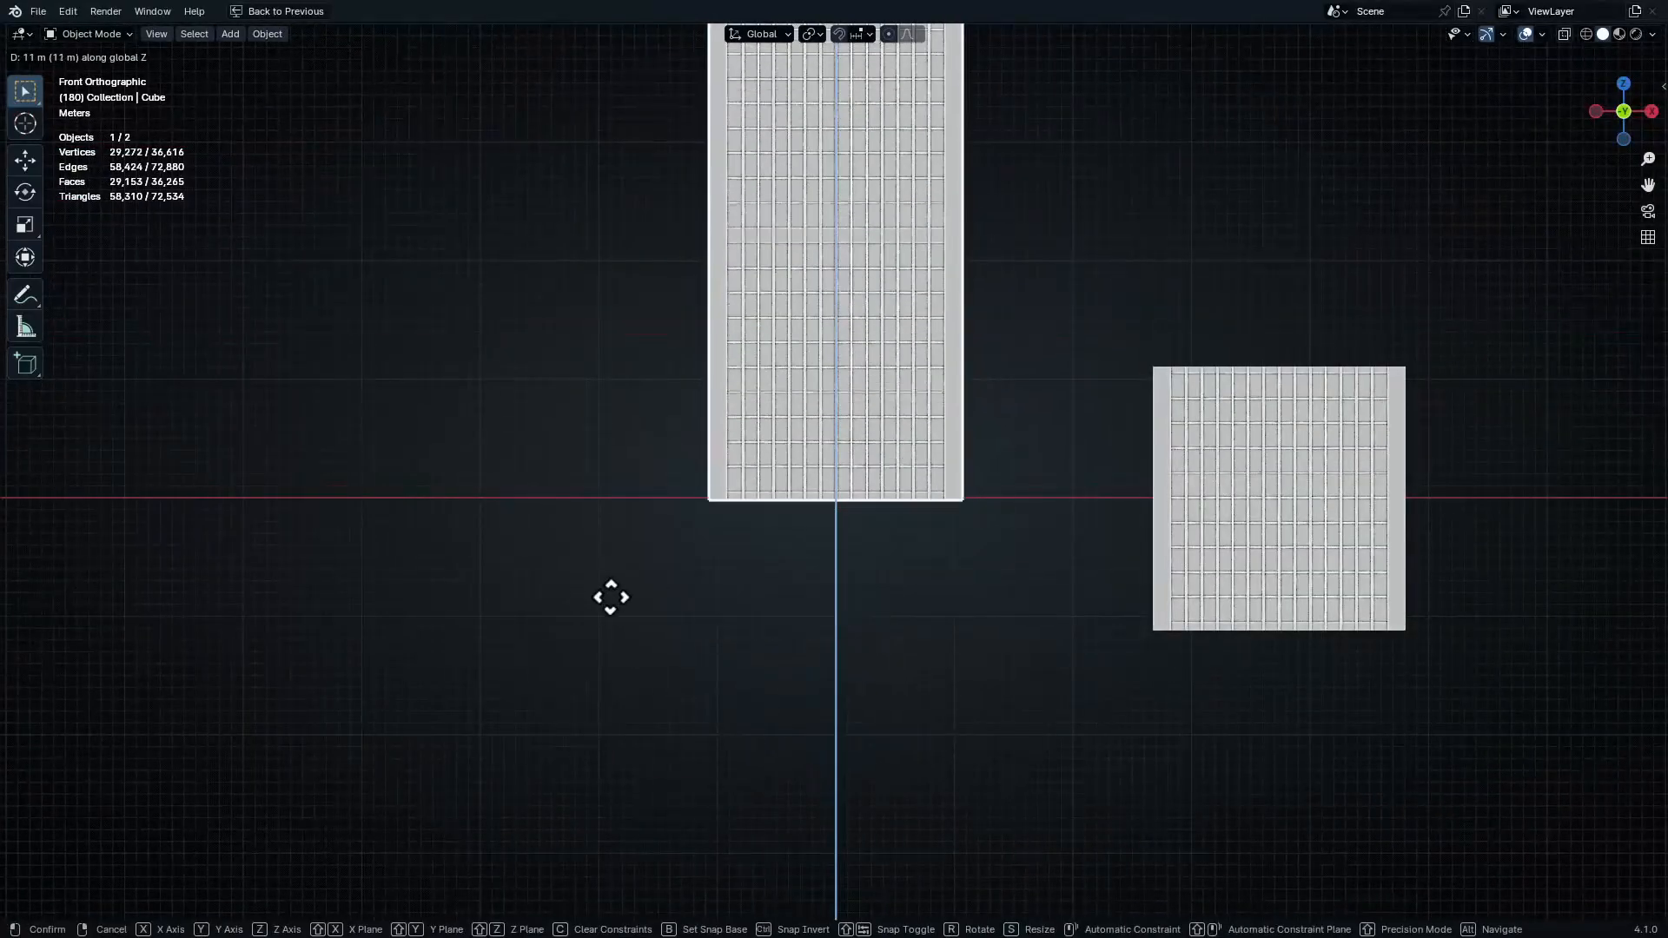
left_click(620, 618)
Select the tower's lowest row of vertices with X-ray on and extrude it downward along Z as a plain base section
scroll(817, 391, "up", 6)
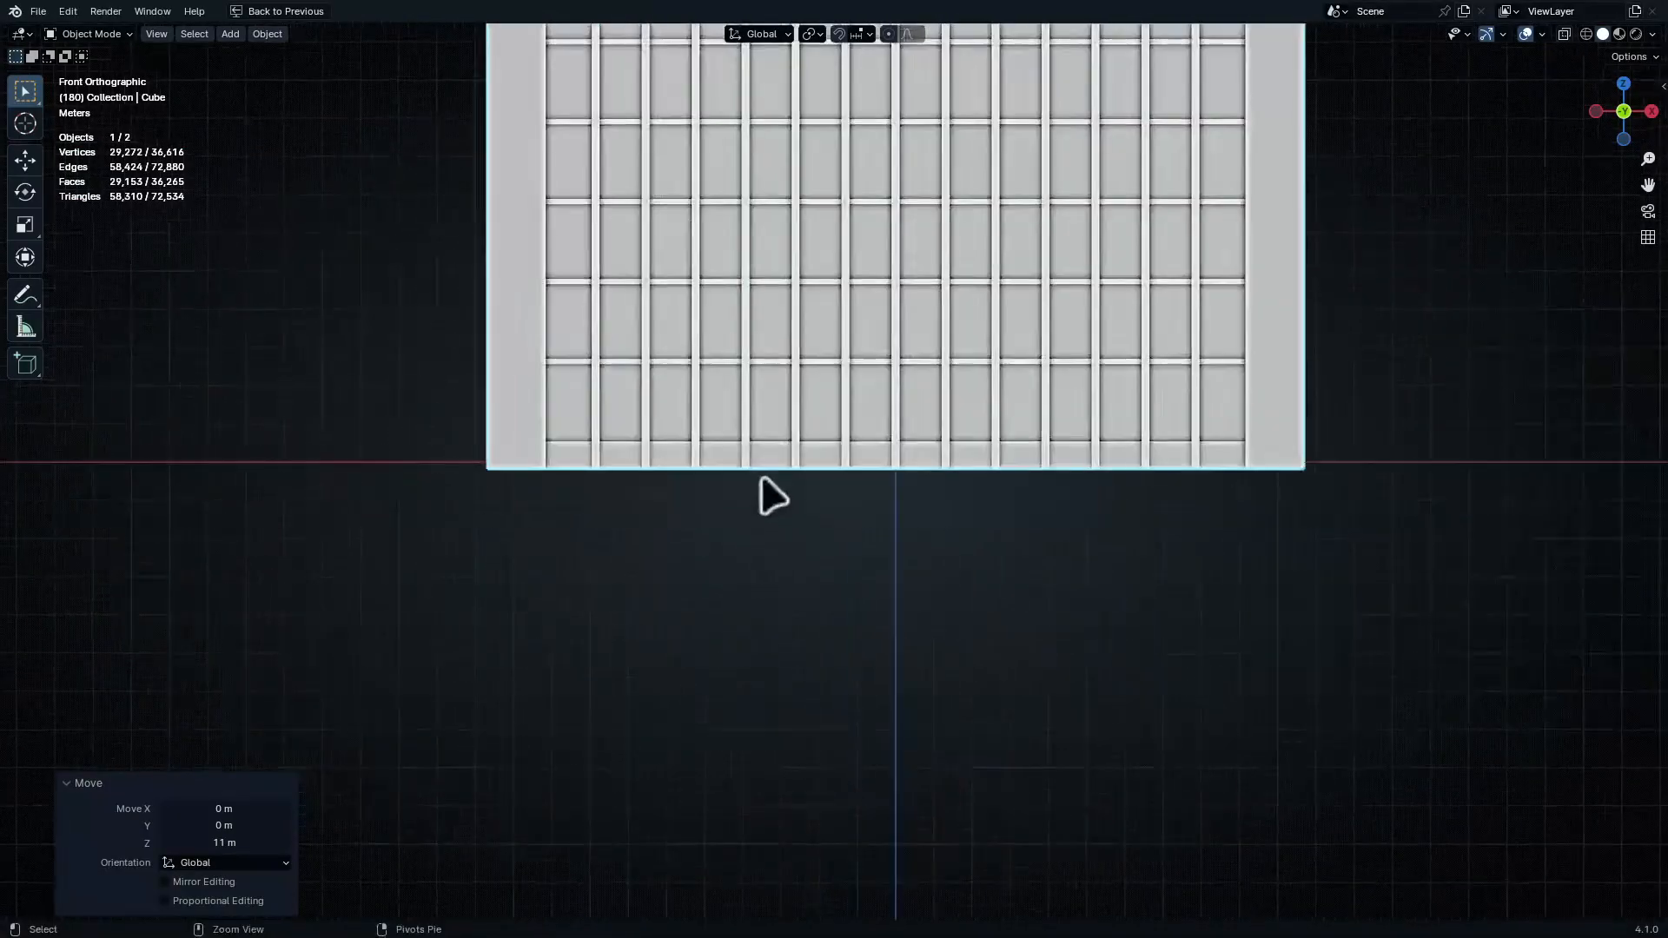
key("Tab")
key("alt+z")
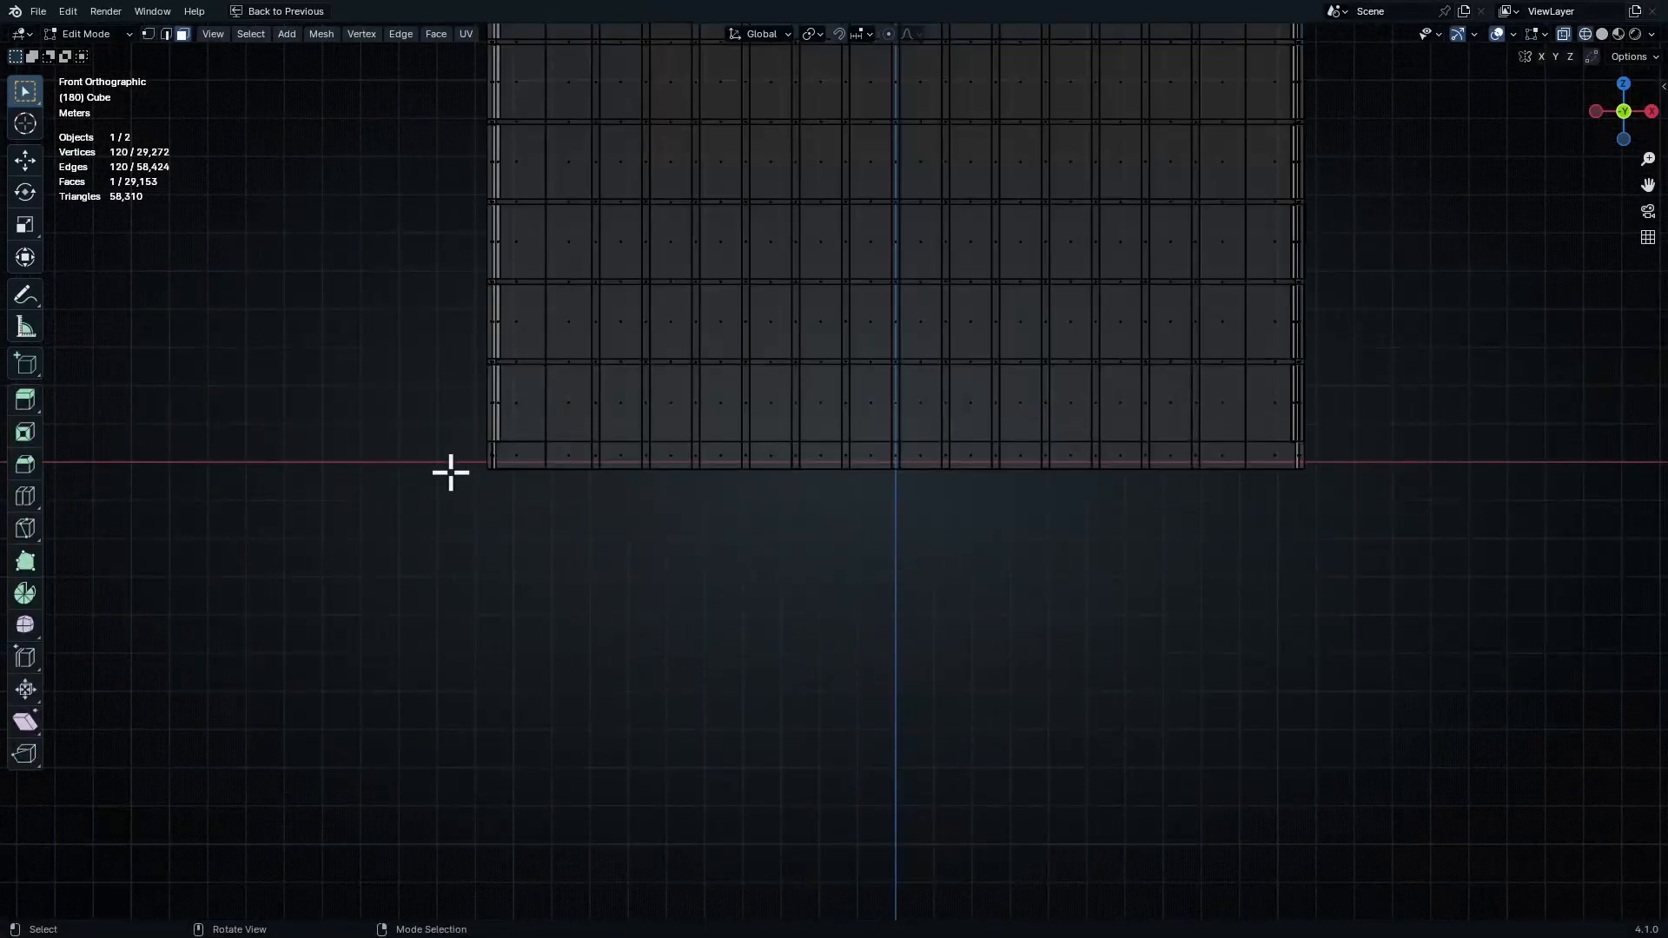
key("1")
left_click_drag(443, 467, 1442, 639)
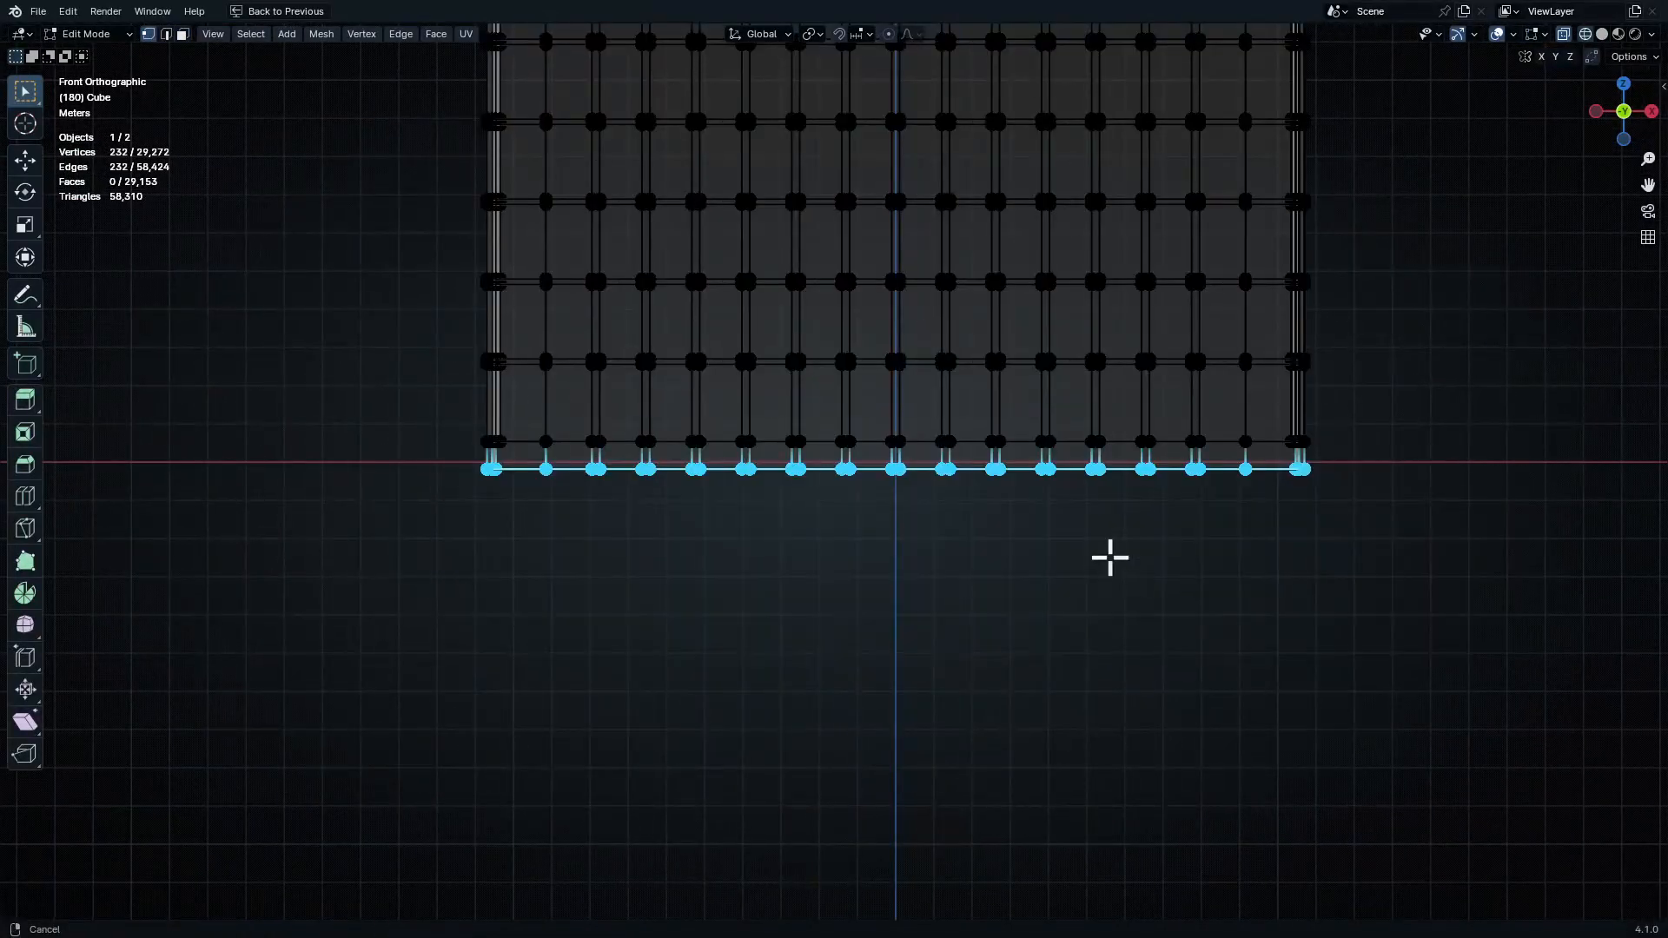
scroll(1105, 555, "up", 1, "shift")
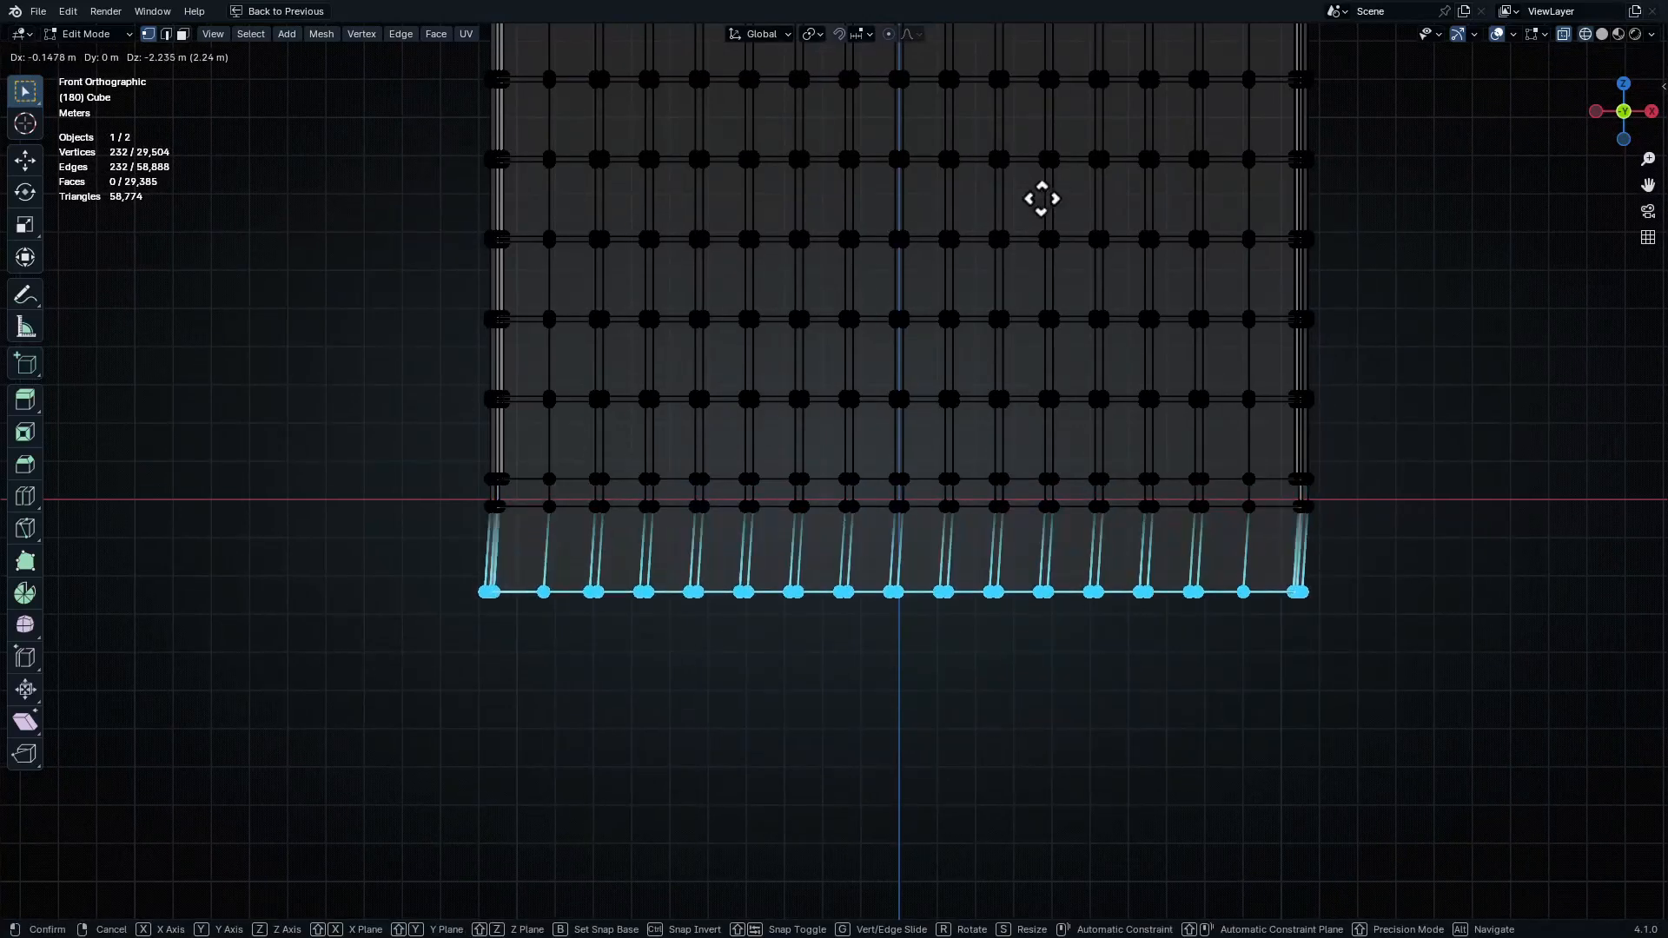
key("z")
left_click_drag(1027, 300, 1038, 470)
left_click(1038, 489)
mouse_move(1038, 489)
middle_mouse_down()
mouse_move(1008, 513)
mouse_move(1027, 539)
mouse_move(961, 559)
mouse_move(1060, 588)
mouse_move(1049, 503)
middle_mouse_up()
key("shift+z")
key("Tab")
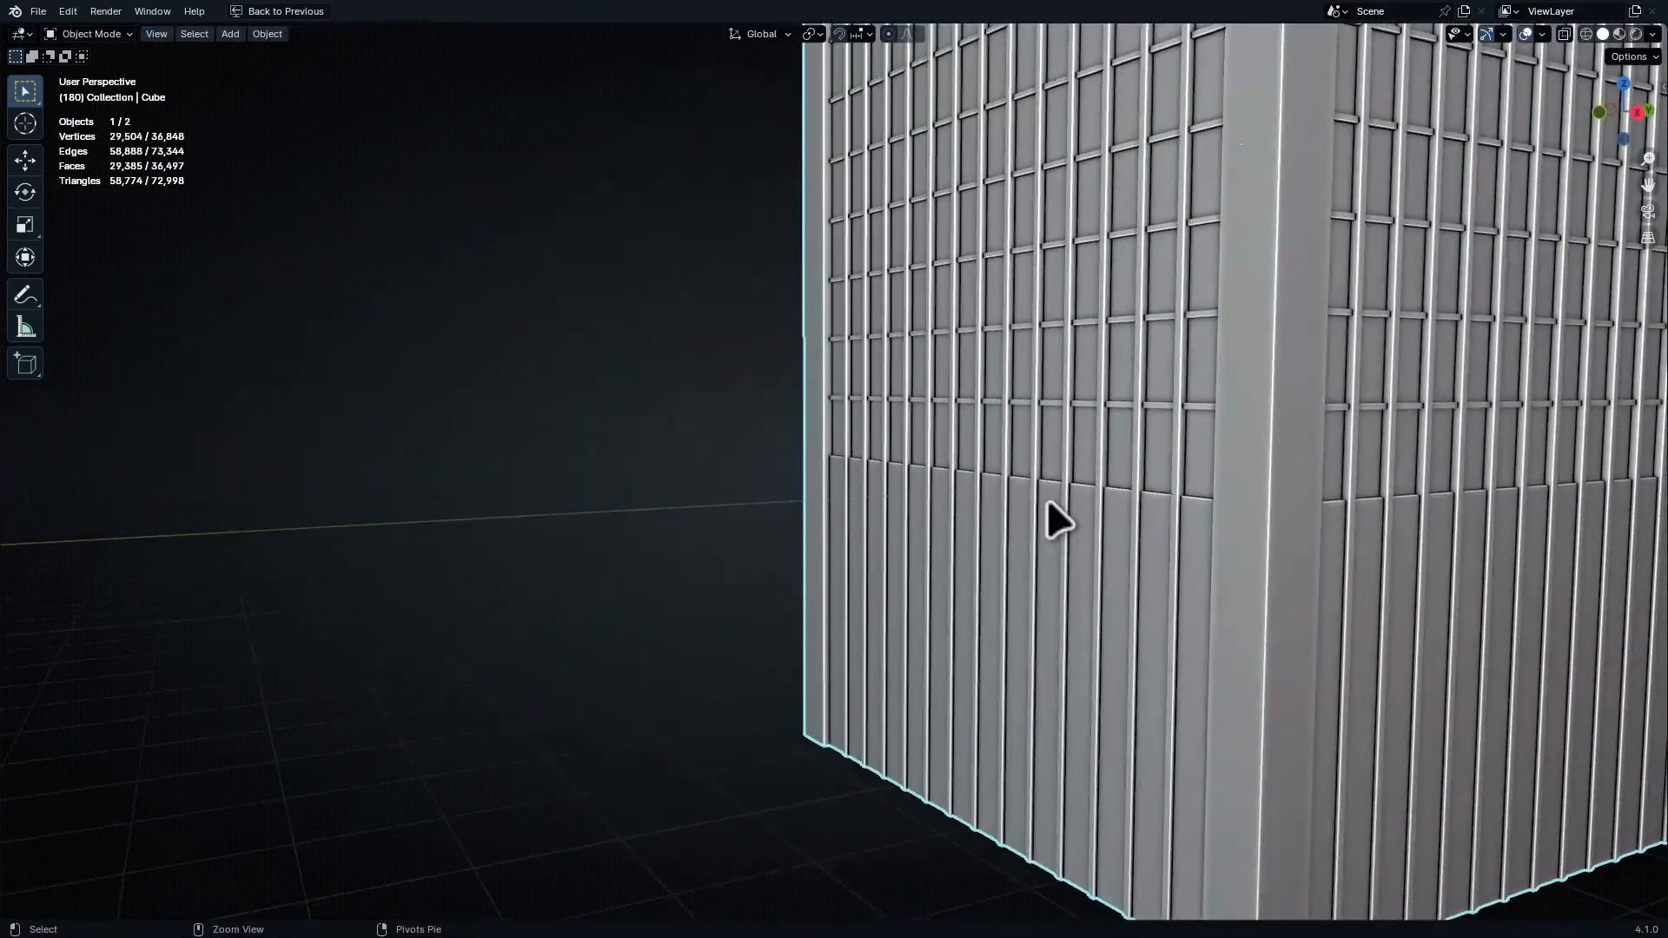
Examine the background buildings in the Day-Version.jpg reference, especially the stepped shapes and windows seen through the ring
key("ctrl+space")
key("ctrl+space")
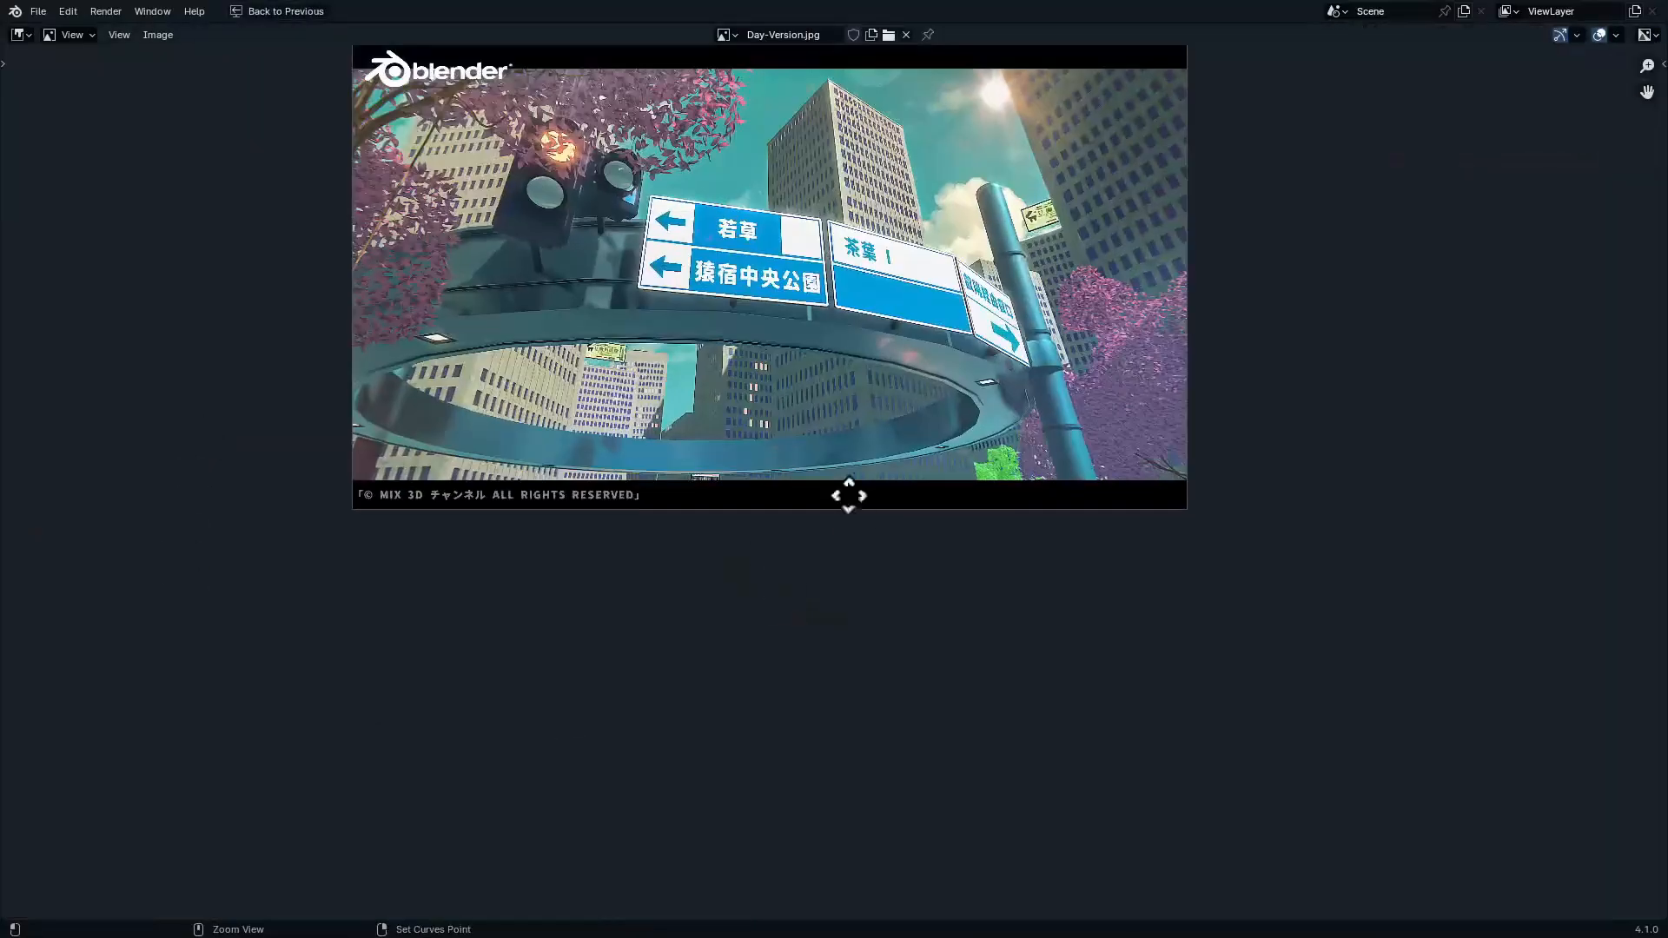
middle_click_drag(848, 495, 905, 288, "ctrl")
middle_click_drag(973, 473, 596, 434, "ctrl")
middle_click_drag(362, 395, 756, 476, "ctrl")
middle_click_drag(755, 476, 710, 535, "ctrl")
middle_click_drag(782, 401, 813, 570, "ctrl")
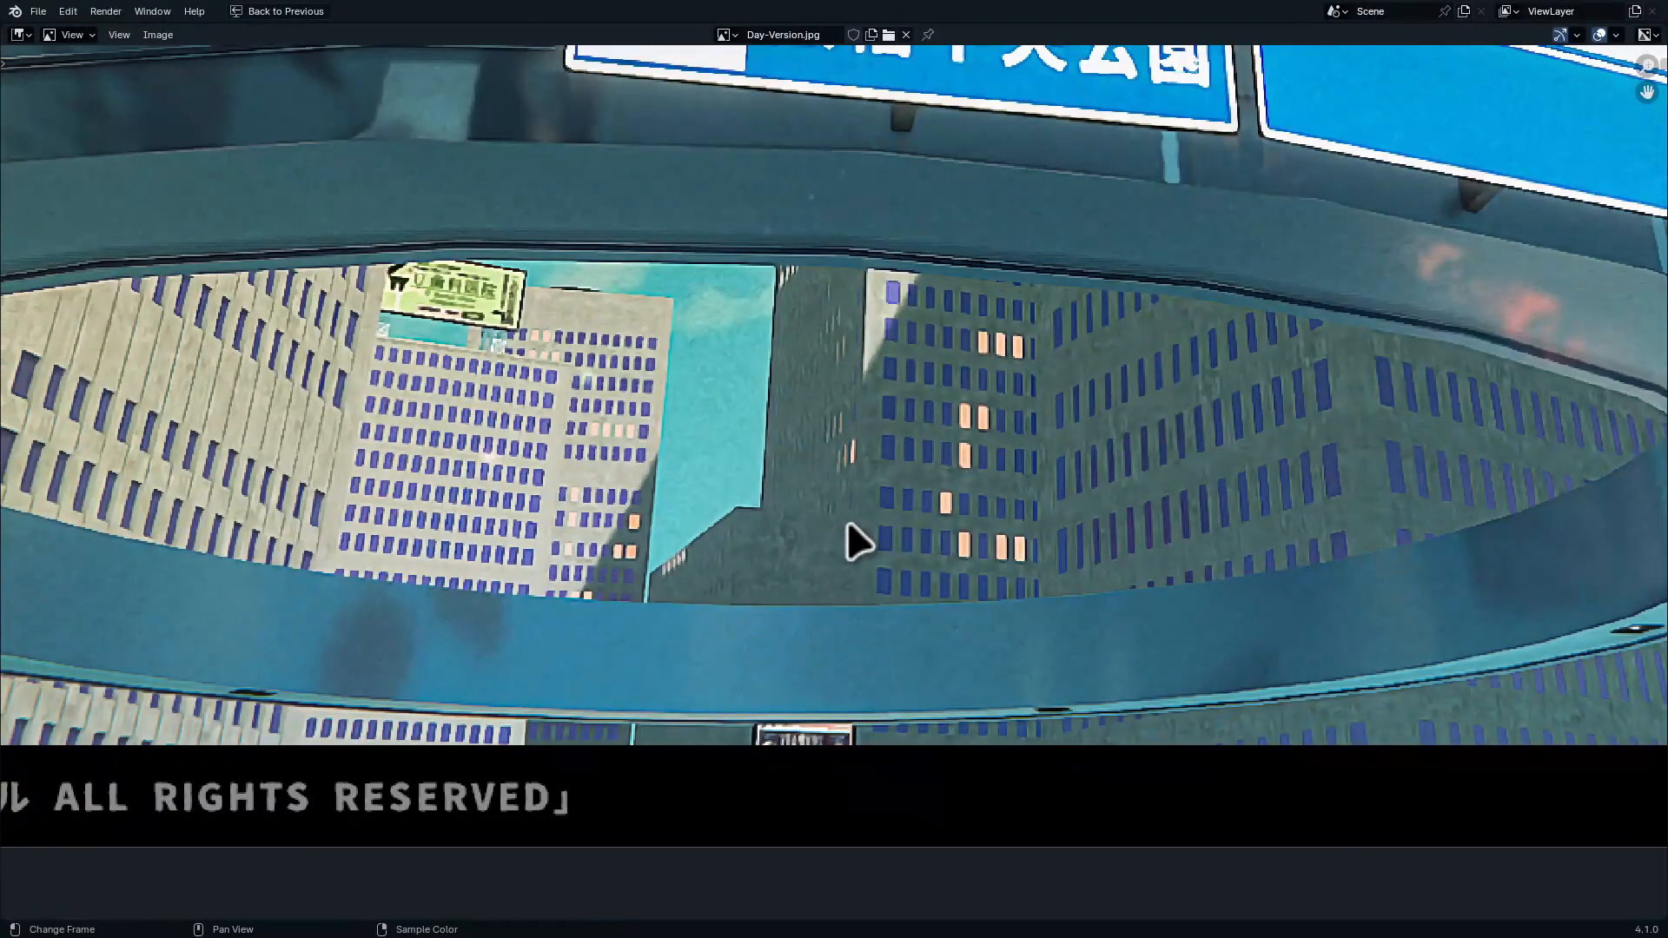
key("ctrl+space")
middle_click_drag(992, 393, 1003, 545, "ctrl")
key("ctrl+space")
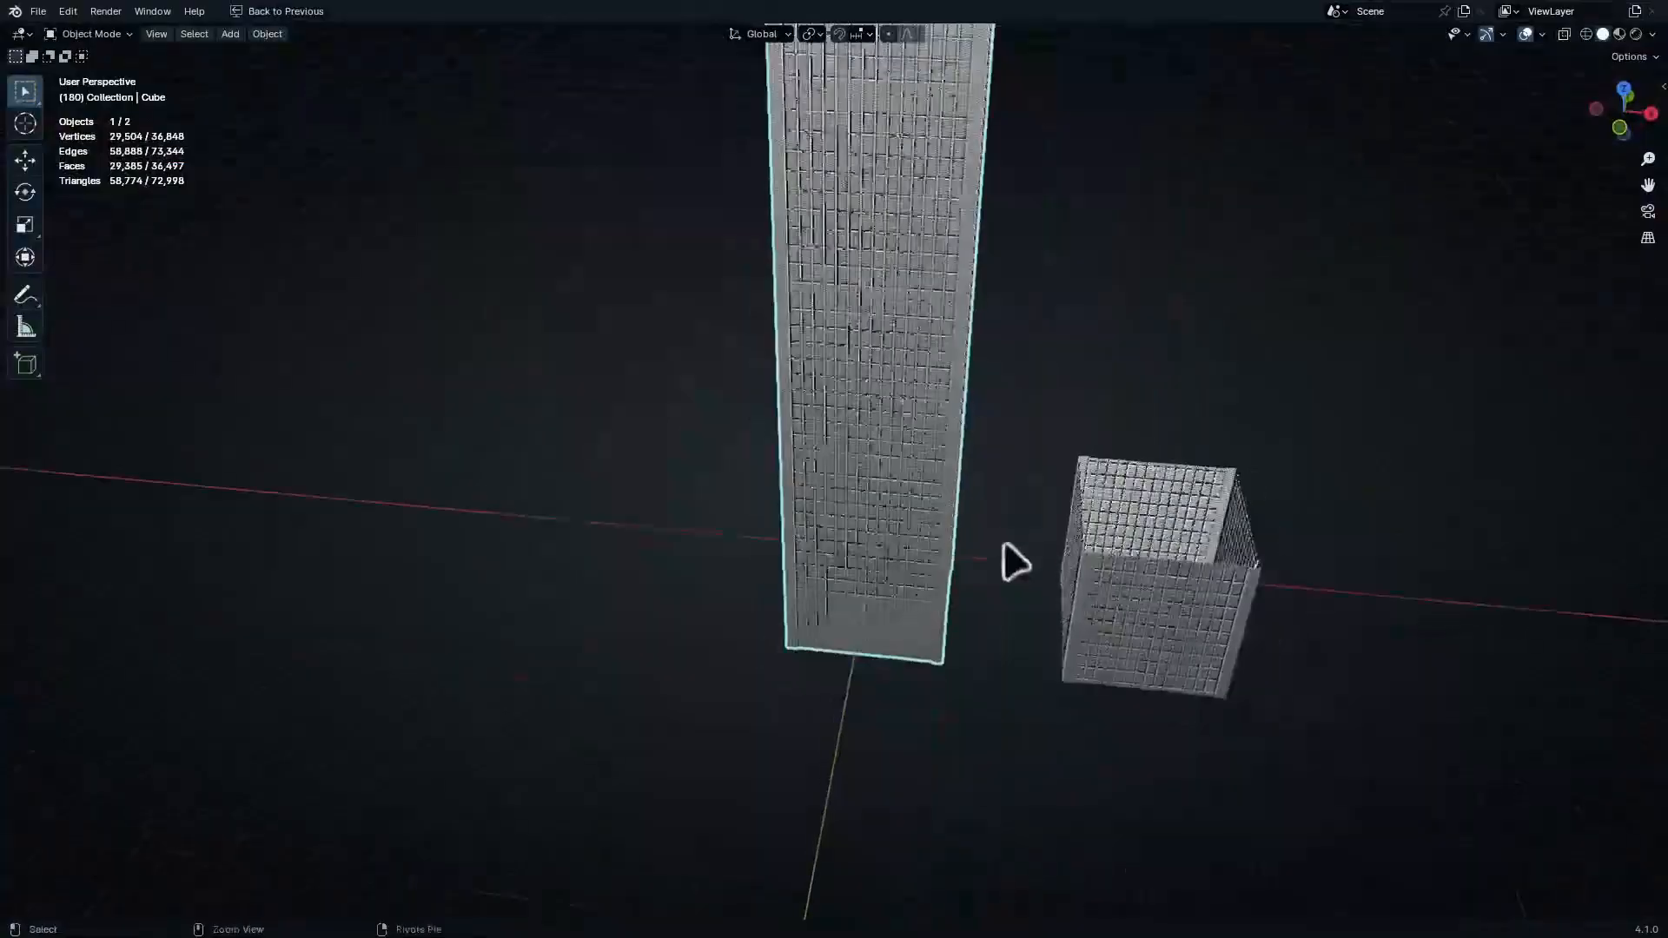
Duplicate the tower and place the copy about 48.3 m away along negative X
middle_click_drag(907, 417, 1091, 532, "shift")
key("shift+d")
key("x")
left_click(731, 567)
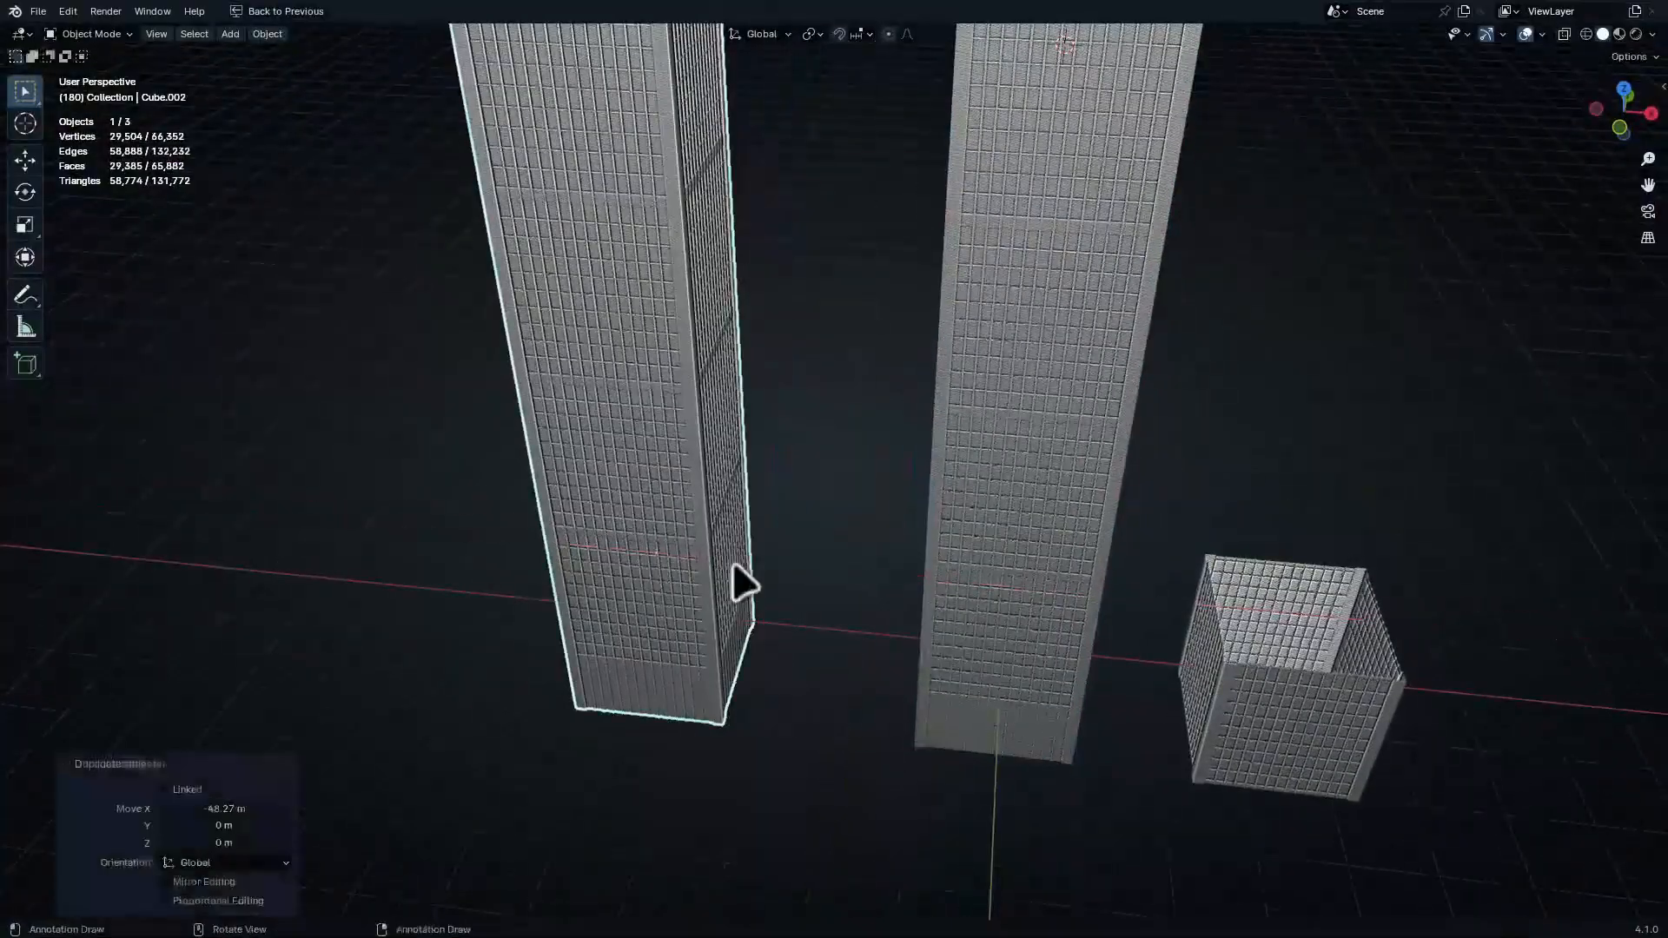
Edit the duplicate tower and select the -X side's face region from the corner strip at a floor seam to the opposite bottom corner
middle_click_drag(732, 567, 842, 460, "shift")
key("Tab")
key("3")
scroll(920, 324, "down", 5)
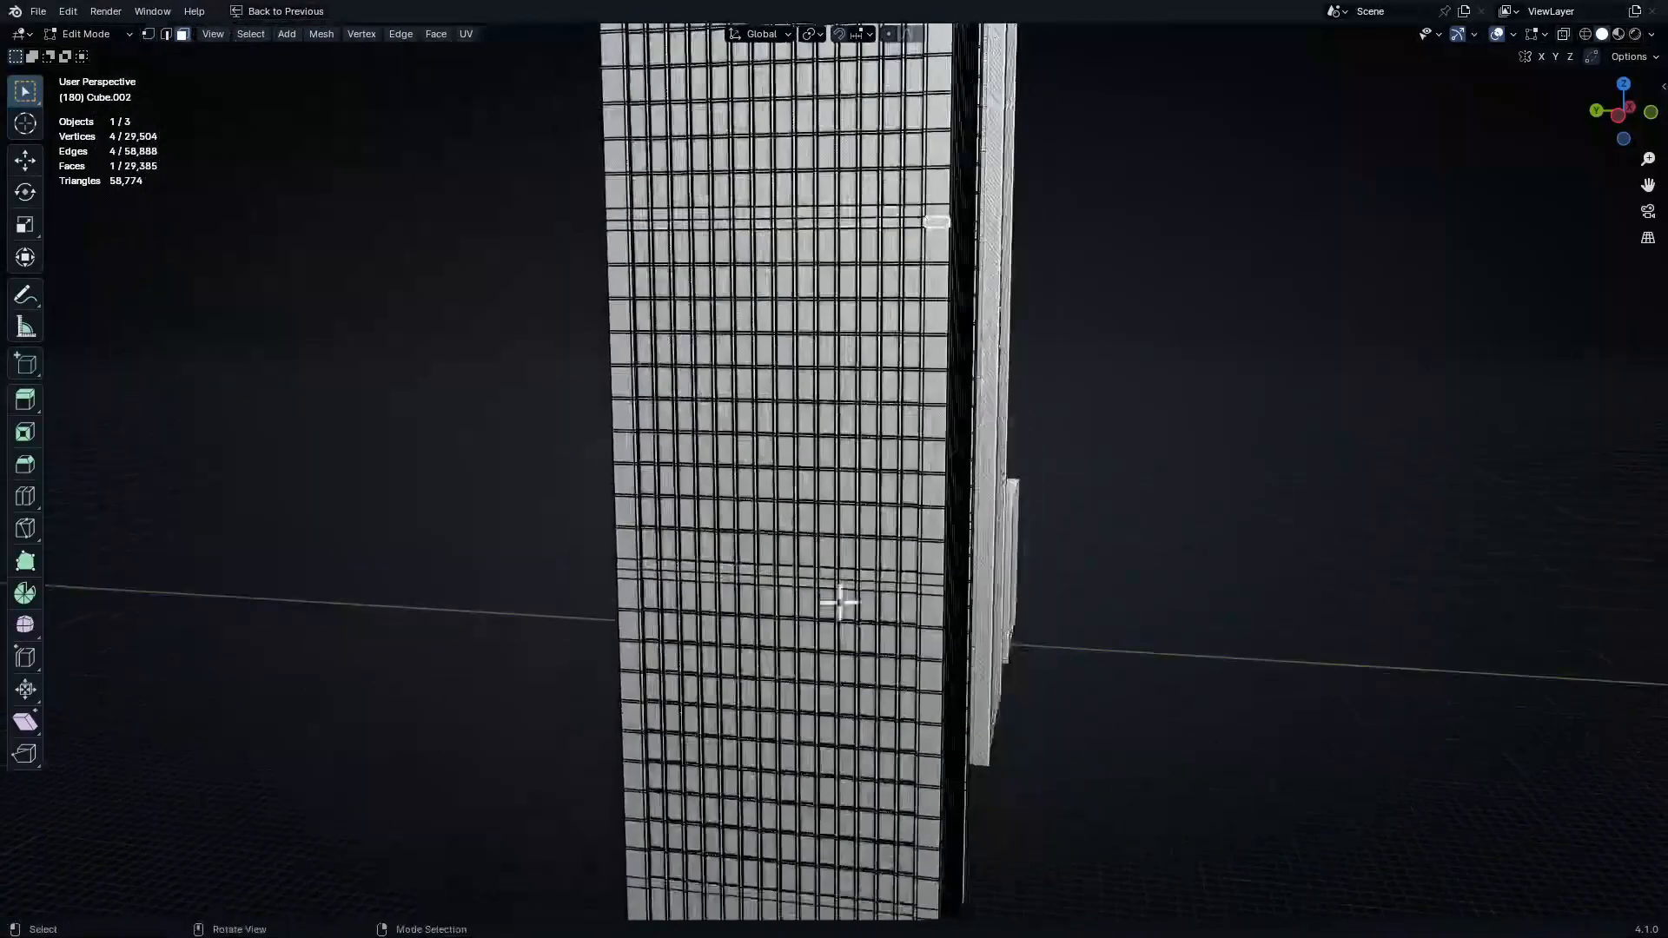
left_click(702, 754, "ctrl+shift")
middle_click_drag(782, 498, 1027, 559)
scroll(1054, 402, "up", 5)
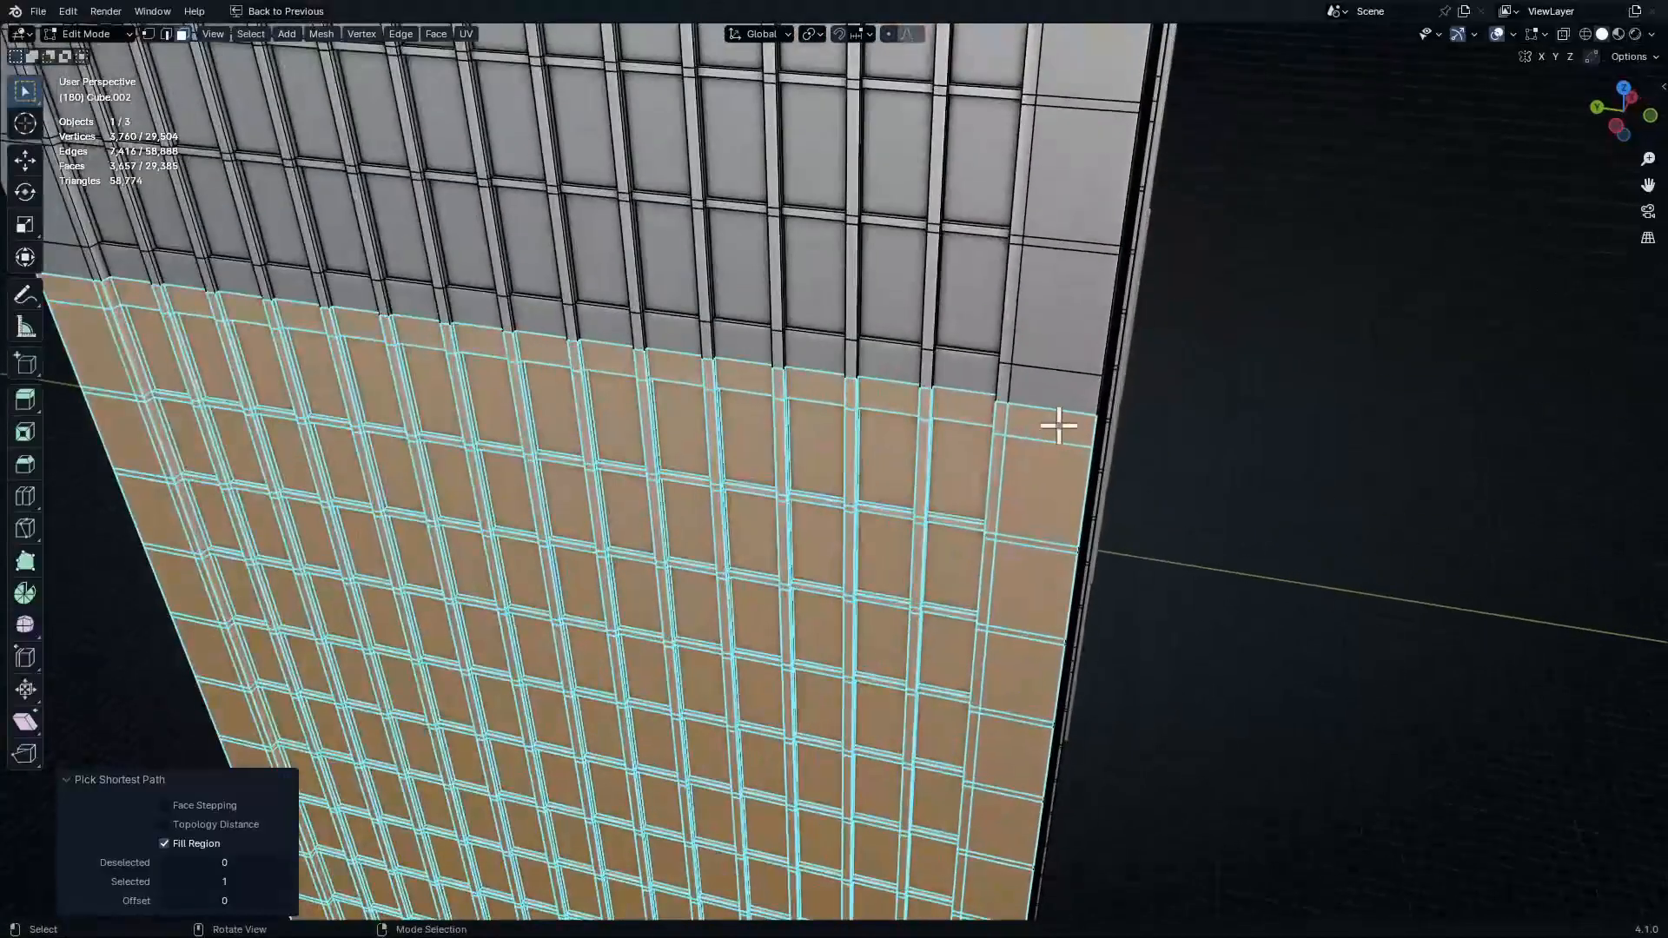
left_click(1048, 439)
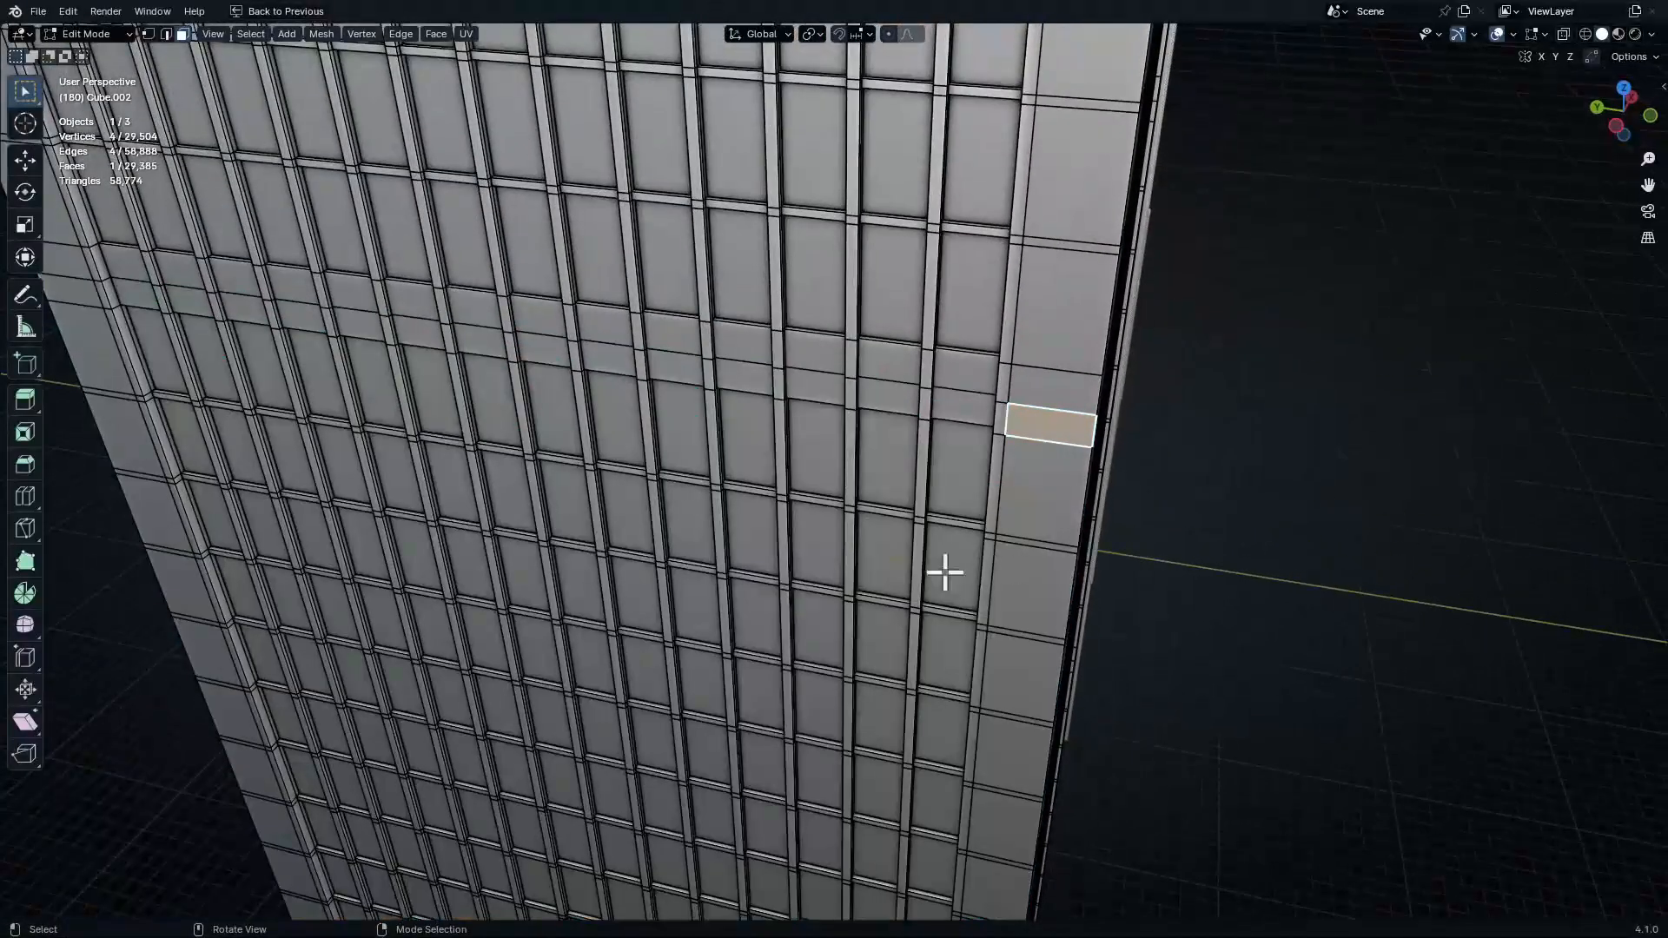
mouse_move(613, 651)
middle_mouse_down("shift")
mouse_move(711, 361)
mouse_move(723, 113)
middle_mouse_up("shift")
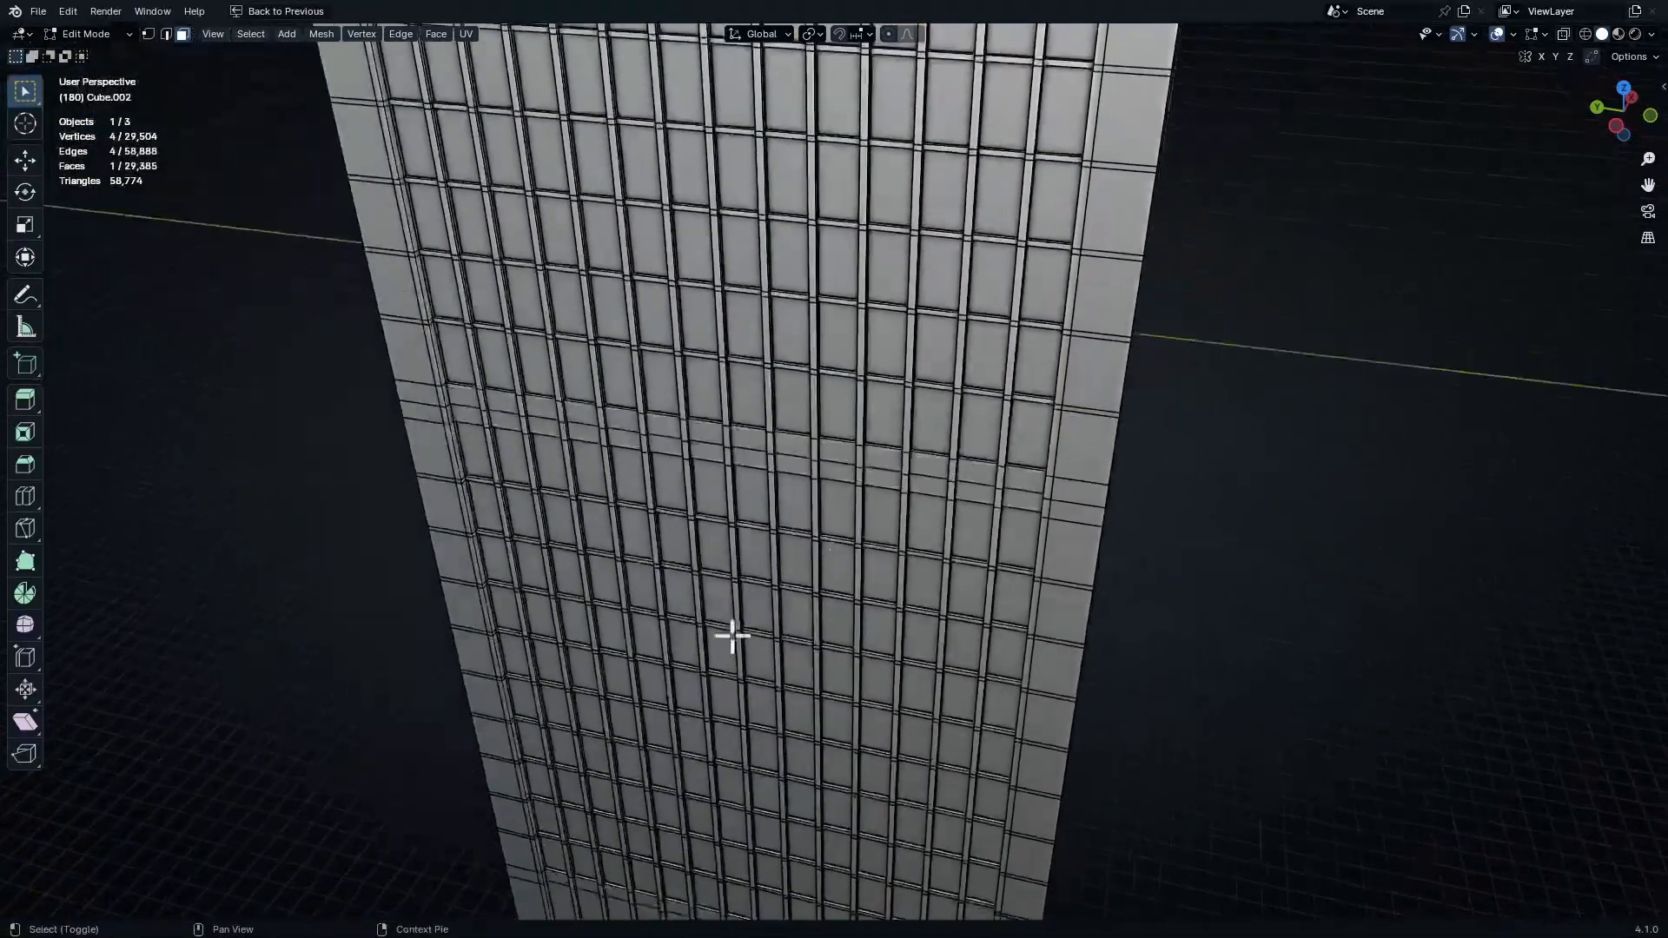
middle_click_drag(733, 637, 745, 261, "shift")
middle_click_drag(748, 521, 797, 495)
scroll(608, 617, "up", 5)
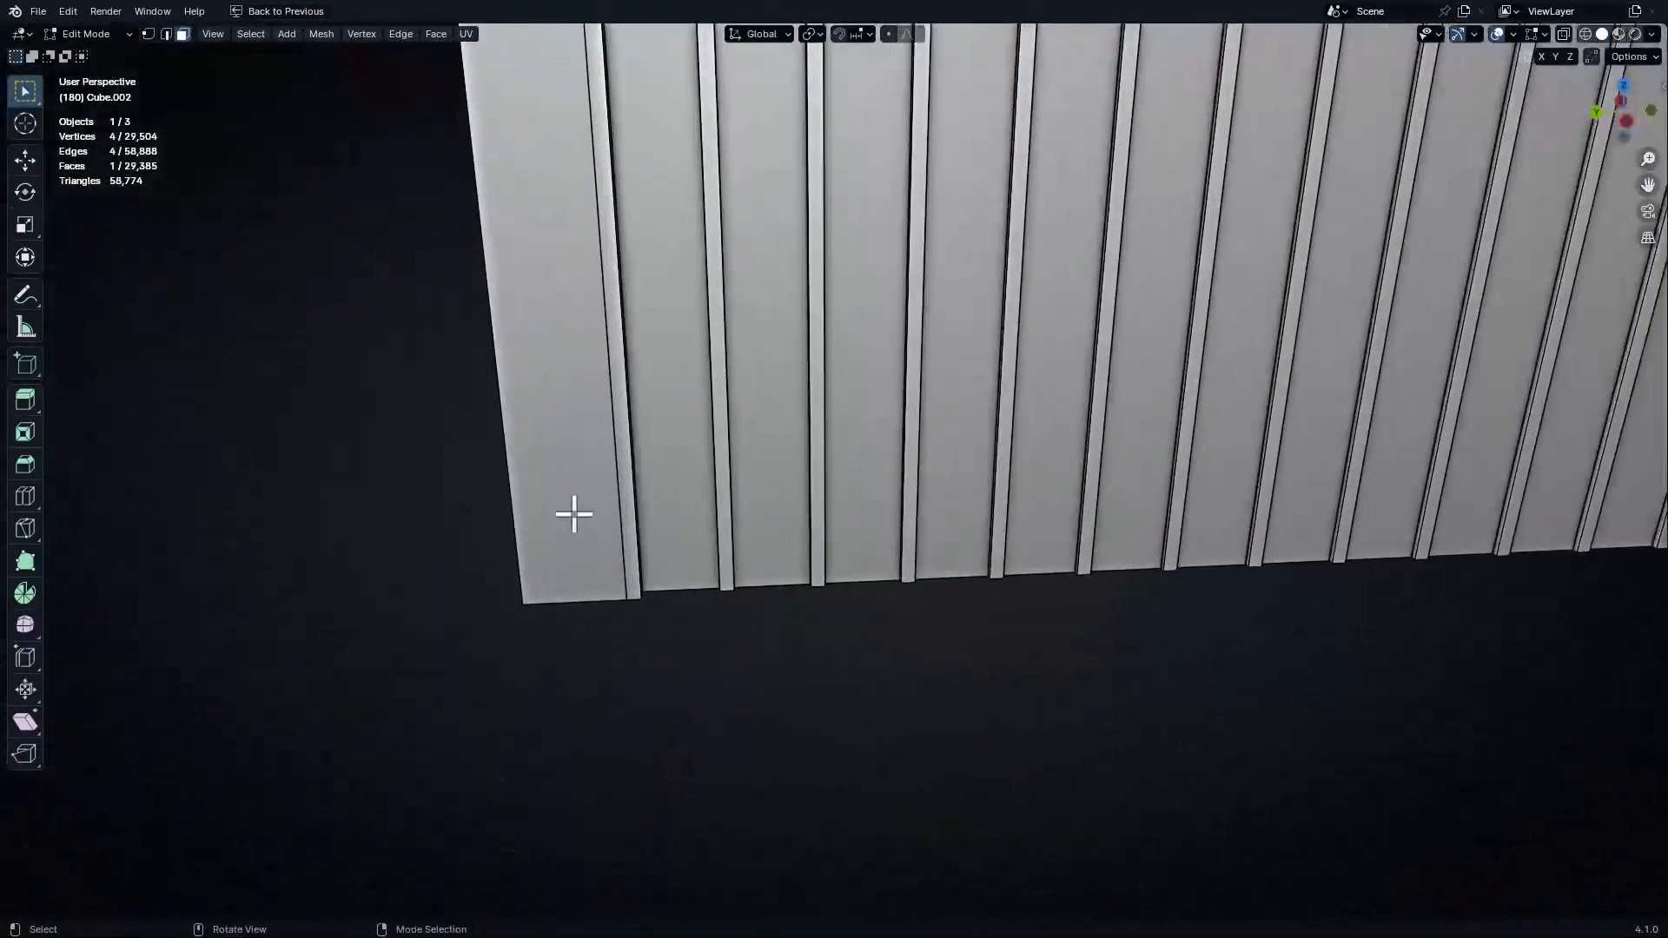
left_click(575, 513, "ctrl+shift")
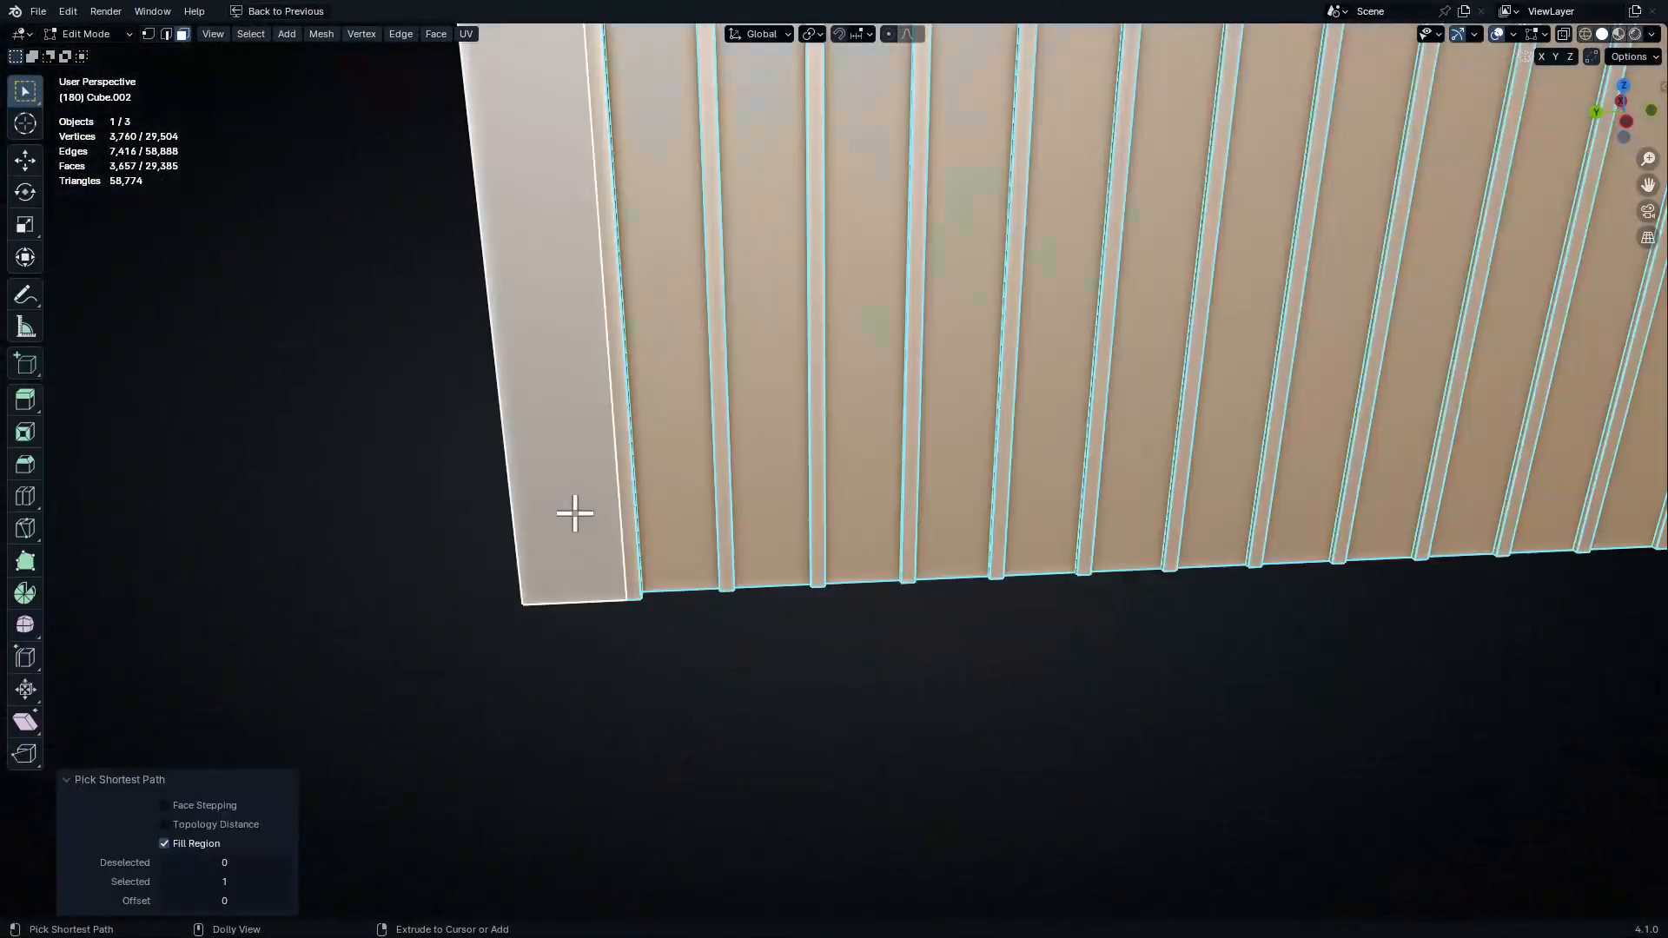
Pull the selected lower faces of the duplicate outward about 14.8 m along negative X to form a wing
middle_click_drag(573, 510, 969, 692)
key("g")
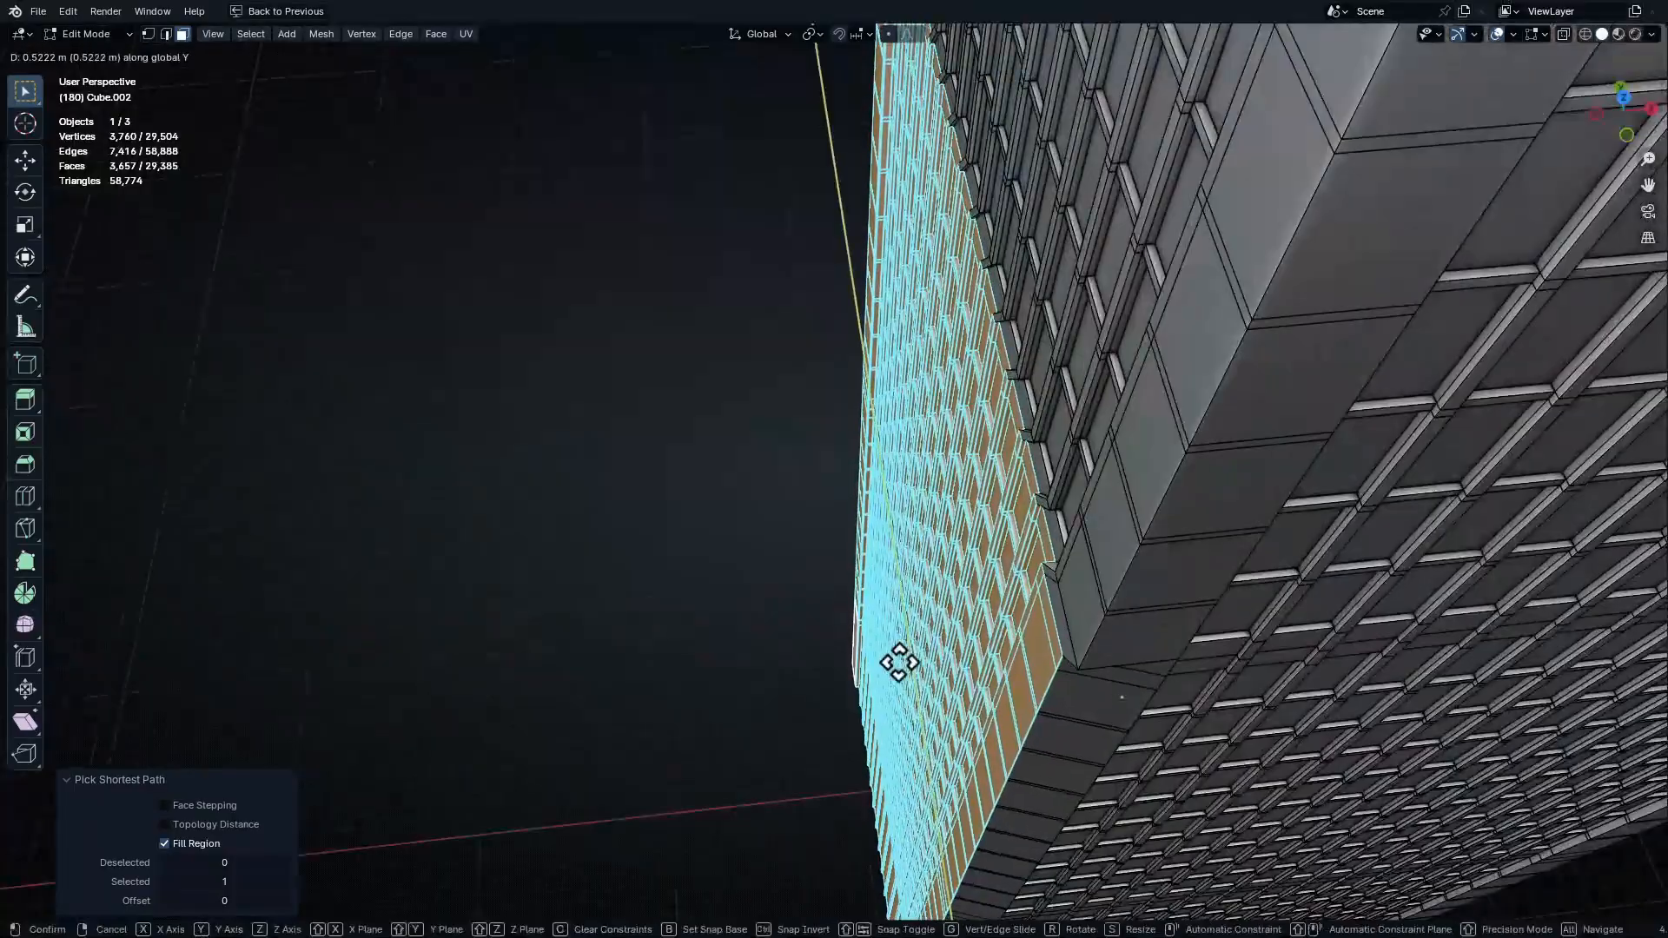
key("x")
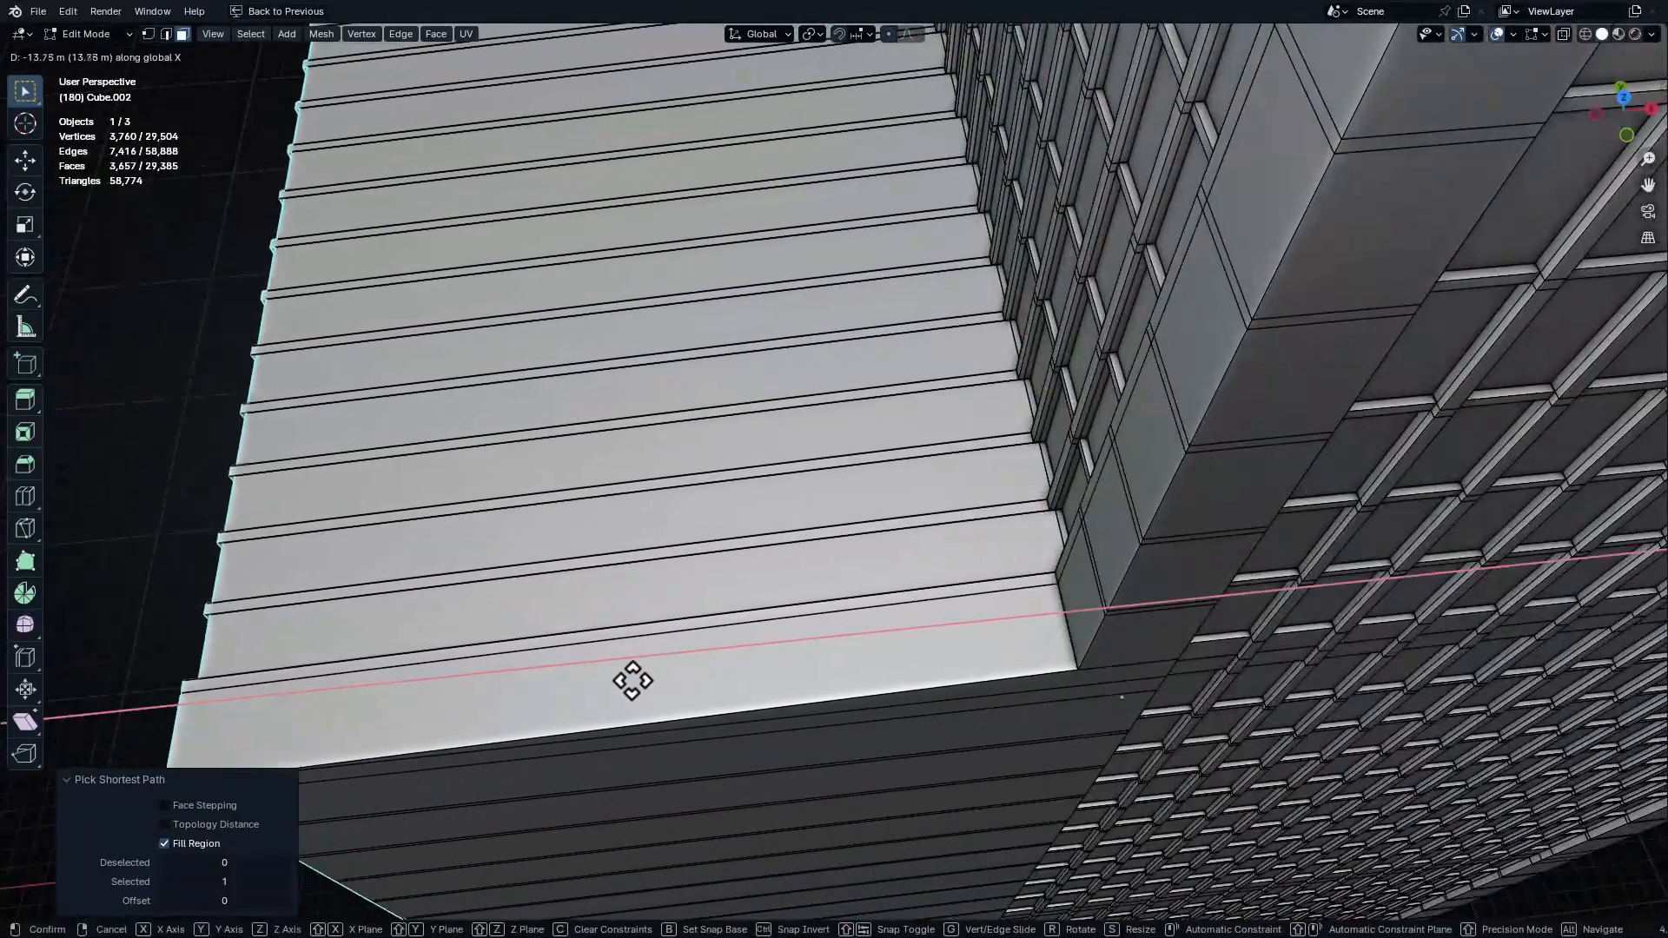
left_click(629, 682)
middle_click_drag(630, 682, 946, 610)
Extend the duplicate's lower wing by another 2 m along negative X in front view
key("KP_1")
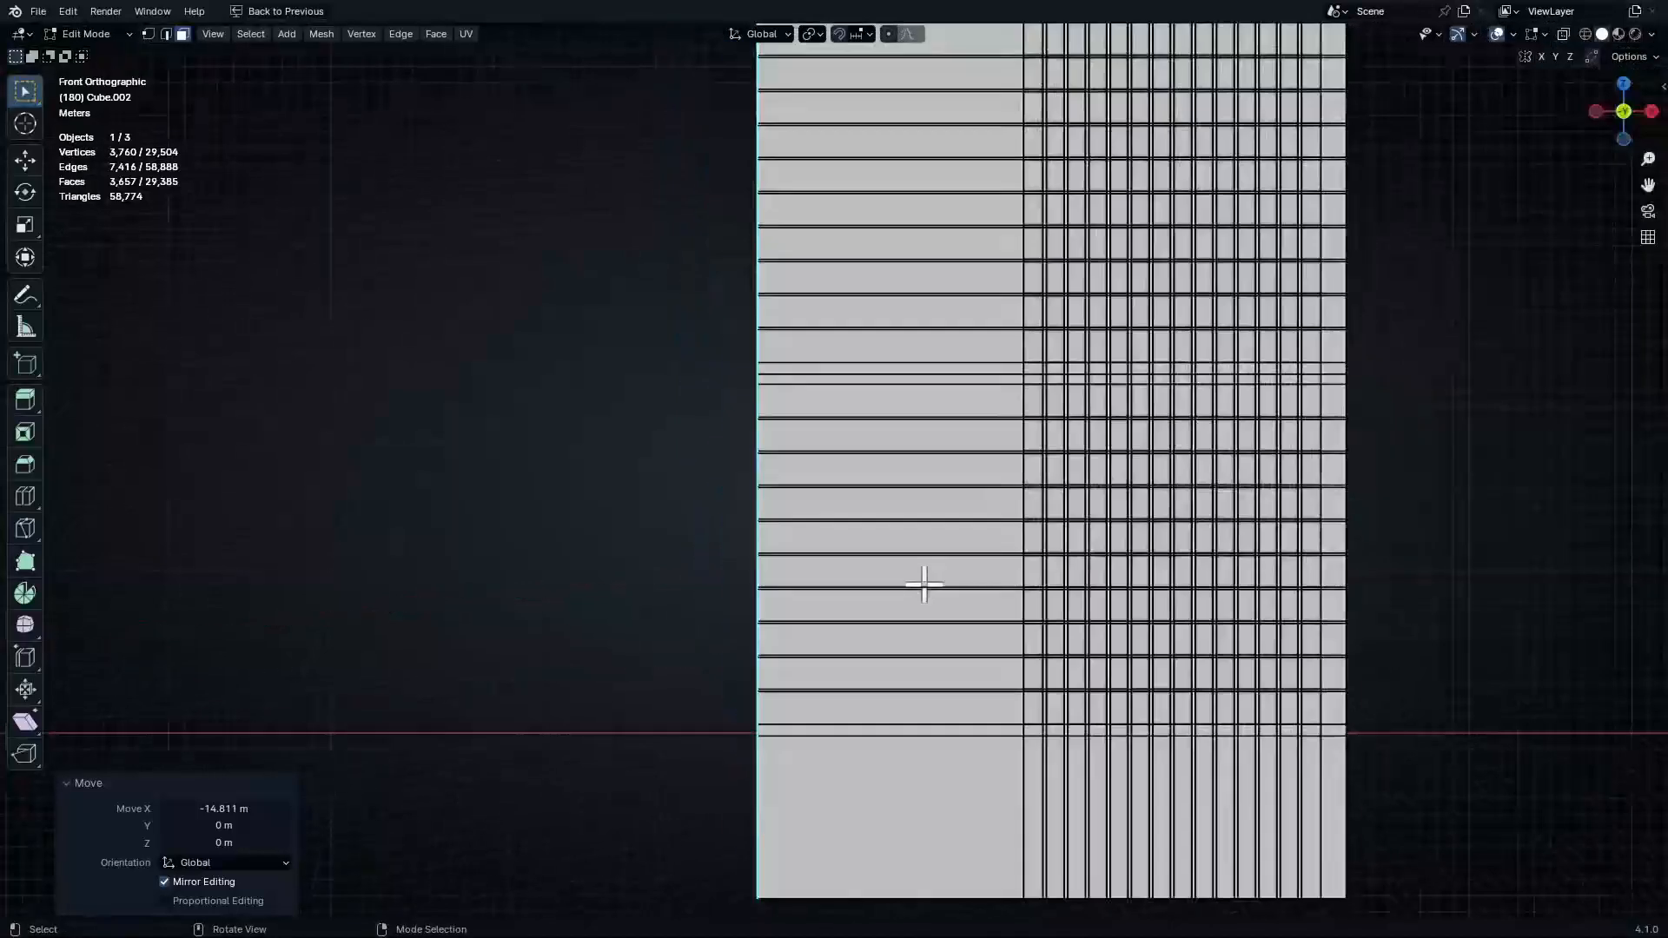
key("g")
key("x")
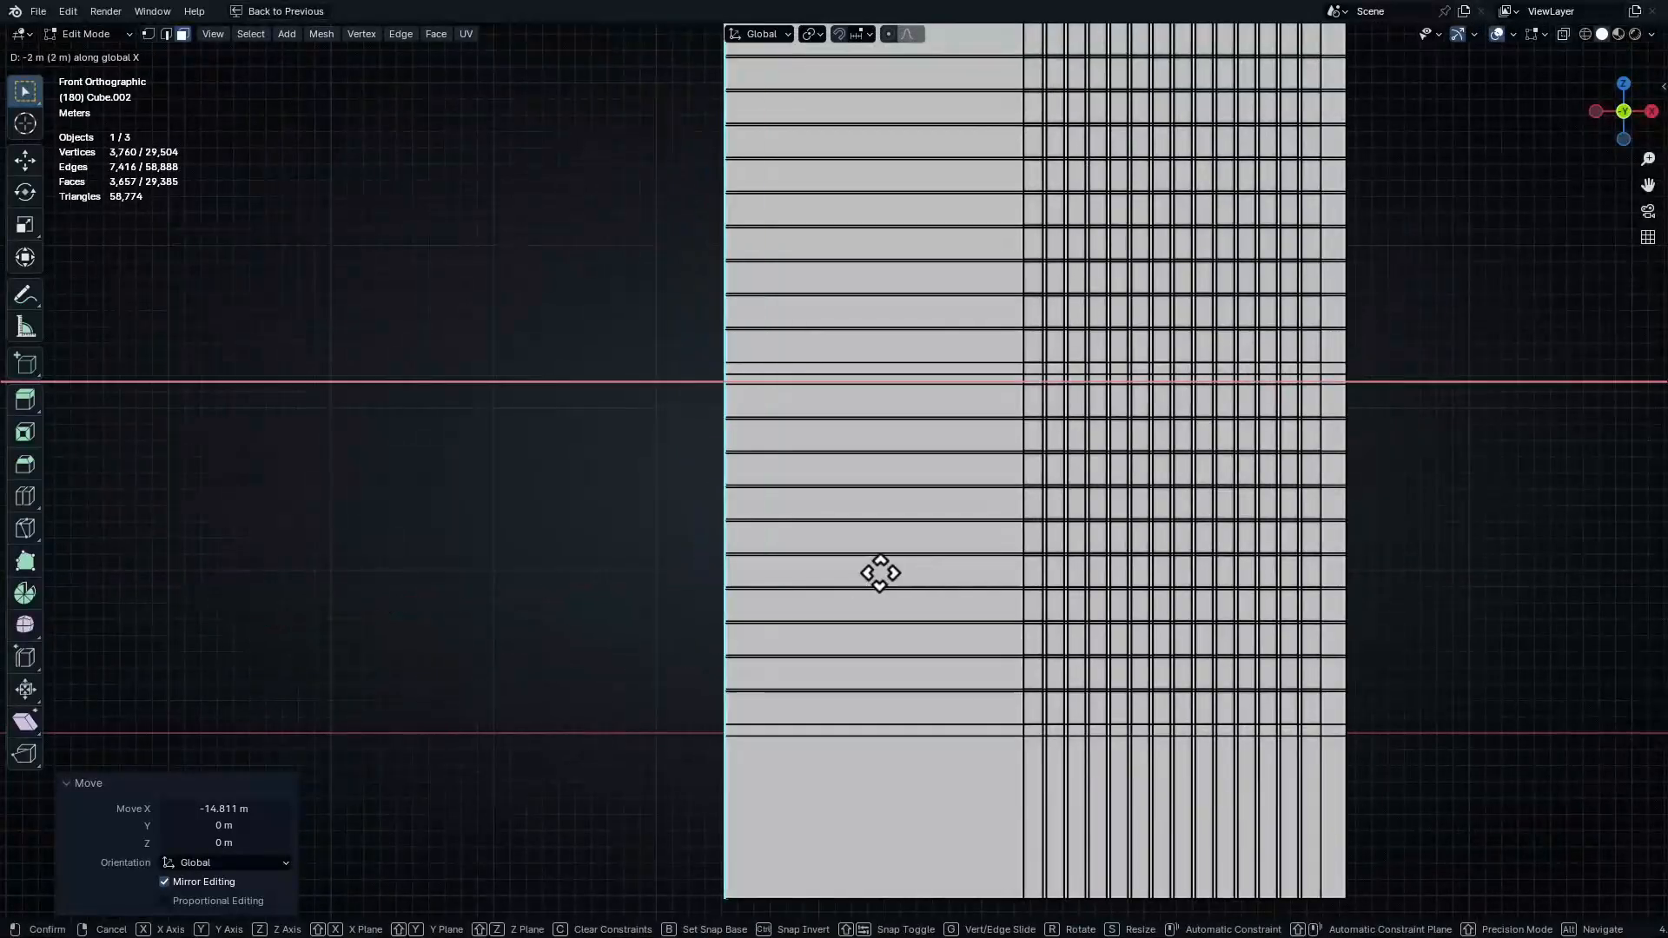
left_click(895, 580, "ctrl")
middle_click_drag(896, 579, 967, 601)
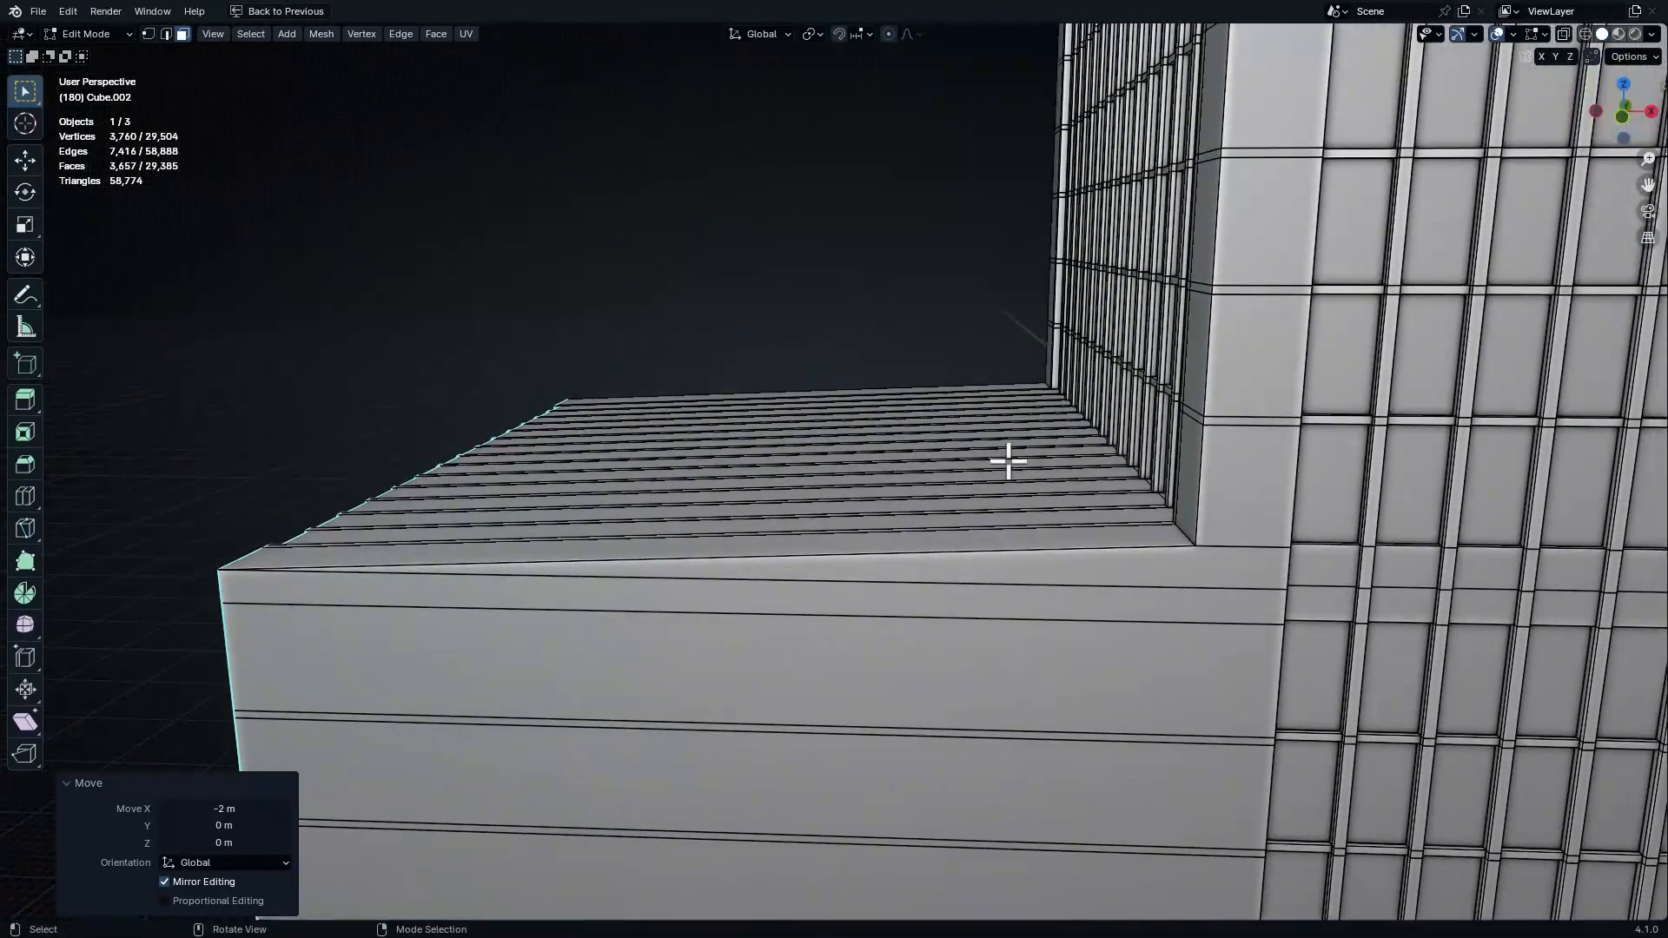
scroll(1076, 480, "up", 2)
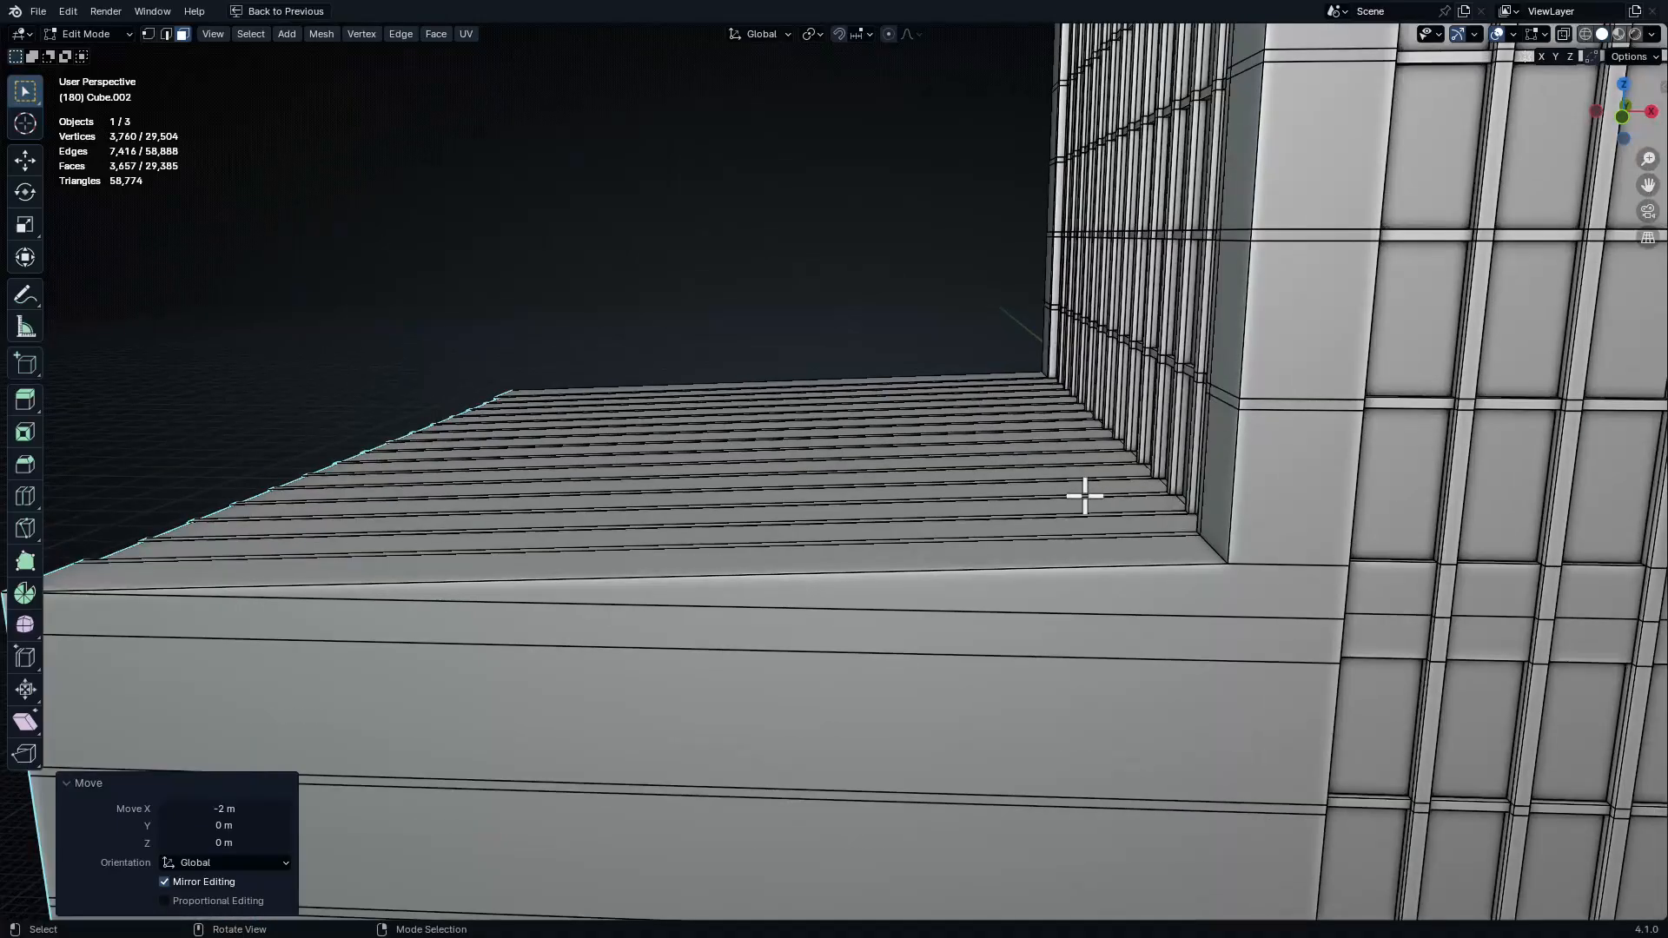
In front view, select the vertices where the wing's roof meets the tower and snap them about 0.72 m down to the roof's outer height
key("KP_1")
key("1")
key("alt+z")
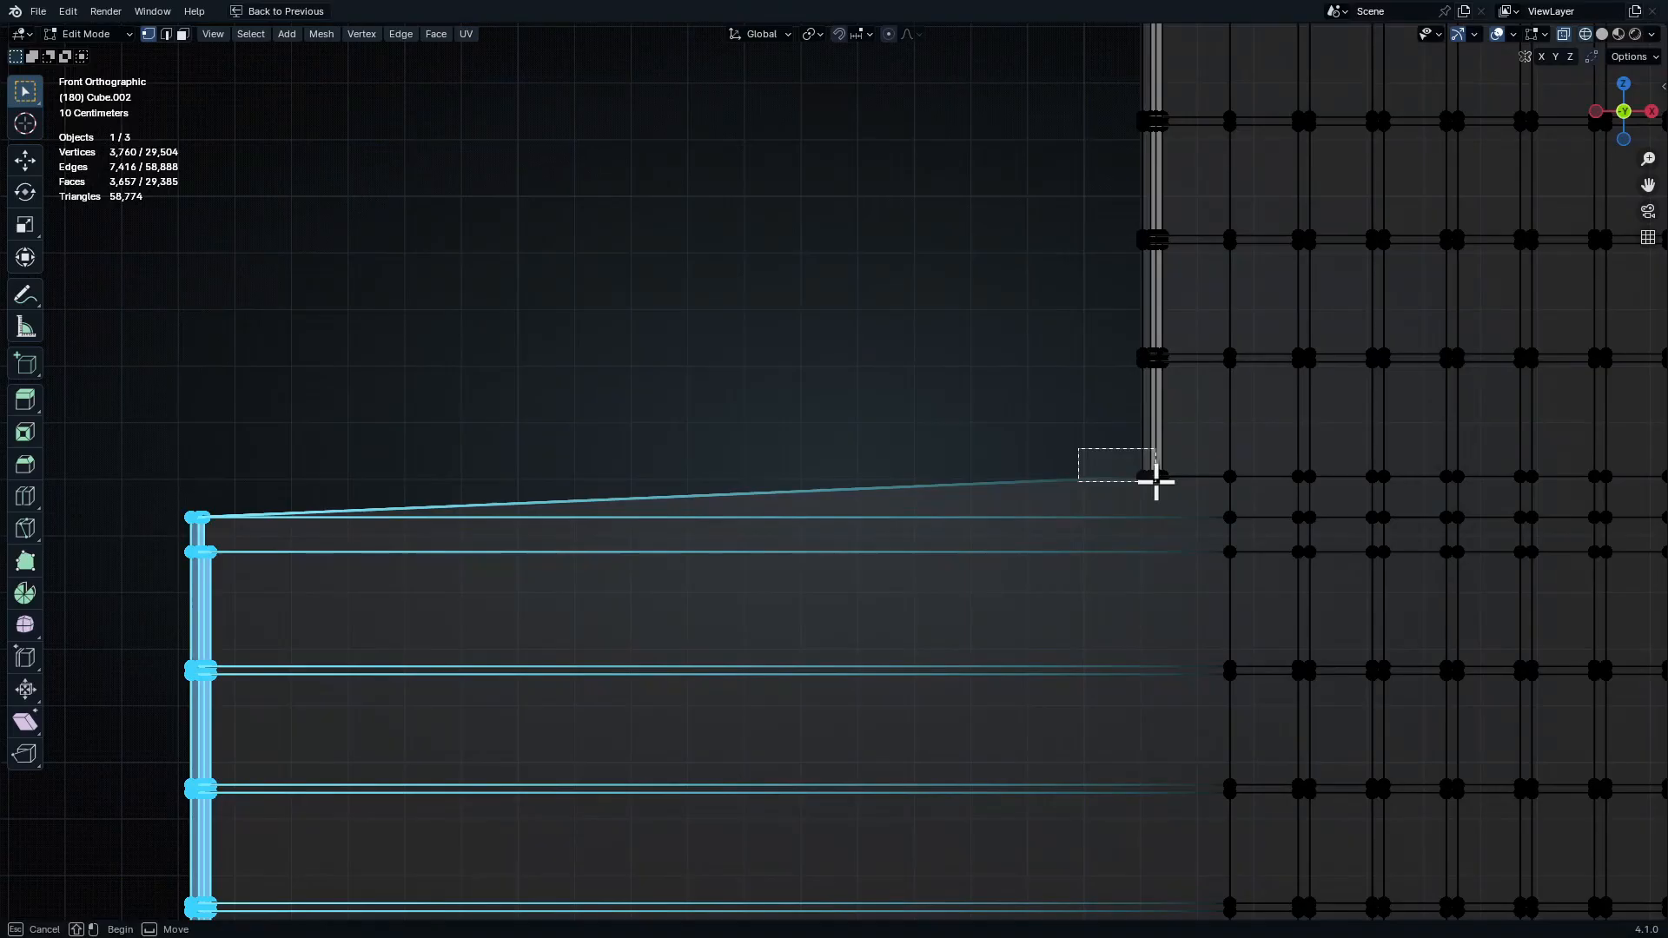
left_click_drag(1155, 480, 865, 391)
left_click_drag(1202, 505, 1202, 529)
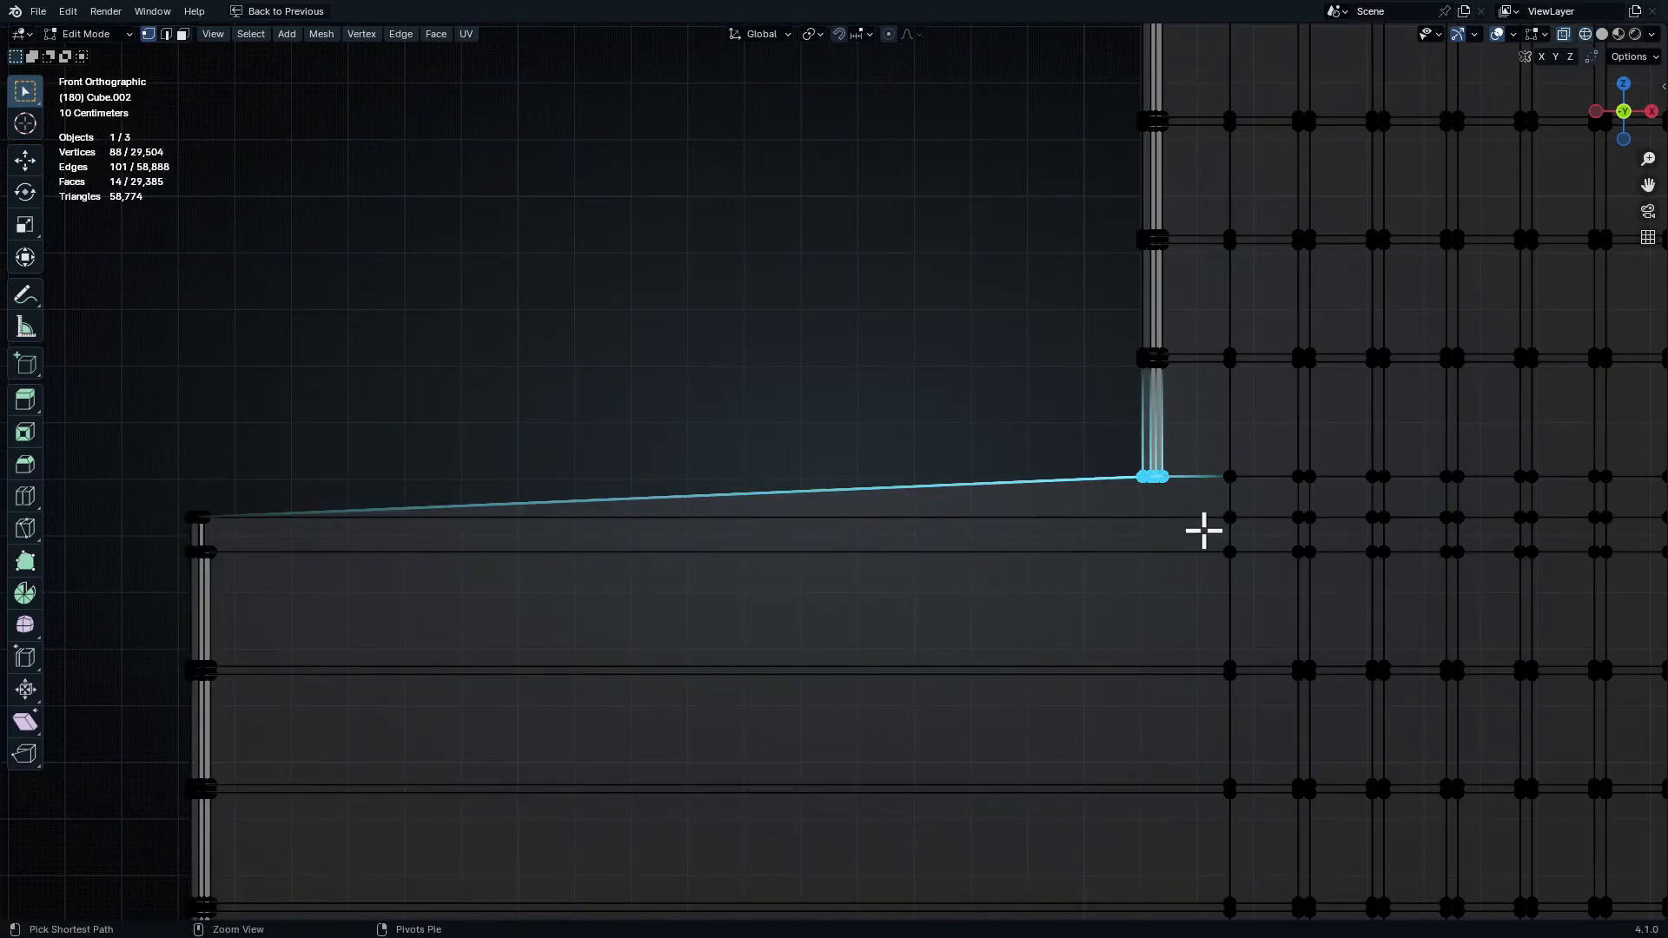
scroll(1195, 446, "up", 4)
scroll(1125, 413, "up", 1)
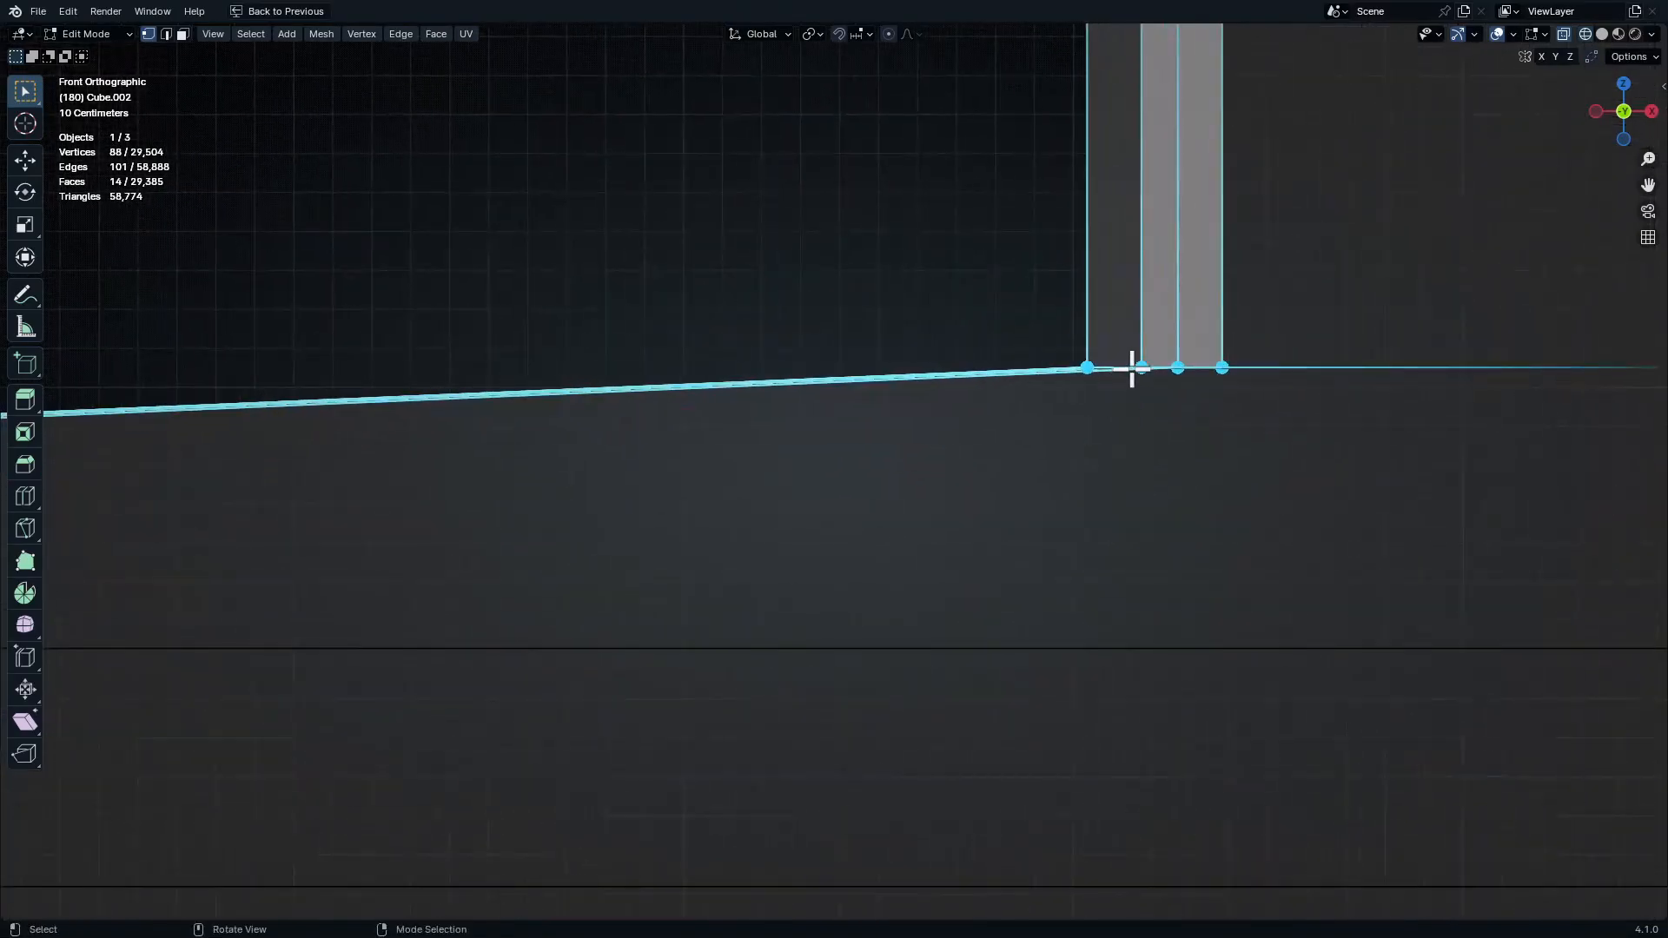
key("g")
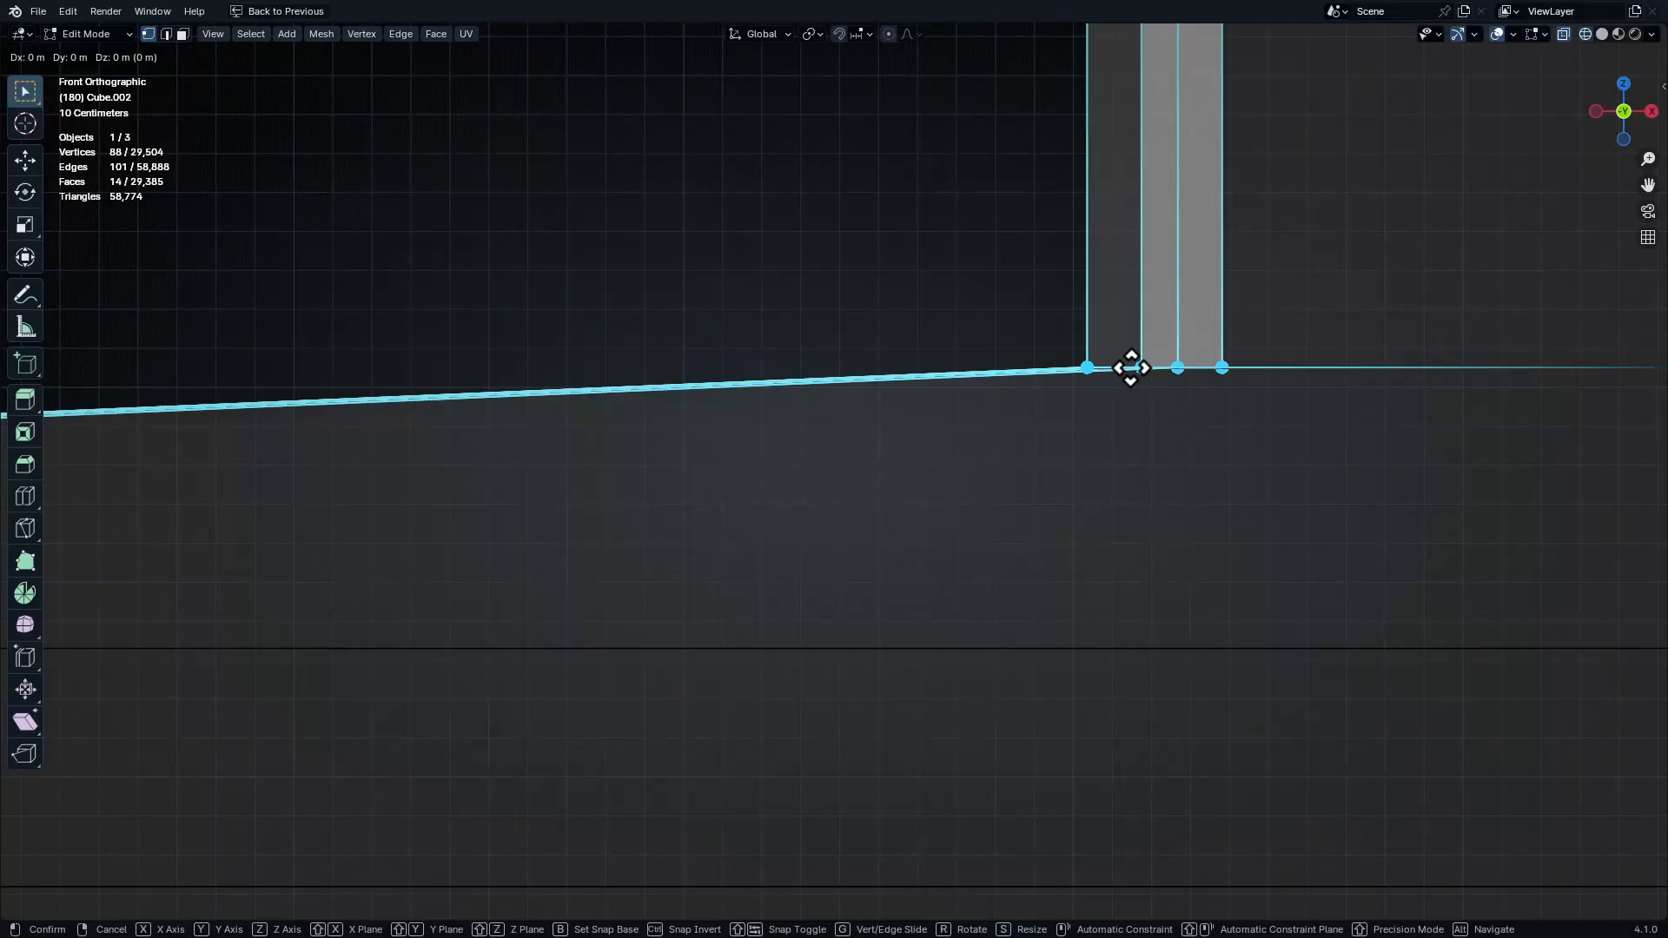
key("b")
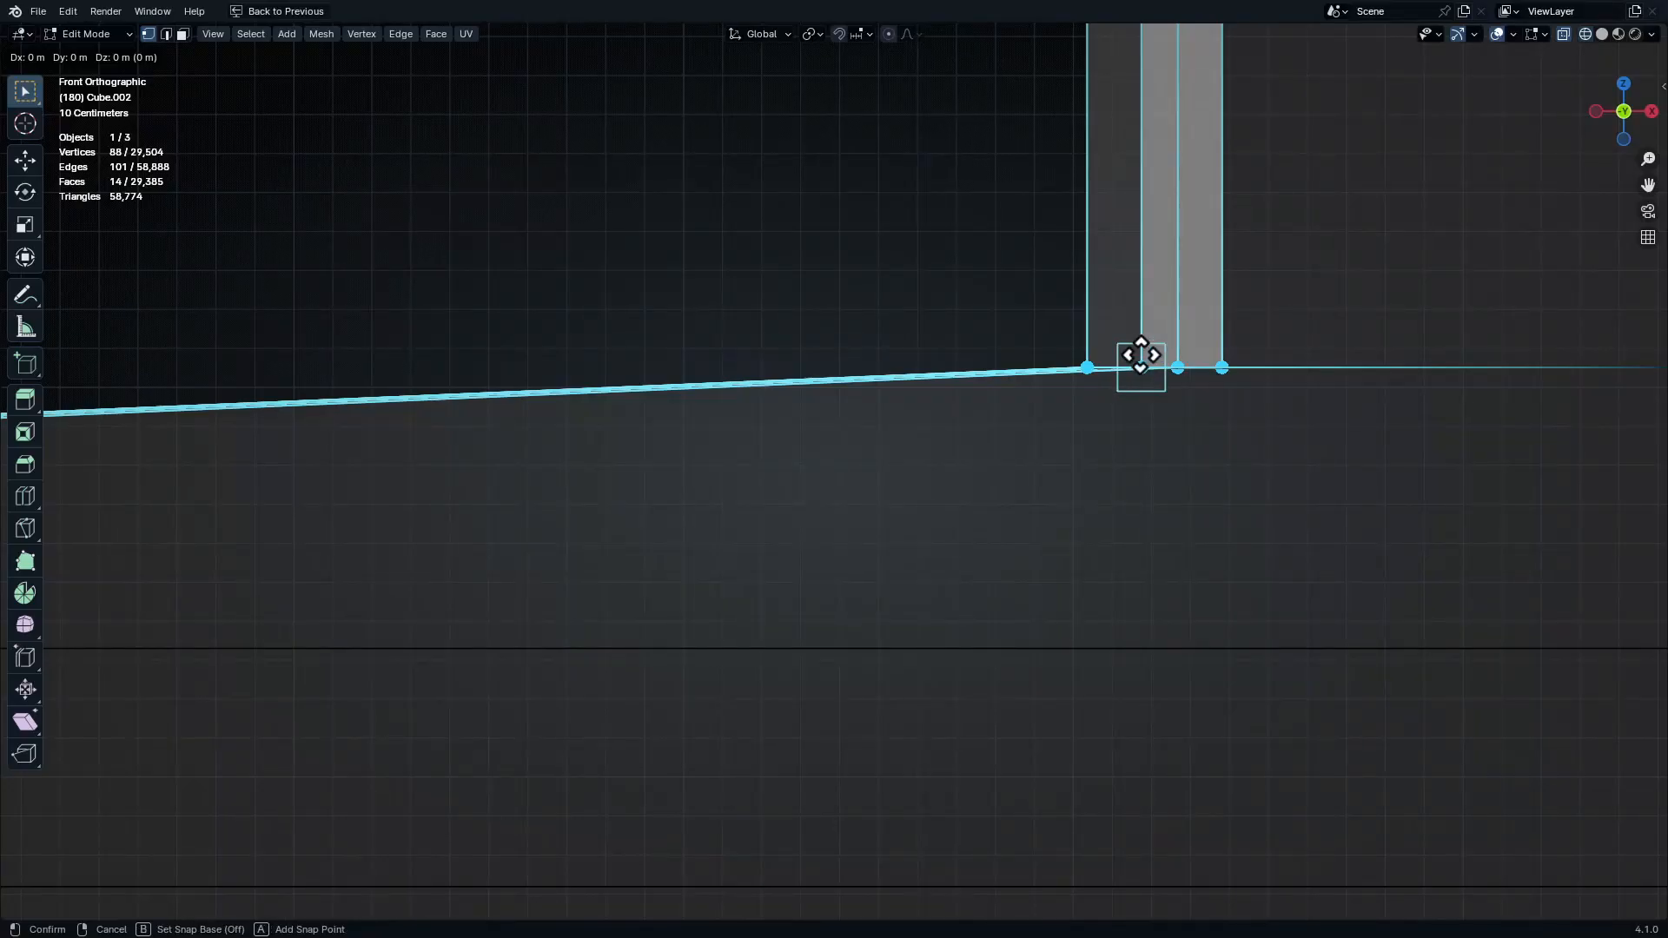
left_click(1140, 356)
key("z")
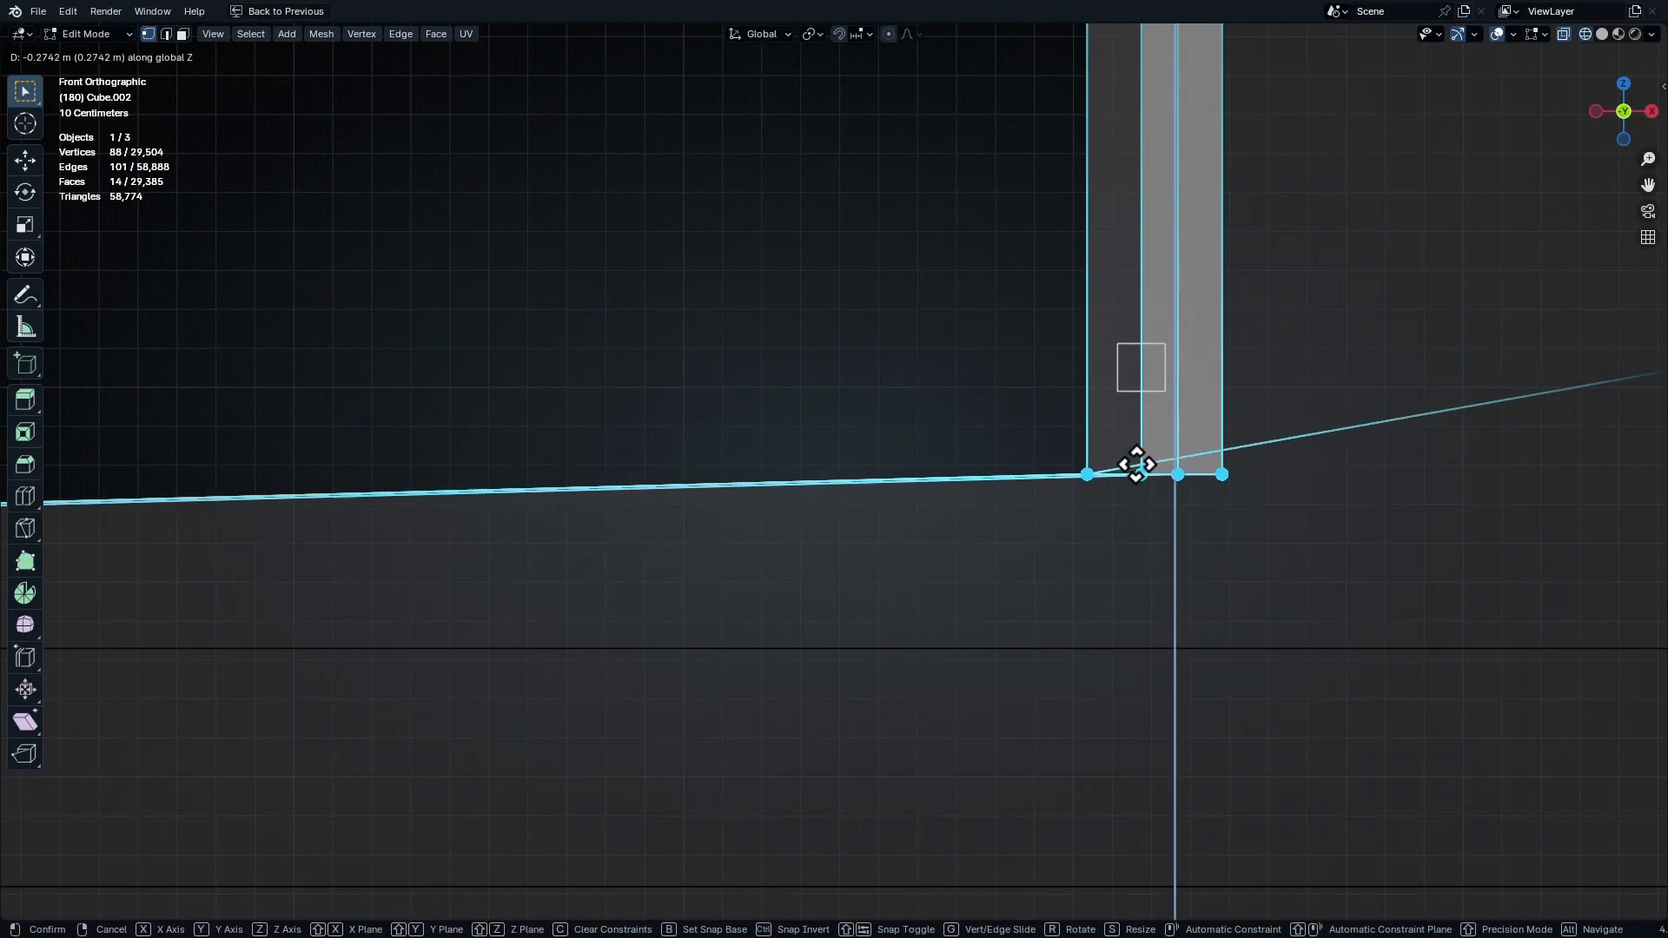
left_click(1177, 647)
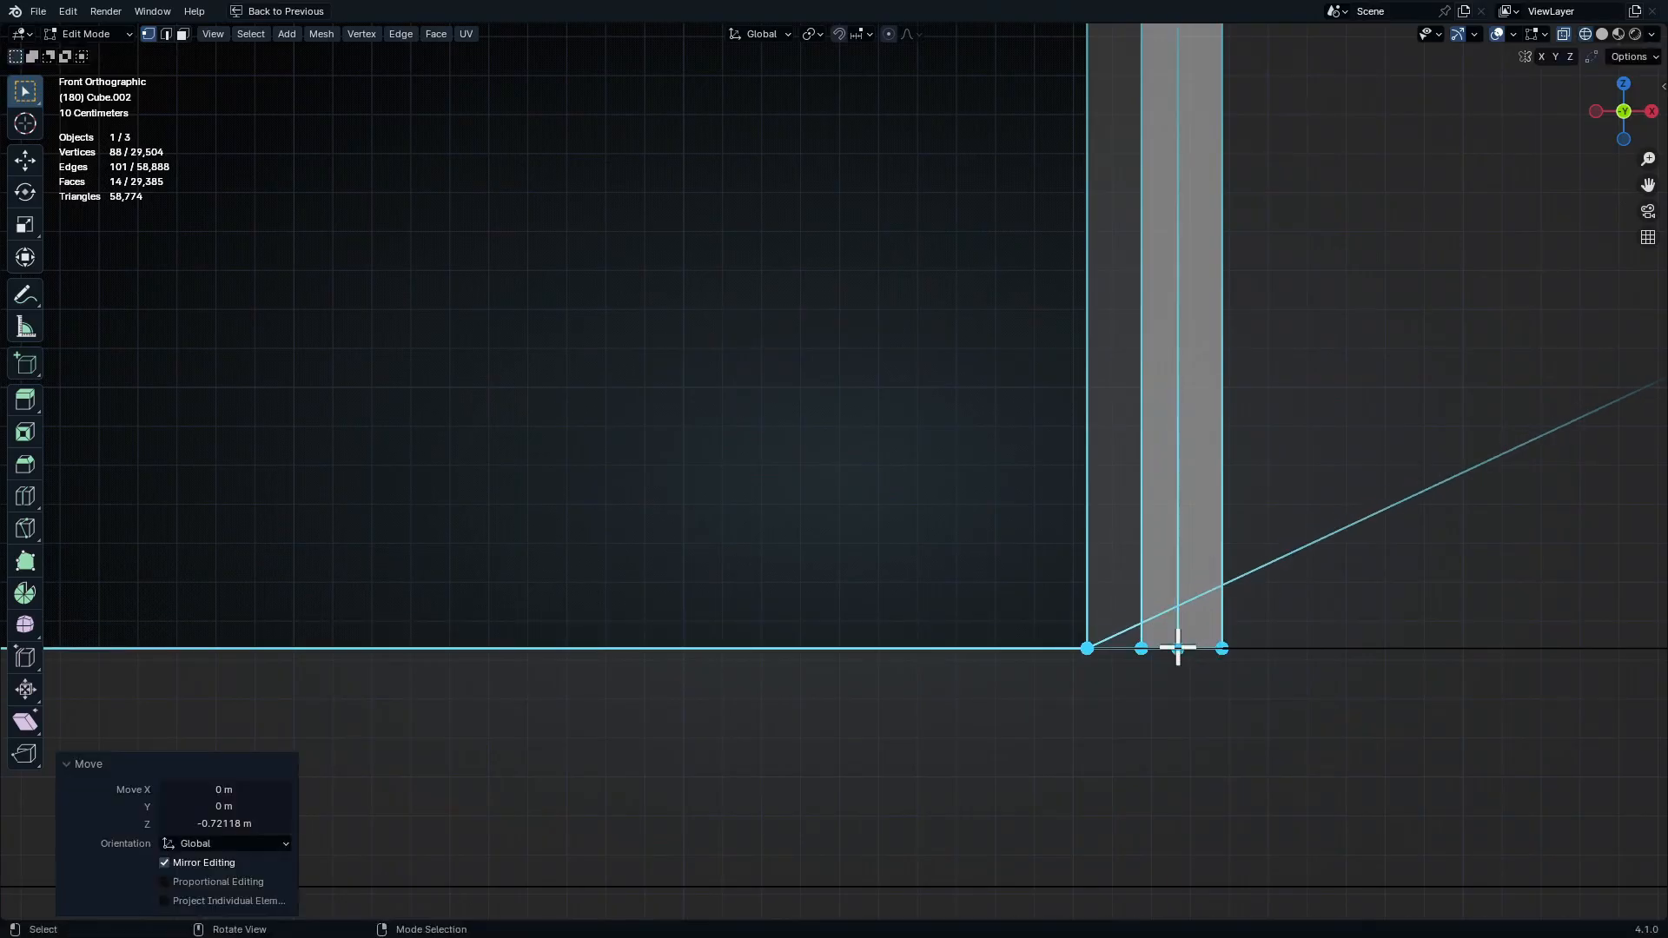
Clear the selection and inspect the wing's levelled roof, its joint with the tower and its outer corner
scroll(1164, 508, "down", 2)
key("Tab")
middle_click_drag(1158, 373, 1154, 477)
key("Tab")
scroll(998, 458, "up", 4)
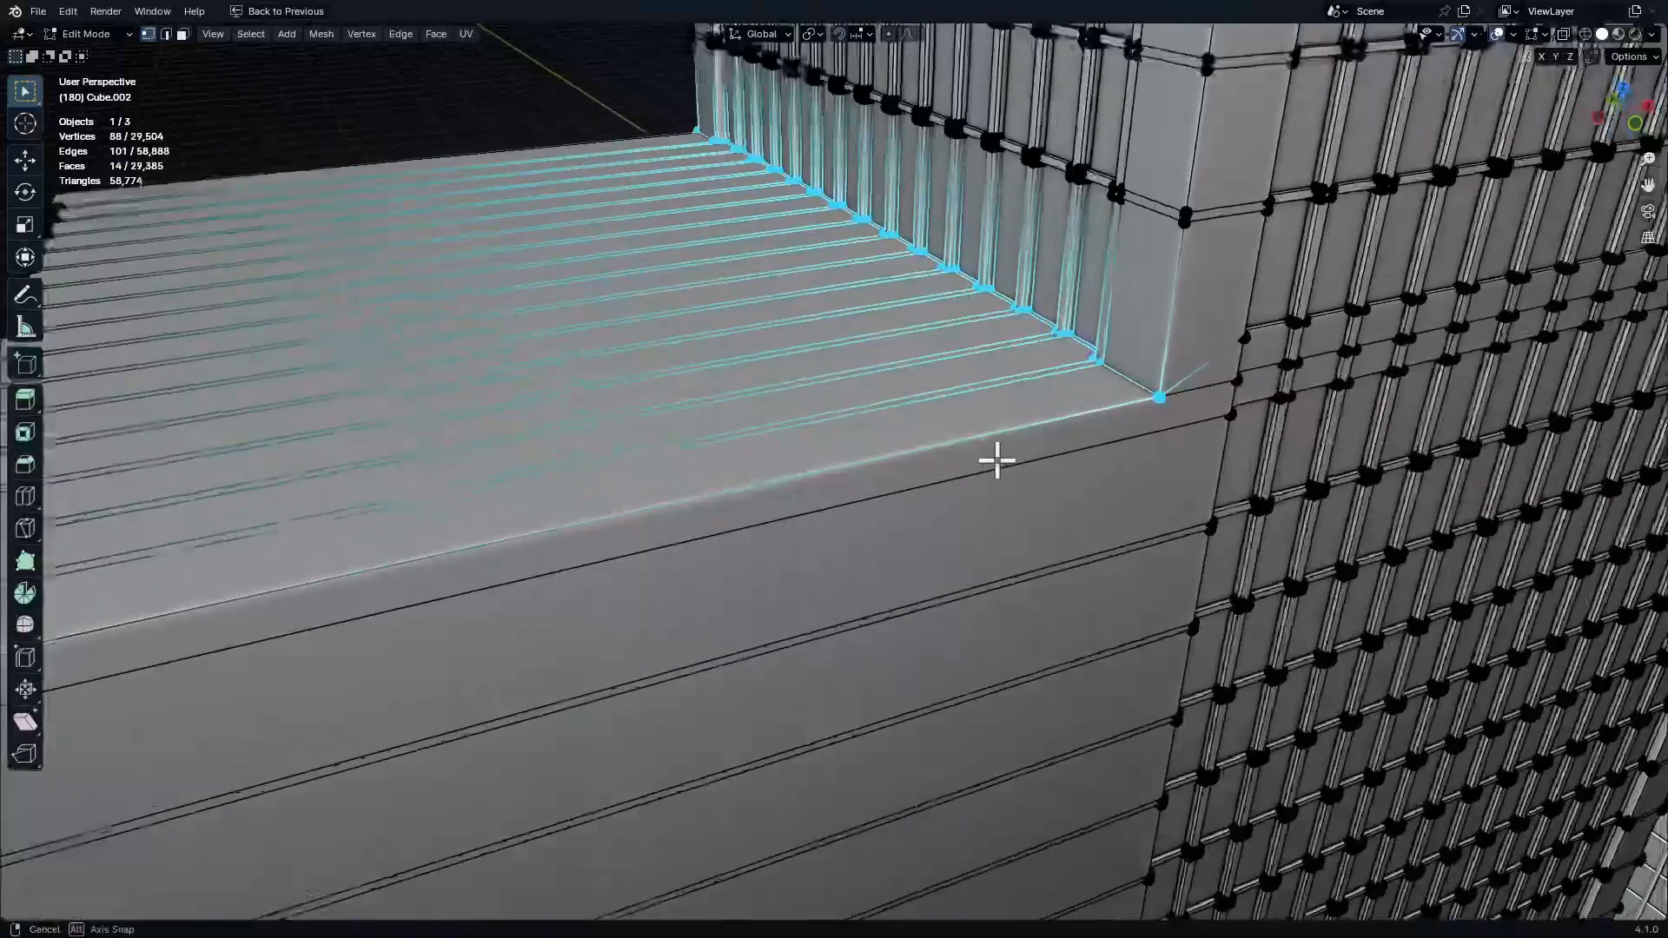
key("alt+a")
scroll(986, 443, "down", 4)
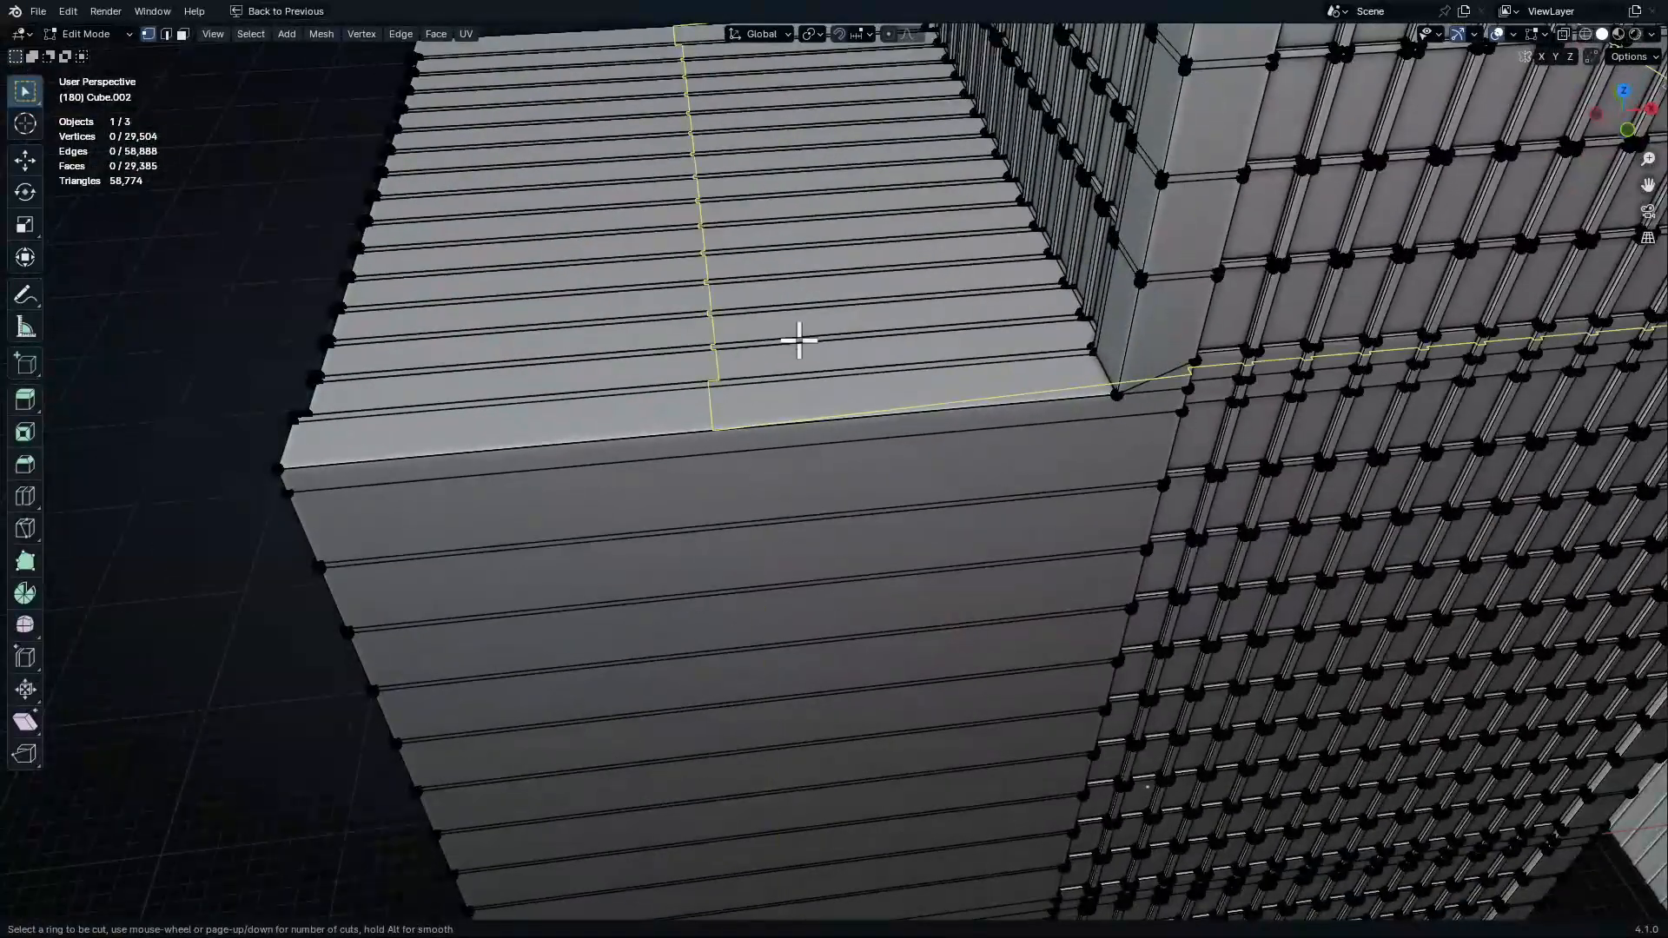
key("Escape")
scroll(868, 365, "up", 8)
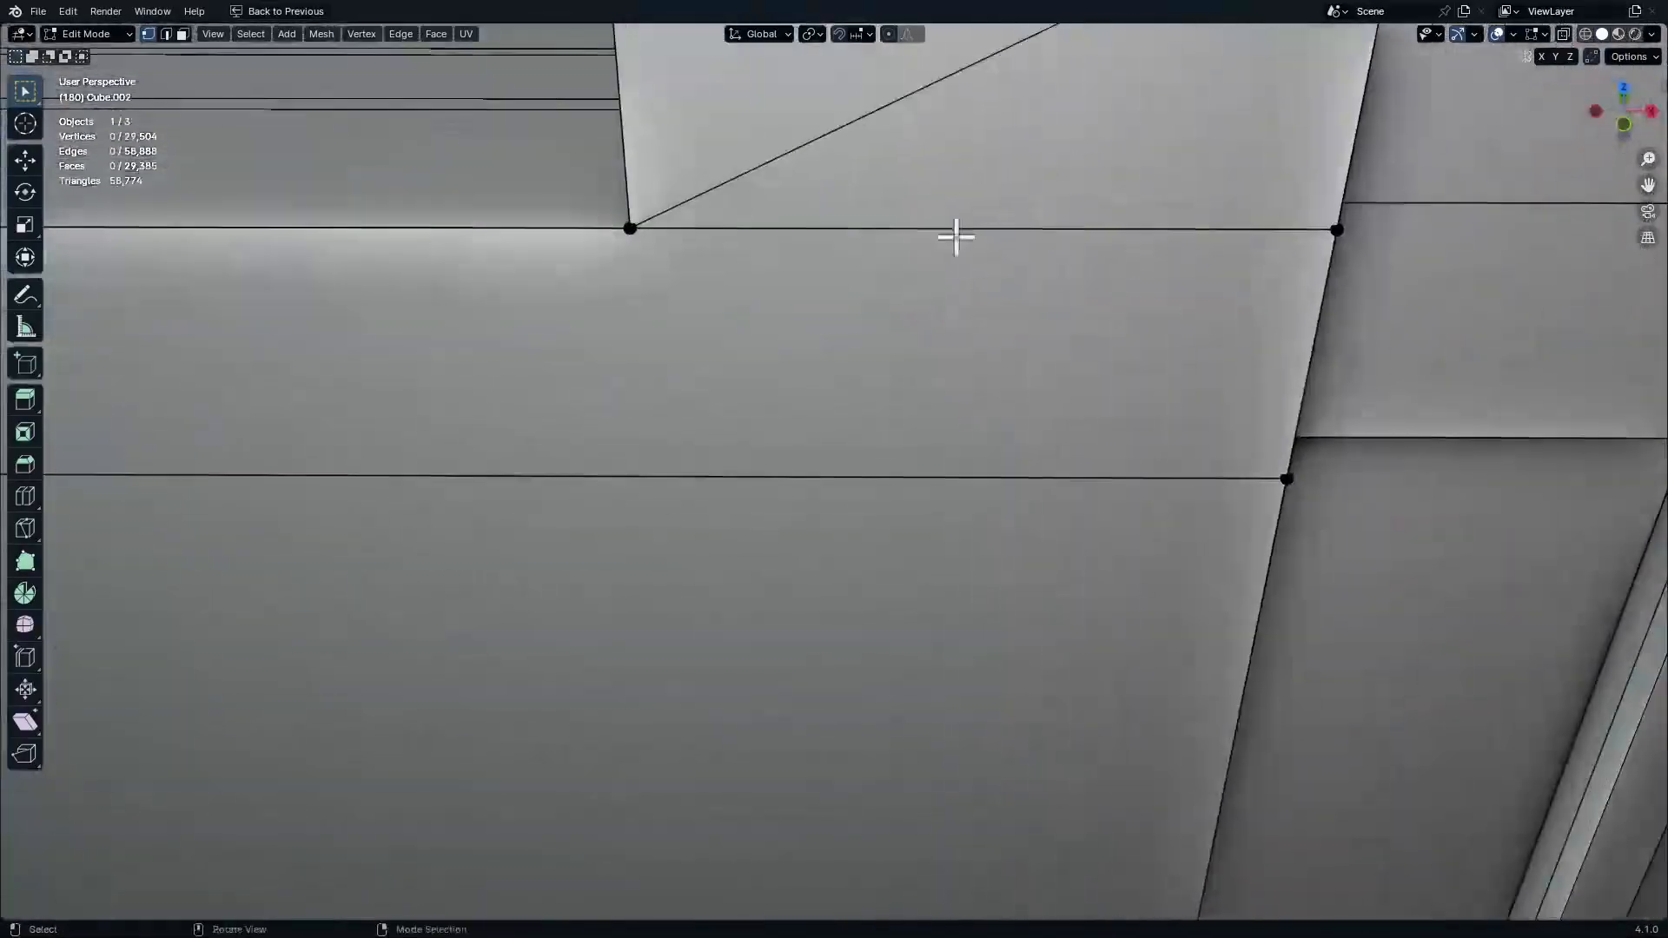
middle_click_drag(956, 237, 1481, 399)
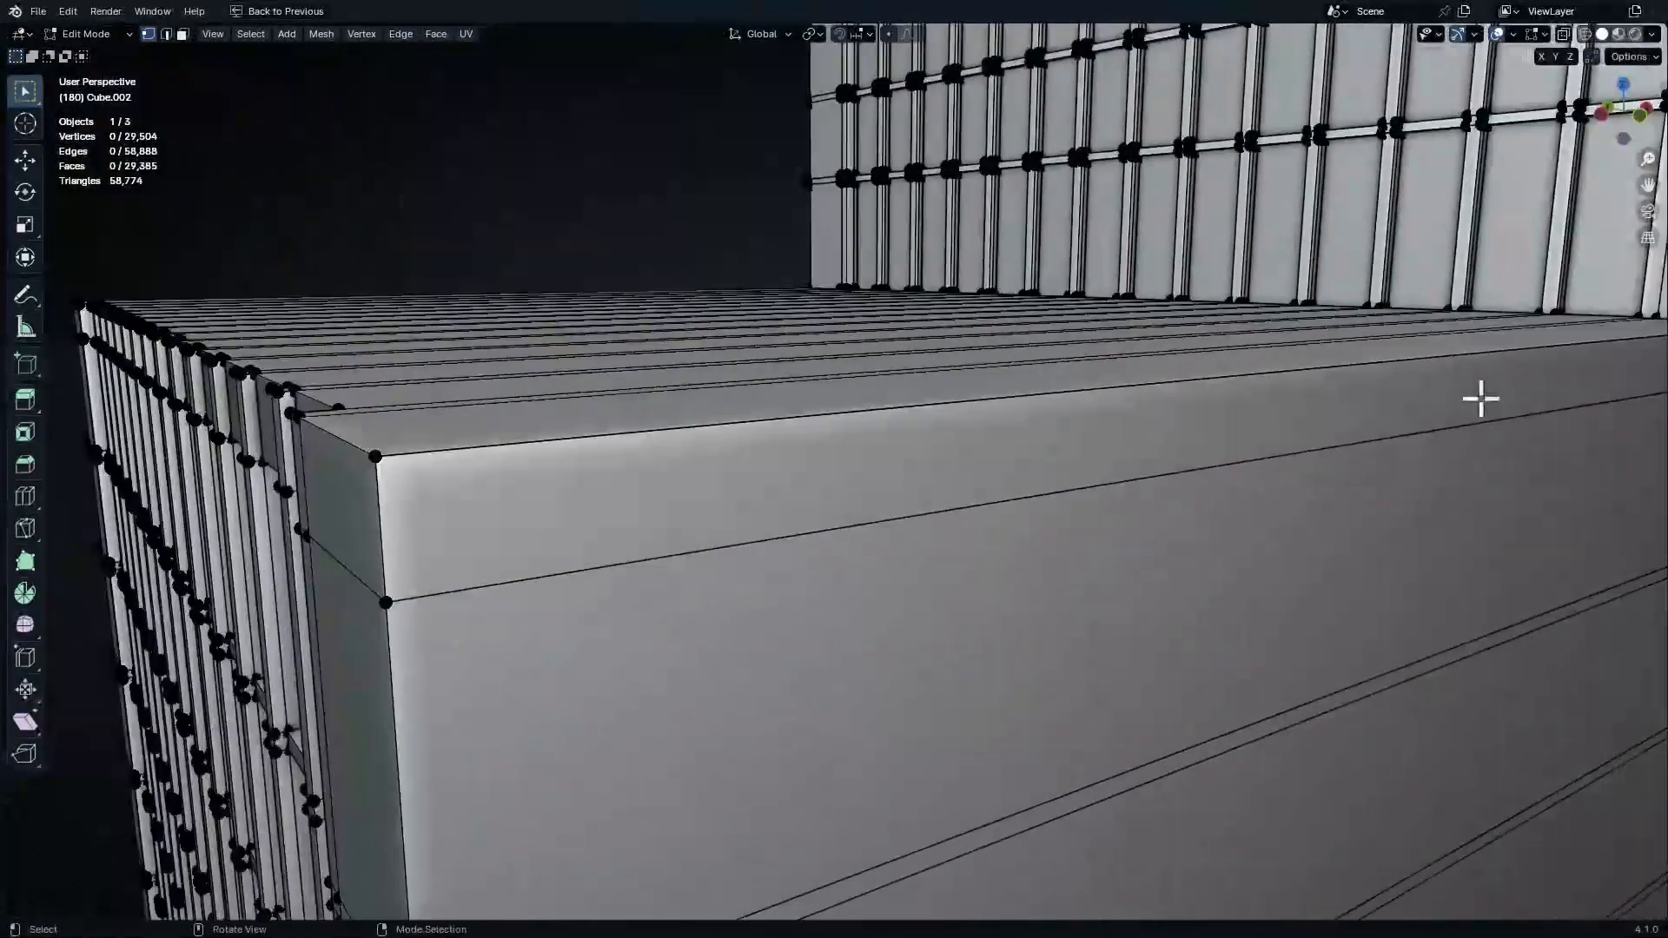
middle_click_drag(1066, 405, 892, 667)
Knife-cut a straight vertical line through the full depth and height of the wing, just outside the tower wall, in front view
key("KP_1")
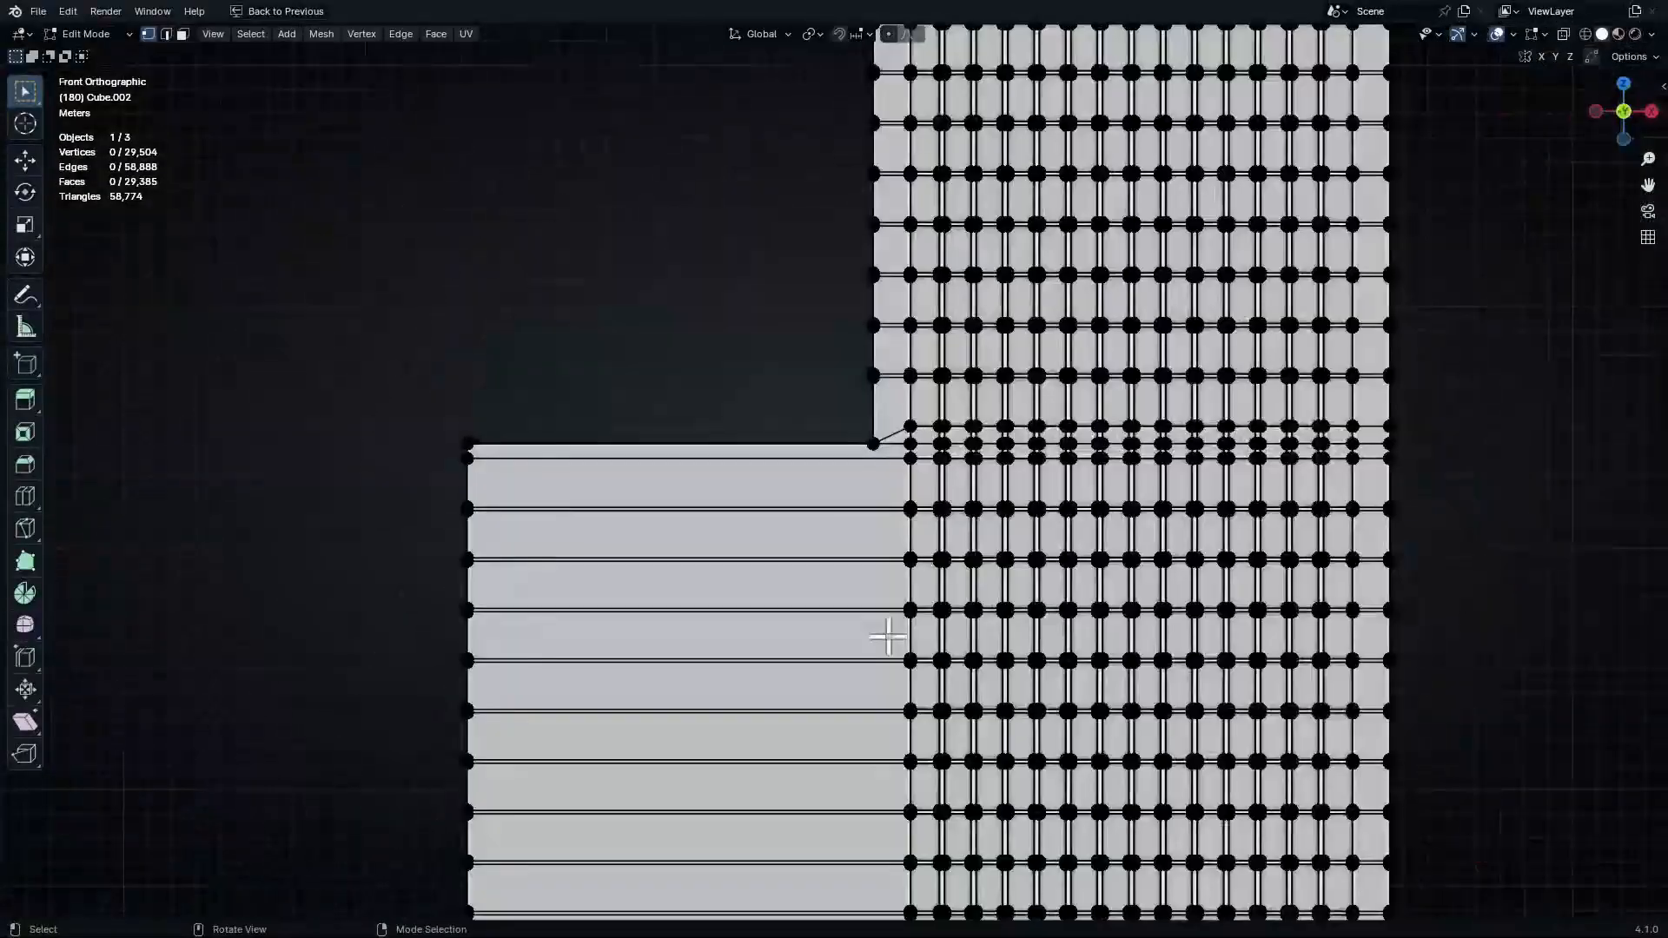
key("alt+z")
middle_click_drag(773, 592, 899, 297, "shift")
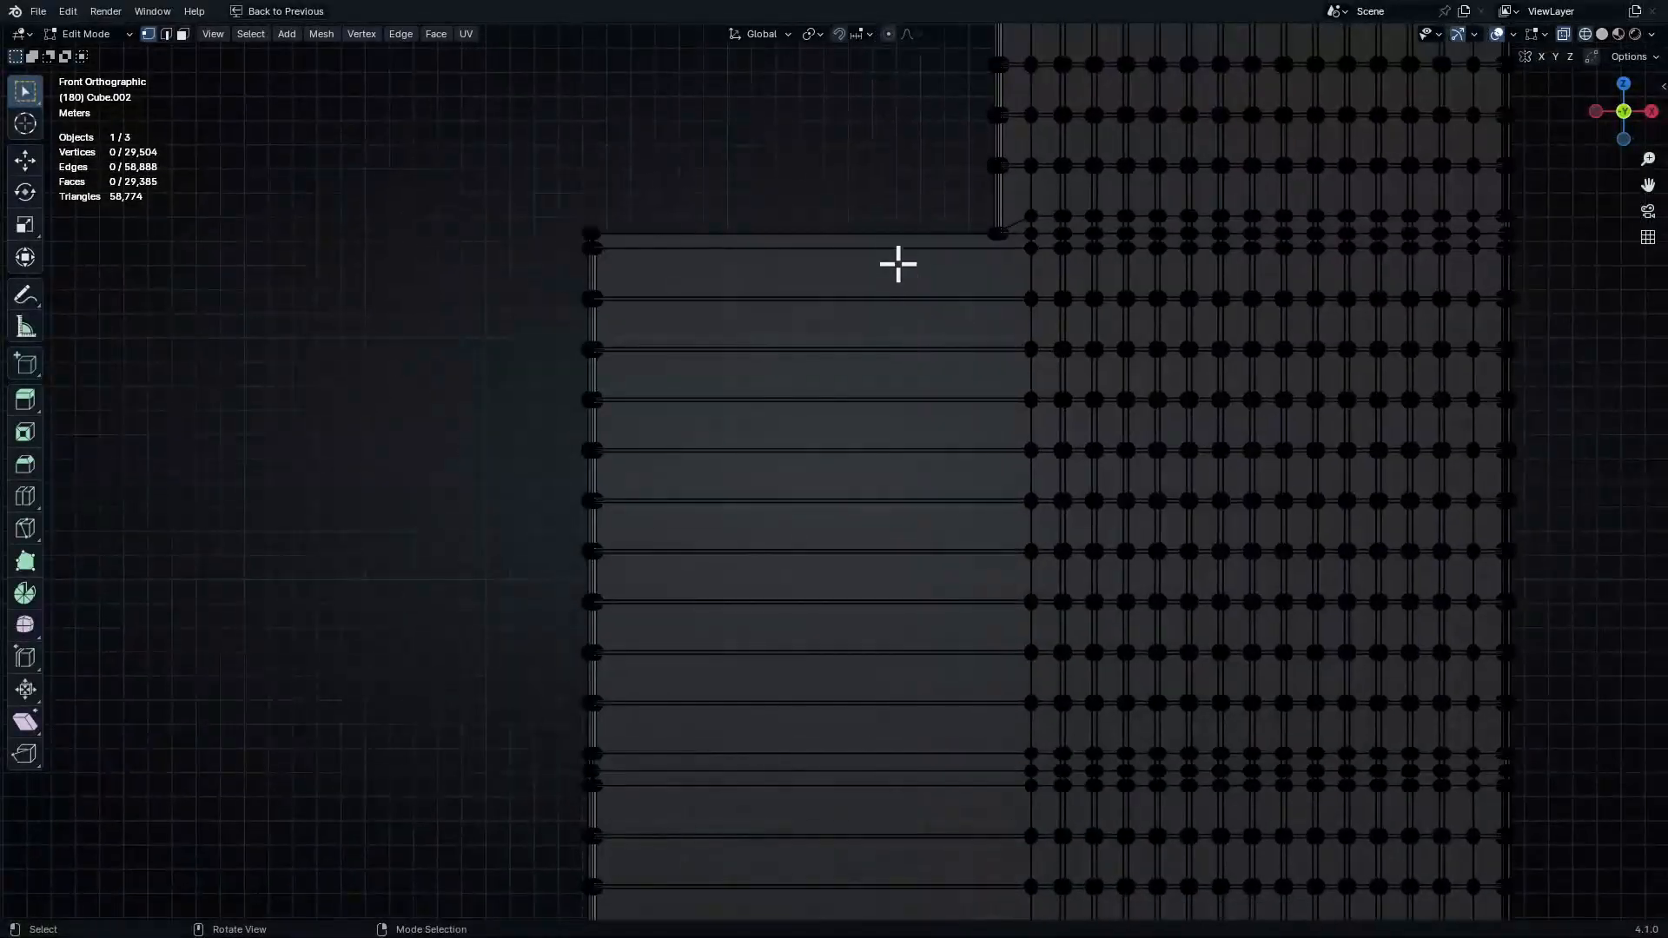
key("k")
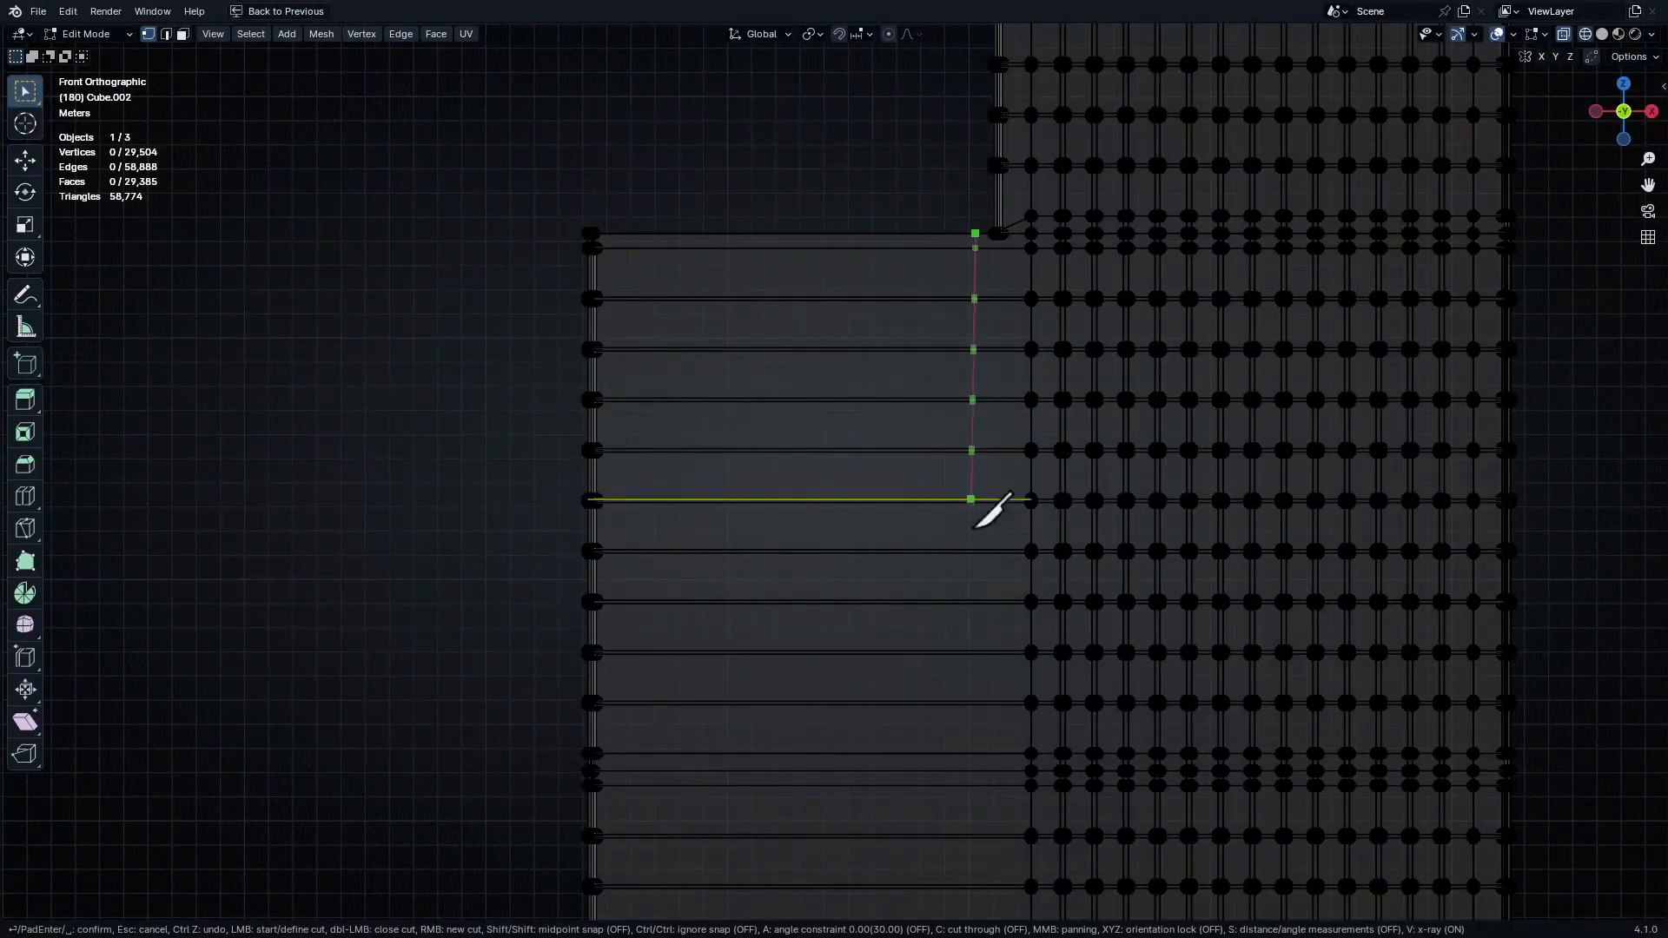
middle_click_drag(991, 693, 985, 219, "shift")
middle_click_drag(981, 731, 995, 315, "shift")
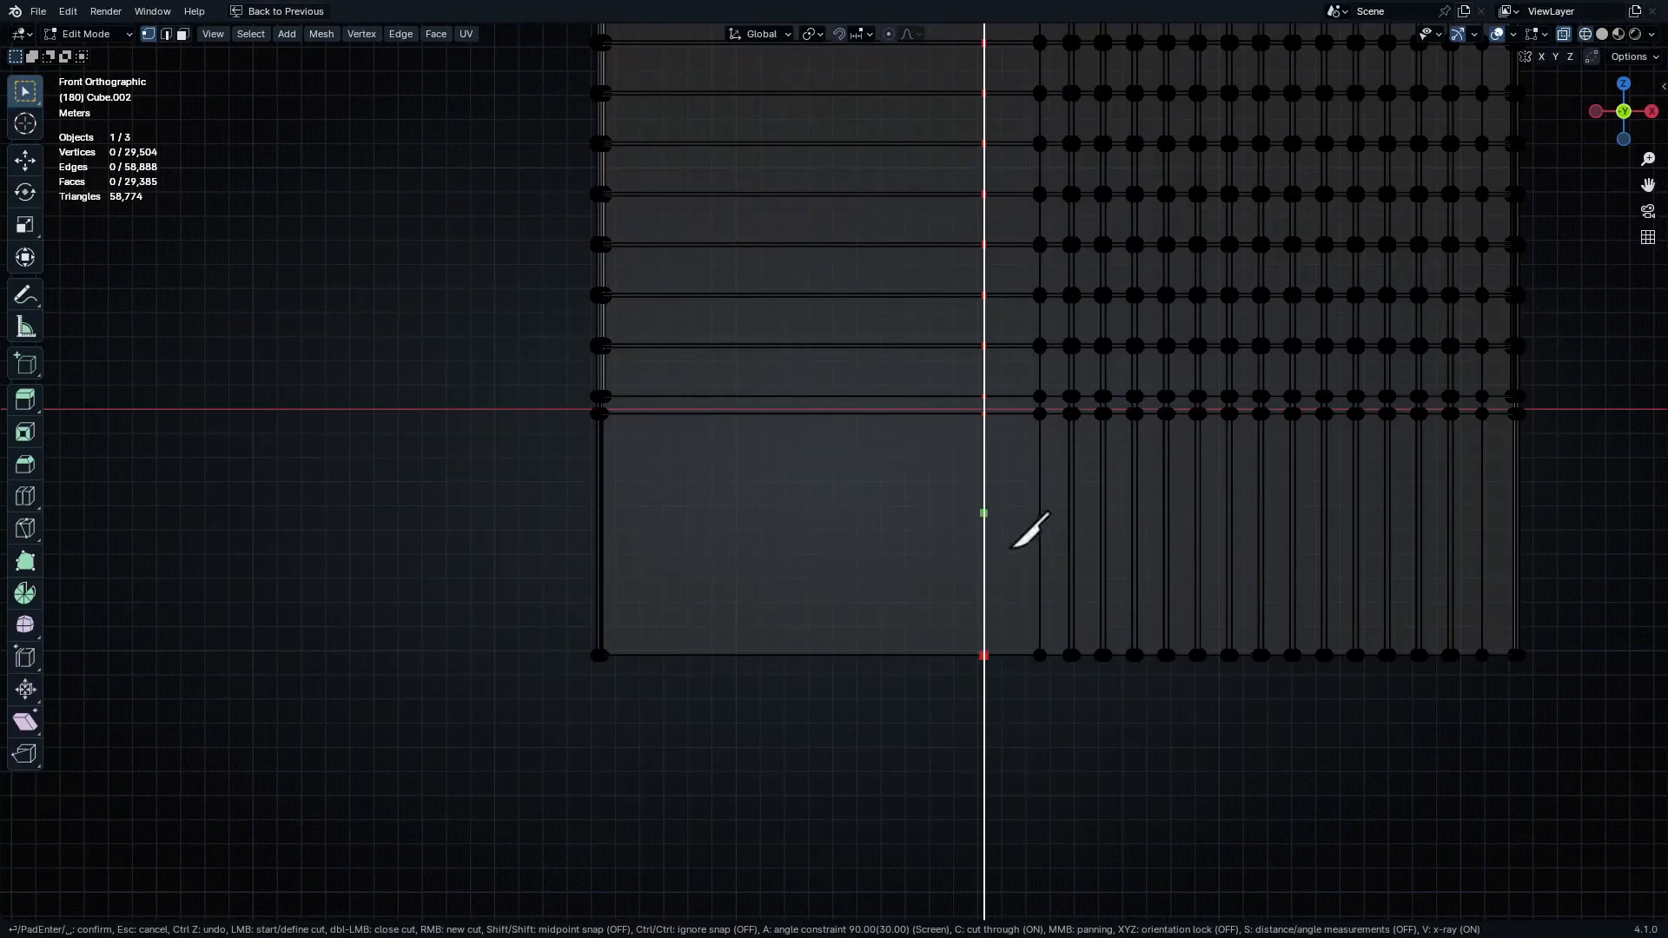
middle_click_drag(1016, 291, 879, 279, "shift")
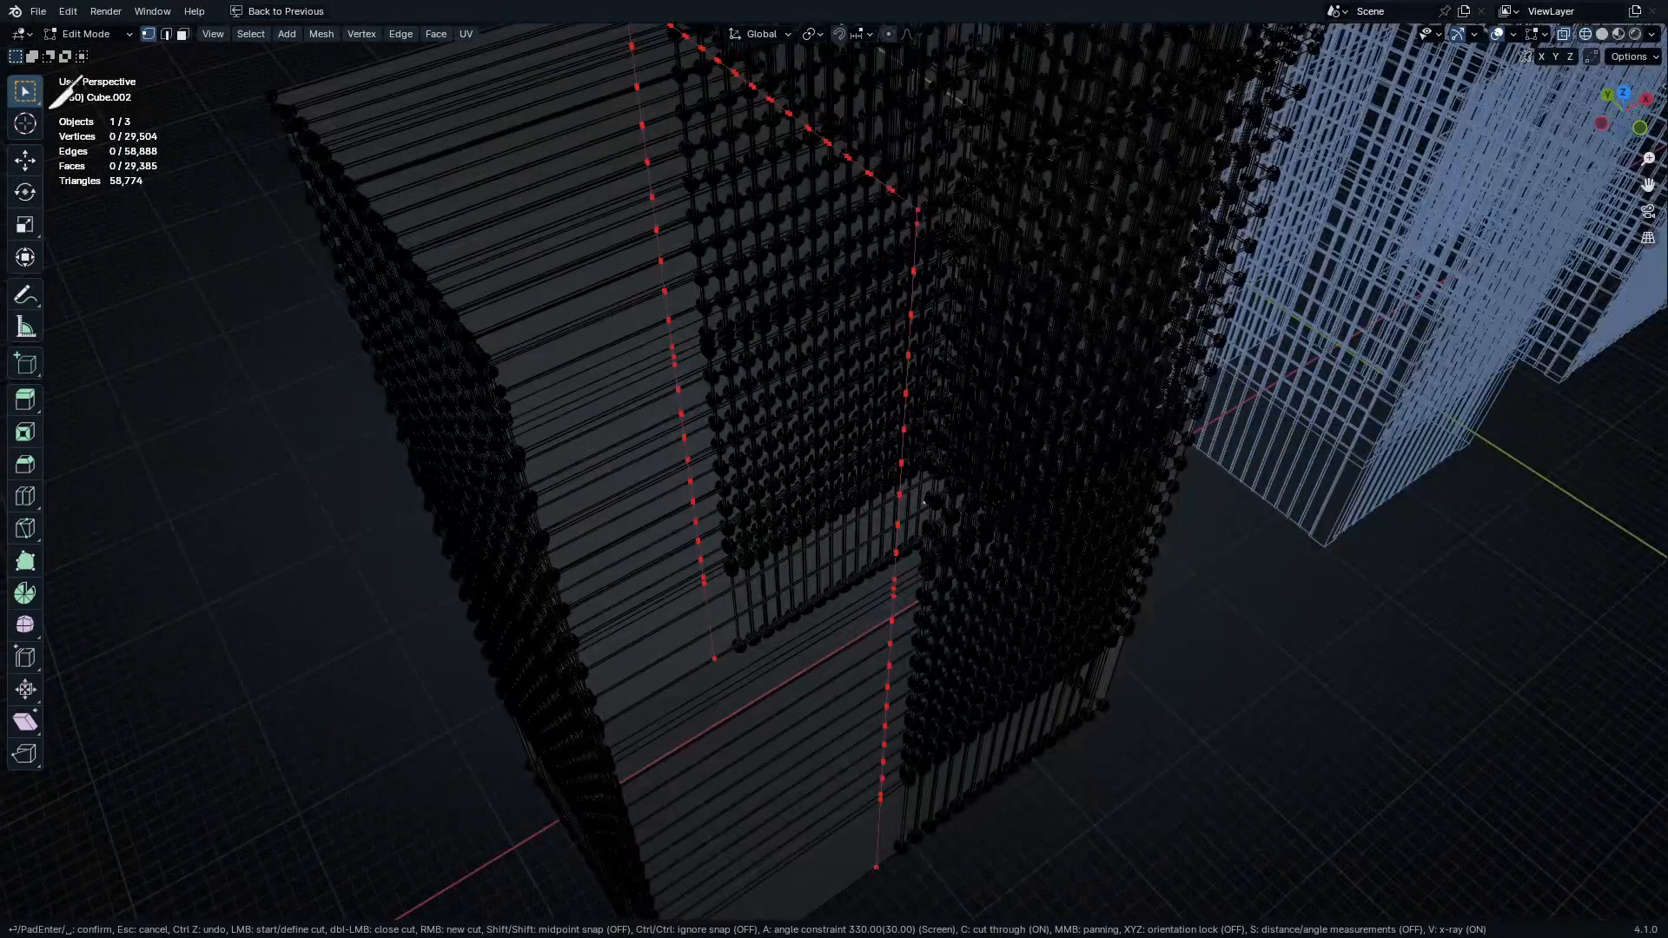
middle_click_drag(349, 450, 256, 364)
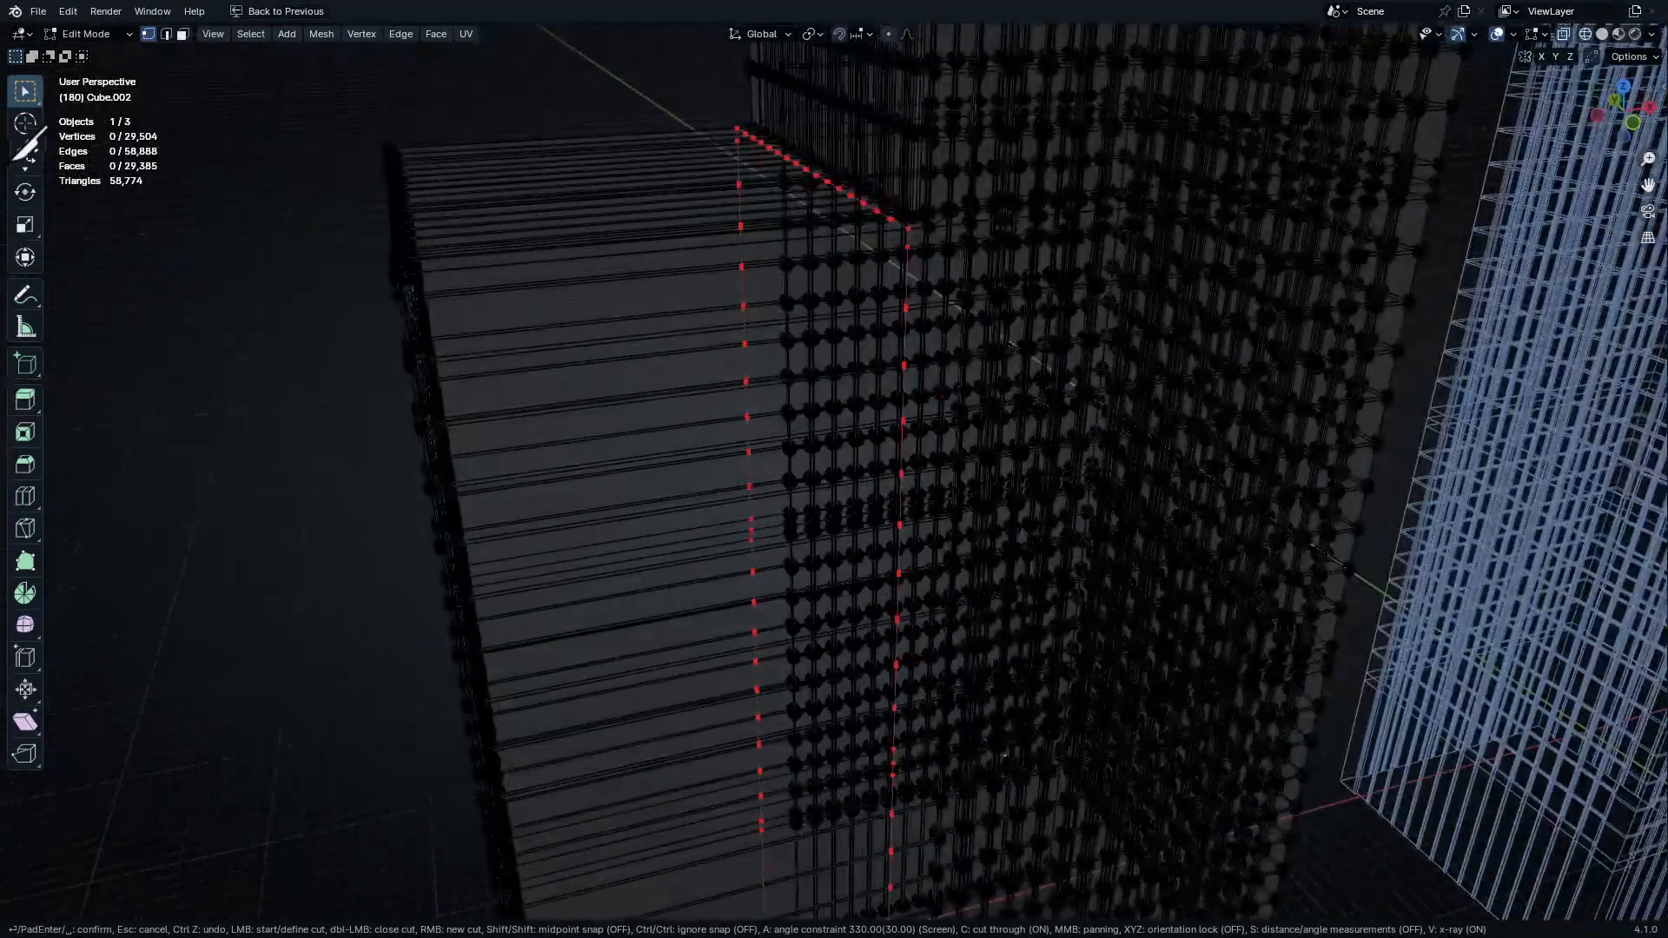
key("Return")
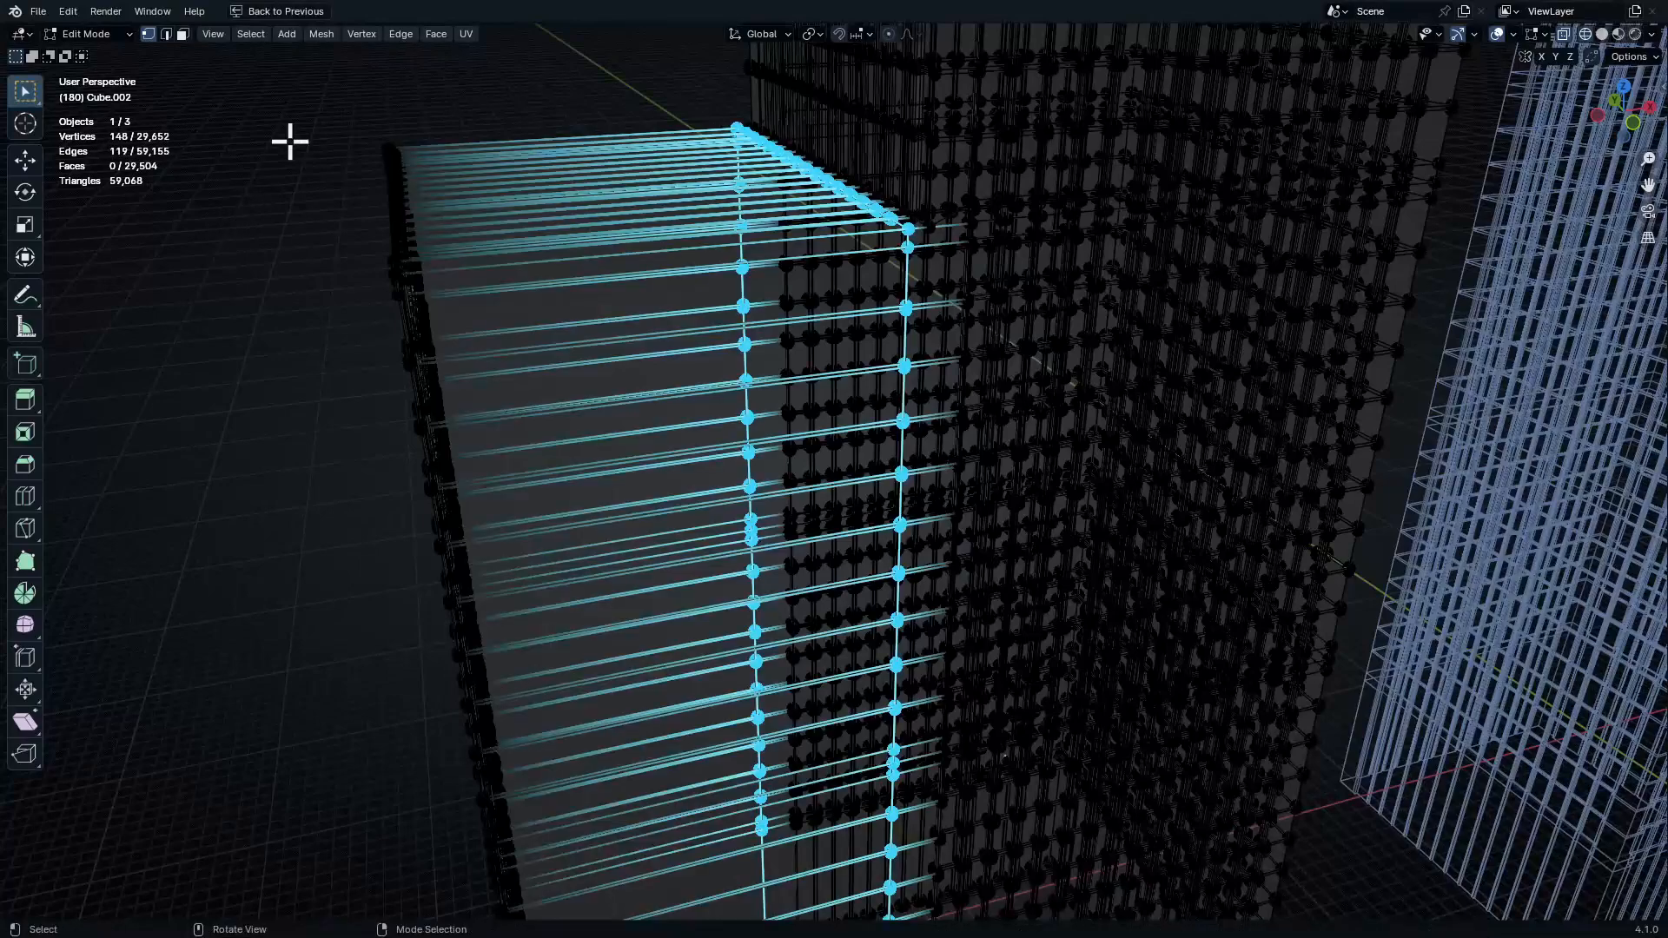
middle_click_drag(607, 194, 811, 361)
middle_click_drag(595, 347, 669, 549)
left_click(584, 421)
middle_click_drag(813, 545, 508, 351)
left_click(417, 314, "ctrl+shift")
middle_click_drag(417, 315, 1397, 408)
left_click(1196, 292)
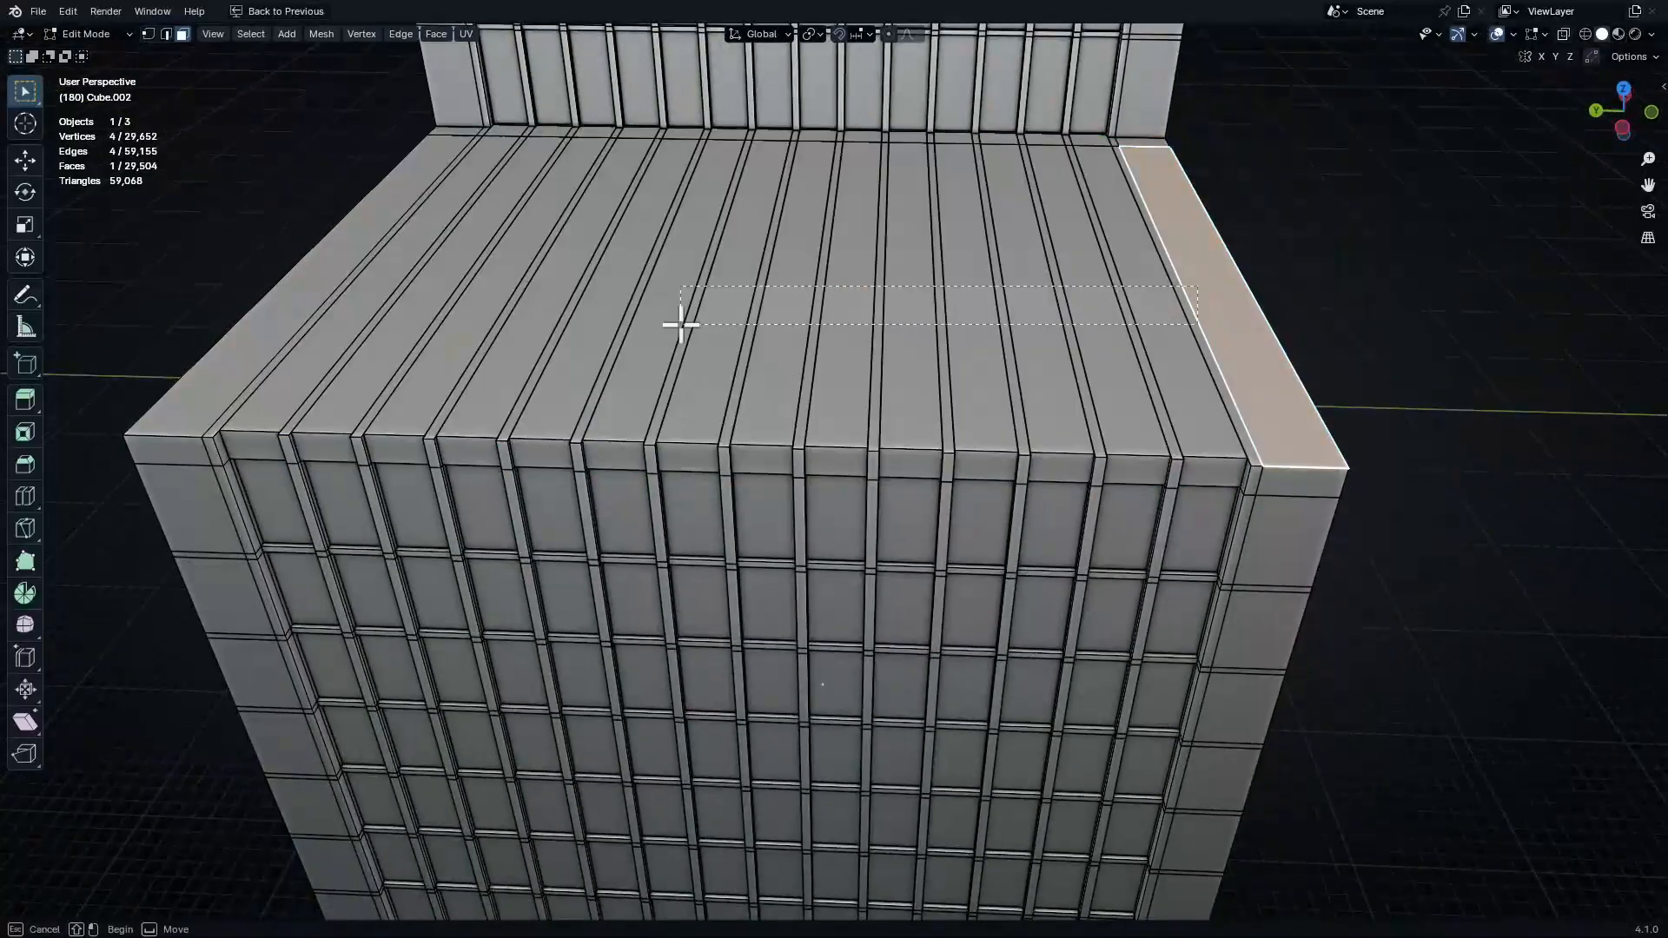
left_click_drag(352, 356, 352, 356)
middle_click_drag(352, 357, 1084, 460)
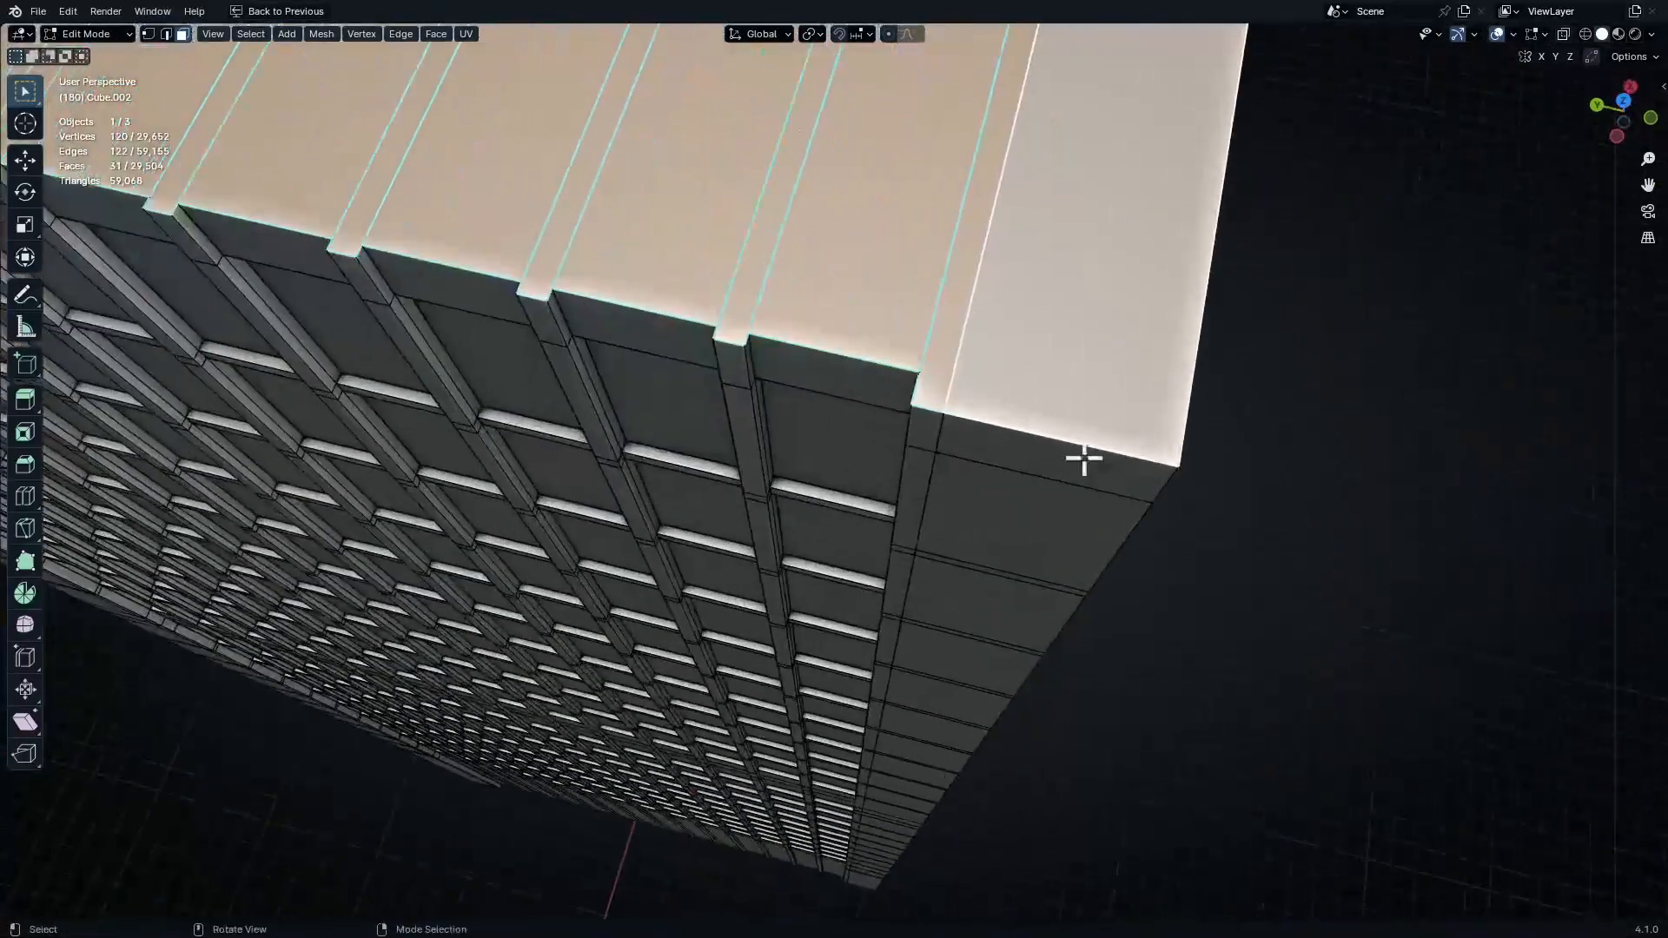
key("i")
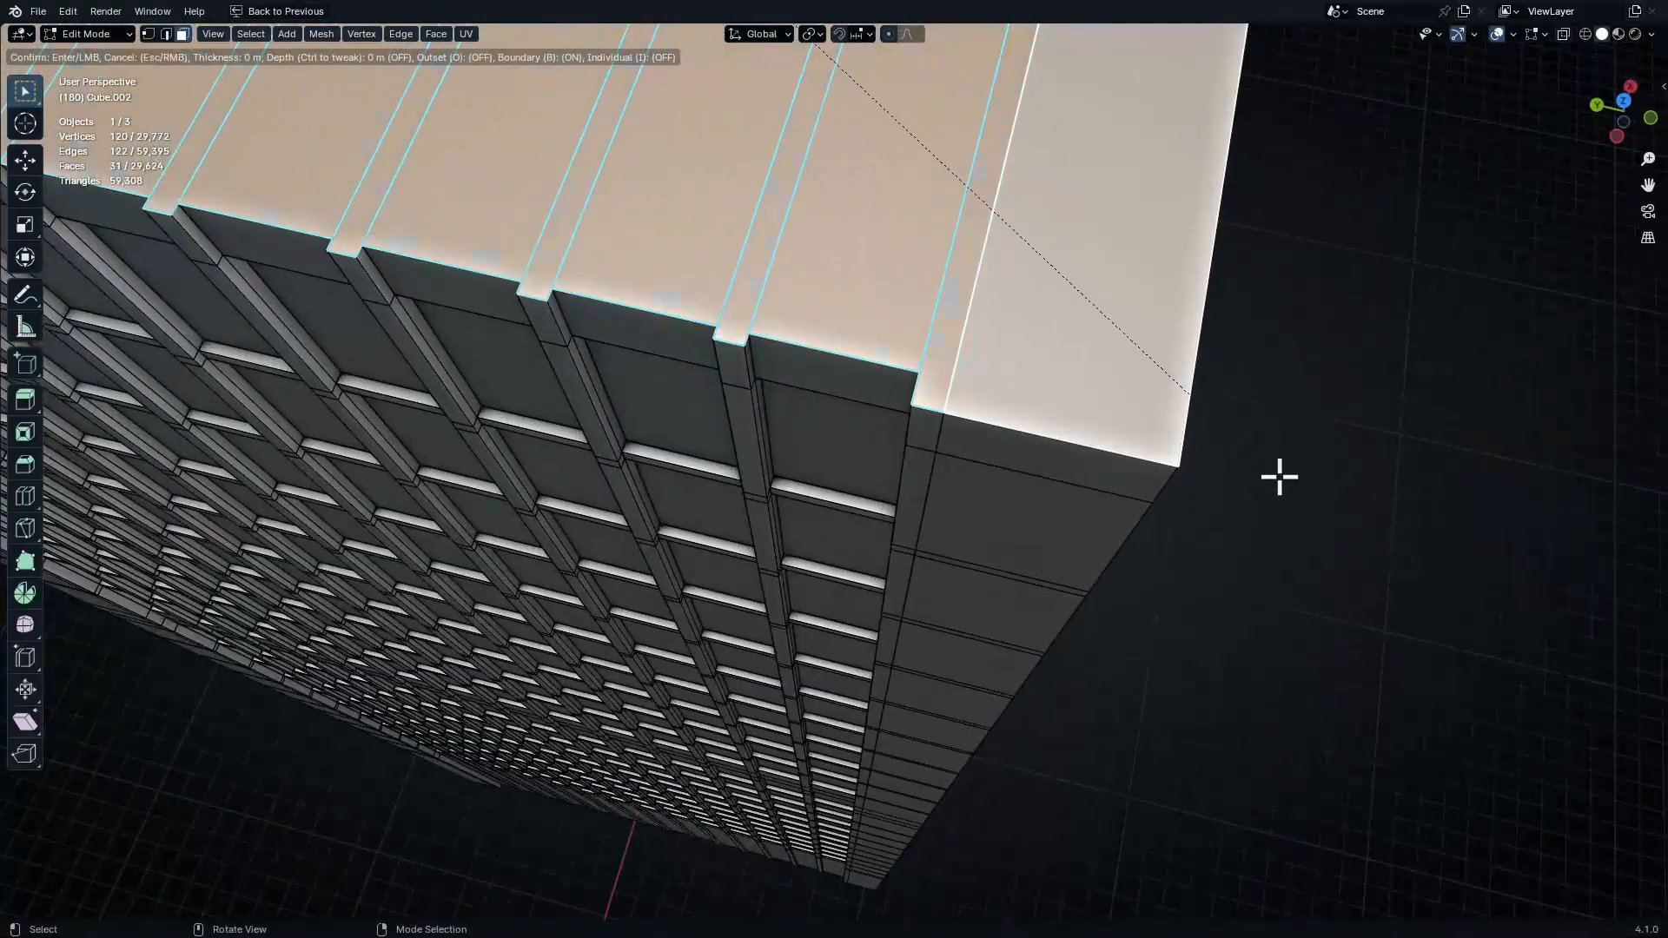
key("Escape")
left_click(1153, 401)
middle_click_drag(1152, 401, 989, 560)
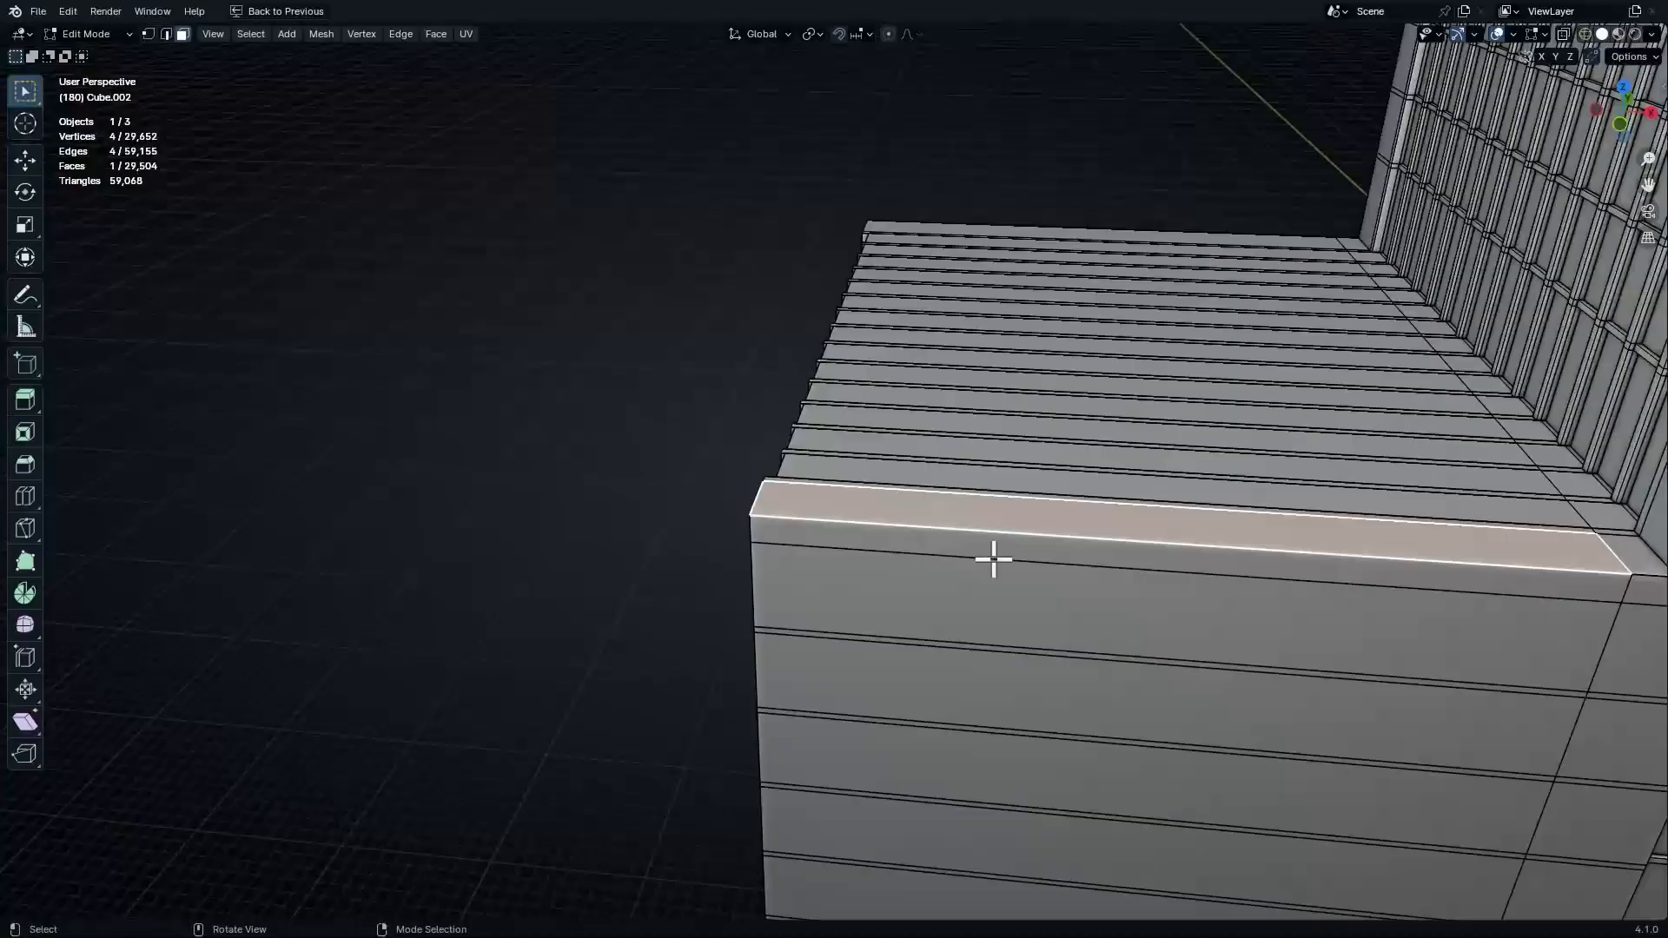
Knife-cut a second straight vertical line through the full depth and height of the wing, close to its outer end, in front view
key("KP_1")
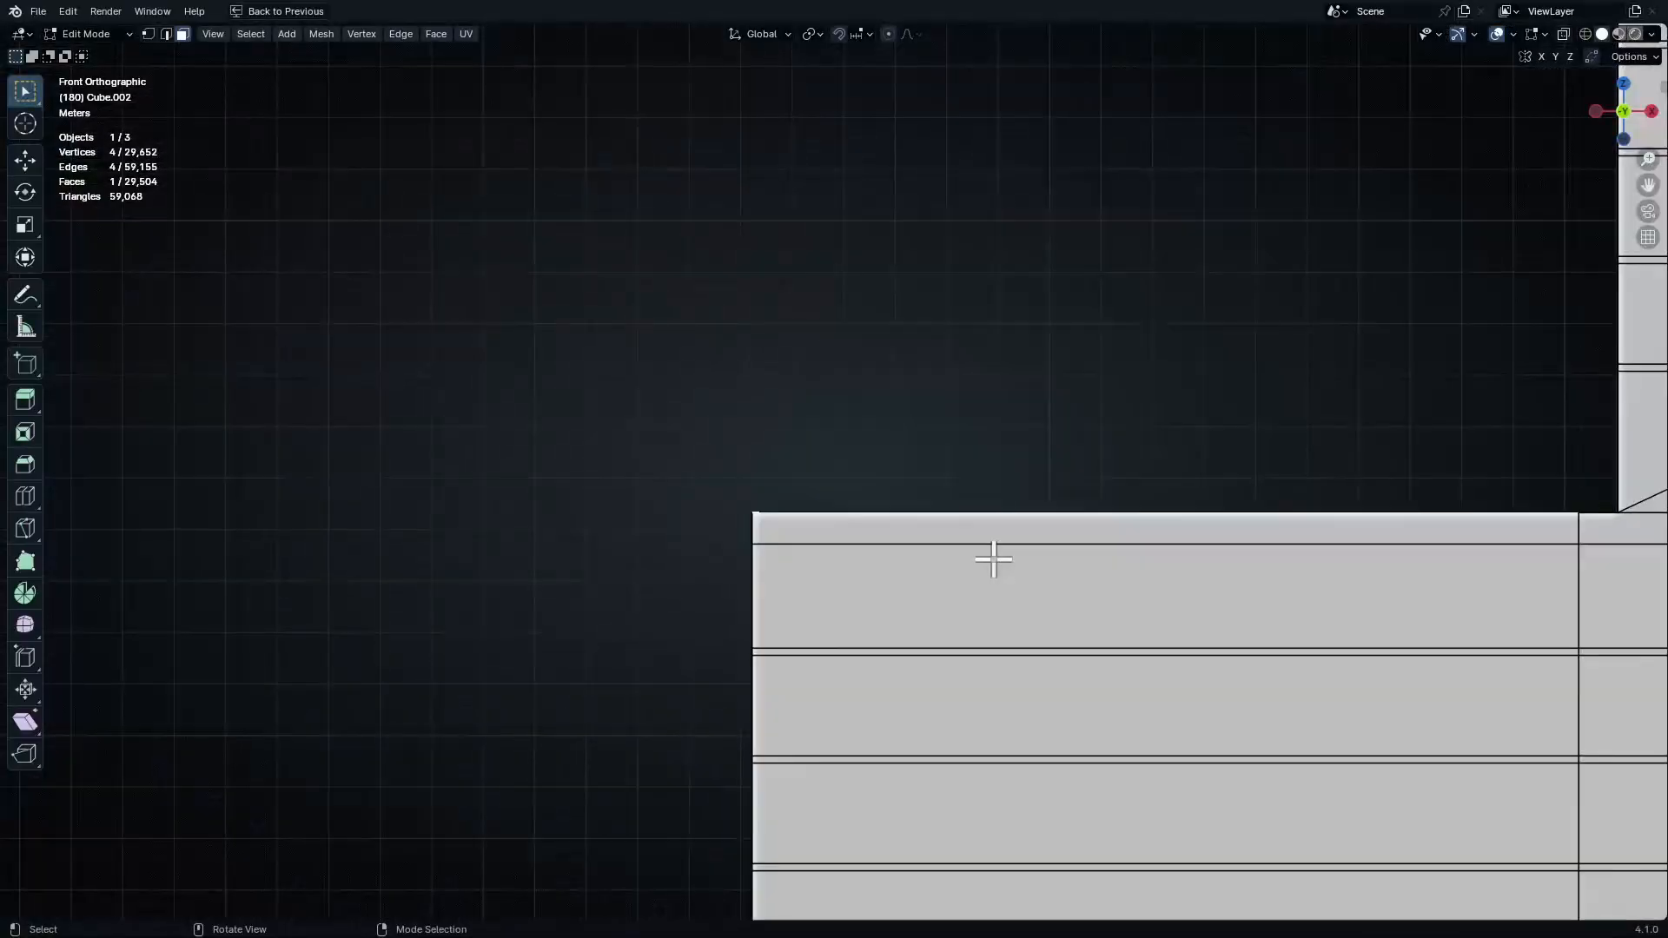
key("shift+z")
middle_click_drag(1020, 562, 905, 142, "shift")
middle_click_drag(905, 142, 959, 375, "ctrl")
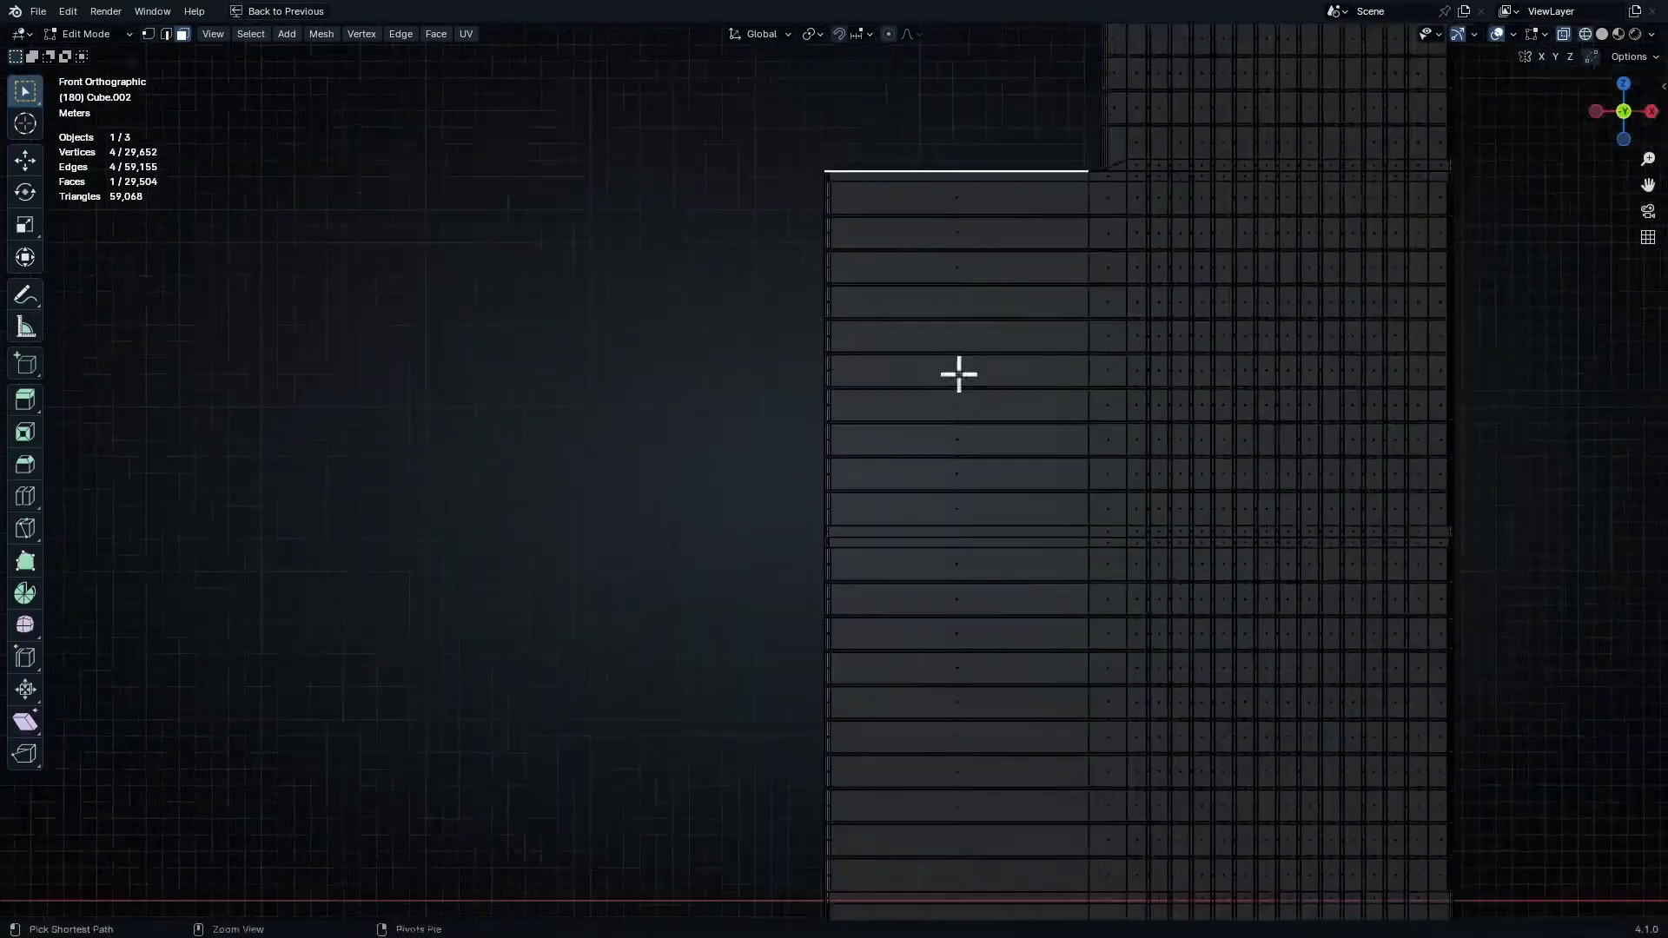
key("k")
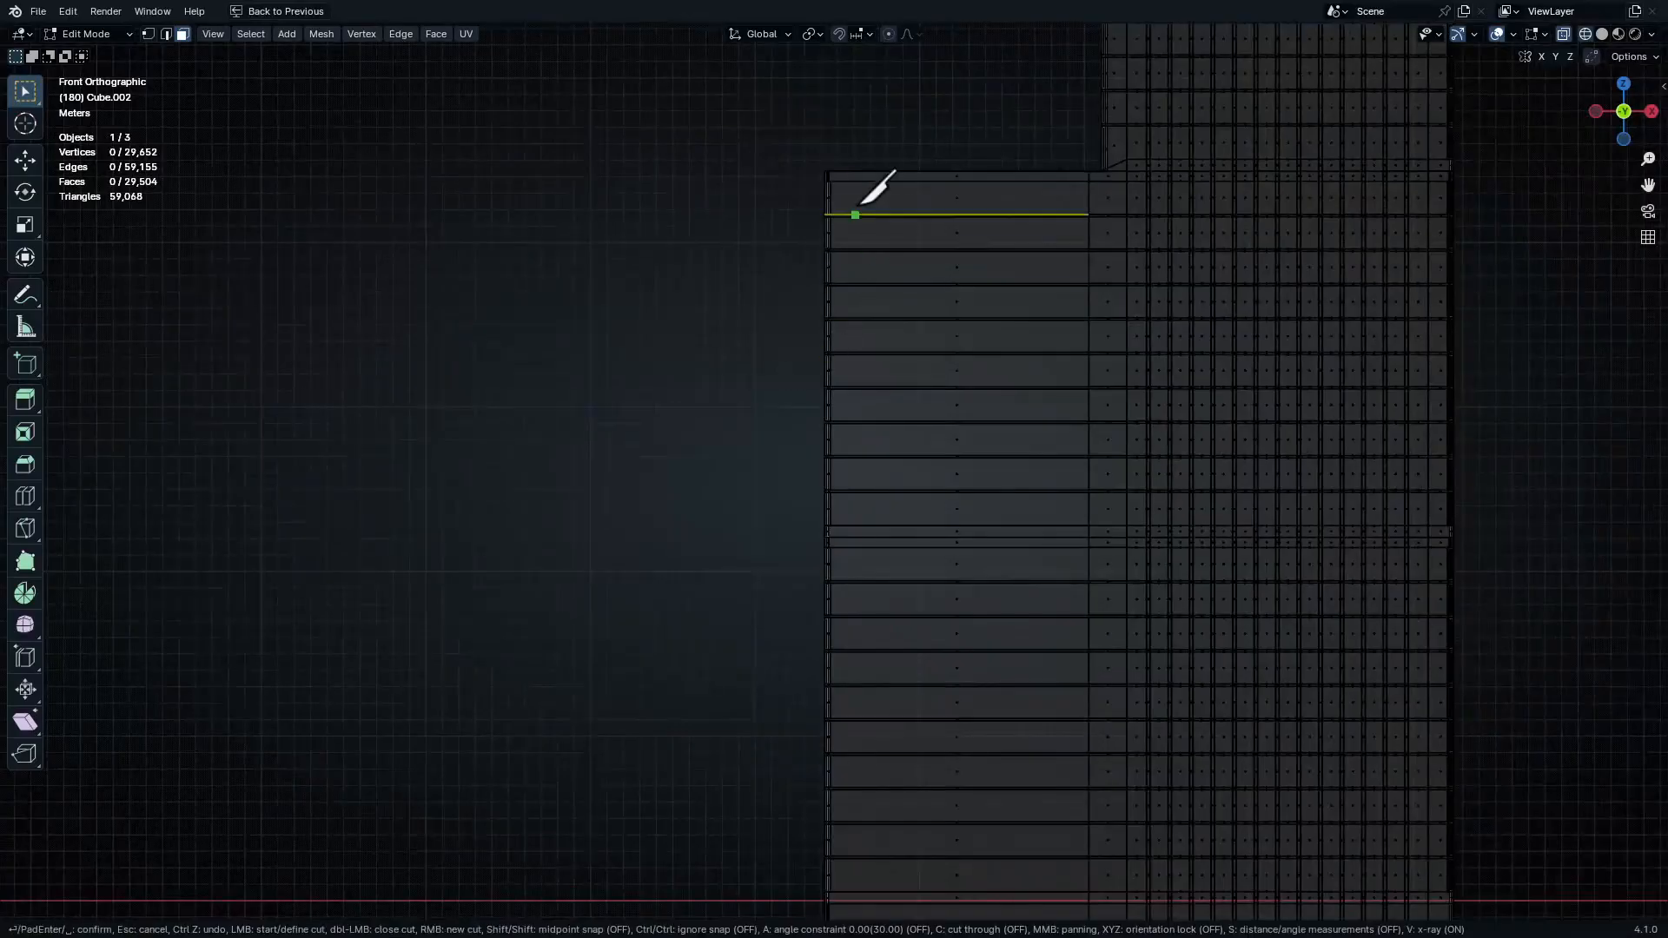
middle_click_drag(877, 607, 870, 234, "shift")
key("a")
key("c")
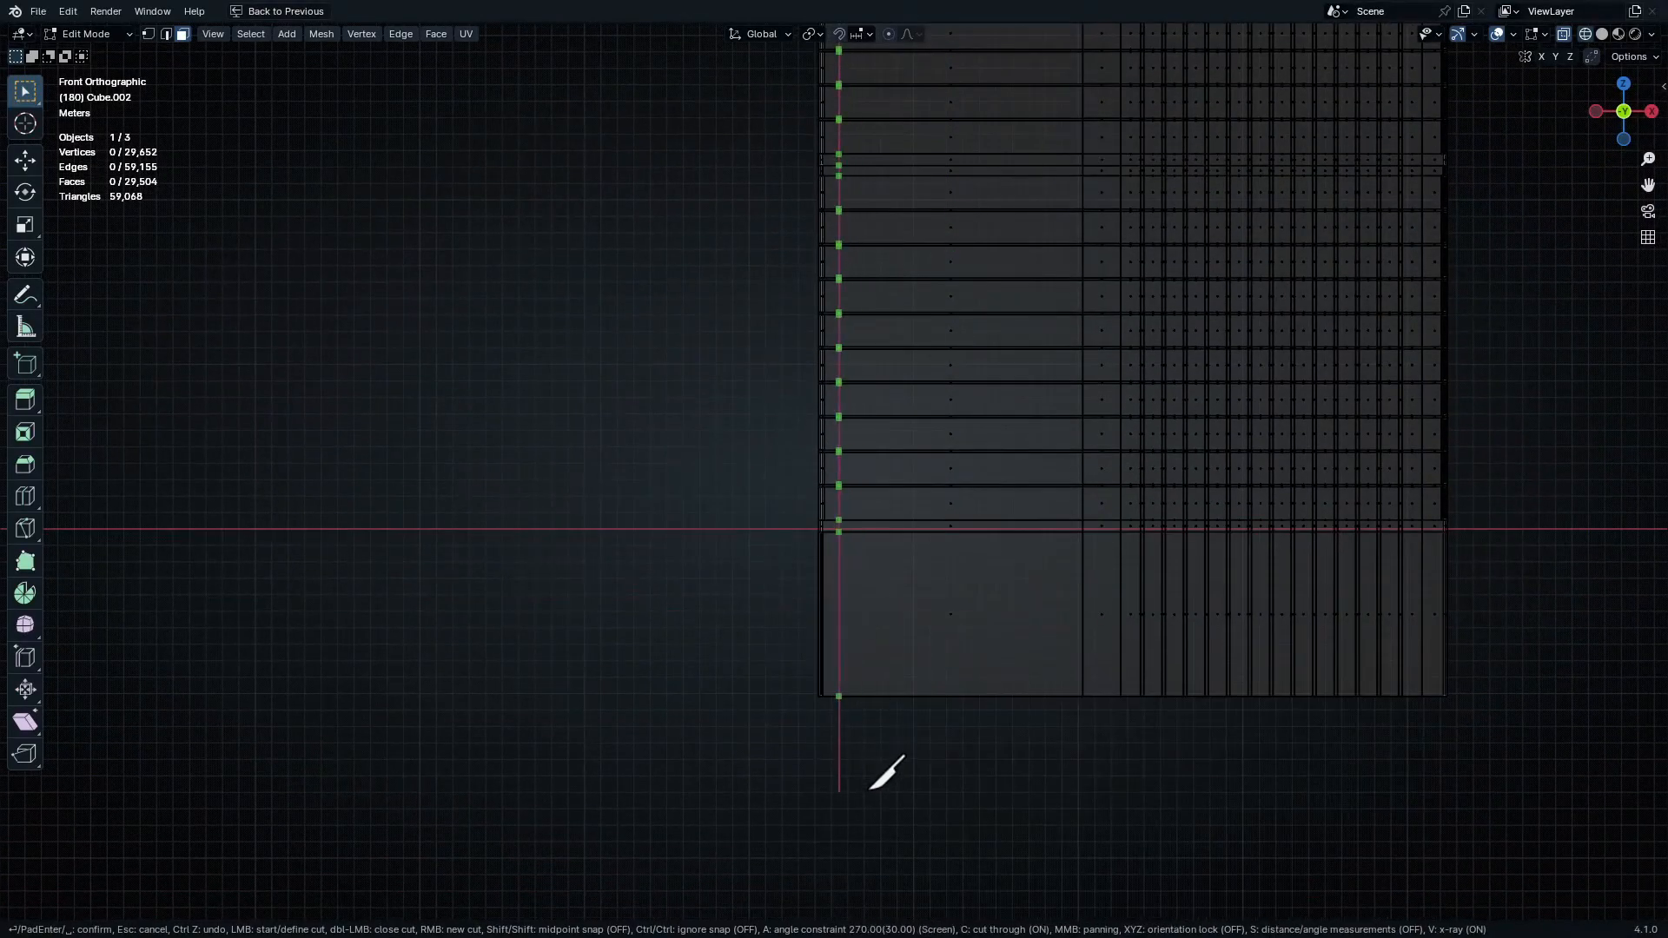
left_click(869, 789)
key("Return")
Select all of the wing's roof strips between the two knife cuts, leaving out the narrow end bands
middle_click_drag(861, 762, 947, 750)
scroll(946, 750, "up", 6)
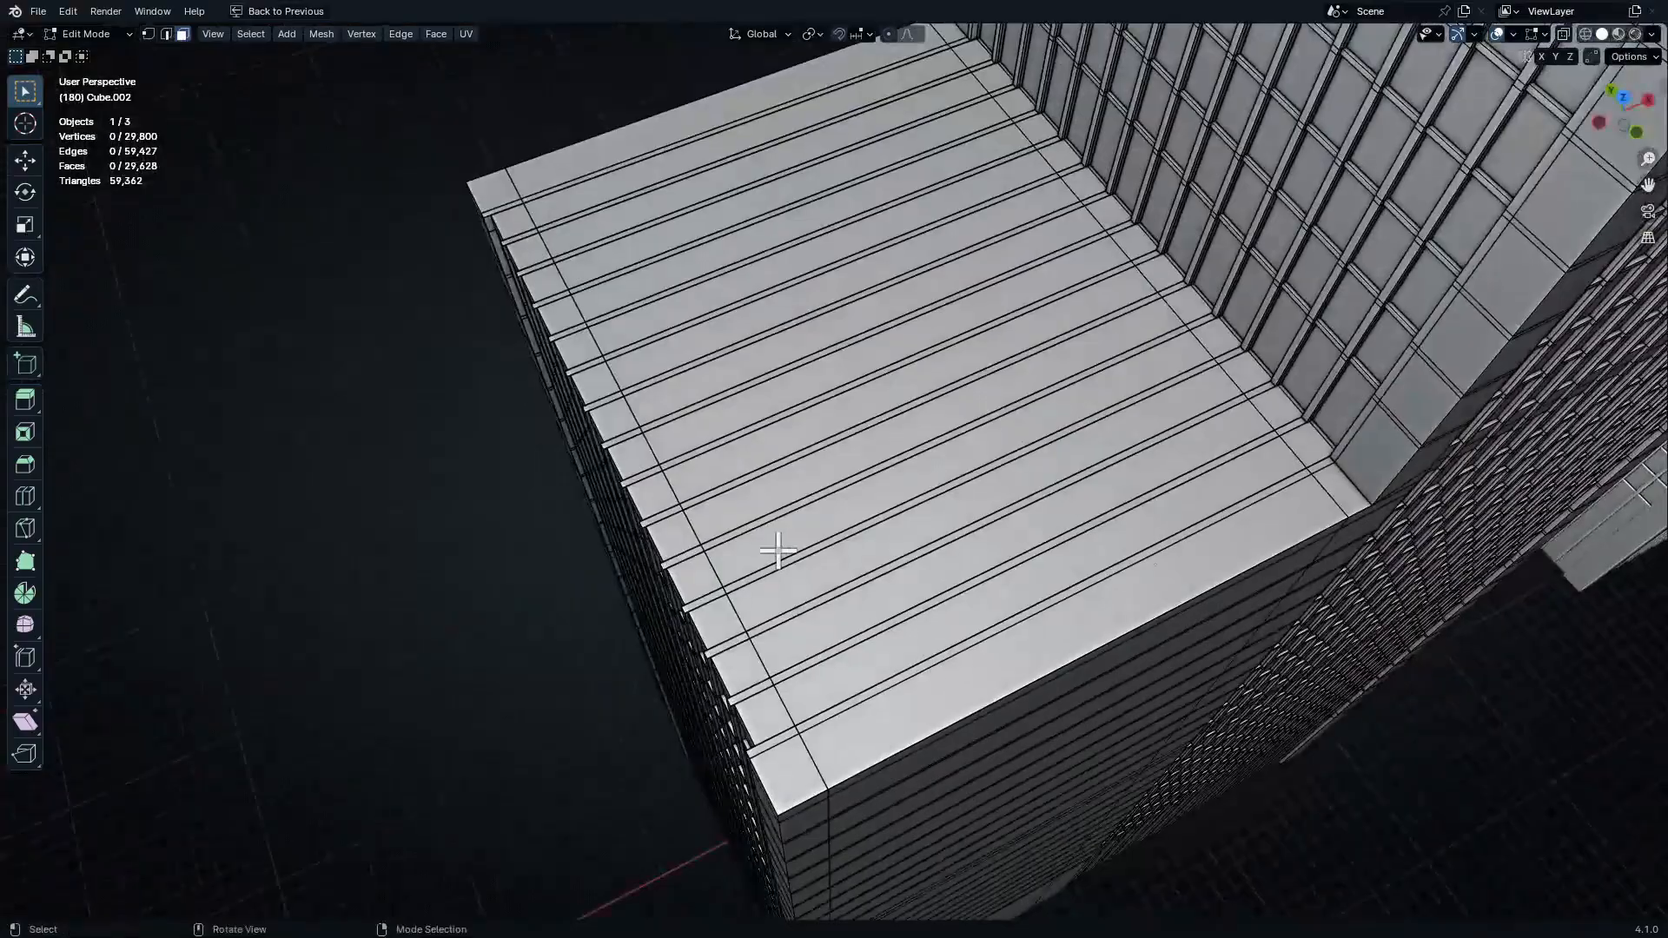
left_click_drag(634, 136, 677, 152)
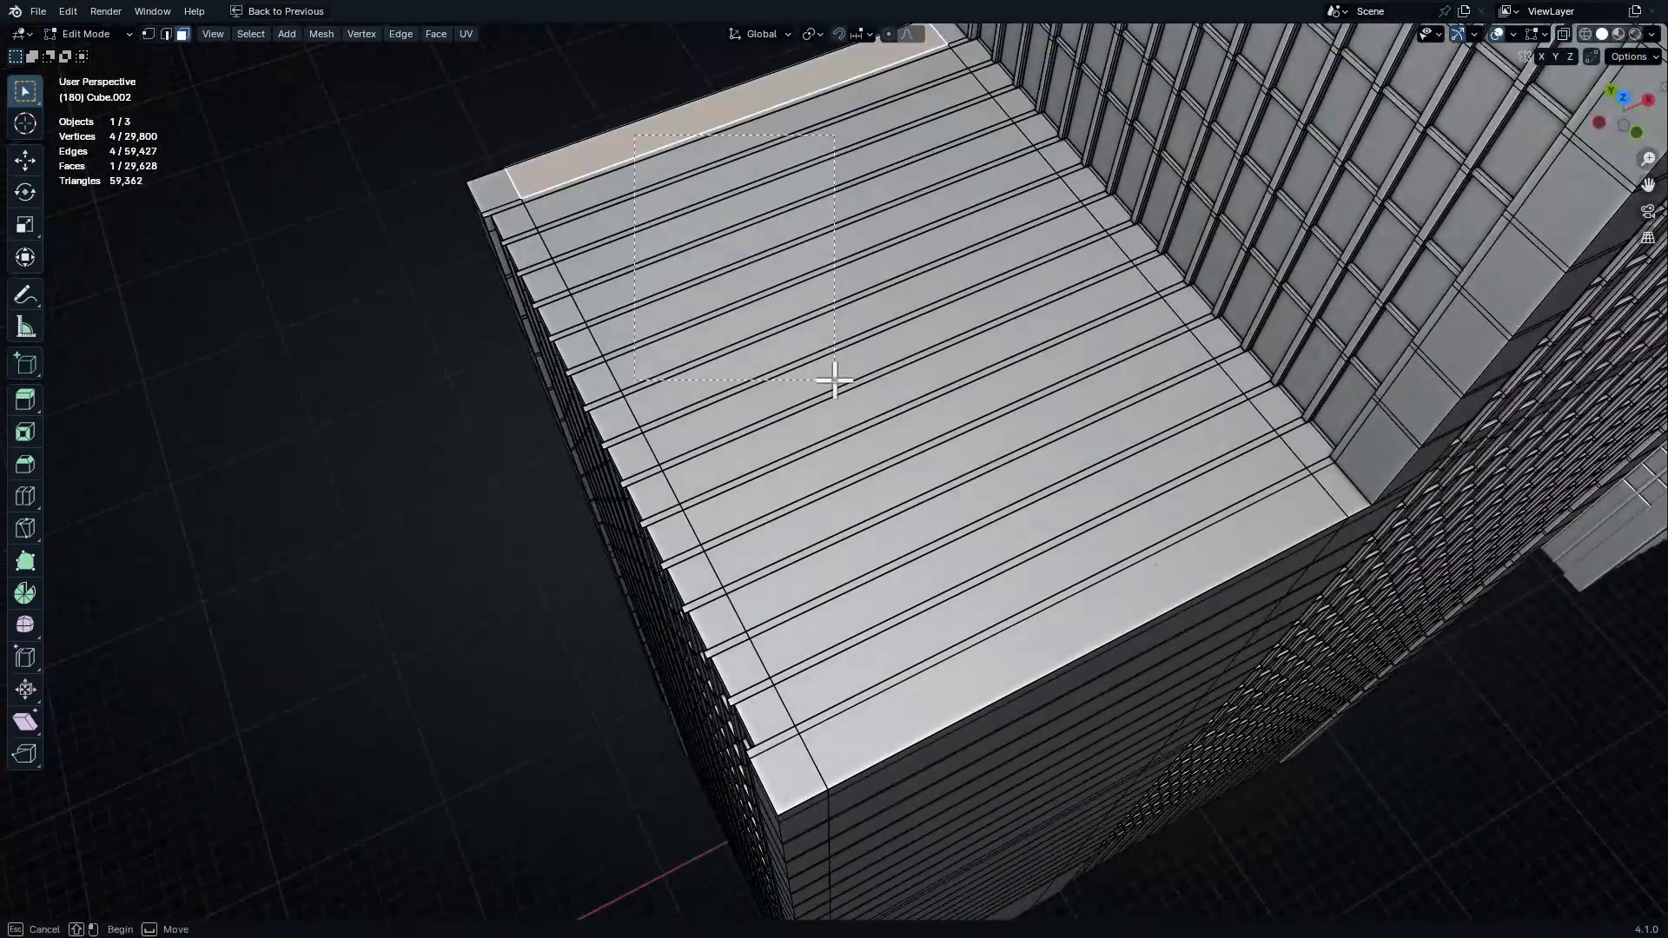
left_click_drag(905, 431, 888, 456)
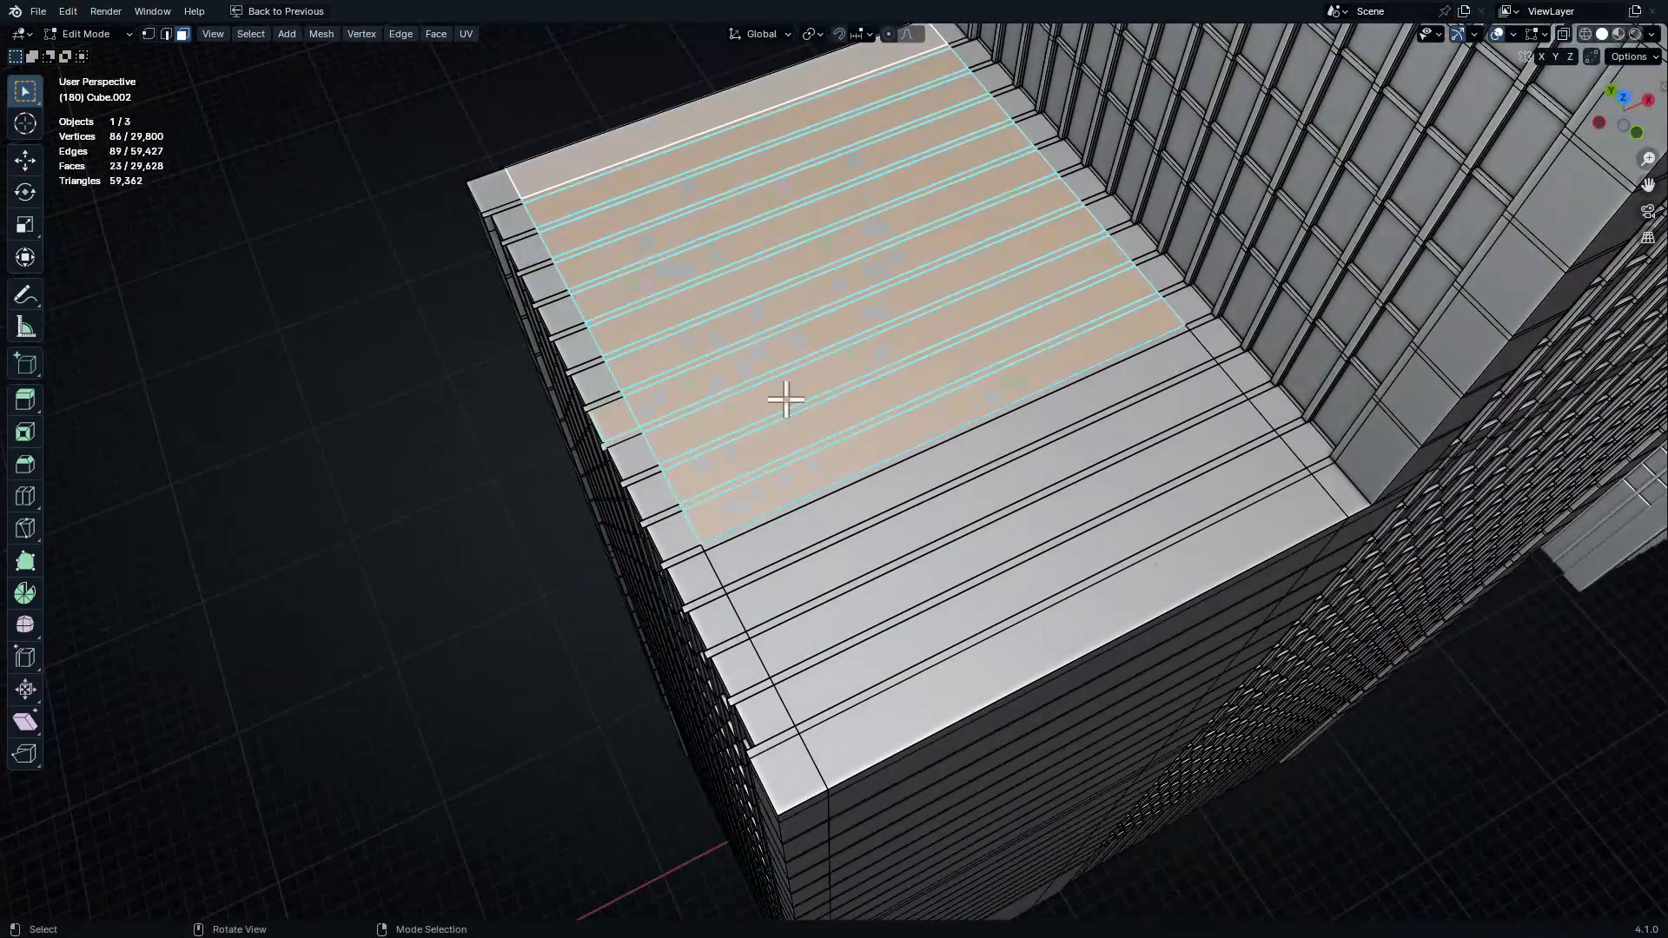
key("shift+z")
key("shift+z")
left_click_drag(772, 447, 1045, 635, "shift")
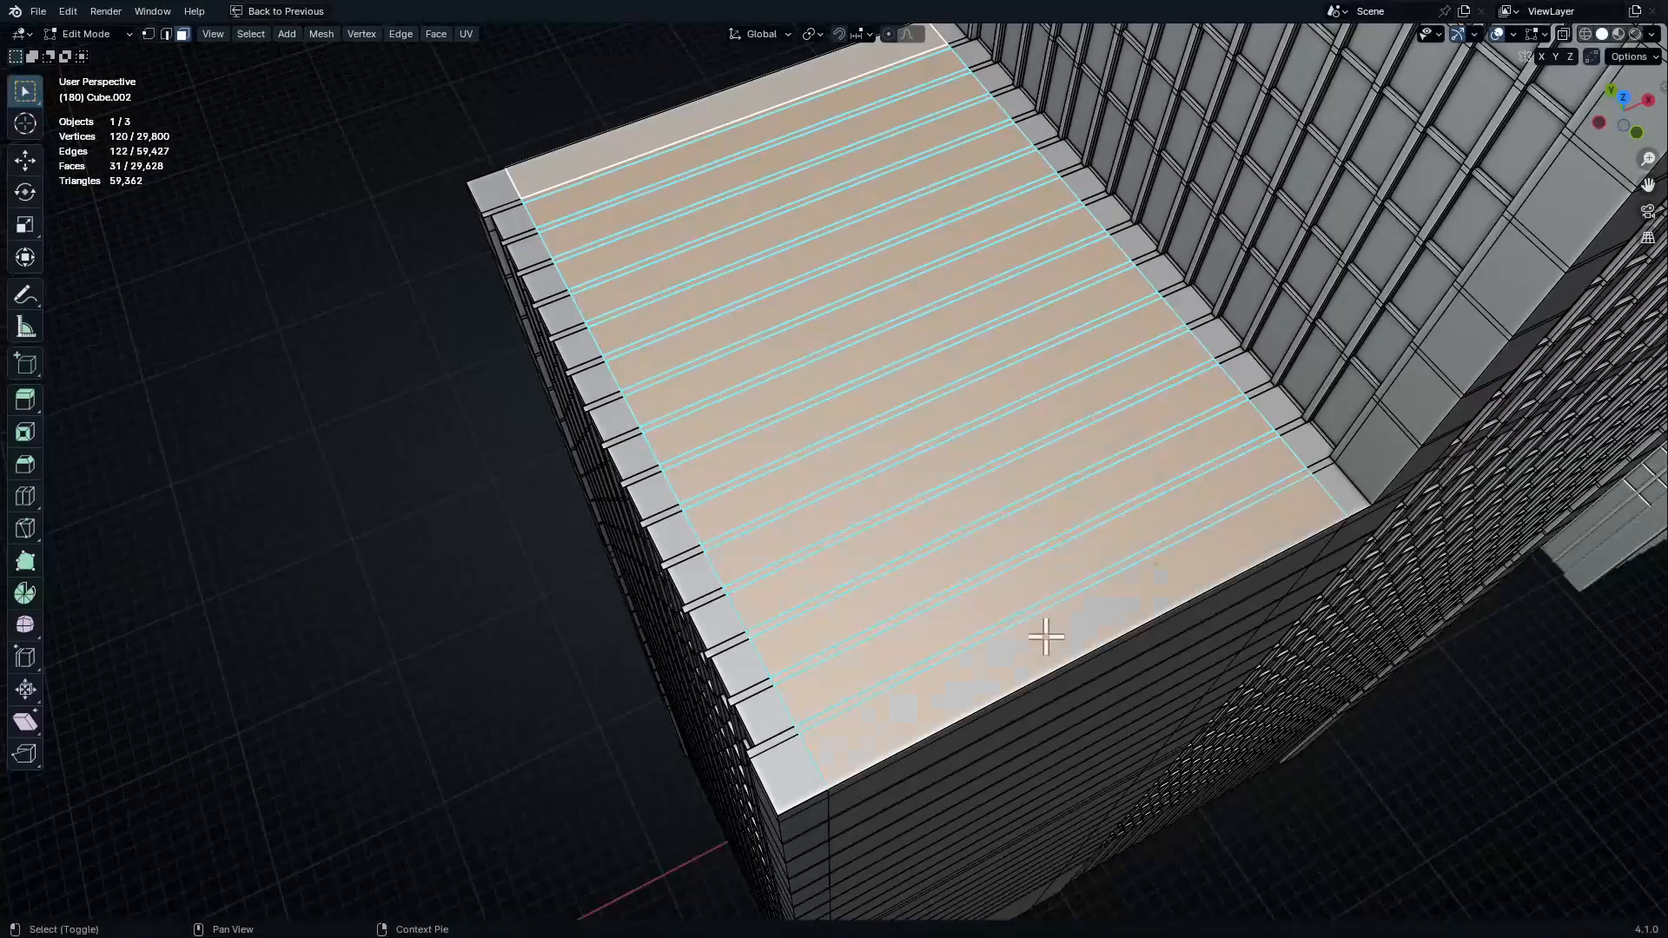
Try to inset the selected roof strips by about 0.053 m, then undo the inset
middle_click_drag(1046, 591, 1130, 577)
middle_click_drag(940, 563, 947, 669, "shift")
scroll(1295, 651, "up", 2)
key("i")
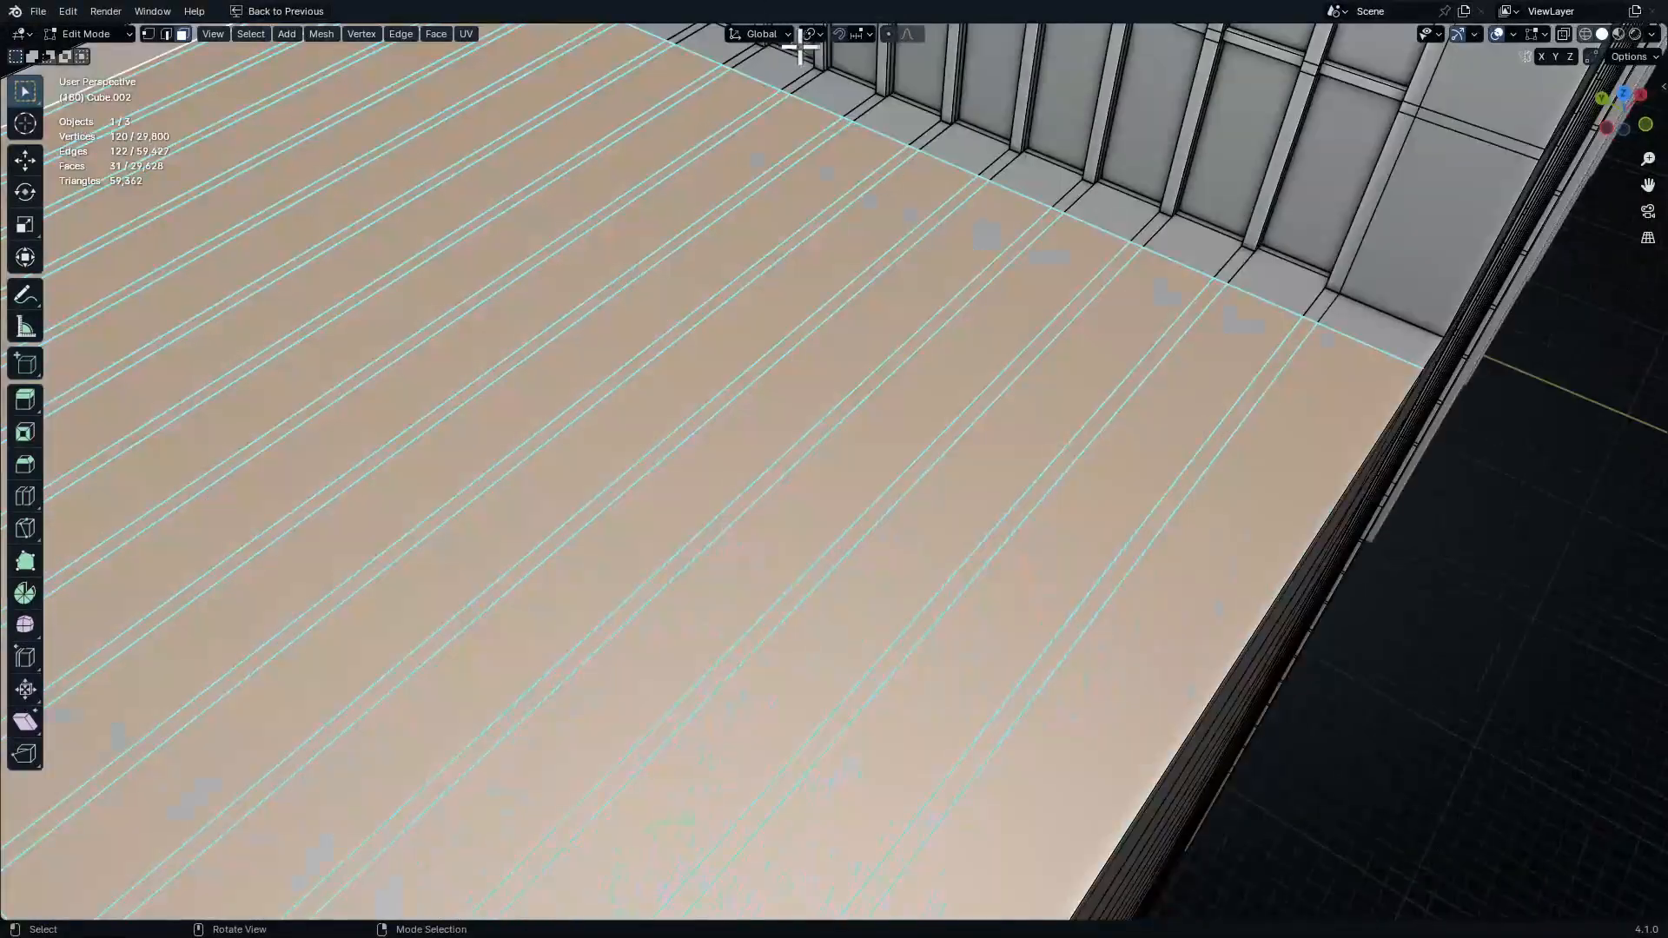
left_click(810, 34)
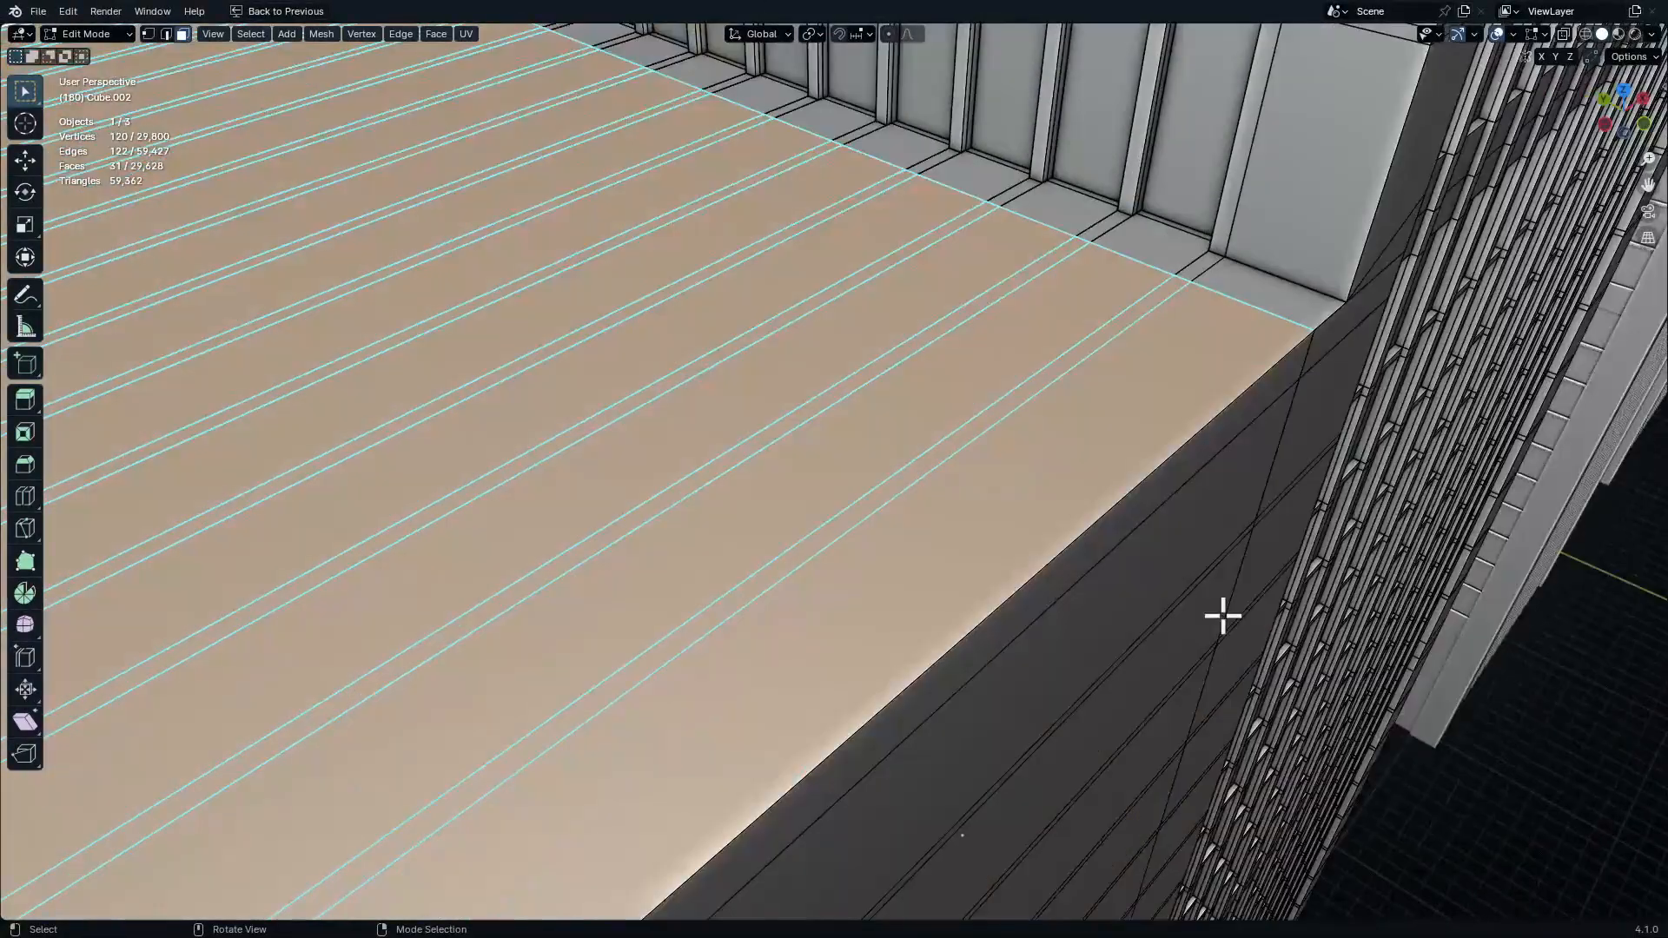
key("i")
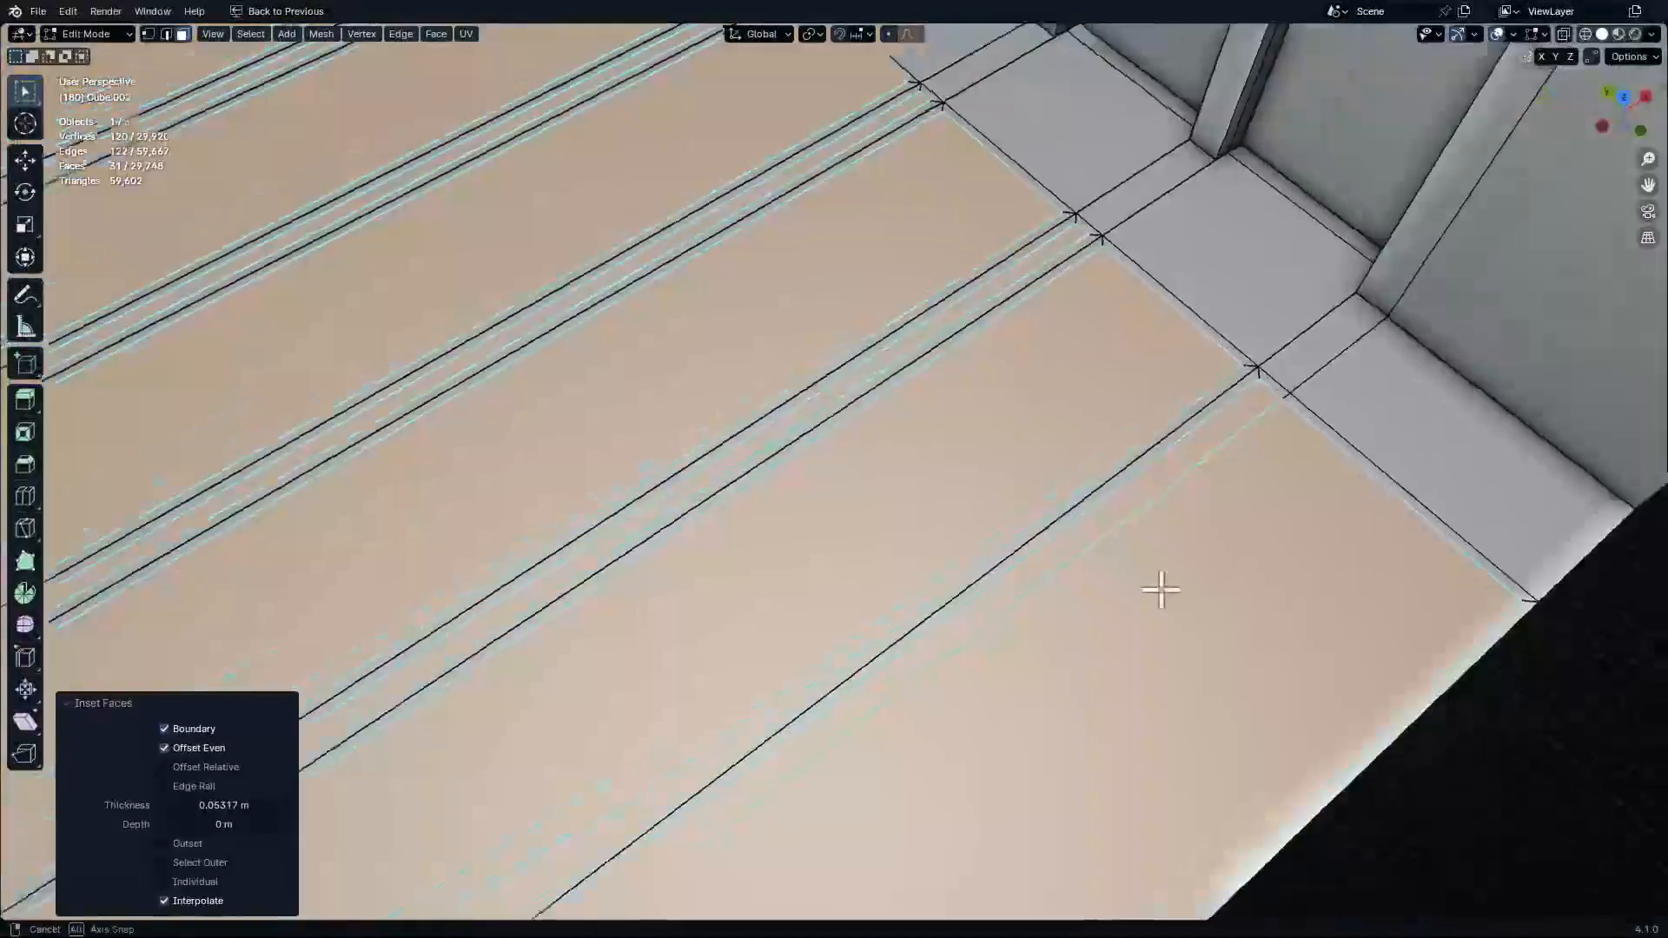
middle_click_drag(1161, 588, 1235, 580)
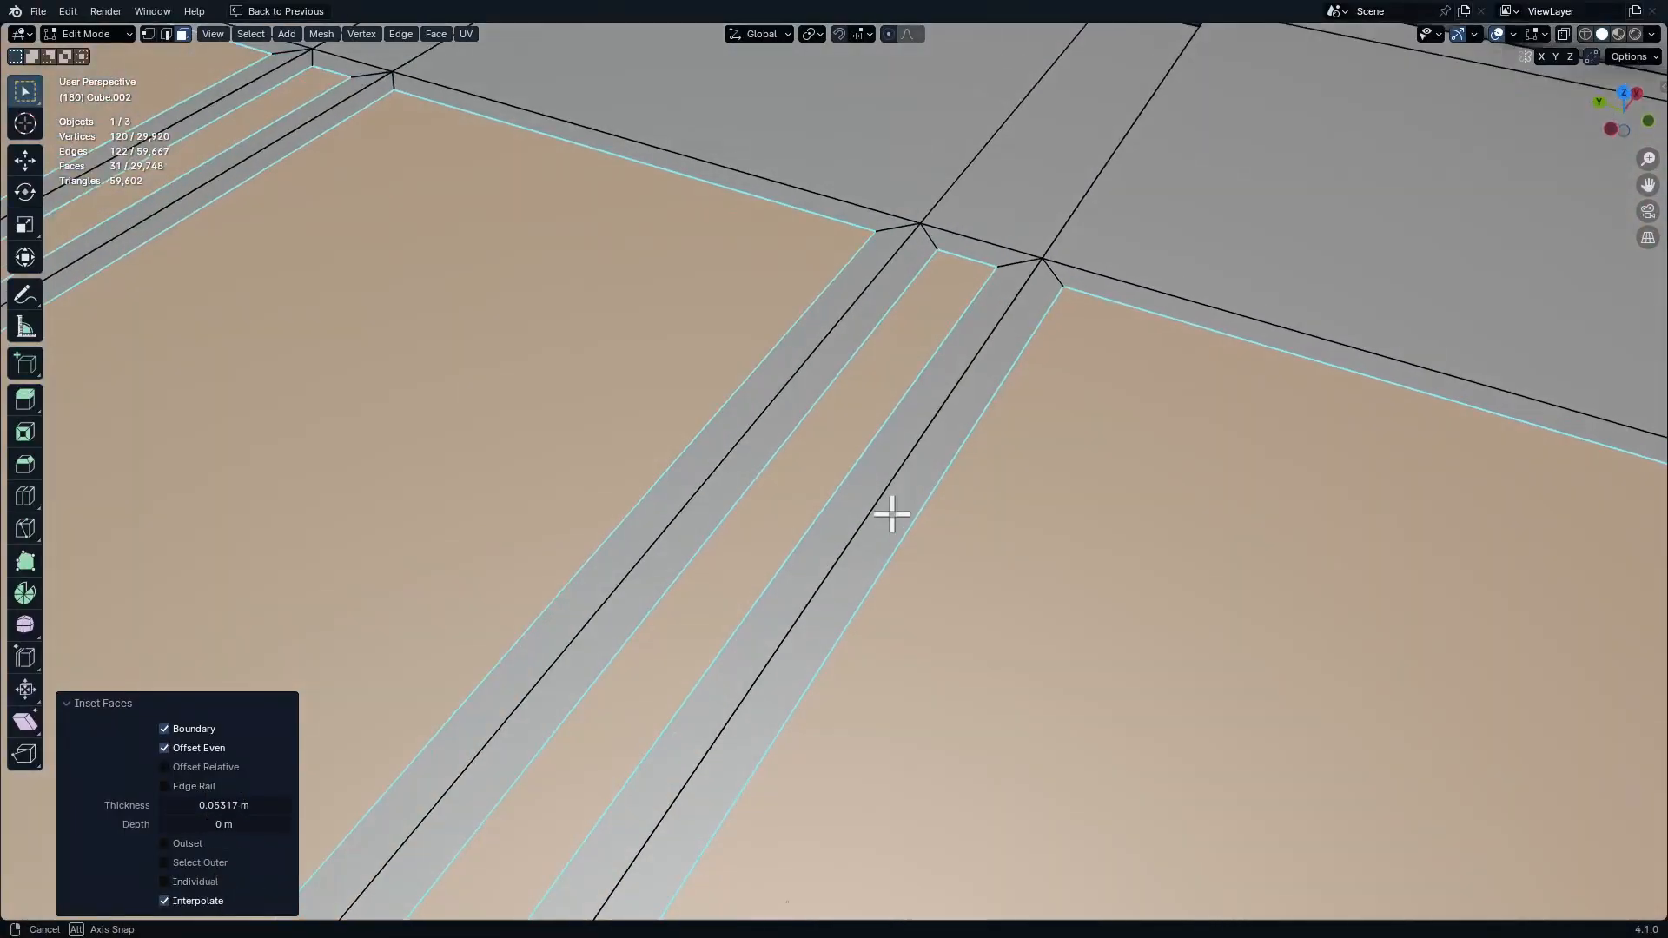
middle_click_drag(886, 510, 821, 785)
key("ctrl+z")
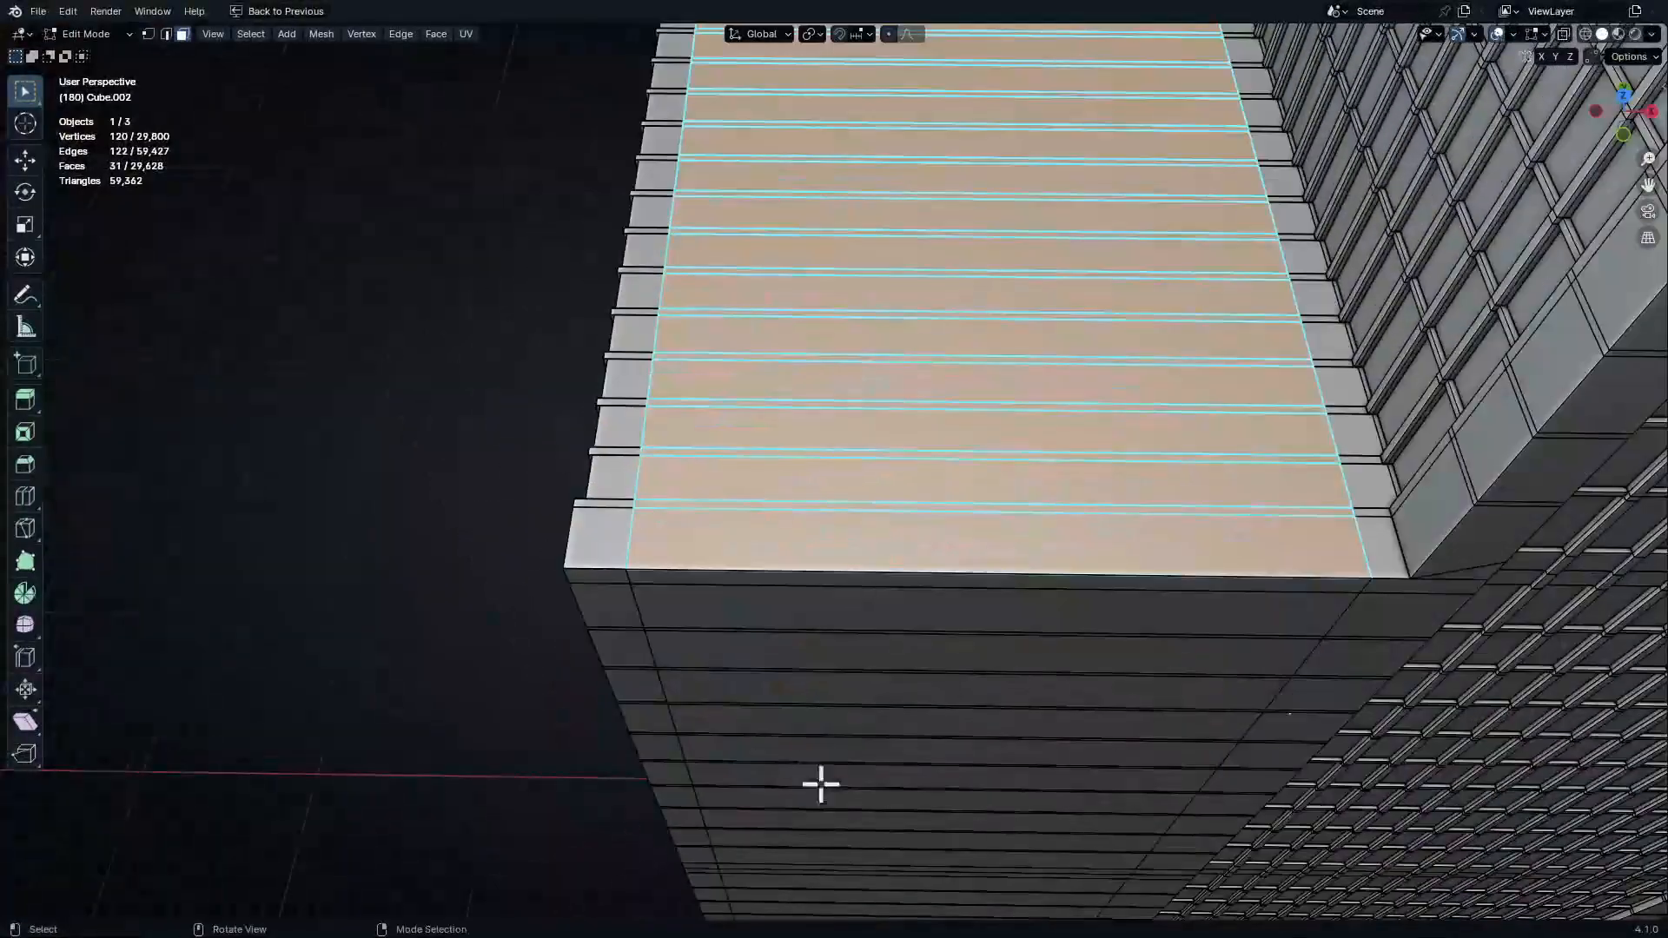
Merge all overlapping vertices of the stepped tower's mesh by distance
middle_click_drag(352, 402, 881, 558)
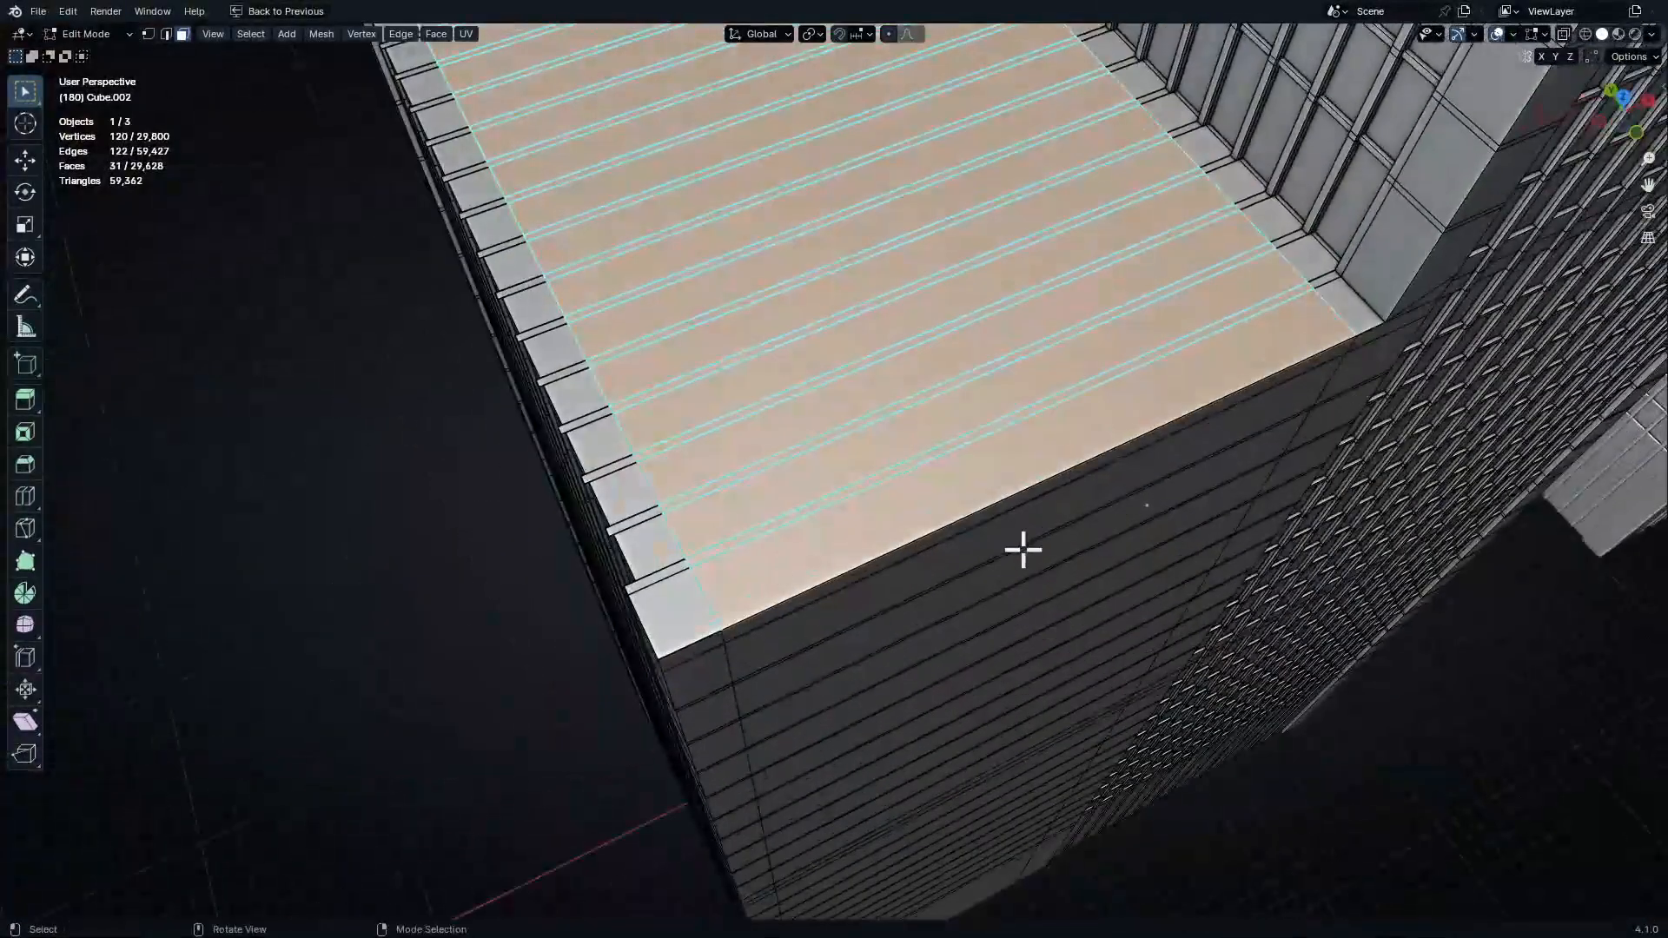
key("a")
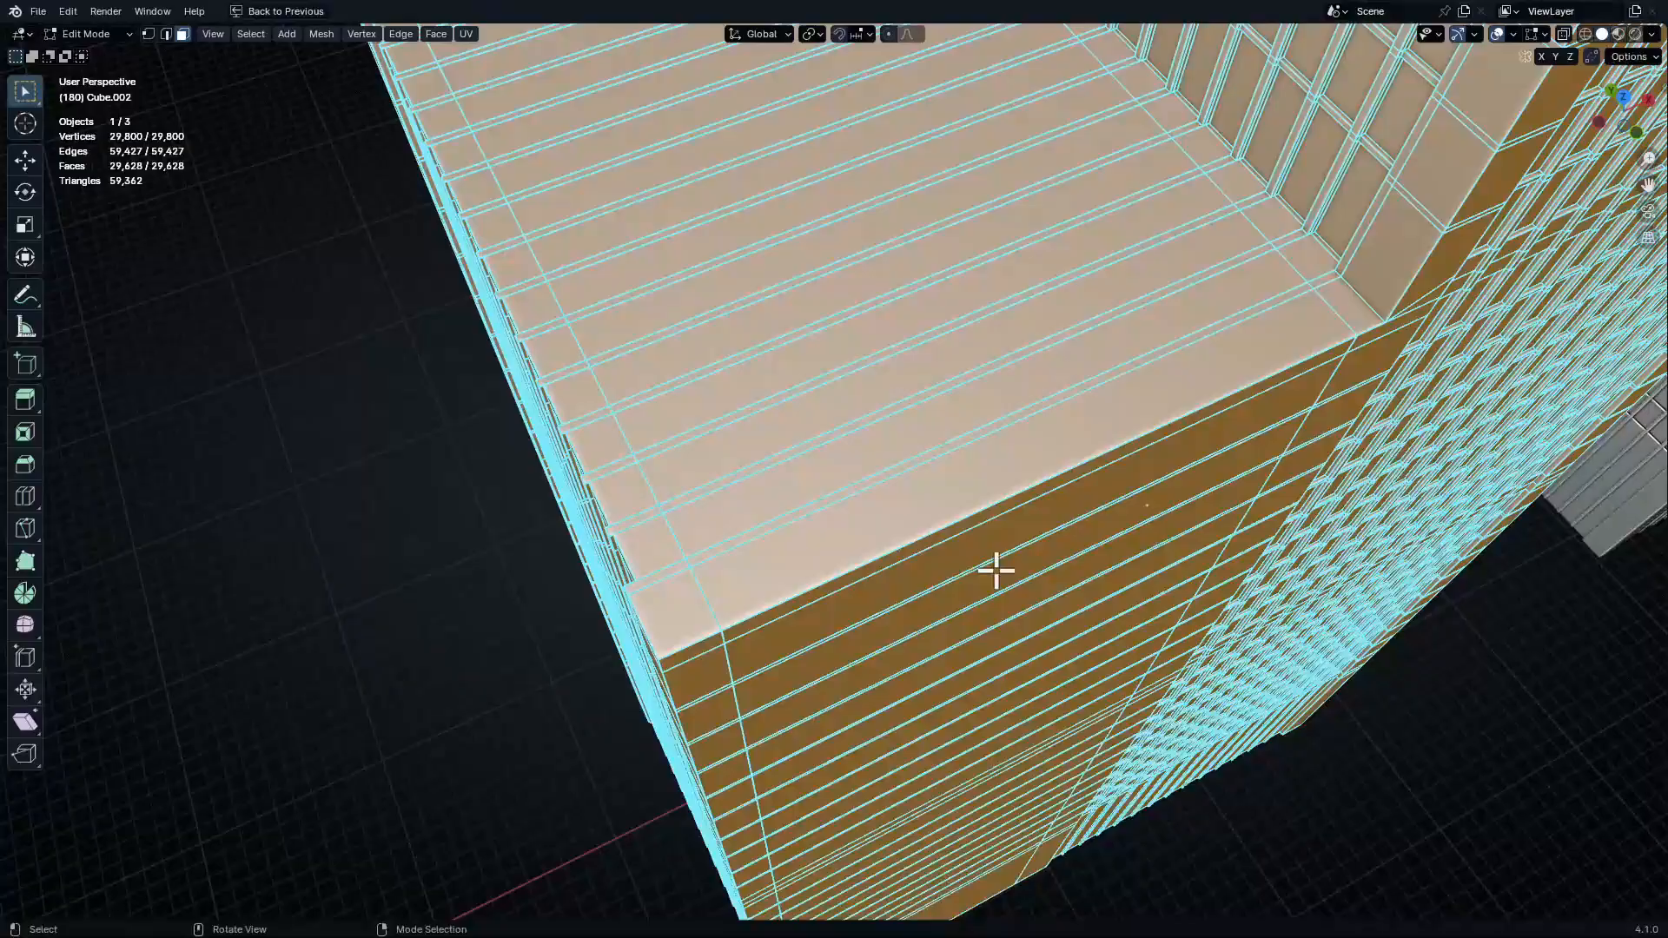
key("m")
left_click(993, 569)
Select all of the wing's roof strips between the knife cuts and inset them by about 0.1886 m
left_click(855, 534)
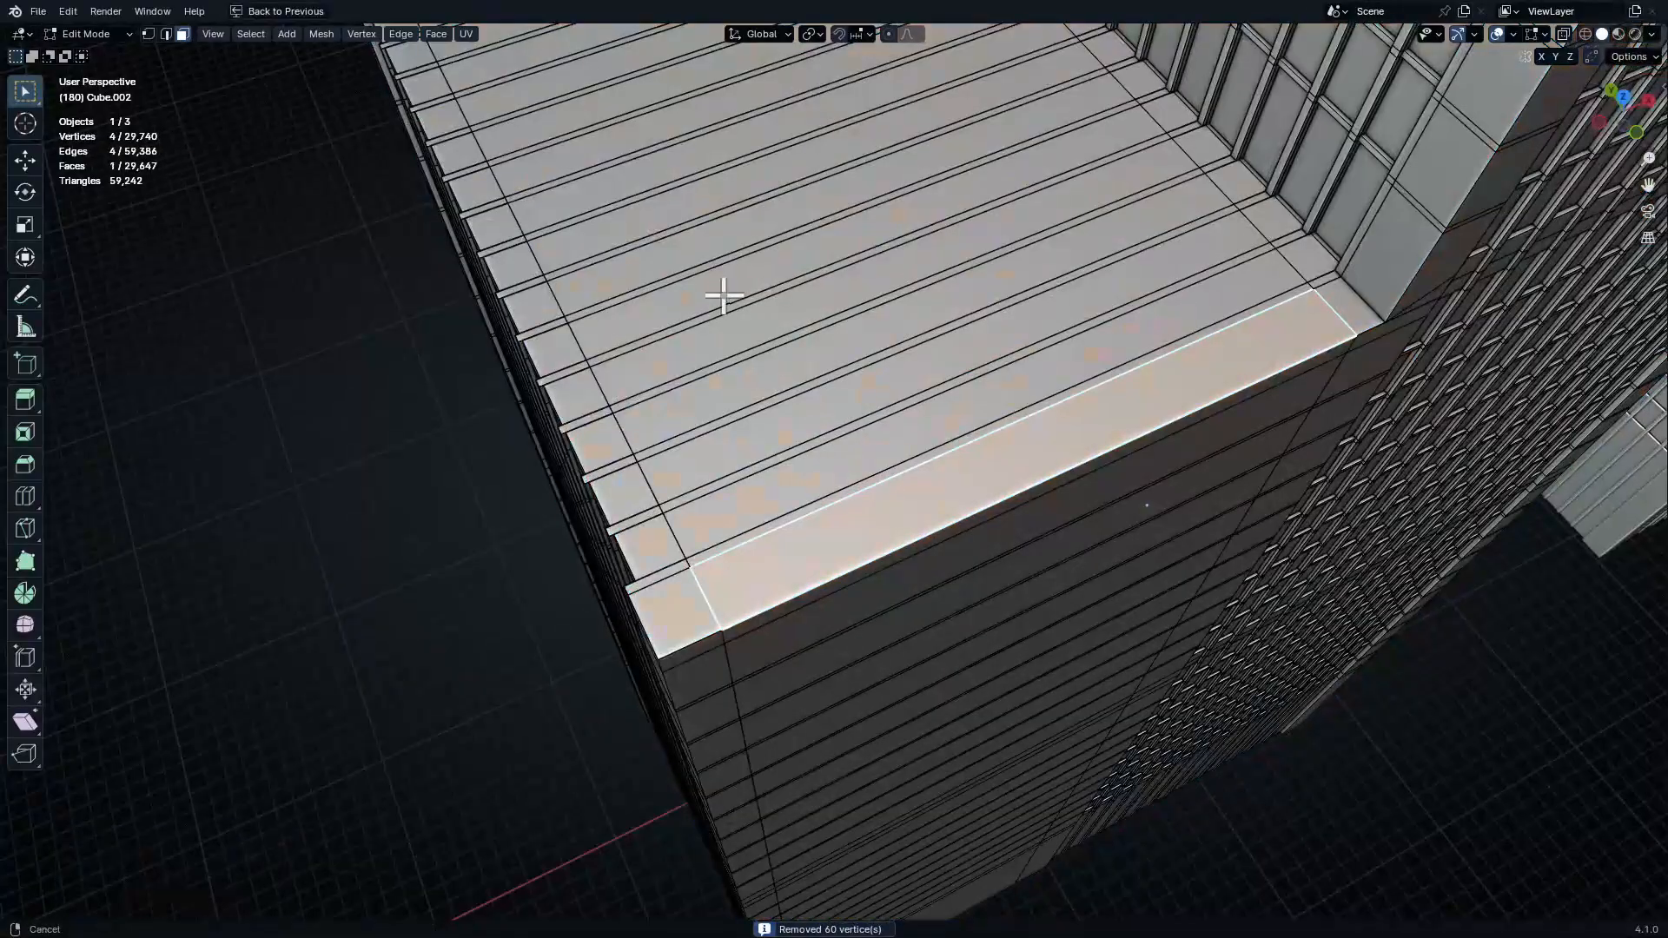
middle_click_drag(724, 296, 817, 365)
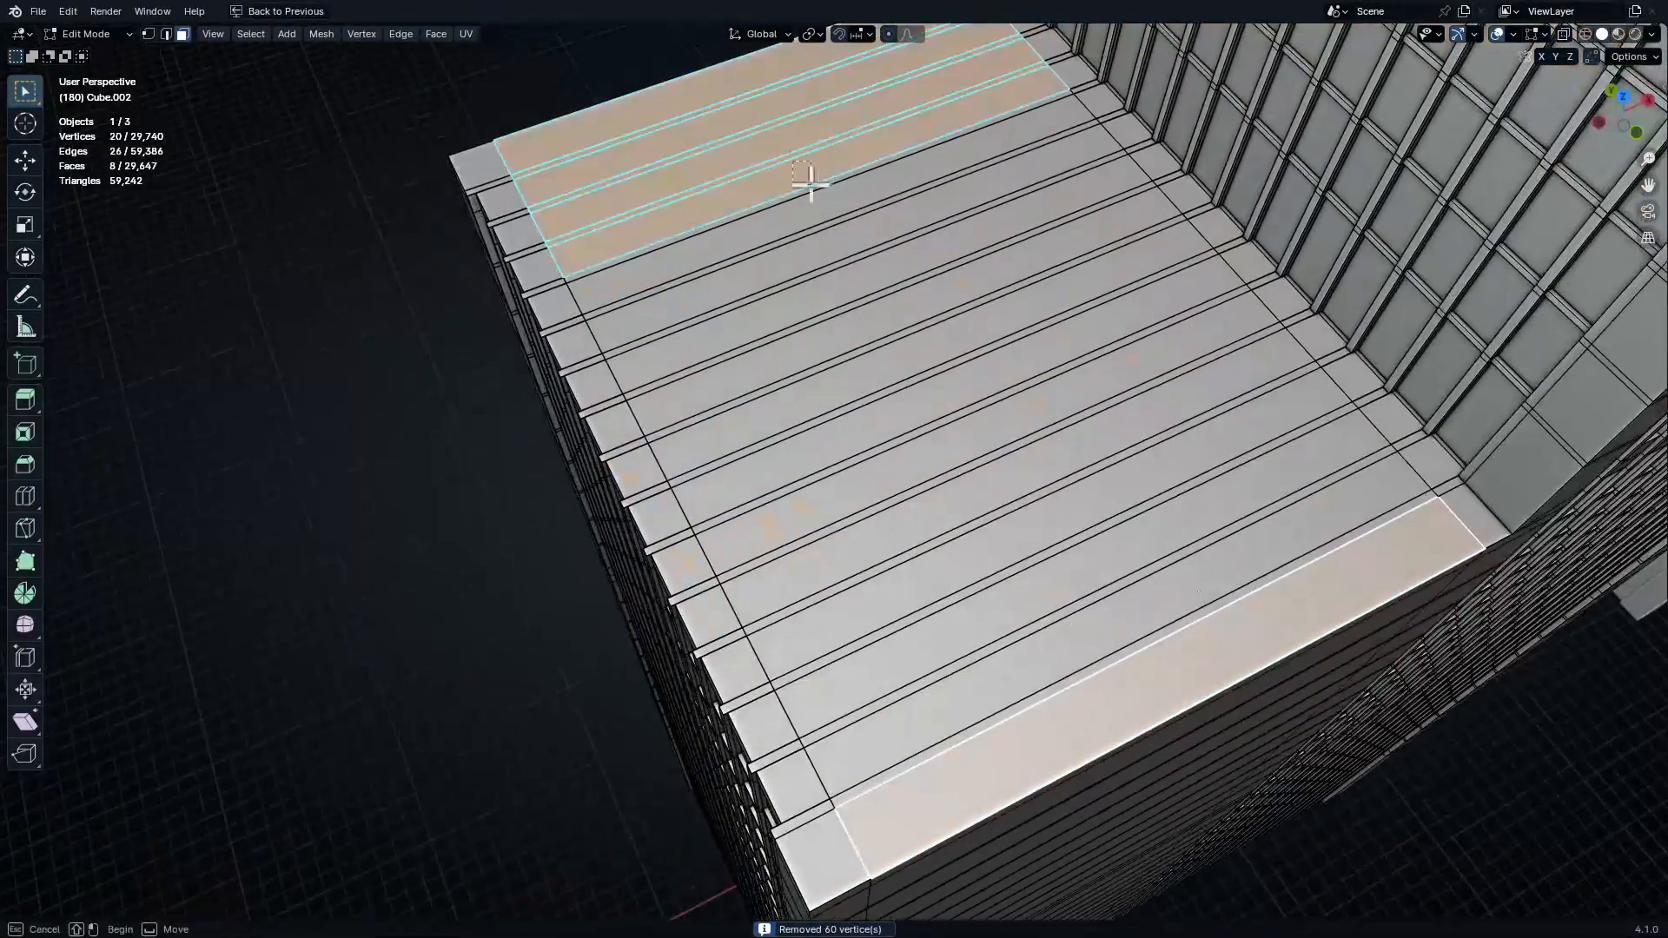
left_click_drag(811, 184, 1100, 620, "shift")
middle_click_drag(1100, 620, 752, 443)
left_click(1119, 611)
Inspect the inset border along the tower wall and at the wing roof's front corner
middle_click_drag(795, 390, 782, 695, "shift")
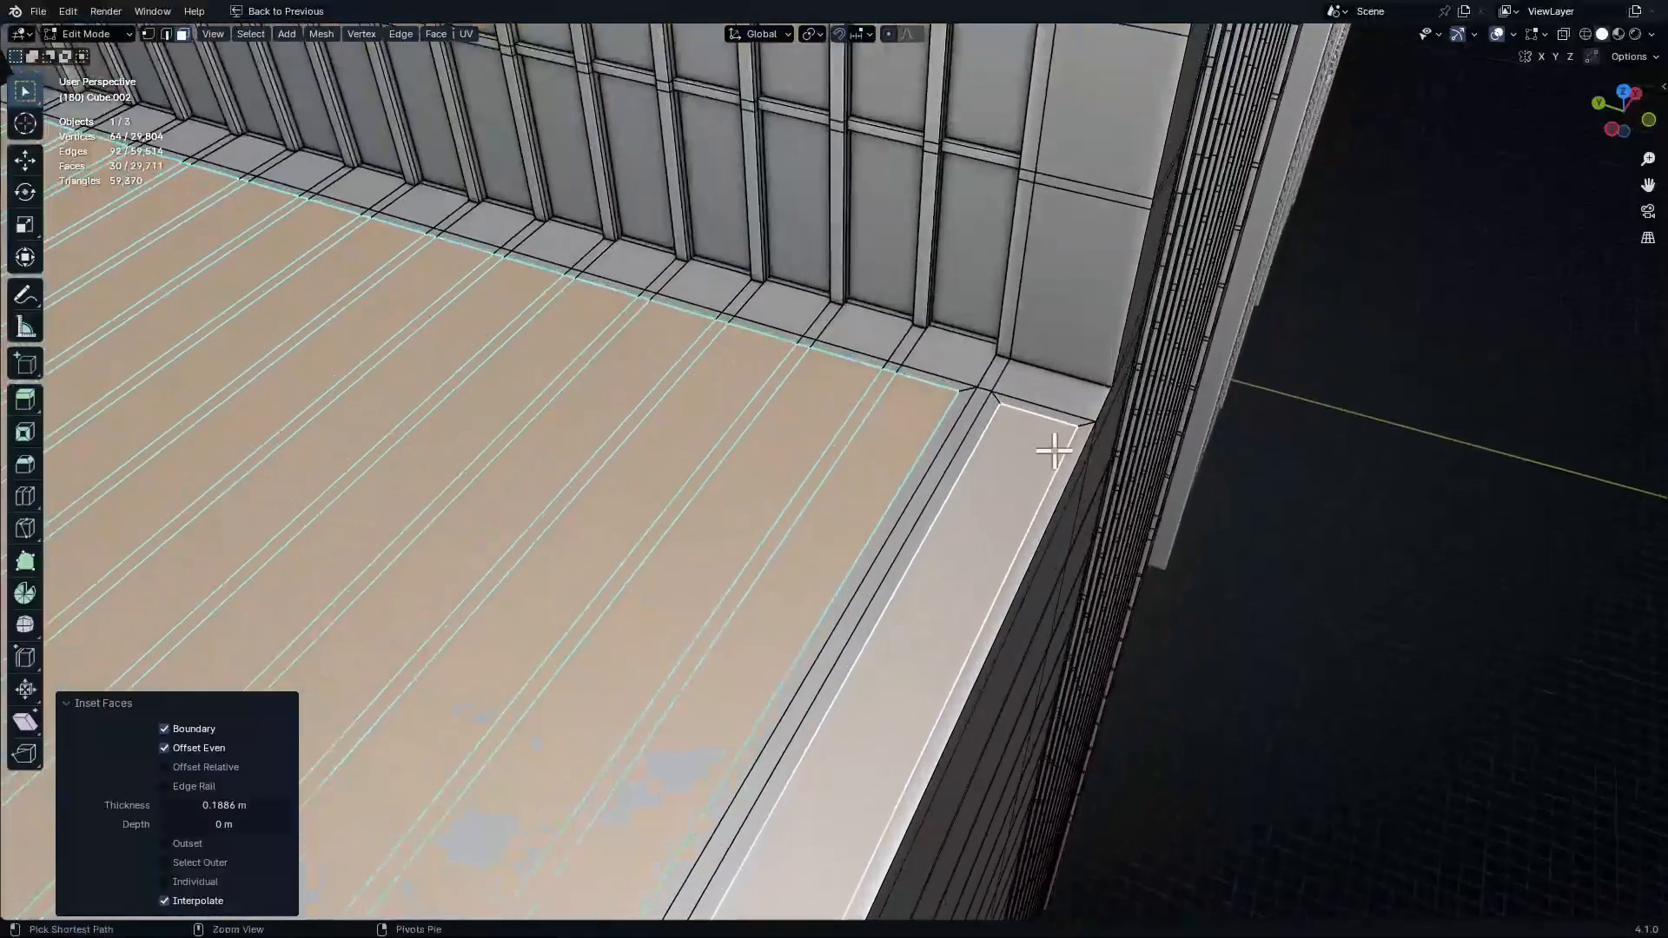
middle_click_drag(1053, 451, 1173, 380, "ctrl")
middle_click_drag(625, 461, 1258, 466, "shift")
middle_click_drag(808, 460, 1251, 448, "shift")
middle_click_drag(712, 443, 1257, 410, "shift")
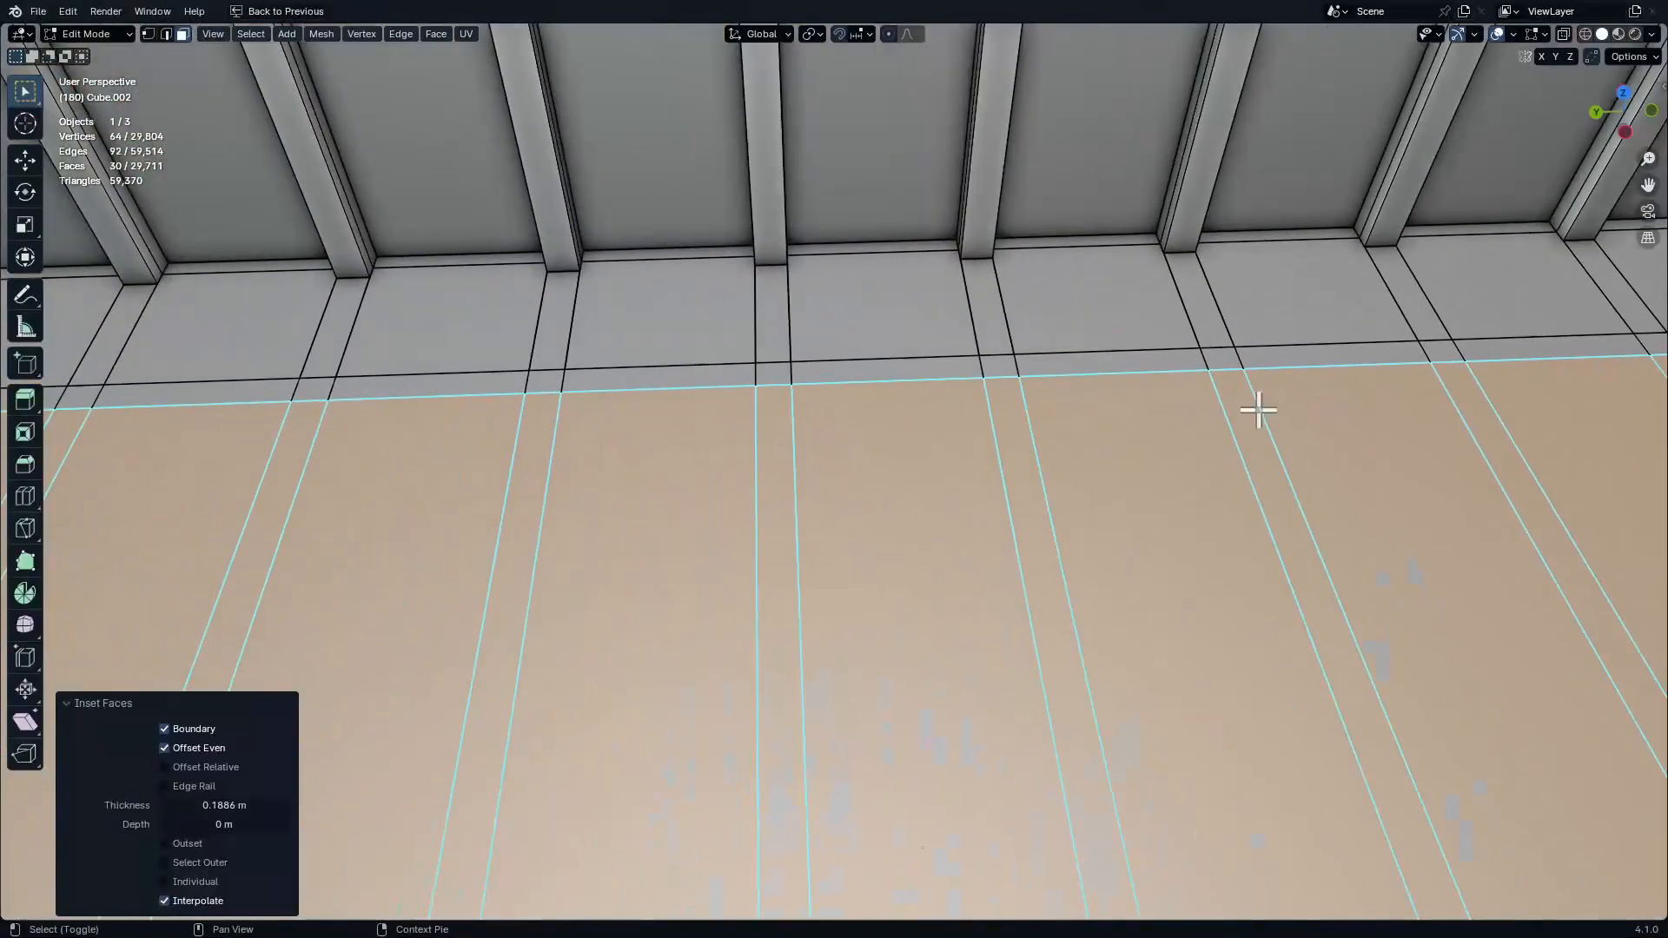
middle_click_drag(391, 460, 502, 406, "shift")
middle_click_drag(677, 430, 446, 402, "shift")
middle_click_drag(1042, 426, 808, 416, "shift")
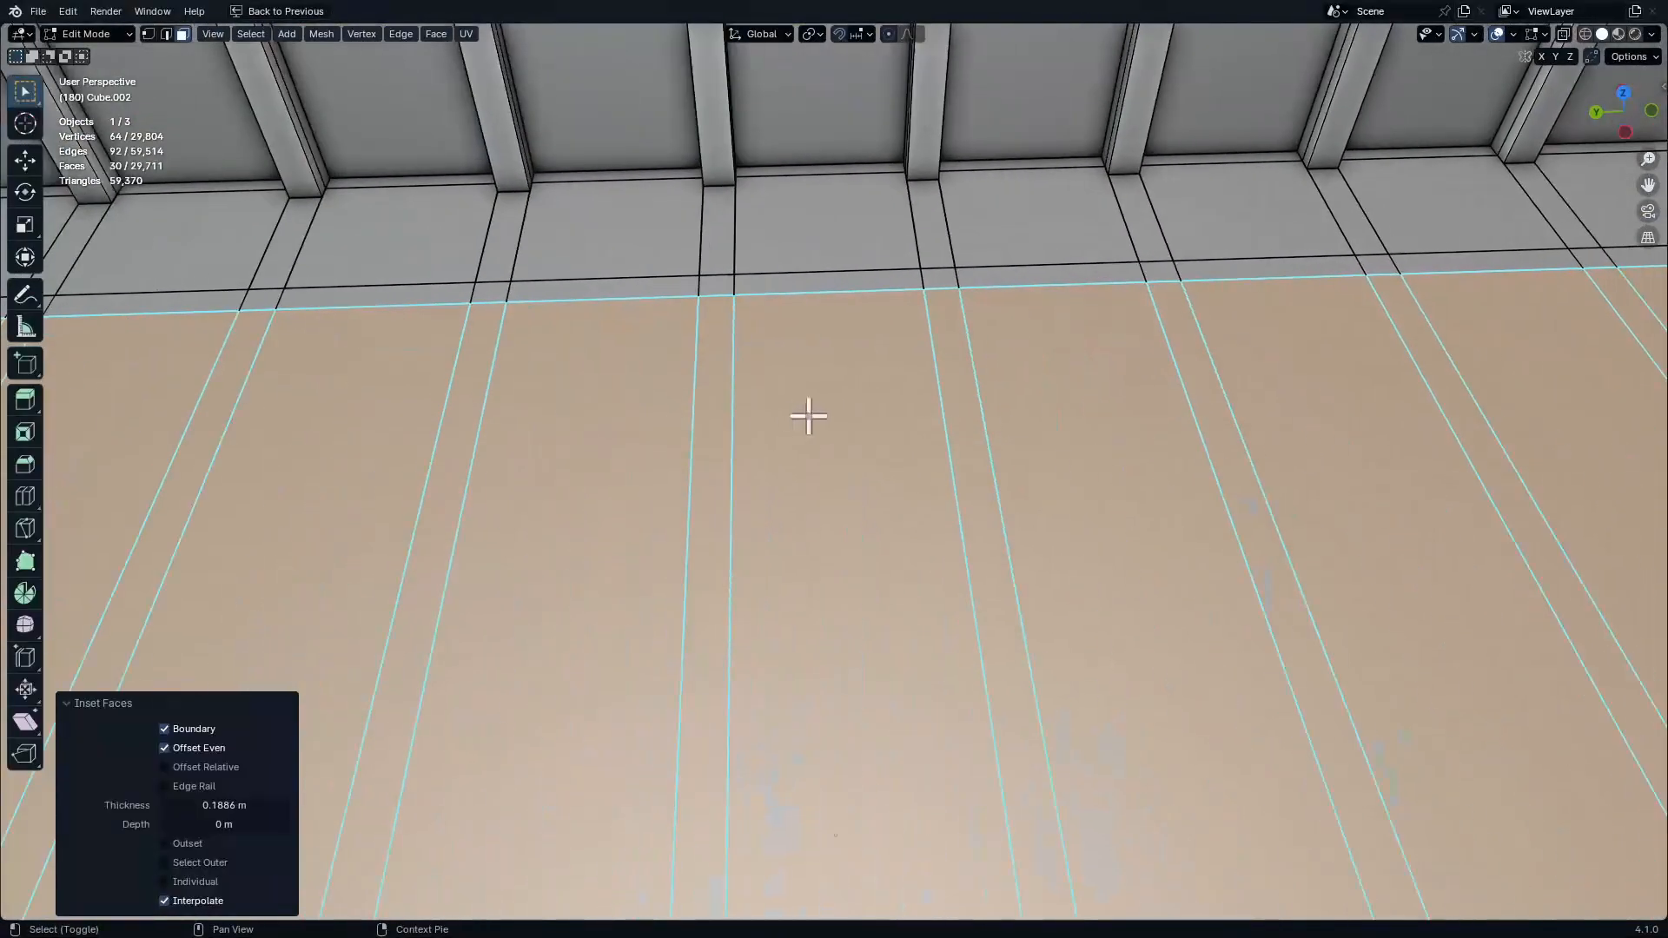
middle_click_drag(929, 373, 588, 342, "shift")
middle_click_drag(808, 308, 565, 283, "shift")
middle_click_drag(756, 339, 226, 730)
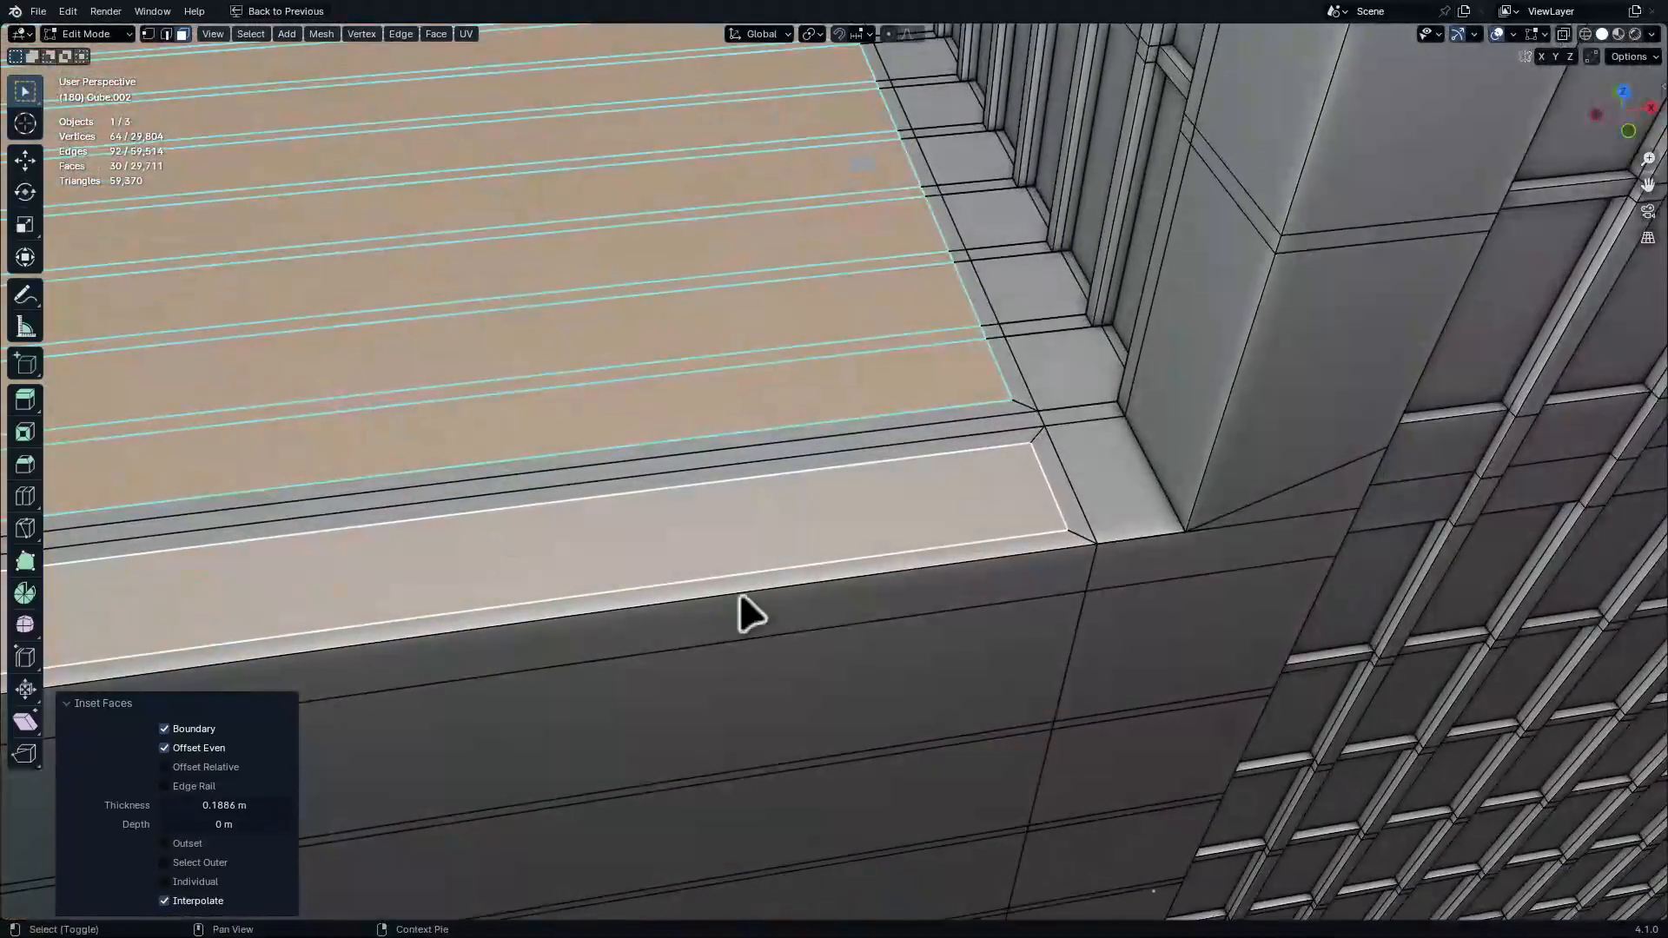
middle_click_drag(739, 595, 851, 642, "shift")
middle_click_drag(851, 643, 990, 623)
Connect the inset corner vertices at both ends of the gap between the front roof strip and the neighbouring strip
left_click(895, 603)
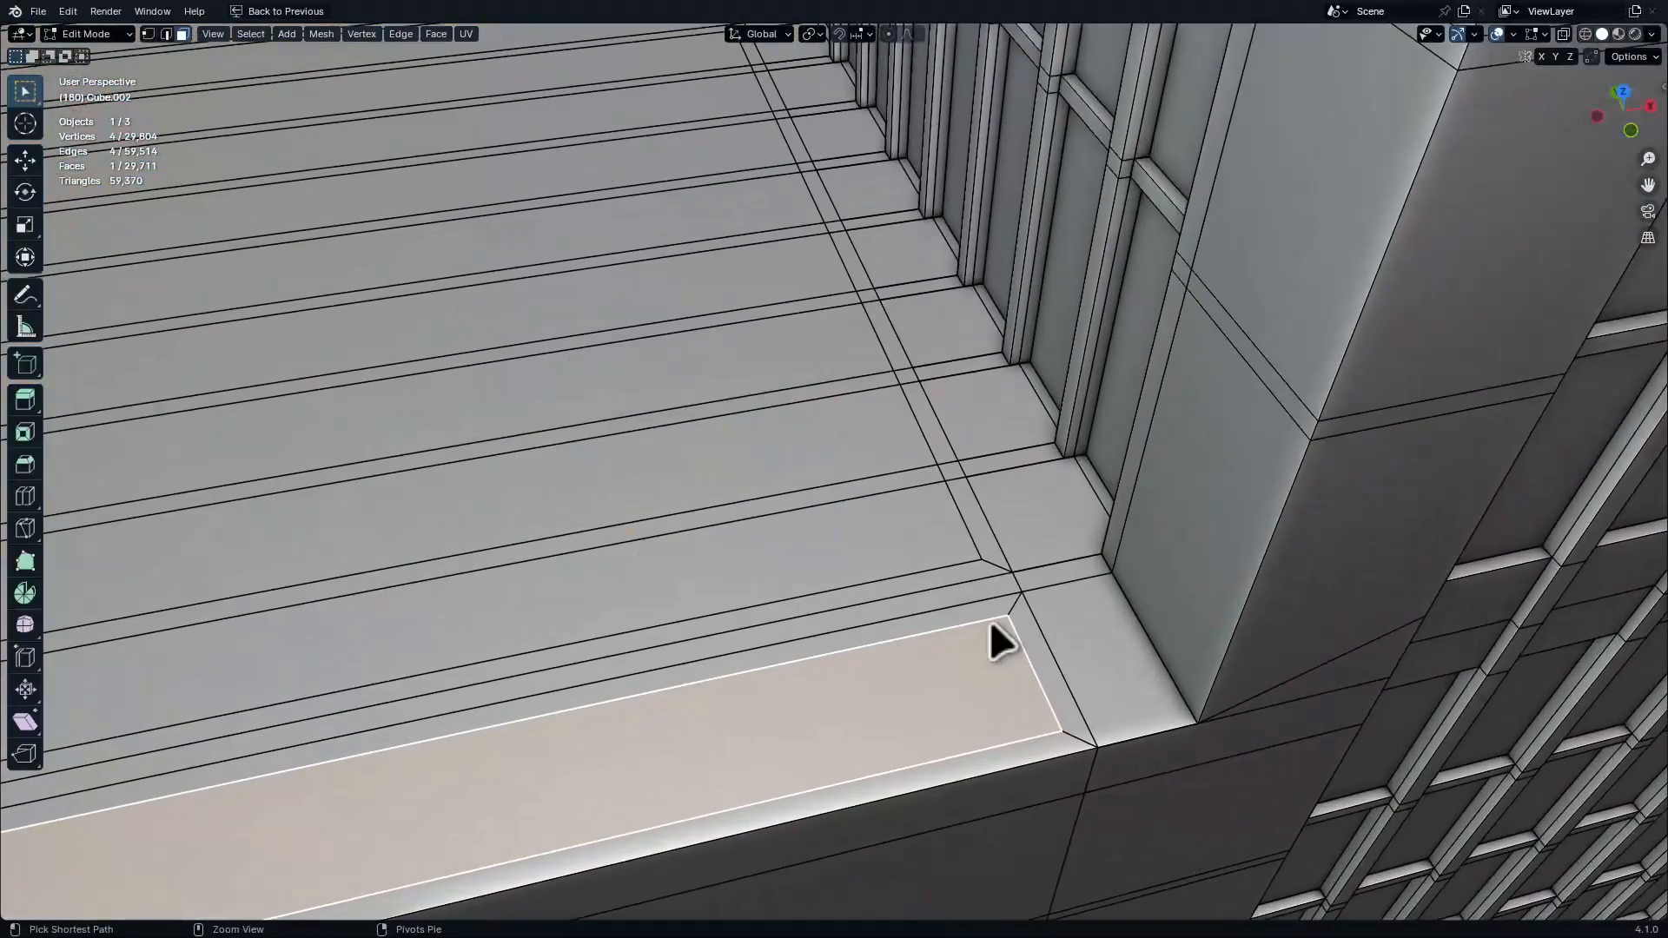
key("1")
left_click(991, 618)
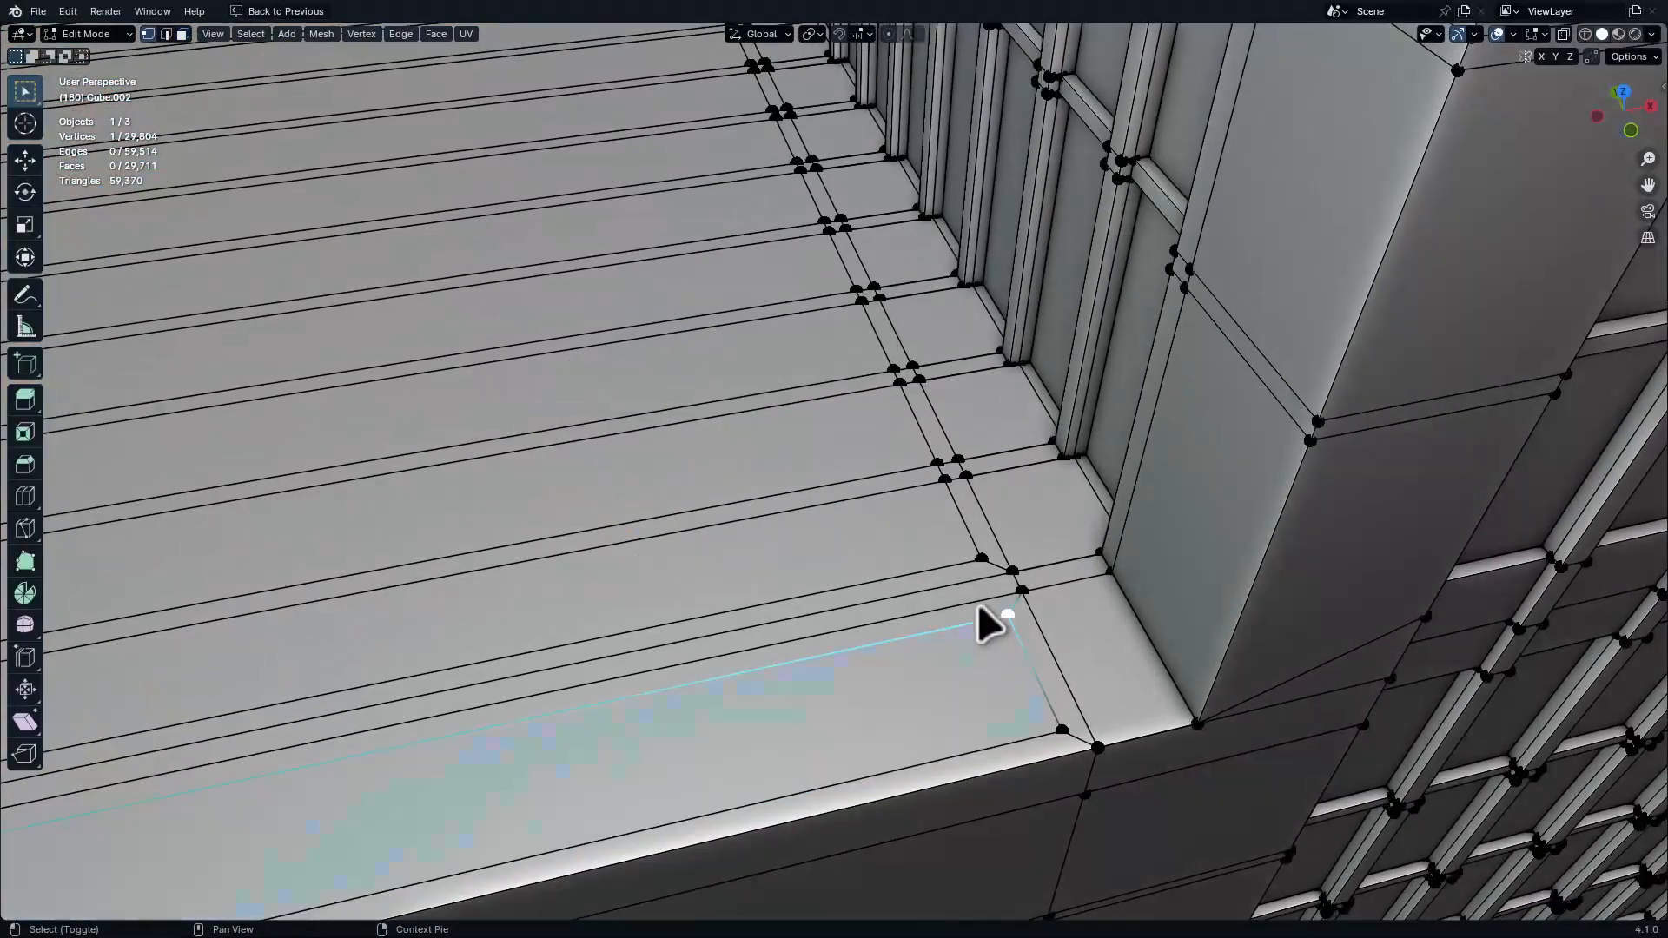
key("j")
middle_click_drag(104, 673, 647, 699, "shift")
left_click(655, 651)
left_click(651, 569)
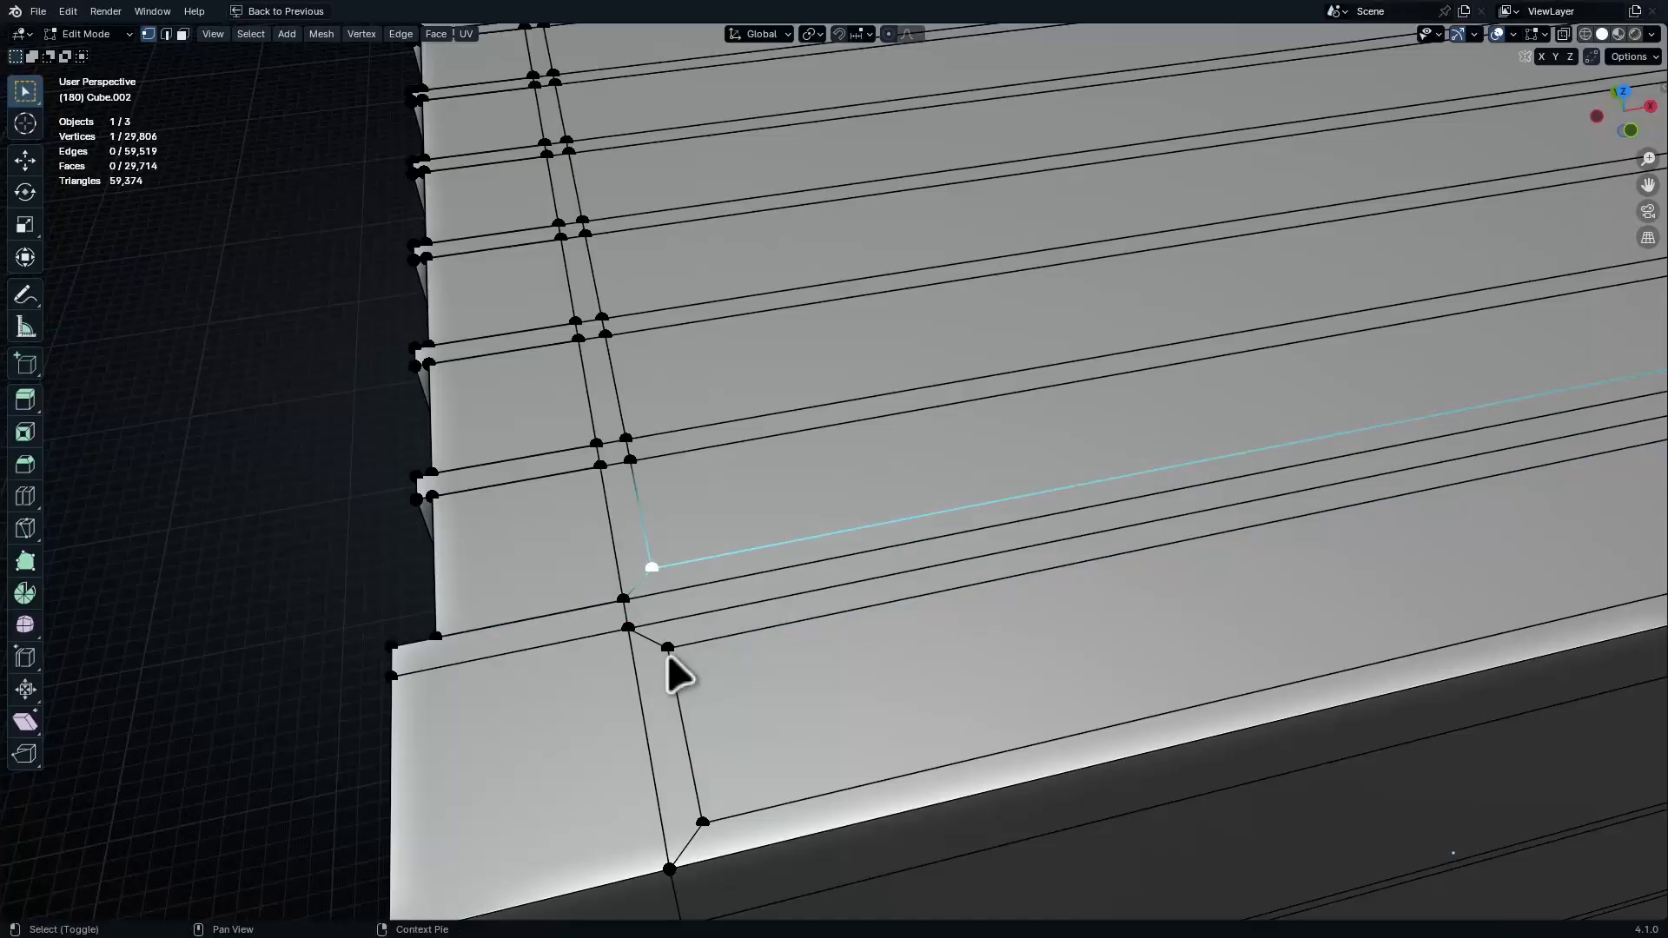
key("j")
Select all inset faces of the wing's roof, including the bridged front strips, and extrude them downward to form a parapet
middle_click_drag(916, 495, 873, 599, "shift")
key("3")
left_click(1033, 623, "alt")
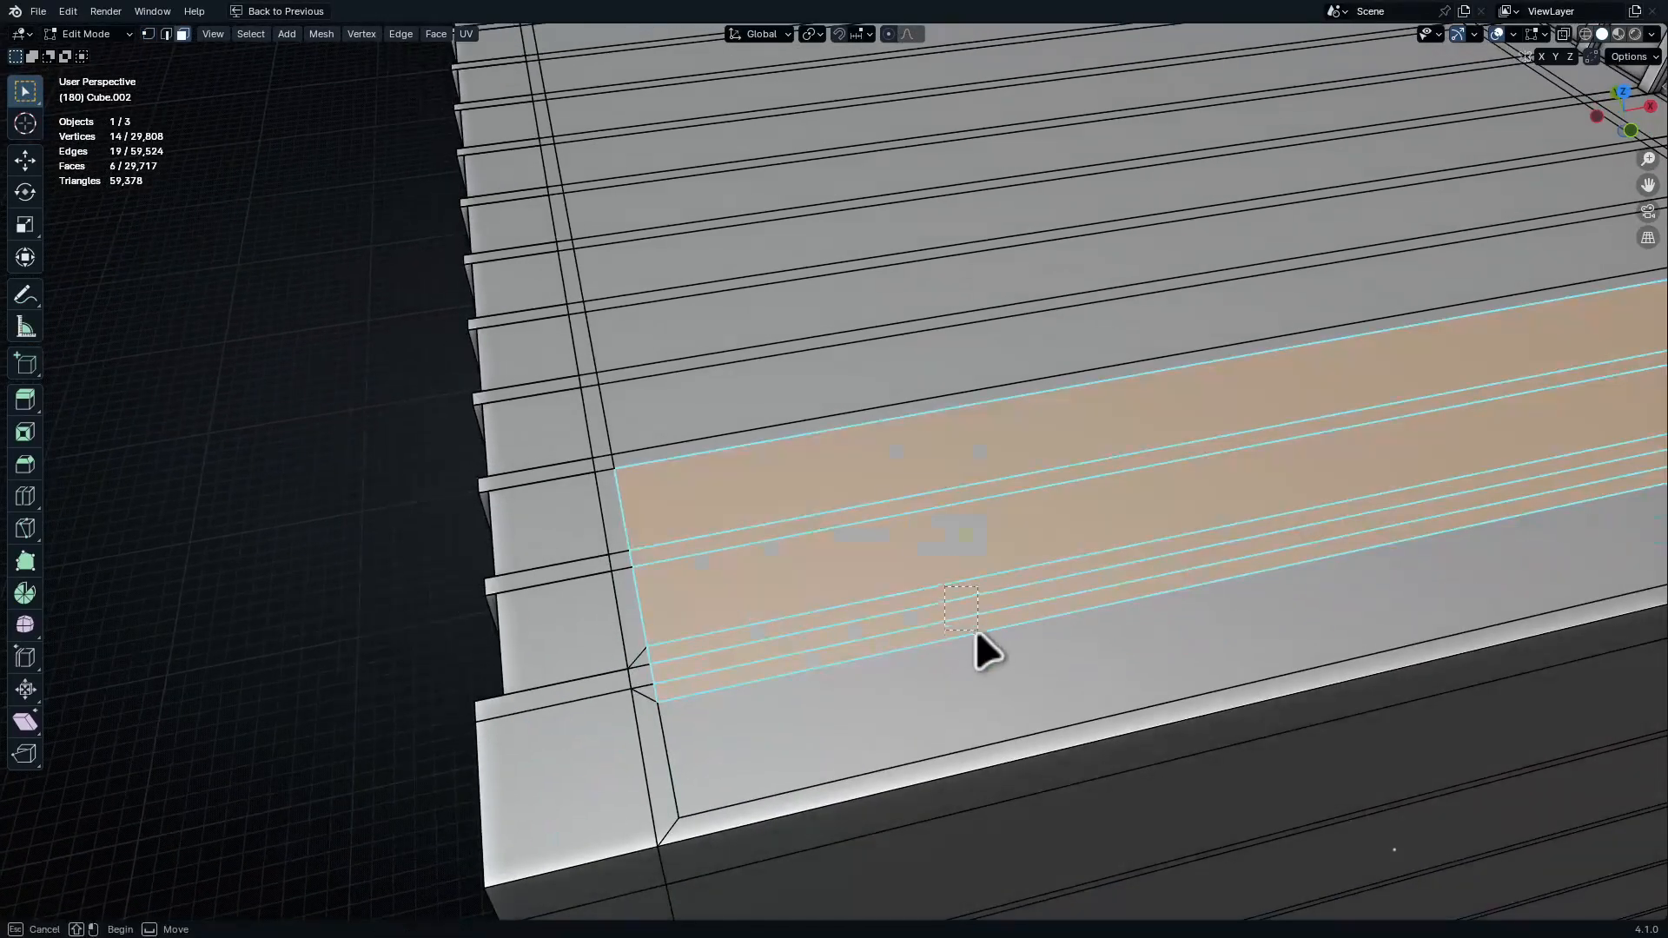
left_click_drag(977, 631, 989, 661)
left_click_drag(884, 382, 929, 560, "shift")
middle_click_drag(912, 304, 973, 556, "shift")
left_click_drag(884, 401, 1031, 612, "shift")
left_click(1019, 481, "ctrl+shift")
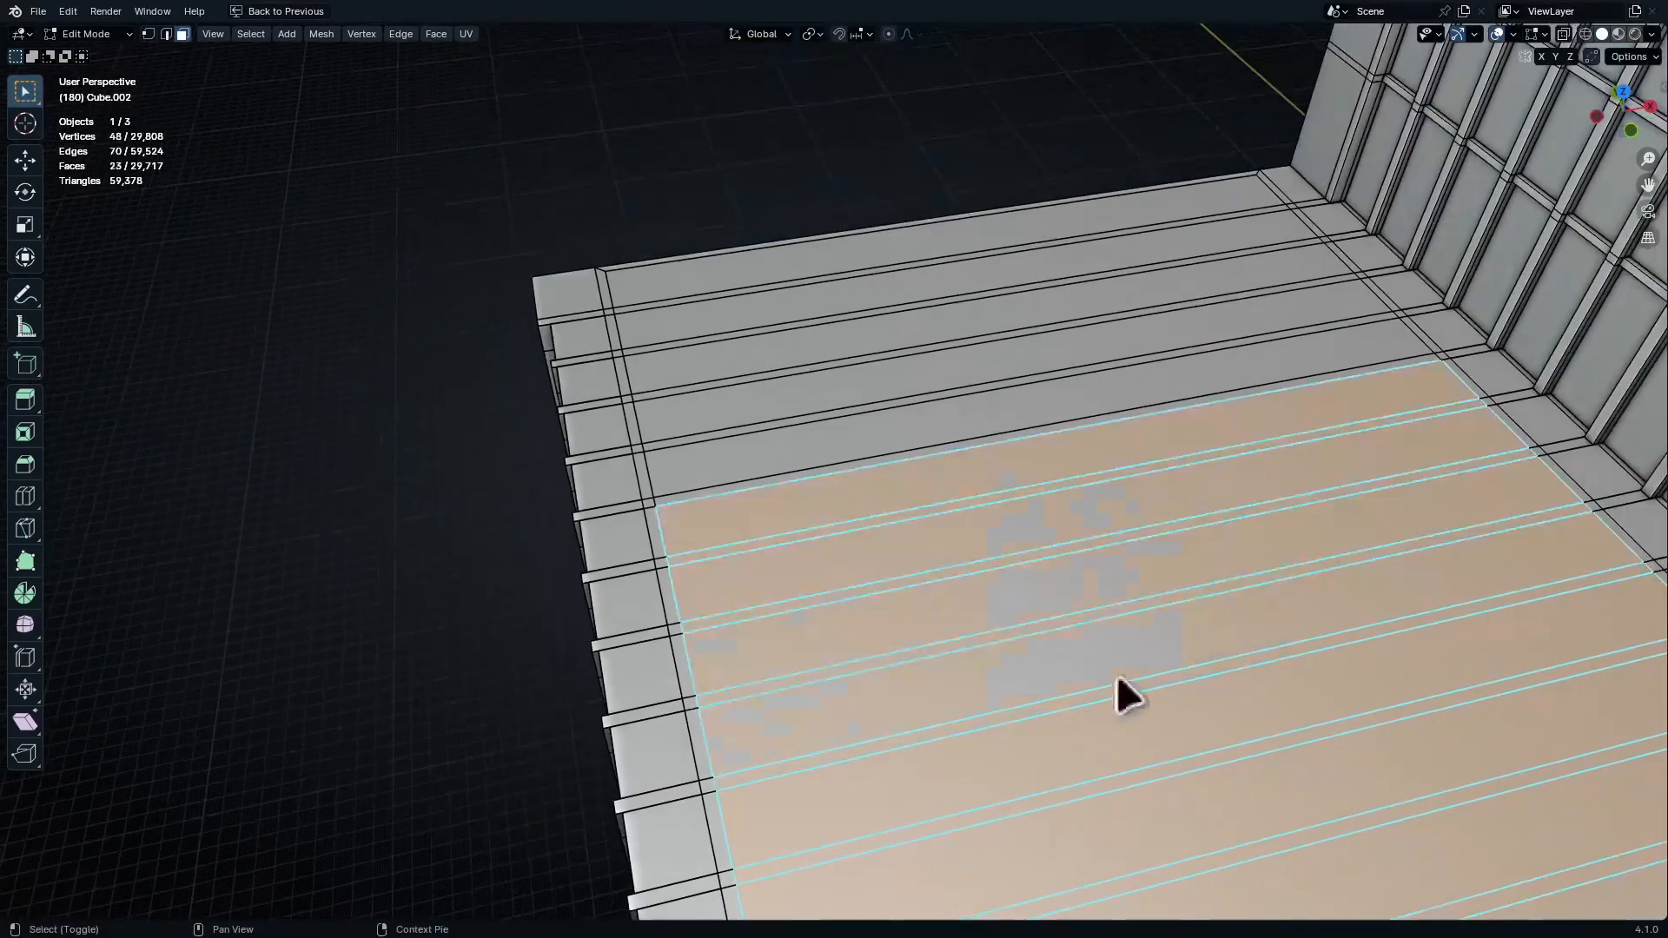
left_click(897, 280, "ctrl+shift")
middle_click_drag(898, 280, 766, 449)
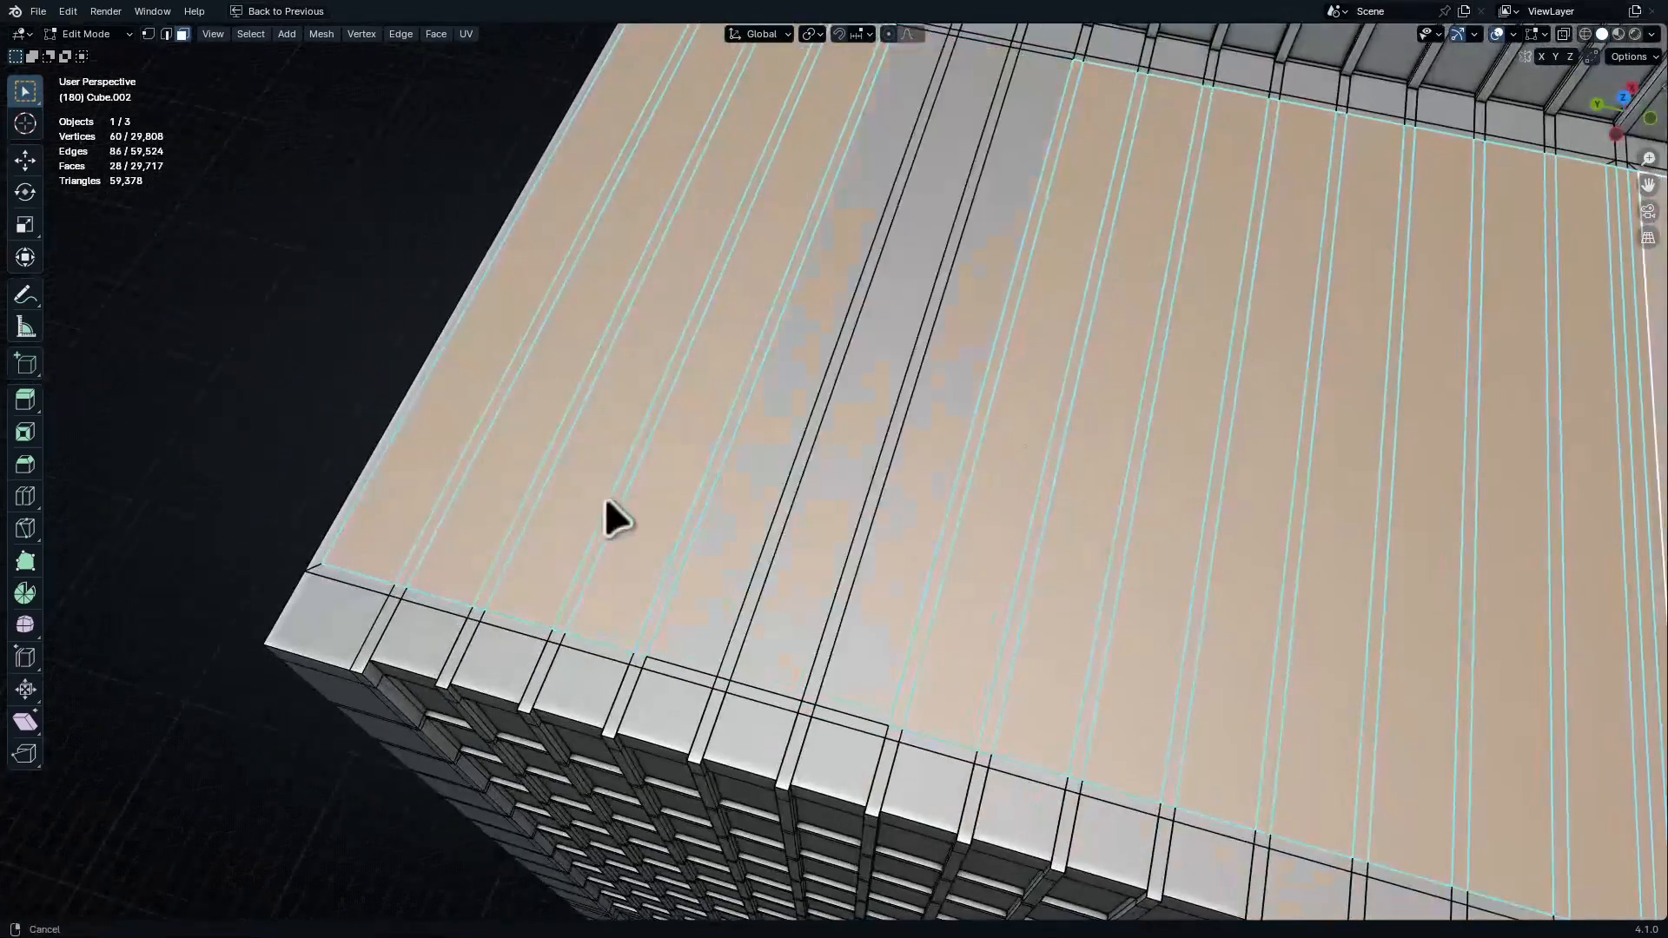
middle_click_drag(606, 502, 914, 415)
left_click(913, 415, "ctrl+shift")
middle_click_drag(933, 569, 886, 388)
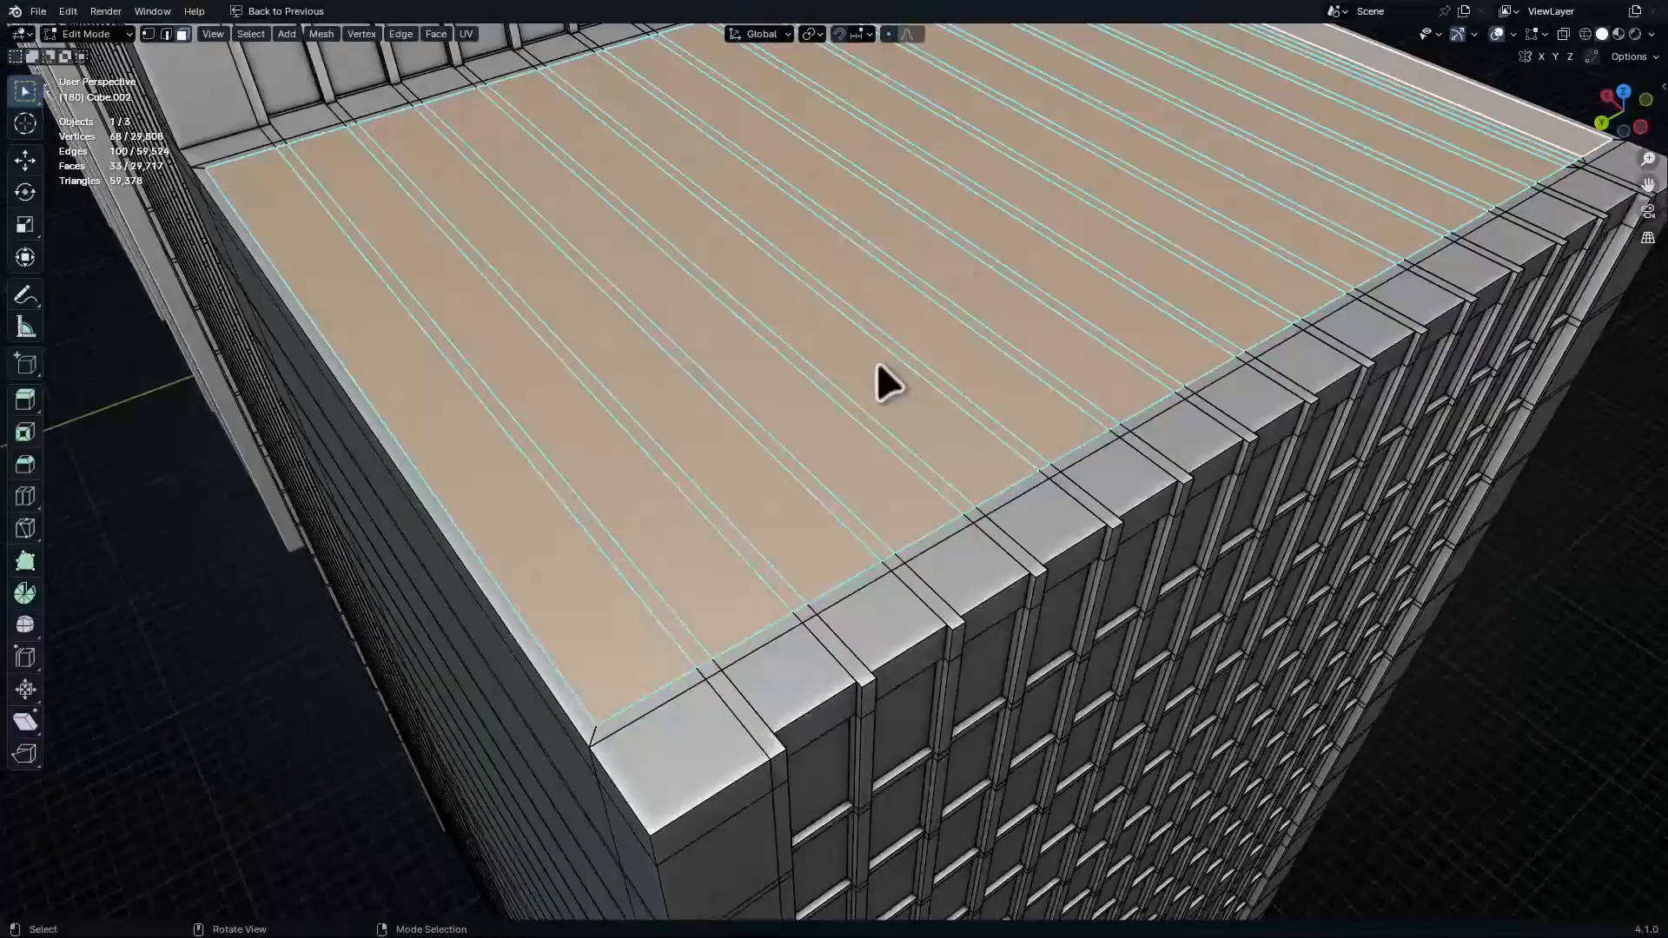
key("e")
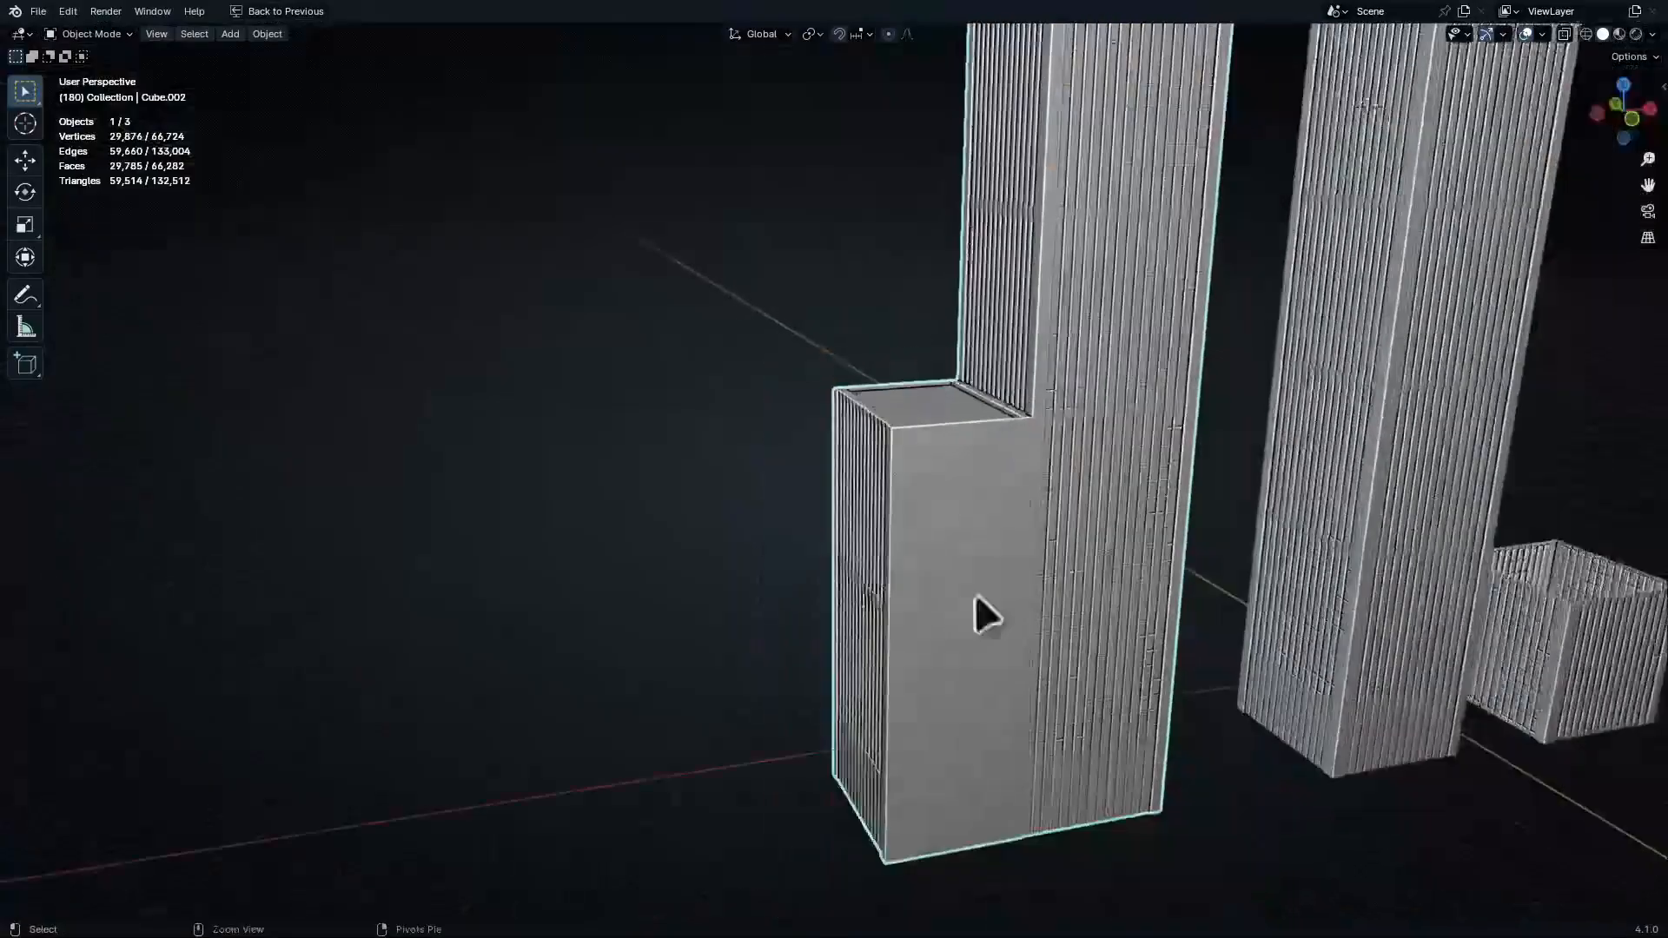
Try adding 11 evenly spaced vertical loop cuts across the wing's front wall, then undo them
middle_click_drag(947, 618, 594, 386, "shift")
key("Tab")
left_click(800, 404)
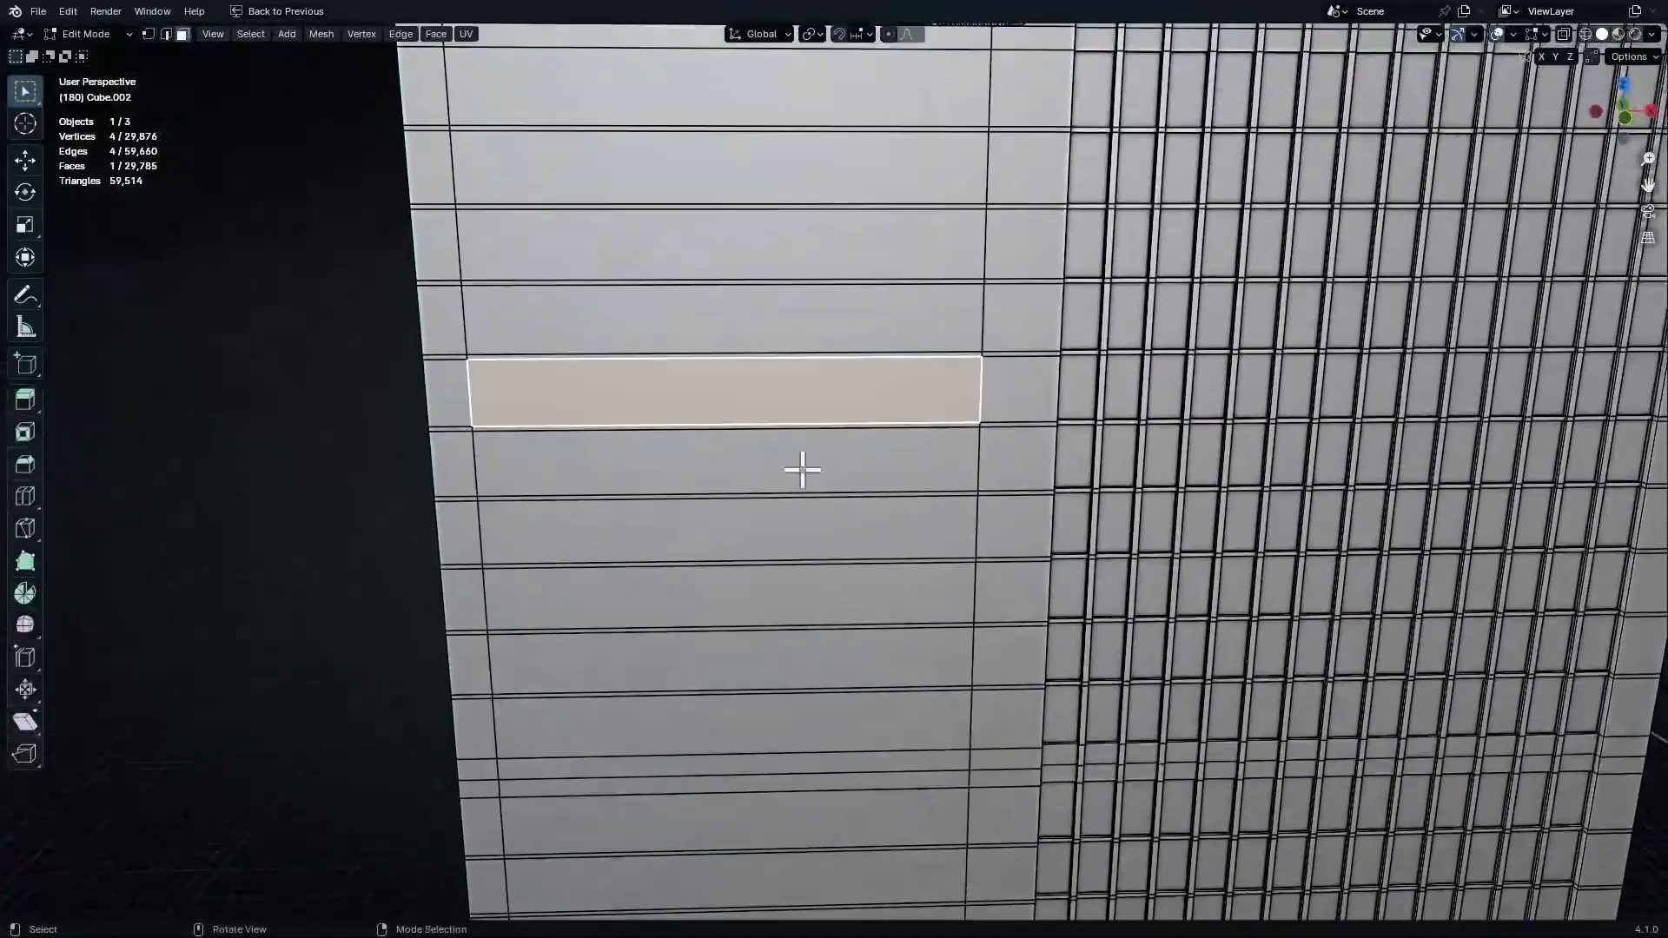
scroll(800, 607, "down", 3)
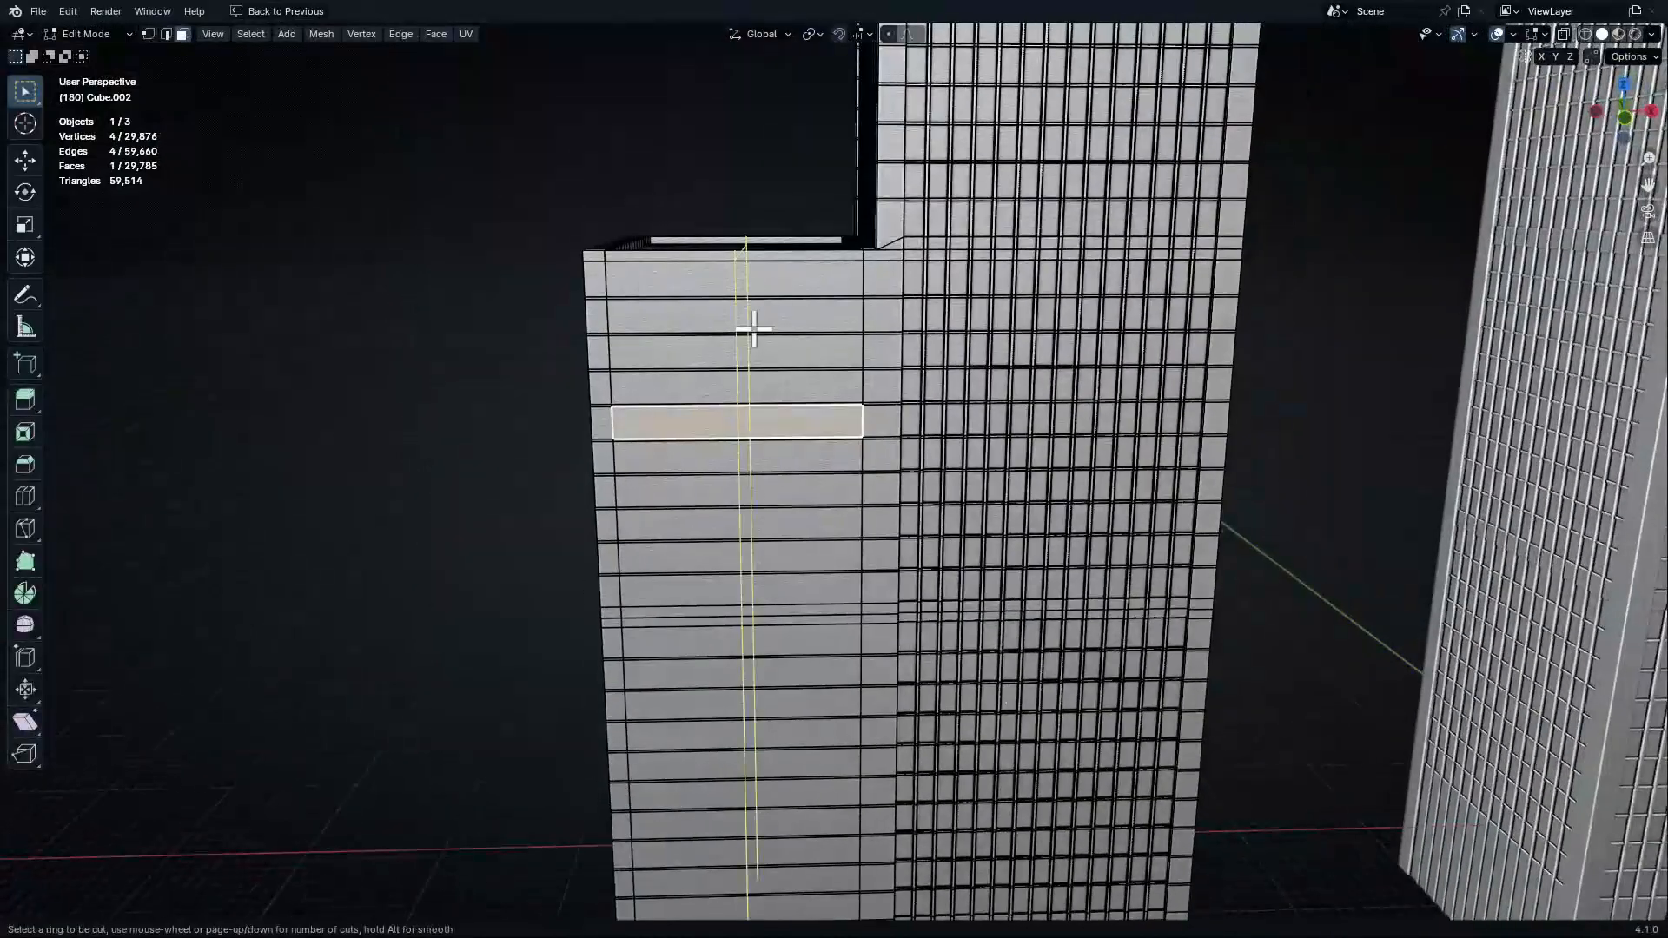
scroll(760, 280, "up", 5)
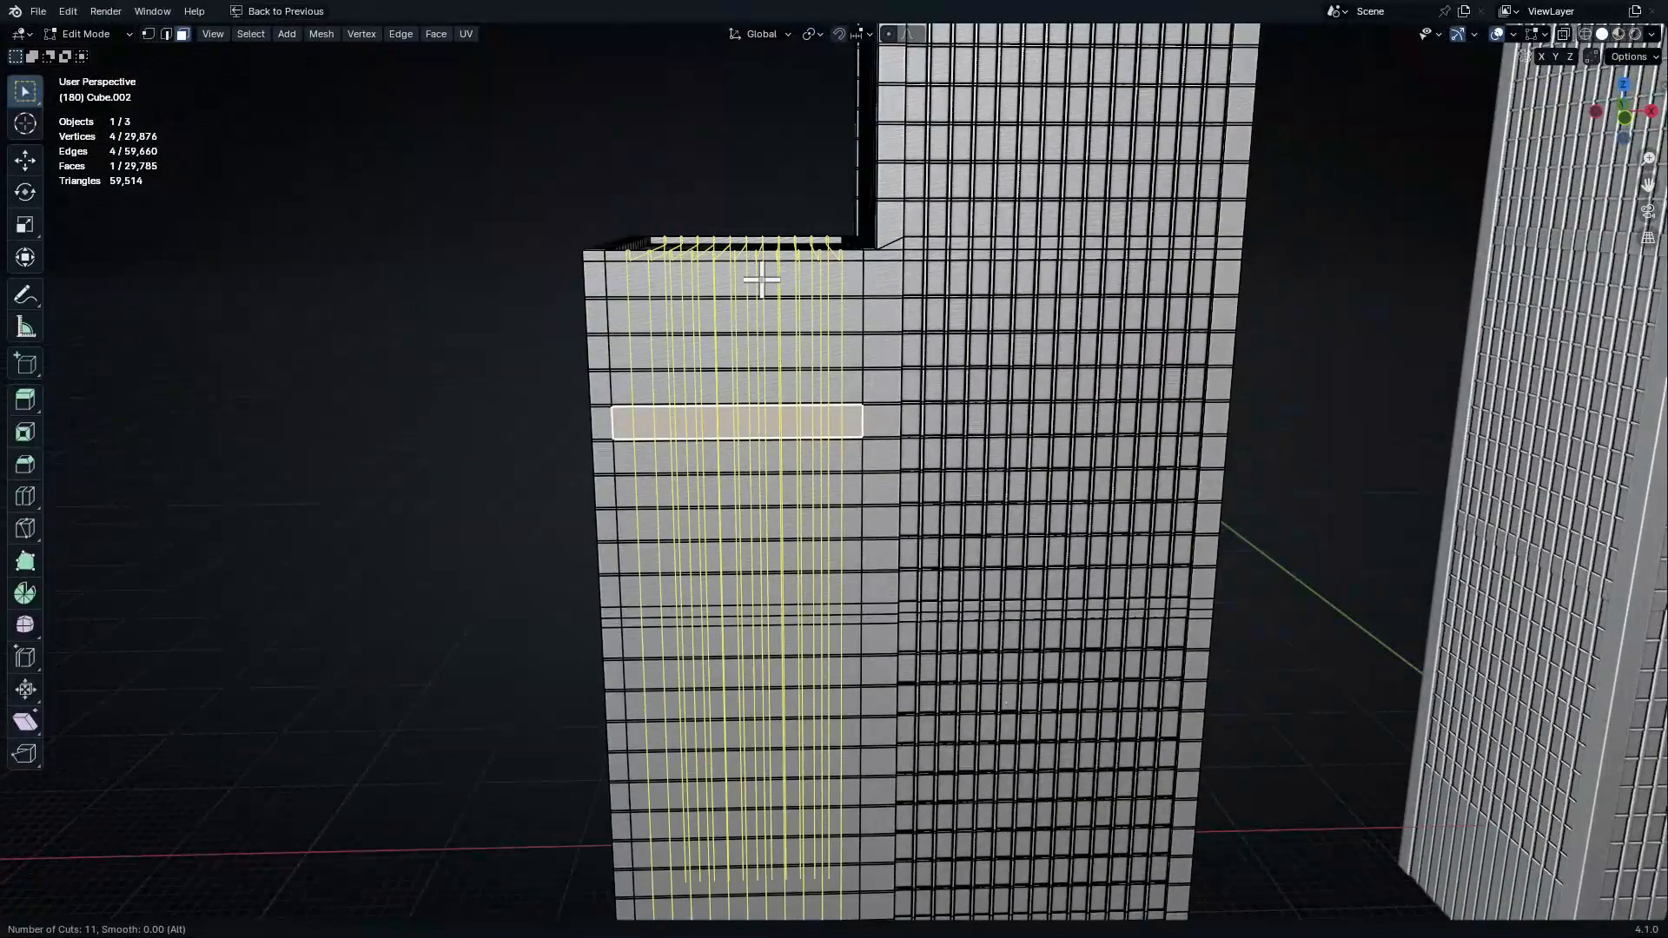
left_click(761, 280)
right_click(761, 280)
left_click(311, 376)
middle_click_drag(537, 497, 561, 525)
key("ctrl+z")
key("ctrl+z")
middle_click_drag(765, 435, 979, 569)
key("Tab")
key("Tab")
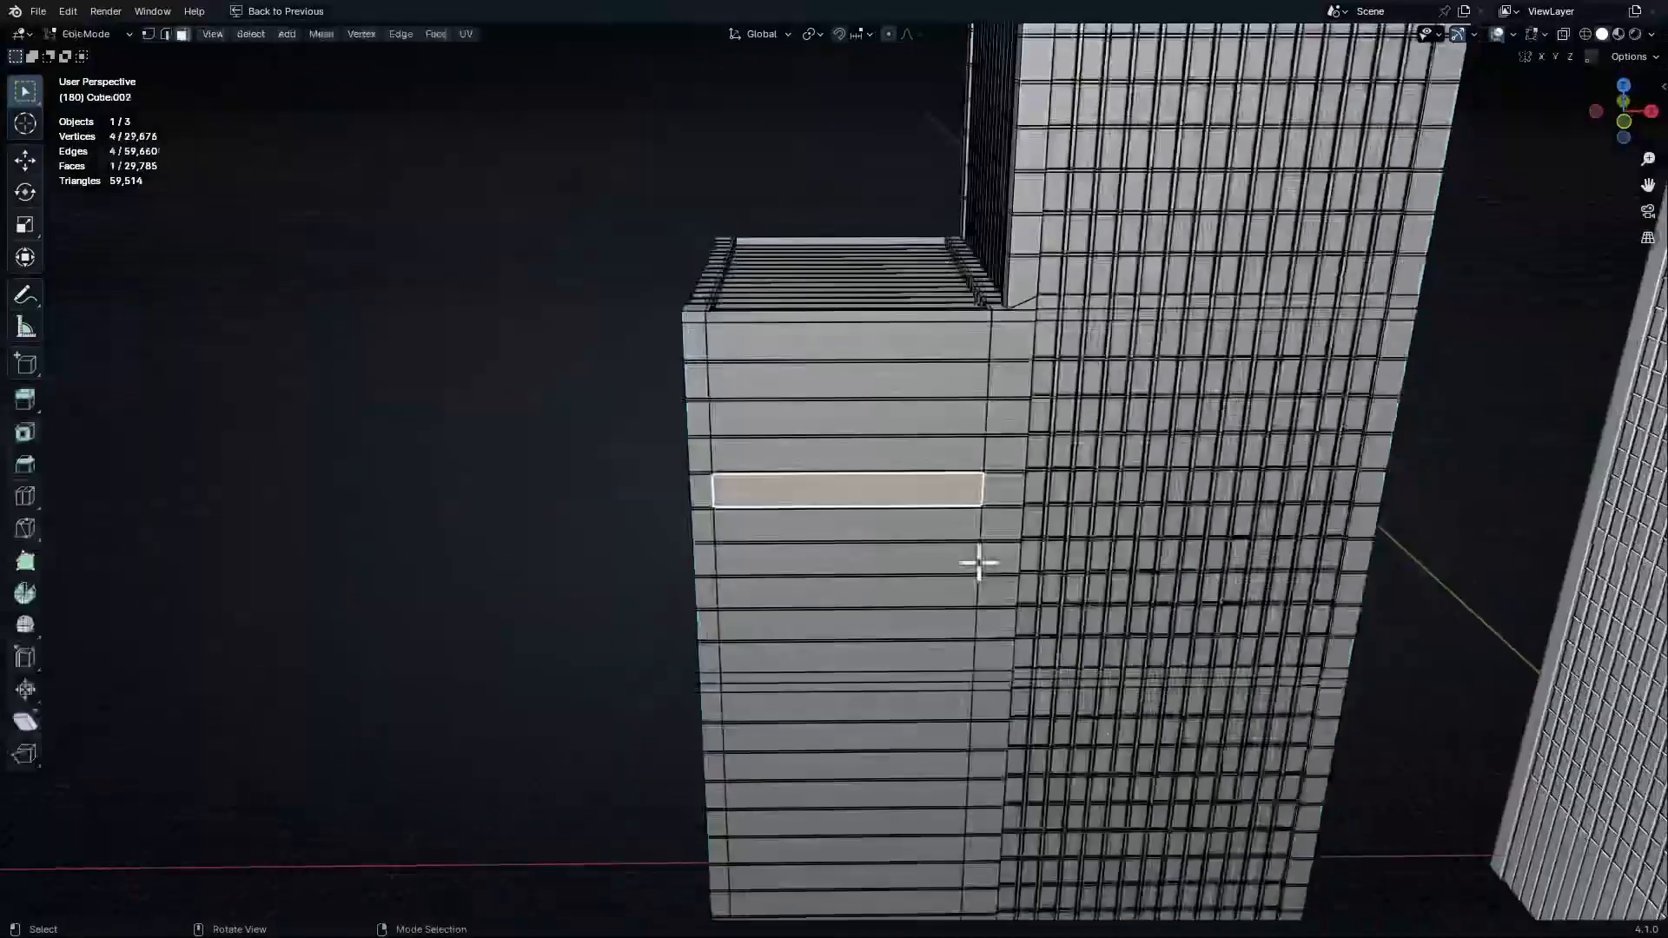
Select the upper strips of the wing's front wall and snap the 3D cursor to their centre
left_click(914, 422)
middle_click_drag(872, 399, 860, 348, "shift")
key("shift+s")
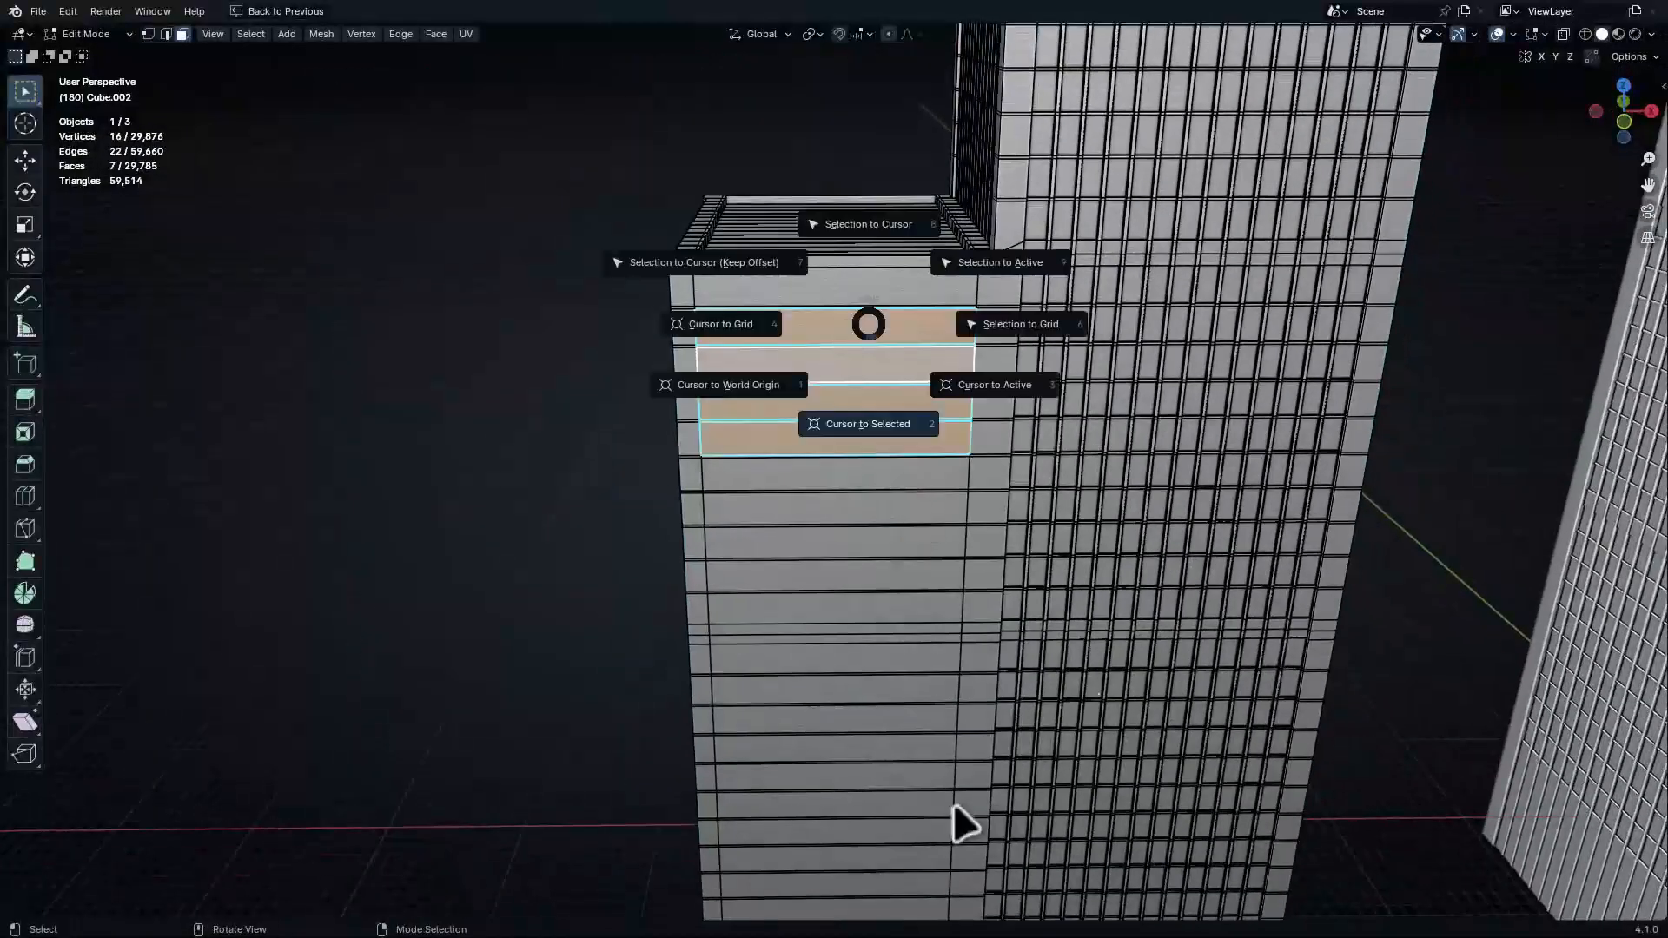
left_click(952, 801)
middle_click_drag(867, 604, 858, 702, "shift")
Add a plane at the 3D cursor and rotate it 90° about X so it stands parallel to the wing's front wall
key("Tab")
left_click(381, 408)
key("shift+a")
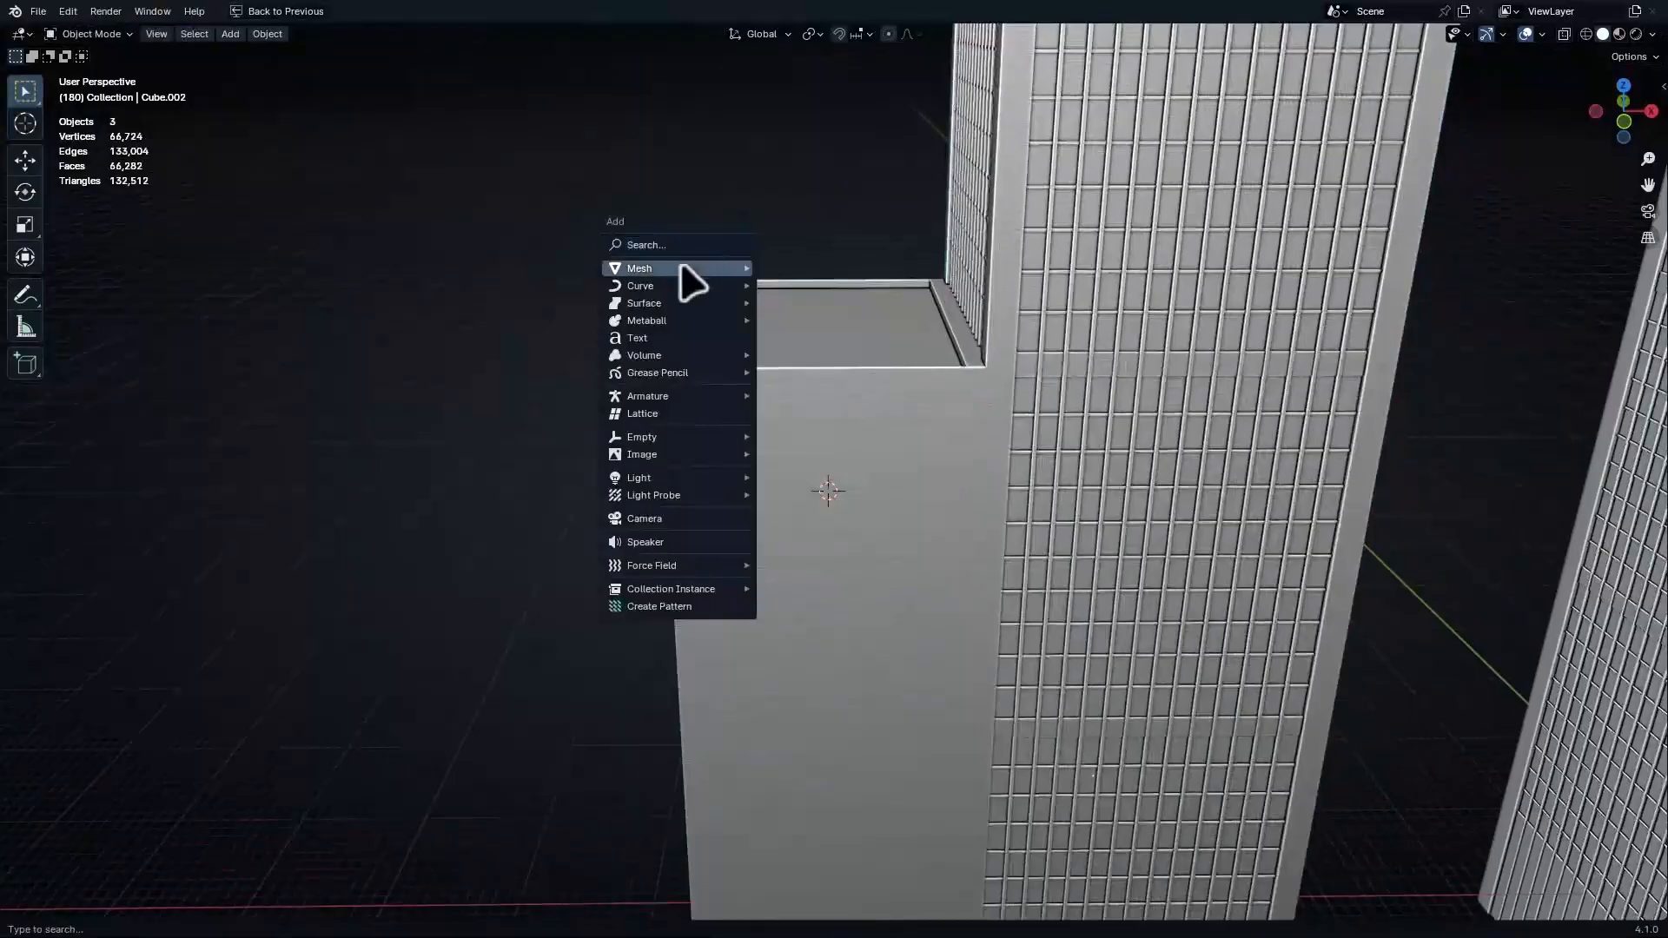
mouse_move(686, 269)
left_click(846, 286)
left_click(912, 524)
key("shift+a")
mouse_move(799, 295)
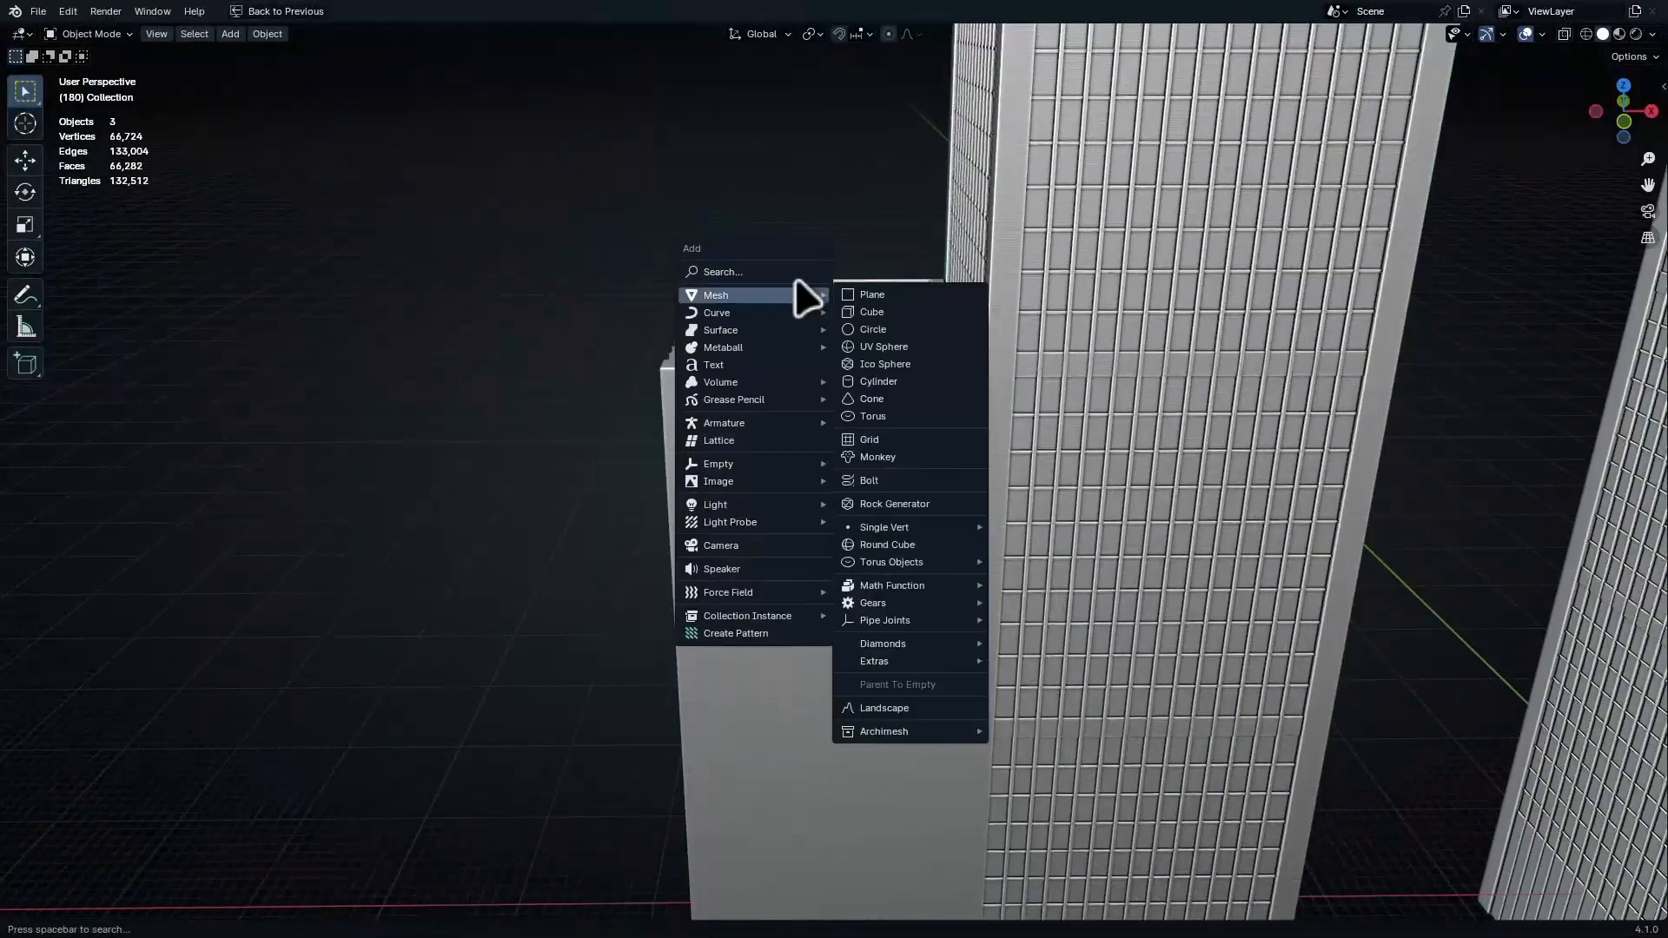
left_click(872, 293)
scroll(930, 488, "up", 3)
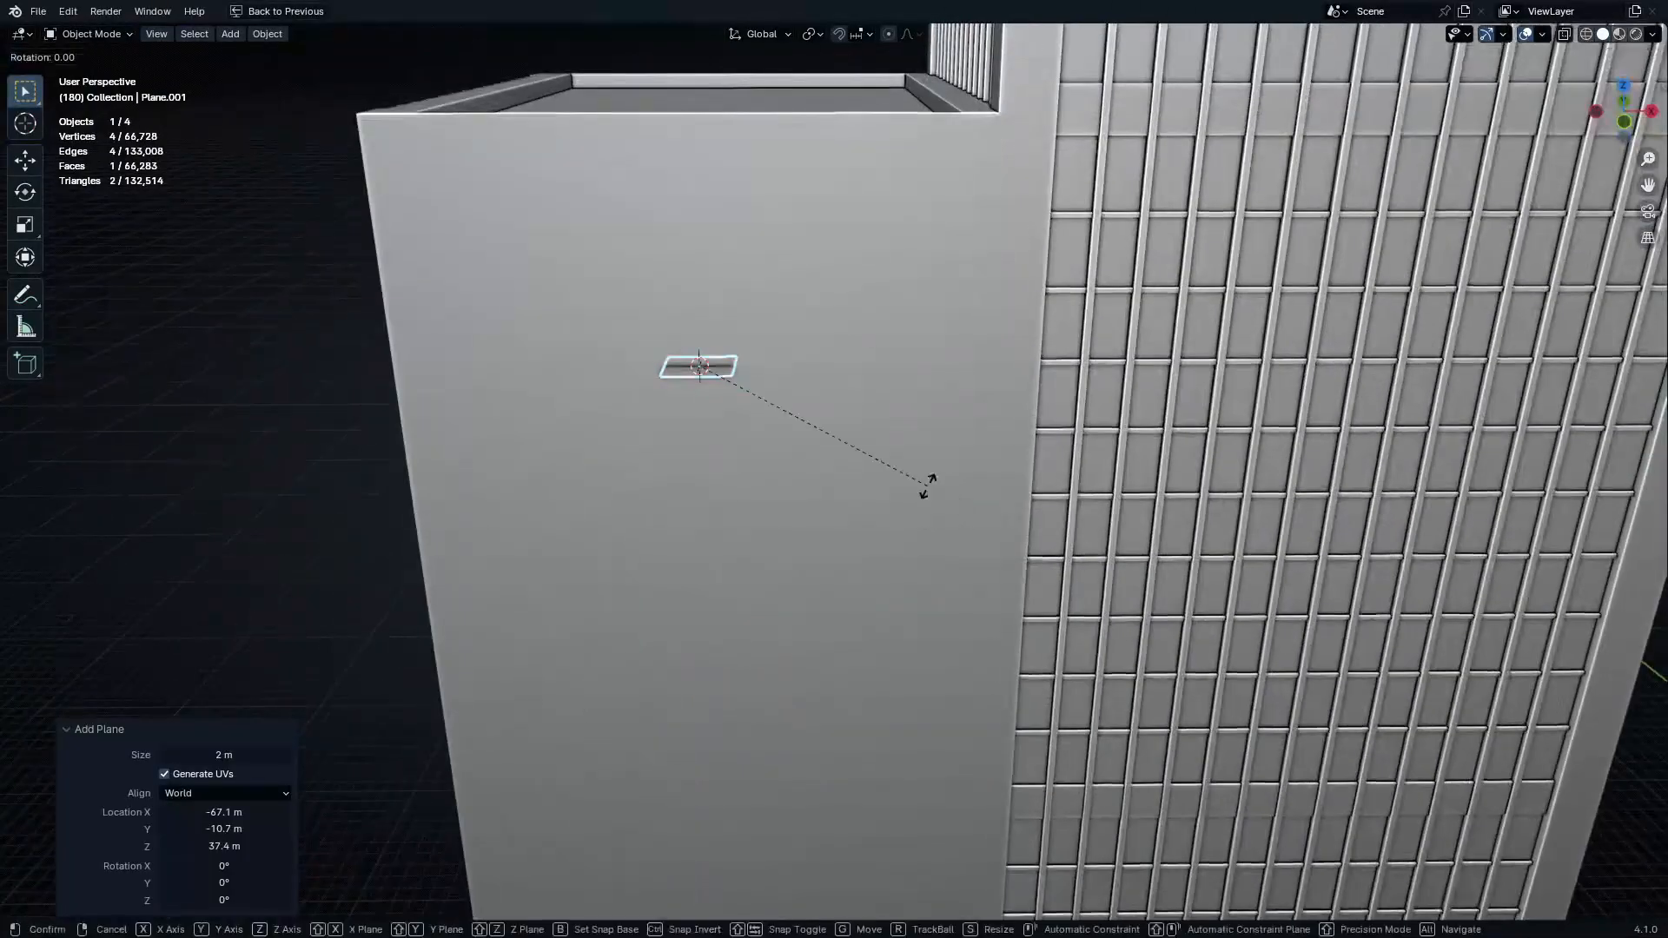
key("Return")
Scale the plane by about 5.805, stretch it by about 1.295 along X, and apply its transform
key("s")
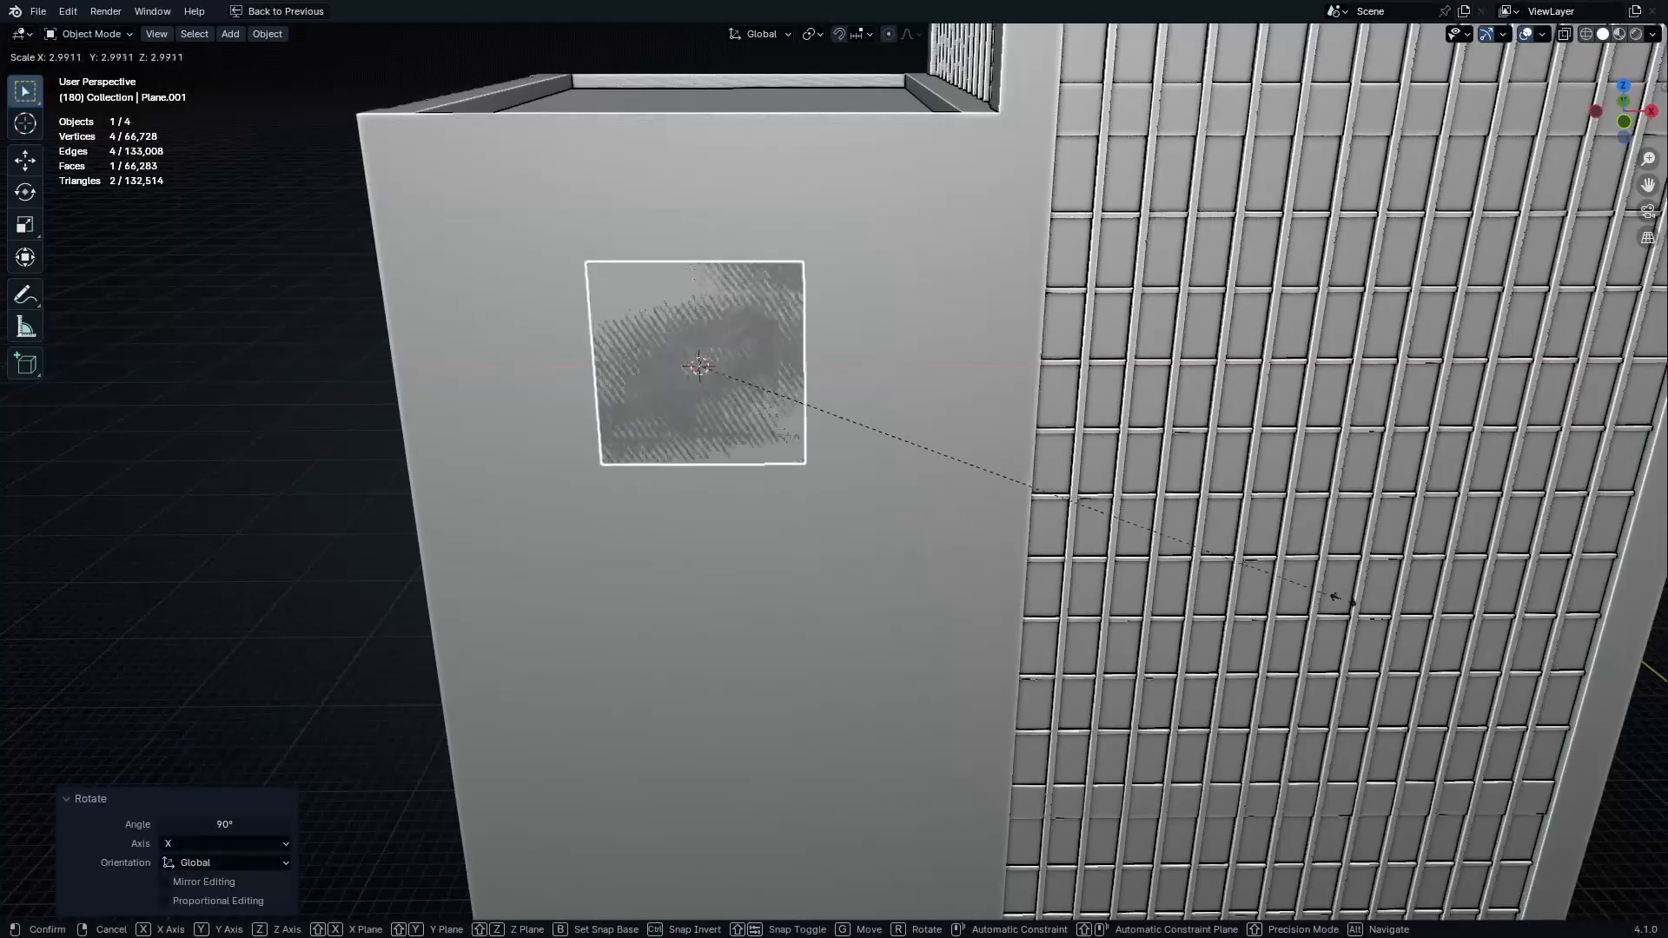
left_click(331, 618)
scroll(934, 647, "down", 2)
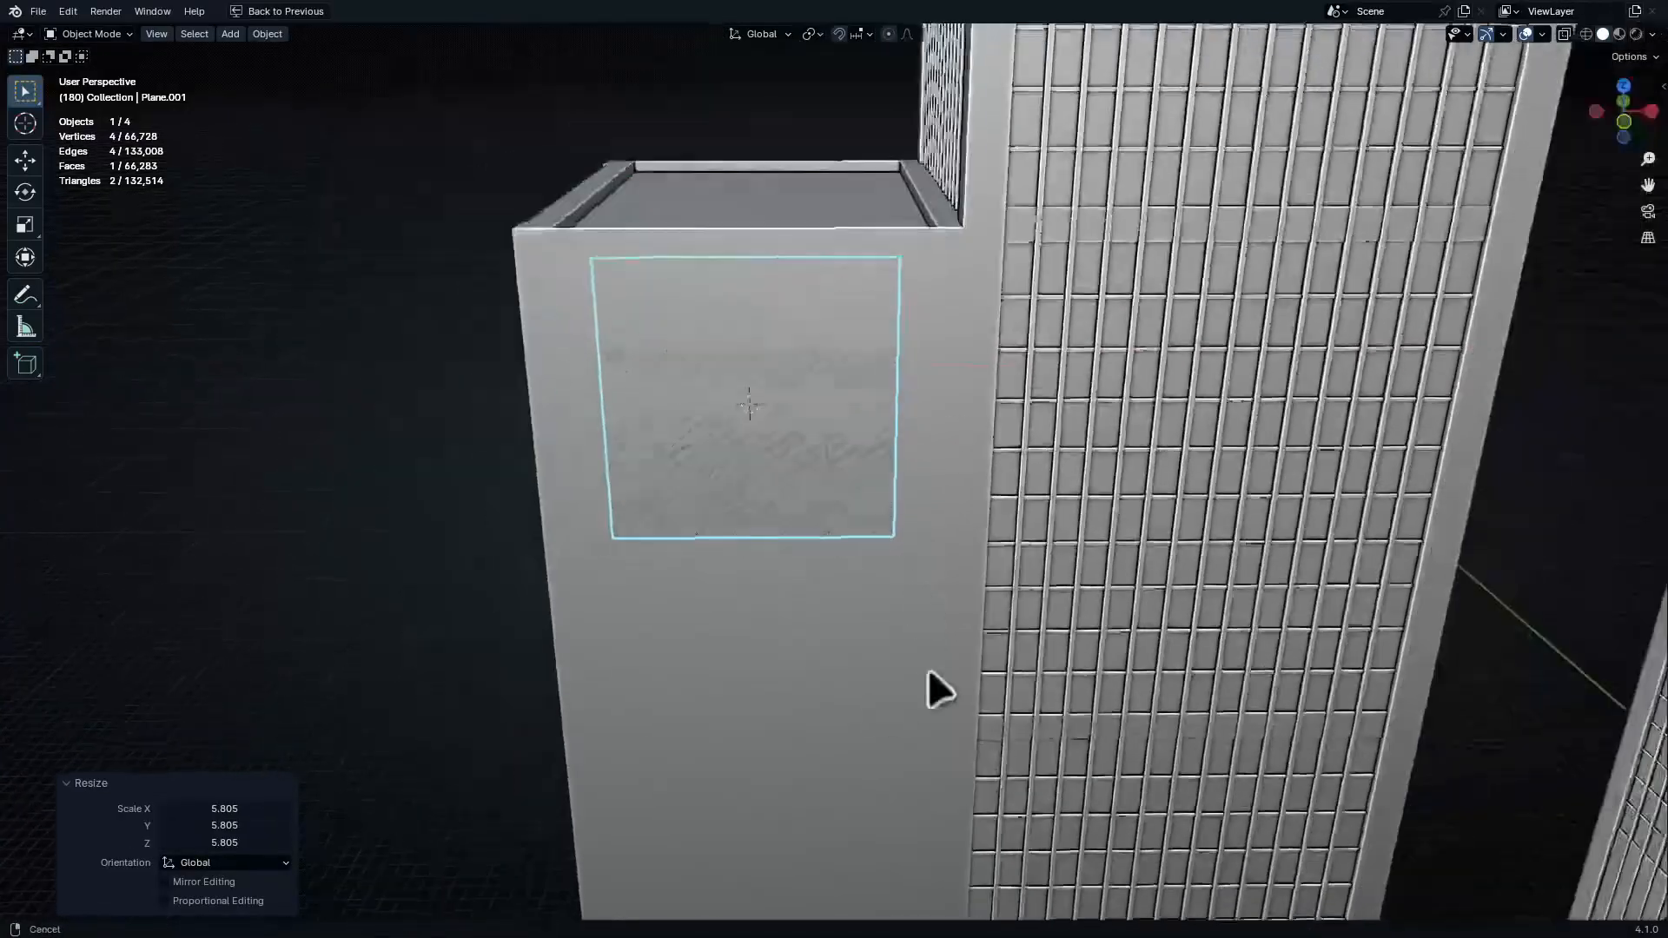
key("s")
key("x")
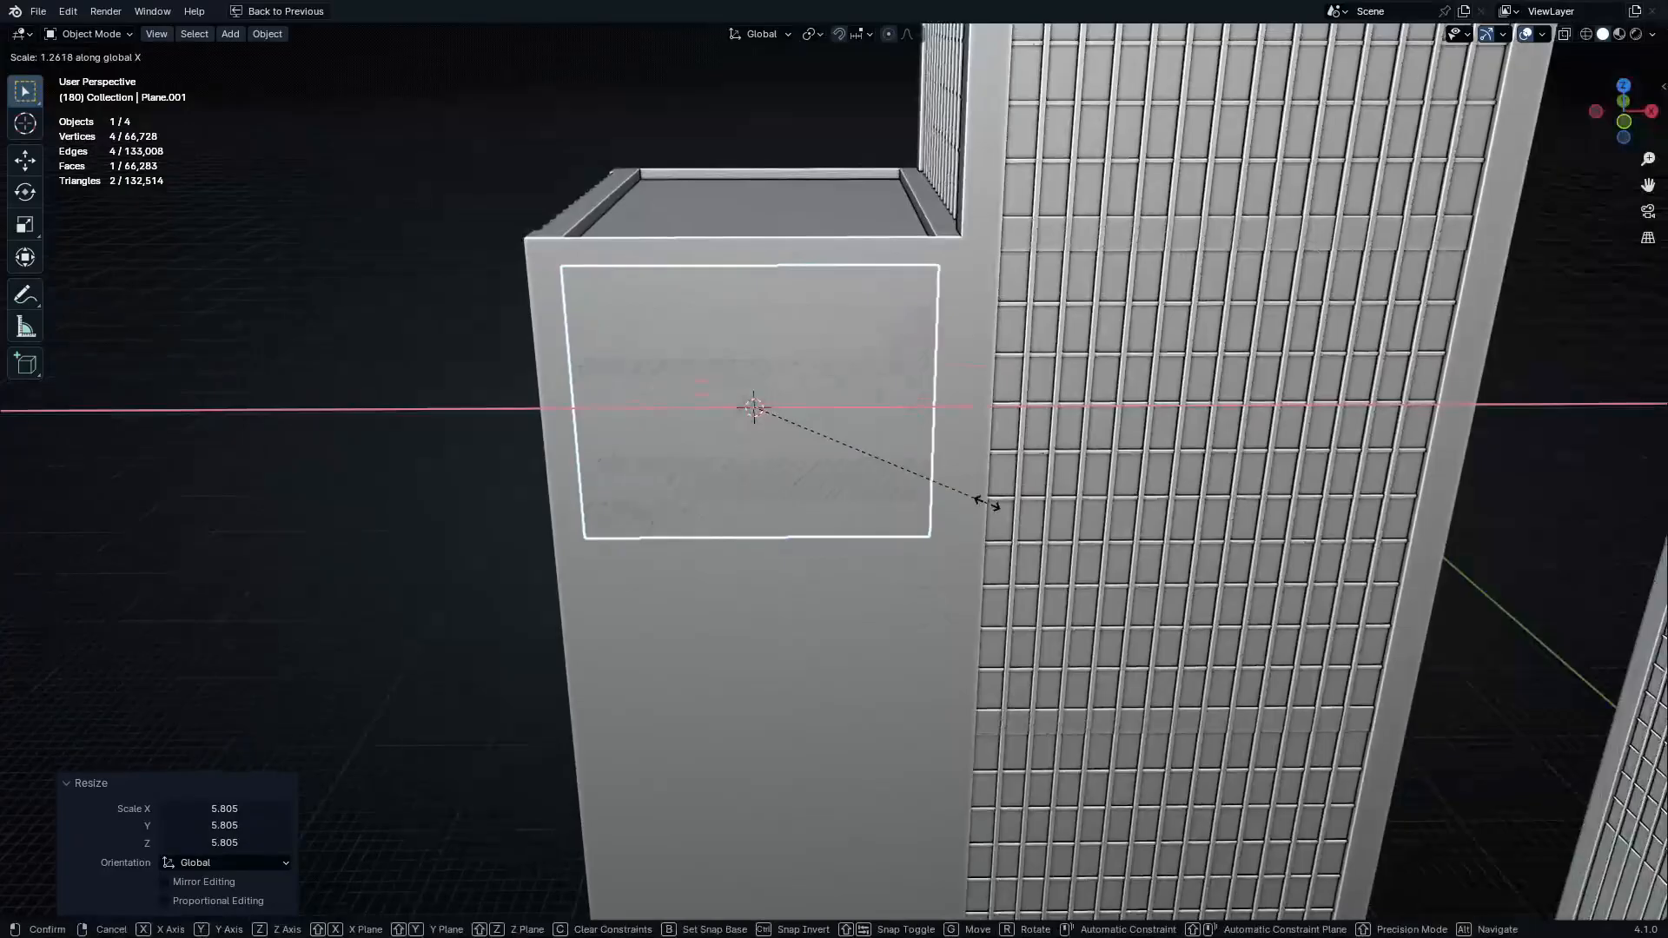
middle_click_drag(826, 491, 786, 534)
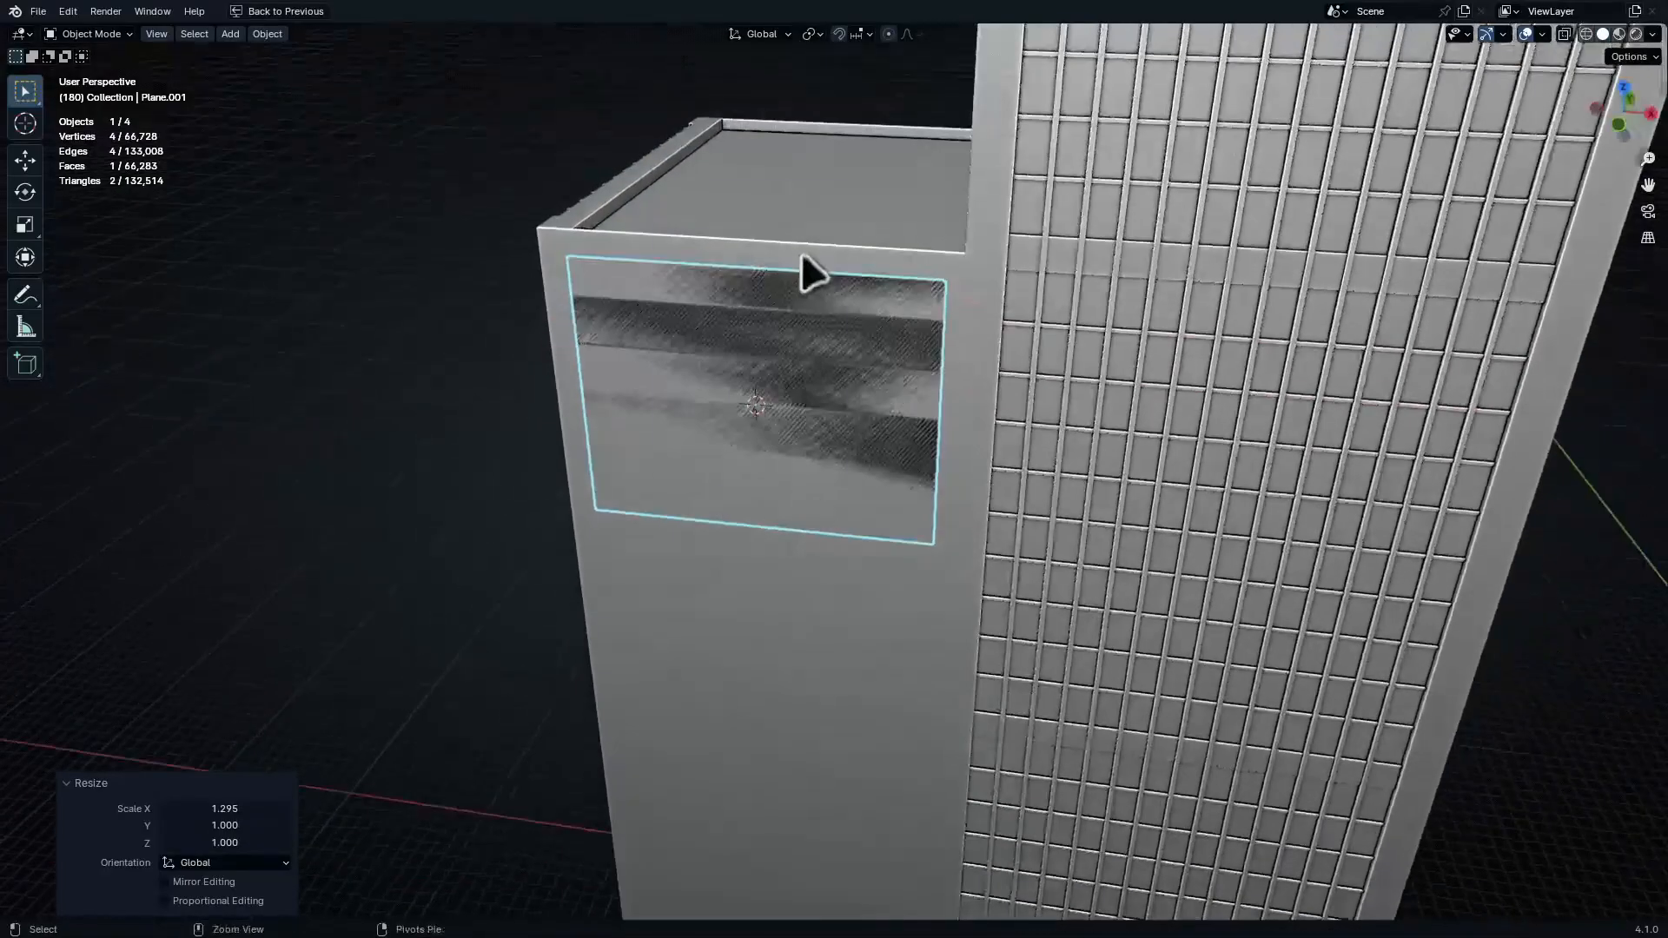
key("ctrl+a")
left_click(783, 259)
Extrude the plane's face outward from the wing's front wall by about 0.54 m
key("Tab")
scroll(768, 361, "up", 1)
middle_click_drag(765, 358, 754, 382)
scroll(754, 382, "up", 2)
middle_click_drag(754, 382, 857, 417, "shift")
scroll(805, 309, "up", 1)
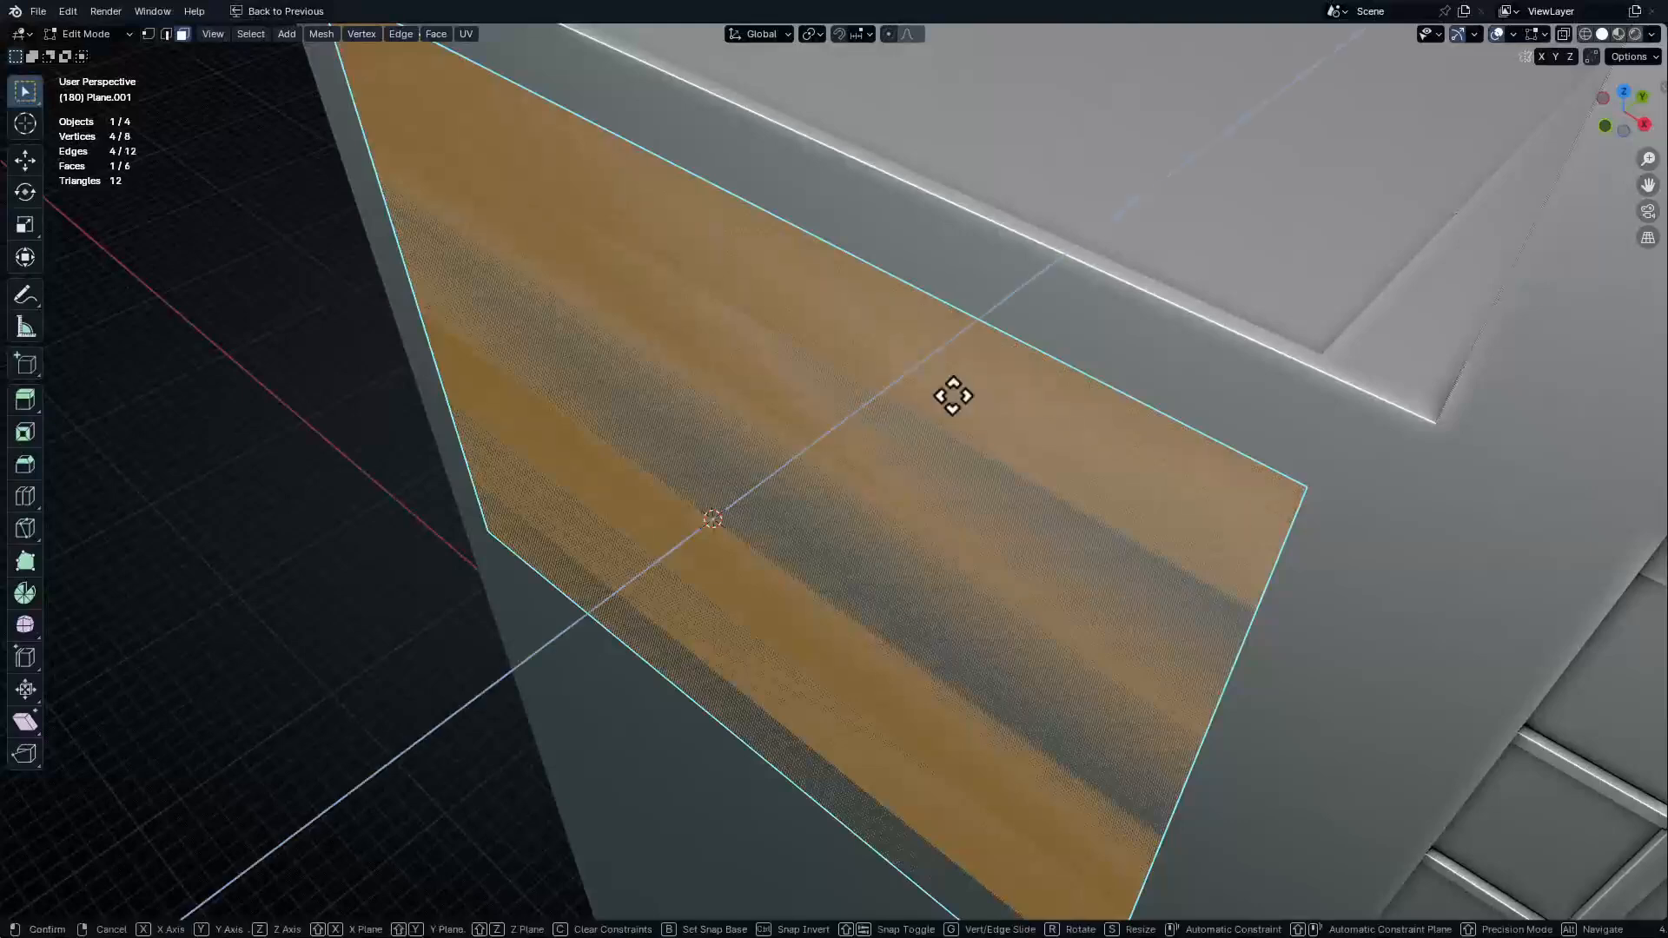
left_click(711, 640)
middle_click_drag(711, 640, 1256, 499)
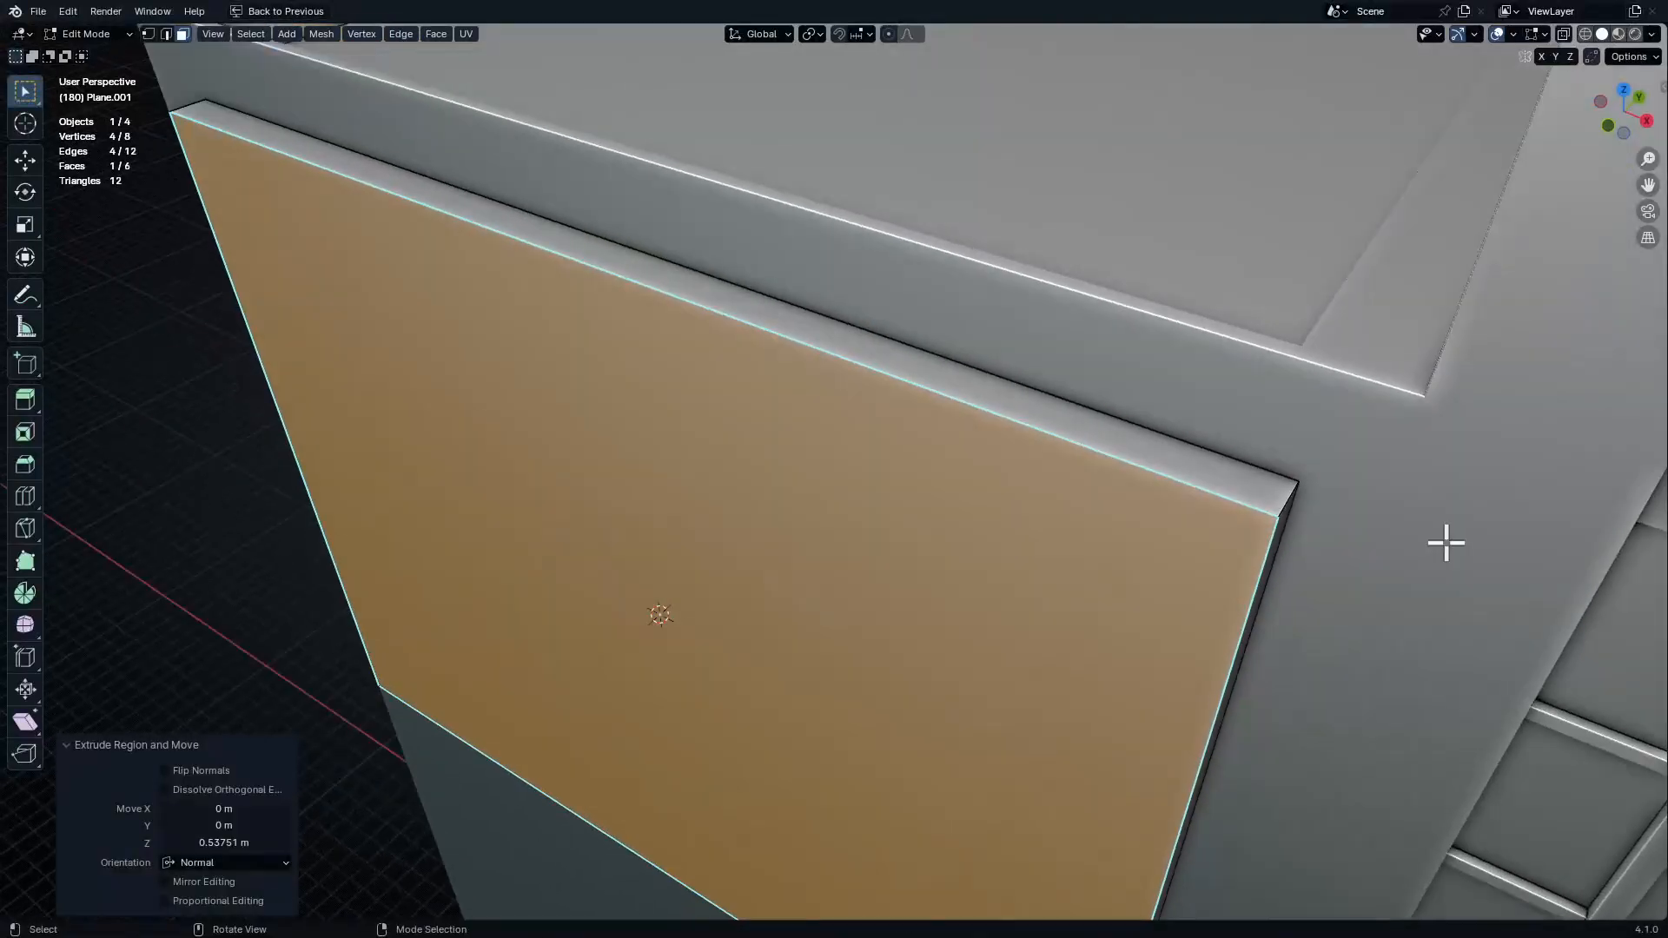
Inset the panel's front face by about 0.2965 m and extrude it inward to leave a raised frame
key("i")
left_click(1426, 568)
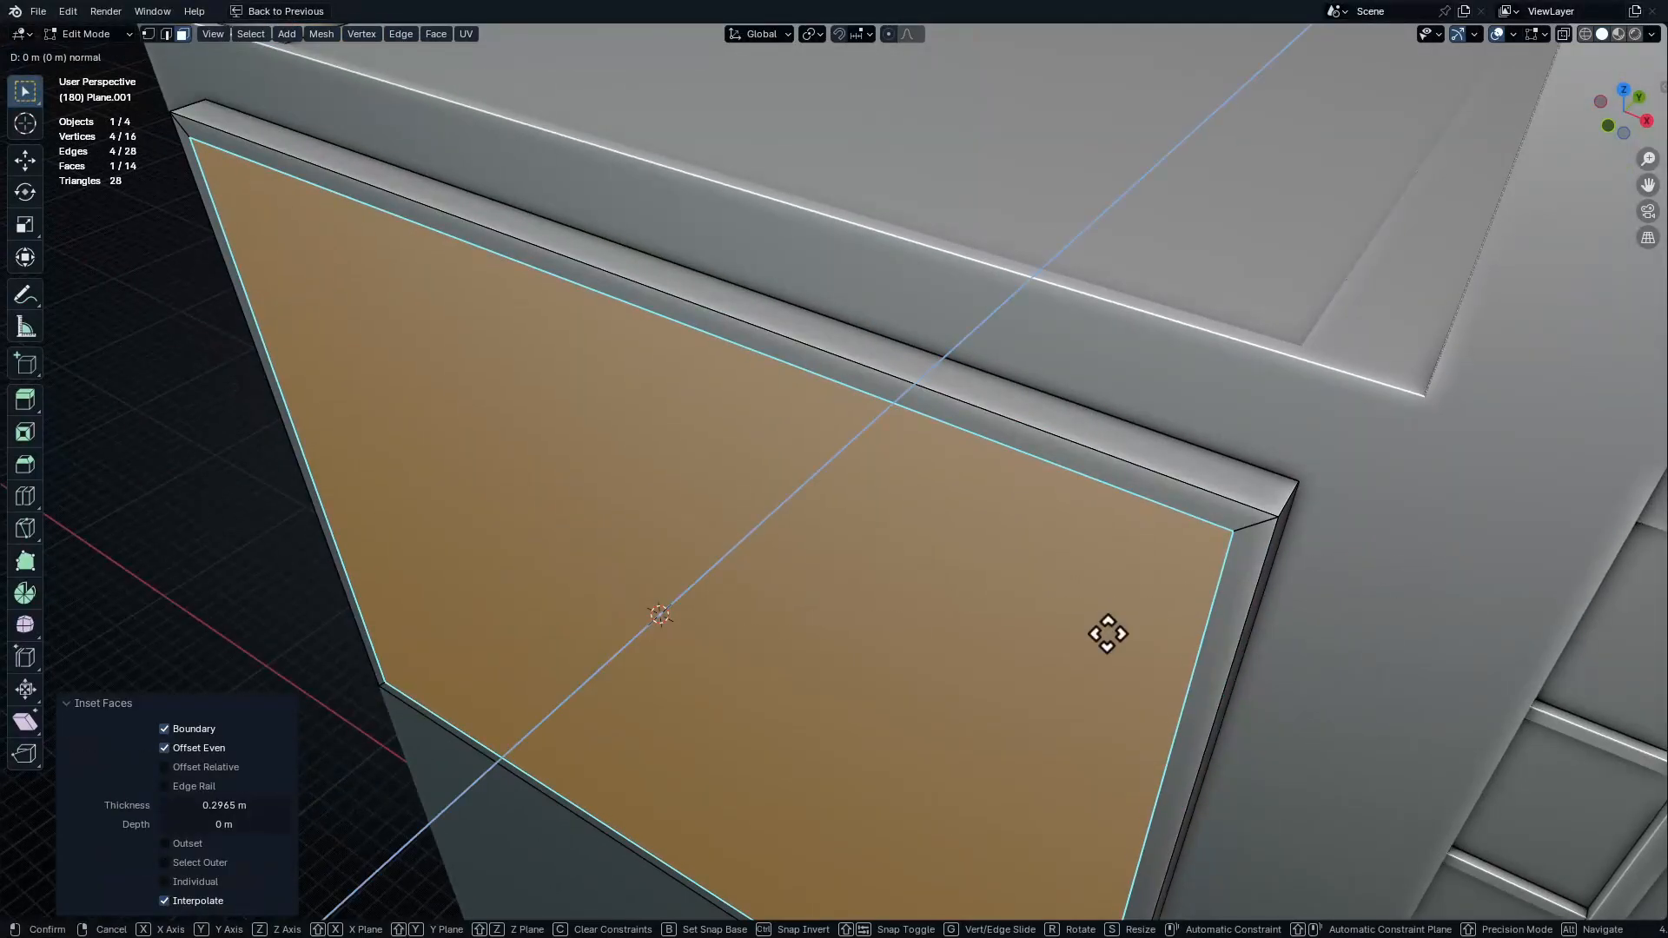
left_click(1173, 574)
scroll(1276, 484, "down", 6)
key("Tab")
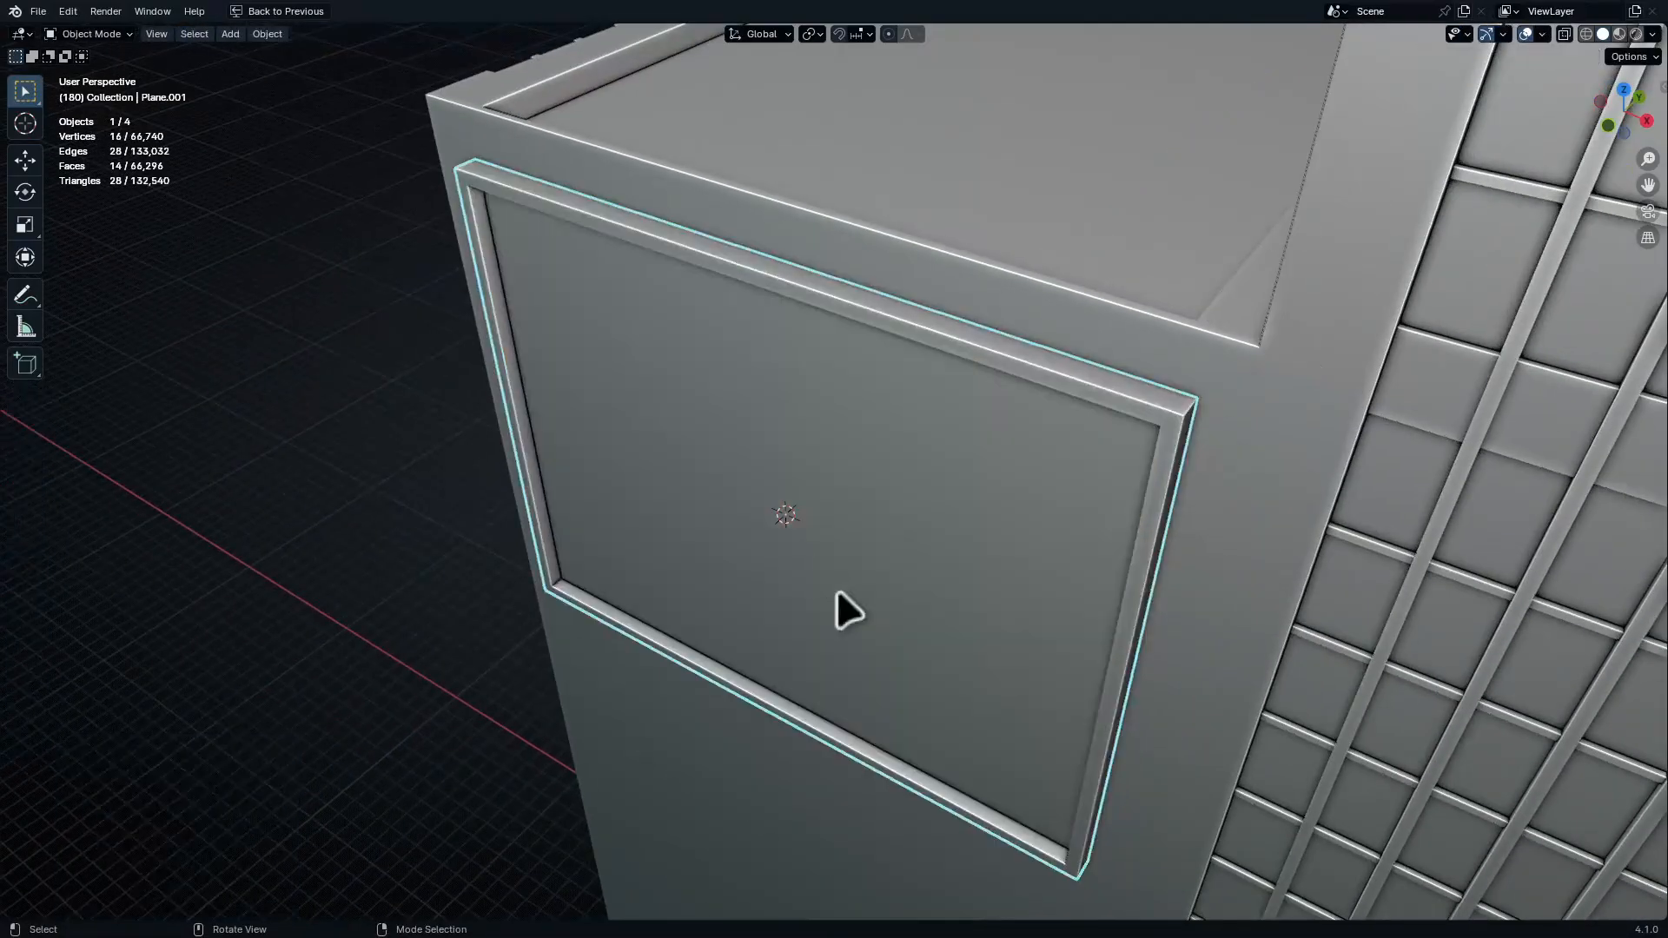
Duplicate the whole framed panel within its mesh and move the copy about 15.33 m down the wing's wall in front view
middle_click_drag(816, 590, 808, 617, "ctrl")
middle_click_drag(778, 486, 873, 421)
mouse_move(764, 555)
middle_mouse_down("ctrl")
mouse_move(738, 435)
mouse_move(737, 559)
middle_mouse_up("ctrl")
scroll(784, 327, "down", 5)
key("KP_1")
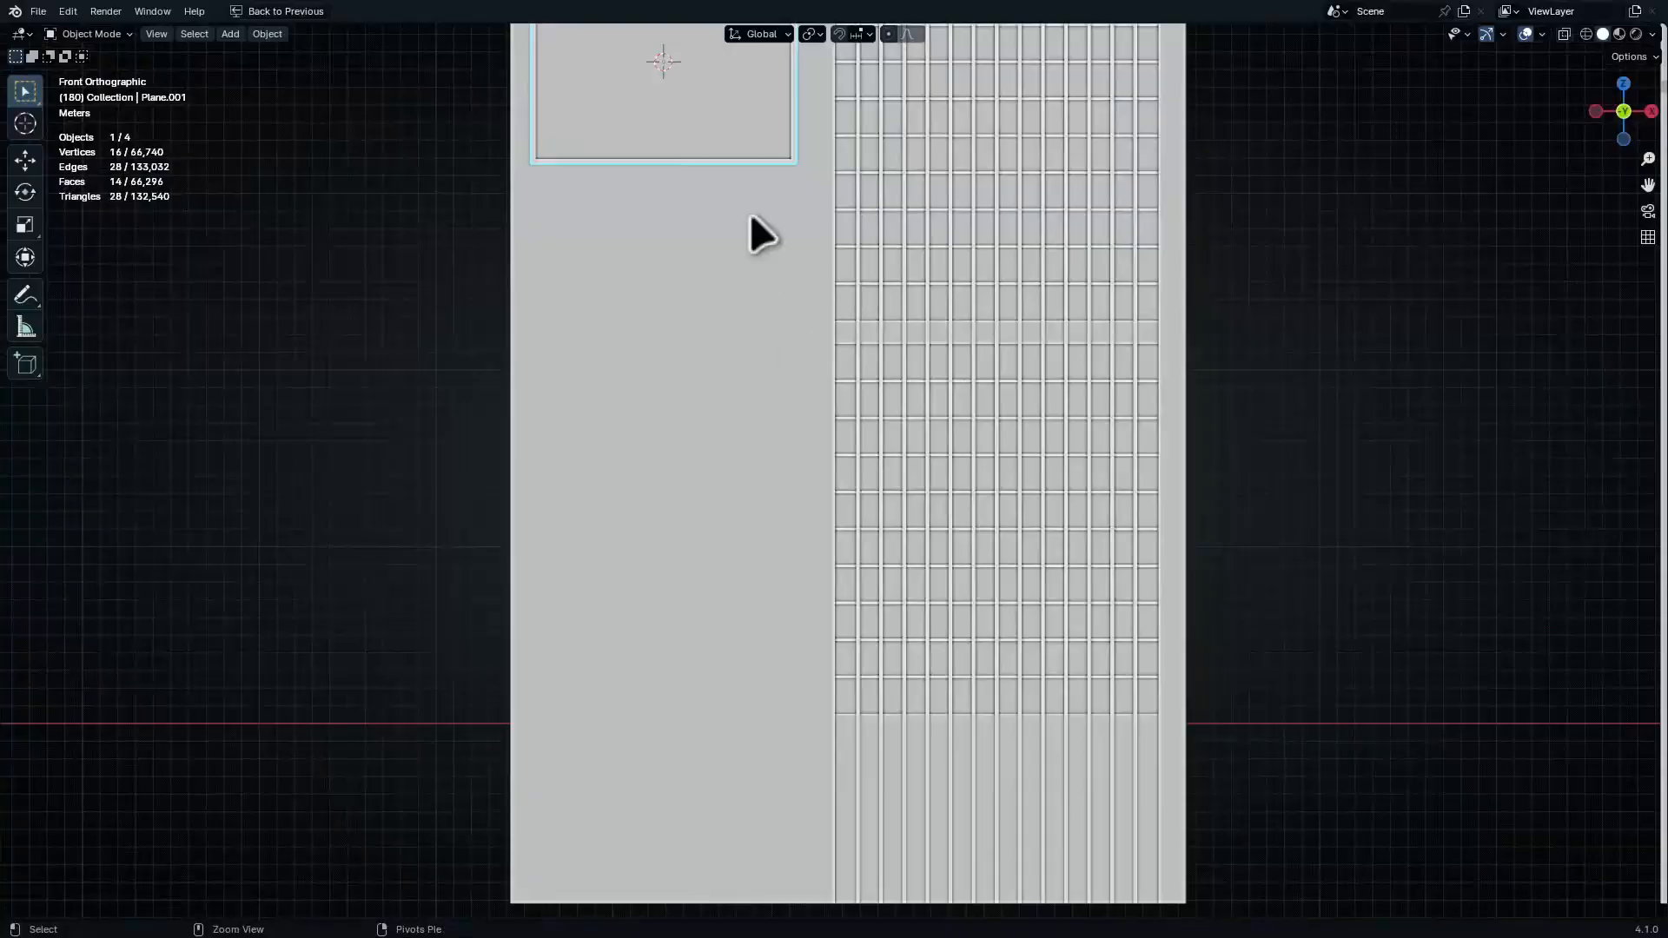
scroll(739, 226, "down", 3)
key("Tab")
middle_click_drag(724, 235, 785, 402, "shift")
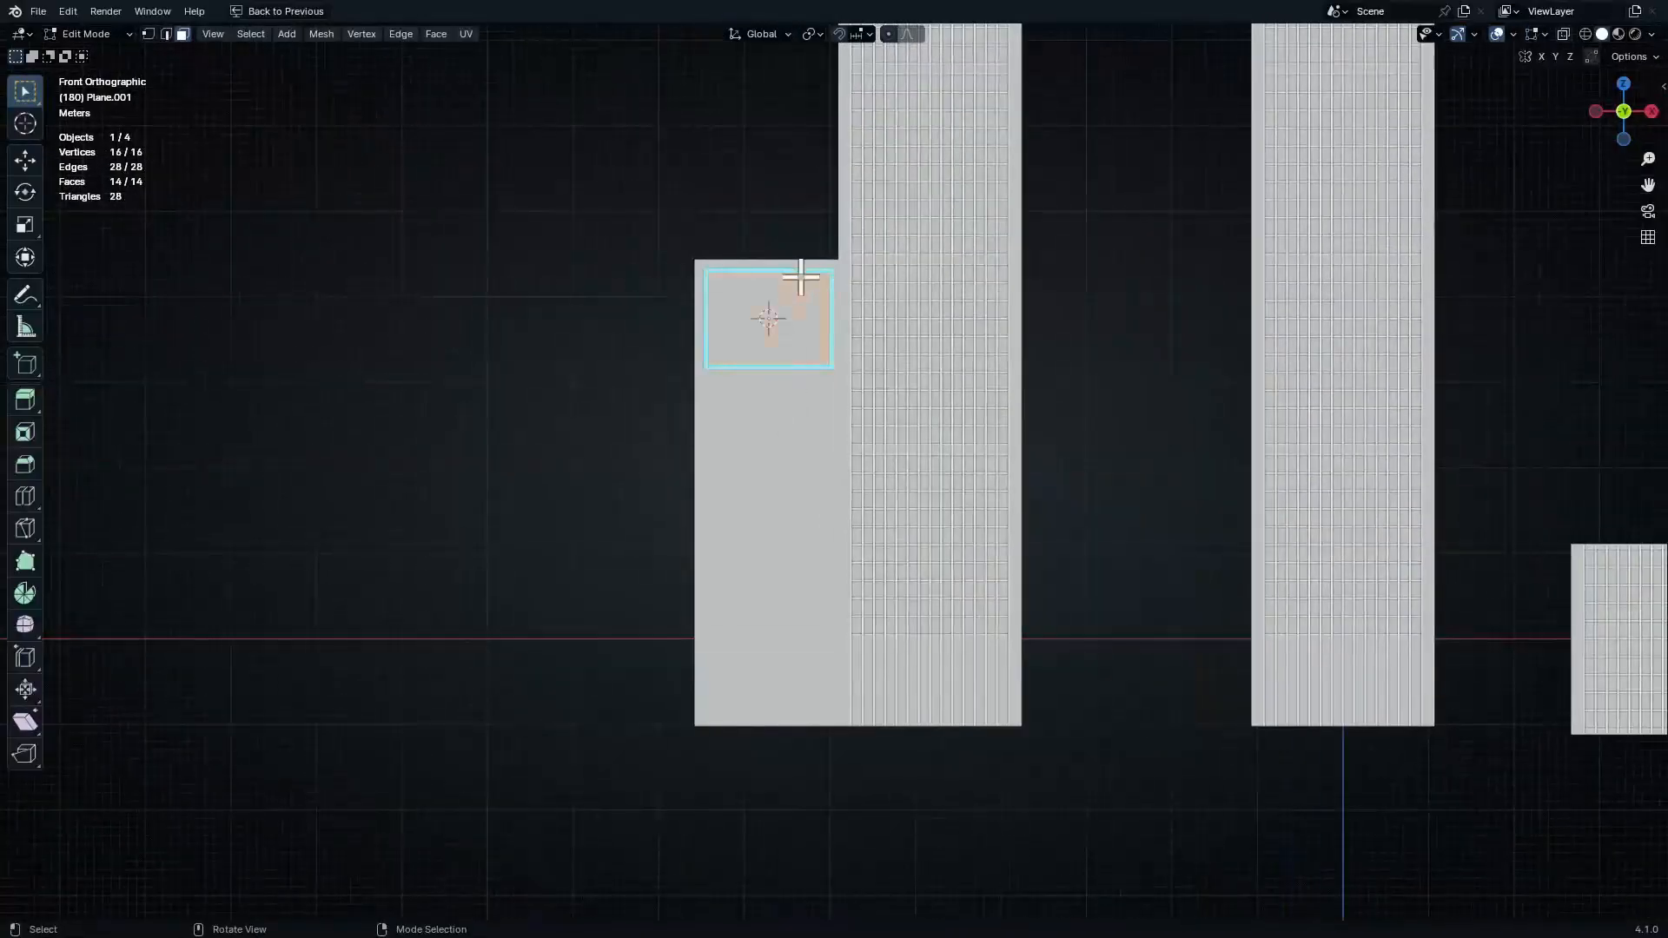
left_click(779, 469)
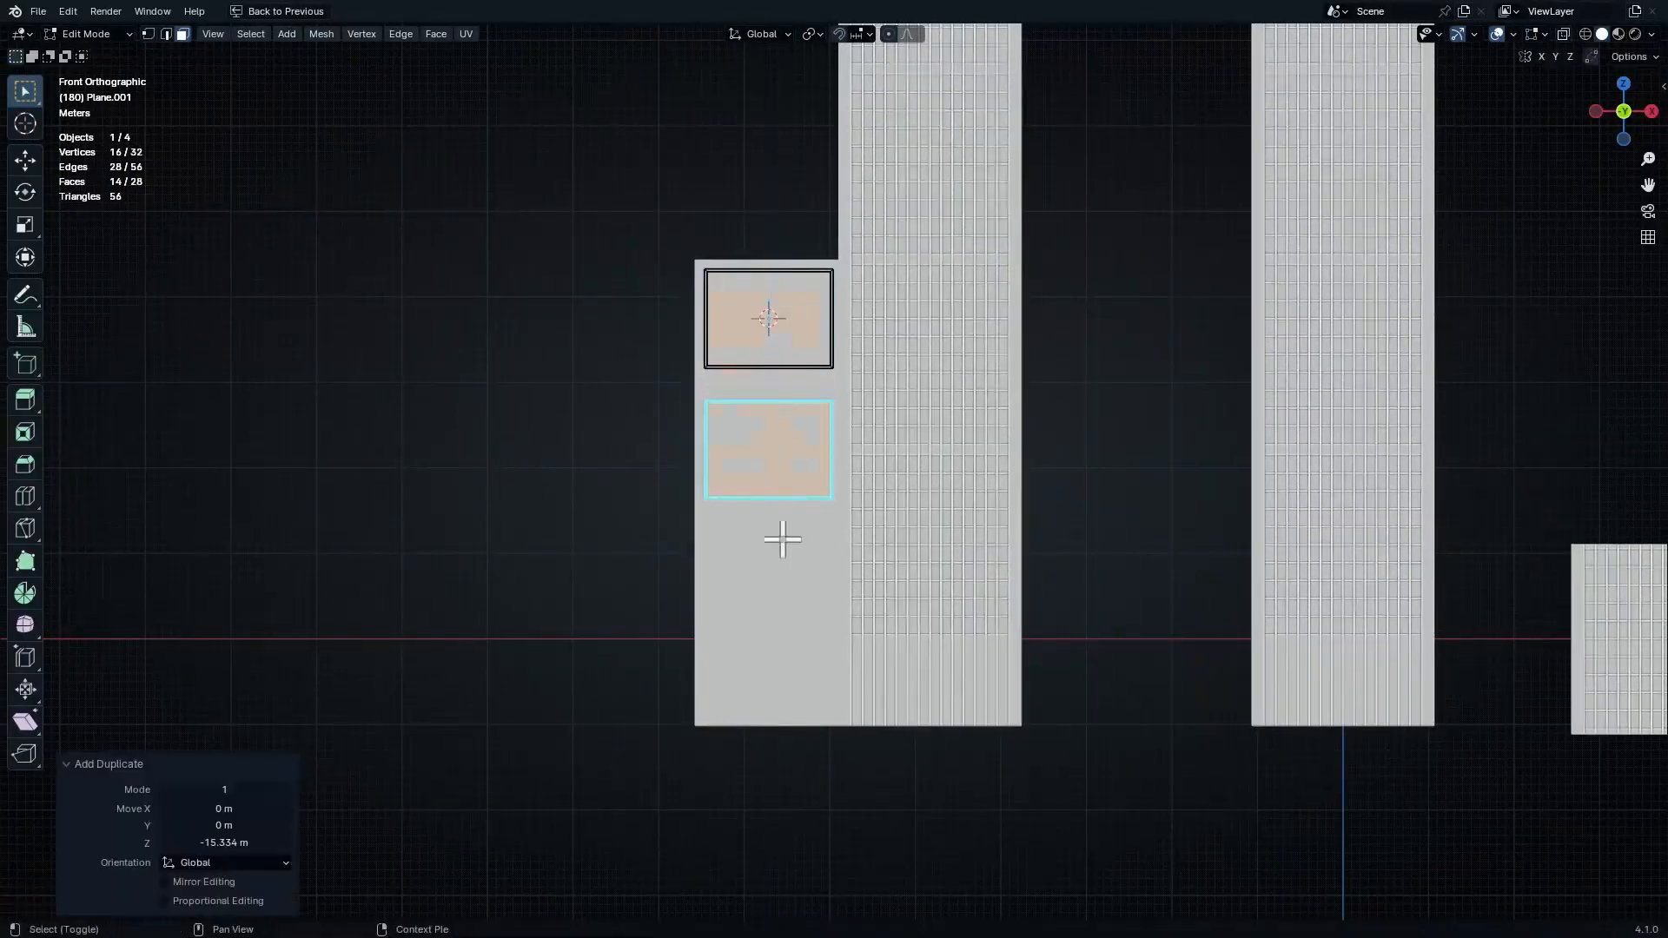
Narrow the duplicated lower panel in wireframe view by moving its left-side vertices 10 m along X
key("shift+z")
middle_click_drag(729, 455, 721, 444, "shift")
scroll(721, 445, "up", 4)
key("1")
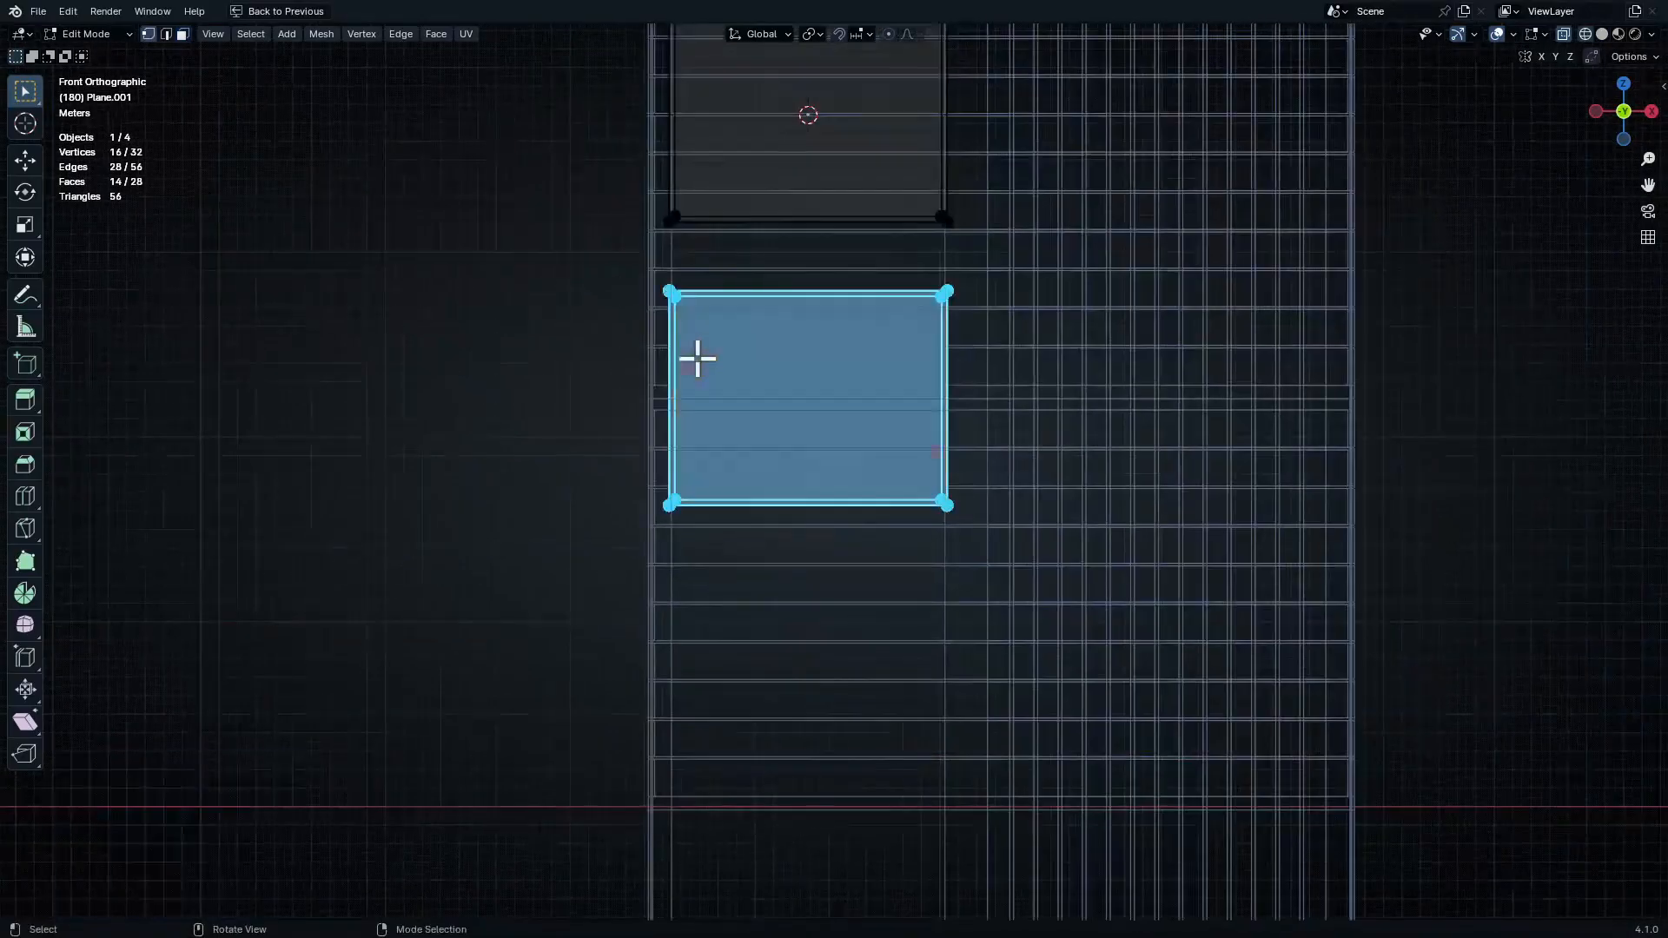
left_click_drag(630, 310, 780, 545)
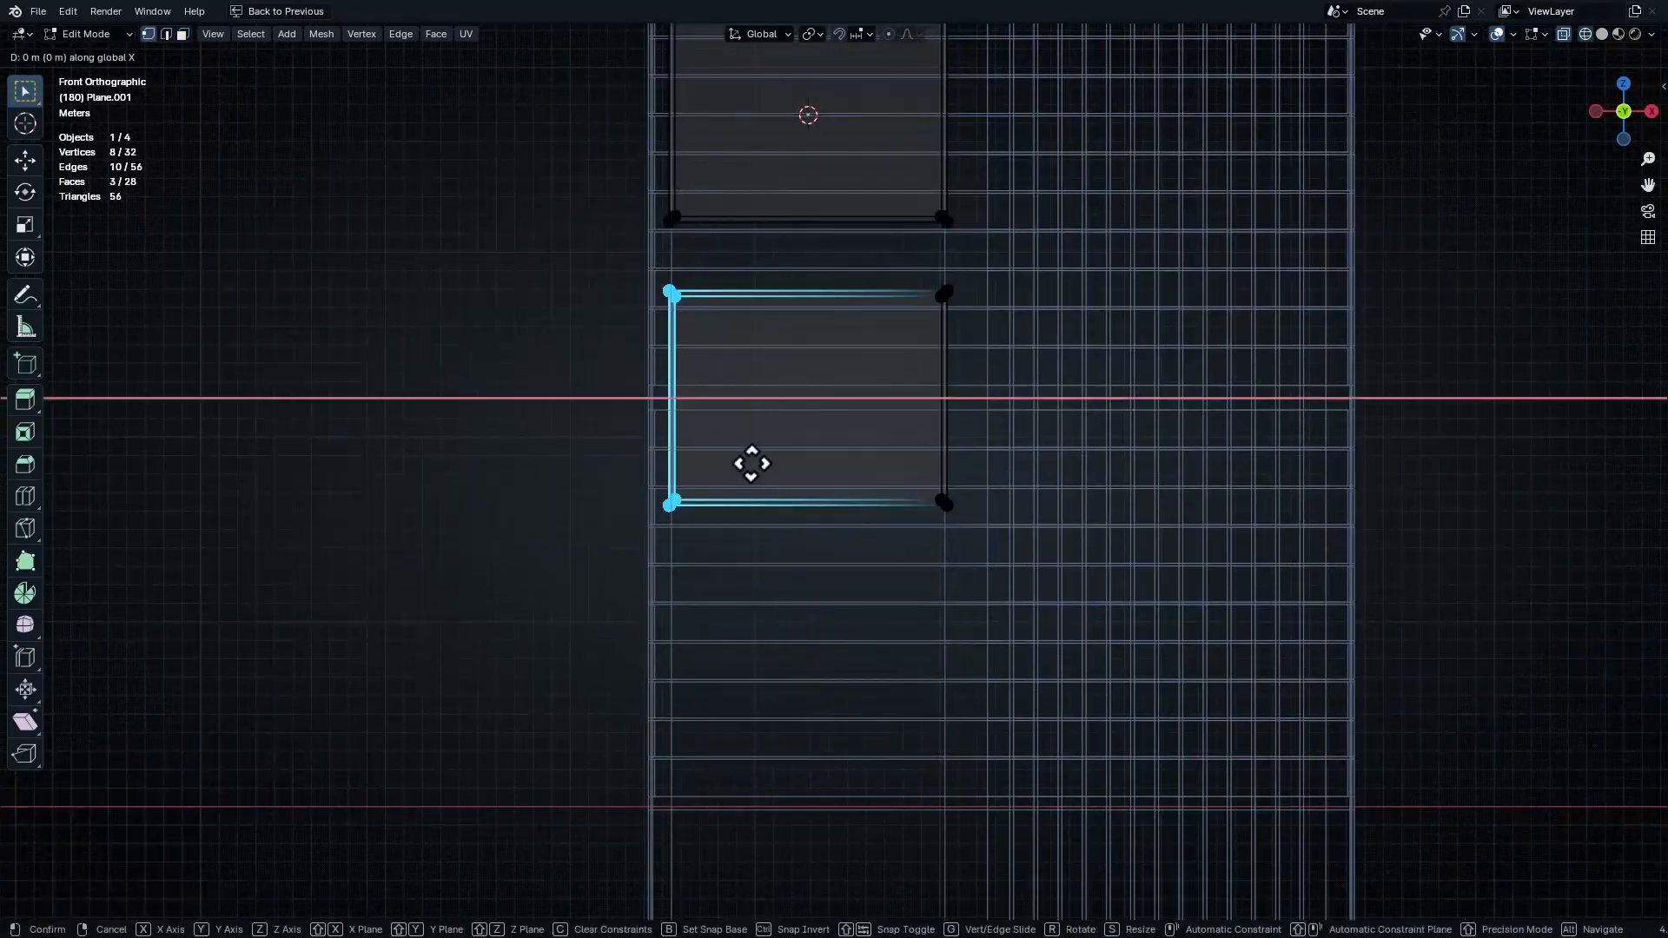
left_click(941, 456)
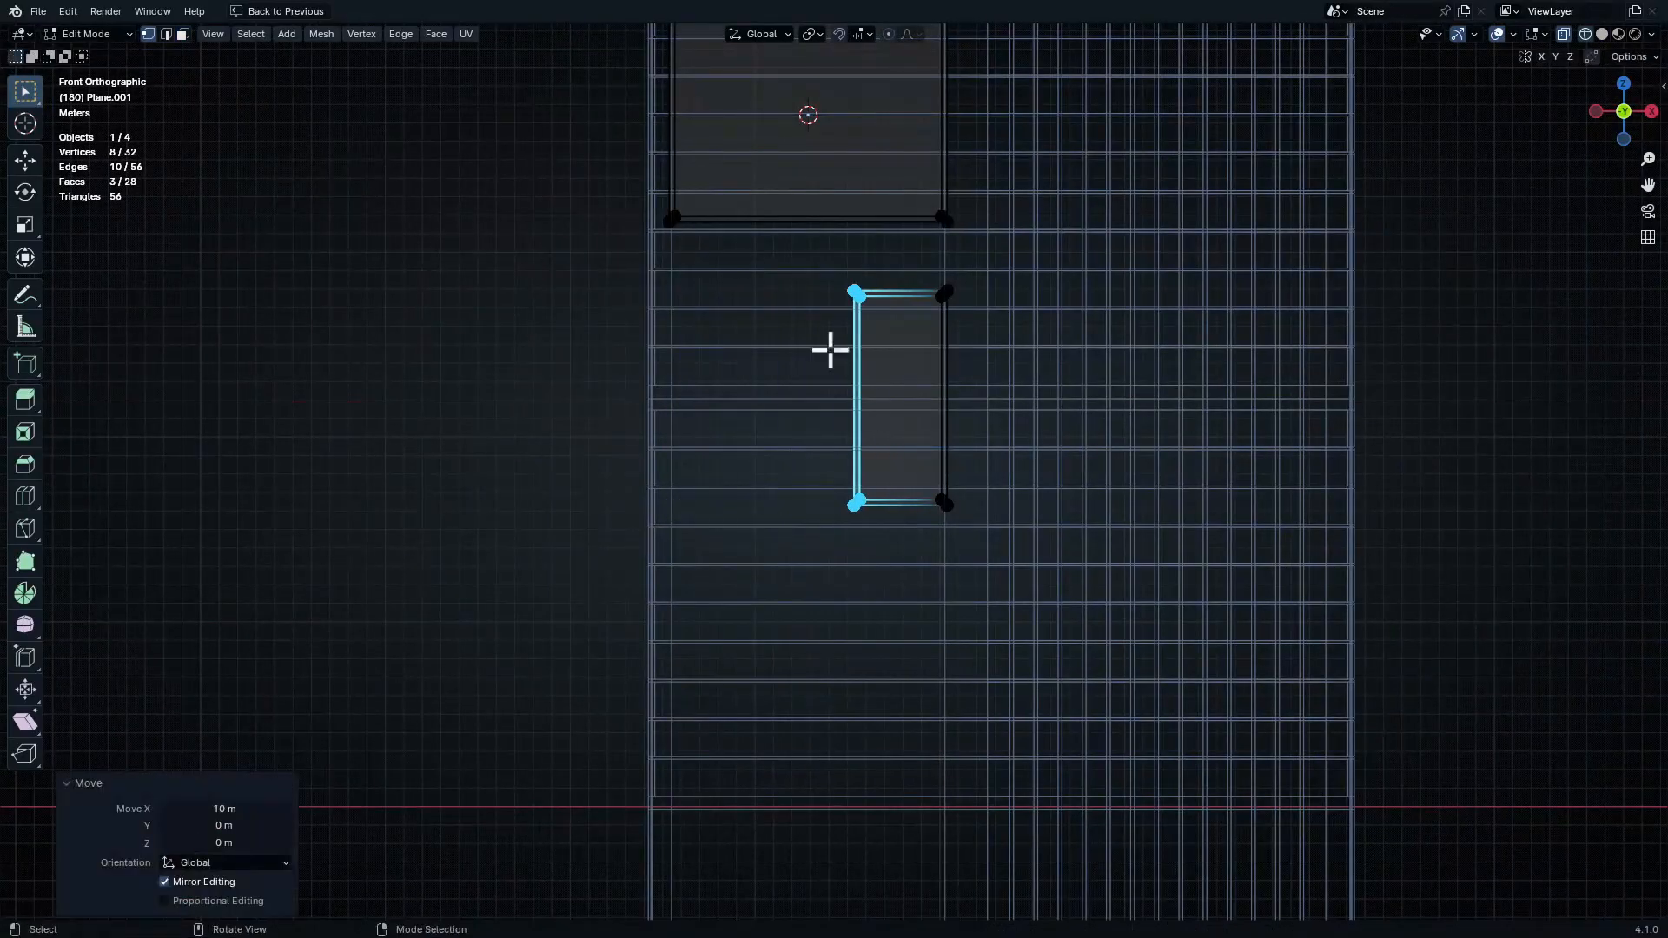
Scale the whole narrowed panel by 2.040 and place it just below the upper panel, with their right edges roughly aligned
left_click_drag(795, 251, 1061, 603)
key("s")
left_click(1085, 487)
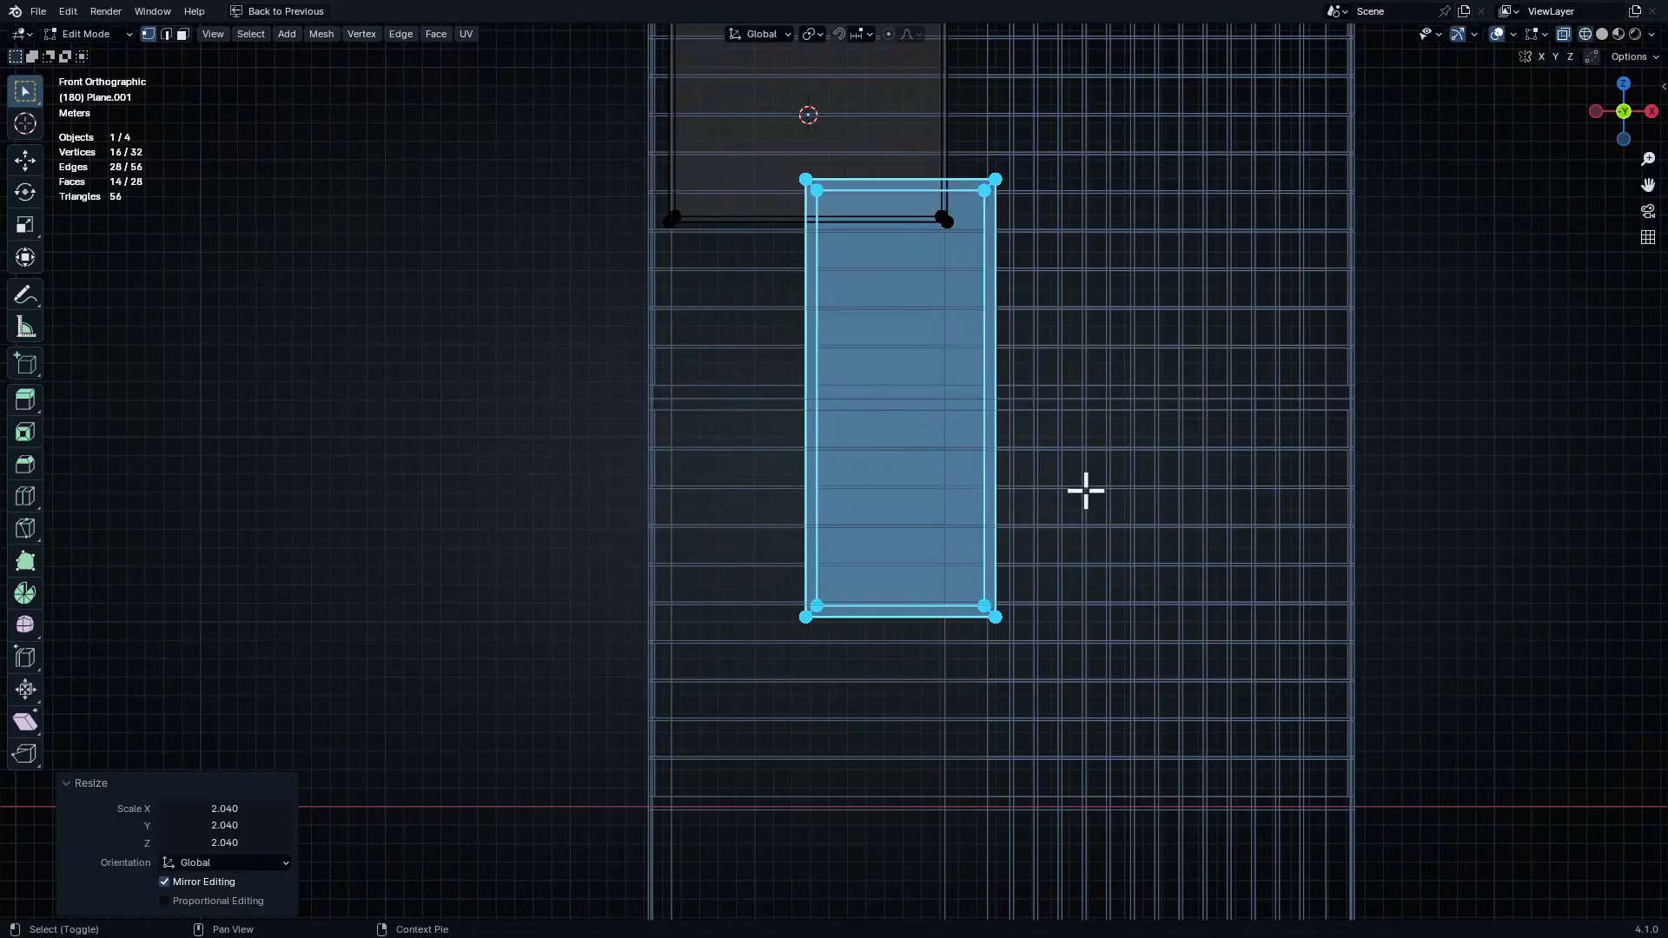
key("g")
left_click(1018, 517)
key("Tab")
Return to solid shading and adjust the depth of the tall lower panel's recessed face within its frame
middle_click_drag(1011, 512, 880, 464)
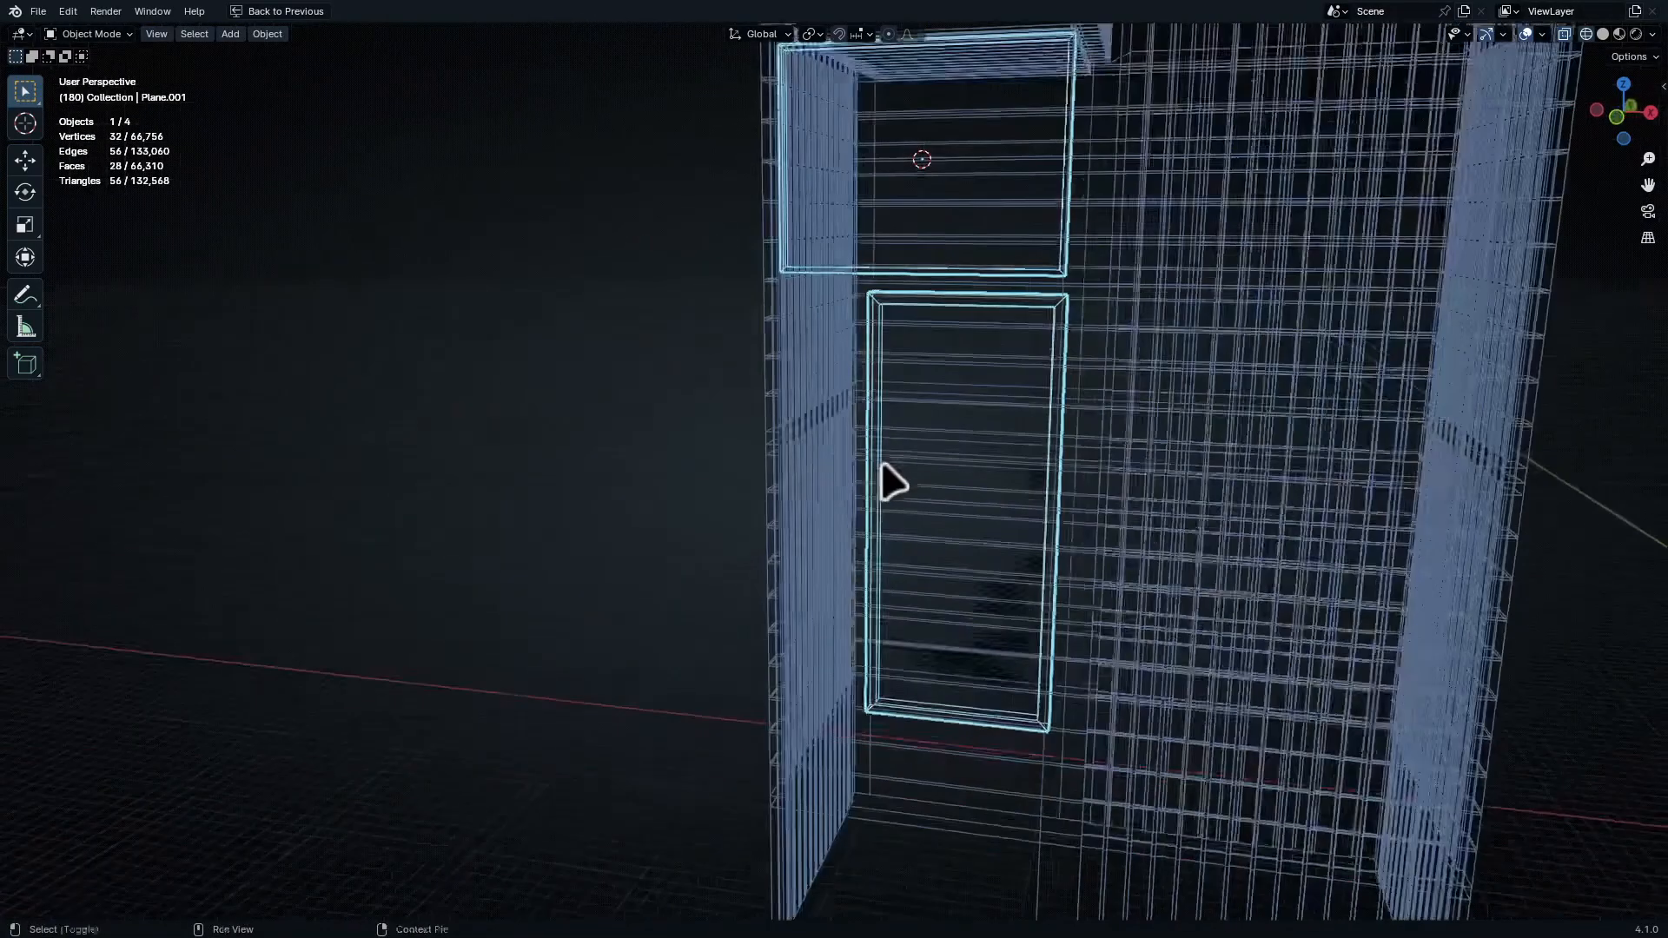
left_click(1601, 34)
mouse_move(998, 391)
middle_mouse_down()
mouse_move(953, 430)
mouse_move(973, 478)
middle_mouse_up()
middle_click_drag(973, 477, 976, 395, "ctrl")
middle_click_drag(976, 396, 964, 434)
key("alt+a")
middle_click_drag(964, 435, 773, 573, "ctrl")
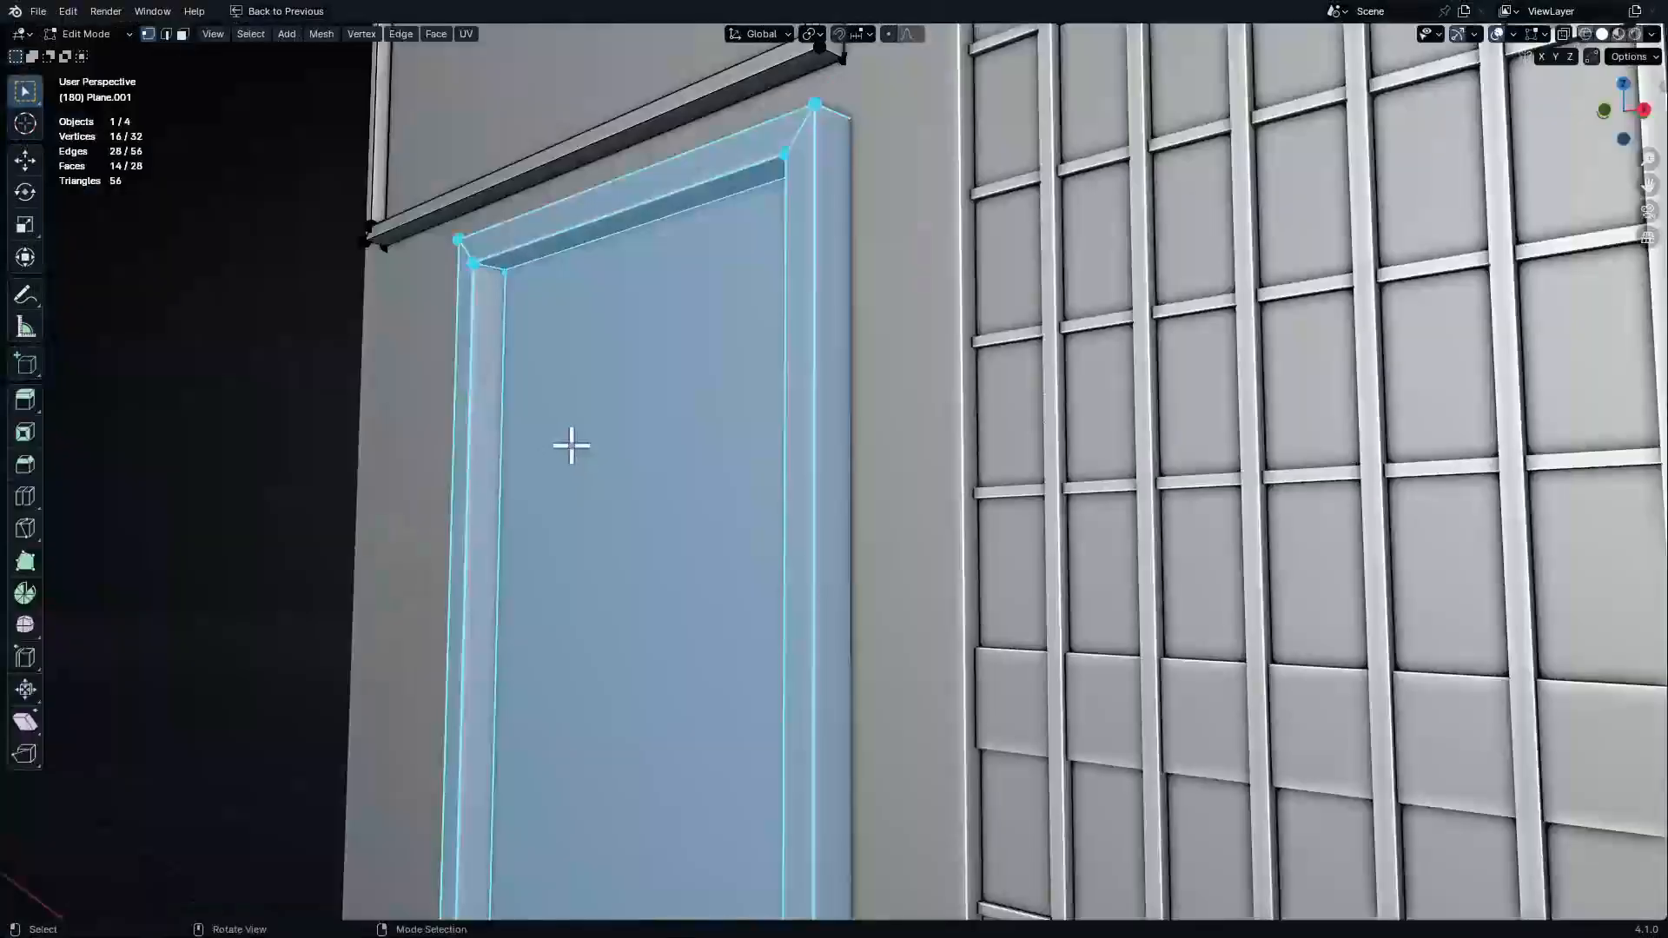
key("3")
left_click(627, 477)
middle_click_drag(640, 477, 859, 524)
left_click(768, 652)
key("Tab")
Select the upper panel's recessed face and move it to adjust its depth within the frame
scroll(923, 451, "up", 5)
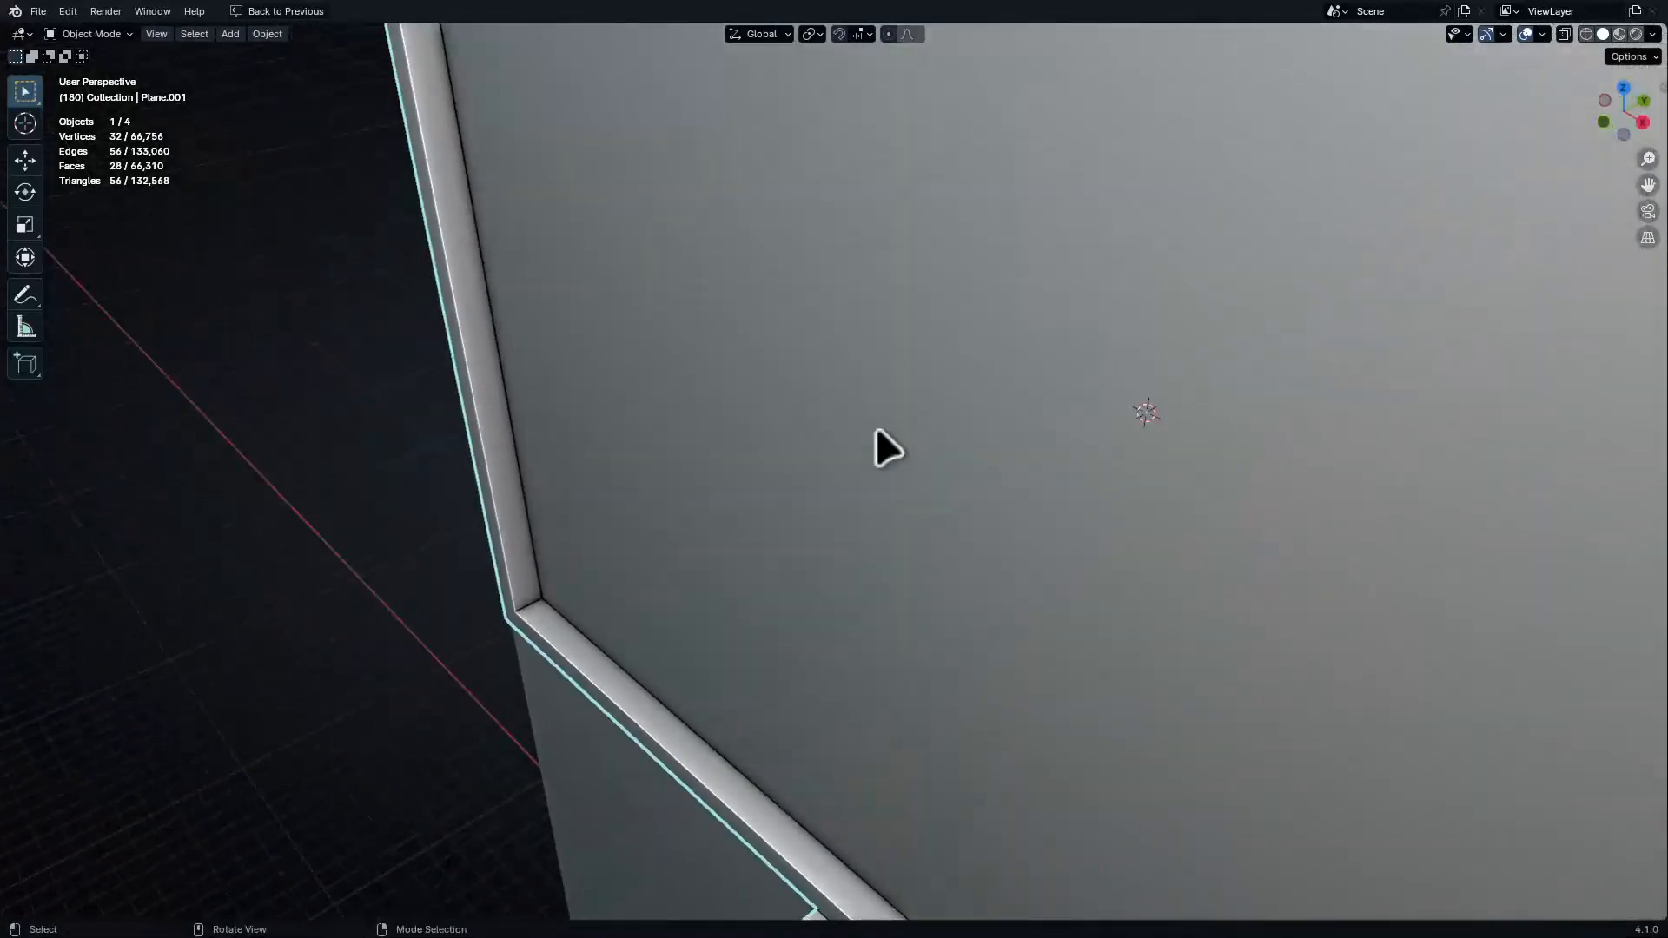
key("Tab")
left_click(923, 434)
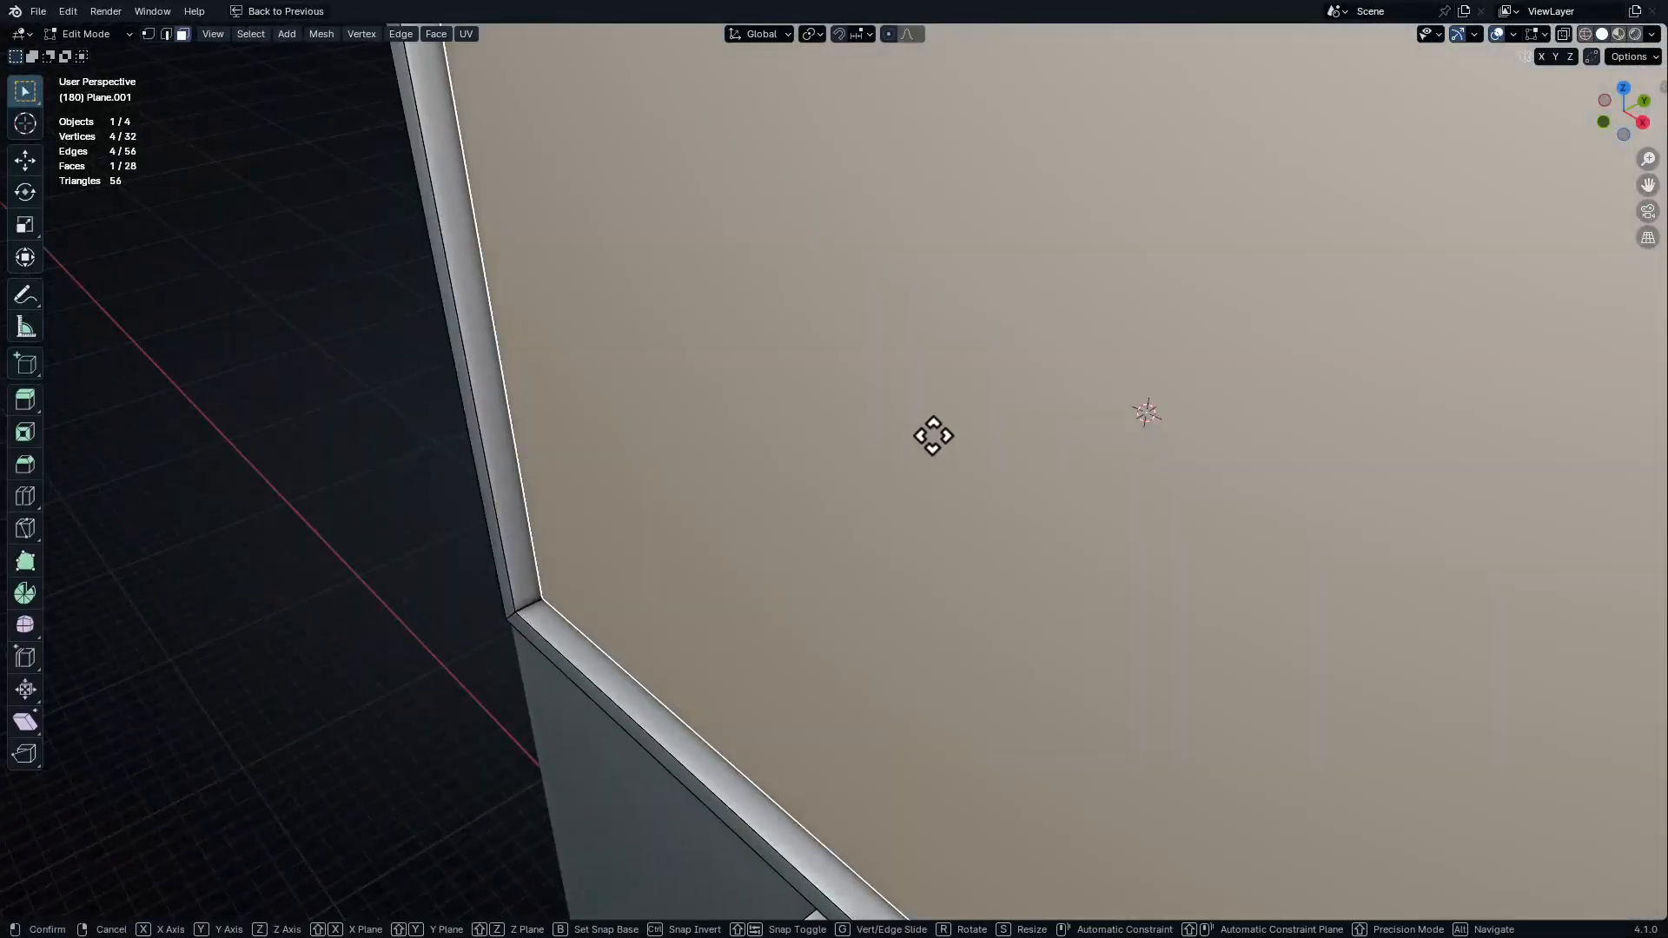
Finish editing the wall frame and snap the 3D cursor to the recessed roof face of the tower with the low annex
left_click(898, 458)
key("Tab")
scroll(898, 458, "down", 8)
middle_click_drag(898, 457, 728, 462)
scroll(728, 462, "down", 4)
middle_click_drag(890, 298, 873, 503, "shift")
scroll(696, 501, "up", 1)
middle_click_drag(696, 501, 665, 459)
middle_click_drag(589, 402, 701, 492, "shift")
key("Tab")
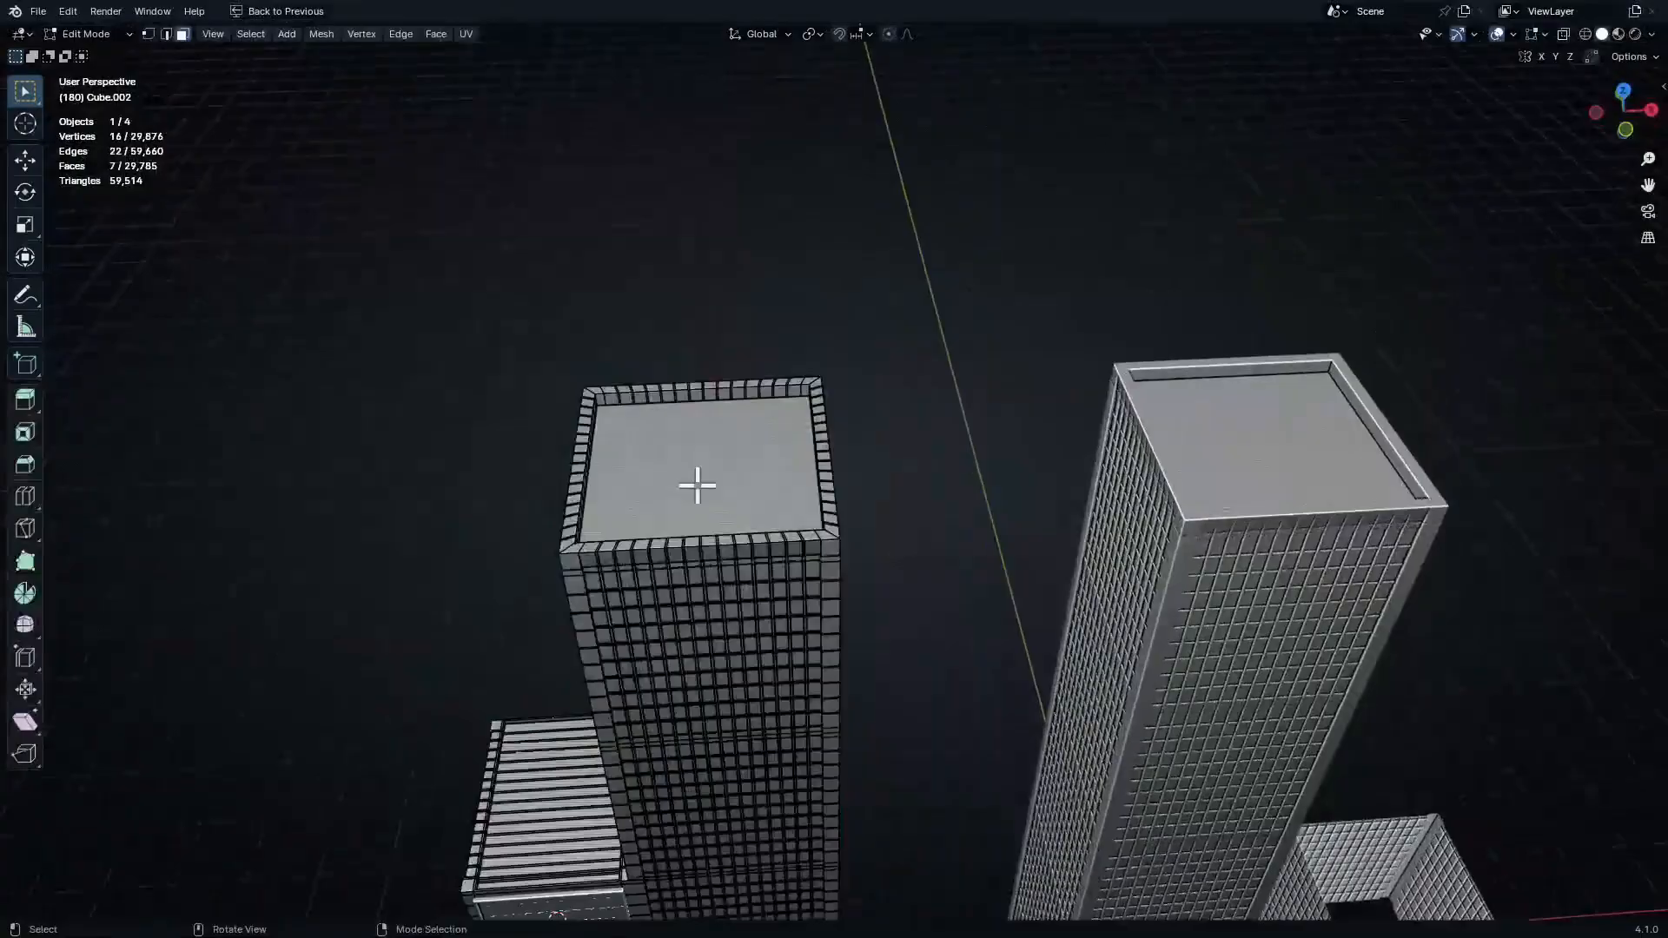
left_click(695, 484)
key("shift+s")
left_click(775, 561)
Examine the skyscrapers, rooftops and rooftop signs in the reference image Day-Version.jpg
key("ctrl+alt+space")
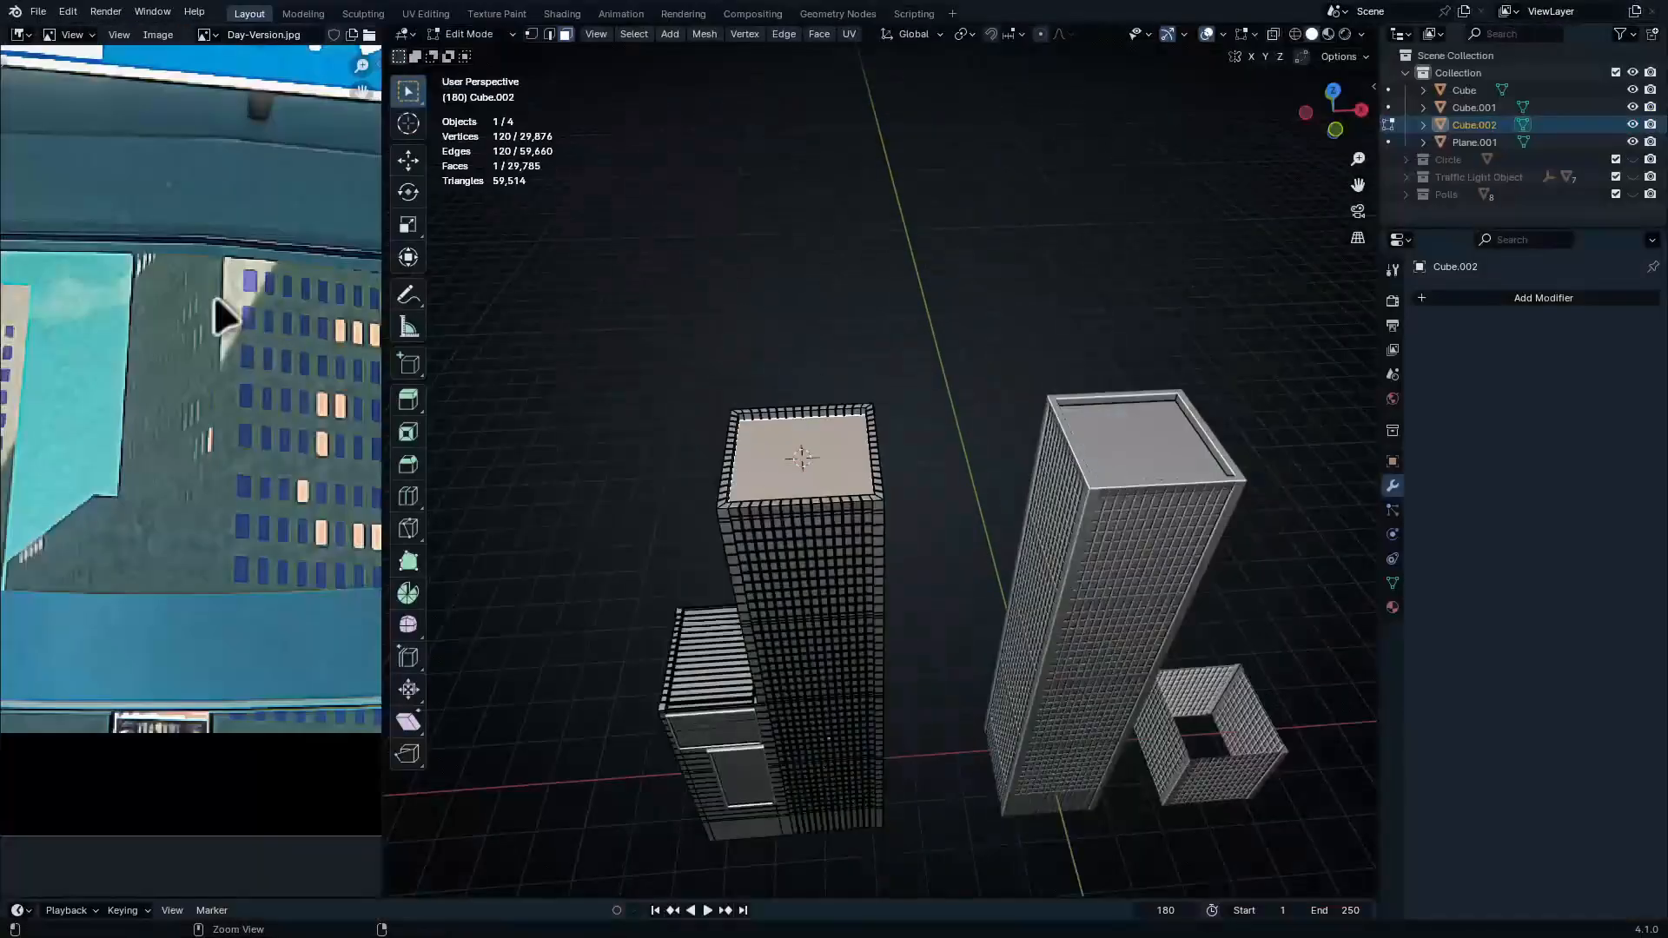
key("ctrl+alt+space")
scroll(230, 408, "up", 4)
middle_click_drag(573, 564, 746, 522, "ctrl")
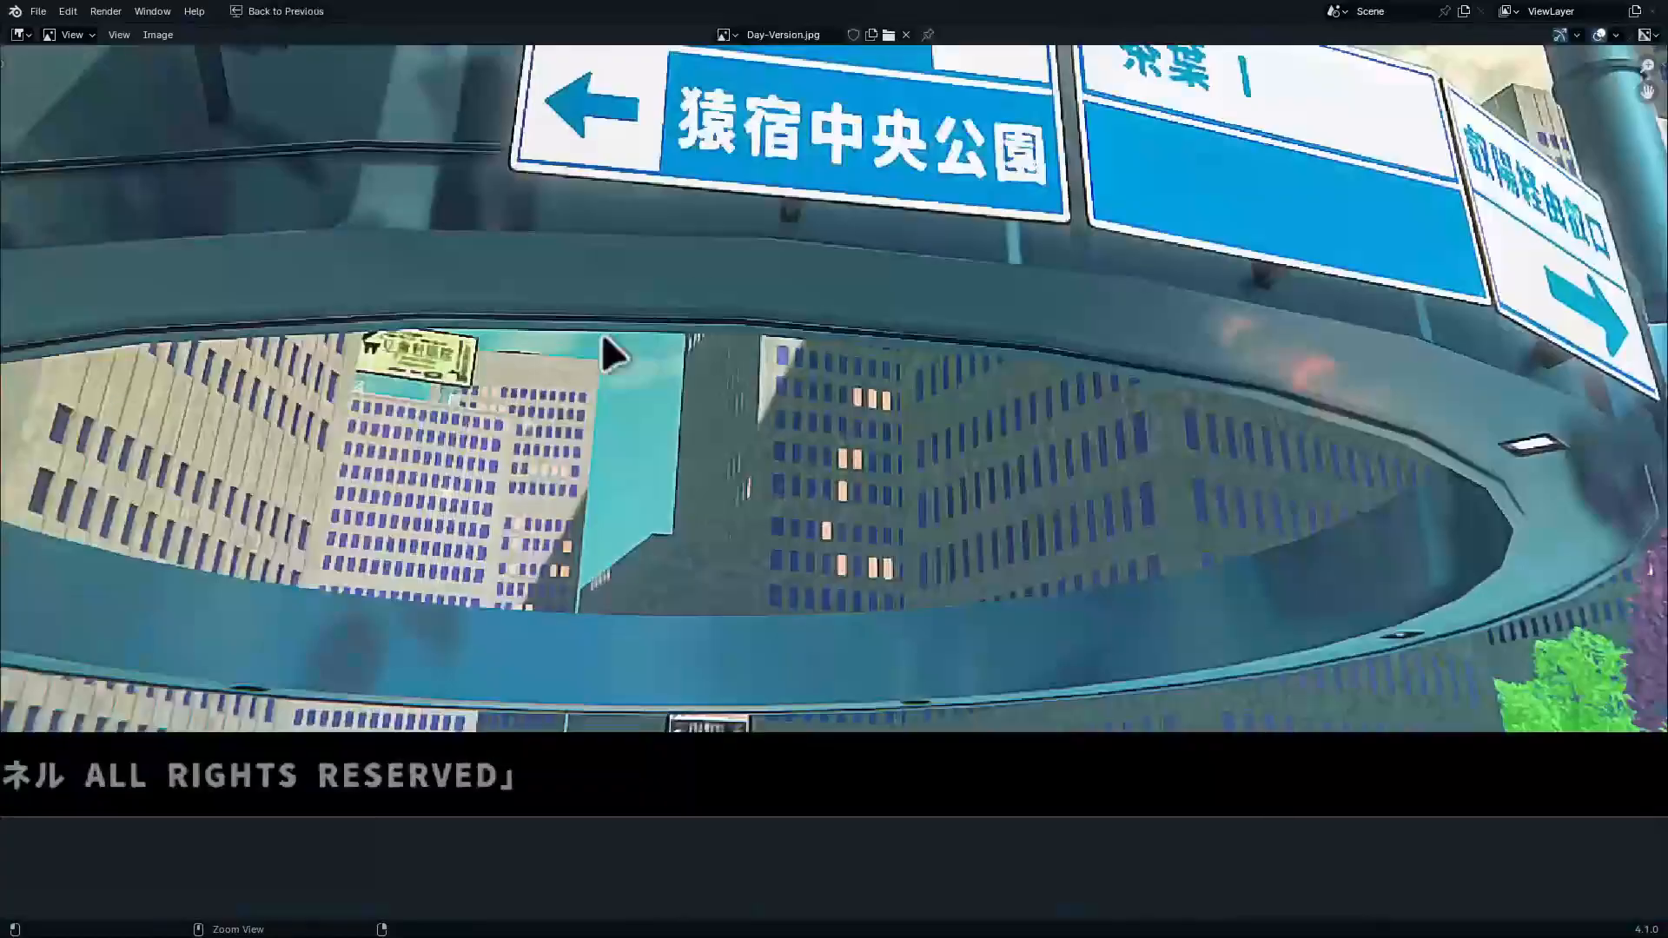
middle_click_drag(920, 203, 934, 295, "ctrl")
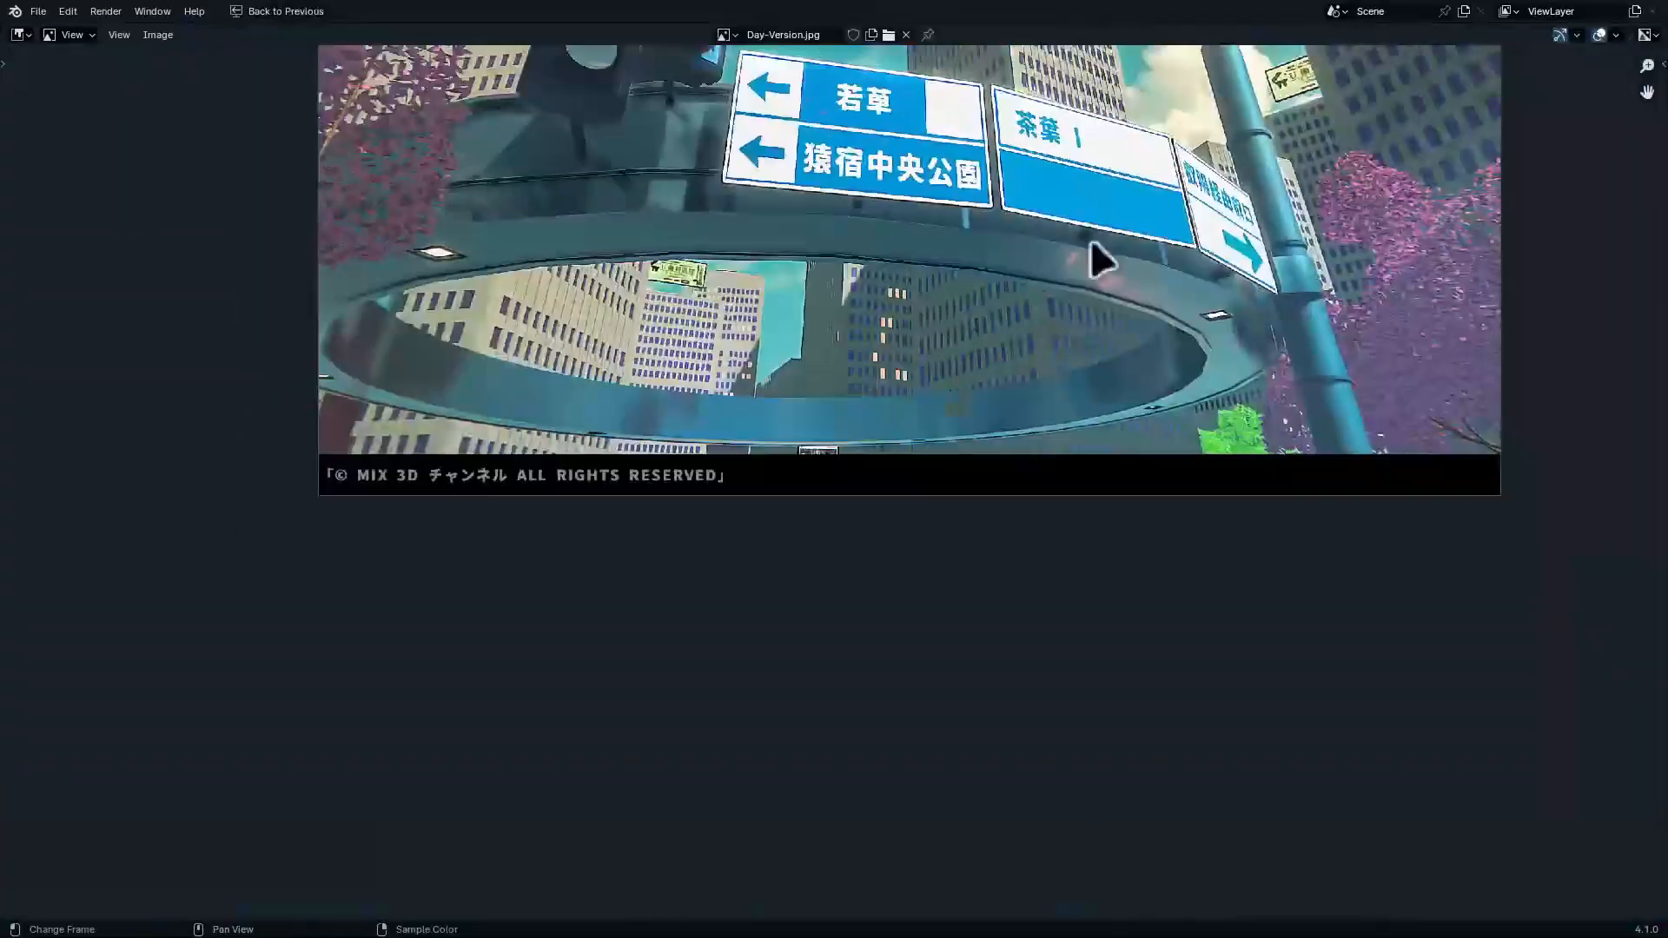
middle_click_drag(1091, 249, 748, 636)
middle_click_drag(947, 508, 981, 269, "ctrl")
middle_click_drag(1051, 469, 1074, 293, "ctrl")
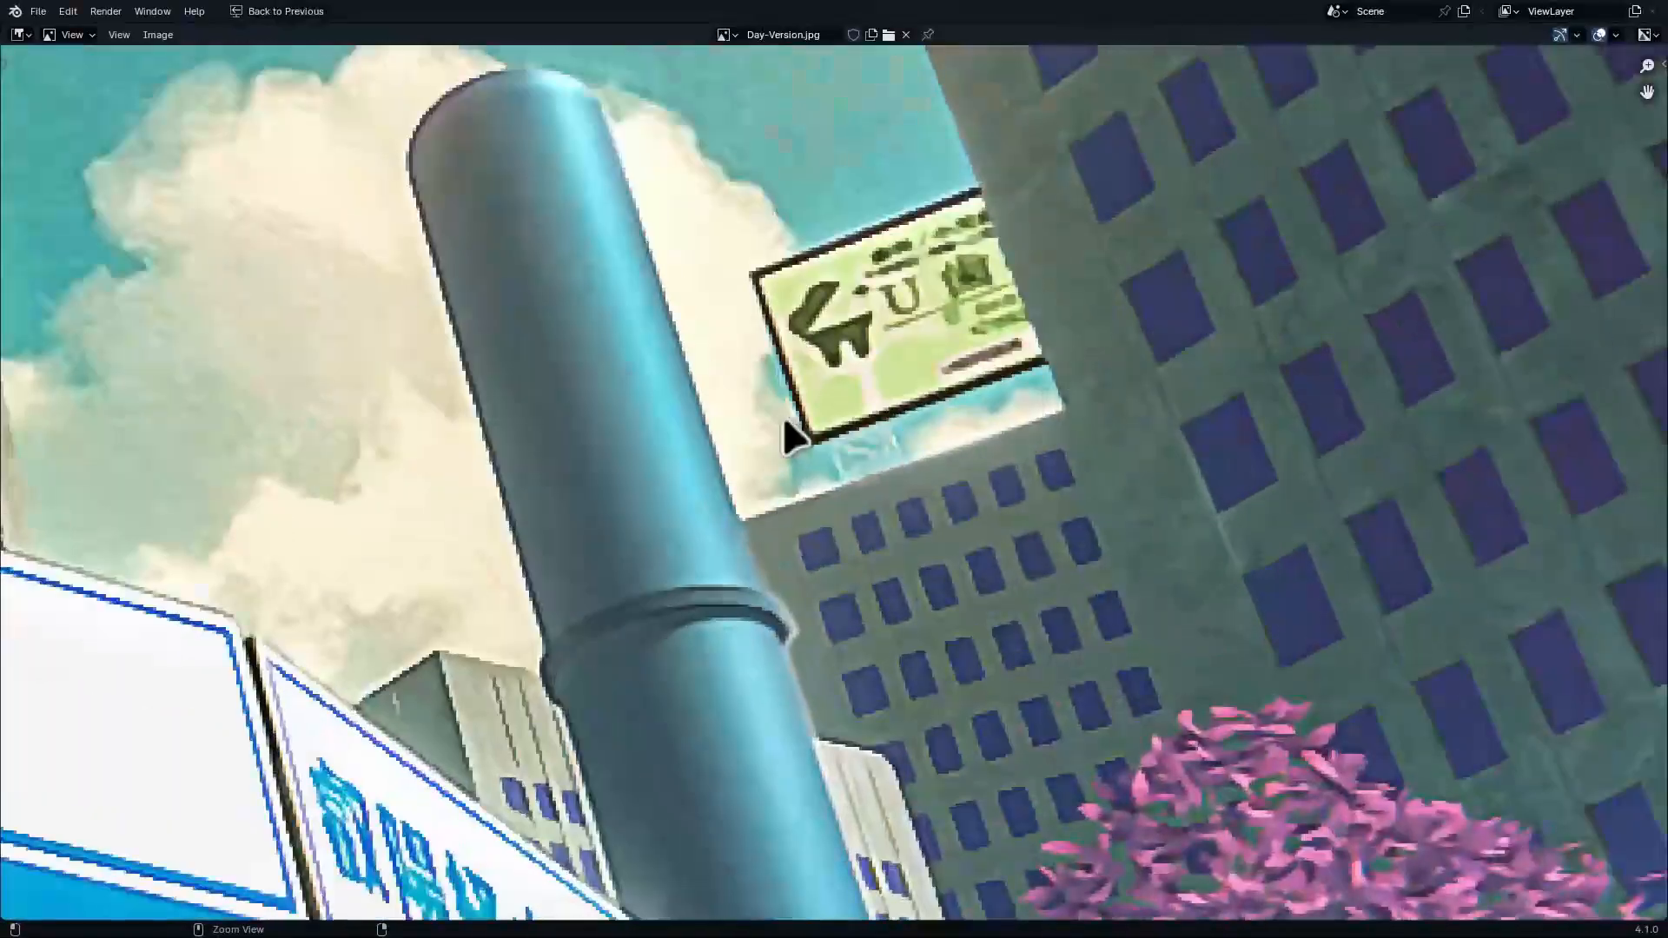
middle_click_drag(640, 493, 412, 725, "ctrl")
middle_click_drag(413, 725, 912, 526)
middle_click_drag(352, 759, 422, 521, "ctrl")
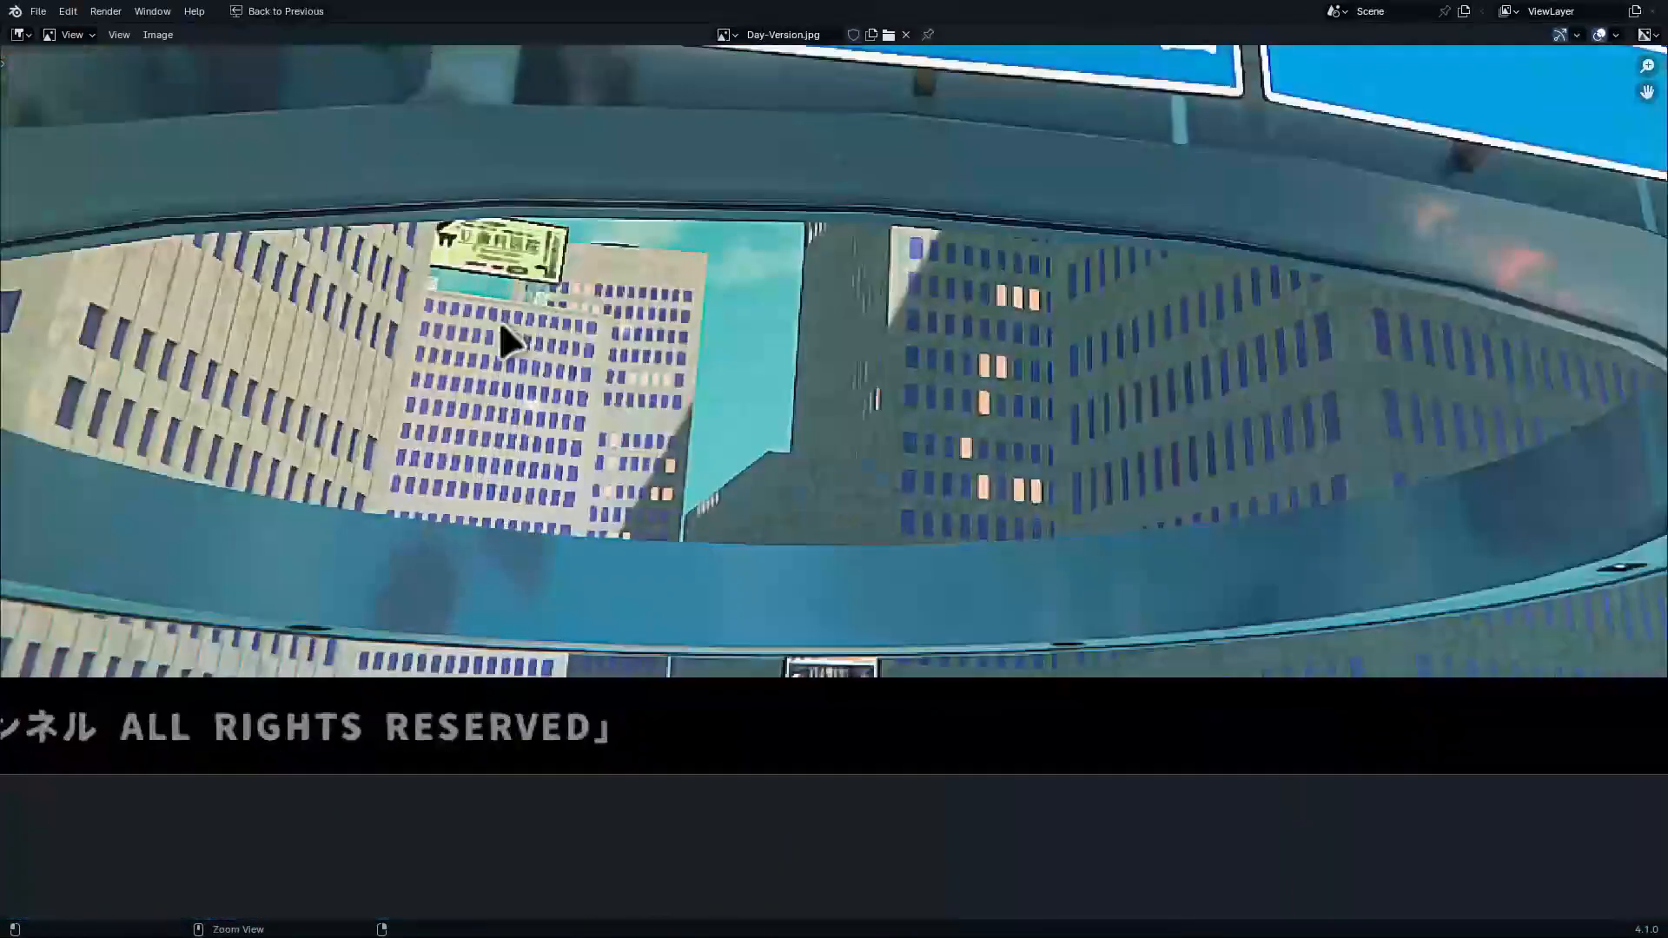
middle_click_drag(498, 320, 474, 207, "ctrl")
middle_click_drag(521, 358, 591, 330, "ctrl")
key("ctrl+space")
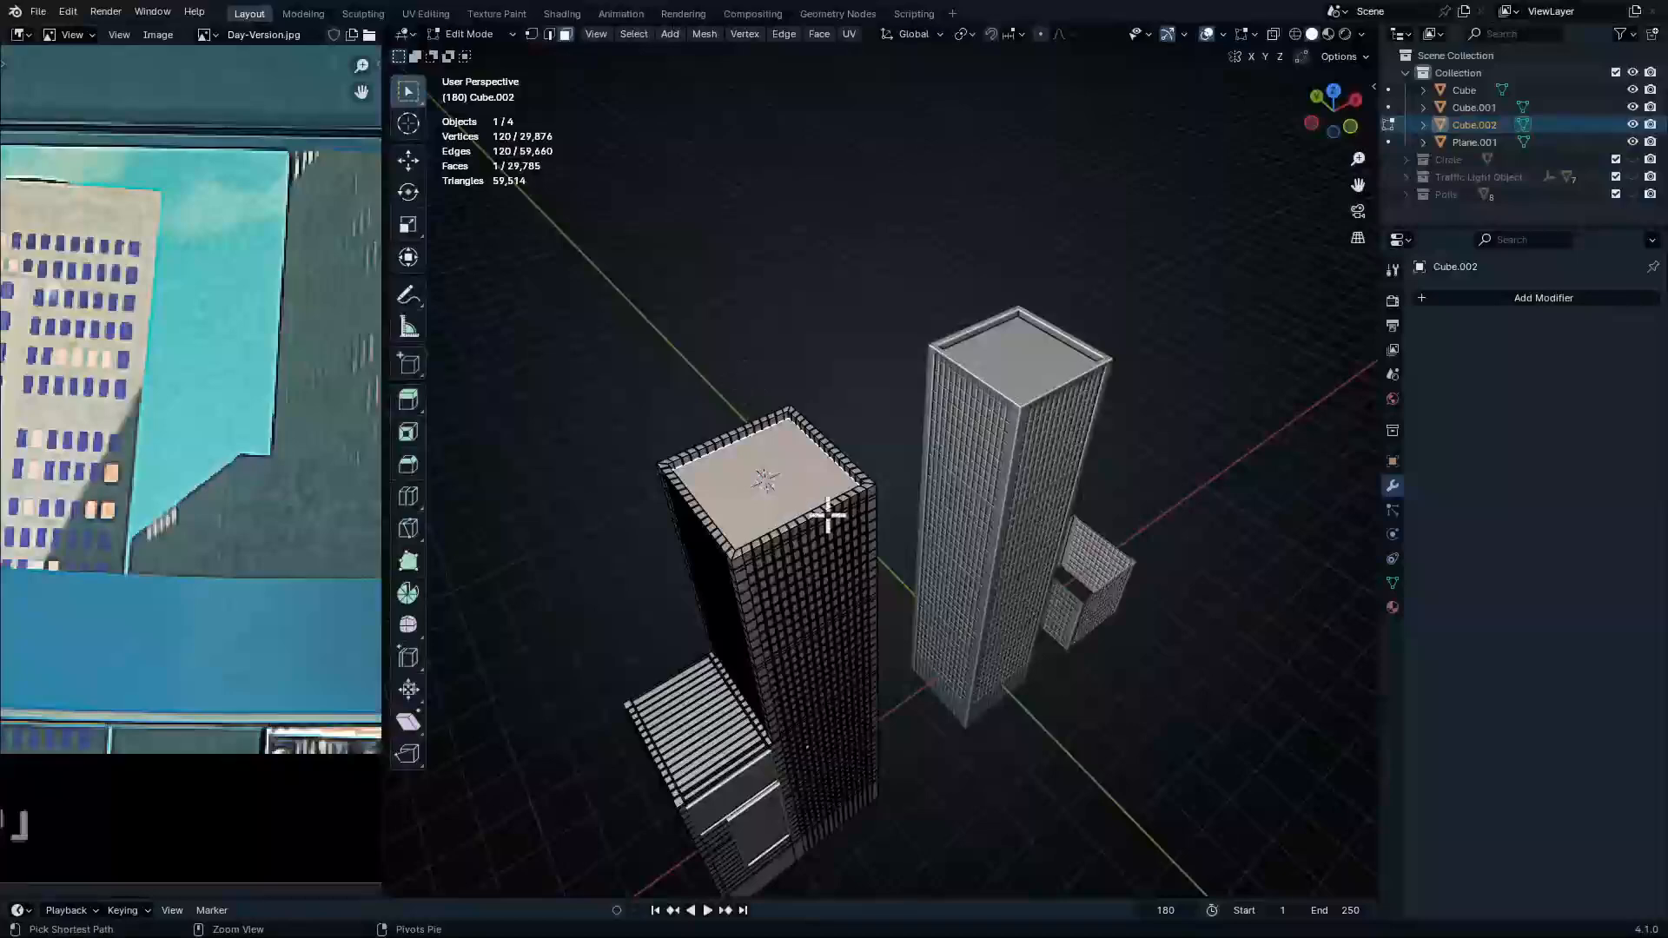
Add a cylinder at the tower's roof centre, raise it about 0.64 m, scale it about 1.54 times and adjust its height above the roof
middle_click_drag(797, 518, 752, 529)
left_click(742, 346)
key("ctrl+space")
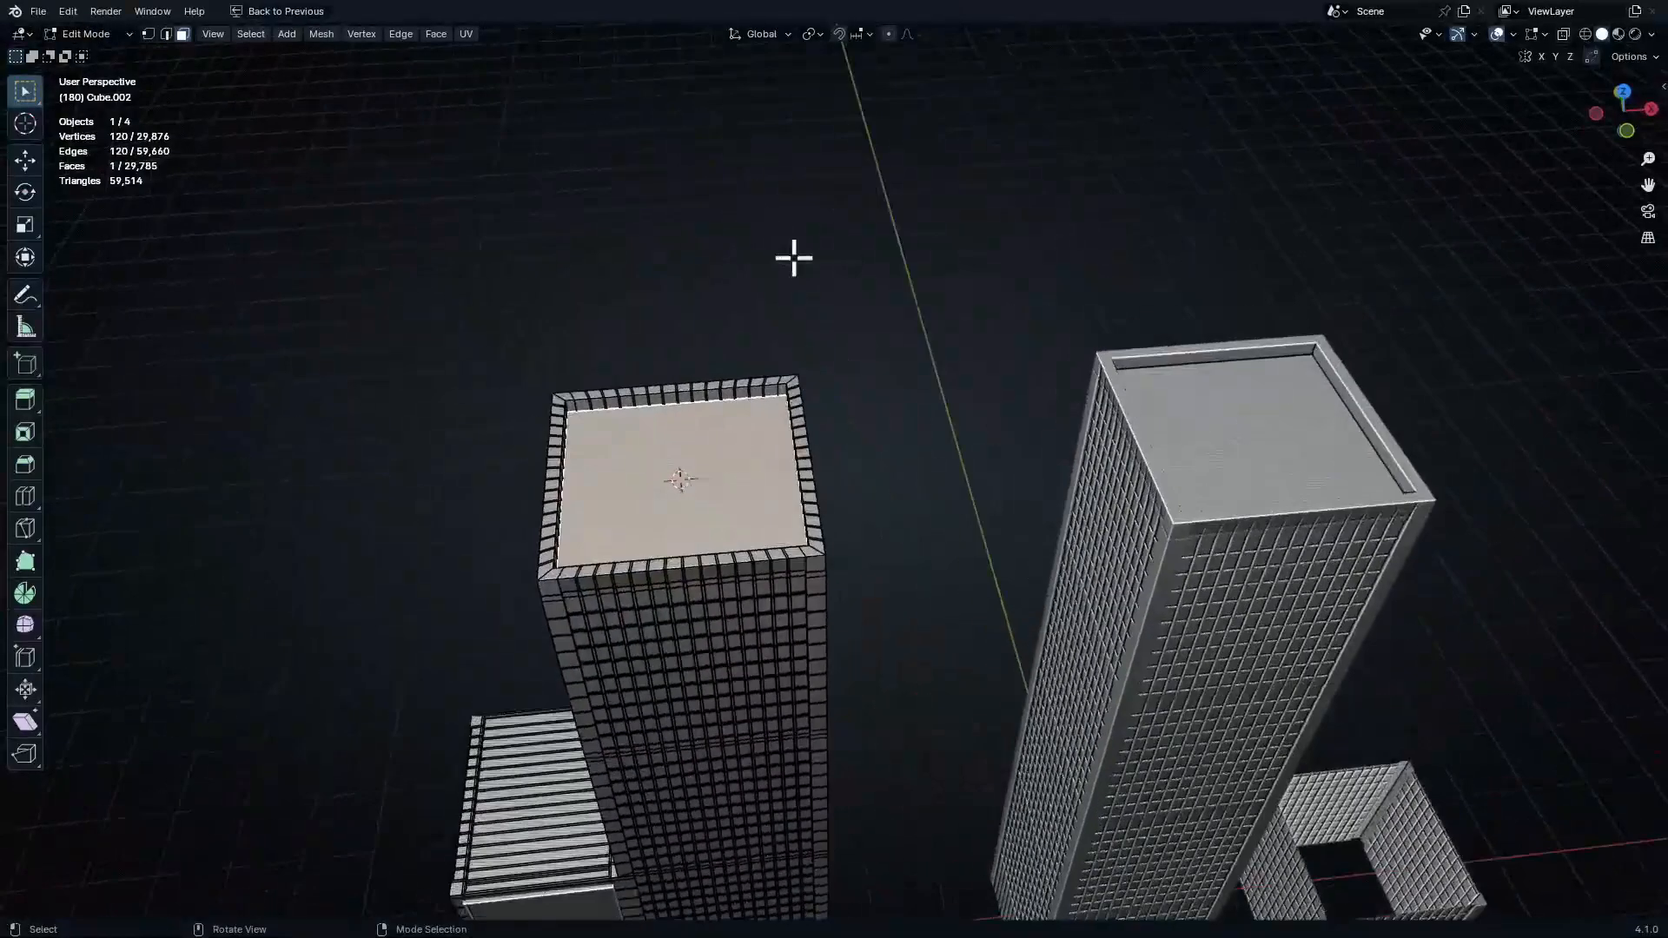
left_click(786, 792)
key("Tab")
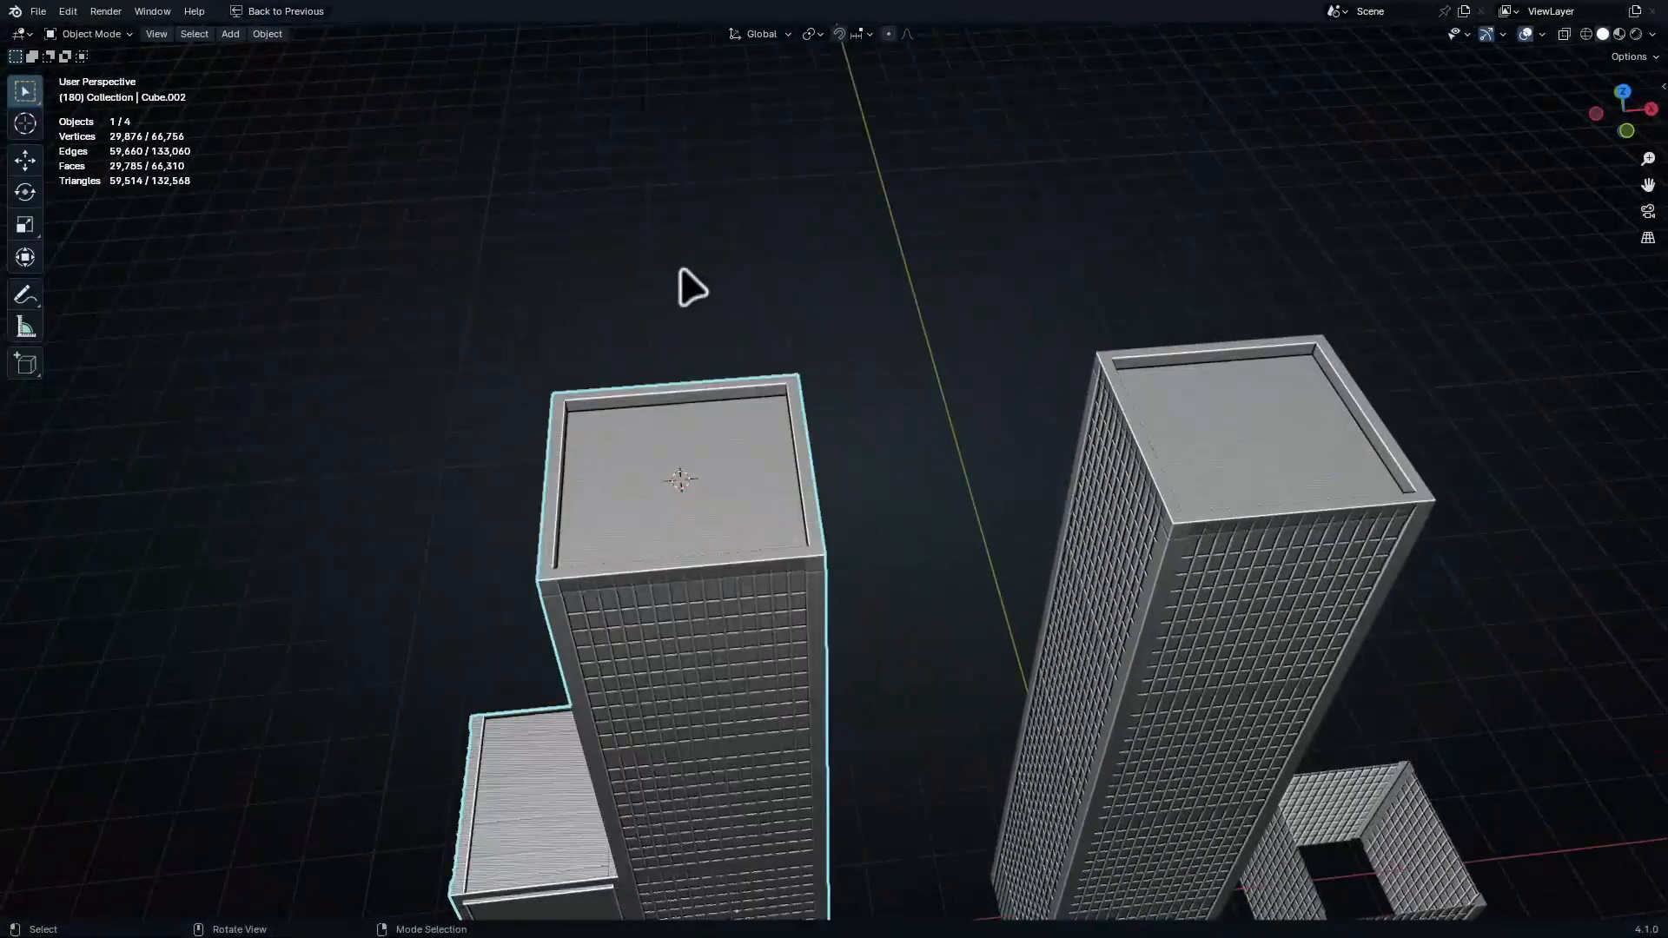
key("shift+a")
mouse_move(634, 279)
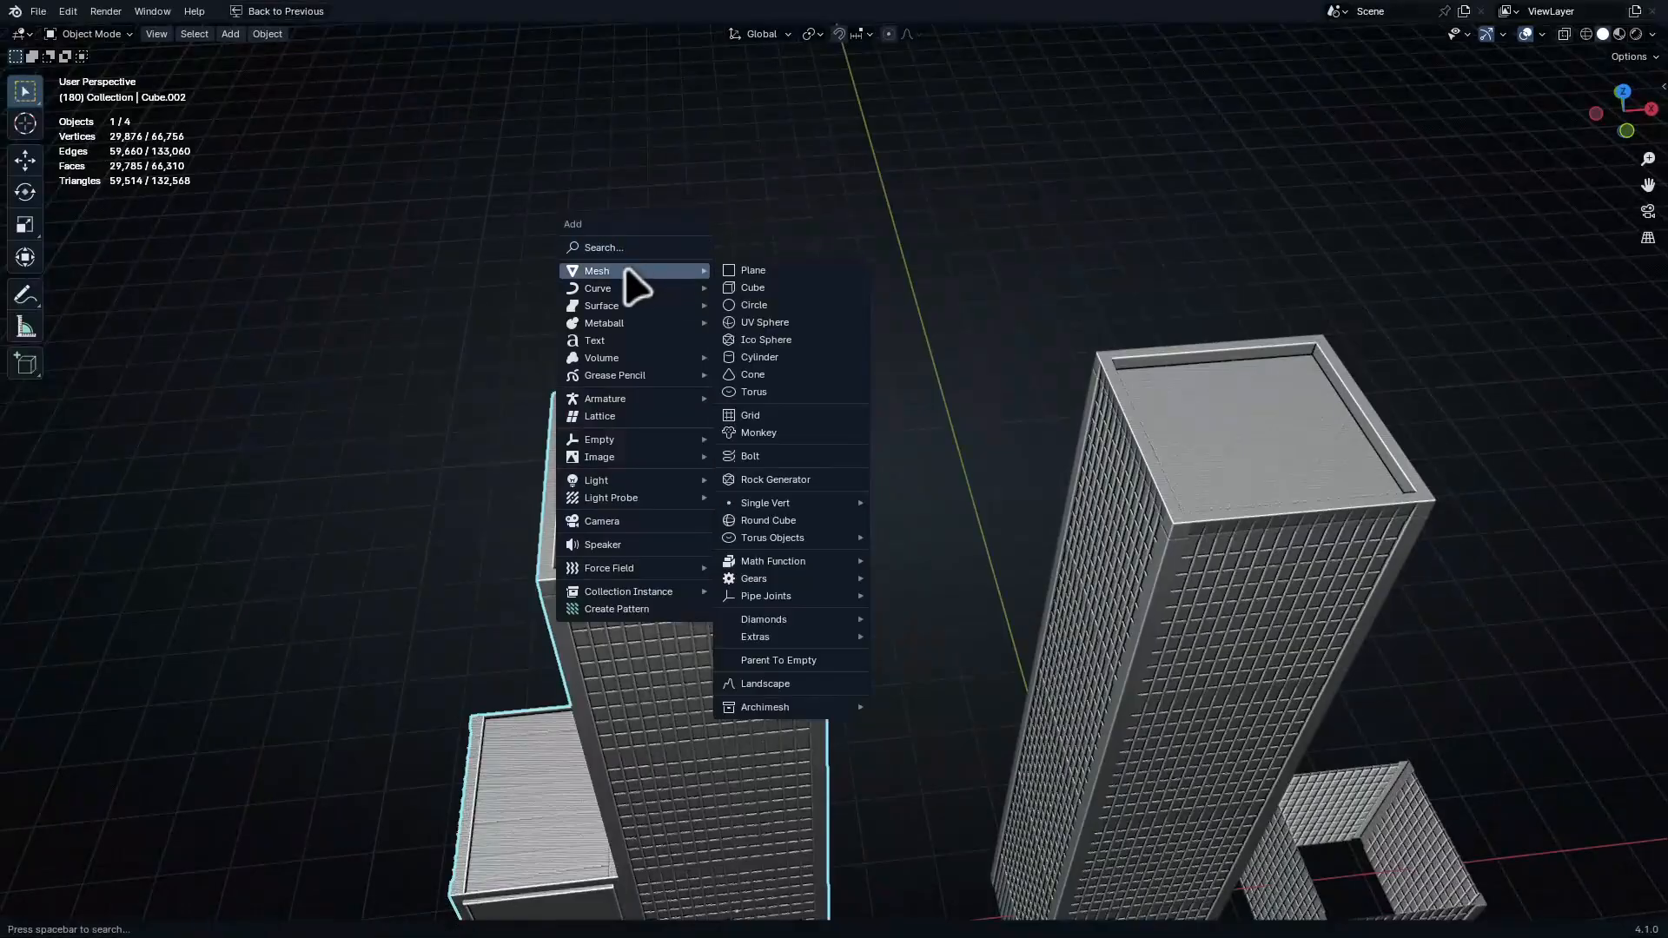
left_click(782, 384)
key("g")
left_click(769, 386)
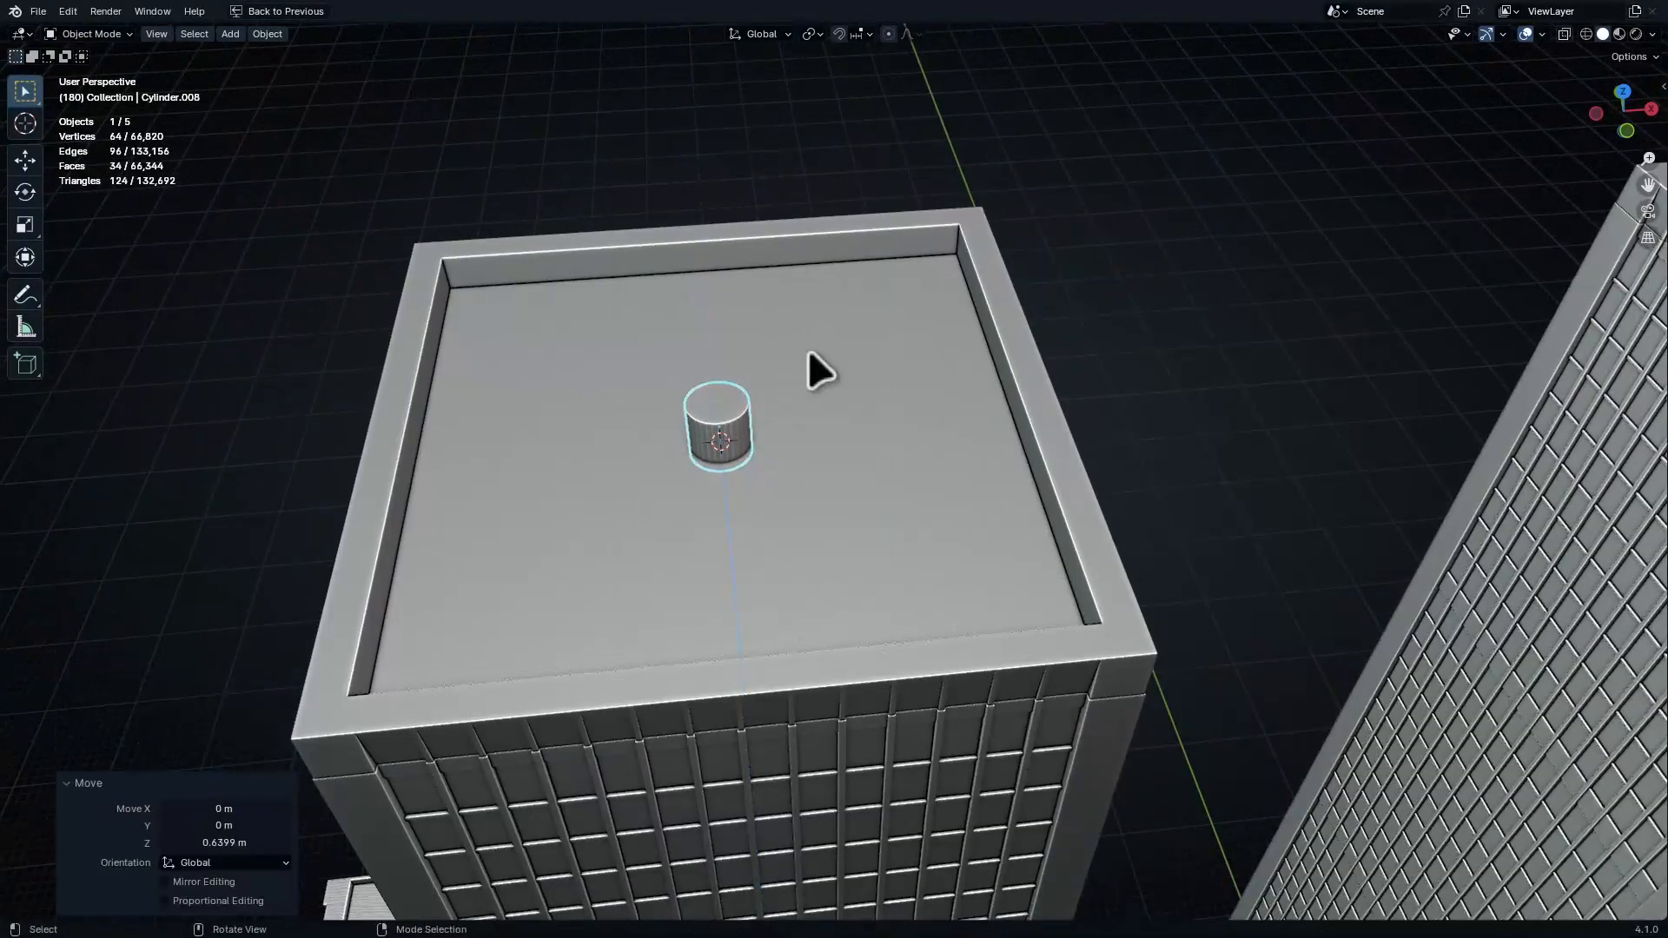
left_click(880, 350)
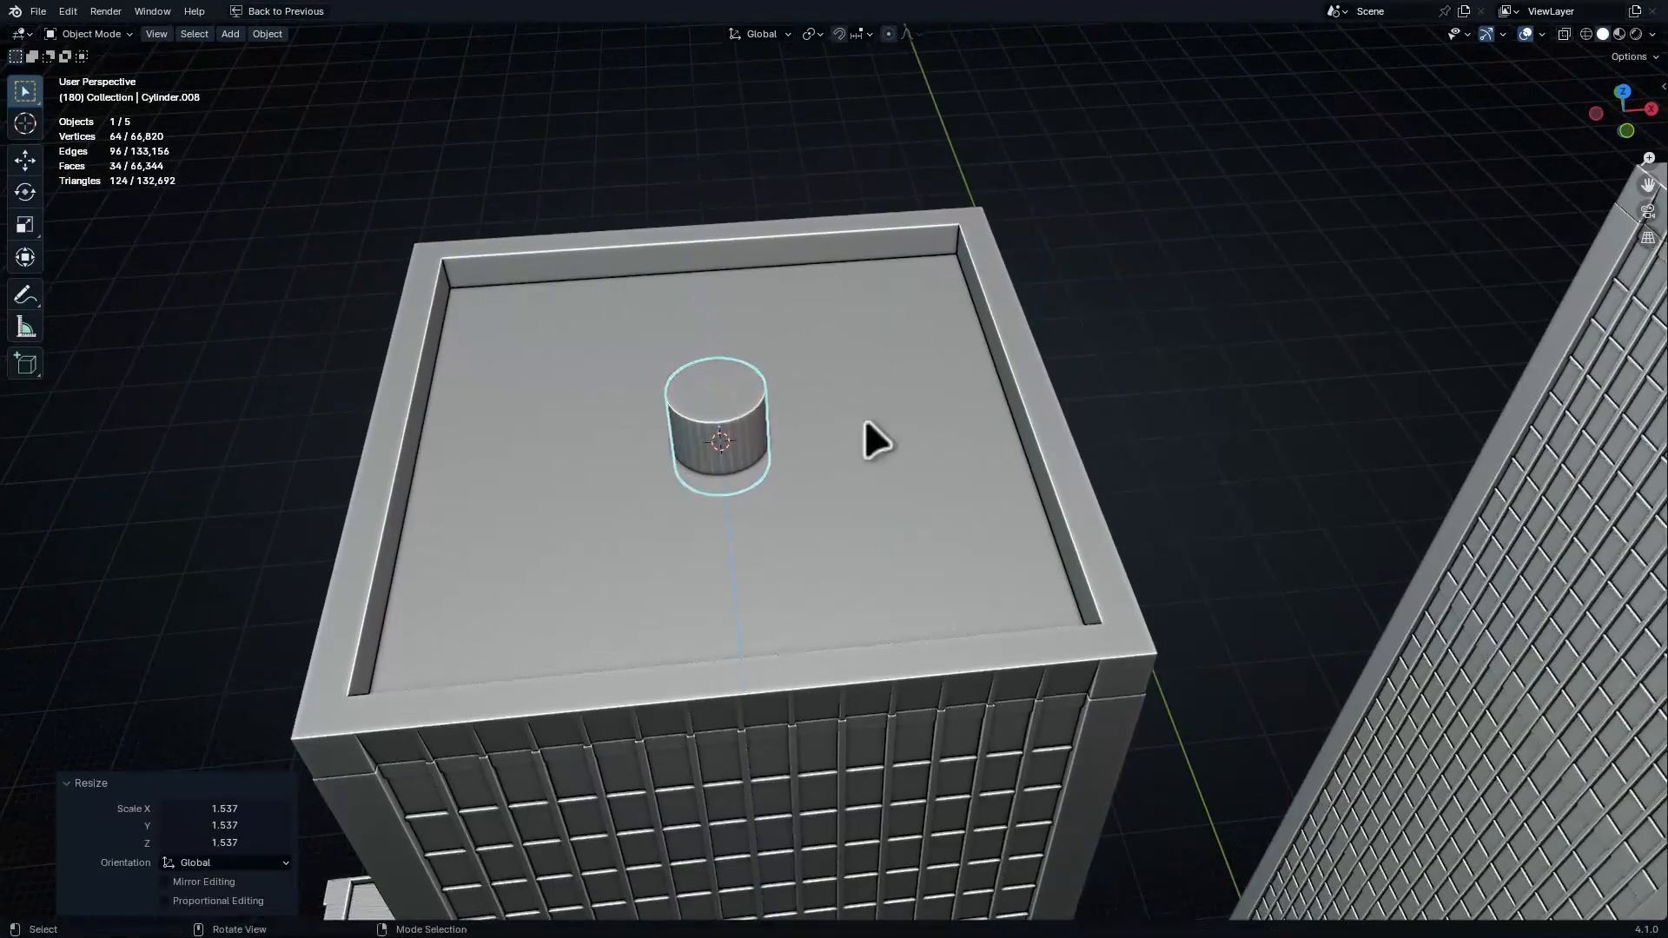
left_click(830, 326)
Extrude the cylinder's top face, scale it out about 5.2 times, and extrude it up about 0.2 m into a disc
key("Tab")
left_click(729, 406)
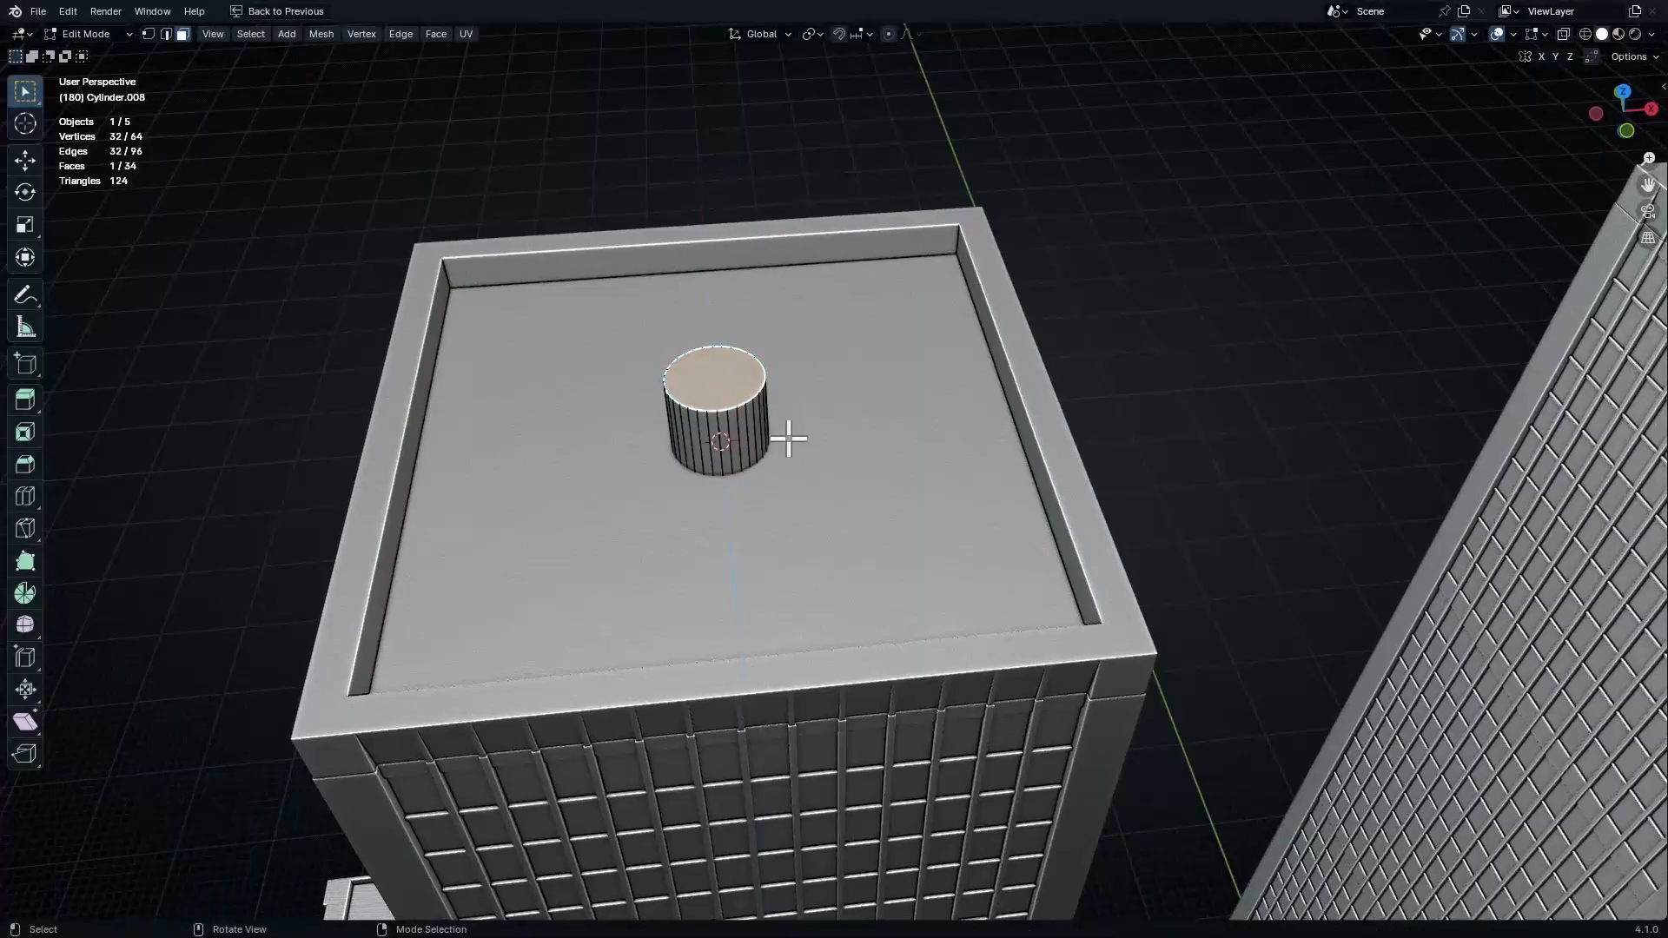
key("e")
right_click(800, 406)
key("s")
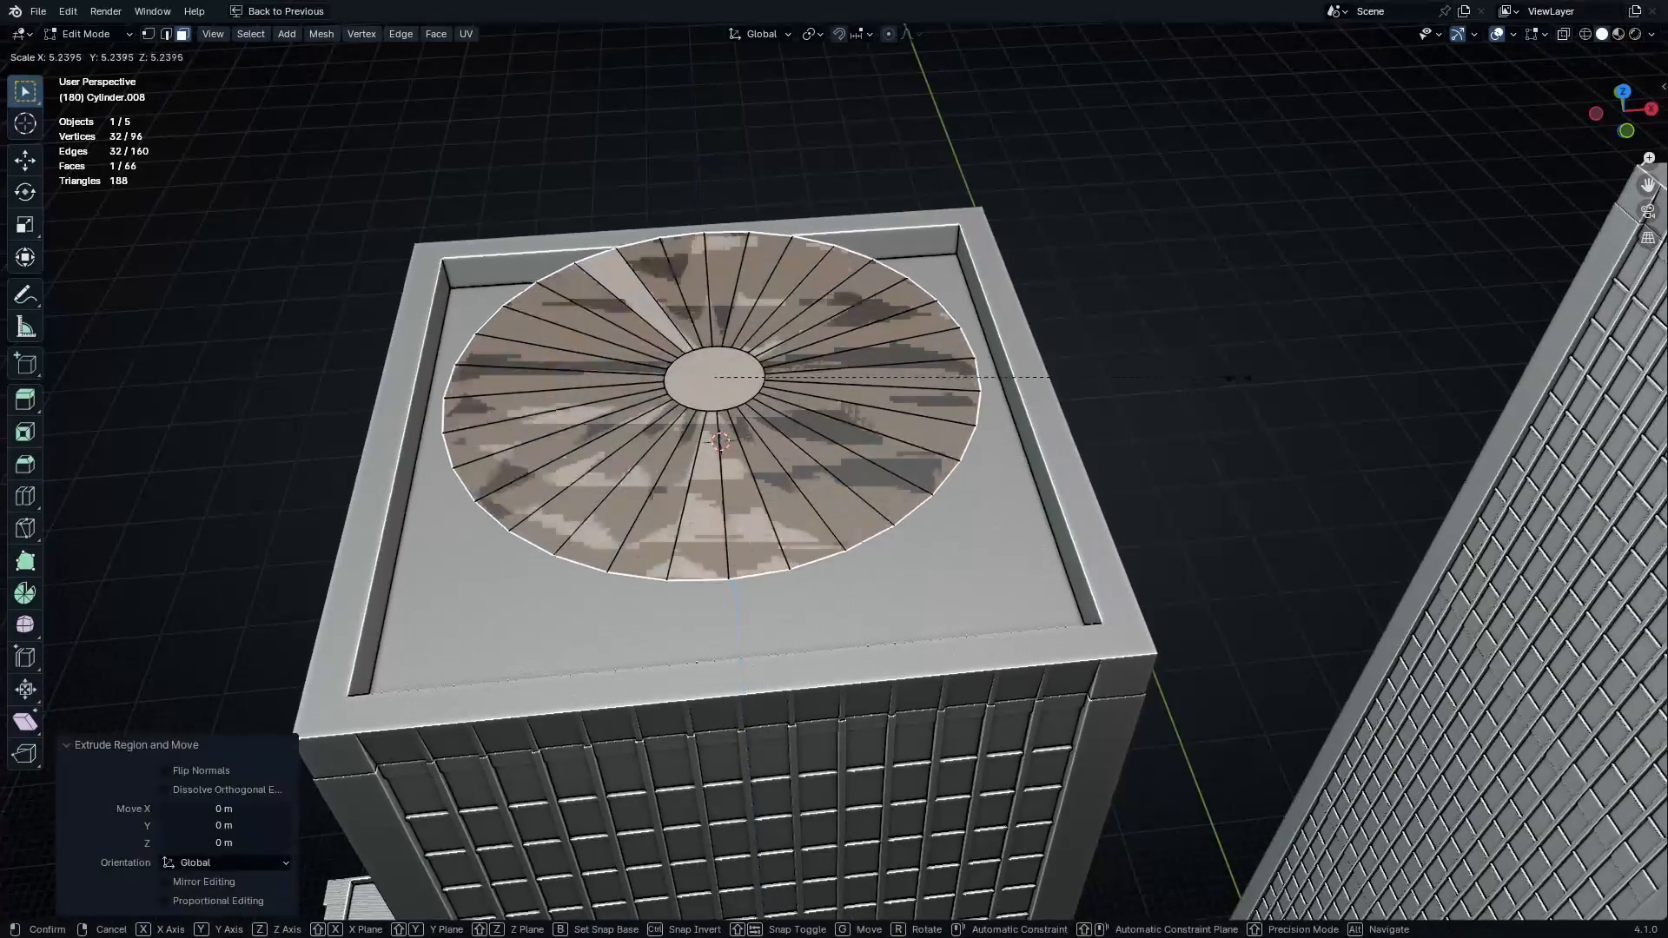
left_click(1229, 377)
key("e")
left_click(1220, 363)
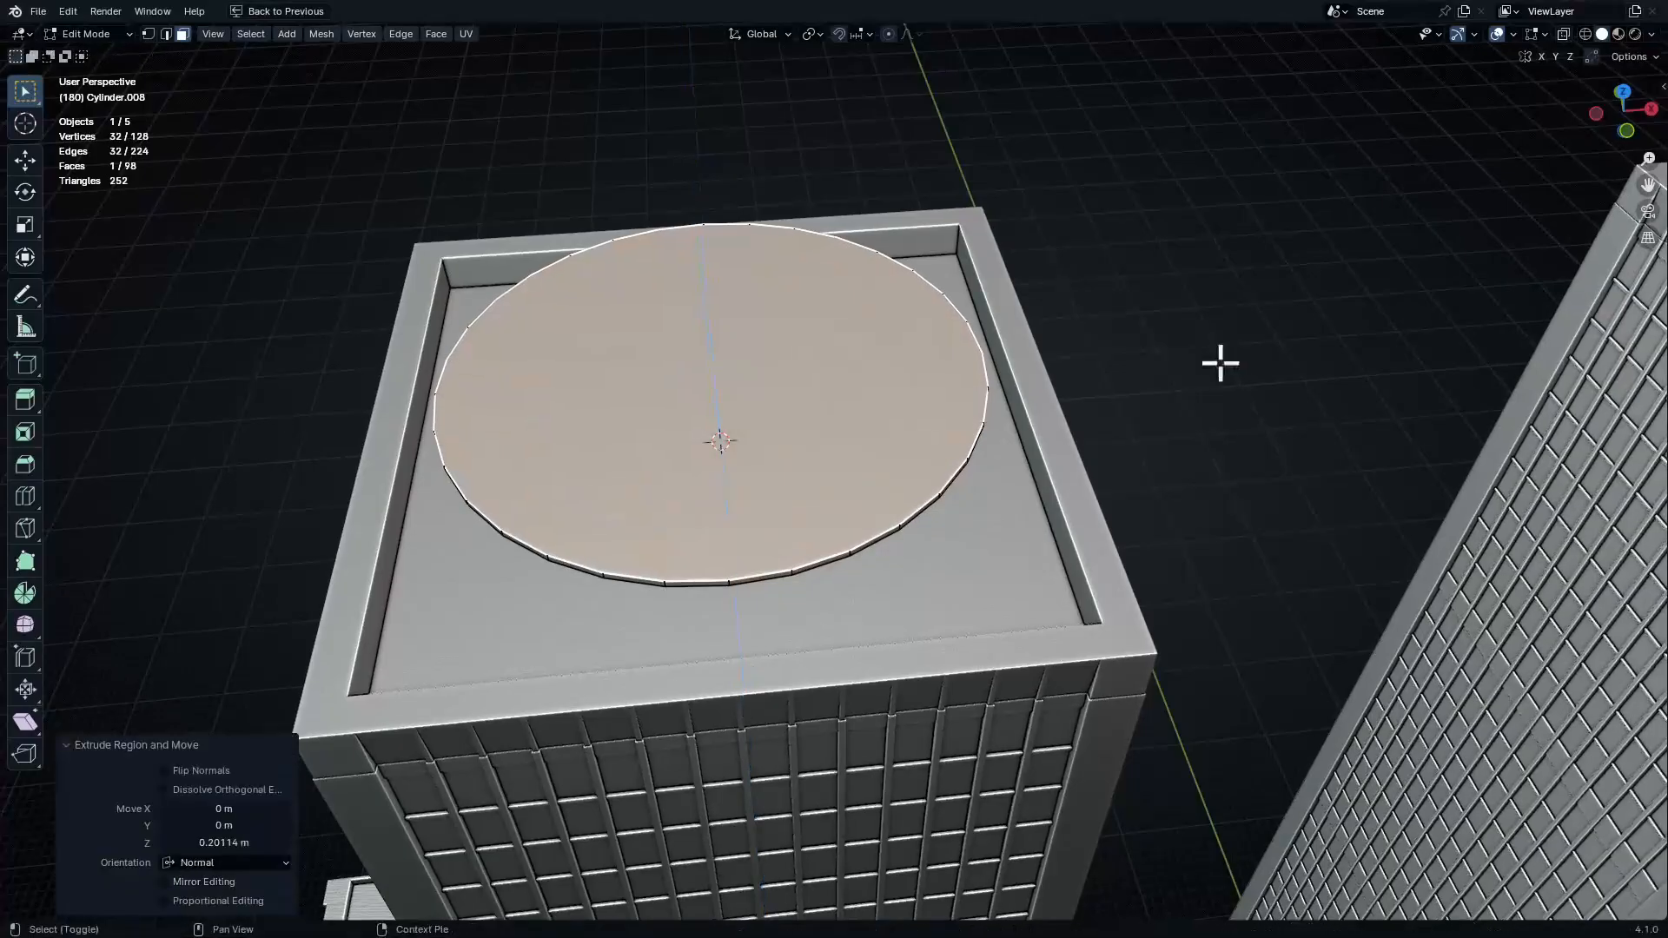
Inset the disc's top face repeatedly, alternating wide and thin insets, to make two narrow rings, with a final inset of about 1.08 m
key("i")
key("i")
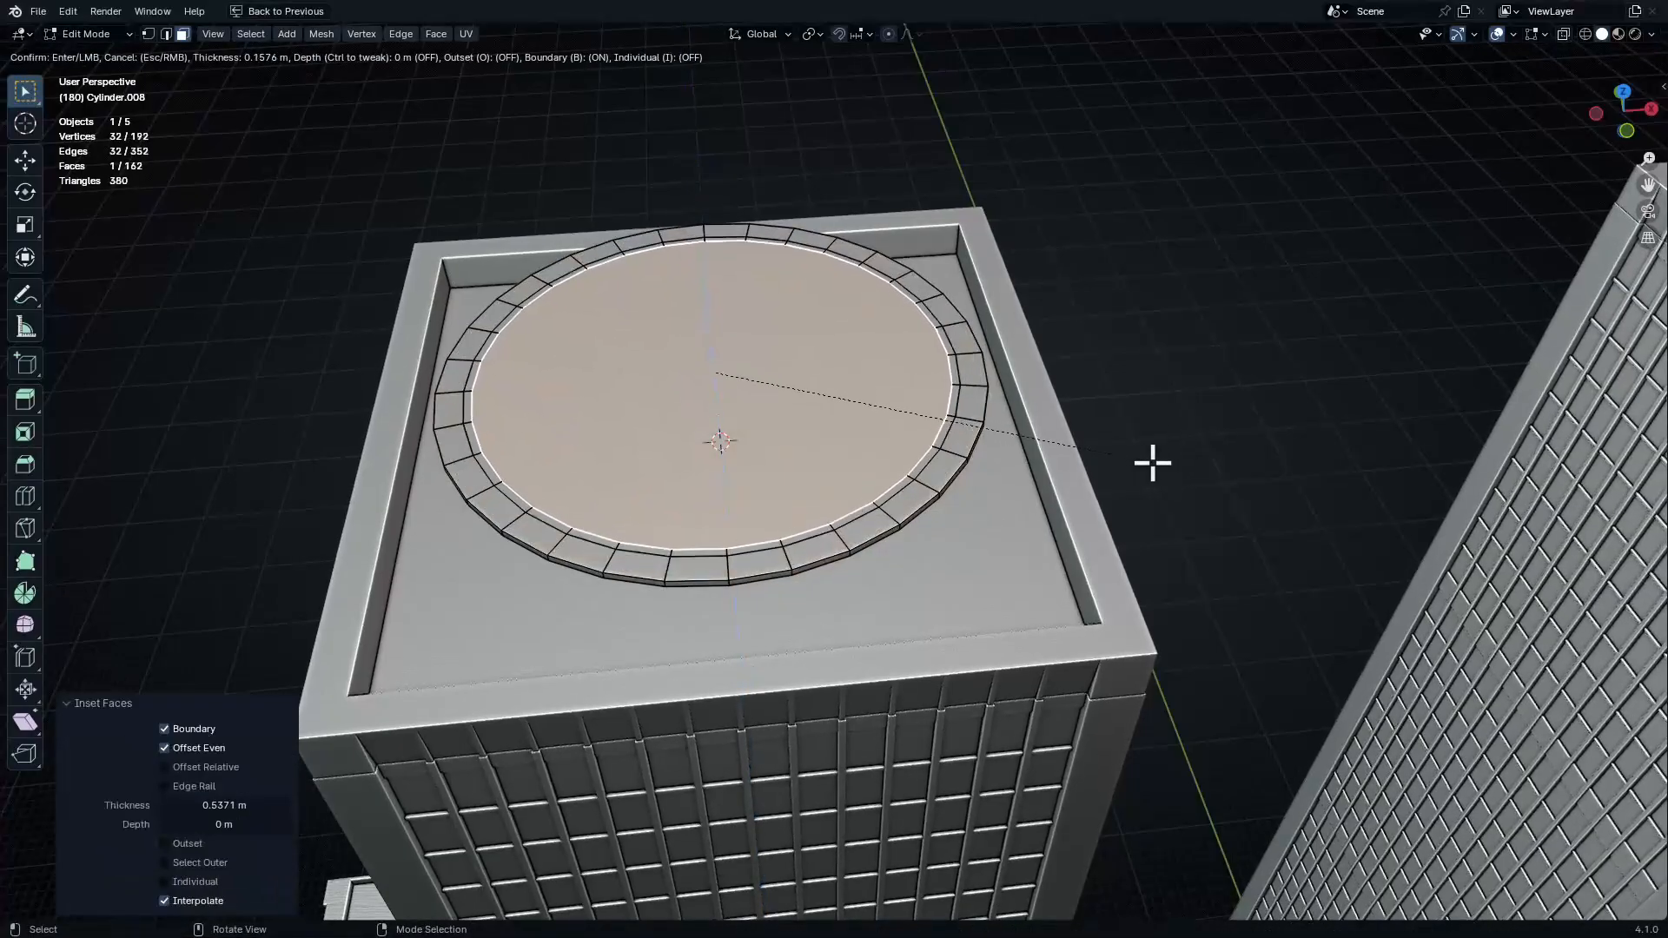
left_click(1153, 462)
key("i")
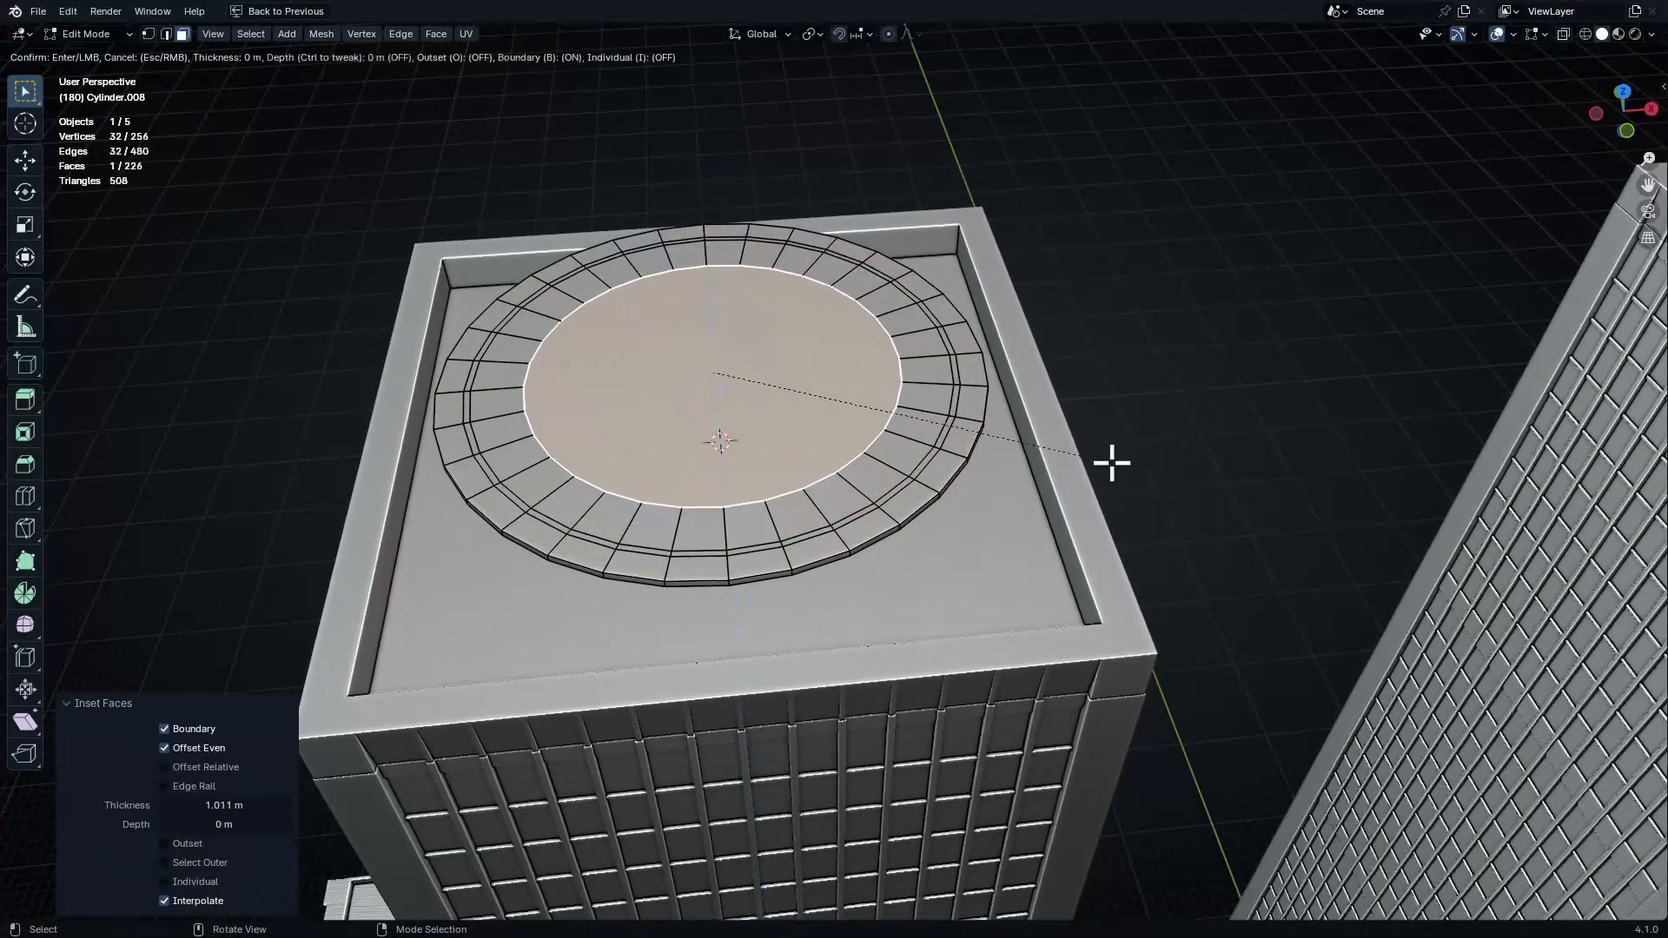
left_click(1103, 466)
key("i")
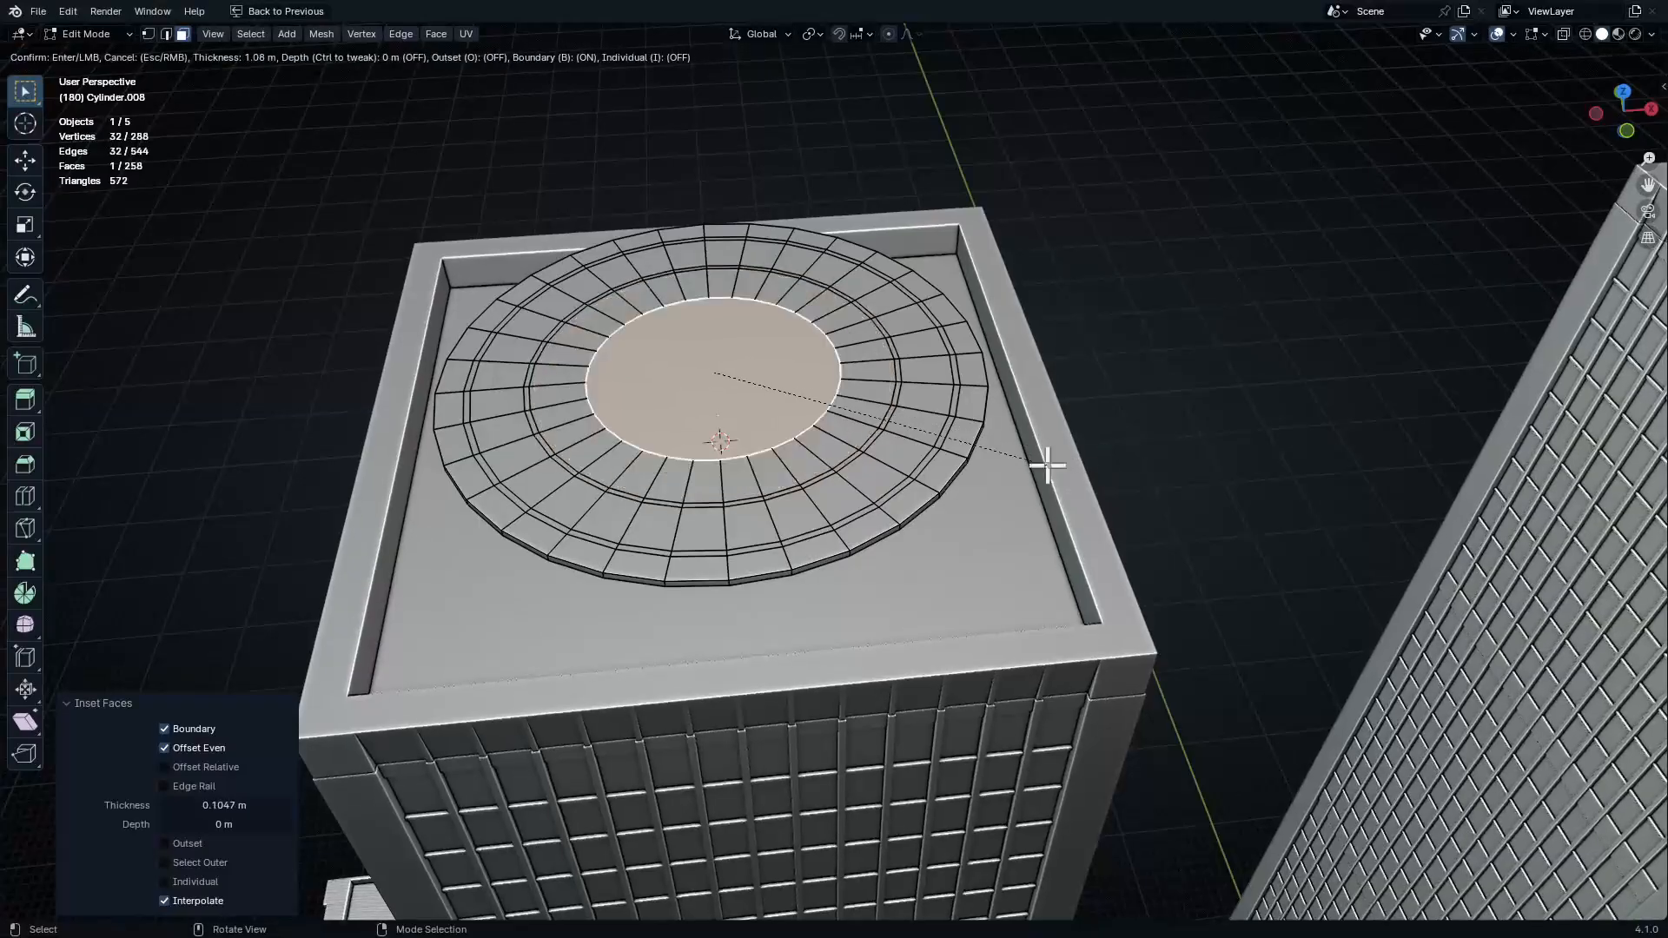
Select both narrow ring loops on the disc and extrude them down about 0.013 m as grooves
middle_click_drag(765, 503, 731, 419)
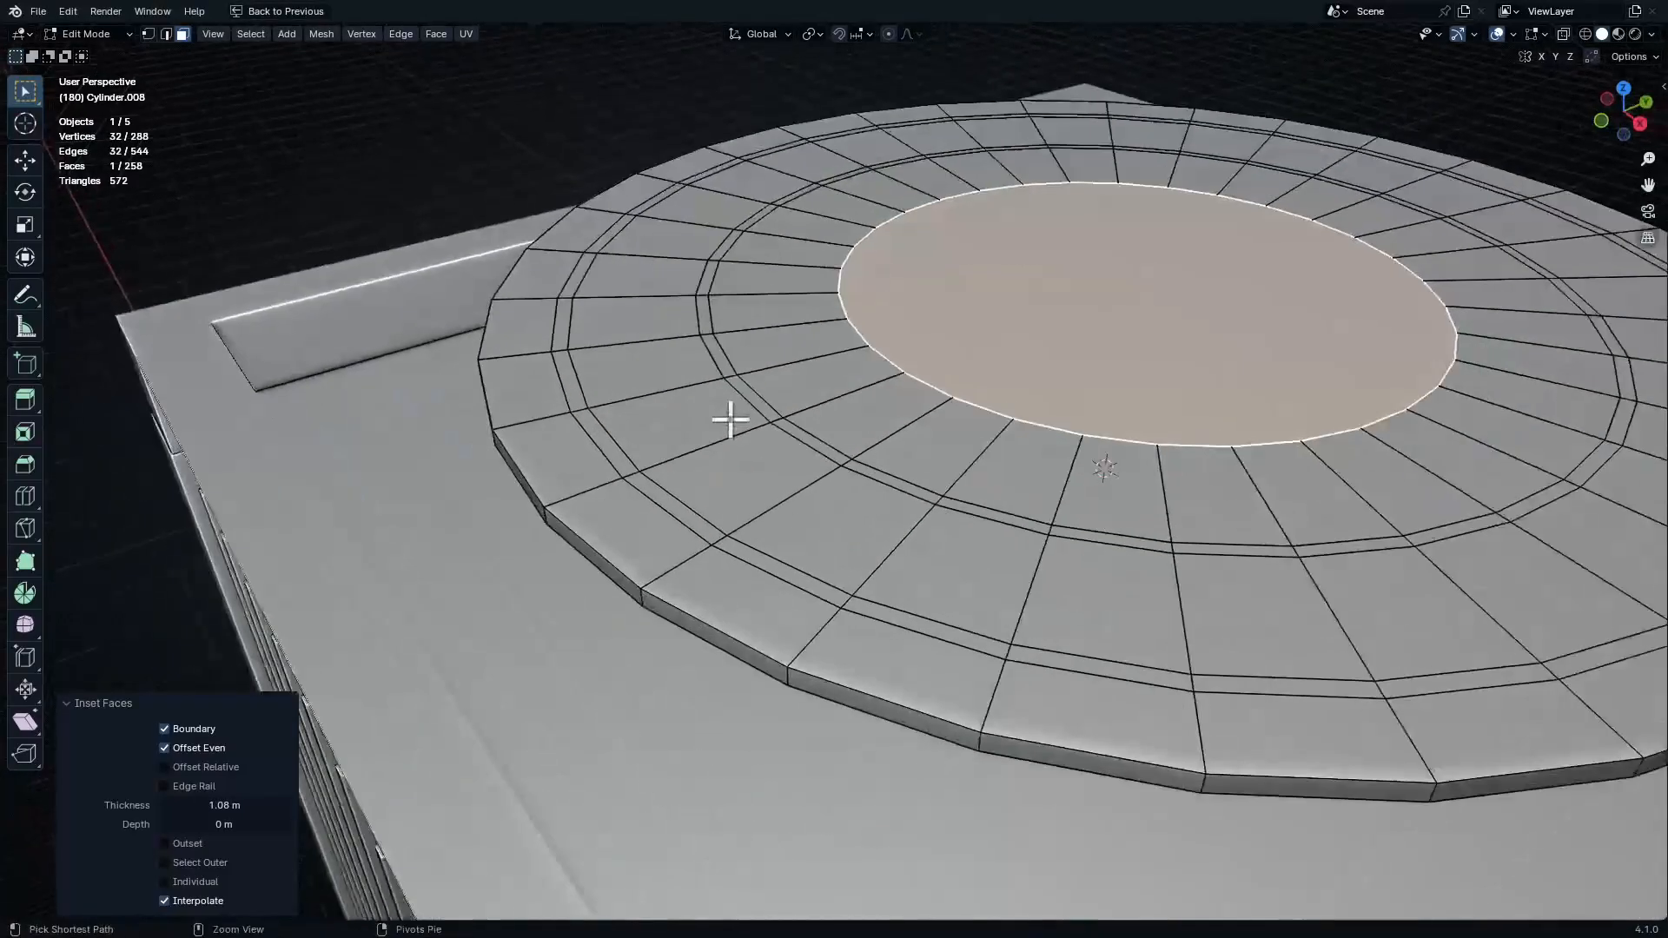
left_click(731, 543, "alt")
left_click(843, 466, "alt+shift")
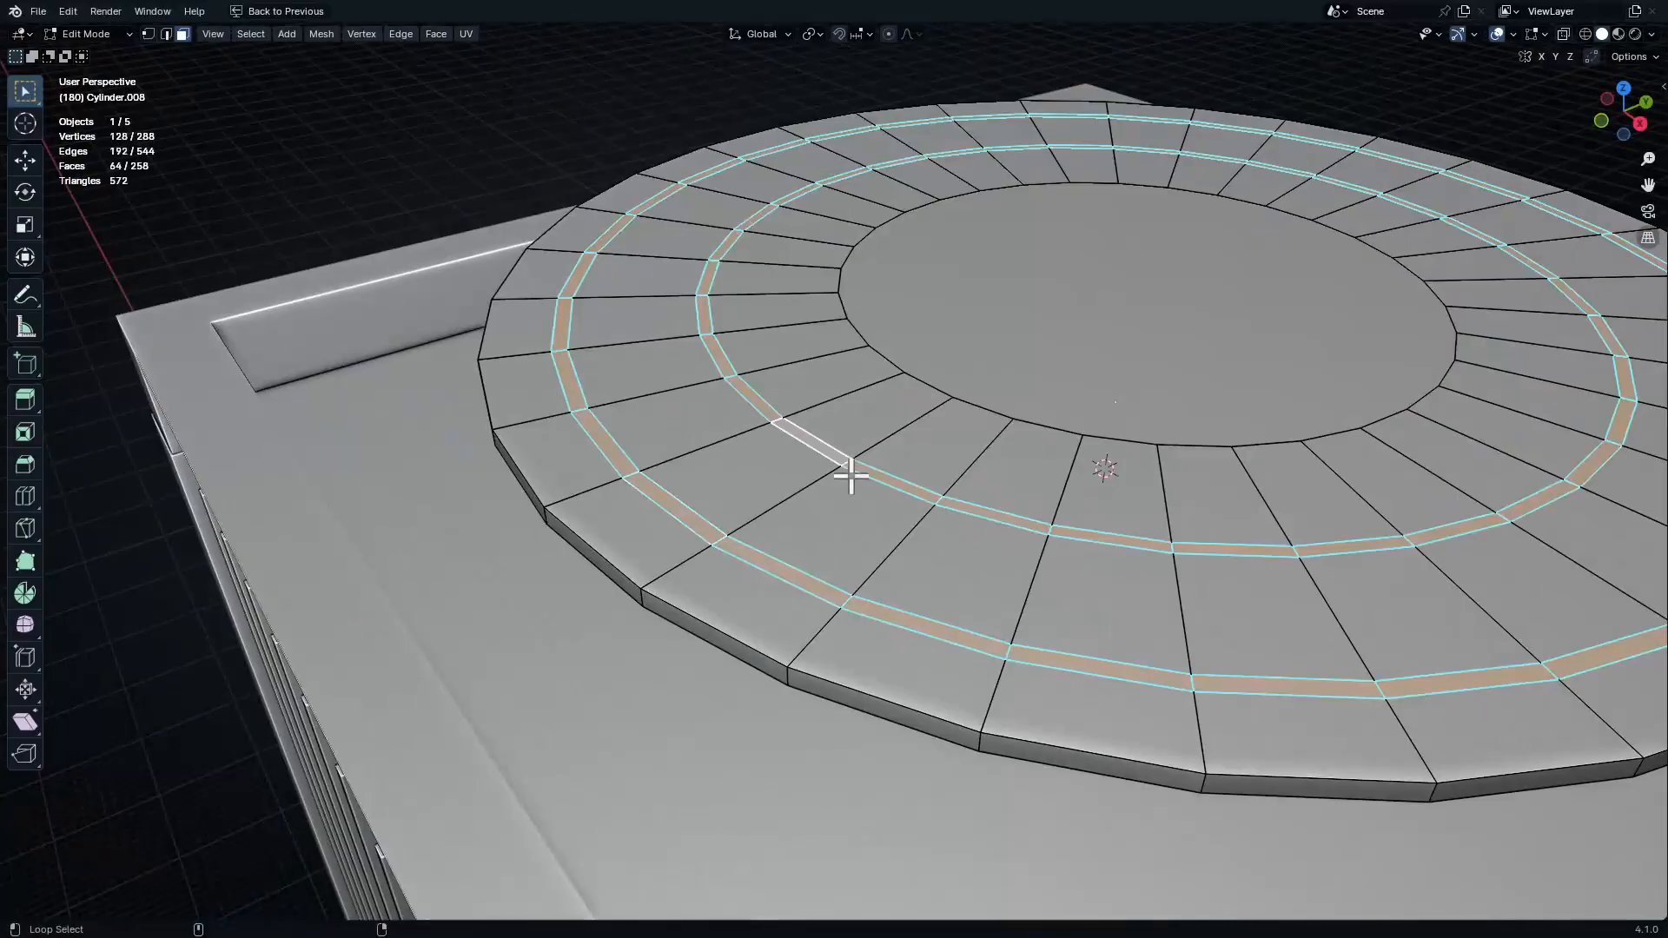
middle_click_drag(849, 472, 627, 406, "ctrl")
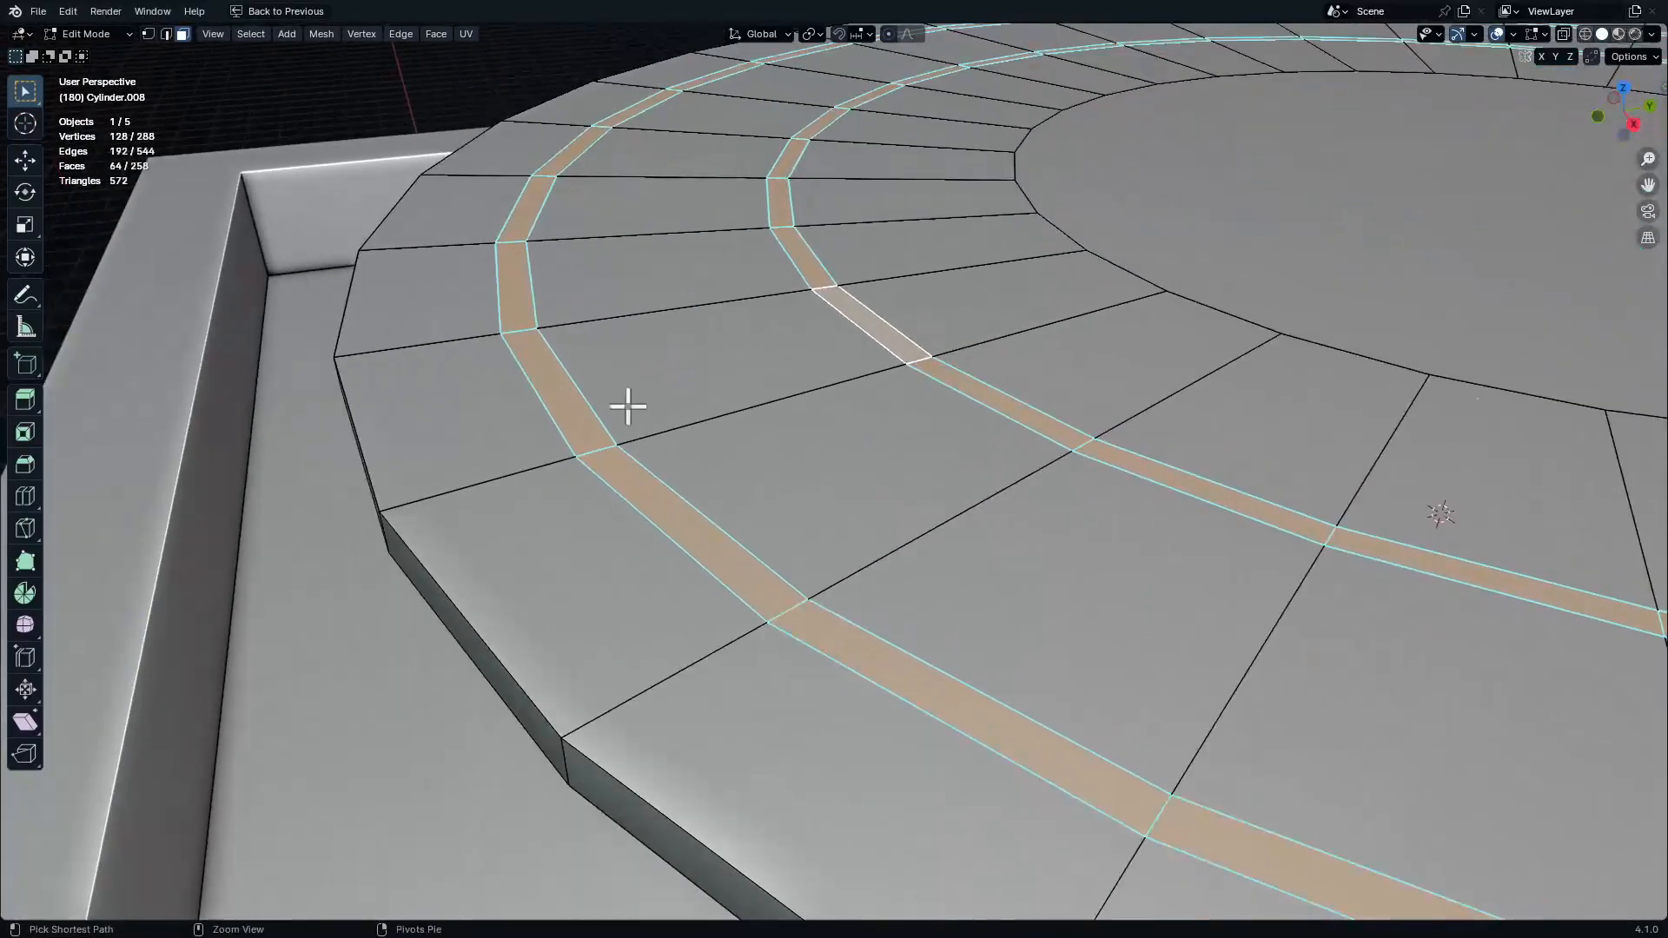
key("e")
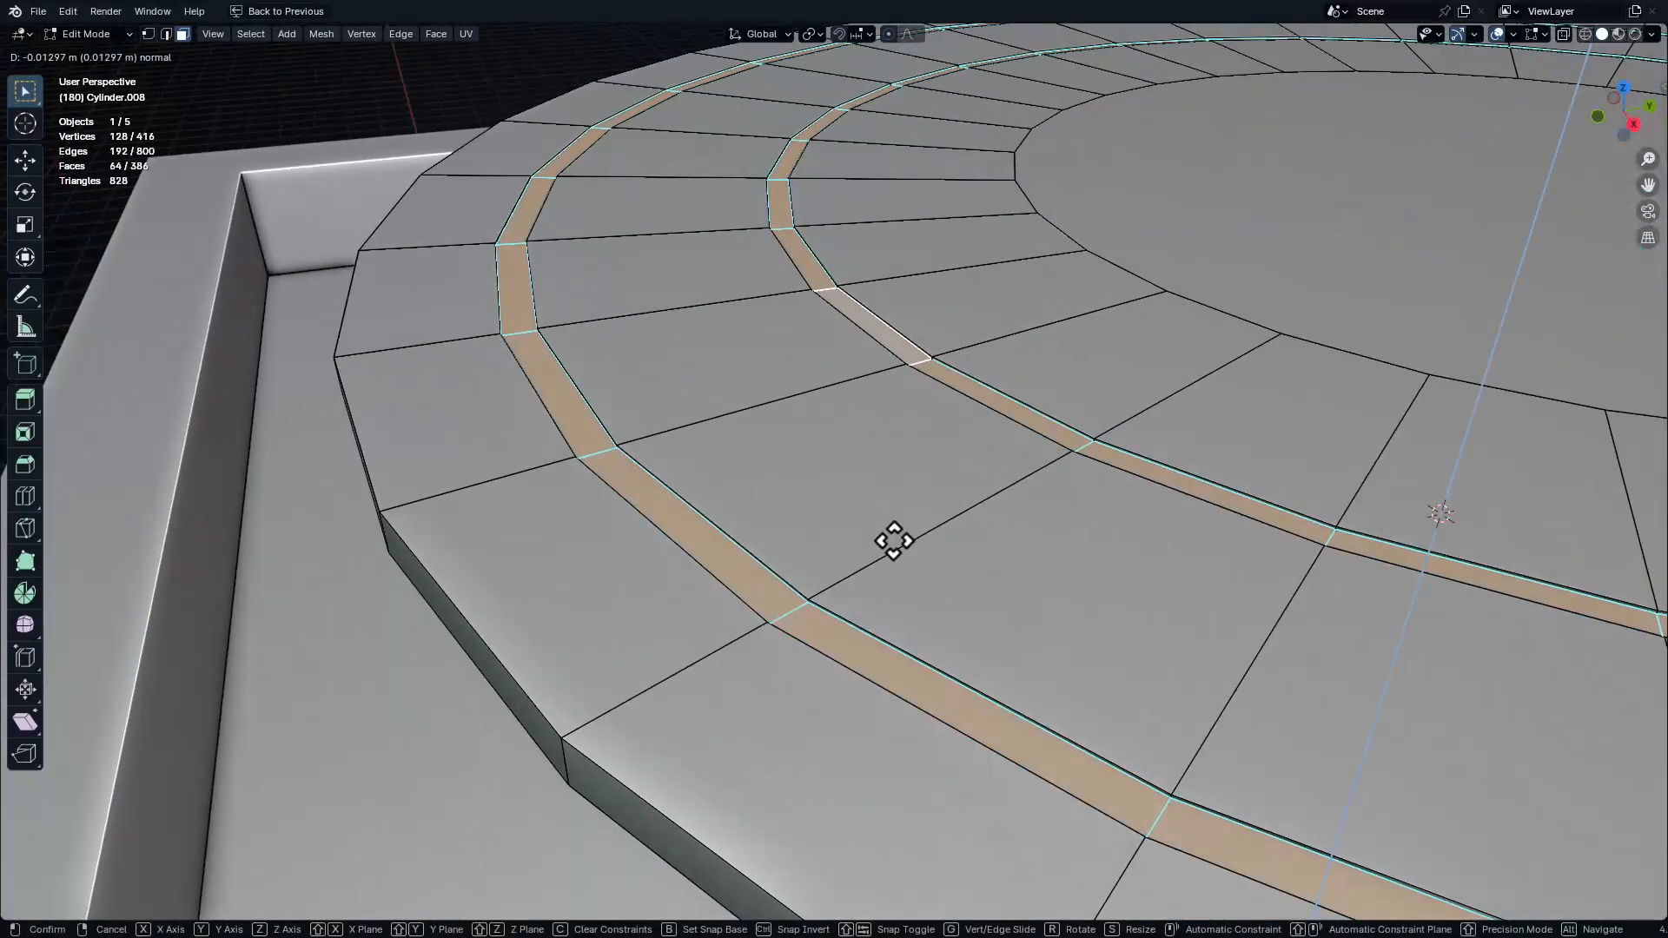
left_click(893, 542)
key("Tab")
Shade the rooftop disc smooth and open the list of modifiers that can be added to it
middle_click_drag(856, 510, 1045, 441, "ctrl")
right_click(1062, 439)
left_click(903, 501)
left_click(1029, 493)
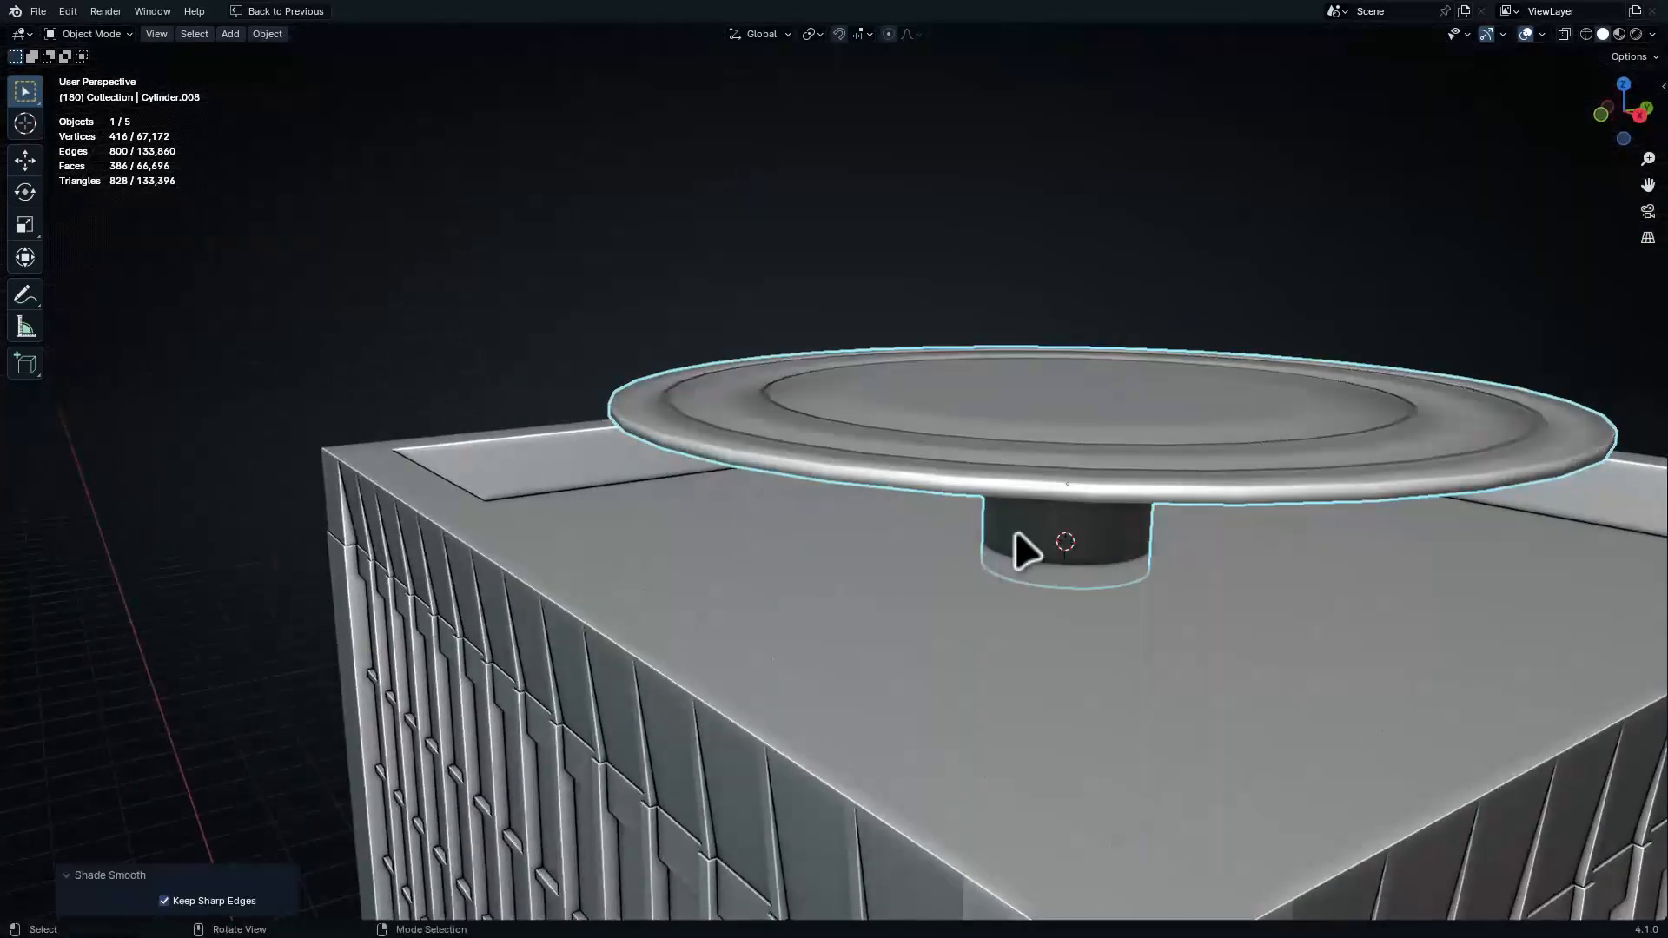
middle_click_drag(1024, 547, 1238, 527, "ctrl")
key("ctrl+space")
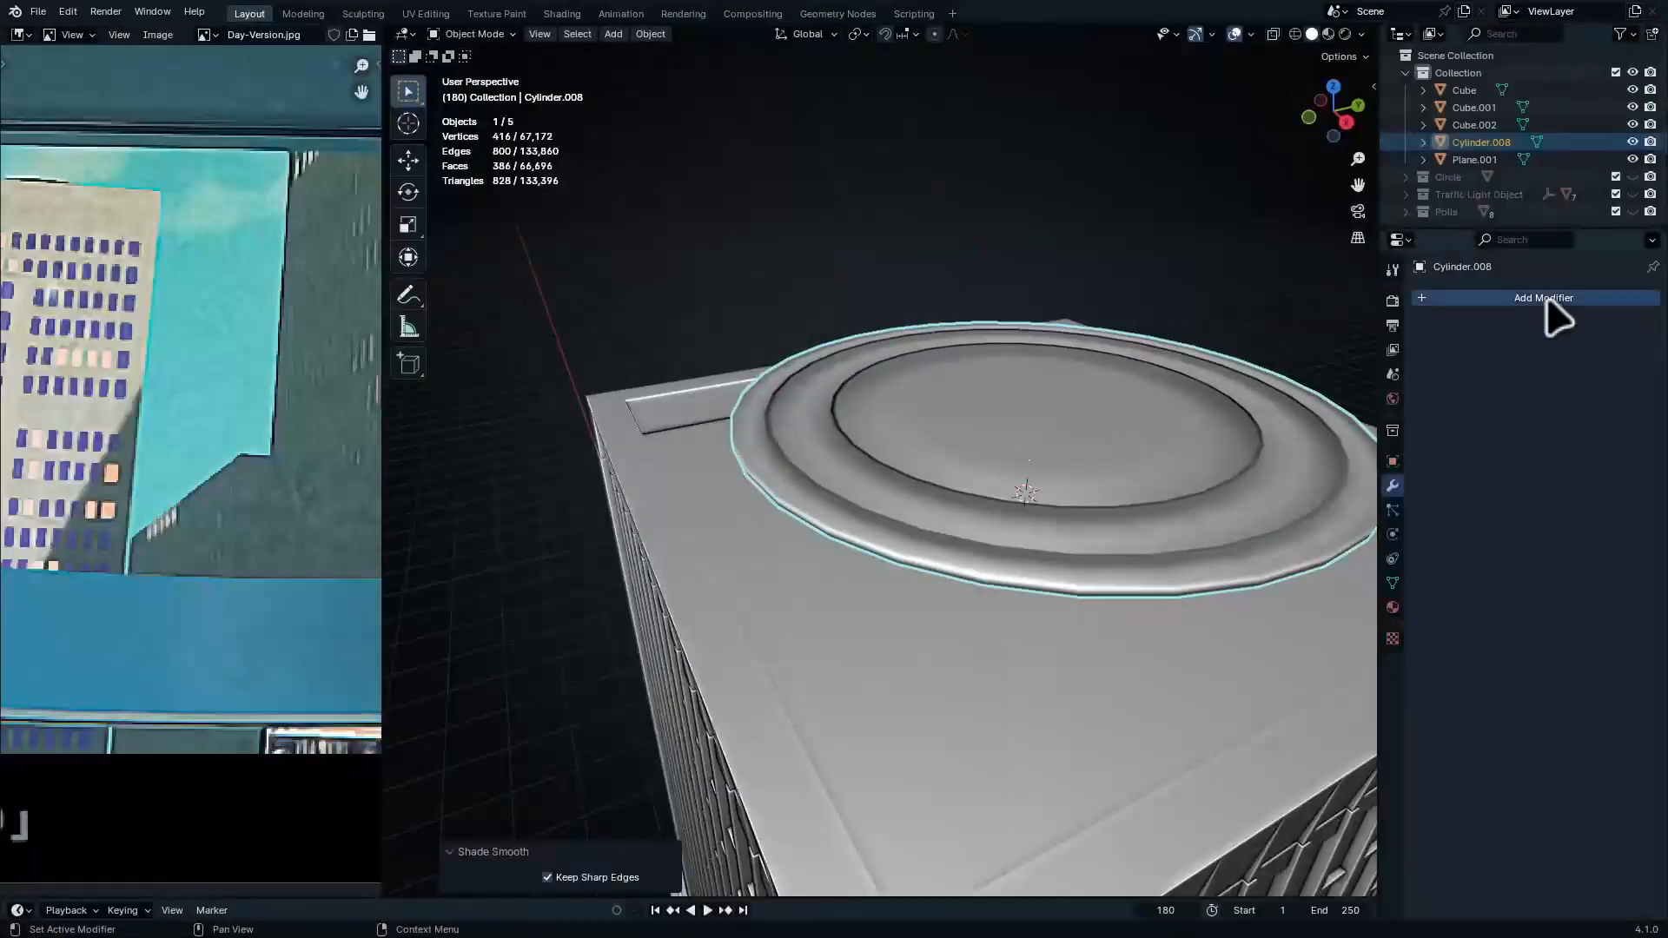
left_click(1546, 300)
middle_click_drag(856, 590, 819, 632)
key("ctrl+space")
Parent the rooftop disc to the tower with Keep Transform and test the link by moving the tower
middle_click_drag(895, 500, 905, 638, "ctrl")
middle_click_drag(892, 653, 967, 635)
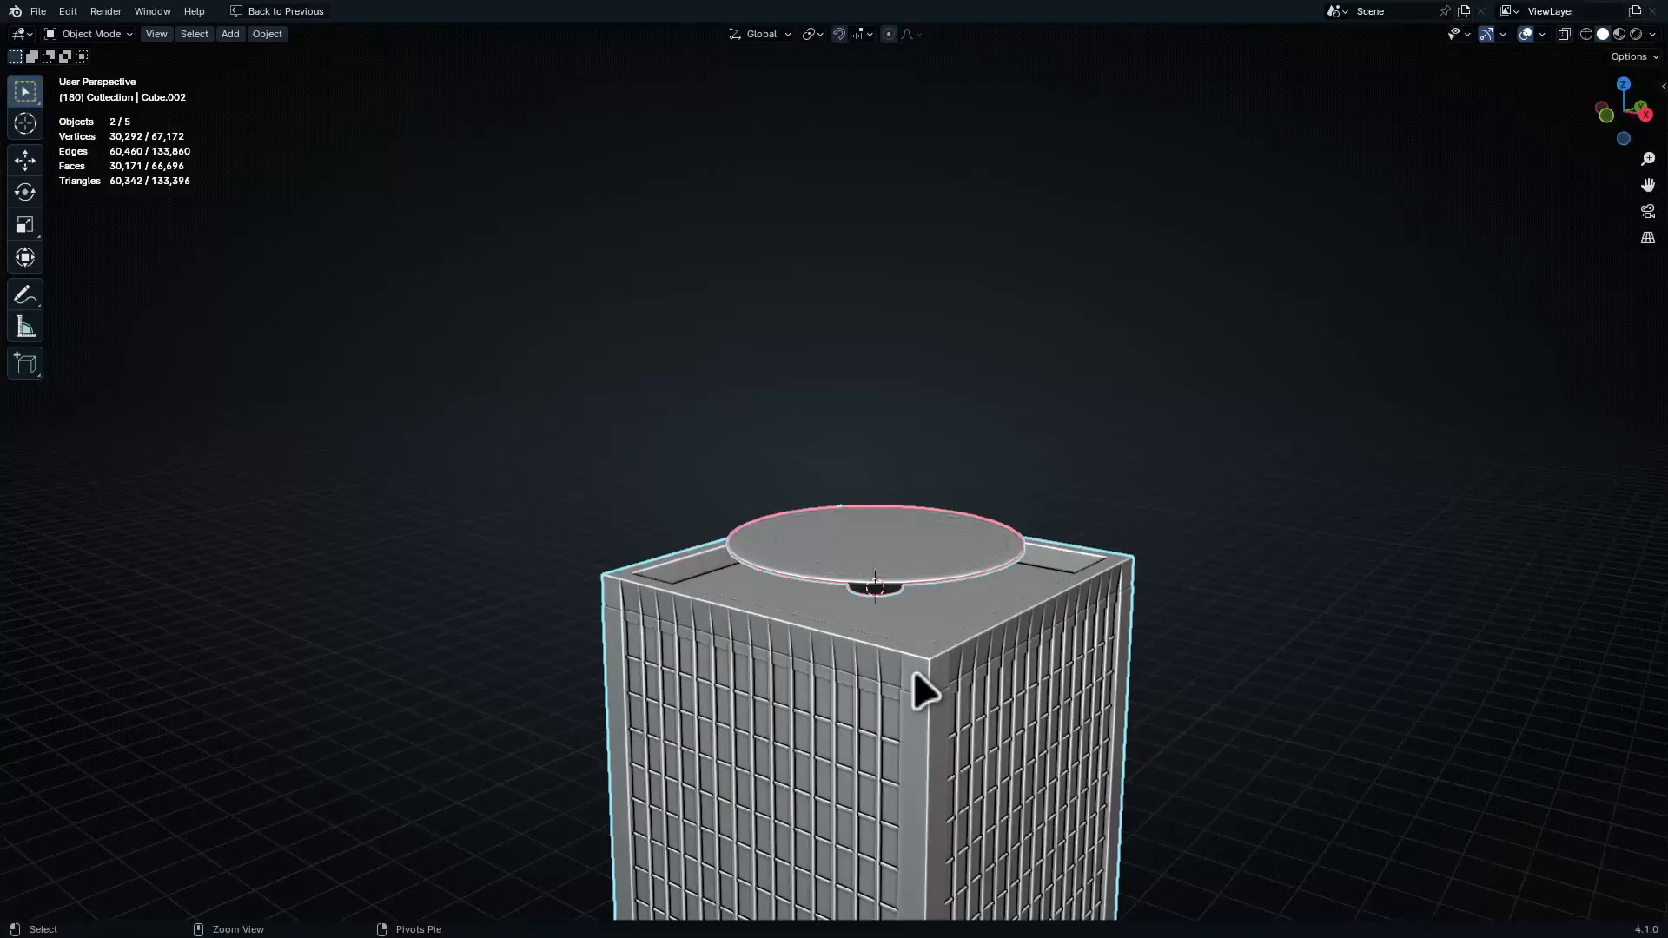
key("ctrl+p")
left_click(869, 676)
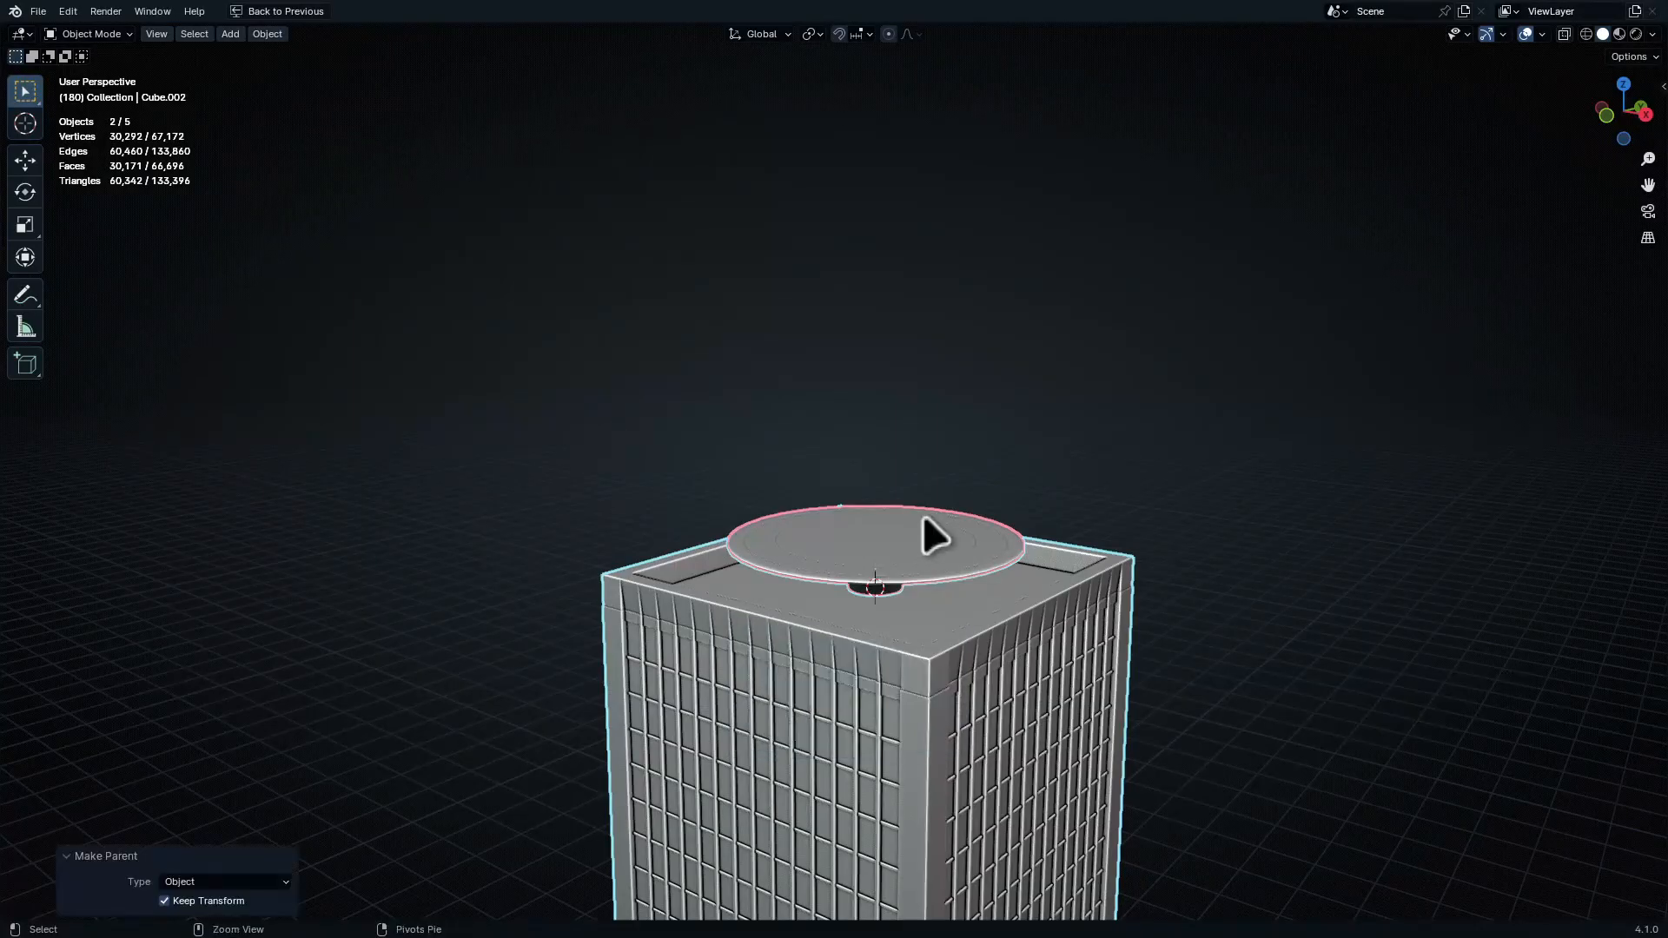
middle_click_drag(923, 519, 952, 776, "ctrl")
left_click(951, 776)
key("g")
right_click(922, 640)
Parent the rectangular frames on the annex wall to the tower with Keep Transform
middle_click_drag(922, 640, 895, 841, "ctrl")
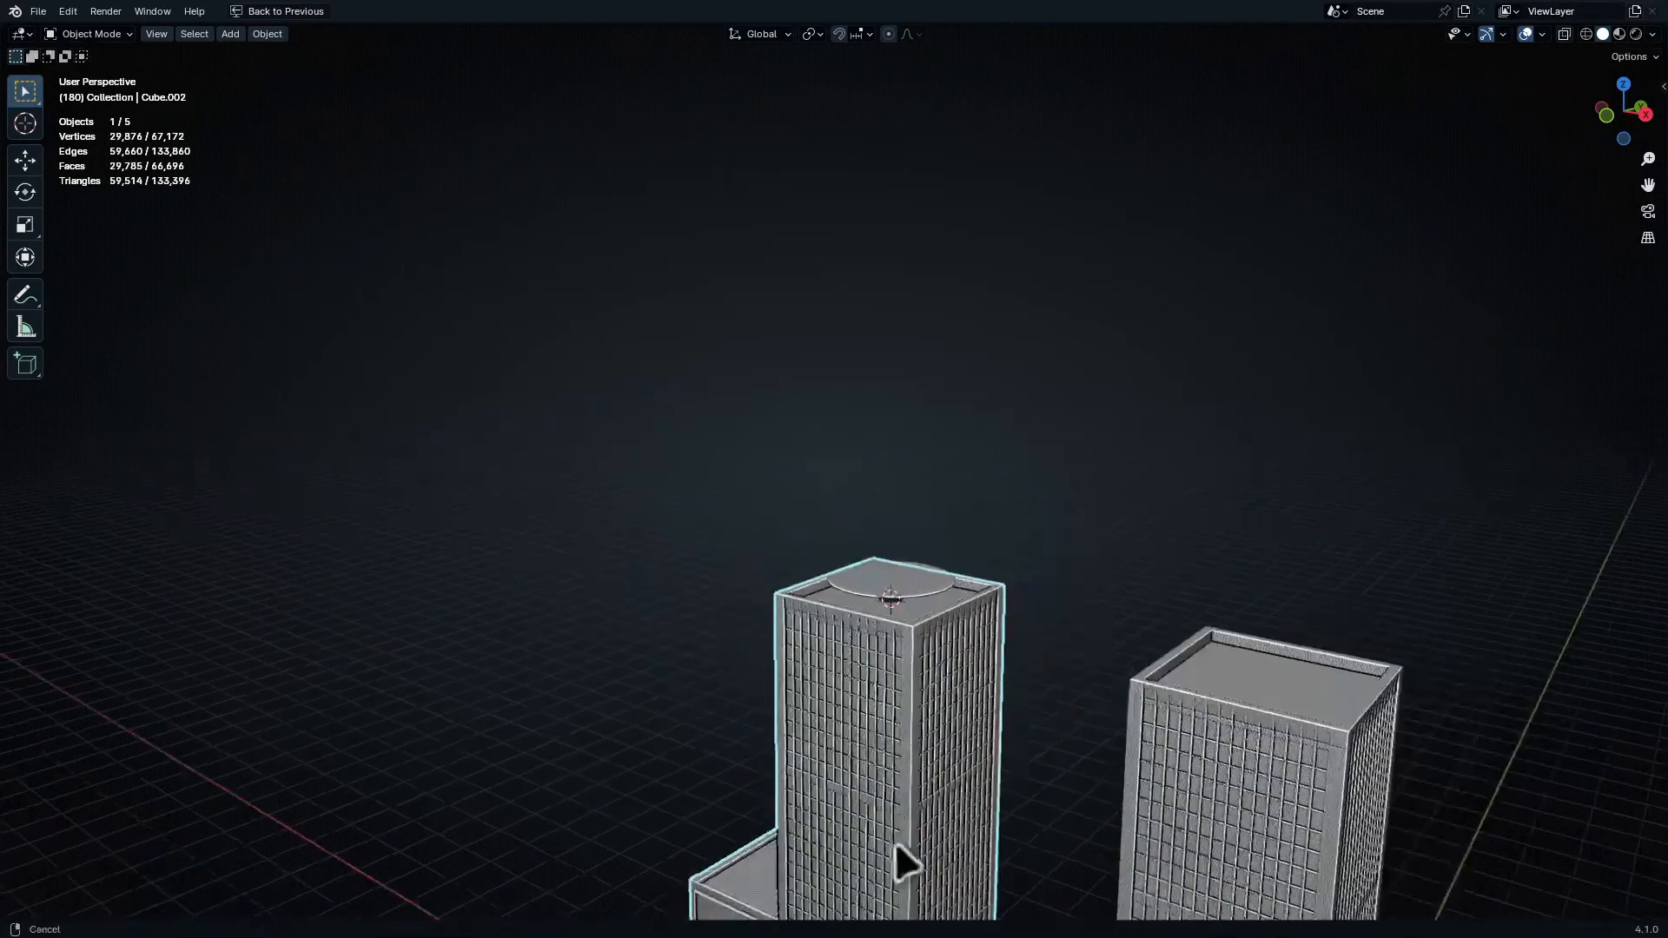
middle_click_drag(765, 841, 764, 526, "shift")
left_click(765, 528)
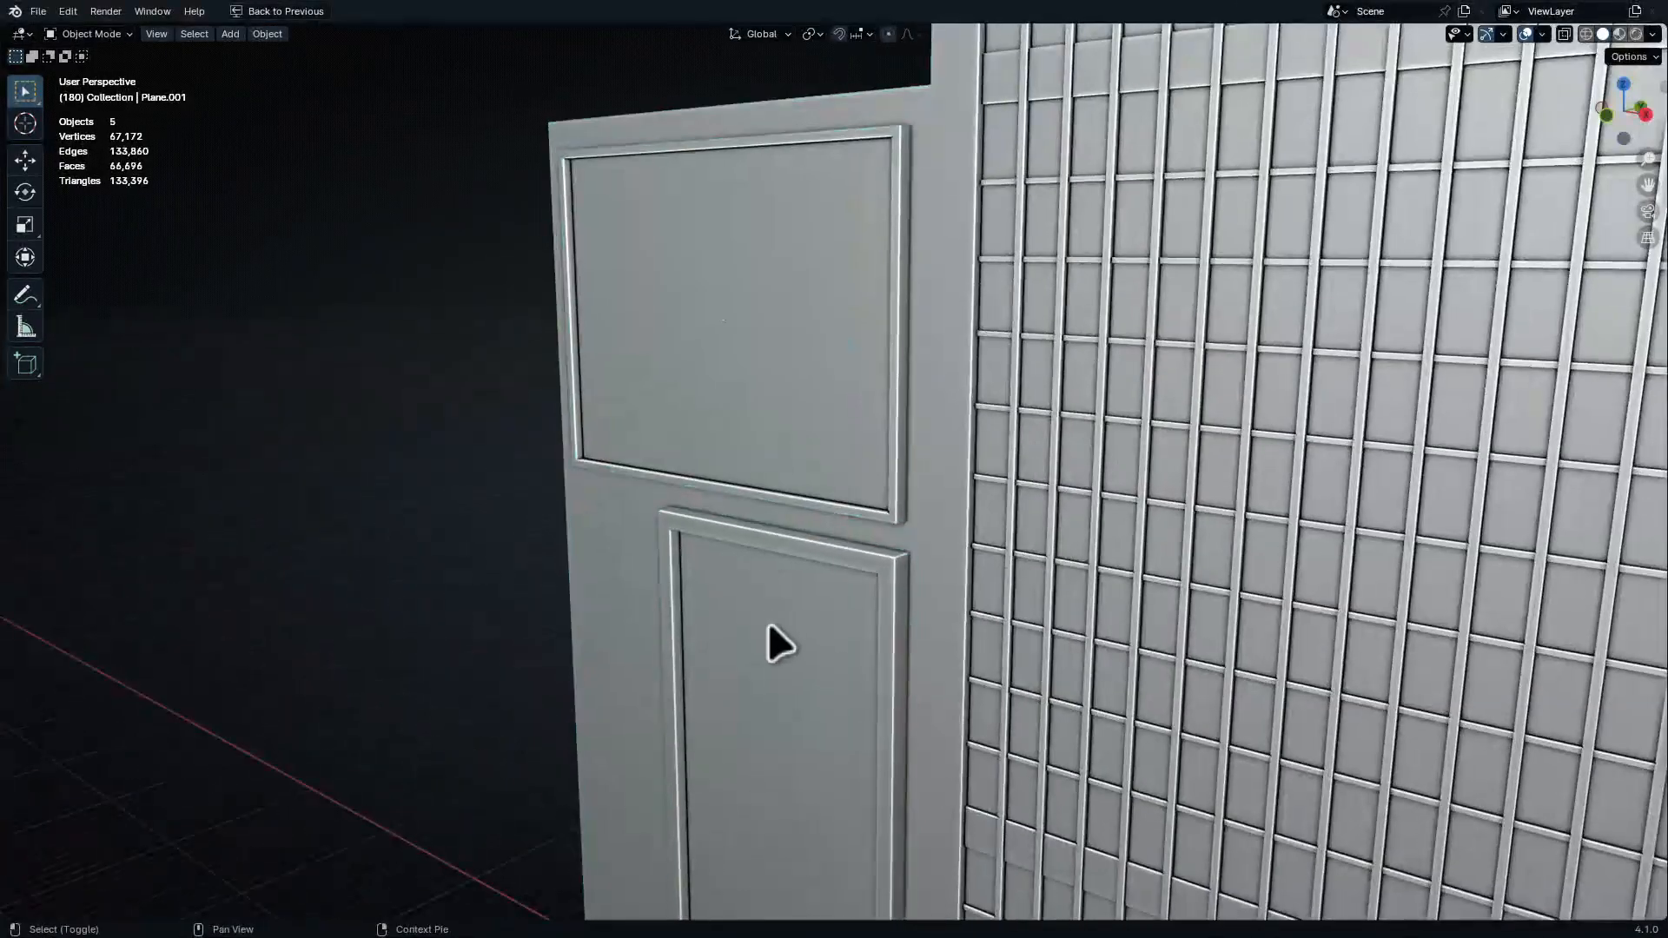
left_click(1029, 479, "shift")
key("ctrl+p")
left_click(1029, 480)
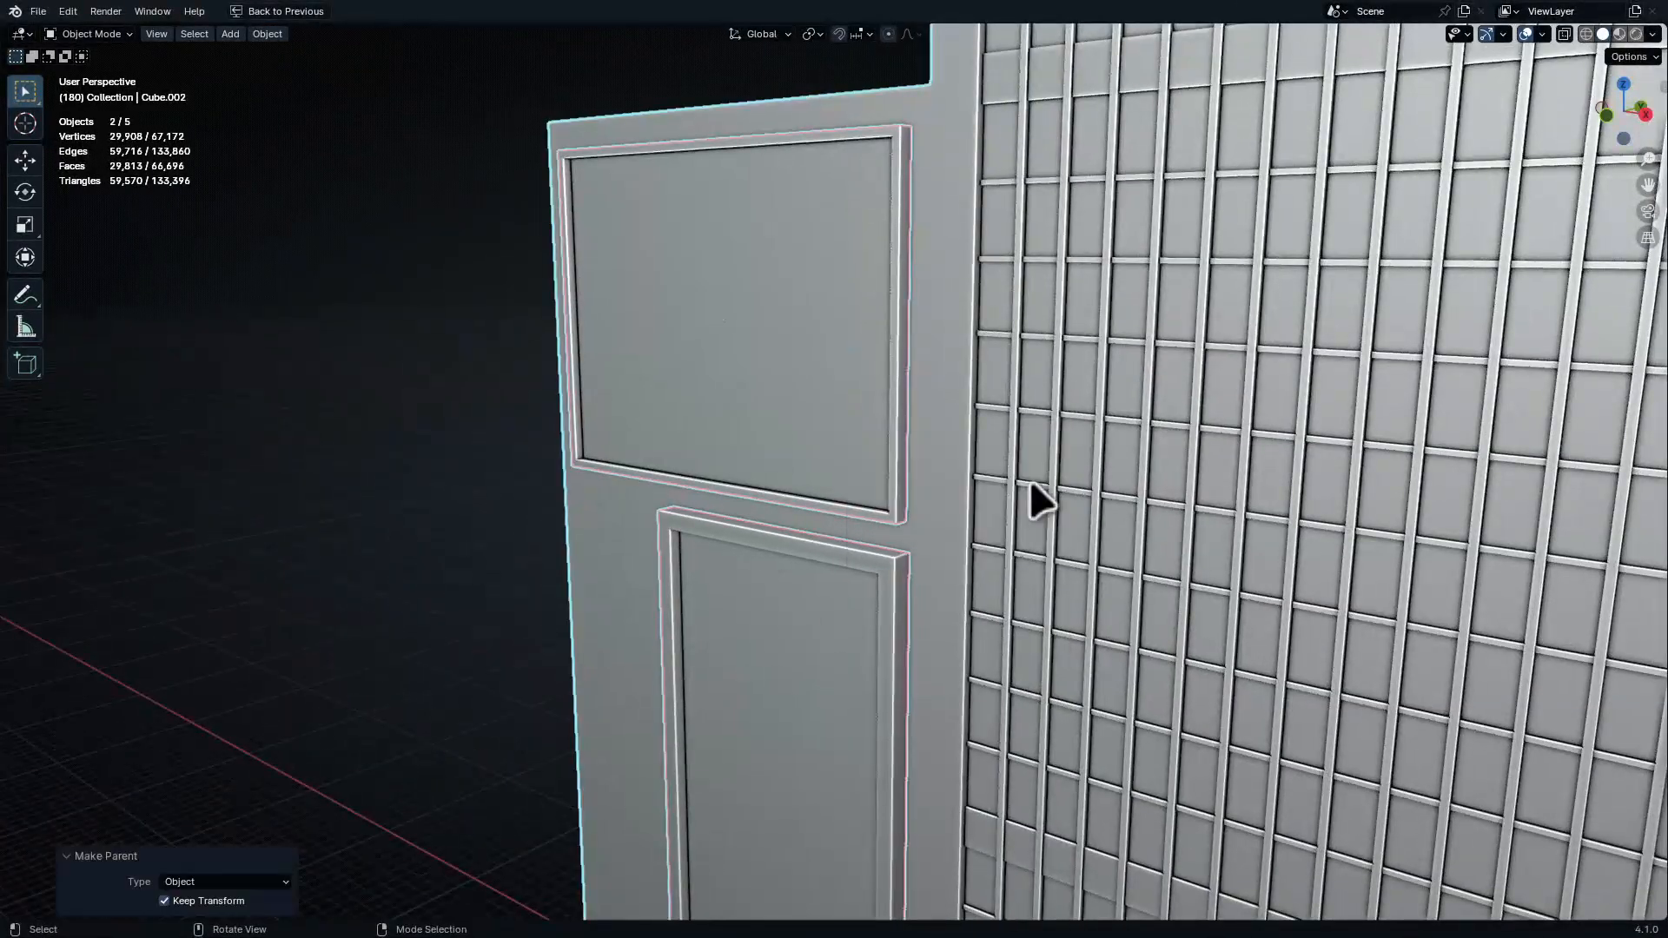
middle_click_drag(1029, 478, 936, 561)
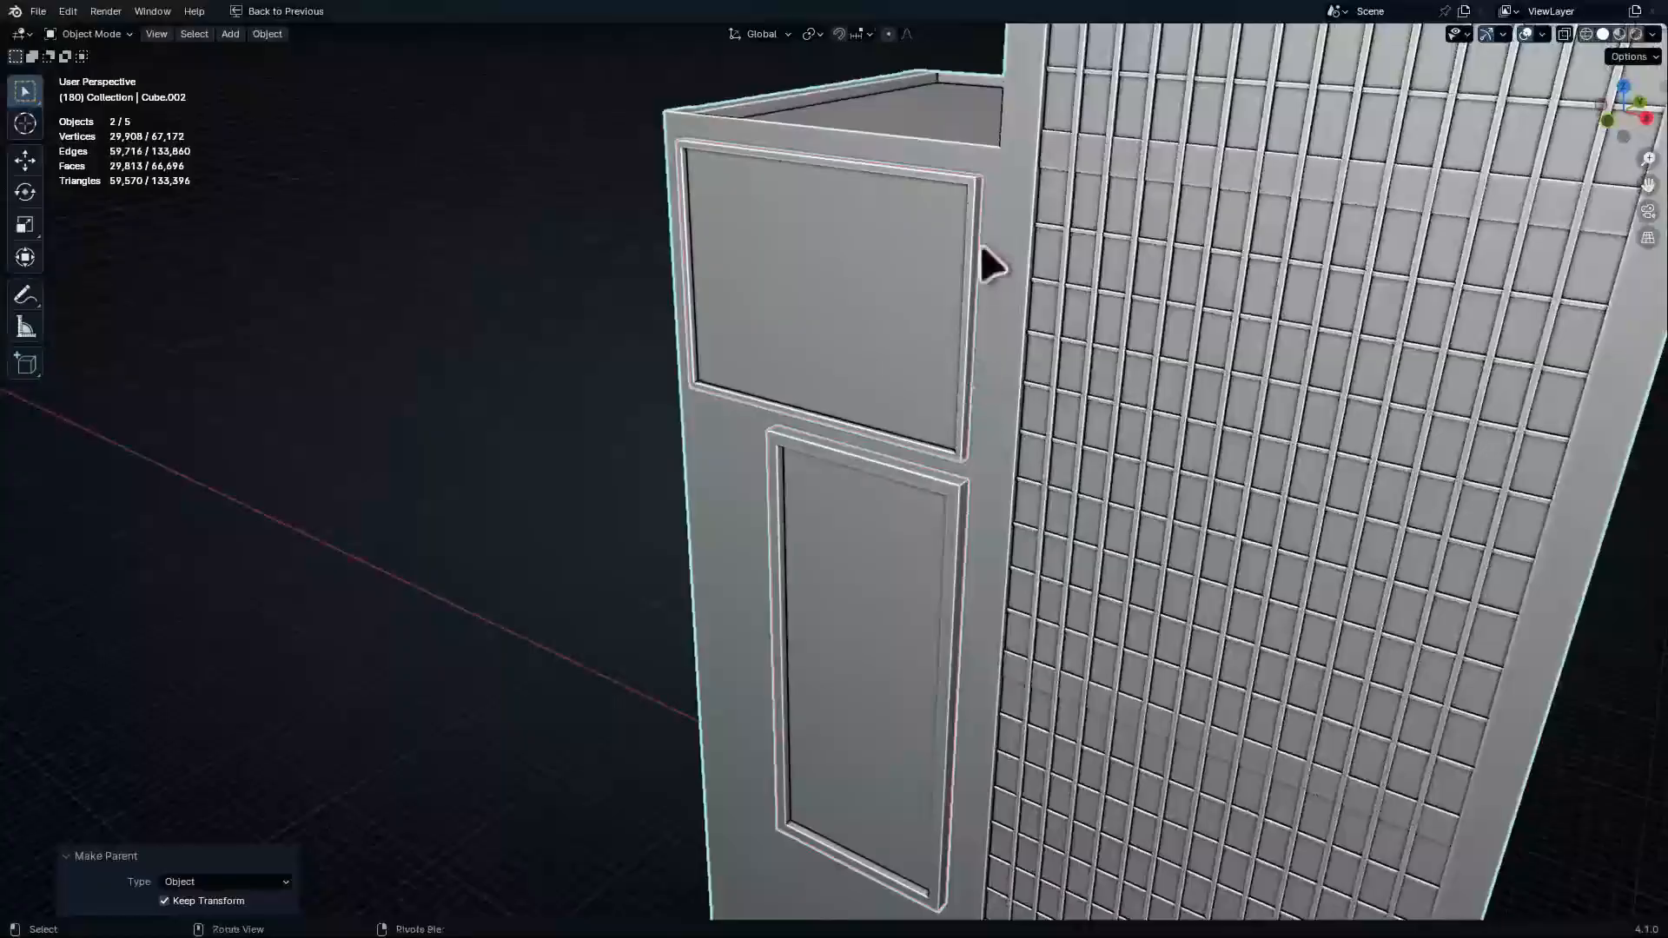
Snap the 3D cursor to the recessed roof face of the neighbouring tower without a disc
middle_click_drag(982, 246, 764, 117, "ctrl")
middle_click_drag(1165, 428, 1063, 361, "shift")
left_click(1063, 362)
key("Tab")
left_click(936, 329)
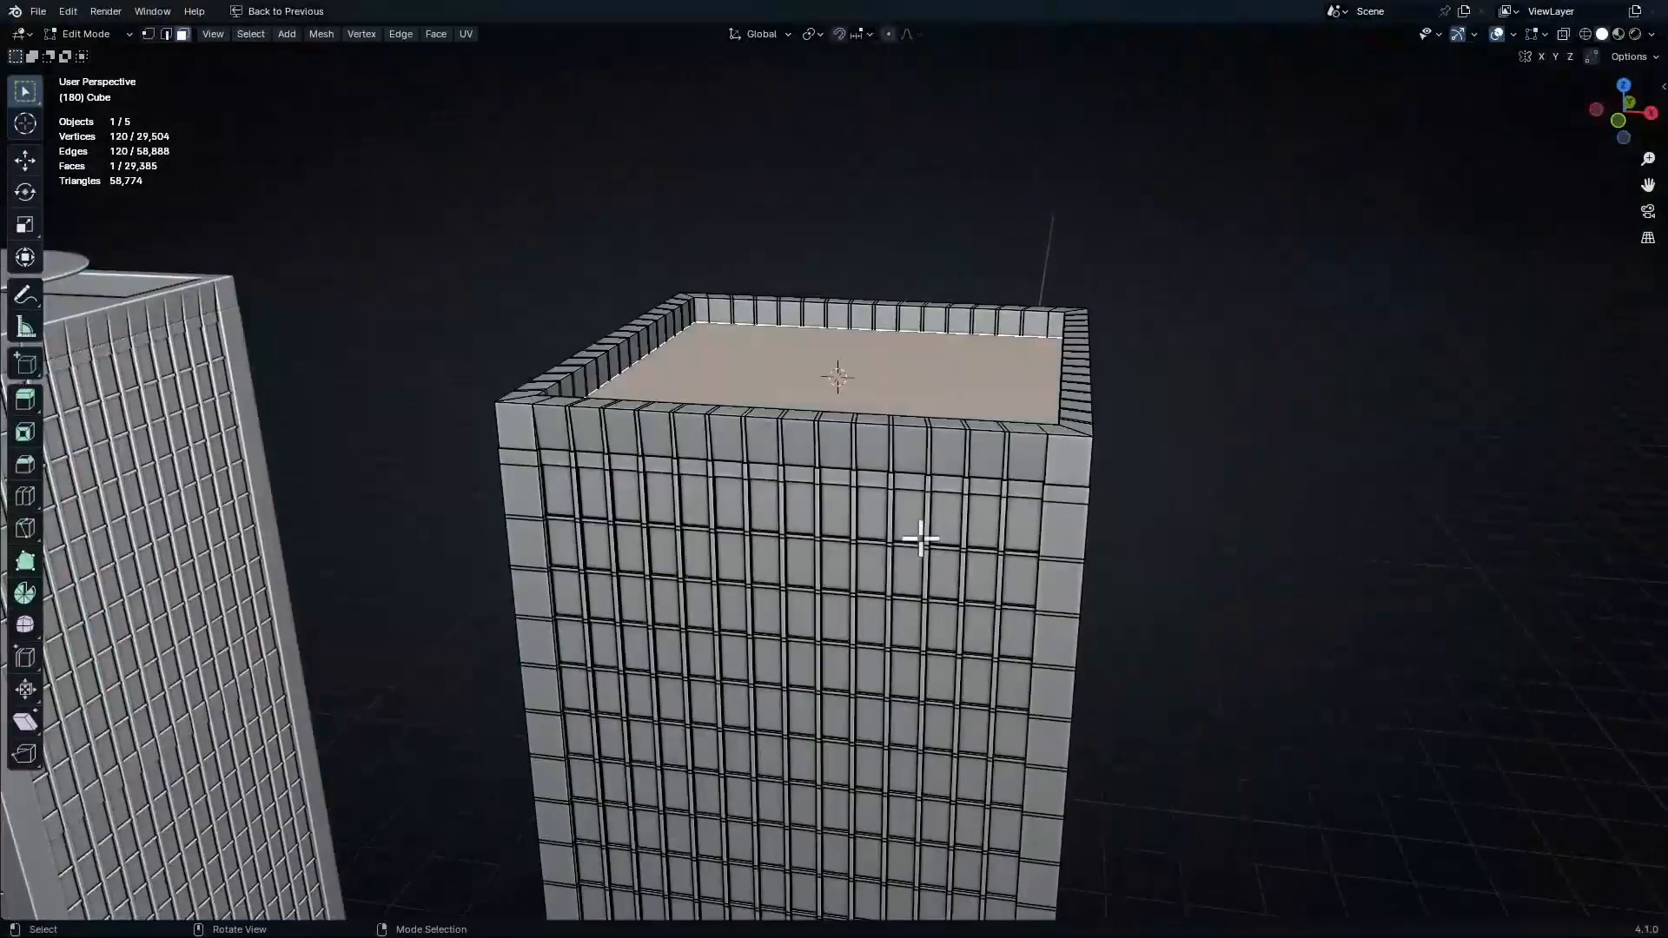
middle_click_drag(921, 539, 1190, 212)
Add a 2 m cube at the neighbouring tower's roof centre and show it in wireframe from the front
key("Tab")
key("shift+a")
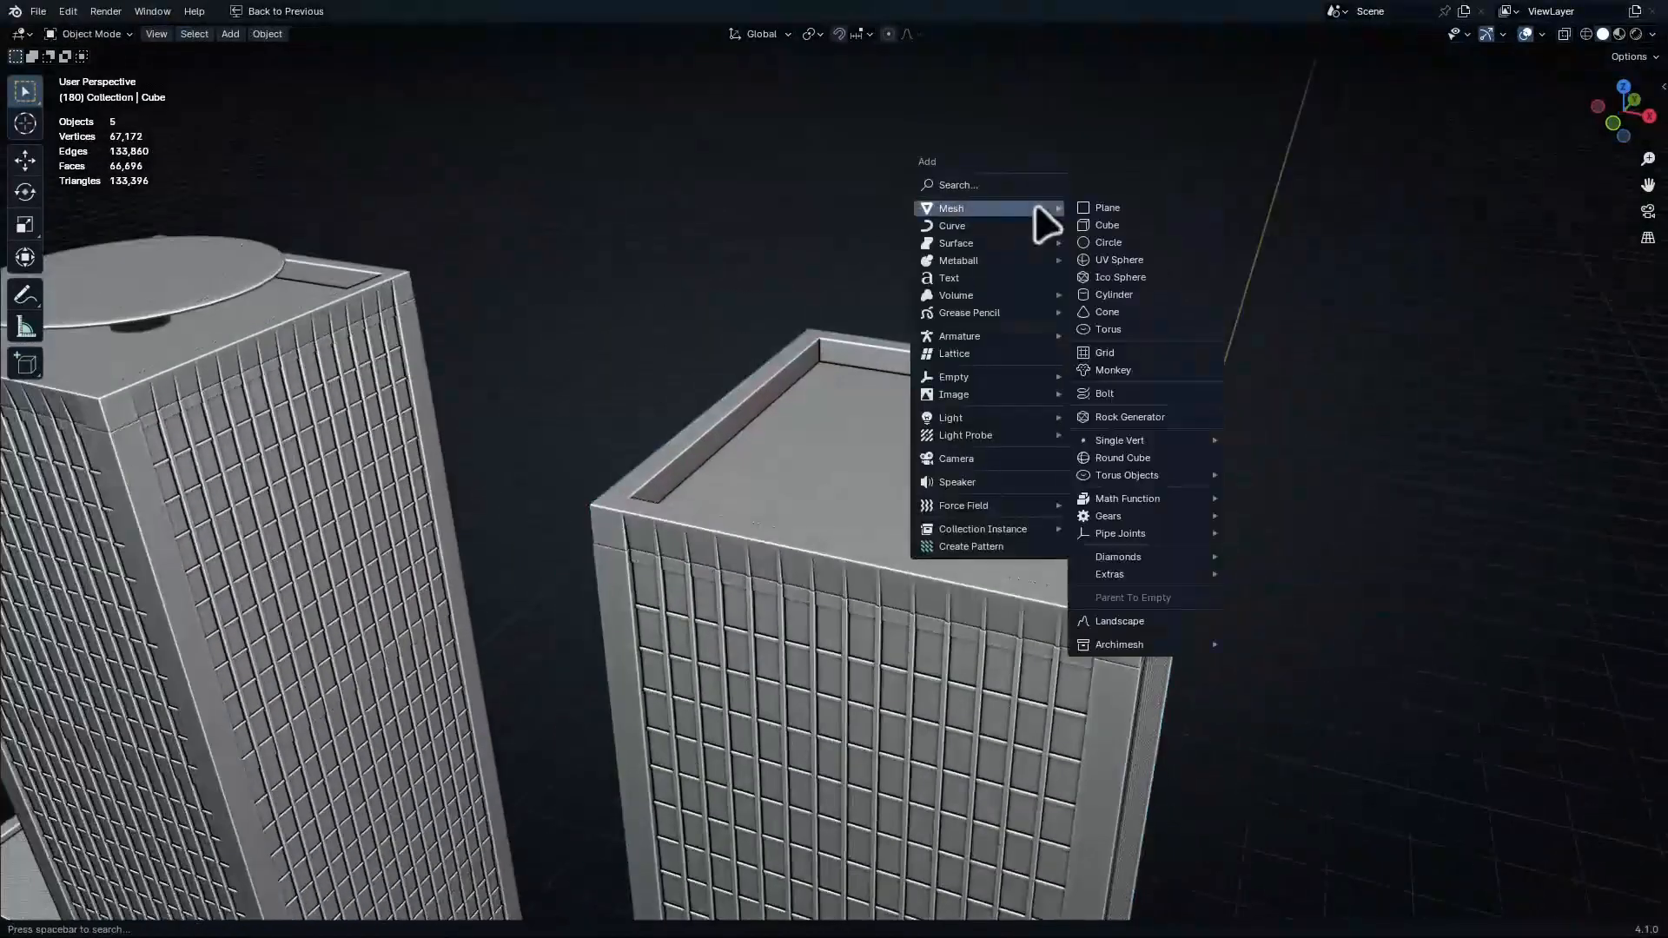
left_click(1116, 225)
key("KP_1")
key("shift+z")
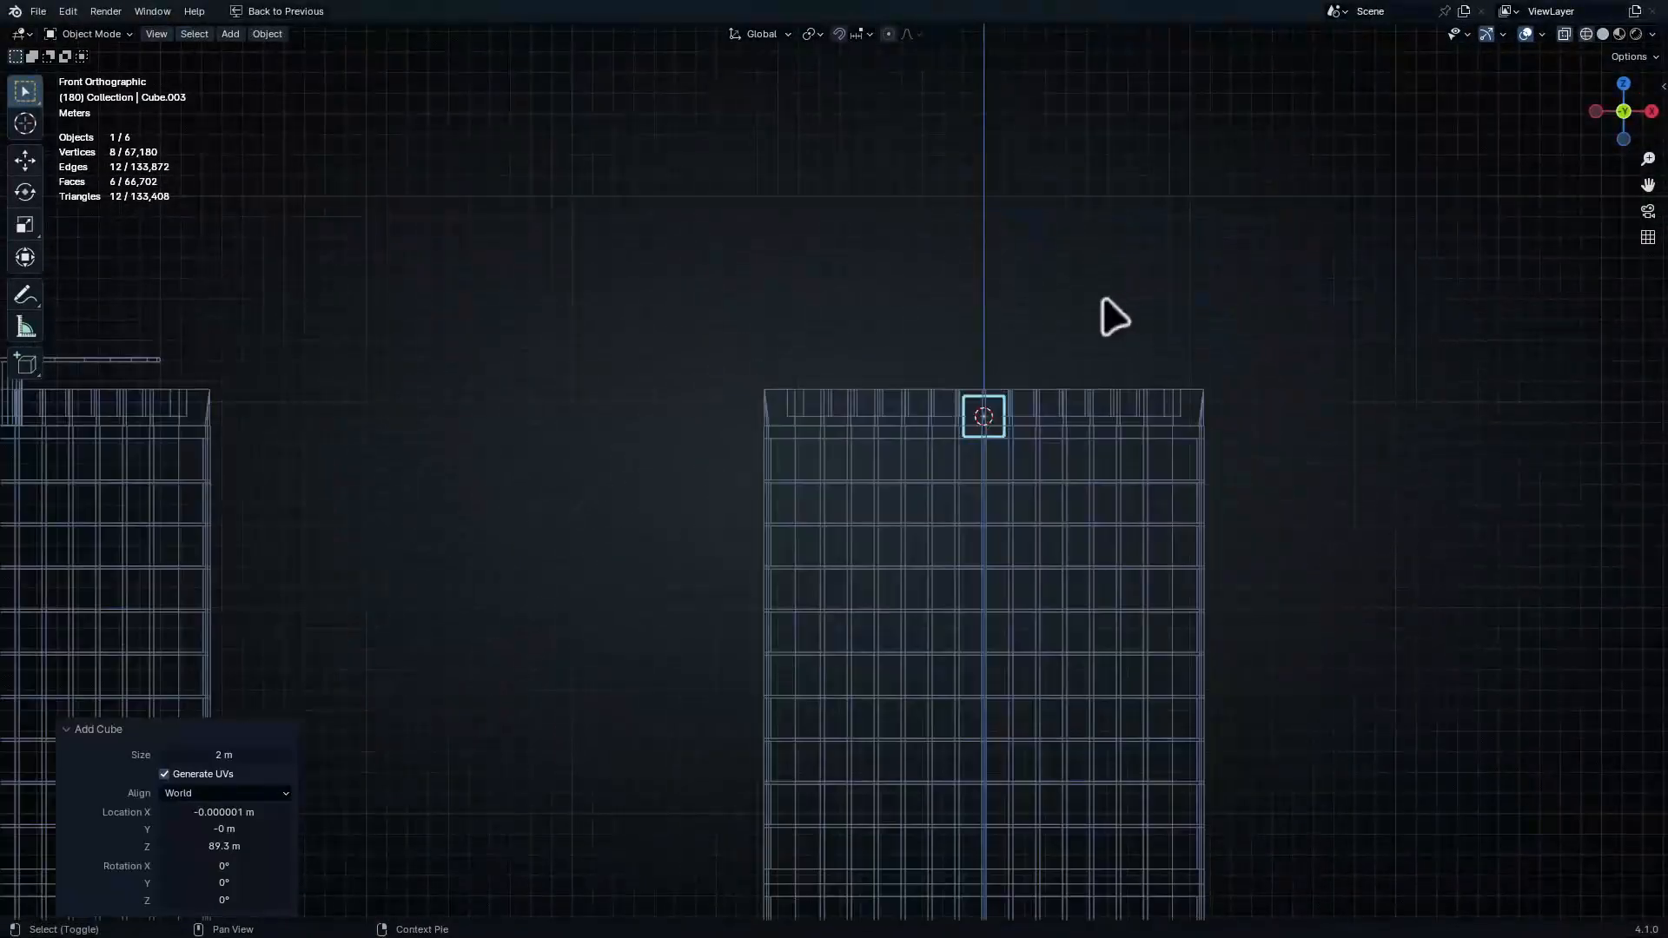
middle_click_drag(1021, 395, 955, 608, "shift")
Enter Edit Mode on the new cube and add a Mirror modifier on the X axis
key("Tab")
key("ctrl+space")
left_click(1516, 295)
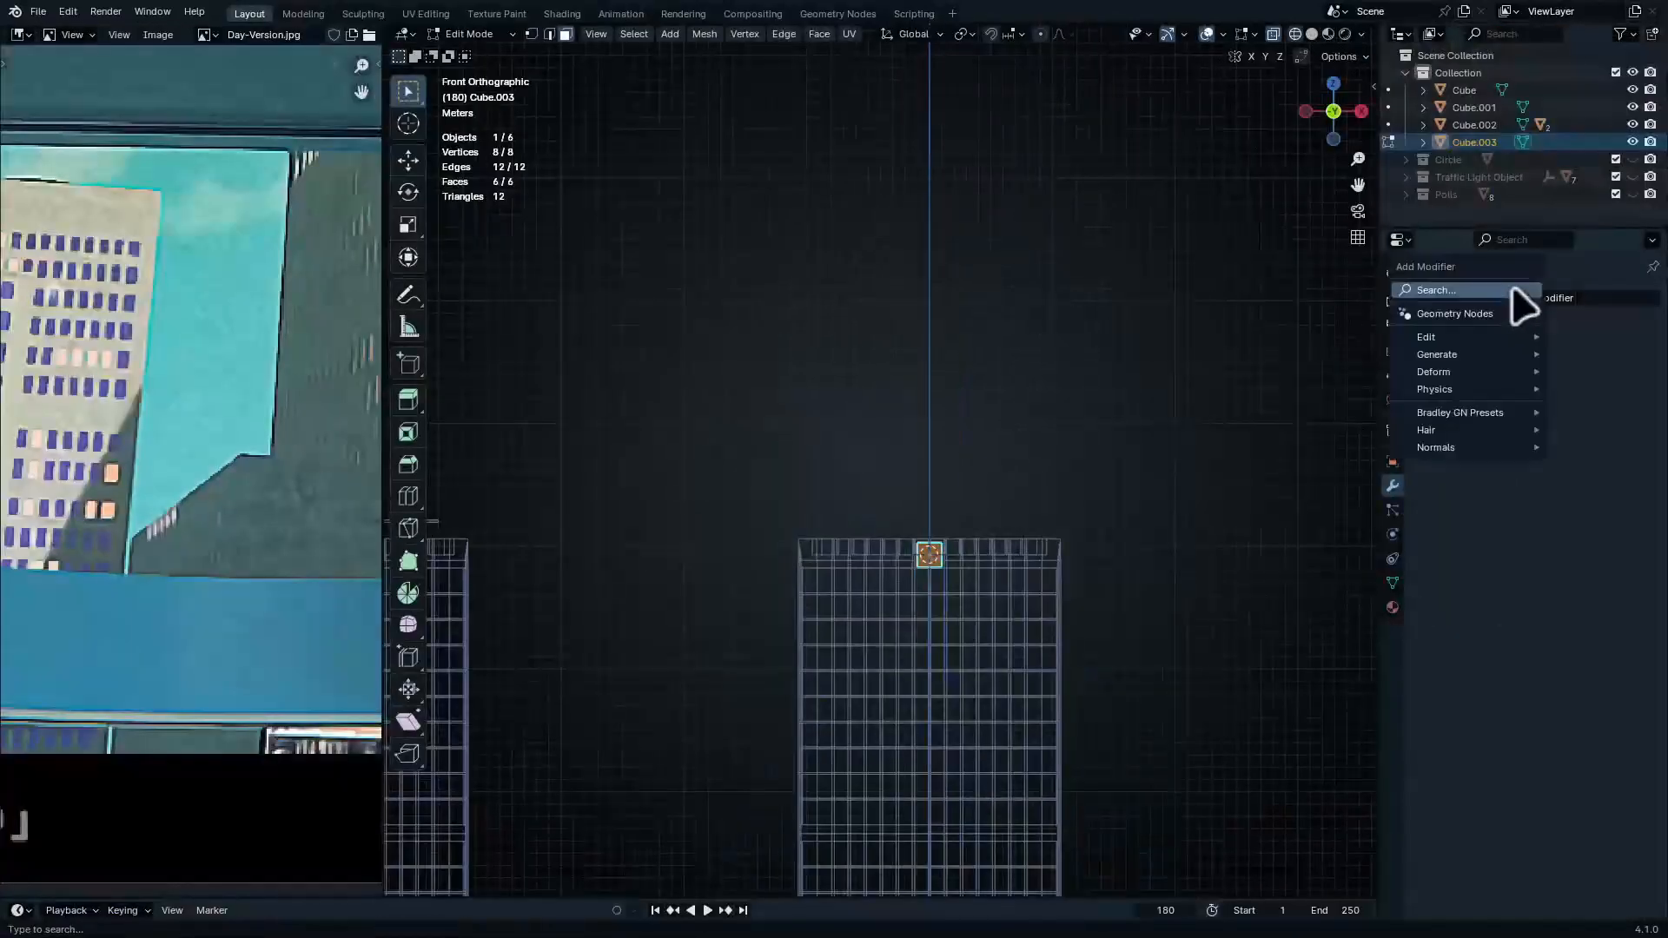
left_click(1513, 290)
type("mir")
key("Return")
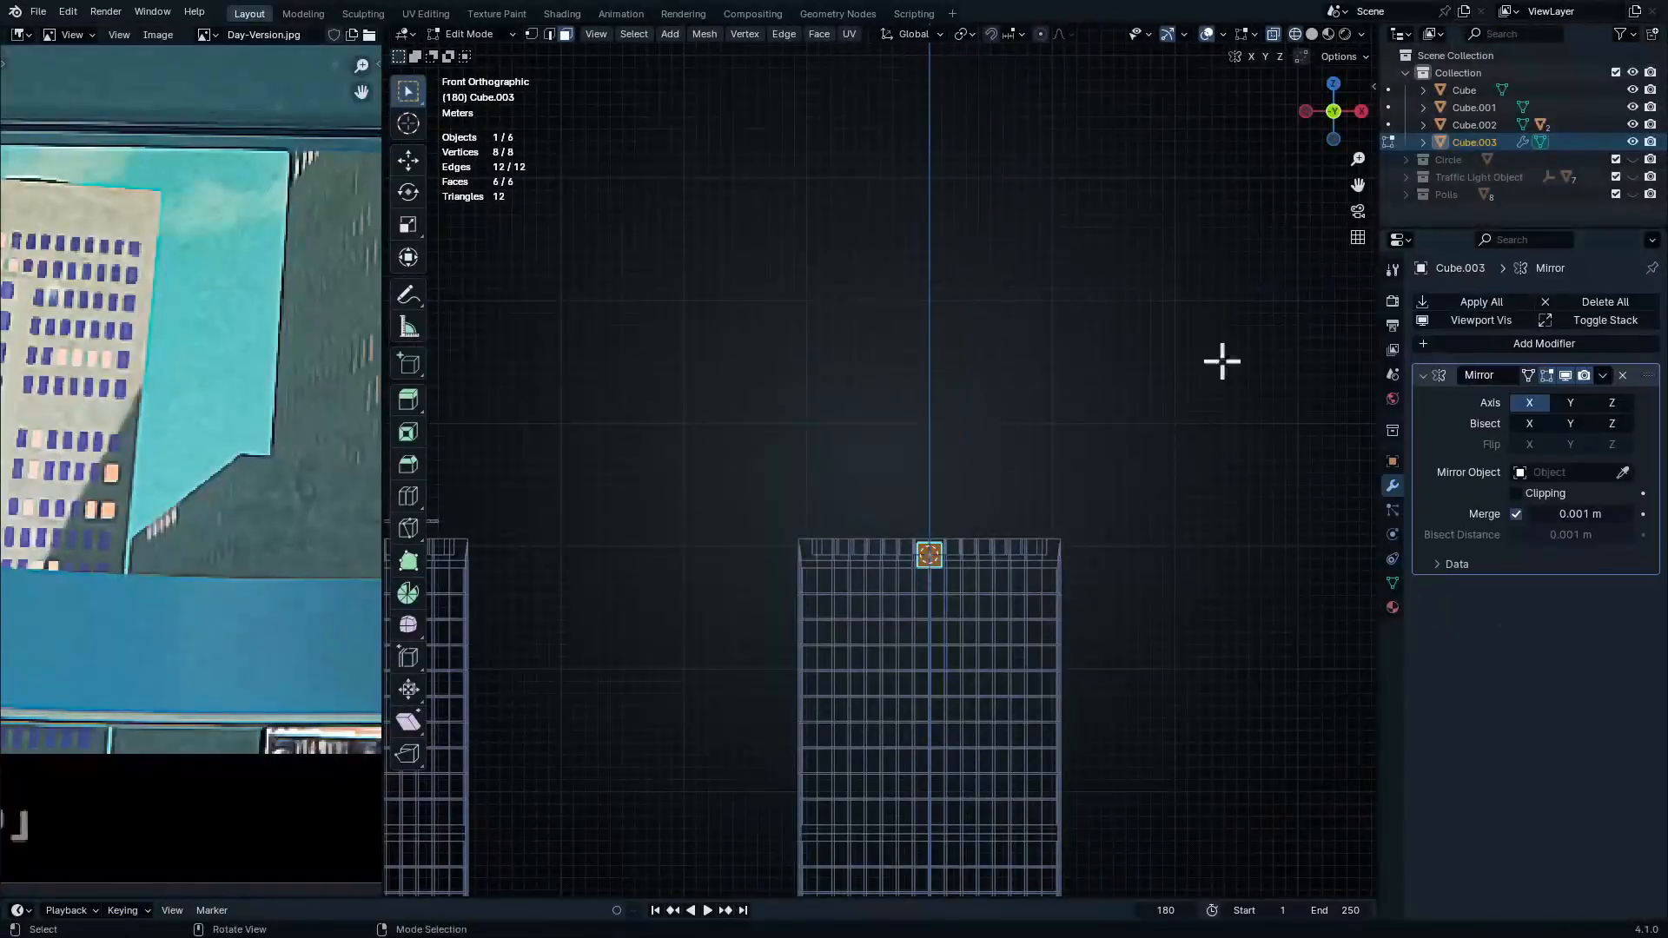
Move the mirrored cube about 5 m off-centre along the negative X axis
middle_click_drag(842, 639, 991, 354, "ctrl")
key("ctrl+space")
middle_click_drag(1023, 257, 1006, 638, "ctrl")
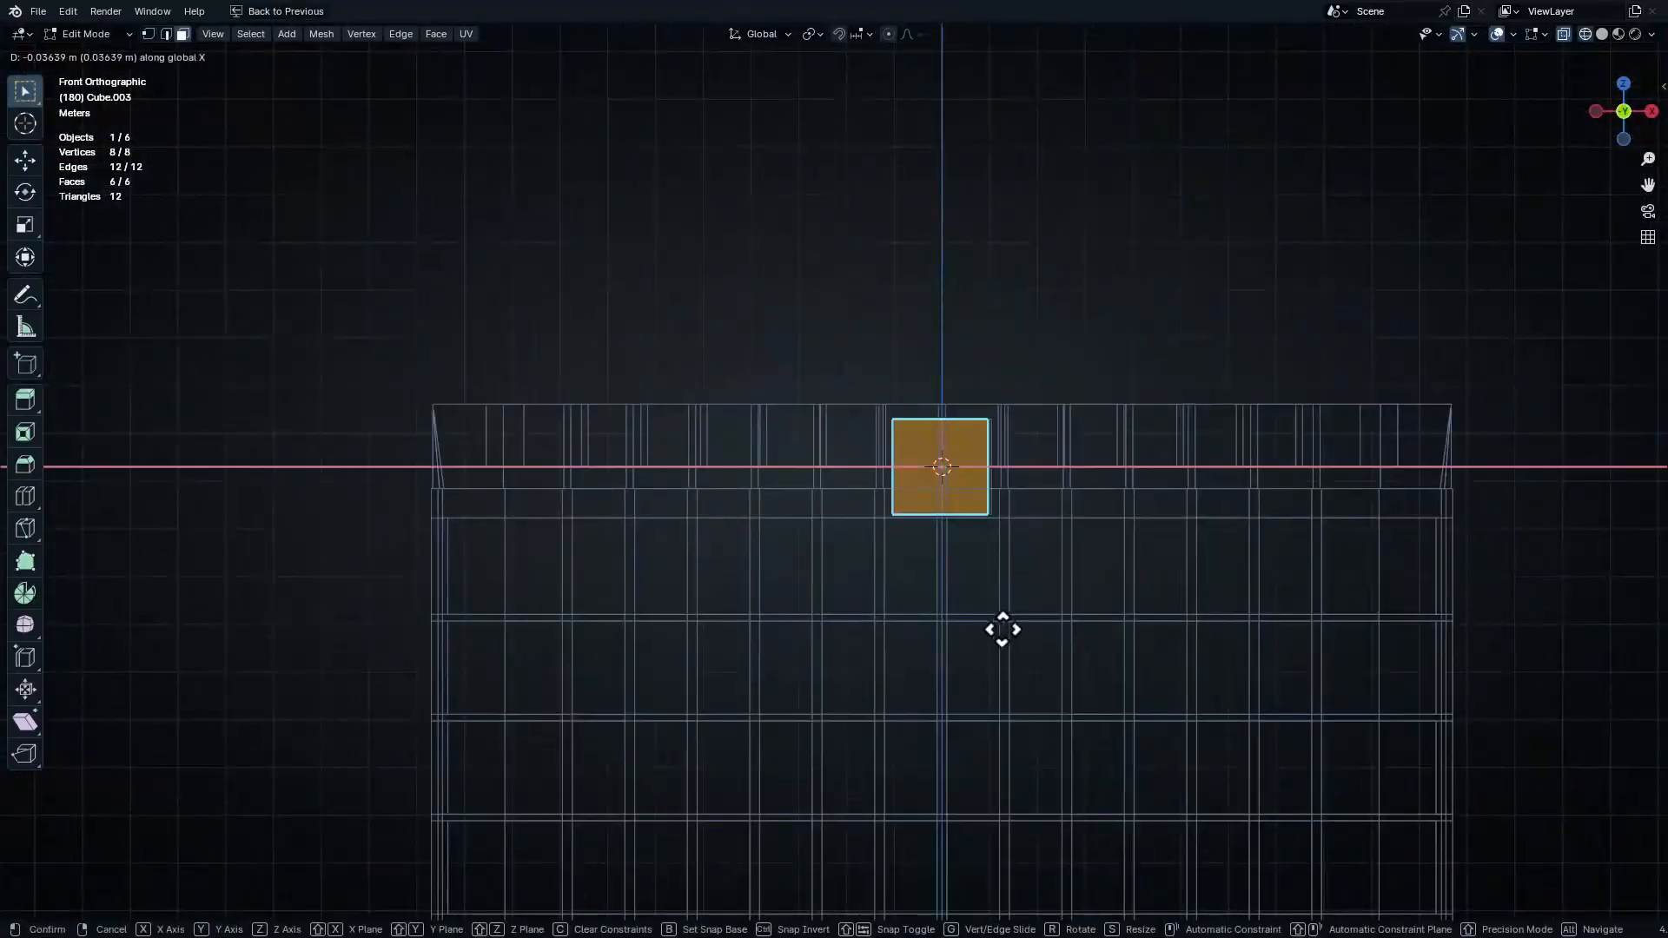
left_click(1177, 594)
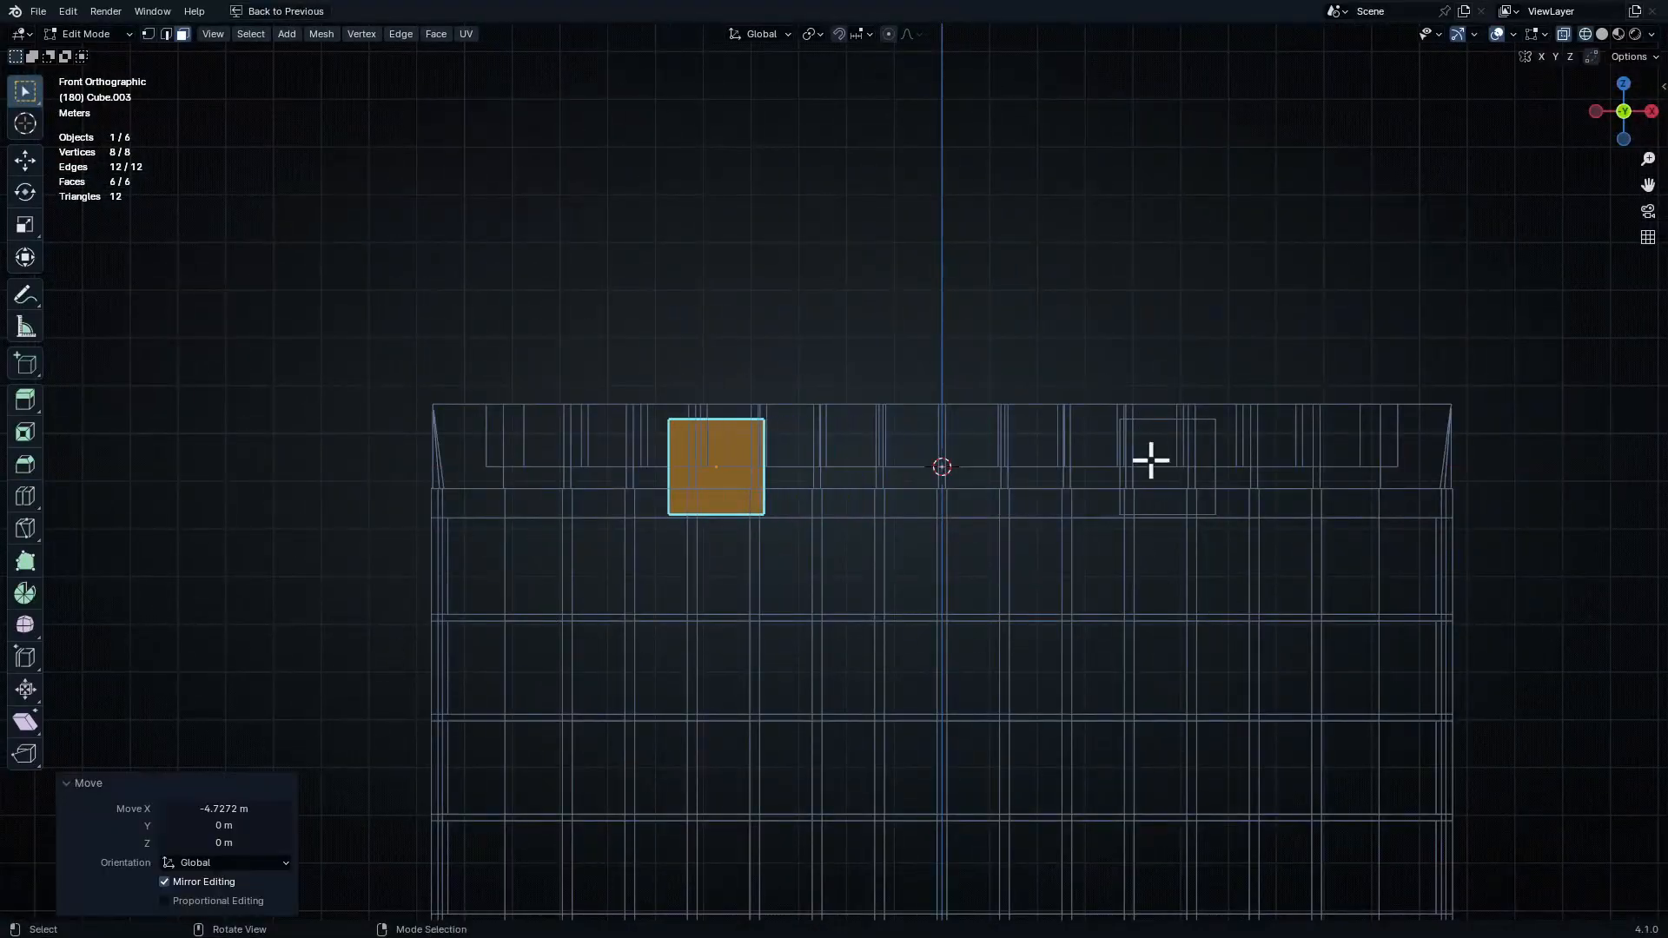
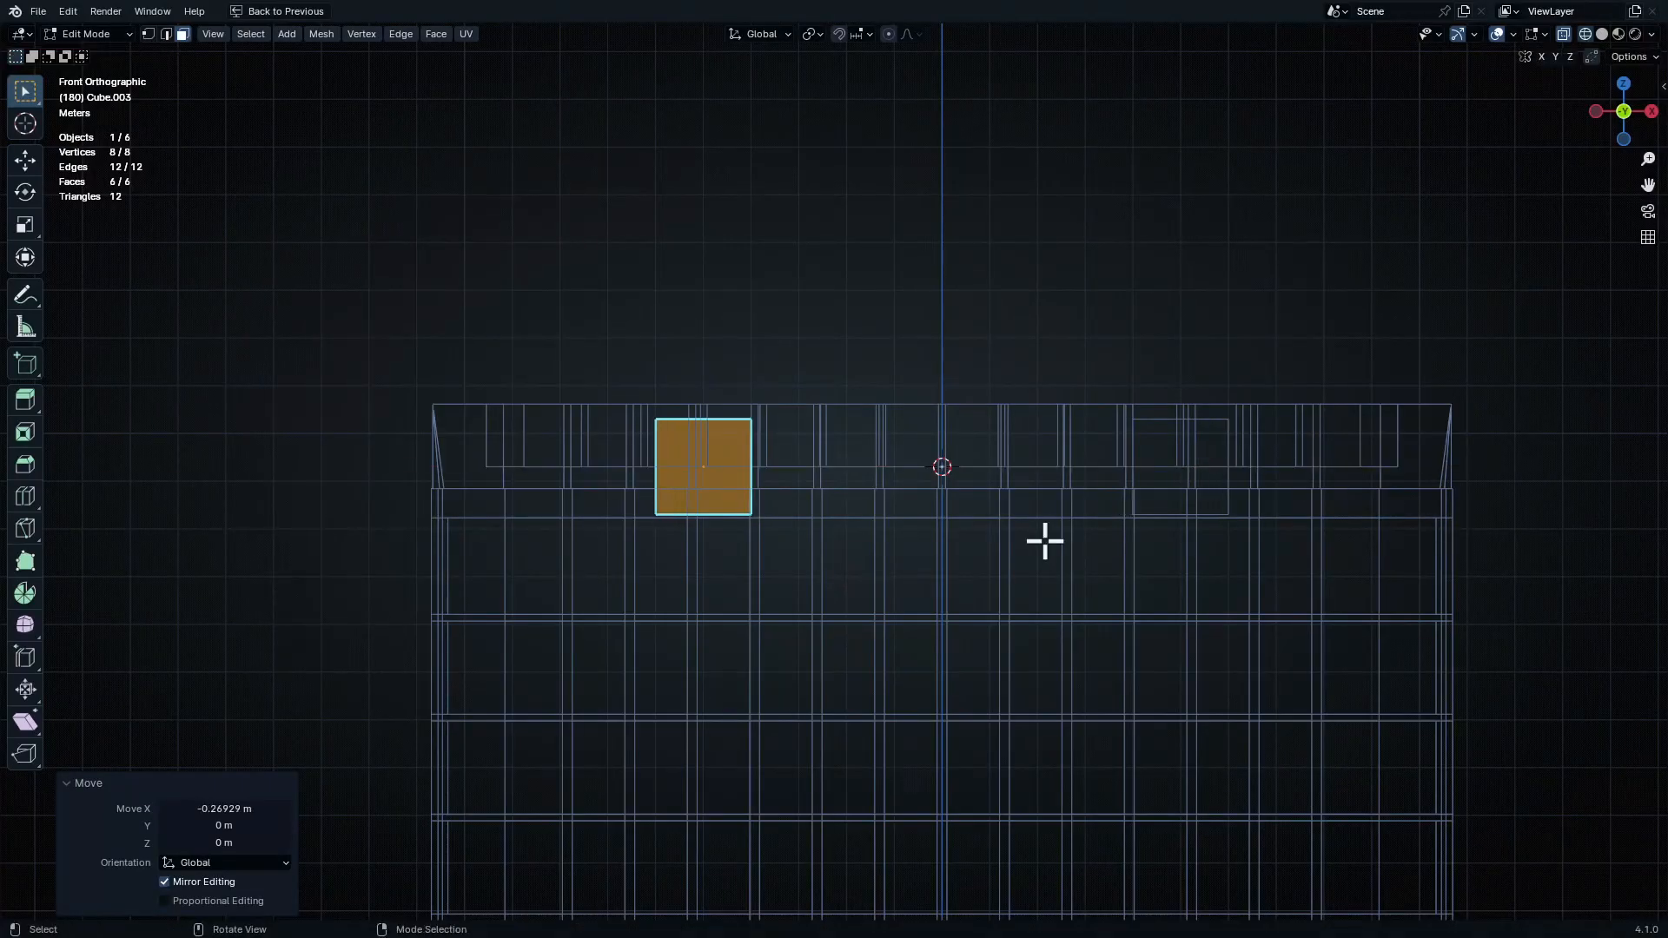
Raise the cube's top vertices 8 m along Z to form a tall leg
key("1")
left_click_drag(409, 294, 912, 433)
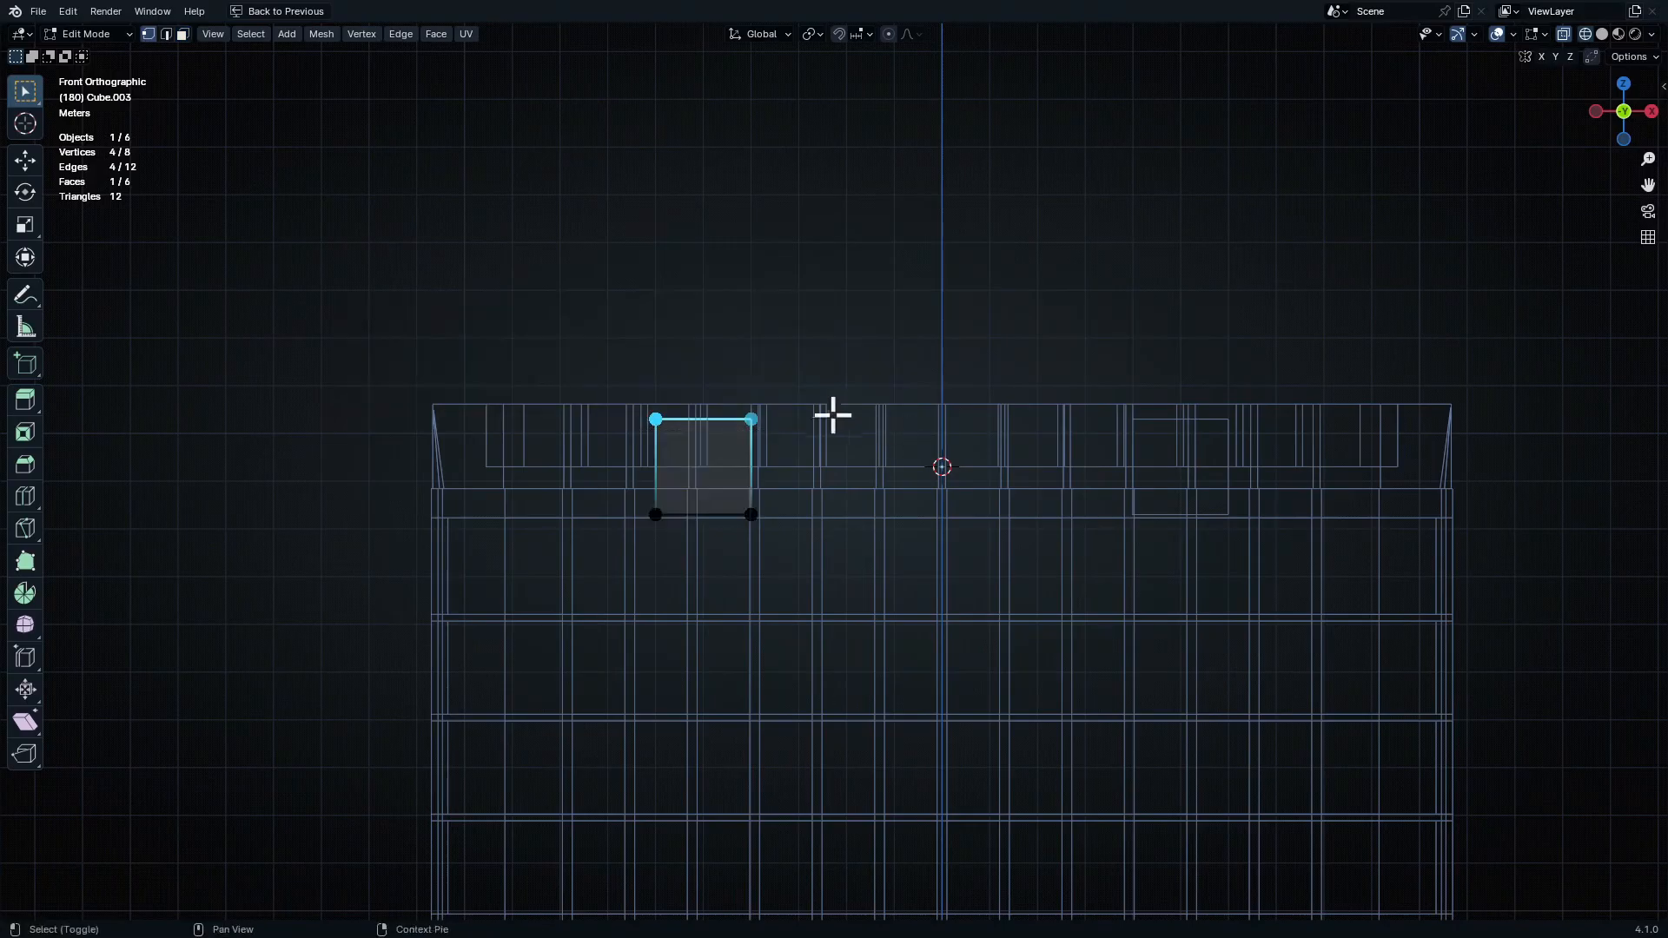
middle_click_drag(825, 460, 915, 693, "shift")
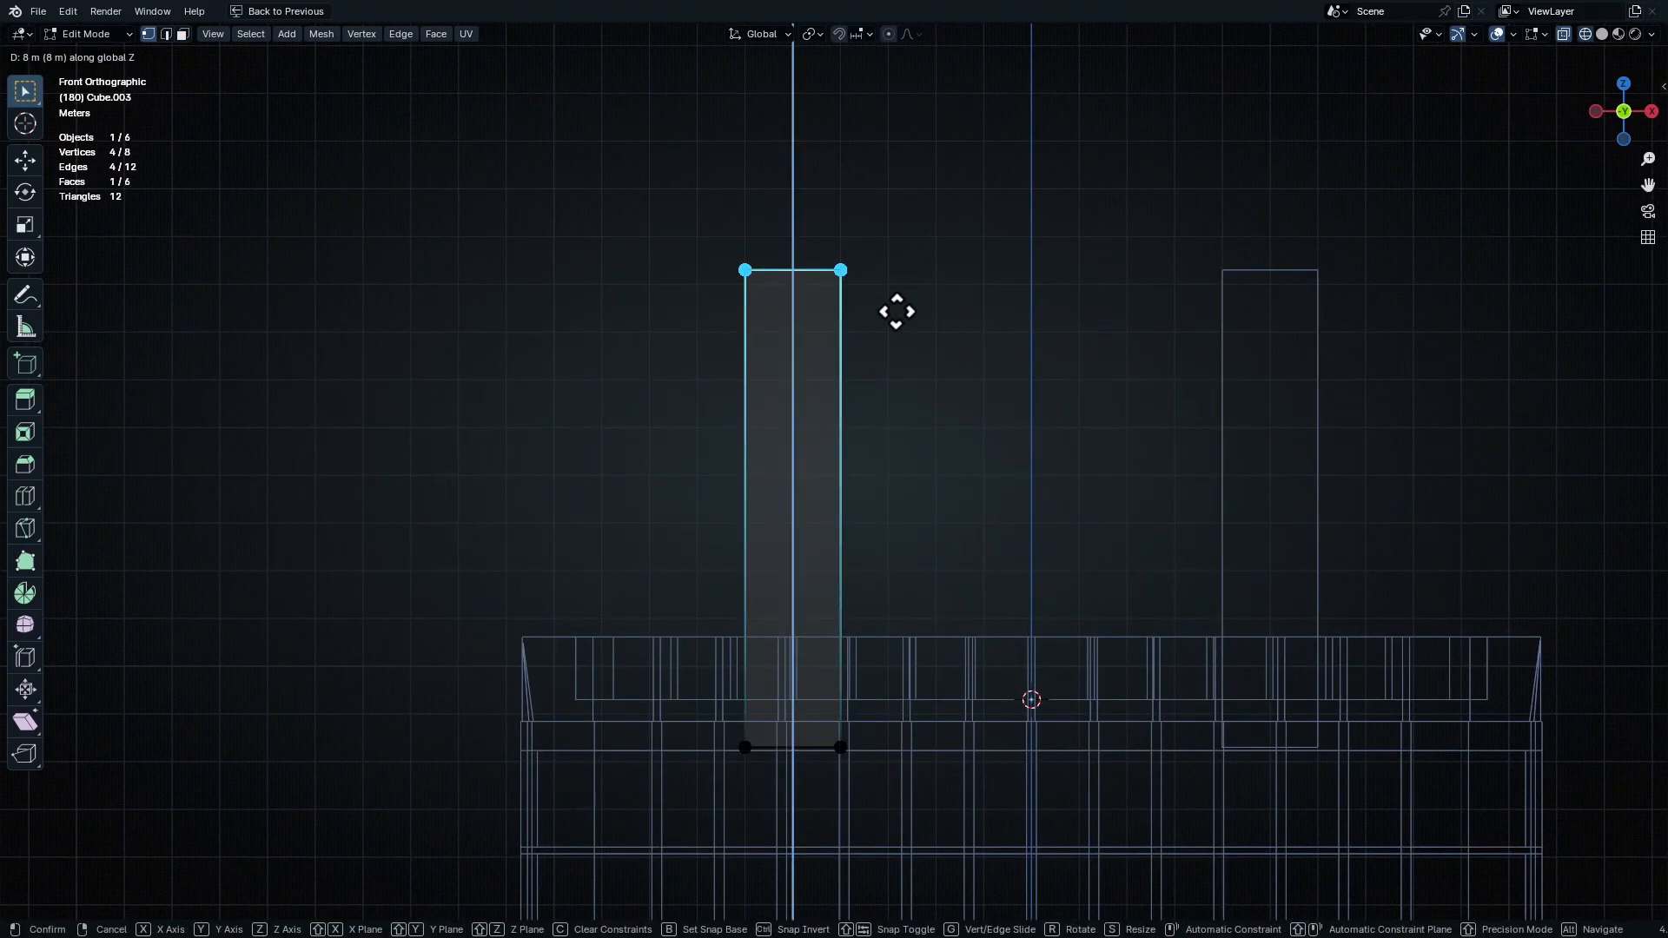
left_click(896, 312)
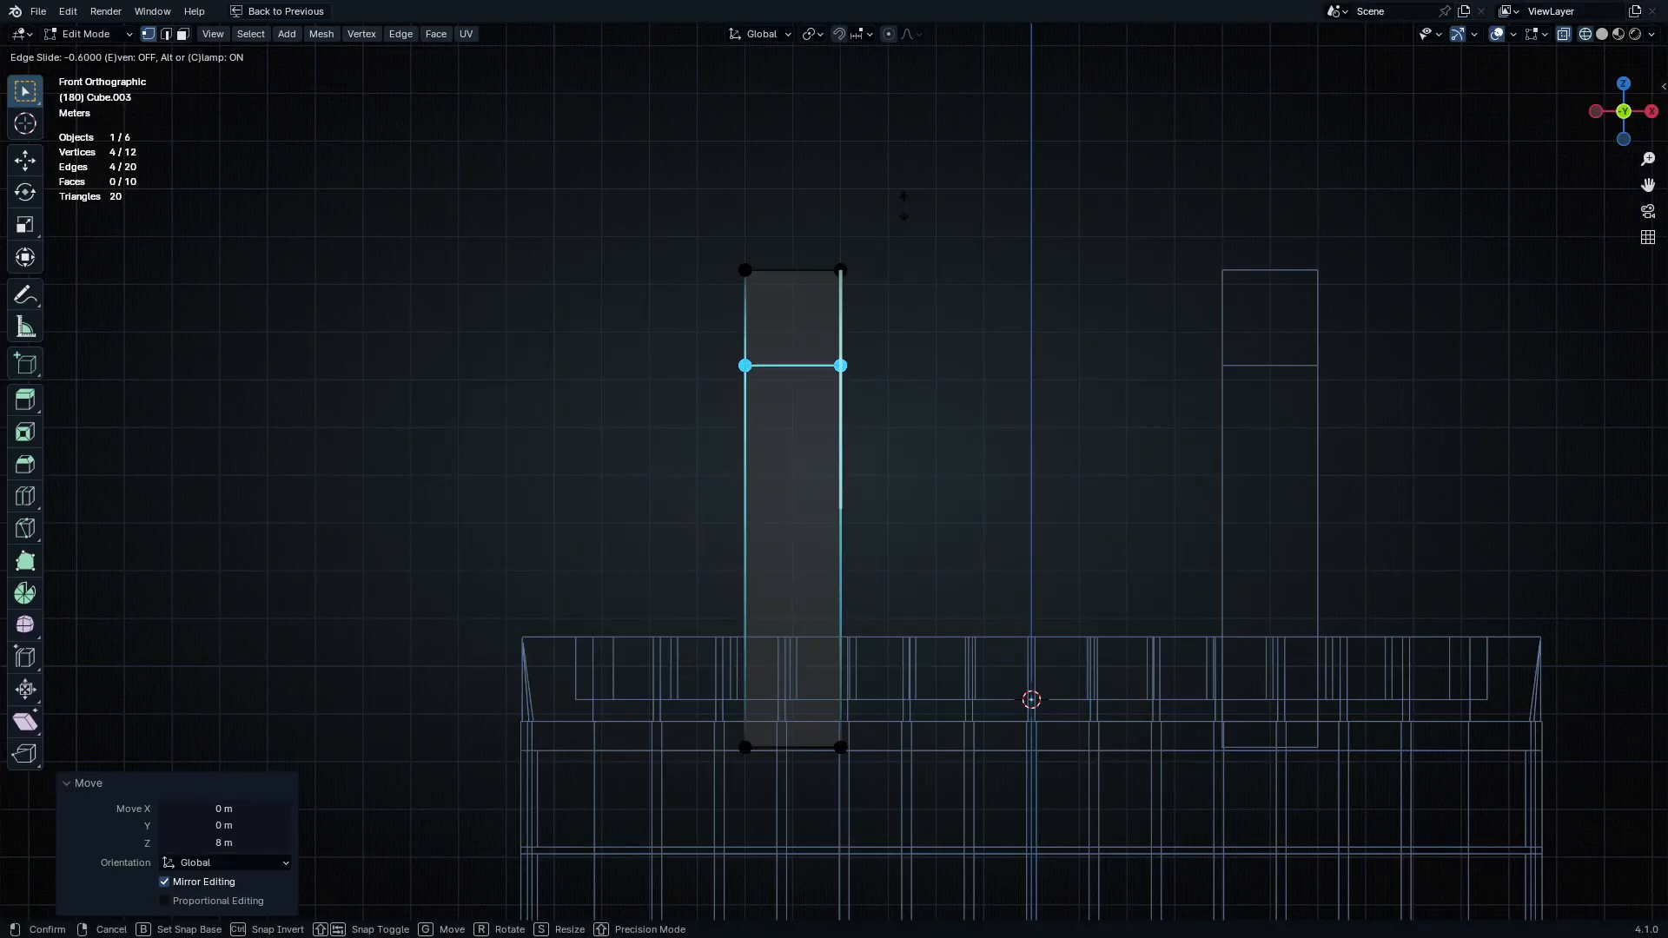
Cut a loop near the leg's top at factor -0.6 and extrude the upper inner face 4 m along X to the centre line
left_click(903, 210)
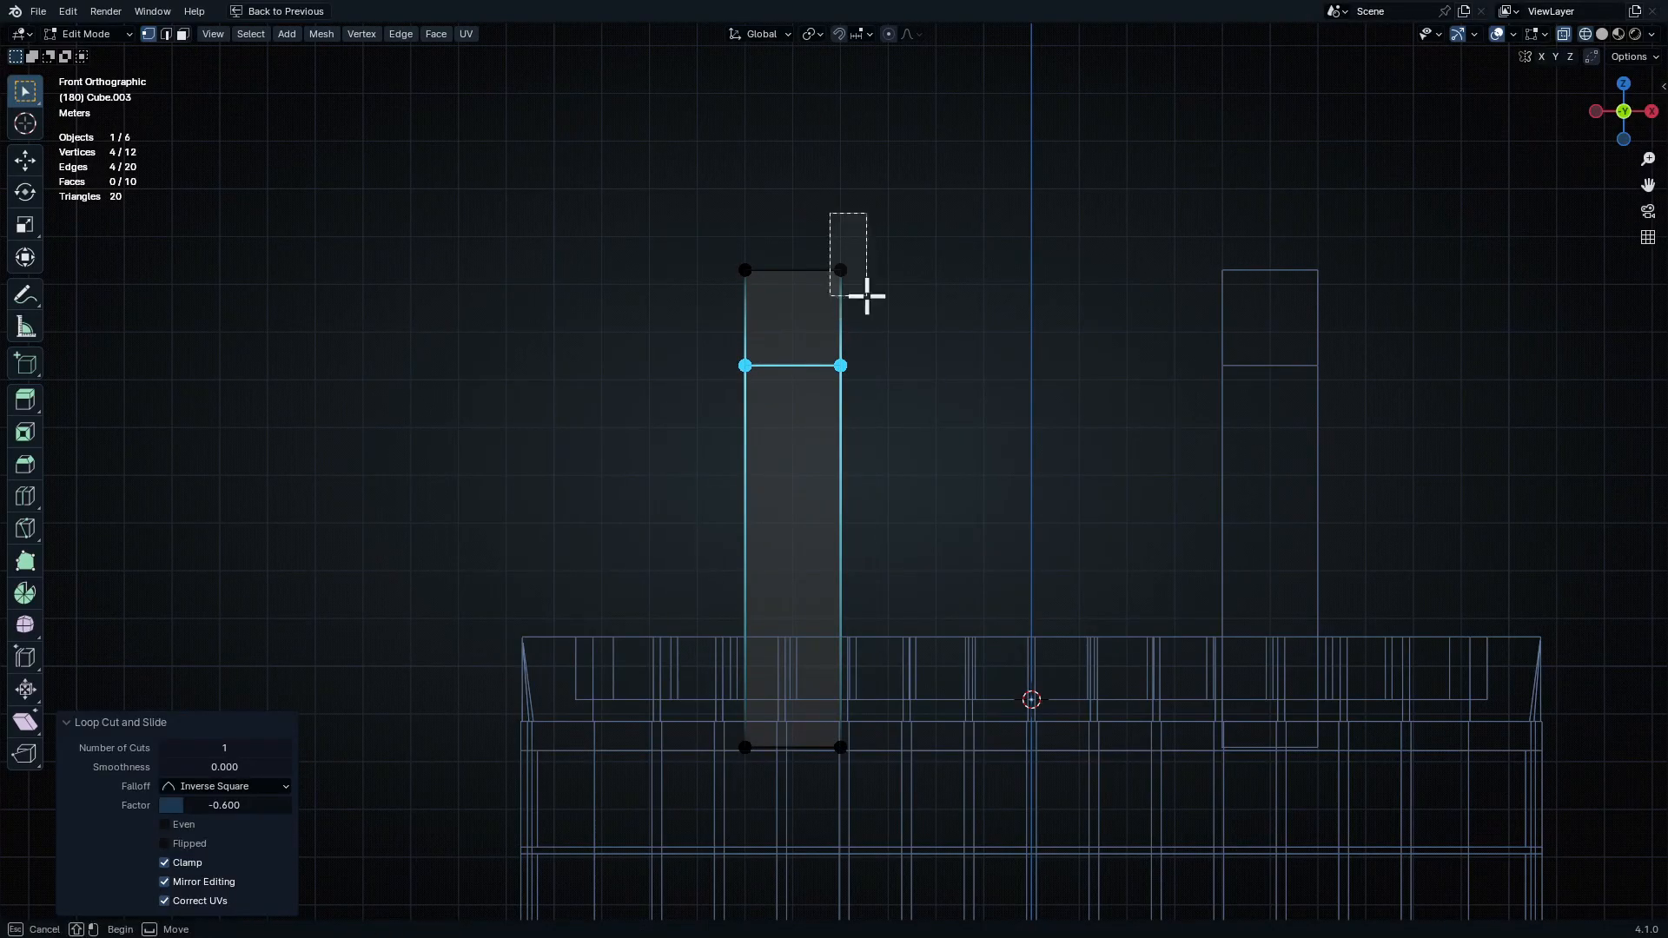
left_click_drag(866, 296, 925, 413)
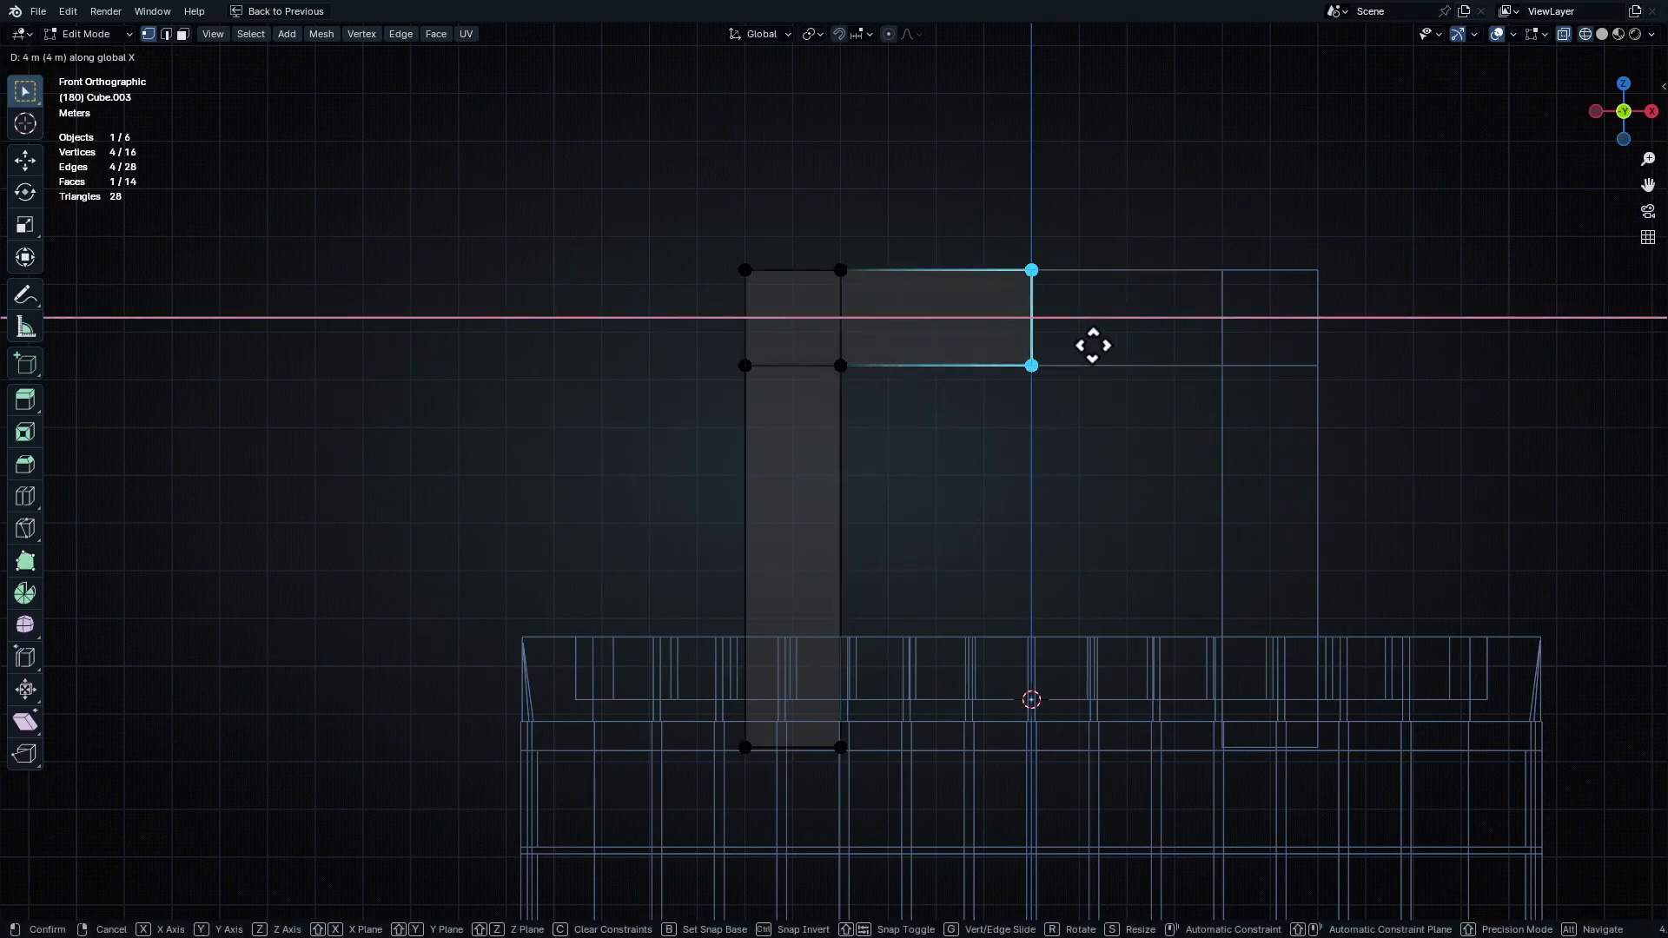
left_click(1096, 354)
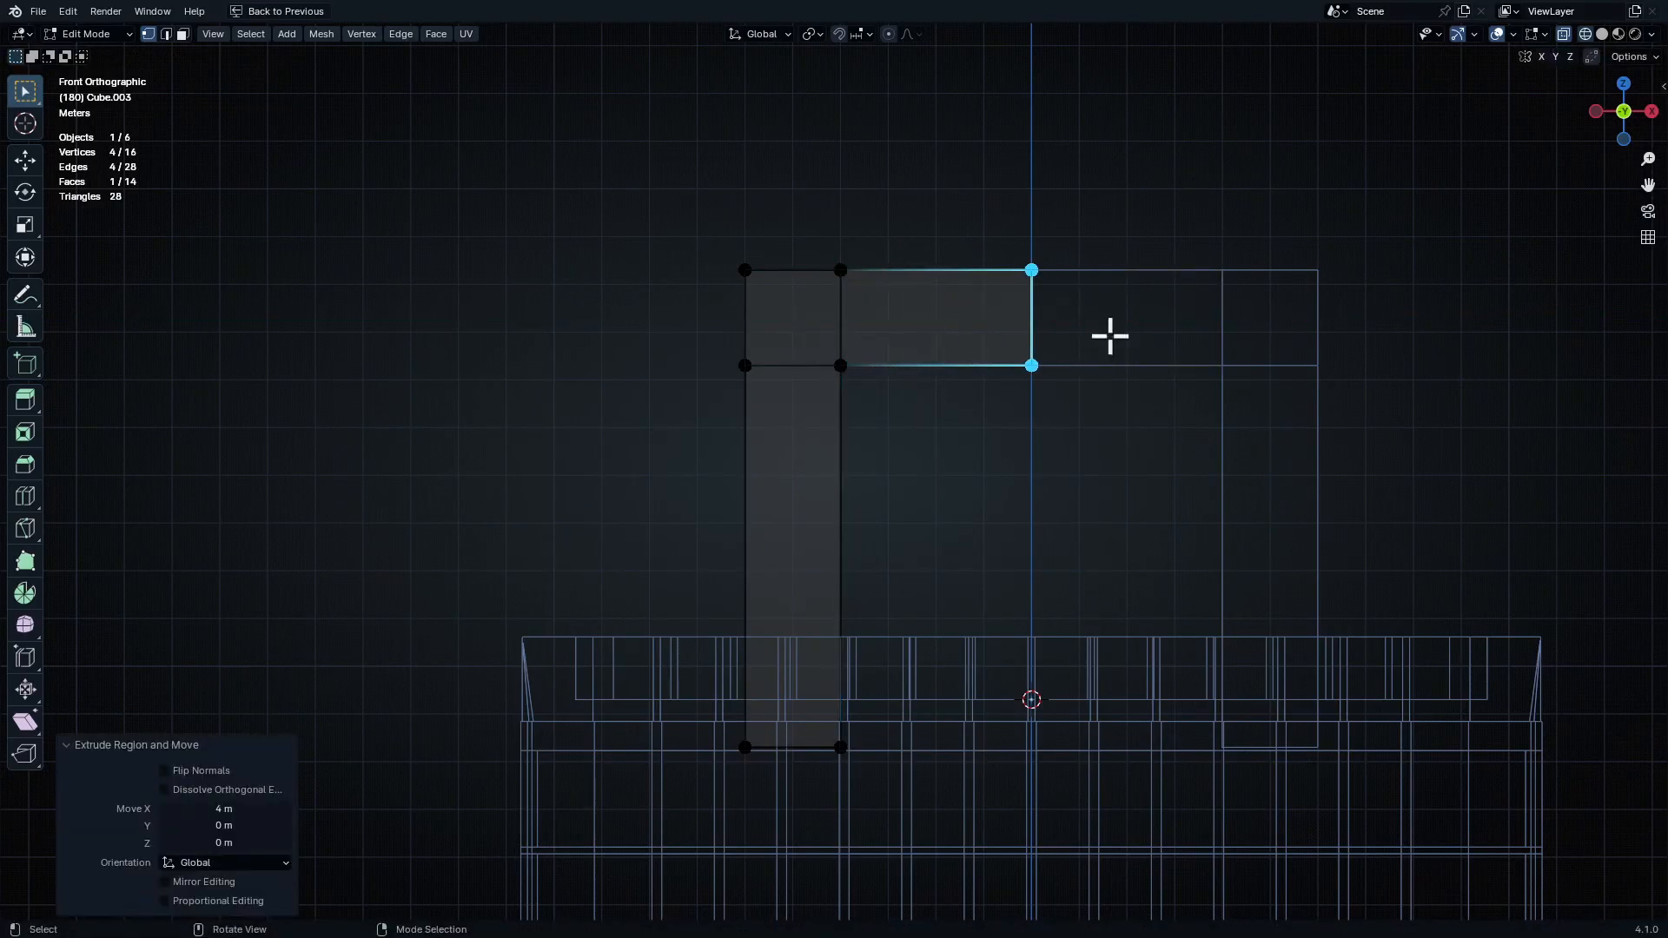
Enable Clipping on the Mirror modifier and test it by trial-moving the beam's centre face
key("ctrl+space")
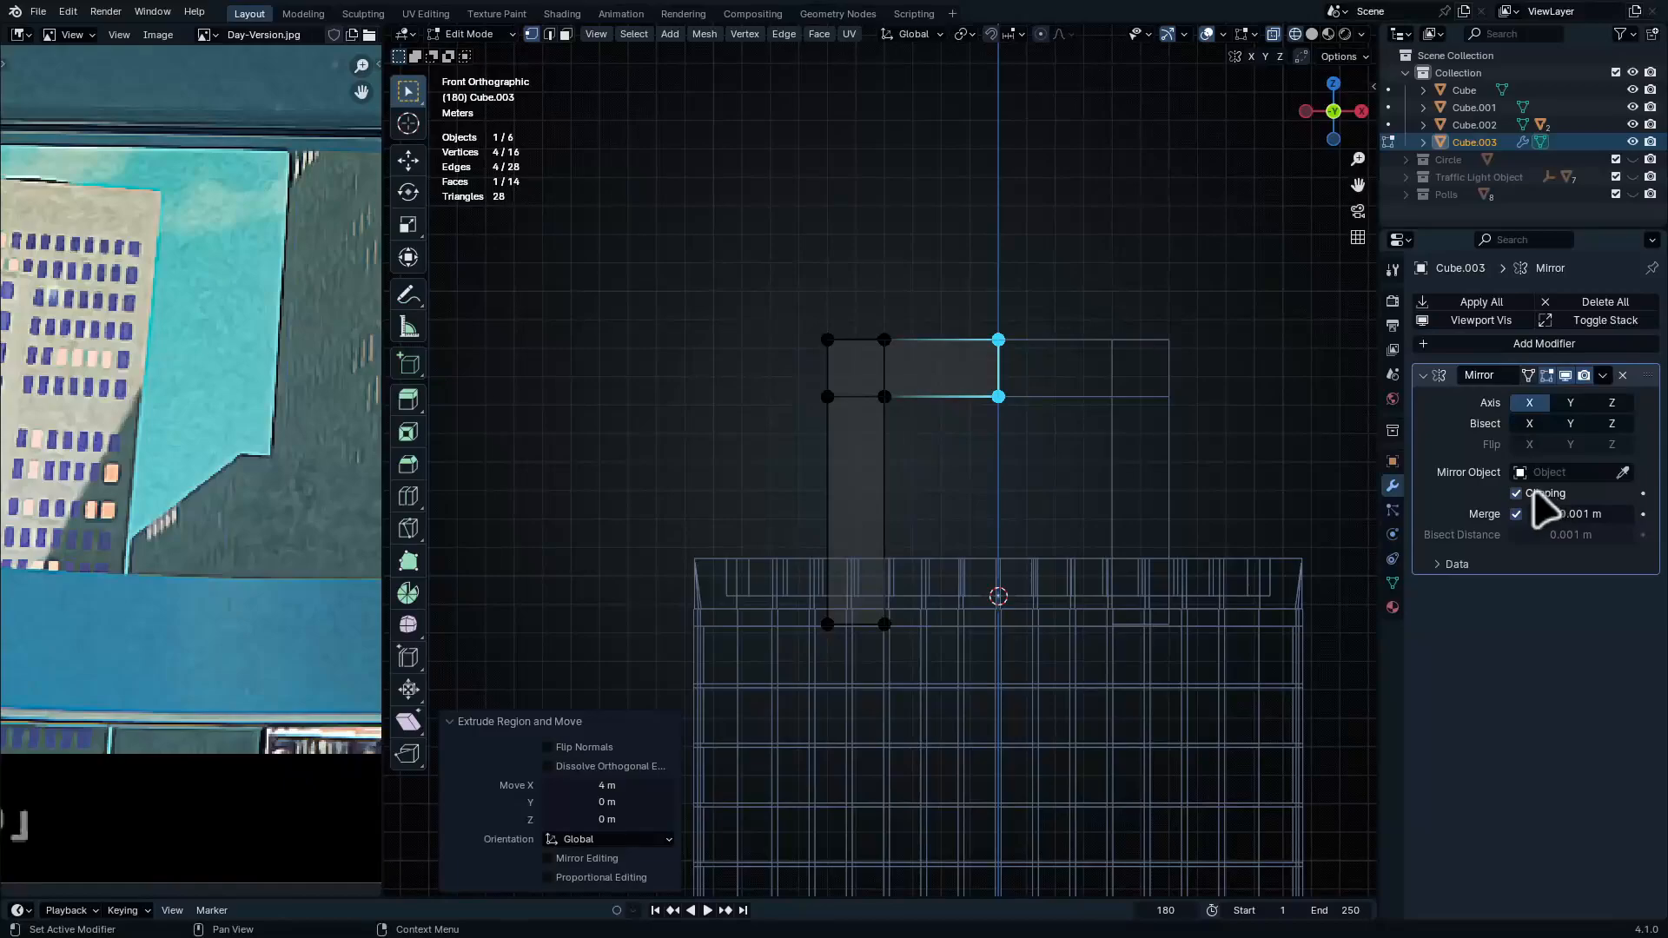
key("ctrl+space")
key("g")
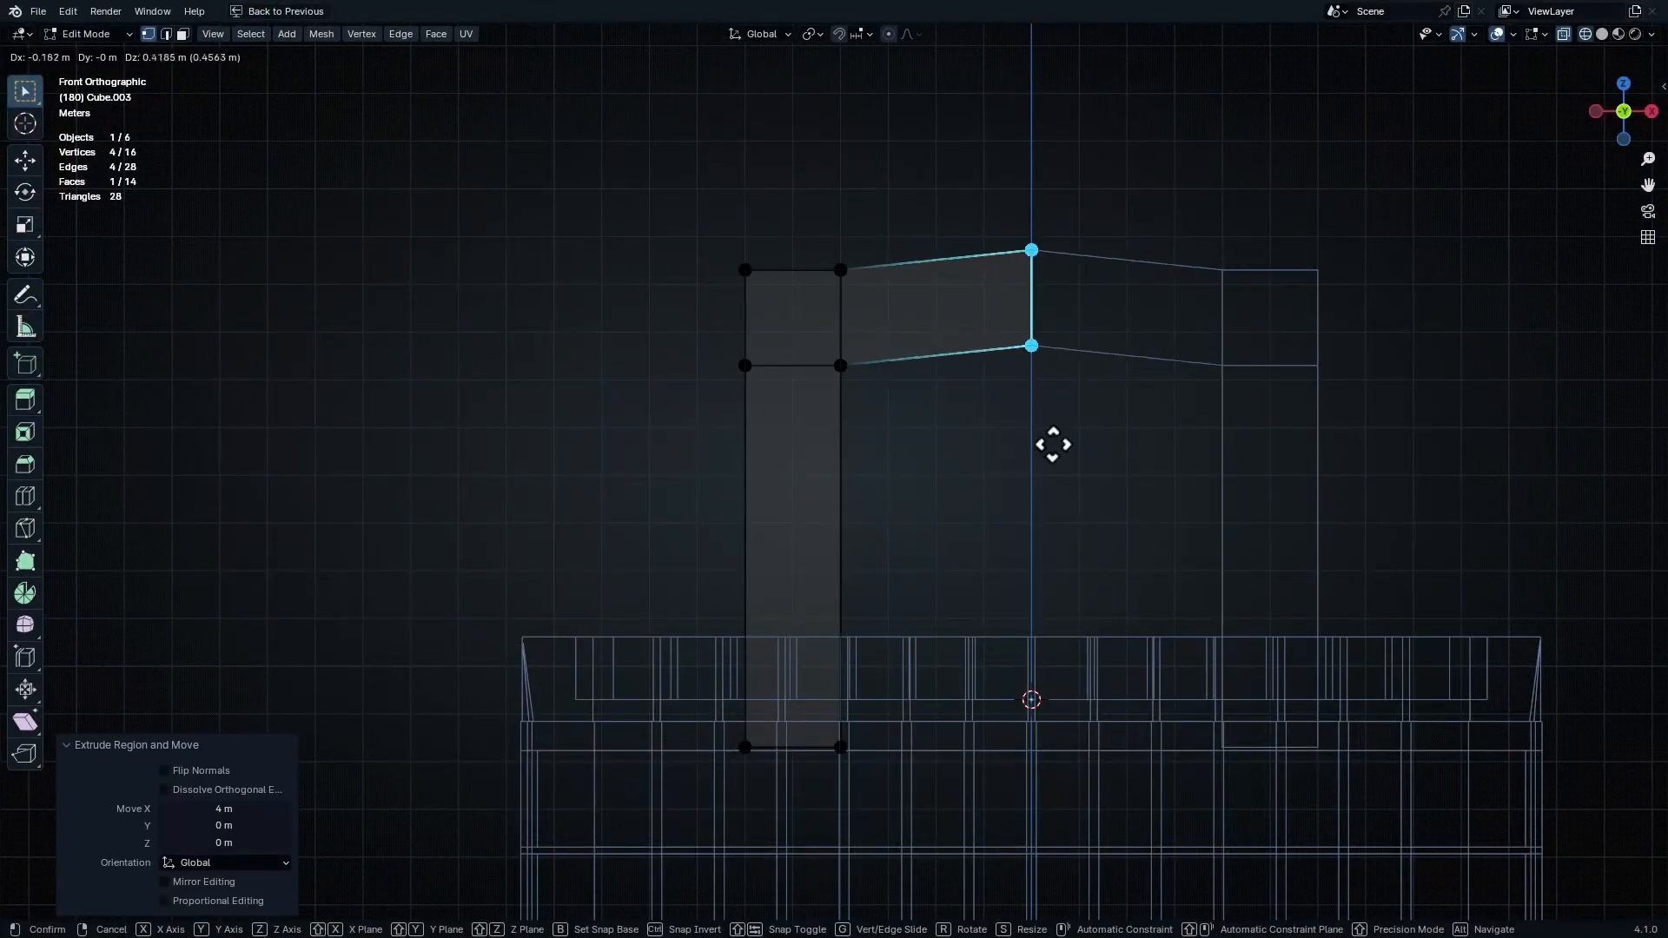
key("Escape")
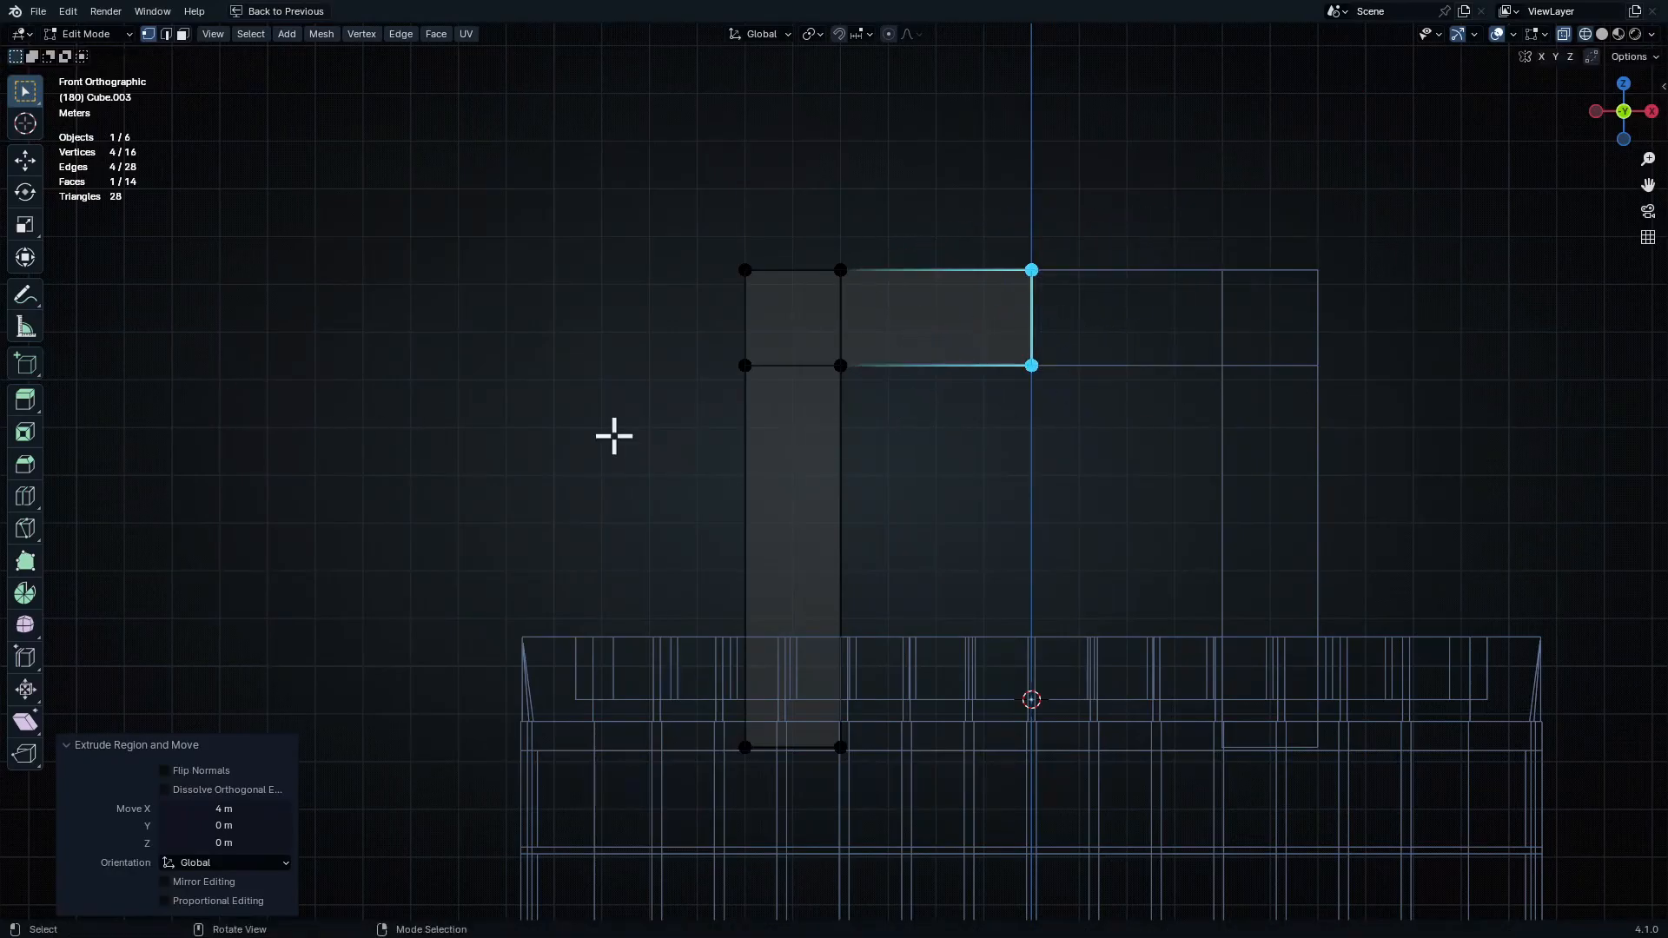
Return to Object Mode in solid shading and move the arch along negative Y towards the roof's edge
mouse_move(1040, 340)
middle_mouse_down()
mouse_move(1084, 331)
mouse_move(1240, 223)
mouse_move(987, 607)
middle_mouse_up()
key("shift+z")
key("Tab")
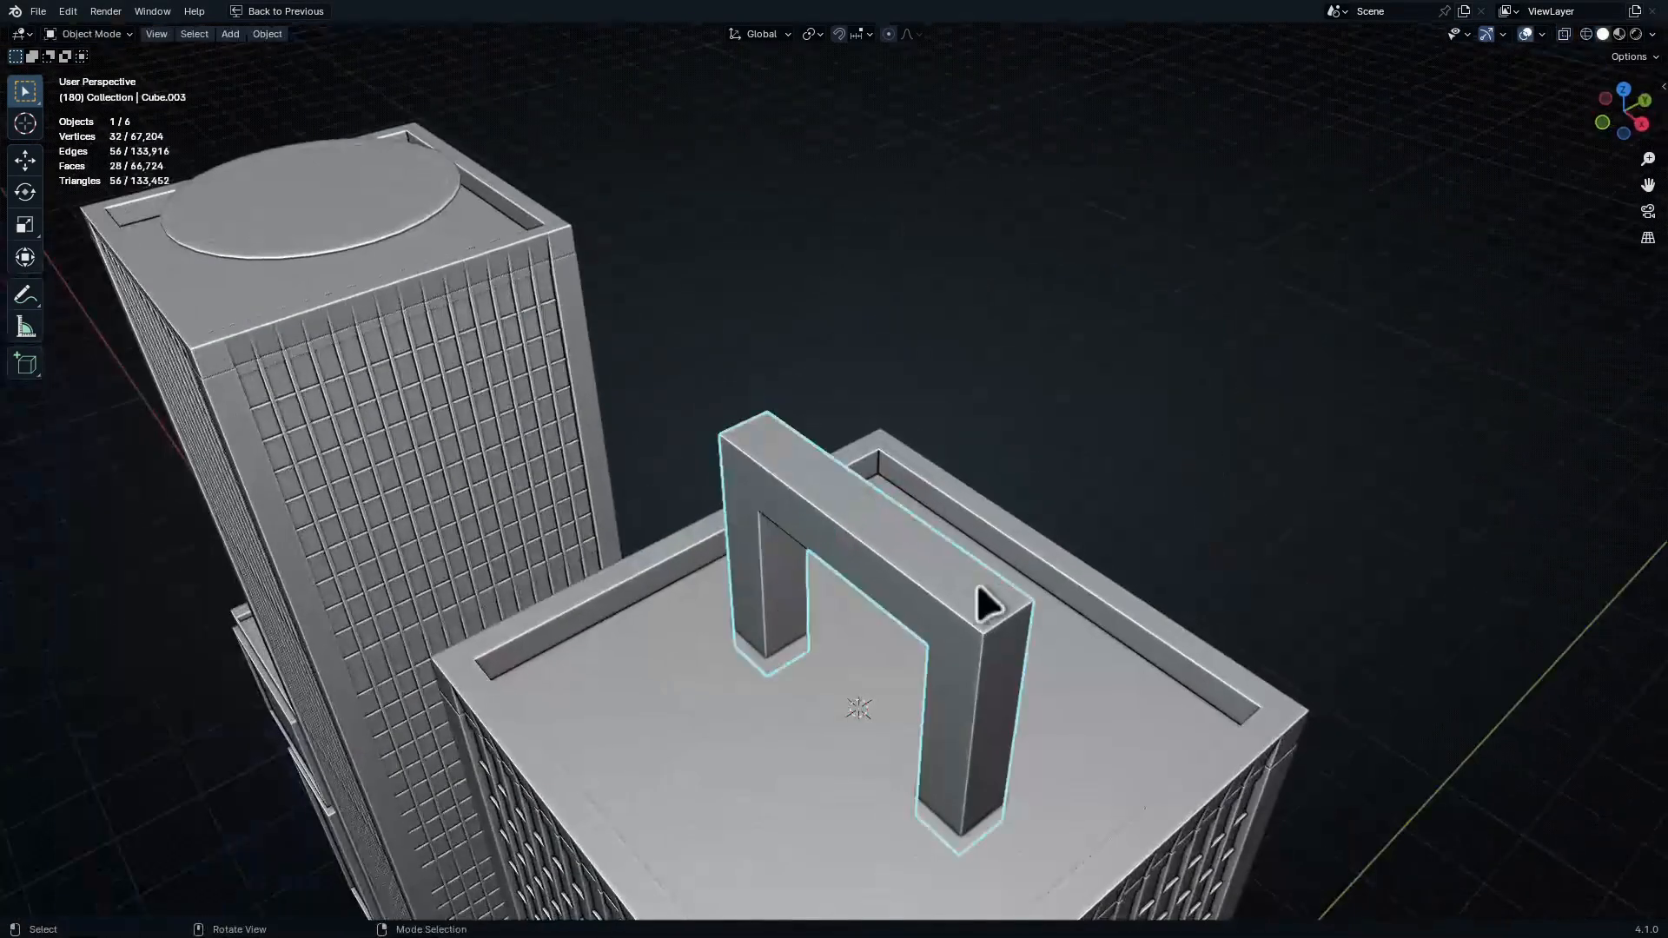
key("g")
key("y")
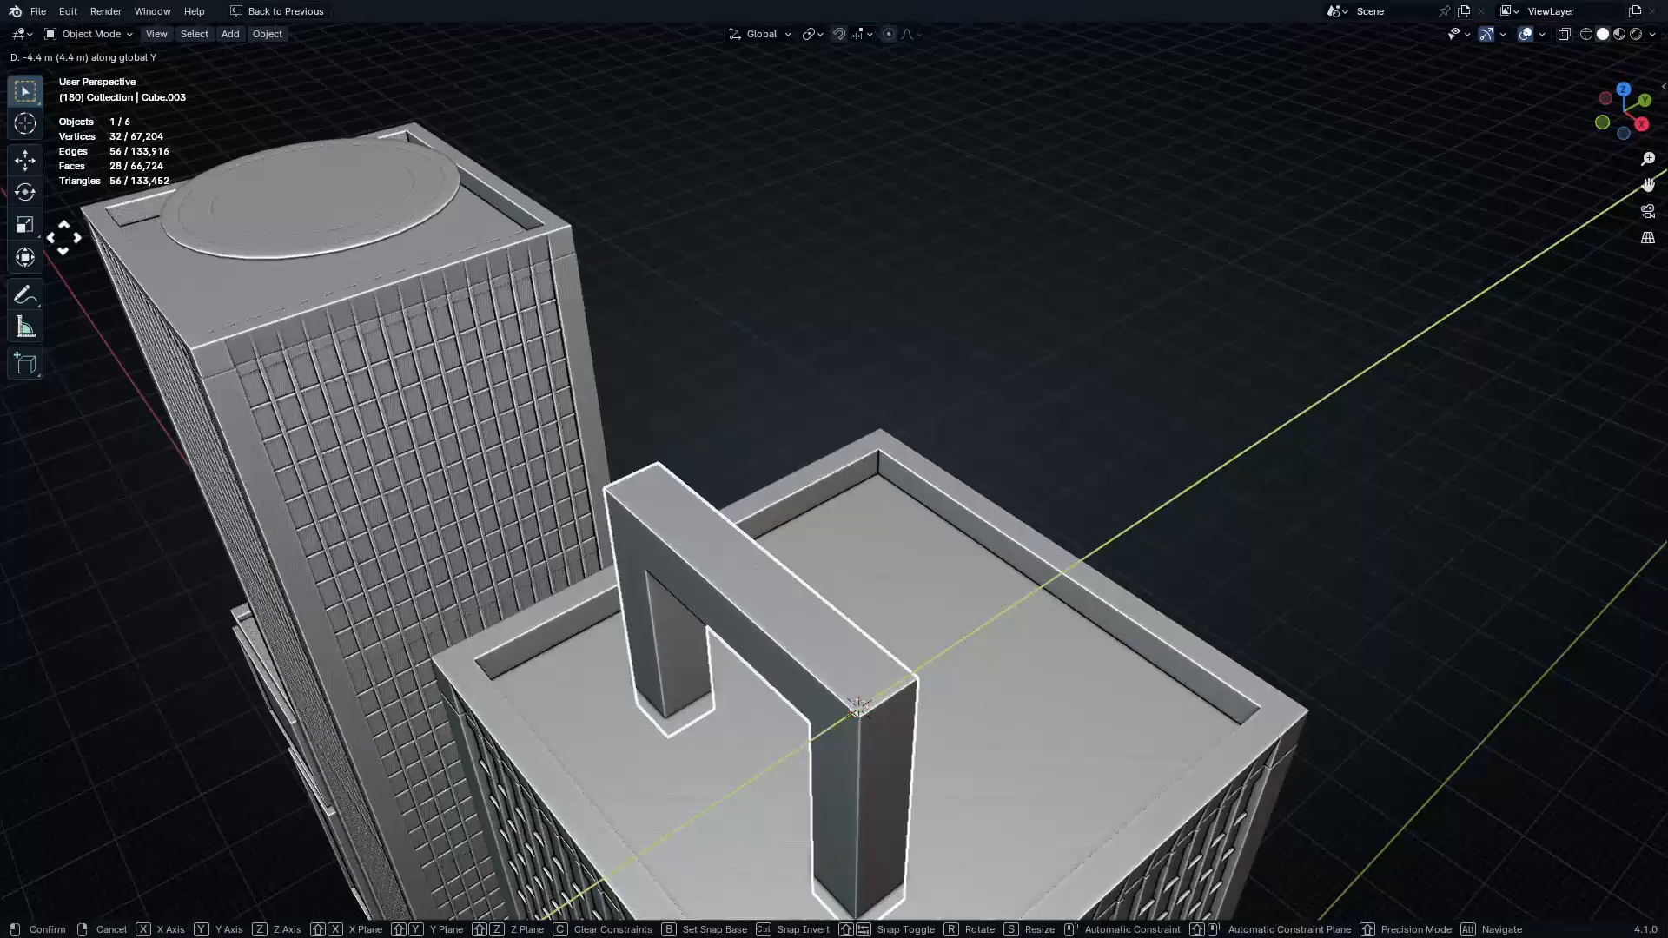
left_click(1187, 738)
In Edit Mode, add three loop cuts across the half beam and five across the leg's height
middle_click_drag(1283, 700, 1012, 744)
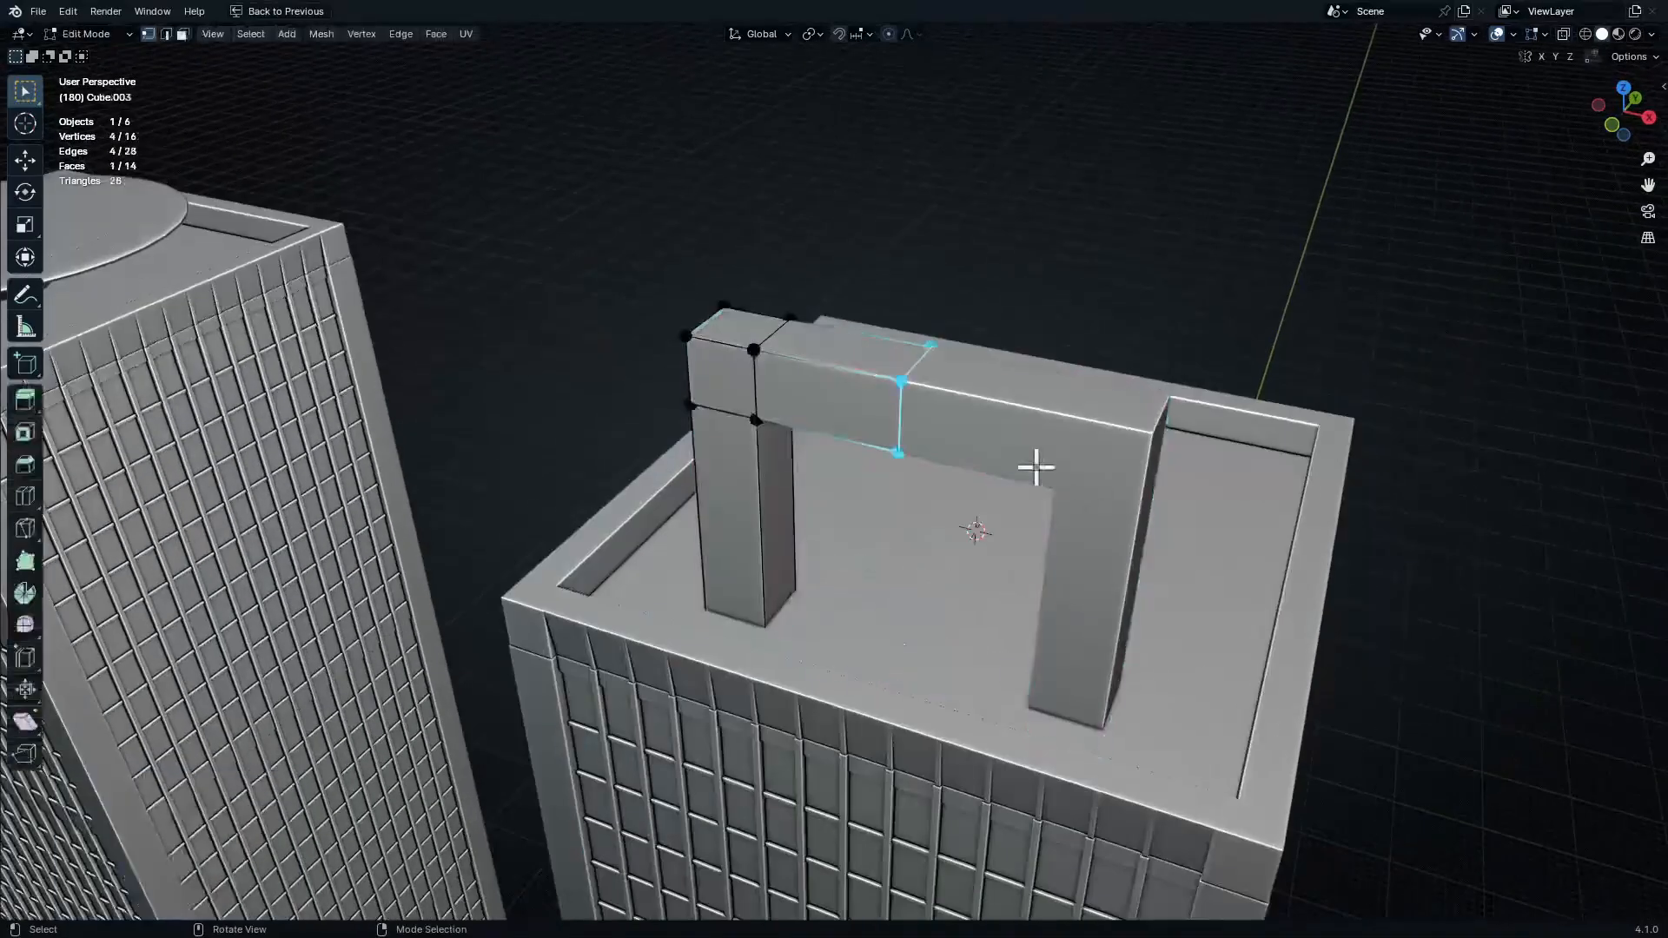
middle_click_drag(917, 449, 930, 323)
scroll(931, 322, "up", 2)
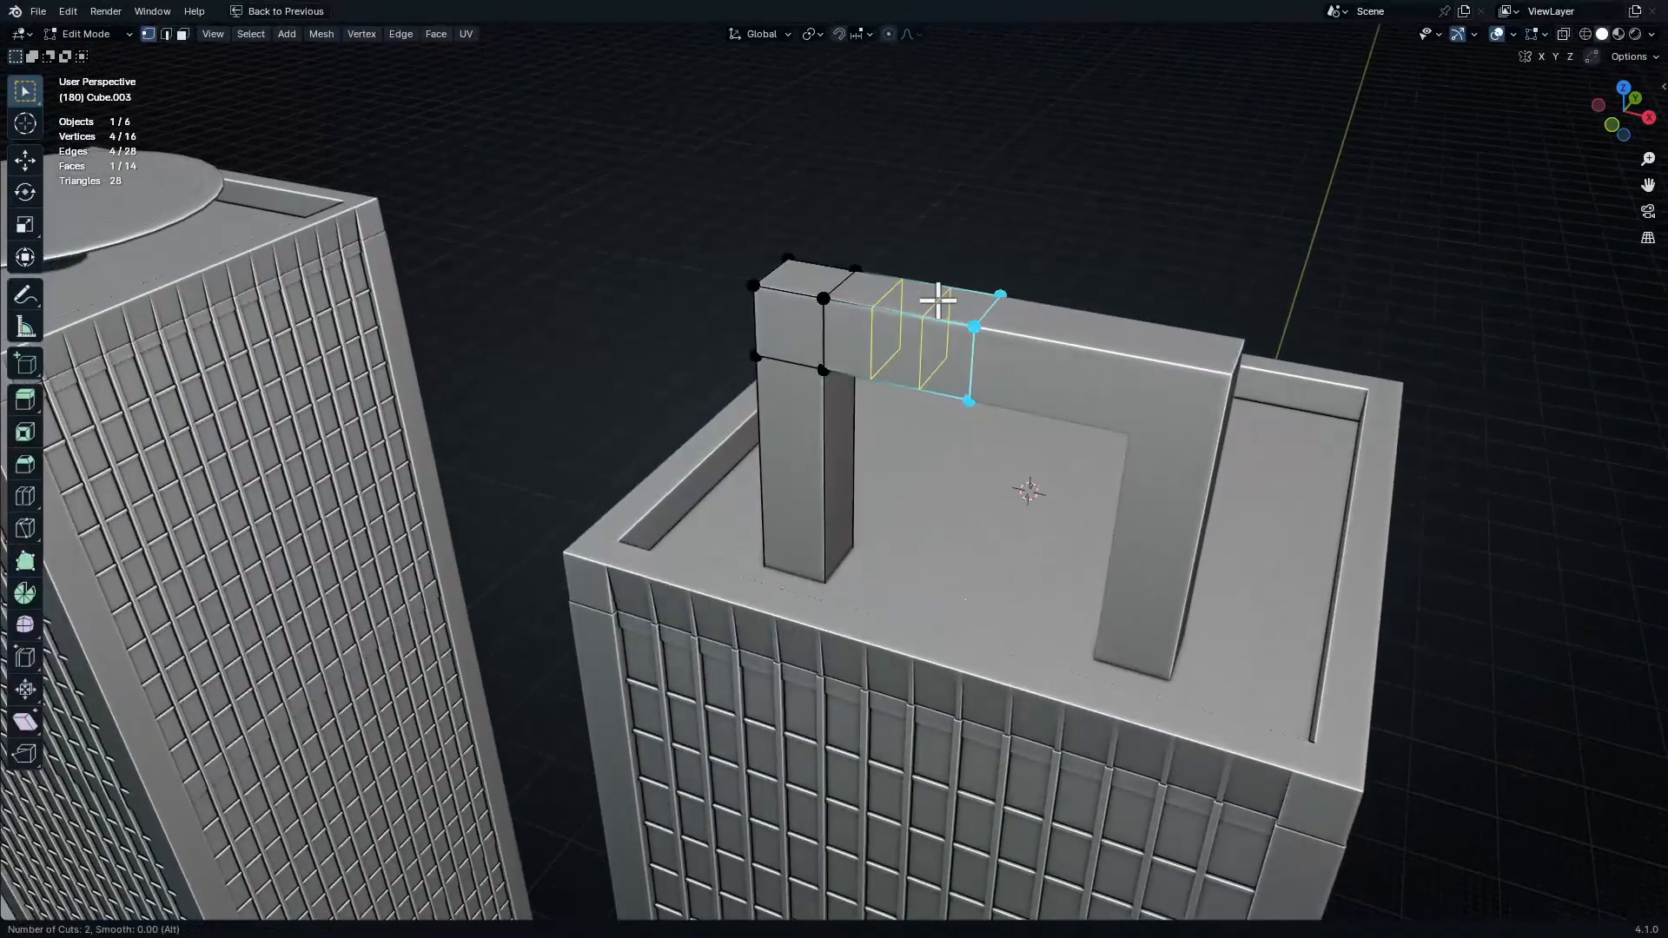
left_click(933, 300)
right_click(937, 301)
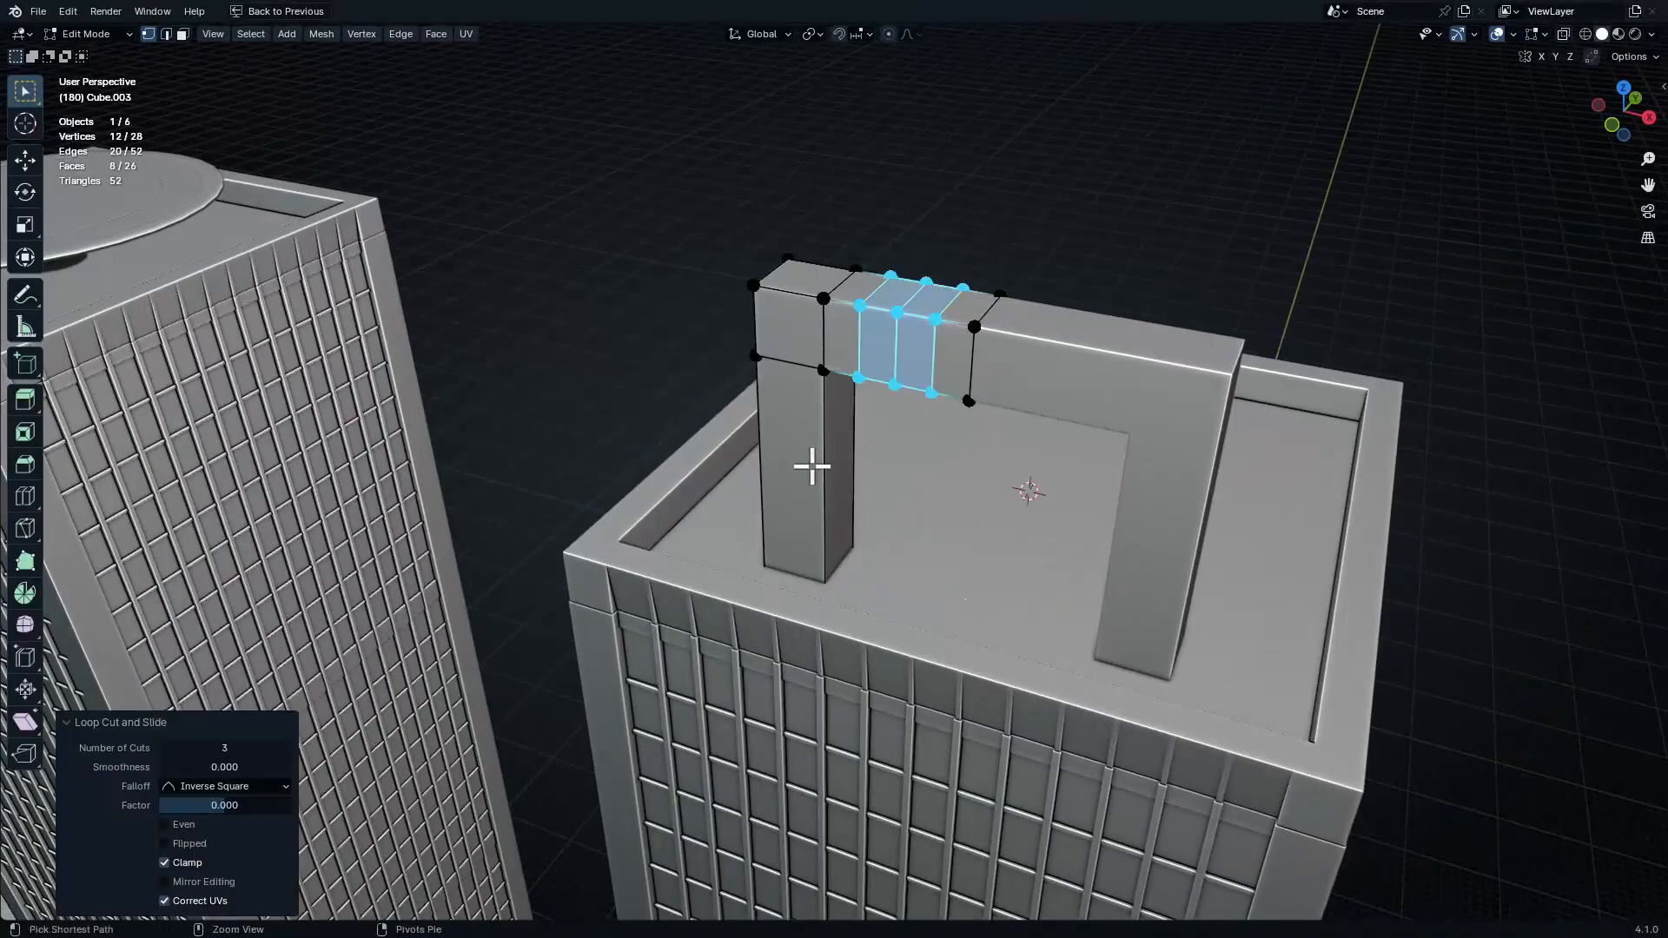
key("ctrl+r")
scroll(813, 458, "up", 4)
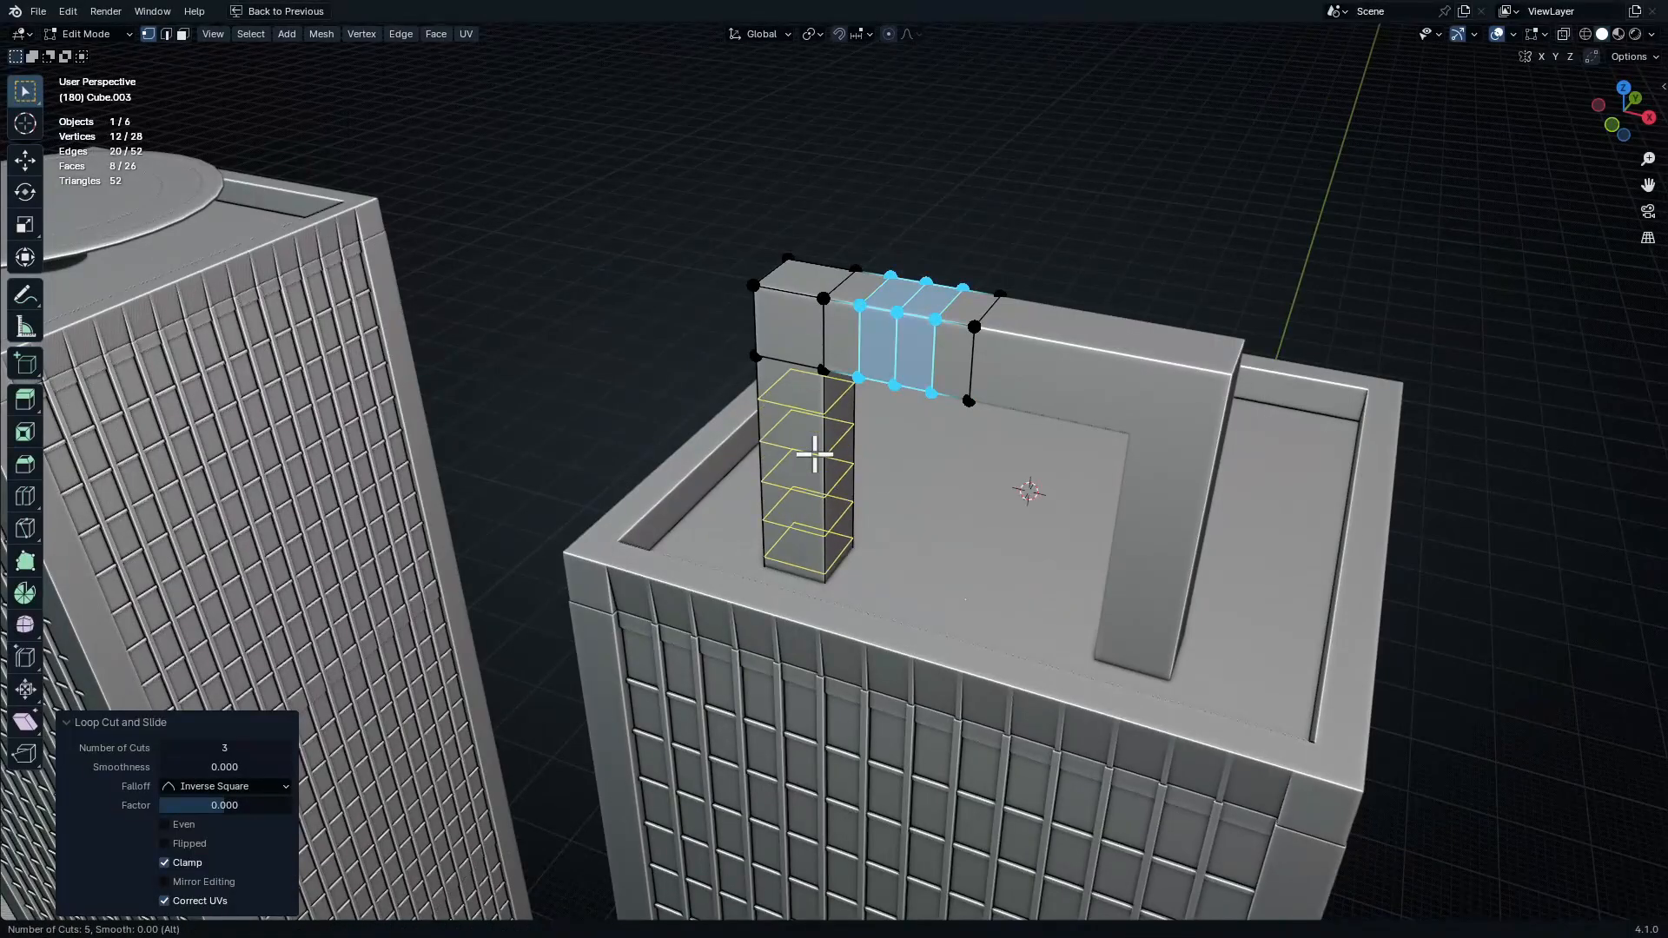
left_click(813, 454)
right_click(813, 454)
Add two loop cuts dividing the leg's width and two running lengthwise along the beam
key("ctrl+r")
scroll(787, 299, "up", 1)
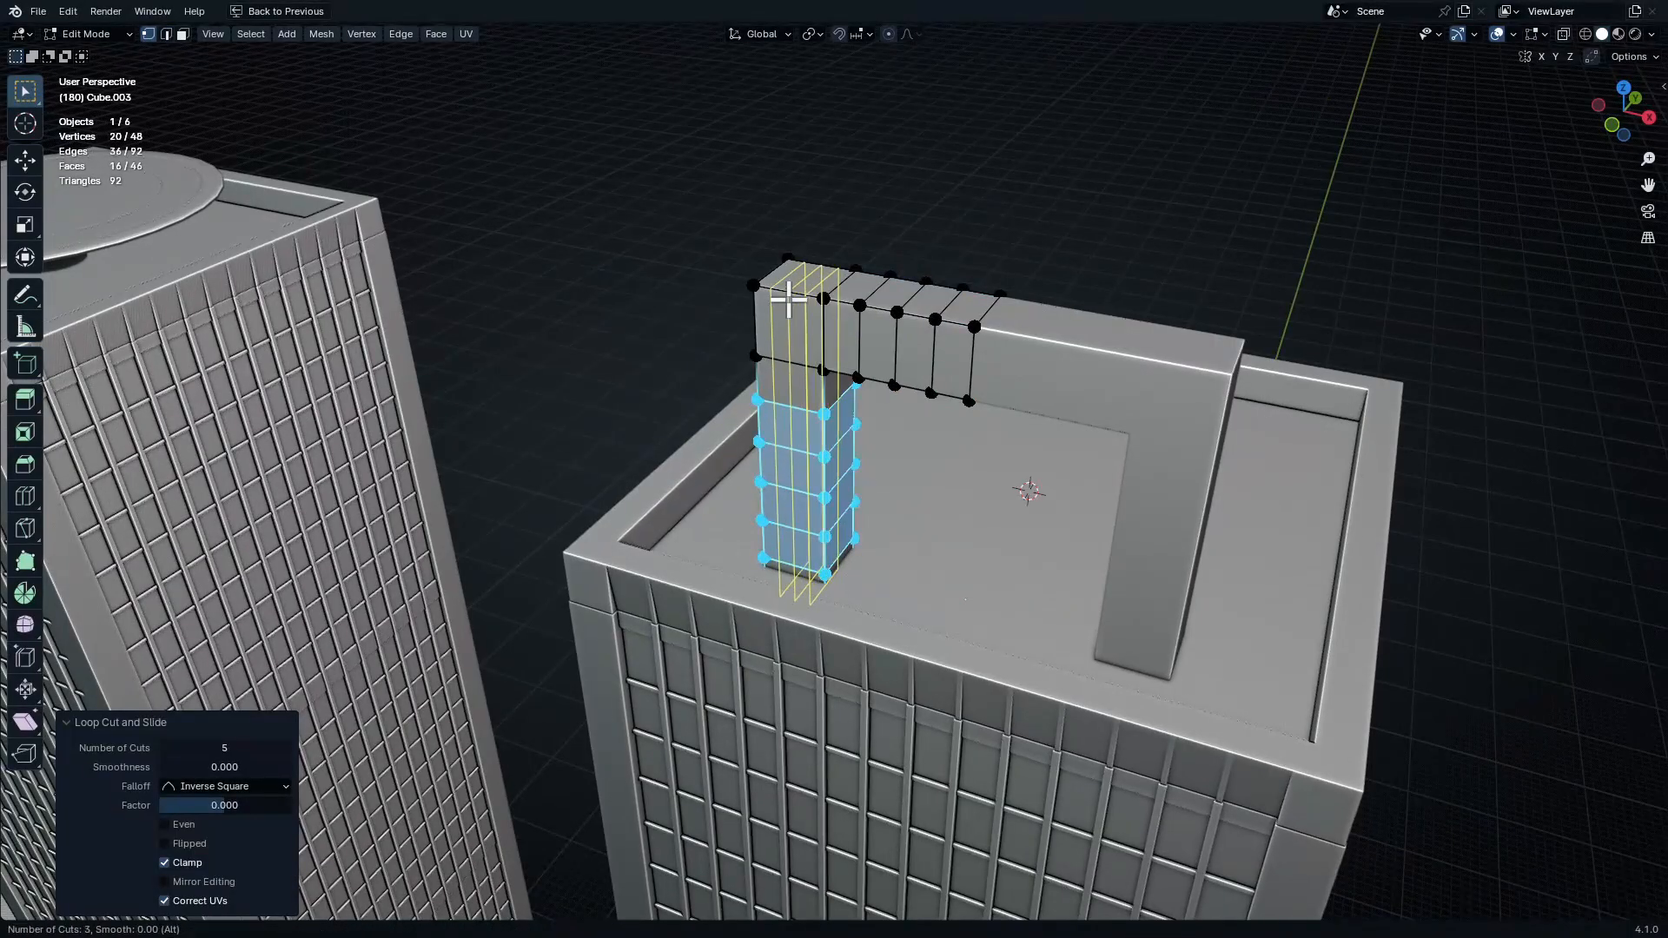
left_click(788, 299)
right_click(788, 300)
key("ctrl+r")
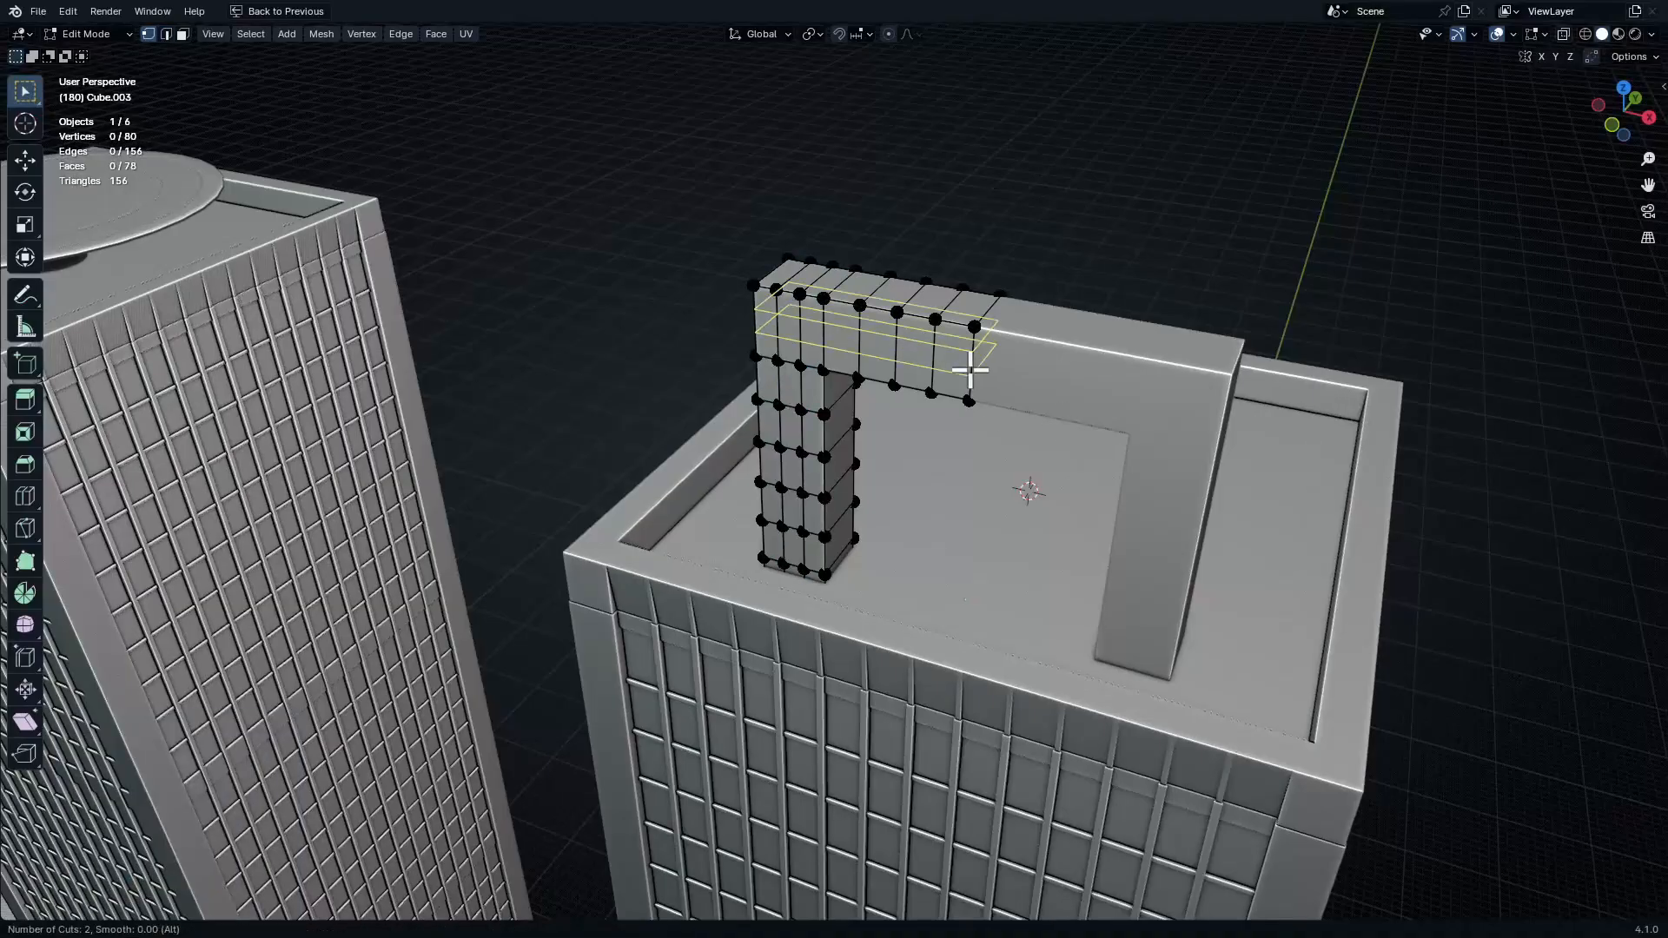
left_click(968, 370)
right_click(967, 366)
Extrude the nine faces on the rear of the arch's upper corner about 8.08 m outward
middle_click_drag(968, 364, 1060, 402)
scroll(1018, 408, "up", 3)
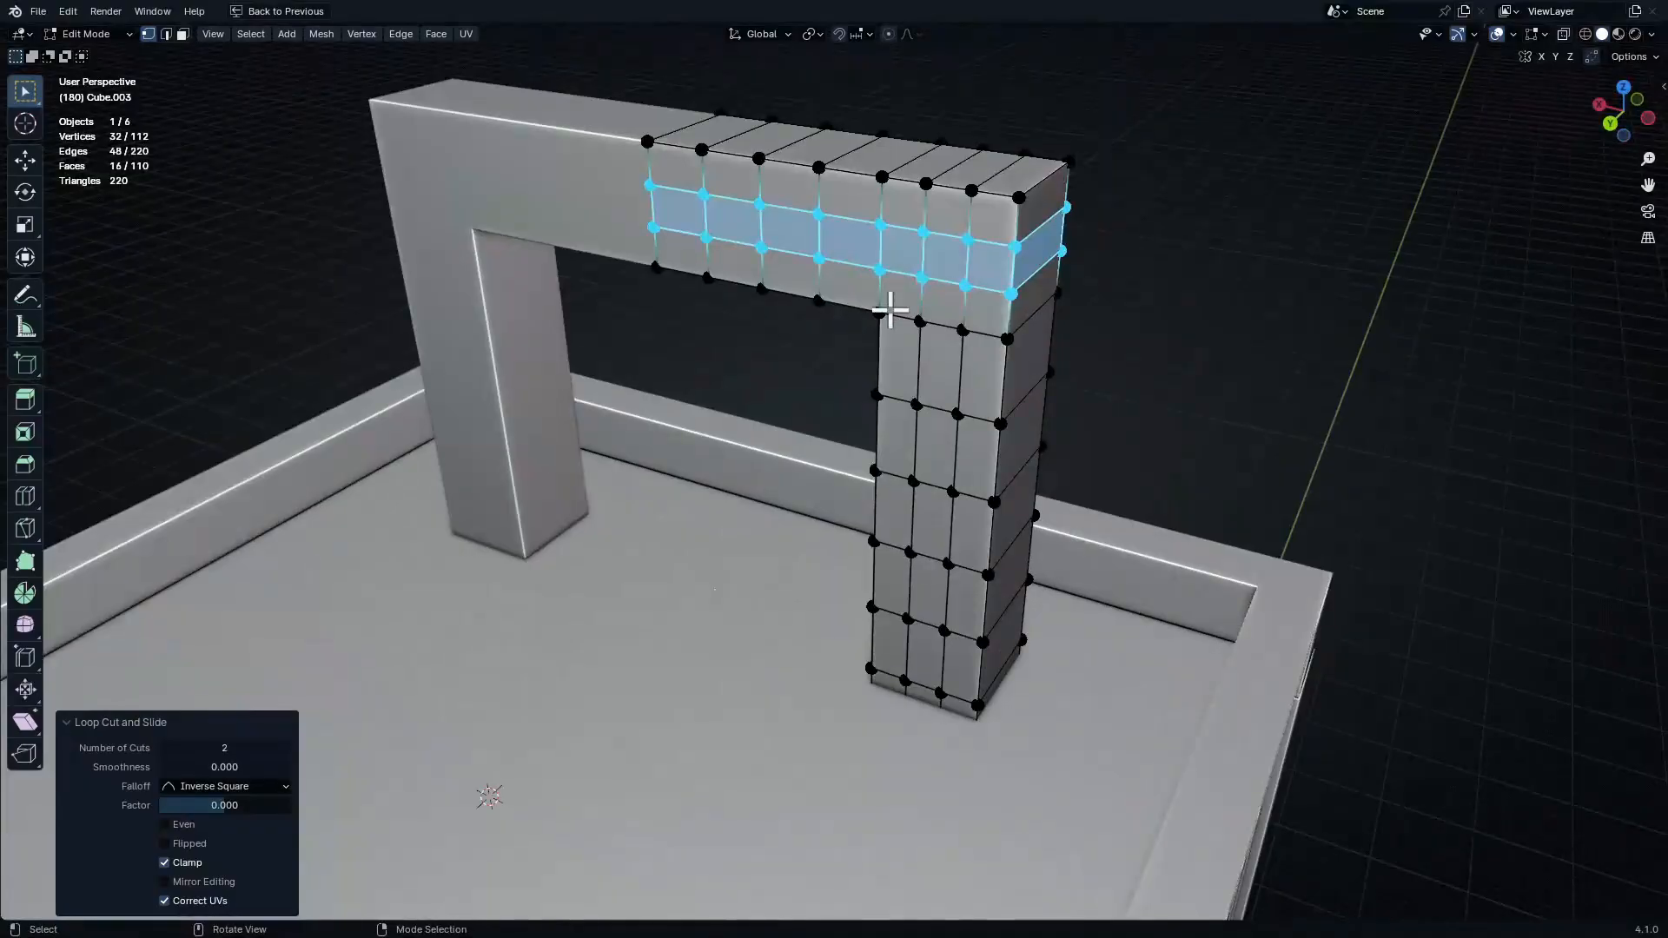
key("3")
left_click(902, 205)
left_click(990, 301, "ctrl+shift")
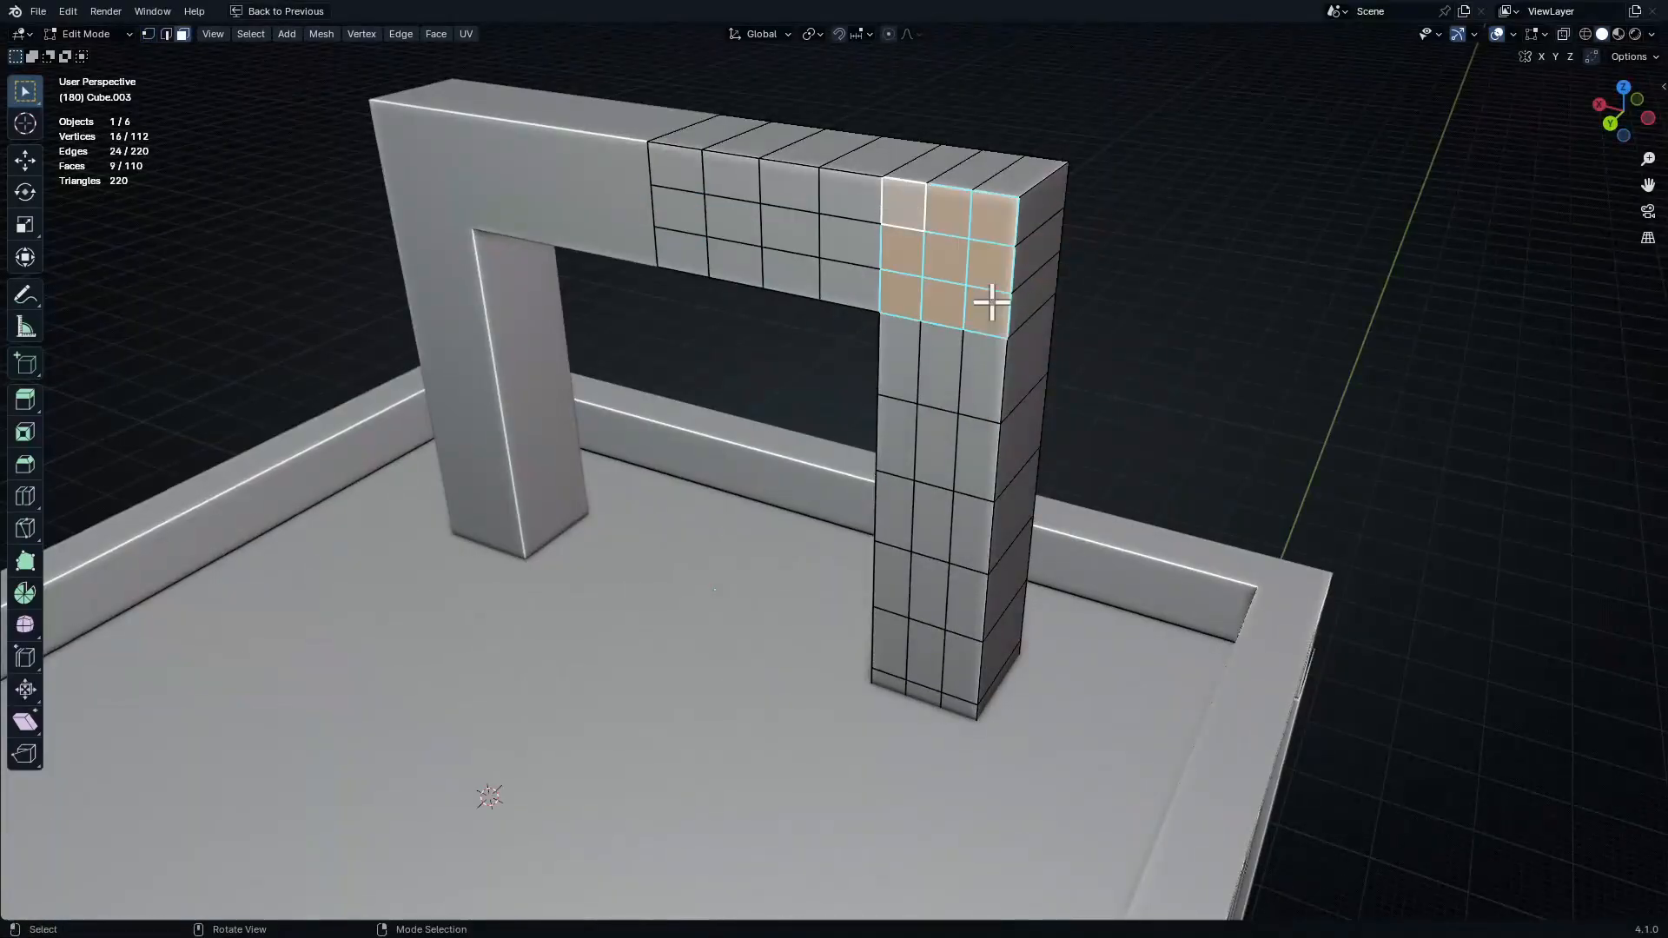
middle_click_drag(989, 317, 934, 341)
key("KP_3")
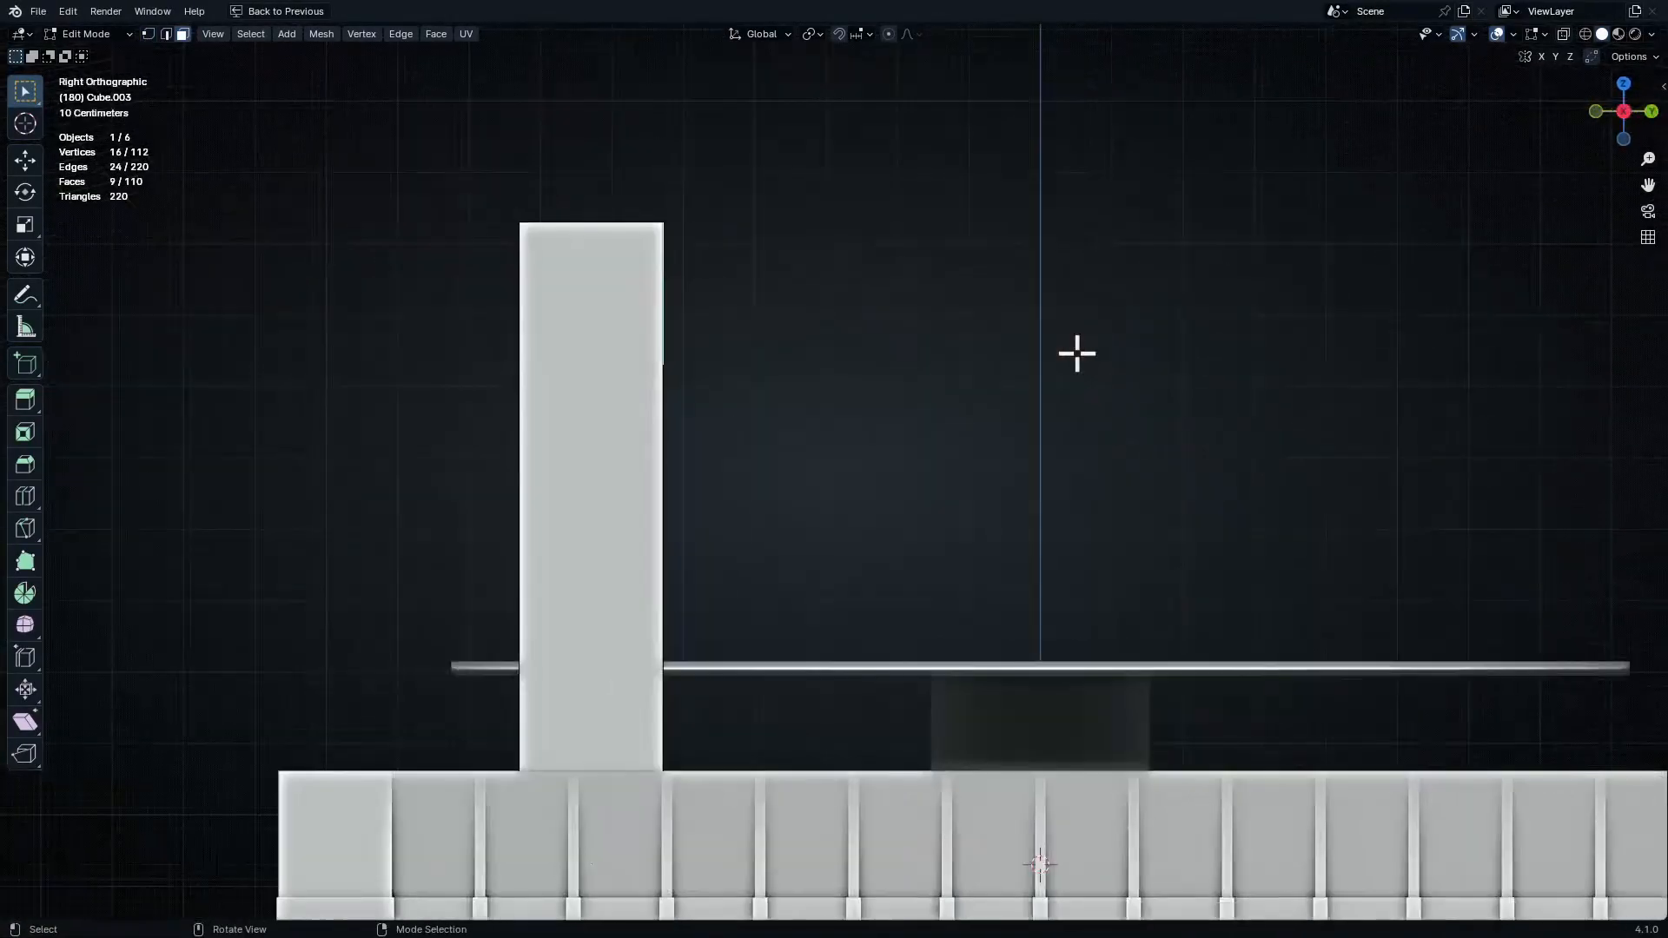
key("shift+z")
middle_click_drag(1072, 368, 897, 197, "shift")
scroll(897, 197, "down", 3)
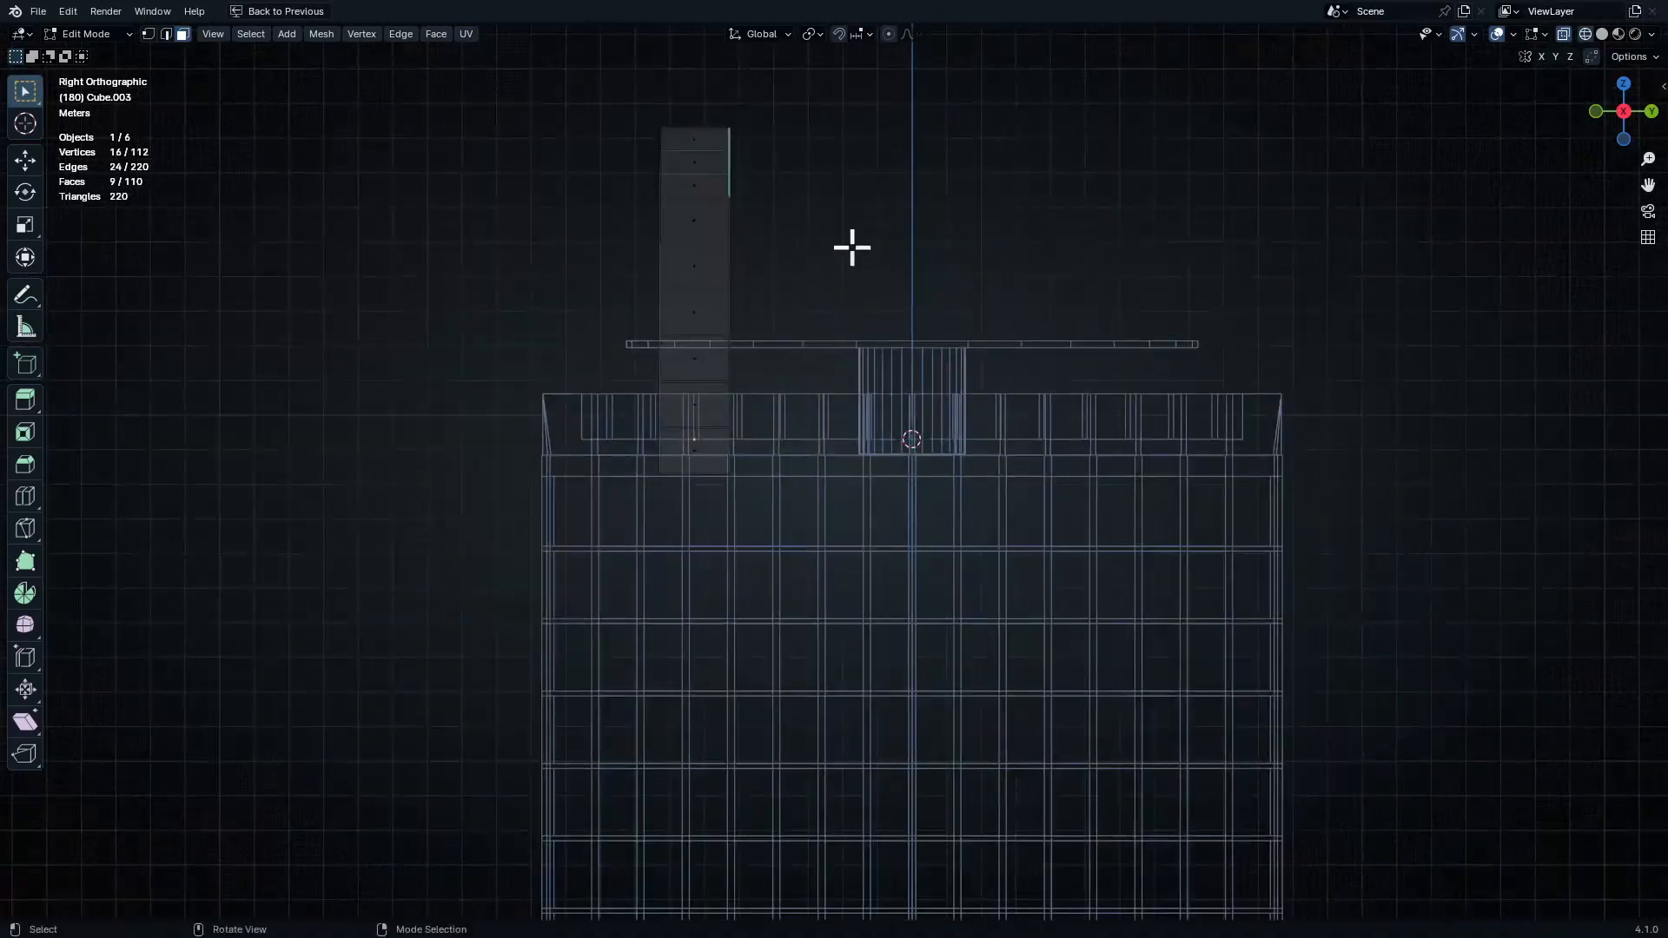
key("e")
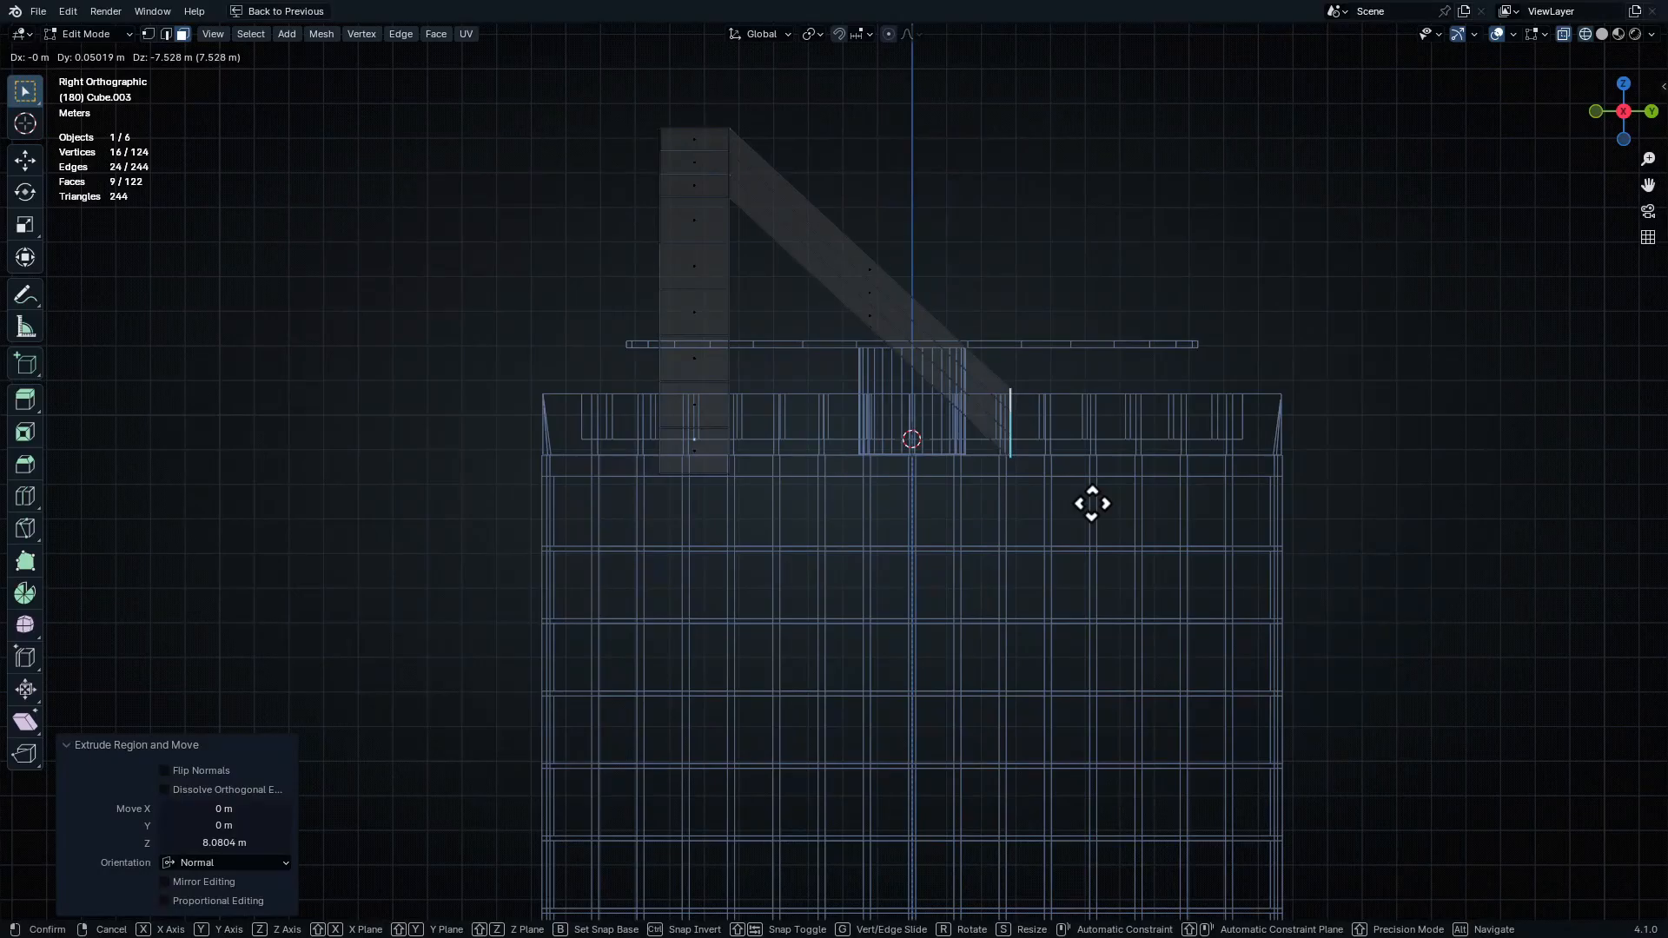
Form a diagonal brace by lowering the extruded end about 8.28 m, rotating it 90°, and lowering it another 0.78 m into the roof
key("z")
left_click(1083, 529)
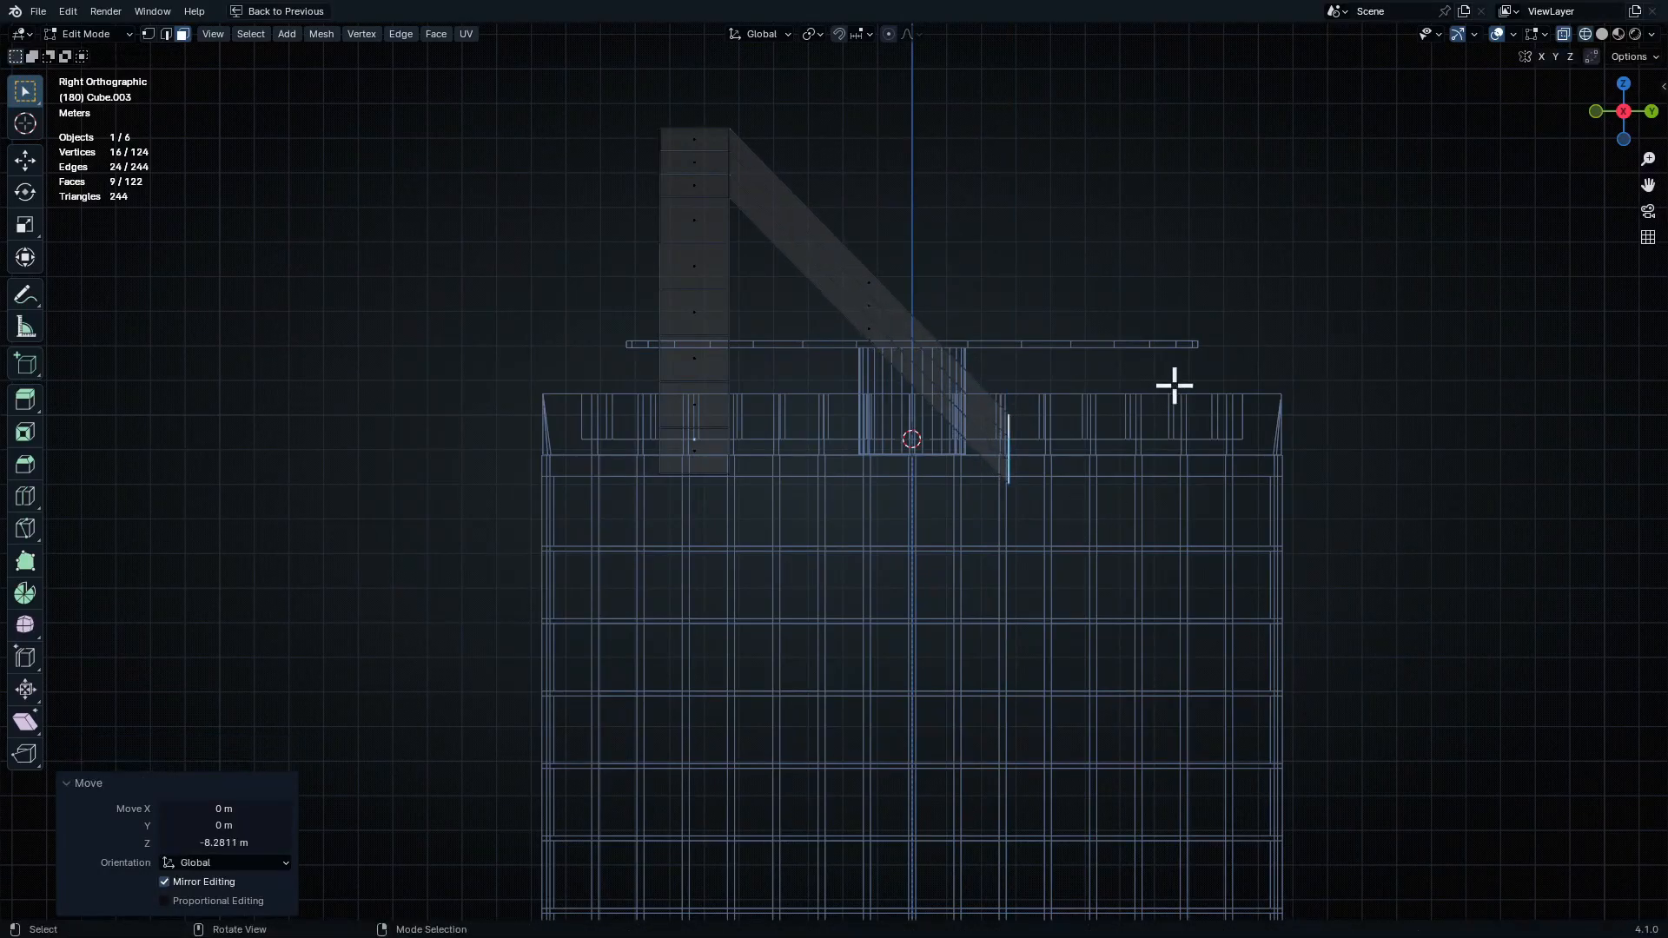
key("r")
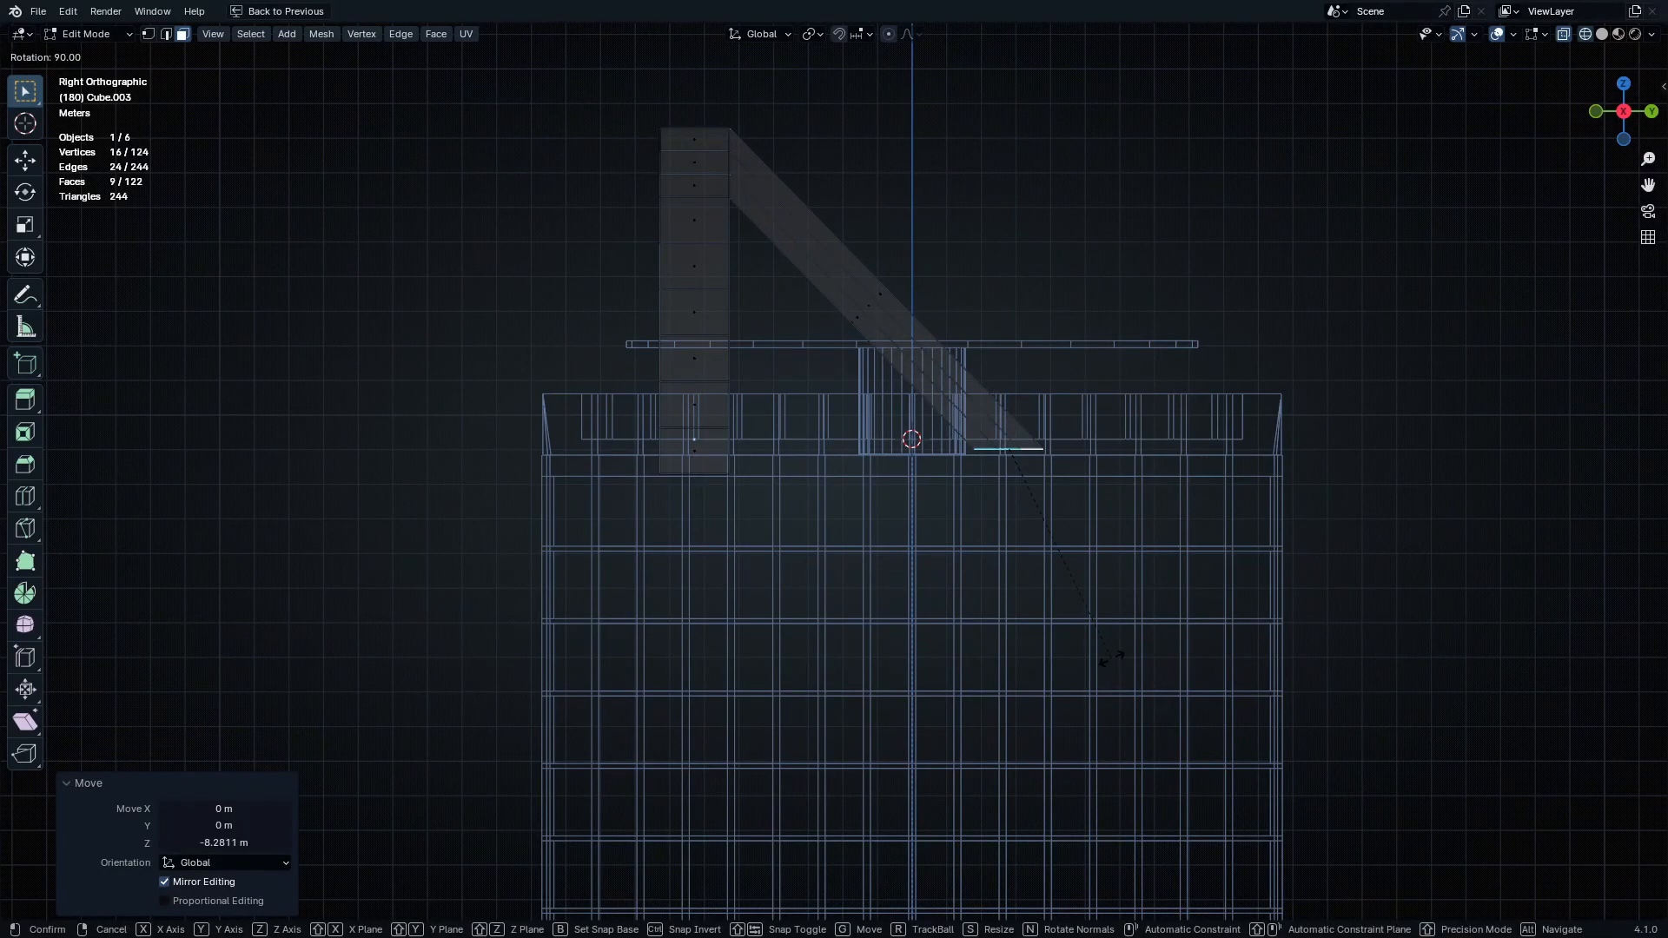
left_click(1110, 657)
scroll(1101, 524, "up", 4)
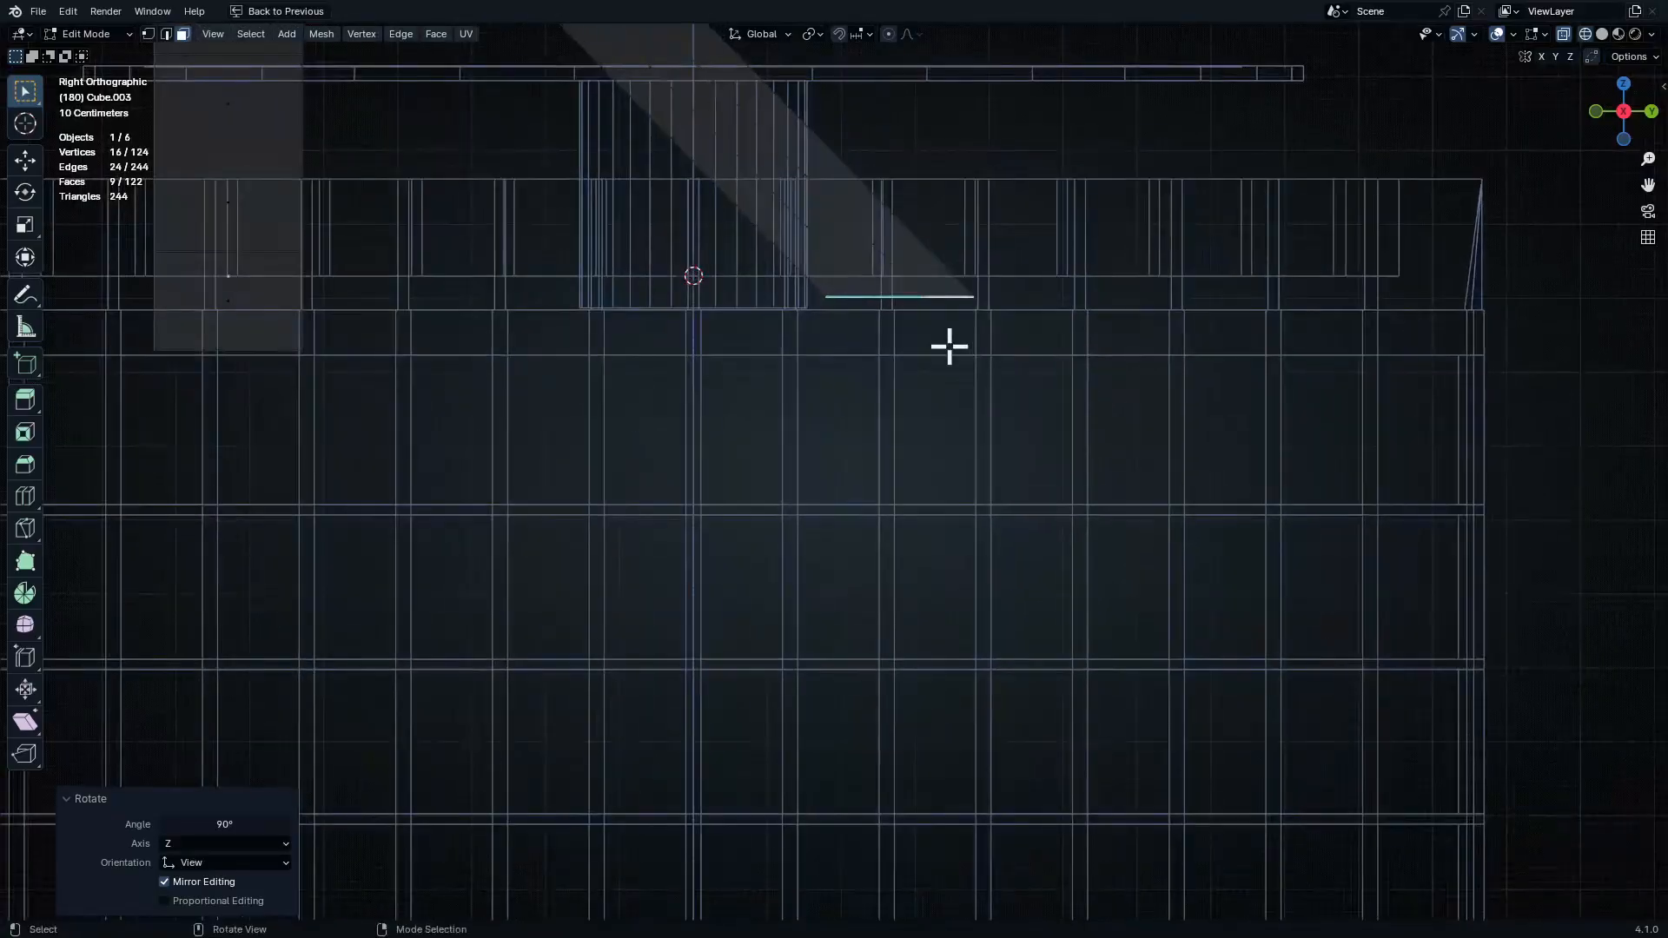
key("g")
left_click(956, 396)
Subdivide the diagonal brace with loop cuts along its length and triangulate all faces of the structure
key("shift+z")
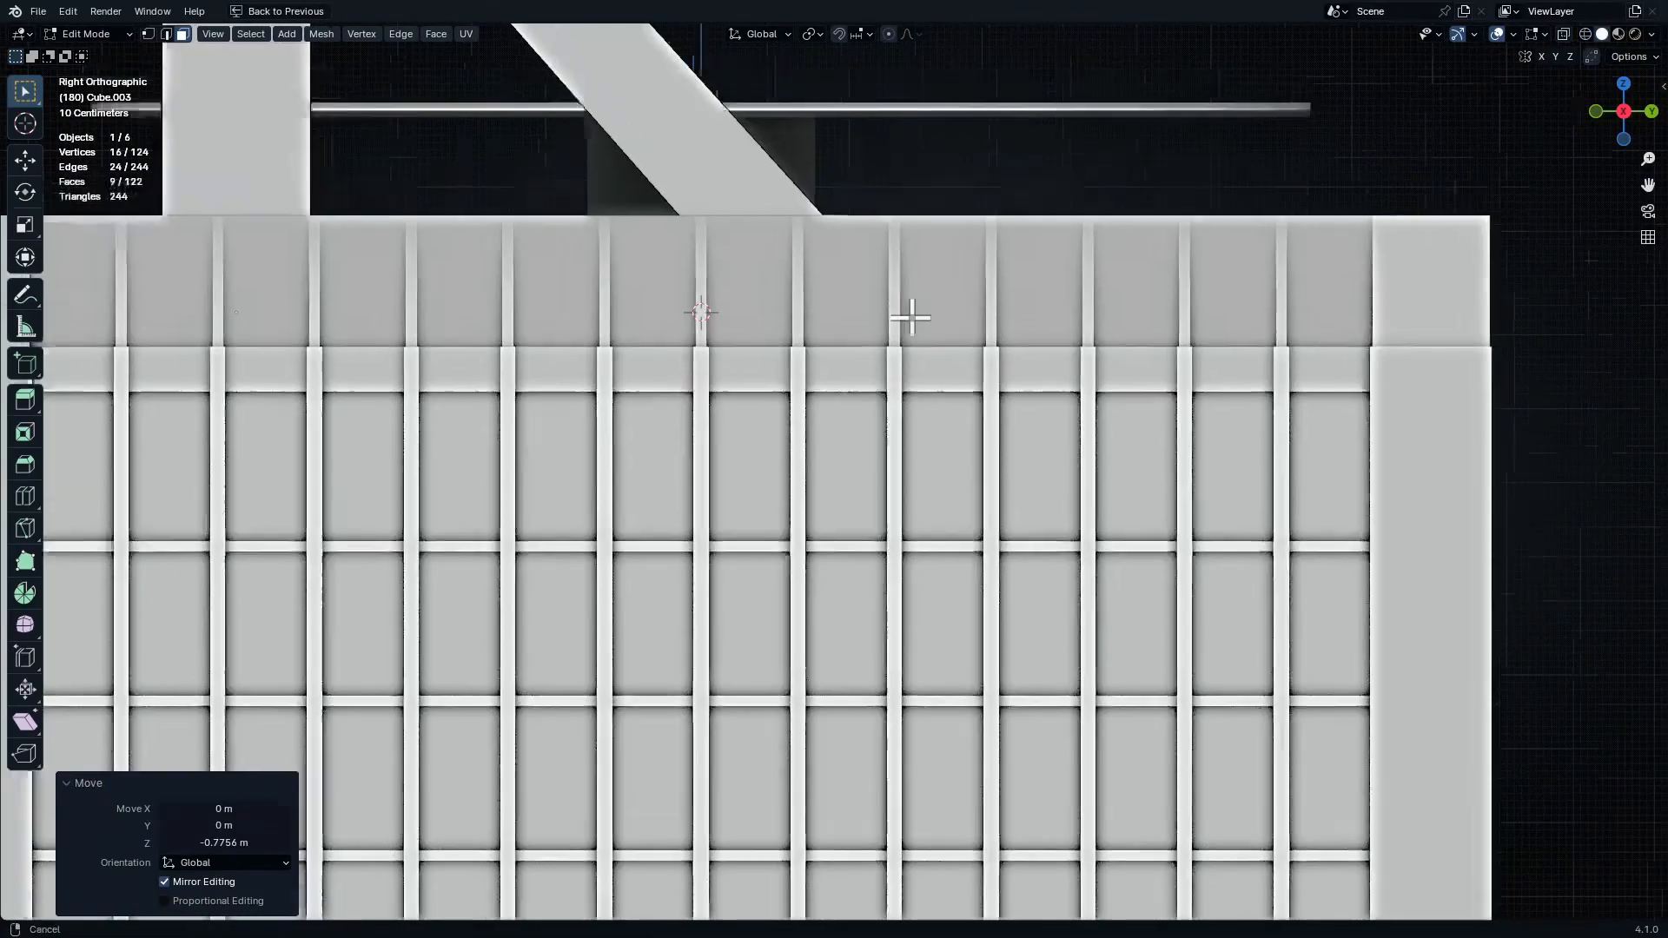
mouse_move(912, 321)
middle_mouse_down()
mouse_move(875, 503)
mouse_move(689, 458)
mouse_move(1077, 393)
mouse_move(915, 410)
middle_mouse_up()
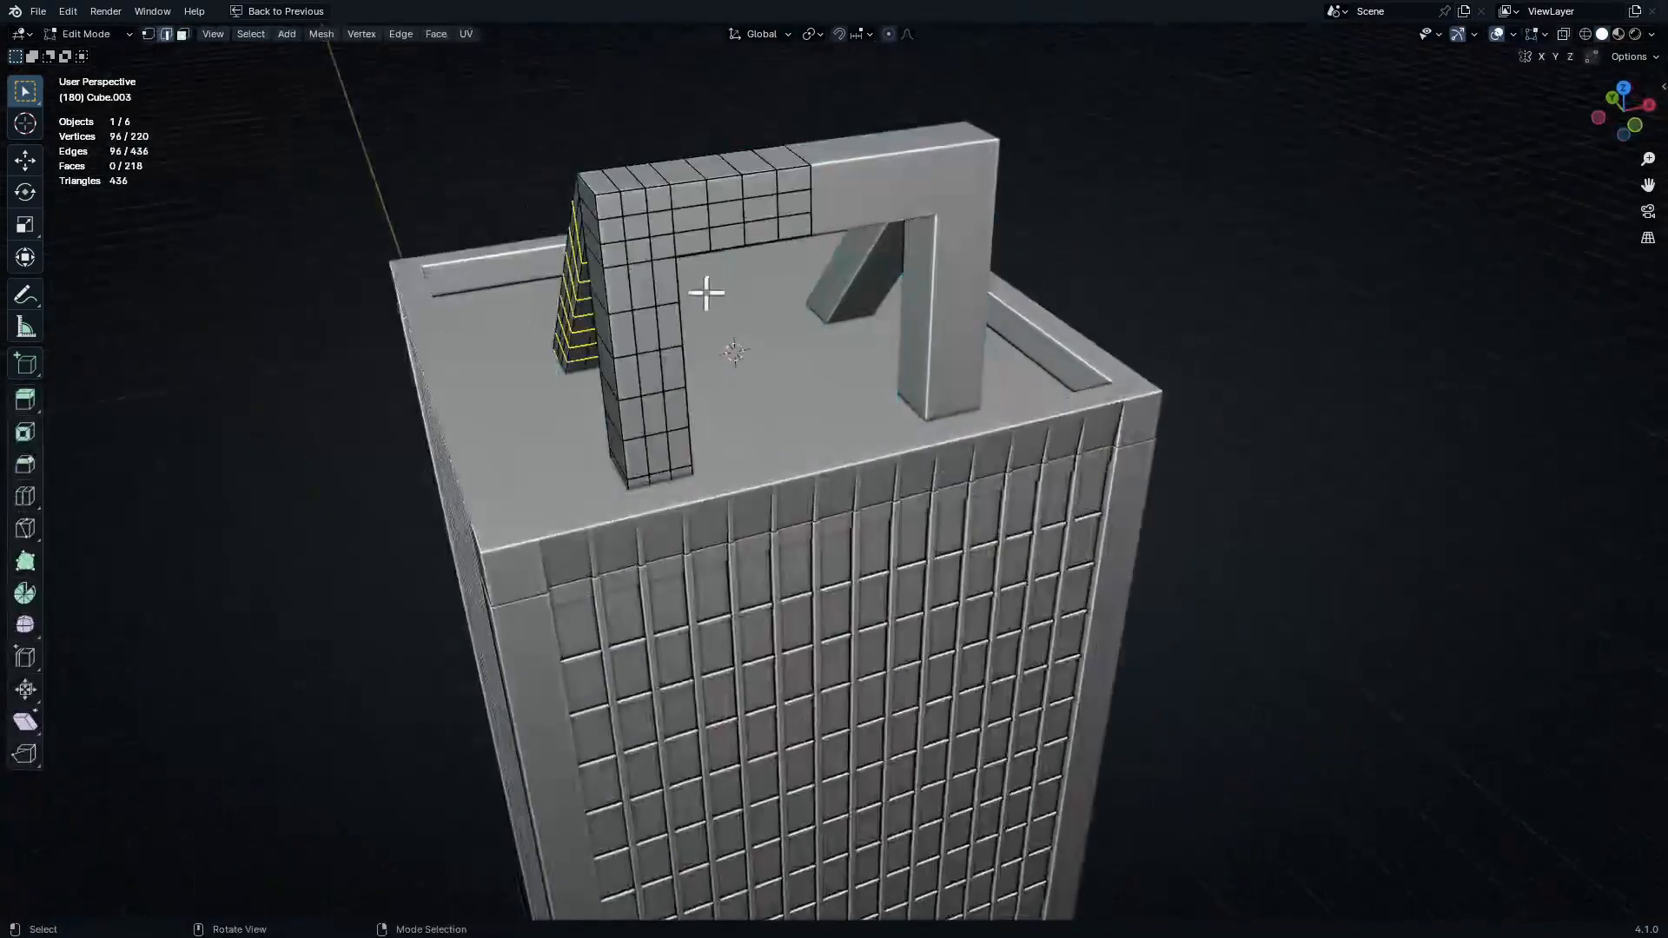
middle_click_drag(707, 283, 866, 397)
key("a")
key("ctrl+t")
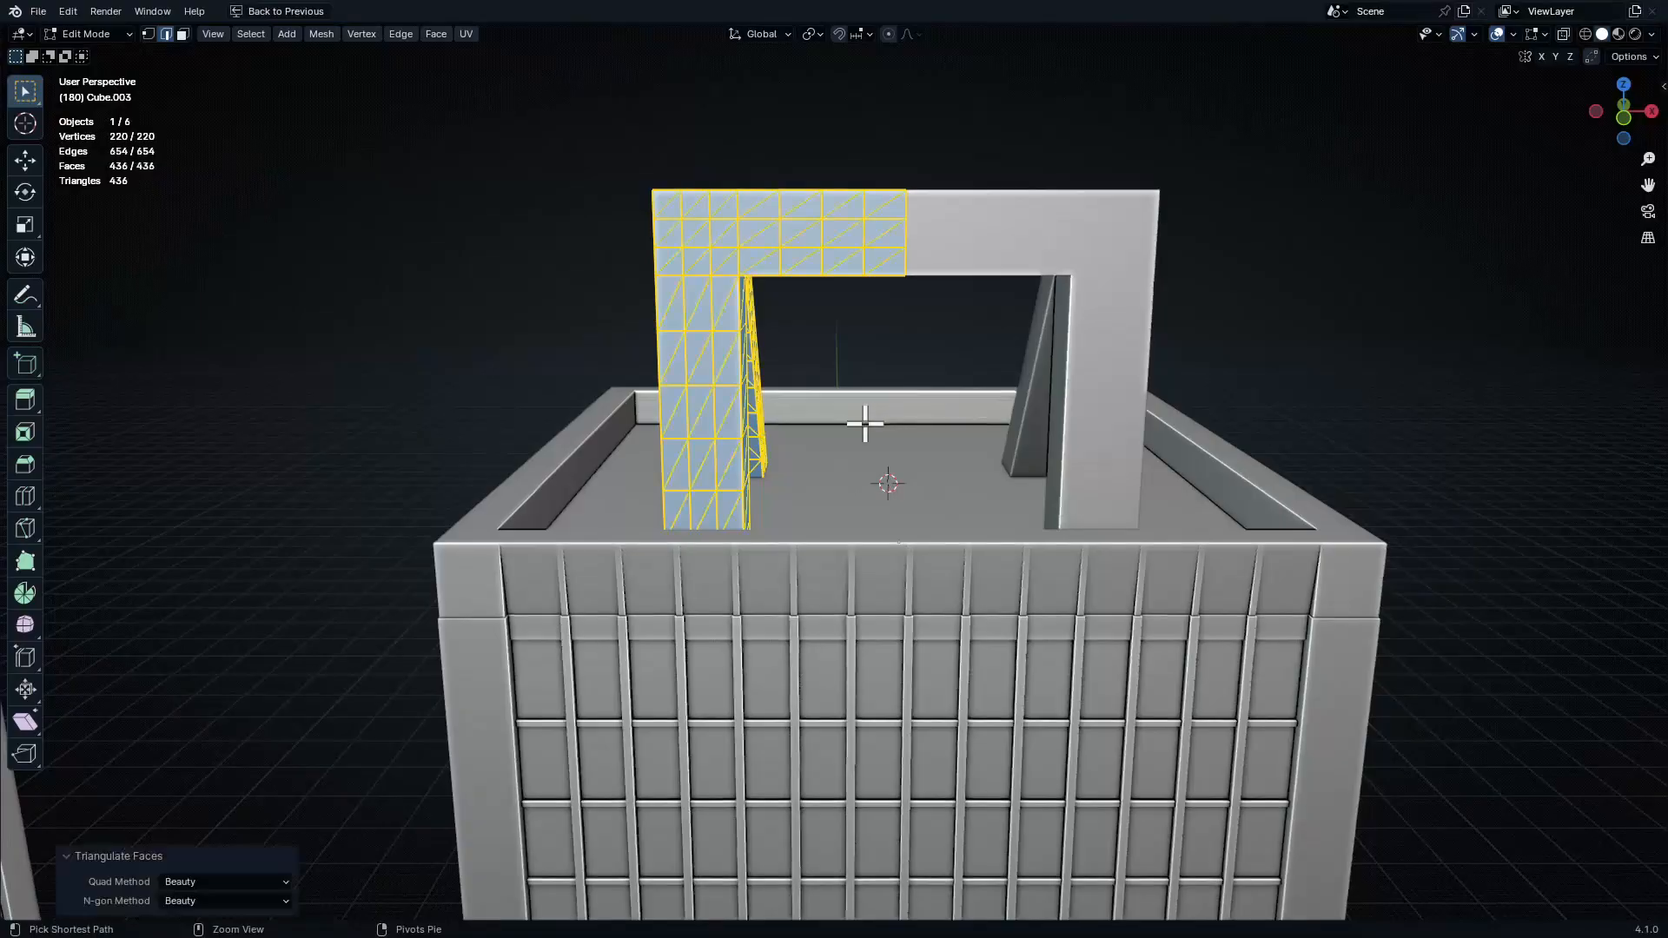
Add a Wireframe modifier to the rooftop arch and set its thickness to about 0.12 m
middle_click_drag(787, 312, 854, 369, "ctrl")
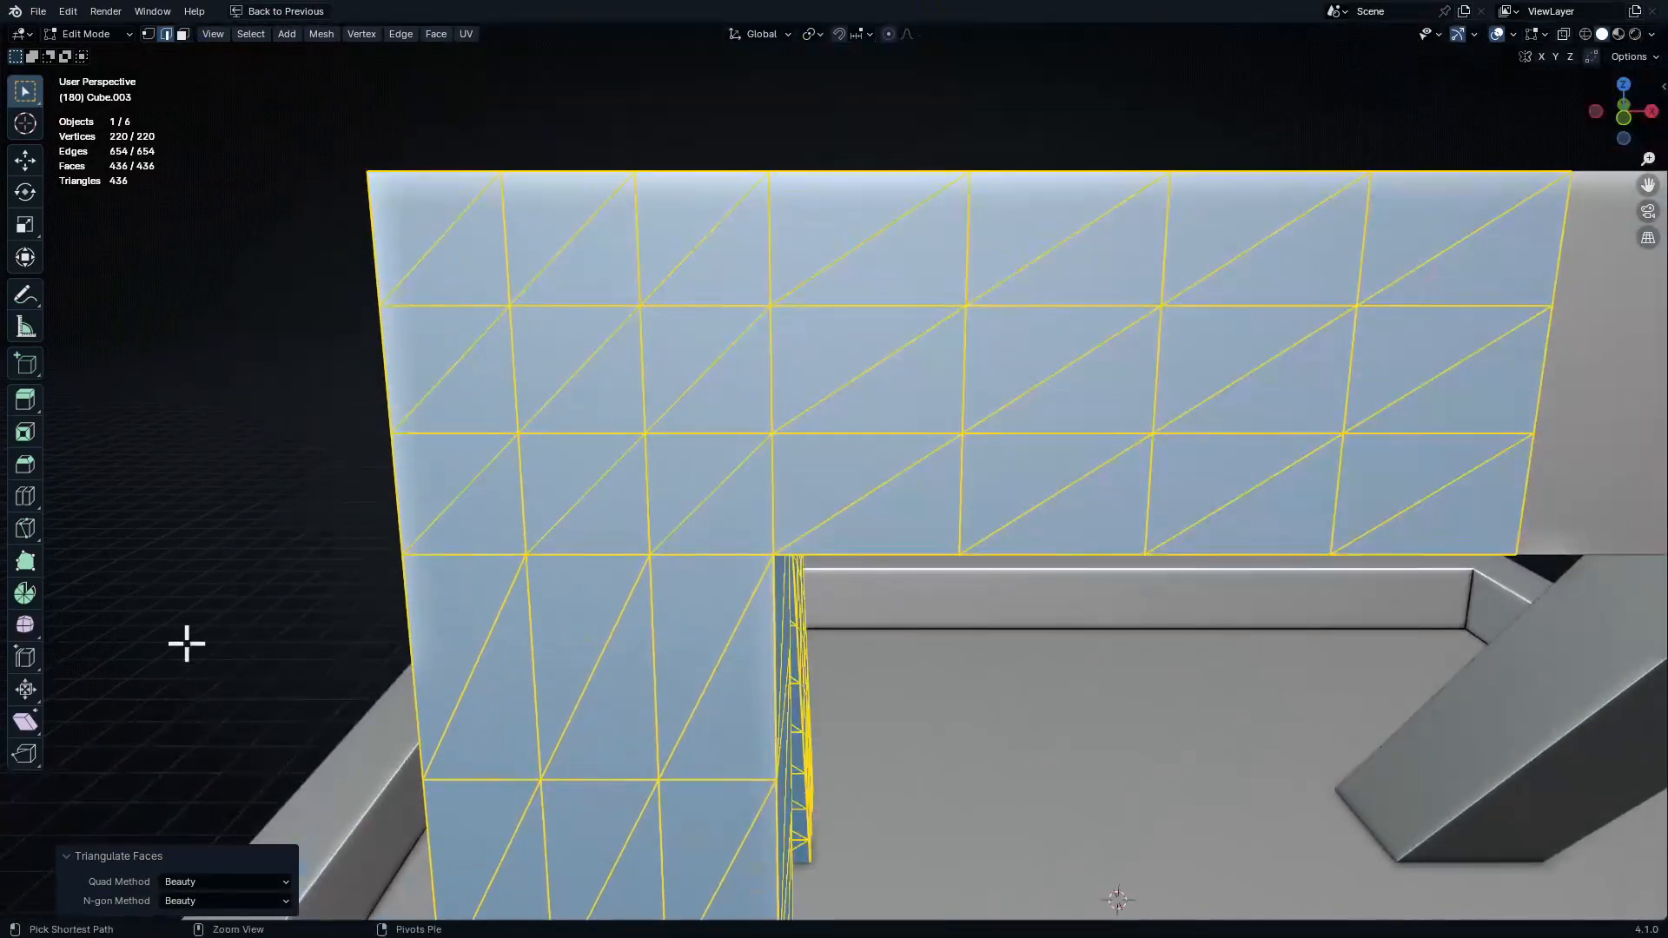
scroll(439, 577, "down", 3)
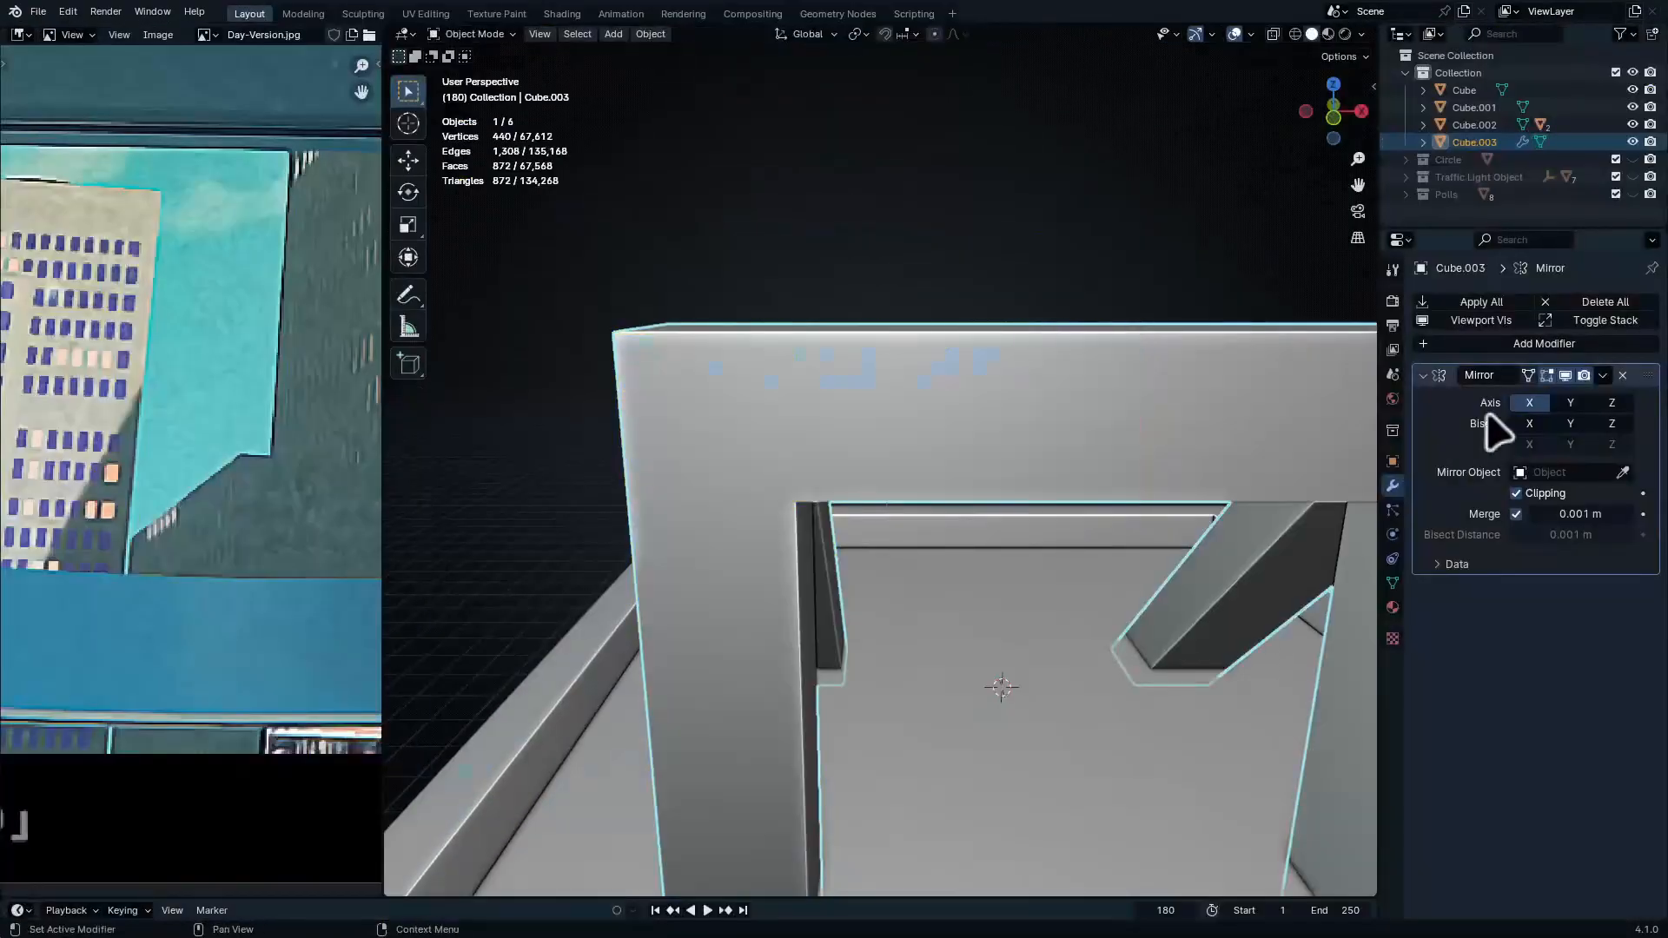
left_click(1490, 344)
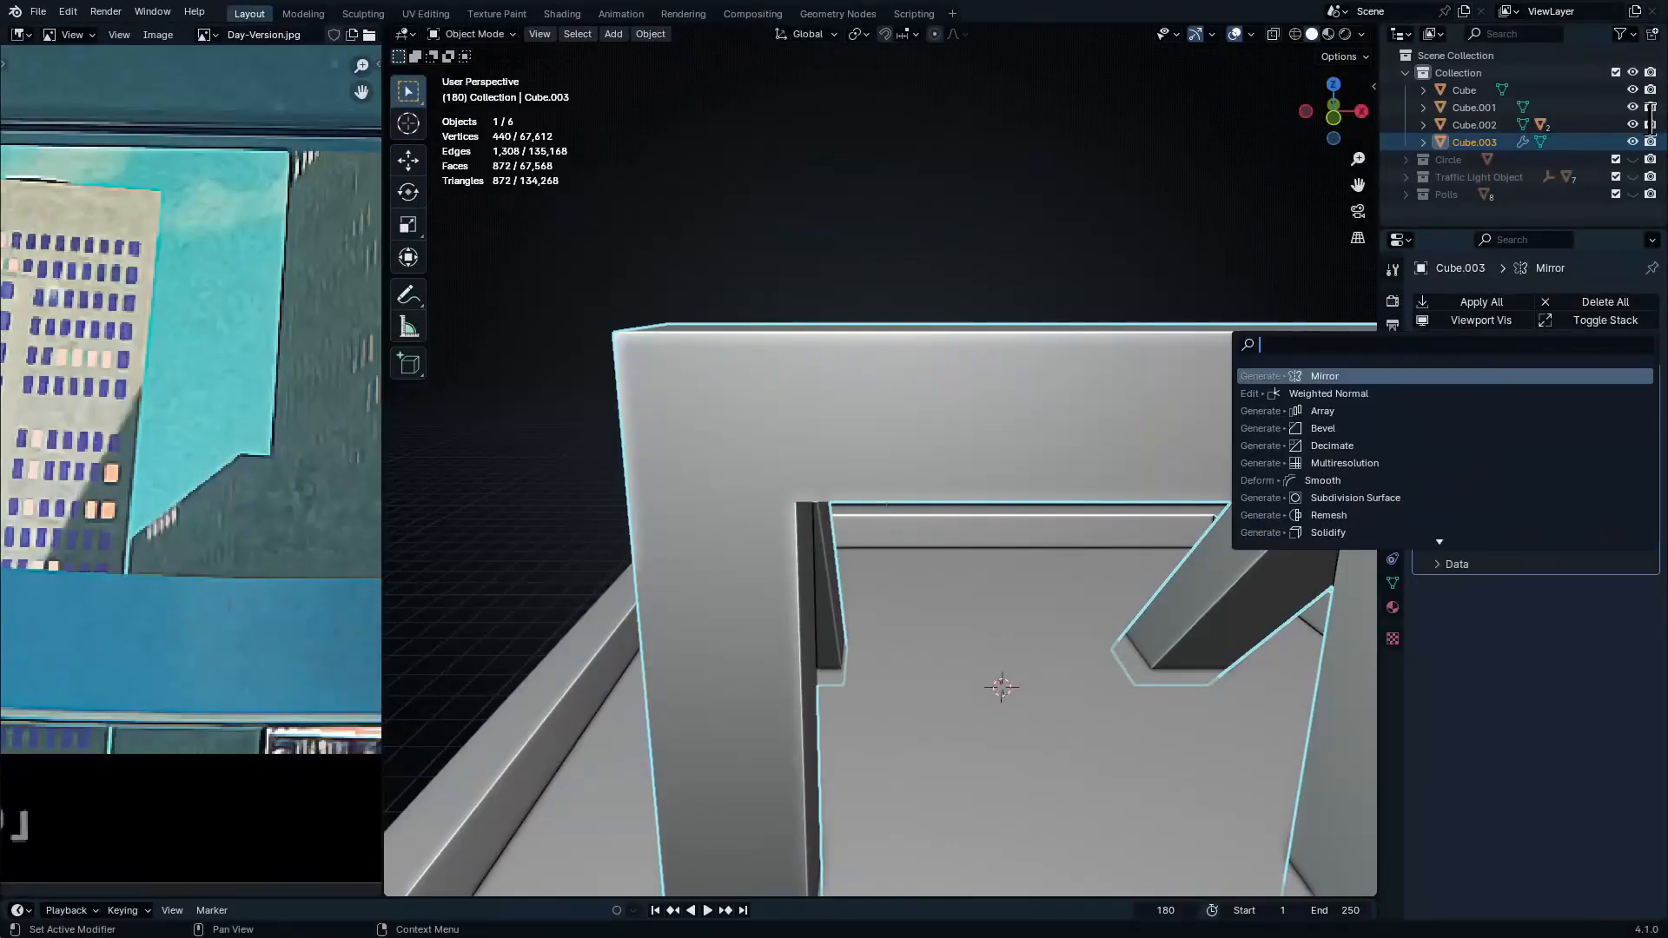
type("wier")
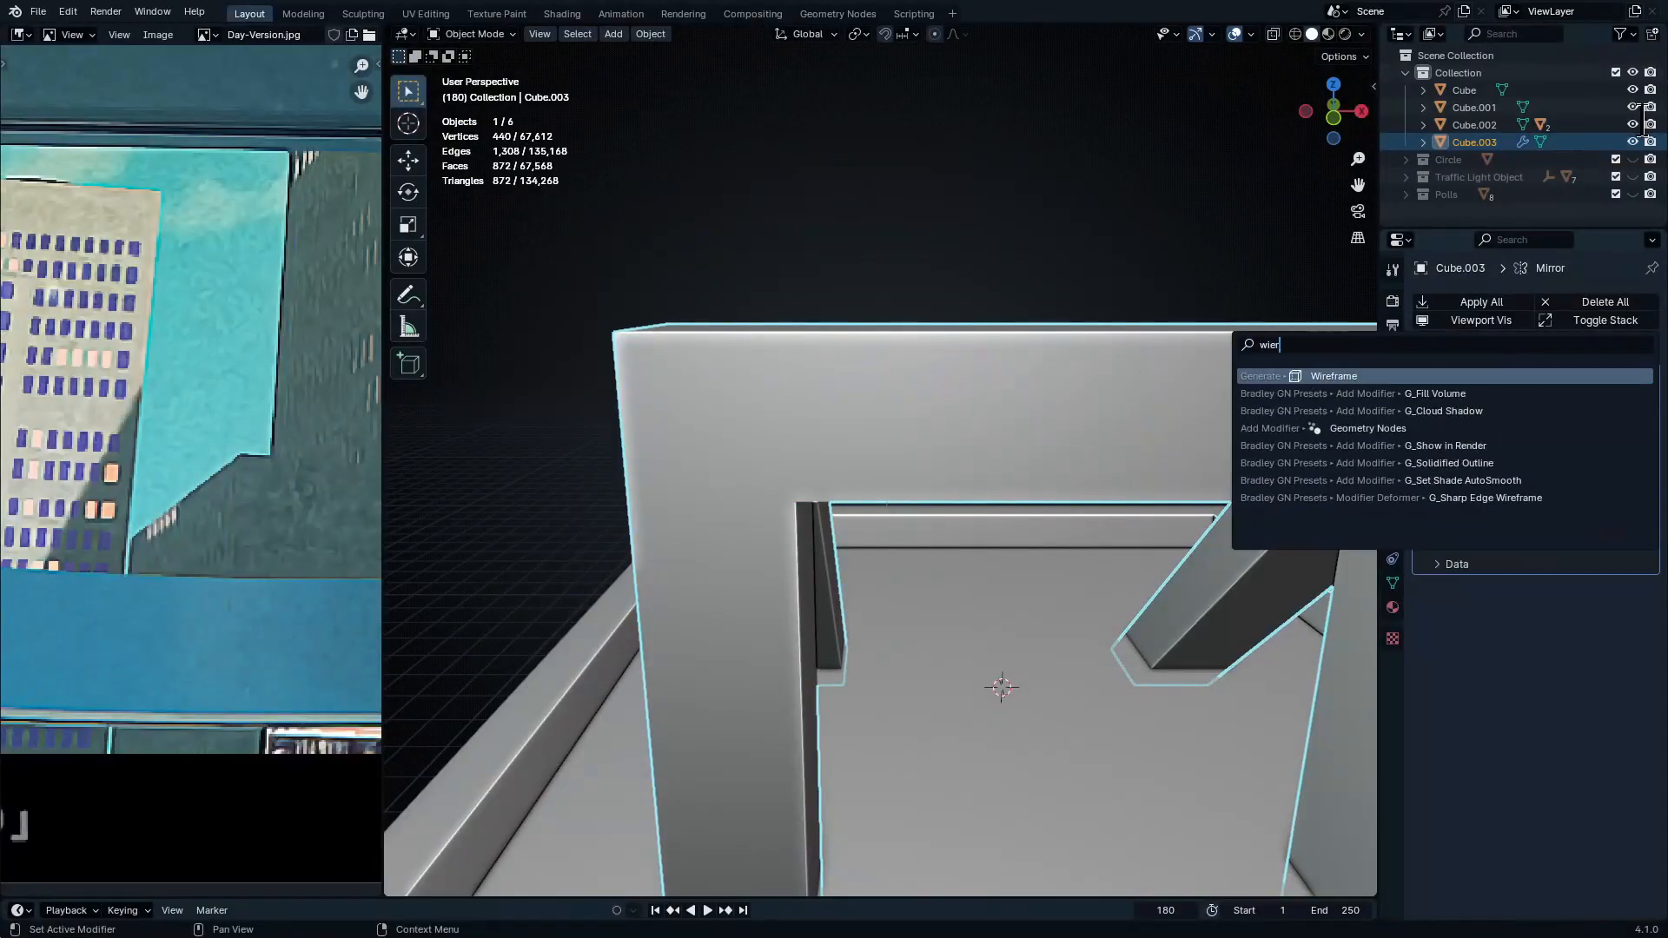
type("frame")
key("Return")
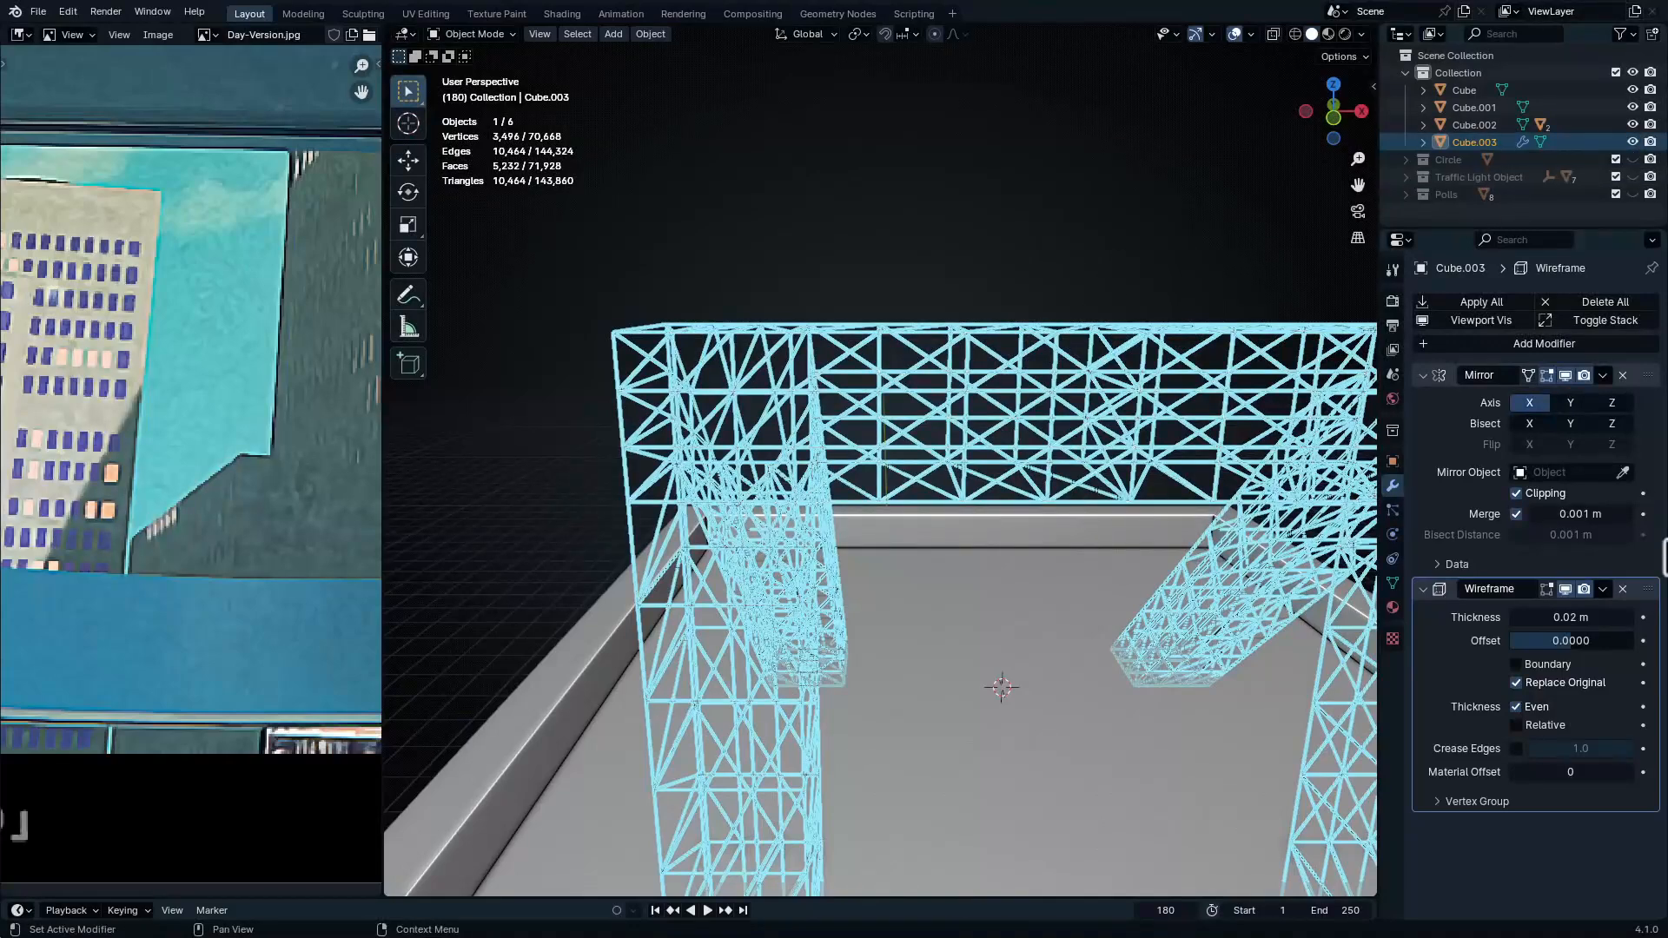
left_click_drag(1541, 624, 1590, 625)
middle_click_drag(977, 411, 852, 255)
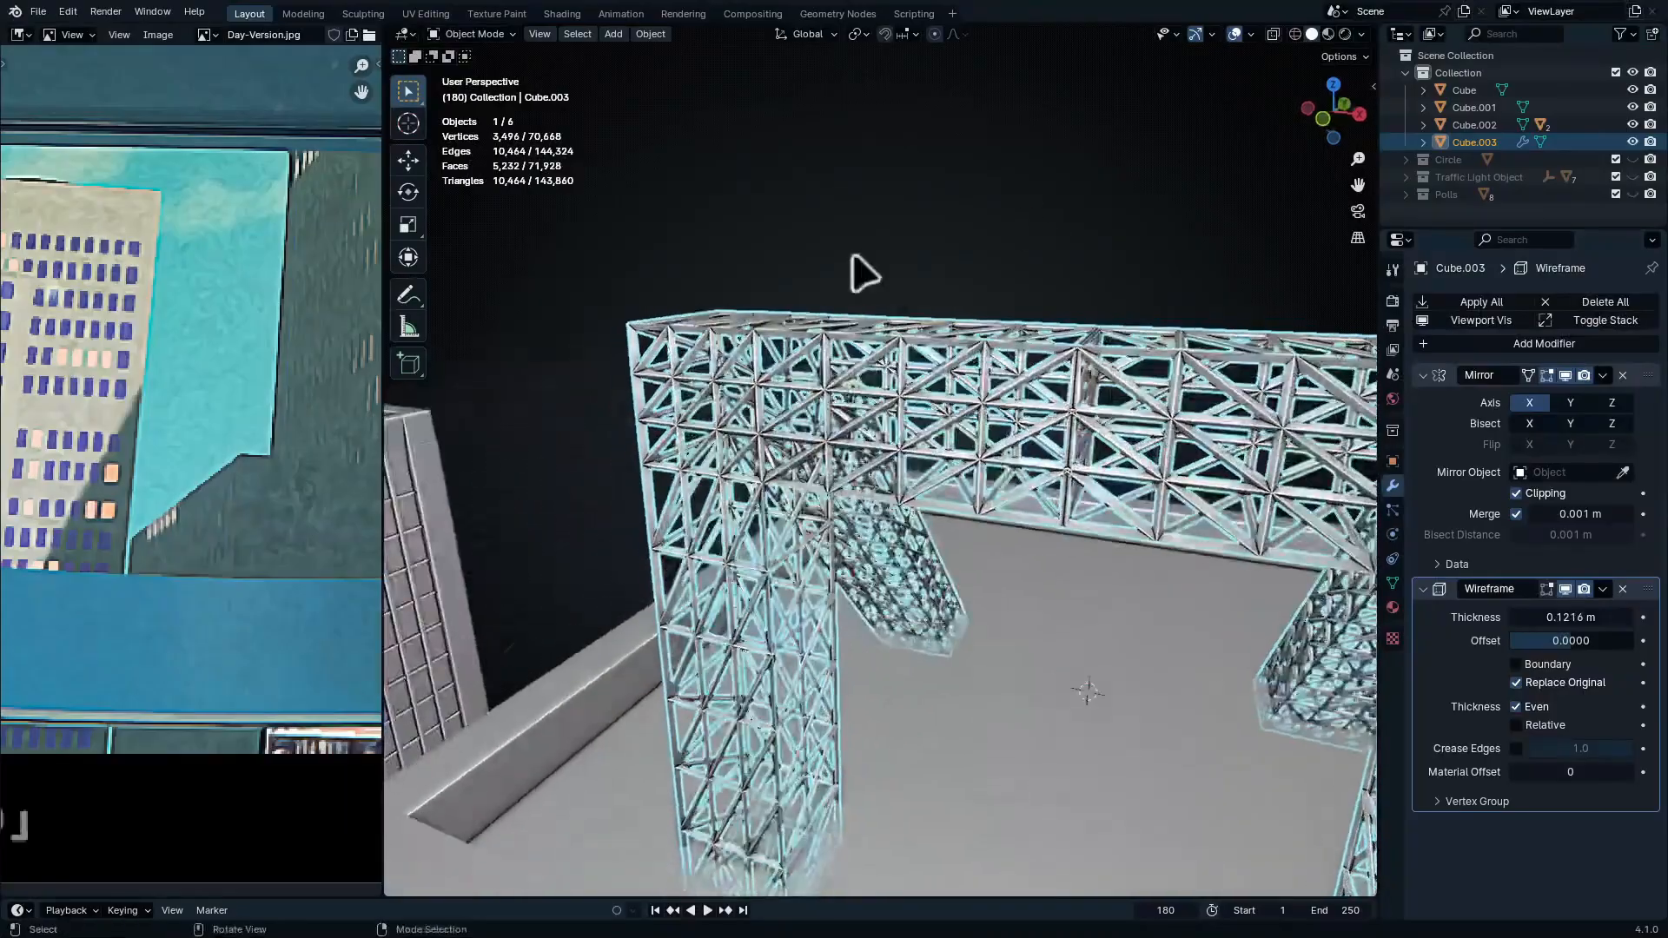
left_click(852, 255)
Delete the end-cap faces at the mirrored centre of the arch's beam
middle_click_drag(757, 479, 1023, 392)
middle_click_drag(849, 597, 912, 633)
scroll(787, 700, "up", 4)
scroll(756, 592, "down", 3)
key("Tab")
middle_click_drag(793, 607, 806, 571)
key("1")
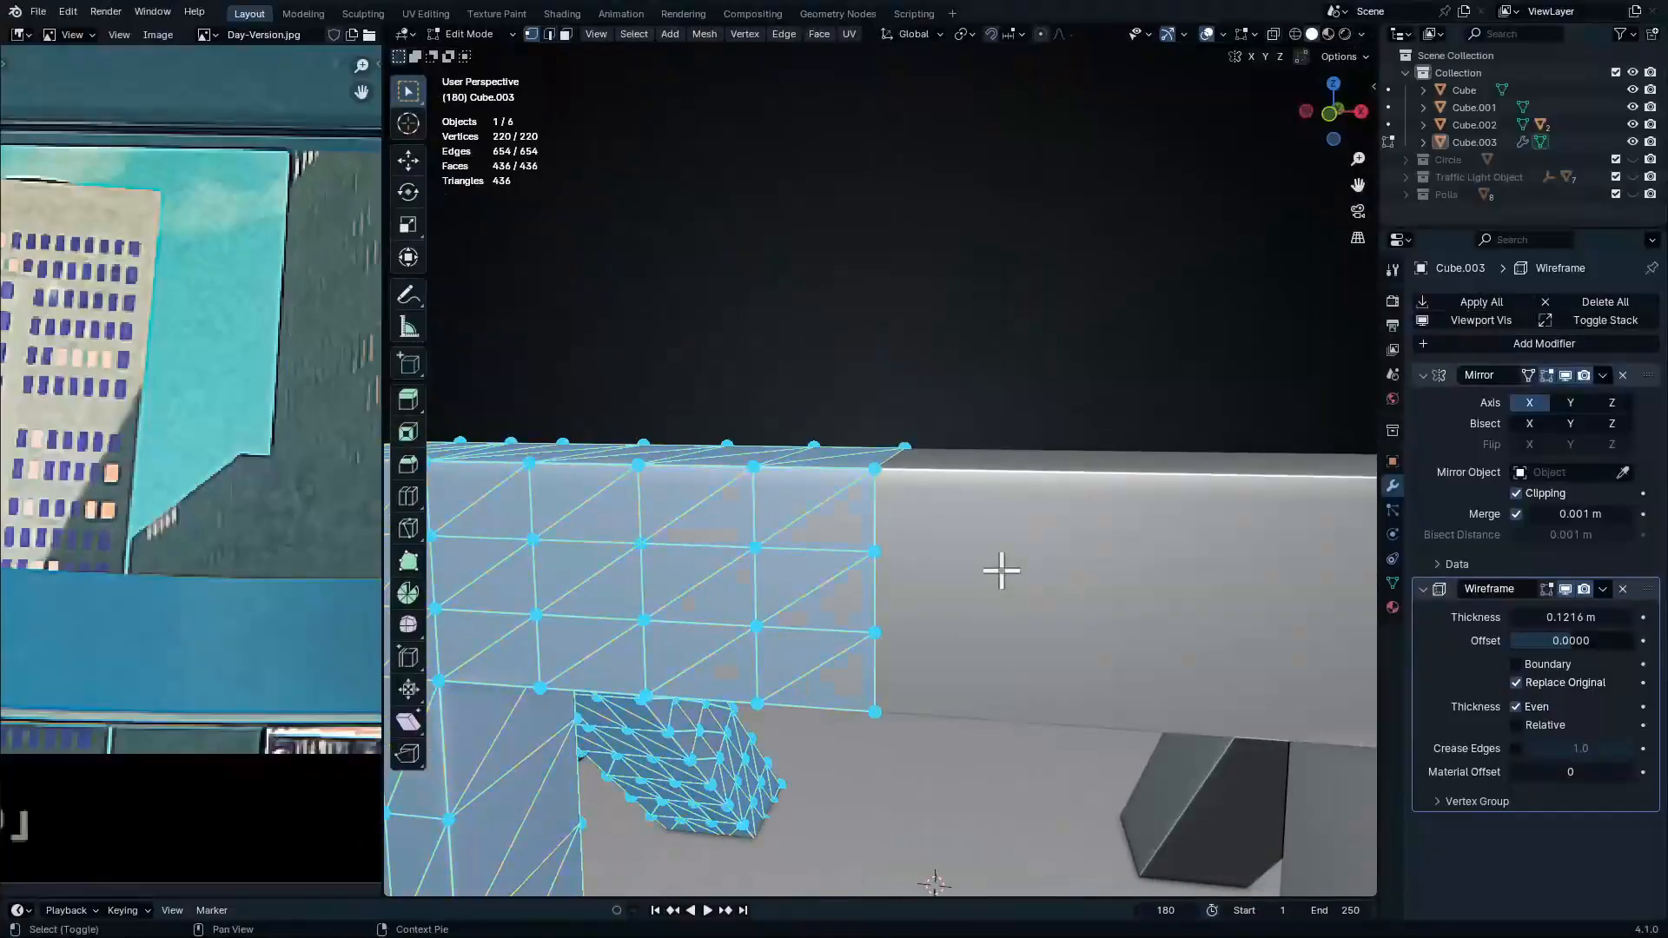
key("alt+z")
left_click_drag(812, 334, 986, 778)
scroll(981, 686, "up", 1)
left_click(998, 604)
key("alt+z")
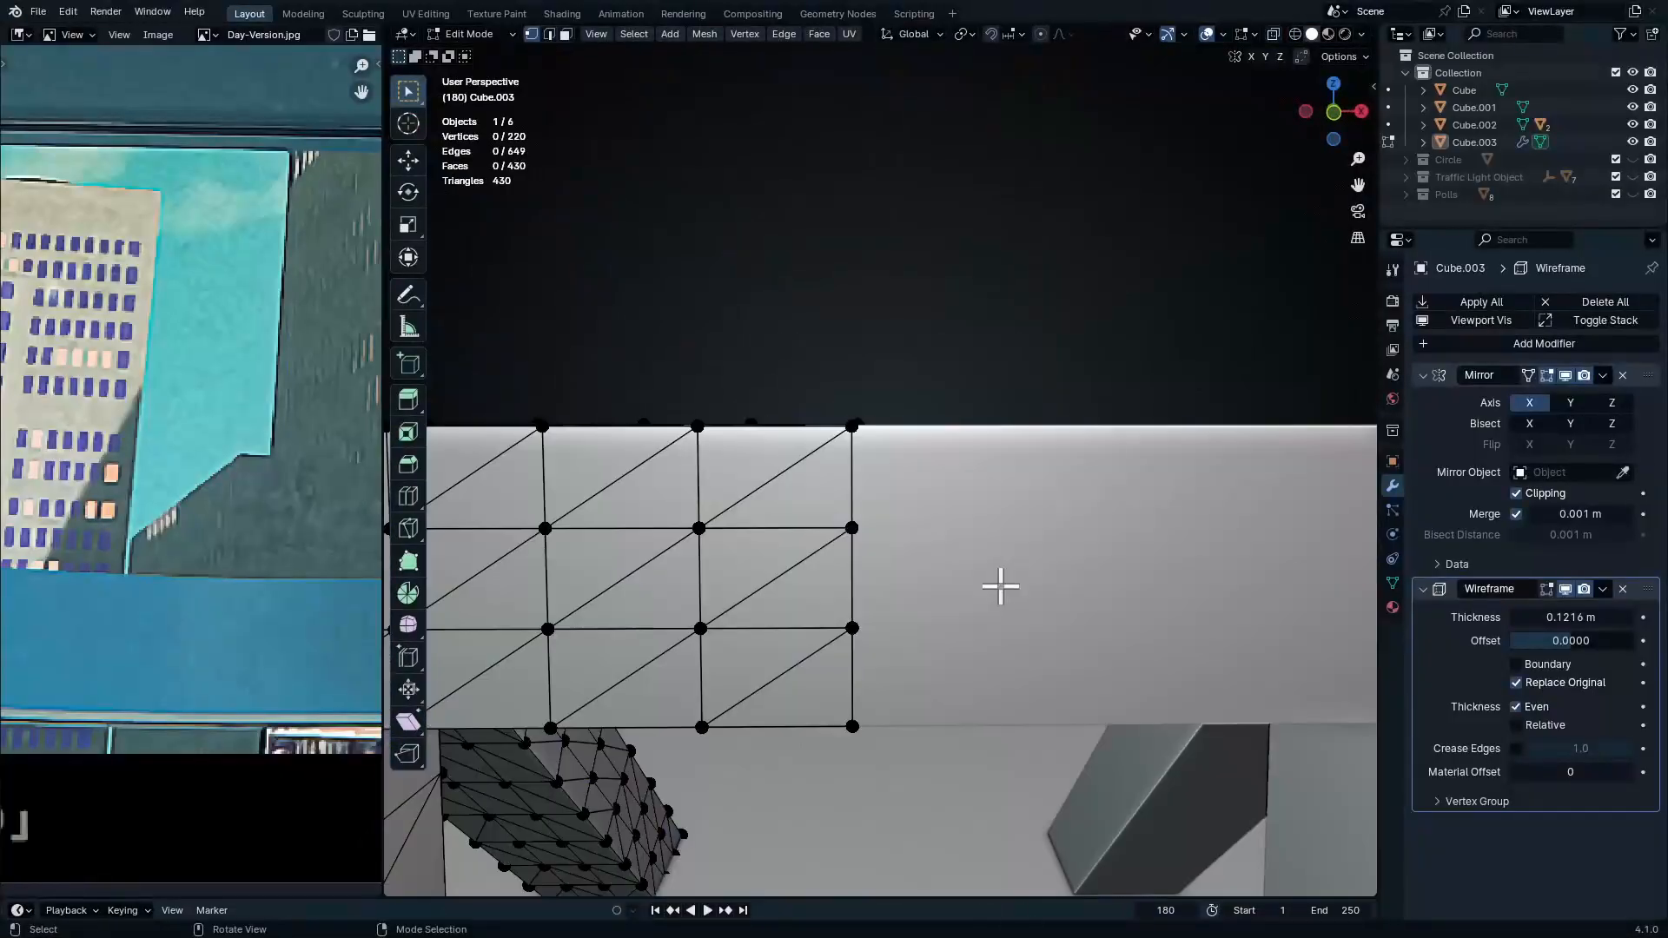
key("Tab")
middle_click_drag(998, 584, 941, 673)
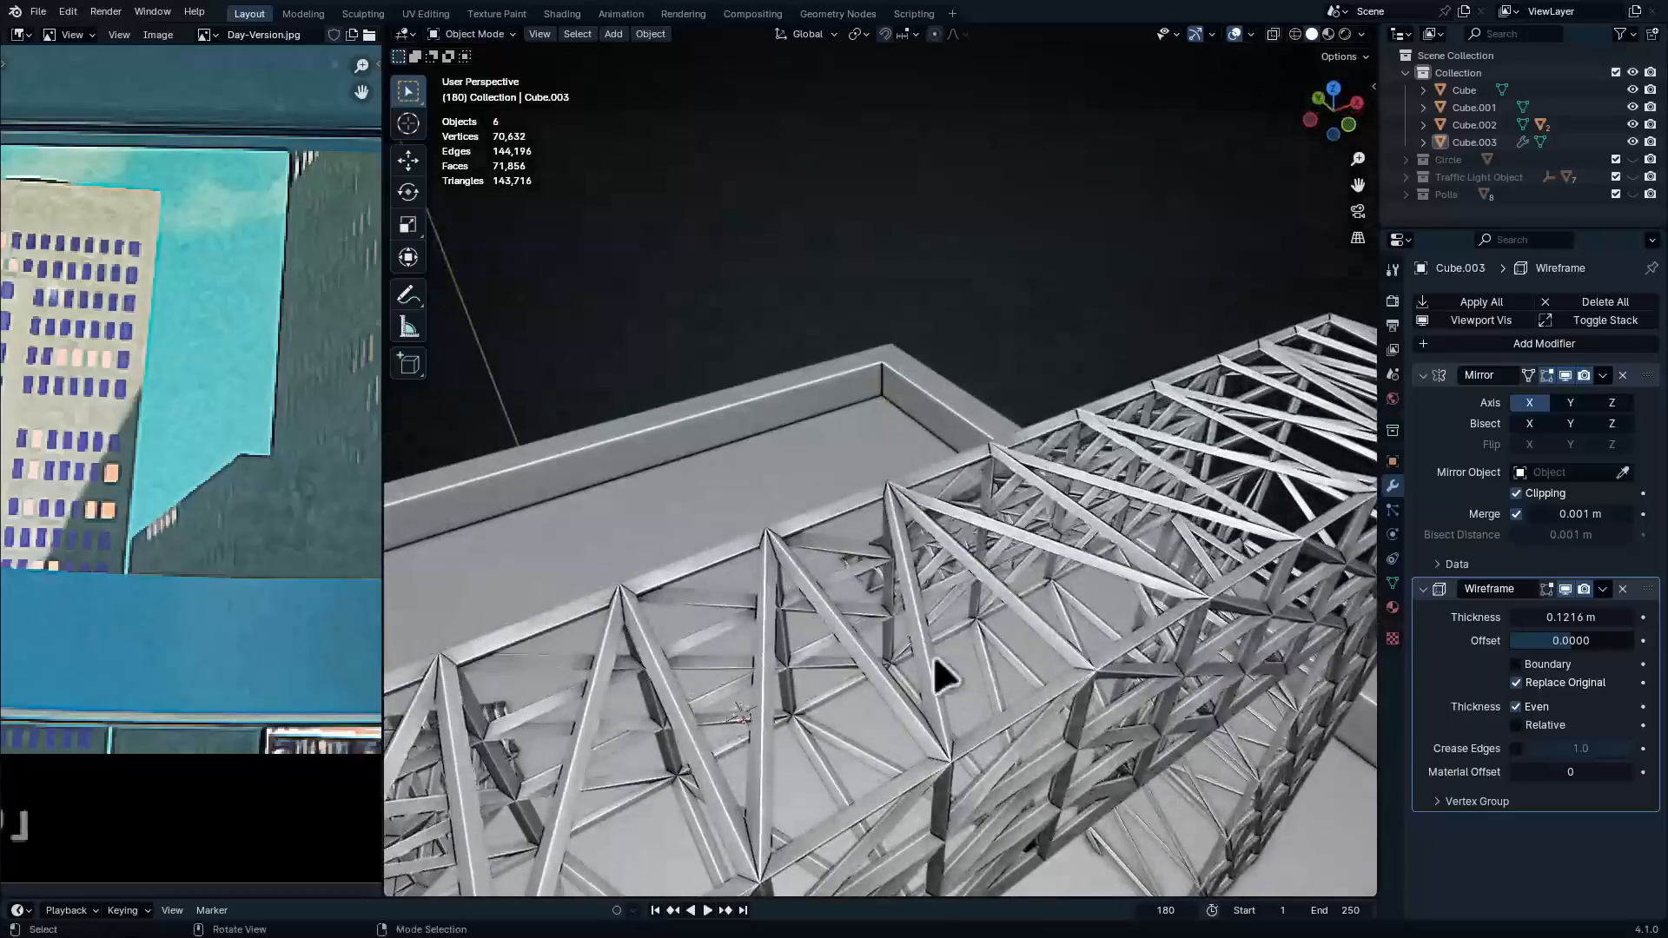
Snap the 3D cursor to the selected vertices at the centre seam of the arch's beam
scroll(942, 674, "down", 8)
middle_click_drag(977, 480, 1012, 455)
left_click(1050, 383)
key("Tab")
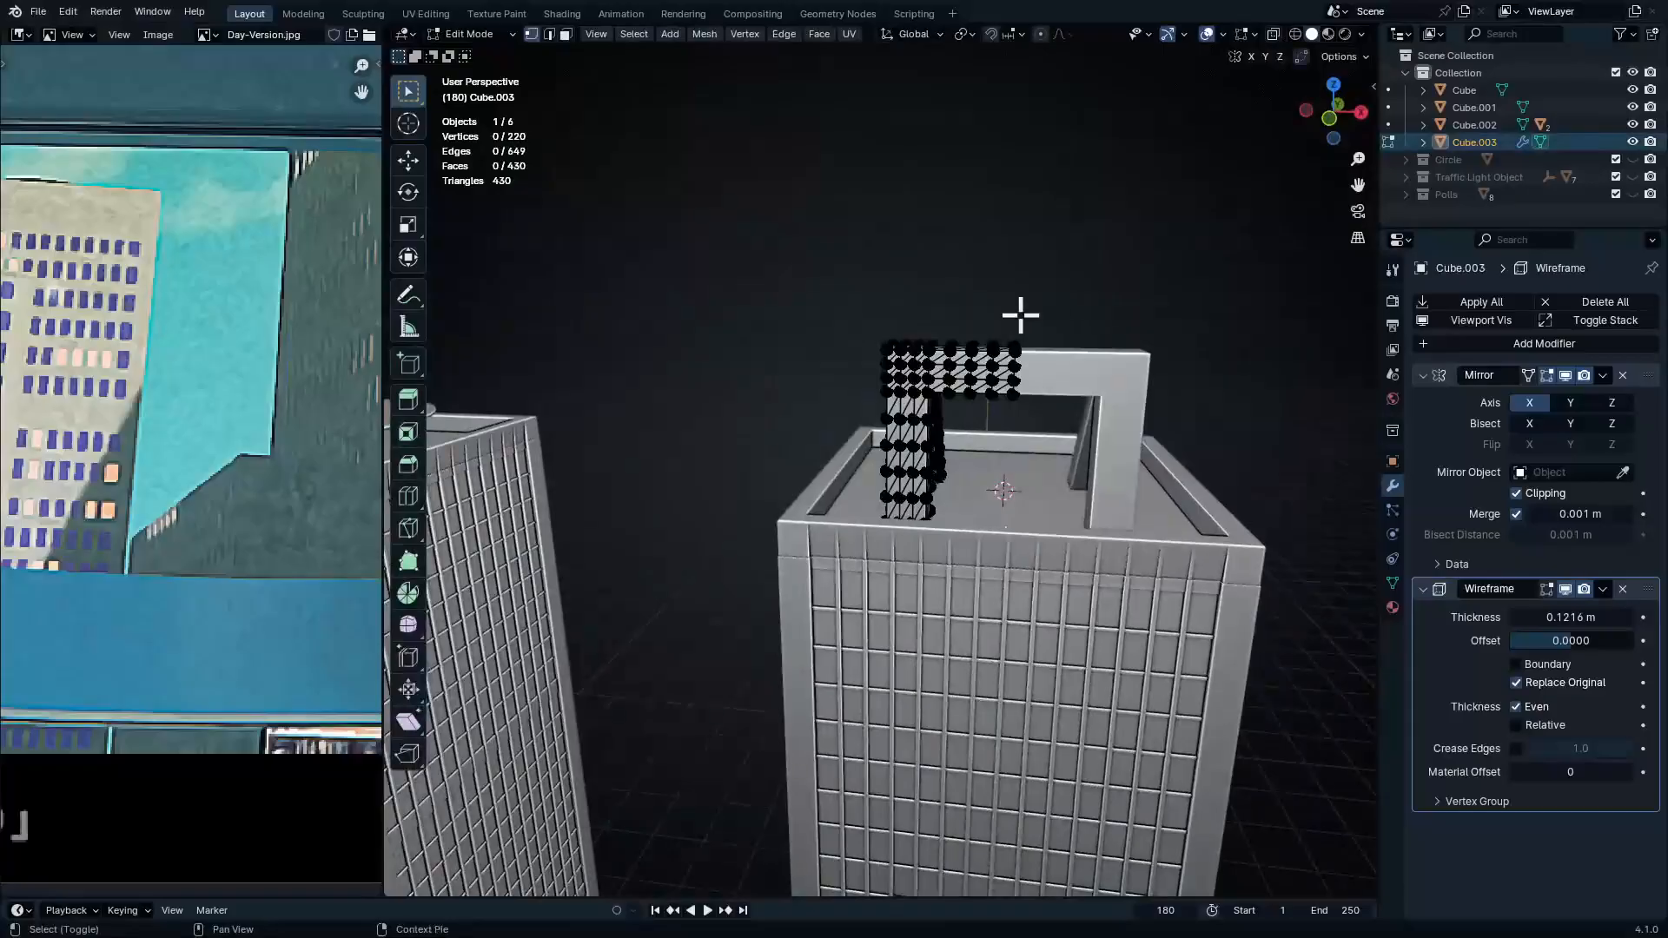
key("shift+a")
scroll(1017, 399, "up", 2)
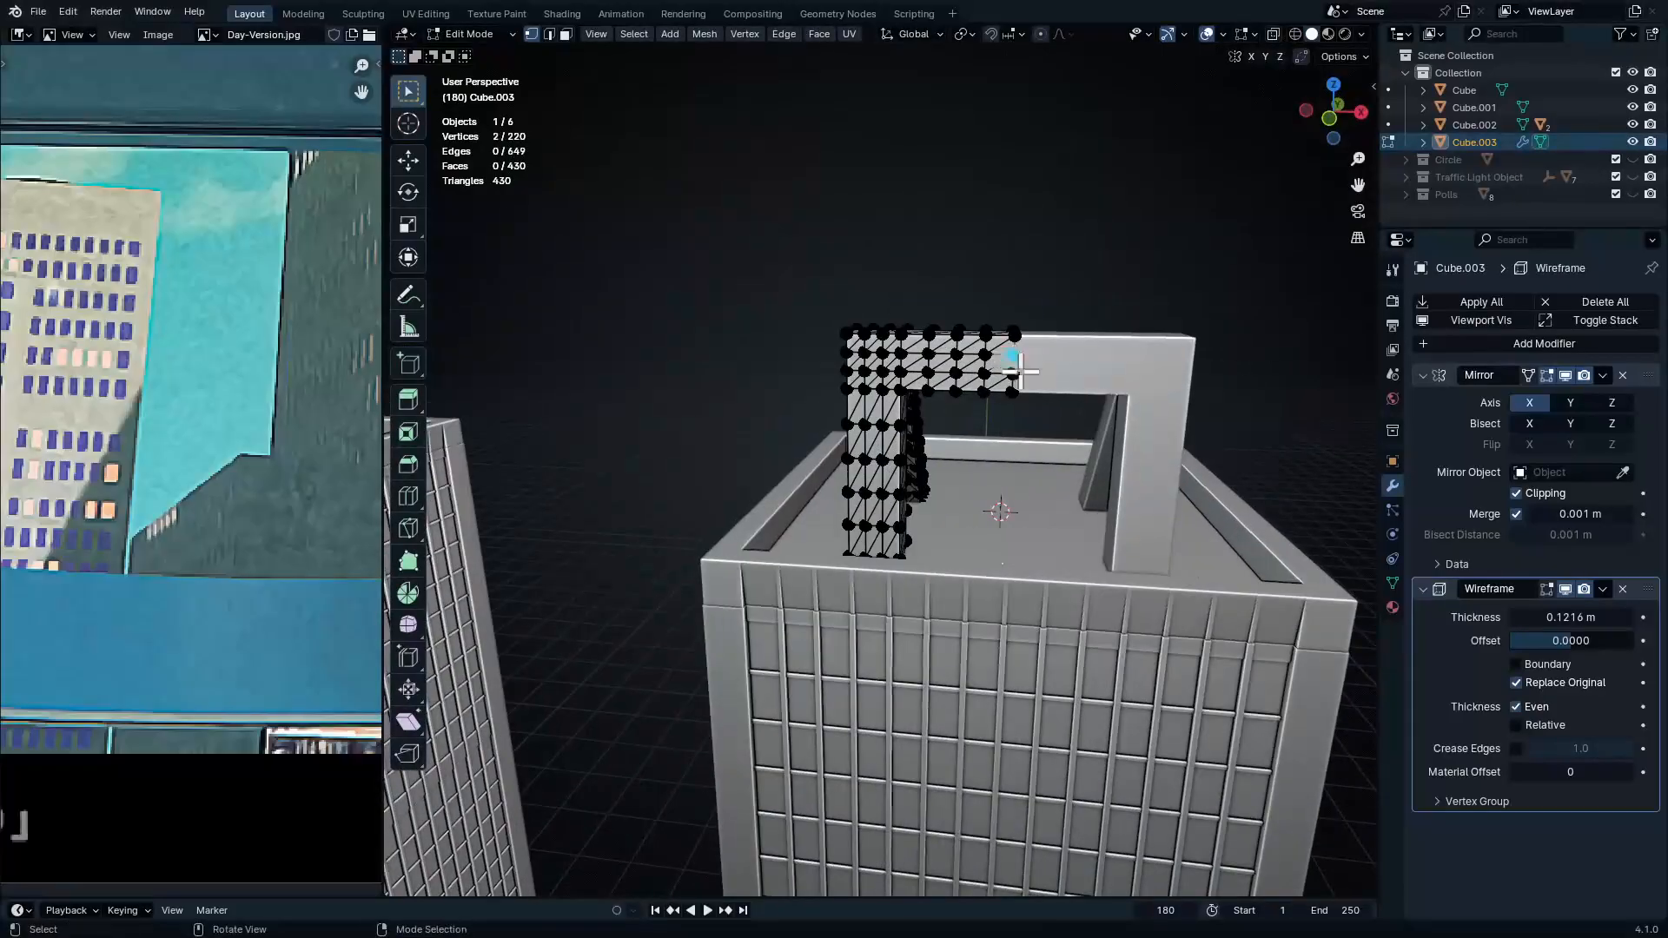
left_click(1018, 372, "shift")
key("shift+s")
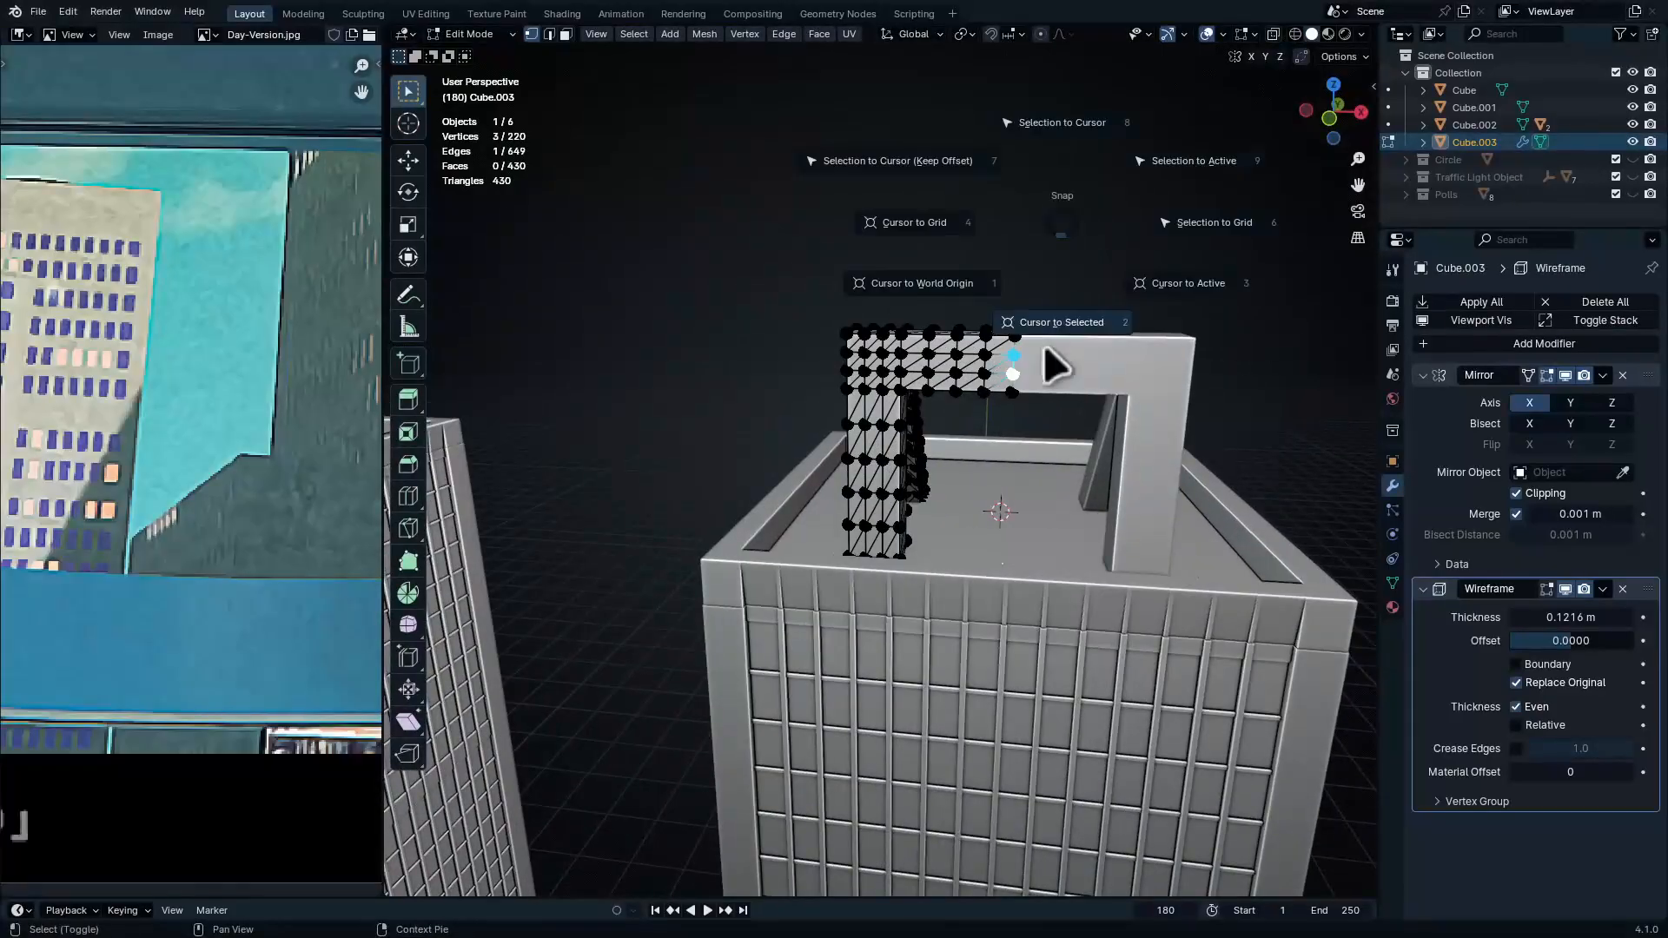
left_click(1049, 428)
Add a plane at the 3D cursor and rotate it 90° about X to stand upright
key("Tab")
left_click(1054, 252)
key("shift+a")
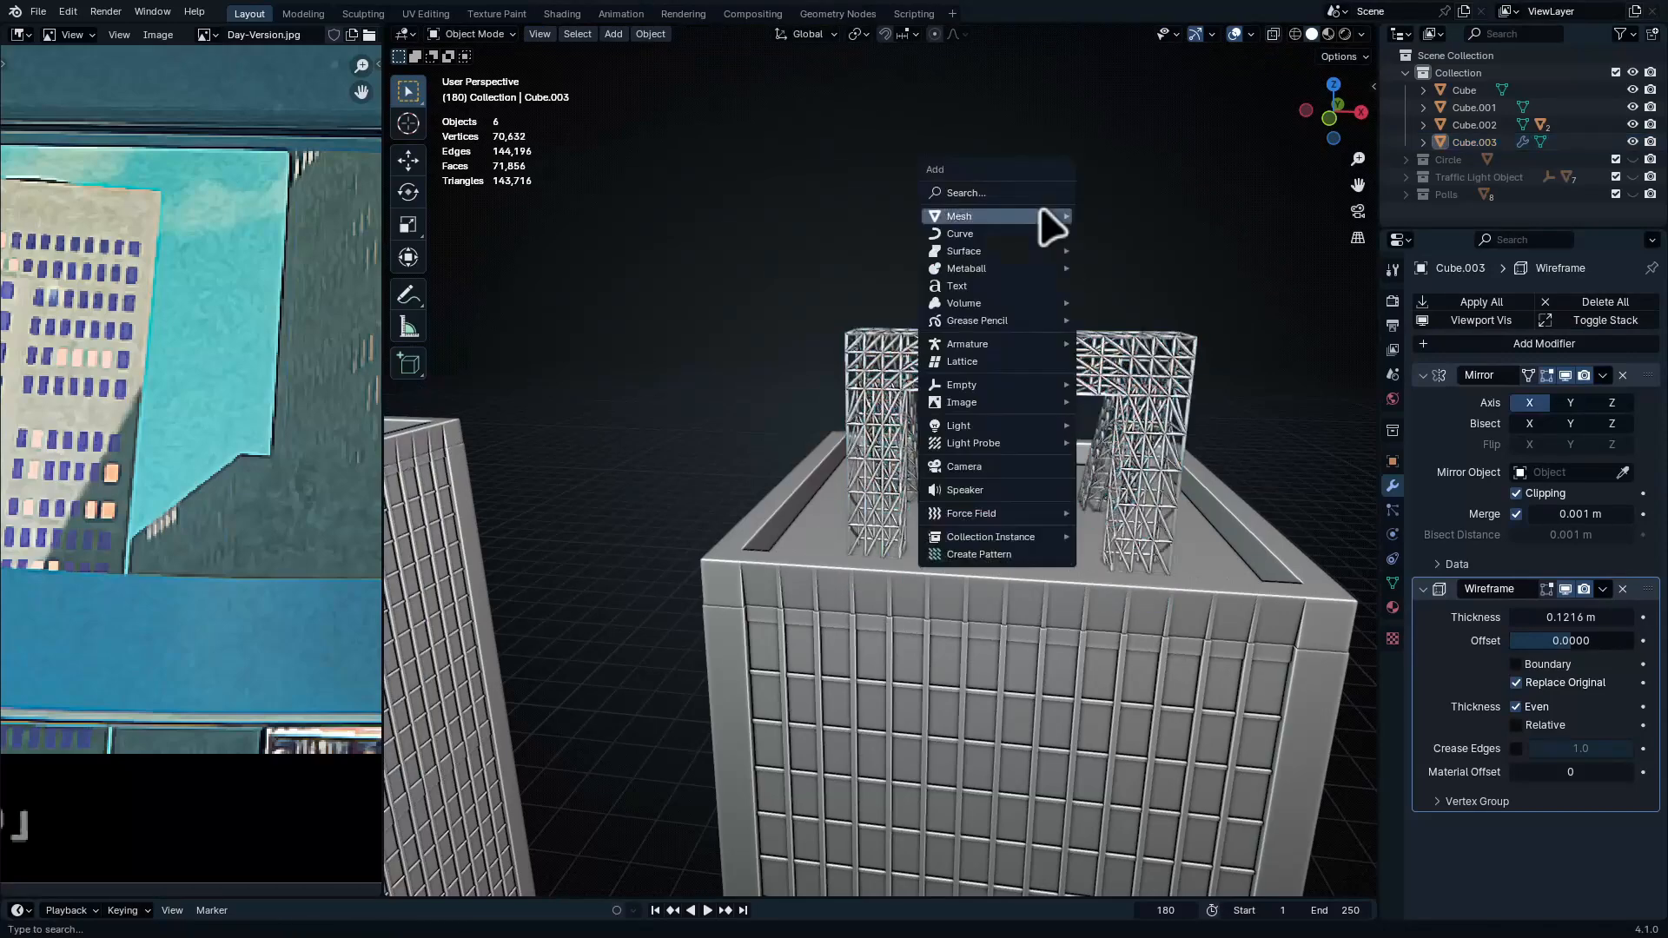
mouse_move(1053, 218)
left_click(1115, 215)
middle_click_drag(1118, 439, 975, 373)
type("rx90")
key("Return")
Scale the plane's mesh about 6.53 times, then reduce its height along Z to form a wide billboard
key("Tab")
key("s")
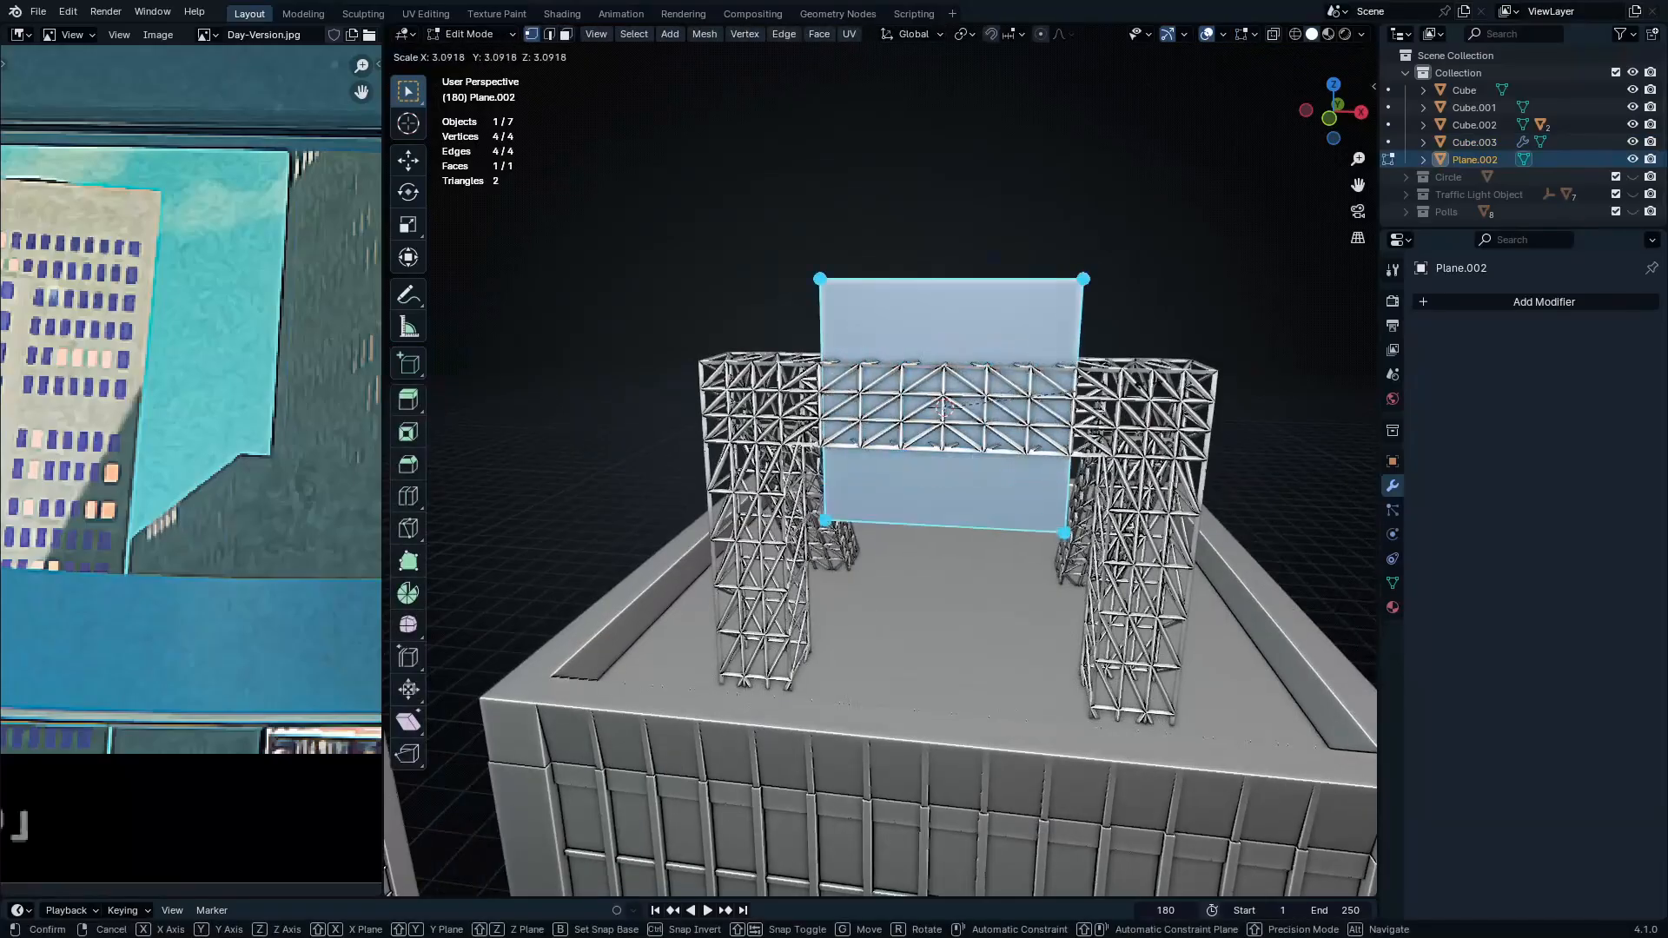
left_click(1370, 477)
key("s")
key("z")
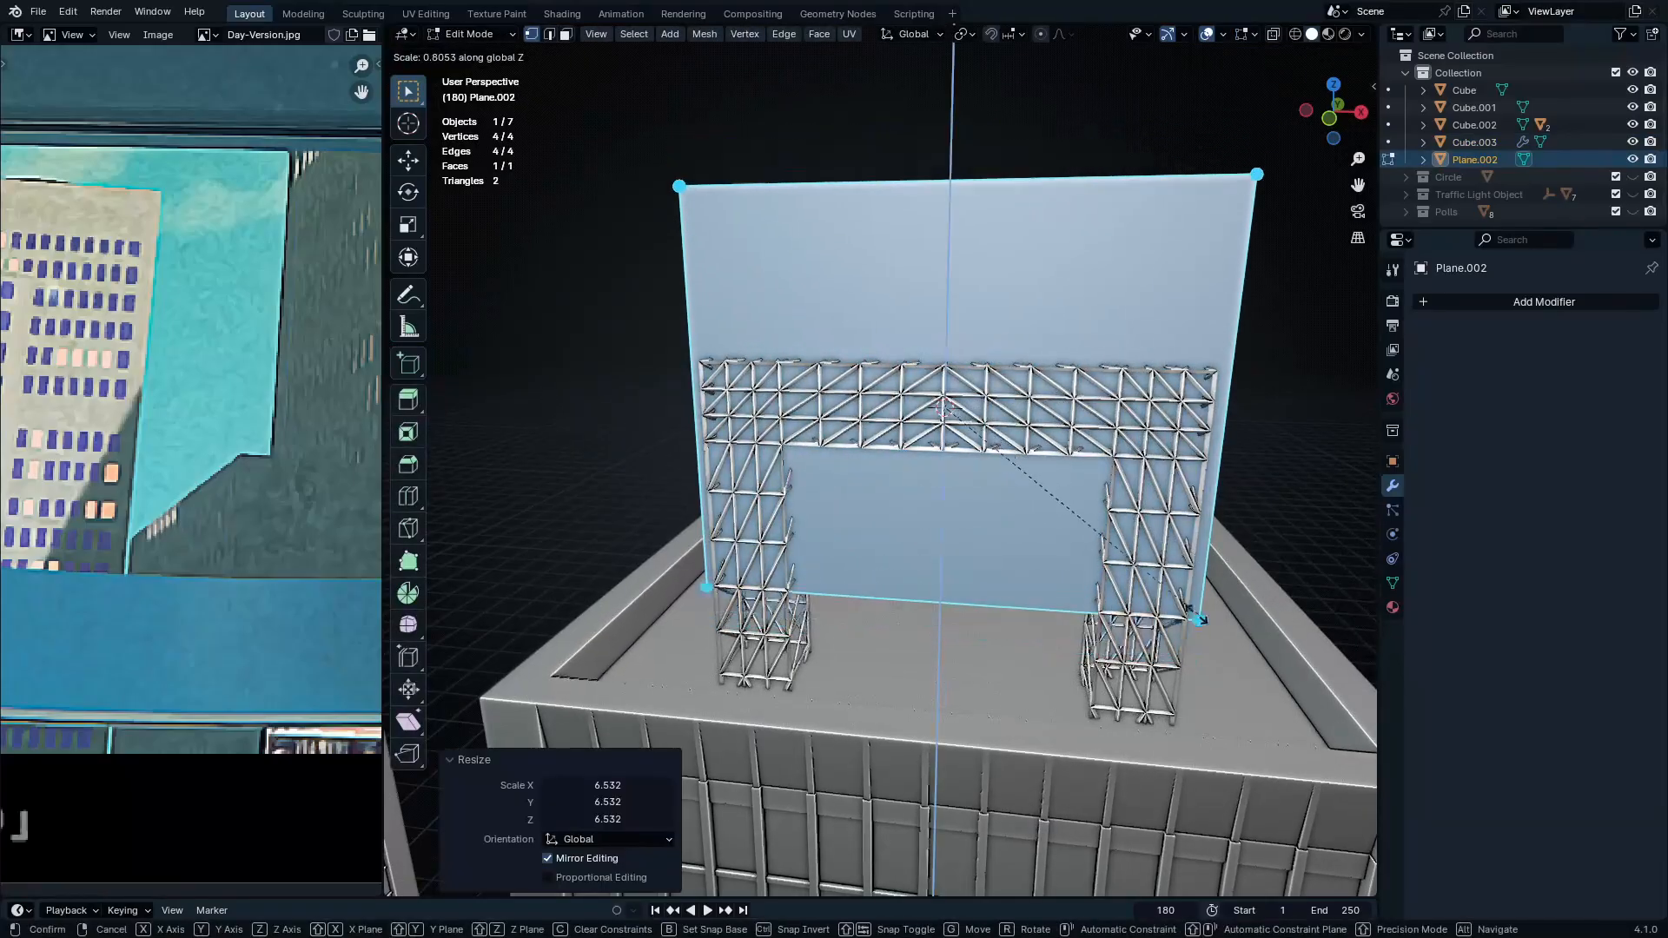
left_click(1114, 579)
middle_click_drag(1114, 579, 1042, 495)
Move the billboard plane along Y to the front of the lattice arch and apply its transform
key("Tab")
key("g")
key("y")
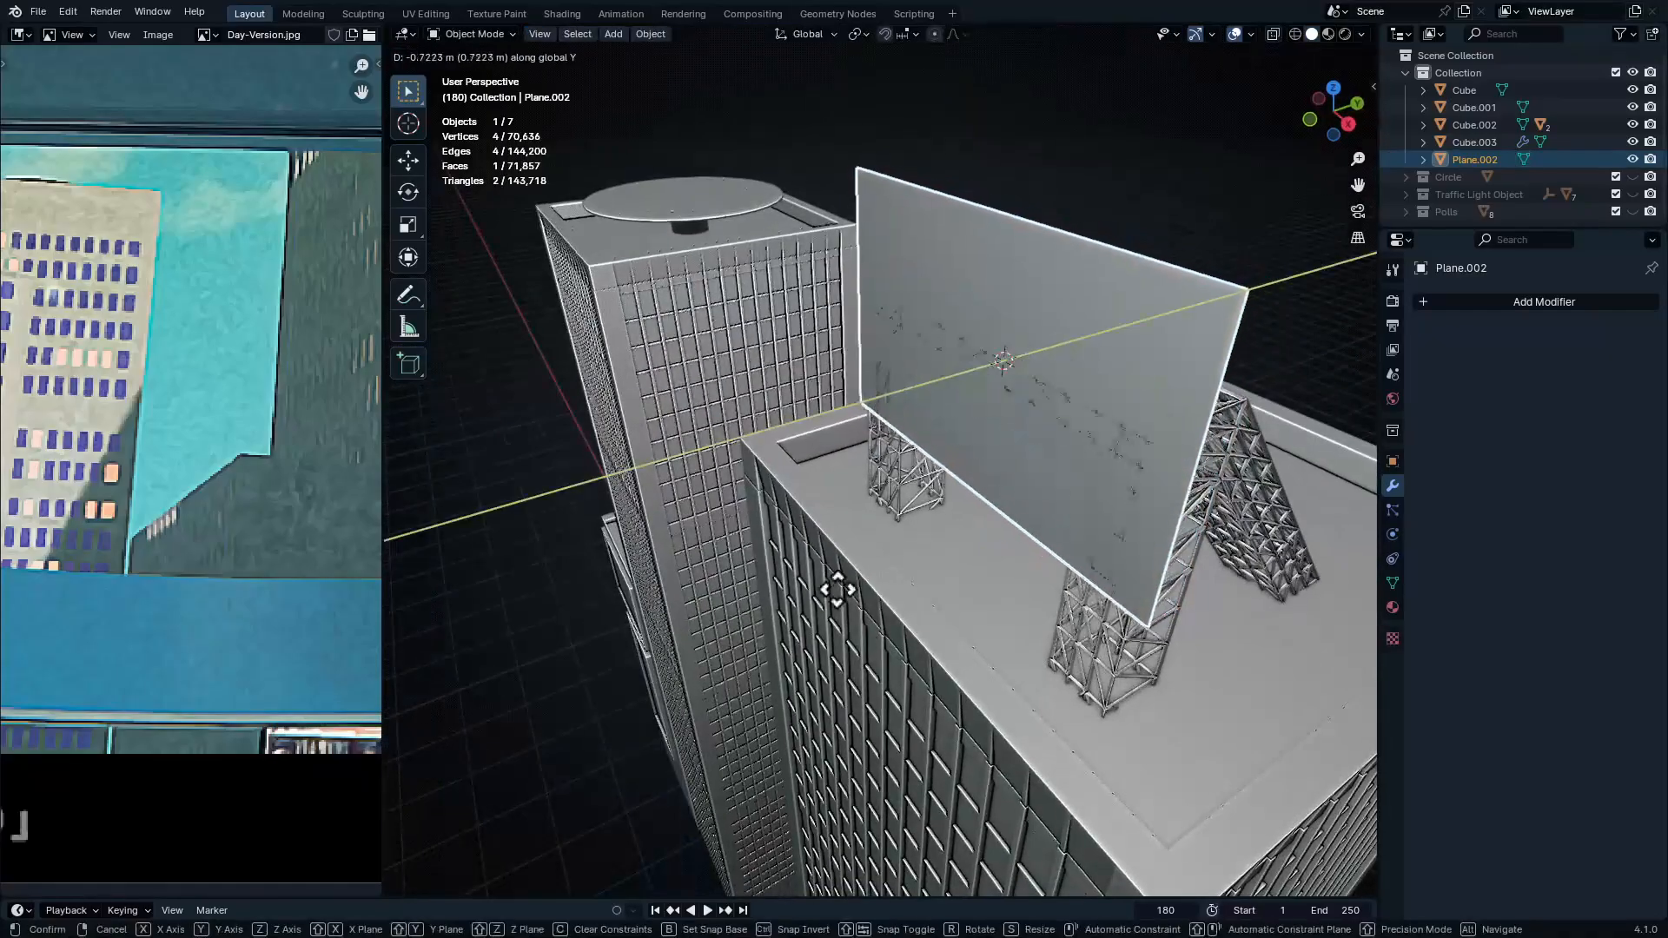
left_click(763, 633)
key("ctrl+a")
left_click(925, 221)
middle_click_drag(927, 276, 1098, 544)
Try to inset the flat billboard plane's face by about 0.28 m
key("Tab")
key("i")
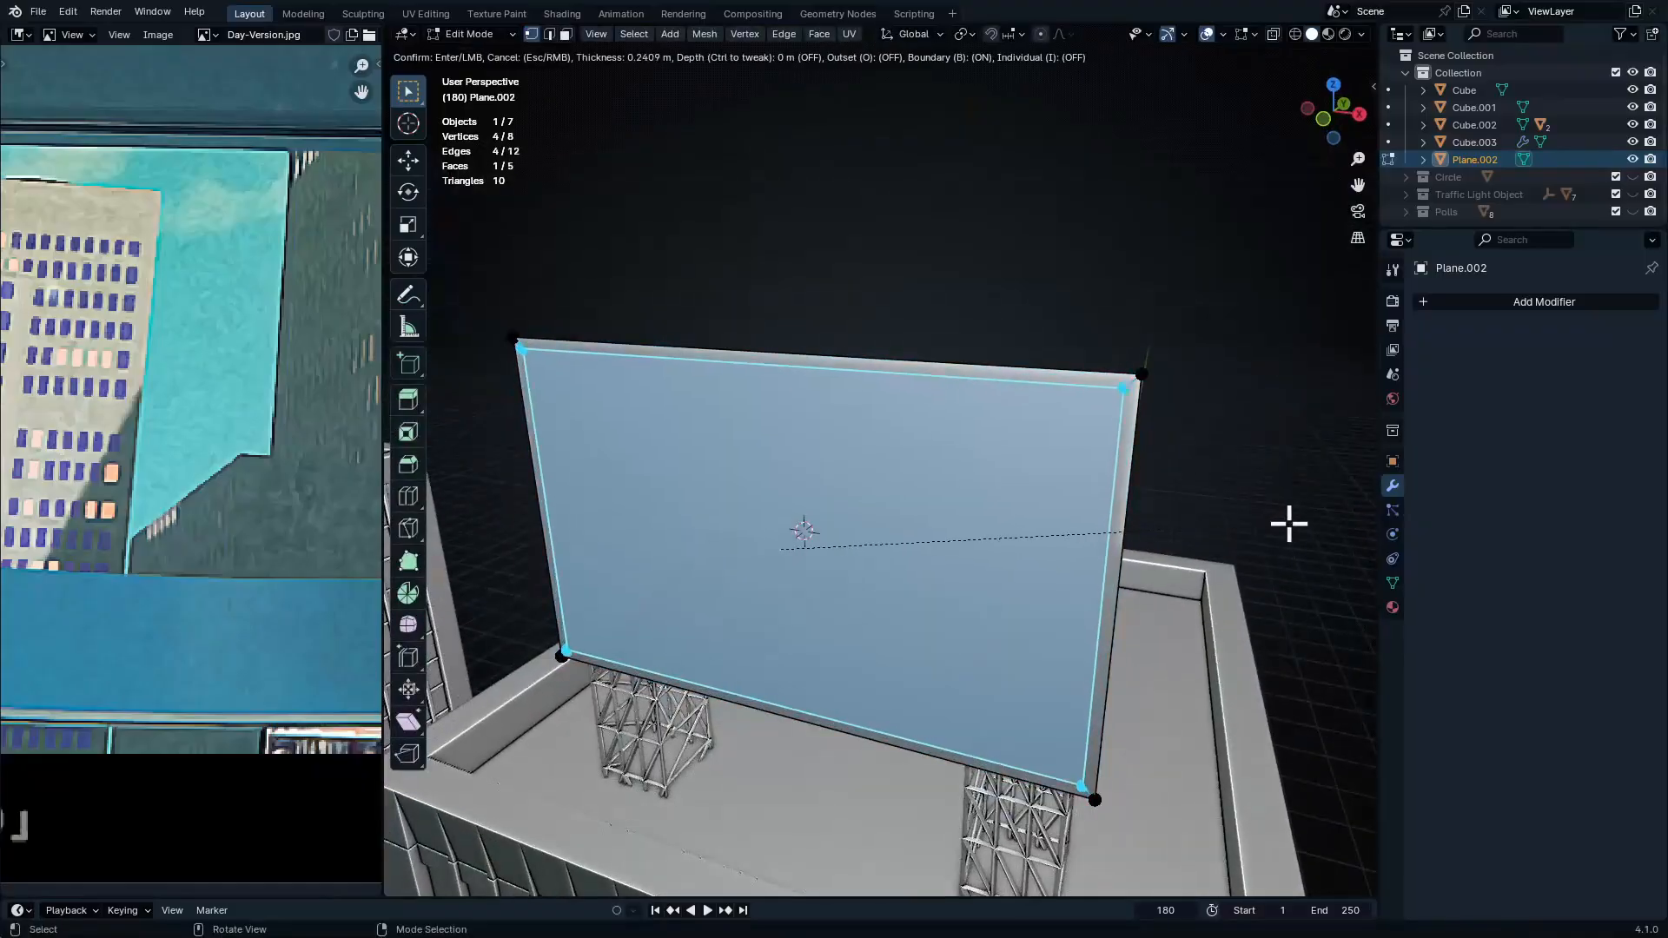
left_click(1286, 524)
middle_click_drag(1172, 373, 1125, 384)
scroll(1126, 383, "down", 1)
scroll(1124, 379, "up", 5)
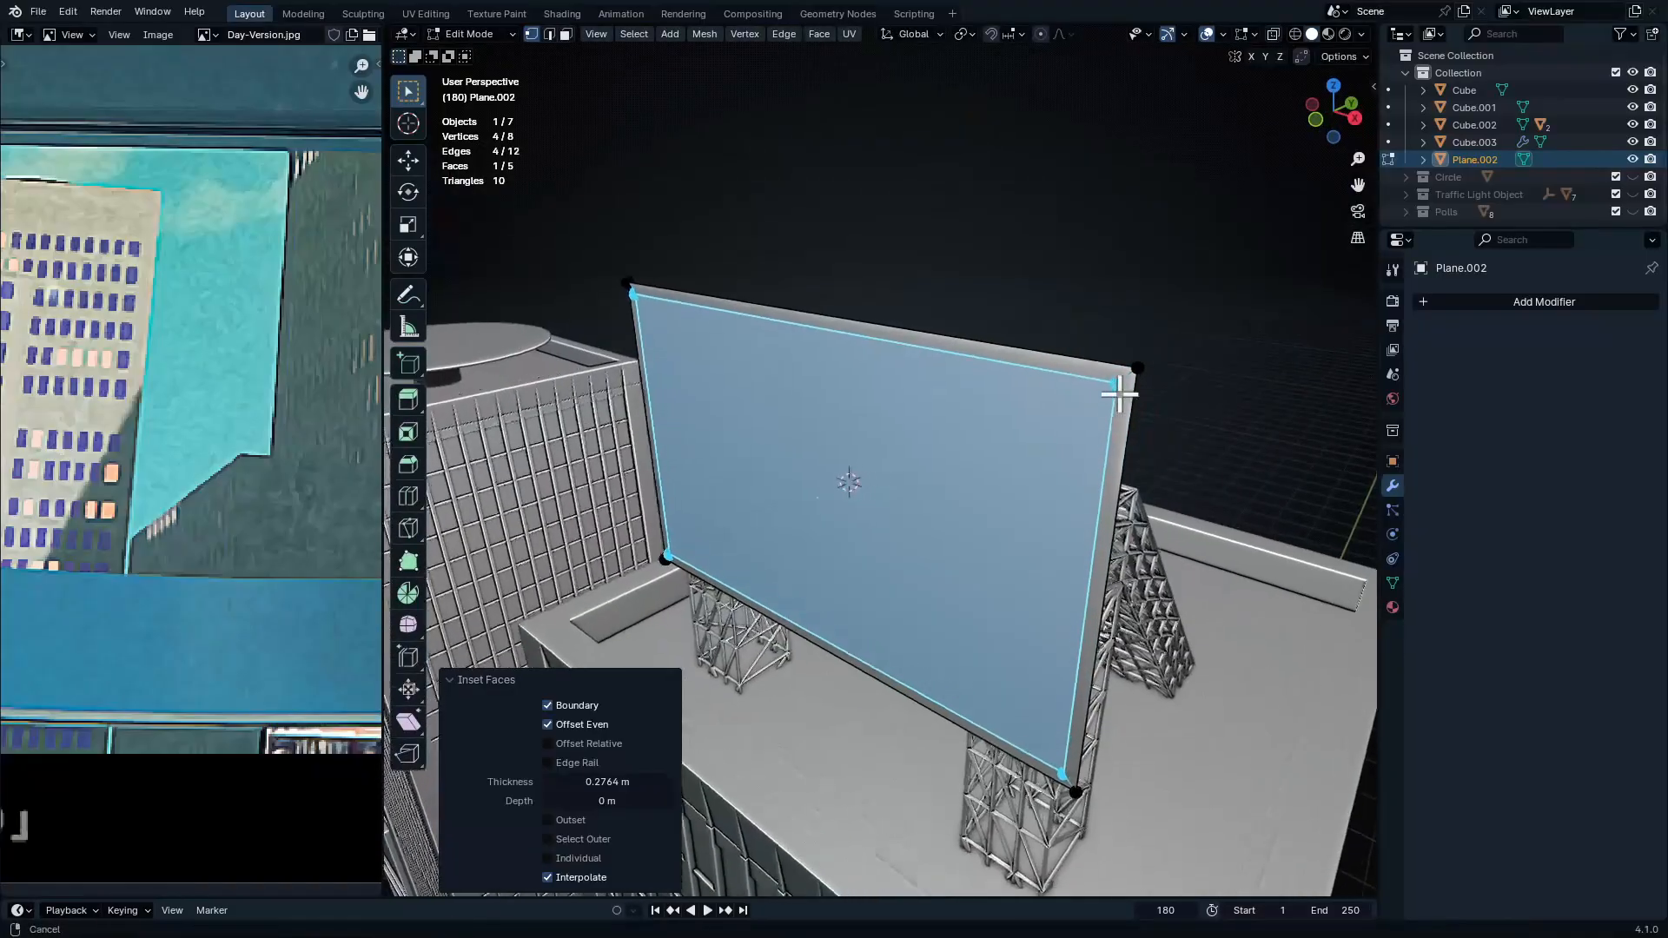
key("a")
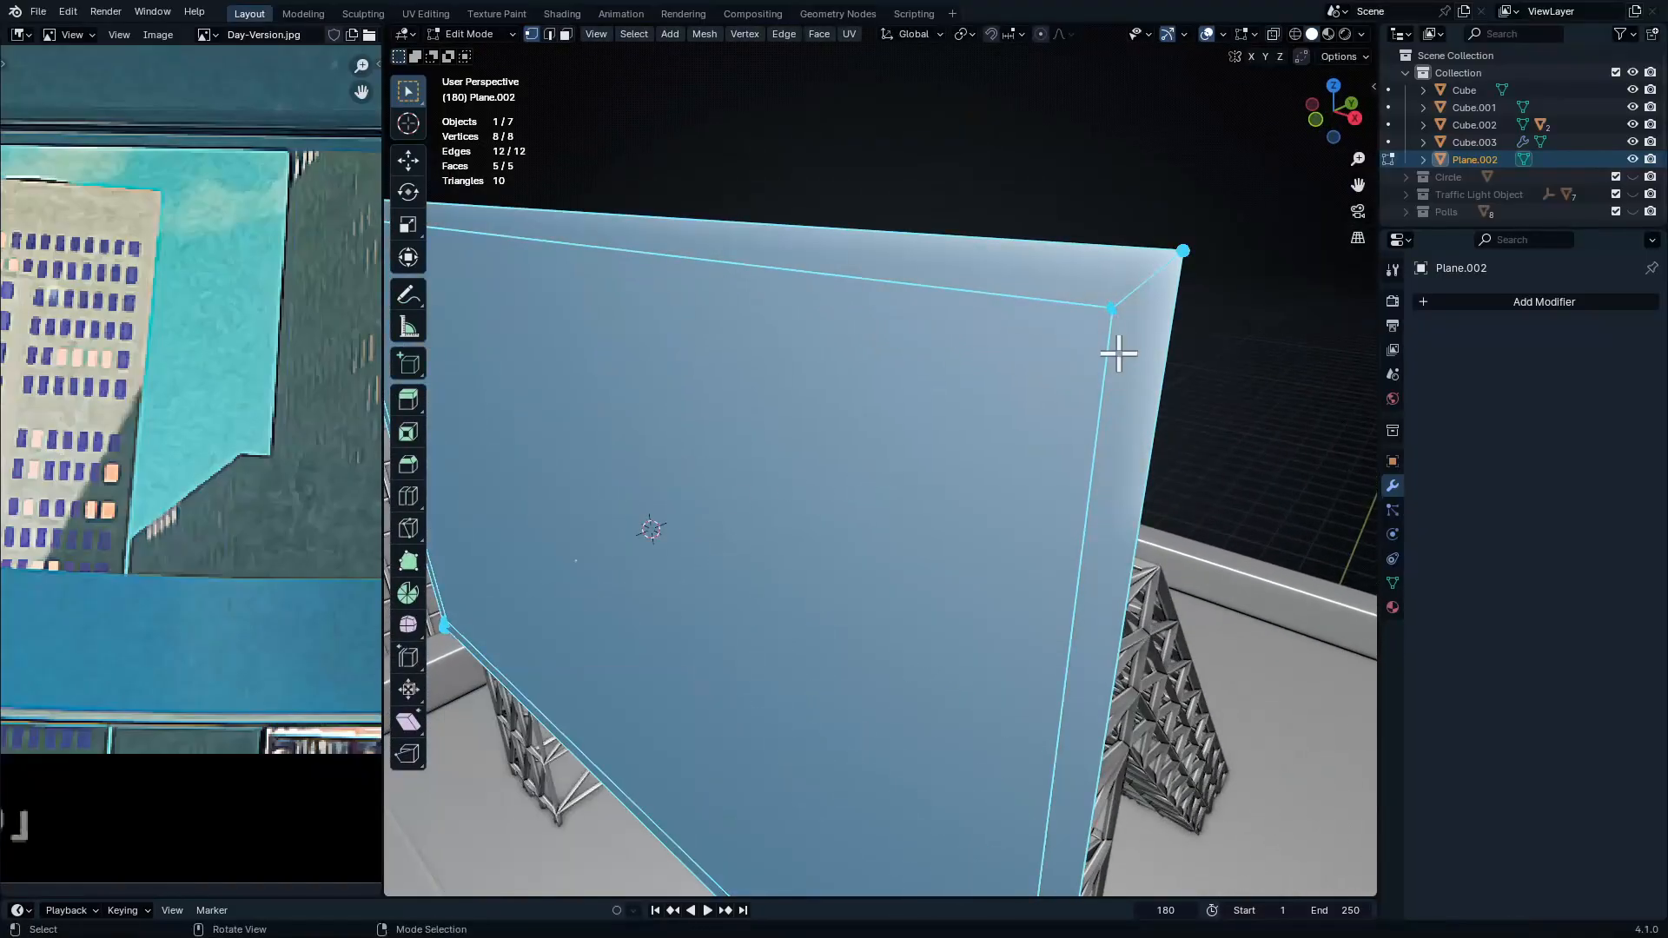
middle_click_drag(1119, 355, 1070, 386)
left_click(1142, 314)
key("a")
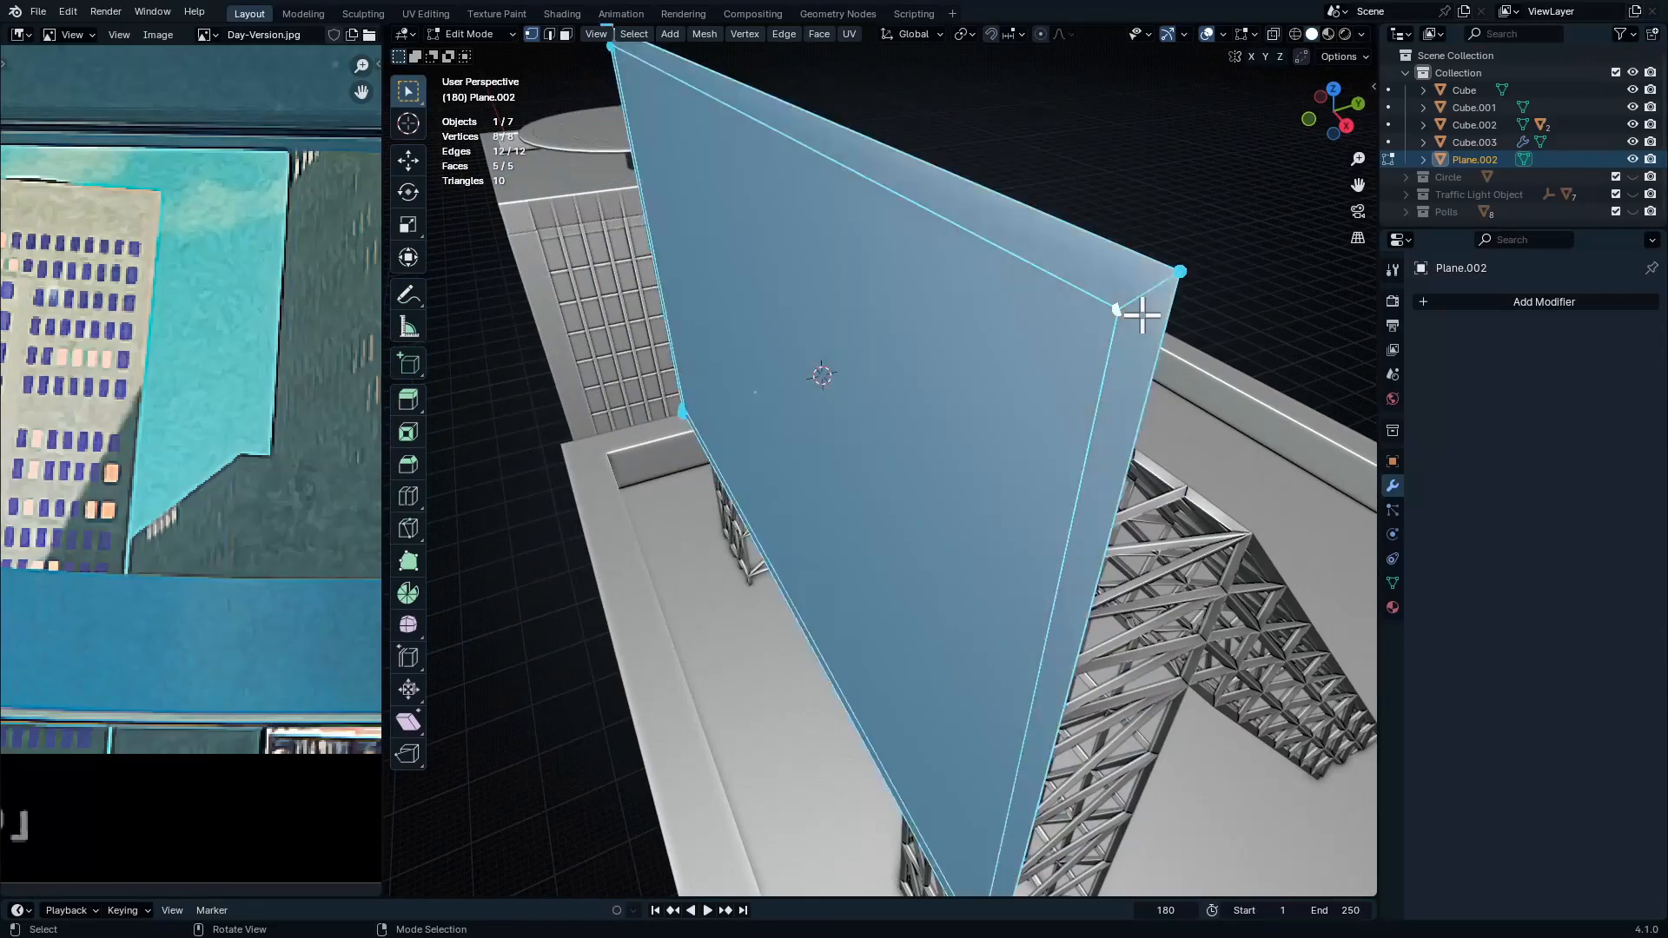
key("ctrl+z")
key("ctrl+z")
key("ctrl+z")
key("ctrl+z")
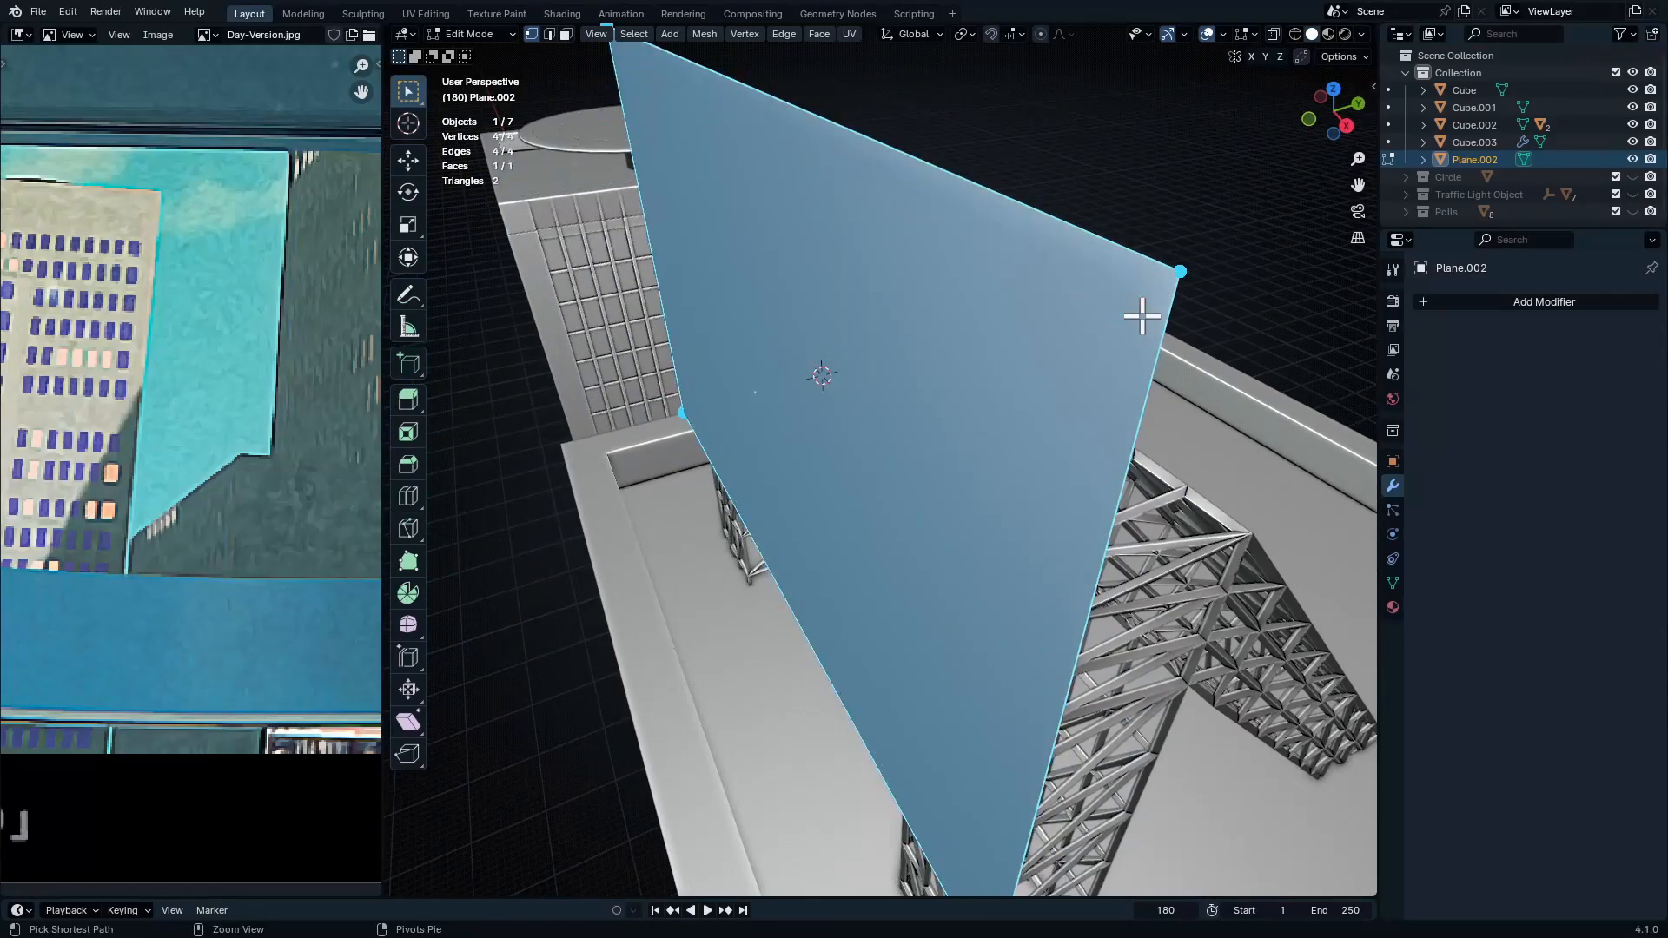
Extrude the billboard face about 0.25 m outward and inset its front by about 0.15 m
key("e")
left_click(988, 388)
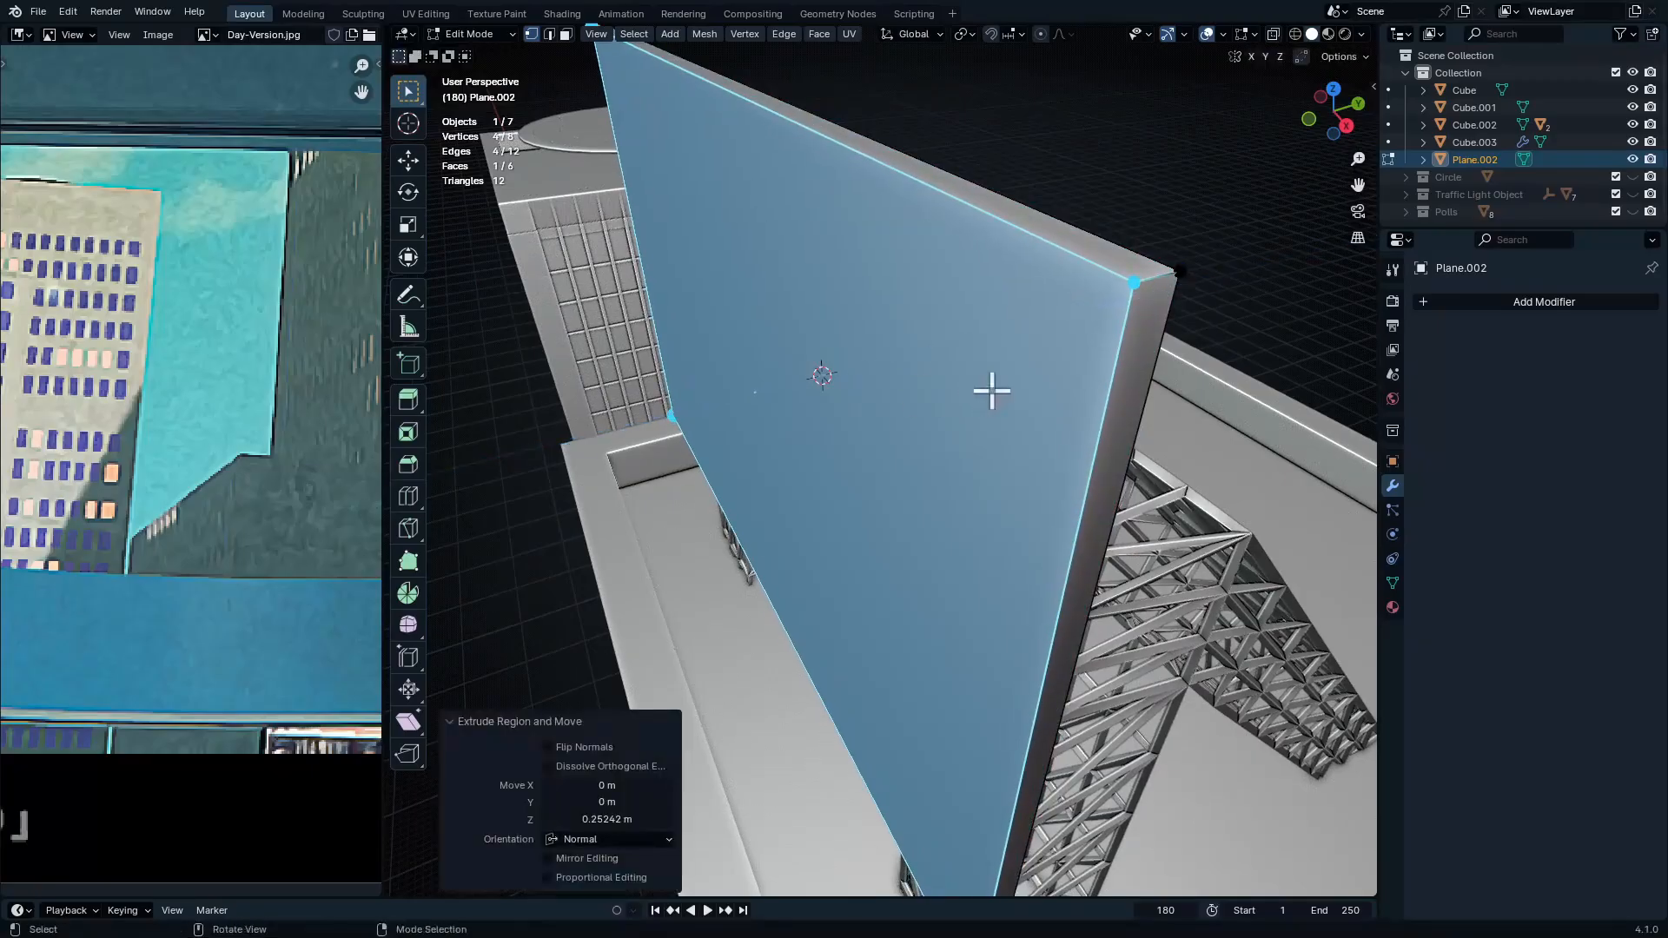
key("i")
left_click(1175, 384)
Recess the billboard's inner front face along its normal to leave a raised frame
key("g")
key("z")
key("z")
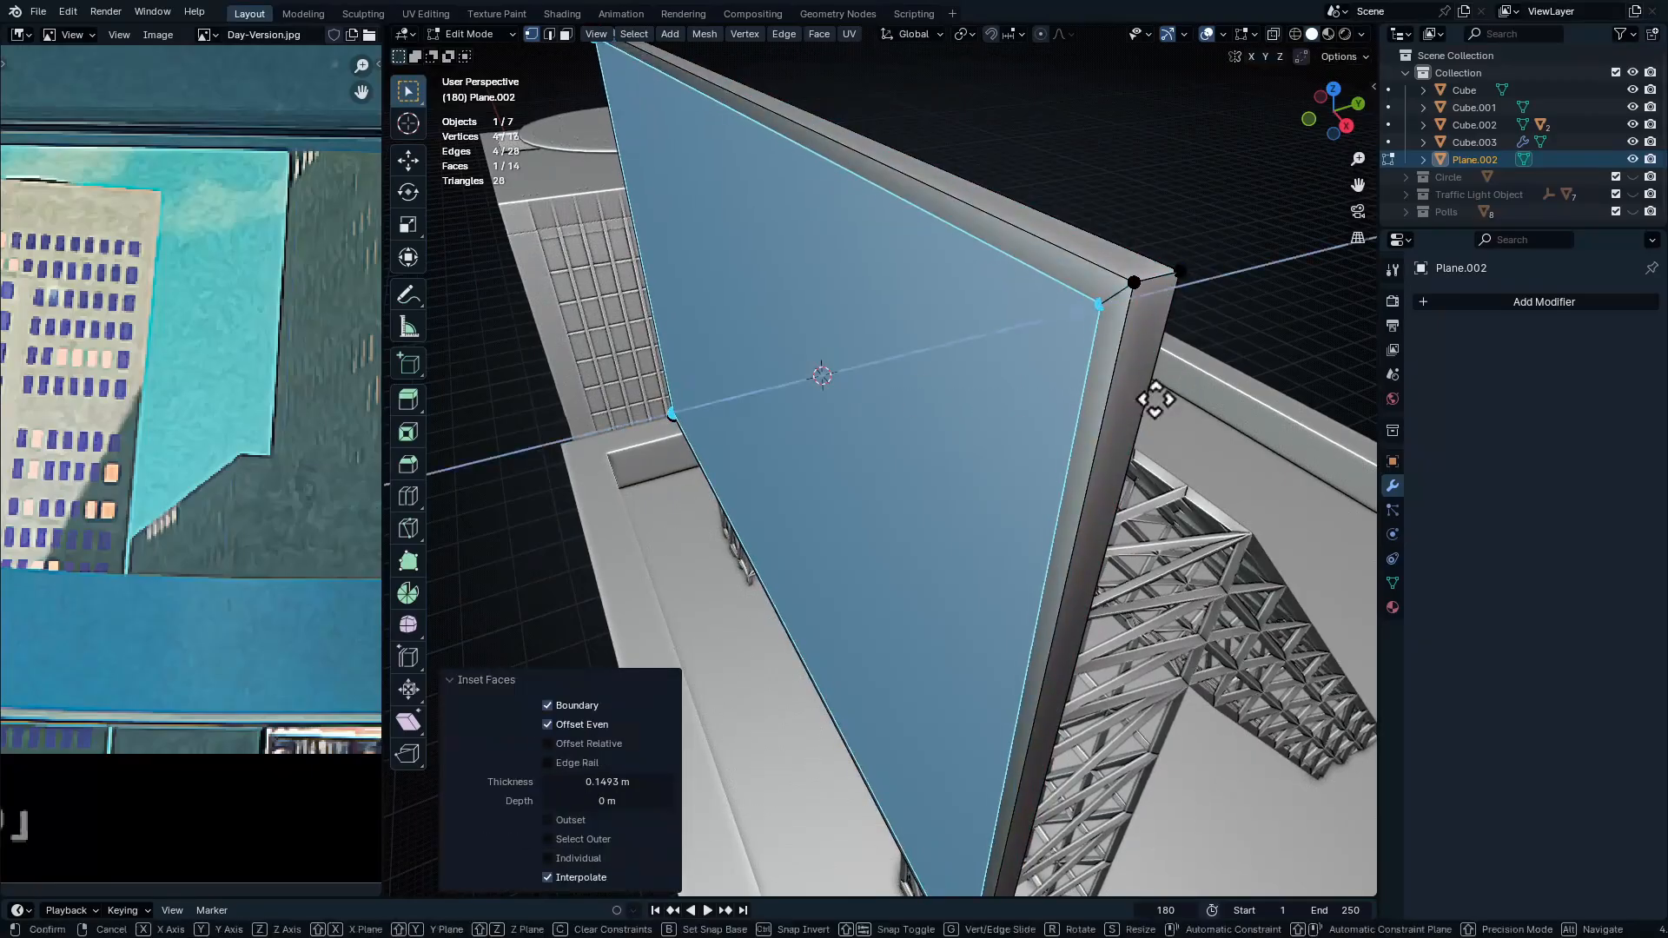
left_click(1228, 372)
key("Tab")
middle_click_drag(1154, 223, 982, 474)
scroll(1076, 406, "down", 3)
middle_click_drag(1216, 334, 1168, 366)
scroll(1155, 368, "up", 4)
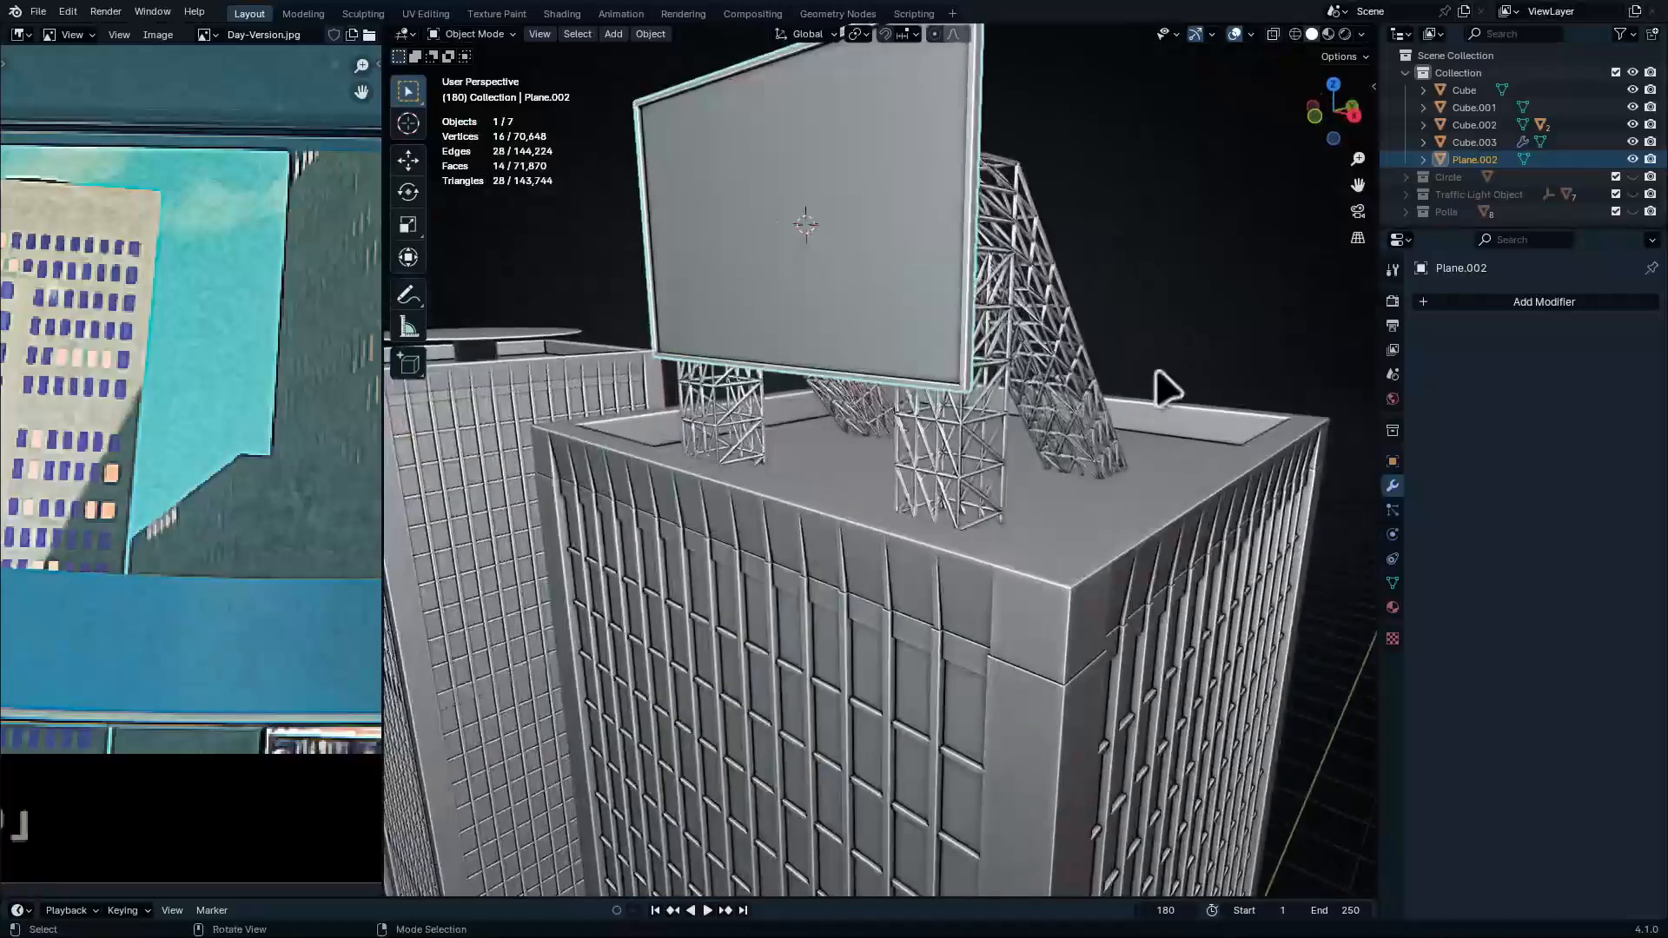
Parent the billboard to the lattice arch and the arch to its tower, keeping transforms
left_click(1052, 293, "shift")
key("ctrl+p")
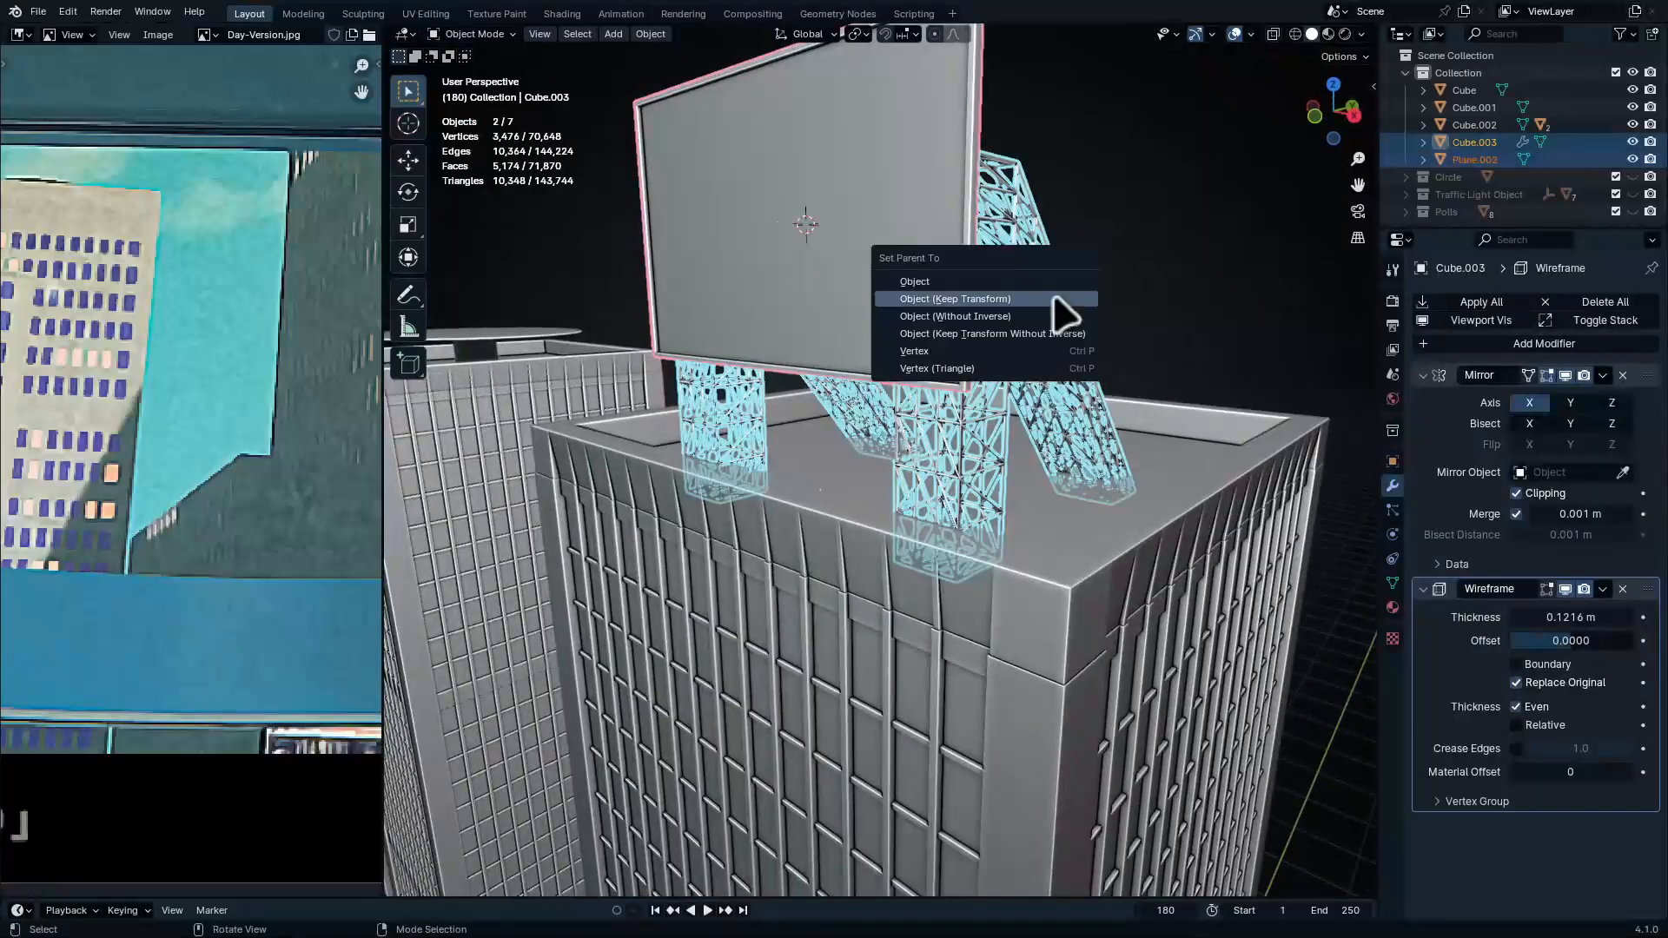
key("ctrl+p")
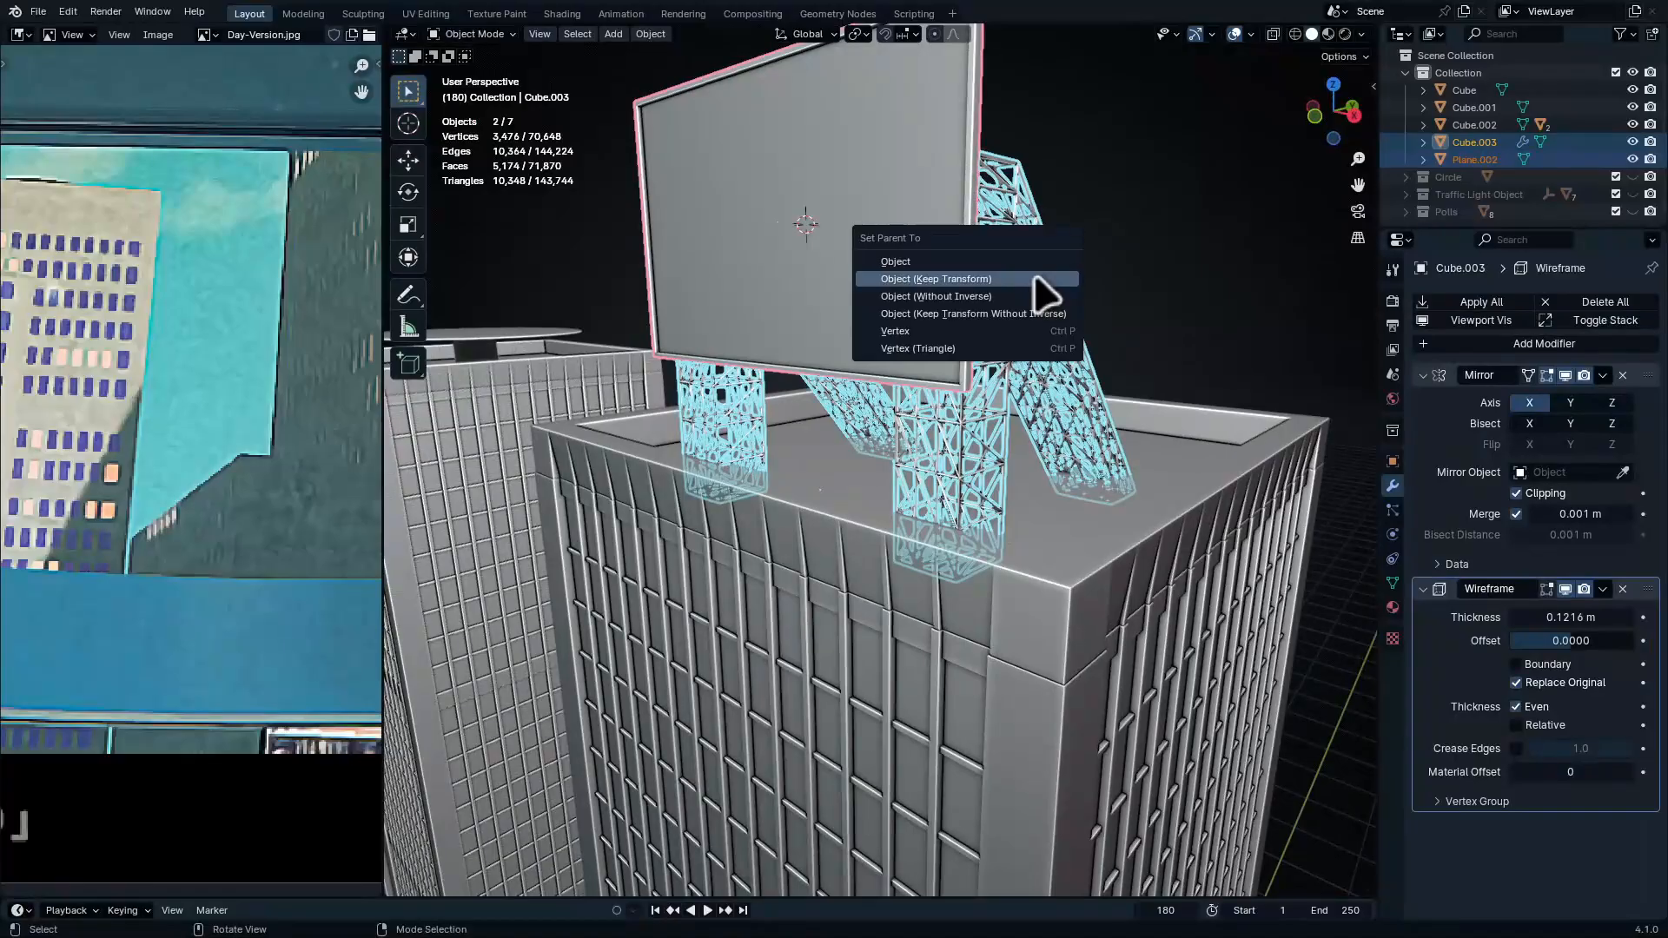
left_click(1034, 278)
left_click(1044, 281)
left_click(1057, 596, "shift")
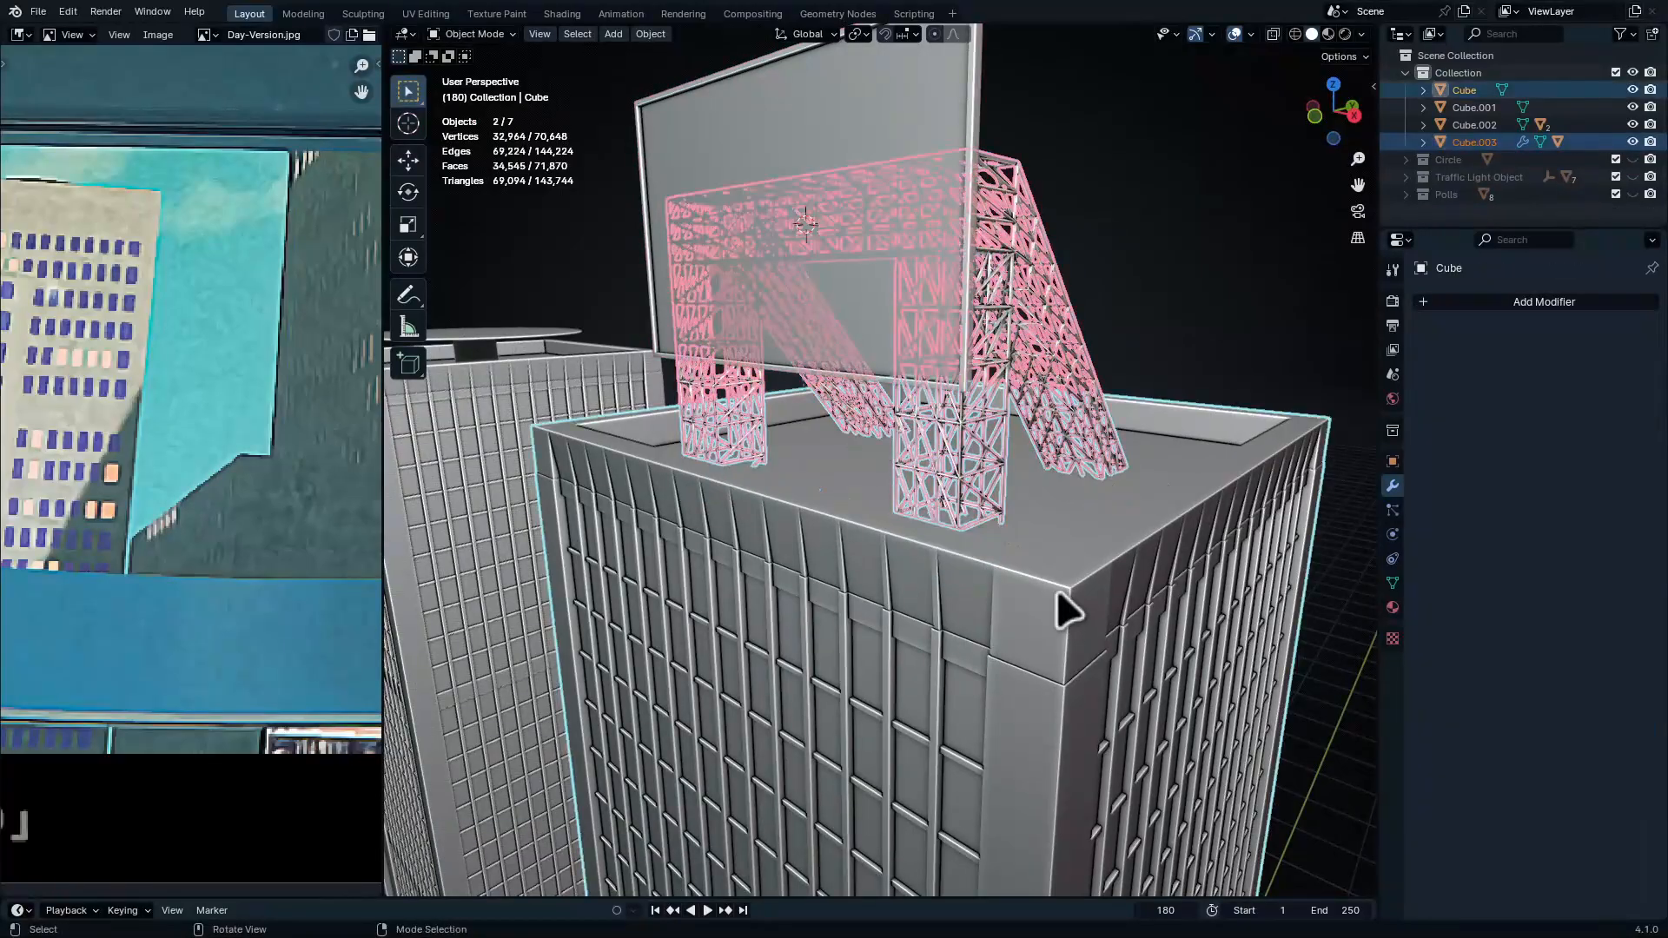
key("ctrl+p")
left_click(1058, 594)
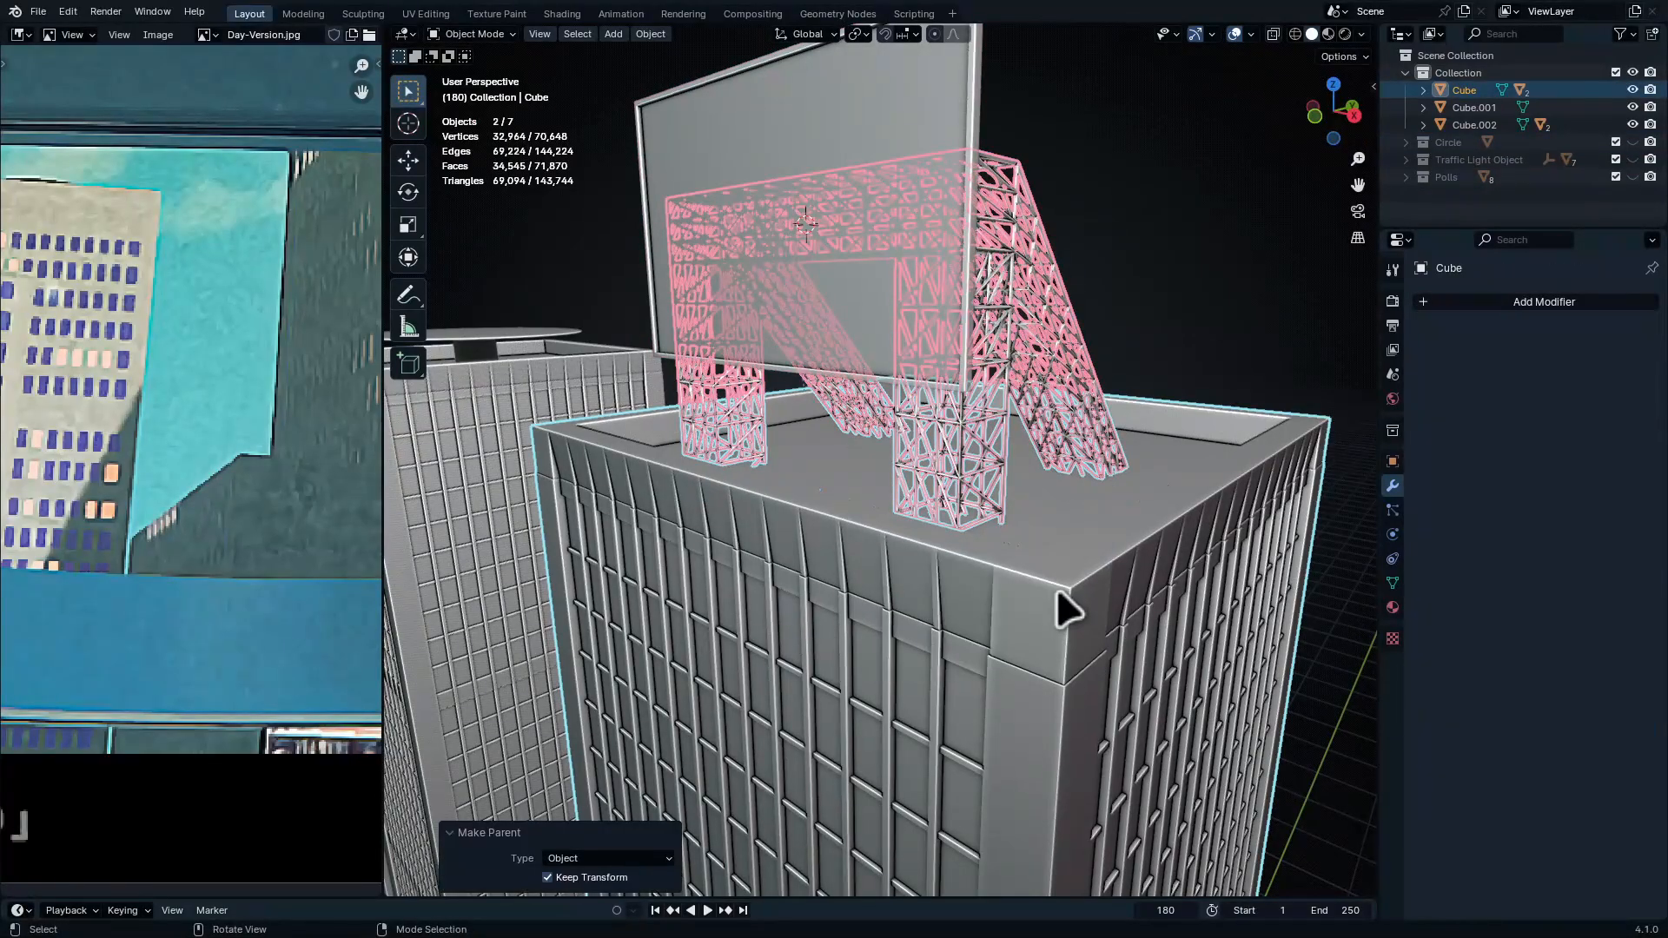
Try moving the tower together with its parented rooftop billboard and arch
left_click(1058, 590)
middle_click_drag(1058, 590, 926, 826, "ctrl")
middle_click_drag(1019, 741, 1018, 782, "ctrl")
middle_click_drag(1018, 686, 1025, 525, "shift")
key("g")
left_click(961, 566)
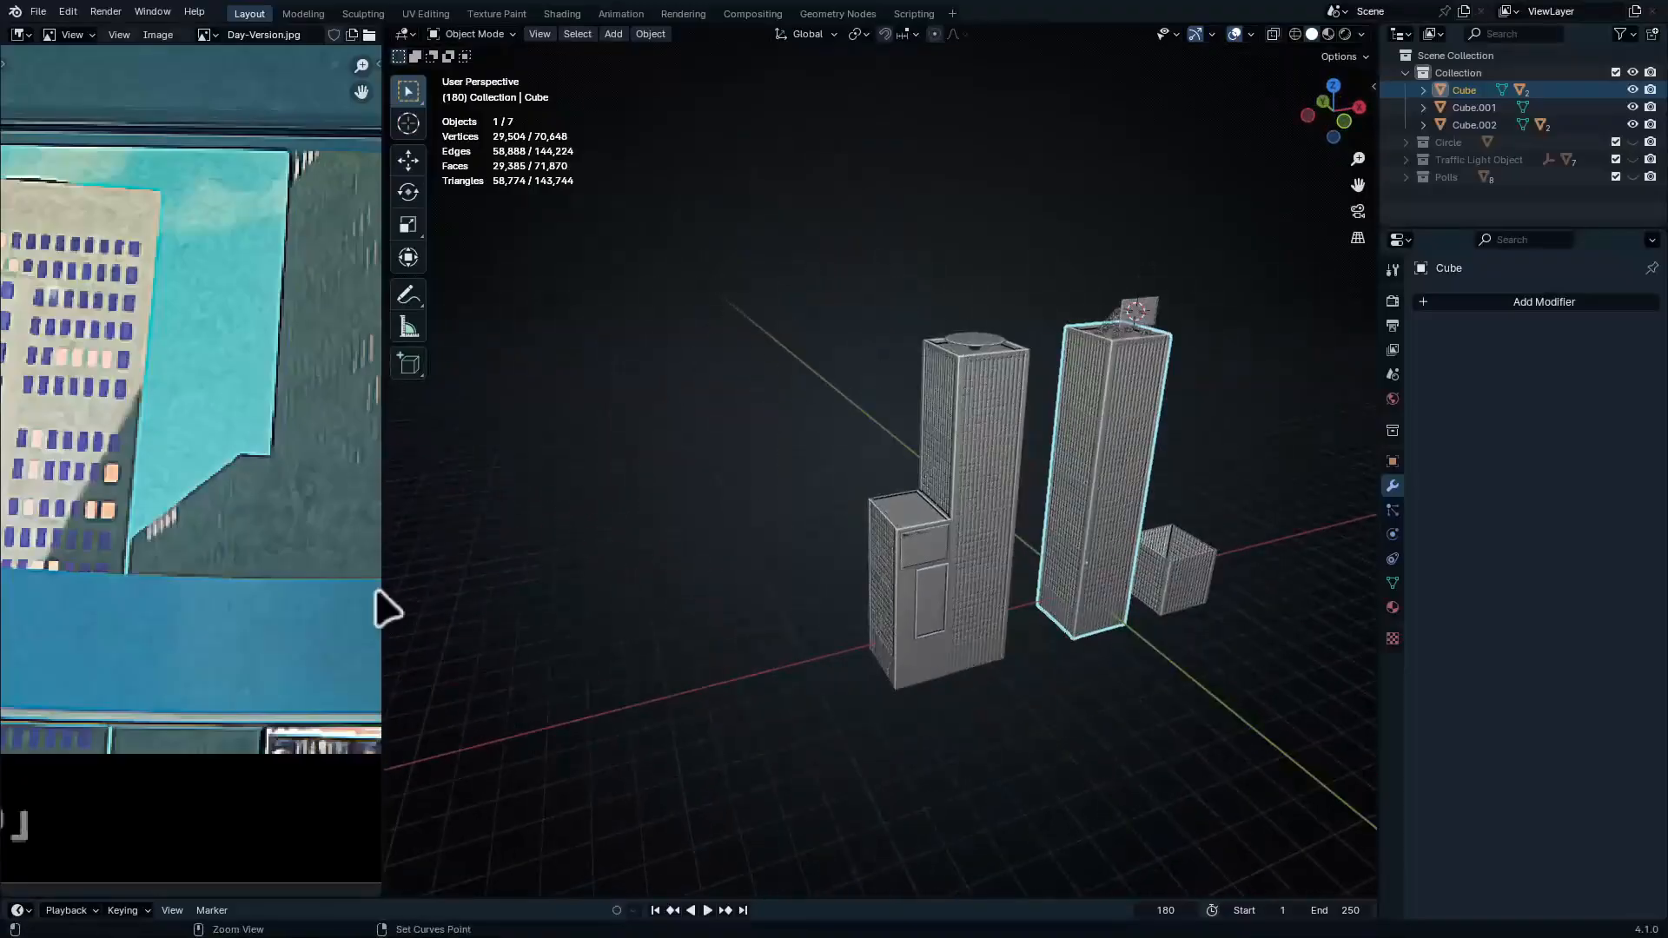
Examine the blue street signs and surrounding buildings in the maximized reference image
key("ctrl+space")
scroll(835, 362, "down", 4)
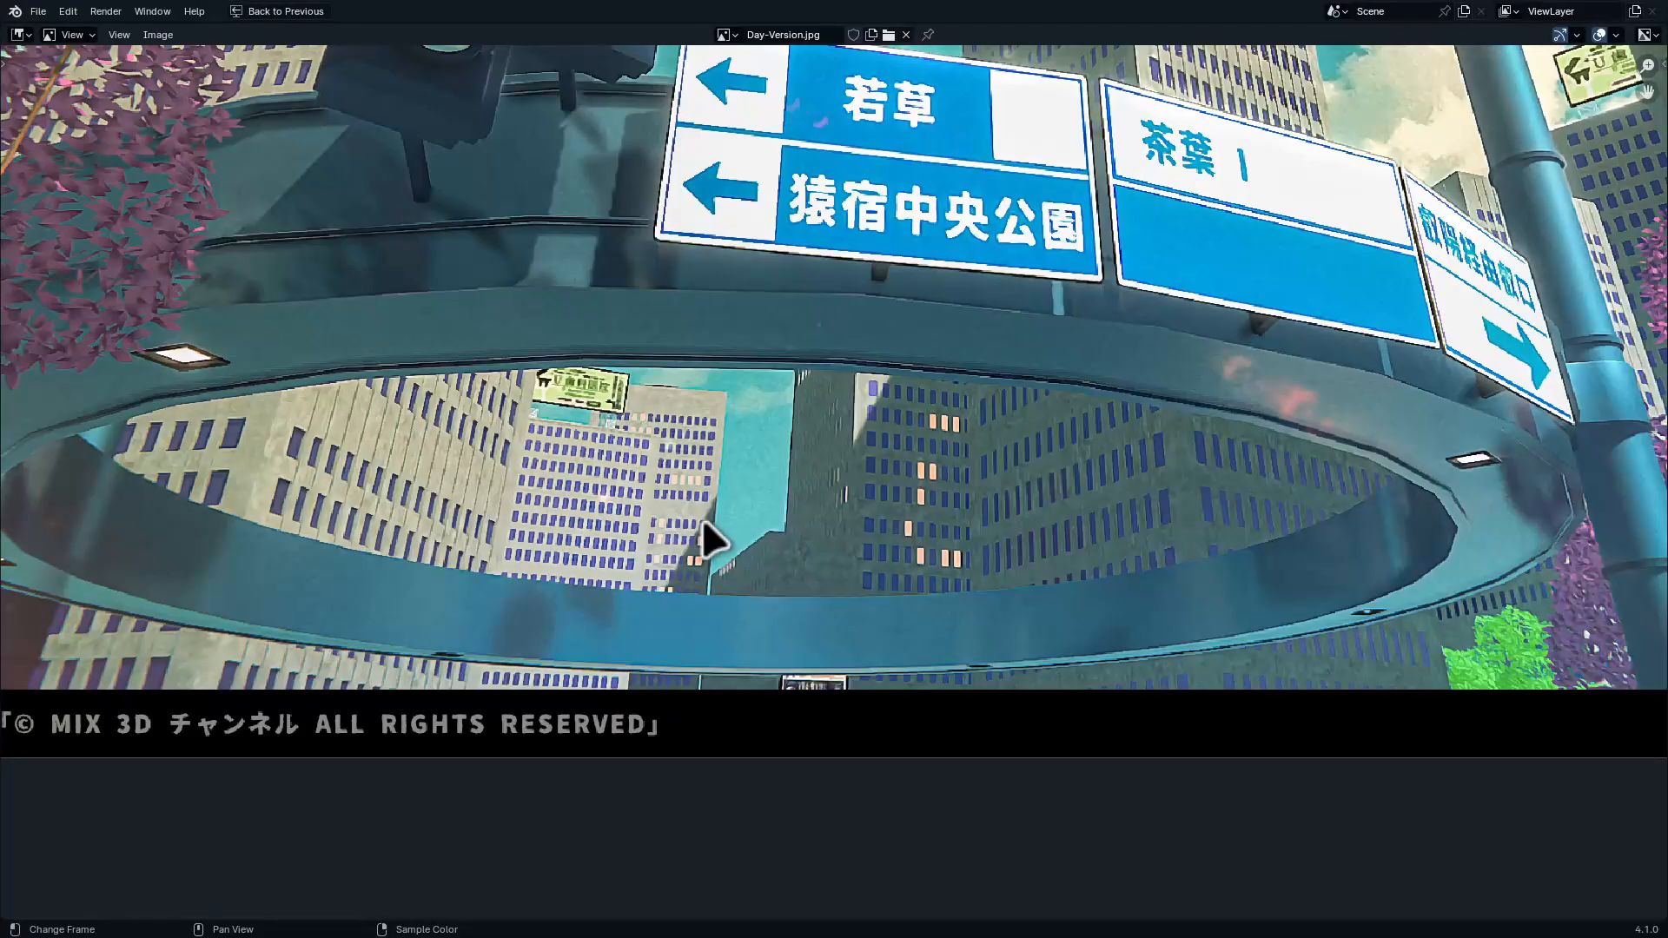
middle_click_drag(904, 304, 617, 521)
scroll(952, 463, "up", 1)
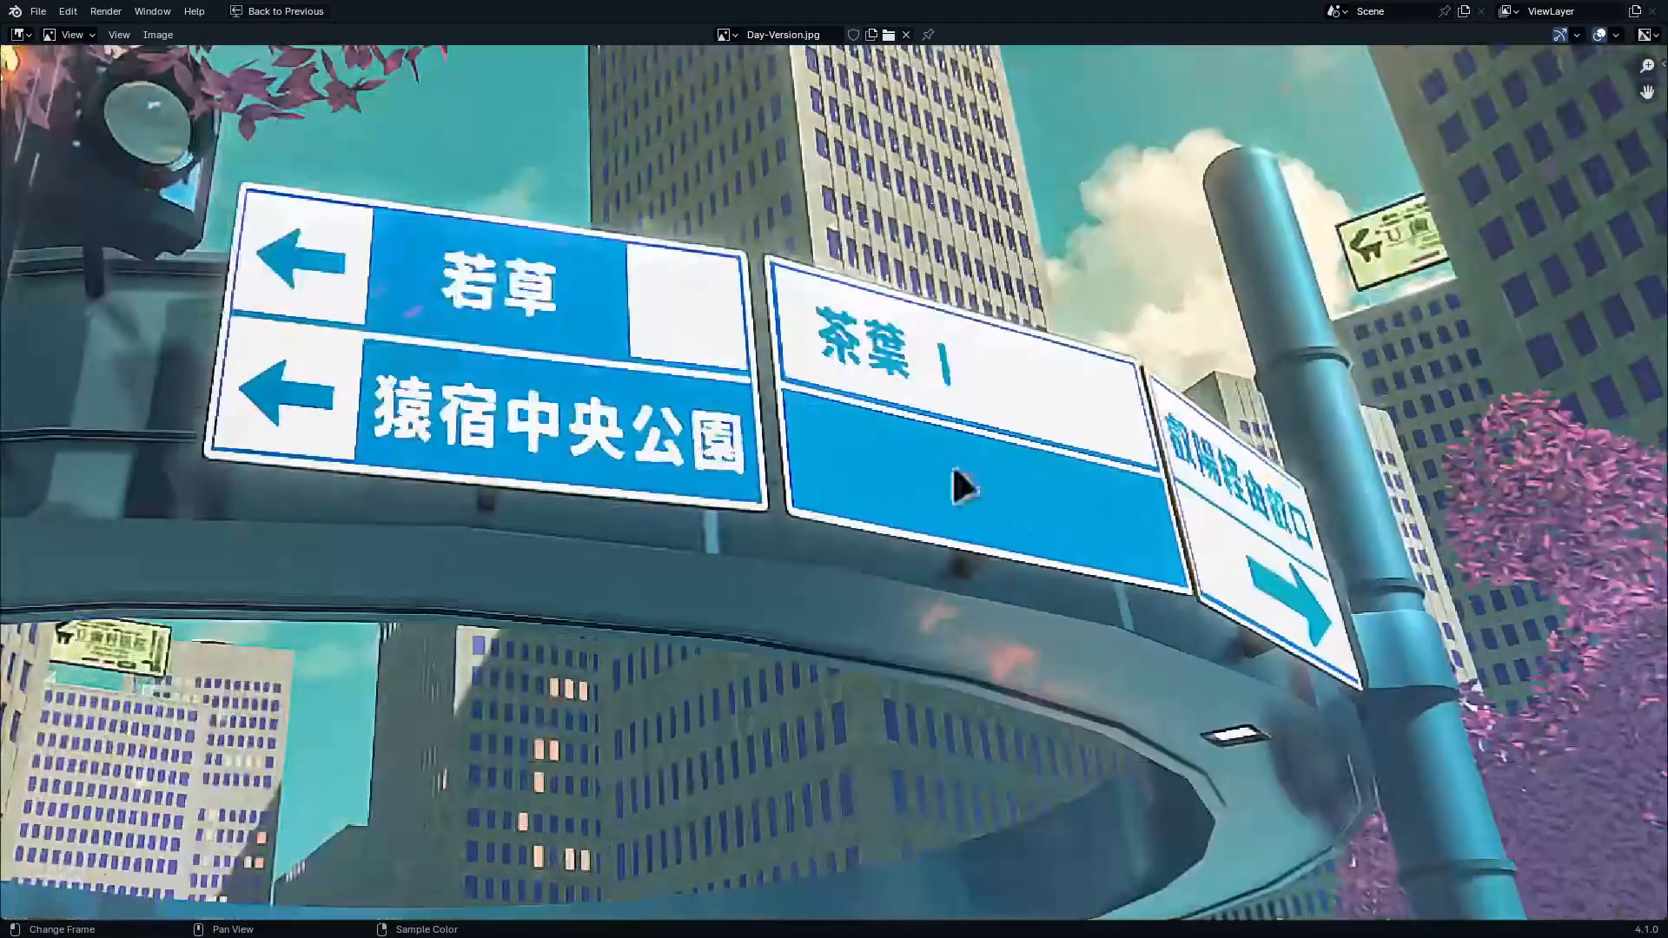
middle_click_drag(1242, 400, 518, 309, "ctrl")
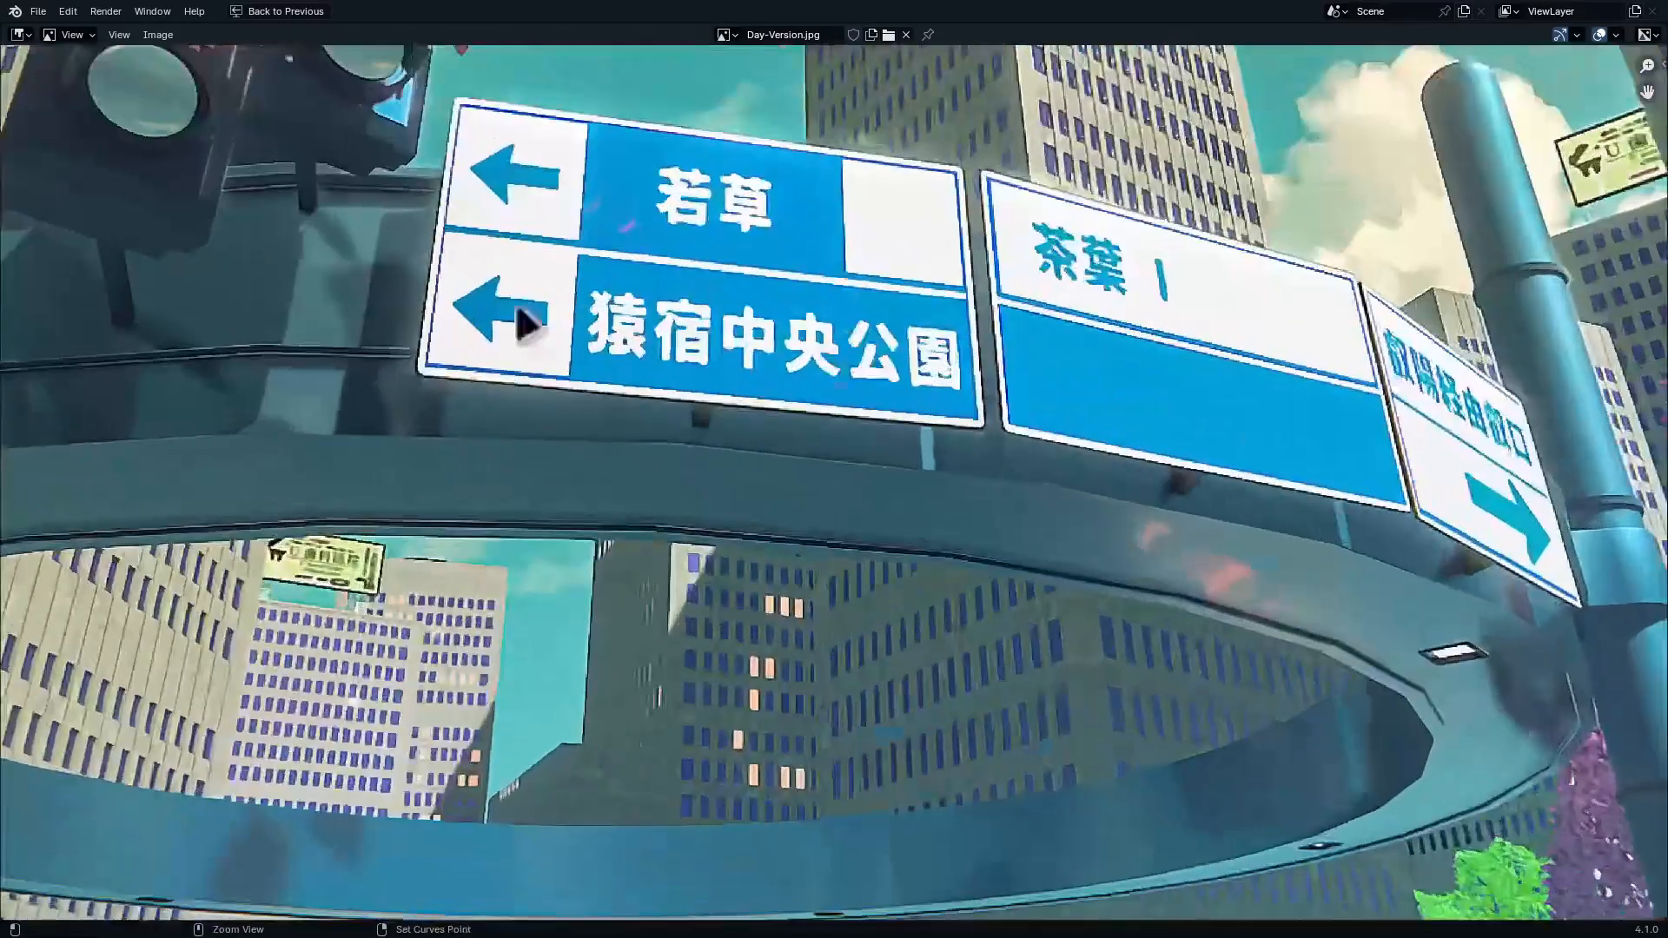
middle_click_drag(1109, 316, 1013, 409, "ctrl")
middle_click_drag(872, 445, 877, 326, "ctrl")
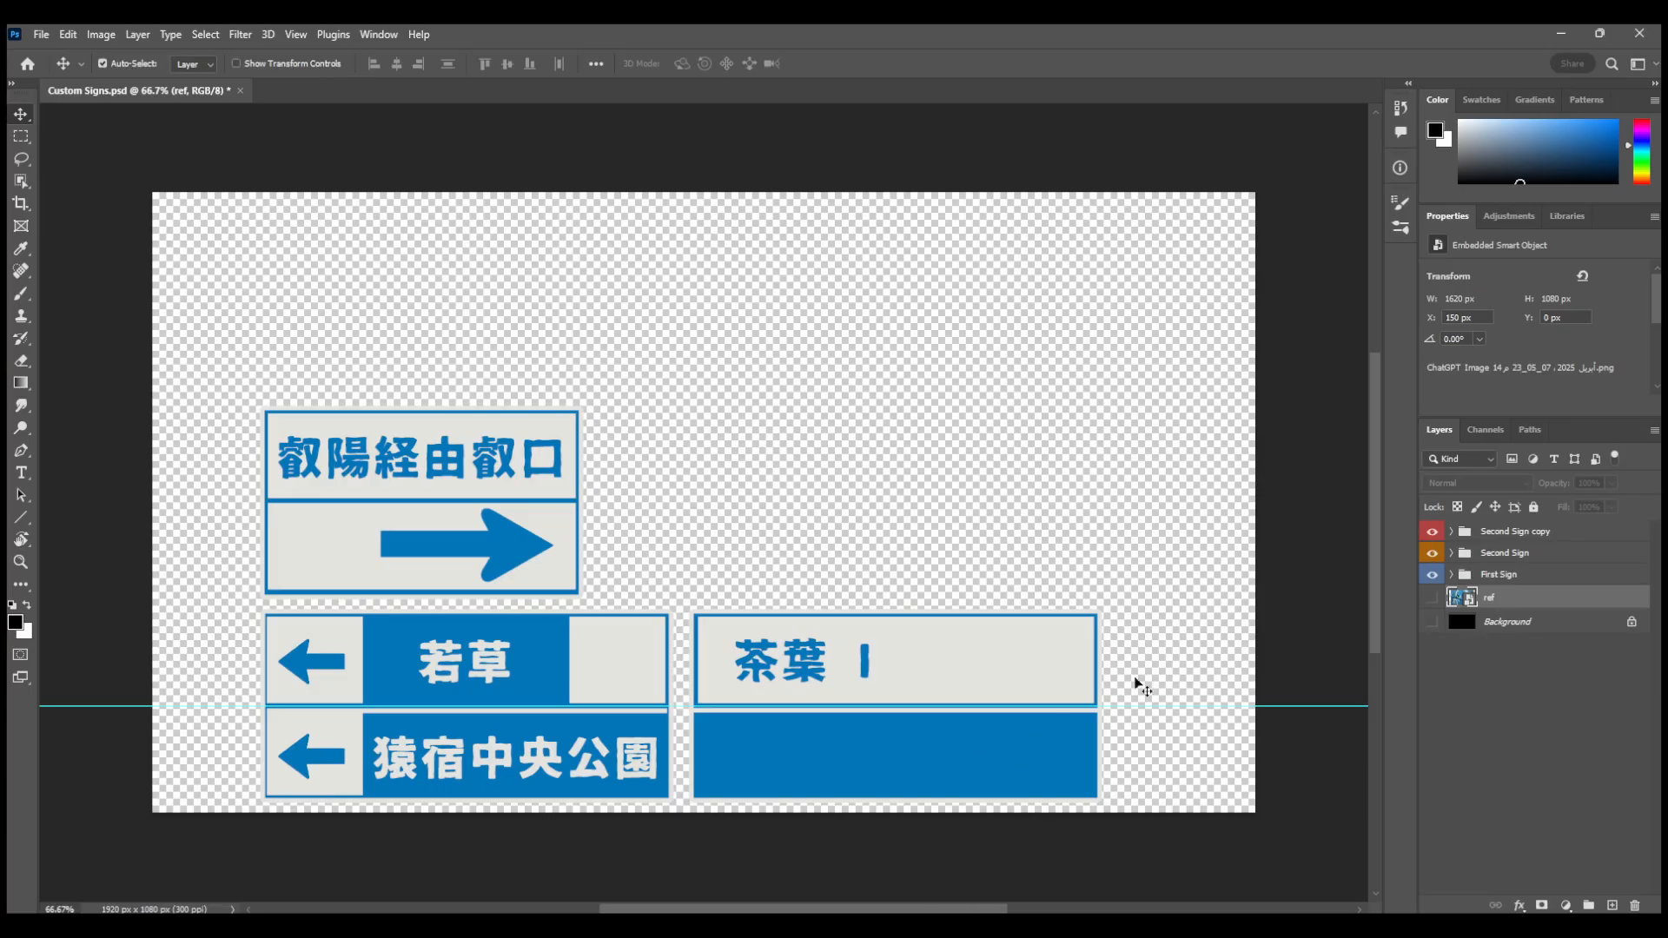
Switch to Custom Signs.psd in Photoshop, move the horizontal guide above the canvas, and show the rulers
left_click_drag(1231, 704, 814, 170)
key("ctrl+r")
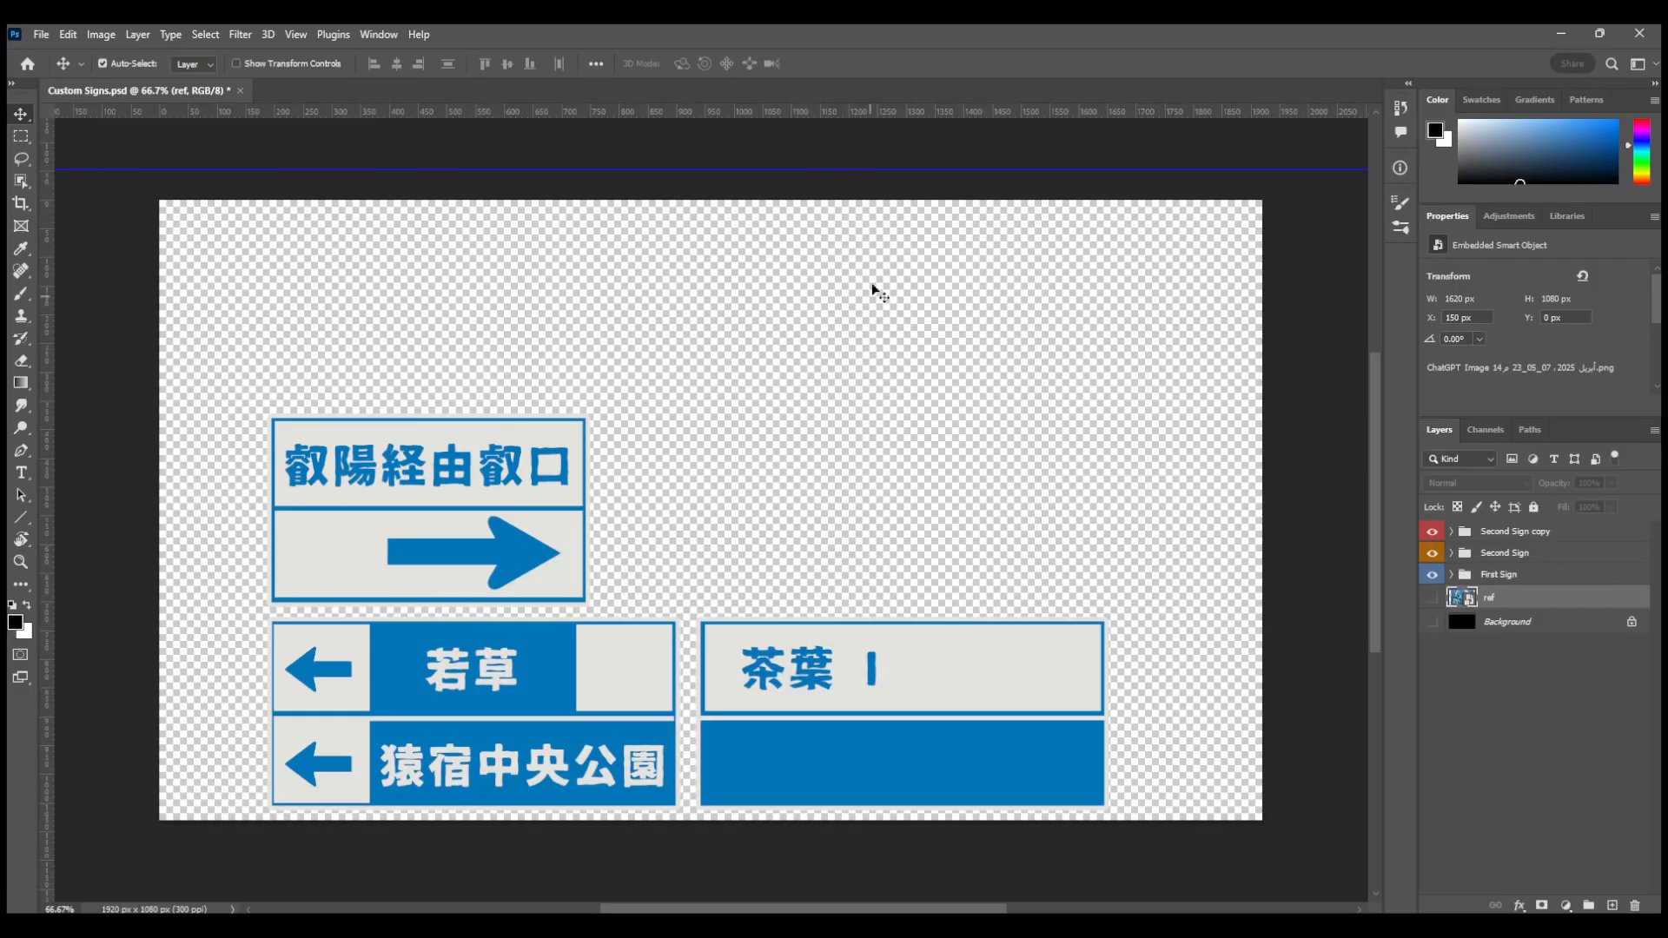
left_click(1170, 364)
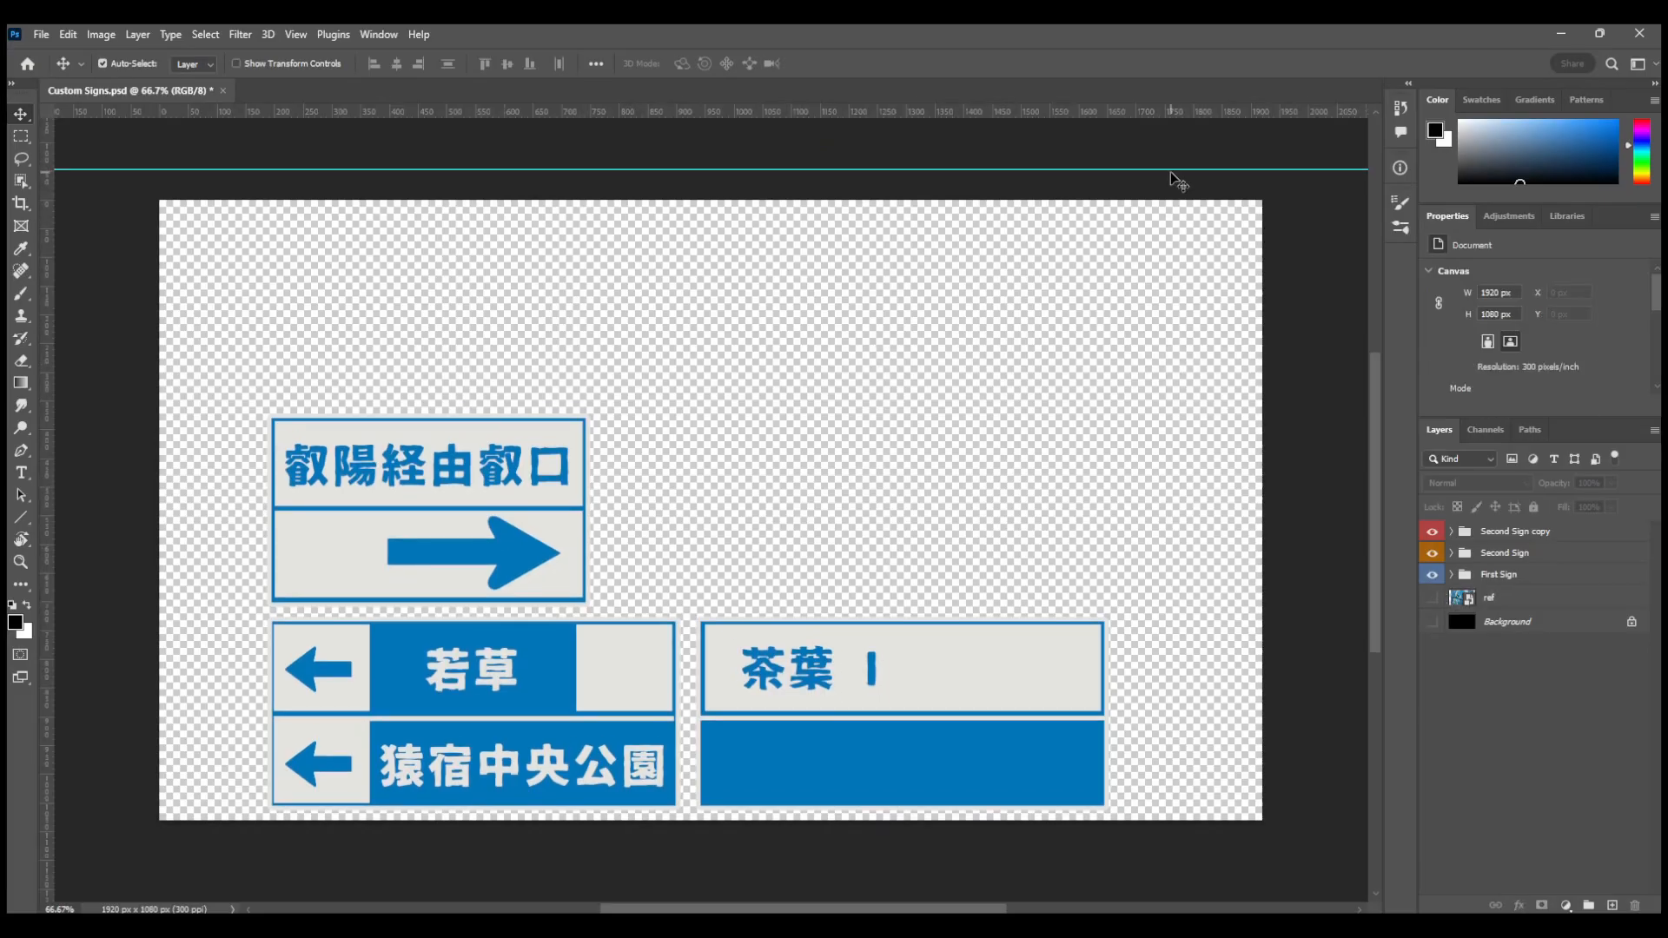
Remove the horizontal guide and isolate the First Sign group by hiding both Second Sign groups, expanding its layers
left_click_drag(1170, 170, 1165, 47)
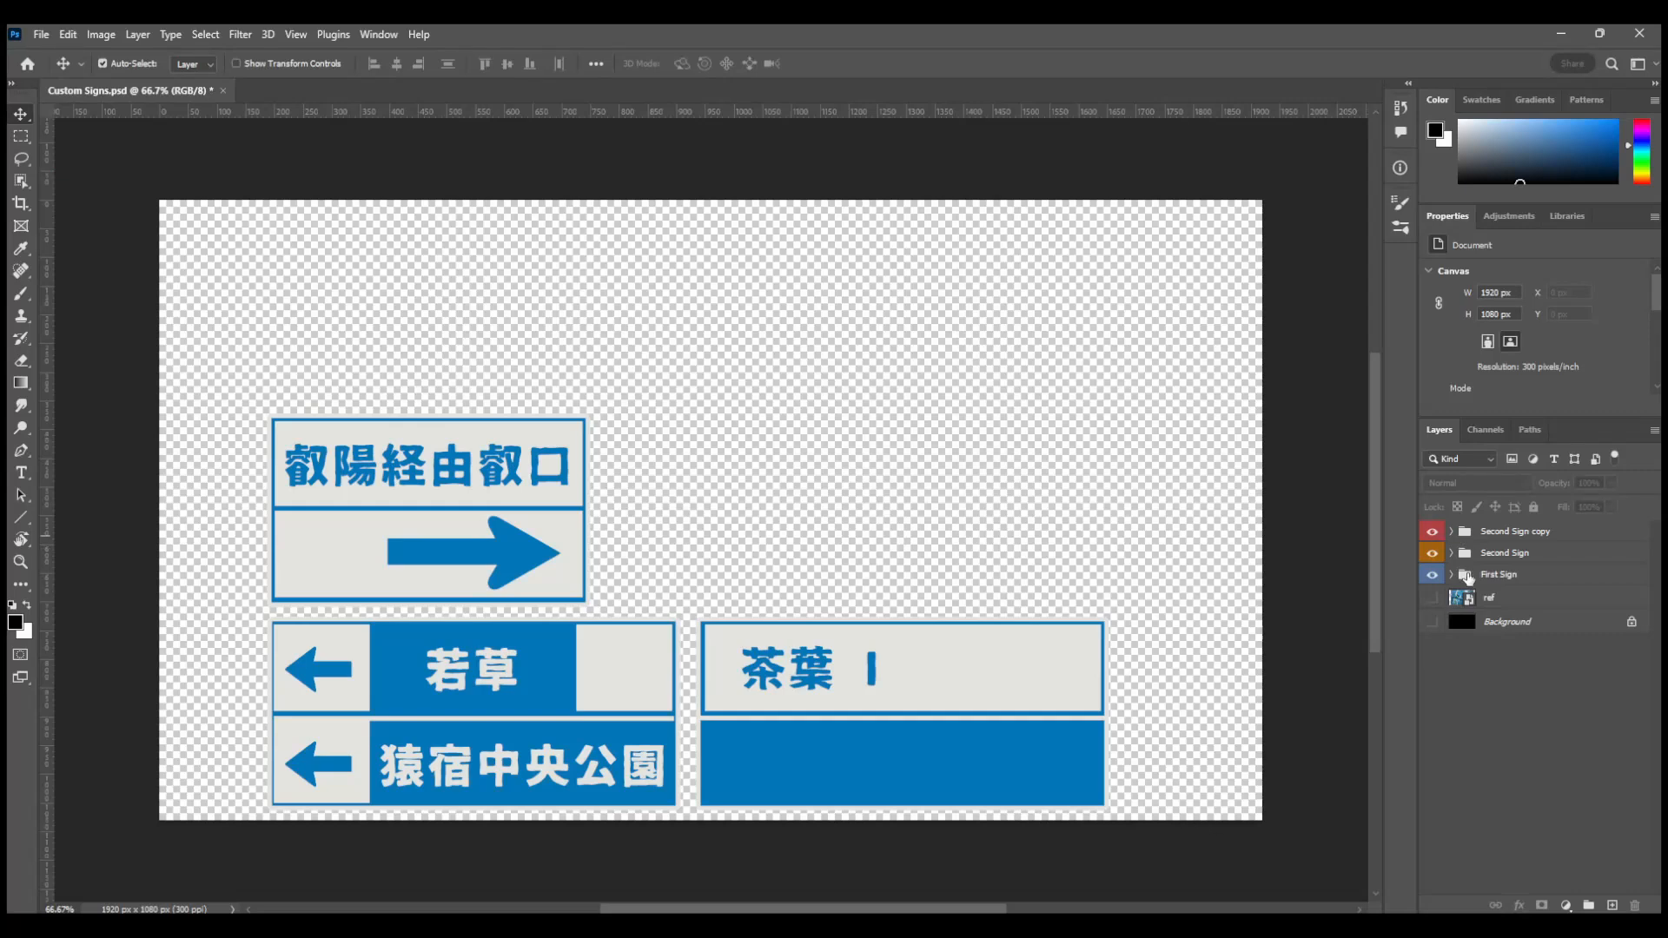
left_click_drag(1431, 545, 1429, 576)
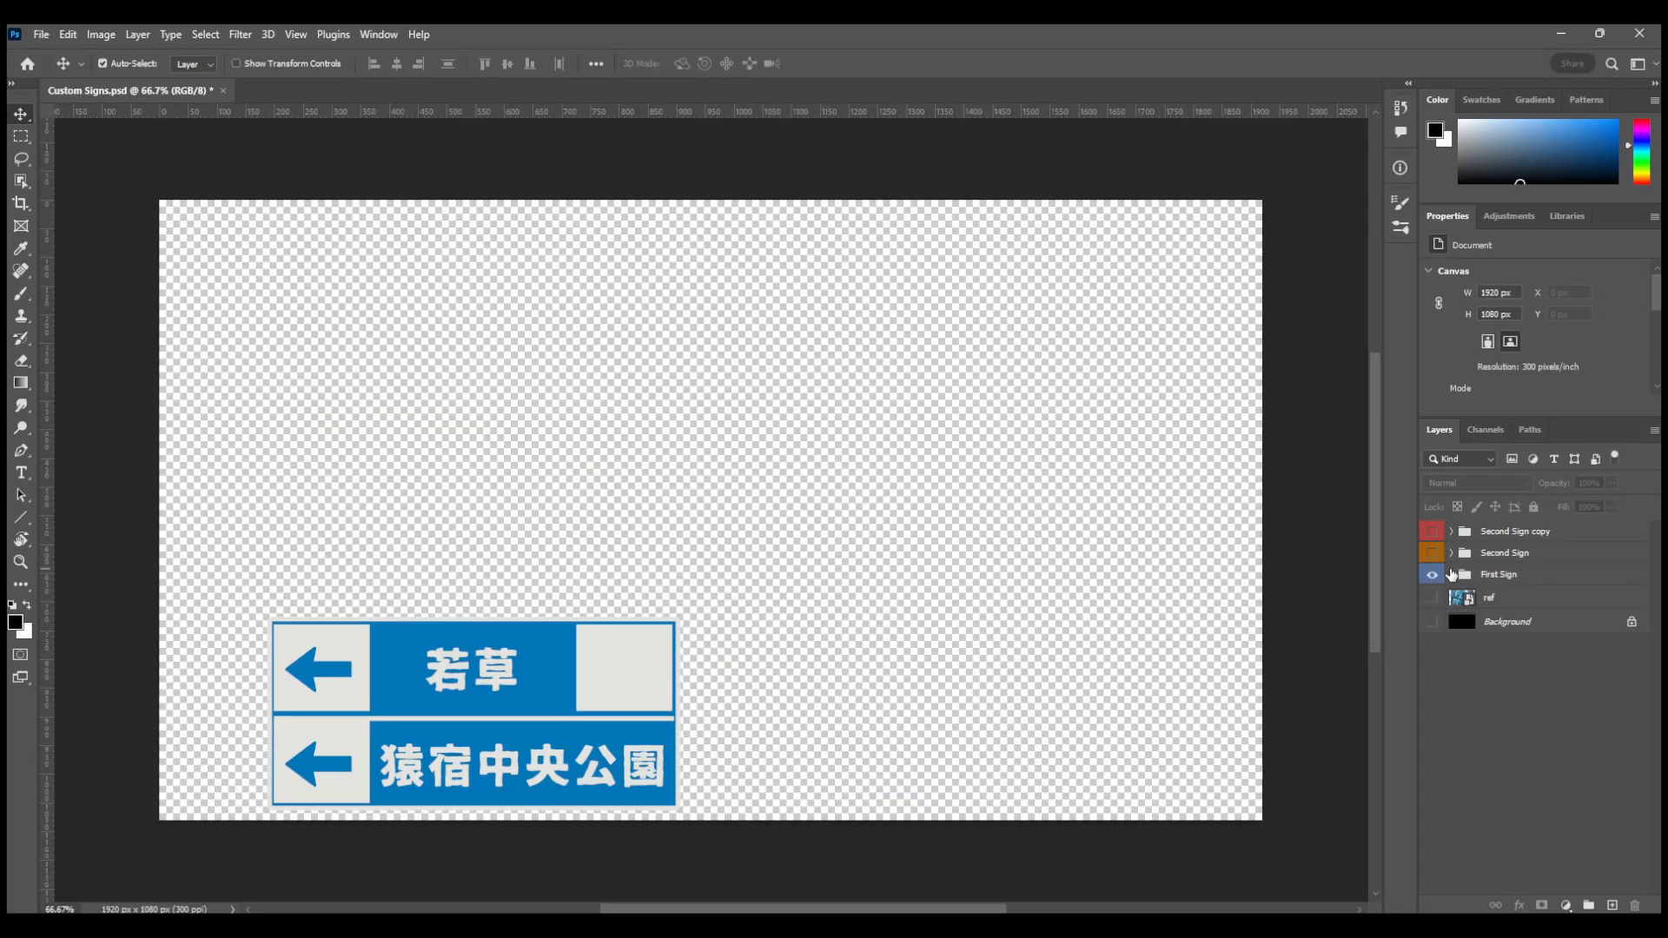
left_click(1450, 574)
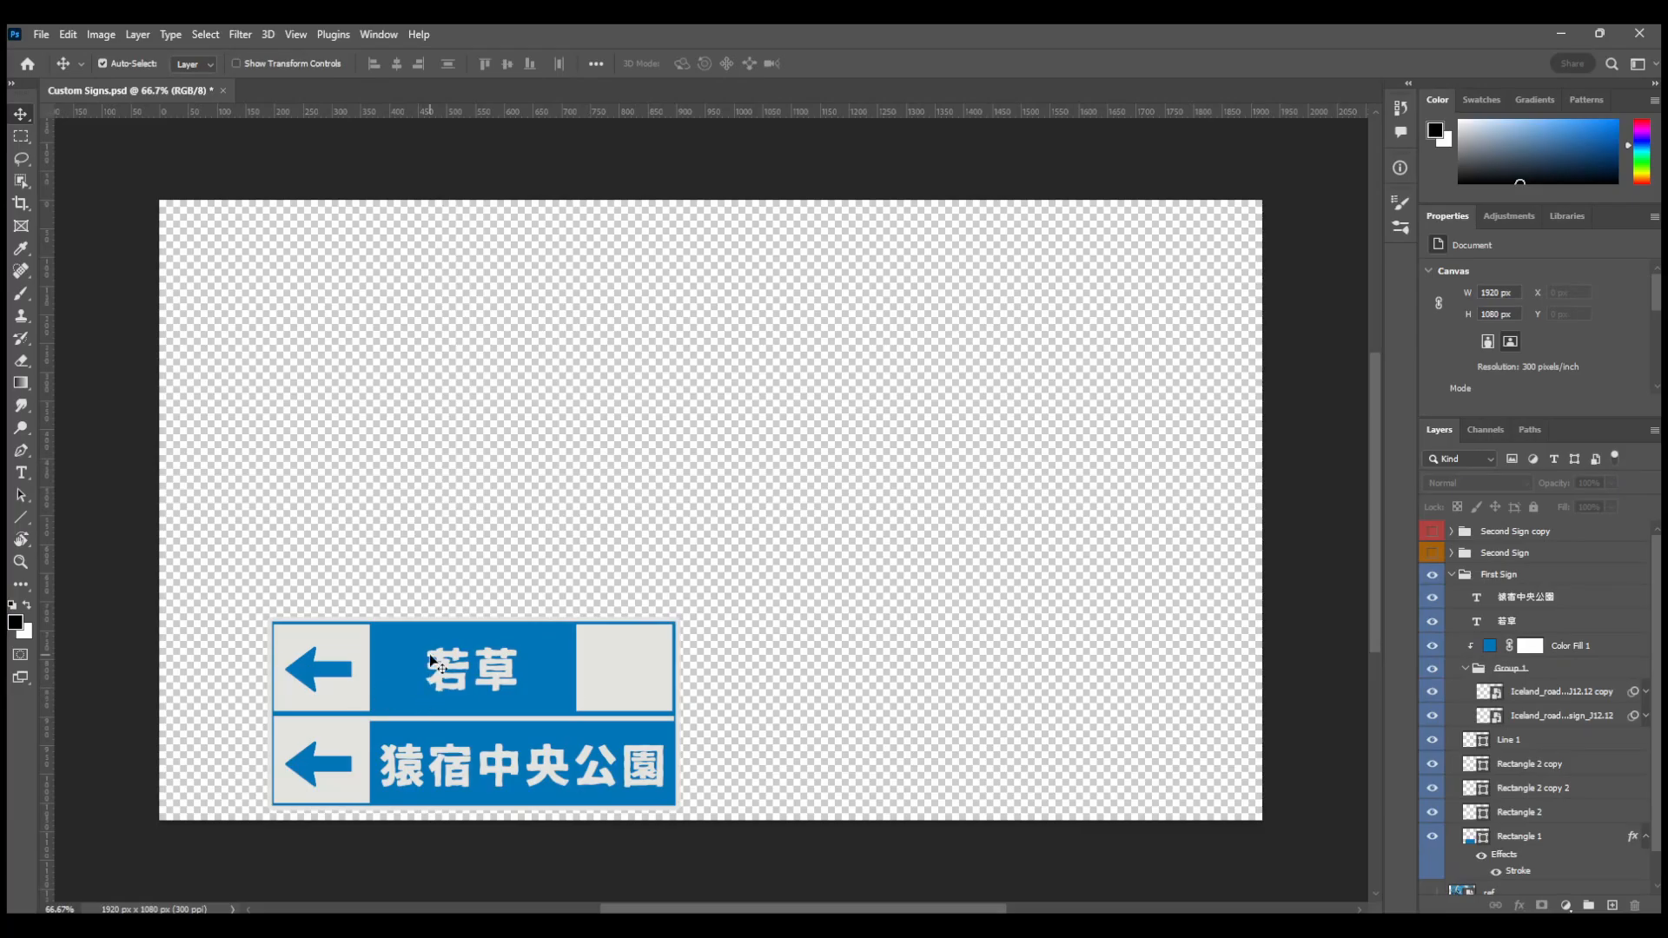
Hide the two Japanese text layers in First Sign and check what its Color Fill 1 layer covers
scroll(1498, 679, "down", 1)
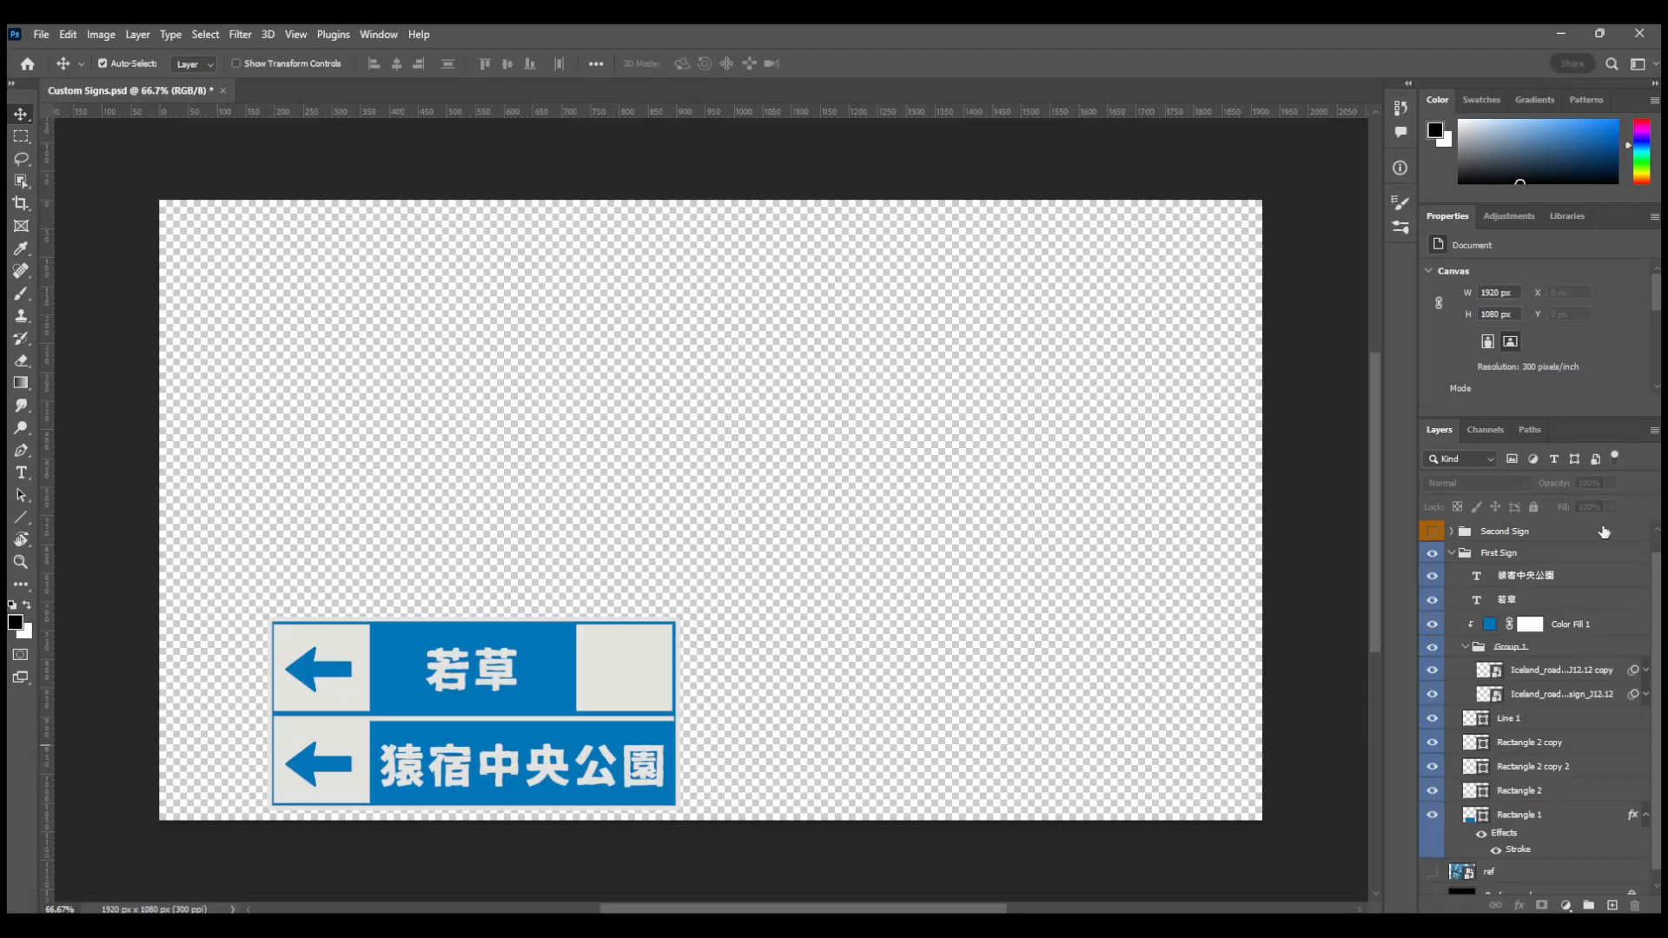
left_click(1432, 576)
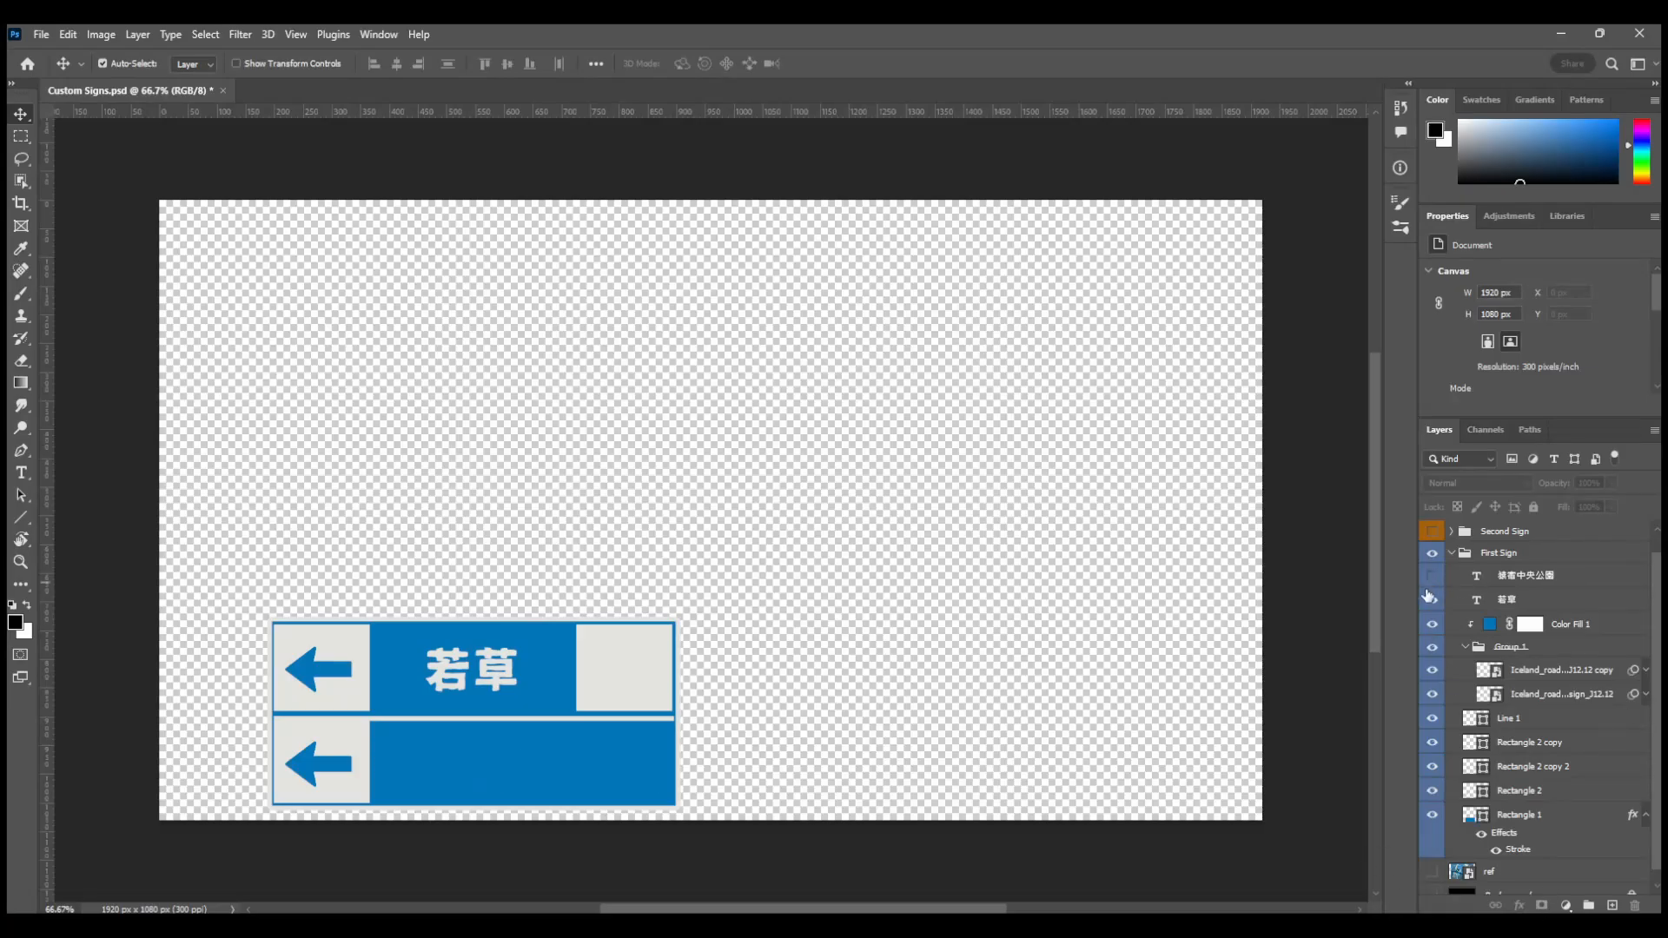
left_click(1426, 594)
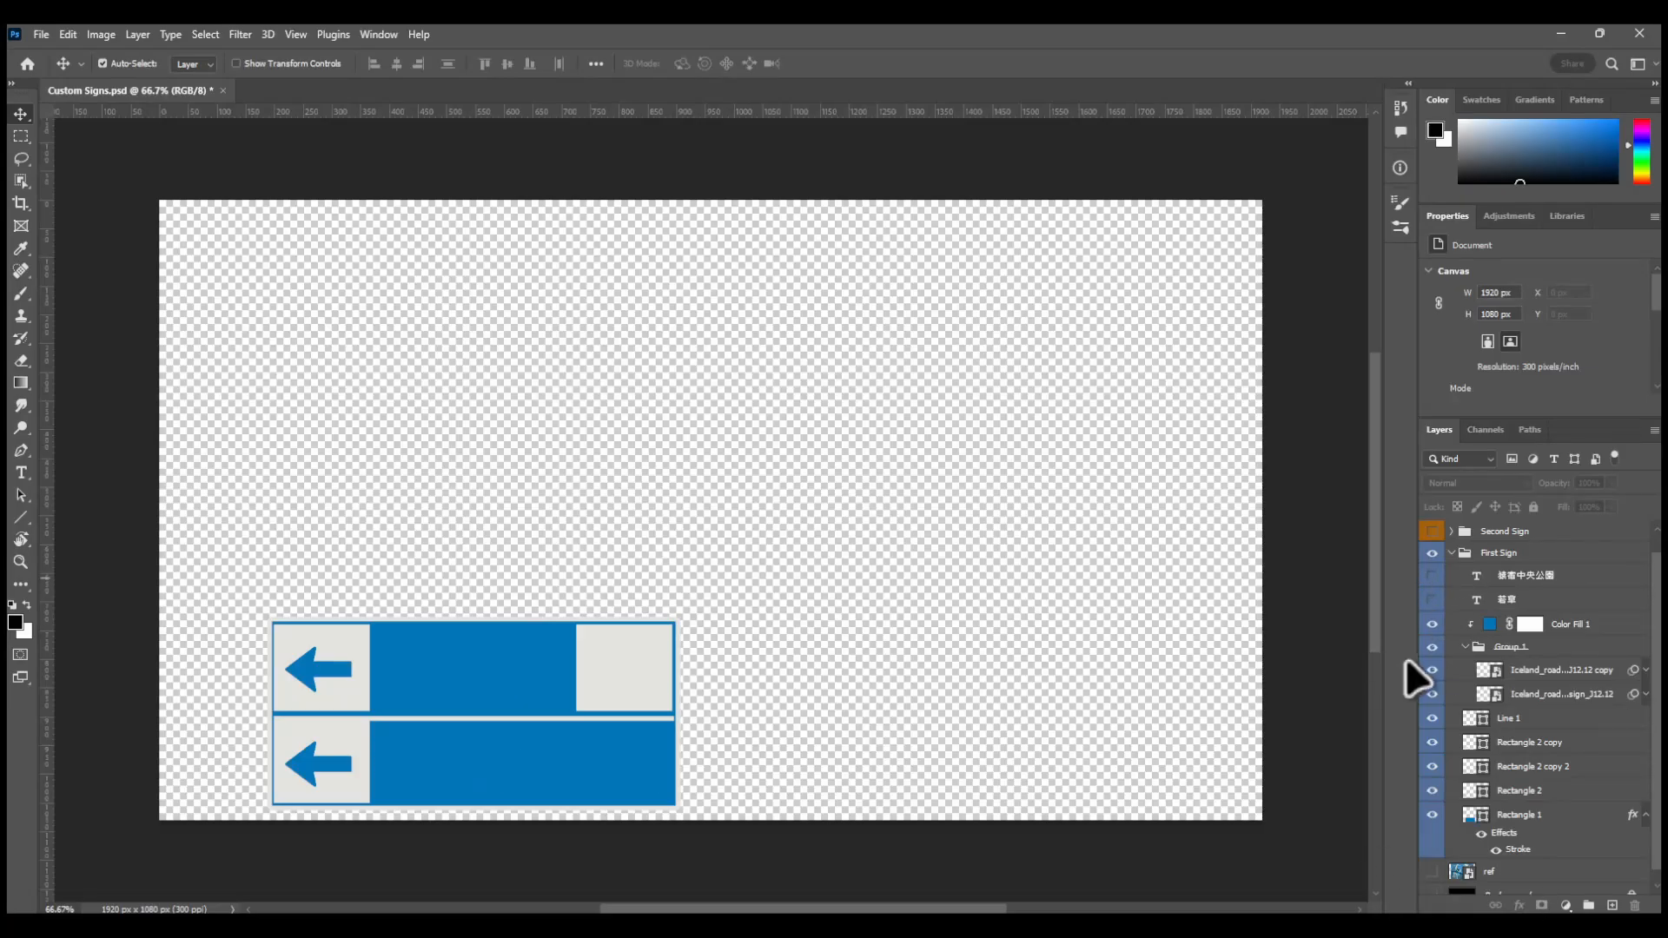
left_click(1433, 624)
left_click(1432, 624)
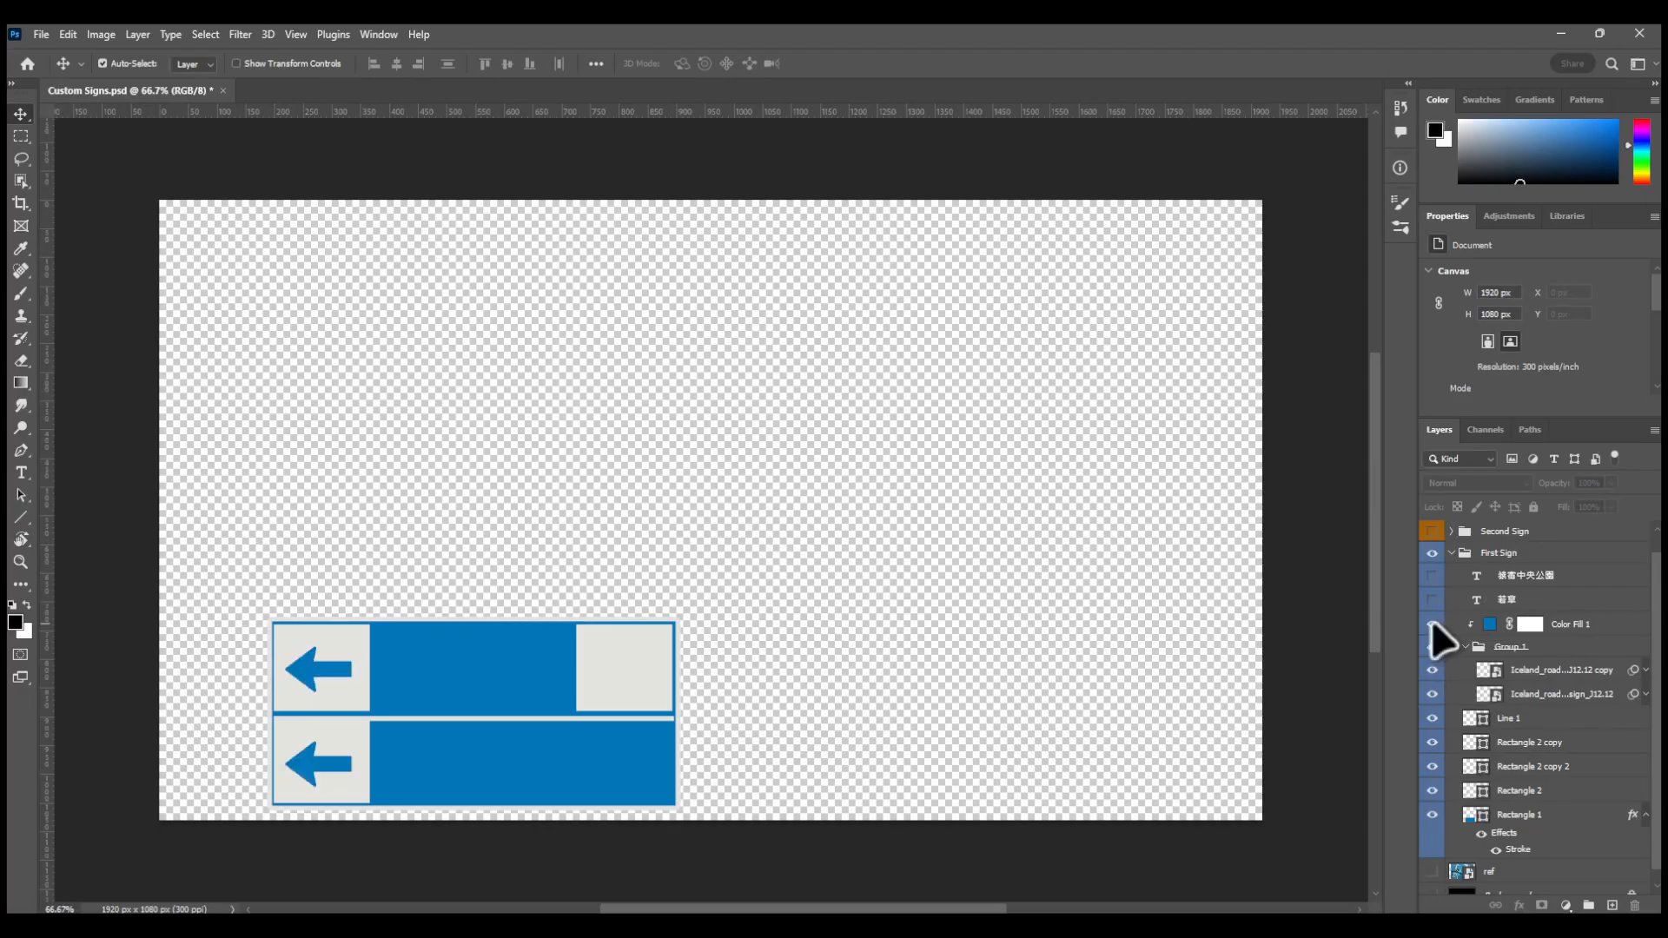
Activate the Custom Shape tool with the arrow shape to show how the first sign's arrows are made
scroll(334, 651, "up", 3, "alt")
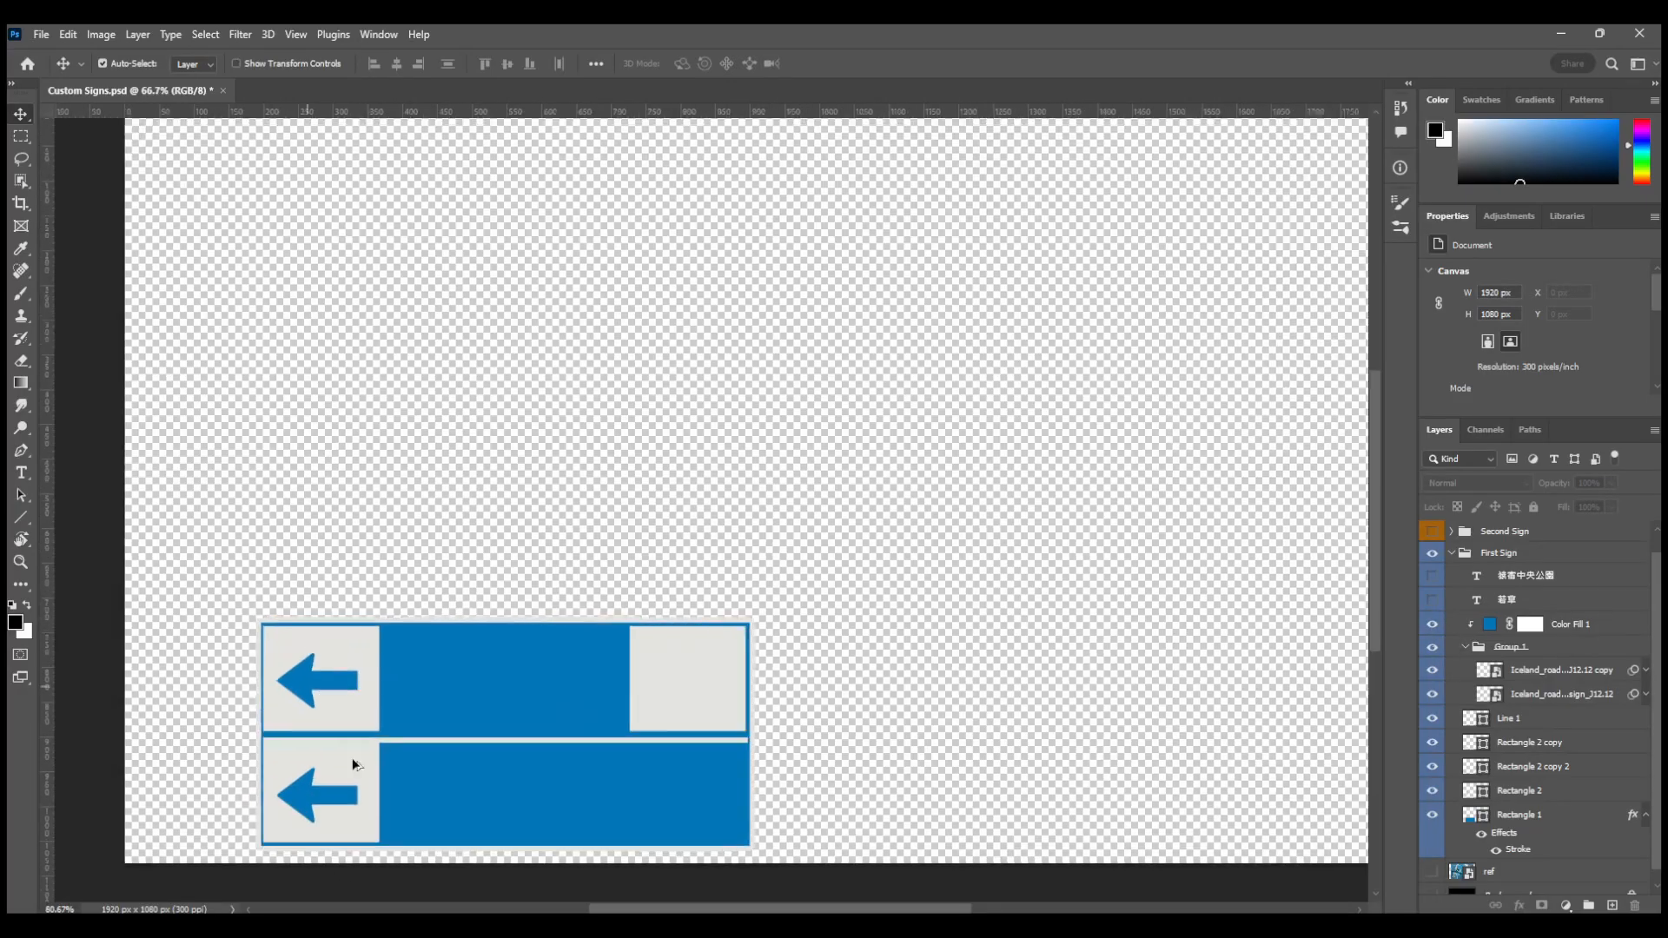
scroll(301, 694, "up", 3, "ctrl")
scroll(304, 700, "up", 4, "alt")
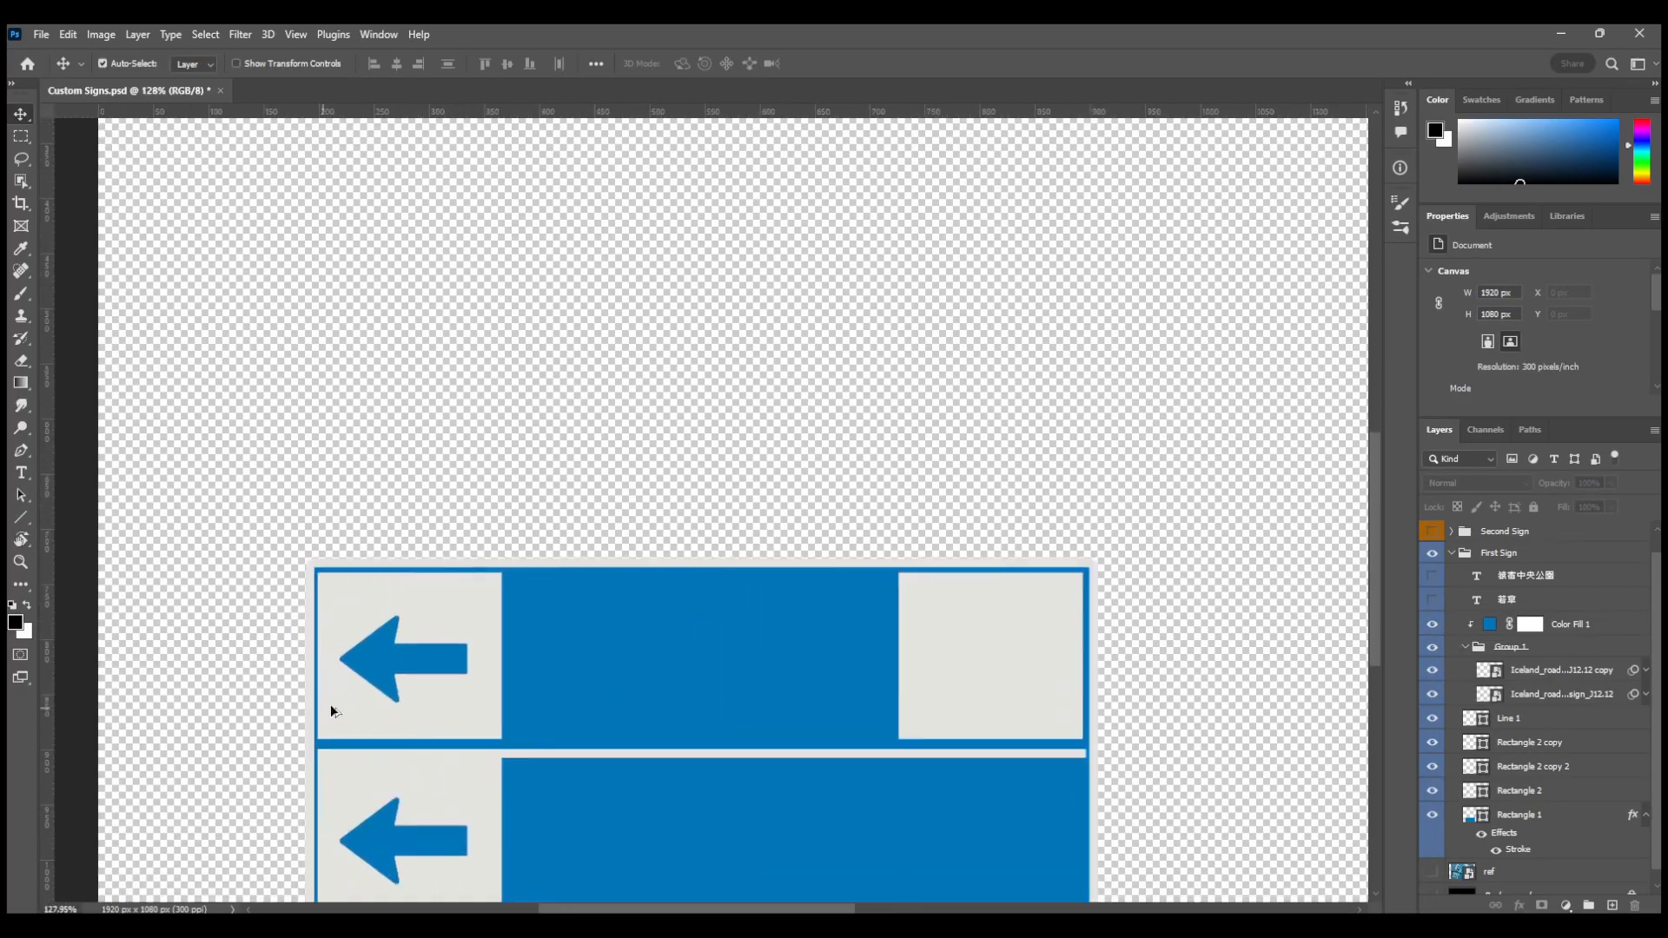
left_click_drag(513, 681, 532, 535)
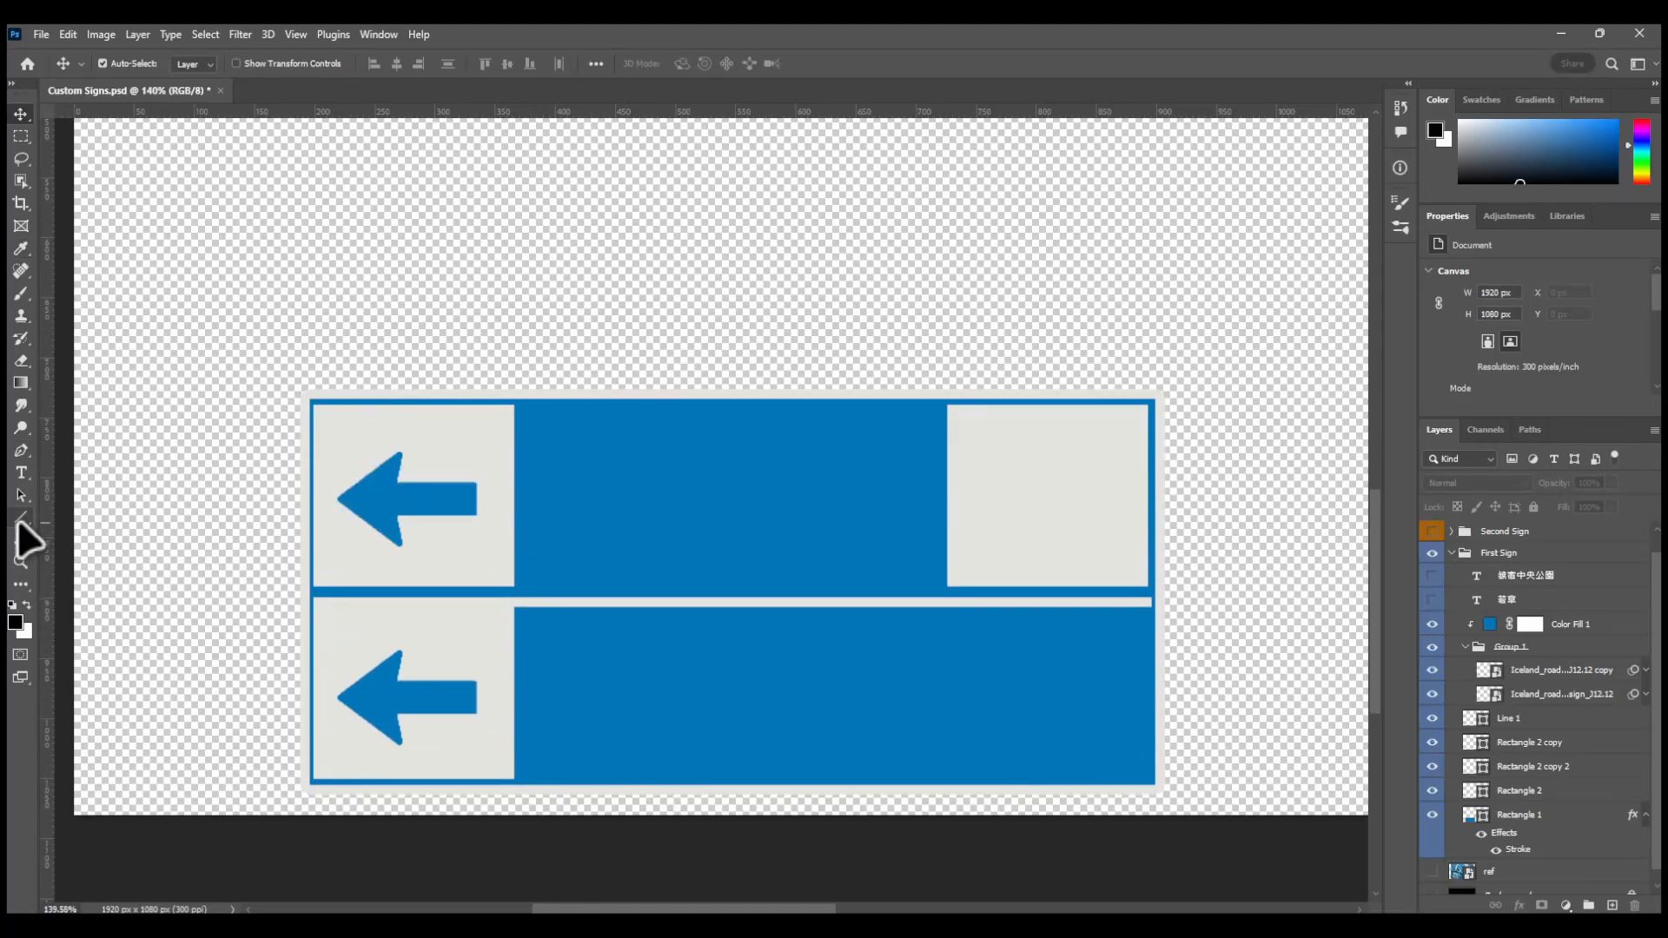
left_click(20, 521)
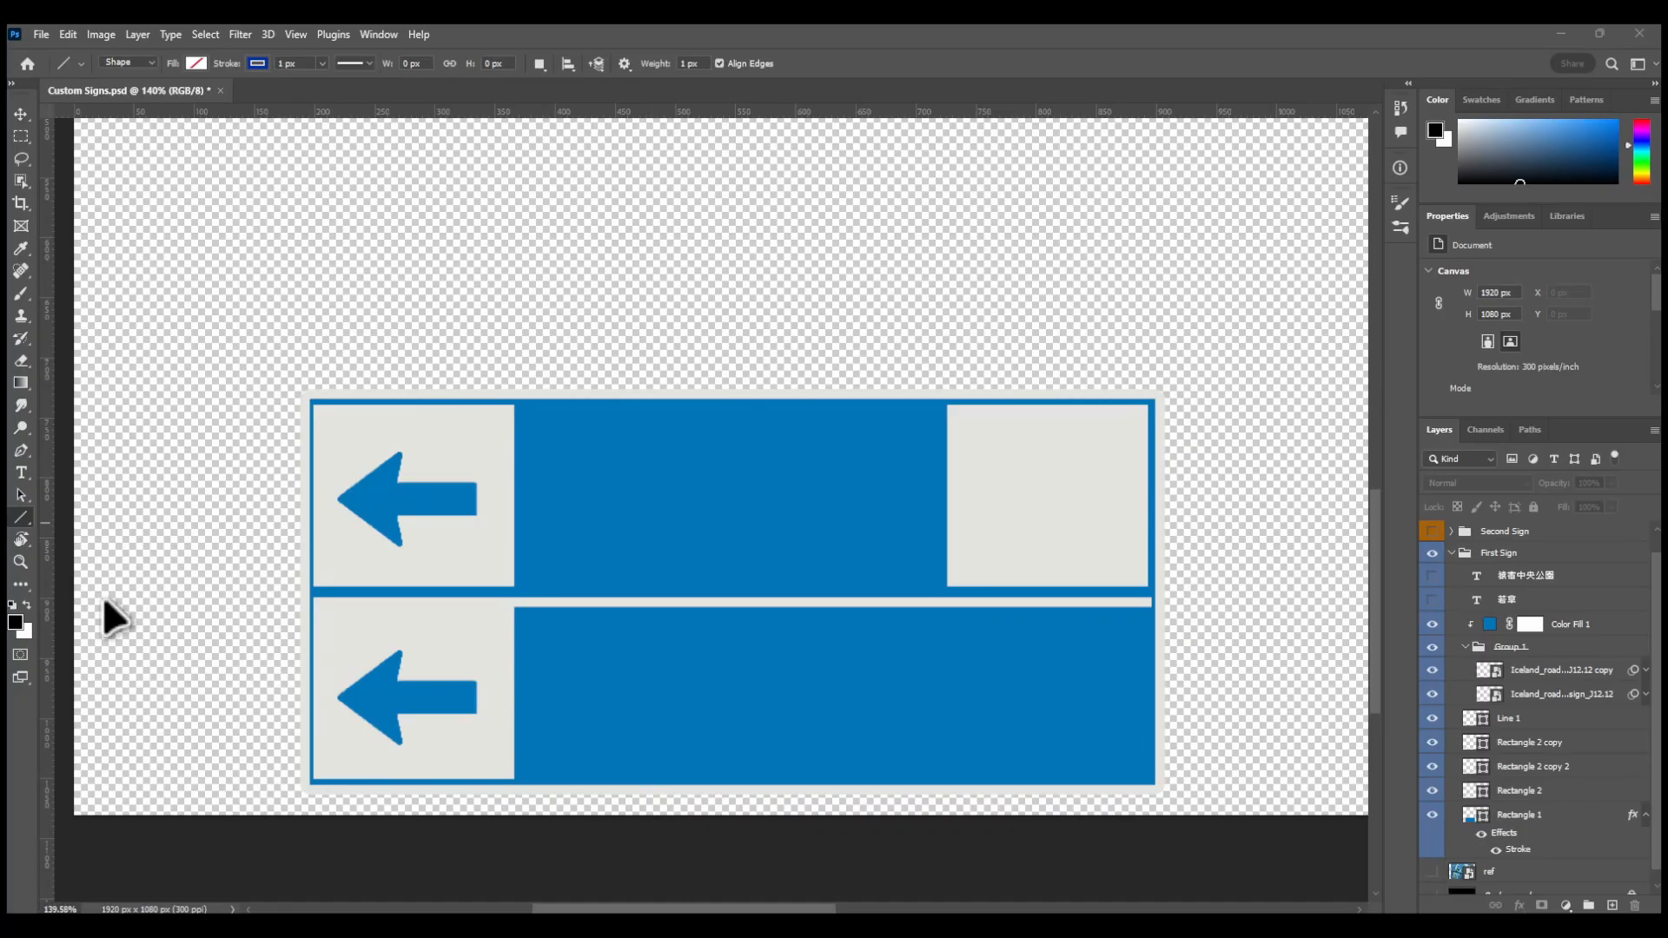
key("shift+u")
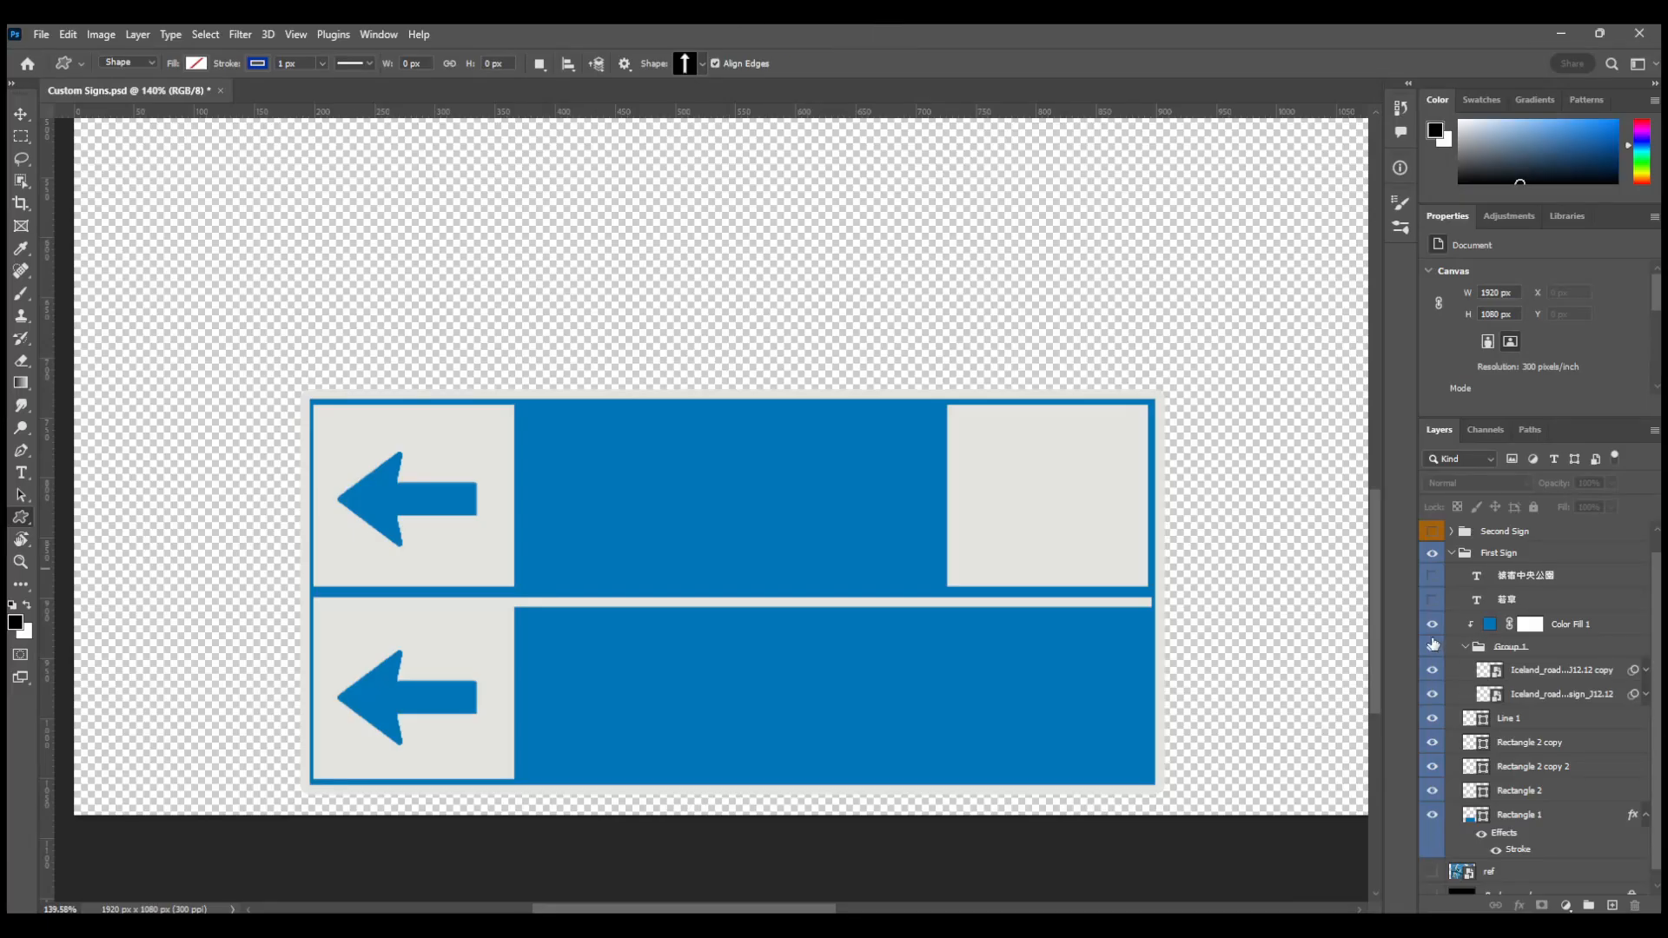
Collapse Group 1 and hide it together with its clipped Color Fill 1 layer
left_click(1466, 647)
key("ctrl+j")
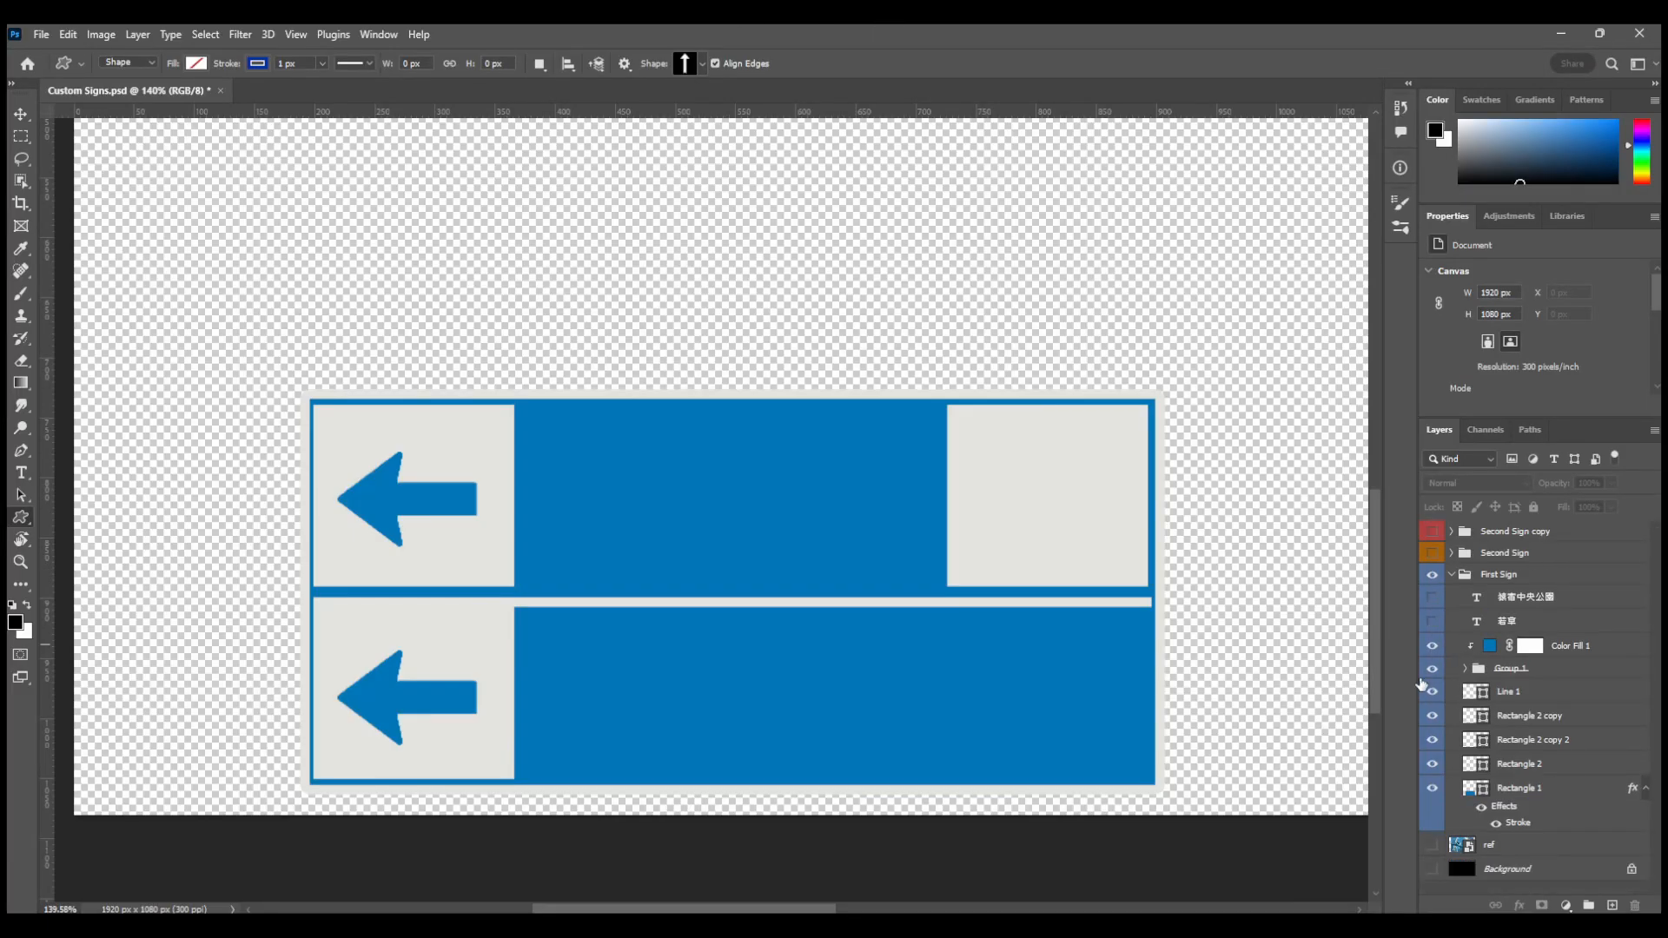
left_click(1431, 645)
left_click(1431, 645)
left_click(1431, 646)
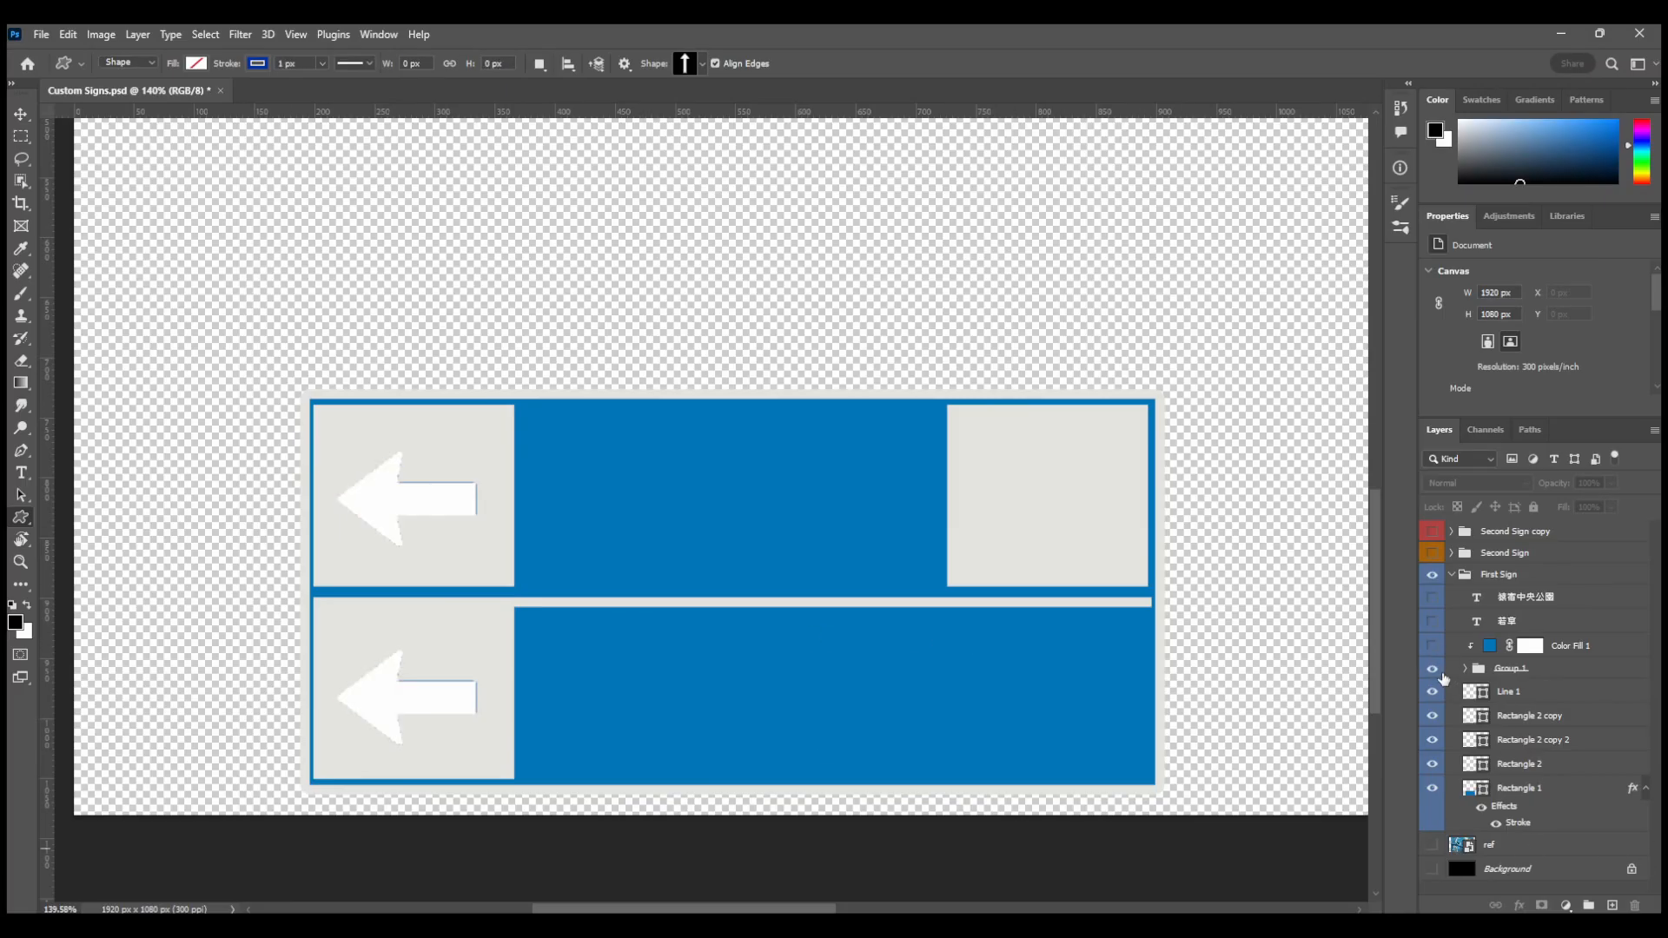
left_click(1432, 668)
Activate the Line tool and hide the Line 1 layer, keeping the sign's rectangle layers shown
left_click(1431, 691)
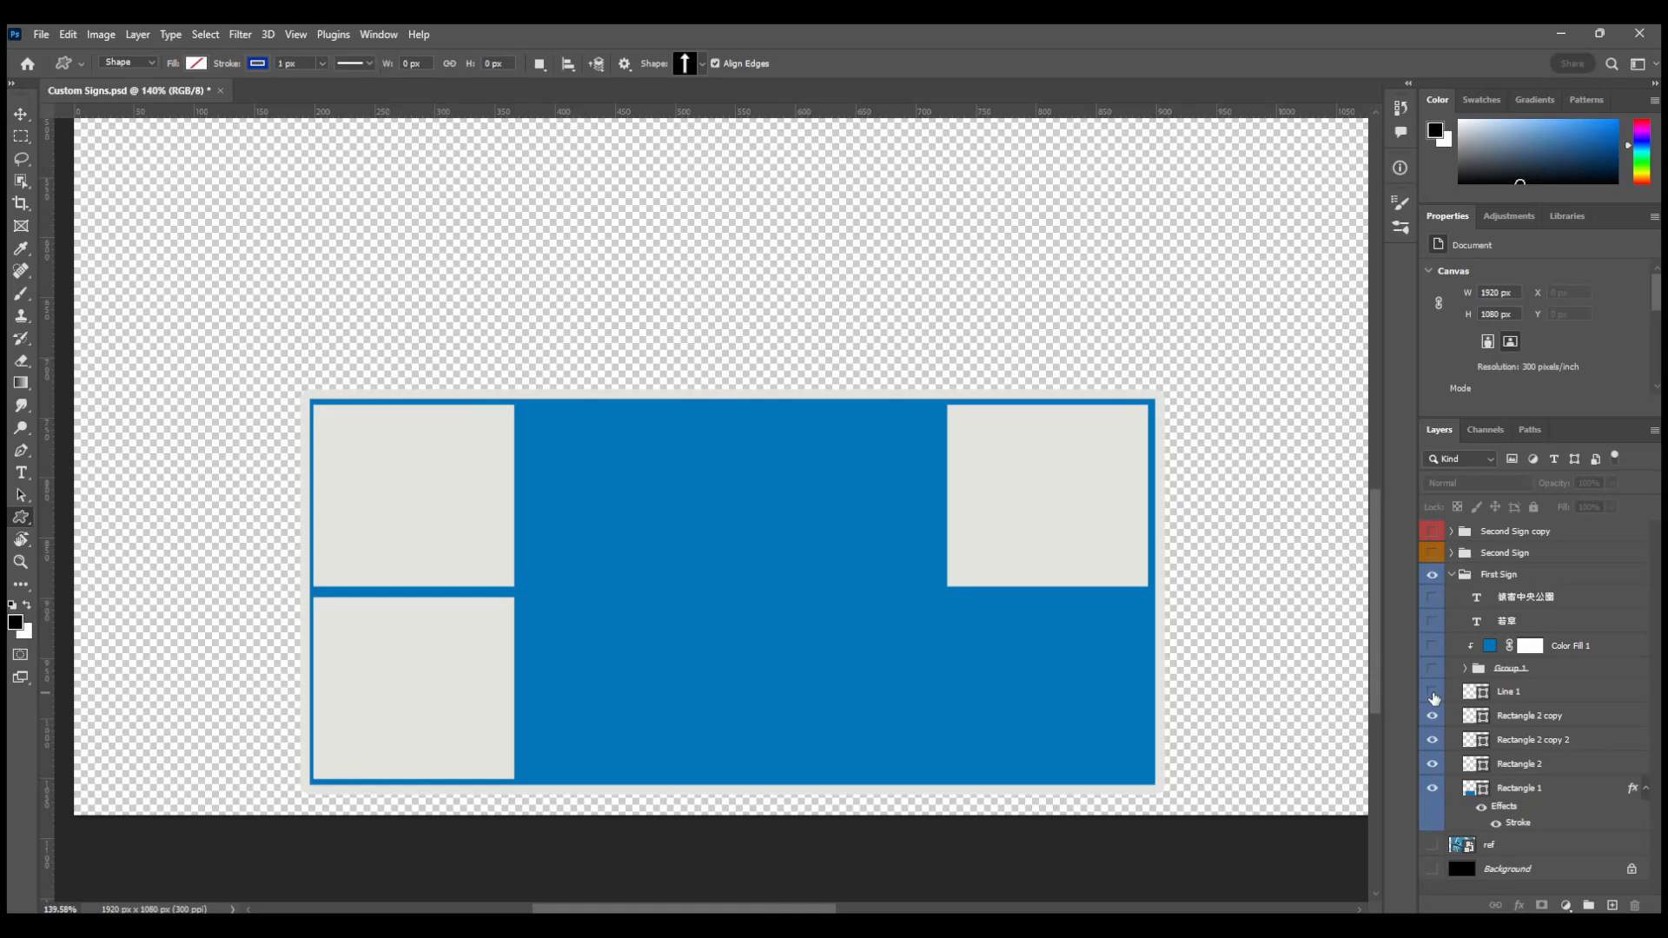
left_click(1431, 691)
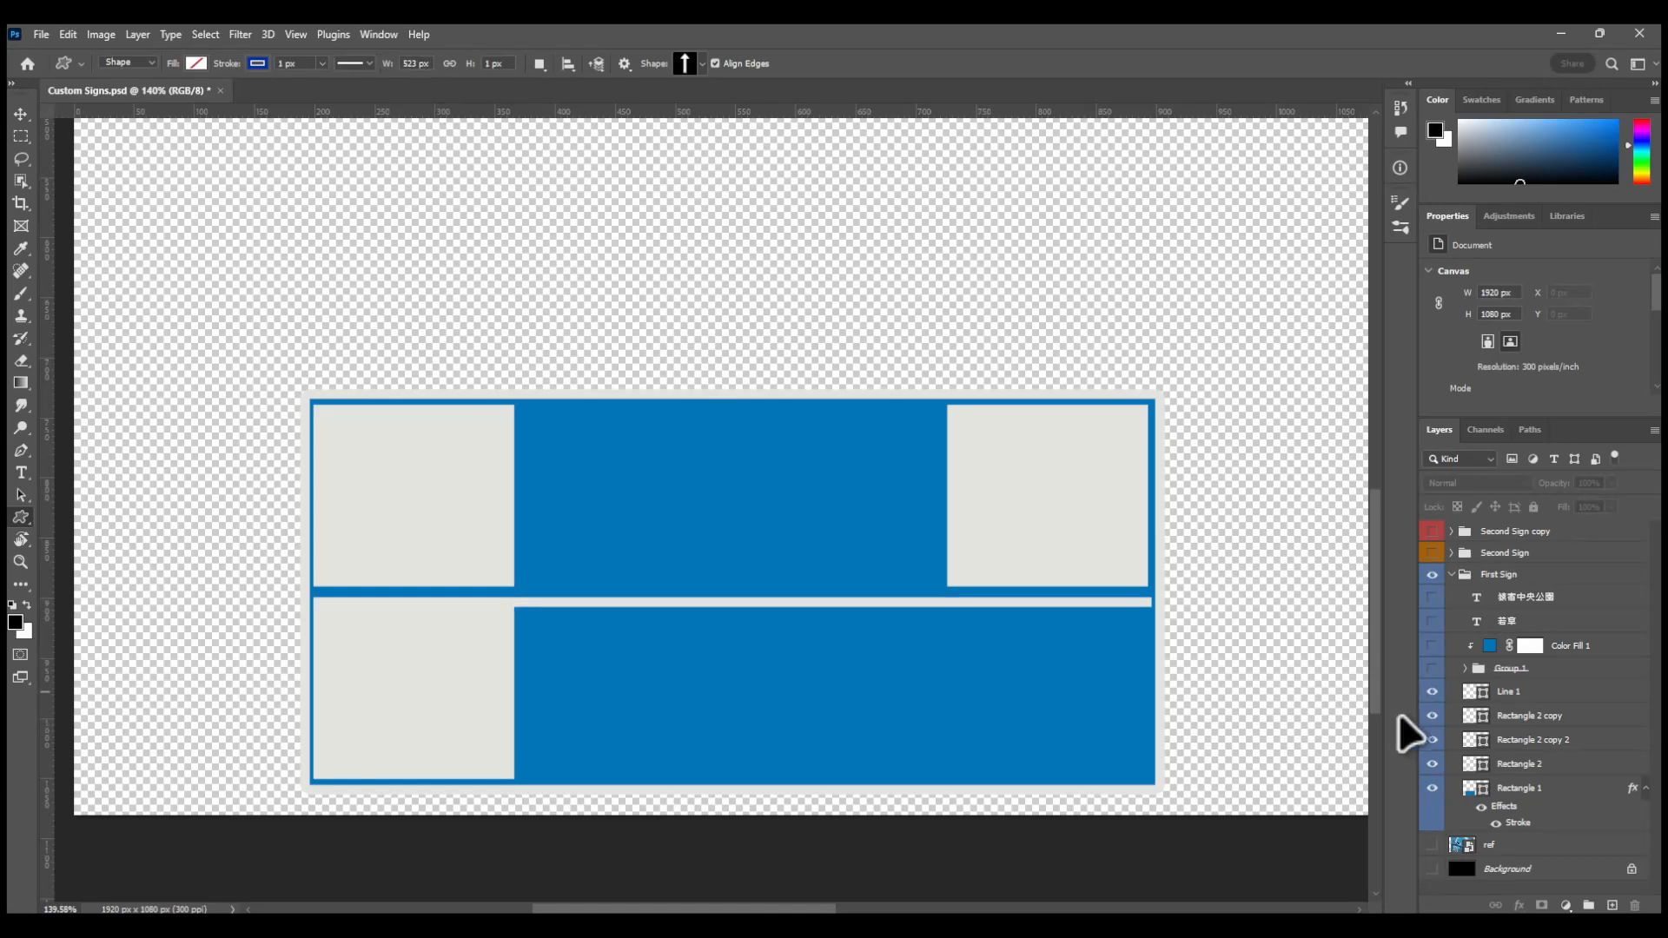
right_click(14, 519)
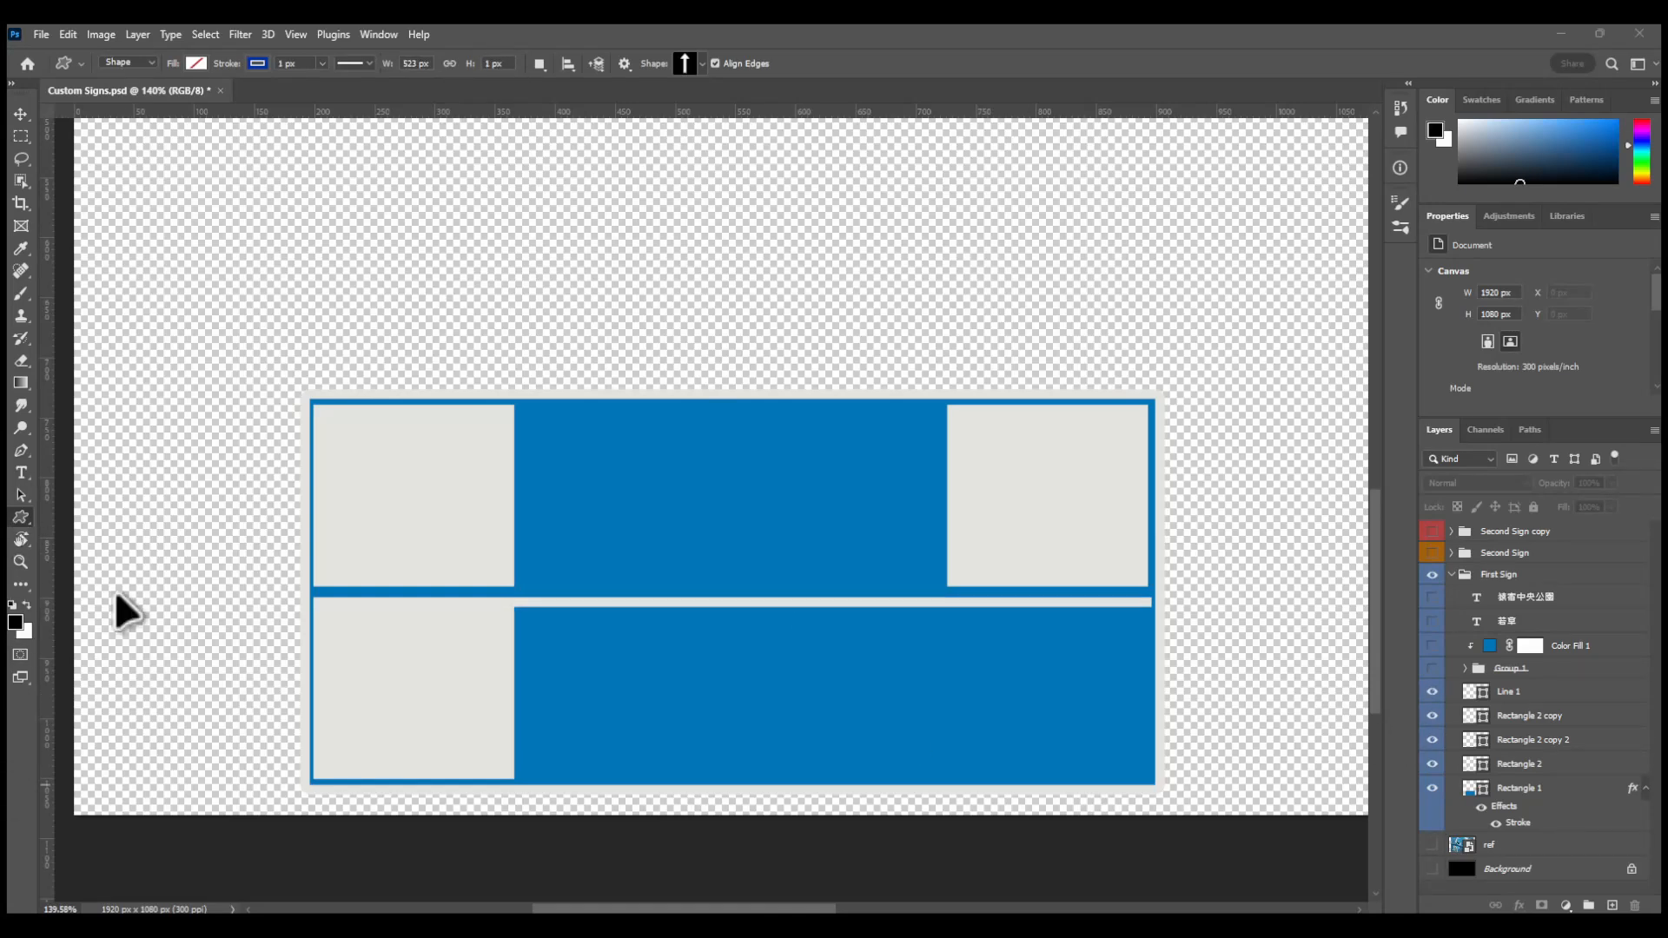
left_click(119, 581)
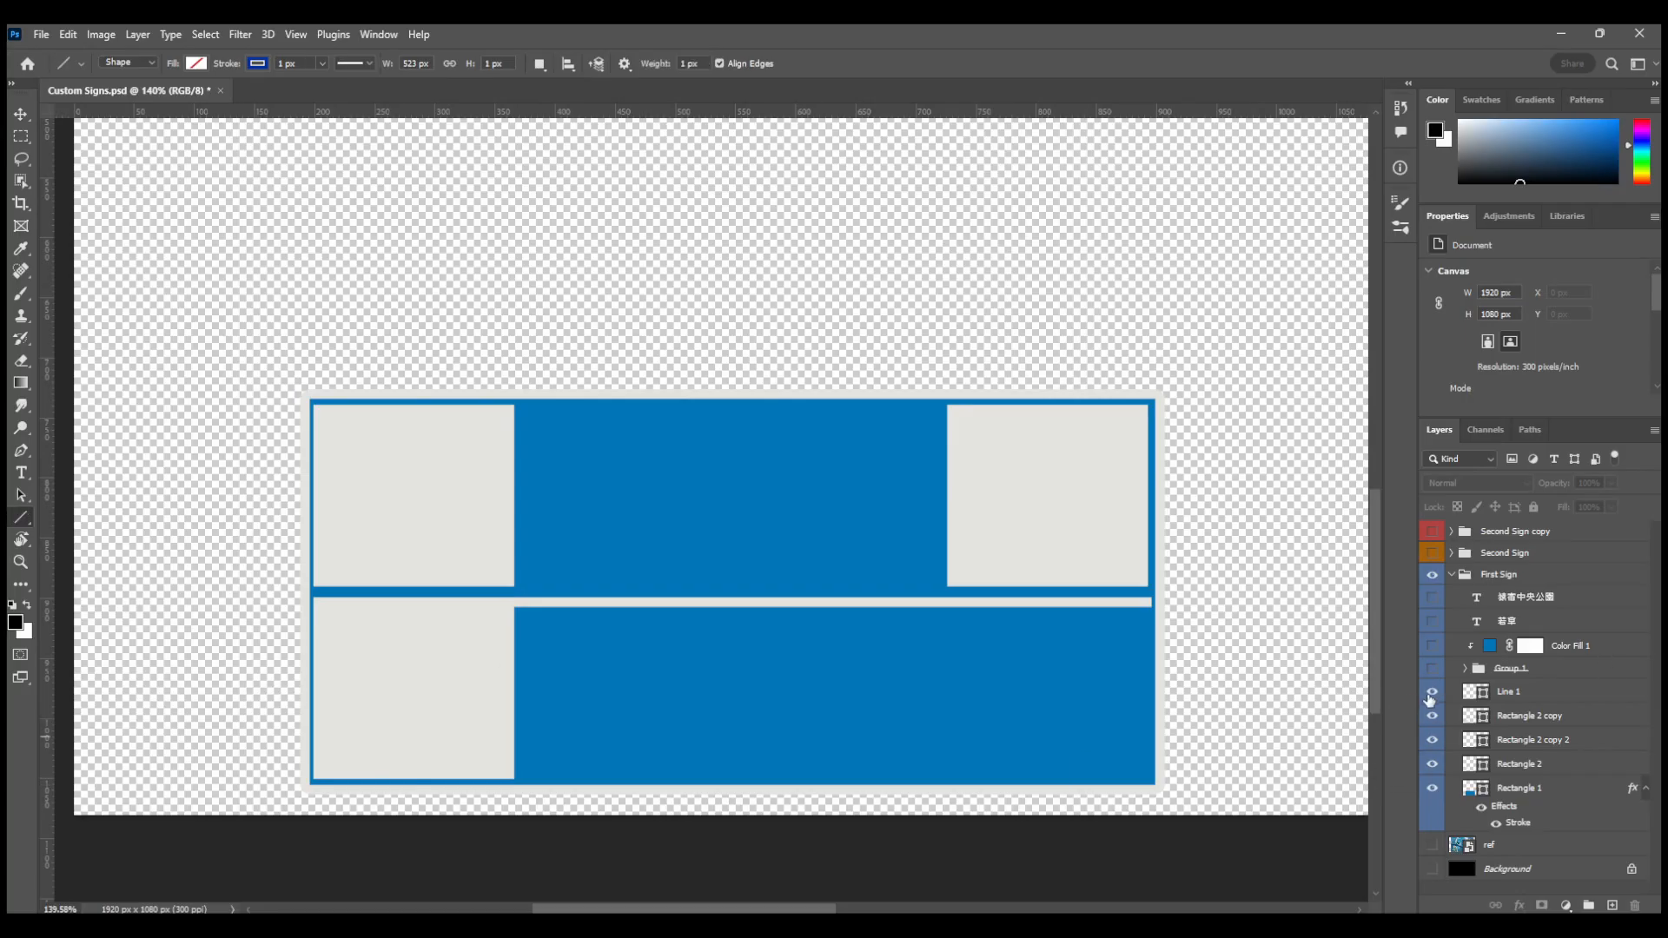
left_click(1431, 691)
left_click(1433, 715)
left_click(1432, 715)
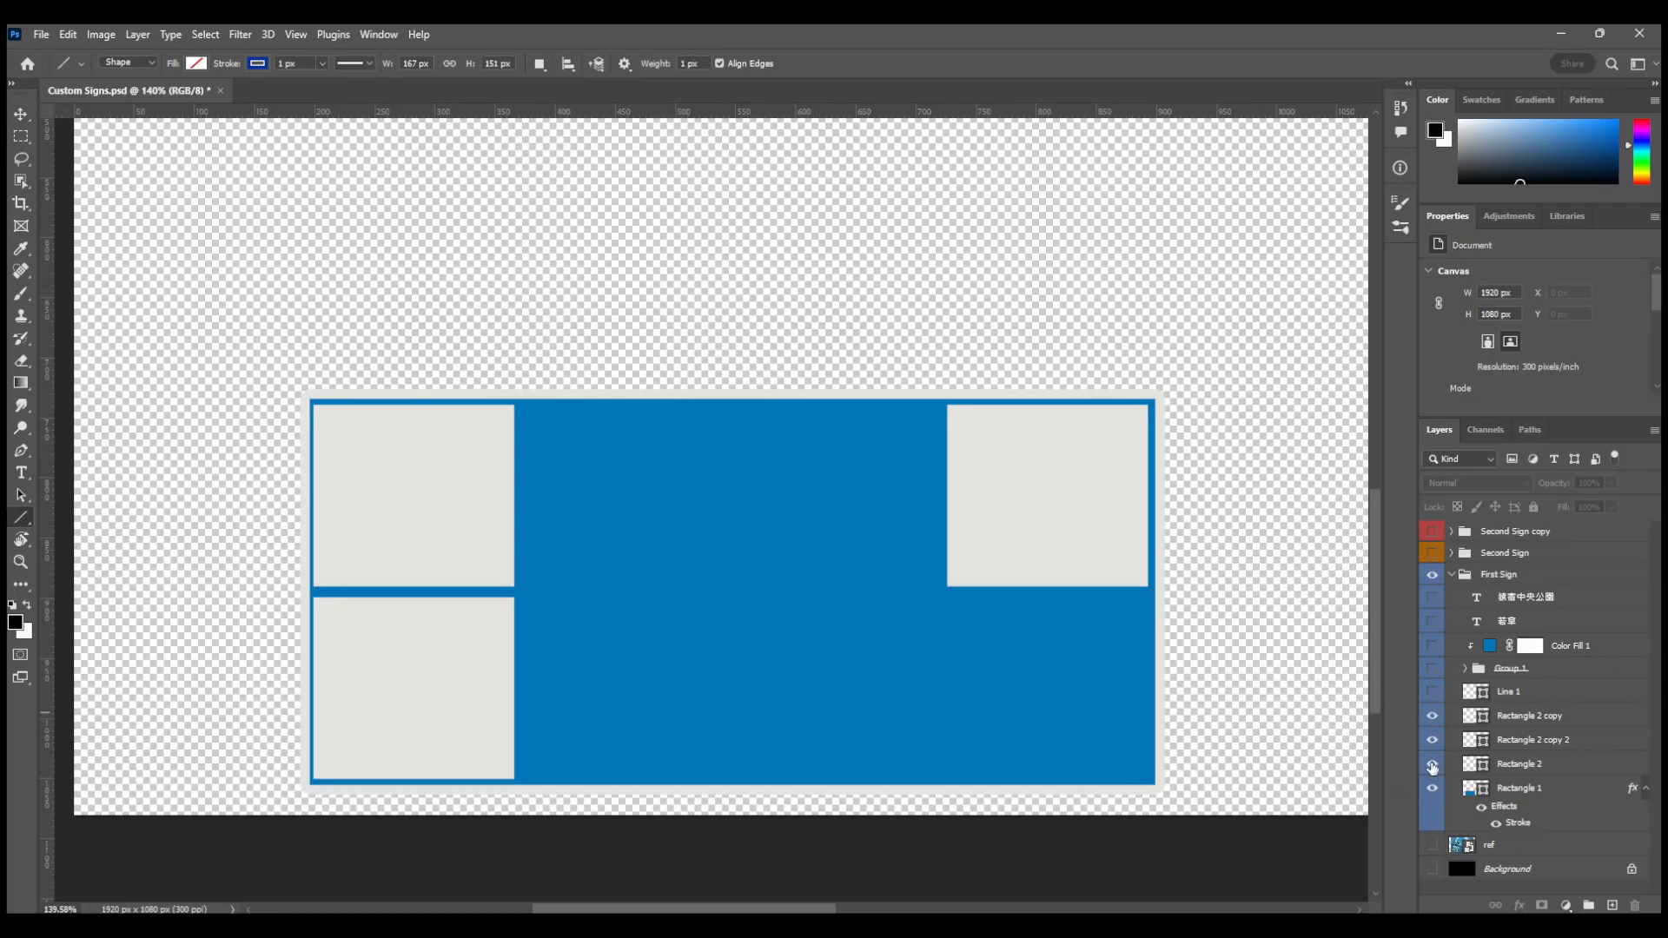
left_click(1430, 742)
left_click(1431, 741)
Show the swatches in an enlarged list and add a new swatch from the black foreground colour
left_click(1480, 100)
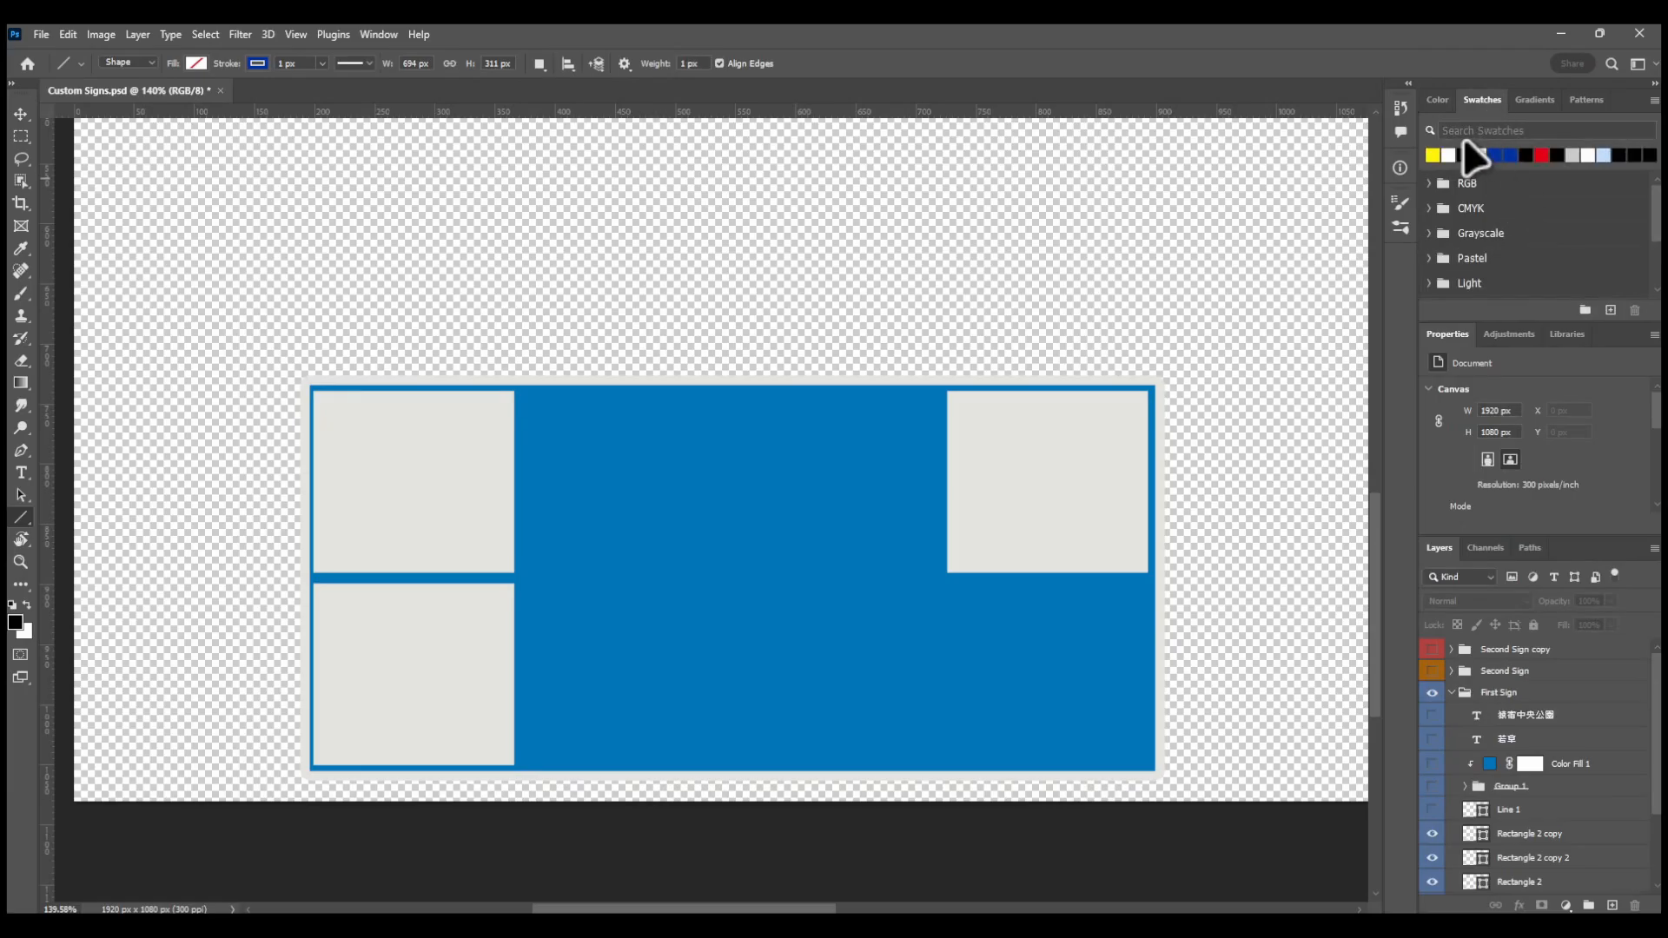
left_click_drag(1546, 322, 1616, 465)
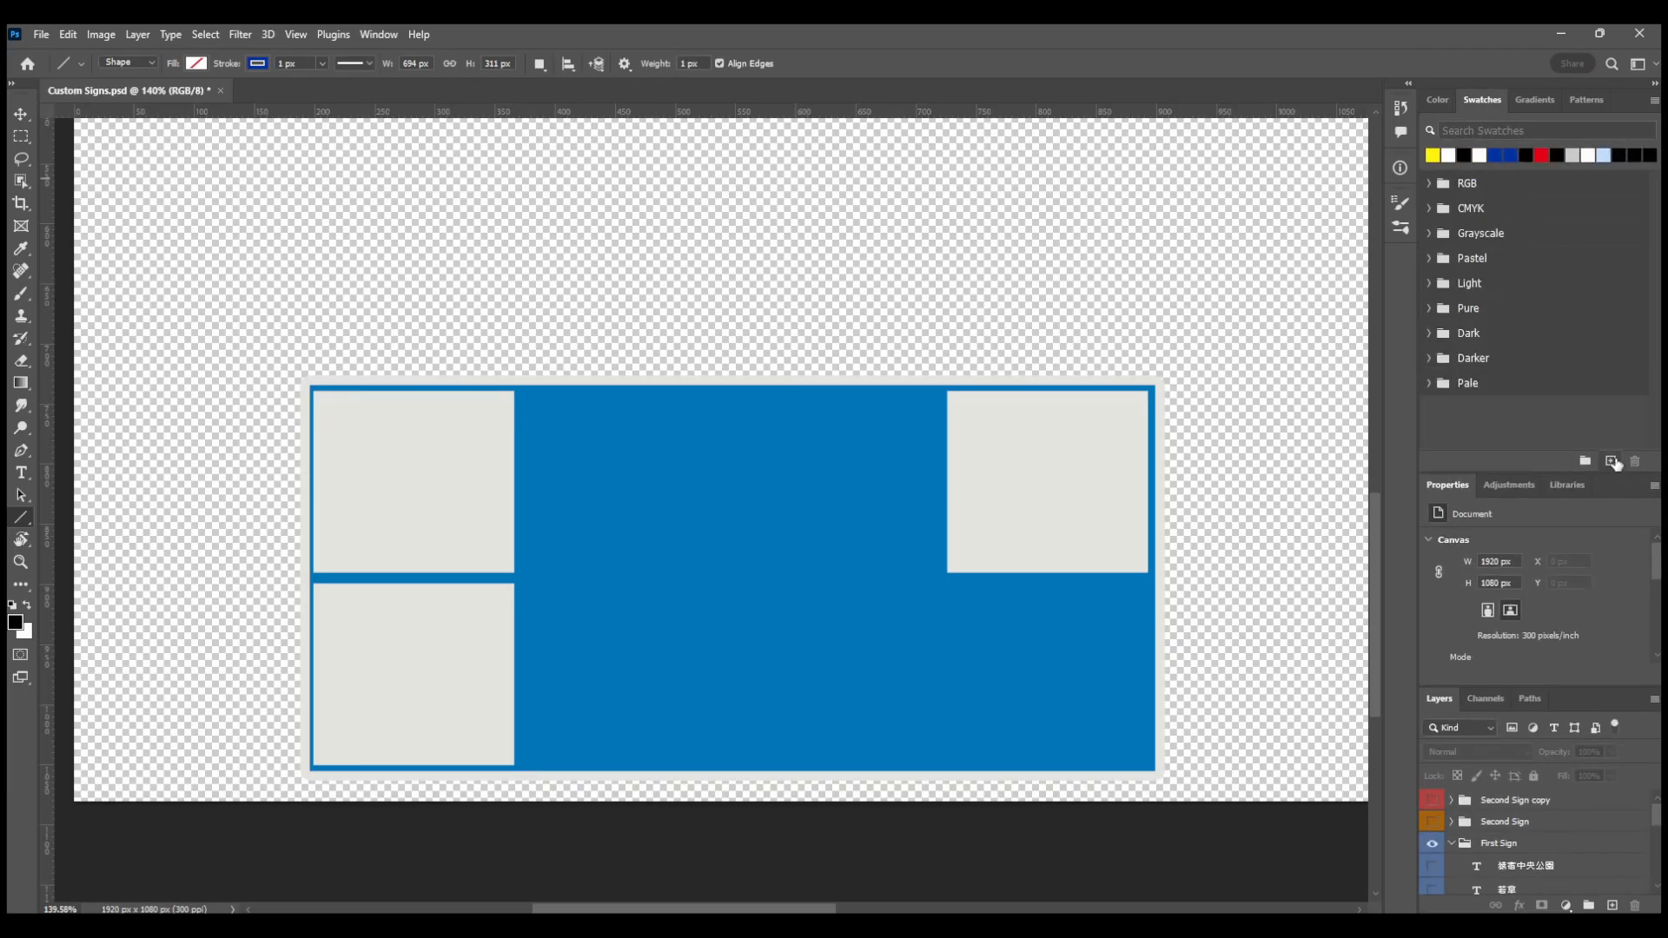
left_click(1614, 463)
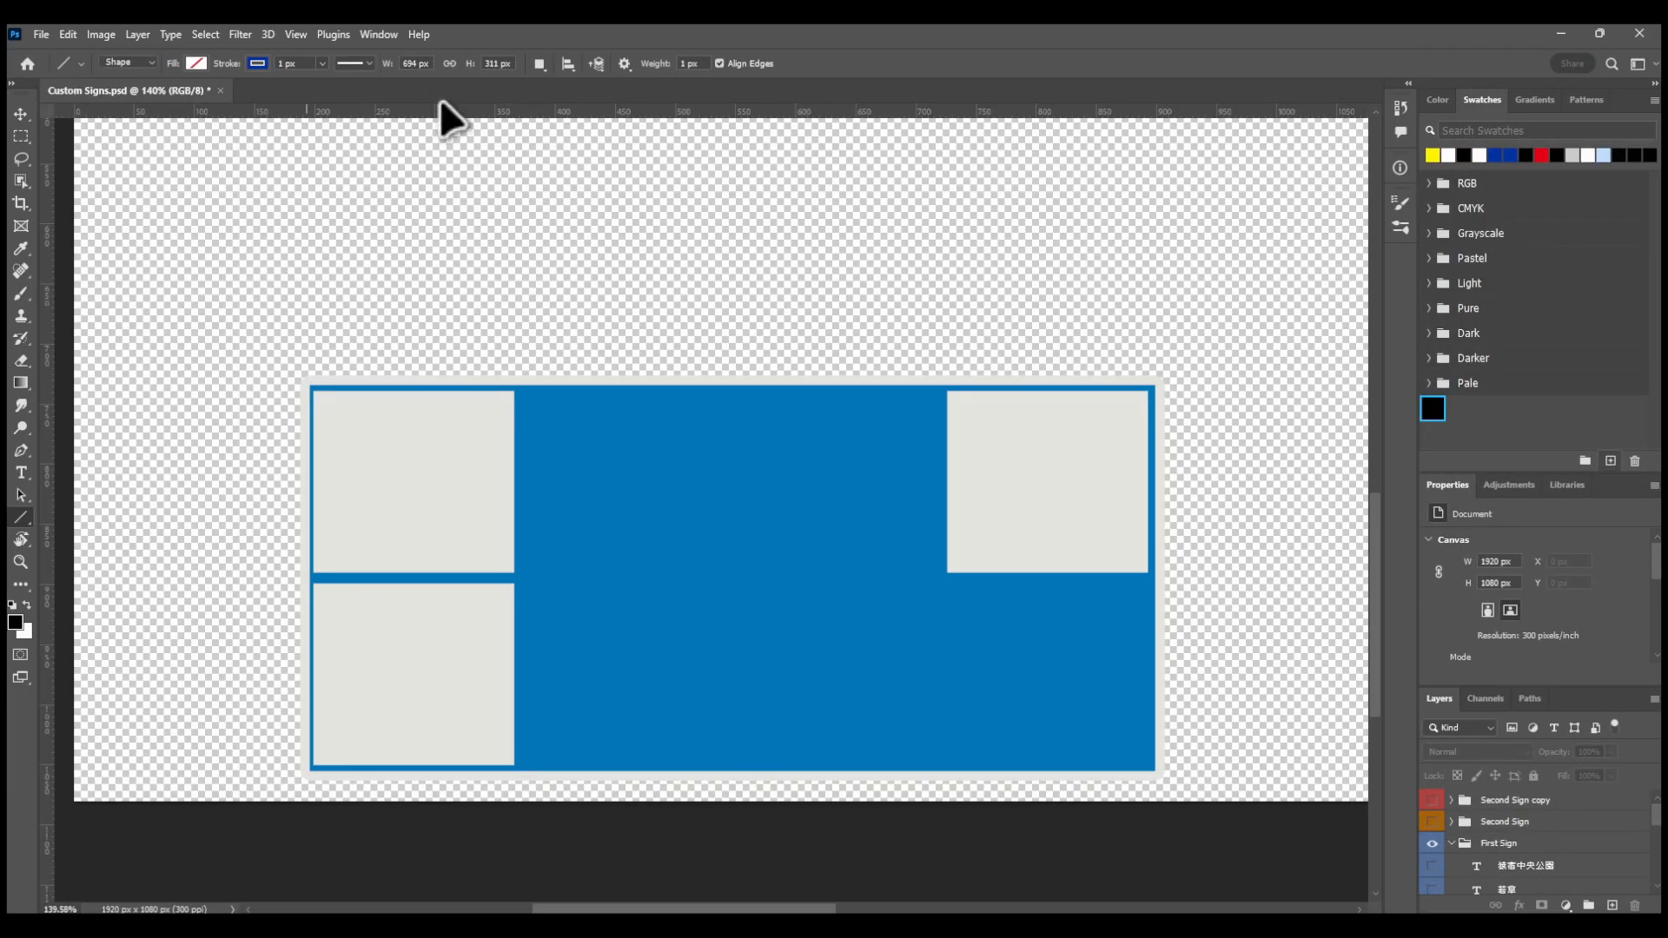
Set the foreground colour to the sign's off-white, e4e4df, and save it as a new swatch
left_click(13, 622)
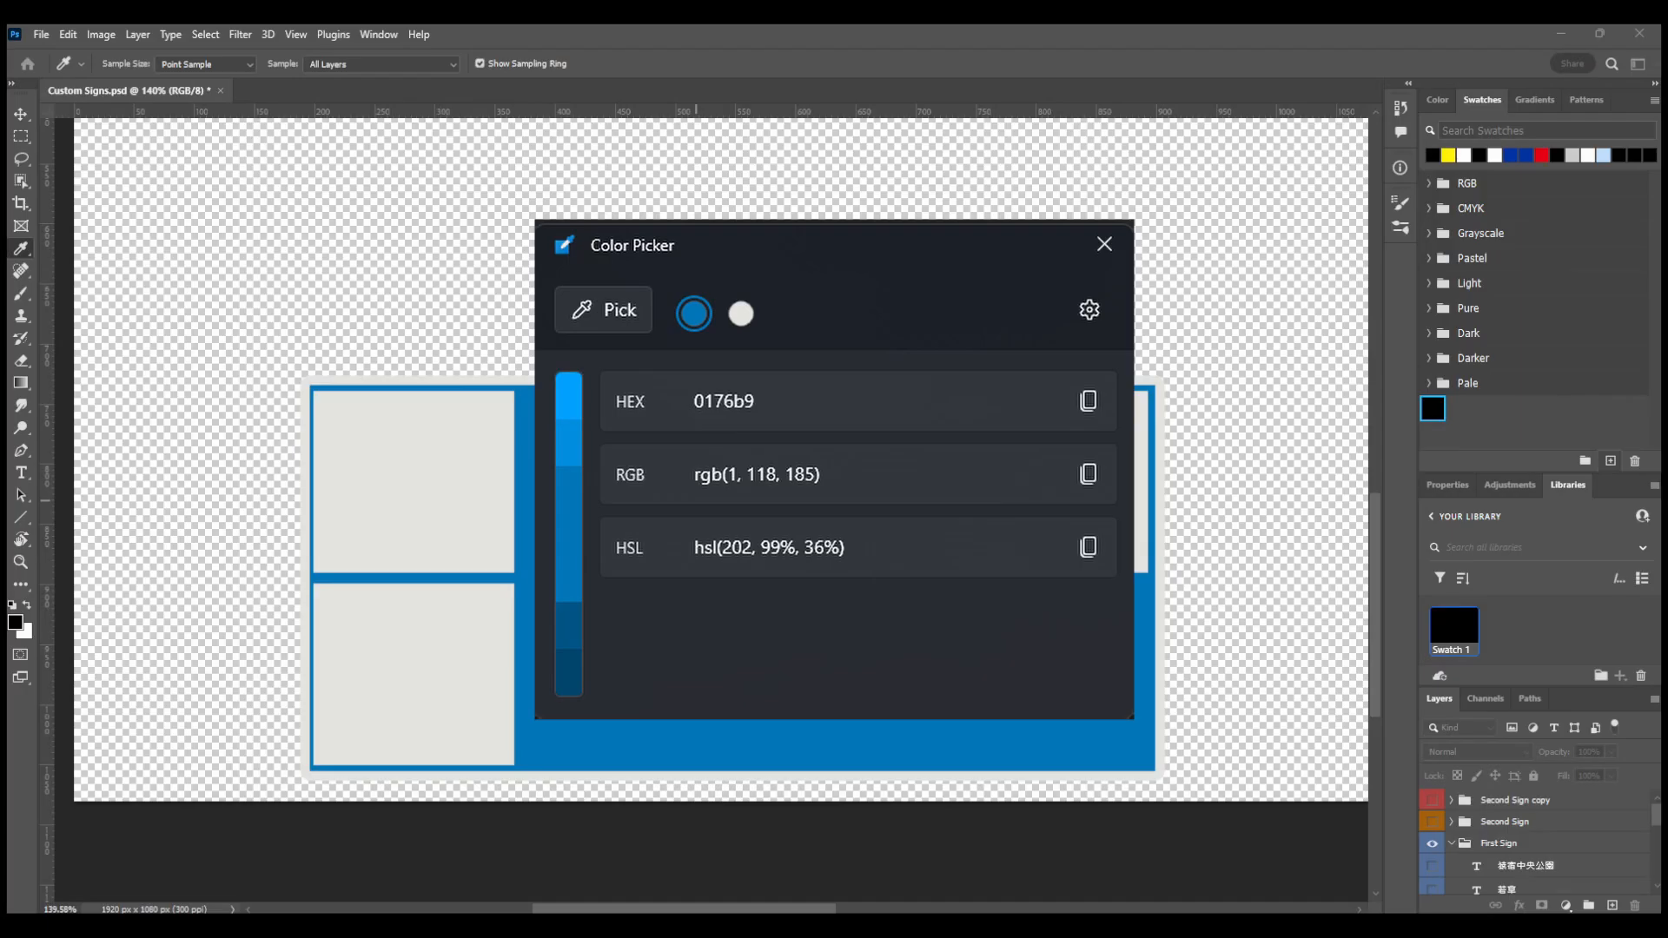
left_click(1011, 314)
left_click(1611, 461)
key("Return")
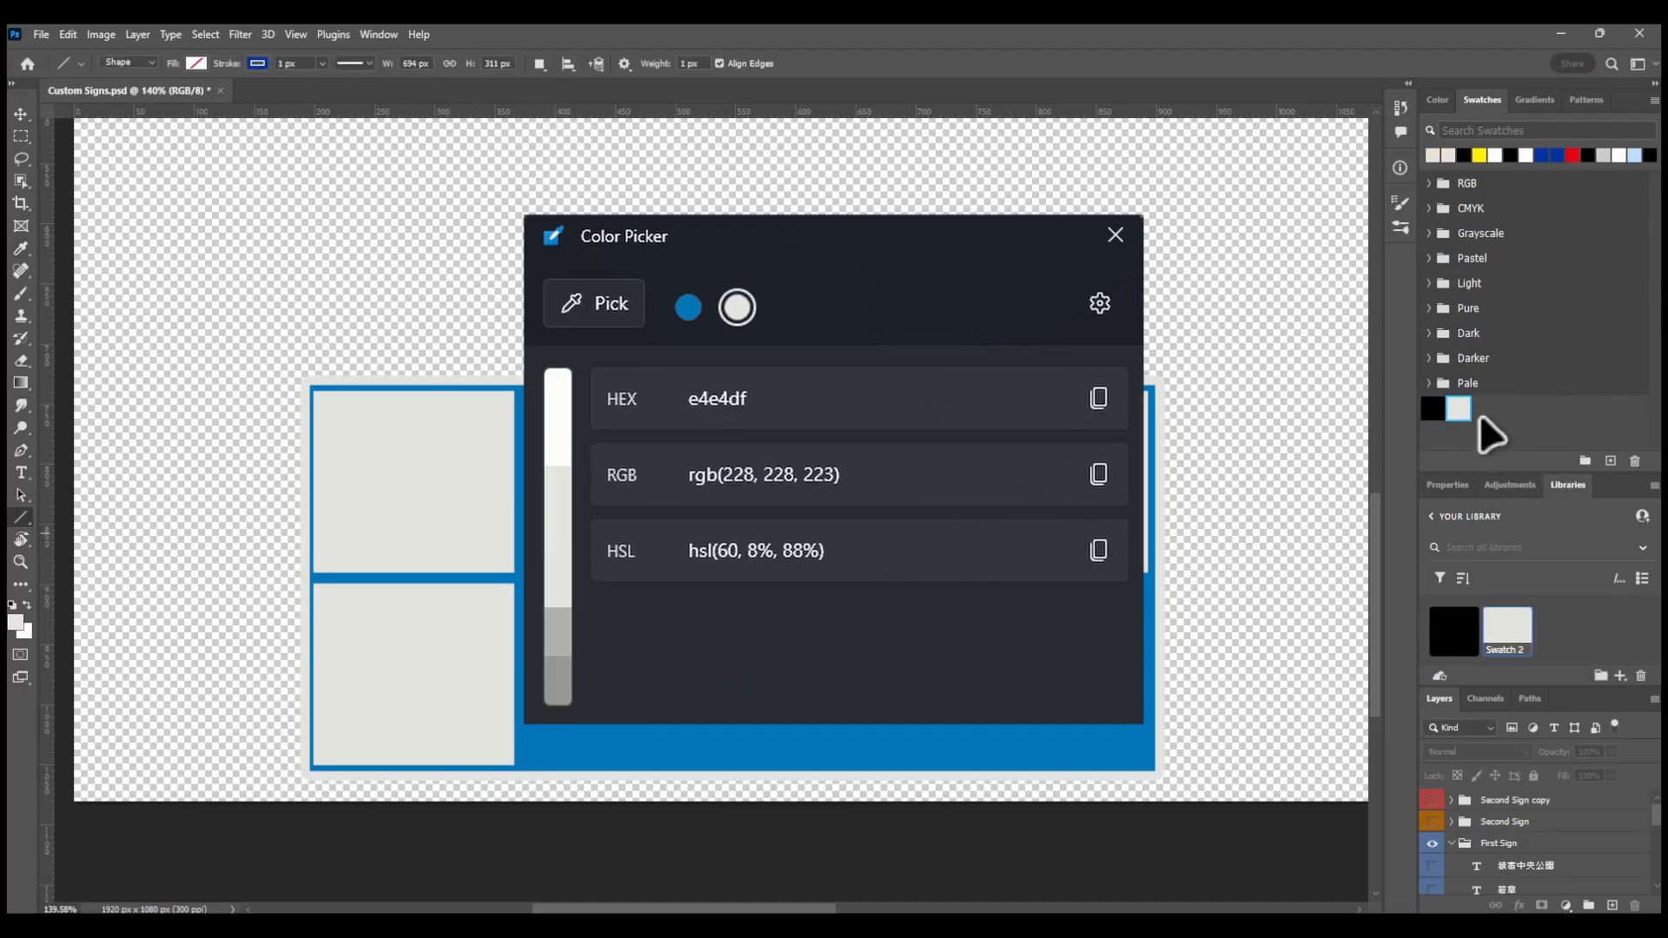
Set the background colour to the sign's blue, 0176b9, swap it to the foreground, and save it as a swatch
key("i")
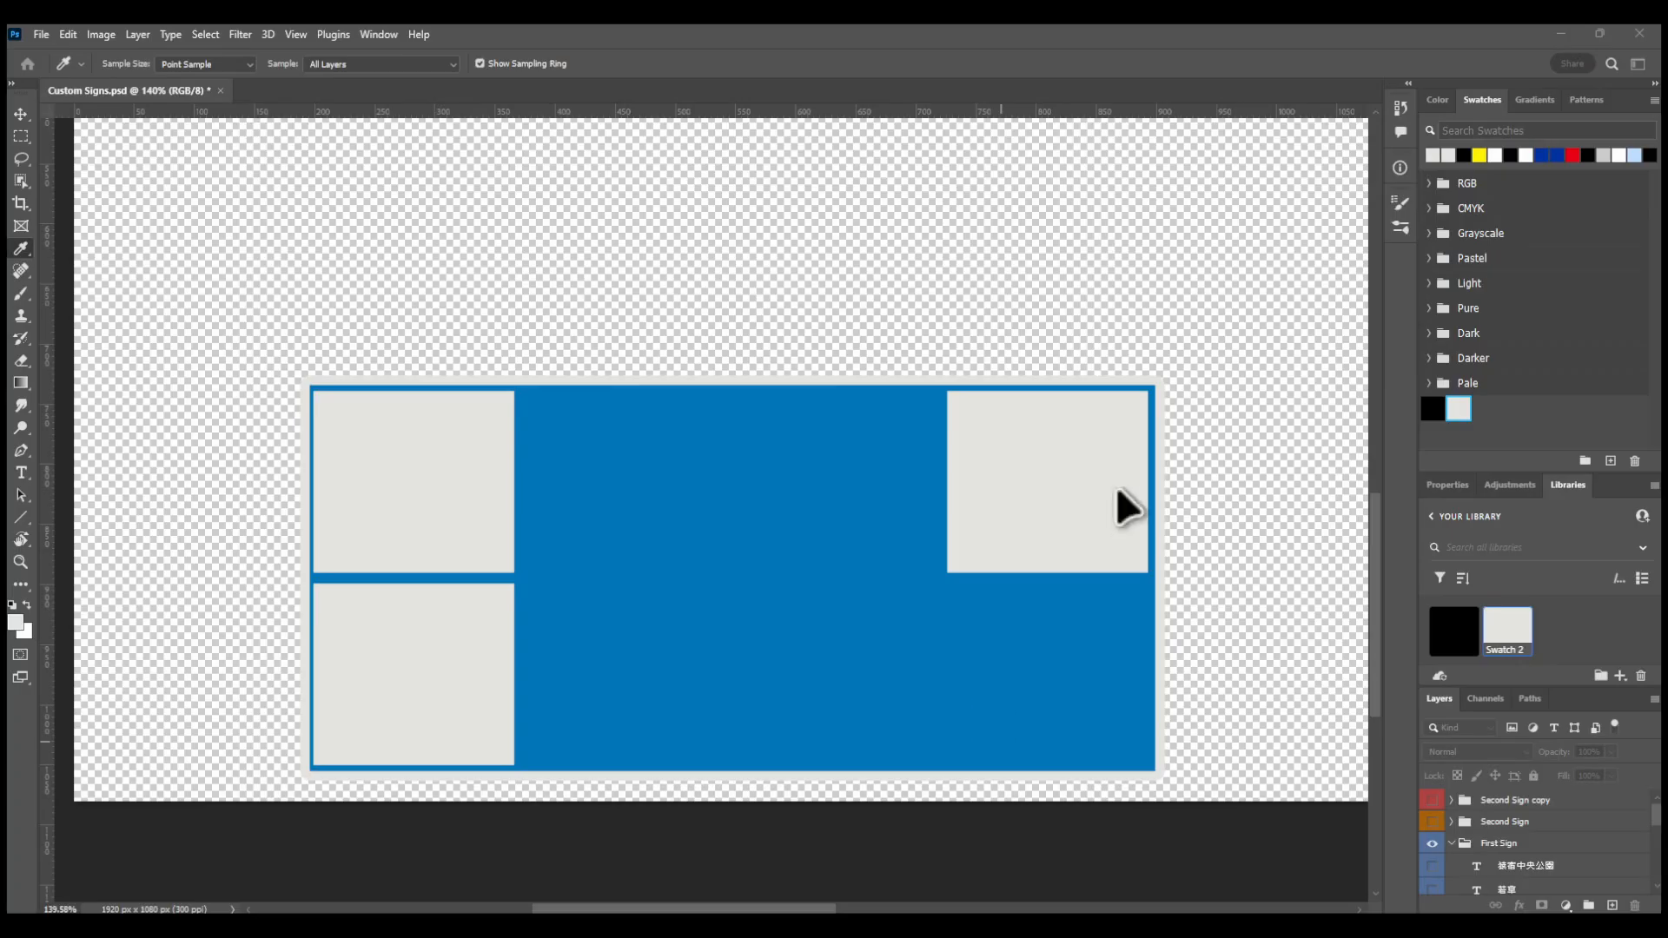
key("u")
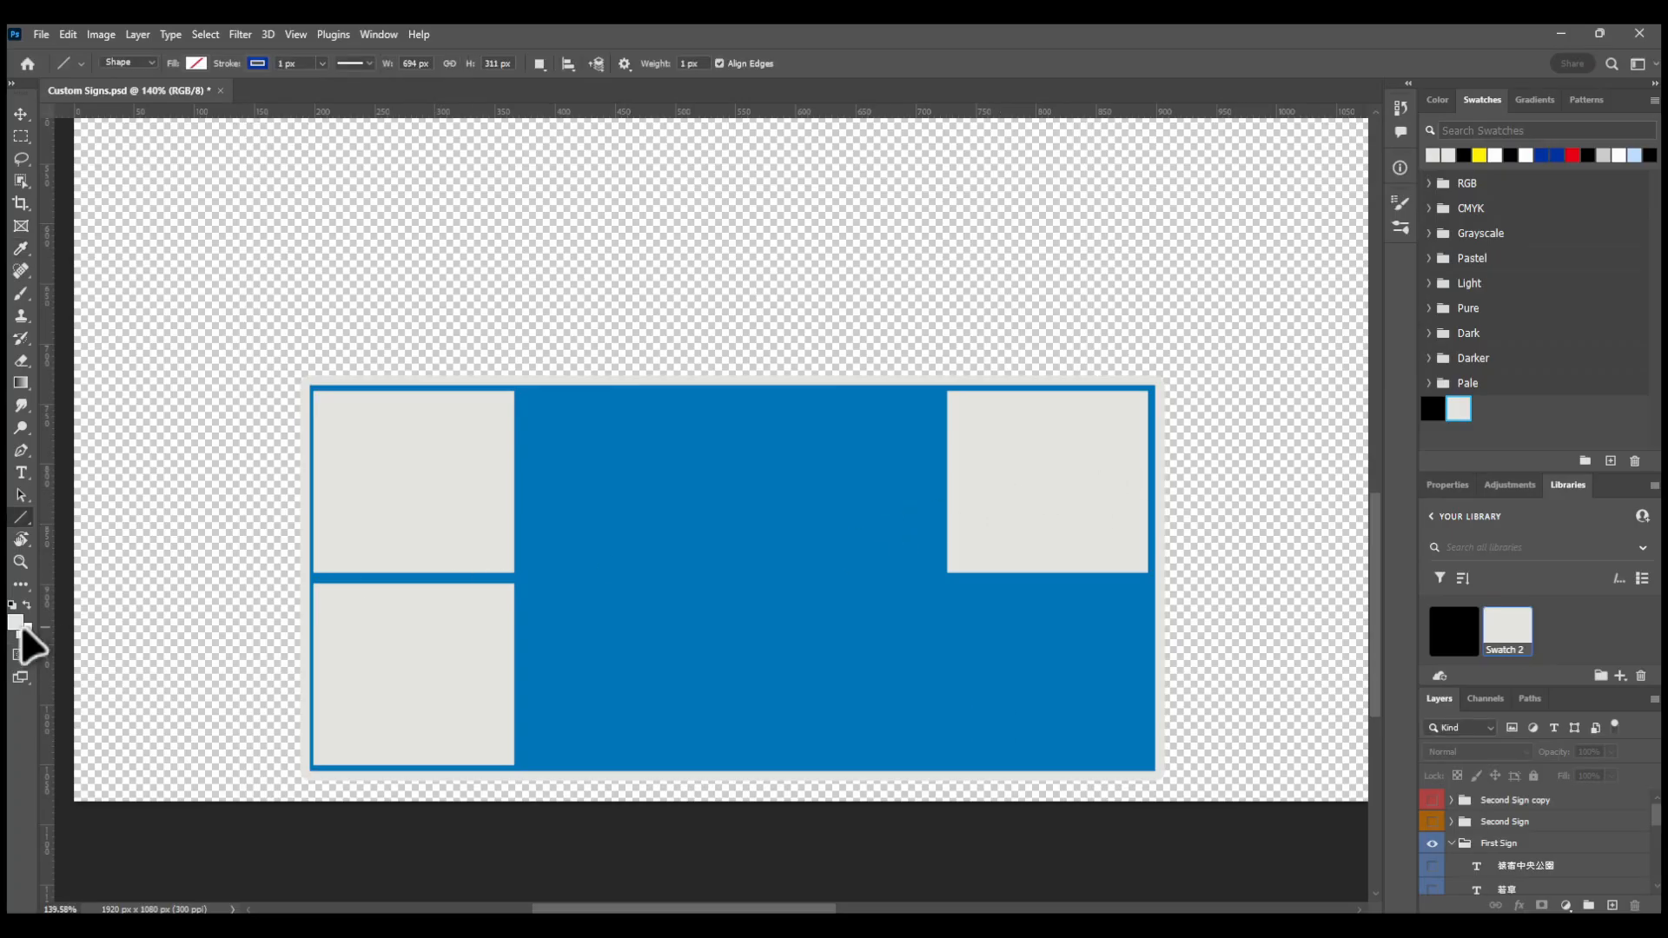
key("i")
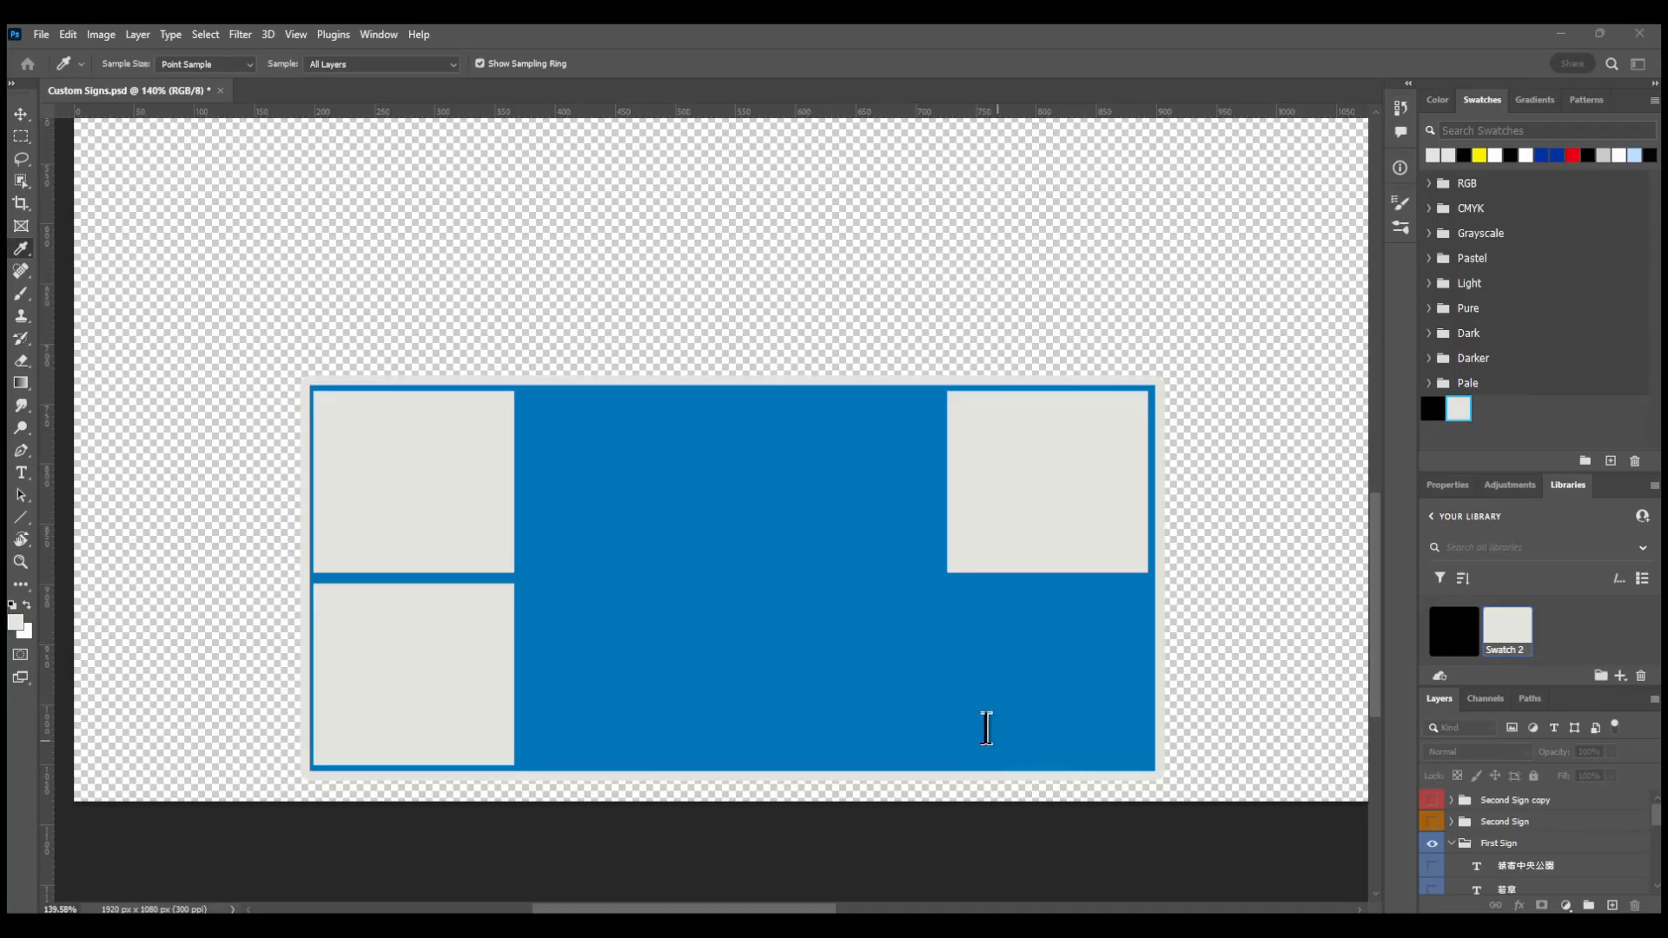
key("u")
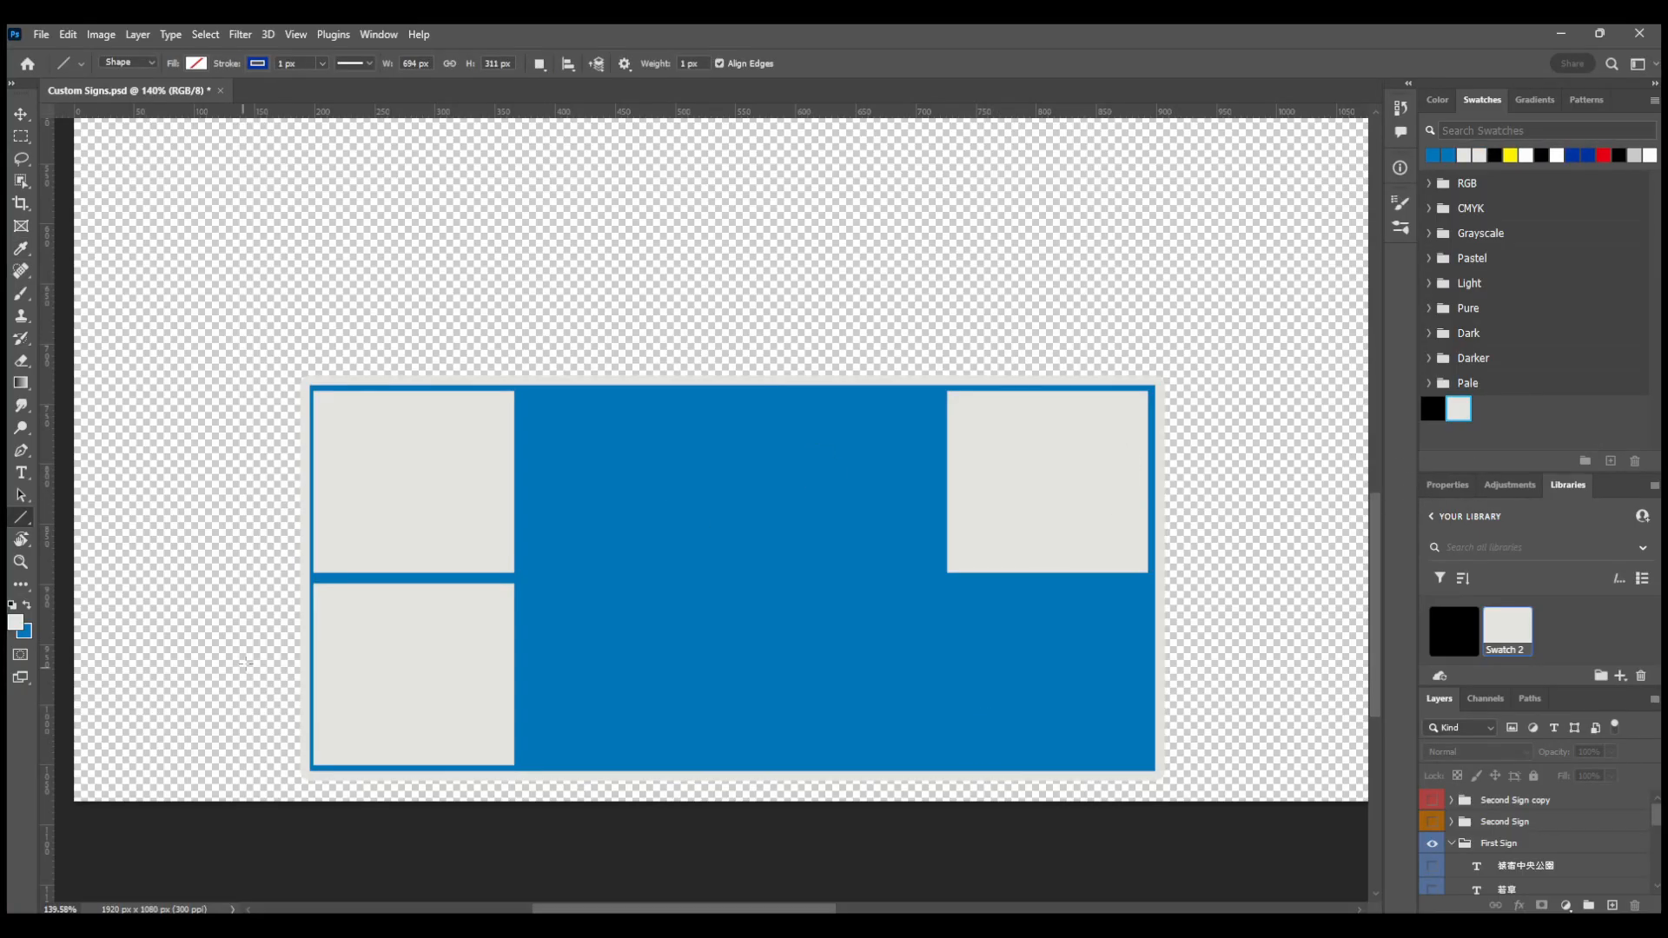
key("x")
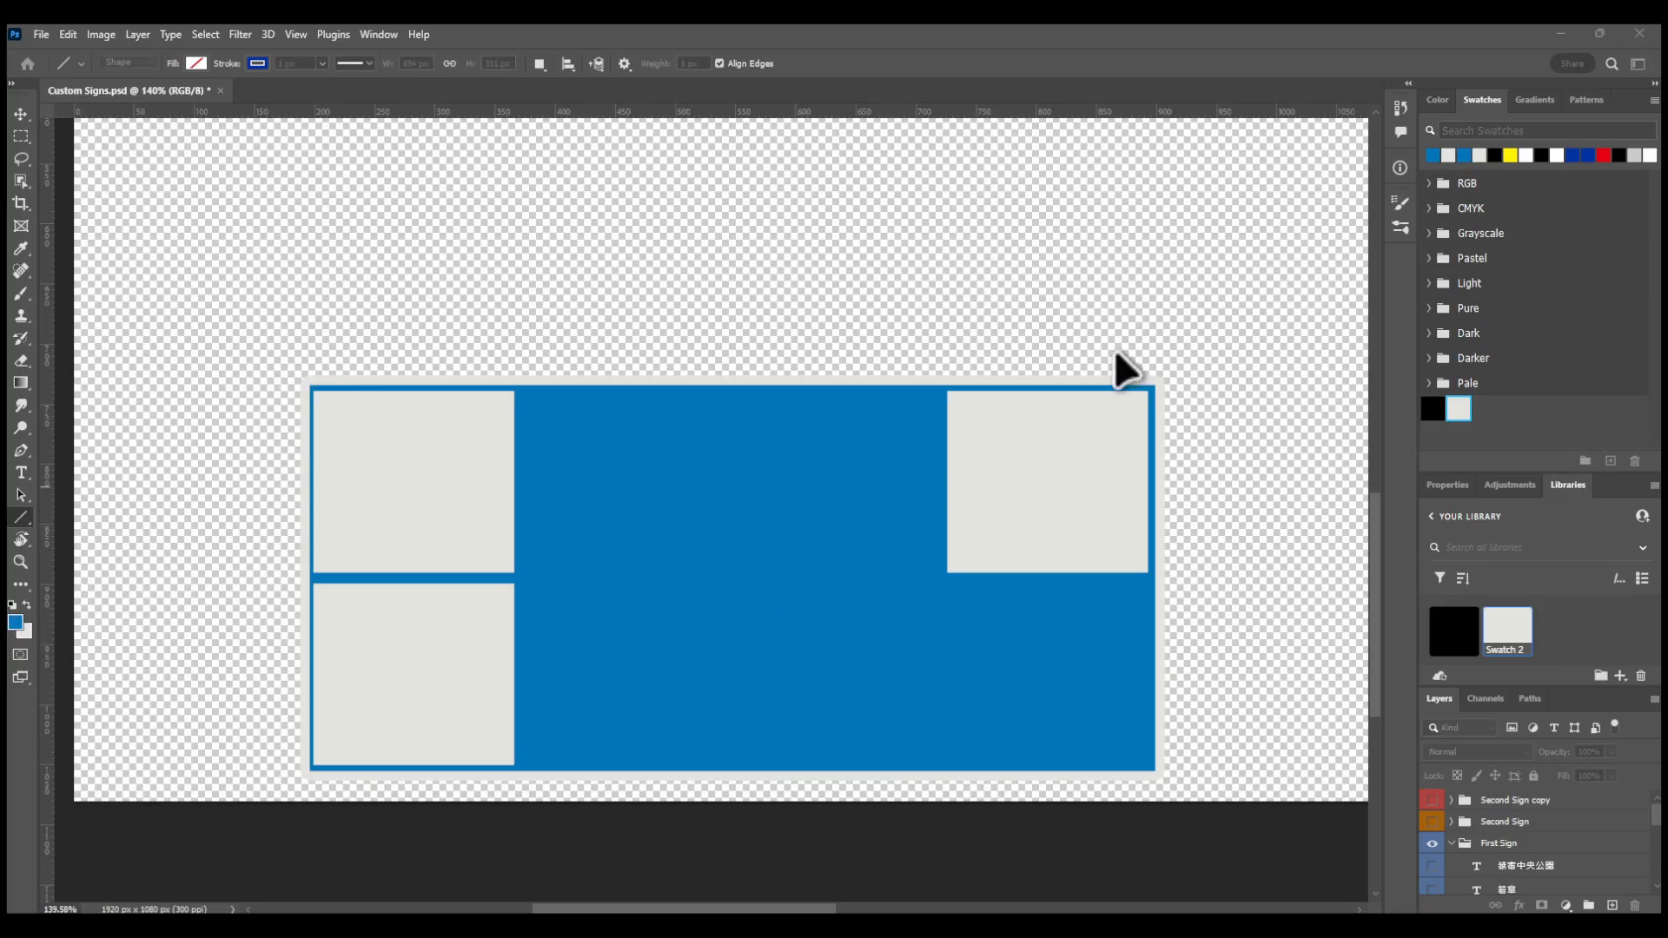
left_click(1005, 308)
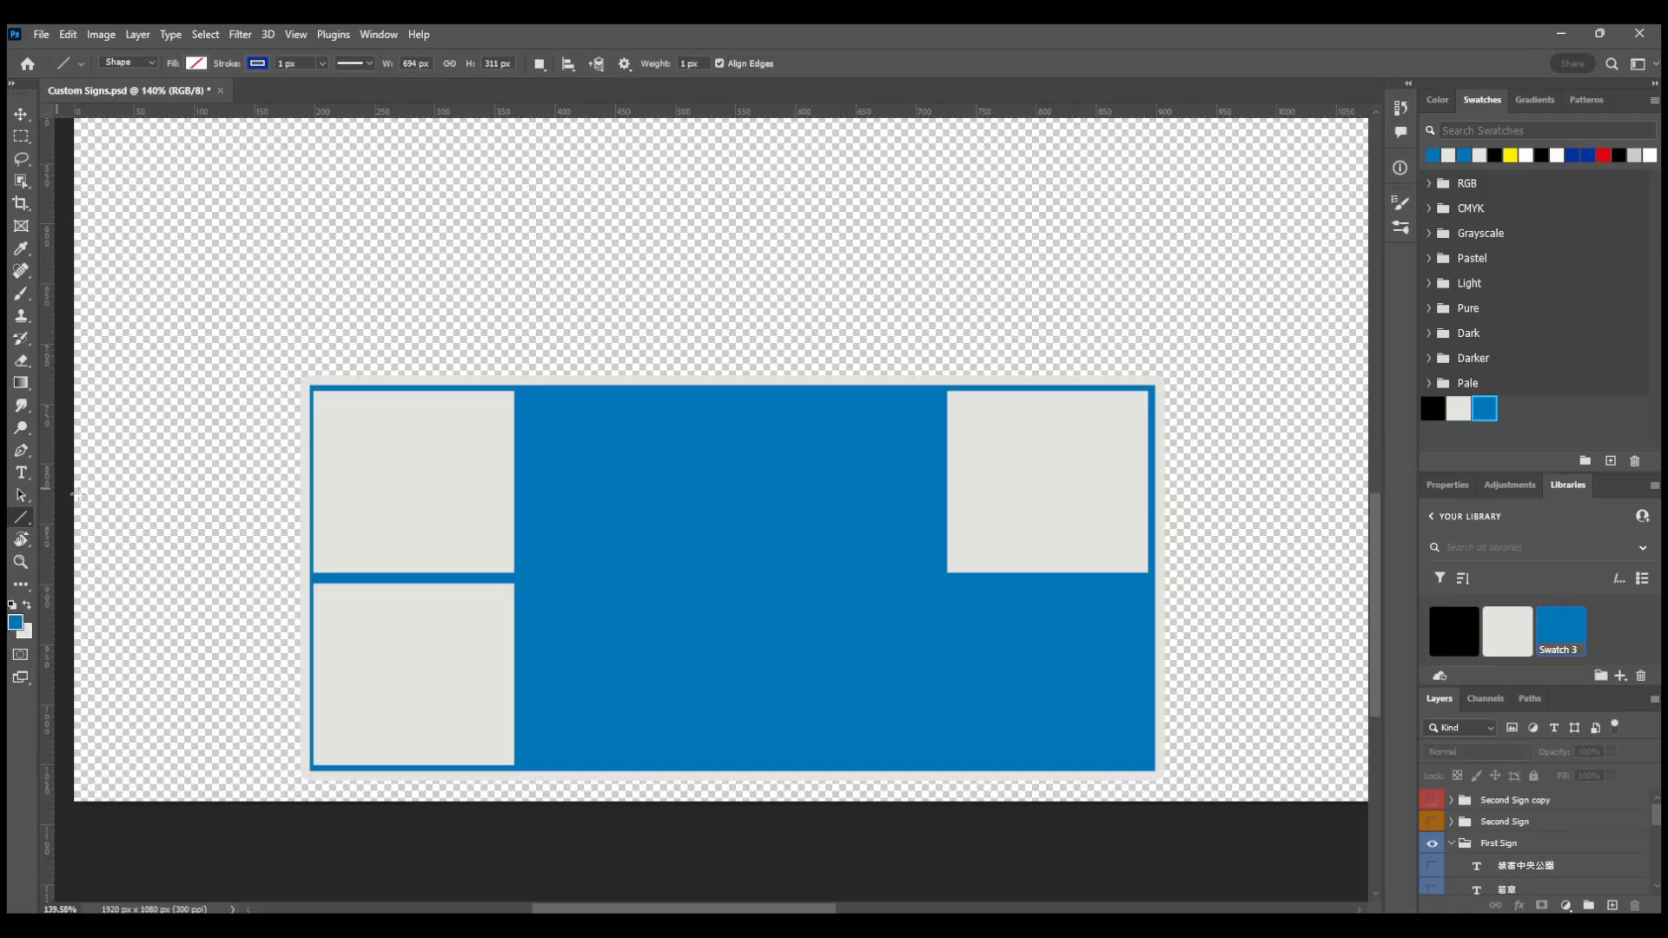
Activate the Brush tool and add a new empty layer above the text layers in the First Sign group
key("b")
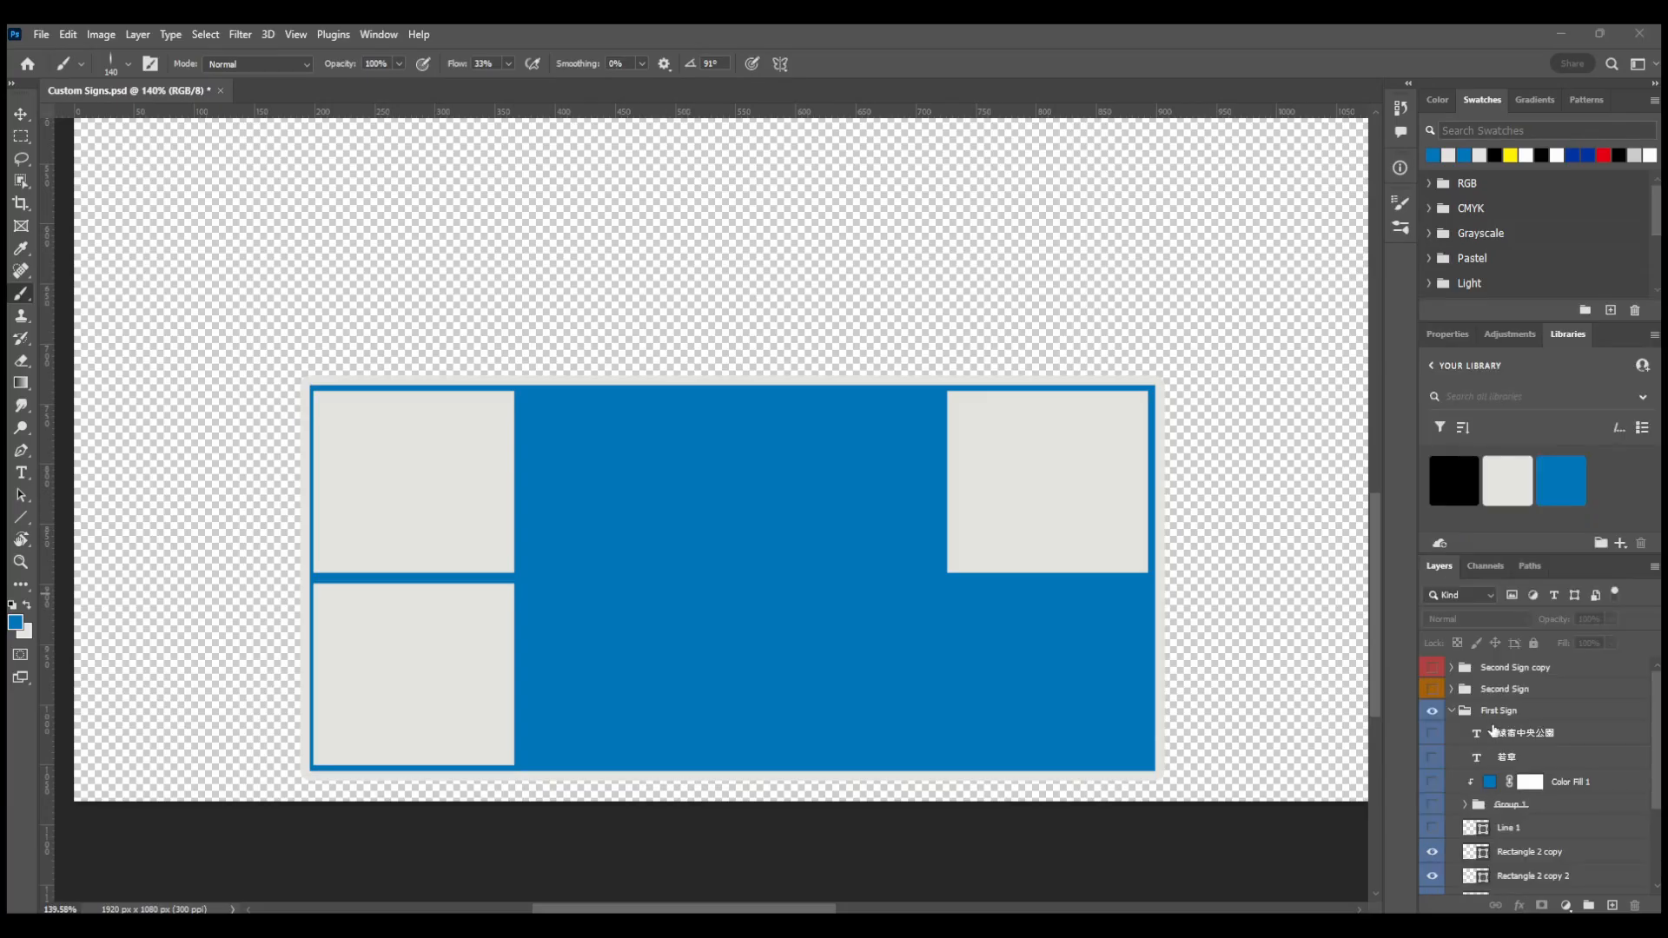
left_click(1500, 695)
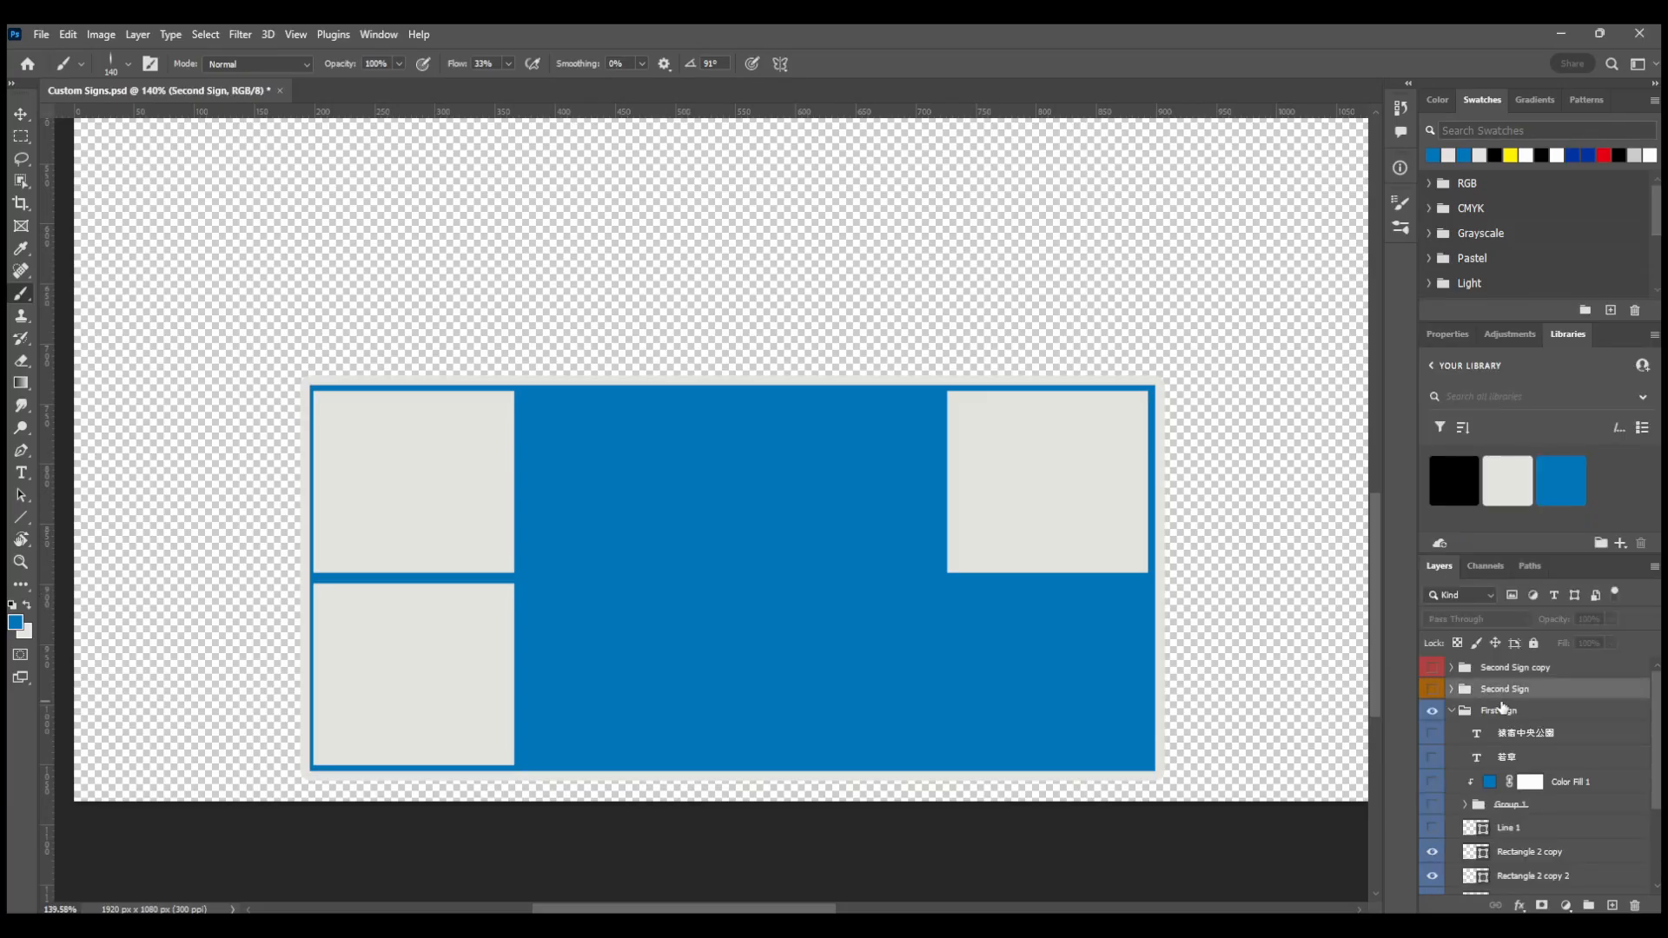
left_click(1506, 710)
left_click(1612, 905)
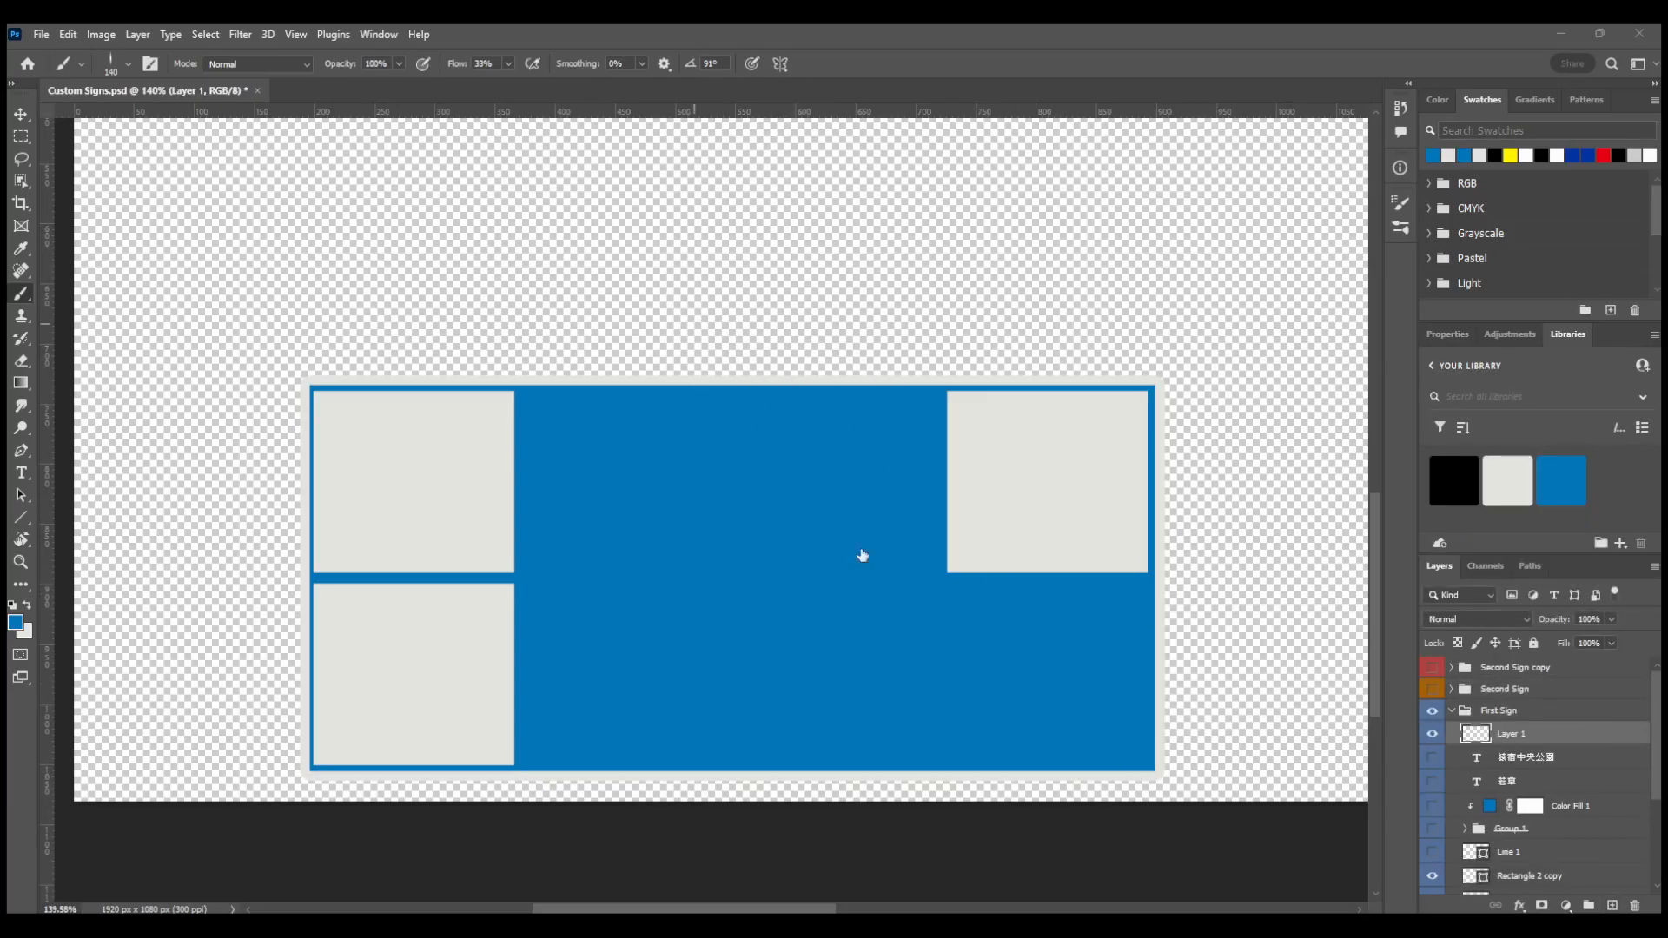
Paint test strokes over the sign, alternating the blue and off-white swatches, and delete the test layer
mouse_move(941, 250)
left_mouse_down()
mouse_move(894, 280)
mouse_move(614, 279)
mouse_move(483, 303)
left_mouse_up()
left_click(1501, 483)
mouse_move(997, 346)
left_mouse_down()
mouse_move(830, 298)
mouse_move(445, 372)
left_mouse_up()
left_click(1557, 487)
left_click_drag(1074, 337, 549, 526)
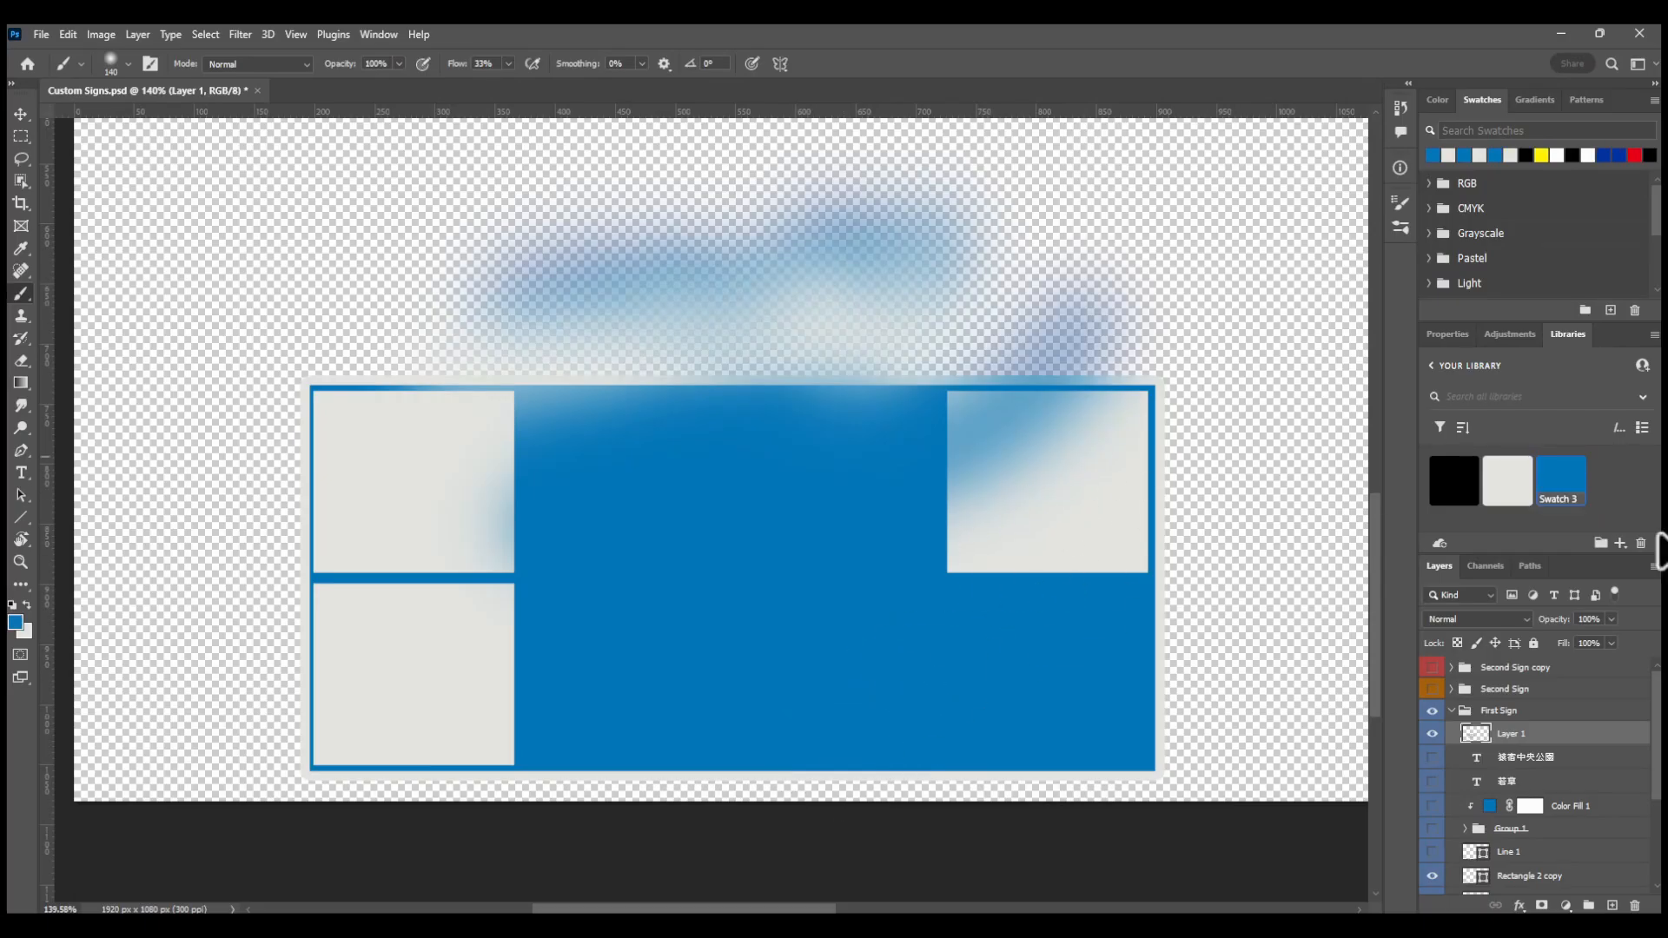
key("Delete")
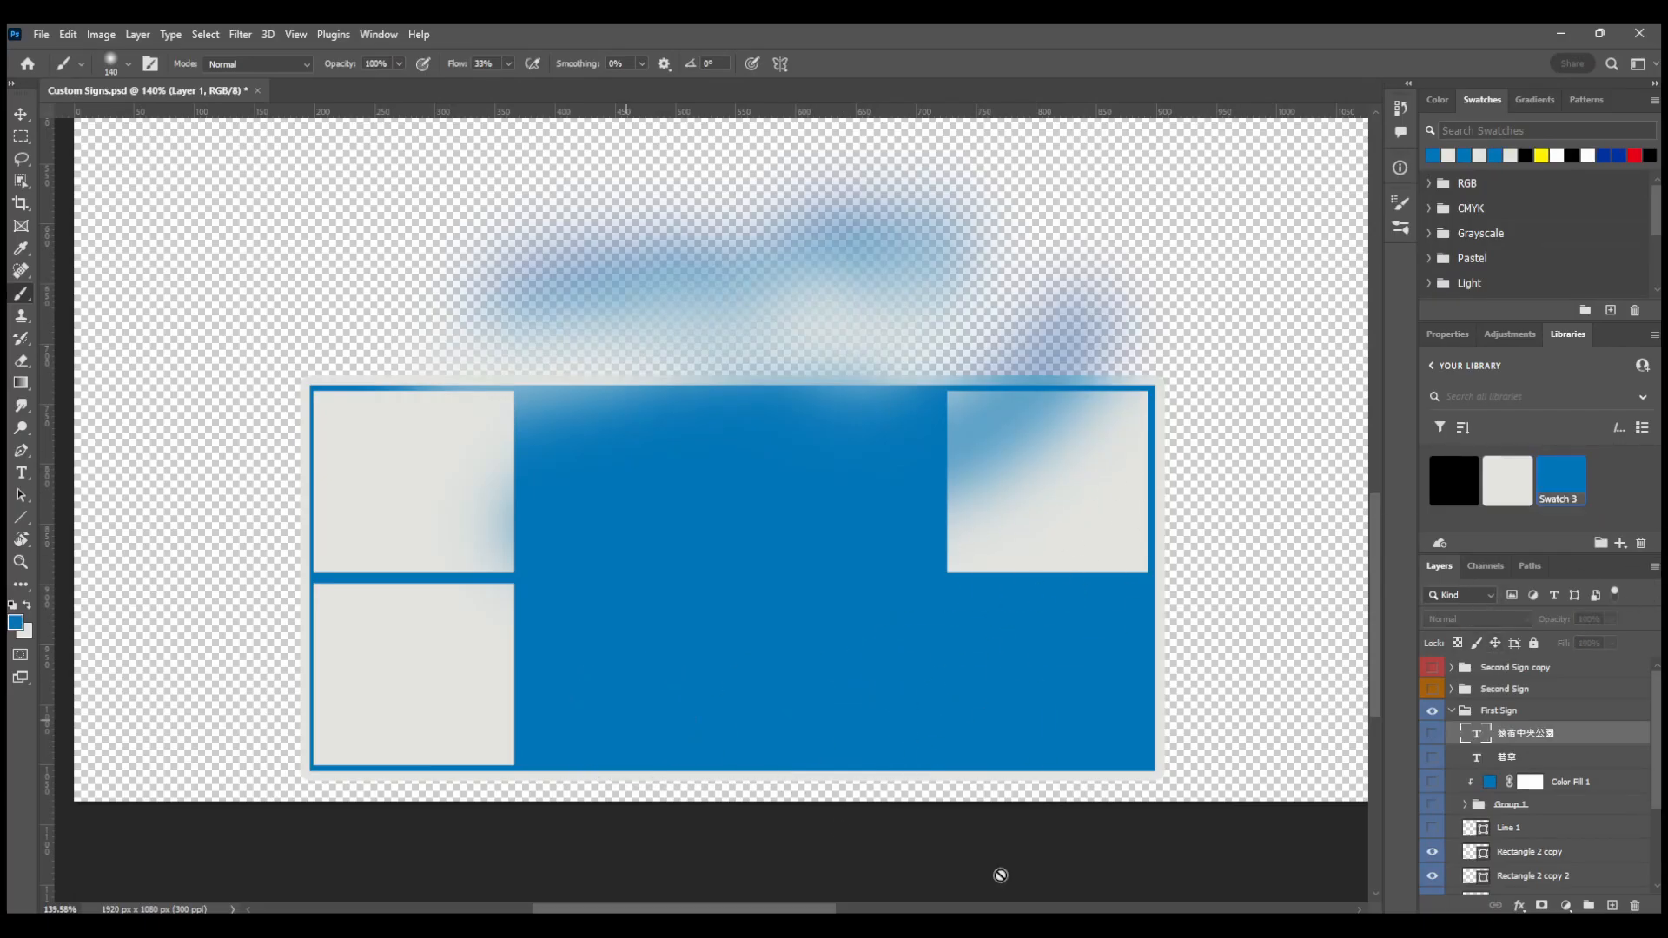
Toggle the visibility of the Rectangle 1 and Rectangle 2 layers in the First Sign group to examine how the sign is built
scroll(1502, 830, "down", 3)
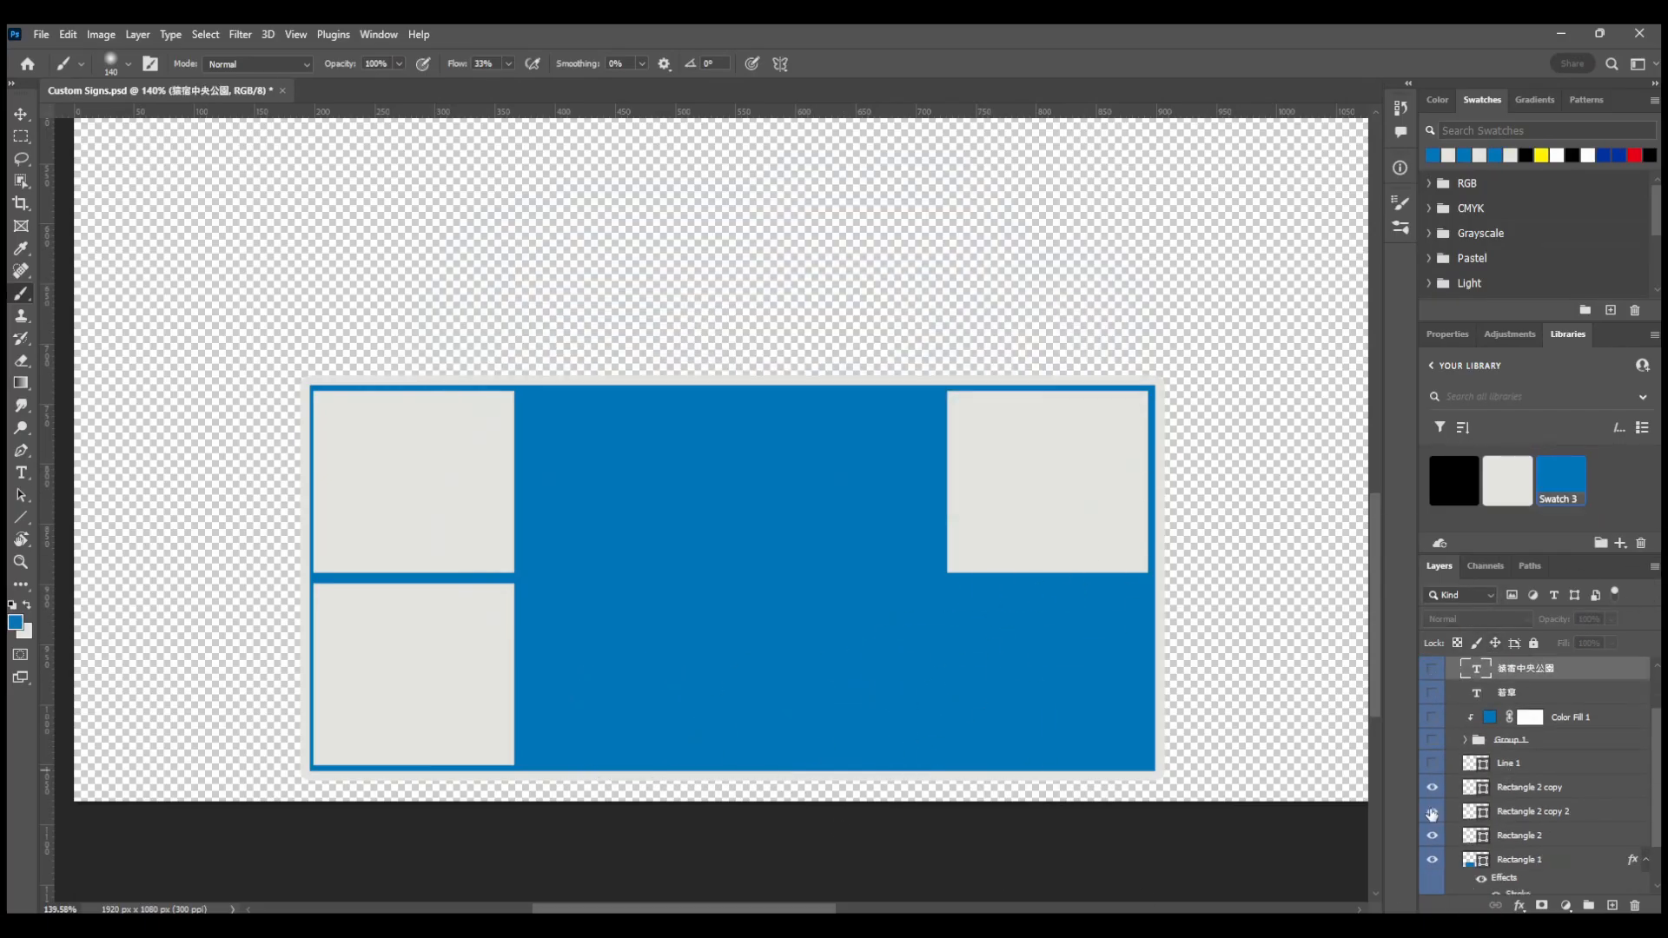
left_click(1432, 811)
left_click(1432, 811)
left_click(1431, 835)
scroll(1450, 836, "down", 2)
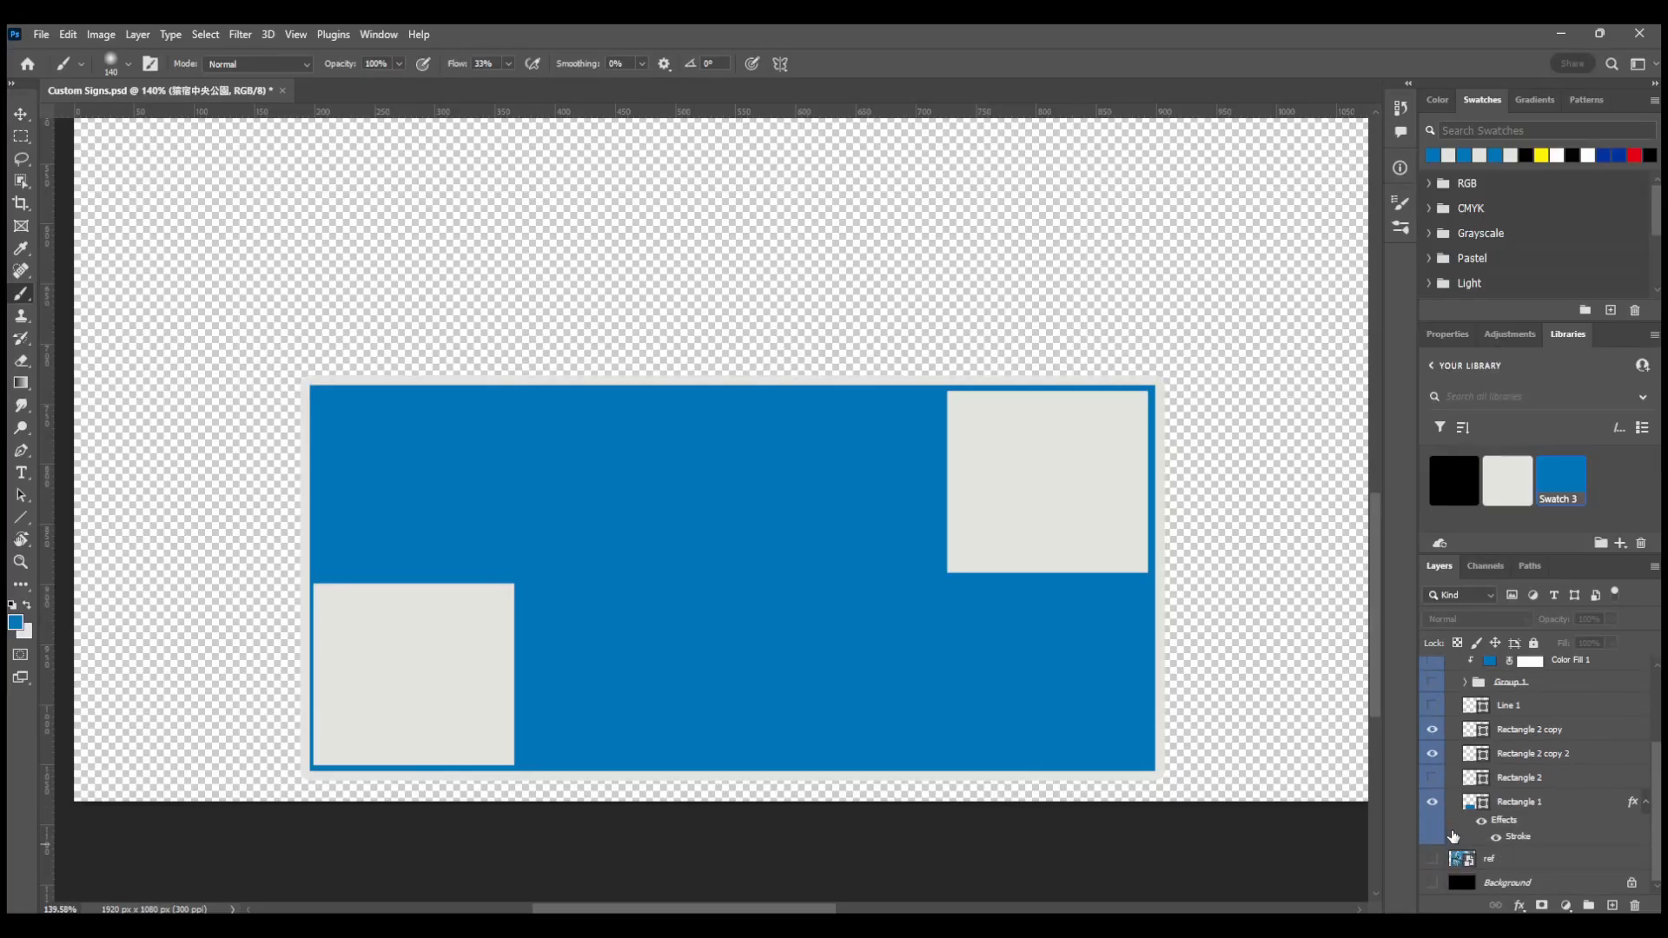
left_click(1433, 802)
left_click(1433, 801)
left_click(1431, 777)
left_click(1432, 777)
left_click(1431, 777)
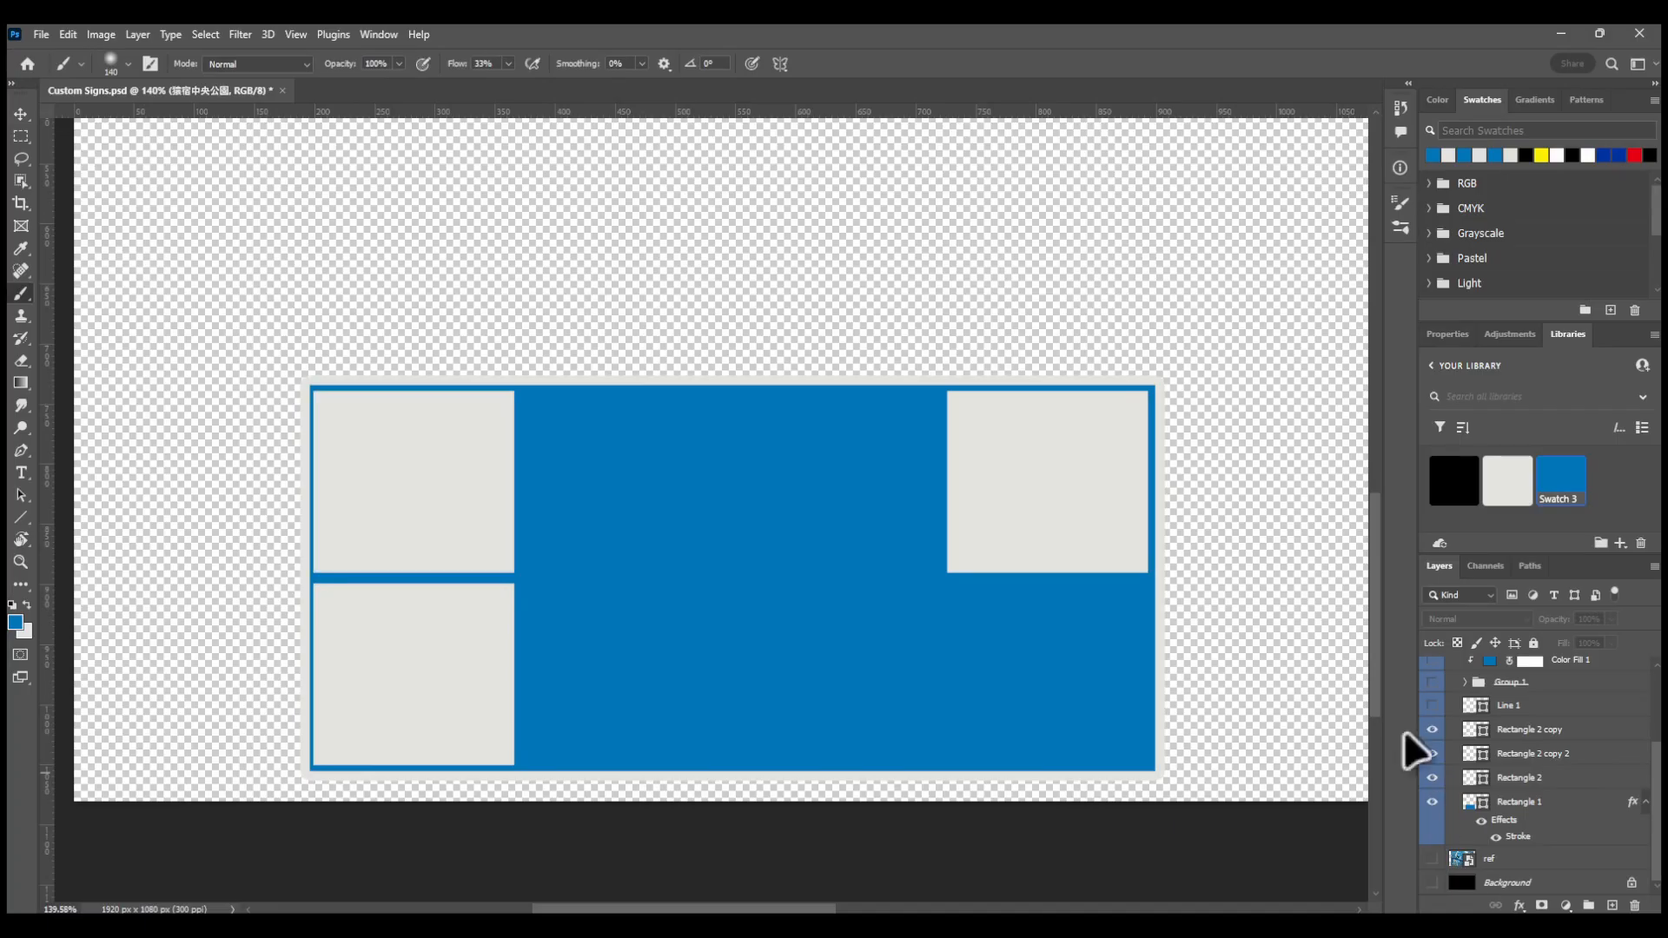
Select Rectangle 1 and isolate the blue base by hiding Rectangle 2, Rectangle 2 copy 2 and Rectangle 2 copy
scroll(1199, 486, "up", 2)
left_click(1500, 812)
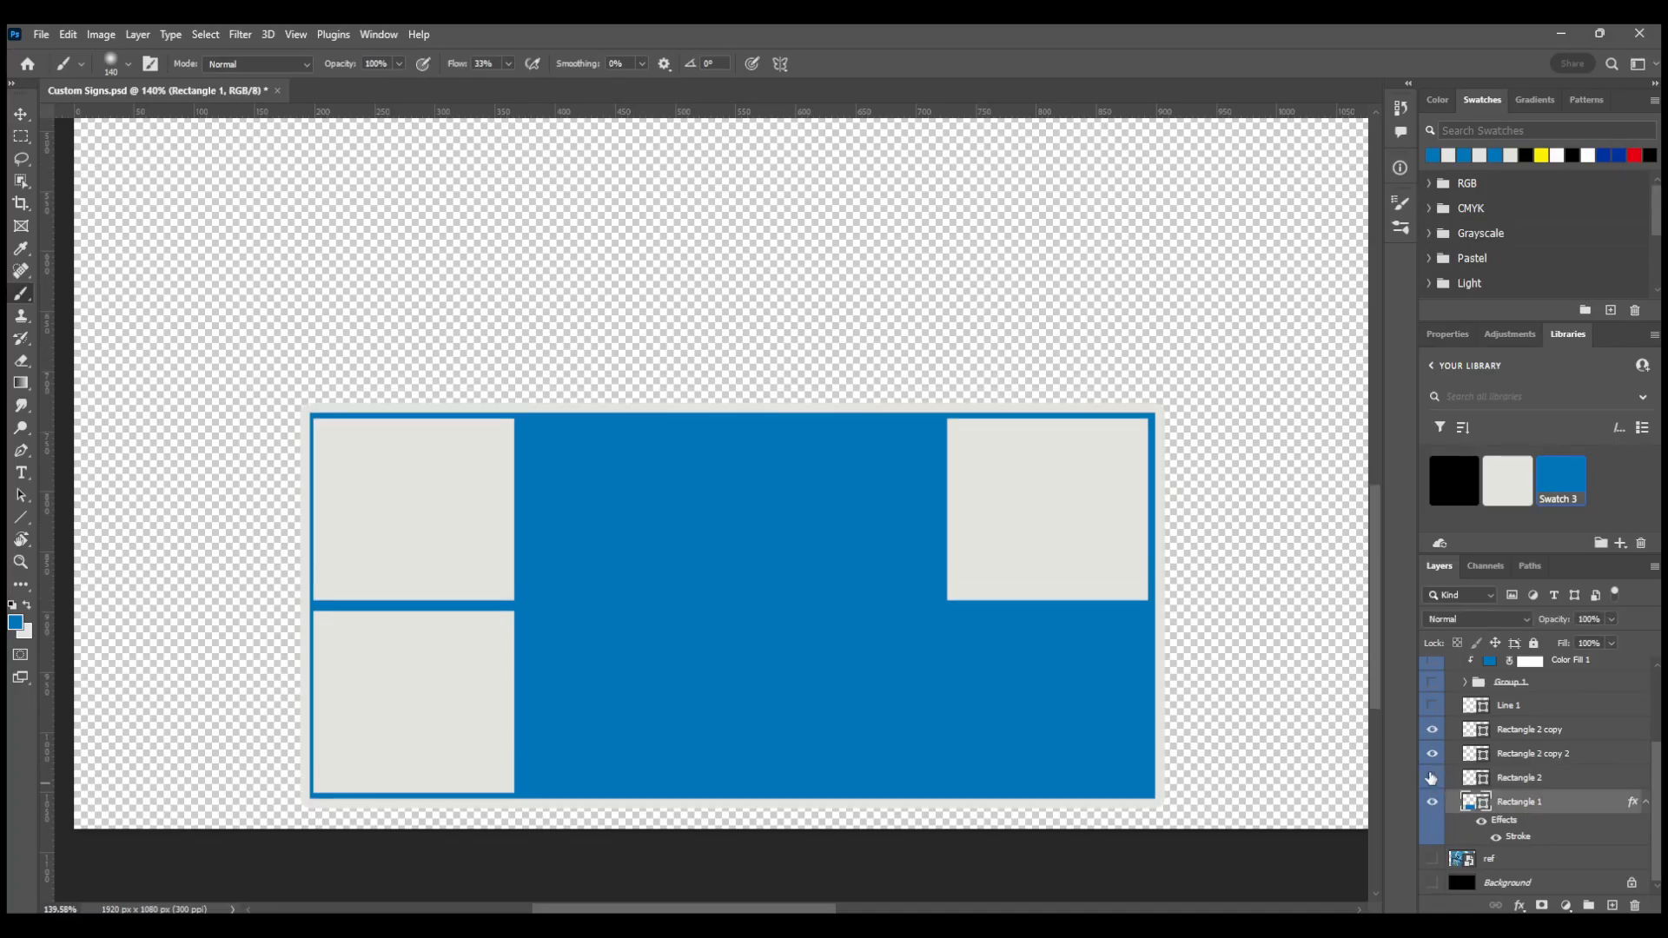
left_click(1432, 778)
left_click(1432, 753)
left_click(1432, 729)
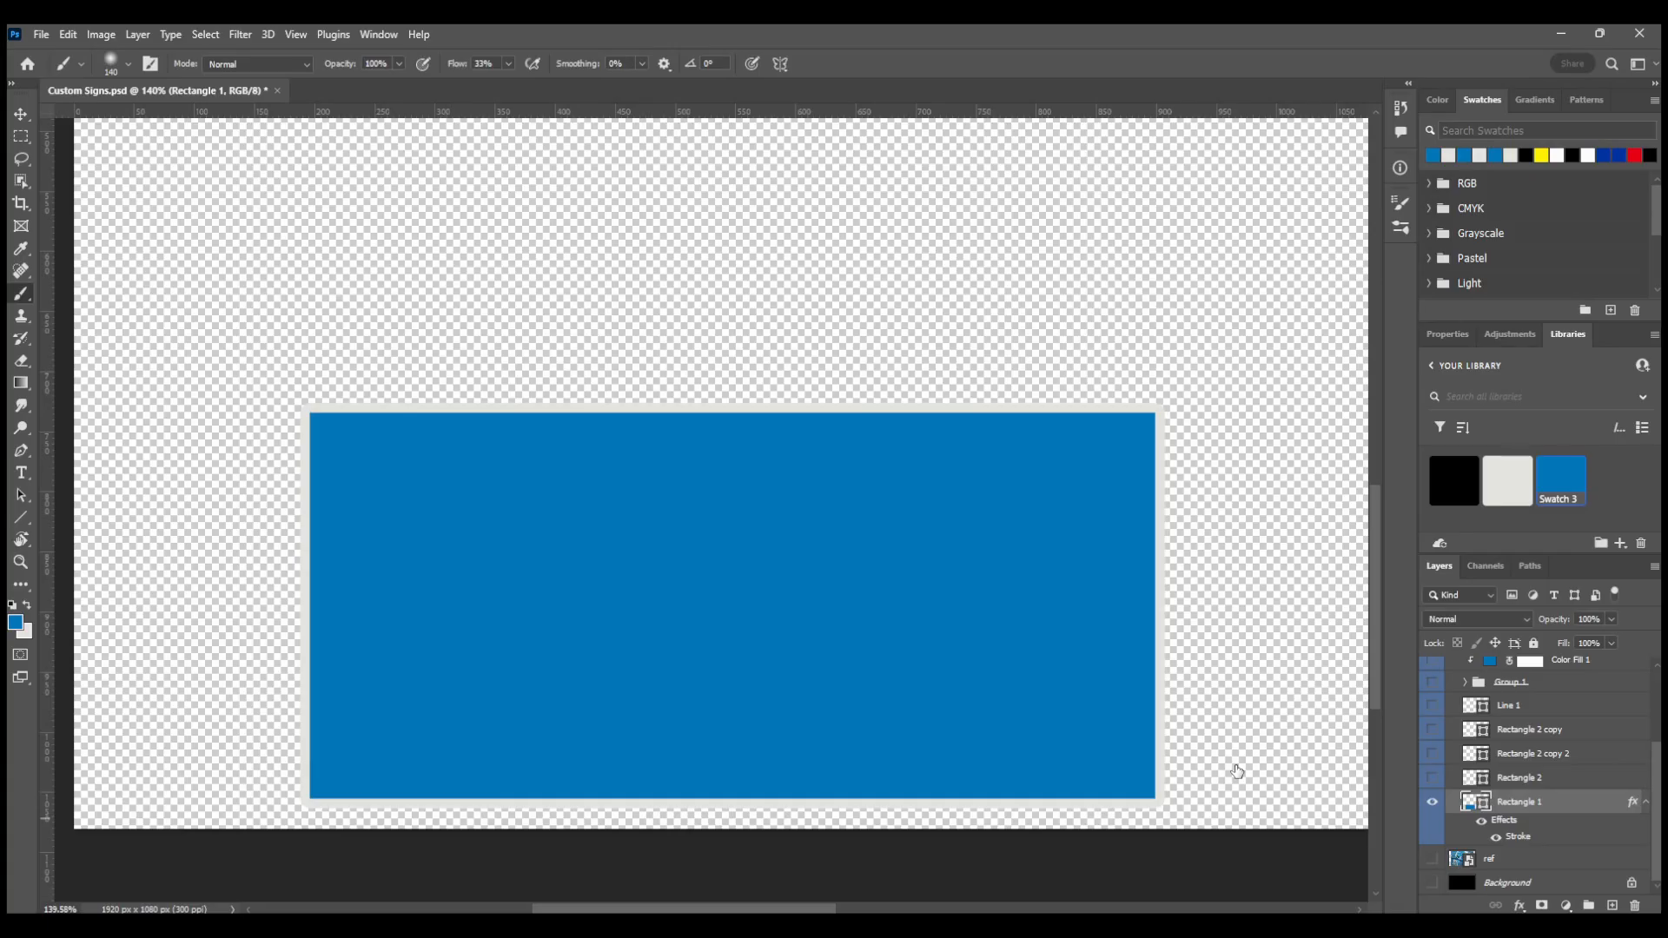
Make all layers of the First Sign group visible, including the squares, line, arrows, blue colour fill and both text layers
key("space")
left_click_drag(1433, 779, 1449, 719)
left_click(1431, 749)
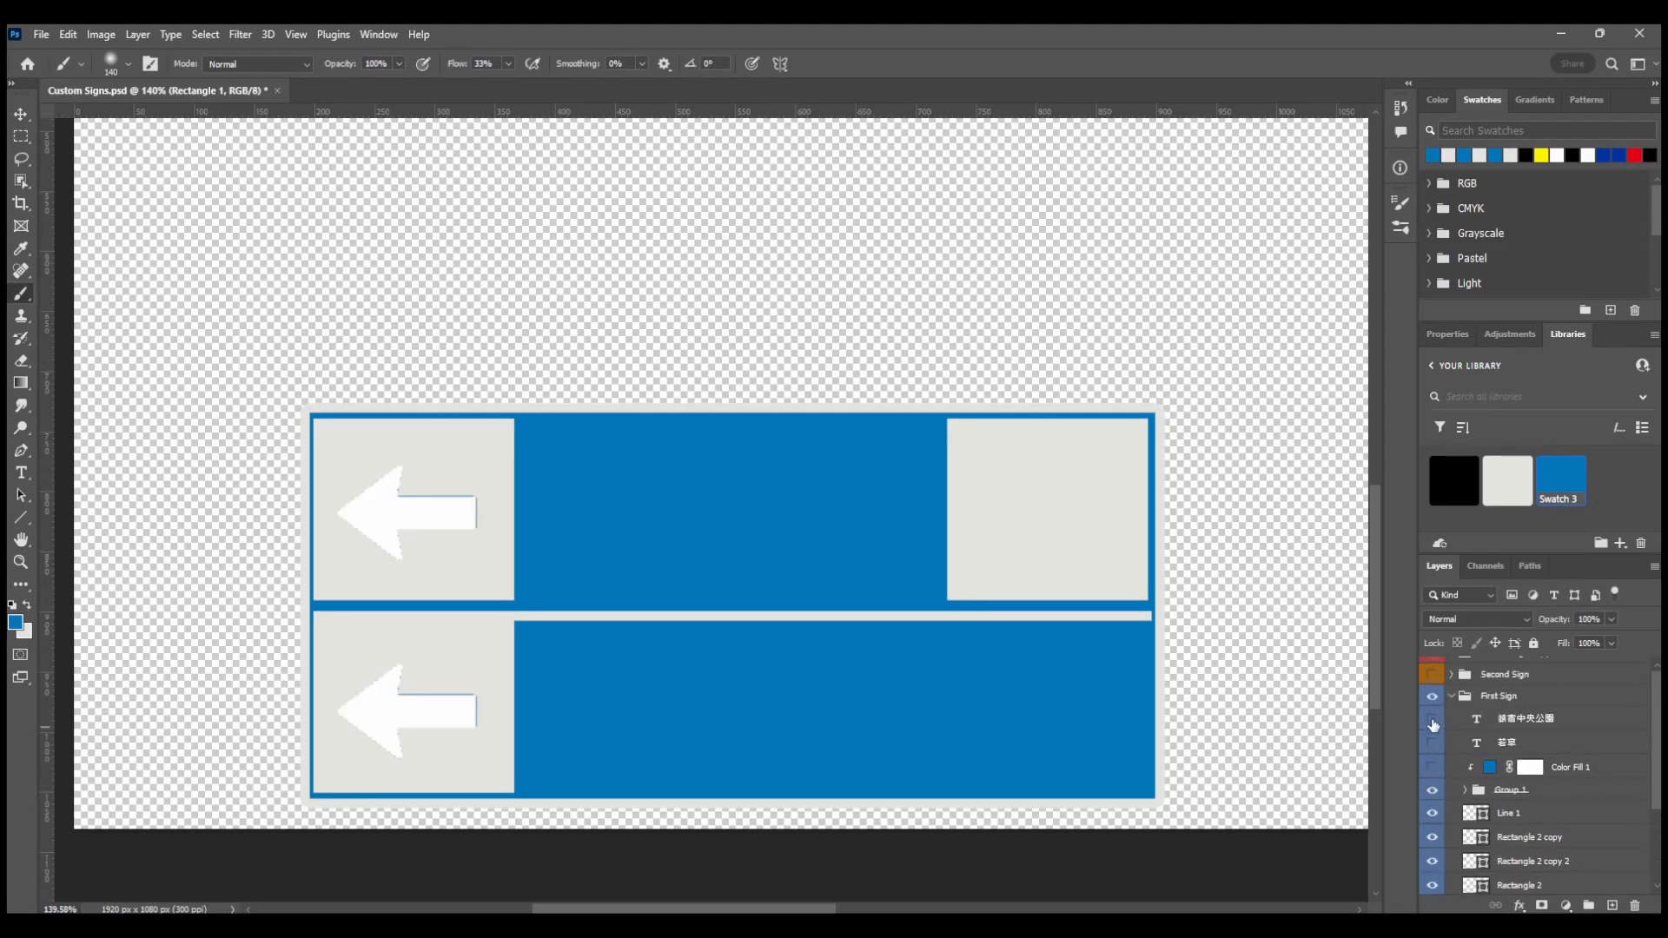
left_click(1431, 757)
left_click(1431, 733)
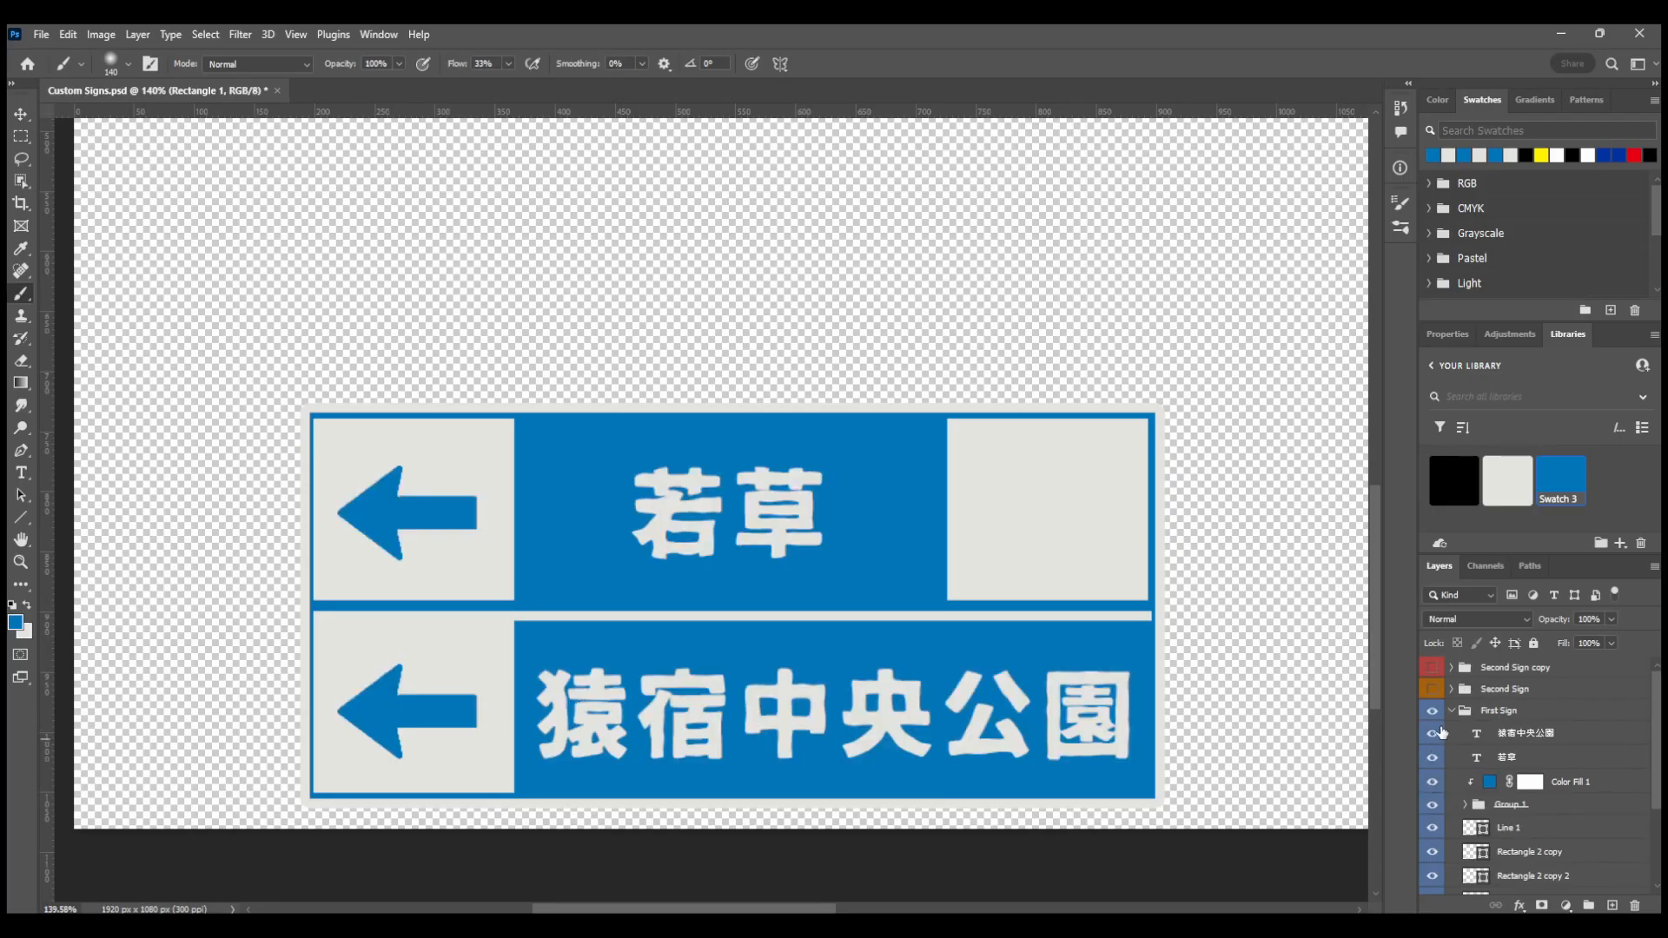
Collapse the First Sign group, make the Second Sign group visible and expand its layers
left_click(1450, 710)
left_click(1432, 688)
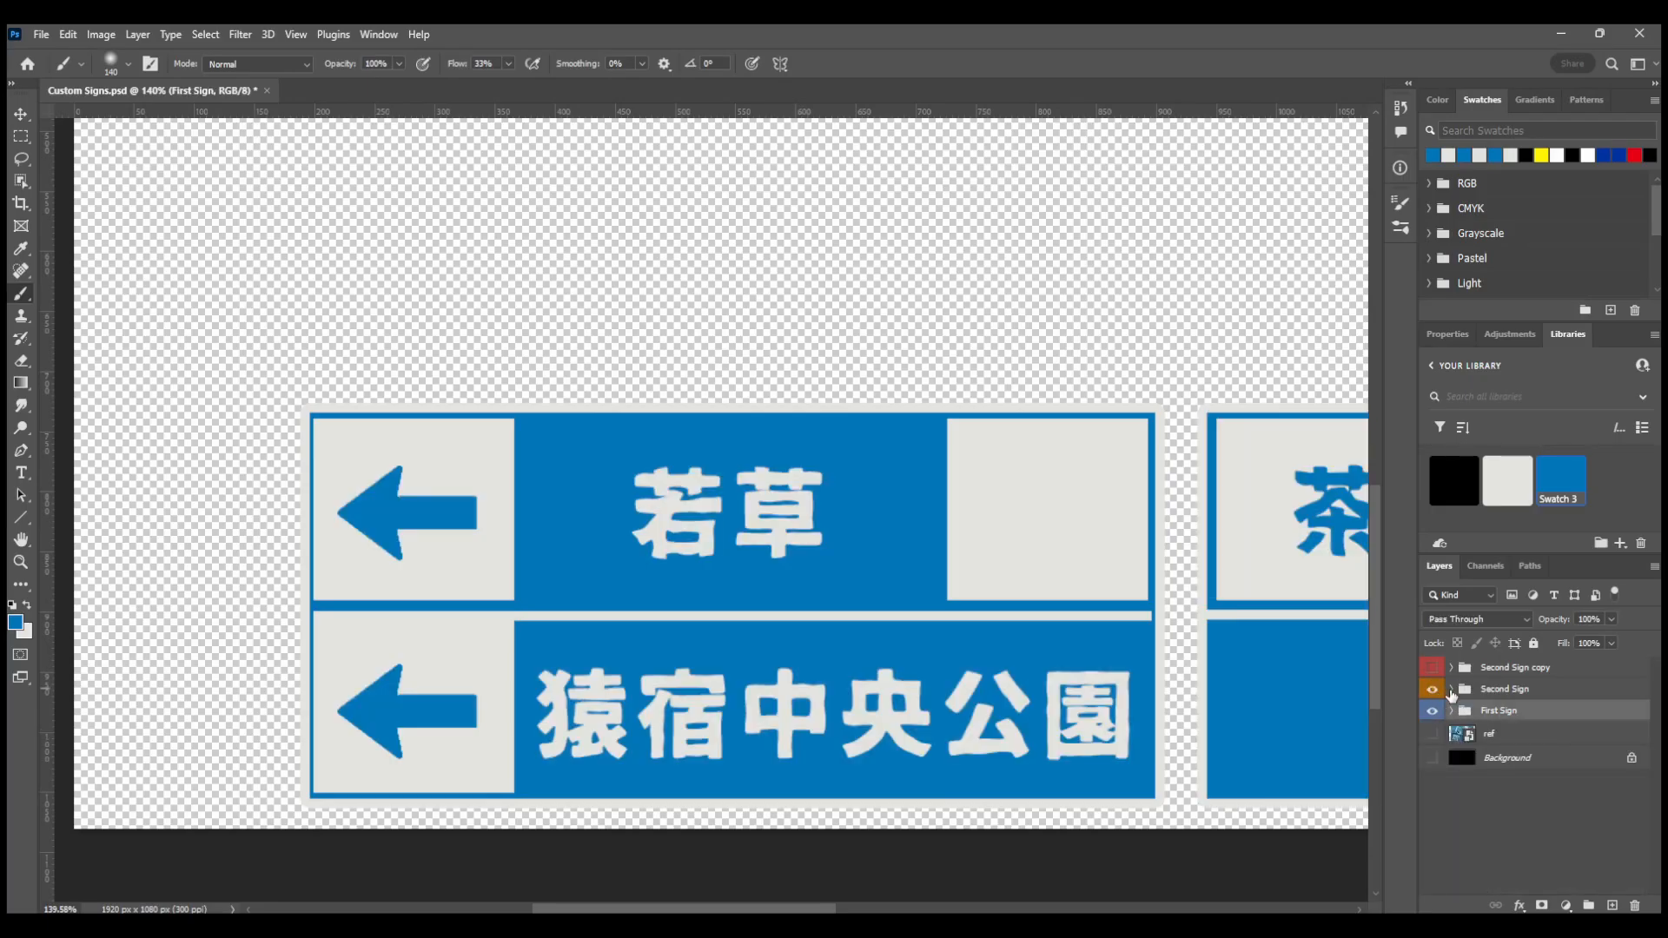
left_click(1451, 689)
scroll(1238, 690, "down", 2)
scroll(1150, 652, "right", 5)
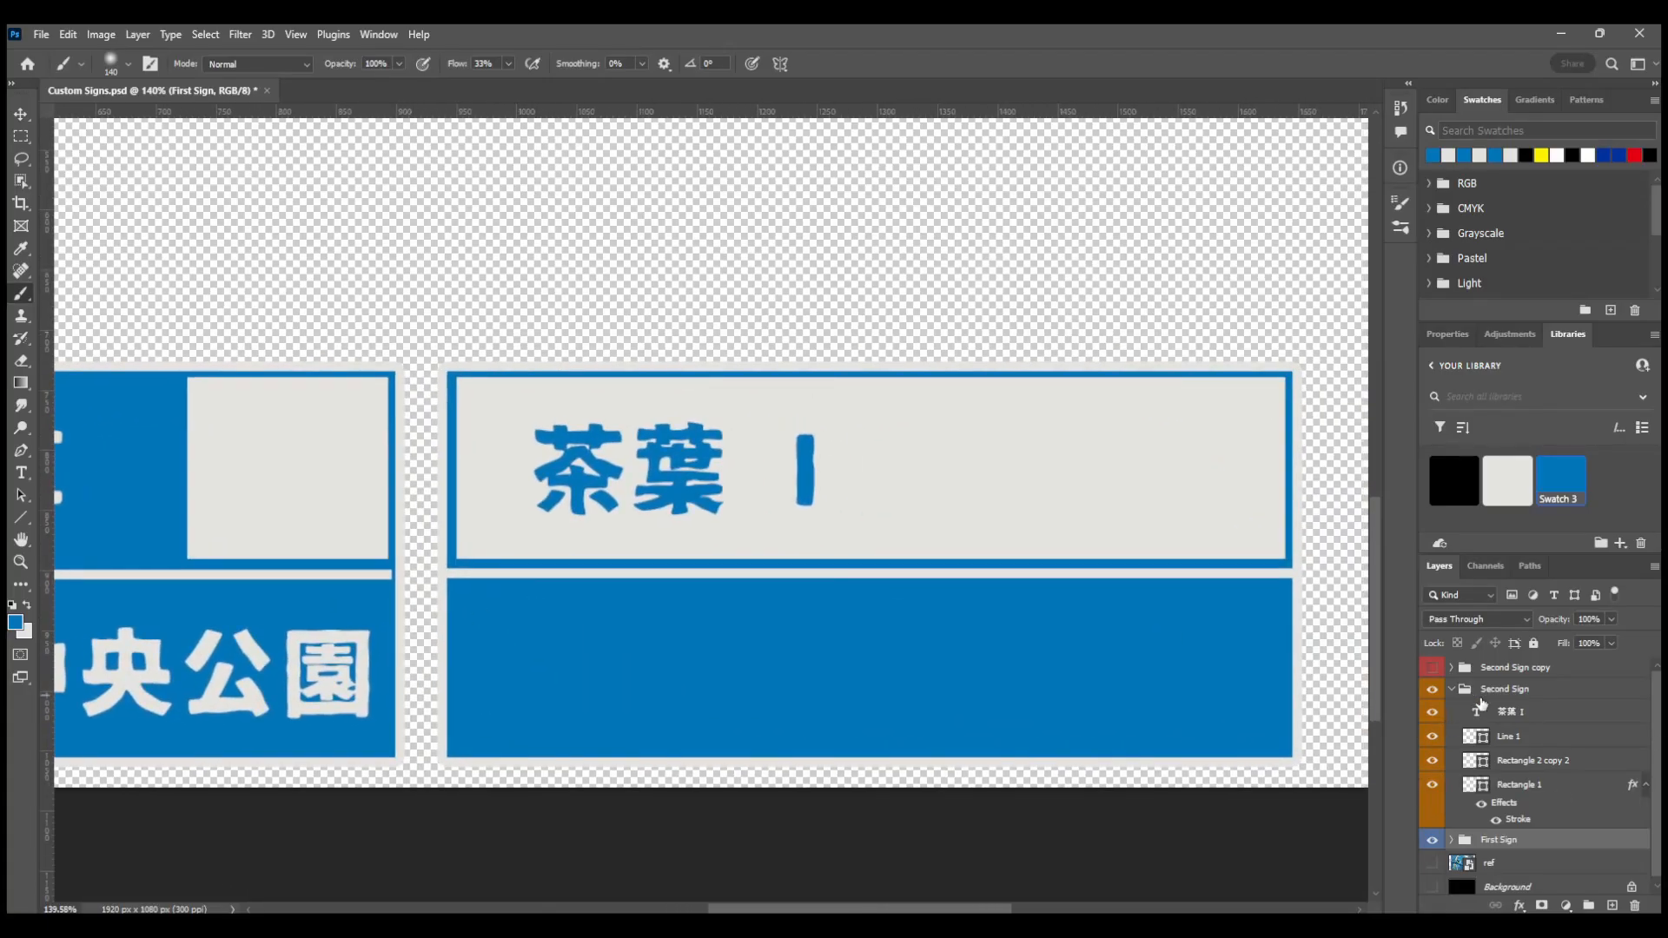
Toggle the text layer and Line 1 in the Second Sign group to examine its structure
left_click(1431, 712)
left_click(1431, 736)
left_click(1431, 736)
scroll(832, 552, "down", 3, "alt")
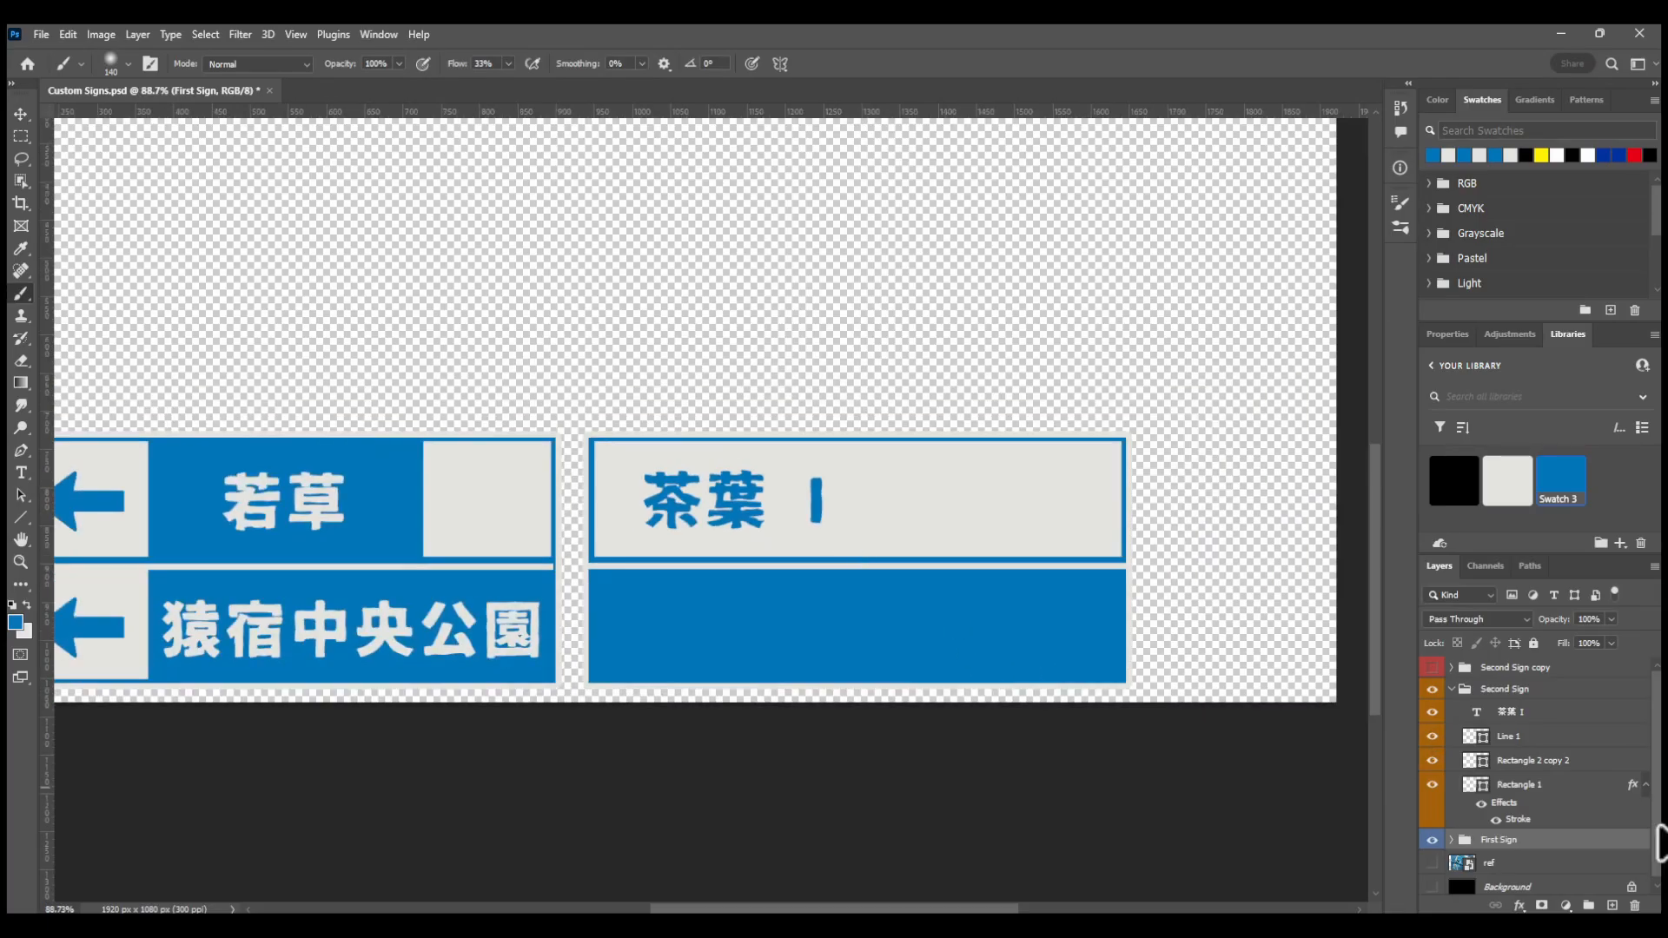
Collapse the Second Sign group and make the Second Sign copy group visible so all three signs show together
left_click(1450, 688)
left_click(1431, 667)
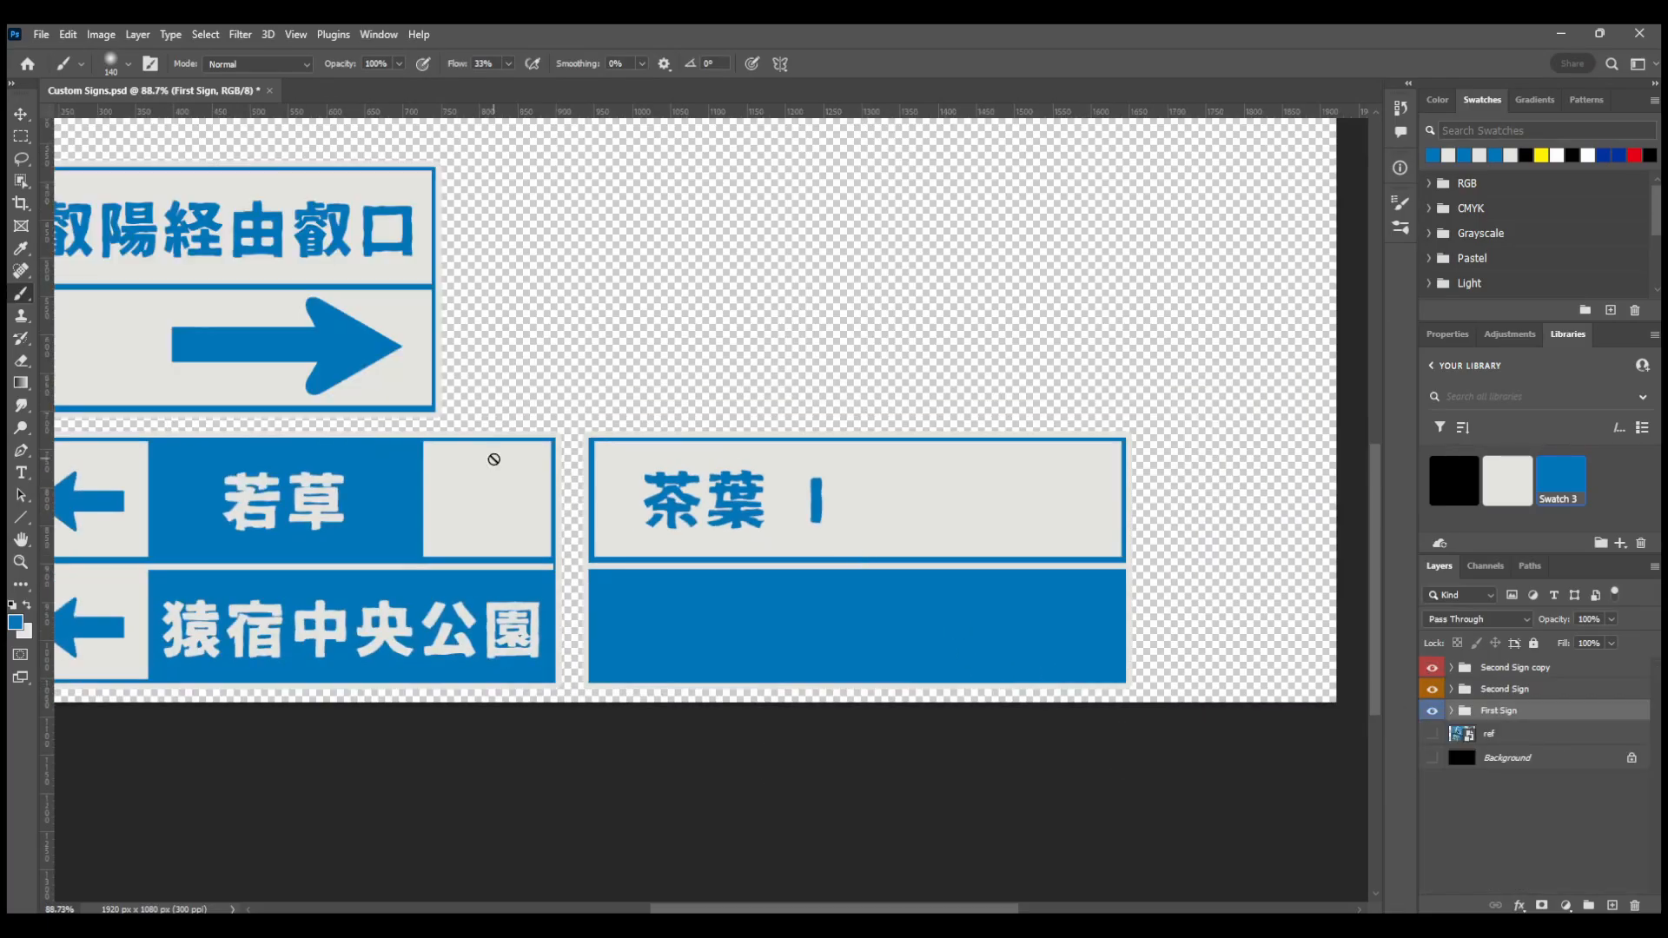
scroll(493, 460, "down", 2, "alt")
left_click_drag(418, 420, 864, 540)
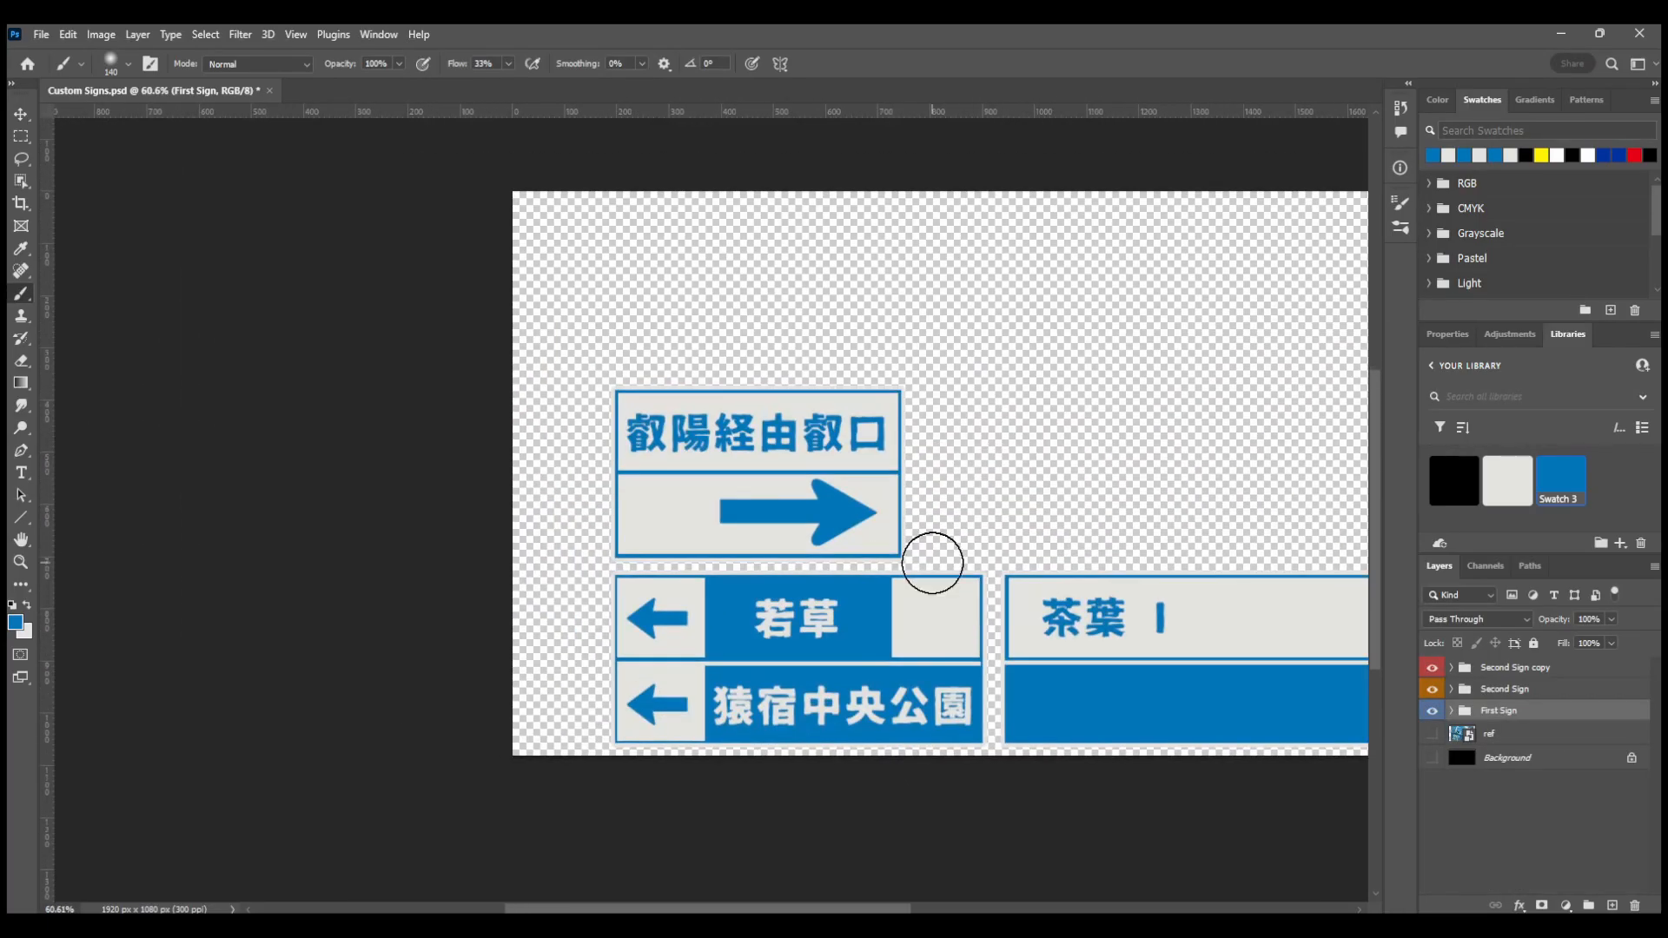
scroll(938, 556, "up", 2, "alt")
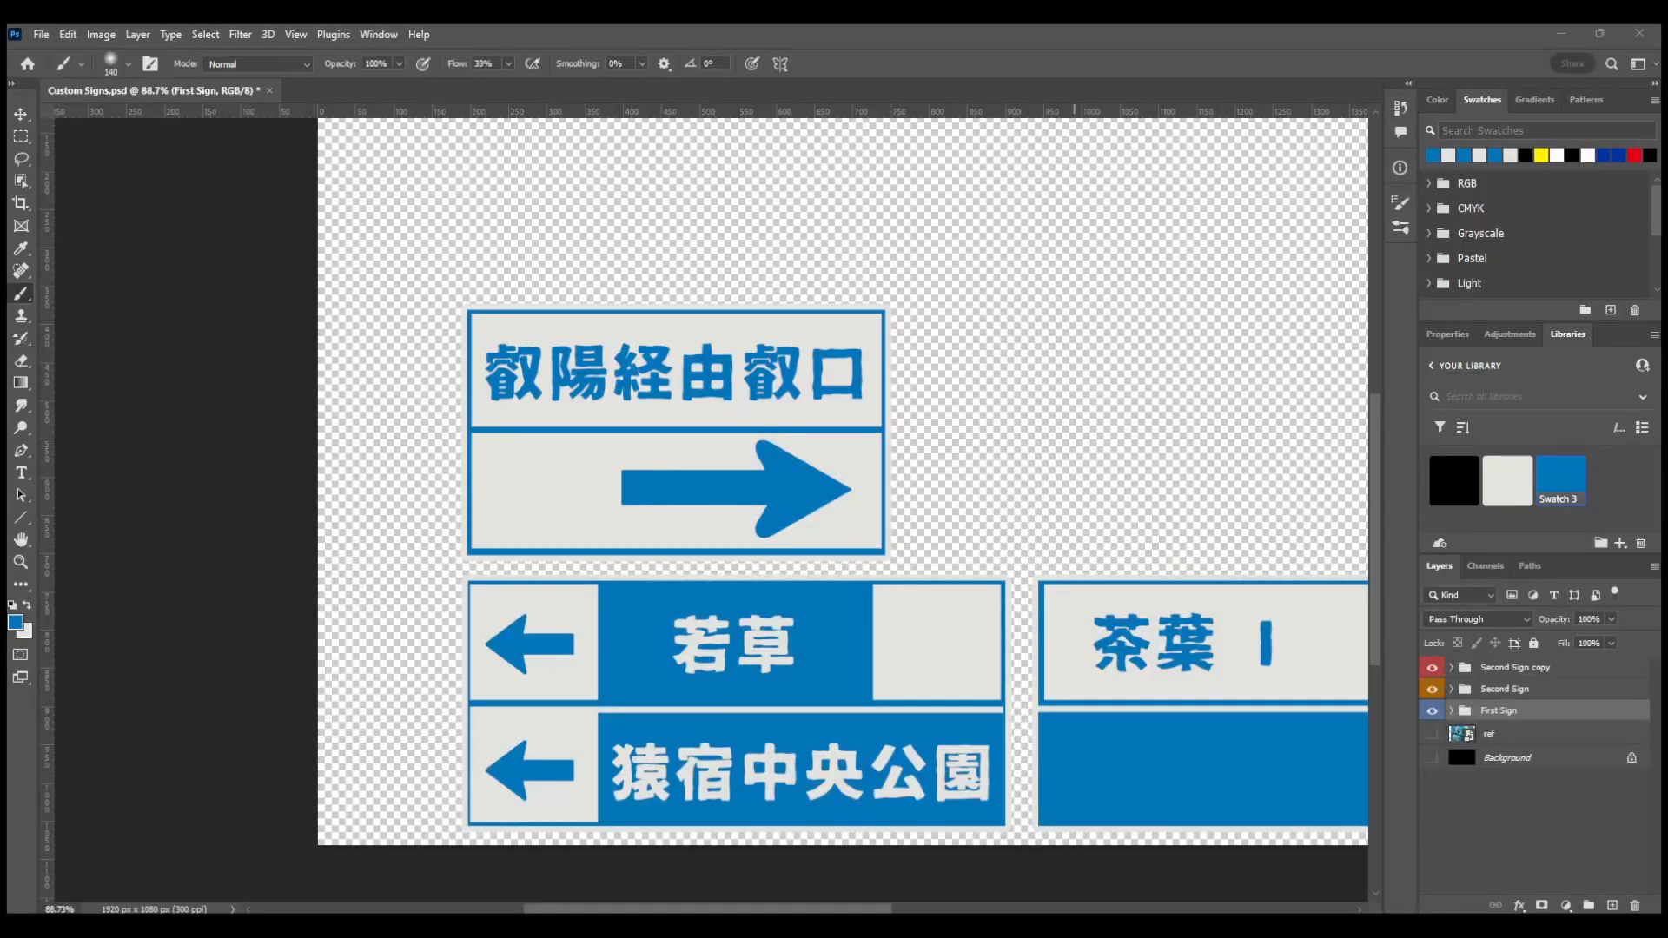
scroll(1183, 569, "right", 5)
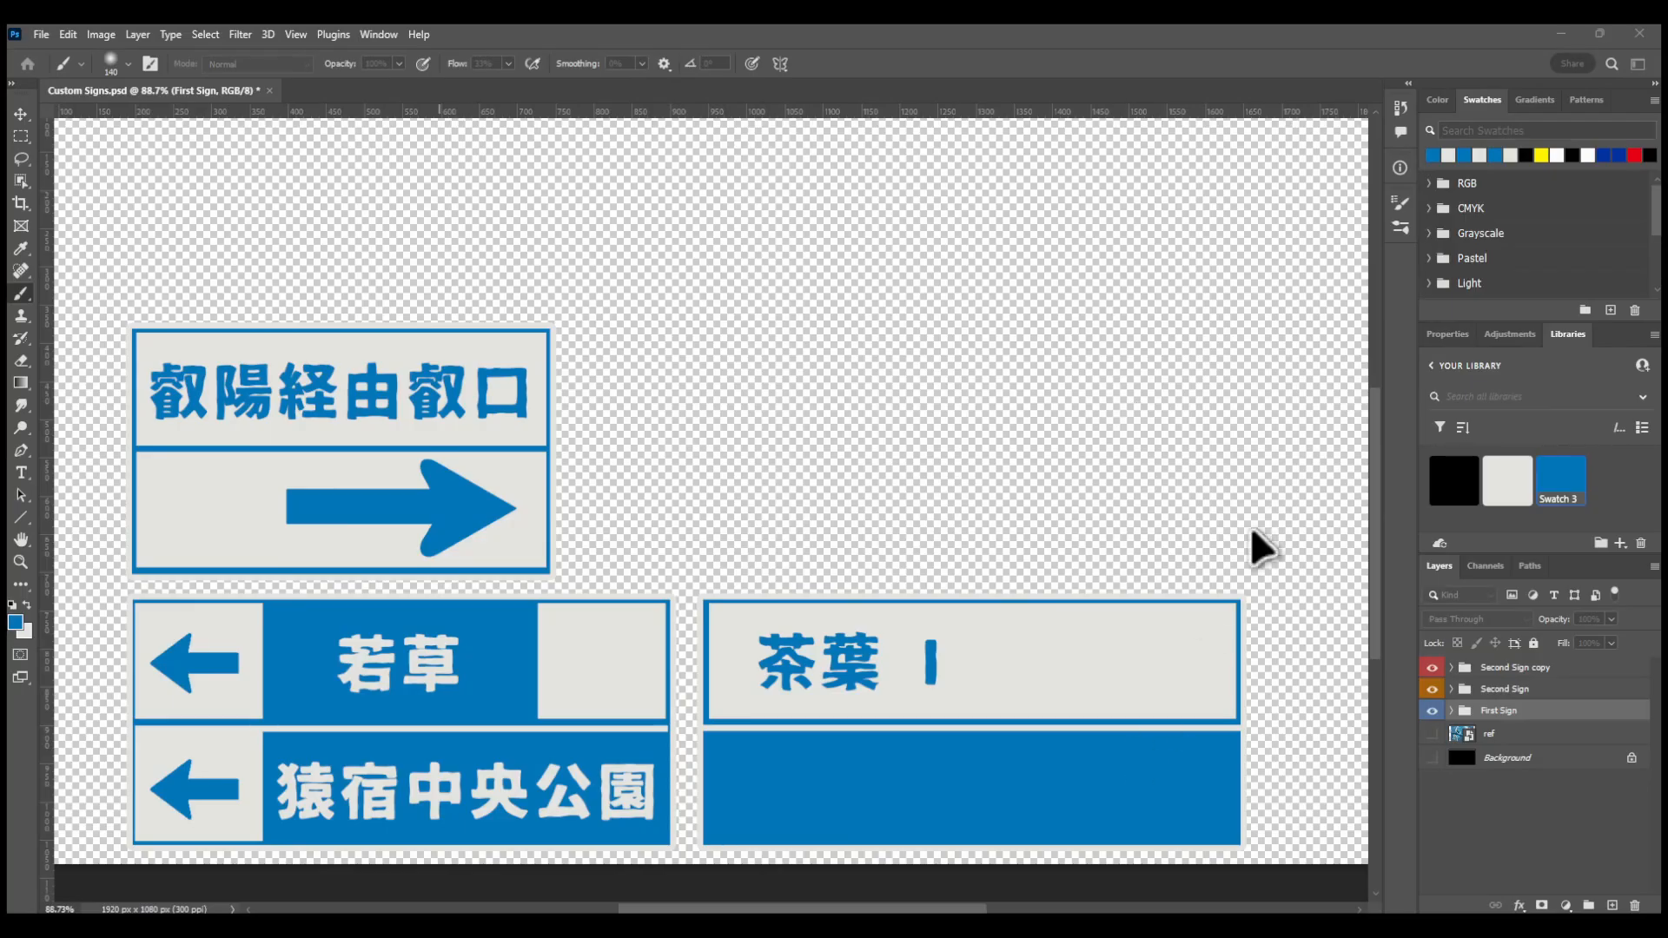
Create a new transparent 1920 × 1080 px document and copy the First Sign group into it
key("i")
left_click(1193, 553)
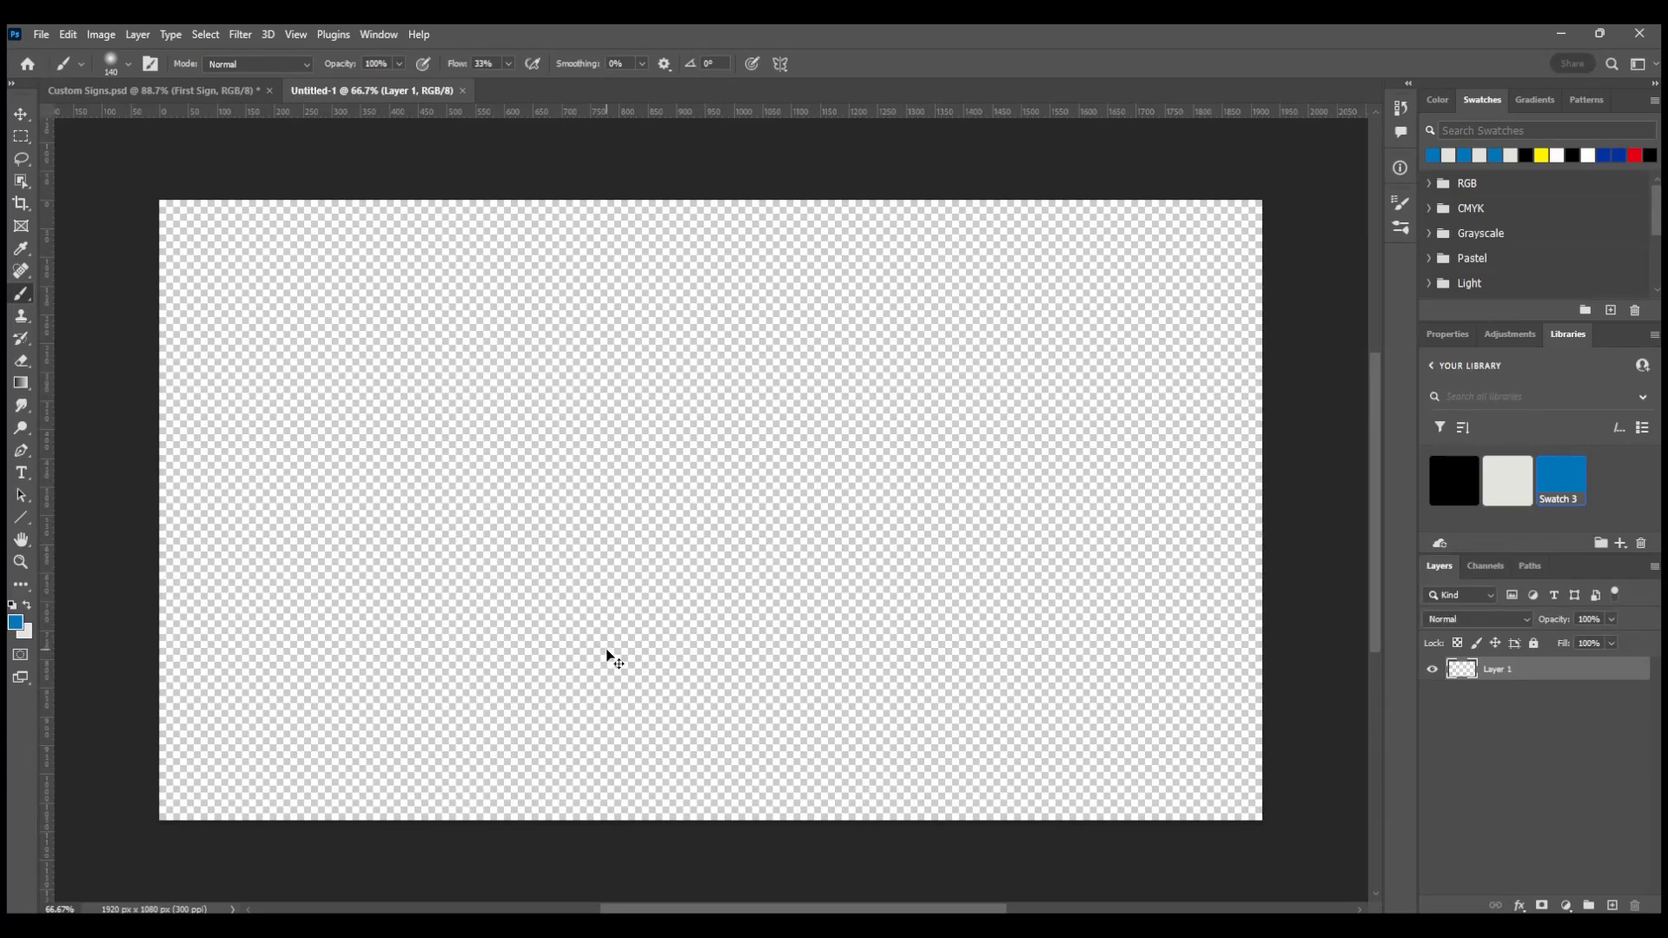
left_click_drag(608, 657, 606, 652)
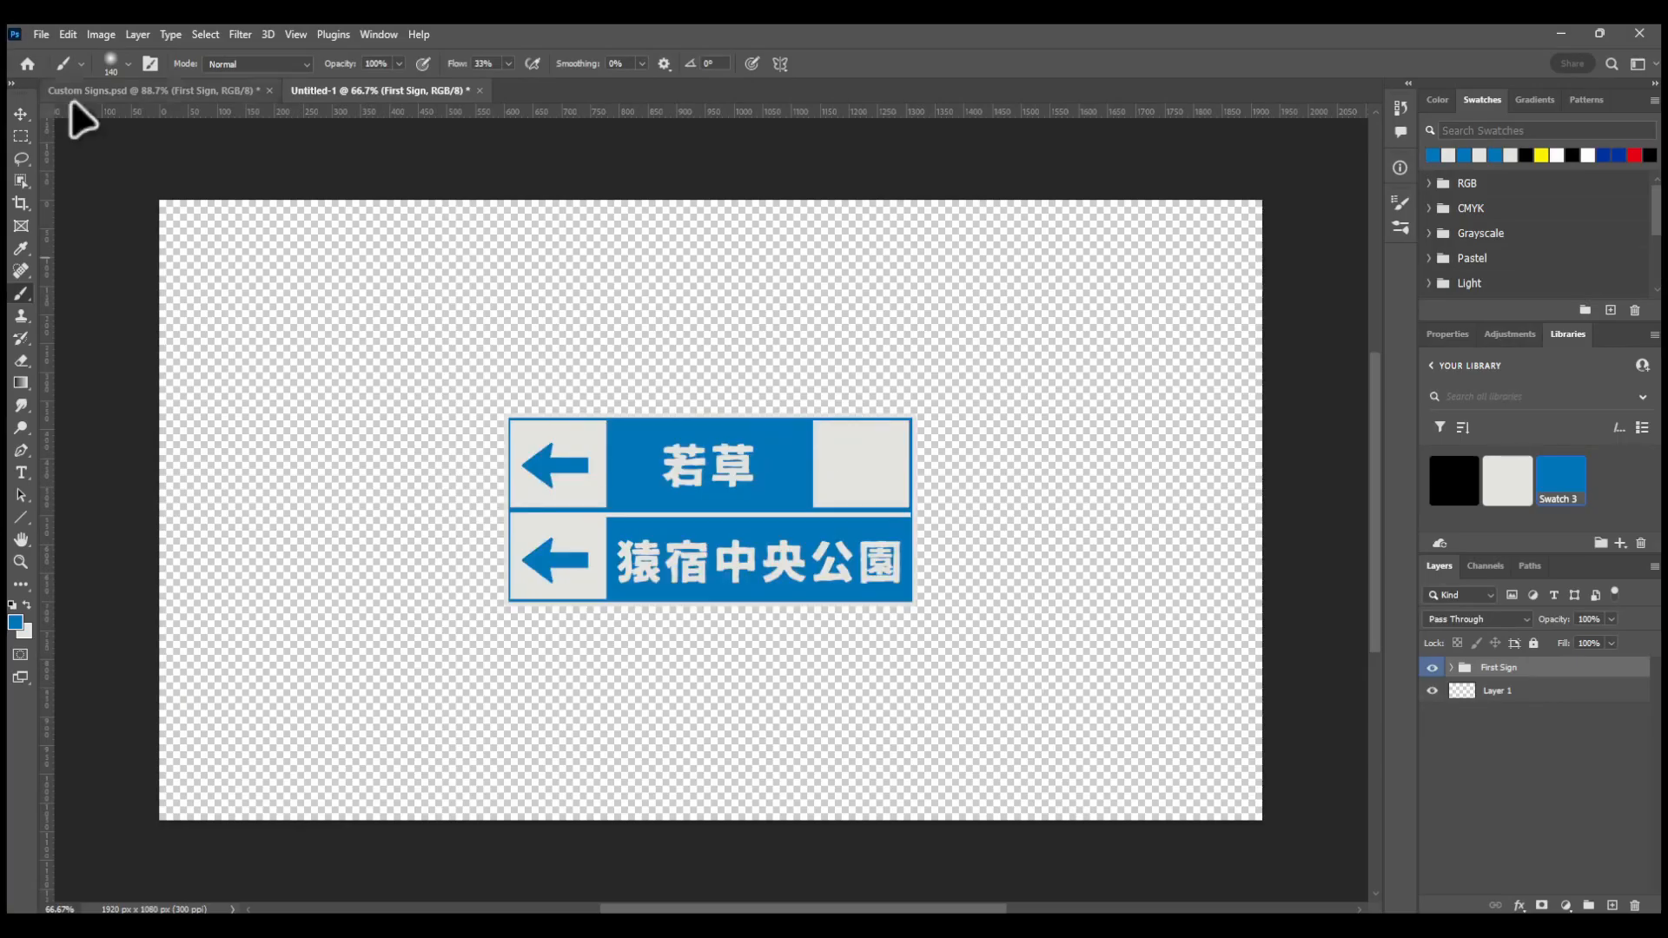
Convert the First Sign group to a smart object and scale it to about 229%, centred on the canvas
left_click(20, 114)
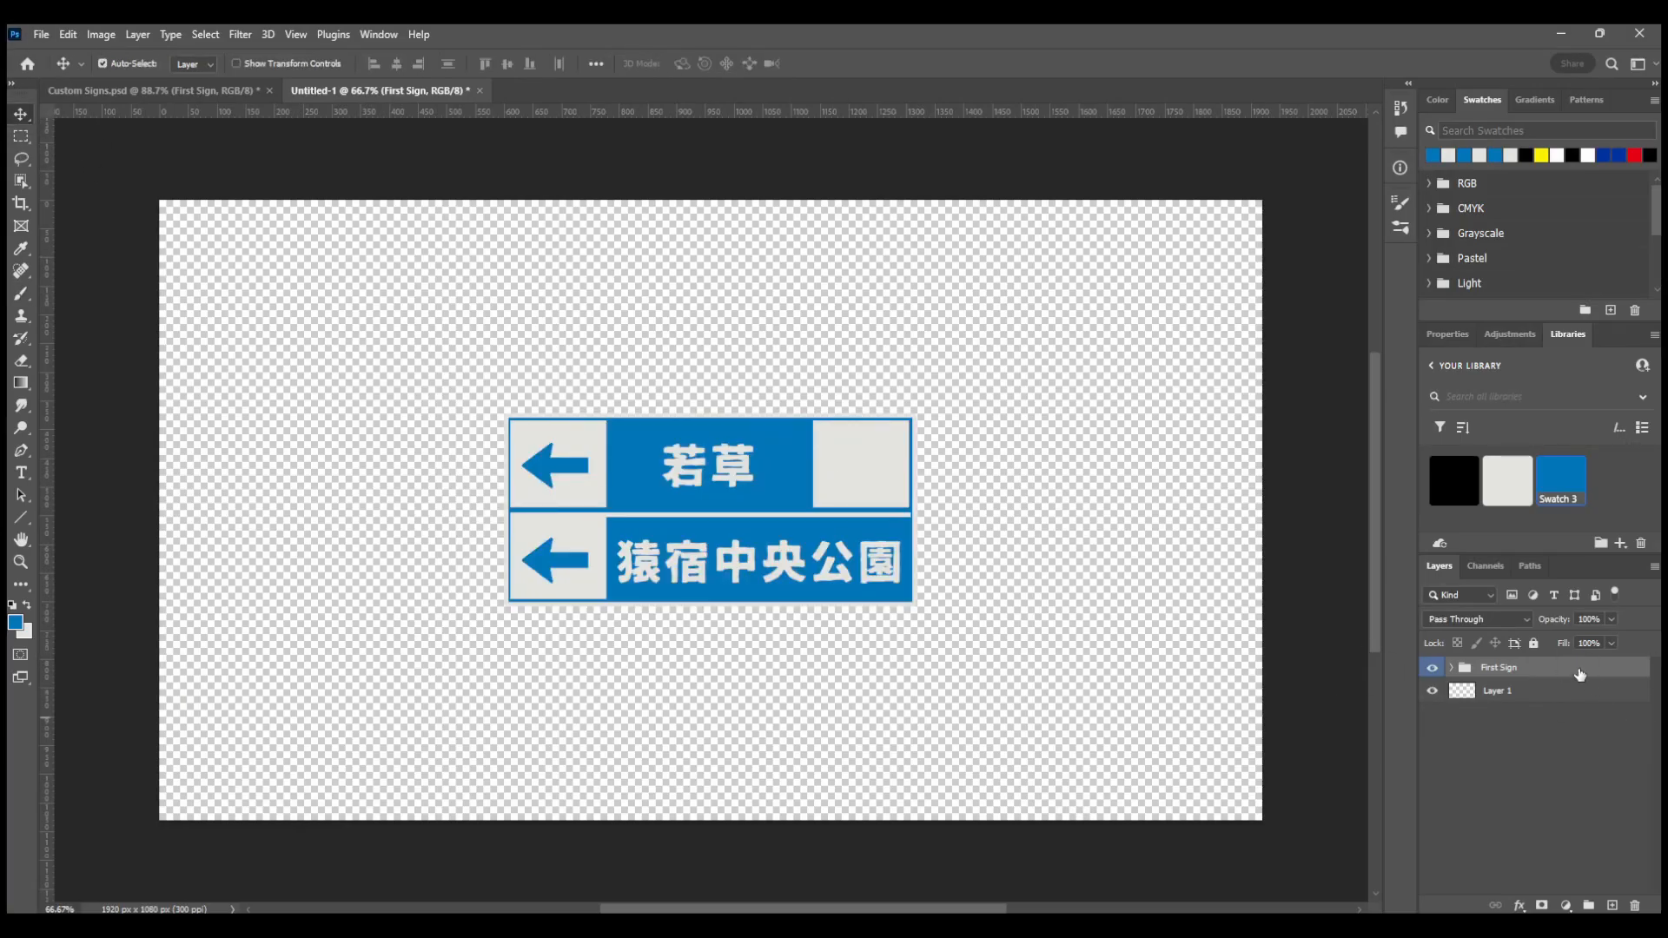
left_click(1514, 434)
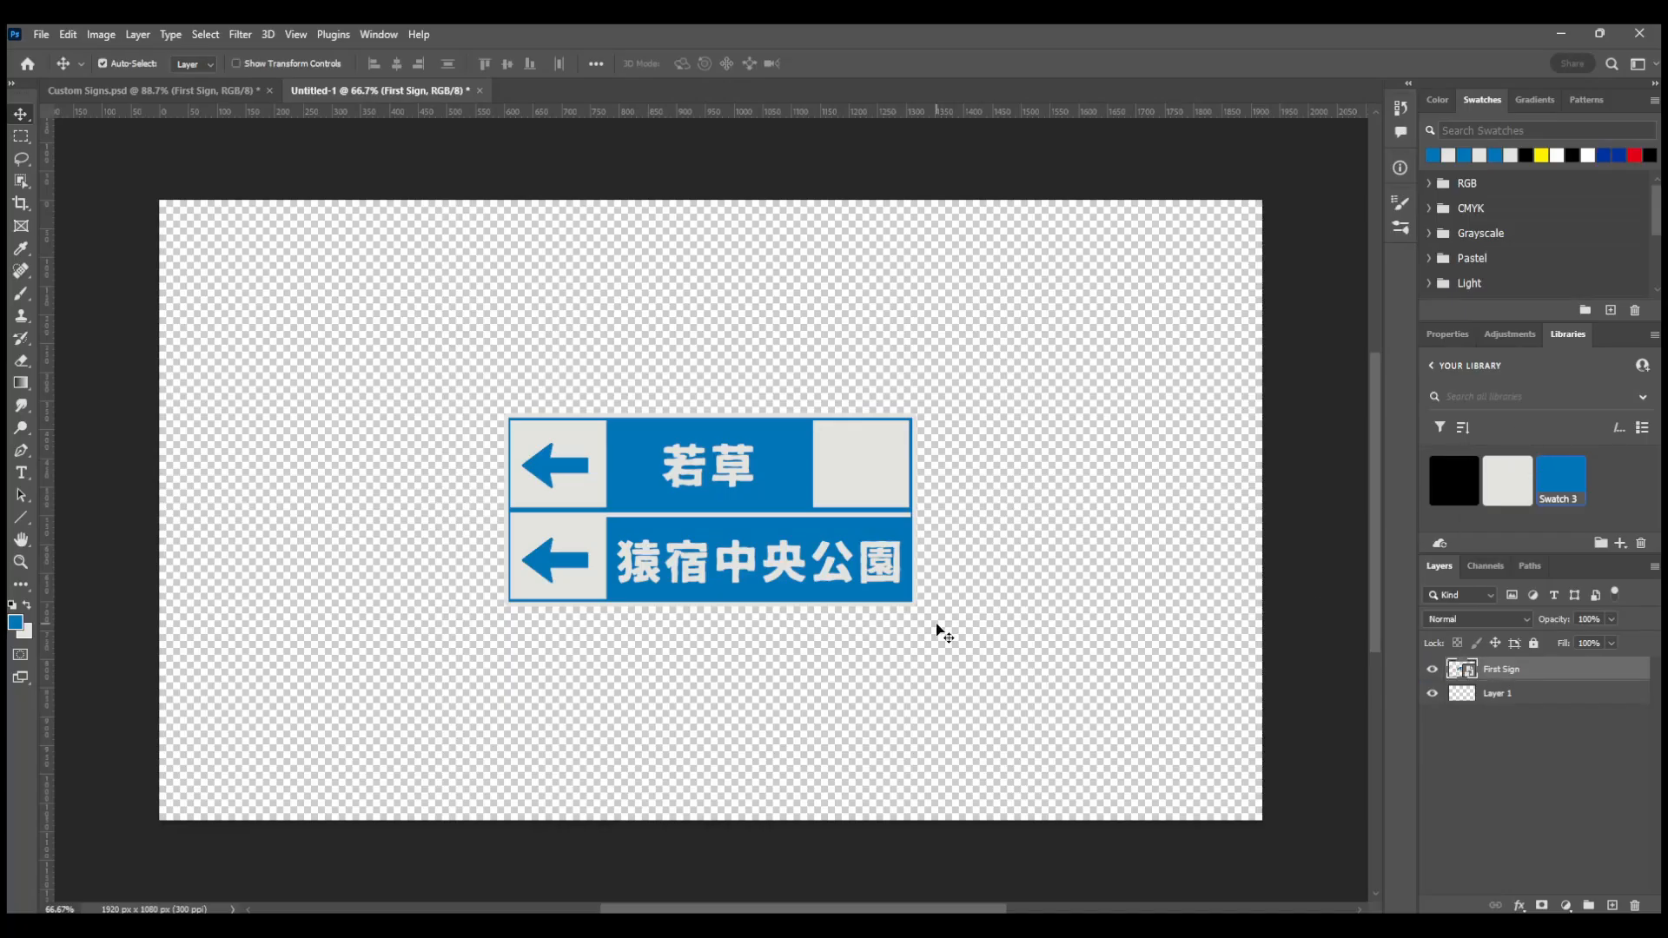
key("ctrl+t")
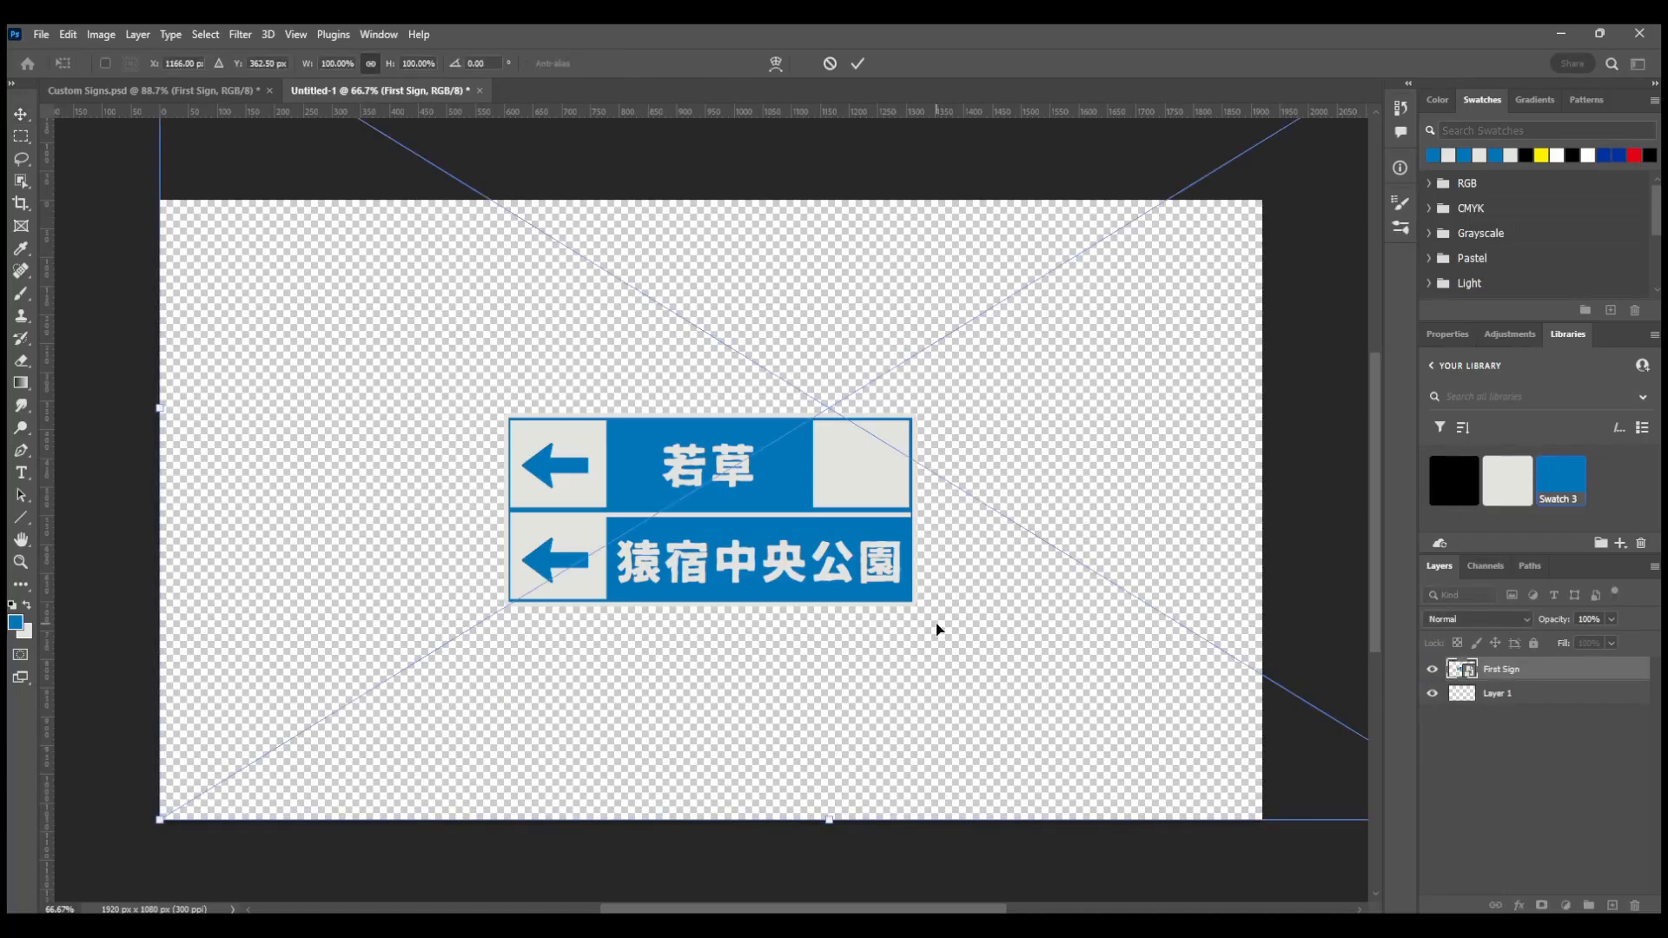
scroll(929, 602, "down", 4, "alt")
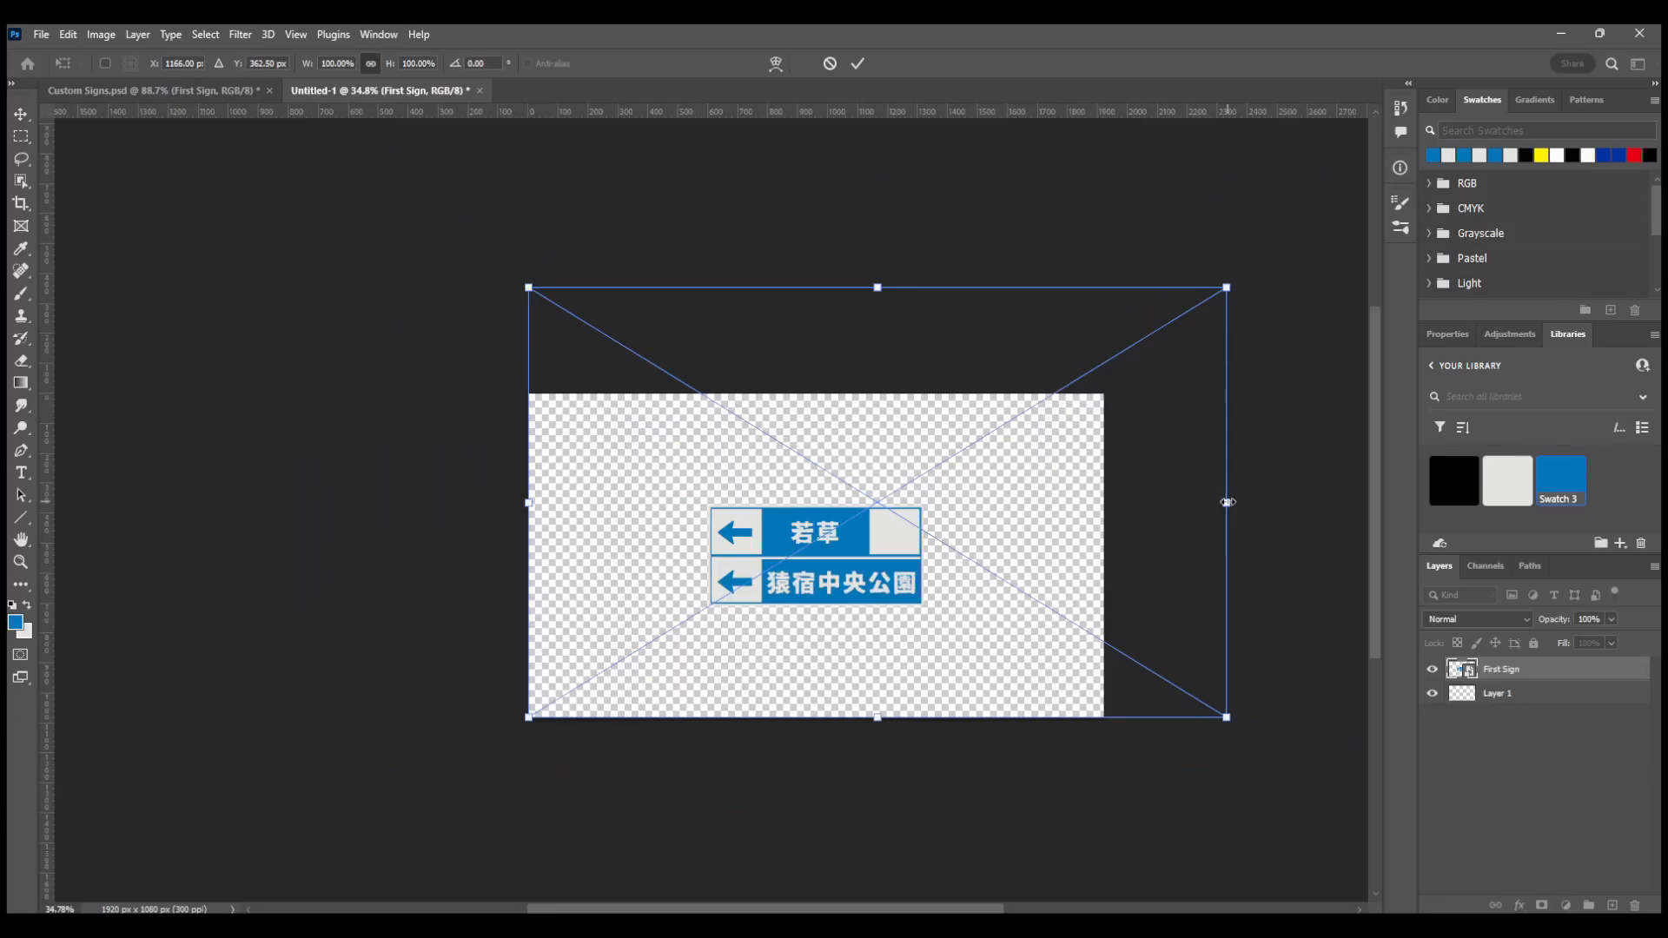
left_click_drag(1246, 504, 1303, 440)
left_click_drag(498, 614, 499, 613)
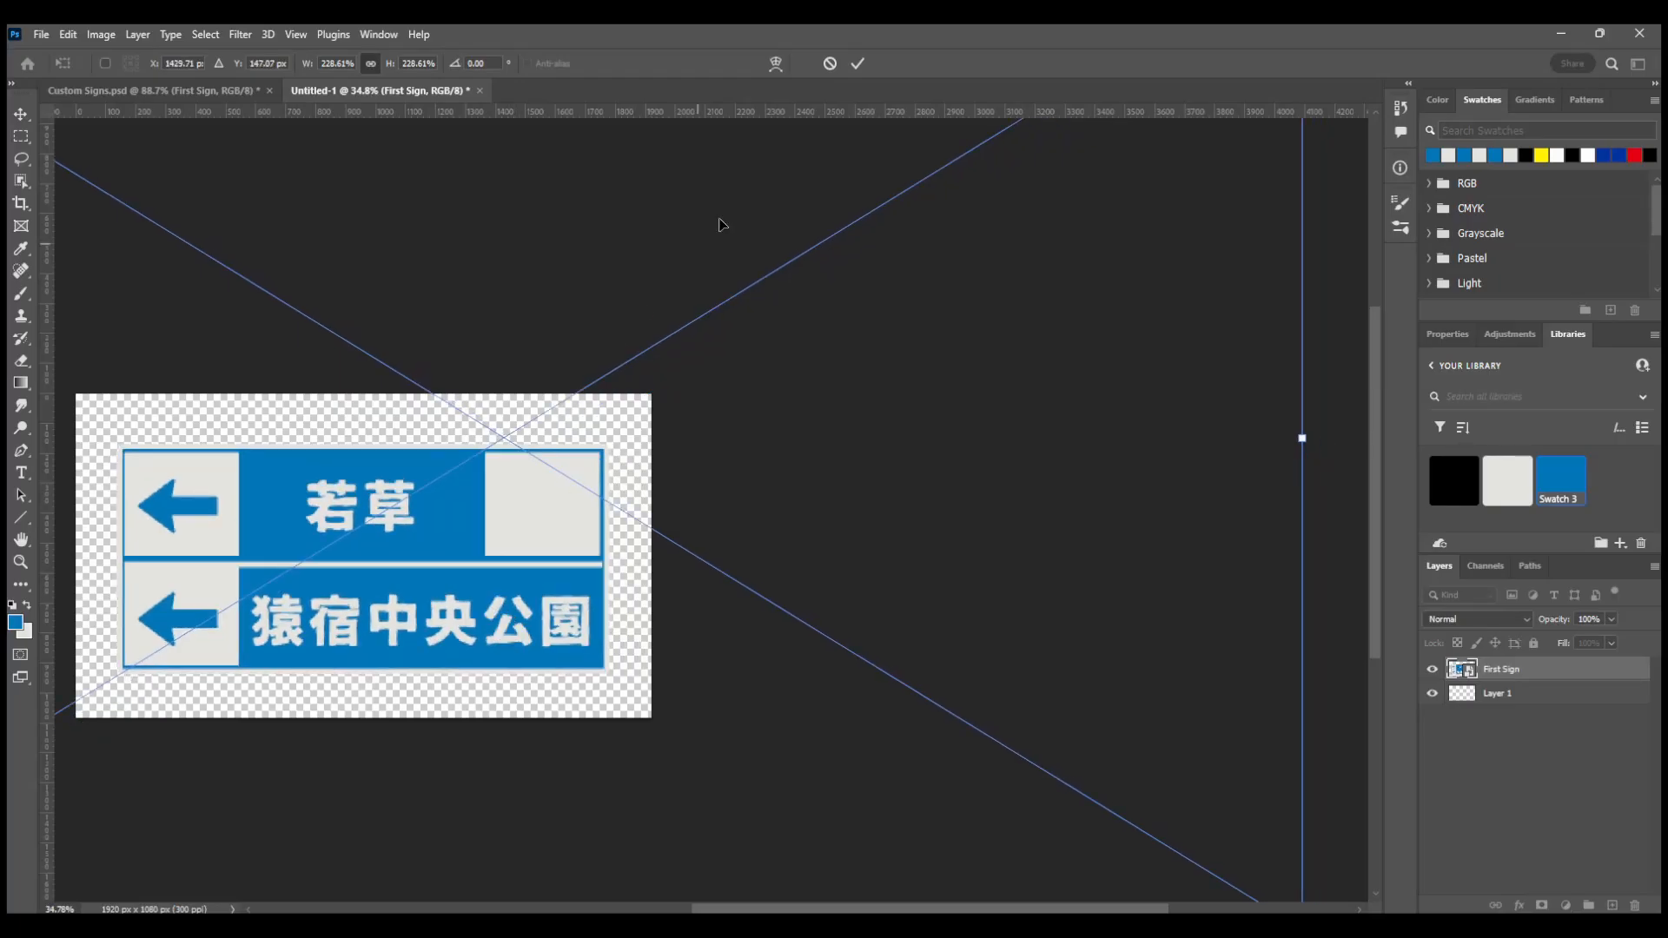
left_click(858, 64)
scroll(414, 653, "left", 3)
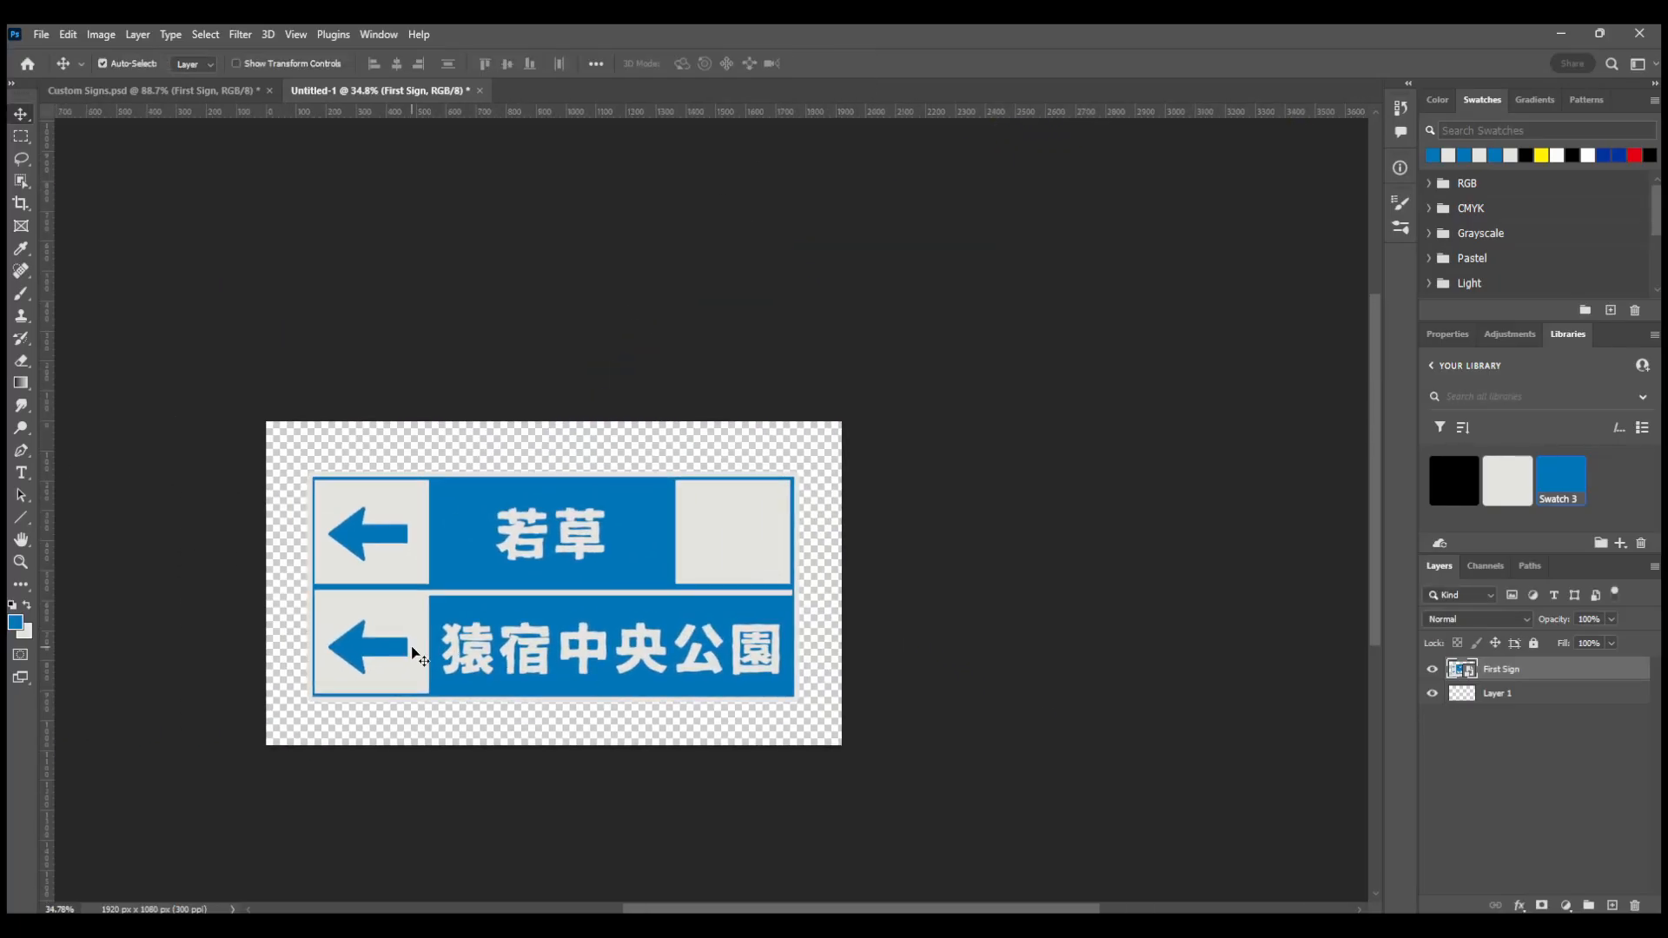
scroll(403, 595, "left", 1)
Copy the Second Sign and Second Sign copy groups from Custom Signs.psd into the new document
left_click(209, 90)
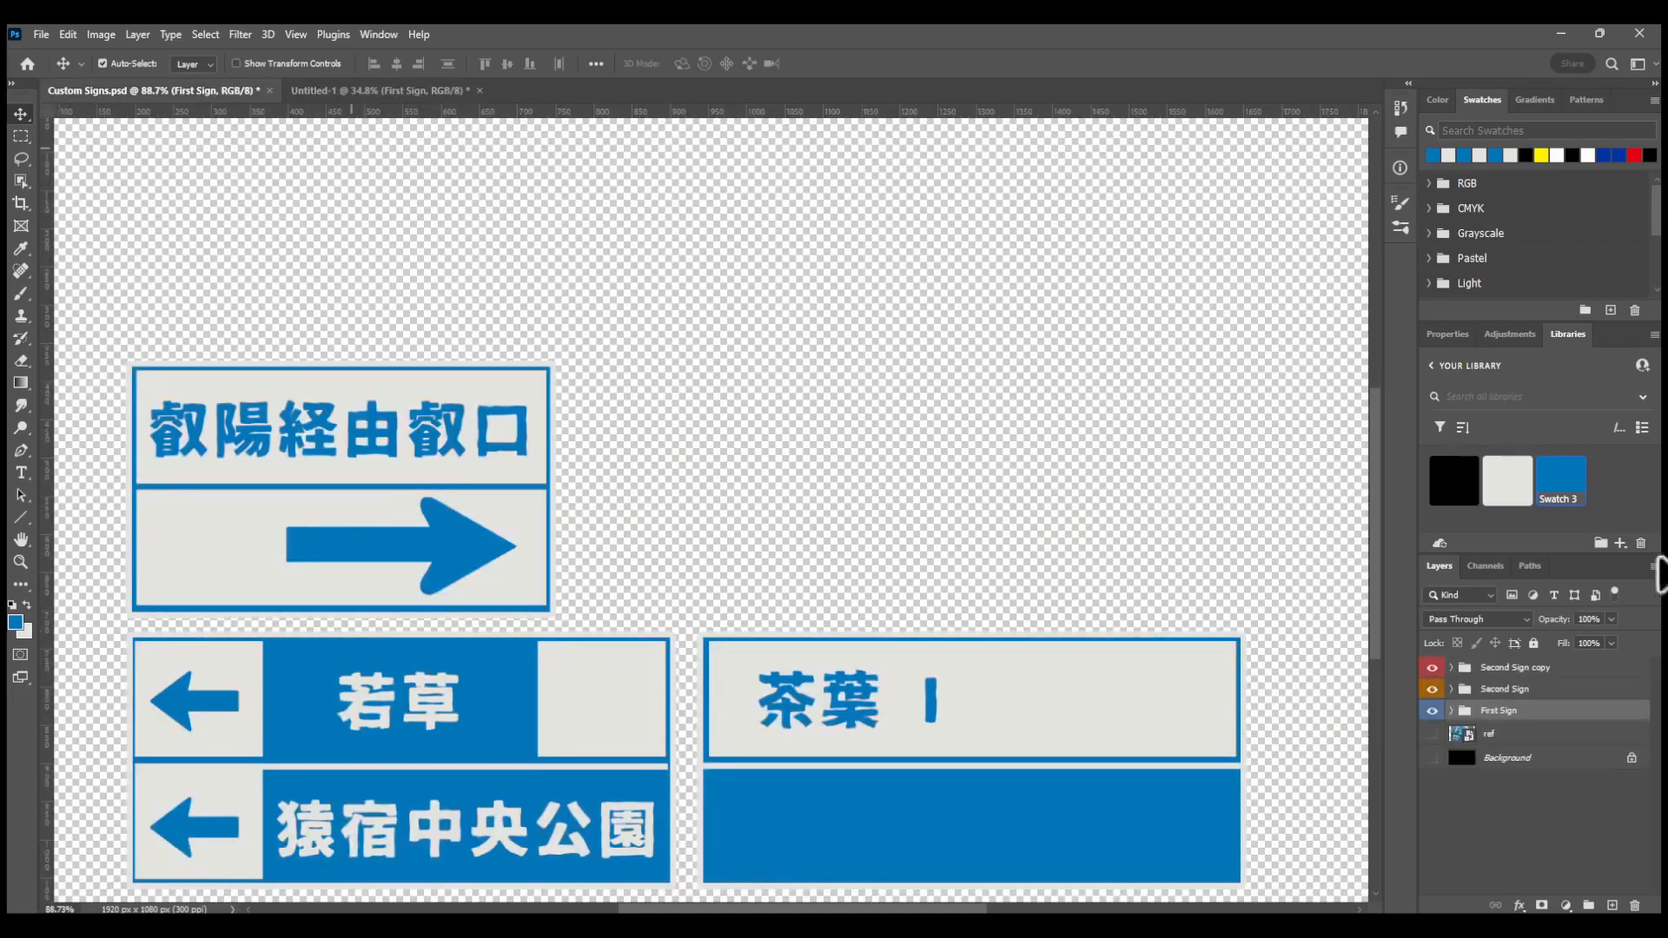
left_click(1509, 690)
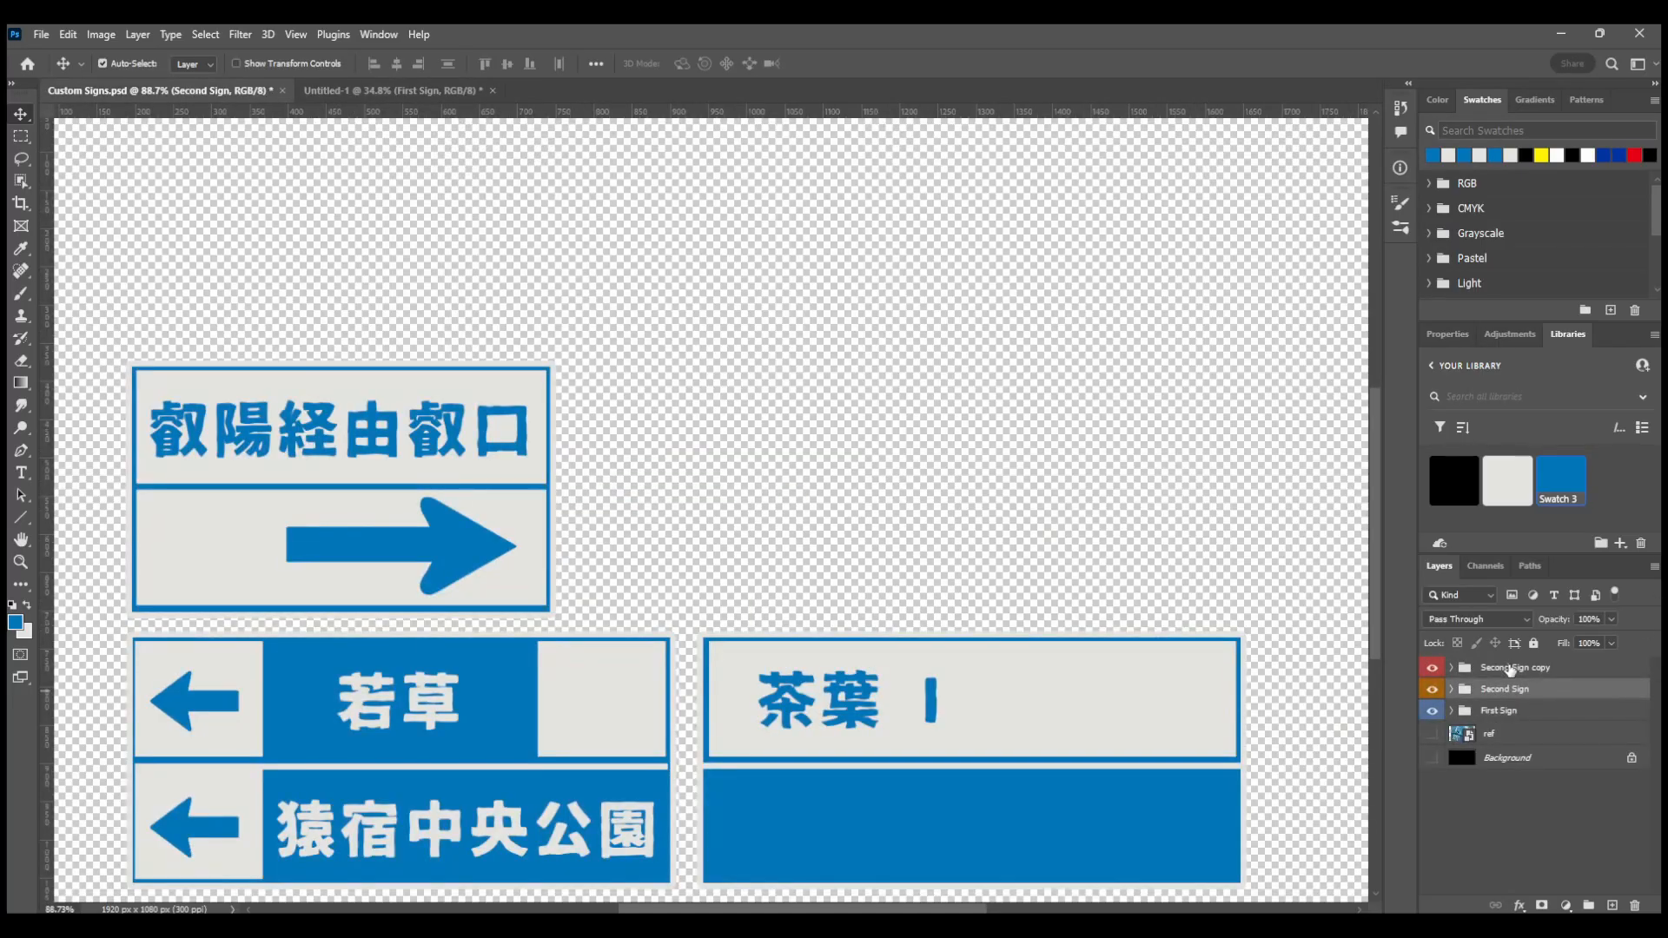
left_click(1512, 669, "ctrl")
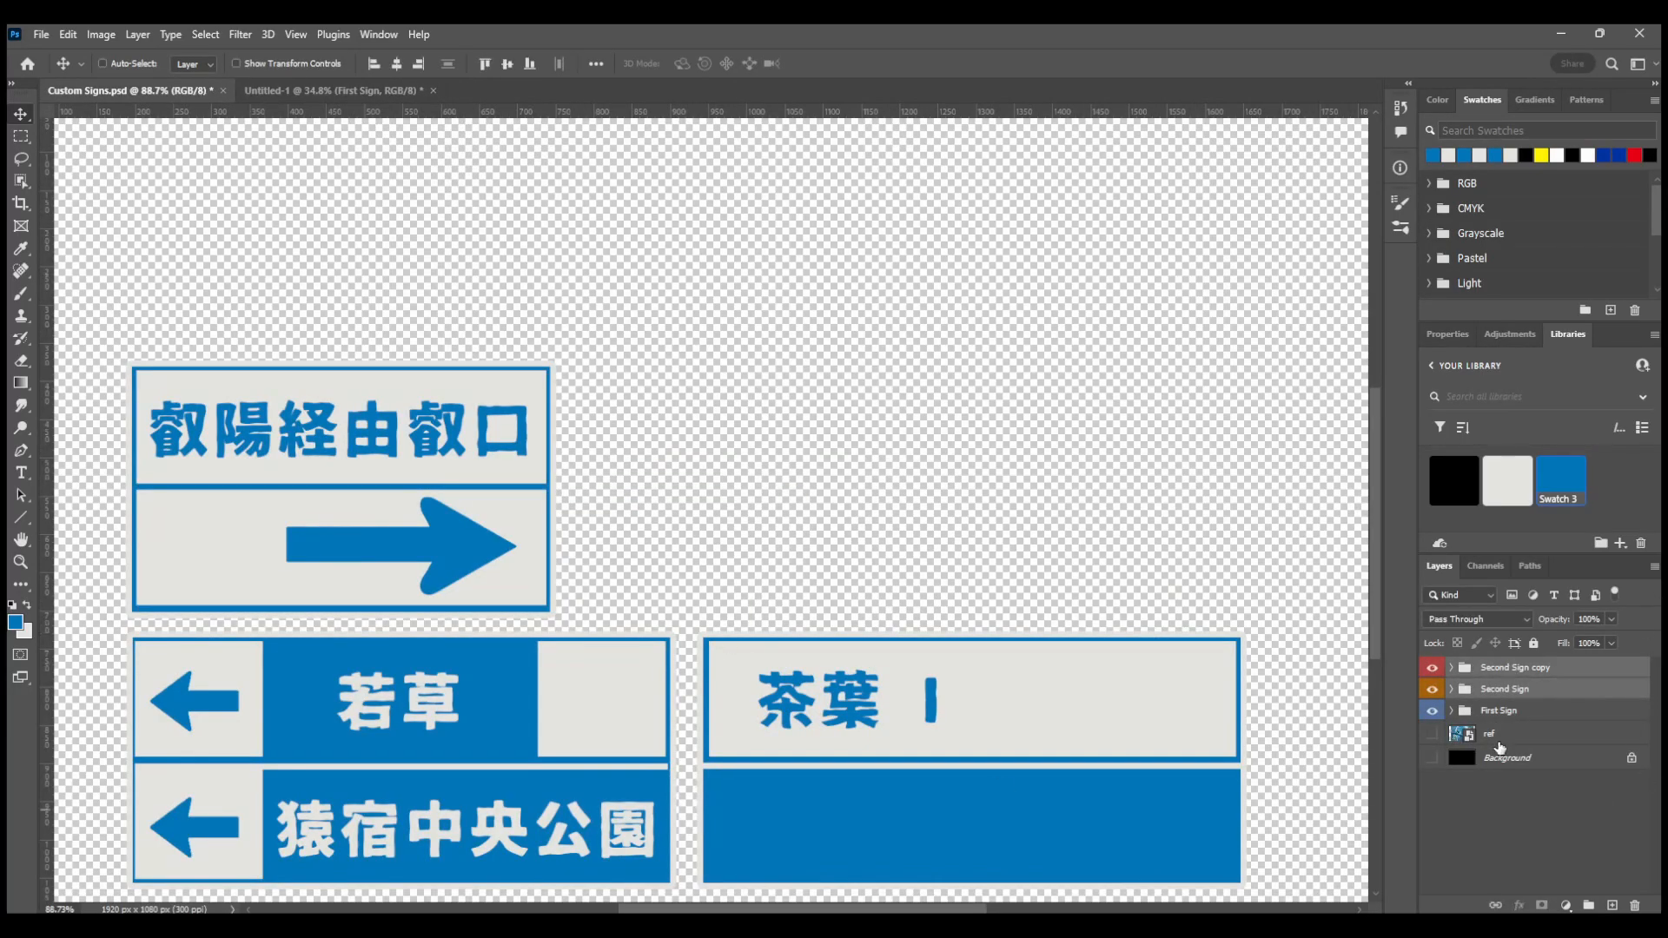
left_click(372, 90)
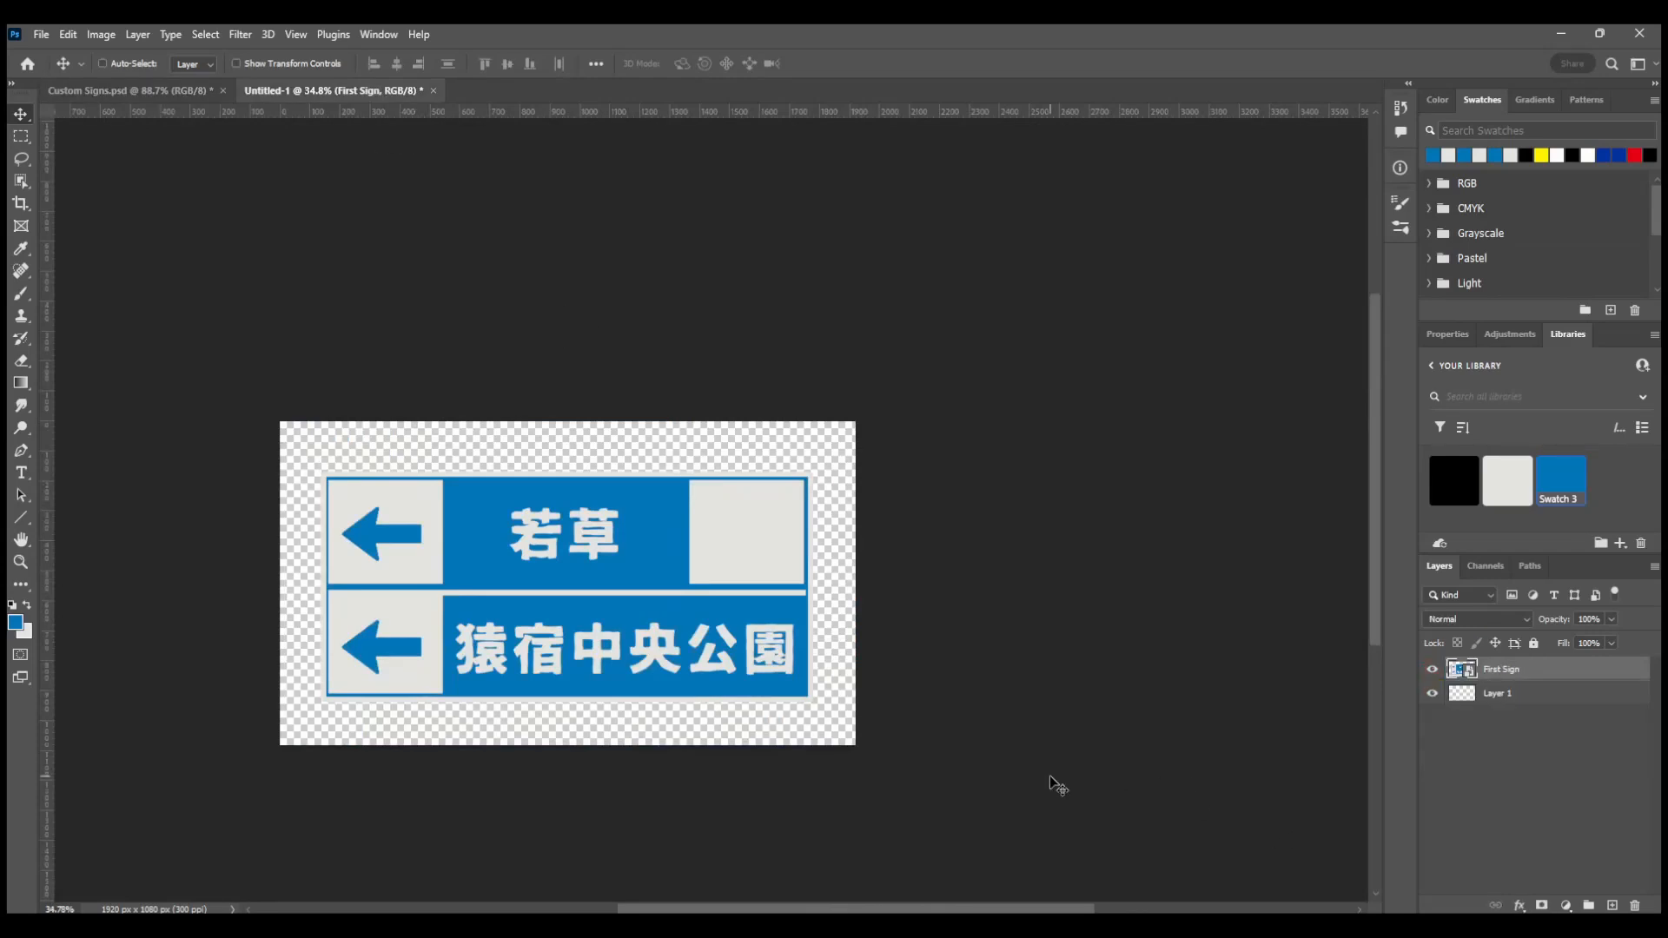
left_click_drag(1058, 786, 1051, 781)
Convert the Second Sign copy and Second Sign groups into separate smart objects
left_click(1565, 669)
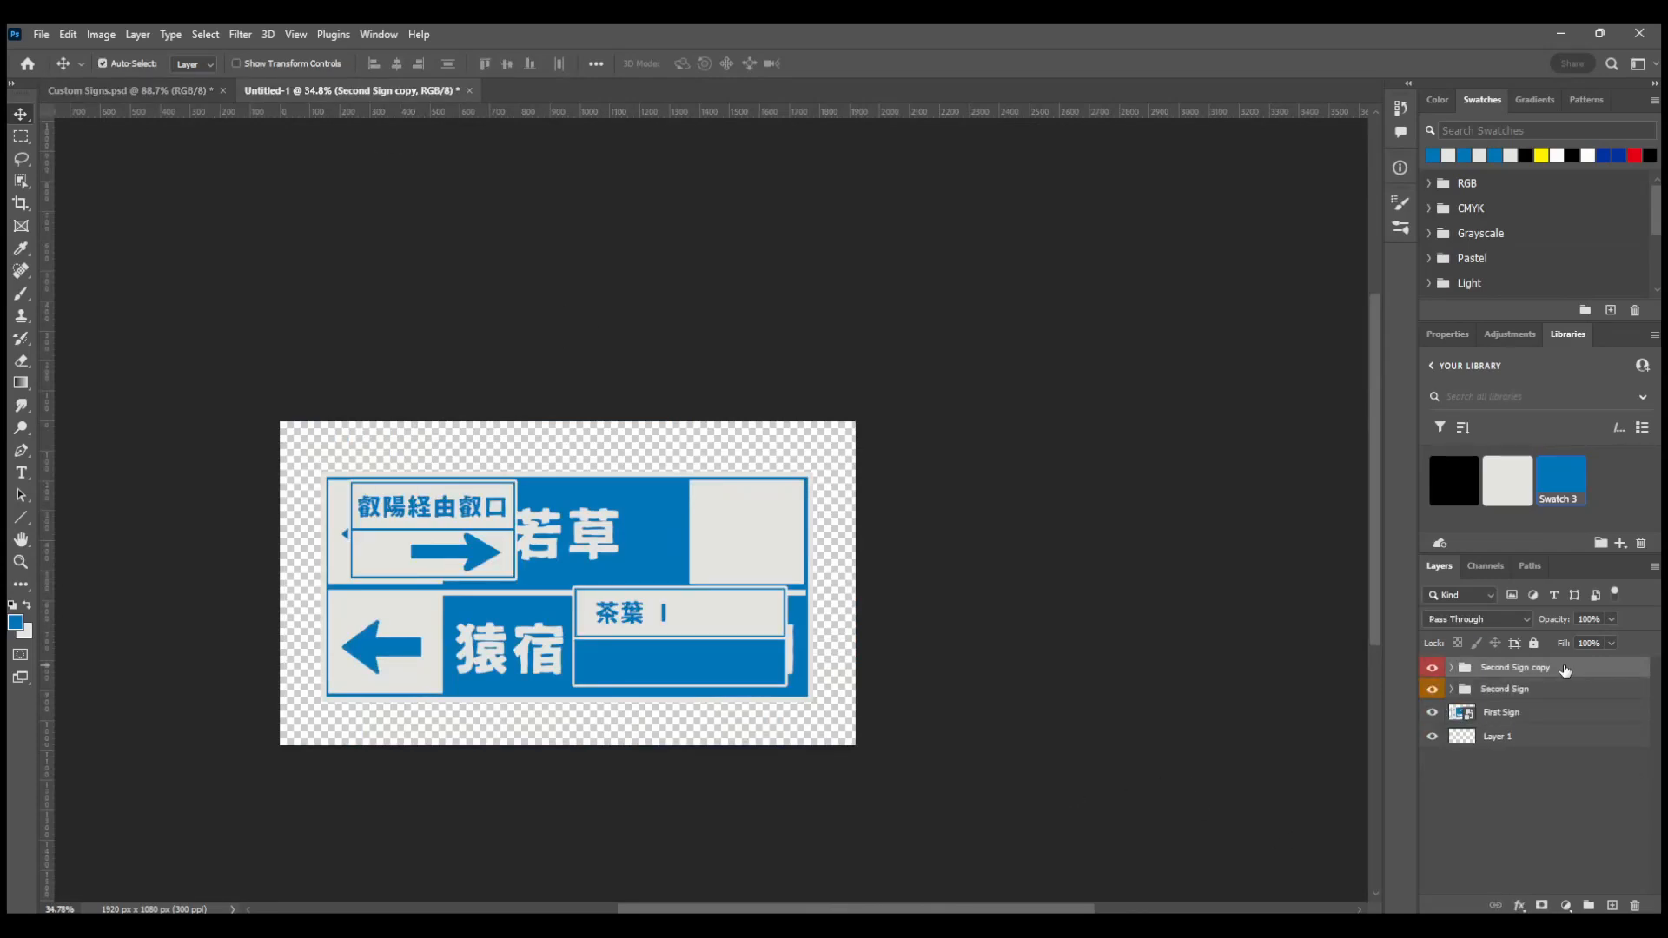
left_click(1493, 432)
right_click(1560, 695)
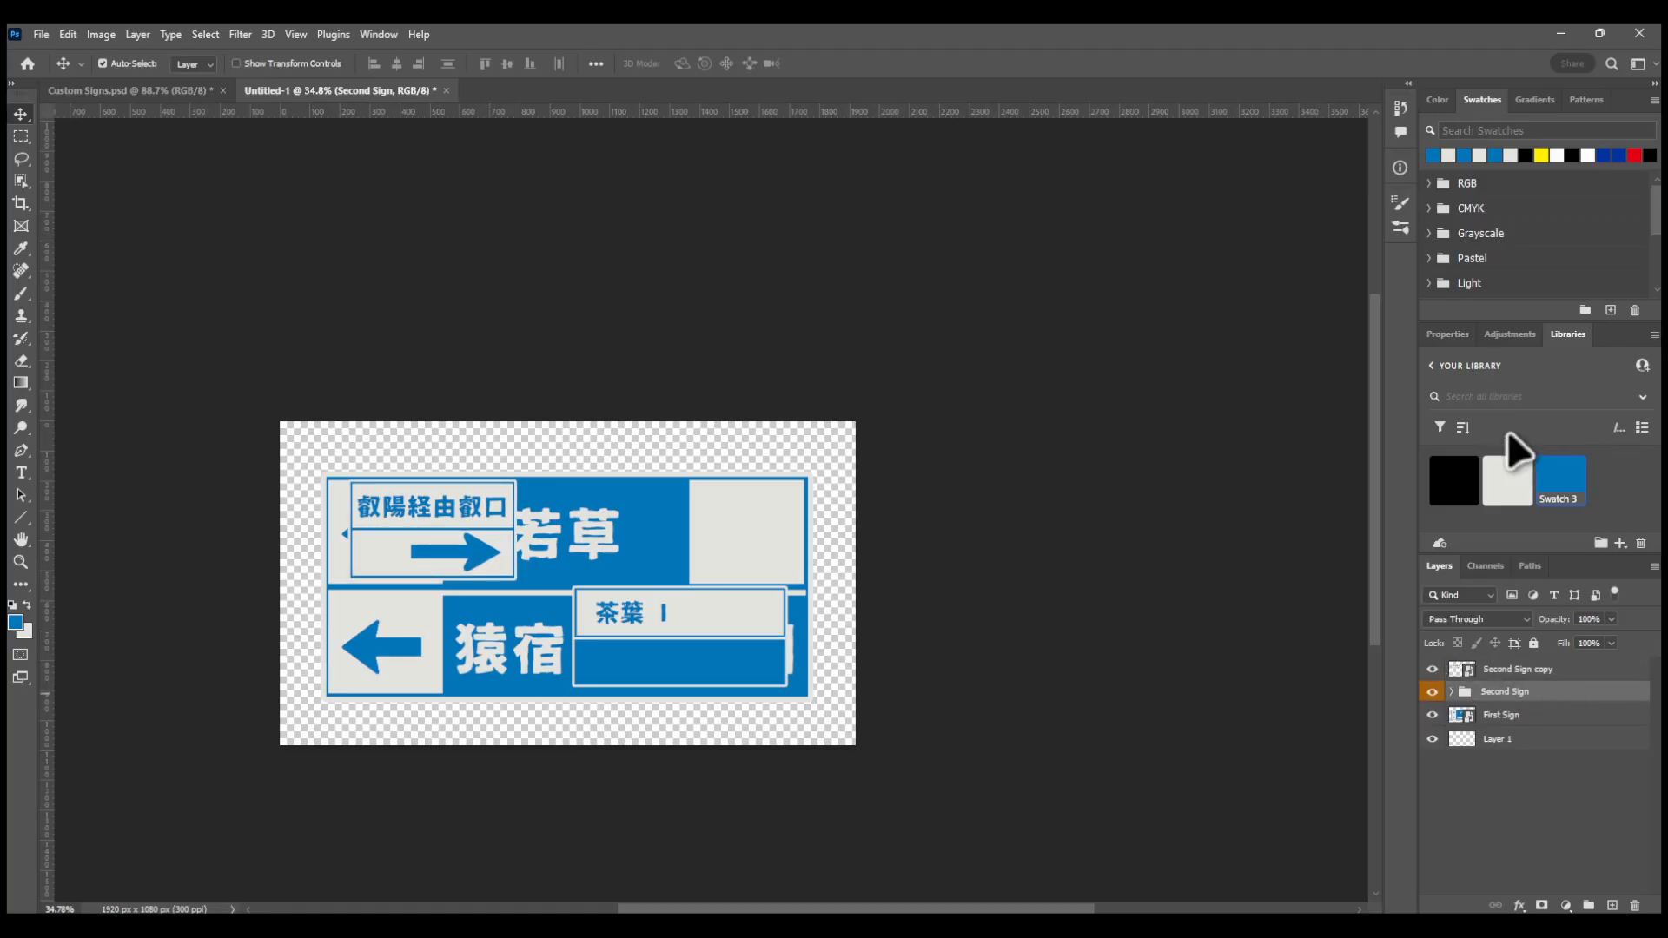
Hide Second Sign copy and scale the Second Sign smart object to about 226%, positioned over the first sign
left_click(1431, 669)
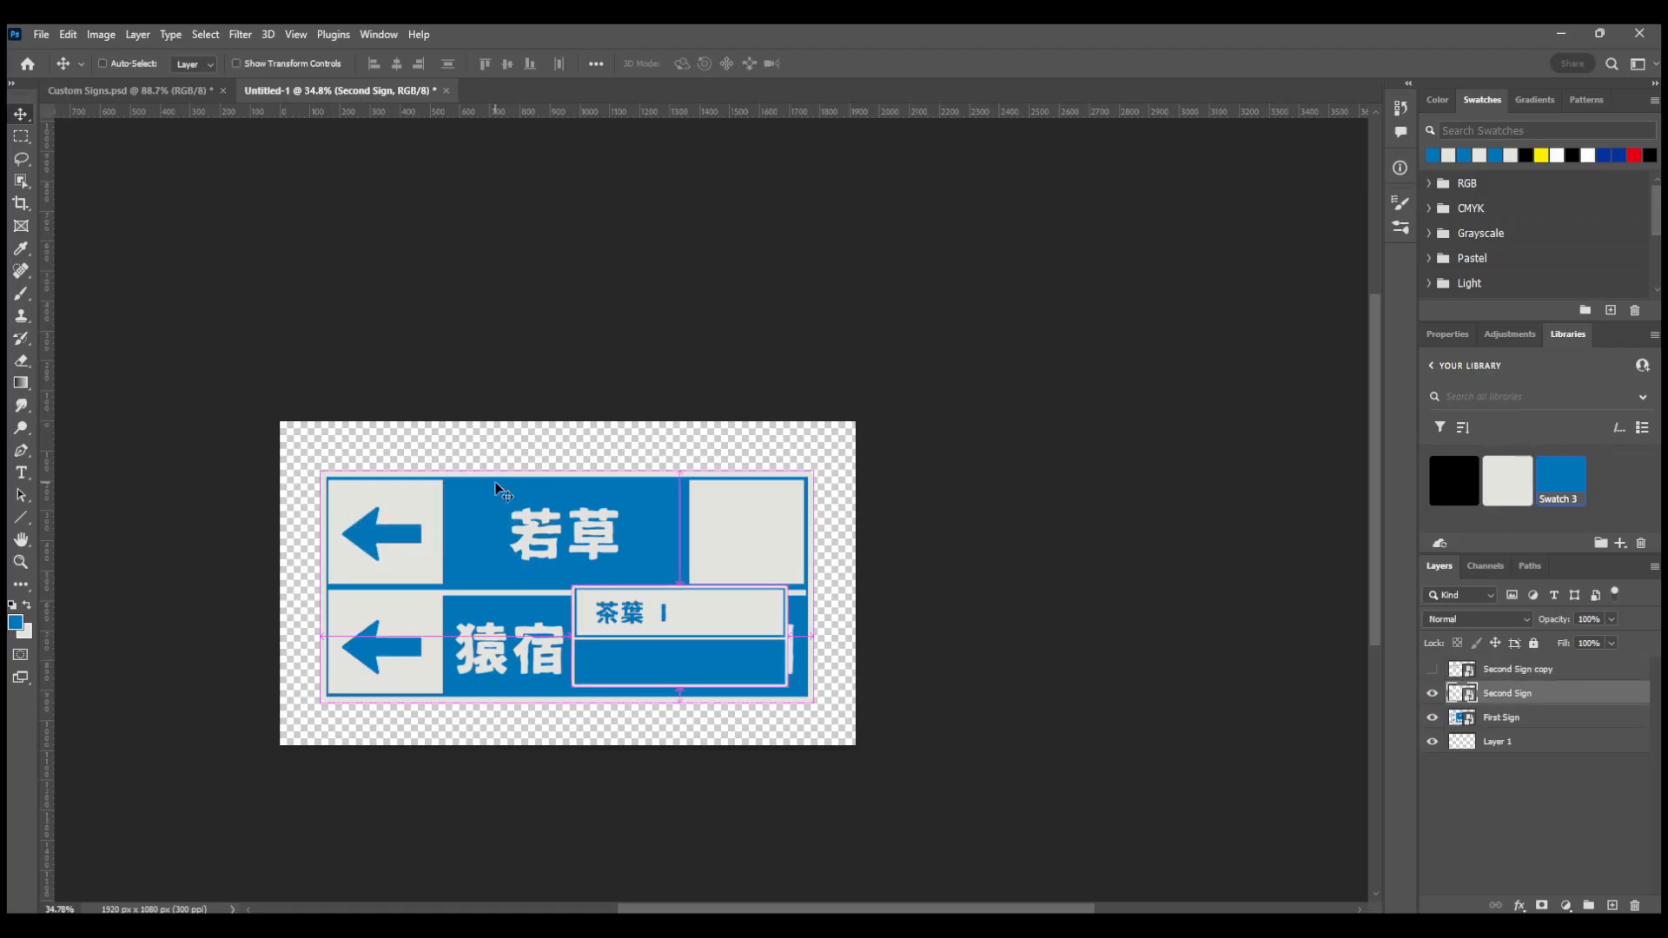
key("ctrl+t")
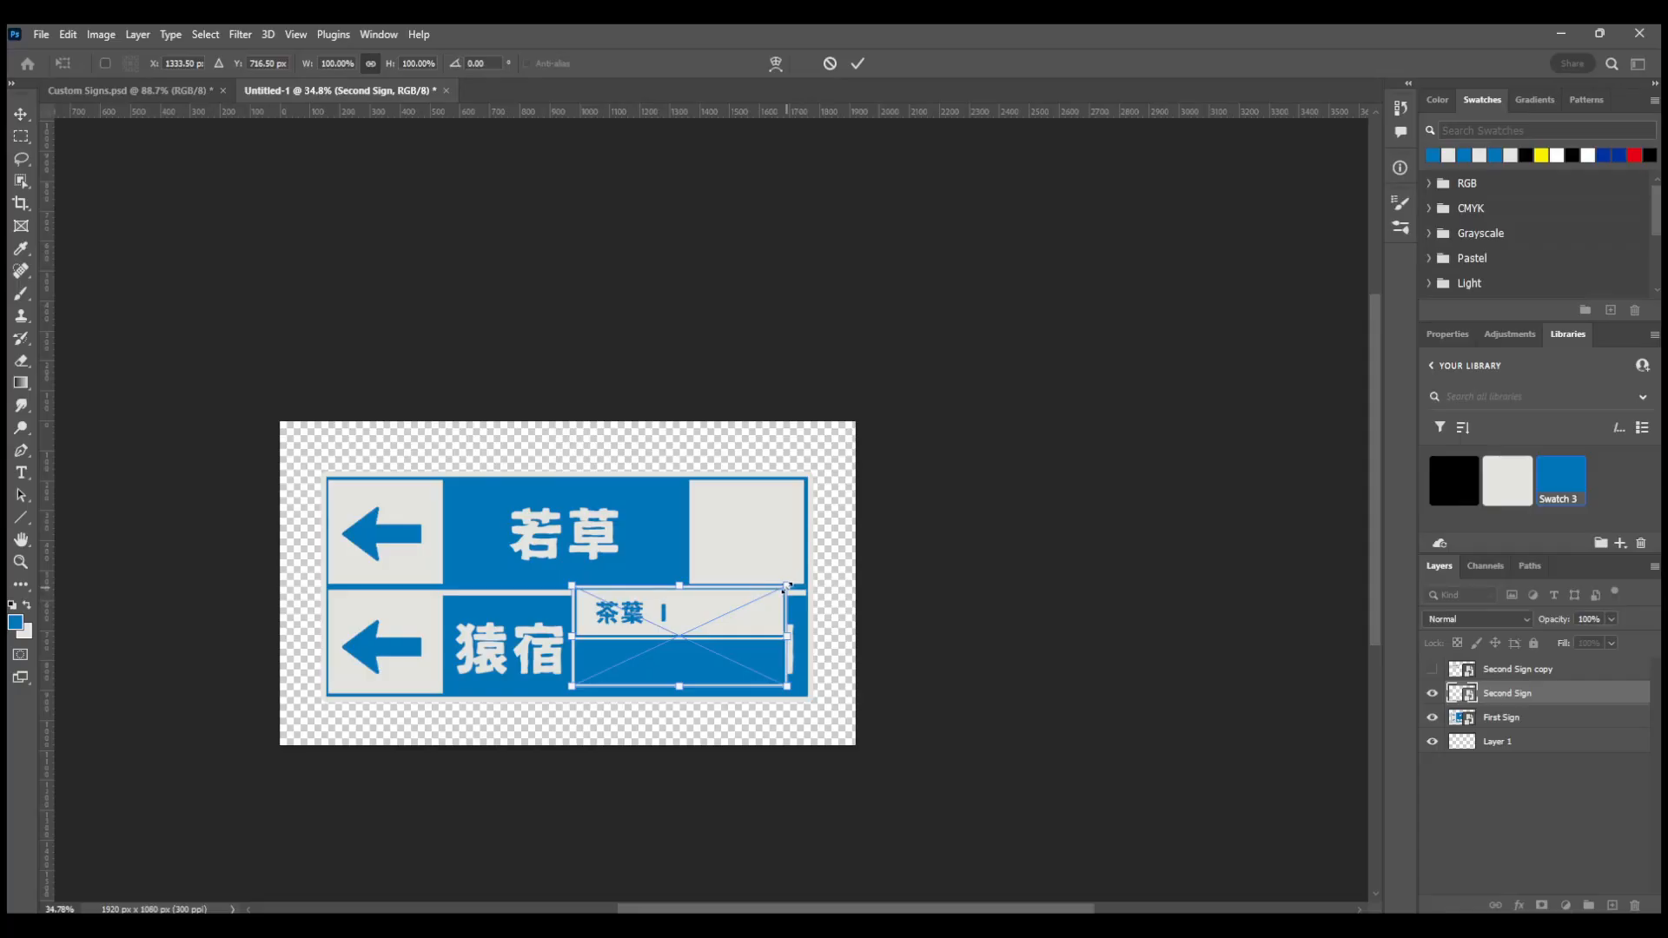
left_click_drag(787, 586, 791, 469)
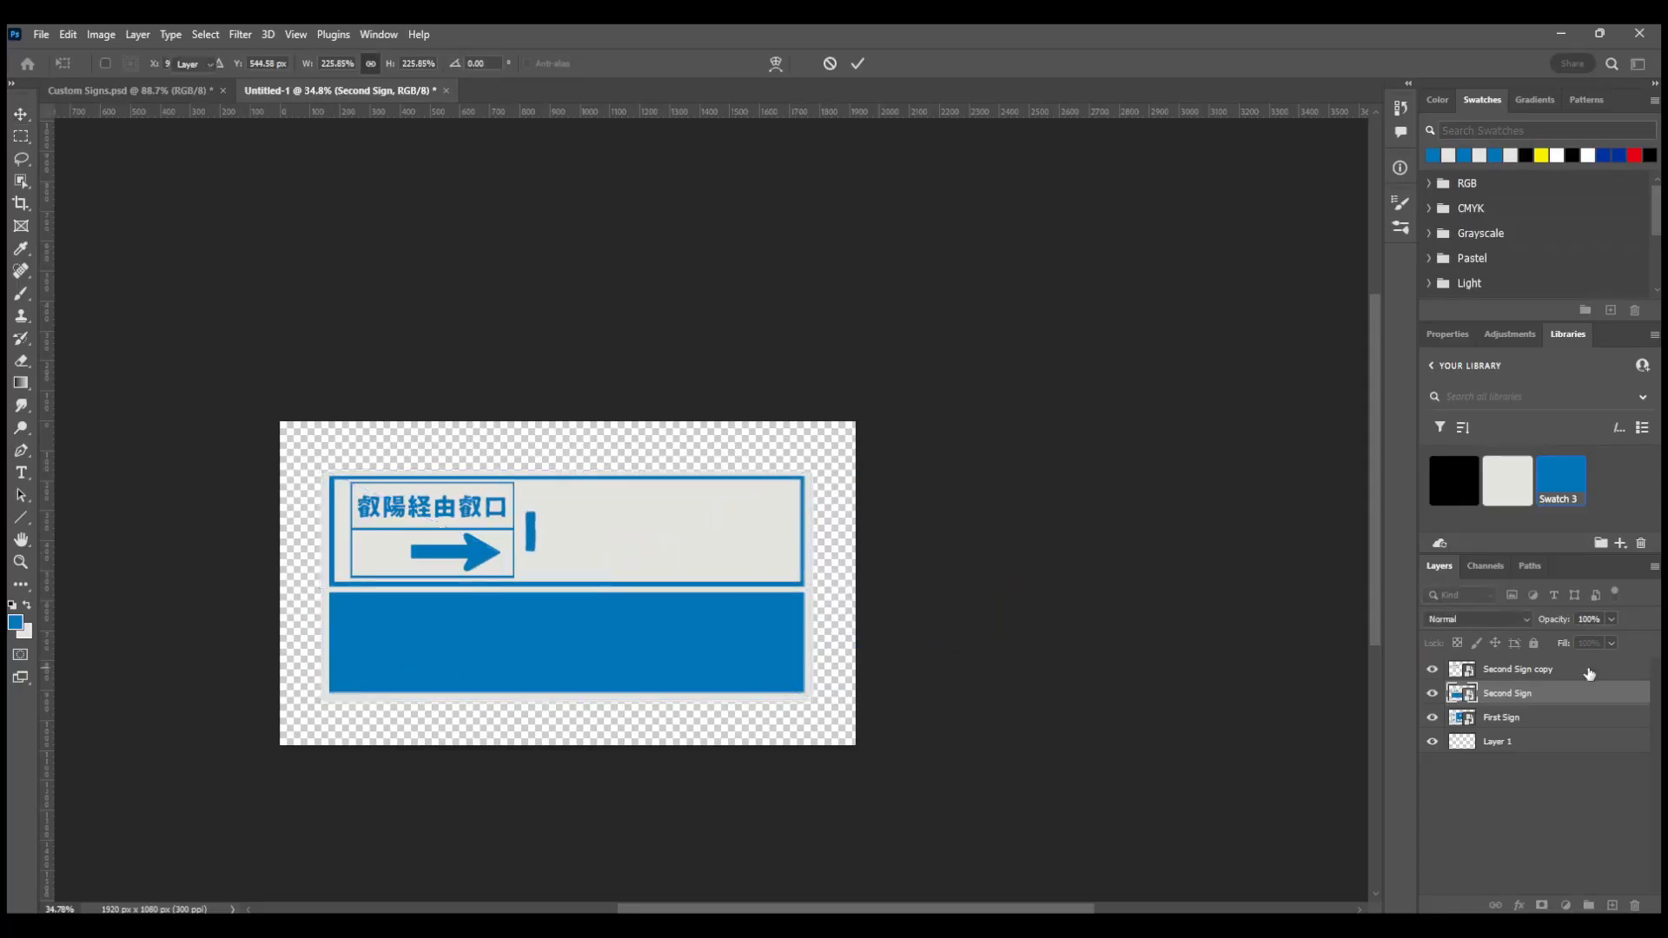
Scale the Second Sign copy smart object to about 231%, centred on the canvas, and hide both Second Sign layers to leave only First Sign
left_click(1589, 674)
key("ctrl+t")
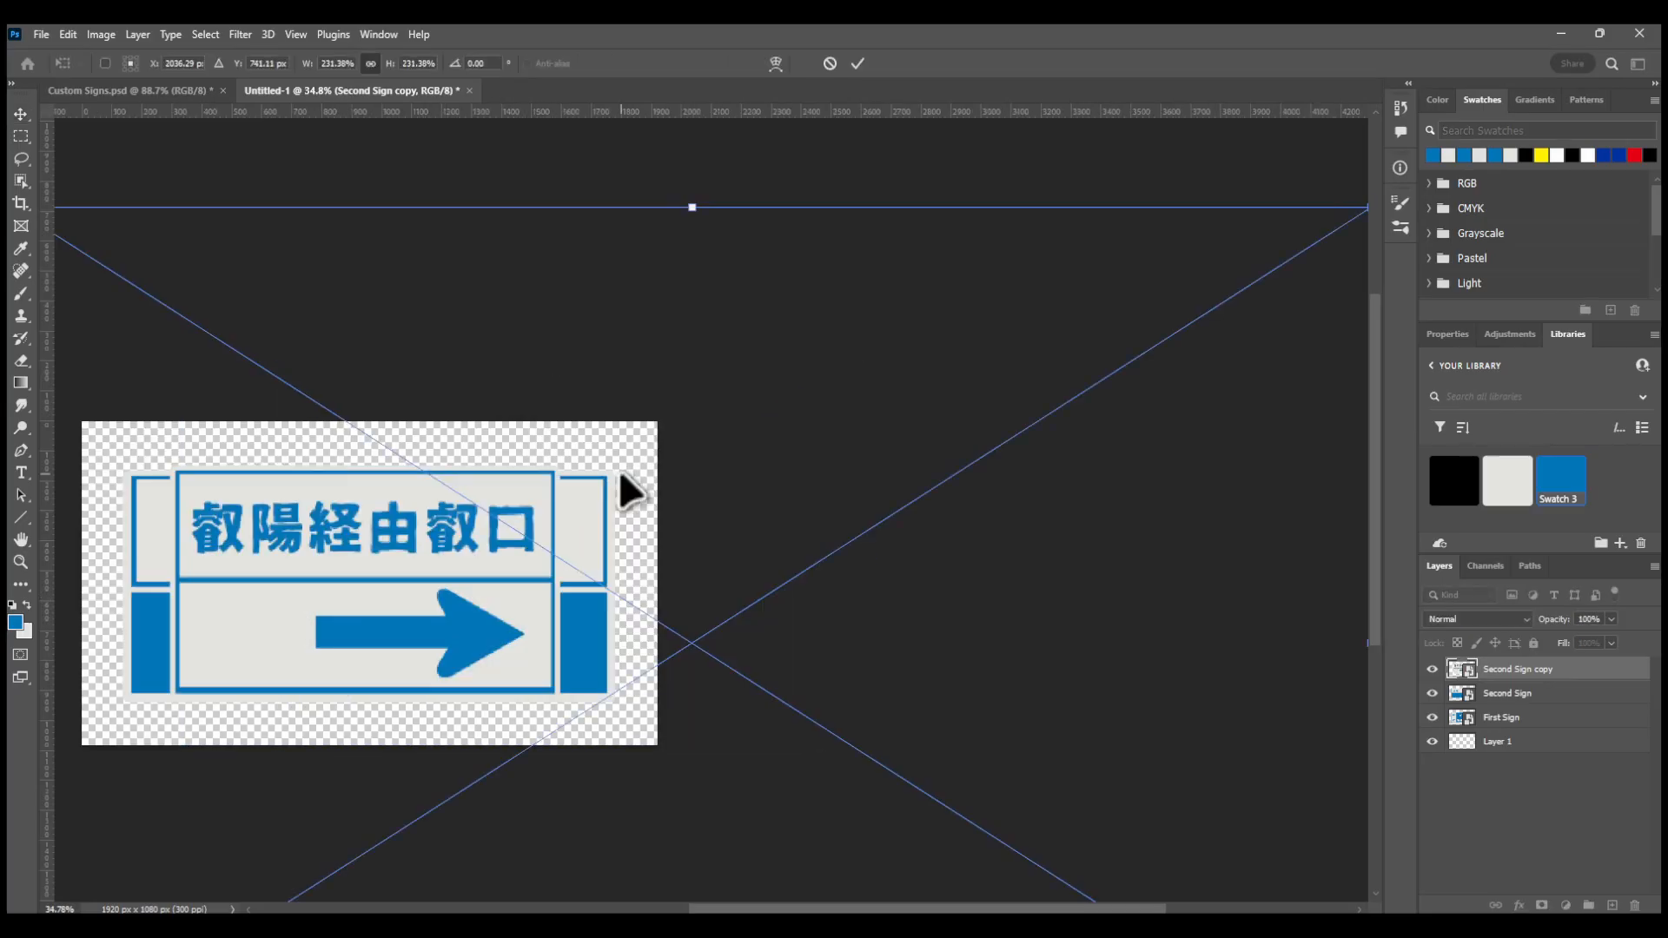
left_click(857, 64)
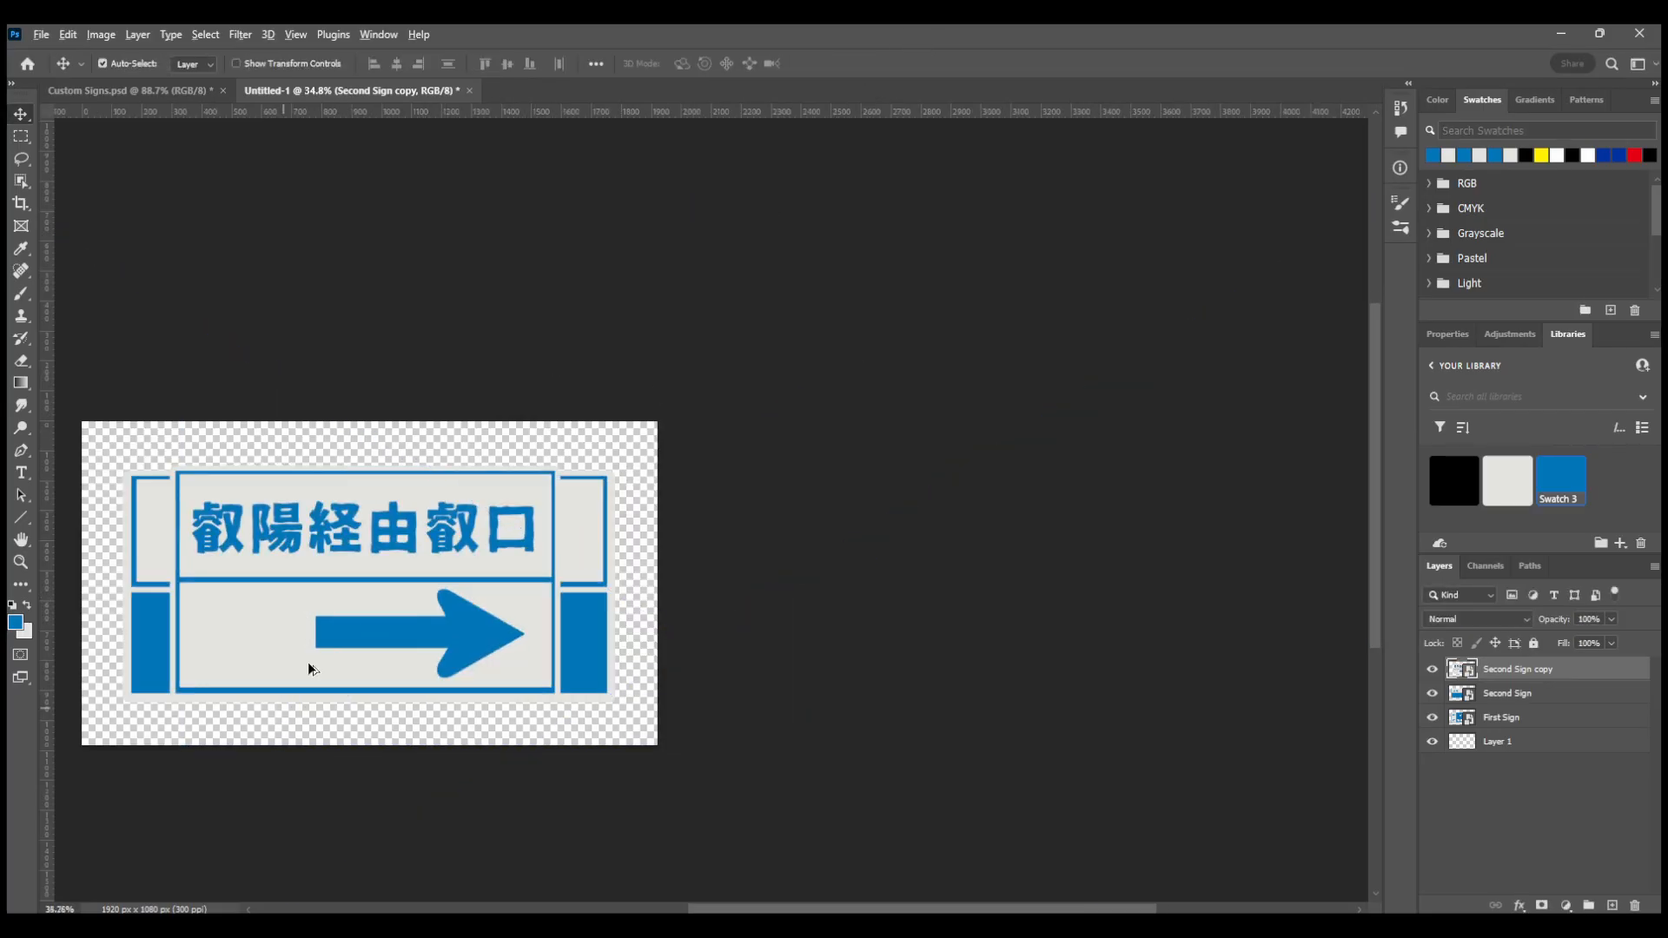
scroll(308, 669, "up", 4, "alt")
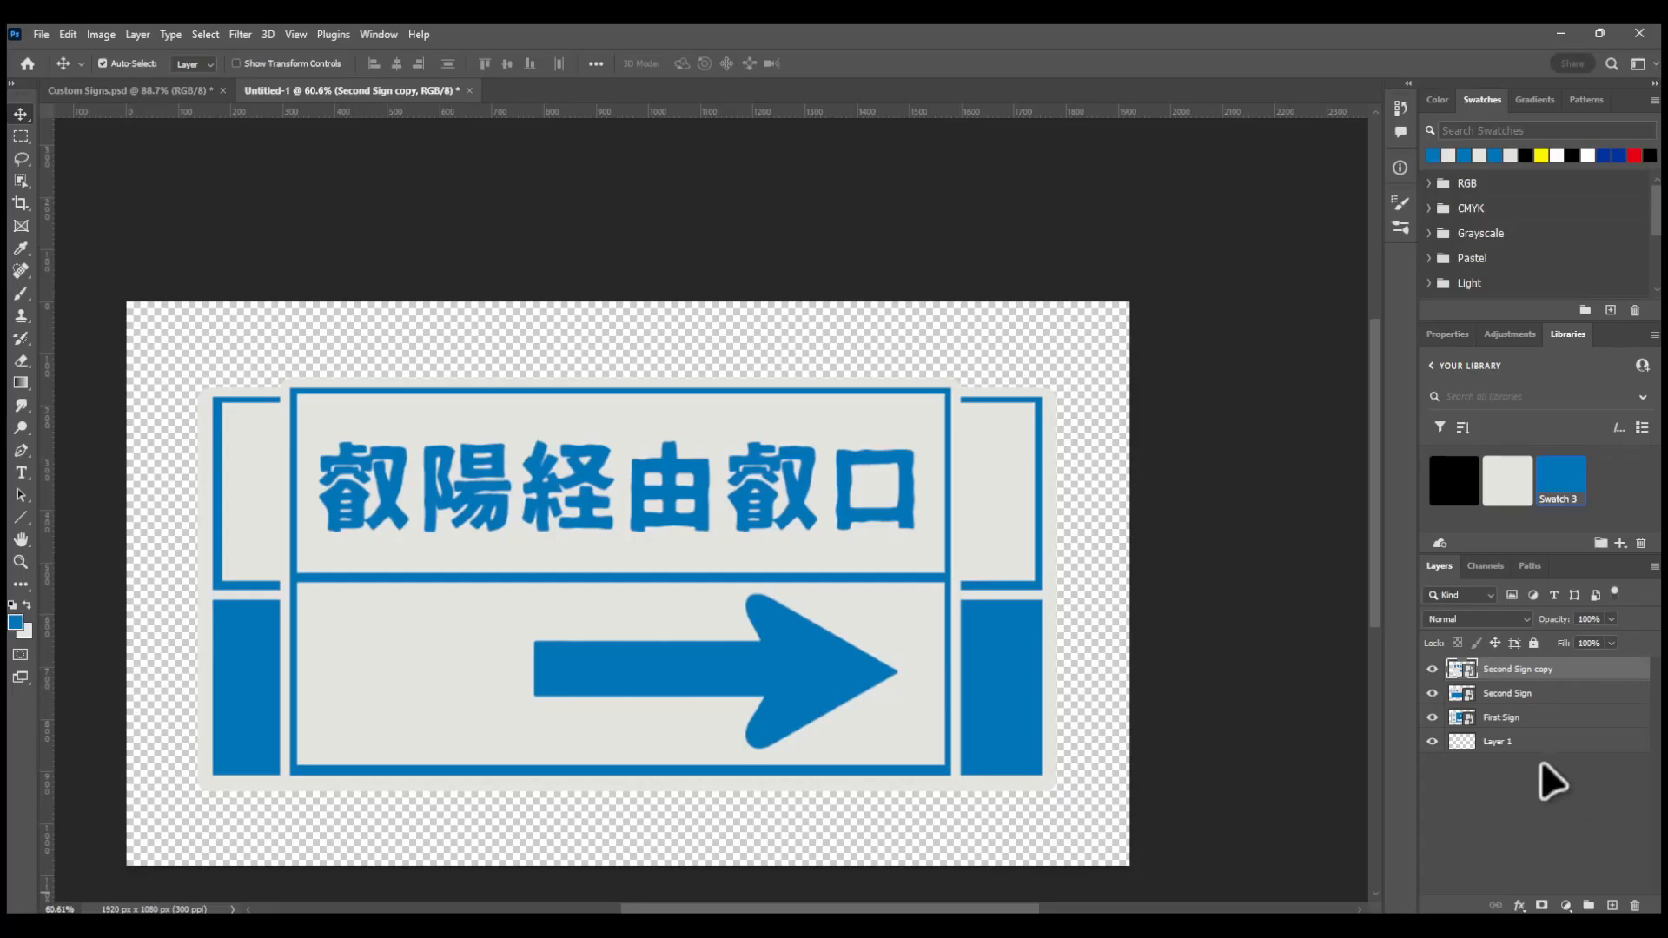
left_click(1431, 692)
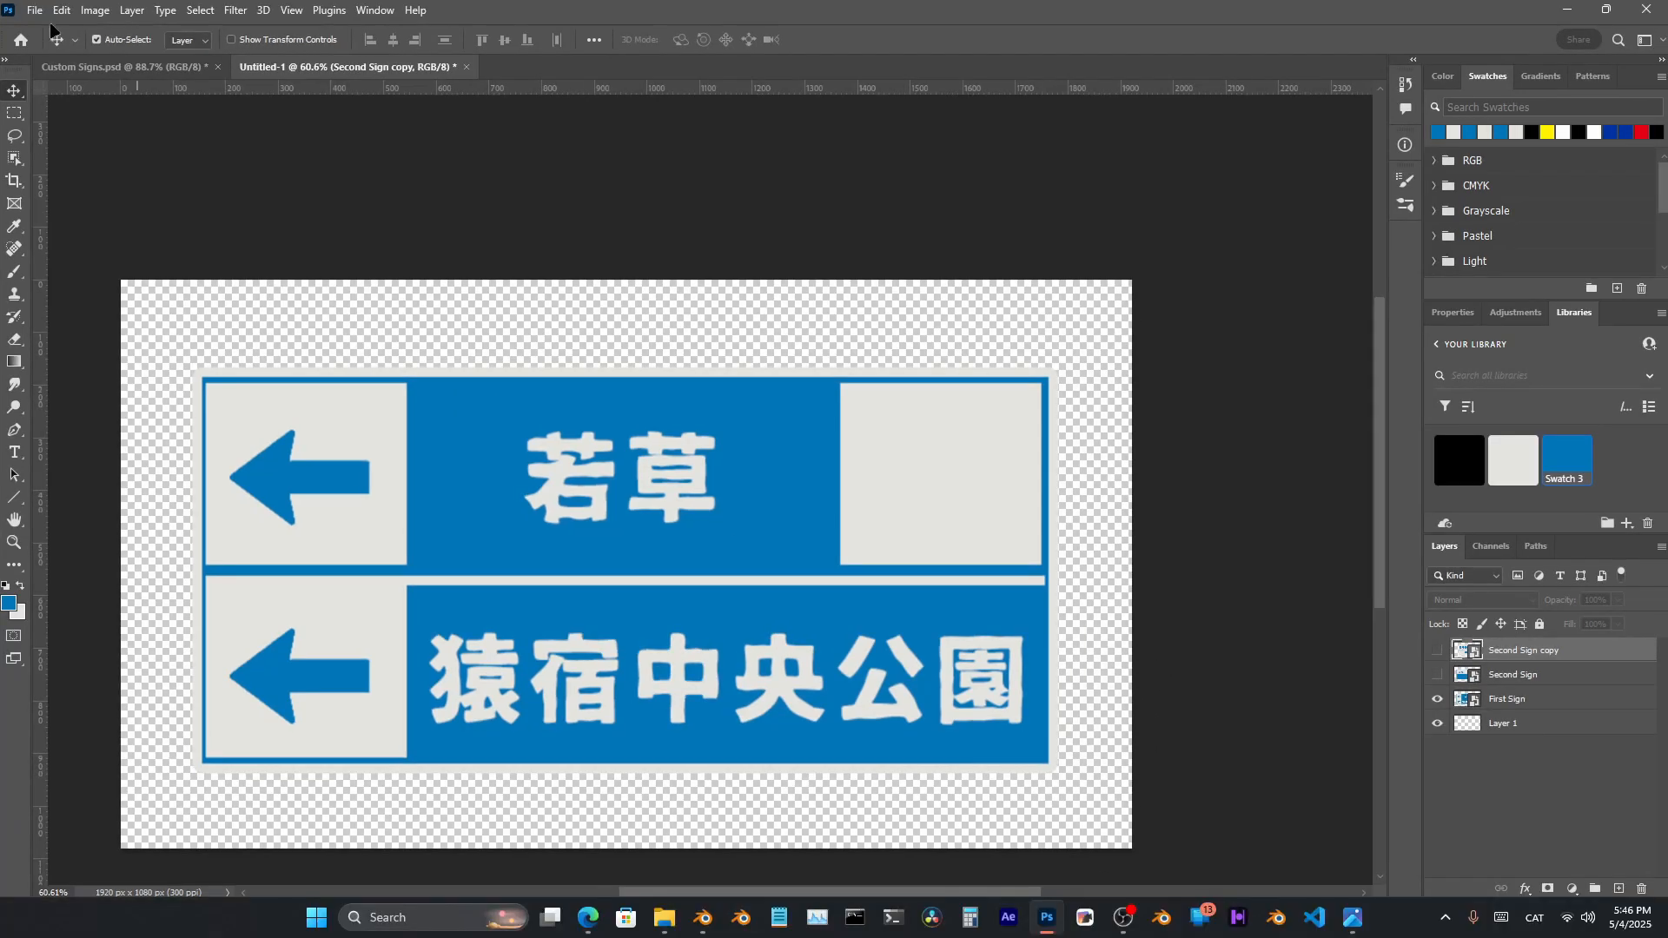
Open Export As for the First Sign artwork with PNG format, transparency, 100% scale and Bicubic Automatic resampling
left_click(44, 35)
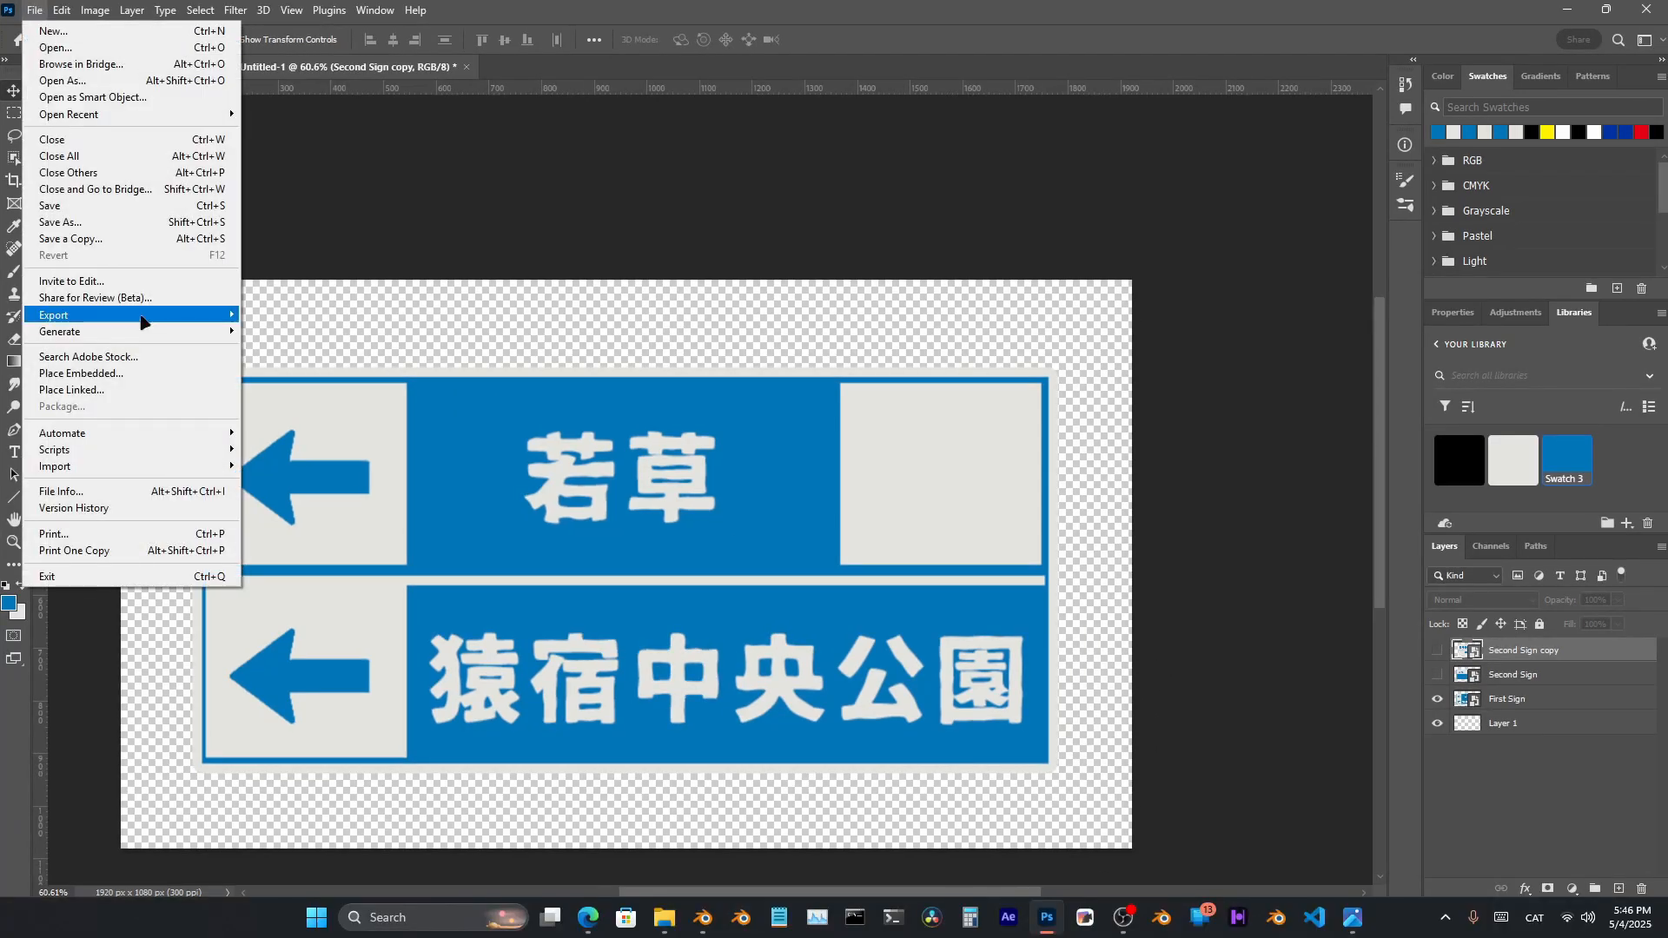
mouse_move(139, 317)
left_click(351, 333)
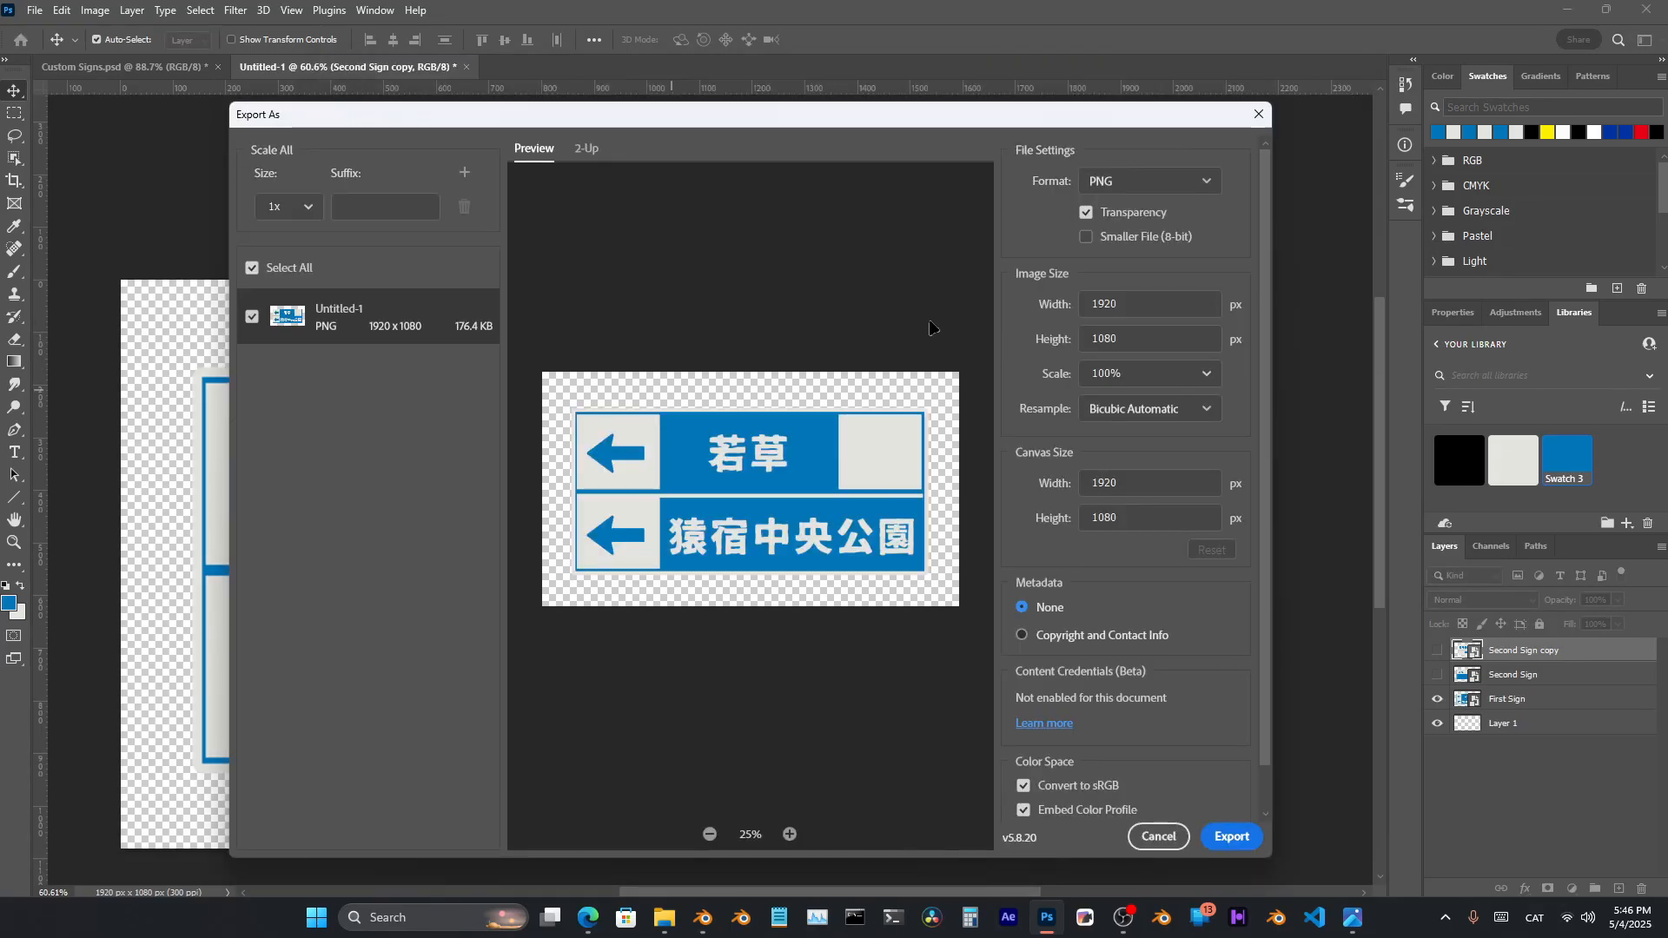
left_click(1205, 184)
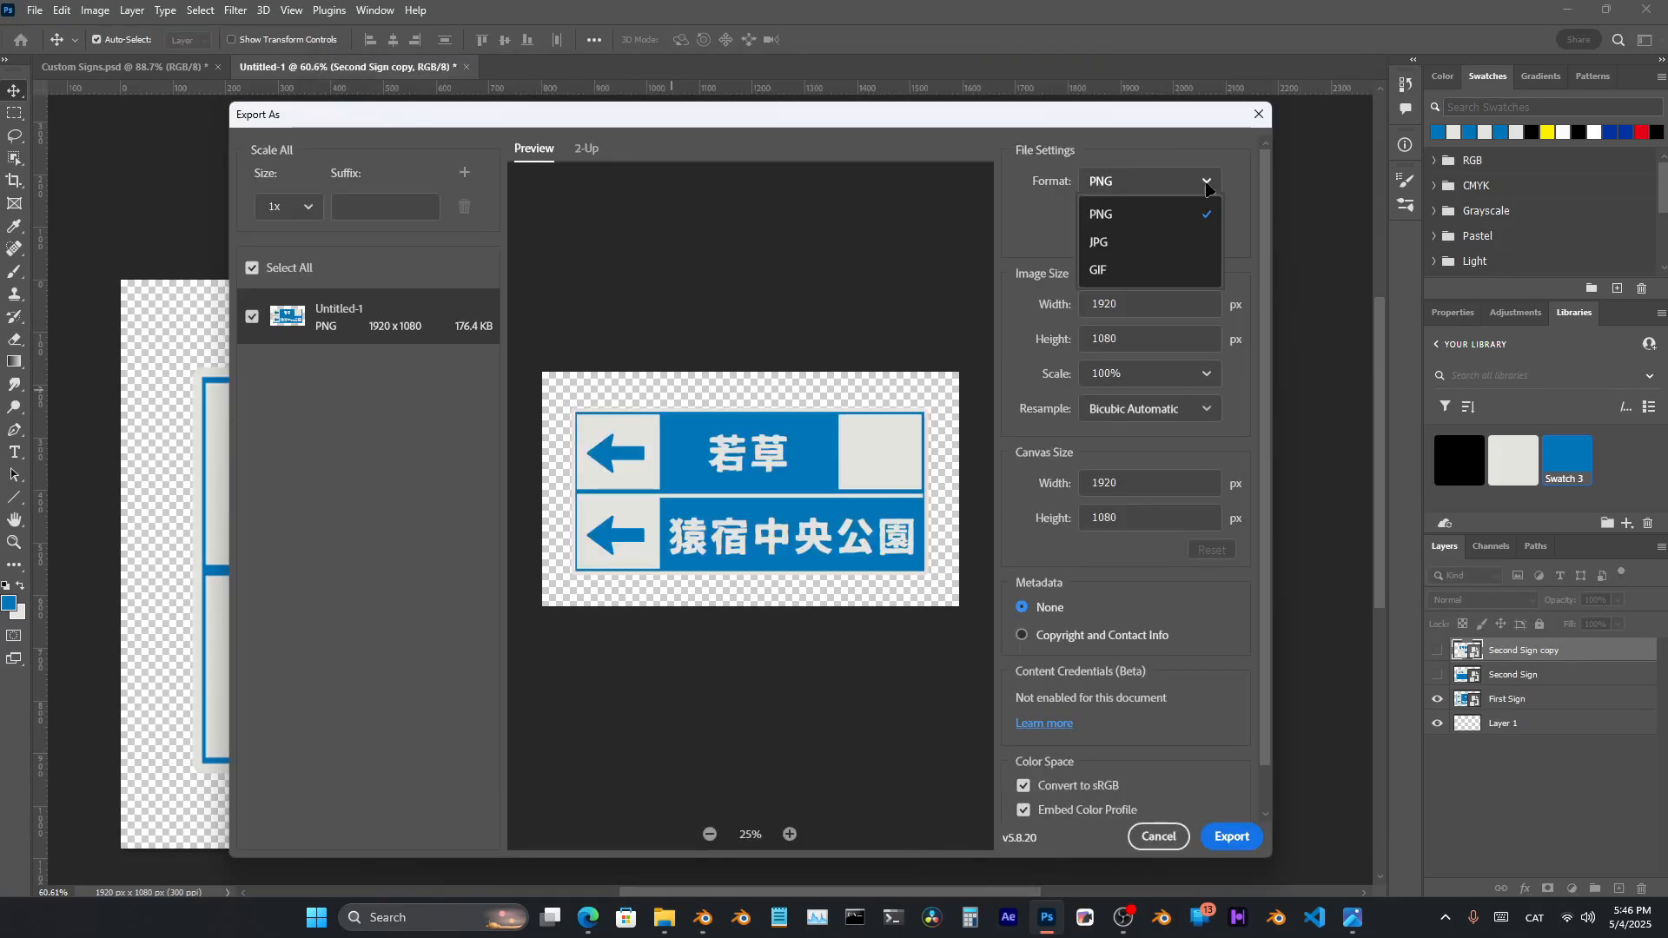
left_click(1143, 196)
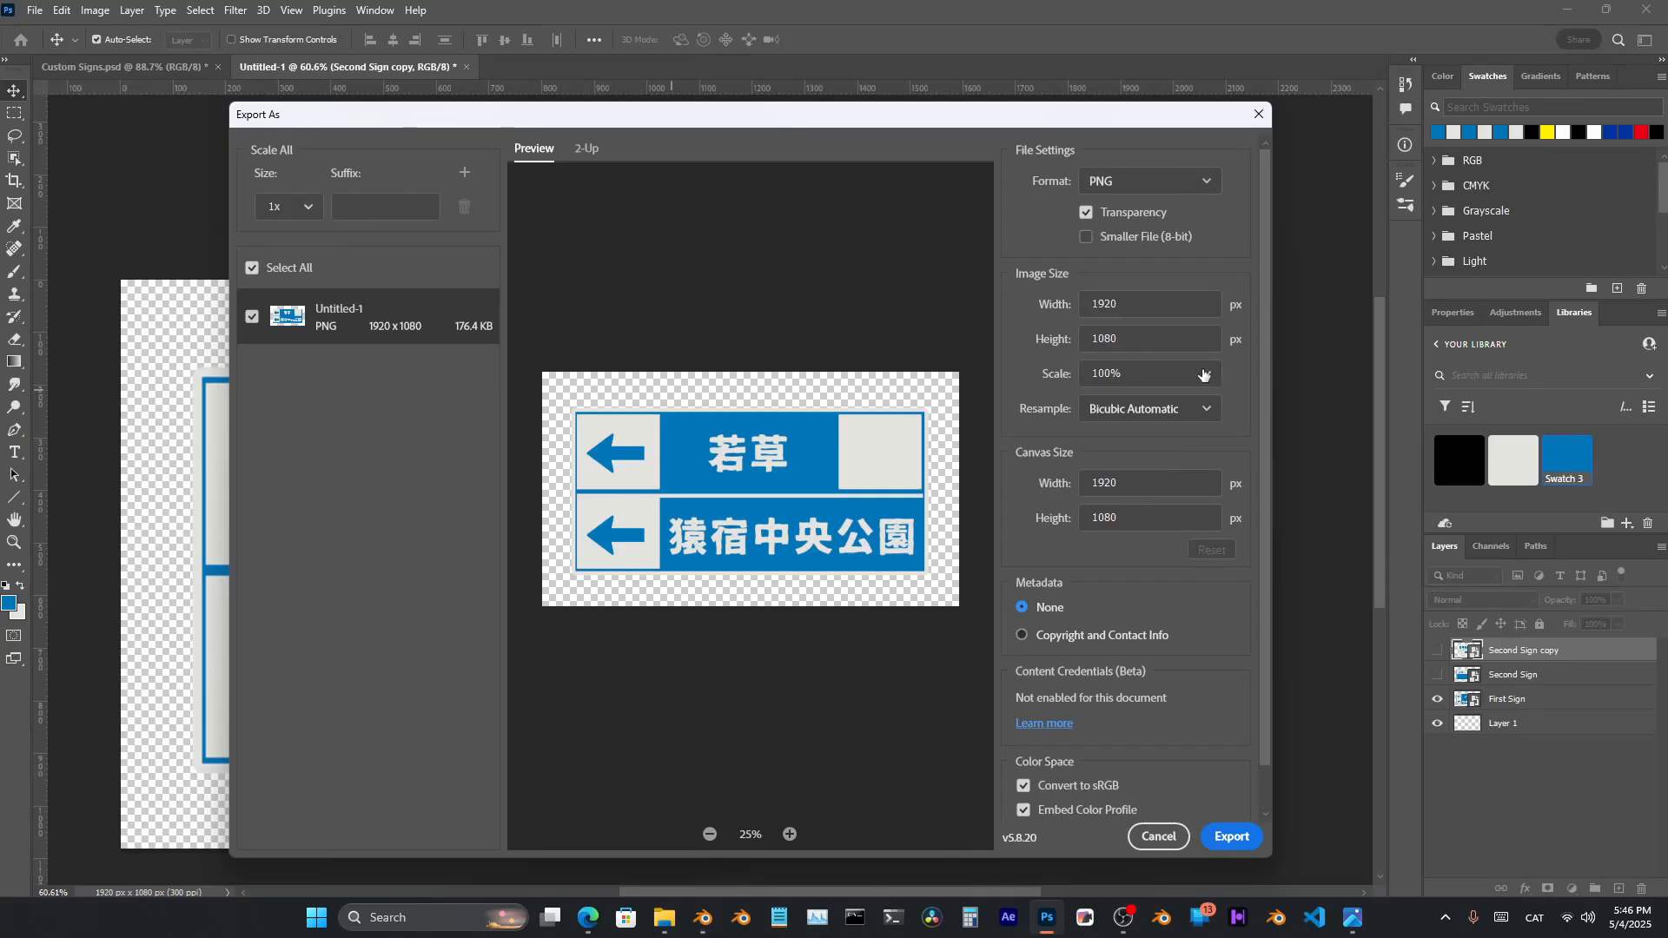
left_click(1168, 375)
left_click(1038, 382)
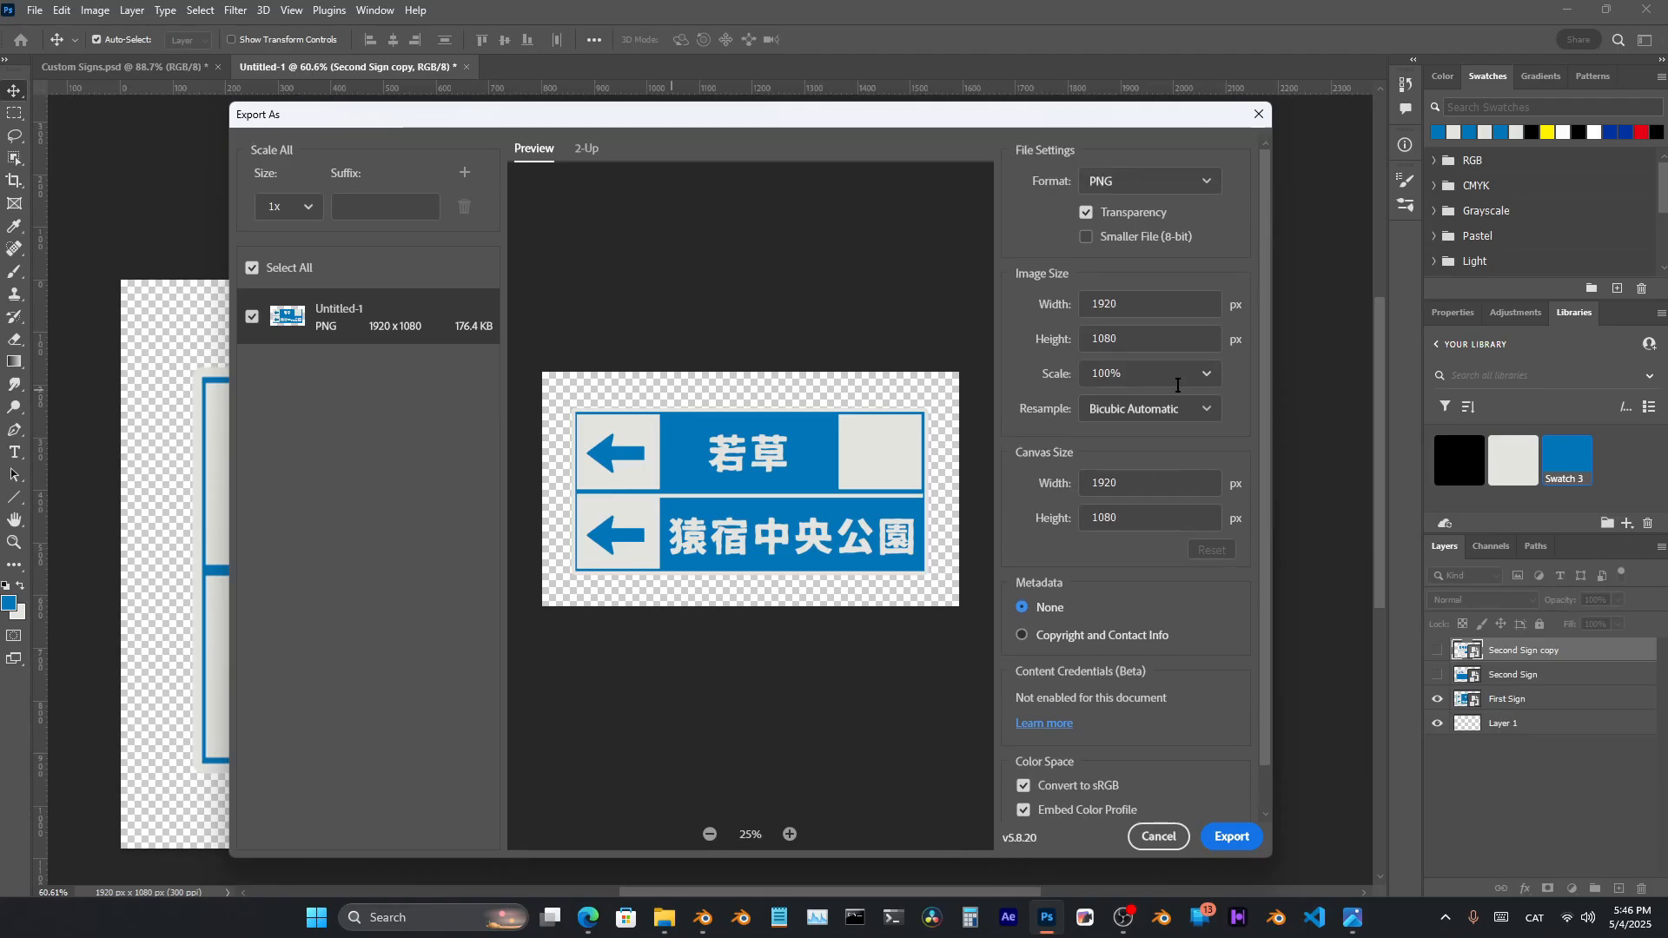
left_click(1220, 410)
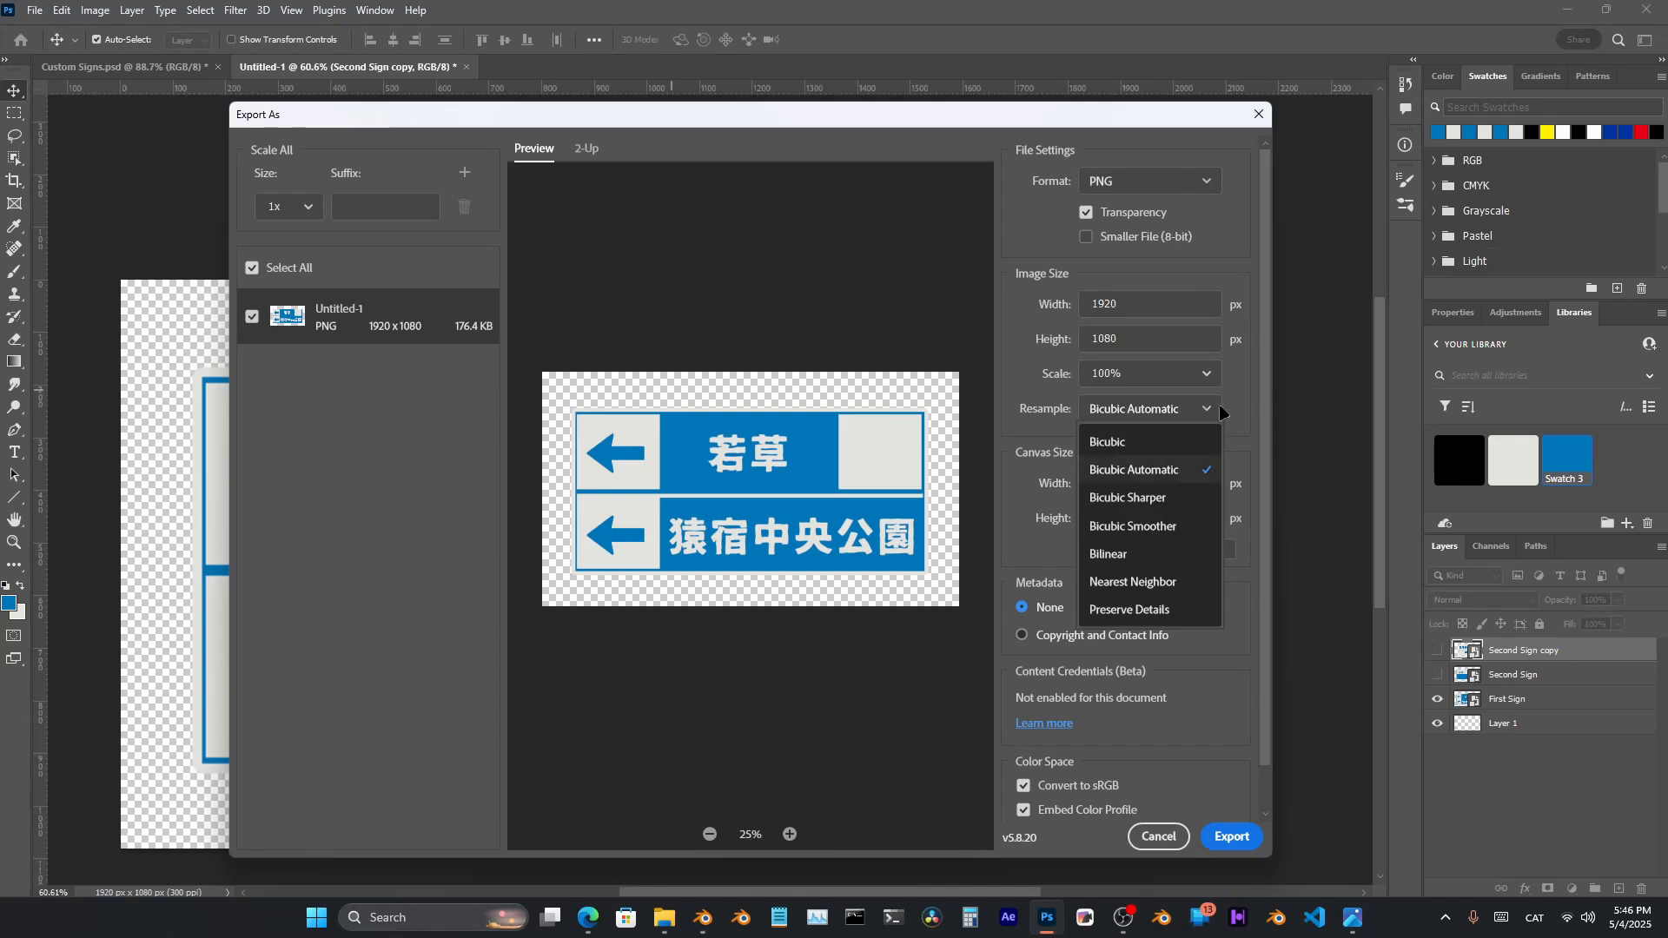
left_click(1219, 411)
scroll(1215, 625, "down", 1)
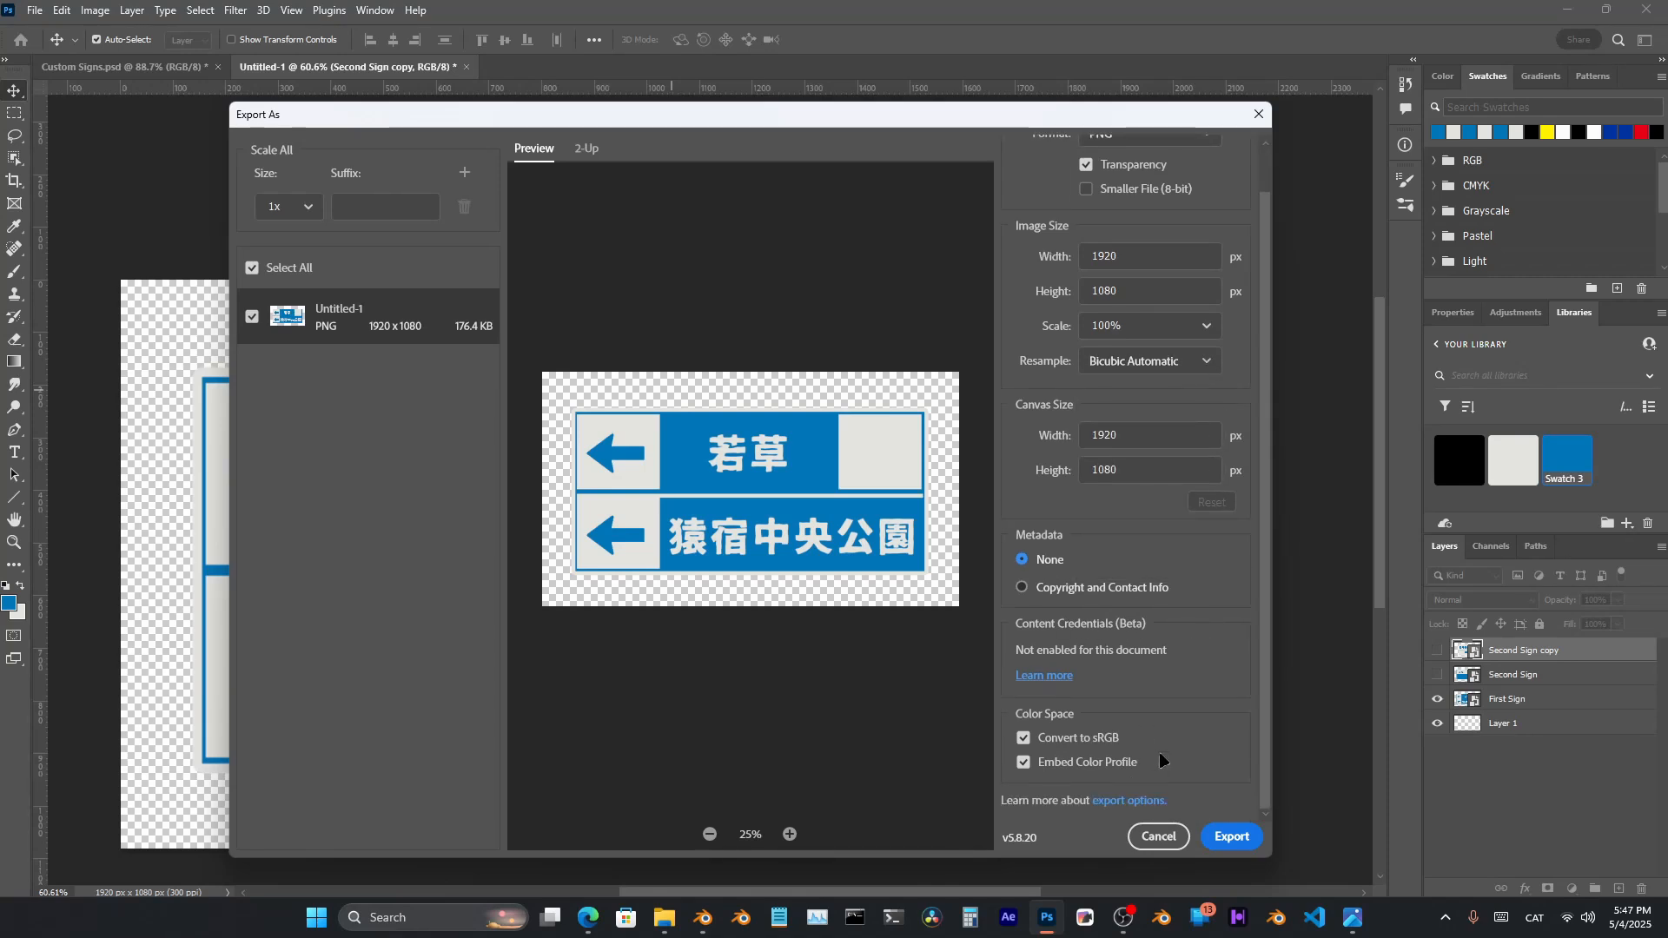
scroll(1152, 708, "up", 1)
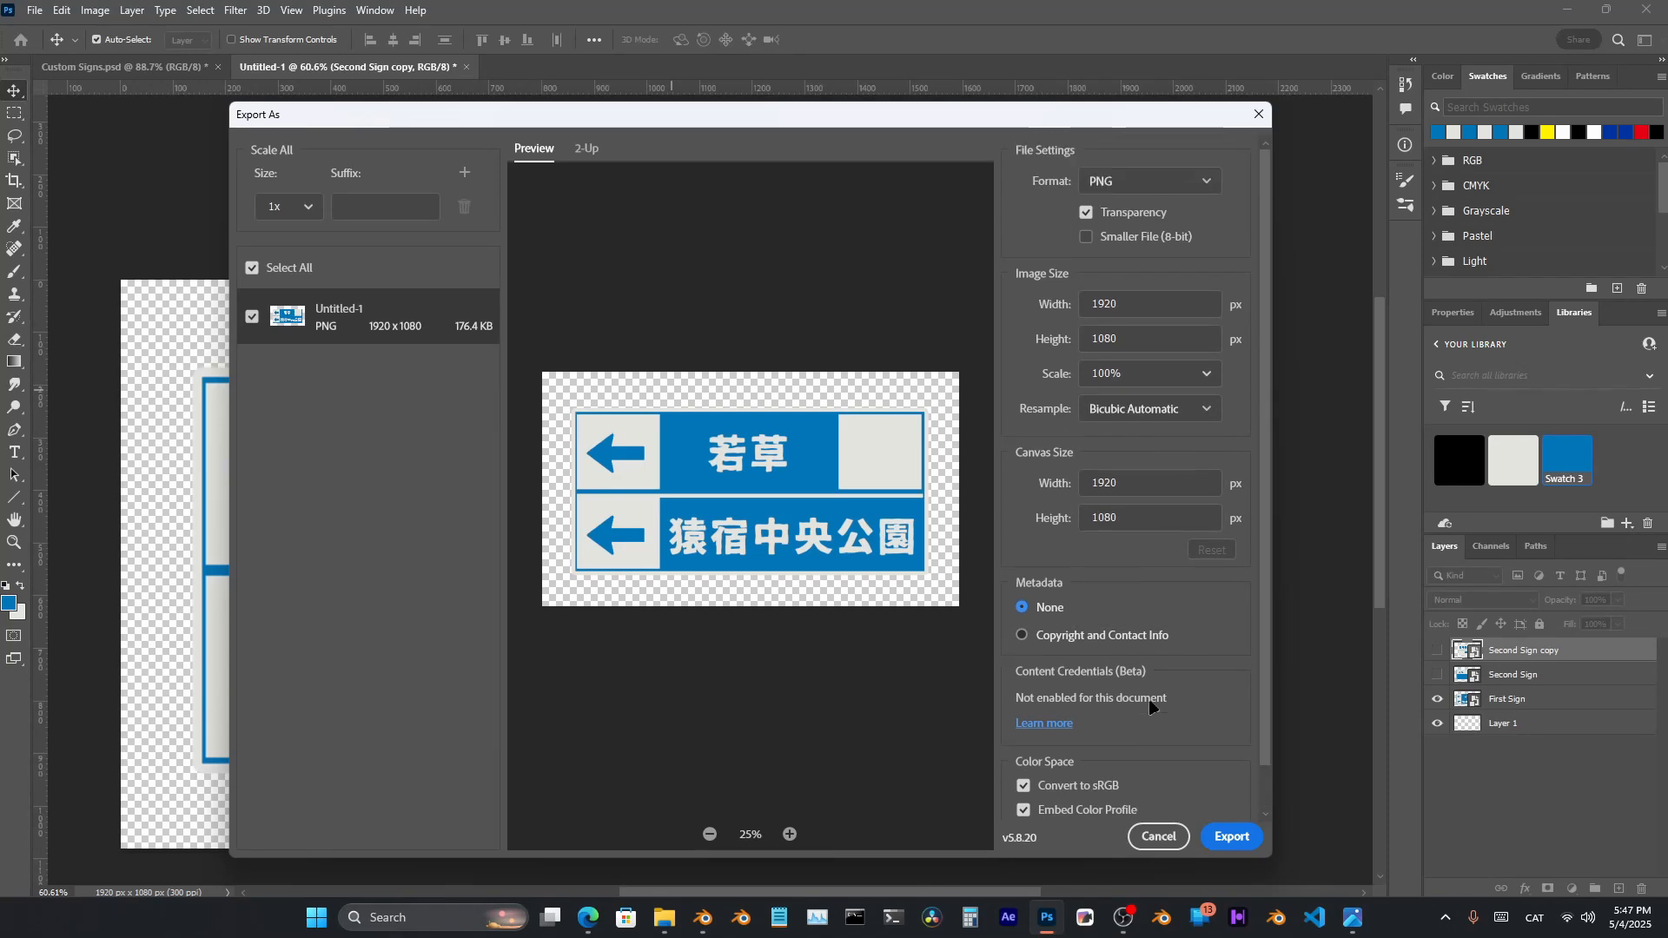
Export the first sign as sign 1.png into the Anime City Scape sunny Day folder
left_click(1232, 837)
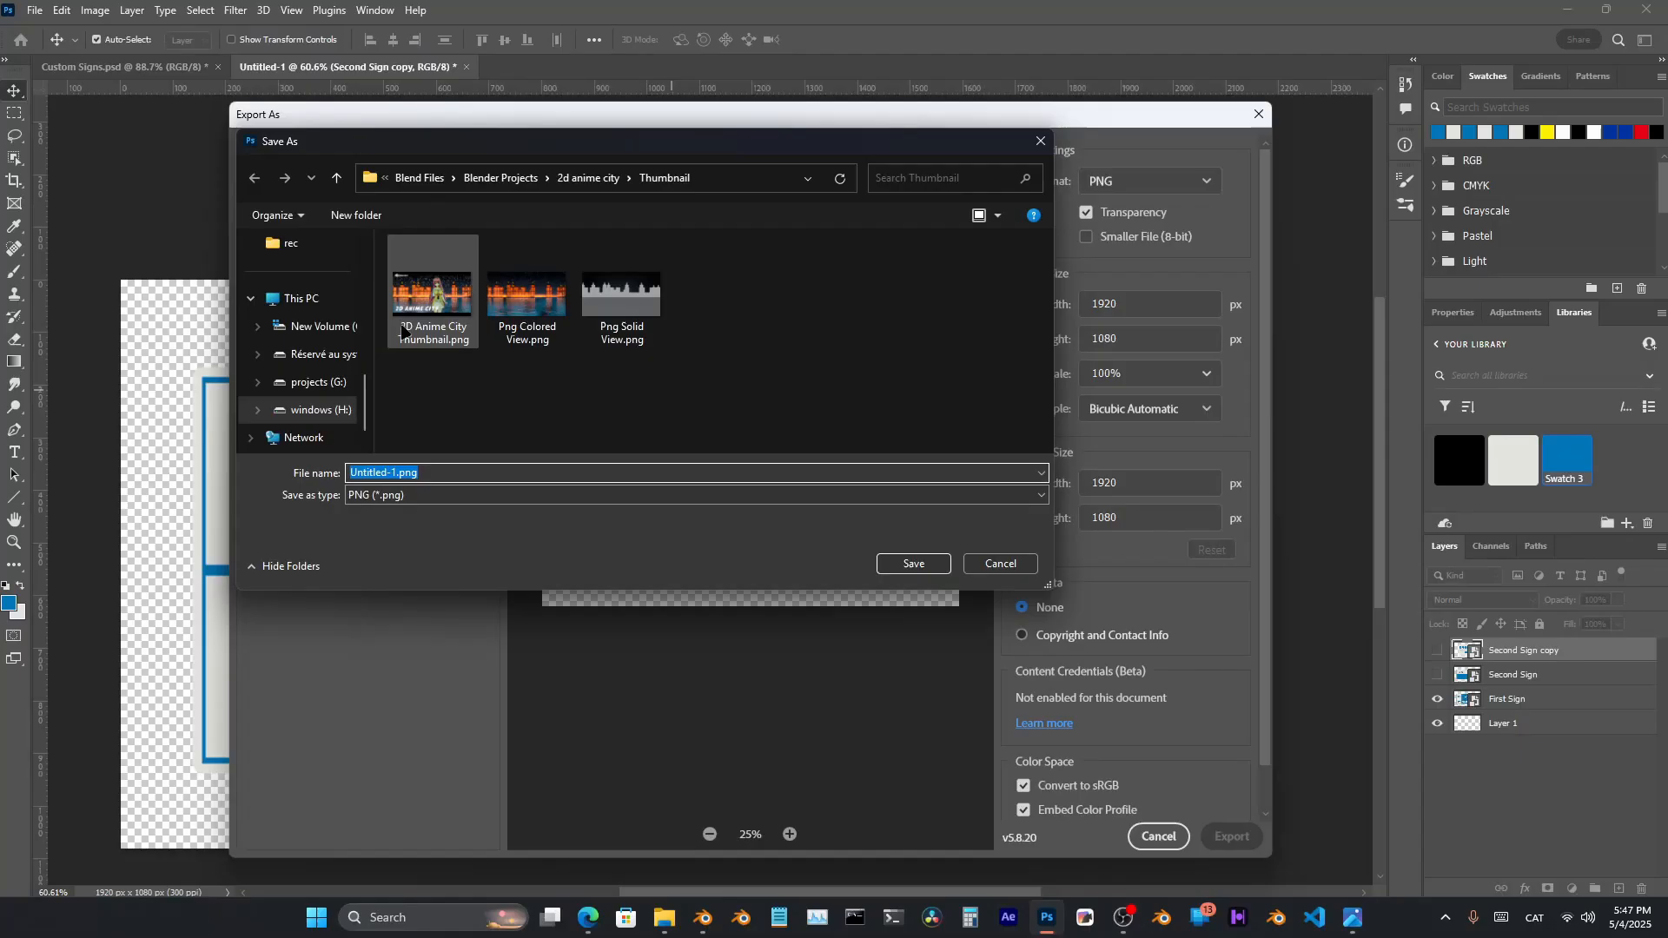
scroll(315, 388, "up", 2)
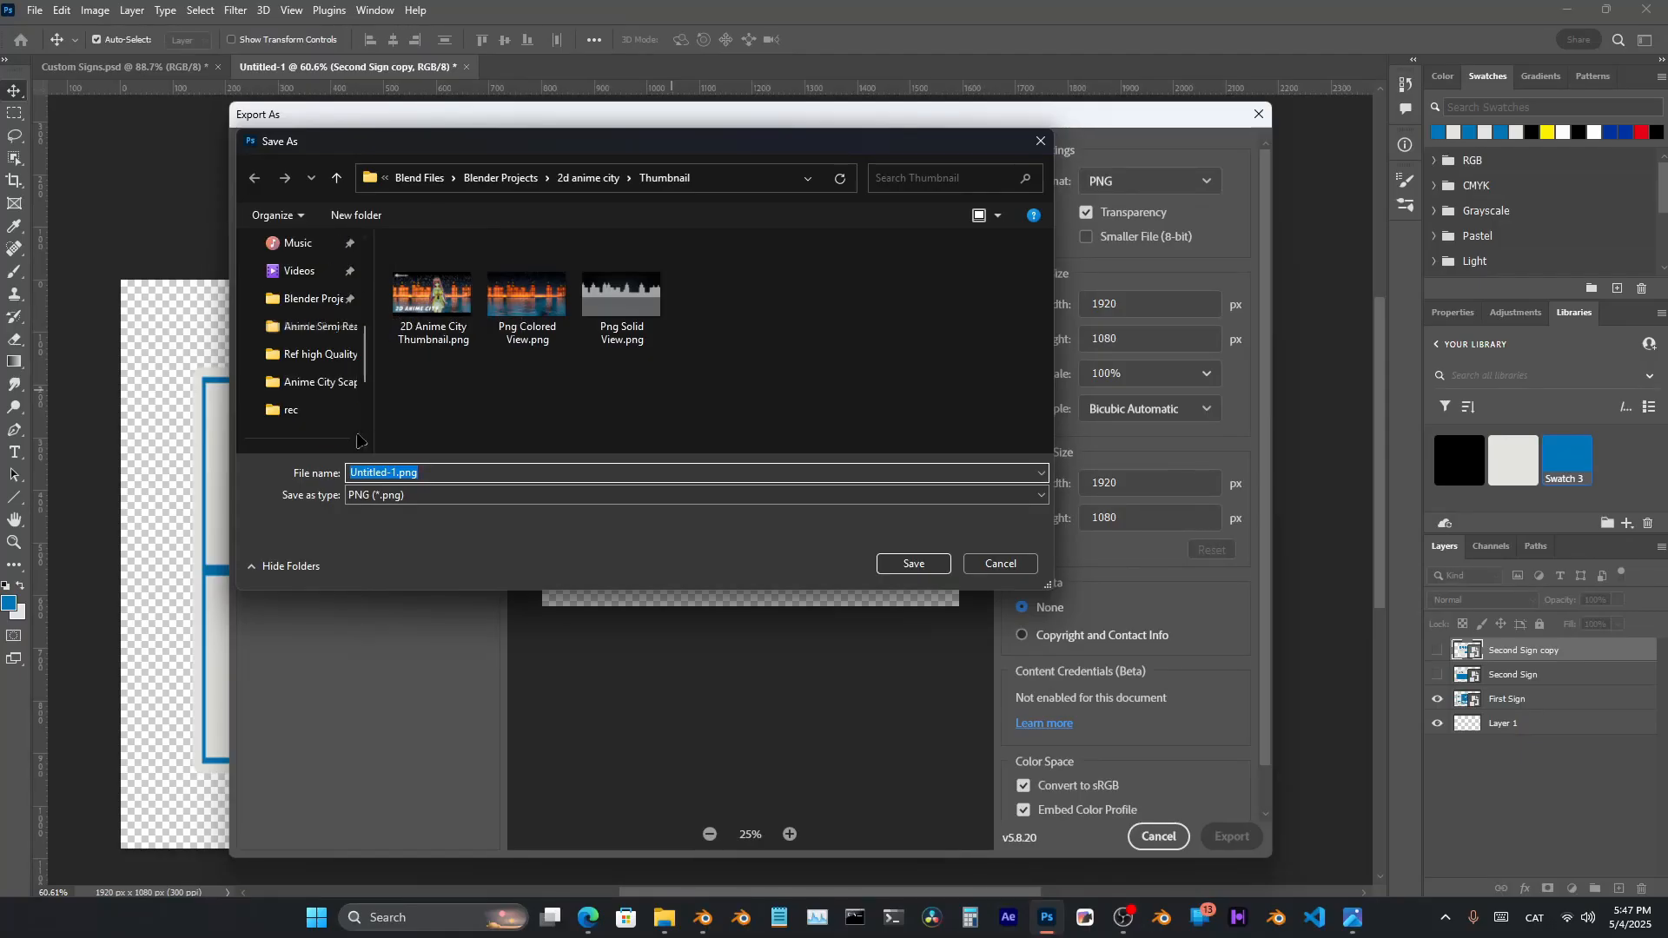
left_click(315, 382)
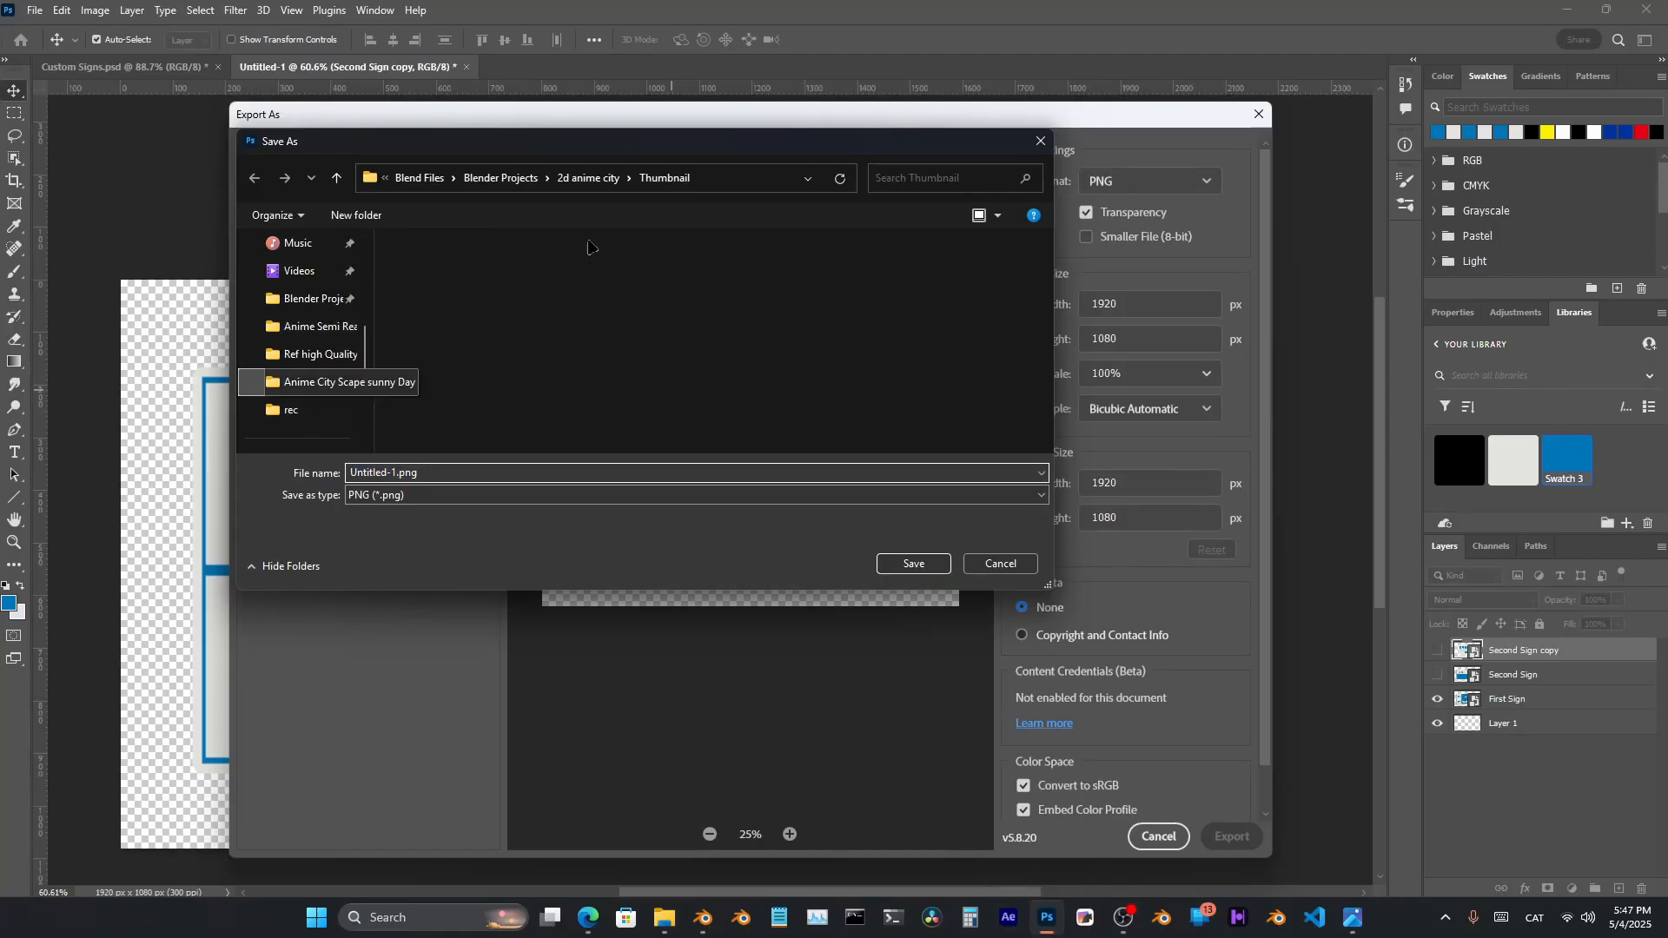
scroll(643, 364, "down", 1)
left_click(538, 476)
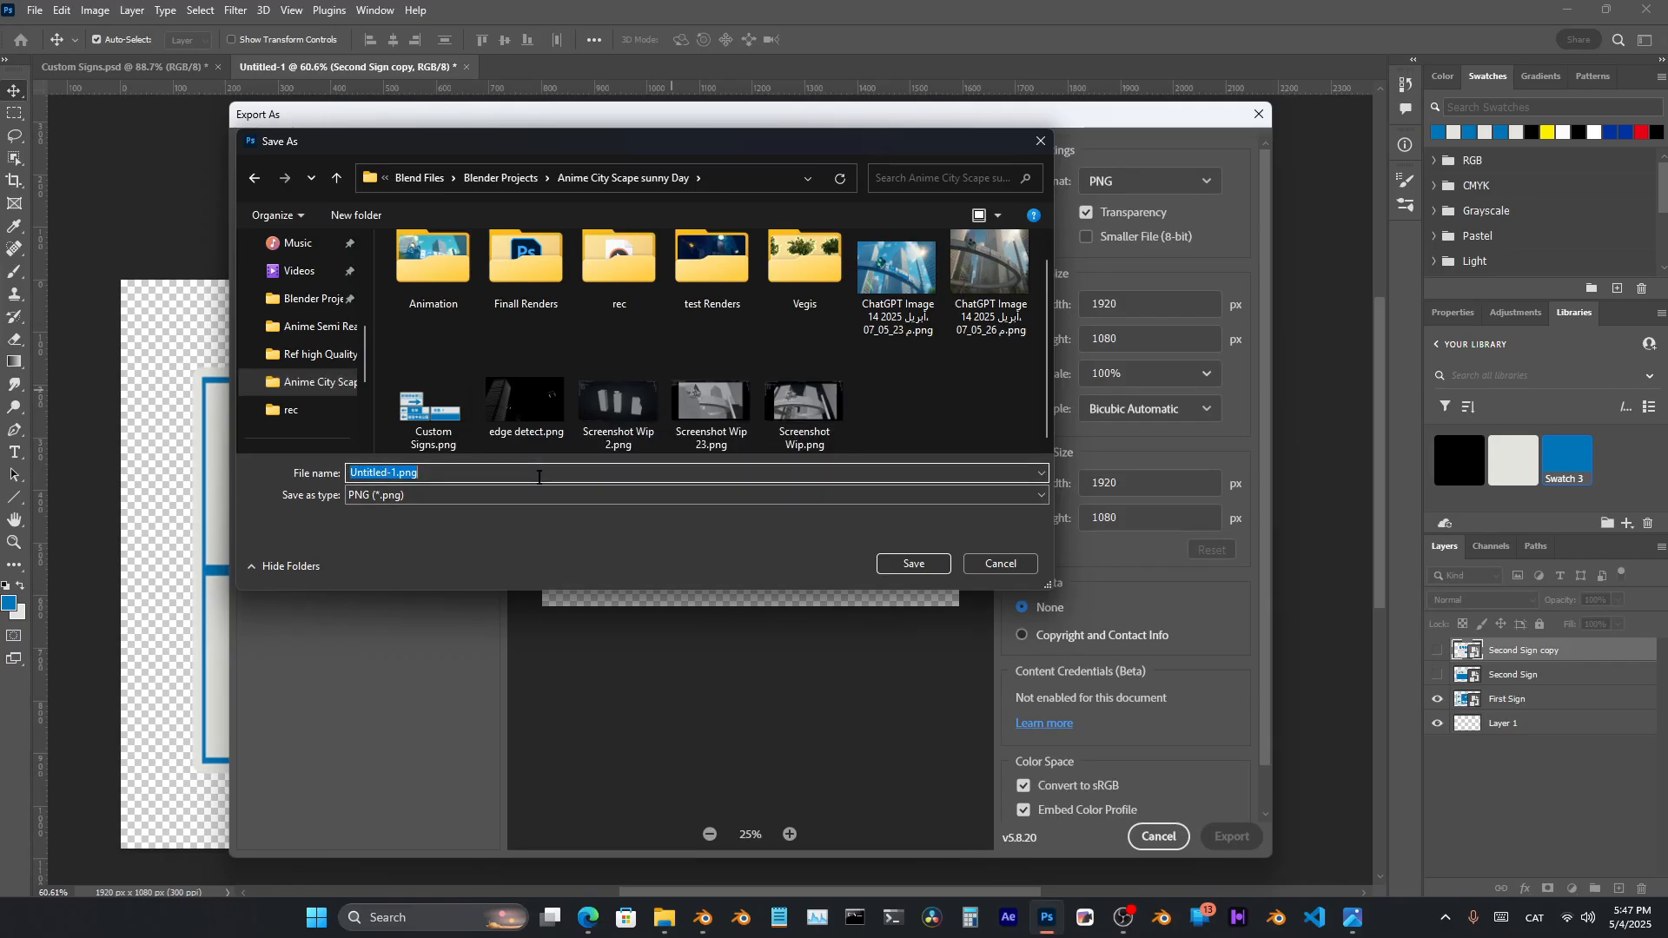
type("si")
key("Return")
Show the Second Sign layer, hide First Sign, and make Second Sign the active layer
left_click(1437, 675)
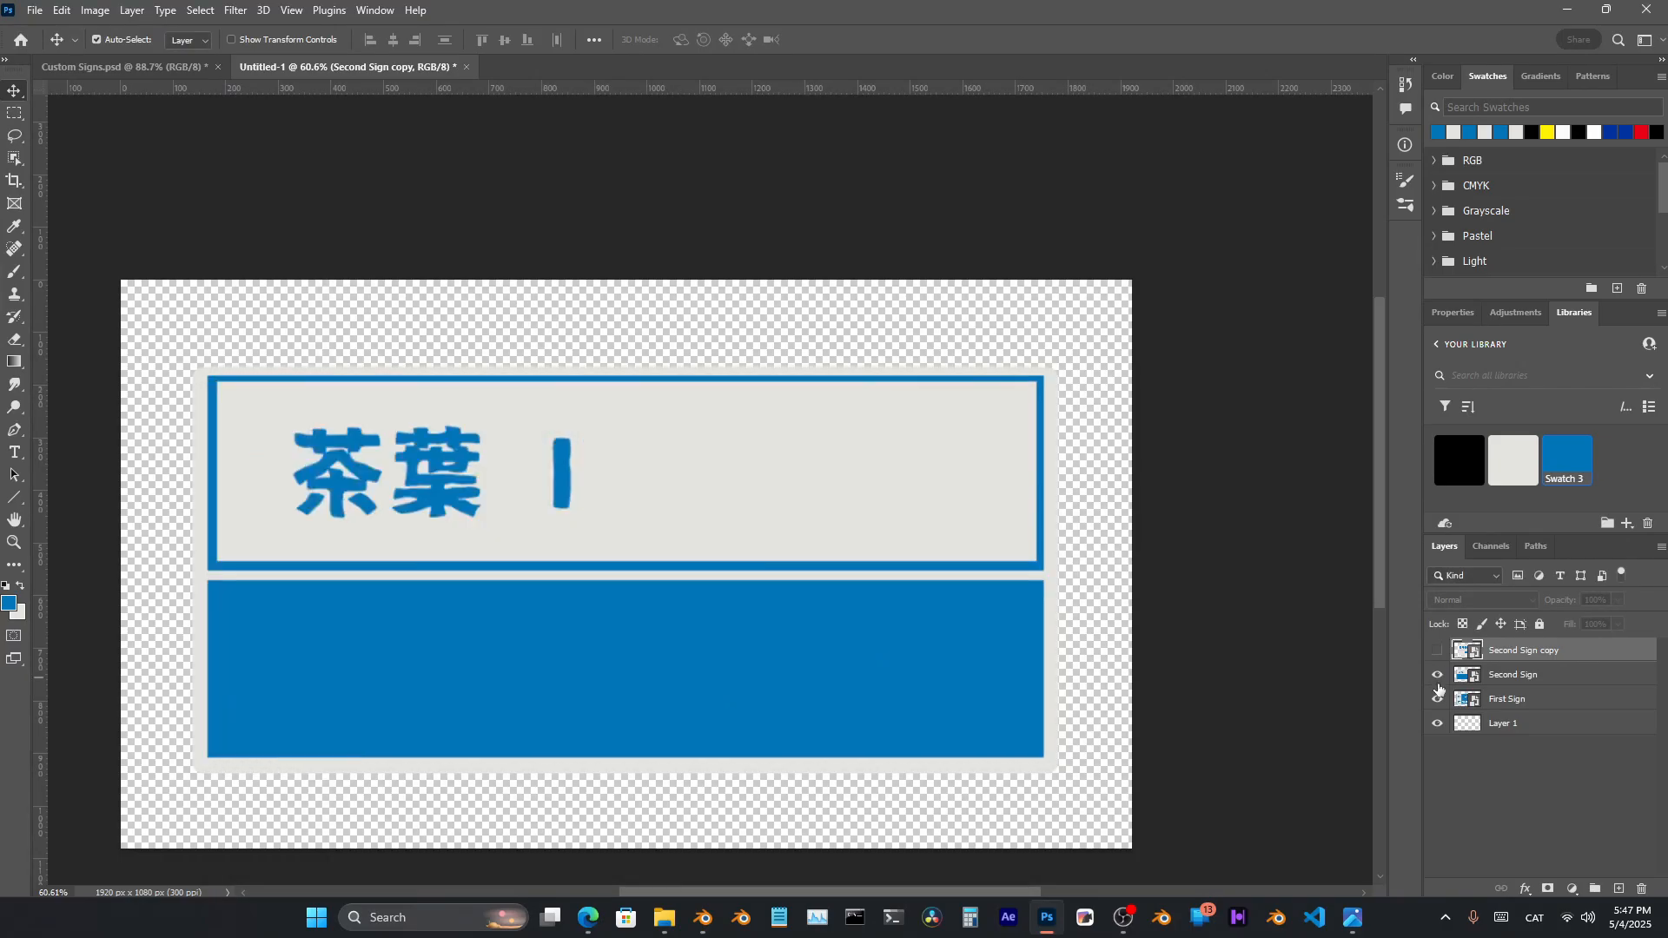
left_click(1437, 698)
left_click(35, 9)
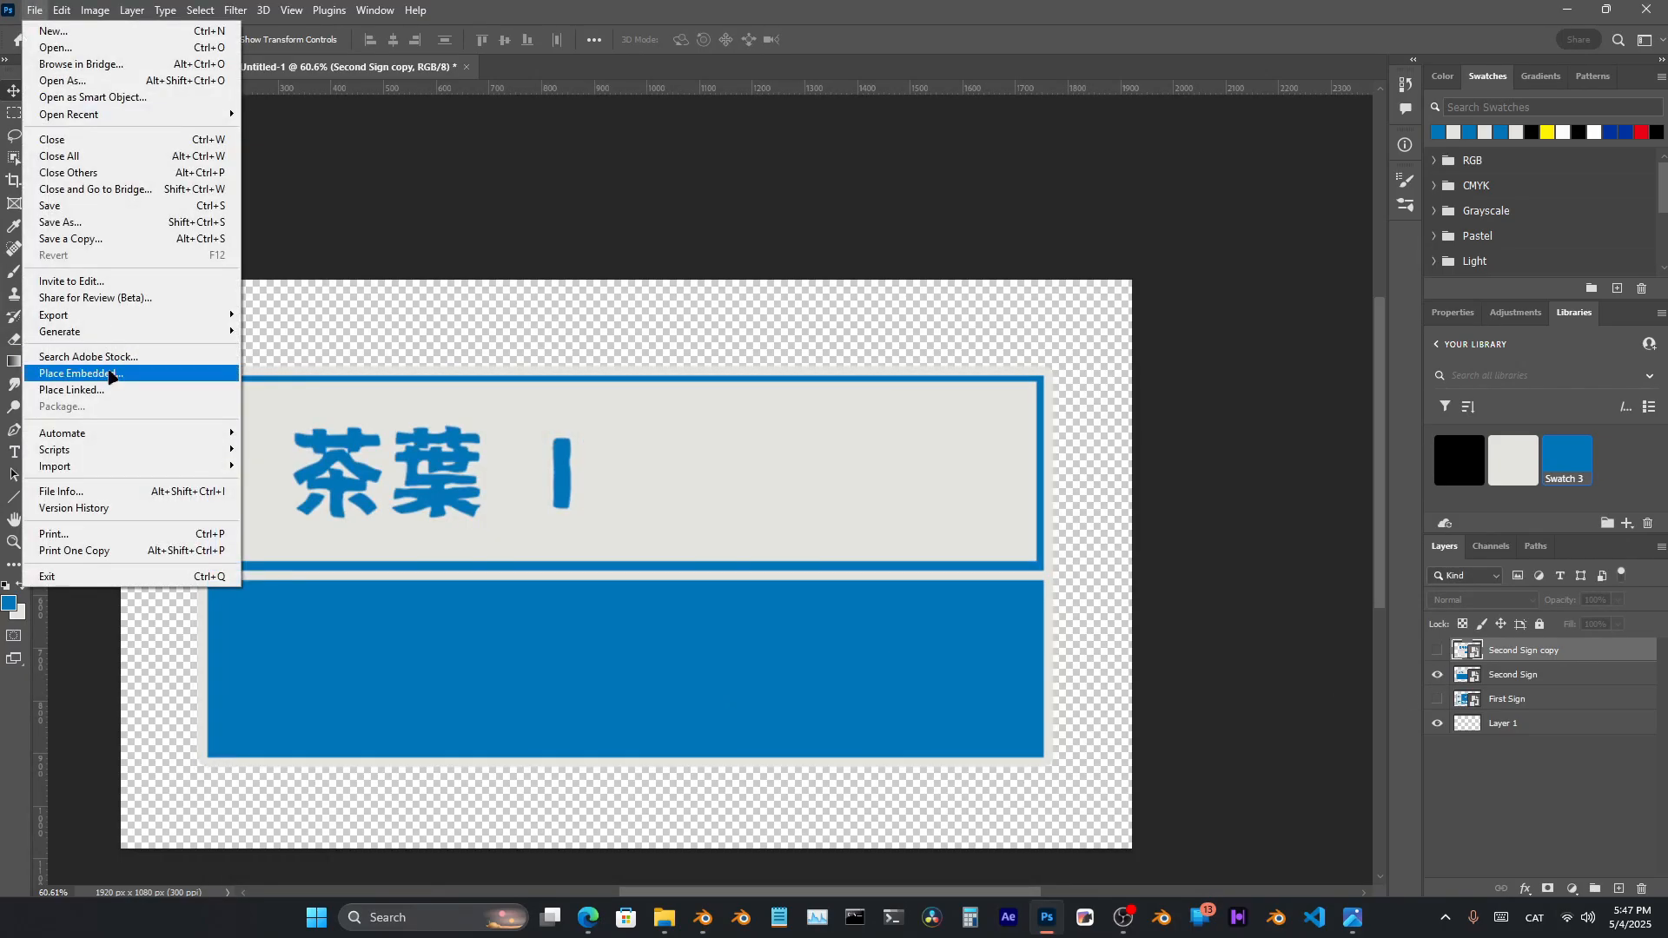
left_click(1550, 689)
left_click(1545, 679)
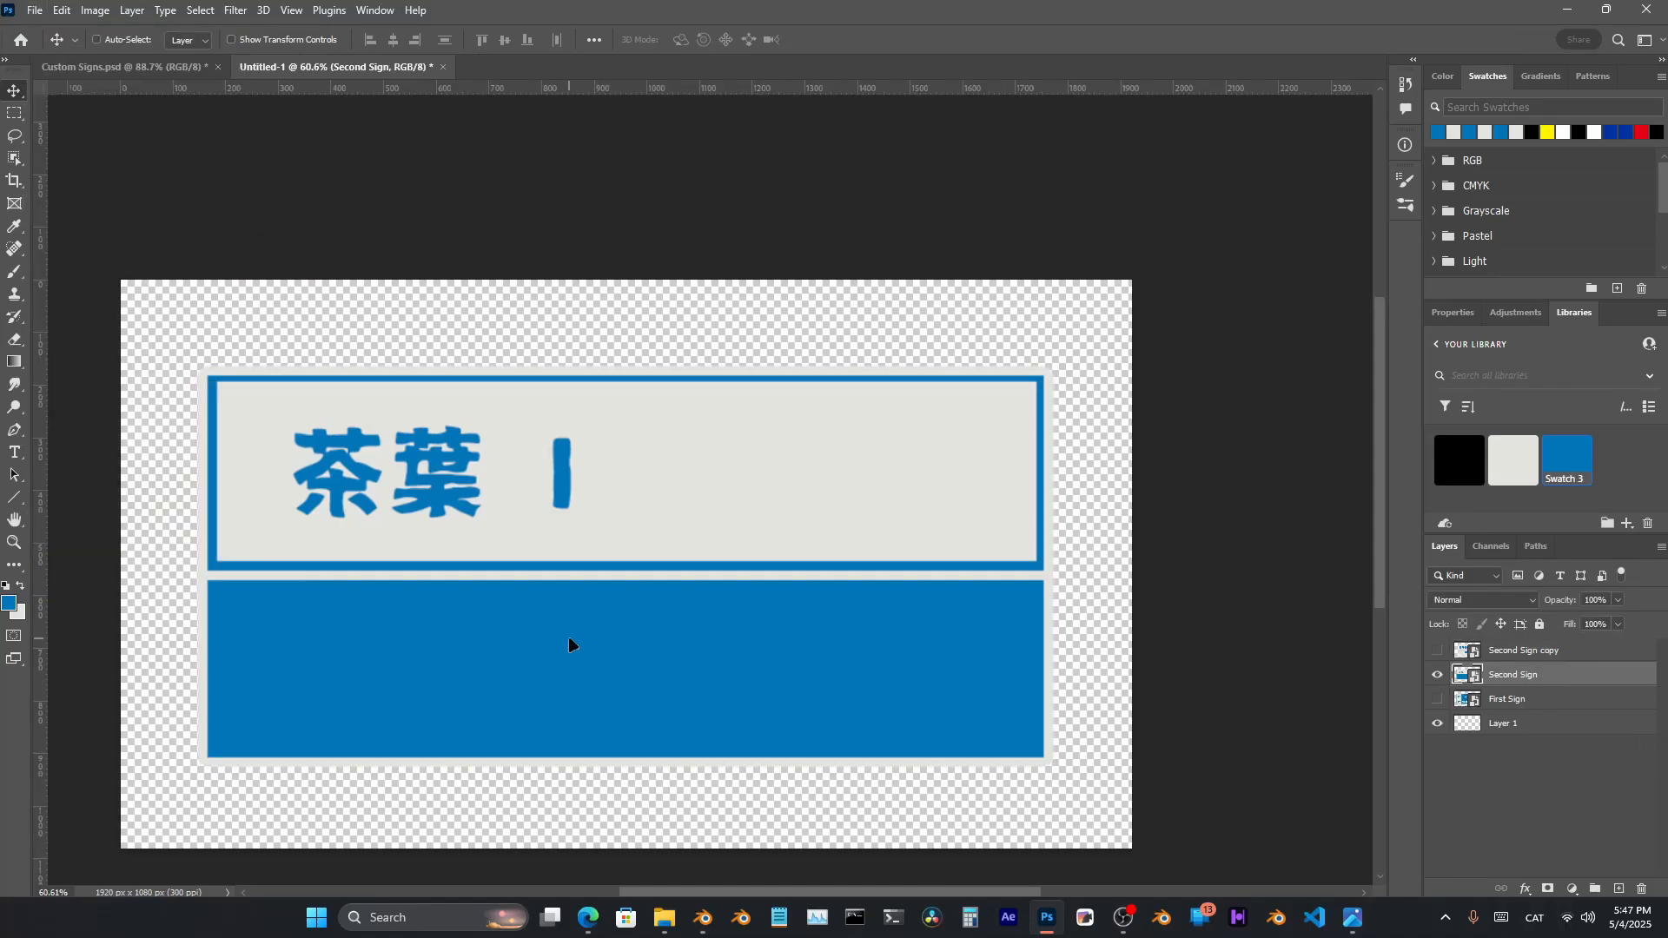
Open Save for Web and set the format to PNG-8 with 256 colours and 100% dither
key("ctrl+alt+shift+s")
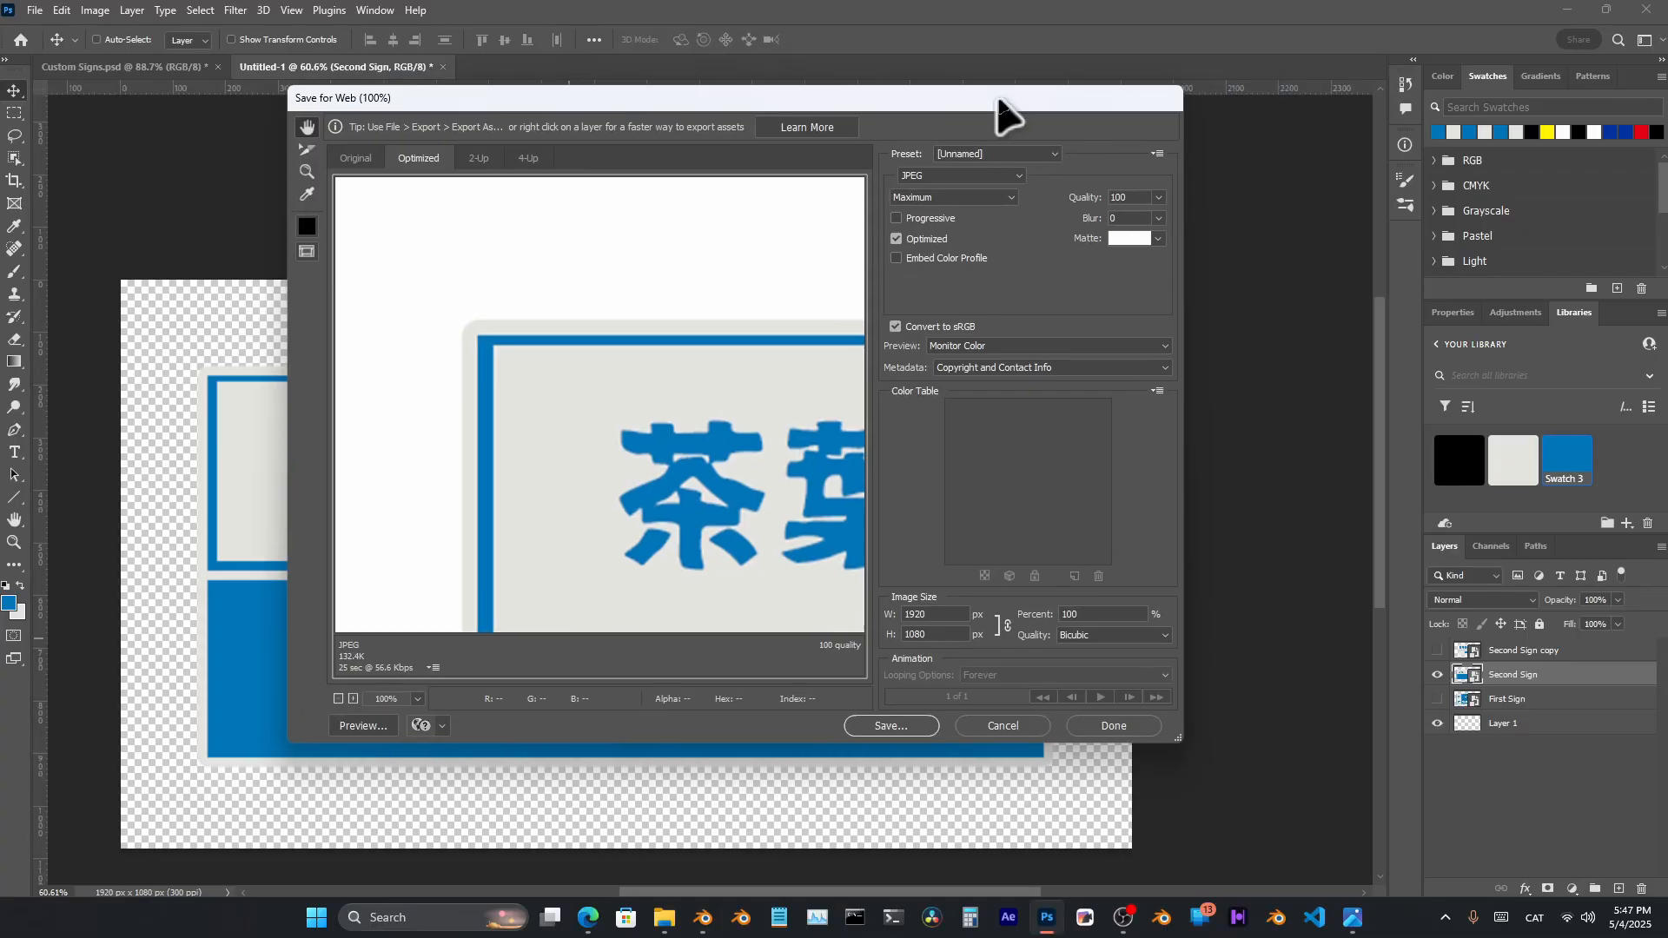
left_click(992, 177)
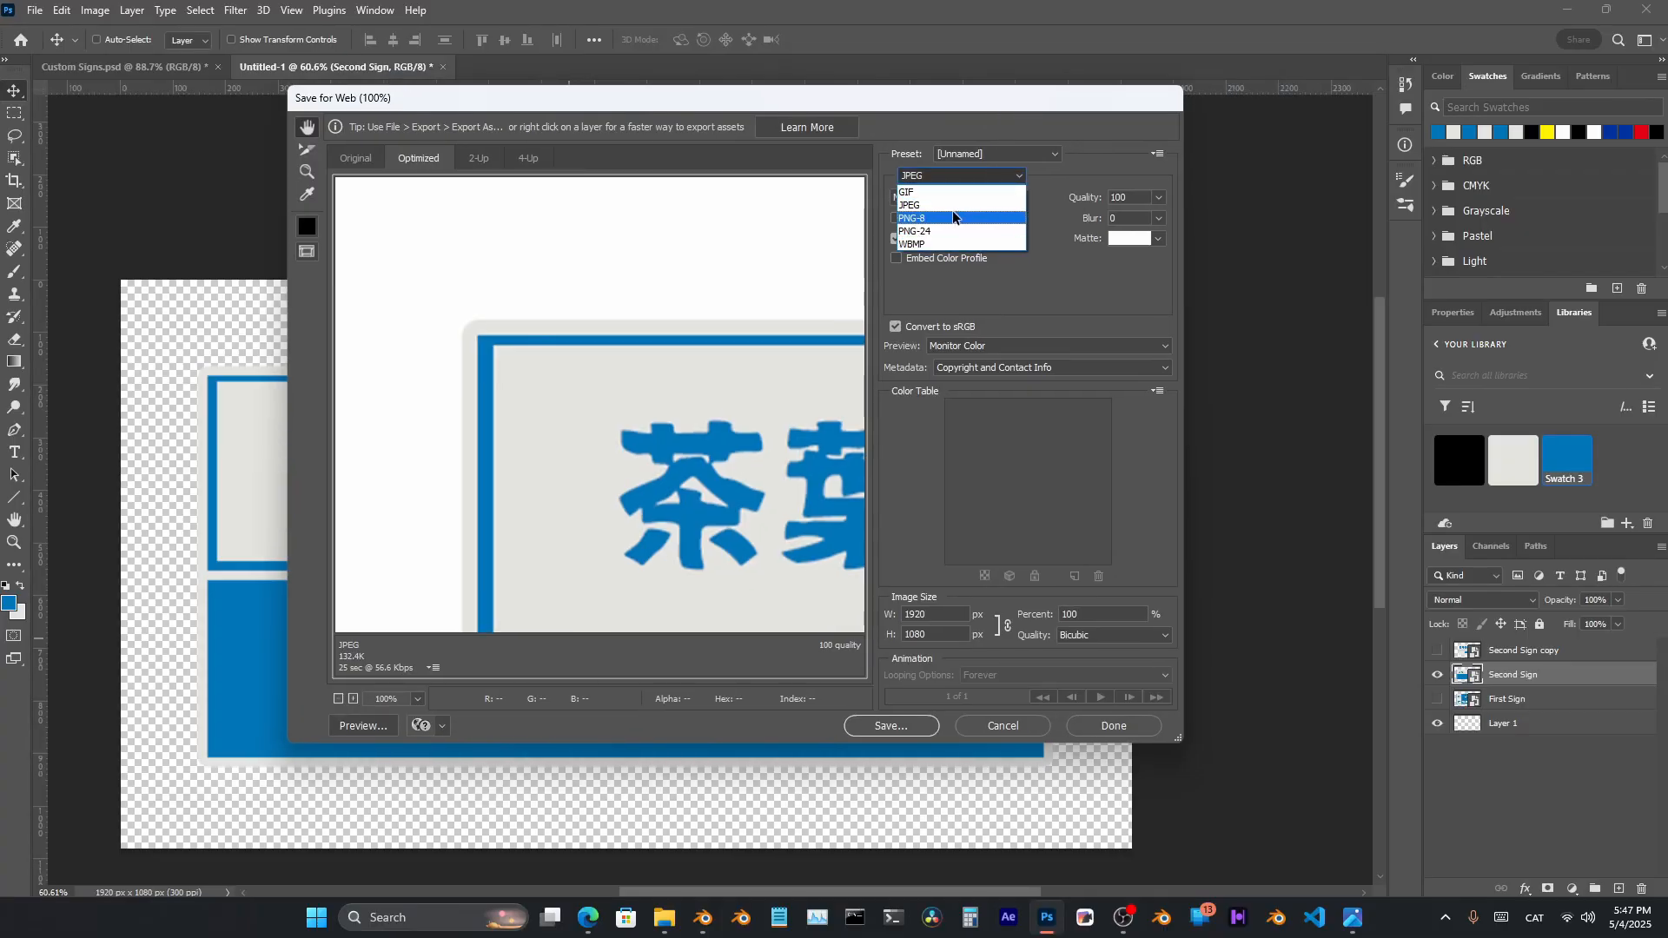
left_click(952, 218)
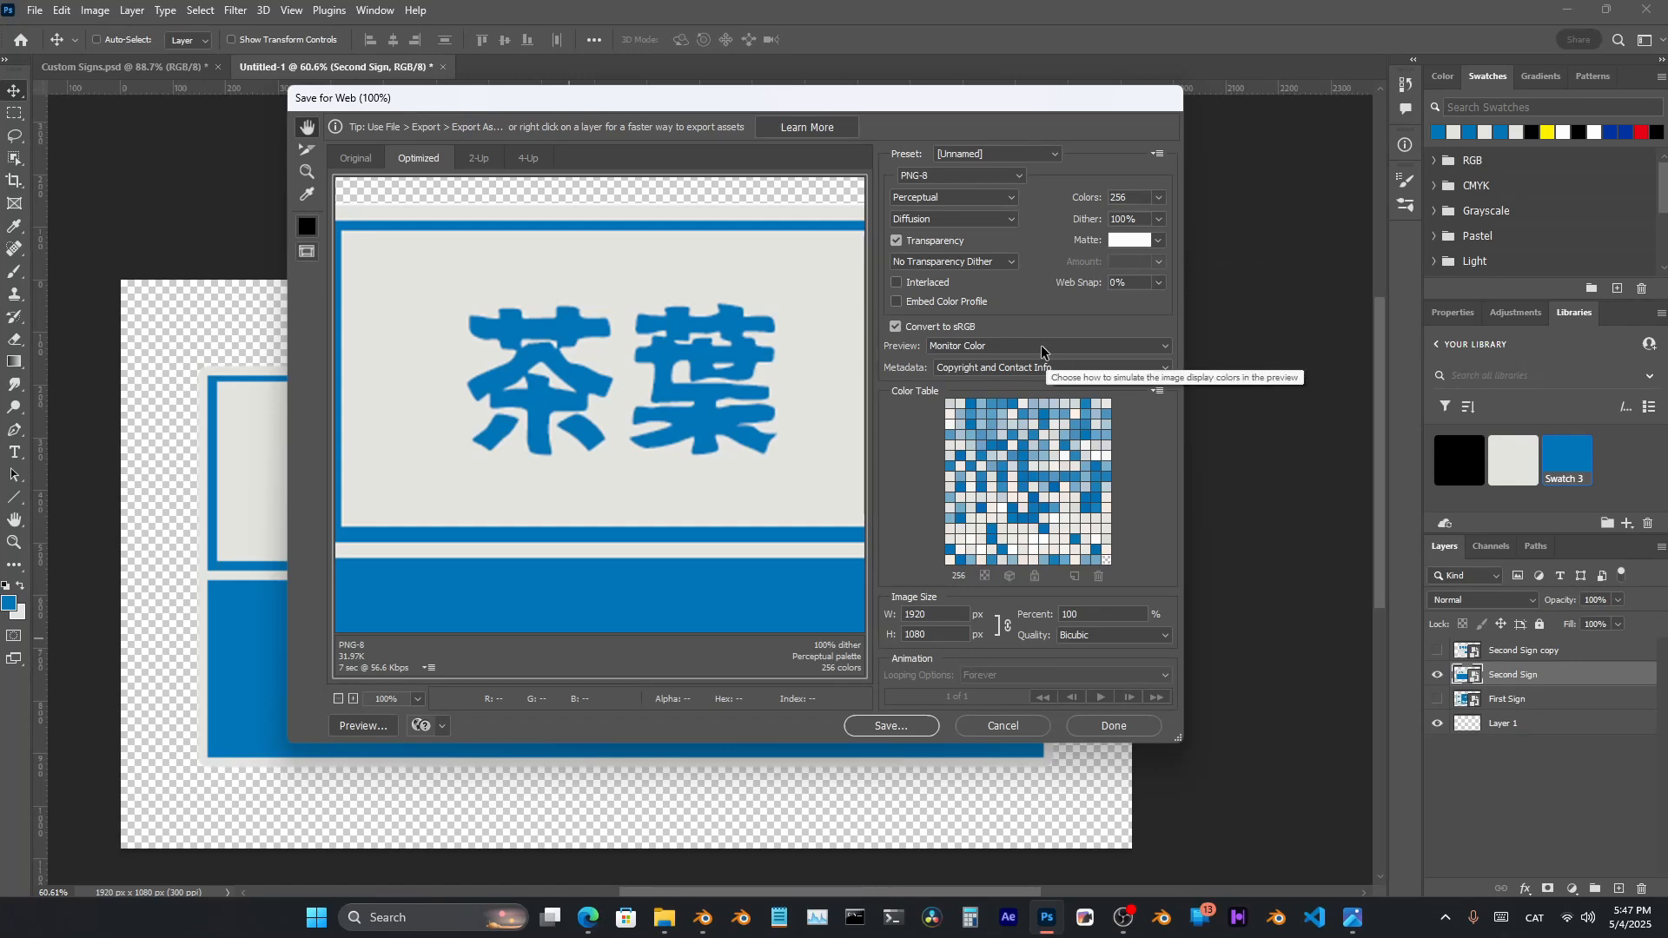
left_click(1161, 198)
left_click(1161, 196)
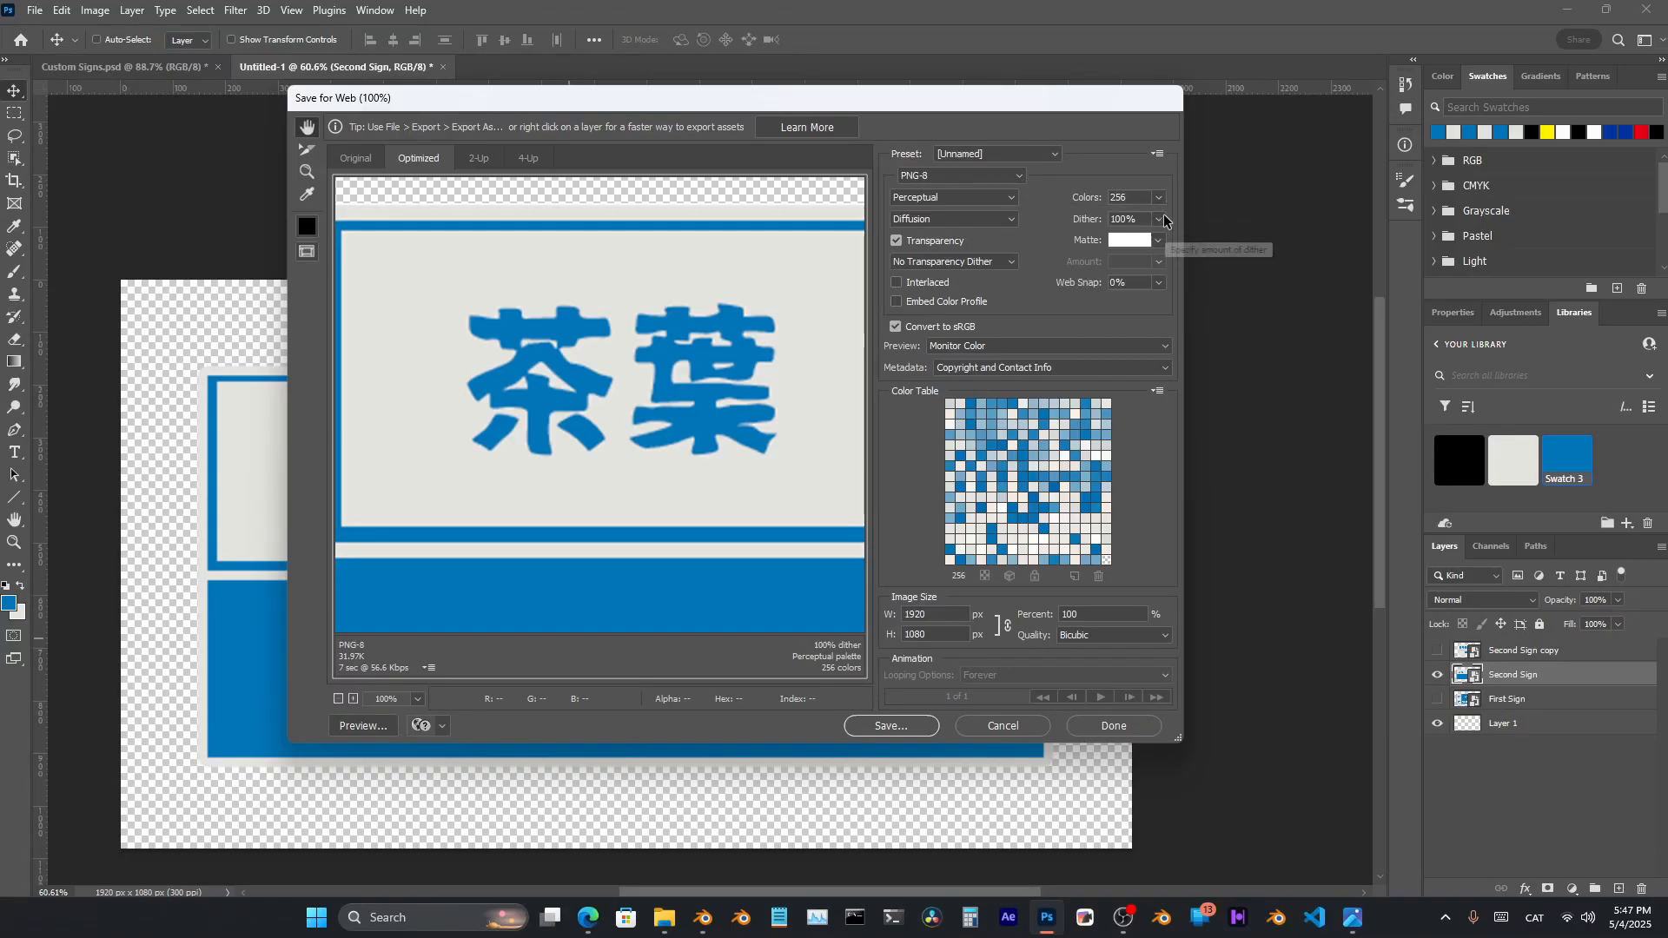
left_click(1161, 218)
left_click(1160, 219)
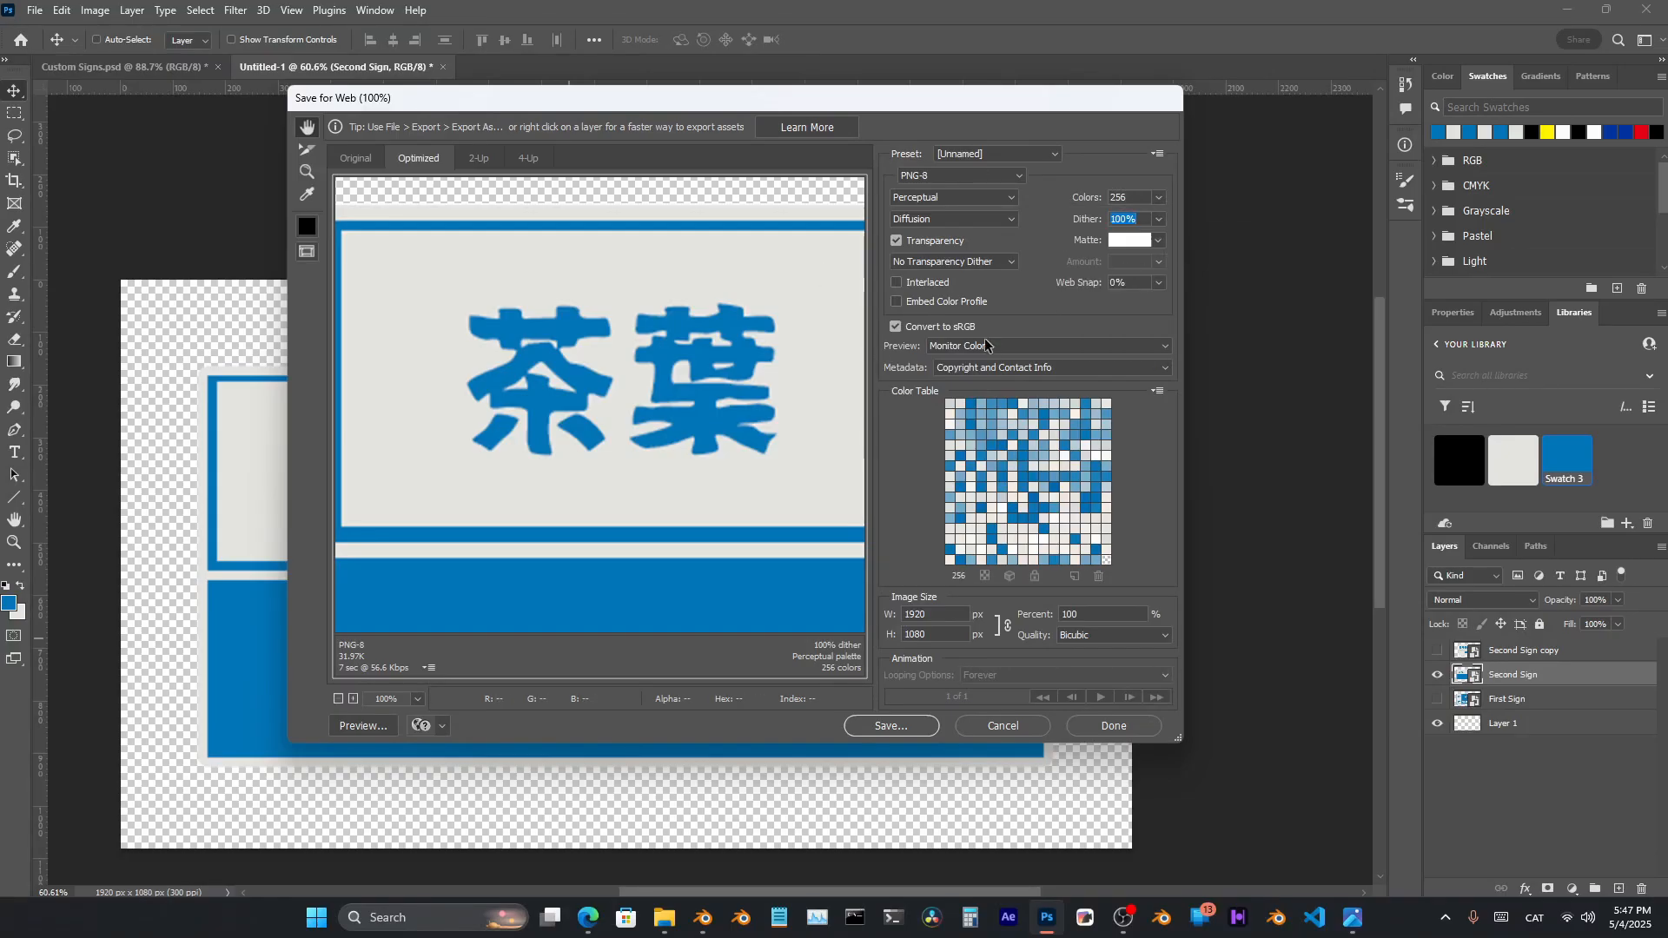
Keep Monitor Color preview and Bicubic quality, and save the second sign as sign-2.png in the Anime City Scape sunny Day folder
left_click(1165, 341)
left_click(1165, 341)
left_click(1165, 637)
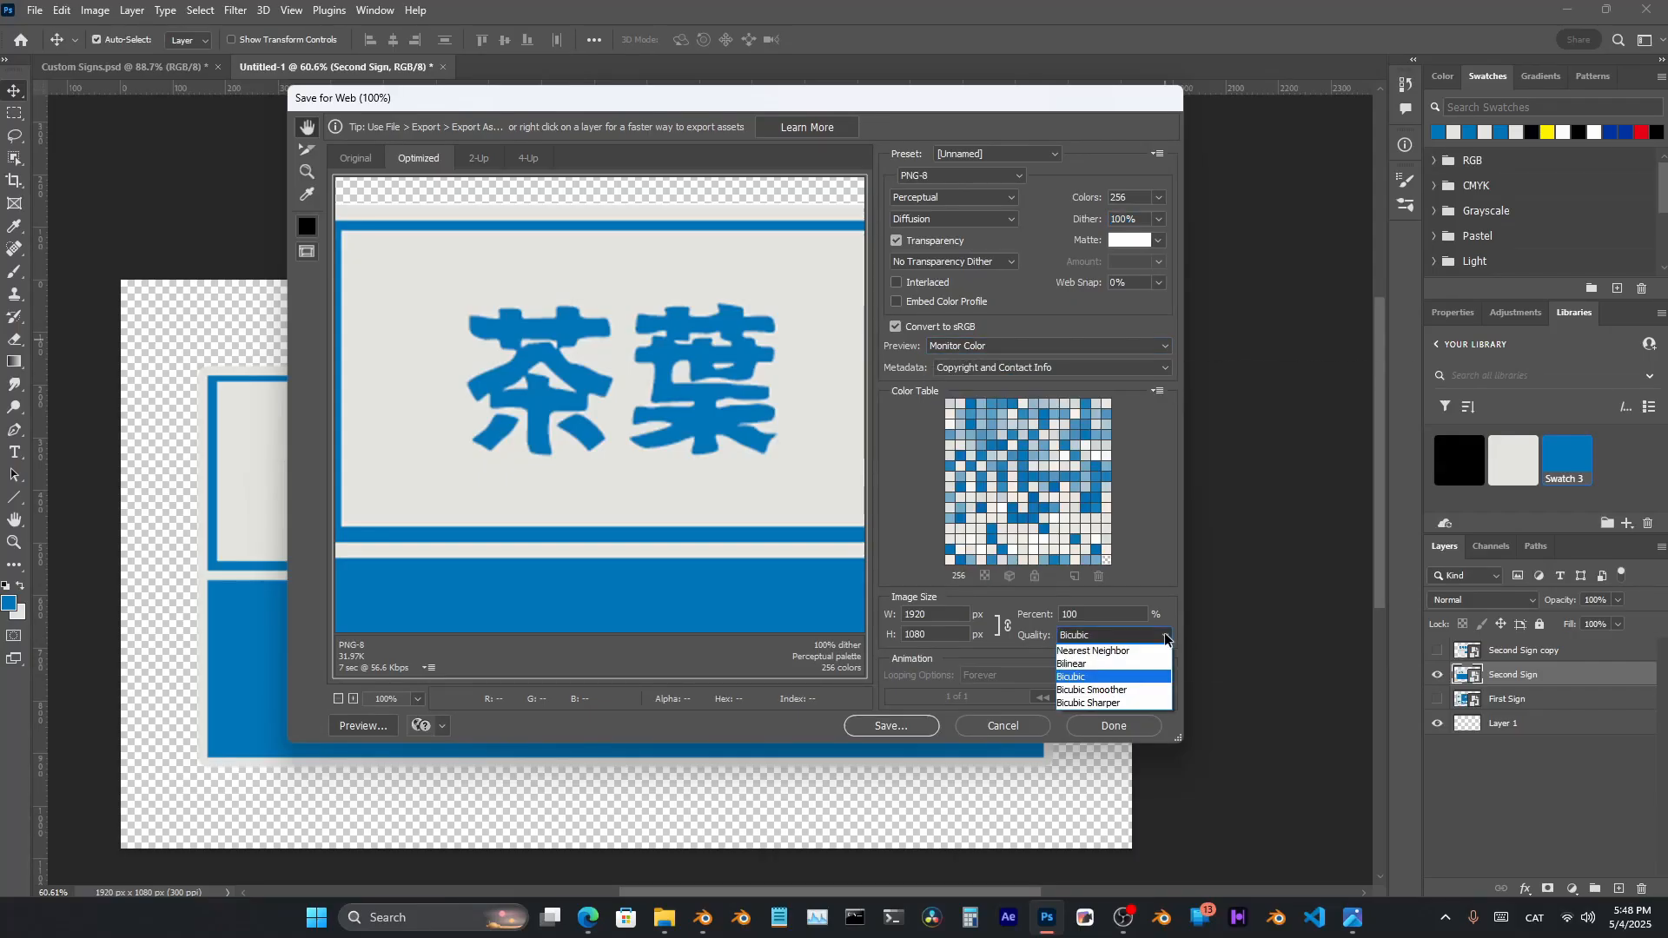
left_click(1165, 639)
left_click(1165, 639)
left_click(1165, 639)
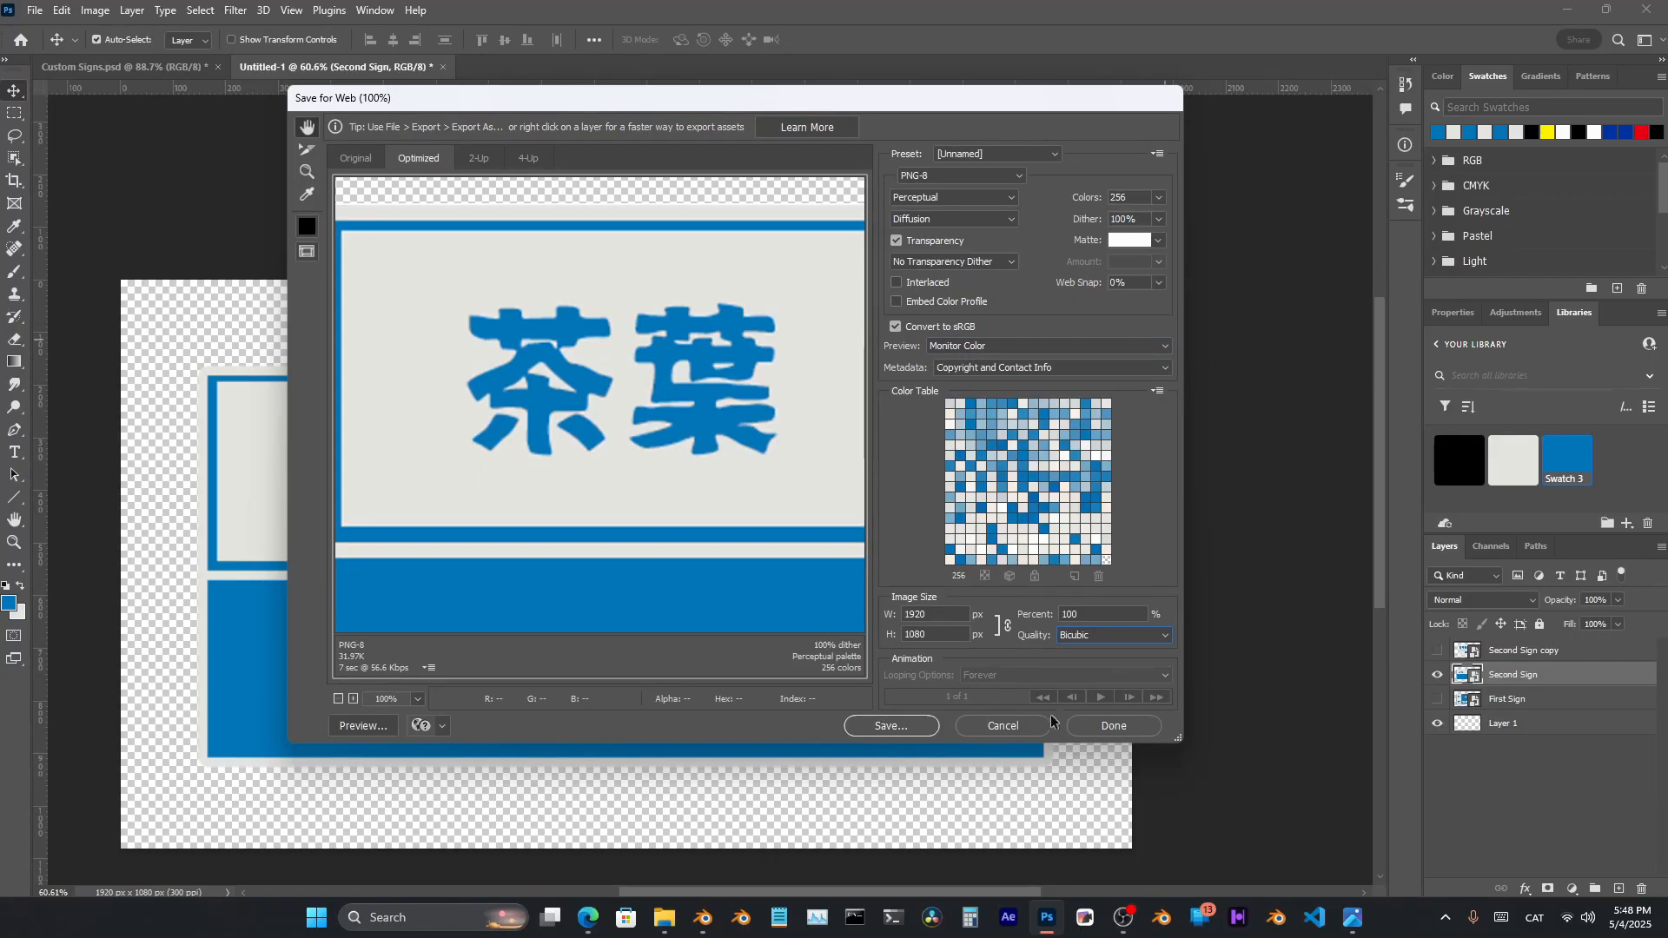
left_click(891, 727)
type("si")
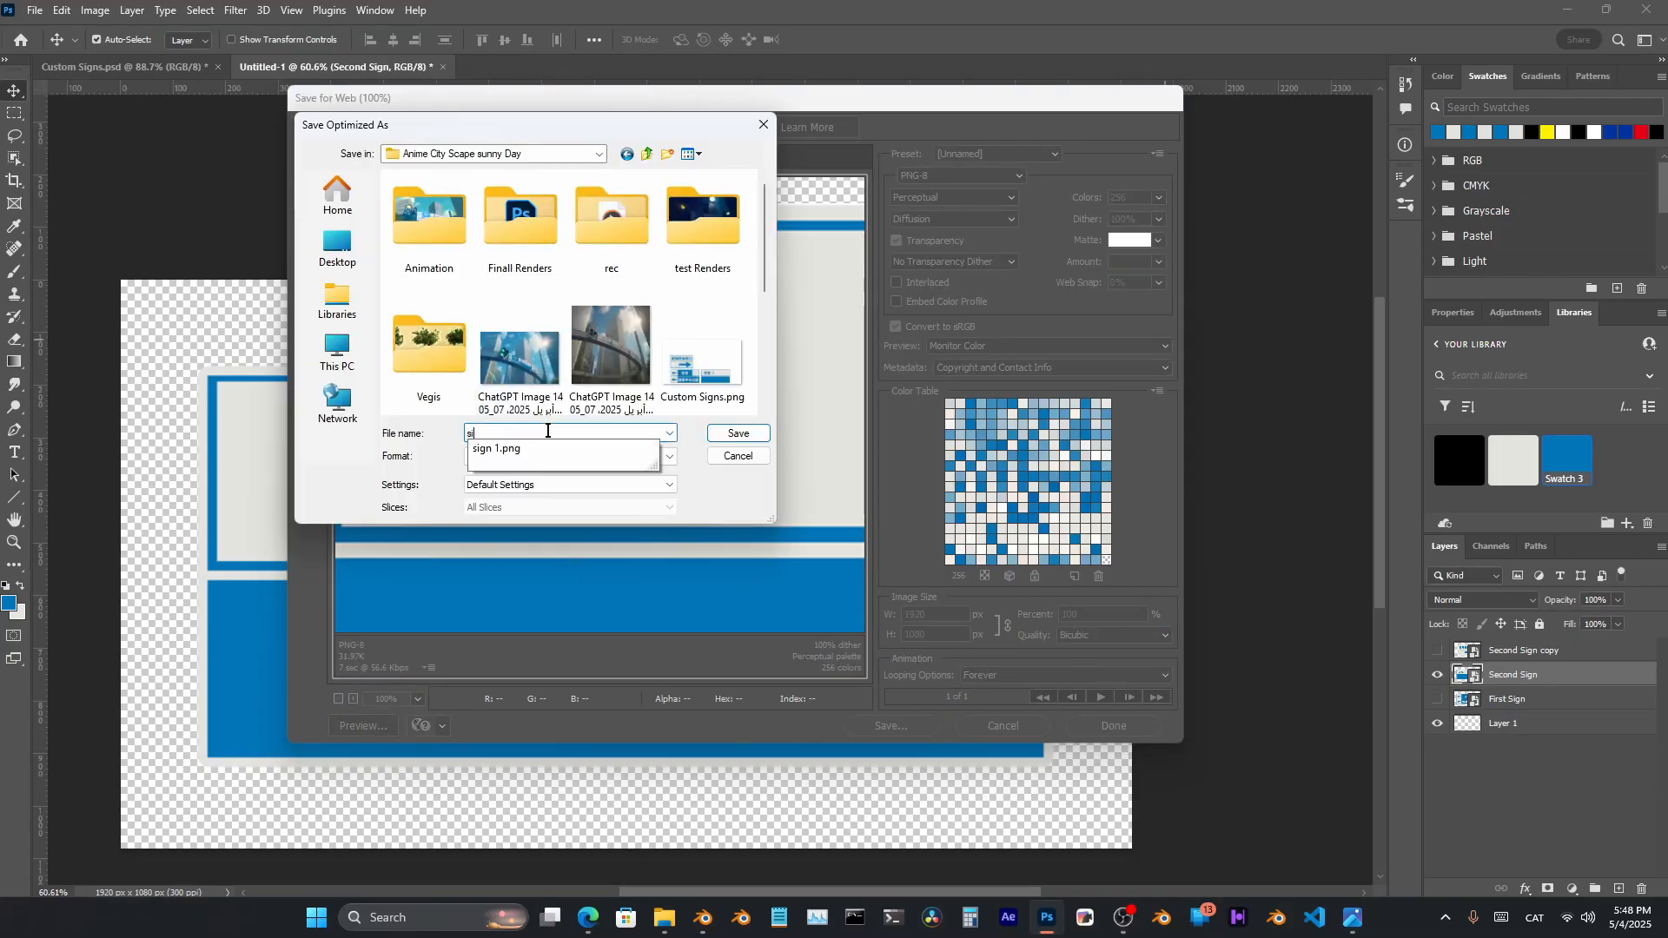
Show only the Second Sign copy artwork and save it for web as sign-3.png in PNG-8 format
left_click(1437, 651)
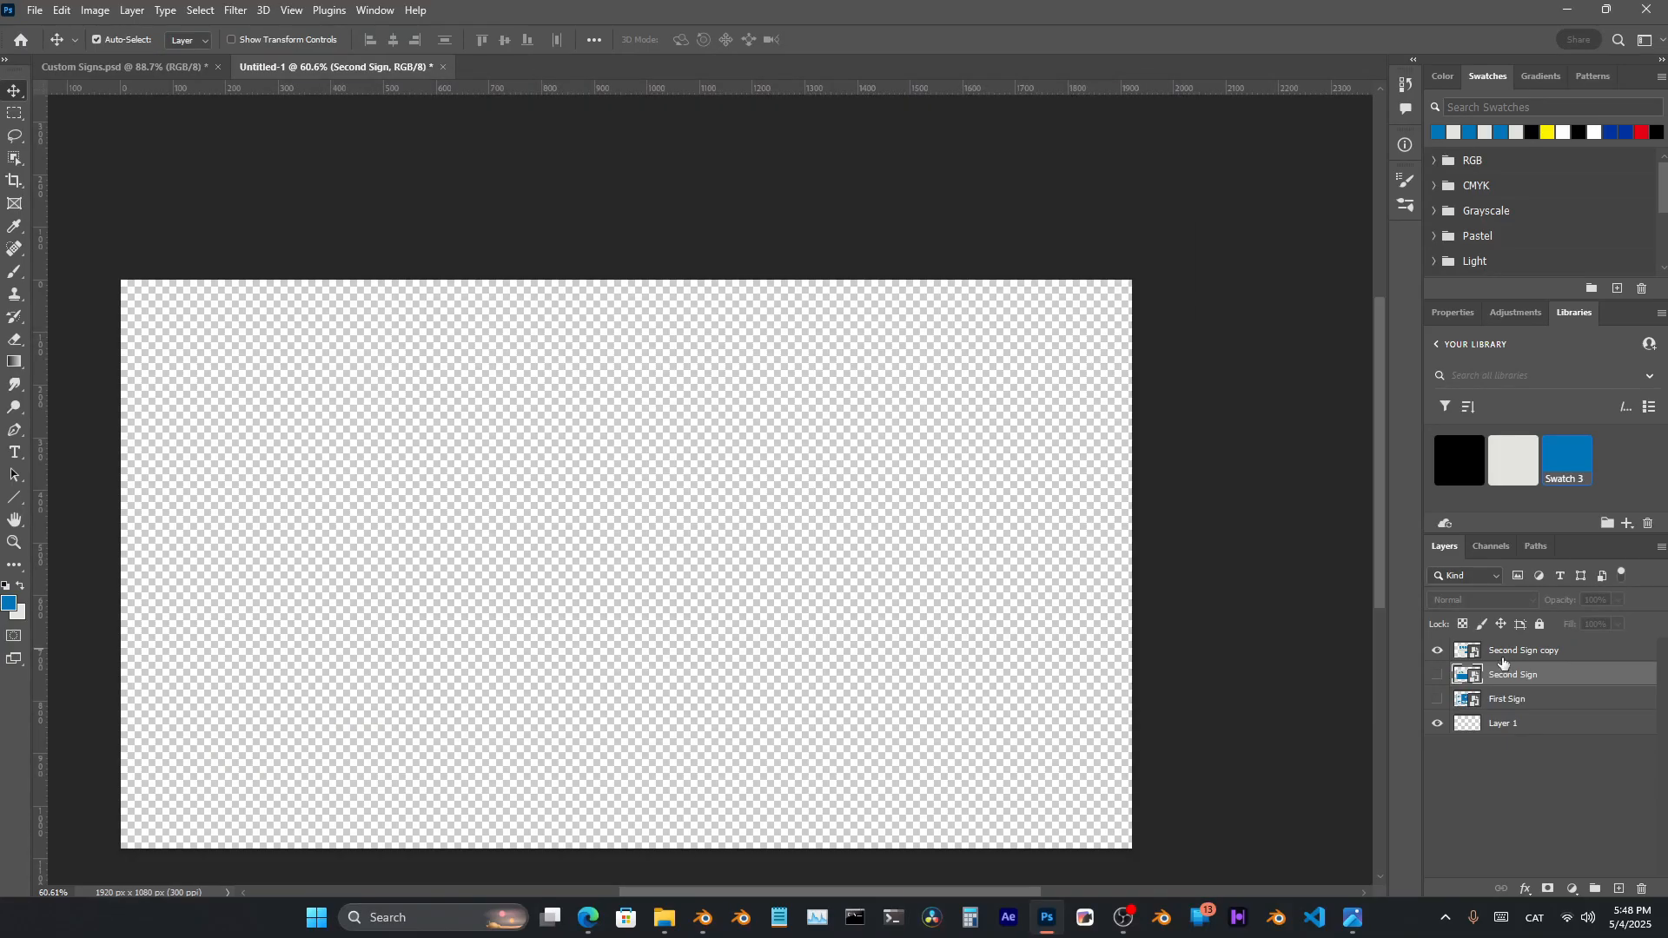
left_click(1506, 655)
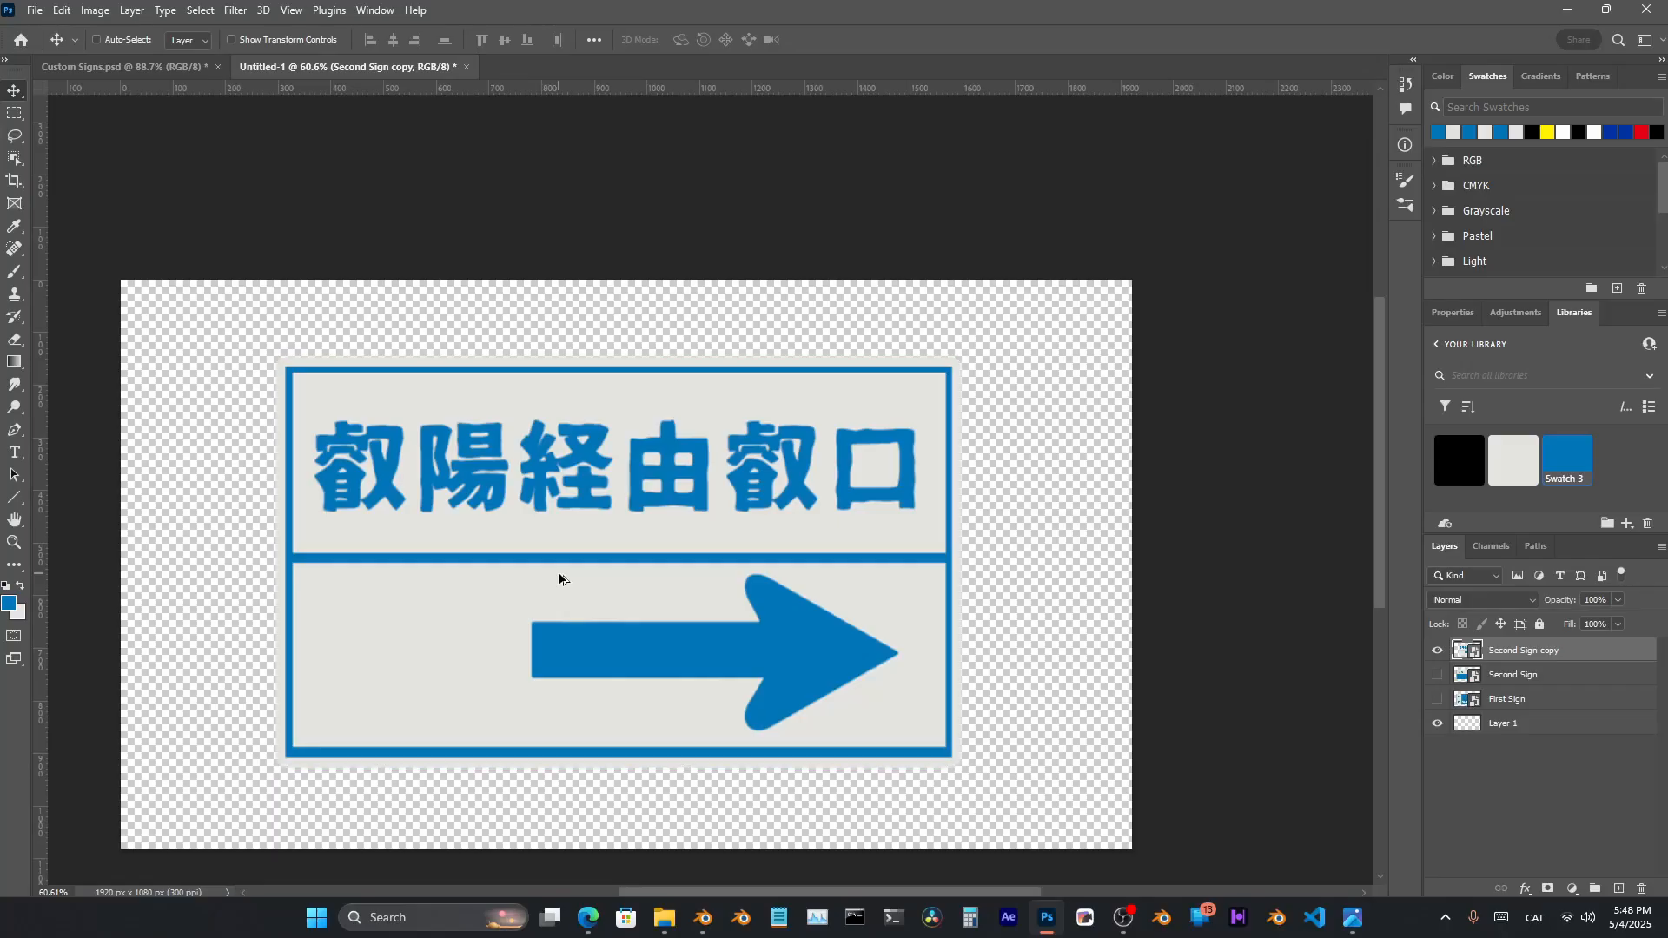
key("ctrl+alt+shift+s")
key("Return")
type("sign-3")
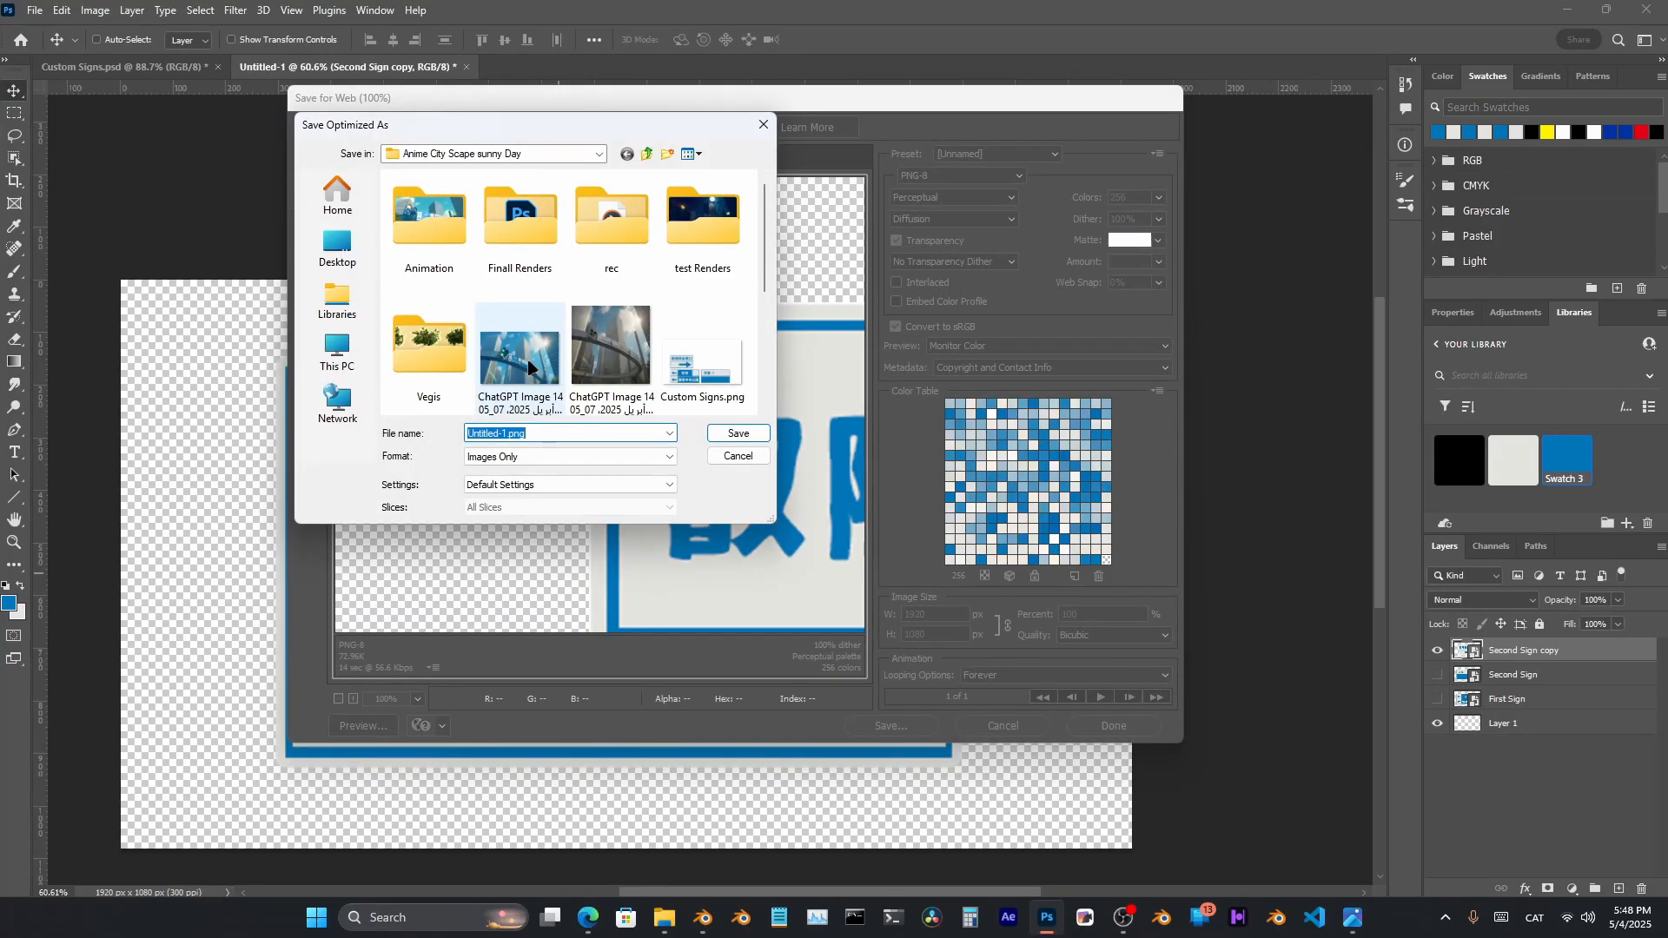
key("Return")
Switch to File Explorer, open sign 1.png in the image viewer and examine the three exported signs one after another
left_click(665, 918)
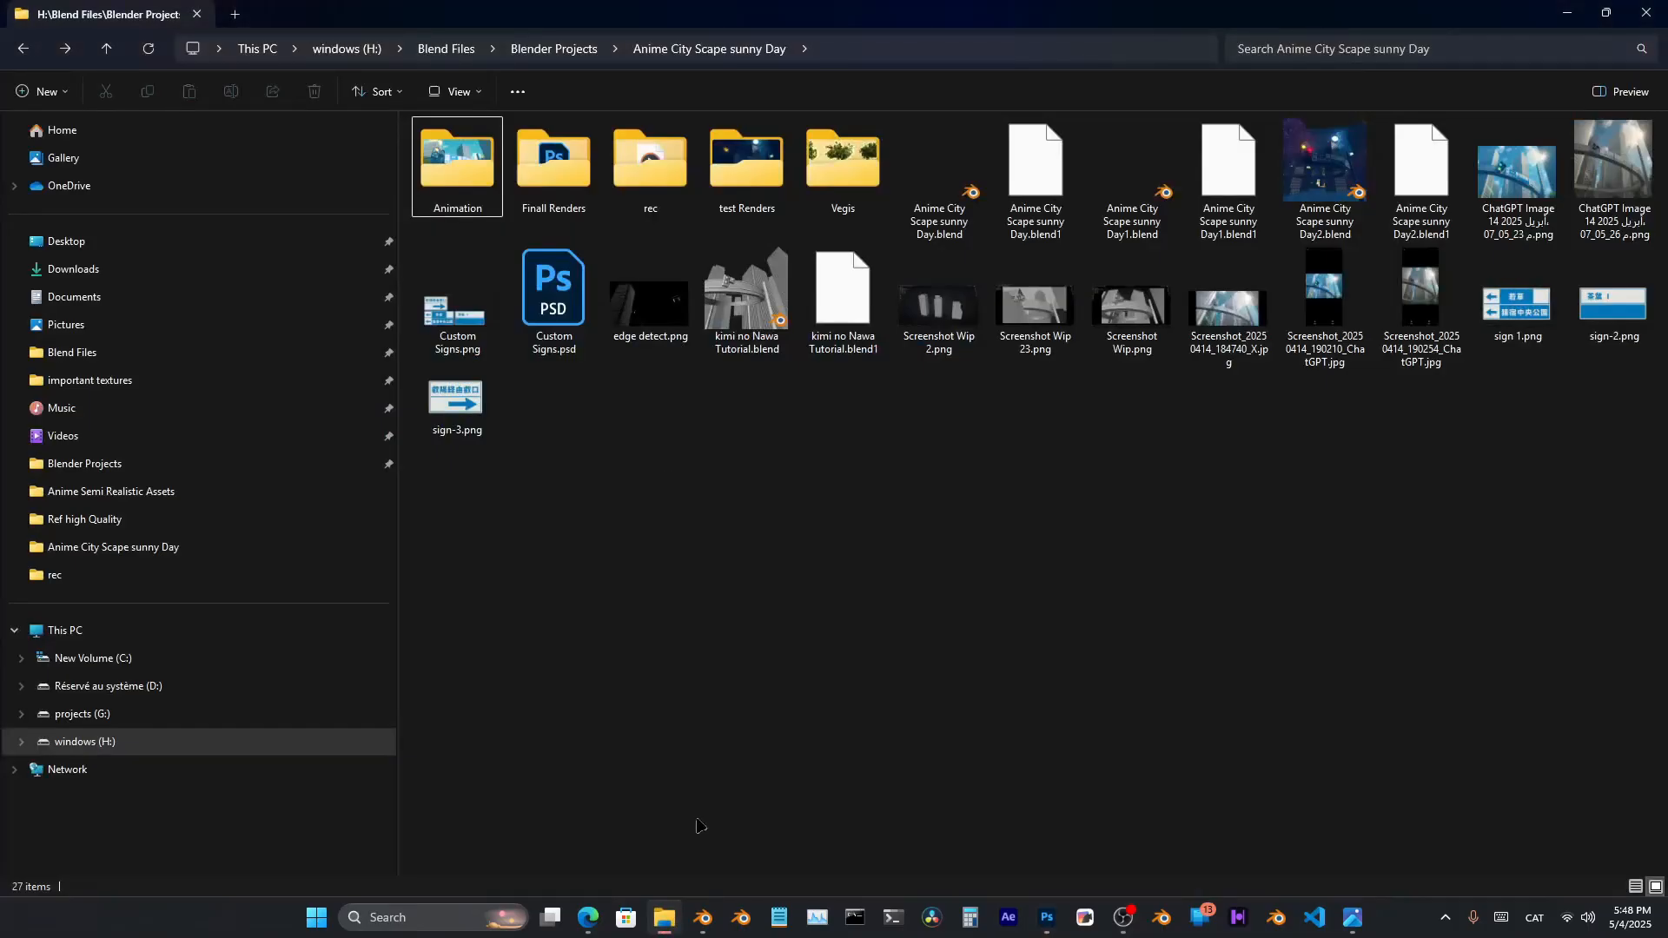
double_click(1520, 314)
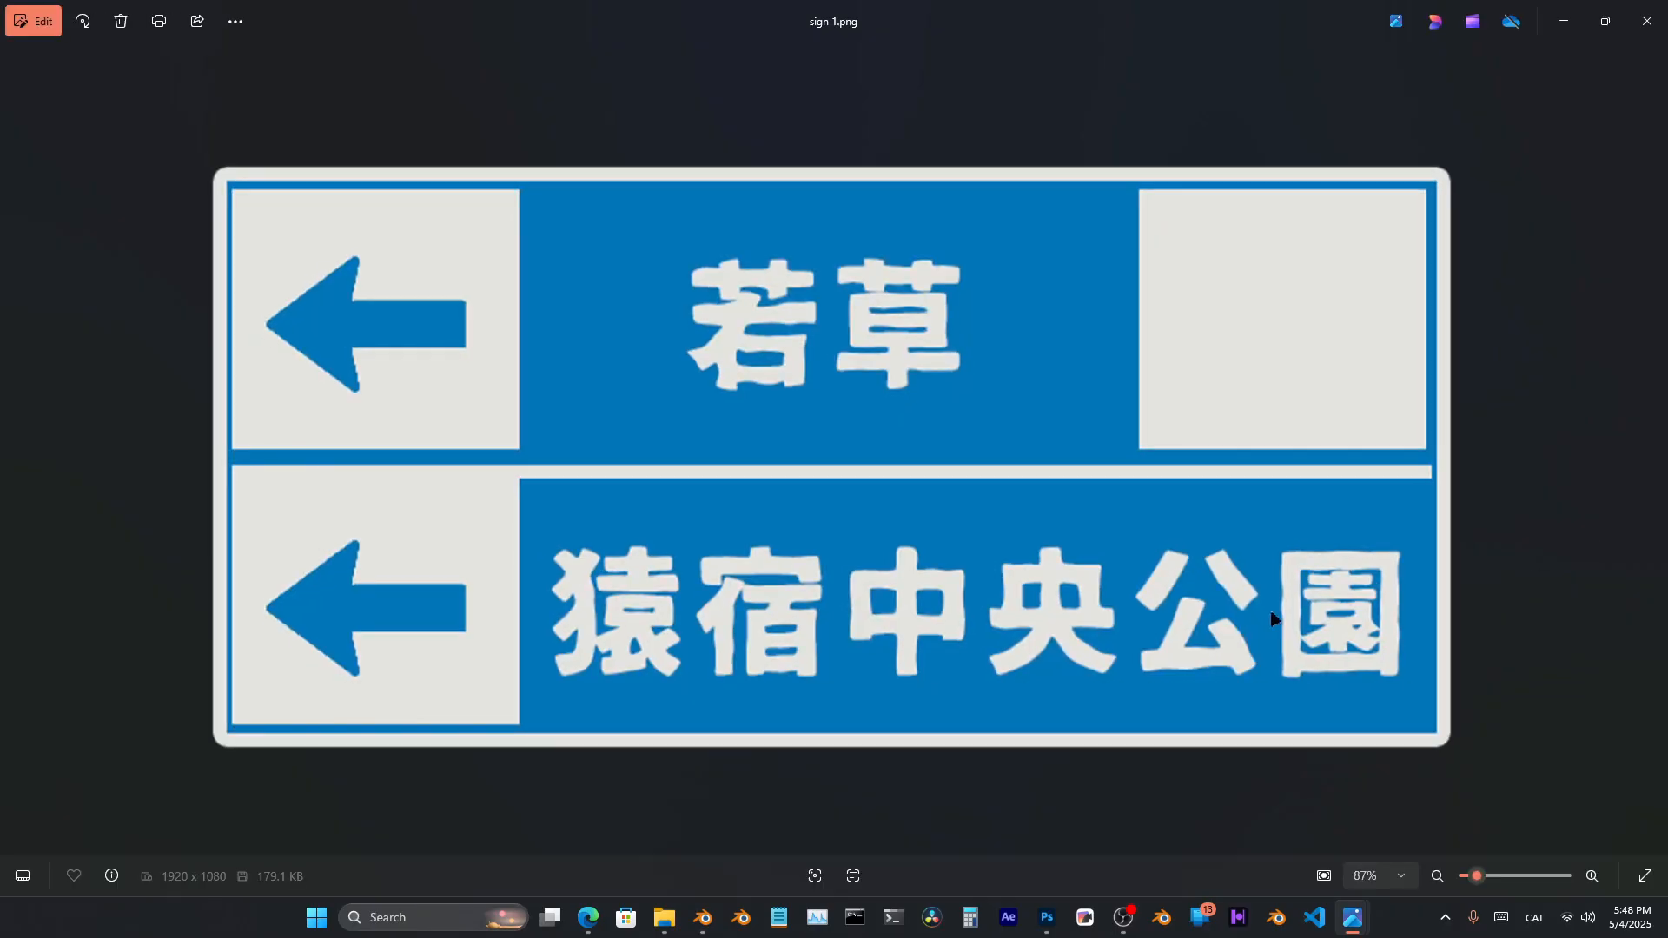
key("Right")
key("Right")
key("Left")
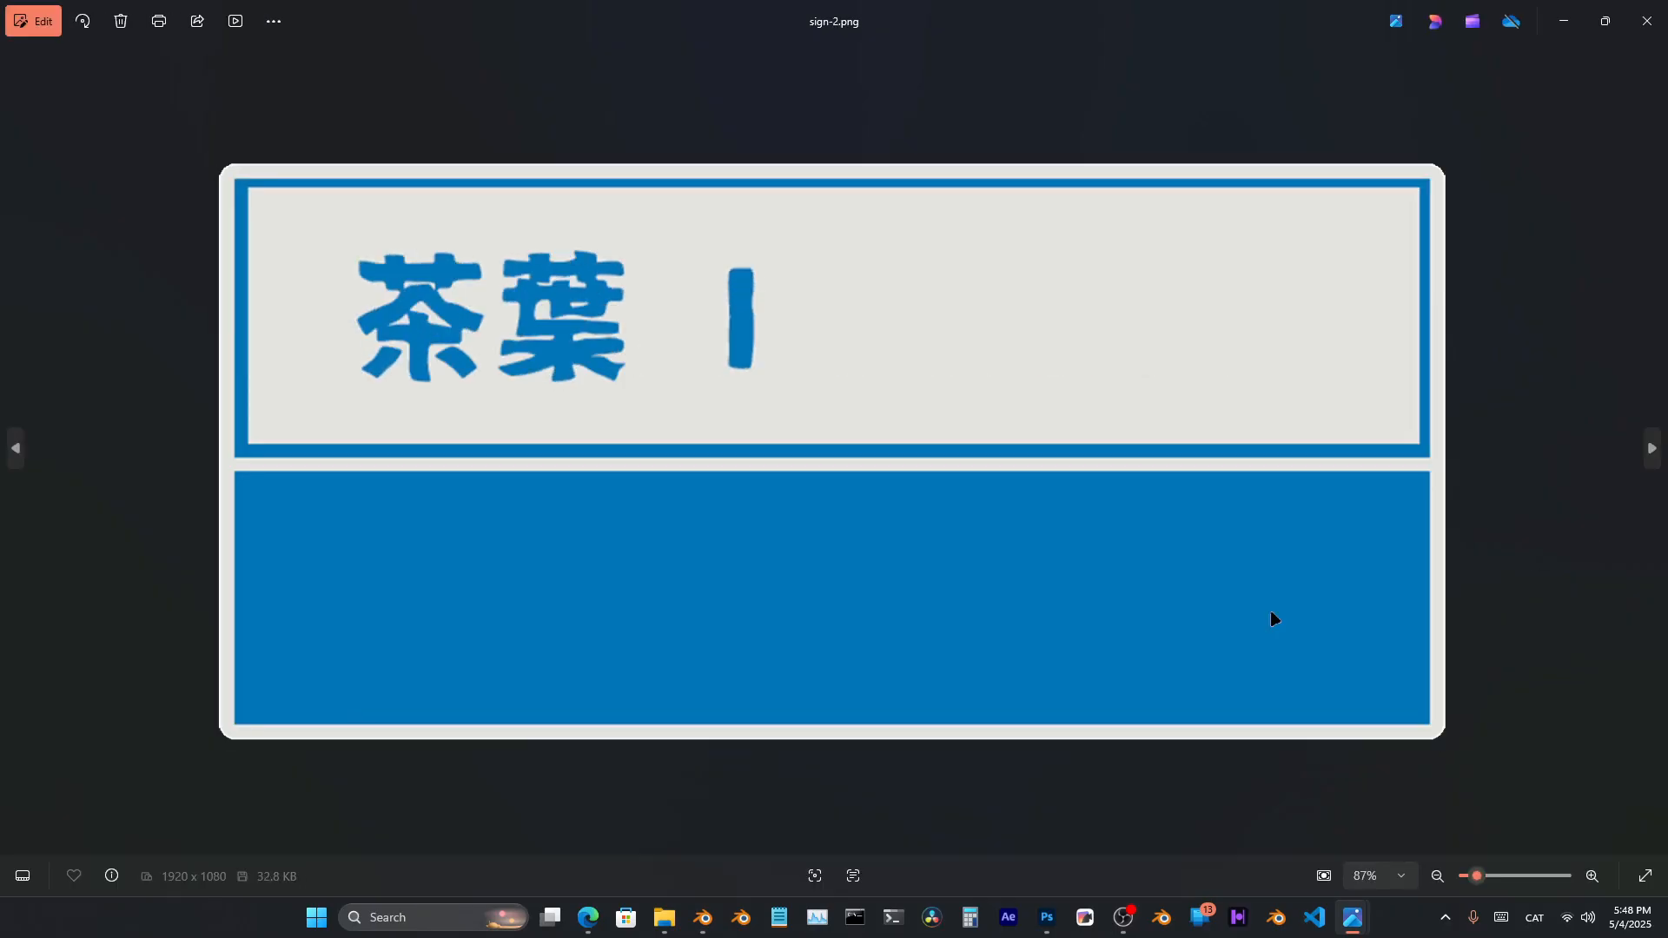
key("Left")
key("Right")
key("Right")
key("Left")
key("Left")
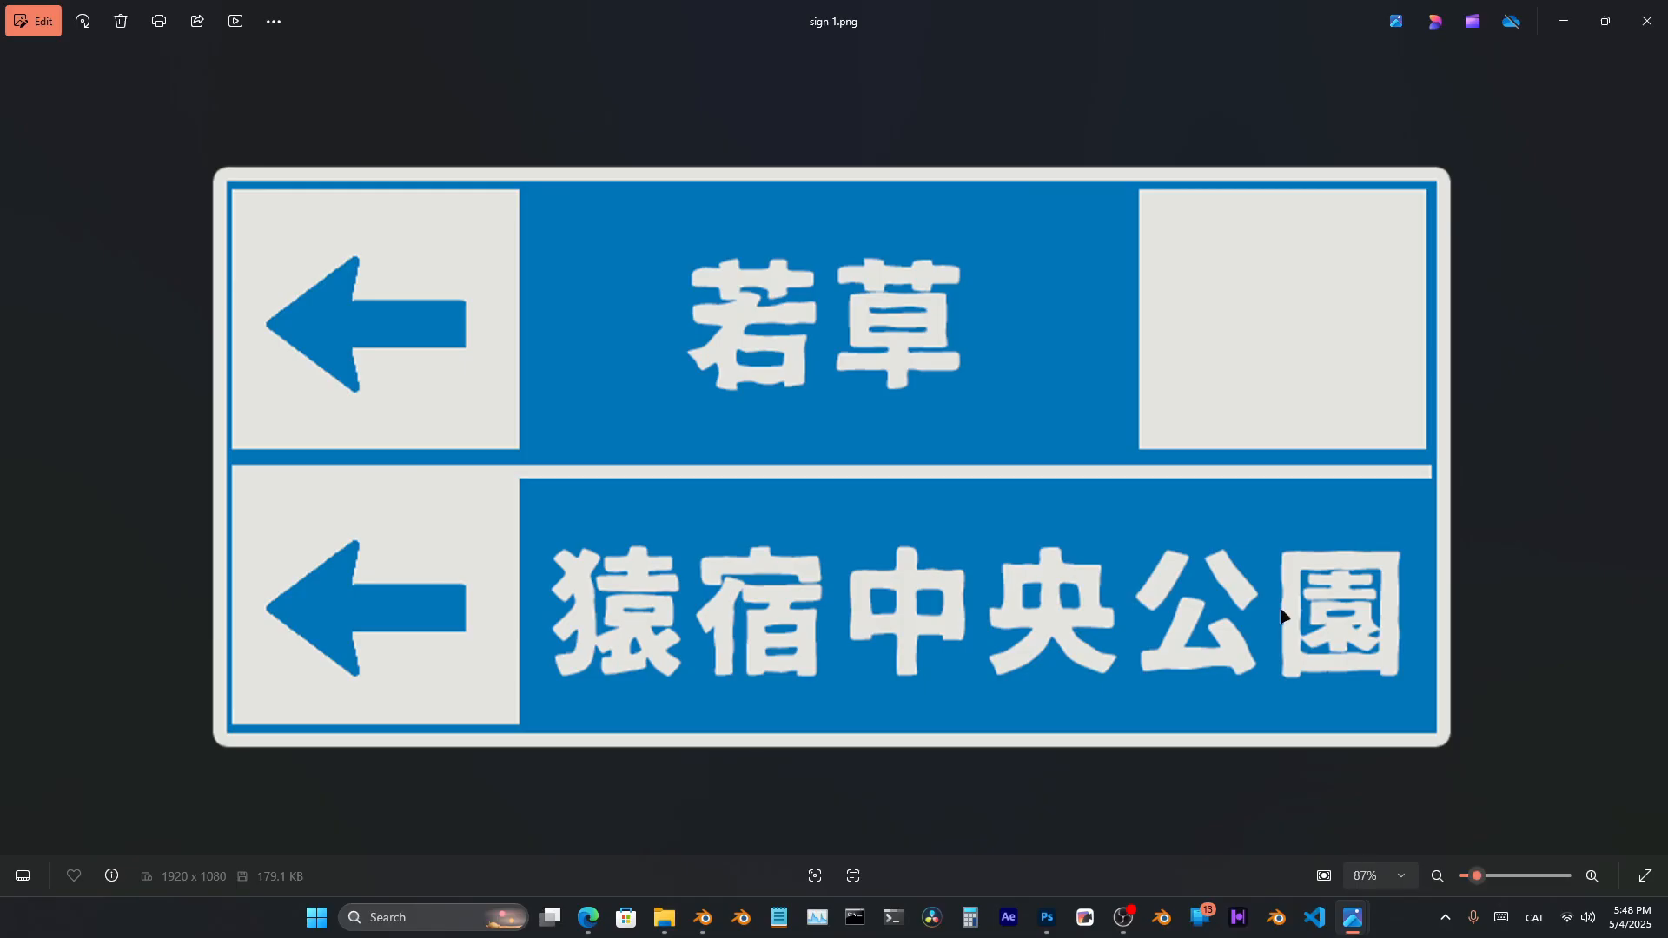
Switch to Blender and restore the maximized reference image editor to the normal layout with the buildings in view
left_click(705, 915)
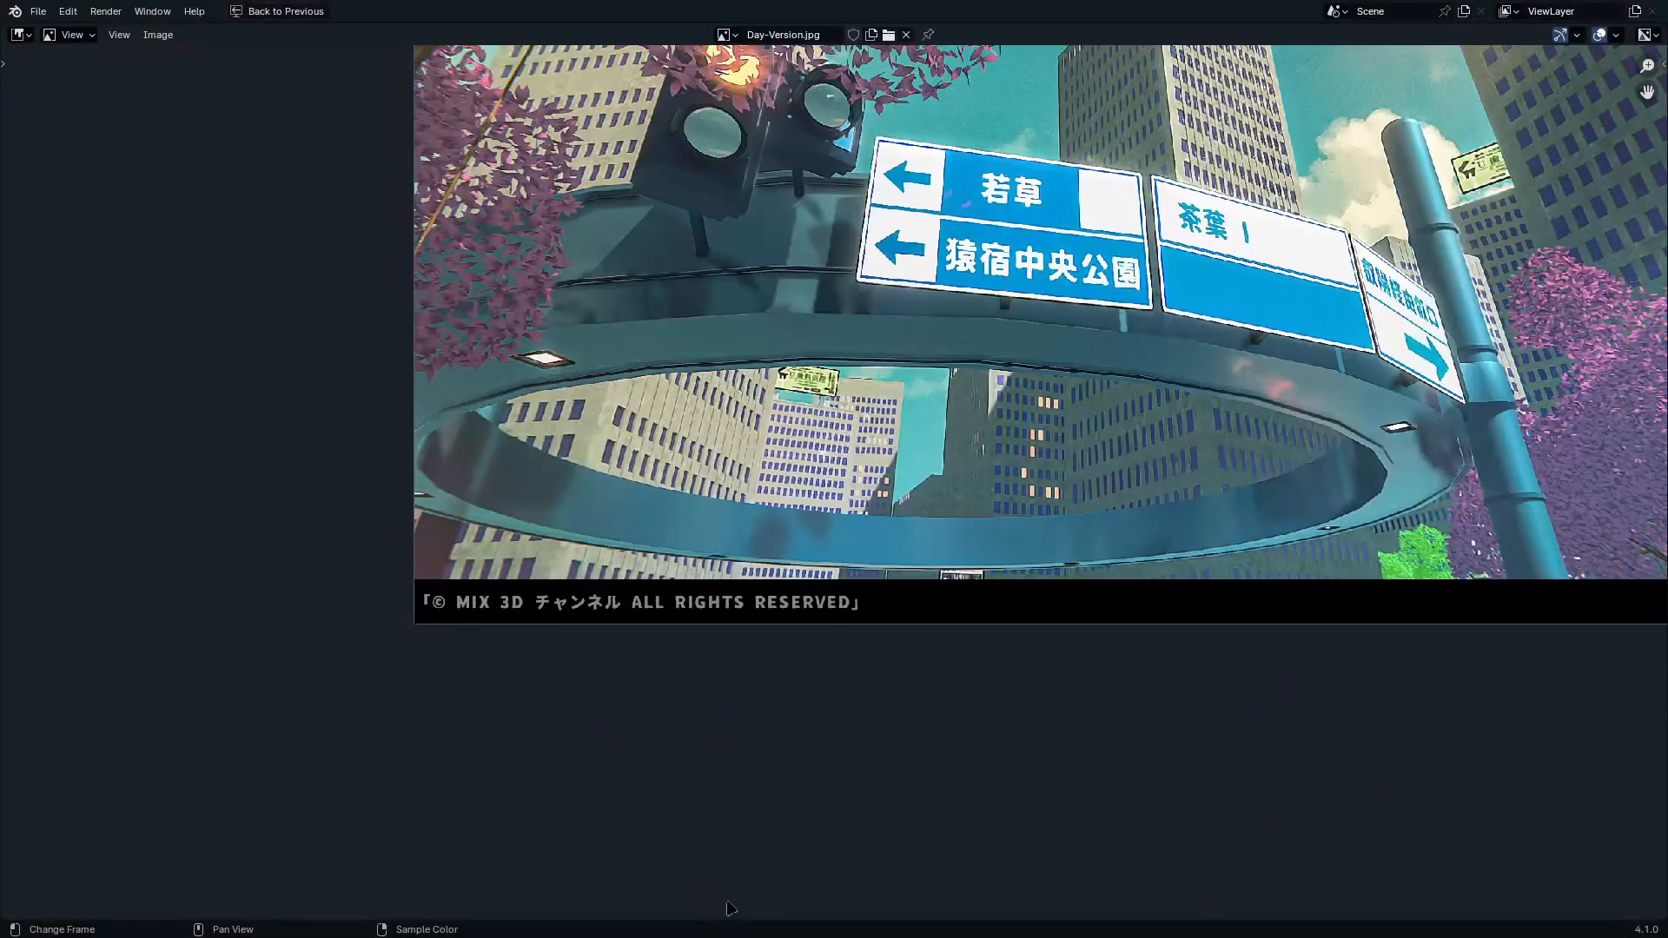
key("ctrl+space")
middle_click_drag(888, 513, 1018, 553)
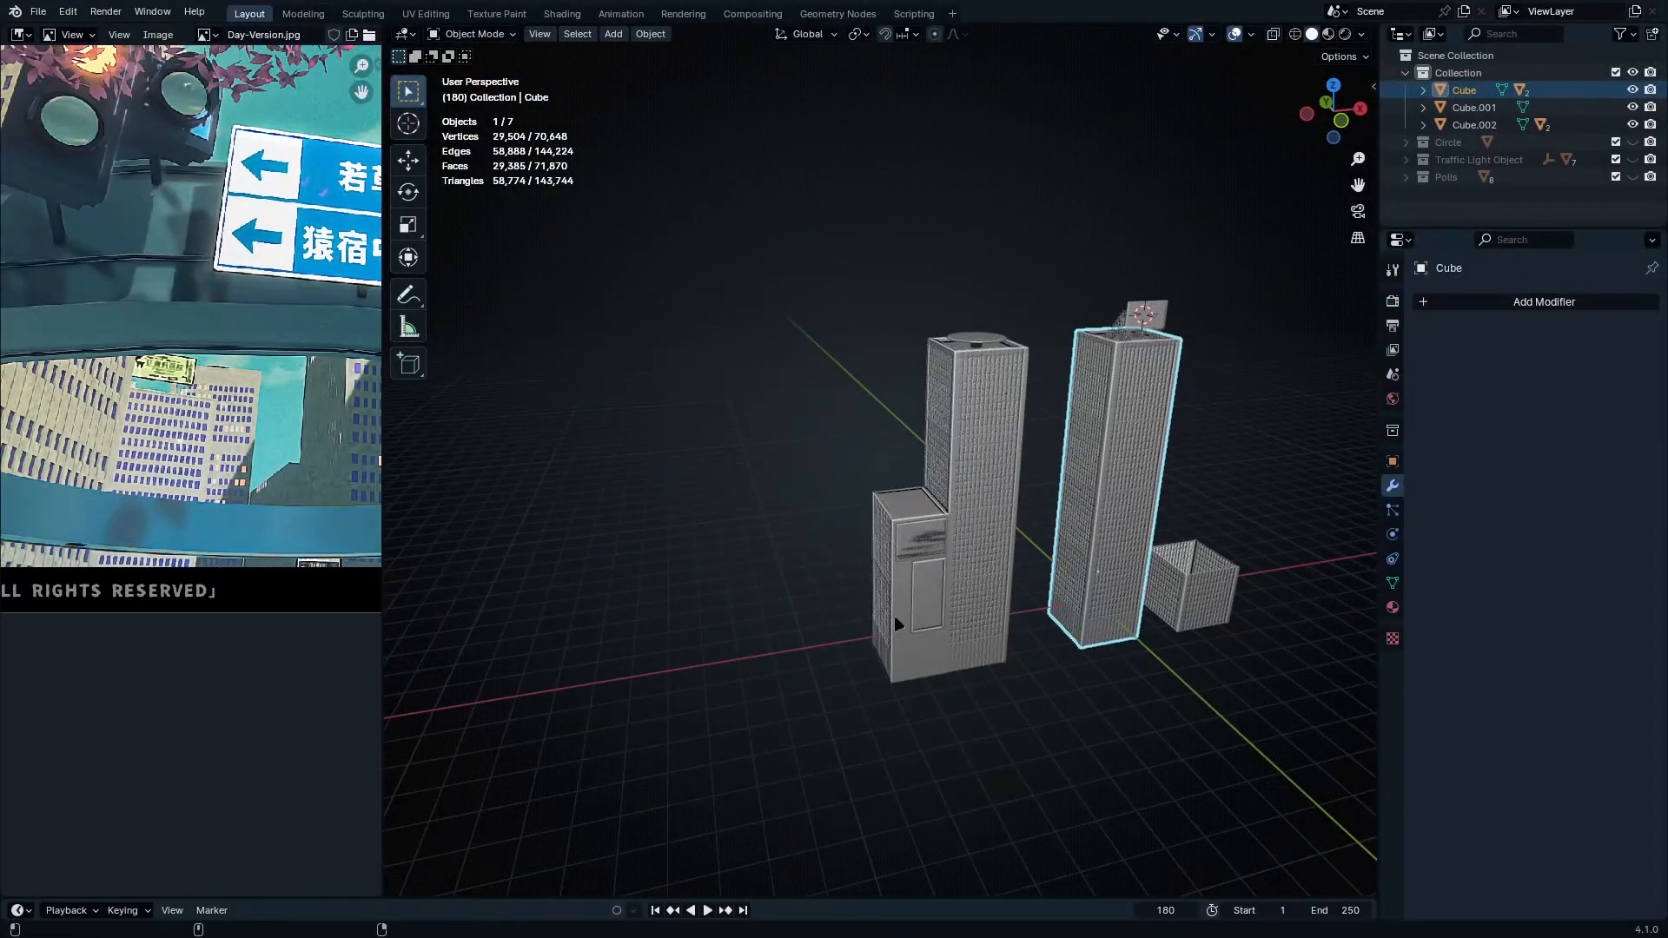
middle_click_drag(1210, 503, 1217, 336)
Select all the building objects and their rooftop parts, and move them into a new collection named buildings
left_click_drag(1216, 335, 546, 742)
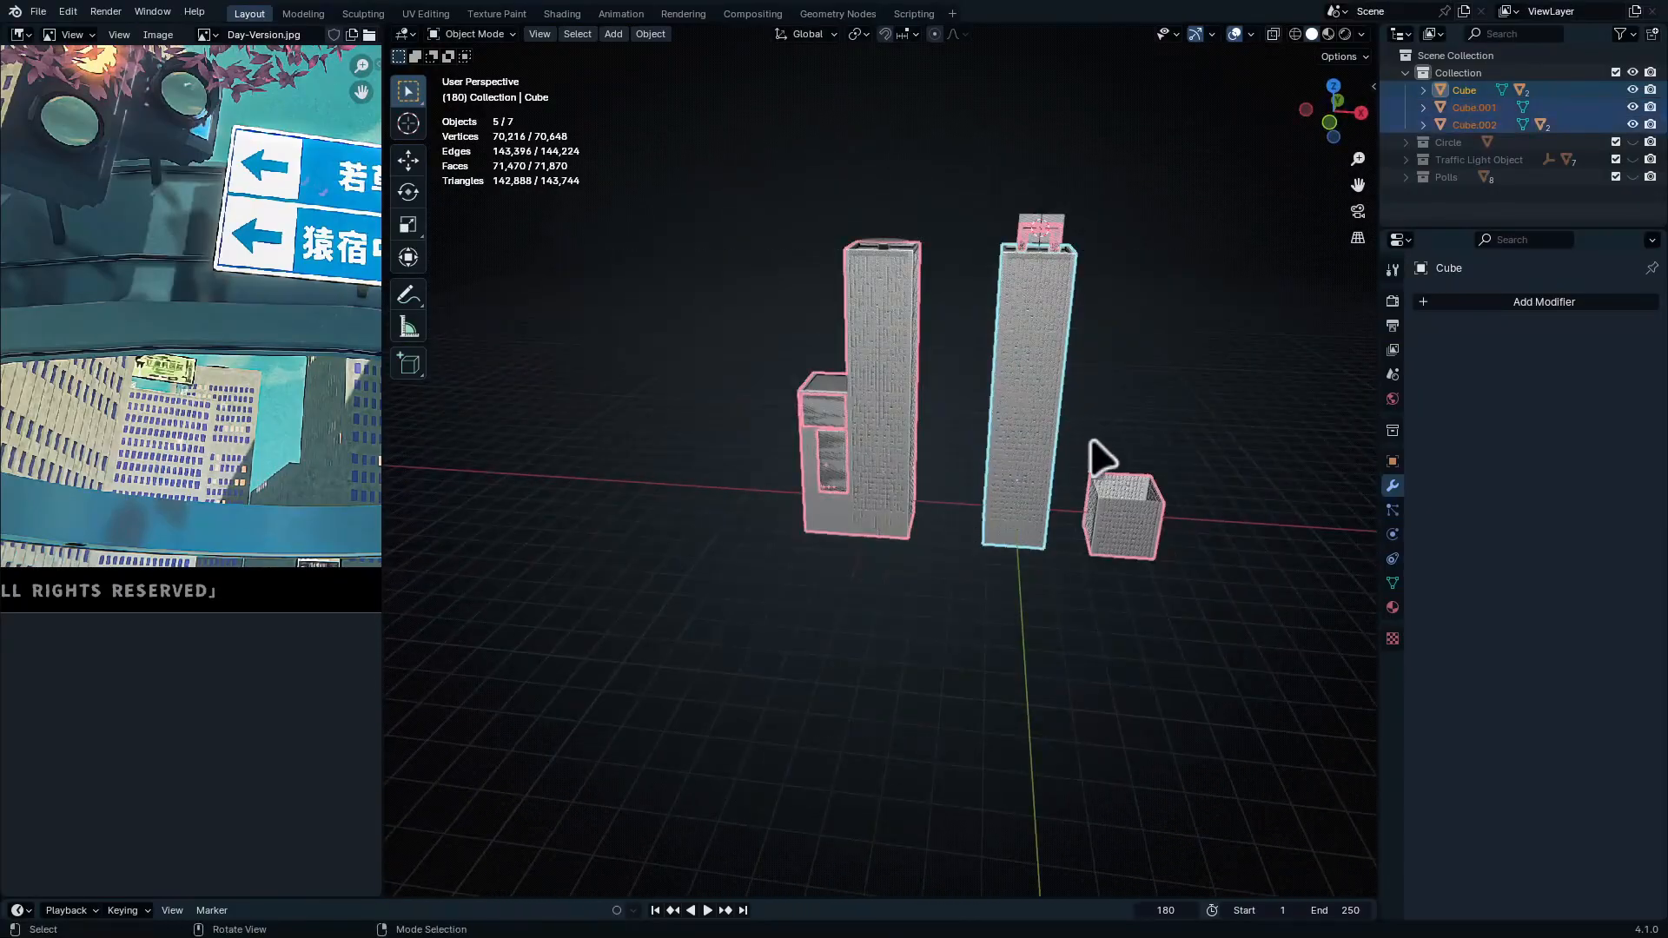
left_click_drag(1288, 103, 1150, 525)
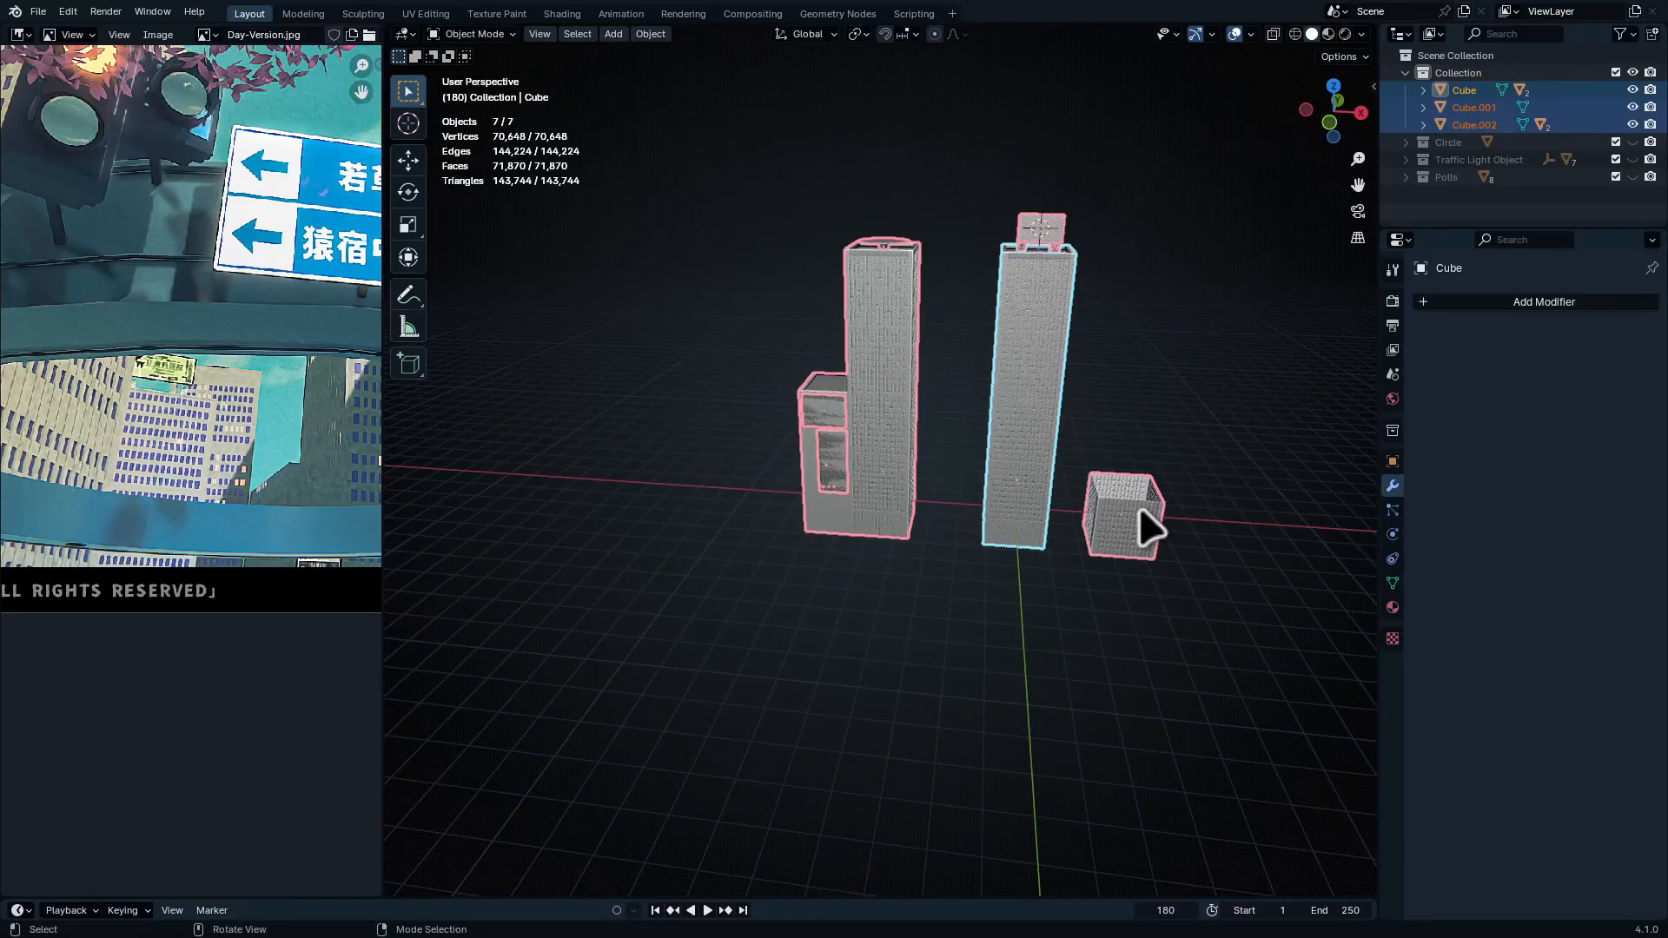
key("m")
left_click(1153, 522)
type("b")
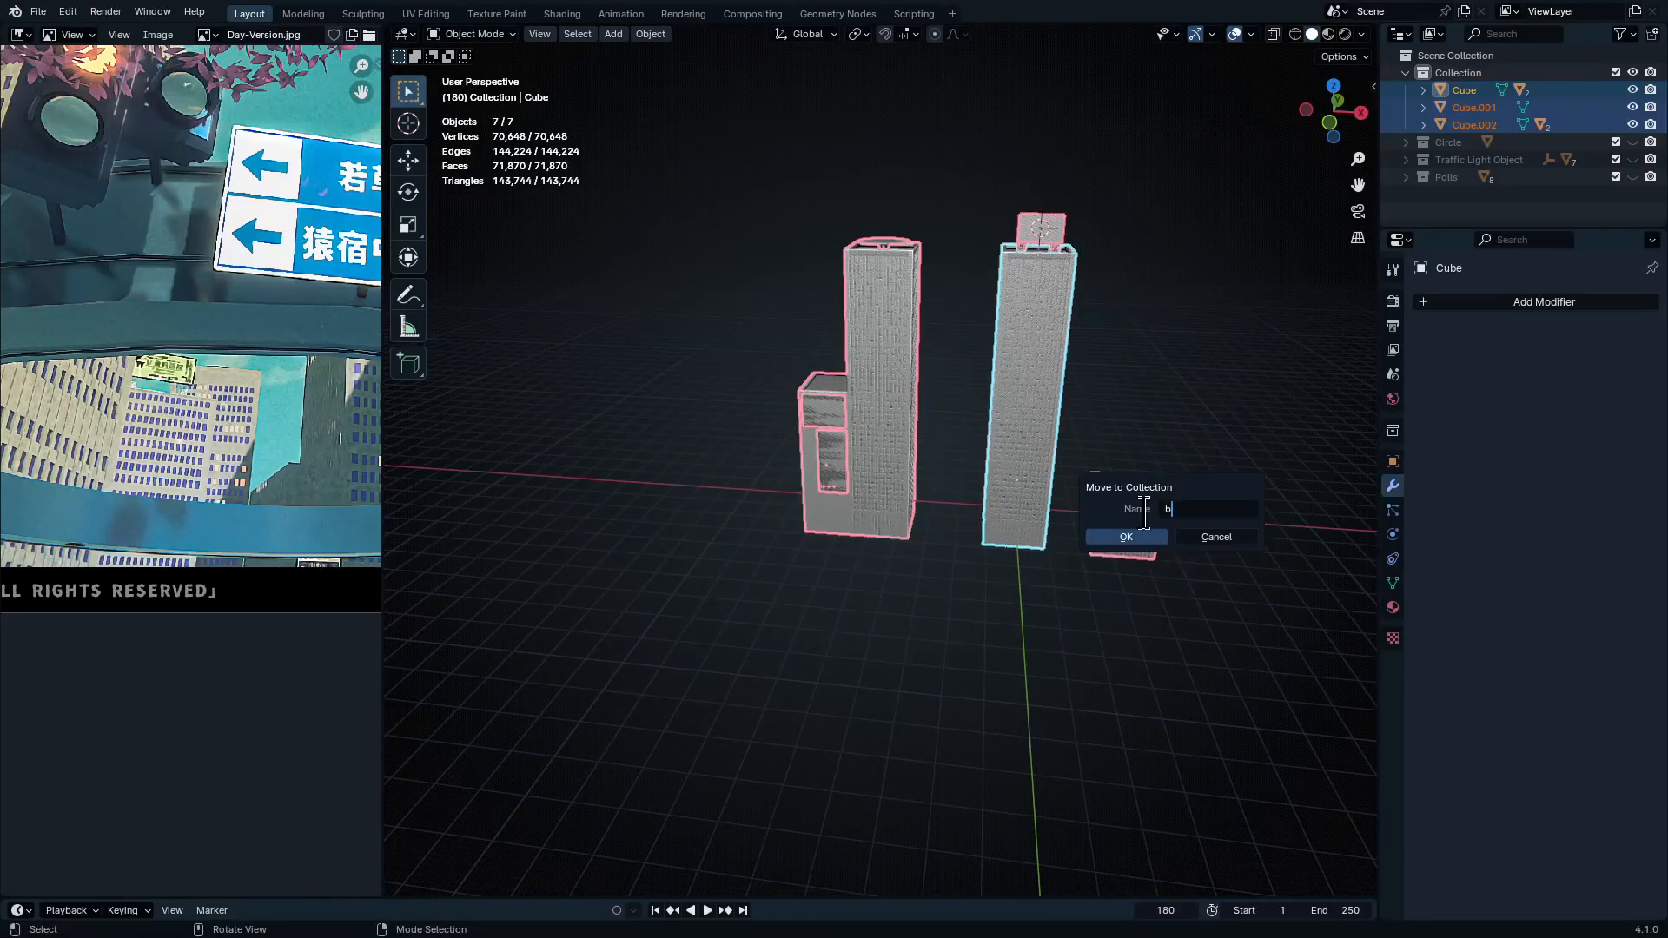
type("uildings")
left_click(1132, 537)
left_click(1130, 539)
left_click(1202, 365)
left_click_drag(1267, 179, 656, 812)
left_click(1183, 329)
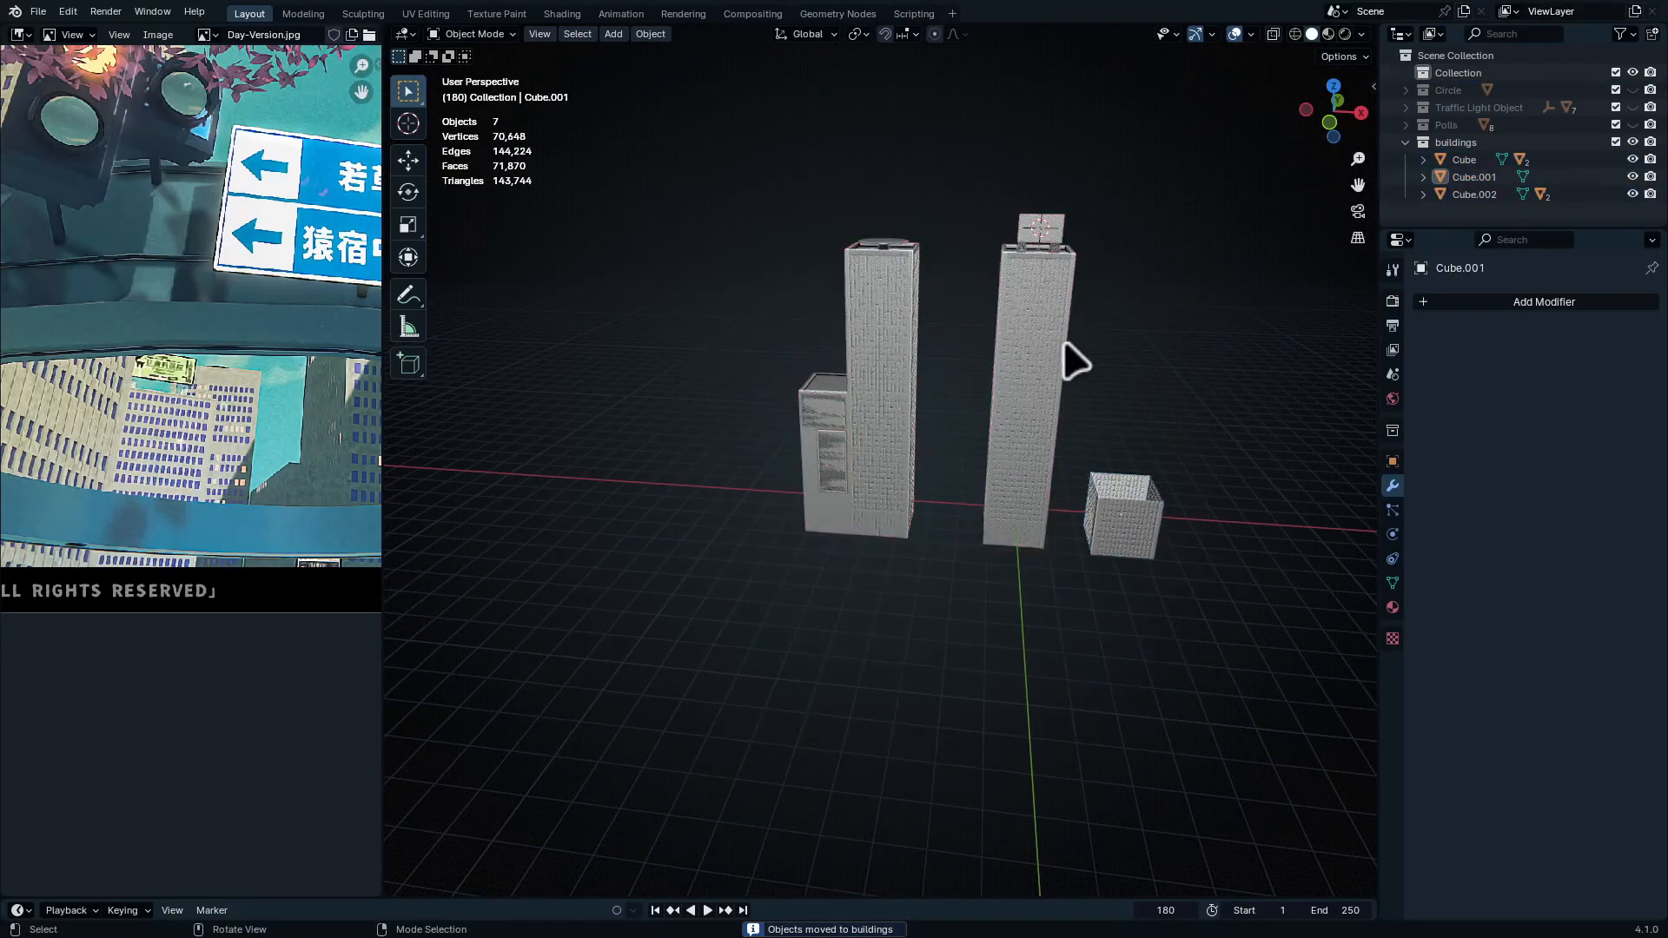
left_click(1070, 361)
Collapse and hide the buildings collection, and make the Circle, Traffic Light Object and Polls collections visible
left_click(1406, 143)
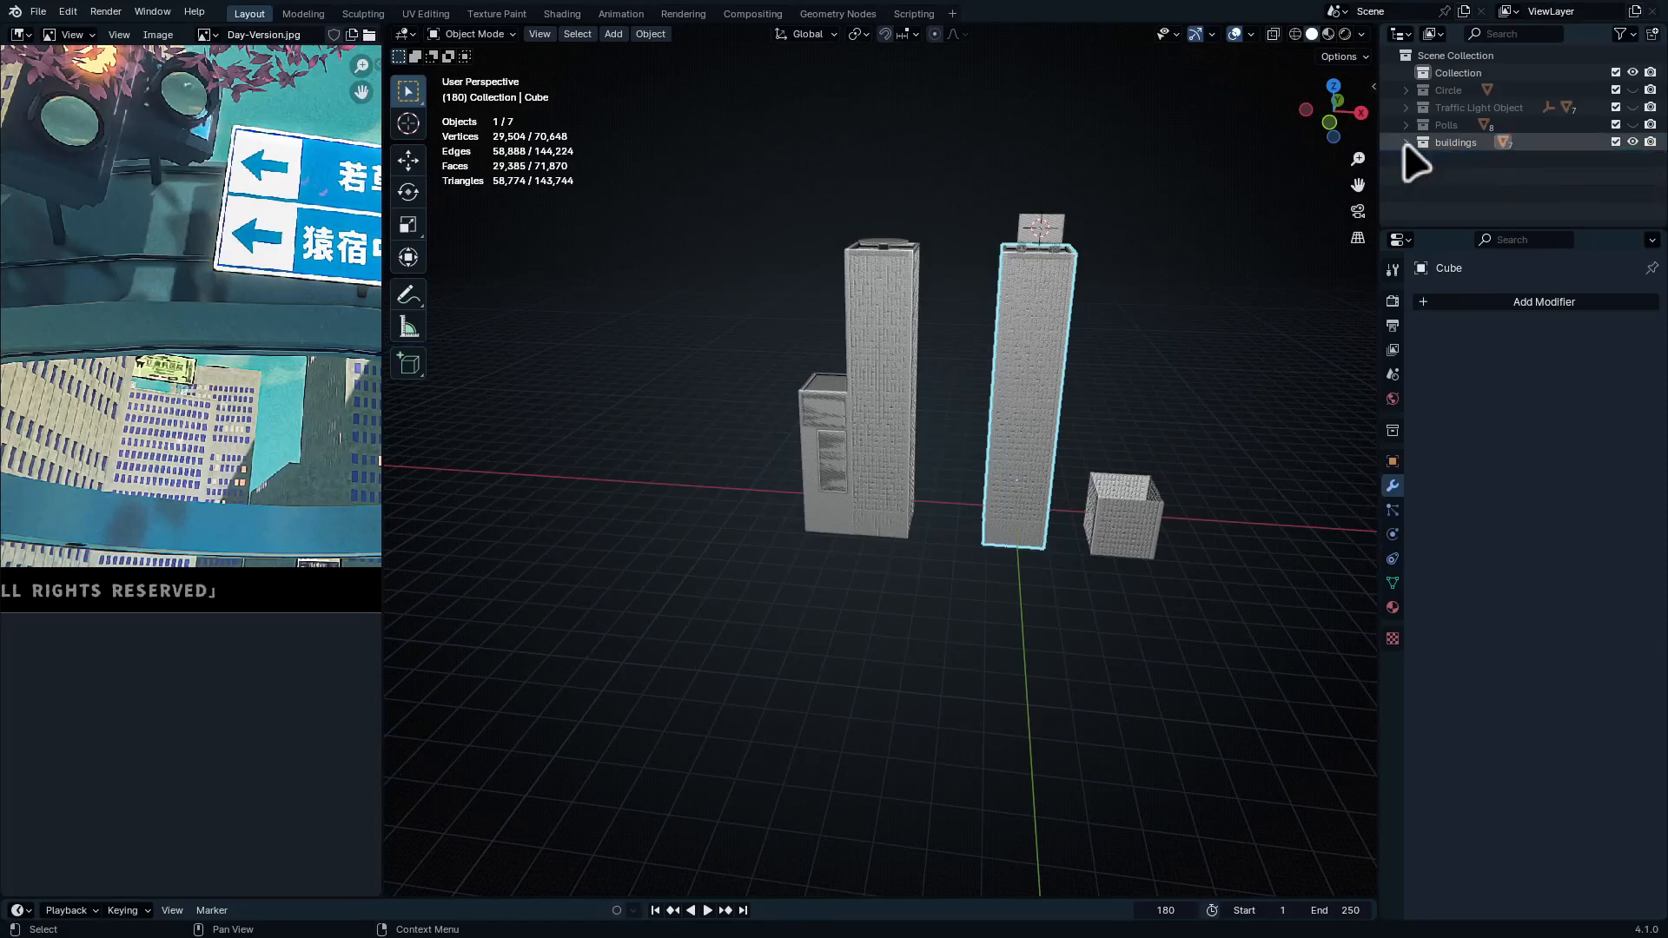
left_click(1633, 142)
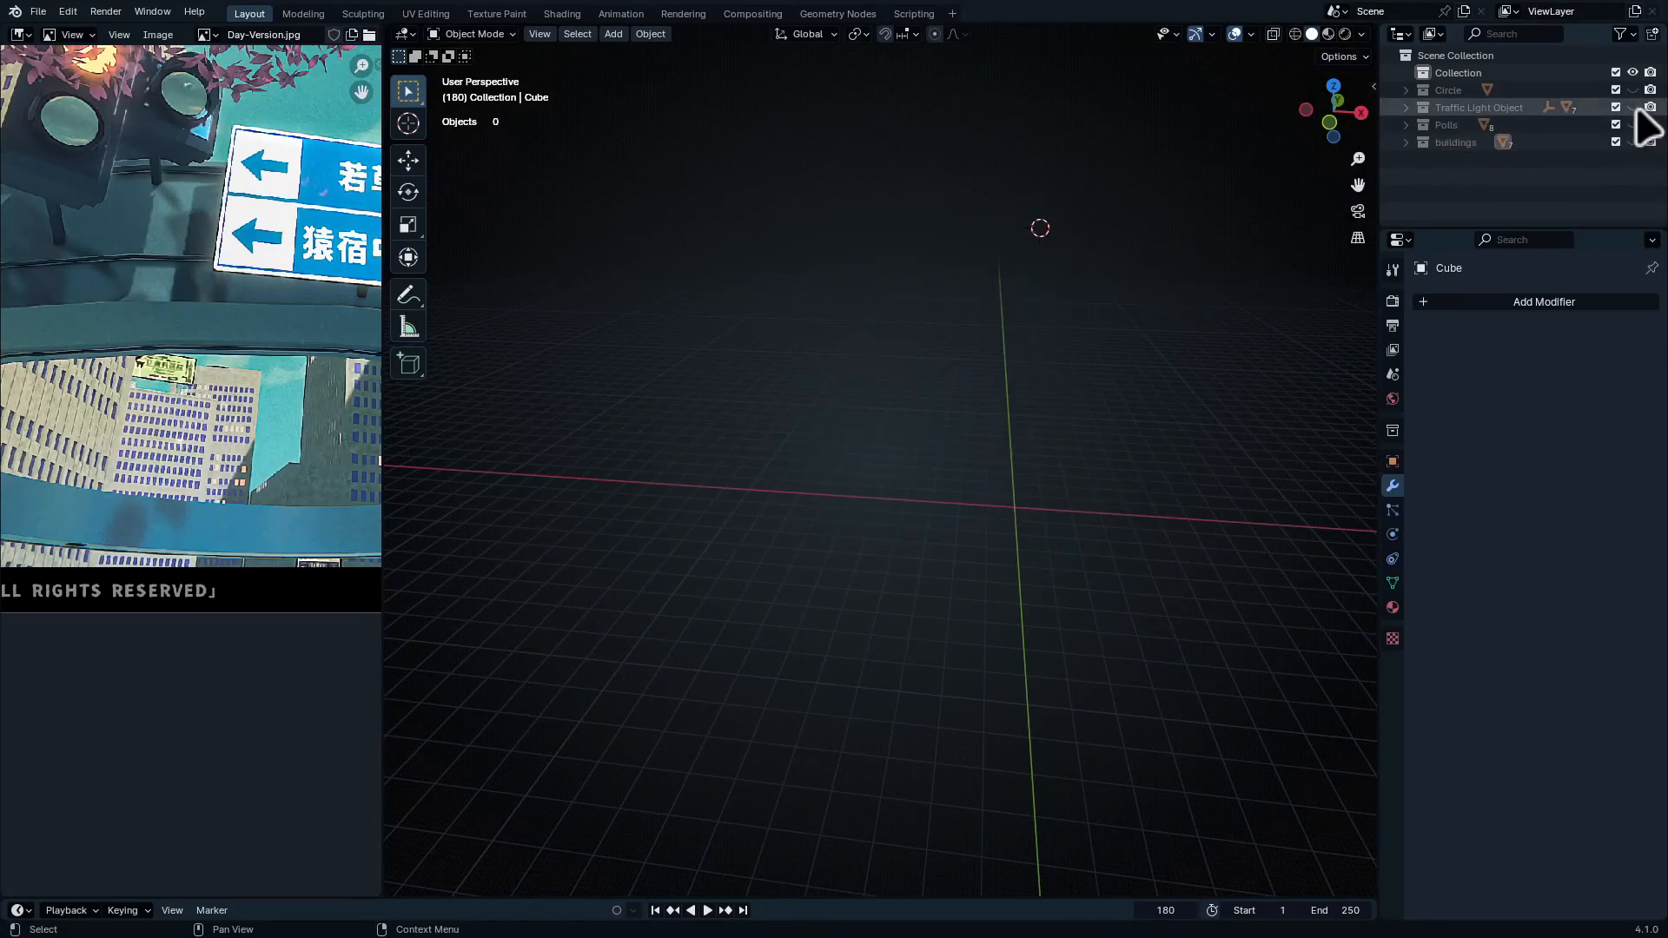
left_click(1633, 90)
left_click(1632, 108)
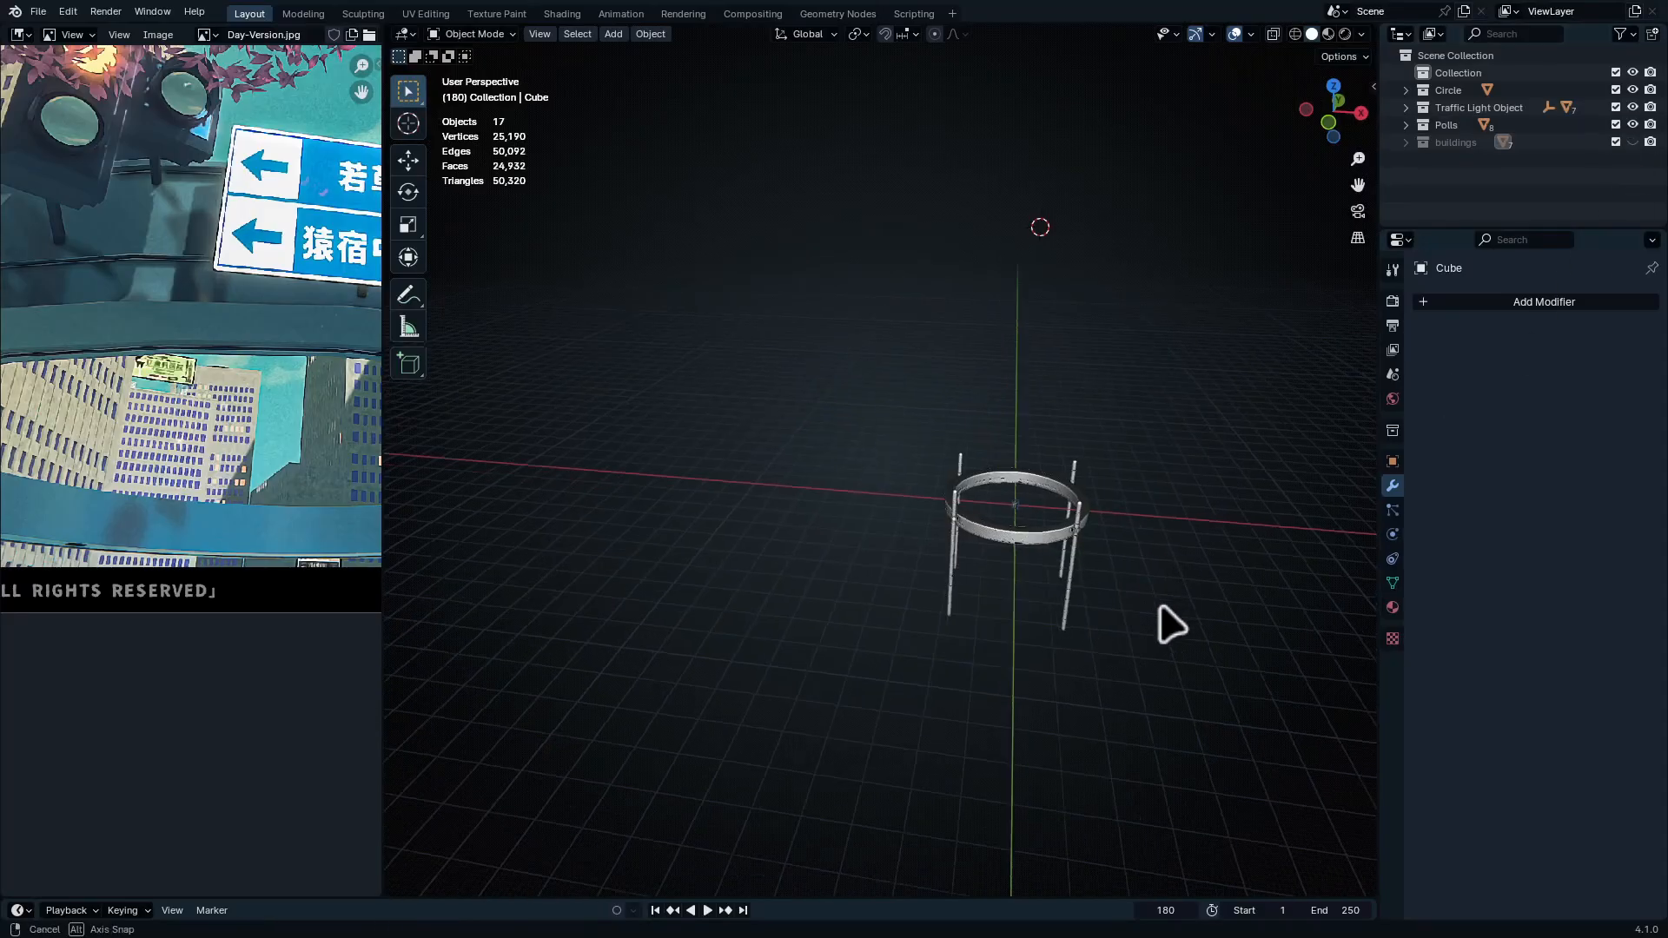
mouse_move(1169, 622)
middle_mouse_down()
mouse_move(1219, 694)
mouse_move(1146, 625)
mouse_move(1190, 640)
middle_mouse_up()
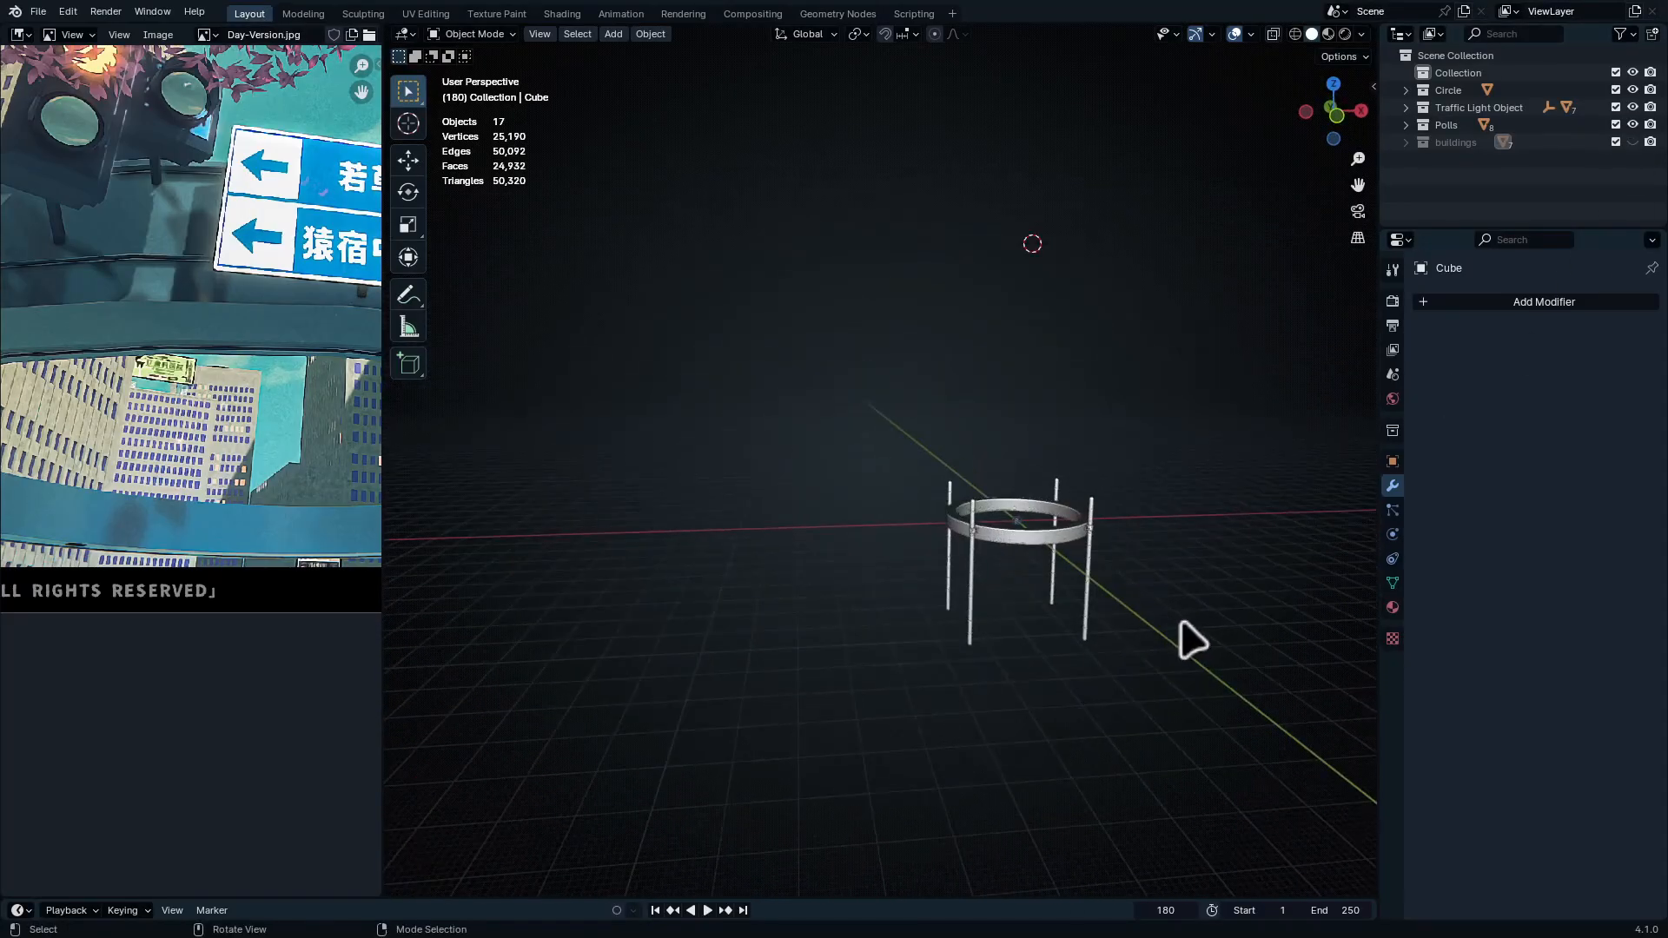
In the front view, select the ring, poles and traffic lights together and raise them 39 m along Z
key("KP_1")
left_click_drag(1284, 234, 675, 897)
key("KP_Decimal")
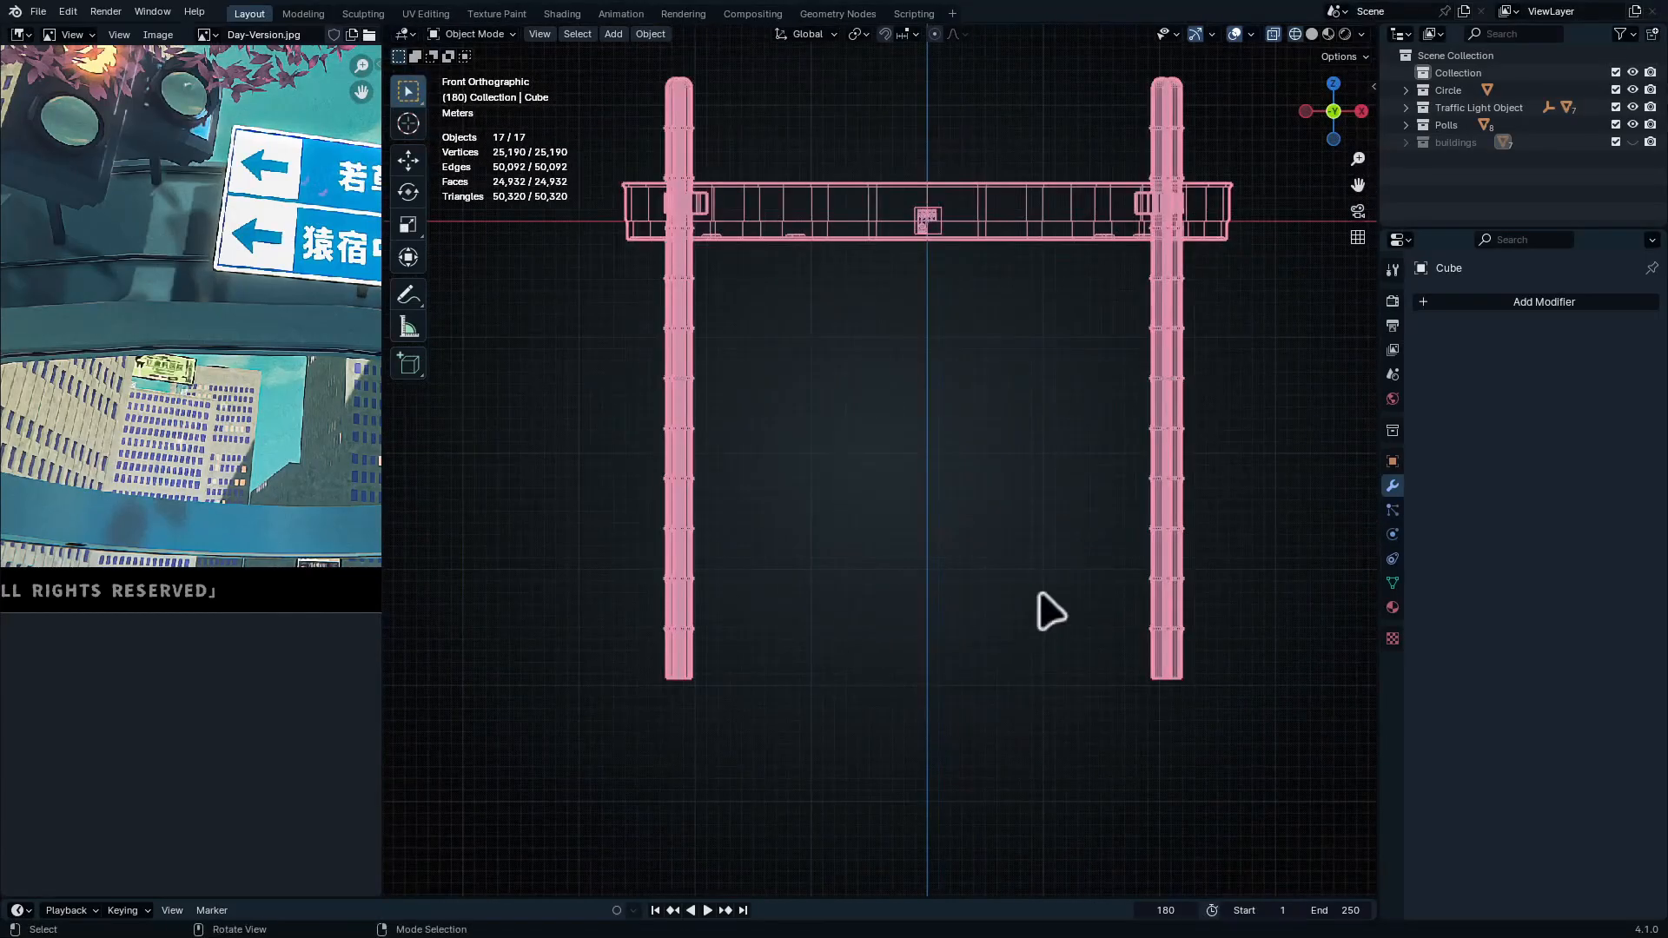
scroll(1134, 373, "down", 3)
middle_click_drag(1128, 369, 1117, 607, "shift")
scroll(1117, 608, "up", 1)
key("g")
key("z")
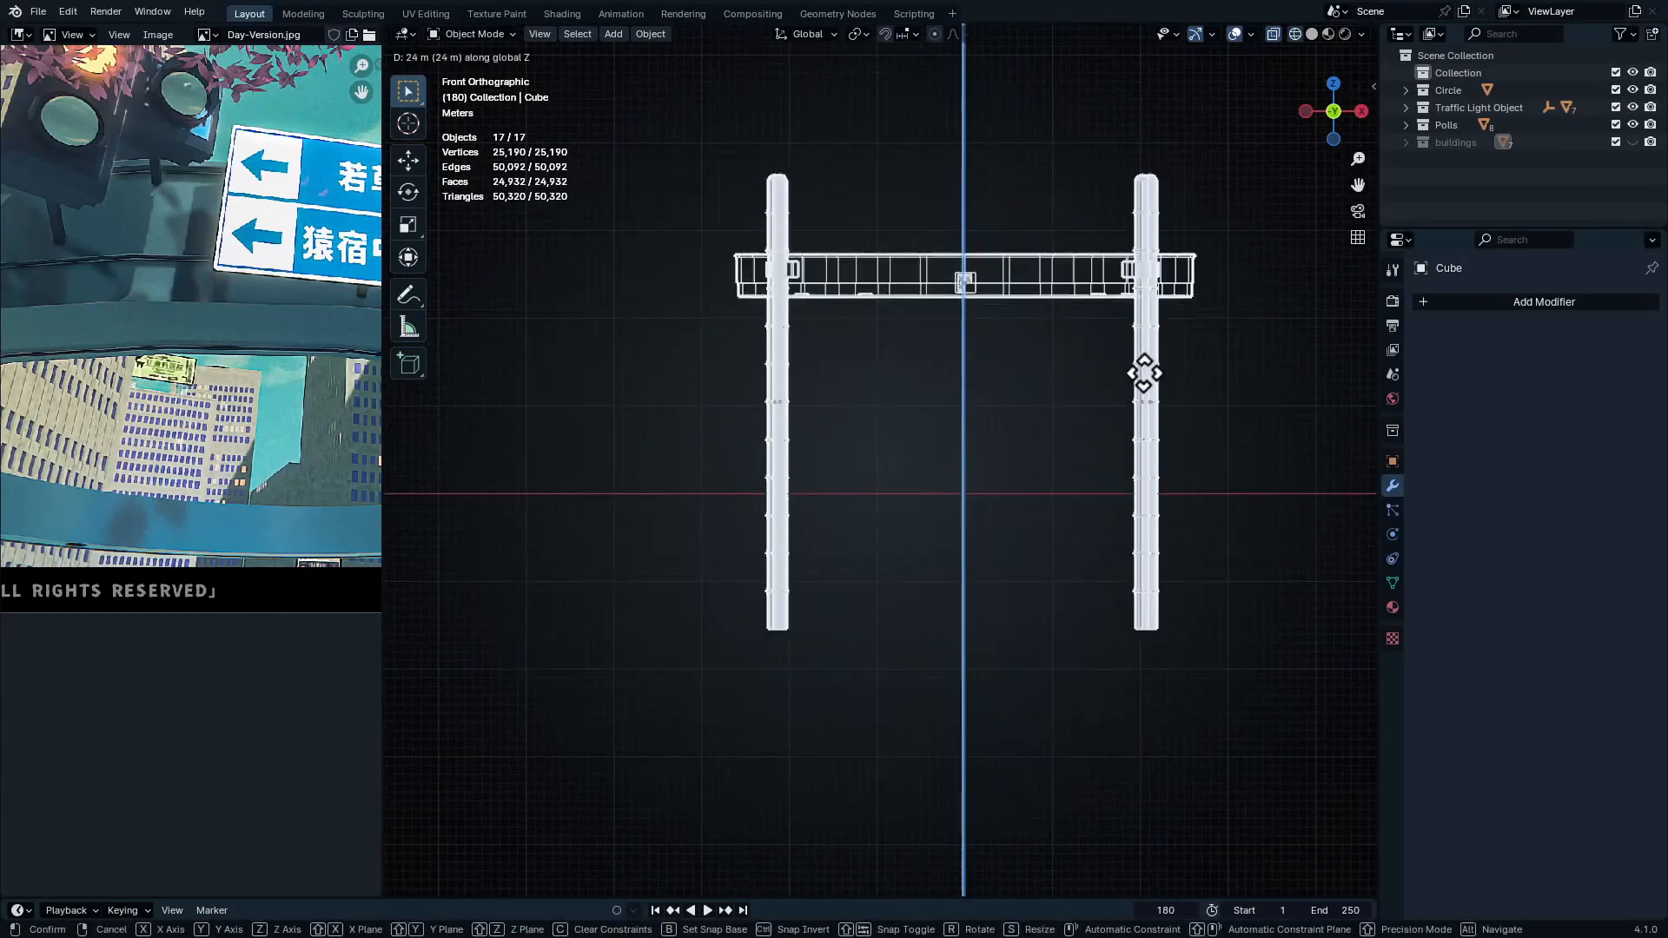
left_click(1158, 248)
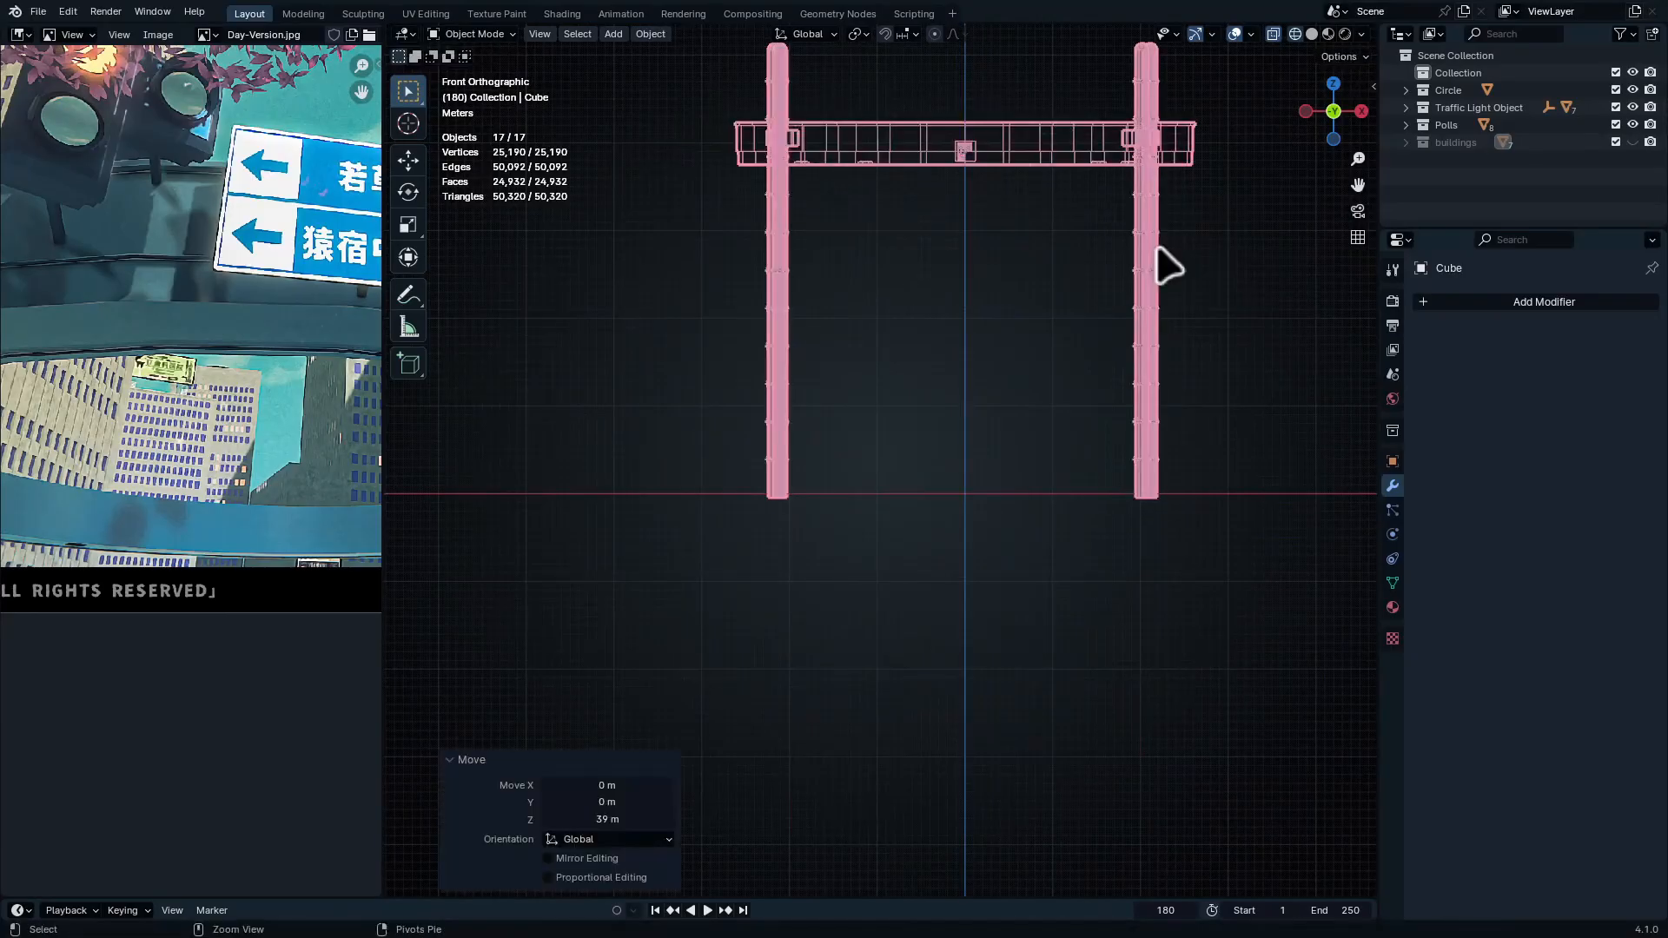
Examine the raised ring structure in solid shading and compare it with the enlarged reference image
mouse_move(1162, 261)
middle_mouse_down()
mouse_move(1124, 399)
mouse_move(1004, 472)
mouse_move(1090, 395)
mouse_move(997, 482)
mouse_move(875, 549)
mouse_move(864, 667)
middle_mouse_up()
key("Tab")
key("Tab")
scroll(997, 487, "up", 3)
left_click(854, 767)
key("shift+z")
middle_click_drag(961, 546, 931, 349)
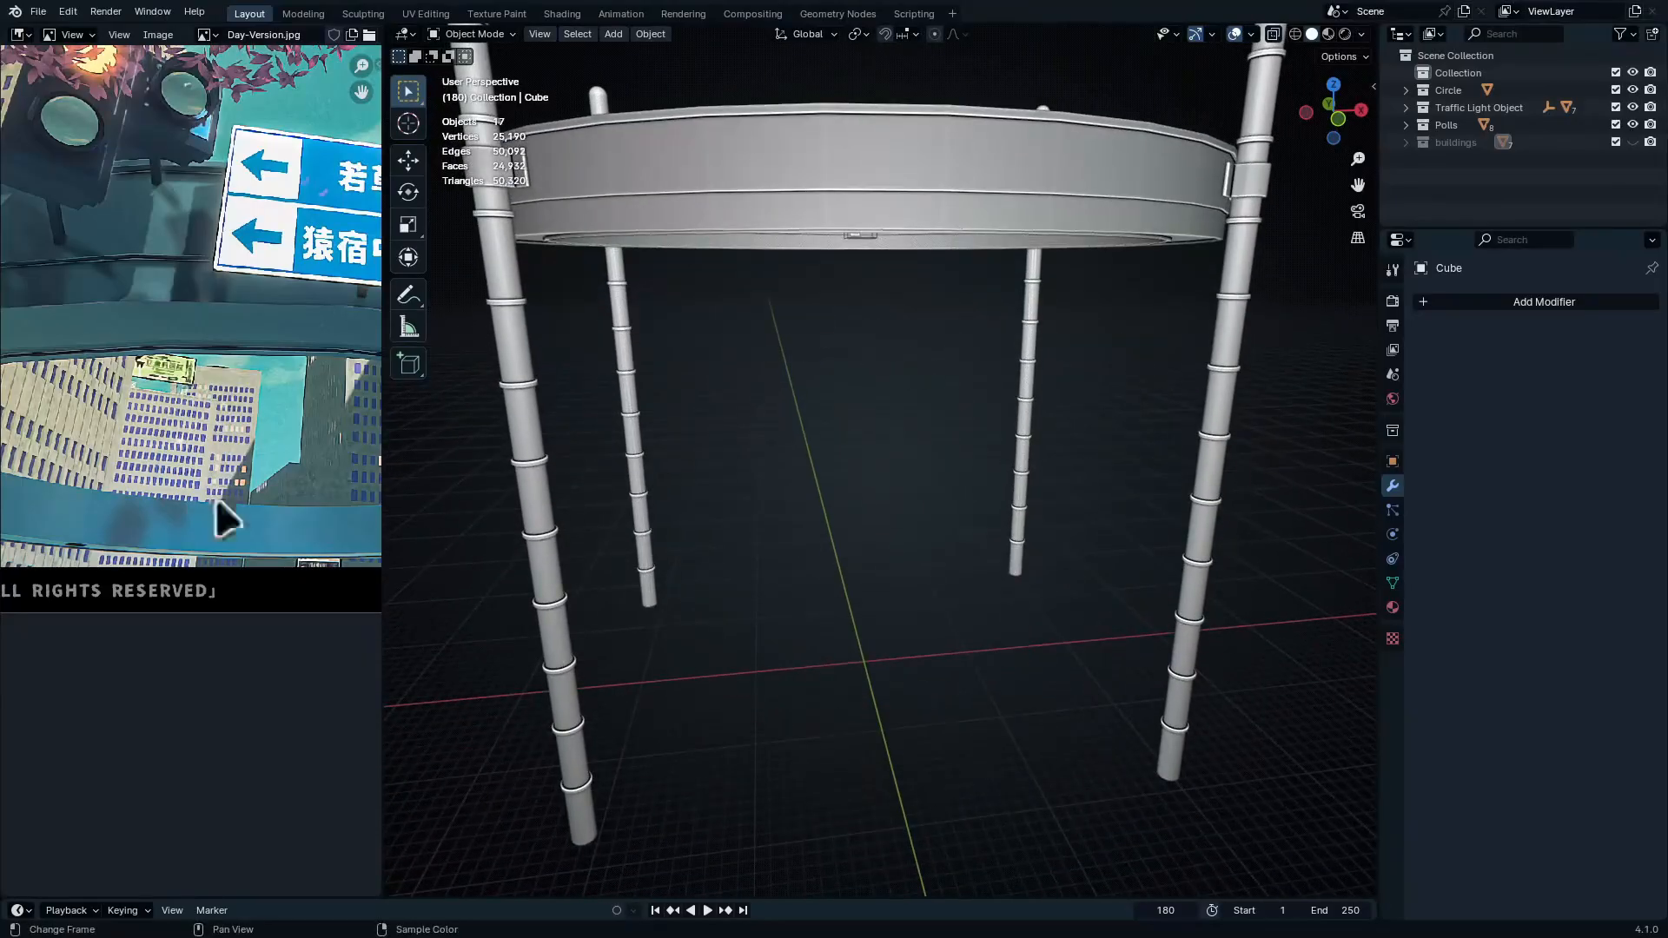
key("ctrl+space")
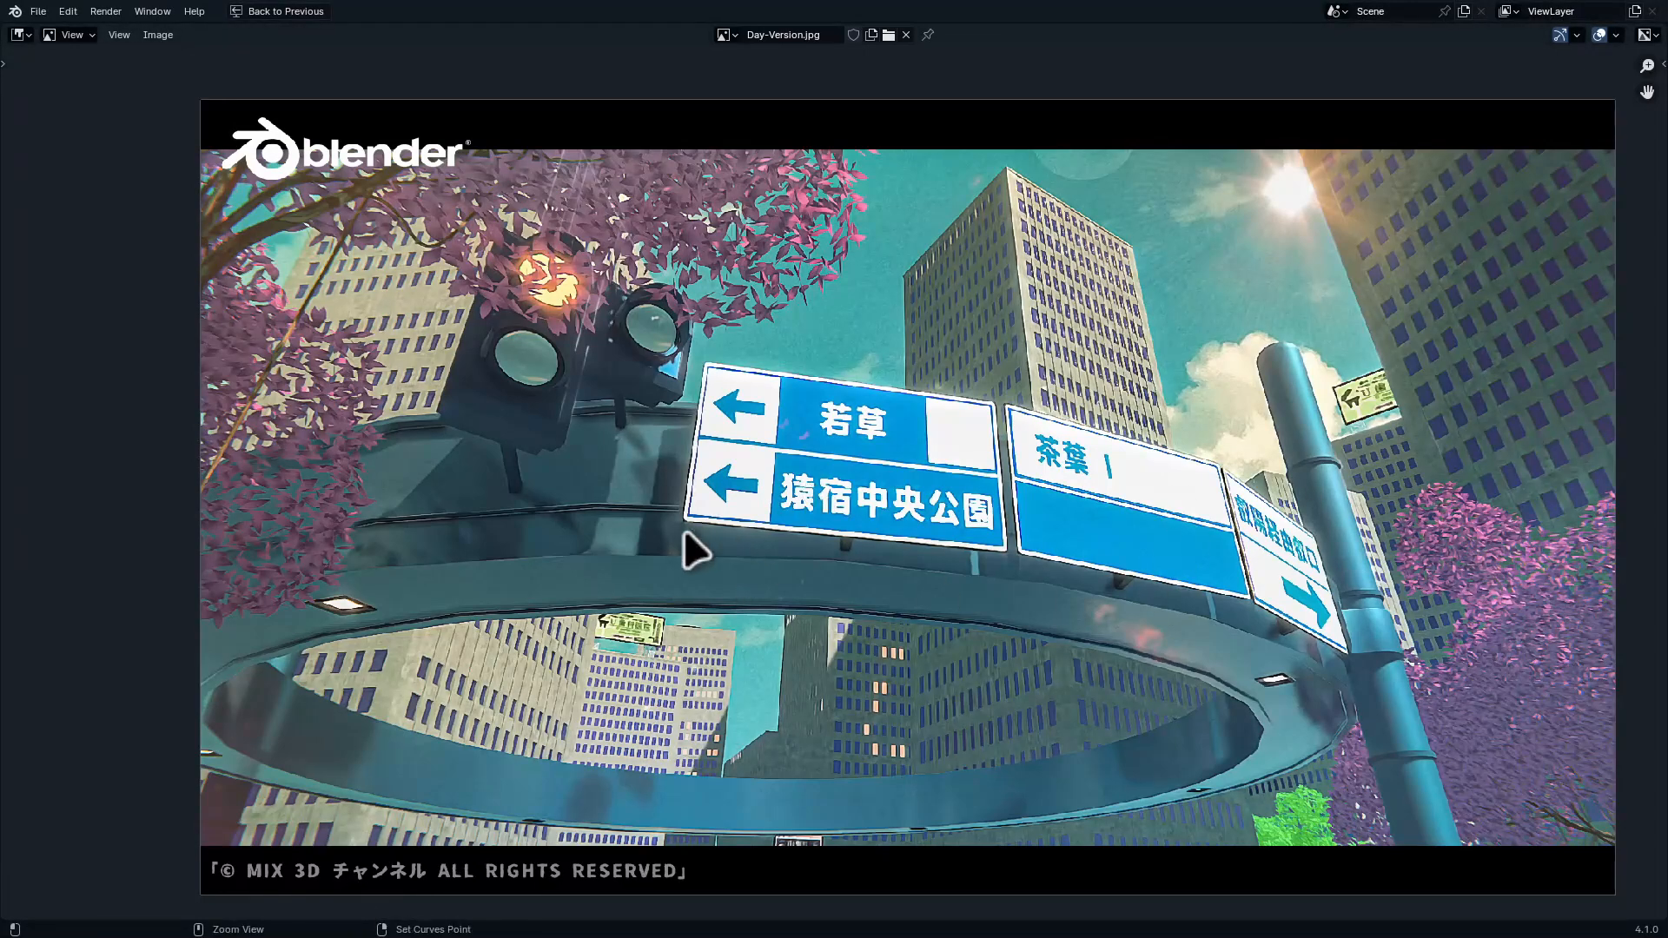
key("ctrl+space")
scroll(912, 365, "up", 2)
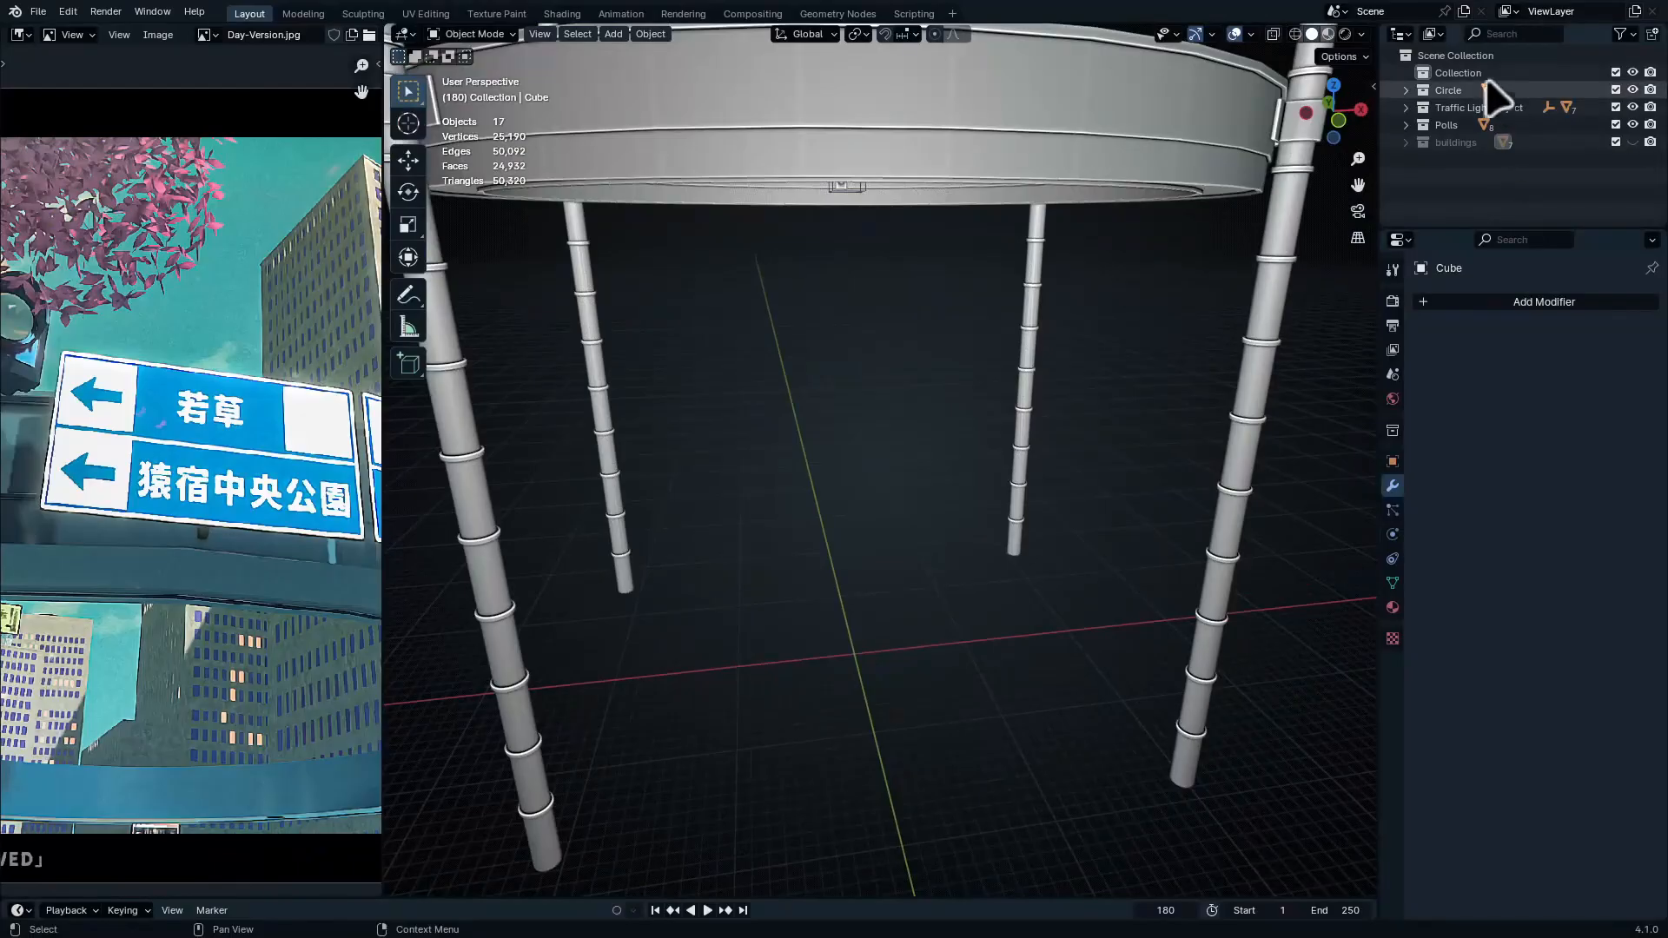
Add a camera to the scene and move it into a new collection named camera
left_click(1487, 76)
key("shift+a")
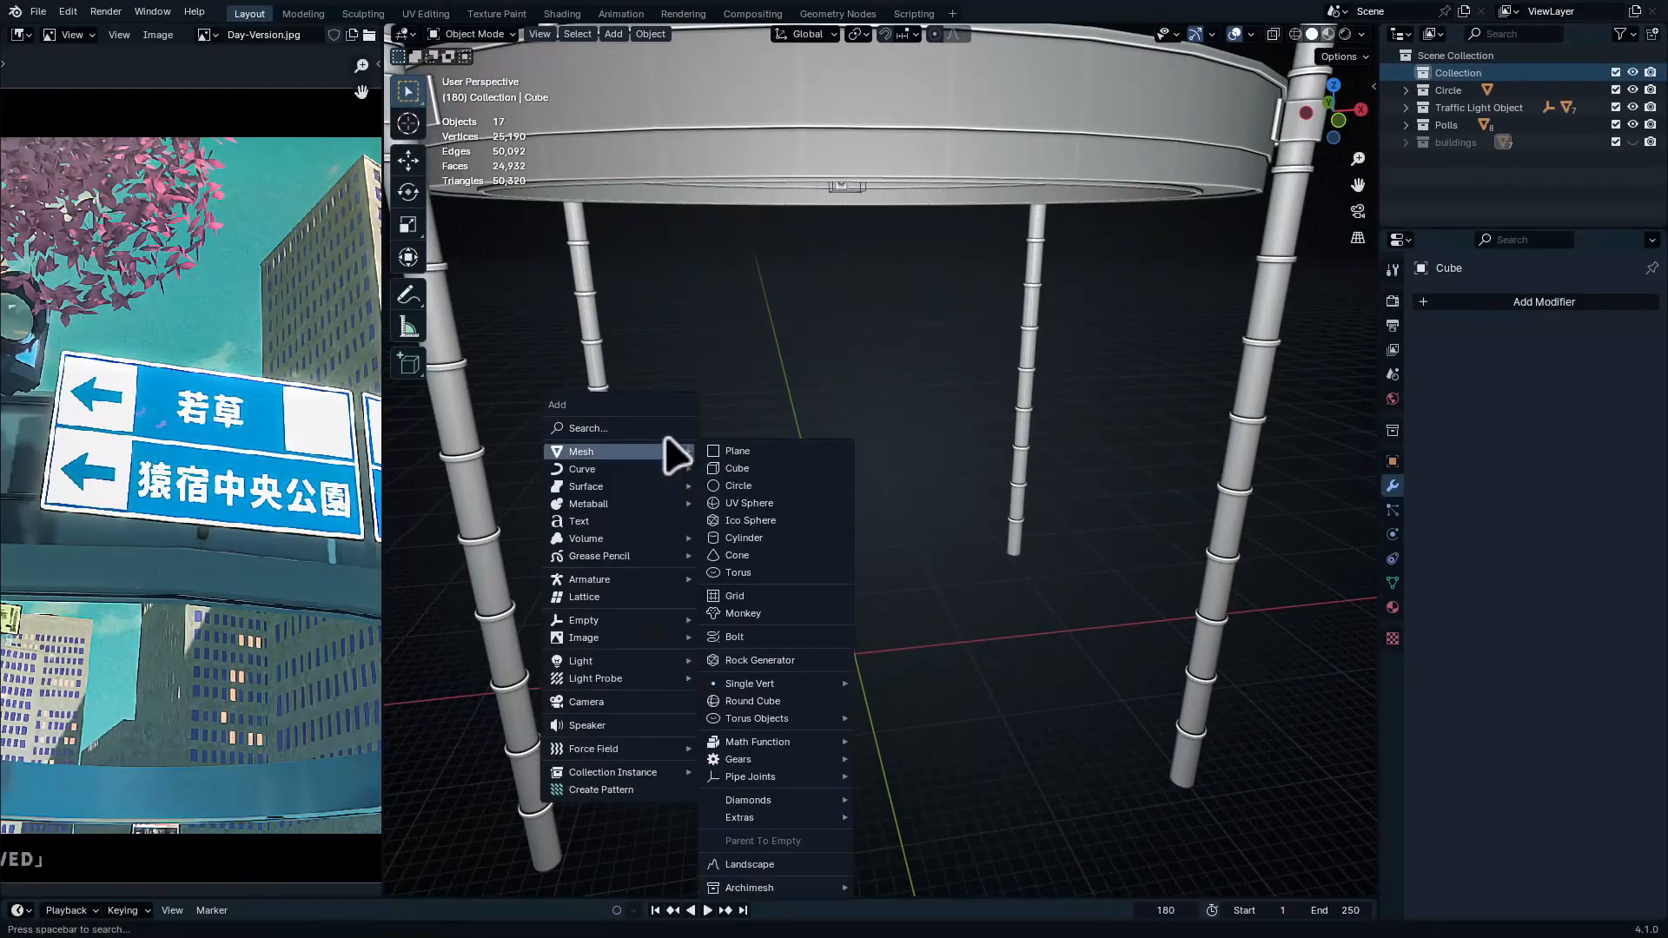
left_click(623, 702)
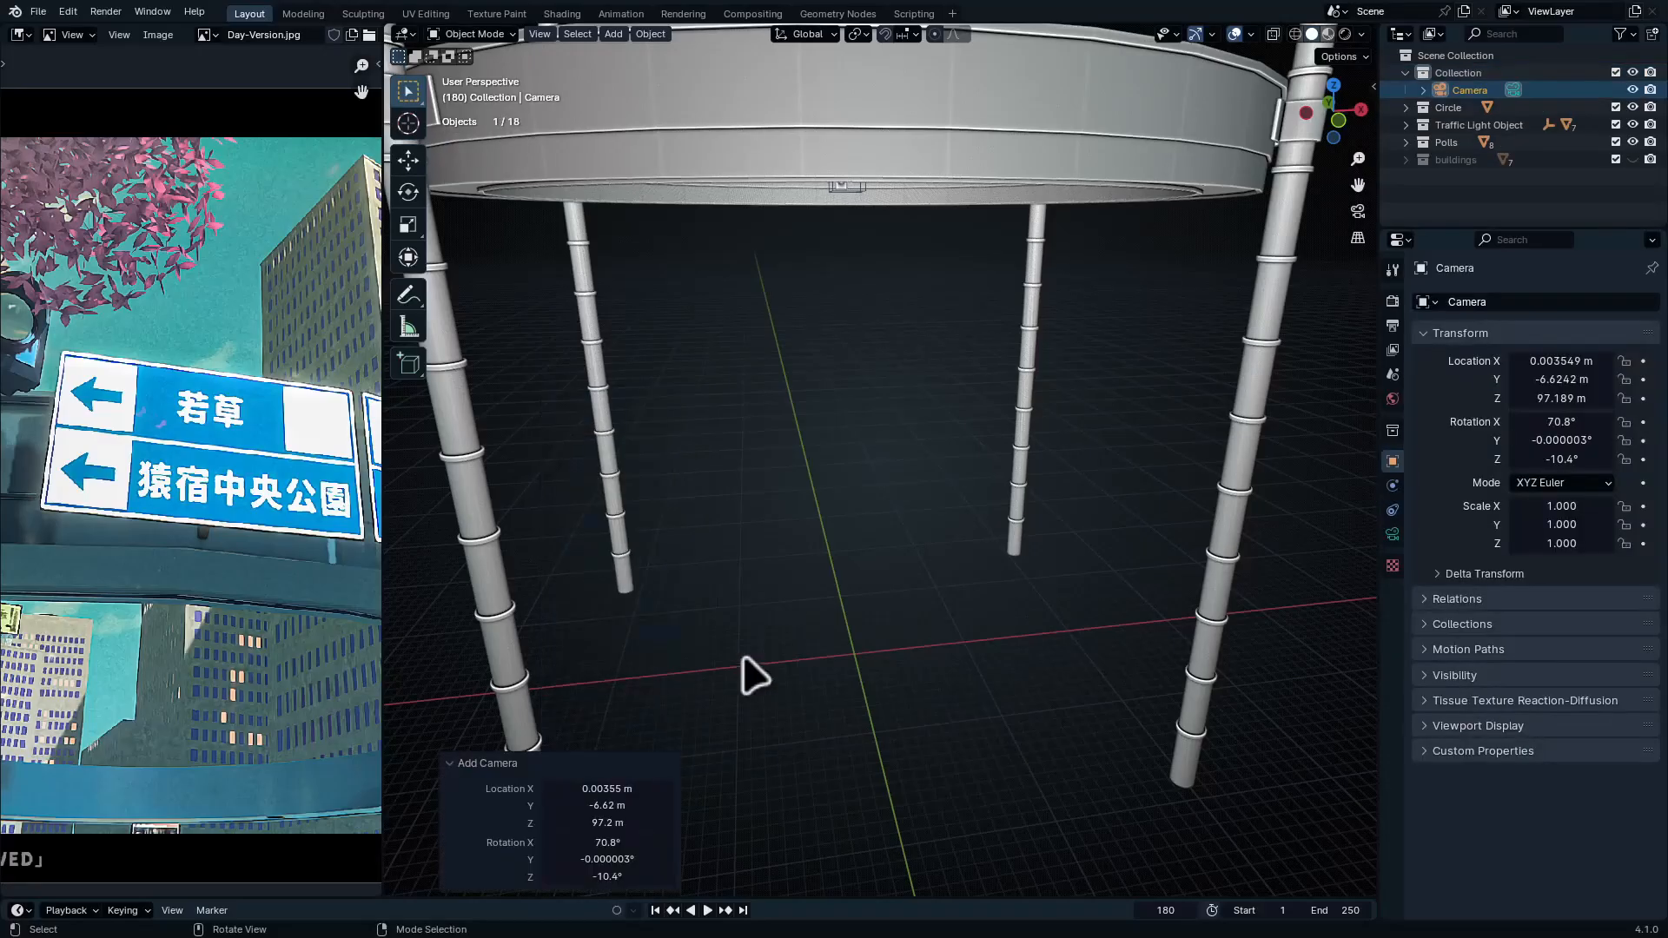
middle_click_drag(882, 365, 904, 534, "ctrl")
key("m")
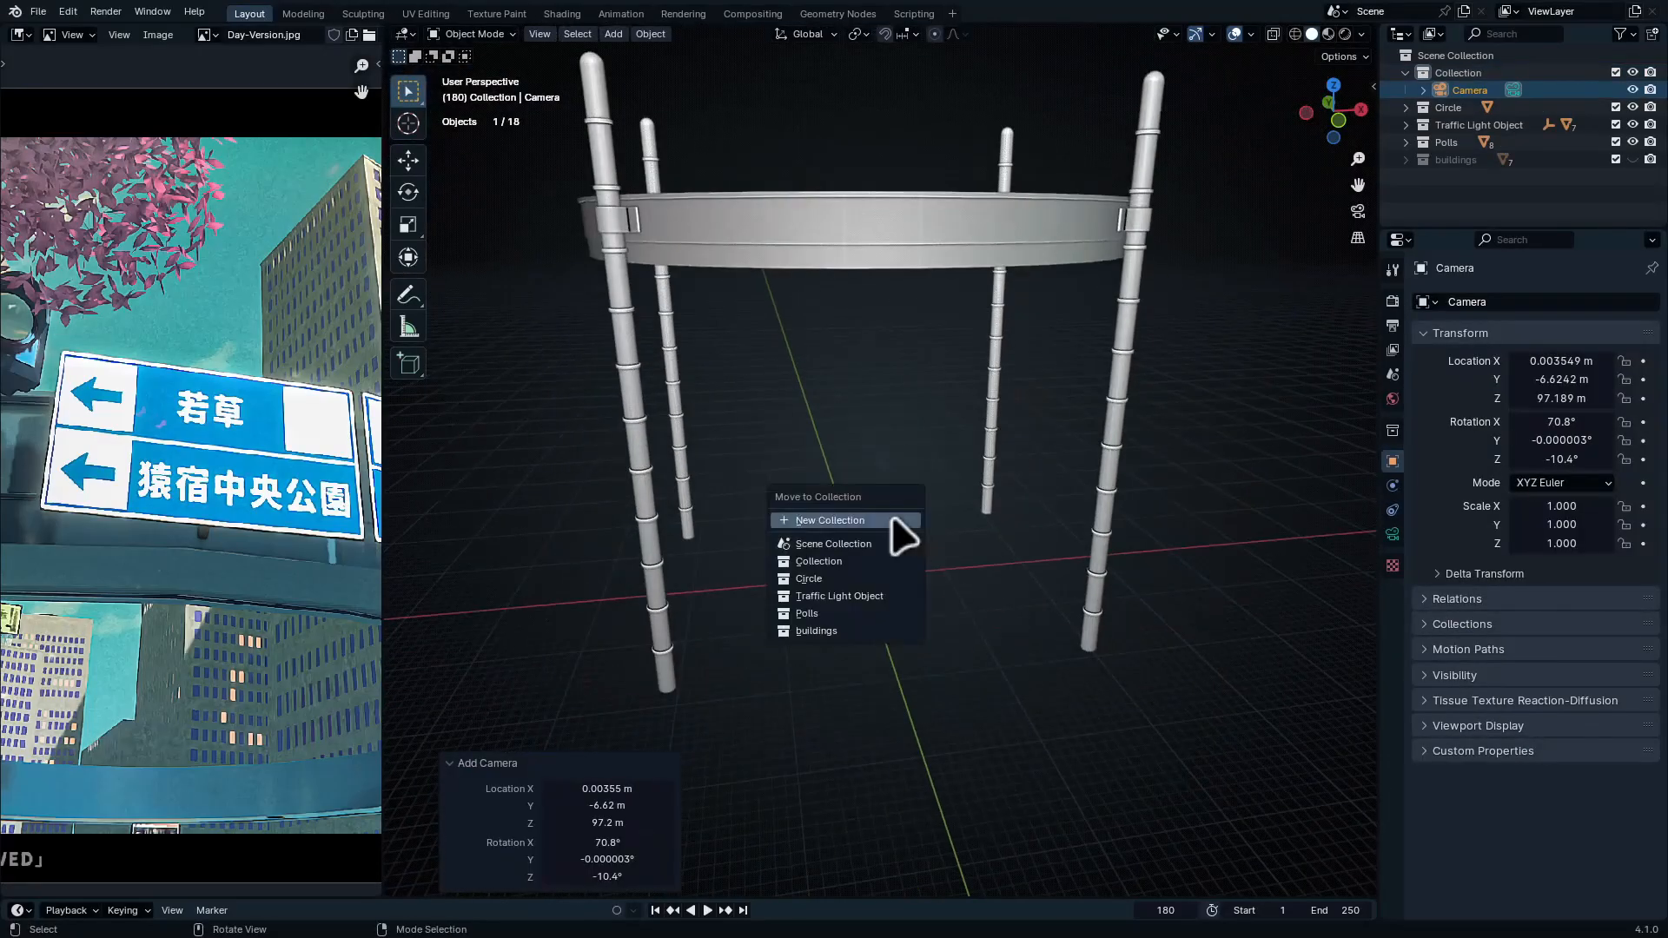
left_click(900, 524)
type("cam")
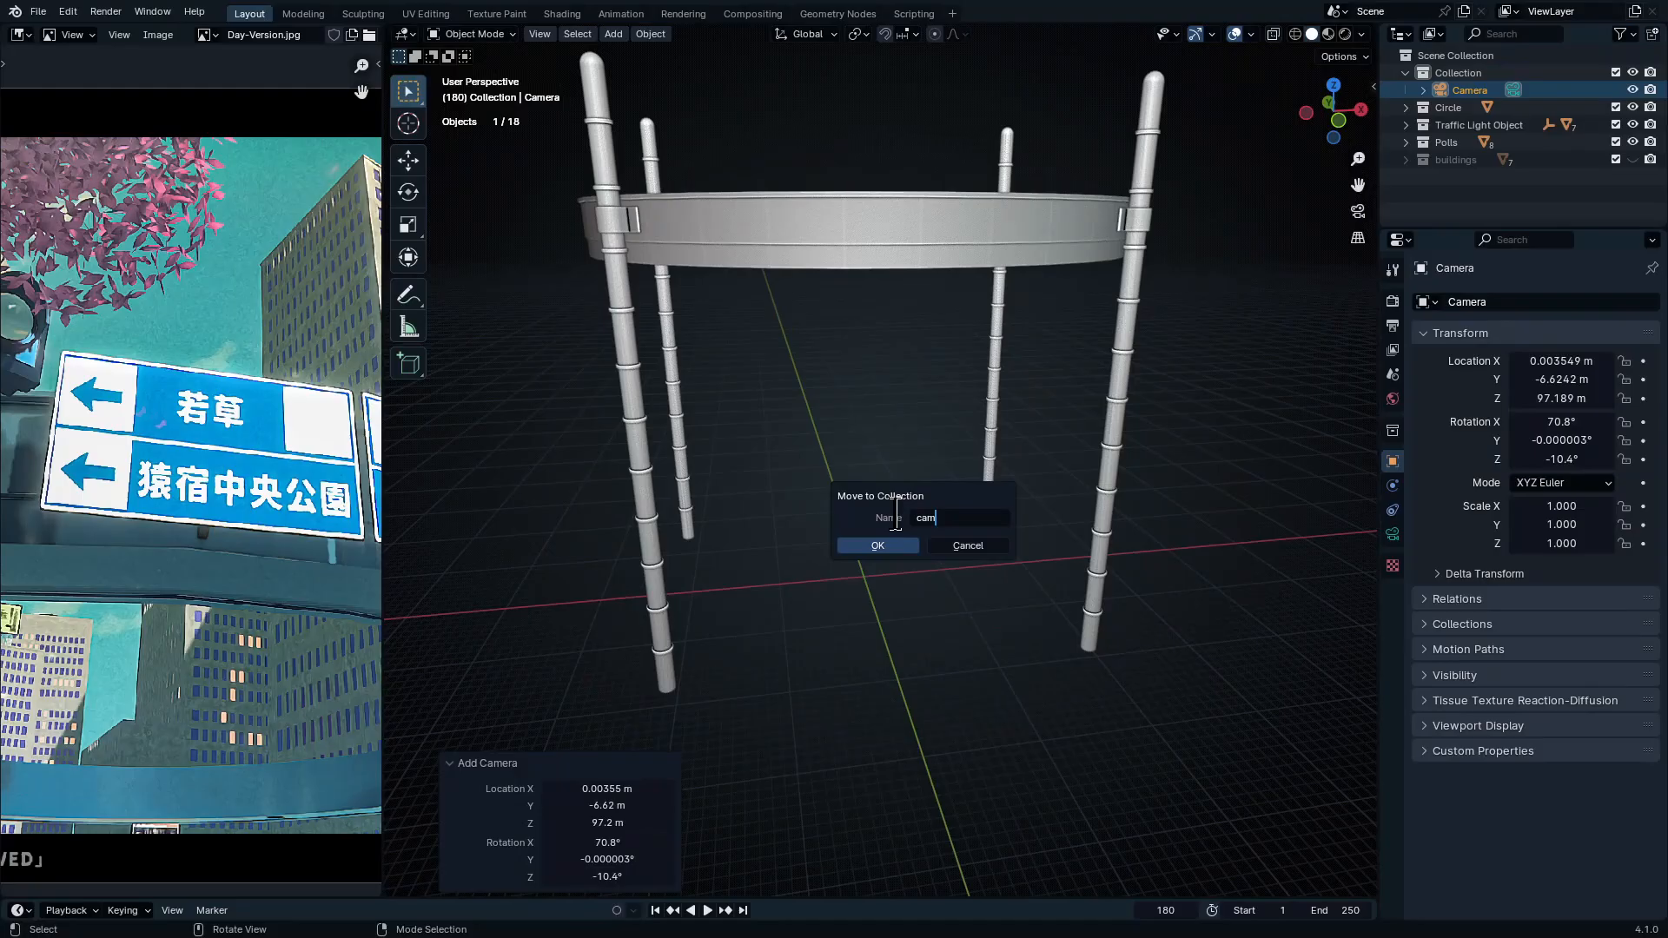
type("era")
key("Return")
Align the camera to a low viewpoint looking up at the ring, following the angle of the reference image
middle_click_drag(1043, 308, 938, 539)
key("ctrl+space")
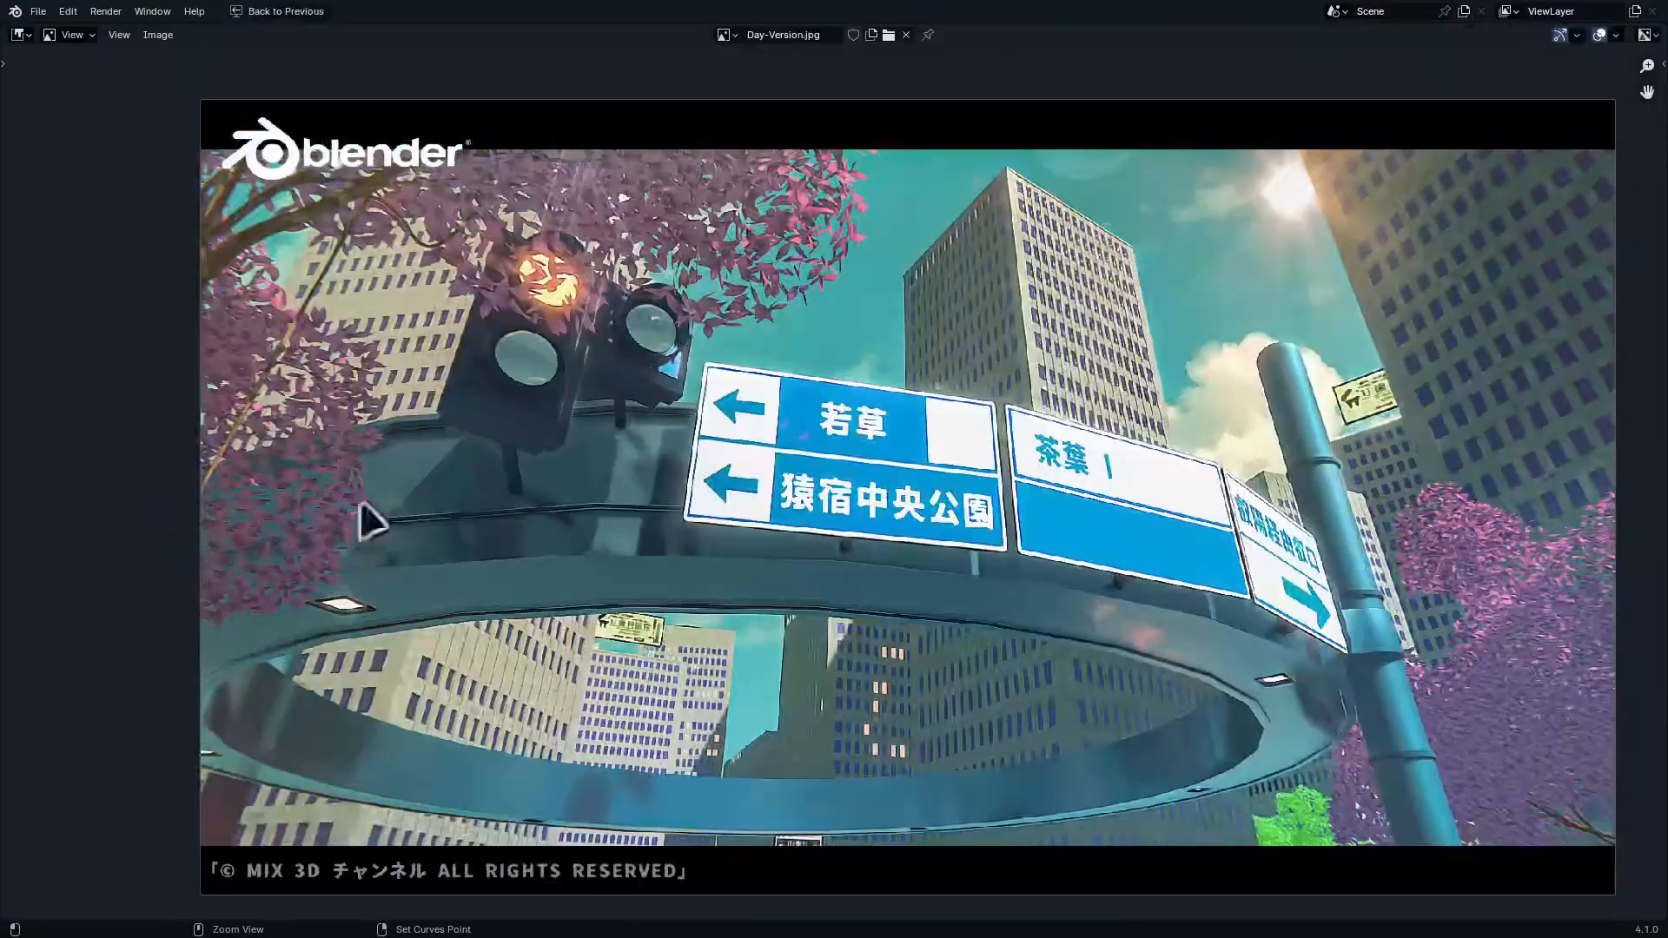
key("ctrl+space")
middle_click_drag(774, 525, 785, 513)
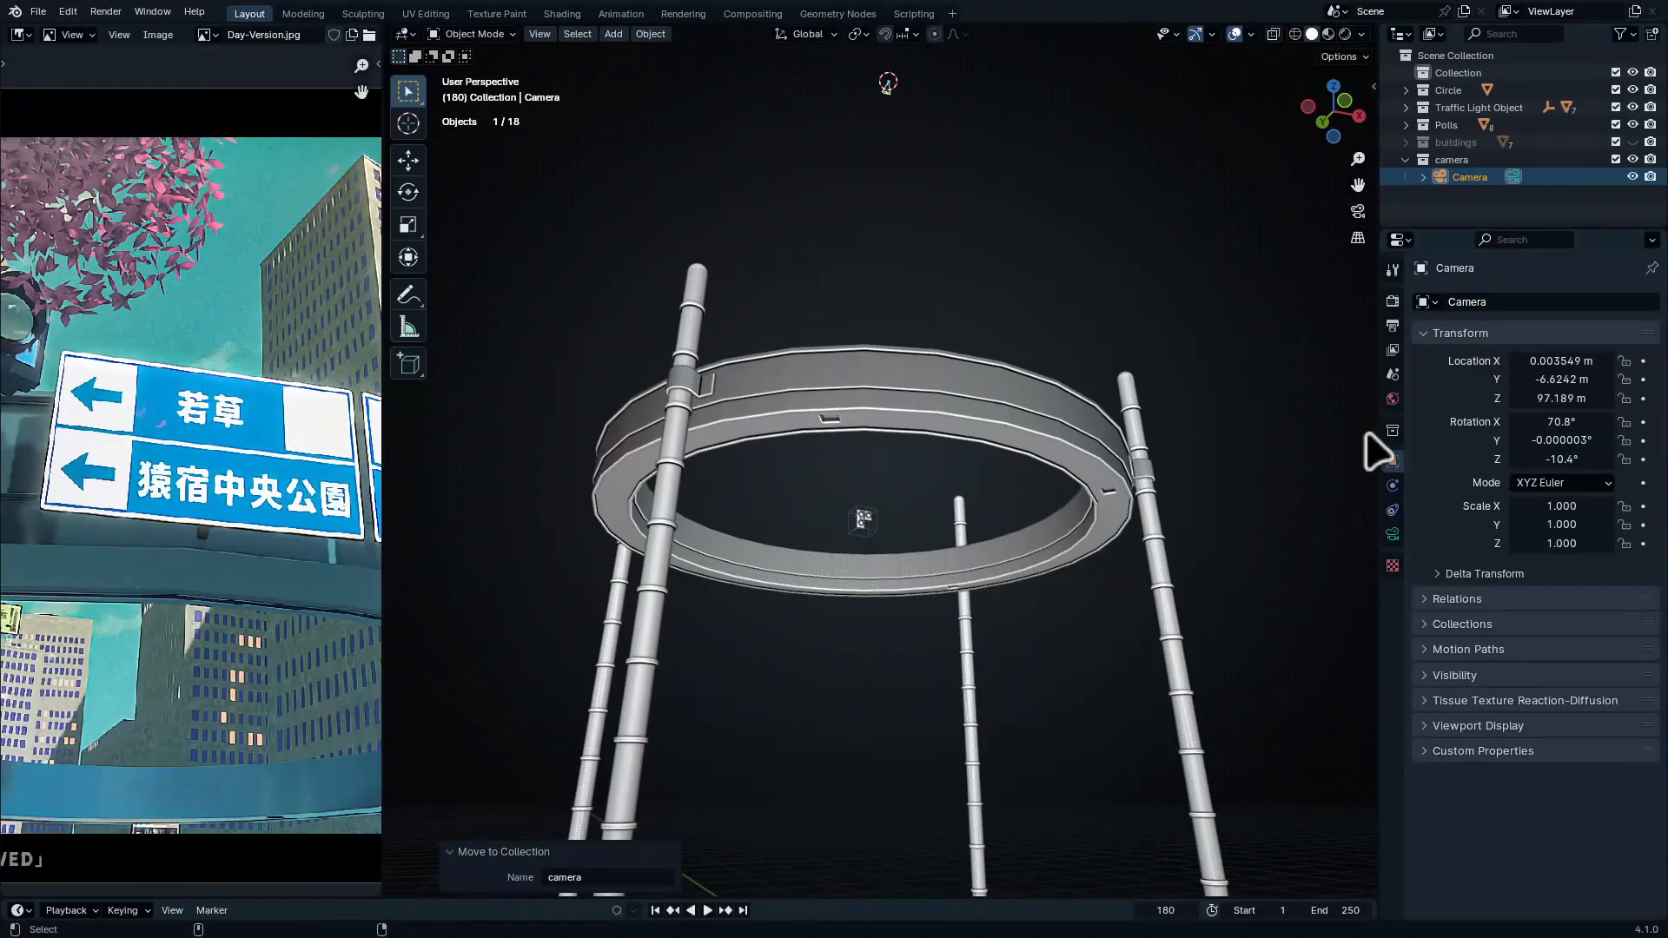
key("ctrl+alt+KP_0")
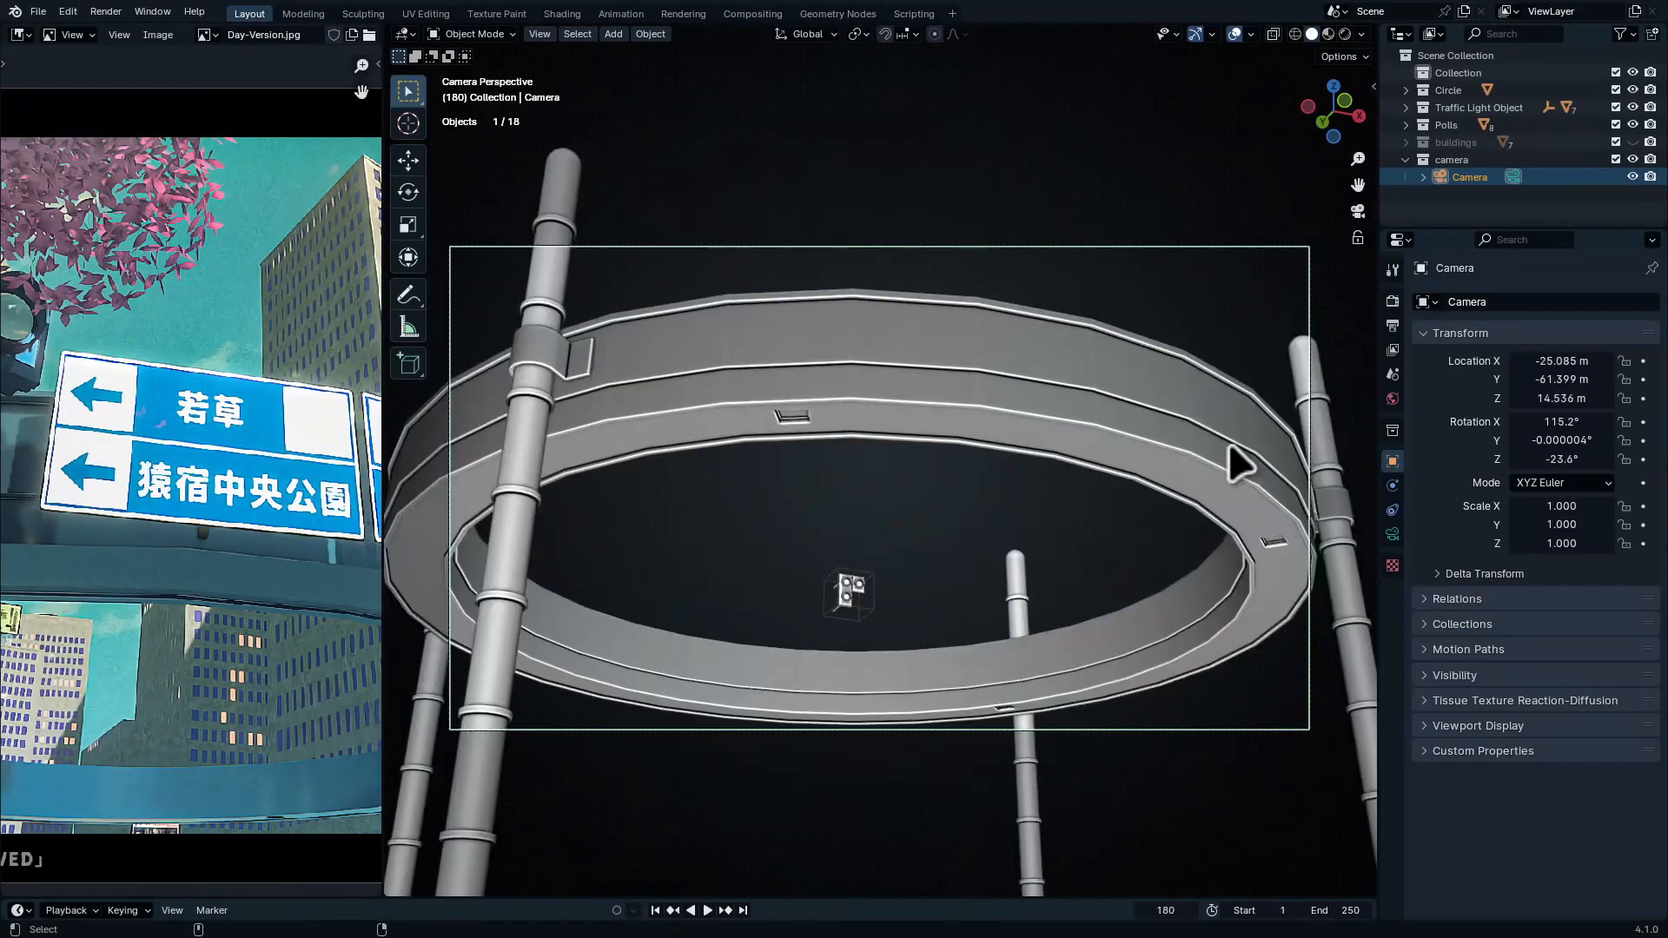
Fit the reference image in view and set the camera's focal length to 20 mm
scroll(39, 538, "down", 6)
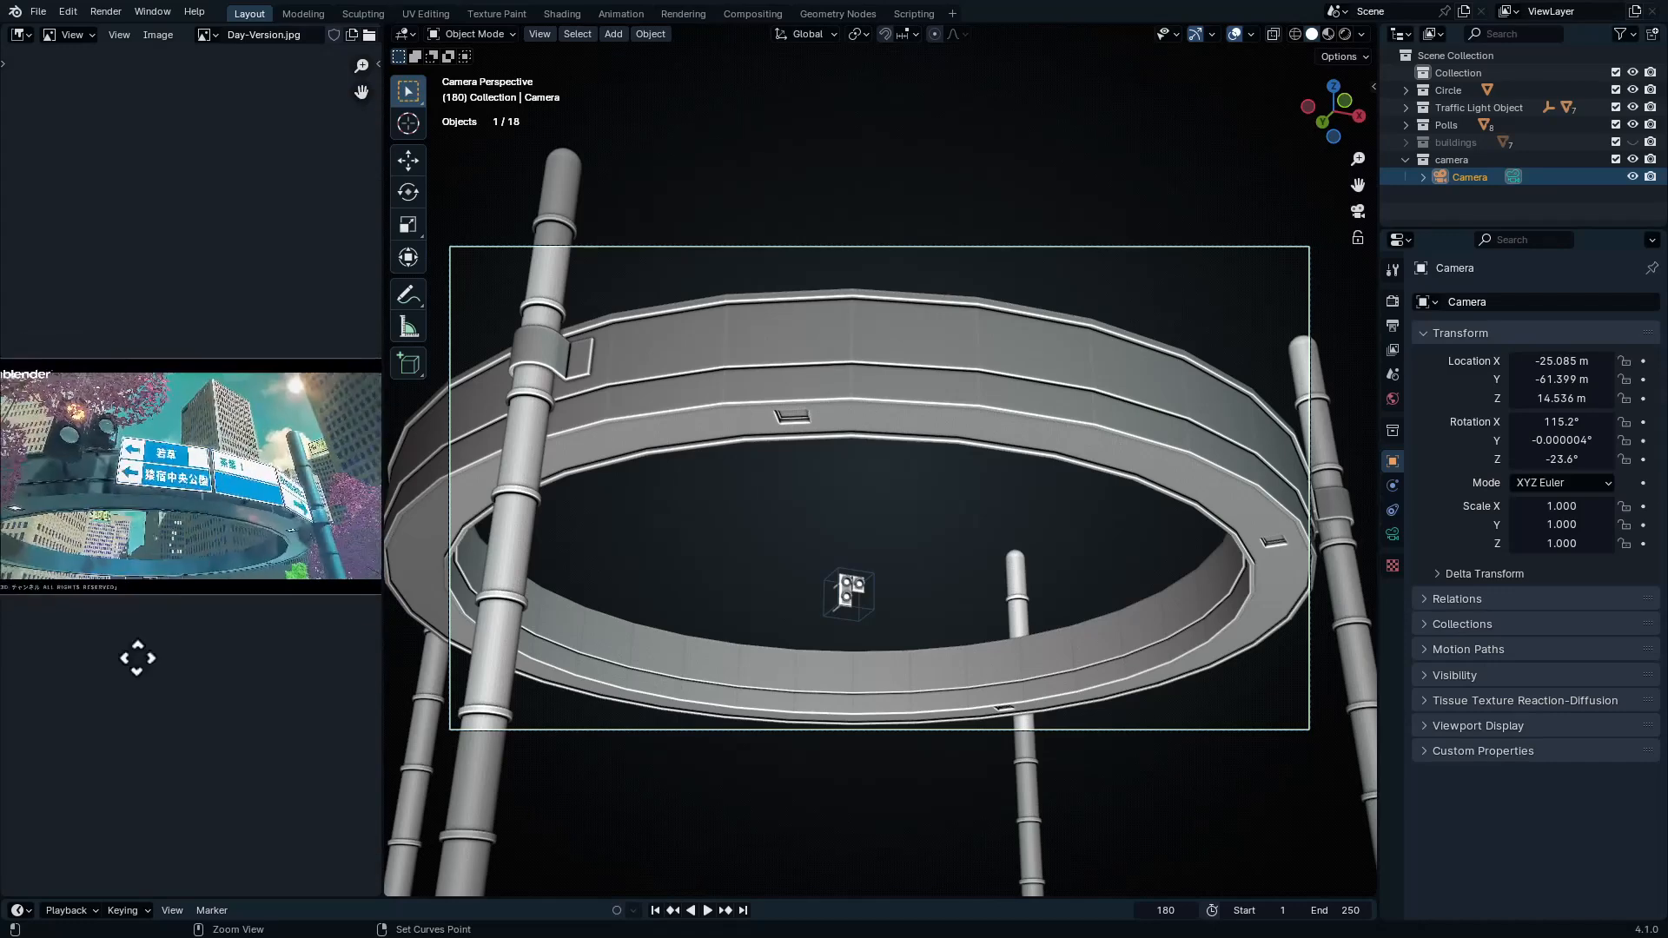
scroll(739, 543, "up", 4, "shift")
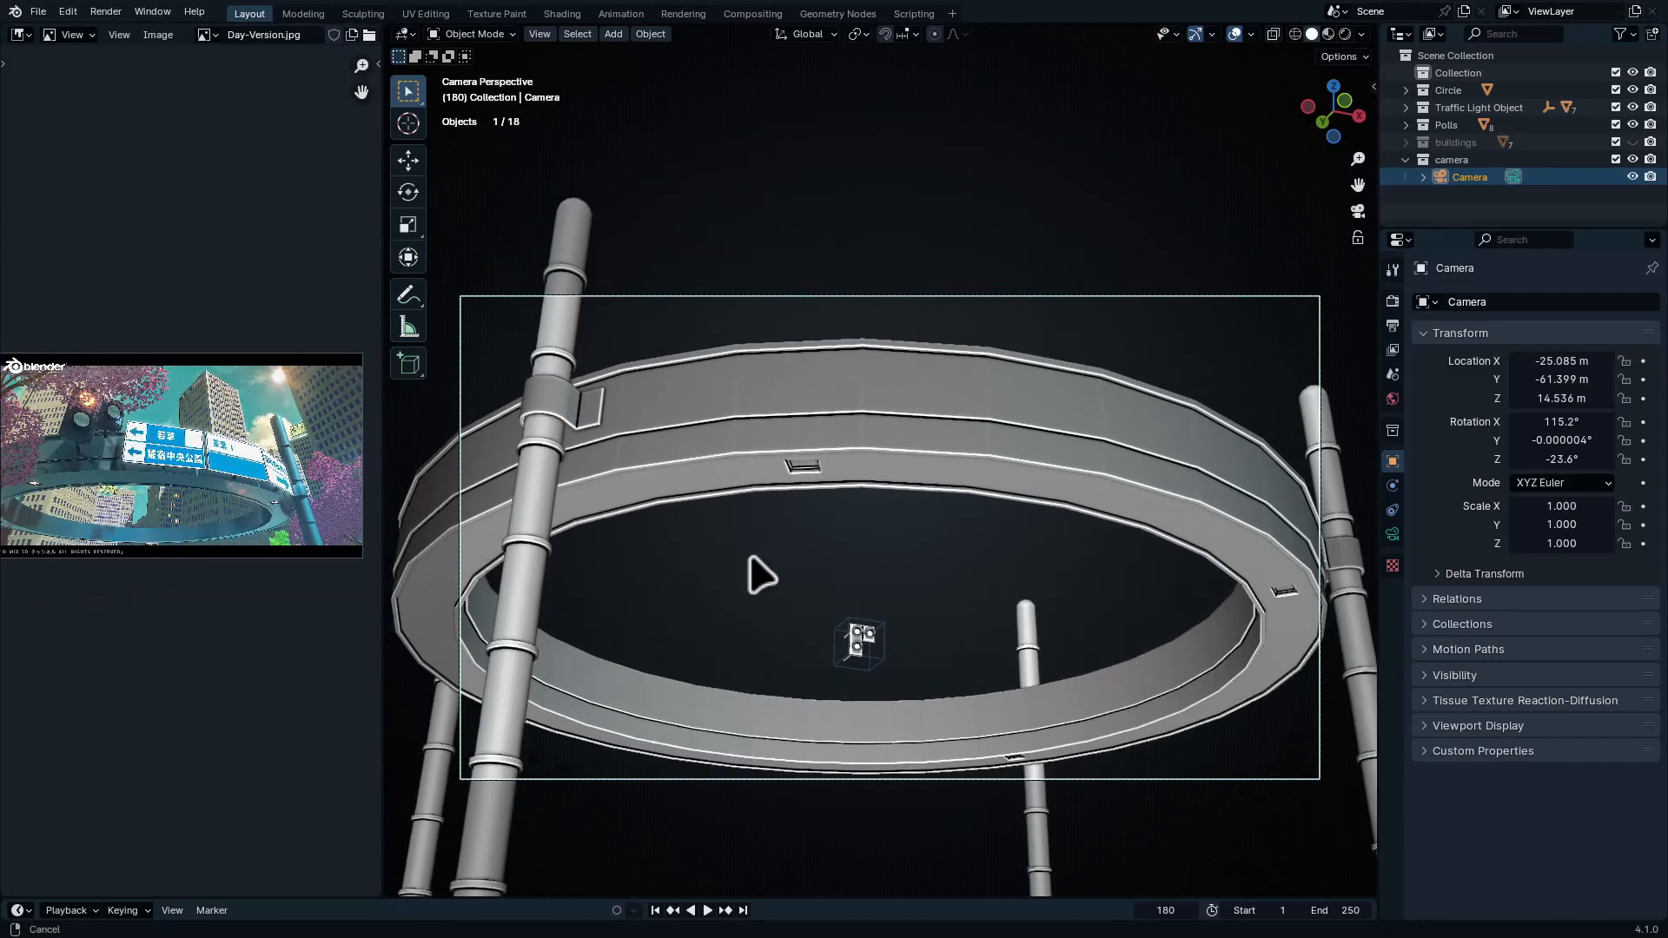
left_click(1392, 535)
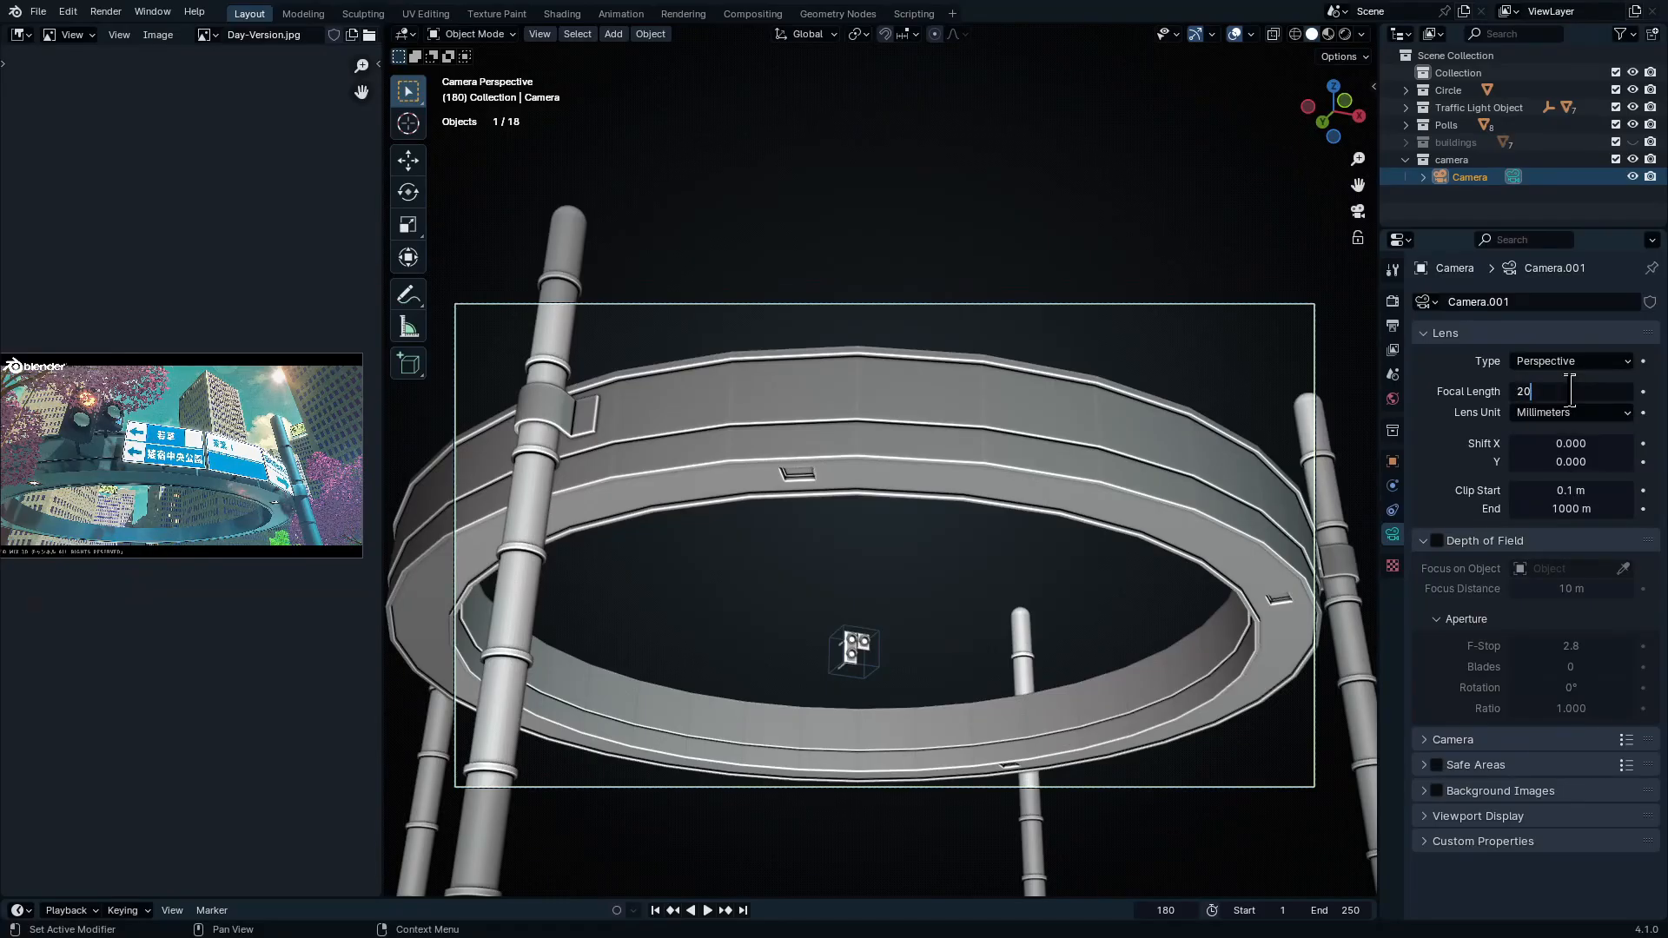
key("Return")
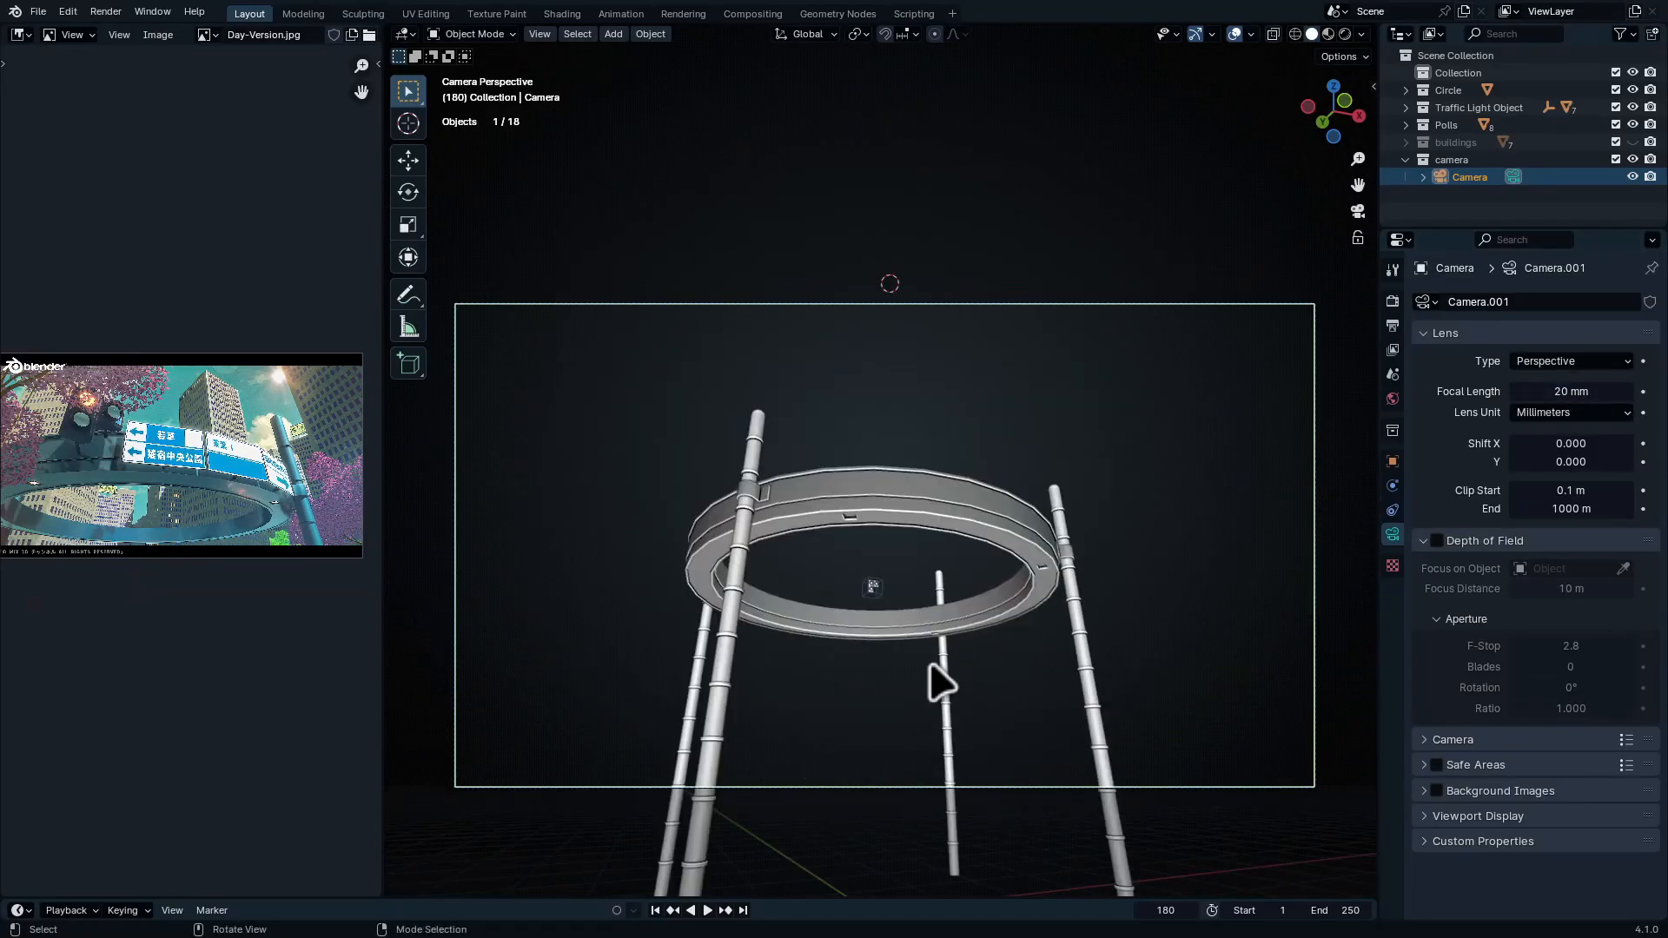
key("g")
key("z")
key("z")
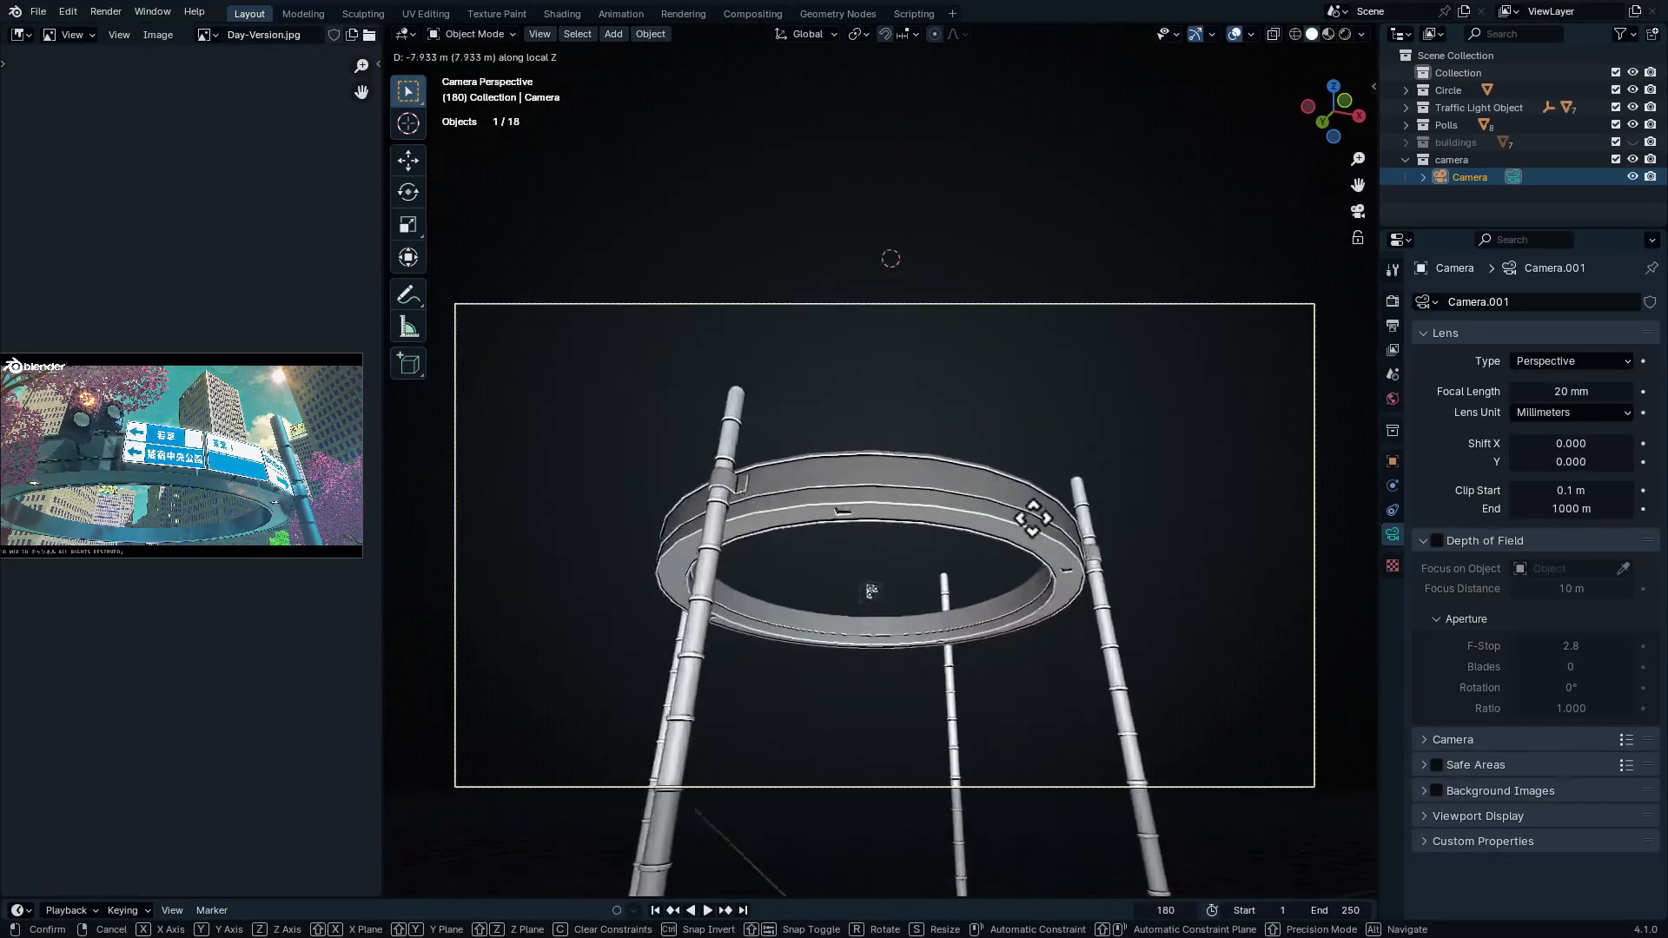
left_click(1045, 487)
Move the camera about 27 m toward the ring along its local Z axis and raise it about 6.33 m along global Z
key("g")
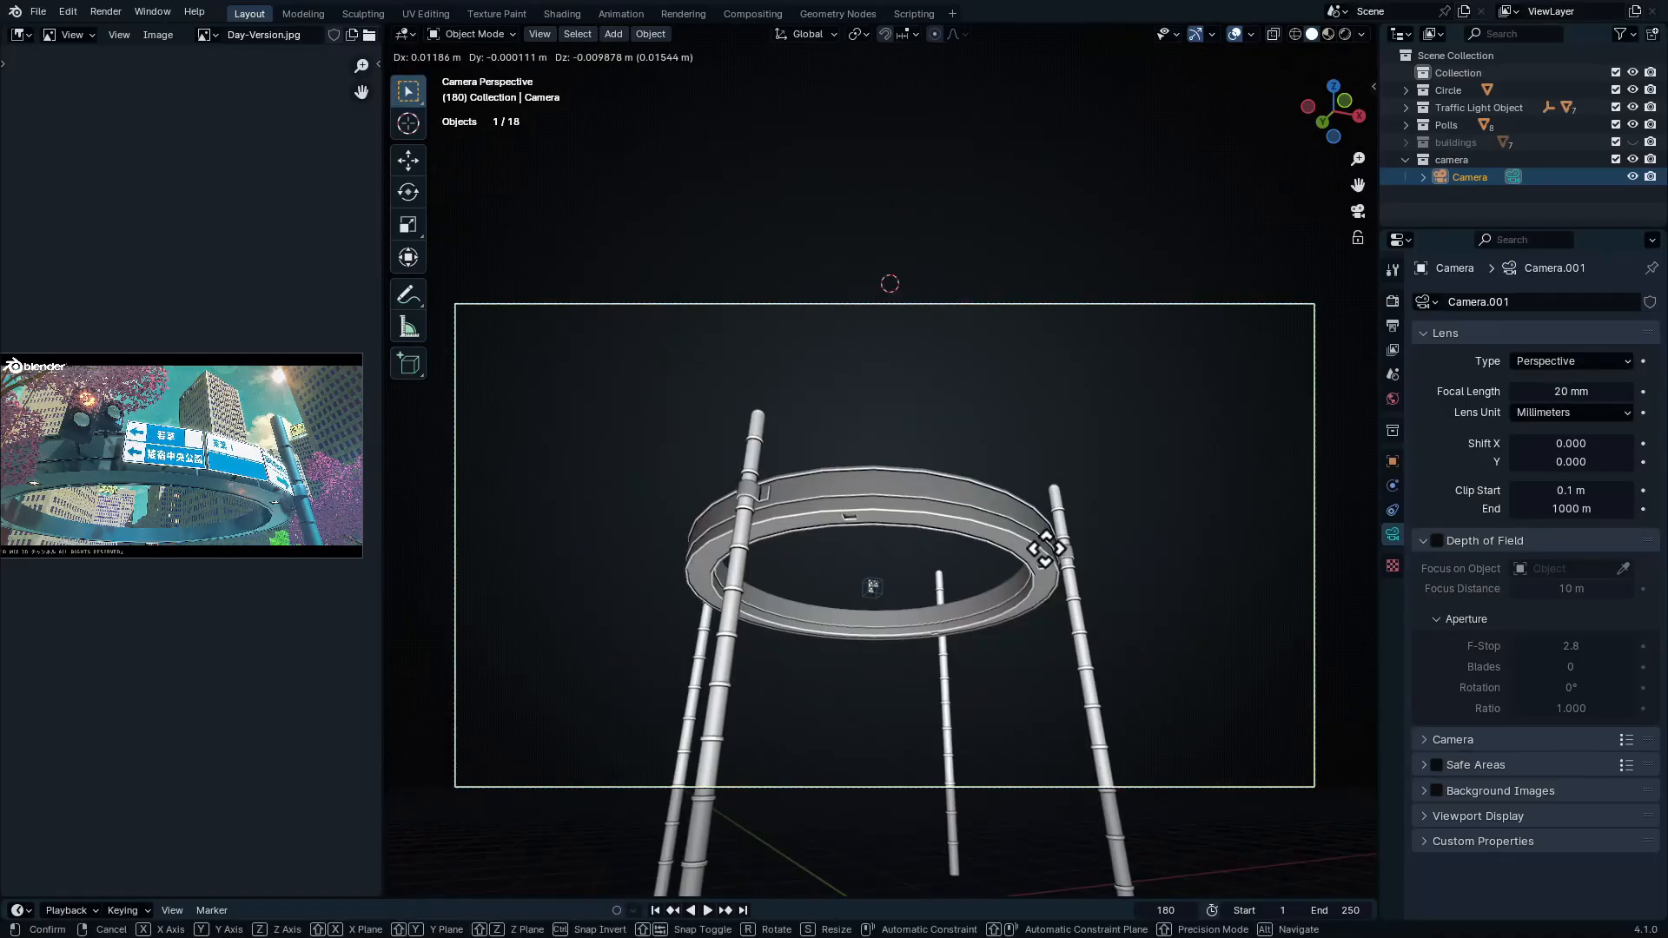
key("z")
key("z")
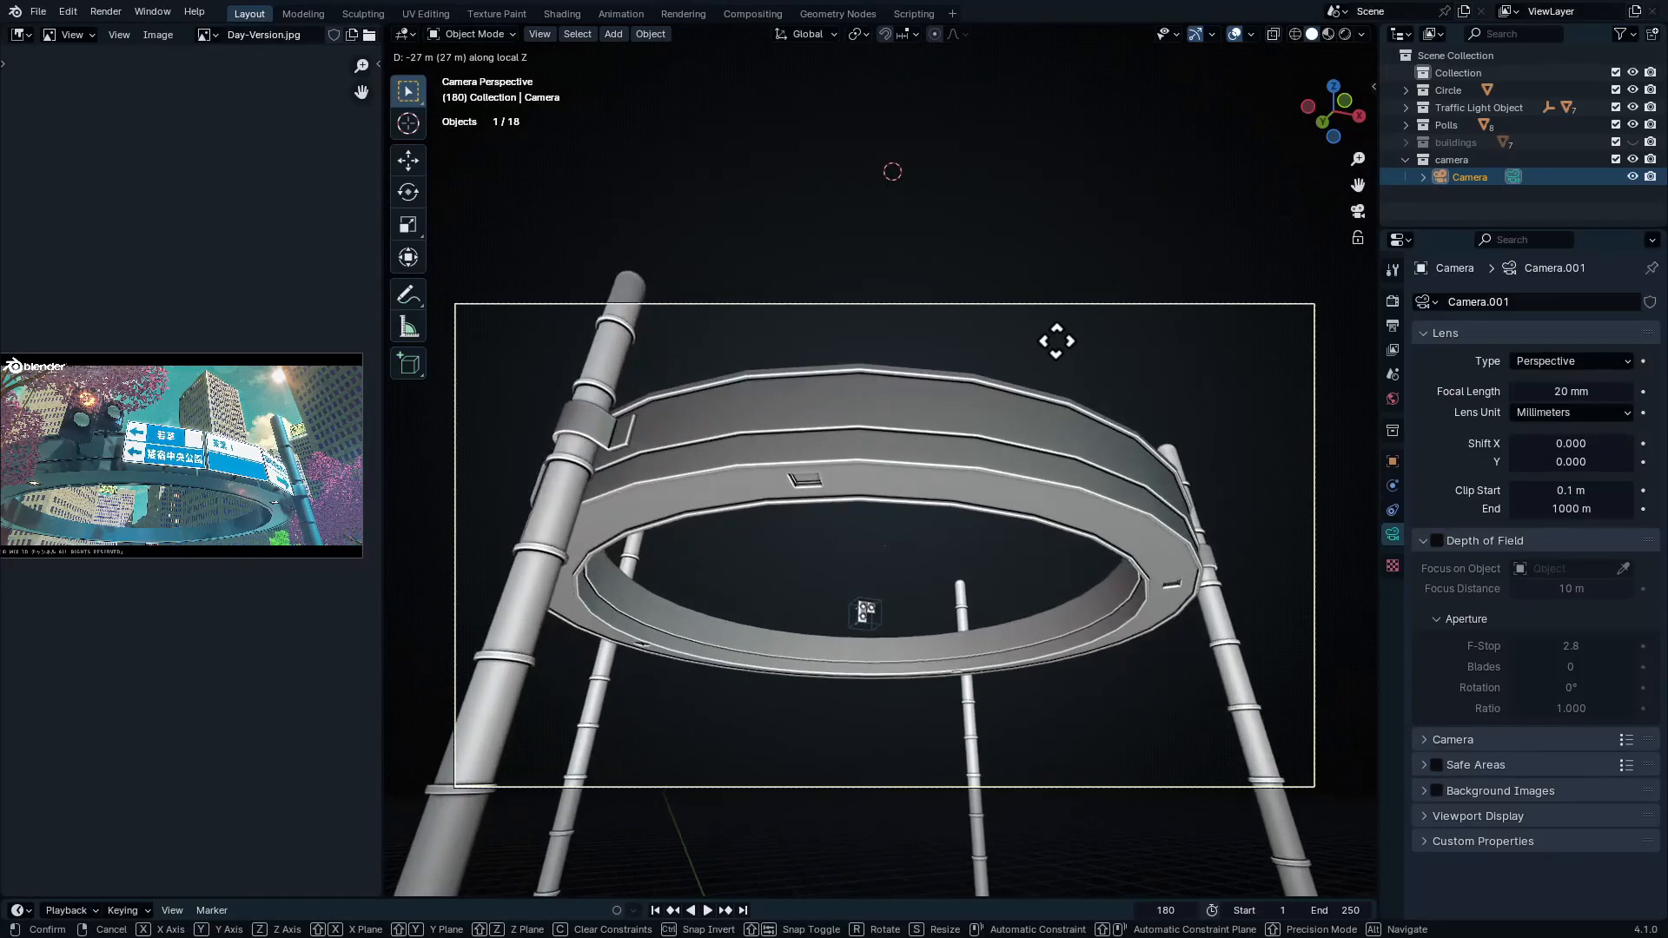
left_click(1052, 358)
key("g")
key("z")
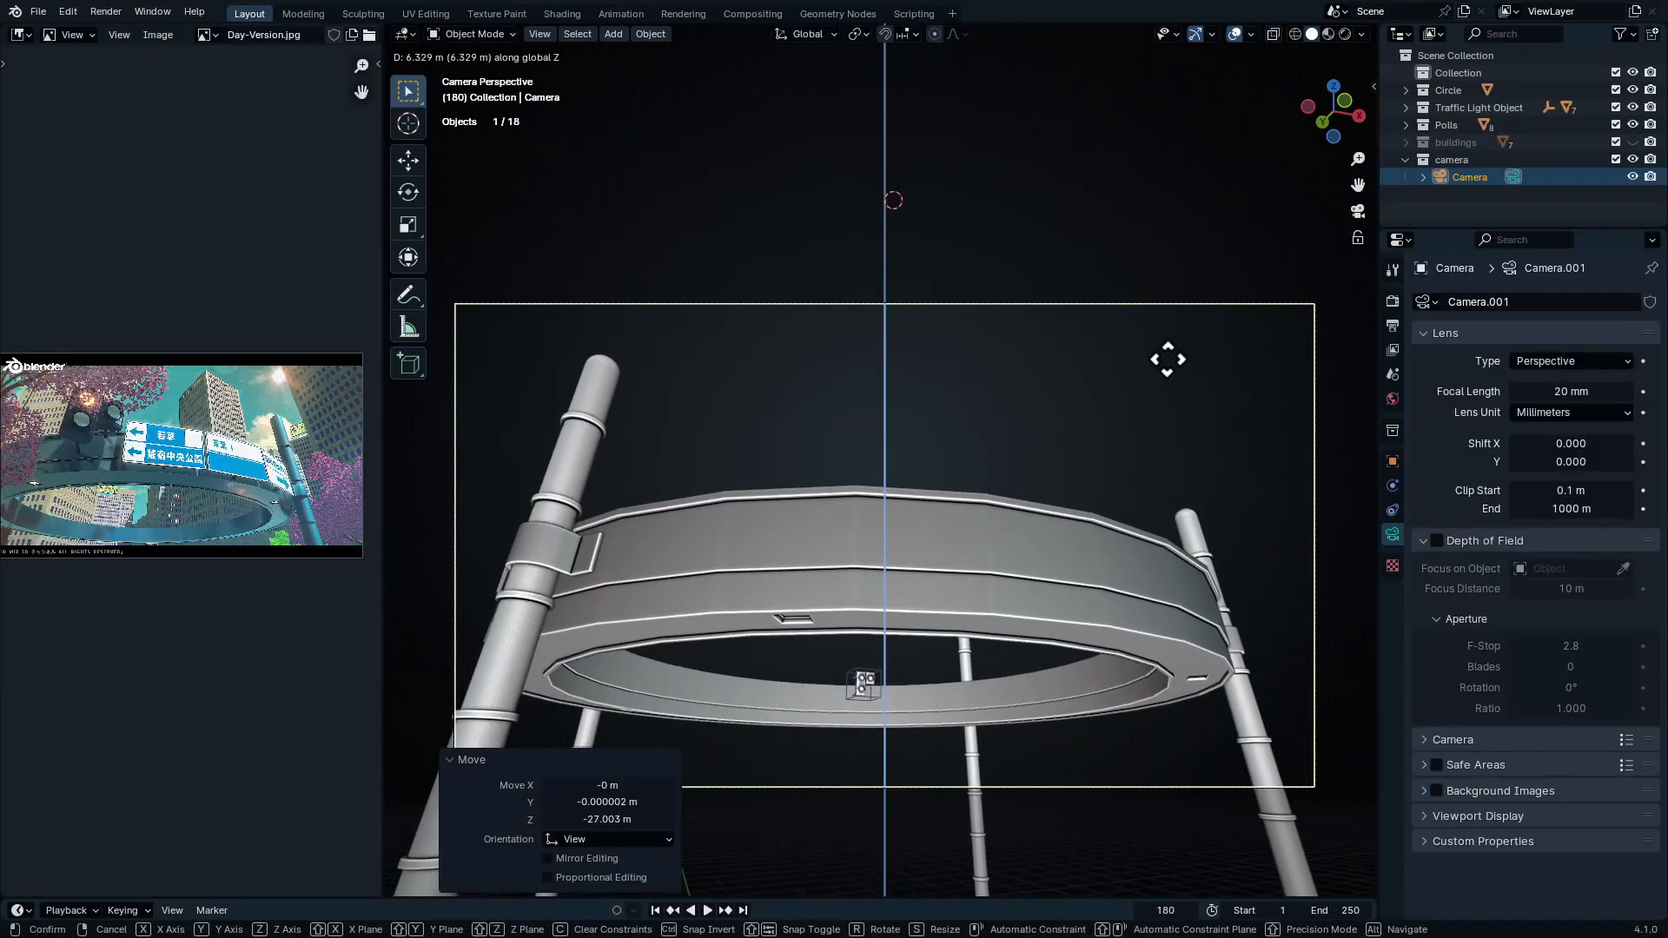
left_click(1166, 360)
Examine the ring's edges and underside in the enlarged reference image, and compare them with the pole bracket in the camera view
middle_click_drag(1037, 594, 1155, 577, "shift")
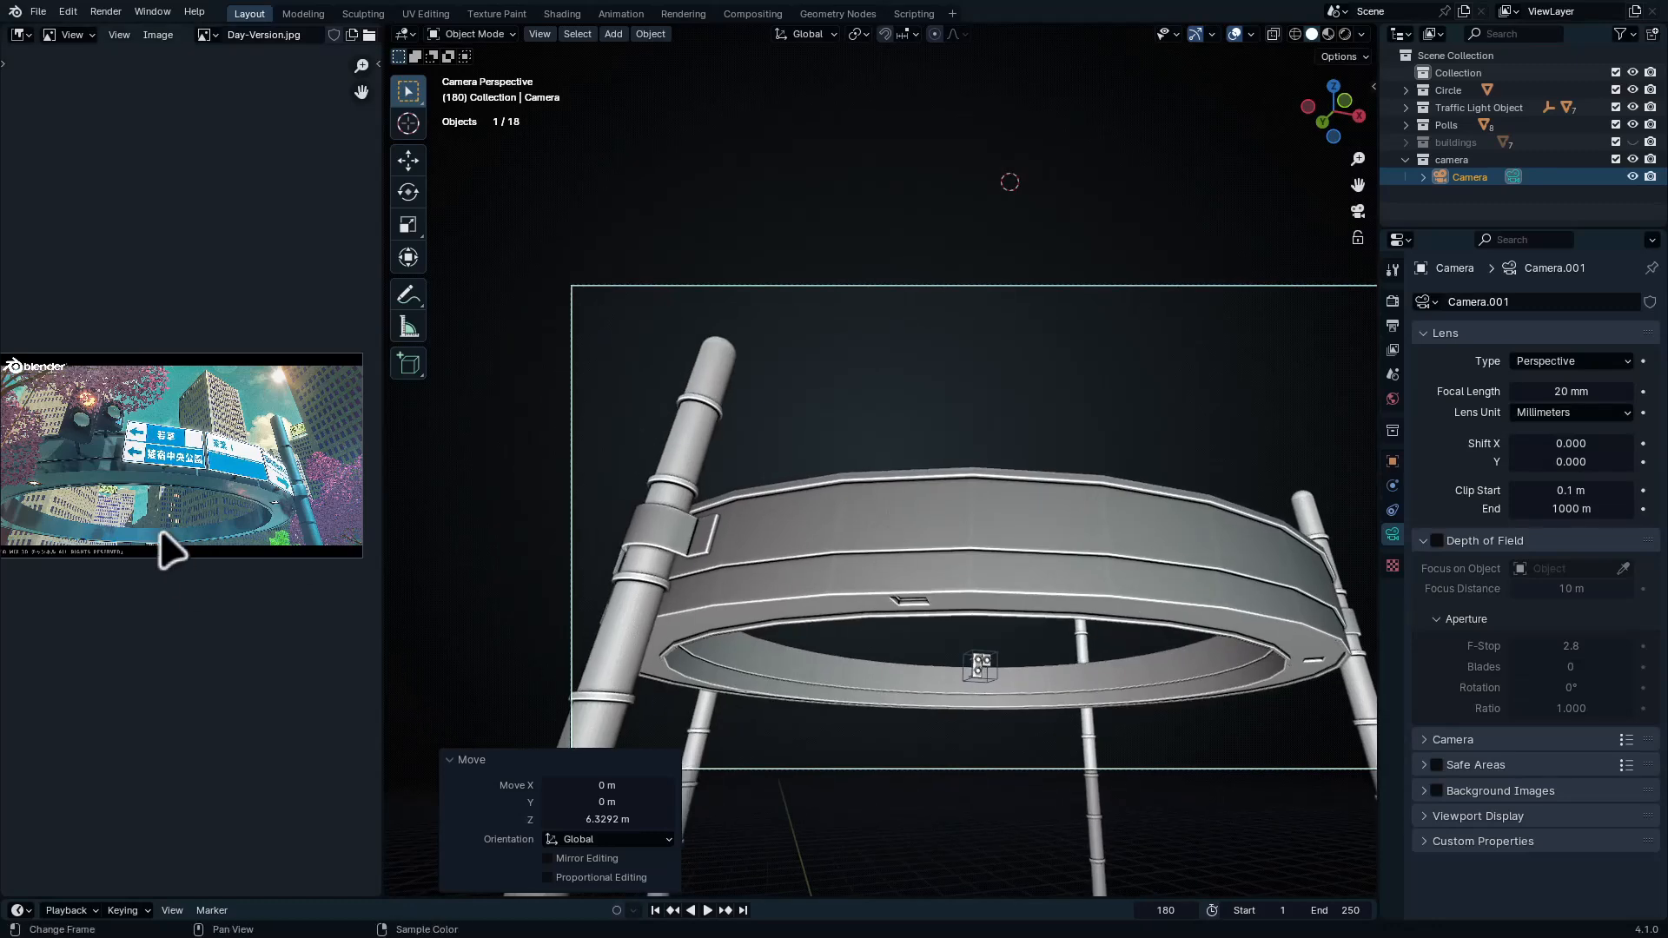
key("ctrl+space")
scroll(705, 460, "up", 10)
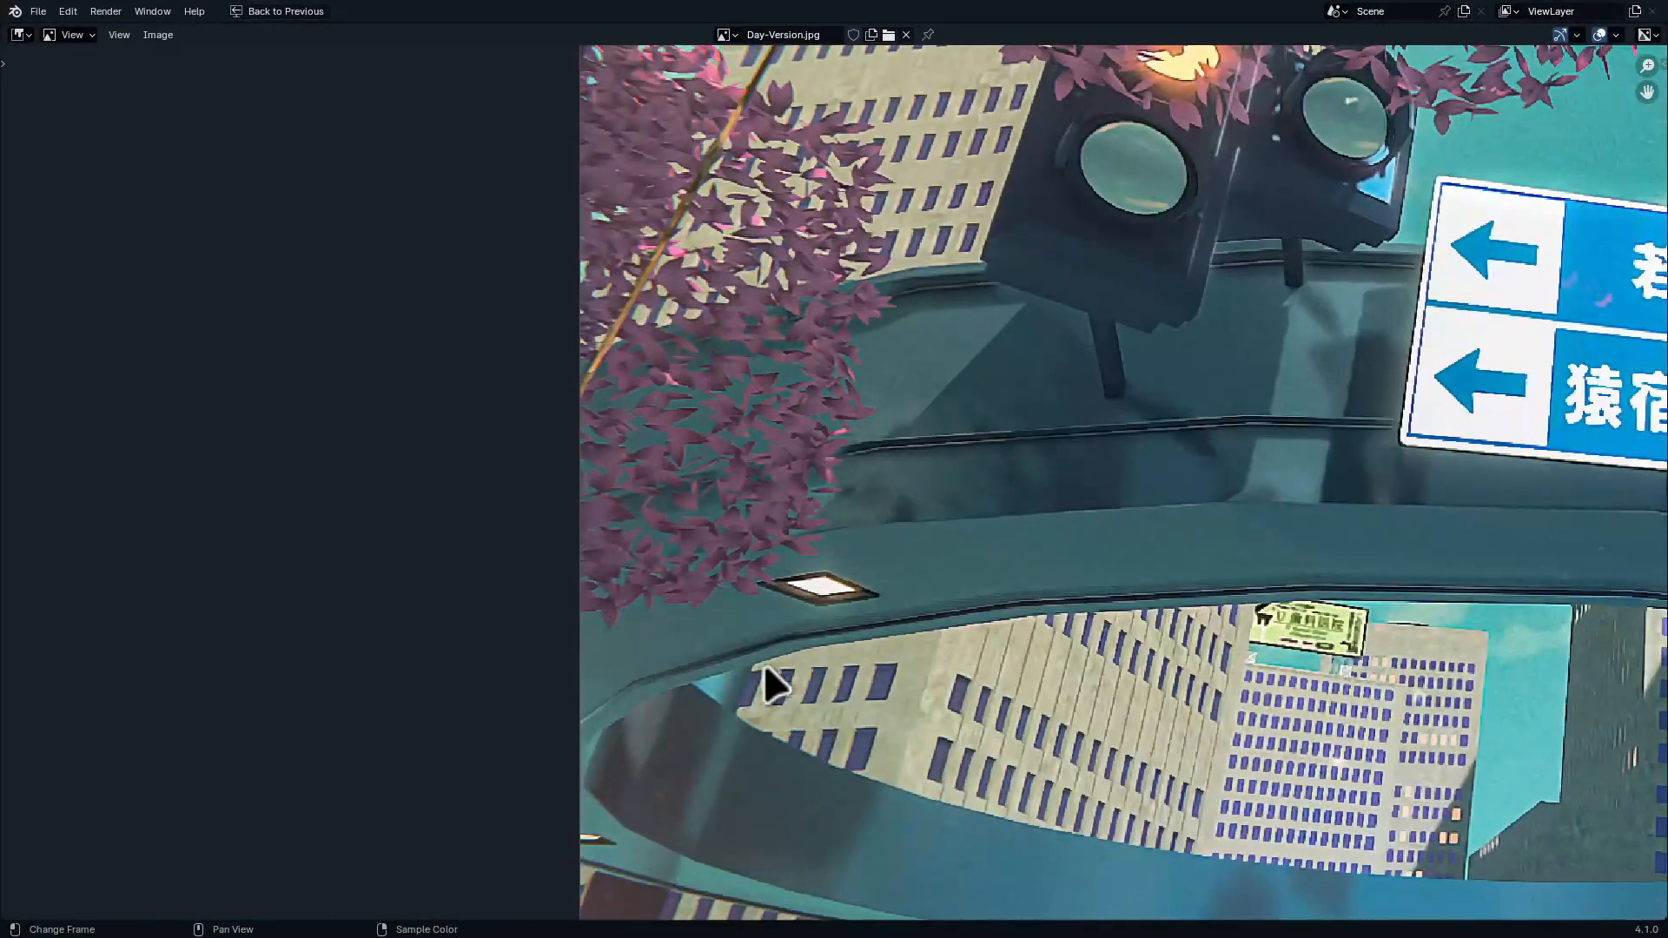
middle_click_drag(897, 688, 726, 513)
key("ctrl+space")
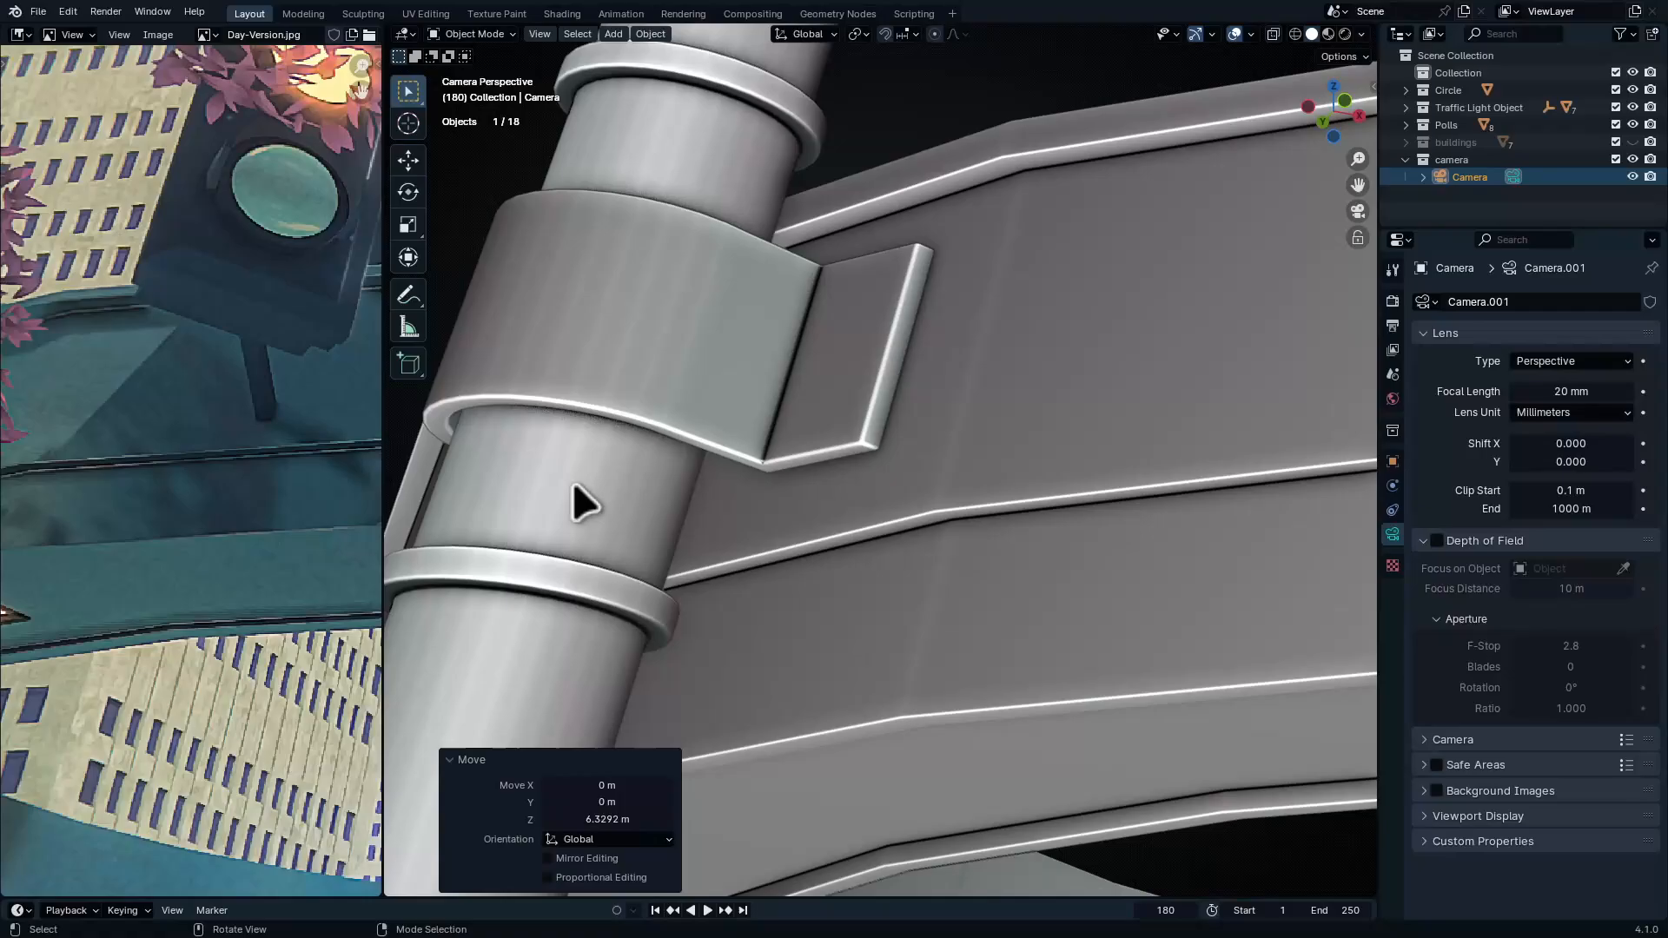
middle_click_drag(574, 484, 756, 569)
key("KP_0")
middle_click_drag(556, 478, 821, 408, "shift")
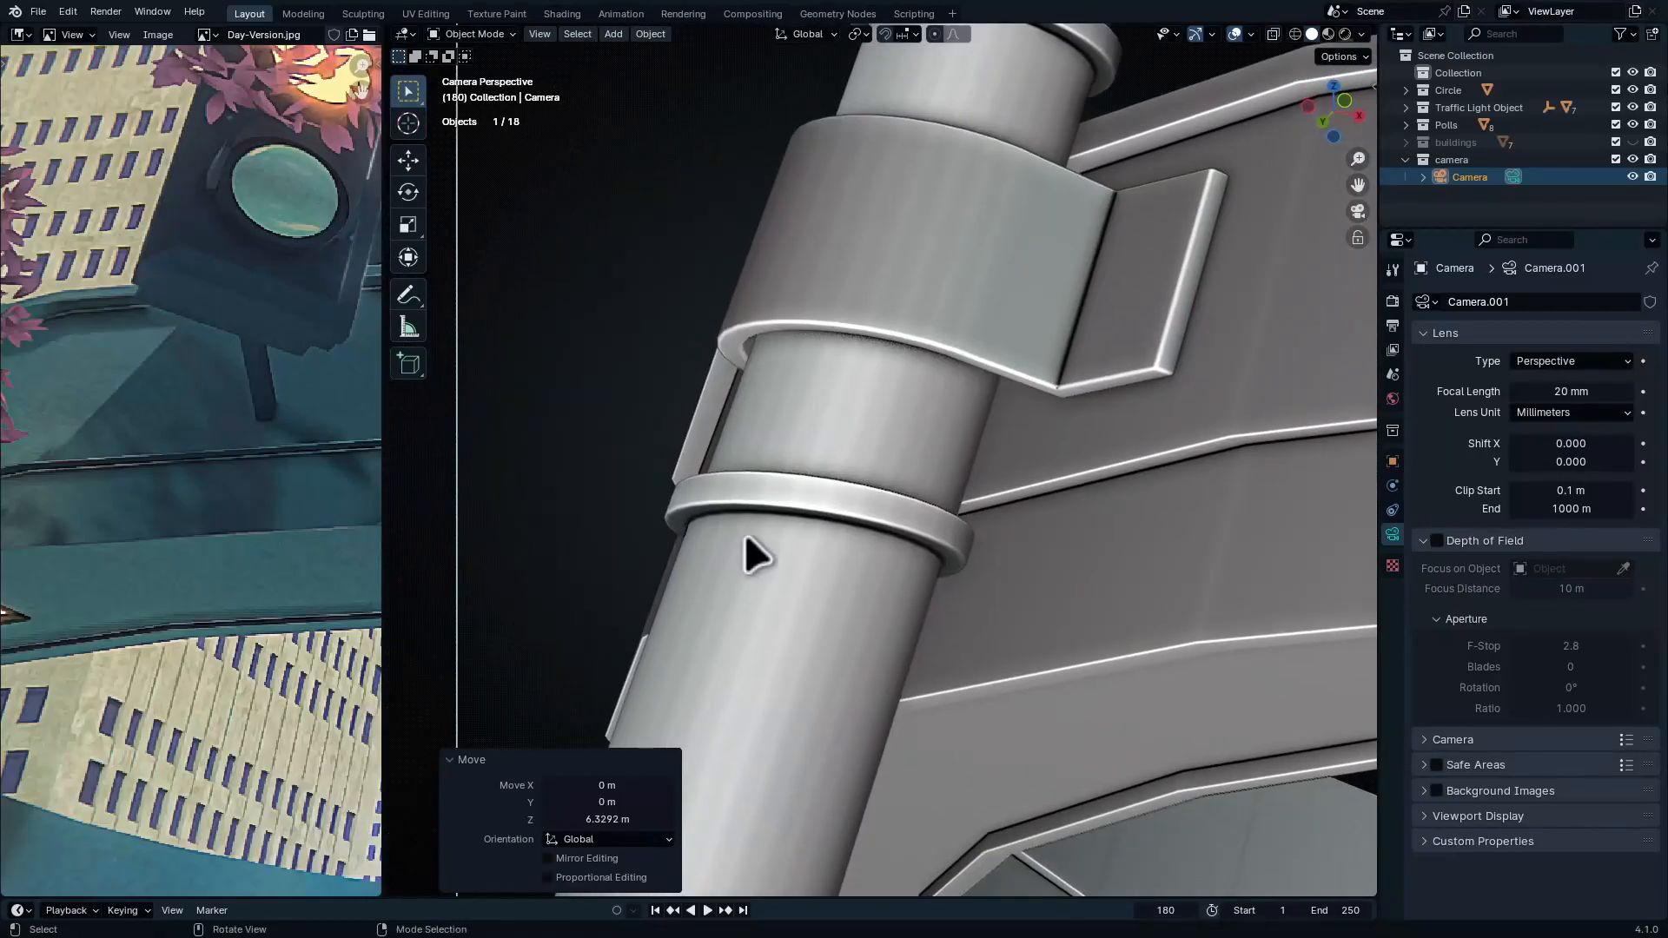
middle_click_drag(744, 534, 708, 495, "ctrl")
middle_click_drag(700, 561, 774, 487, "shift")
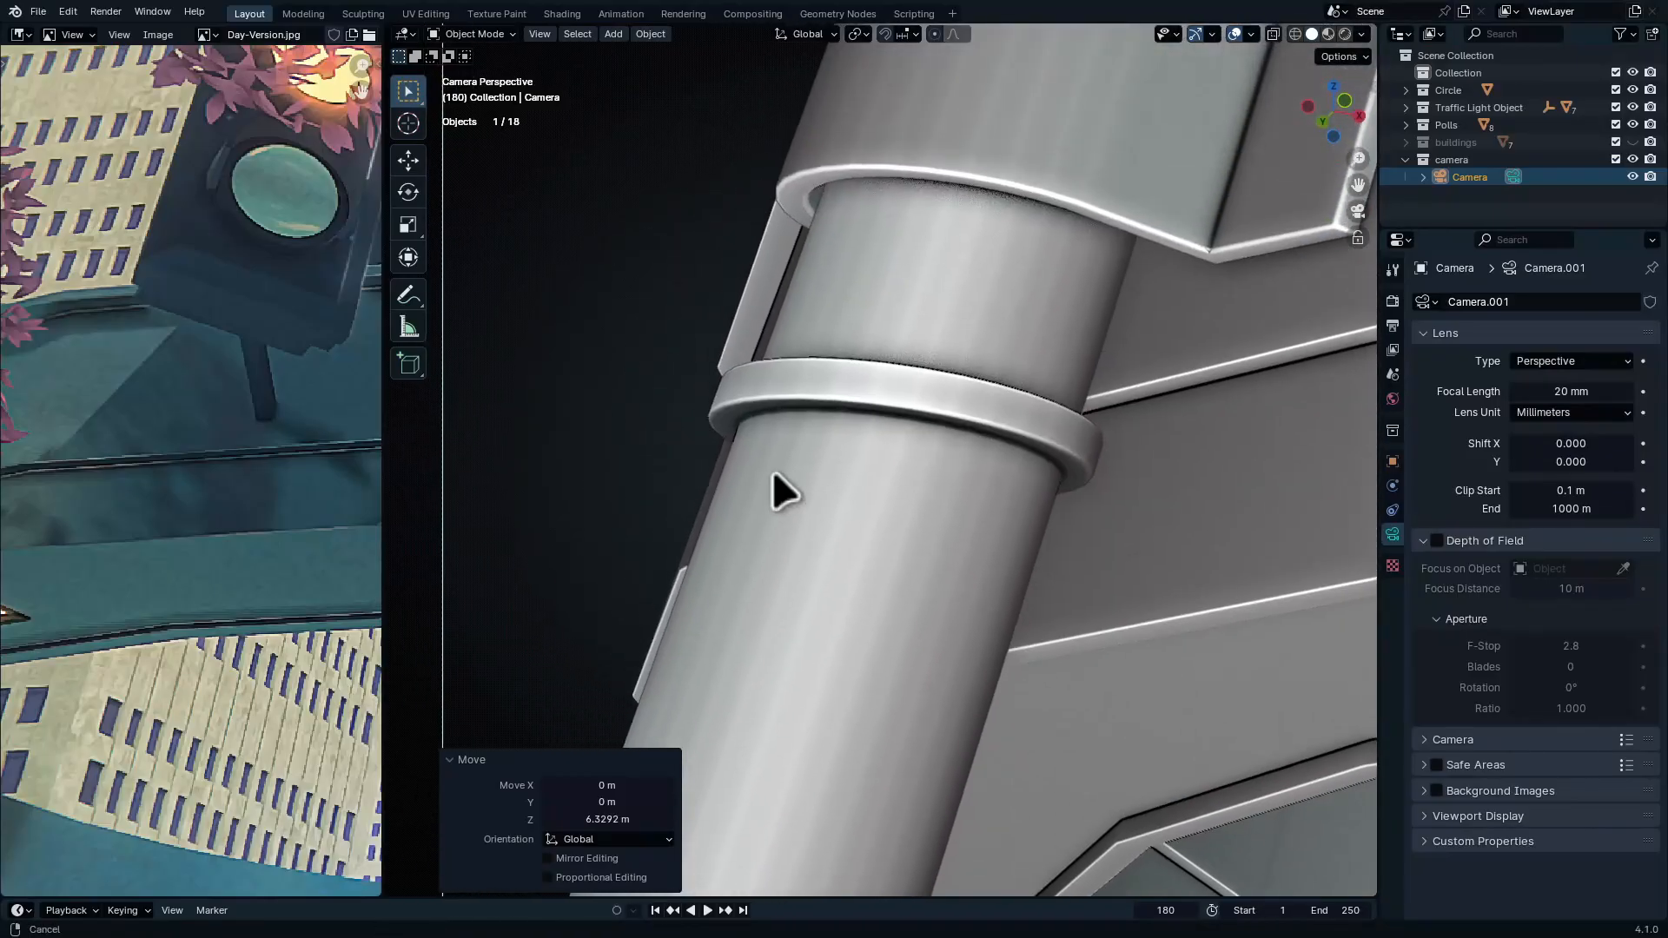
Leave the camera view and select the traffic light's parent empty inside the ring
left_click(753, 339)
middle_click_drag(801, 286, 855, 400, "ctrl")
middle_click_drag(991, 500, 571, 480, "shift")
middle_click_drag(770, 416, 898, 415, "shift")
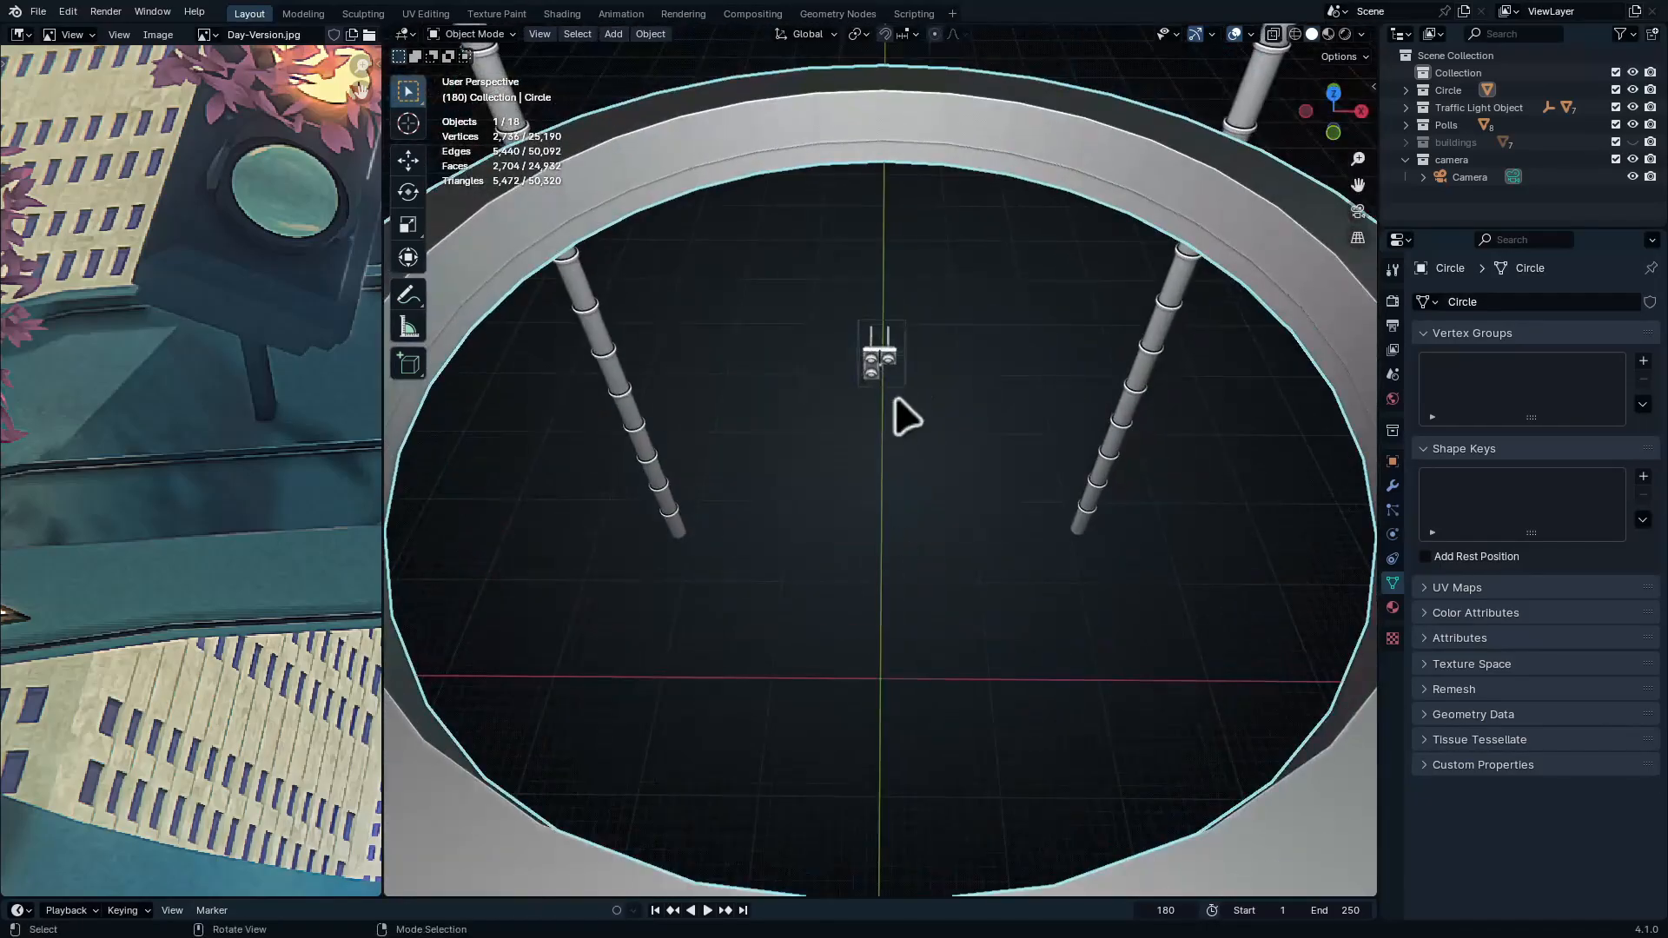
left_click(895, 375)
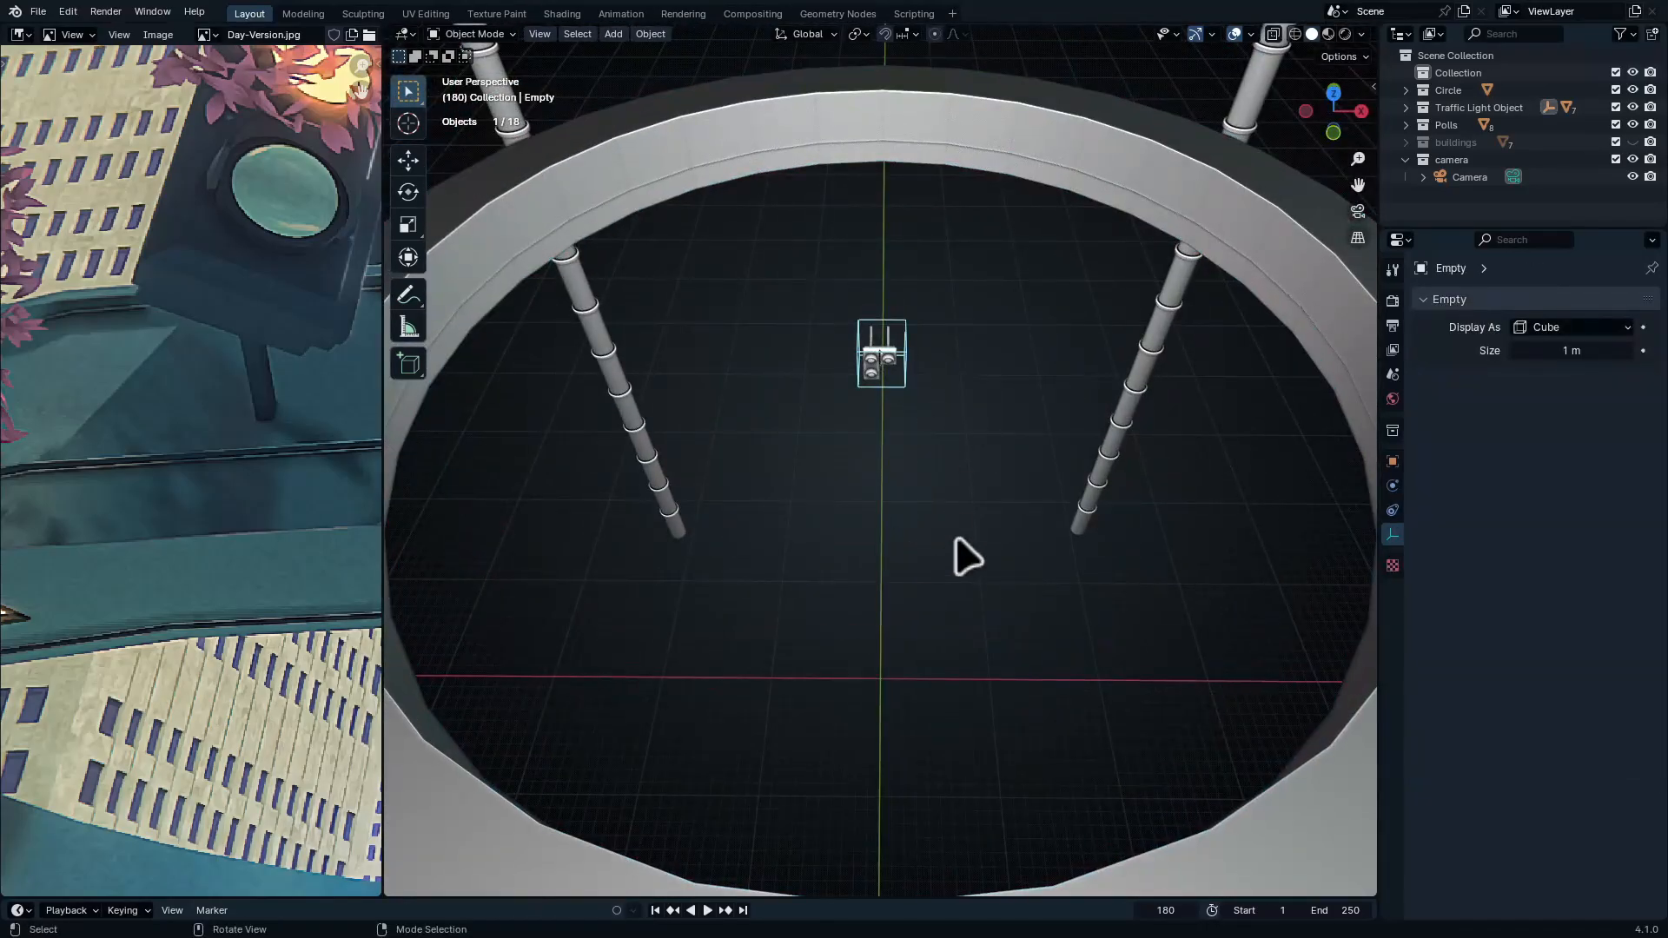
Examine the ring, its poles and the traffic light in perspective and in the enlarged top, front, side and back views
middle_click_drag(924, 610, 927, 620)
key("KP_7")
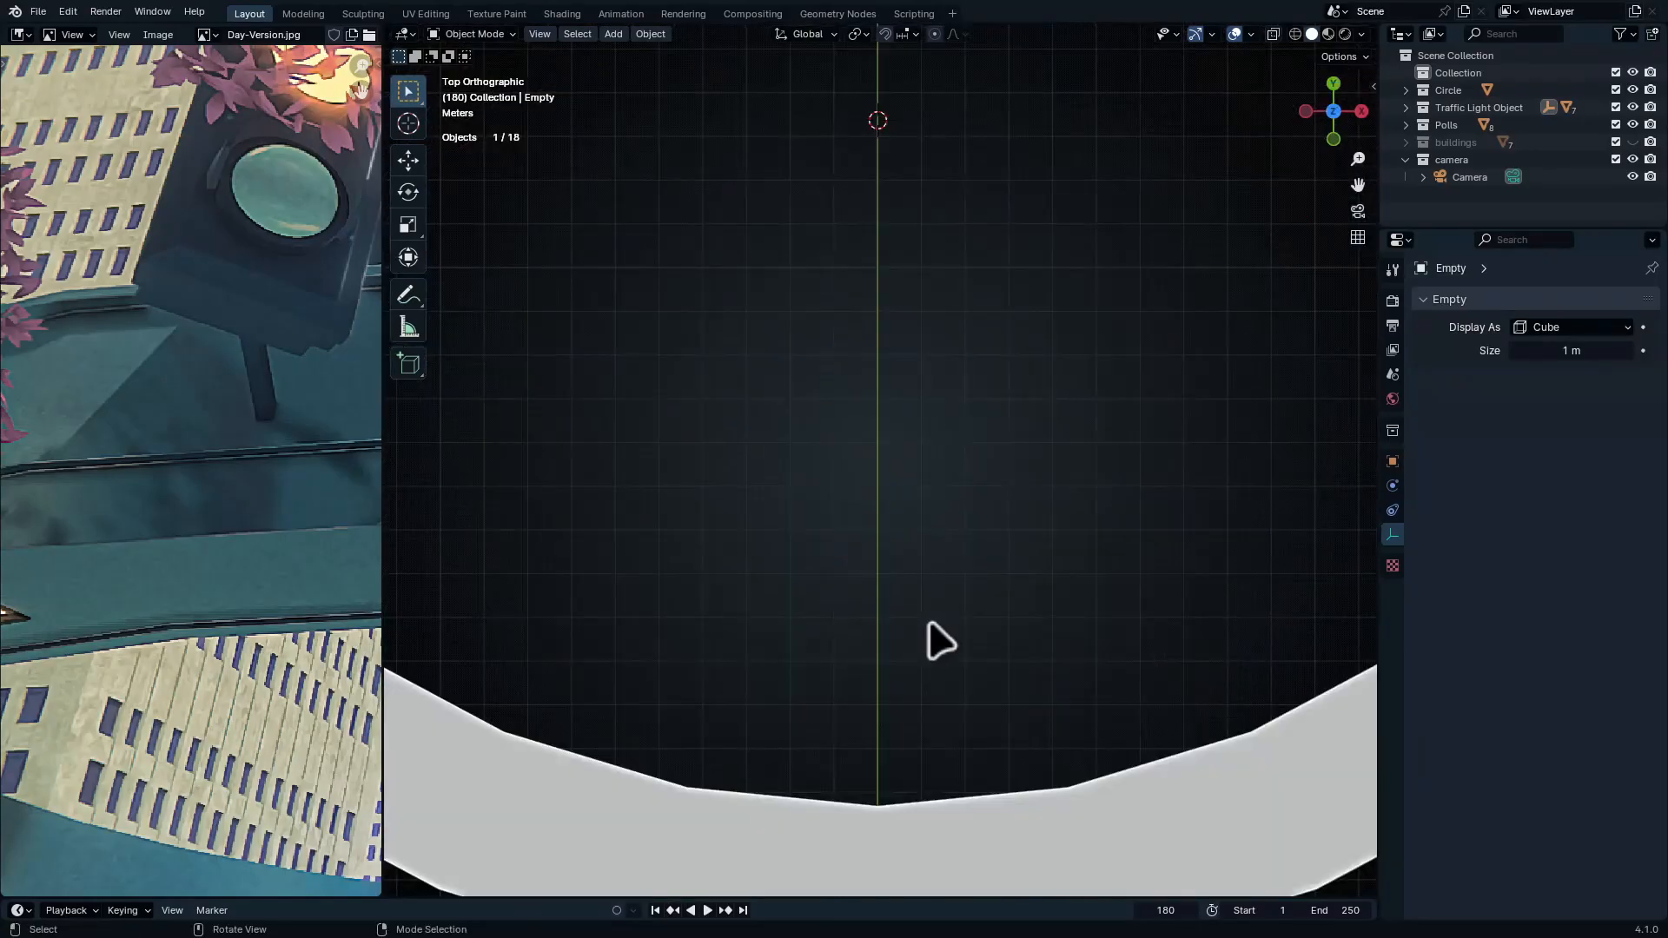
middle_click_drag(944, 427, 877, 618)
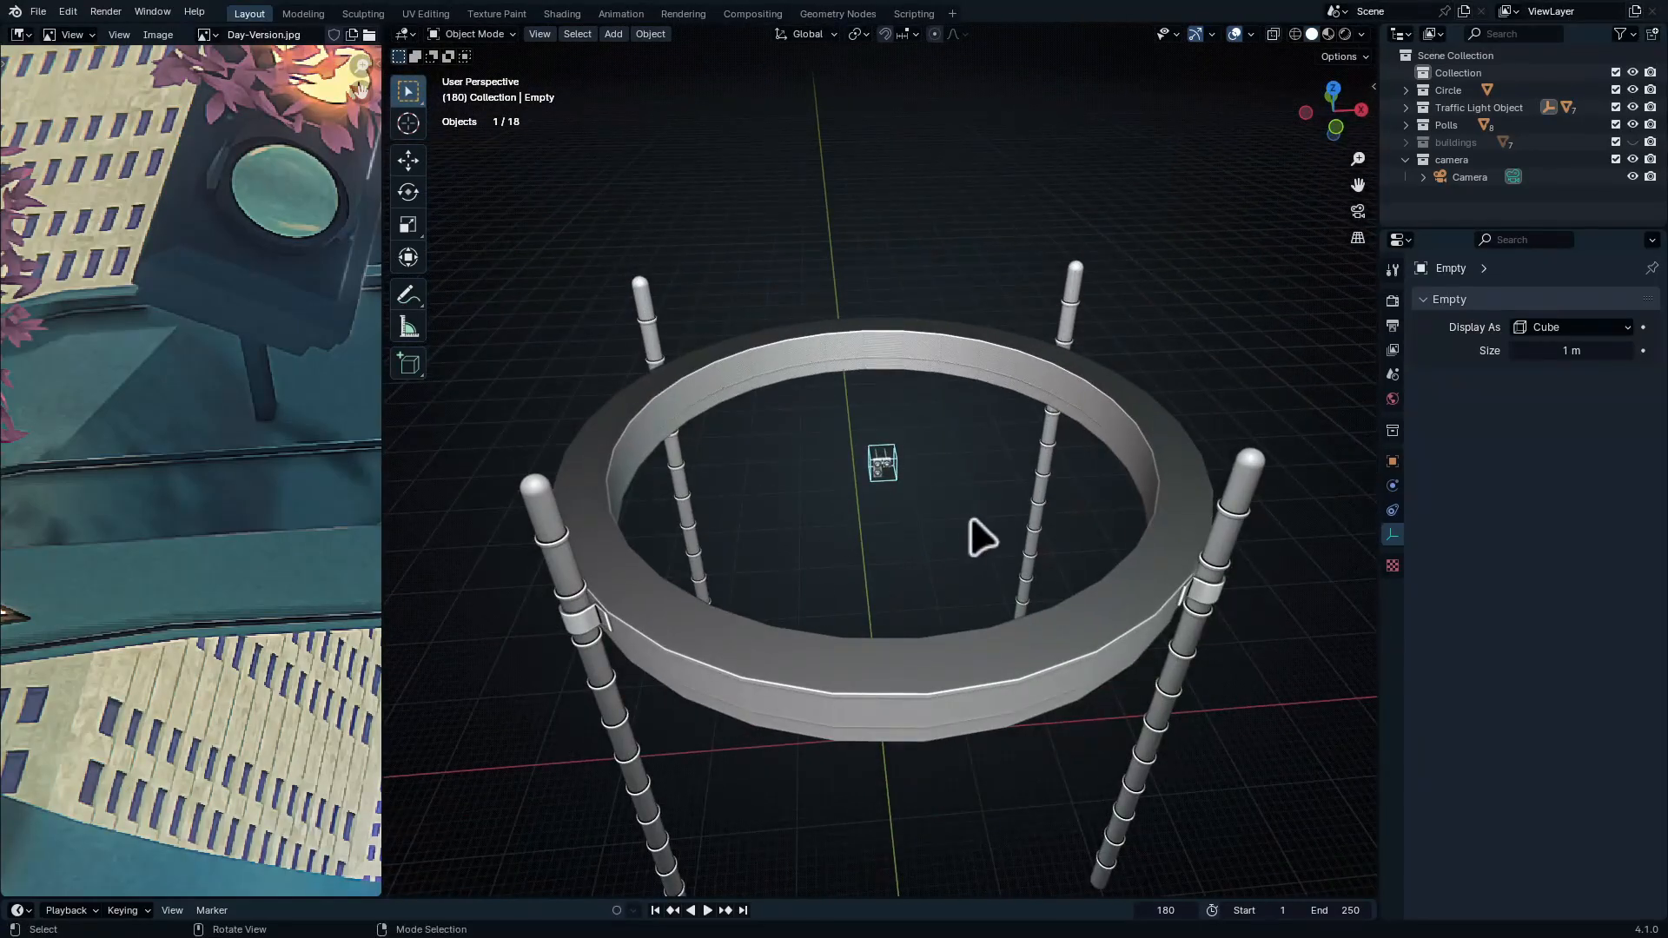
middle_click_drag(971, 521, 1011, 342)
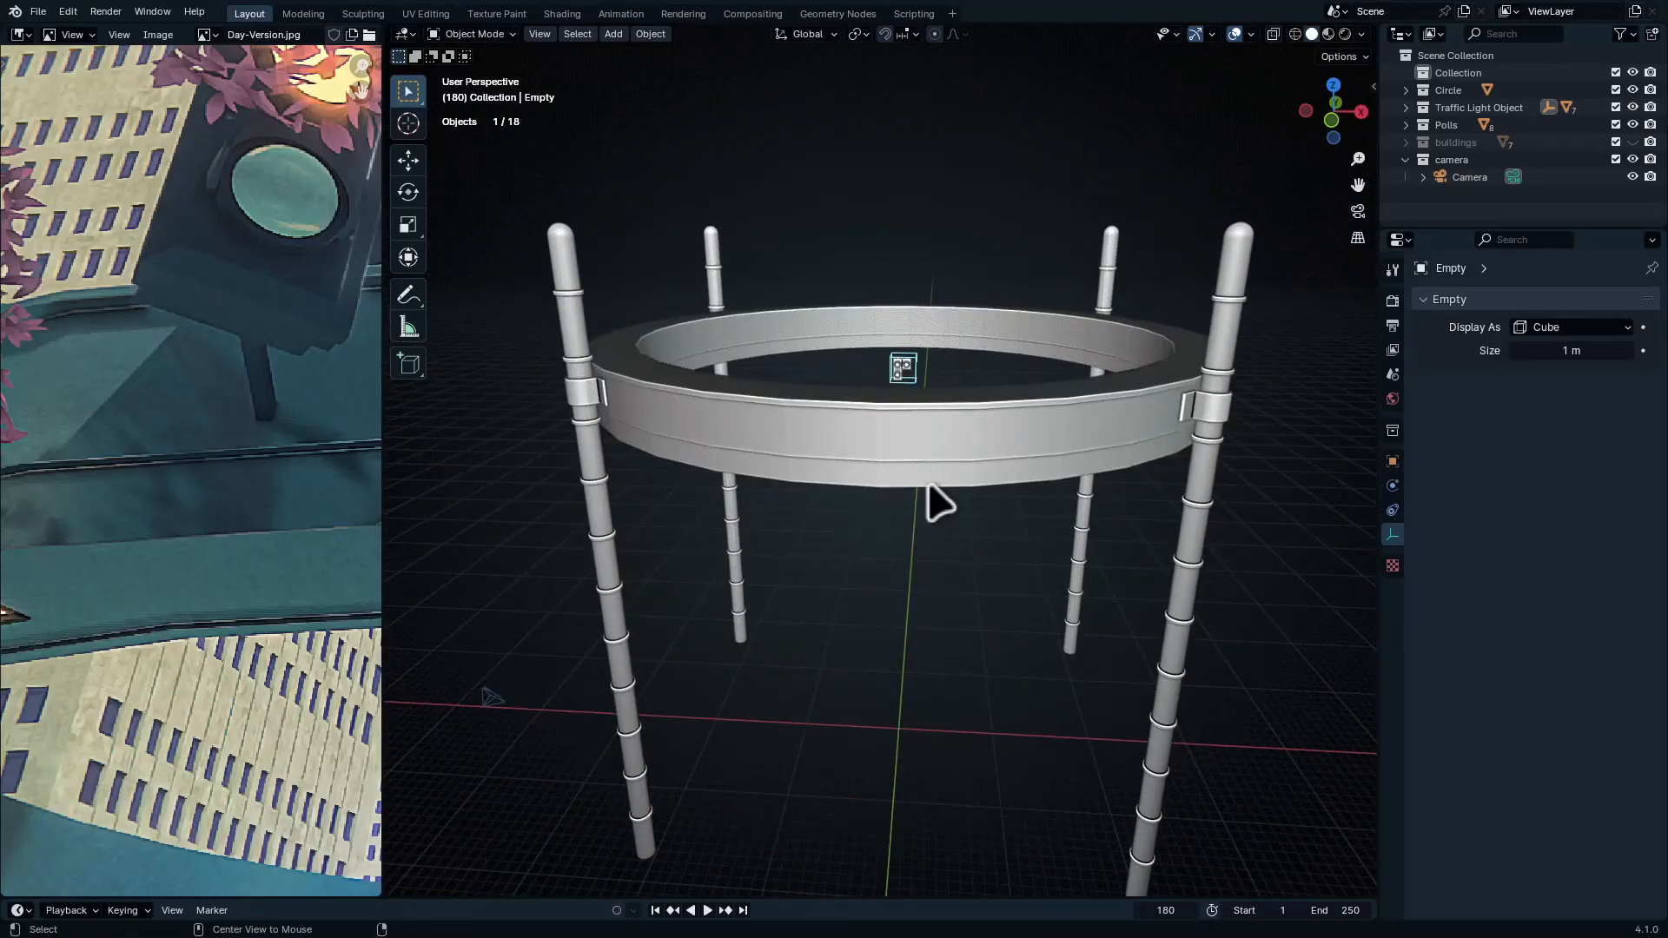
middle_click_drag(912, 557, 956, 142, "alt")
middle_click_drag(914, 309, 897, 423, "alt")
scroll(911, 408, "up", 1, "alt")
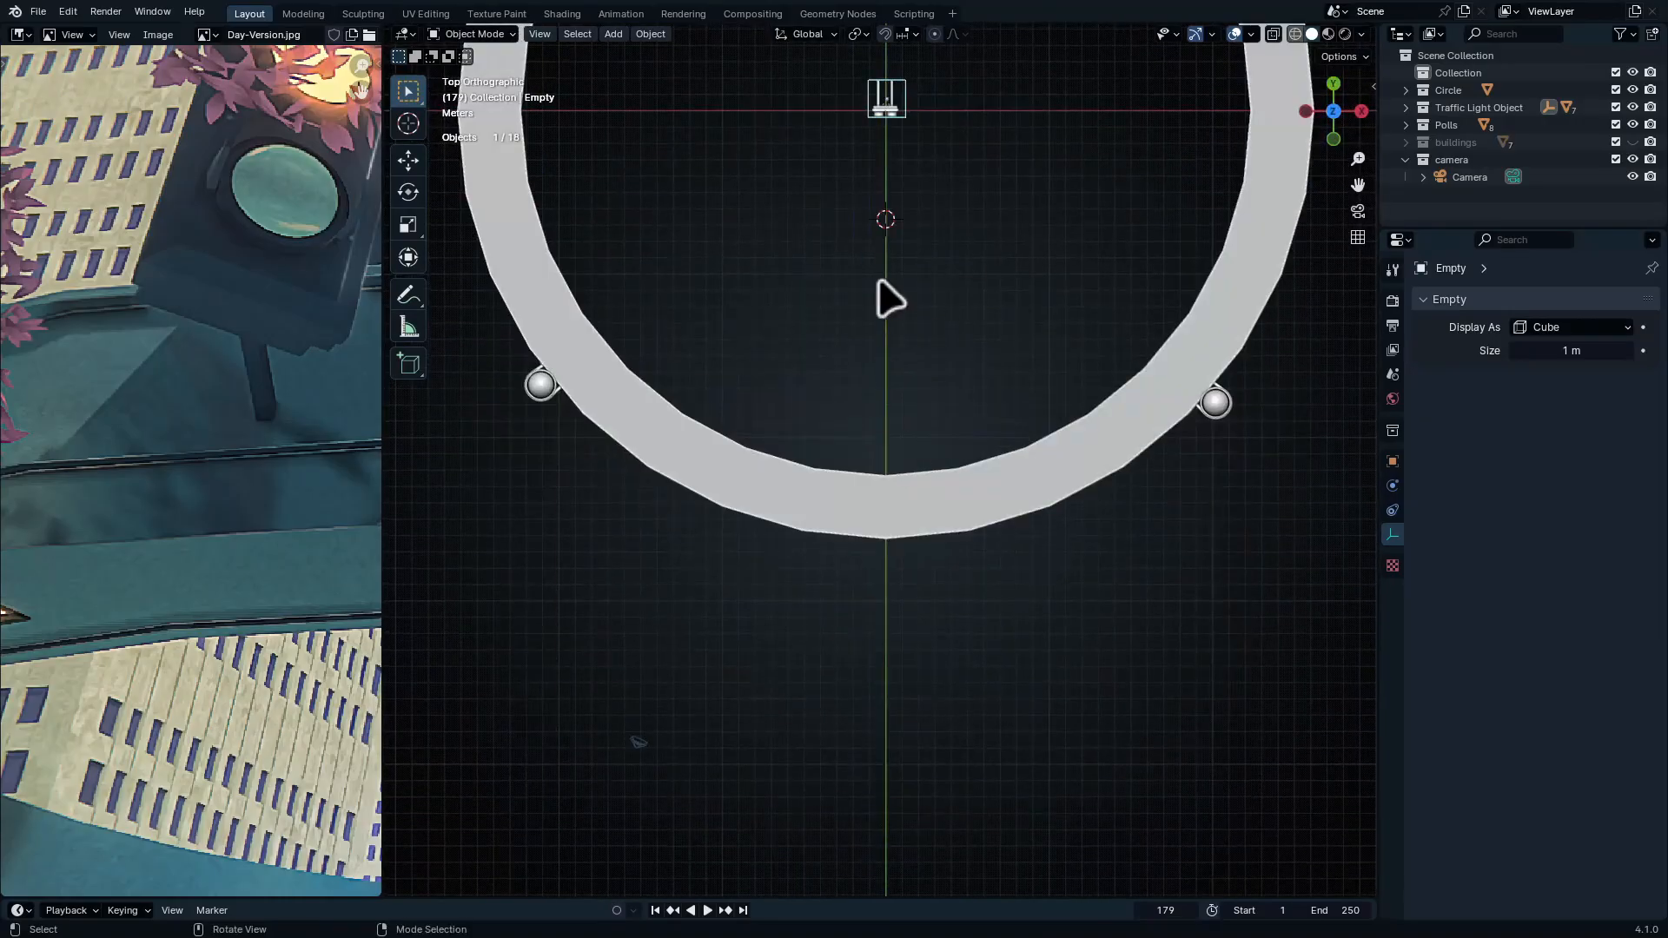
middle_click_drag(951, 228, 1021, 399, "shift")
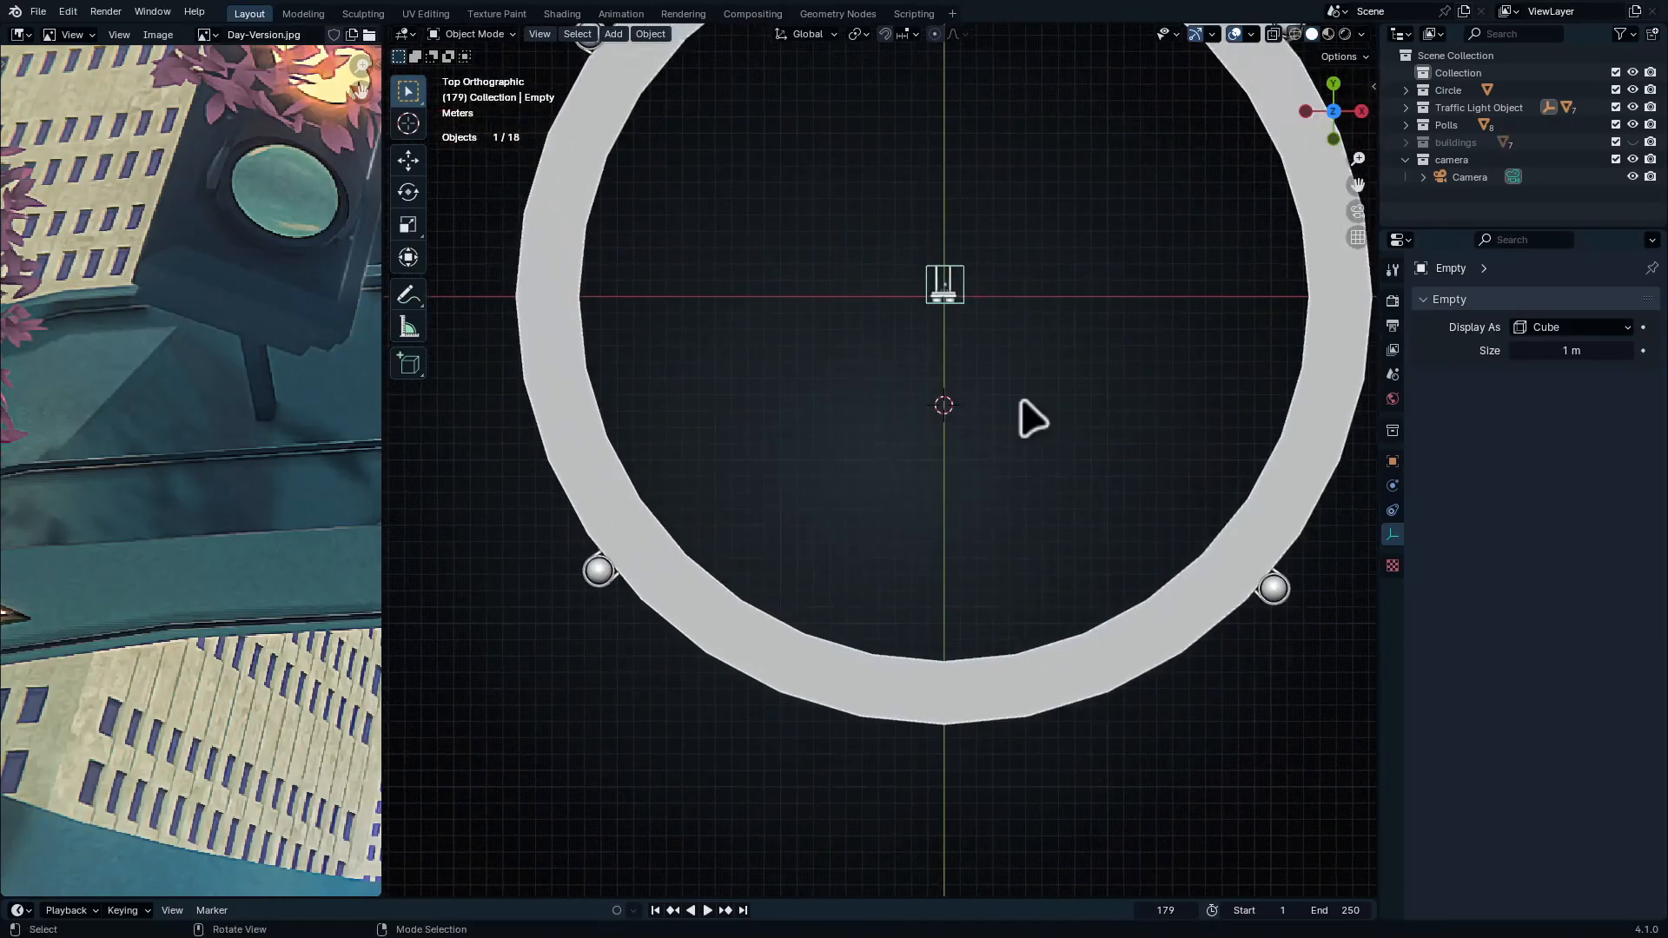
key("ctrl+space")
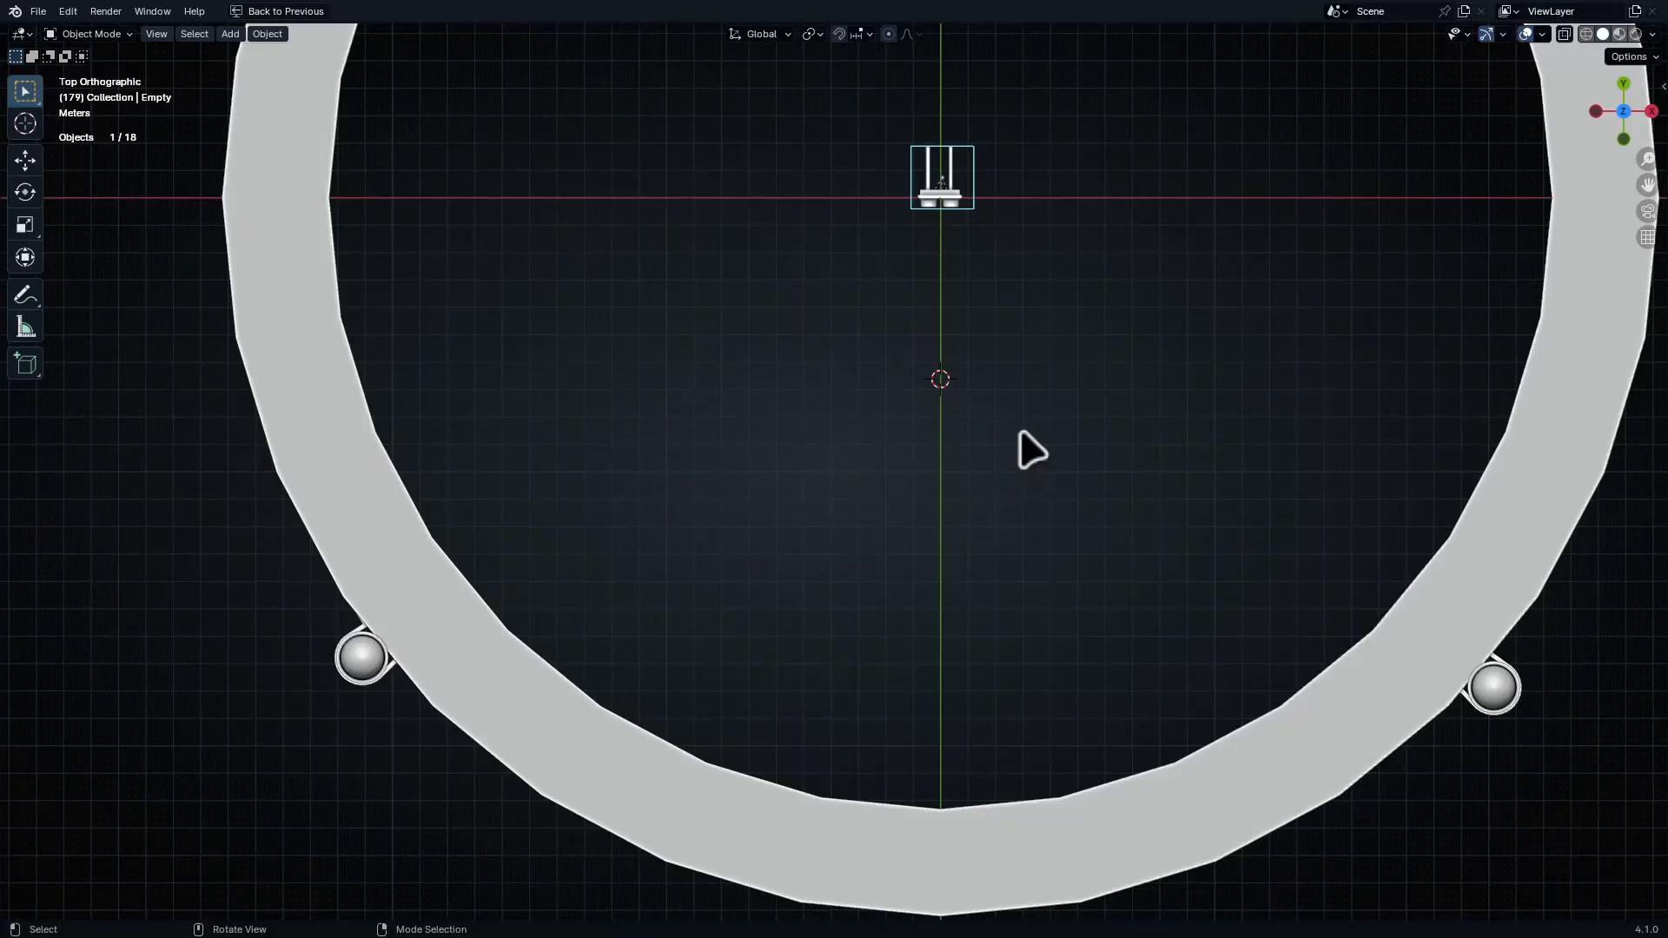
middle_click_drag(1002, 483, 993, 356, "alt")
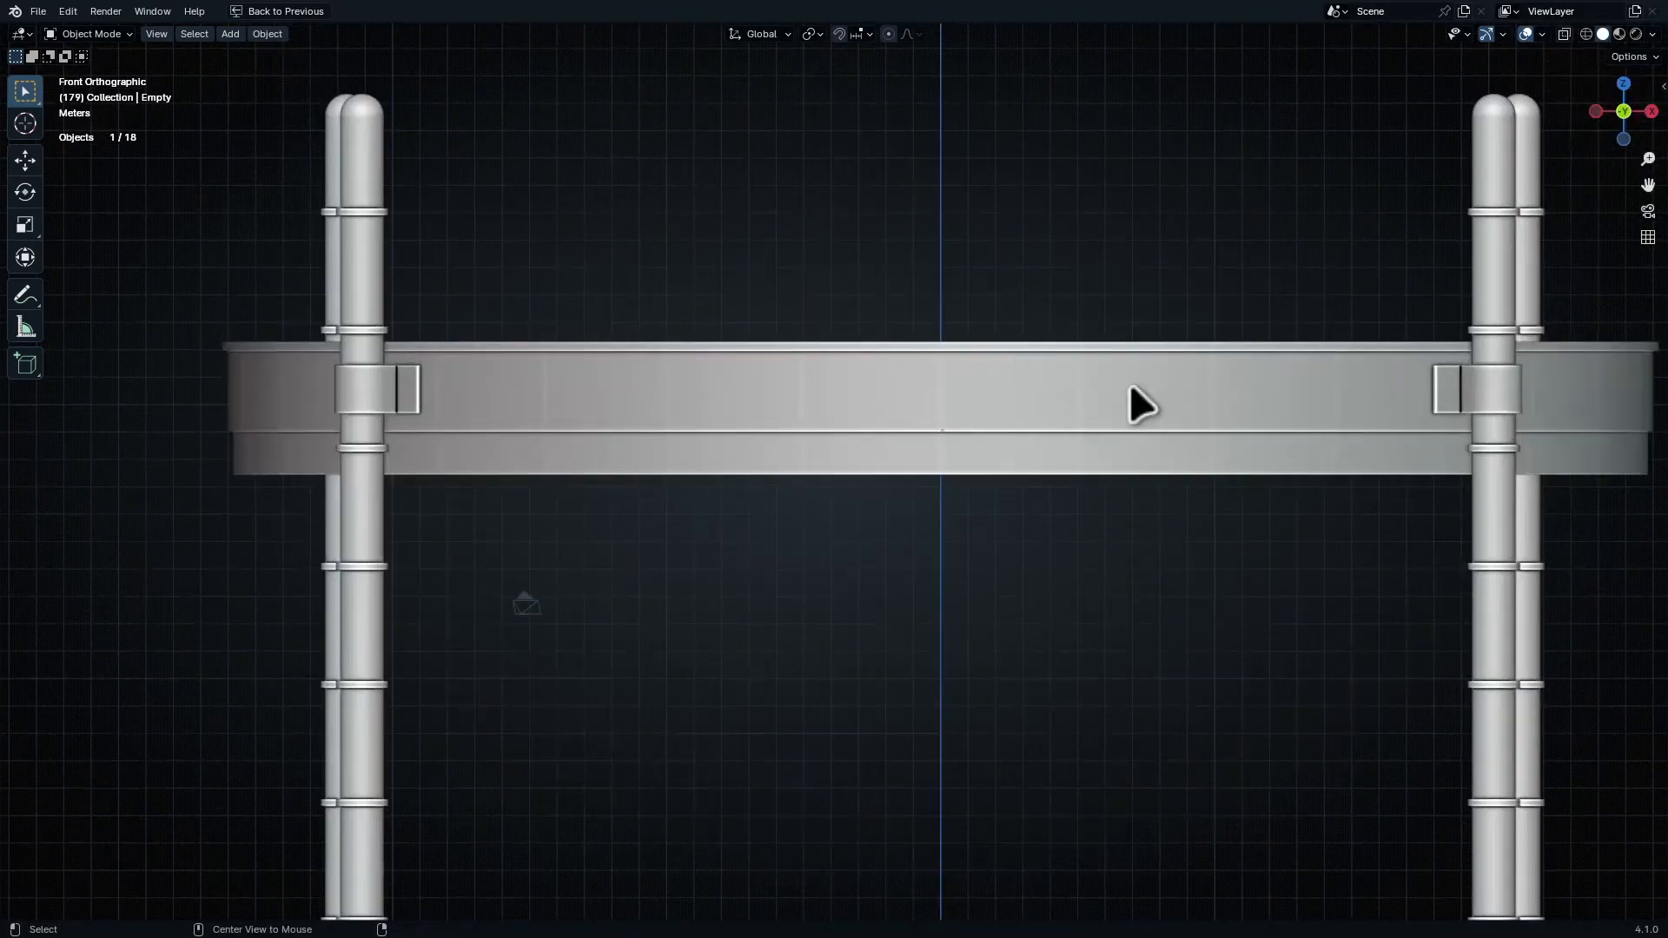
middle_click_drag(1141, 404, 871, 467, "alt")
middle_click_drag(749, 442, 1041, 403, "alt")
middle_click_drag(1090, 420, 825, 429, "alt")
middle_click_drag(794, 347, 779, 583, "alt")
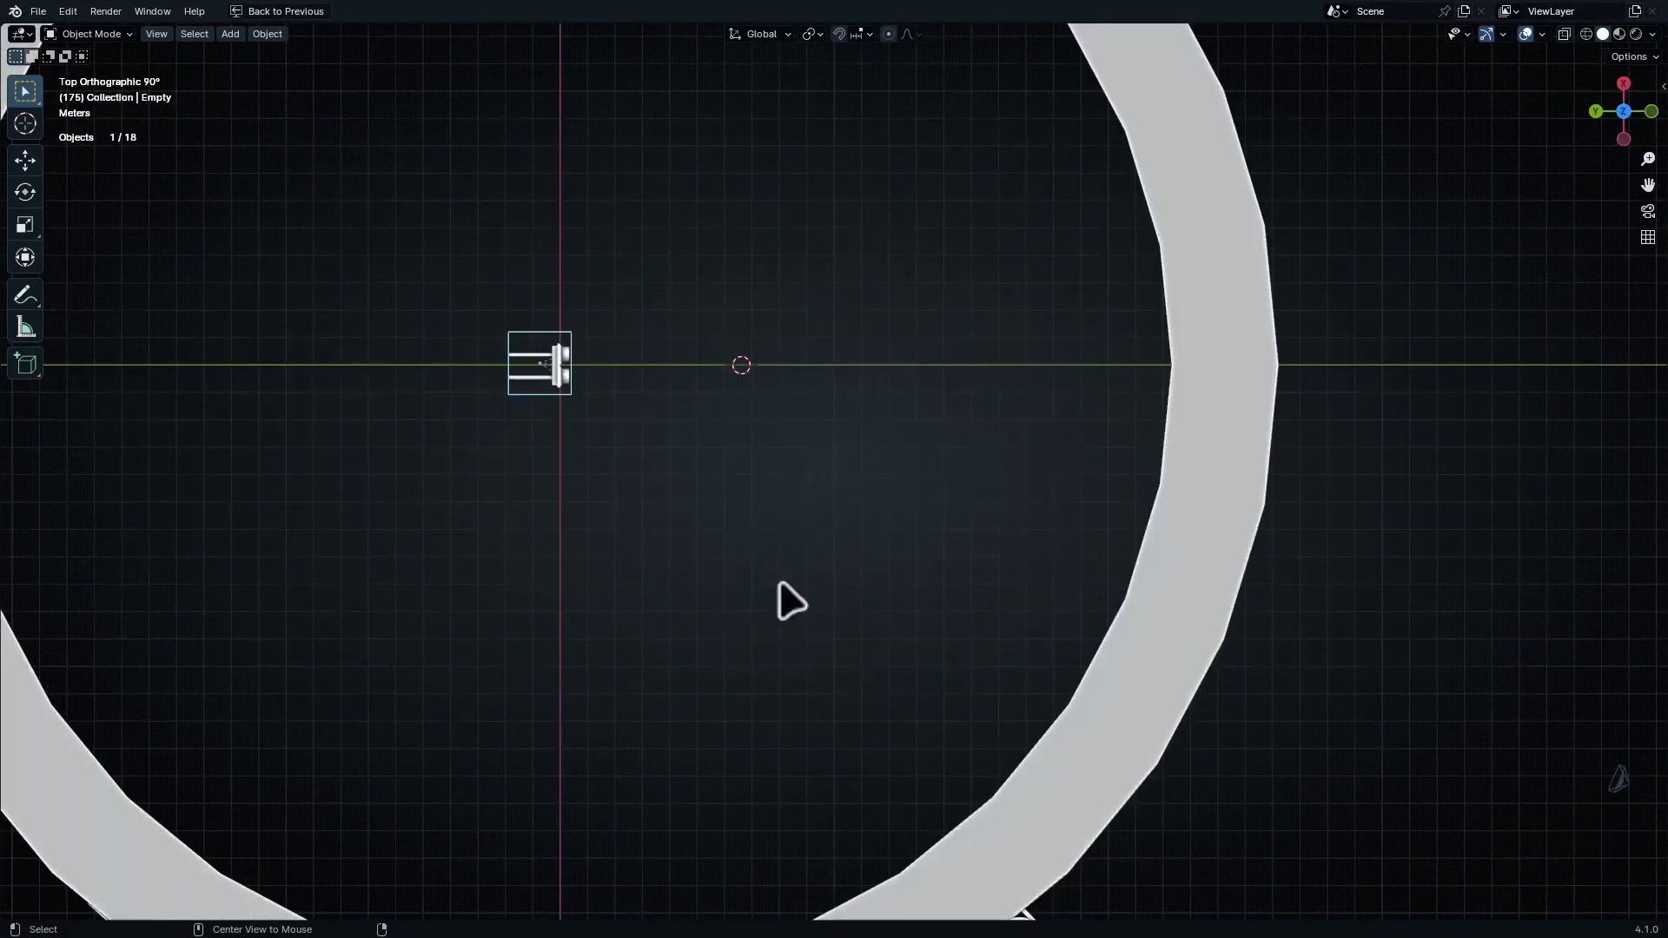
middle_click_drag(676, 530, 1059, 471, "alt")
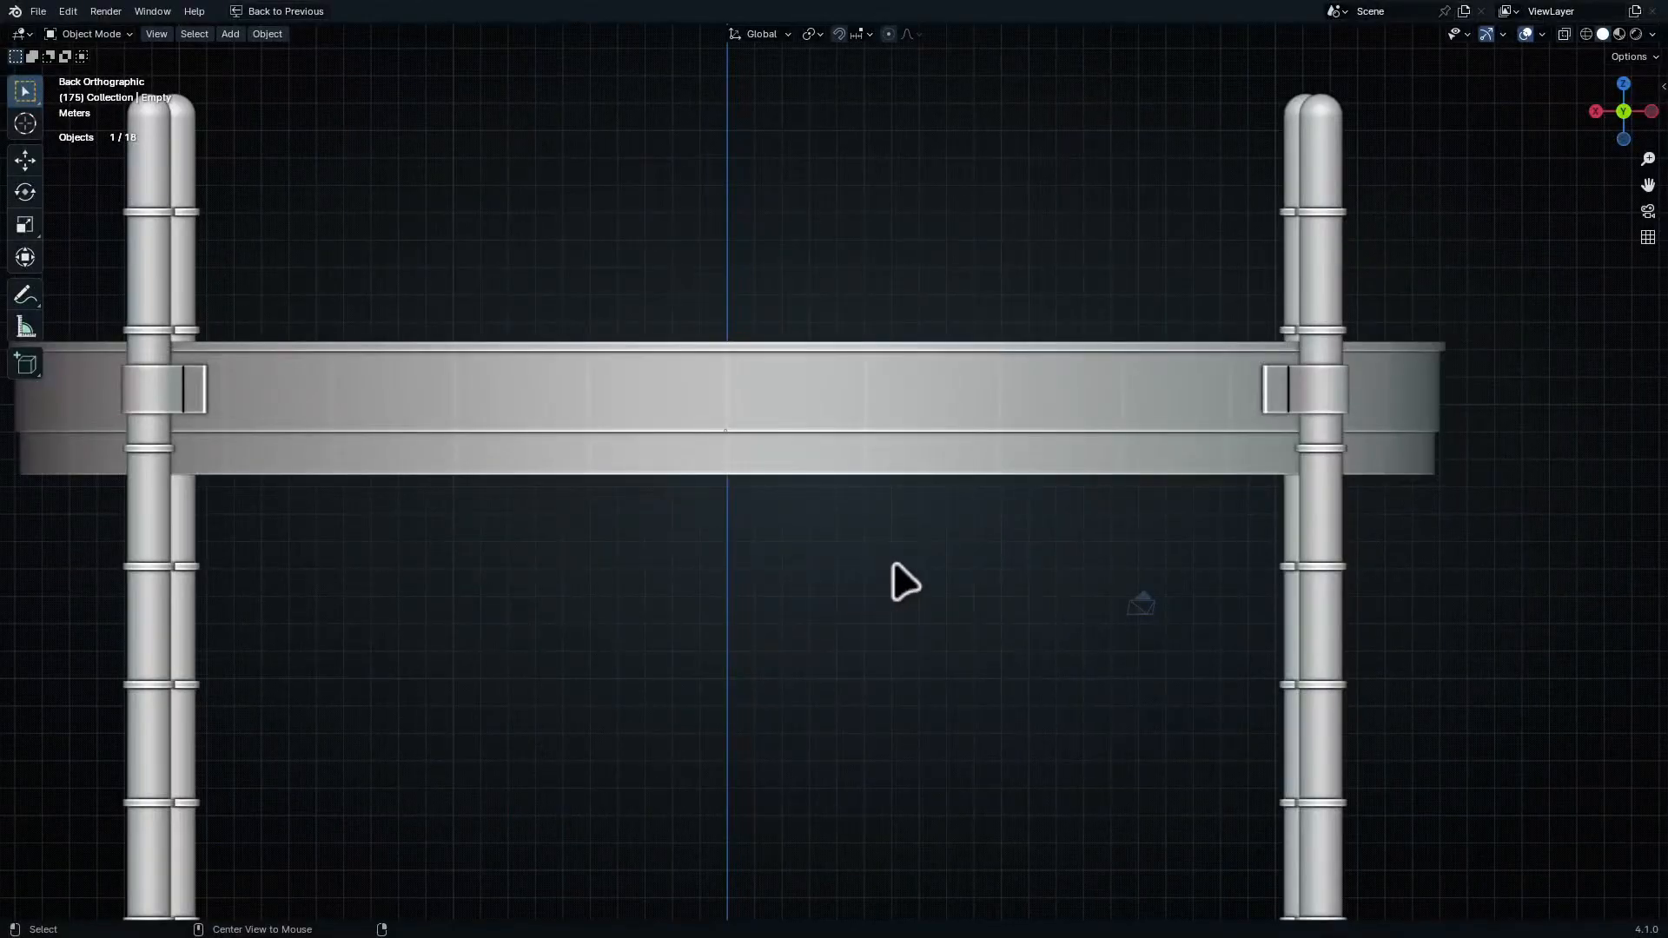
middle_click_drag(1133, 452, 838, 313)
scroll(838, 312, "up", 3)
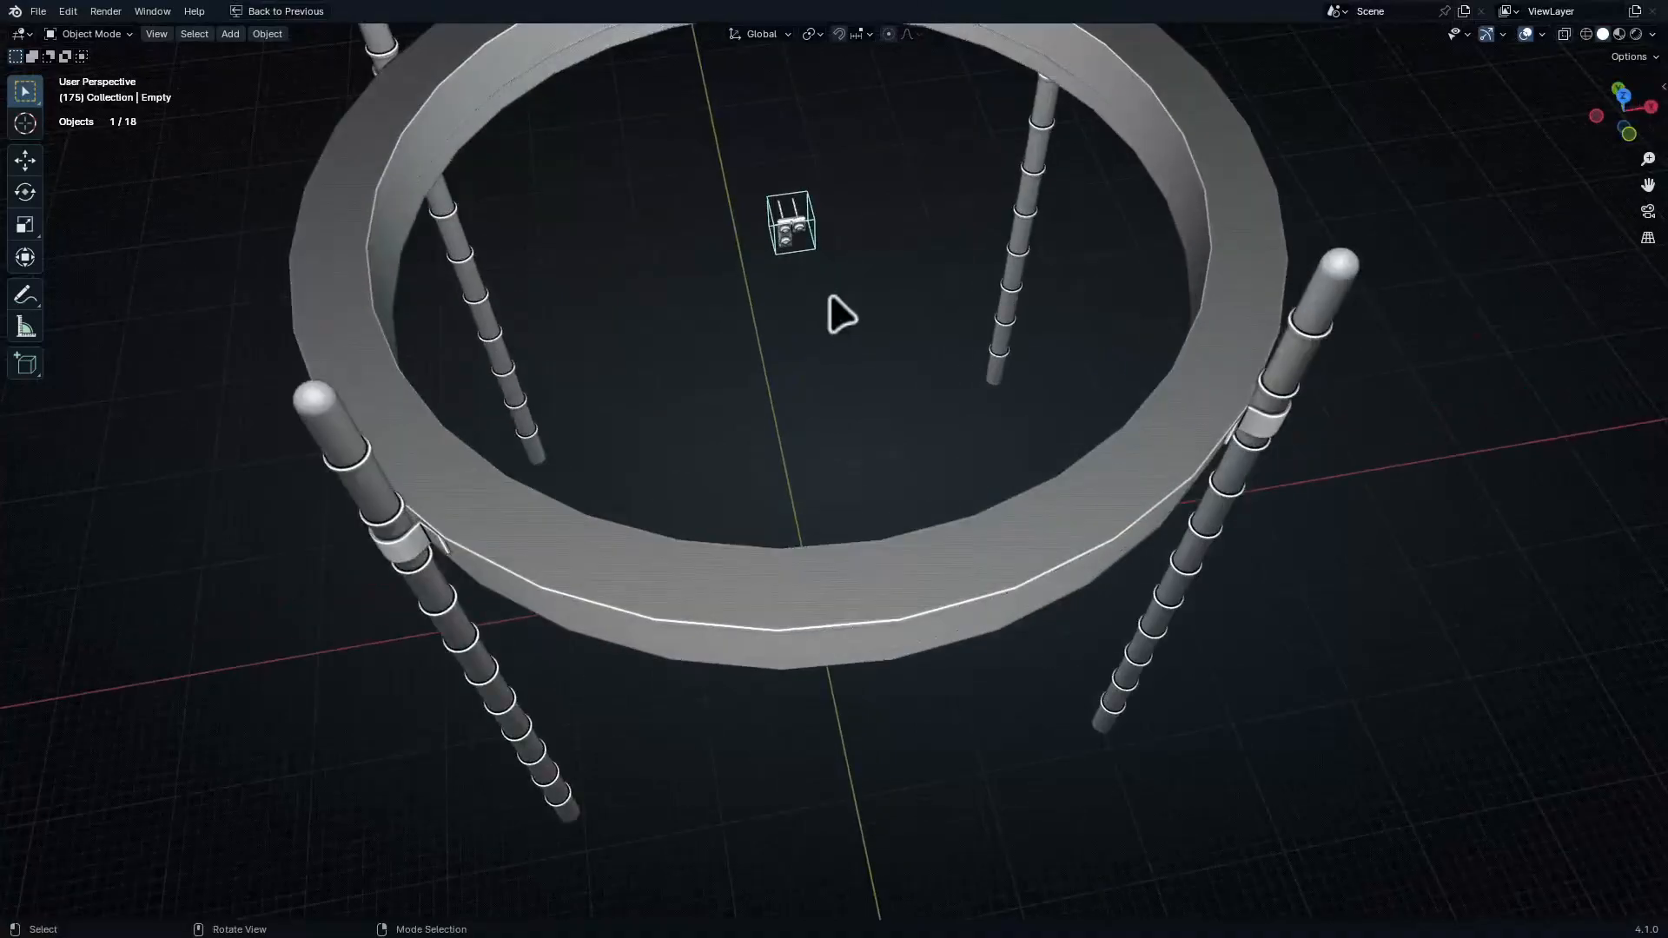
Scale the traffic light up by about 2.98 and move it about -4.47 m in X and -28.07 m in Y to the ring's outer edge
key("KP_7")
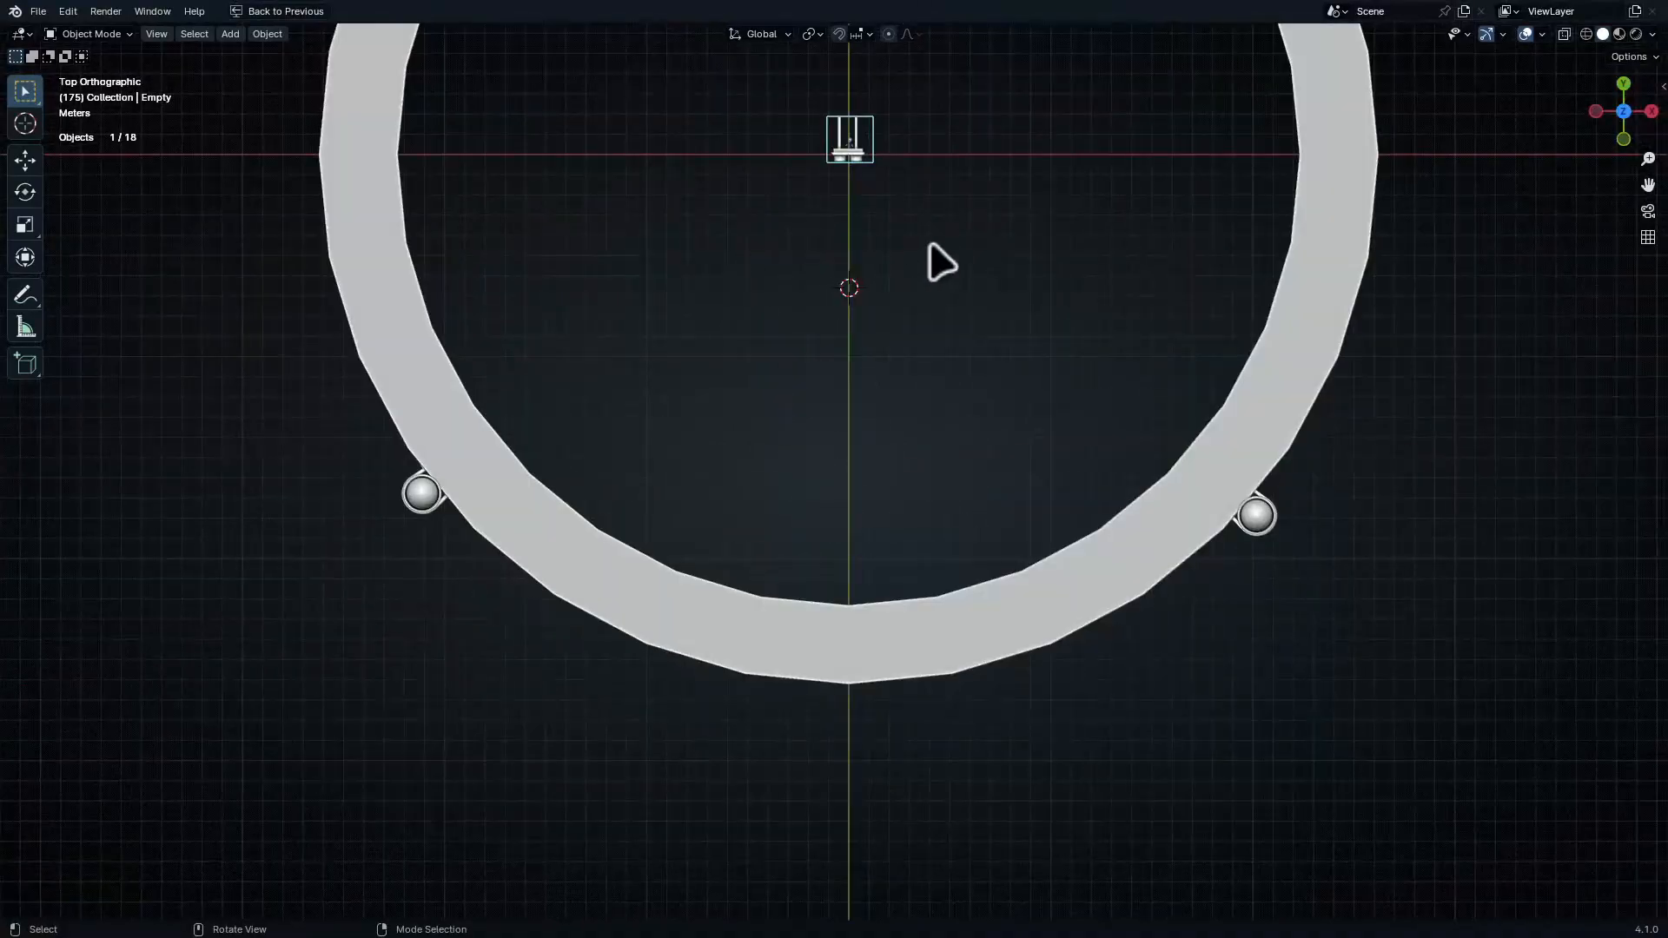
middle_click_drag(941, 262, 1042, 356, "shift")
key("s")
left_click(1164, 438)
middle_click_drag(1164, 439, 1195, 269, "shift")
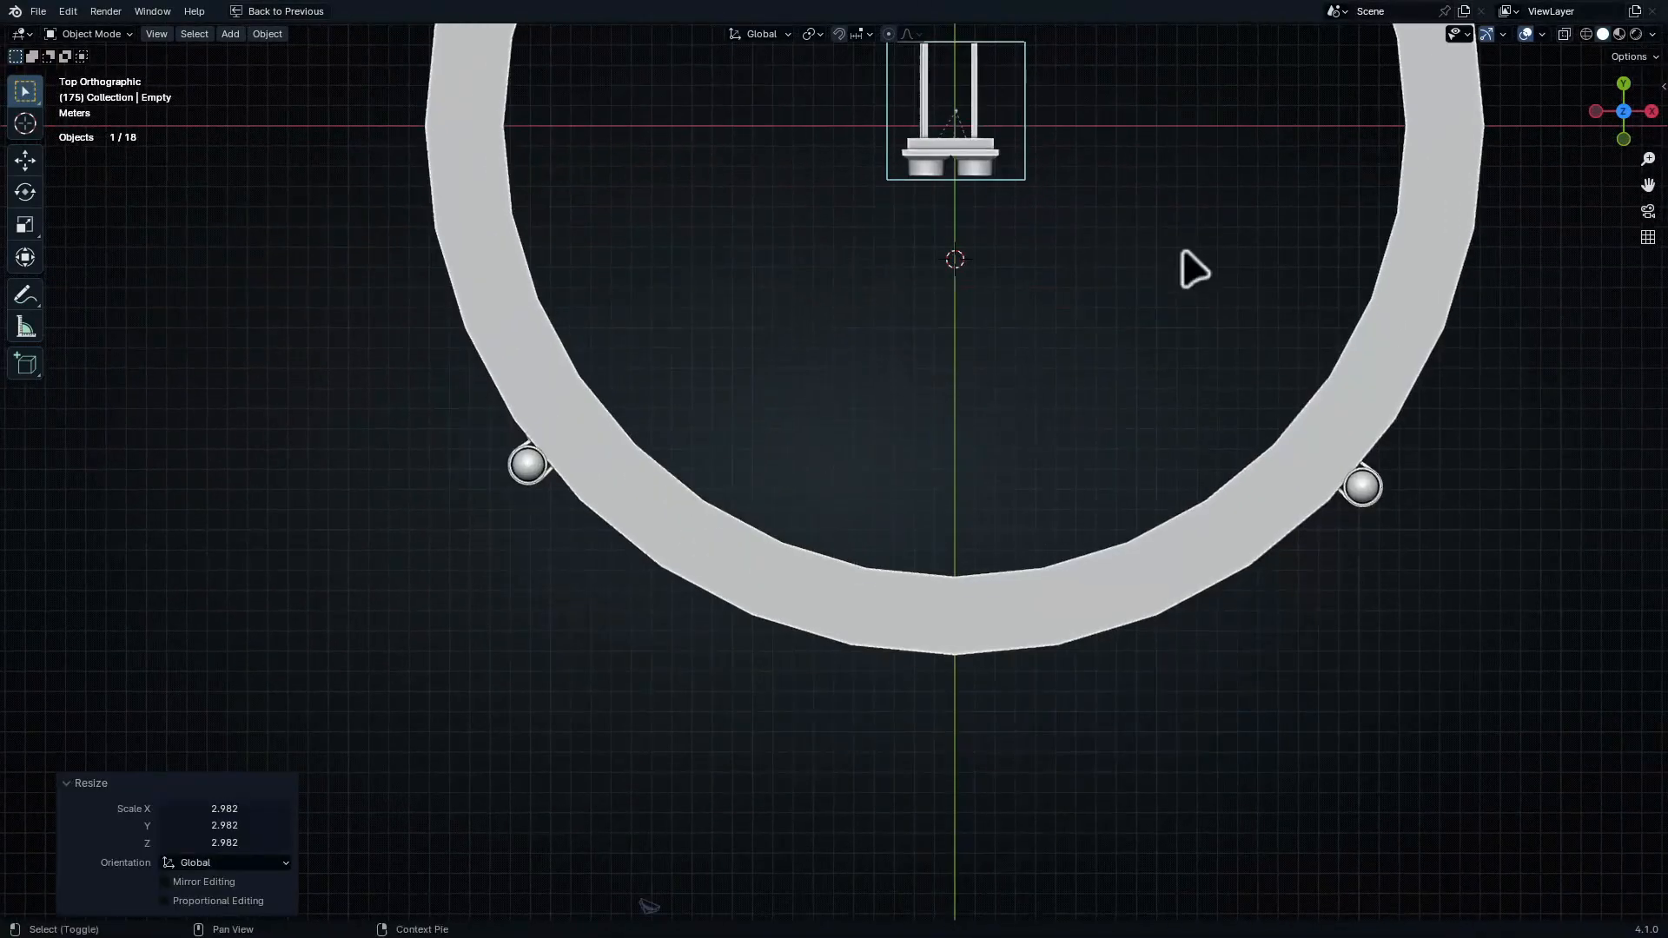
key("g")
left_click(1067, 694)
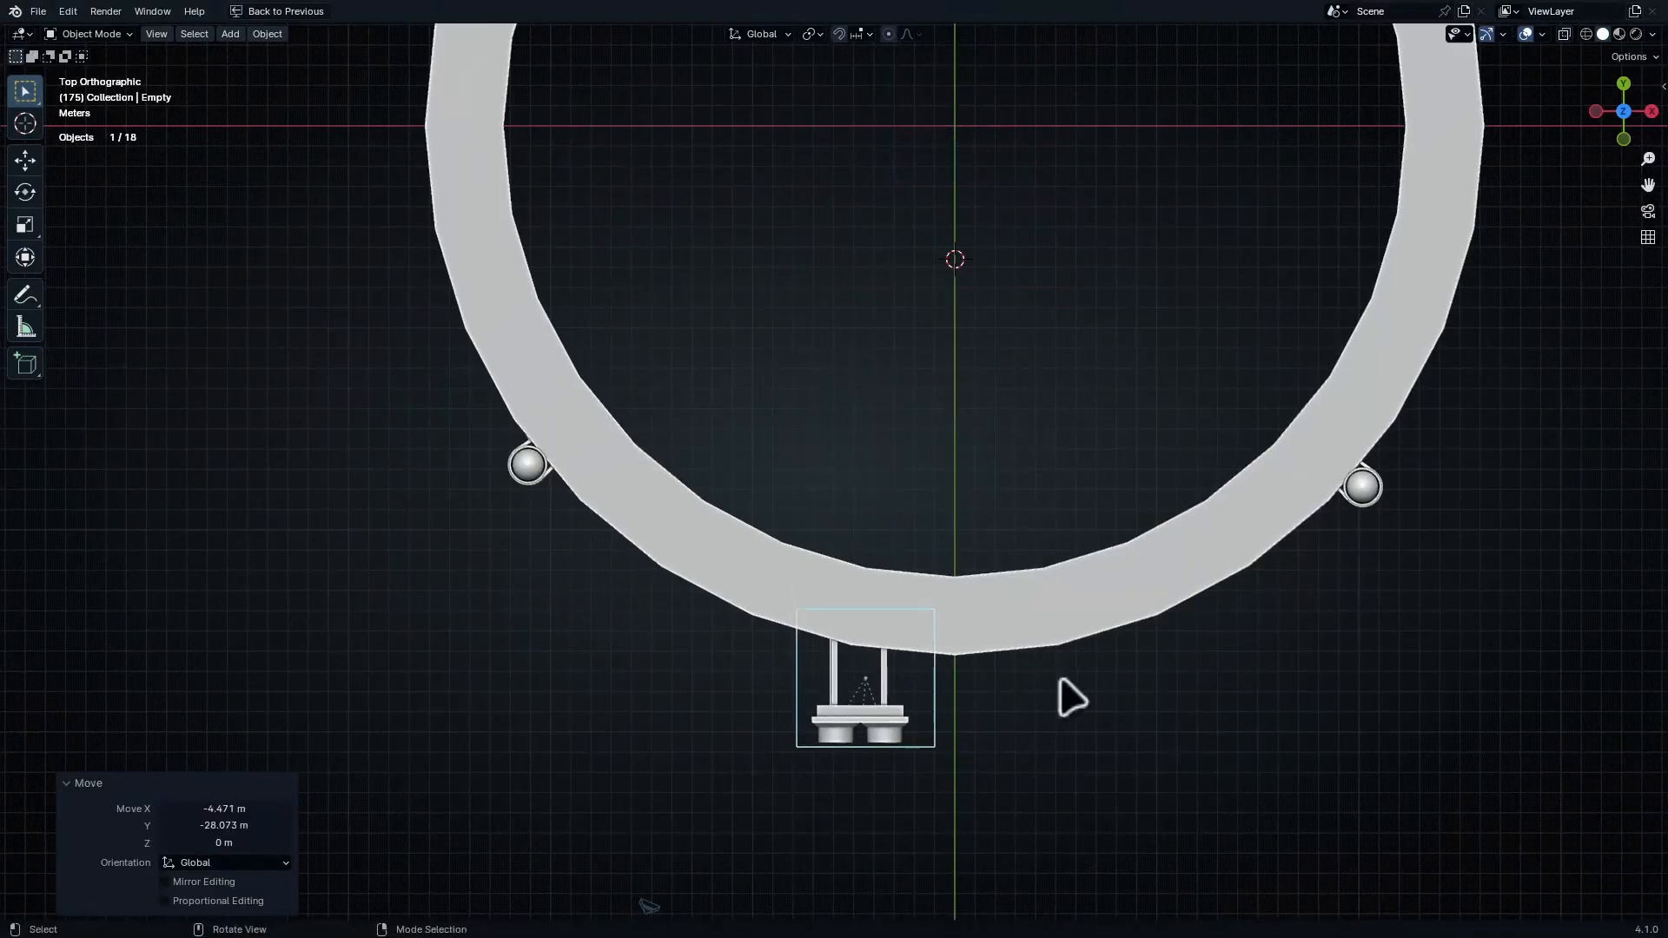
Rotate the traffic light about 21.1° around Z and shift it about 0.9 m in X and 1.04 m in Y against the ring
middle_click_drag(1066, 695, 947, 615, "ctrl")
scroll(976, 651, "up", 2)
key("r")
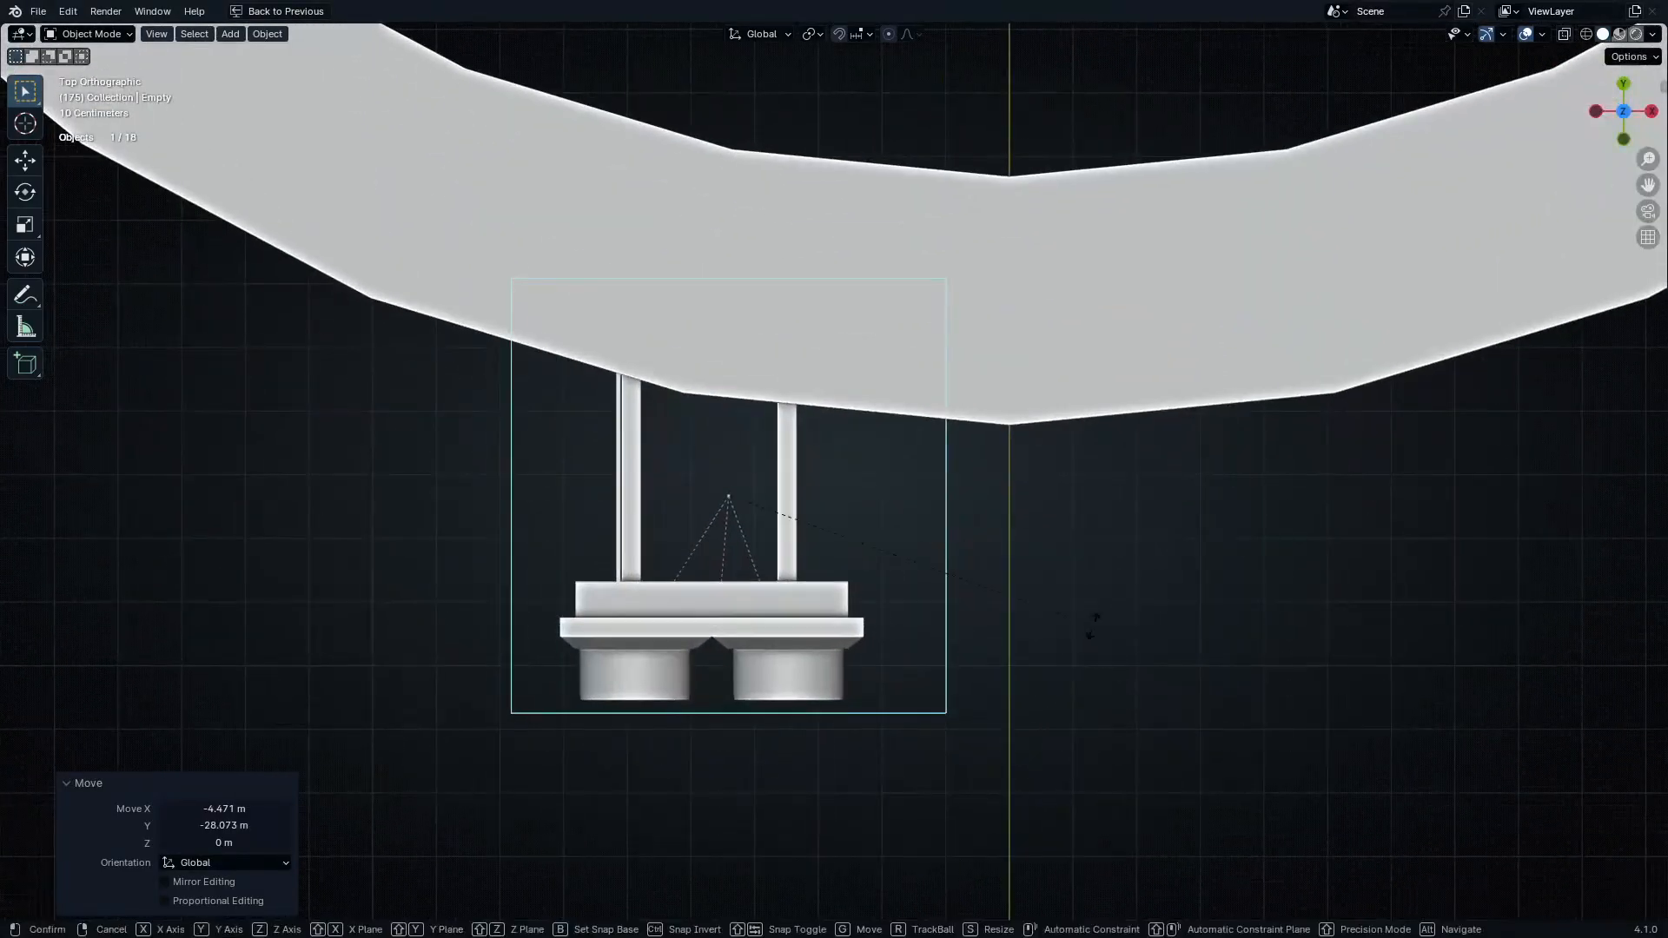
left_click(1175, 476)
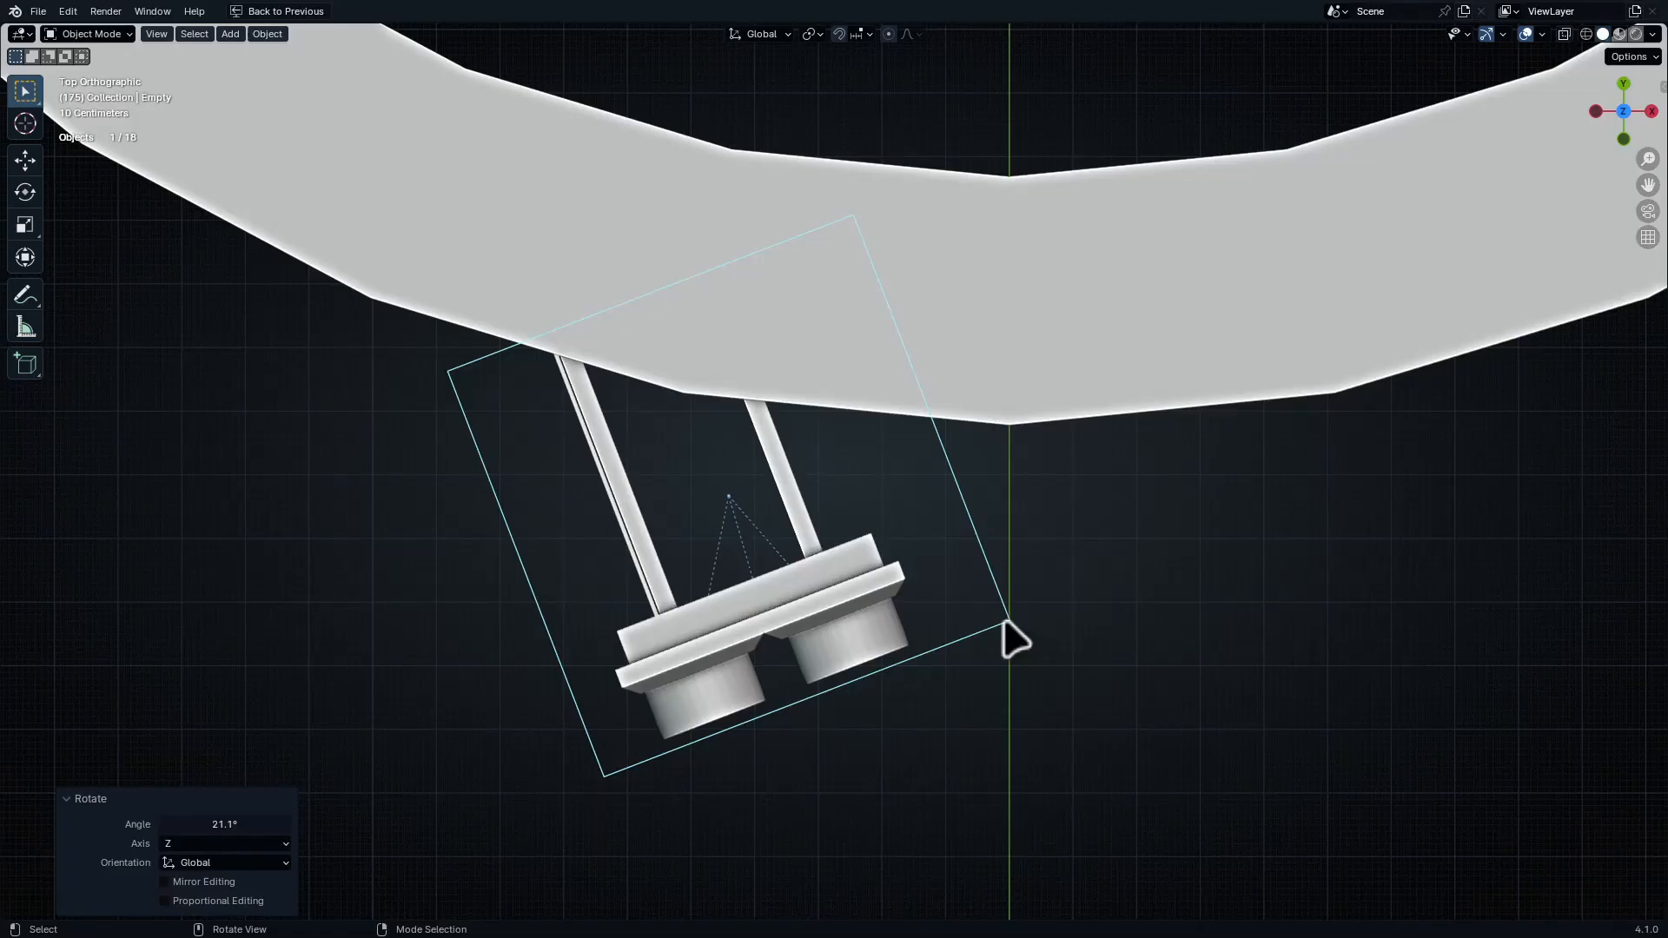
key("g")
left_click(1004, 633)
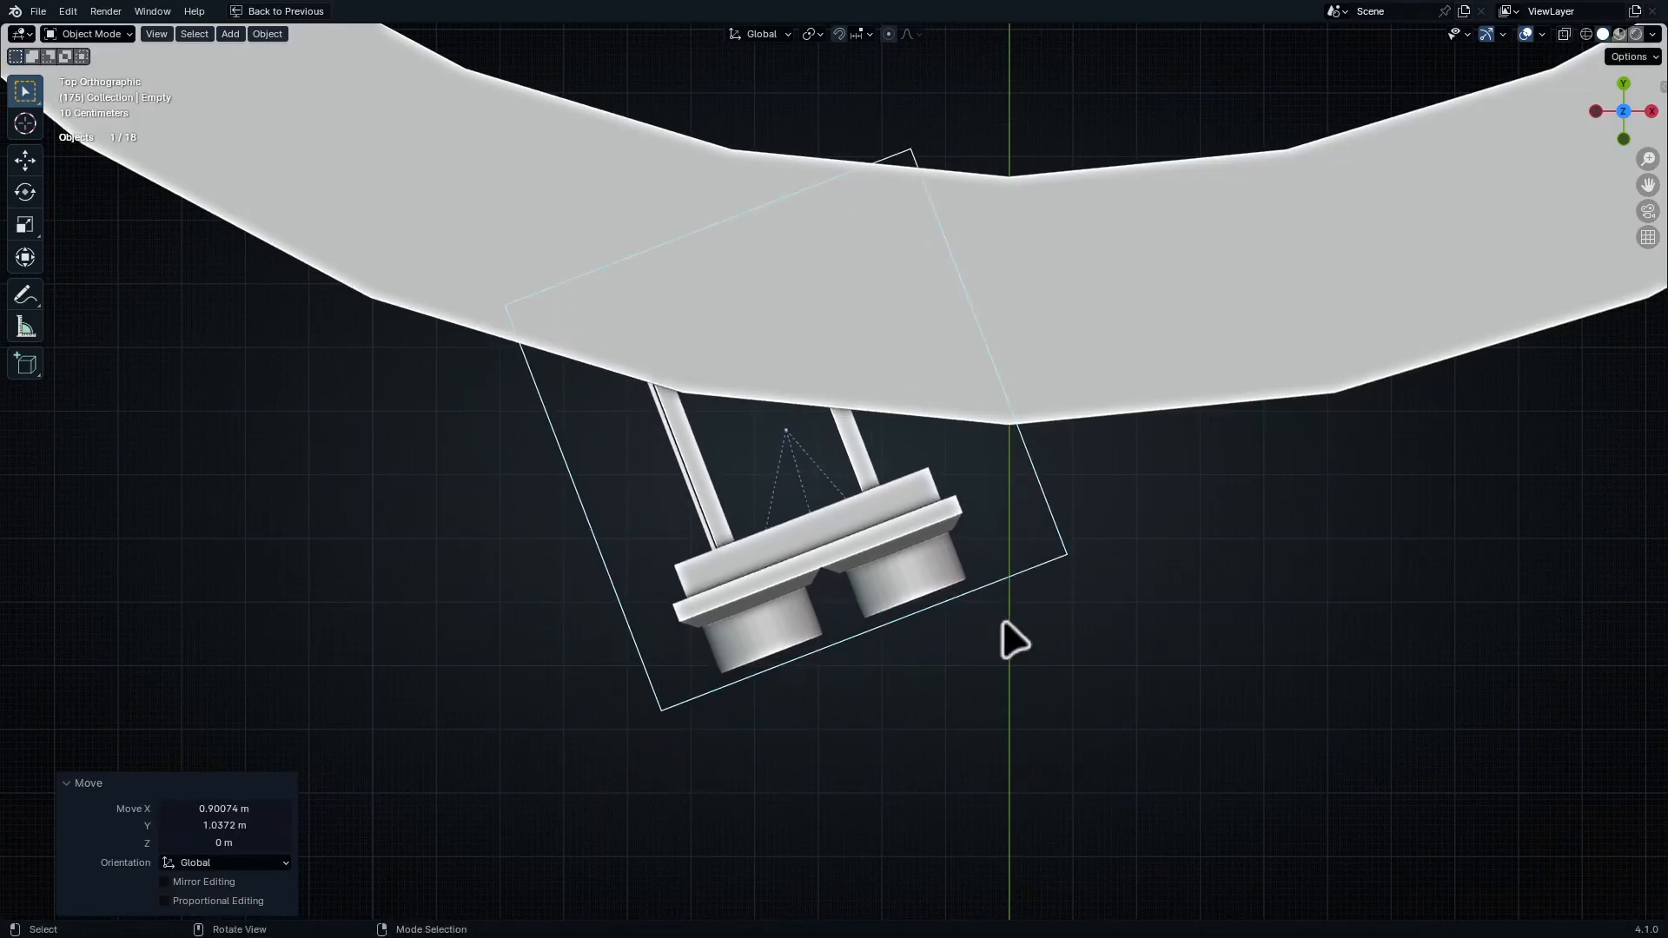
Scale the traffic light down and raise it along global Z on the ring's outer face
middle_click_drag(1005, 633, 1075, 551)
key("s")
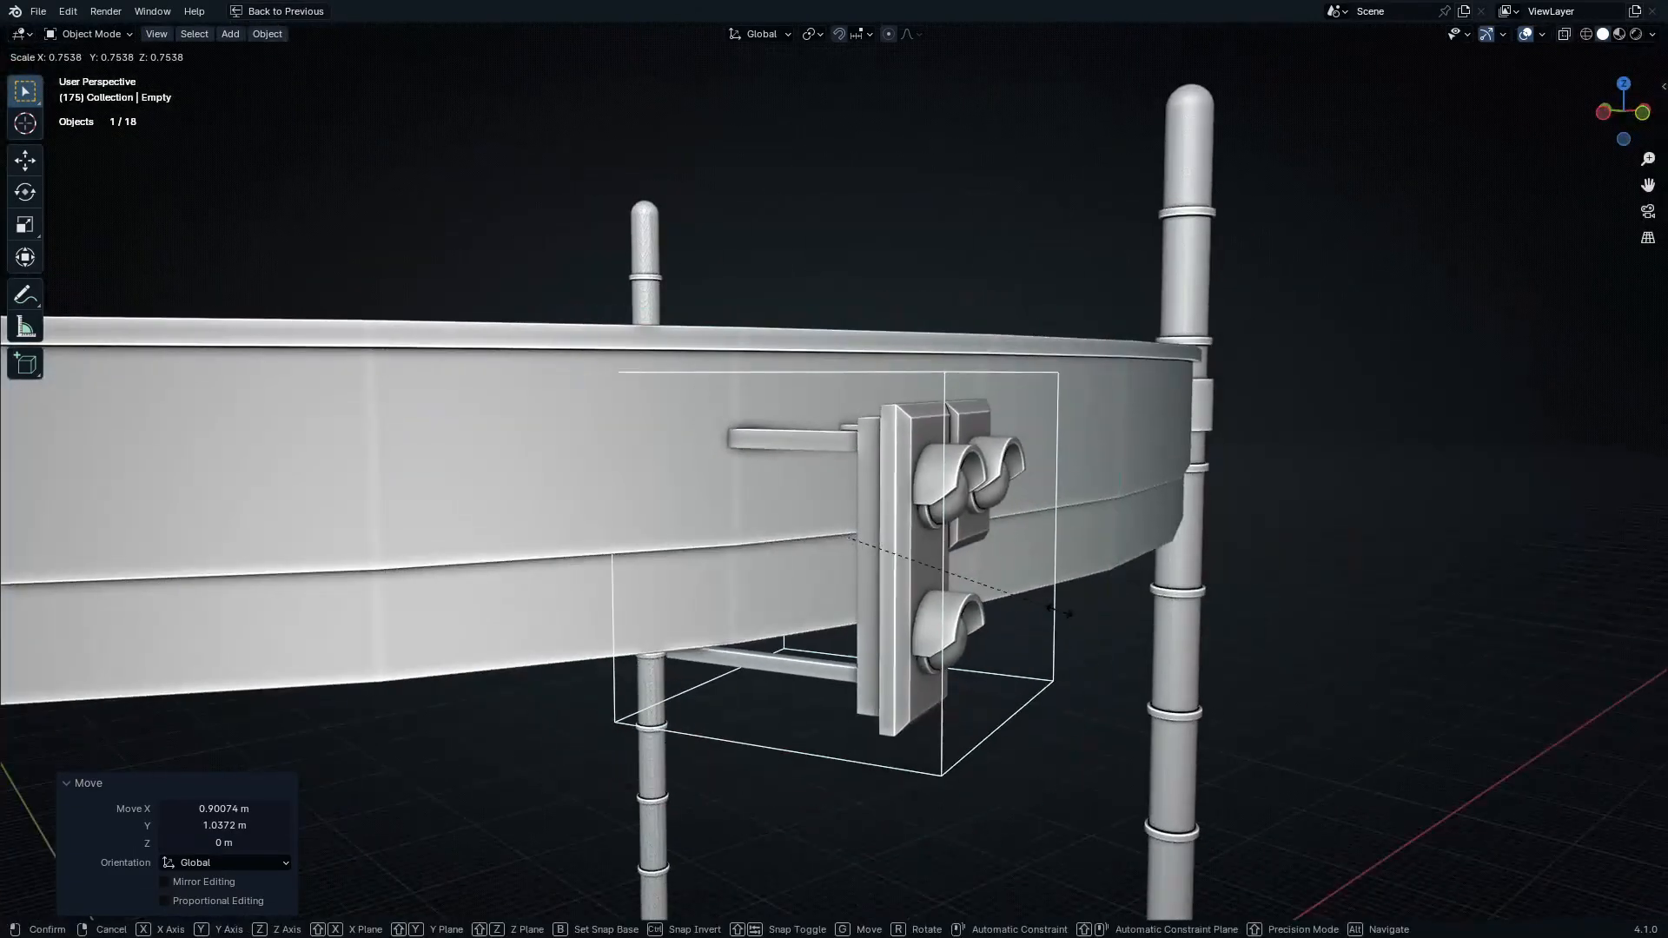
left_click(1082, 627)
key("g")
key("z")
left_click(1195, 556)
Scale the traffic light by about 0.804 and raise it about 0.16 m along global Z
key("s")
left_click(1136, 597)
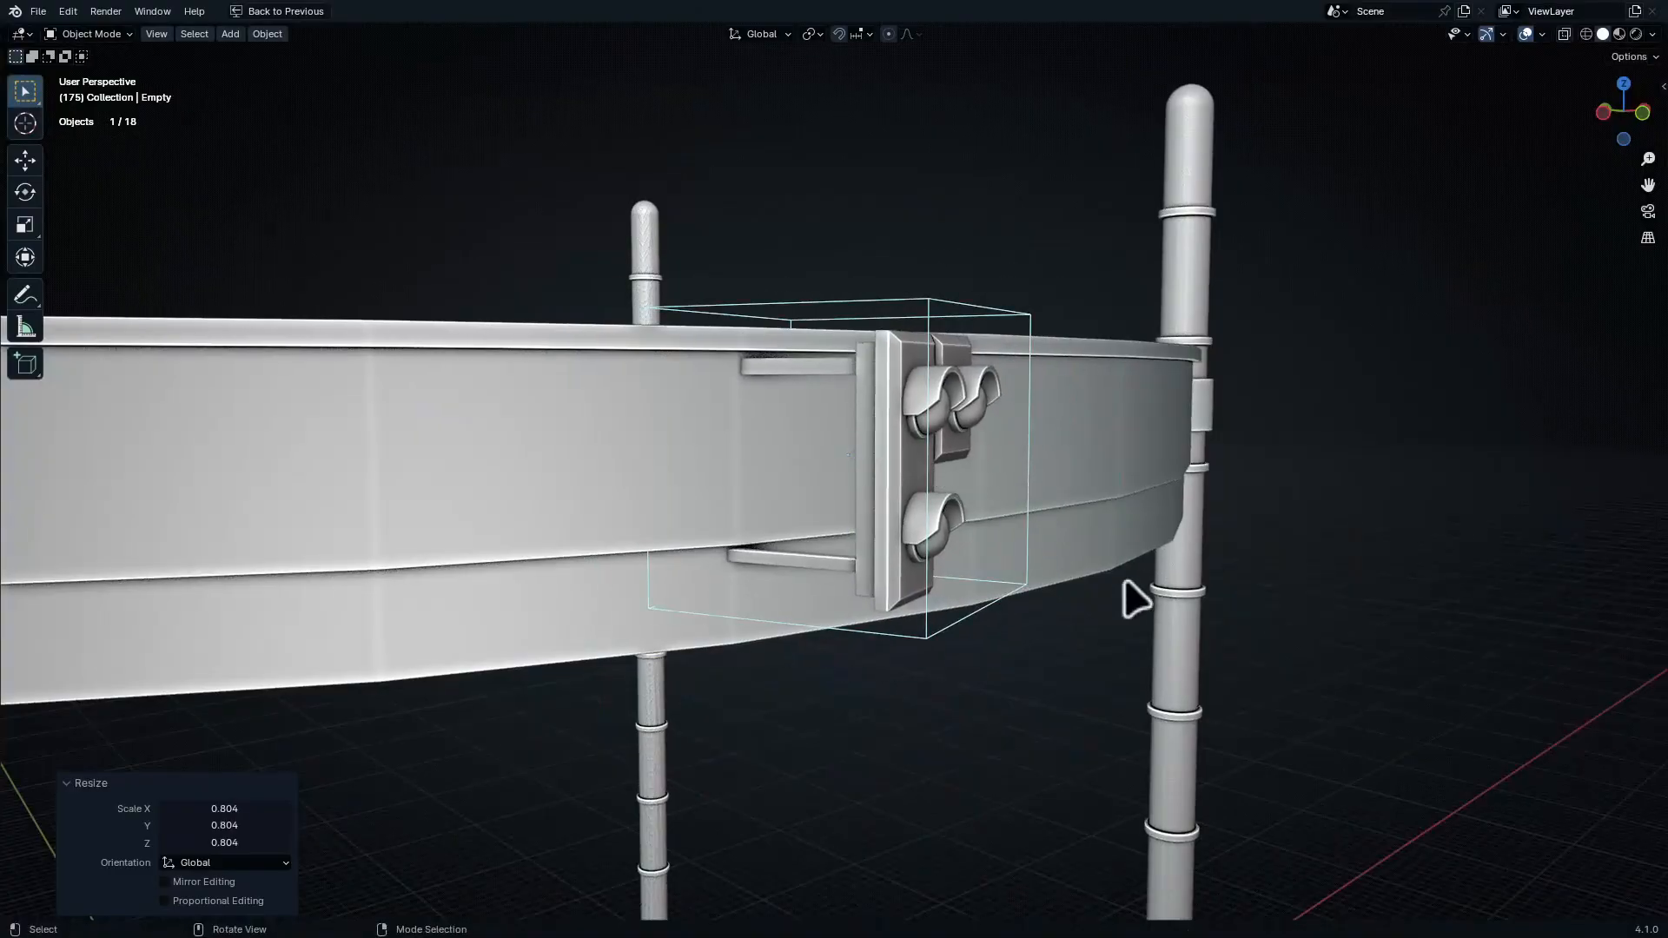
key("g")
key("z")
left_click(1134, 569)
key("ctrl+space")
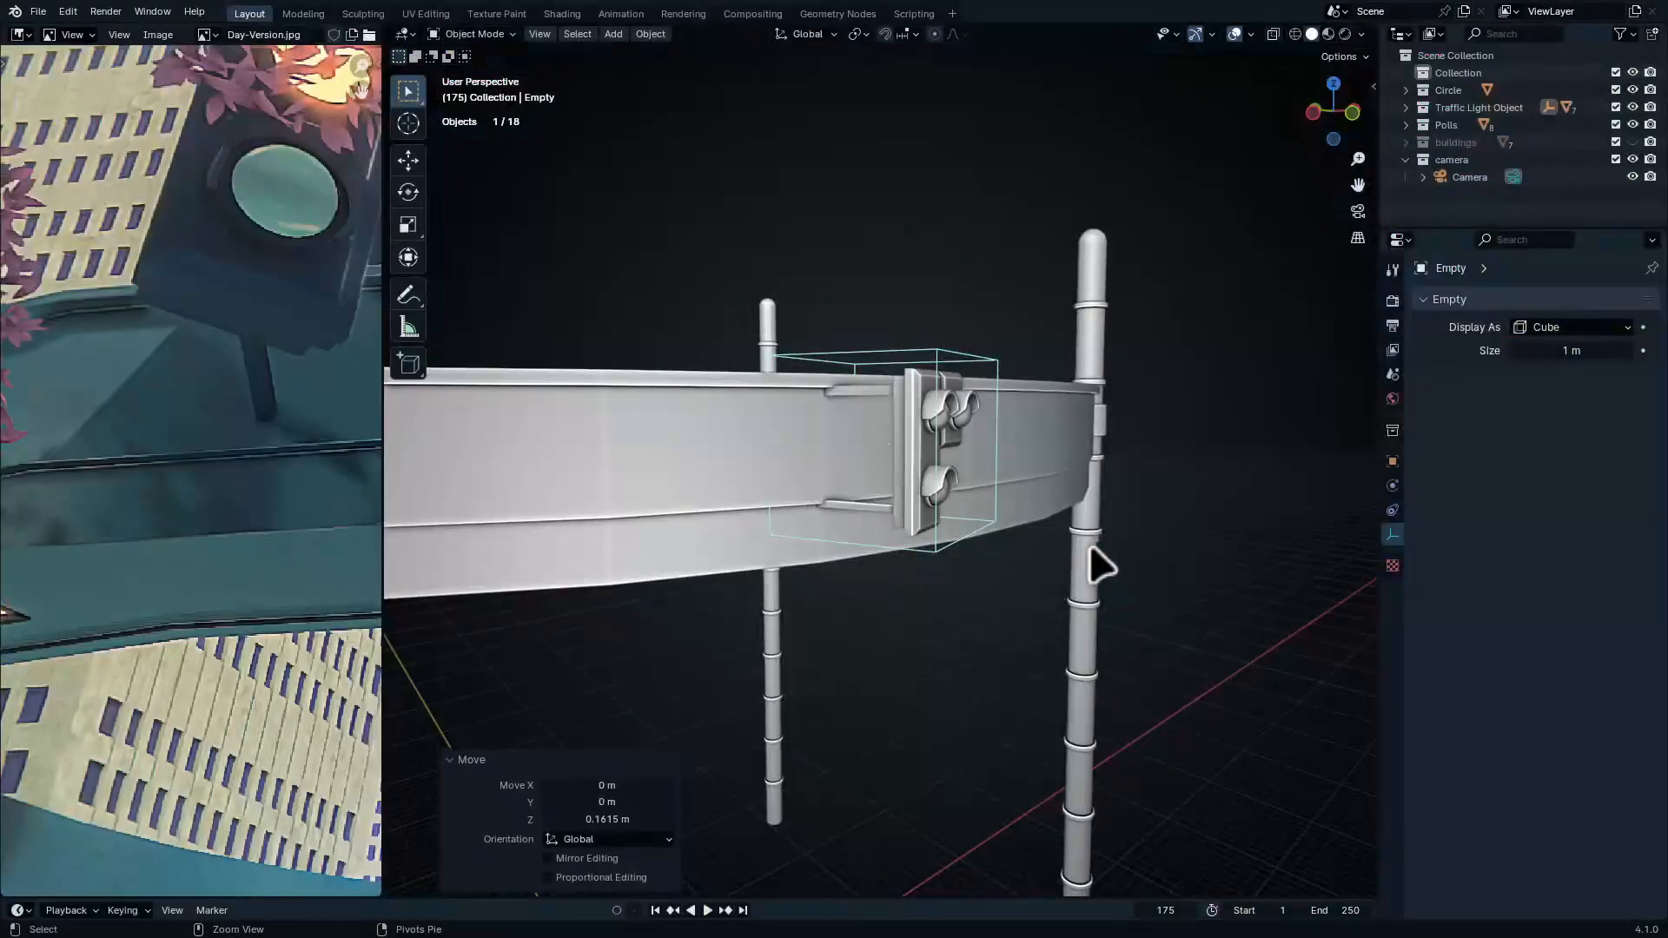
Raise the traffic light about 0.58 m along global Z so its upper arms rest over the ring's top edge
middle_click_drag(1091, 556, 1010, 531)
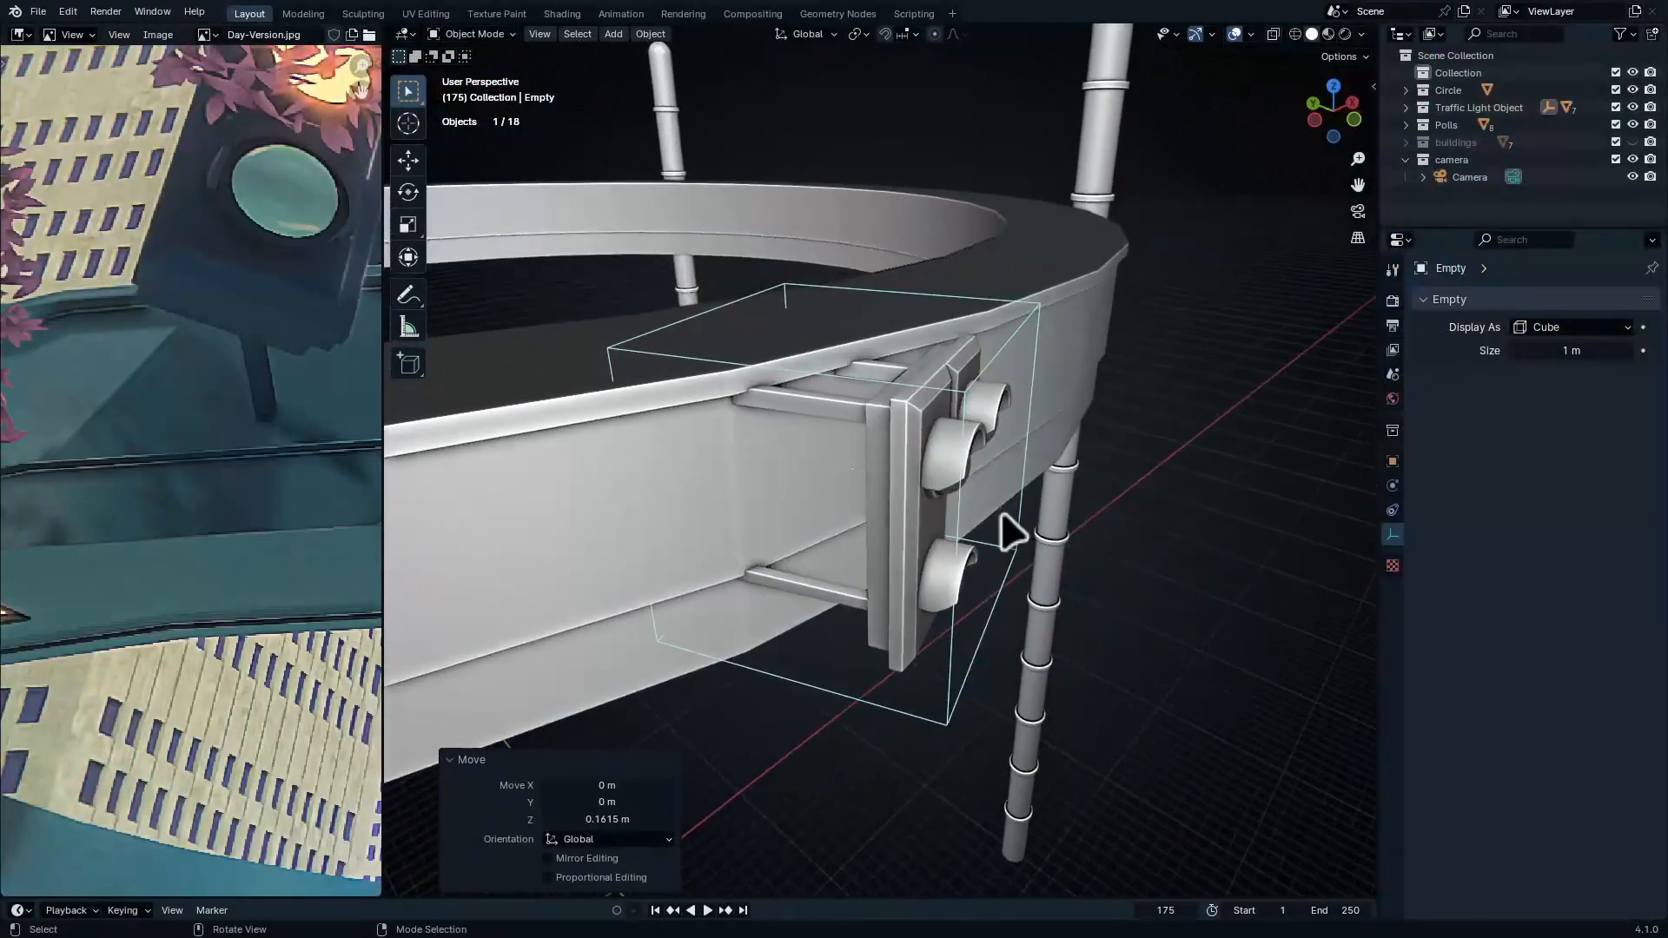
key("g")
key("z")
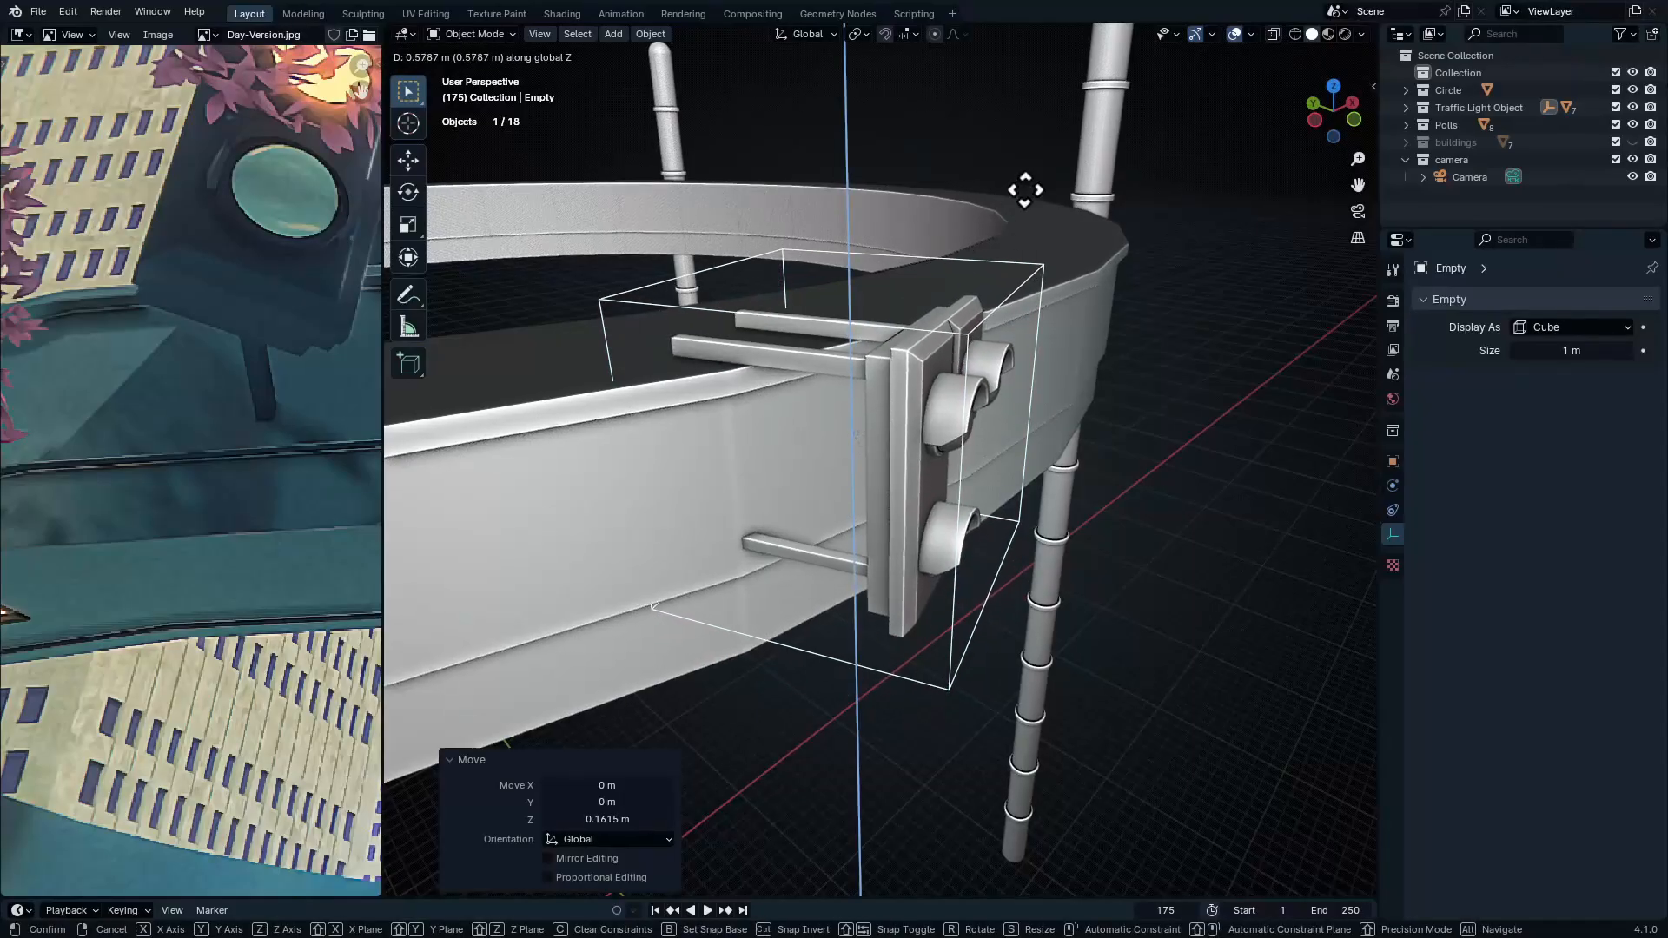
left_click(1025, 191)
Check the traffic light's placement on the ring from above and through the camera
middle_click_drag(1034, 311, 946, 265)
key("KP_0")
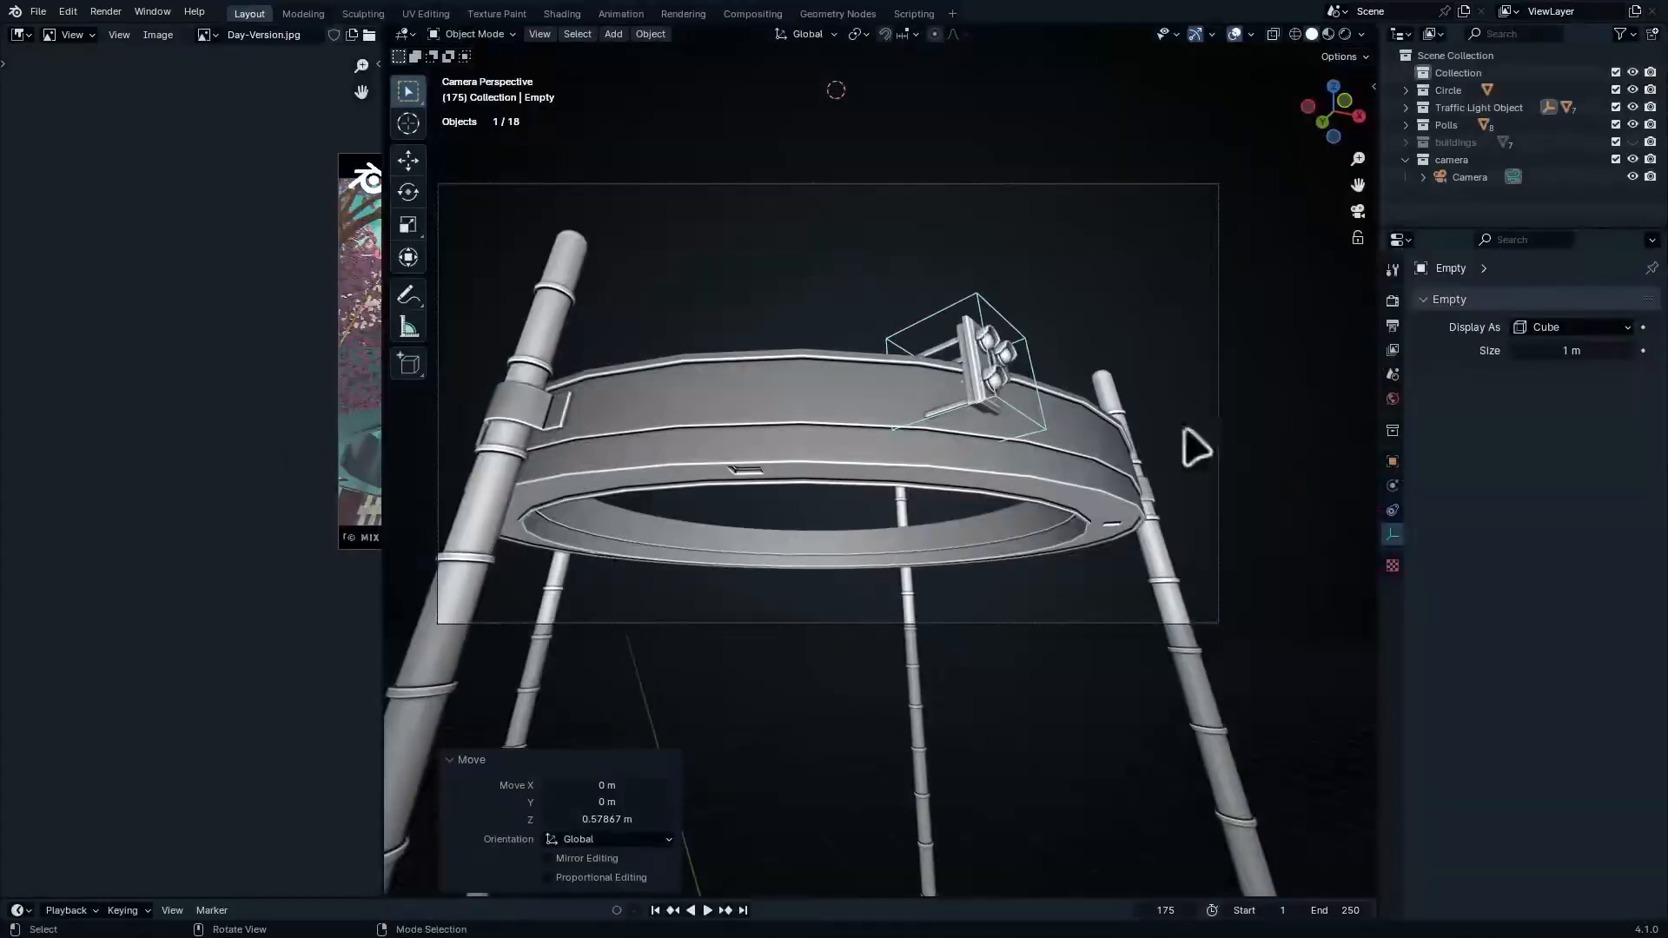
middle_click_drag(1191, 447, 721, 580)
key("KP_7")
middle_click_drag(1031, 557, 921, 552, "shift")
middle_click_drag(921, 553, 931, 388)
key("KP_0")
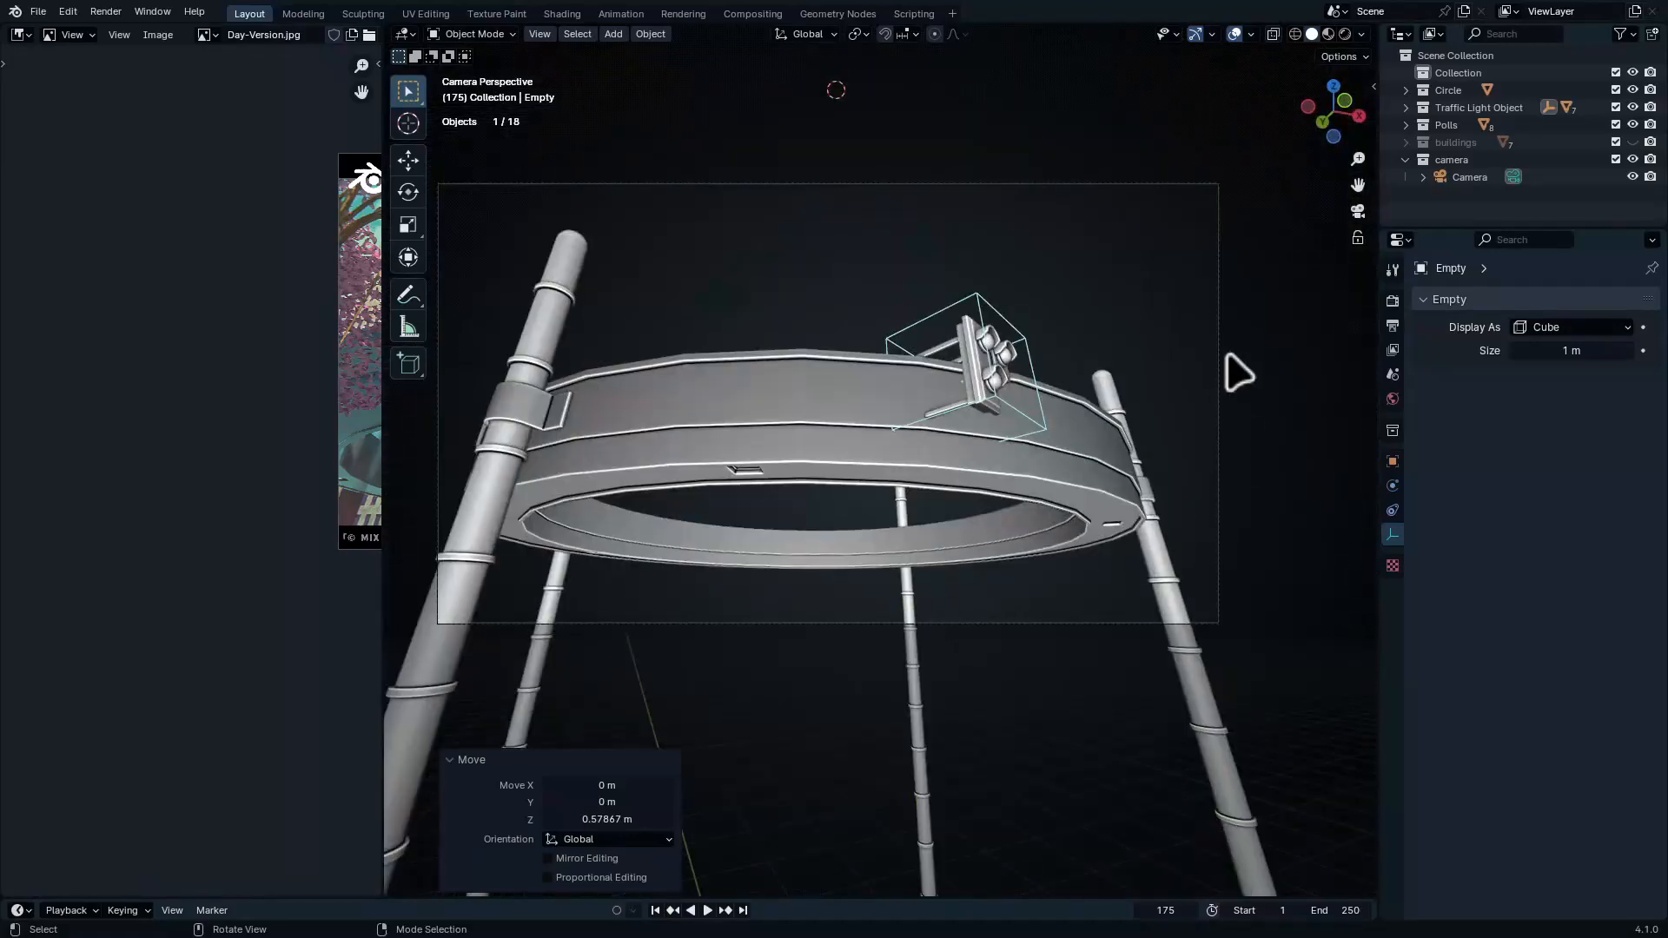
Rotate the camera about 14.6° around global Z with the 3D Cursor as pivot point, following the reference image
left_click(1227, 355)
key("ctrl+space")
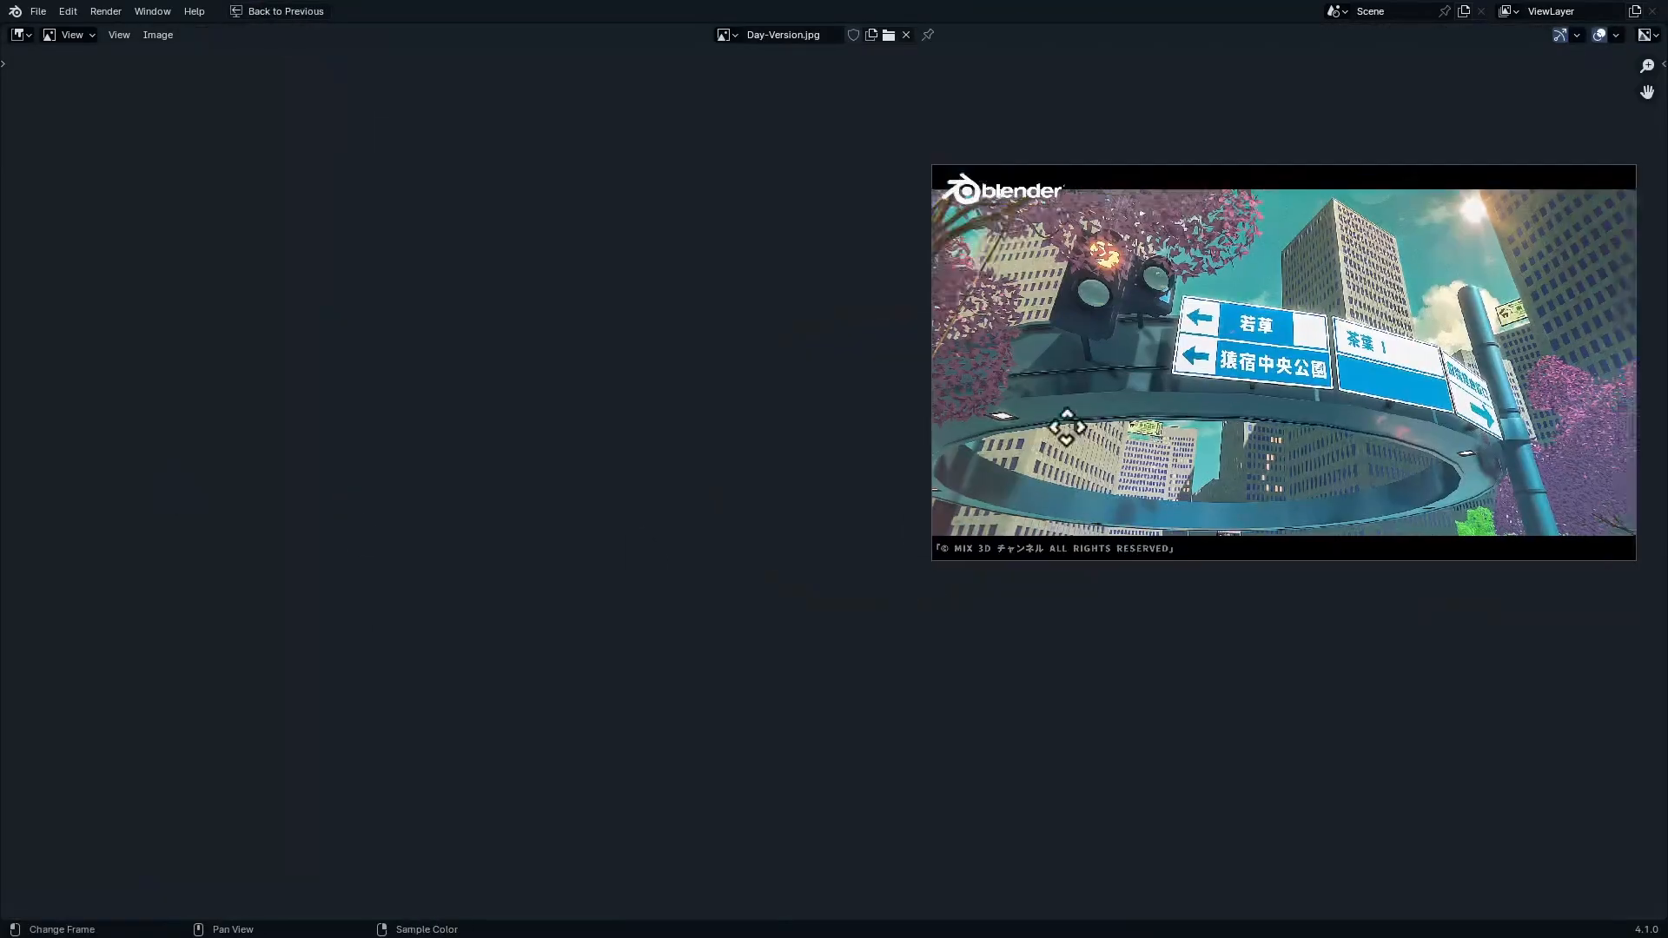
scroll(910, 473, "up", 3)
key("ctrl+space")
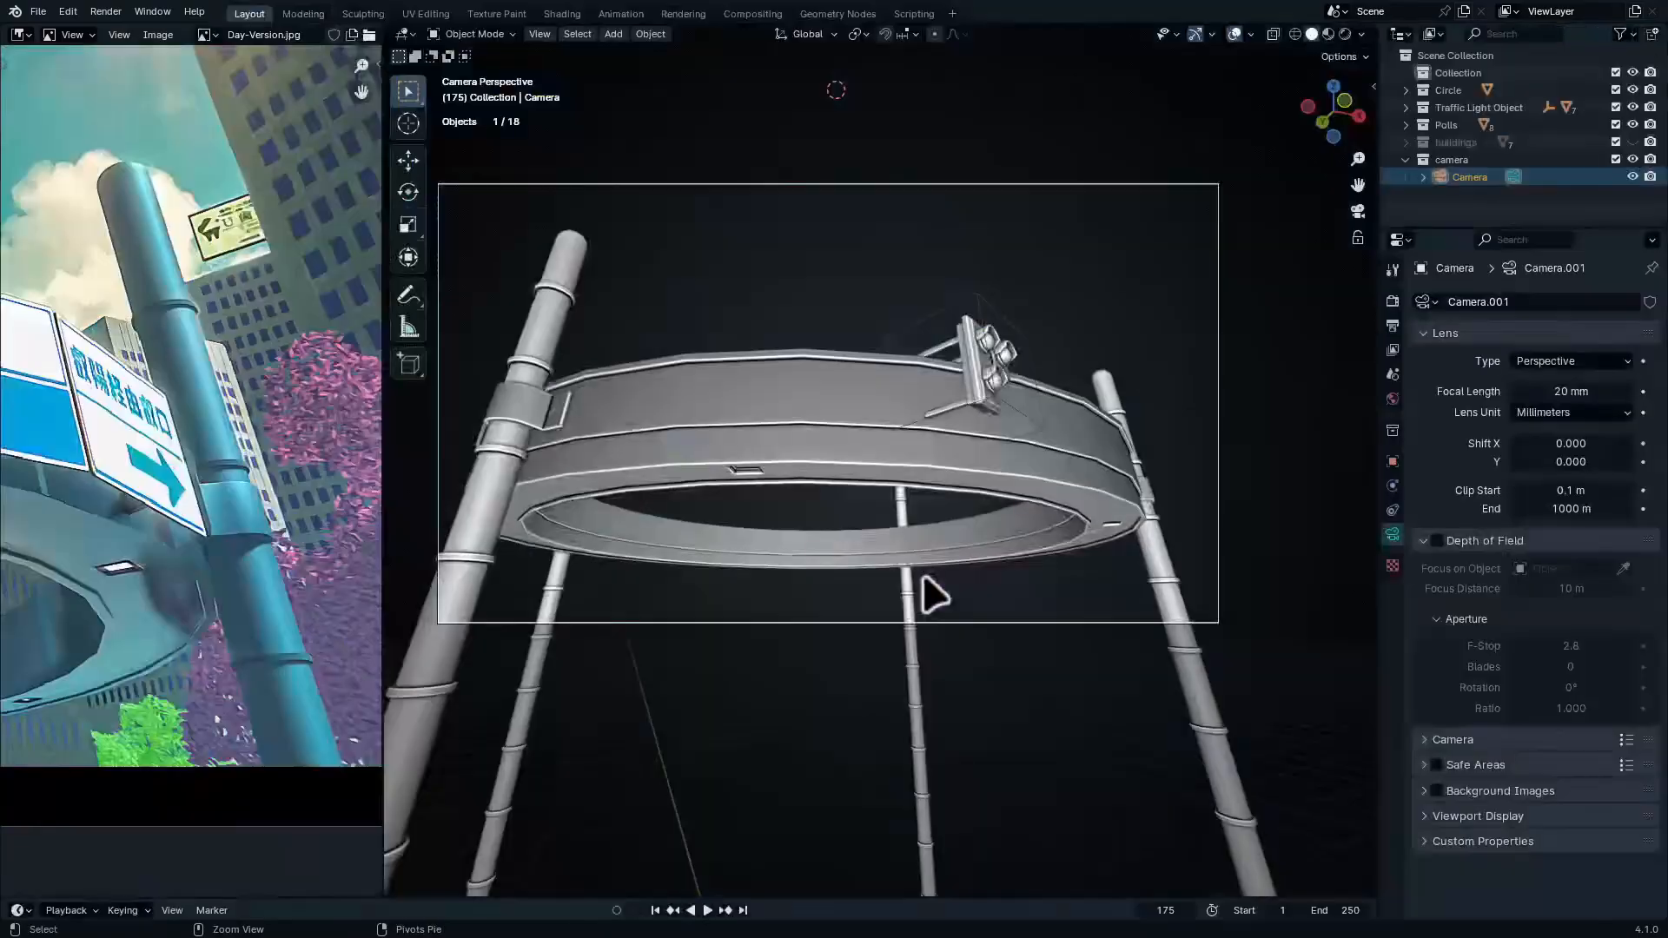
key("ctrl+space")
key("period")
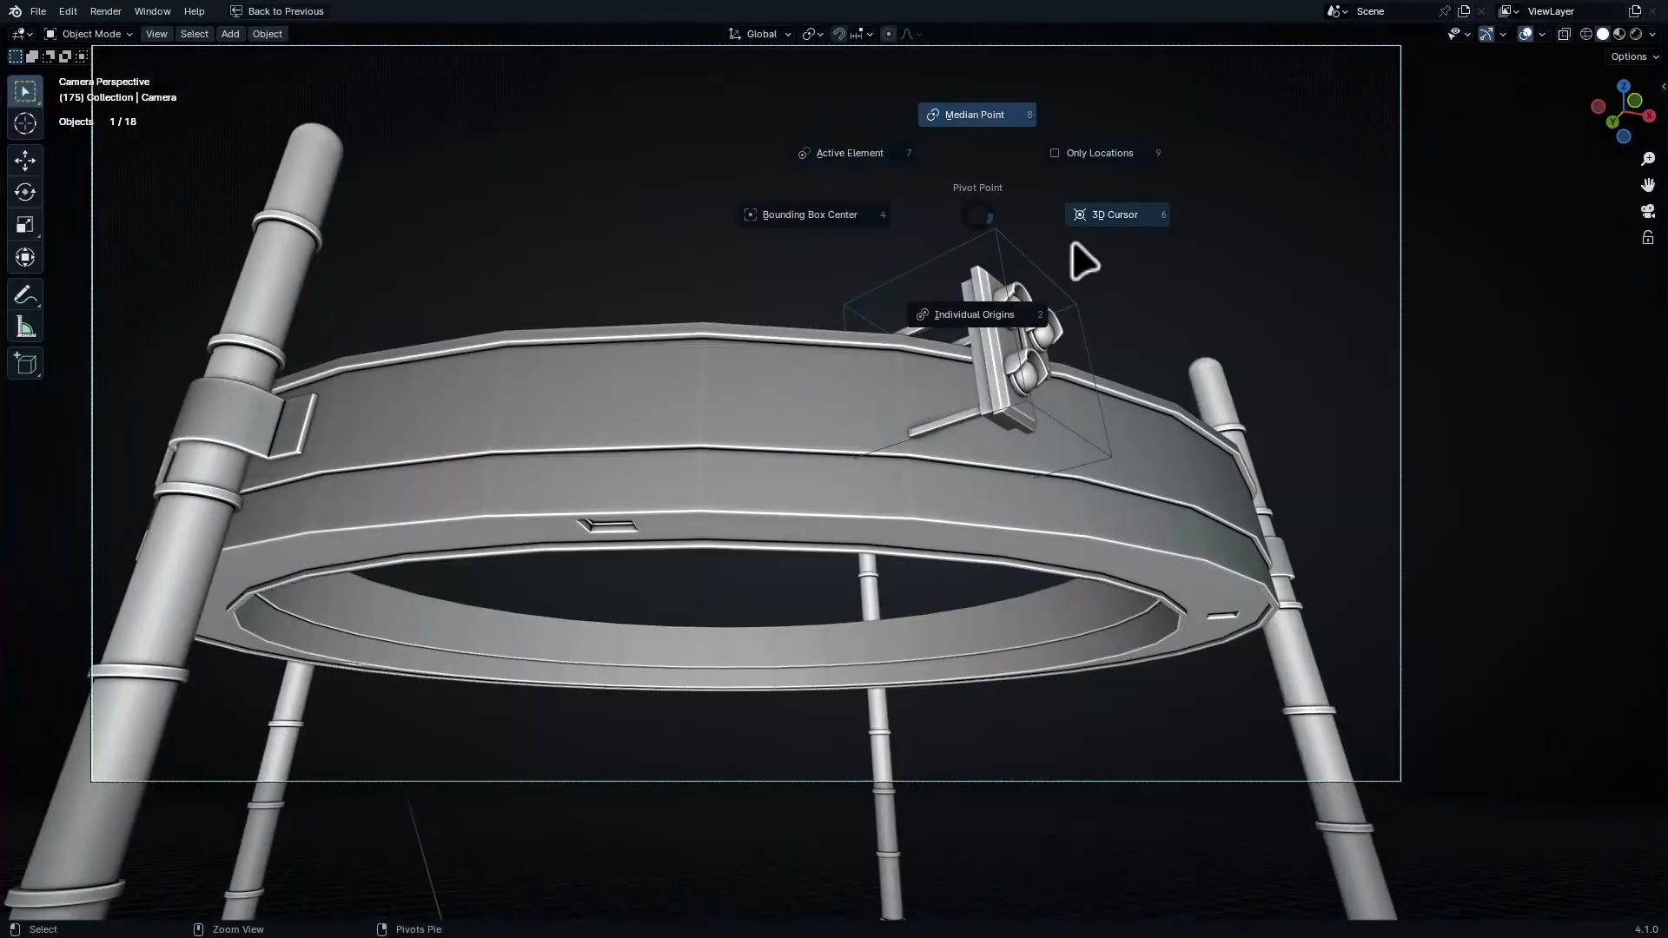
left_click(1116, 228)
key("r")
key("z")
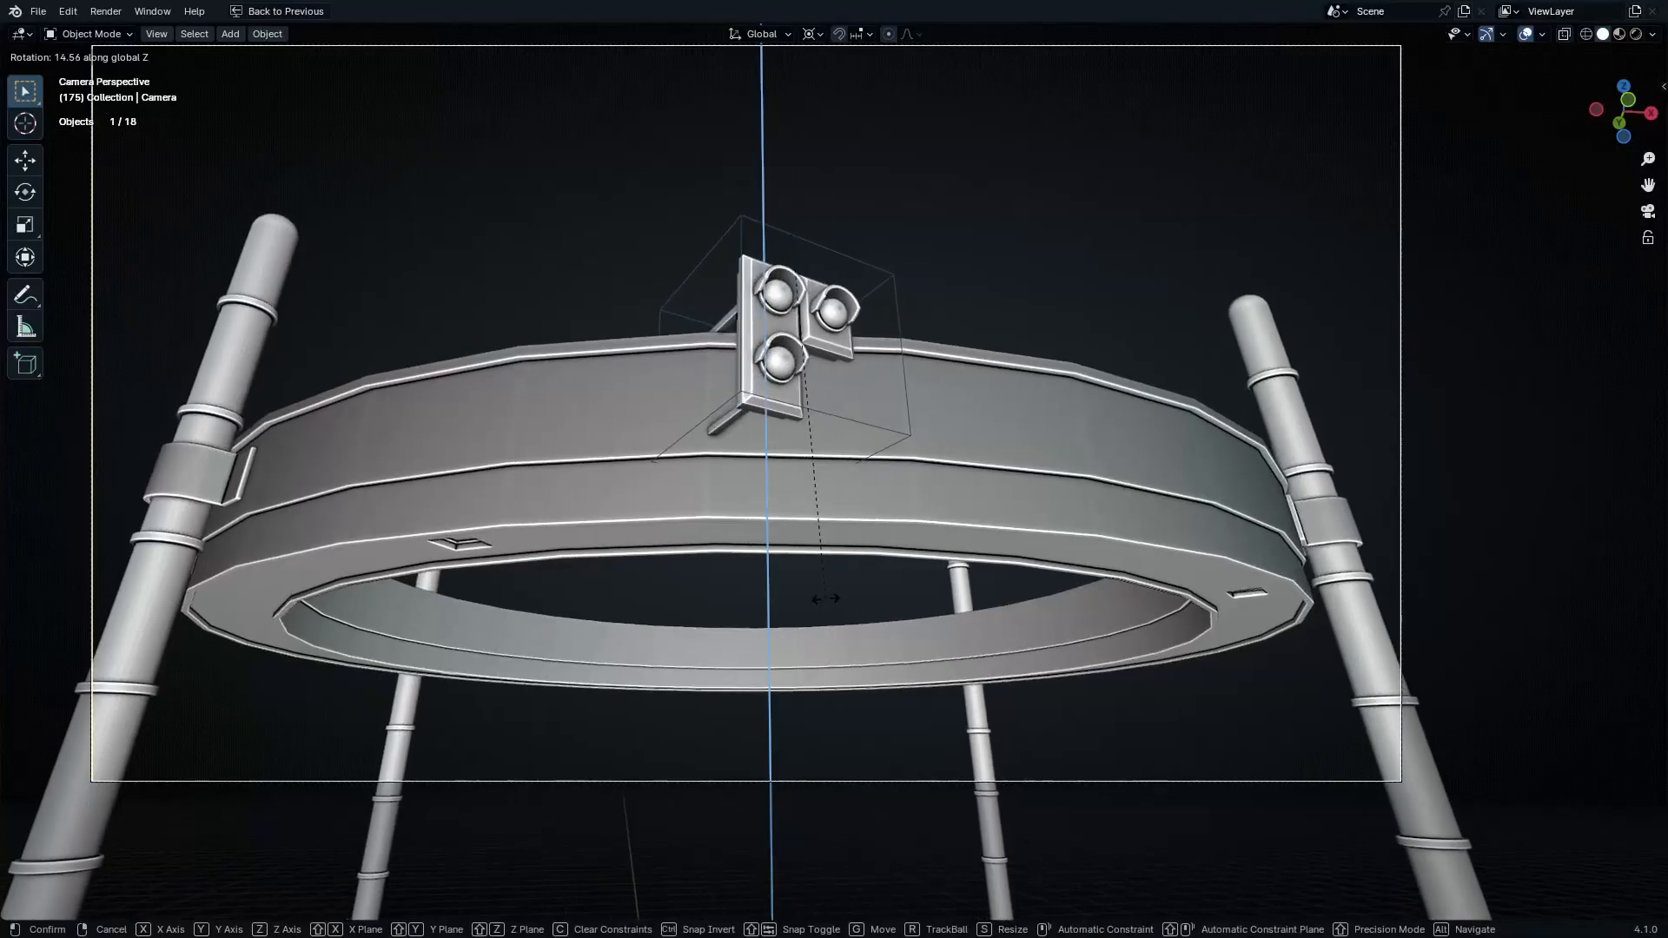
left_click(977, 313)
Set the pivot point back to Median Point and rotate the camera around global Z to reframe the ring
key("period")
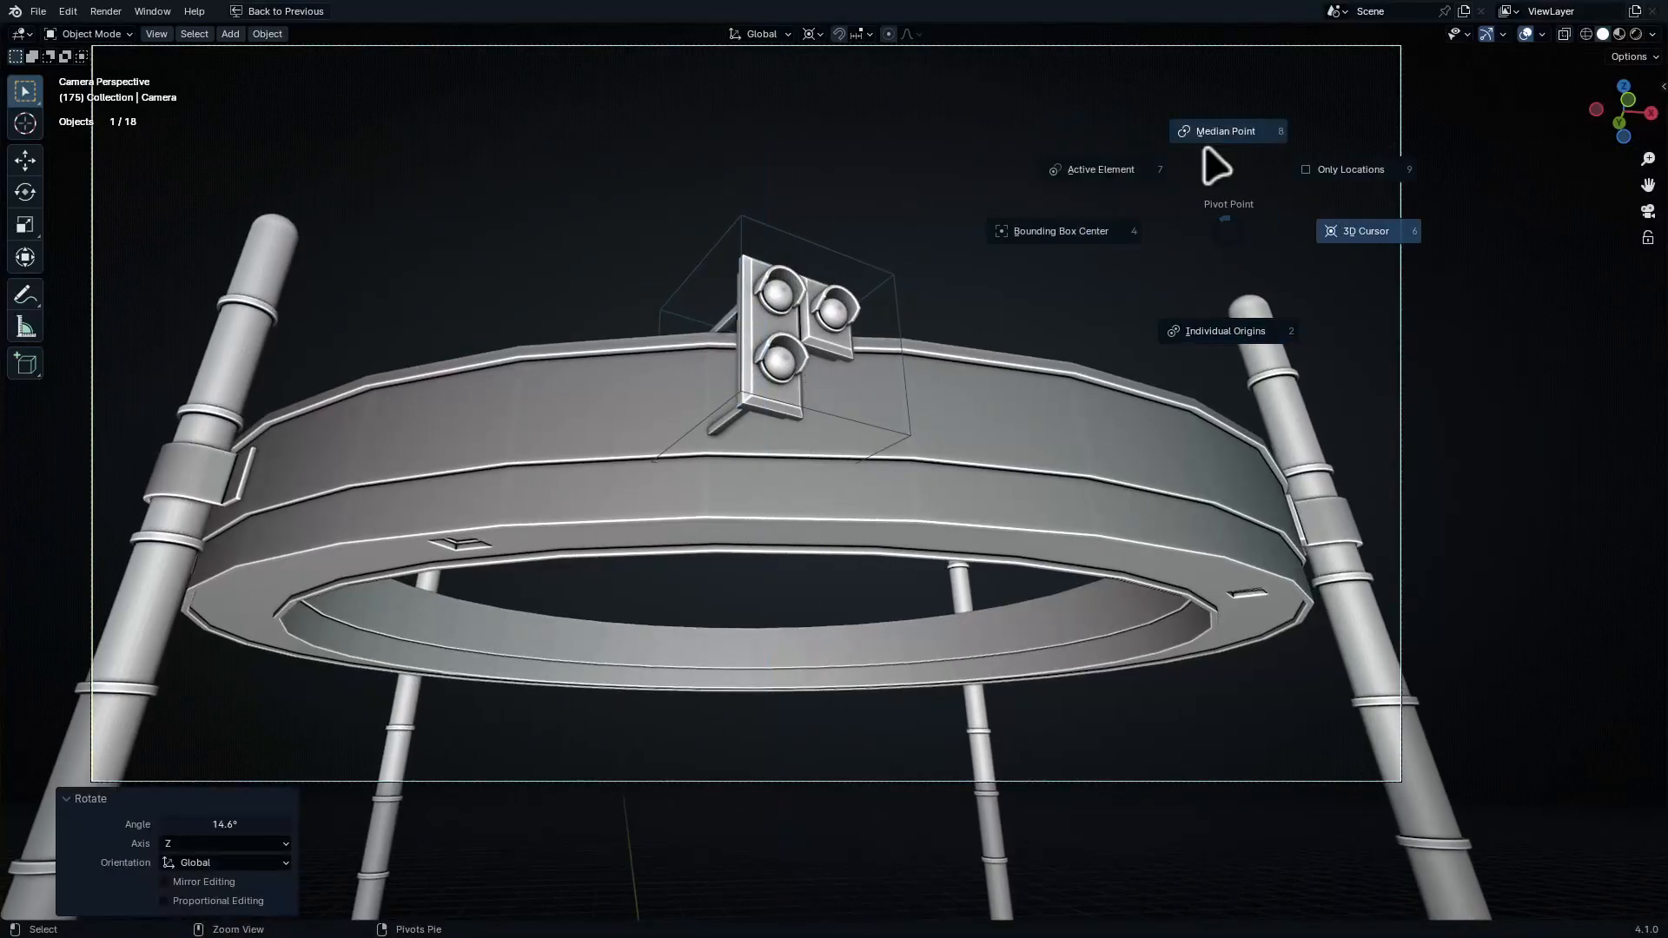
left_click(1216, 165)
key("r")
key("z")
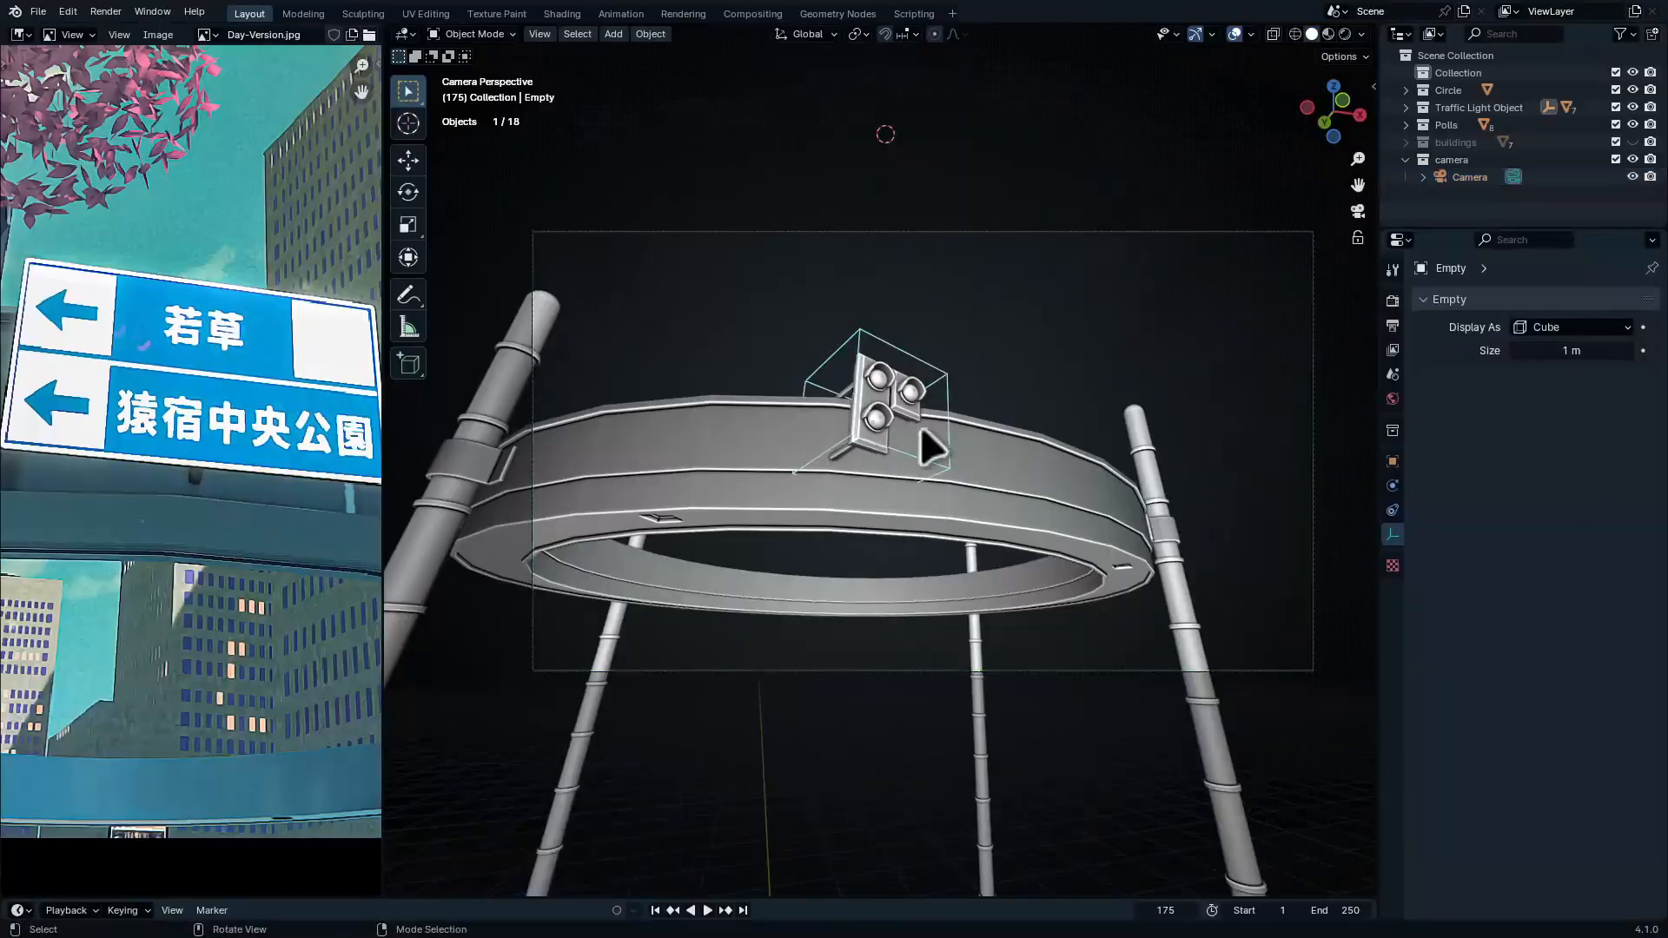
Move the traffic light about -5.41 m along global X and rotate it around global Z to face the camera
scroll(922, 431, "up", 4)
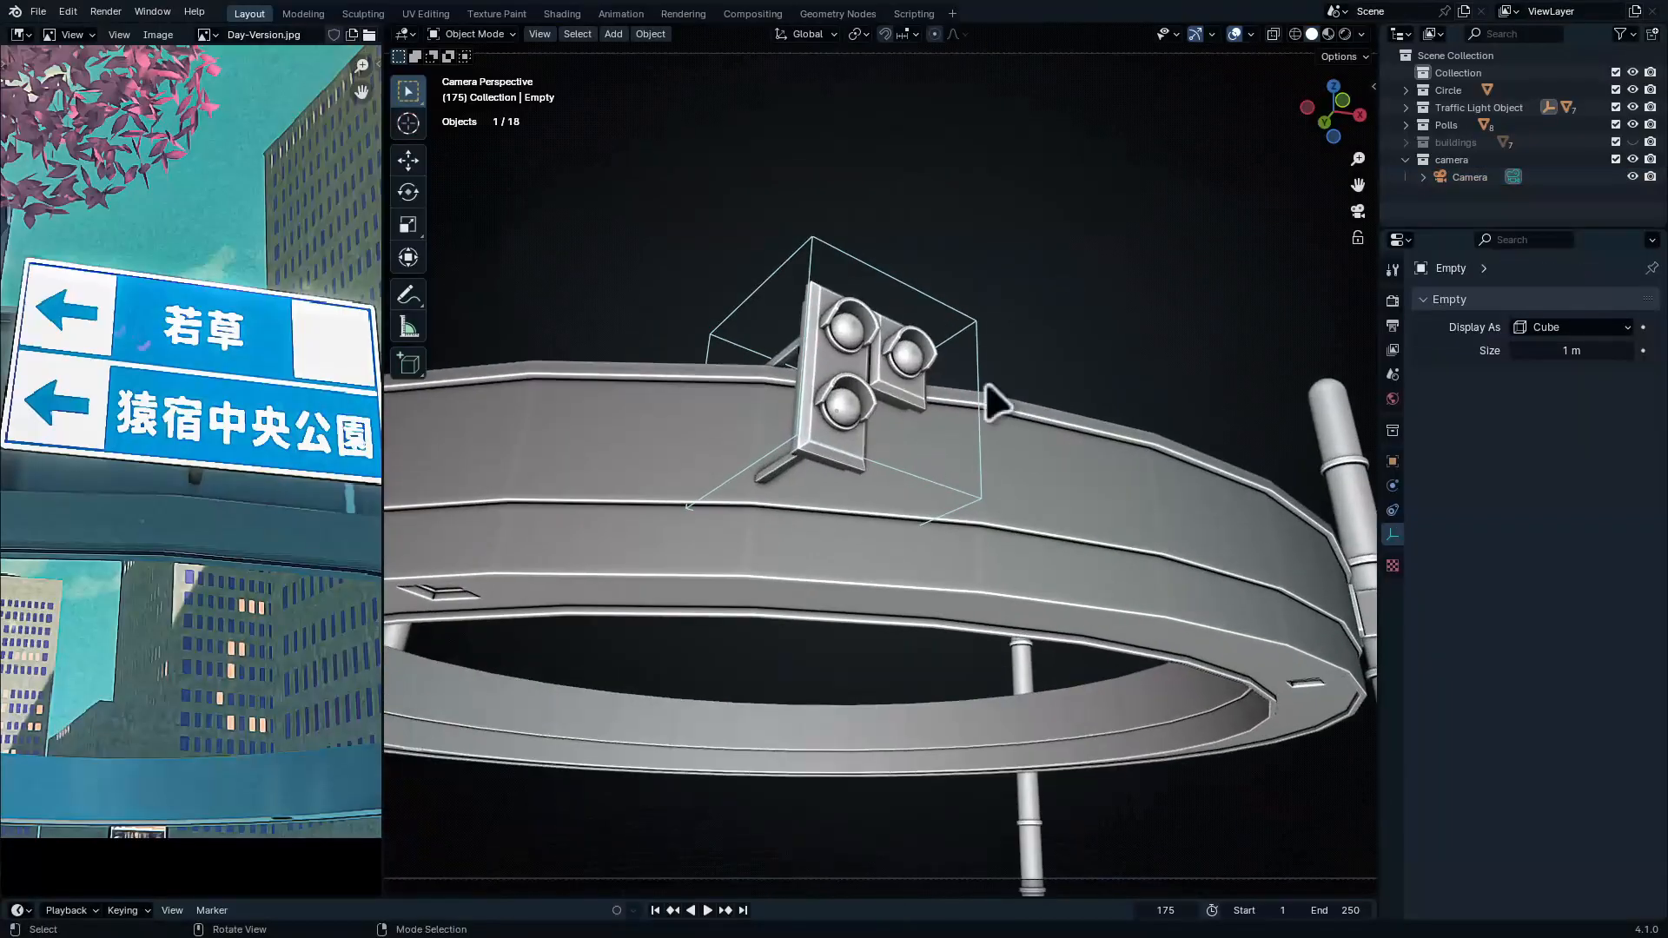
key("g")
key("x")
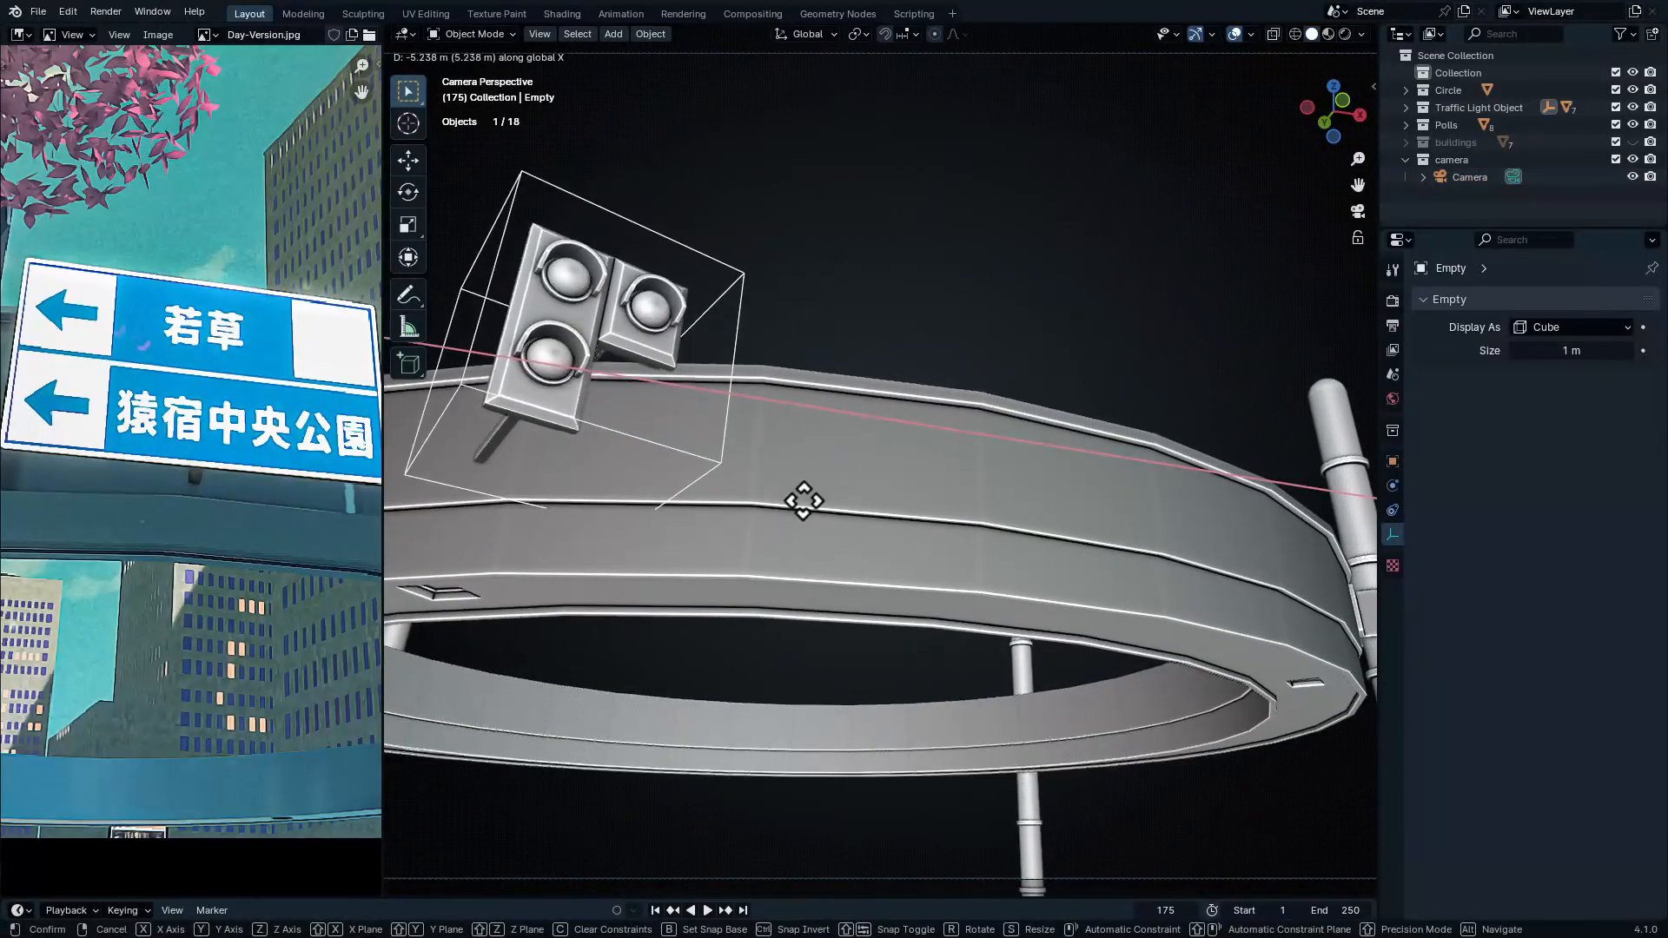
left_click(794, 516)
key("r")
key("z")
Scale the traffic light by about 1.1 and lower it about 0.47 m along global Z
key("s")
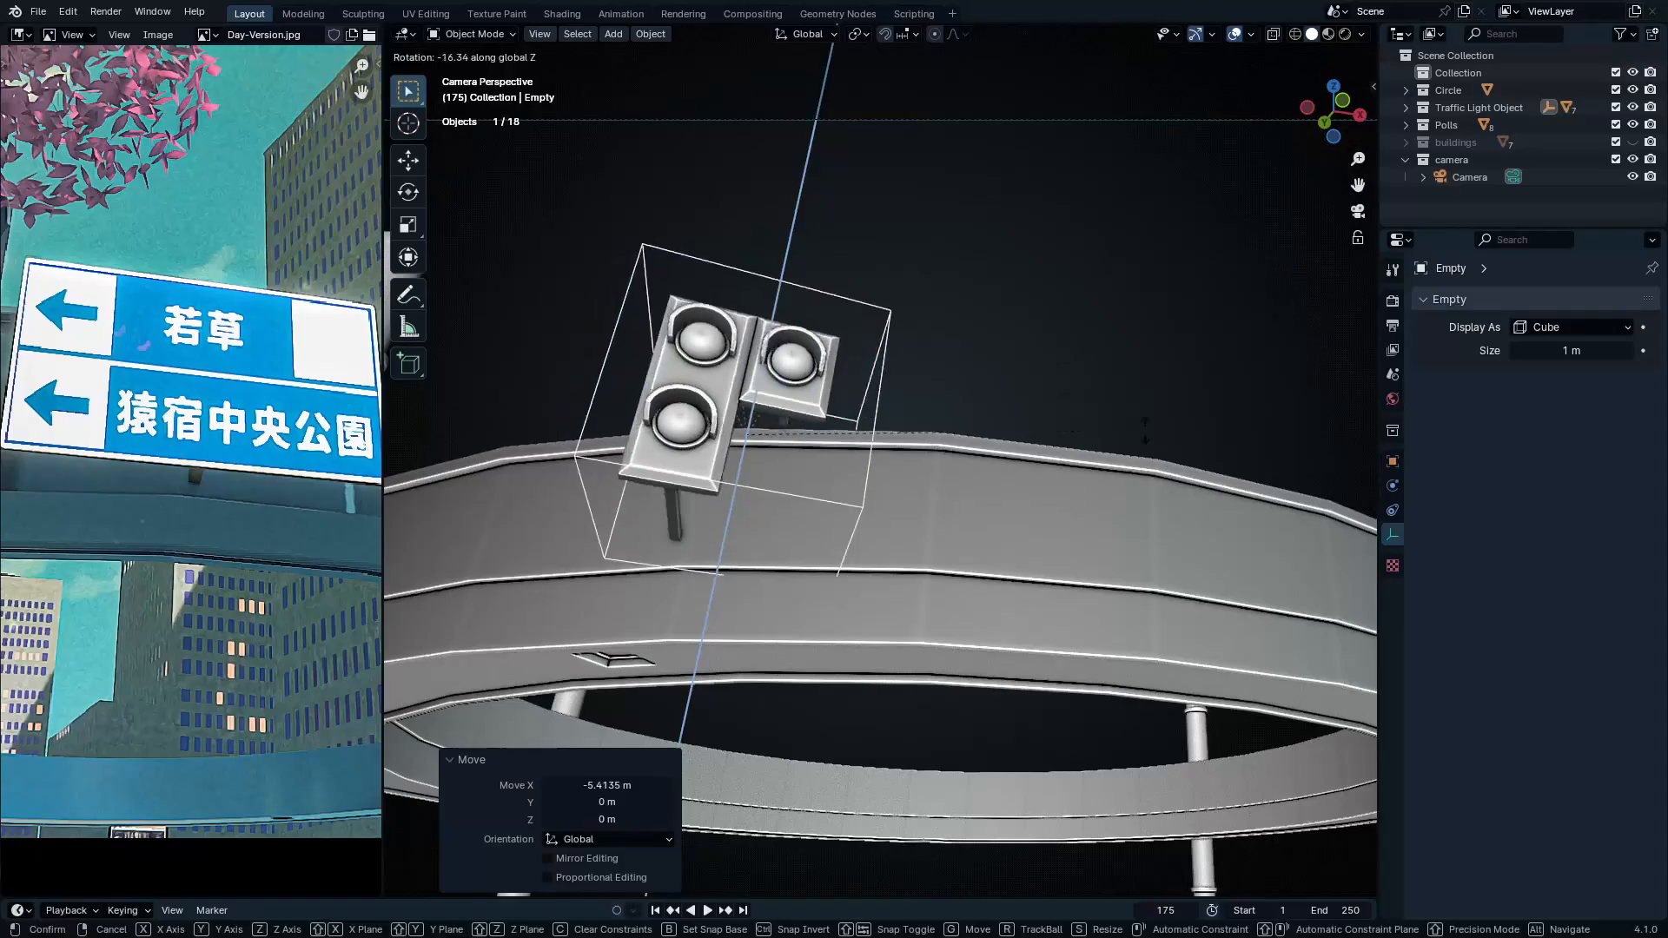
left_click(1172, 495)
key("g")
key("z")
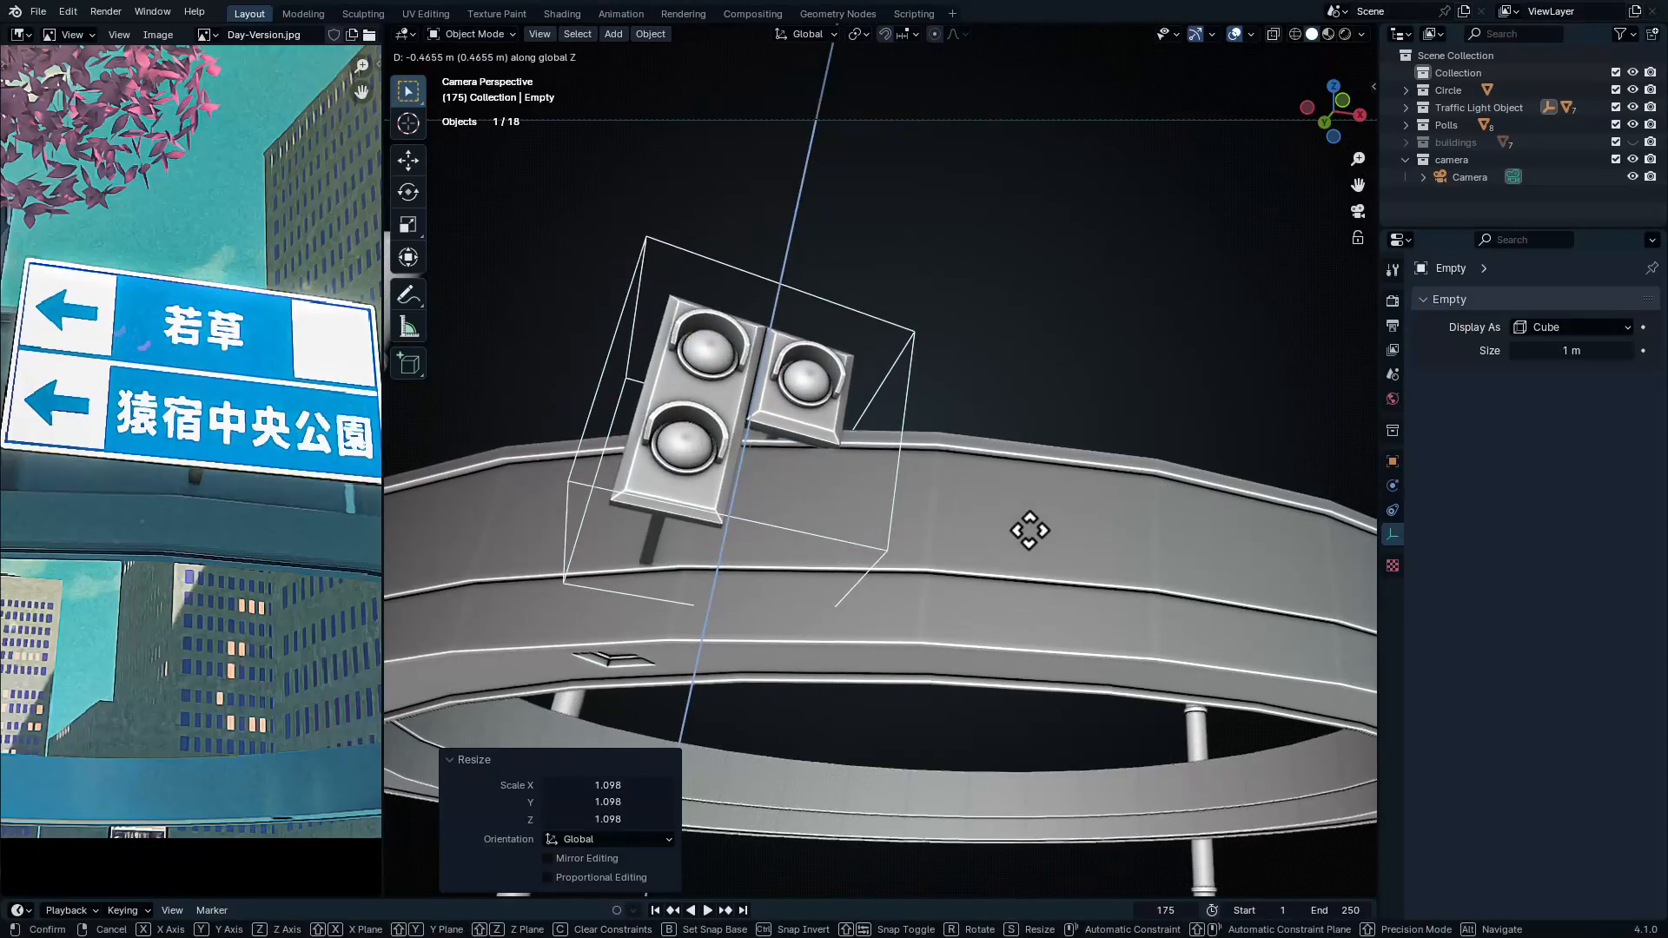
left_click(1023, 526)
scroll(205, 383, "up", 6)
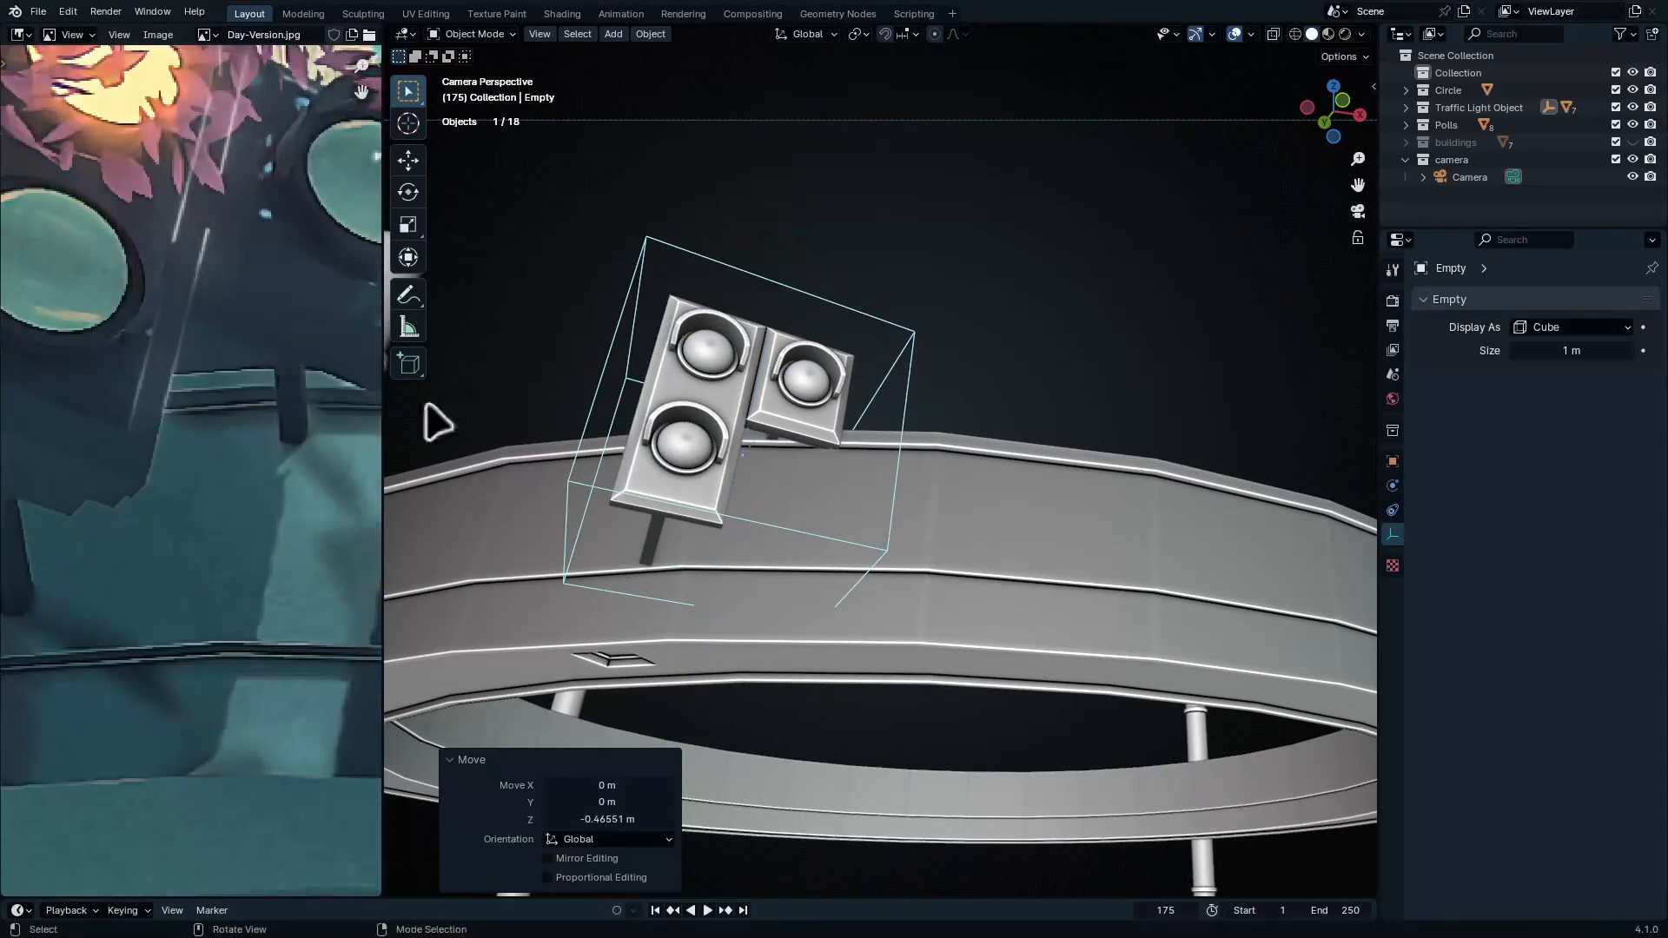
Expand the side face loop of the traffic light's rear housing about 0.047 m with Shrink/Fatten, using Offset Even
key("ctrl+space")
middle_click_drag(710, 430, 1007, 473)
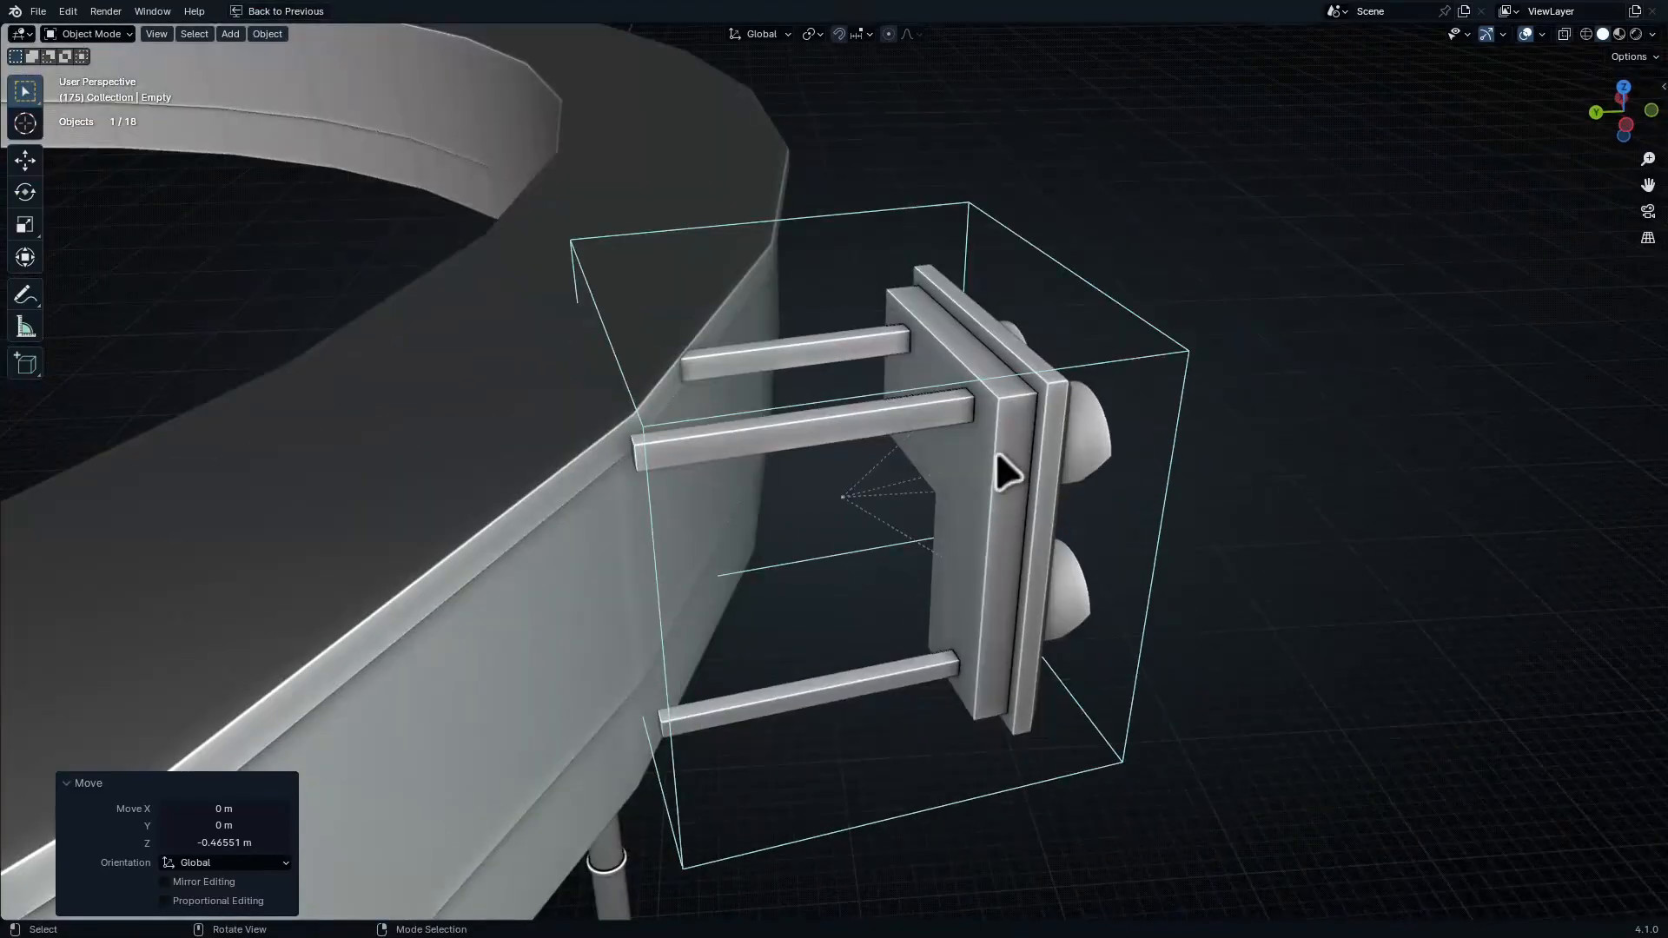
left_click(1008, 428)
key("Tab")
scroll(1024, 464, "up", 6)
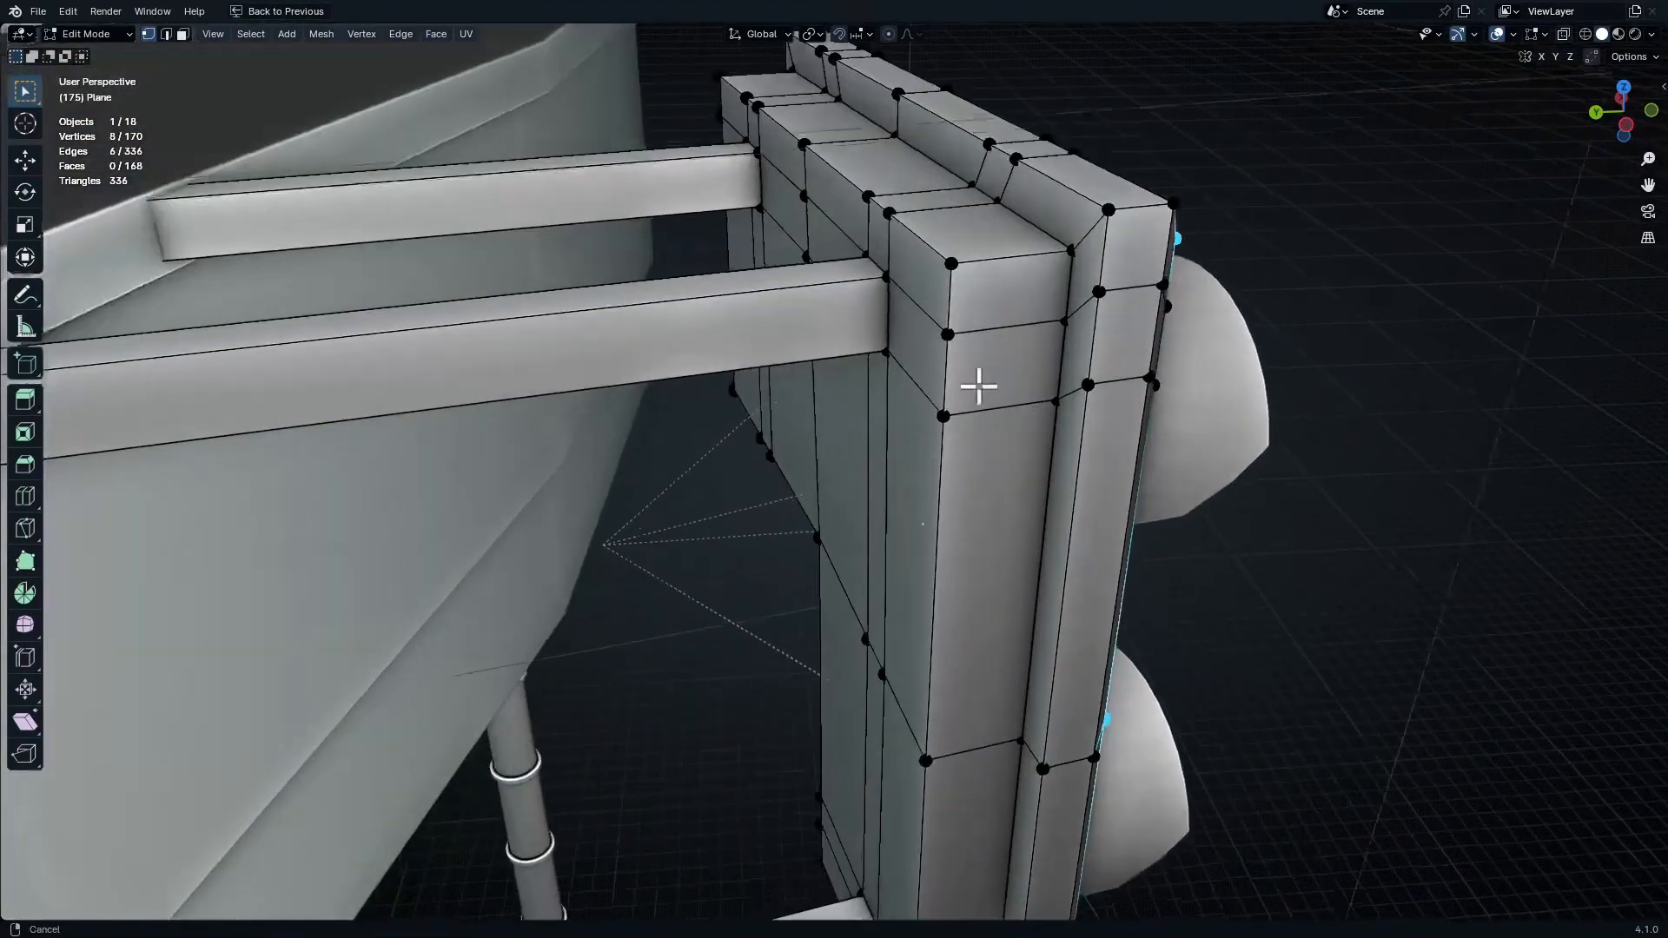
key("3")
left_click(982, 265, "alt")
middle_click_drag(982, 265, 1029, 477)
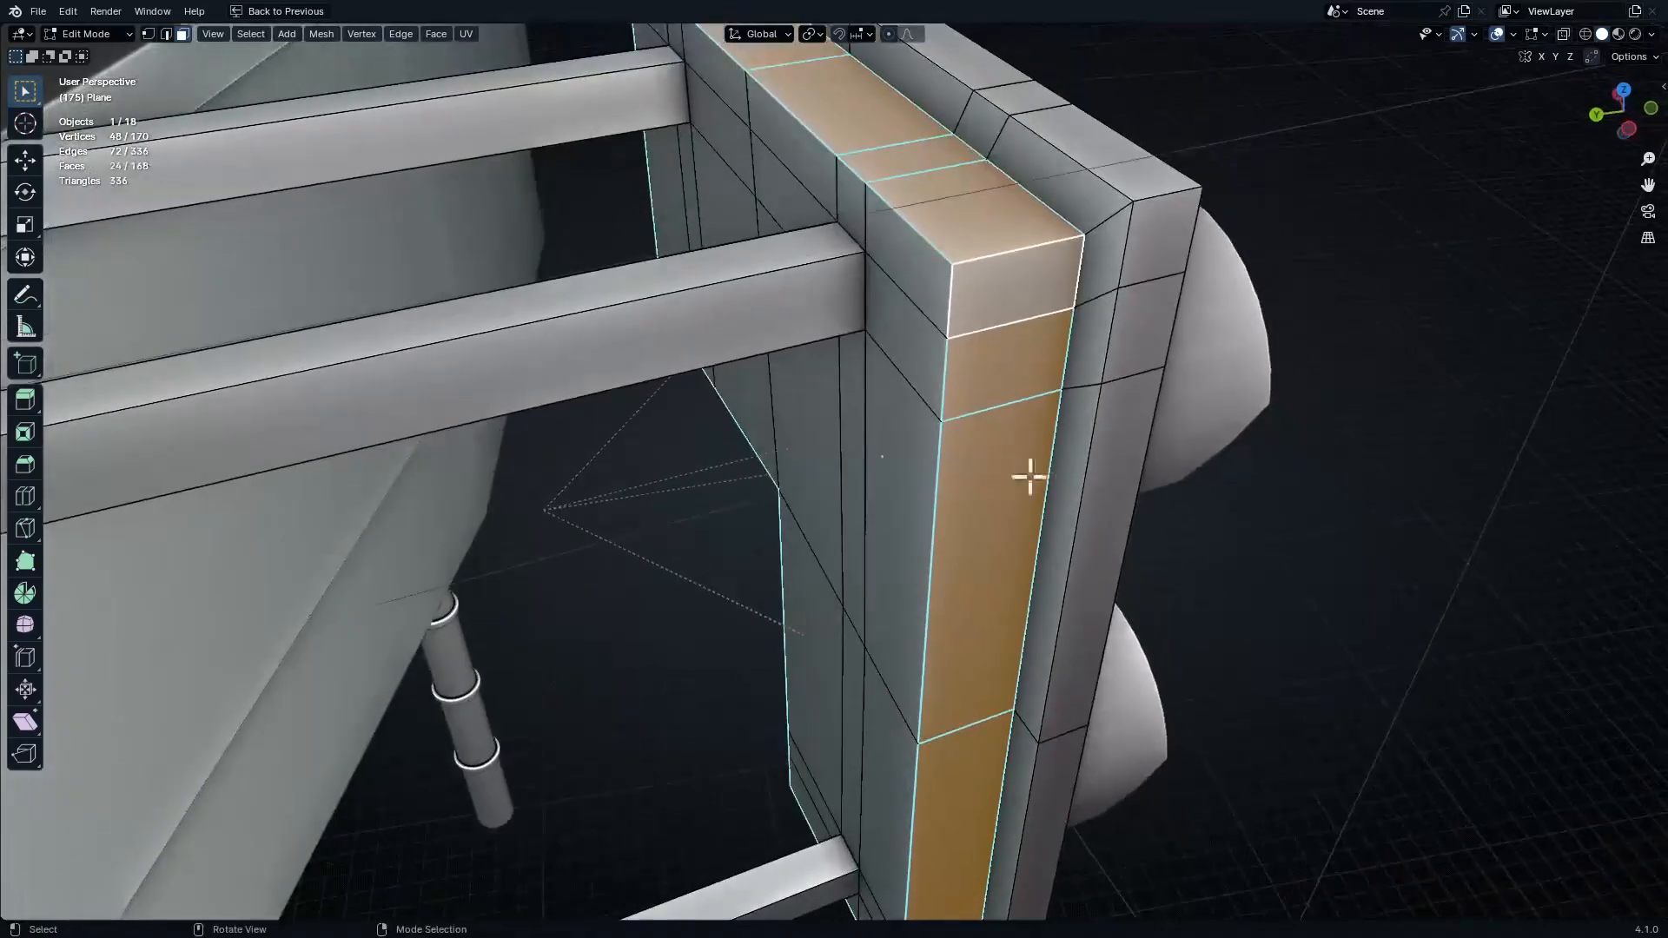
left_click(1077, 415)
left_click(211, 864)
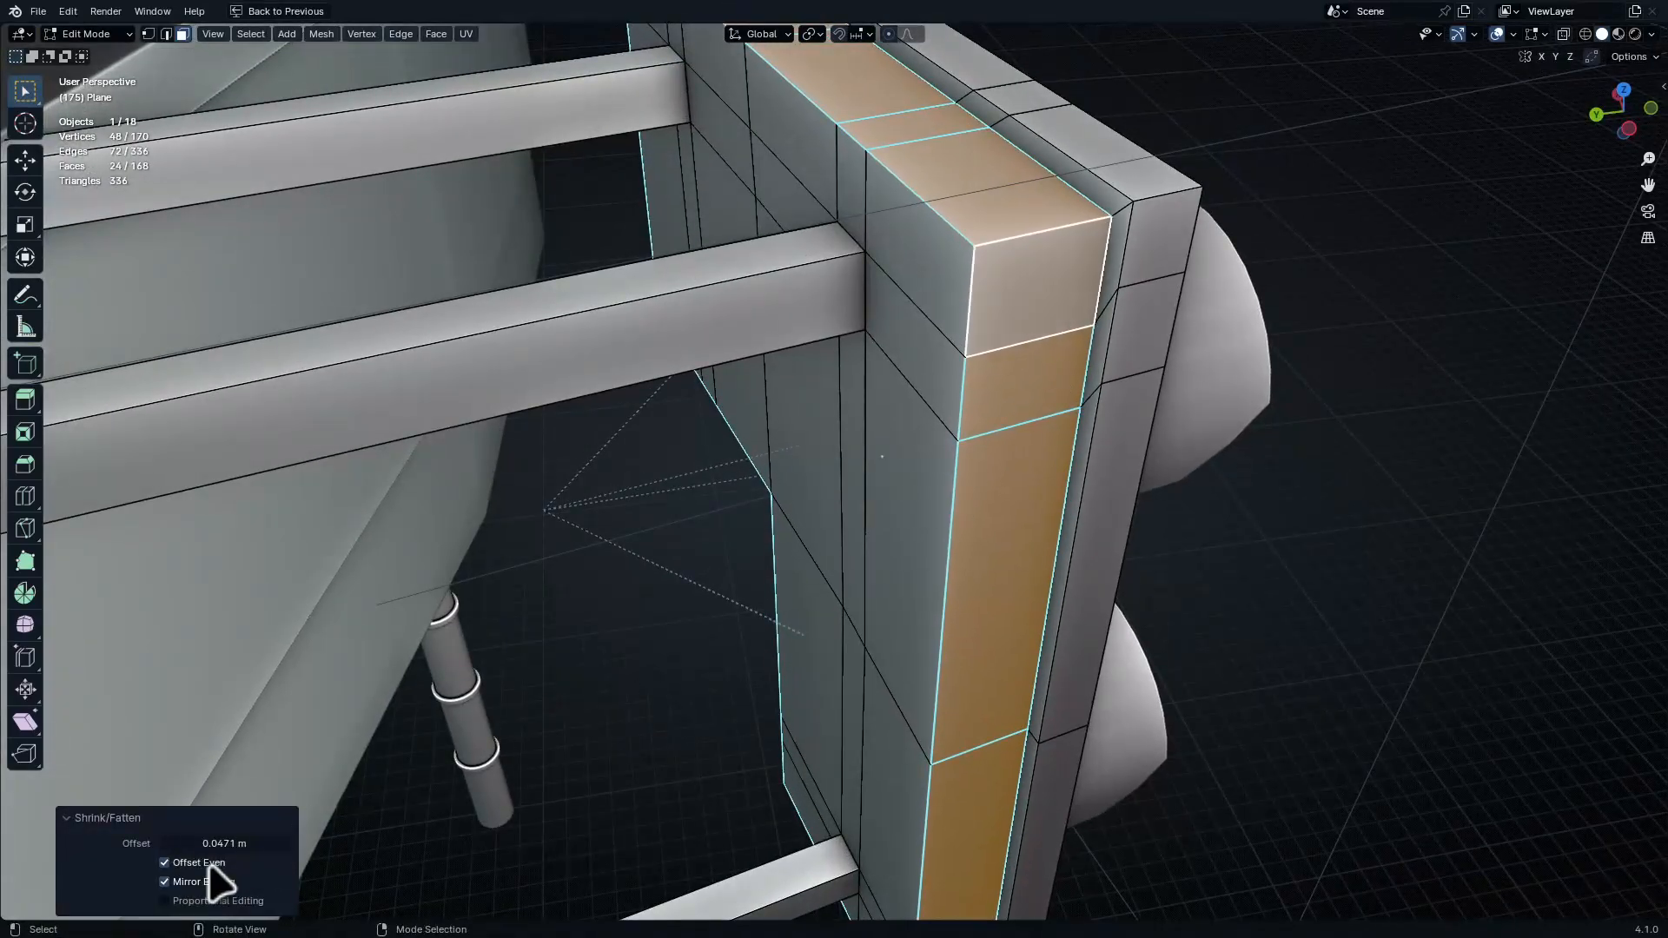
Select the faces covering the back of the traffic light's rear housing, including those around the support arms
middle_click_drag(828, 549, 998, 390)
left_click(1008, 373)
middle_click_drag(1008, 373, 643, 296, "shift")
left_click(591, 516, "ctrl+shift")
middle_click_drag(596, 517, 871, 353)
left_click_drag(749, 540, 870, 722, "shift")
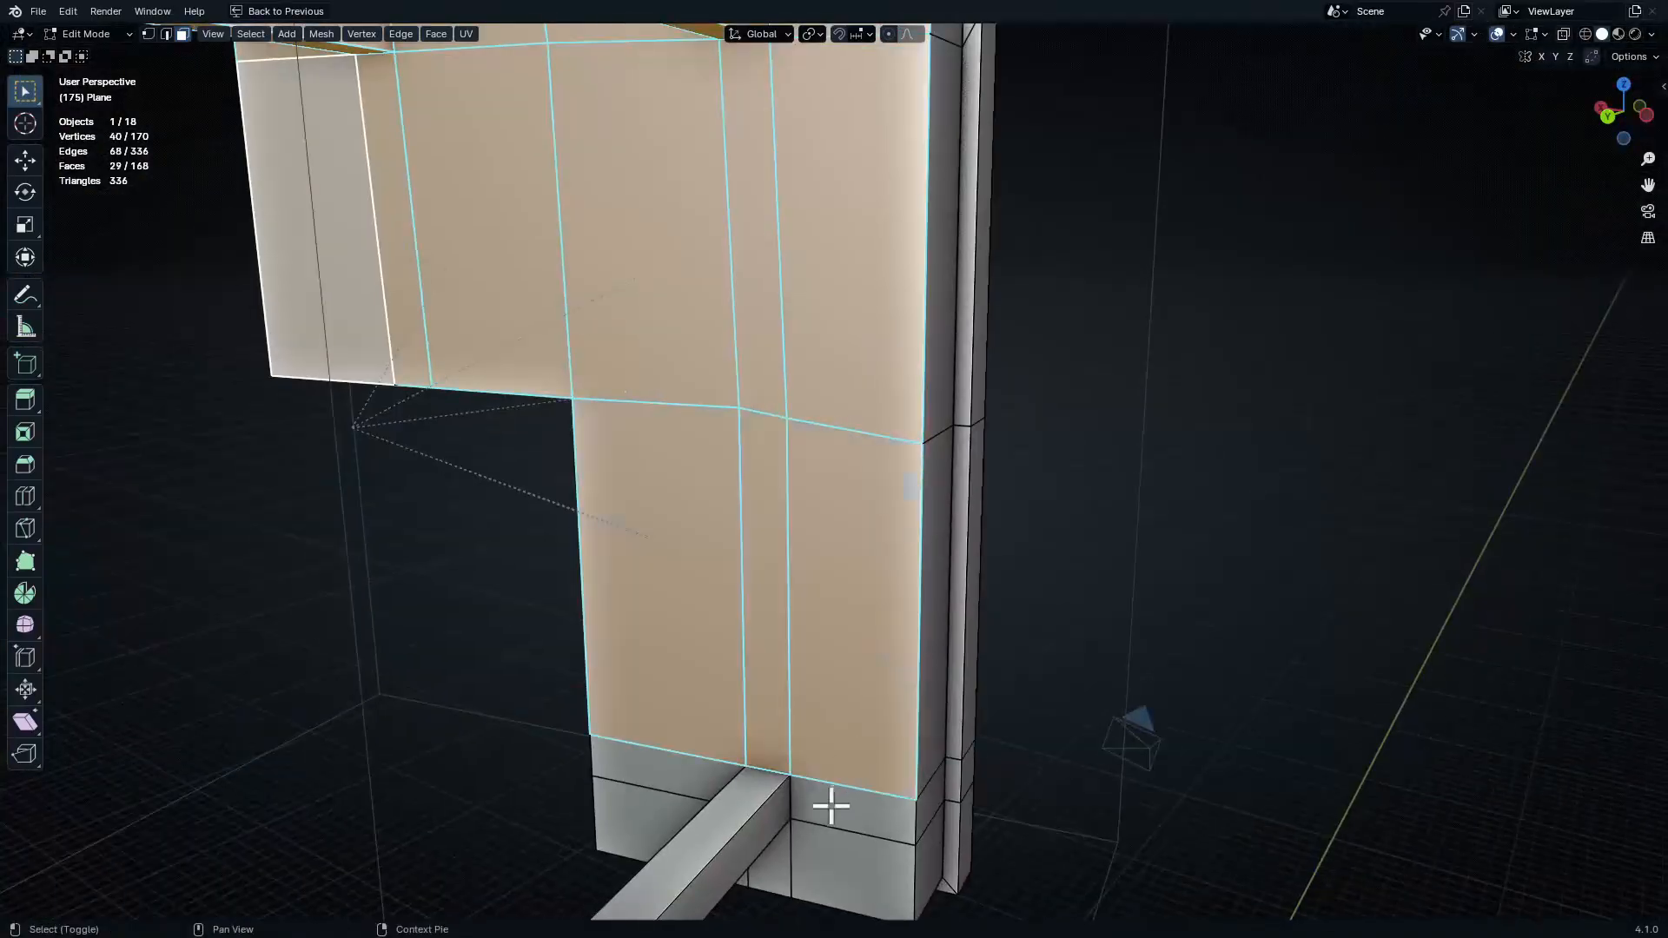
left_click_drag(832, 805, 803, 877, "shift")
middle_click_drag(797, 878, 792, 536, "shift")
left_click(698, 574, "shift")
left_click(679, 507, "shift")
left_click(828, 578, "shift")
left_click_drag(792, 537, 826, 557, "shift")
middle_click_drag(825, 557, 728, 607)
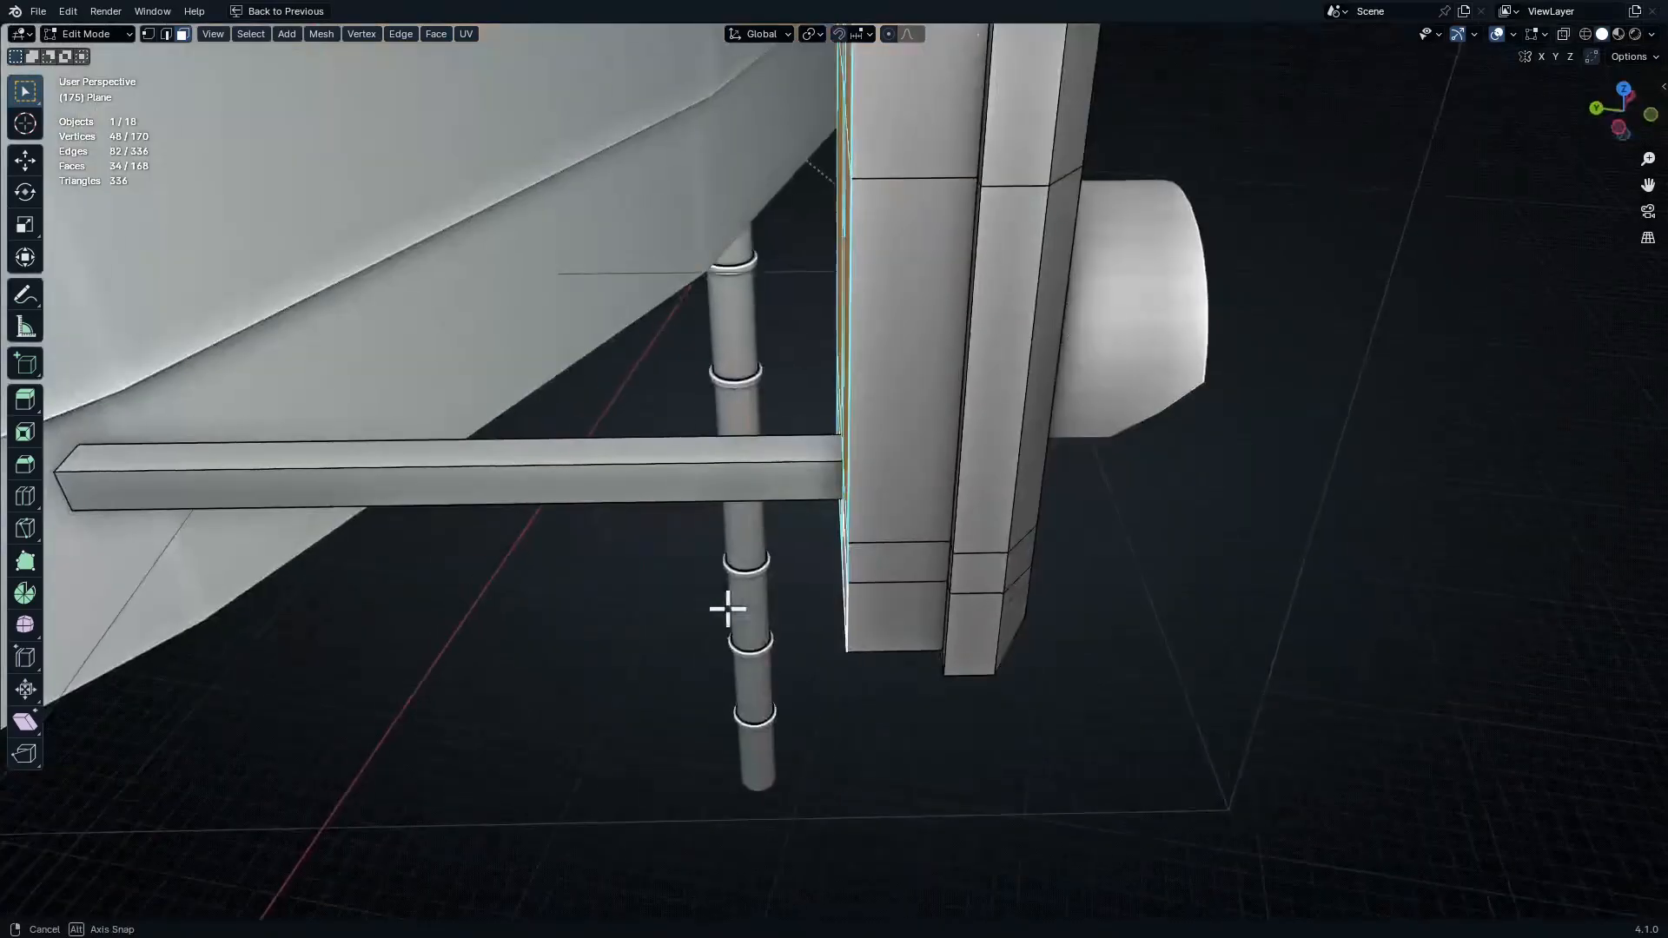
Remove the unwanted faces from the rear housing selection, using X-ray to reach hidden ones
middle_click_drag(912, 373, 782, 374, "ctrl")
middle_click_drag(782, 373, 829, 543, "shift")
left_click_drag(439, 198, 826, 608, "ctrl")
key("alt+z")
left_click_drag(323, 249, 869, 668, "ctrl")
middle_click_drag(764, 588, 839, 553)
key("shift+z")
middle_click_drag(966, 536, 985, 591)
middle_click_drag(985, 591, 1042, 547, "ctrl")
key("g")
key("g")
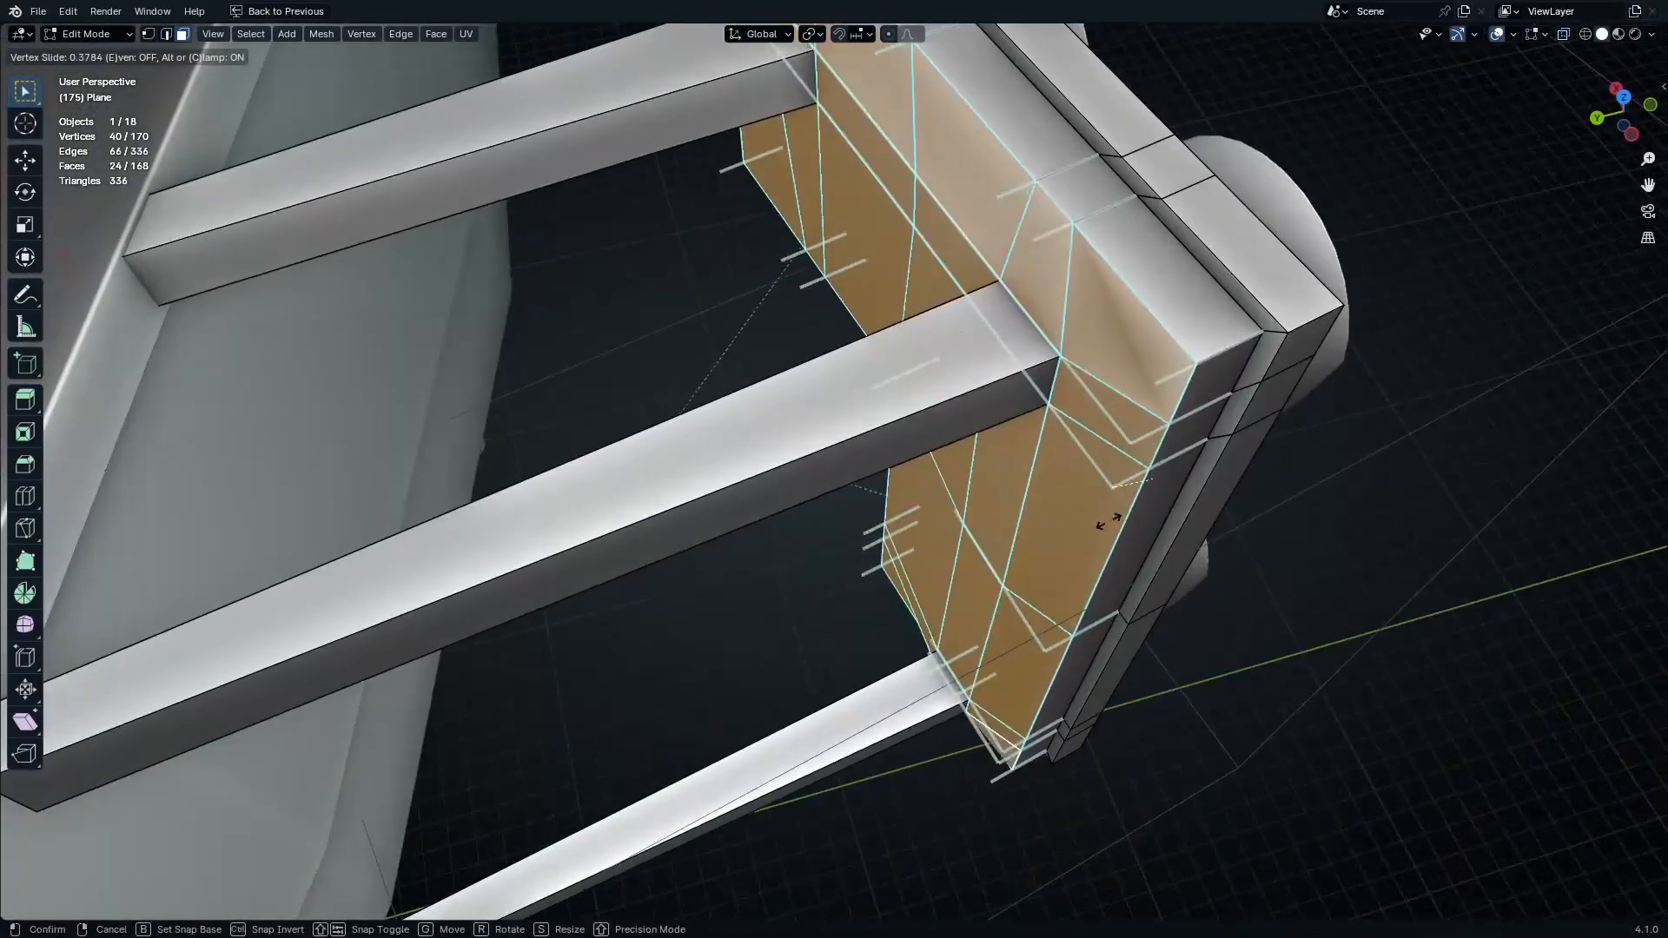
right_click(1060, 533)
Move the selected back faces along local Y to adjust the housing's depth, and deselect the housing
key("g")
key("y")
key("y")
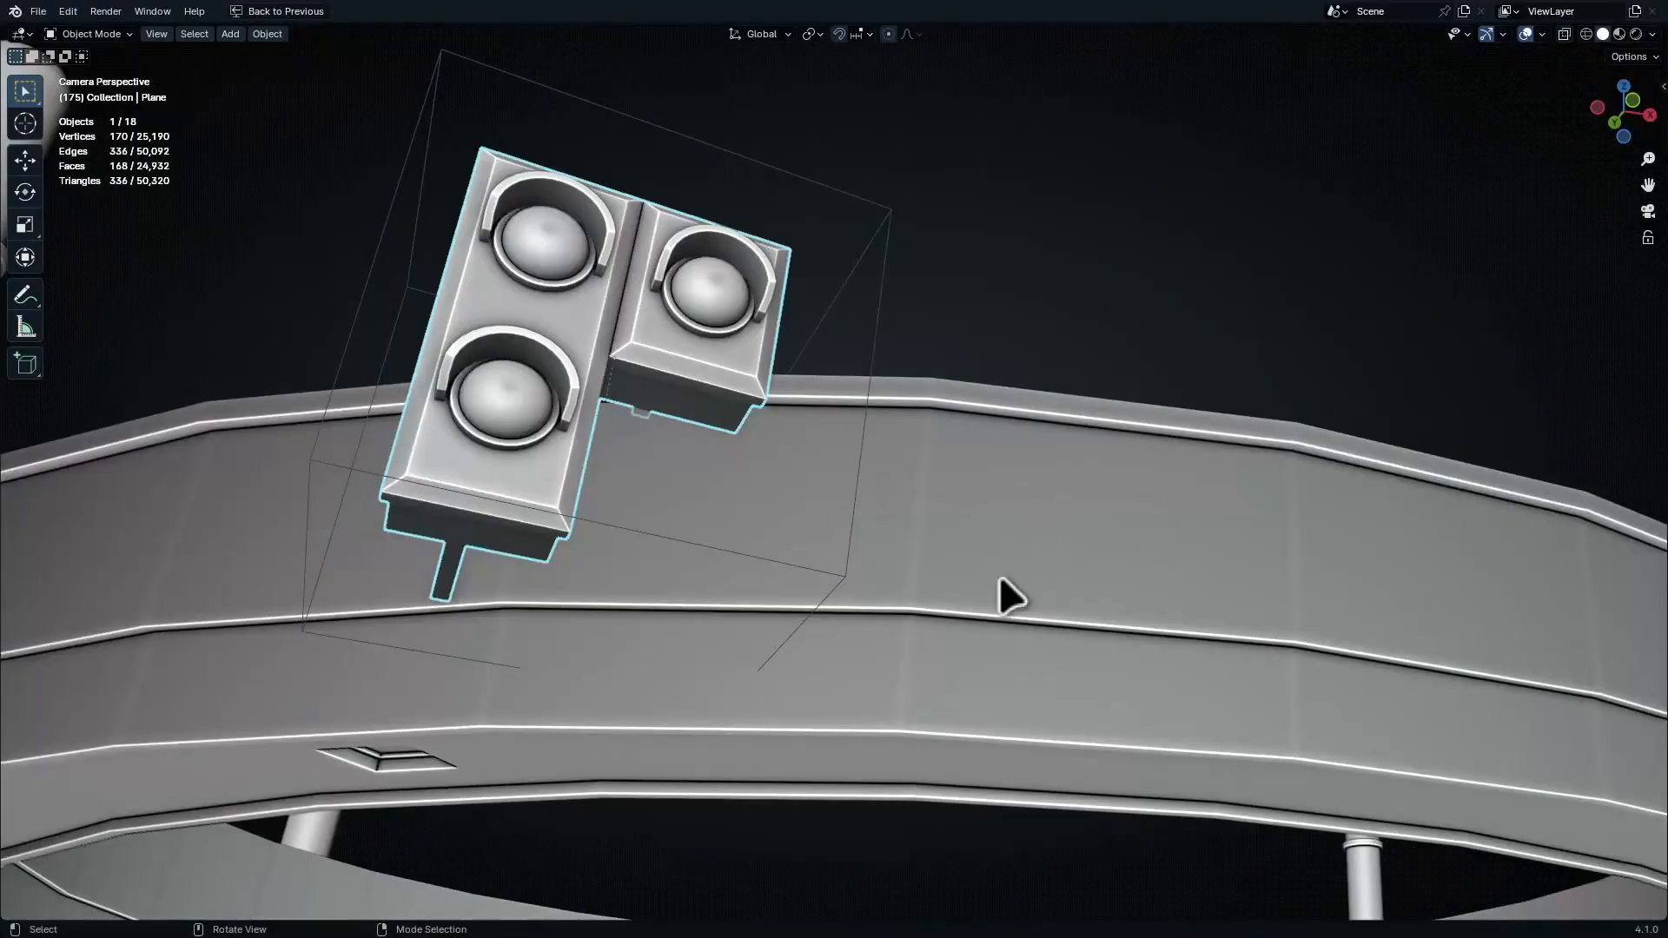
left_click(923, 330)
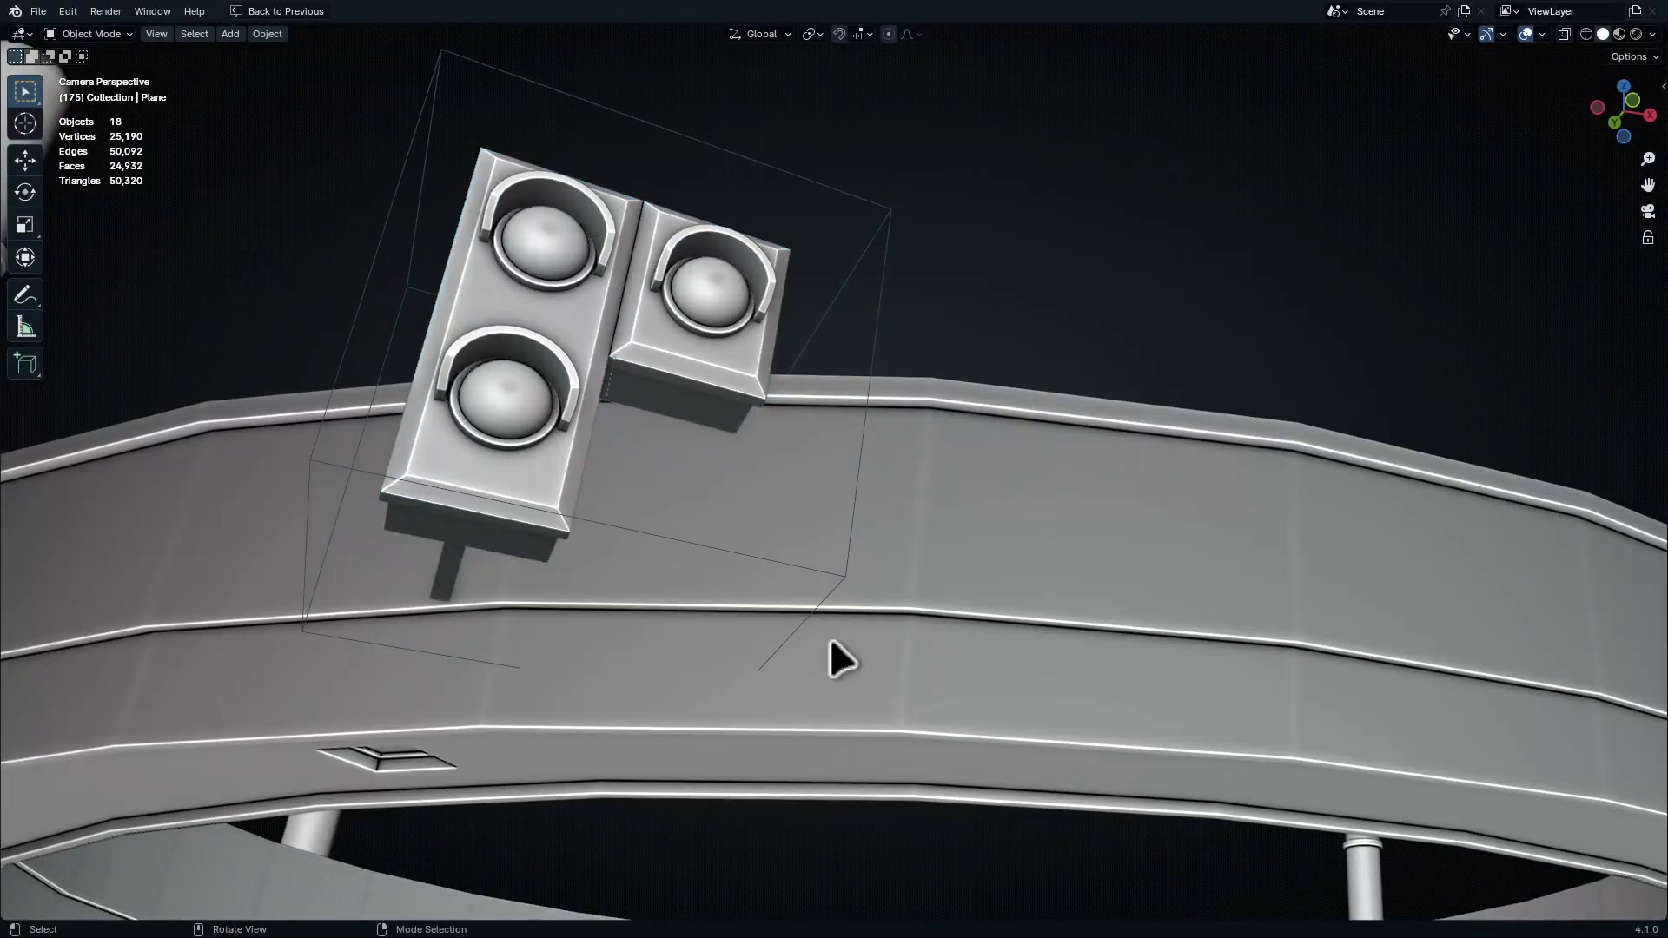
Compare the traffic light in the camera view with the full reference image
middle_click_drag(809, 525, 994, 619, "shift")
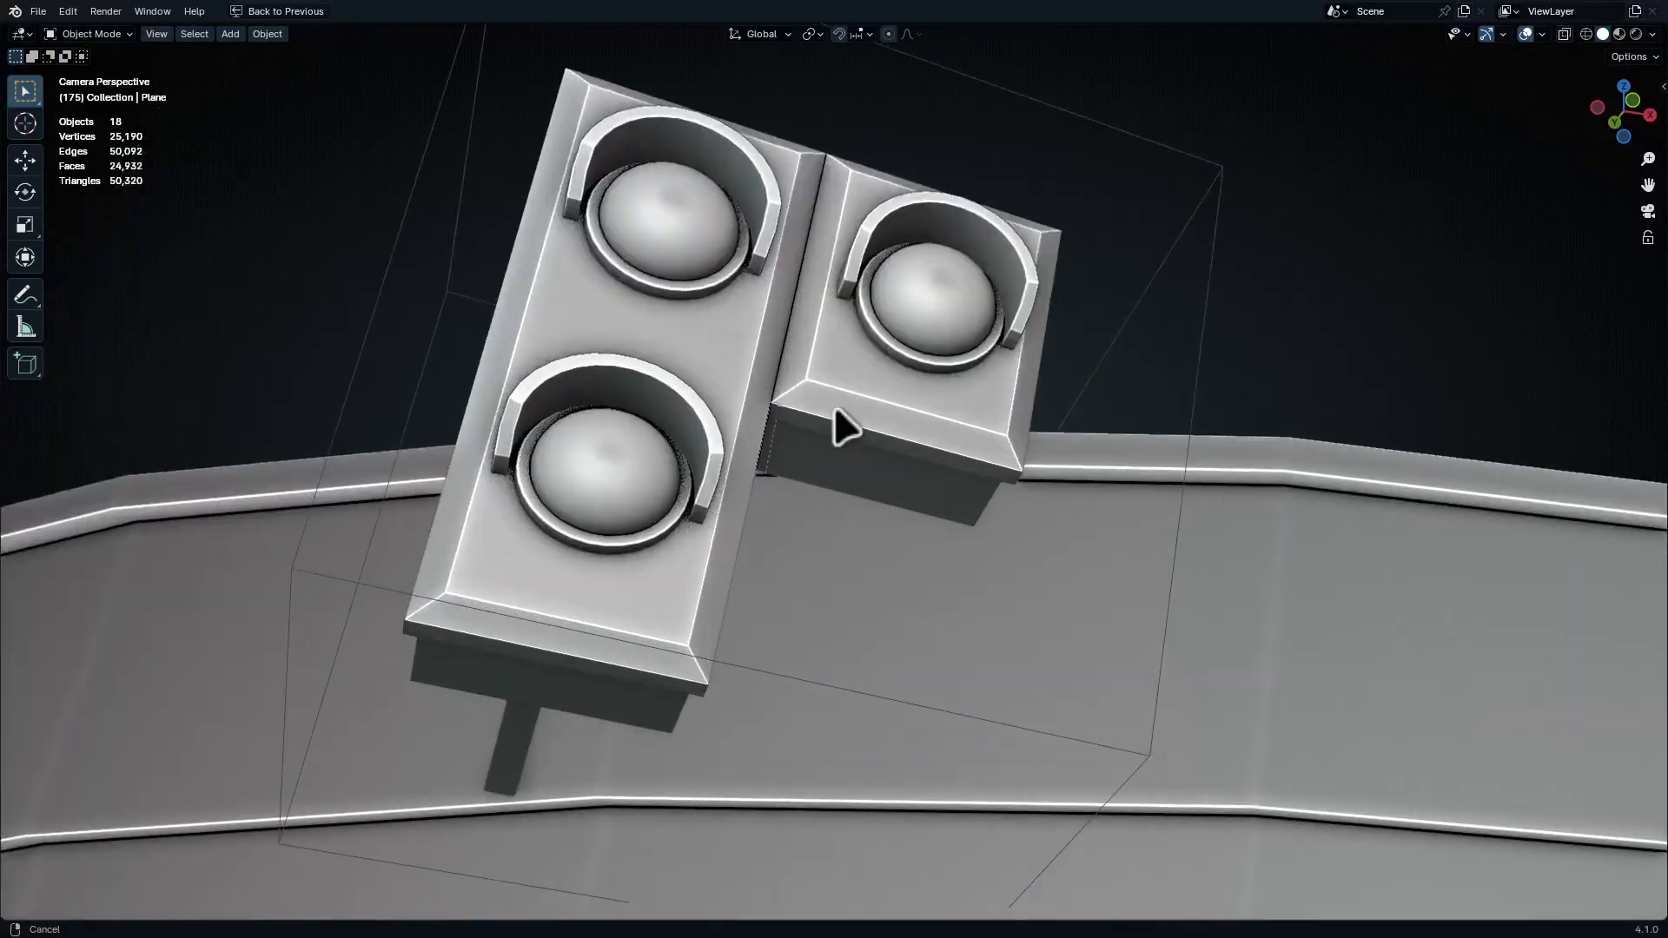
scroll(998, 443, "down", 4)
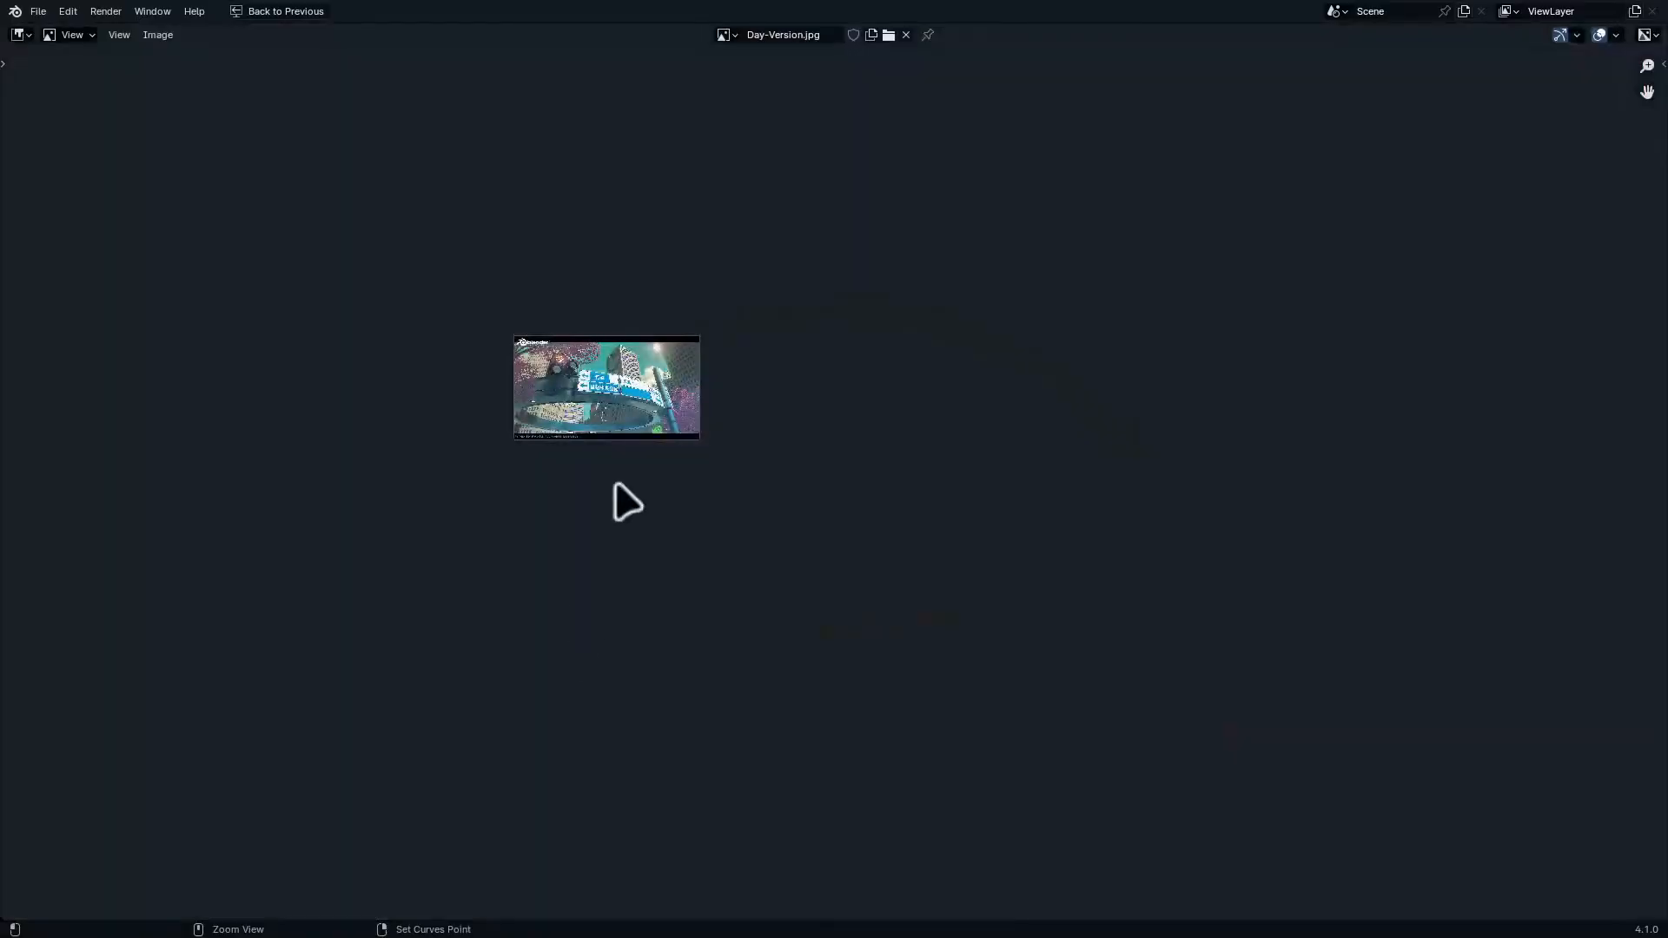
scroll(625, 499, "up", 3)
middle_click_drag(477, 217, 495, 165, "ctrl")
middle_click_drag(560, 259, 613, 475)
middle_click_drag(580, 536, 534, 323, "ctrl")
key("ctrl+space")
middle_click_drag(827, 524, 904, 582, "ctrl")
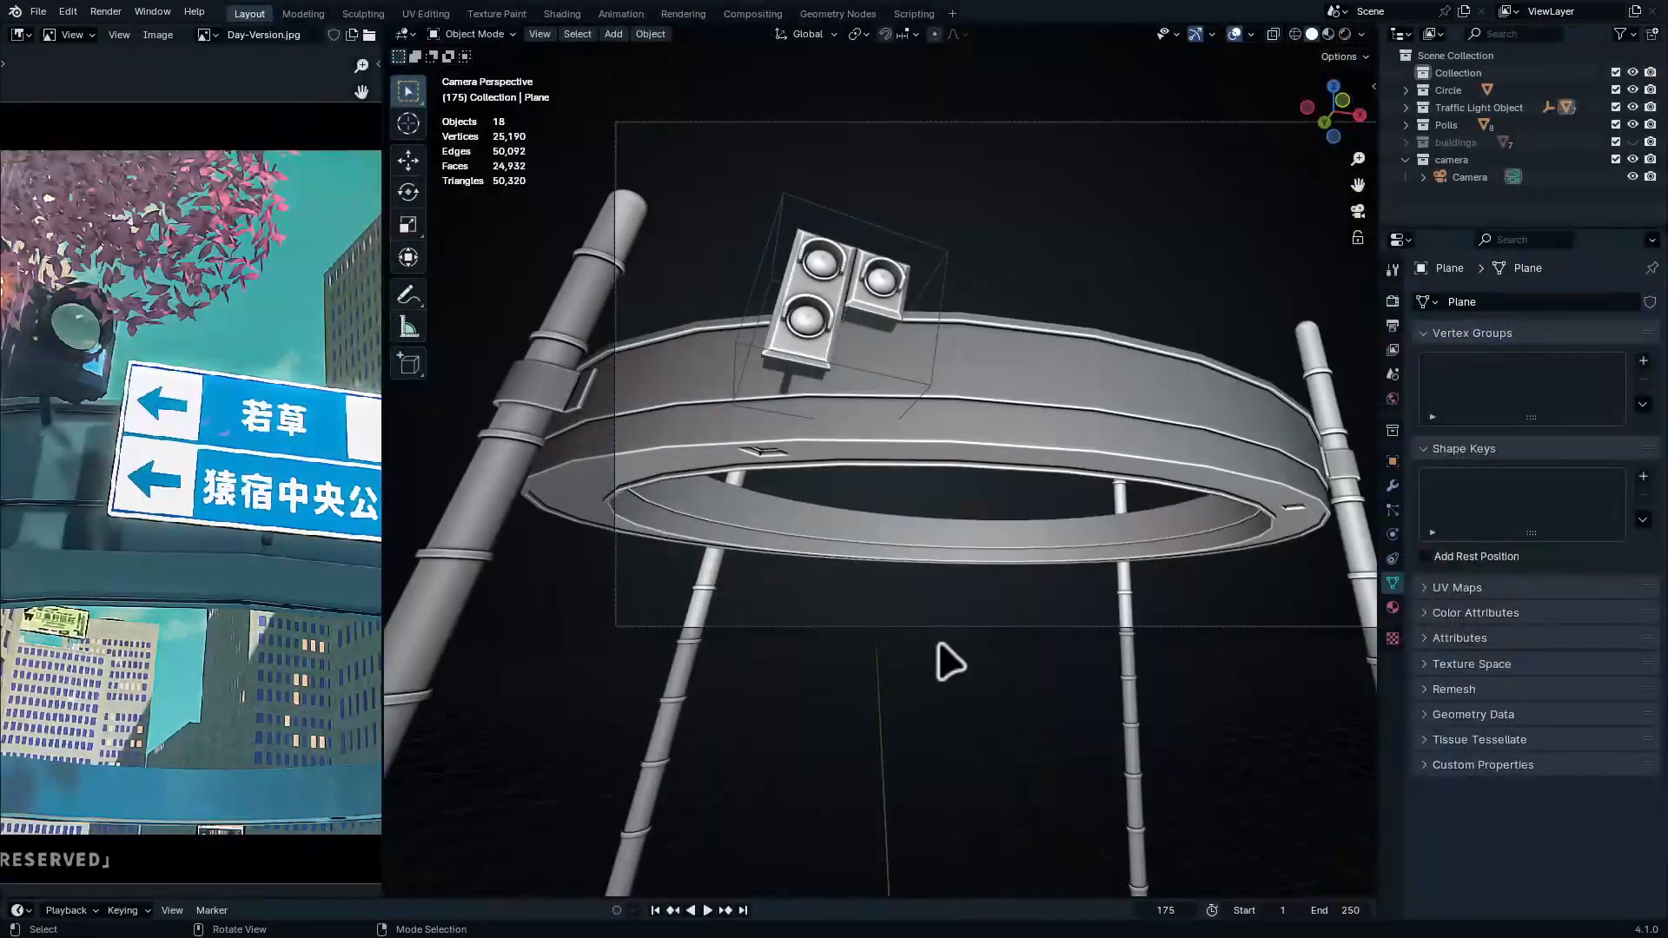
Move the camera about -1.93 m along its local Z axis, closer to the ring
middle_click_drag(1034, 618, 938, 705, "shift")
left_click(945, 702)
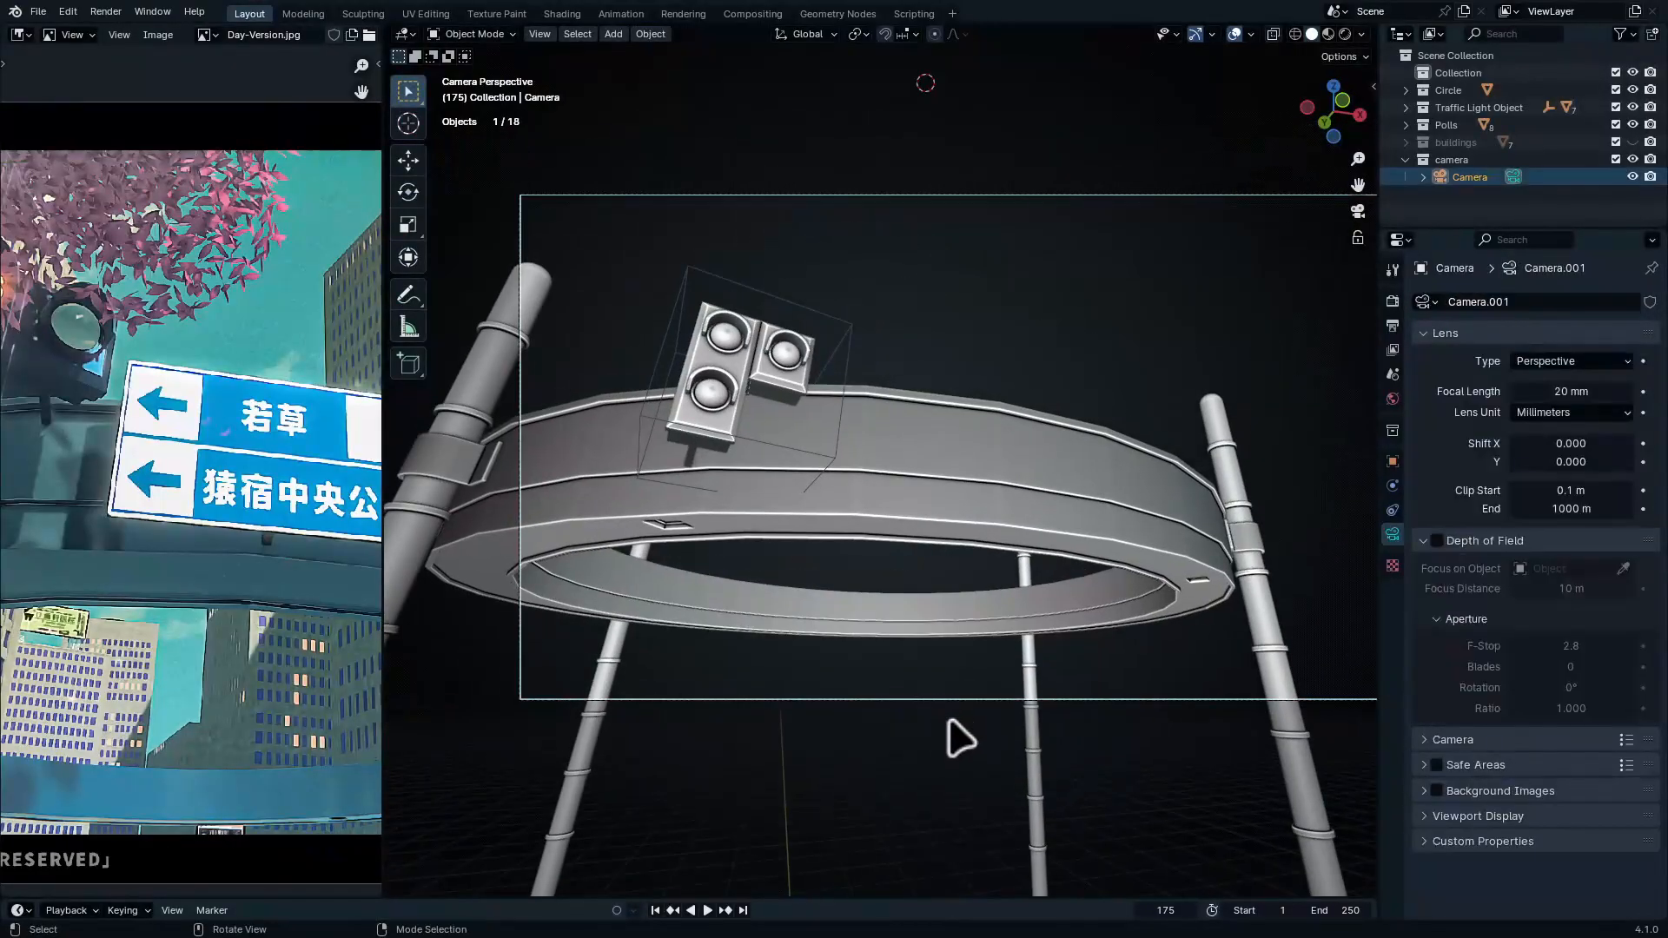
key("ctrl+space")
key("g")
key("z")
key("z")
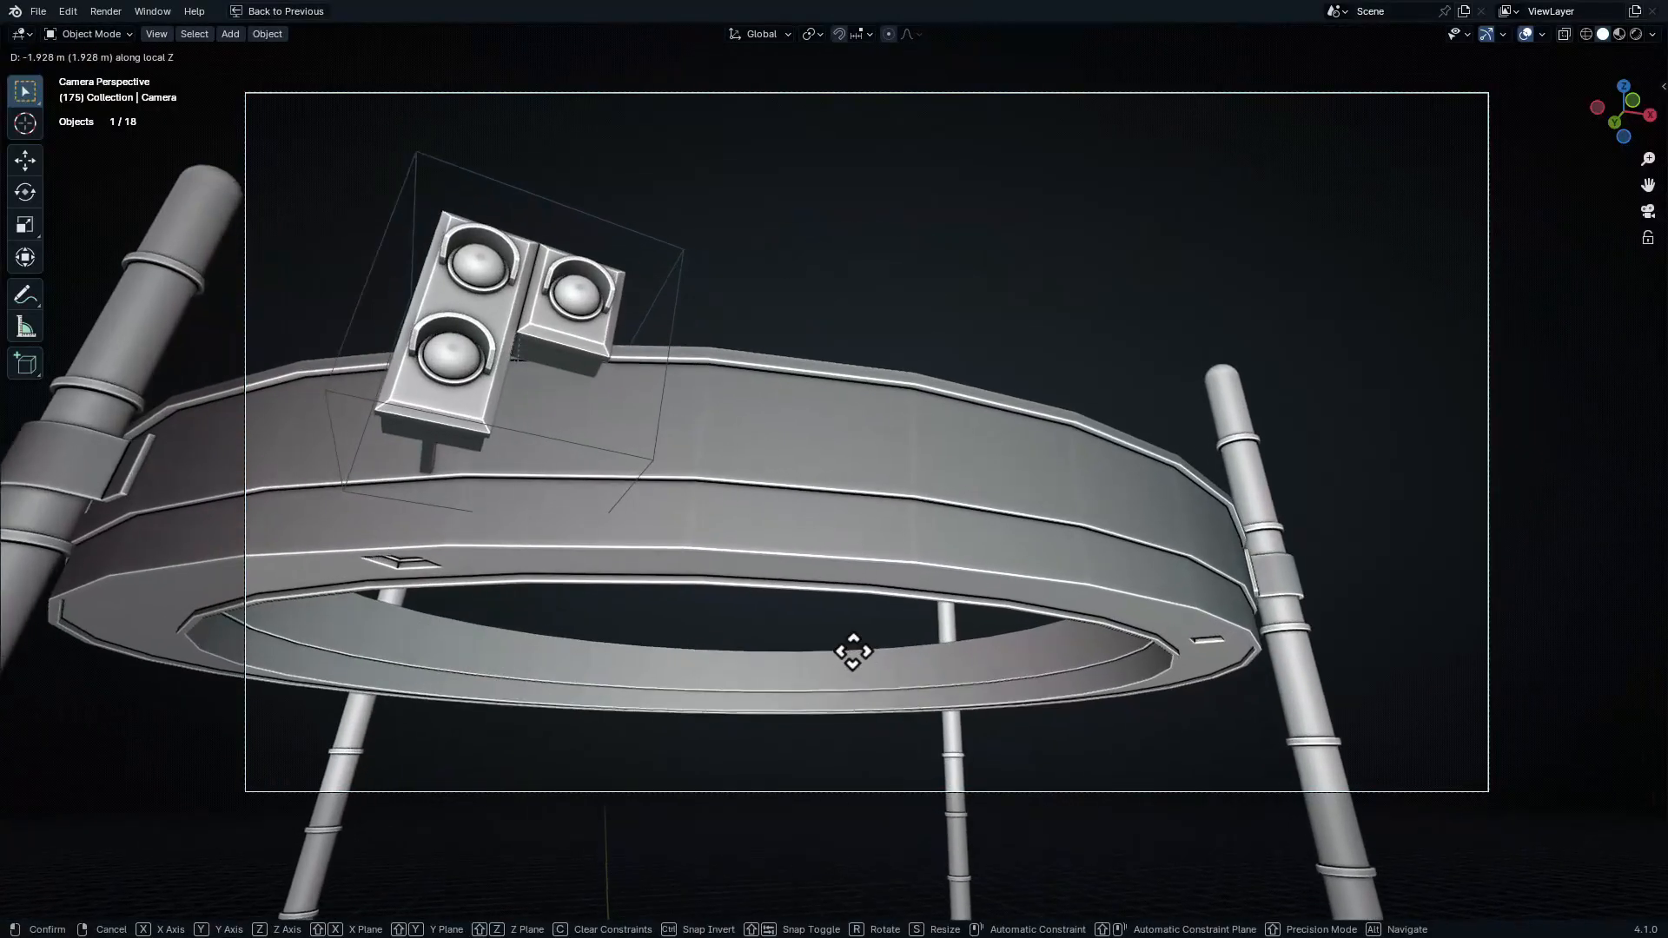
left_click(853, 651)
middle_click_drag(720, 611, 871, 633, "shift")
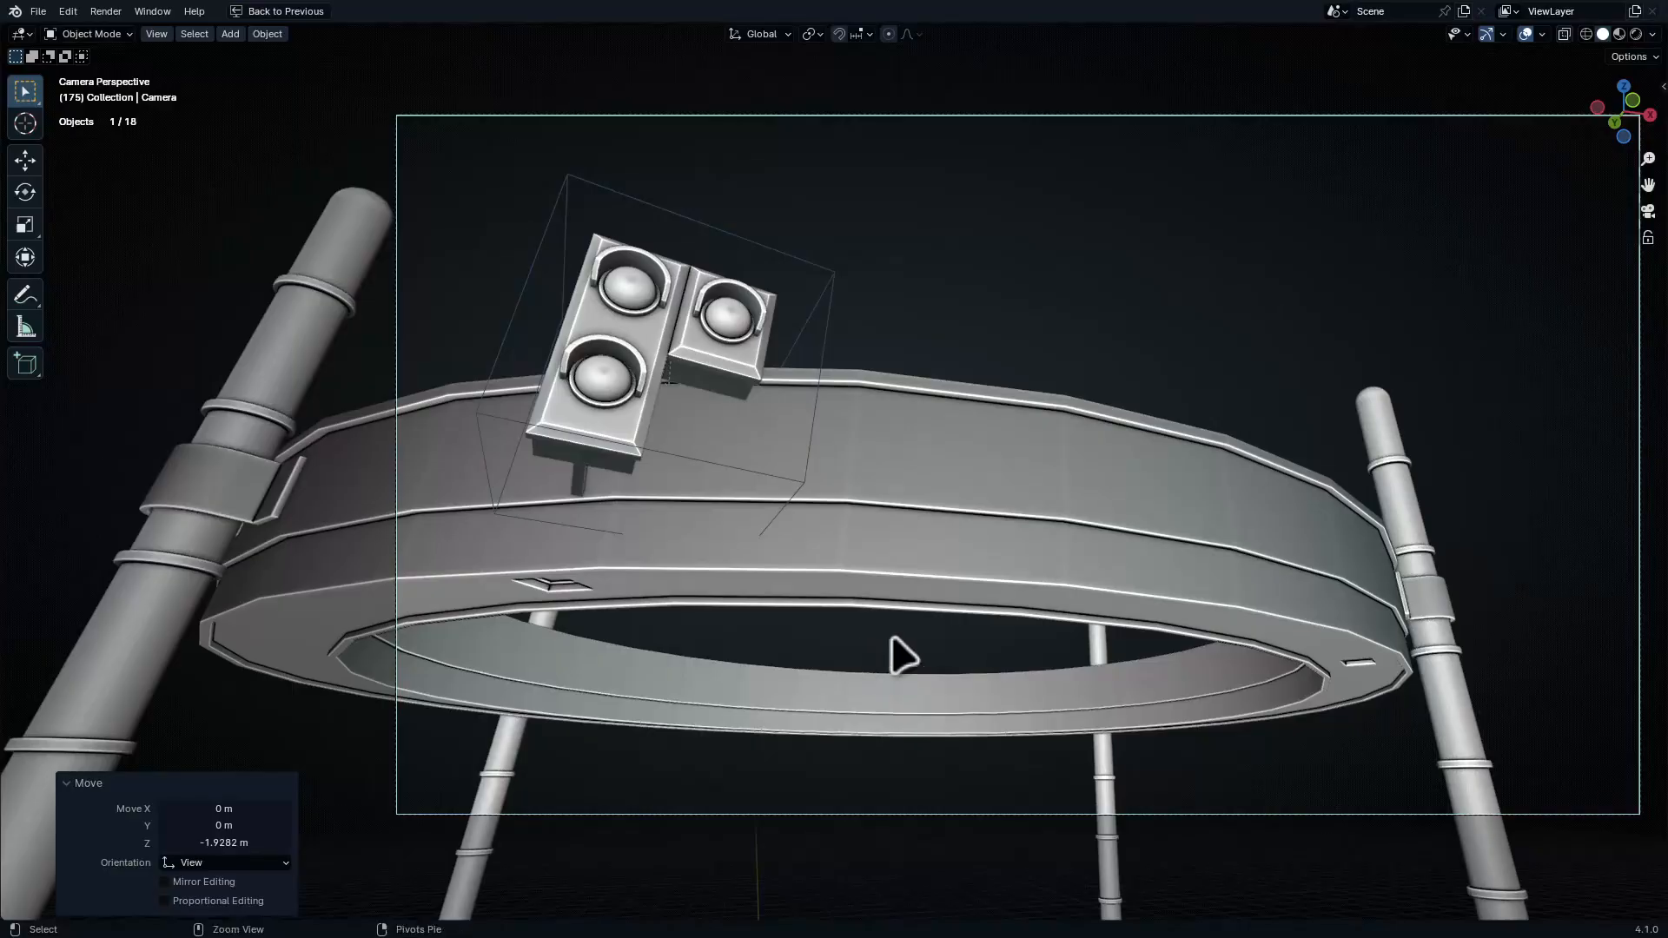
Compare the camera framing of the ring and traffic light with the reference image
key("ctrl+space")
key("ctrl+space")
key("ctrl+space")
key("ctrl+space")
key("ctrl+space")
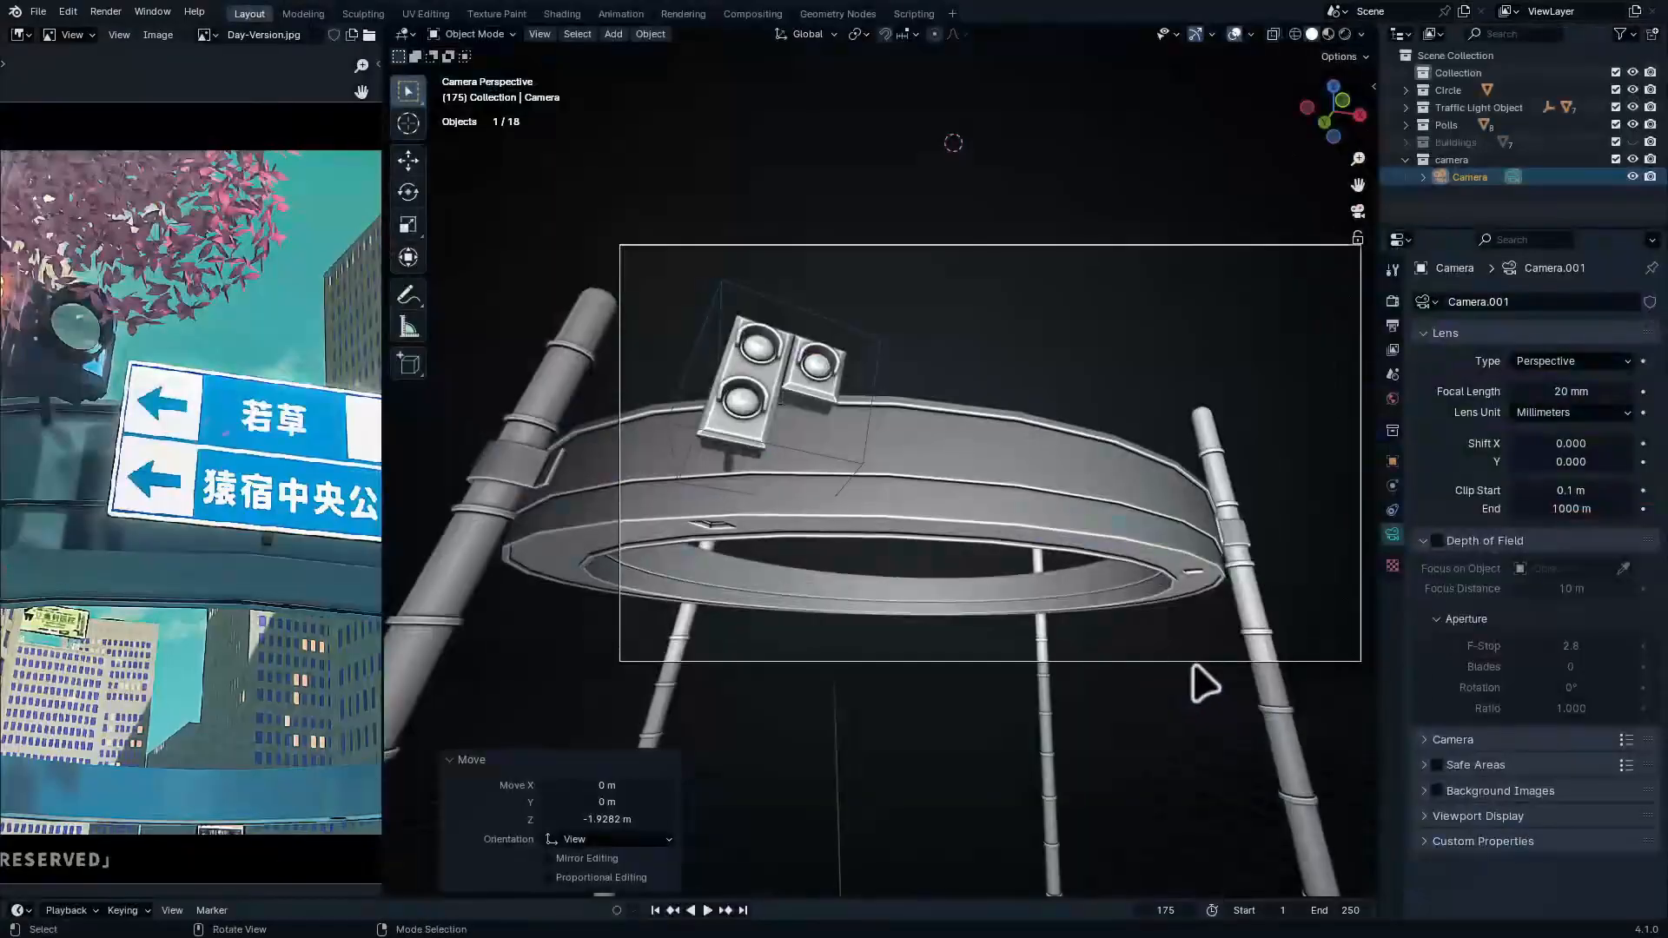
key("ctrl+space")
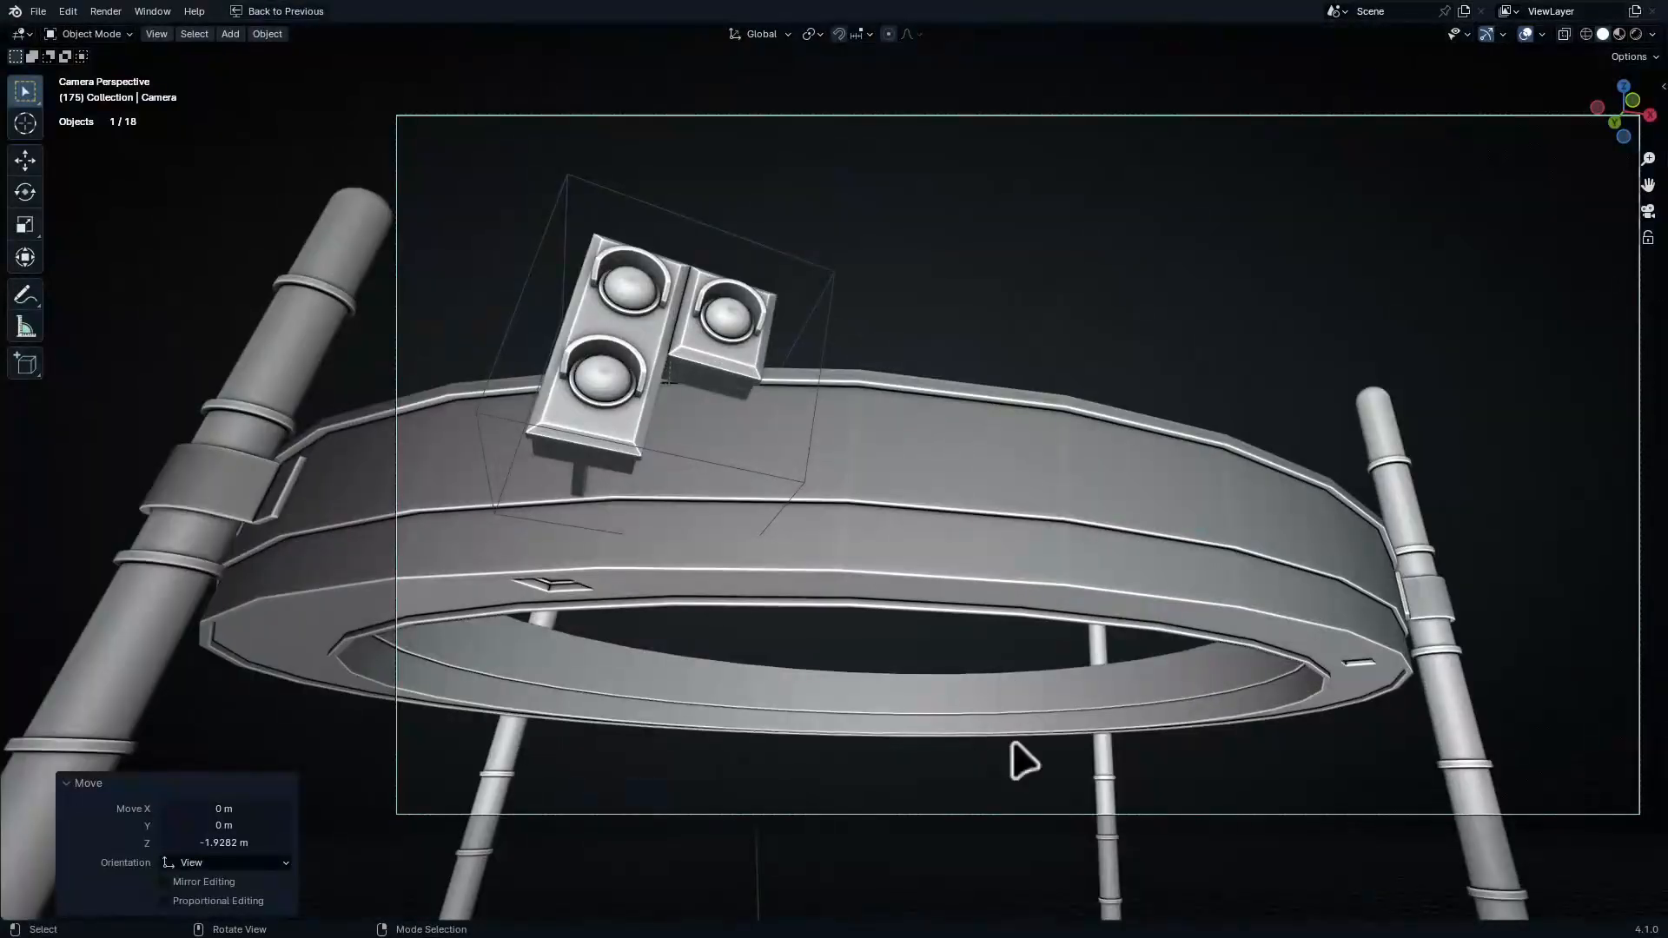
key("ctrl+space")
Check the ring's transform values and dimensions from outside the camera
middle_click_drag(1049, 519, 1085, 482)
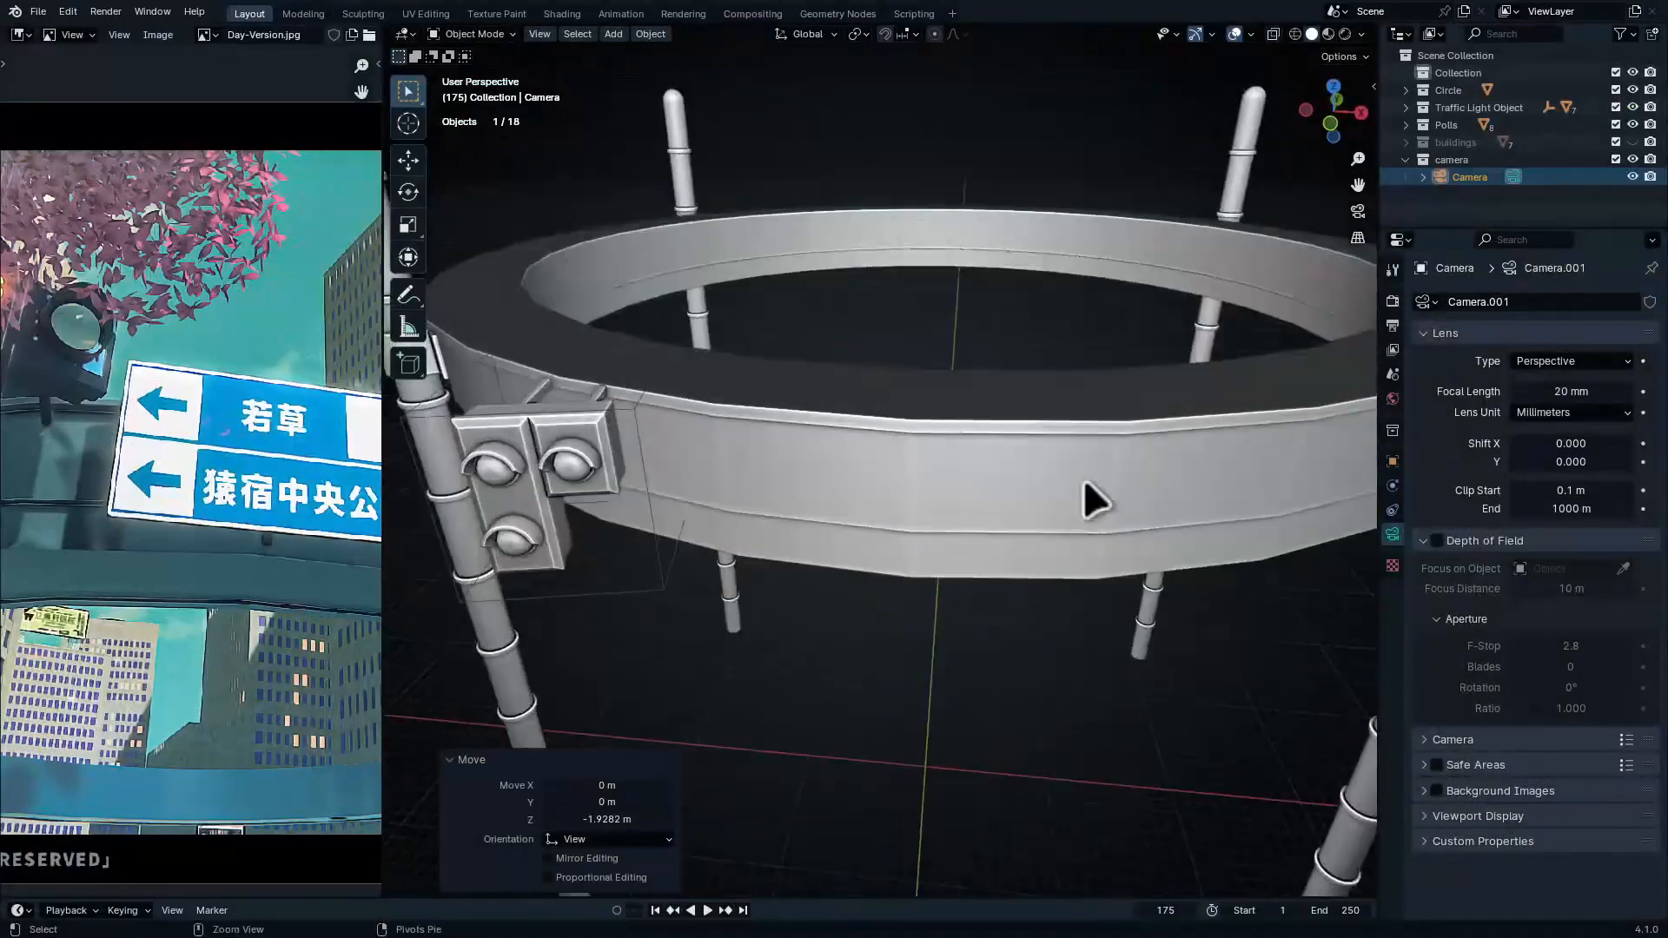
scroll(1042, 460, "down", 5)
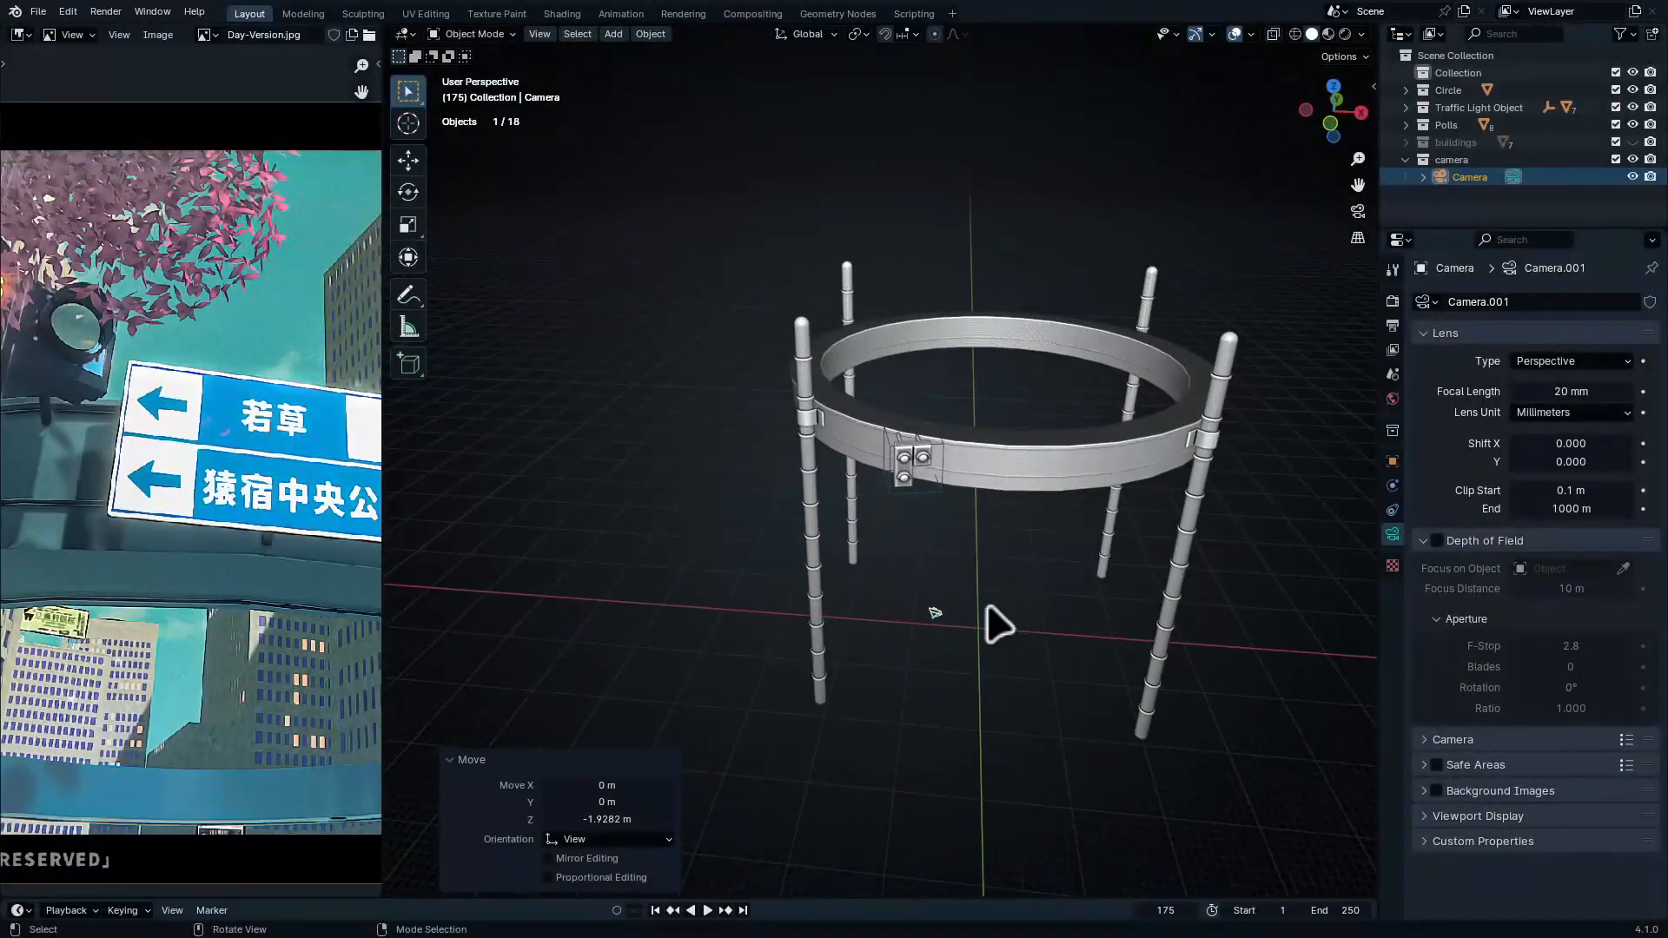
left_click(1005, 474)
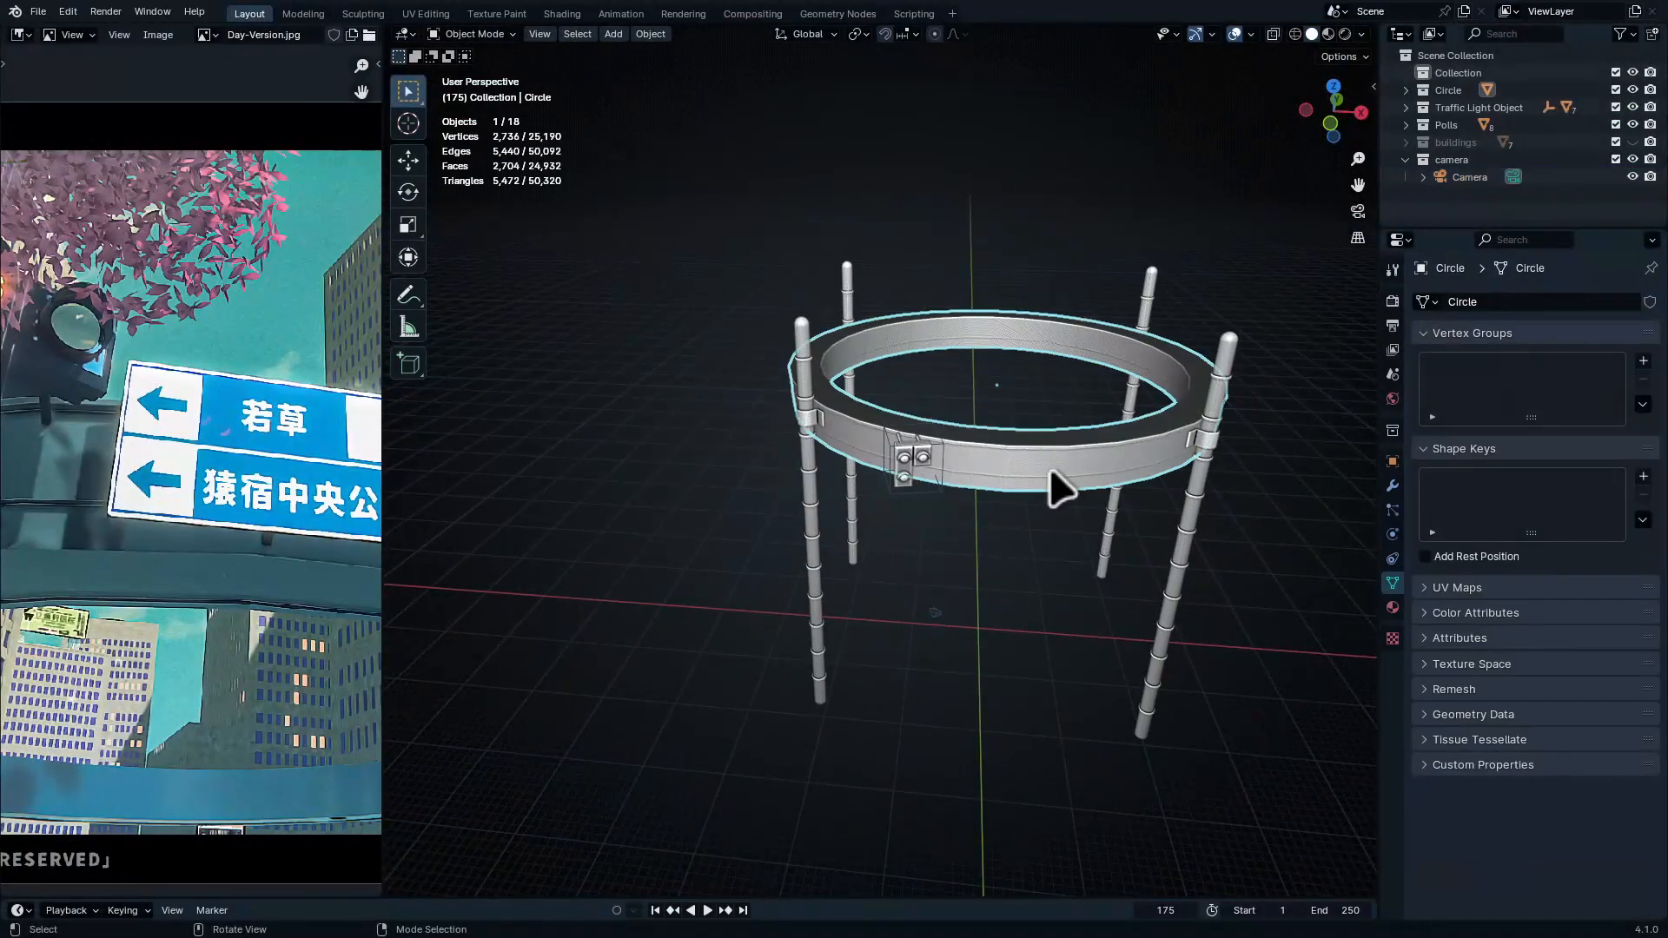
key("n")
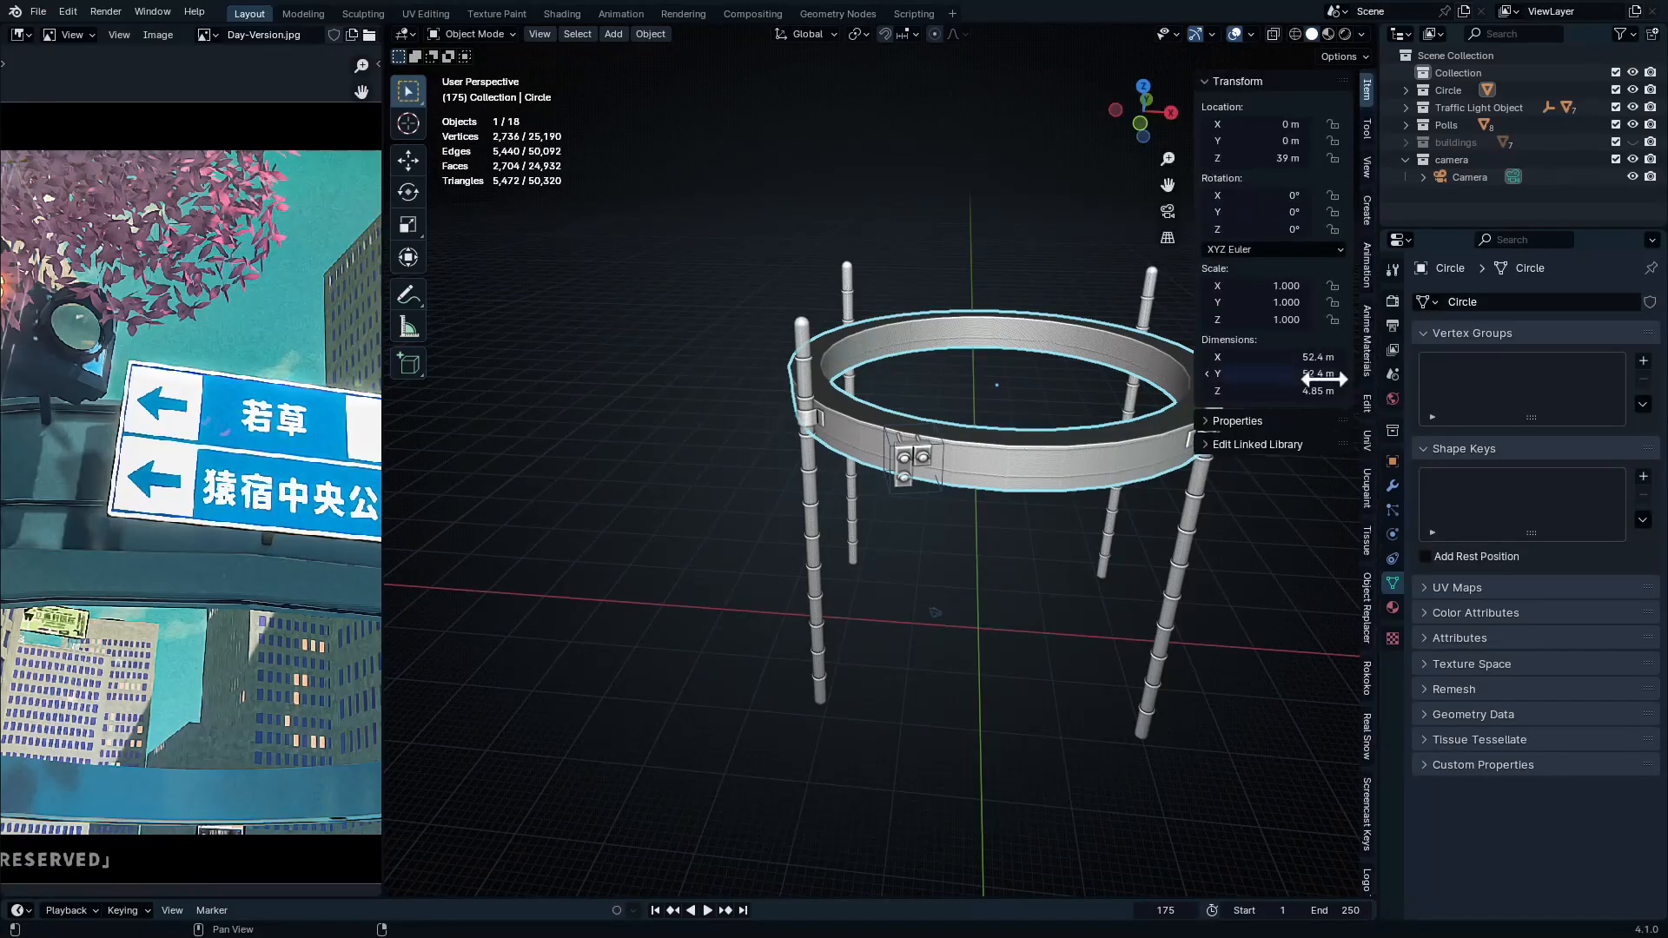
key("n")
middle_click_drag(951, 447, 1042, 476)
key("KP_0")
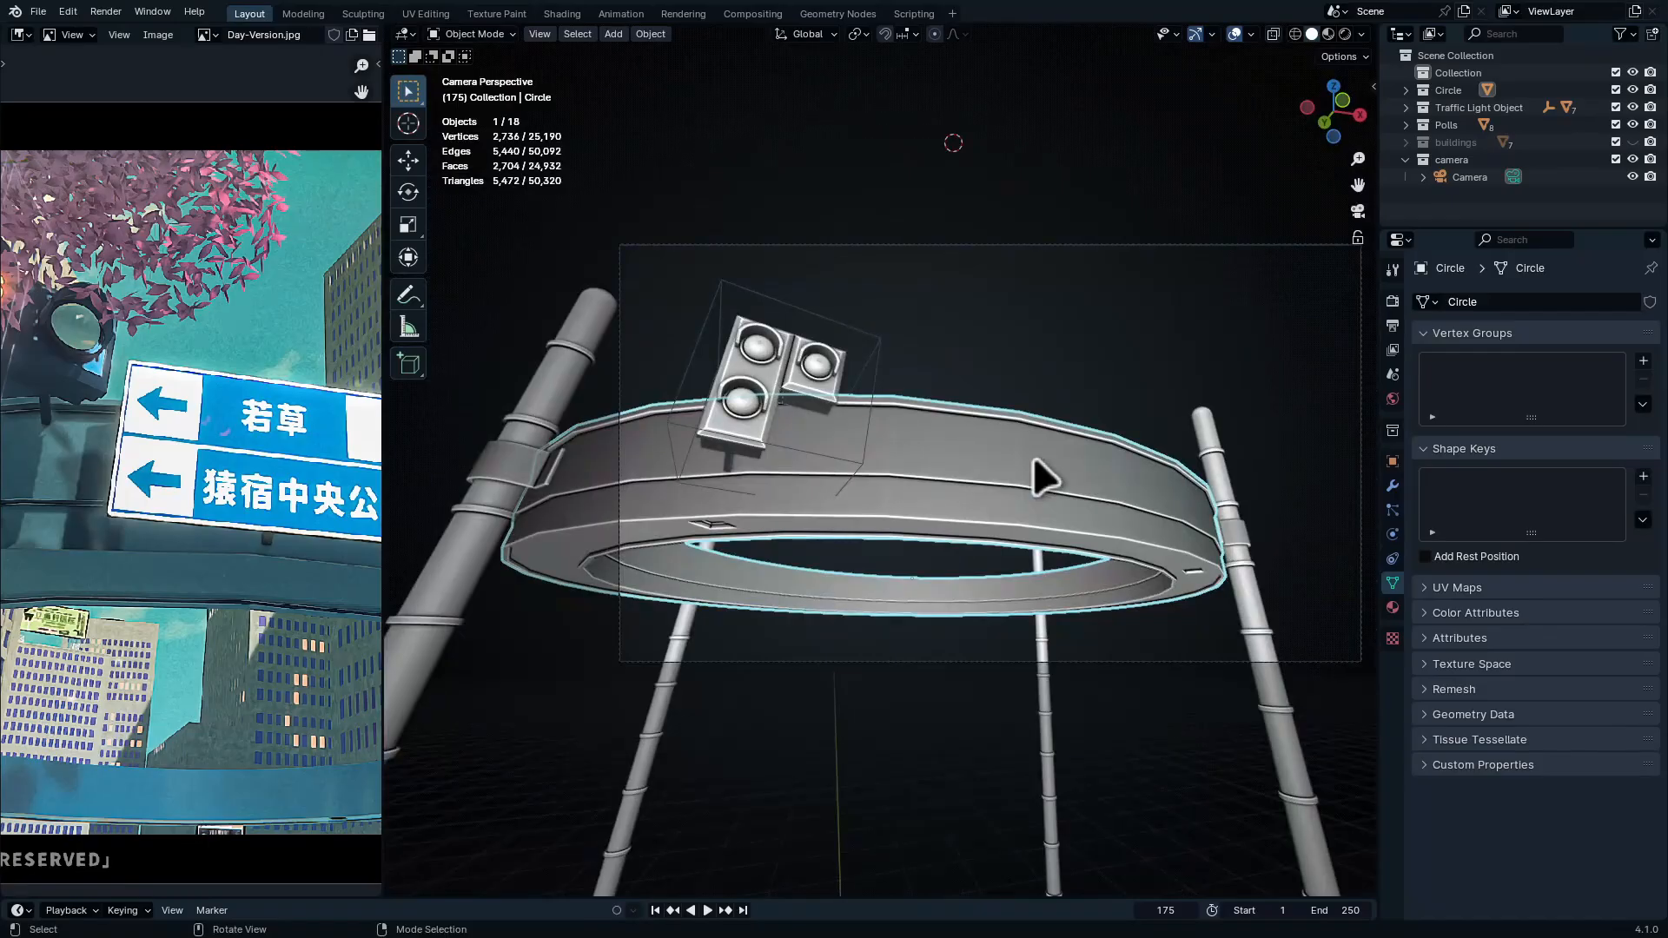
Examine the whole ring structure through the camera and from a distance
key("ctrl+space")
scroll(1019, 454, "down", 2)
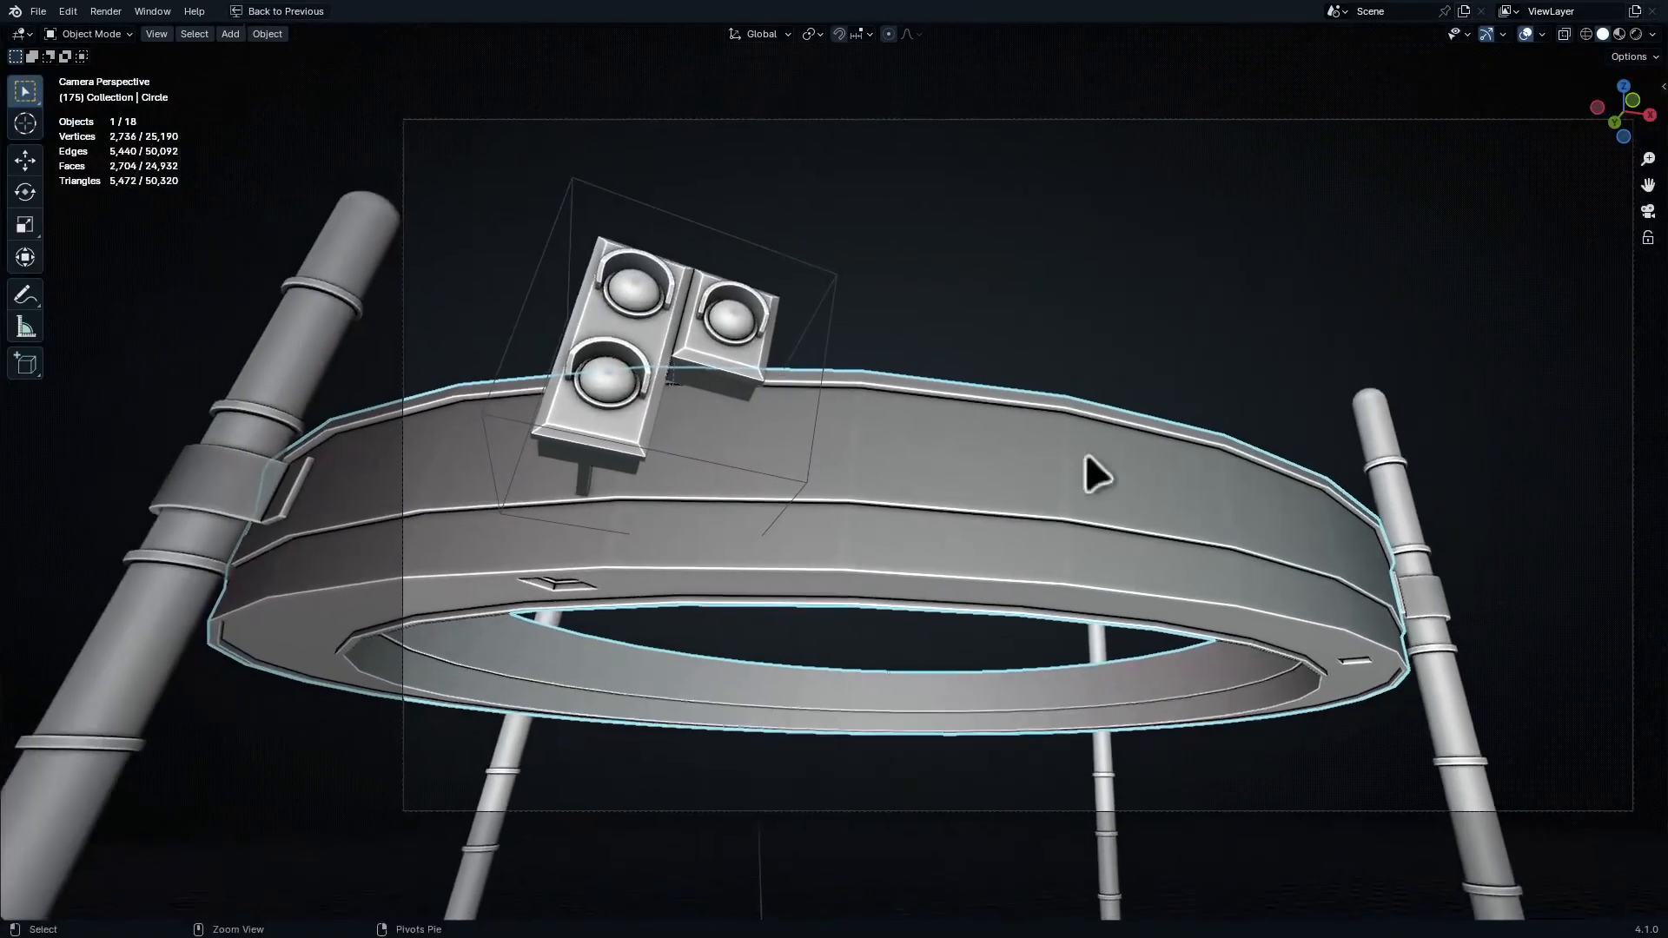
middle_click_drag(1131, 424, 1084, 439)
scroll(1085, 408, "down", 6)
middle_click_drag(1086, 373, 666, 507)
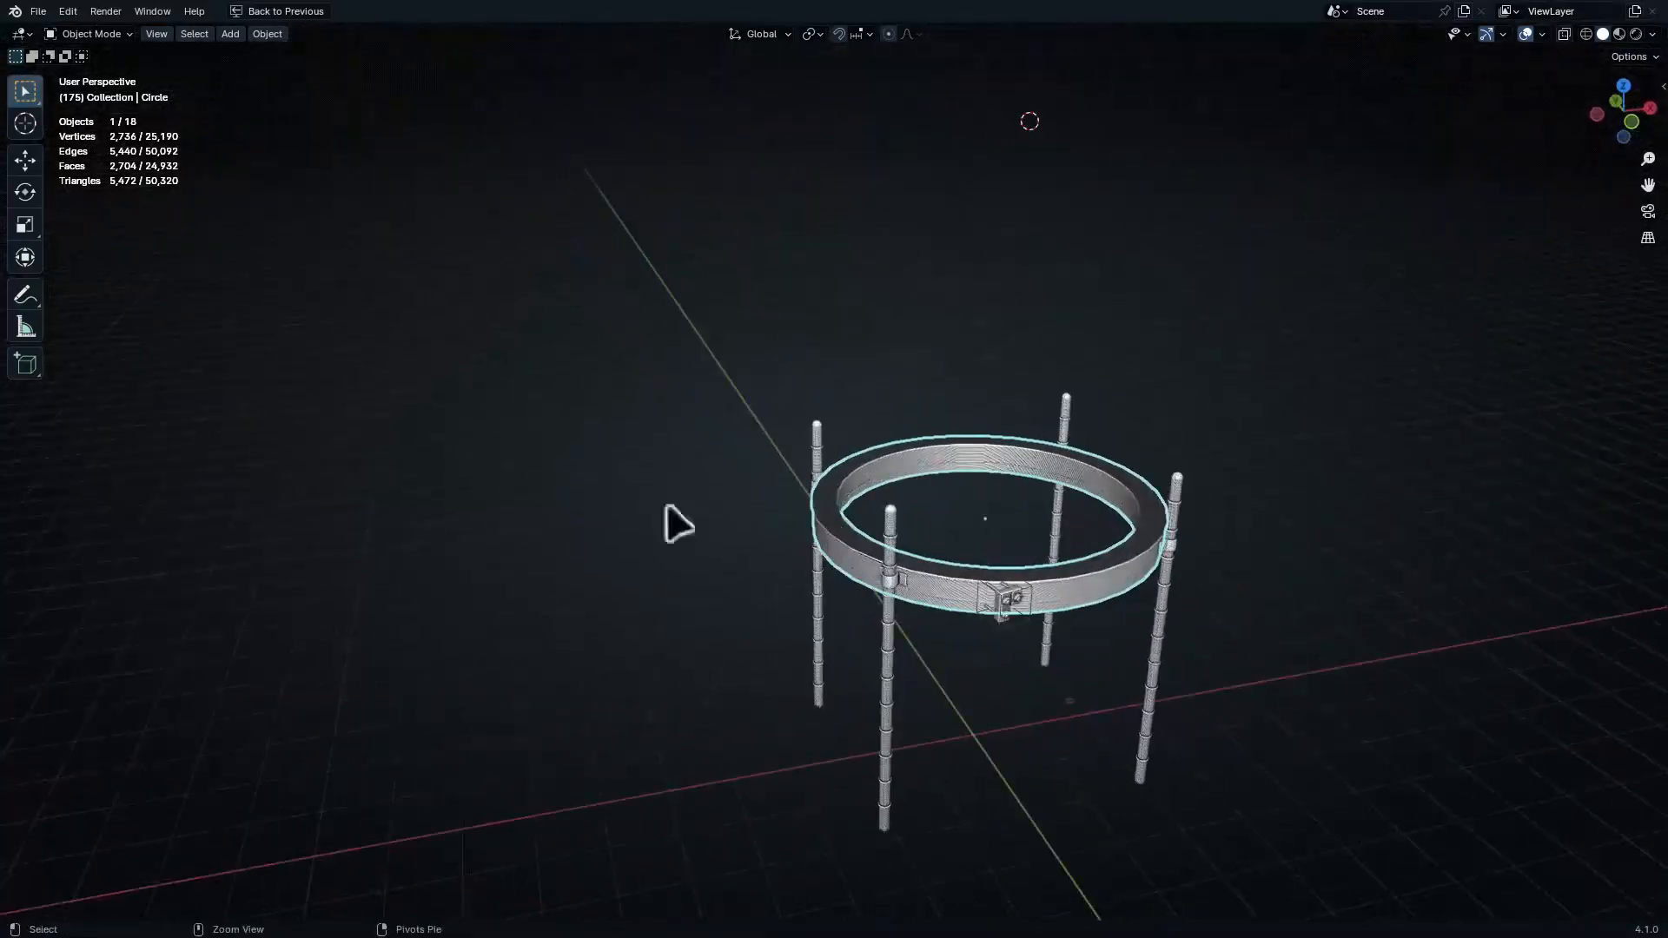
key("ctrl+space")
key("ctrl+space")
key("ctrl+space")
middle_click_drag(1082, 533, 1046, 514)
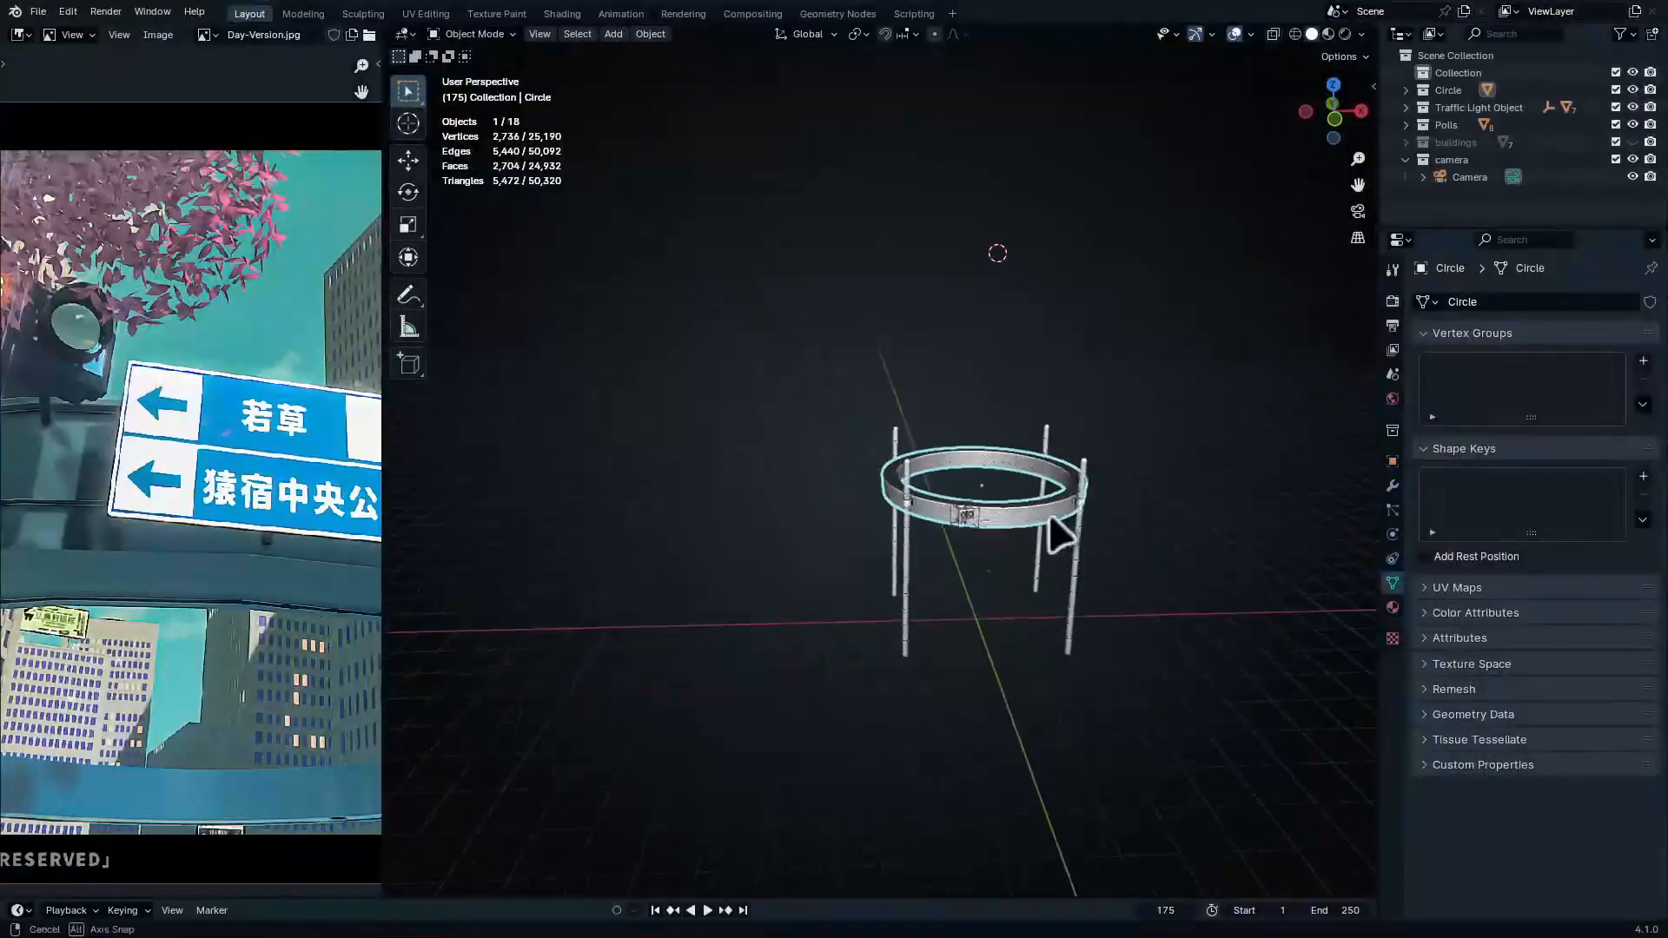
middle_click_drag(1036, 659, 1043, 566, "ctrl")
Deselect the ring and open the Images as Planes import
left_click(1018, 695)
key("shift+a")
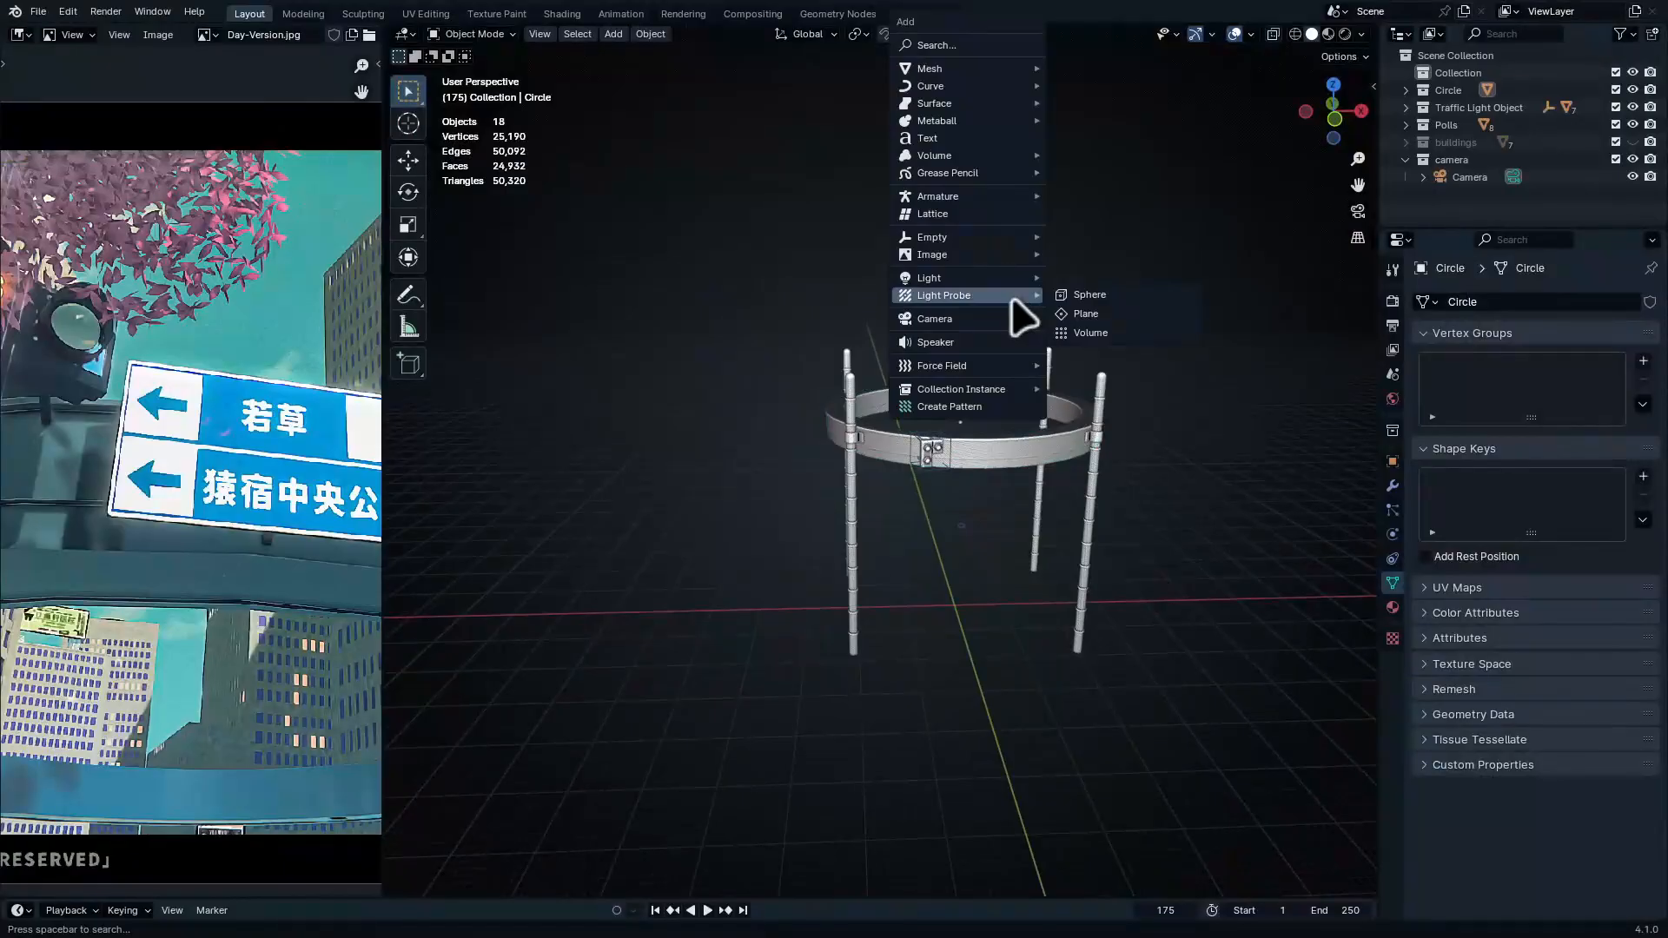
mouse_move(990, 255)
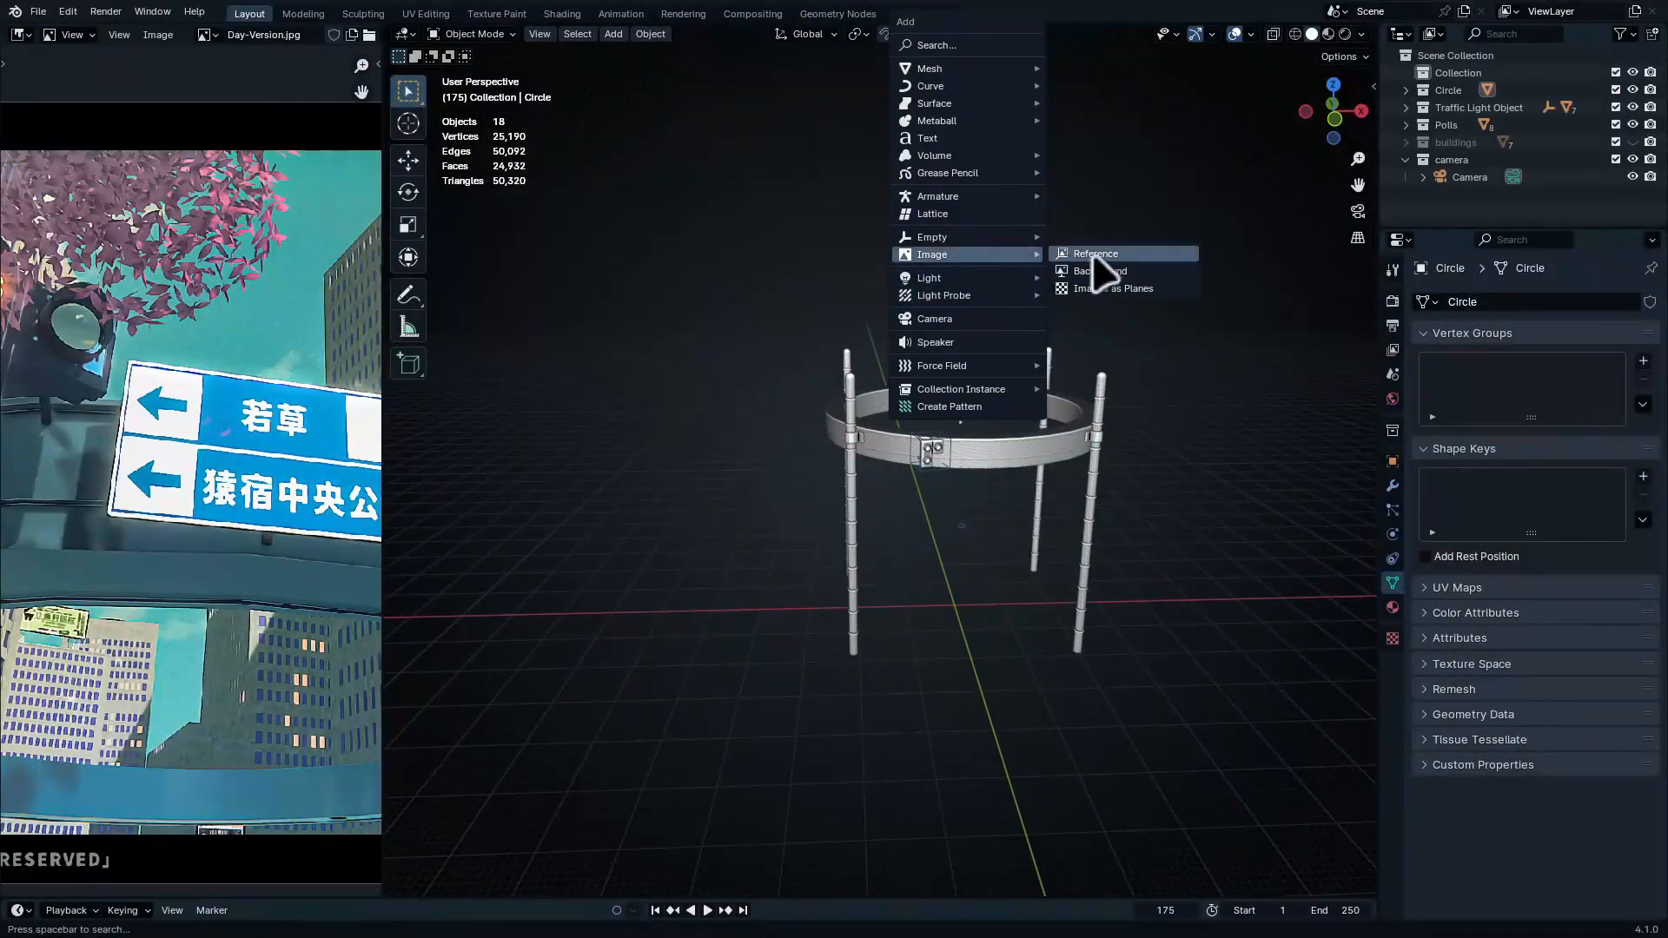
left_click(1167, 288)
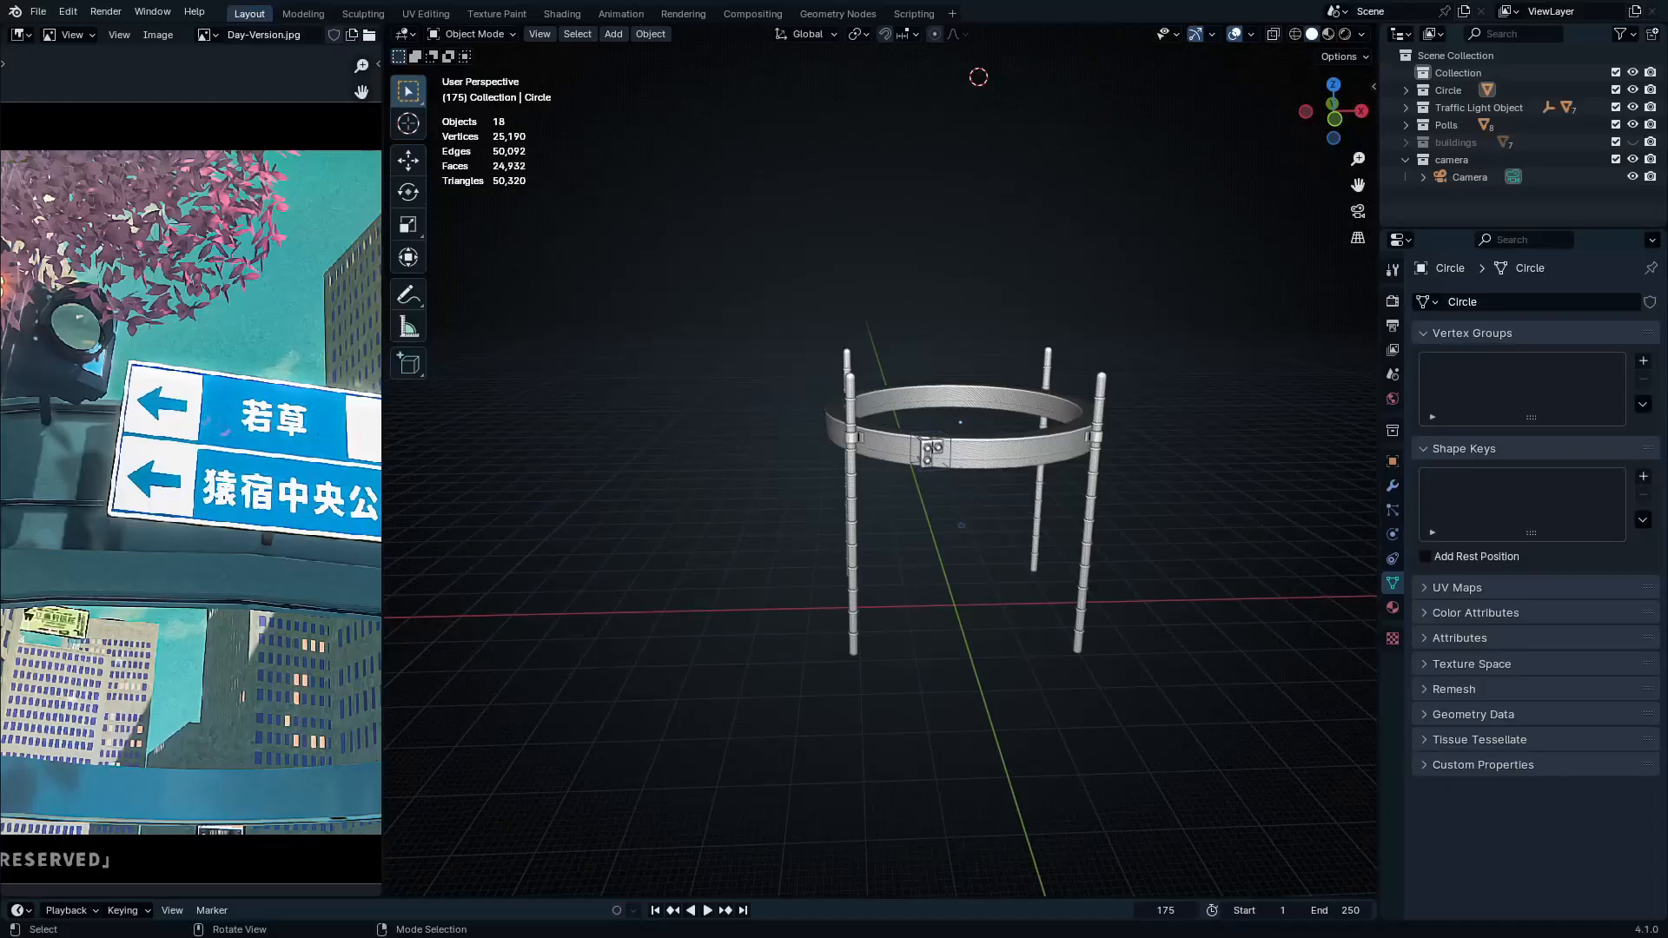
left_click(522, 686)
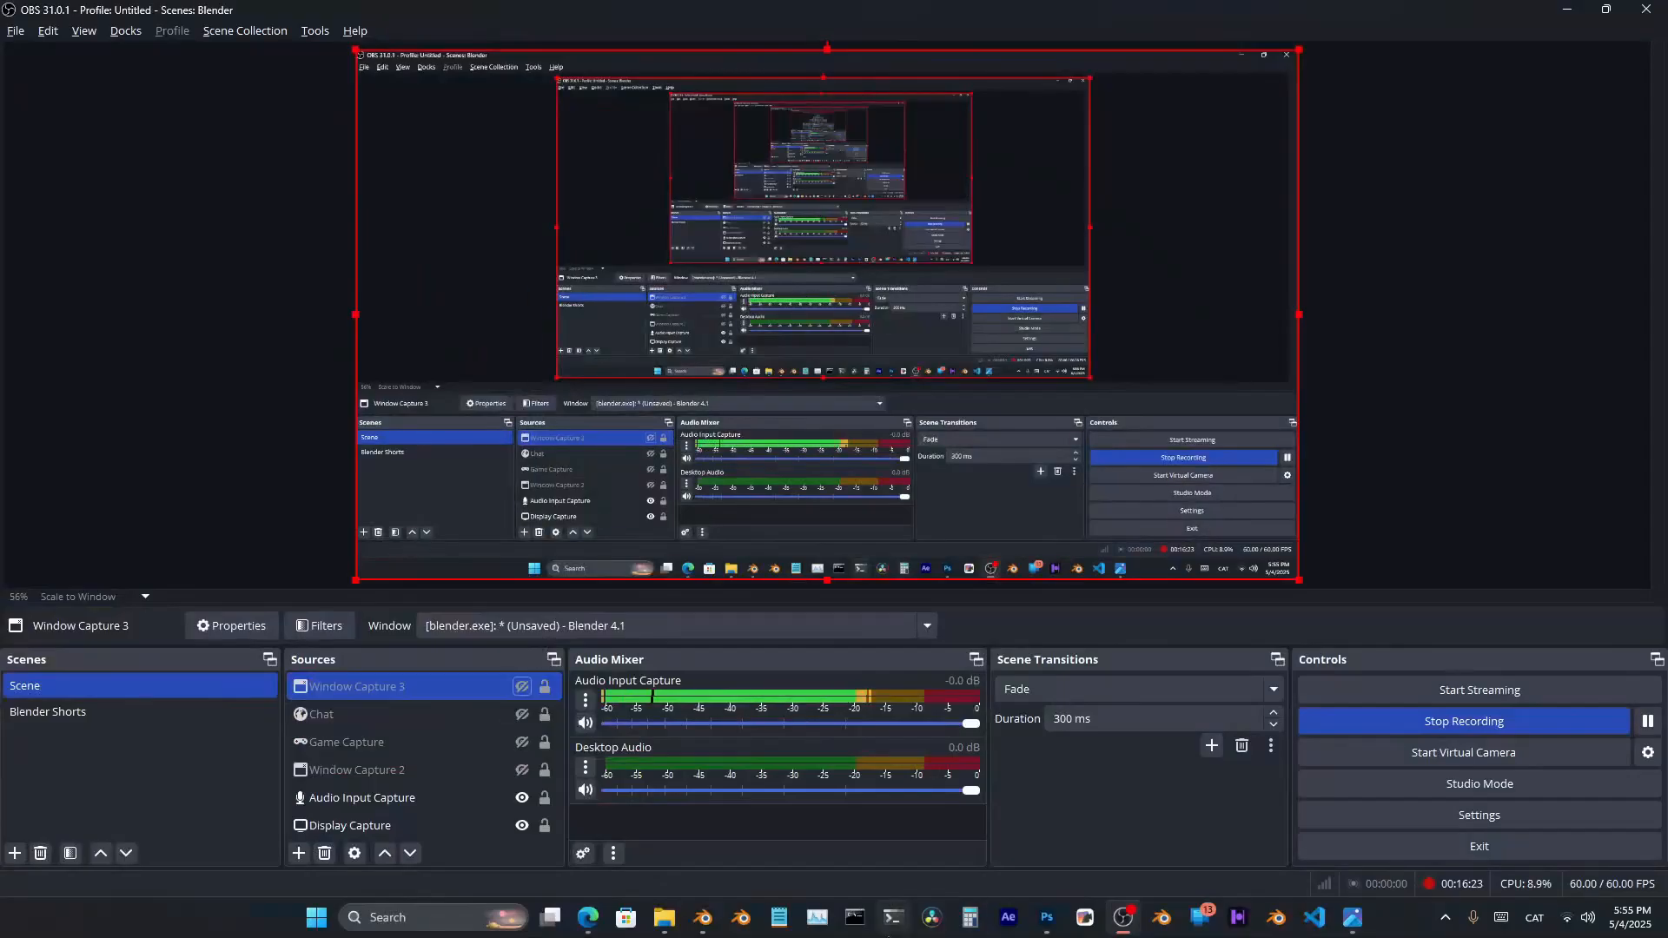
mouse_move(704, 919)
left_click(640, 856)
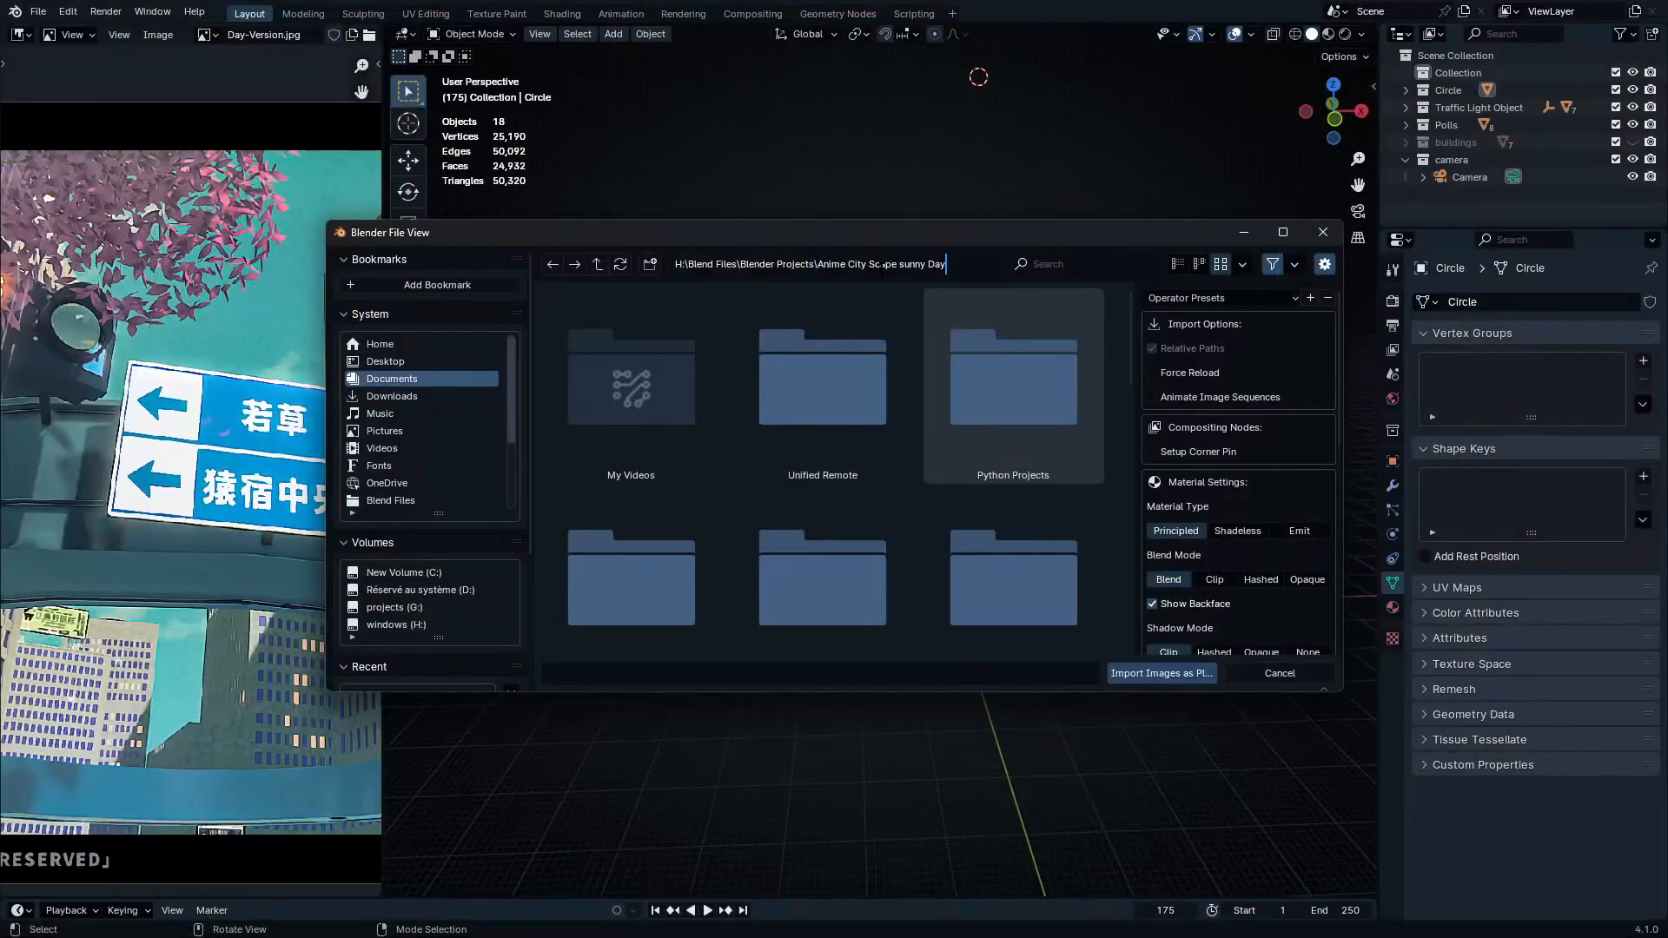
Import sign 1.png from the Anime City Scape sunny Day project folder as an image plane
key("Return")
scroll(1008, 391, "down", 2)
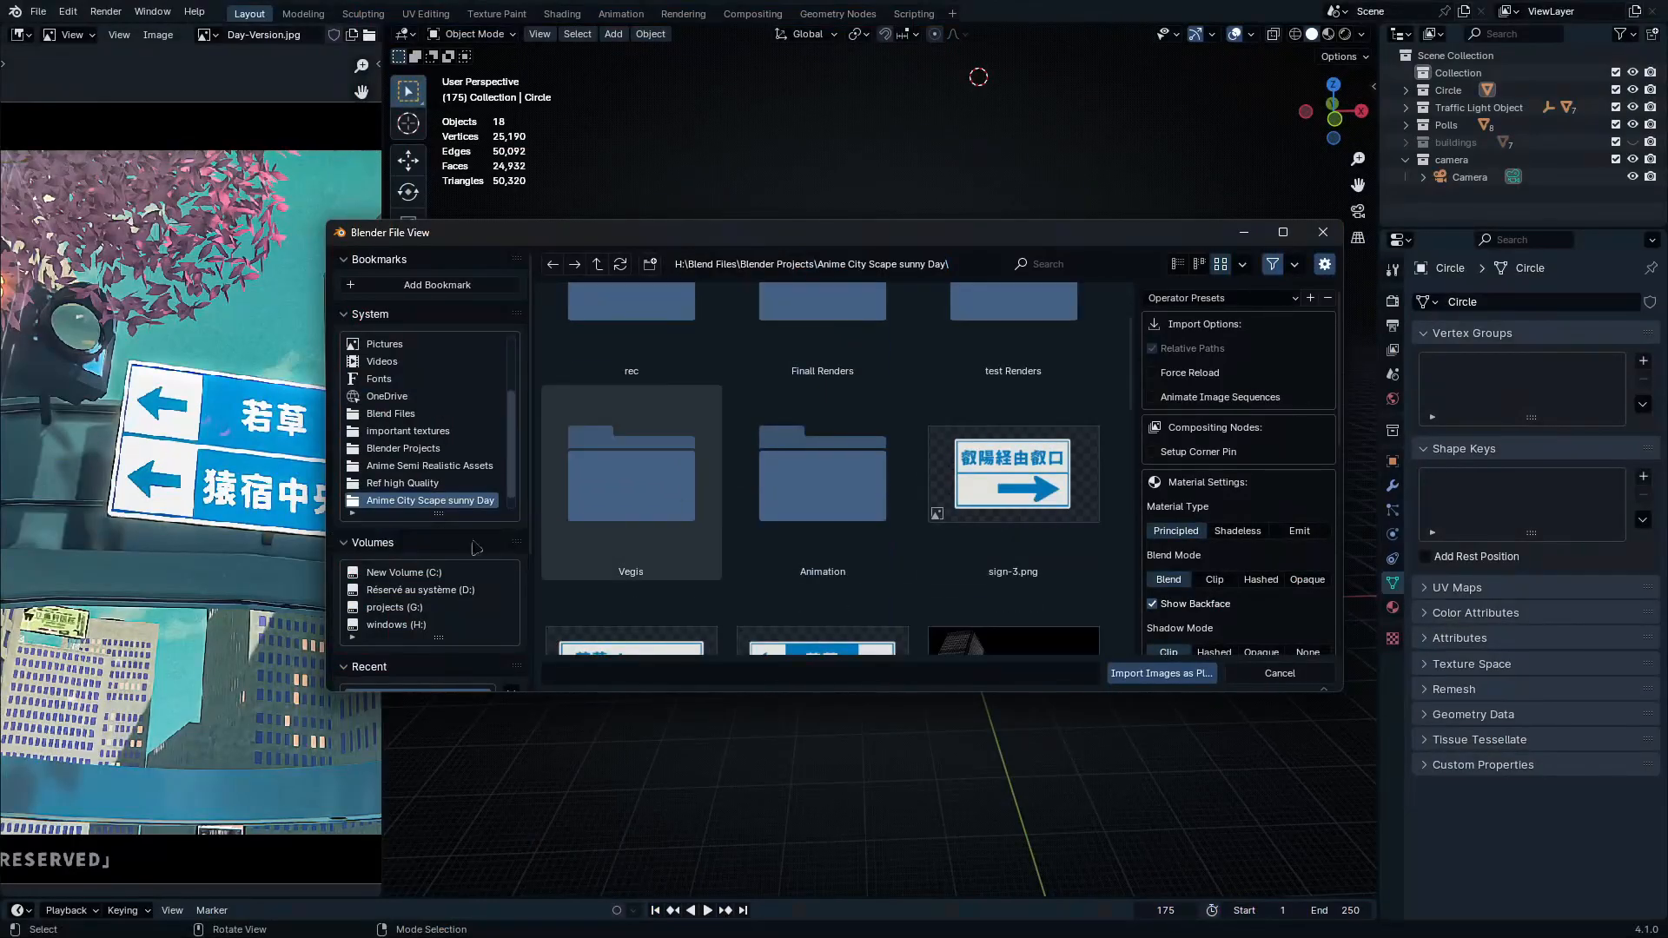
scroll(782, 521, "down", 2)
left_click(822, 543)
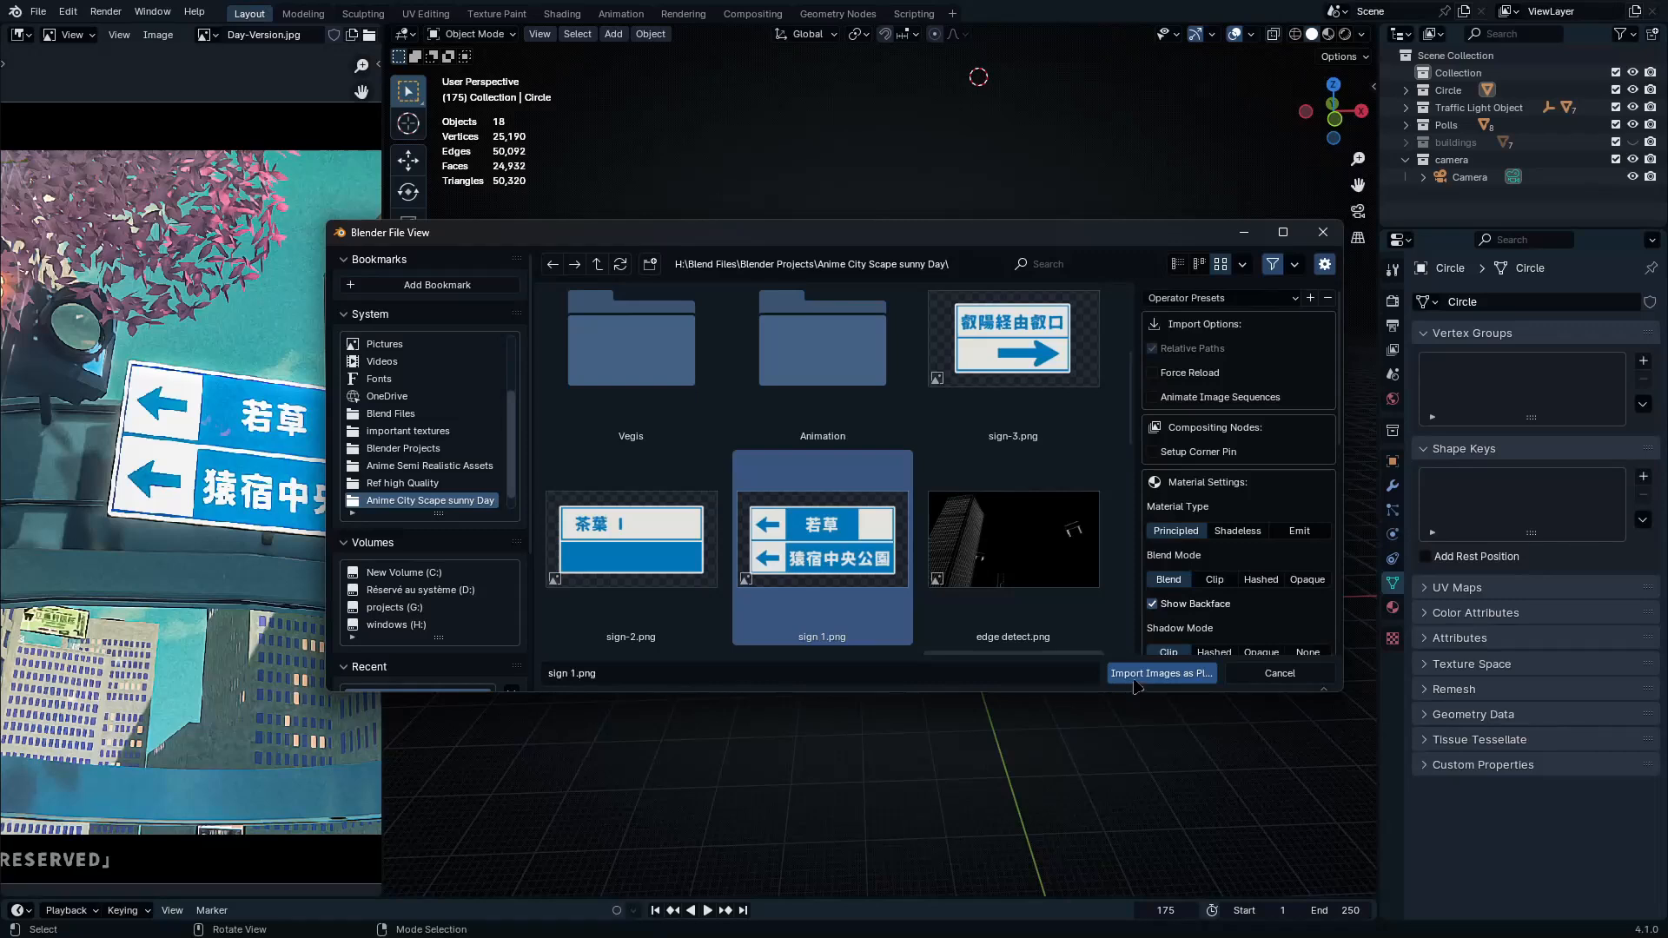
scroll(1273, 512, "down", 2)
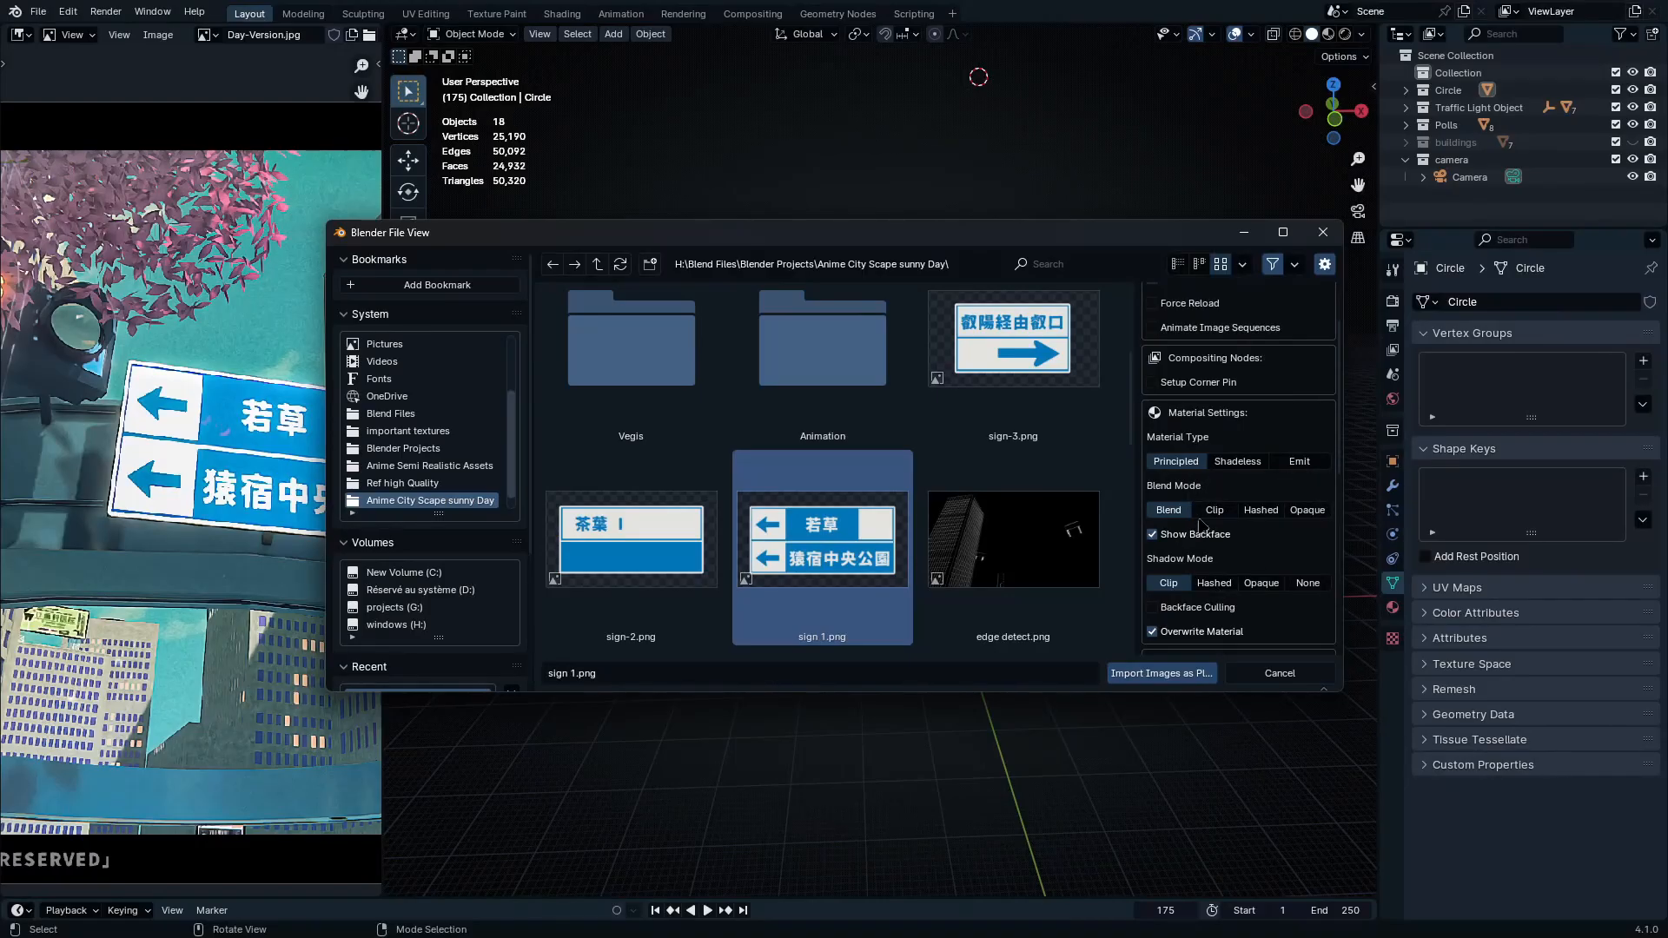
left_click(1179, 673)
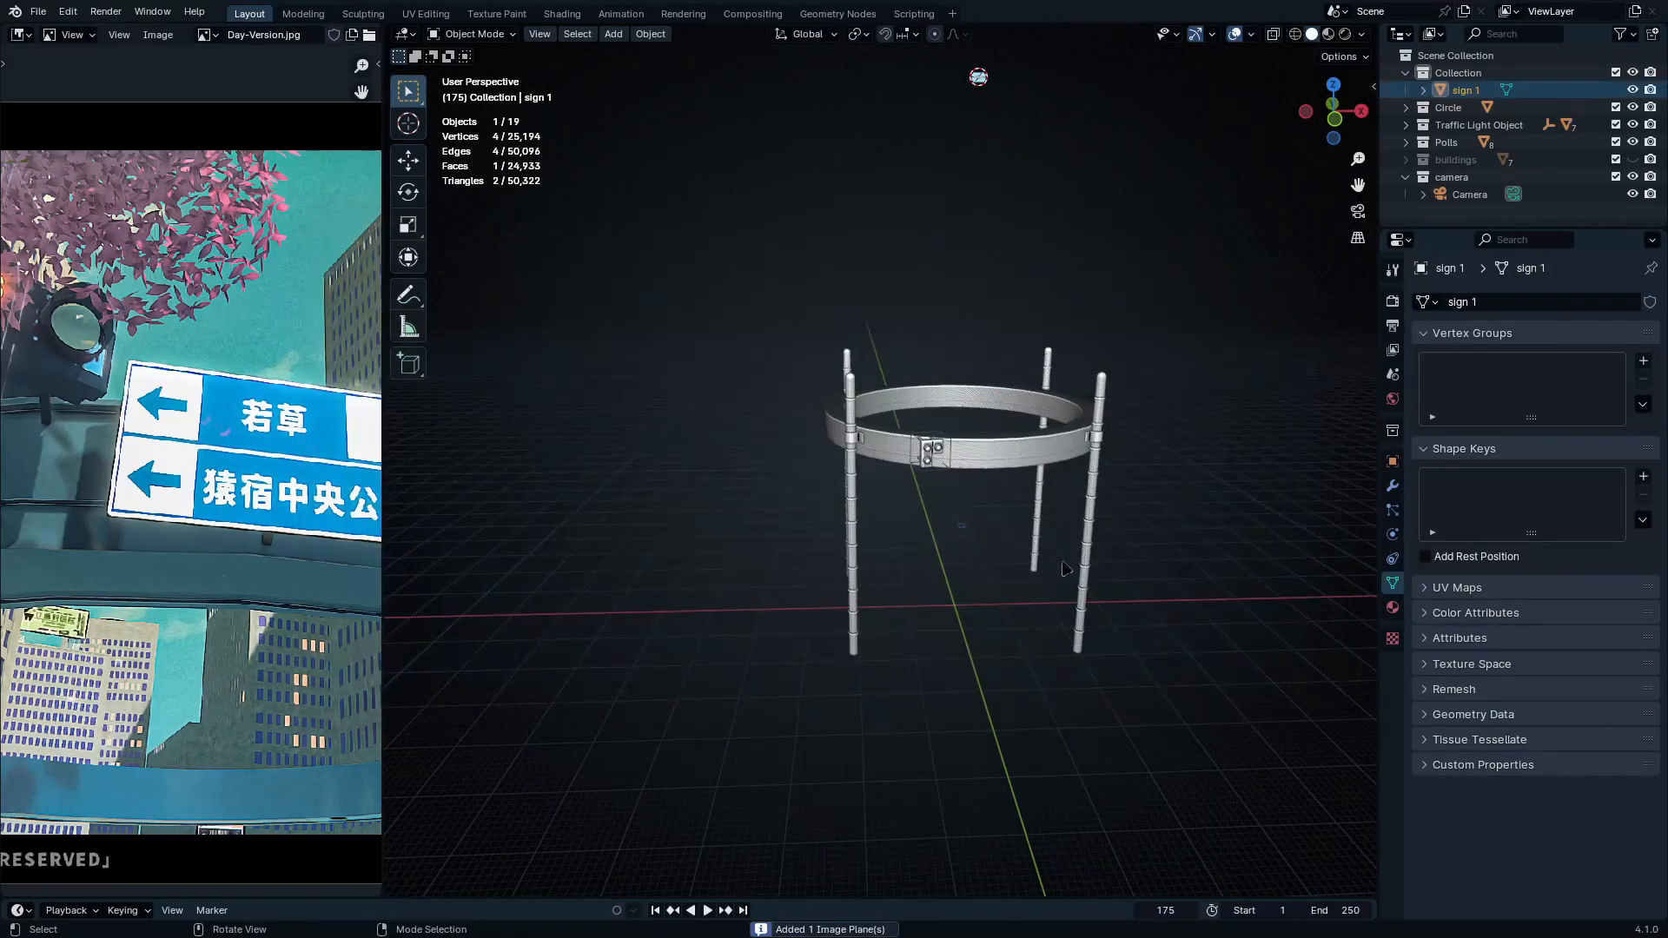
Snap the imported sign plane to the 3D cursor at the centre of the ring structure
middle_click_drag(1066, 569, 1174, 497)
middle_click_drag(1174, 497, 1177, 476, "ctrl")
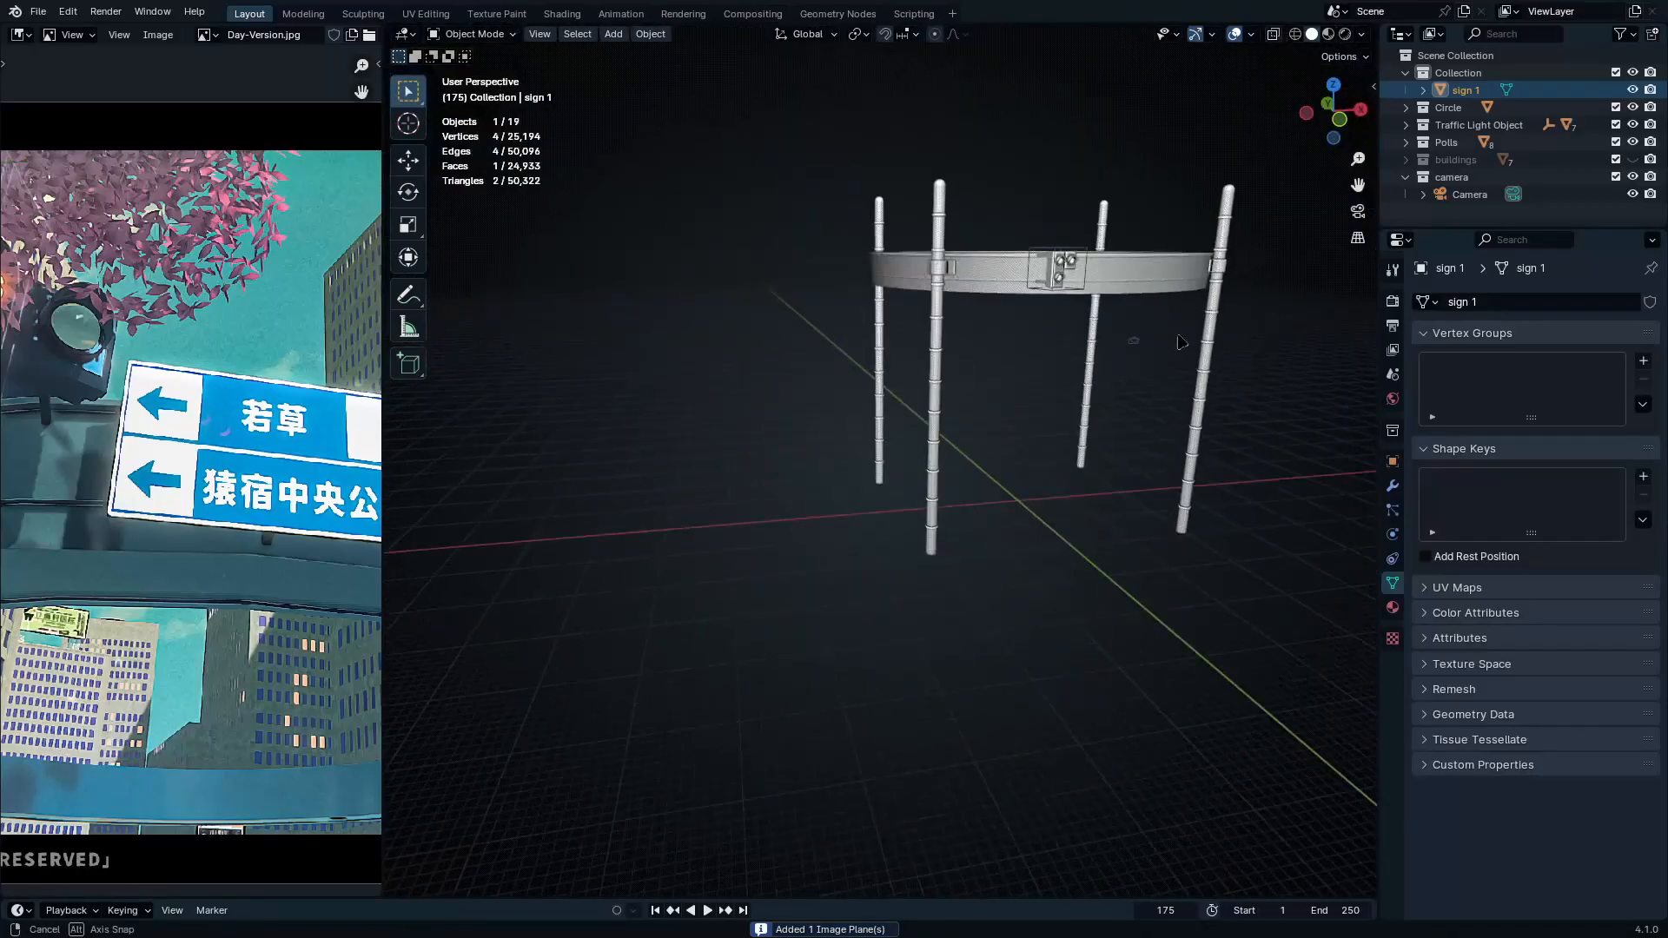
middle_click_drag(1178, 342, 1145, 577)
middle_click_drag(1144, 577, 959, 591)
key("shift+s")
left_click(1152, 153)
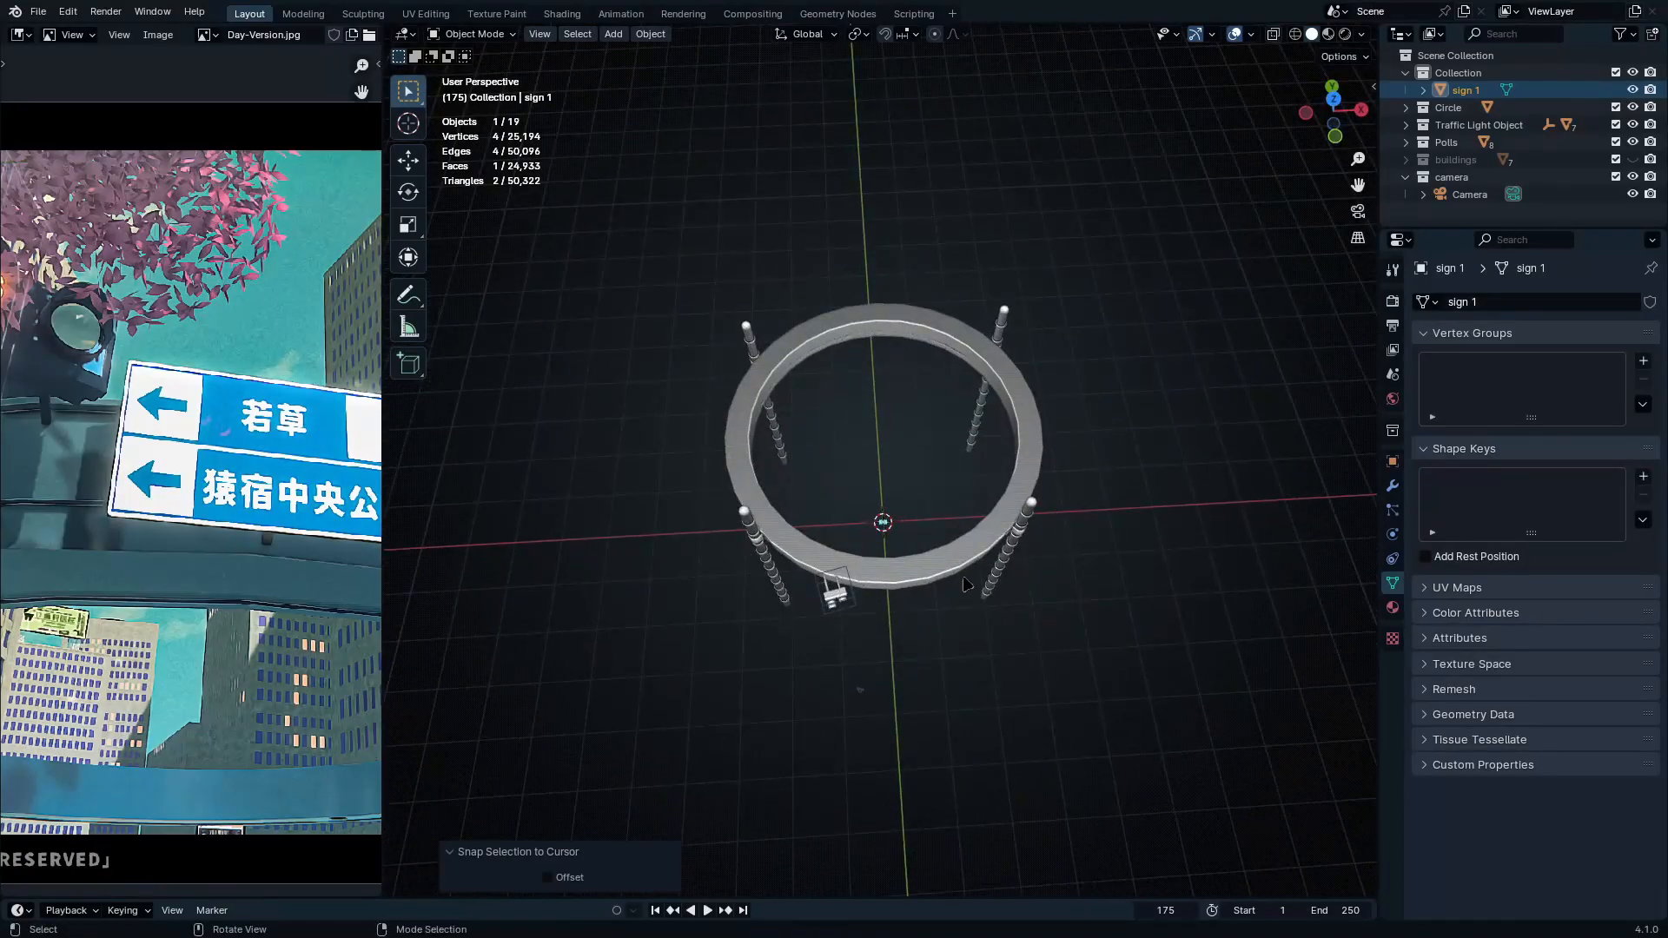
Scale the sign plane up uniformly by about 3.47 in the top view
middle_click_drag(951, 506, 951, 544)
scroll(977, 457, "up", 5)
middle_click_drag(976, 459, 1007, 425)
key("KP_7")
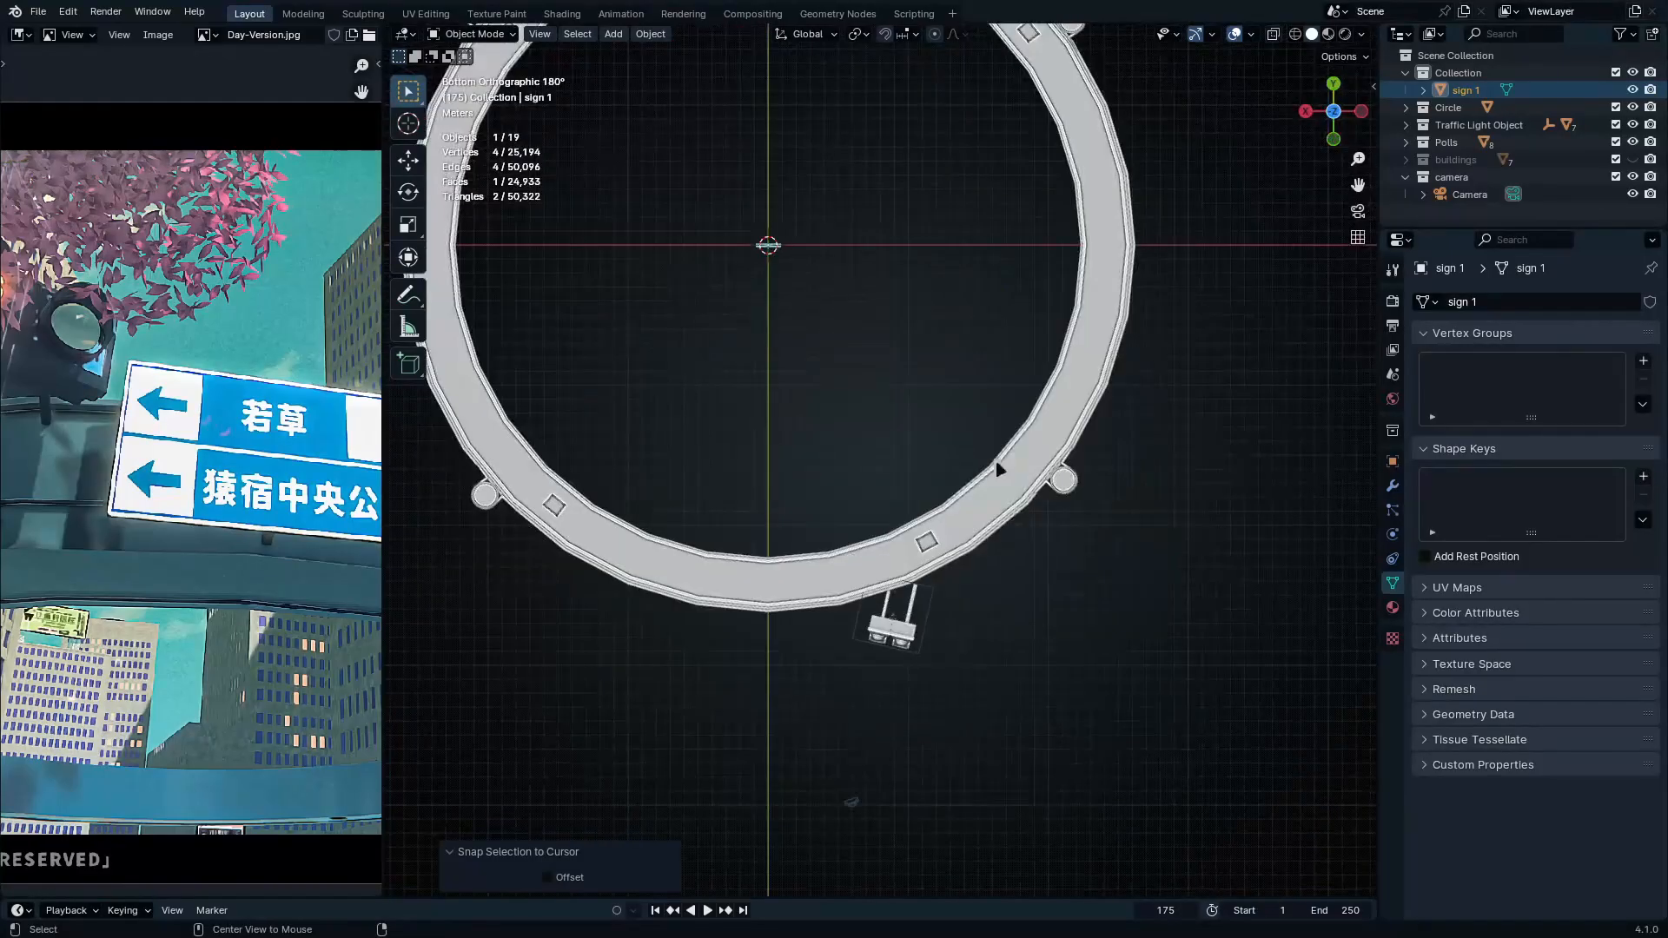
key("KP_3")
key("KP_1")
key("KP_7")
key("Left")
key("s")
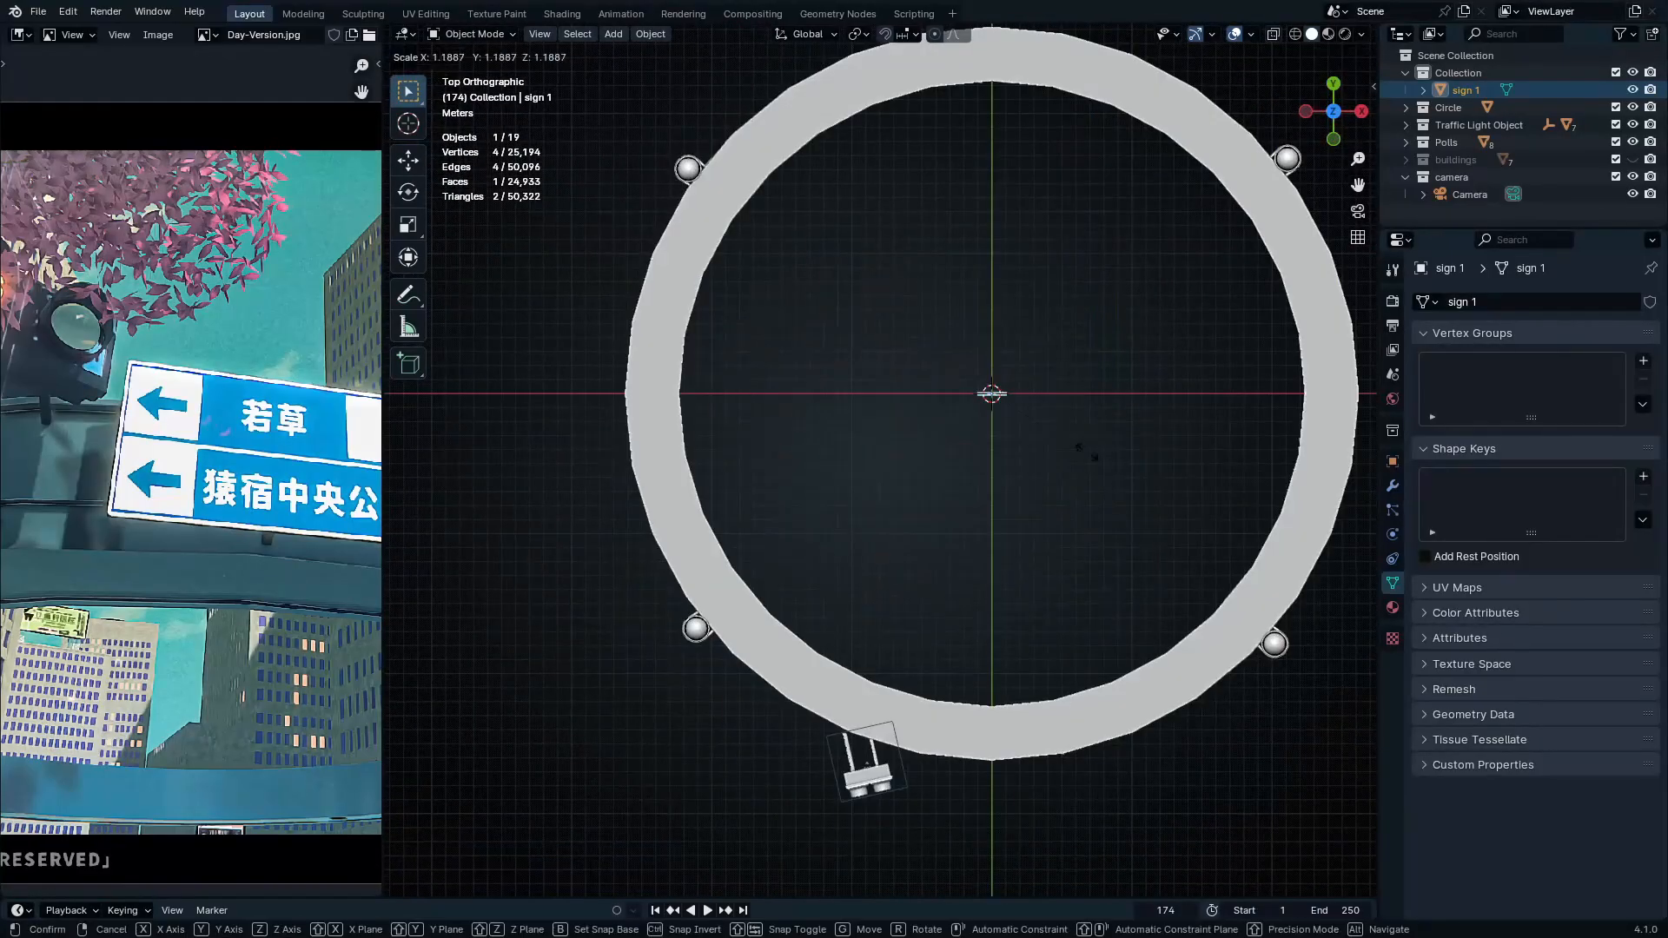
left_click(1297, 453)
Move the sign plane in front of the ring, about -2.73 m in X and -27.17 m in Y
middle_click_drag(1112, 510, 1099, 337, "shift")
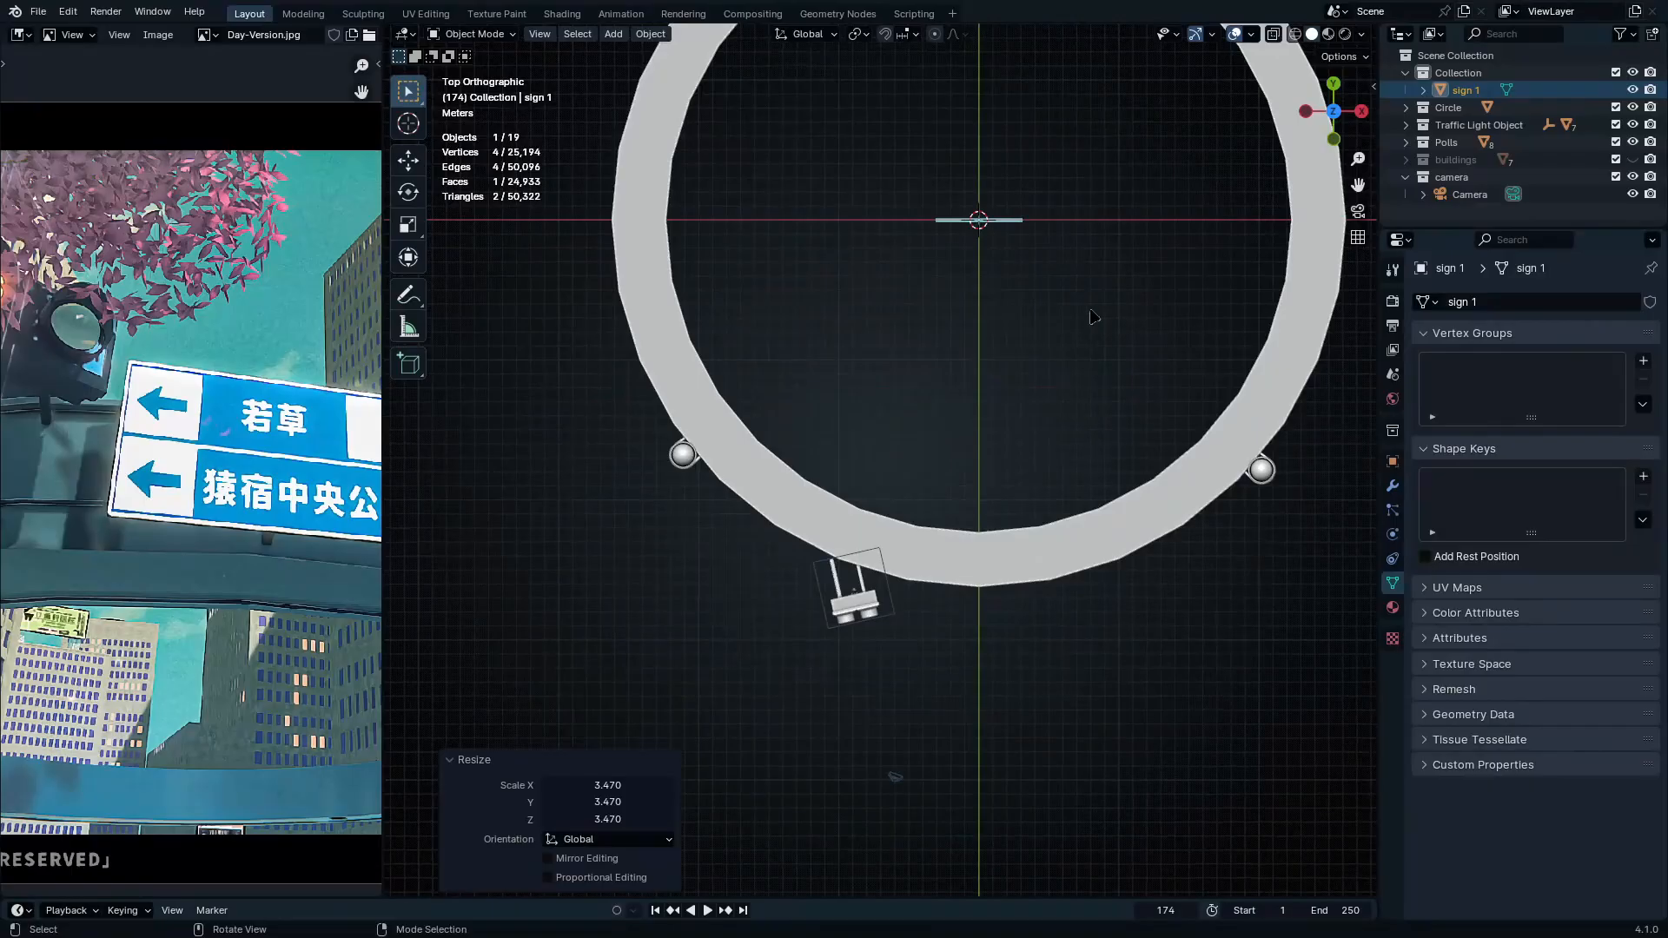
key("g")
left_click(1071, 530)
key("KP_0")
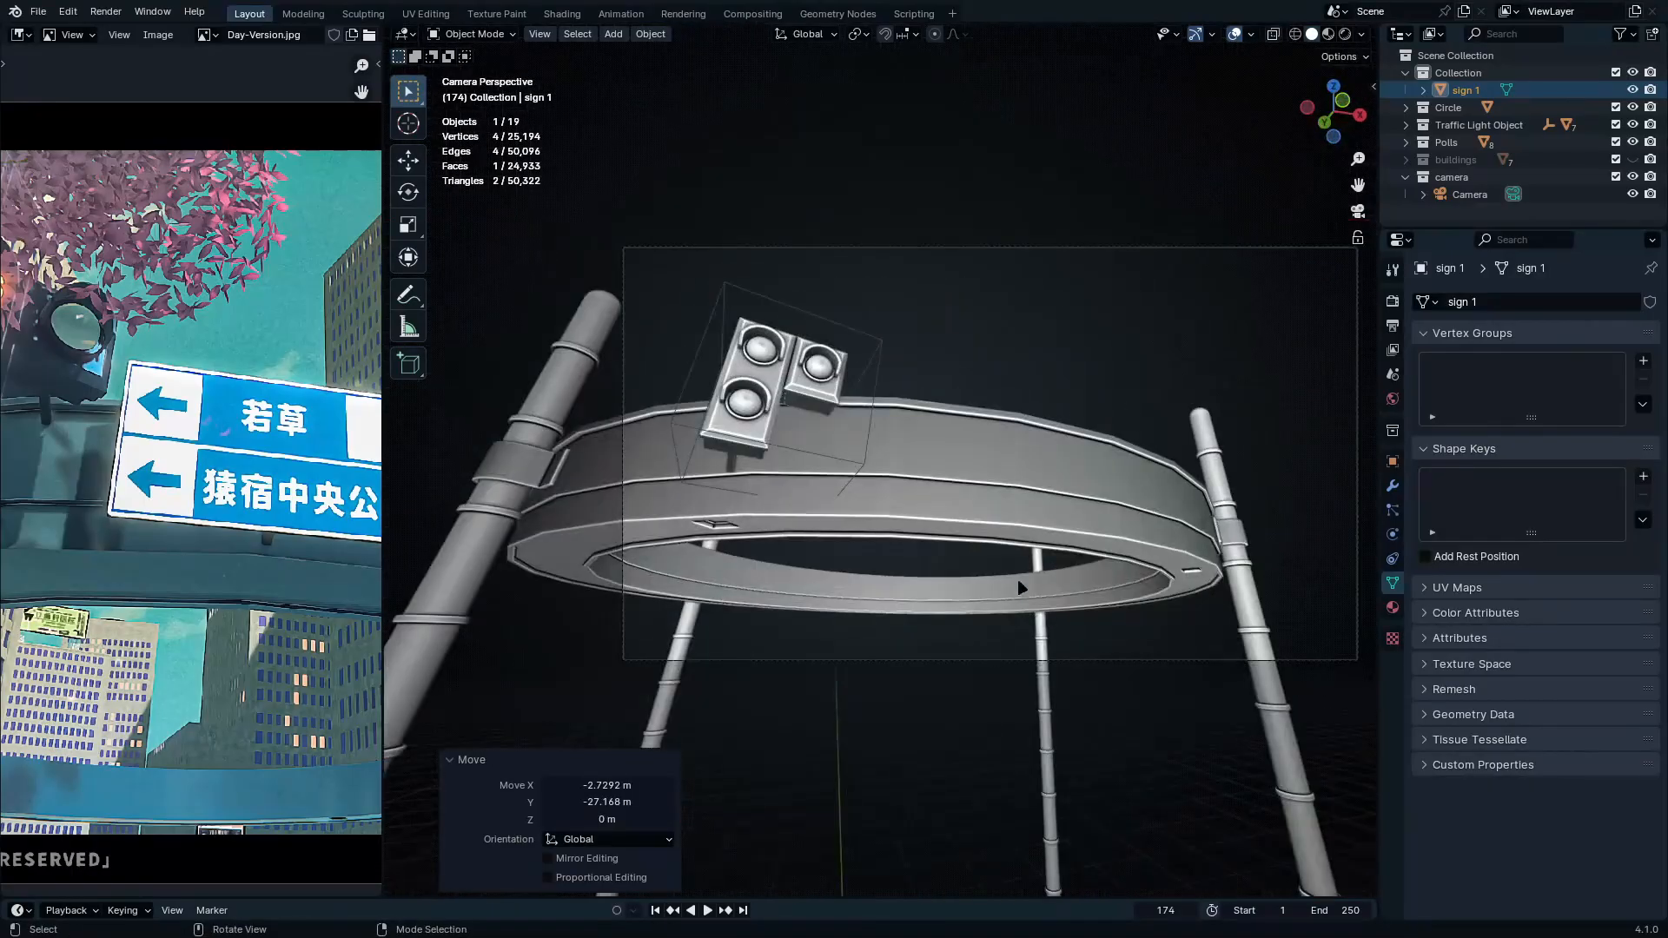
key("g")
key("y")
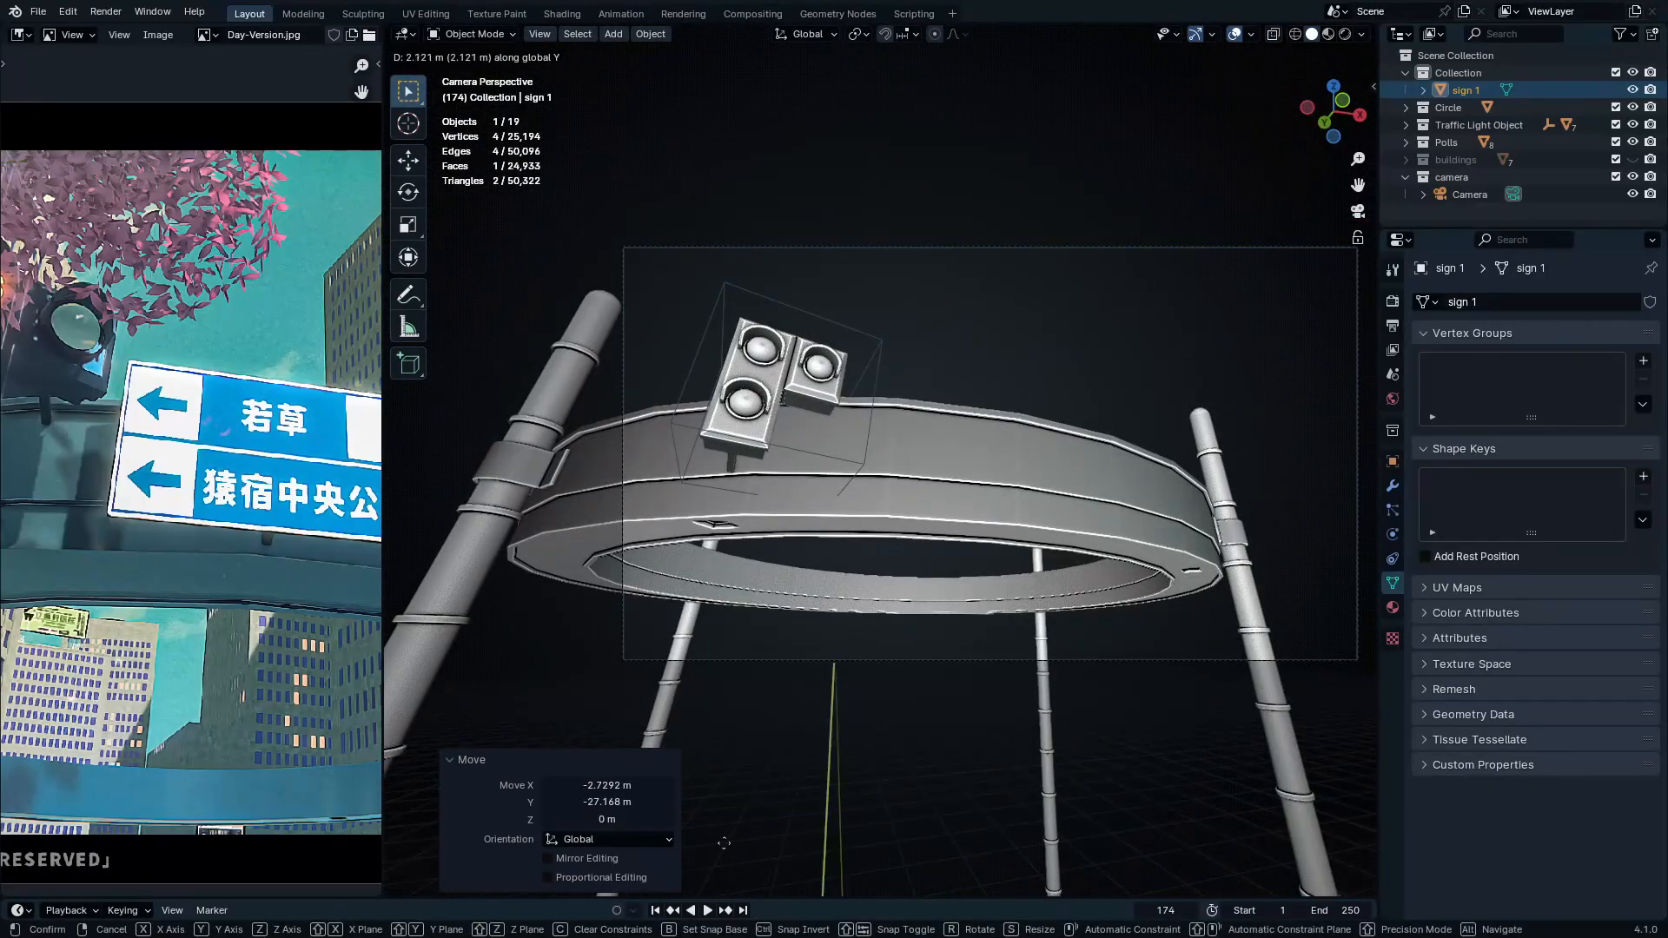
right_click(726, 845)
Raise the sign plane about 40.83 m along Z to the height of the ring
scroll(1020, 681, "down", 2)
middle_click_drag(1020, 681, 1002, 427)
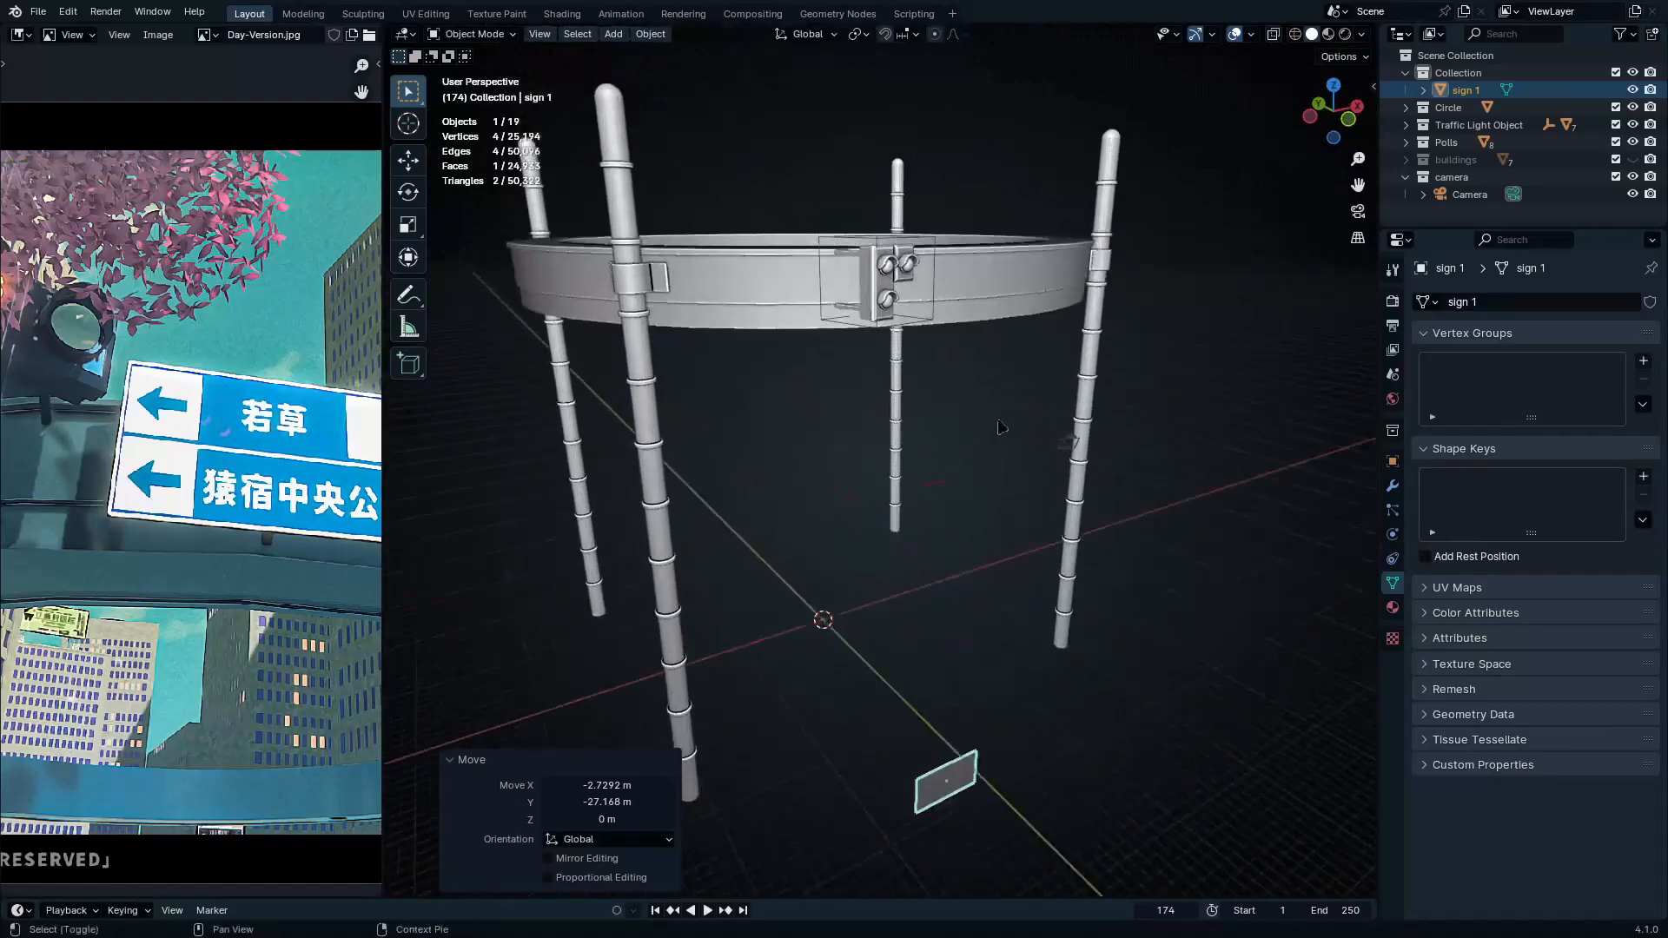
key("g")
key("z")
left_click(1028, 328)
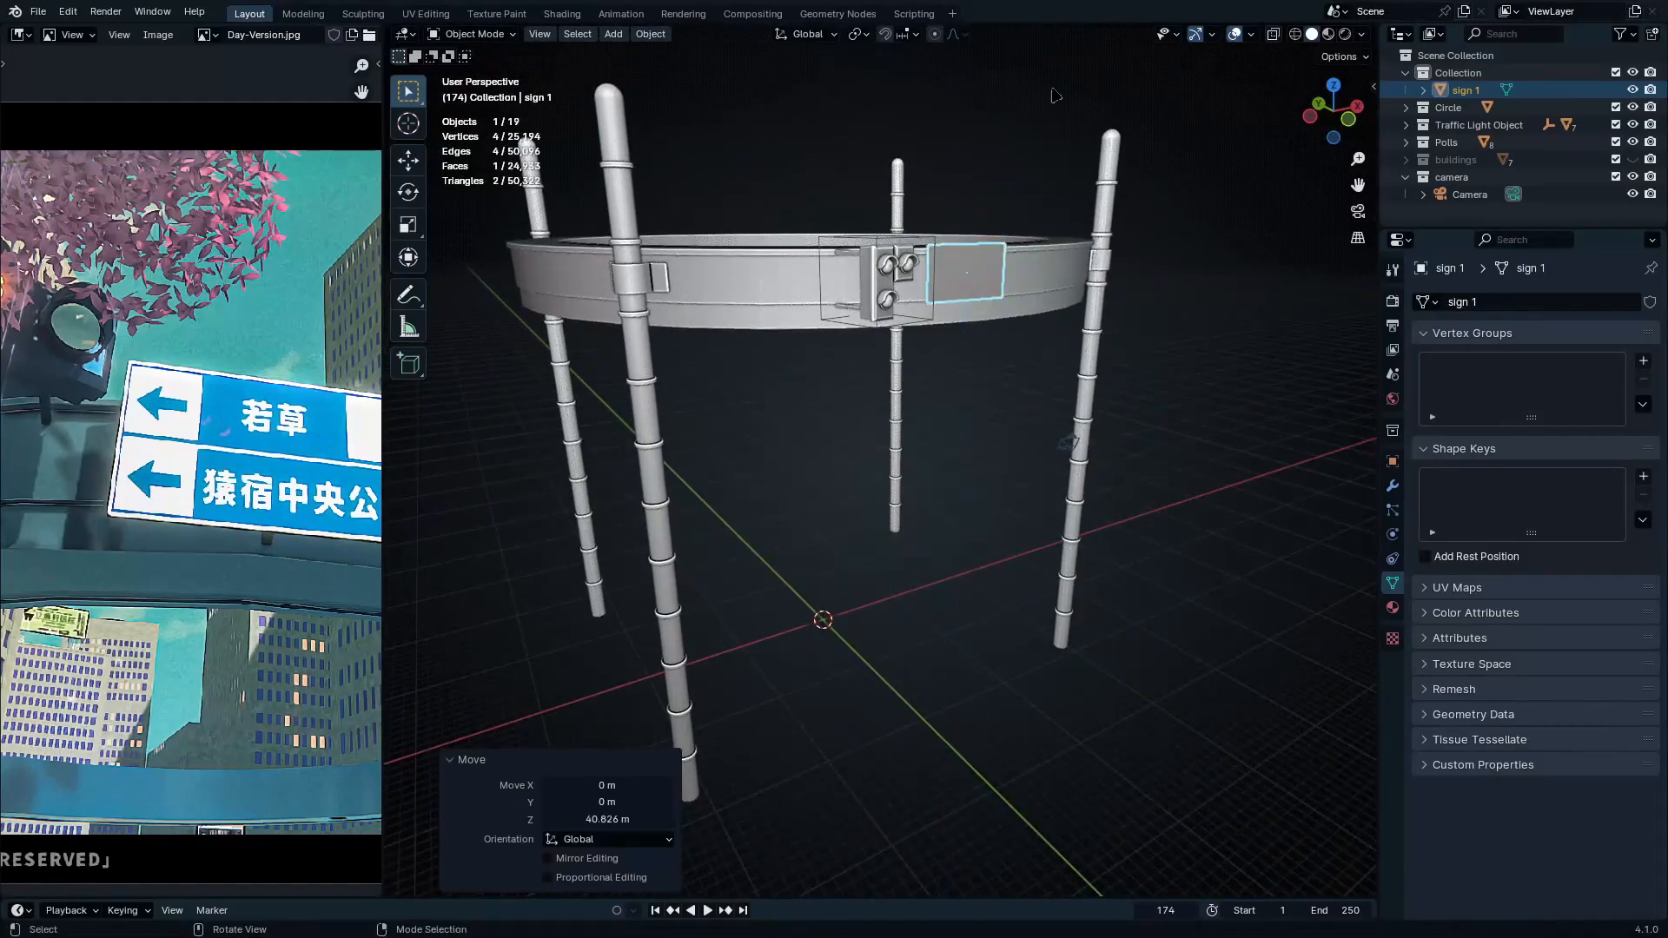
Compare the sign with the reference through the camera and scale it up uniformly by about 1.316
key("KP_0")
scroll(1007, 521, "up", 4)
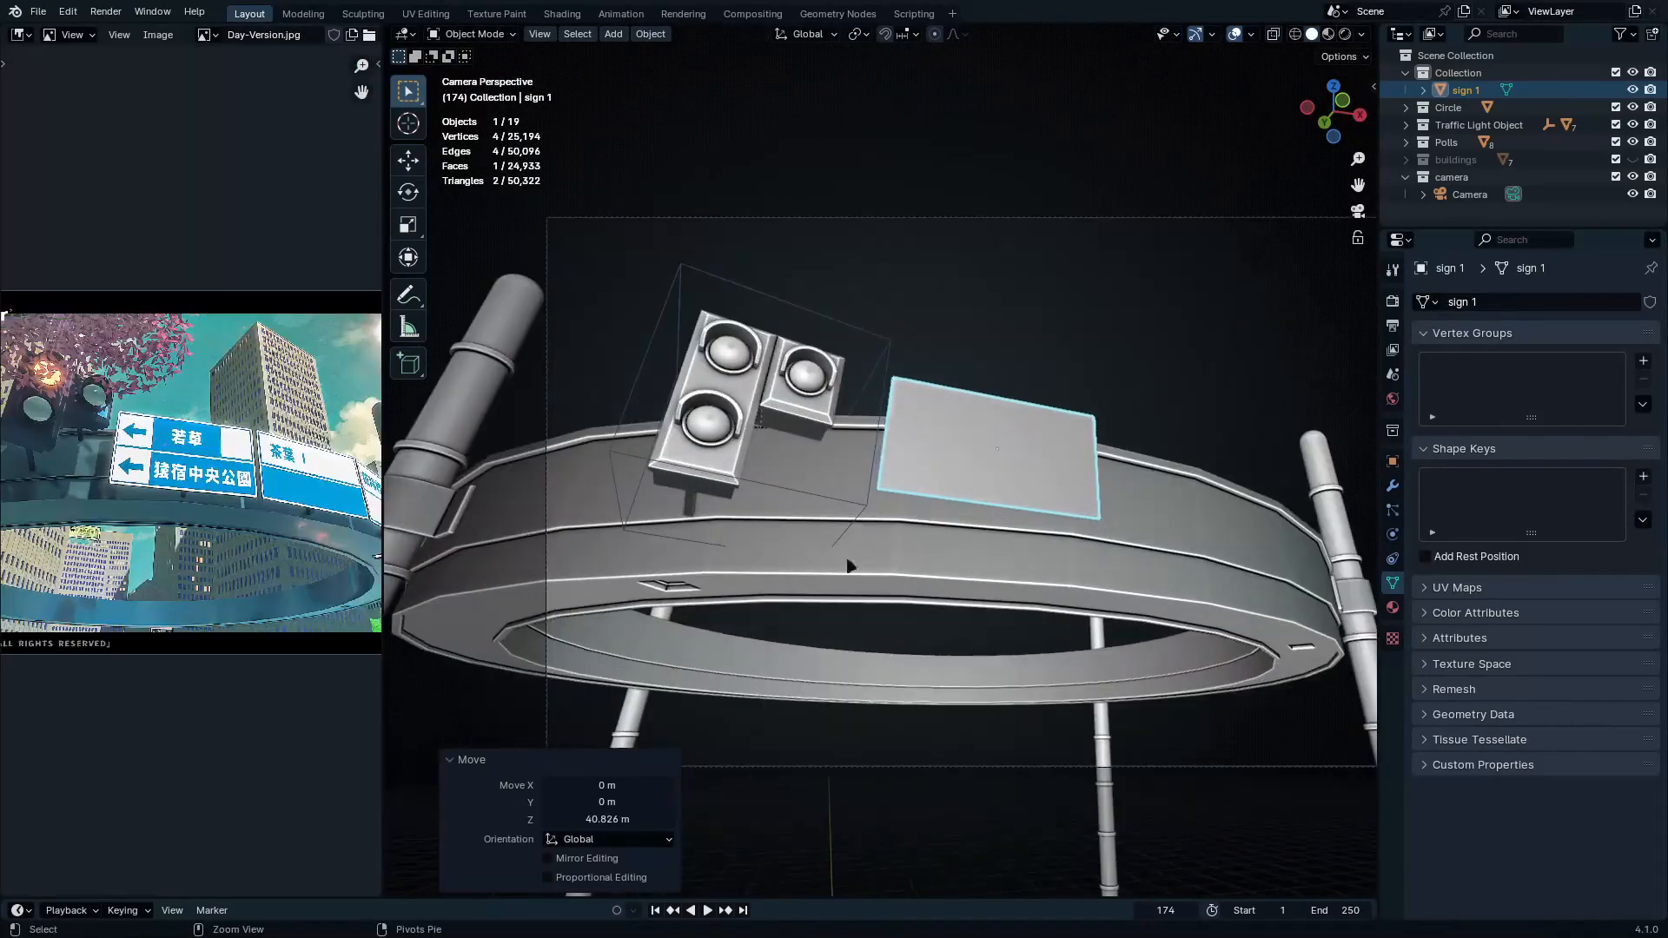
scroll(257, 527, "up", 1)
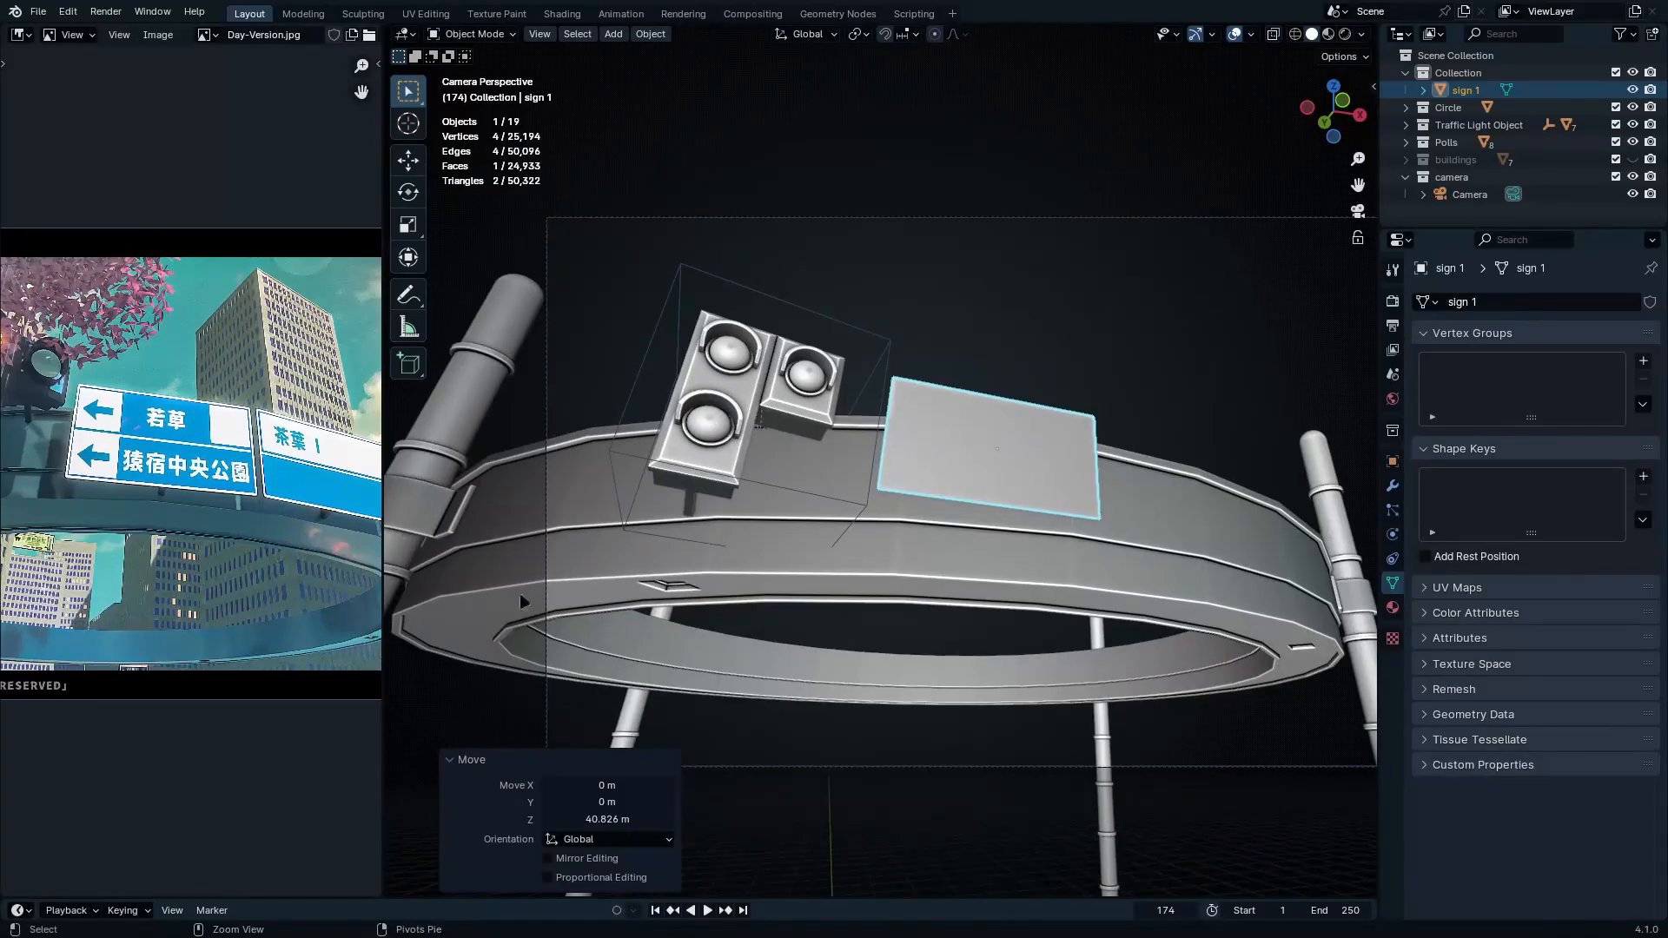
scroll(1039, 594, "up", 2)
key("s")
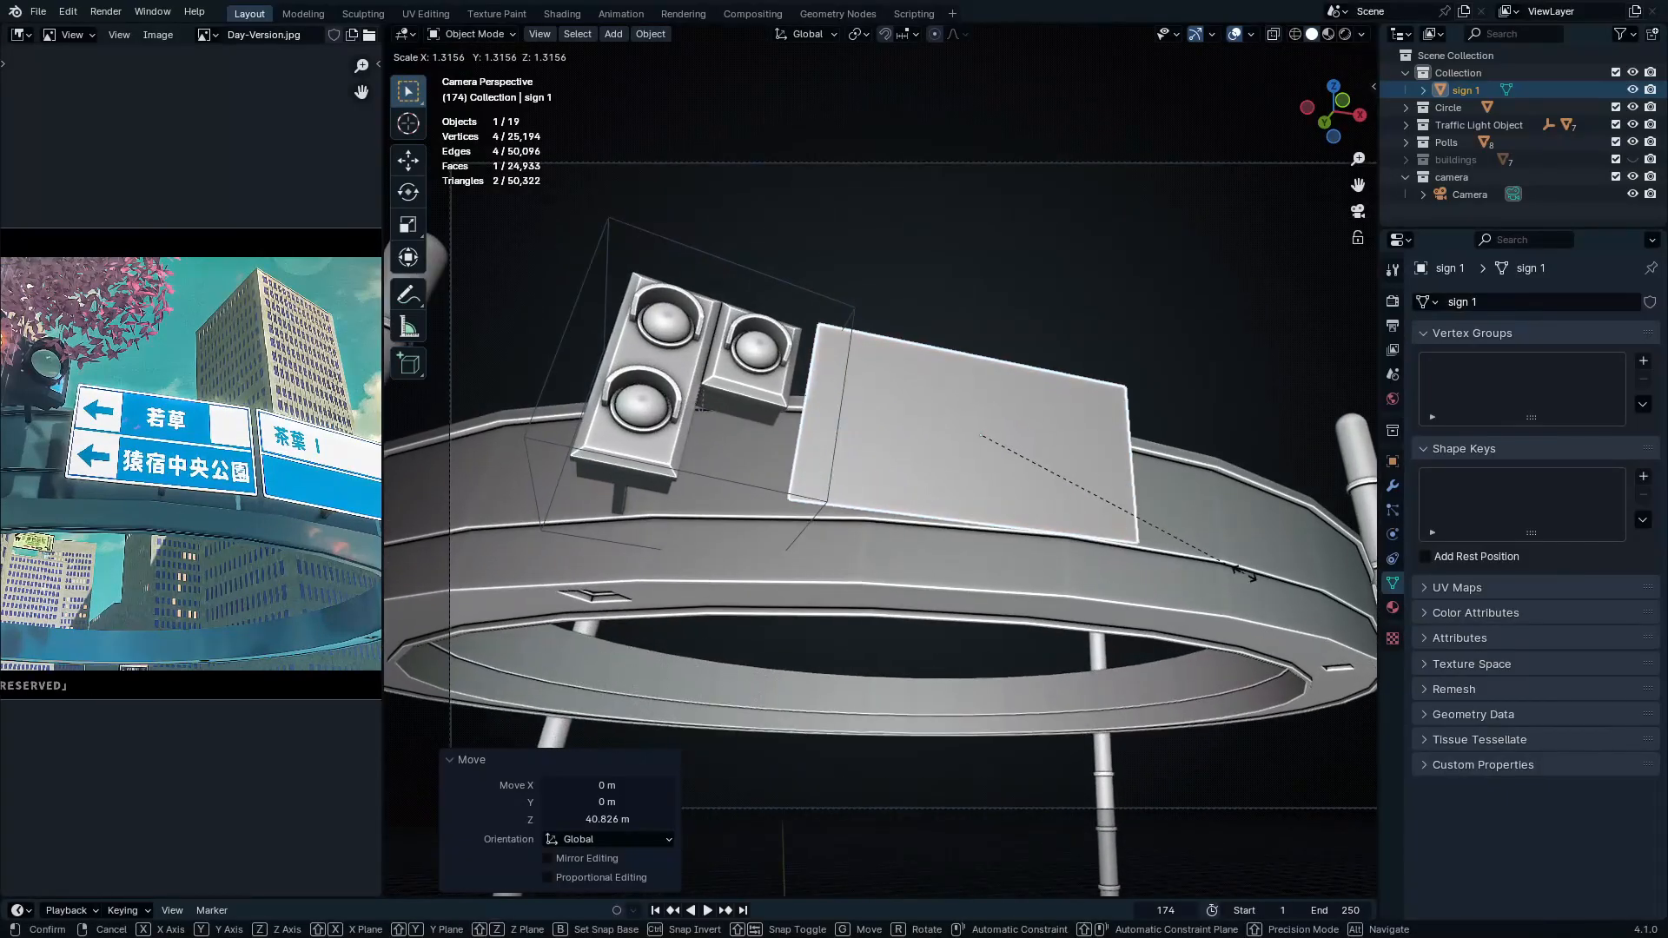
left_click(1182, 555)
Lower the sign plane about 1.1 m along Z and scale it by about 1.039
key("g")
key("z")
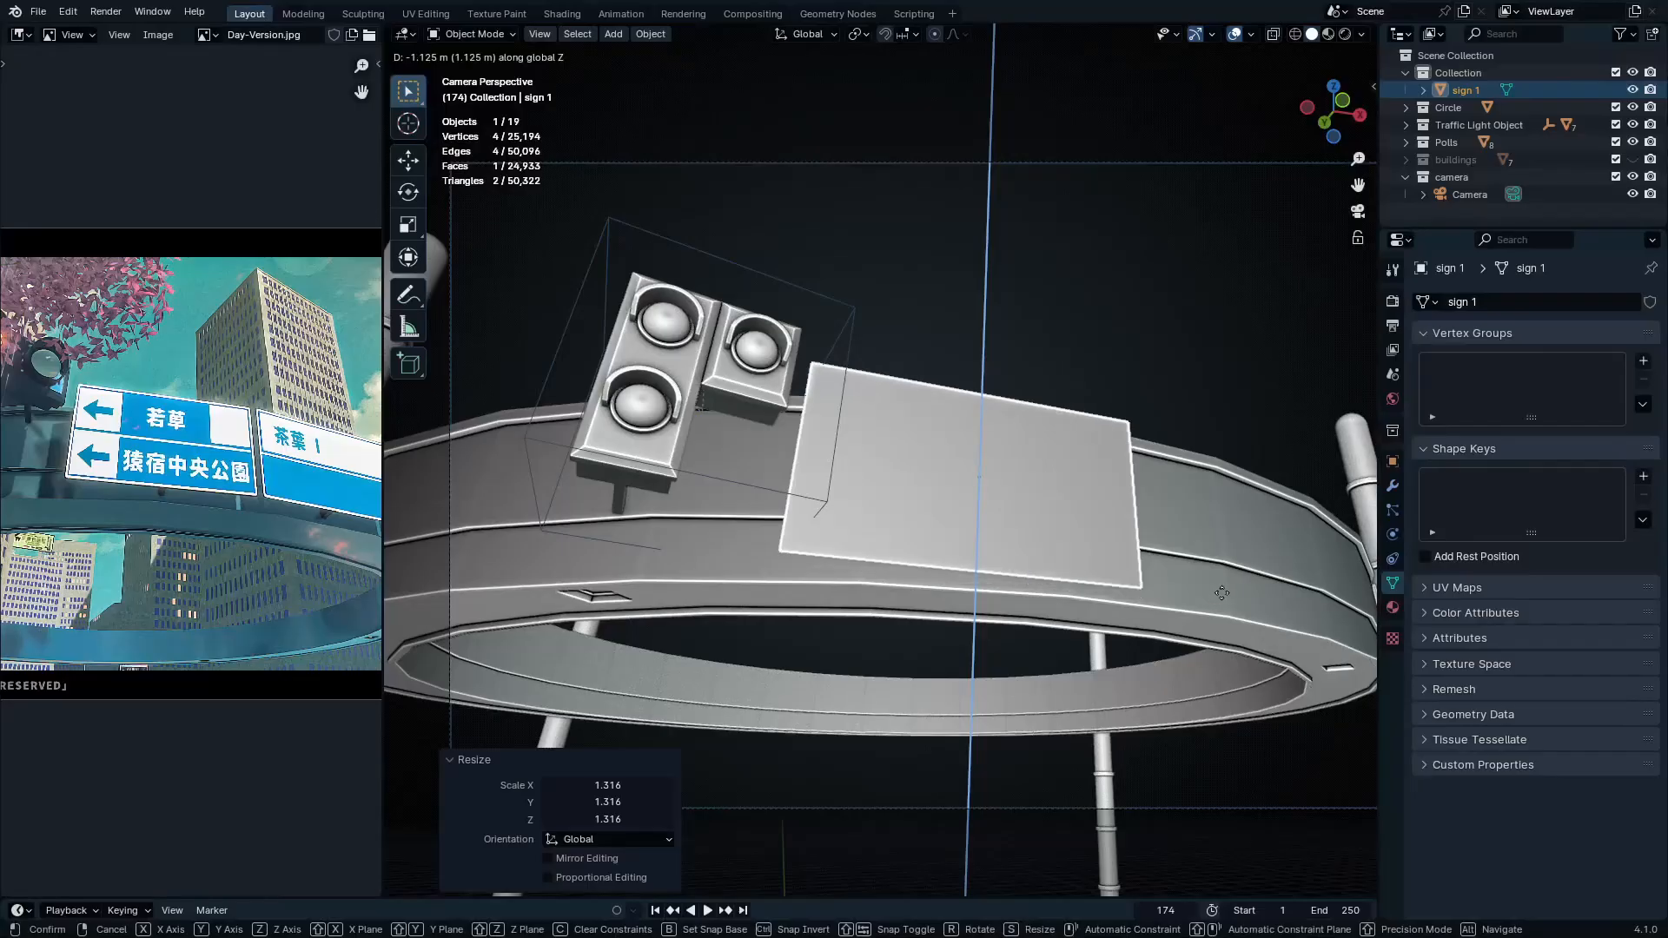
right_click(1221, 593)
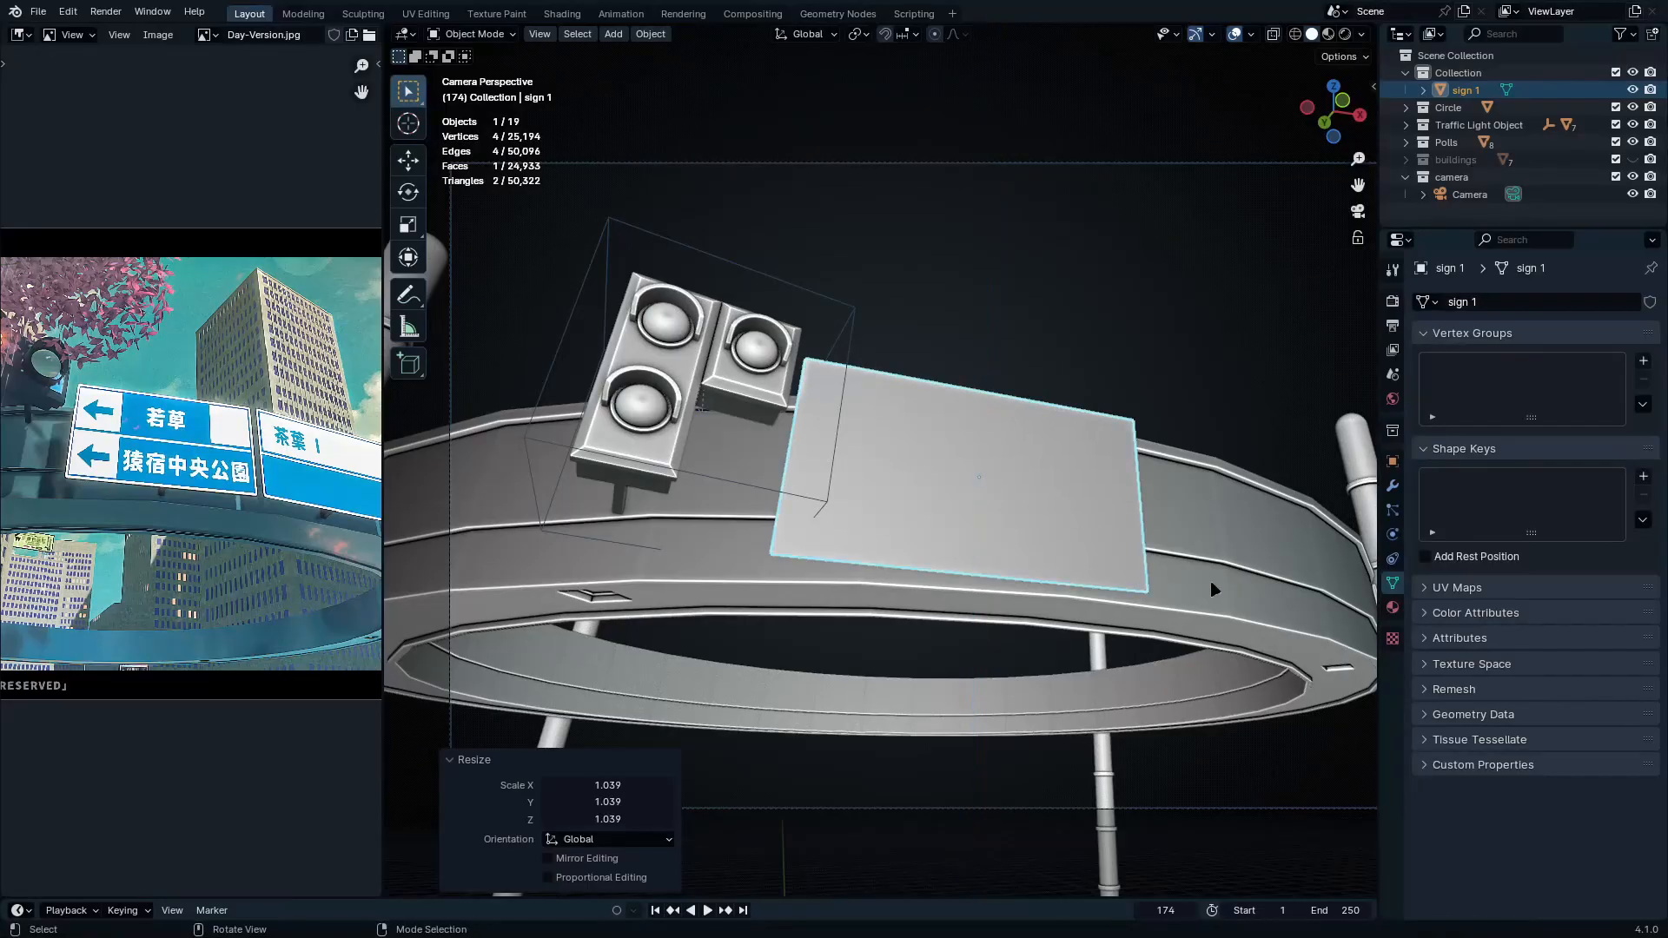
Shift the sign plane about 0.94 m in X and 0.16 m in Y in front of the ring in the top view
key("KP_7")
middle_click_drag(815, 585, 826, 465, "shift")
scroll(826, 465, "up", 7)
middle_click_drag(713, 607, 823, 650, "shift")
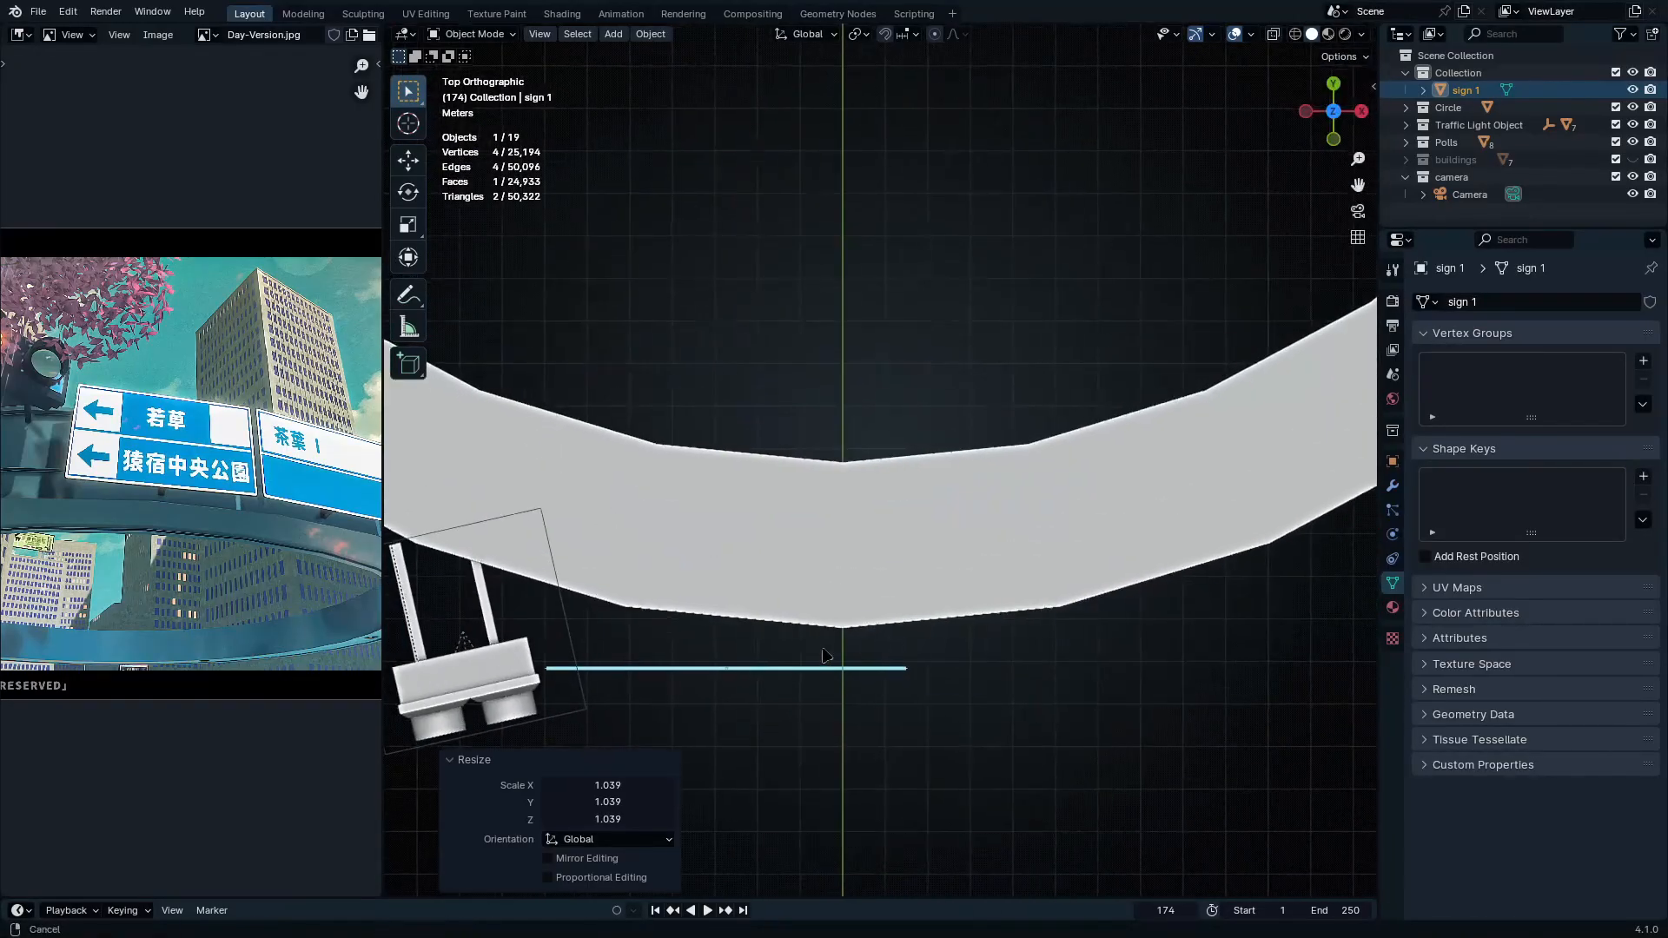
key("g")
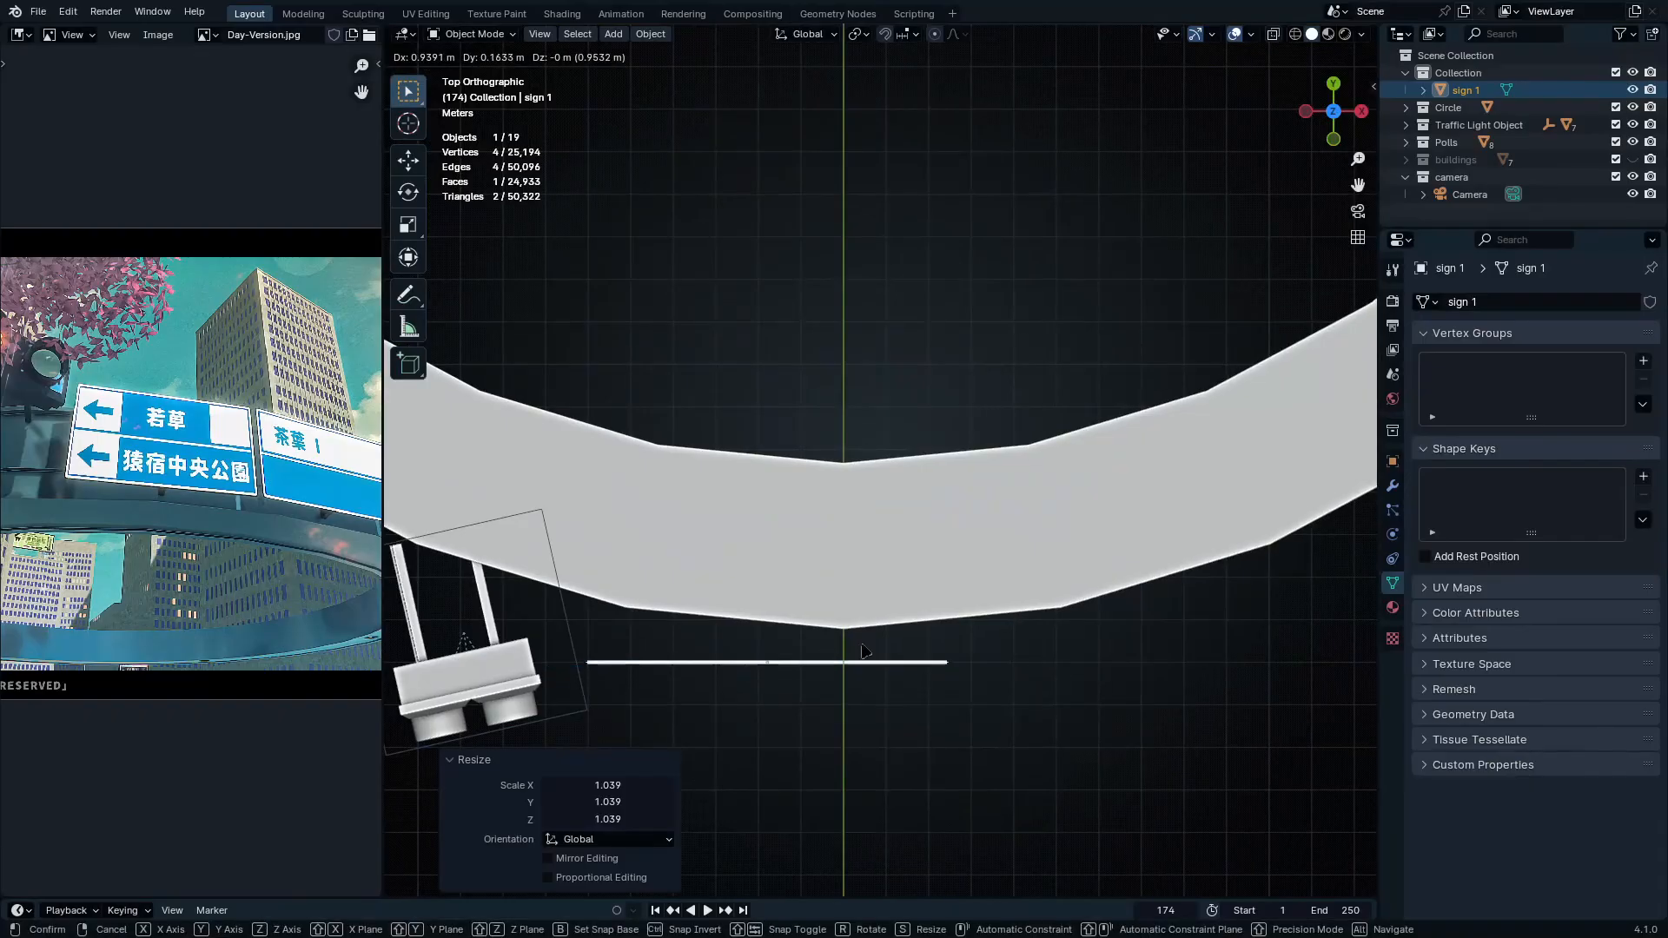
left_click(863, 649)
Scale the sign plane by about 1.239 from the top, and readjust it by about 0.793 through the camera
key("s")
left_click(955, 654)
middle_click_drag(969, 613, 970, 422)
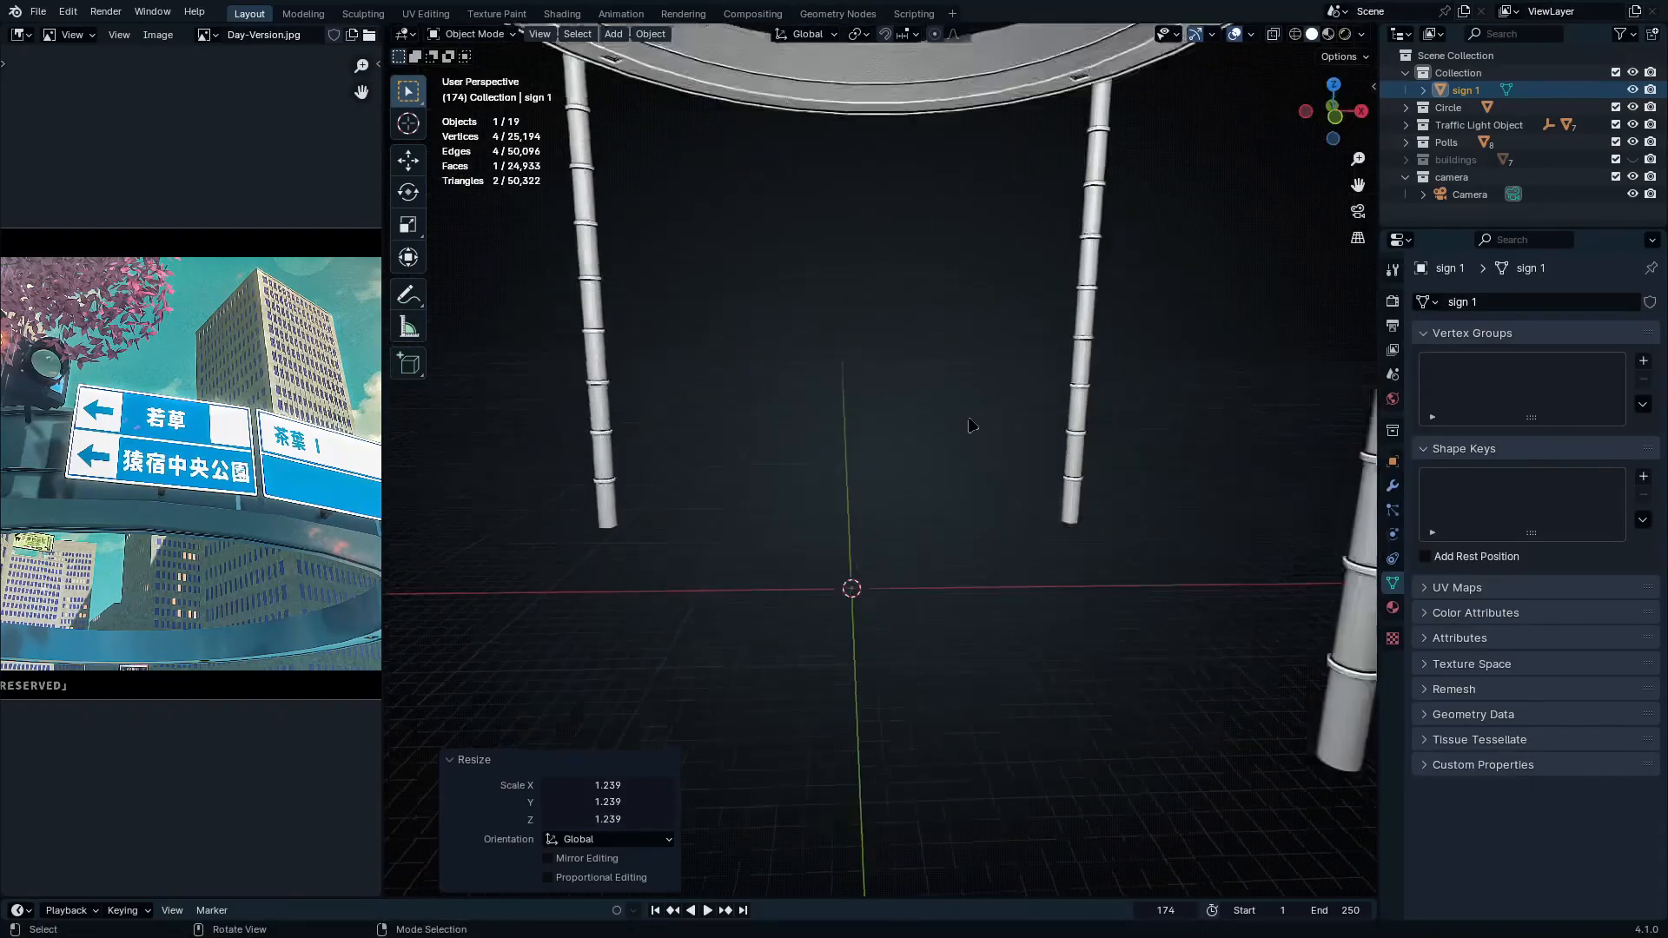
key("KP_0")
key("s")
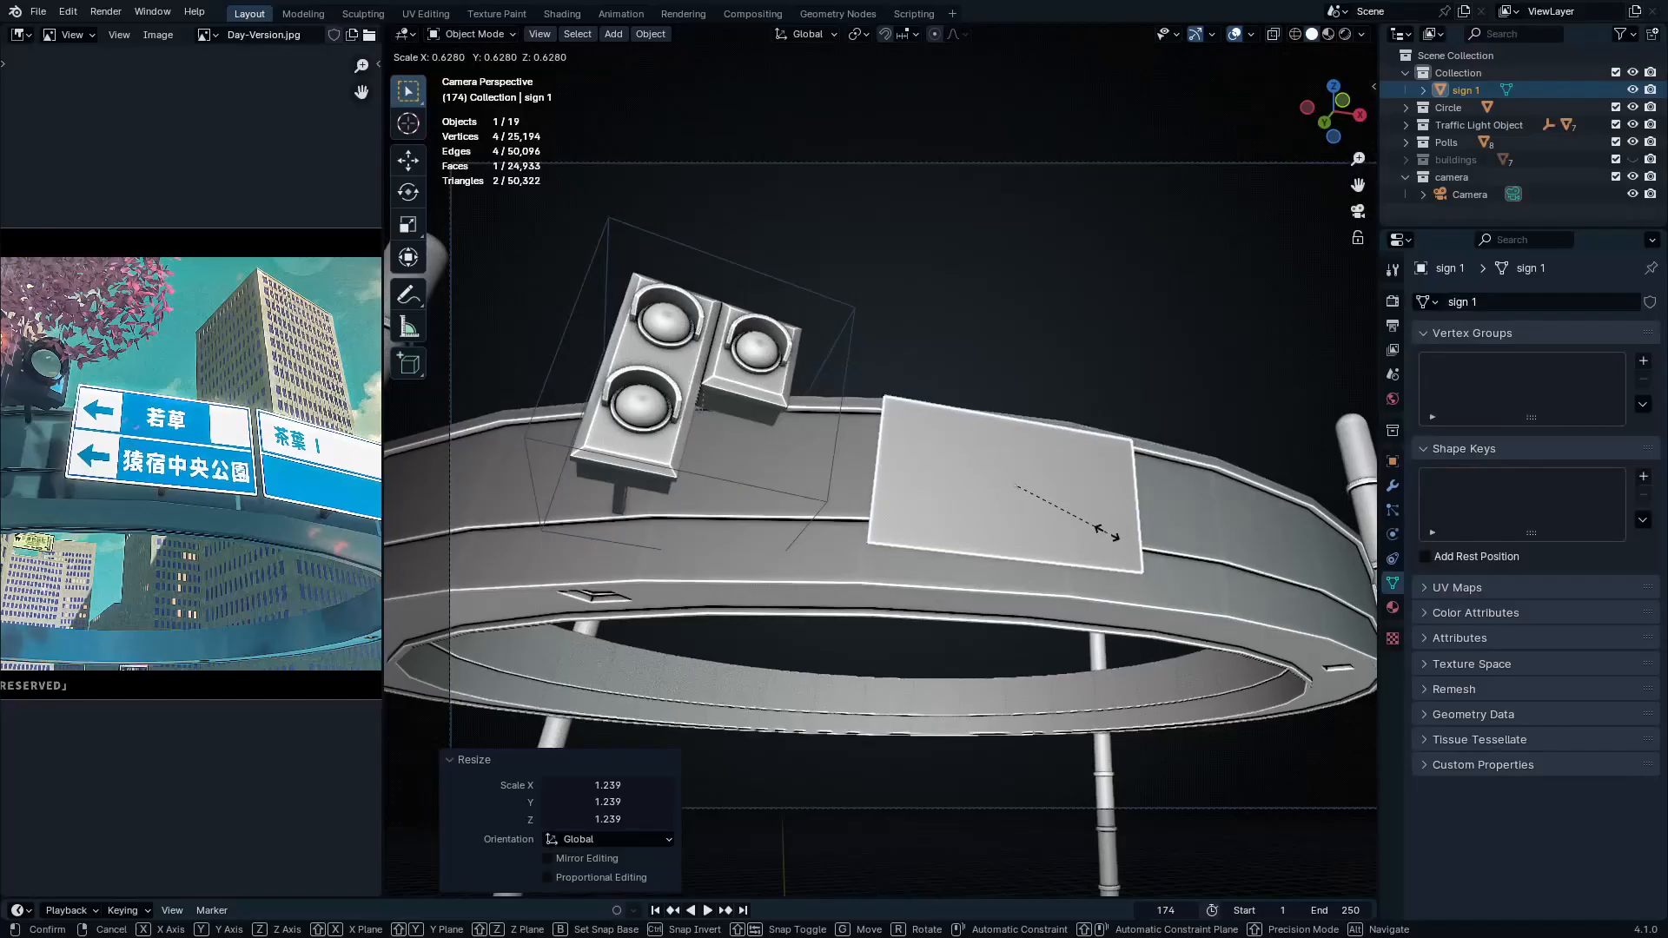
left_click(1152, 569)
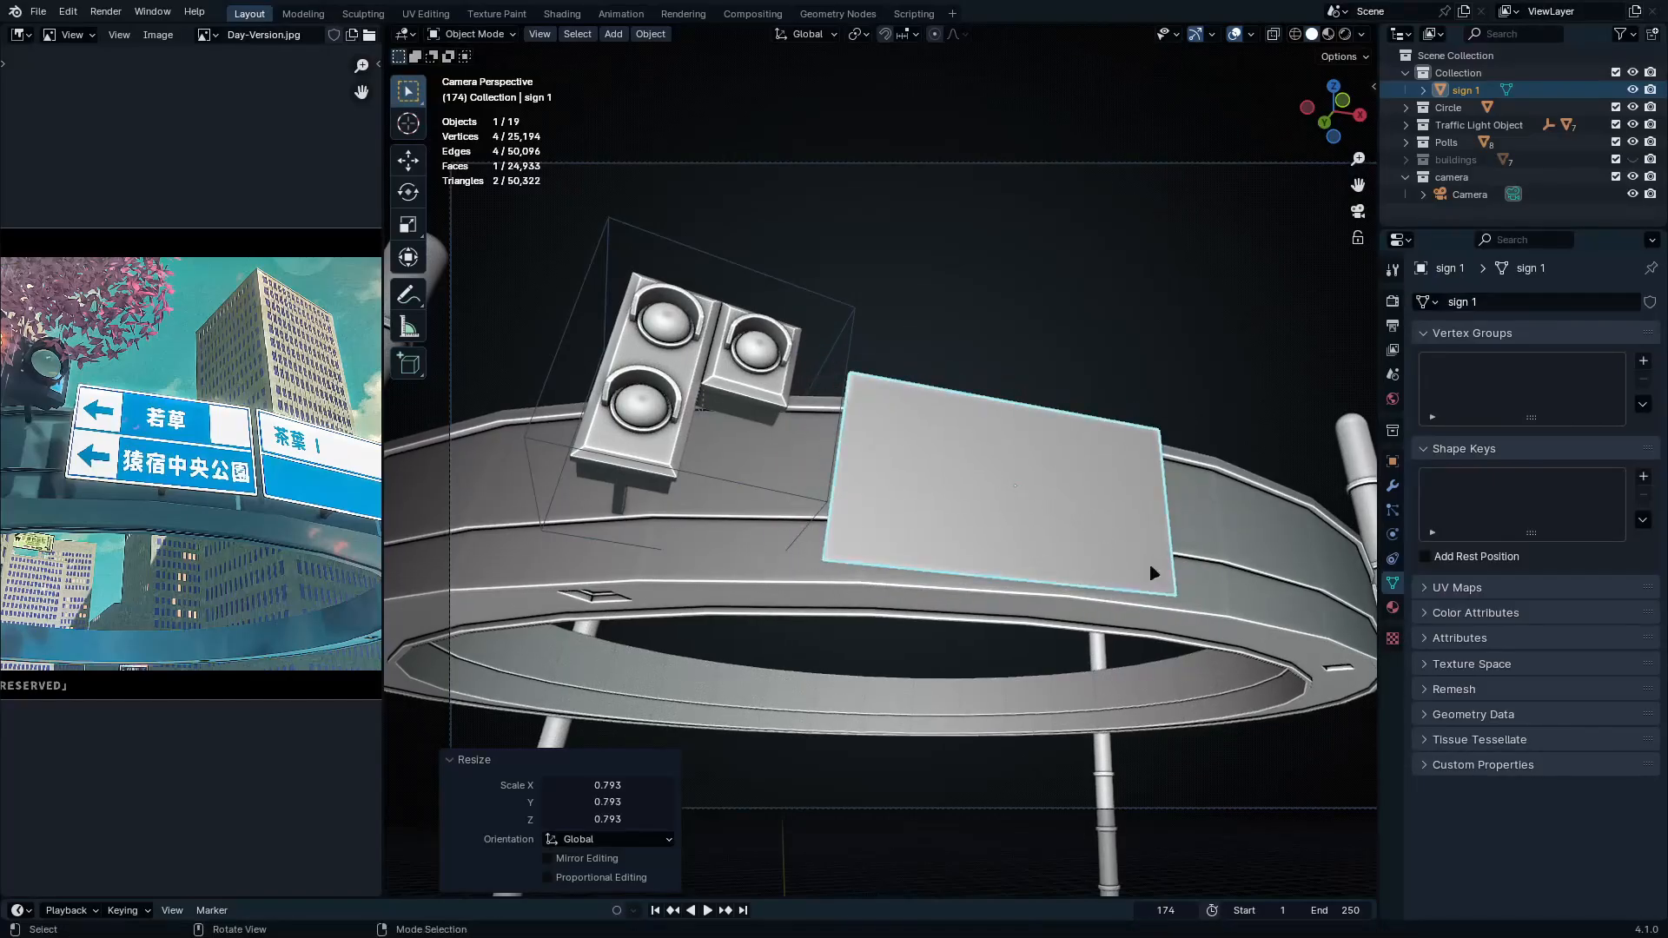
Move the sign plane closer to the ring, about -0.20 m in X and 0.37 m in Y
key("KP_7")
key("g")
left_click(959, 633)
key("KP_0")
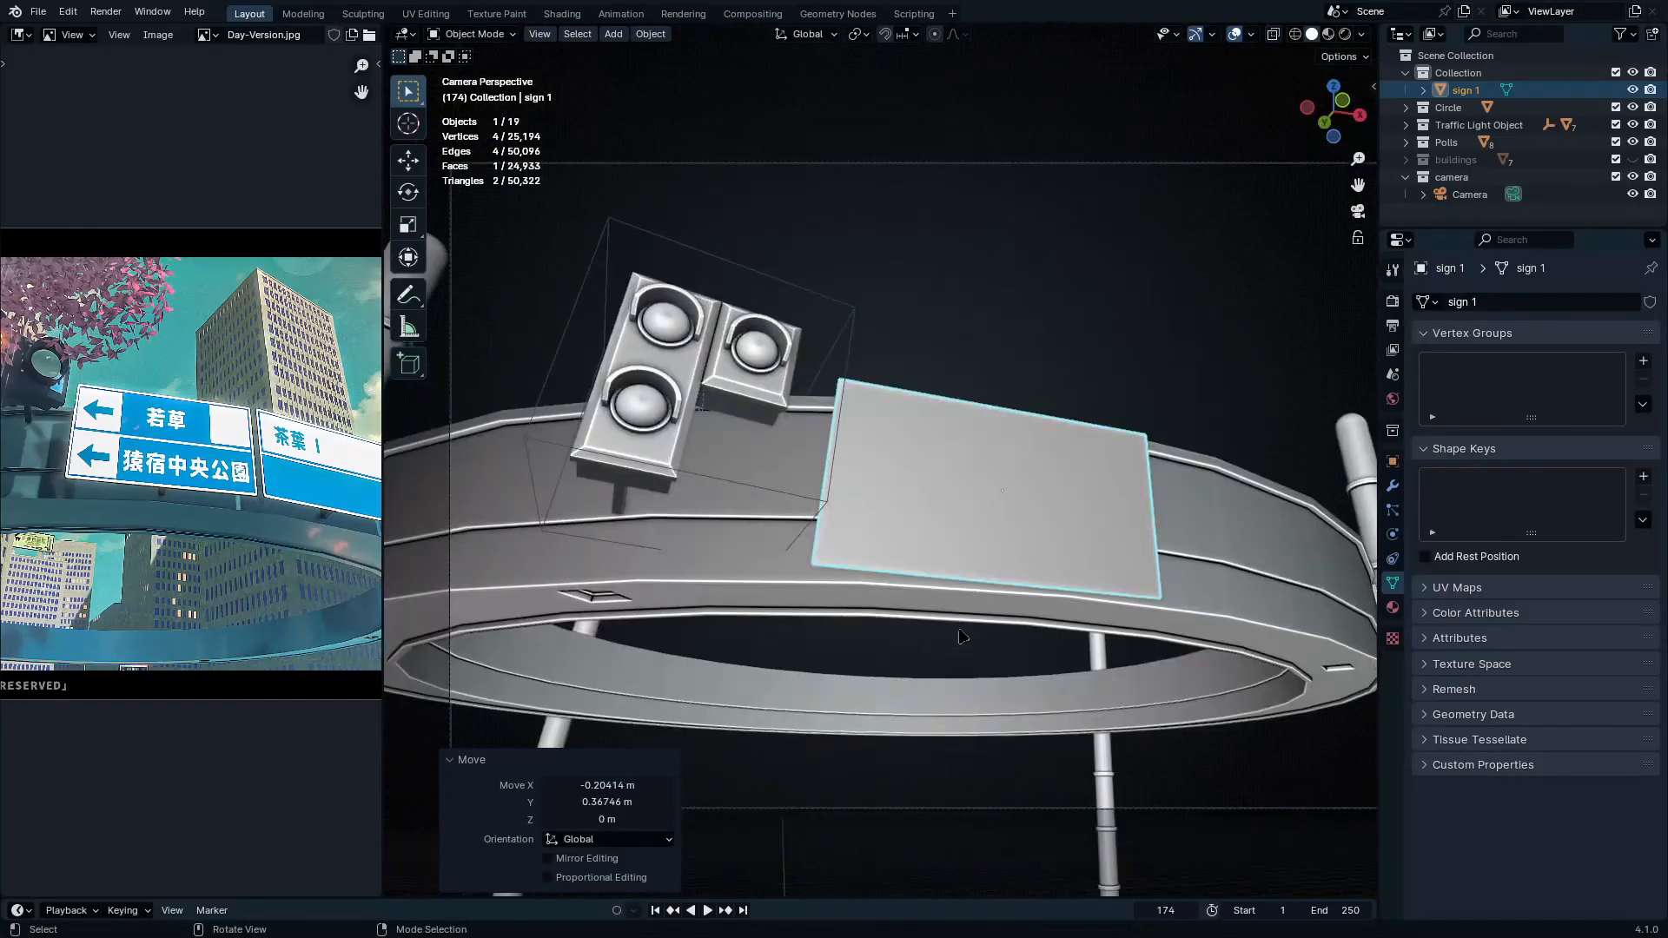
Raise the sign plane about 0.43 m along Z and rescale it in the camera view
key("g")
key("z")
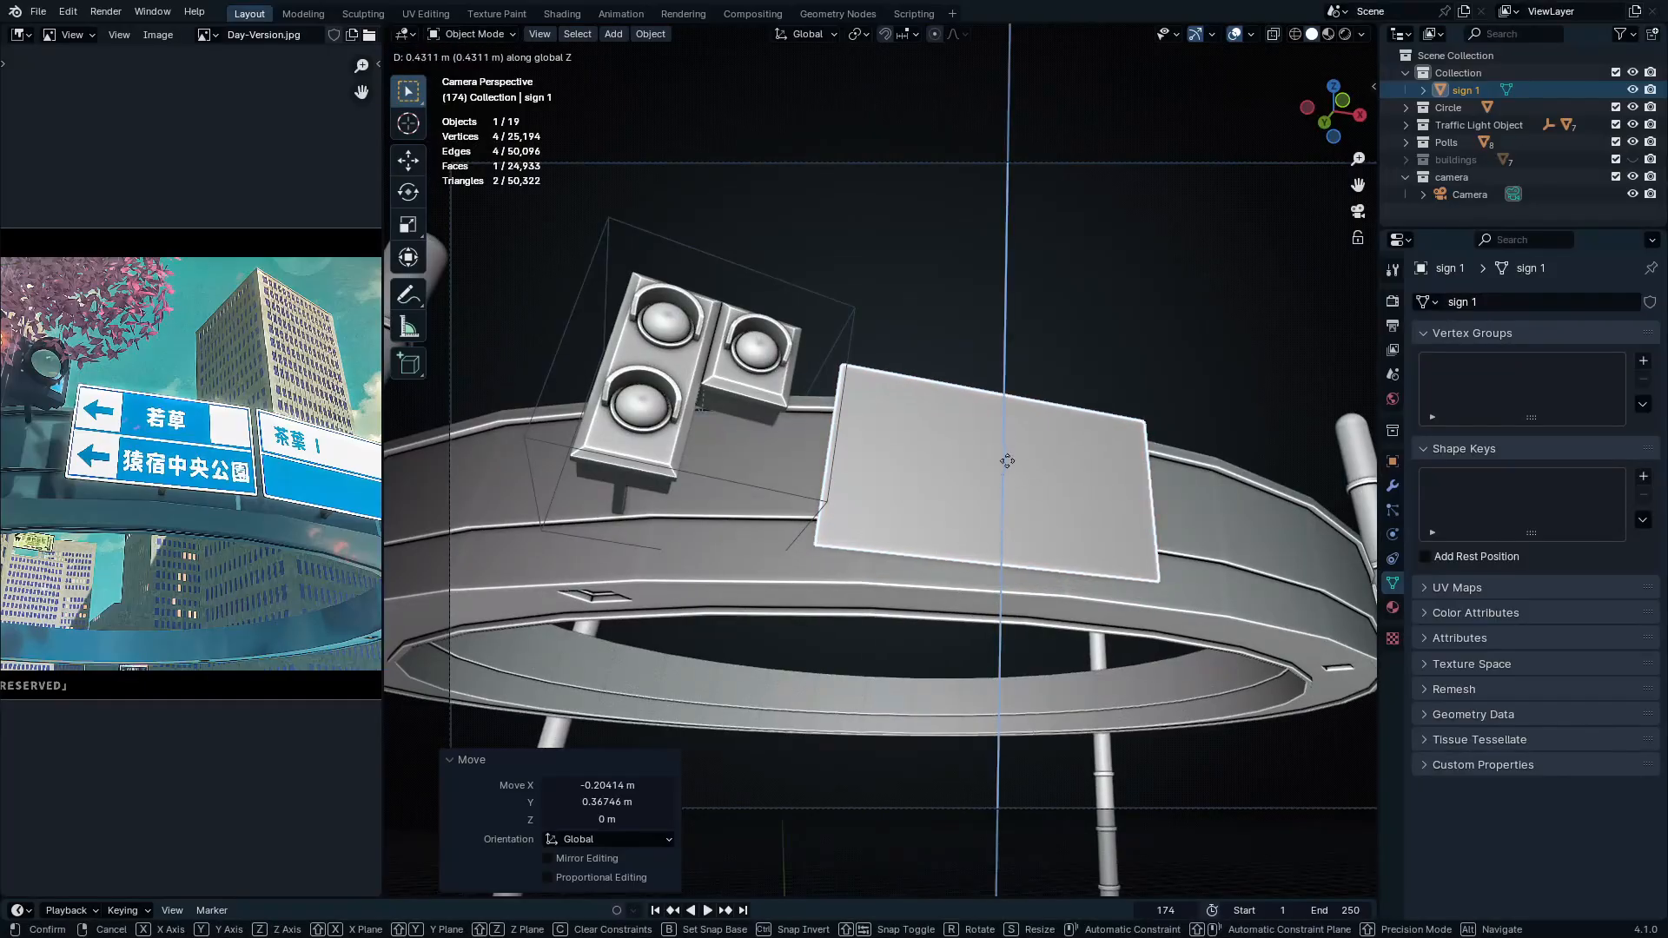
left_click(1007, 461)
key("s")
left_click(1112, 498)
Show the viewport in Material Preview shading and view the textured sign through the camera
mouse_move(1111, 500)
middle_mouse_down()
mouse_move(1057, 507)
mouse_move(935, 696)
mouse_move(964, 660)
mouse_move(927, 603)
middle_mouse_up()
key("z")
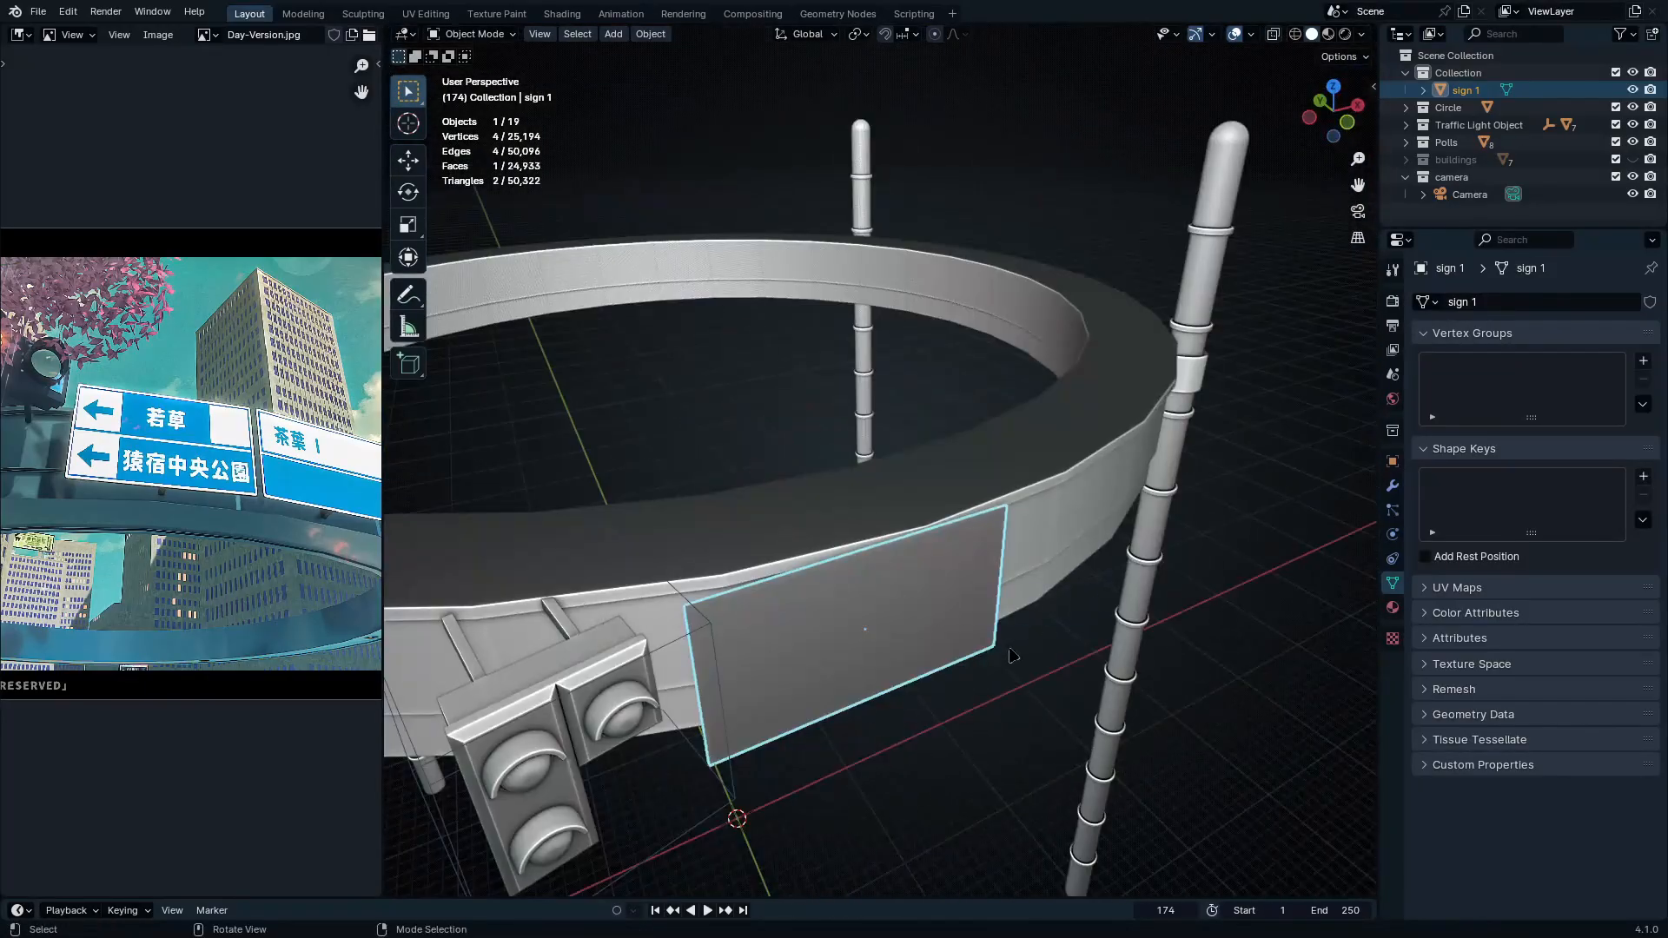
key("z")
left_click(992, 755)
mouse_move(1012, 718)
middle_mouse_down()
mouse_move(976, 679)
mouse_move(953, 584)
middle_mouse_up()
key("KP_0")
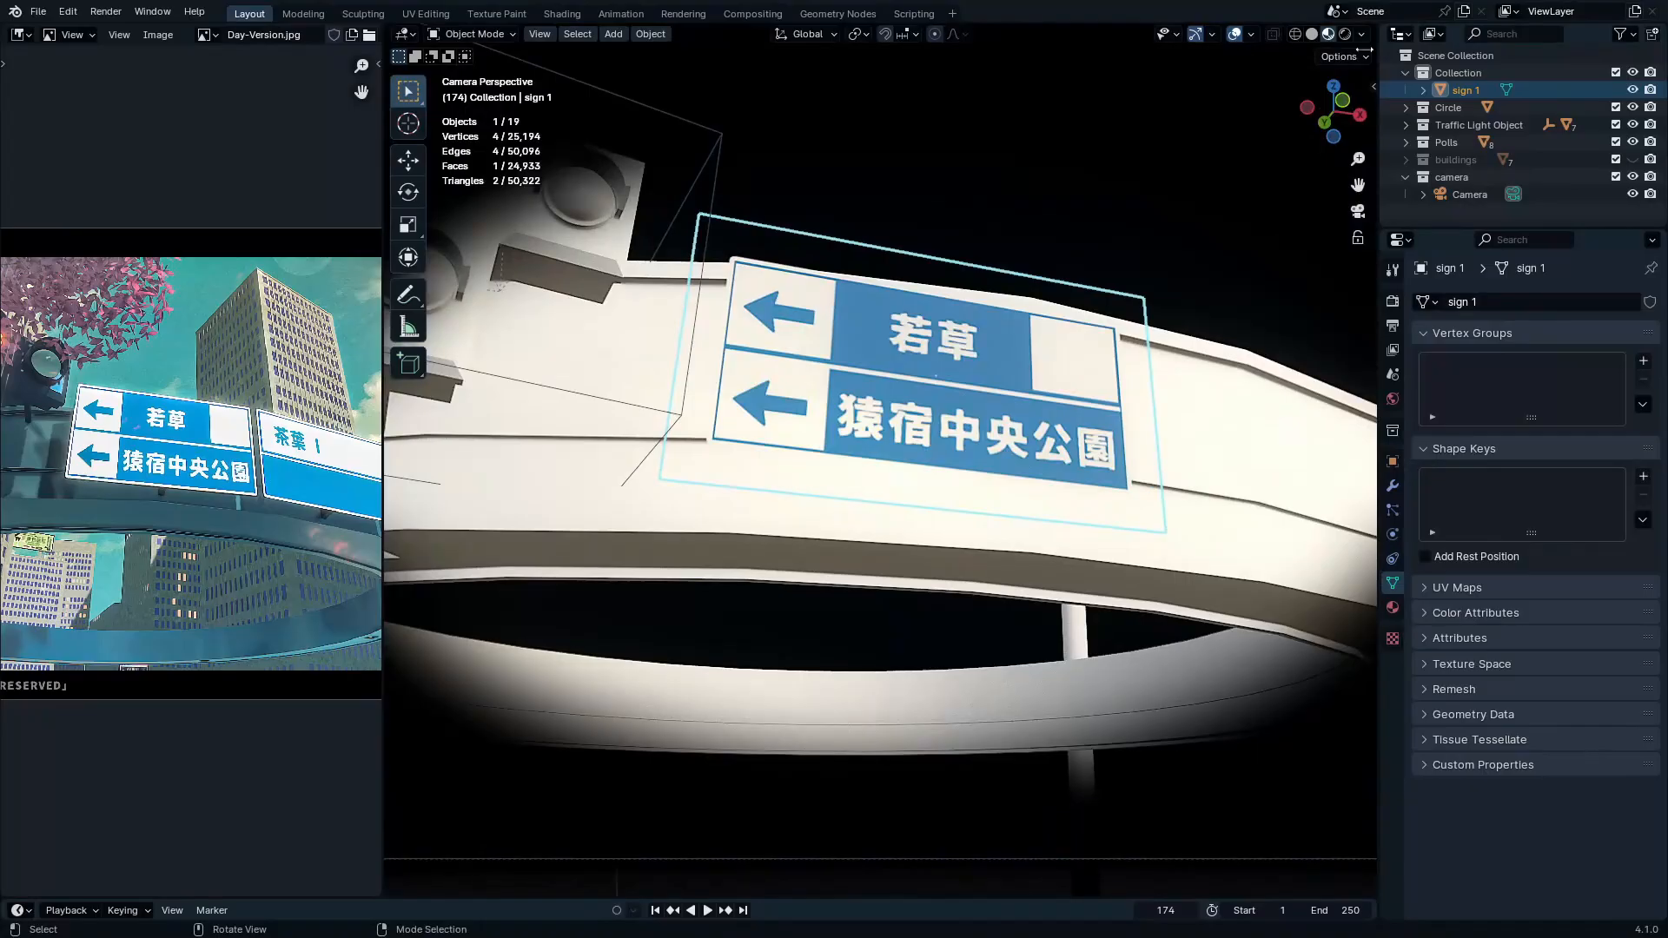
Set the viewport compositor to Disabled in the shading options
left_click(1365, 34)
left_click(1362, 36)
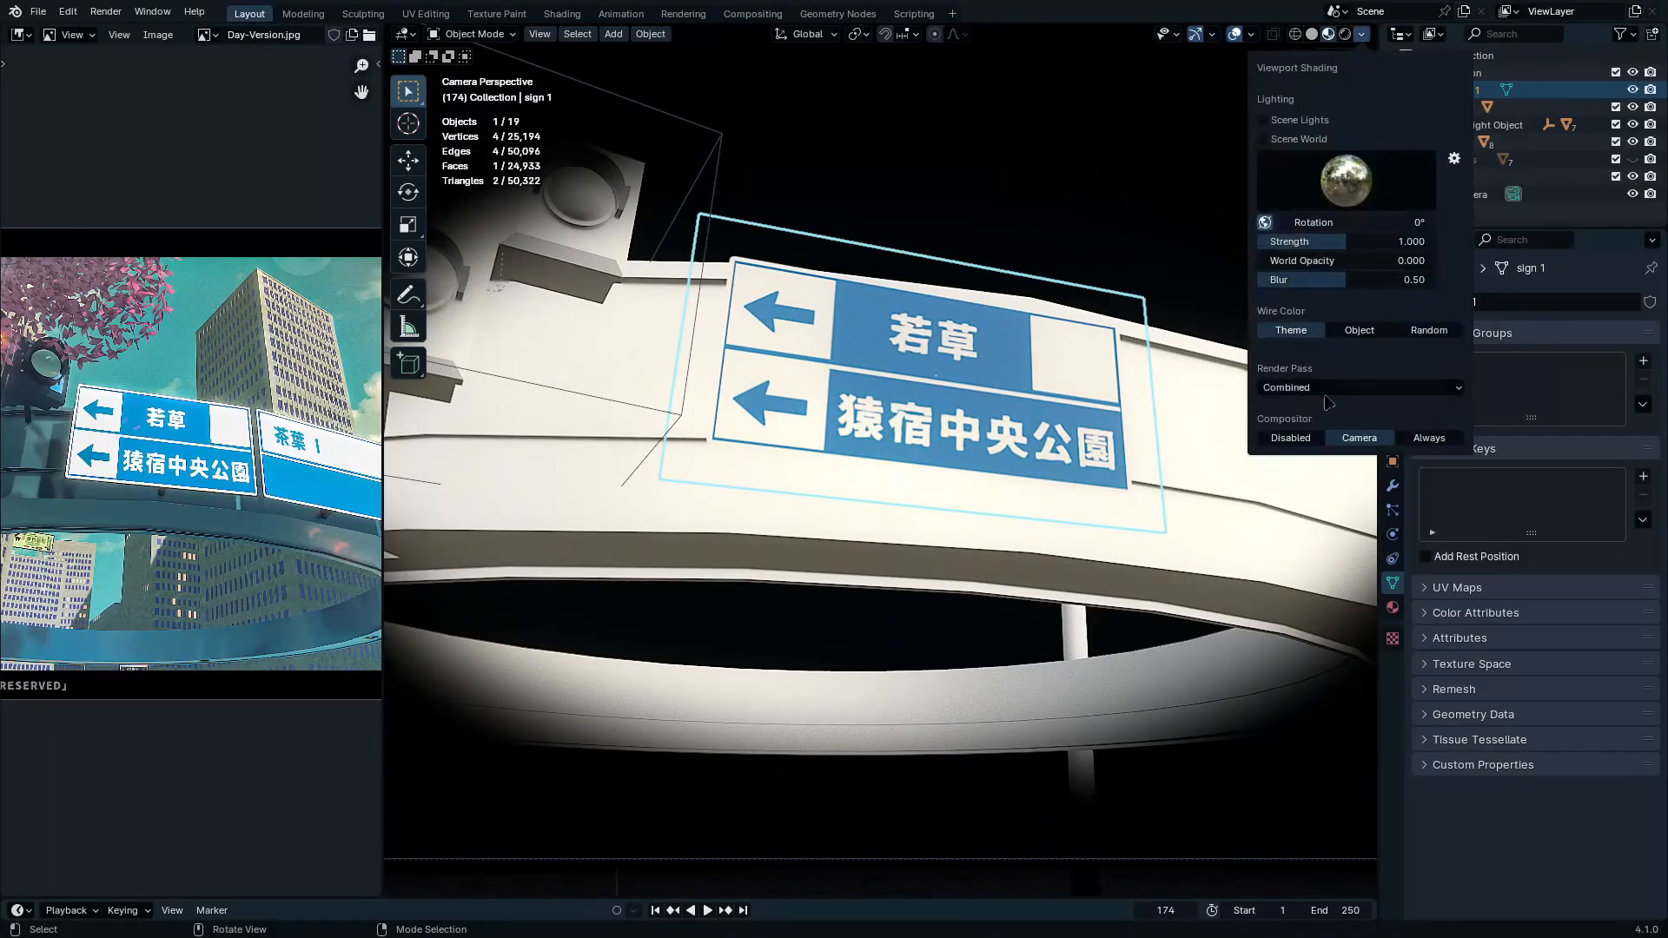
left_click(1294, 436)
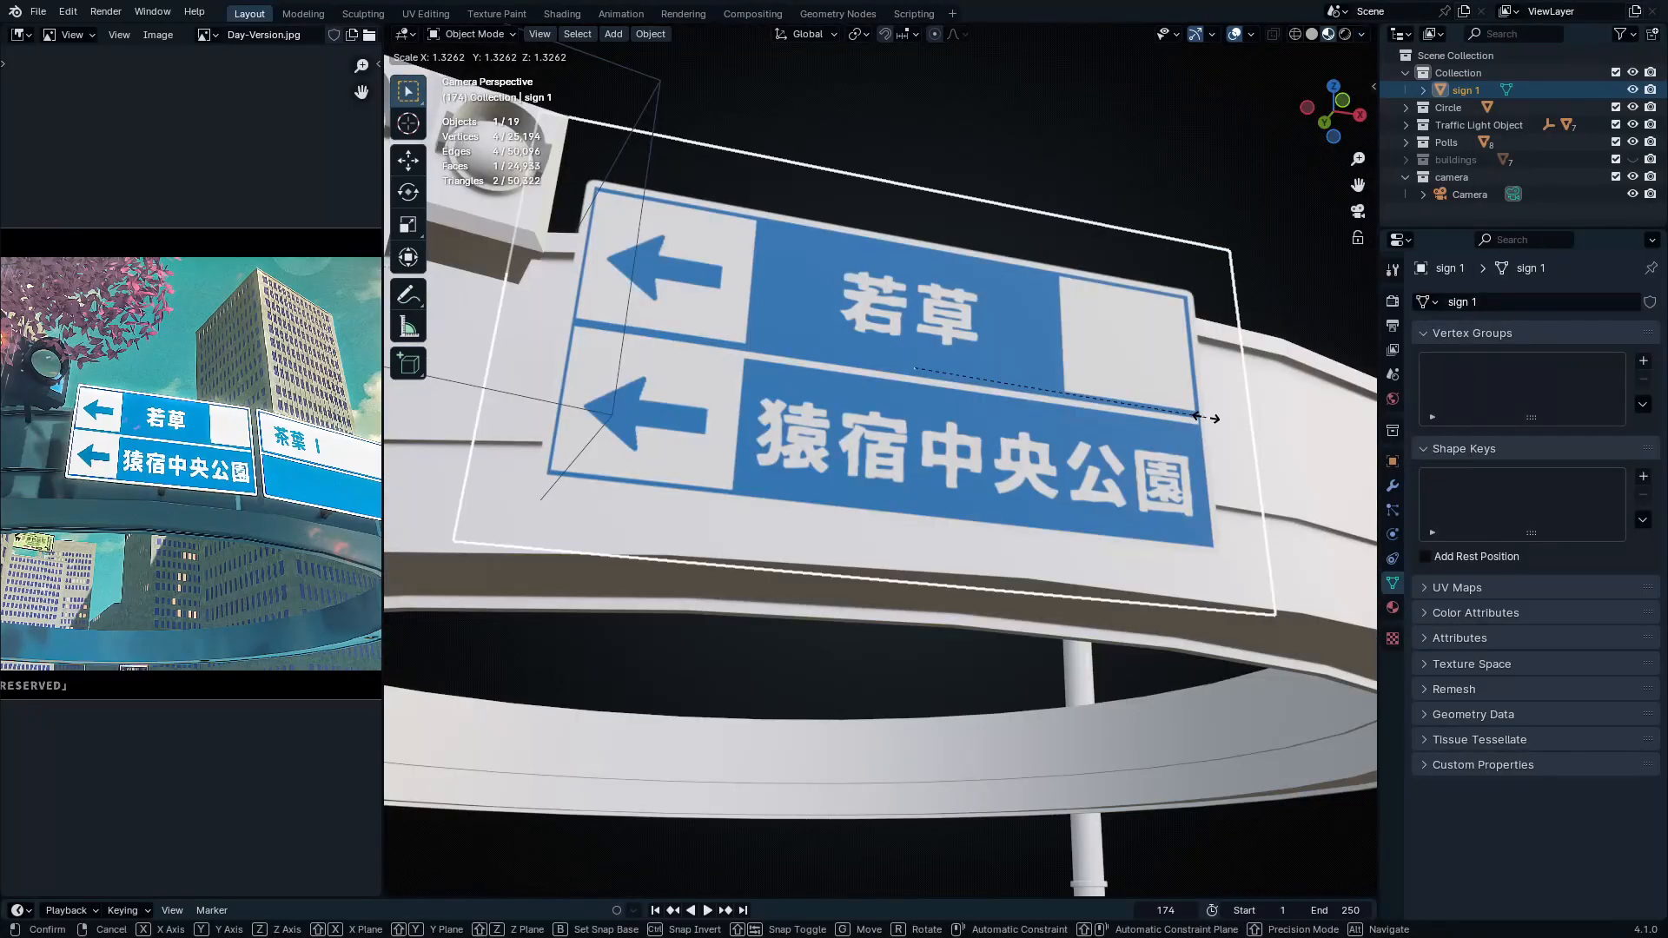
Scale the sign up by about 1.367, deselect it and check its fit against the ring from outside the camera
left_click(1215, 432)
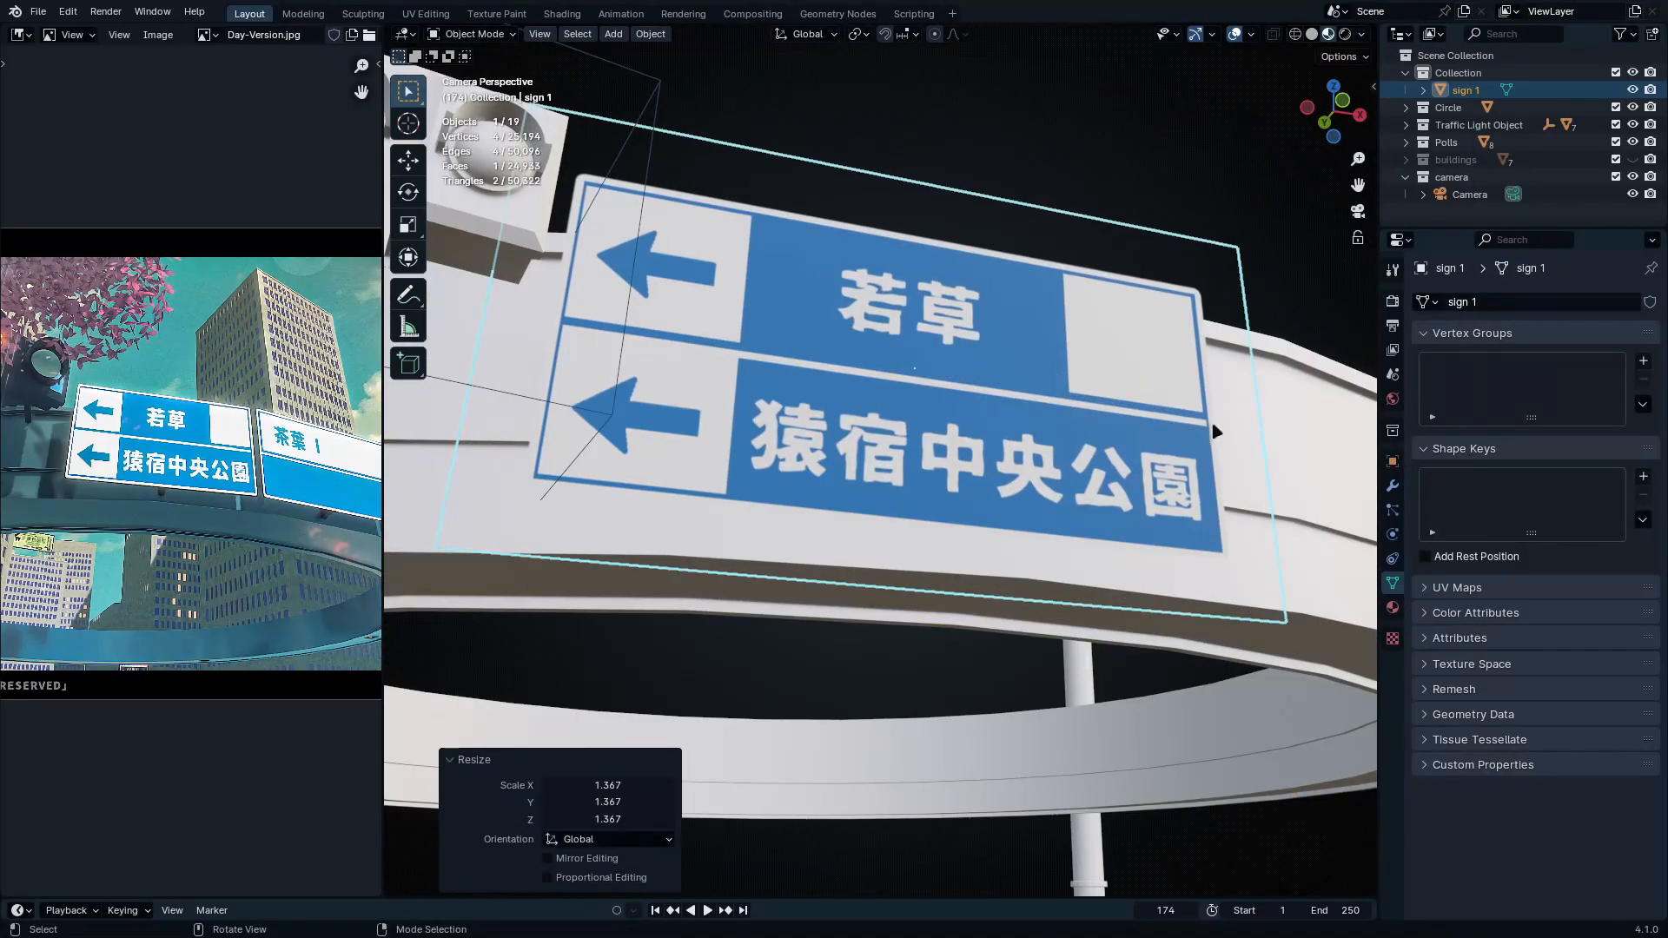
left_click(1186, 126)
middle_click_drag(1186, 130, 1046, 556)
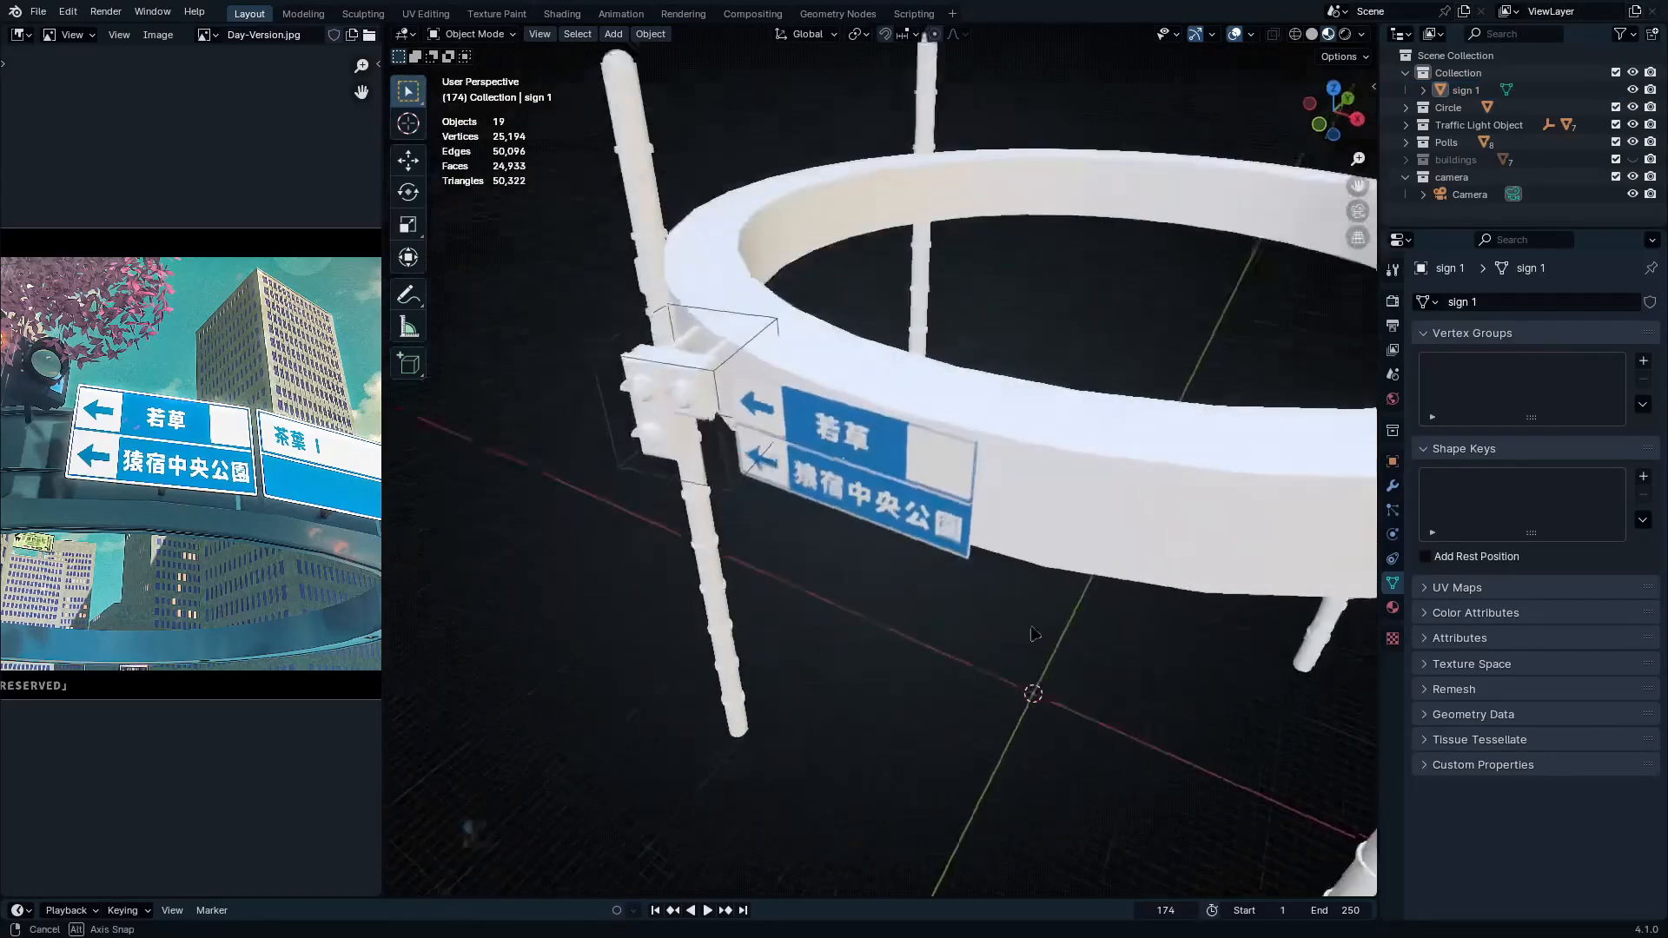
scroll(1045, 556, "up", 3)
middle_click_drag(1005, 391, 1216, 452)
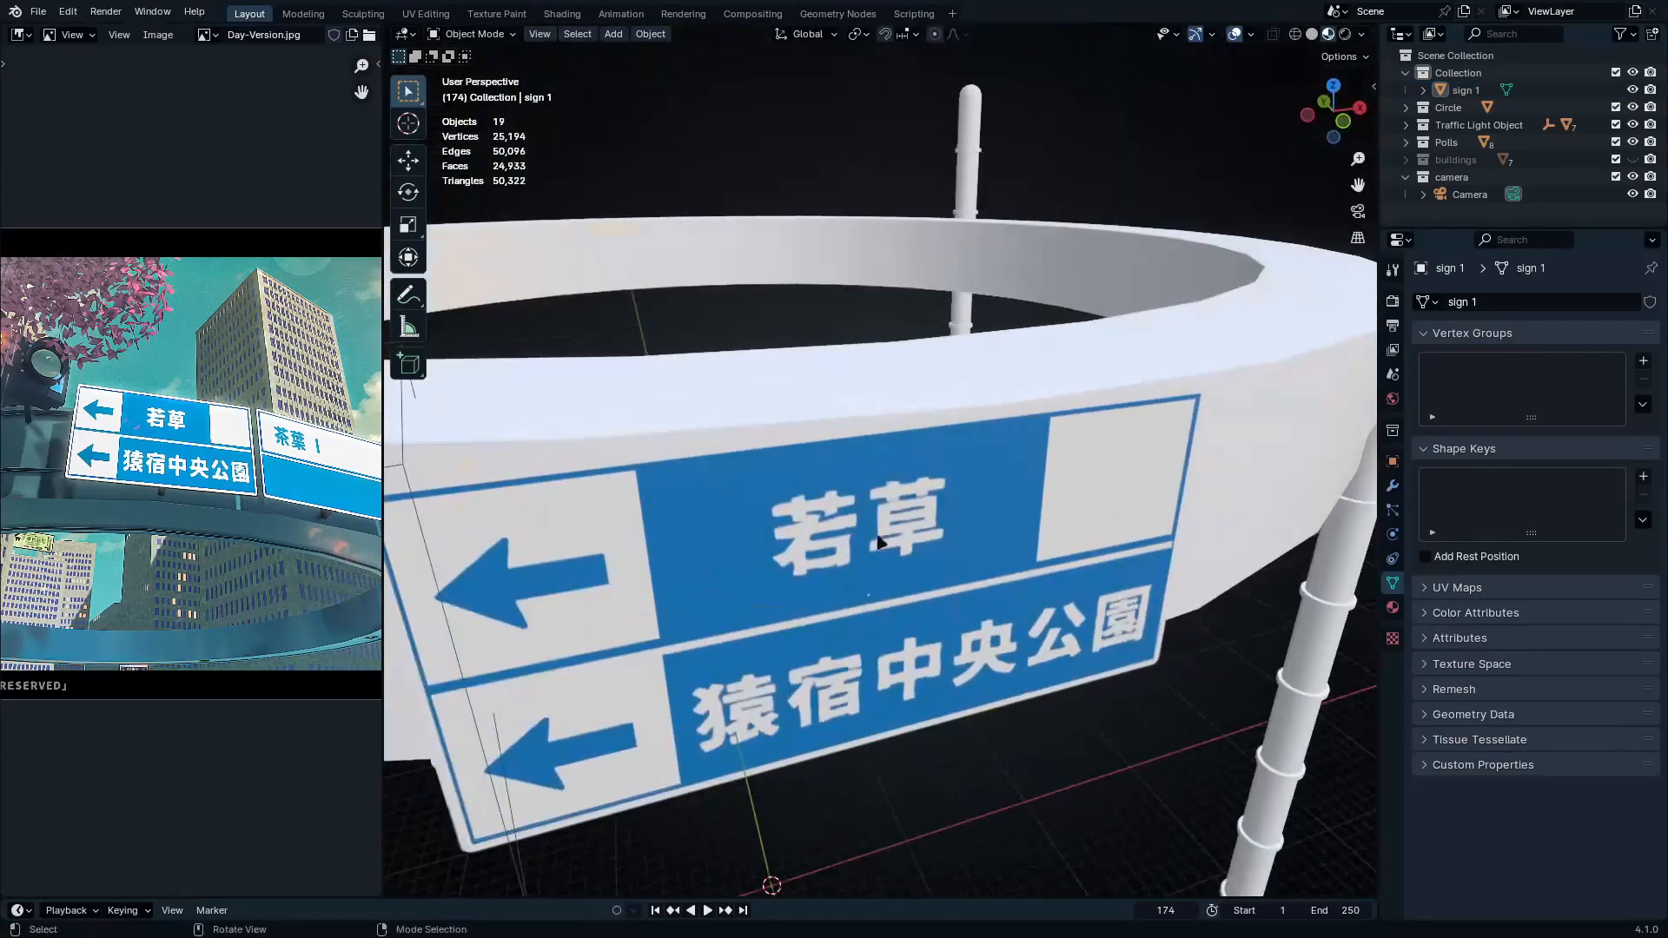
Inset the sign plane's face by about 0.113 m so it closely frames the printed sign border
left_click(884, 544)
key("Tab")
middle_click_drag(884, 544, 1003, 383)
middle_click_drag(972, 731, 1057, 720, "shift")
key("Tab")
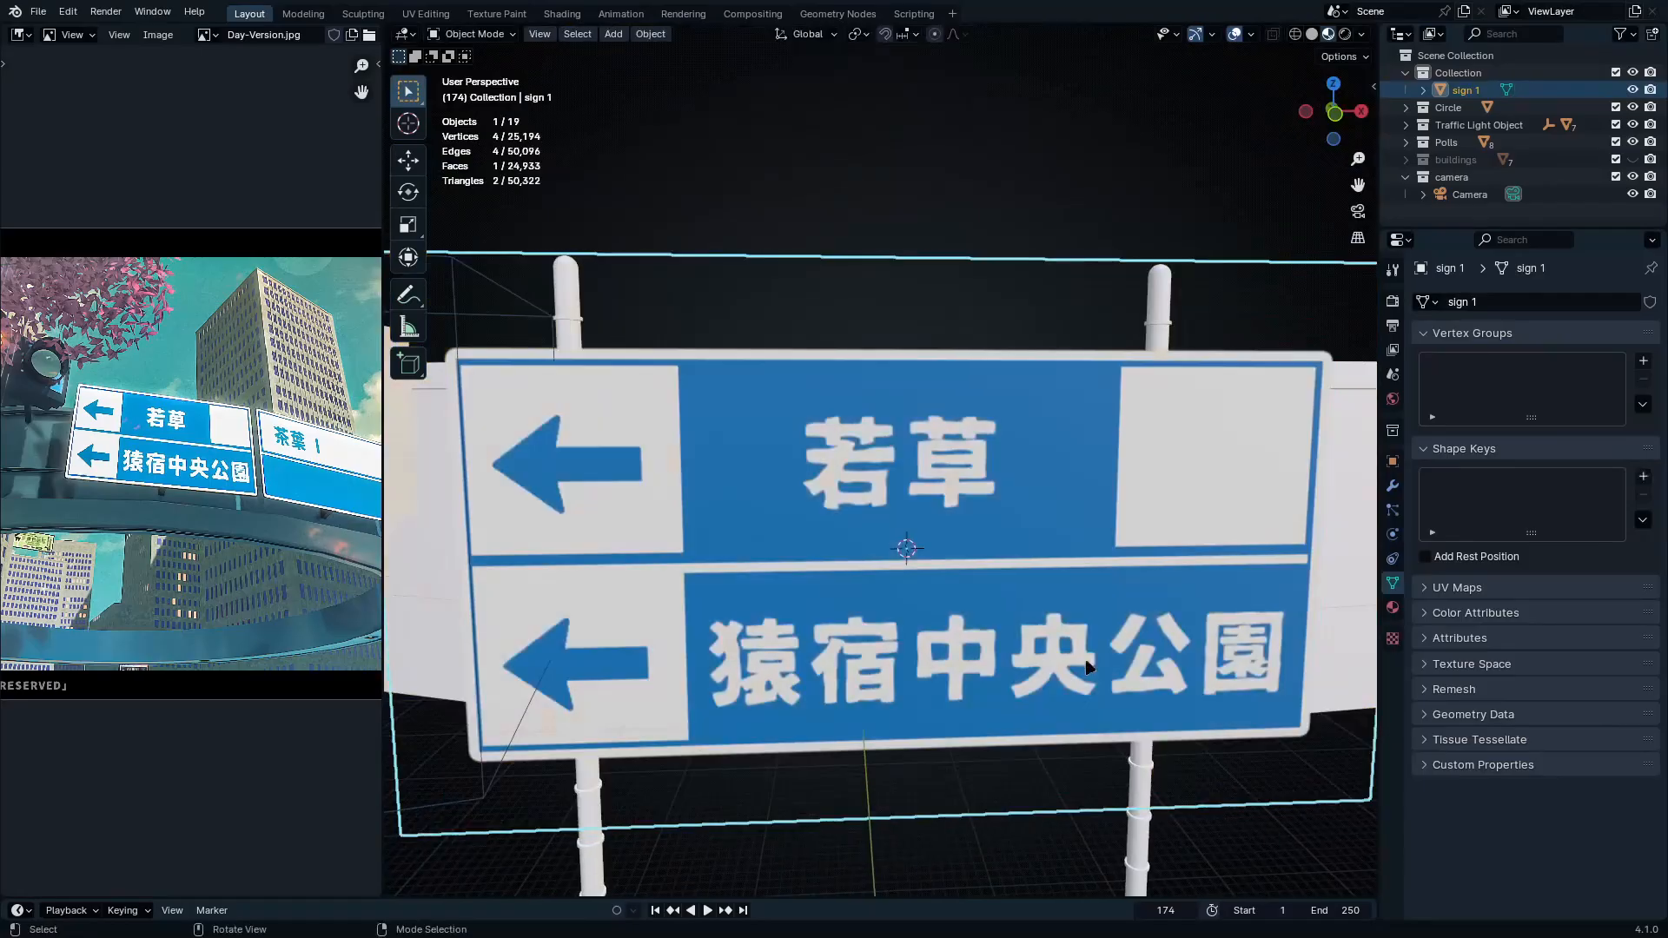
key("Tab")
key("ctrl+space")
scroll(1176, 580, "down", 3)
middle_click_drag(1271, 730, 1294, 719)
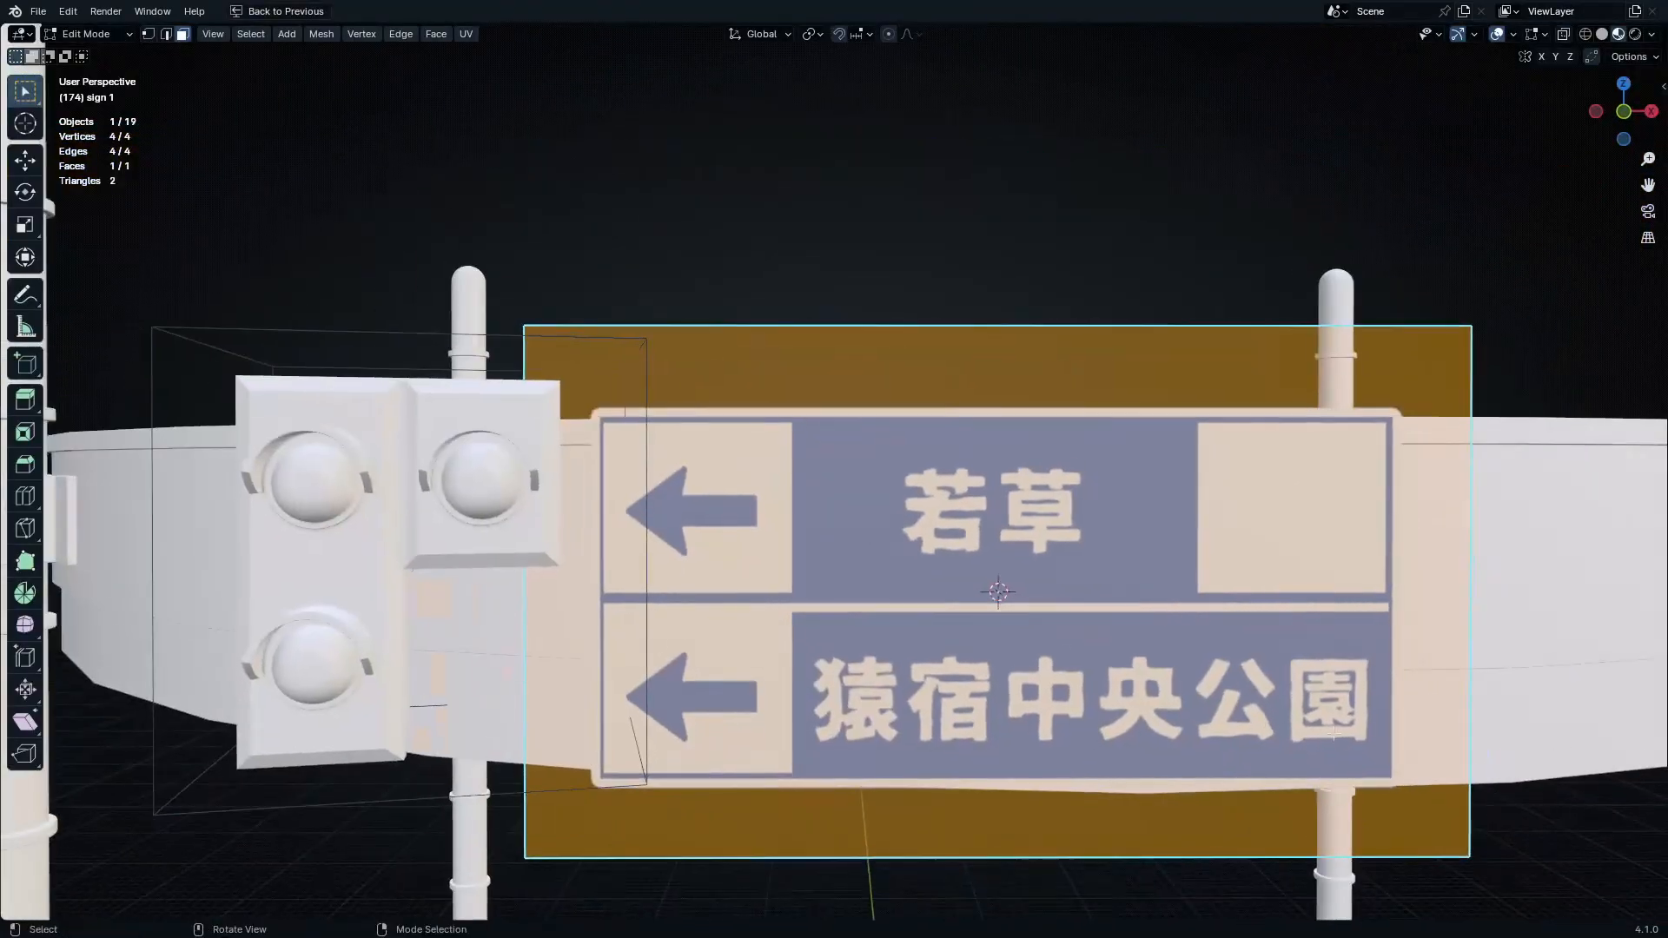
key("i")
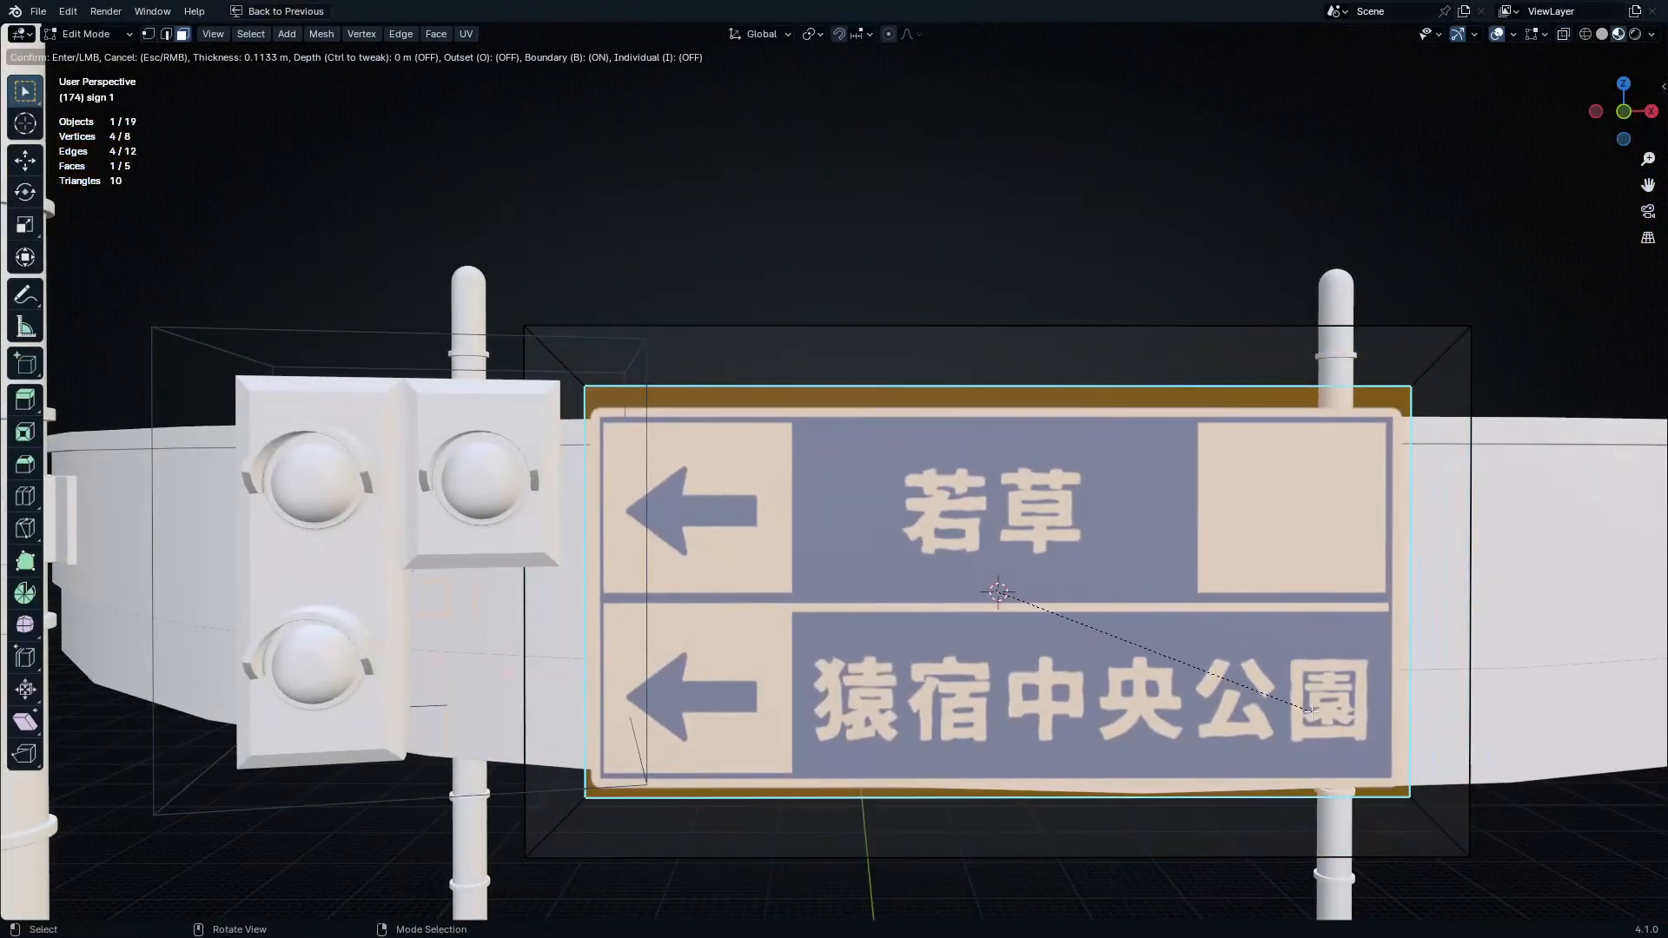
left_click(1342, 726)
Delete the surplus outer faces around the inset sign face and return to Object Mode
key("ctrl+i")
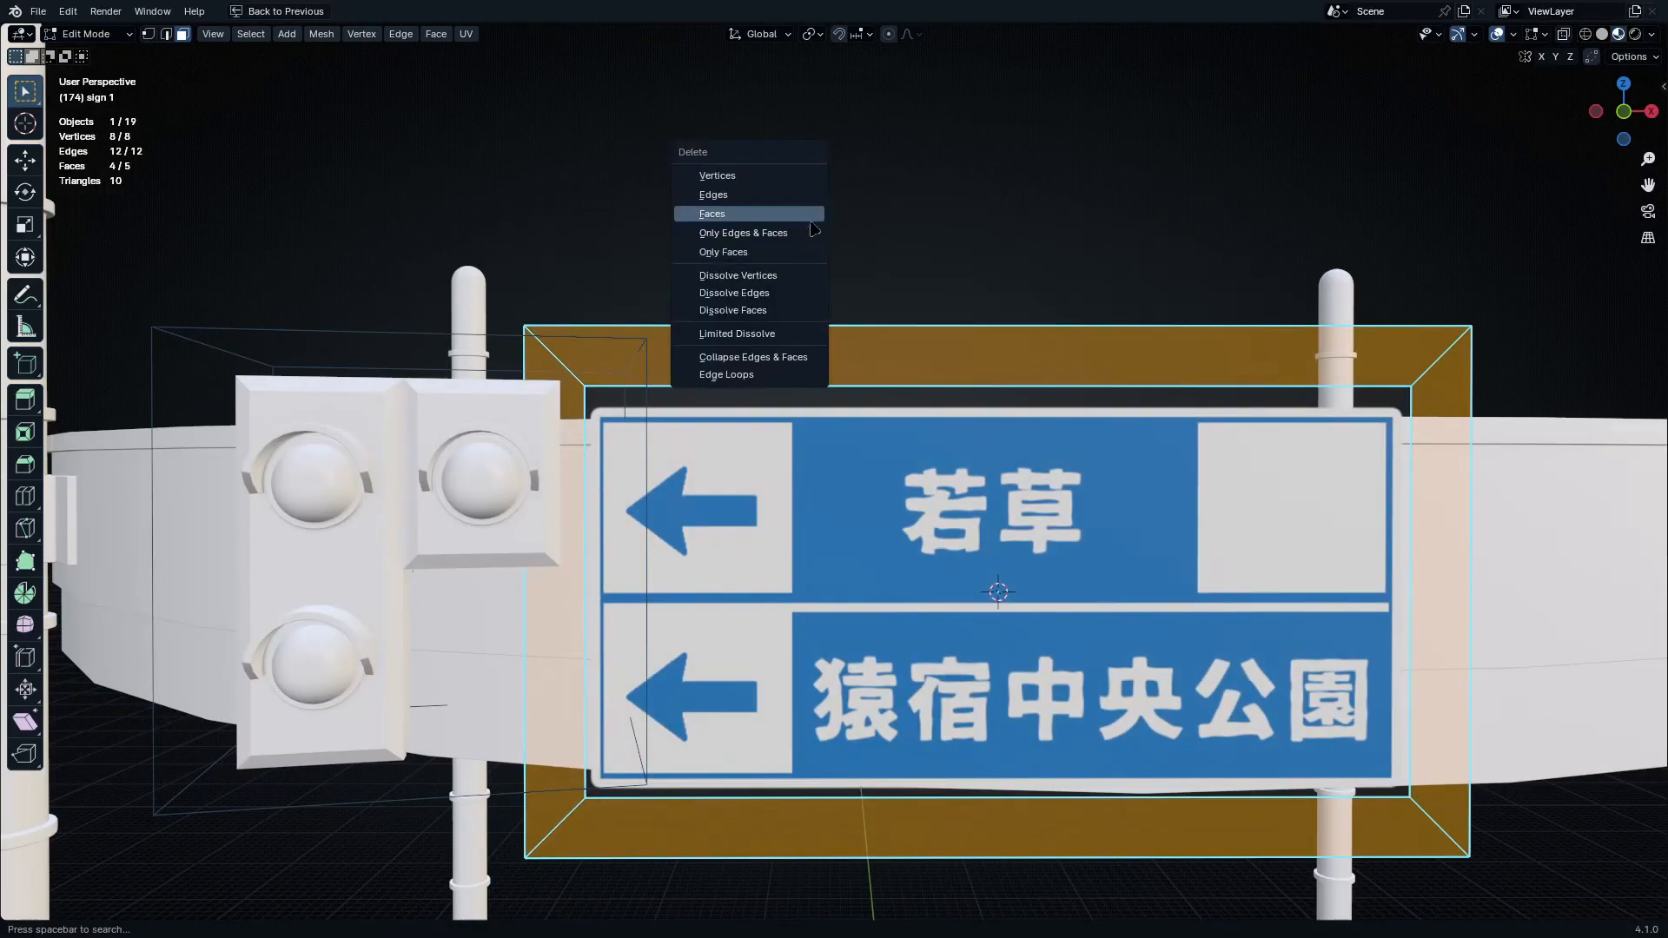
key("x")
left_click(768, 233)
key("Tab")
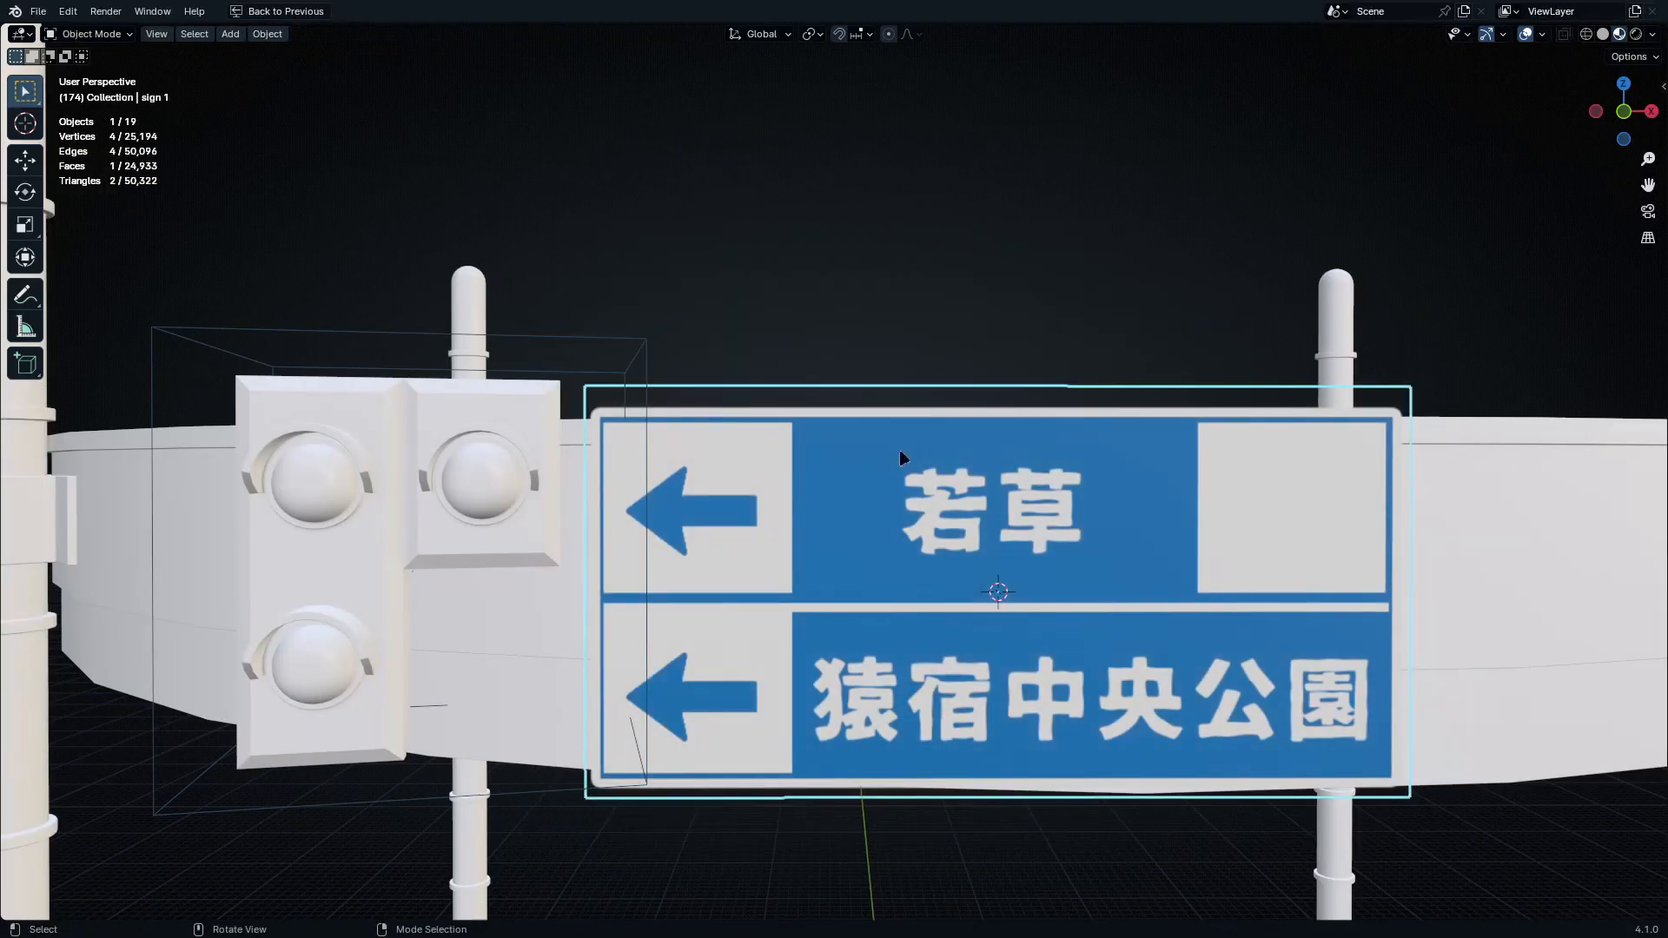
Add a 2 m plane at the 3D cursor on the sign and rotate it 90° about X
middle_click_drag(898, 450, 964, 121)
key("shift+a")
mouse_move(962, 81)
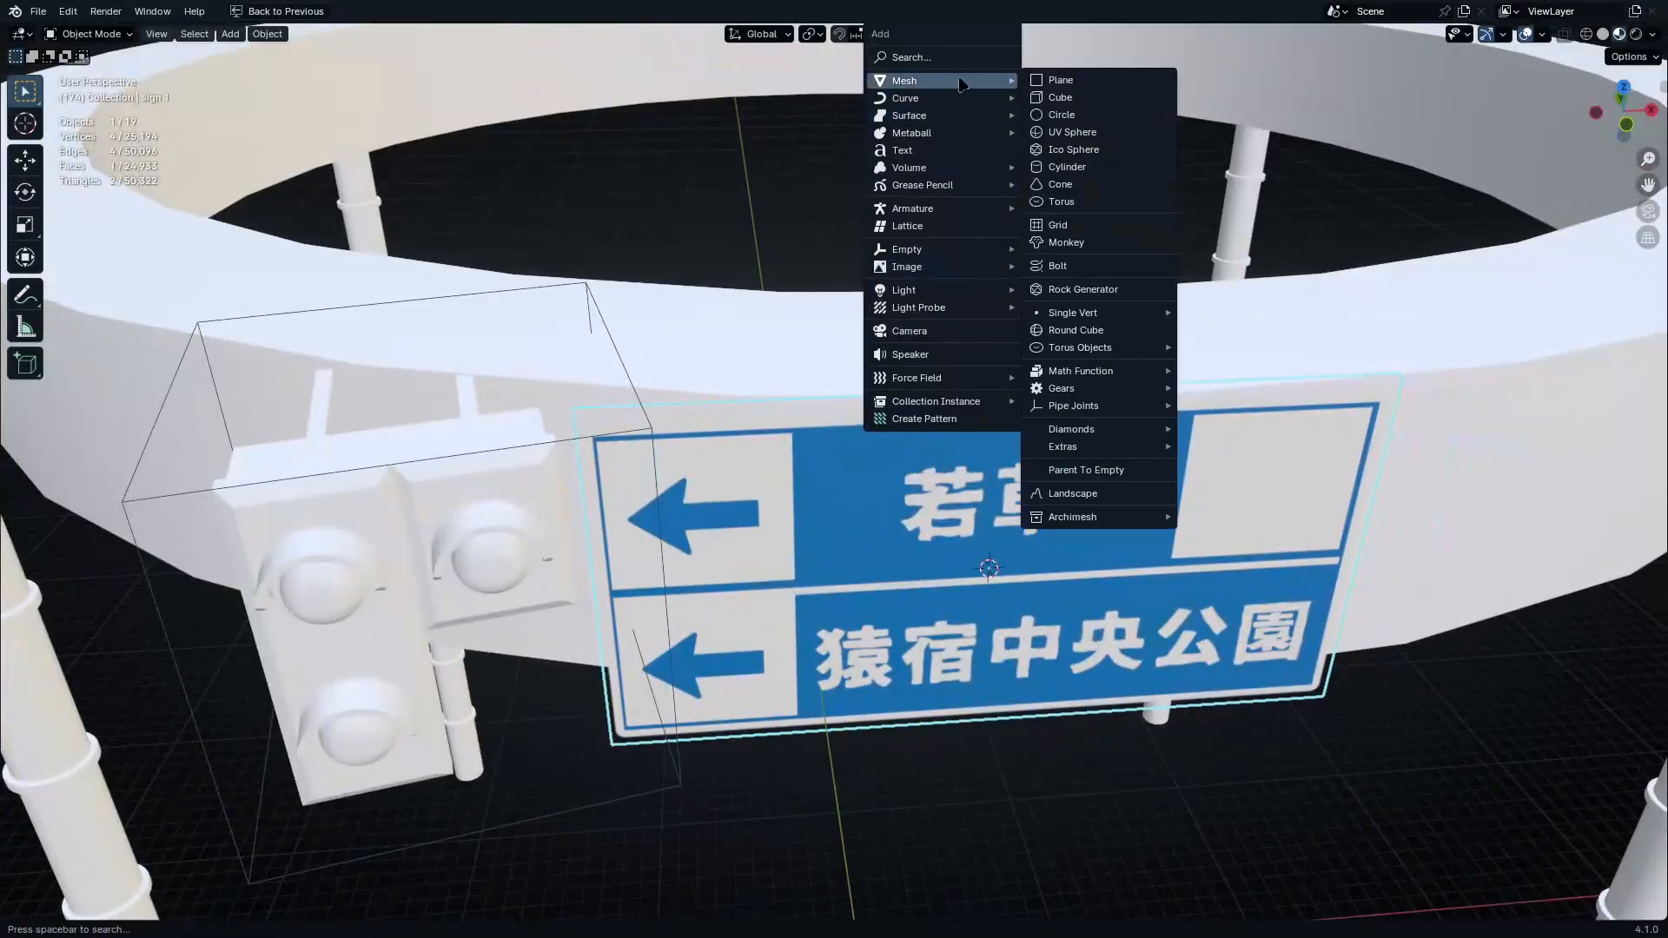
left_click(1099, 80)
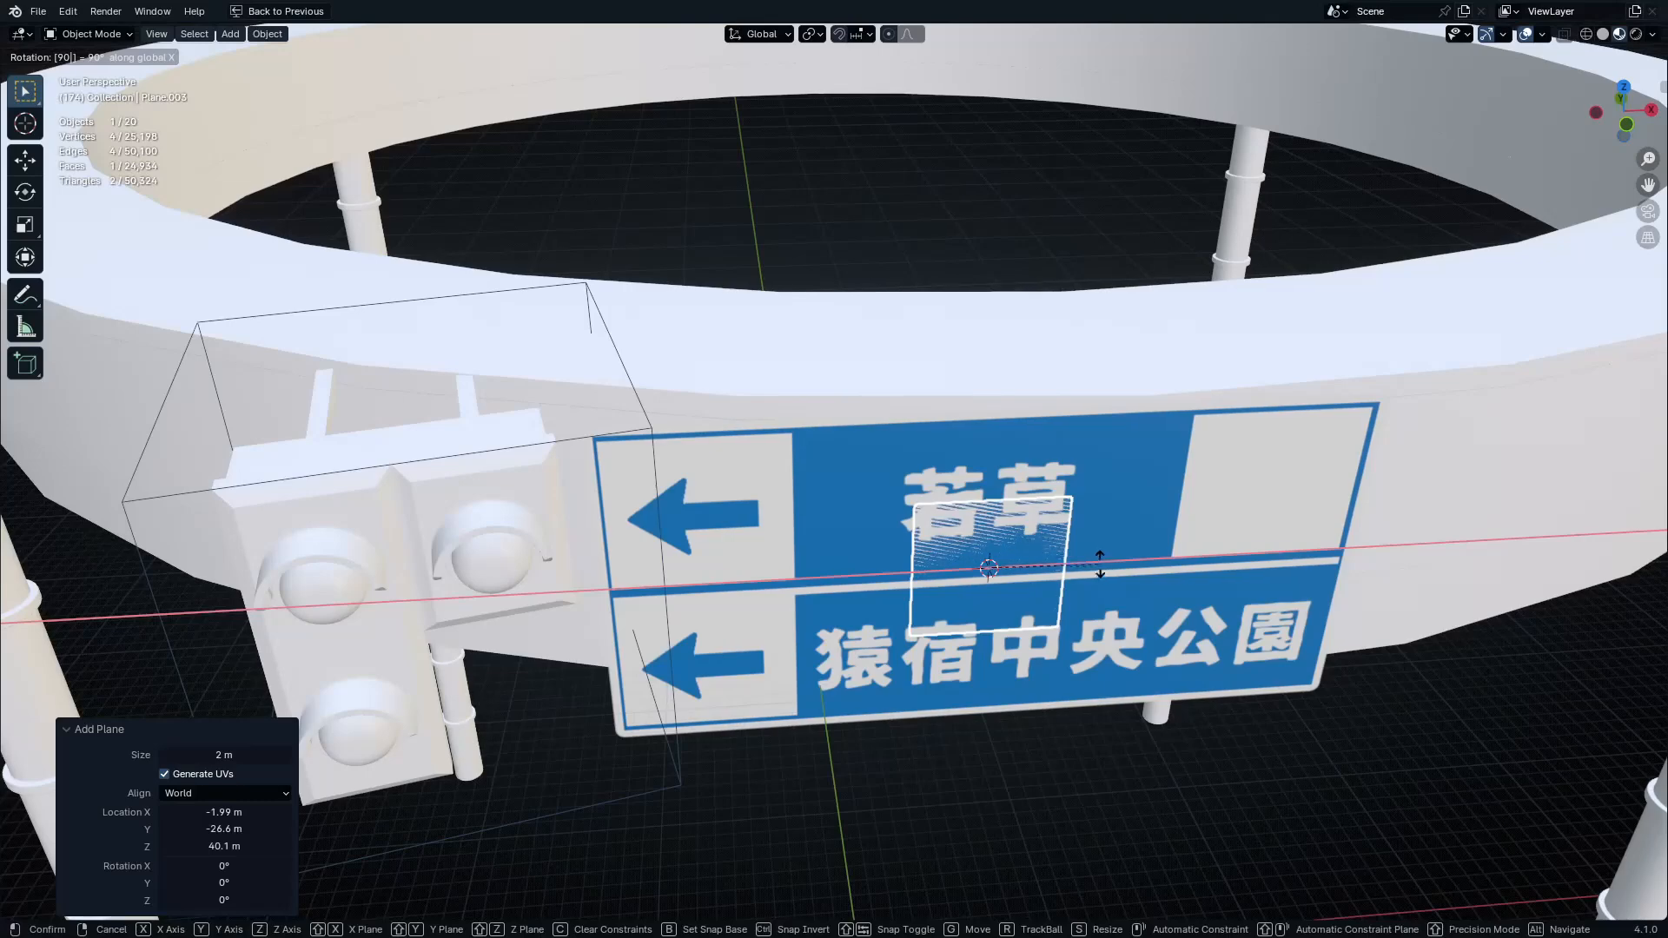
key("Return")
Scale the new plane up uniformly to about the sign's height
key("s")
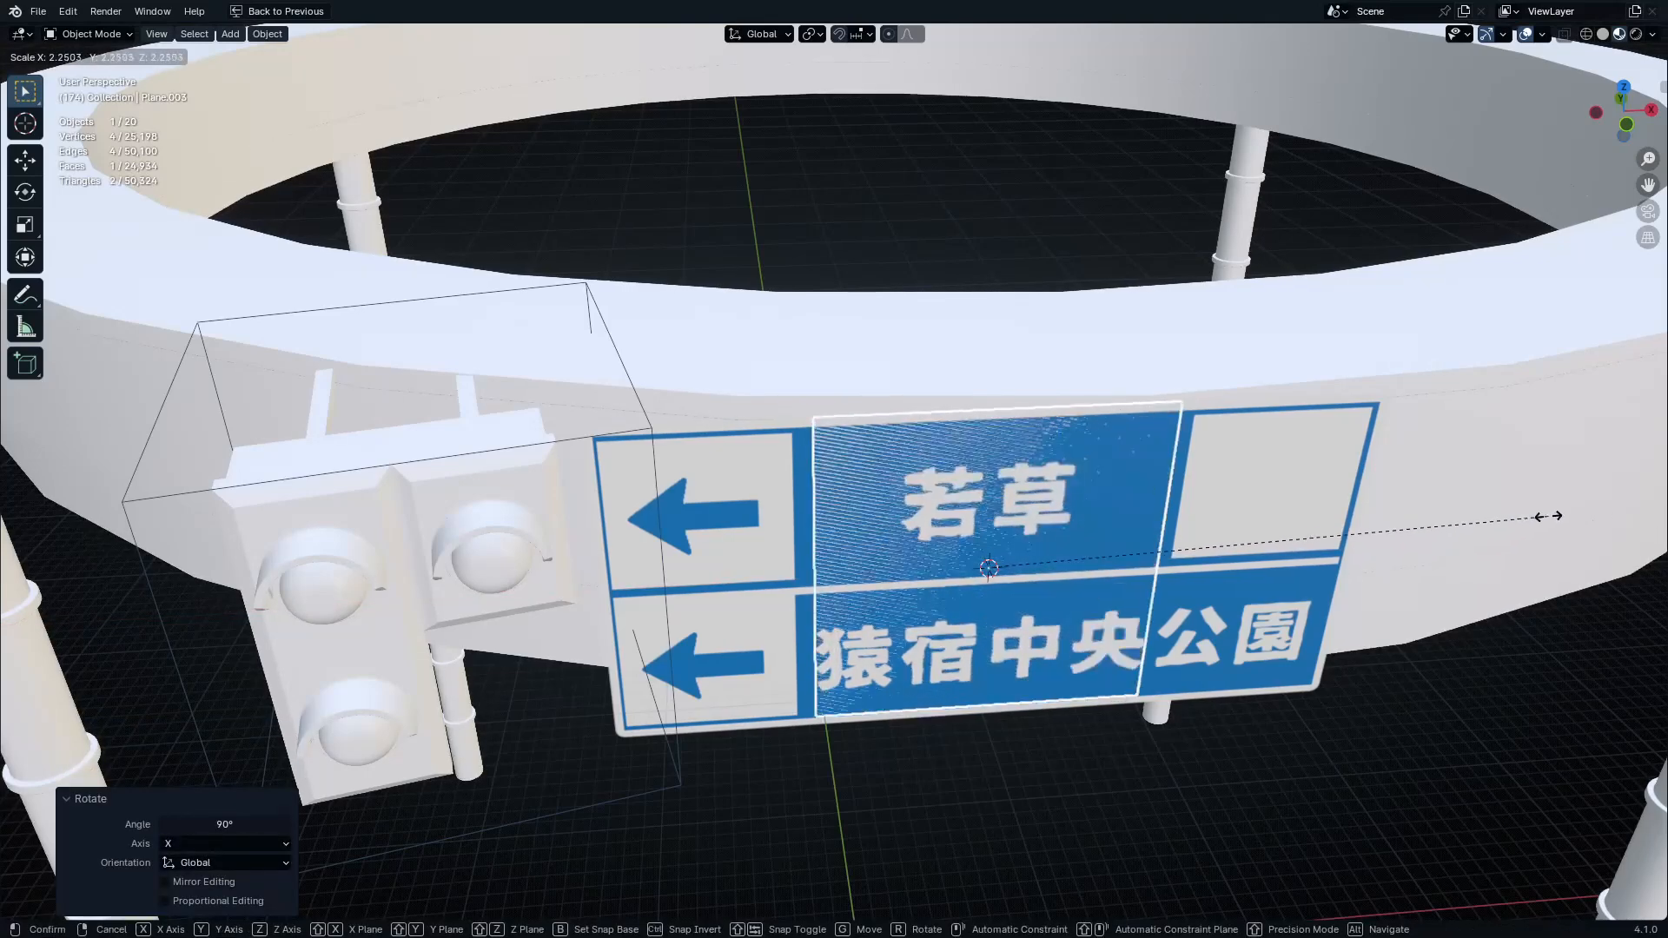
middle_click_drag(1394, 532, 1381, 482)
scroll(964, 417, "up", 6)
key("s")
left_click(1288, 394)
scroll(1288, 396, "down", 3)
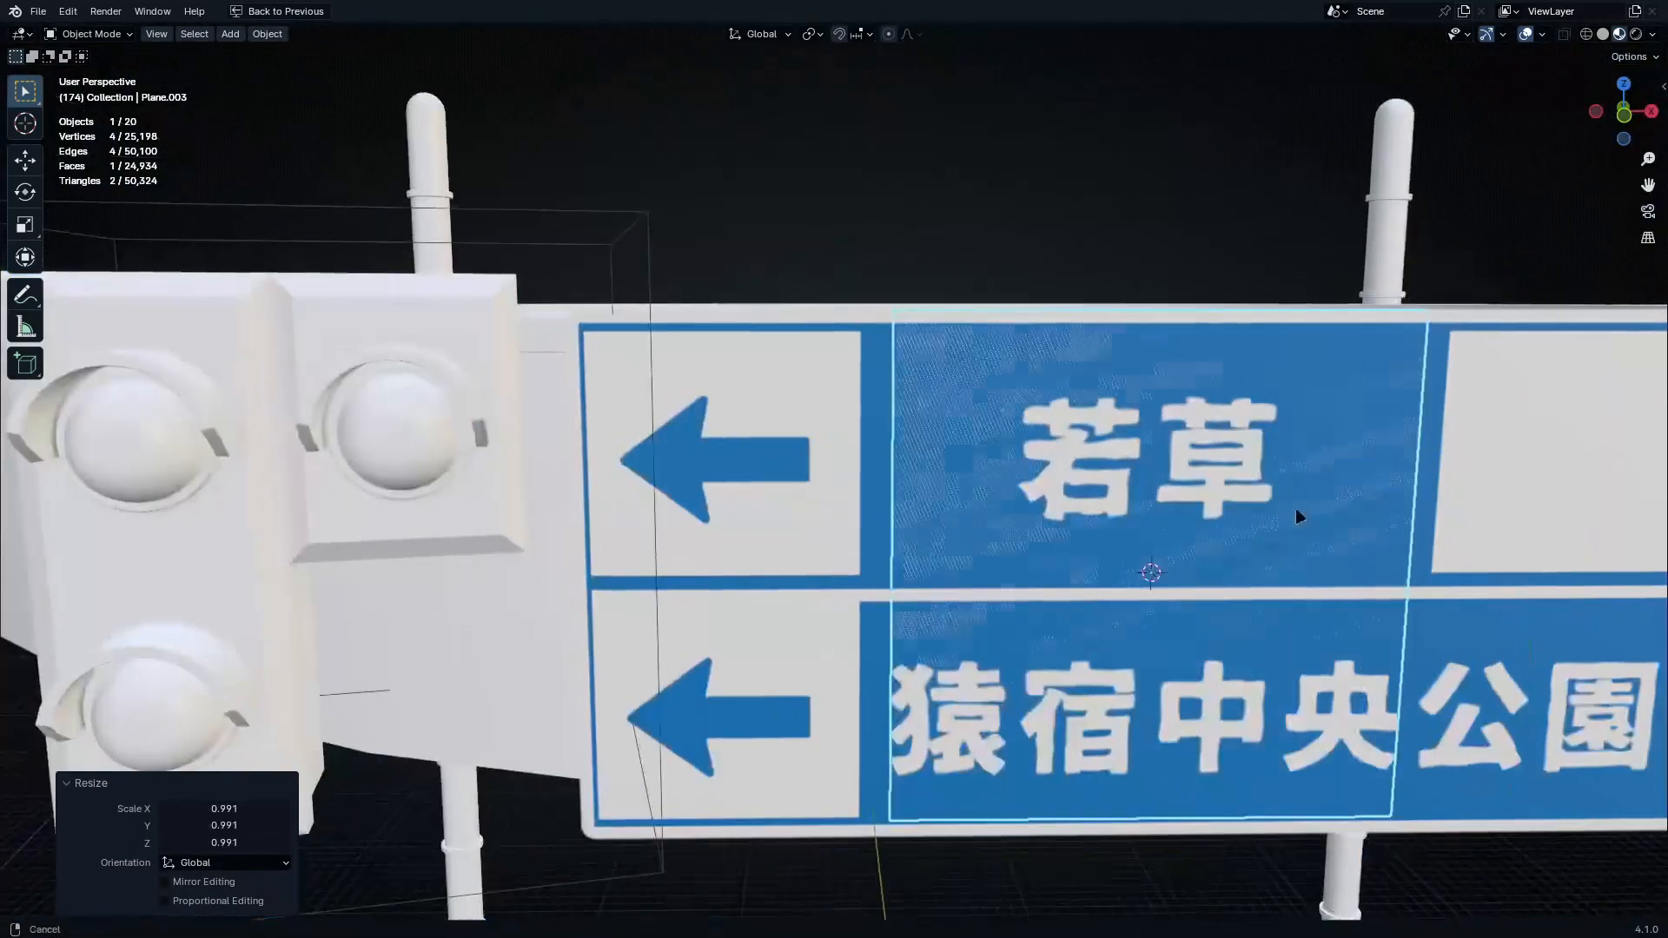
Stretch the plane along X by about 2.2 to span the sign's width
middle_click_drag(1298, 516, 1139, 472, "shift")
scroll(1139, 473, "down", 1)
key("s")
key("x")
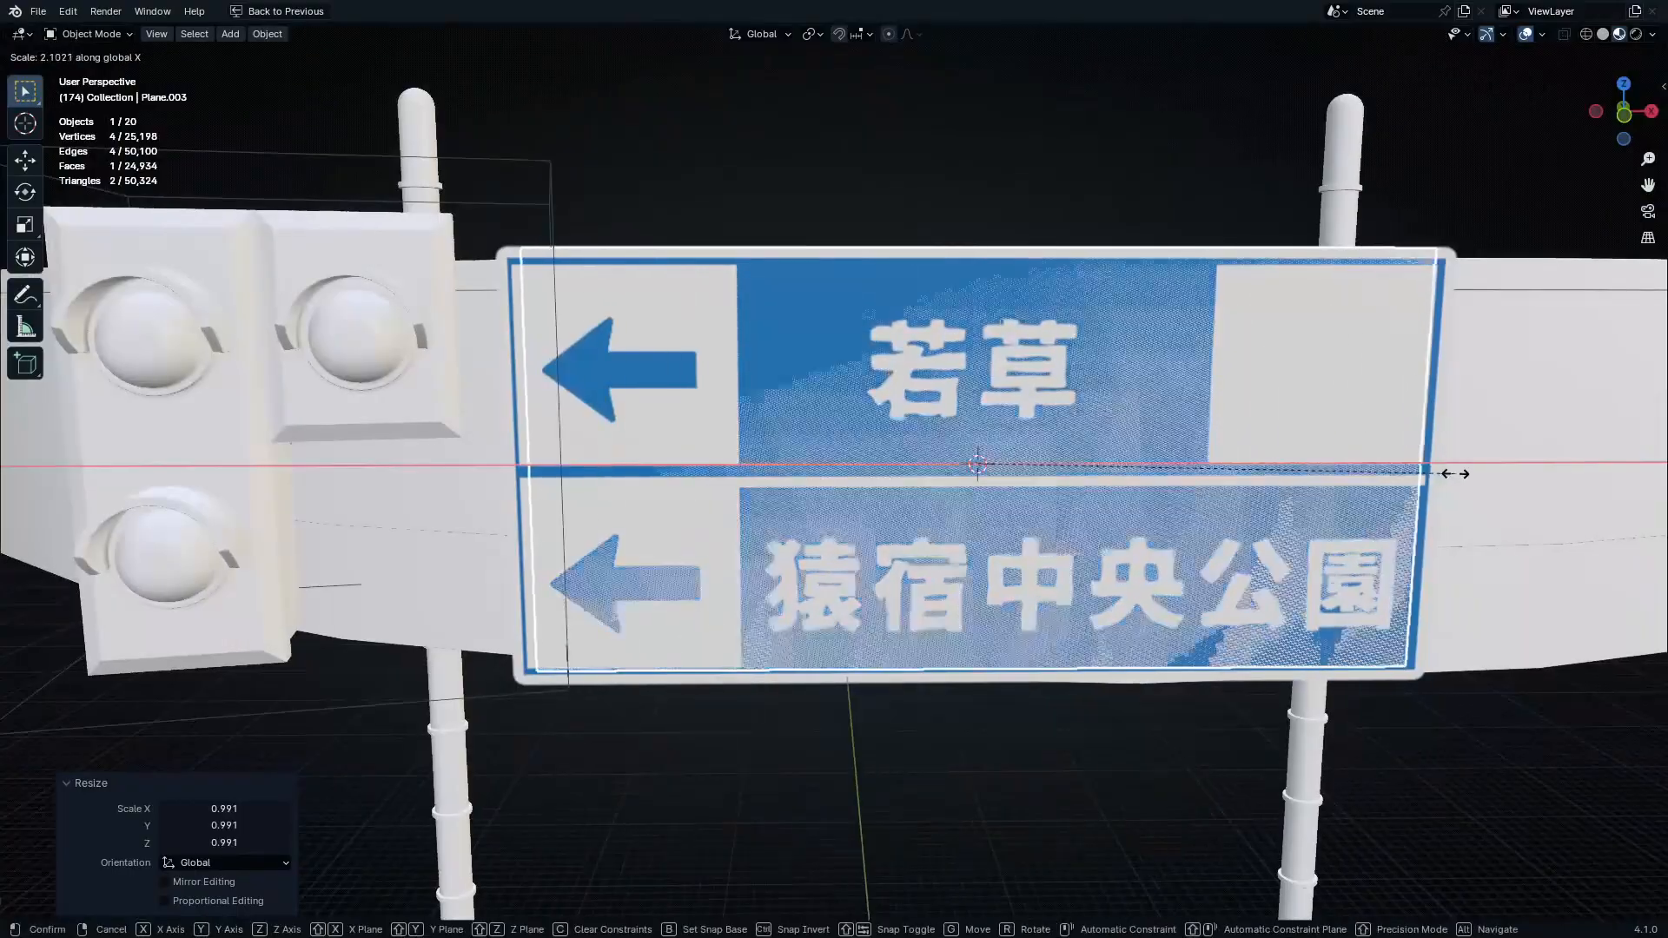
left_click(1475, 472)
Move the plane's bottom edge down about 0.16 m along Z to meet the sign's lower border
middle_click_drag(1472, 470, 1393, 442)
scroll(1477, 357, "up", 3)
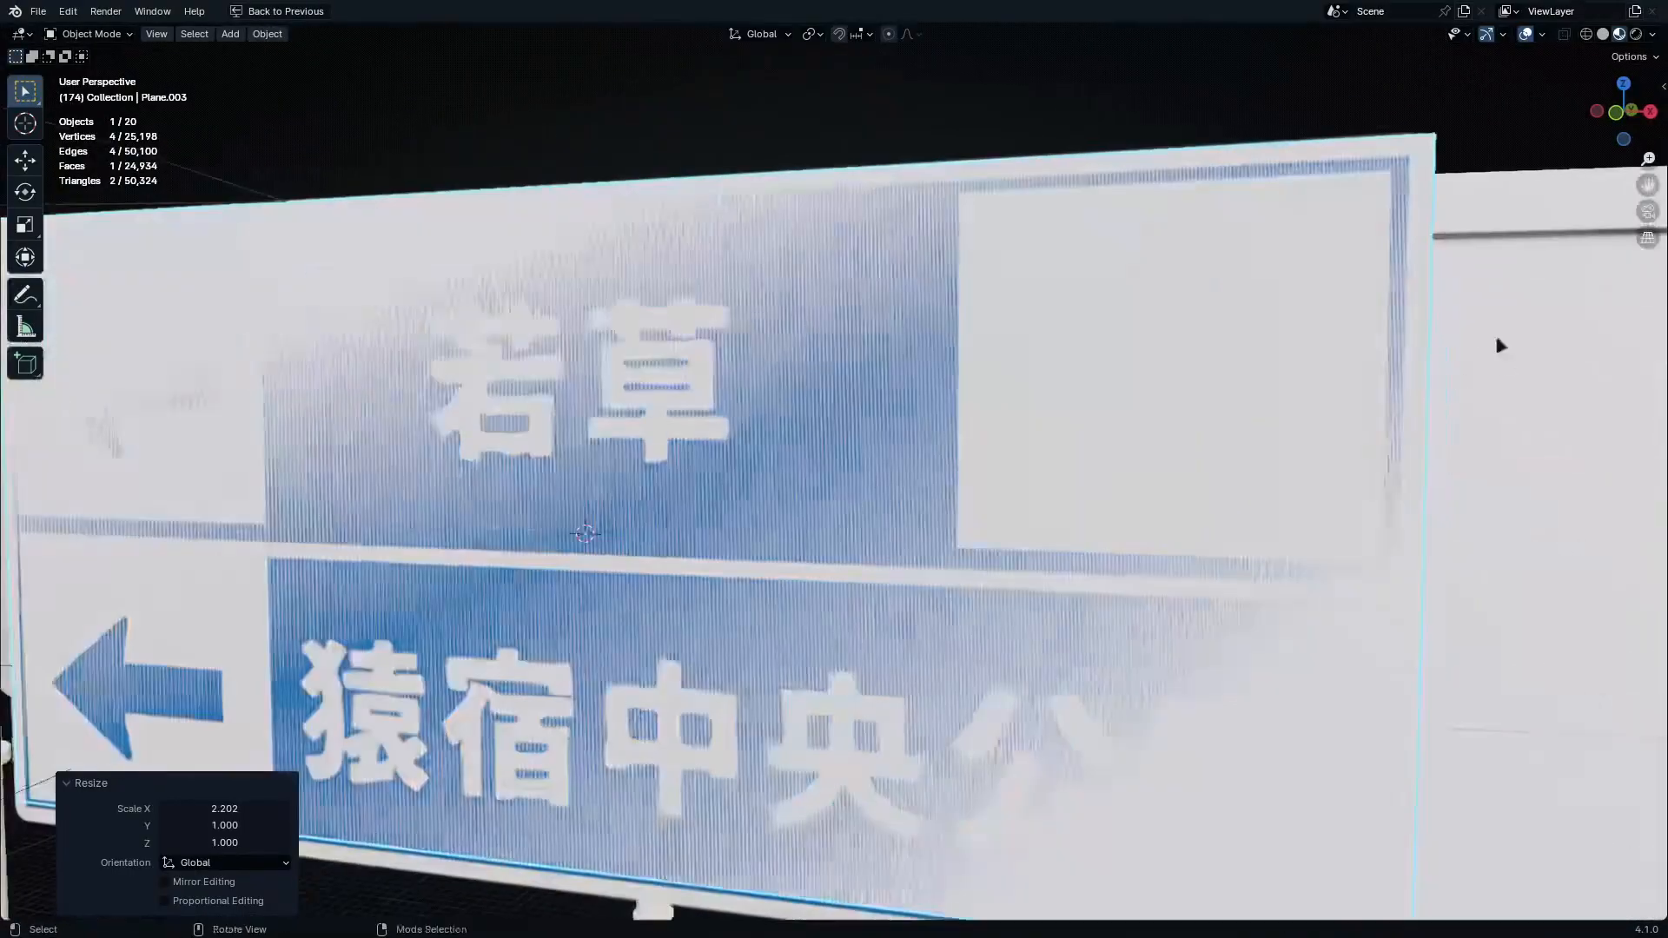
middle_click_drag(1497, 347, 1399, 614, "shift")
scroll(1369, 439, "down", 5)
key("Tab")
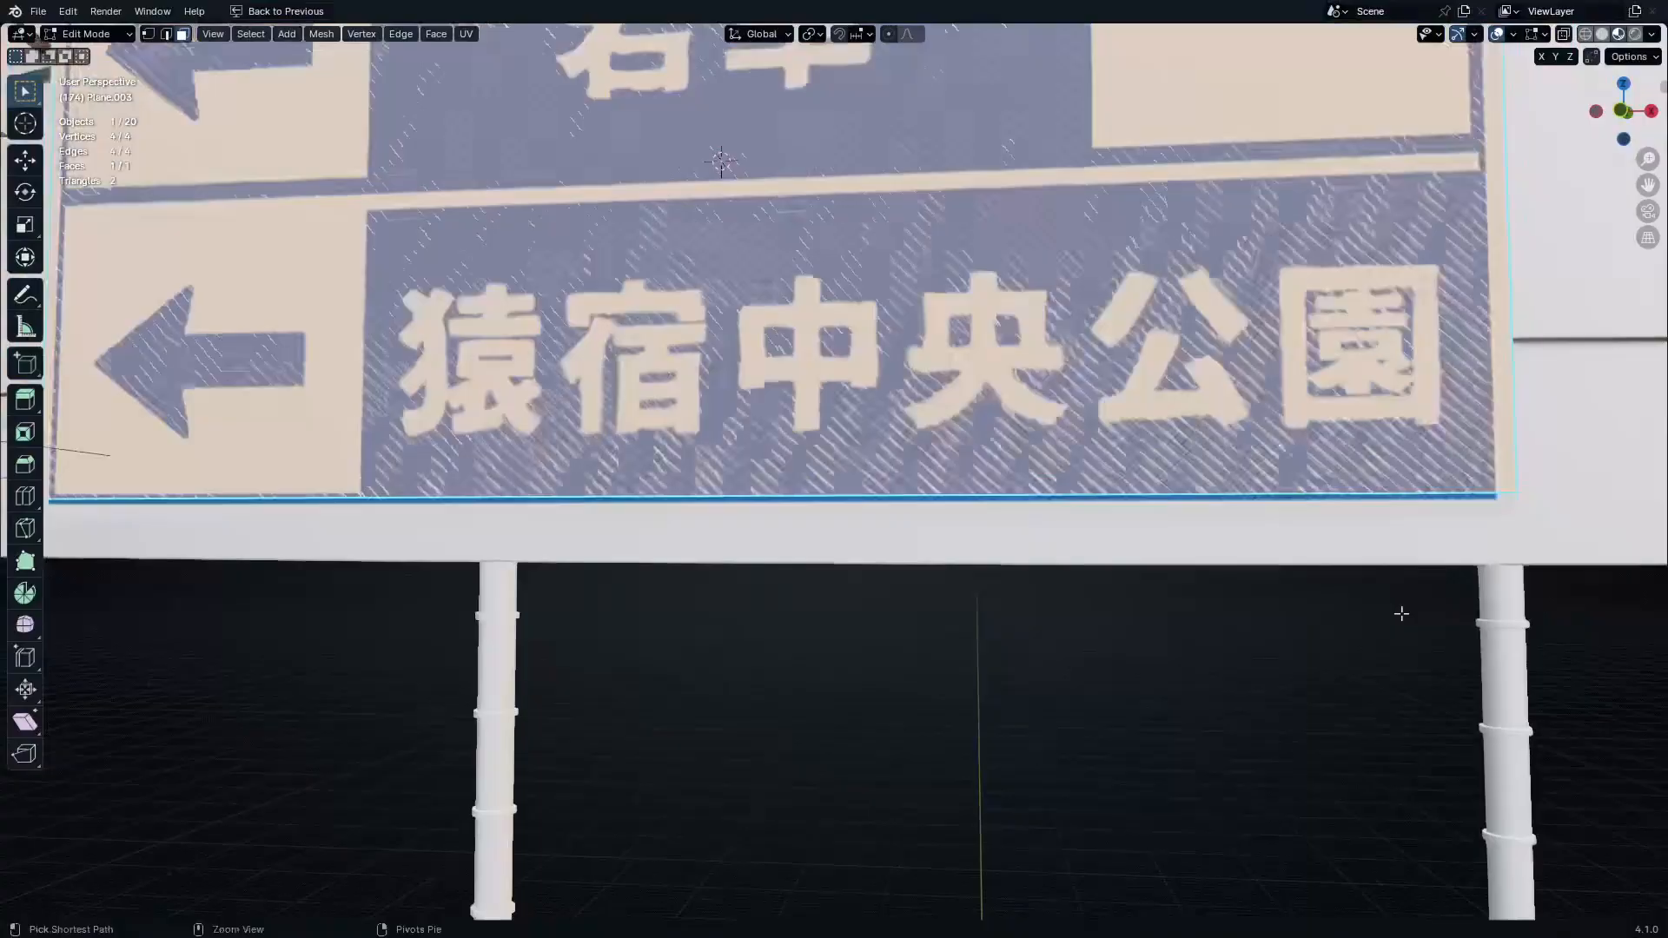
key("1")
middle_click_drag(1178, 401, 1262, 497, "ctrl")
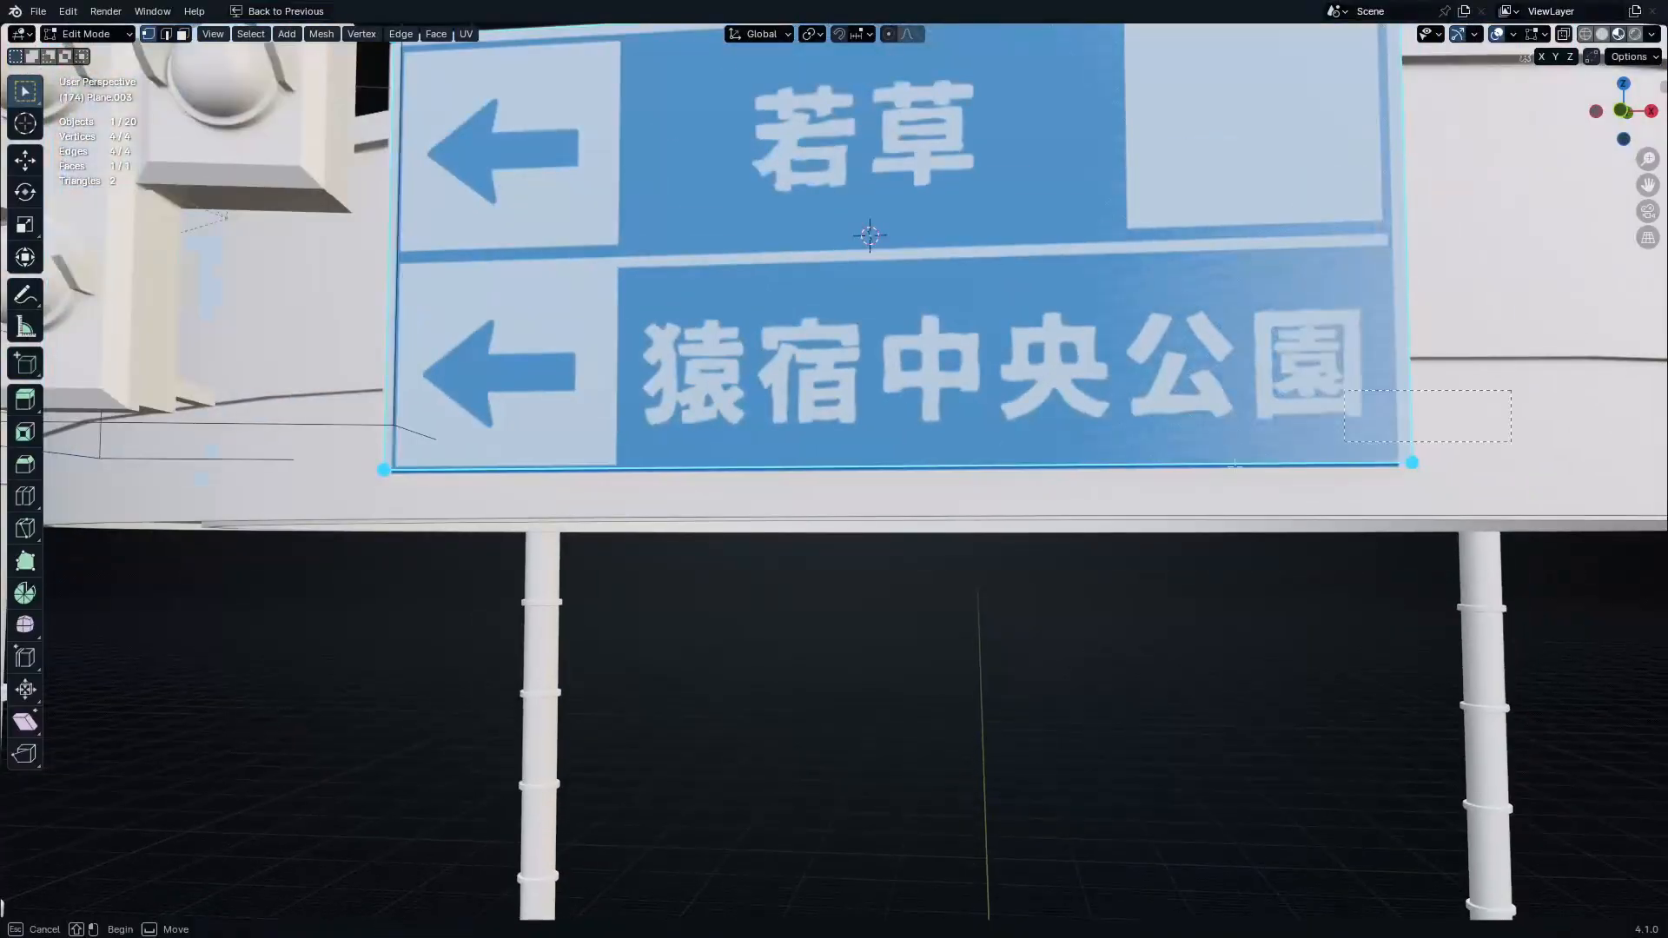
left_click_drag(1234, 465, 262, 681)
middle_click_drag(441, 615, 629, 634, "ctrl")
middle_click_drag(488, 639, 621, 426, "ctrl")
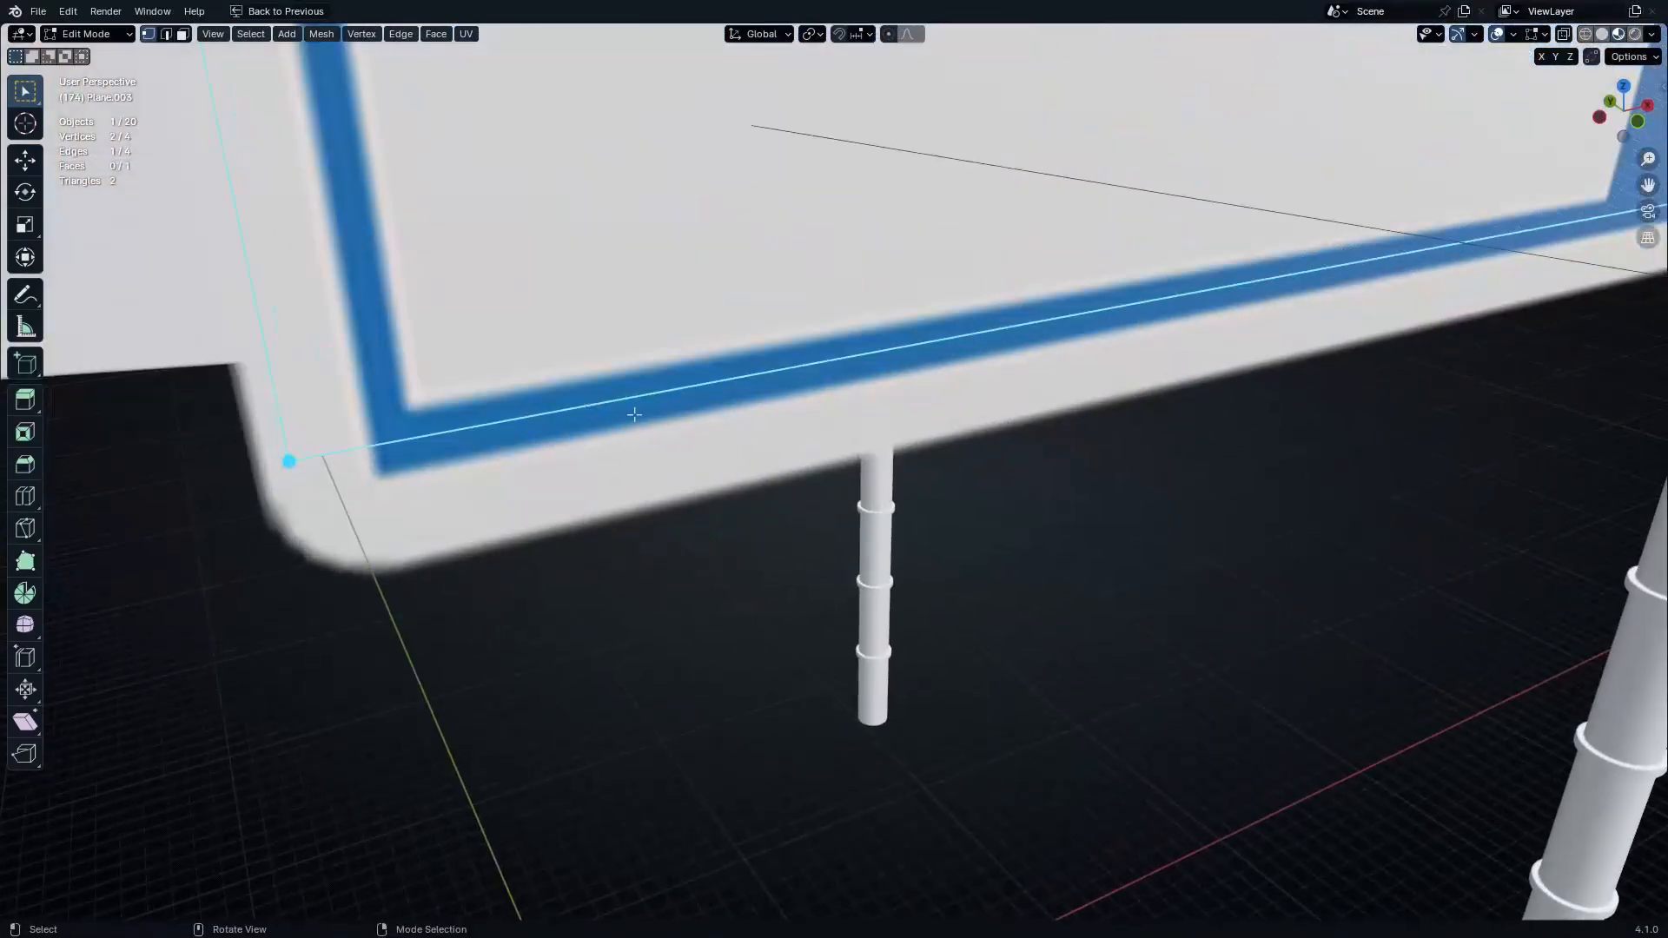
key("z")
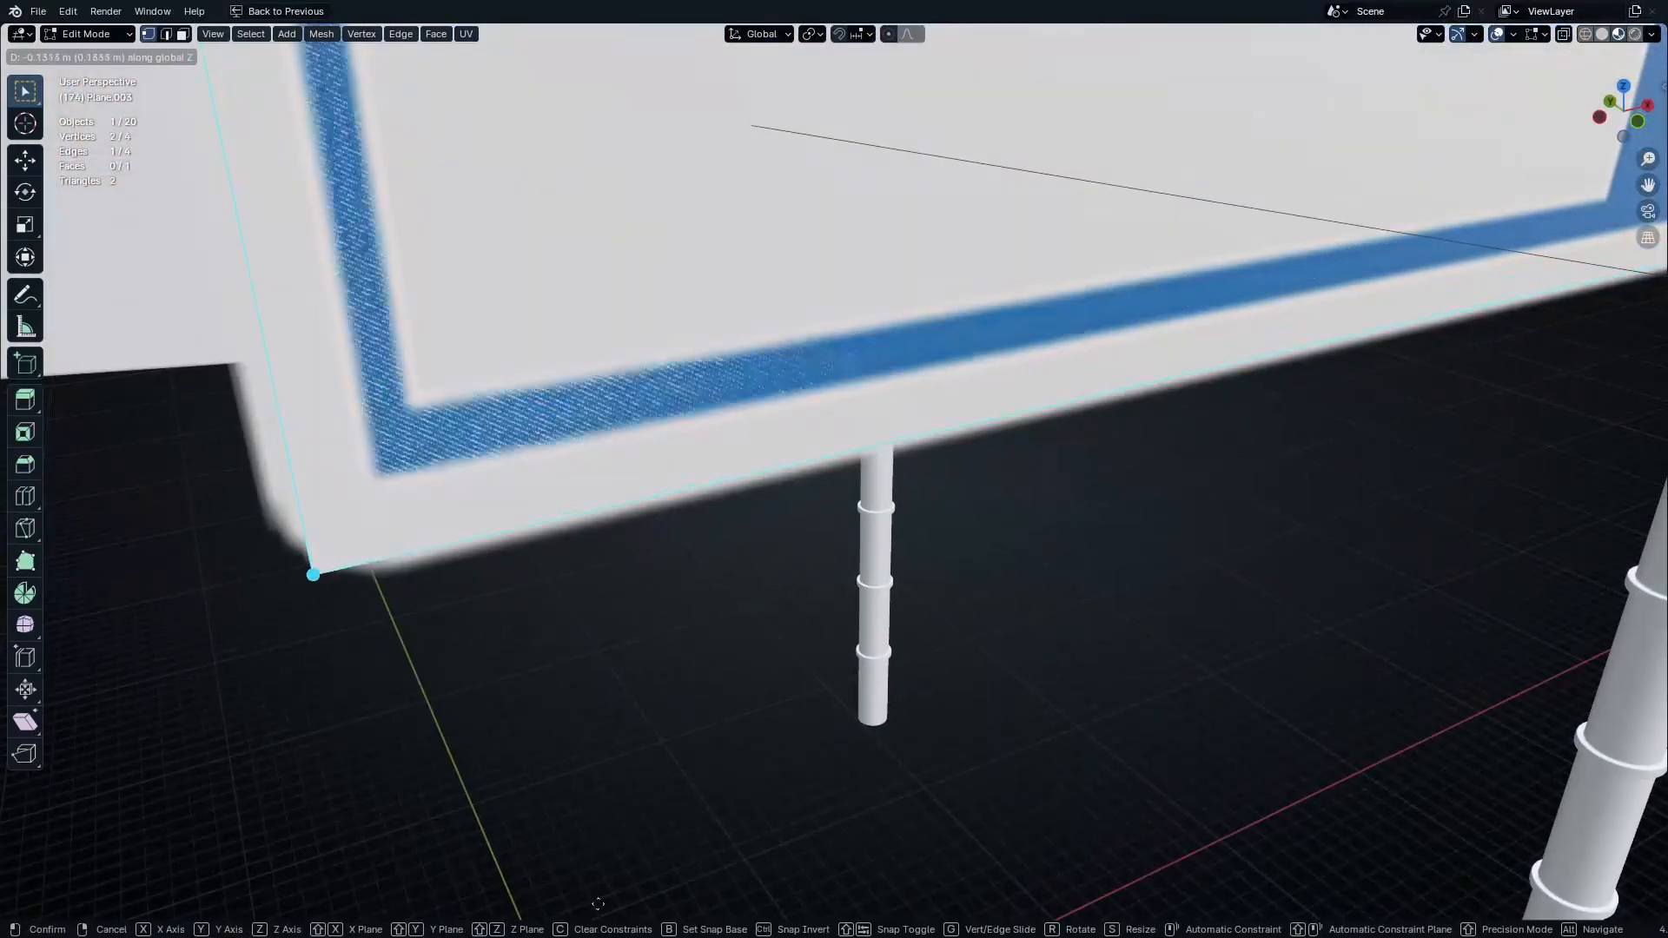
left_click(599, 78)
mouse_move(598, 78)
middle_mouse_down("ctrl")
mouse_move(622, 115)
mouse_move(618, 92)
middle_mouse_up("ctrl")
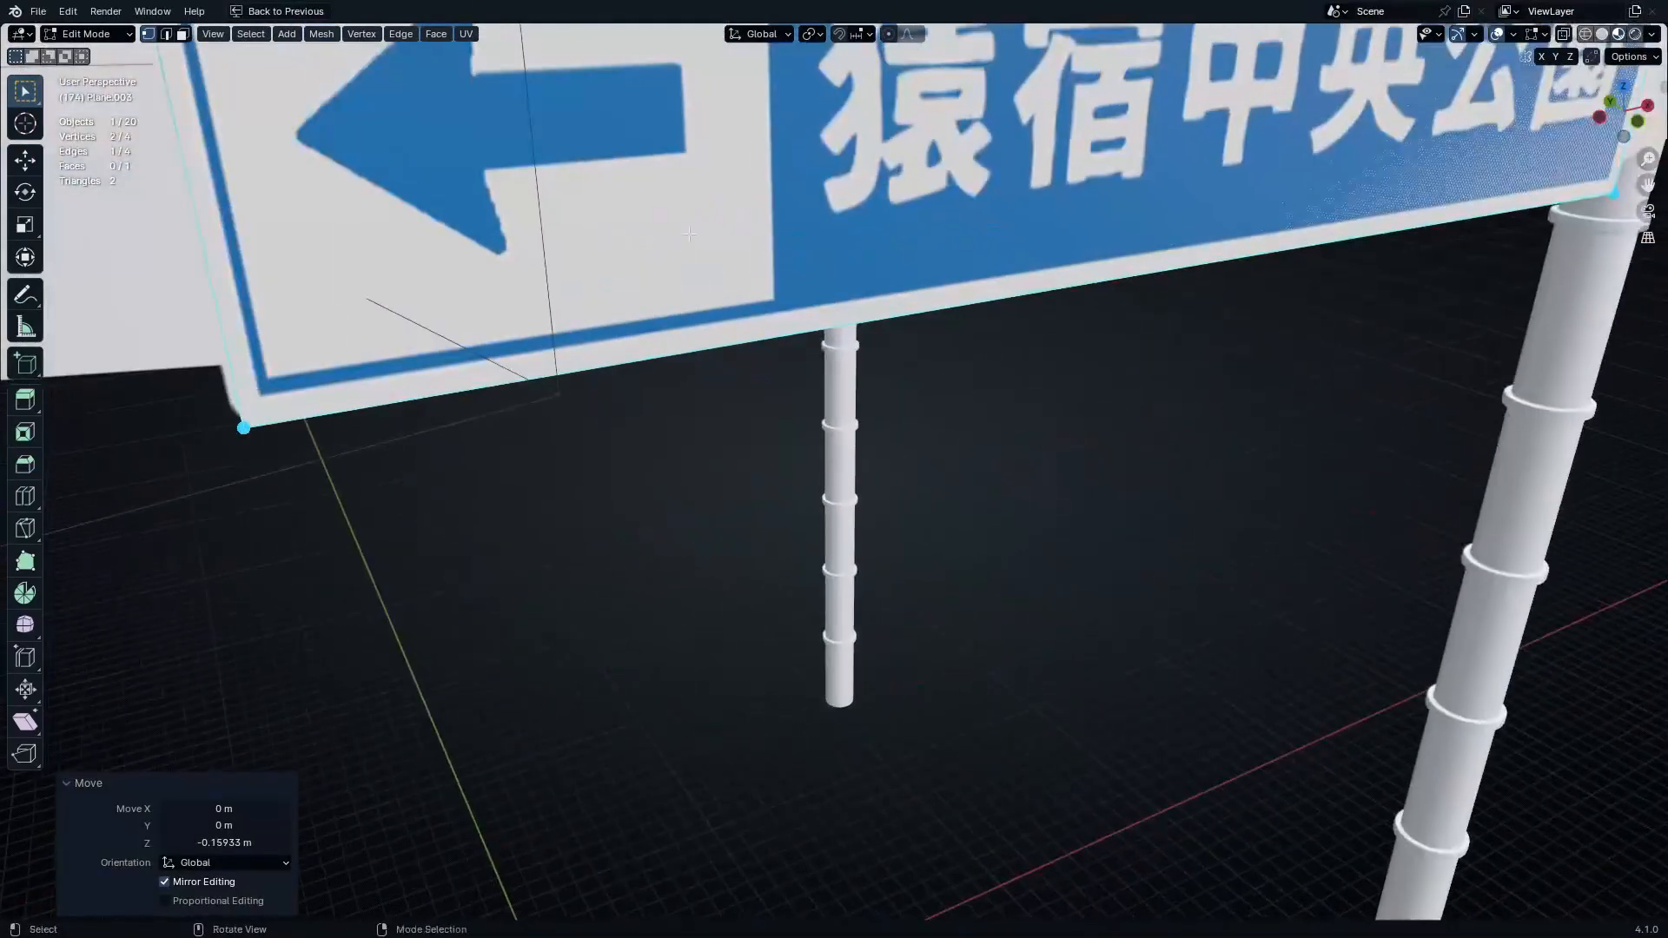
Scale the whole plane mesh slightly along X to align its side edges with the sign's border
key("a")
middle_click_drag(567, 335, 847, 360, "ctrl")
key("s")
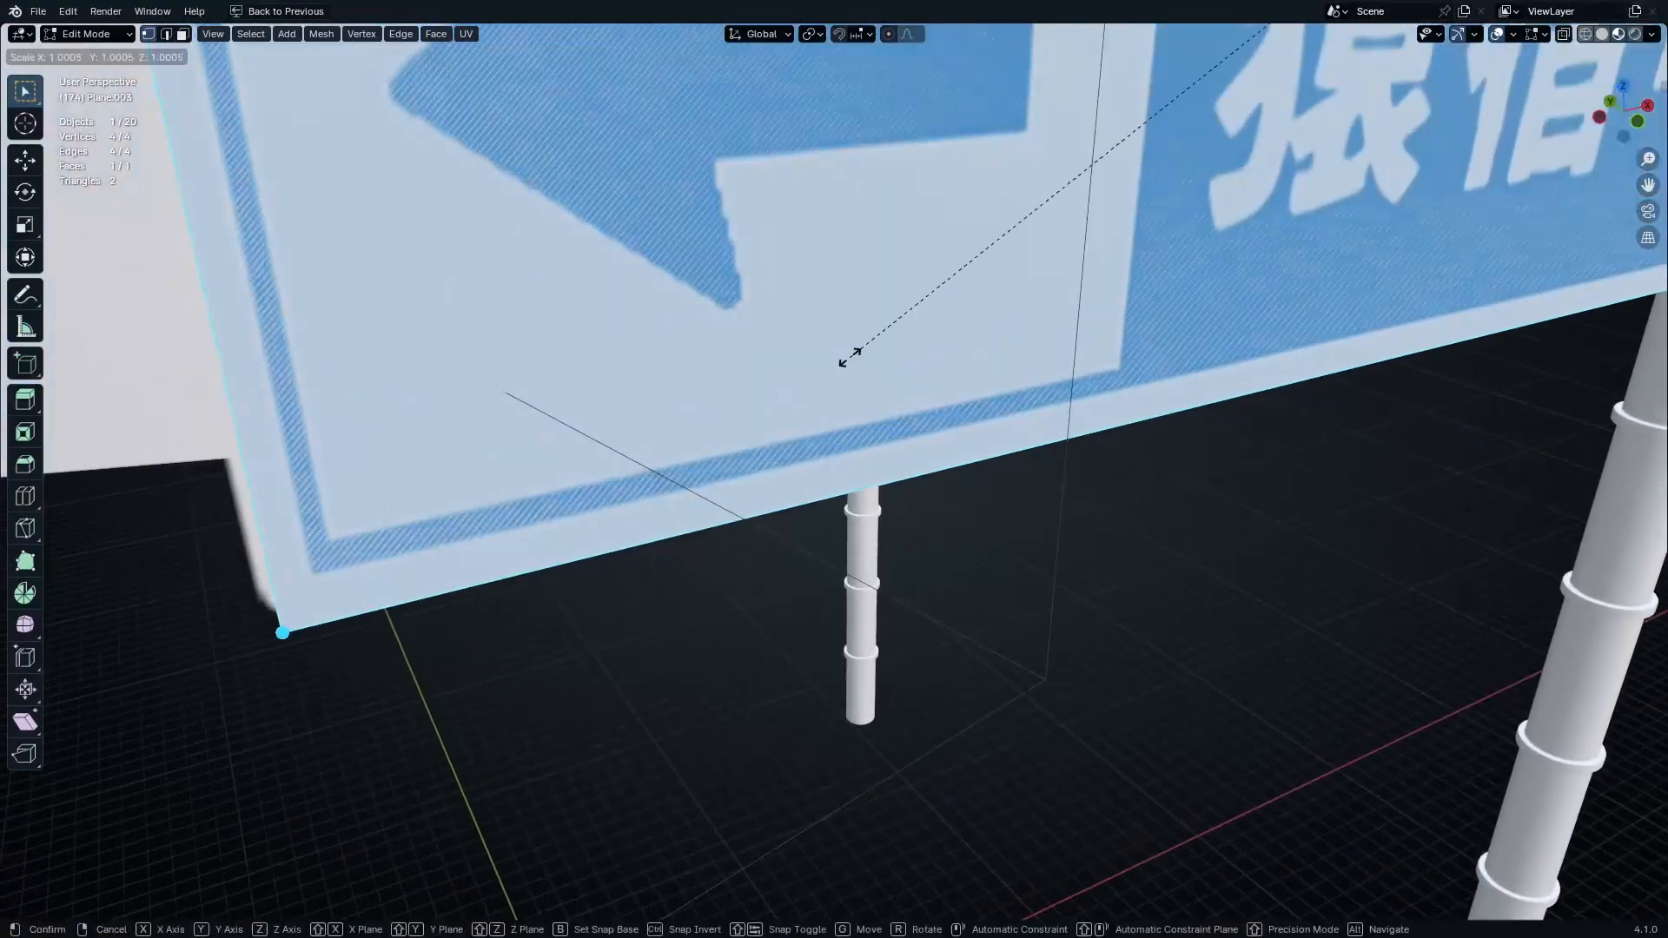
key("x")
left_click(718, 373)
Extrude the plane into a thin backing panel for the sign
middle_click_drag(721, 373, 856, 312, "ctrl")
middle_click_drag(855, 312, 894, 295, "shift")
left_click(801, 379)
Isolate the backing panel in local view and add a centred vertical loop cut
key("KP_Divide")
left_click(889, 206)
right_click(893, 202)
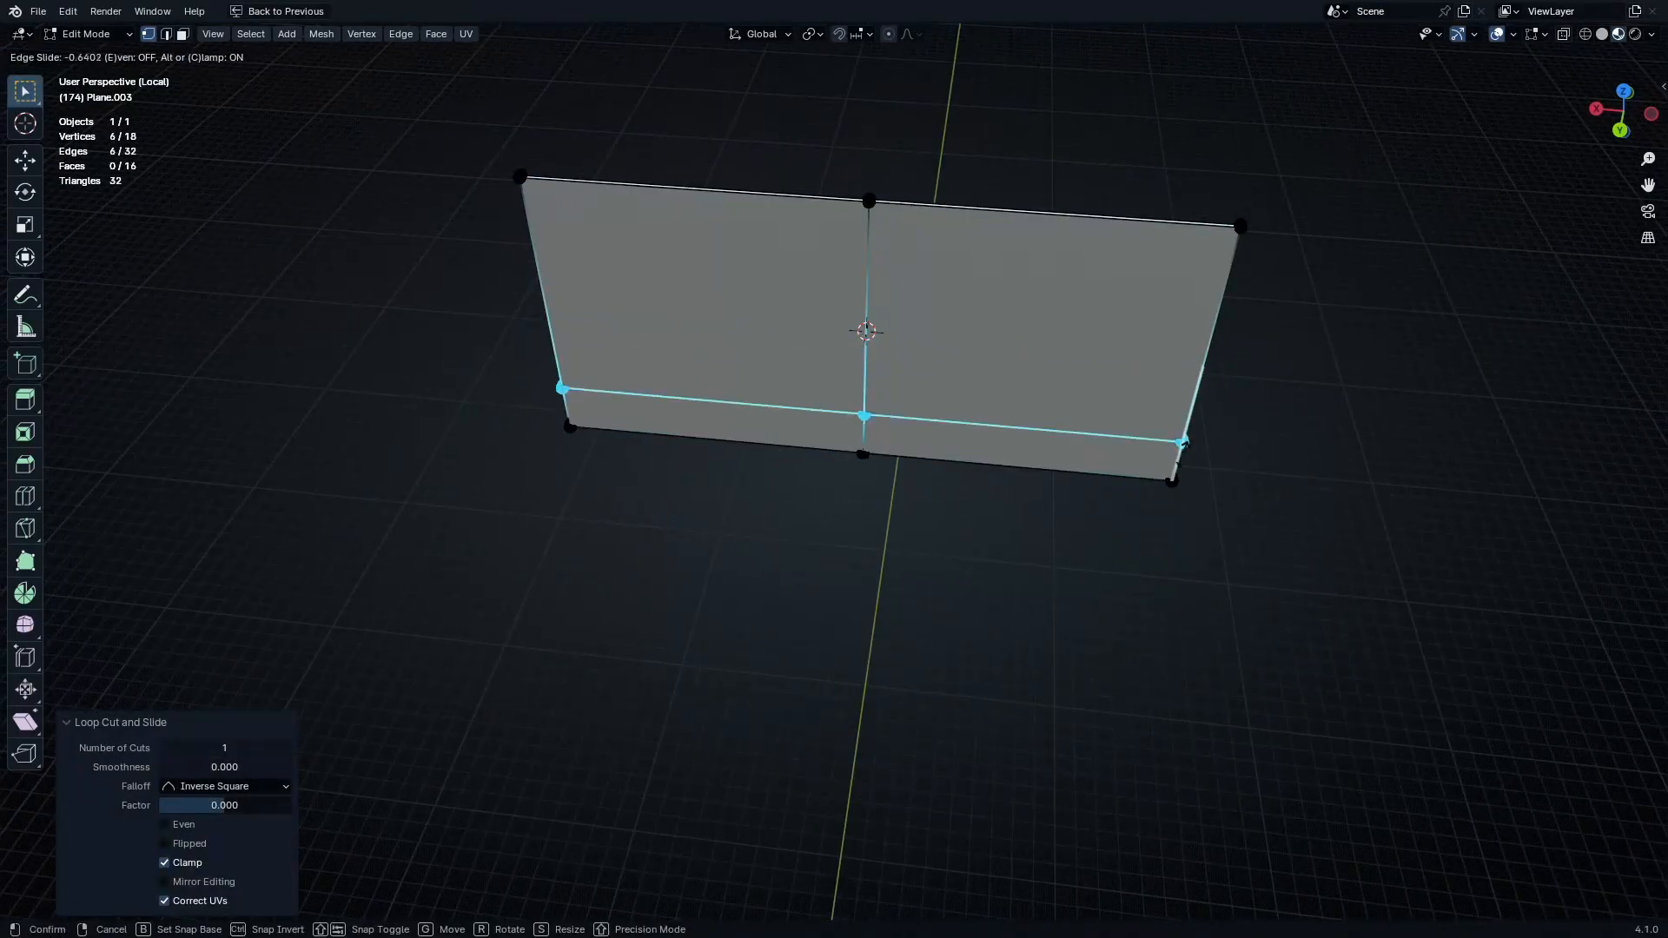
Add two horizontal loop cuts near the panel's lower edge, with slide factors of about -0.761 and 0.773
left_click(1179, 456)
middle_click_drag(906, 537, 921, 385, "ctrl")
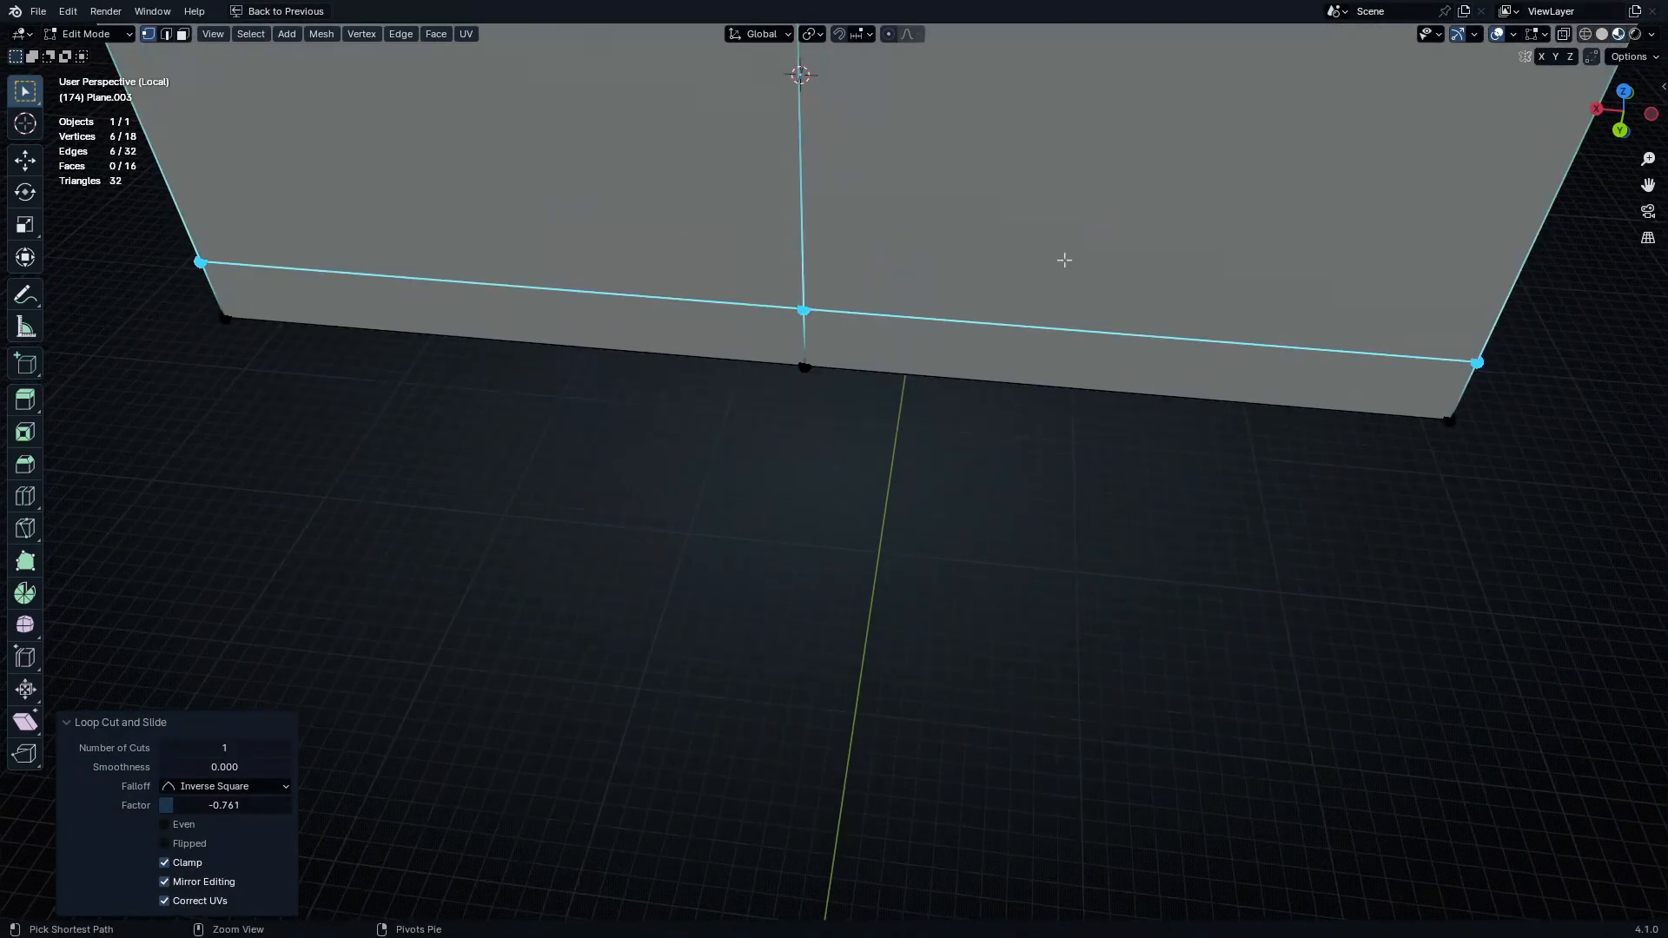
middle_click_drag(1064, 260, 1082, 339, "ctrl")
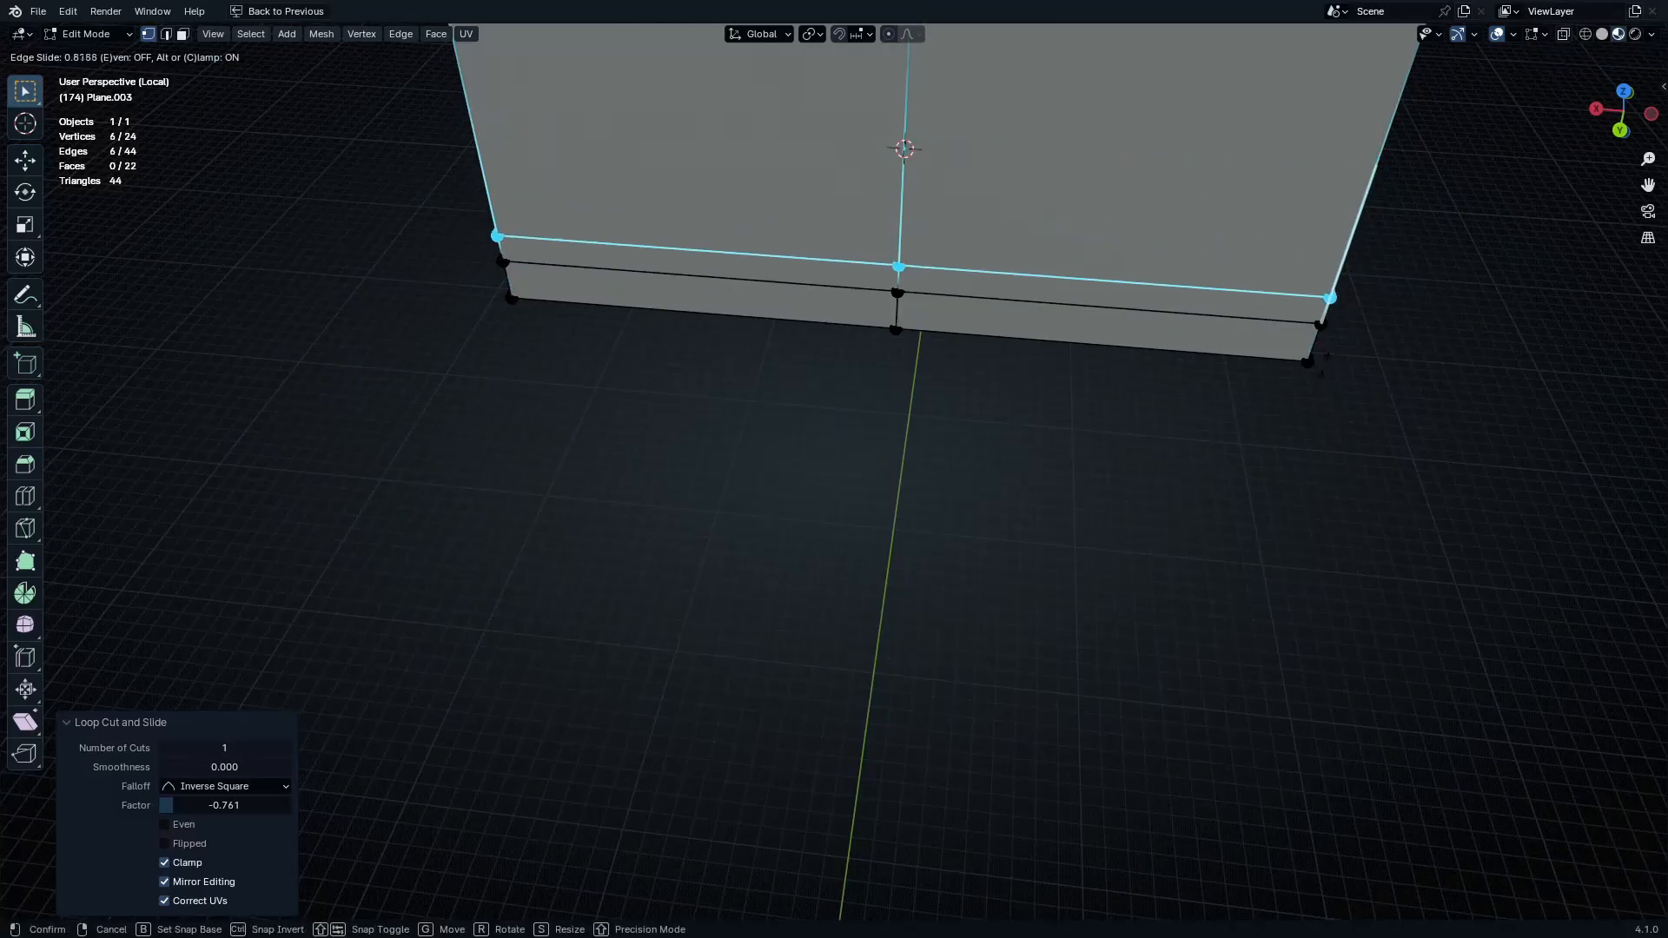
left_click(1319, 356)
Bevel the panel's central vertical edge loop into a narrow strip with a width of about 0.0365 m
middle_click_drag(835, 342, 847, 284, "ctrl")
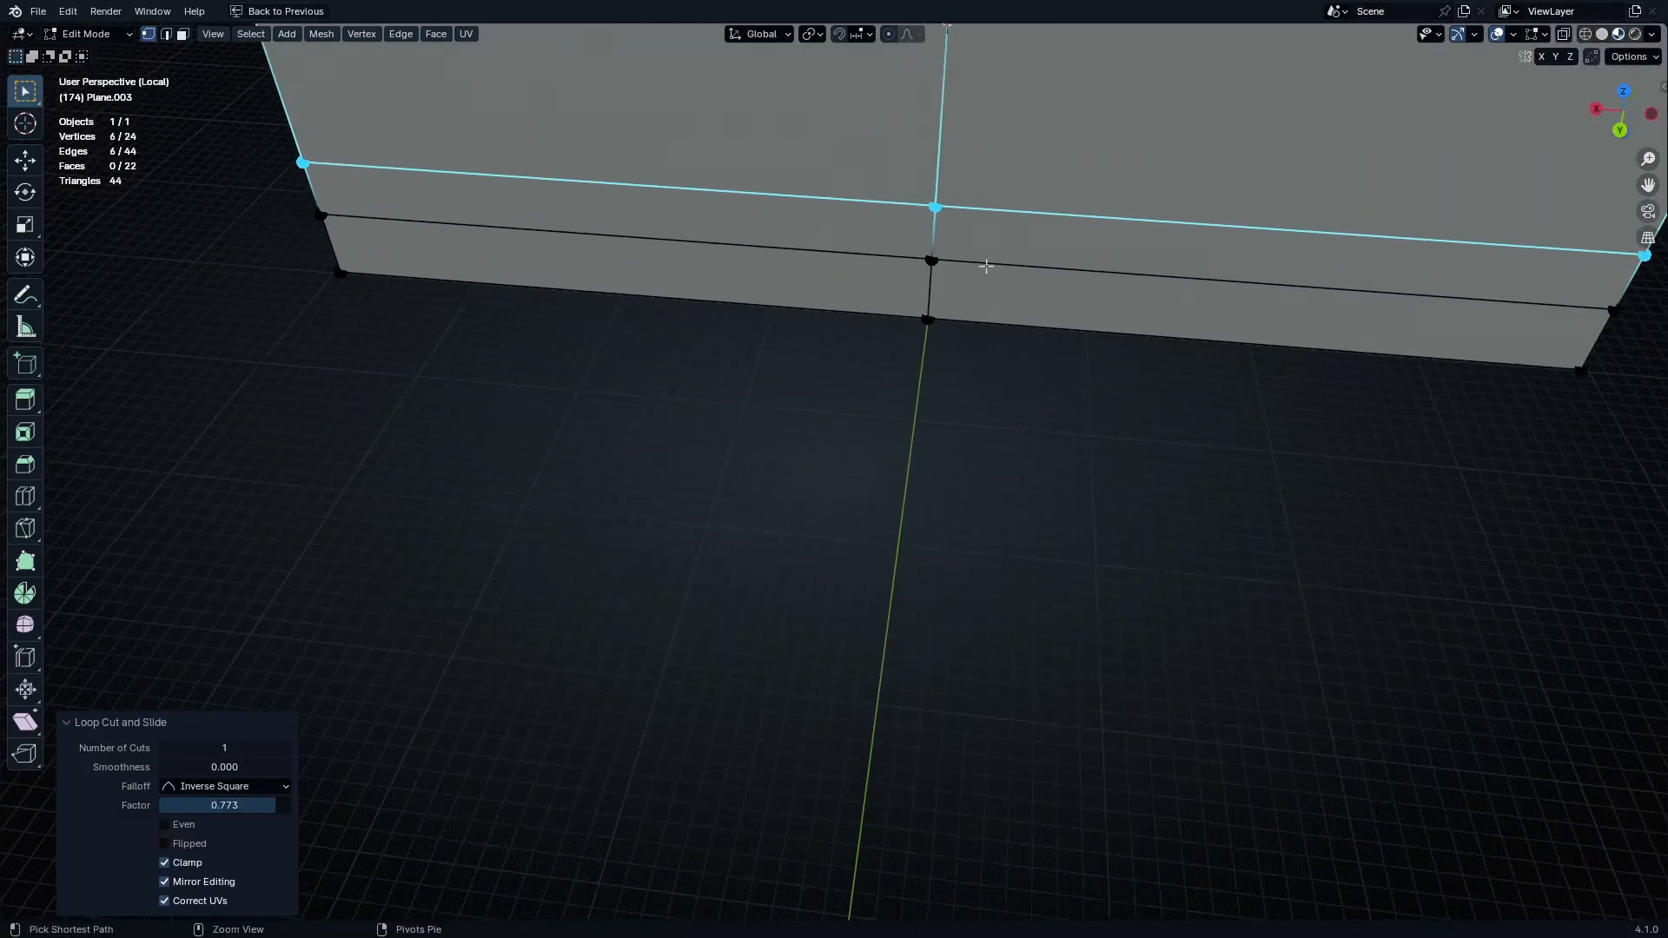
left_click(941, 237, "alt")
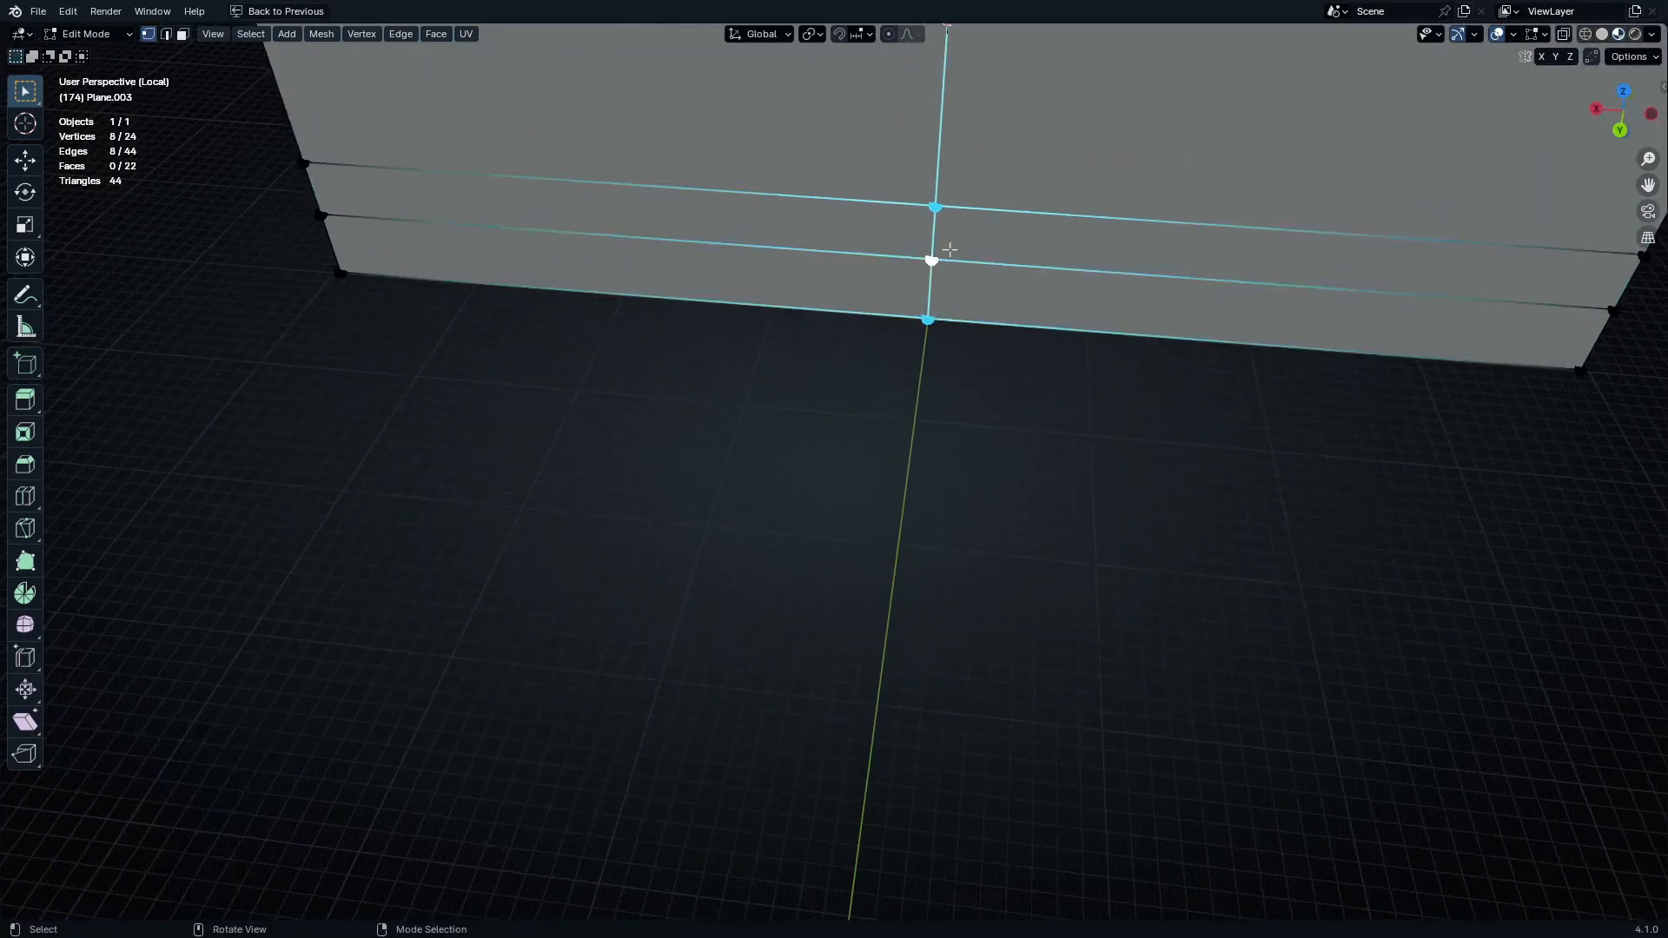
left_click(993, 287)
middle_click_drag(990, 283, 931, 270)
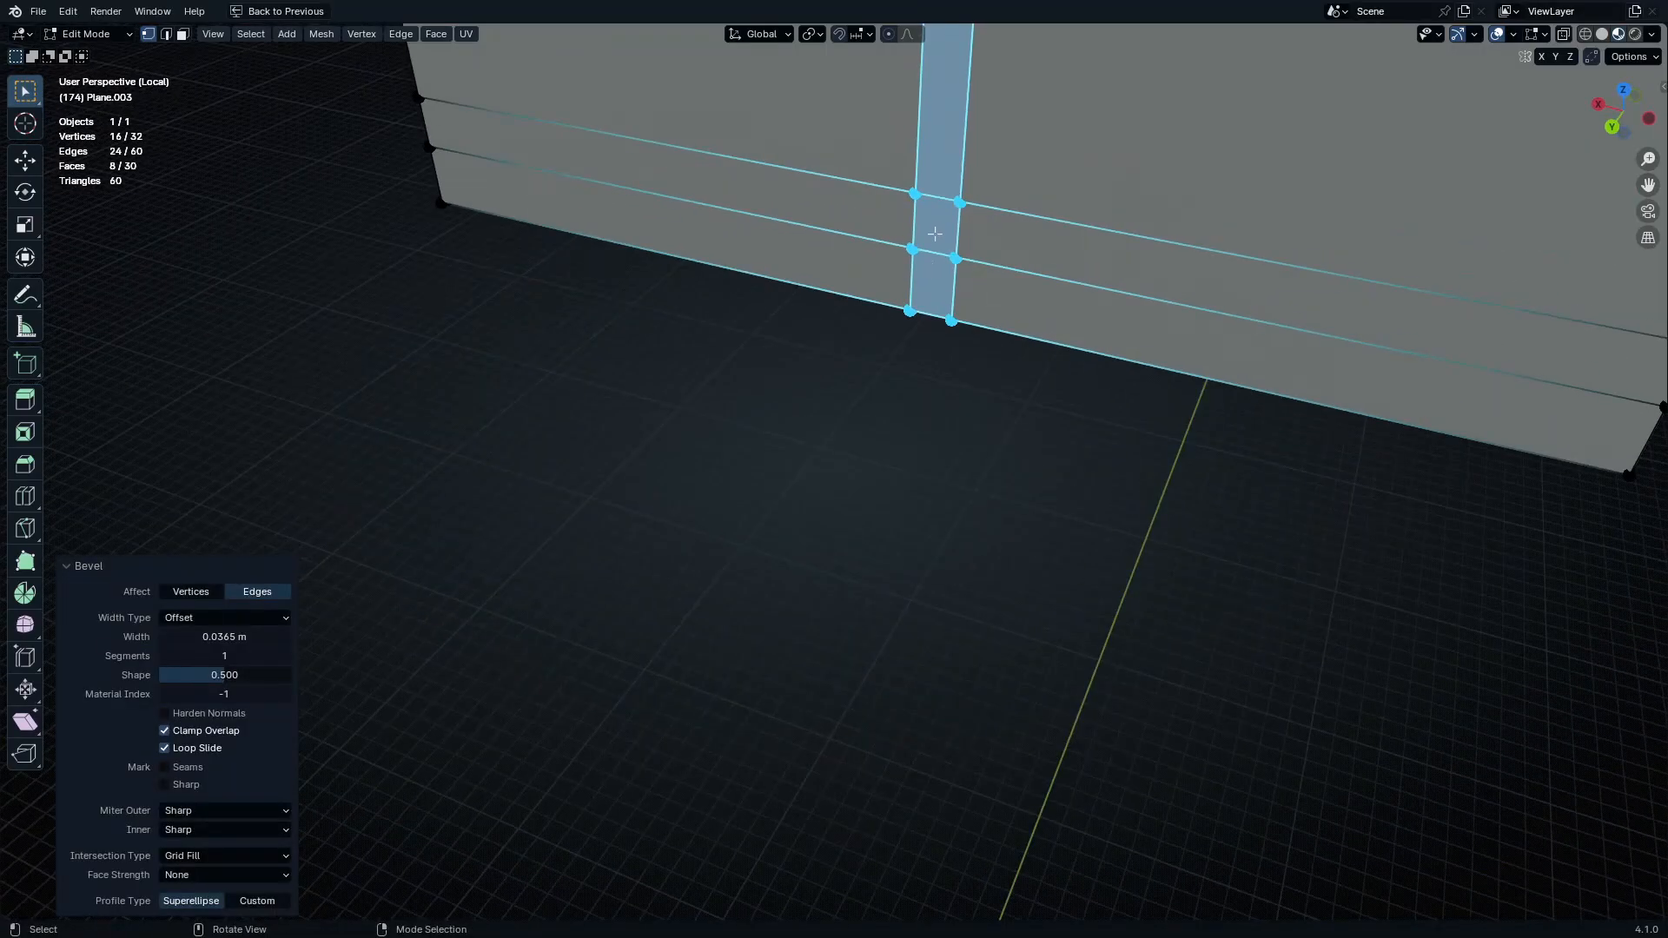
Raise the upper horizontal edge loop along Z to enlarge the band between the two cuts
key("alt+a")
left_click(1053, 213, "alt")
key("g")
key("z")
left_click(967, 198)
Extrude the small central face on the panel's back outward by about 1.9 m to form a support arm
key("3")
left_click(971, 171)
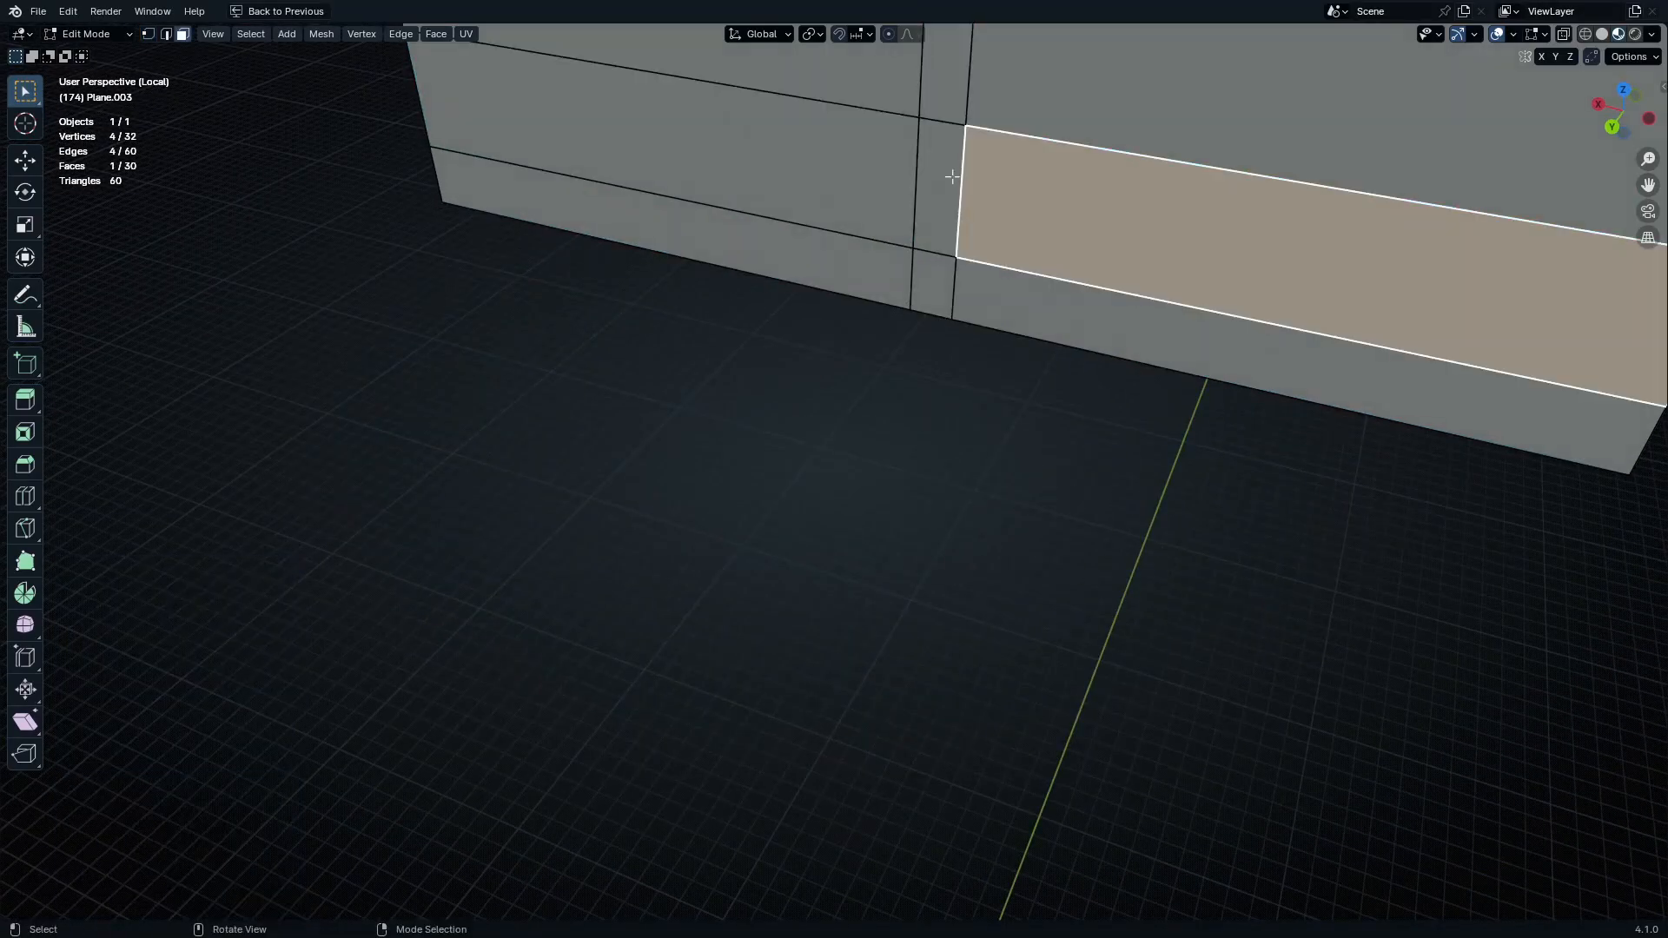
left_click(941, 198)
middle_click_drag(941, 206, 847, 220)
middle_click_drag(877, 218, 907, 356, "shift")
key("e")
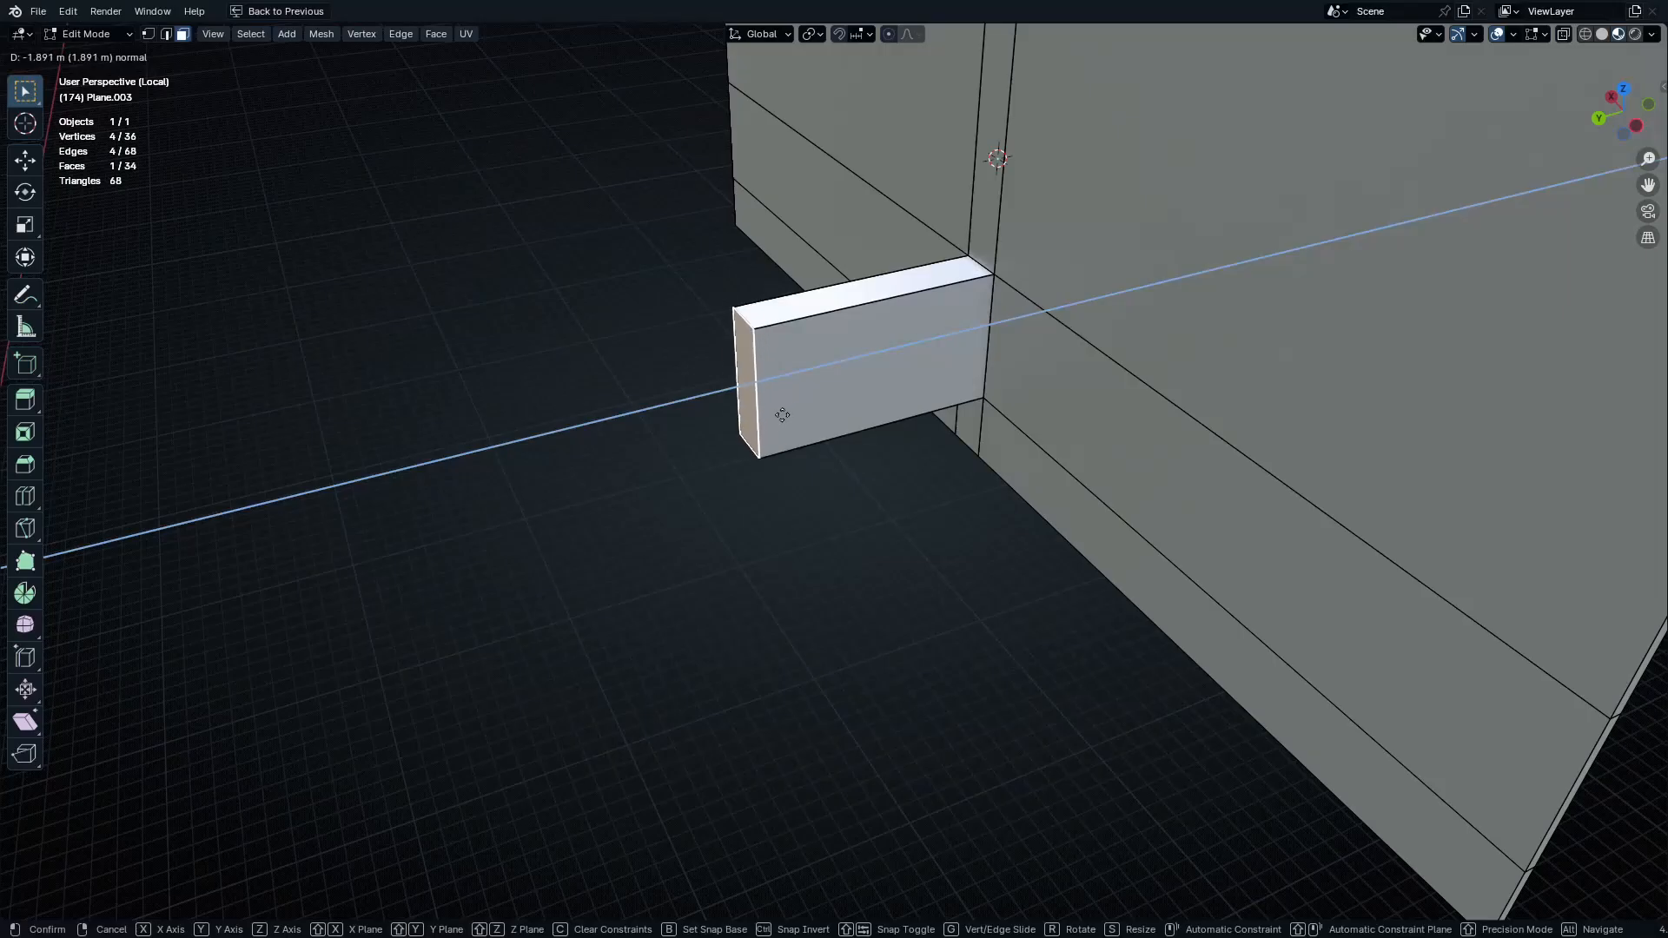
left_click(779, 403)
Select the edge loop along the support arm's underside and raise it about 0.27 m along Z
middle_click_drag(779, 404, 816, 363)
key("2")
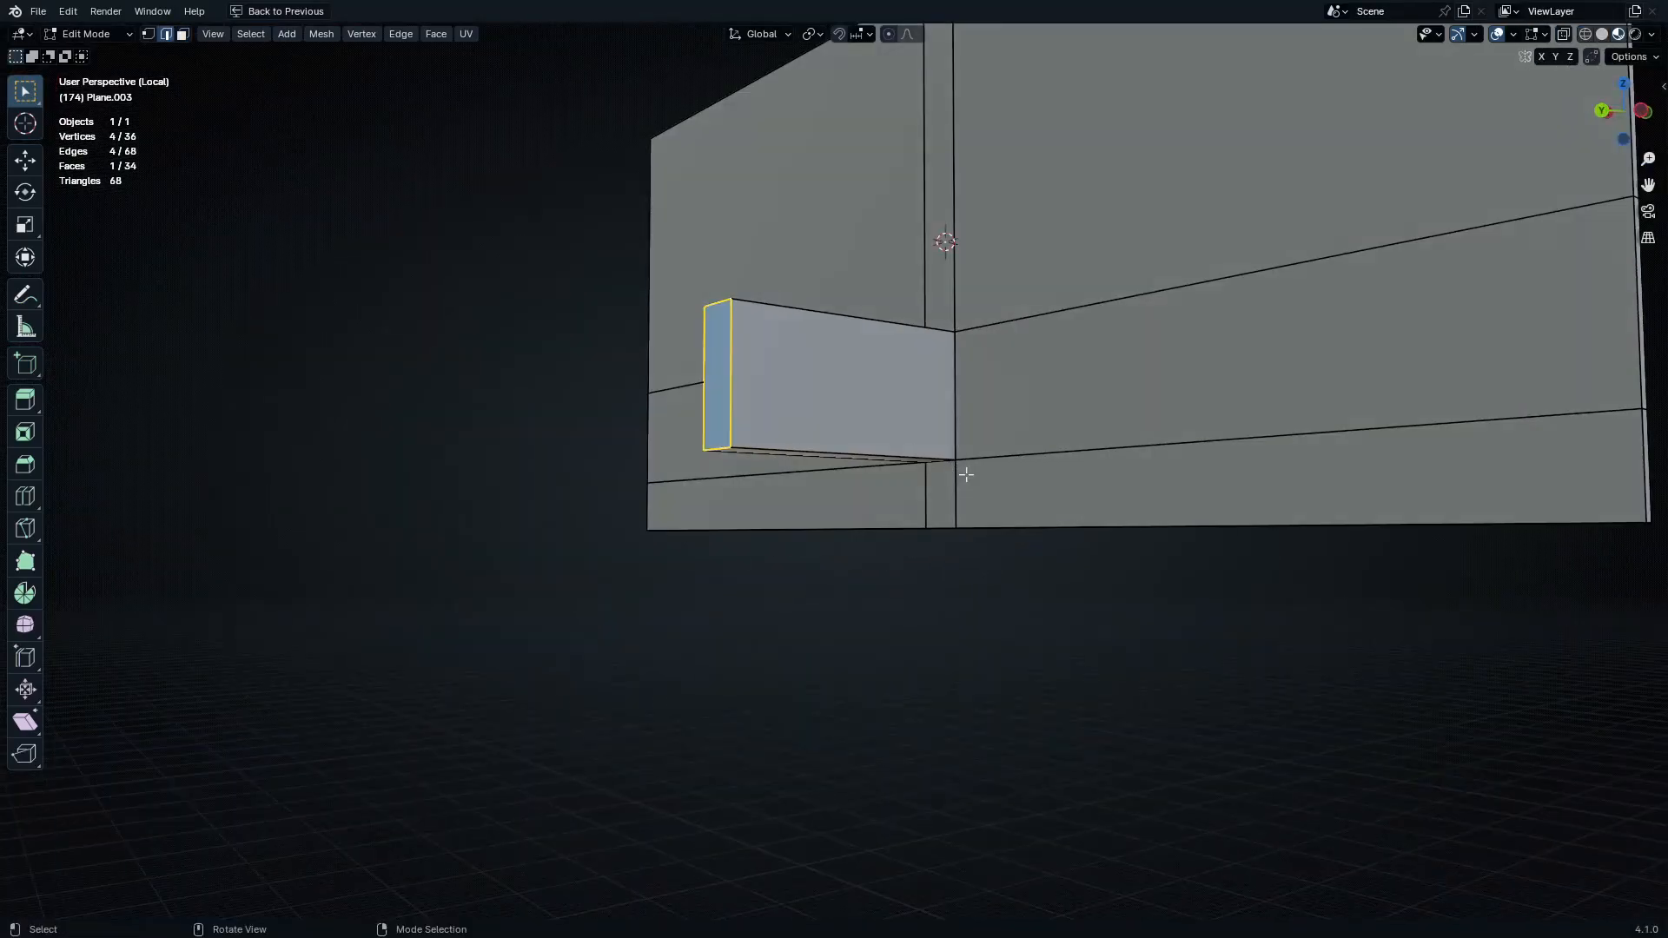
middle_click_drag(940, 466, 982, 499)
left_click(1032, 443, "ctrl")
left_click(1024, 460, "ctrl")
left_click(869, 458, "ctrl")
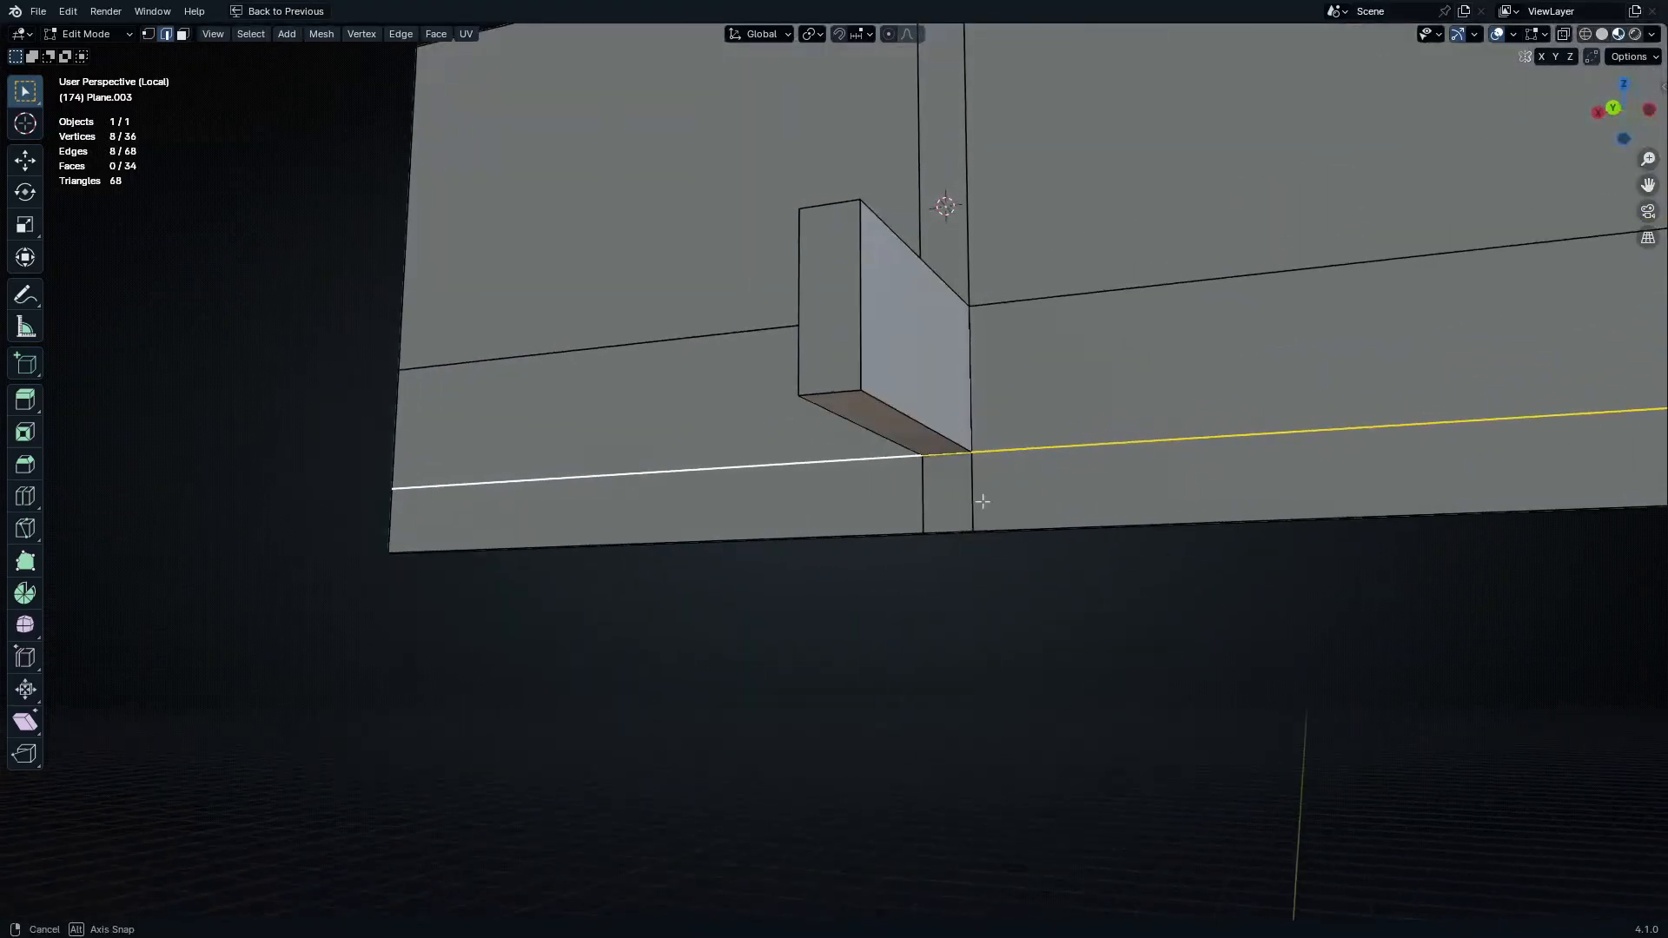
scroll(956, 494, "up", 1)
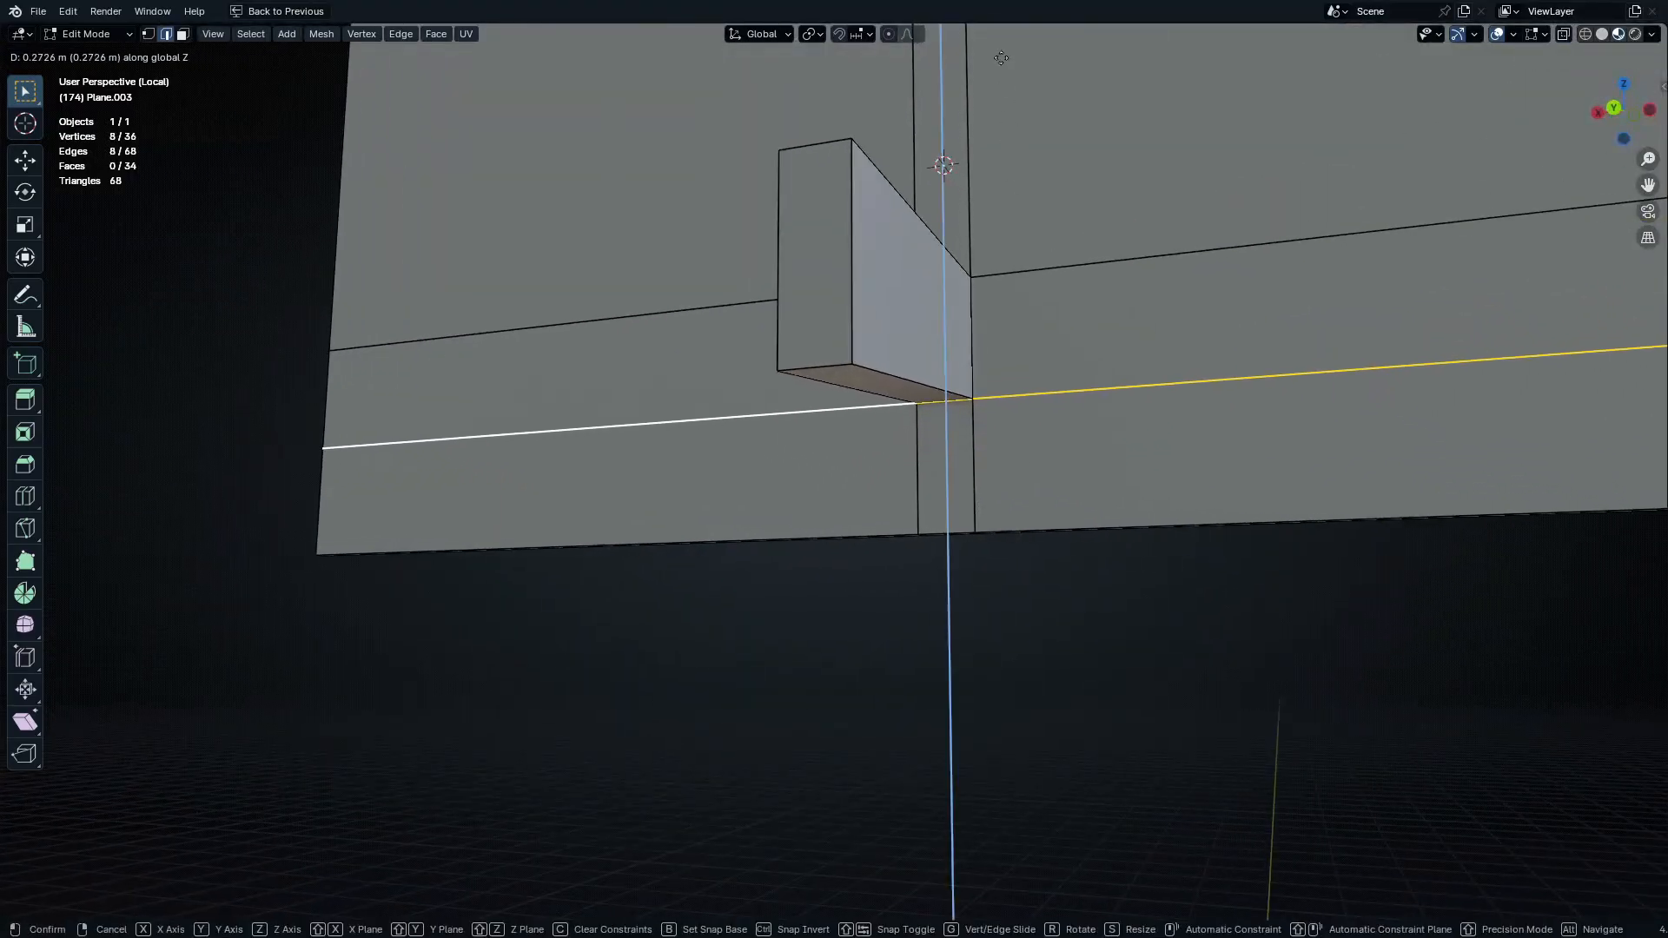
left_click(1000, 58)
Turn on X-ray and select the four short corner edges across the thickness of the sign's backing panel
key("Tab")
middle_click_drag(1001, 58, 475, 373)
key("Tab")
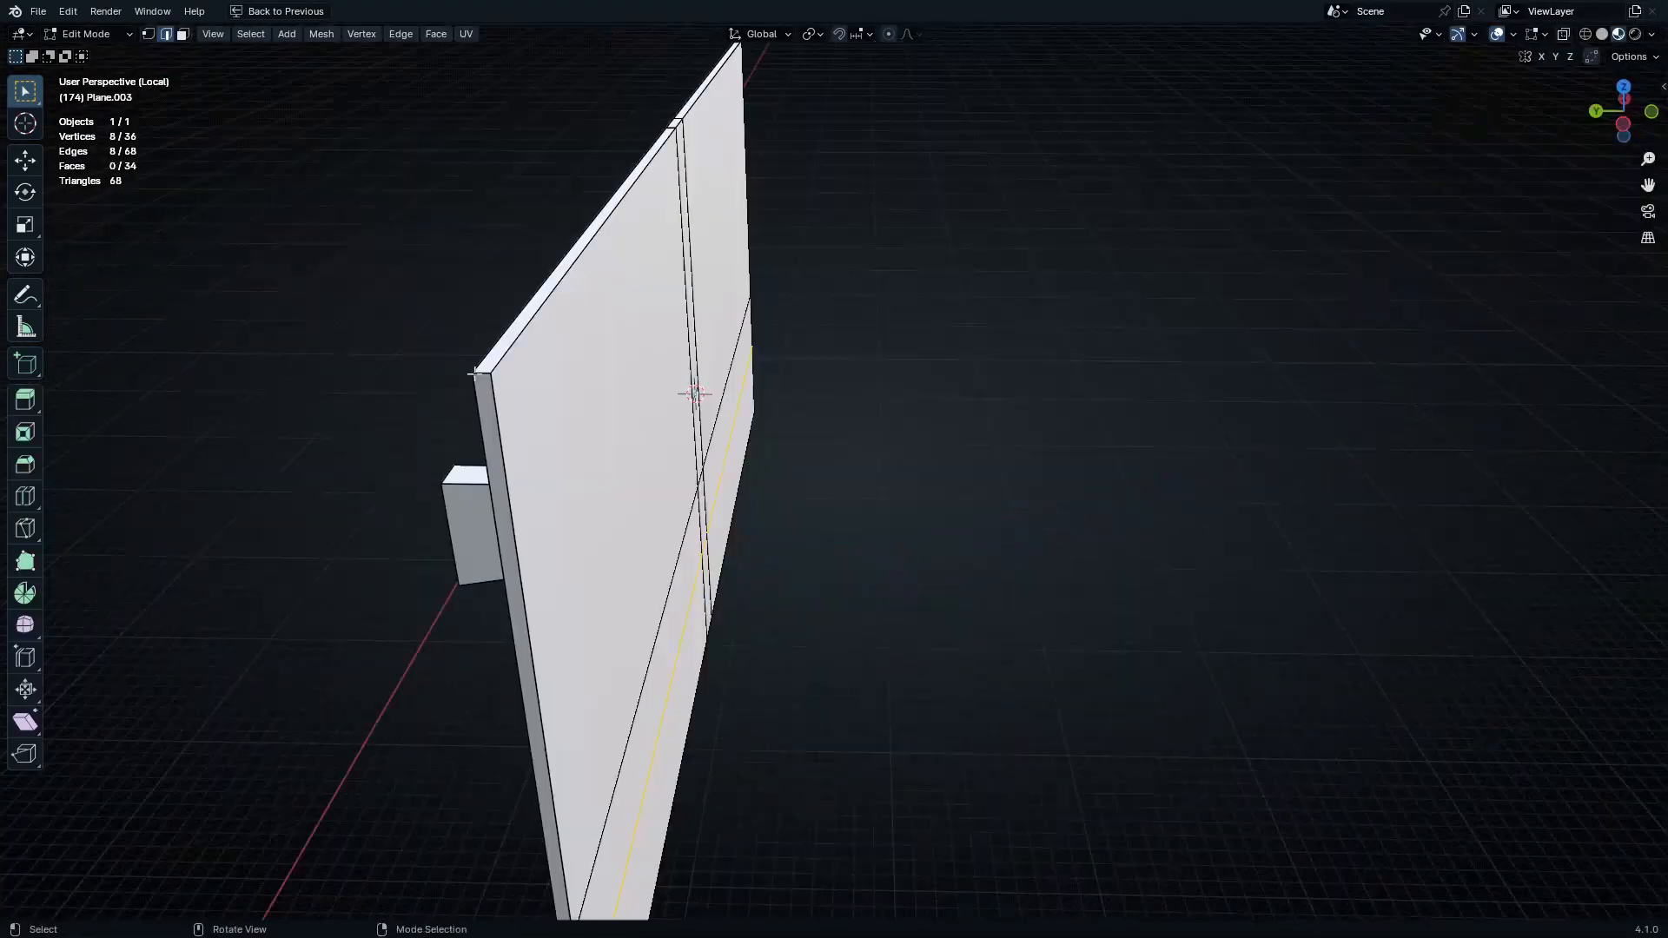
key("alt+z")
mouse_move(585, 428)
middle_mouse_down()
mouse_move(570, 577)
mouse_move(669, 487)
mouse_move(788, 638)
mouse_move(708, 596)
middle_mouse_up()
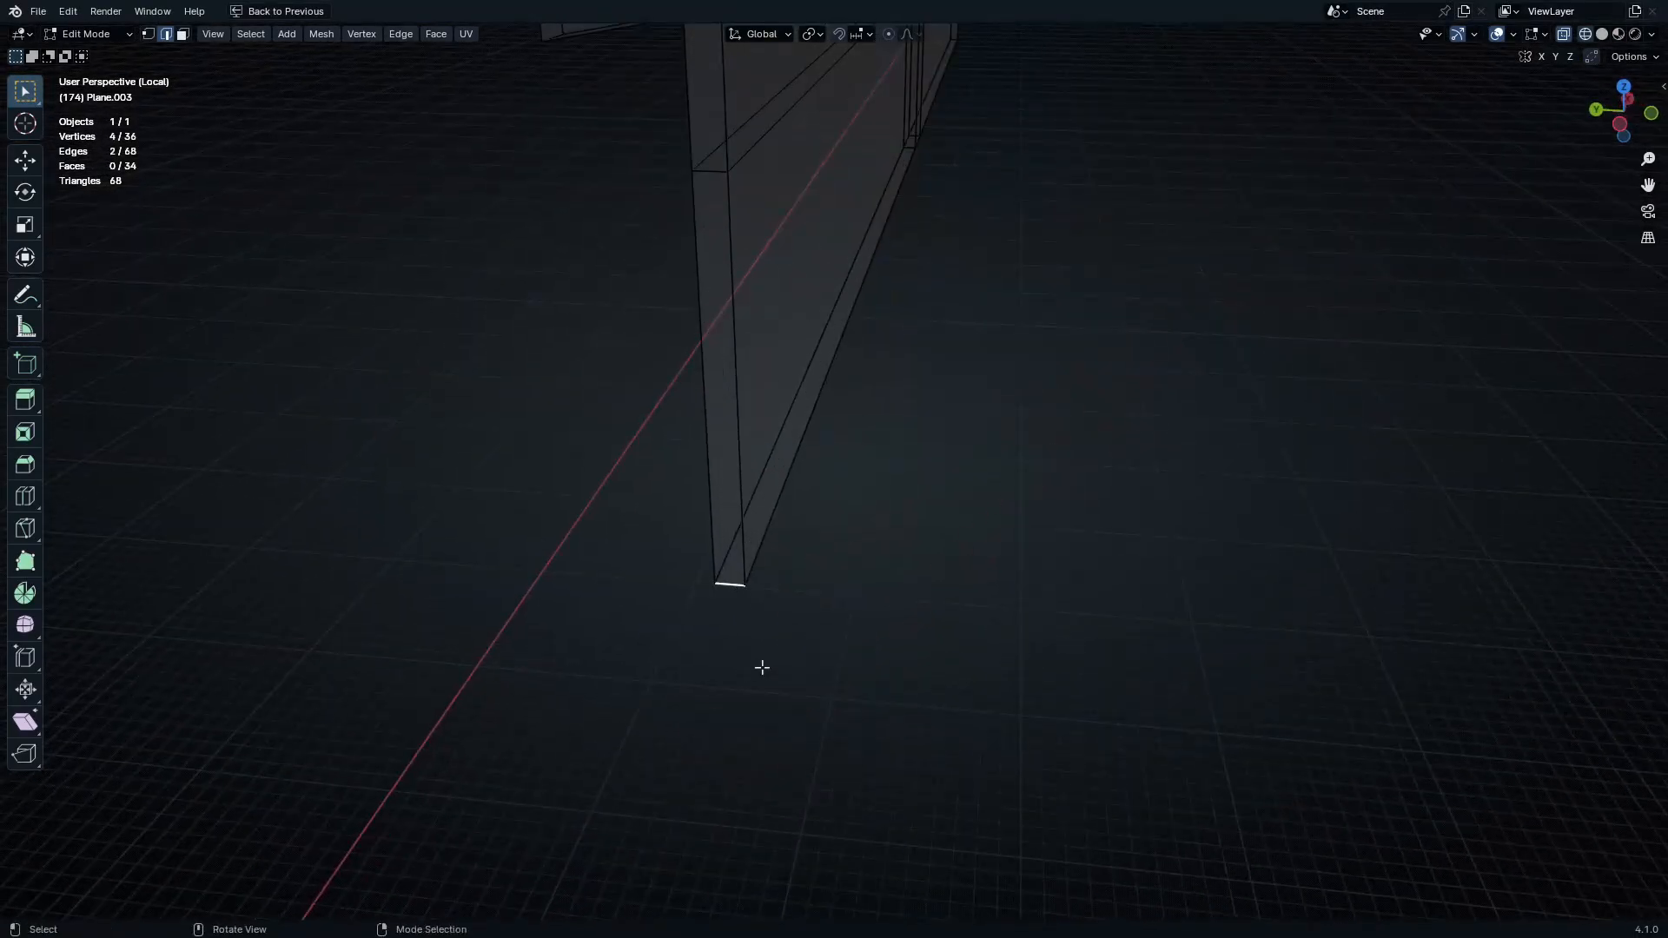
middle_click_drag(762, 667, 304, 578)
middle_click_drag(935, 513, 569, 556, "shift")
left_click(608, 738, "shift")
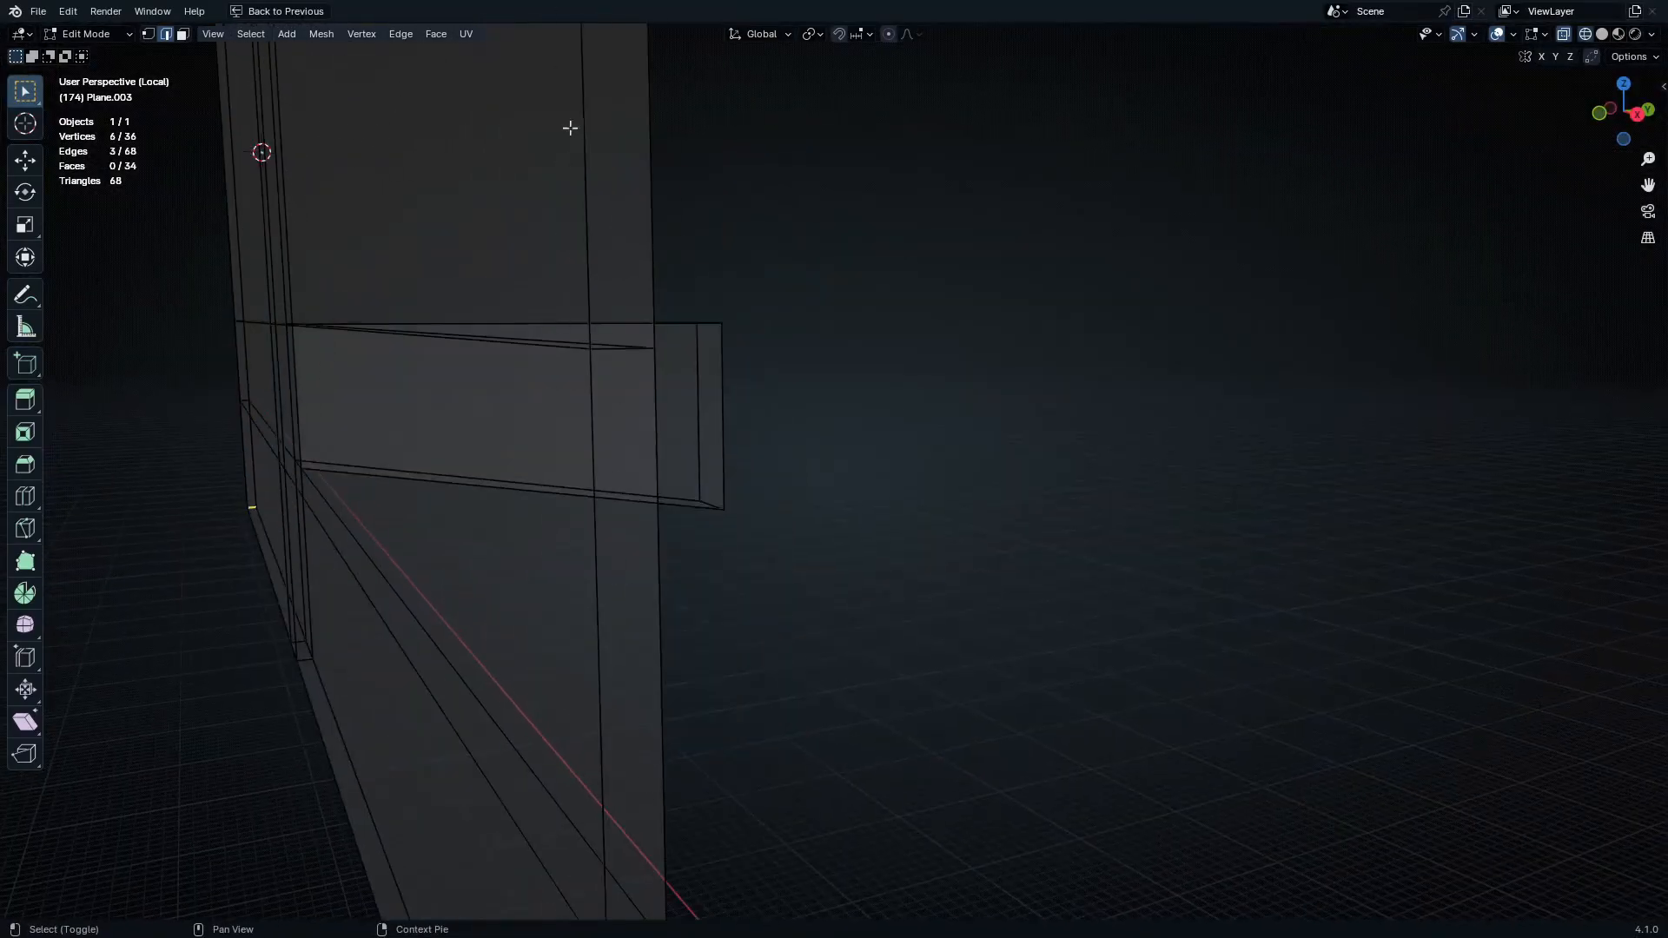
middle_click_drag(570, 128, 564, 480)
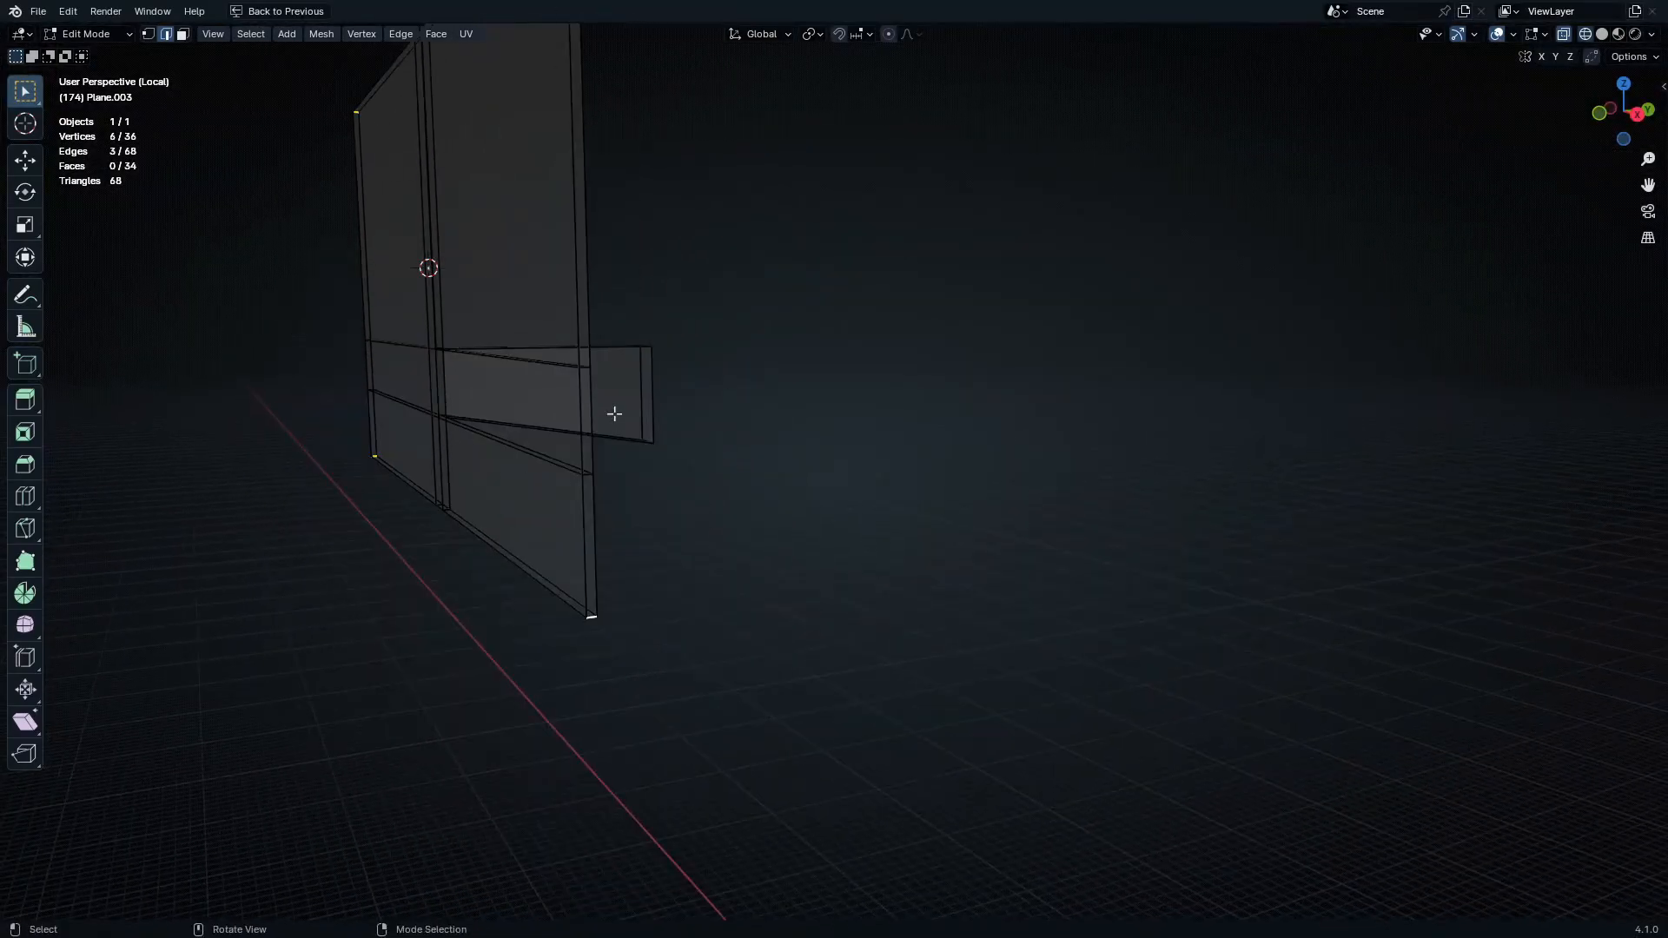
middle_click_drag(636, 397, 671, 328)
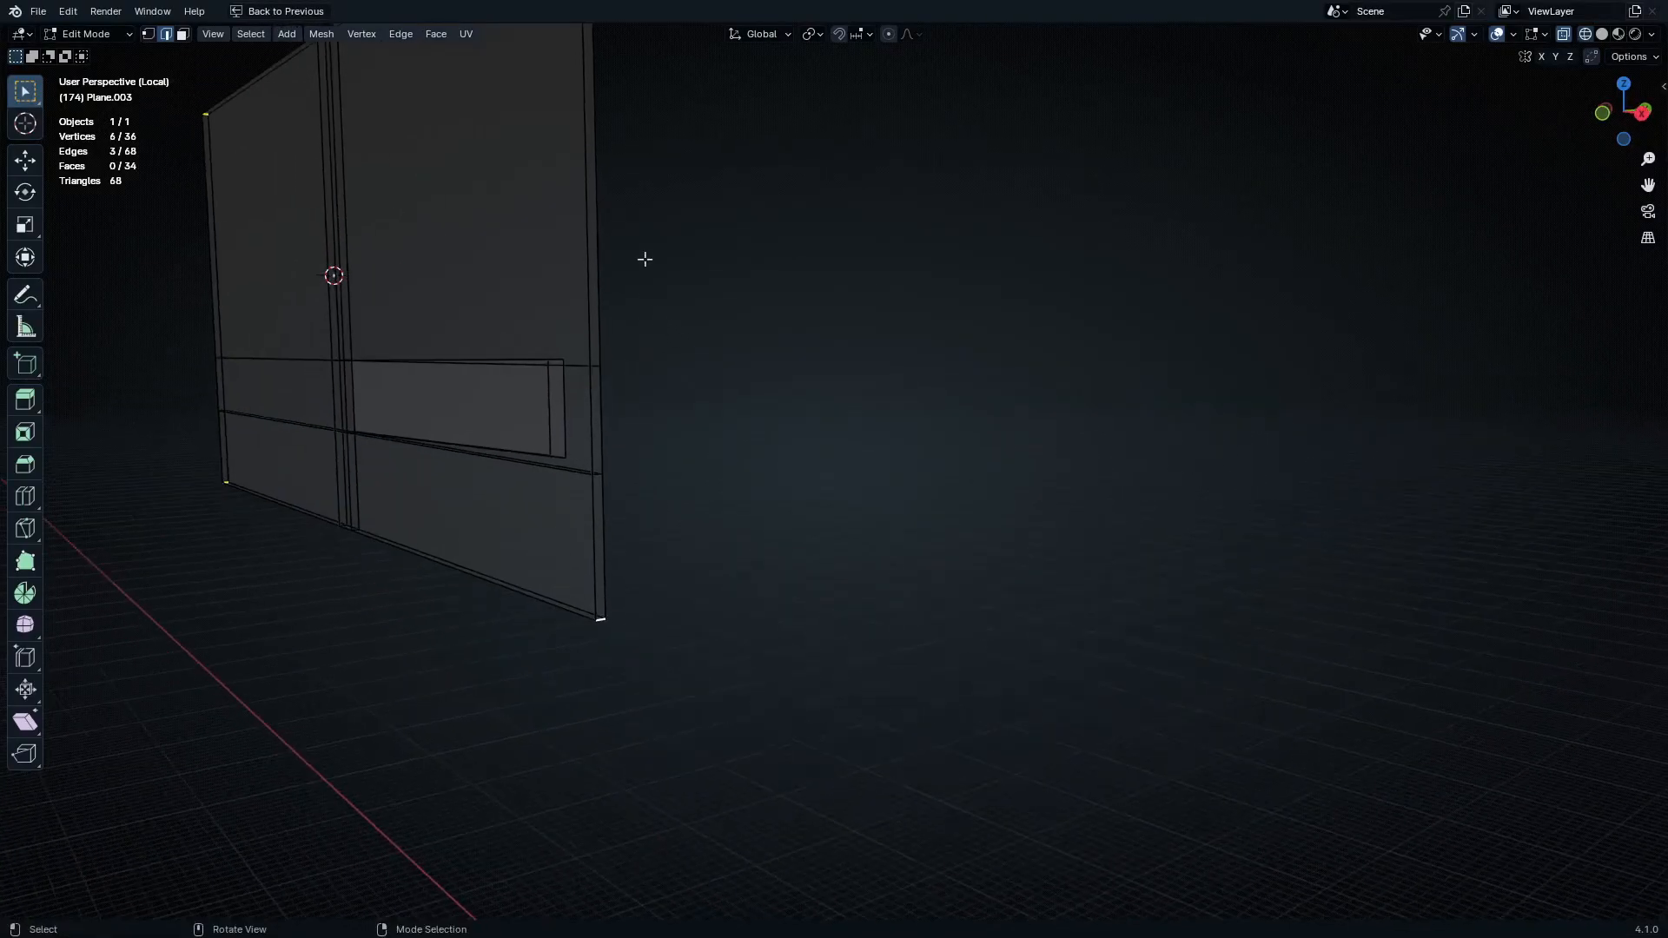
mouse_move(651, 254)
middle_mouse_down()
mouse_move(704, 551)
mouse_move(674, 481)
mouse_move(614, 514)
mouse_move(564, 420)
mouse_move(752, 298)
mouse_move(816, 362)
mouse_move(935, 56)
mouse_move(905, 365)
mouse_move(942, 346)
mouse_move(997, 376)
mouse_move(1037, 440)
mouse_move(1008, 361)
mouse_move(849, 373)
mouse_move(878, 409)
mouse_move(795, 438)
mouse_move(763, 279)
mouse_move(878, 581)
mouse_move(821, 551)
middle_mouse_up()
left_click(834, 341, "shift")
Leave the isolated view and display the whole scene in Material Preview shading
key("KP_Divide")
key("z")
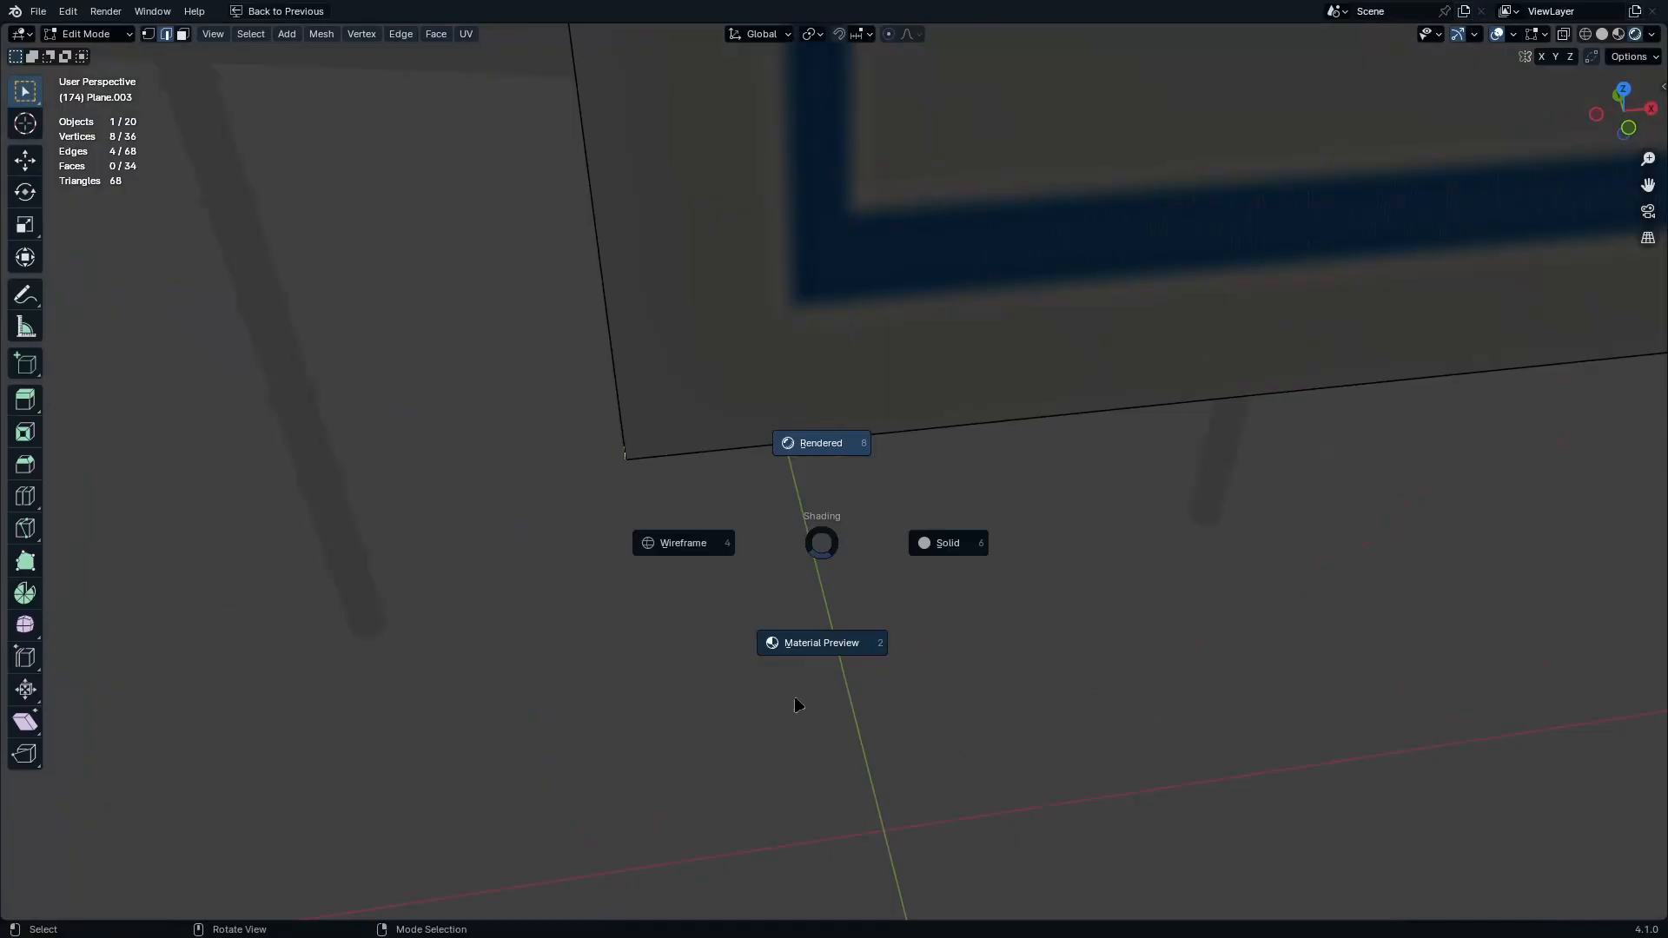
left_click(798, 706)
Cancel the uneven corner bevel and apply the backing panel's scale in Object Mode
middle_click_drag(763, 644, 1036, 493, "ctrl")
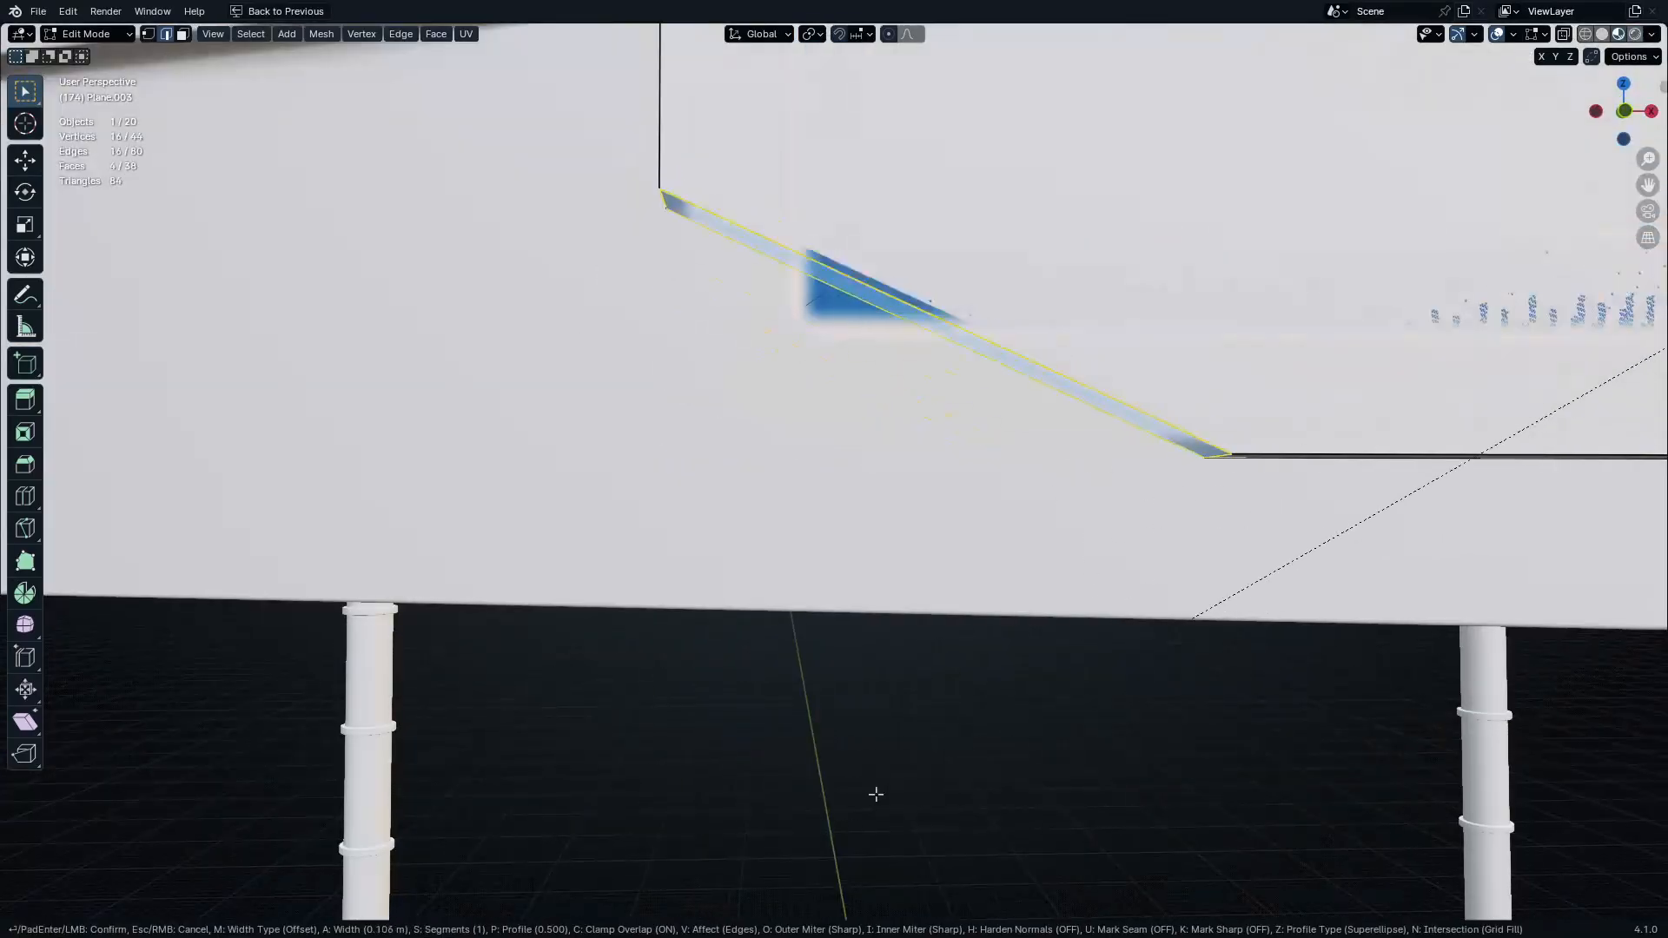
key("Escape")
key("Tab")
key("ctrl+a")
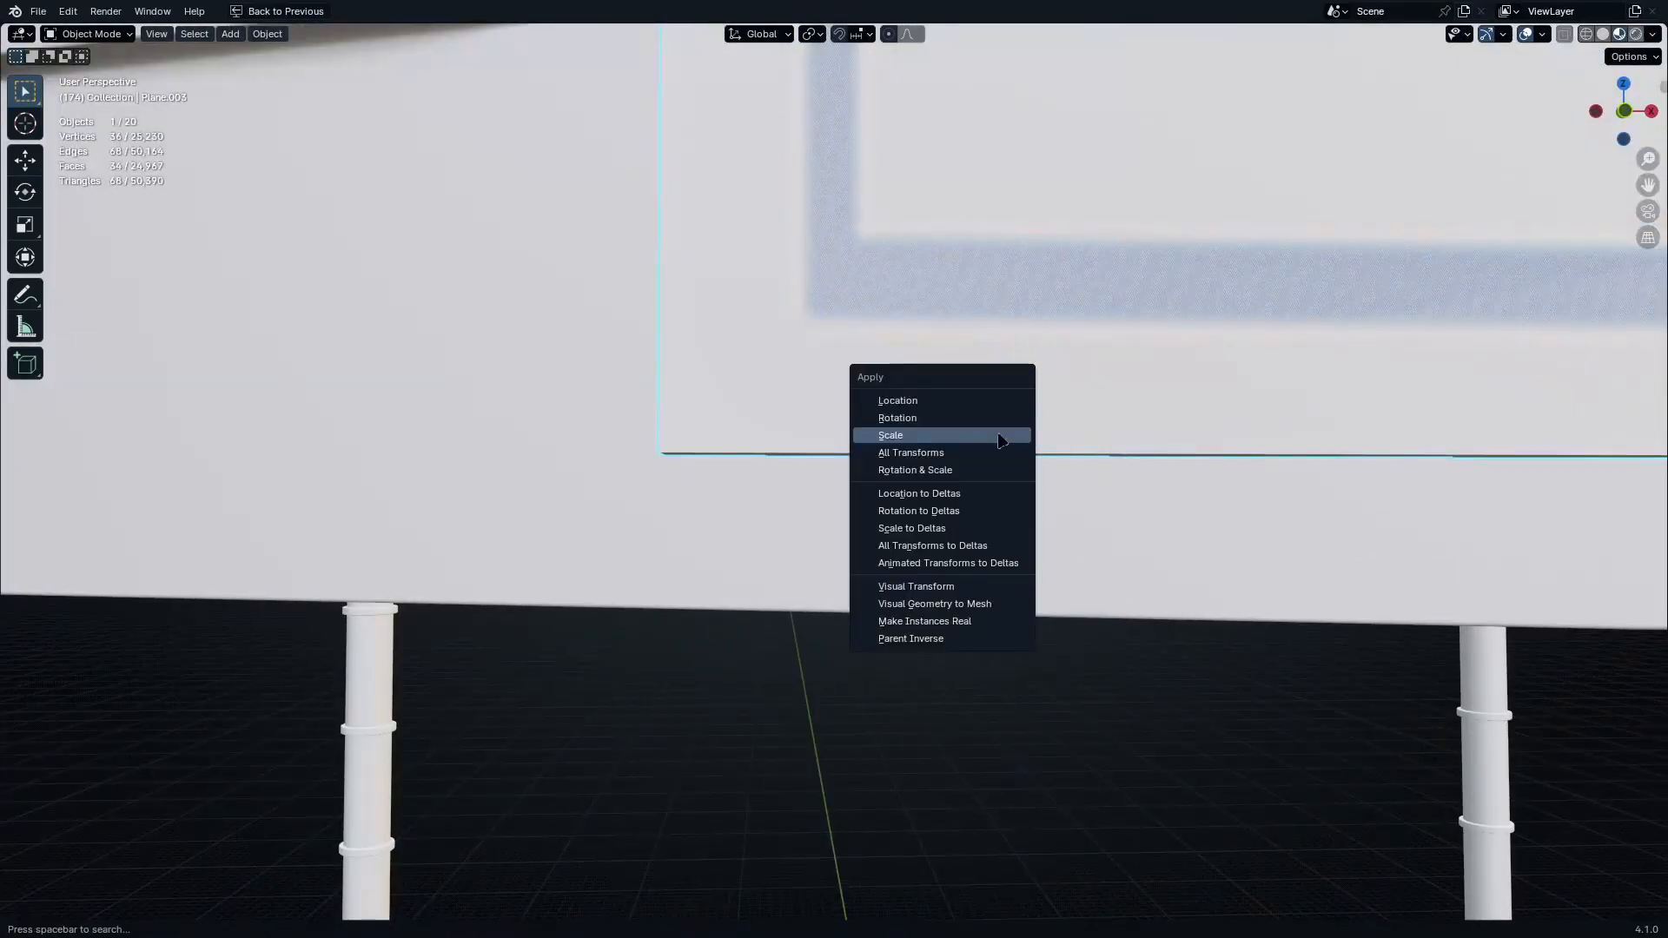
left_click(1002, 440)
Bevel the backing panel's four corner edges with 4 segments and a width of about 0.1 m
key("Tab")
key("ctrl+b")
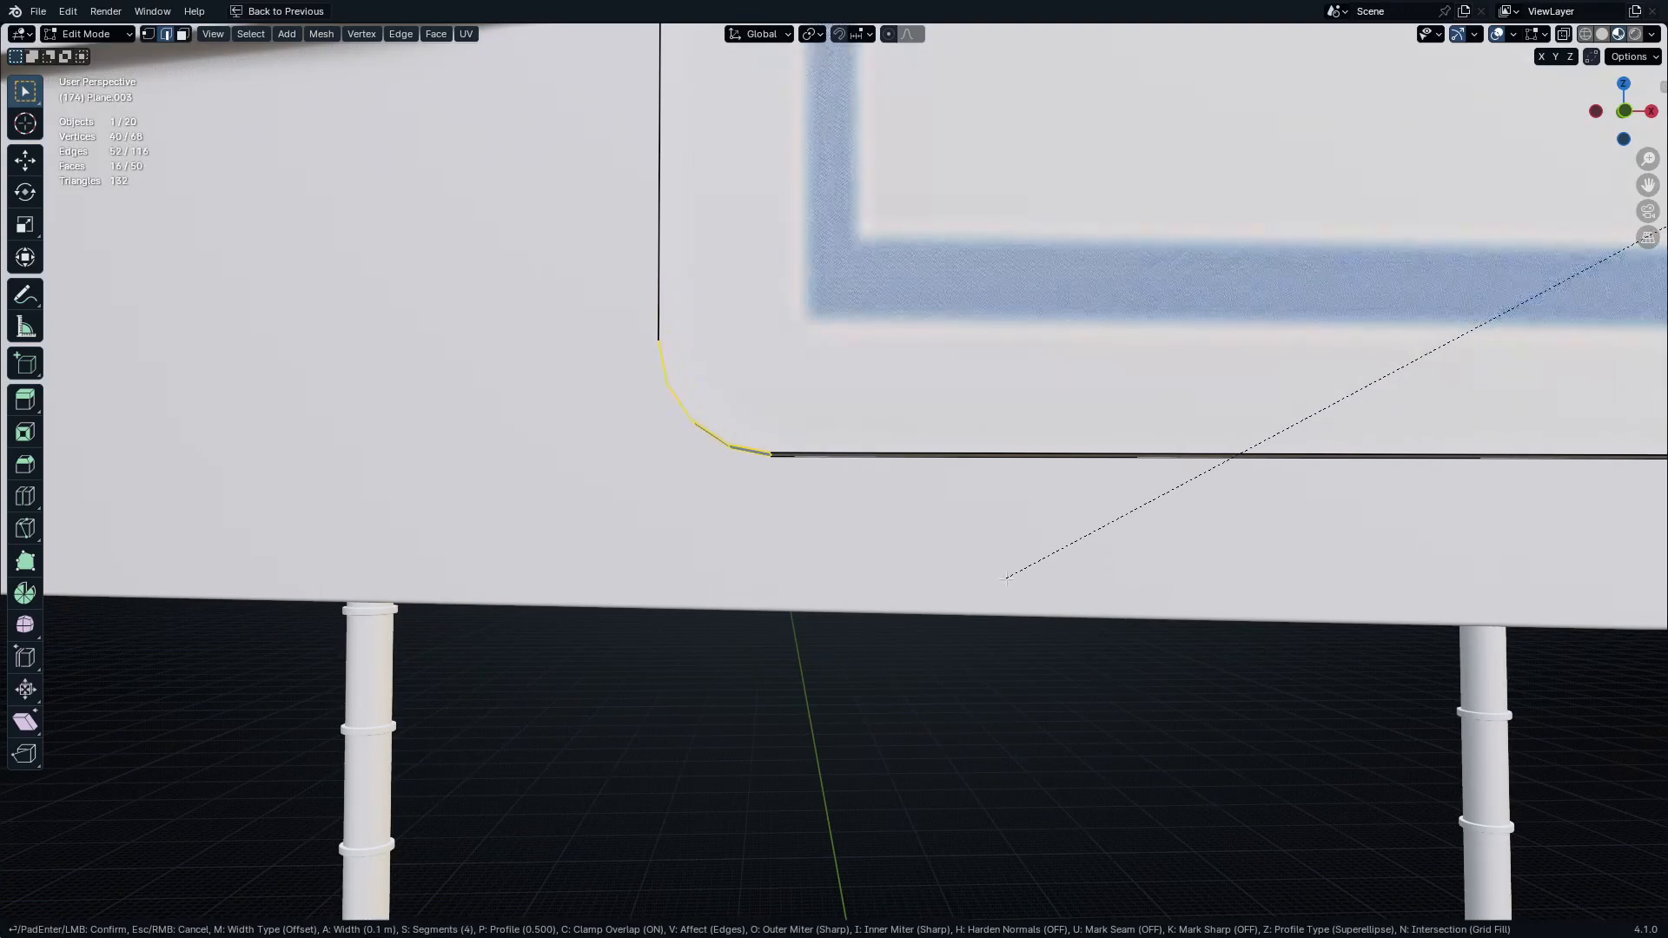
left_click(1006, 577)
middle_click_drag(1006, 577, 865, 498)
Select the end face of the support arm and check how far it reaches into the ring behind the sign
key("Tab")
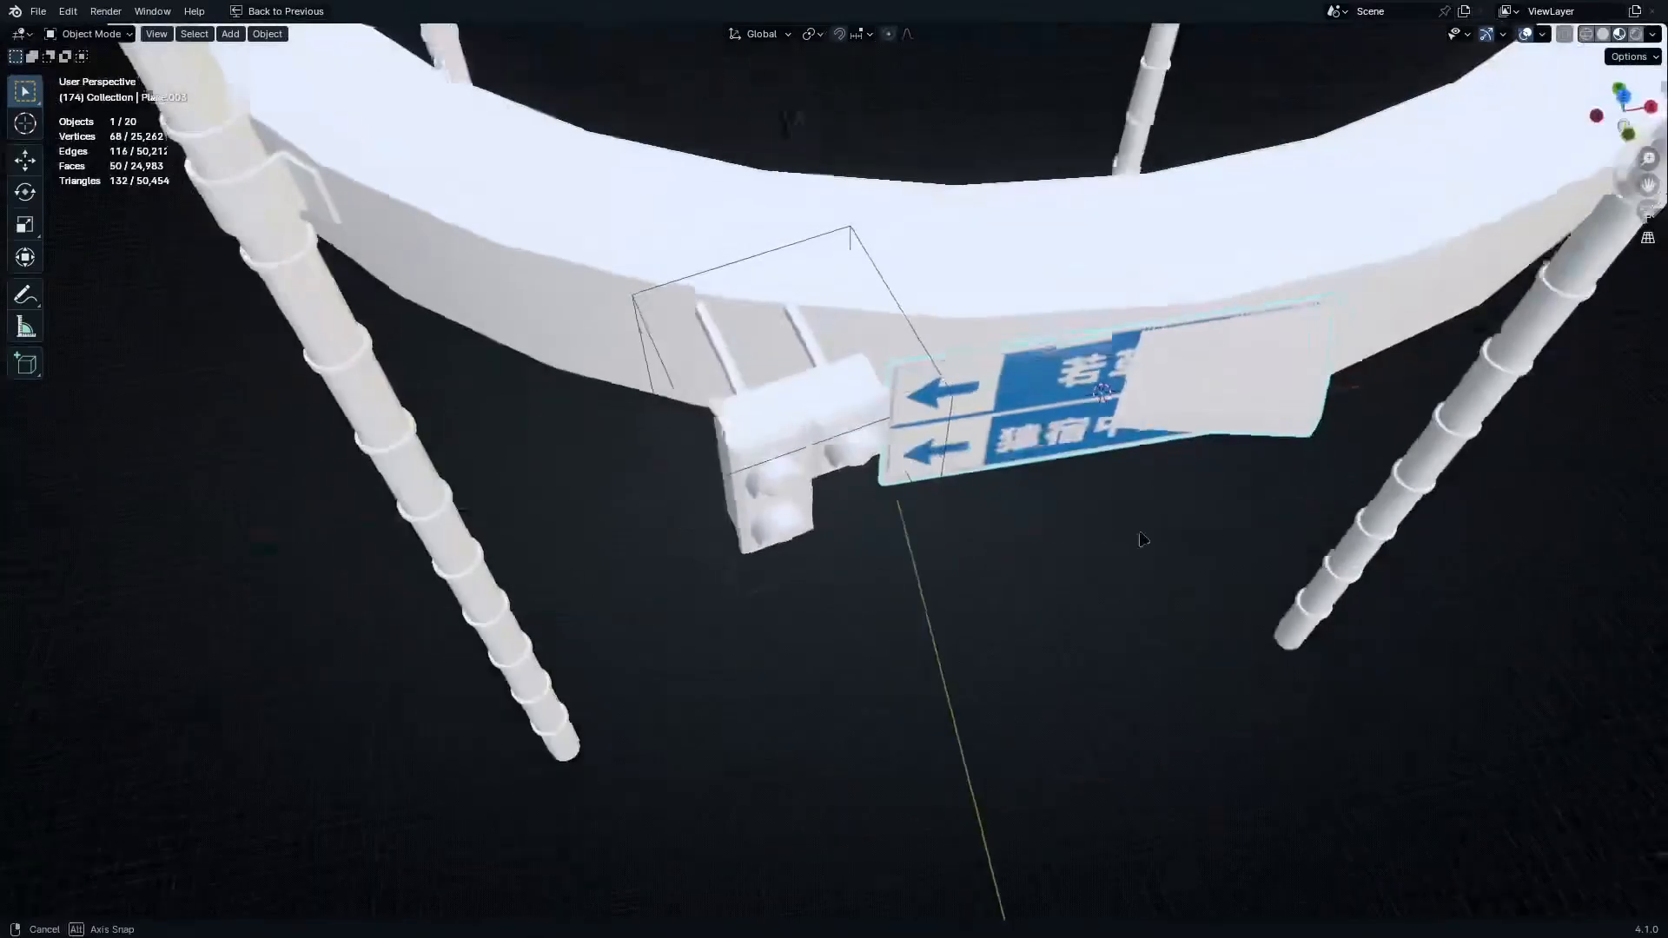
middle_click_drag(956, 521, 898, 585)
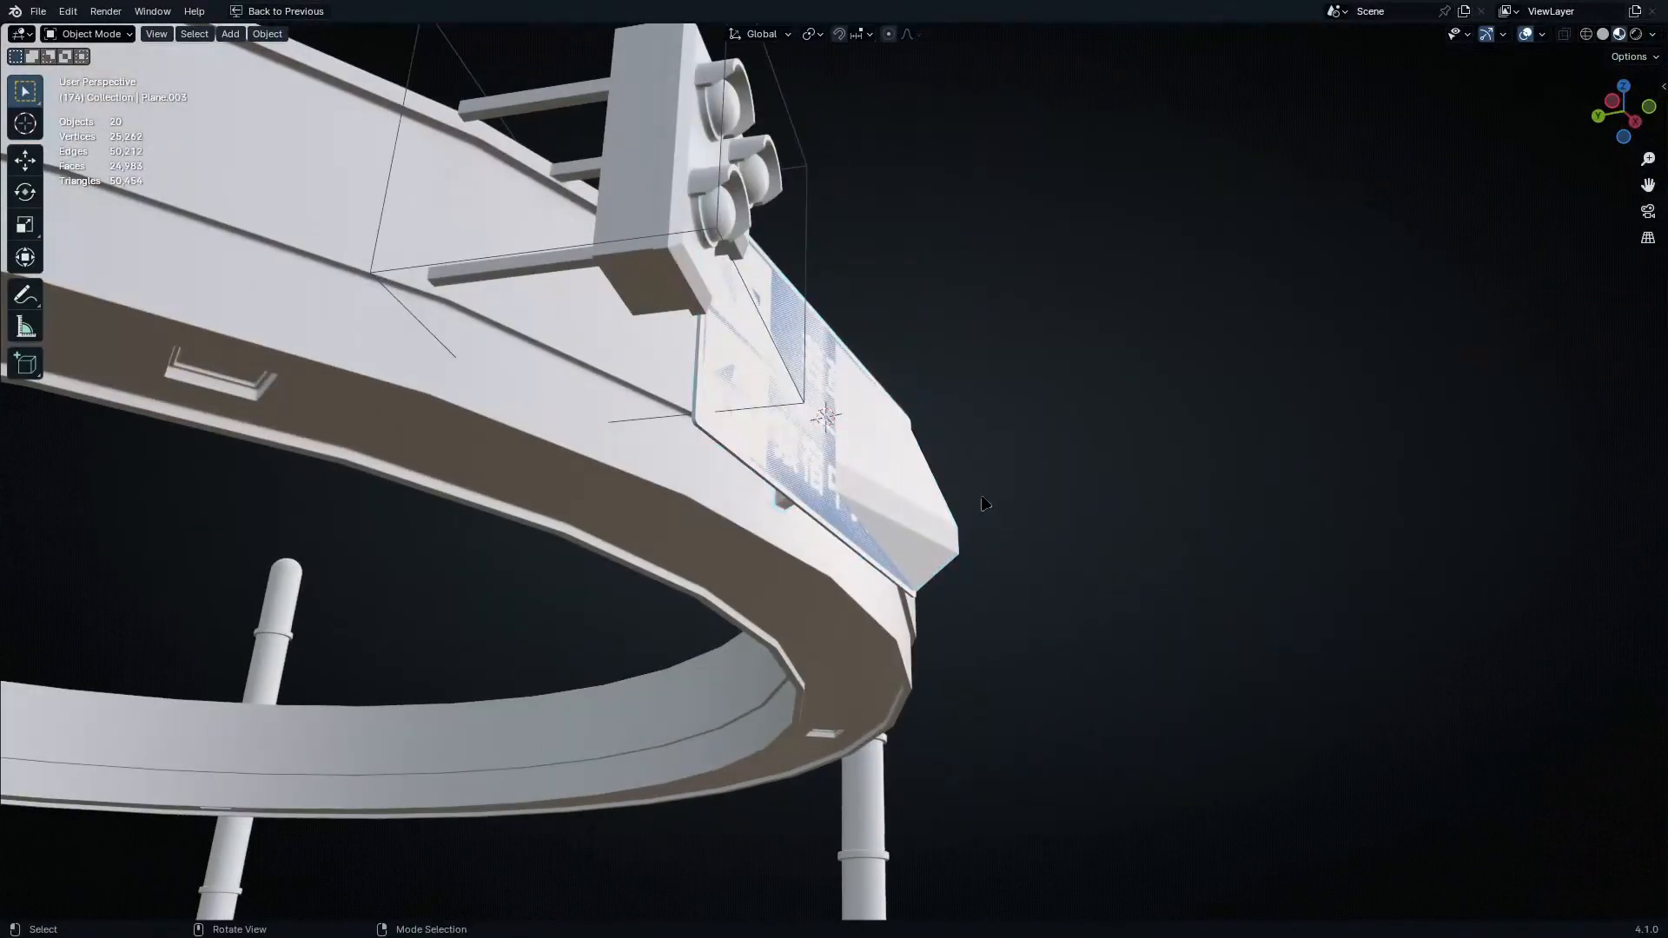
key("Tab")
middle_click_drag(952, 527, 990, 532)
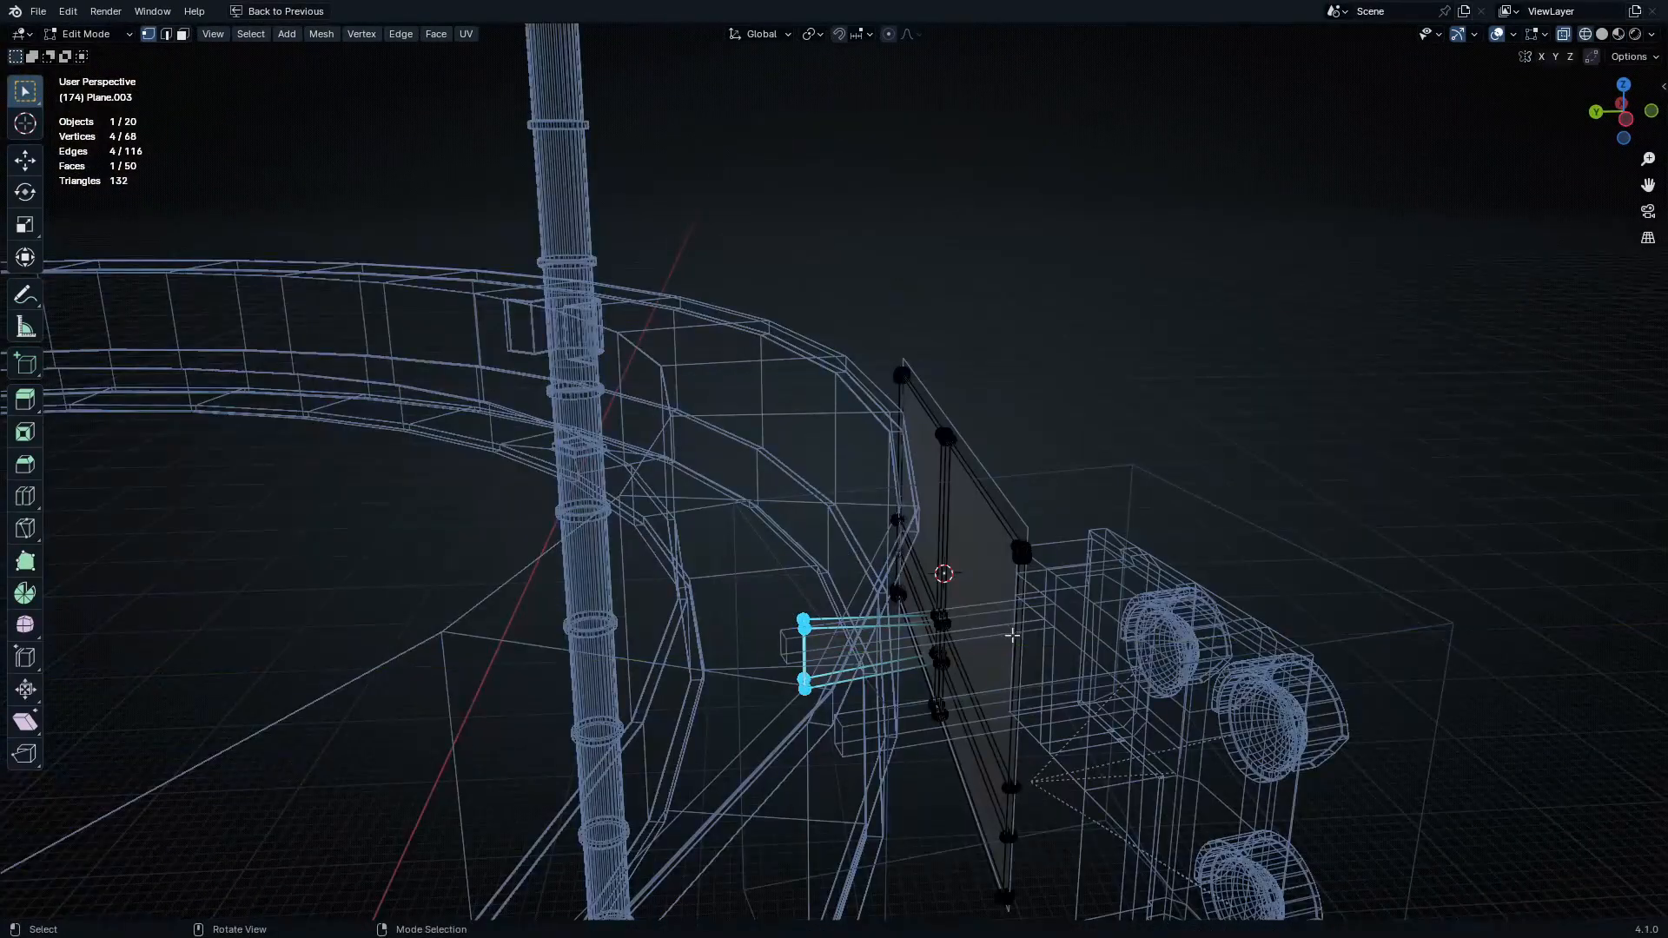
middle_click_drag(1012, 635, 1055, 686)
key("Tab")
mouse_move(1425, 626)
middle_mouse_down()
mouse_move(1476, 630)
mouse_move(1316, 567)
mouse_move(957, 697)
middle_mouse_up()
Duplicate the backing panel with its arm in top view and move the copy about 11.04 m along X
key("shift+z")
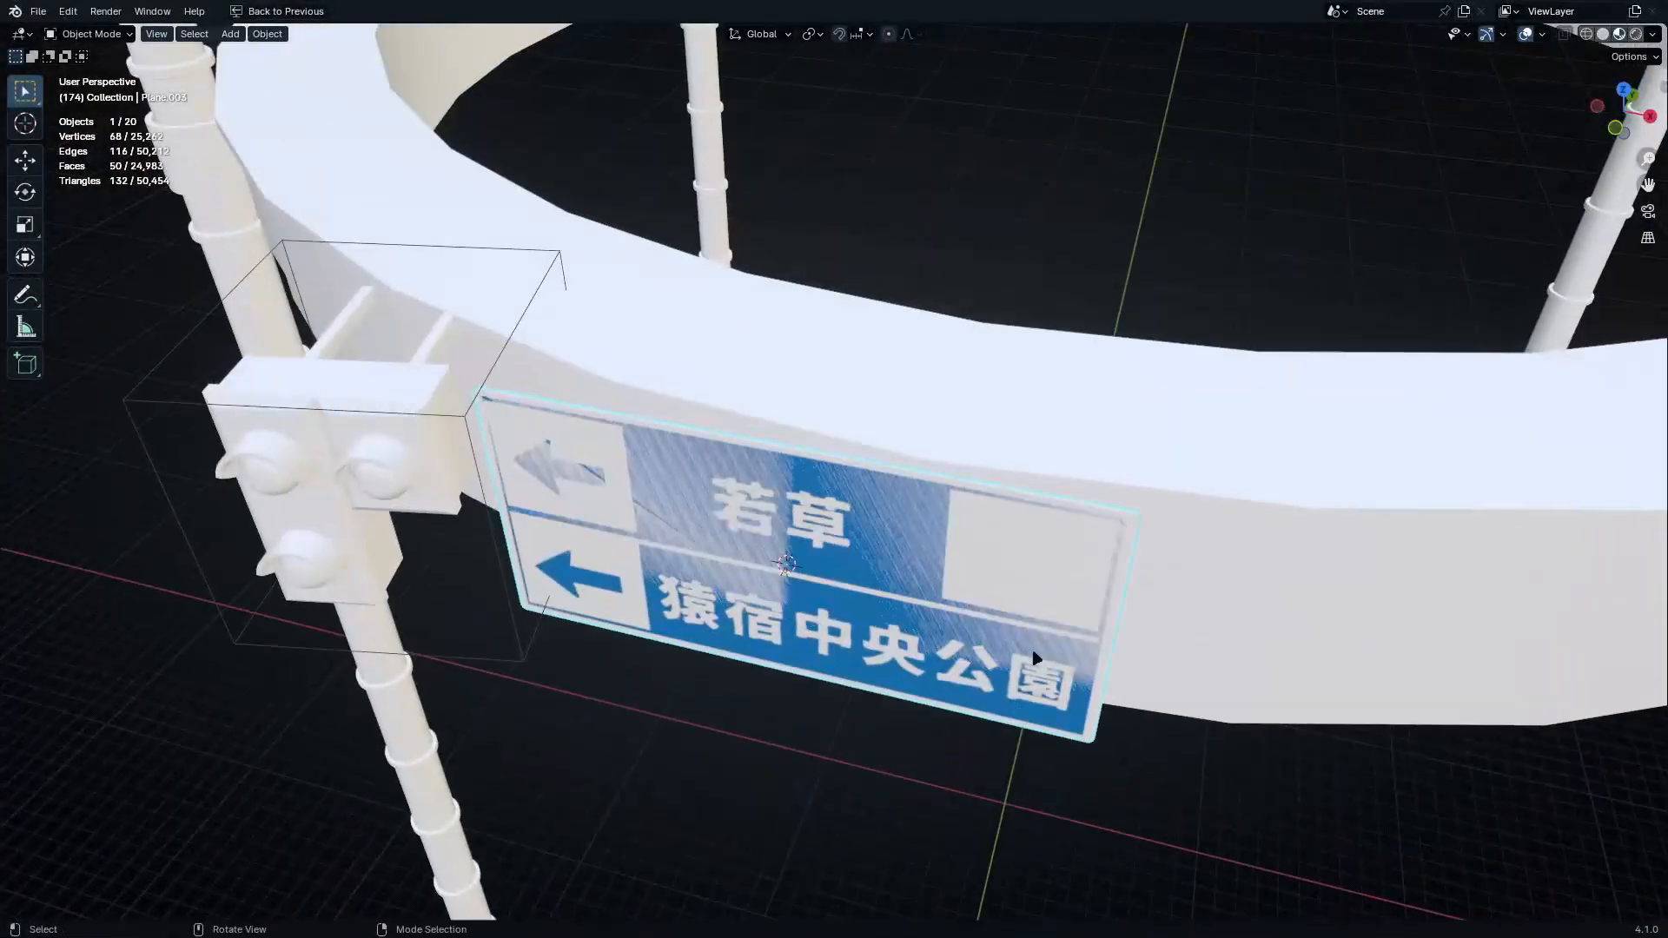
key("KP_7")
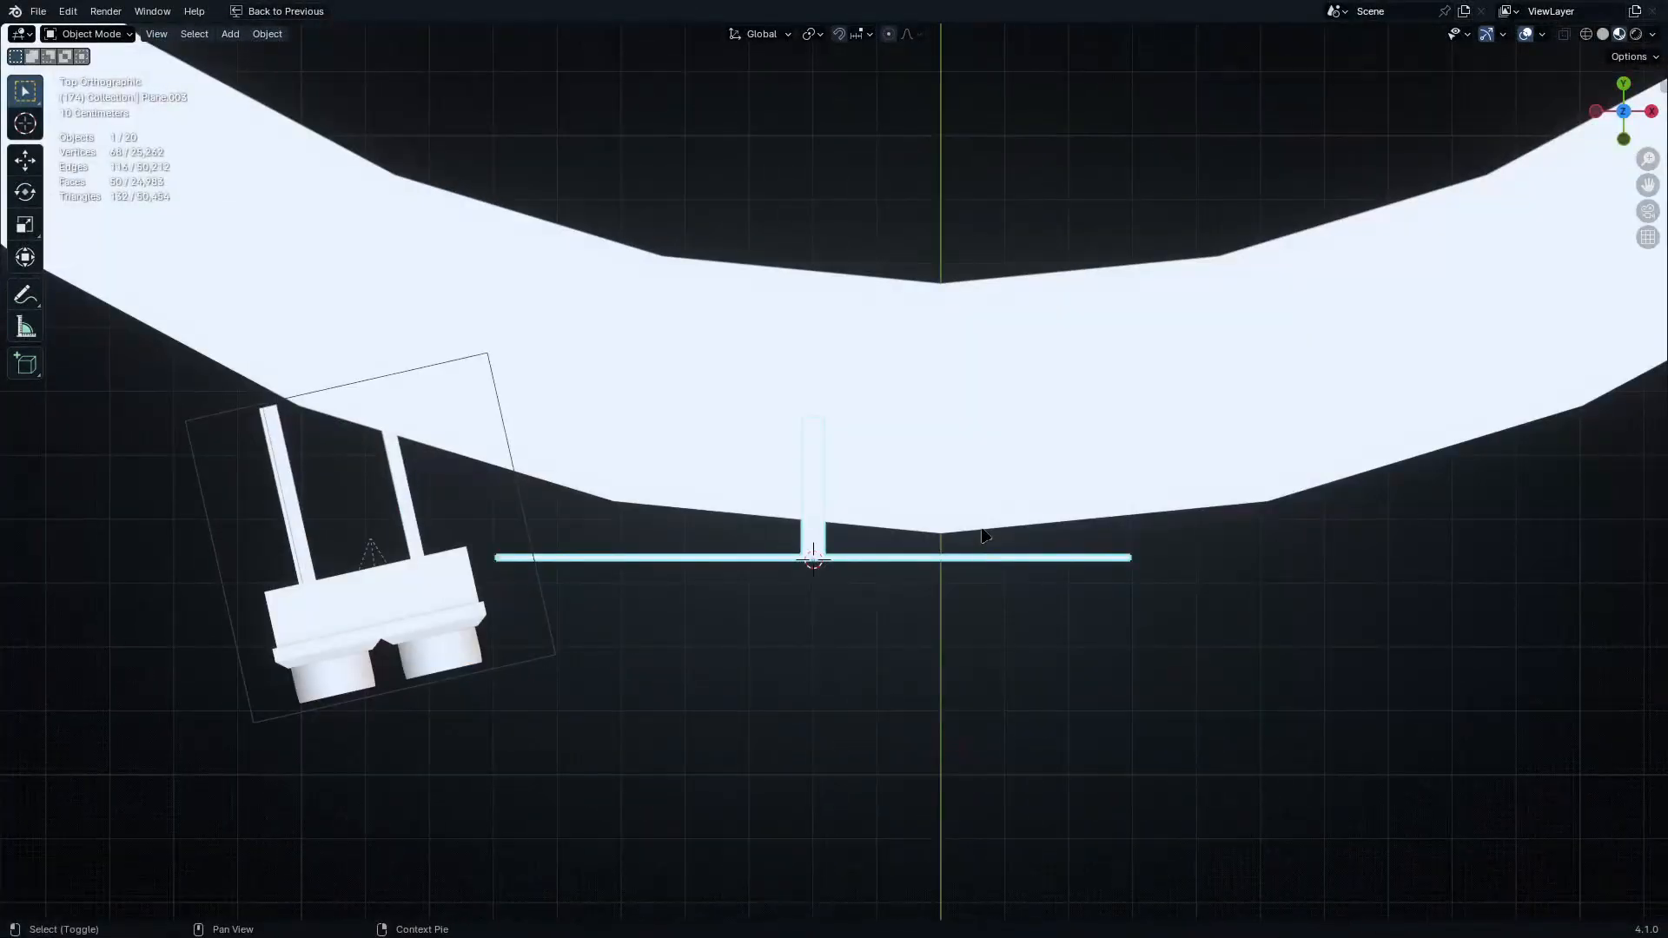
key("shift+z")
mouse_move(984, 535)
middle_mouse_down("shift")
mouse_move(938, 513)
mouse_move(713, 589)
middle_mouse_up("shift")
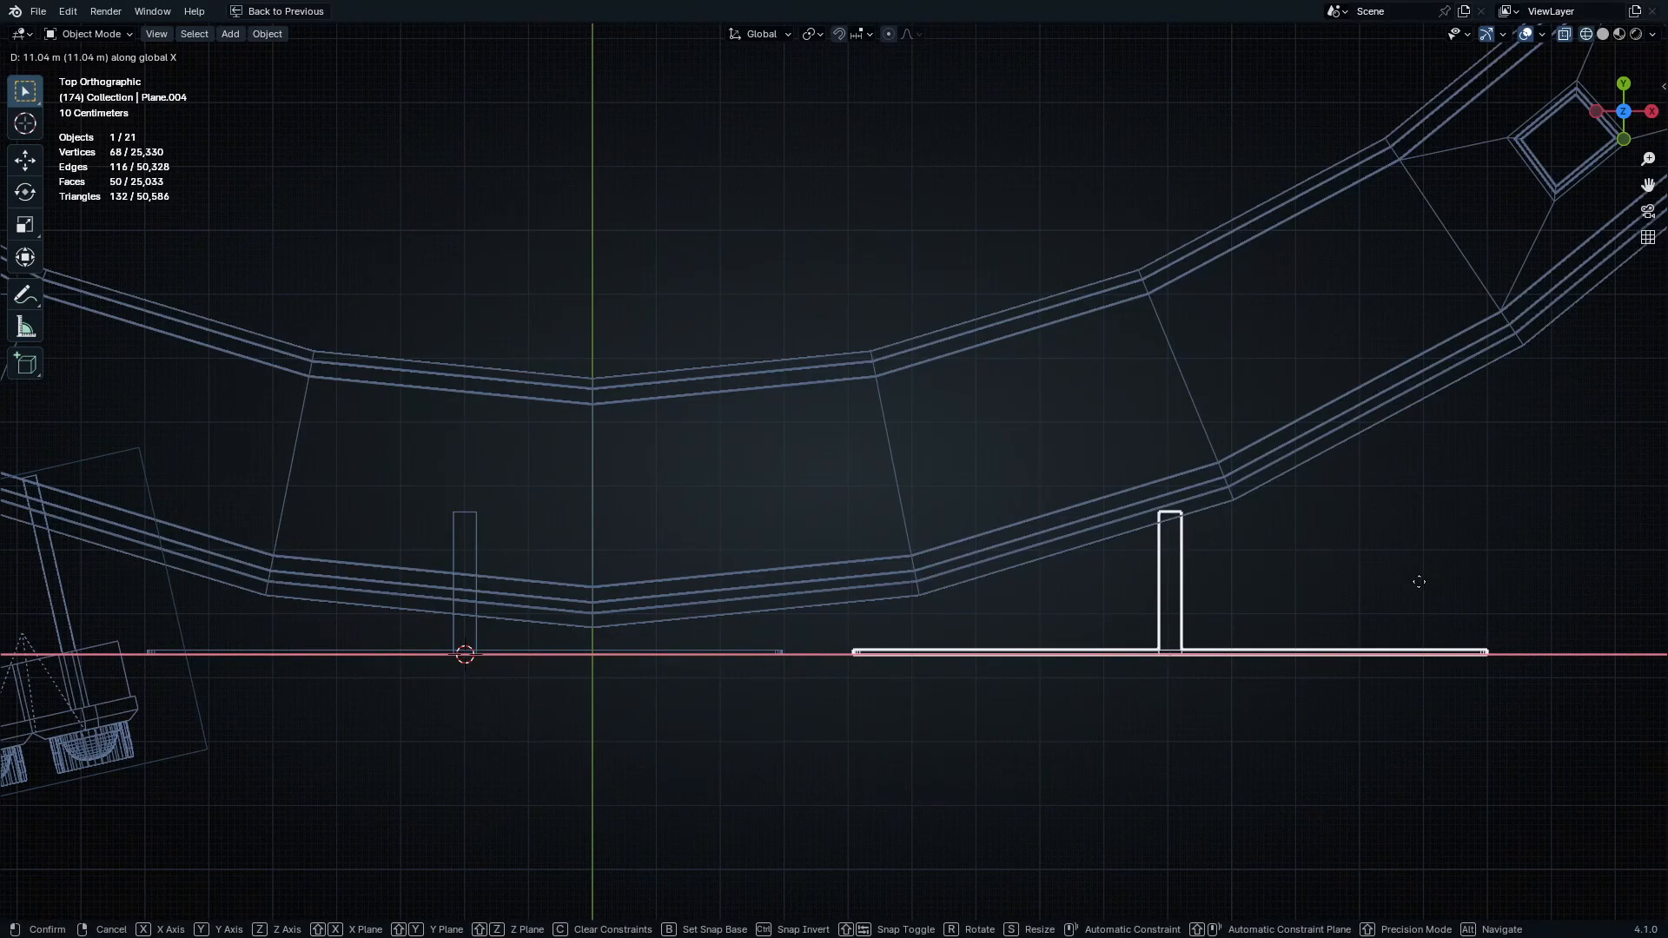
left_click(1419, 581)
Select the front faces of the duplicated panel, snap the 3D cursor to their centre and clear the object selection
mouse_move(1418, 581)
middle_mouse_down()
mouse_move(1172, 434)
mouse_move(1060, 342)
mouse_move(1016, 479)
mouse_move(1168, 309)
middle_mouse_up()
key("shift+z")
middle_click_drag(1237, 446, 1138, 391)
scroll(1247, 451, "up", 3)
key("Tab")
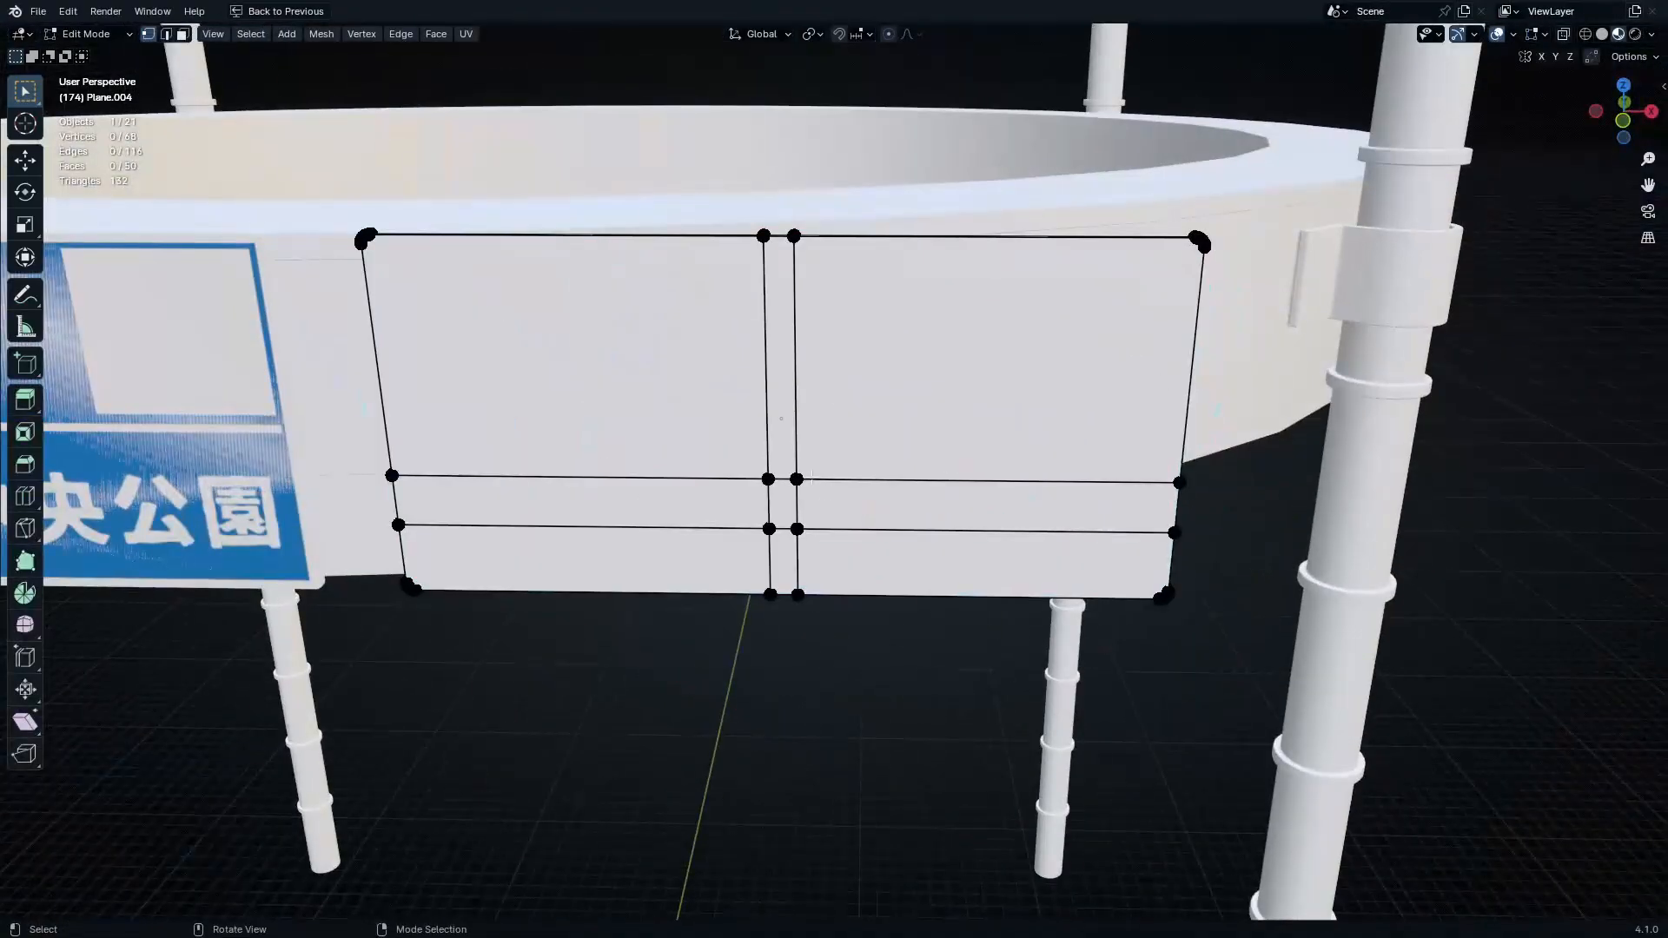
key("shift+s")
left_click(900, 653)
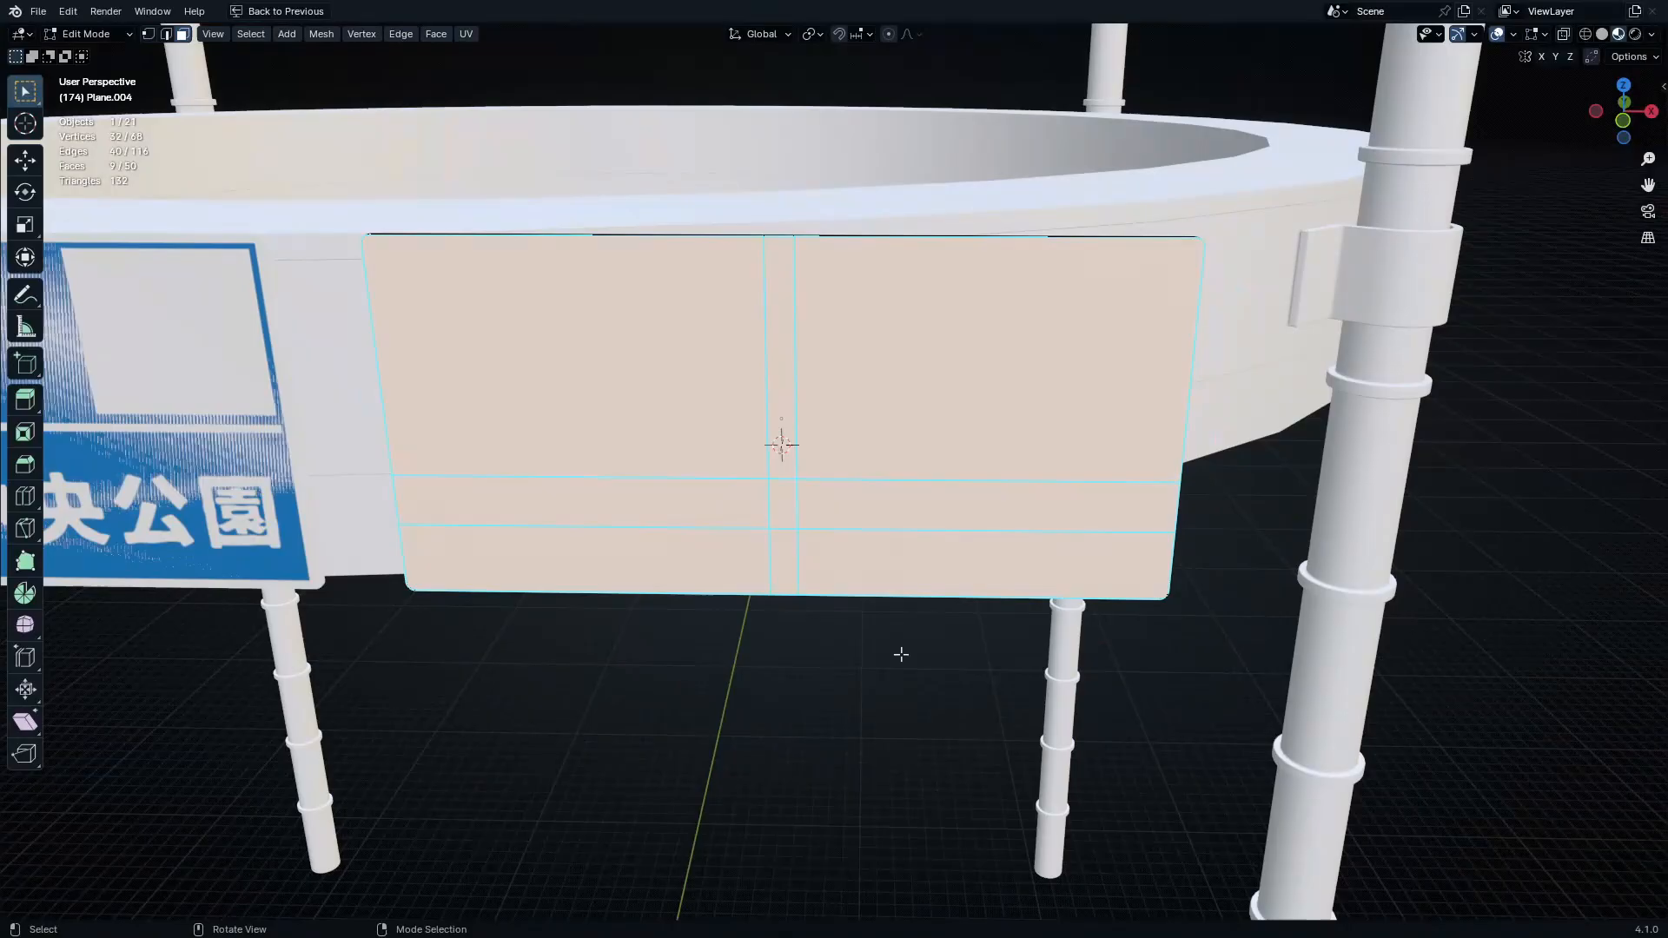
left_click(870, 799)
Start an Images as Planes import, browse the Anime City Scape sunny Day folder and bring the reference image back into view
key("shift+a")
mouse_move(822, 311)
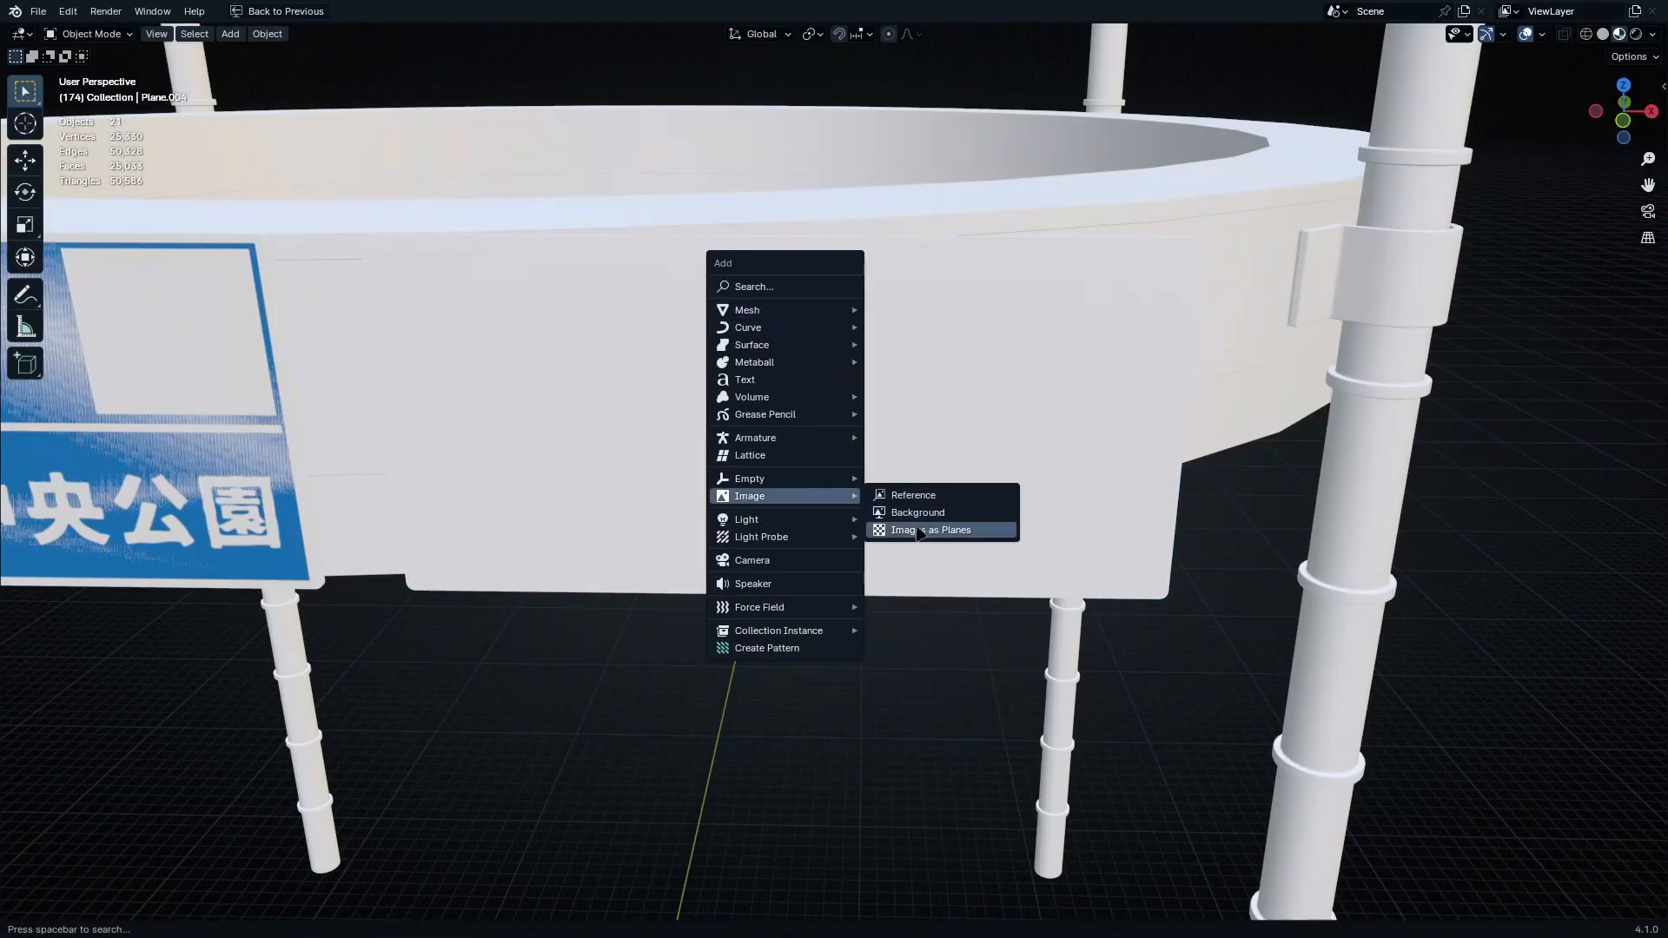
left_click(919, 531)
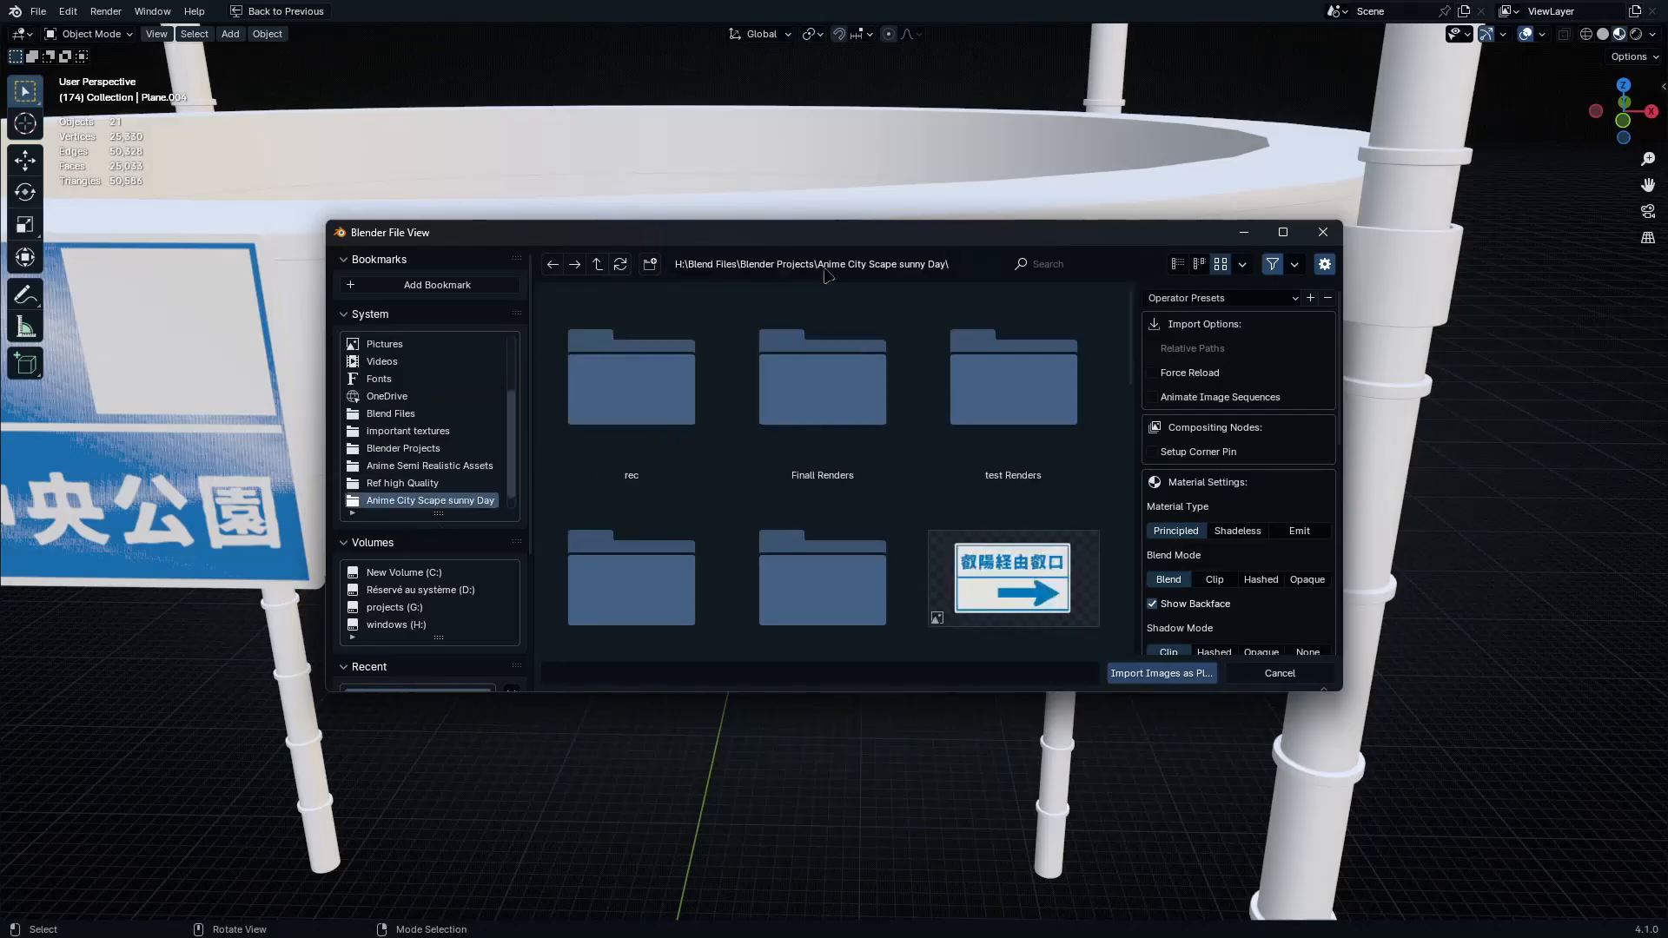
scroll(993, 524, "down", 2)
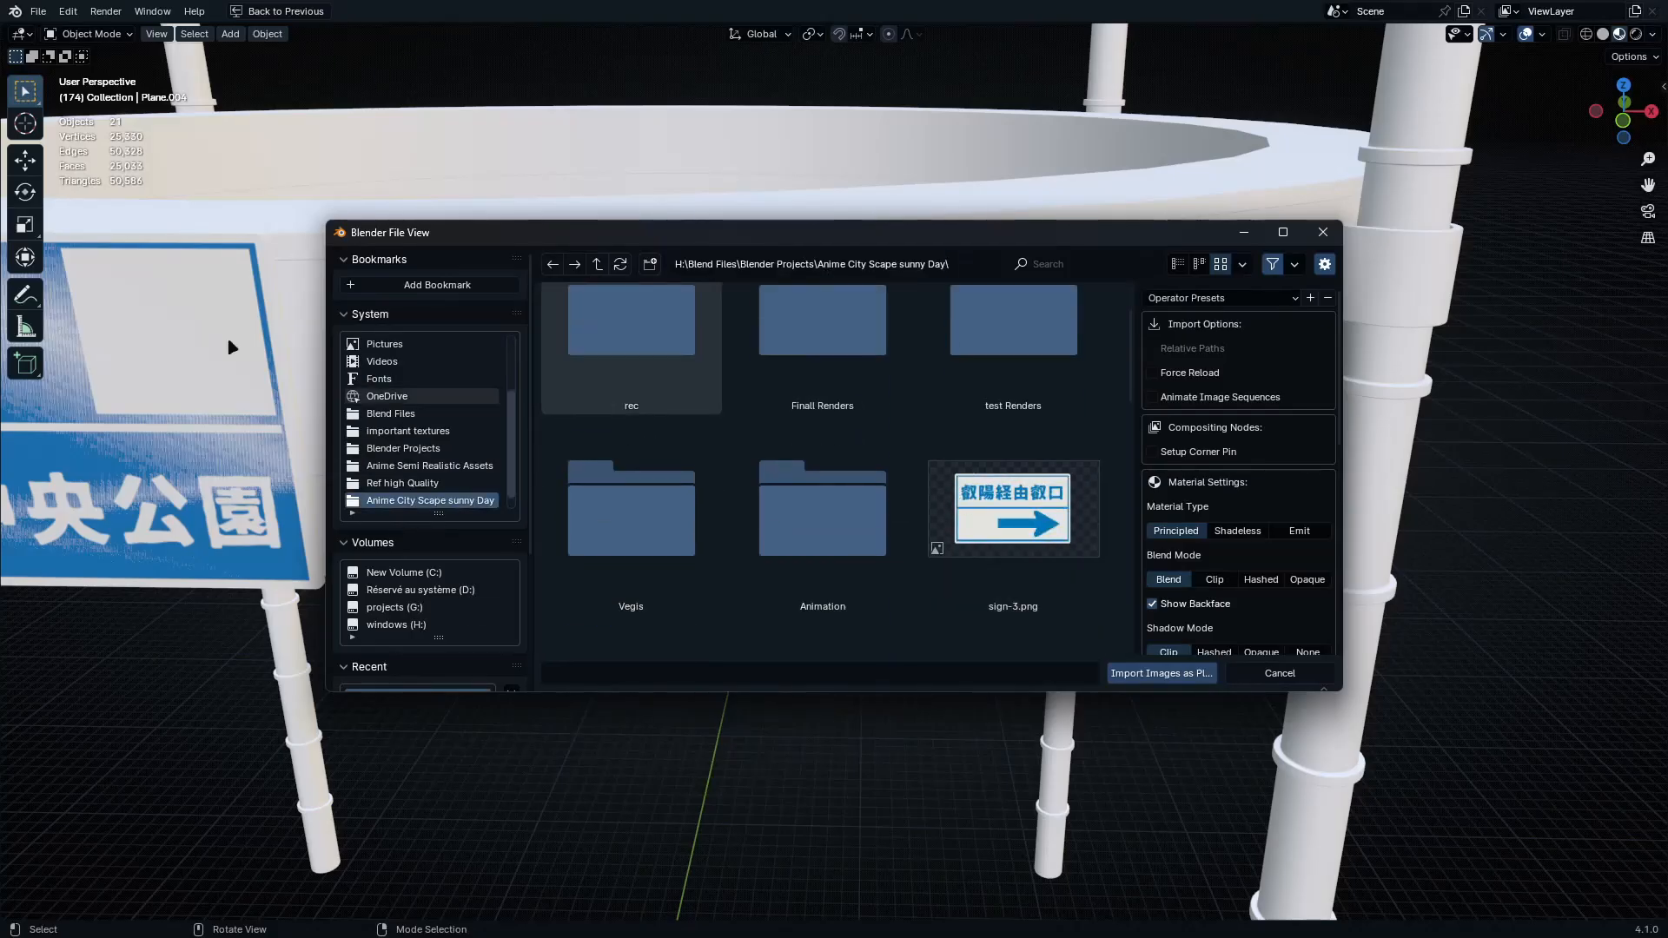
key("ctrl+space")
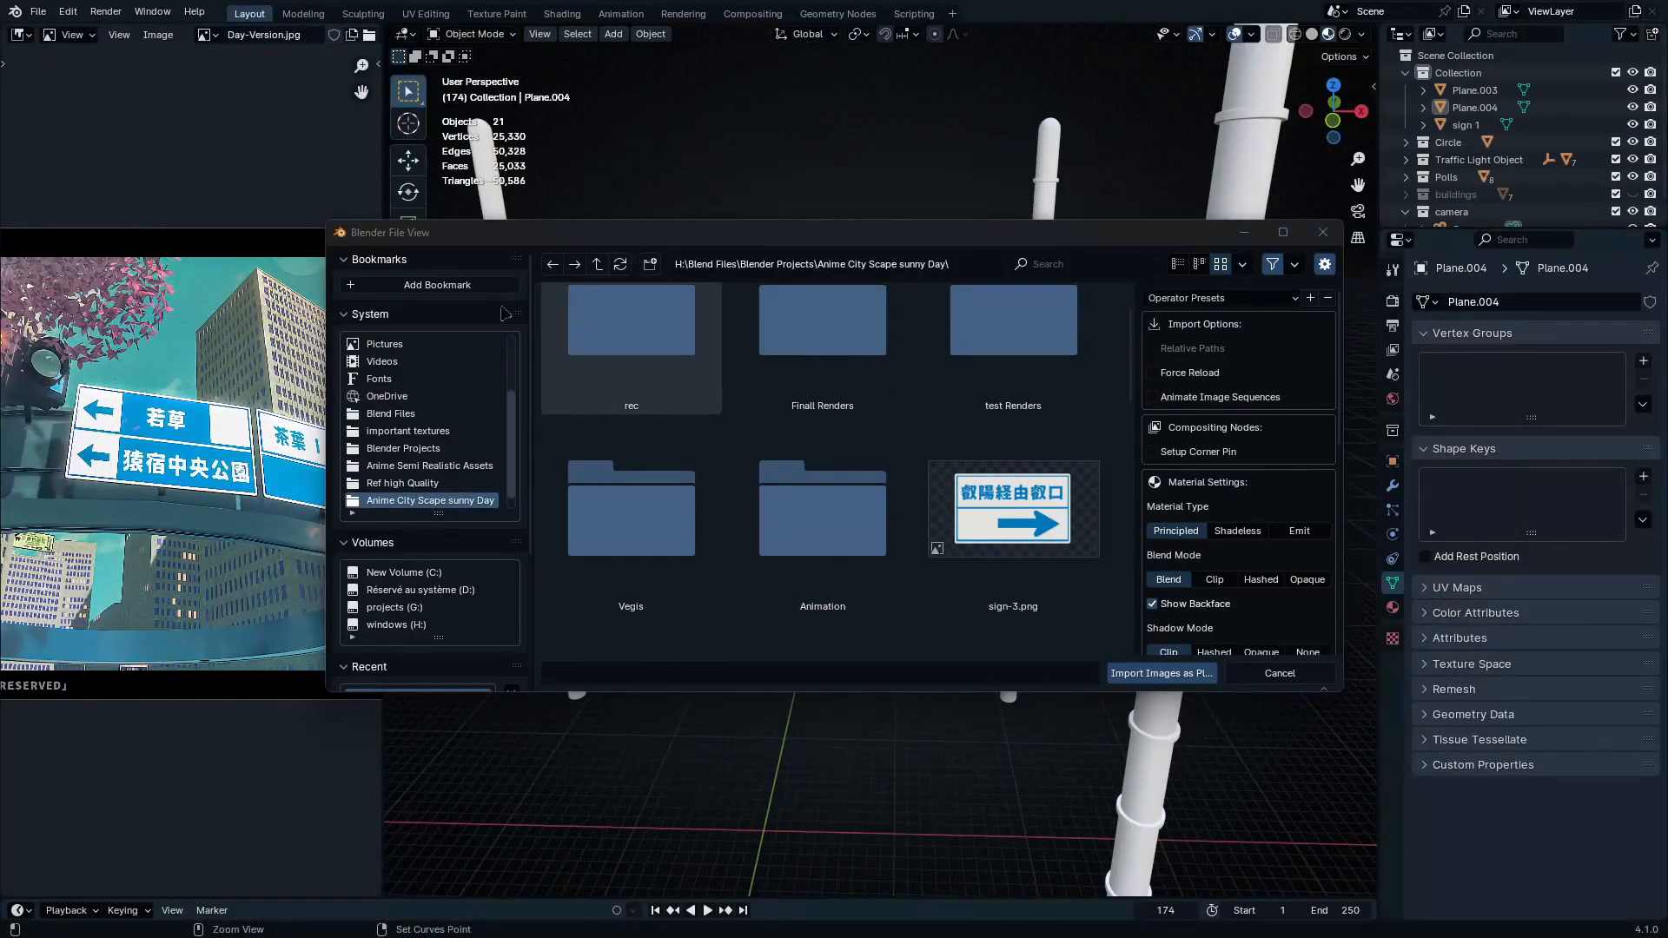
Scale the sign-2 image plane up uniformly by a factor of 6.501
key("s")
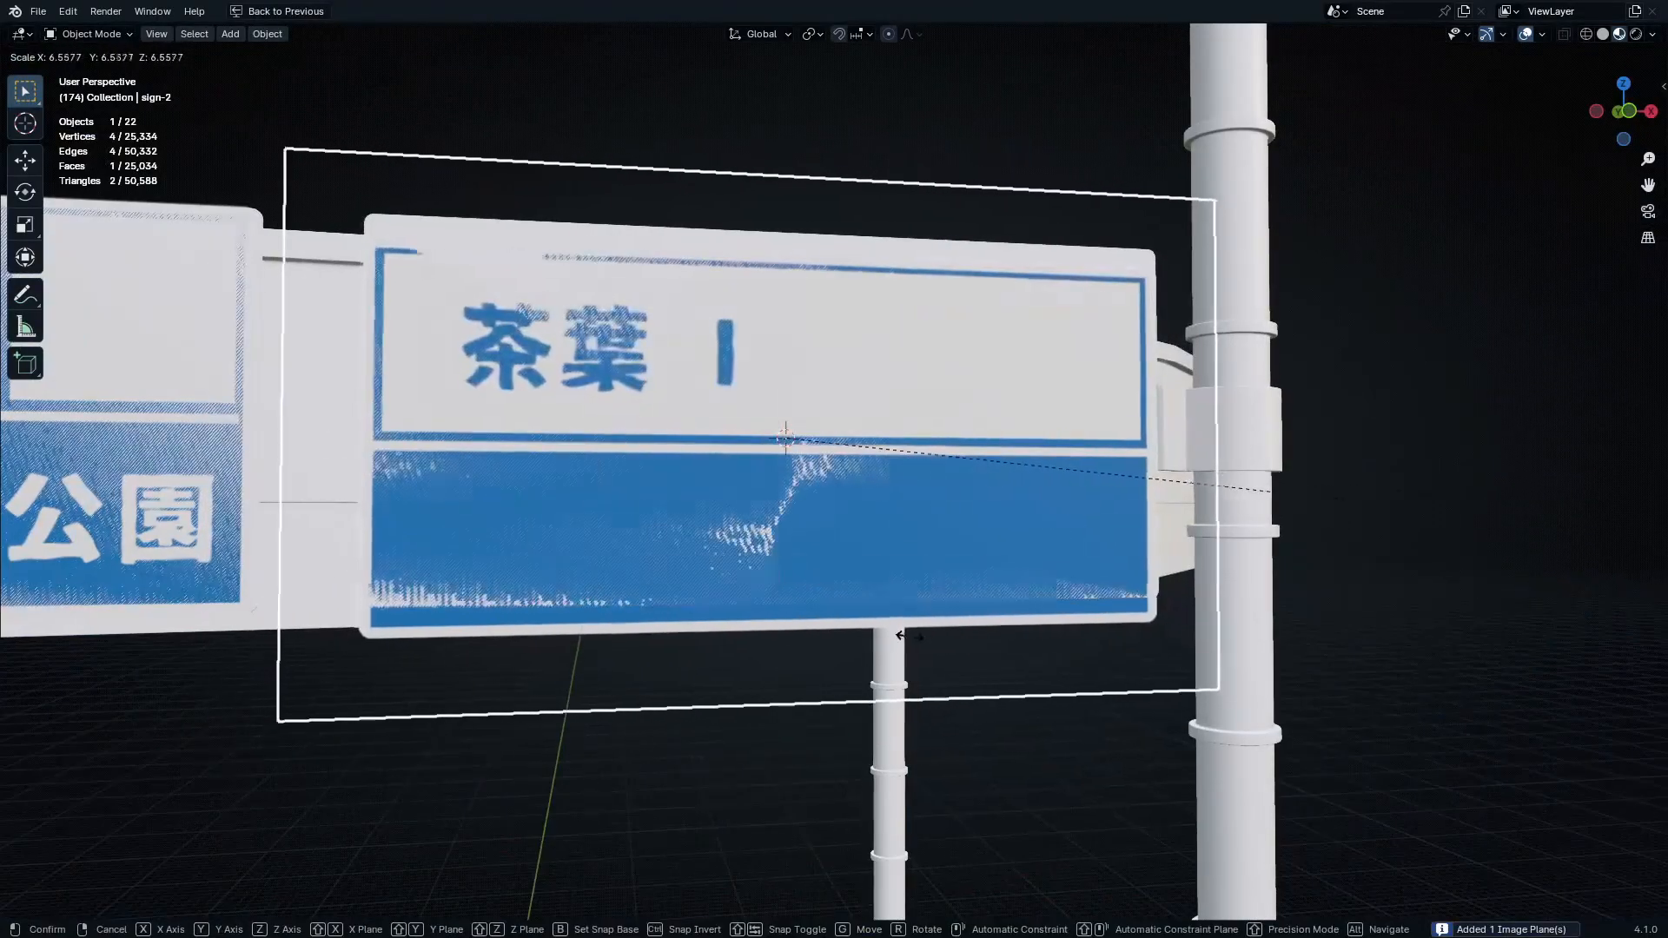
left_click(996, 736)
key("KP_1")
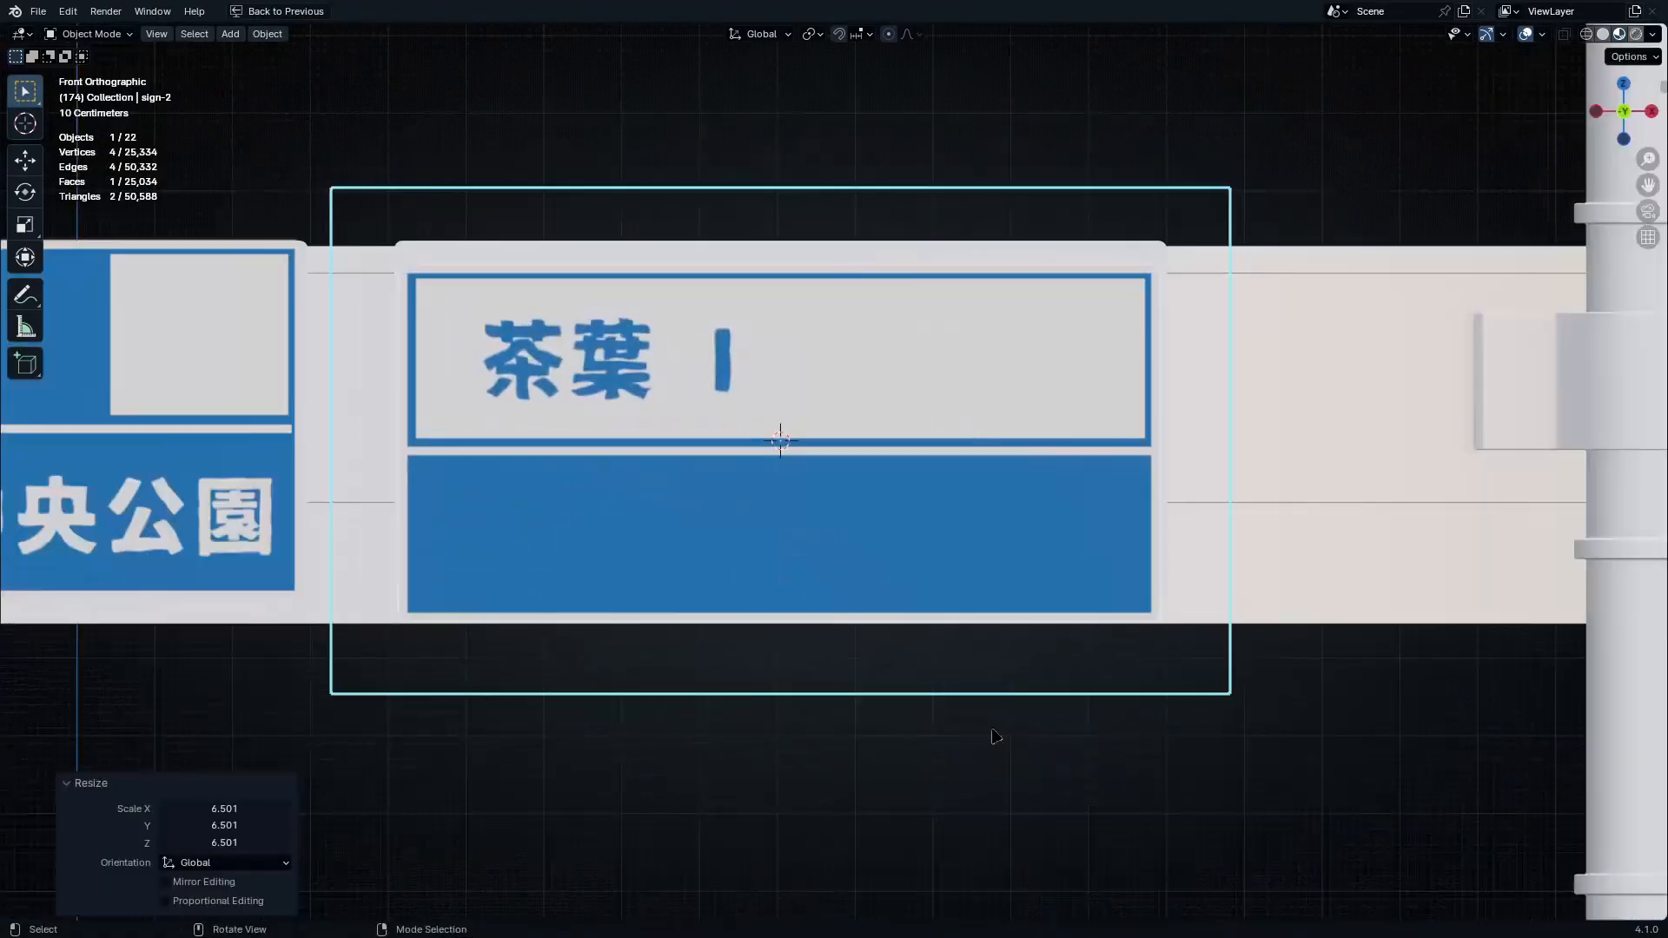
Hide the Circle collection that holds the horizontal beam behind the signs
left_click(1274, 497)
key("ctrl+space")
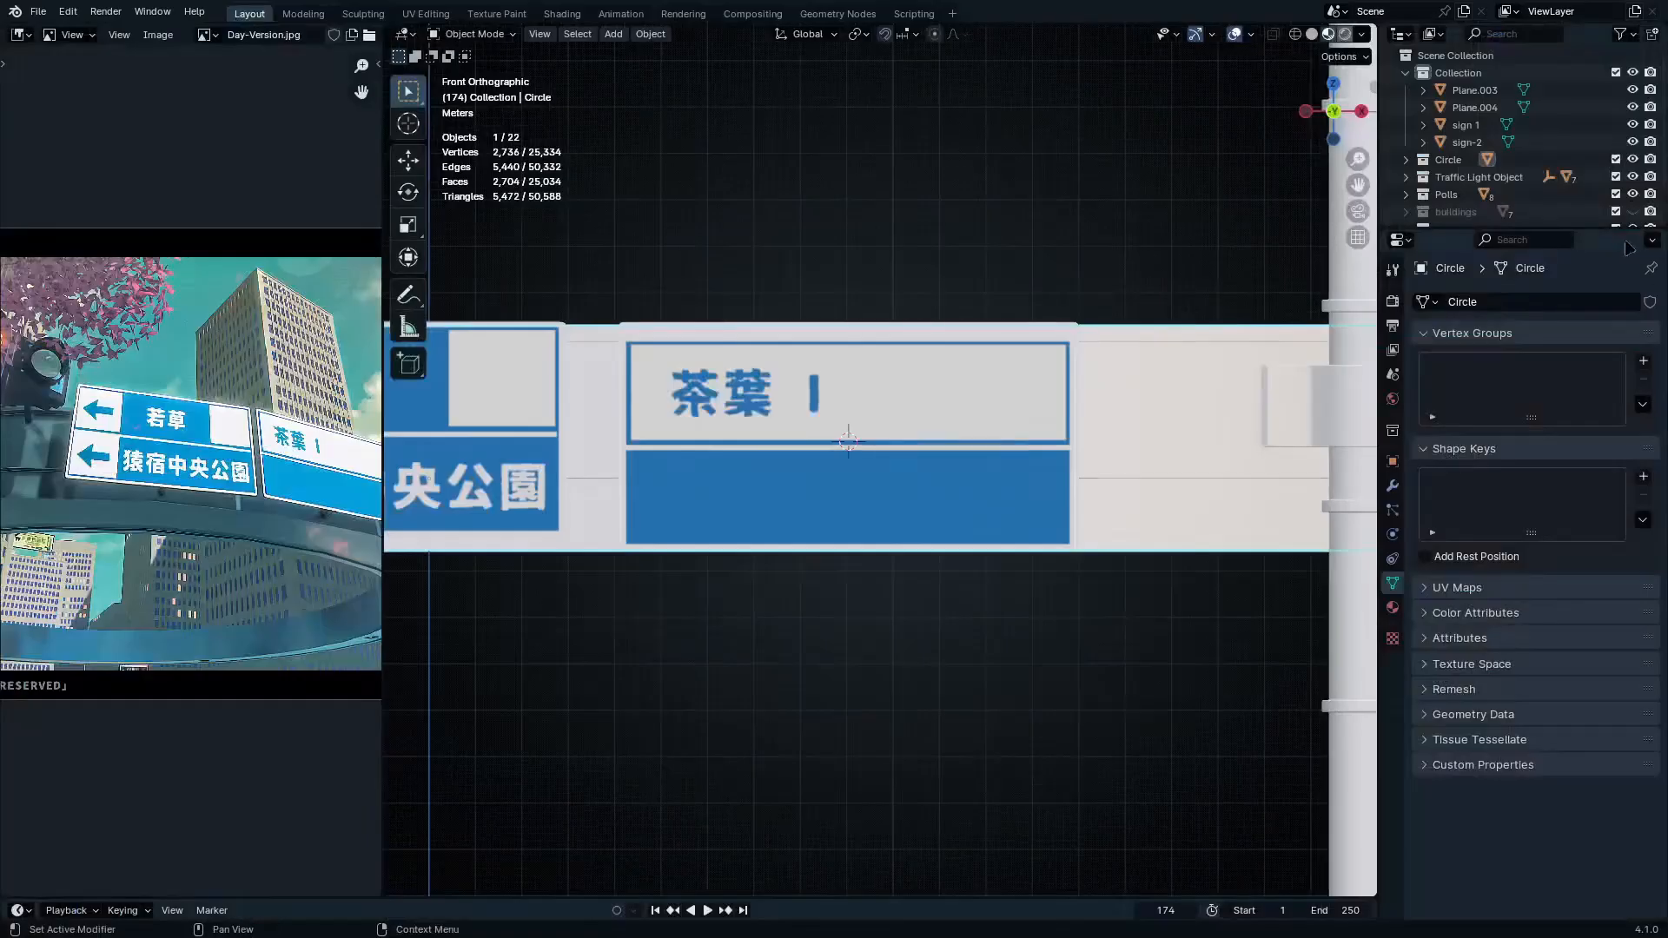
left_click(1632, 159)
middle_click_drag(872, 523, 847, 448, "ctrl")
key("ctrl+space")
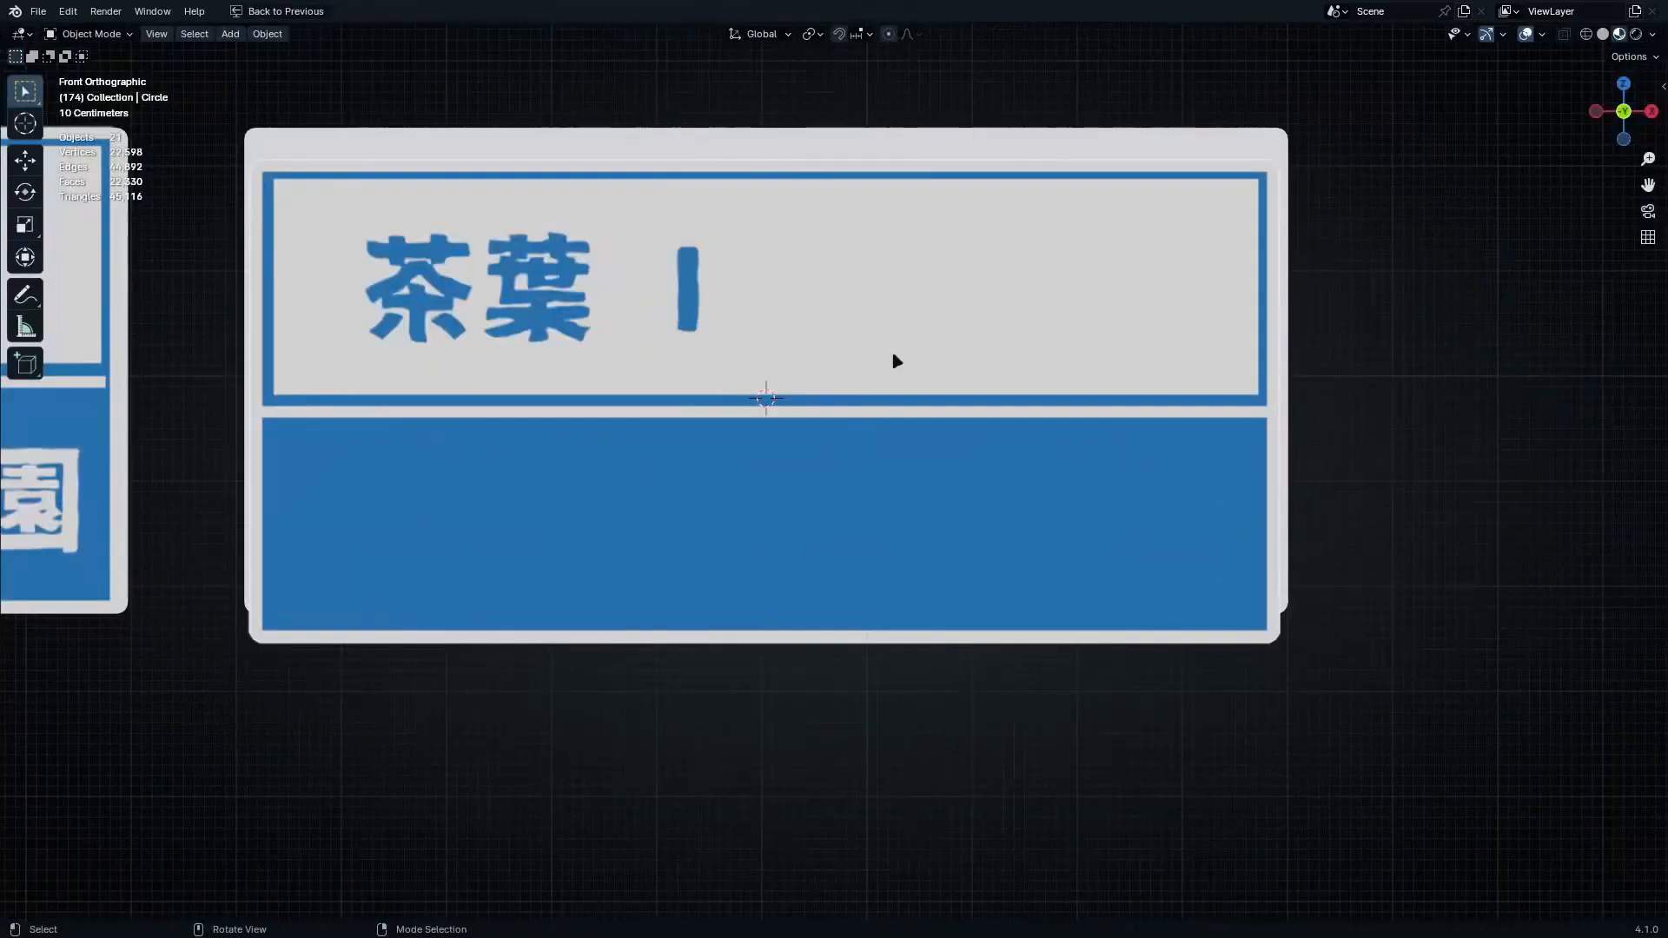
Move the sign-2 image plane about 0.37 m up along Z so its artwork lines up with the white panel
middle_click_drag(893, 352, 984, 514, "shift")
key("shift+z")
key("shift+z")
left_click(1142, 815)
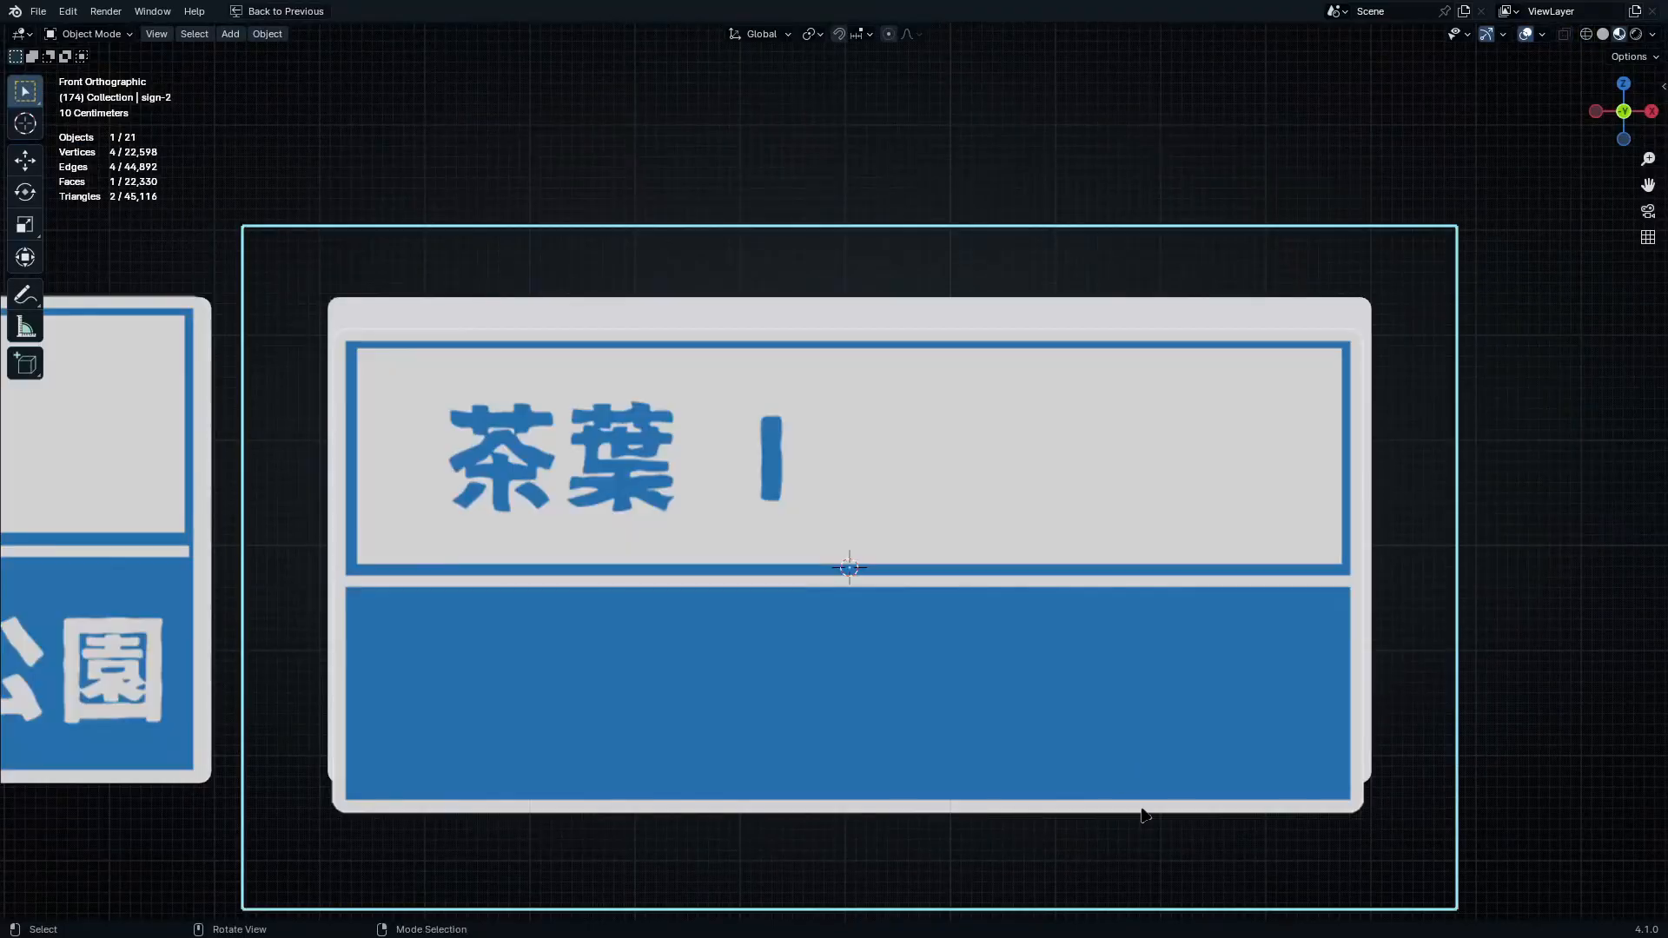
key("g")
key("z")
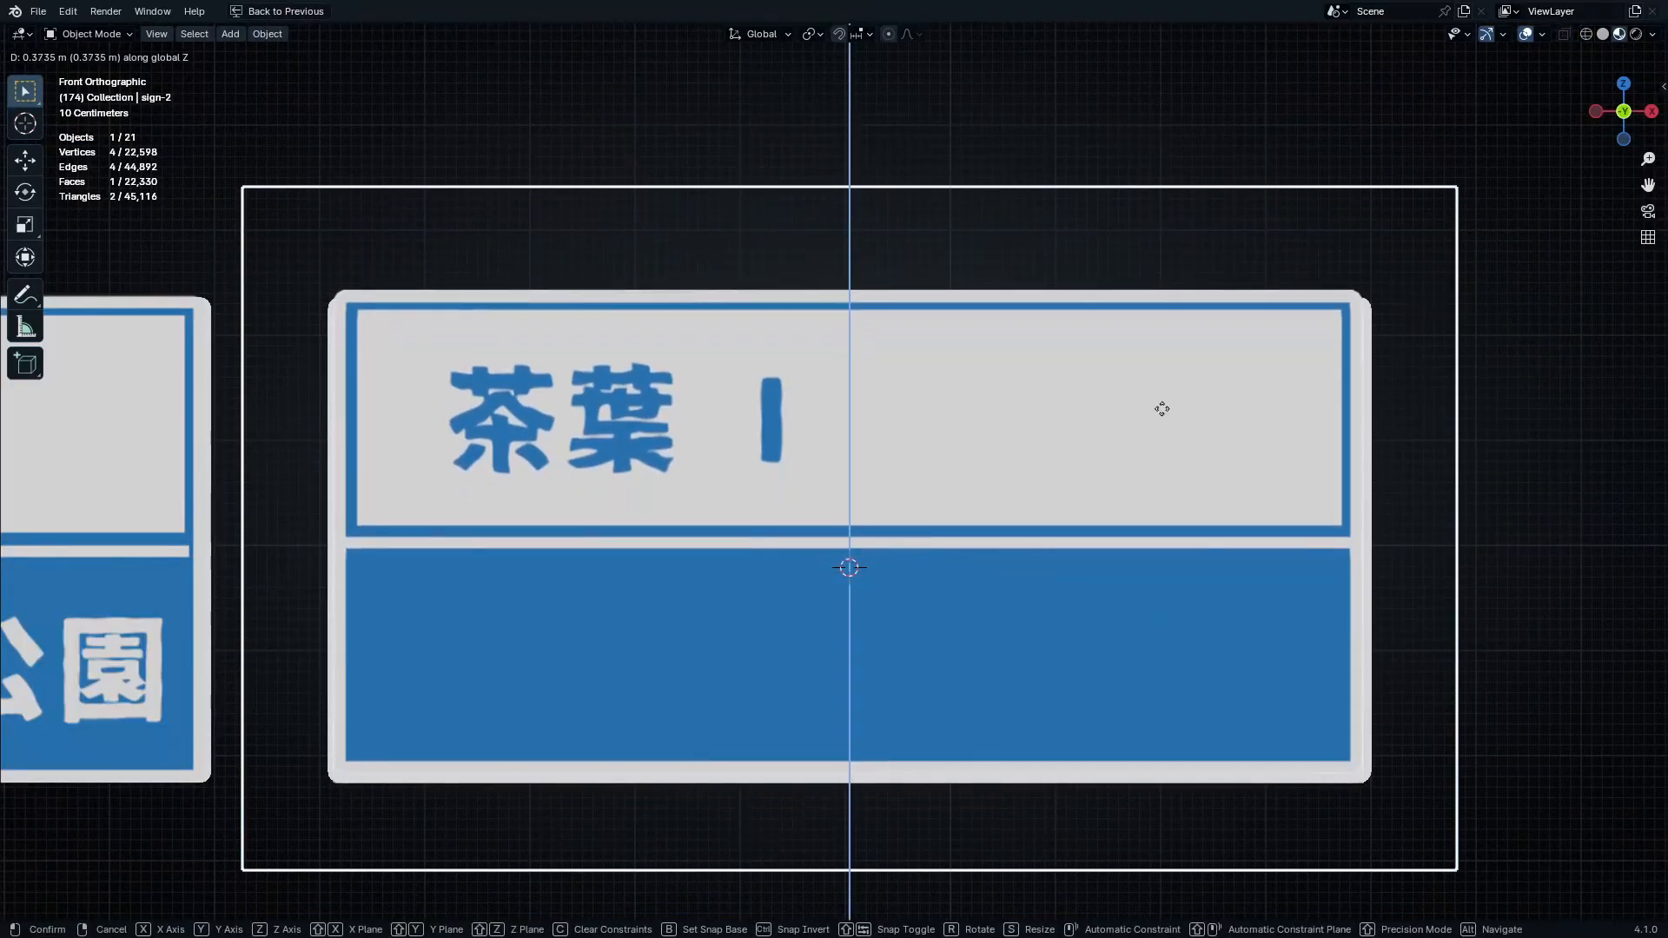
left_click(1174, 501)
Inset the sign-2 plane's face by 0.1069 m and delete the outer border faces
middle_click_drag(1176, 510, 1404, 532)
key("s")
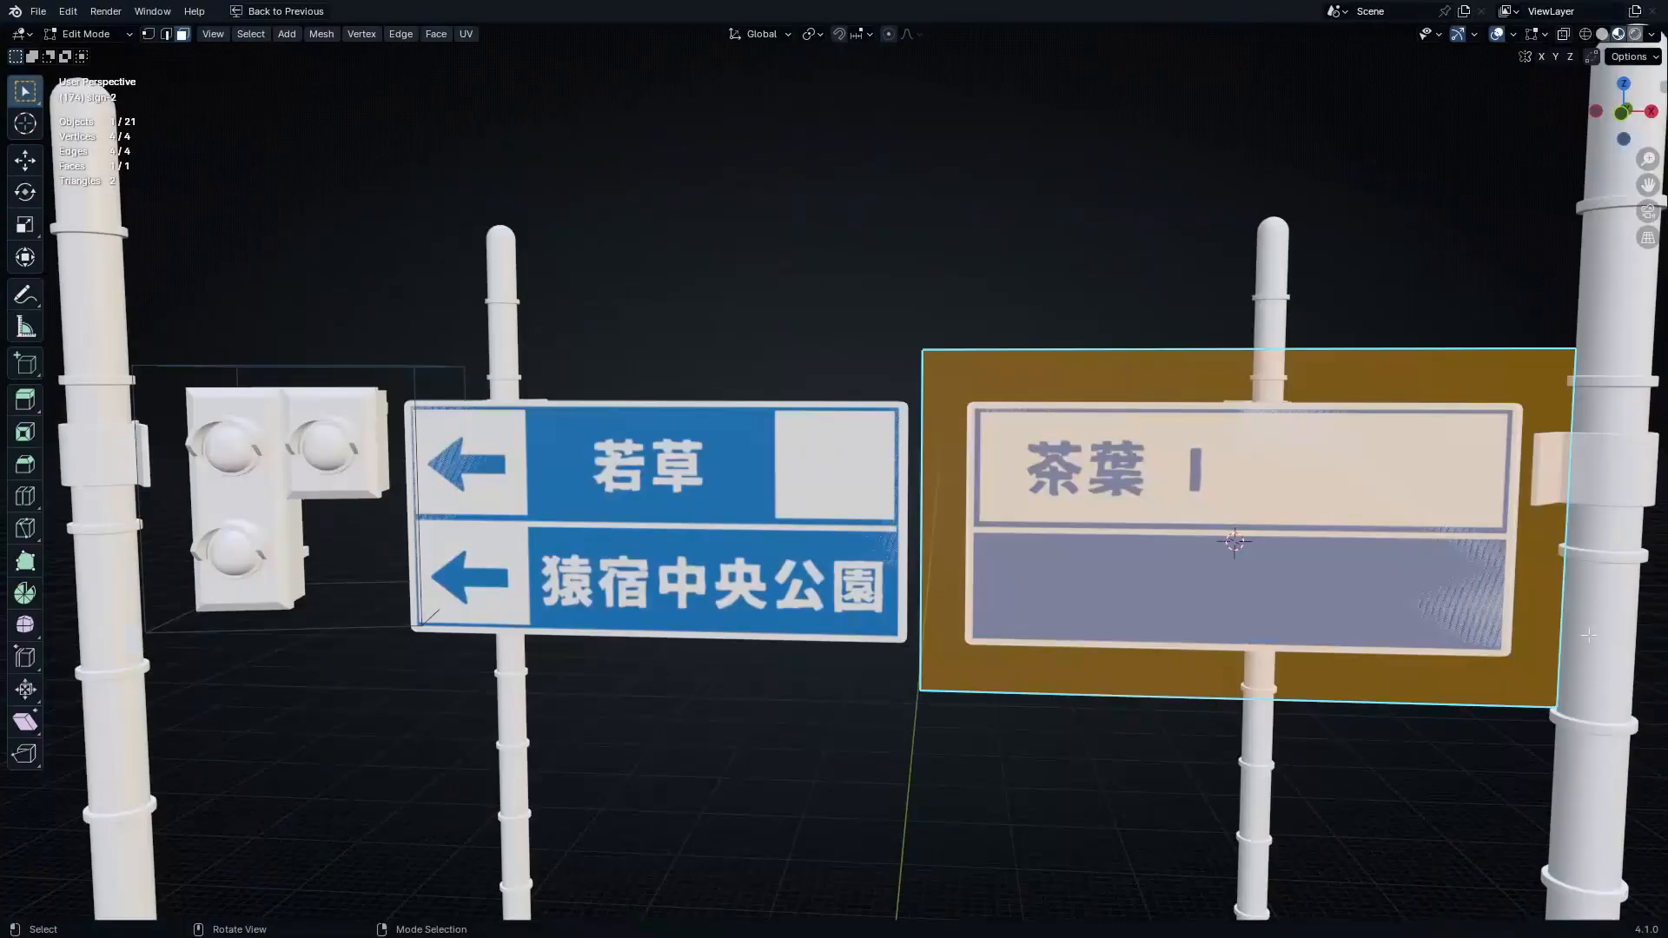
key("i")
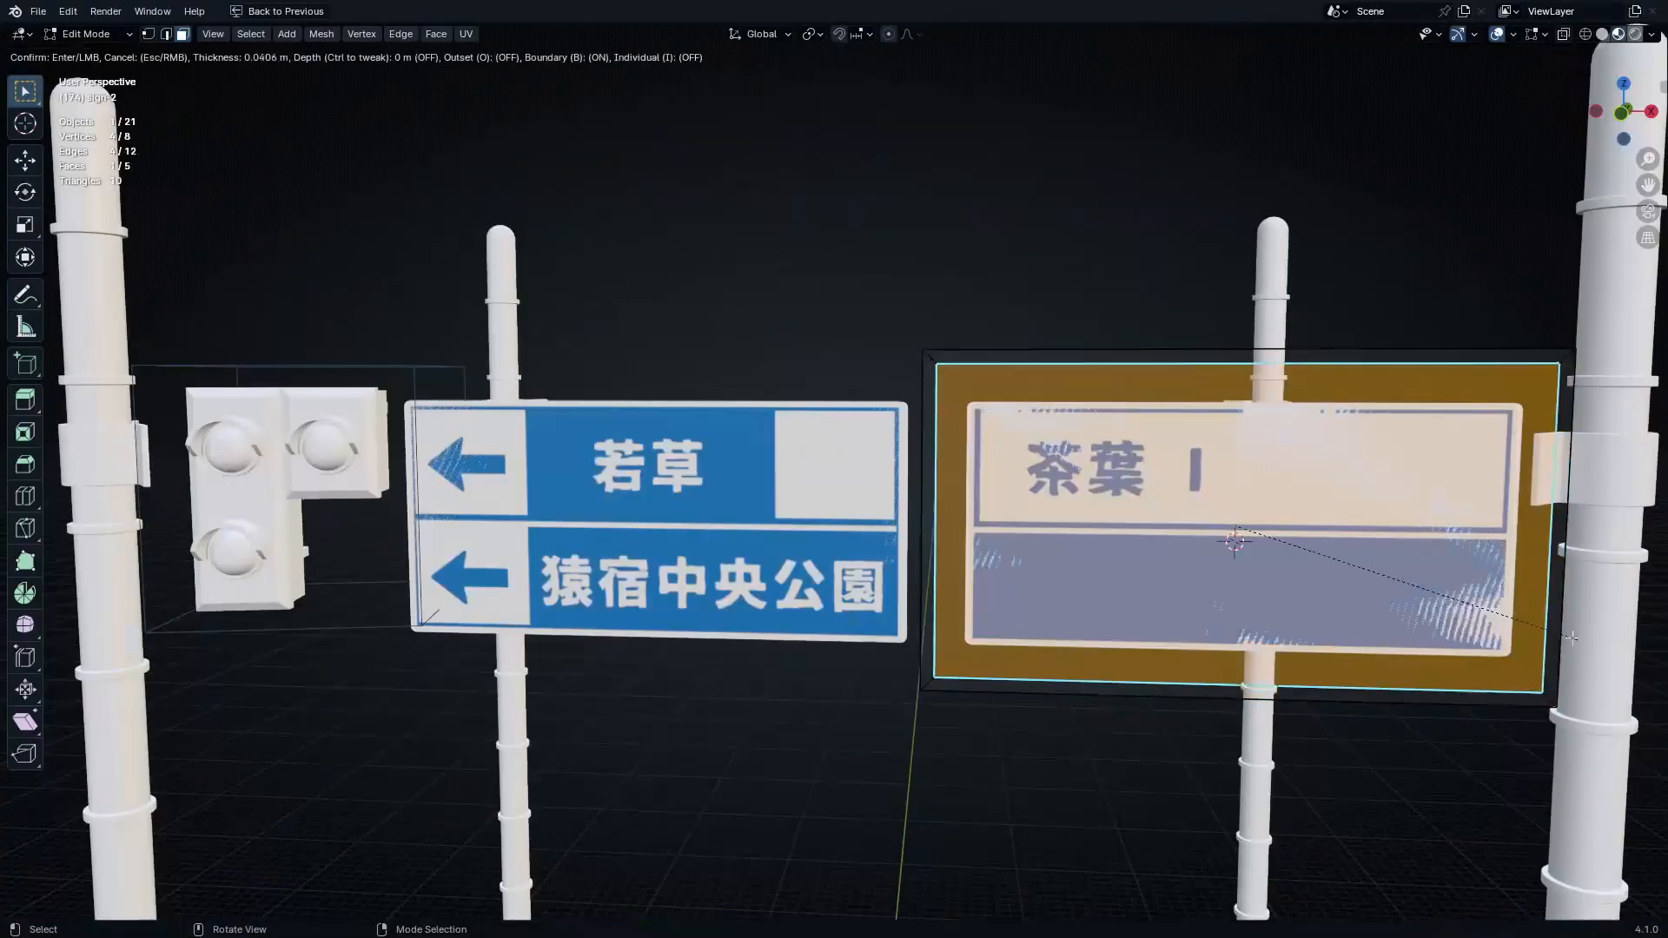
left_click(1555, 633)
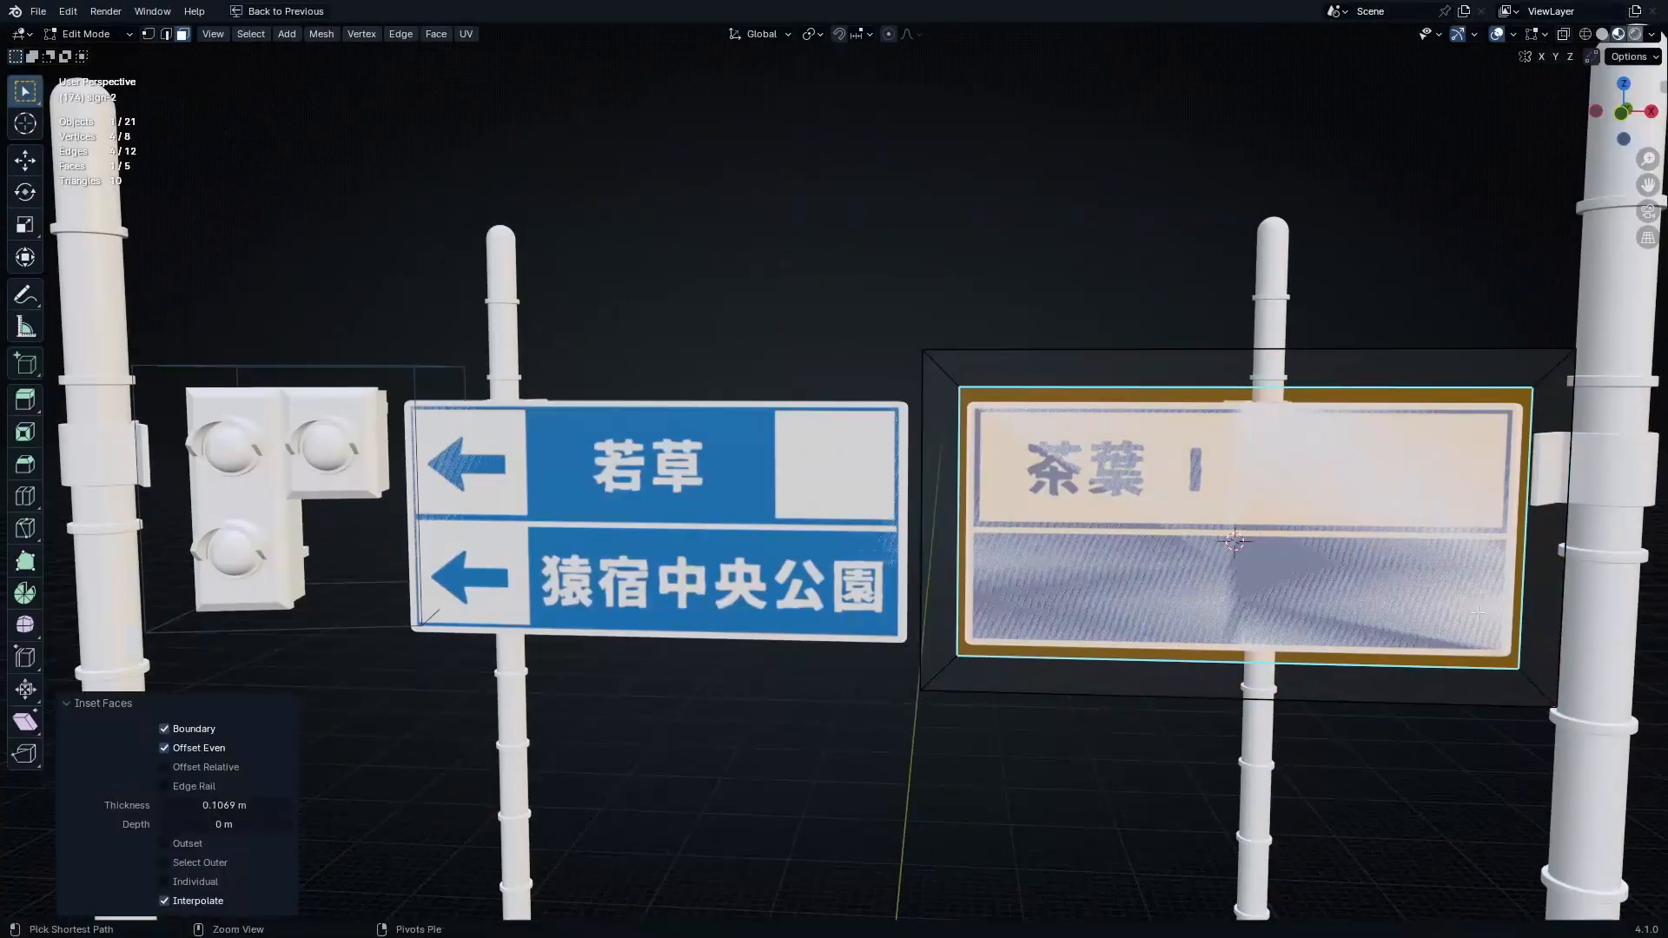
key("ctrl+i")
key("x")
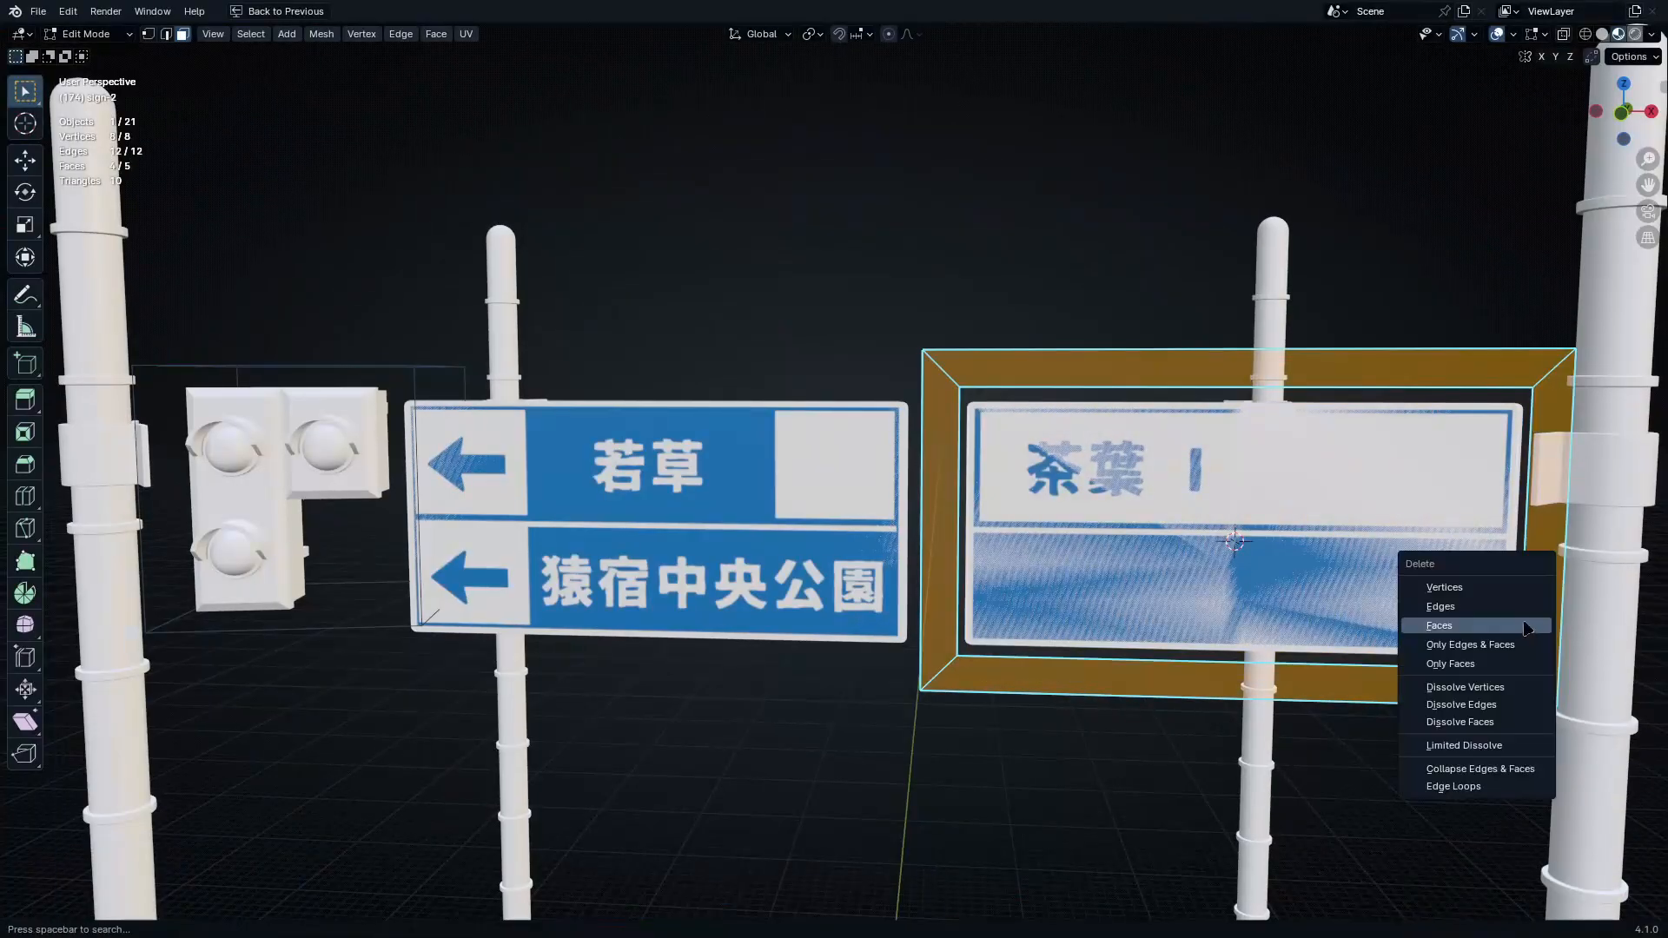
left_click(1515, 627)
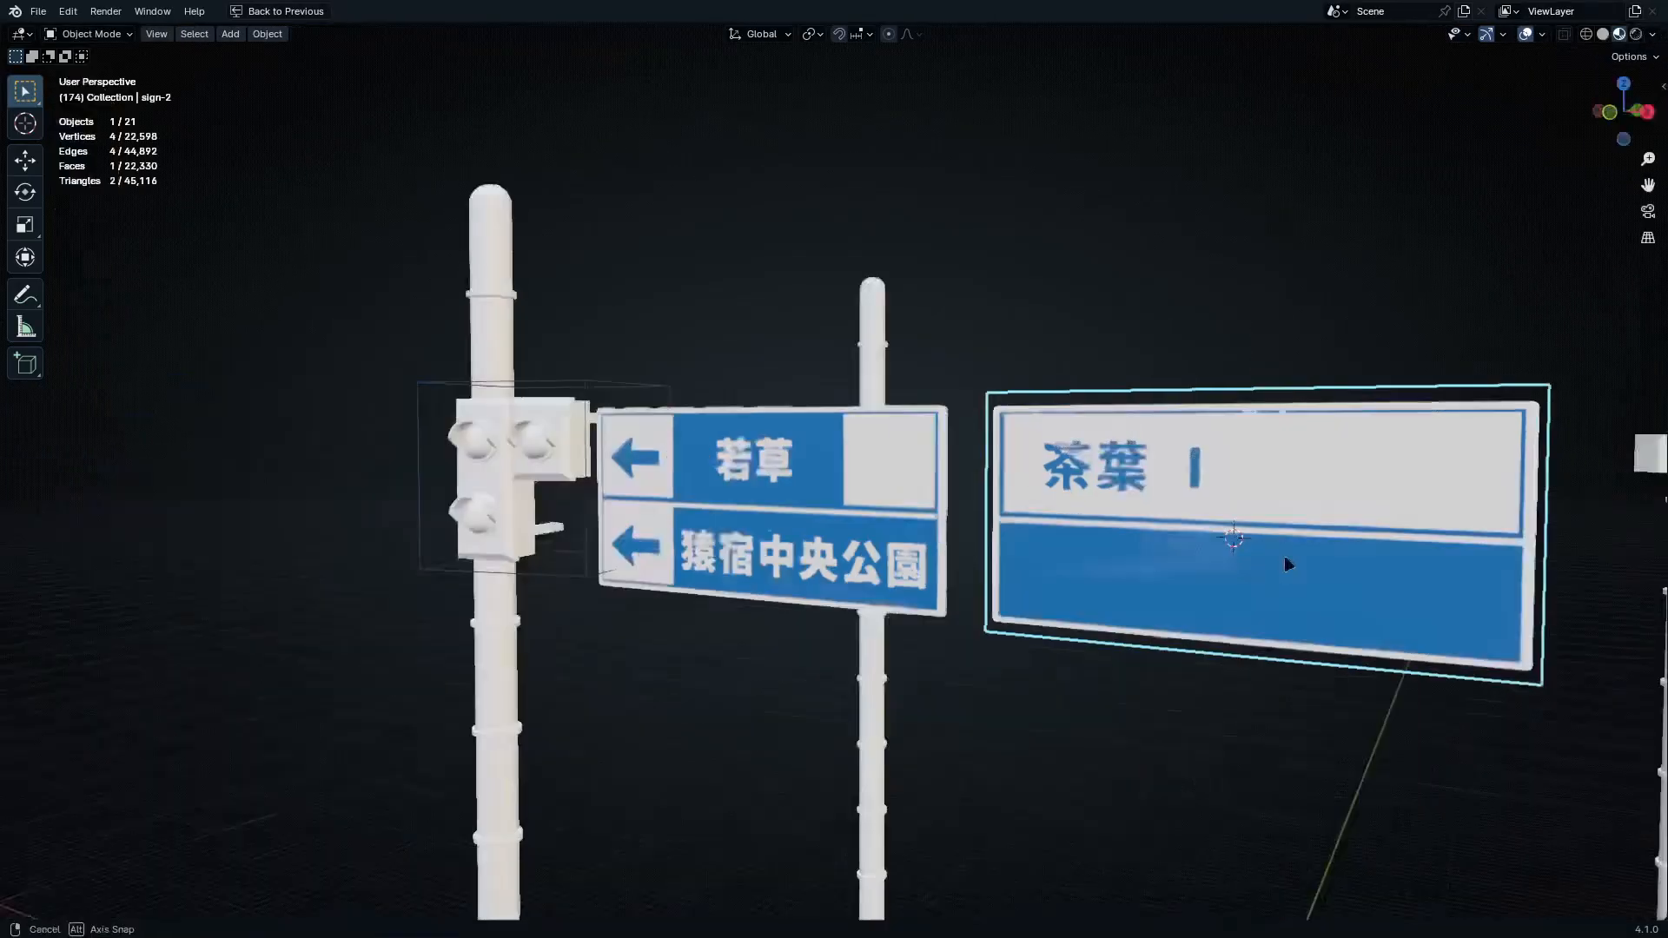
Duplicate the sign-2 image plane together with its backing panel and move the copies 11.155 m along X
middle_click_drag(1289, 564, 1098, 553)
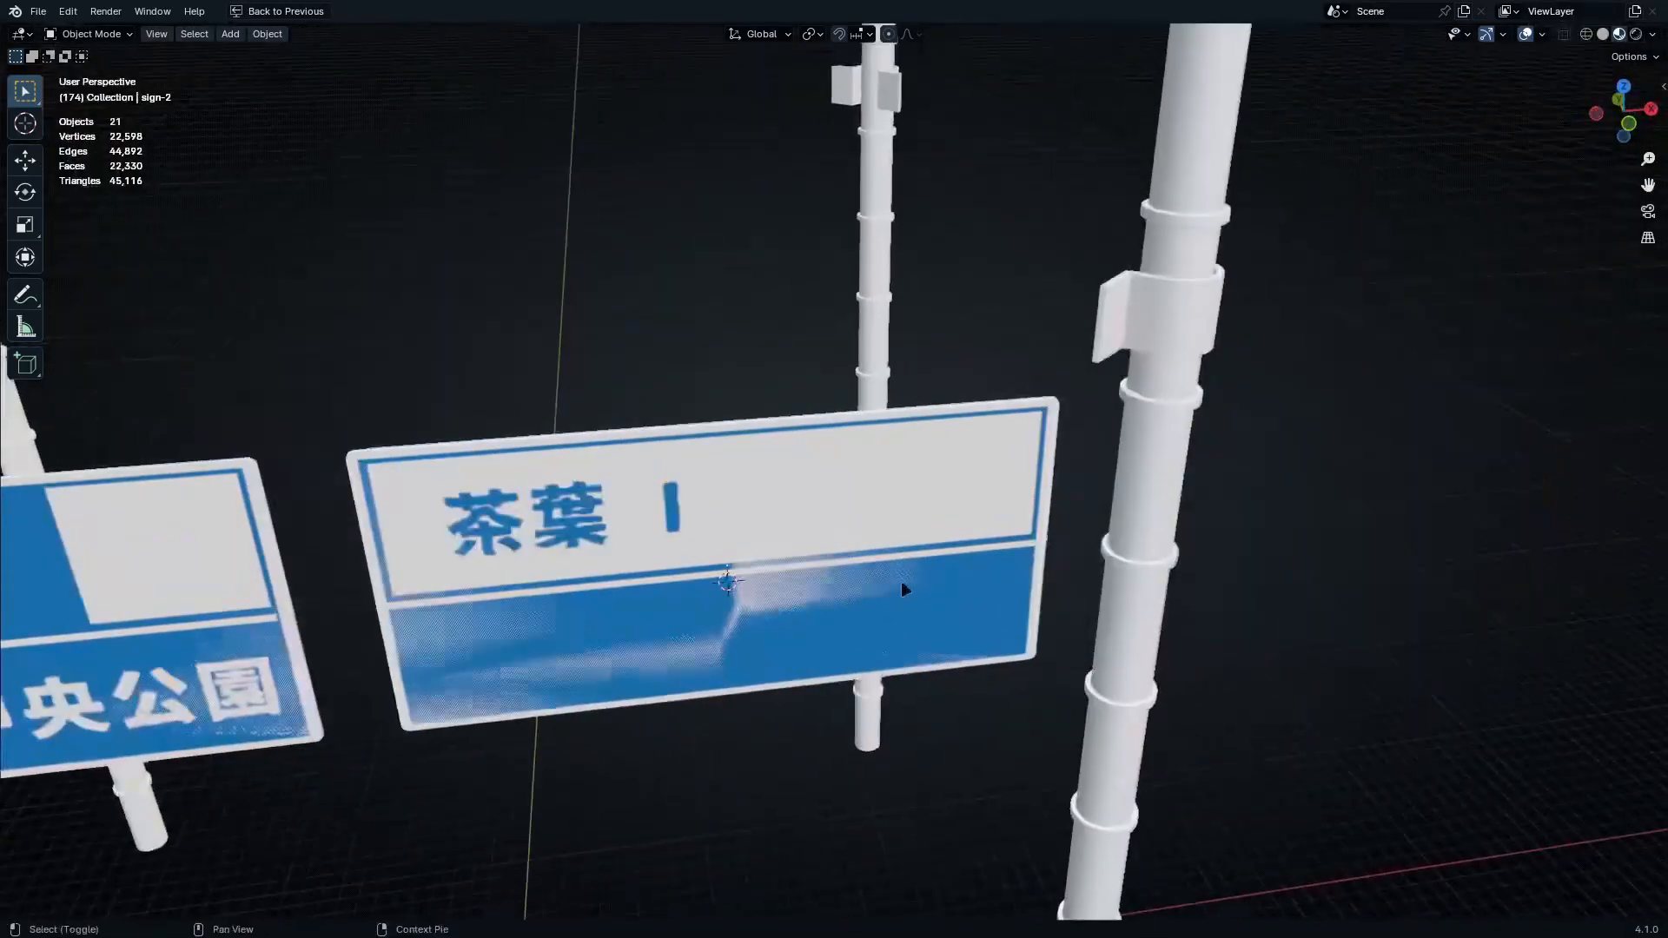
middle_click_drag(901, 584, 749, 474)
left_click(749, 474)
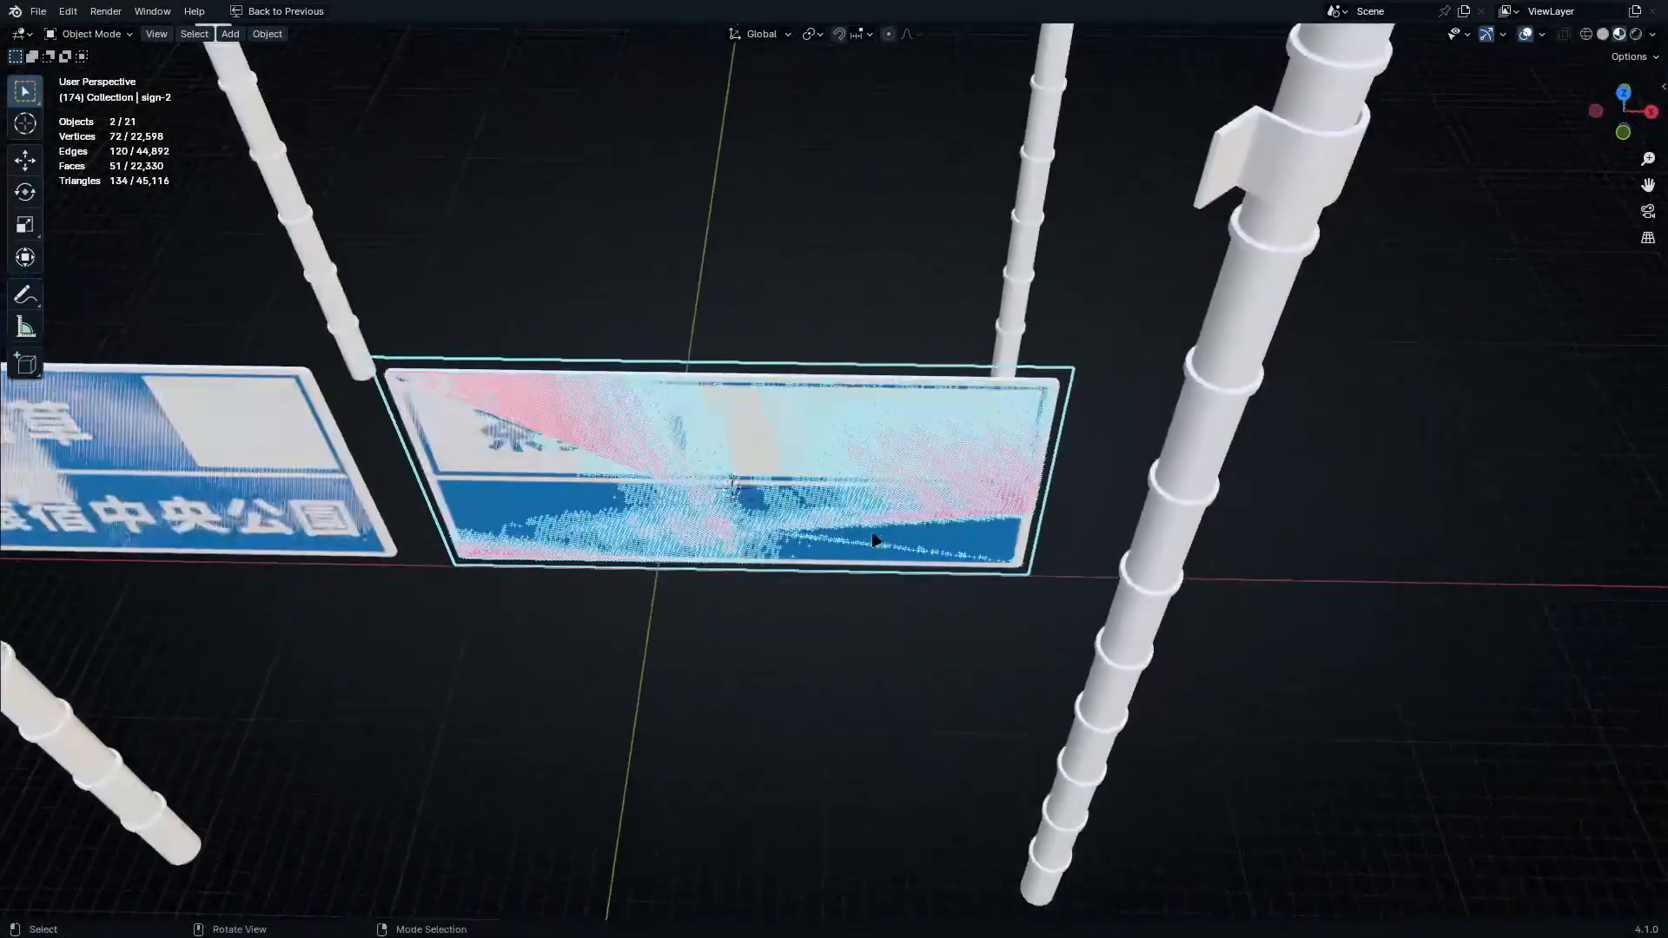
key("shift+d")
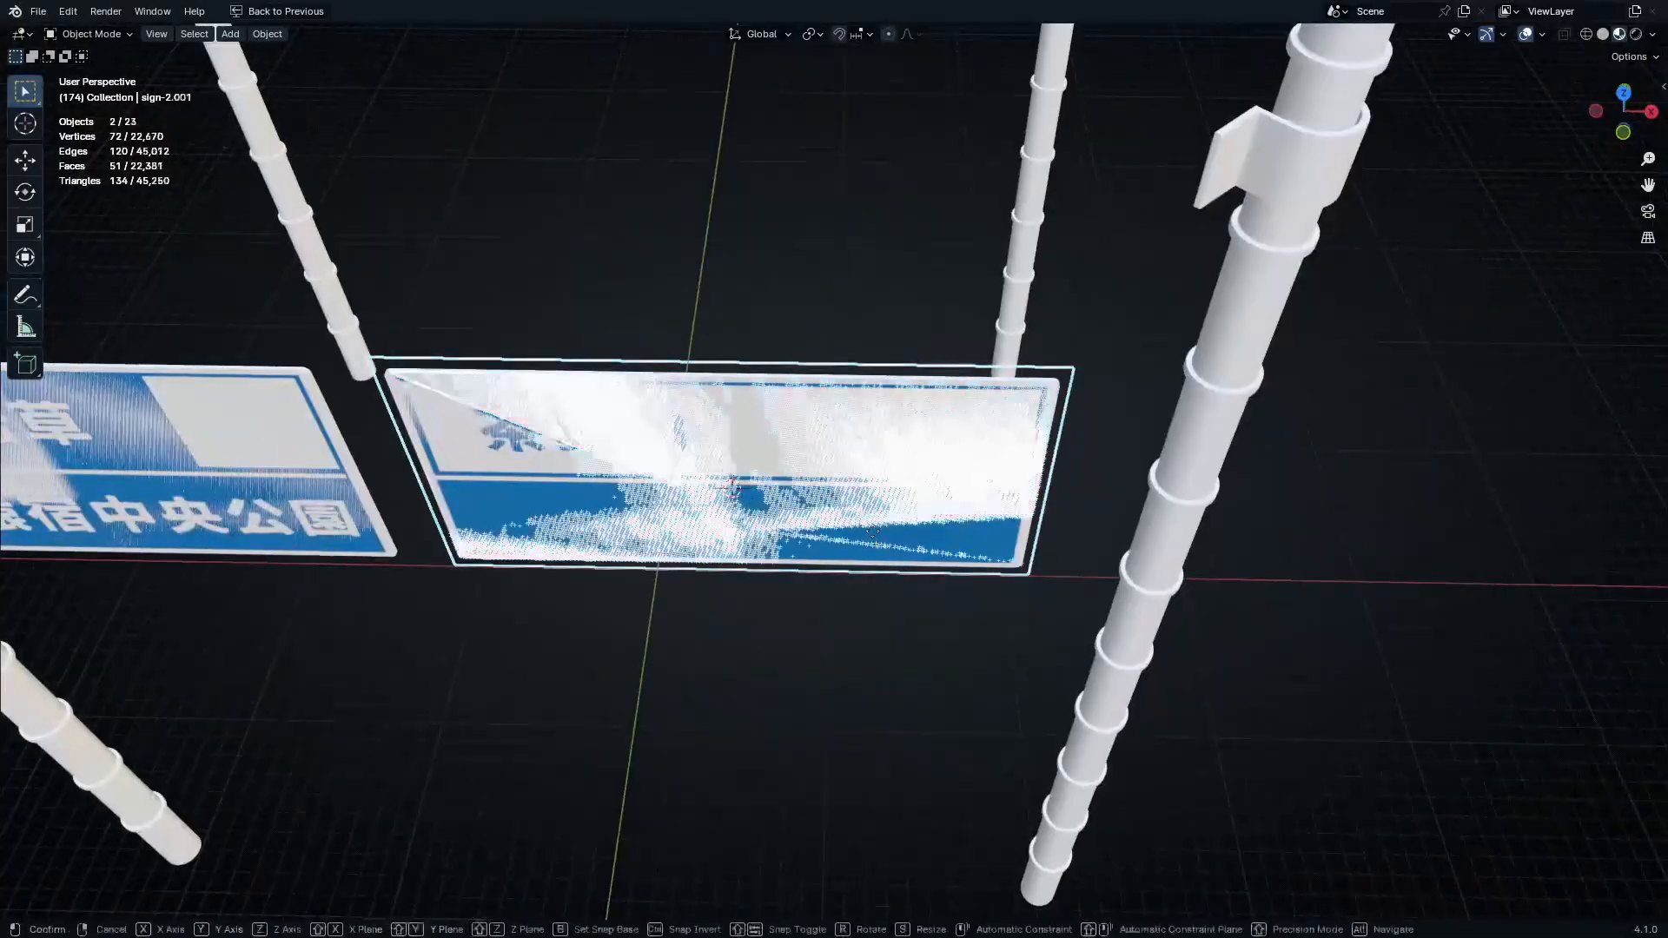
key("x")
left_click(1476, 564)
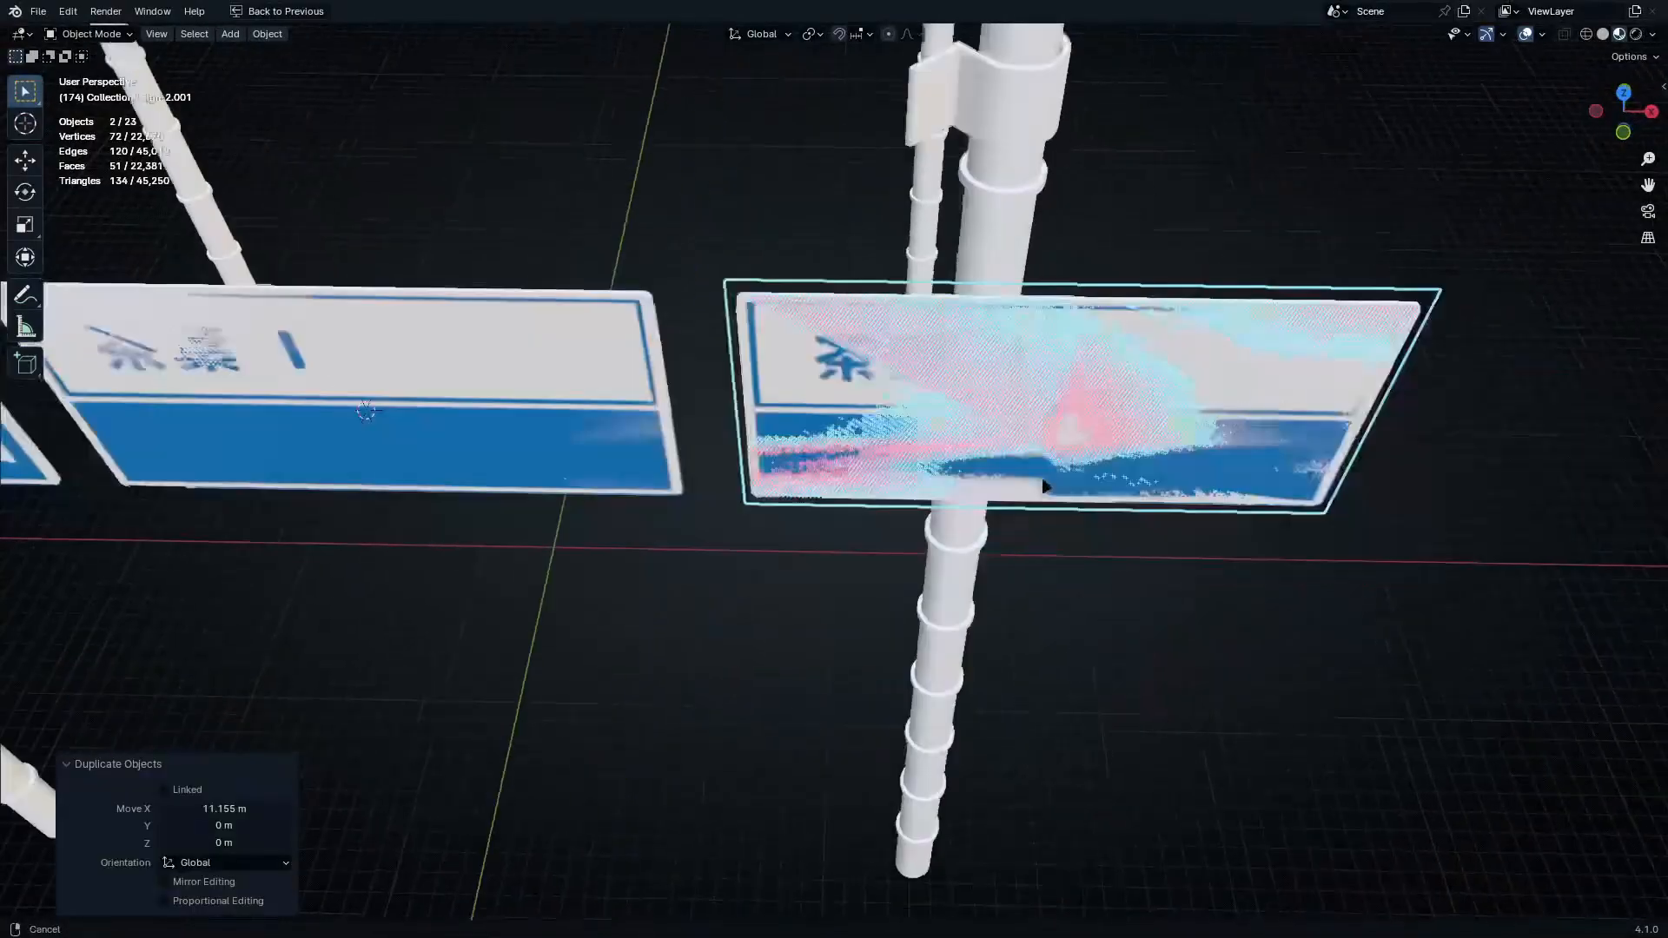
Delete the copied sign-2 image plane in front of the duplicated backing panel
middle_click_drag(956, 434, 875, 432)
left_click(877, 430)
left_click(878, 428)
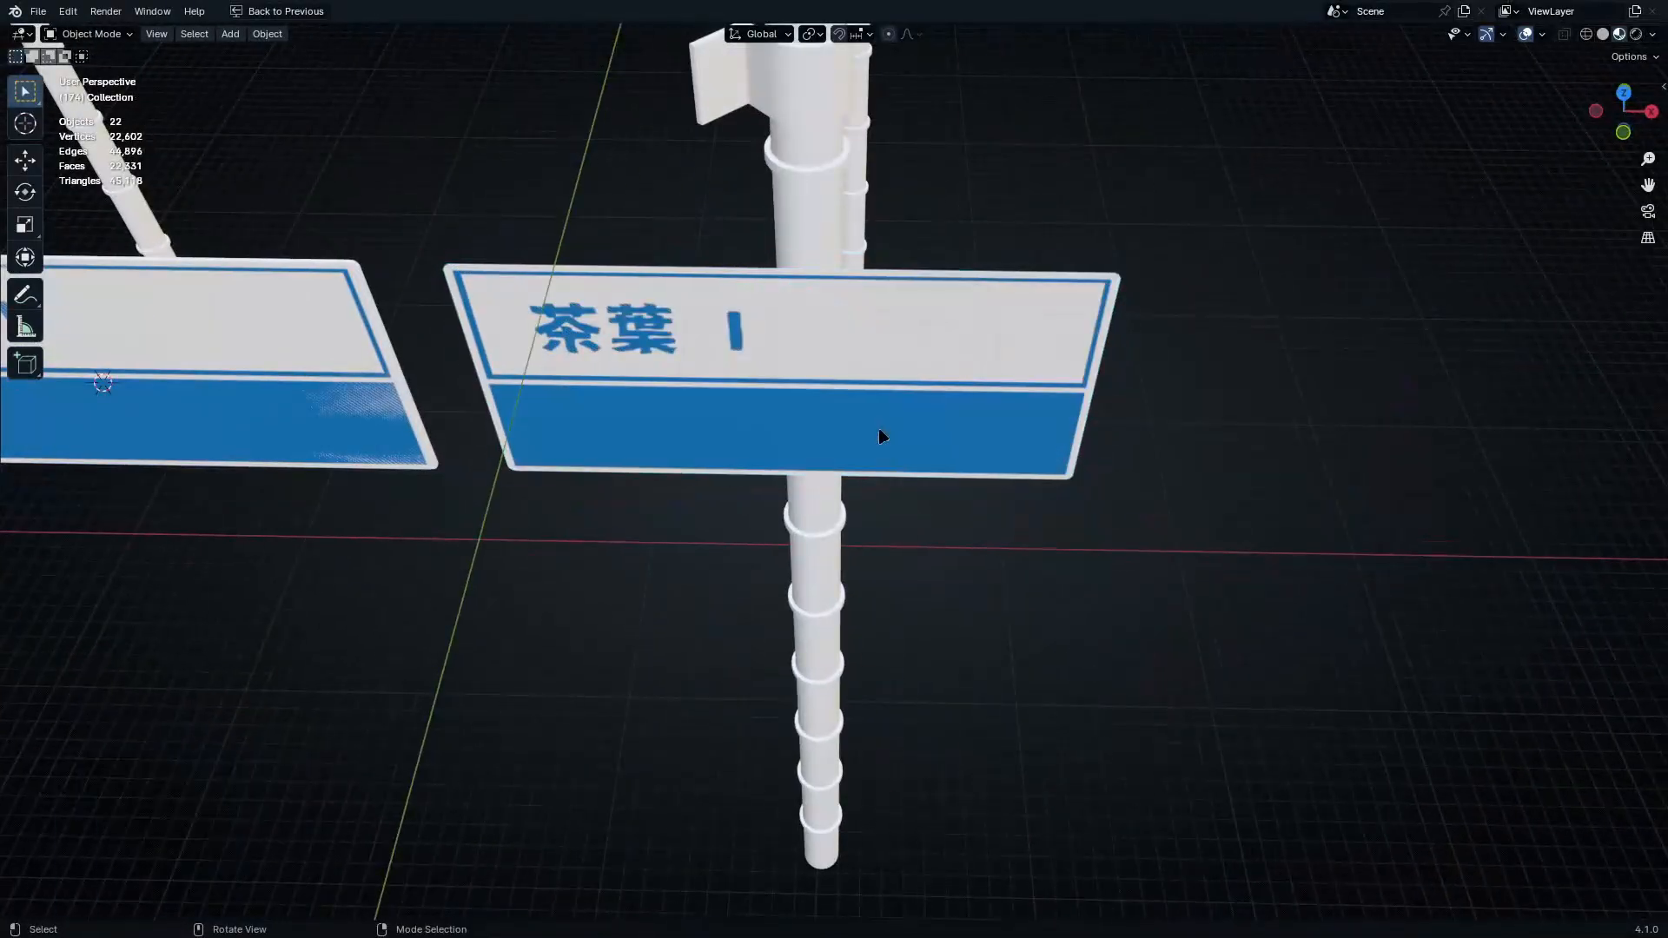
key("ctrl+z")
left_click(883, 446)
key("x")
left_click(883, 445)
Snap the 3D cursor to the duplicated panel's front faces
middle_click_drag(883, 445, 852, 335)
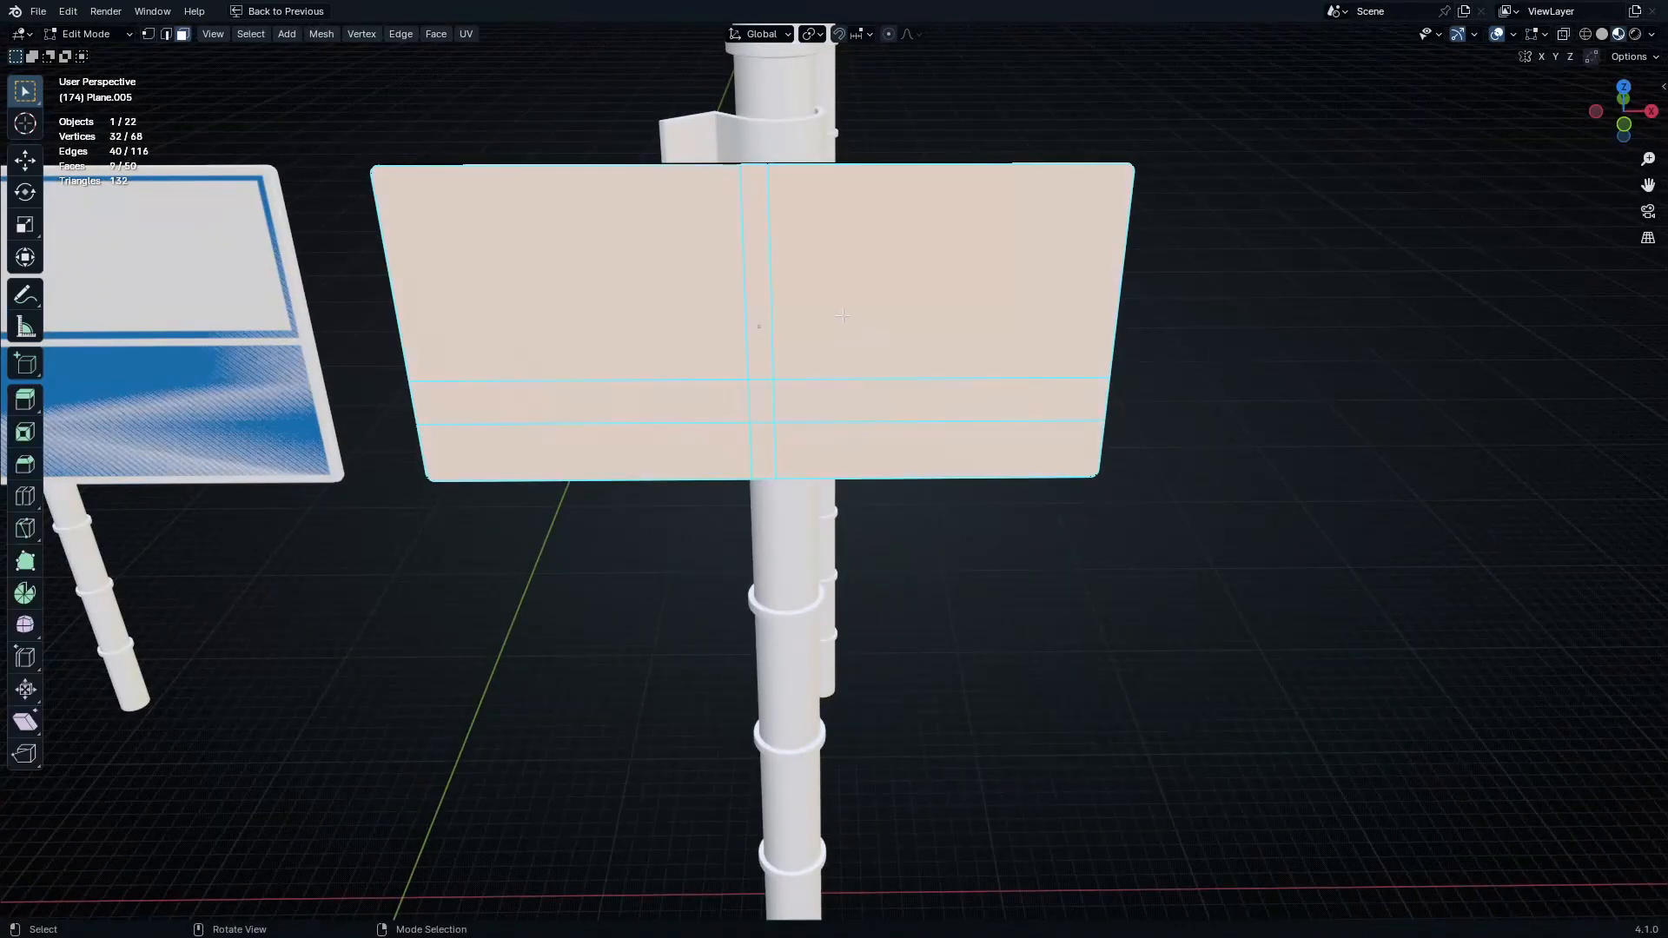
left_click(834, 396)
key("Tab")
Import sign-3.png from the Anime City Scape sunny Day folder as an image plane
key("shift+a")
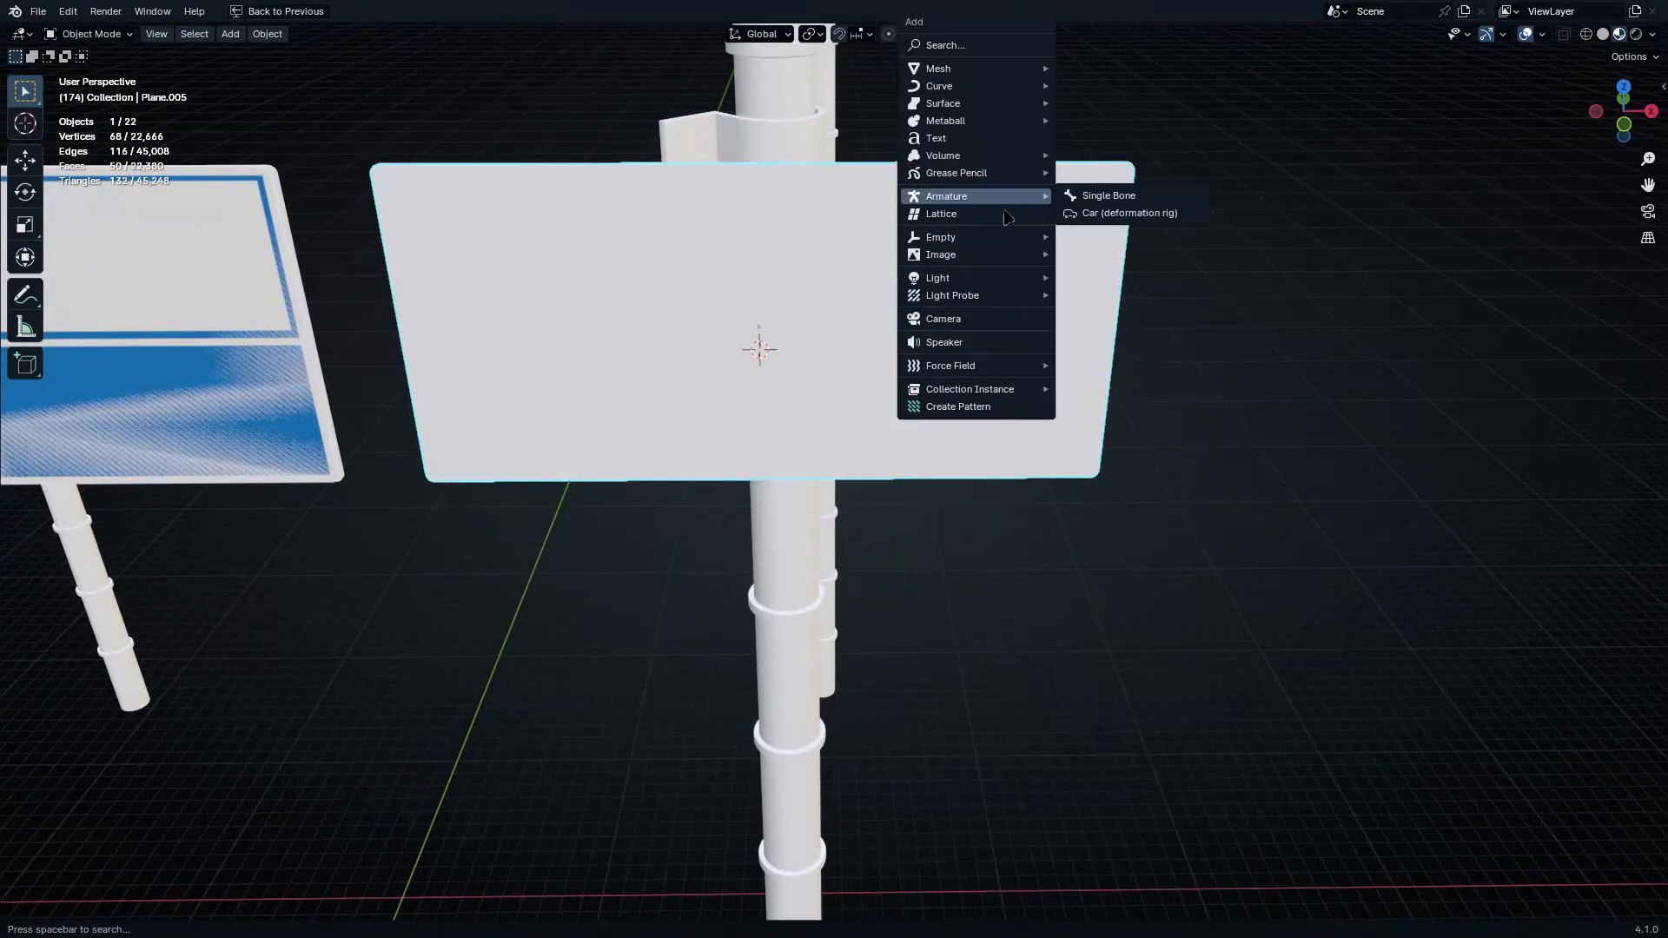
left_click(1120, 290)
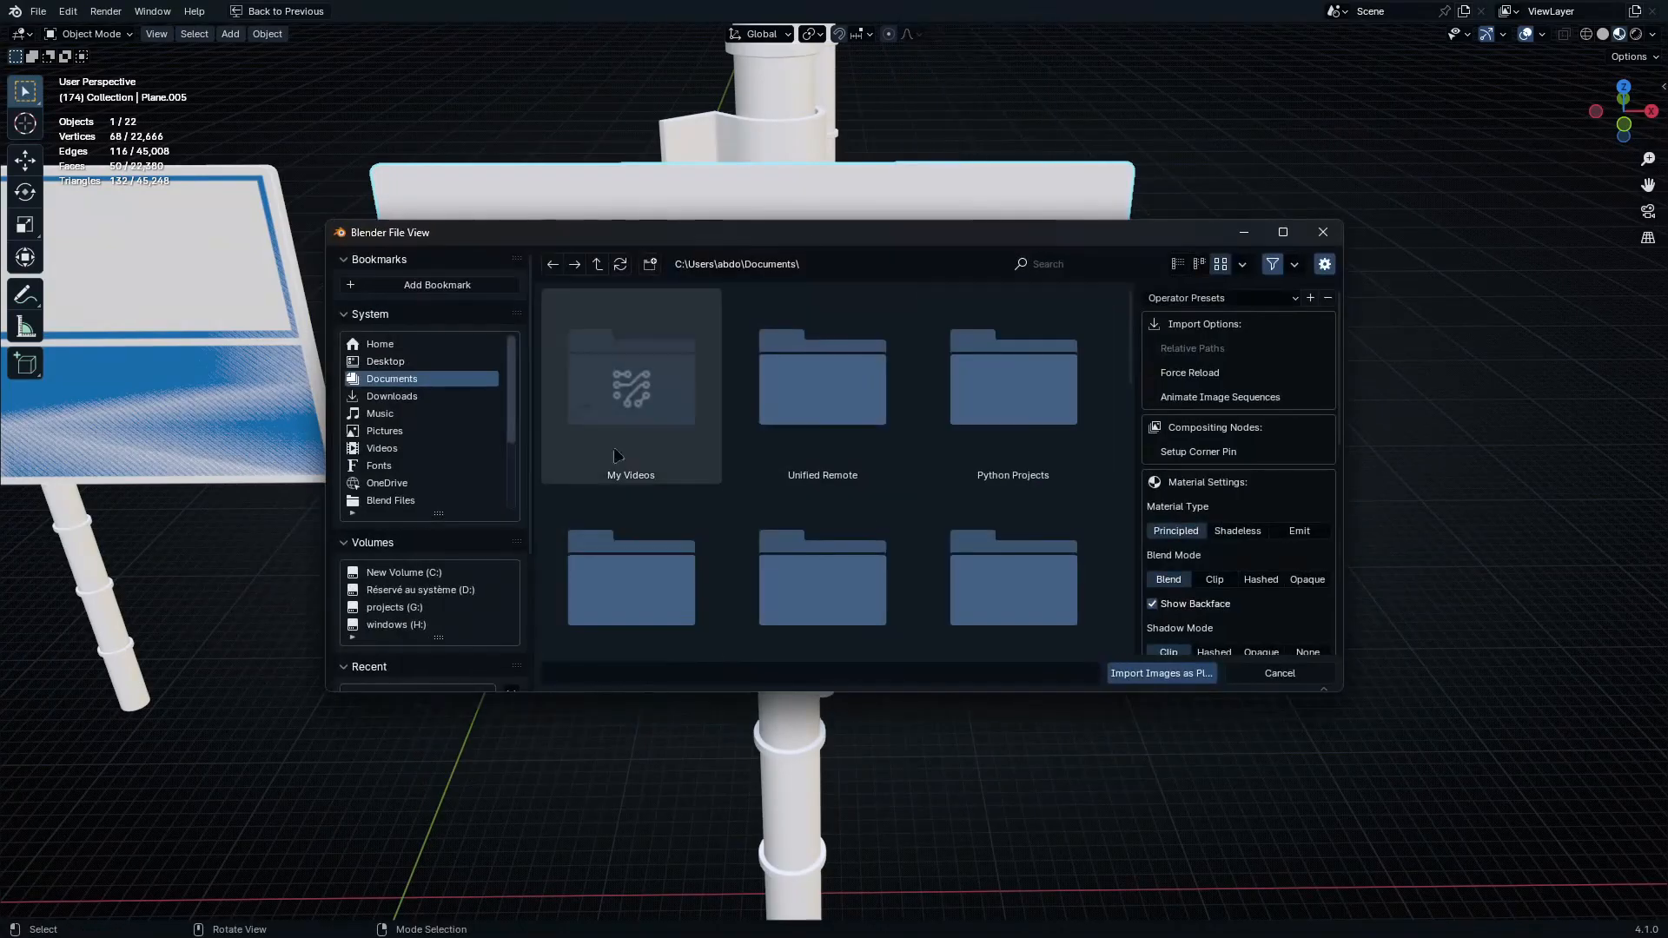
key("Return")
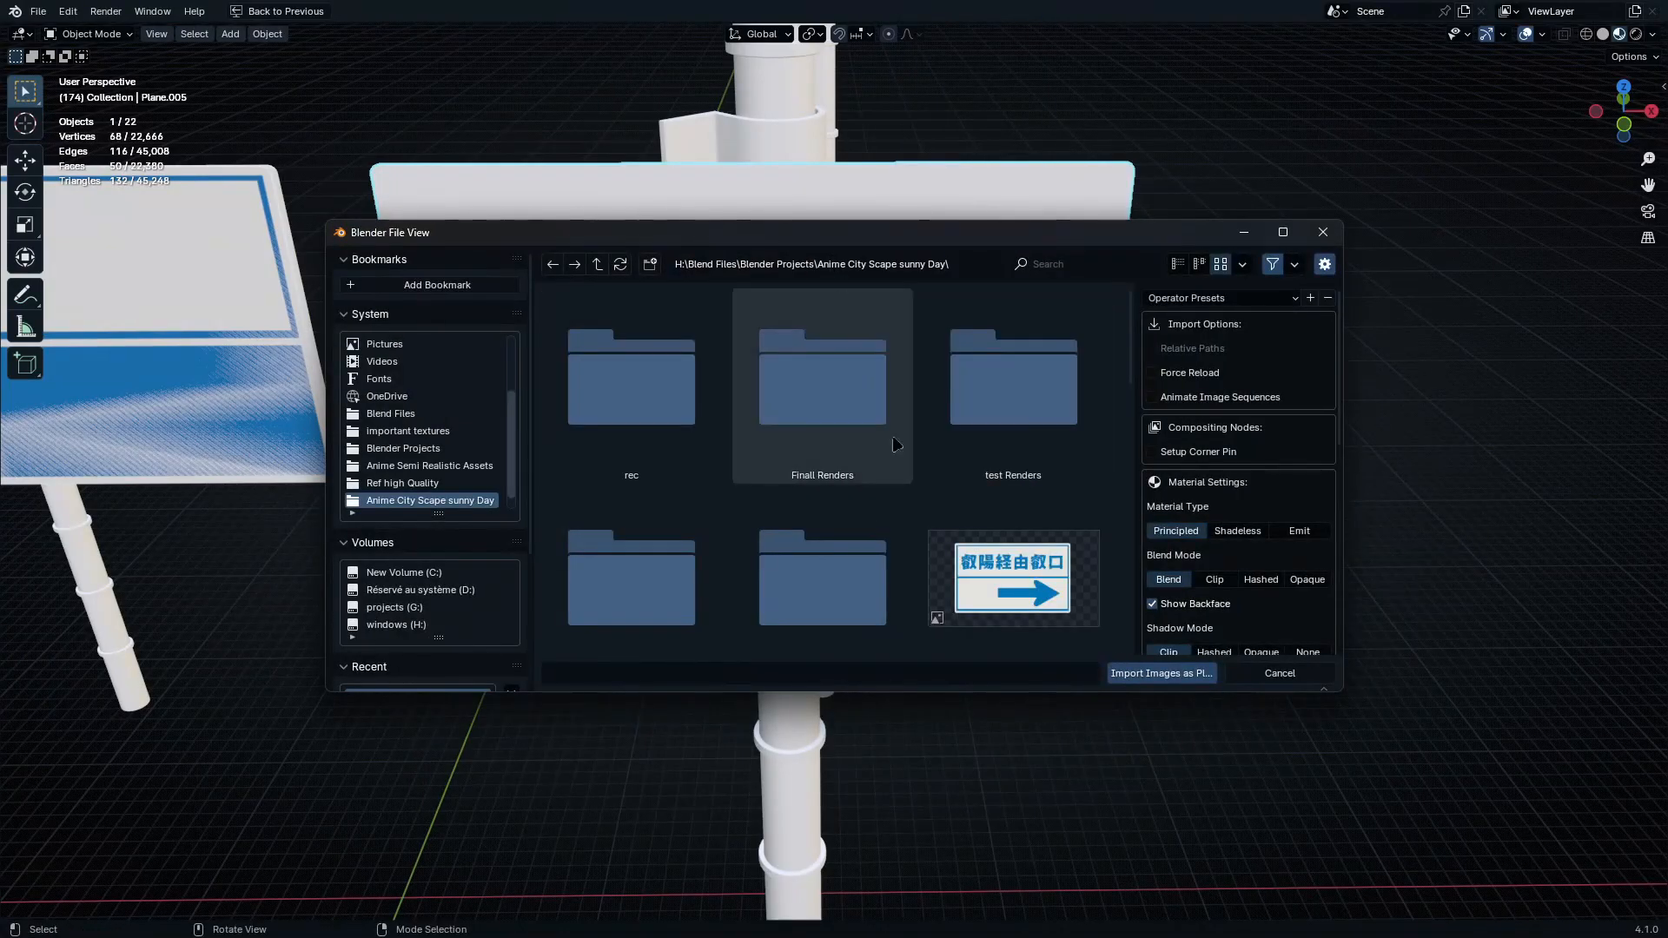
scroll(1006, 551, "down", 1)
left_click(1161, 673)
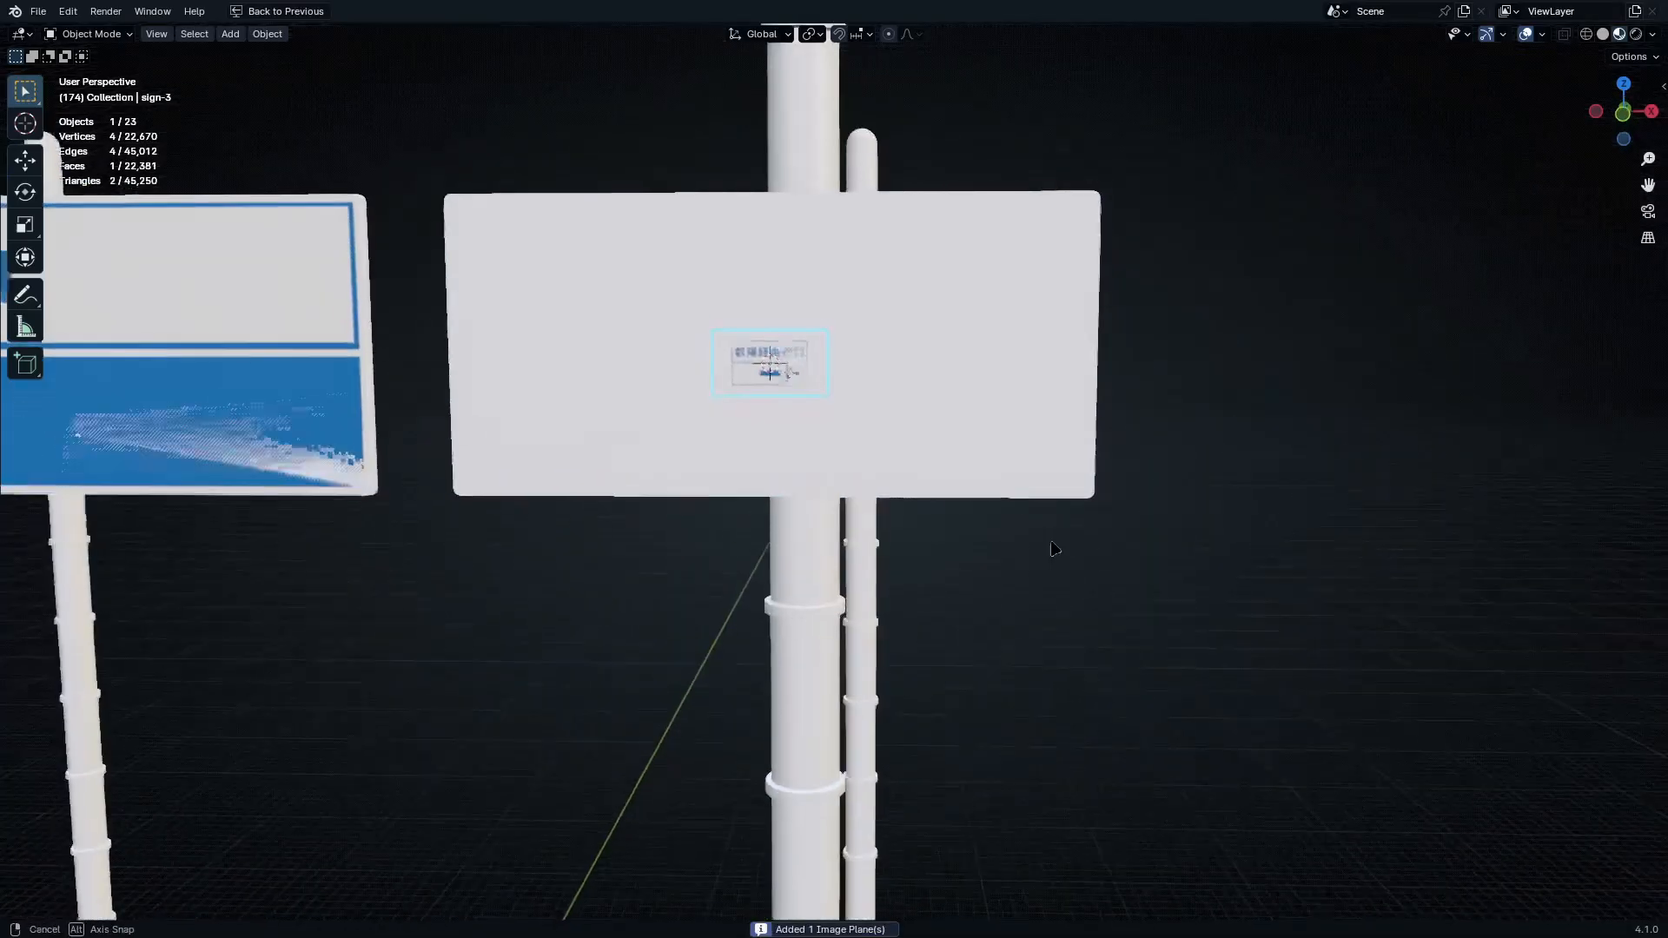
Scale the sign-3 image plane up uniformly by a factor of 6.504
key("s")
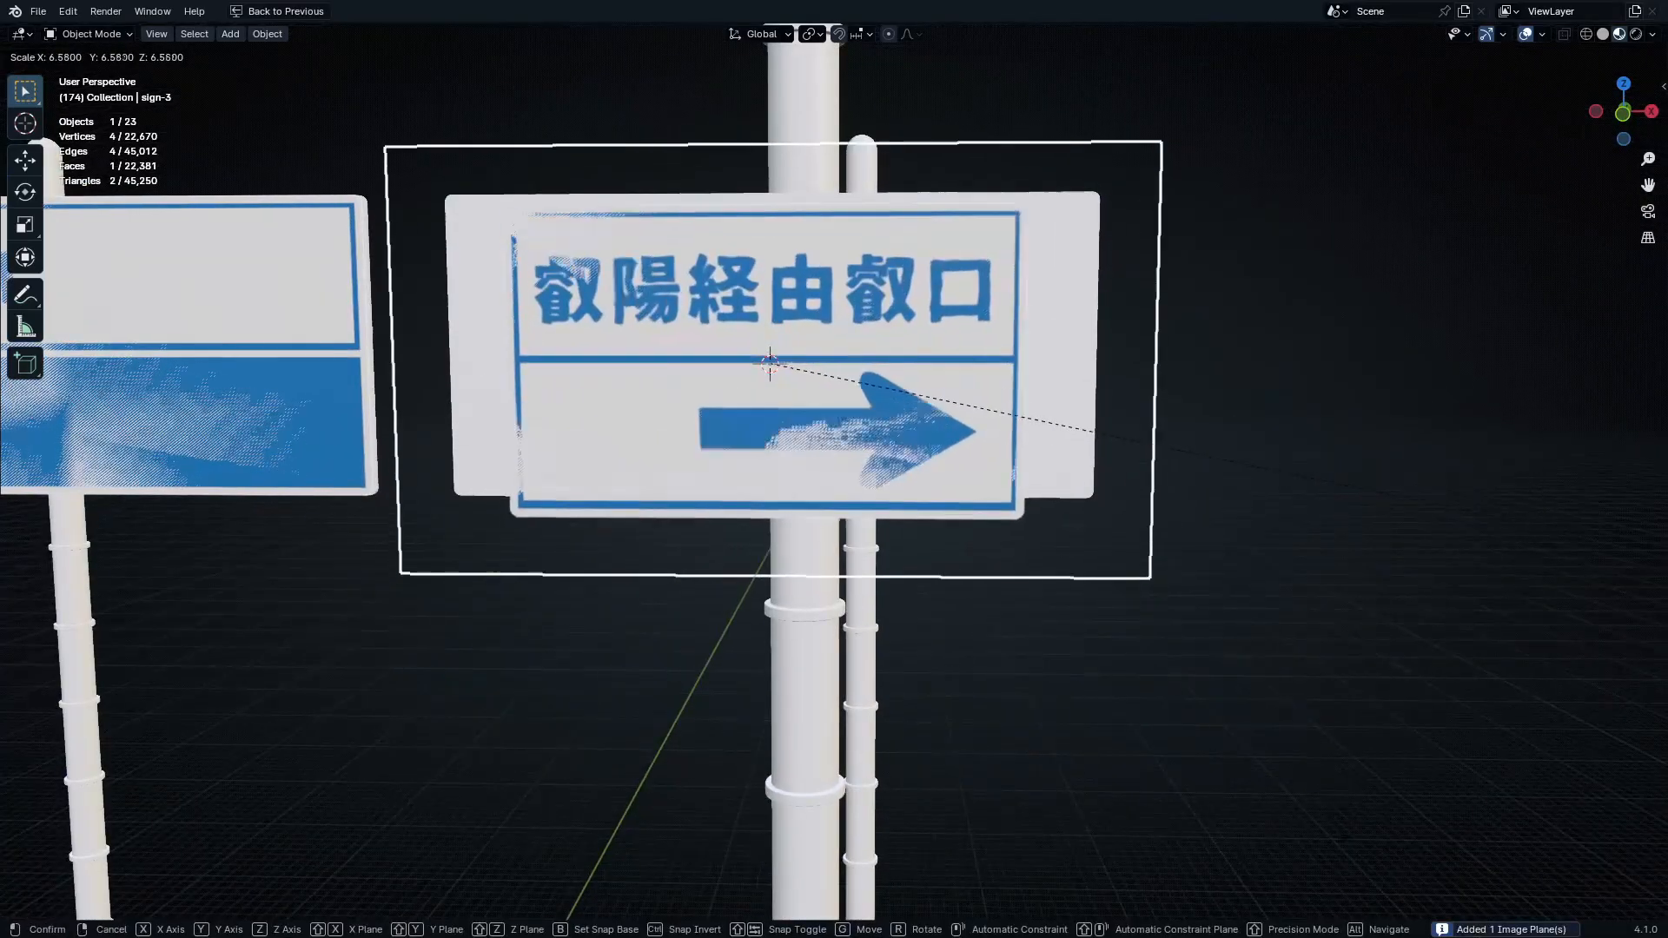
left_click(1111, 434)
key("KP_1")
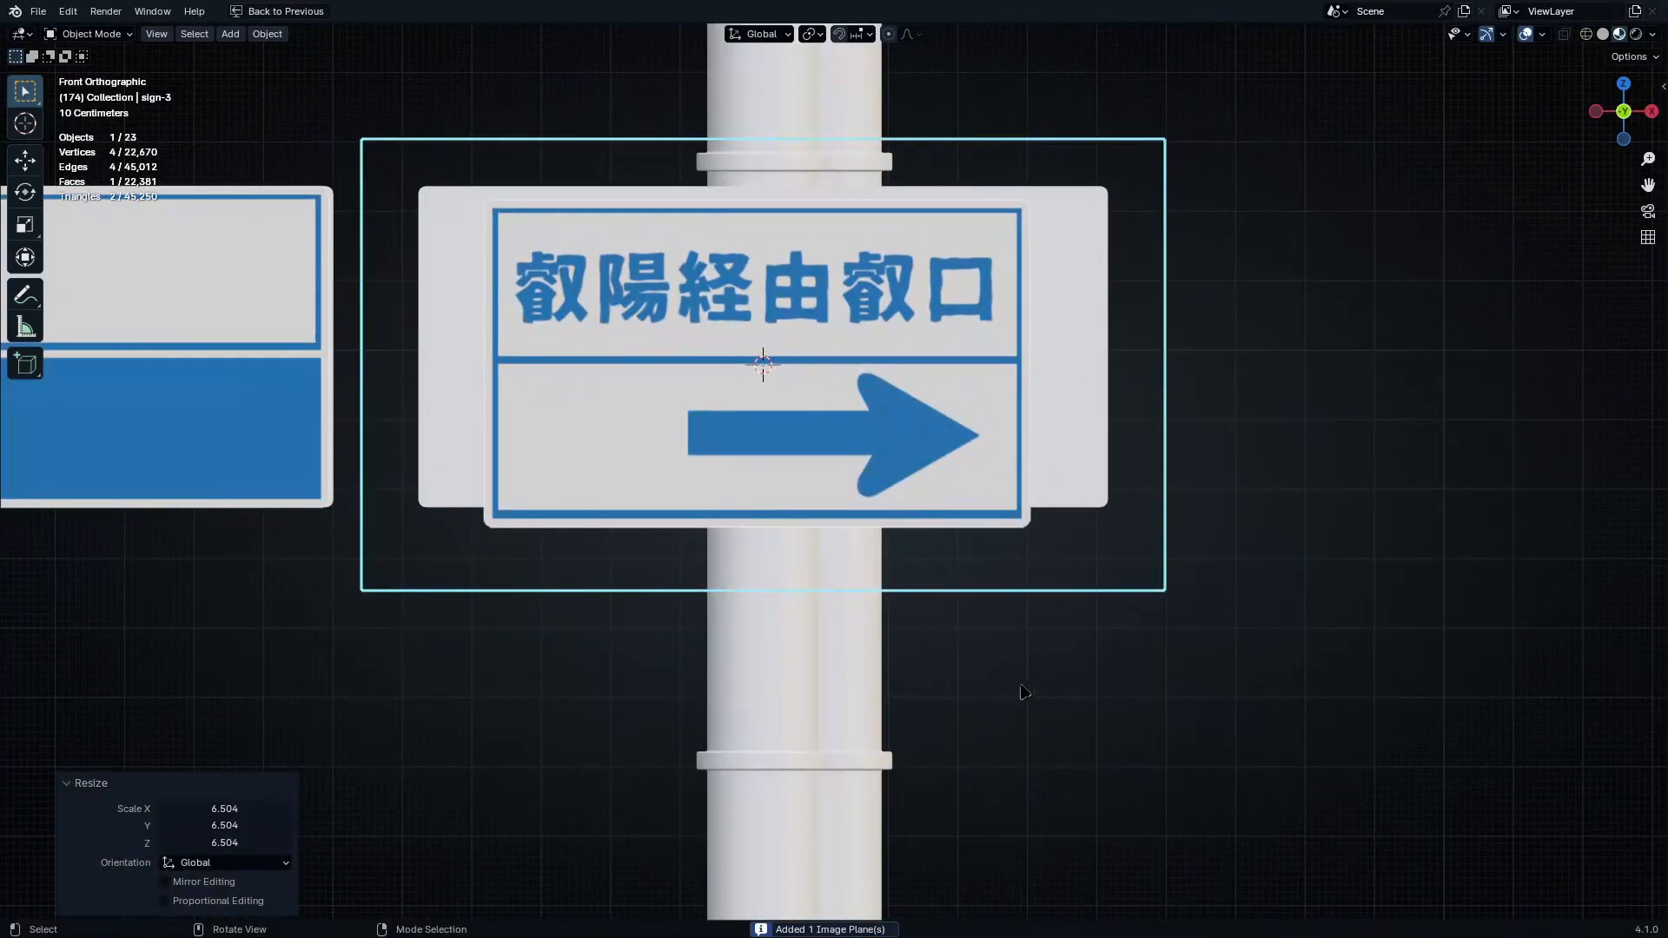
Move the sign-3 plane 0.22769 m up along Z and scale it to about 0.97 to fit the panel's height
middle_click_drag(964, 608, 987, 695, "shift")
middle_click_drag(1038, 609, 1038, 744, "ctrl")
middle_click_drag(1027, 639, 1076, 714, "shift")
key("g")
key("z")
left_click(1065, 541)
key("s")
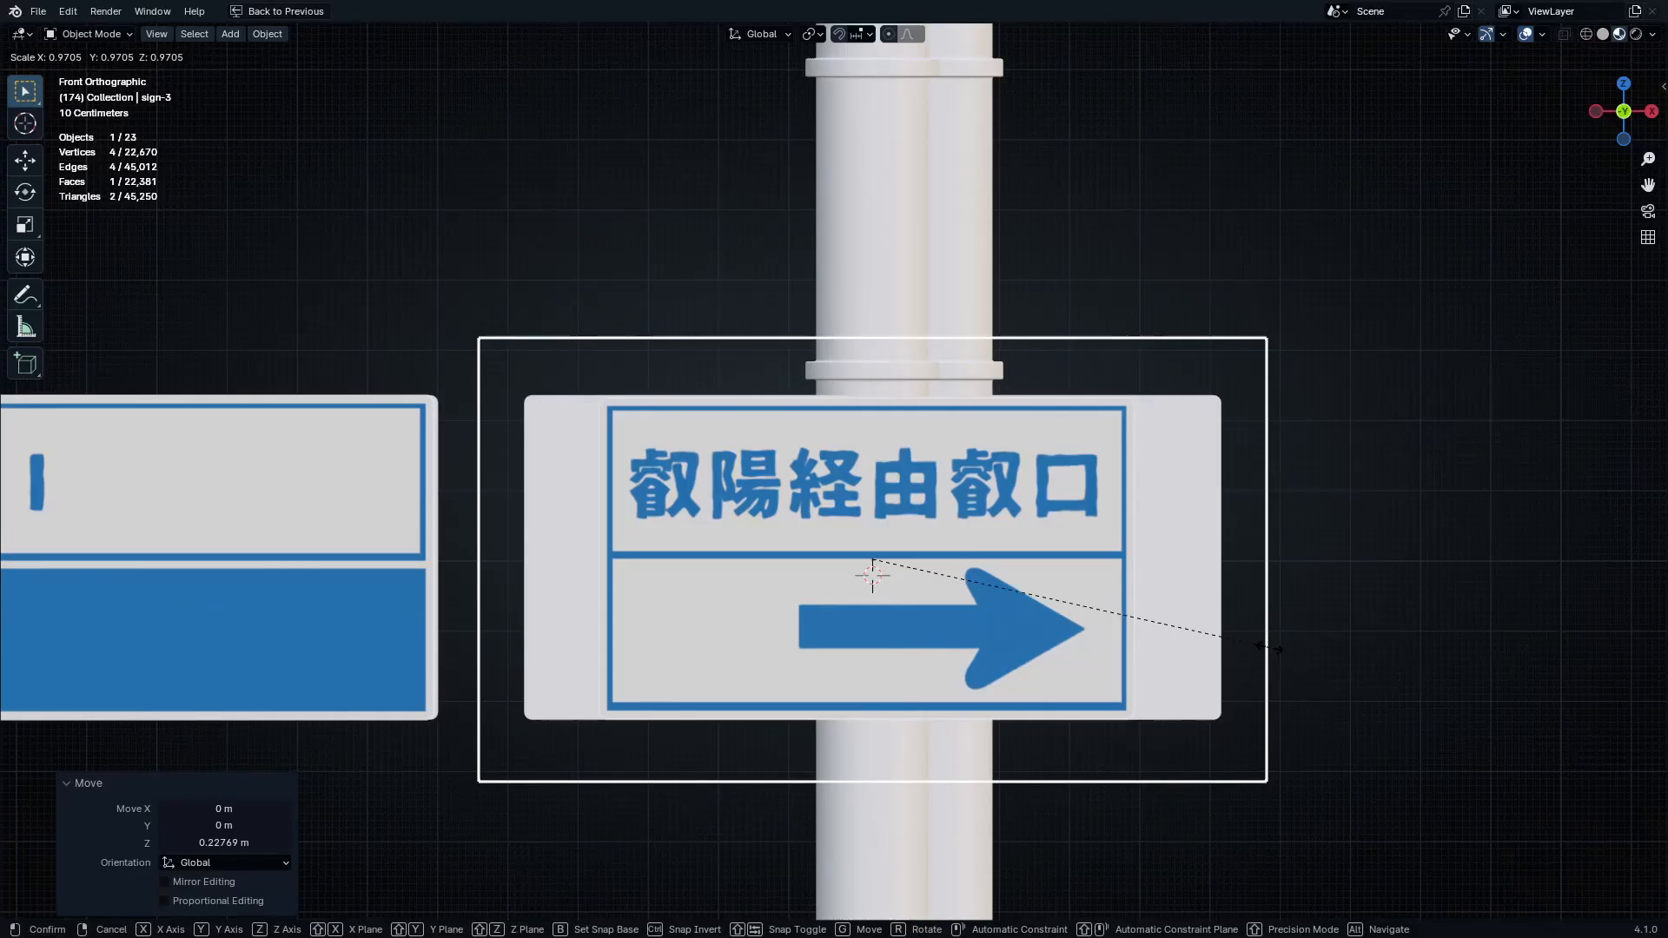
left_click(1268, 647)
Narrow the backing panel behind sign-3 by scaling its left and right end vertices along X to about 0.8
key("Tab")
key("Tab")
key("shift+z")
key("shift+a")
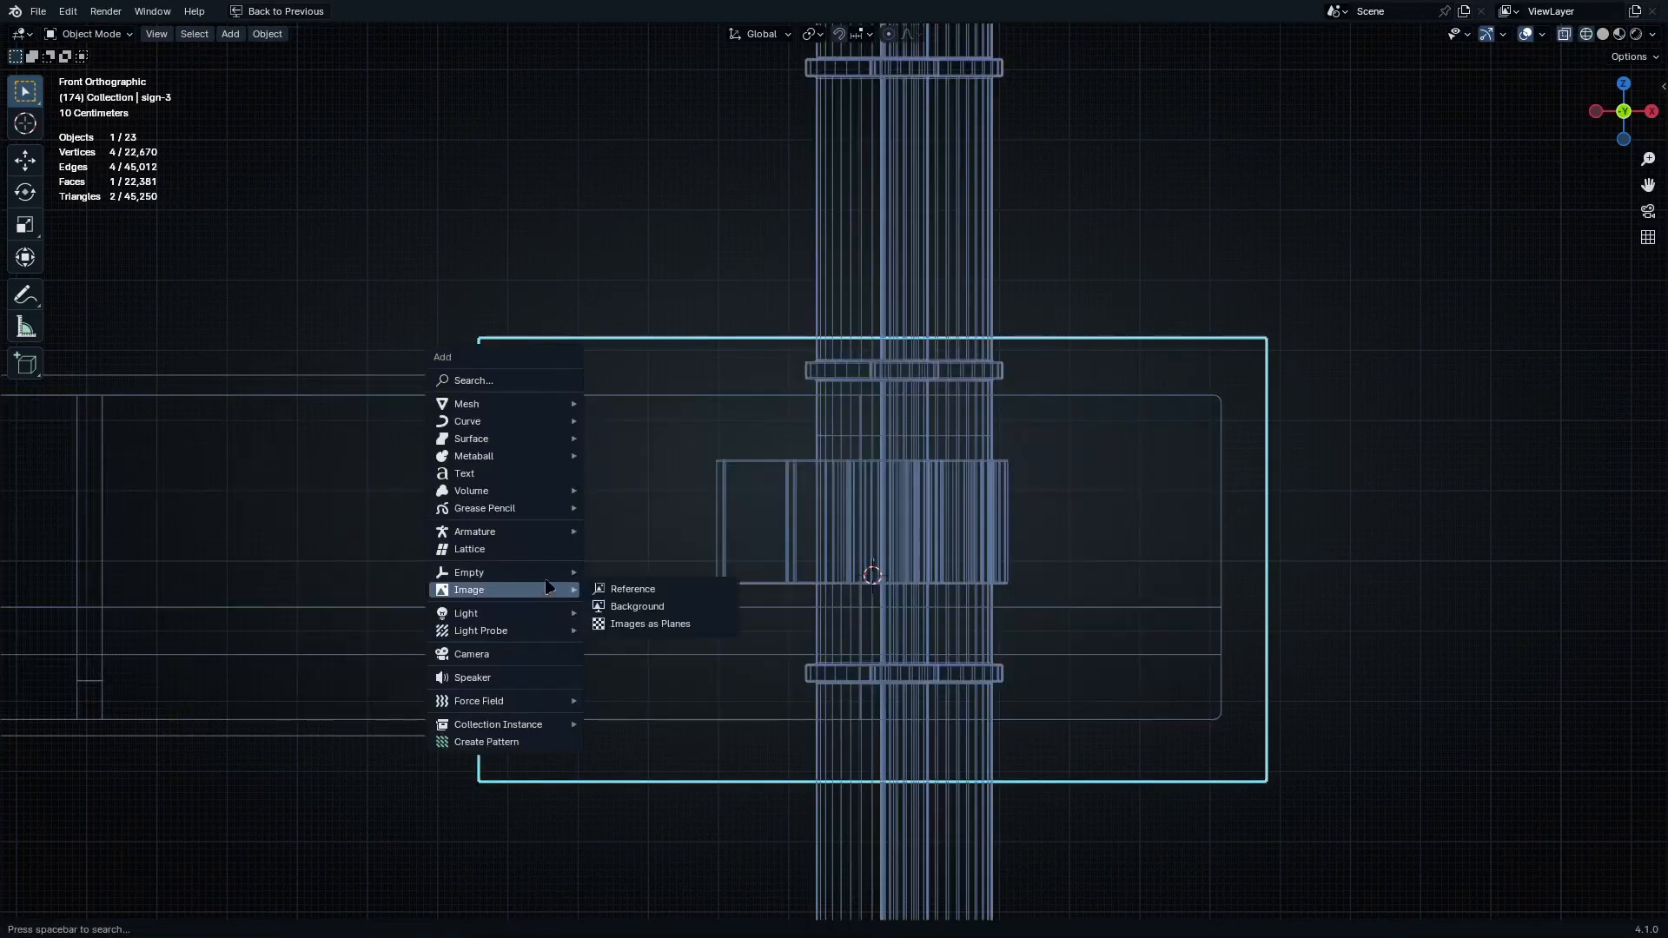
left_click(815, 398)
key("shift+z")
key("Tab")
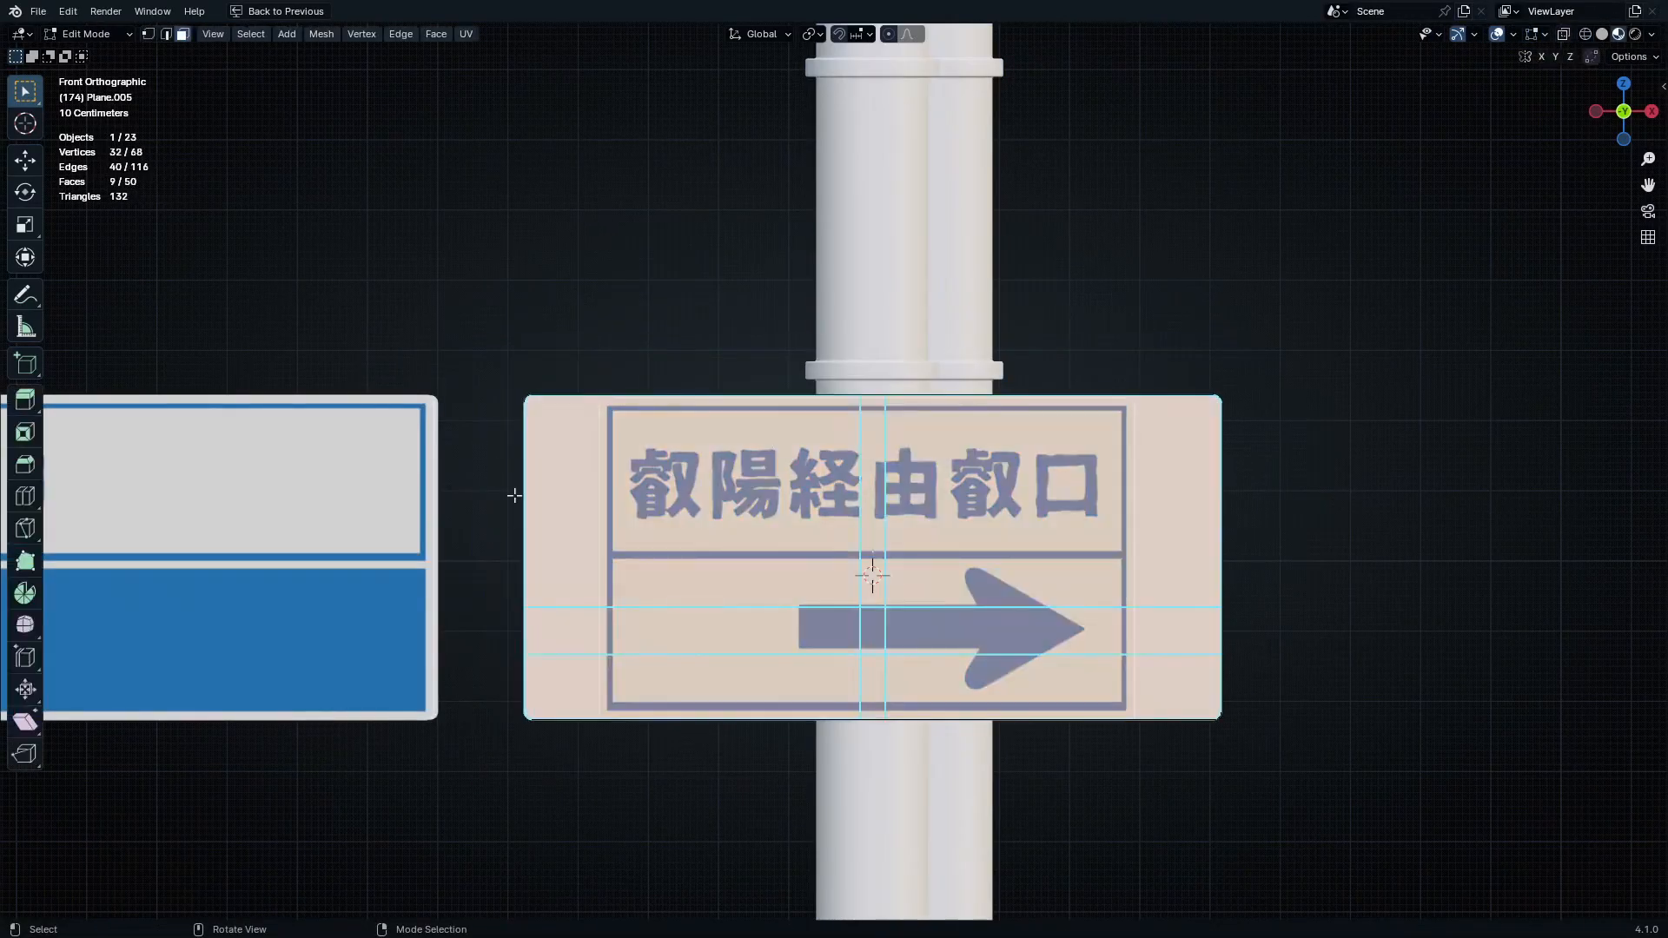
key("1")
key("shift+z")
left_click_drag(479, 246, 611, 785)
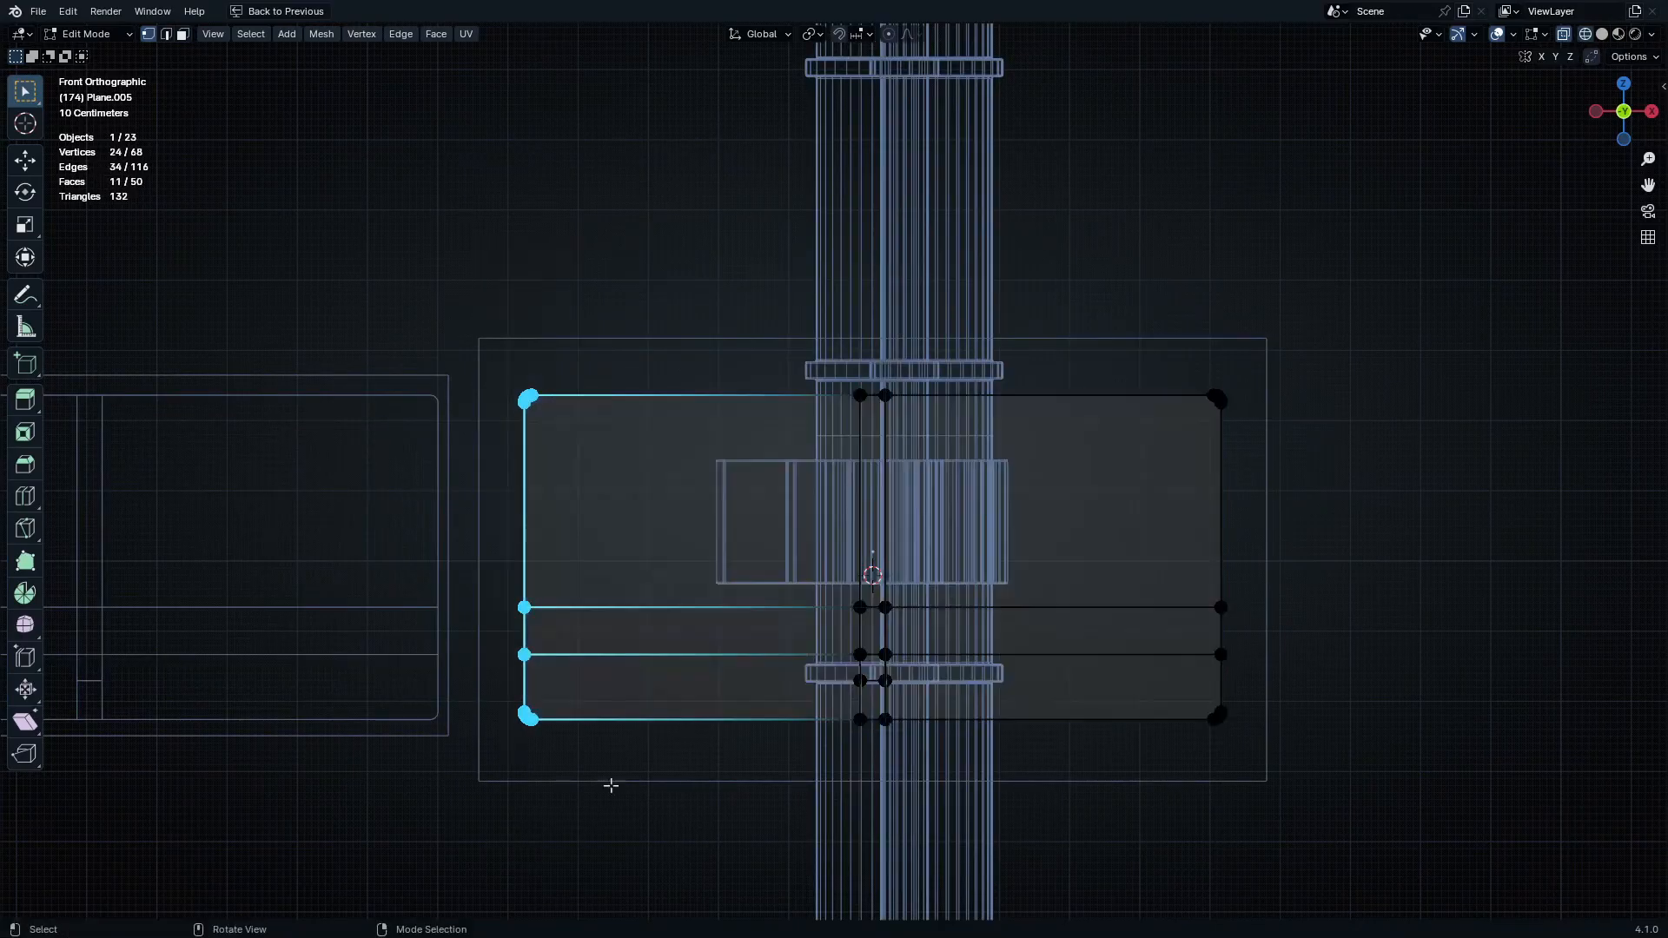
left_click_drag(1181, 252, 1313, 907, "shift")
key("shift+z")
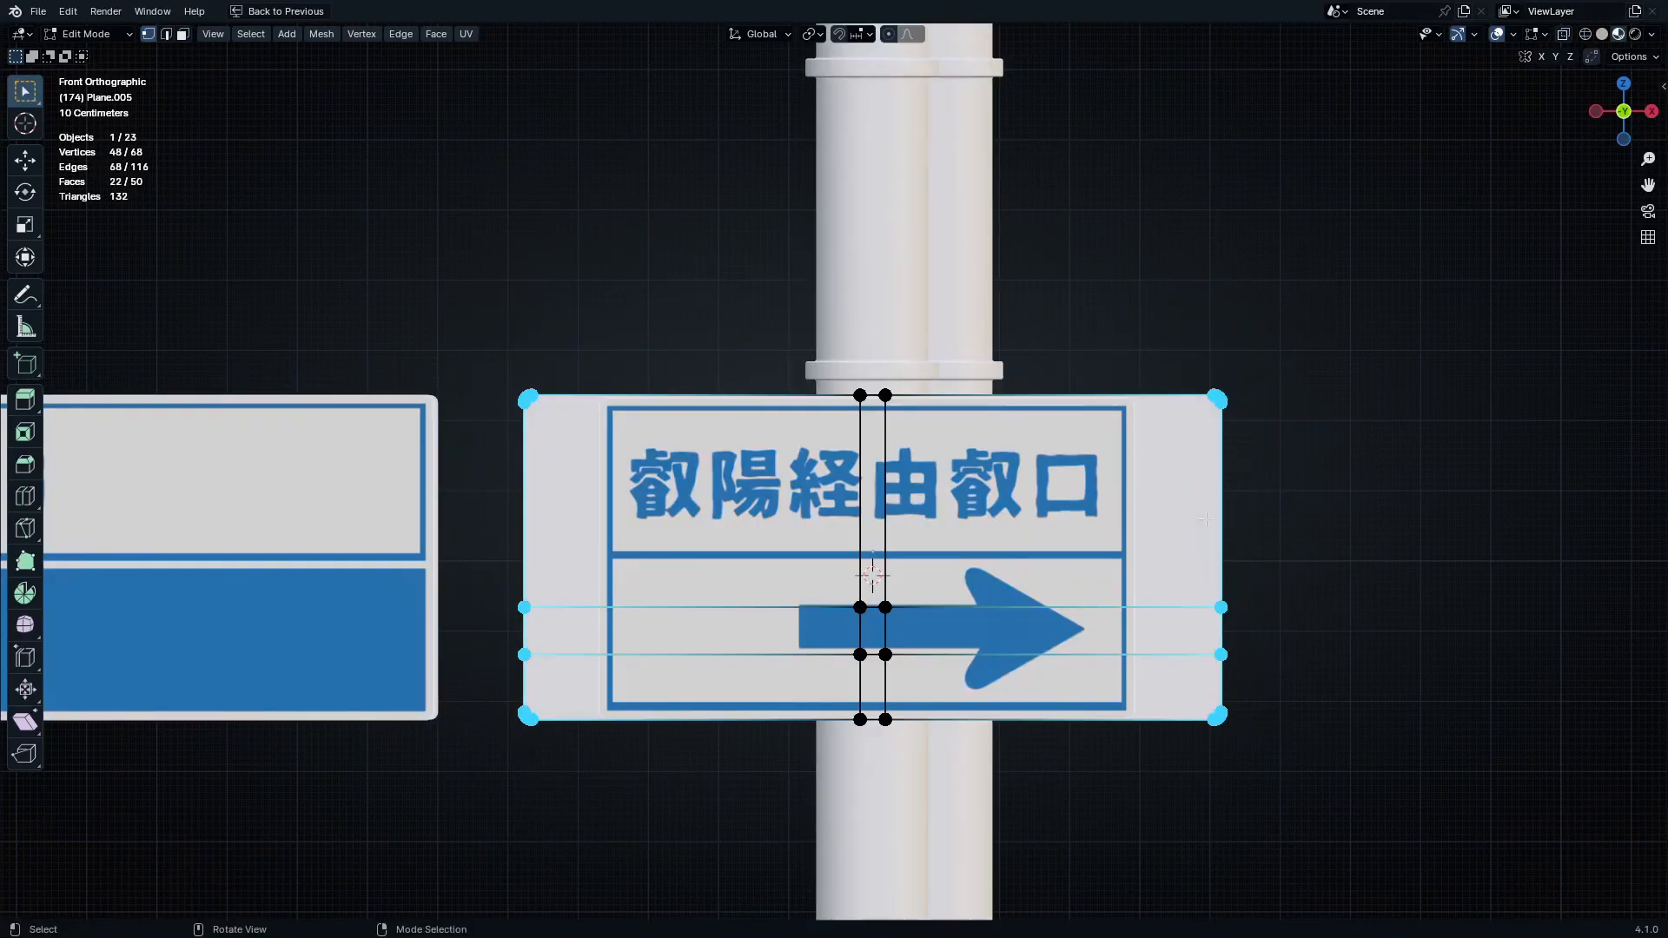
scroll(1324, 604, "up", 4)
scroll(1210, 598, "down", 2)
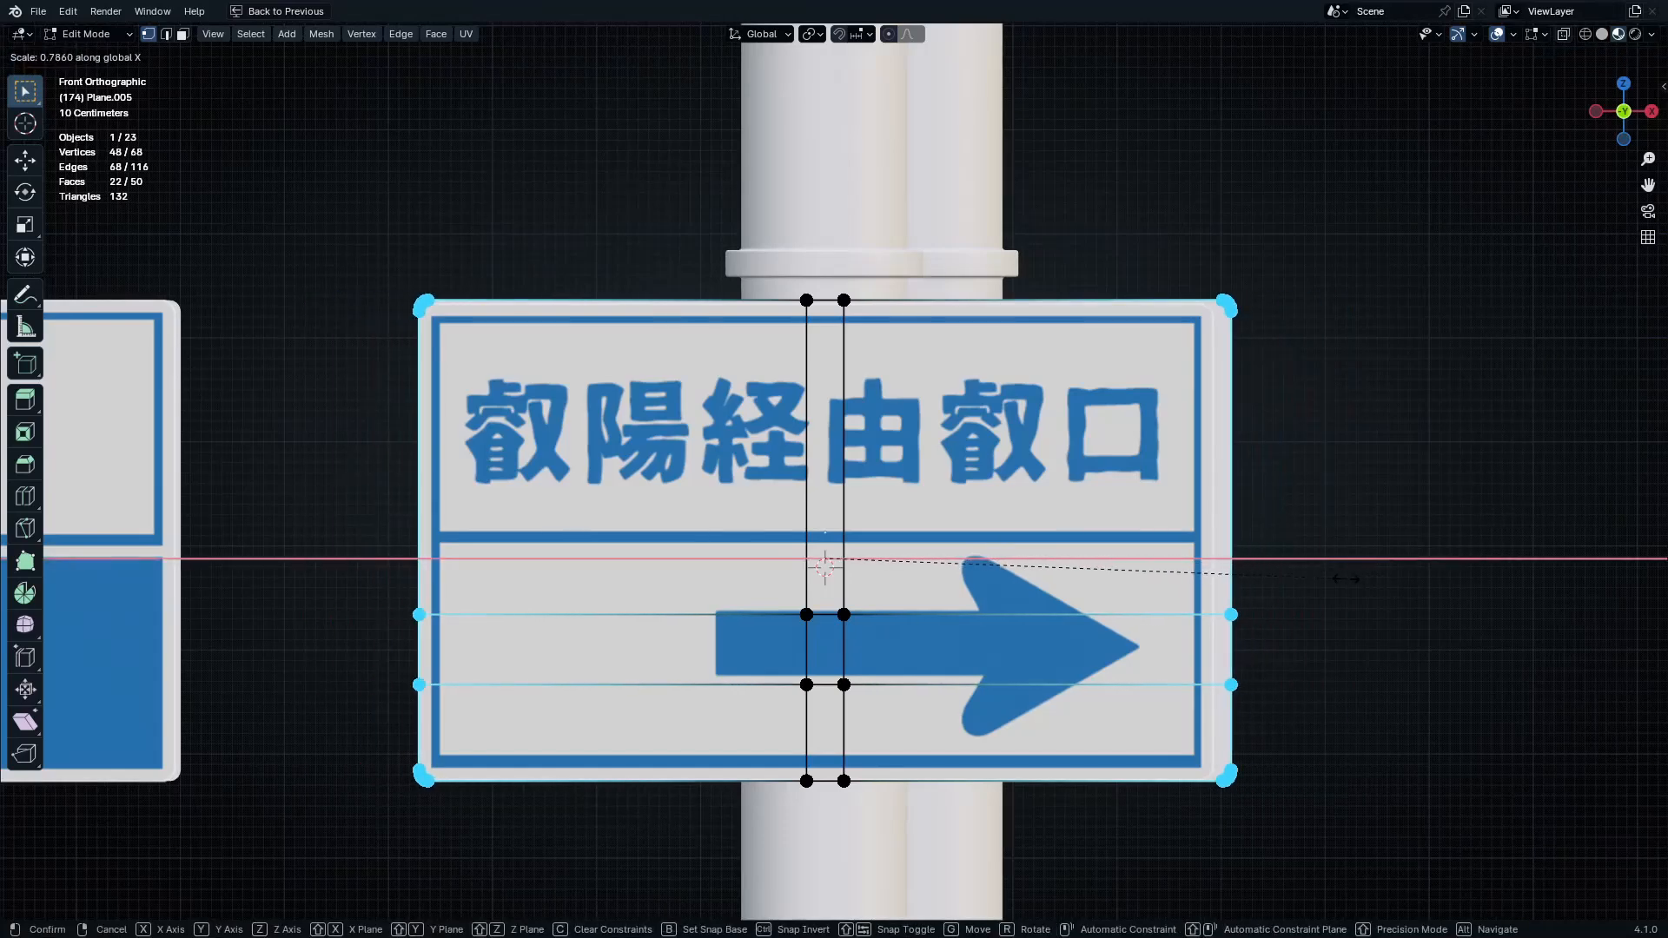
left_click(1240, 560)
Move the panel's right end vertices by -0.23857 m along X to match the edge of the sign-3 artwork
key("shift+z")
left_click_drag(330, 196, 569, 921, "ctrl")
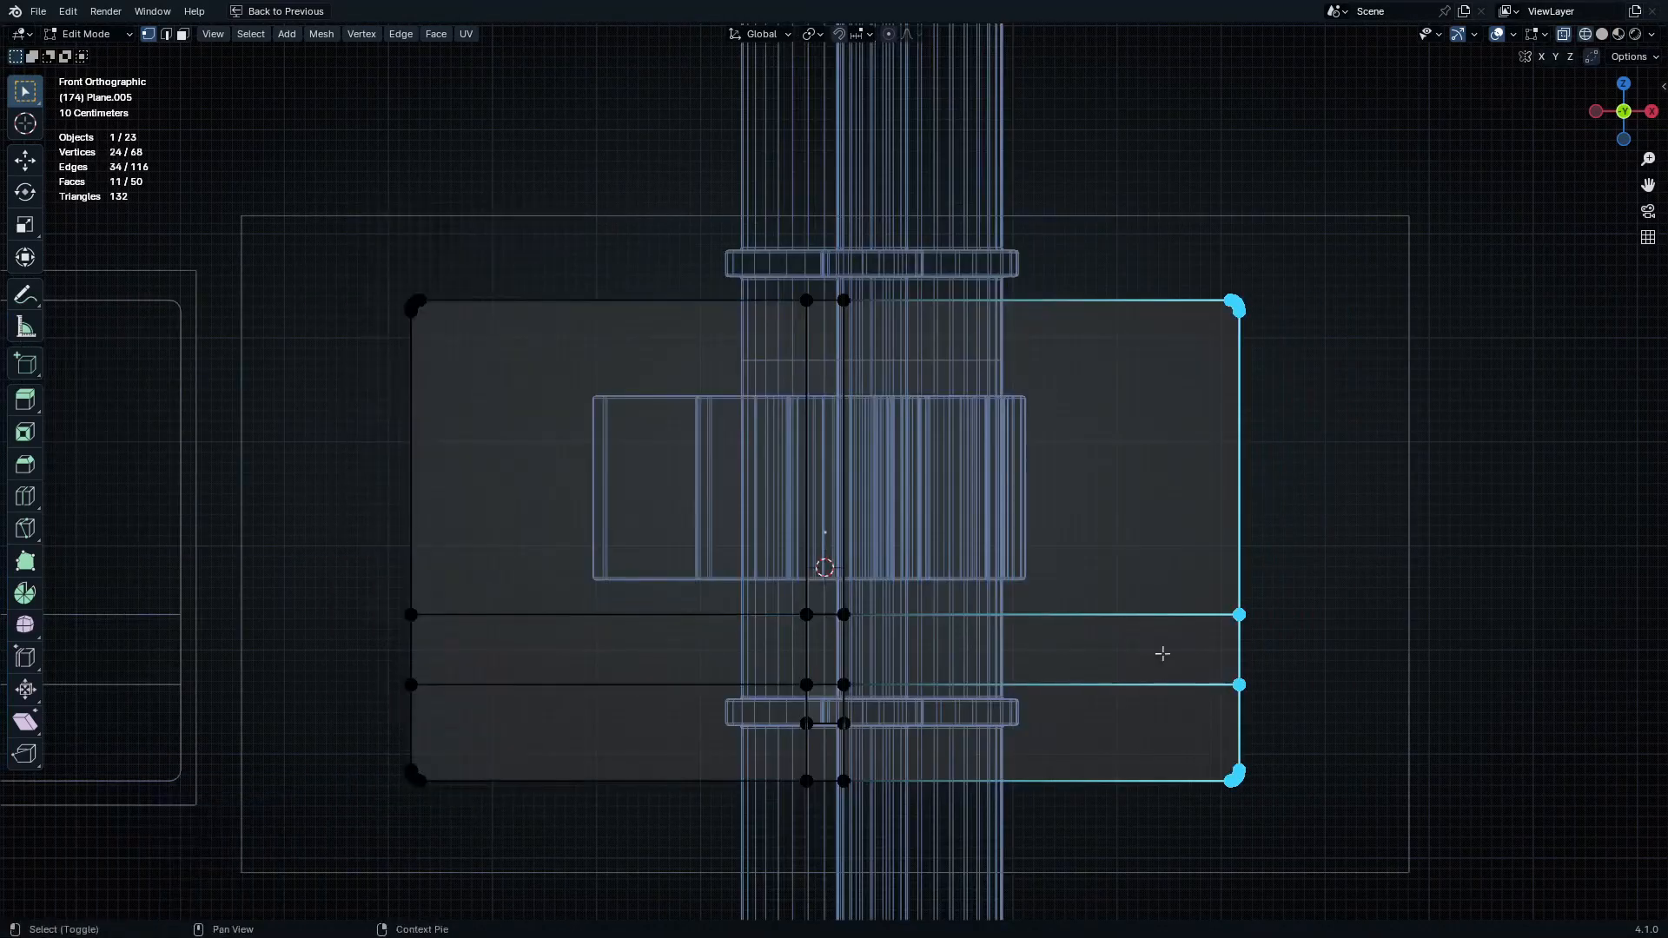
key("shift+z")
scroll(1296, 675, "up", 4)
key("g")
key("x")
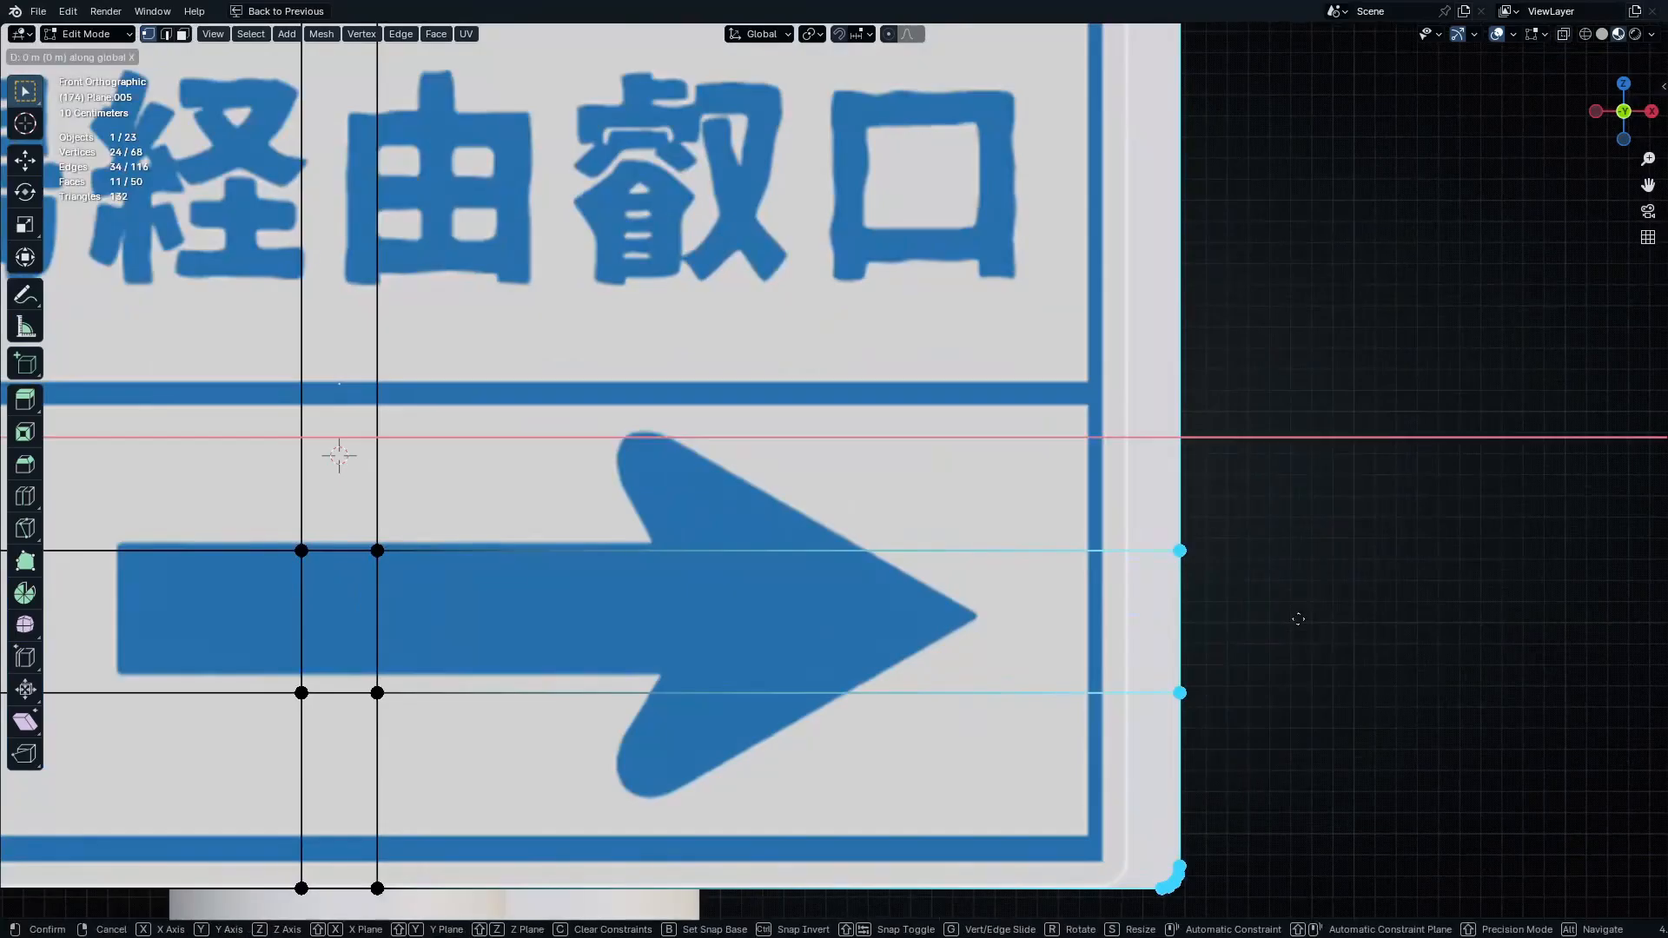
left_click(1261, 619)
middle_click_drag(1261, 619, 863, 368)
middle_click_drag(1091, 450, 960, 521, "shift")
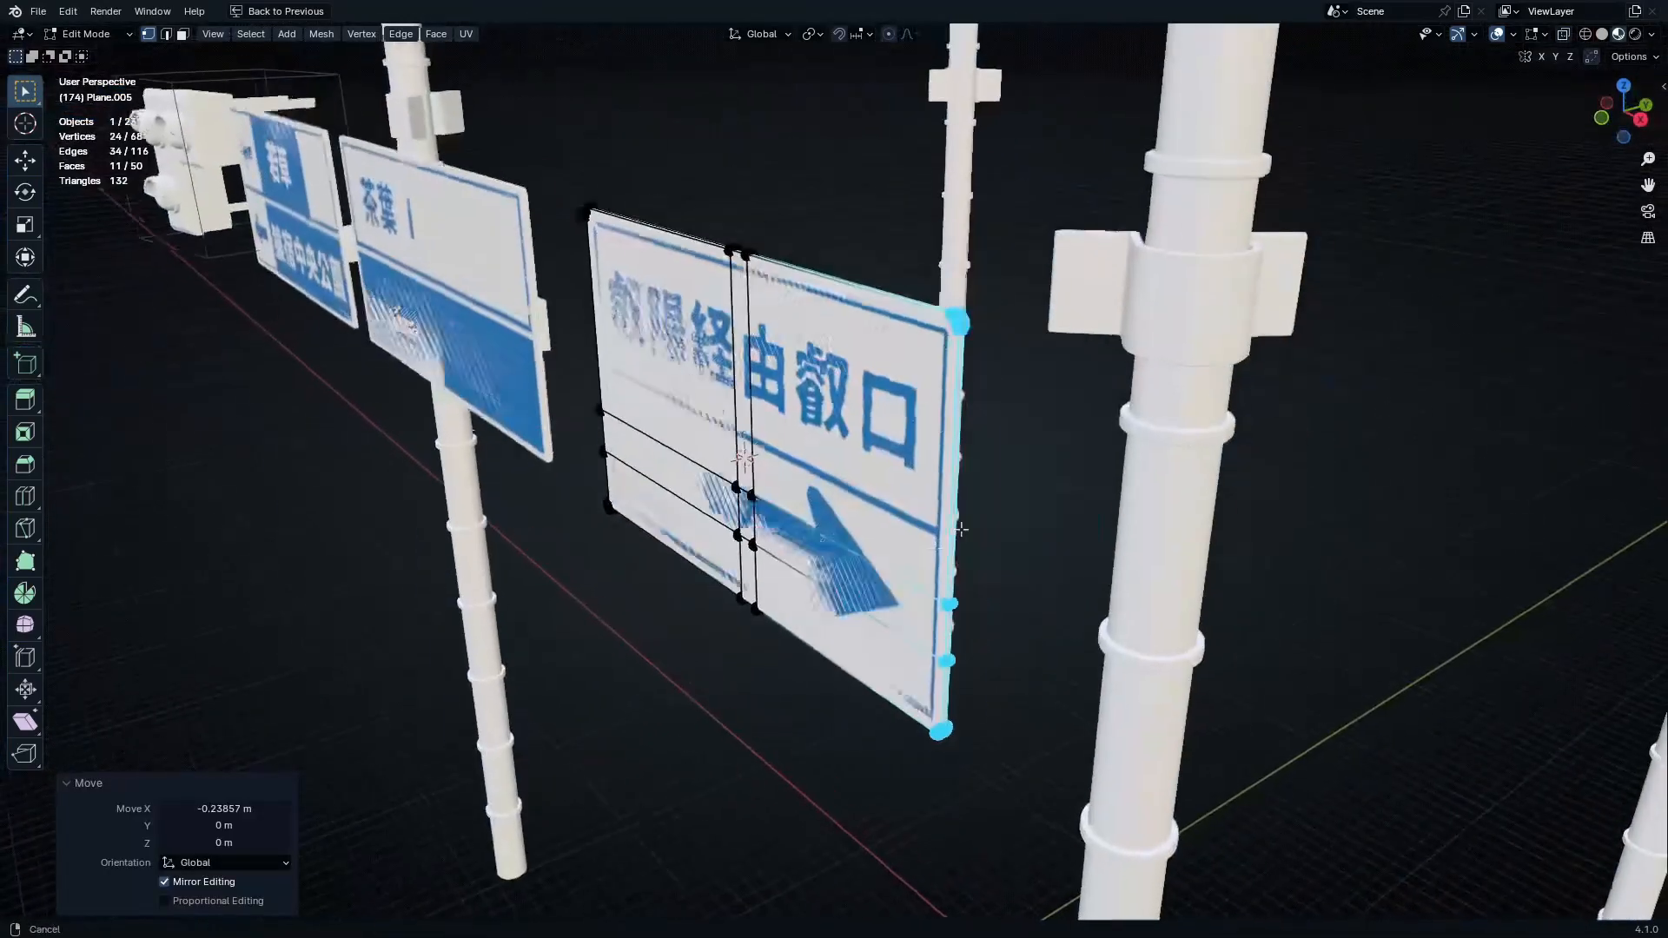
key("Tab")
Delete the sign-3 image plane in front of the narrowed panel
scroll(961, 521, "up", 2)
middle_click_drag(823, 513, 893, 487)
key("shift+z")
left_click(461, 116)
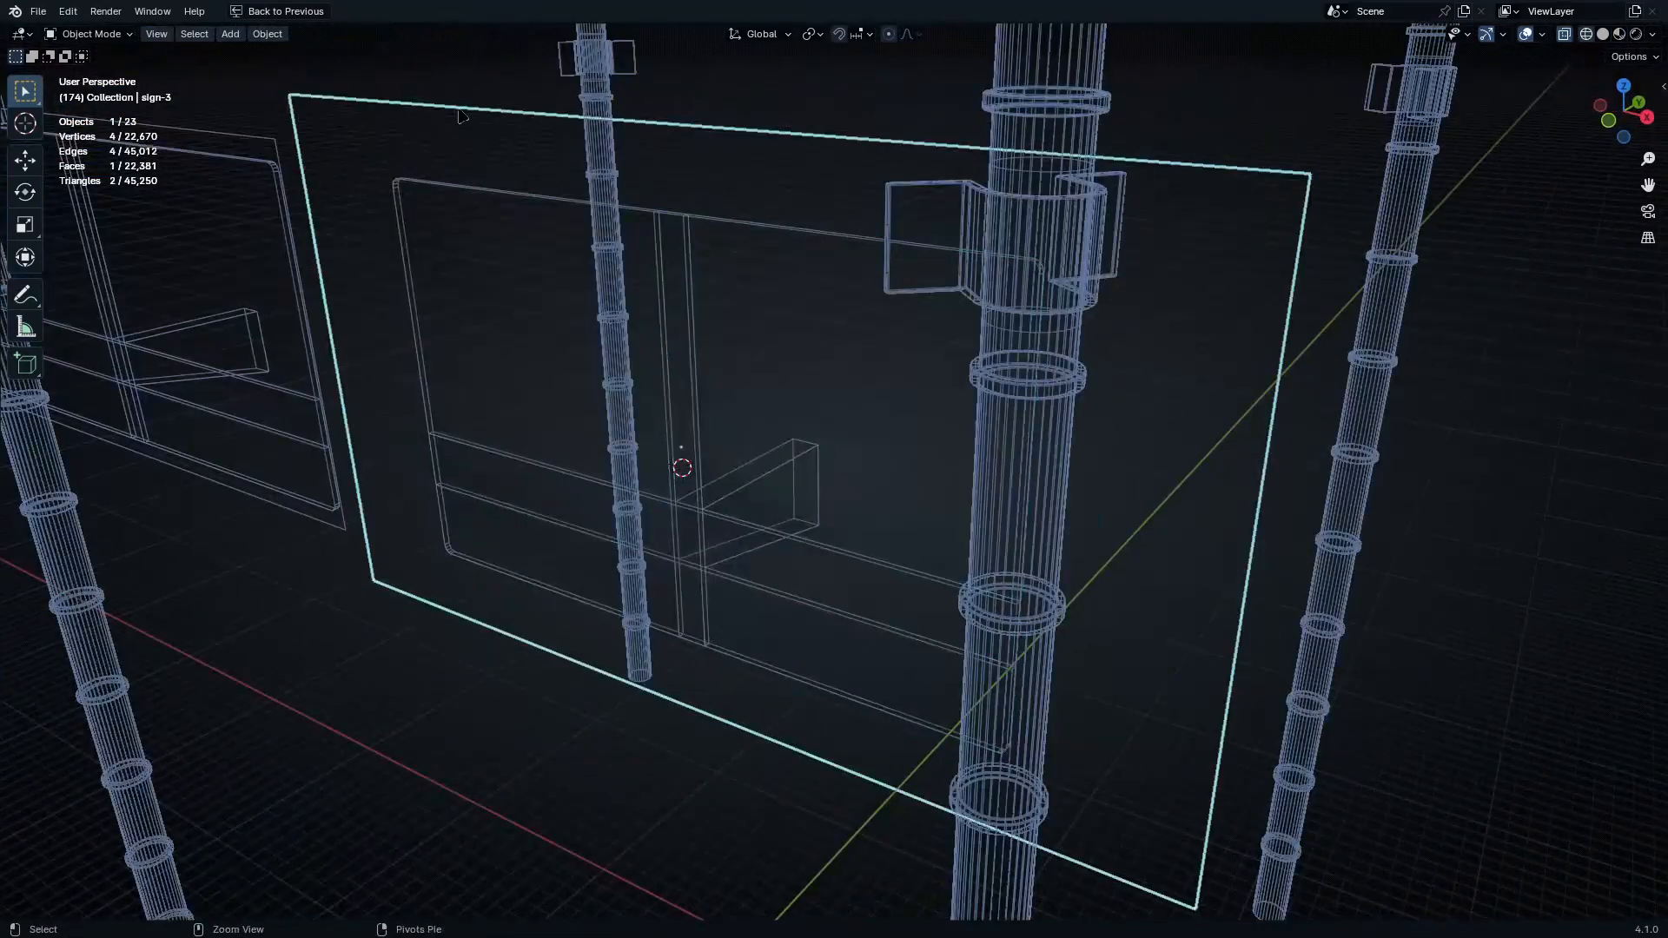
left_click(508, 172)
scroll(608, 261, "up", 2)
Delete the remaining sign image planes in front of the left and middle backing panels
left_click(700, 313)
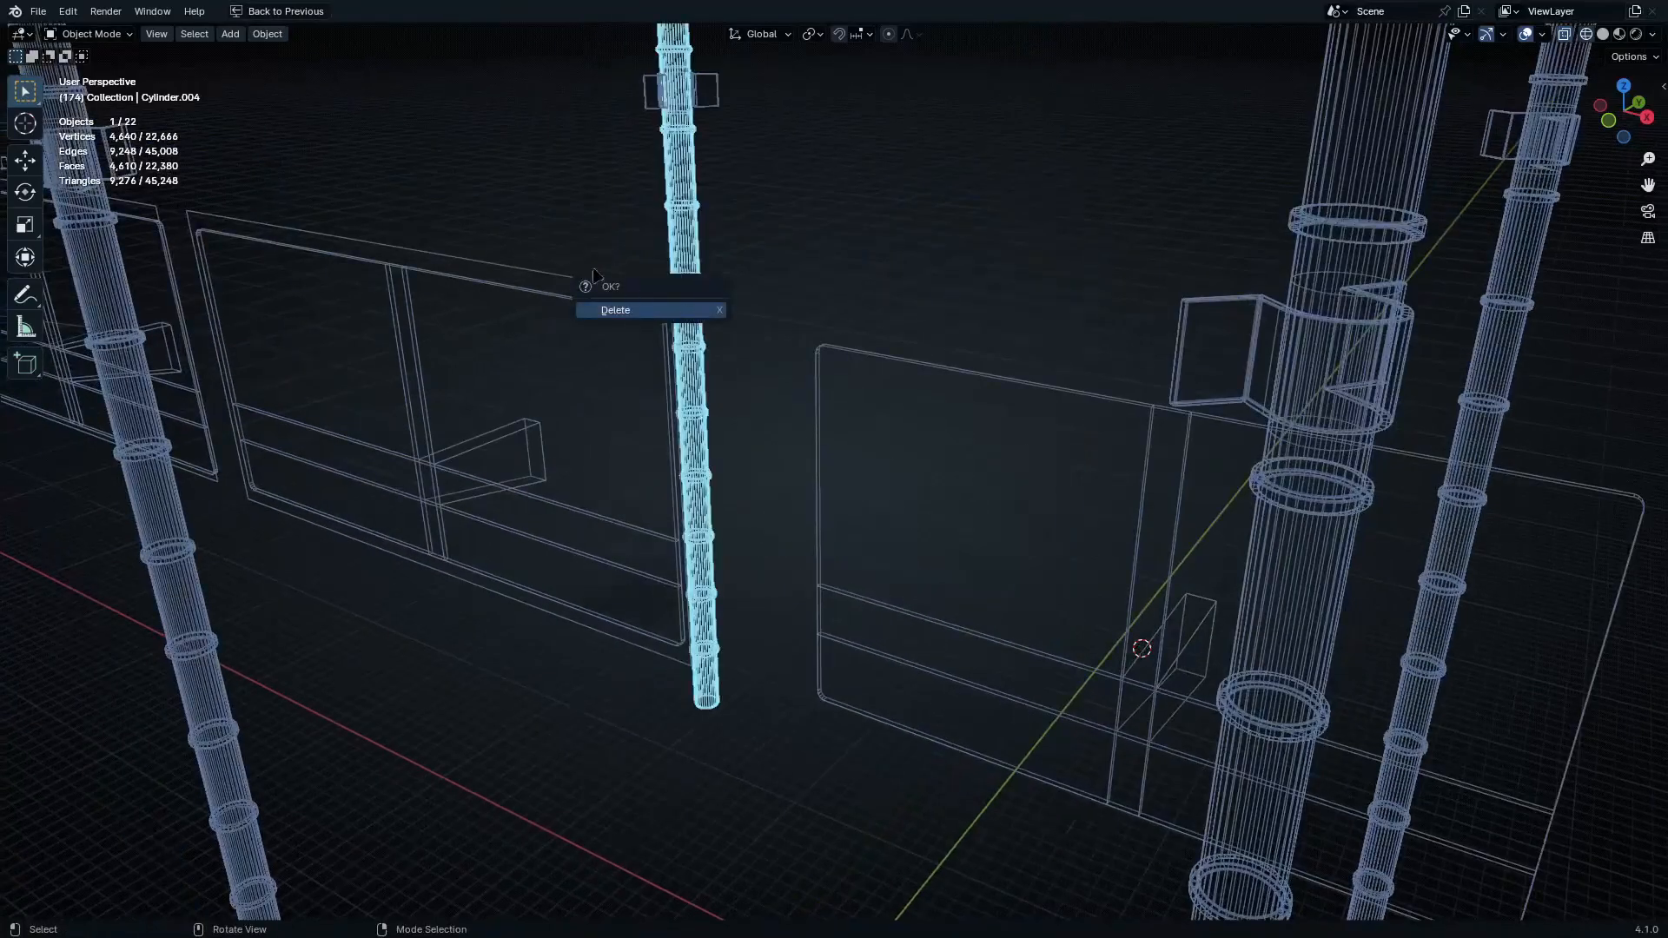
left_click(559, 274)
key("x")
left_click(564, 276)
middle_click_drag(565, 278, 856, 384, "shift")
left_click(858, 387)
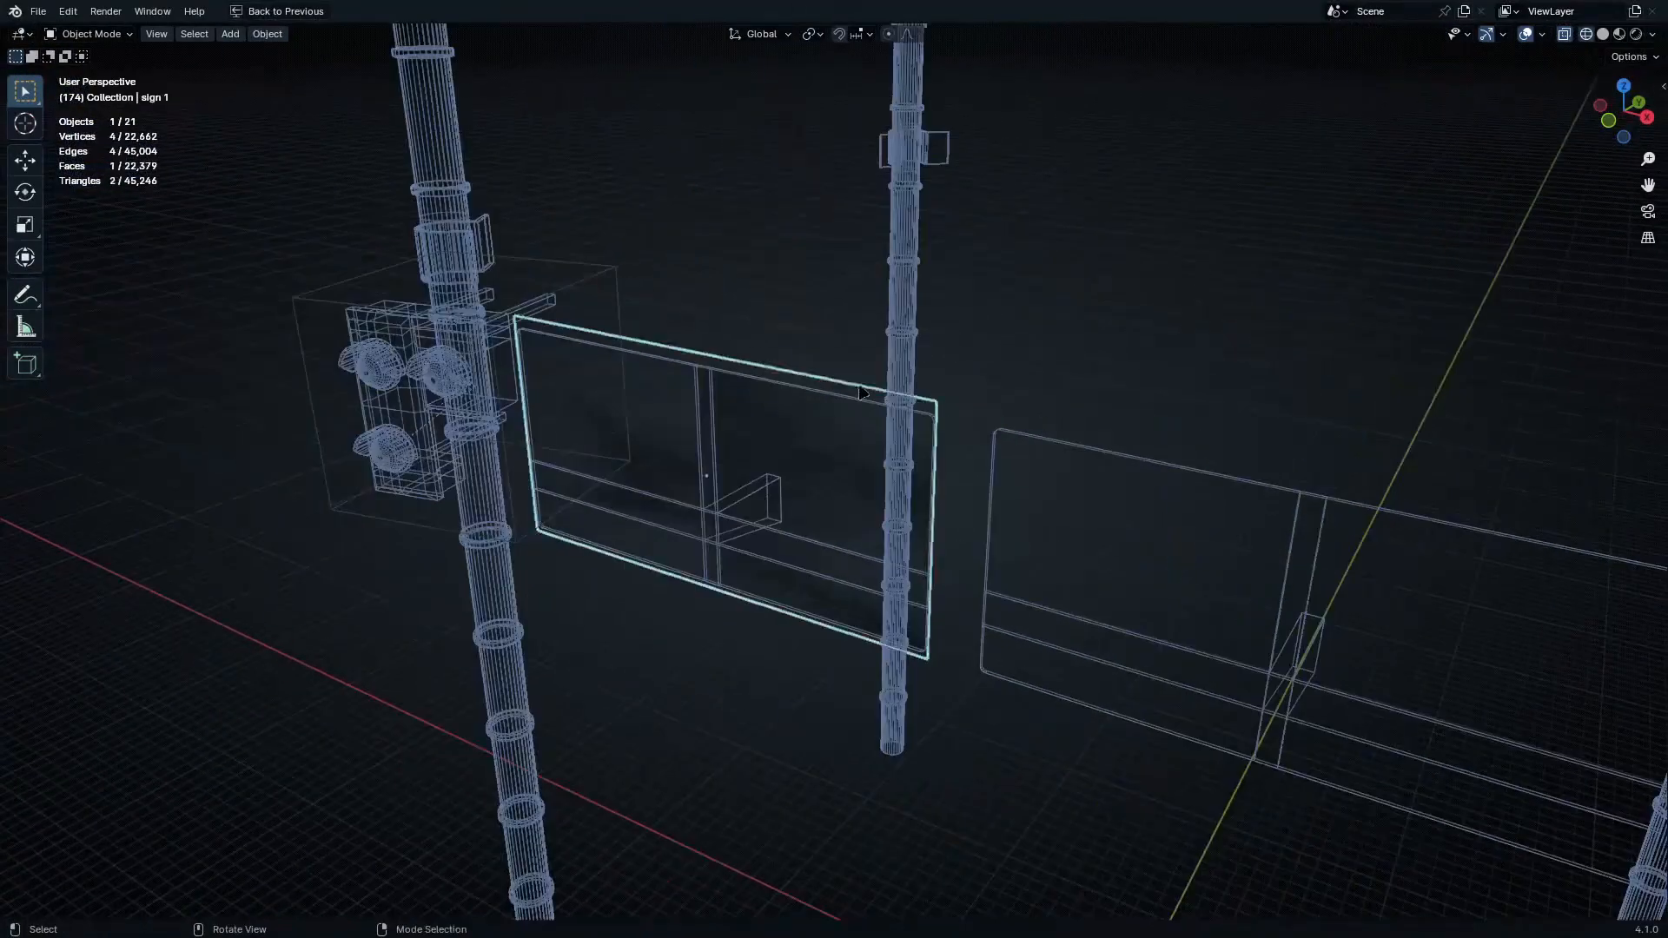
key("x")
left_click(858, 392)
From the top view, rotate the middle sign panel by -10° about Z and move it closer to the ring
key("shift+z")
key("KP_0")
key("ctrl+space")
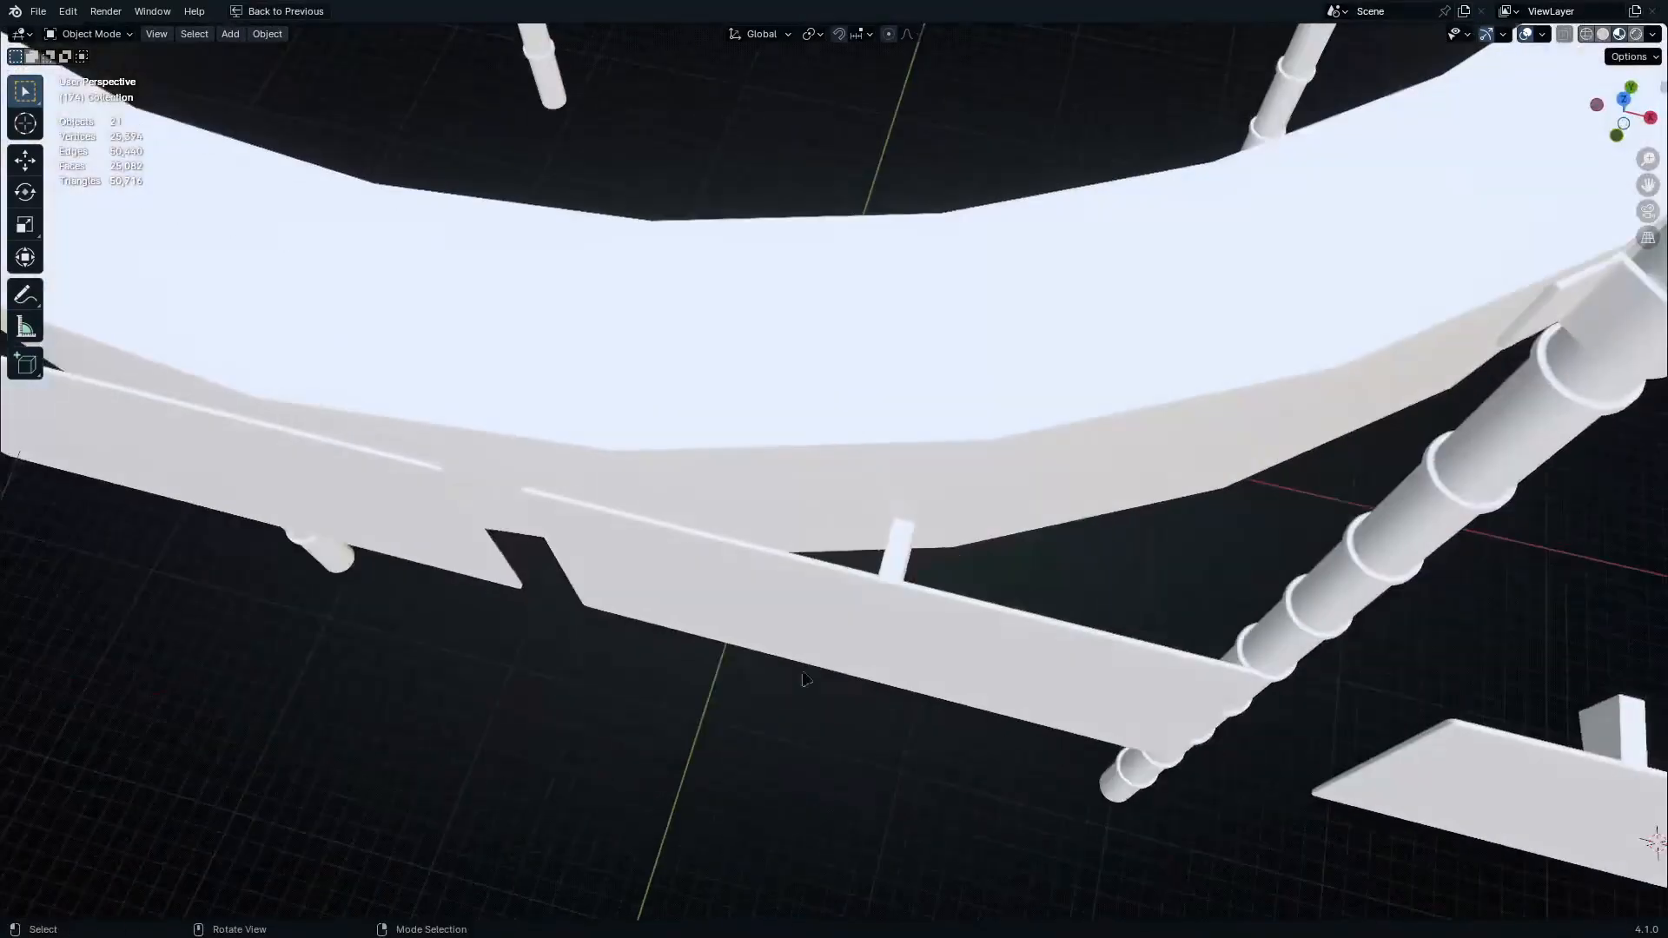
key("KP_7")
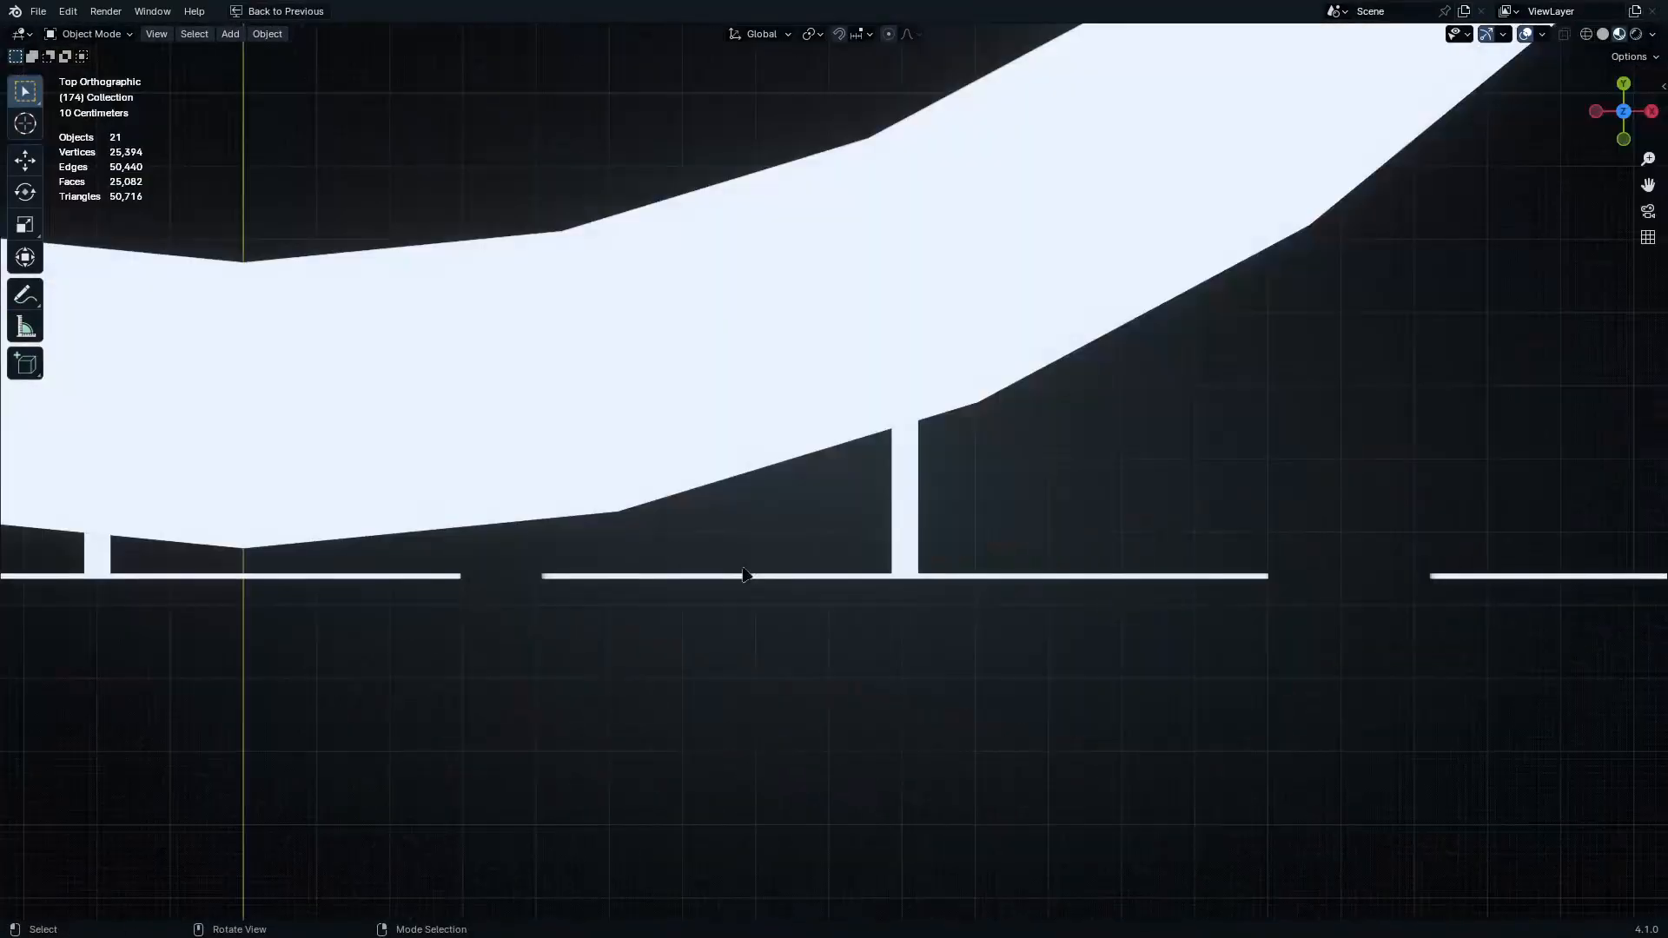
left_click(897, 580)
middle_click_drag(897, 581, 924, 735, "shift")
key("r")
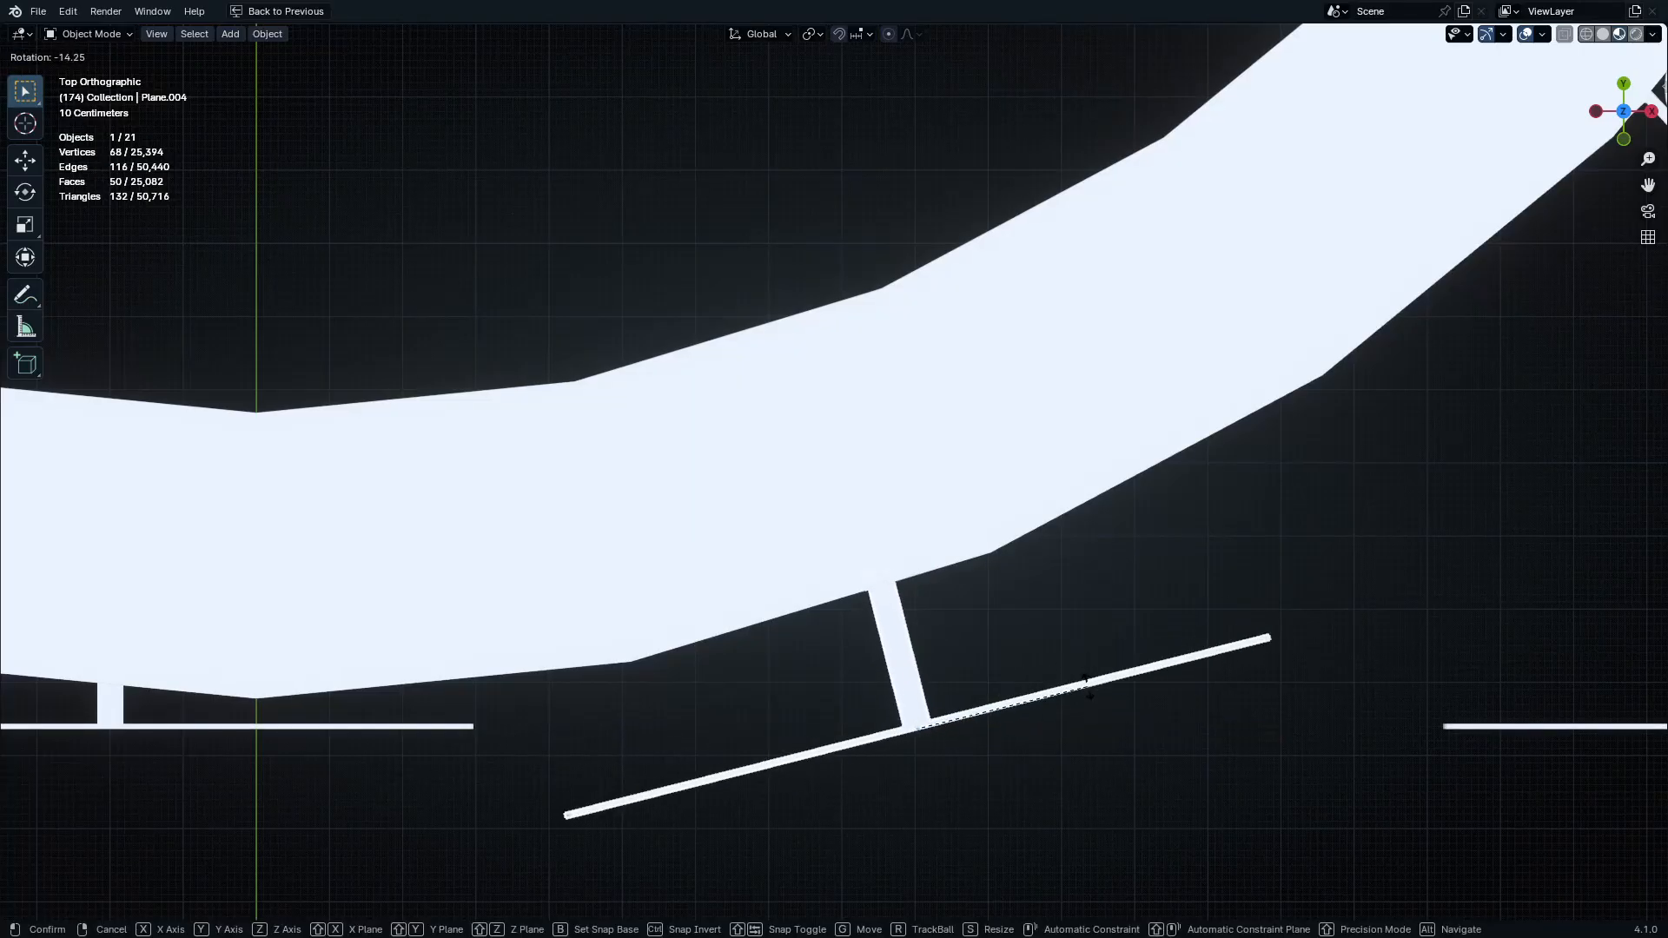
left_click(1096, 695)
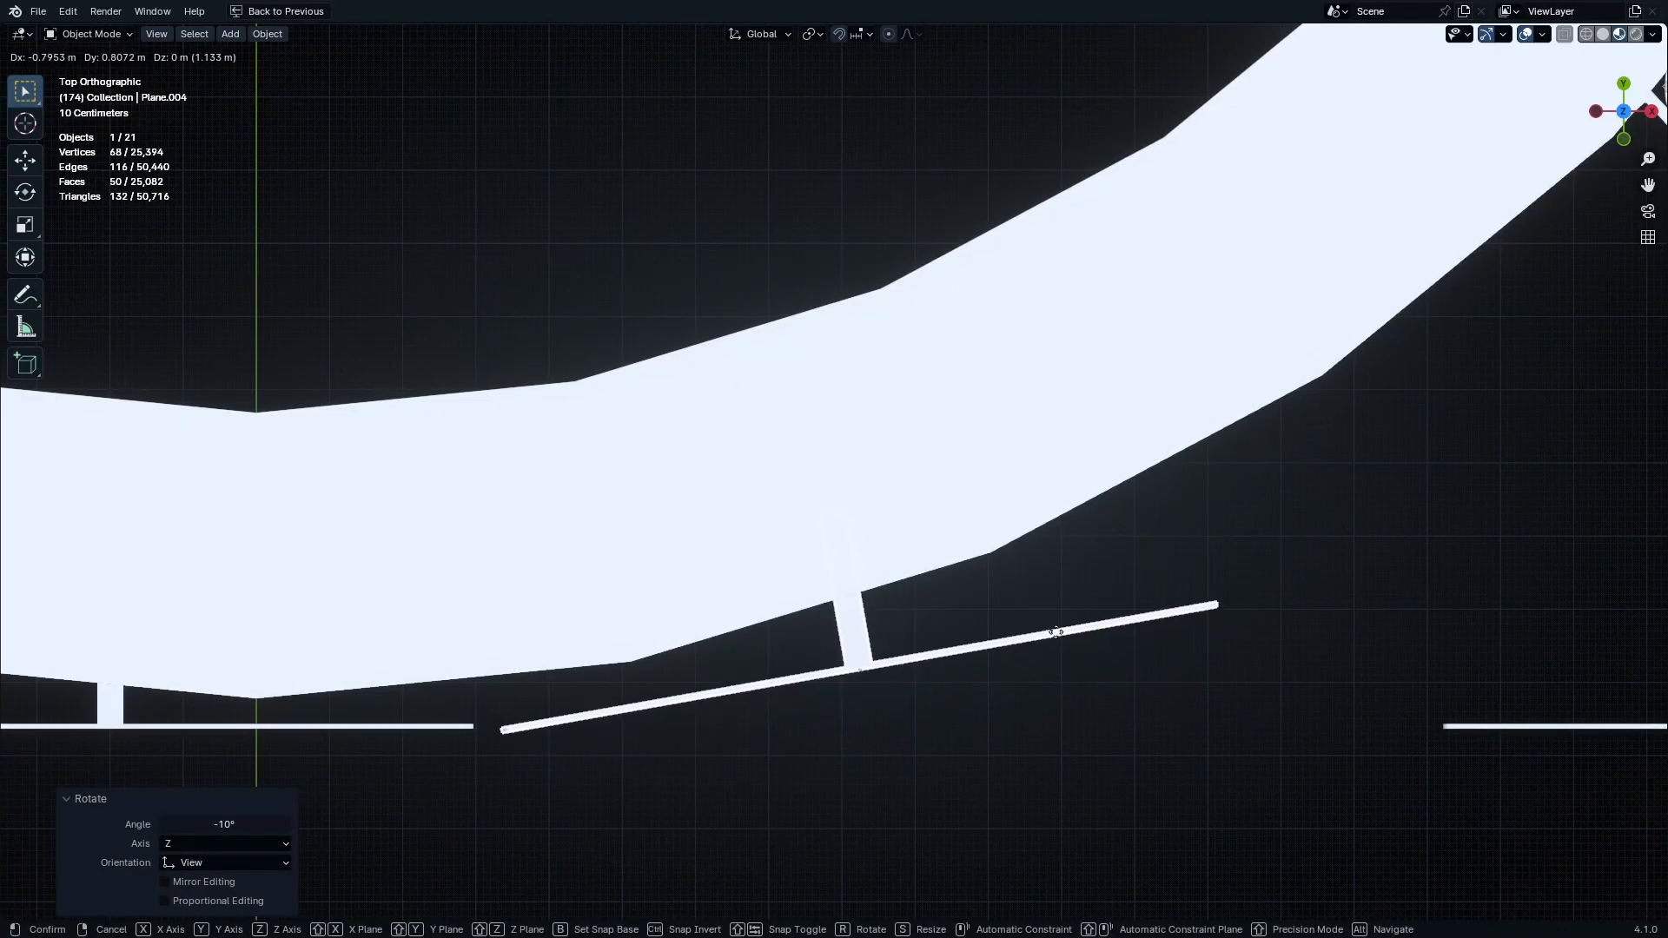
left_click(1053, 633)
Move the right-hand sign panel toward the ring and rotate it to follow the ring's curve
middle_click_drag(1477, 703, 1027, 809, "shift")
left_click(1329, 844)
key("g")
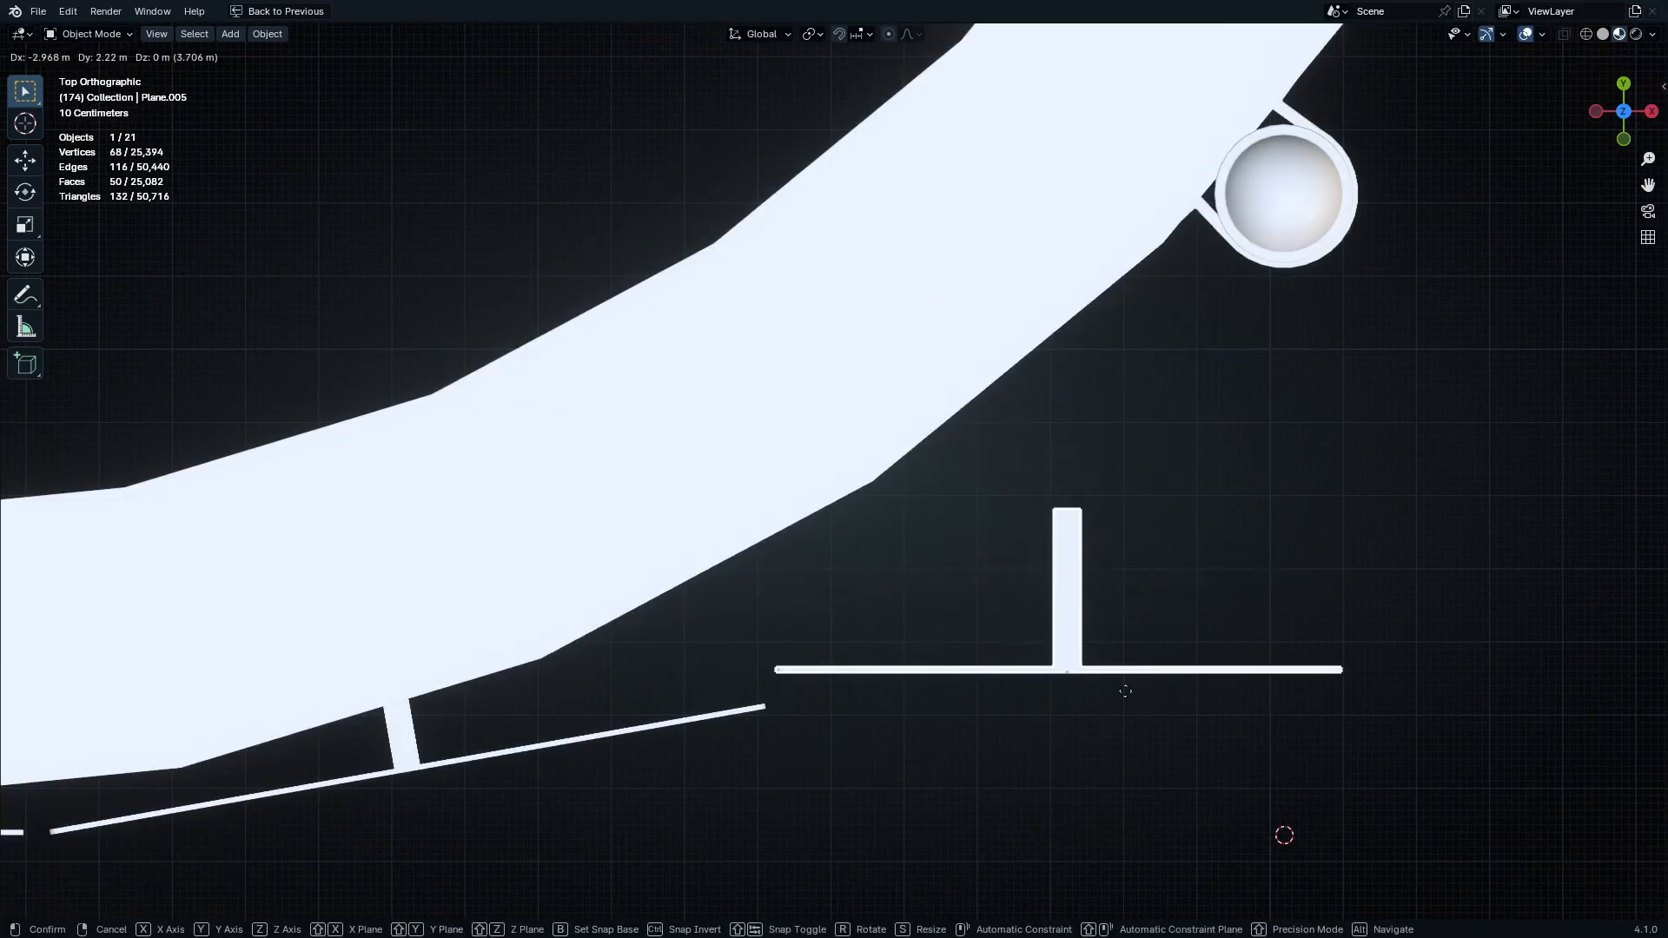
left_click(1126, 694)
key("r")
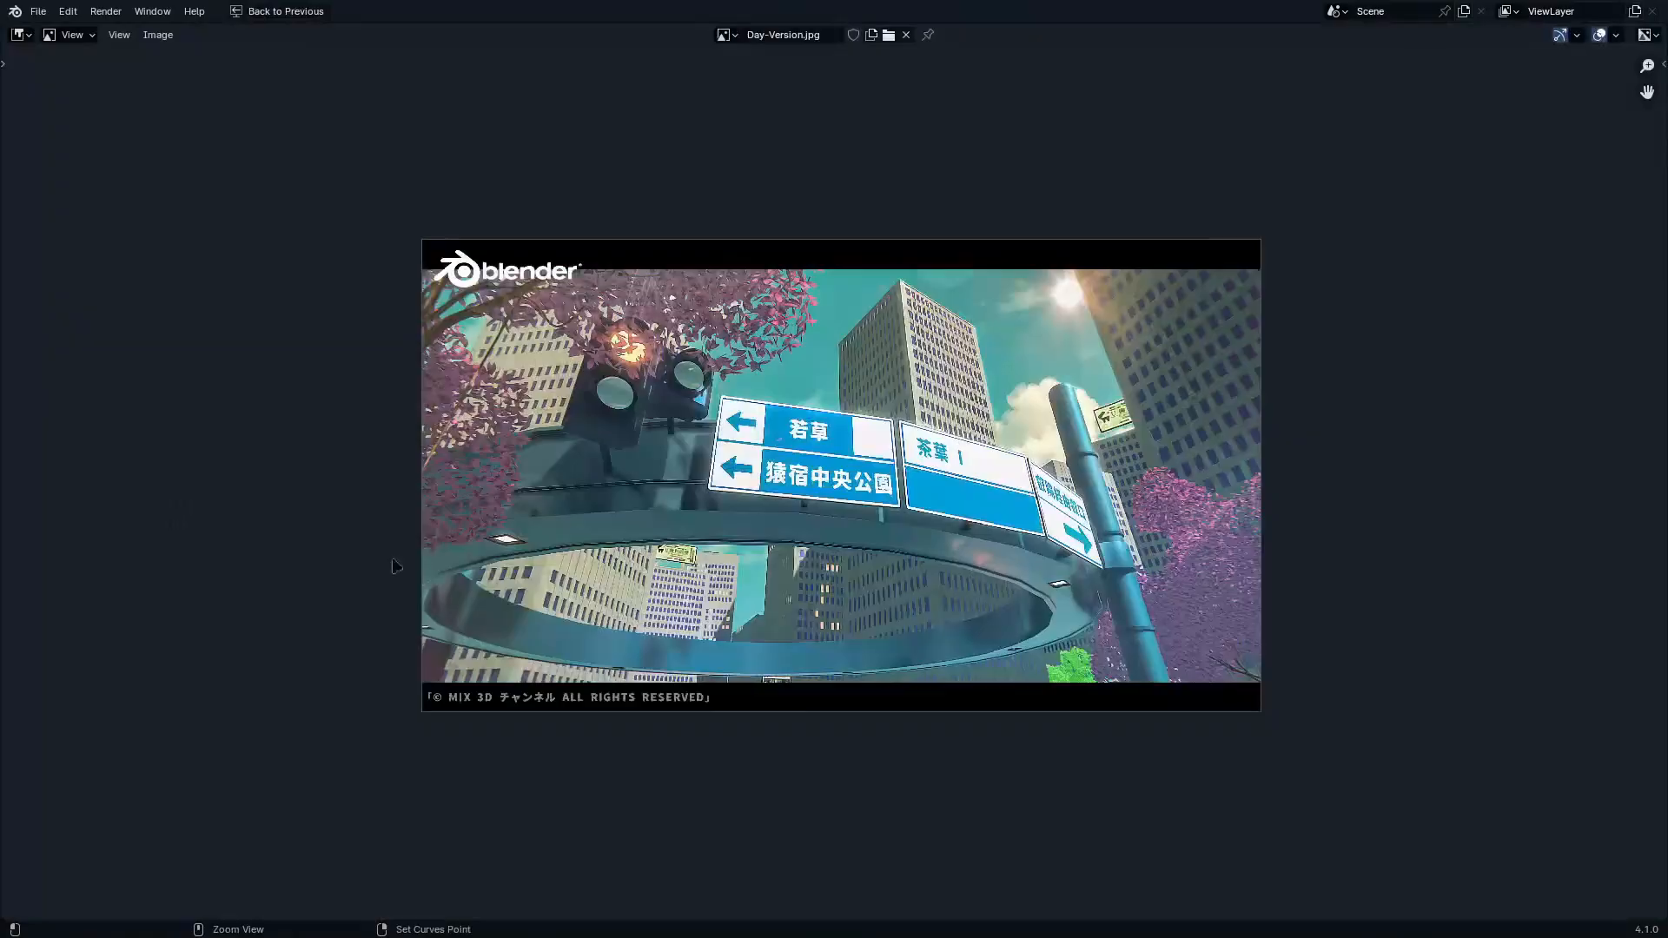
Reset the 3D cursor to the world origin, set the pivot point to 3D Cursor and show the camera view in solid shading
scroll(1125, 565, "up", 6)
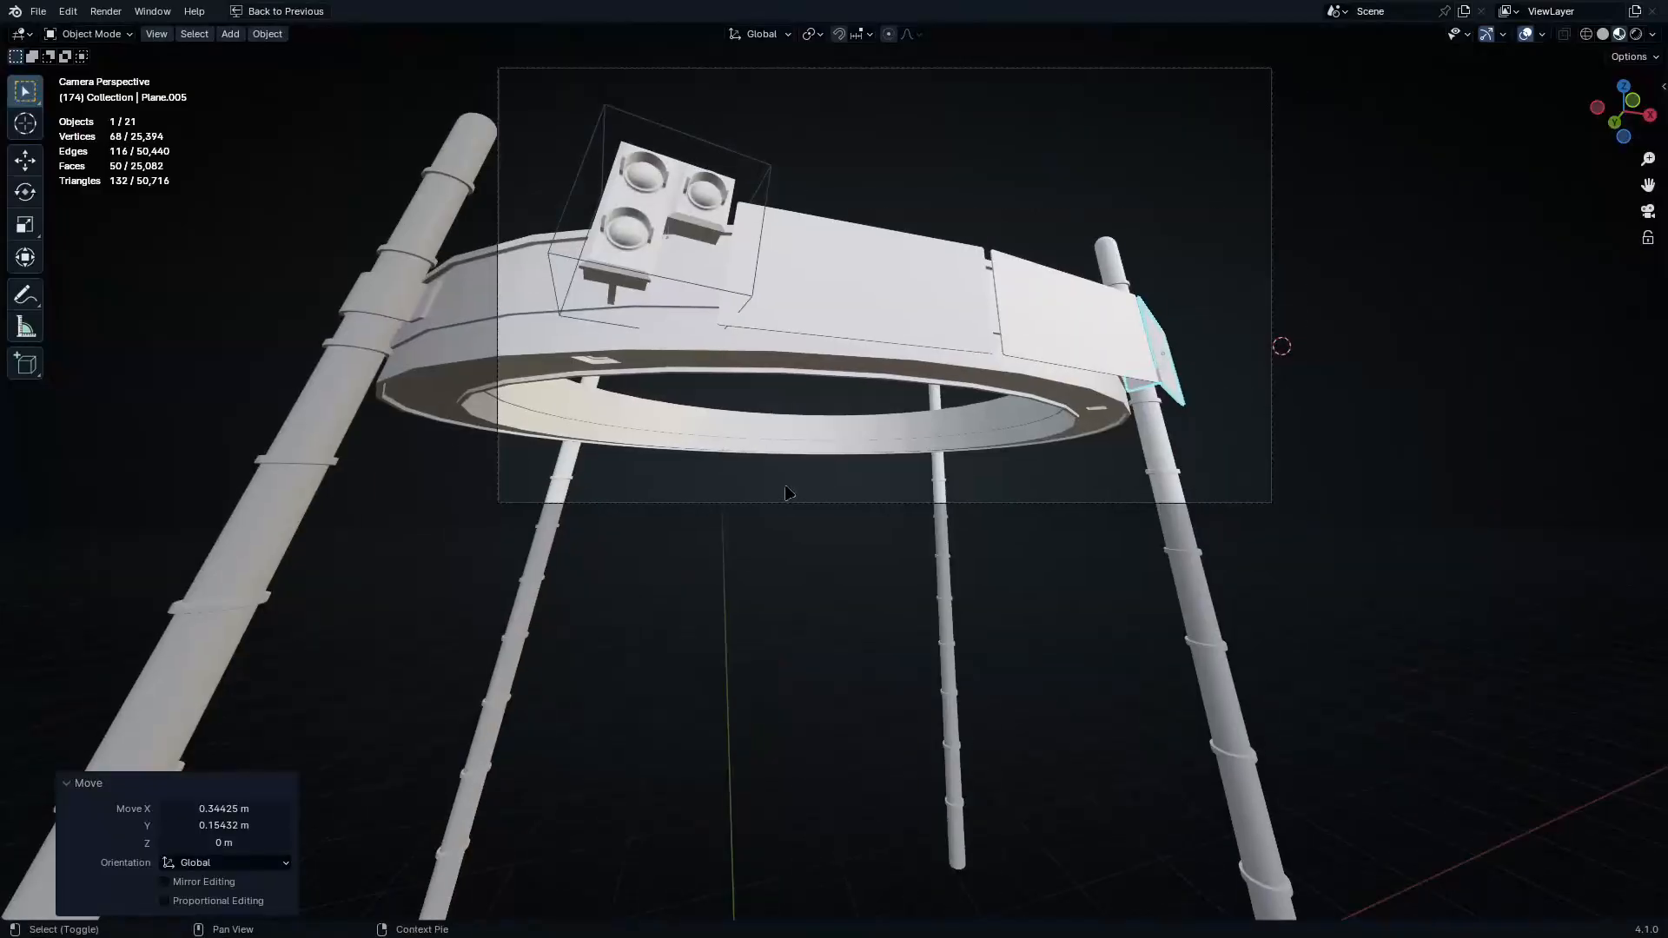
key("shift+c")
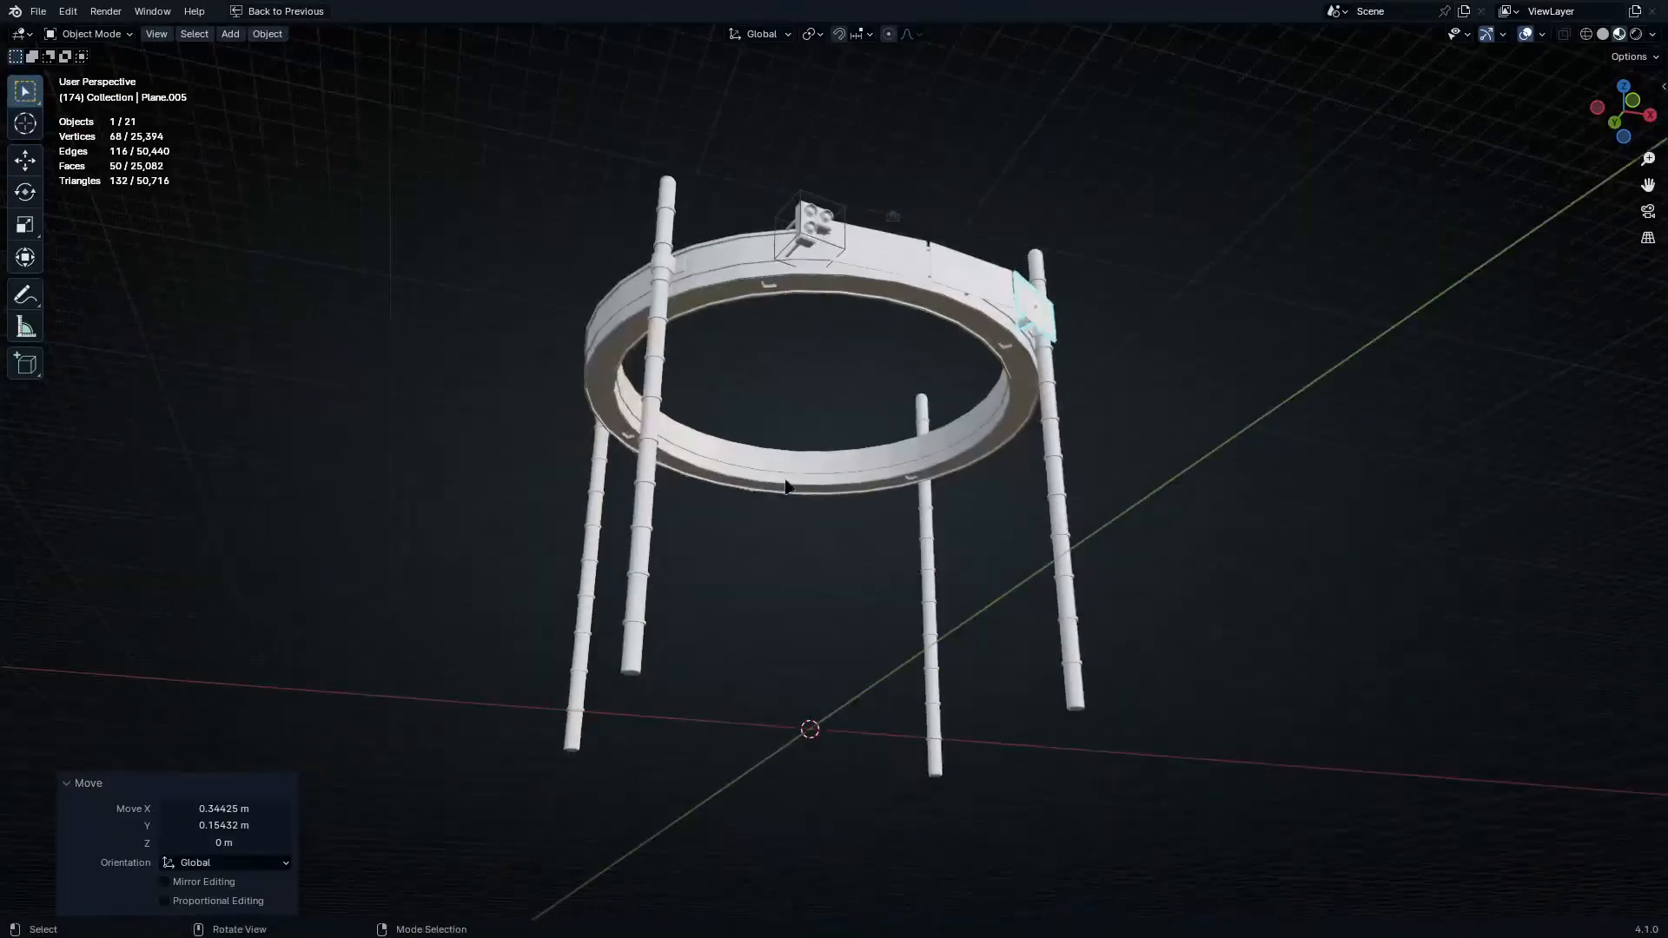
key("KP_0")
middle_click_drag(726, 391, 809, 482, "shift")
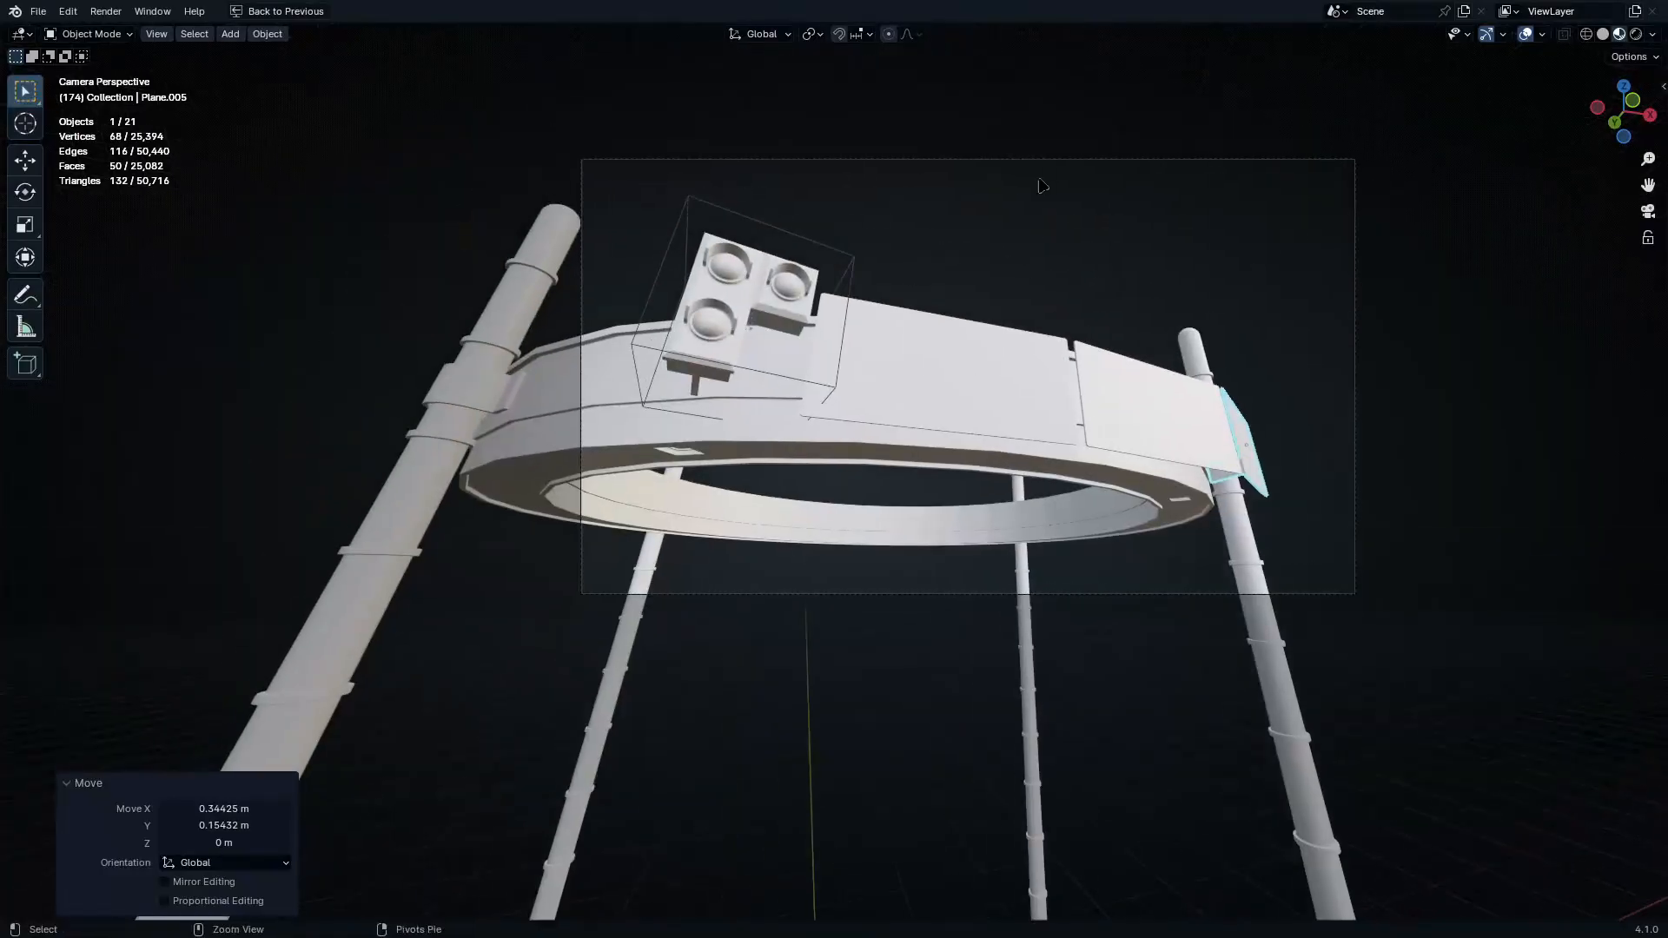
left_click(1273, 193)
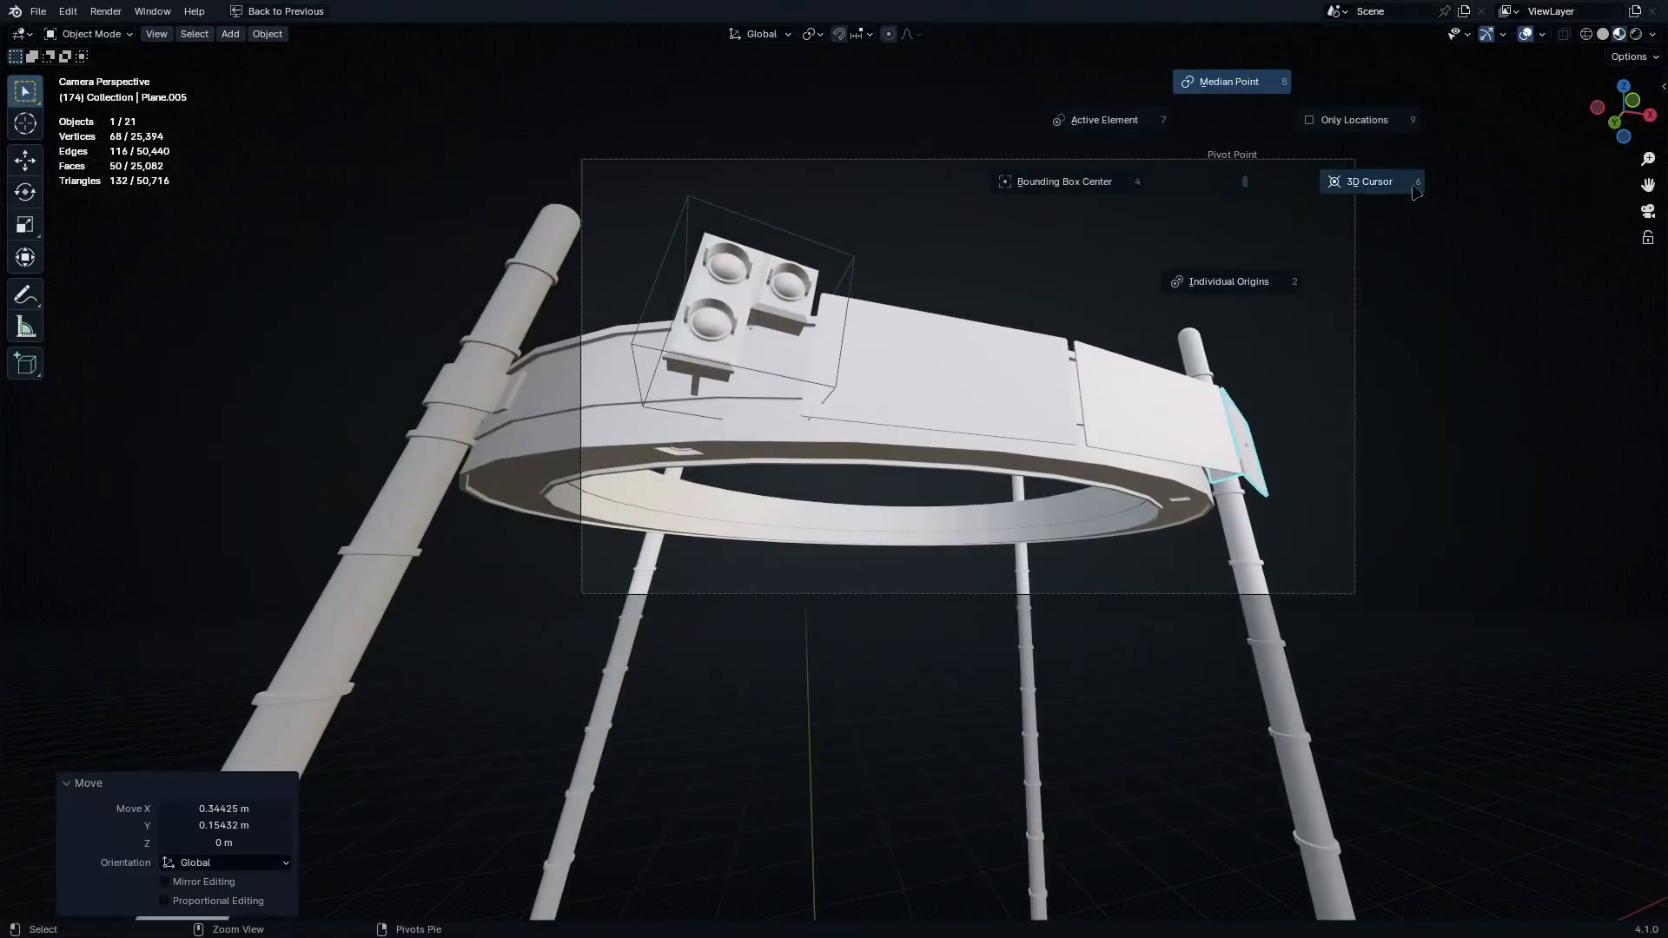
key("z")
middle_click_drag(943, 434, 958, 581, "shift")
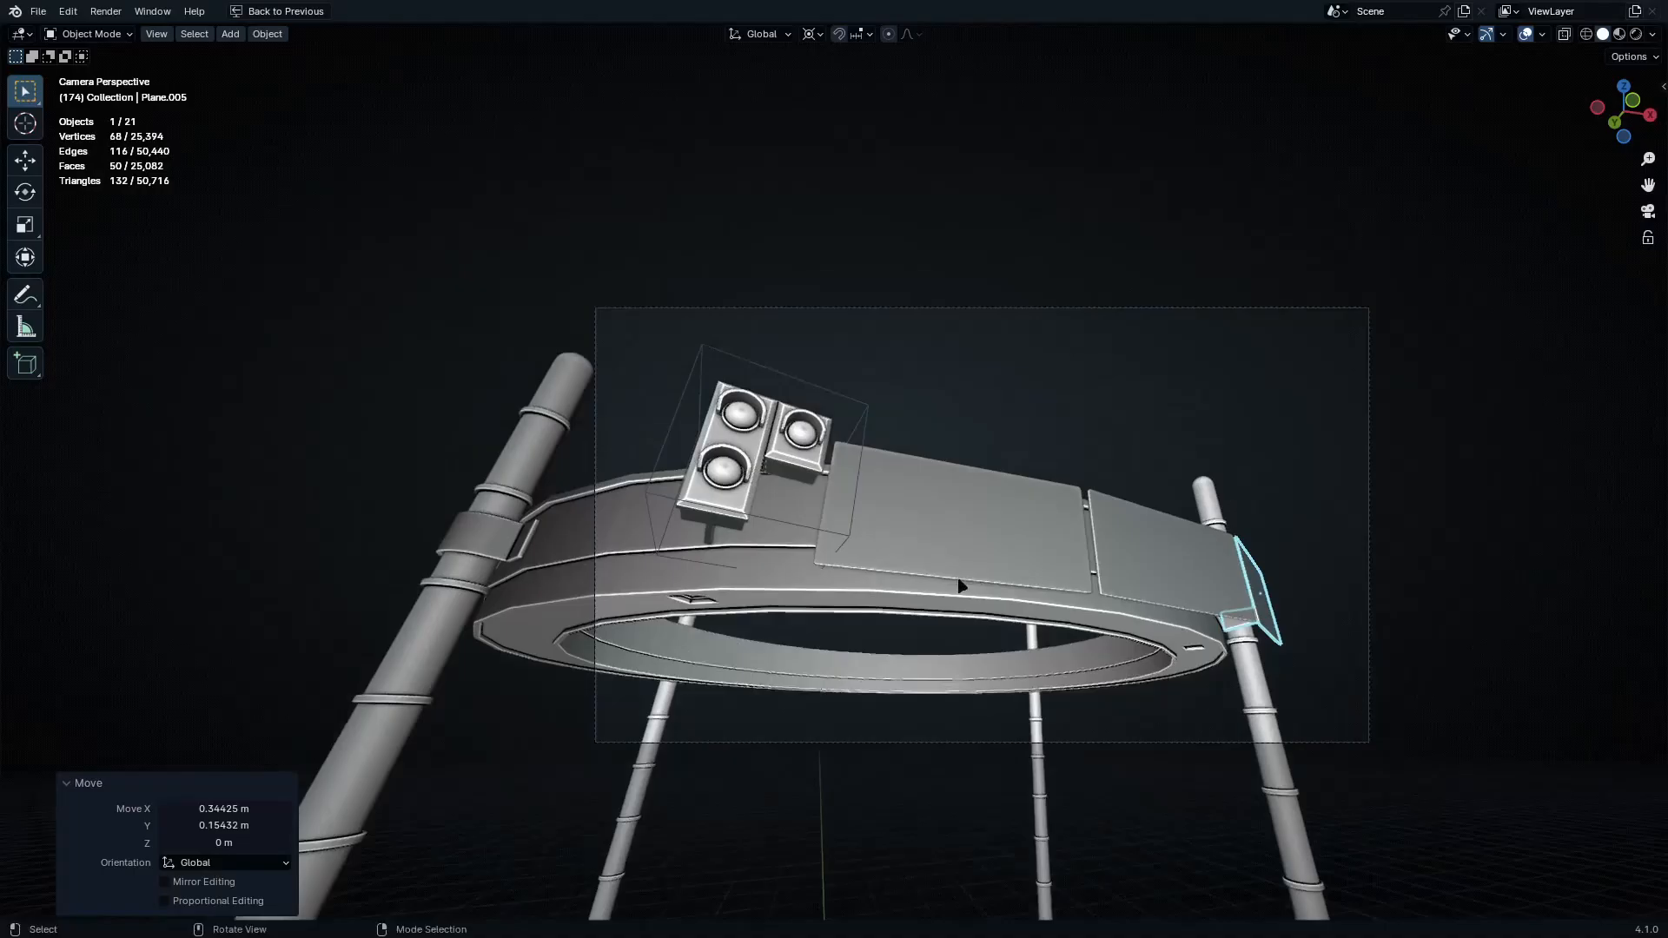
Rotate the camera by -4.68° about global Z around the 3D cursor
middle_click_drag(1103, 651, 1126, 492, "ctrl")
middle_click_drag(1014, 478, 1050, 473, "shift")
left_click(1285, 81)
key("r")
key("z")
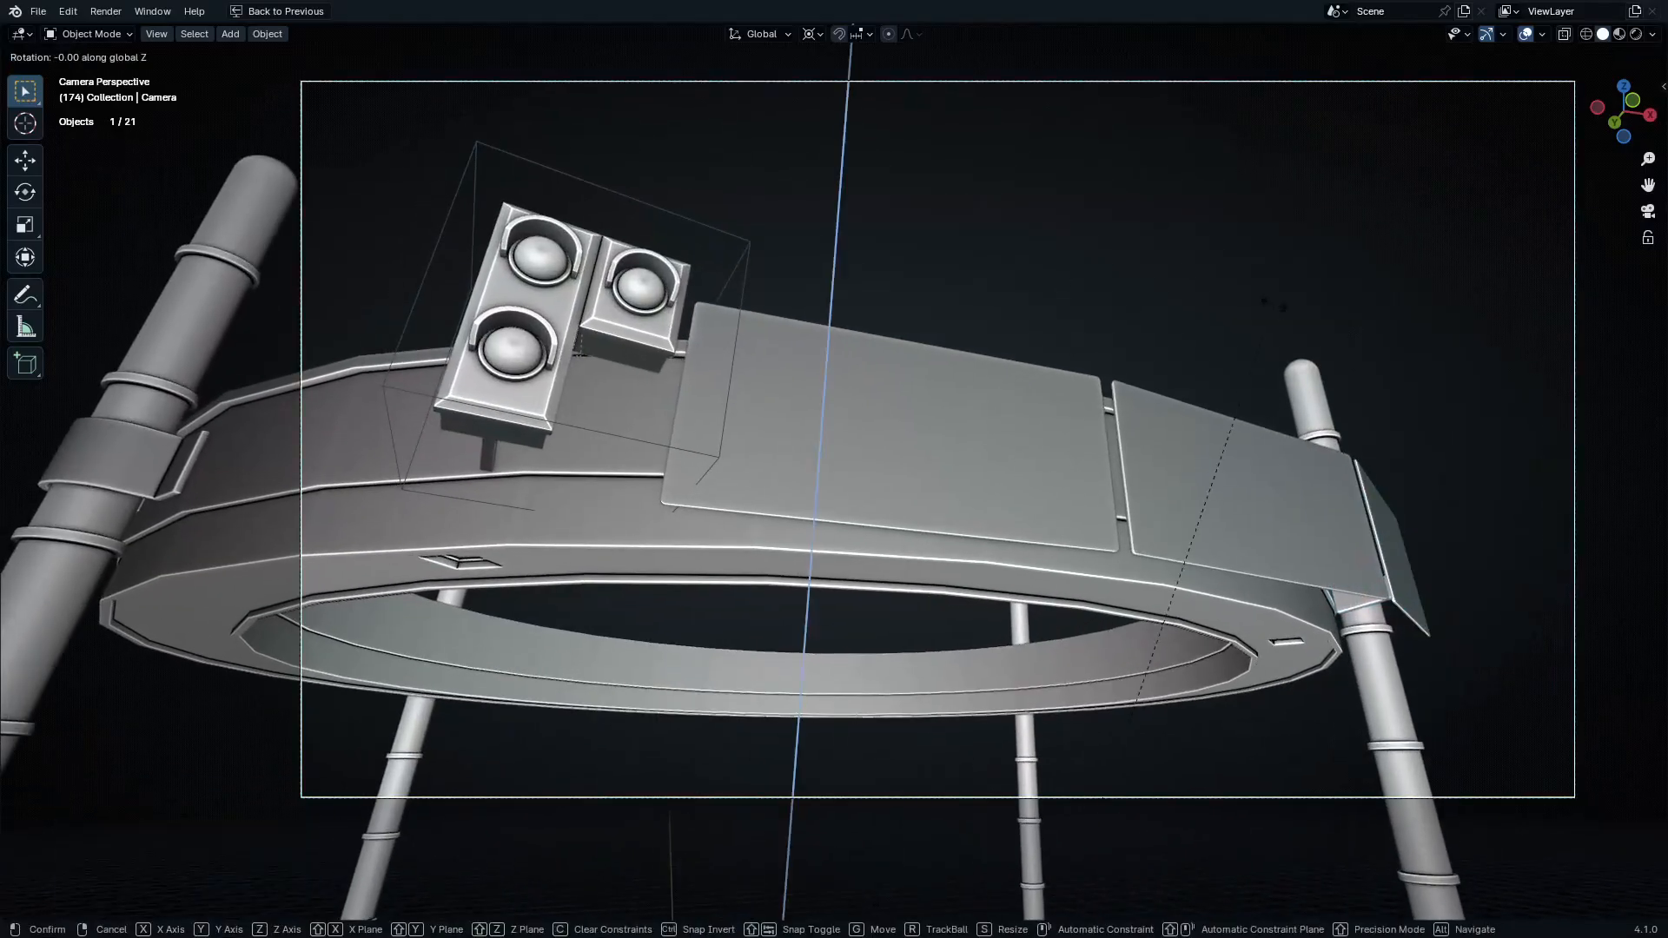
left_click(1301, 503)
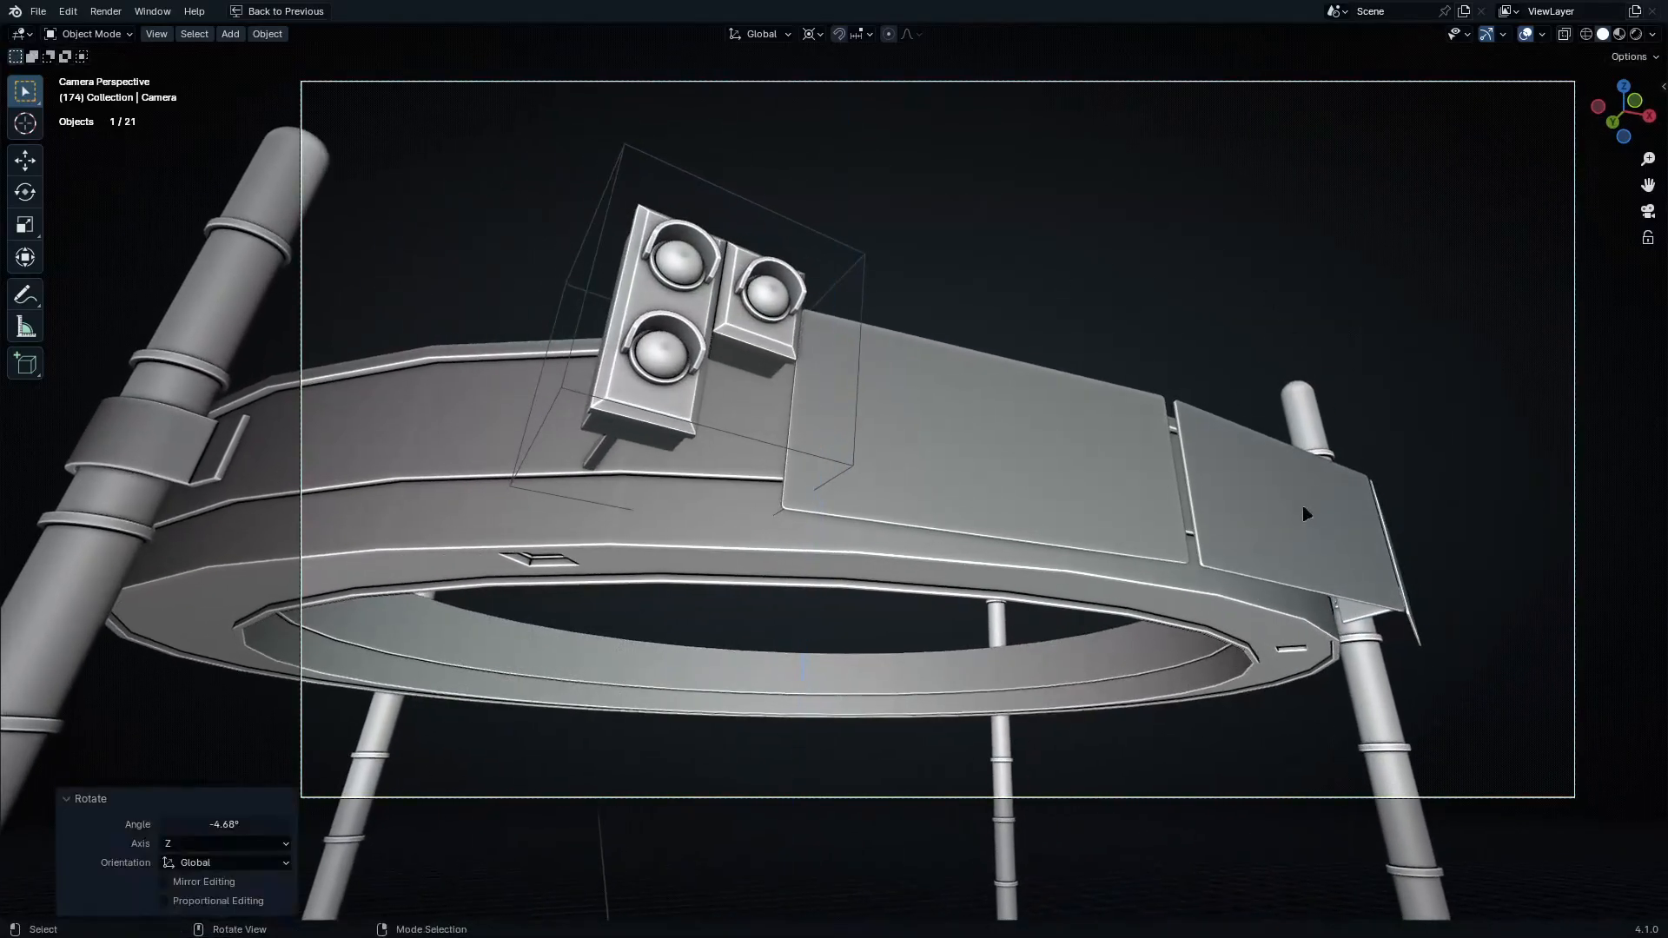
Rotate the traffic light's empty about global Z around the 3D cursor, away from the left sign panel
left_click(886, 286)
key("z")
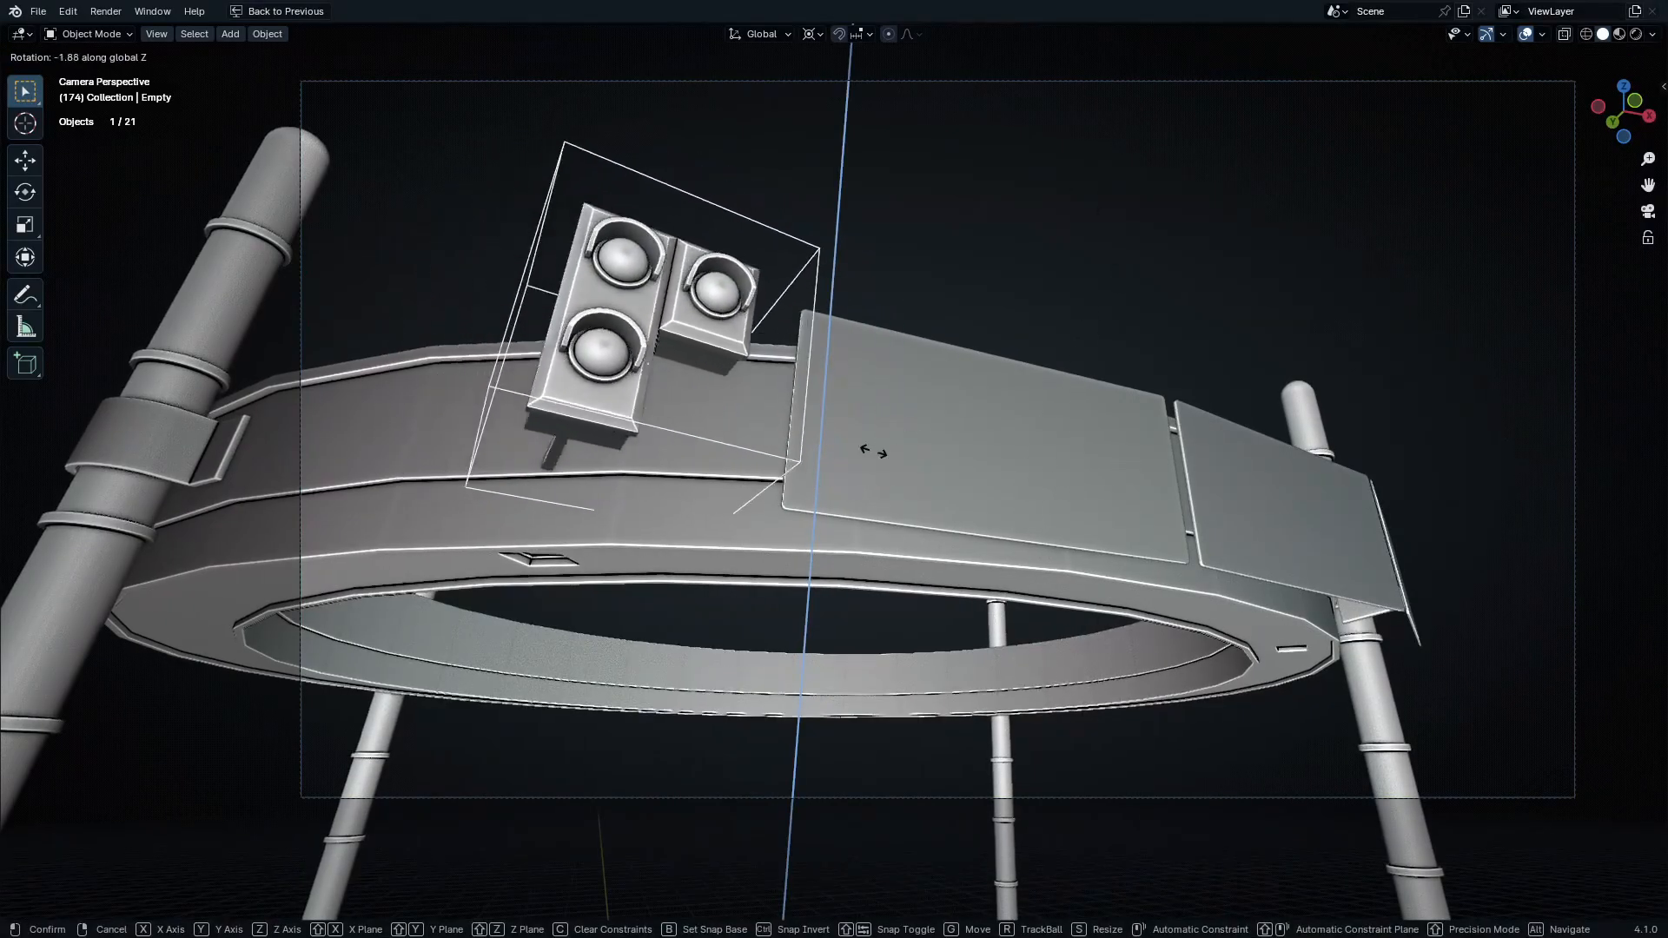
left_click(923, 425)
Select the three sign panels without the ring and rotate them together about global Z around the 3D cursor
left_click(1090, 472)
left_click_drag(1238, 521, 1294, 543, "shift")
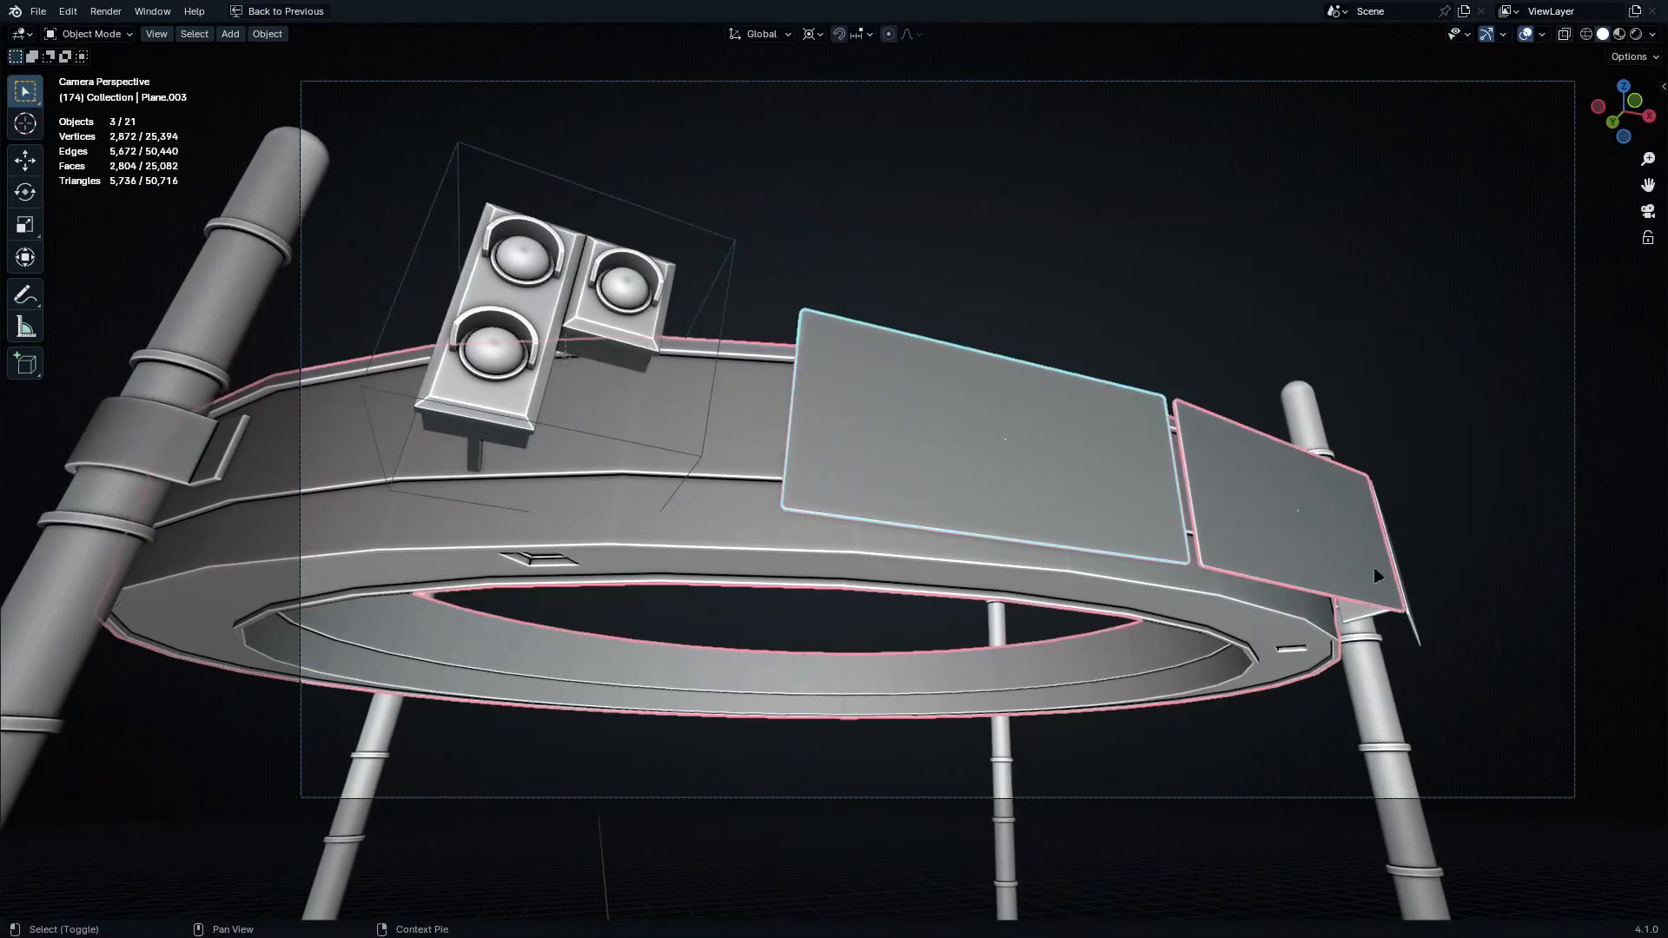
key("shift+z")
left_click_drag(740, 488, 734, 505, "shift")
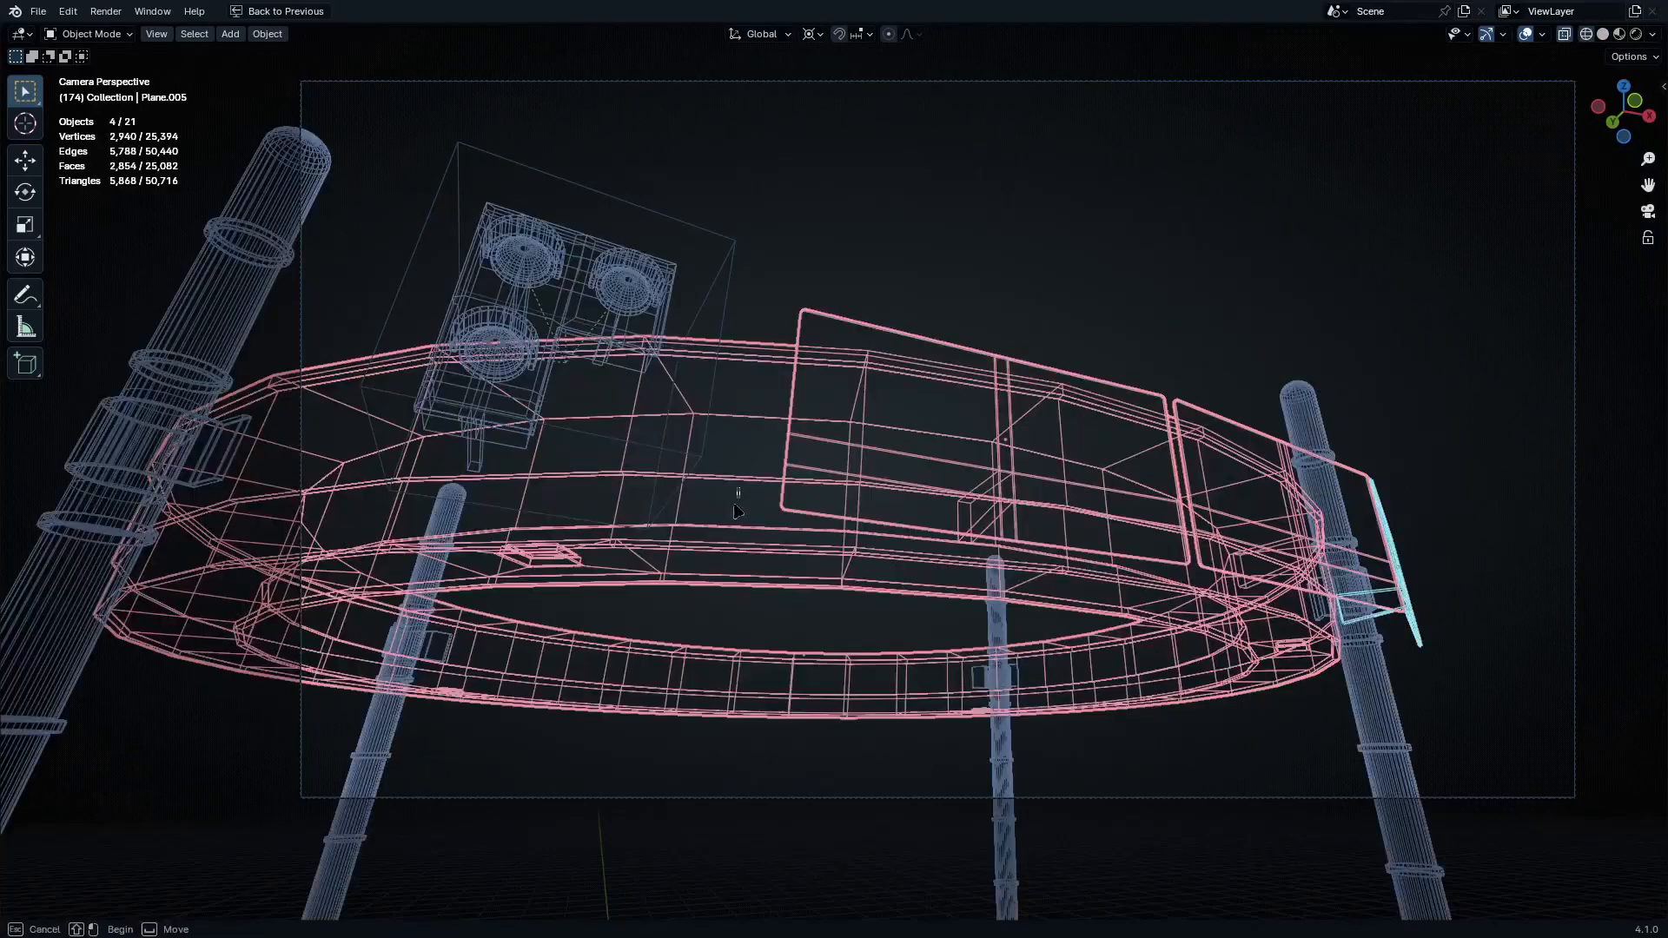
left_click_drag(743, 587, 744, 588, "shift")
key("shift+z")
key("r")
key("z")
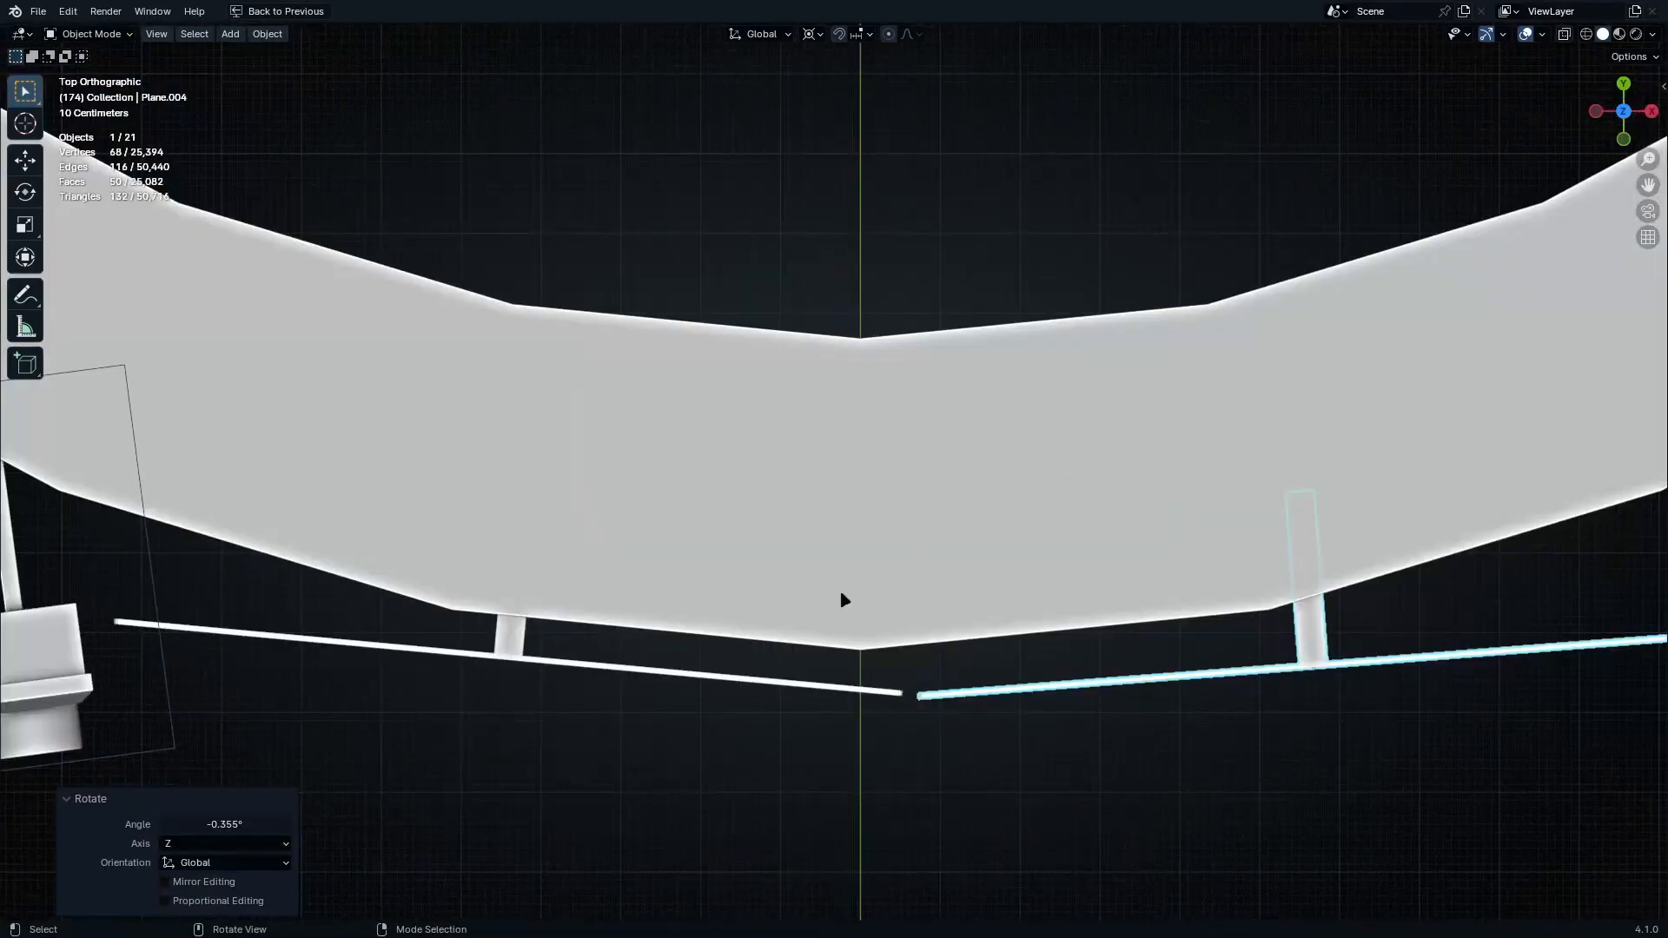
Move the left and middle sign panels along Y, each closer to the ring's outer face
left_click(712, 691)
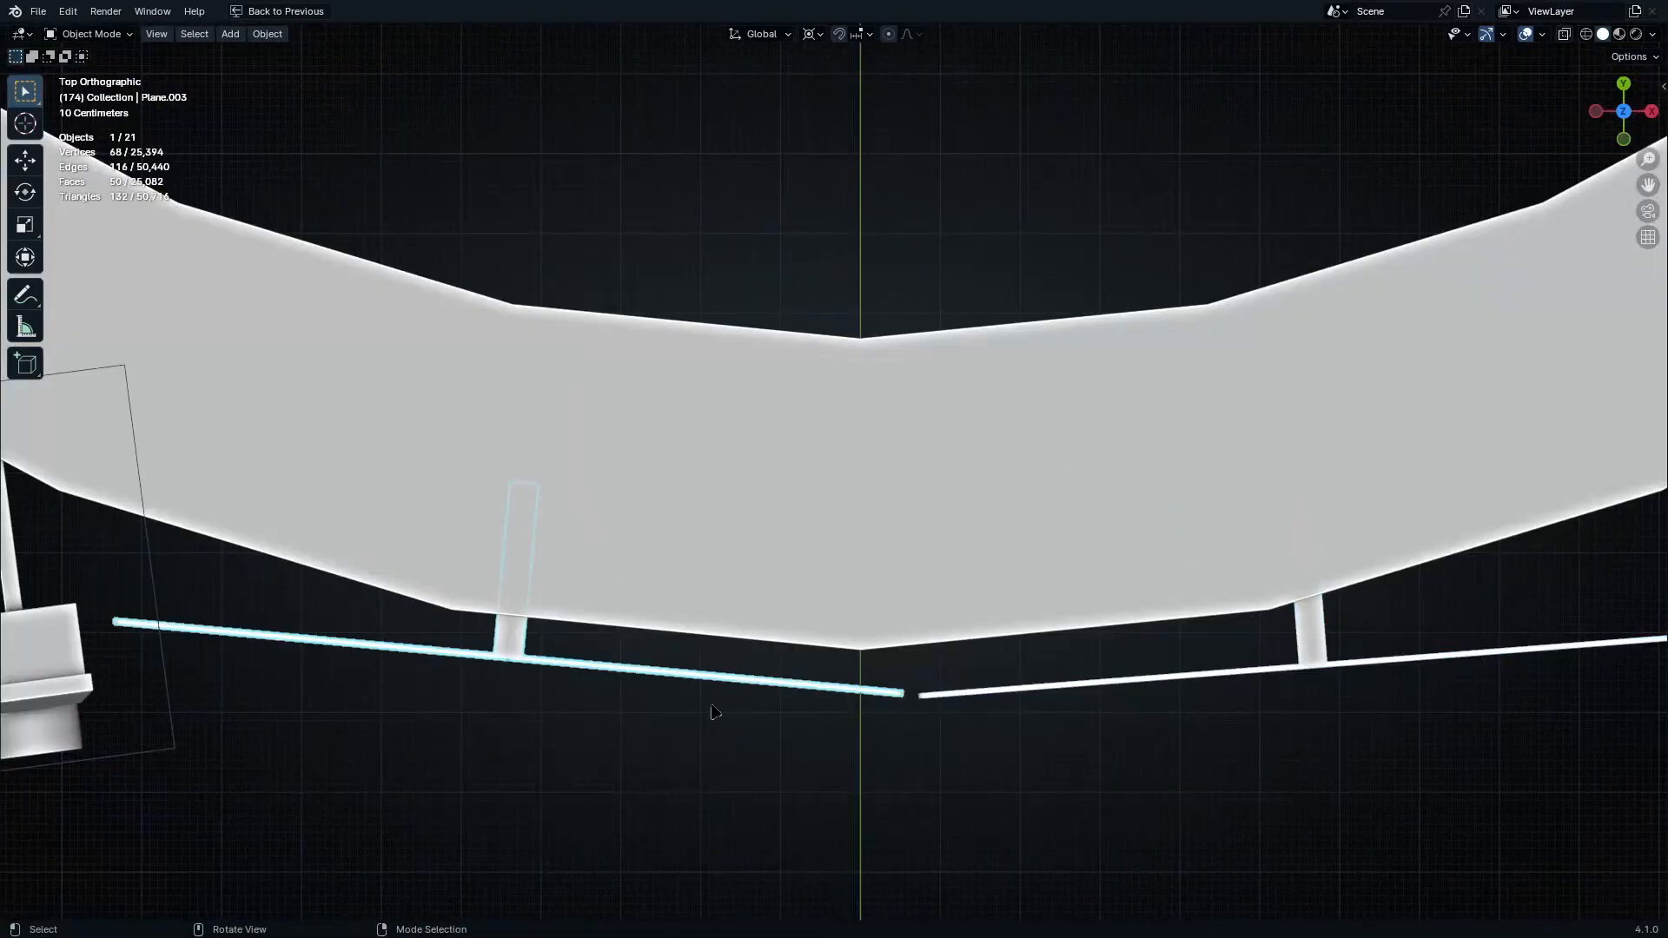
key("g")
key("y")
left_click(721, 712)
left_click(1042, 684)
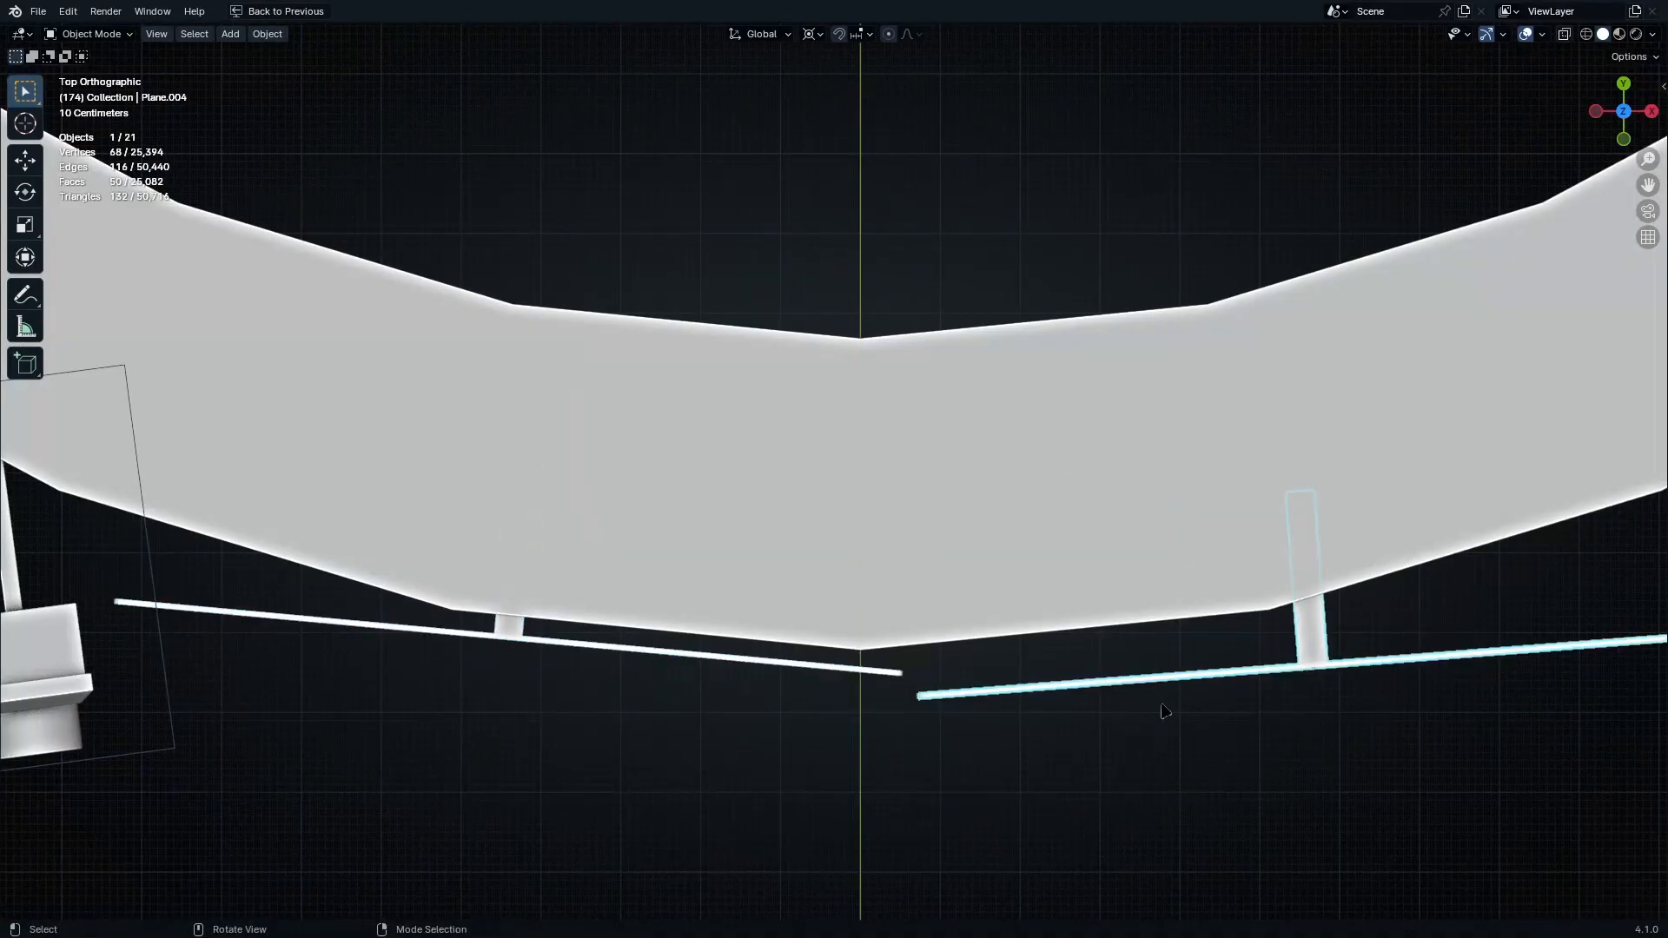
key("g")
key("y")
left_click(1183, 685)
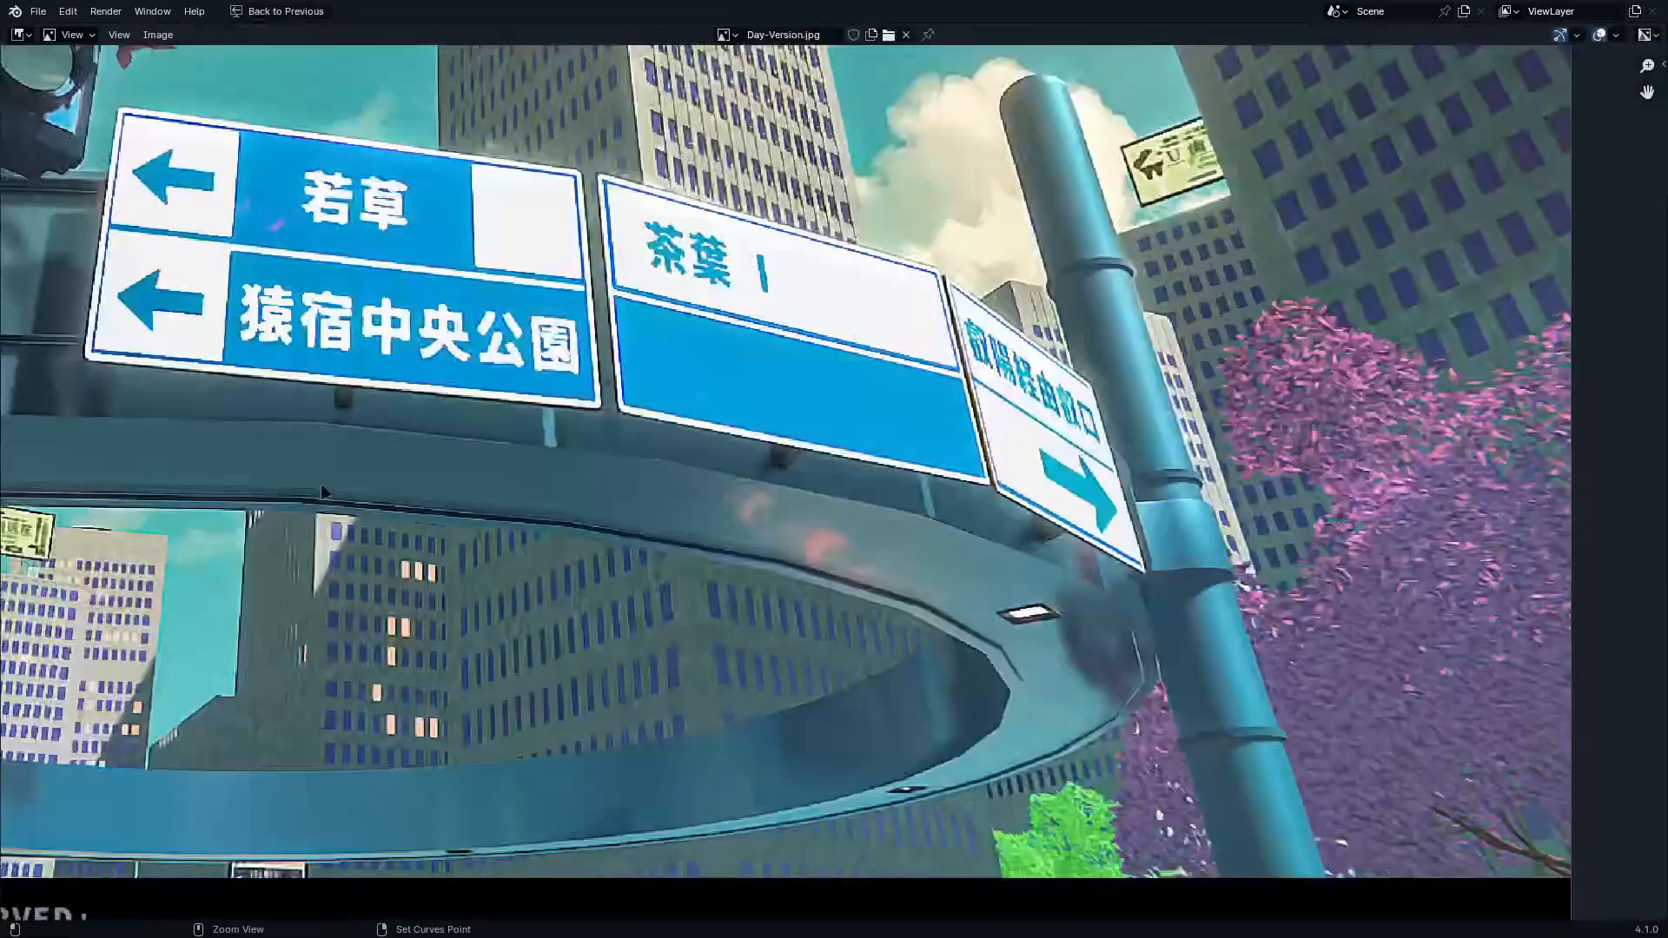
Scale the left sign panel to 0.862 about its own centre and rotate it about global Z around the 3D cursor
scroll(909, 471, "down", 2)
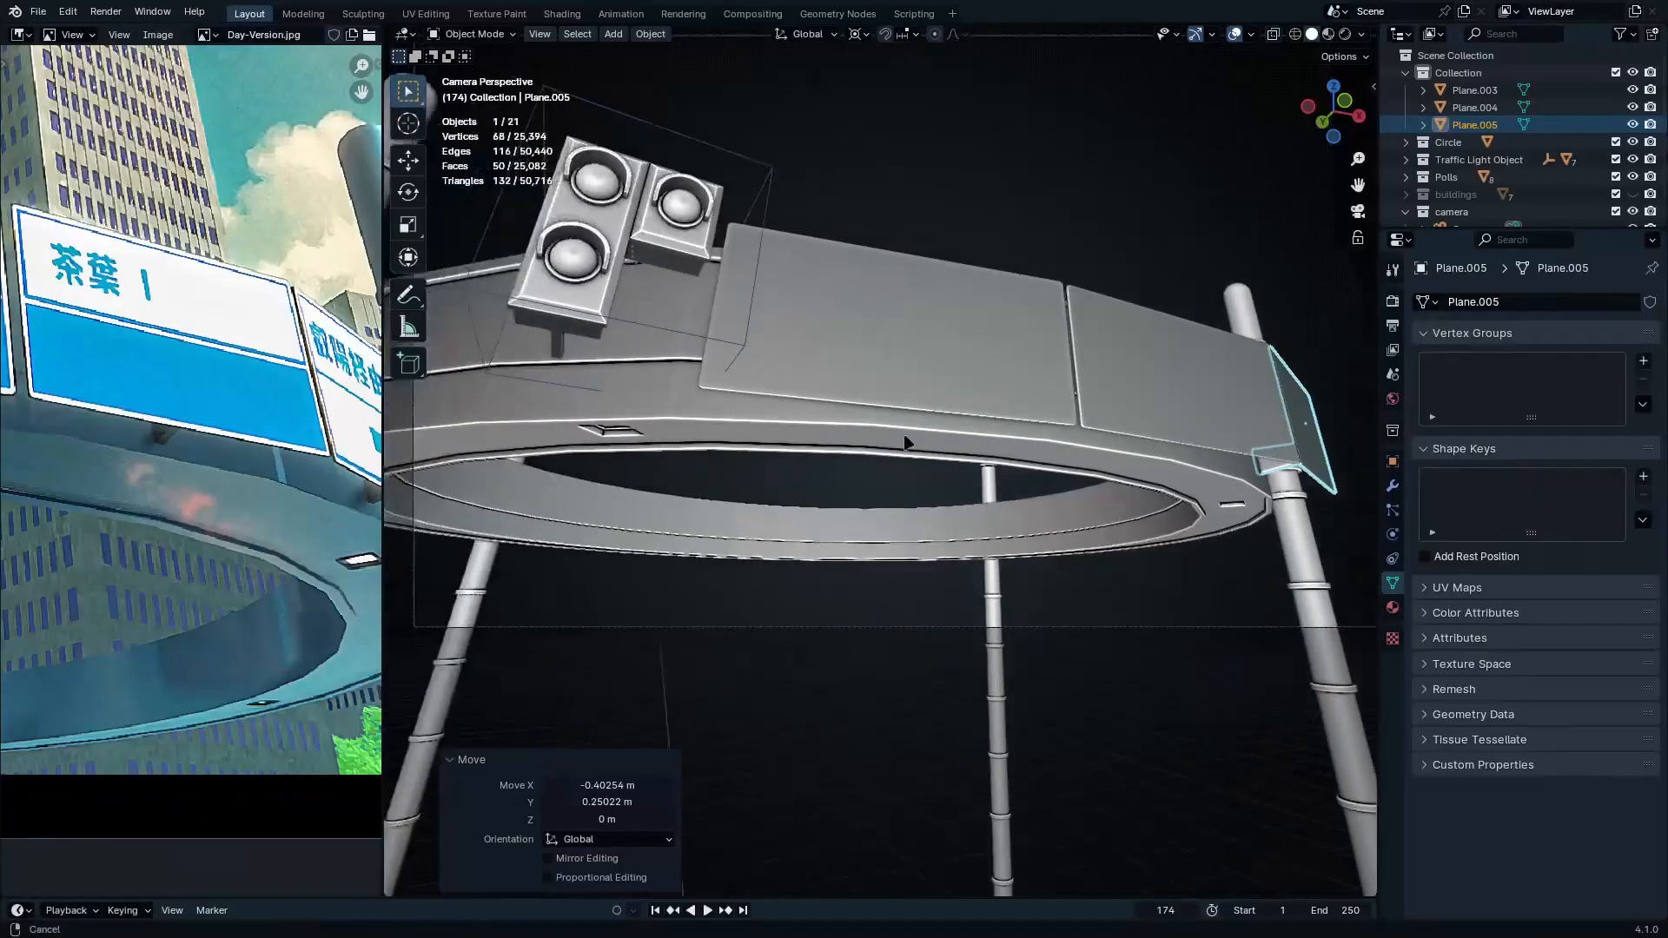
scroll(19, 532, "up", 3)
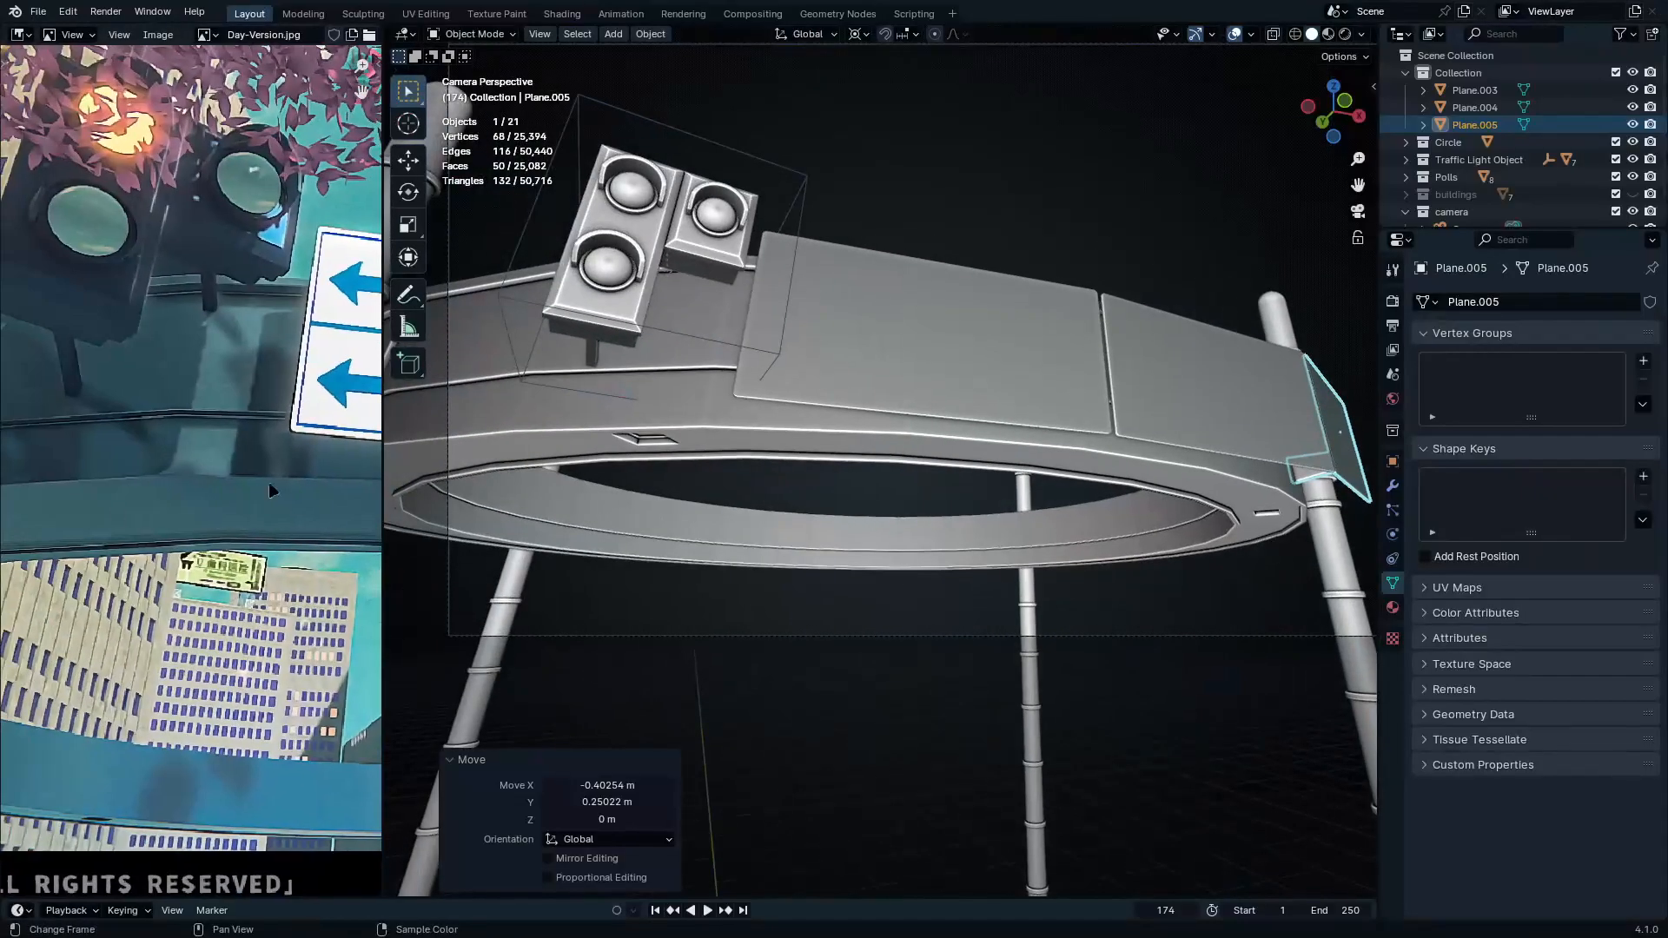
middle_click_drag(428, 430, 496, 470, "shift")
key("ctrl+space")
left_click(1155, 426)
key("s")
right_click(1360, 434)
right_click(1268, 113, "ctrl")
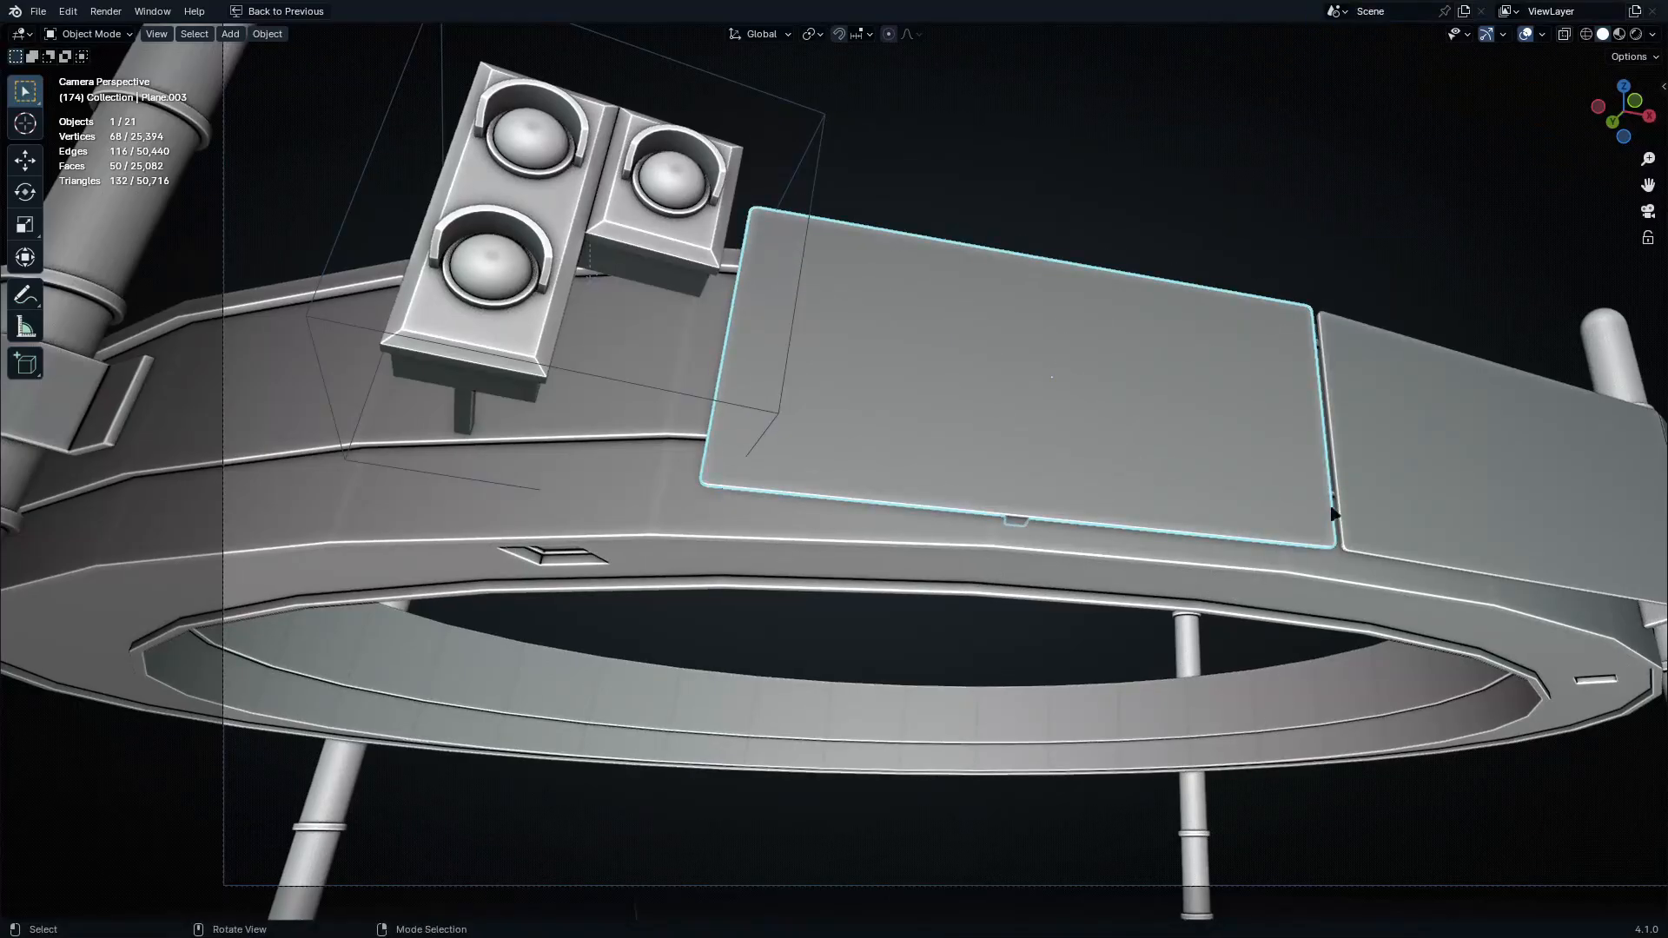
key("s")
left_click(1286, 495)
key("r")
key("z")
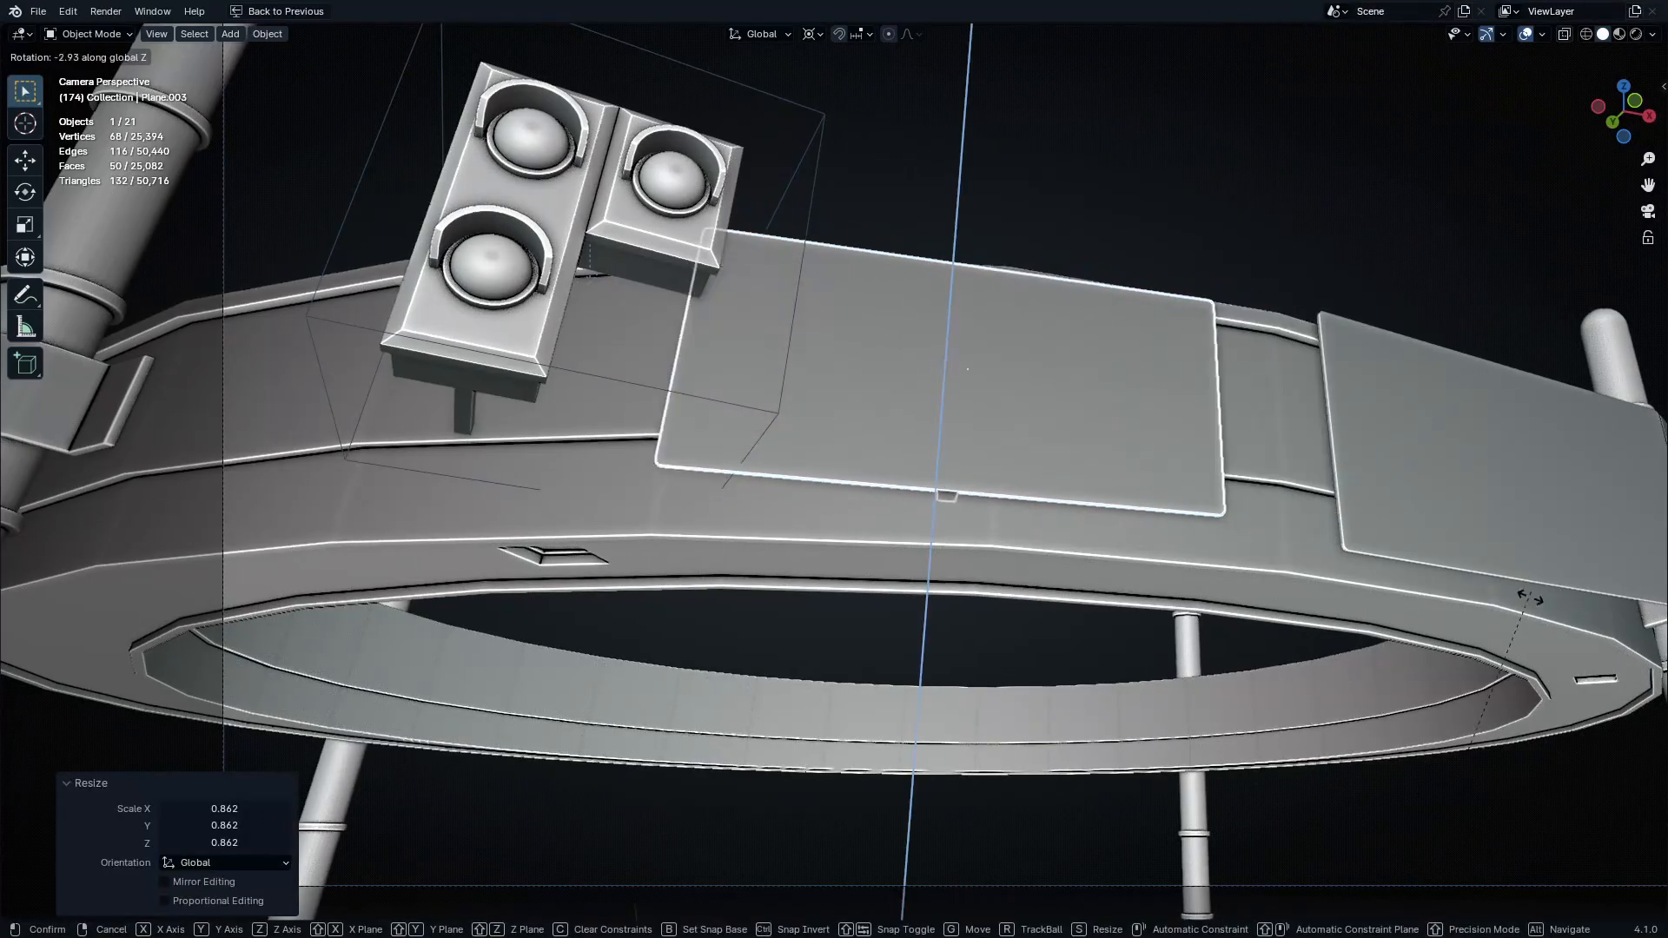
Scale the middle and right sign panels to 0.823 and rotate them by -4.14° about global Z around the 3D cursor
right_click(1231, 280, "ctrl")
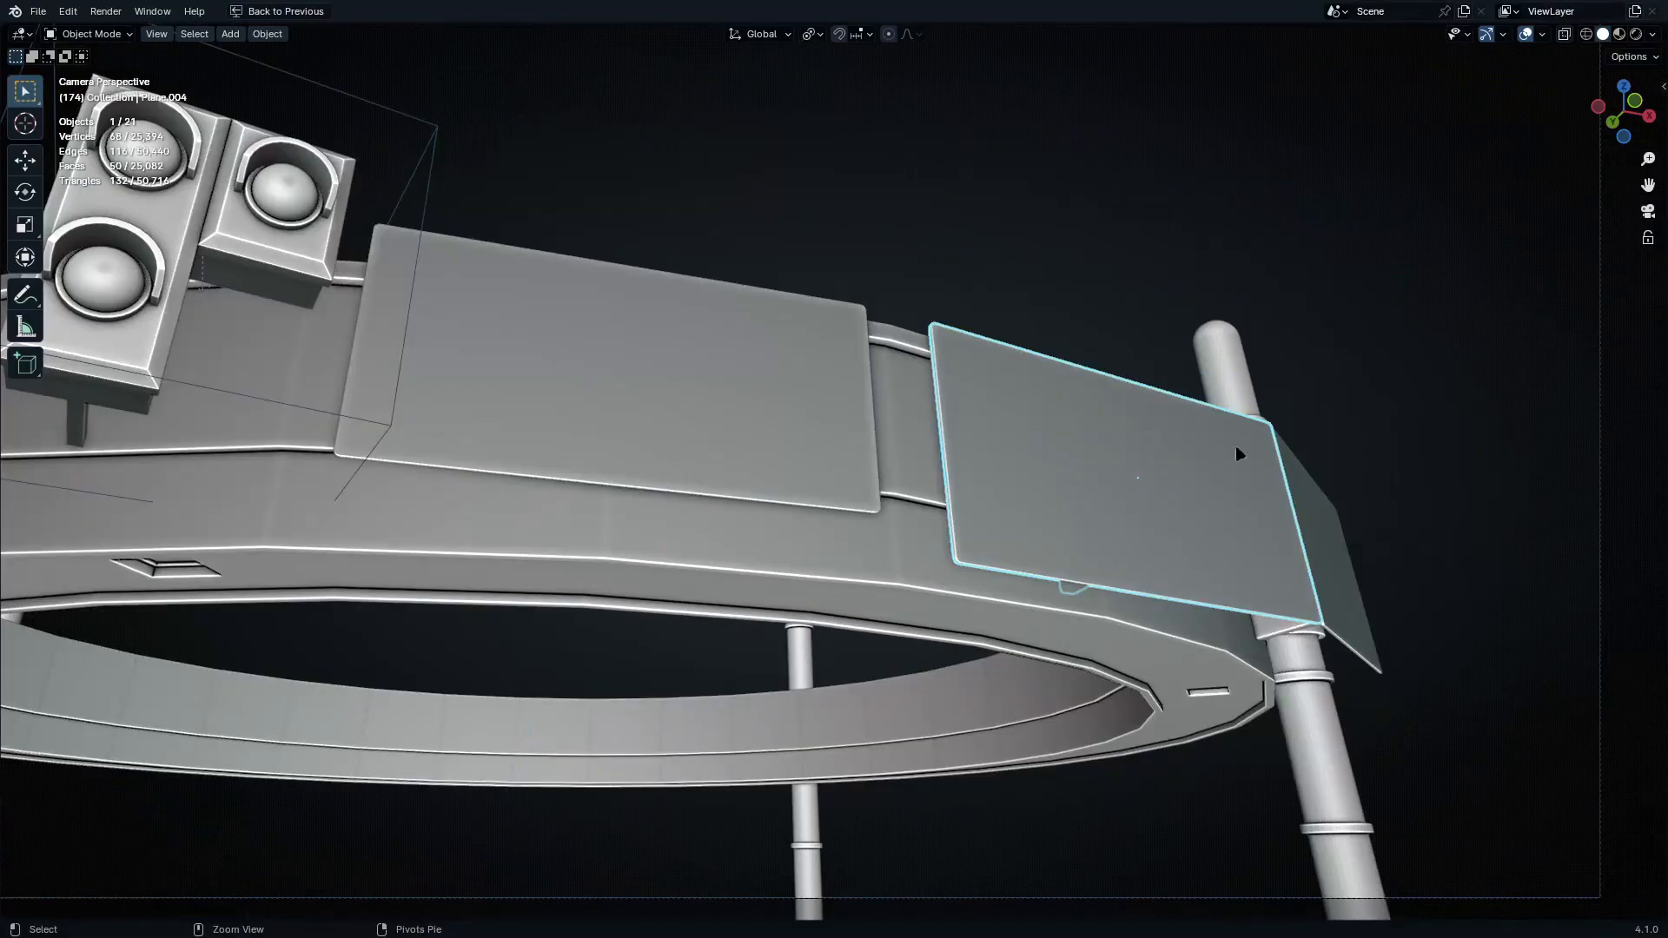
left_click(1279, 552, "shift")
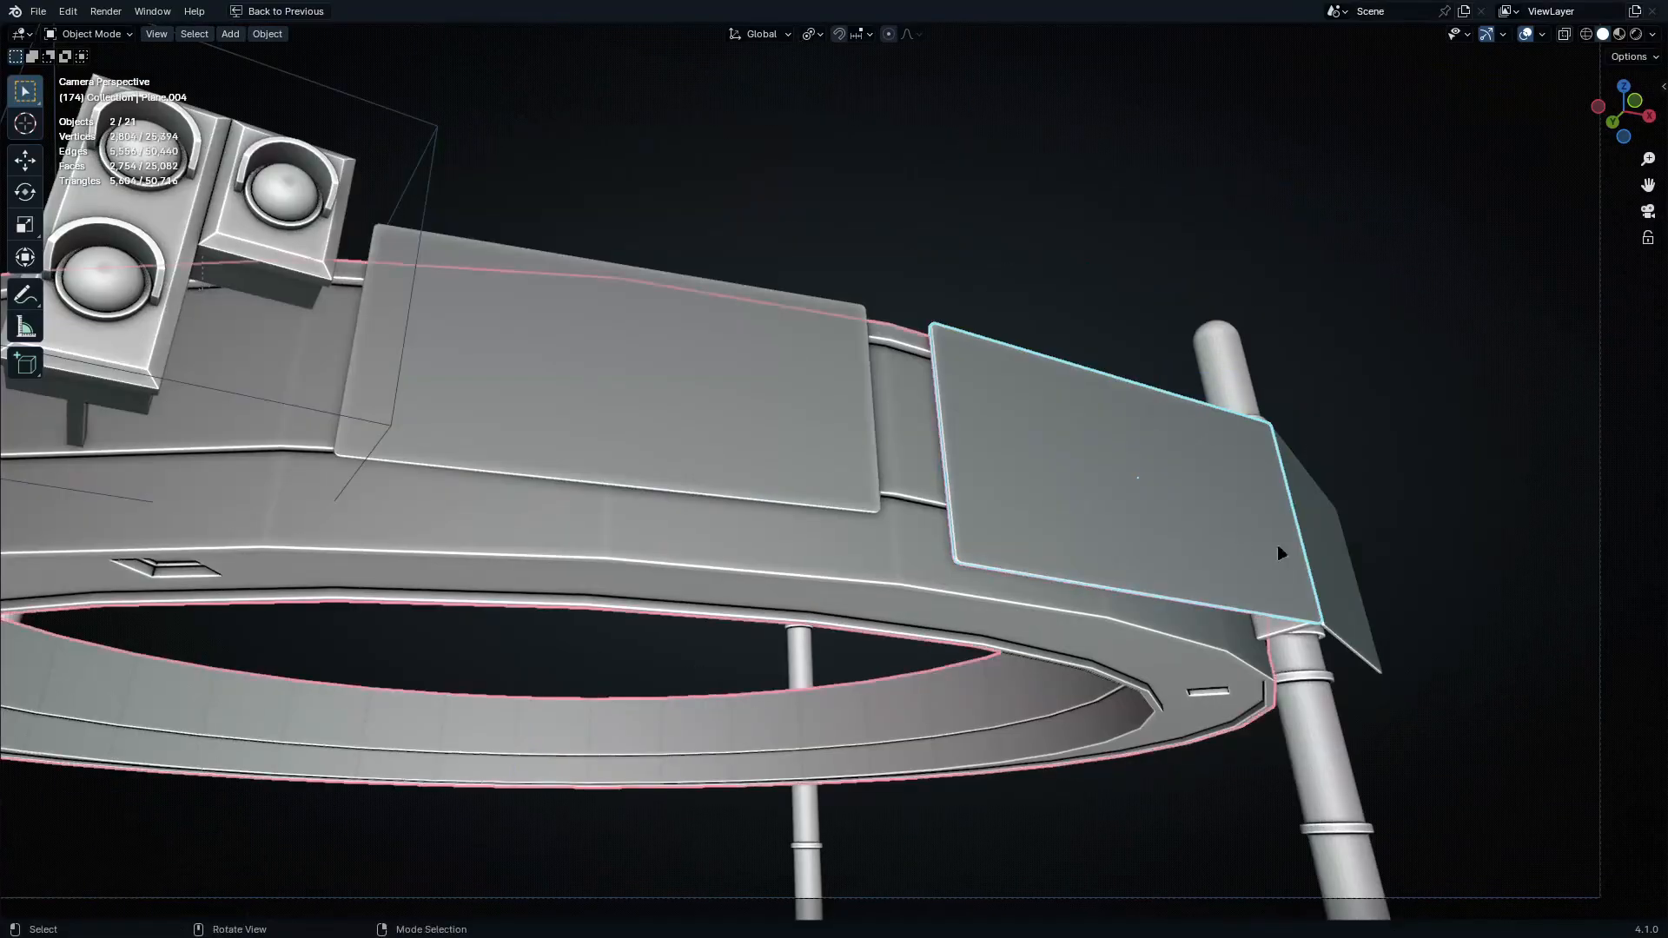
key("ctrl+Tab")
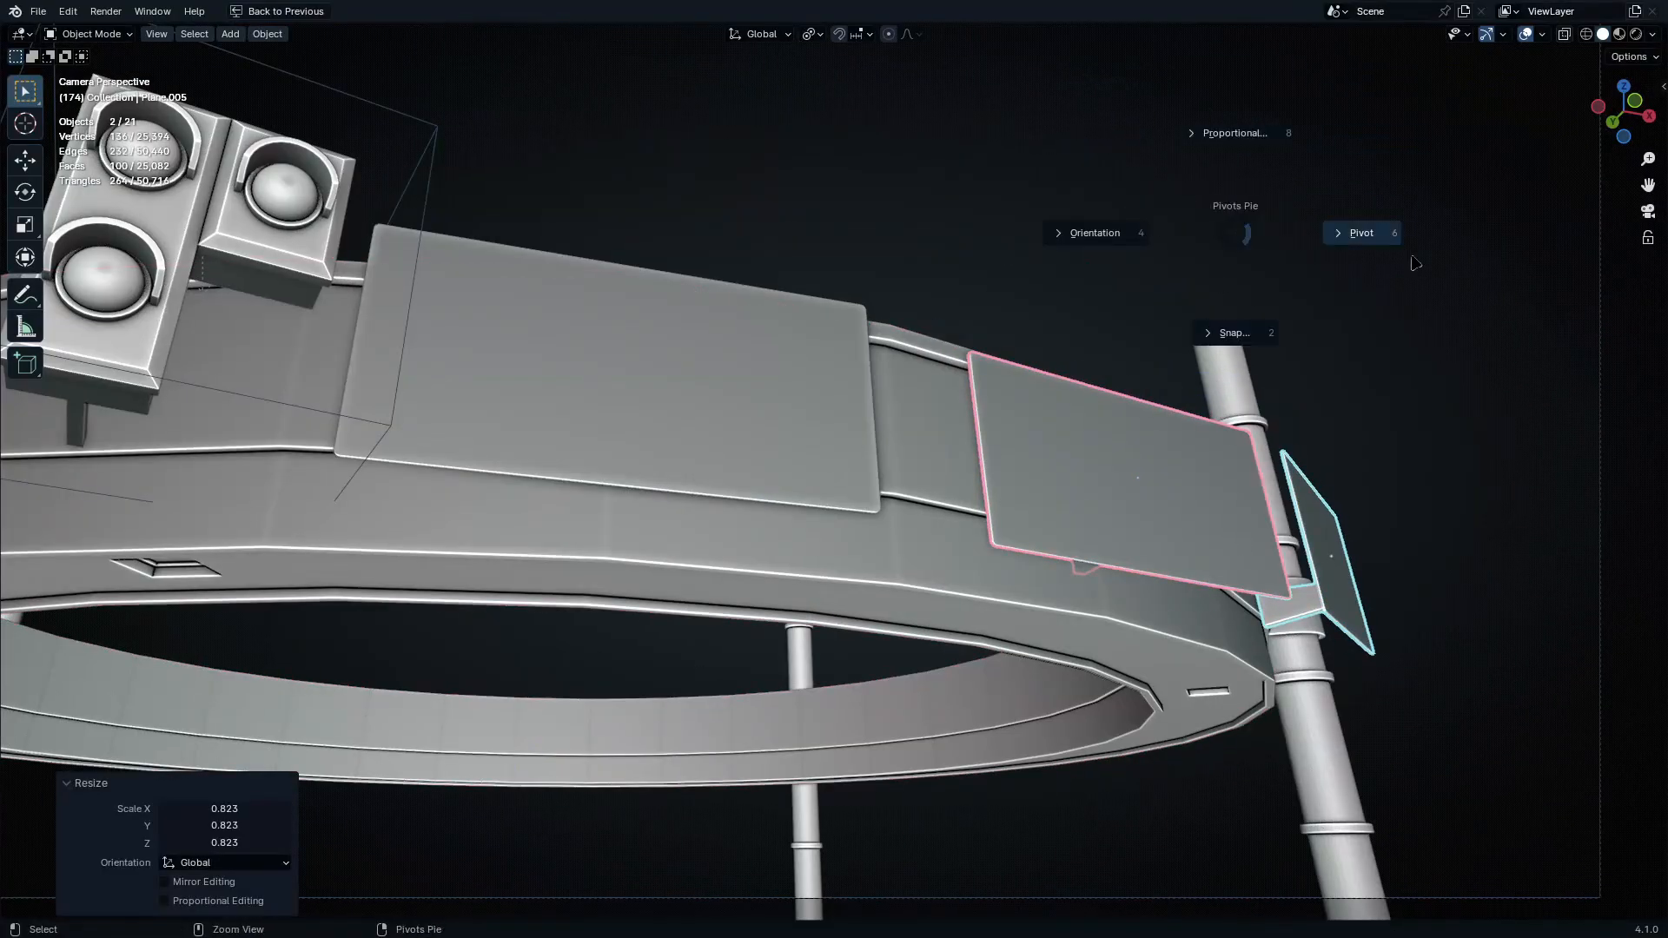
left_click(1404, 270)
key("r")
key("z")
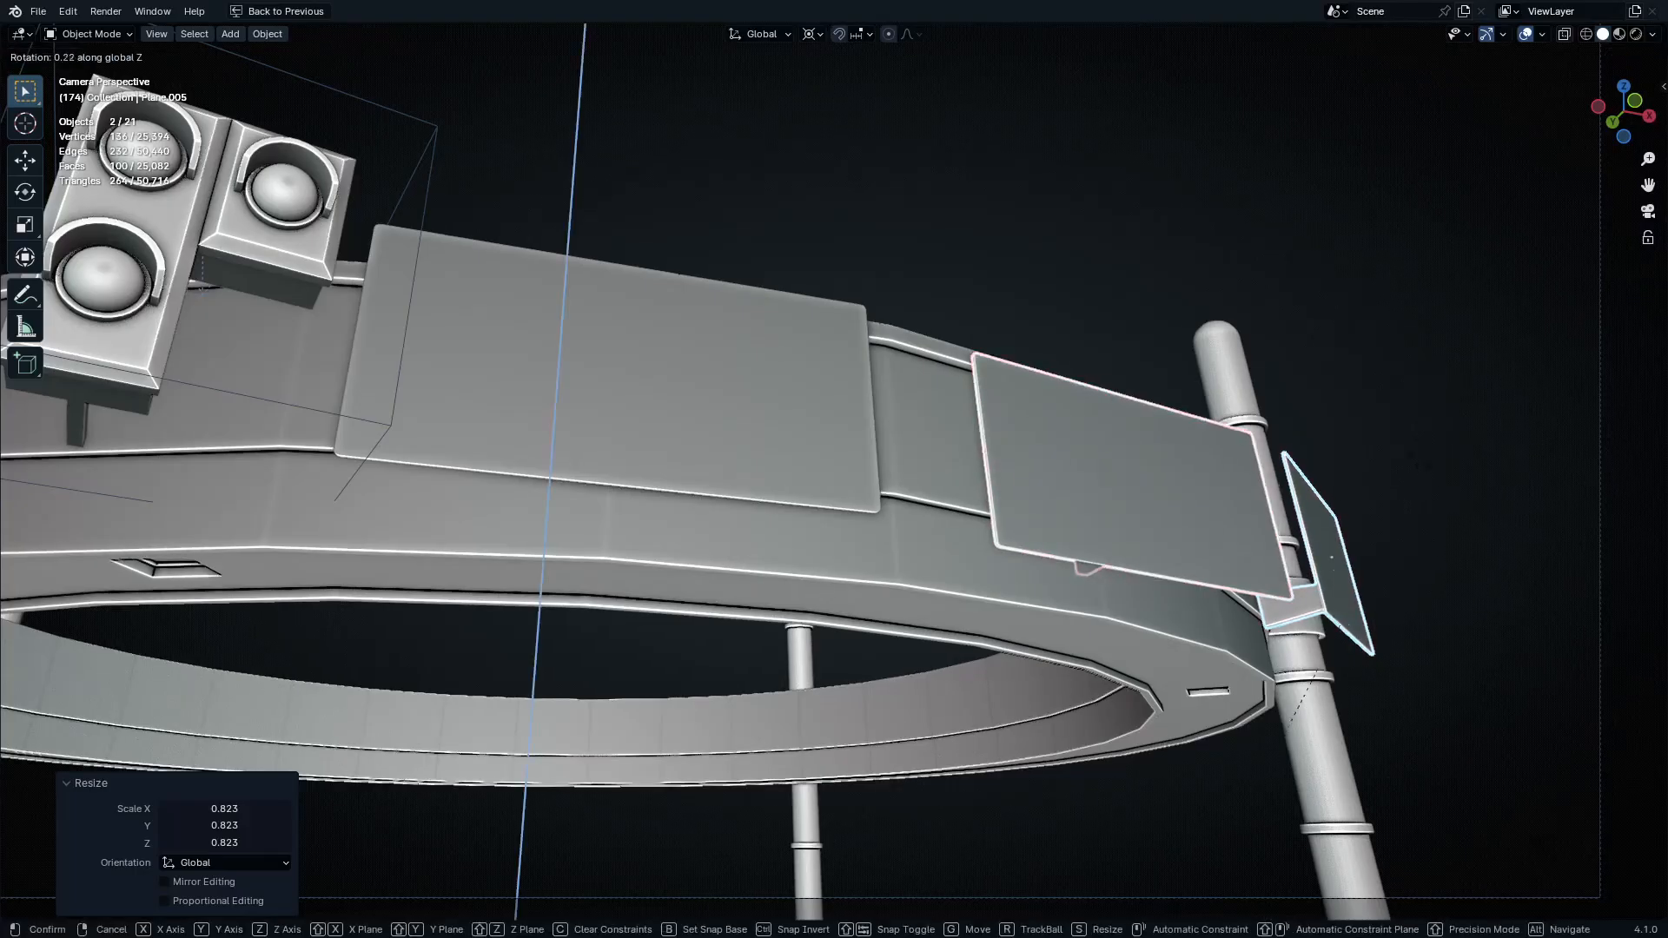
key("Return")
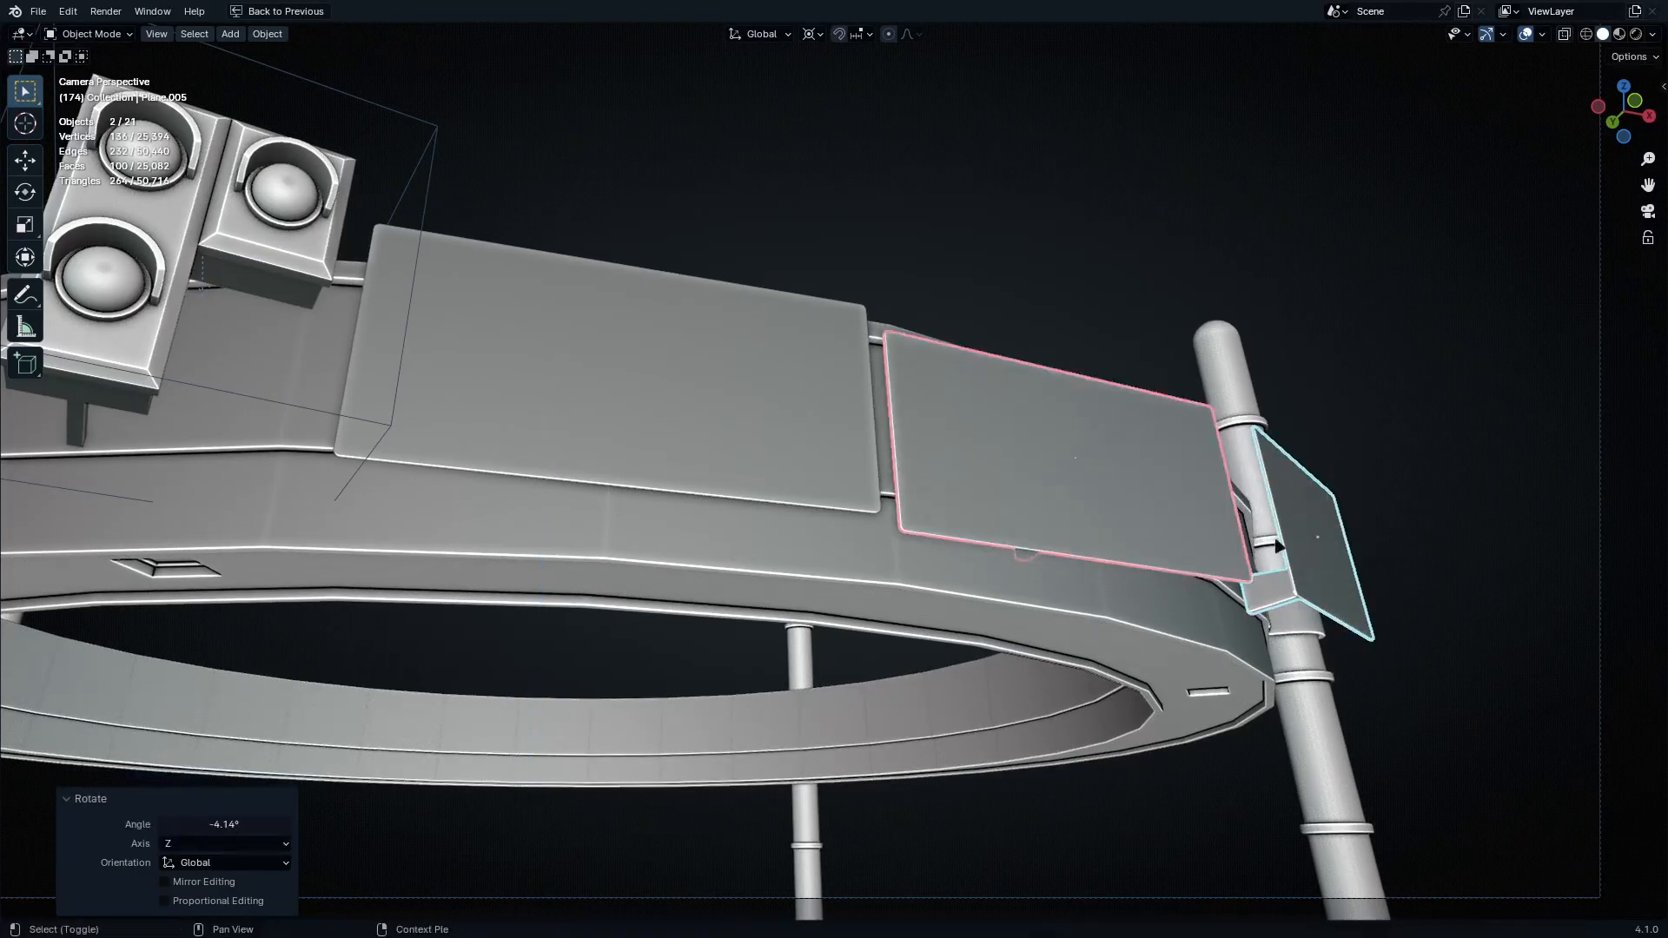
Raise the middle and right sign panels along Z to align with the left panel and rotate them by -0.355° about Z
scroll(1117, 733, "up", 4)
key("g")
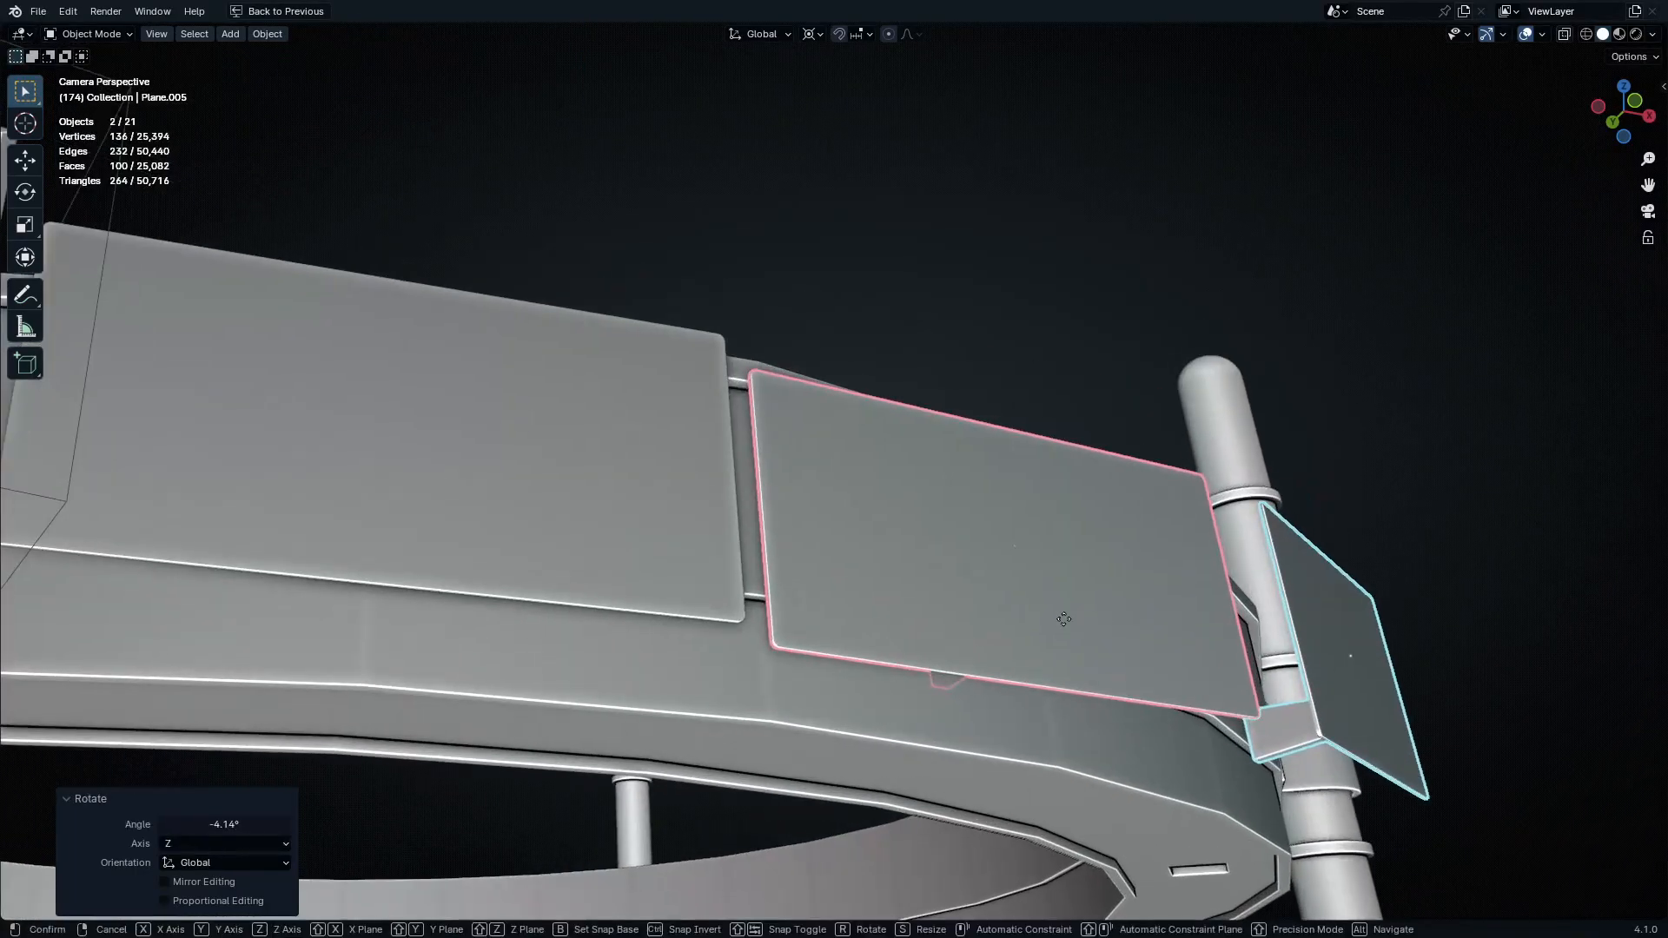
key("z")
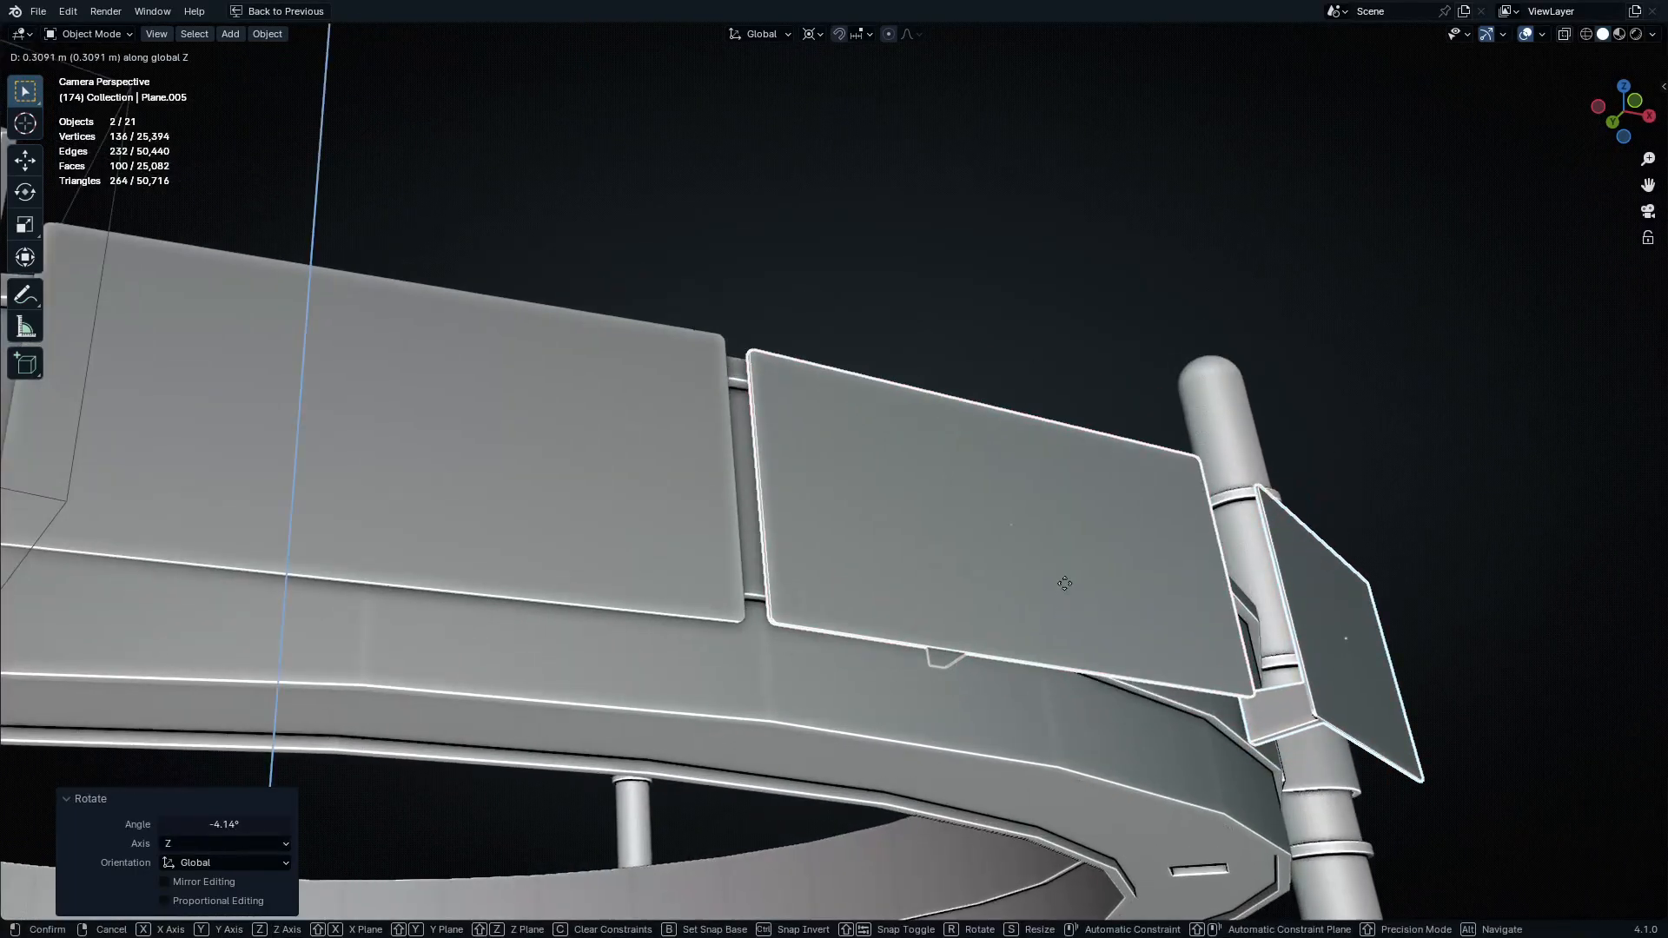
left_click(1064, 572)
key("r")
key("z")
left_click(1065, 568)
Rotate the right sign panel by -2.91° about global Z and move it in the XY plane beside the middle panel's end
middle_click_drag(1065, 569, 1034, 556, "shift")
middle_click_drag(1042, 495, 1414, 451, "shift")
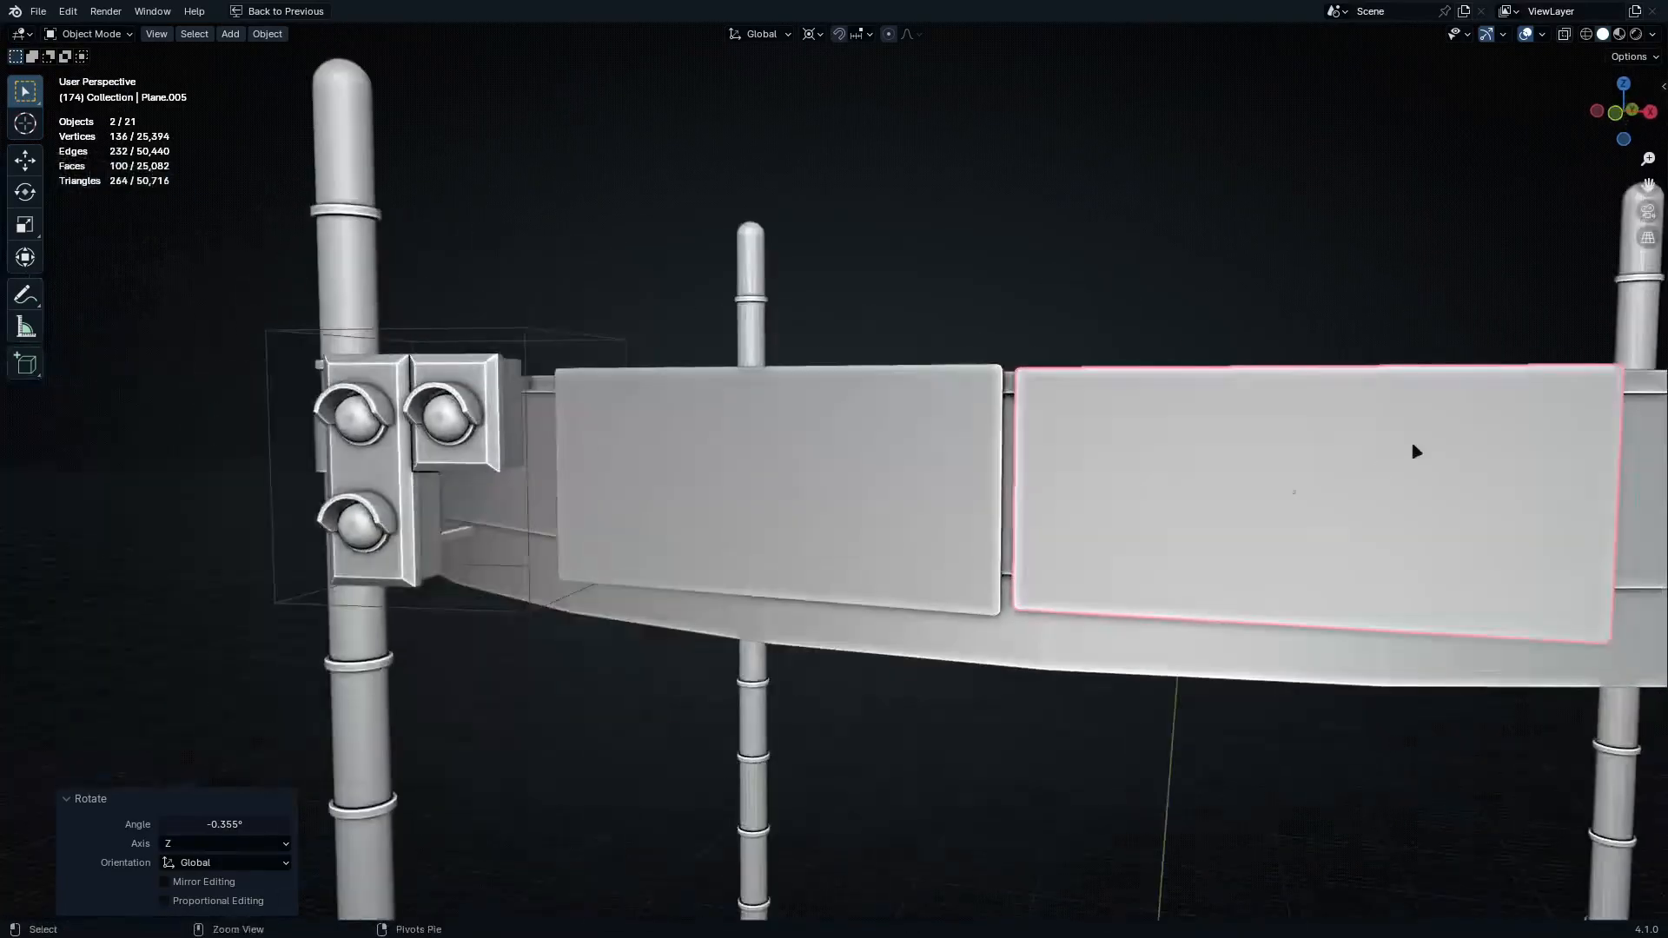
scroll(1414, 450, "down", 3)
middle_click_drag(1173, 486, 833, 486, "shift")
middle_click_drag(1033, 508, 1024, 576)
left_click(1078, 508)
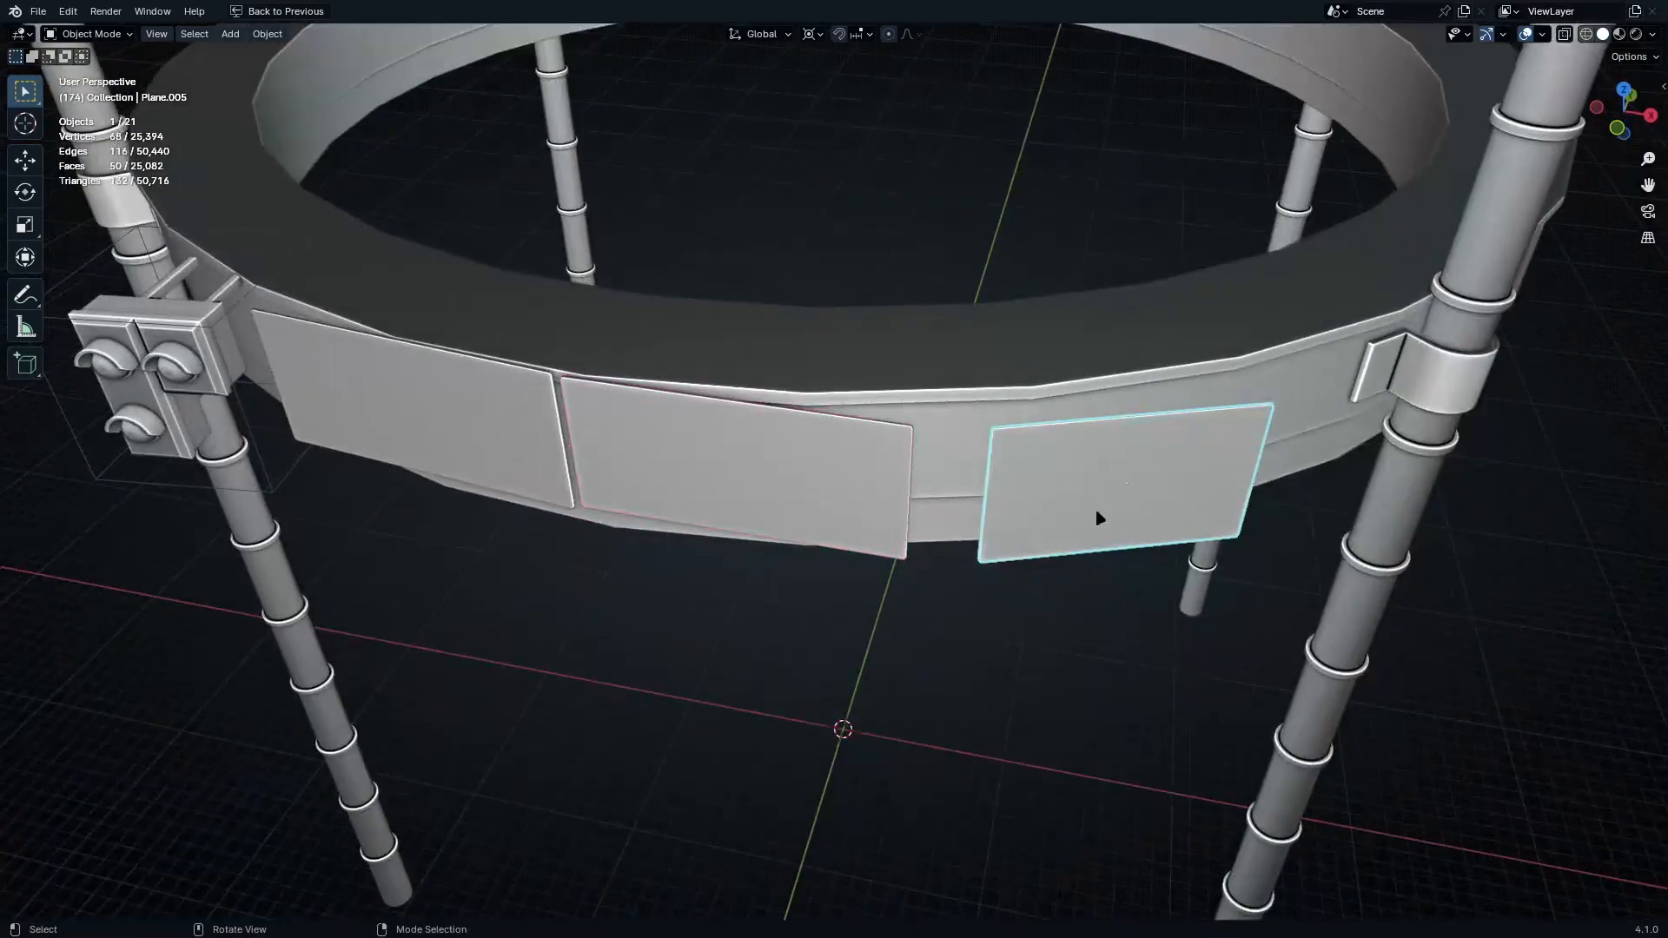
key("KP_7")
middle_click_drag(1112, 434, 1102, 634, "shift")
scroll(1102, 633, "up", 3)
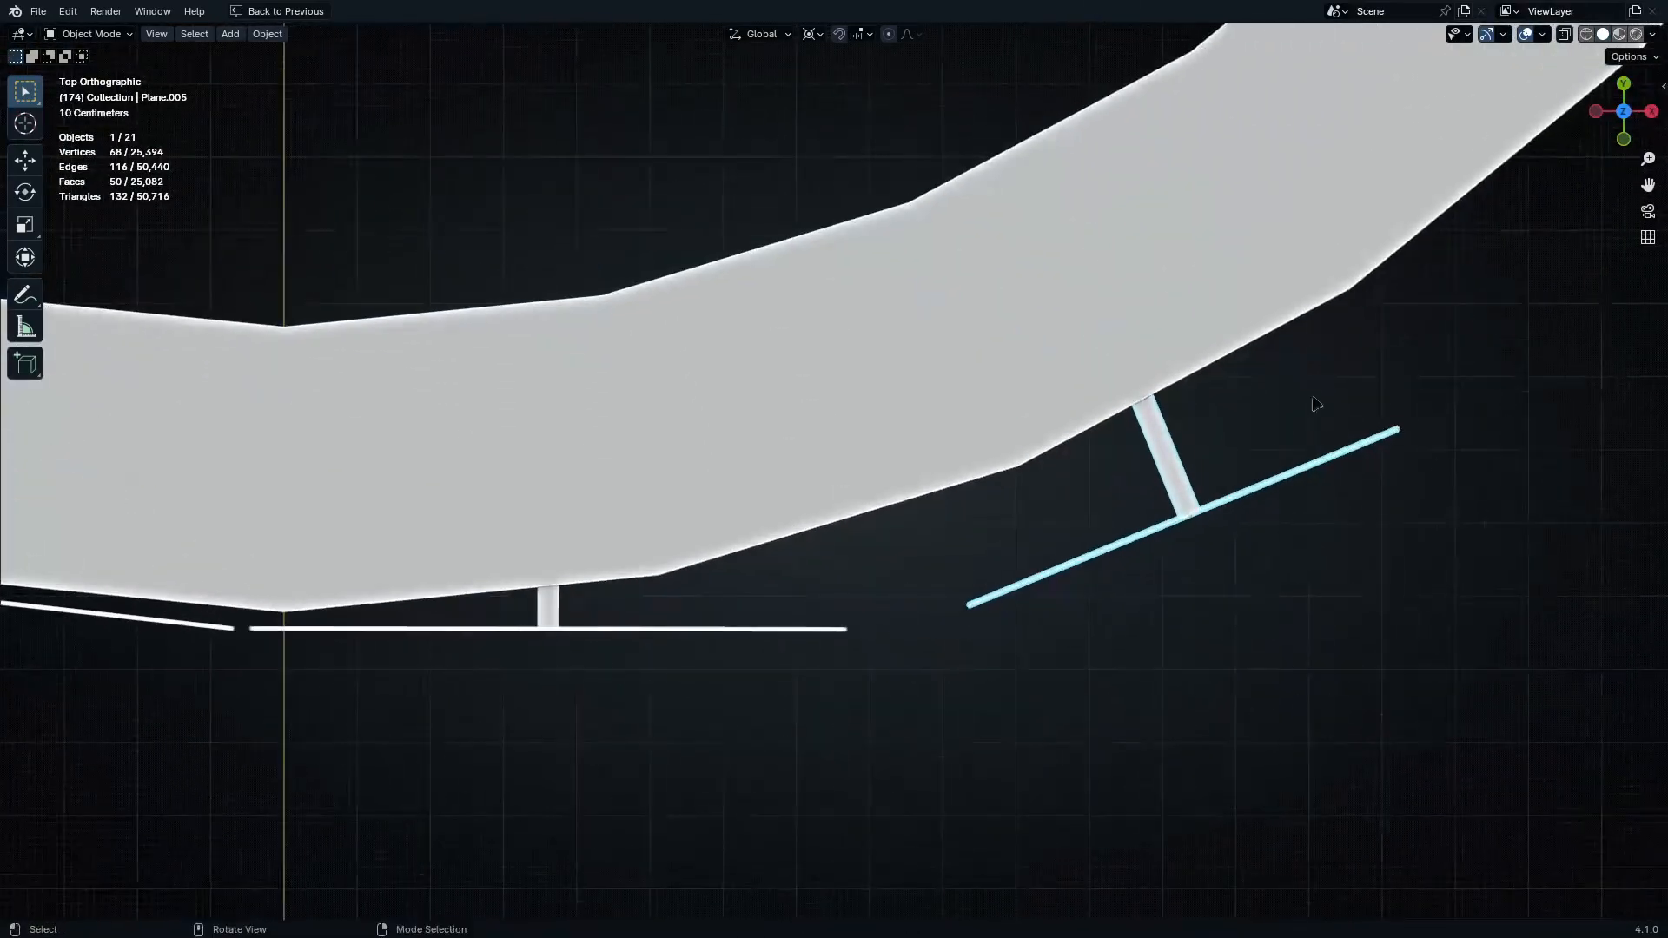
key("r")
left_click(1385, 535)
key("g")
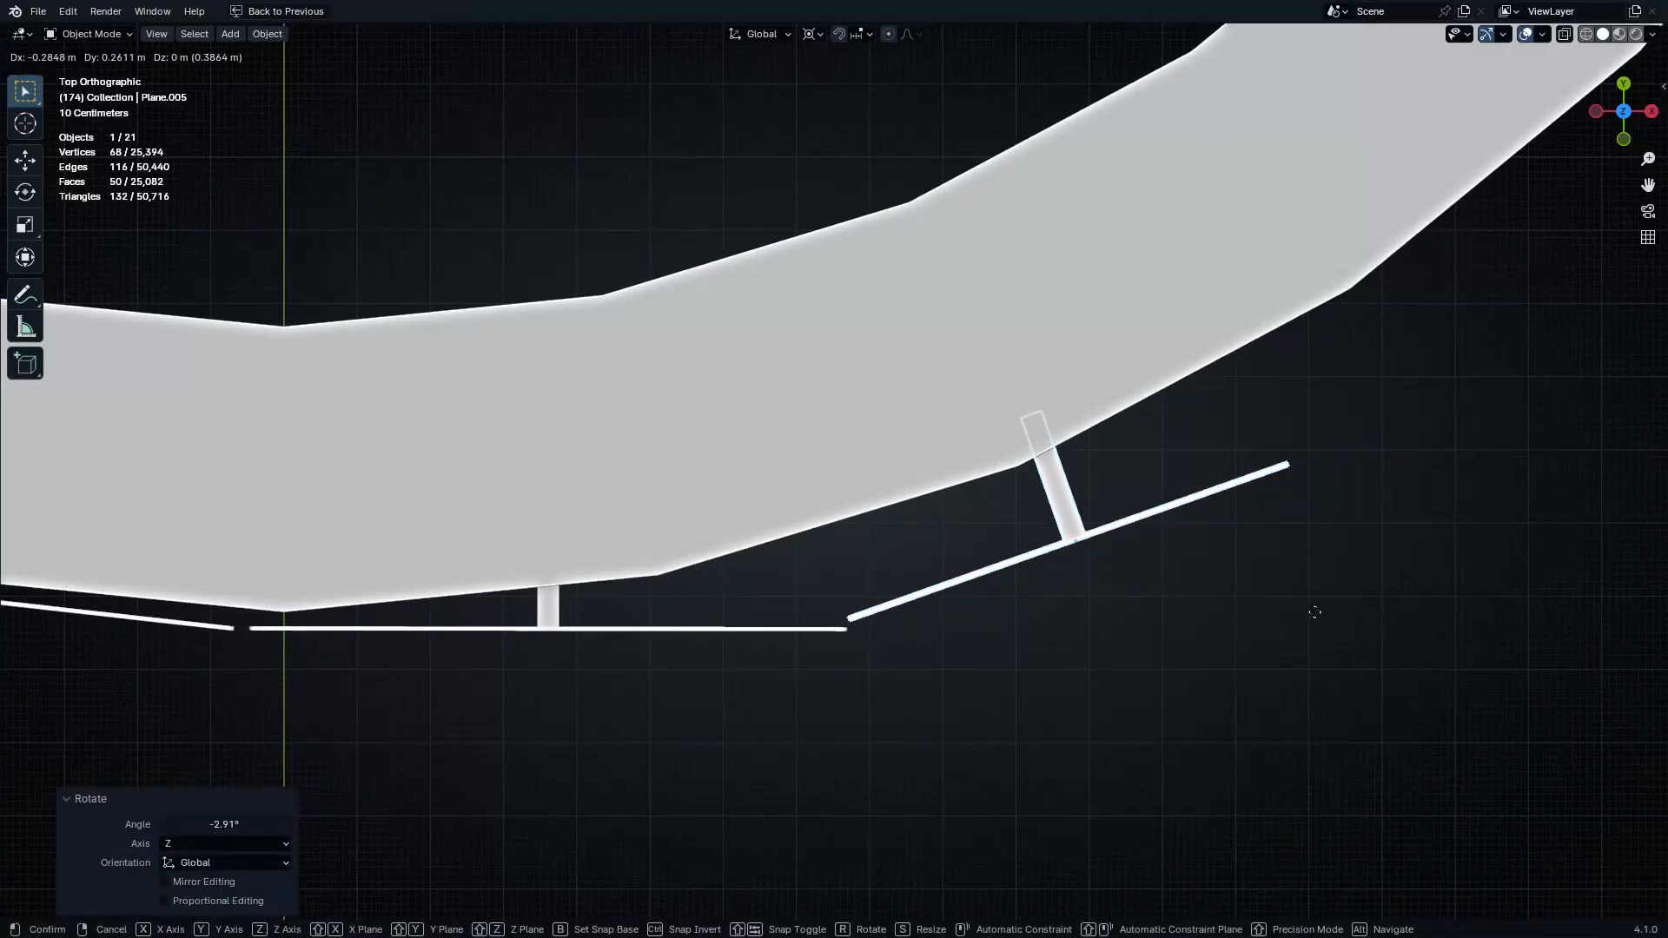
left_click(1320, 619)
Set the pivot point to individual origins and rotate the middle sign panel to follow the ring's outer face
left_click(764, 628)
right_click(789, 388)
left_click(825, 379)
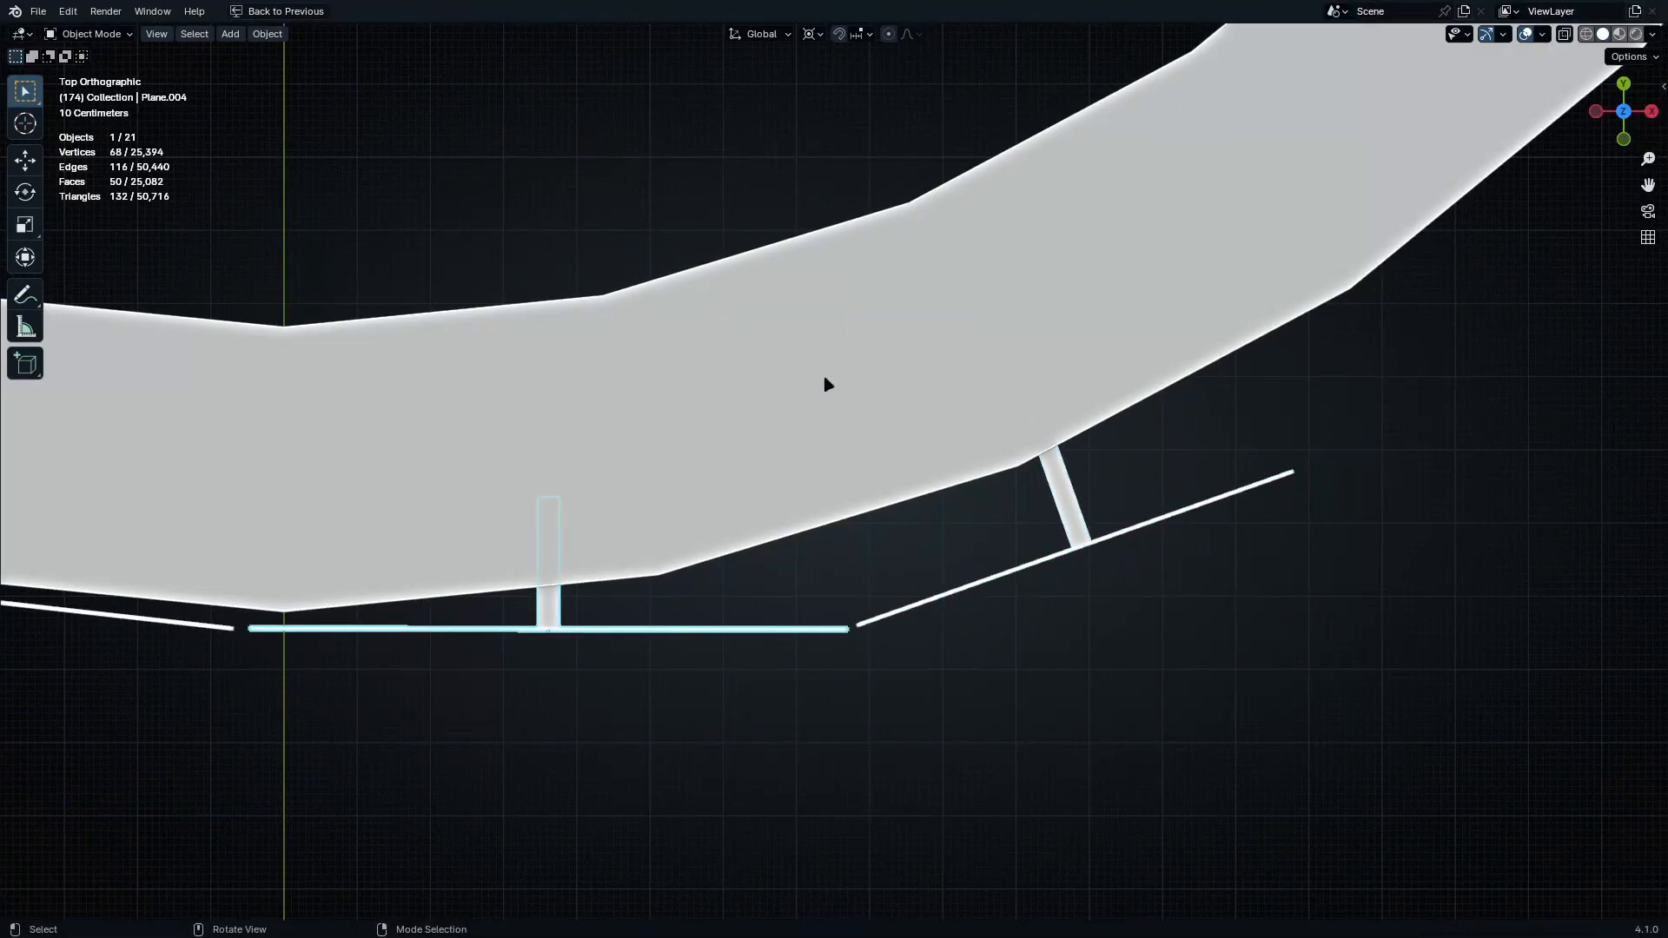
right_click(848, 495, "ctrl")
left_click(1007, 393)
Move the right sign panel by -0.15427 m in X and 0.45095 m in Y and compare it with the reference picture
middle_click_drag(855, 671, 1079, 755, "shift")
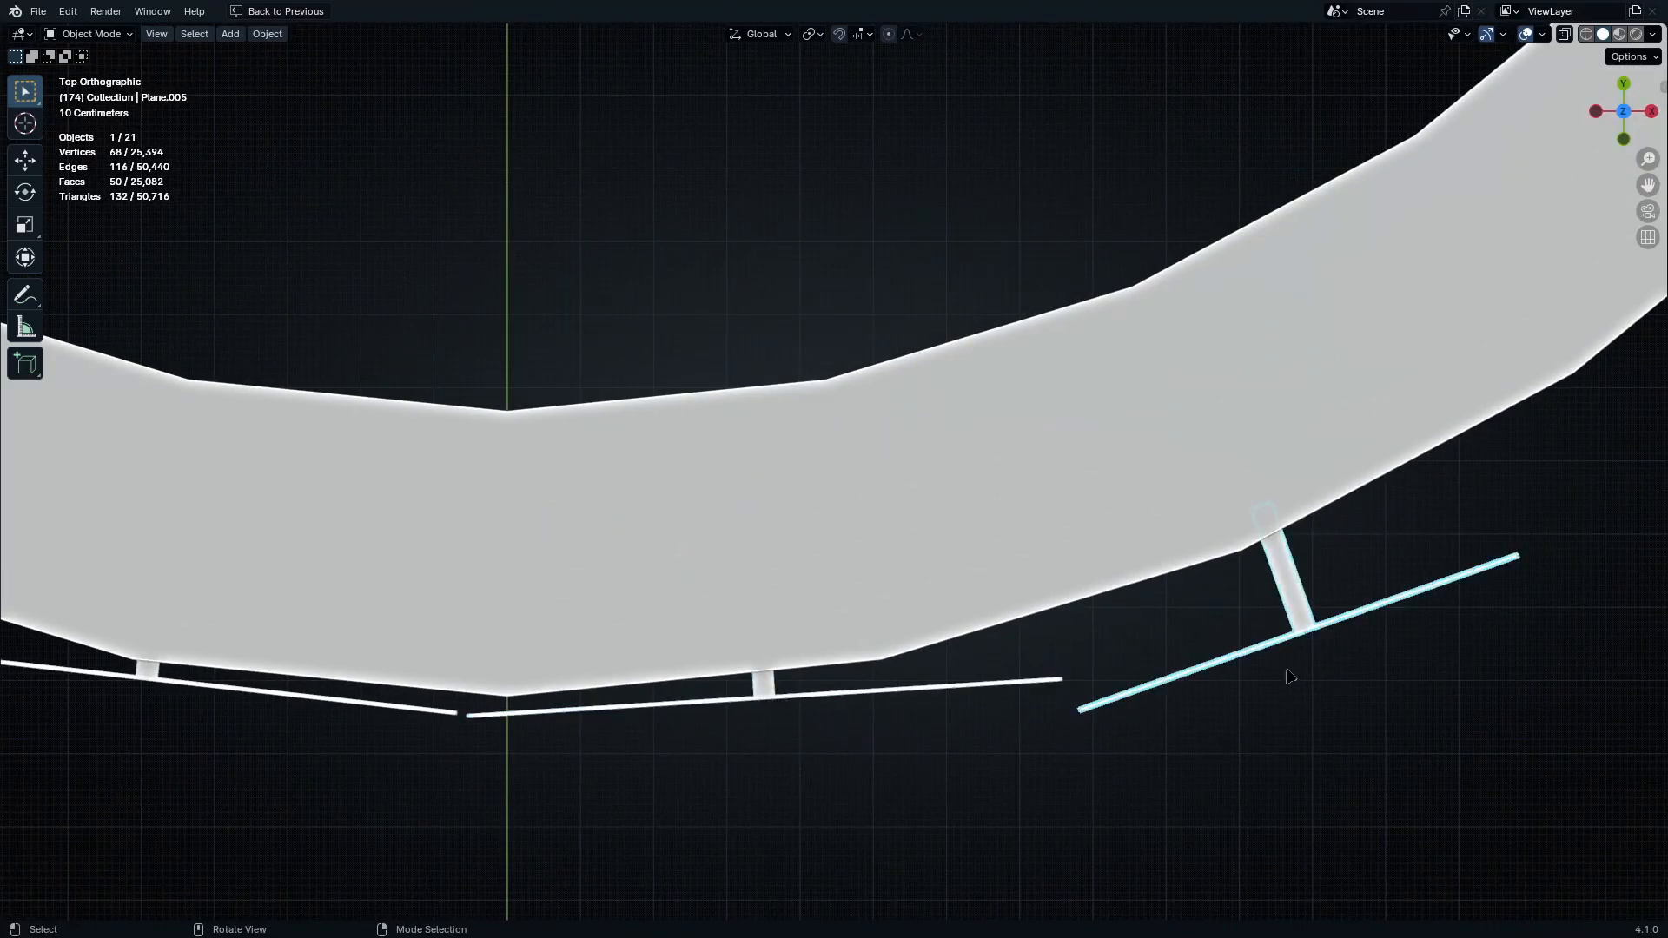
left_click(1290, 676)
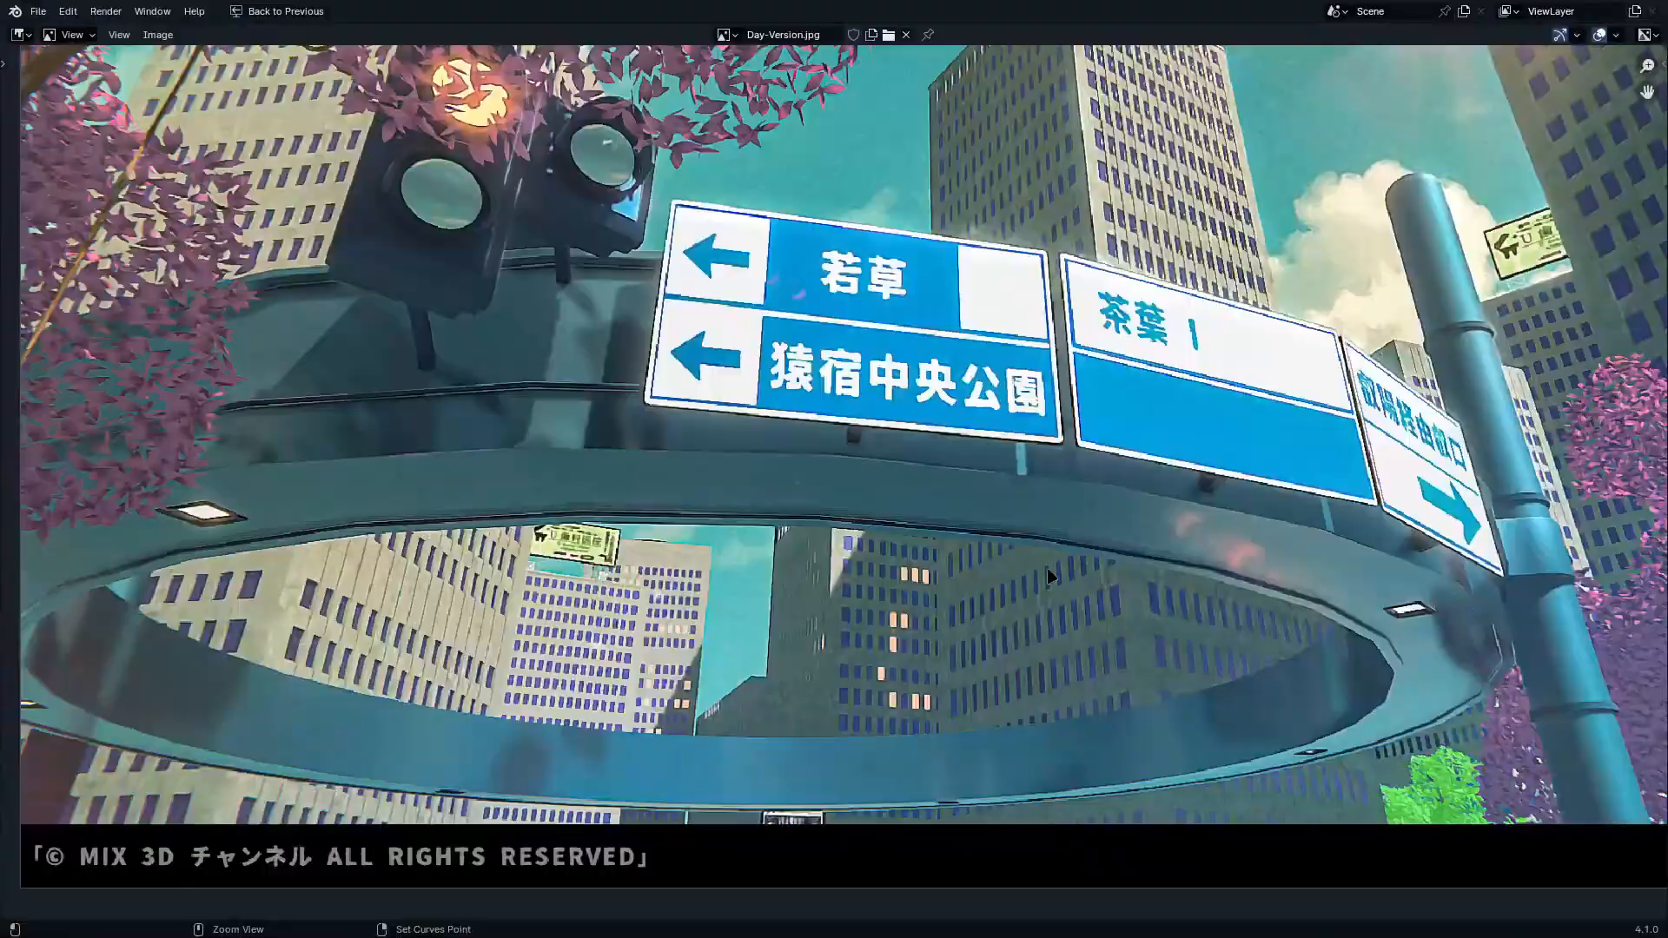
key("ctrl+space")
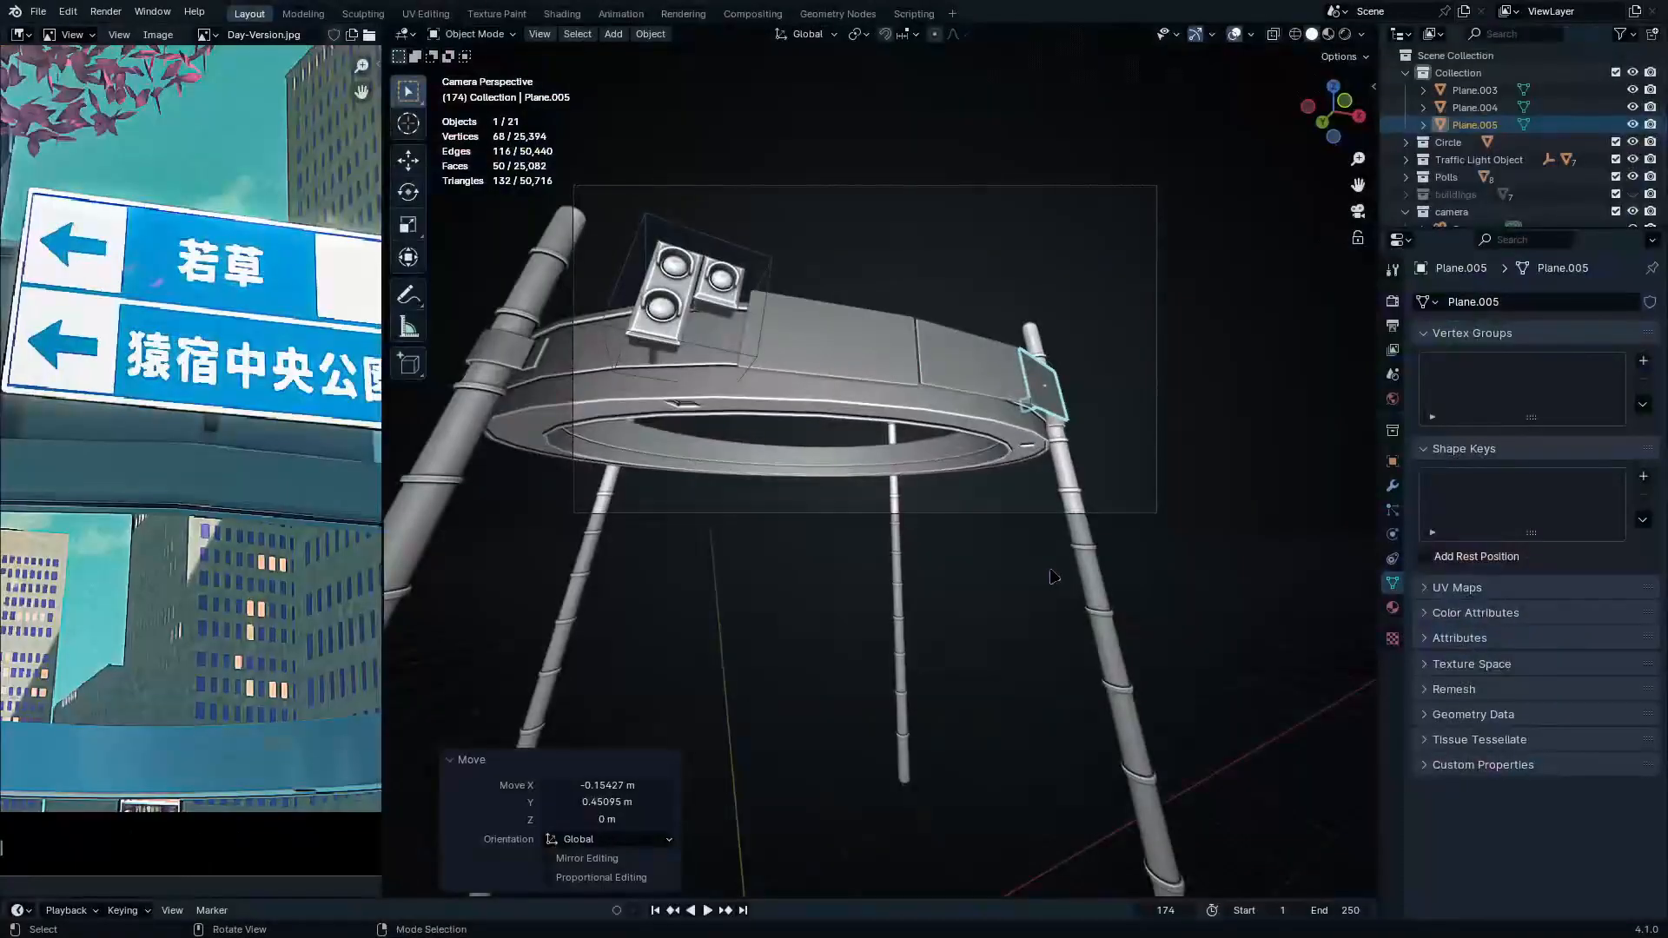
key("ctrl+space")
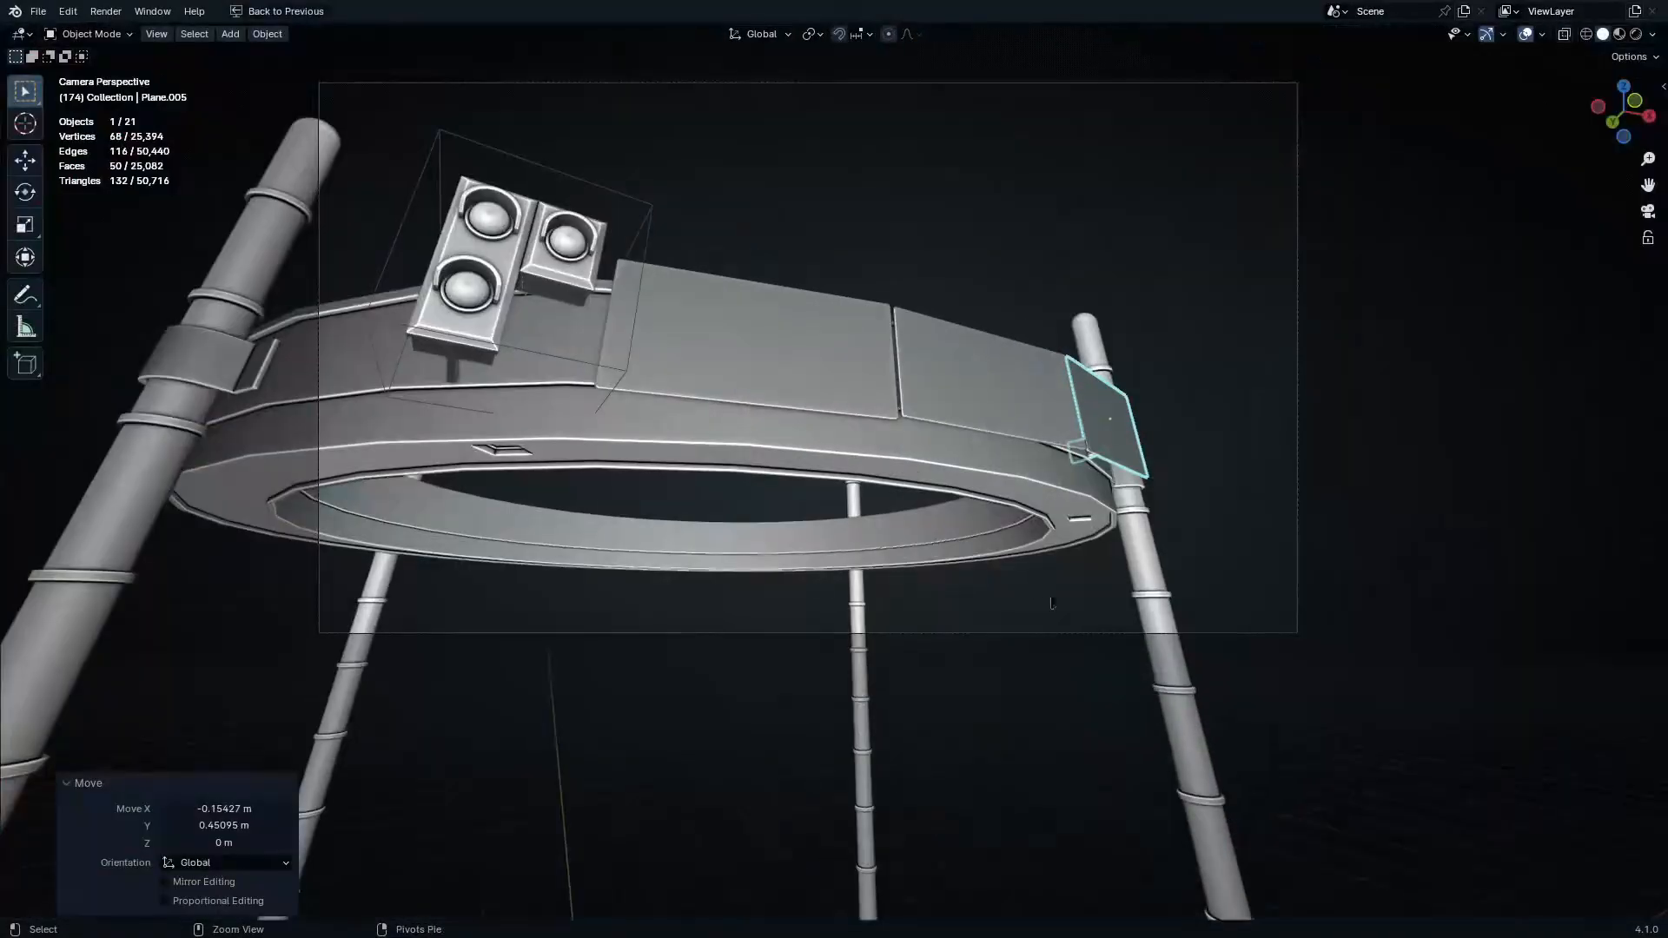
Adjust the scale of the middle and right sign panels using individual origins and move them -0.051361 m along Z
left_click(1085, 641)
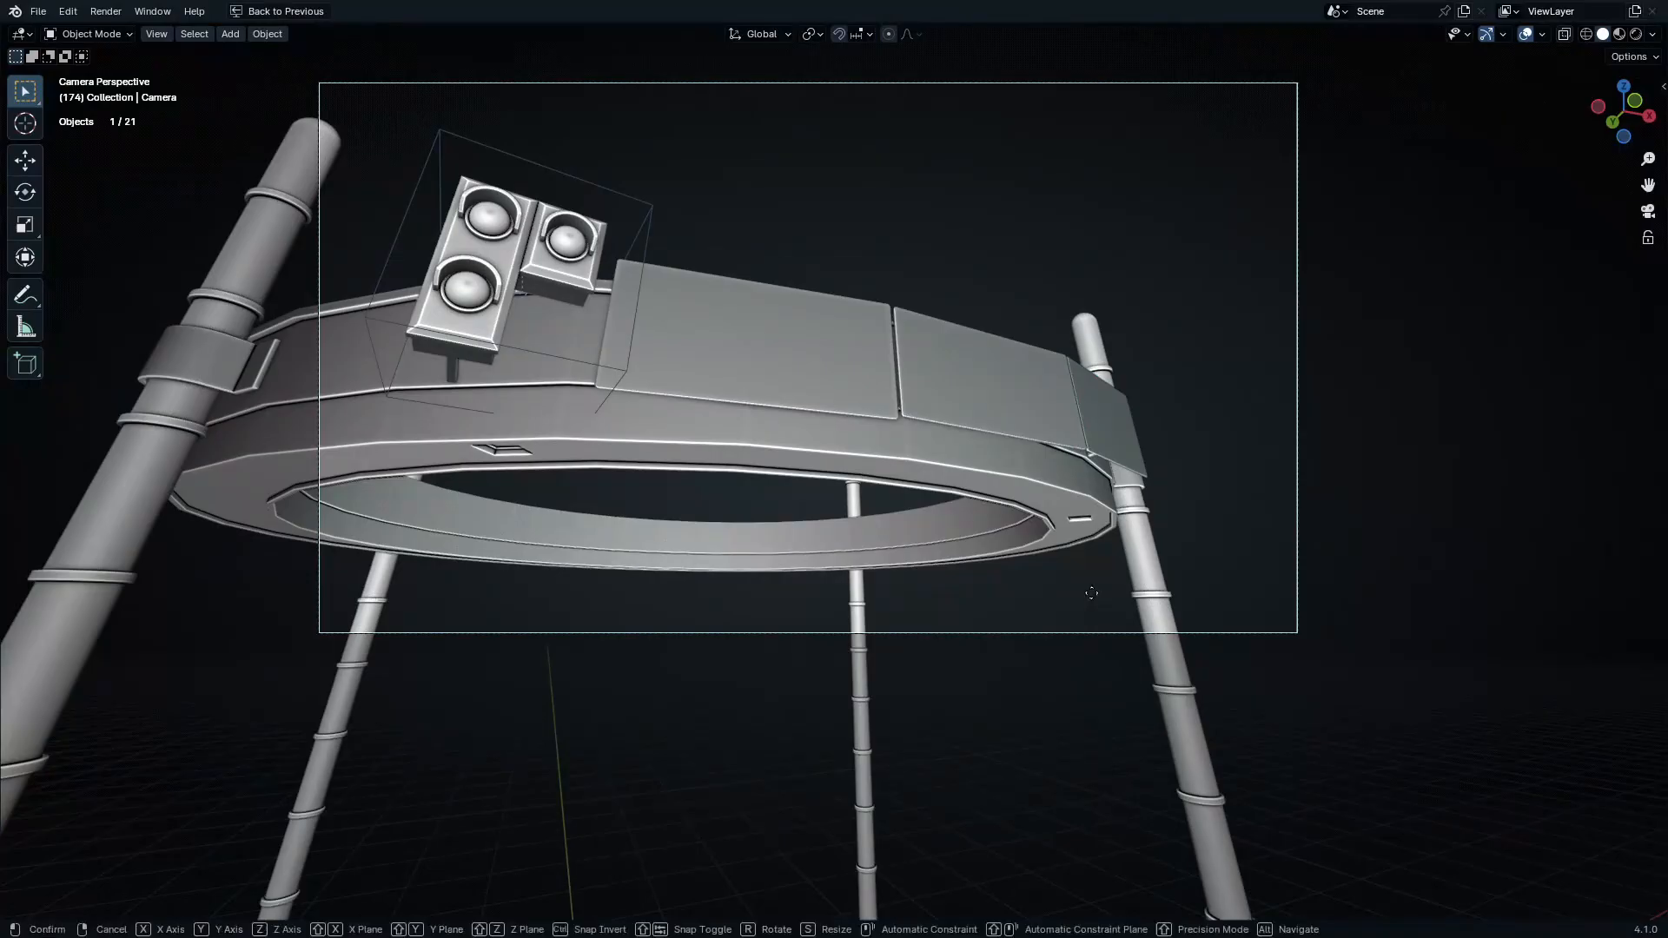
key("period")
left_click(1344, 312)
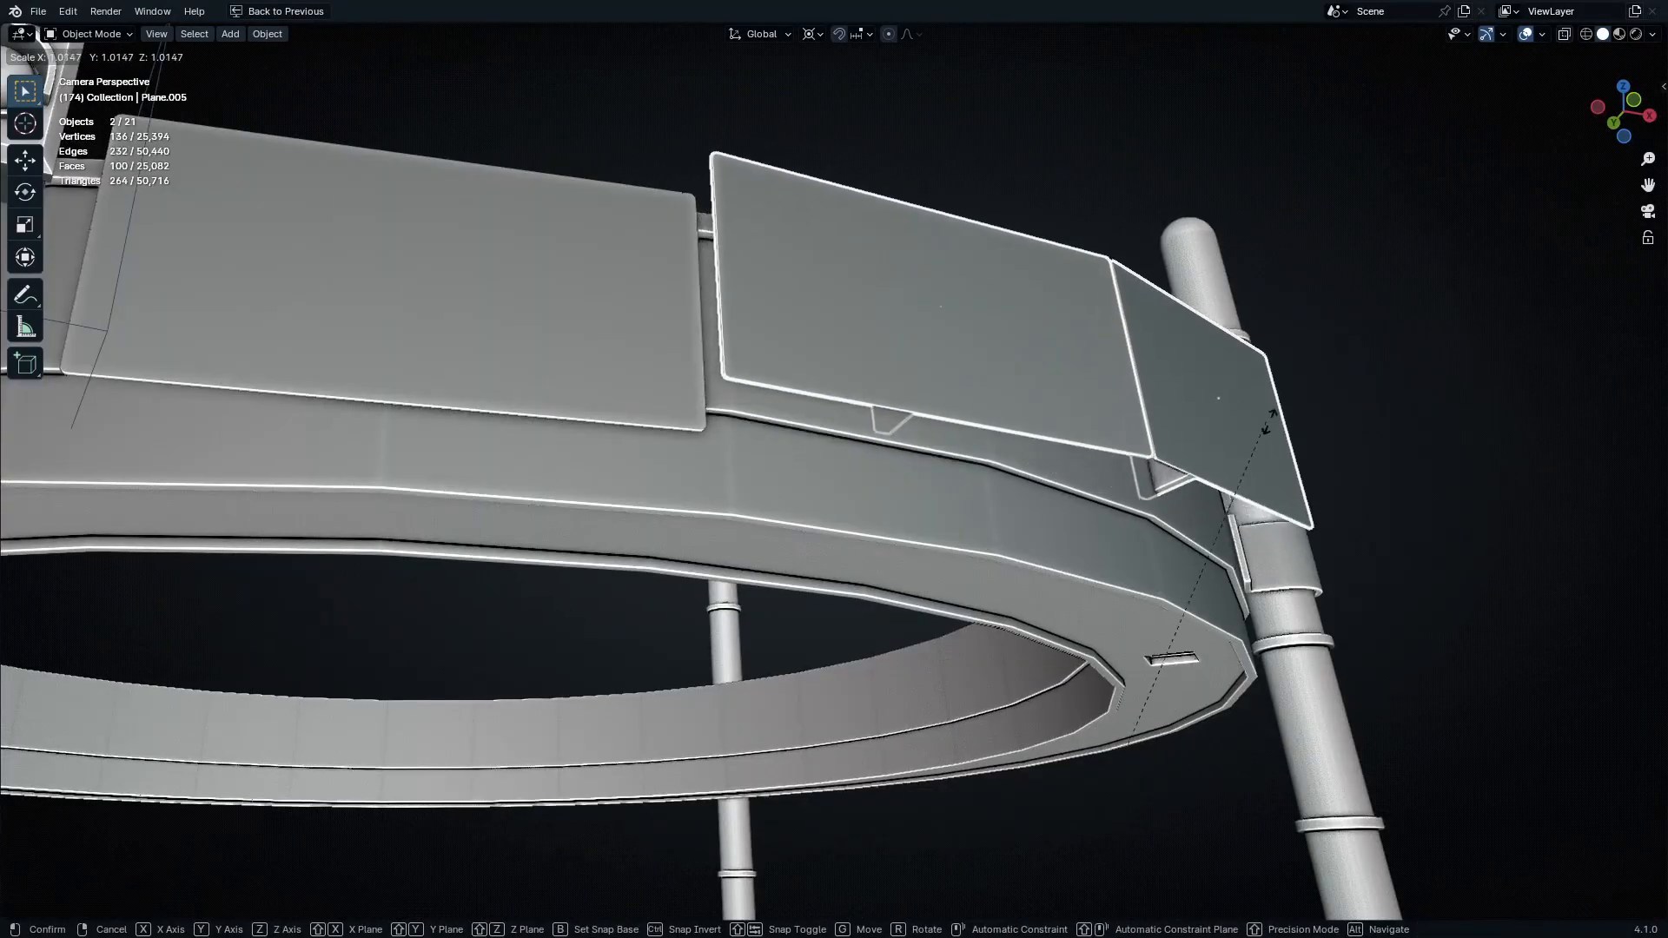
left_click(1205, 460)
left_click(1385, 448)
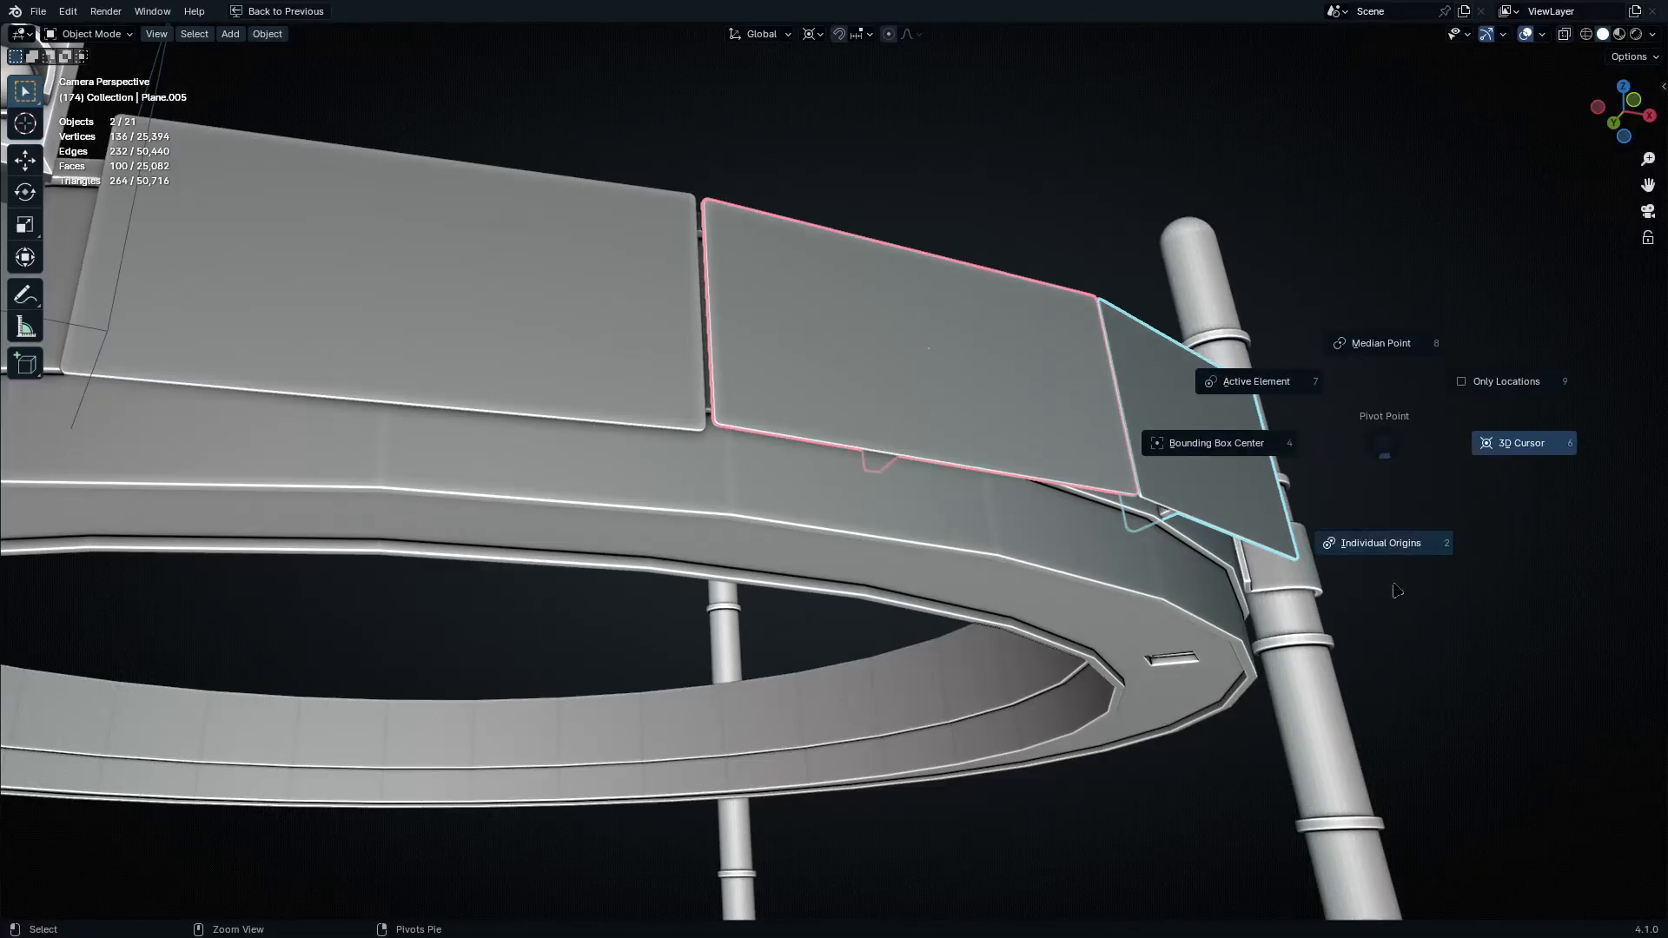
left_click(1382, 552)
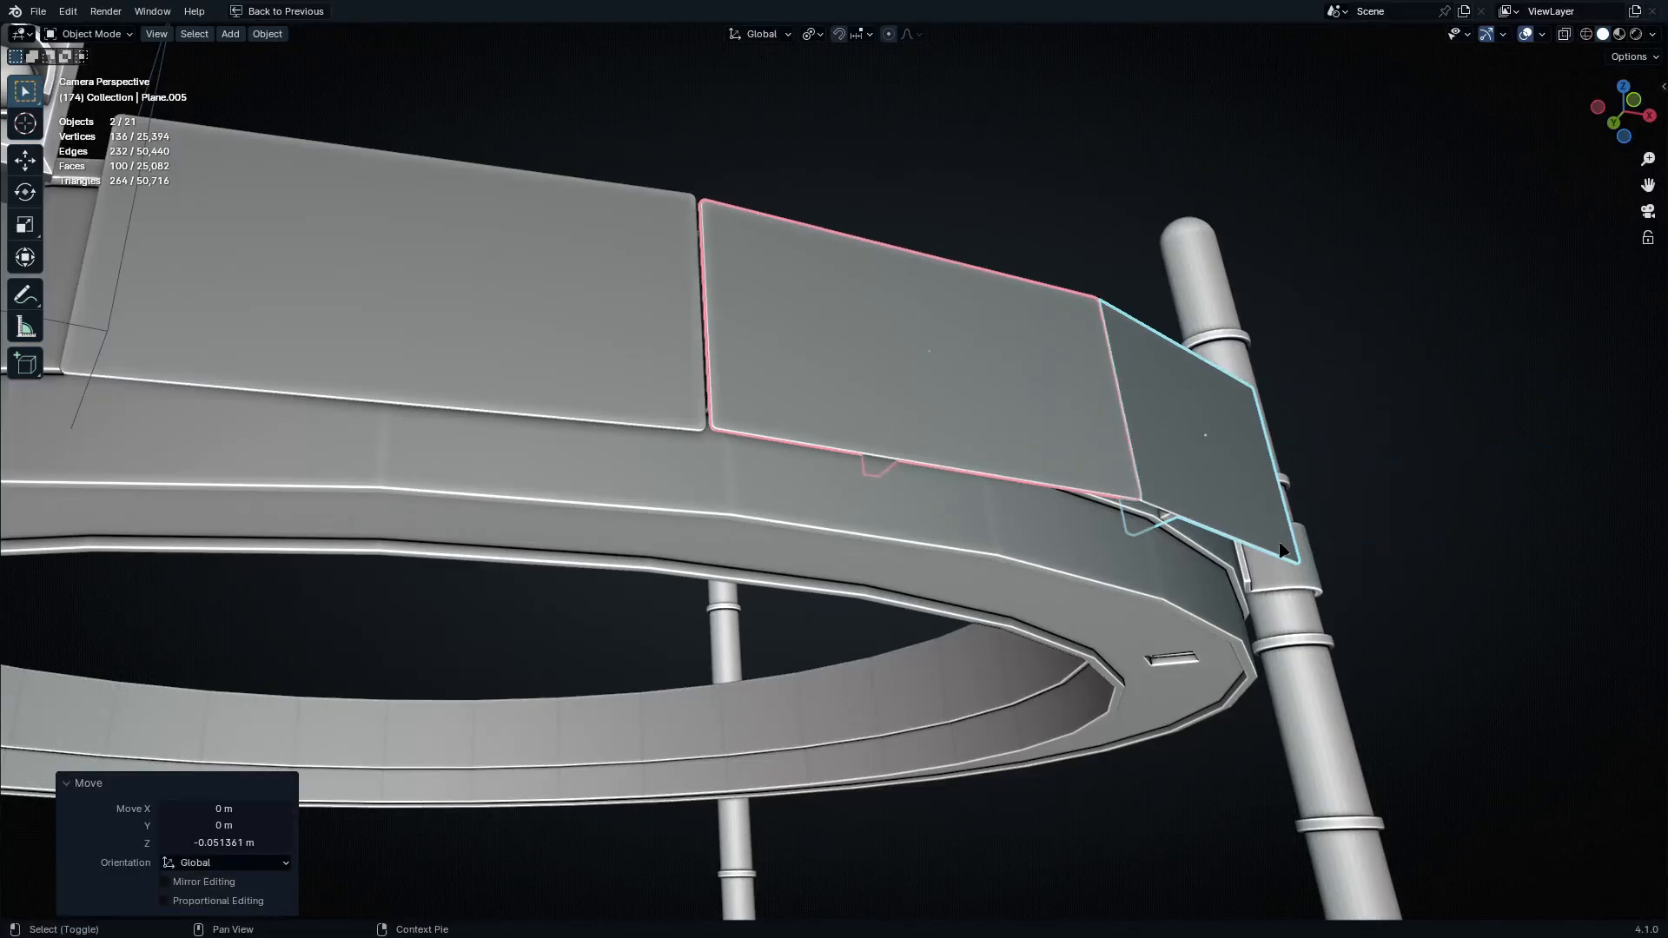
middle_click_drag(1288, 558, 1294, 563, "shift")
Examine the reference picture up close to see how the sign brackets sit below the panels
key("ctrl+space")
key("ctrl+space")
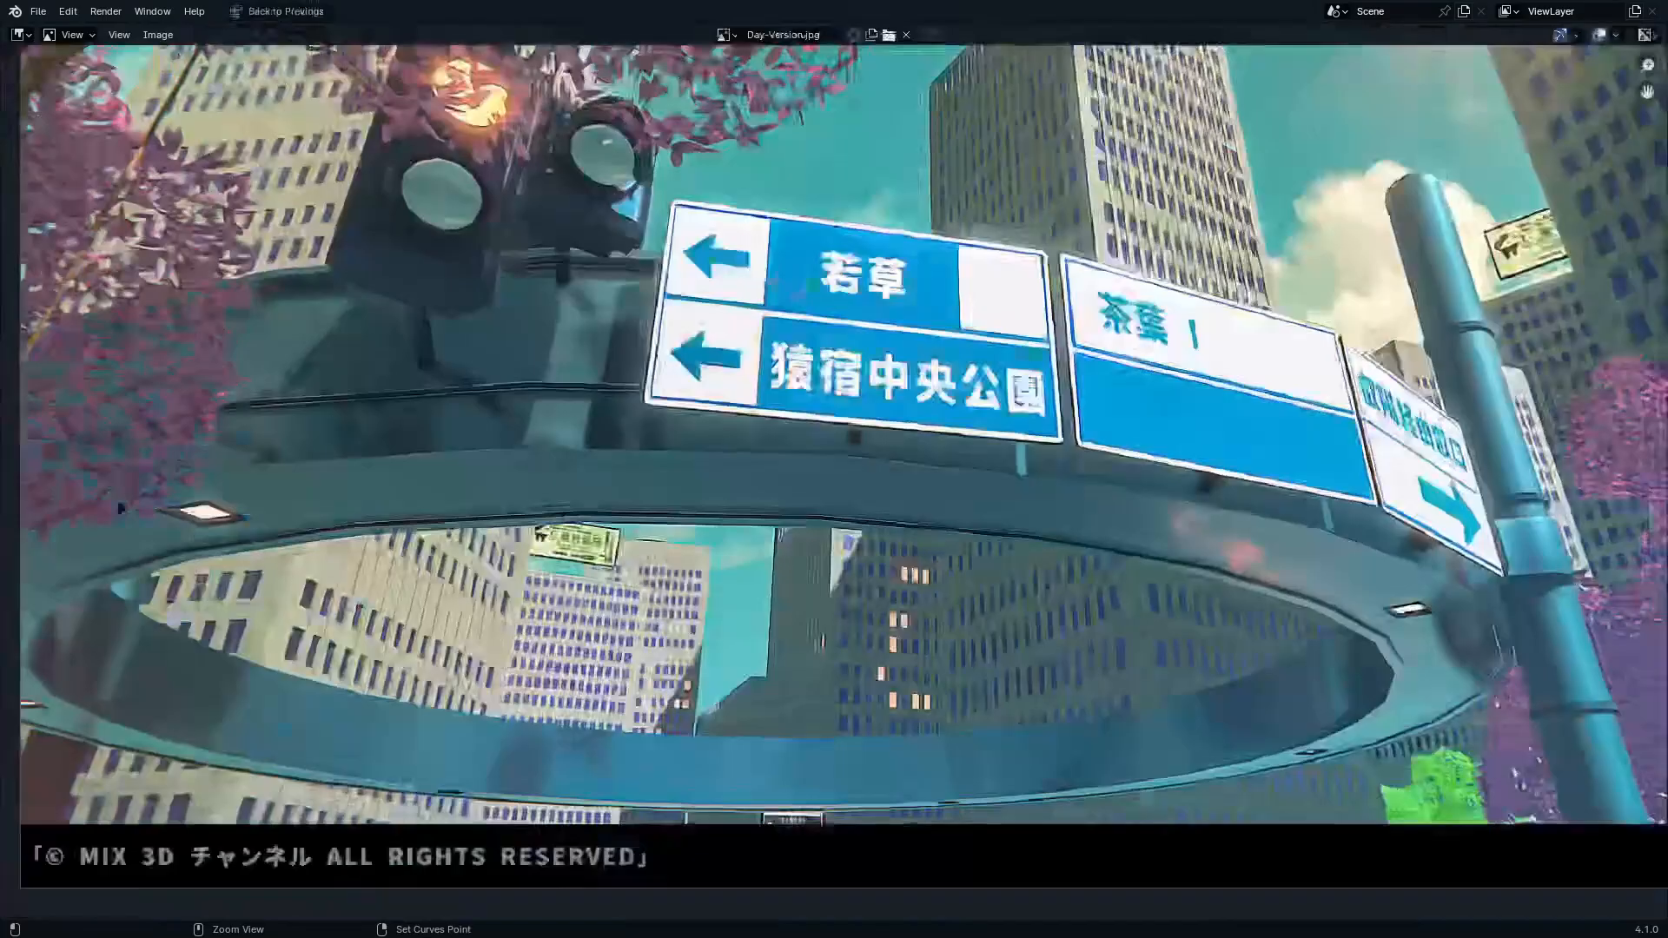
scroll(1459, 591, "up", 5)
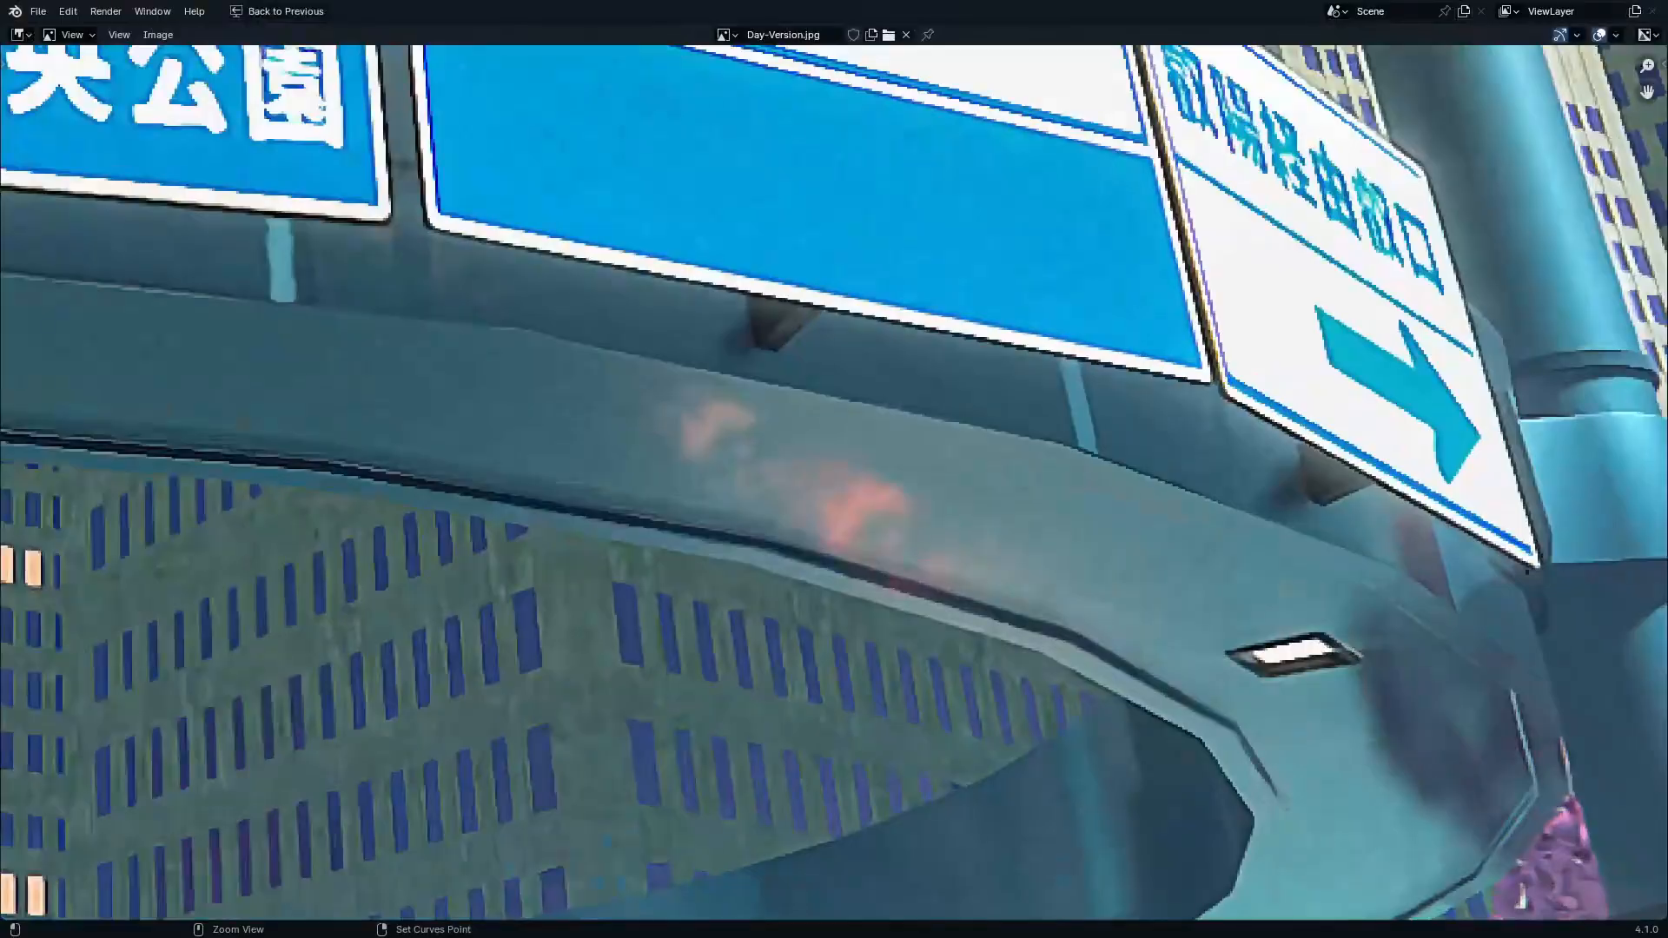
key("ctrl+space")
middle_click_drag(1034, 523, 998, 466, "ctrl")
key("ctrl+space")
middle_click_drag(446, 464, 450, 544, "ctrl")
key("ctrl+space")
Lower the left sign panel's bracket and the adjoining horizontal edge loops by about 0.6 m along Z in its mesh
key("Tab")
middle_click_drag(1046, 395, 1181, 412)
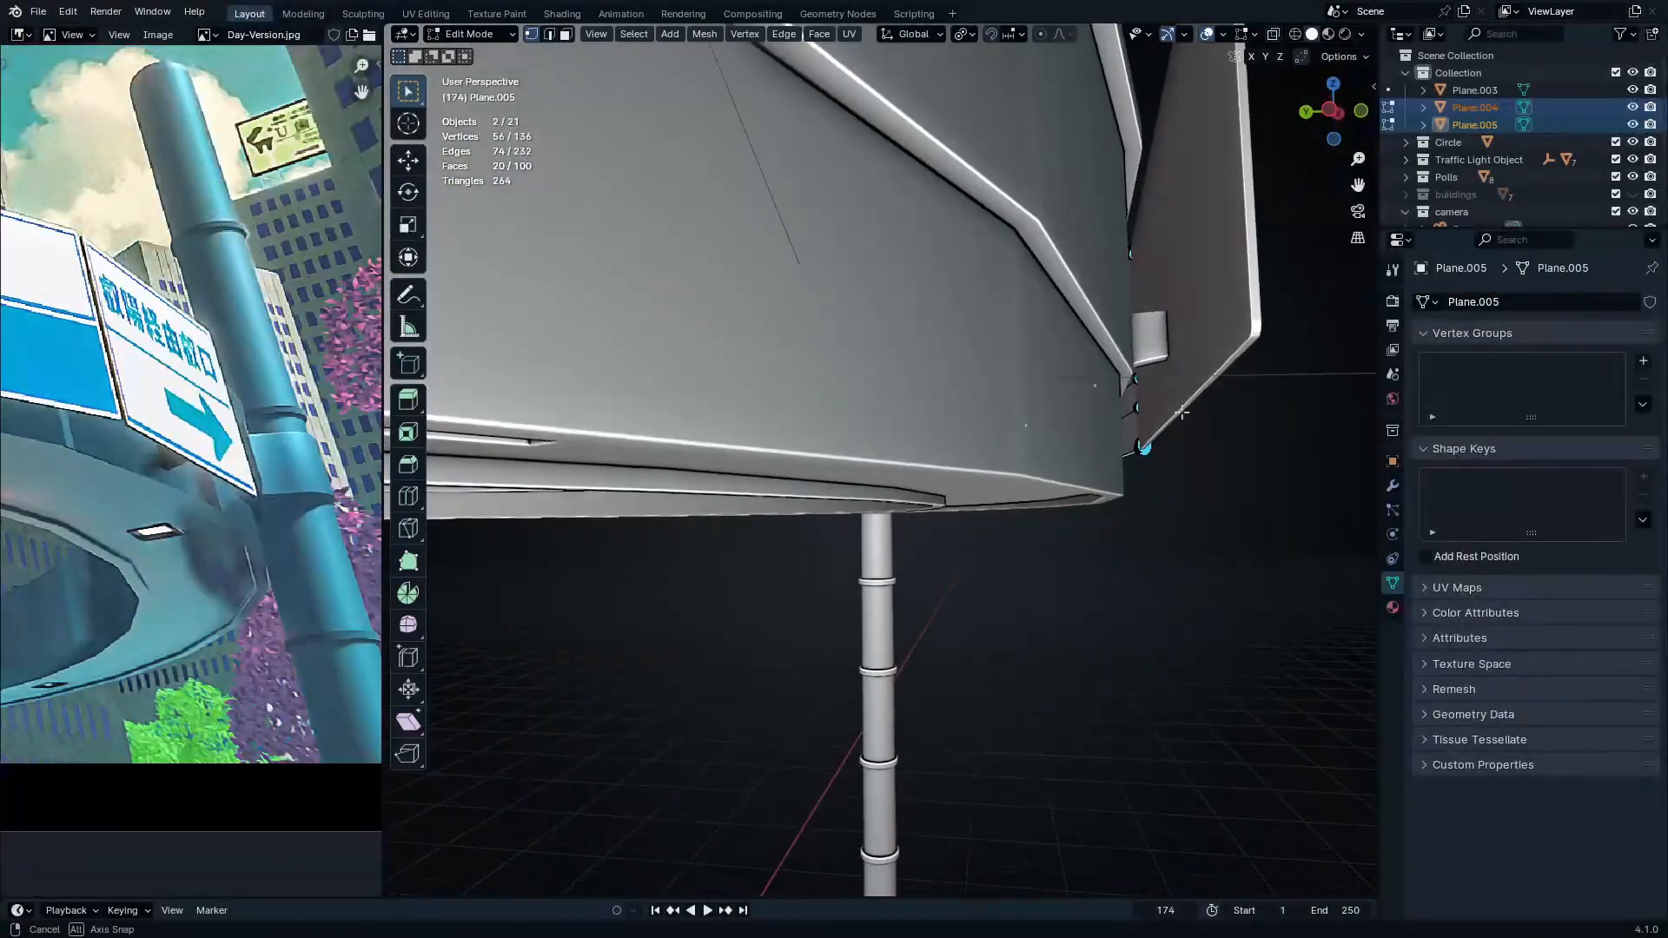
key("Tab")
left_click(1223, 335)
key("Tab")
middle_click_drag(1223, 335, 1174, 478)
key("KP_1")
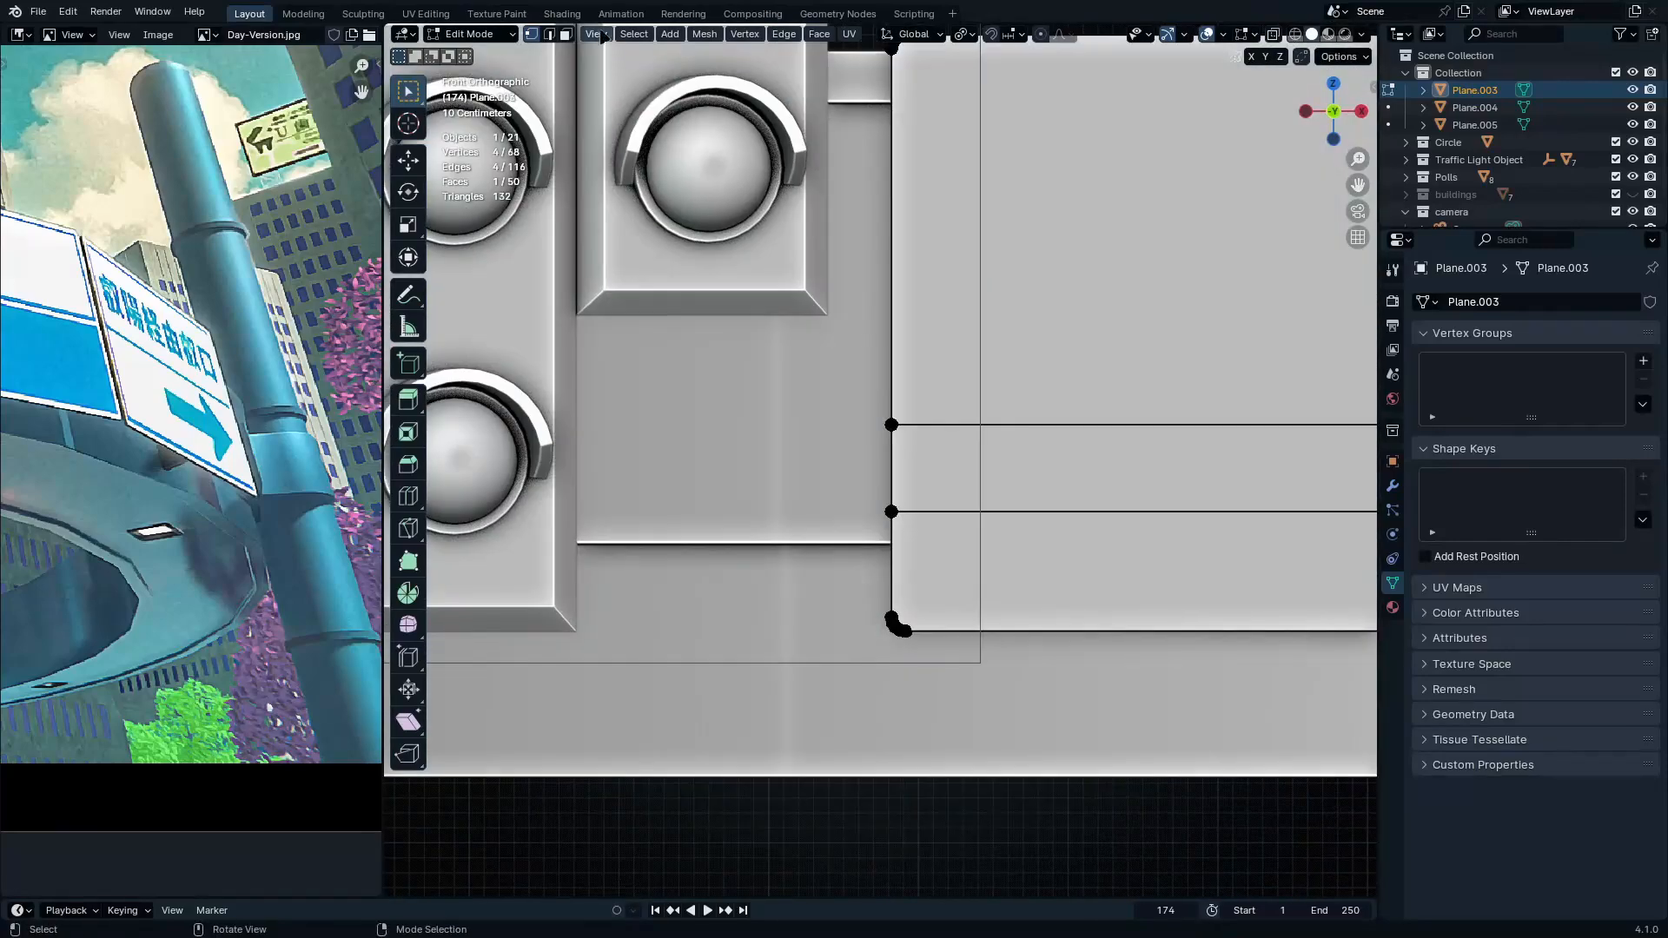
key("ctrl+space")
key("alt+z")
scroll(852, 365, "down", 3)
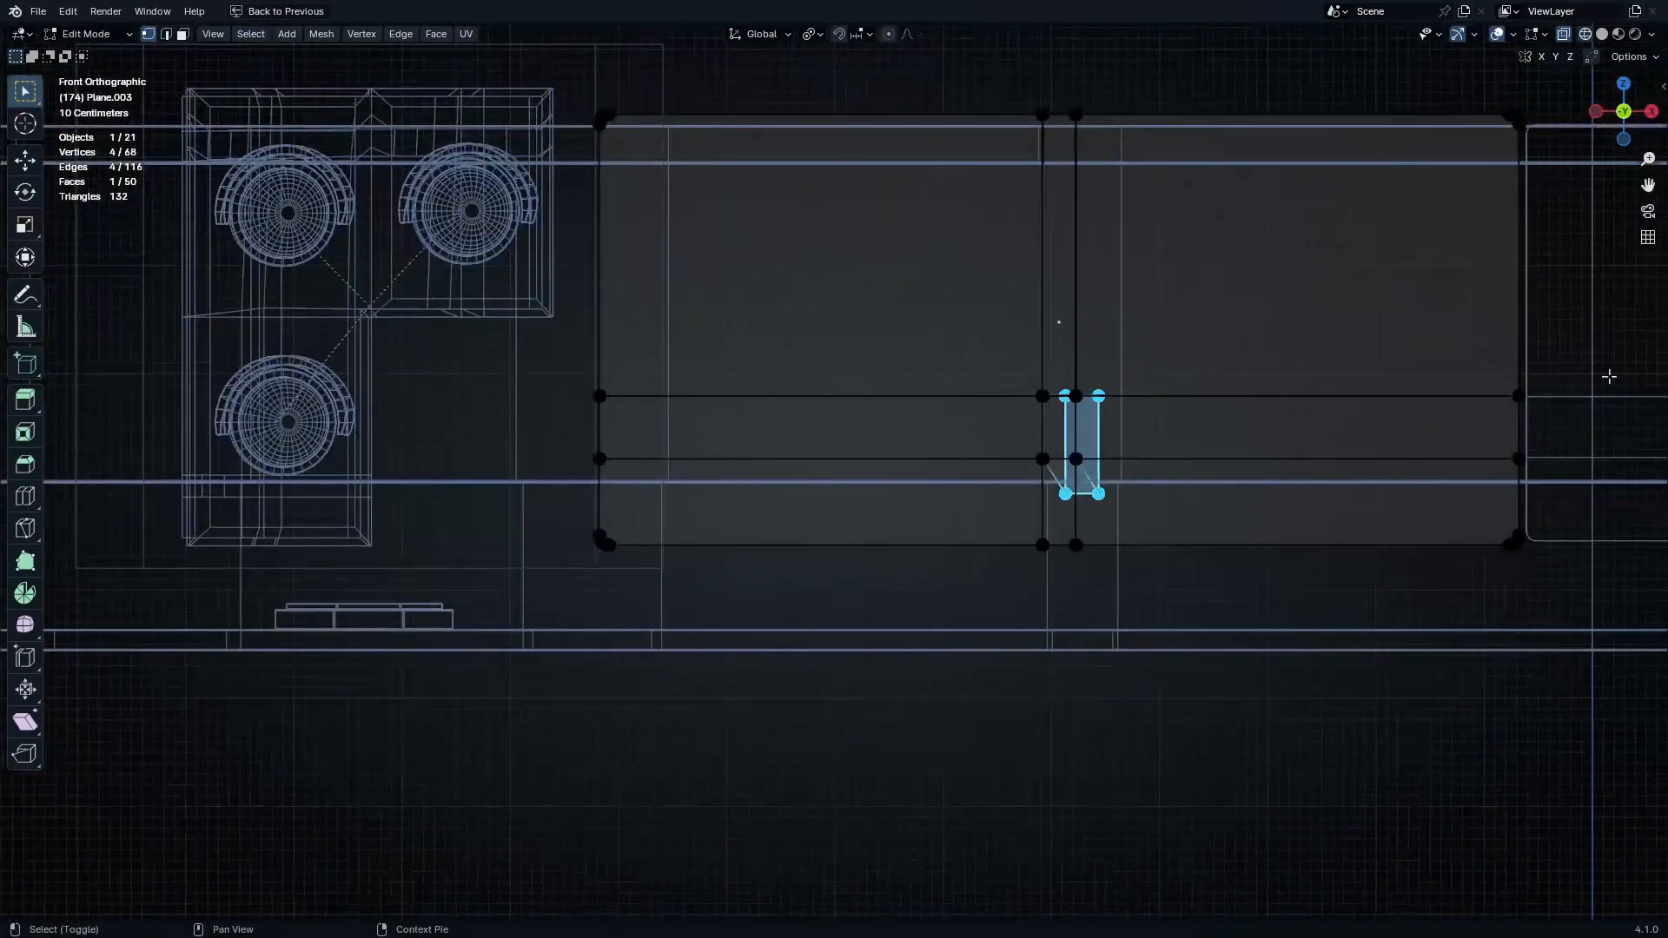
left_click_drag(1601, 302, 526, 492)
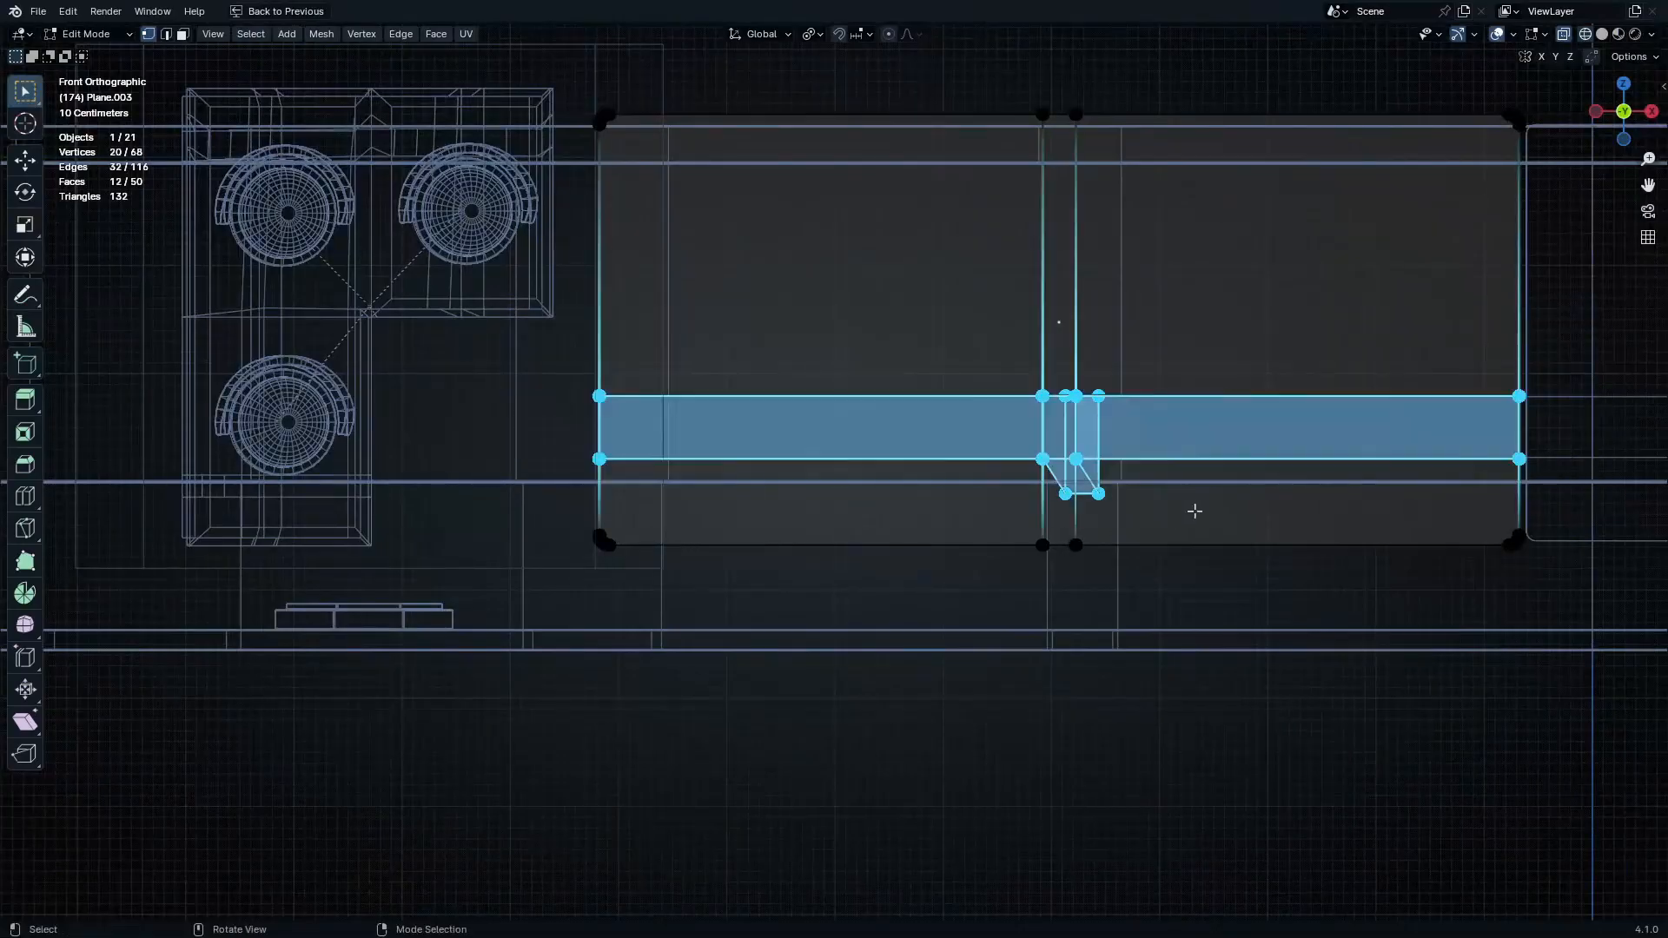
key("g")
key("z")
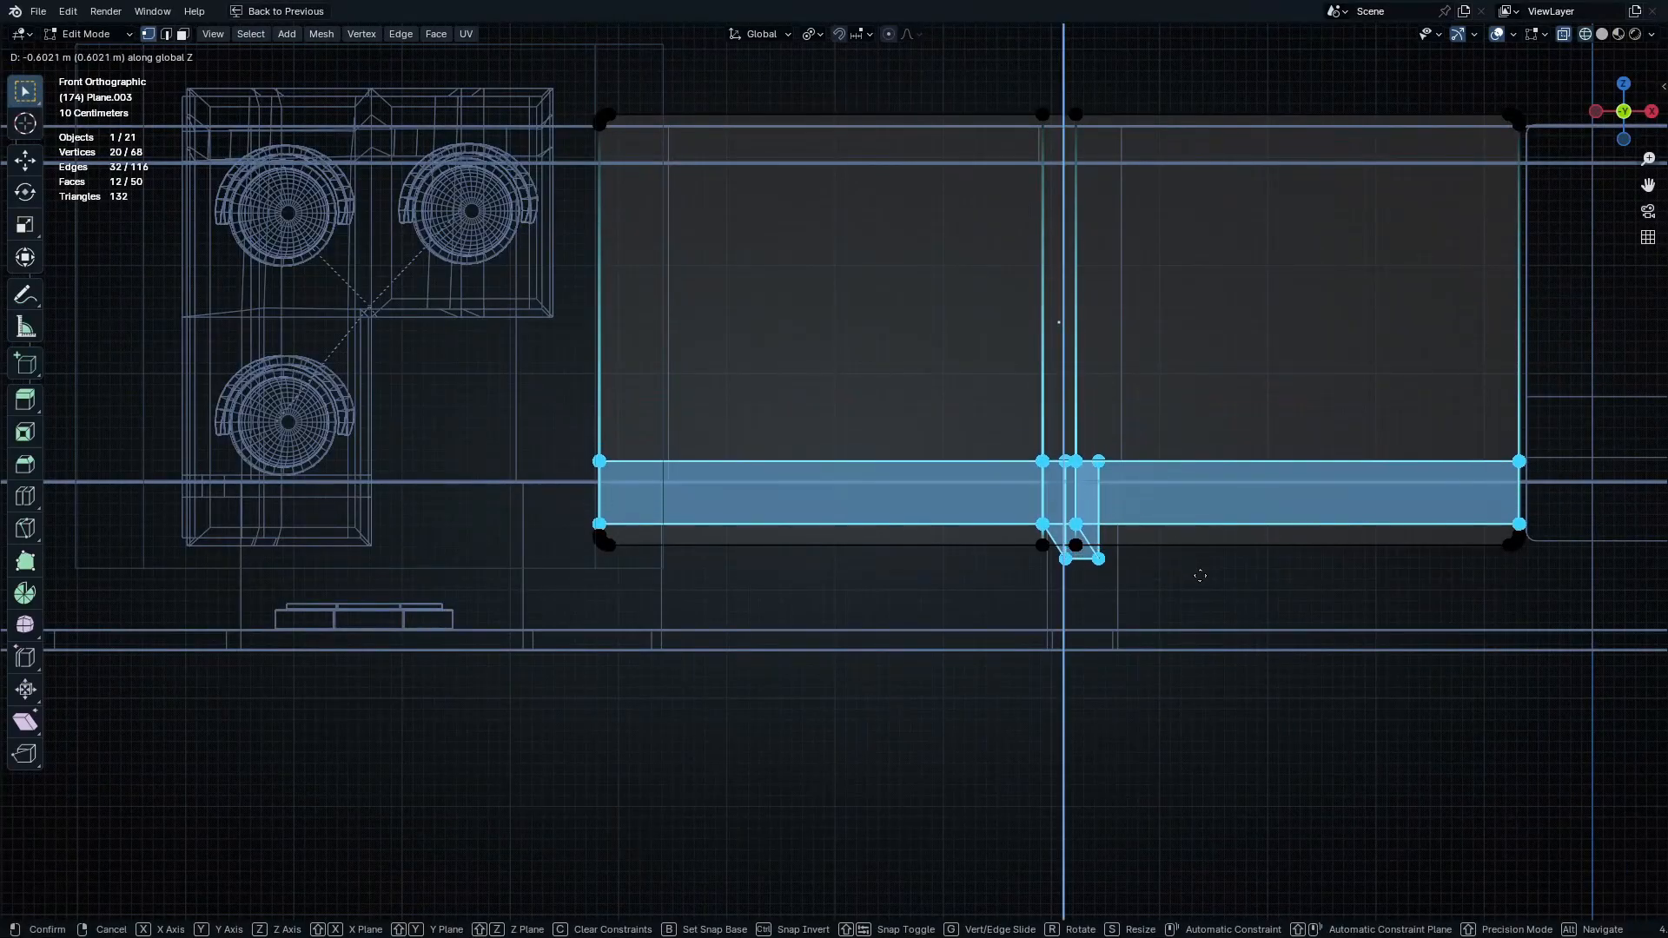
left_click(1199, 573)
key("Tab")
Lower the brackets of the middle and right sign panels along Z so they extend below the panels' lower edges
middle_click_drag(1200, 573, 450, 588, "shift")
middle_click_drag(1451, 518, 726, 503, "shift")
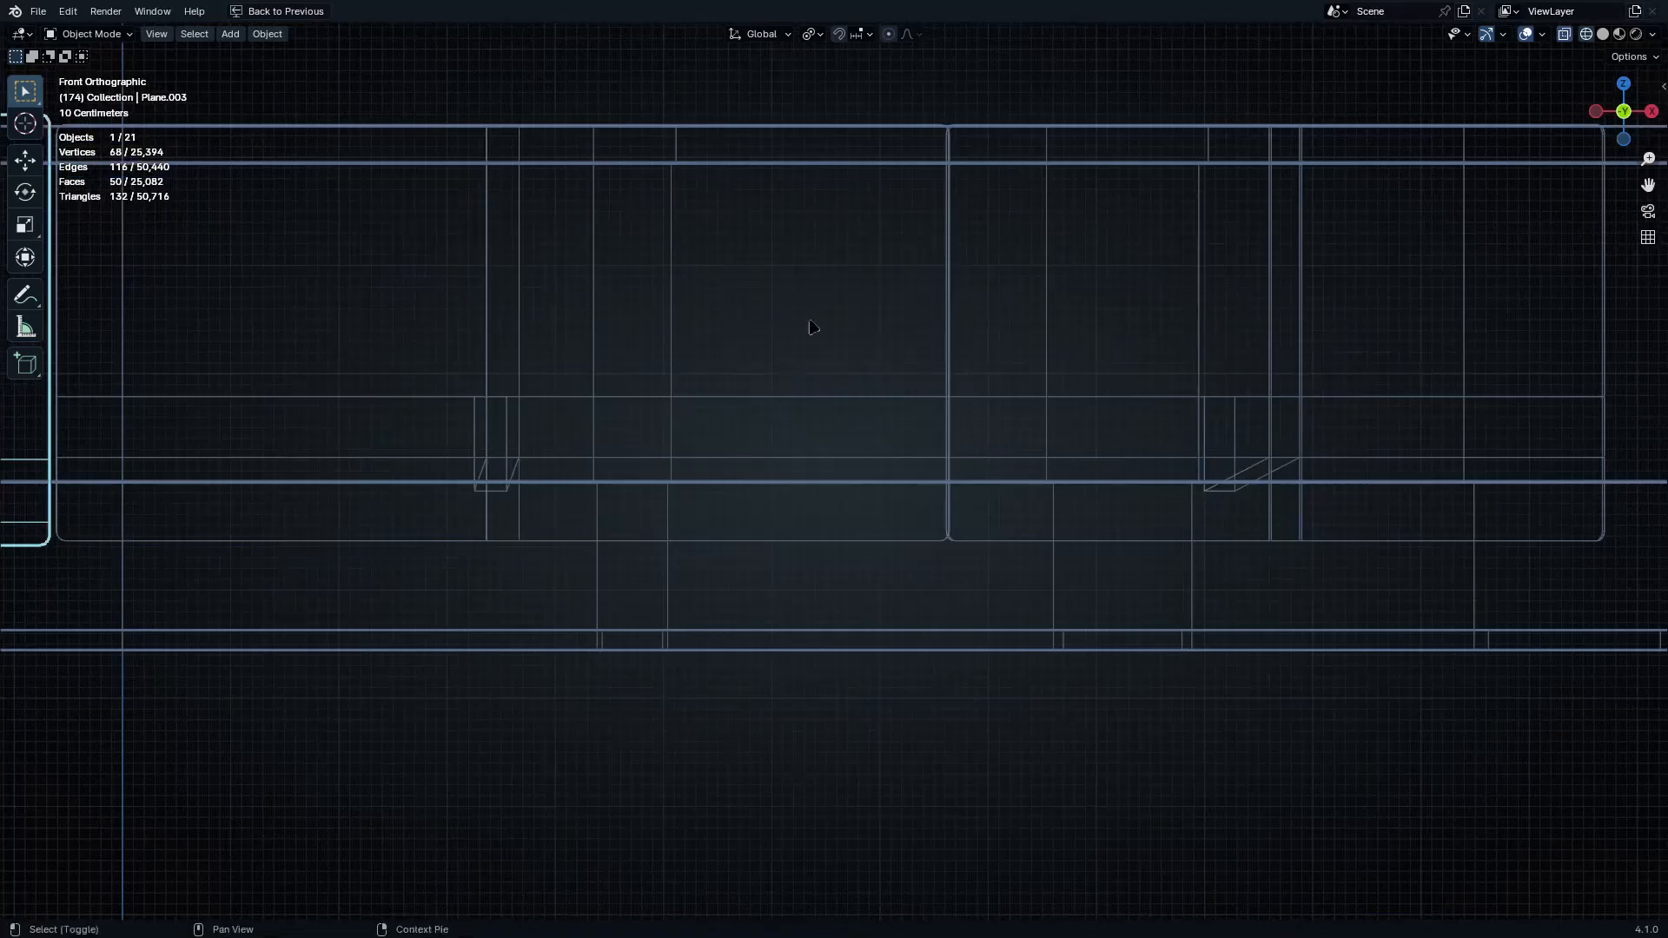
middle_click_drag(811, 331, 902, 484, "shift")
left_click(991, 707)
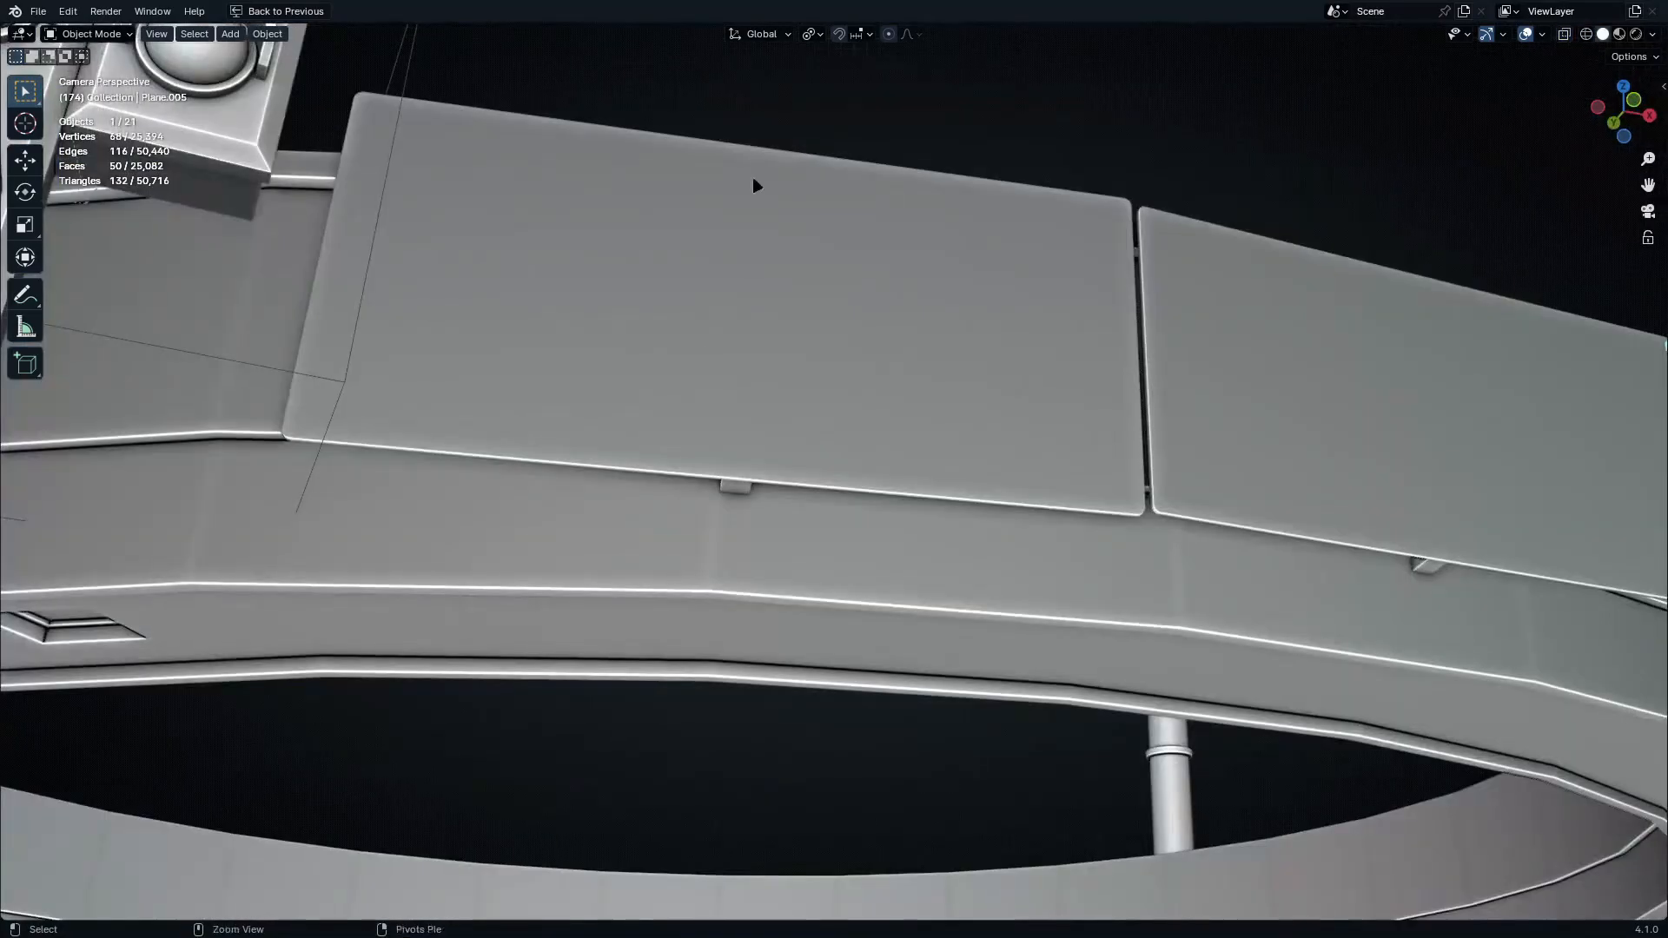
scroll(979, 578, "up", 5)
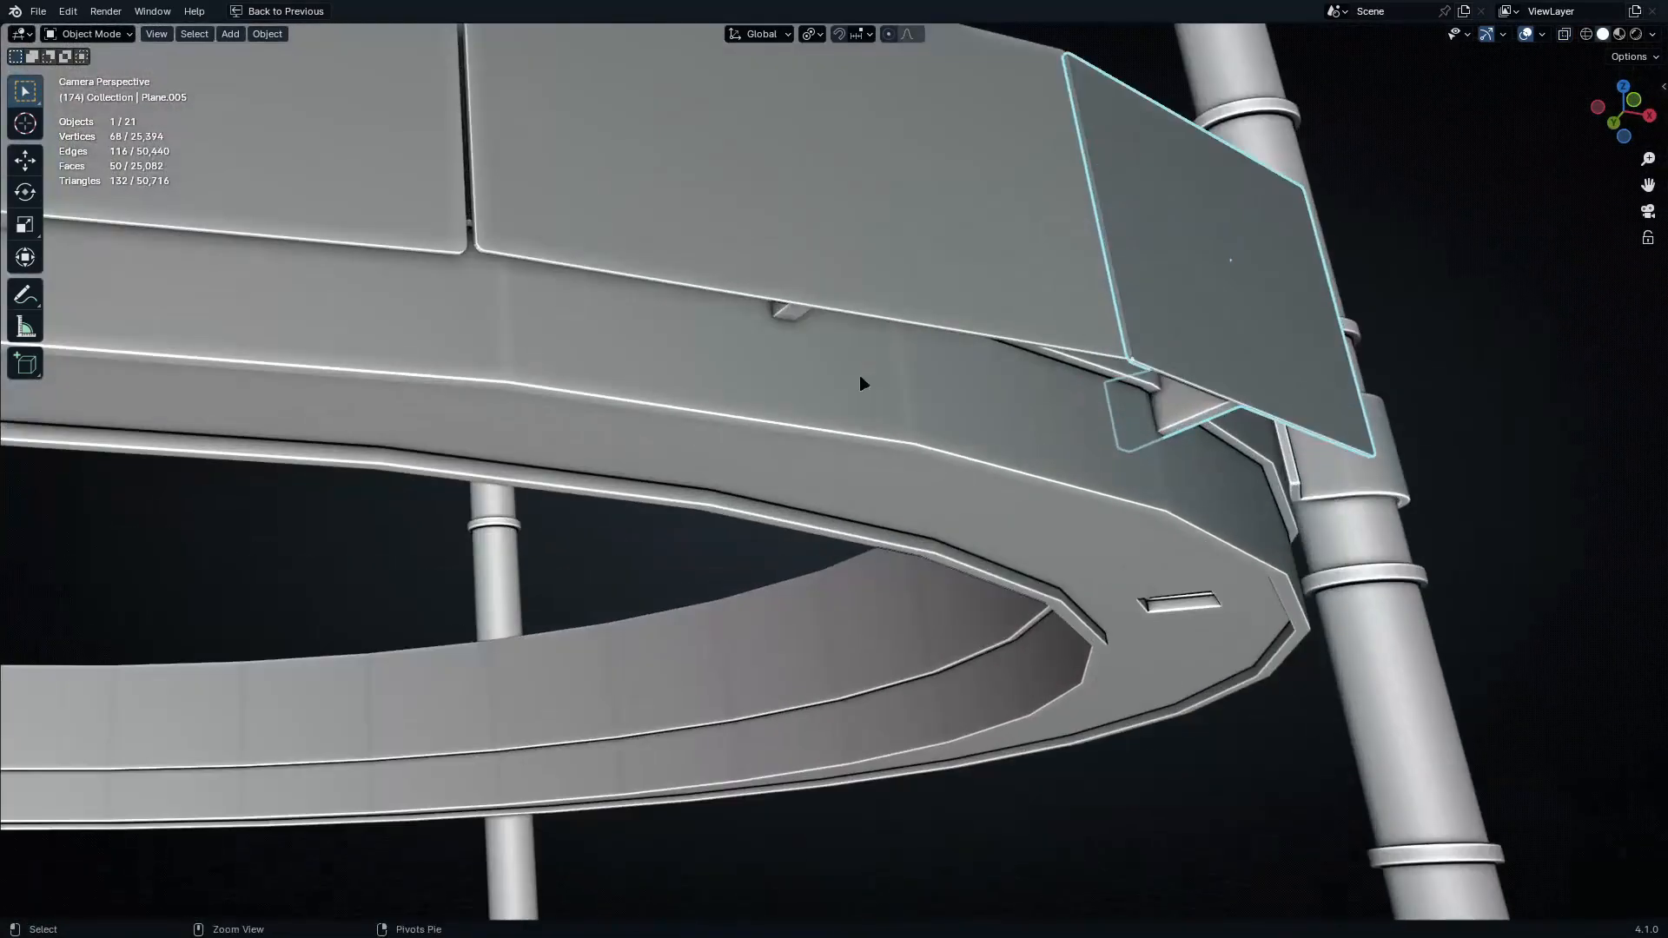
Reposition the right sign panel closer to the ring, with a final move of -0.11084 m in X and 0.48494 m in Y
key("ctrl+space")
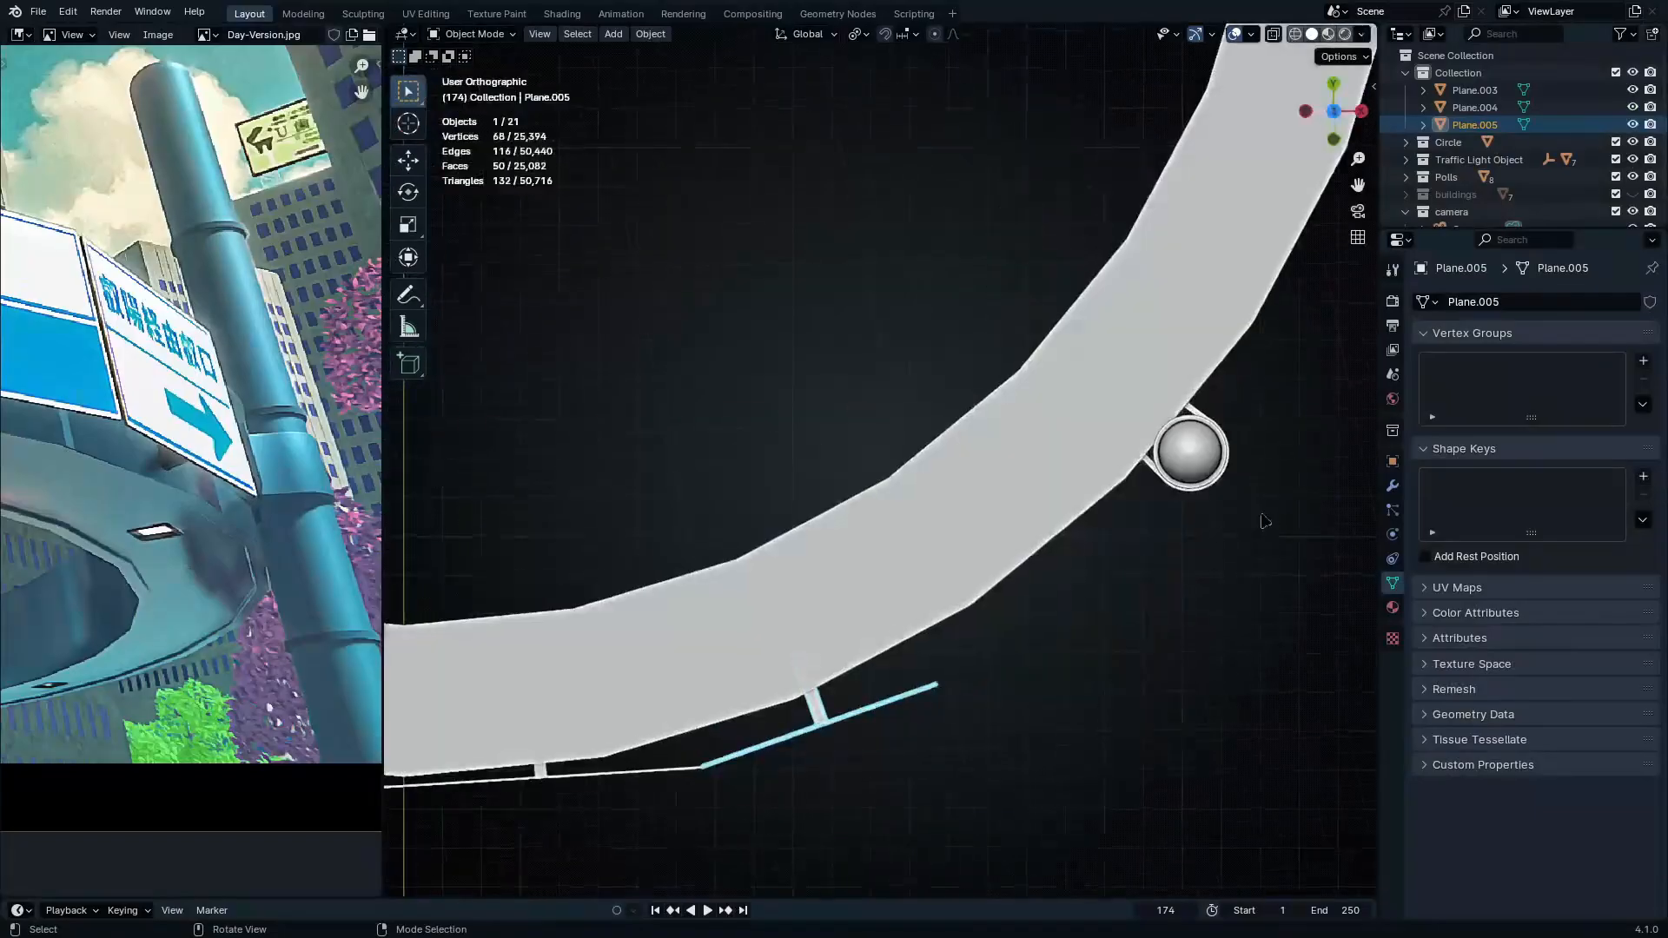
key("KP_7")
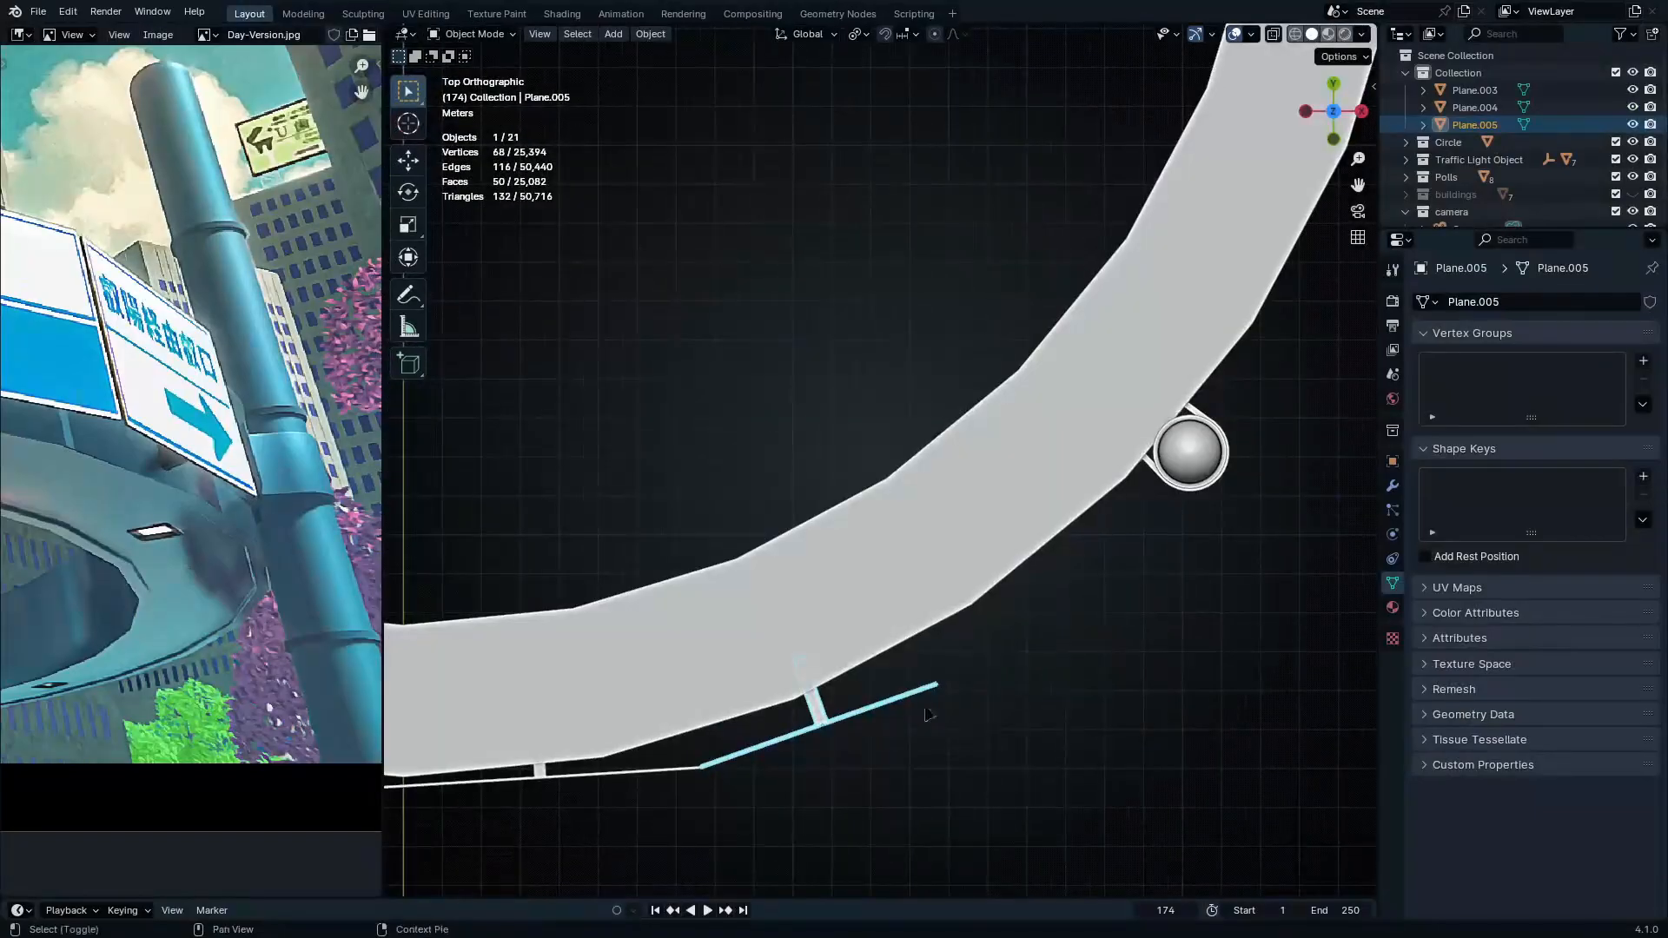
scroll(928, 714, "up", 3)
key("g")
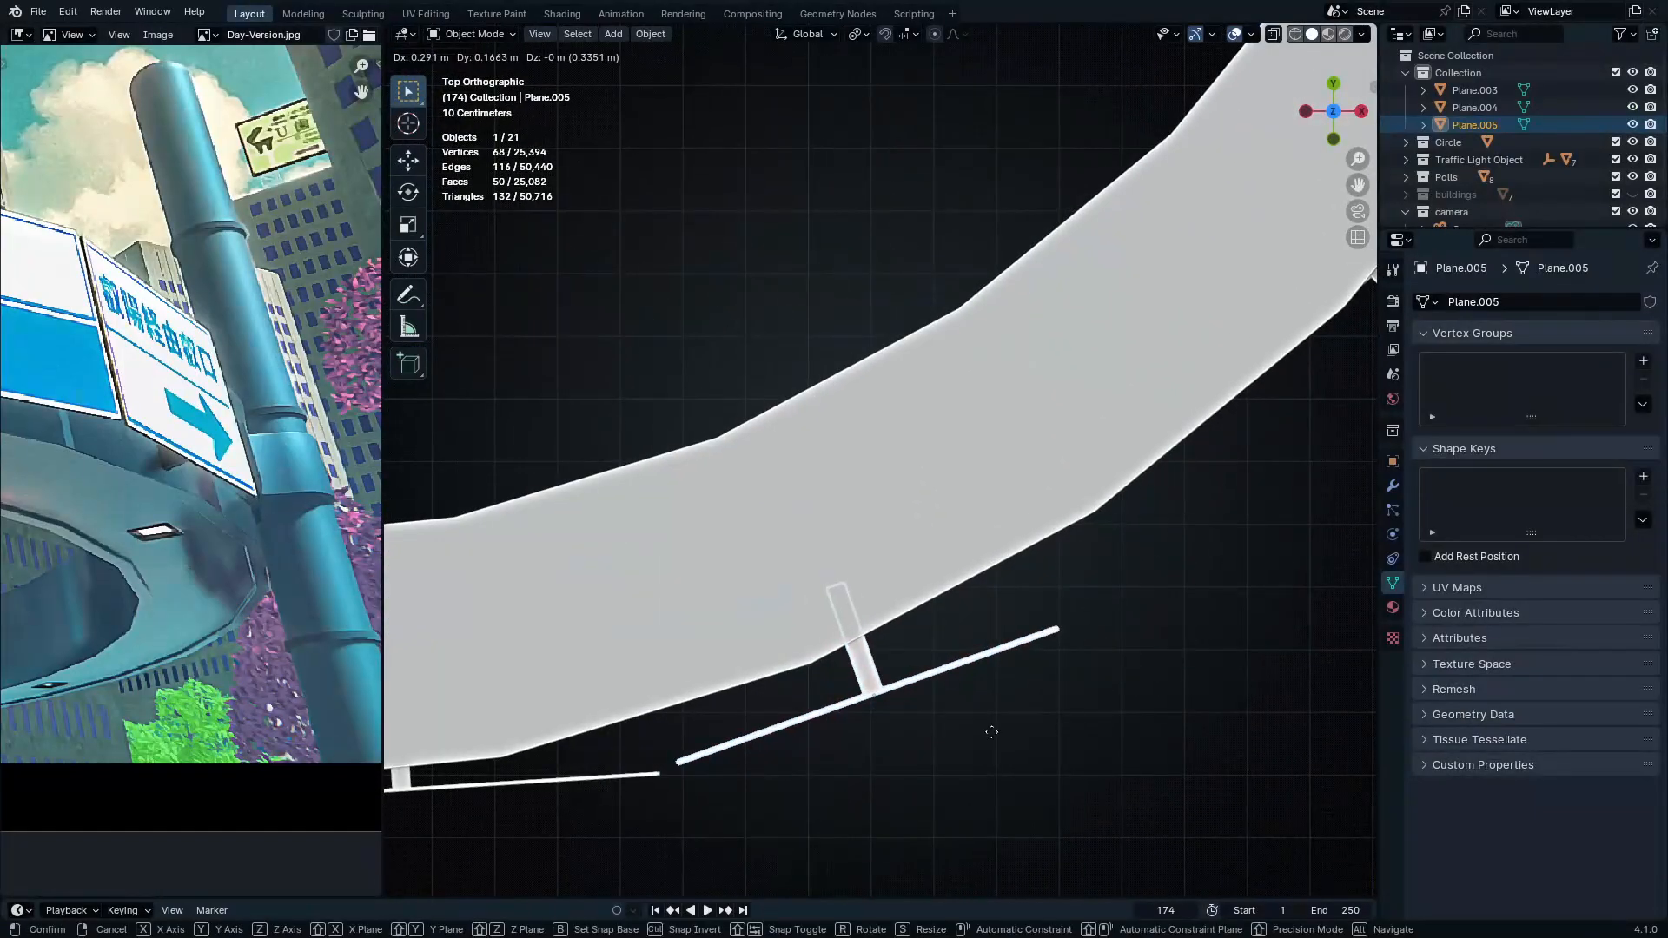
left_click(997, 734)
key("g")
left_click(990, 703)
middle_click_drag(990, 703, 1333, 522, "shift")
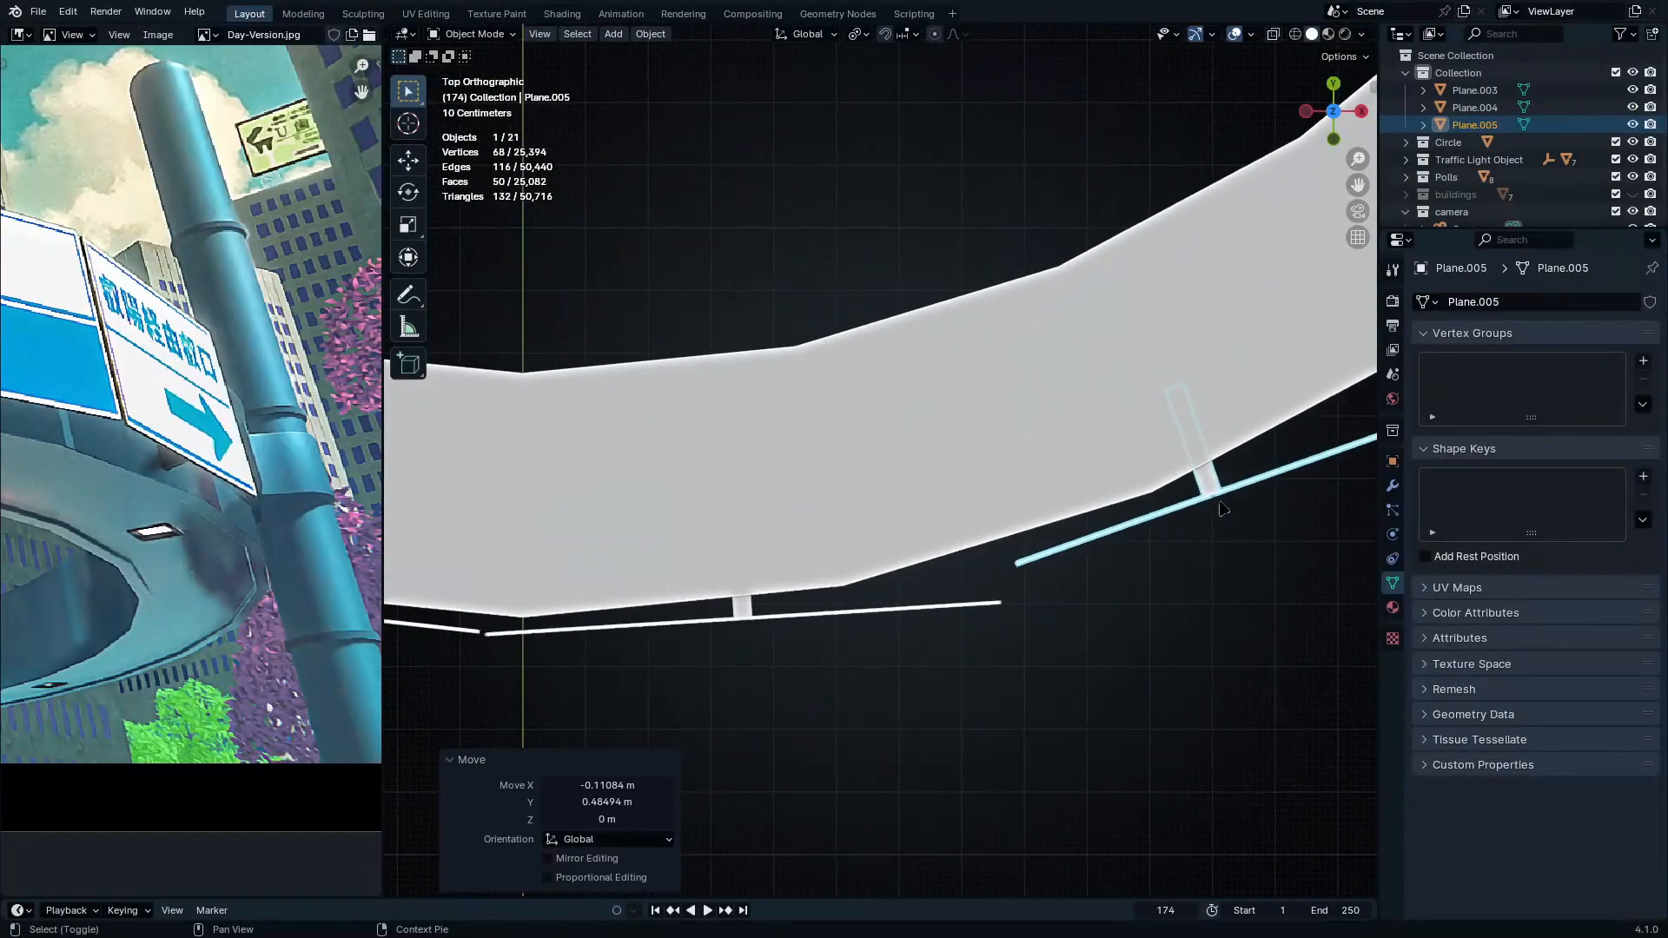
Rotate the middle sign panel by -3.06° about Z and move it 0.1247 m in Y toward the ring
left_click(953, 626)
key("r")
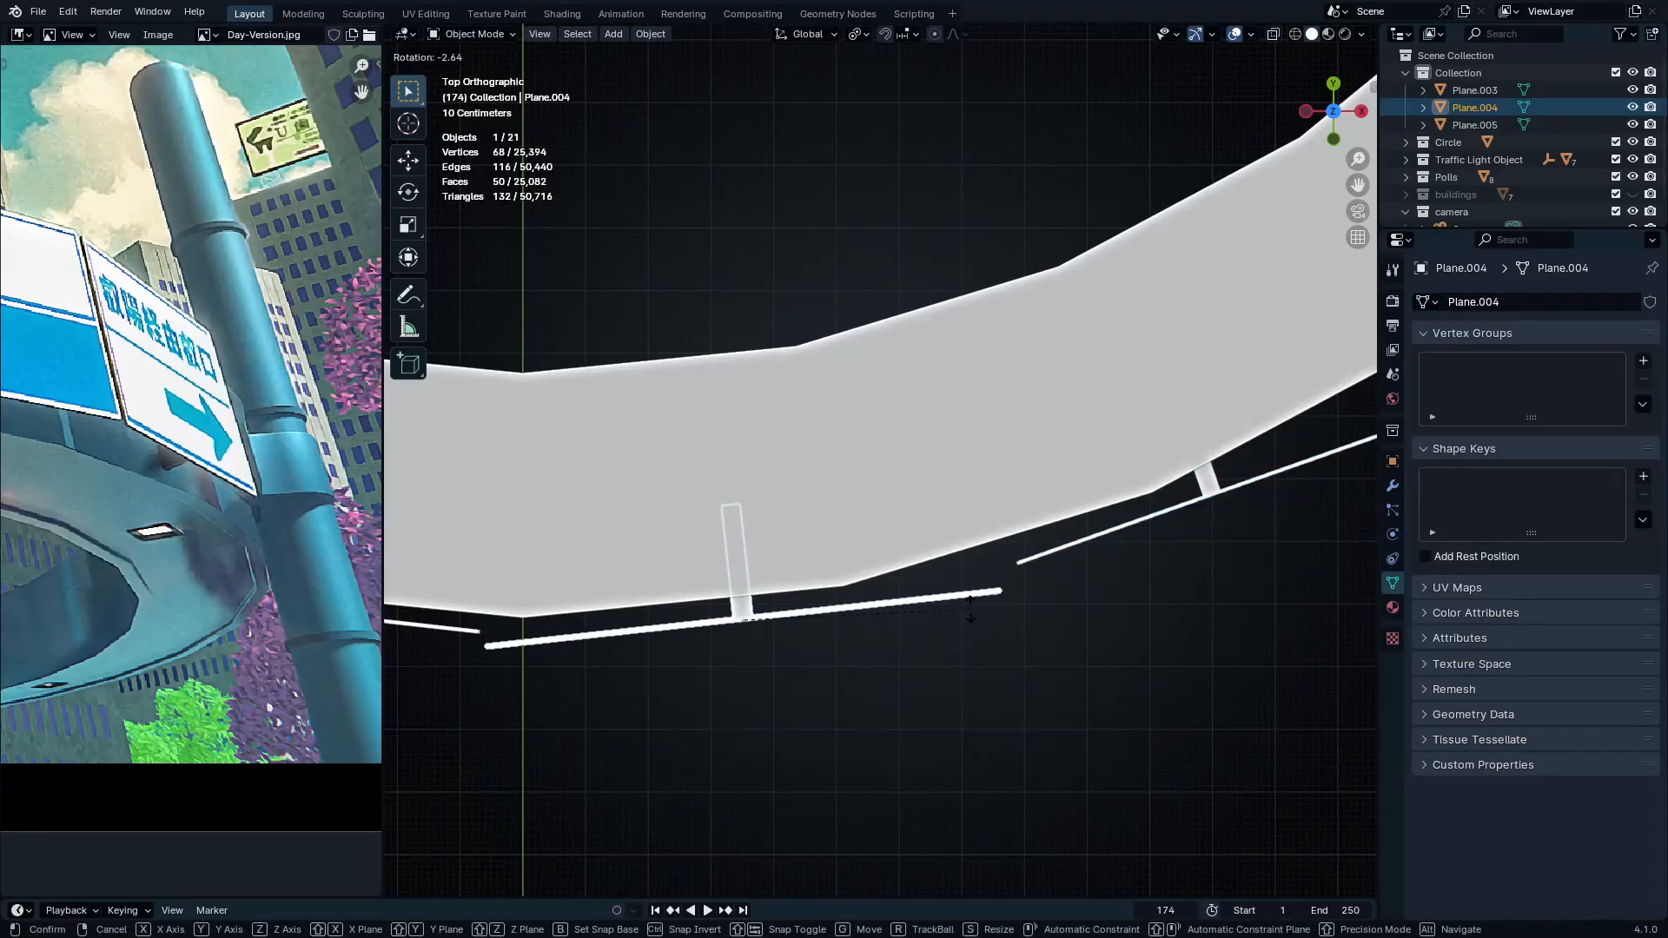
left_click(972, 608)
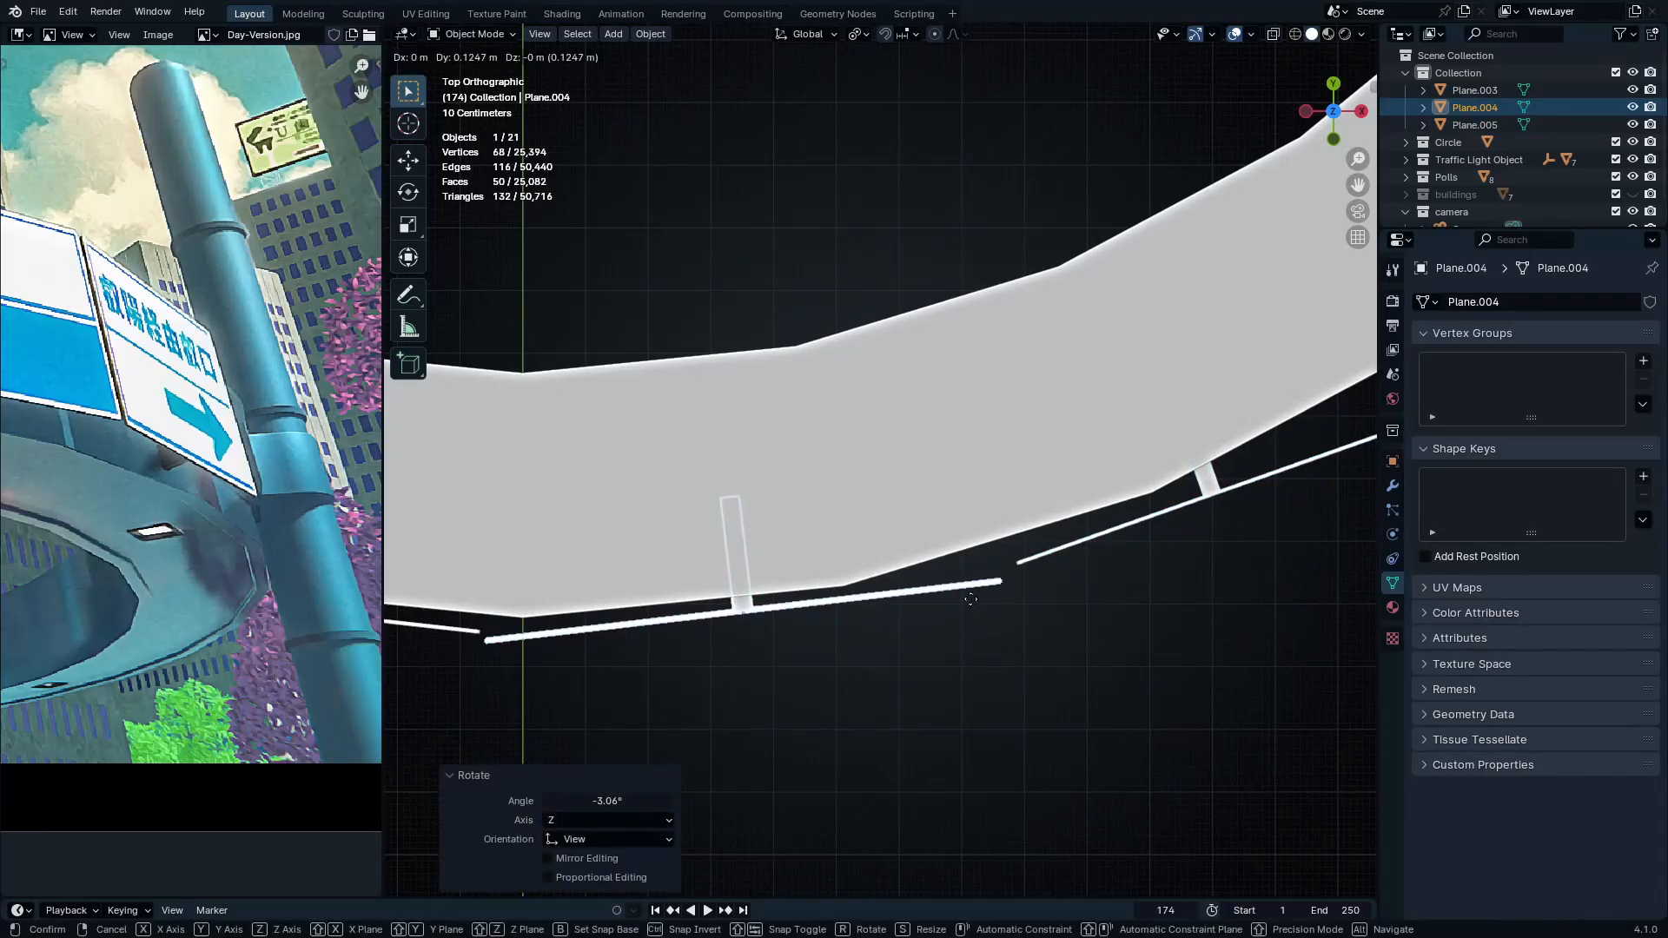
left_click(970, 599)
Select all three sign panels and lower them together by about 0.235 m along Z
key("KP_0")
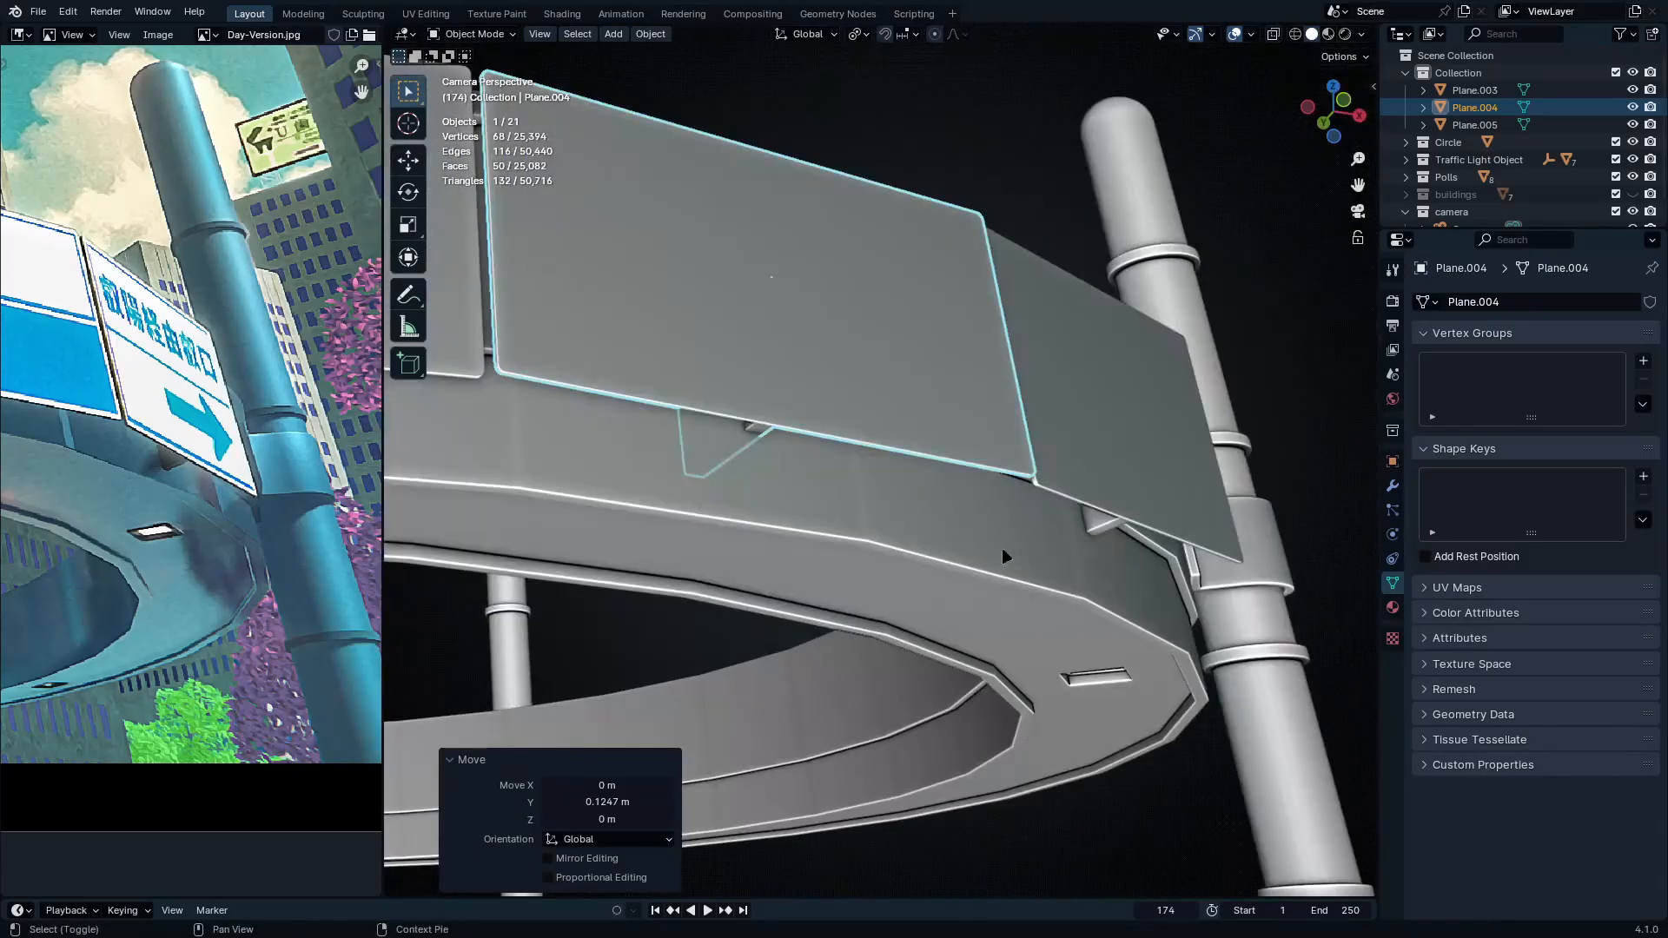
middle_click_drag(1002, 548, 1084, 573, "shift")
middle_click_drag(847, 469, 1059, 507, "shift")
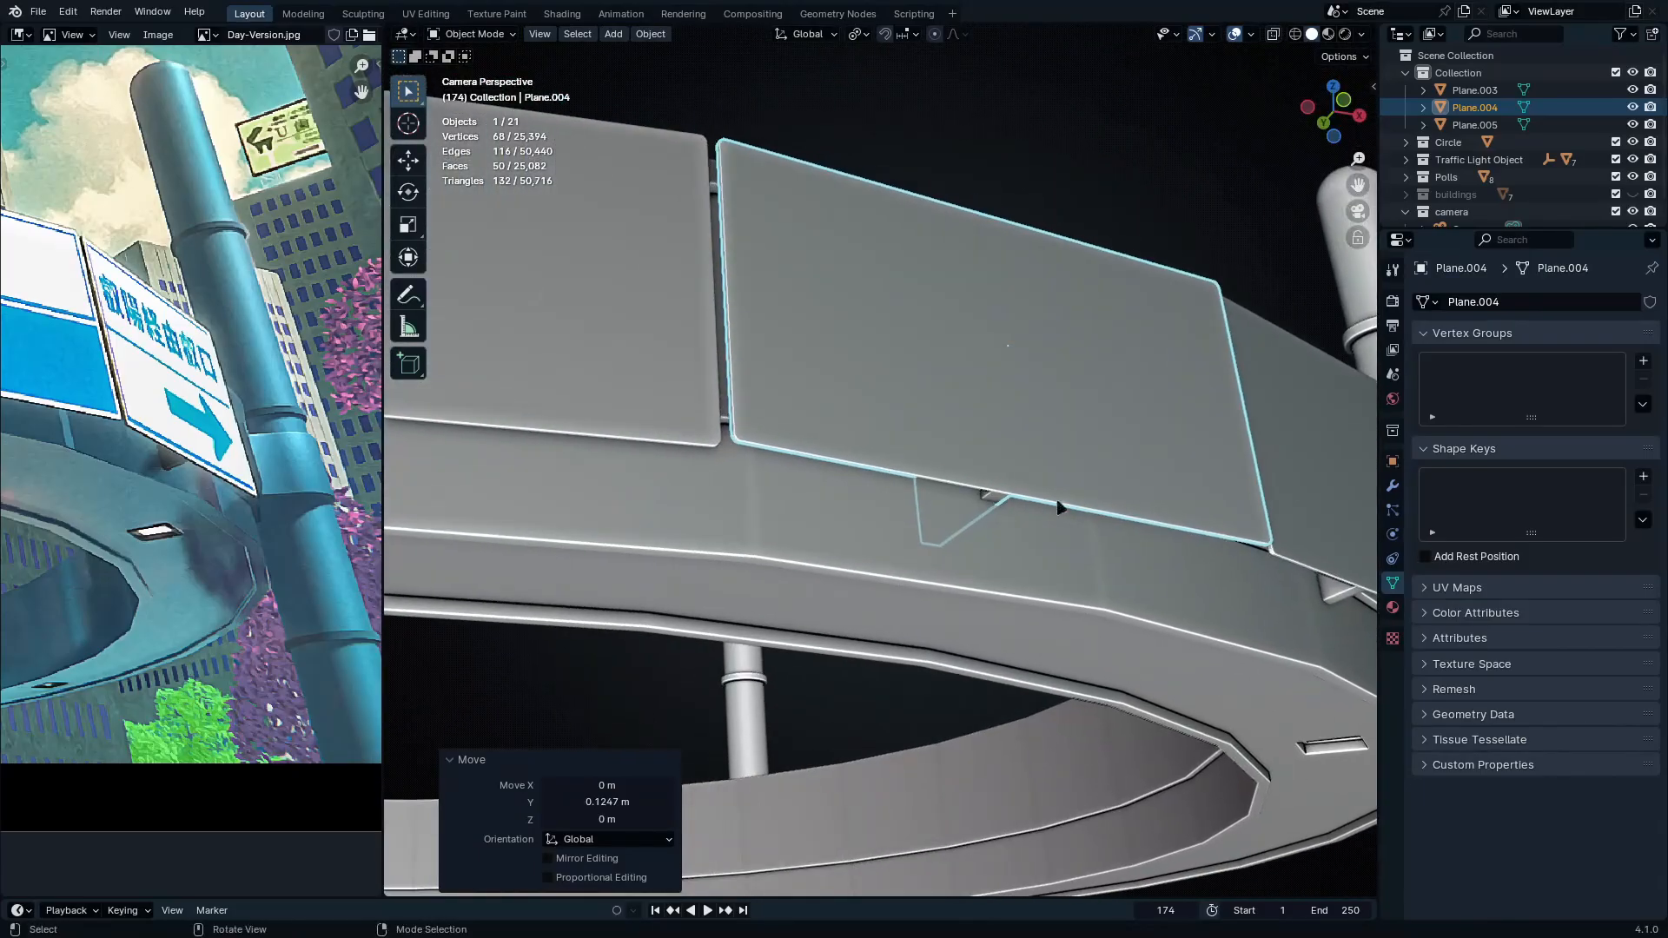
left_click(1358, 482, "shift")
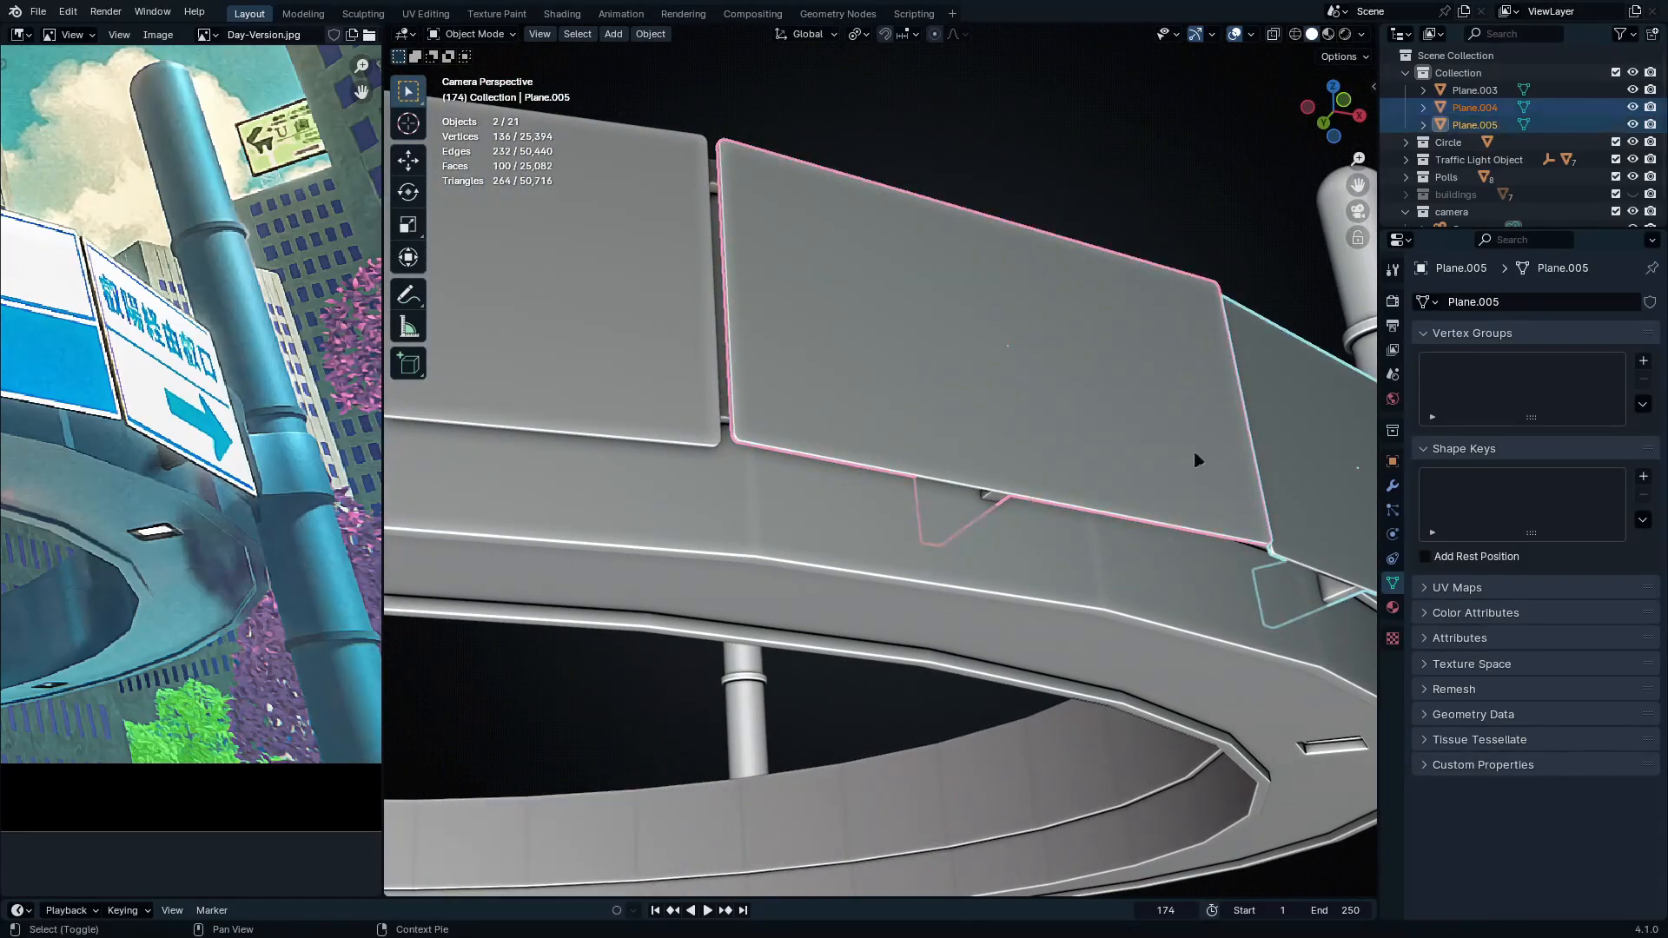
left_click(712, 380, "shift")
key("g")
key("z")
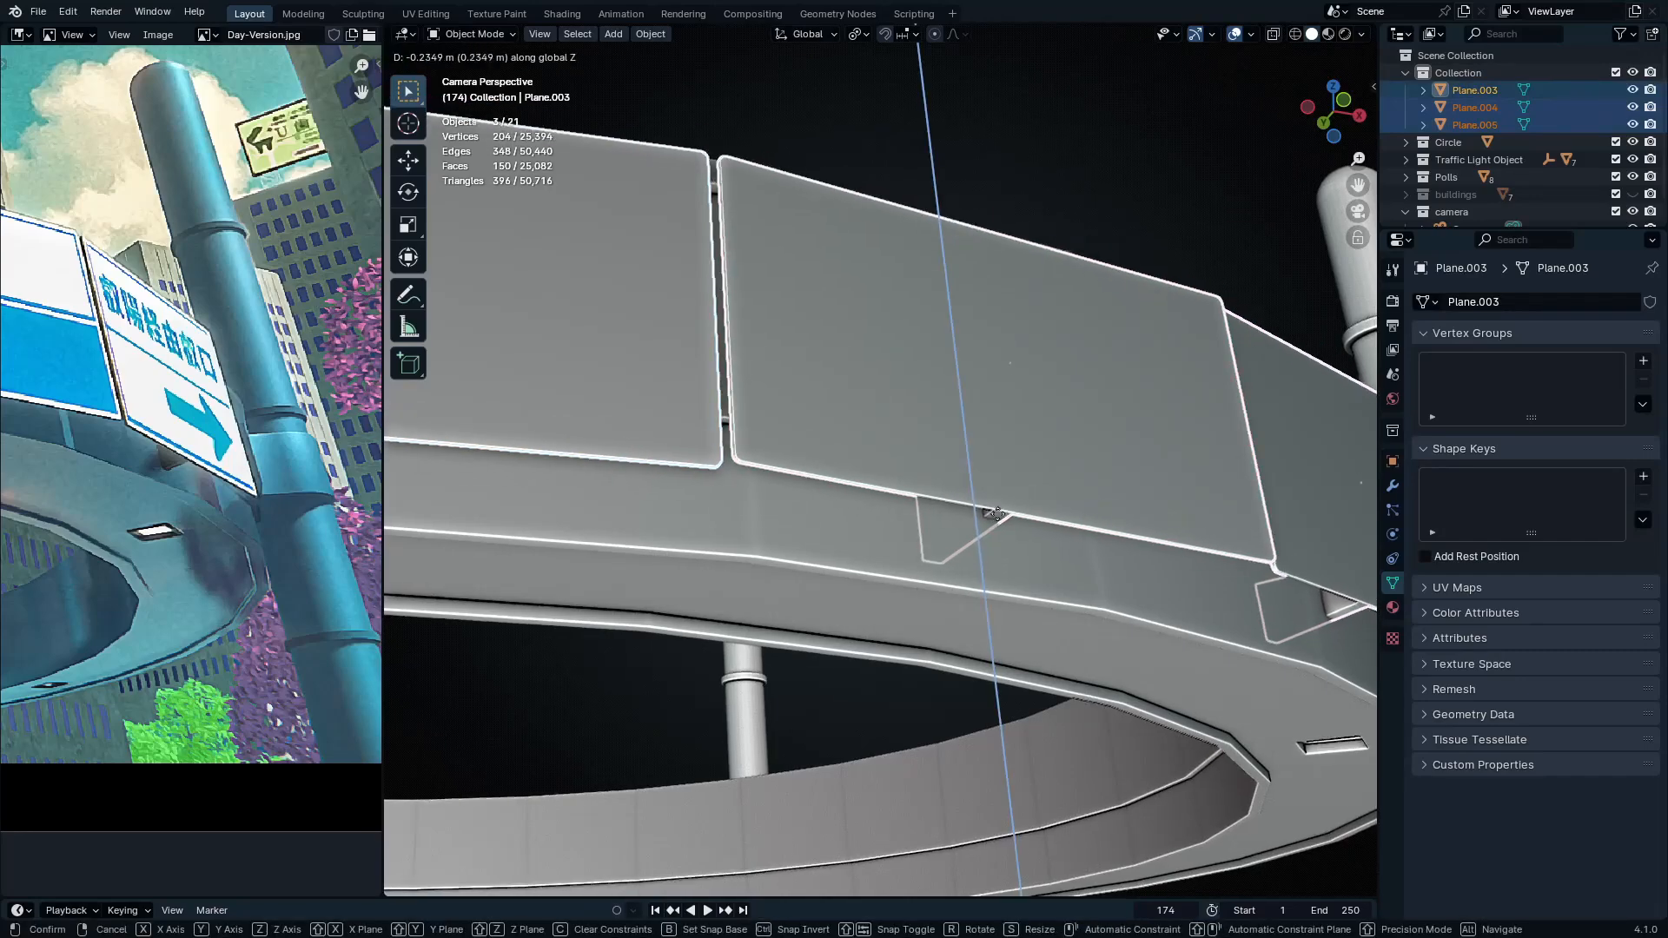
left_click(999, 513)
Compare the sign panels in the camera view with the full reference picture and select the camera
scroll(999, 512, "down", 5)
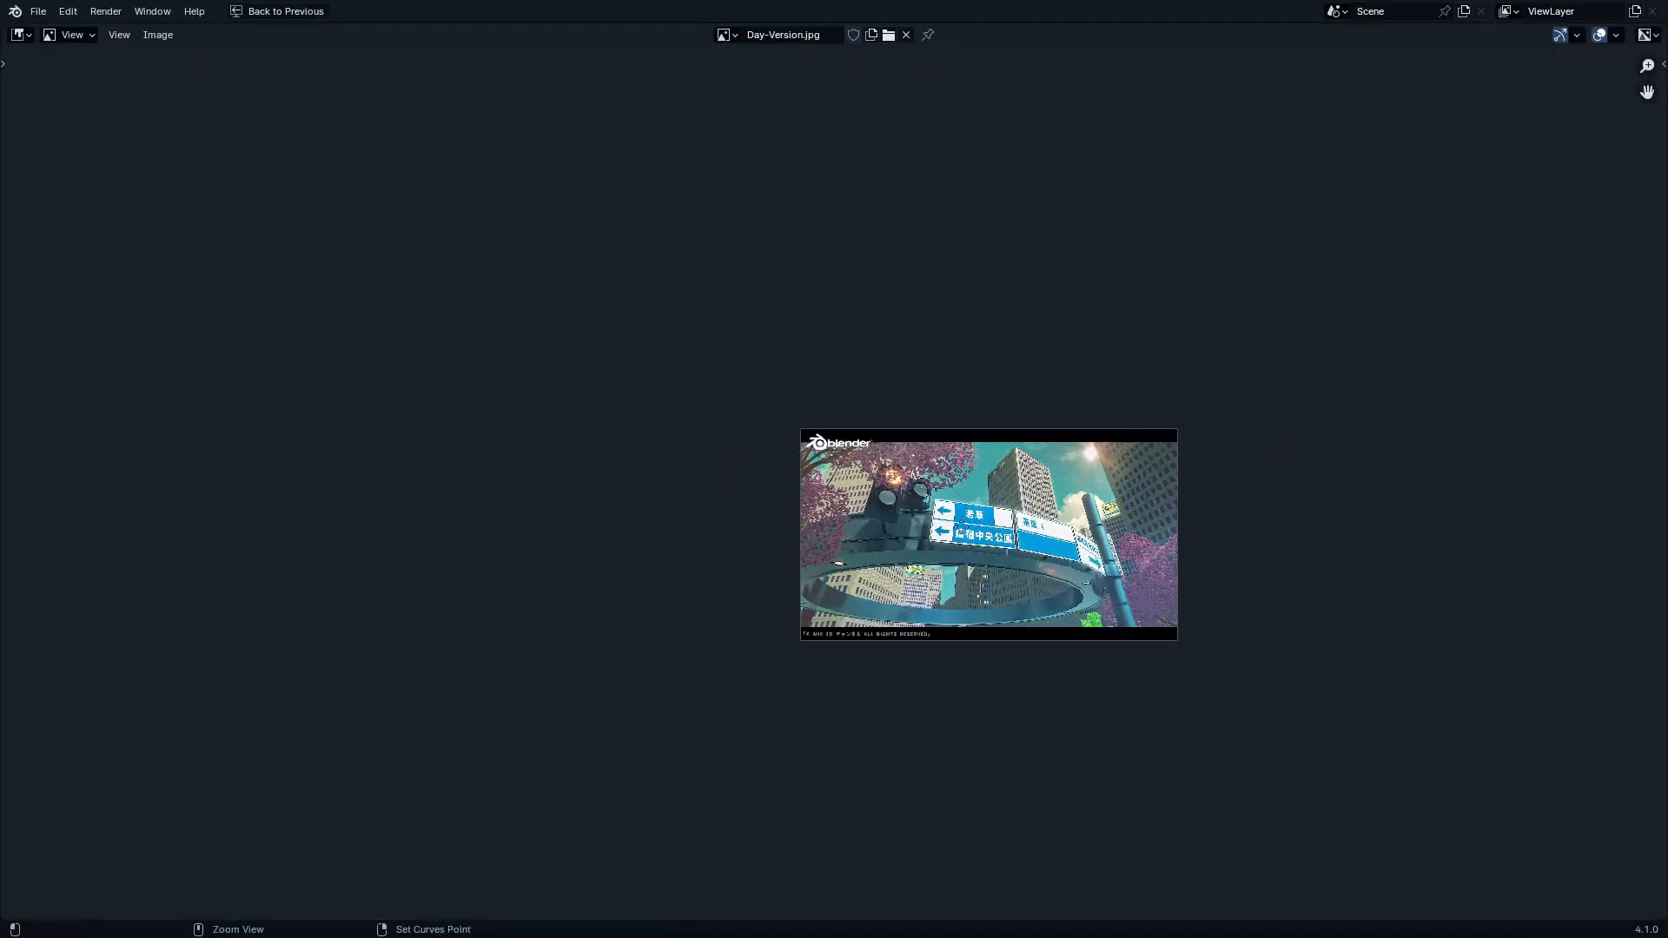
key("ctrl+space")
key("ctrl+space")
middle_click_drag(997, 482, 1118, 650, "ctrl")
left_click(1118, 653)
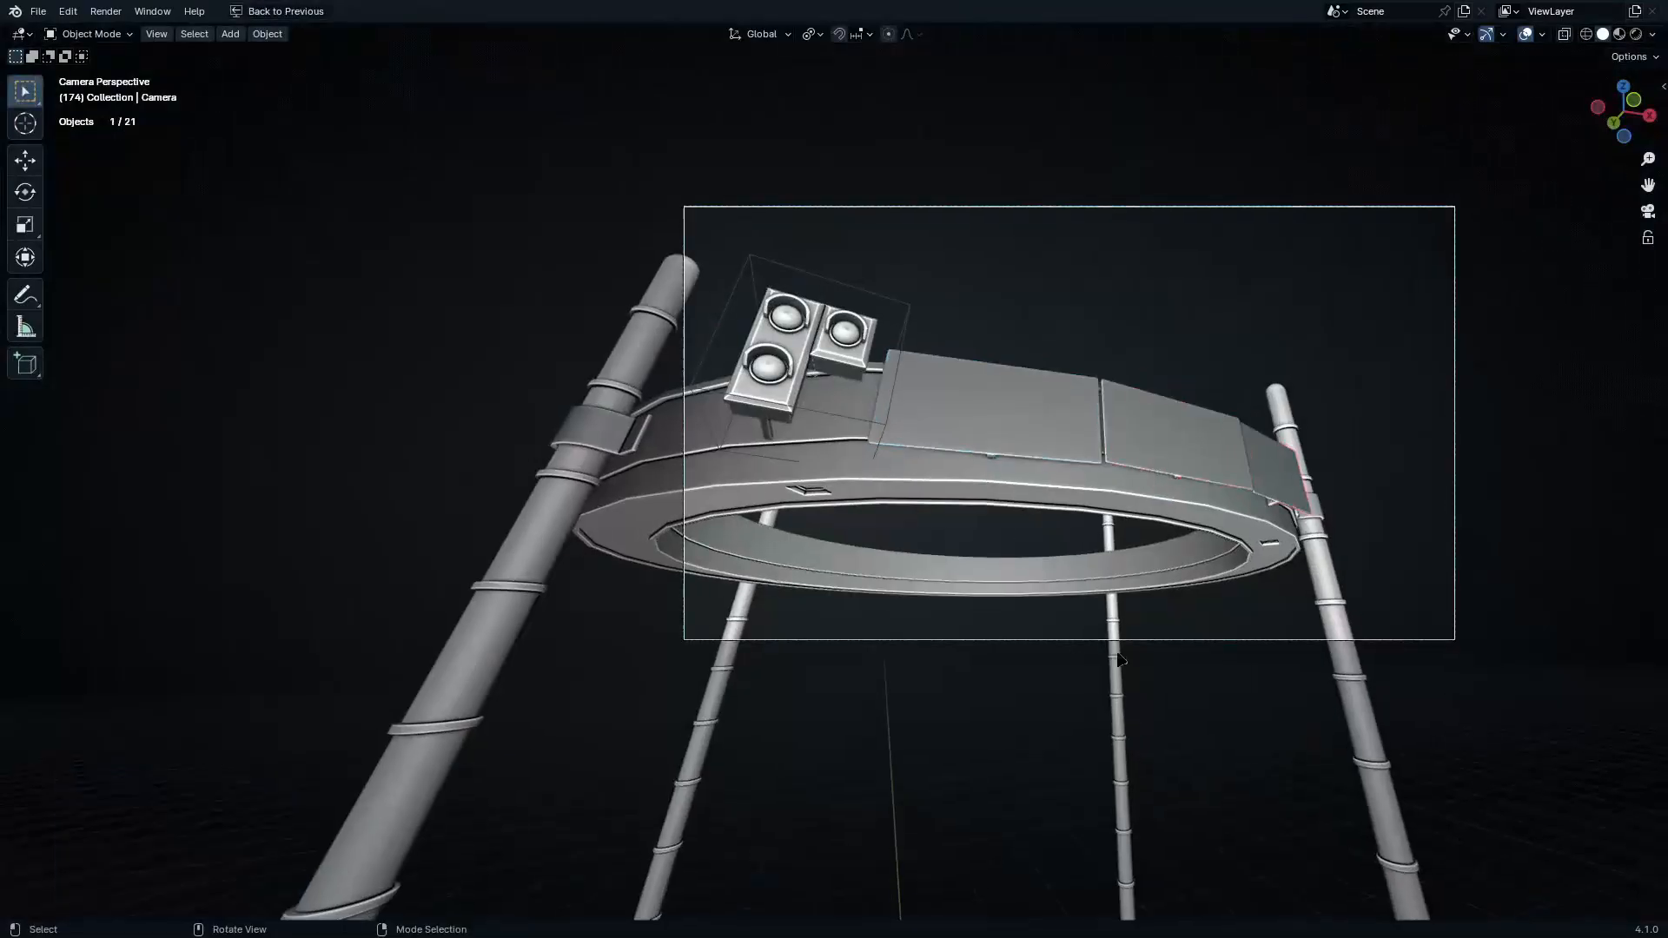
Rotate the camera by -5.73° about Z and move it -2.0573 m in X and 0.073 m in Y in view orientation
middle_click_drag(1338, 470, 1322, 495)
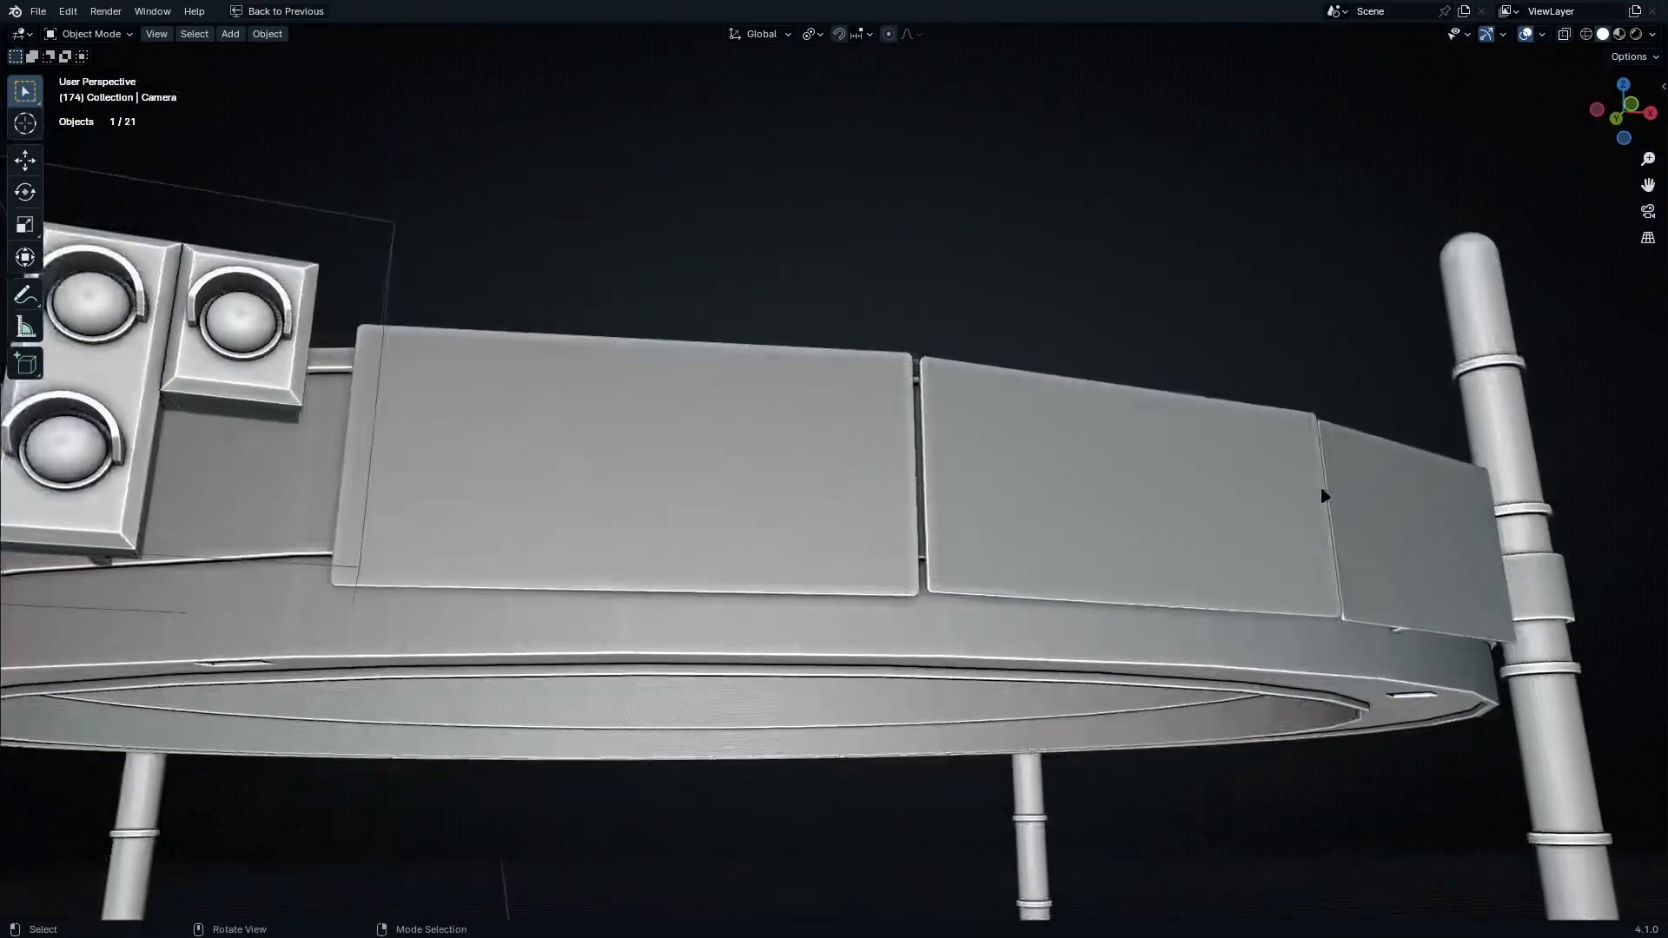
key("KP_0")
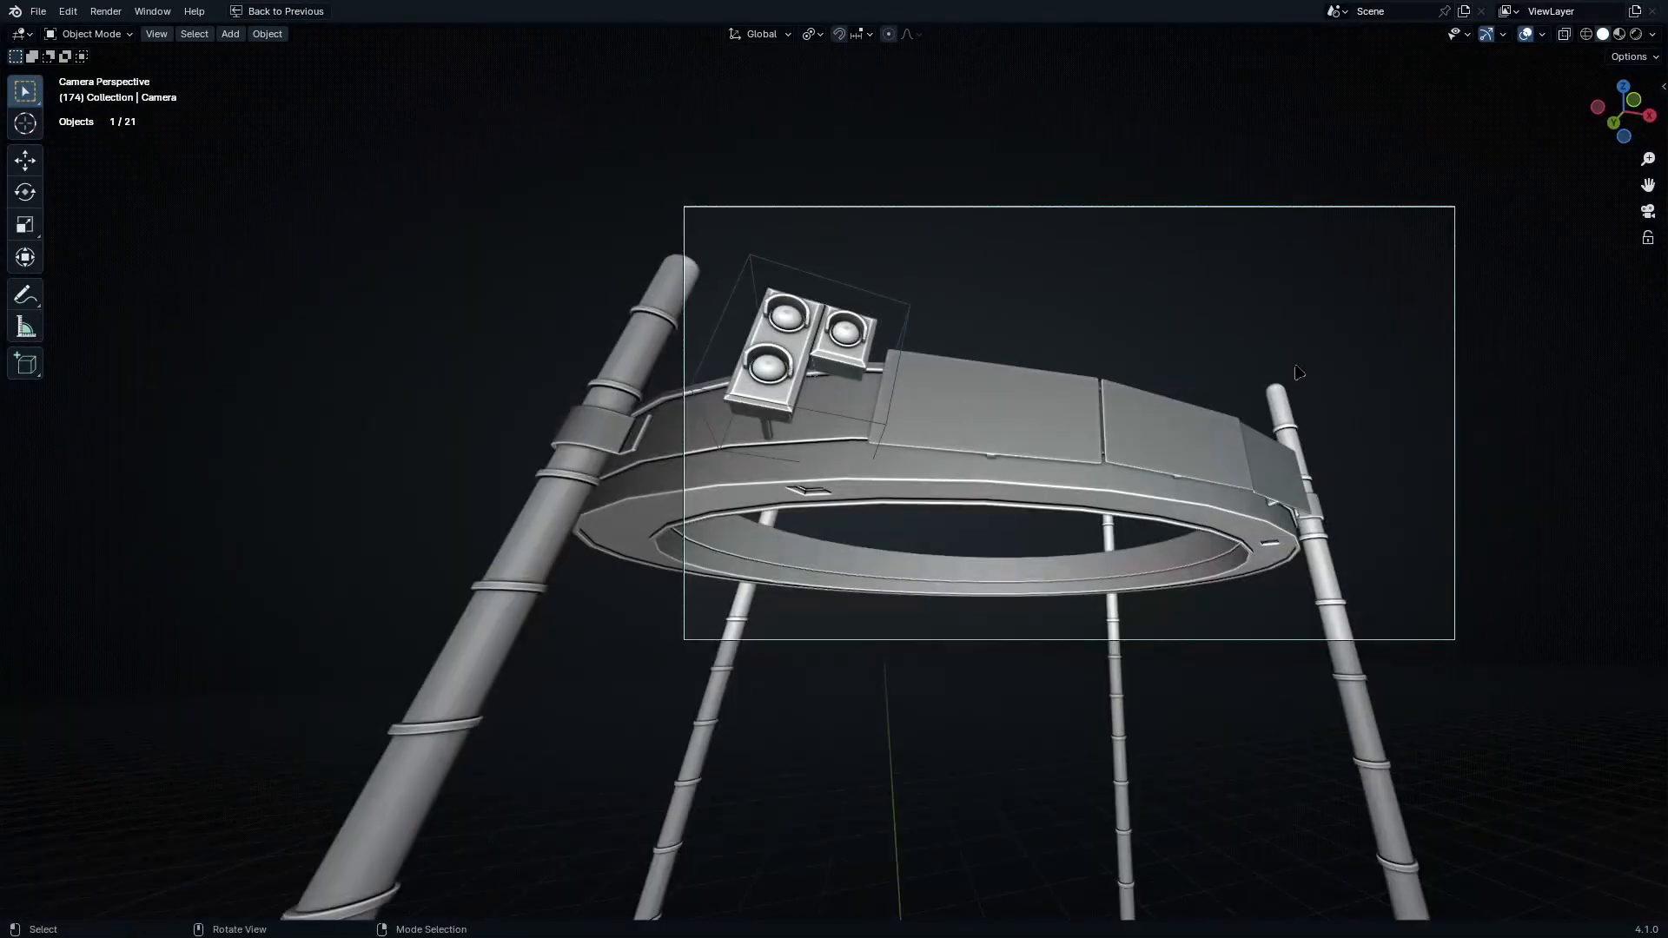
left_click(1437, 372)
left_click(1462, 288)
left_click(1604, 487)
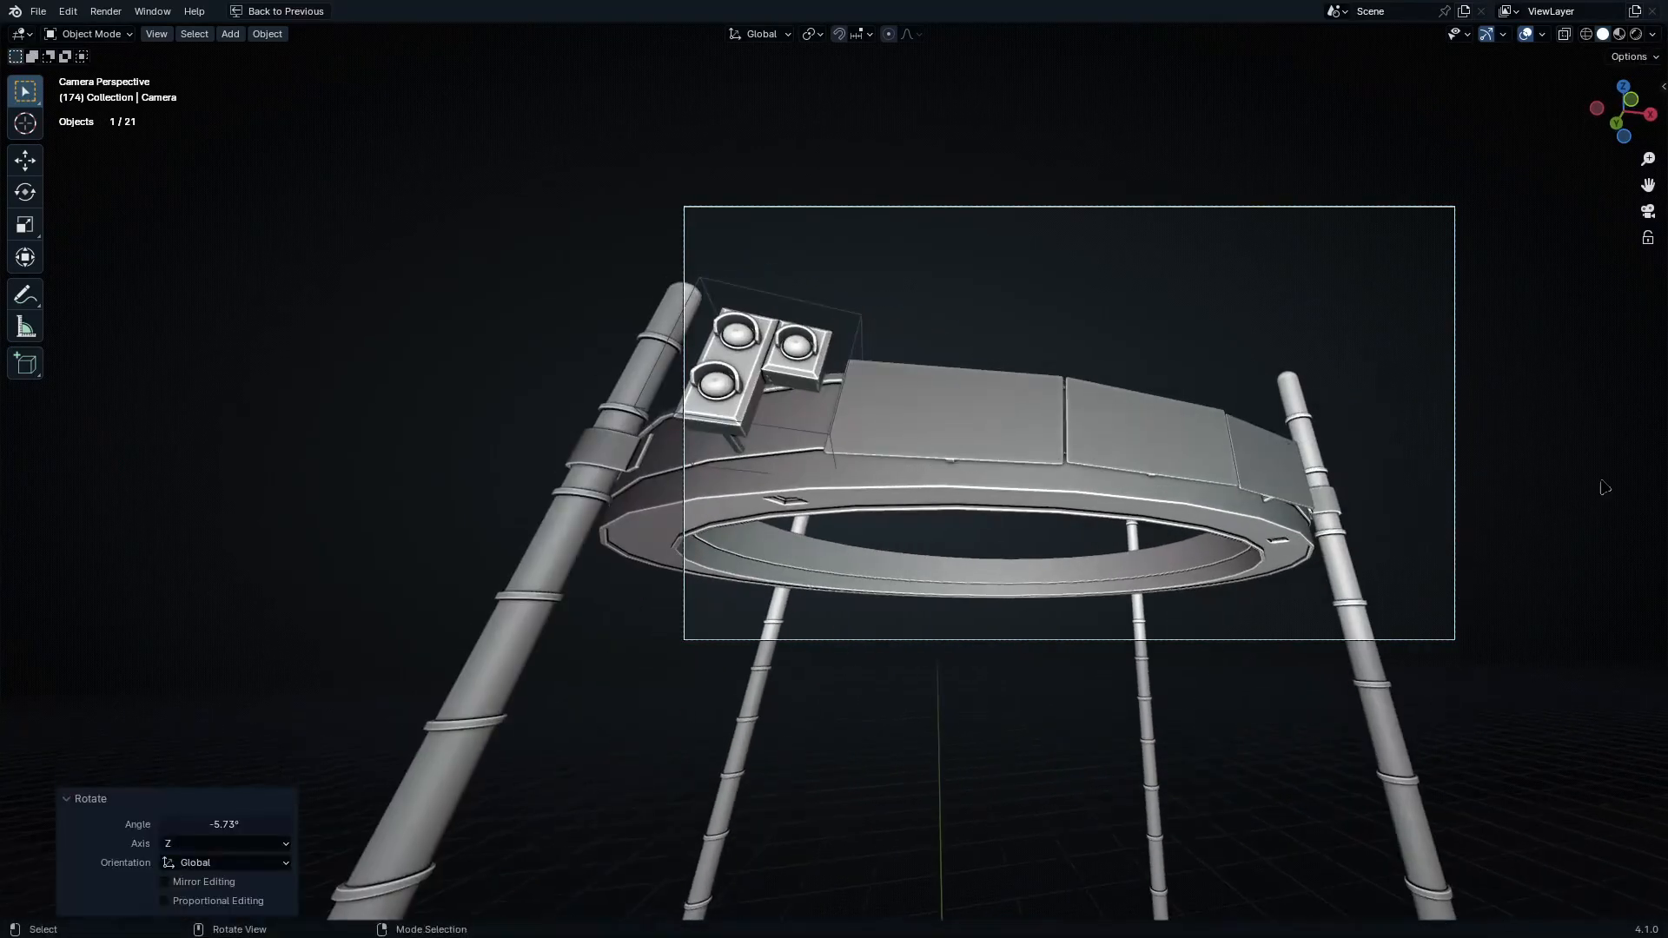
key("g")
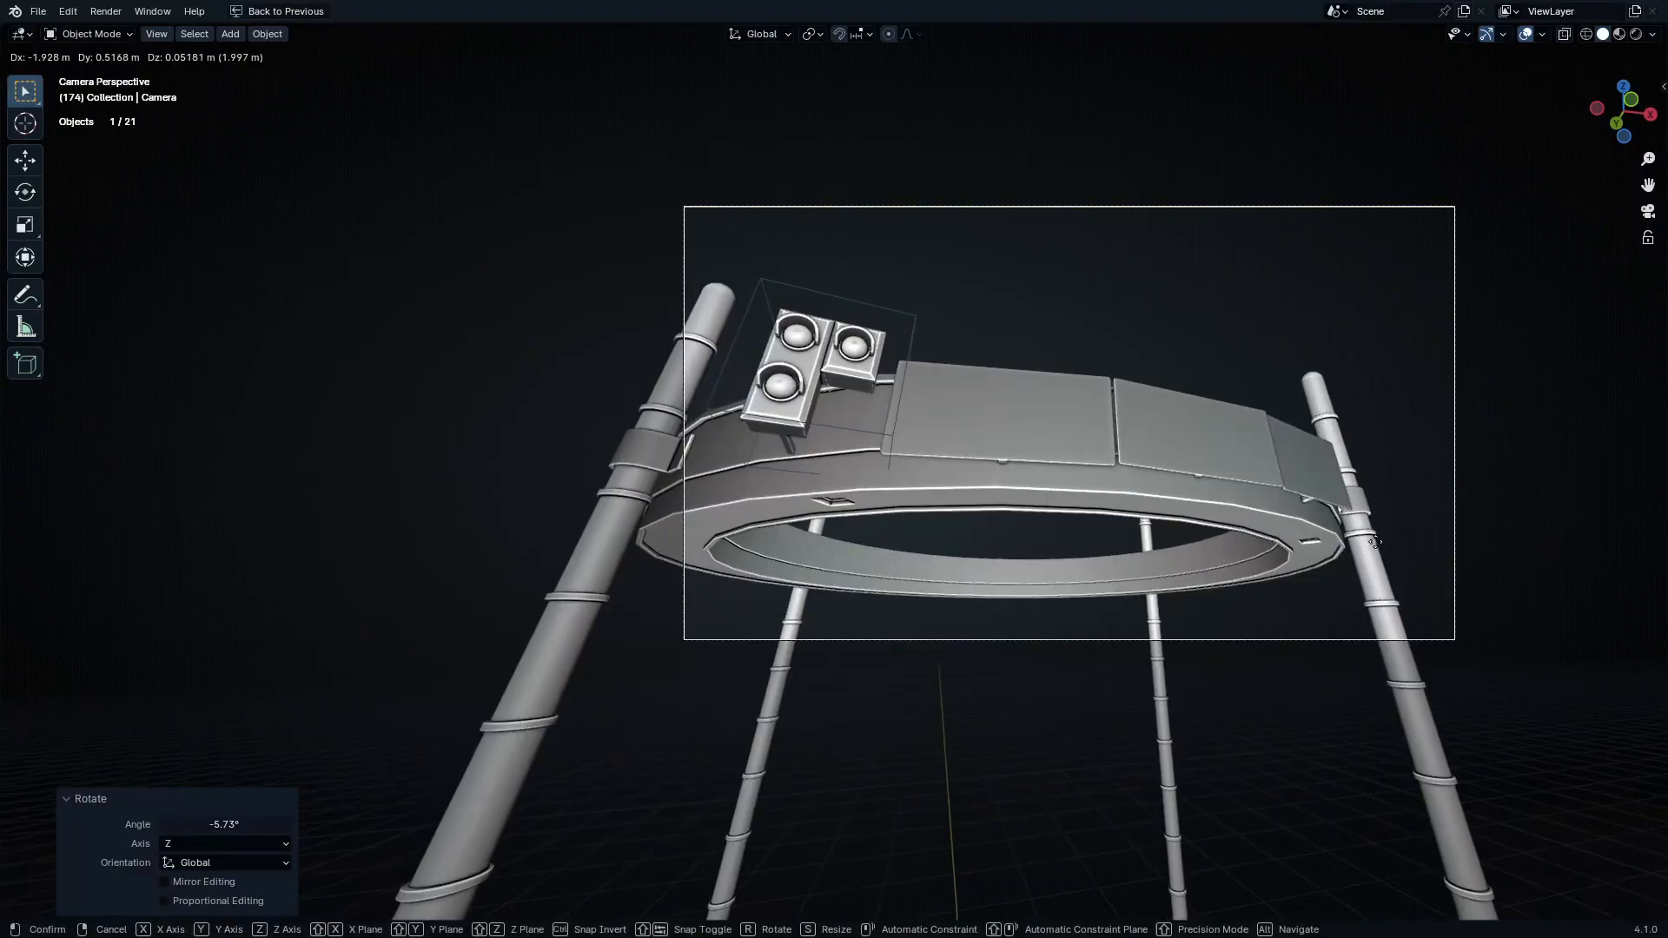
left_click(1375, 543)
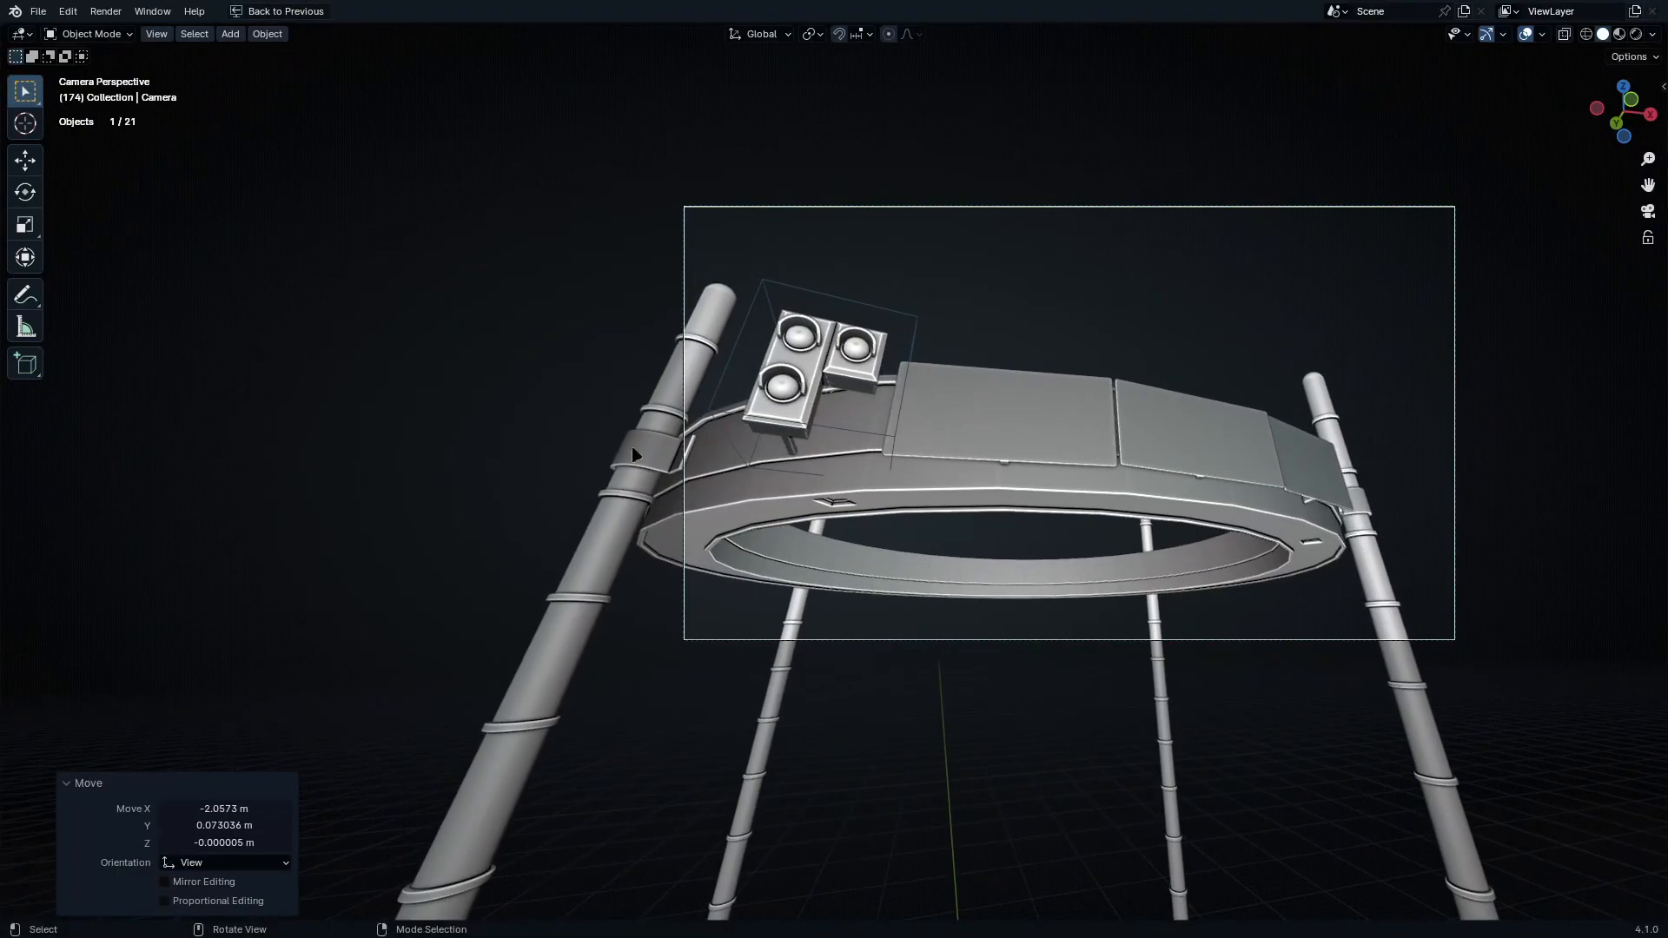
Hide the front-left pole with its clamp and rotate the rear-left pole with its clamp around the ring about the Z axis
left_click(634, 530, "shift")
key("h")
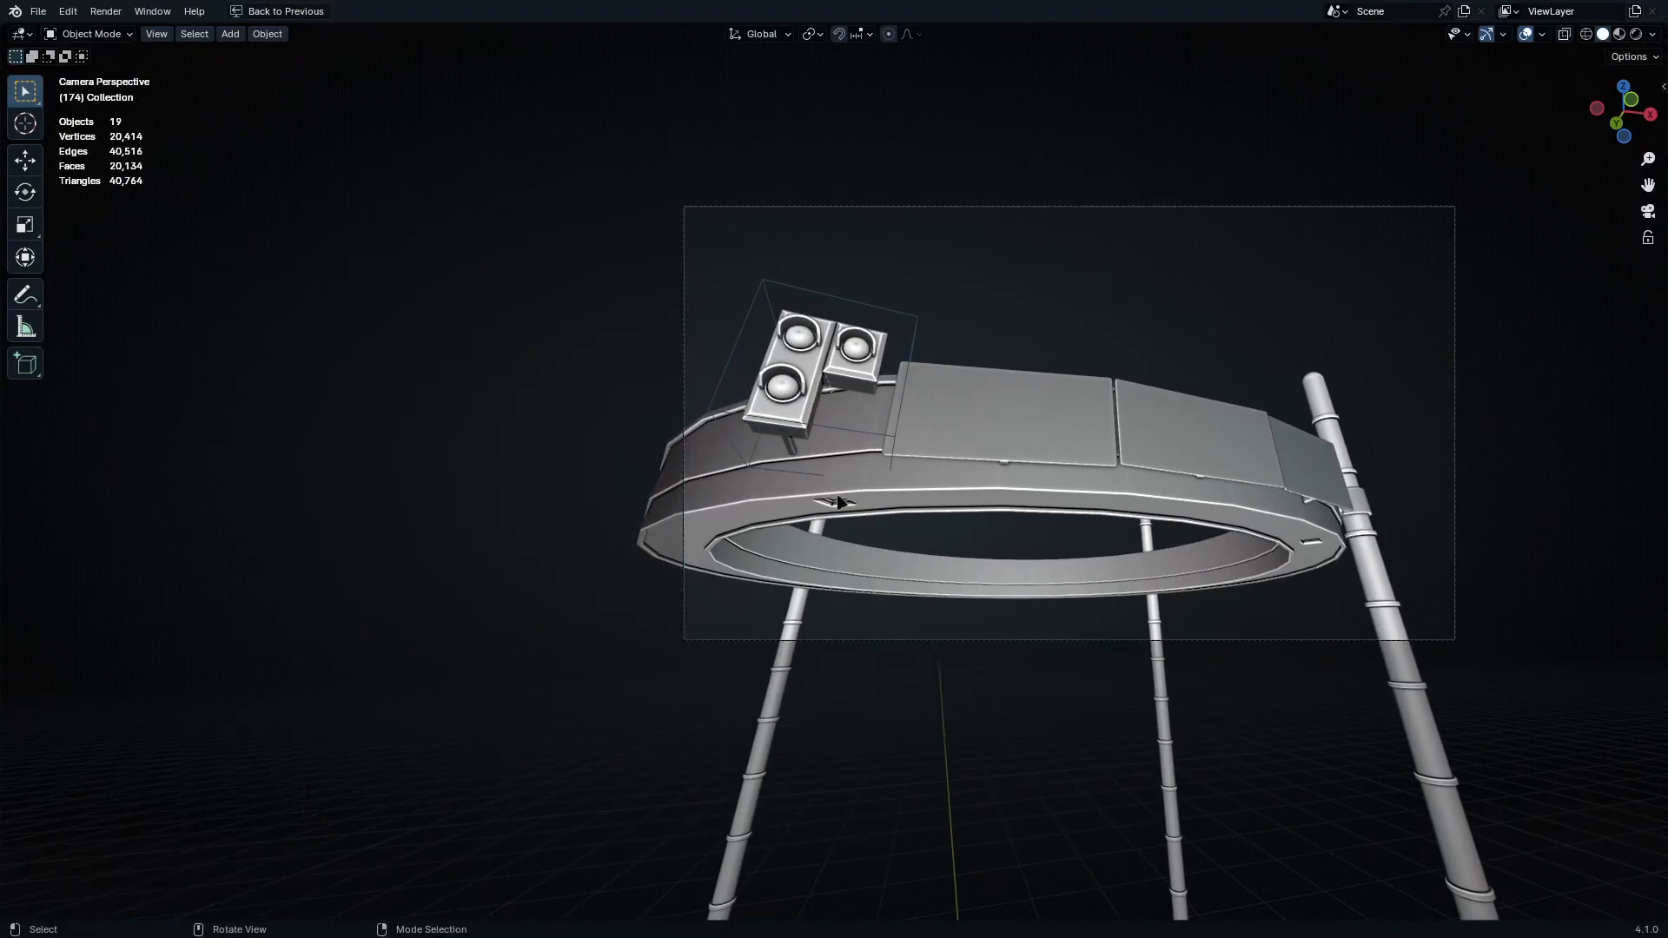
left_click(792, 625, "shift")
key("shift+z")
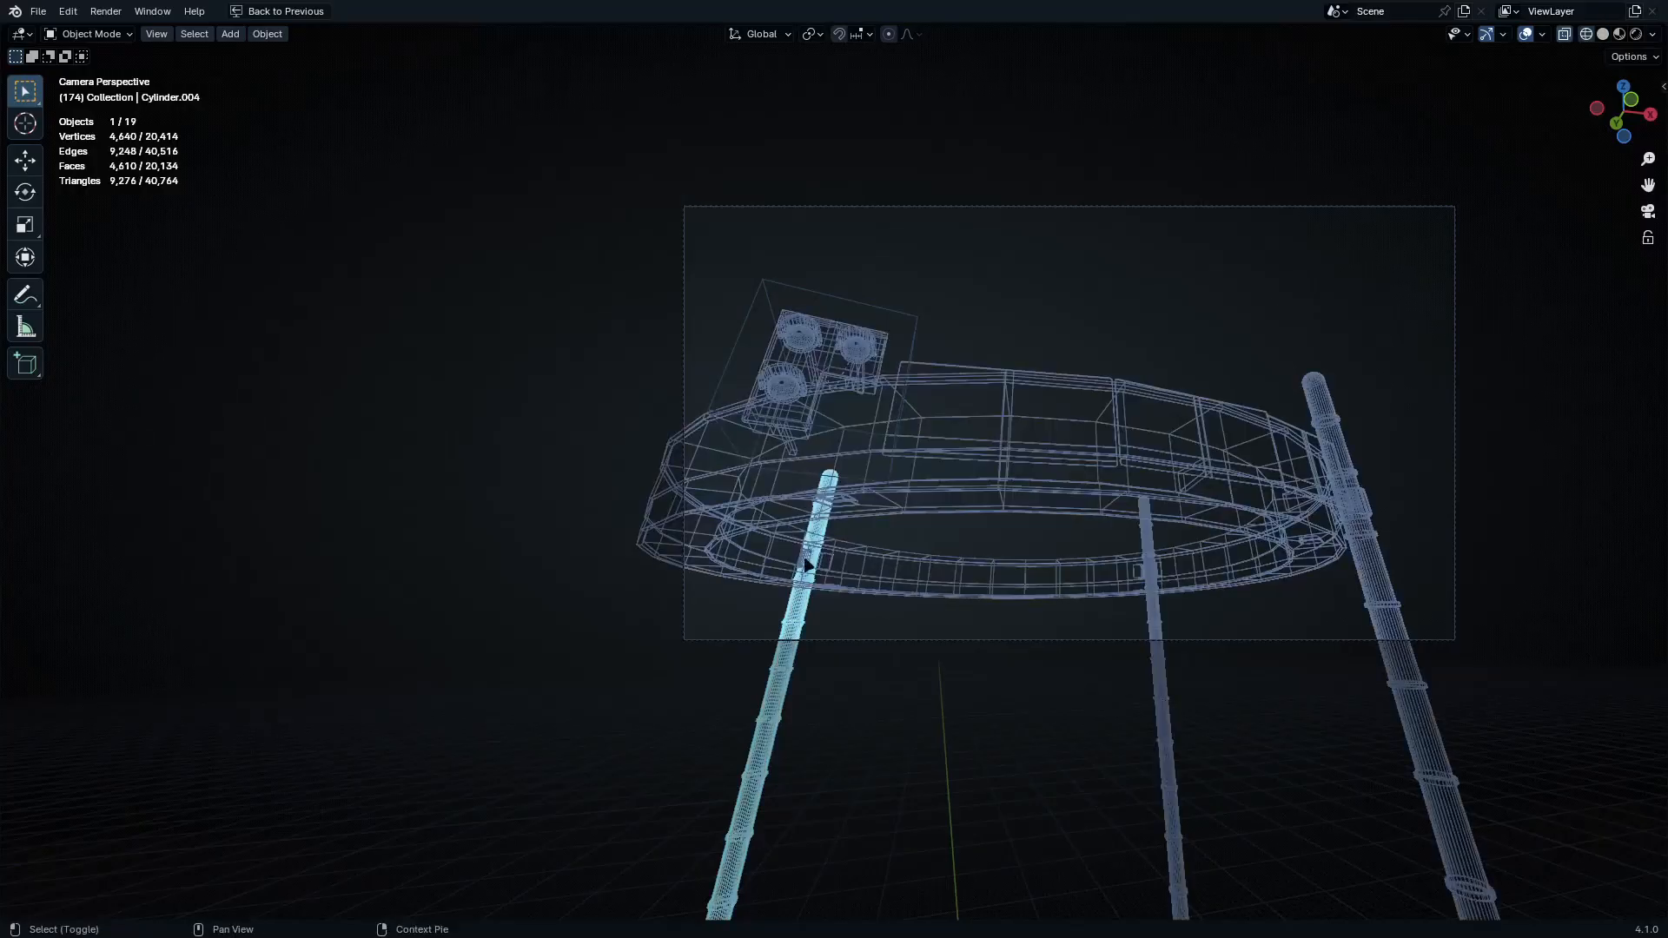
key("shift+z")
left_click(1097, 423)
type("rz")
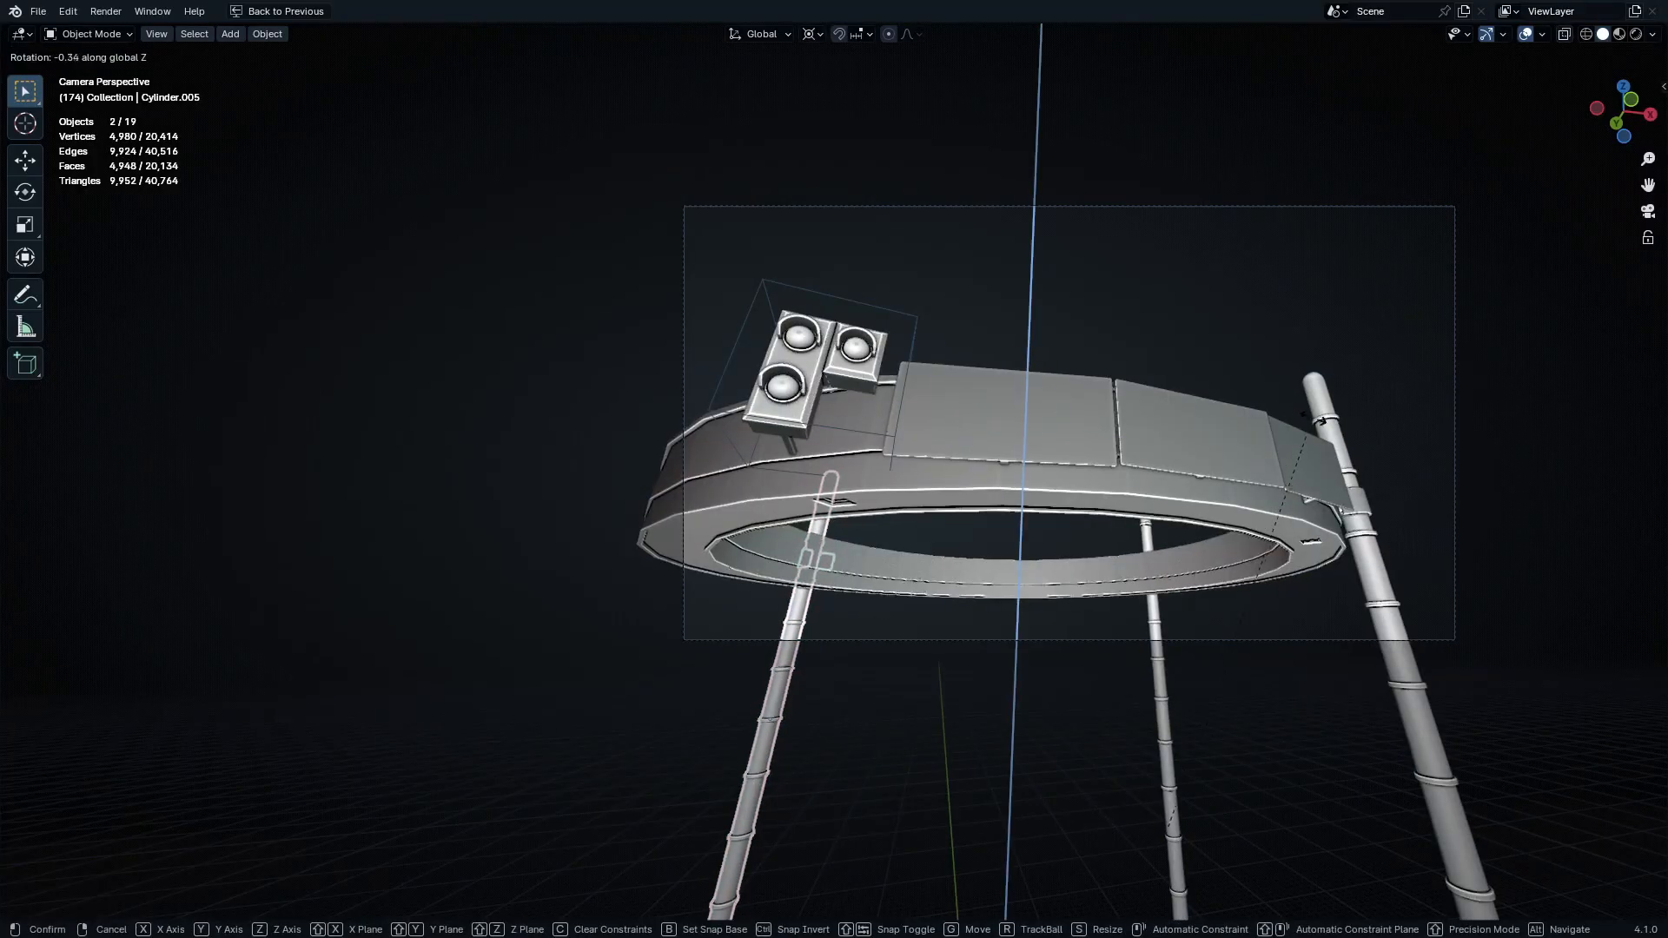
type("90")
key("Return")
left_click(1004, 907)
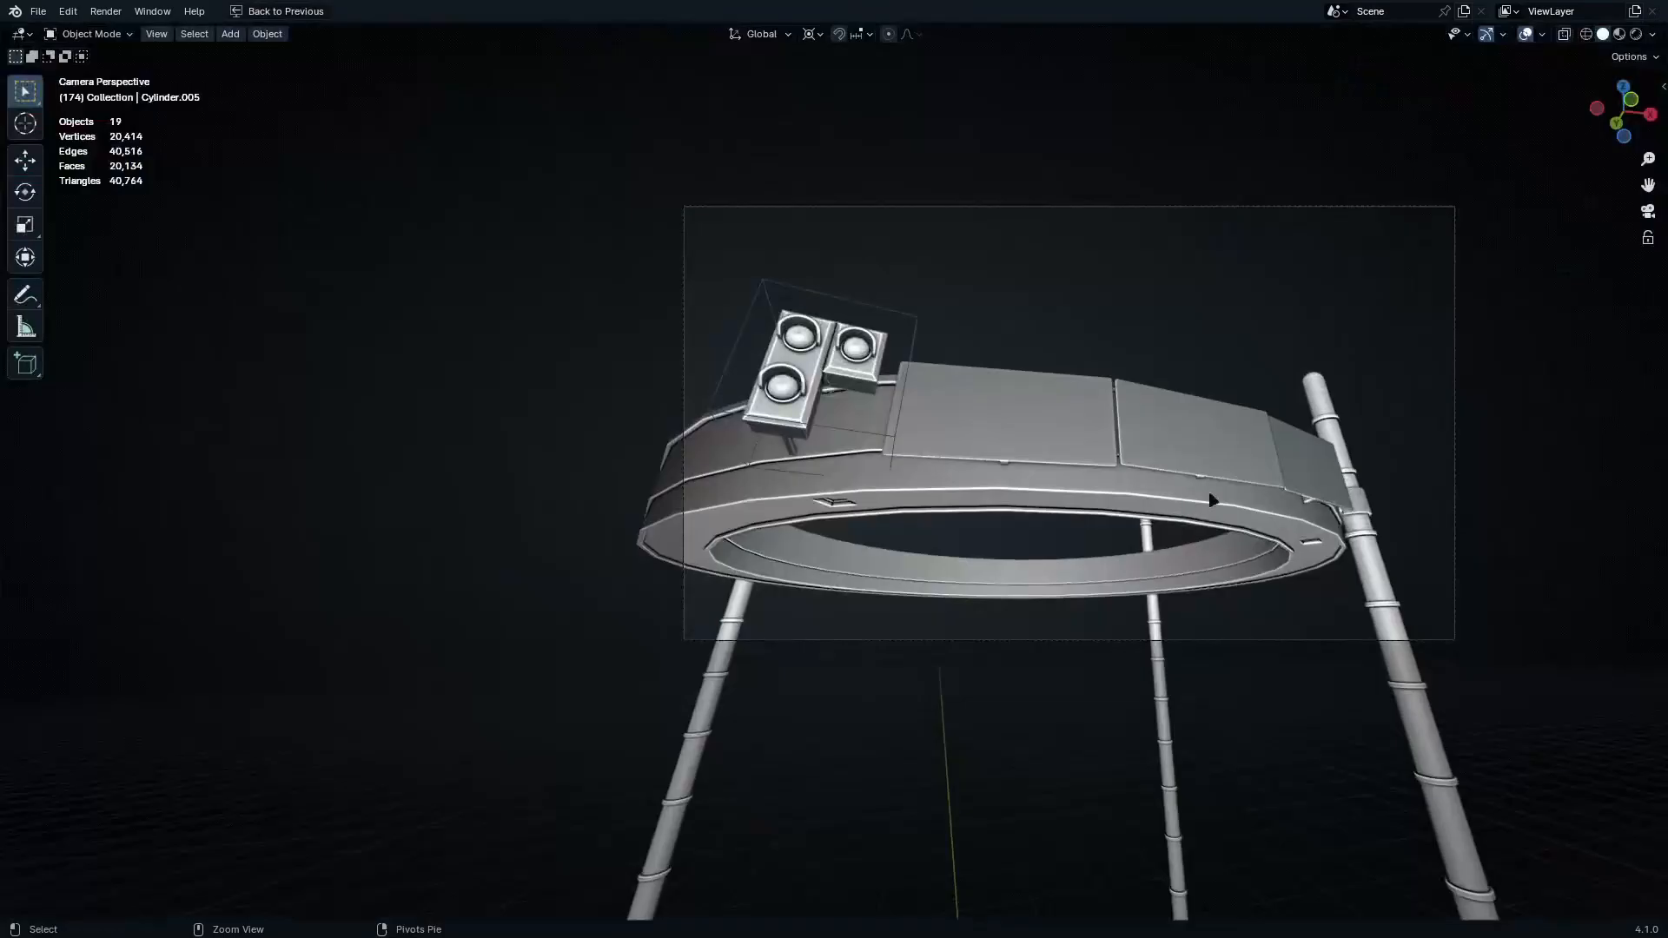
Move the right sign panel by 0.1101 m in X and -0.18088 m in Y, and shift it closer to the middle panel's end
scroll(1425, 455, "up", 6)
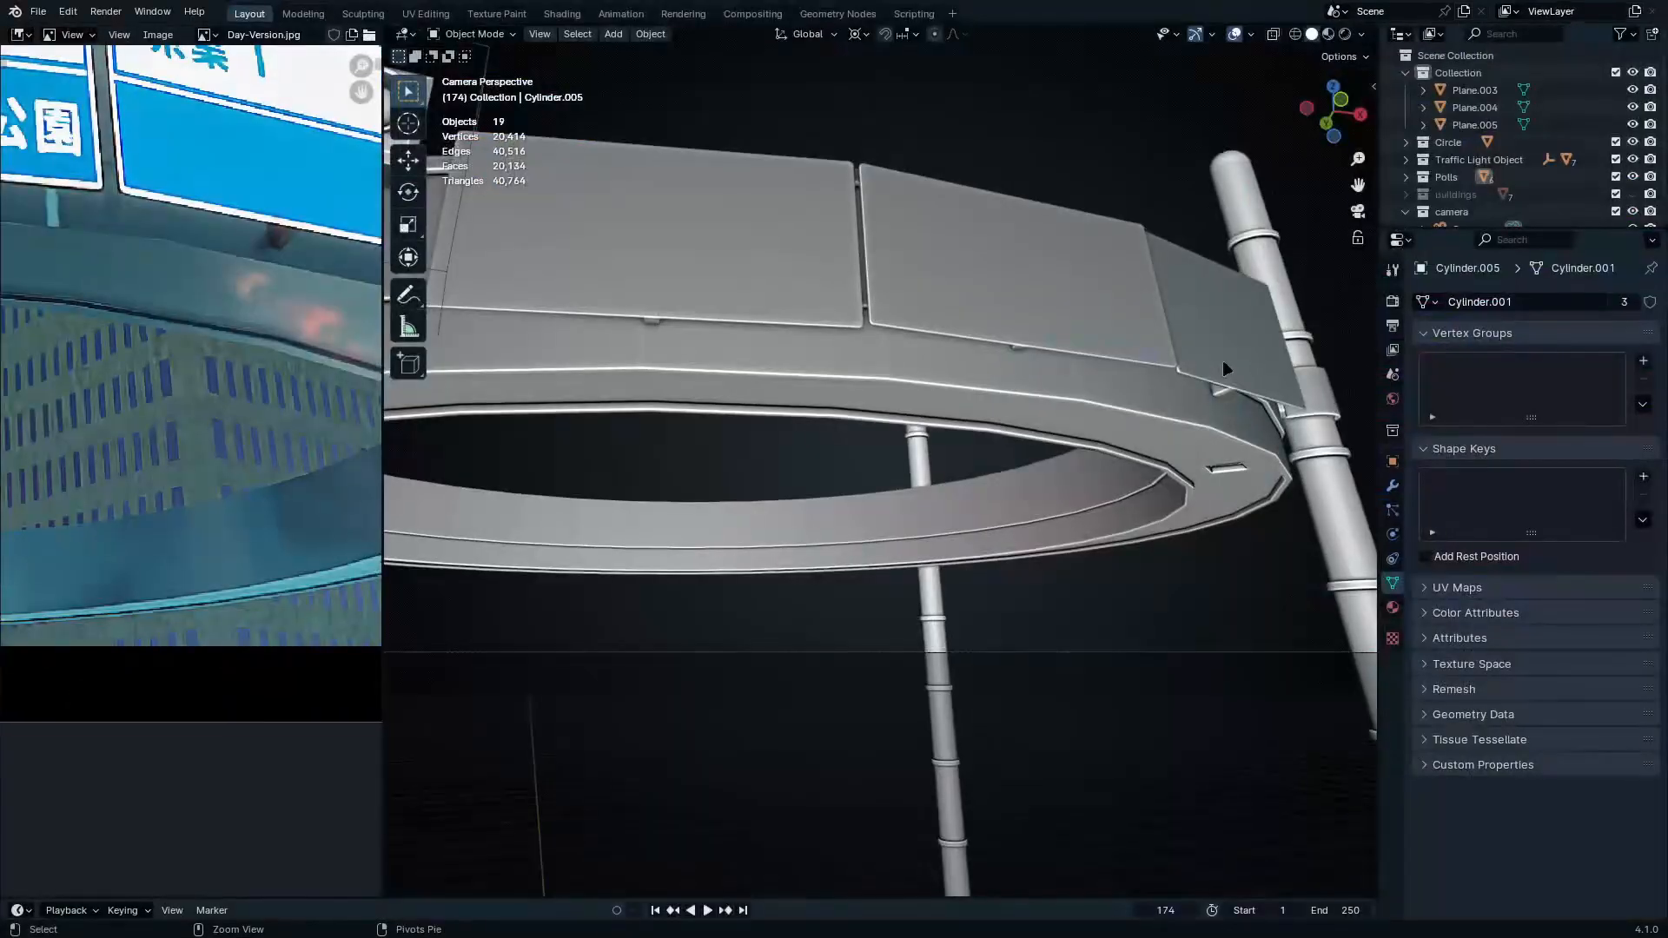
left_click(1222, 358)
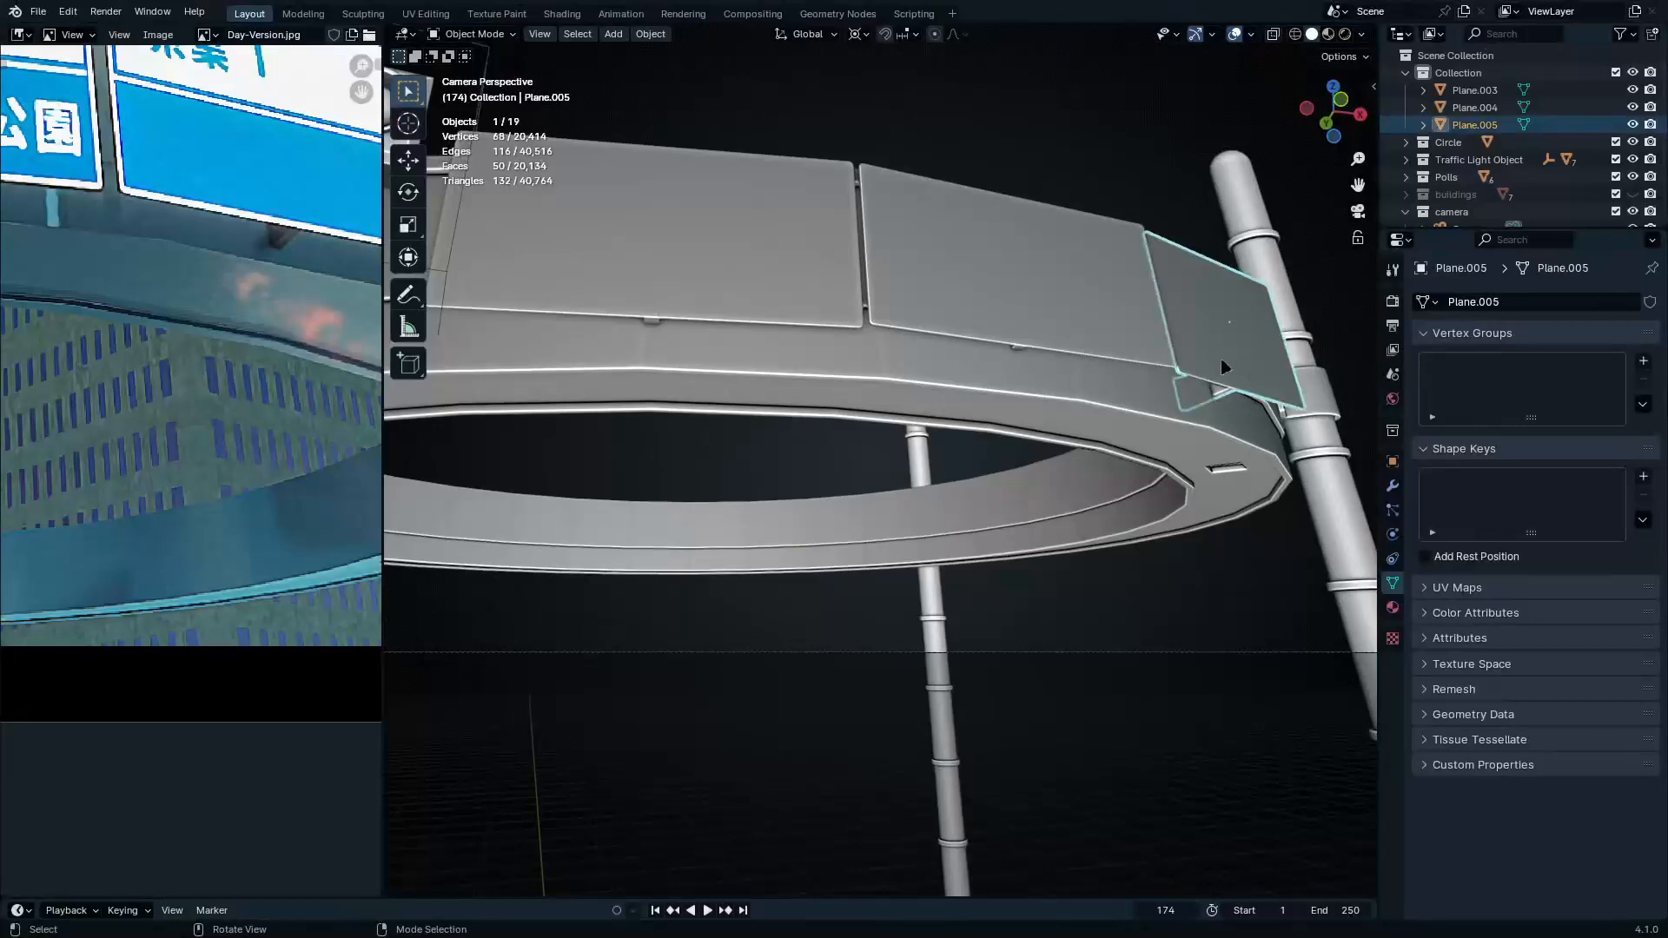
middle_click_drag(1221, 358, 1127, 505, "shift")
key("KP_7")
key("g")
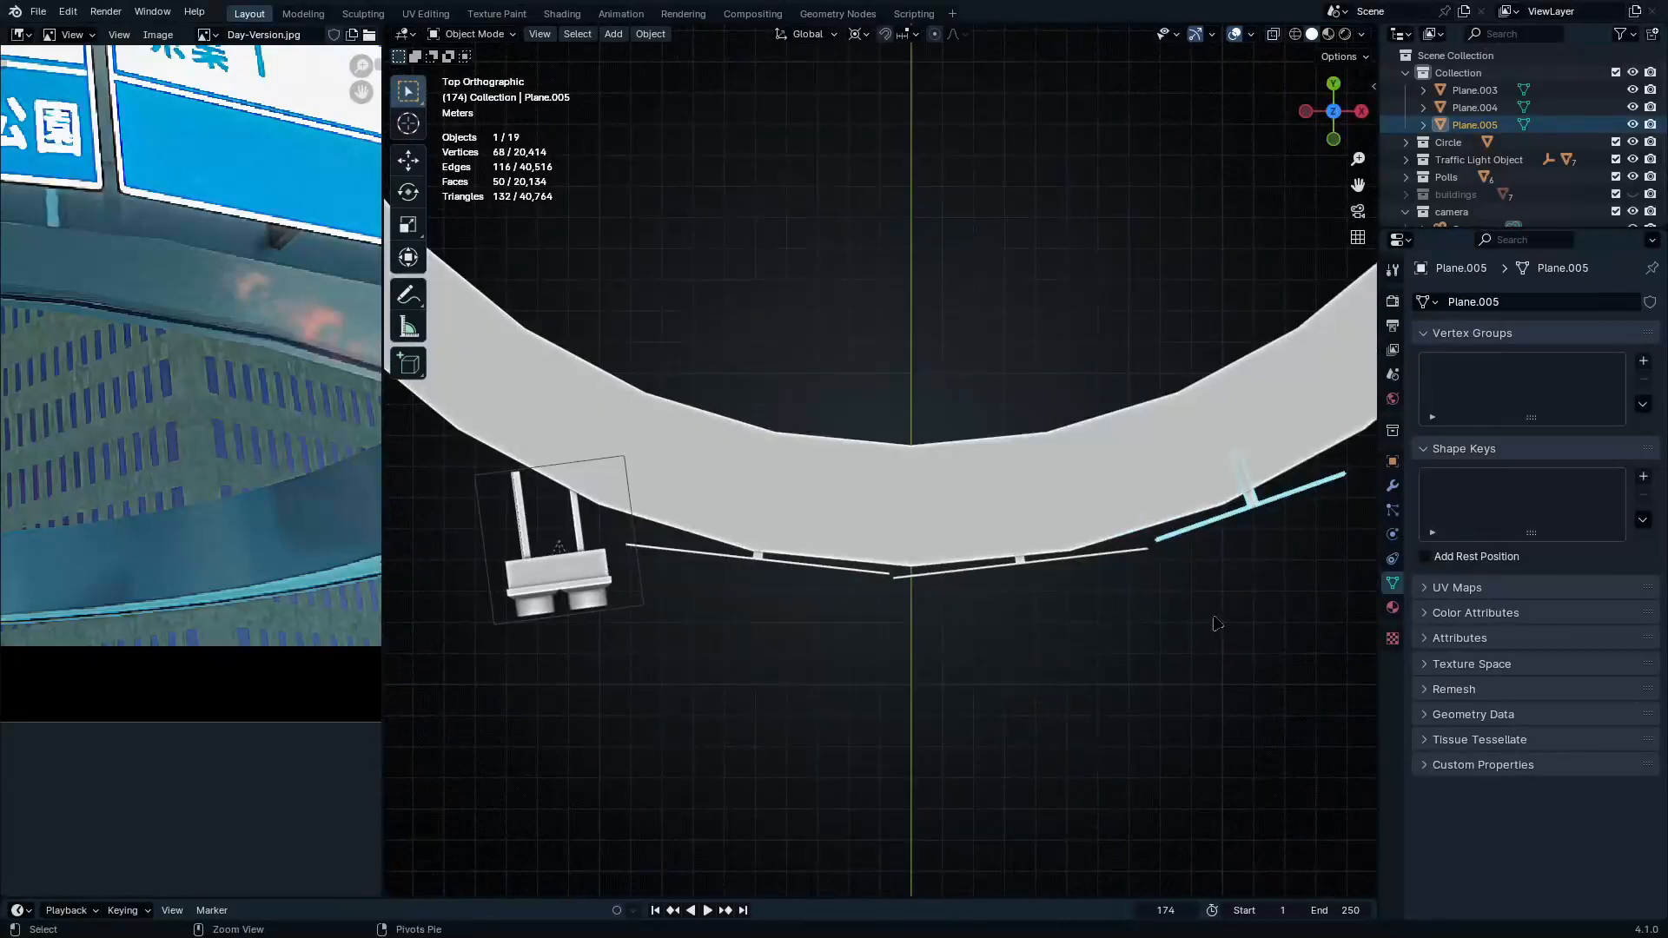
scroll(1129, 521, "up", 3)
left_click(1063, 678)
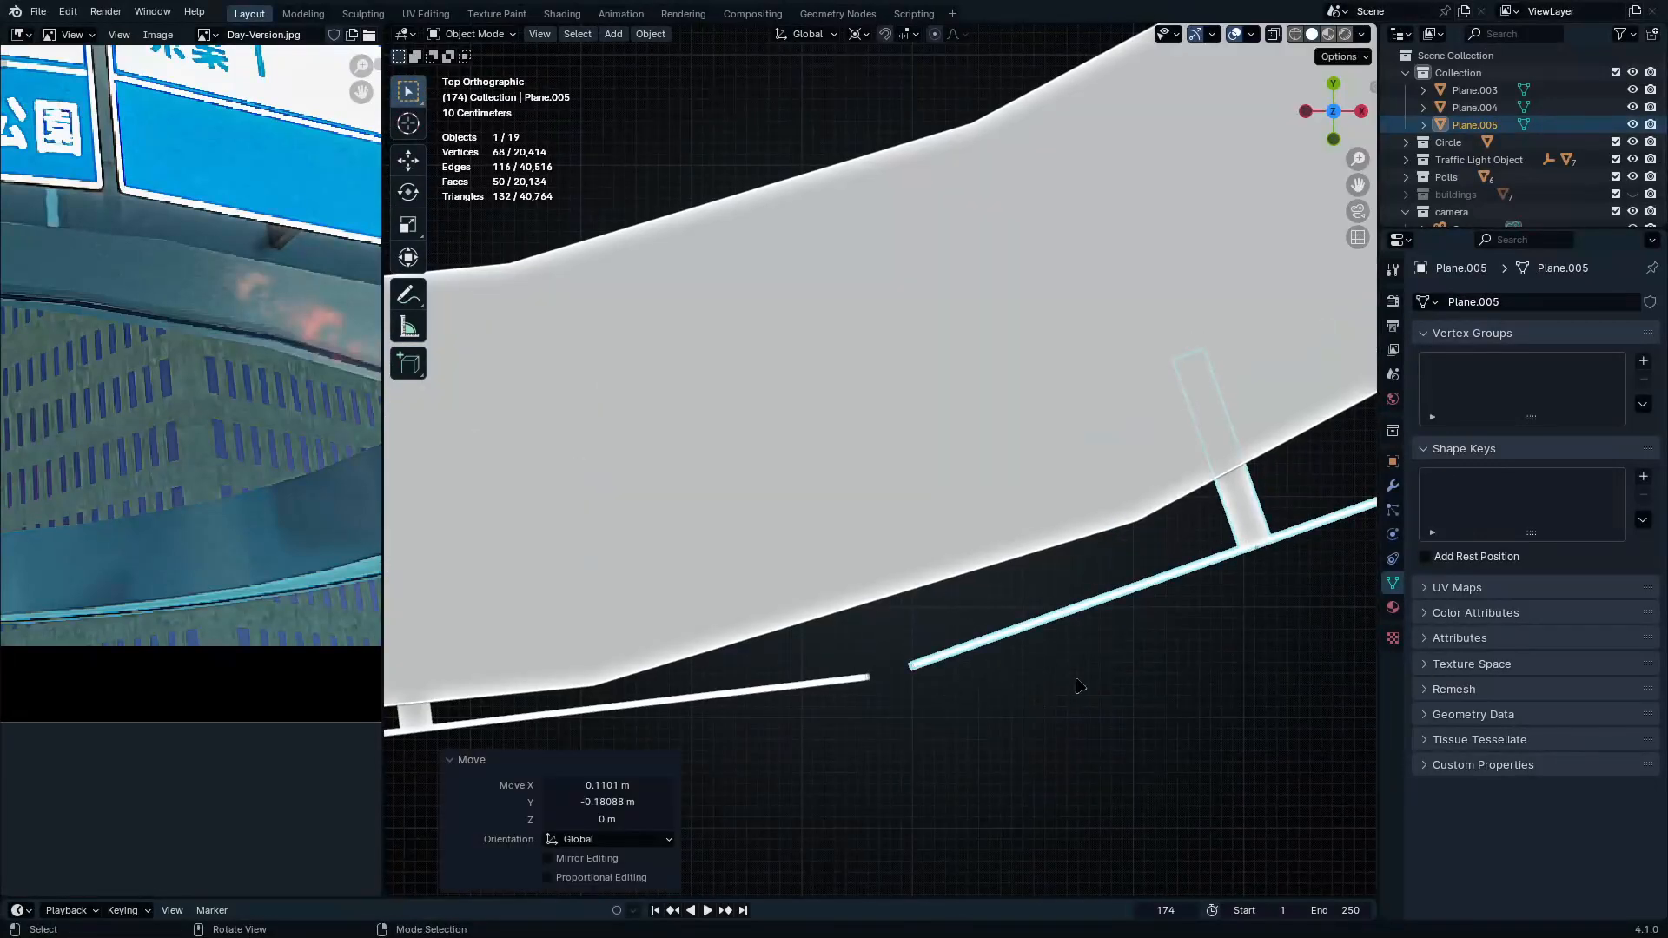
key("g")
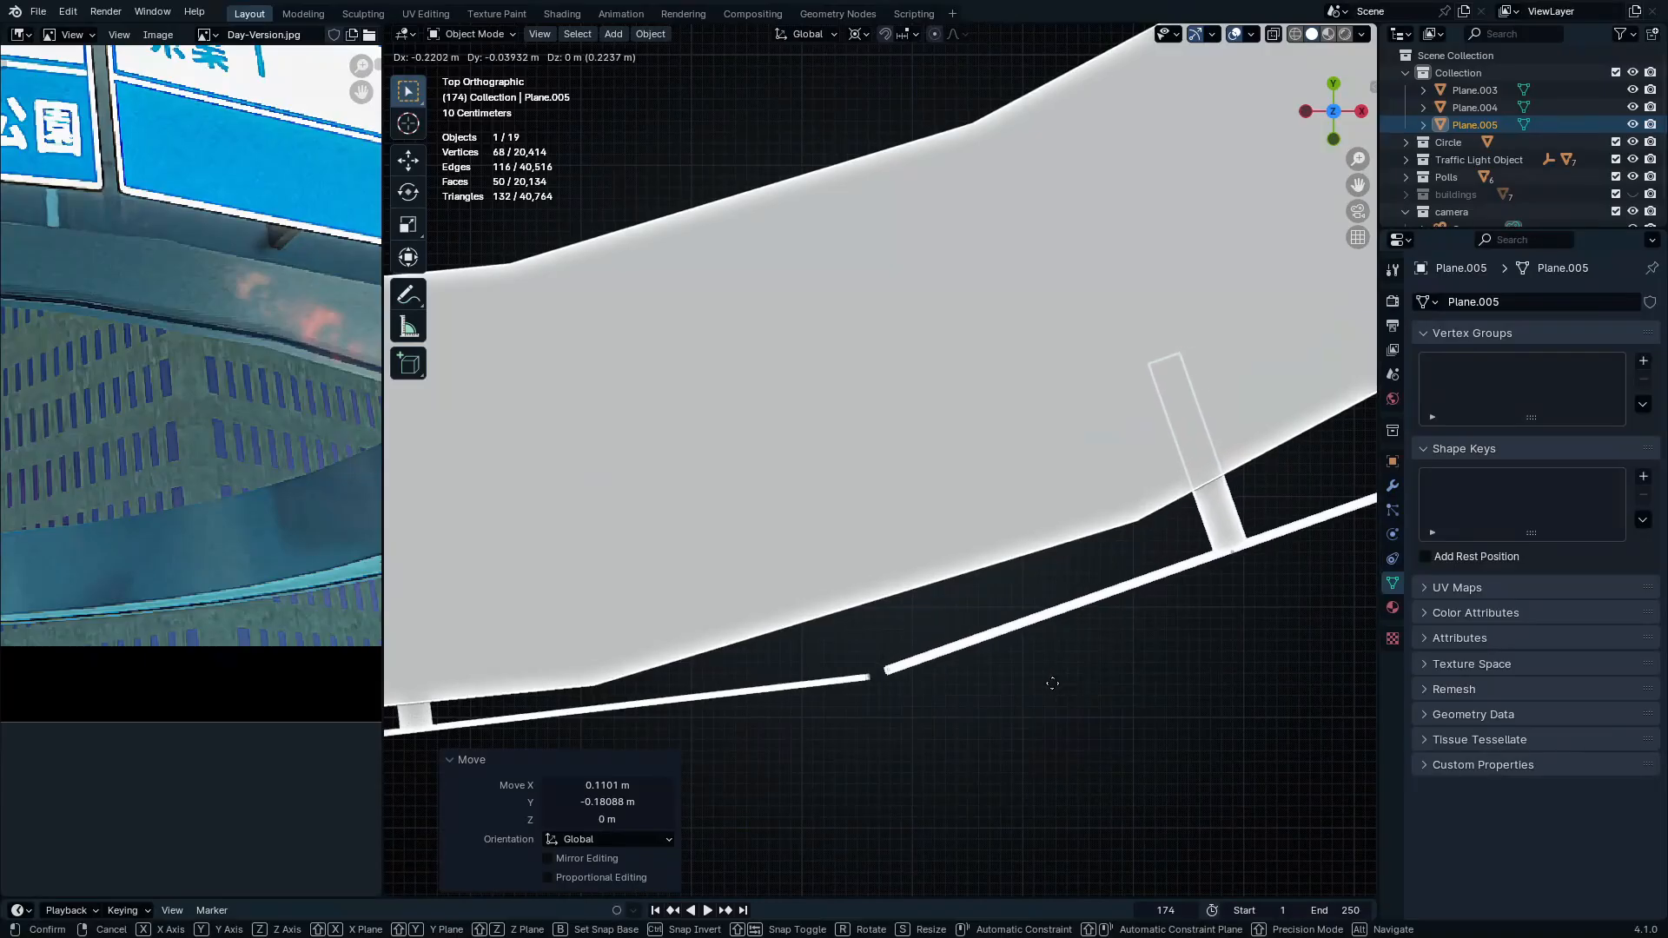
left_click(1047, 695)
Select the middle sign panel and change the transform pivot point so the panel turns about itself
middle_click_drag(1048, 694, 896, 612)
key("KP_7")
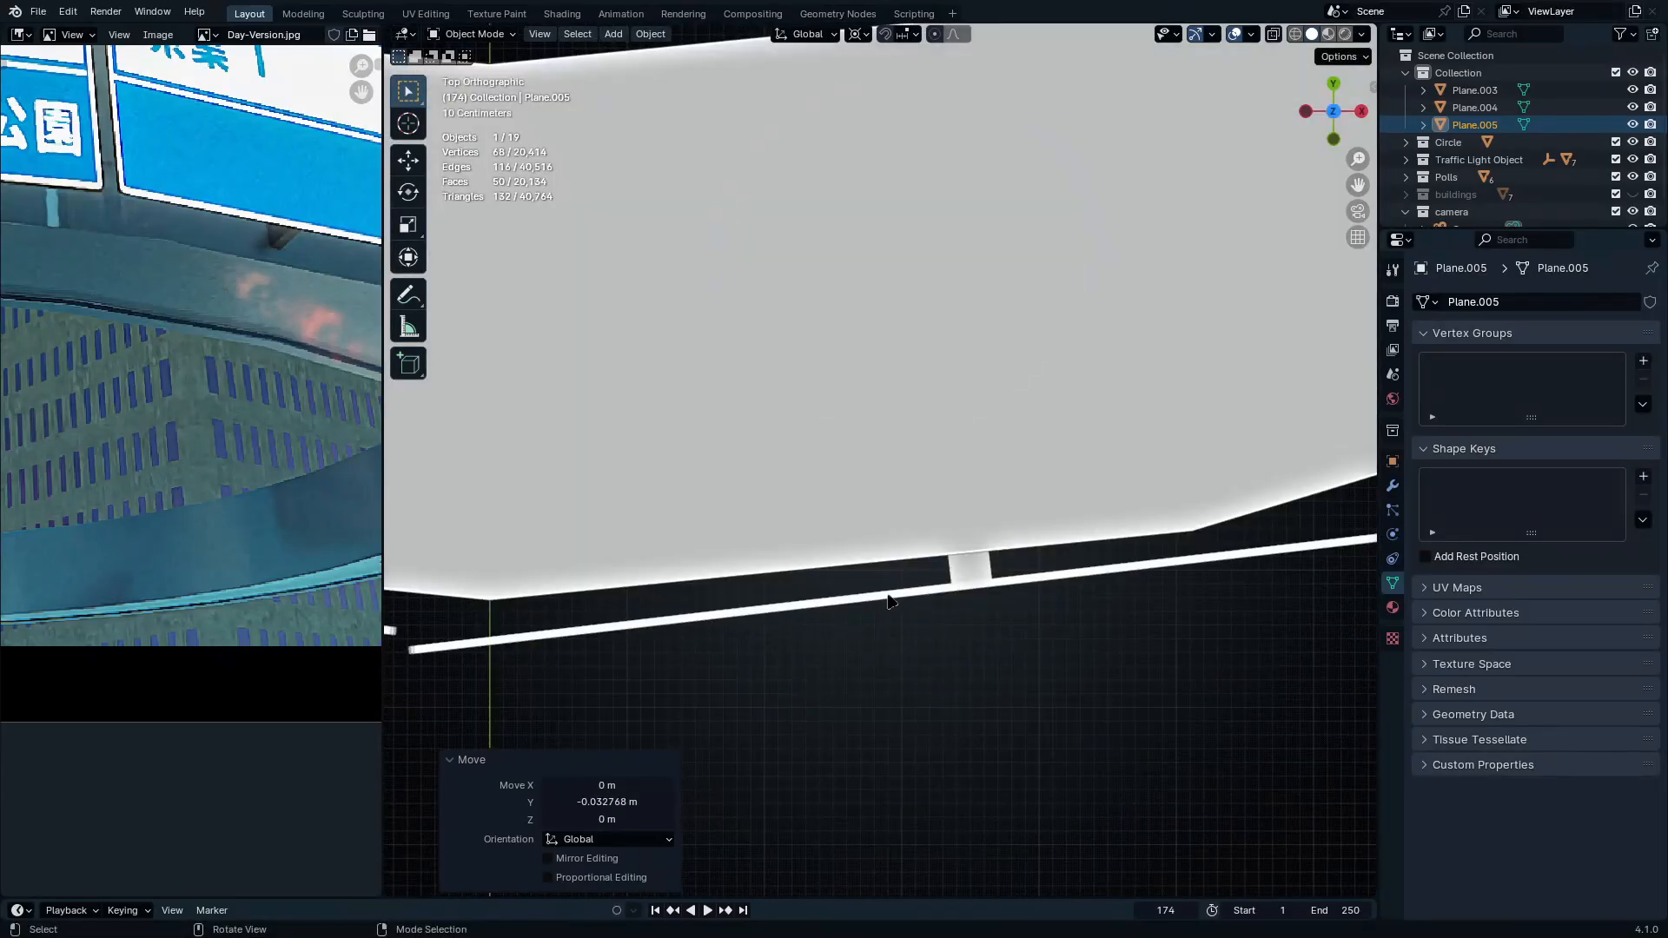
key("ctrl+space")
scroll(998, 625, "down", 3)
left_click(1064, 602)
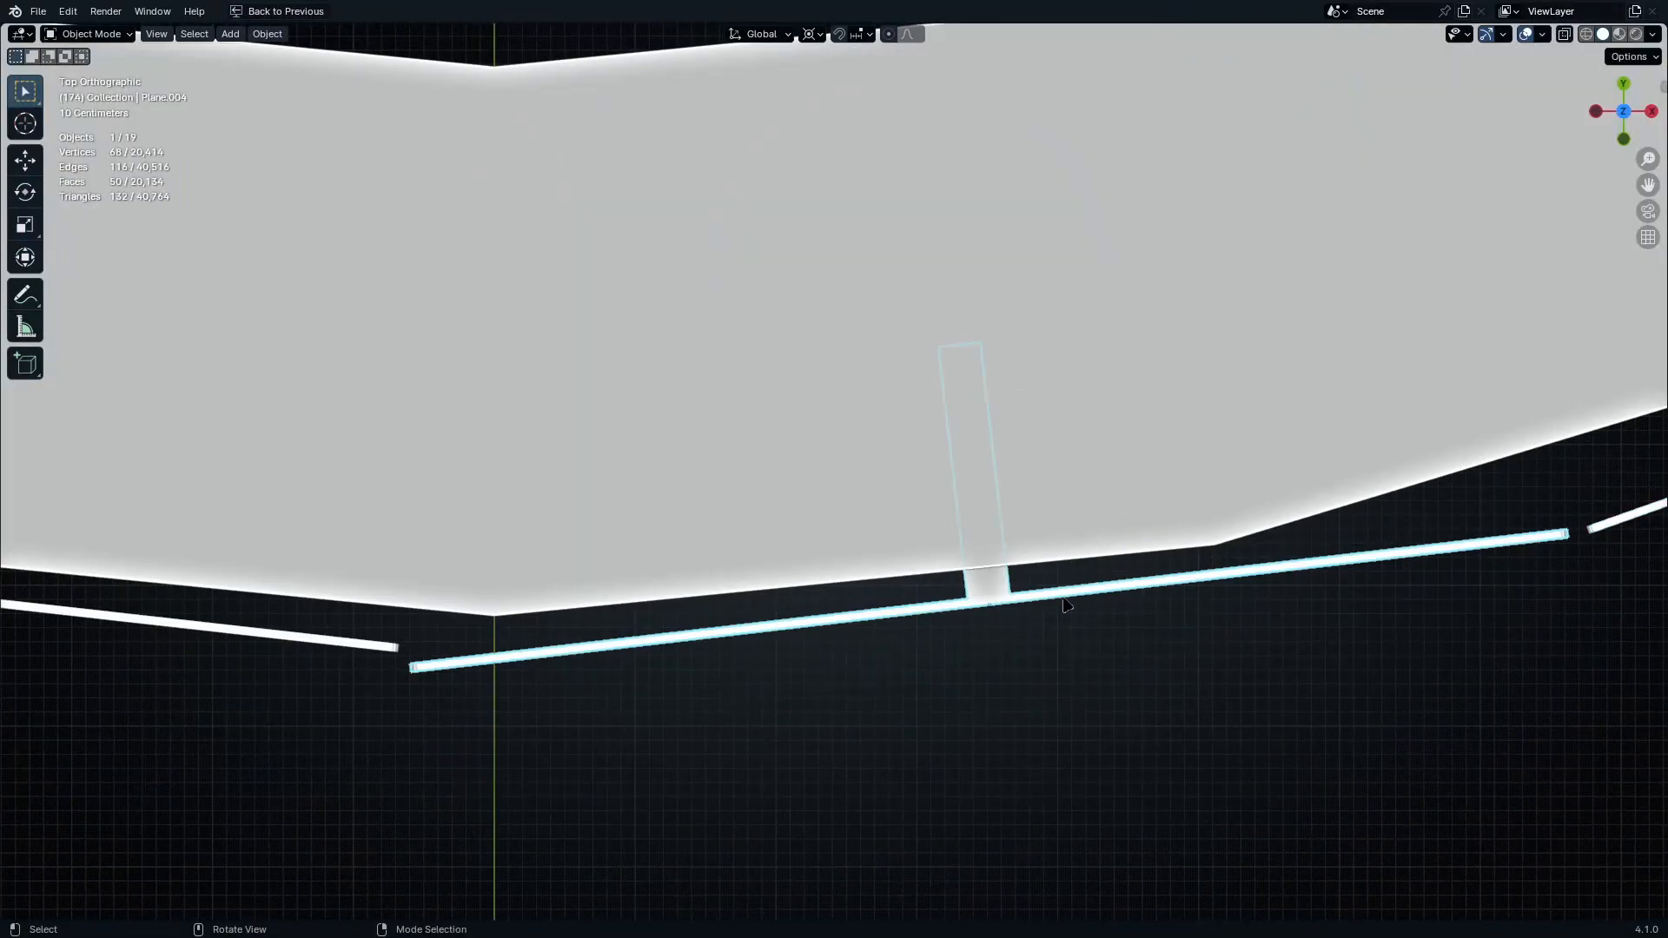
key("r")
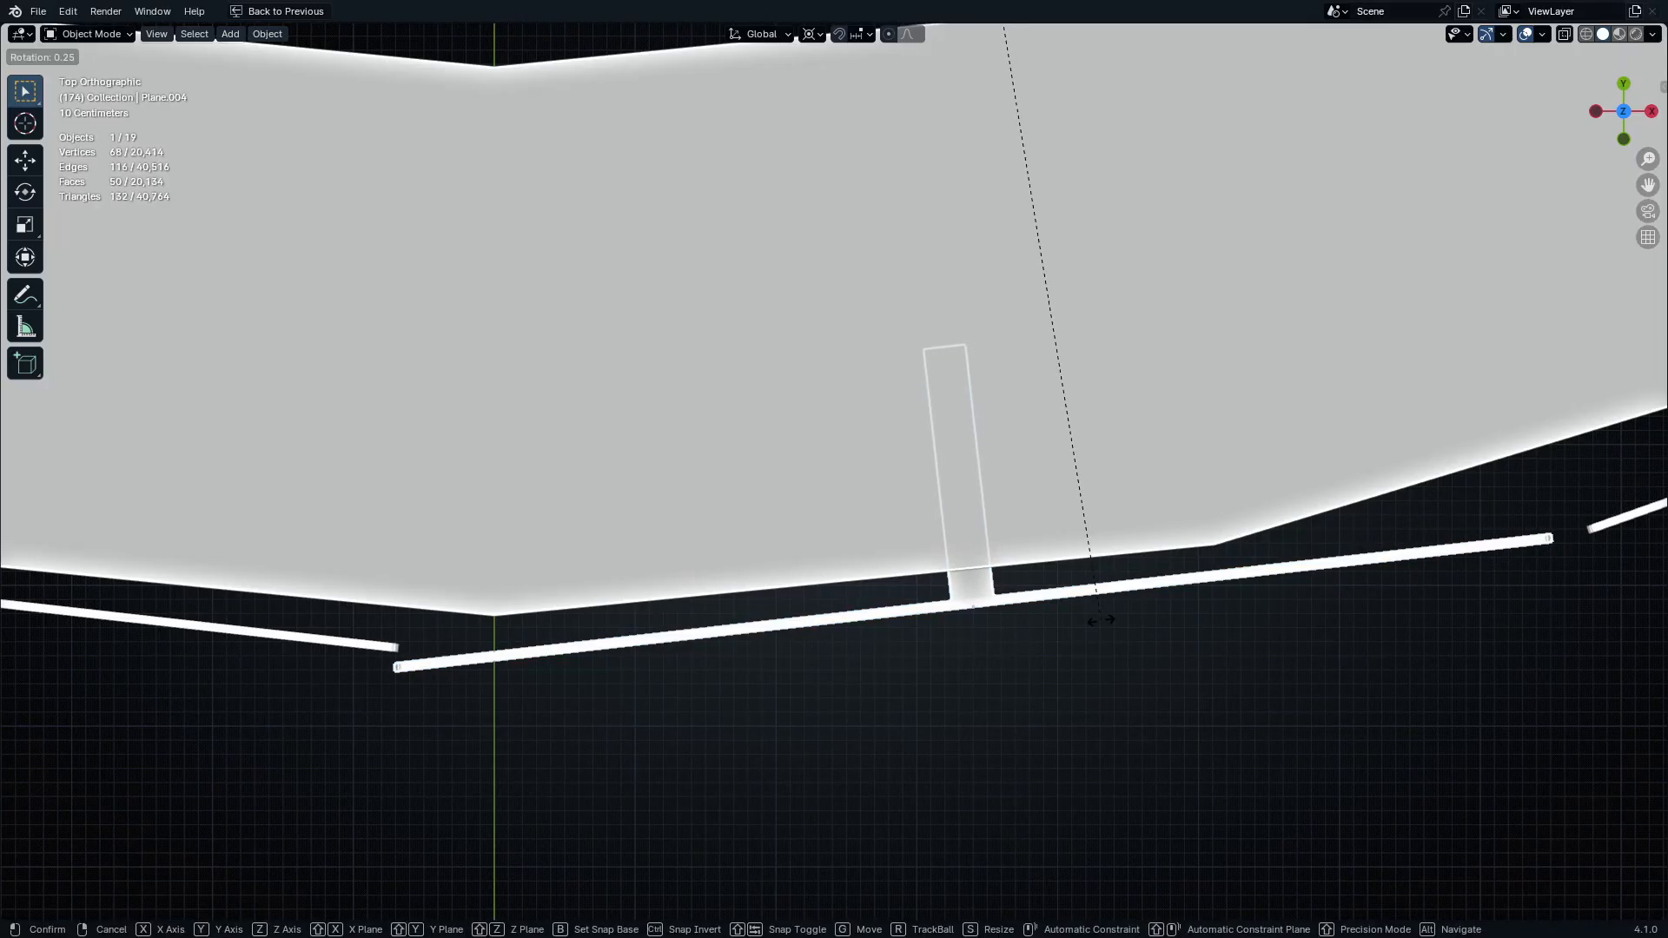
key("Escape")
key("period")
left_click(1229, 582)
right_click(1179, 585)
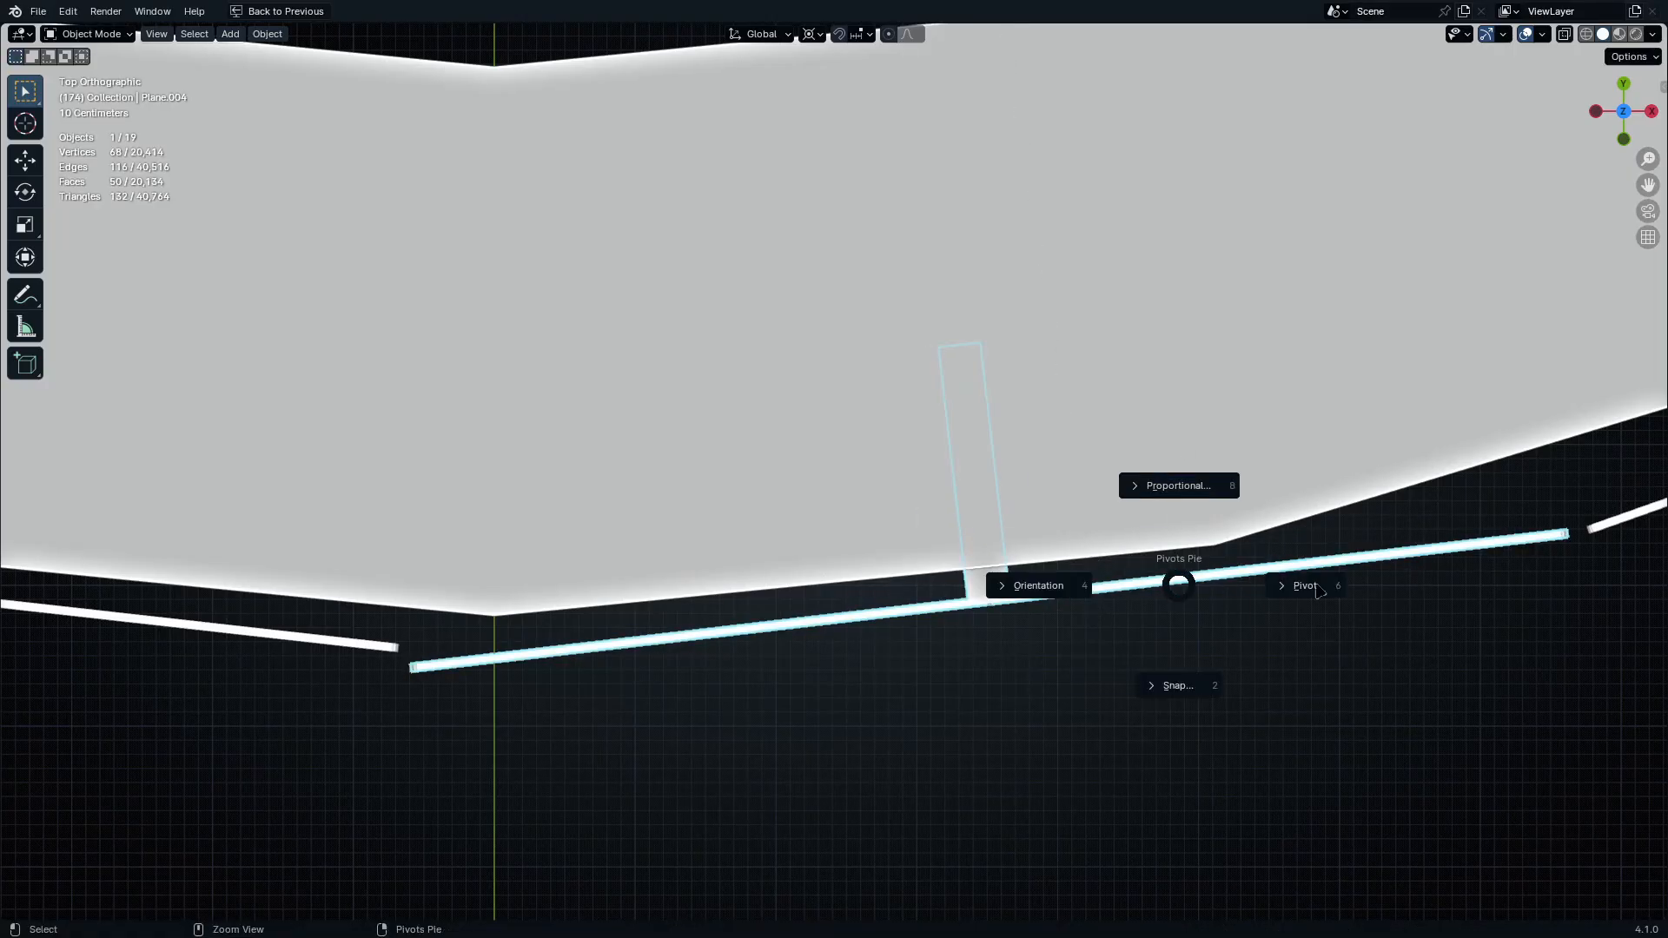
left_click(1318, 591)
left_click(1029, 593)
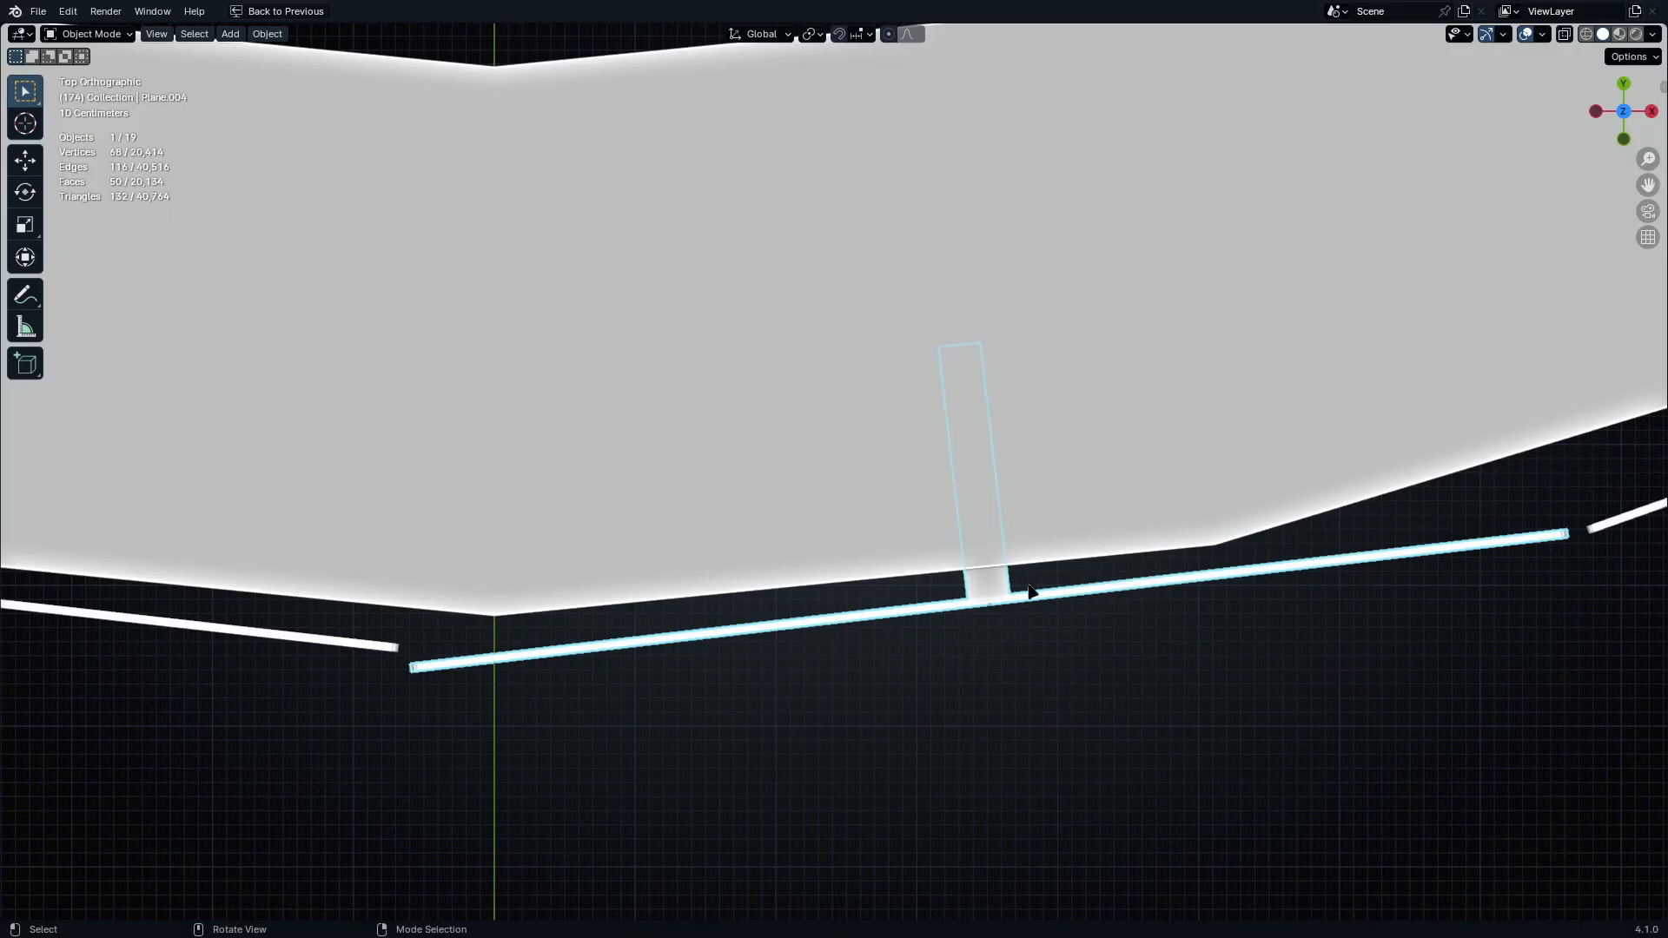
Rotate the middle sign panel slightly in the top view and adjust its position along Y to follow the ring
key("r")
left_click(1194, 549)
key("g")
key("y")
left_click(1181, 549)
Move the right sign panel by -0.080179 m in X and -0.098681 m in Y to line up with the middle panel's end
middle_click_drag(1061, 573, 551, 570, "shift")
left_click(1292, 496)
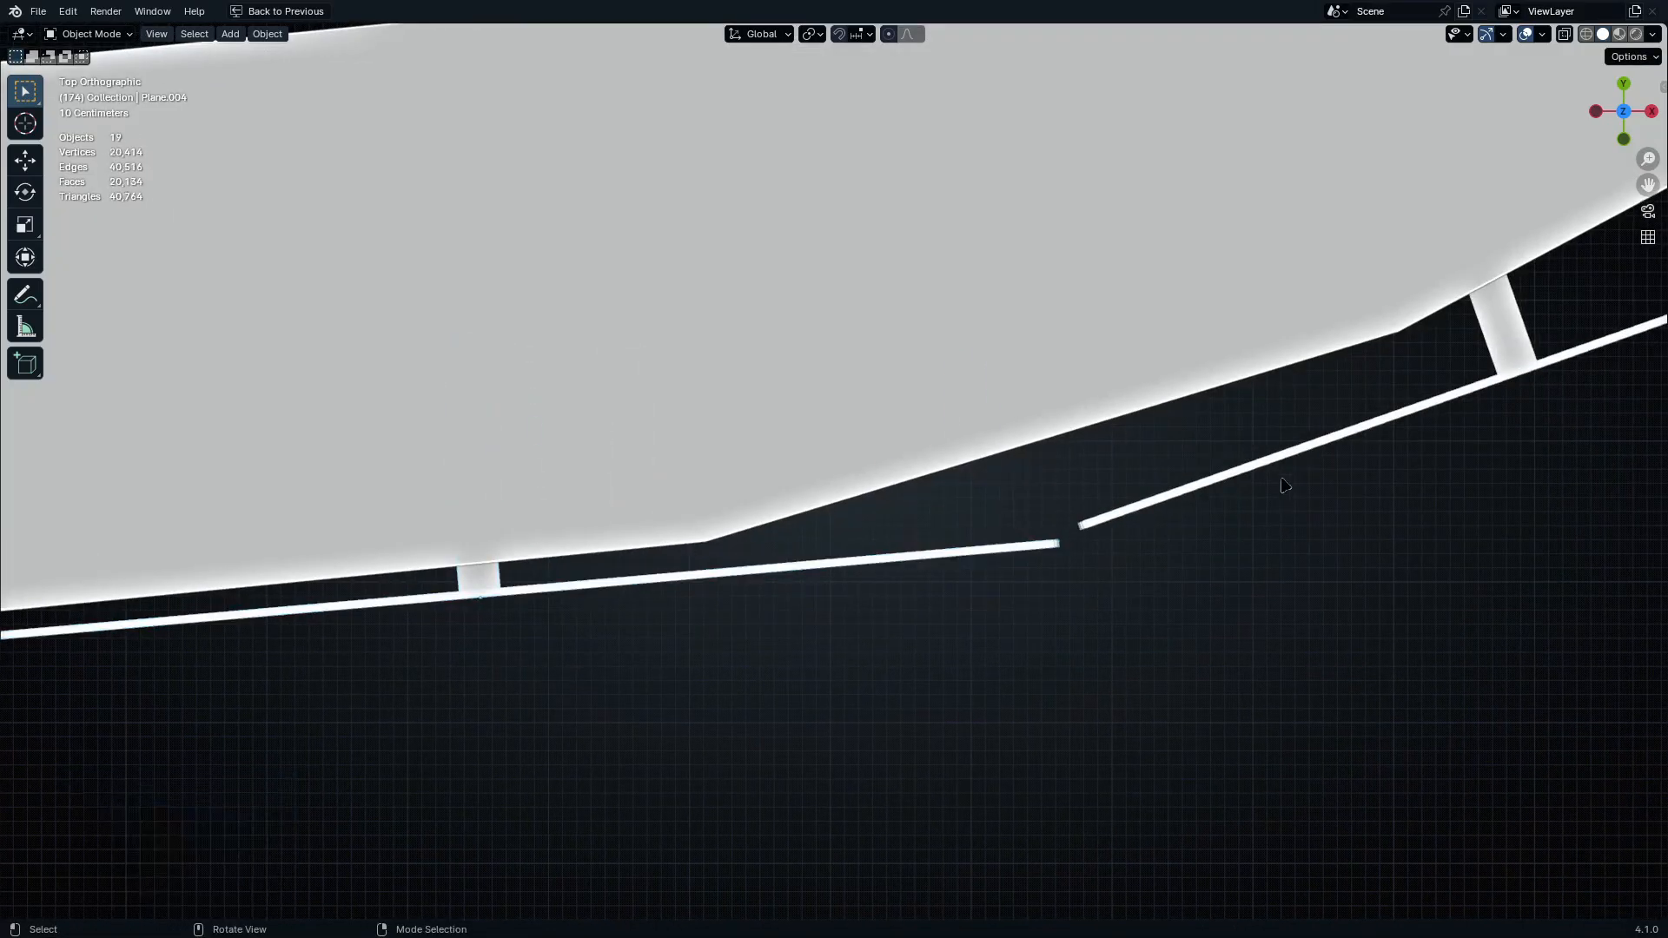
left_click(1277, 475)
key("g")
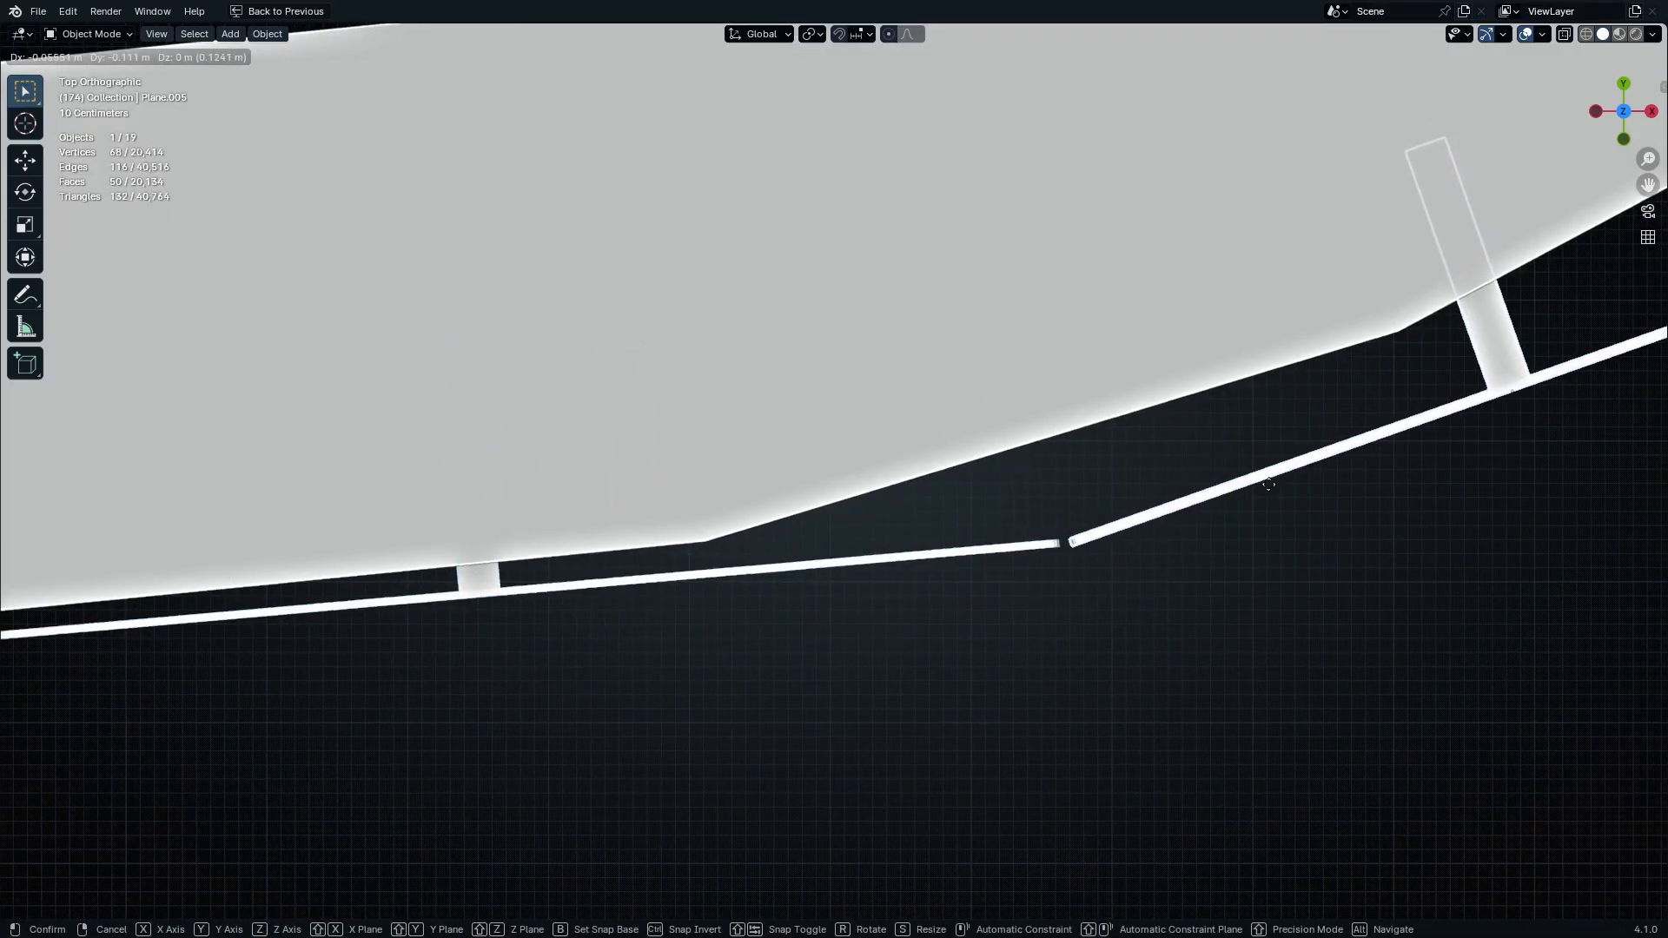
left_click(1265, 491)
key("KP_0")
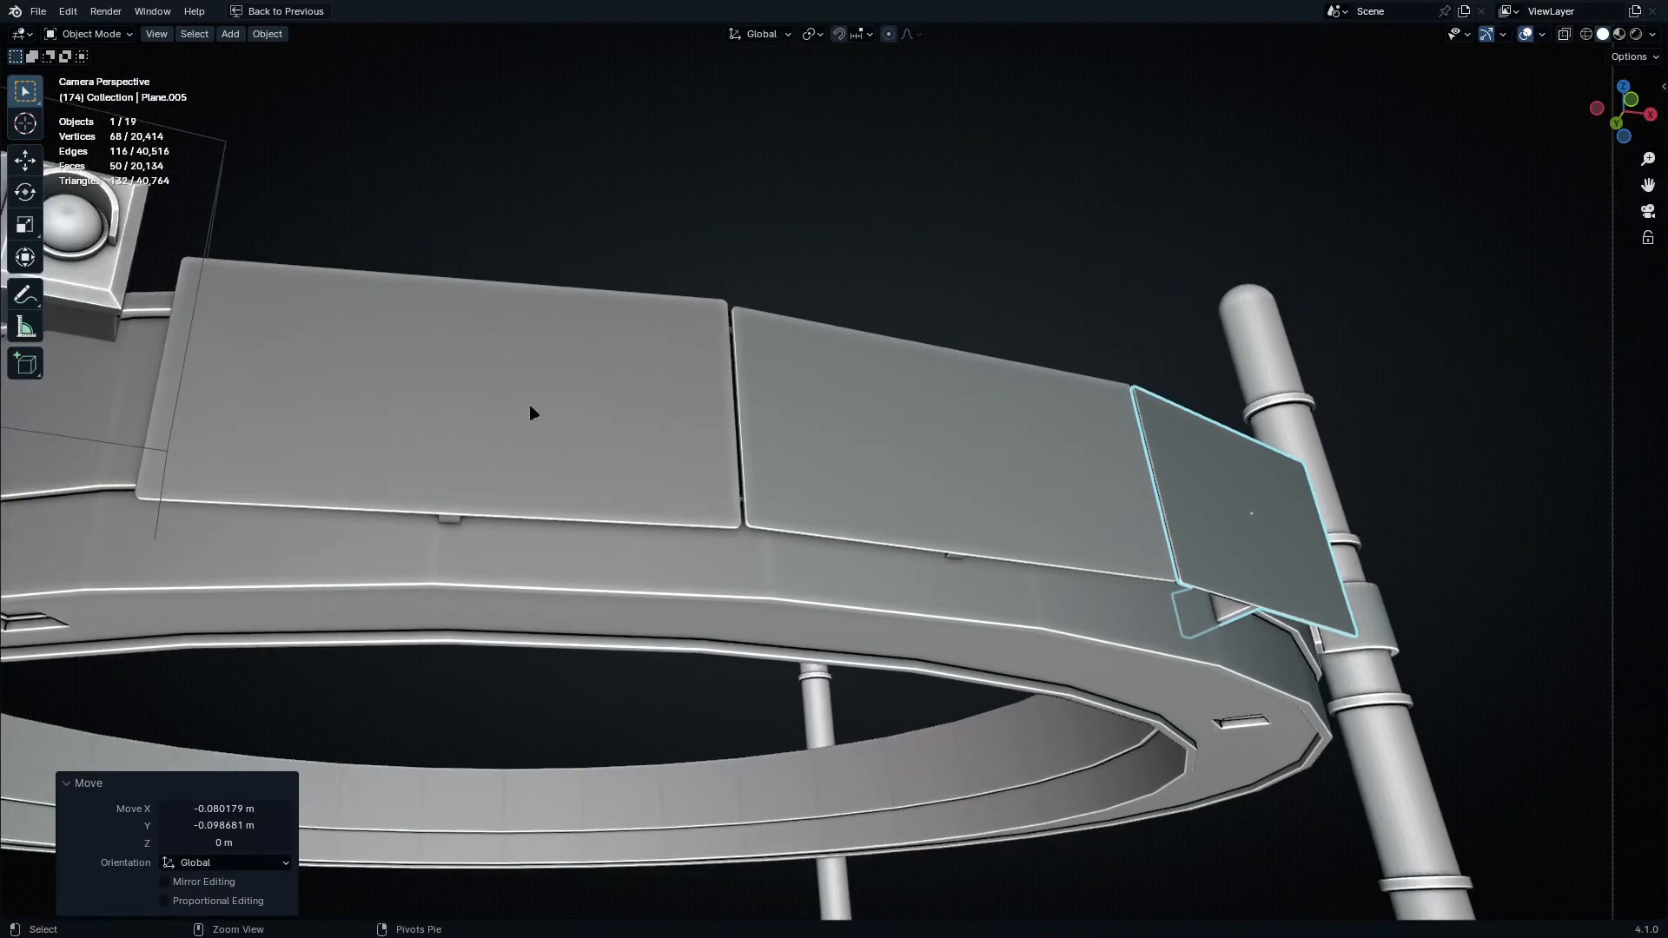
key("alt+a")
middle_click_drag(1005, 528, 998, 488, "ctrl")
middle_click_drag(997, 489, 877, 339, "shift")
middle_click_drag(878, 339, 981, 517, "ctrl")
middle_click_drag(699, 452, 884, 623, "shift")
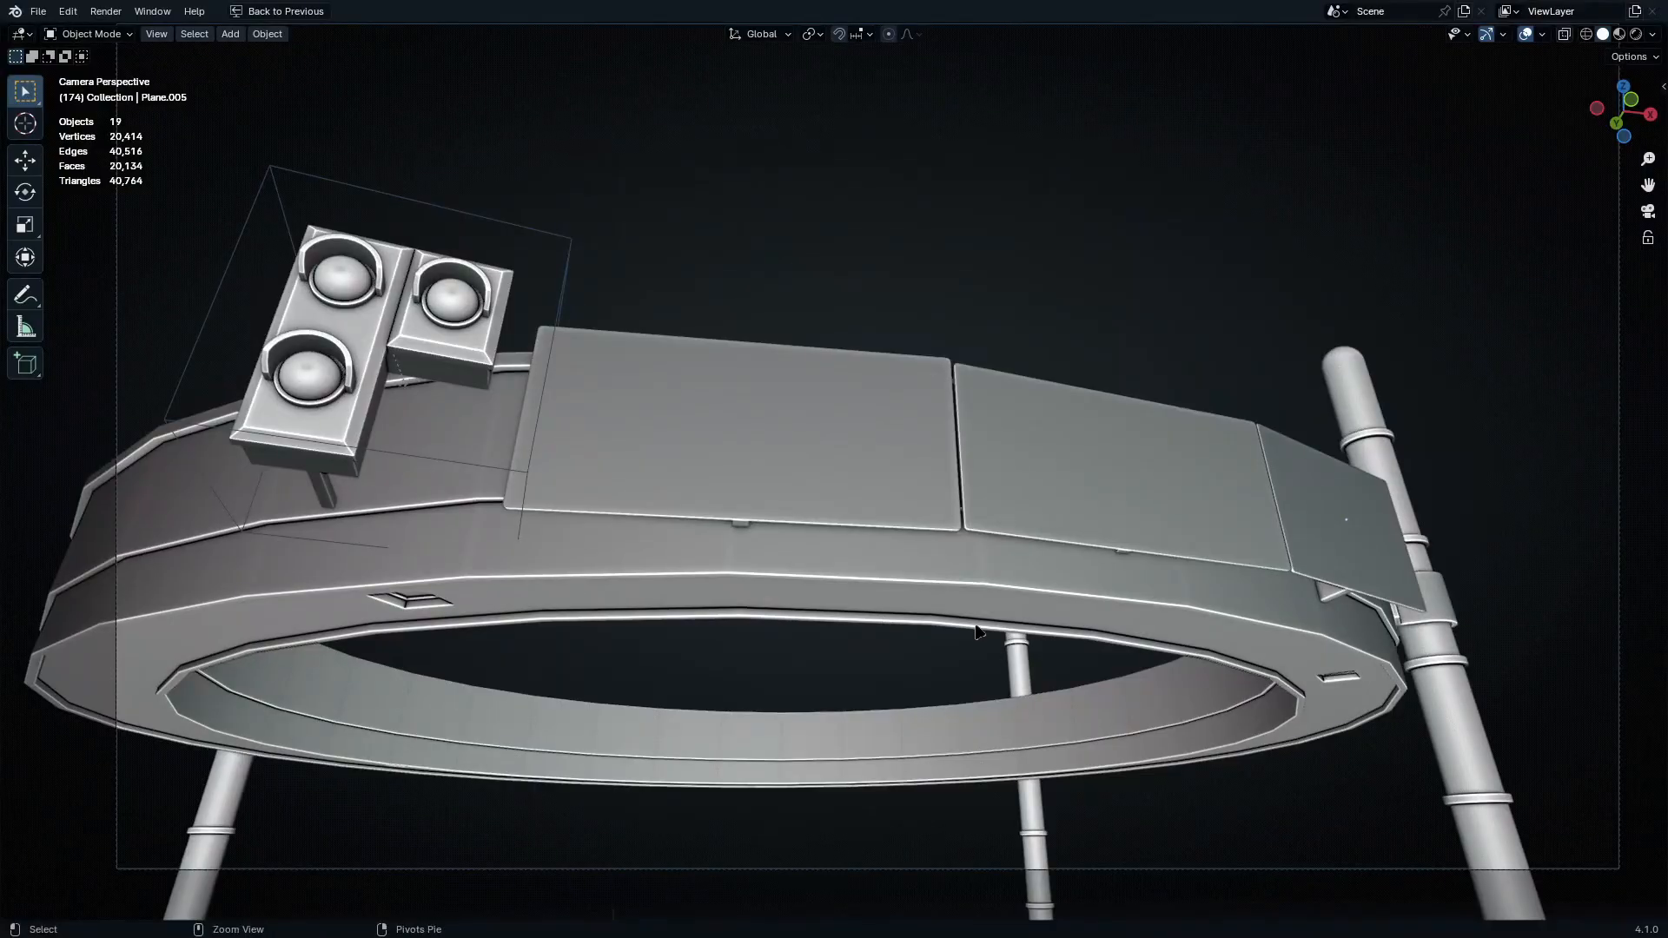
Select the lower inner edges of the brackets on the left and middle sign panels and lower them together along Z
key("ctrl+alt+space")
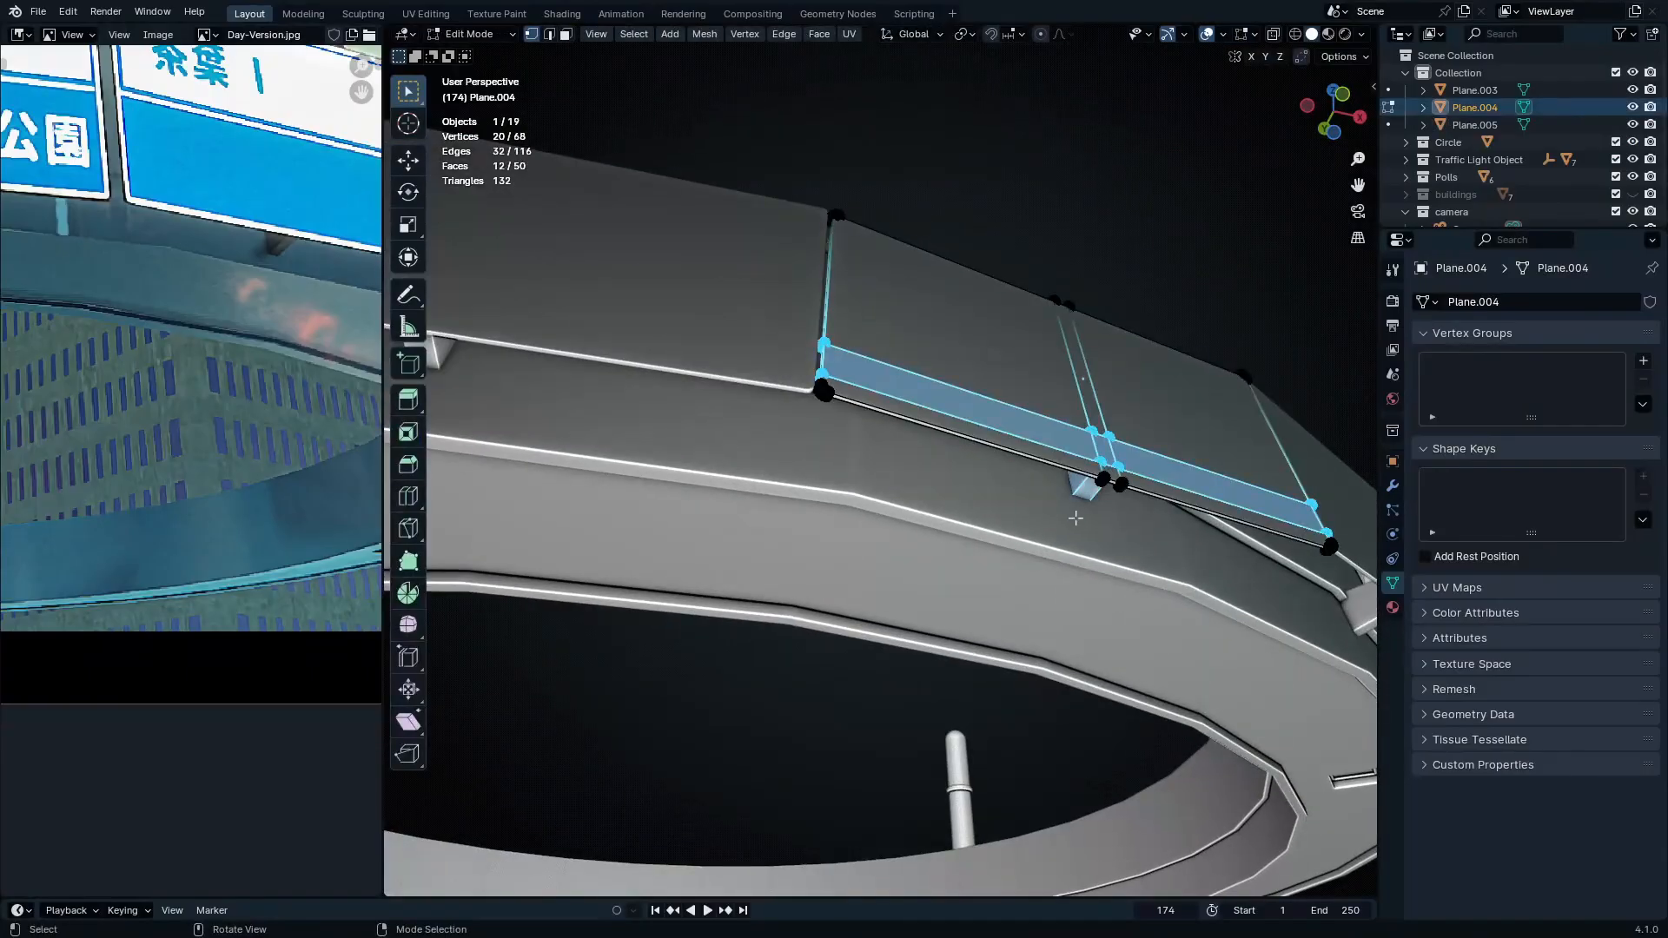
key("shift+z")
left_click_drag(1027, 530, 1129, 621)
middle_click_drag(1094, 621, 1212, 675, "shift")
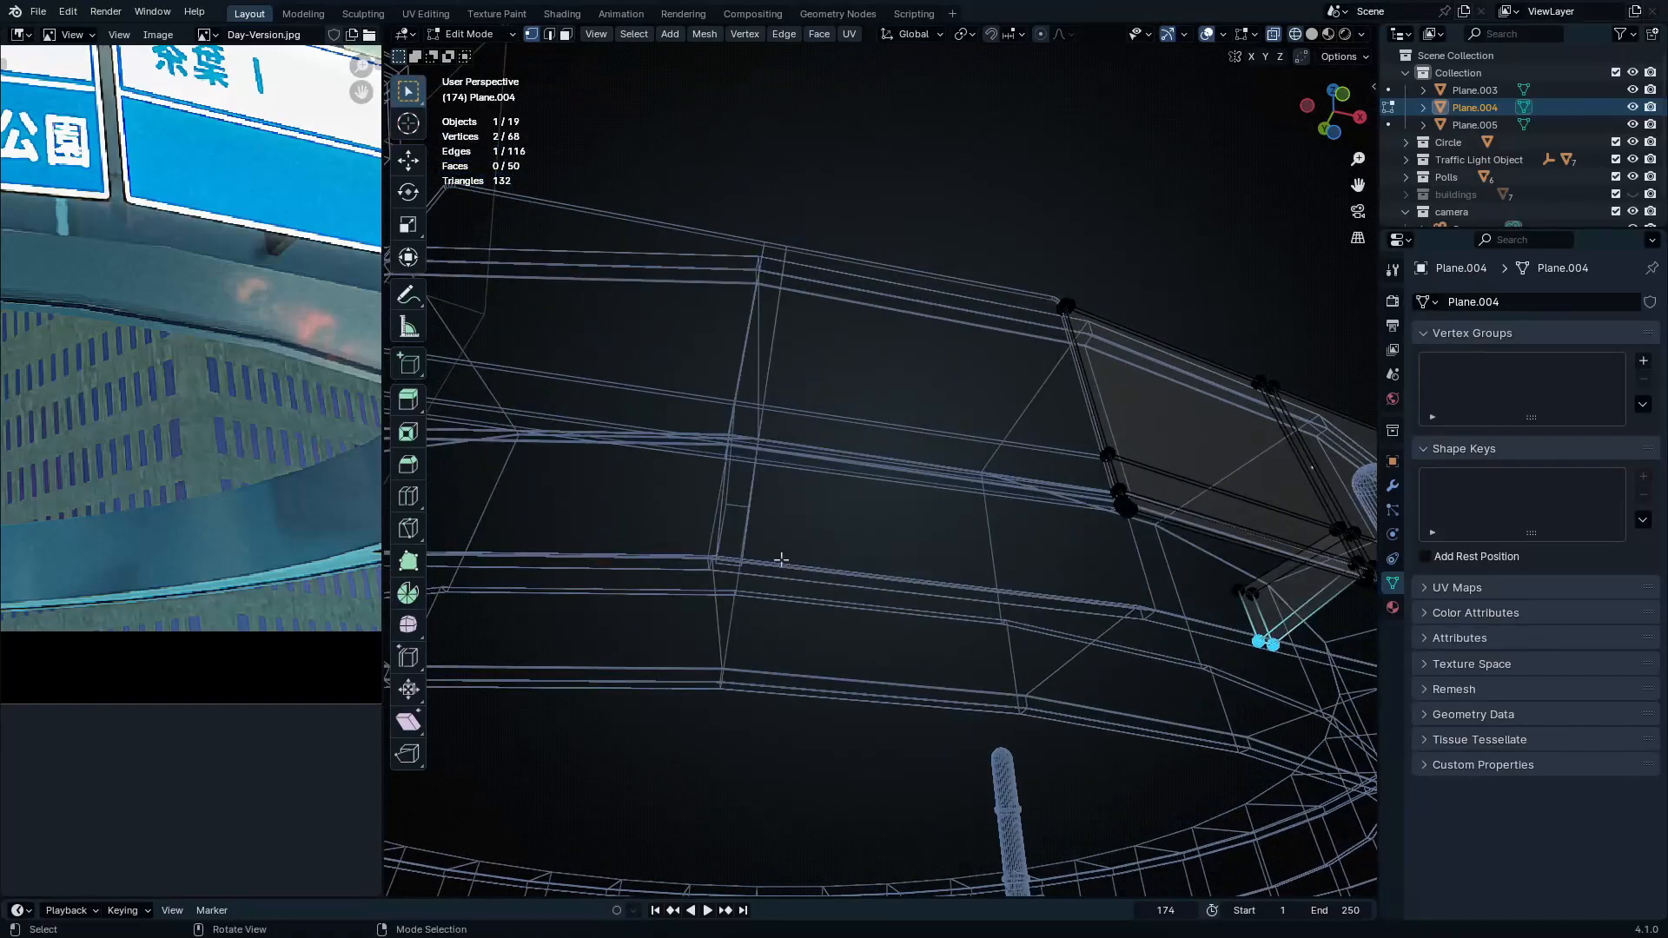
key("Tab")
left_click(759, 559, "shift")
middle_click_drag(1114, 562, 999, 499, "shift")
key("Tab")
key("shift+z")
middle_click_drag(974, 564, 1029, 608)
key("g")
key("z")
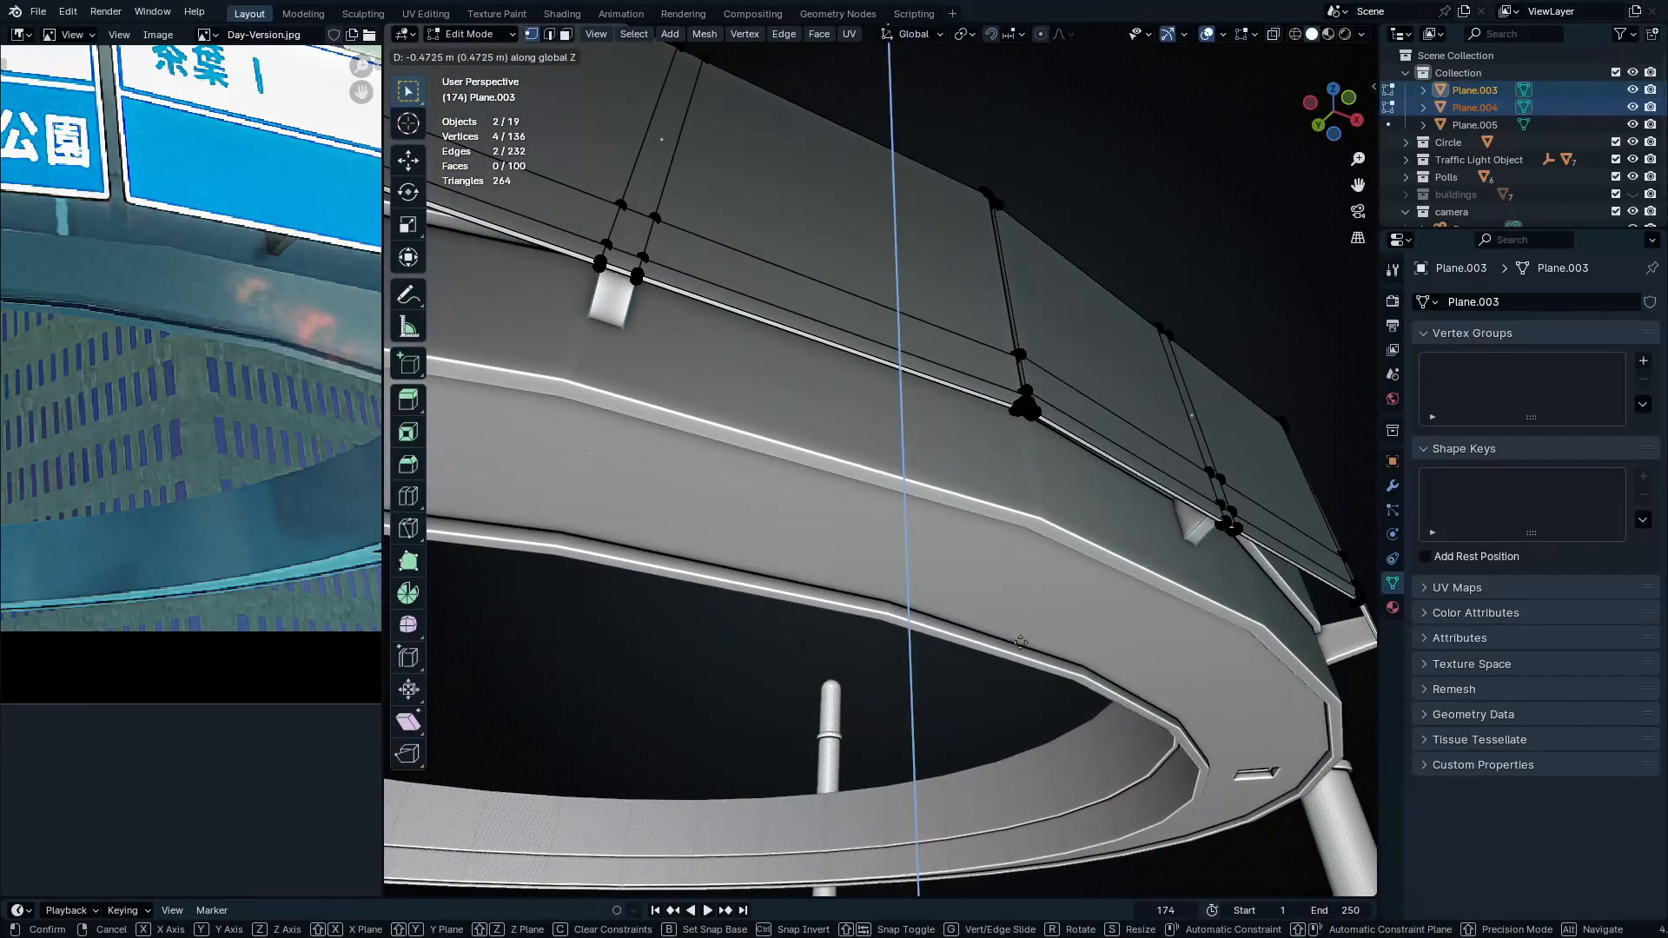
left_click(1017, 632)
Select the inner end face of the left sign panel's bracket and edge-slide it by about 0.52 along the bracket
mouse_move(979, 558)
middle_mouse_down()
mouse_move(1109, 592)
mouse_move(1061, 611)
middle_mouse_up()
key("shift+z")
left_click_drag(603, 114, 876, 509)
key("shift+z")
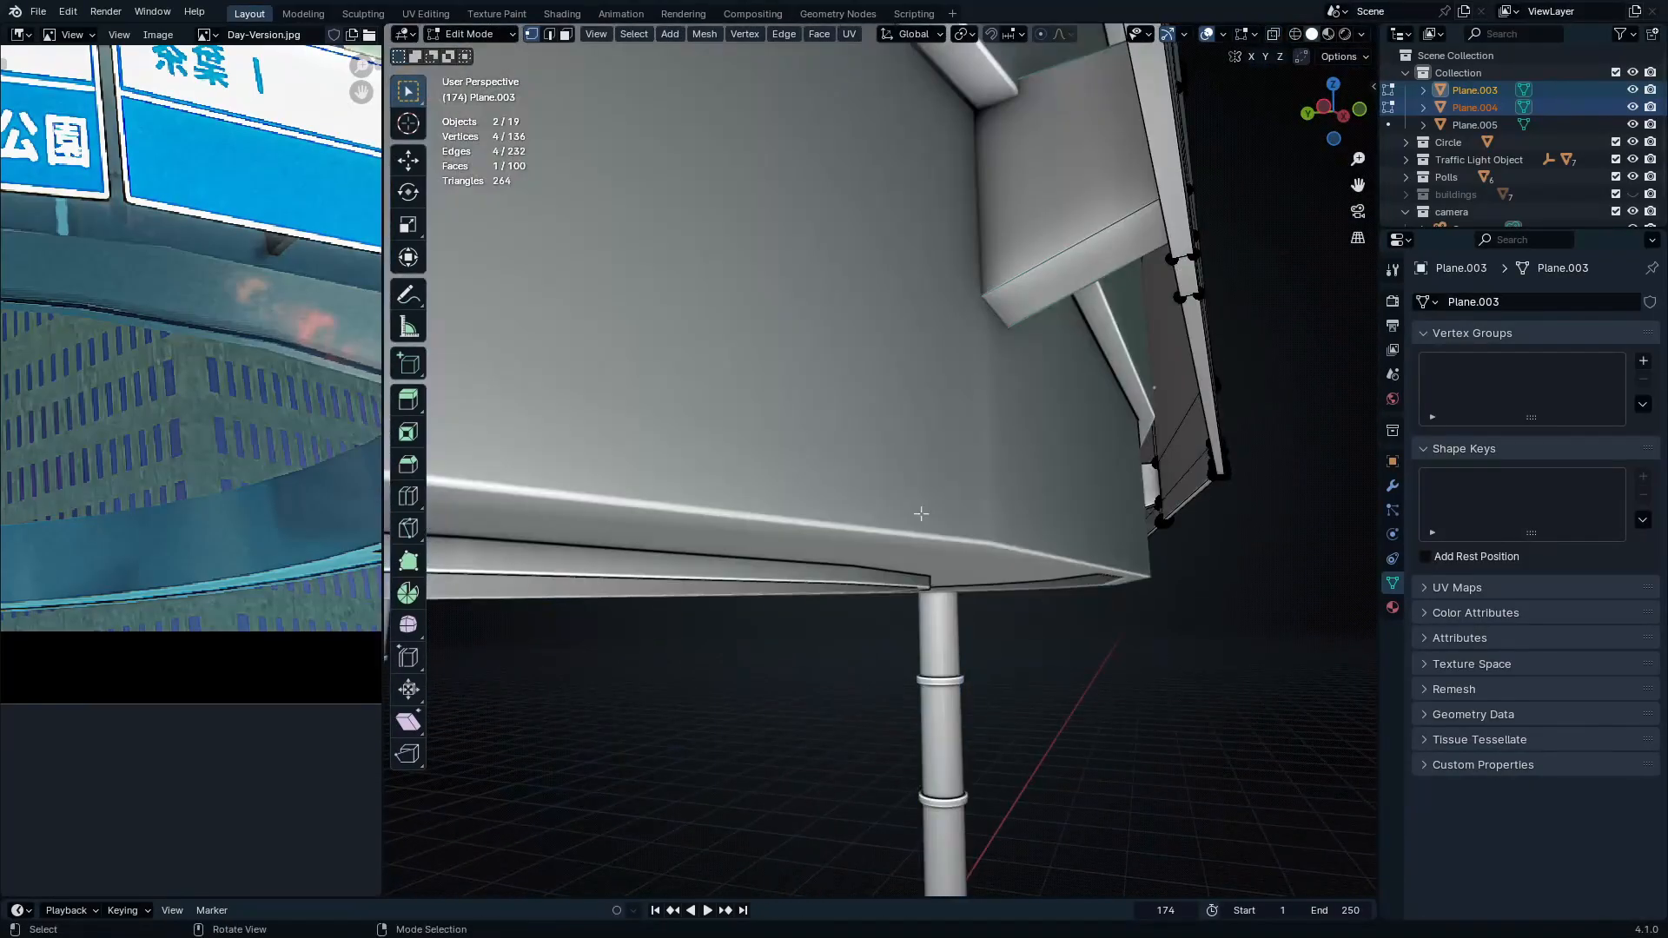
key("g")
key("g")
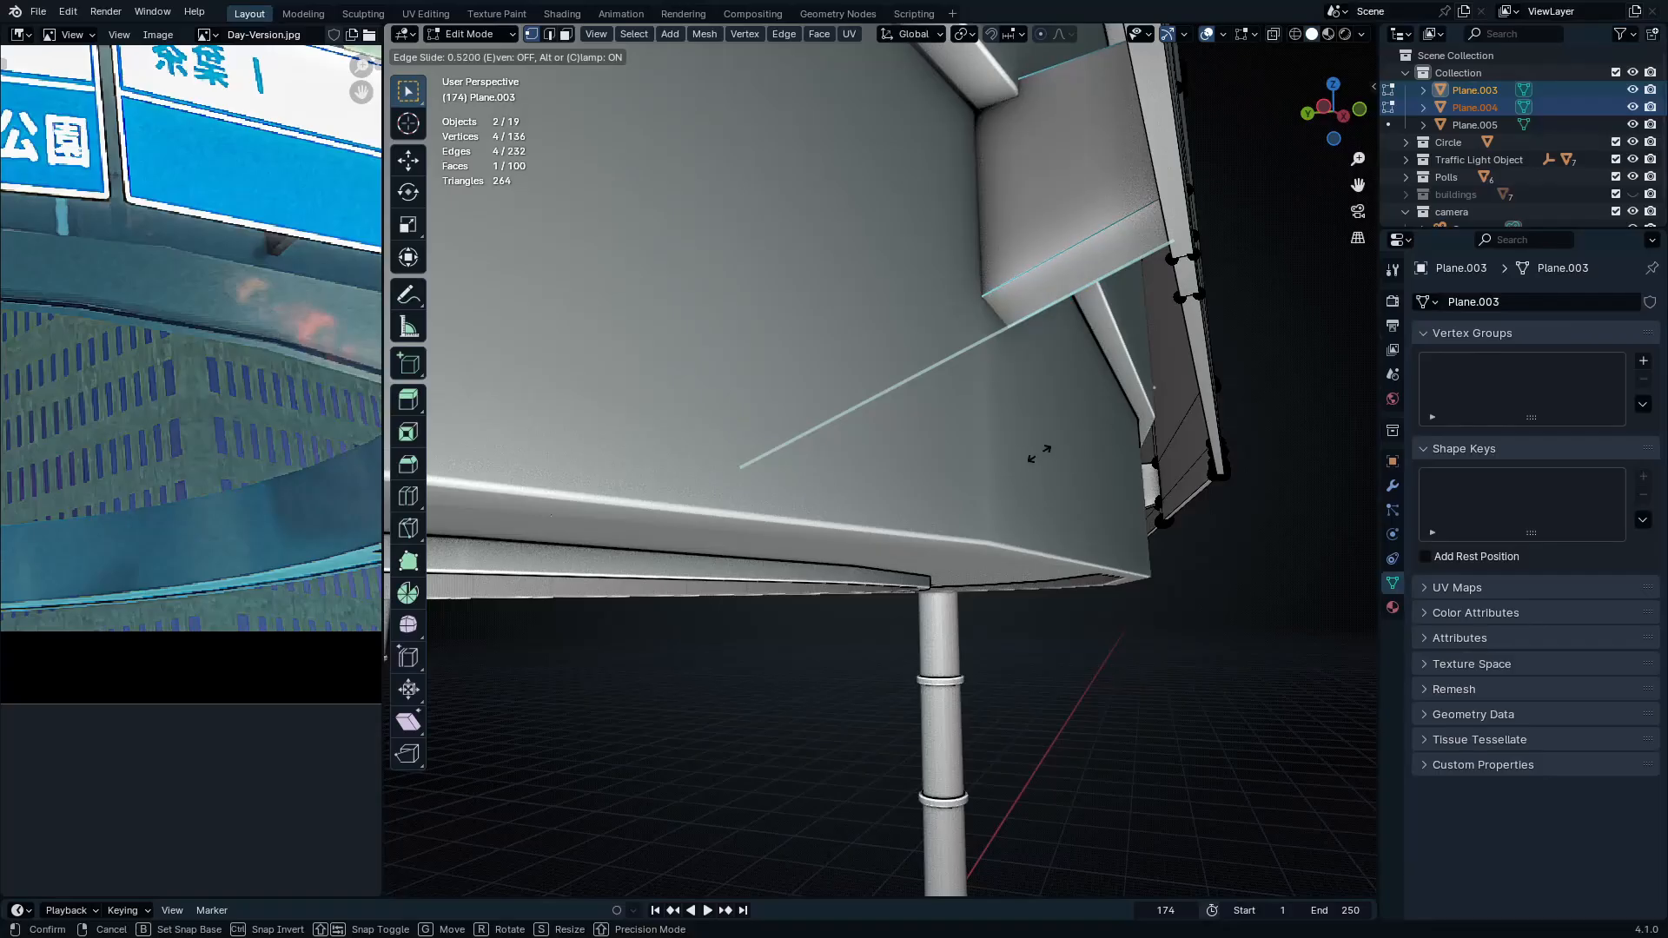
left_click(1043, 450)
Switch editing to the right sign panel and slide its bracket's inner end along the bracket
middle_click_drag(1042, 450, 921, 493)
key("alt+q")
key("g")
key("g")
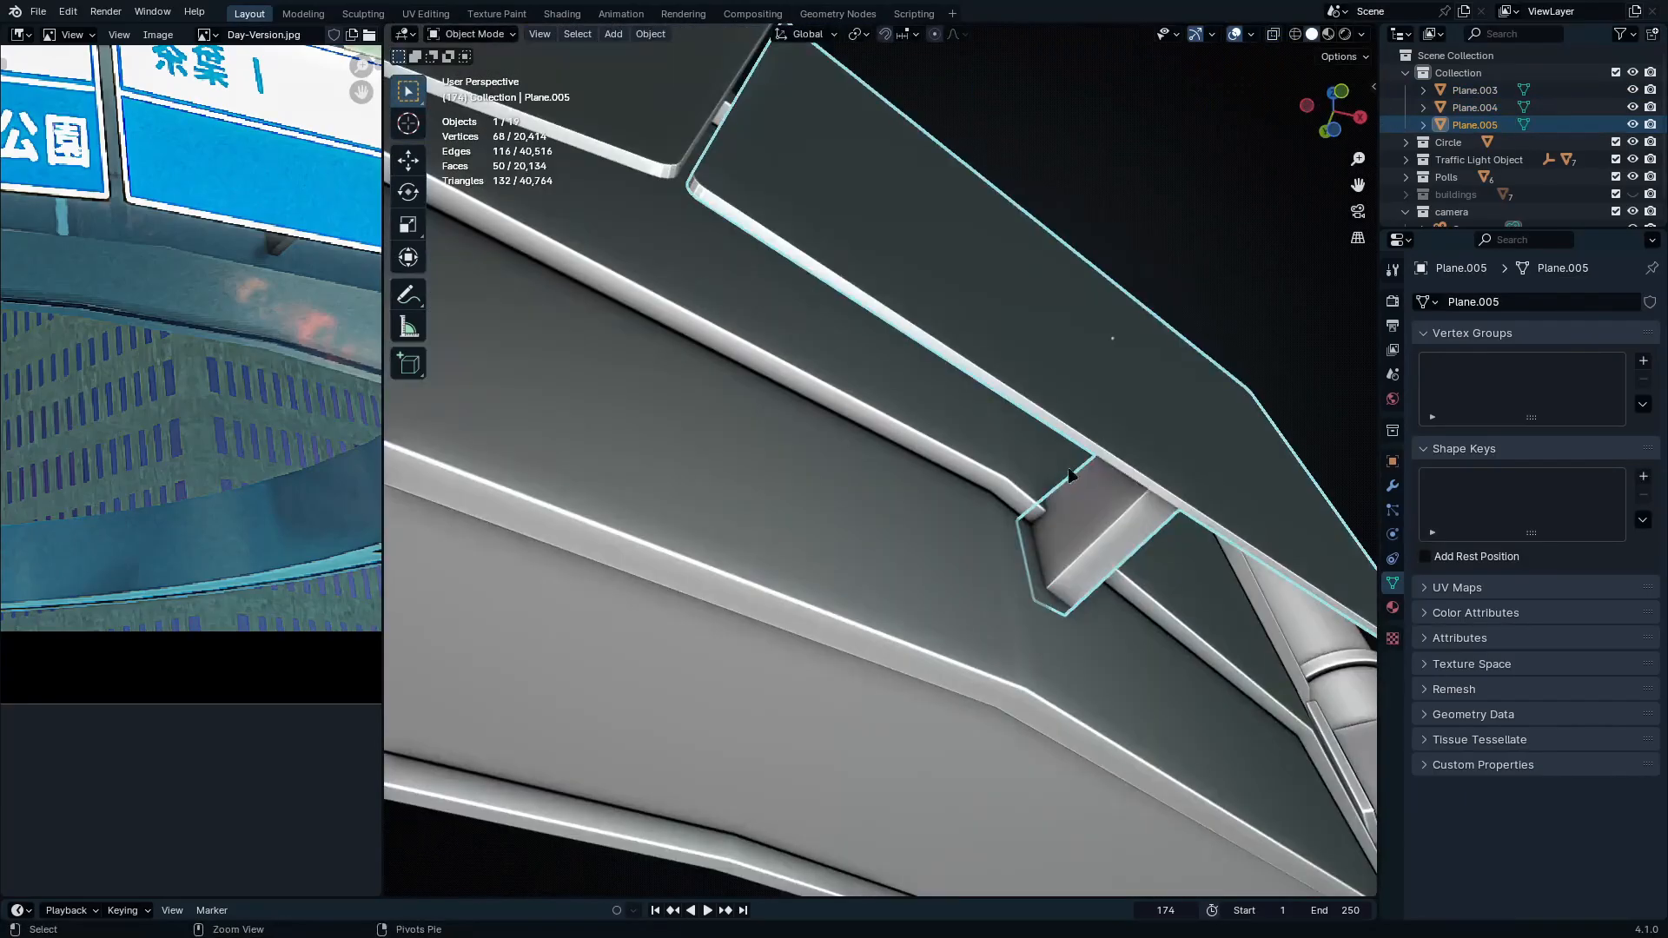
middle_click_drag(1068, 486, 1114, 502)
Compare the sign panels in the camera view with the signs and right pole in the reference picture
key("KP_0")
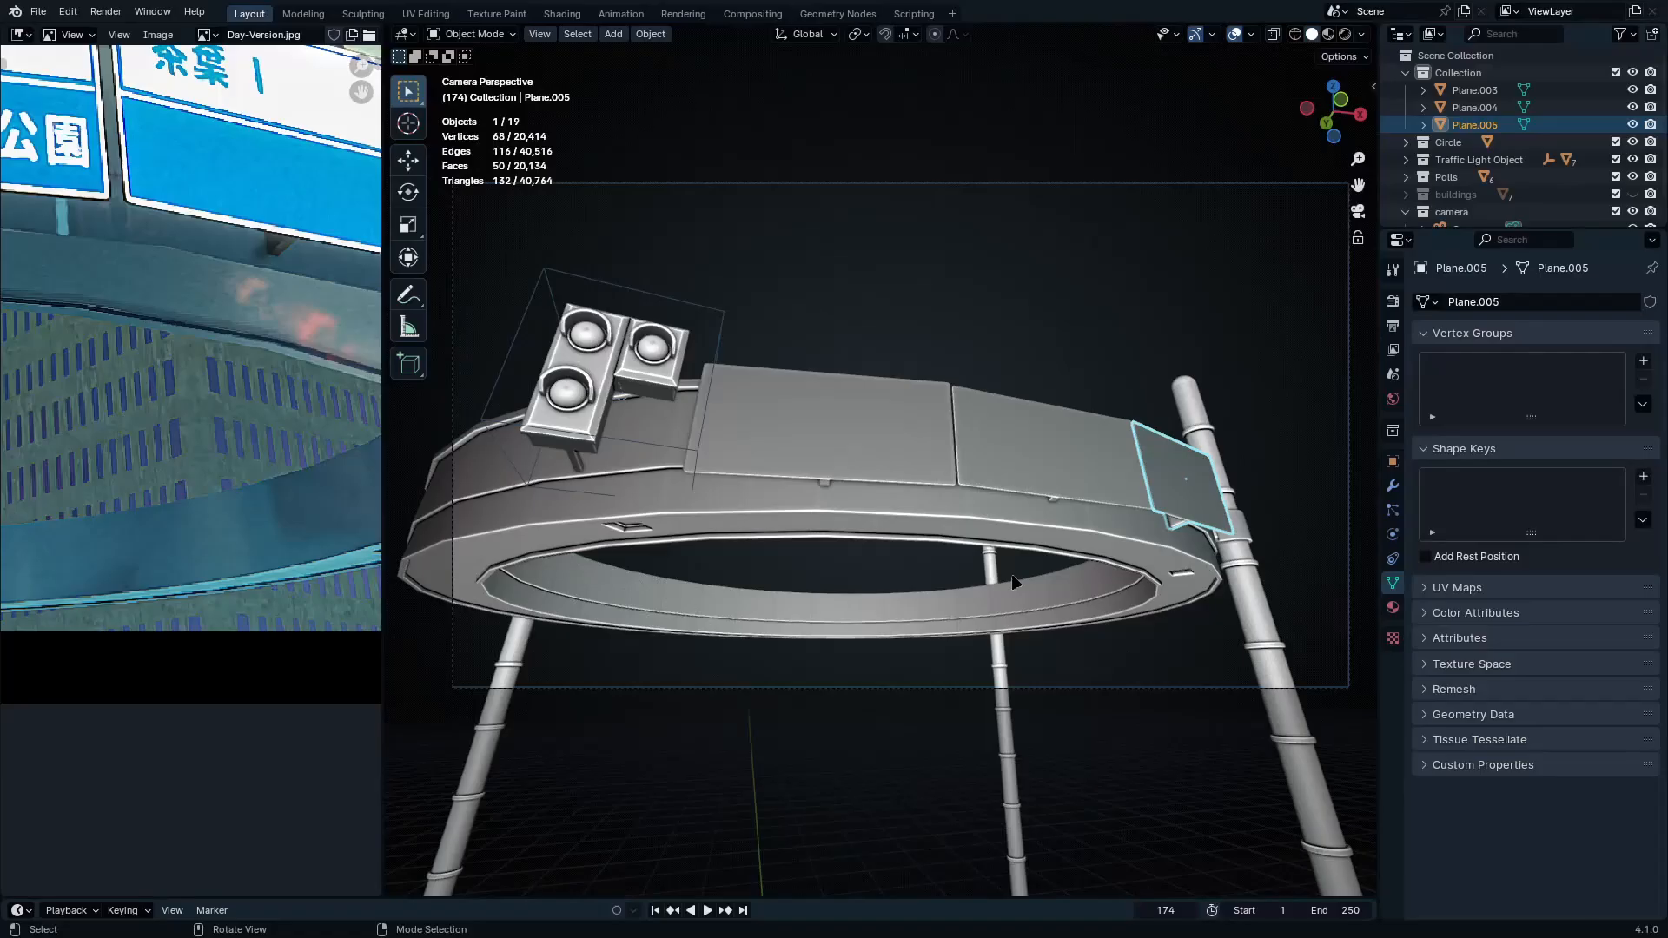
key("ctrl+space")
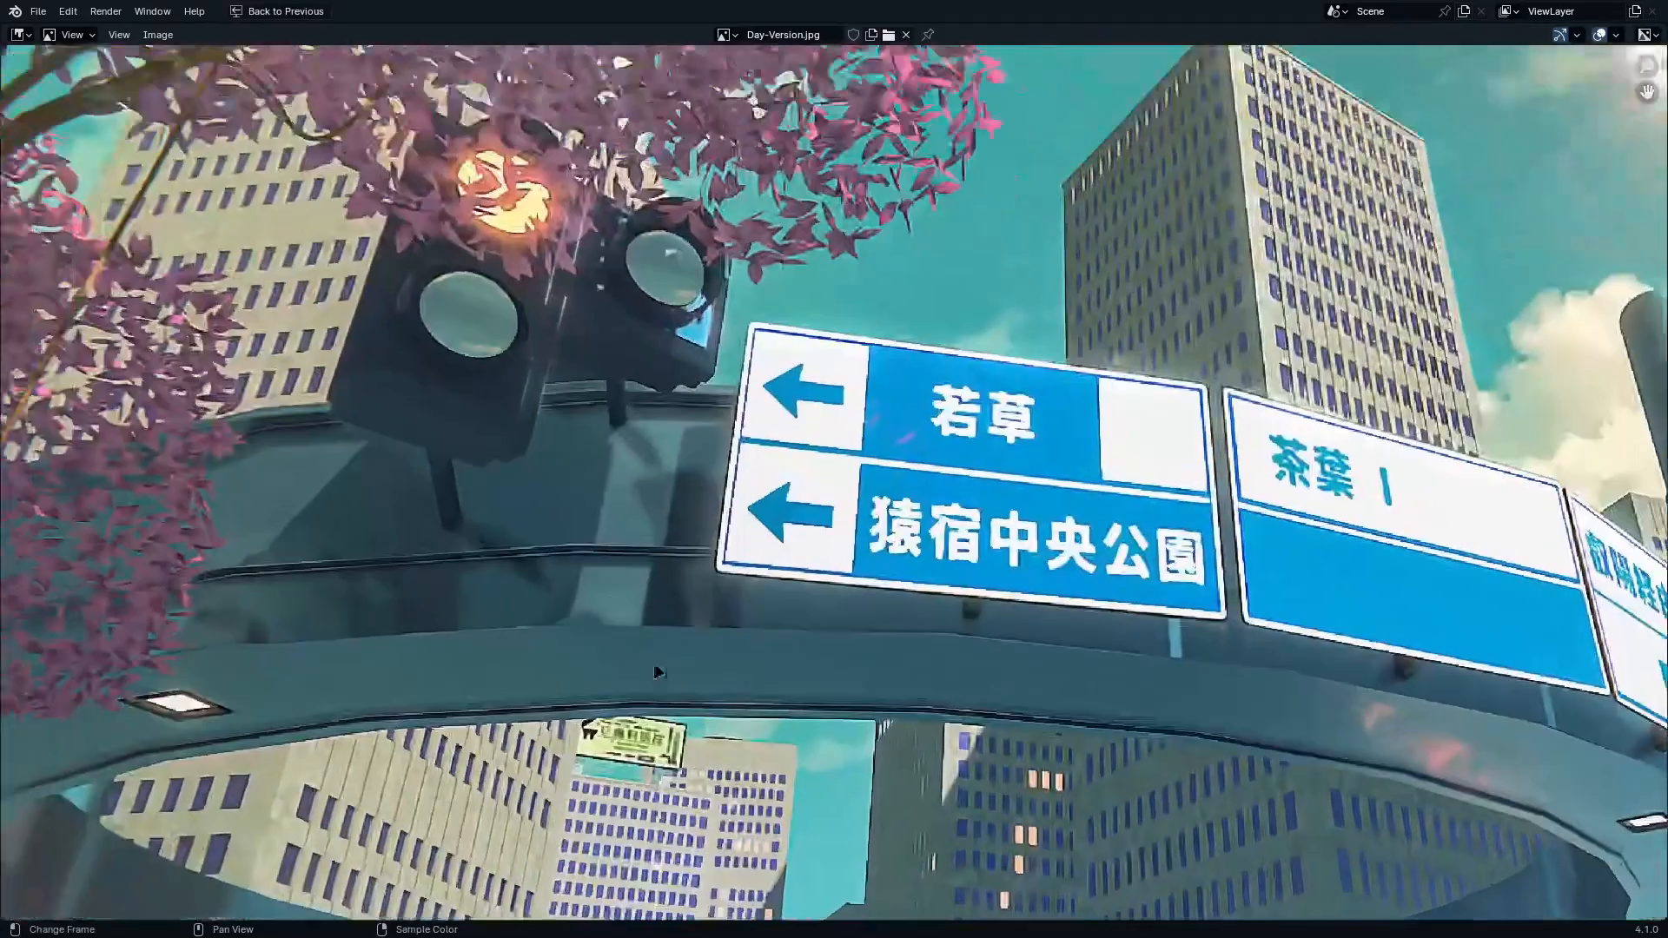
middle_click_drag(656, 672, 710, 760)
middle_click_drag(711, 760, 871, 452, "ctrl")
middle_click_drag(1524, 549, 1012, 509)
key("ctrl+space")
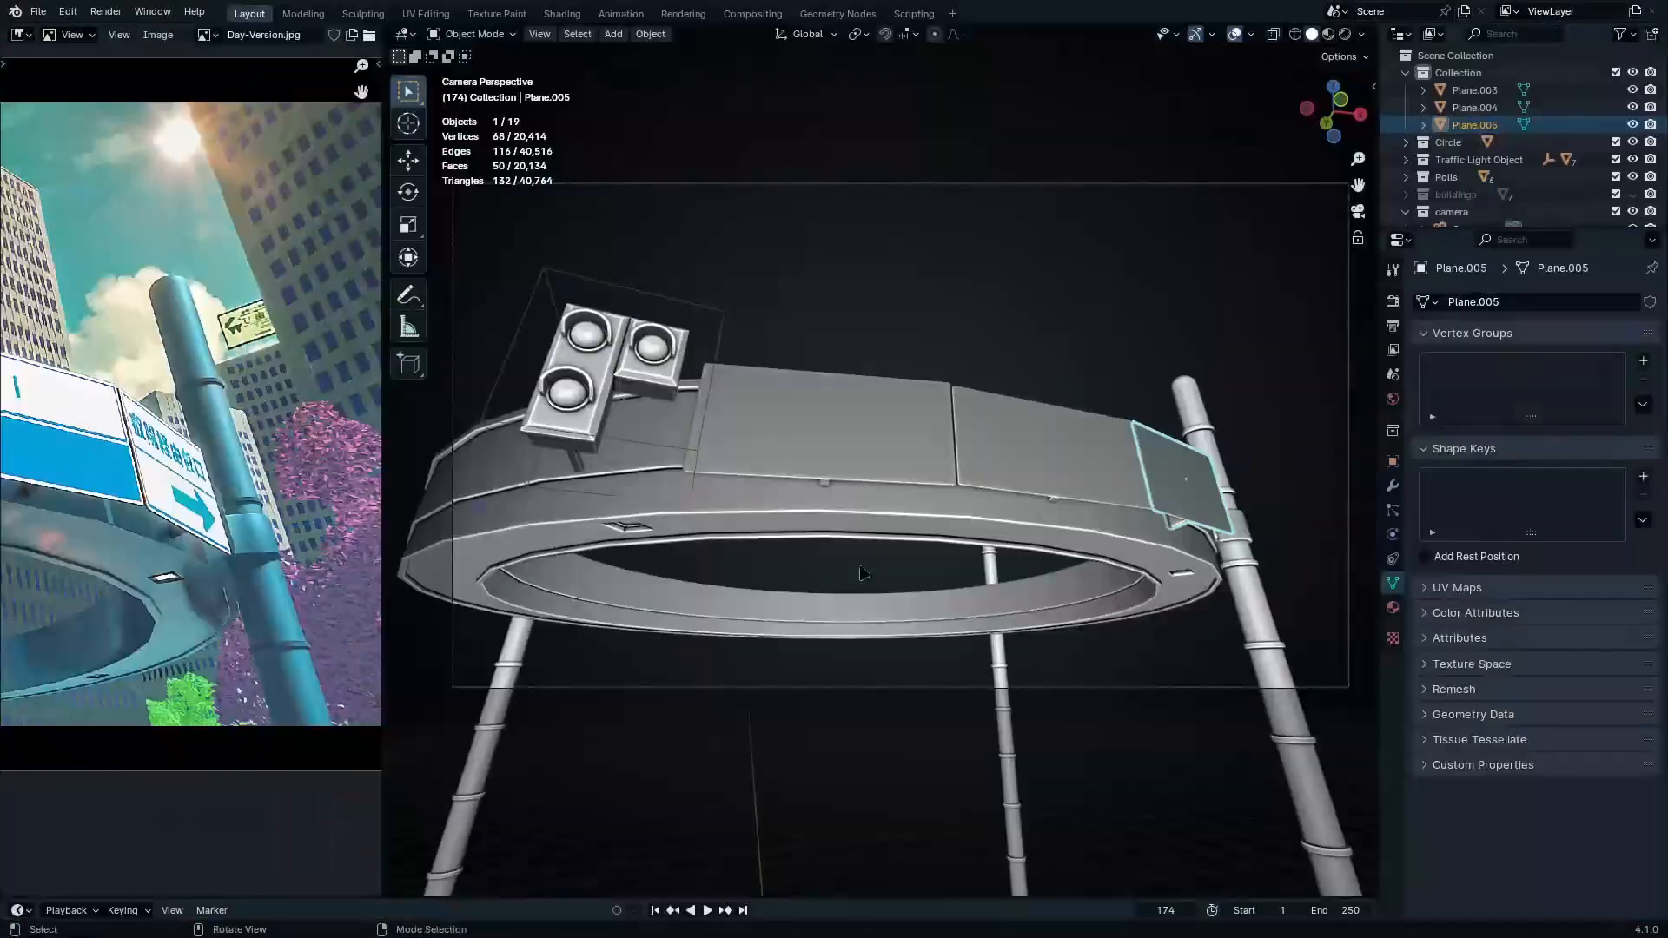
Switch the viewport to Material Preview shading and select the left sign panel
key("z")
middle_click_drag(862, 561, 956, 623, "shift")
key("ctrl+space")
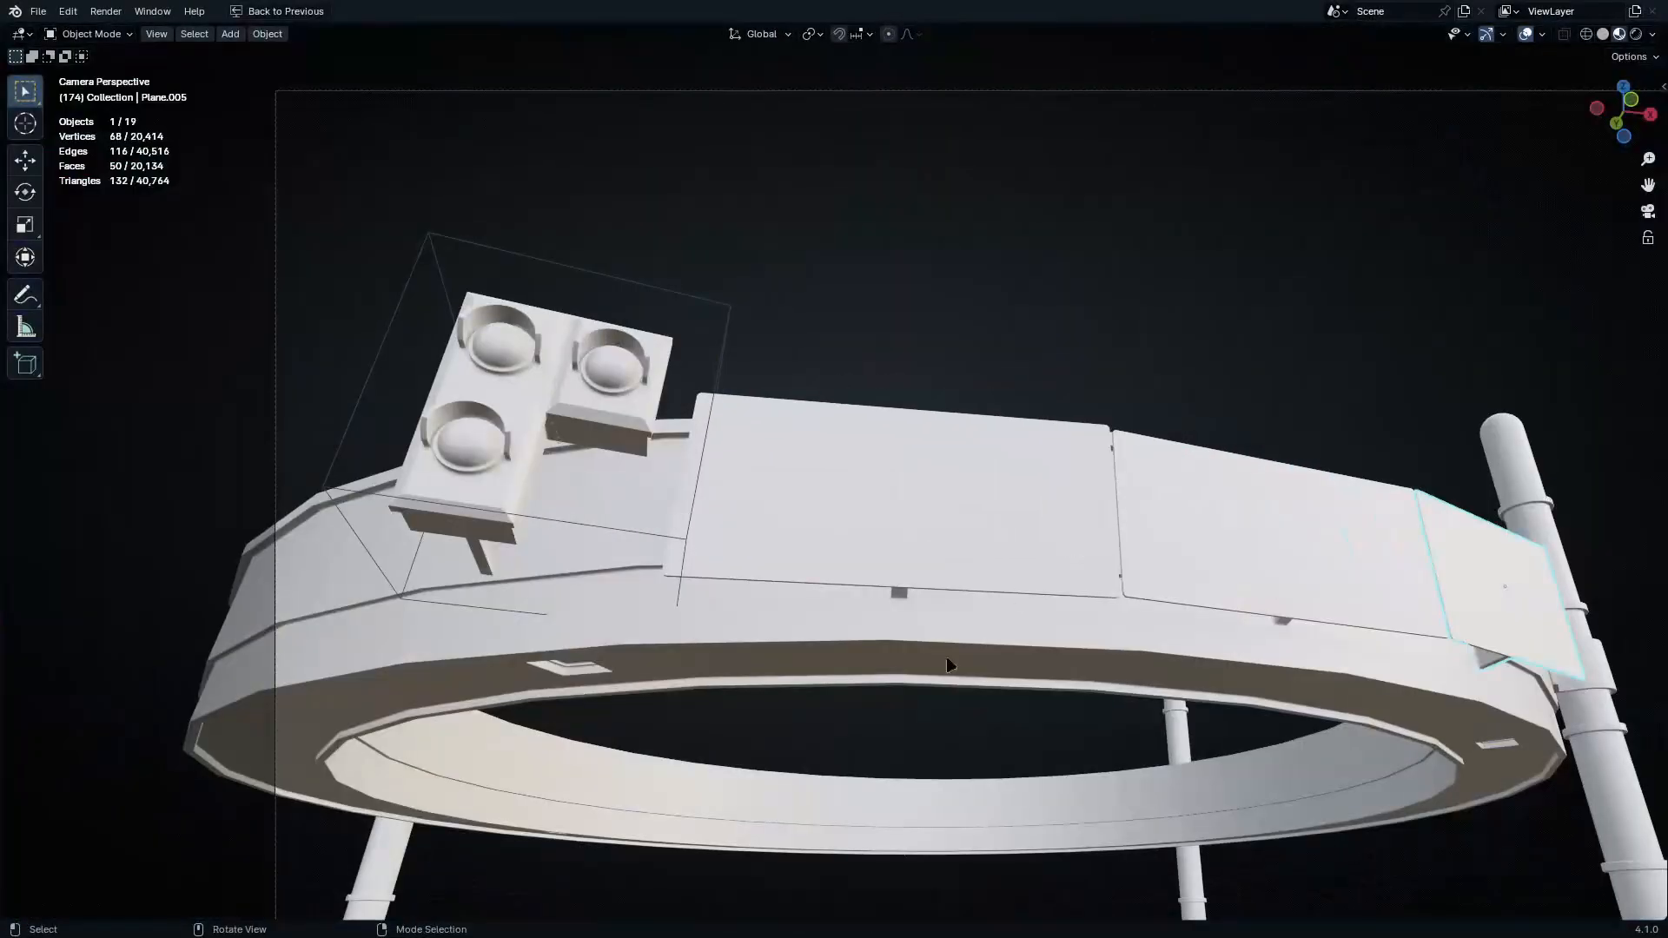
left_click(910, 537)
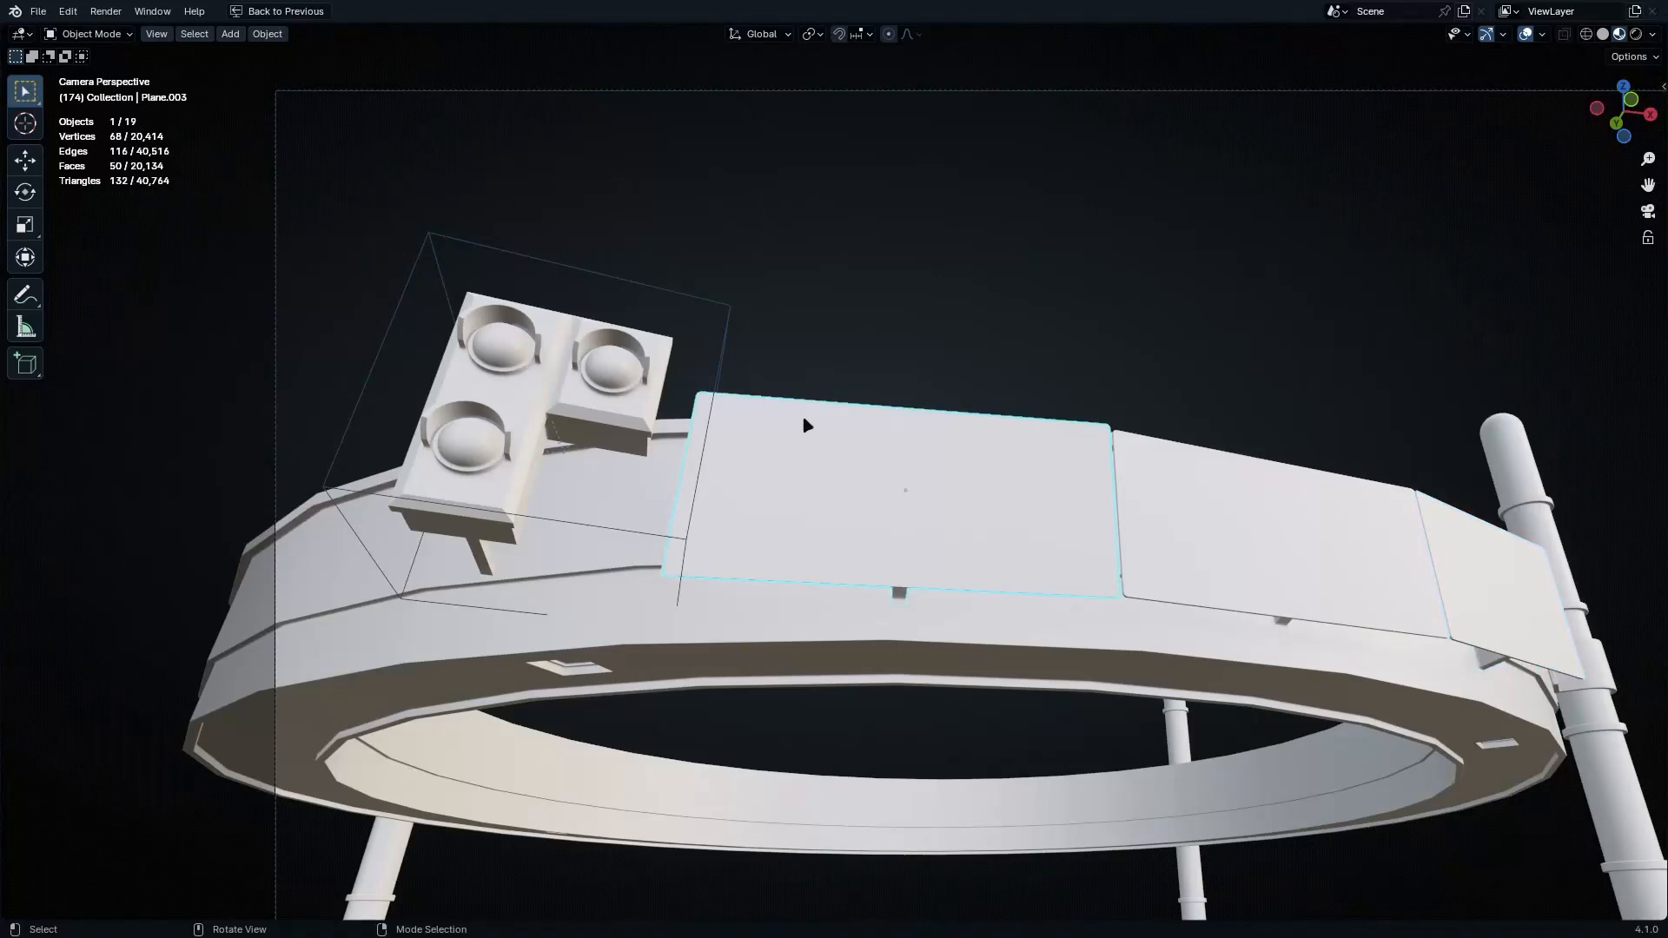
key("ctrl+space")
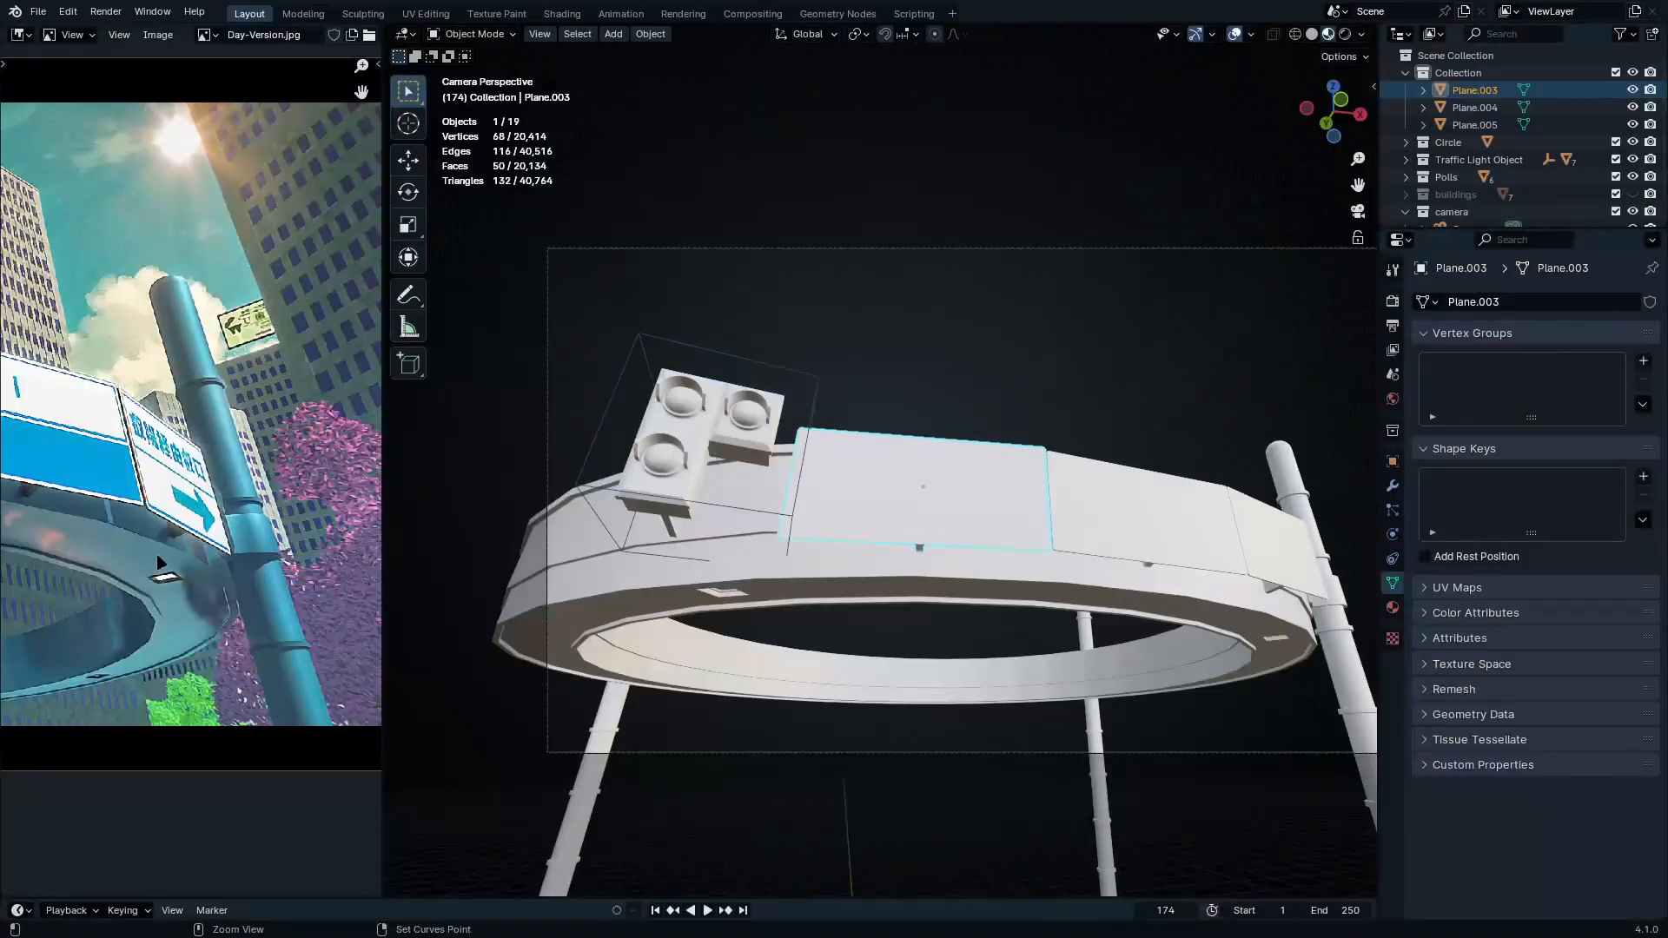
Check the signs in the reference picture, then select the ring and open a Shader Editor in a new area below the 3D viewport
key("ctrl+space")
scroll(681, 443, "up", 7)
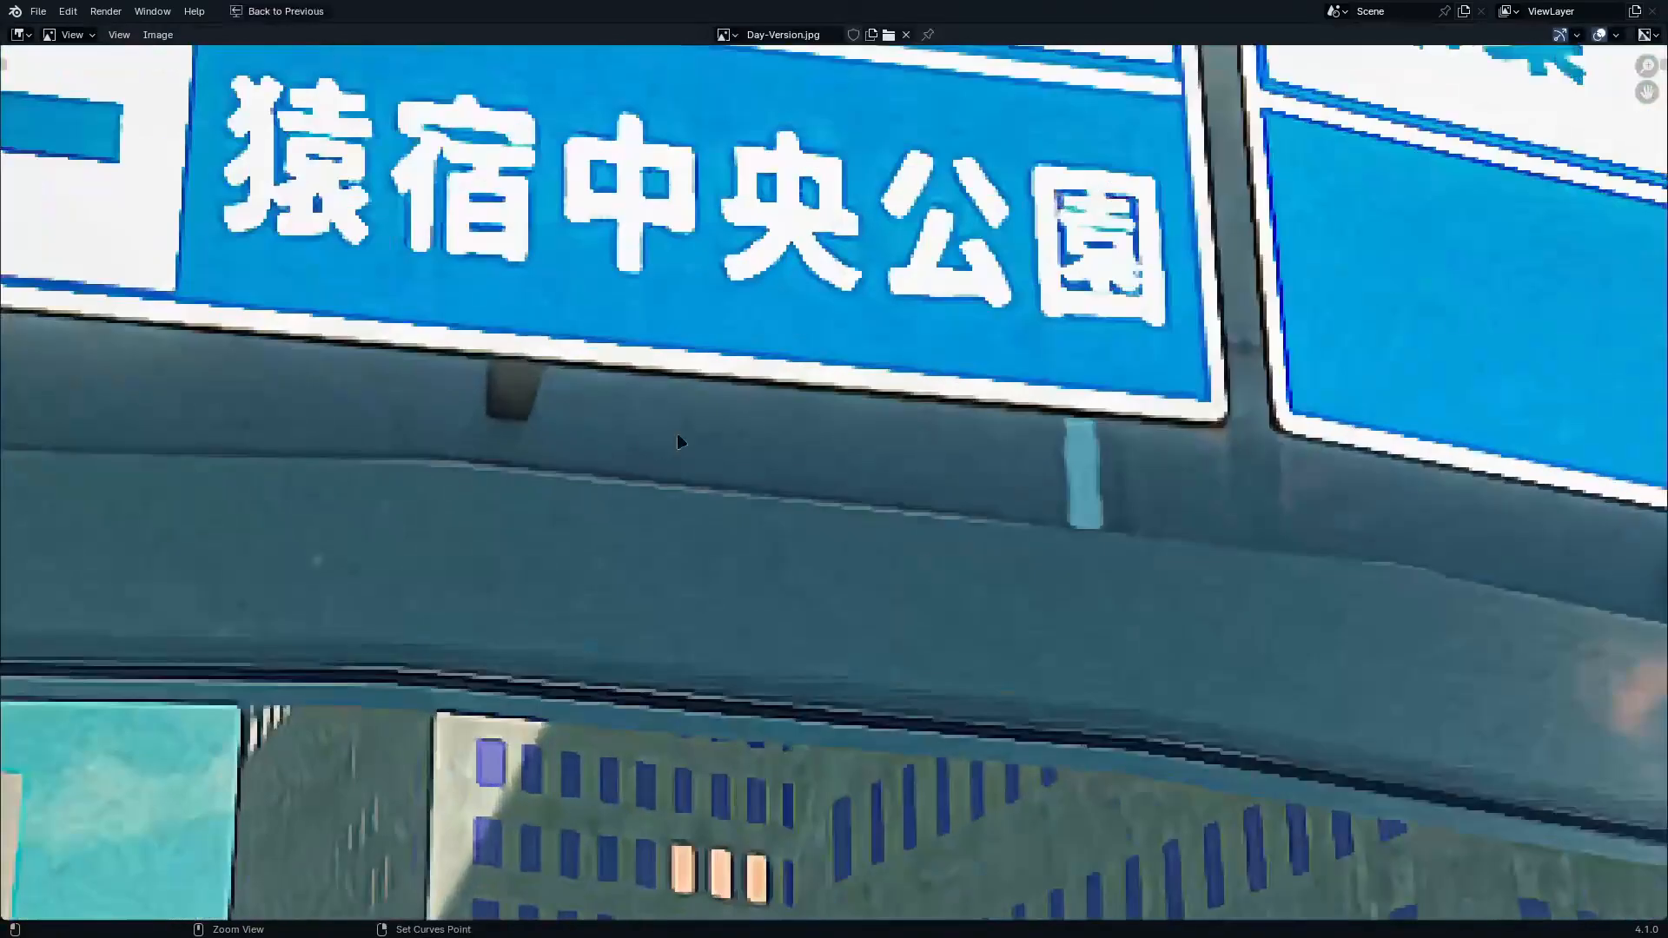
scroll(681, 443, "down", 7)
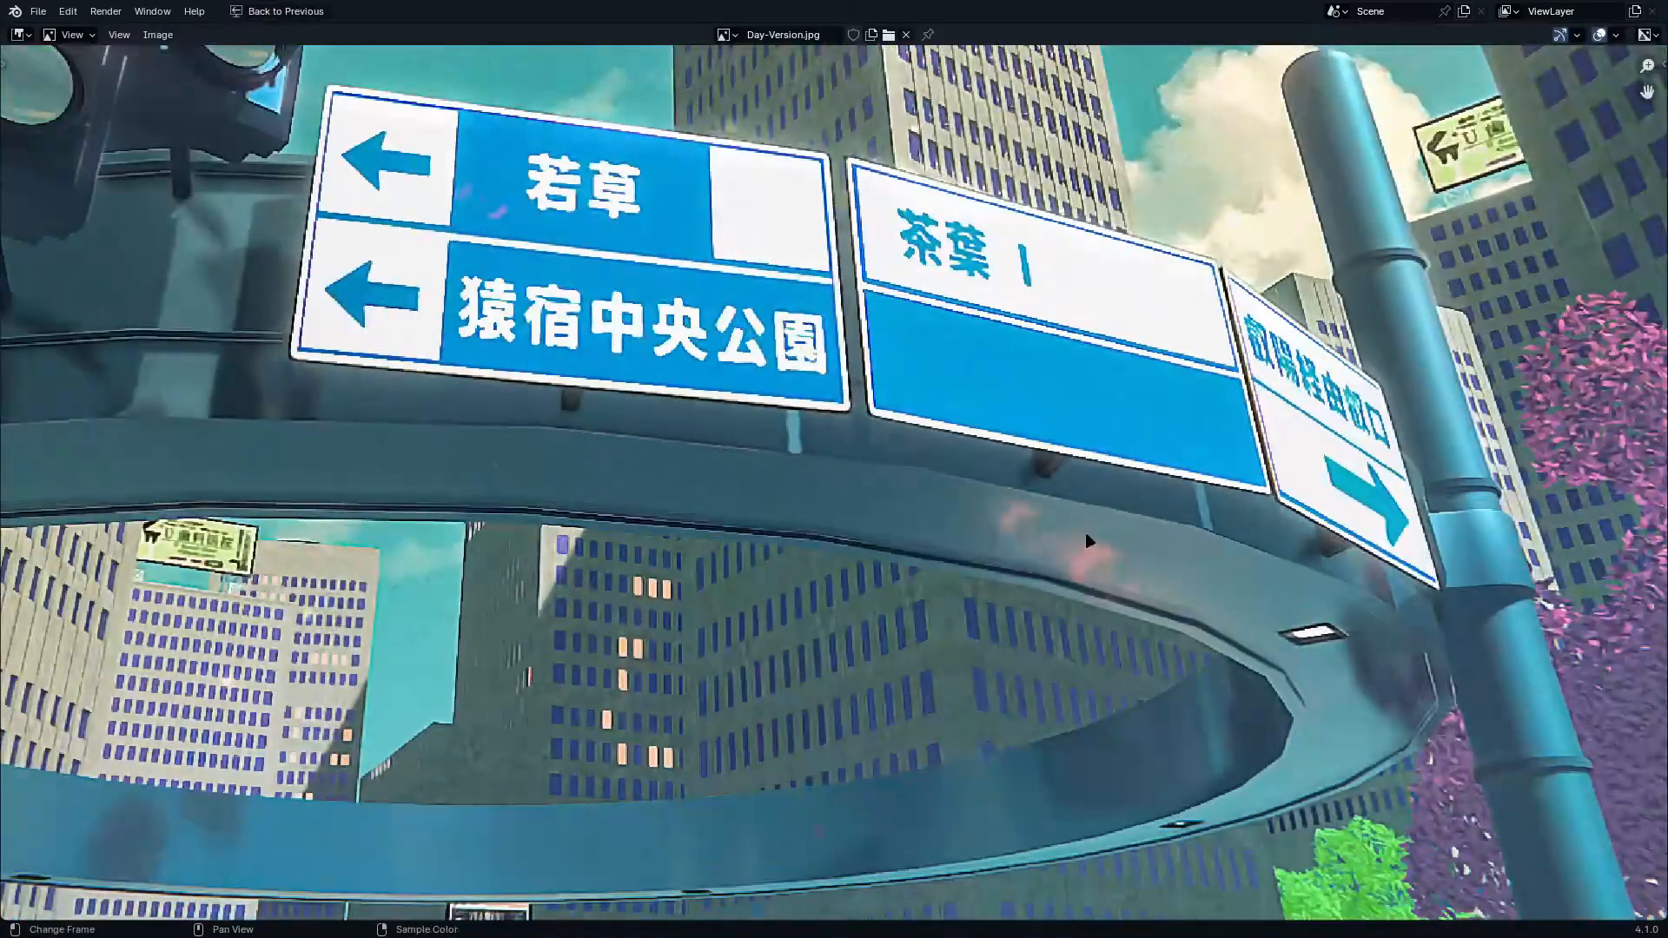
key("ctrl+space")
left_click(694, 591)
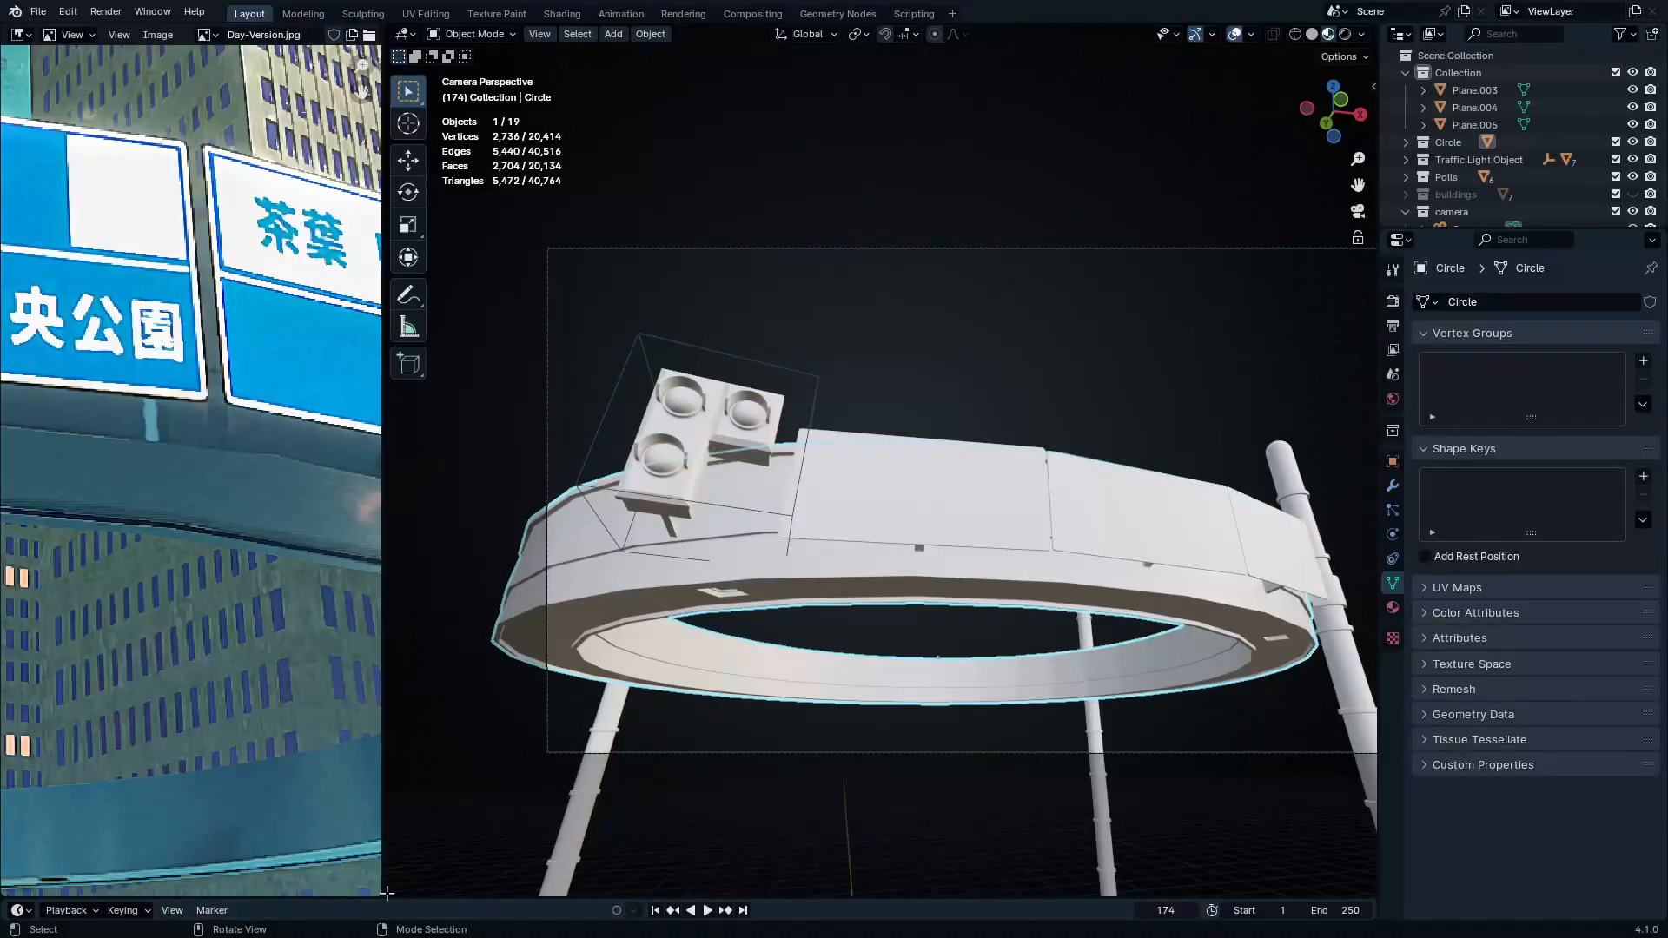
left_click_drag(392, 817, 395, 483)
left_click(404, 492)
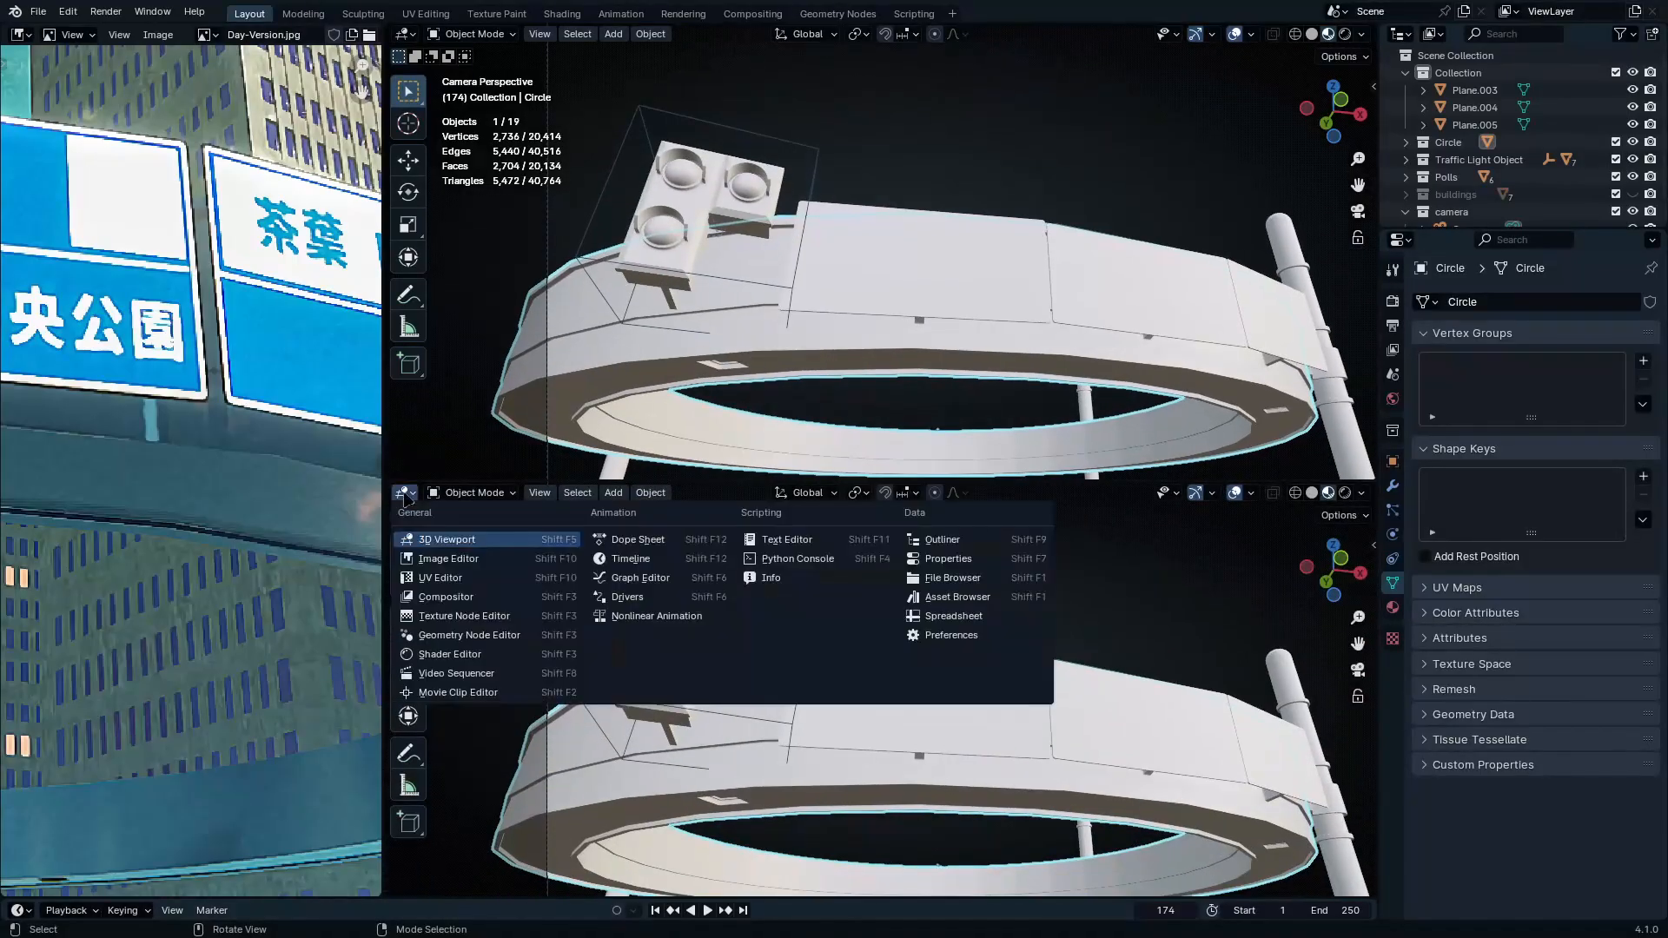
left_click(476, 659)
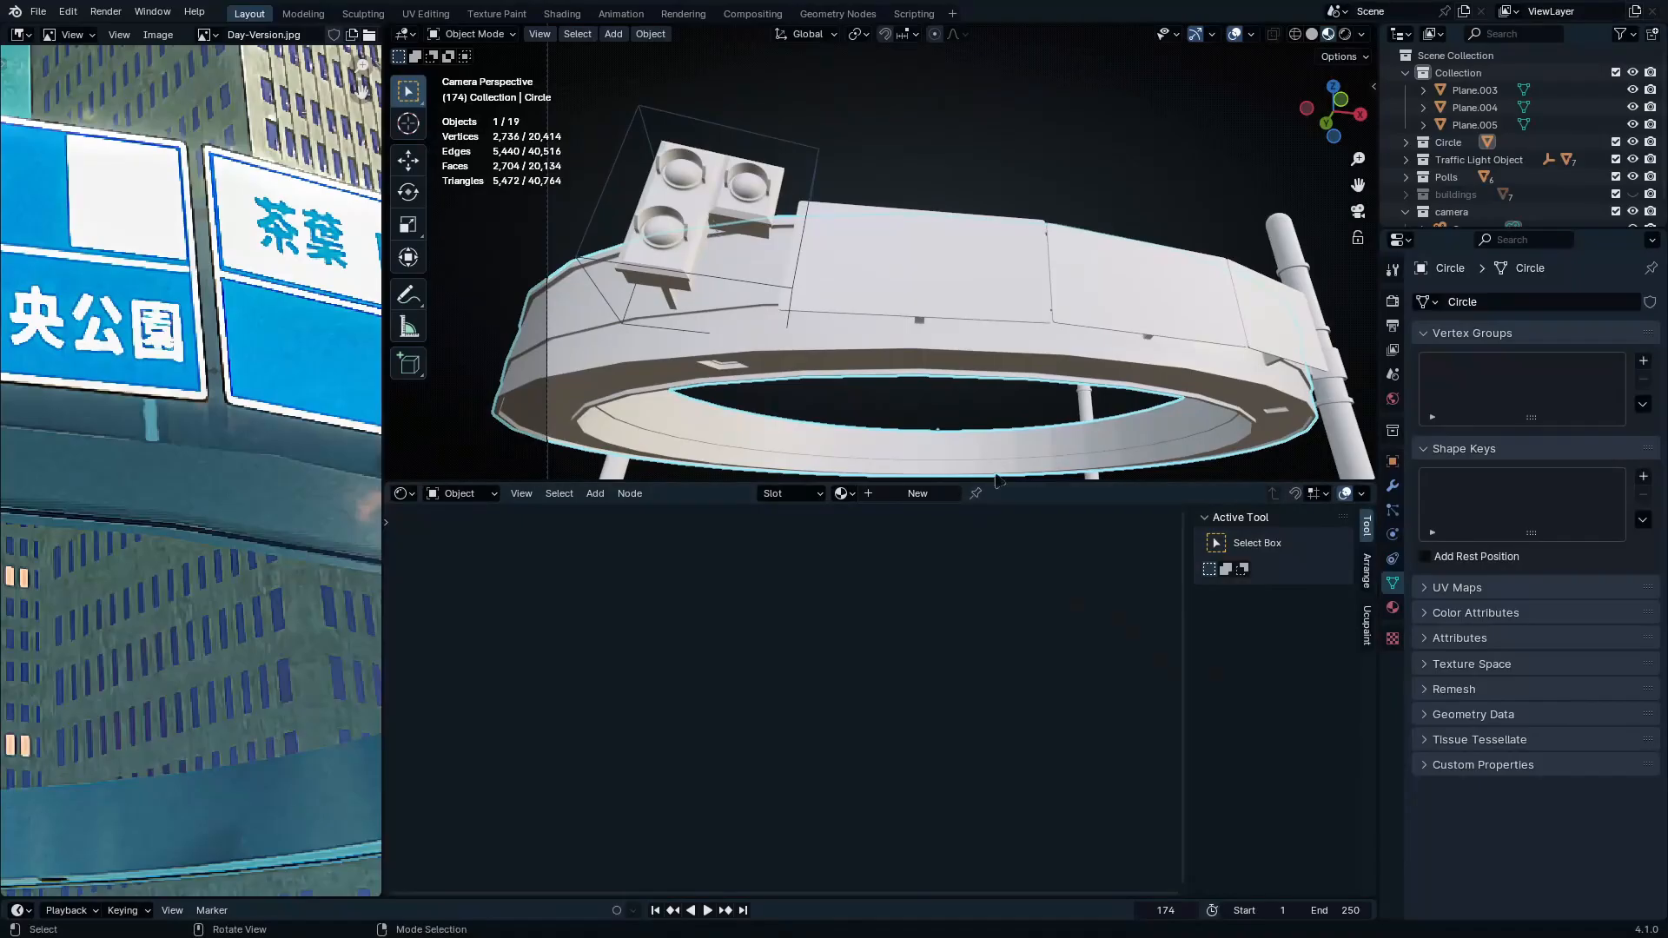
Give the ring a new material named metal shine with a blue base color matching the reference, Metallic 0.641 and Roughness 0.241
left_click(918, 493)
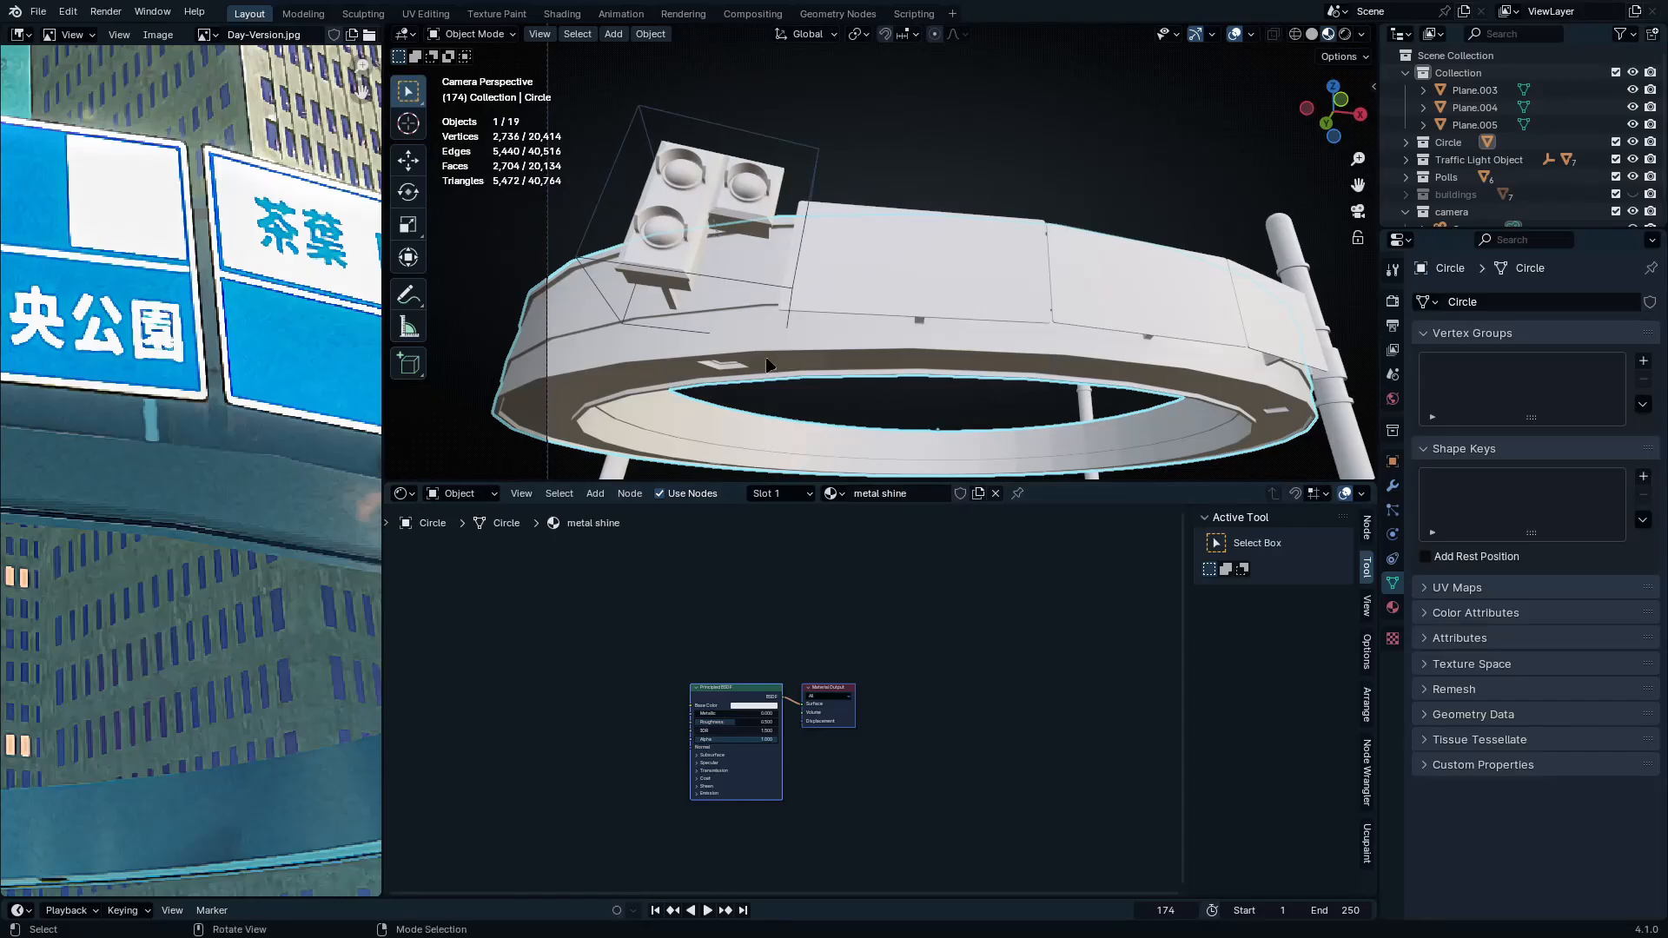
middle_click_drag(672, 739, 637, 629, "ctrl")
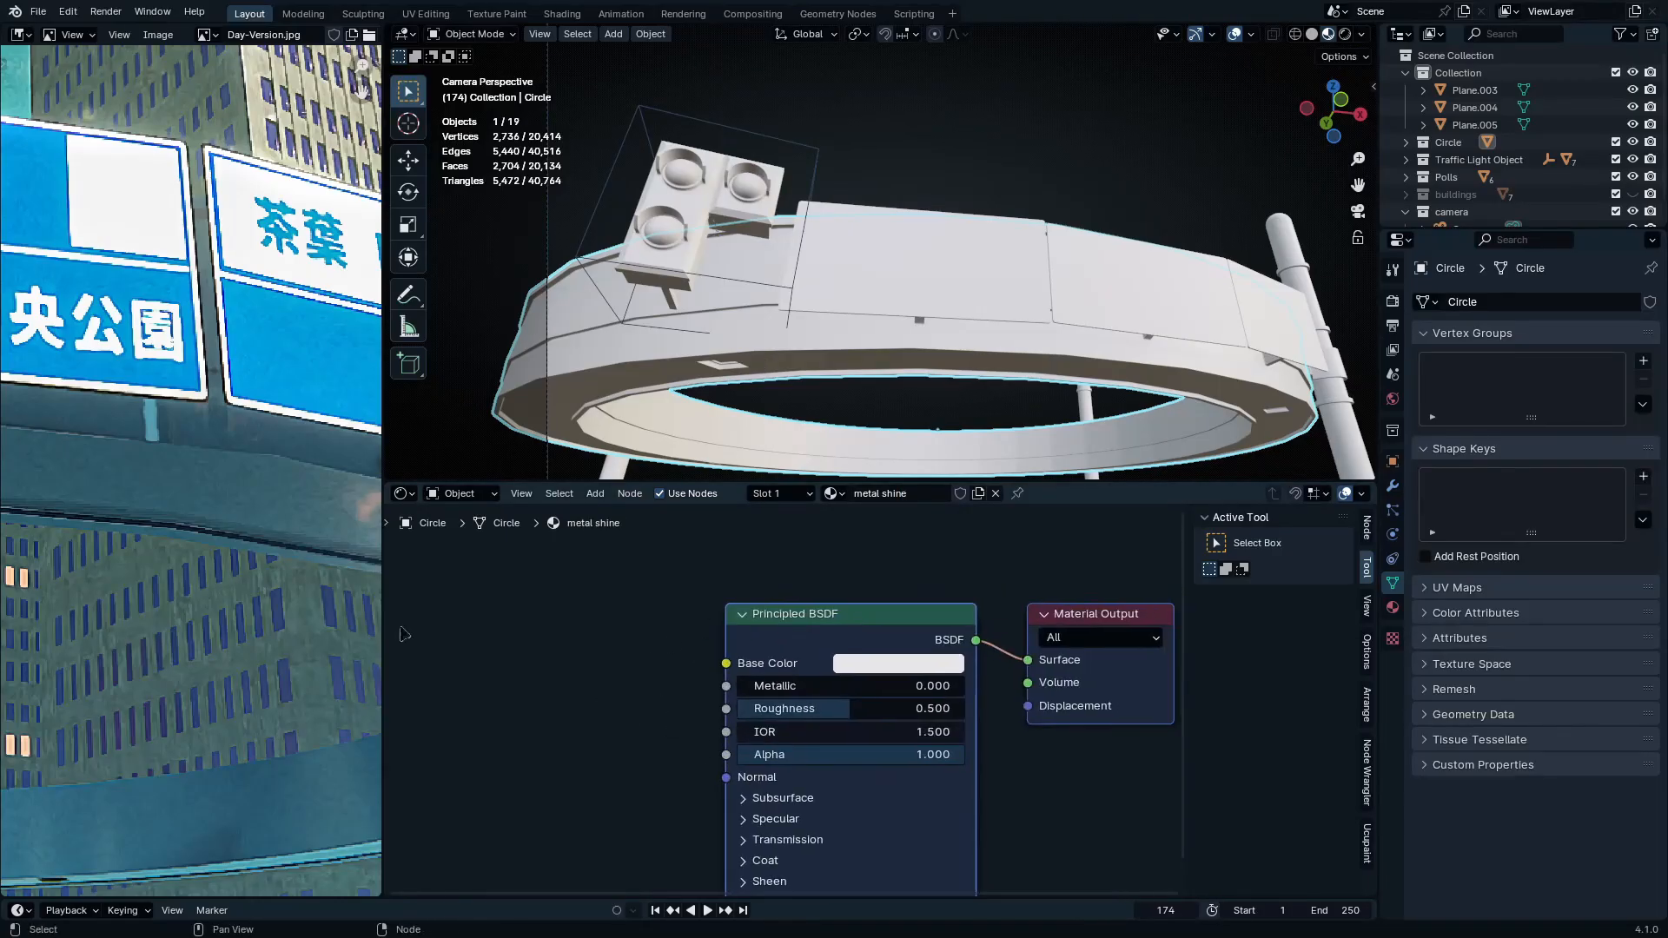
middle_click_drag(87, 400, 134, 561)
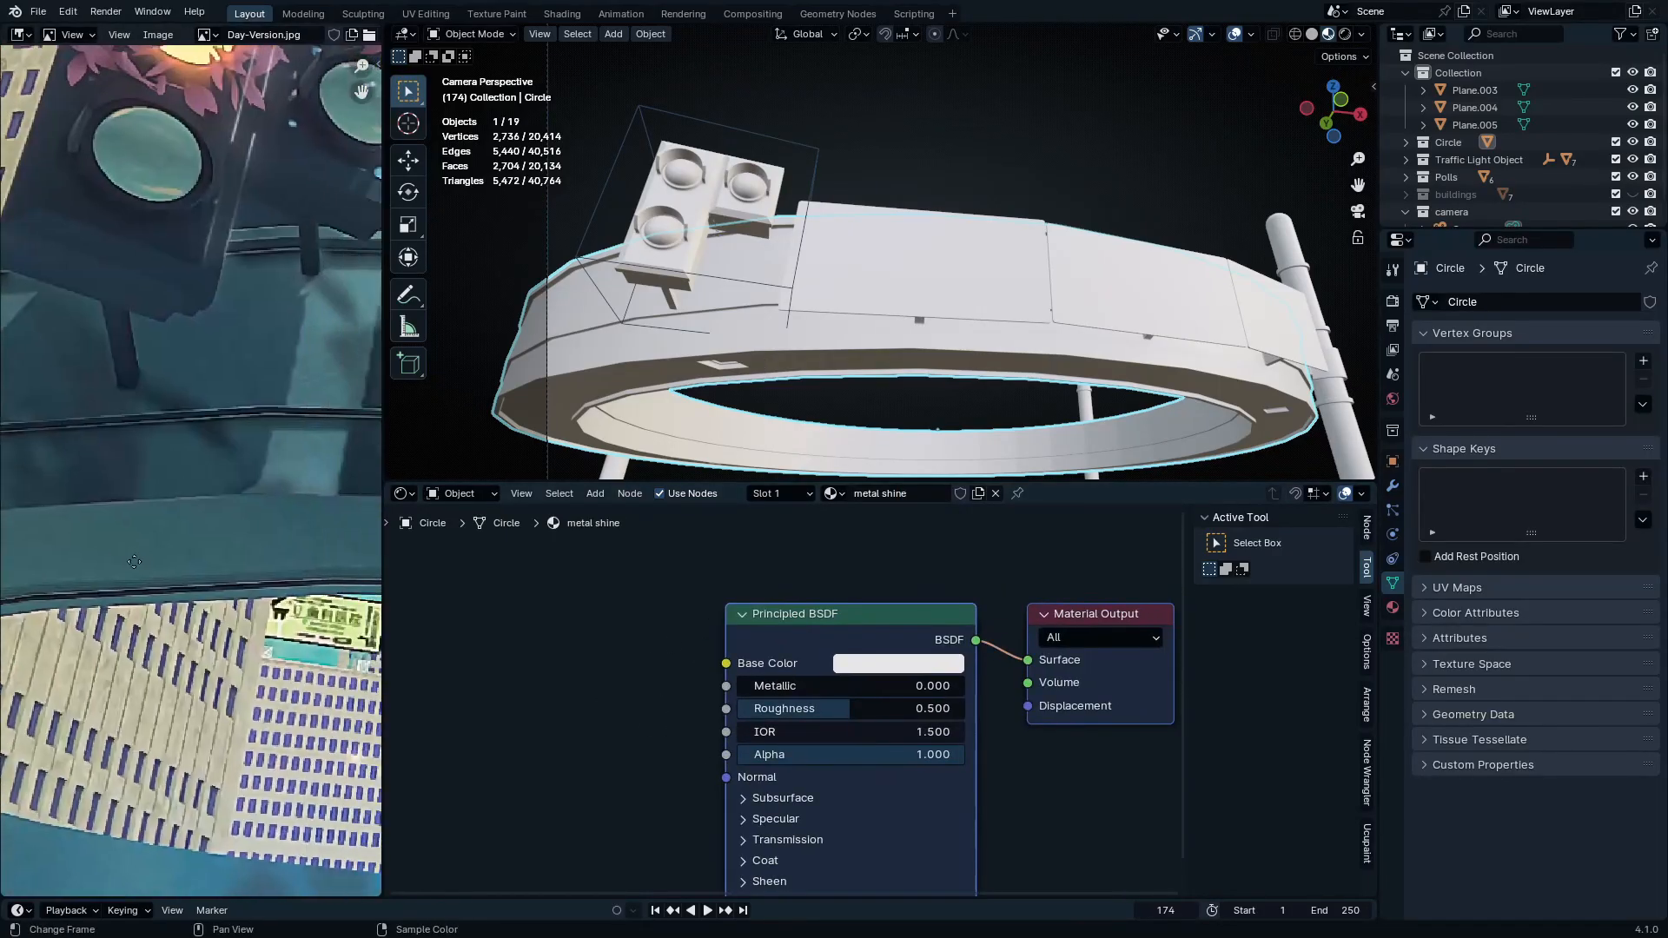
middle_click_drag(286, 488, 22, 450, "ctrl")
key("ctrl+space")
middle_click_drag(971, 462, 881, 542, "ctrl")
middle_click_drag(1071, 606, 748, 525, "ctrl")
middle_click_drag(693, 579, 648, 554, "ctrl")
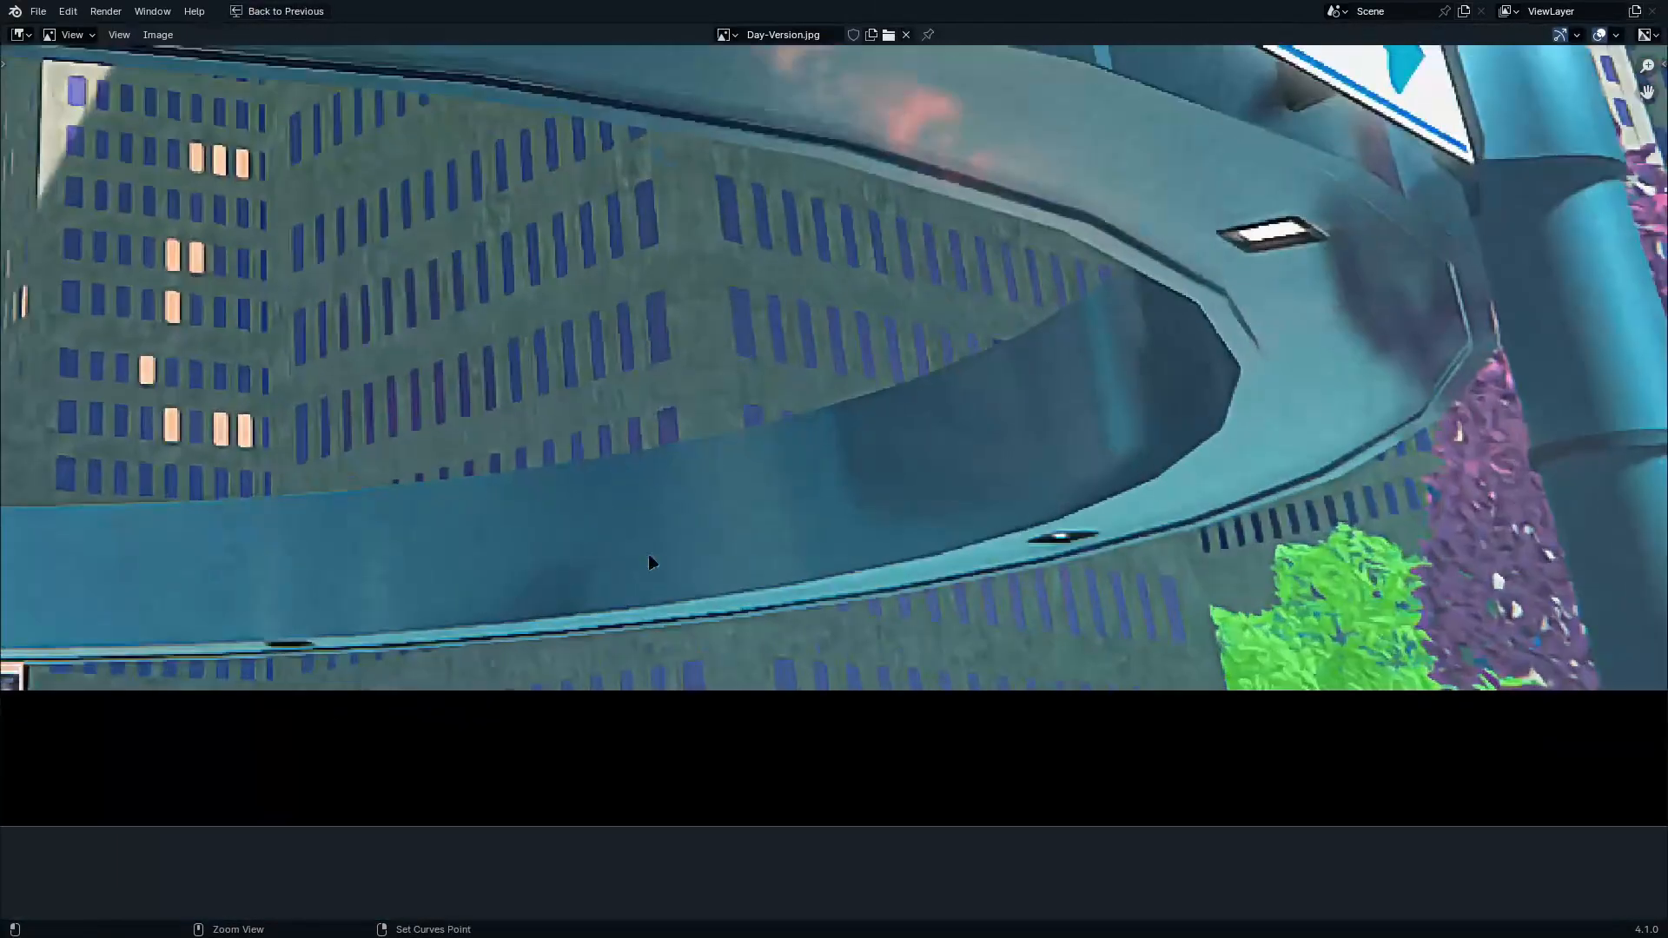
key("ctrl+space")
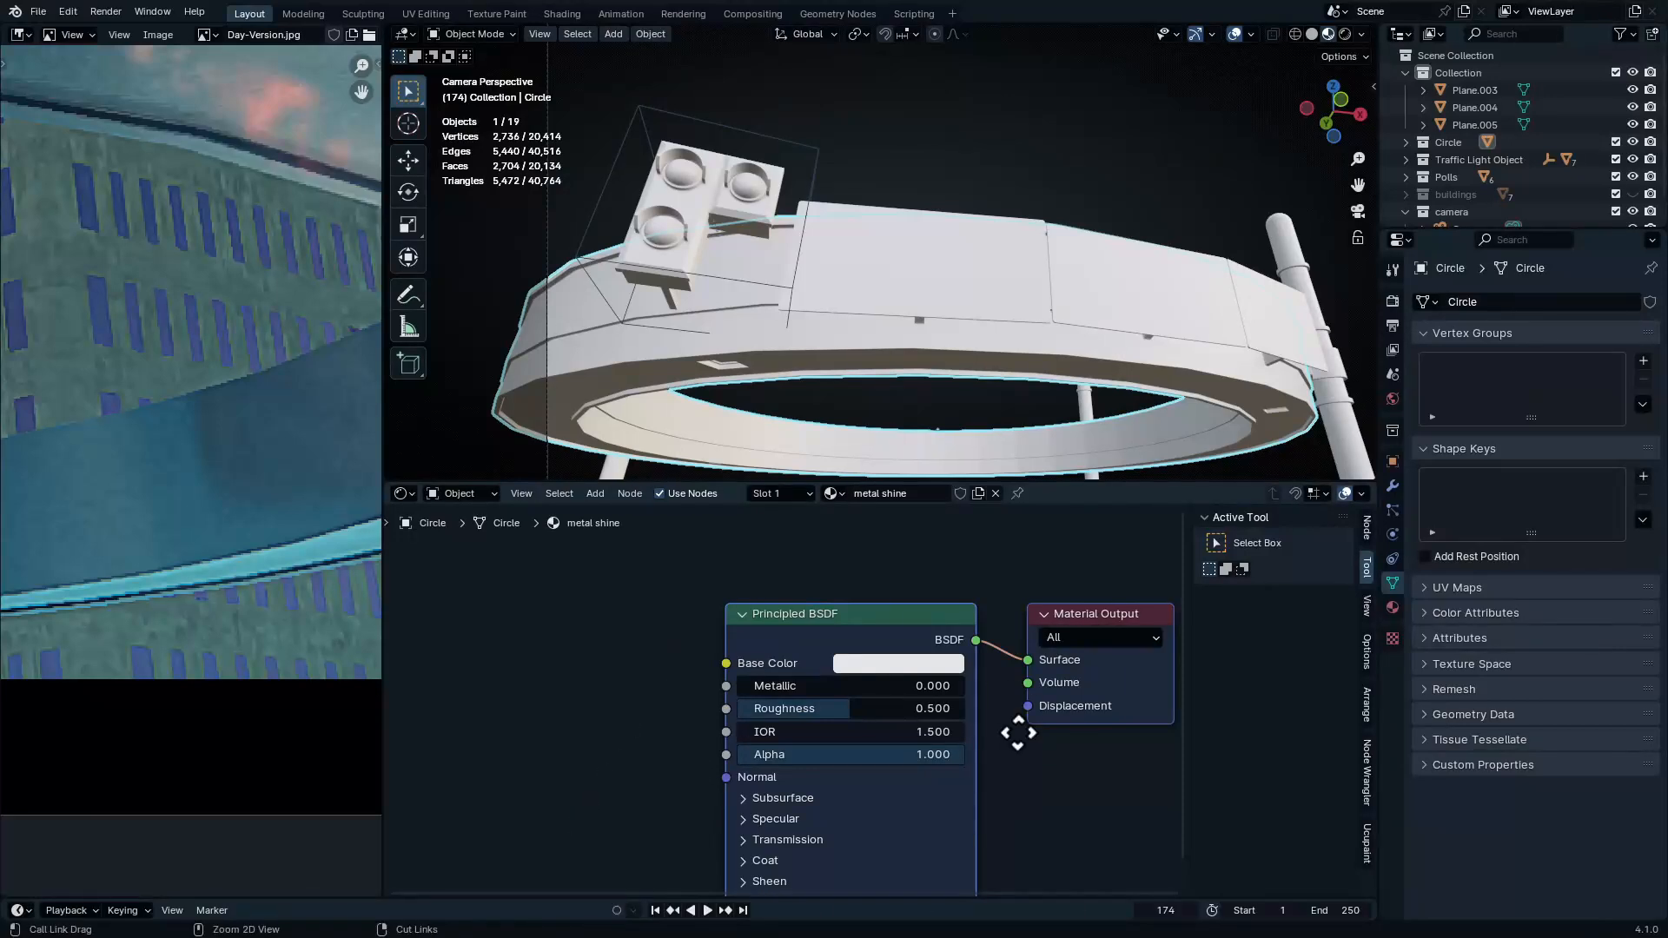
middle_click_drag(1018, 732, 953, 693, "ctrl")
key("ctrl+v")
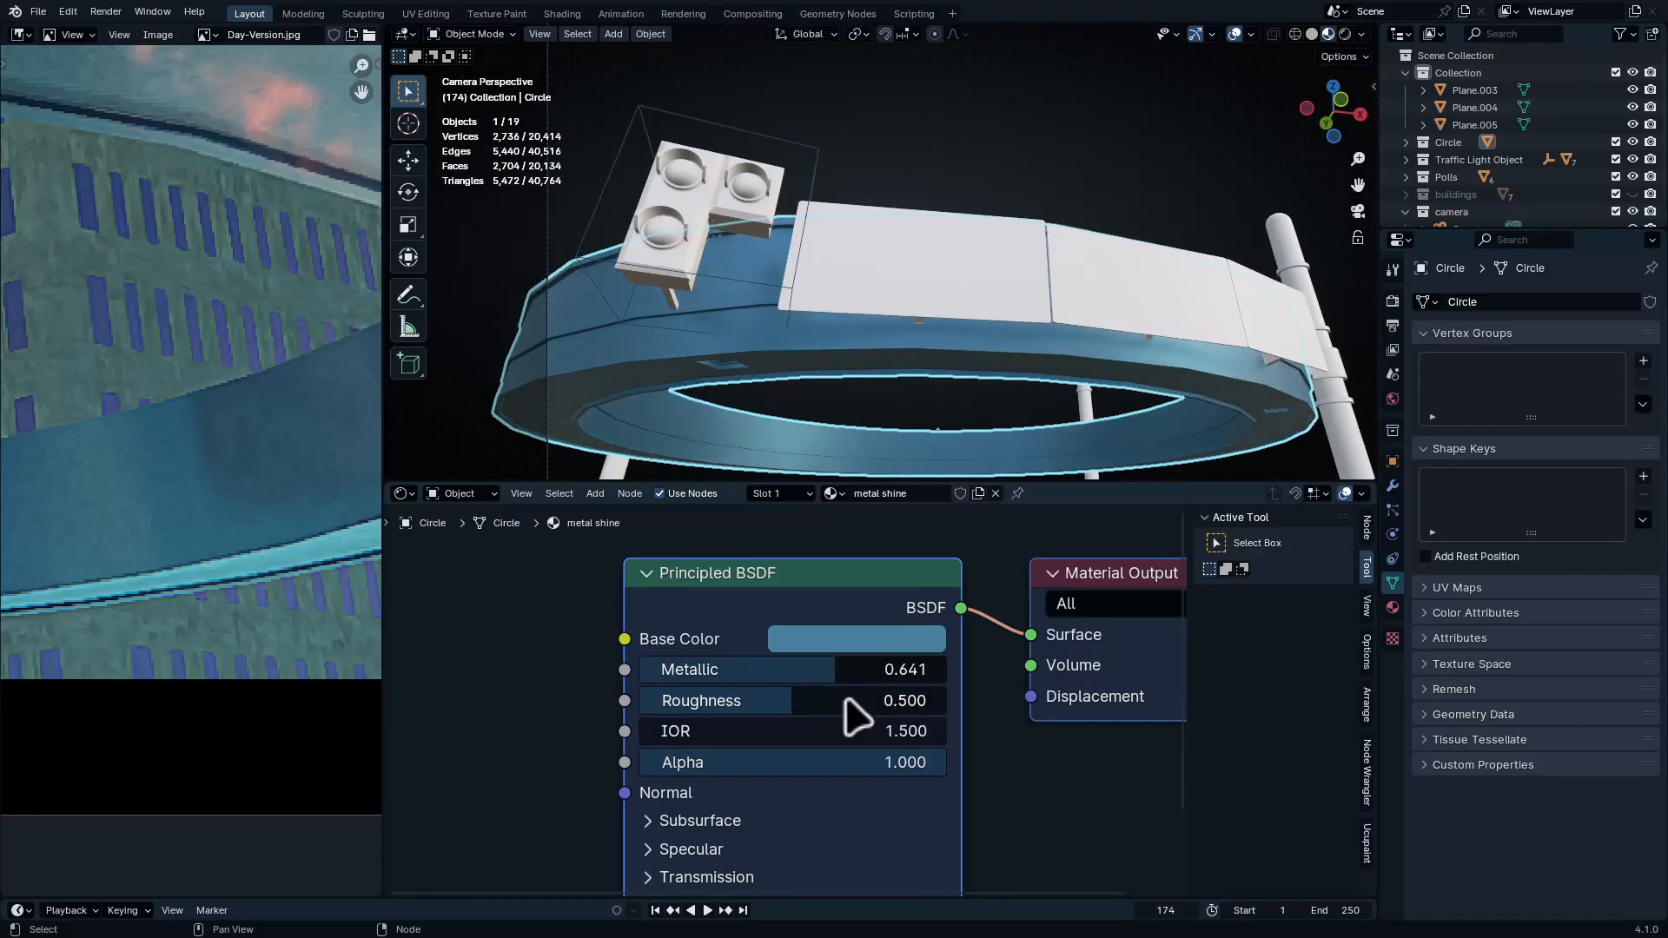
left_click_drag(842, 699, 773, 700)
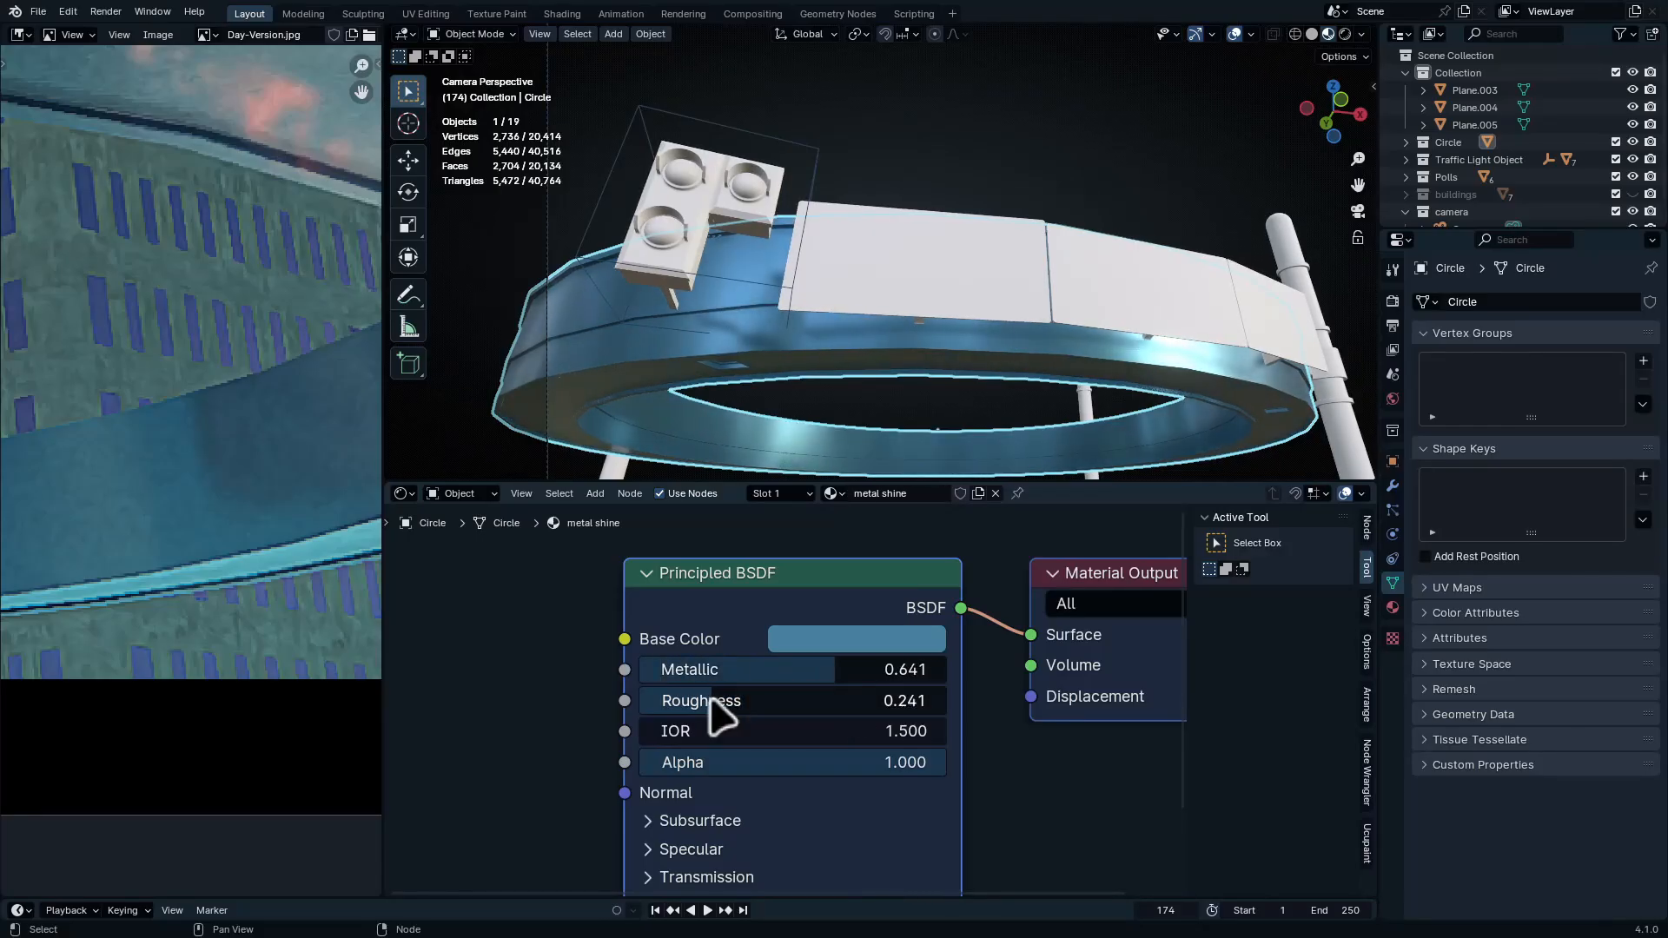
Link the ring's metal shine material to the three sign panels
middle_click_drag(855, 369, 849, 298)
scroll(844, 269, "down", 7)
middle_click_drag(826, 194, 858, 350)
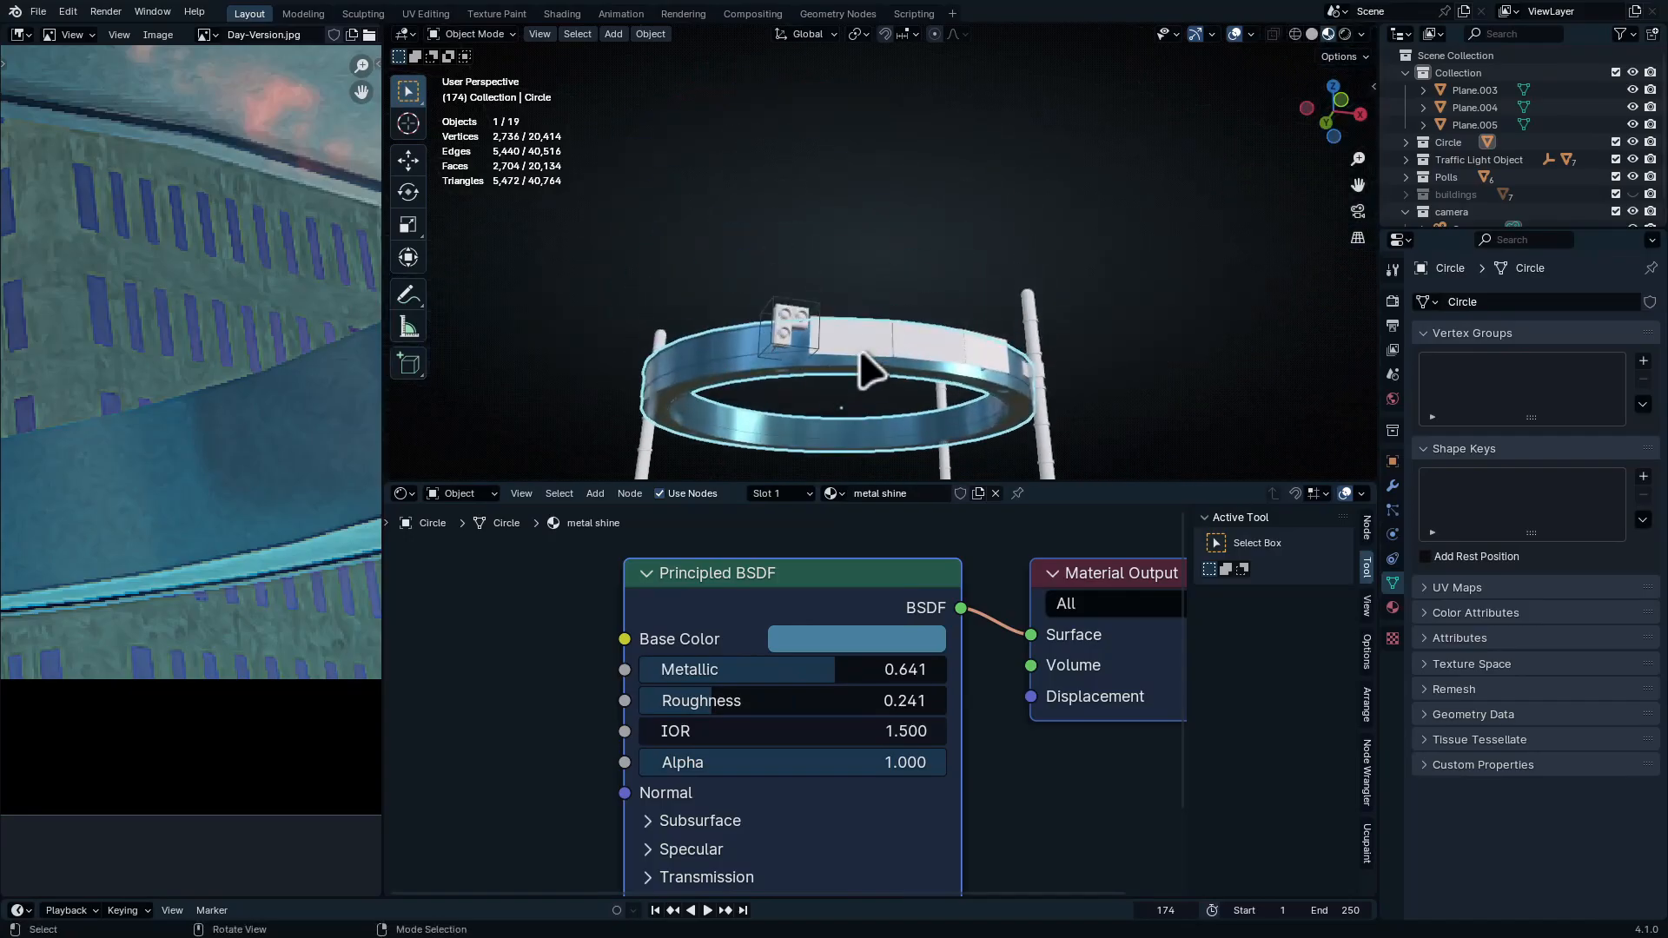
scroll(863, 356, "up", 5)
left_click(860, 357)
left_click(1027, 351, "shift")
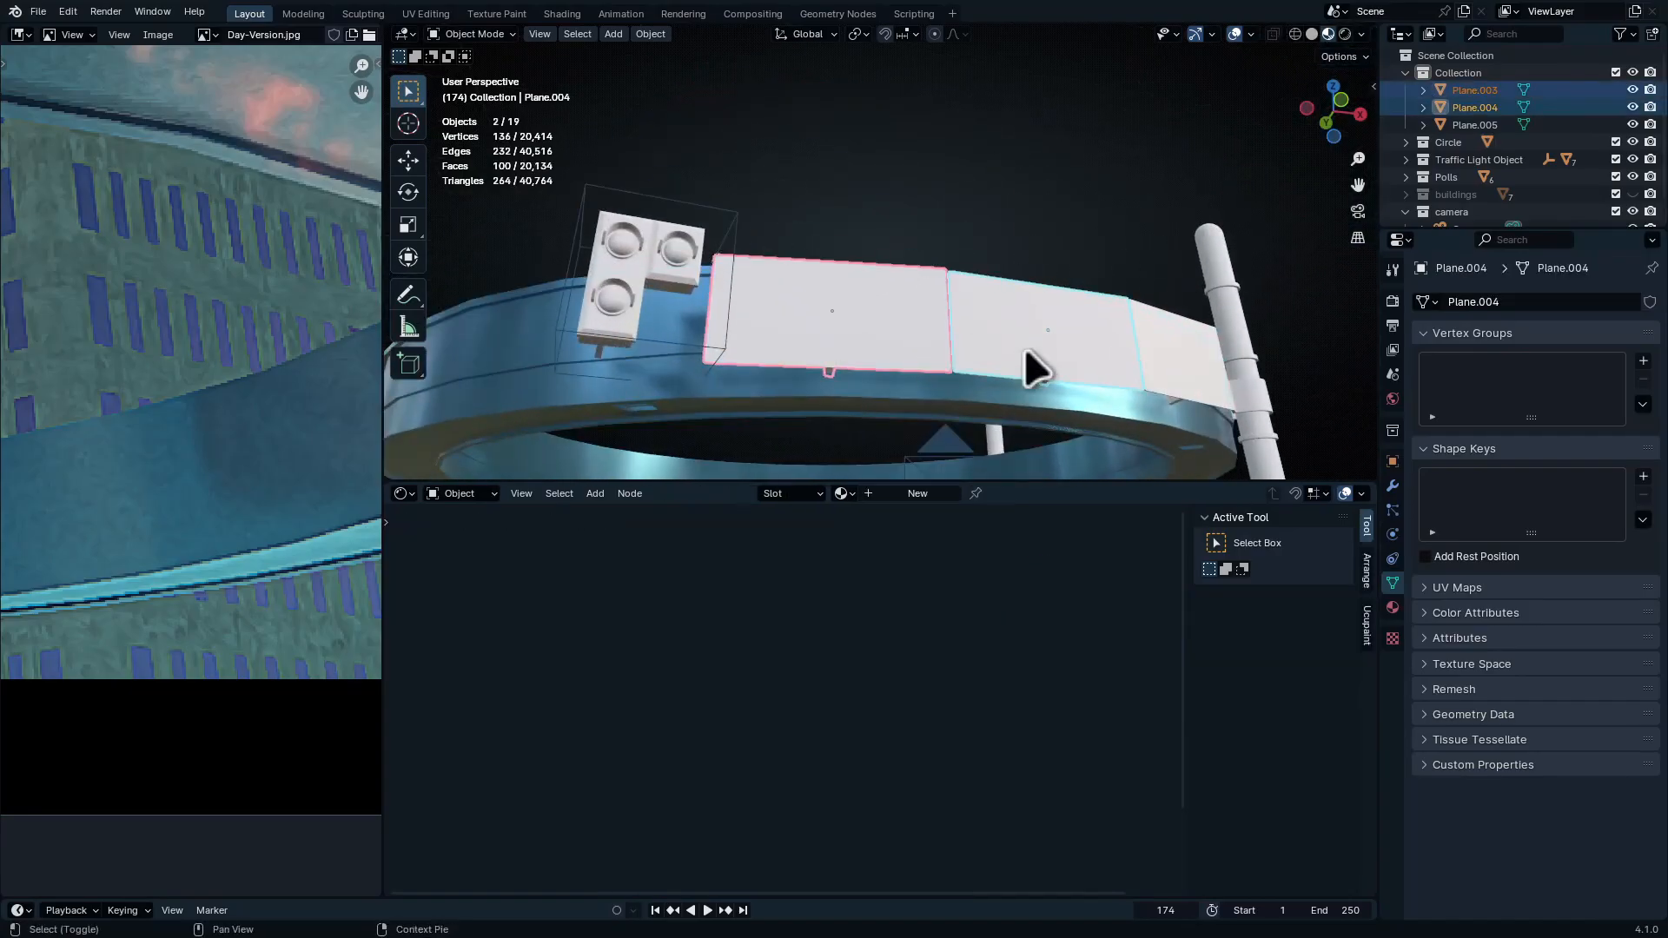
left_click(1188, 364, "shift")
left_click(1120, 422, "shift")
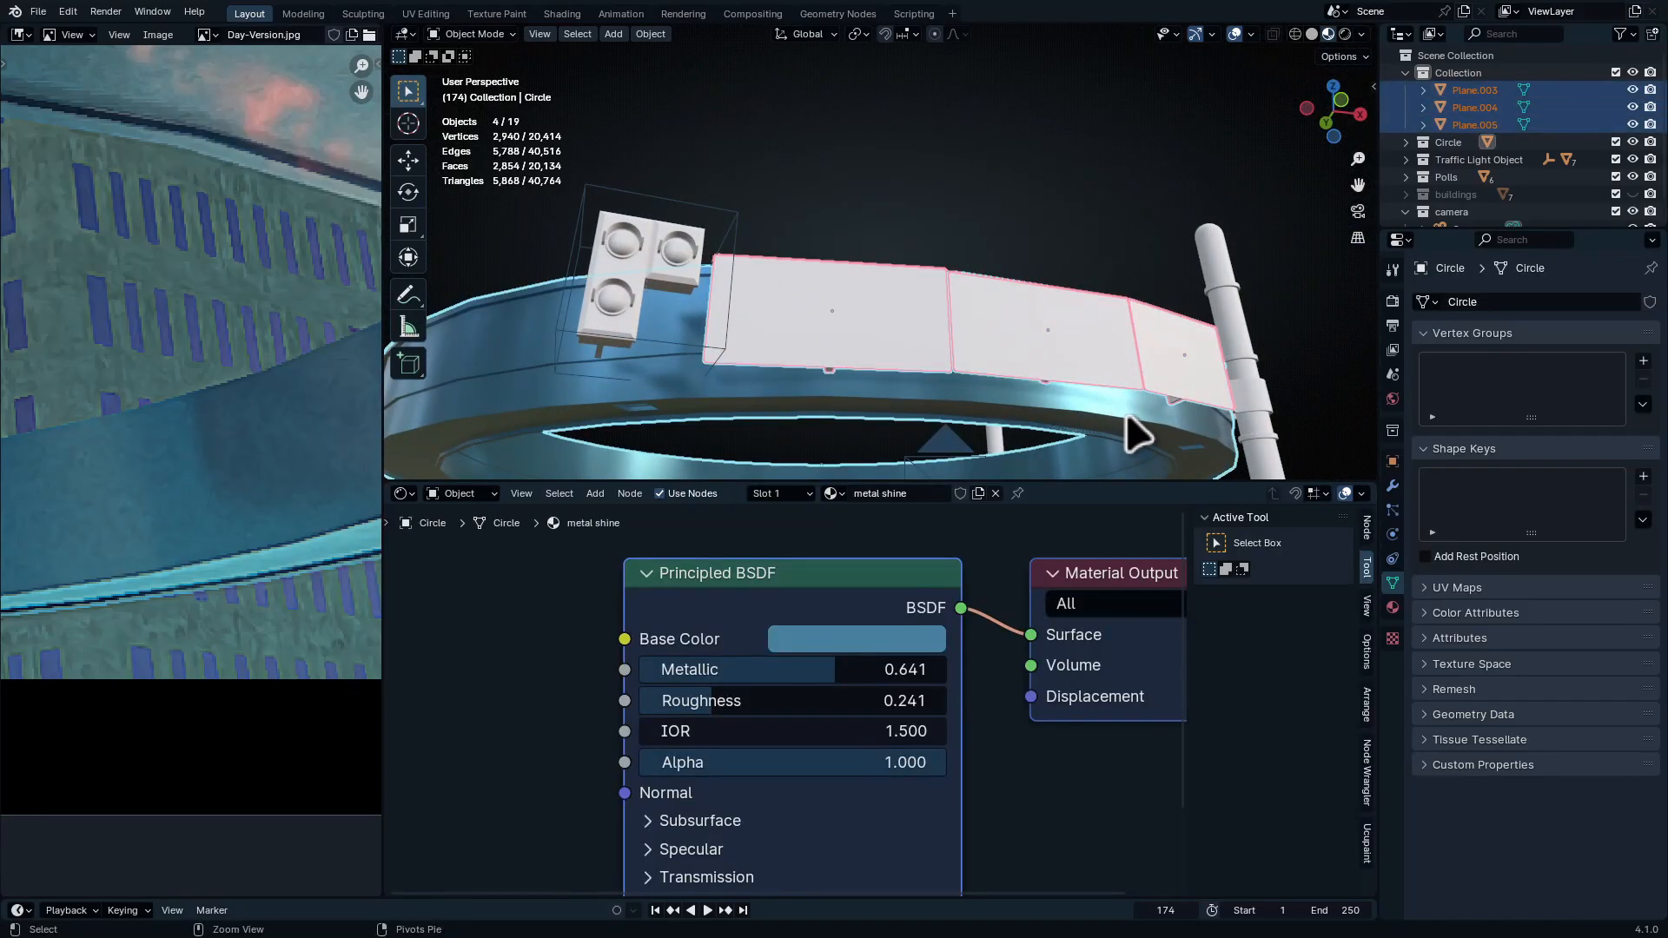
key("ctrl+l")
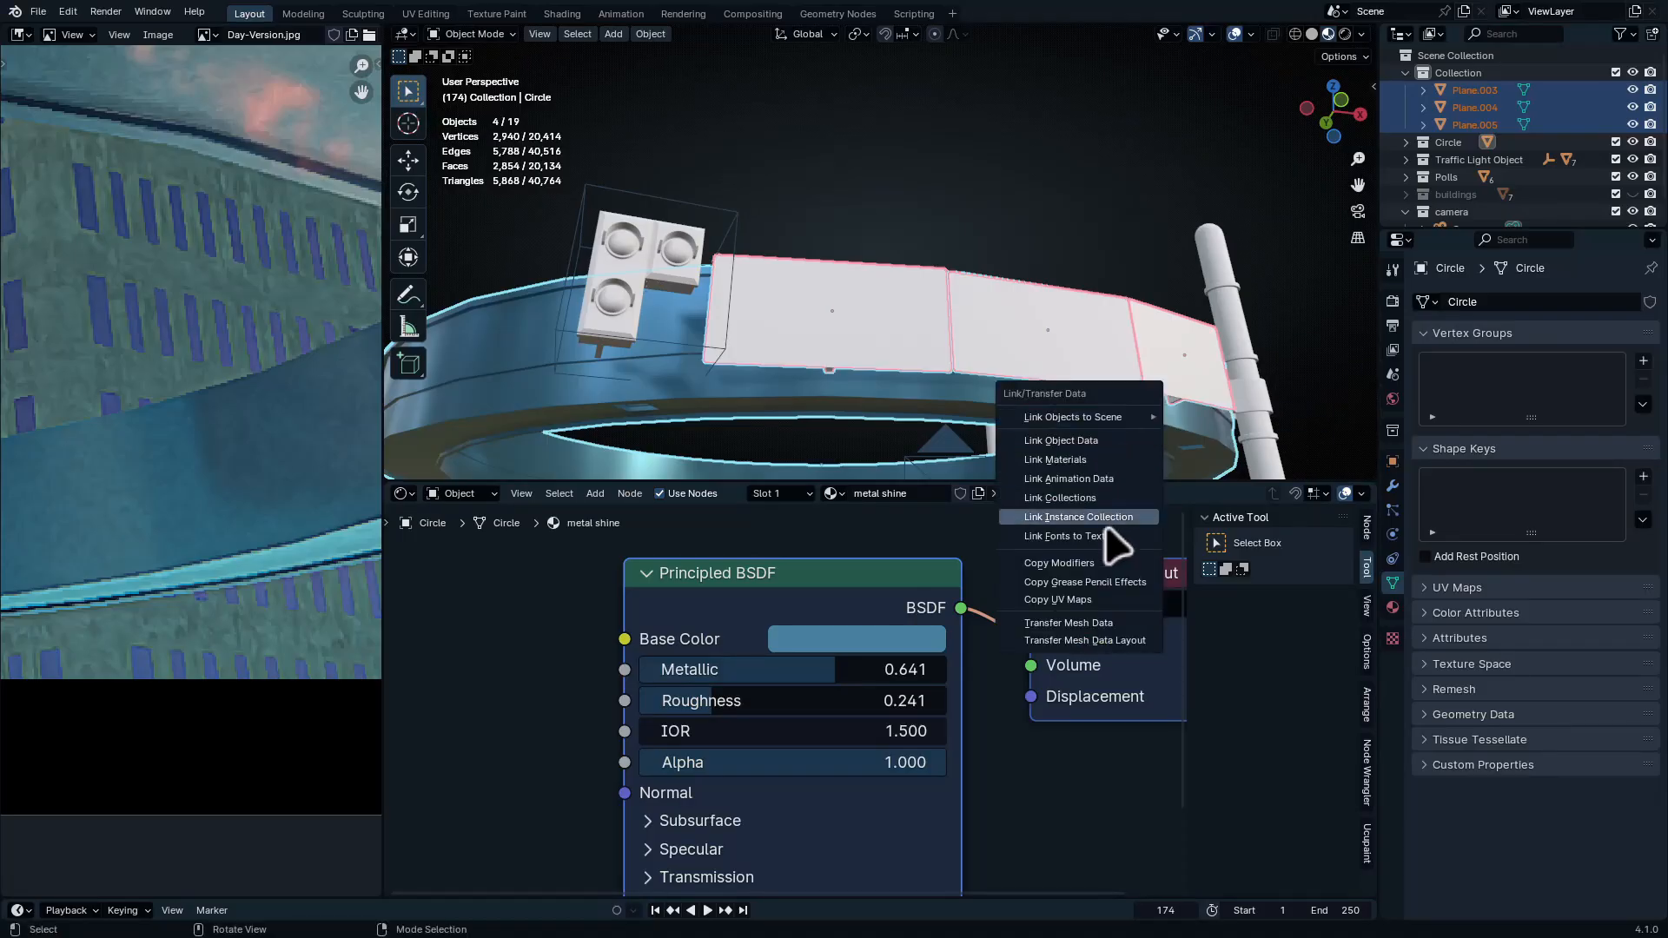
left_click(1099, 461)
middle_click_drag(935, 365, 912, 337)
middle_click_drag(277, 232, 279, 250, "ctrl")
key("ctrl+space")
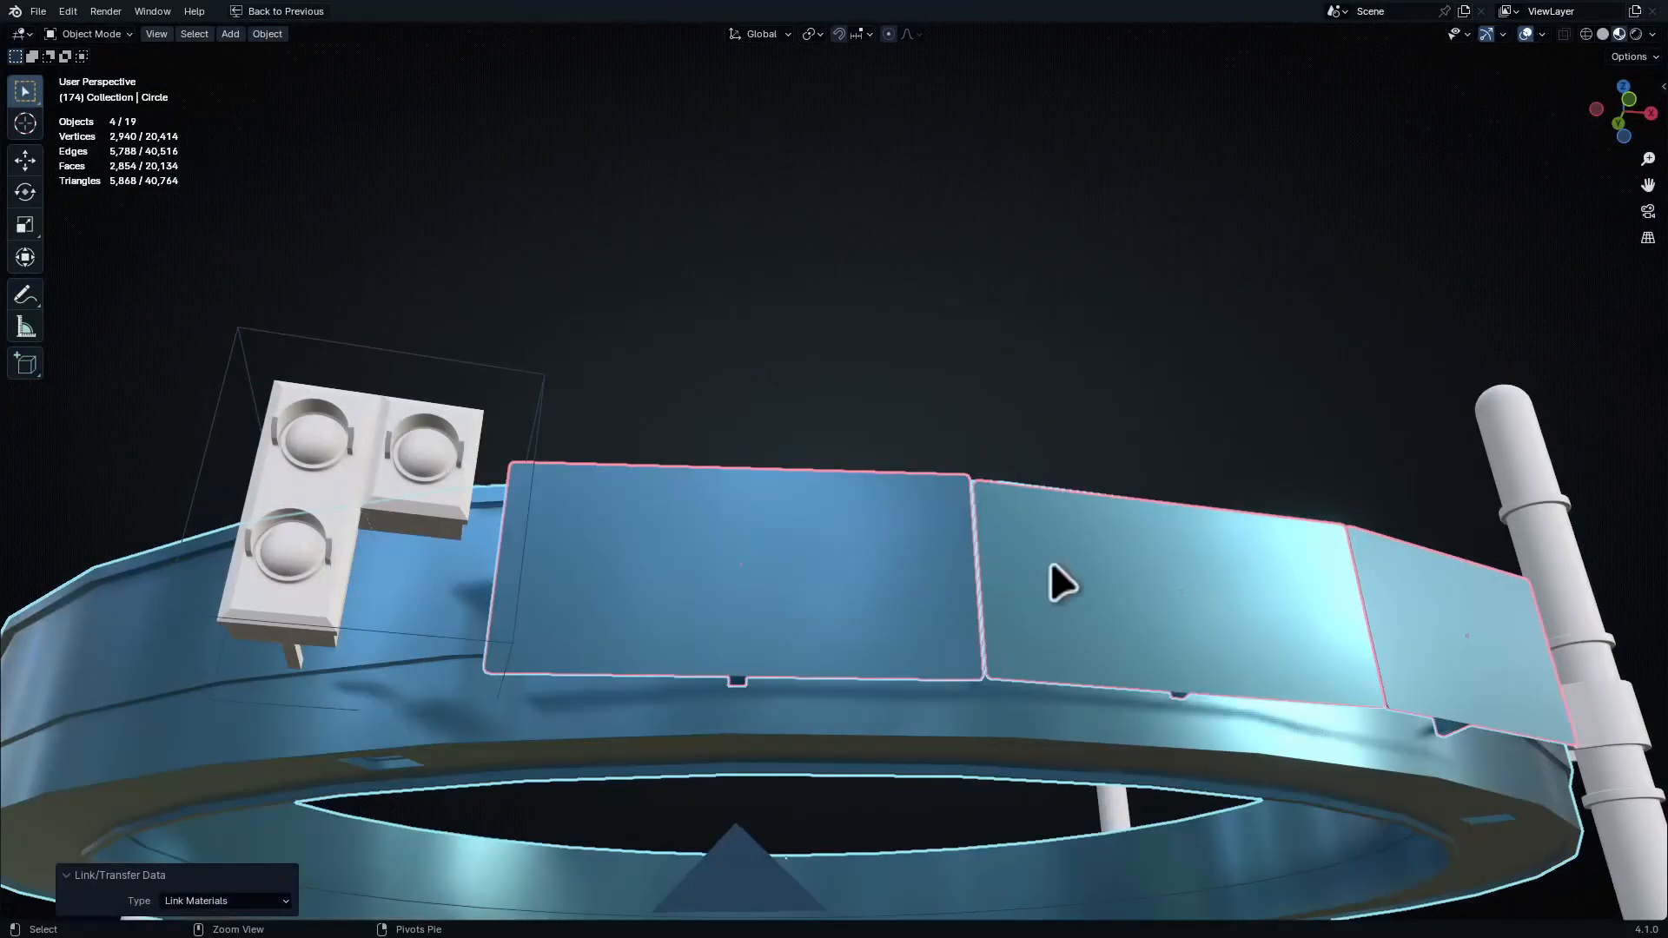
key("ctrl+space")
Link the ring's metal shine material to the right pole and its clamp
key("ctrl+space")
middle_click_drag(564, 538, 721, 443, "ctrl")
middle_click_drag(1129, 547, 1110, 472, "ctrl")
key("ctrl+space")
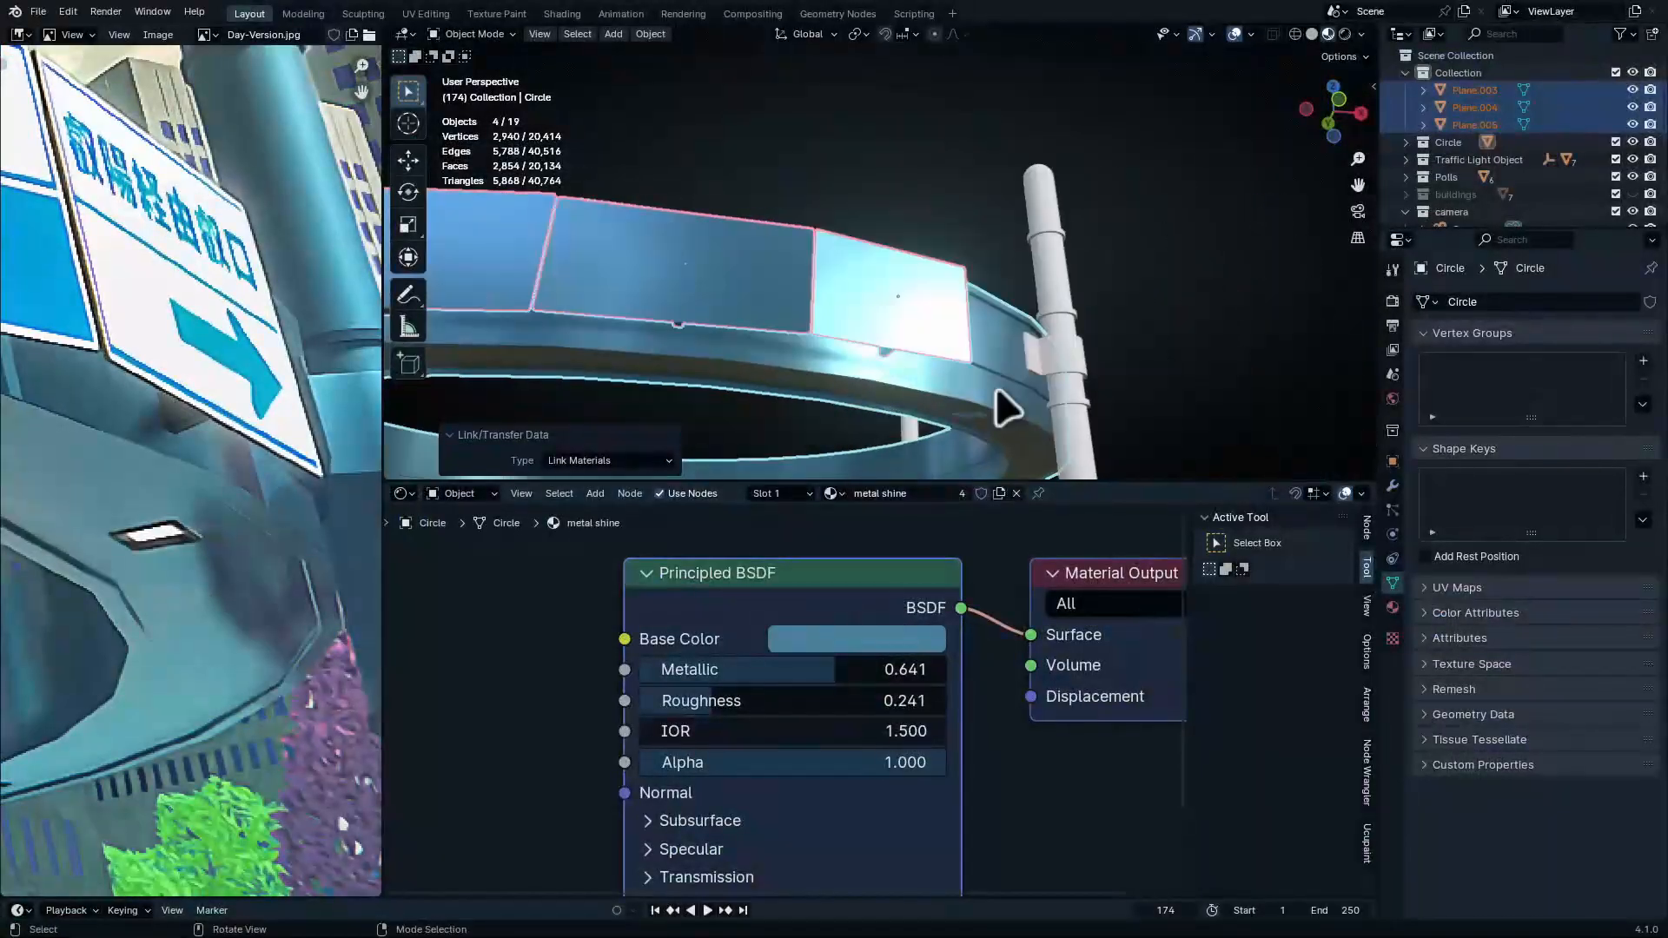
left_click(1058, 363)
left_click(1026, 398, "shift")
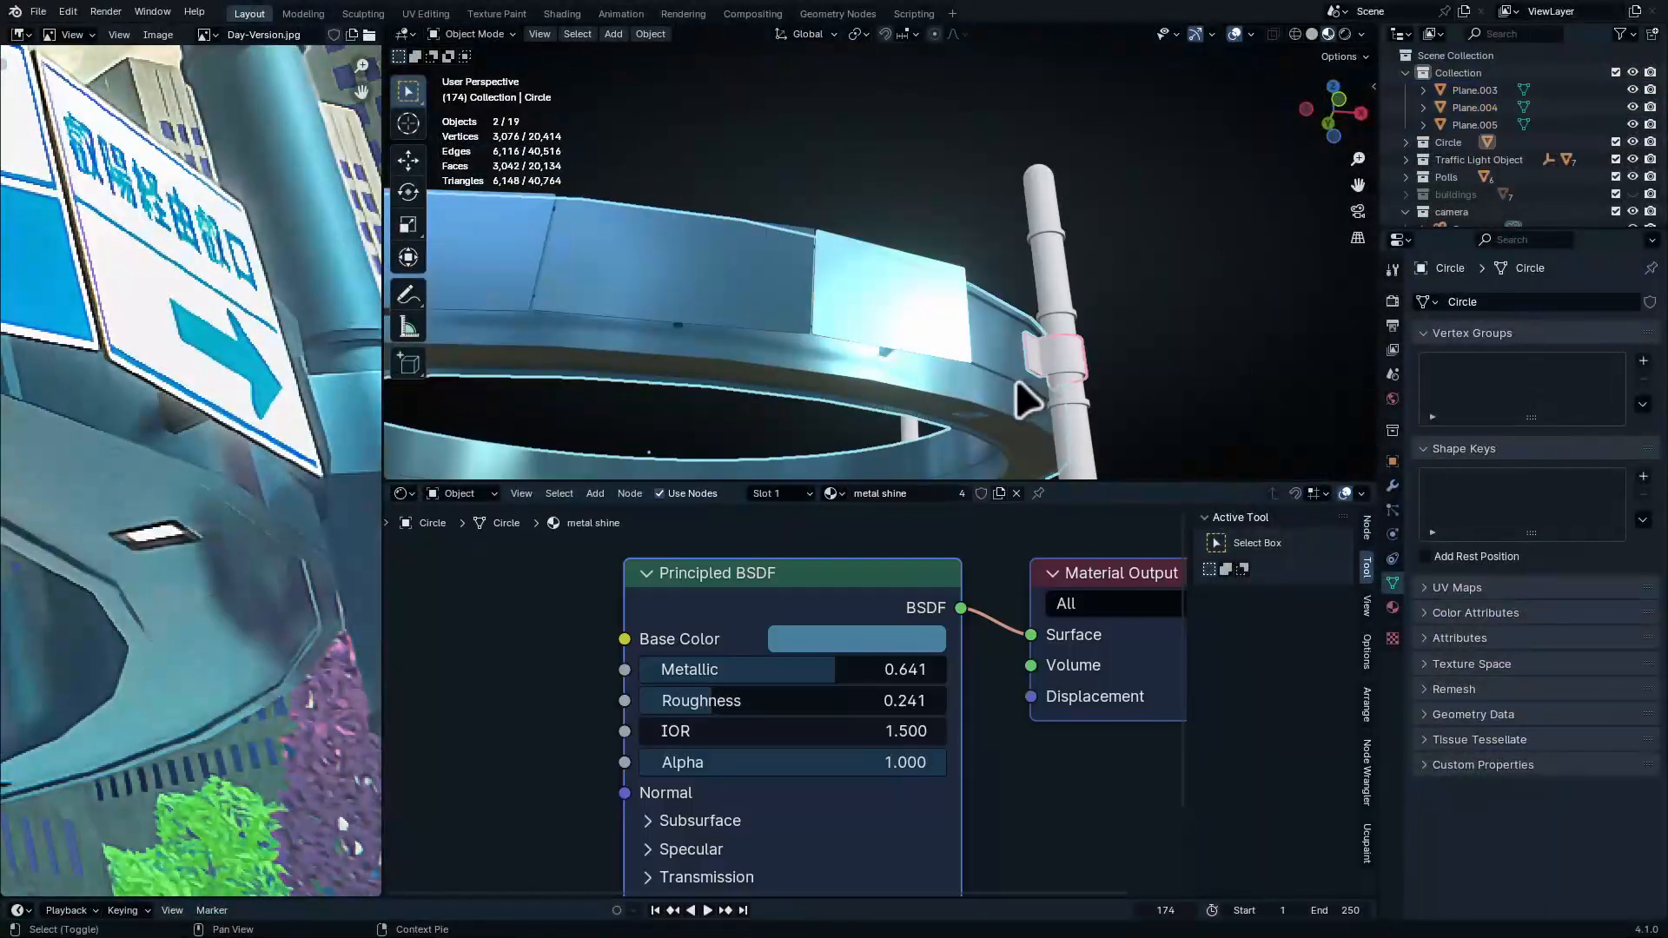
left_click(1061, 278, "shift")
left_click(1004, 375, "shift")
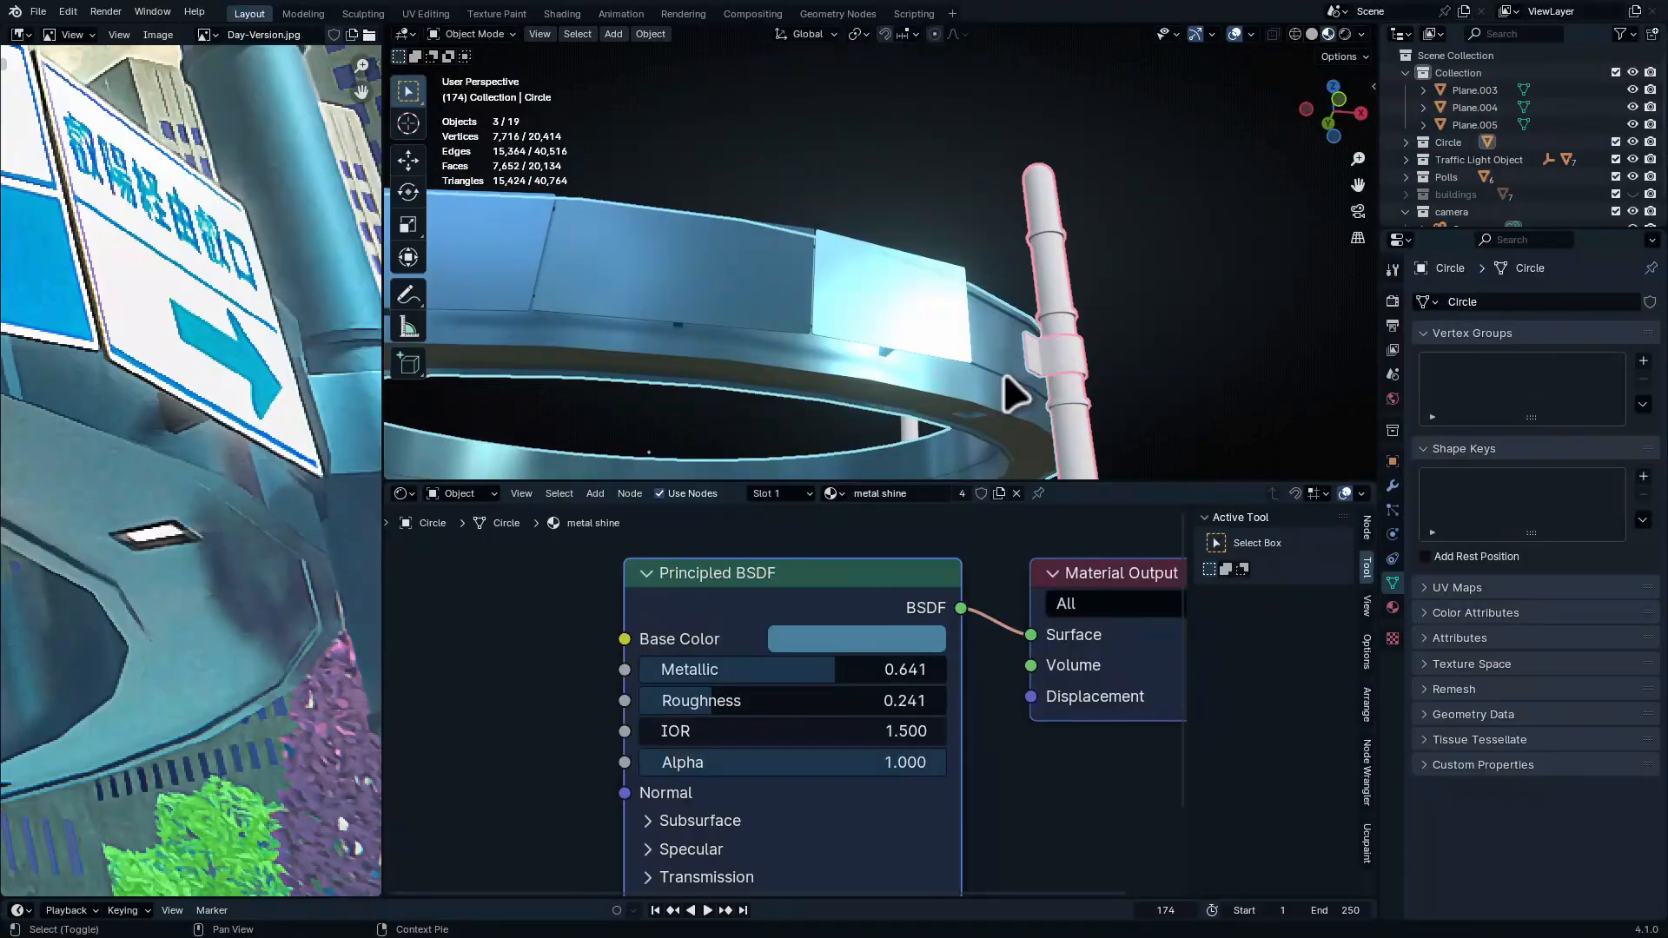
key("ctrl+l")
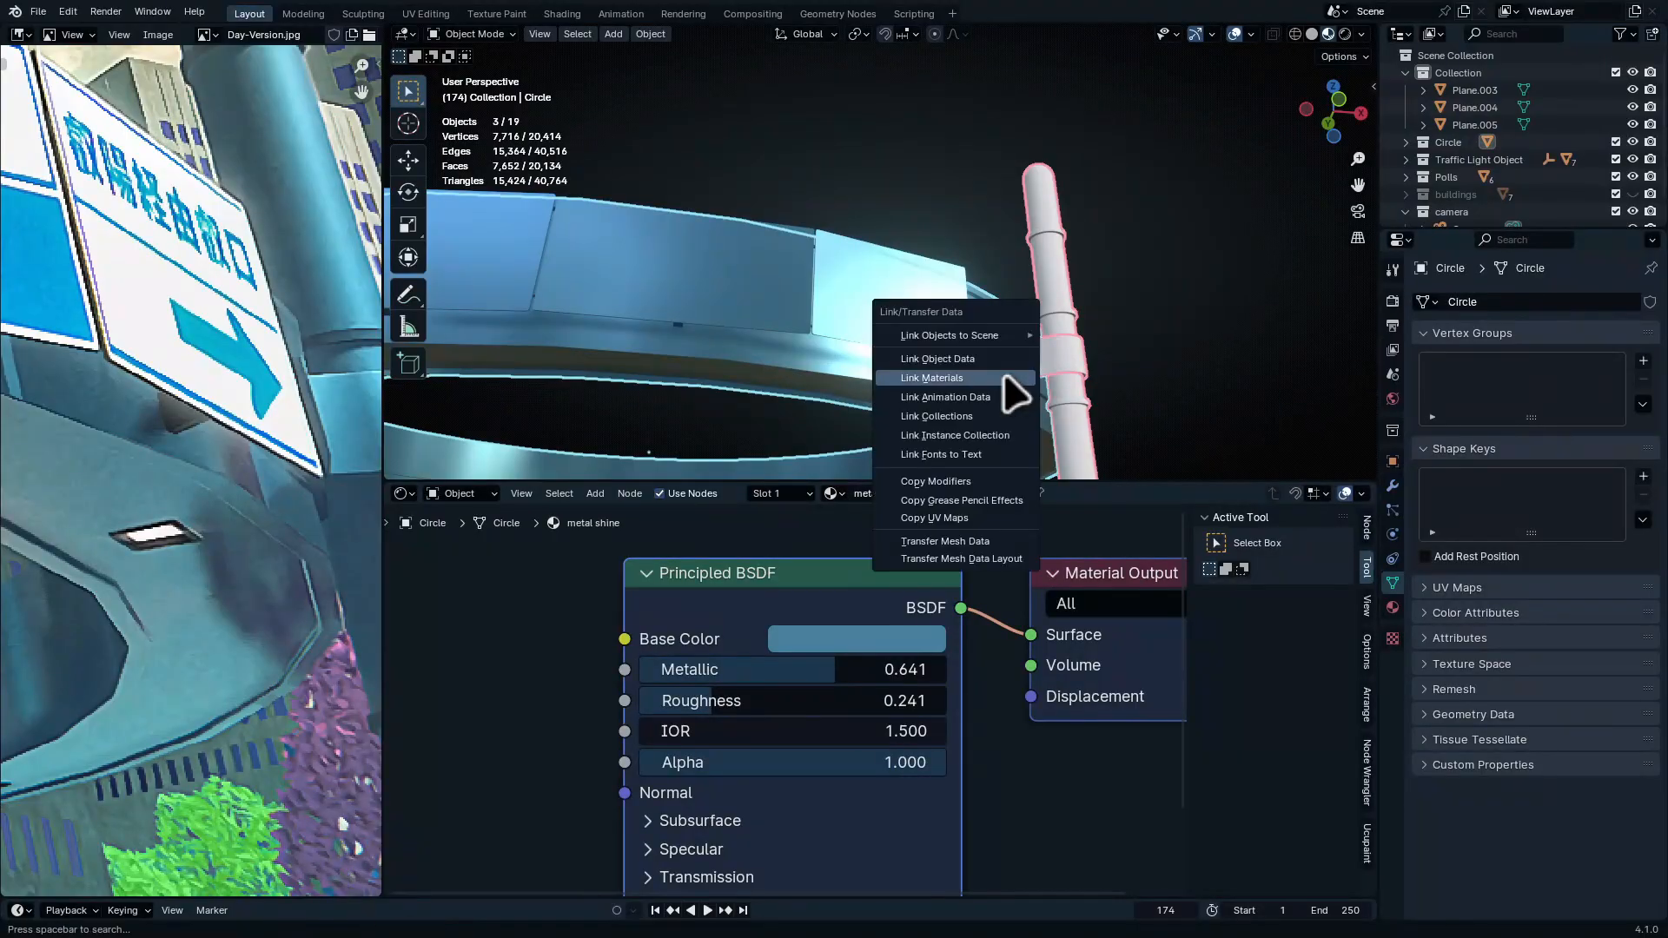
left_click(1008, 379)
Make the clamp's material a separate copy named metal rough and set its Roughness to 0.582
left_click(1060, 349)
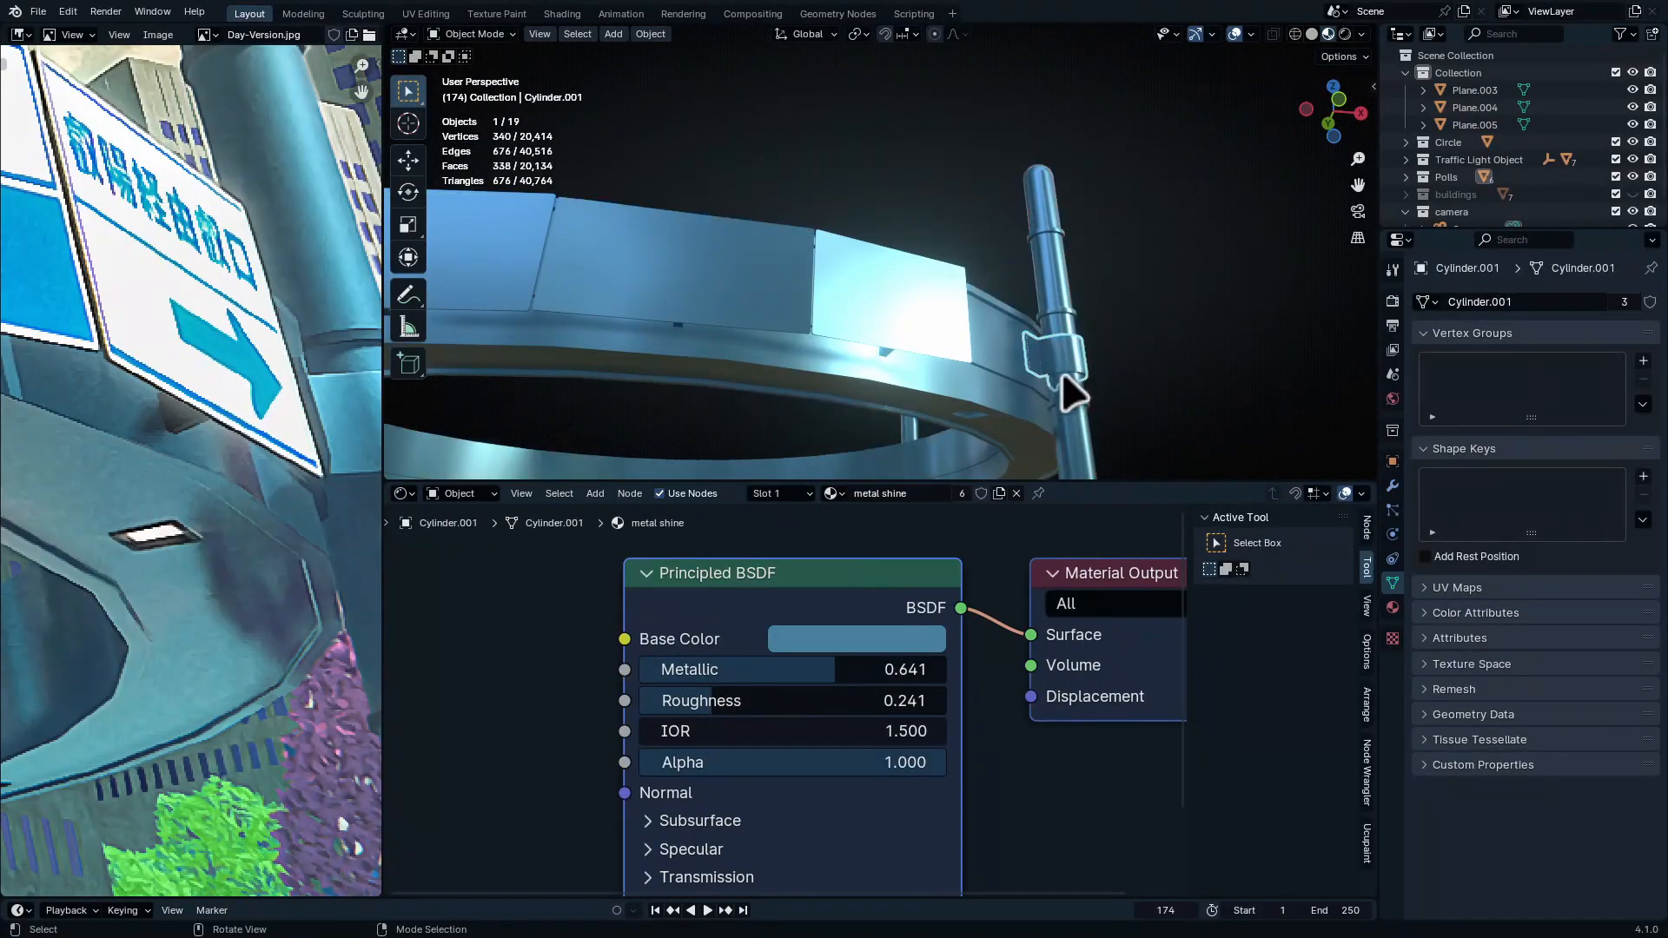
left_click(1000, 494)
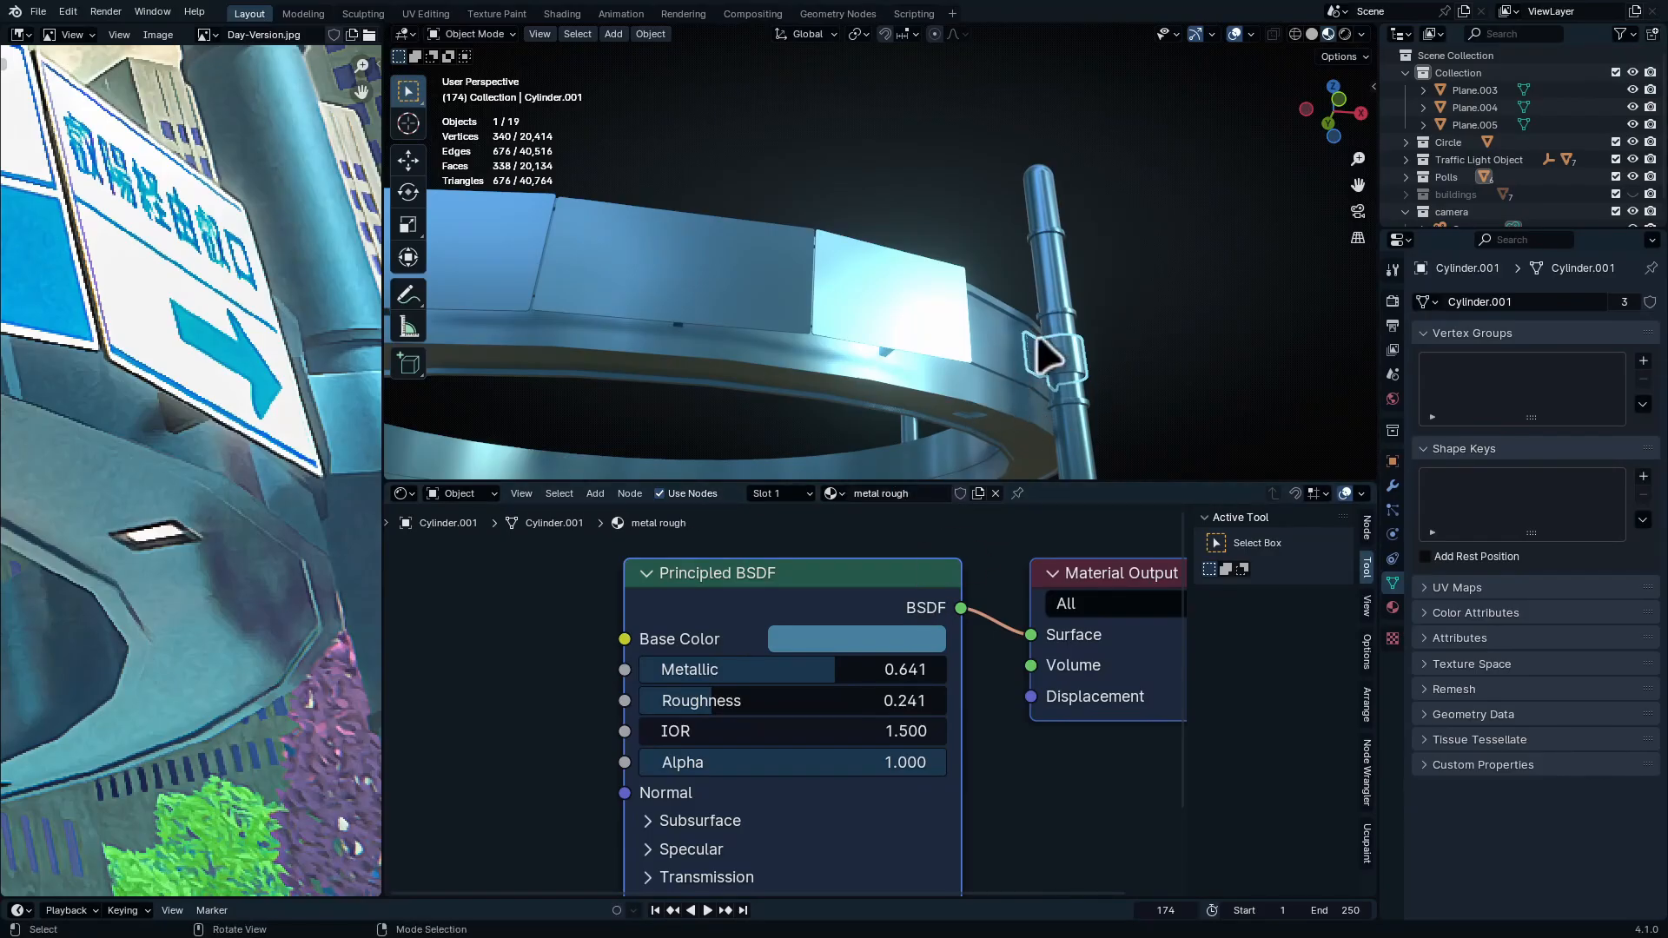
left_click_drag(777, 700, 887, 700)
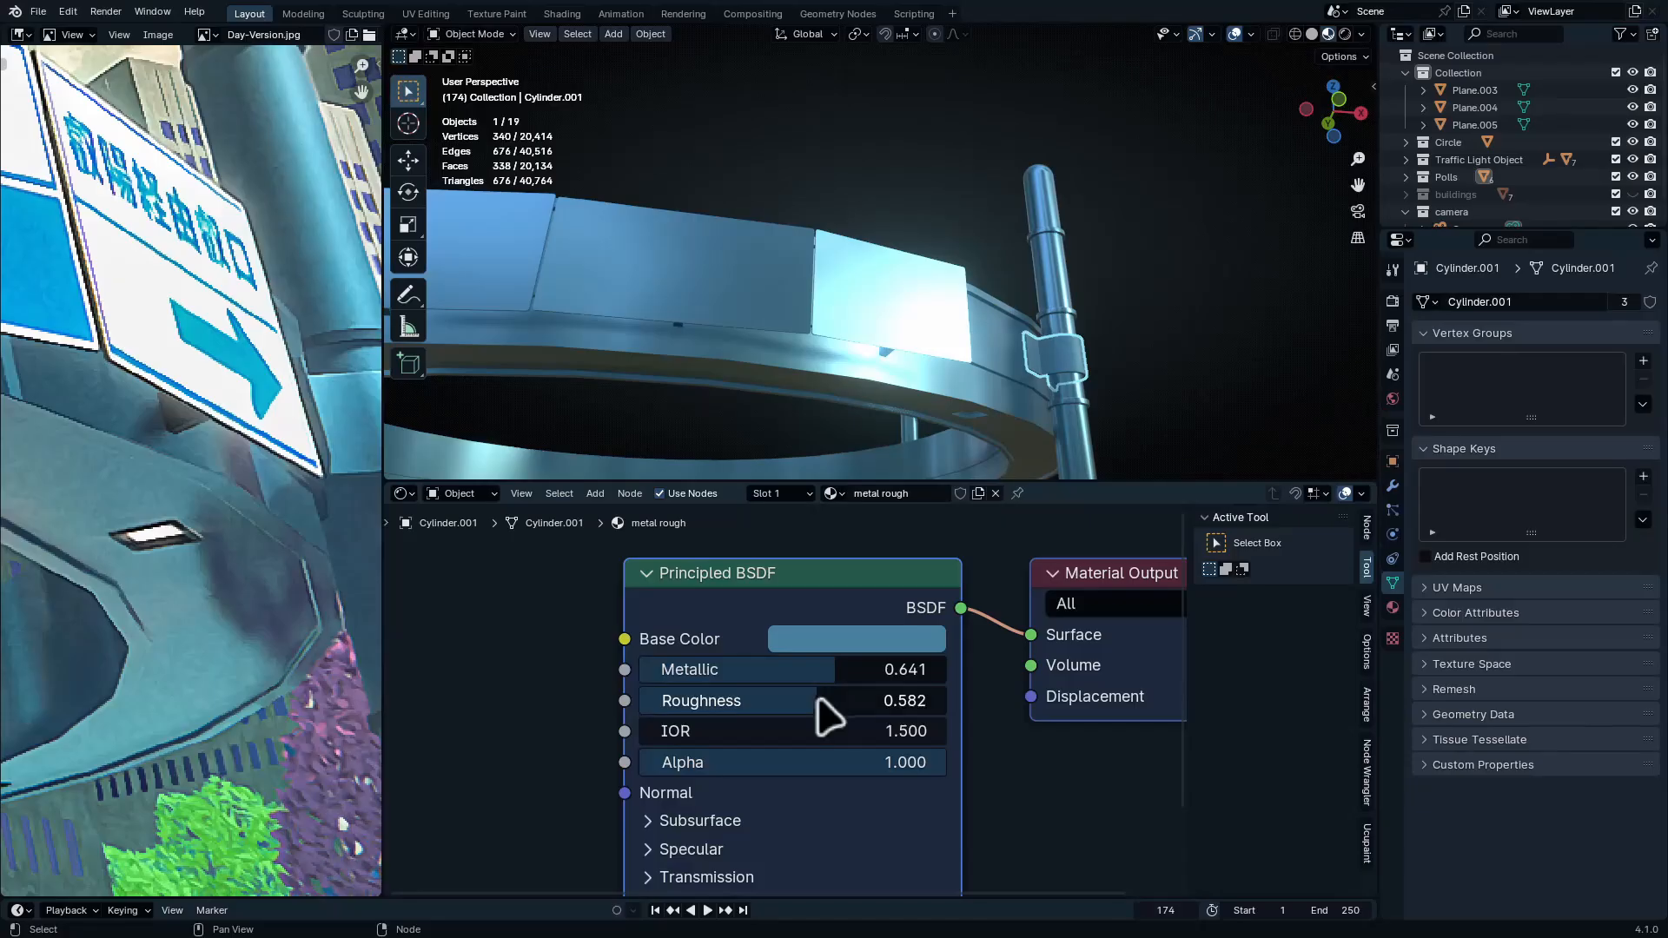
Link the clamp's metal rough material to the right pole
left_click(1067, 291, "shift")
left_click(1066, 365, "shift")
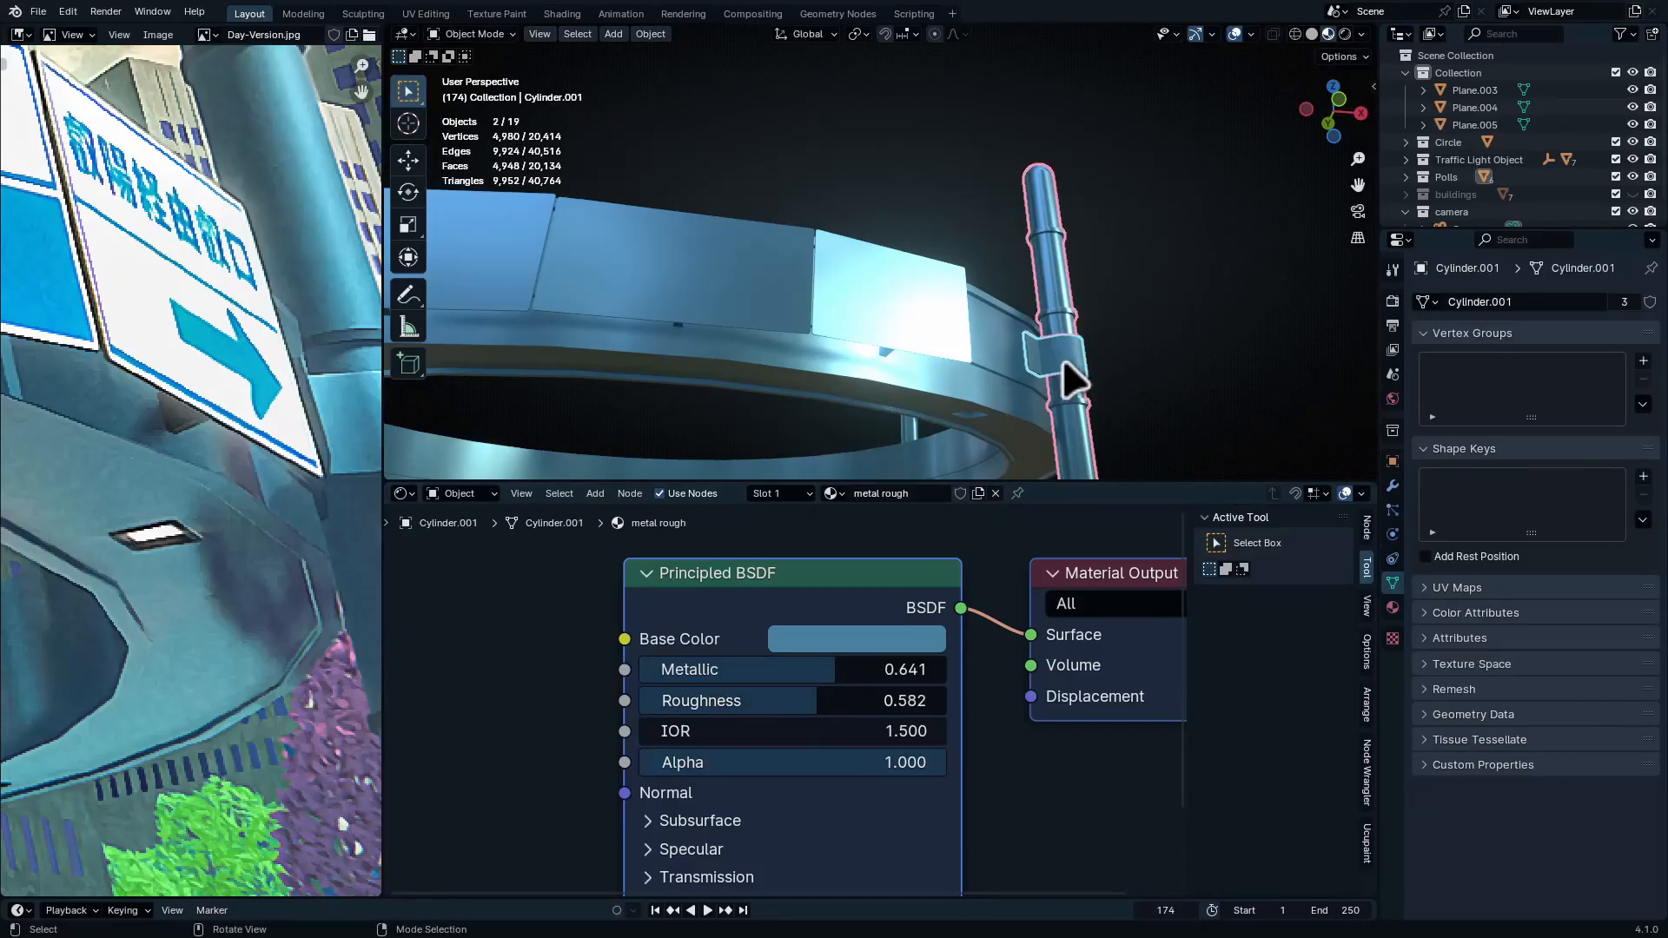
key("ctrl+l")
left_click(1068, 363)
Compare the clamp and pole surfaces with the right pole and its bands in the reference picture
scroll(1072, 355, "up", 8)
left_click(852, 123)
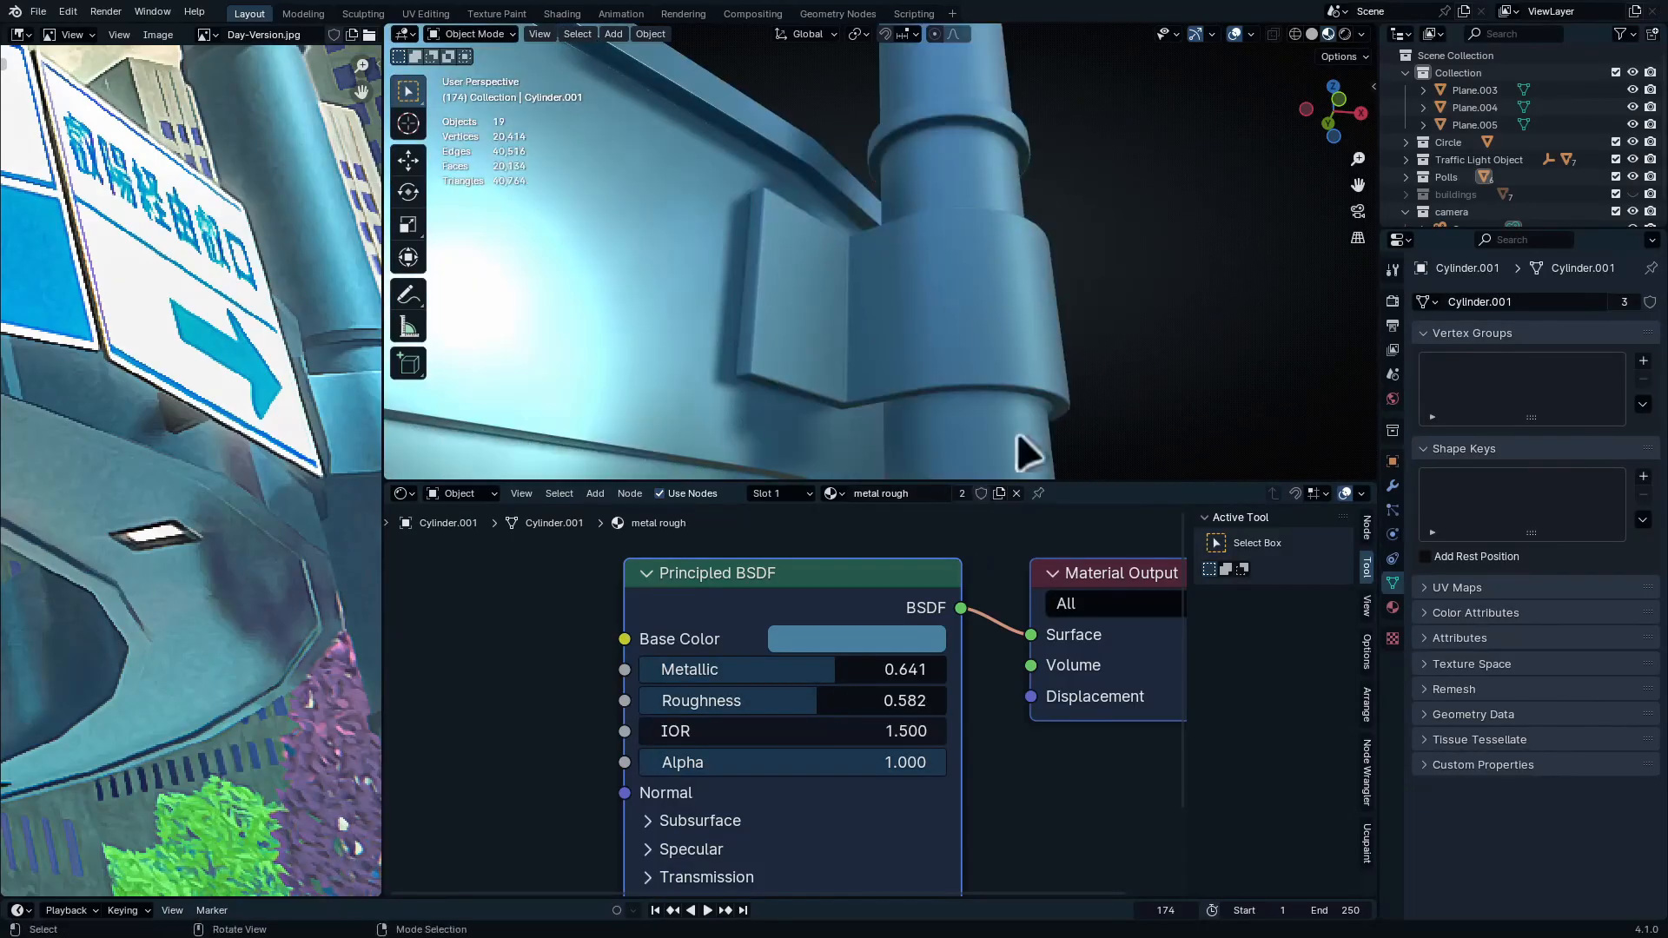
middle_click_drag(1017, 430, 868, 130)
middle_click_drag(972, 150, 1103, 339)
scroll(230, 495, "down", 2)
key("ctrl+space")
scroll(850, 476, "up", 5)
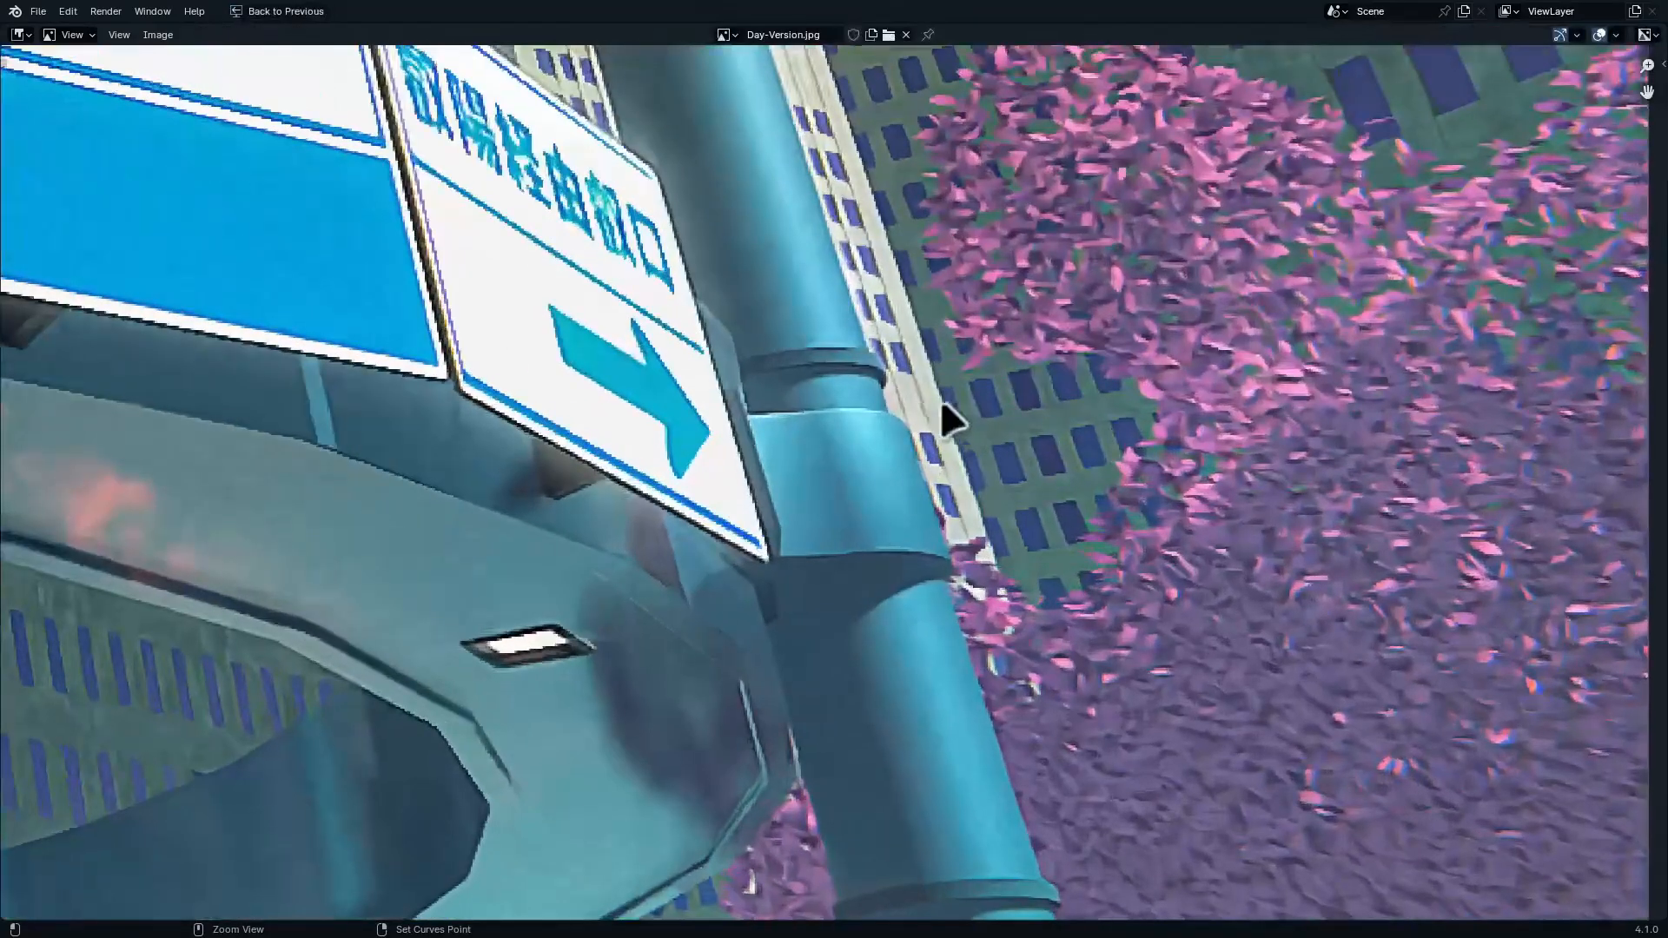
middle_click_drag(824, 332, 798, 574)
middle_click_drag(541, 61, 714, 423)
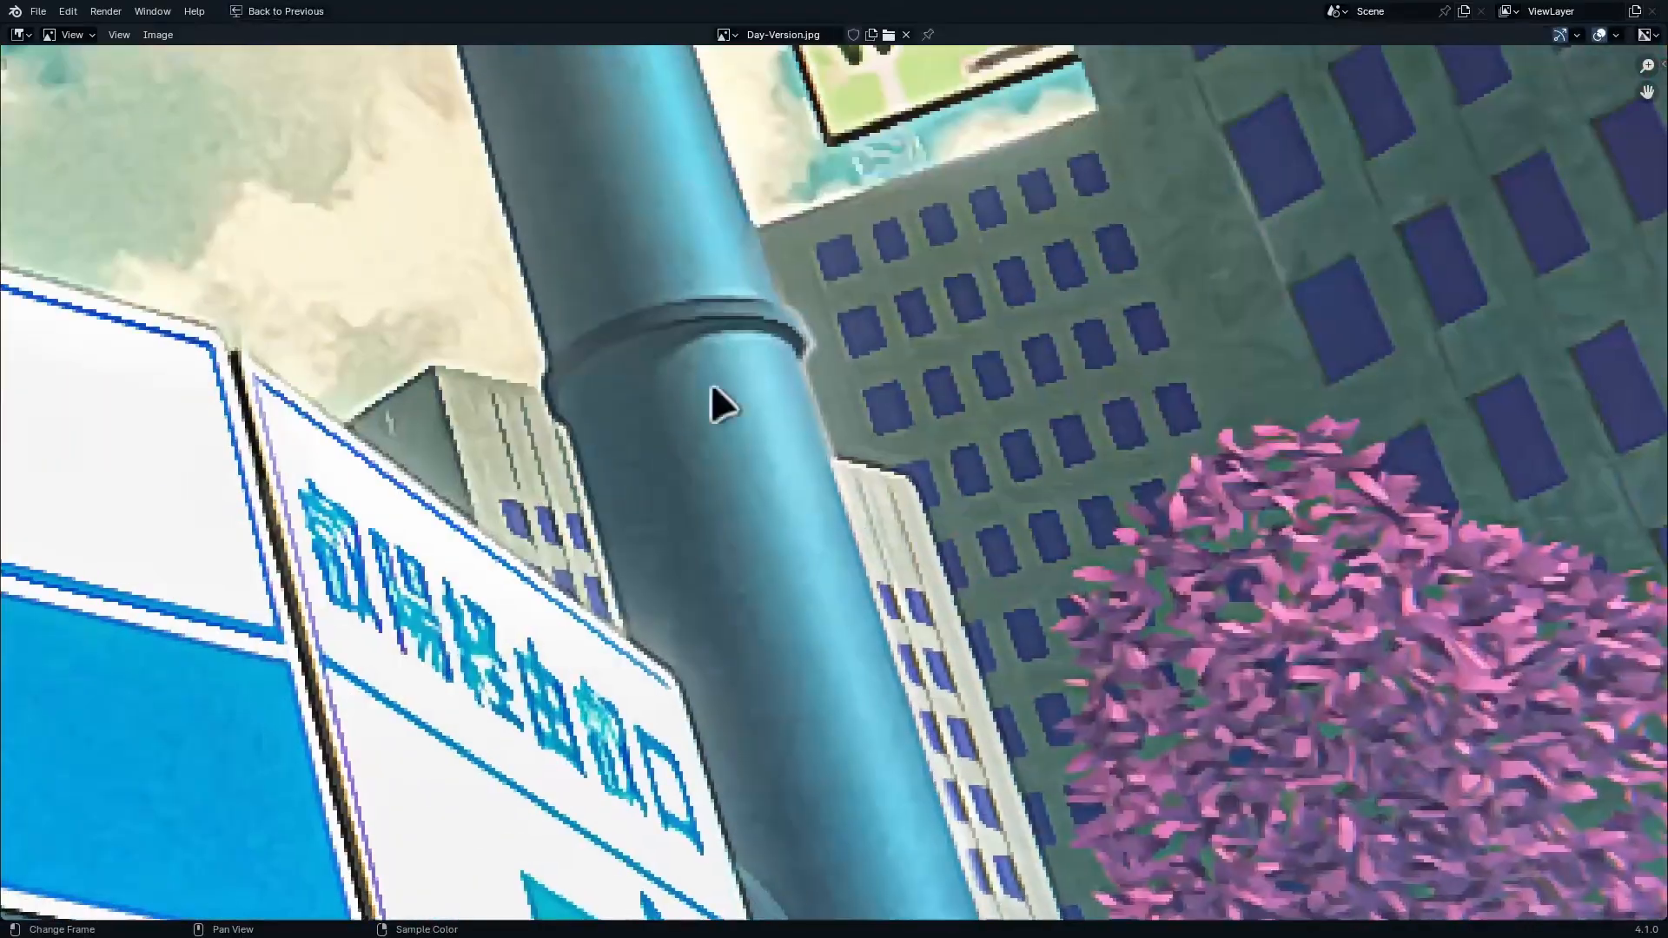
key("ctrl+space")
Switch mesh editing from the clamp to the right pole
key("Tab")
key("ctrl+space")
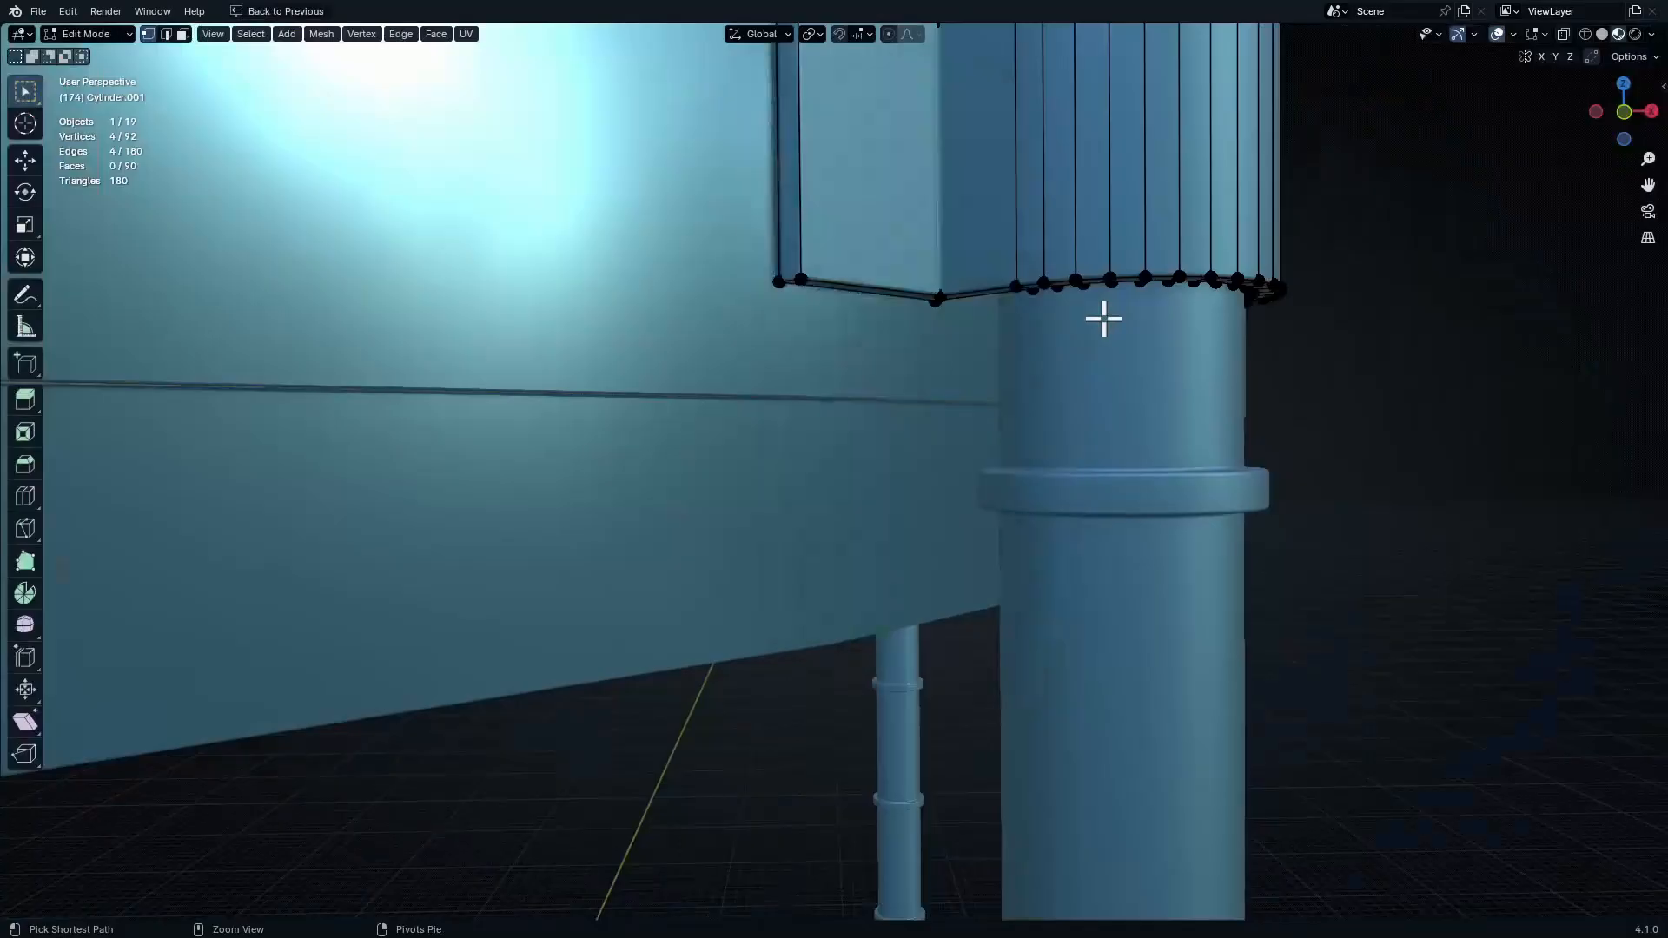
key("Tab")
left_click(1108, 372)
key("Tab")
key("ctrl+space")
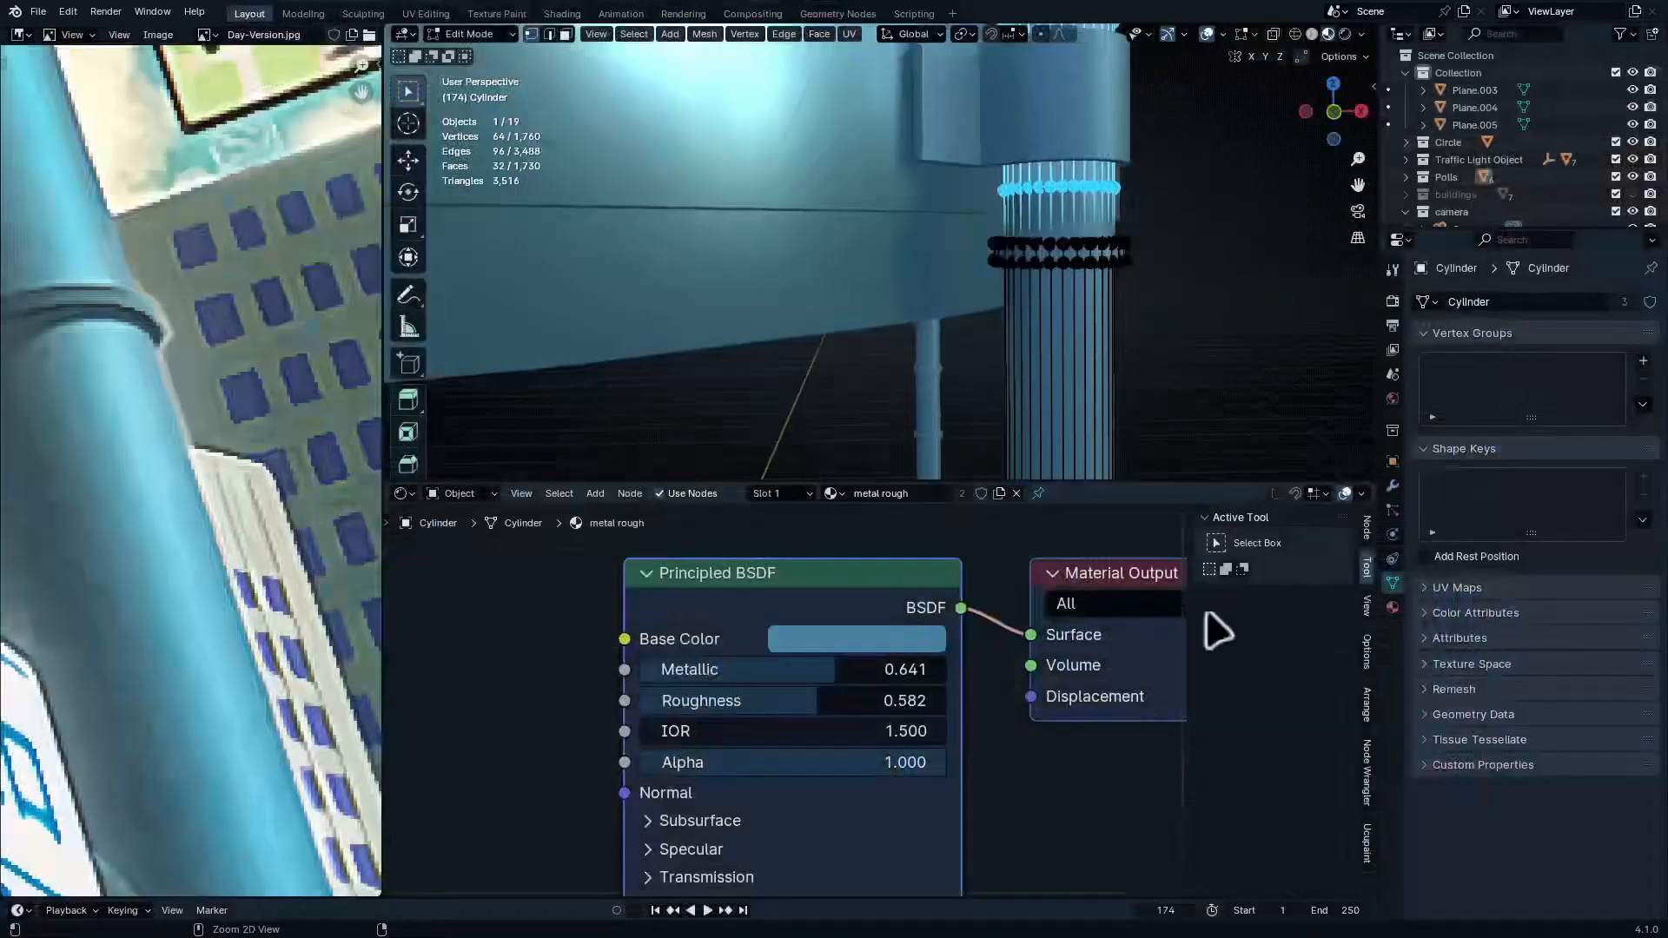
Select the outer faces of one raised band on the pole and extend the selection to the matching bands with Select Similar by Area
key("ctrl+space")
scroll(1085, 434, "down", 4)
middle_click_drag(1016, 894, 979, 382, "shift")
scroll(1004, 677, "up", 4)
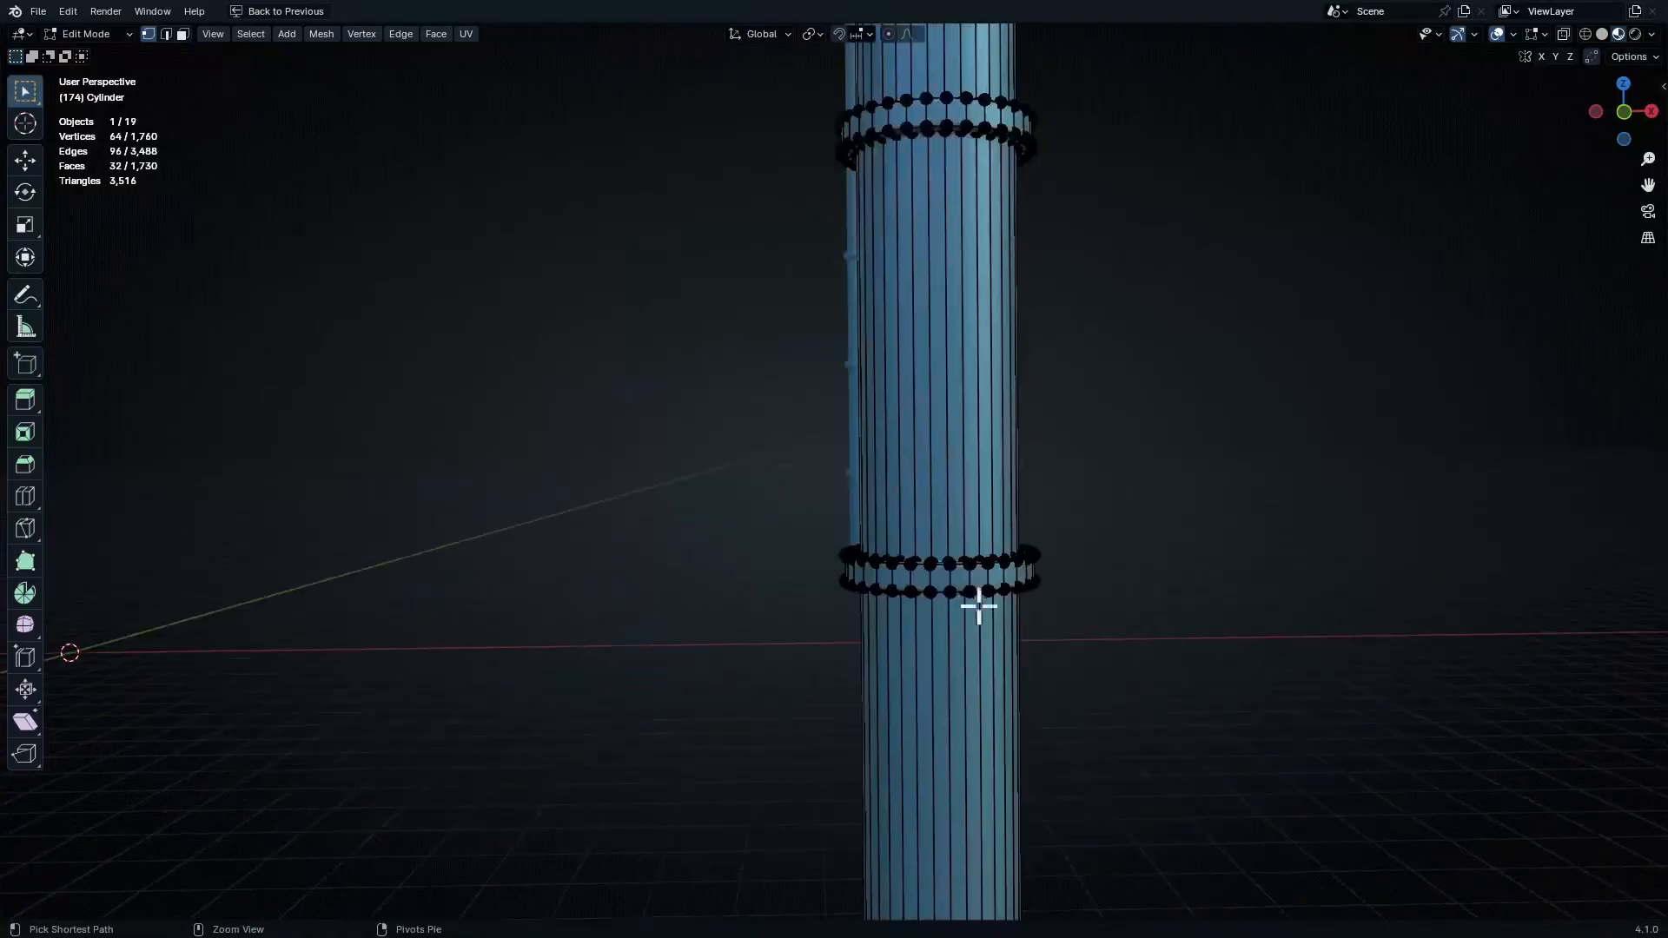
key("3")
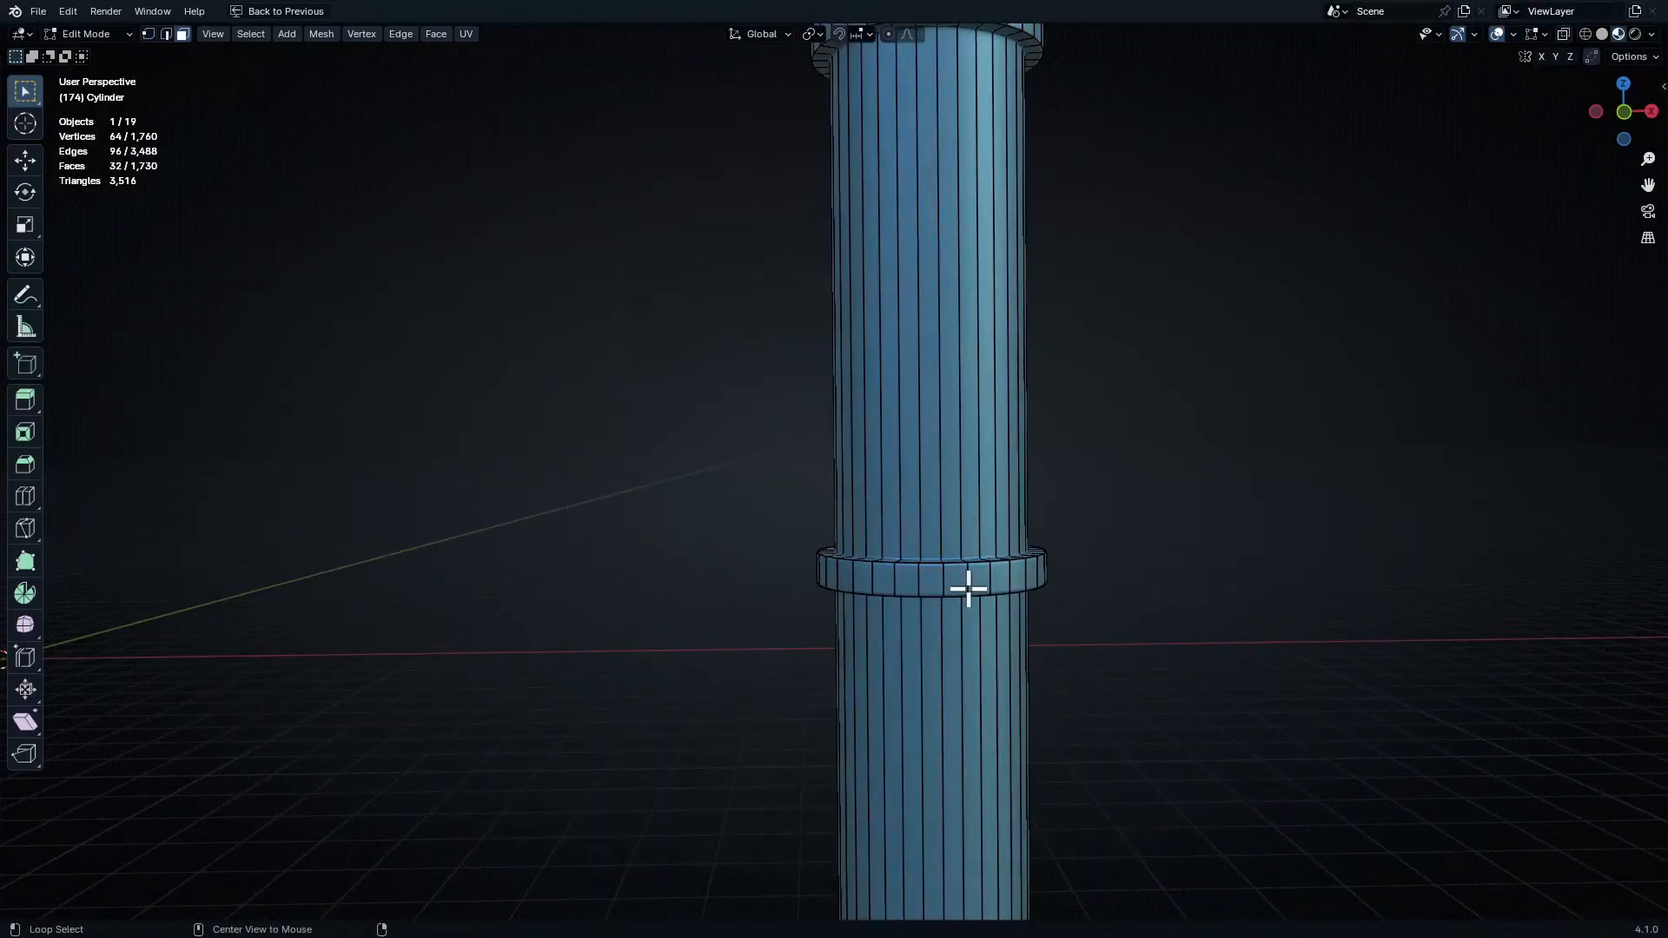
left_click(967, 588, "alt")
scroll(982, 234, "down", 6)
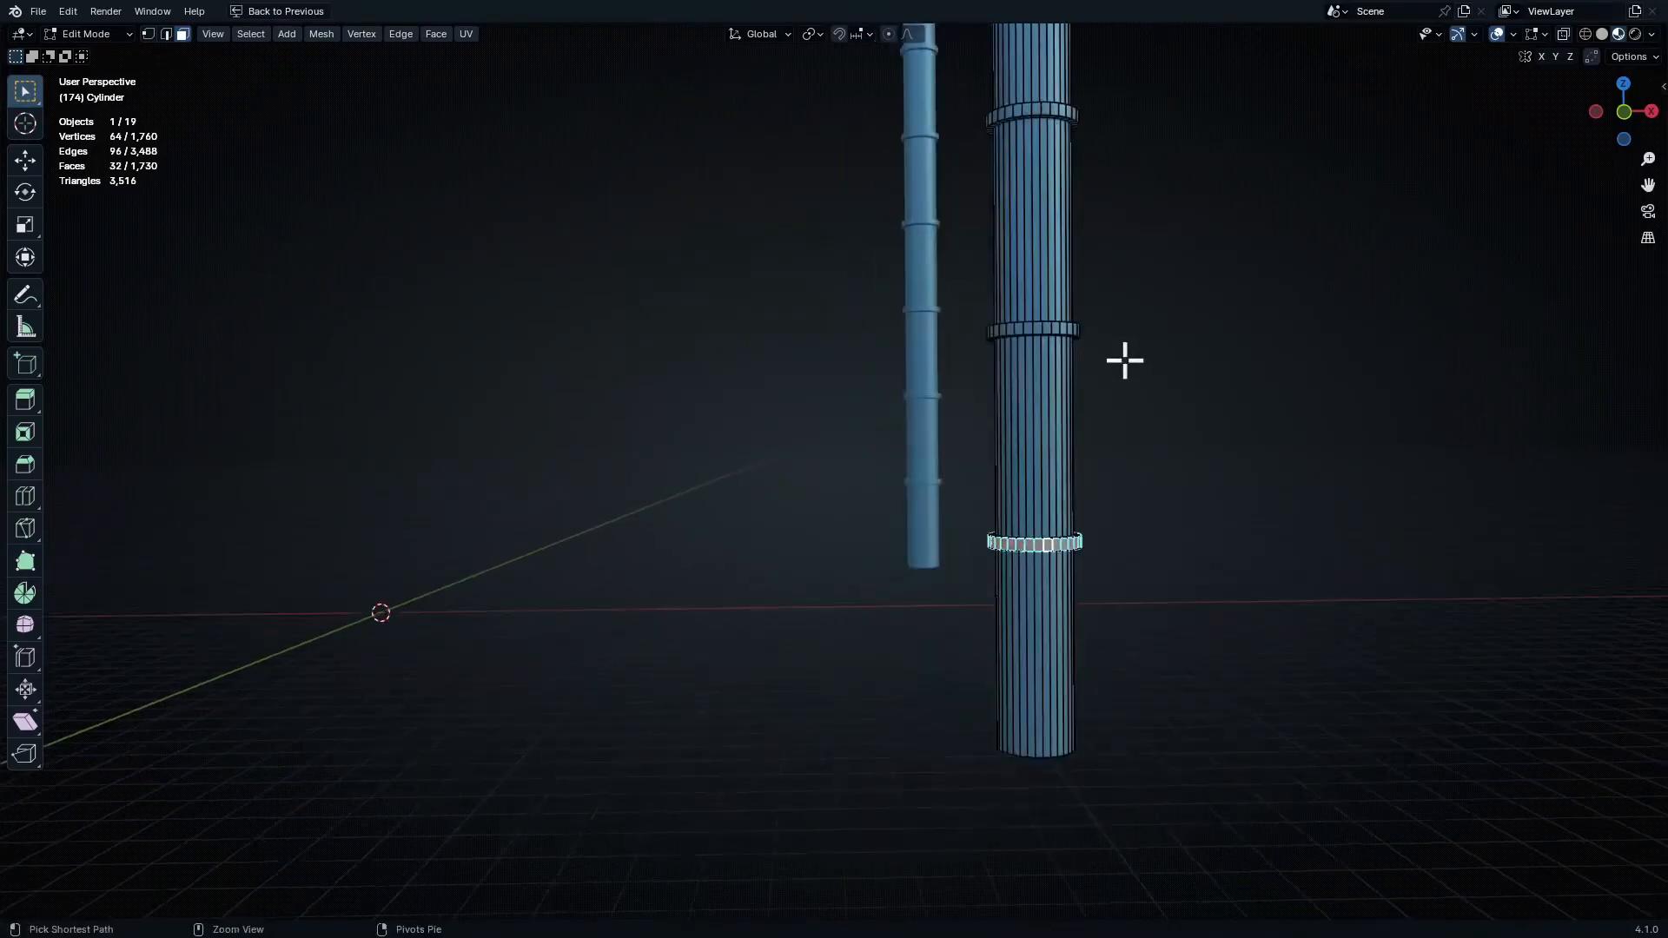
key("shift+g")
left_click(1122, 357)
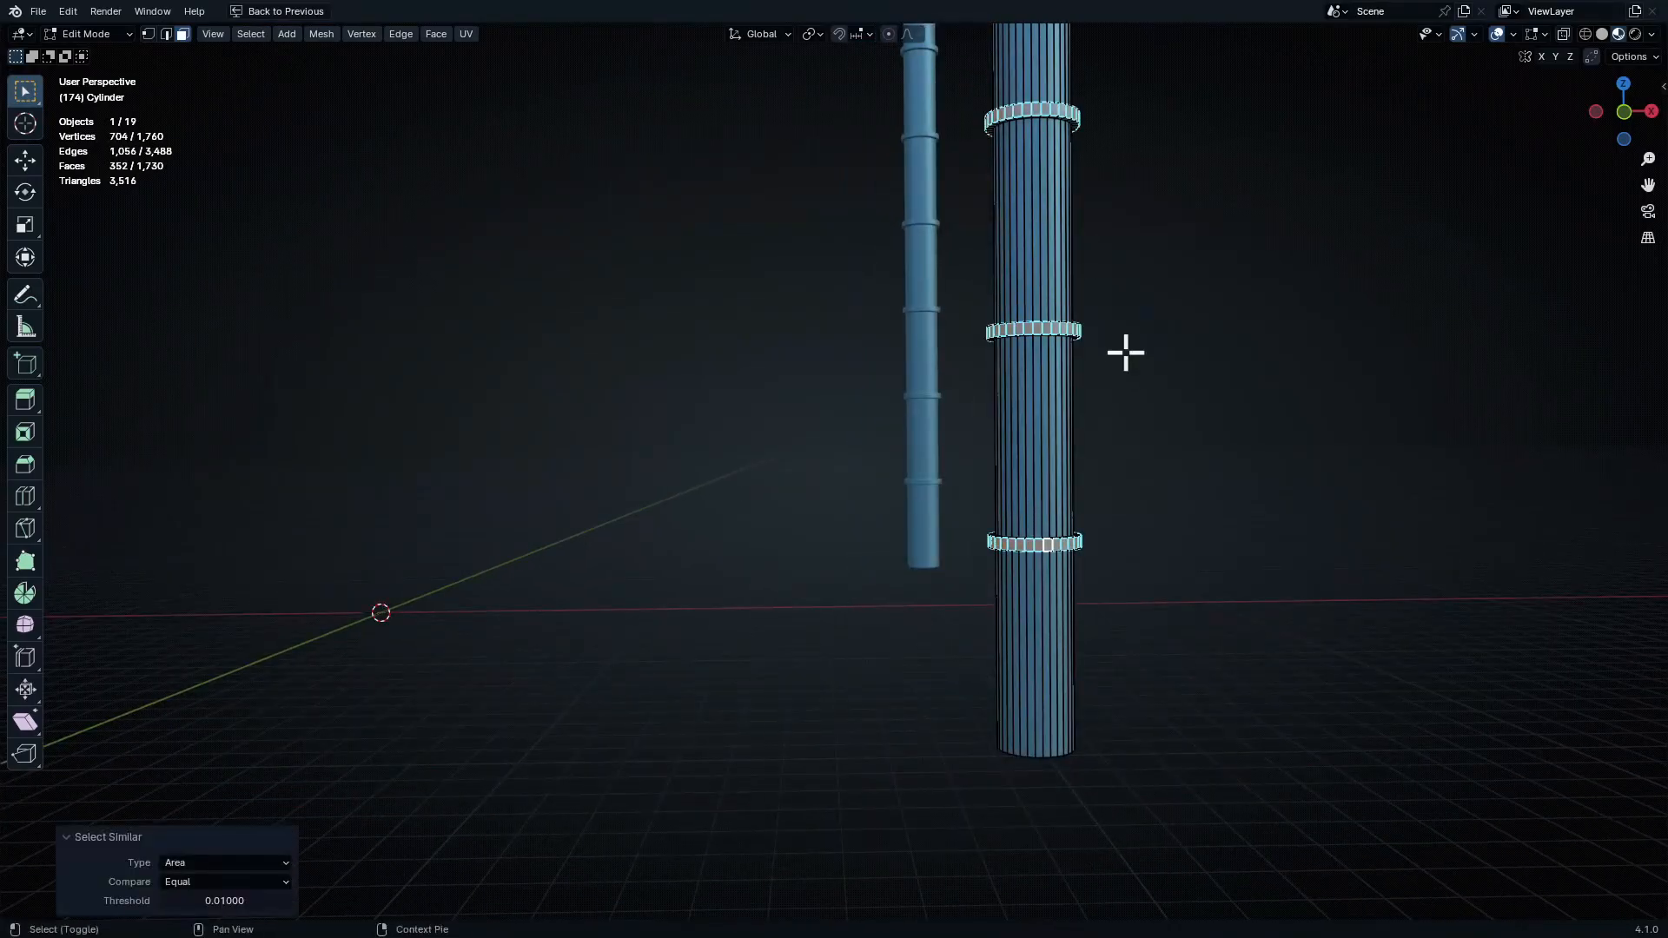
middle_click_drag(1124, 354, 908, 361, "shift")
scroll(908, 362, "down", 4)
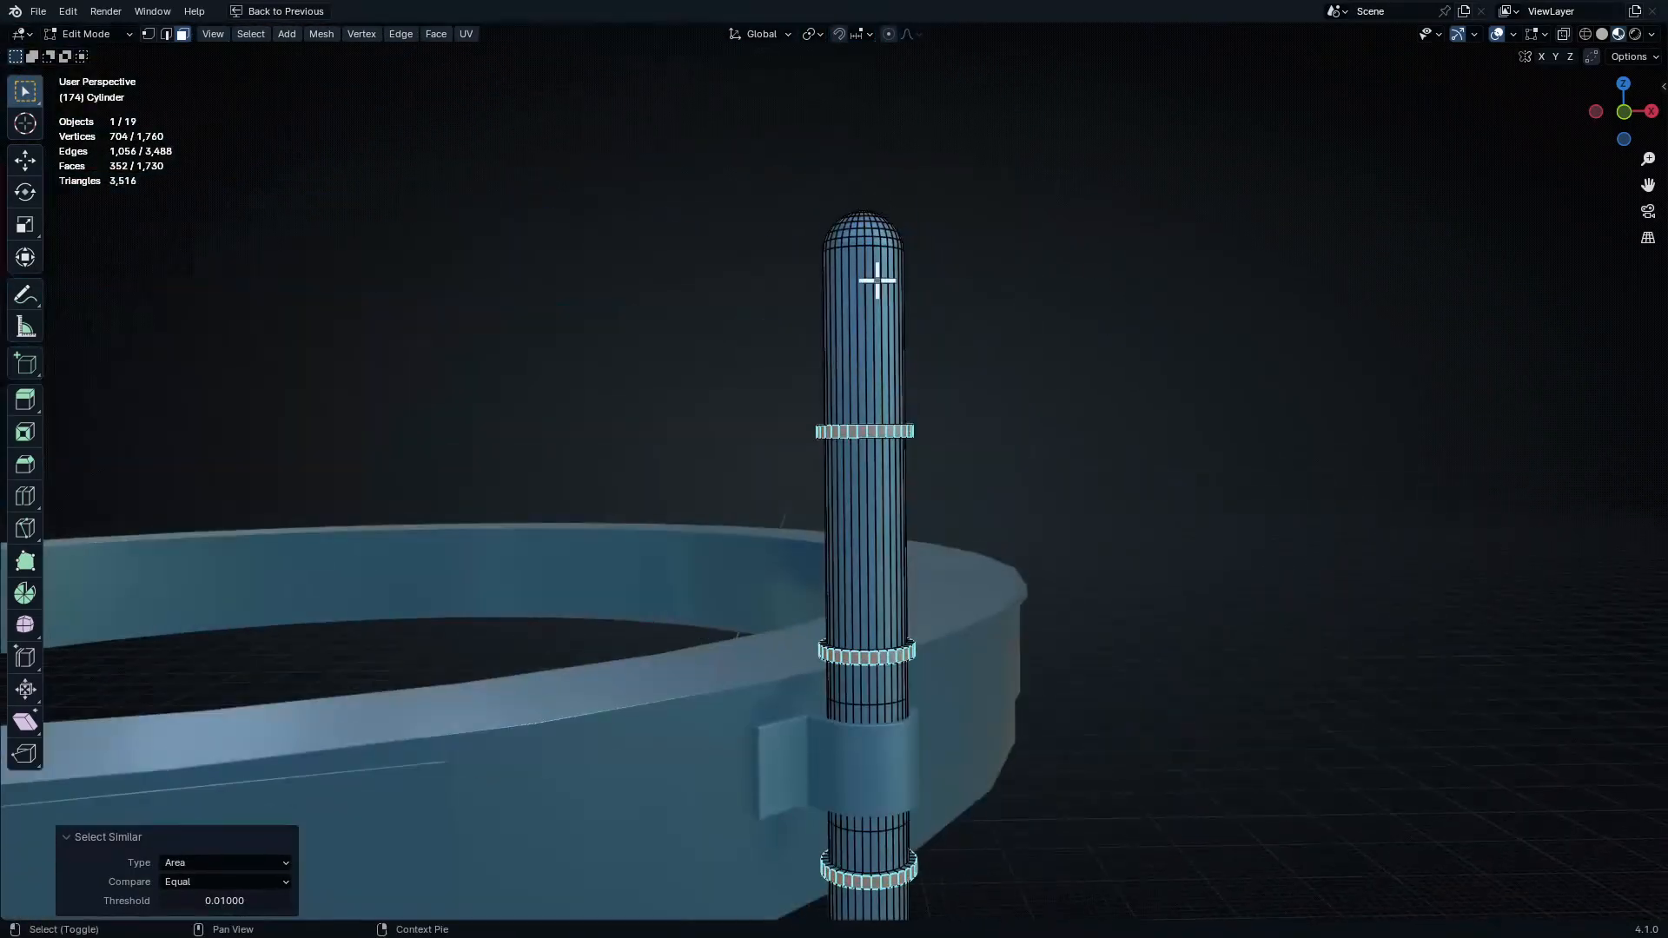
Grow the band selection, assign it to a second material slot on the pole, and create a material named "black stip" there
scroll(904, 763, "up", 4)
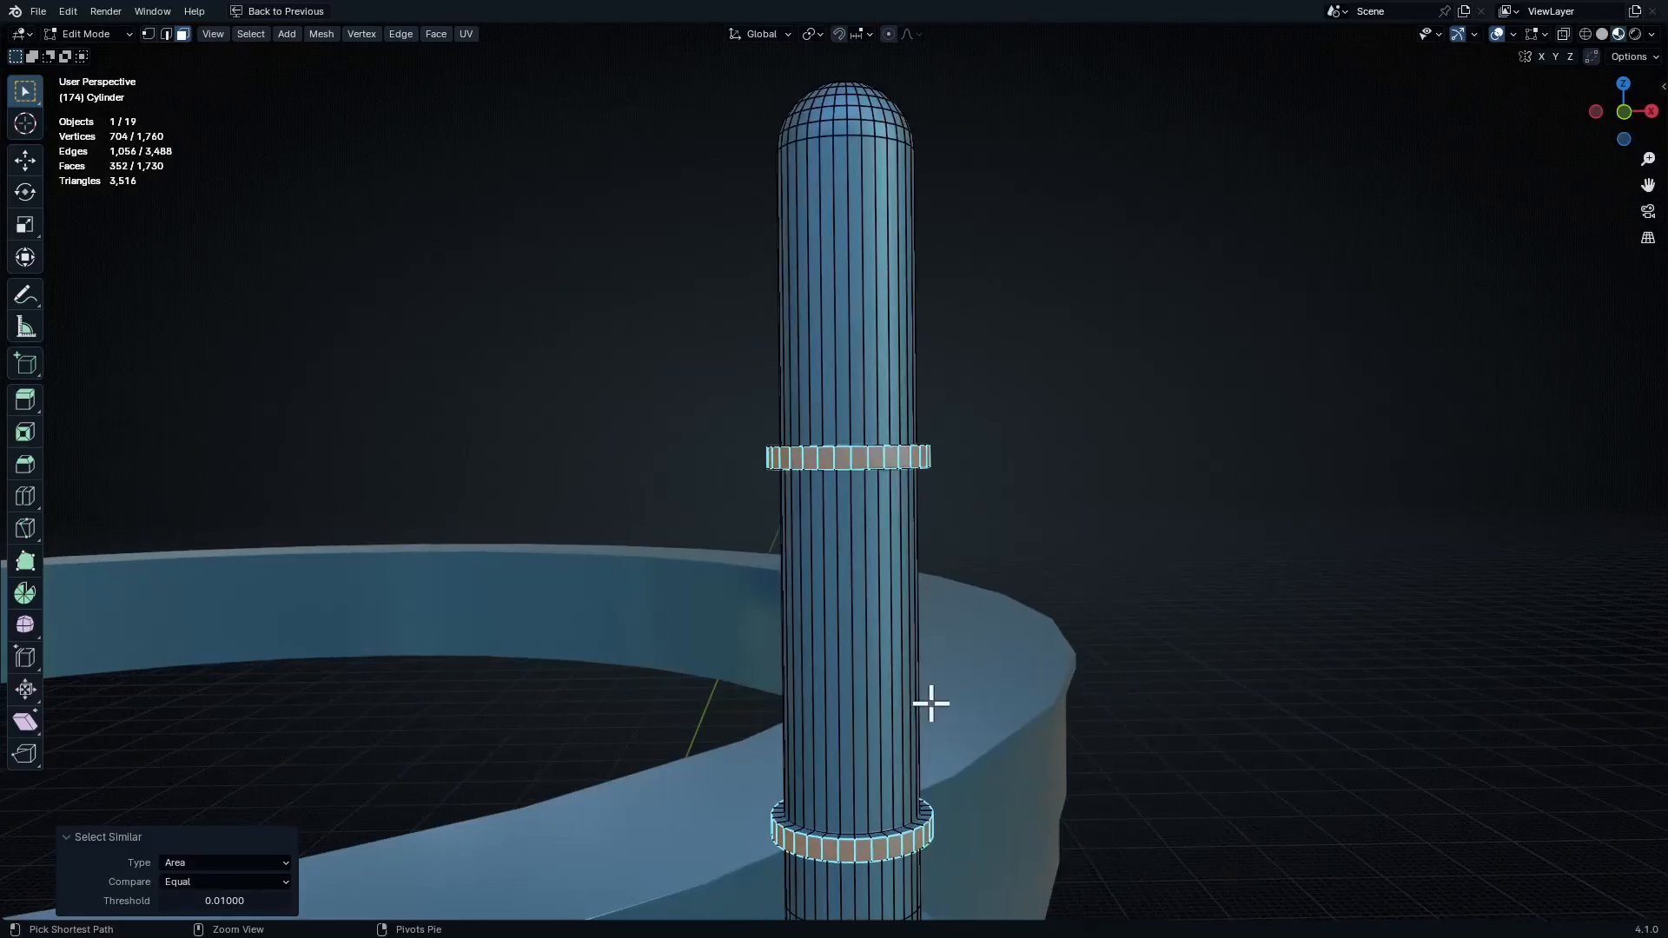
key("ctrl+KP_Add")
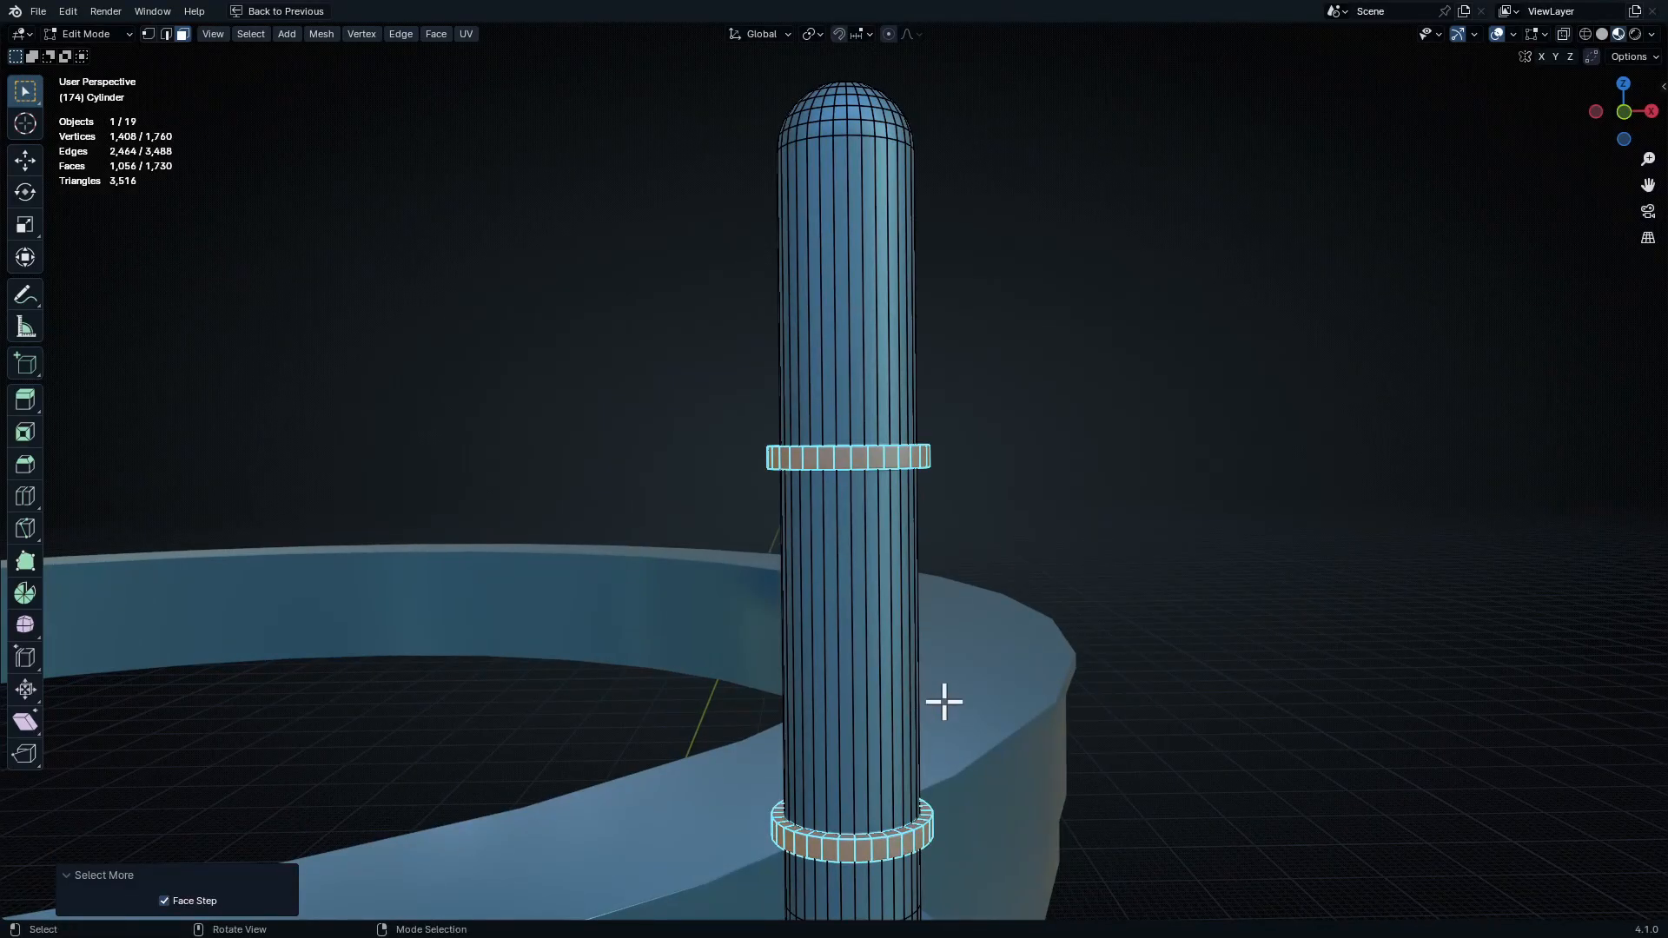
key("ctrl+space")
left_click(771, 494)
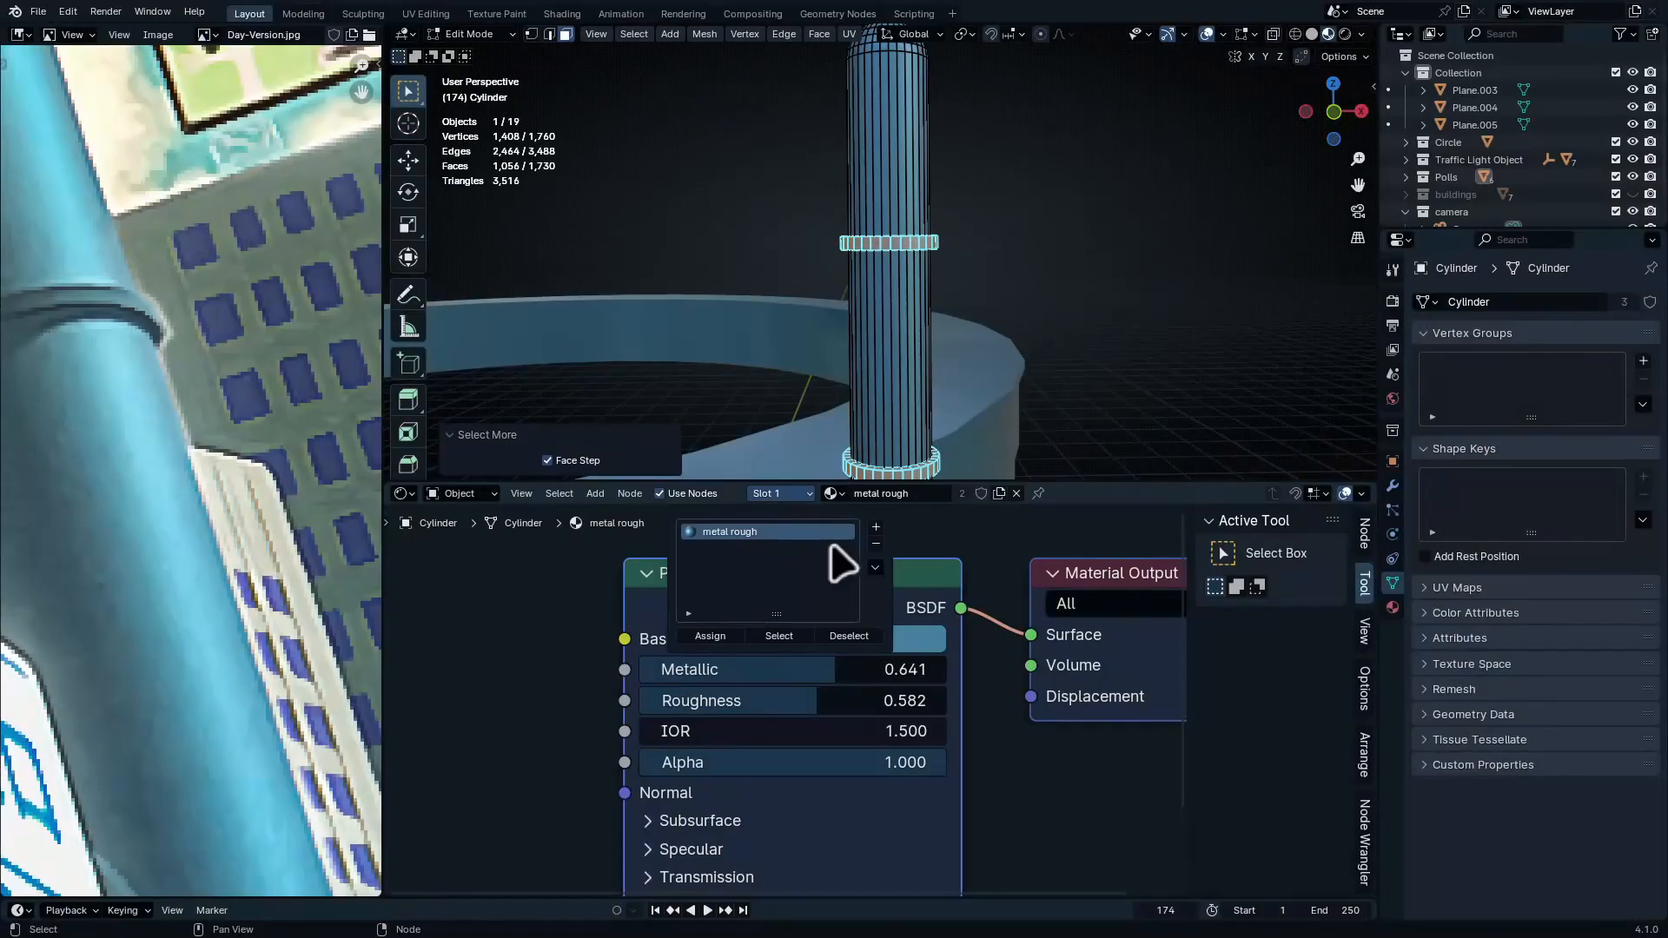
left_click(875, 527)
left_click(710, 634)
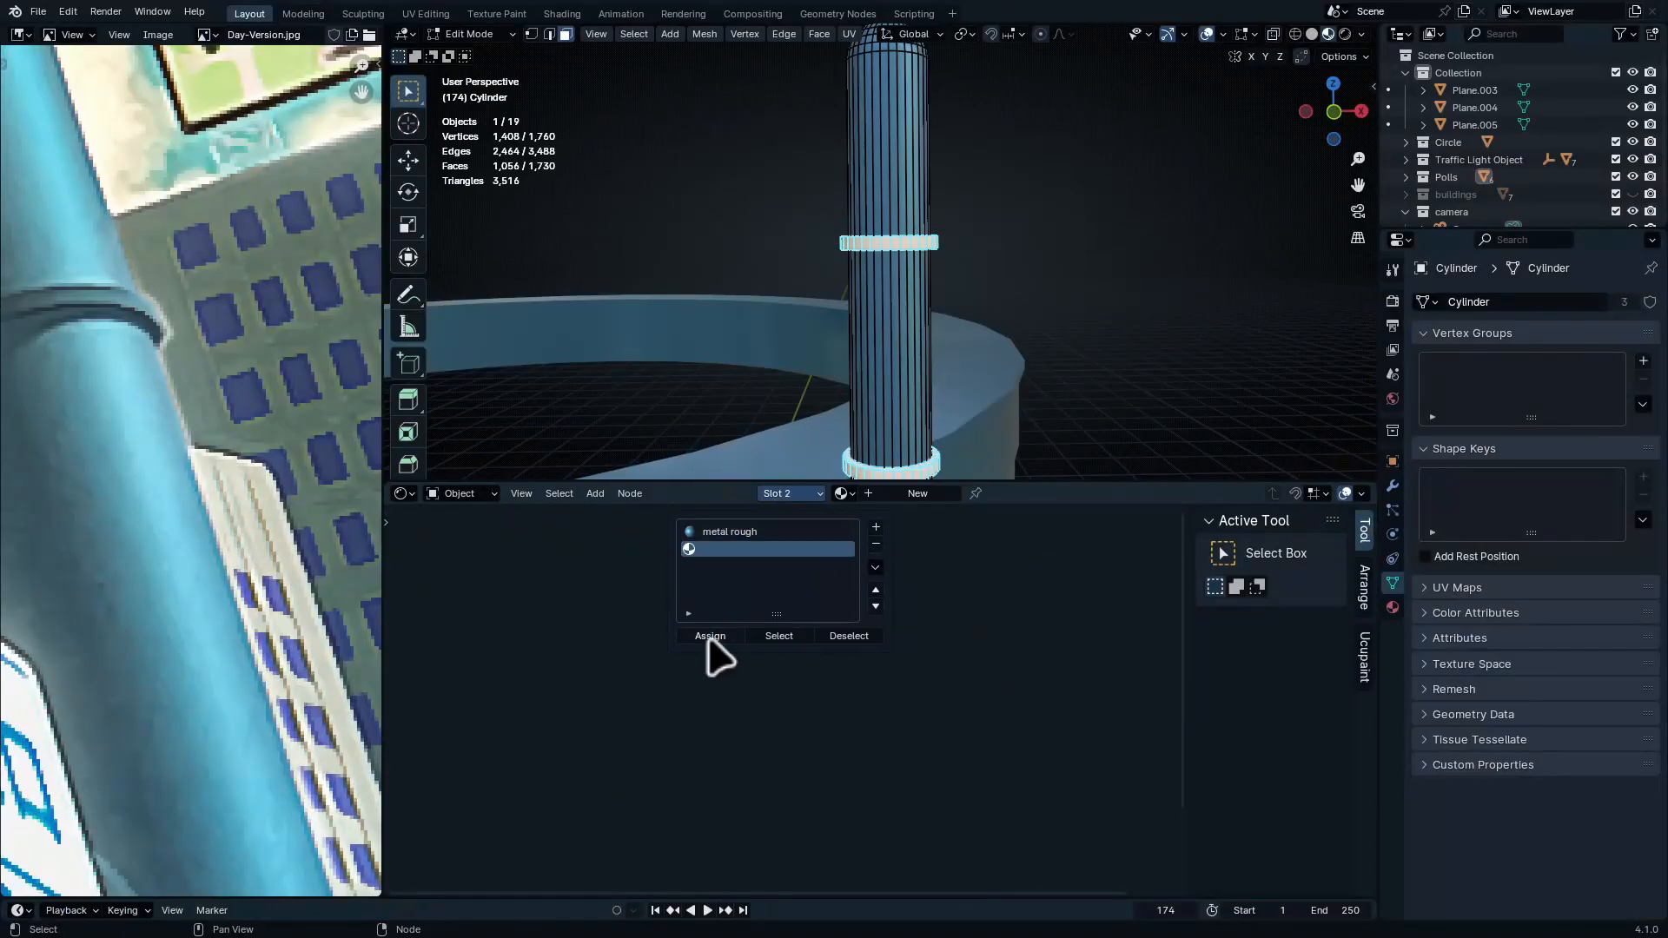
left_click(917, 495)
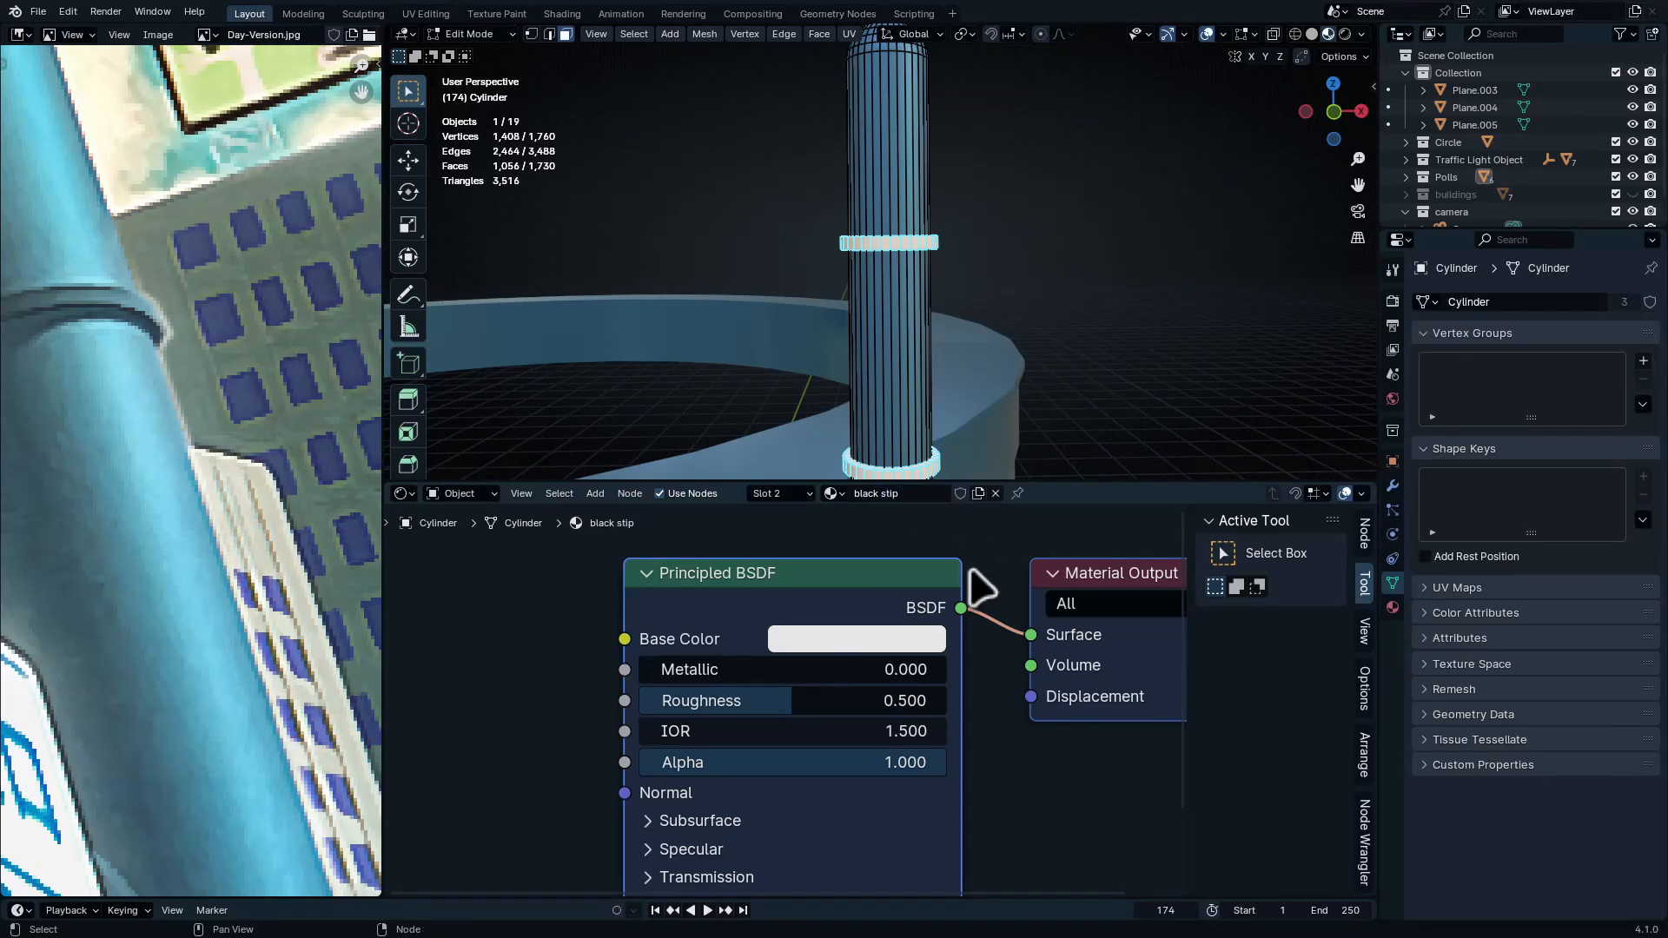
Set the black stip material's base color to black and its roughness to 0.391, and return to Object Mode
left_click(856, 641)
left_click_drag(1046, 293, 1060, 451)
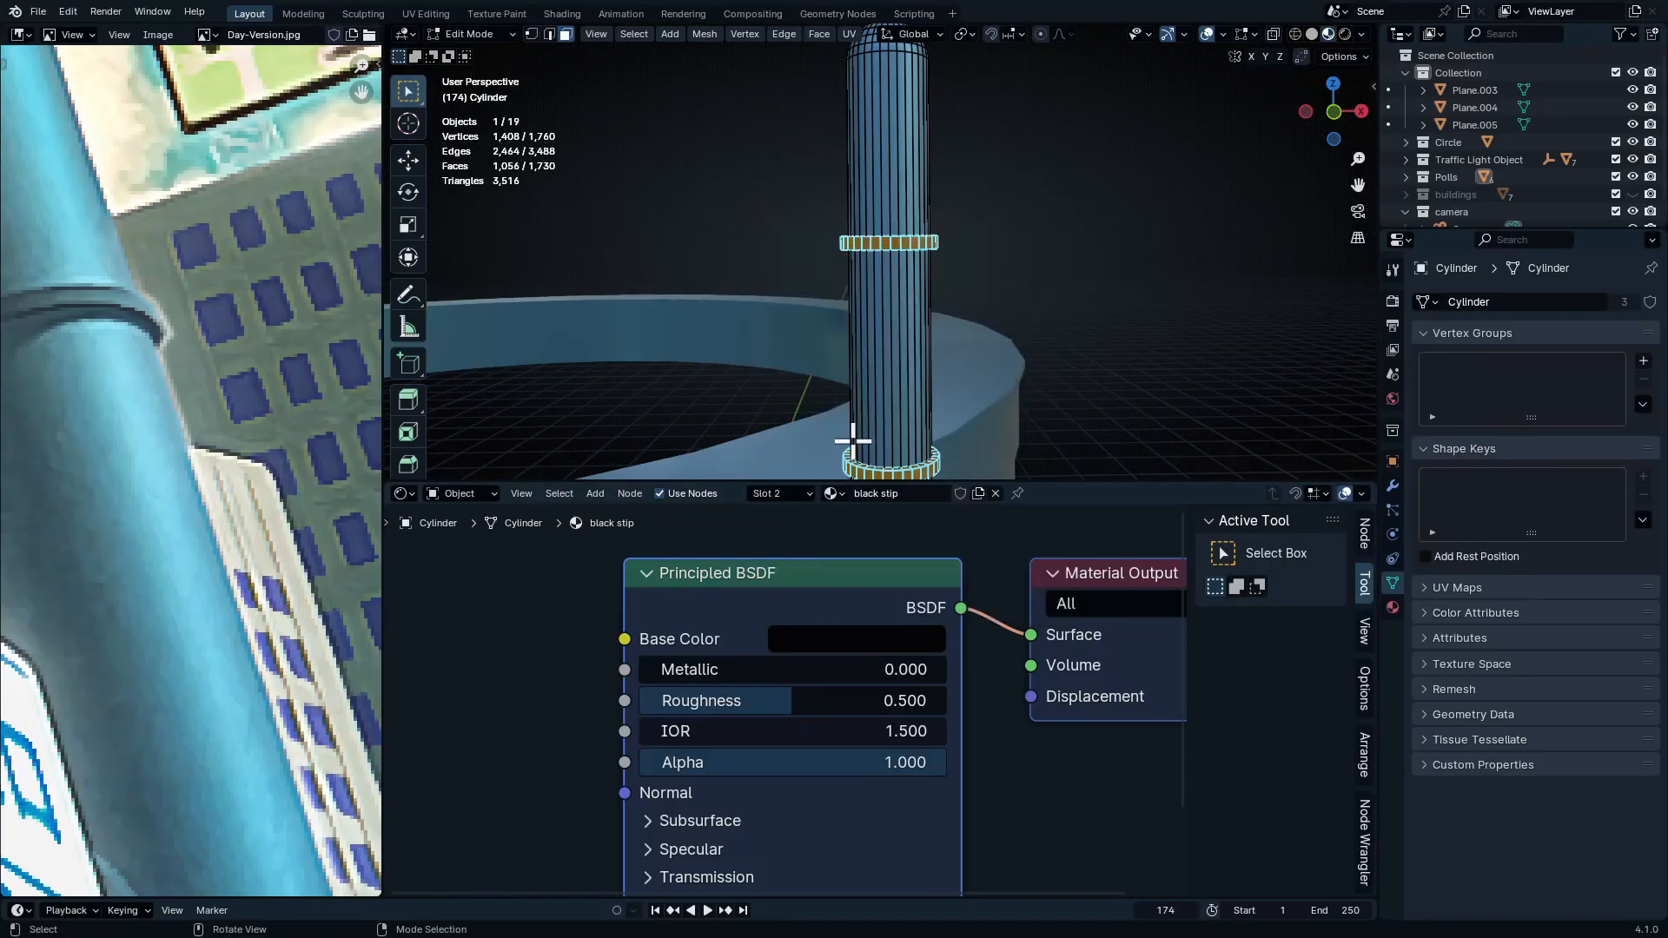
middle_click_drag(877, 309, 922, 349, "ctrl")
key("Tab")
middle_click_drag(877, 223, 929, 362, "ctrl")
left_click_drag(835, 692, 800, 693)
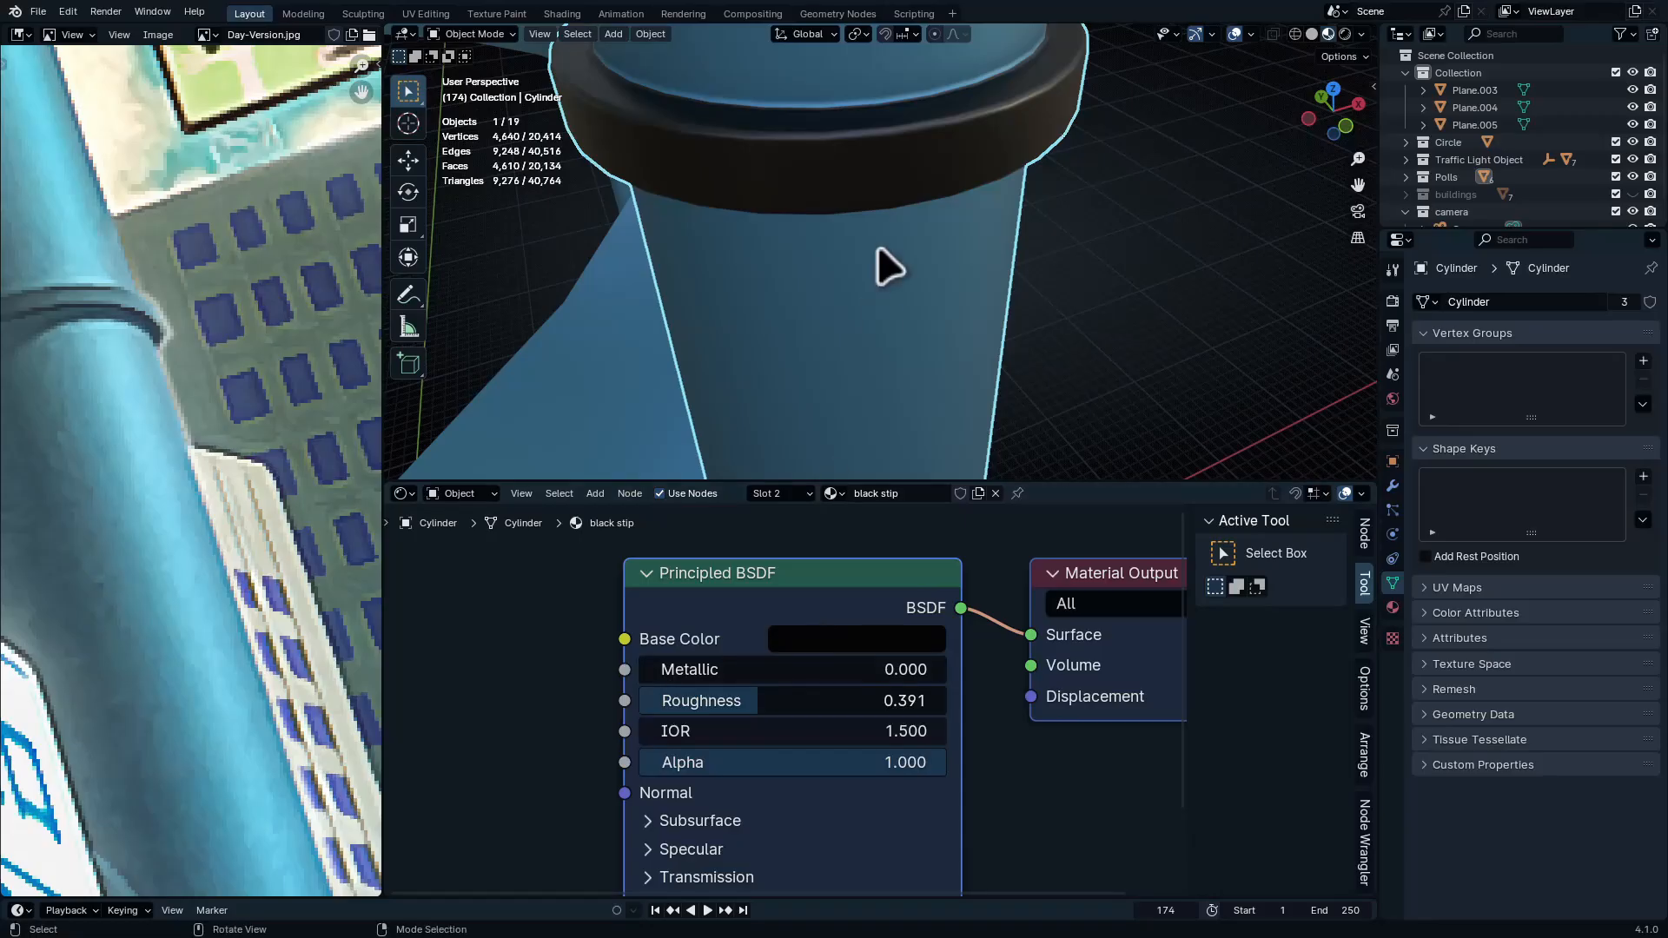
Check the black bands on the poles around the scene and examine the traffic lights in the reference picture
scroll(904, 245, "down", 5)
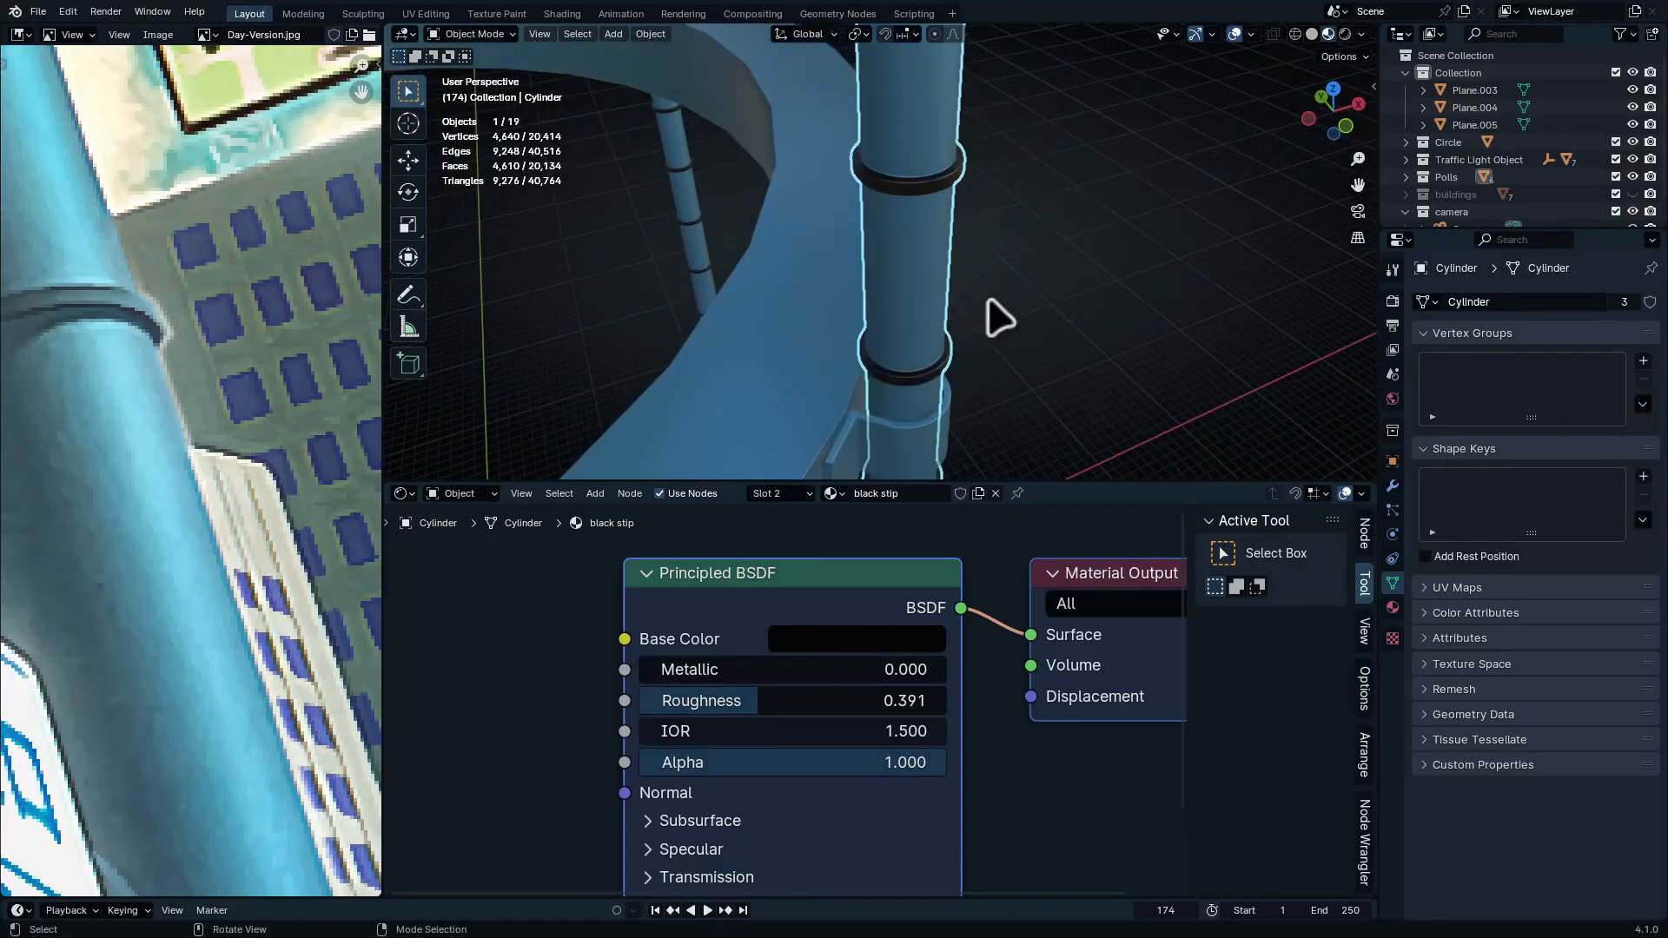
key("KP_0")
middle_click_drag(1209, 328, 1069, 261)
middle_click_drag(610, 191, 1076, 220)
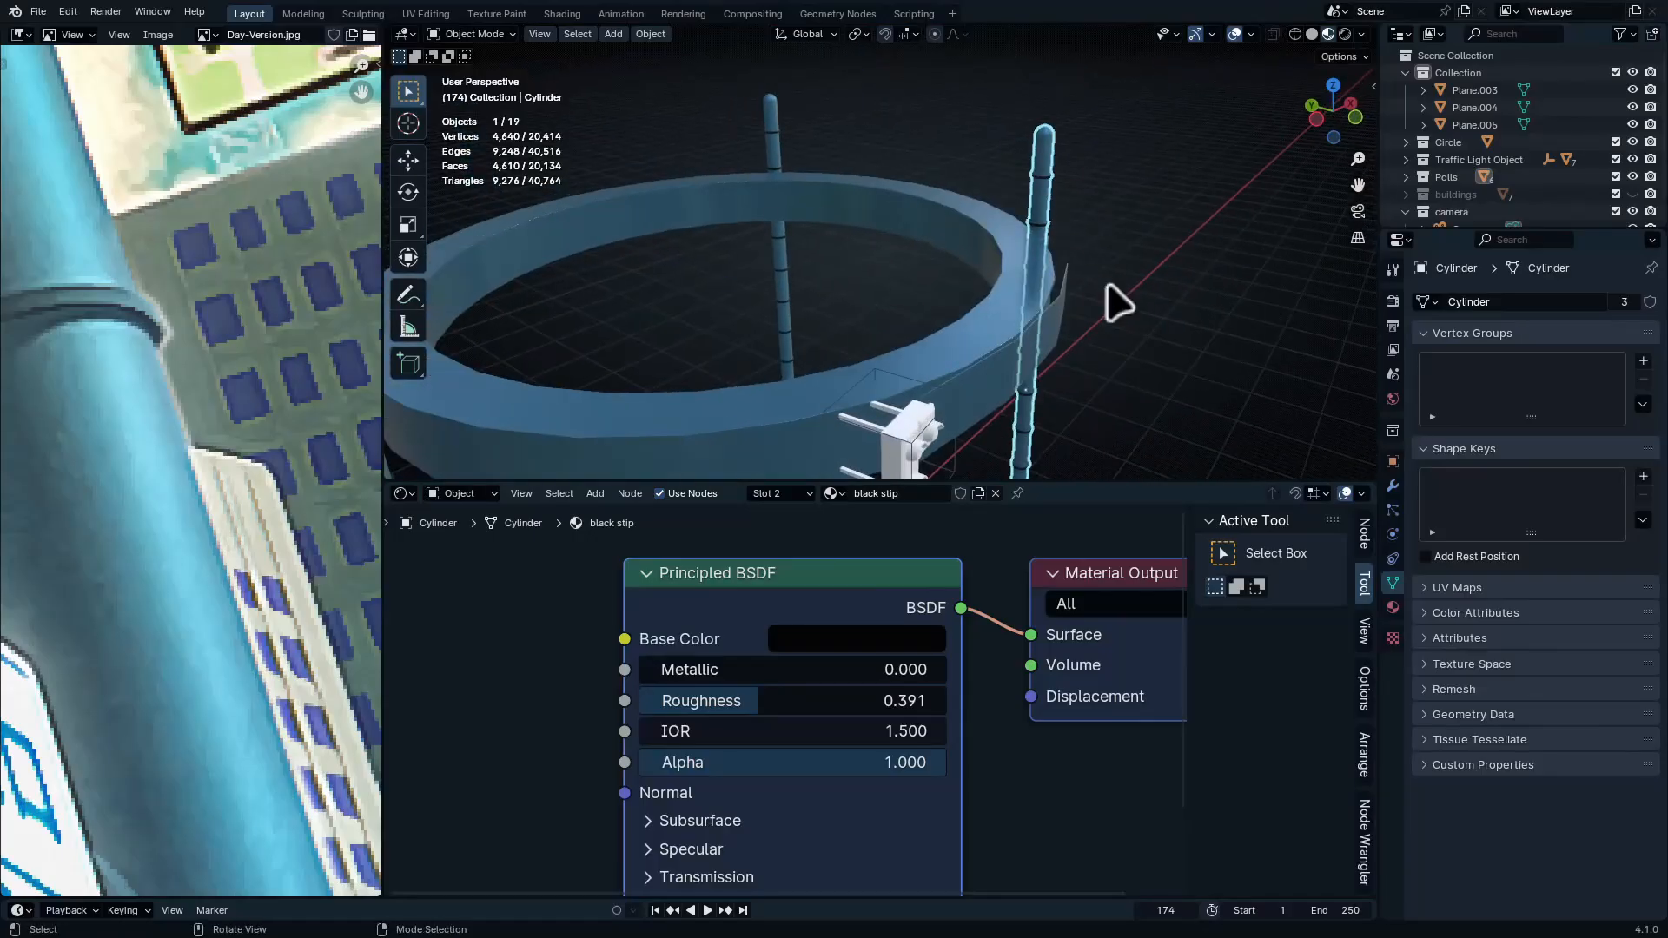
middle_click_drag(1117, 302, 1056, 299)
key("KP_0")
key("ctrl+space")
scroll(357, 391, "down", 2)
middle_click_drag(357, 390, 773, 421)
scroll(773, 422, "down", 2)
scroll(1013, 565, "up", 2)
middle_click_drag(1014, 565, 981, 402)
scroll(711, 466, "up", 1)
middle_click_drag(711, 465, 773, 449)
scroll(1042, 395, "down", 1)
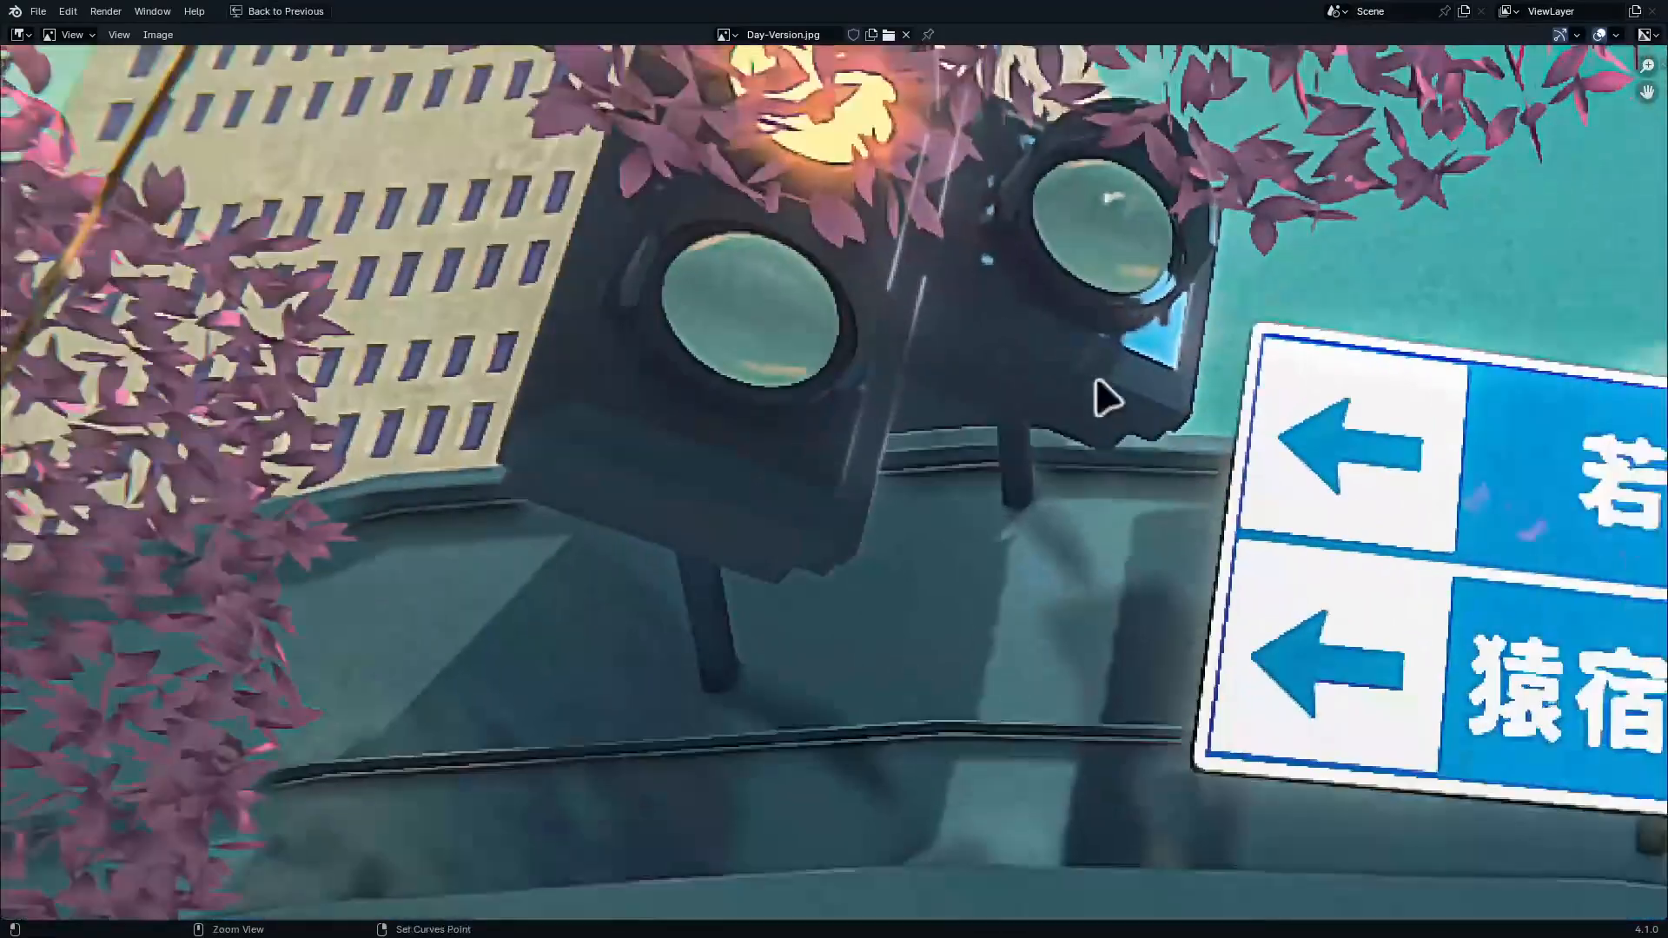
key("ctrl+space")
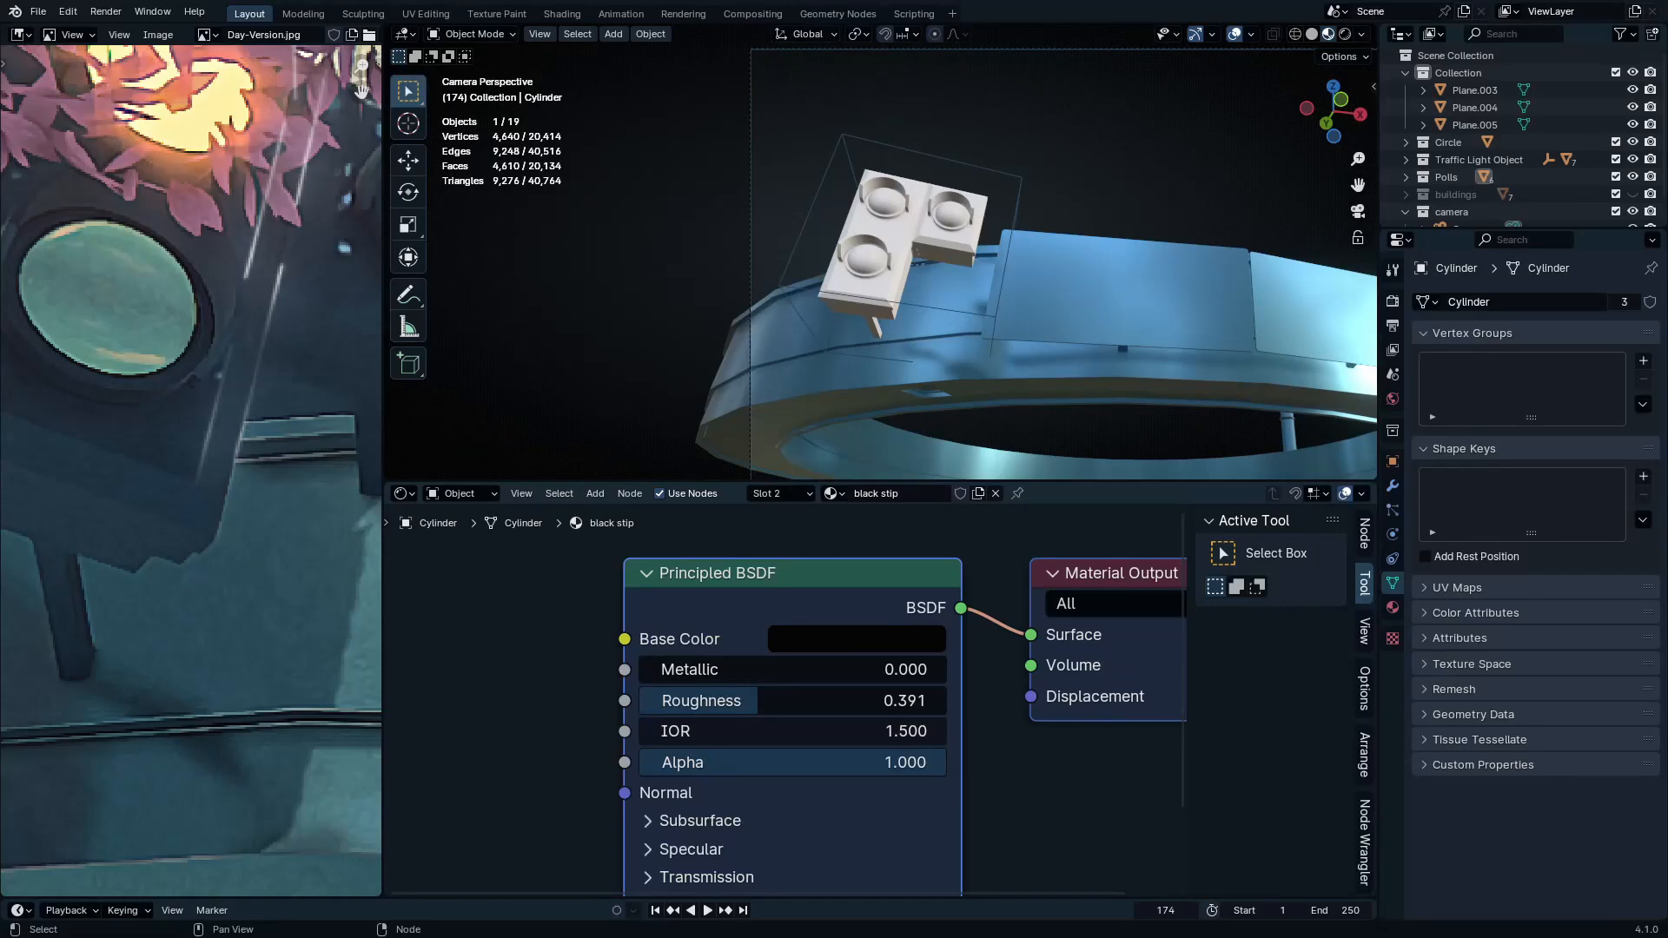
Create a new material named "traffic light" on the traffic light housing
left_click(873, 291)
left_click(918, 494)
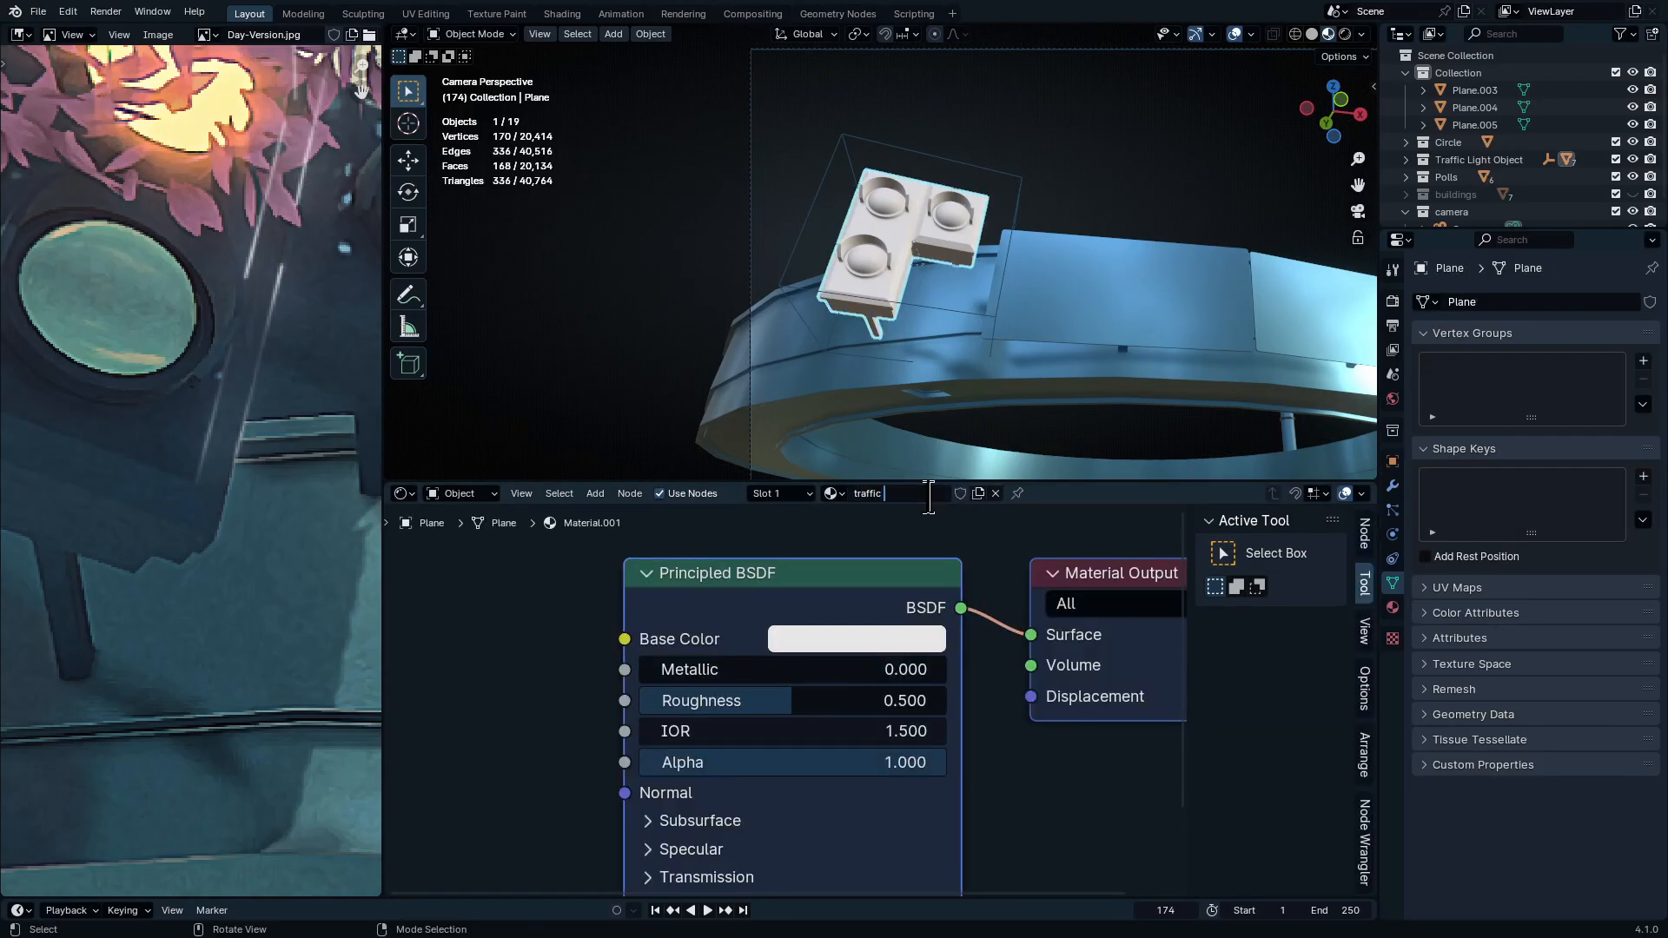
key("Return")
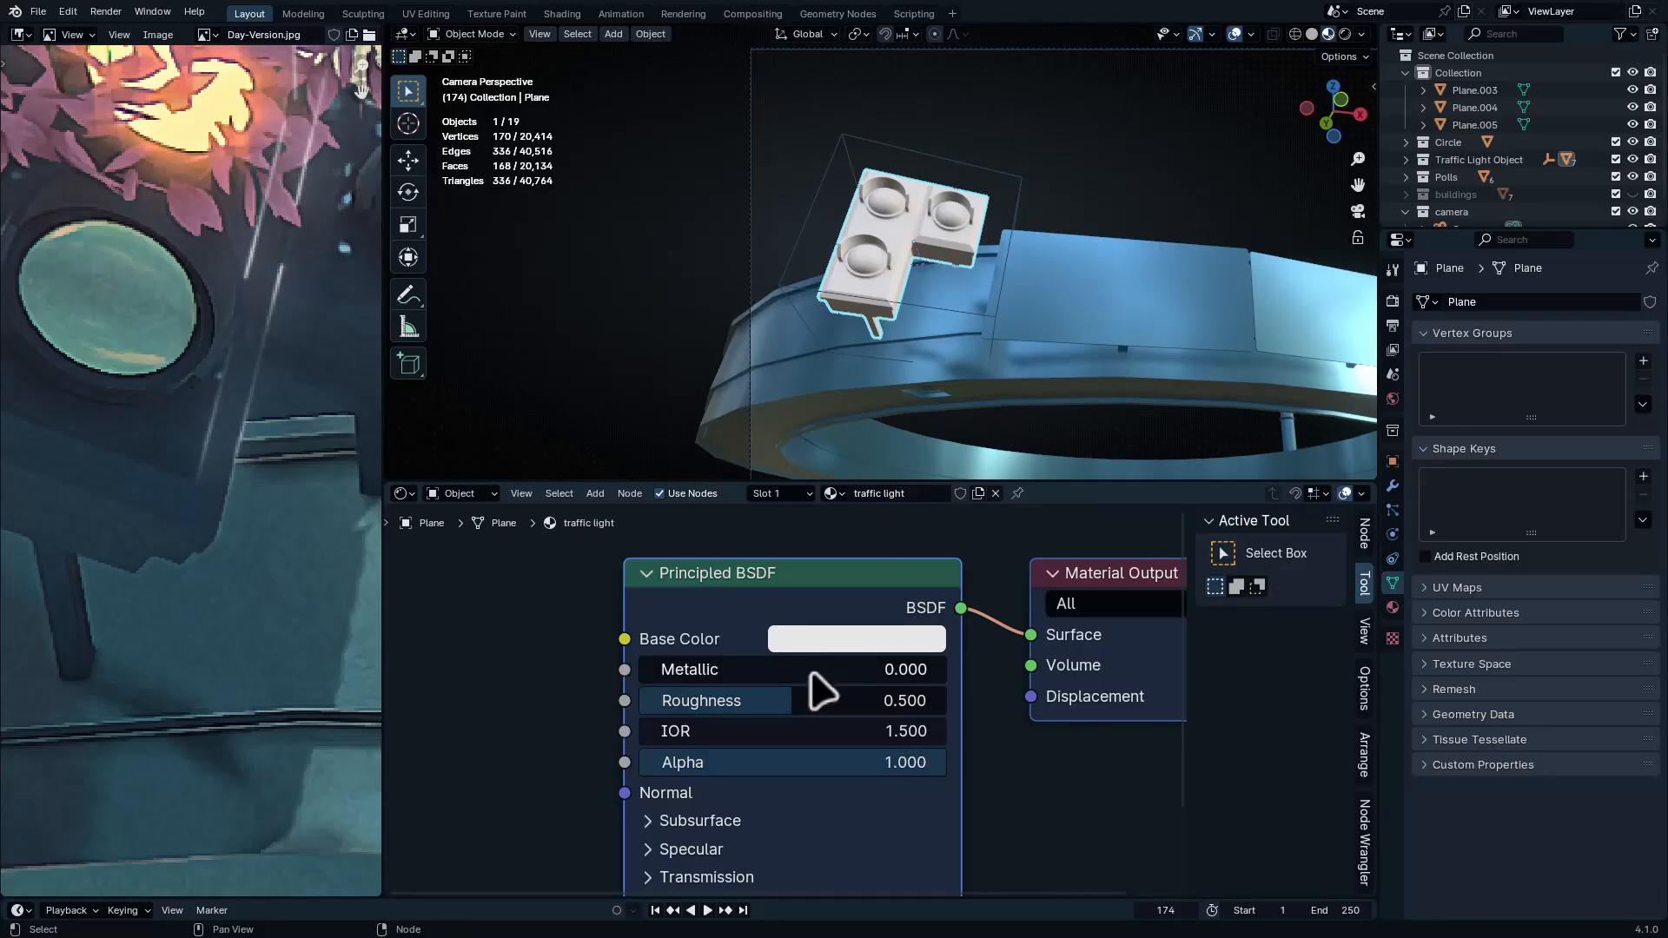
Add a Gradient Texture node before the Principled BSDF in the traffic light material
middle_click_drag(668, 664, 771, 644)
key("shift+a")
type("g")
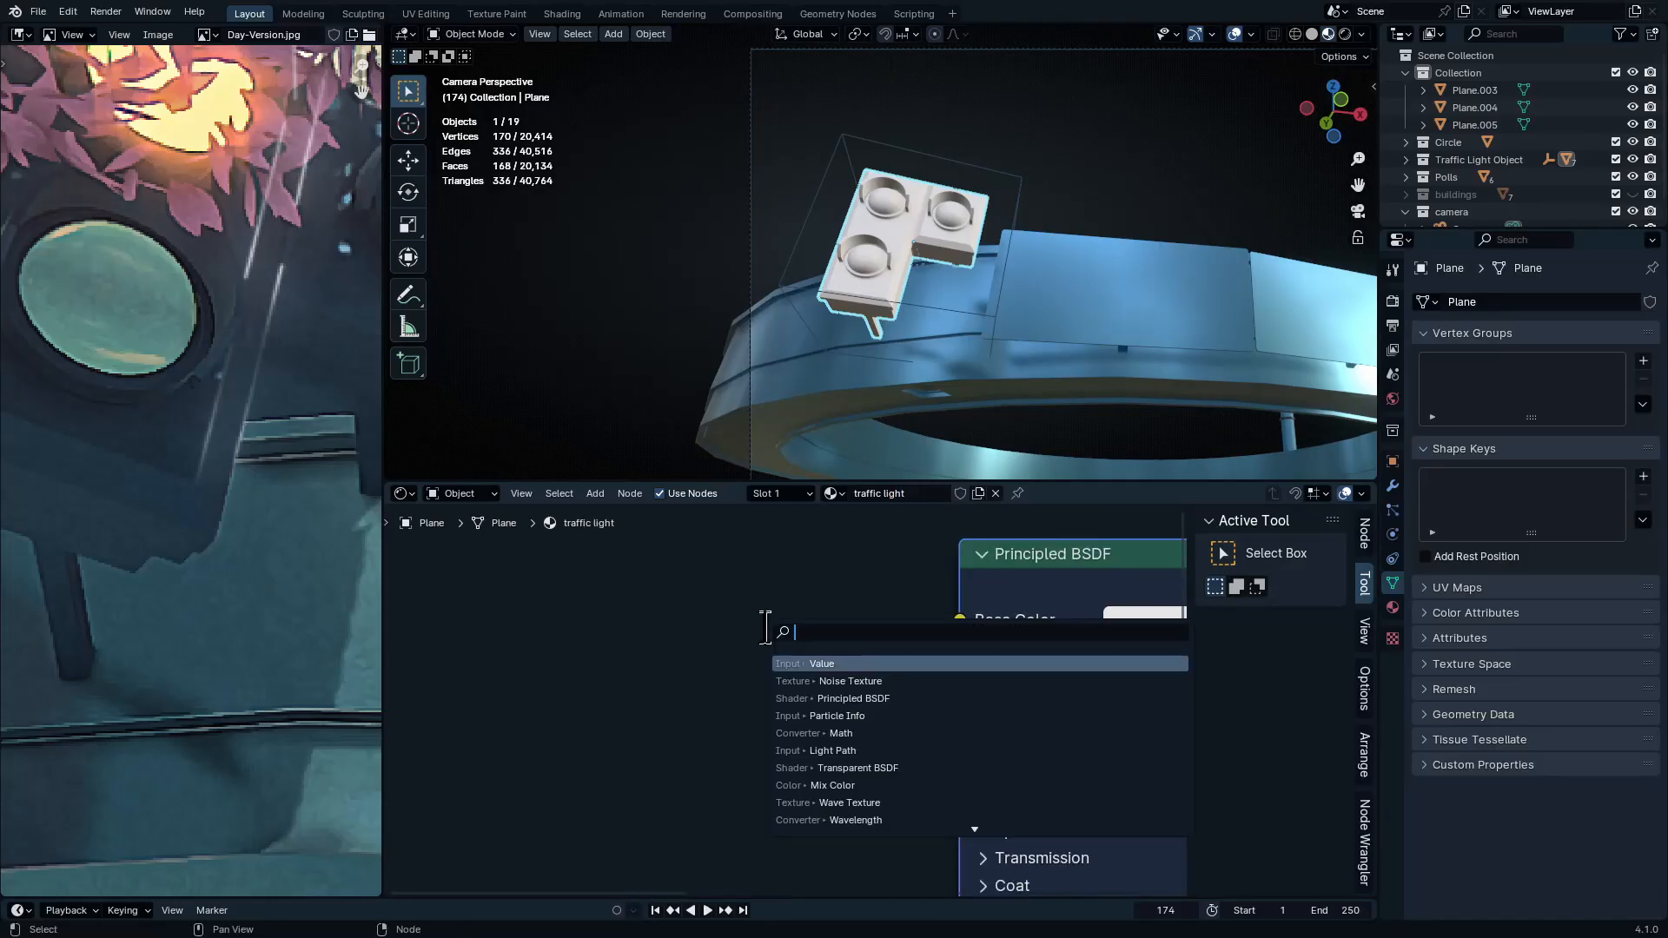
type("ra")
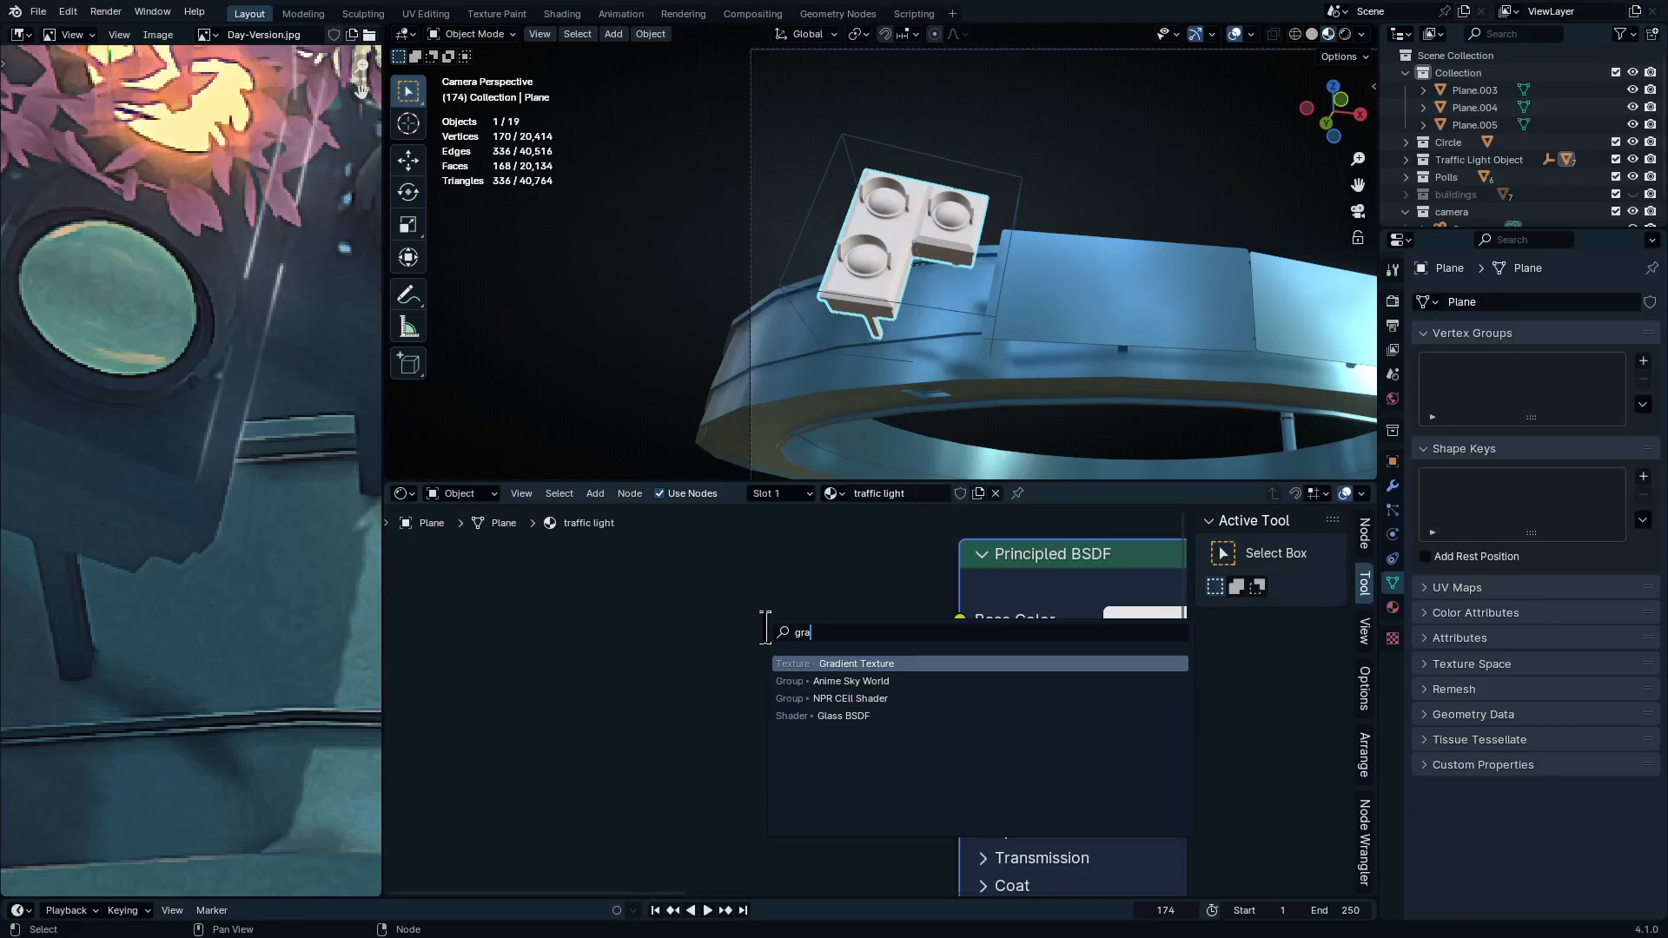
key("BackSpace")
key("BackSpace")
key("BackSpace")
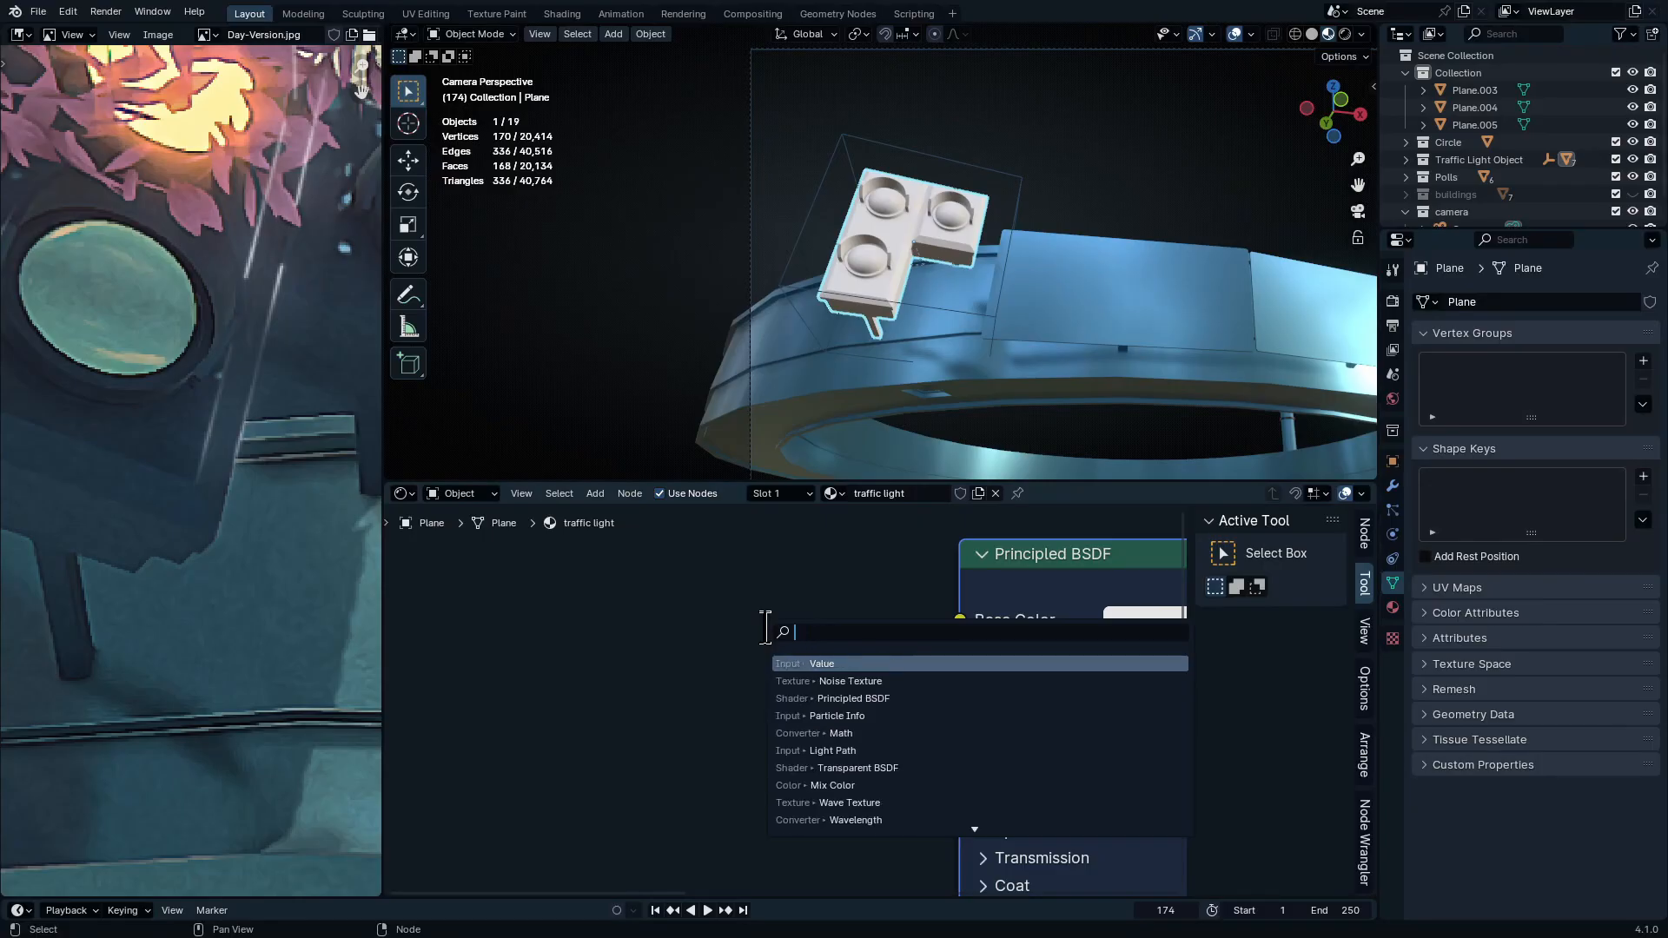
type("g")
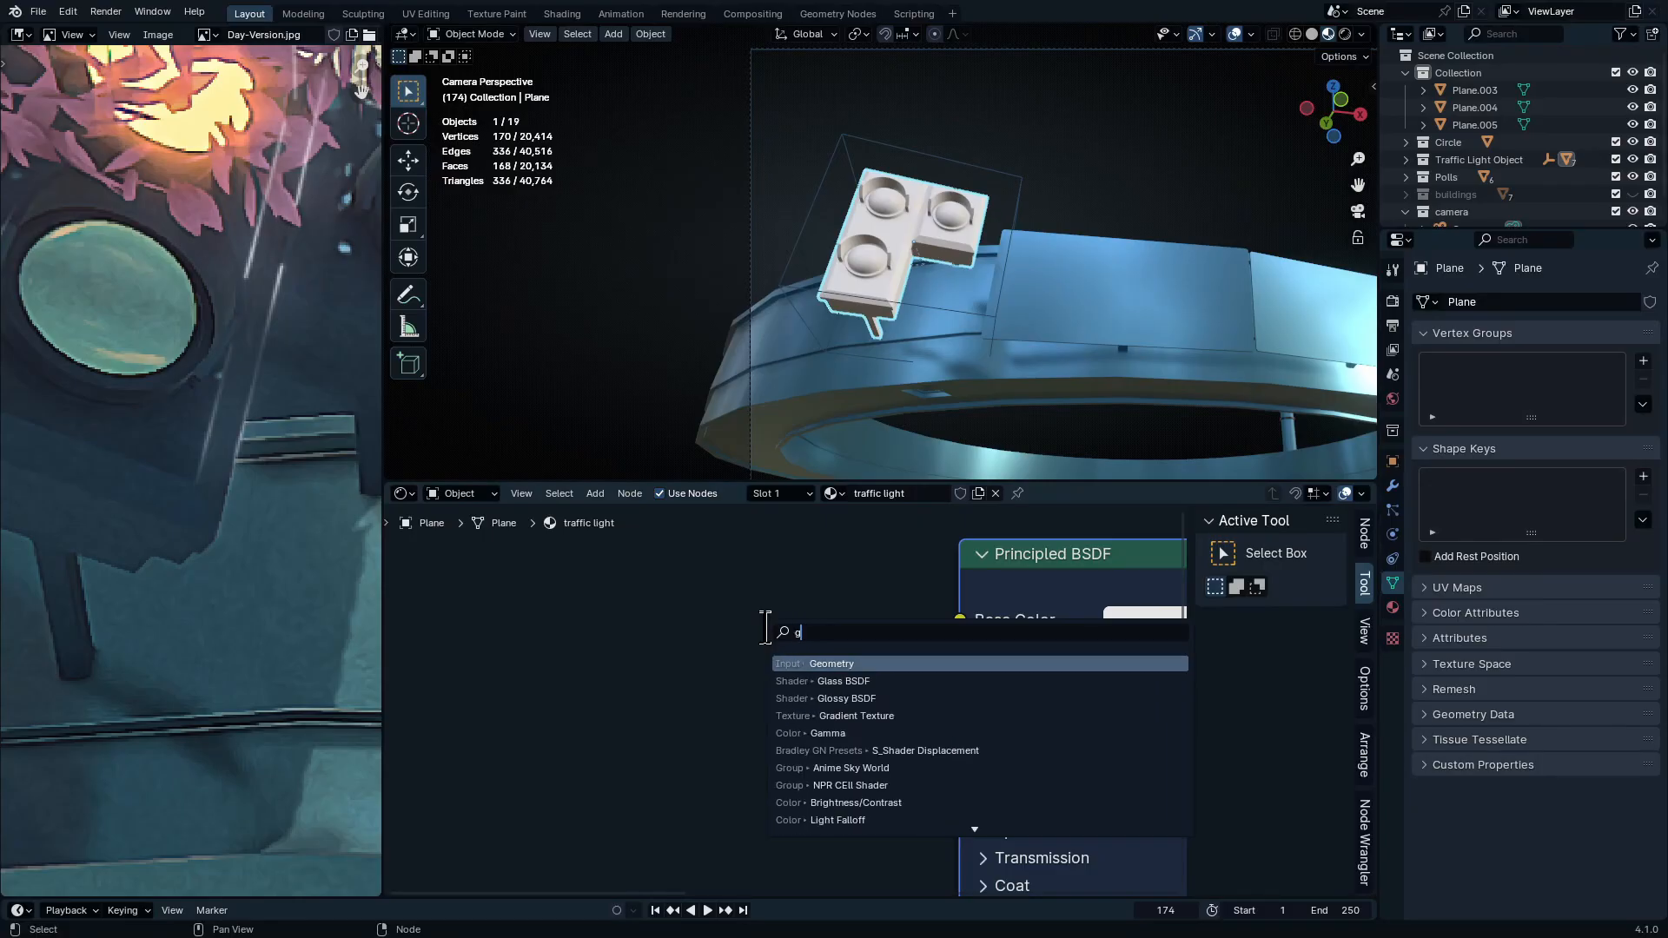
type("radie")
key("Return")
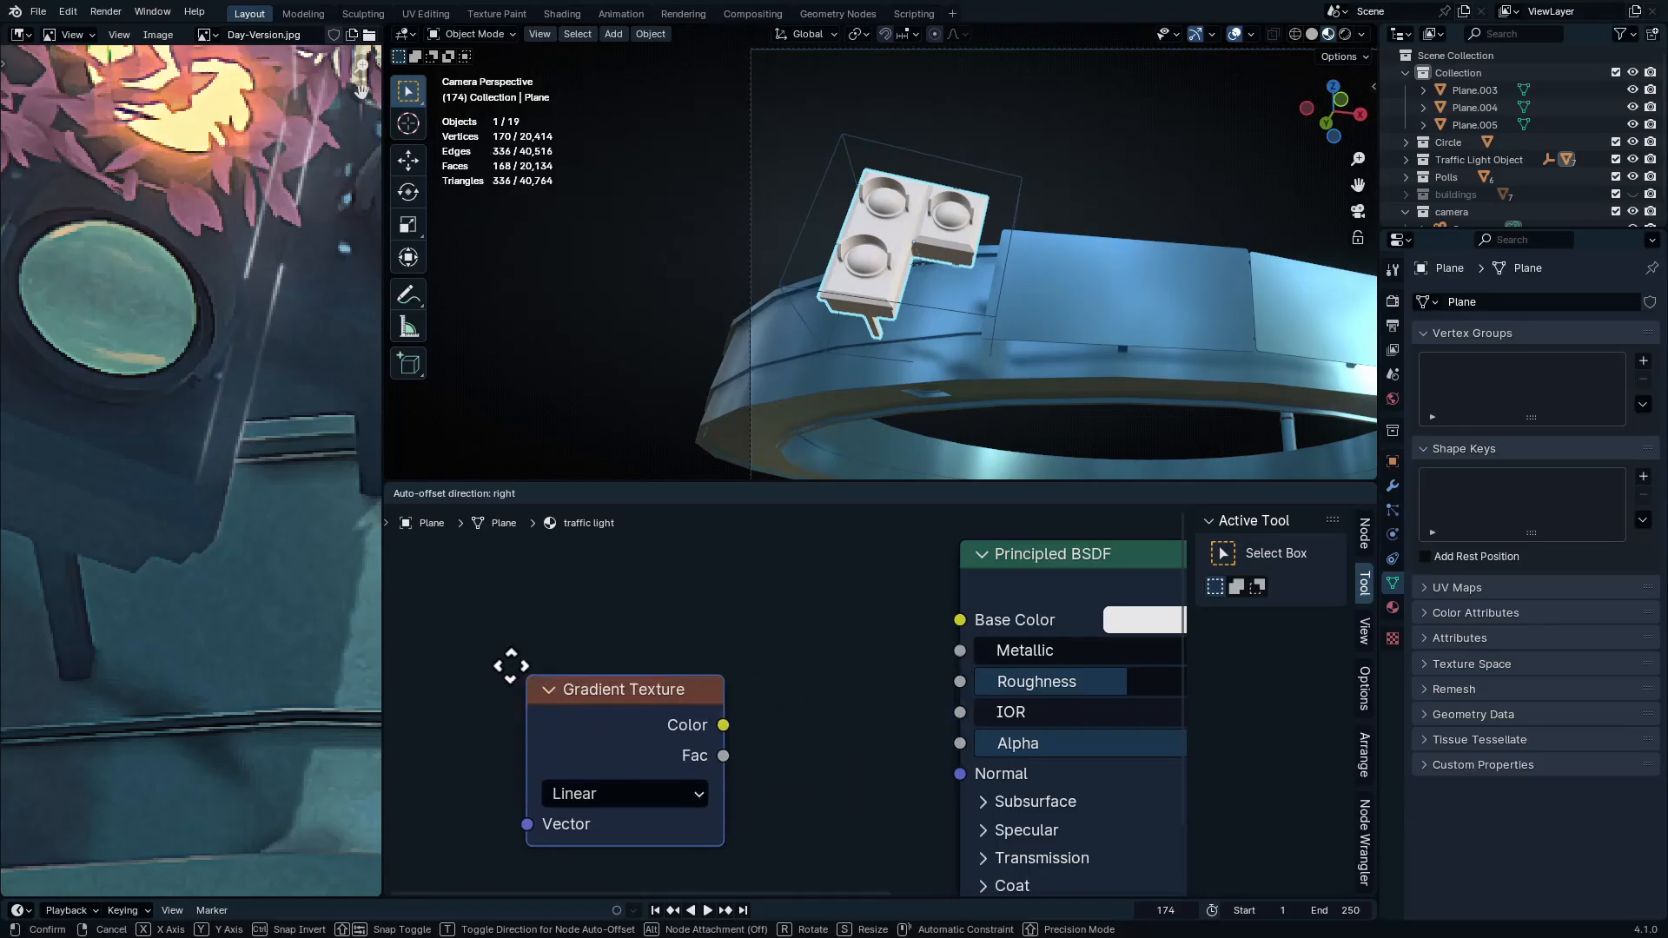
left_click(473, 639)
Preview the Gradient Texture's color output directly on the traffic light housing
middle_click_drag(567, 666, 774, 718)
left_click(782, 722, "ctrl+shift")
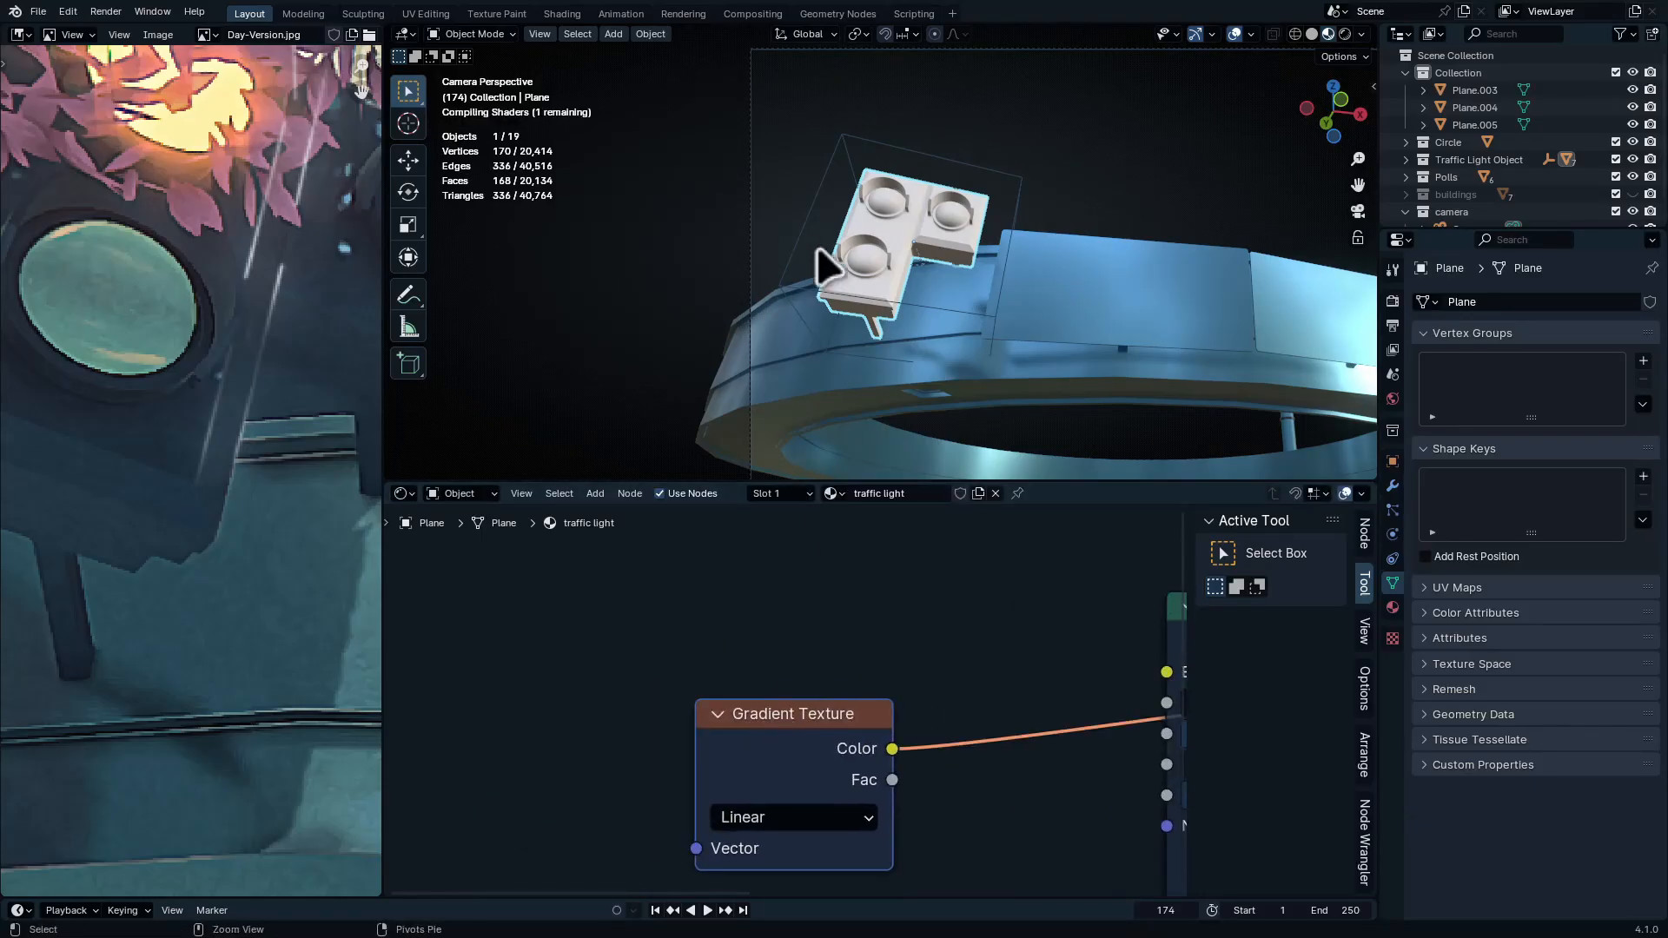
scroll(817, 250, "up", 5)
middle_click_drag(836, 723, 882, 673)
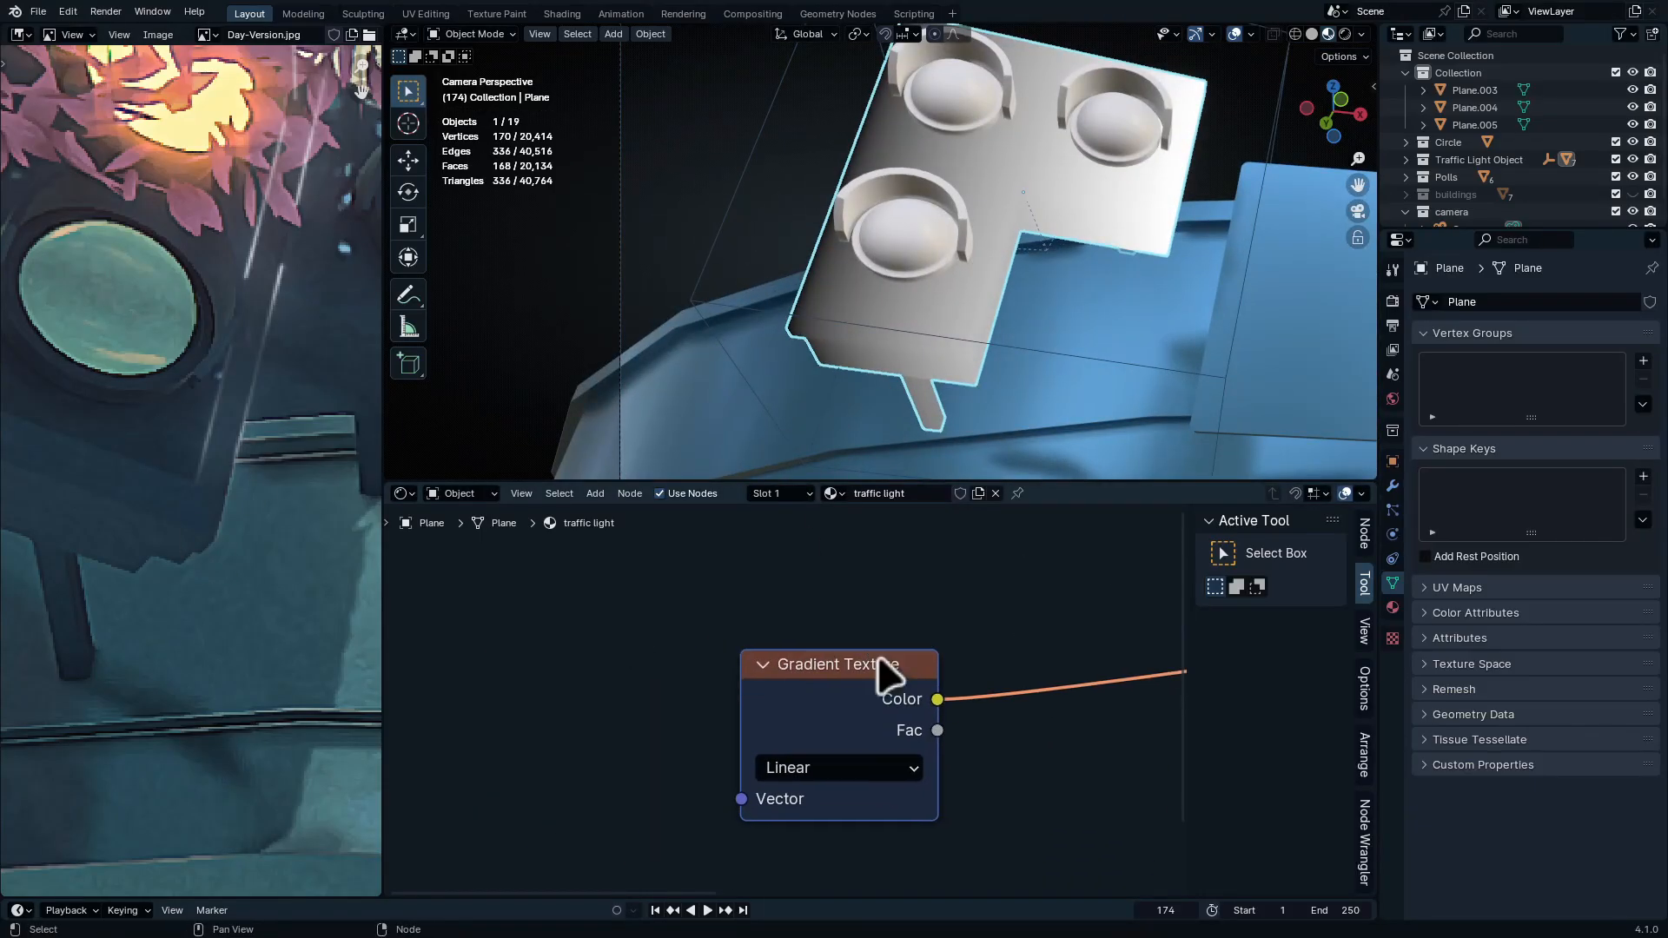
Add Texture Coordinate and Mapping nodes to the Gradient Texture and set the mapping's Y rotation to 90°
key("ctrl+t")
middle_click_drag(757, 775, 954, 592)
middle_click_drag(854, 797, 722, 620)
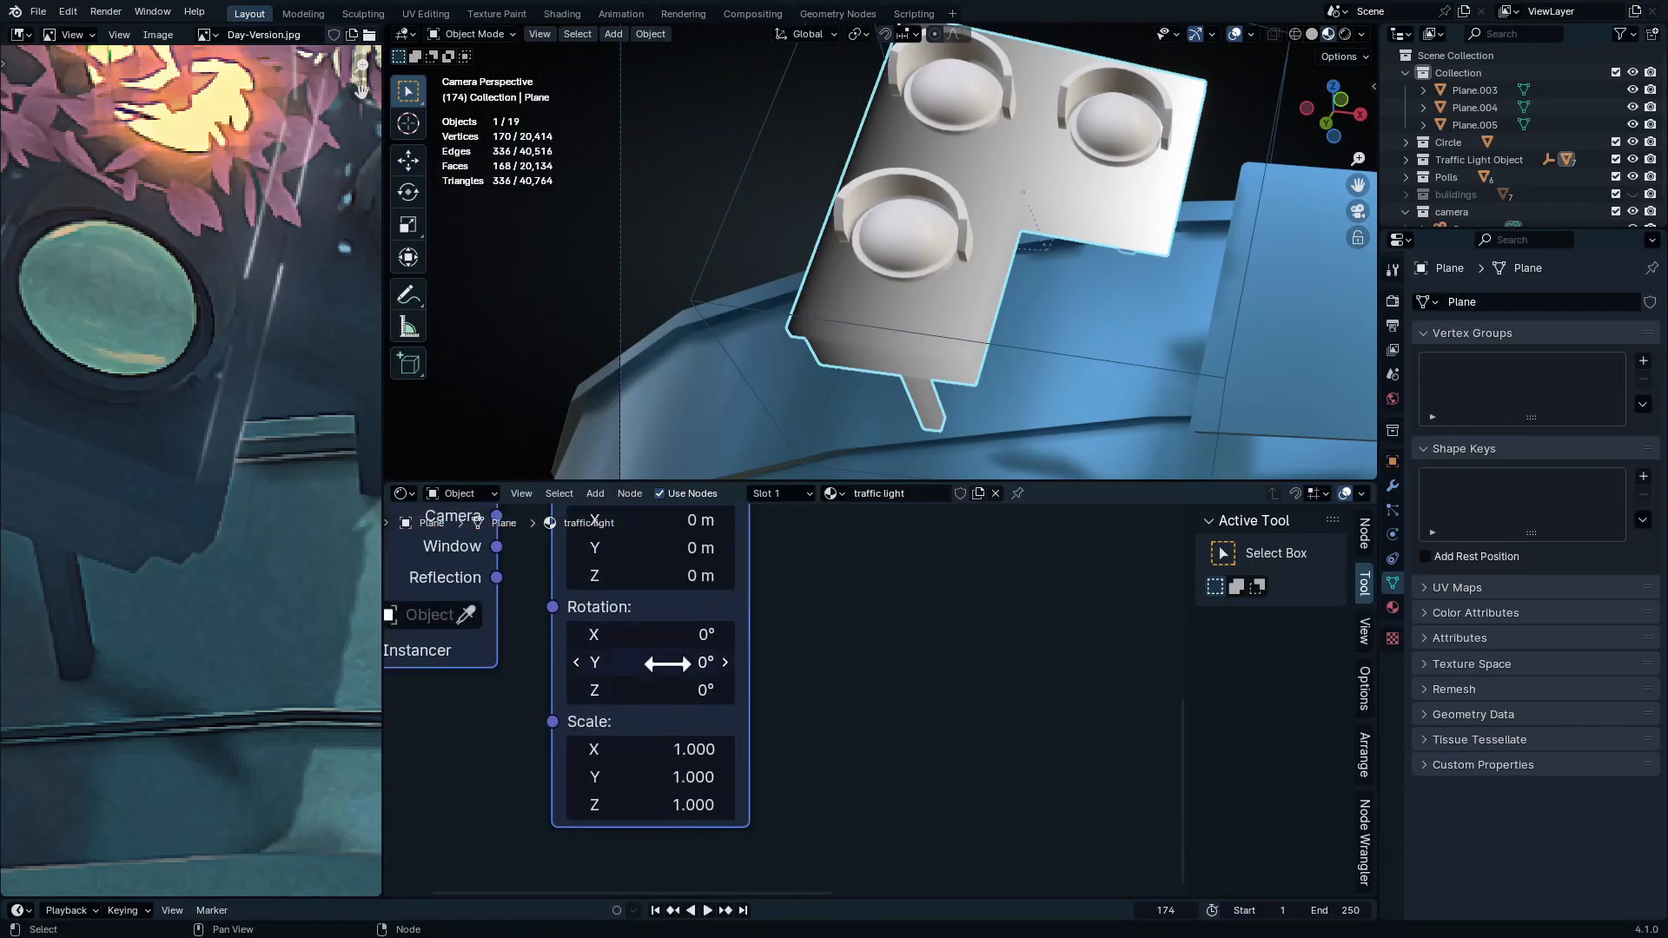
left_click(667, 663)
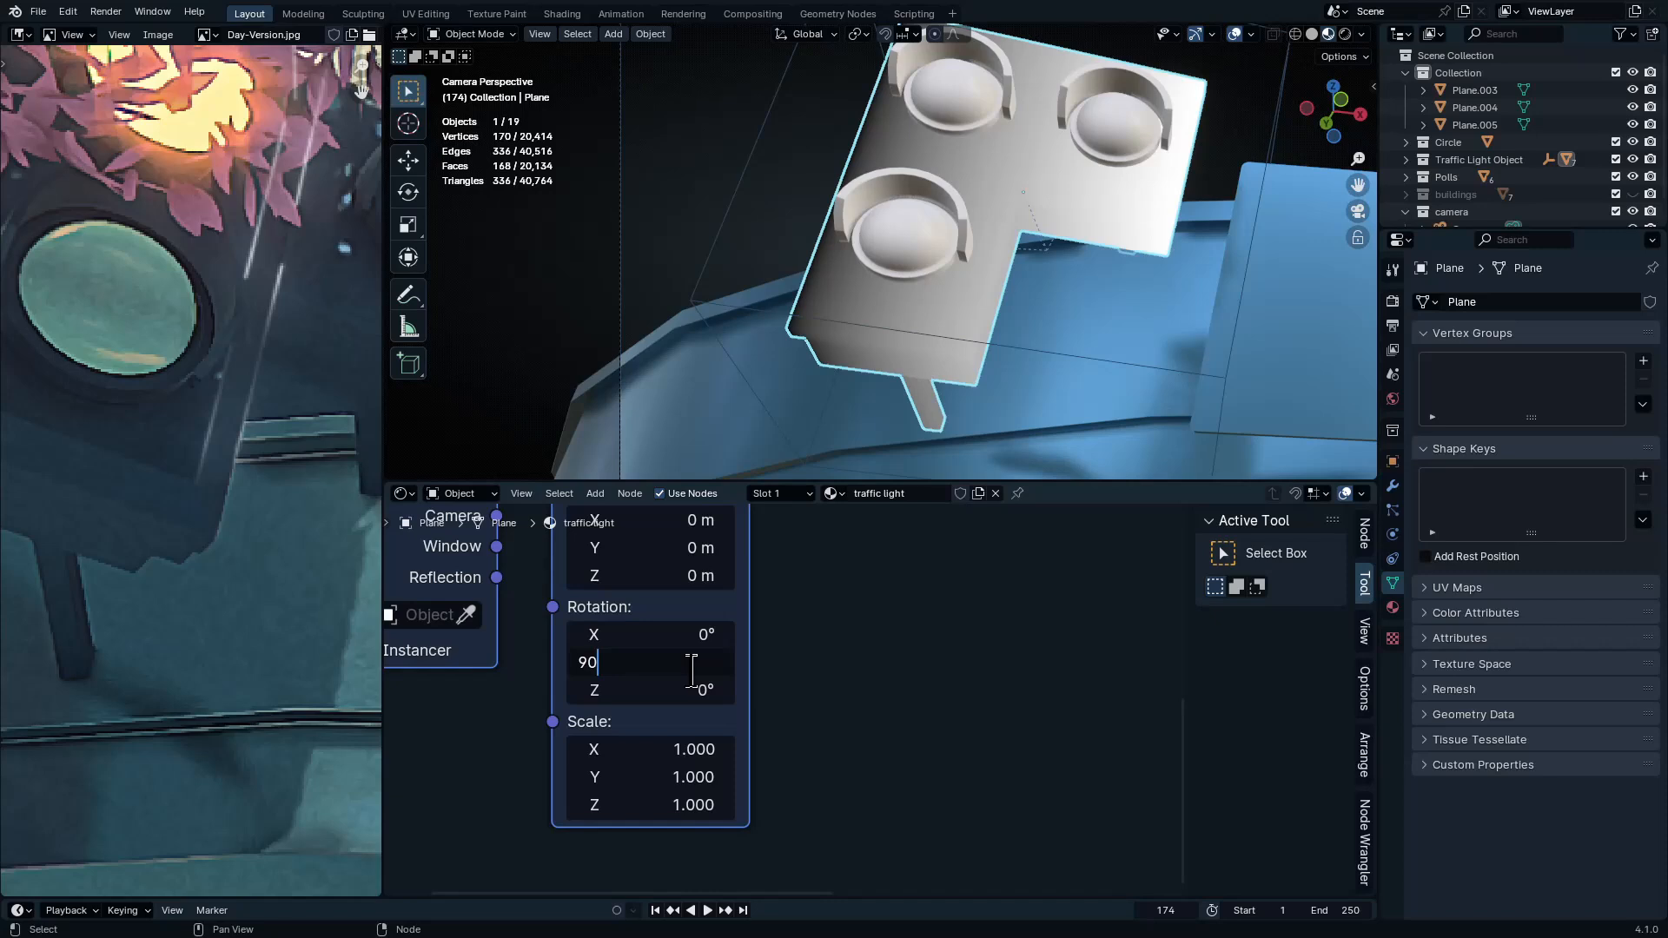
key("Return")
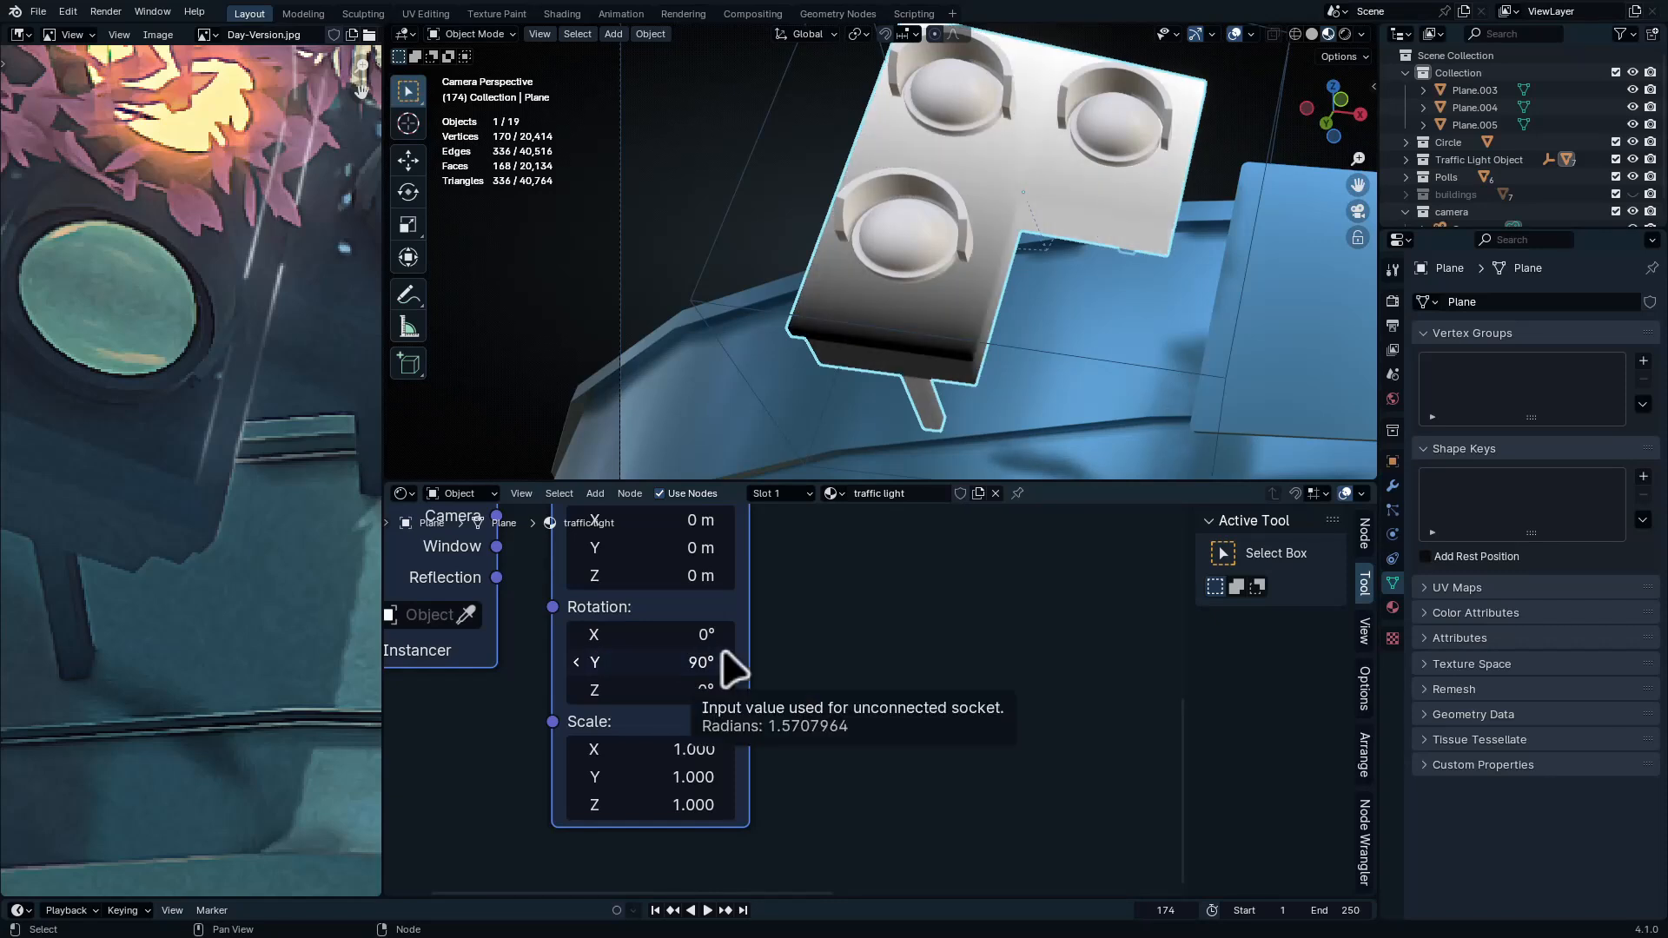
Insert a Color Ramp after the Gradient Texture and paste a dark blue into its first stop
scroll(919, 603, "down", 6)
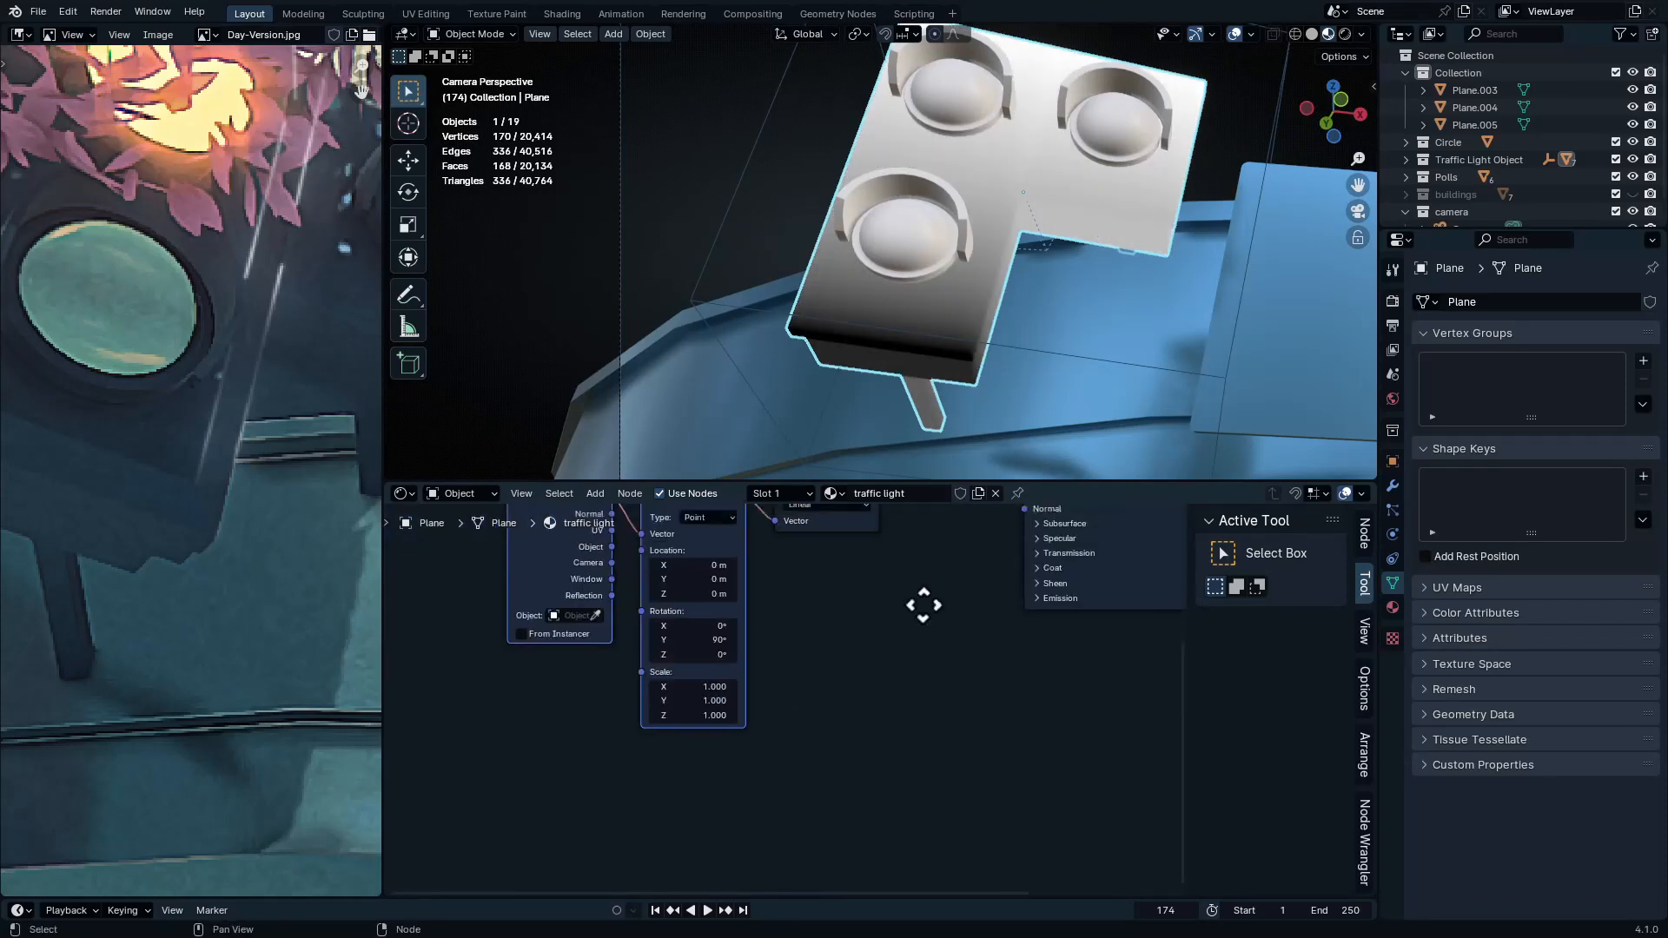
scroll(755, 751, "up", 5)
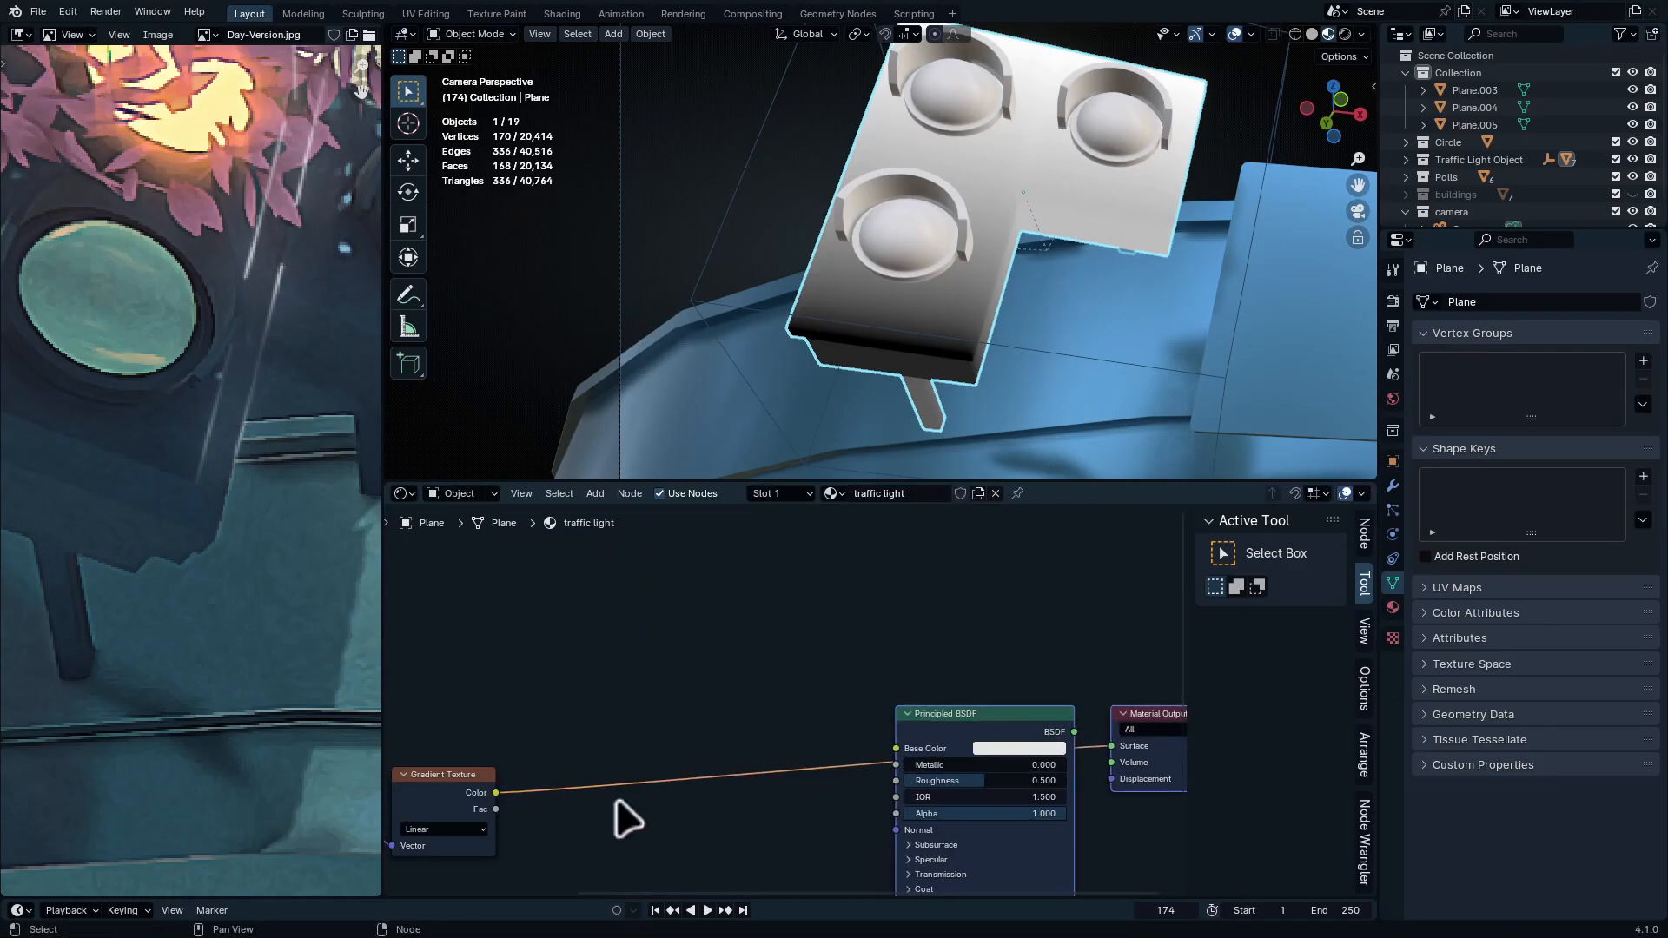
key("q")
key("c")
left_click(493, 710)
scroll(565, 882, "up", 8)
middle_click_drag(565, 881, 692, 684)
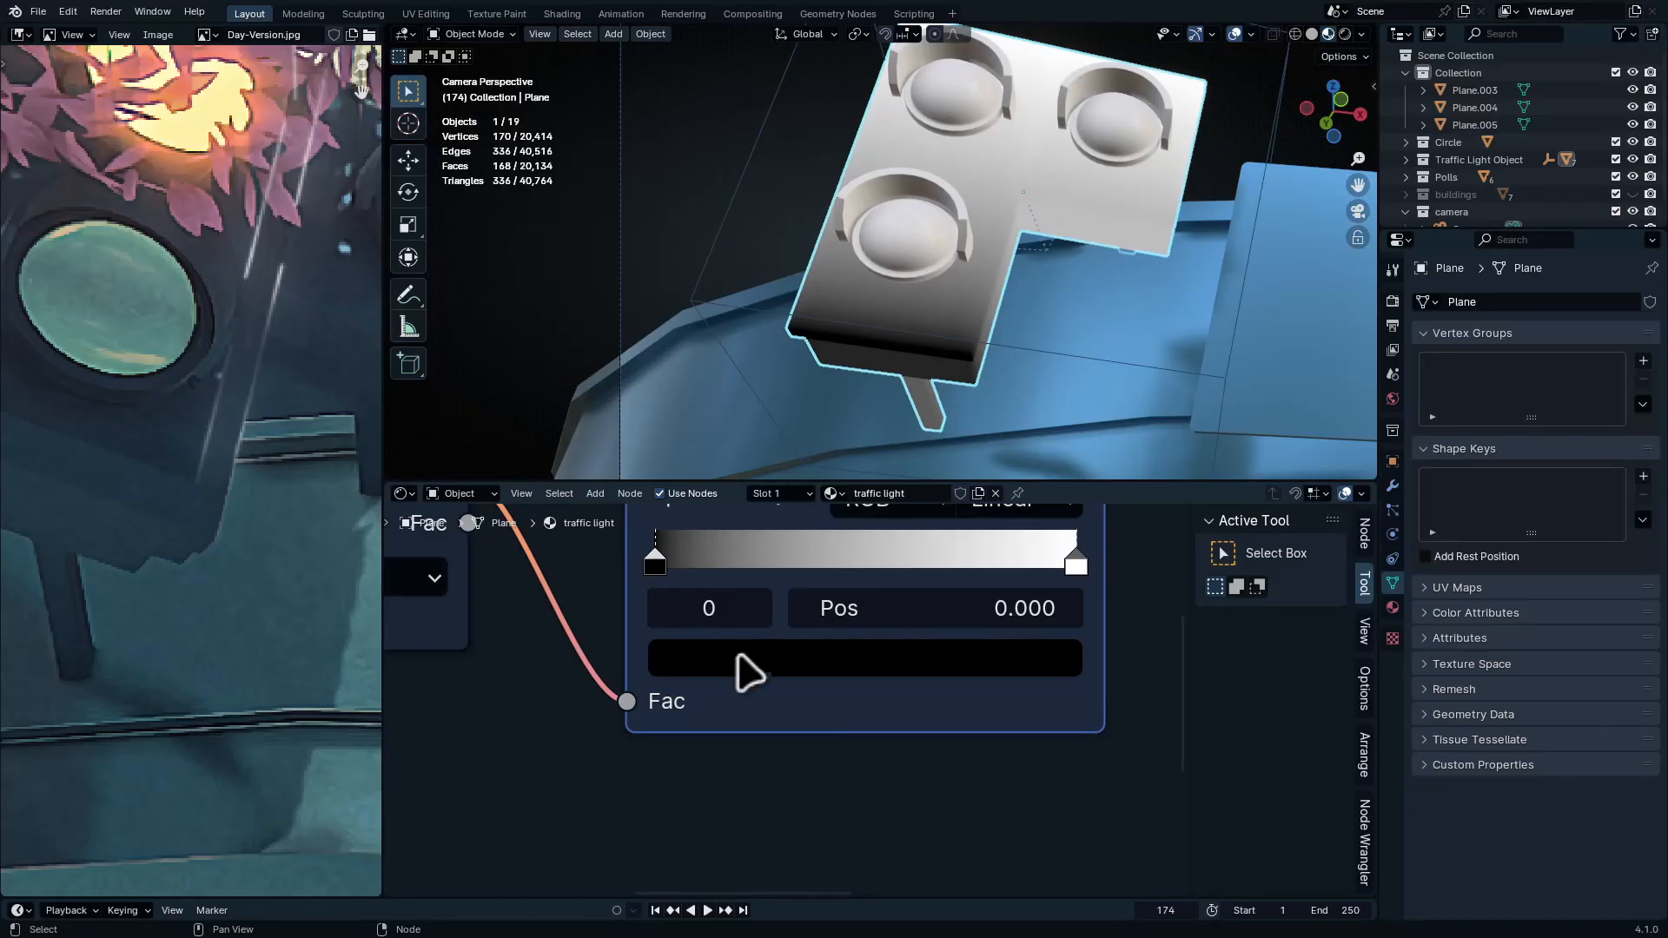
key("ctrl+v")
Copy the ring's metal shine base color (48819F) into the Color Ramp's second stop on the traffic light material
middle_click_drag(778, 681, 697, 811)
left_click(1103, 728)
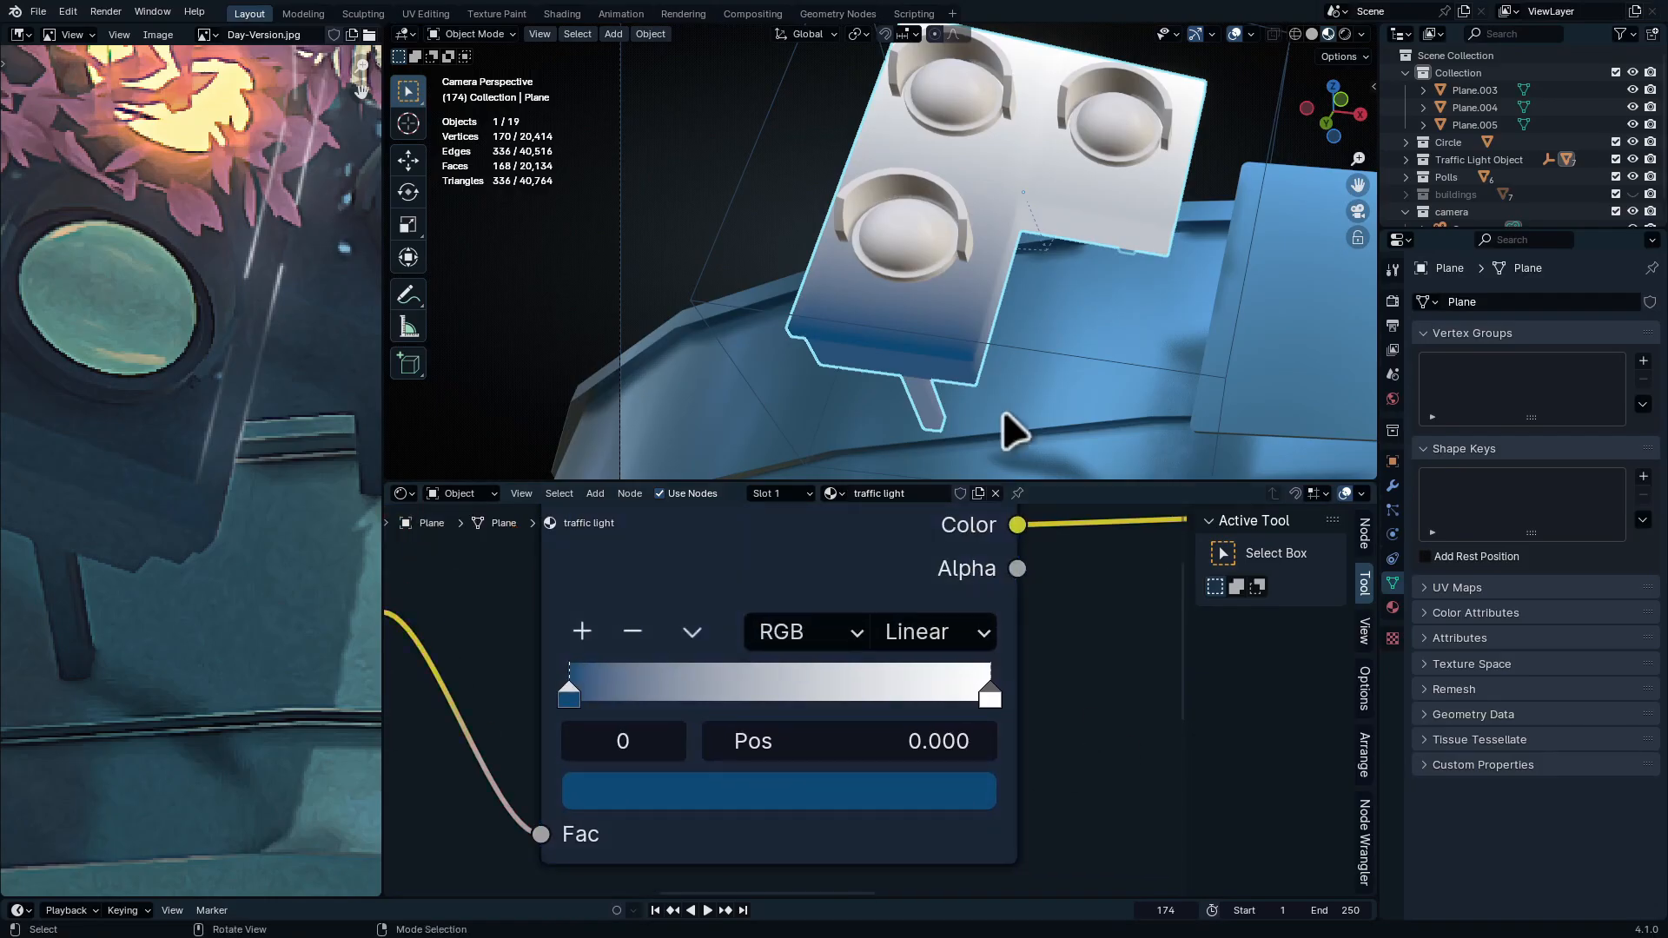
left_click(1013, 373)
middle_click_drag(1036, 484, 884, 601)
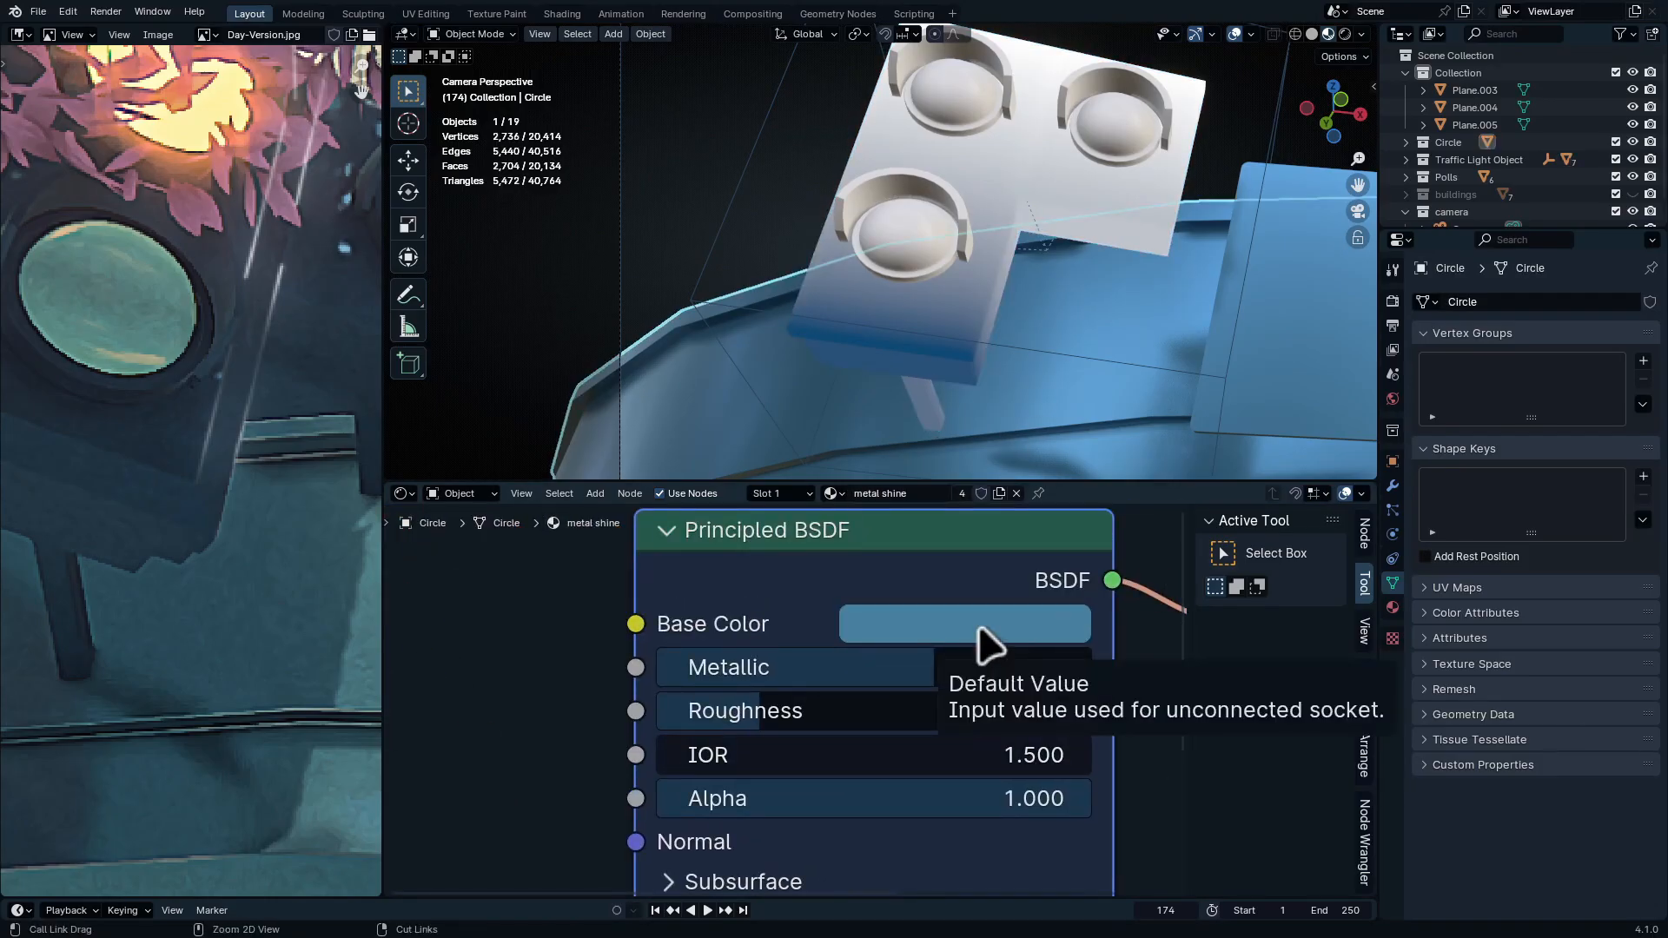
key("ctrl+z")
left_click(852, 816)
middle_click_drag(930, 857, 977, 669)
key("ctrl+v")
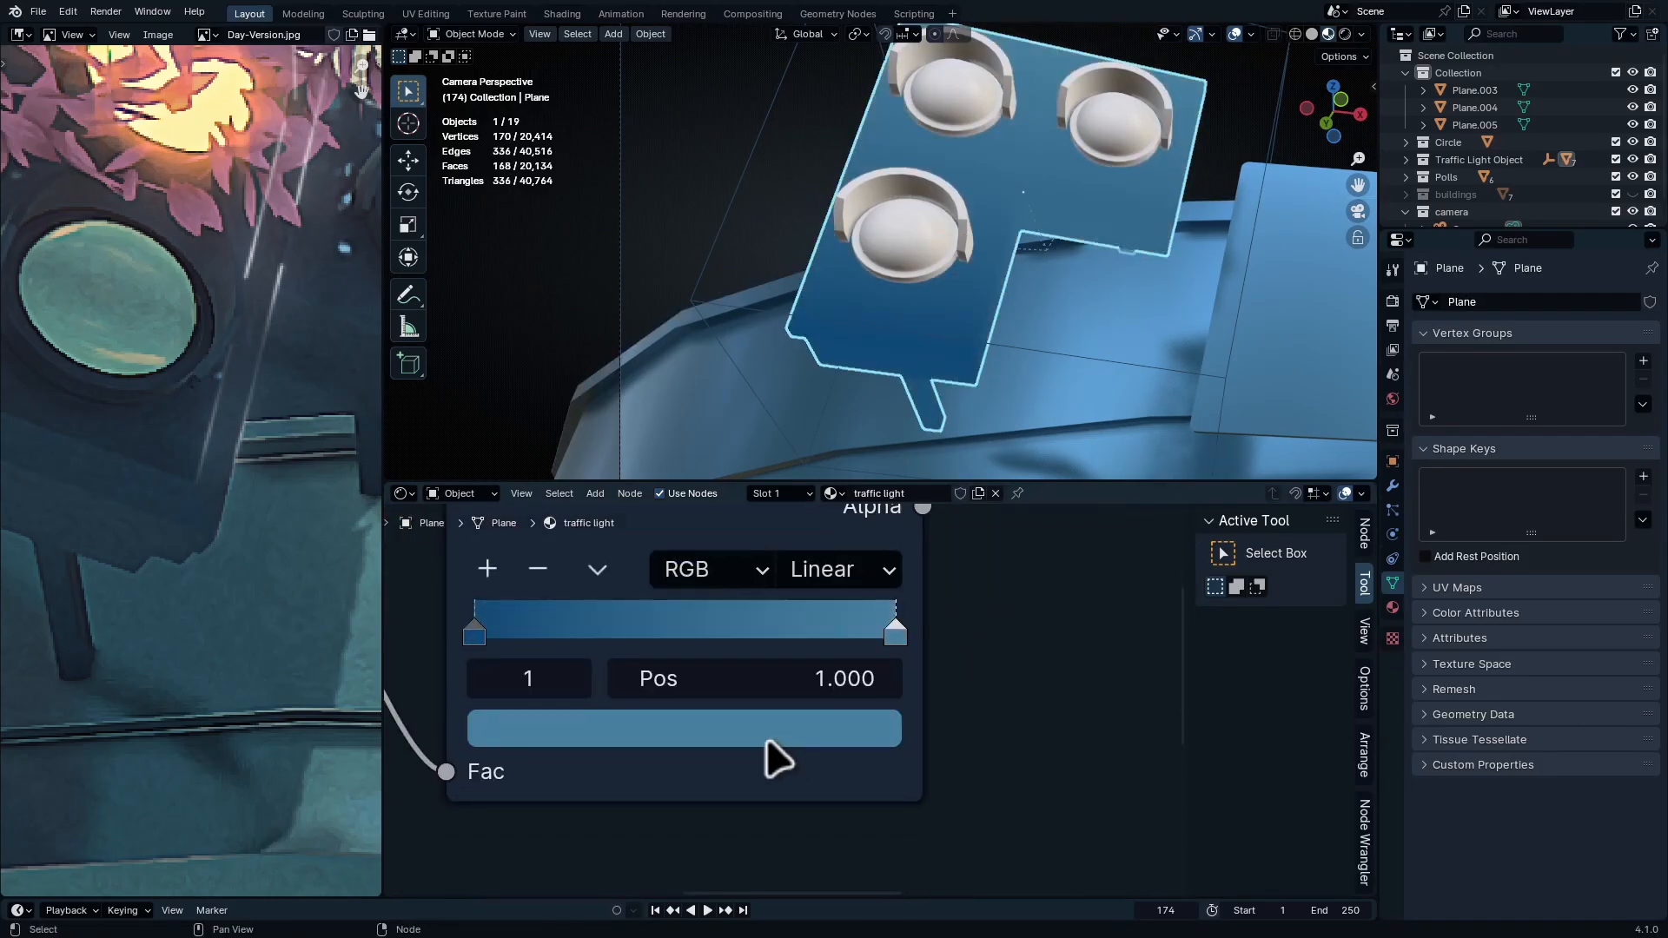
Inspect the colors of the Color Ramp's first and second stops
left_click(471, 640)
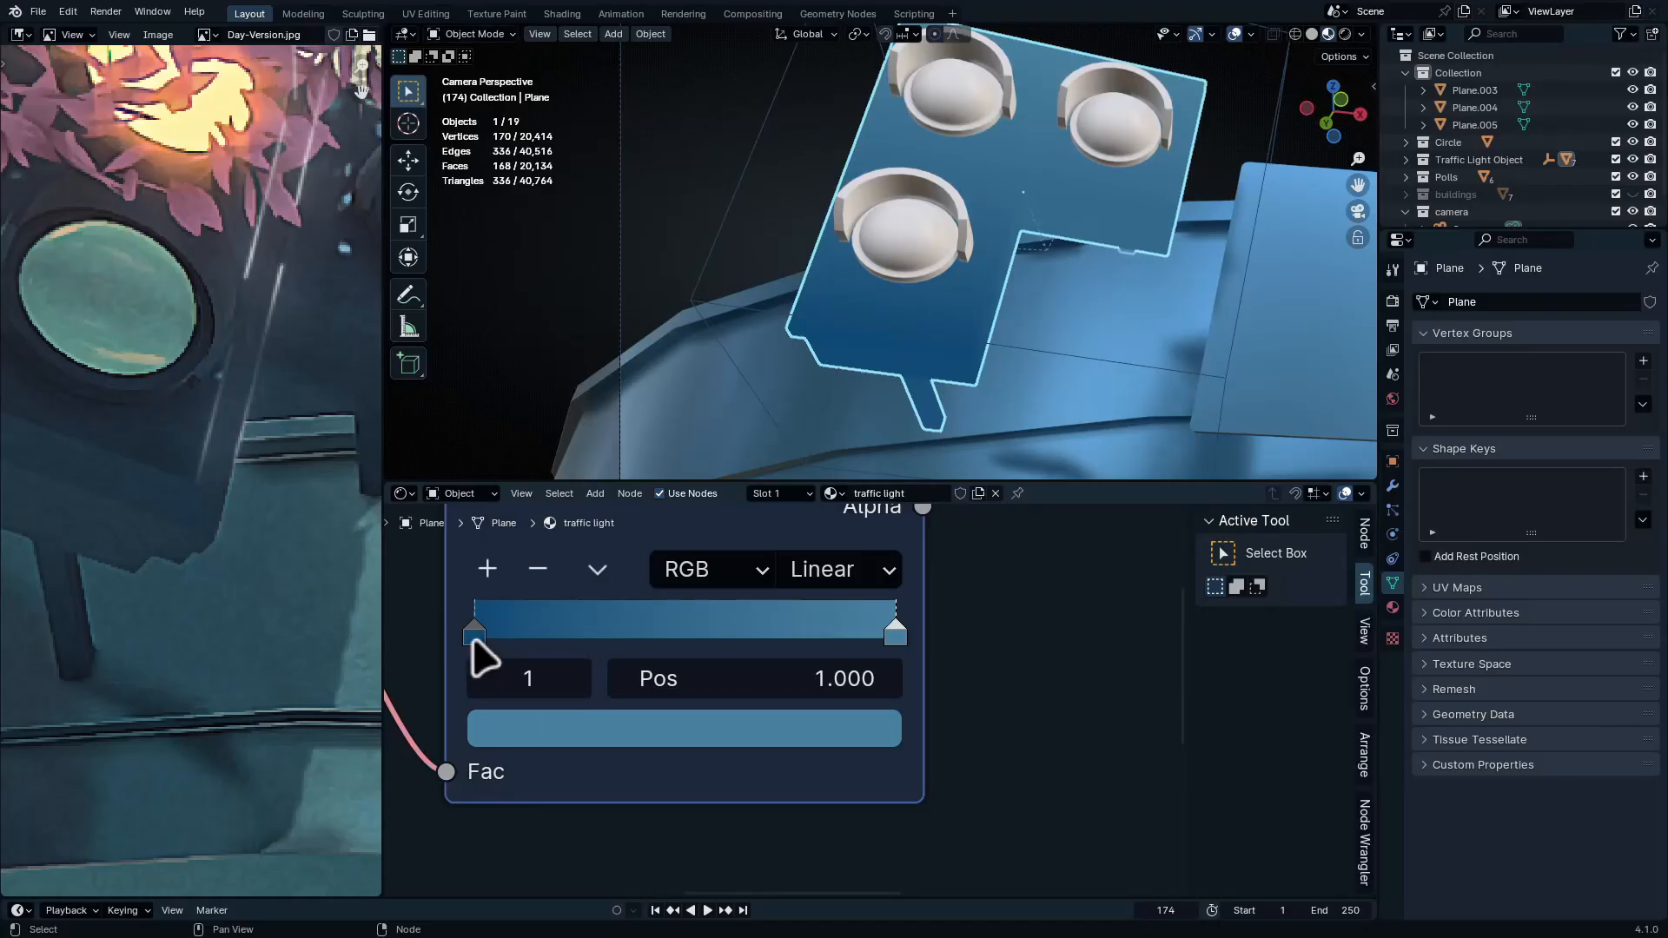
left_click(570, 728)
left_click(833, 493)
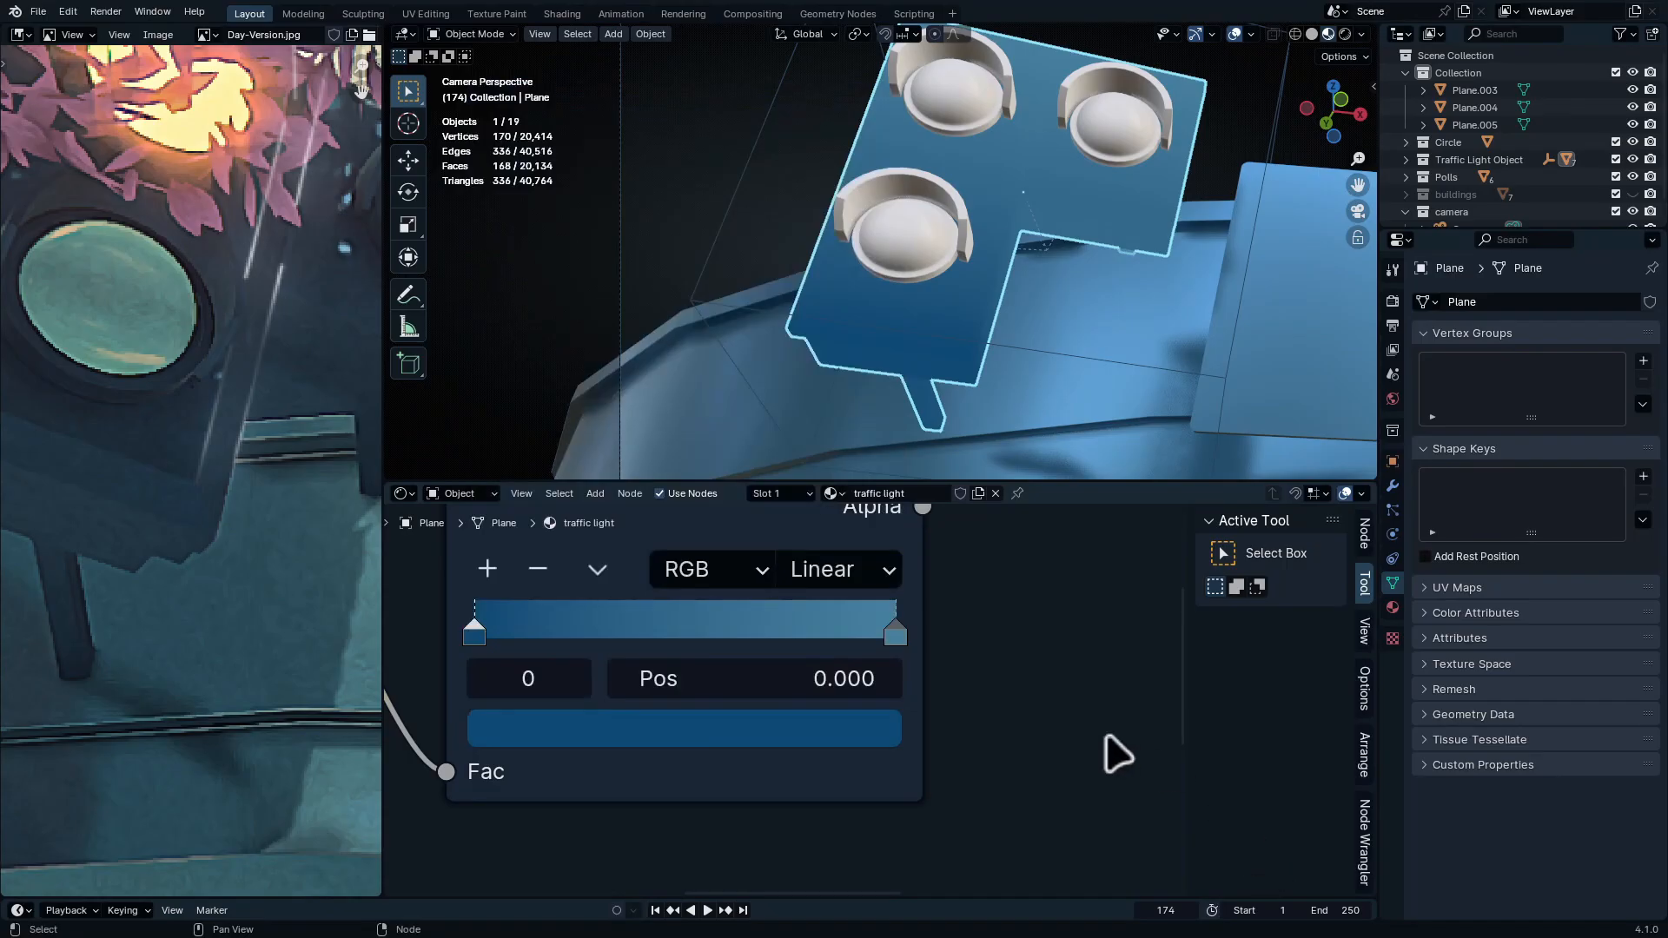
left_click(895, 637)
left_click(853, 759)
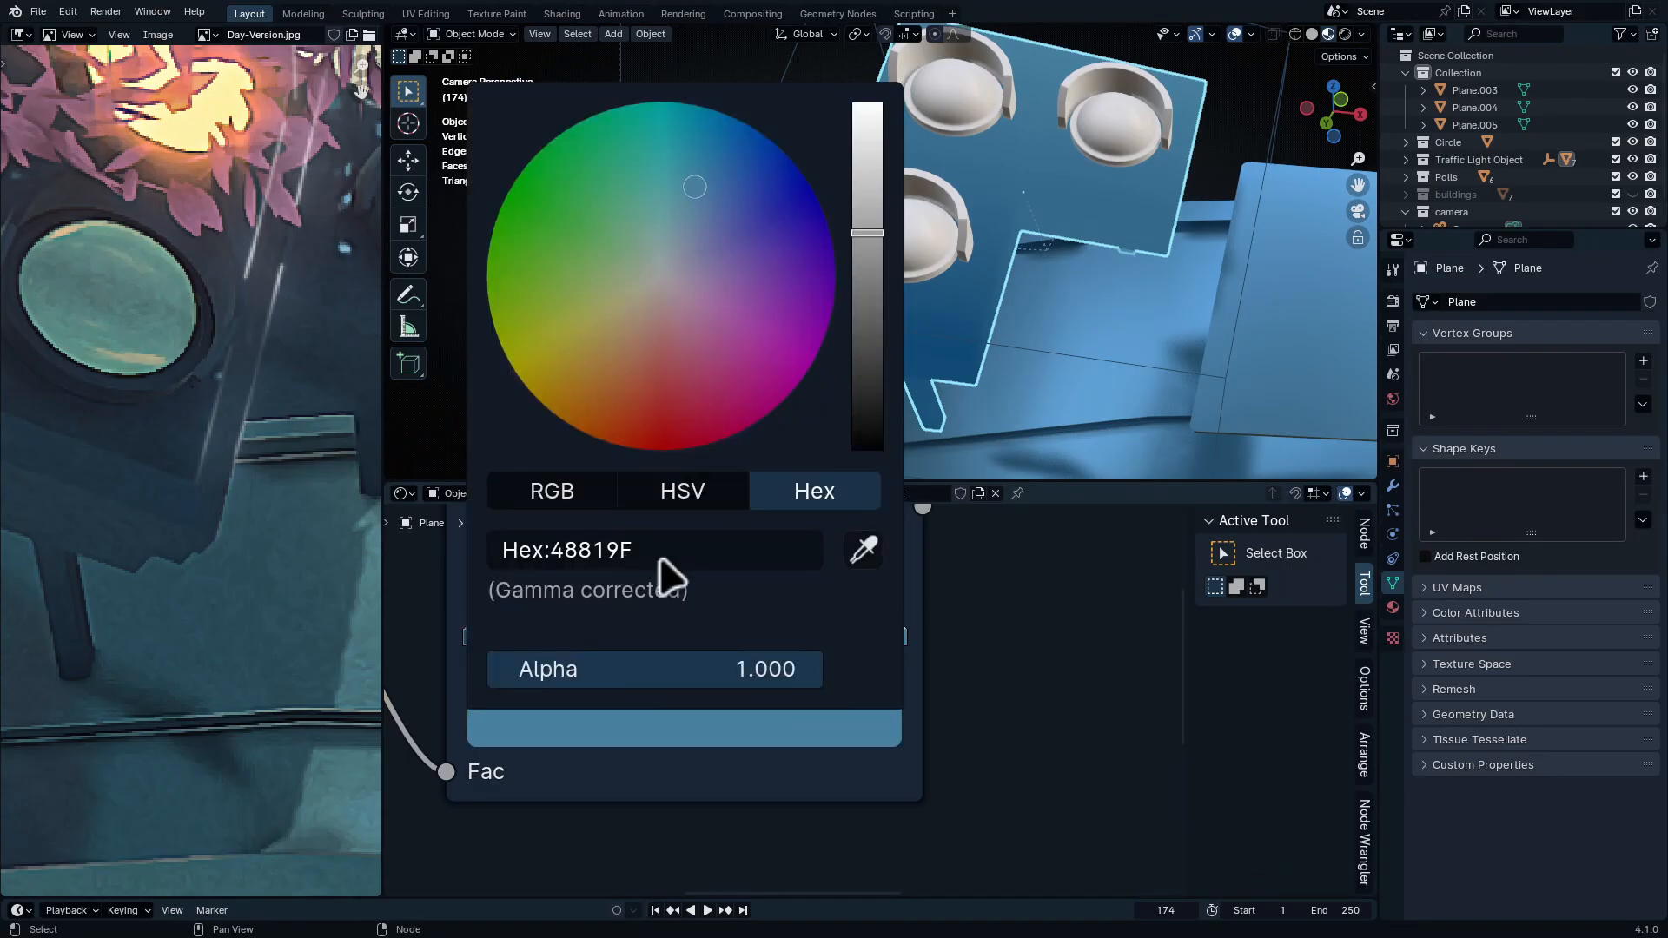
Change the Color Ramp's interpolation to B-Spline
scroll(1046, 603, "down", 4)
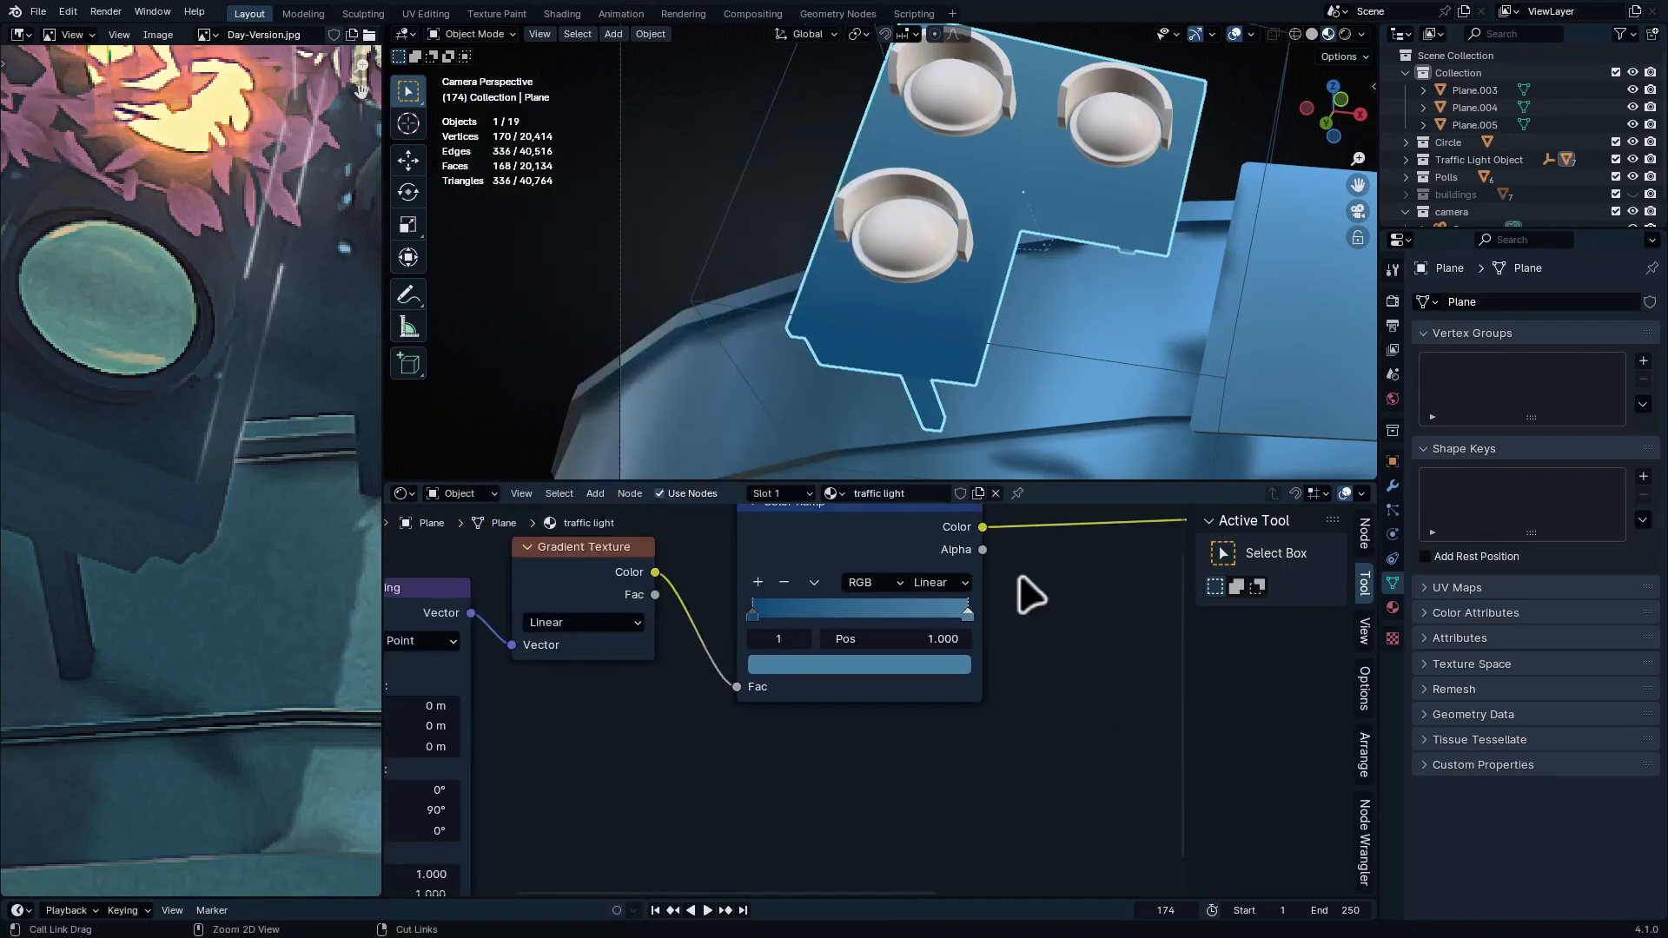
scroll(1008, 668, "down", 2)
scroll(904, 770, "up", 5)
left_click(868, 649)
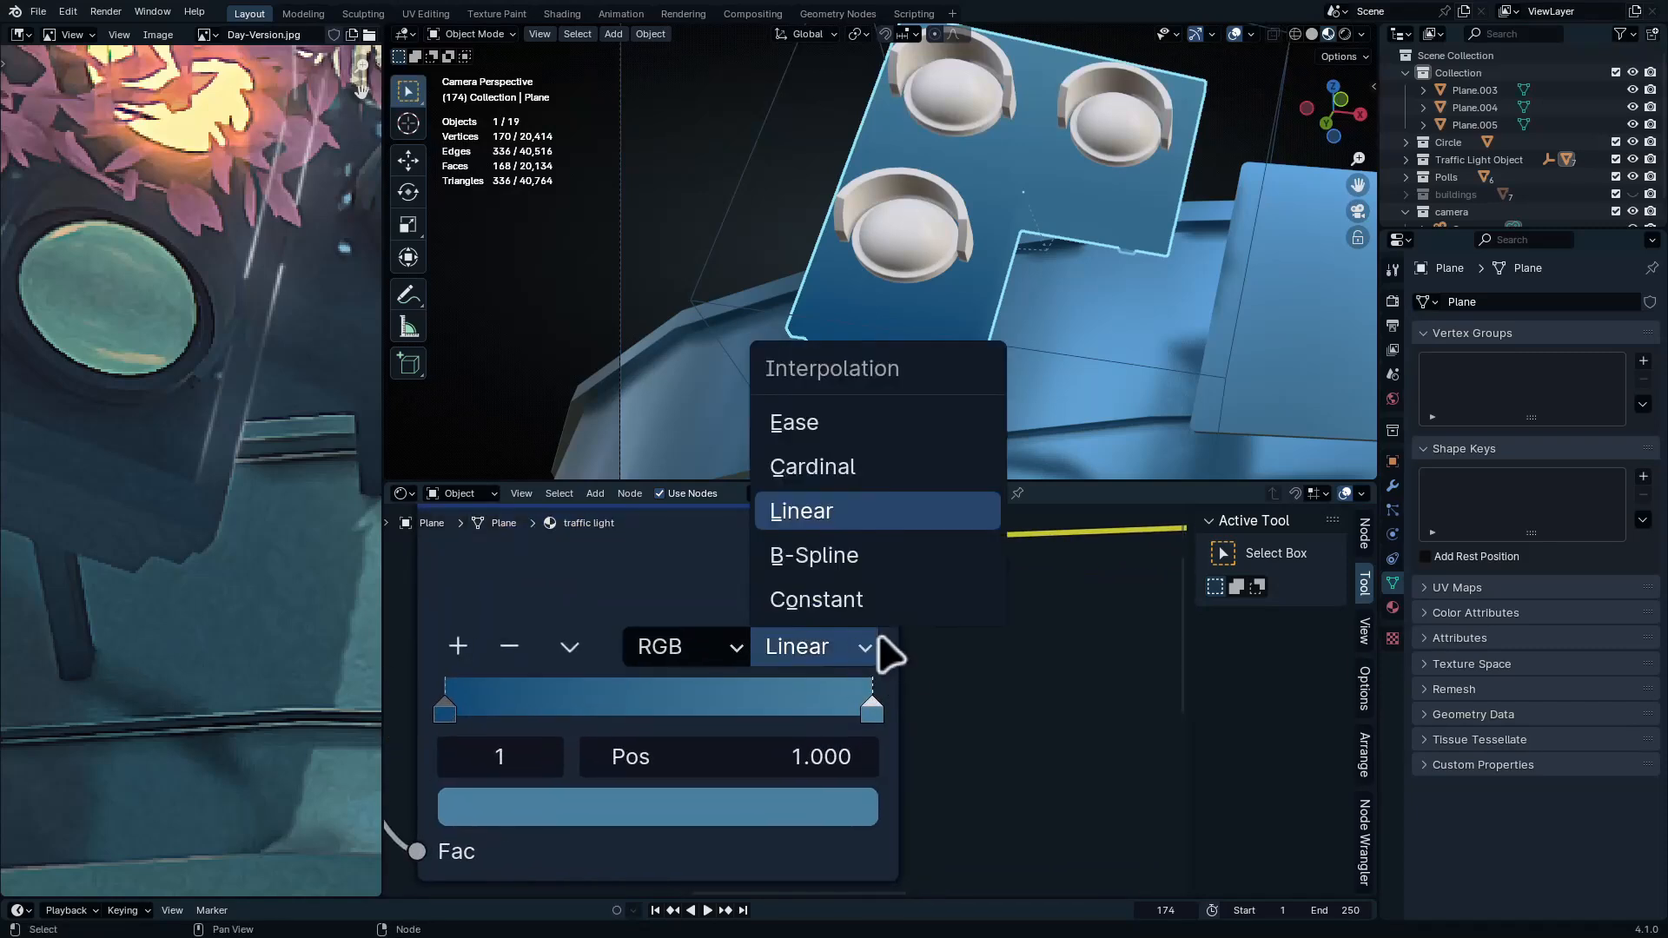
left_click(860, 560)
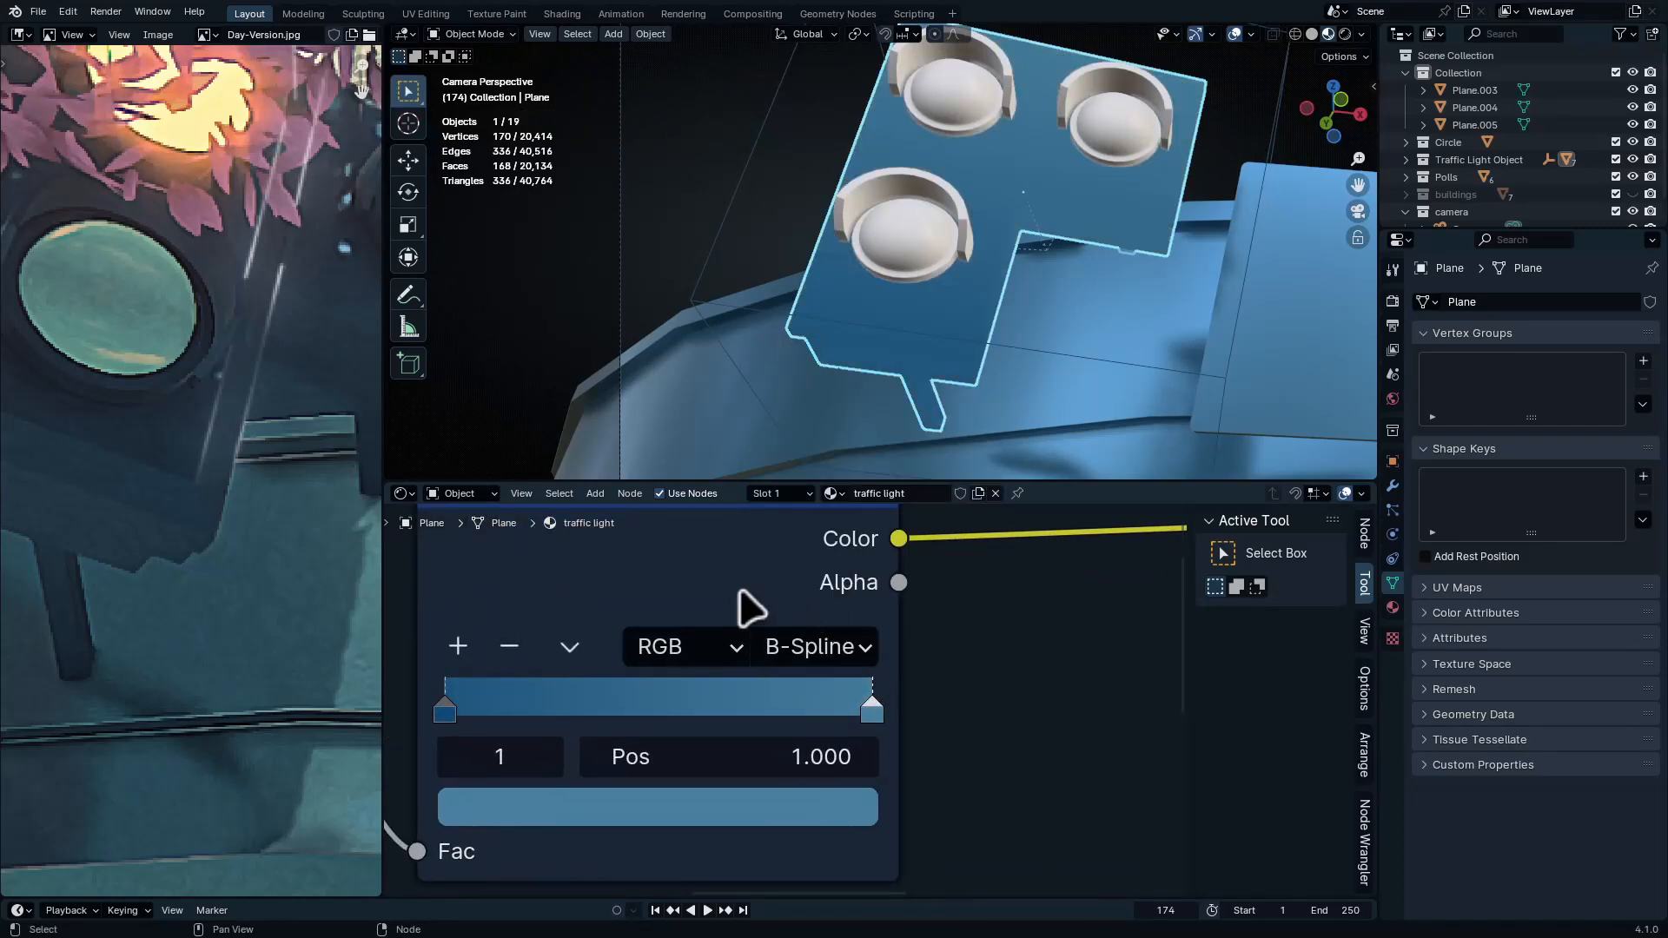
Route the traffic light material through the Principled BSDF into the Material Output, keeping the Color Ramp on Base Color
middle_click_drag(821, 473, 999, 346)
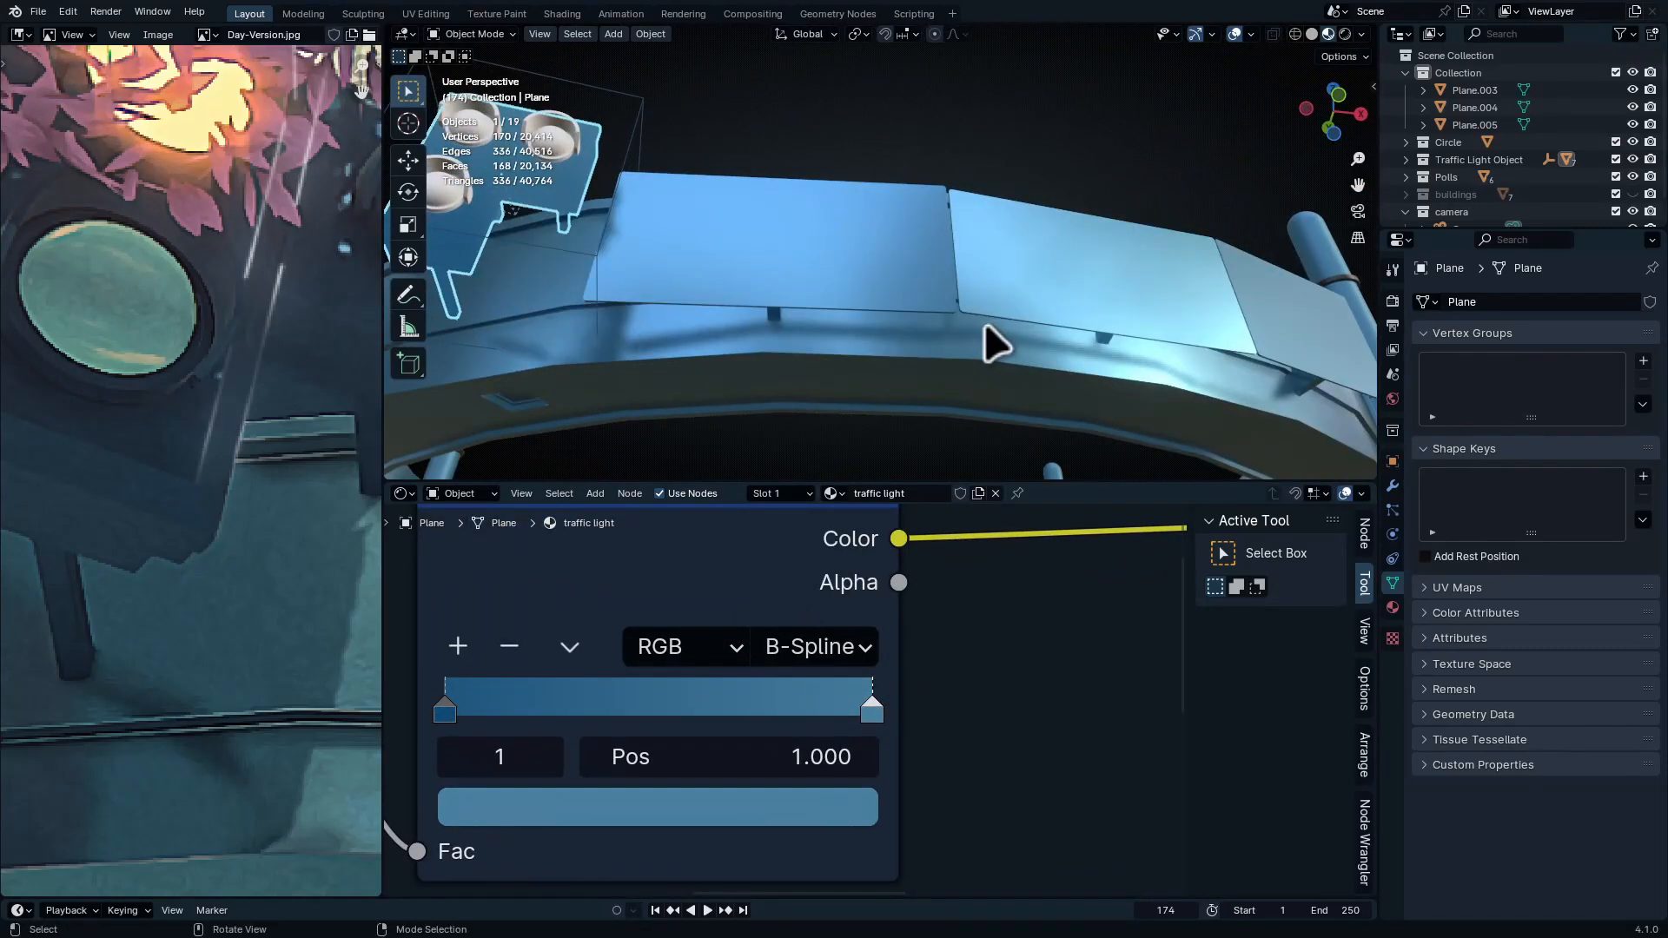
key("KP_0")
middle_click_drag(961, 193, 890, 287, "shift")
middle_click_drag(1061, 644, 1094, 675, "ctrl")
middle_click_drag(1094, 675, 753, 713)
middle_click_drag(871, 762, 930, 685, "ctrl")
left_click_drag(1135, 556, 834, 561)
middle_click_drag(1033, 583, 882, 651)
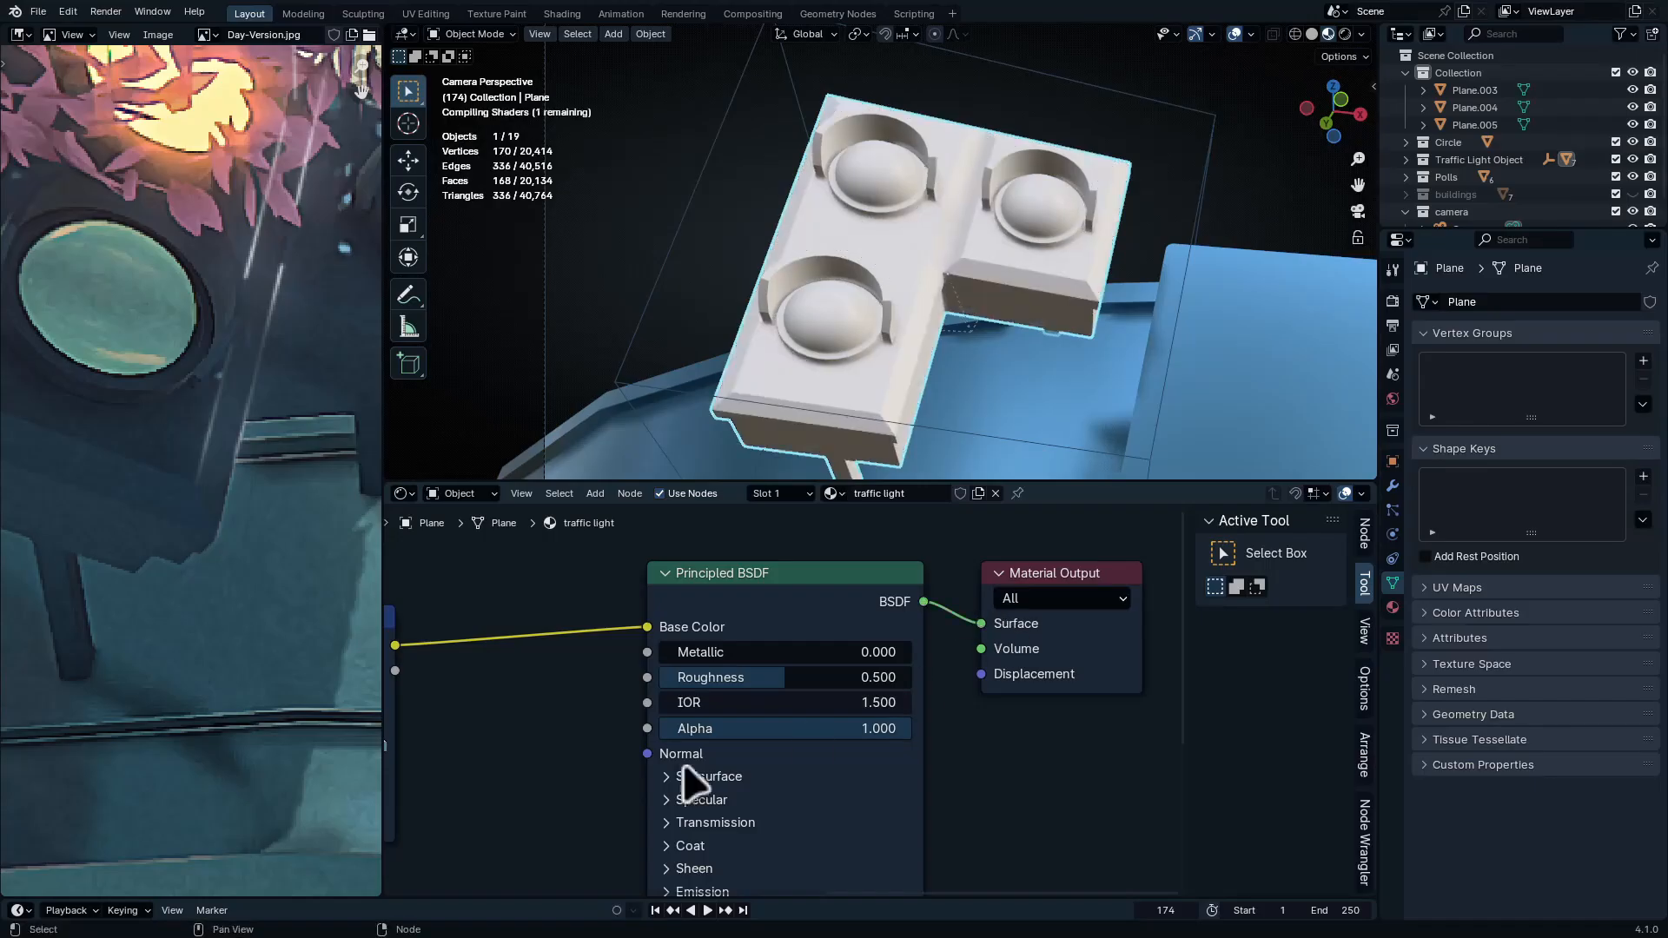
Set the traffic light material's Metallic to 0.741 and its Roughness to 0.214
middle_click_drag(683, 766, 769, 700)
middle_click_drag(769, 700, 808, 556, "ctrl")
middle_click_drag(808, 556, 810, 656)
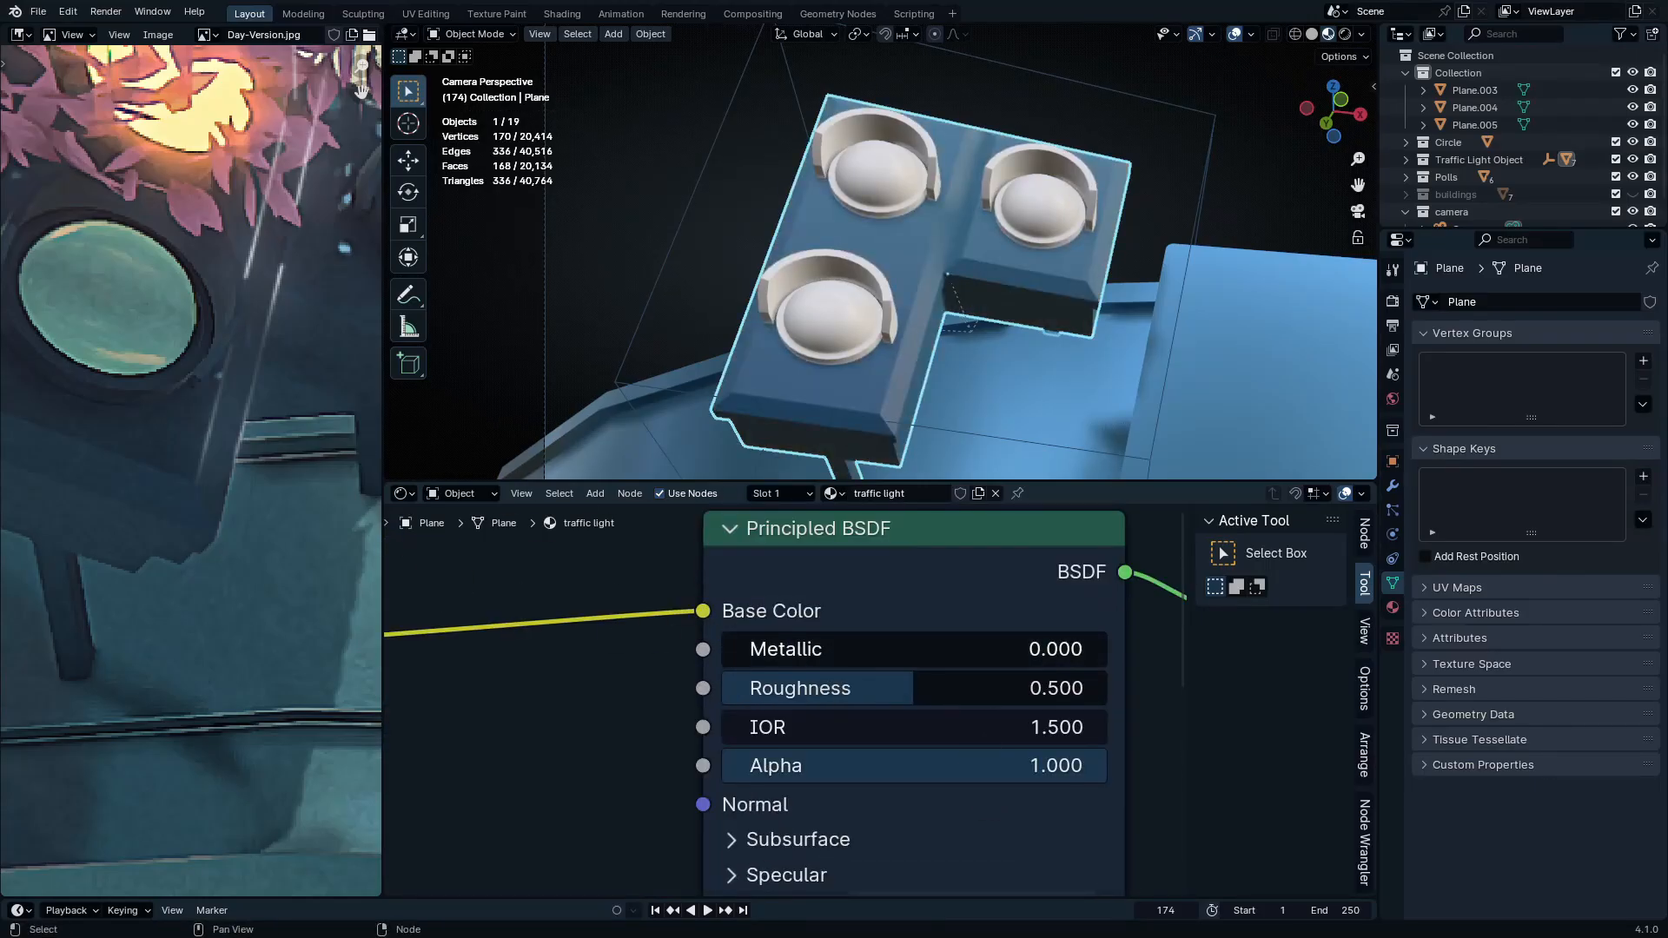
left_click_drag(809, 649, 952, 649)
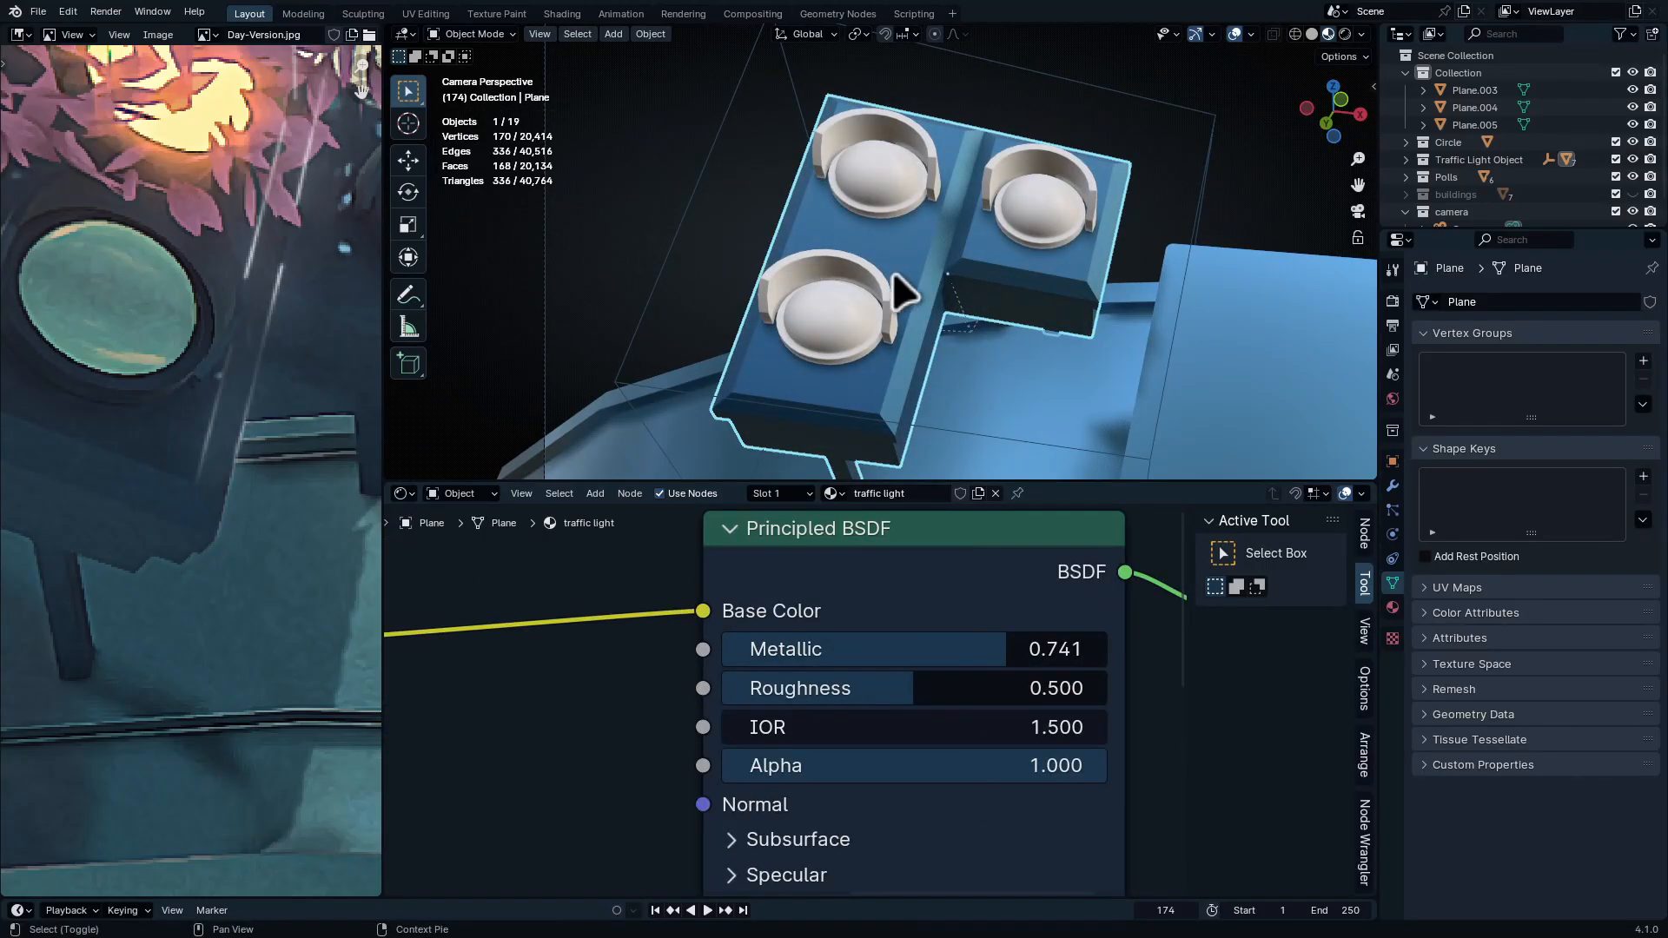
scroll(894, 290, "up", 2)
left_click_drag(987, 688, 929, 688)
middle_click_drag(360, 291, 126, 425)
scroll(212, 421, "up", 2)
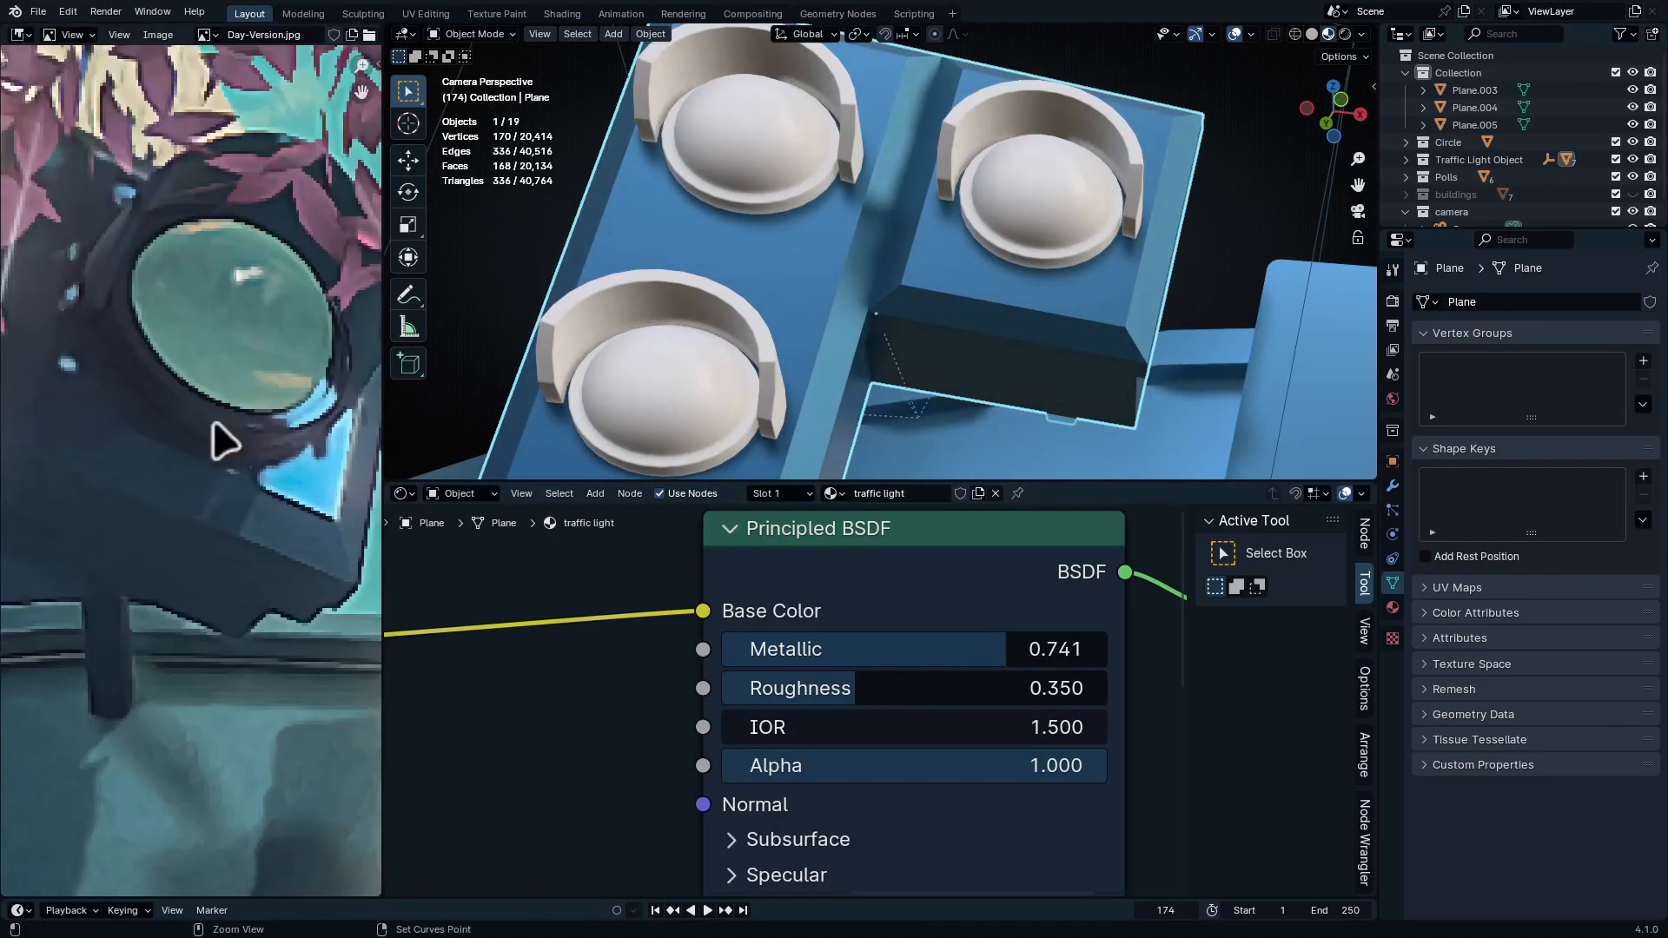
left_click_drag(986, 687, 928, 687)
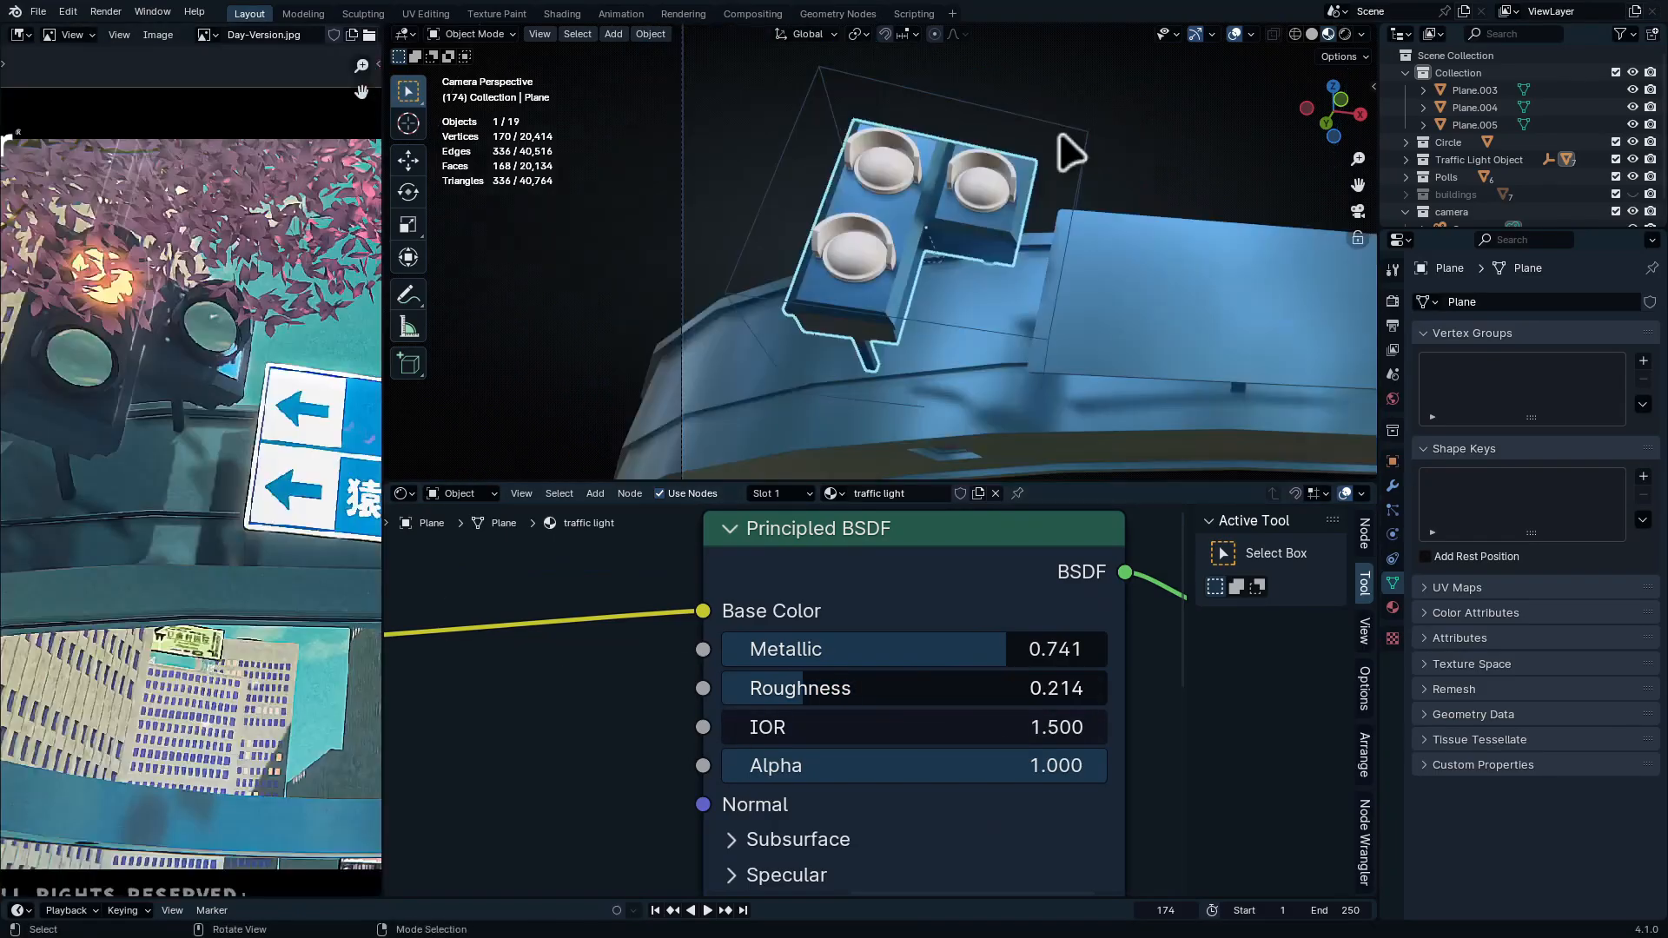
Rotate the traffic light's parent empty about 19° around the global Z axis
left_click(1081, 137)
key("r")
key("z")
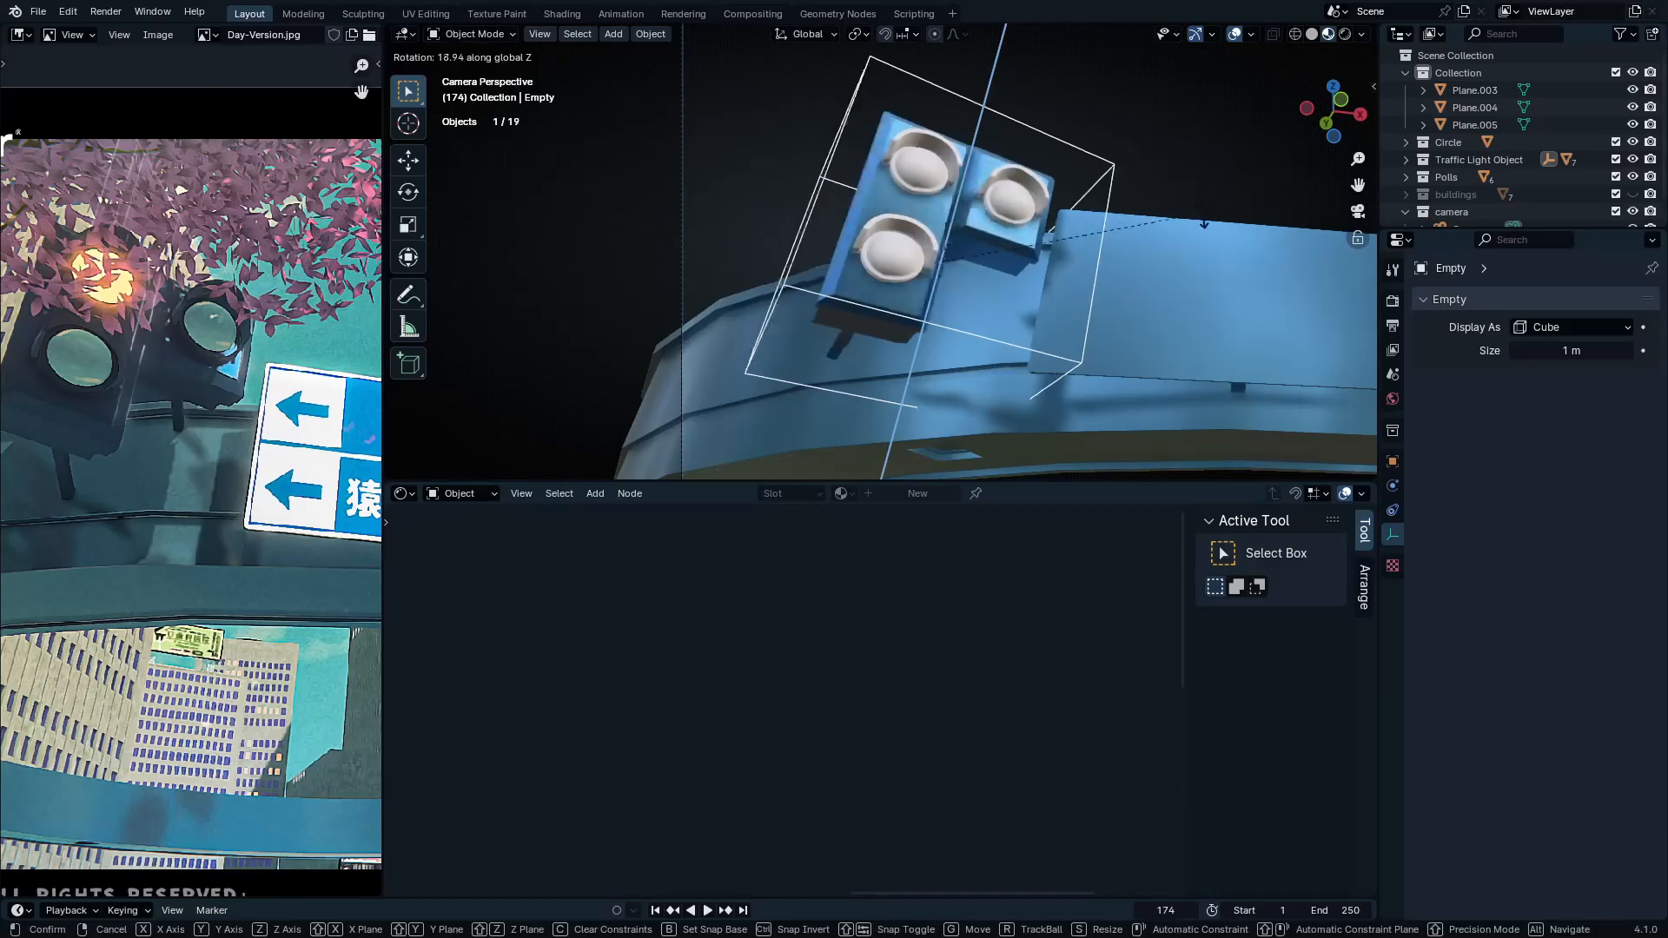
left_click(1190, 187)
Select the free ends of the traffic light's mounting rods and move them in top view so they reach the ring
middle_click_drag(1190, 187, 1010, 267)
scroll(1017, 214, "down", 4)
left_click(1024, 221)
key("Tab")
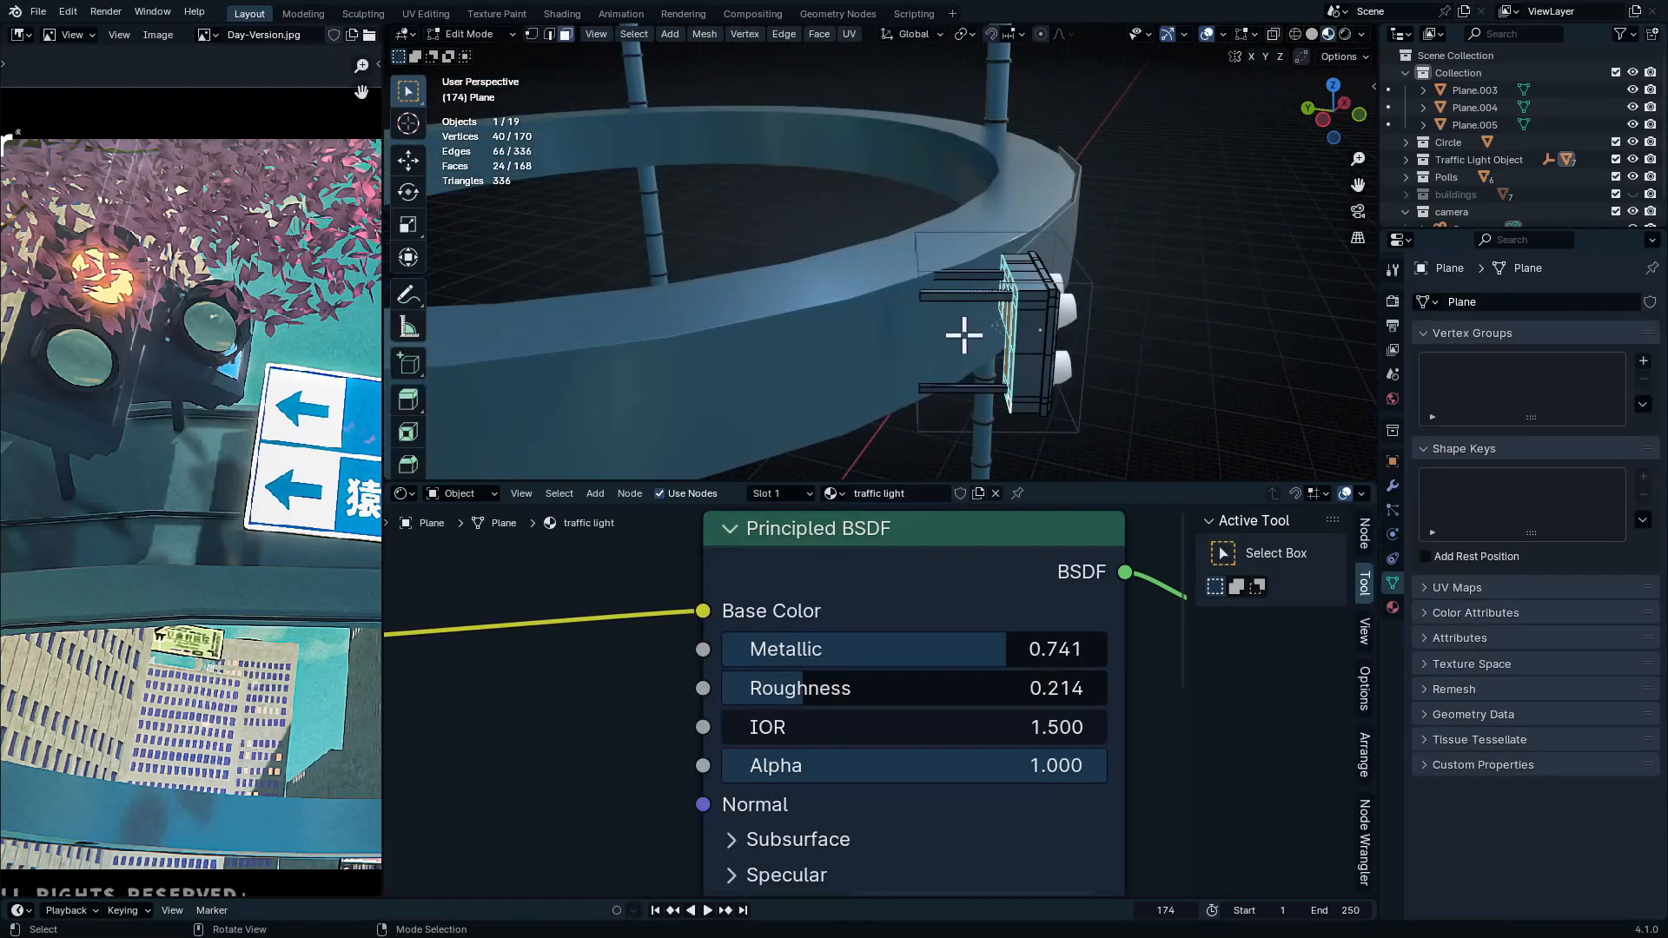
key("1")
key("alt+z")
left_click_drag(842, 194, 983, 511)
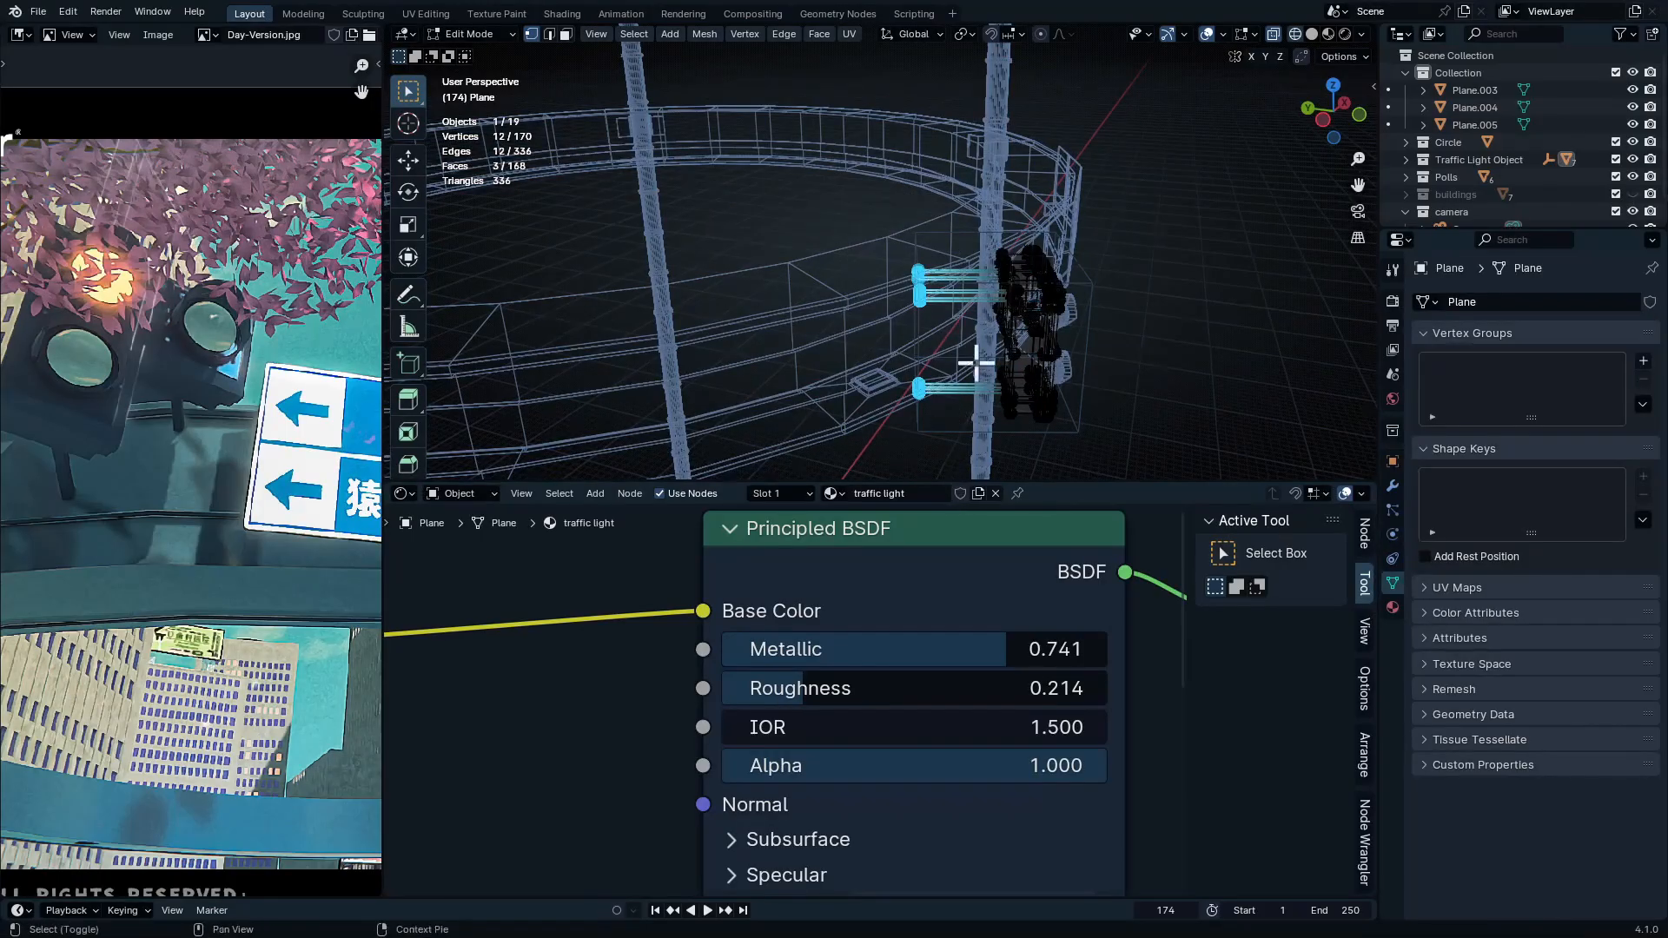
key("alt+z")
key("KP_7")
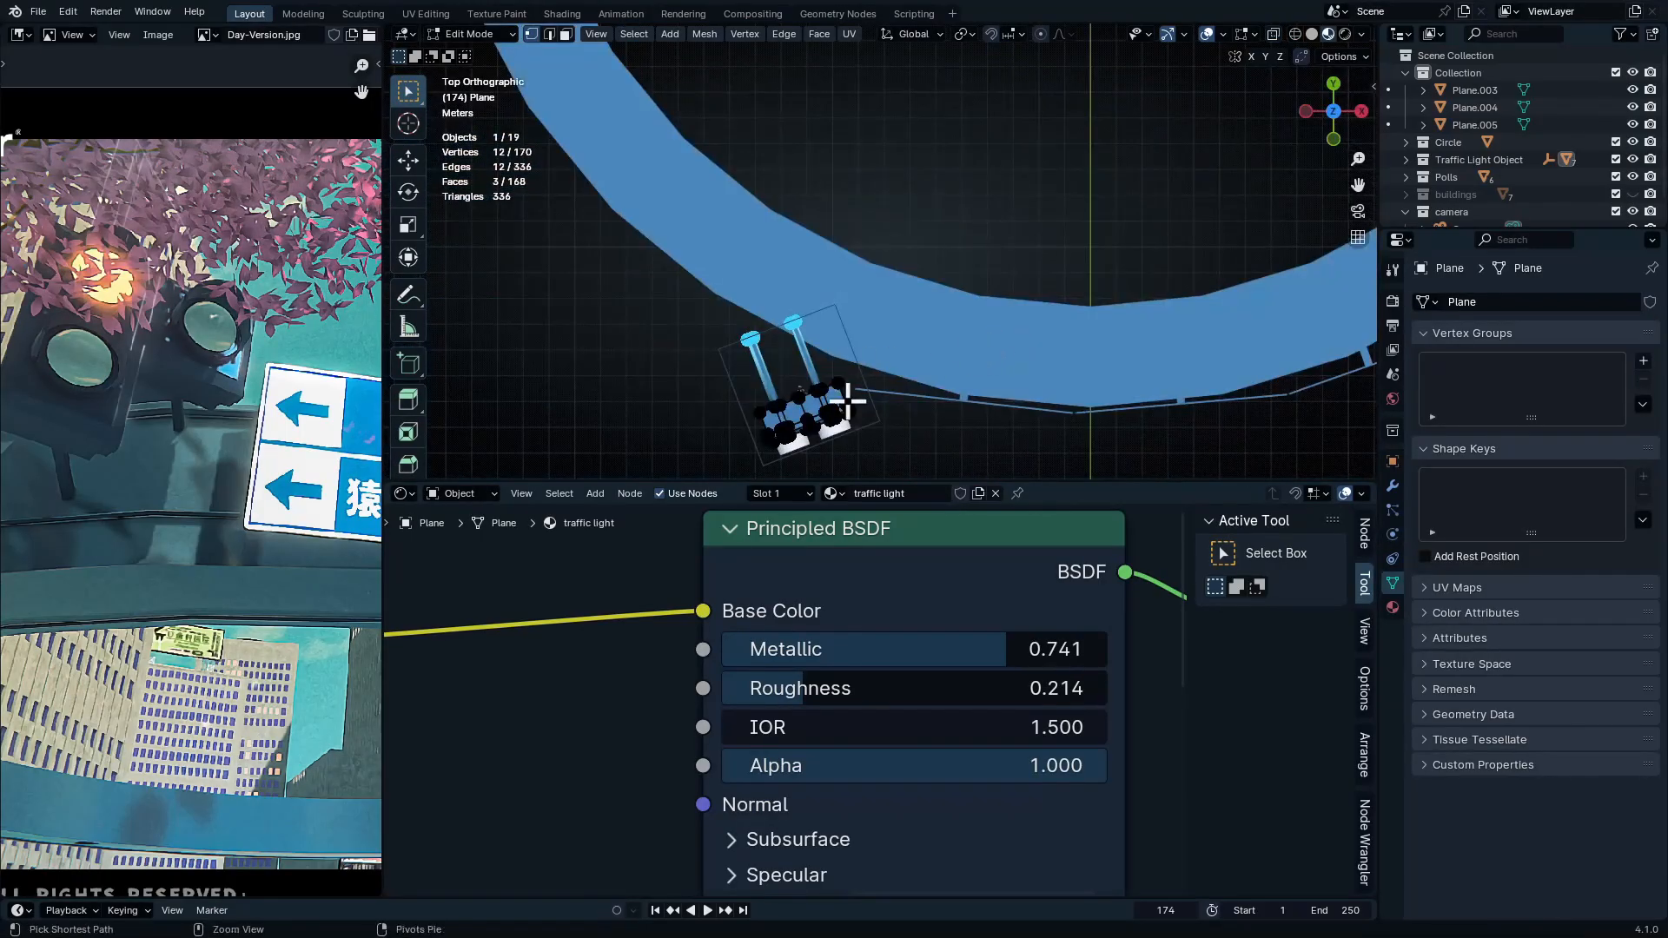
scroll(847, 398, "up", 5)
key("g")
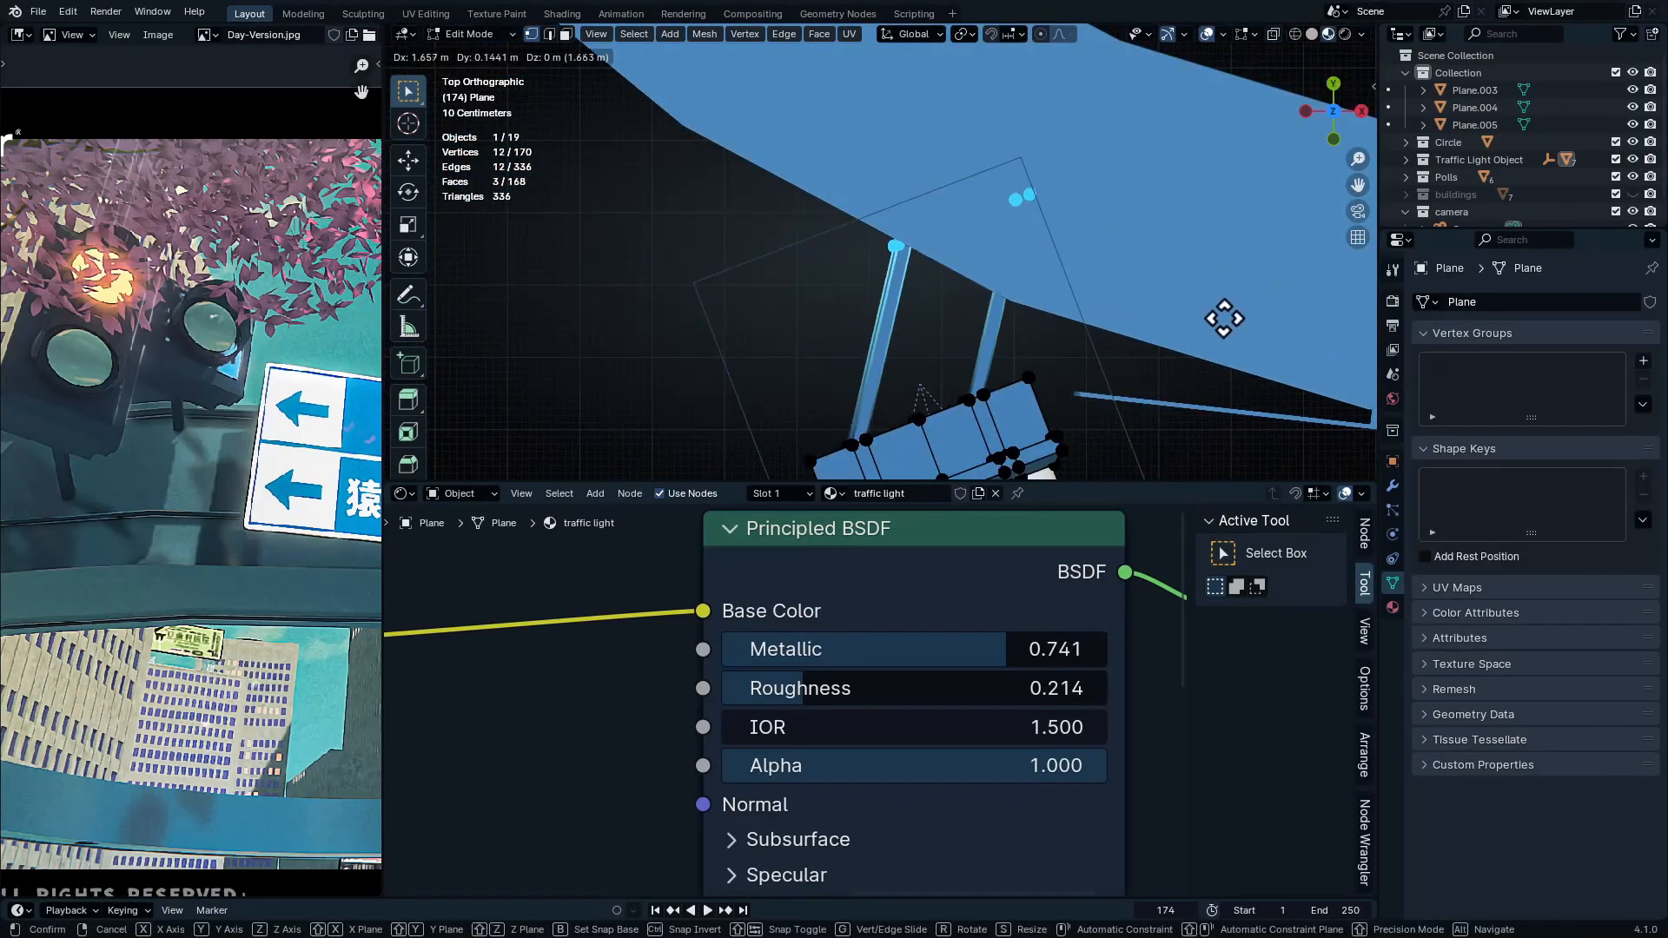
left_click(1247, 305)
key("Tab")
Examine the traffic light housing and its mesh edges from the camera view against the reference picture
middle_click_drag(1091, 290, 847, 213)
left_click_drag(845, 212, 1125, 495, "ctrl")
key("KP_0")
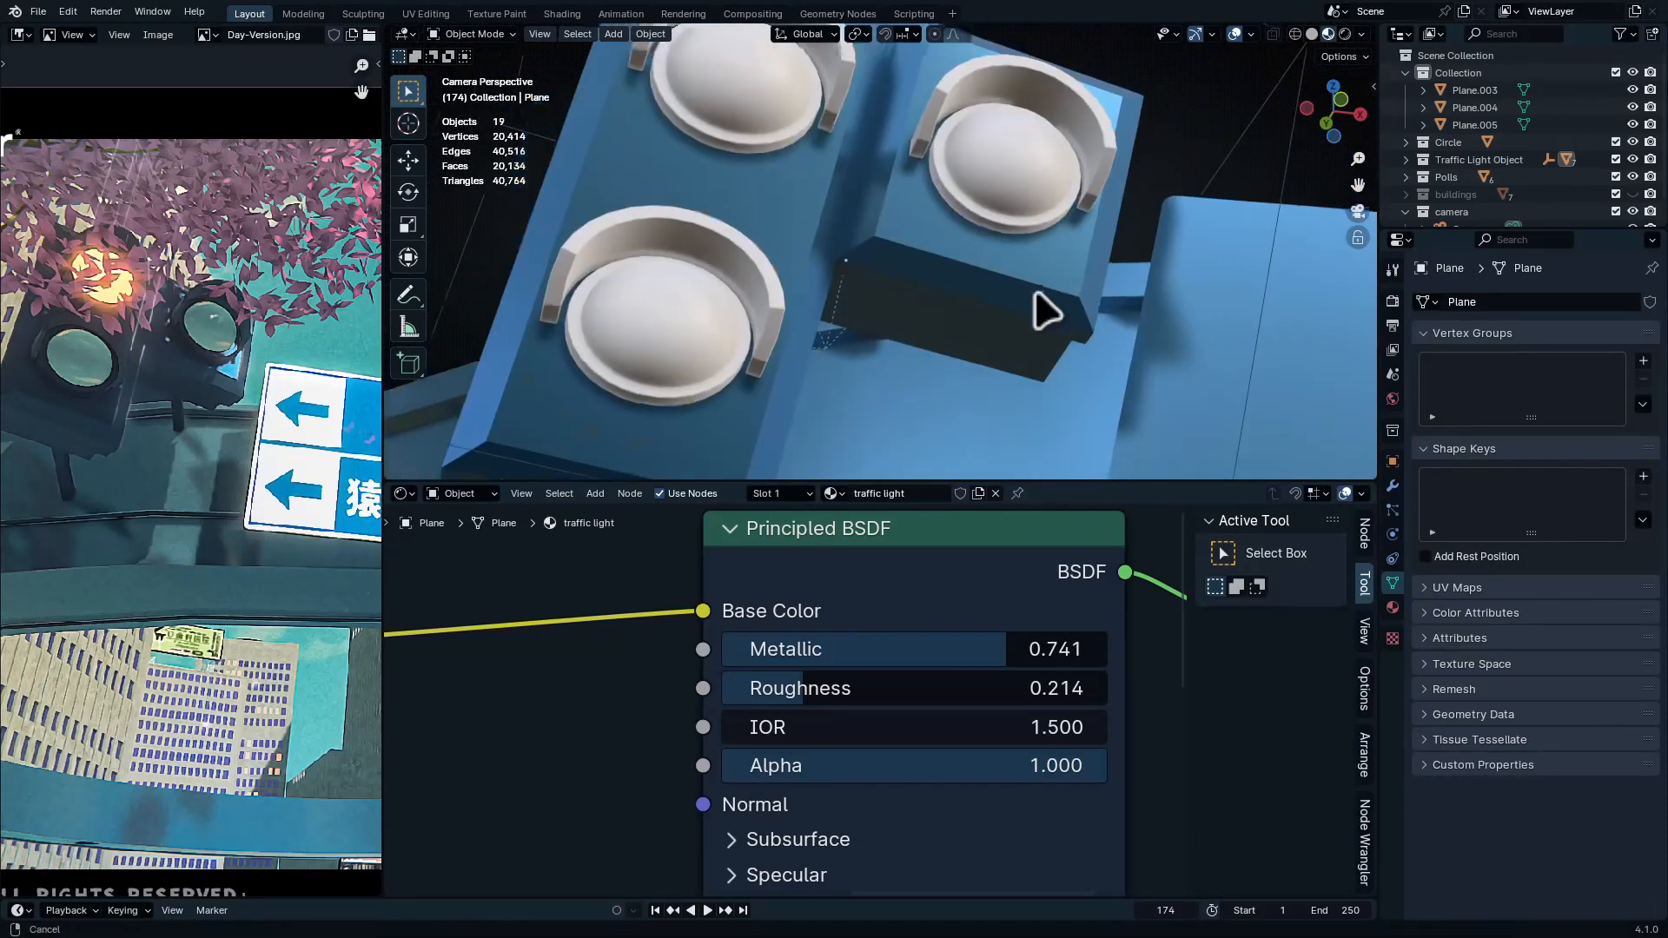
scroll(1042, 323, "down", 2)
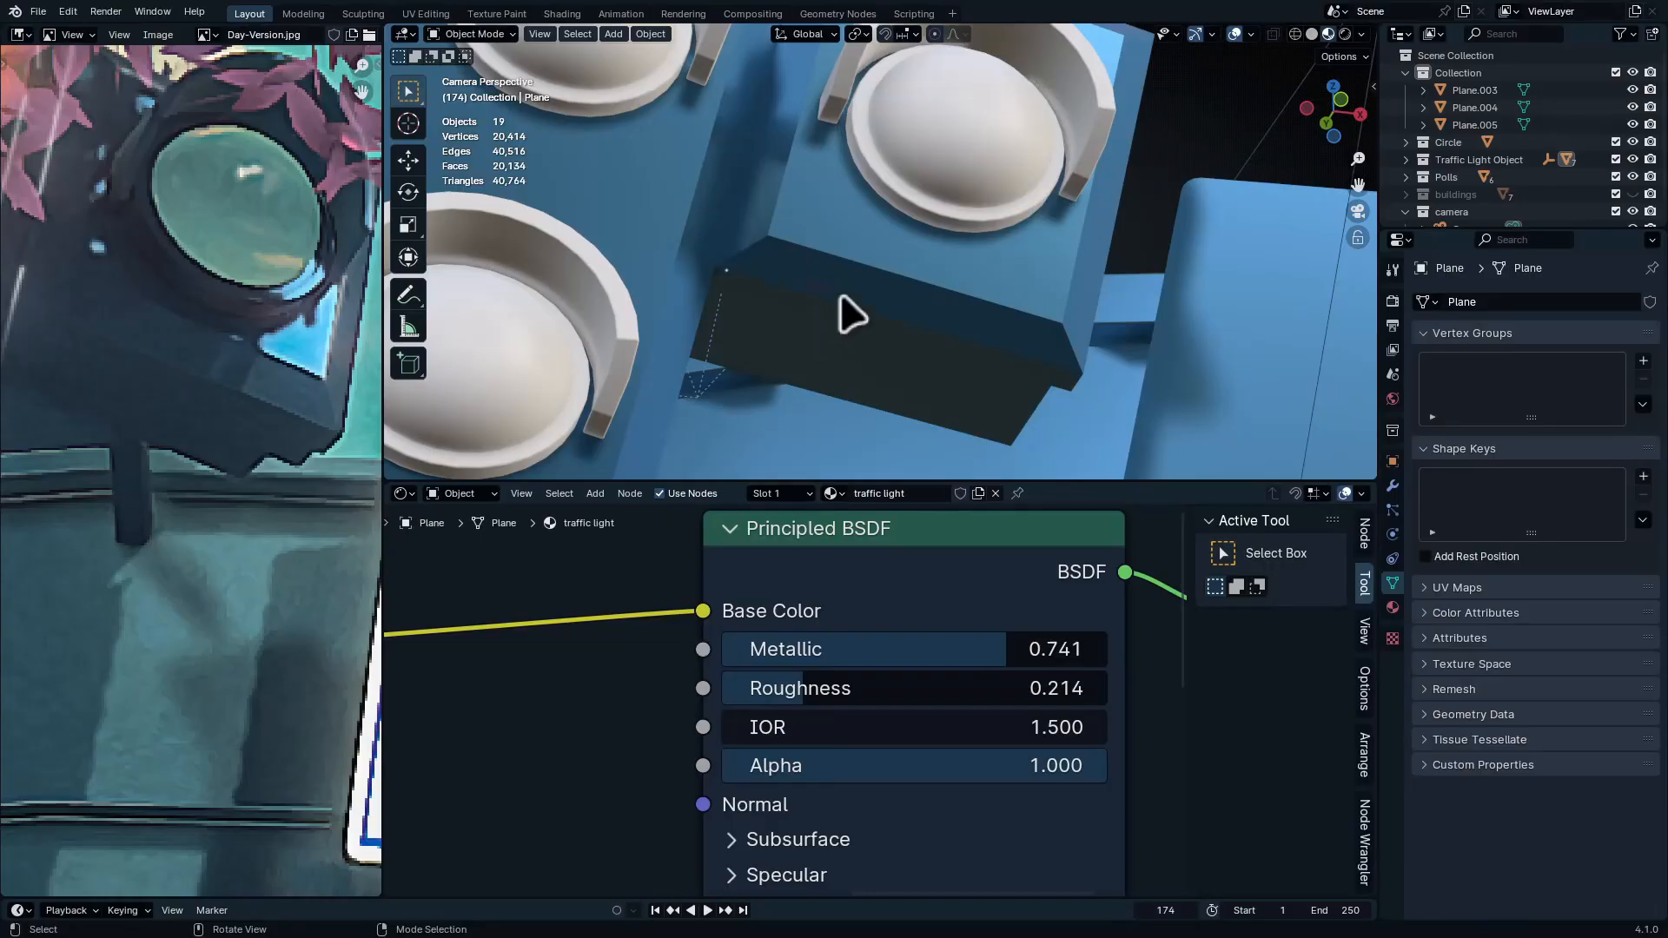
left_click(869, 270)
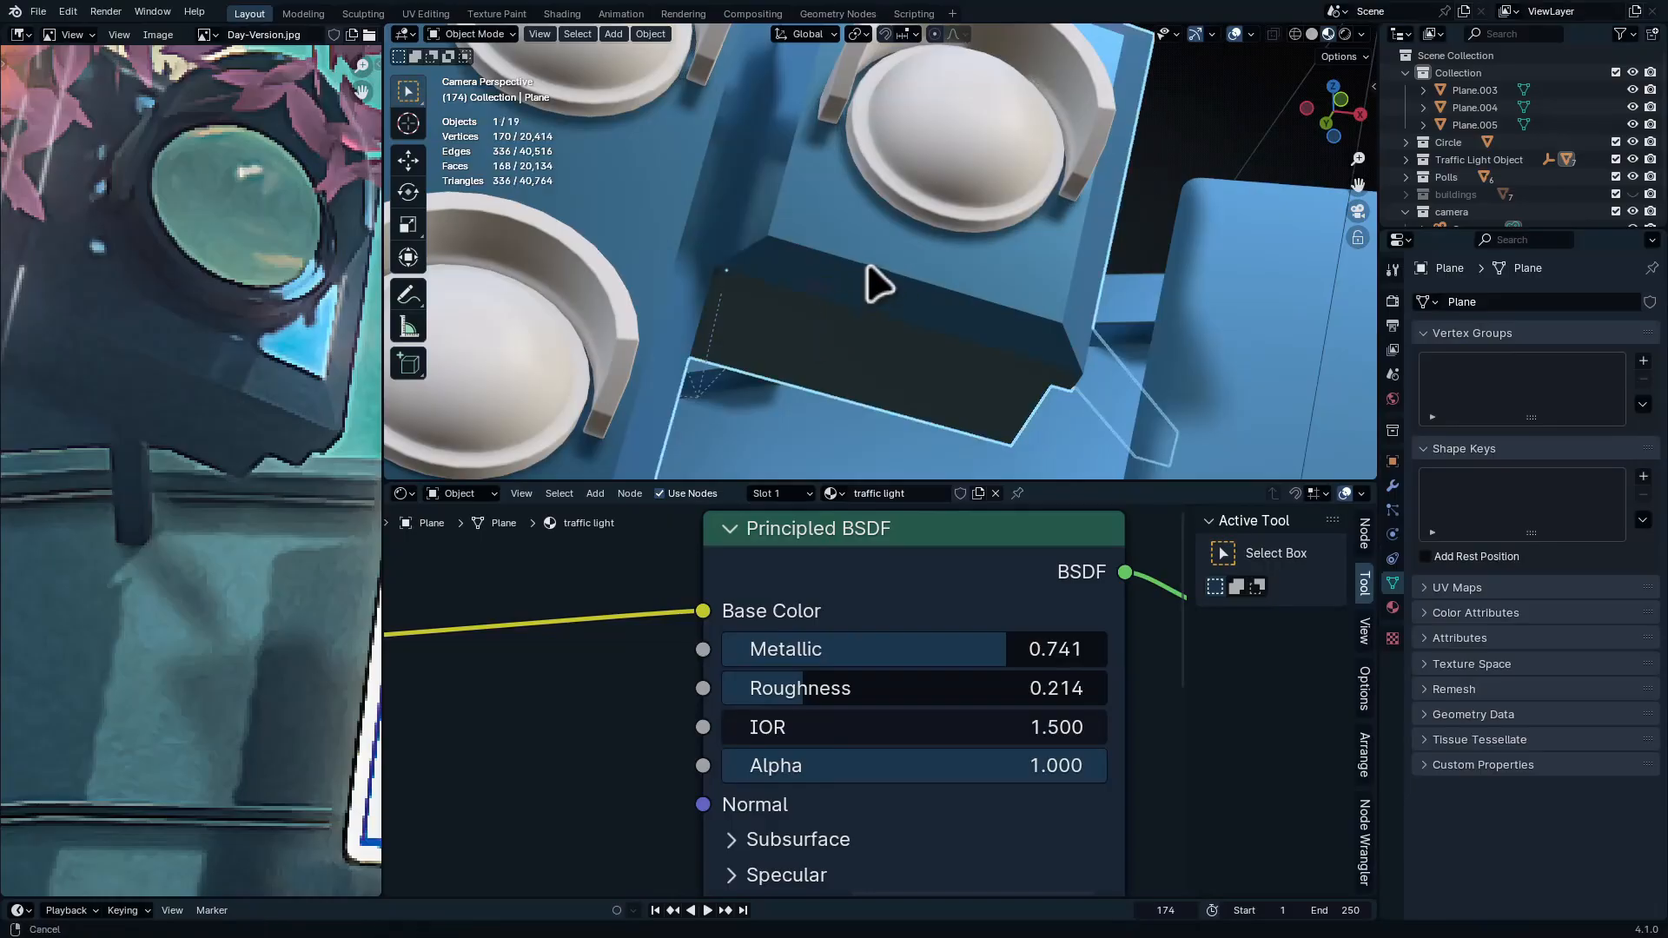
middle_click_drag(871, 272, 1013, 312, "shift")
key("Tab")
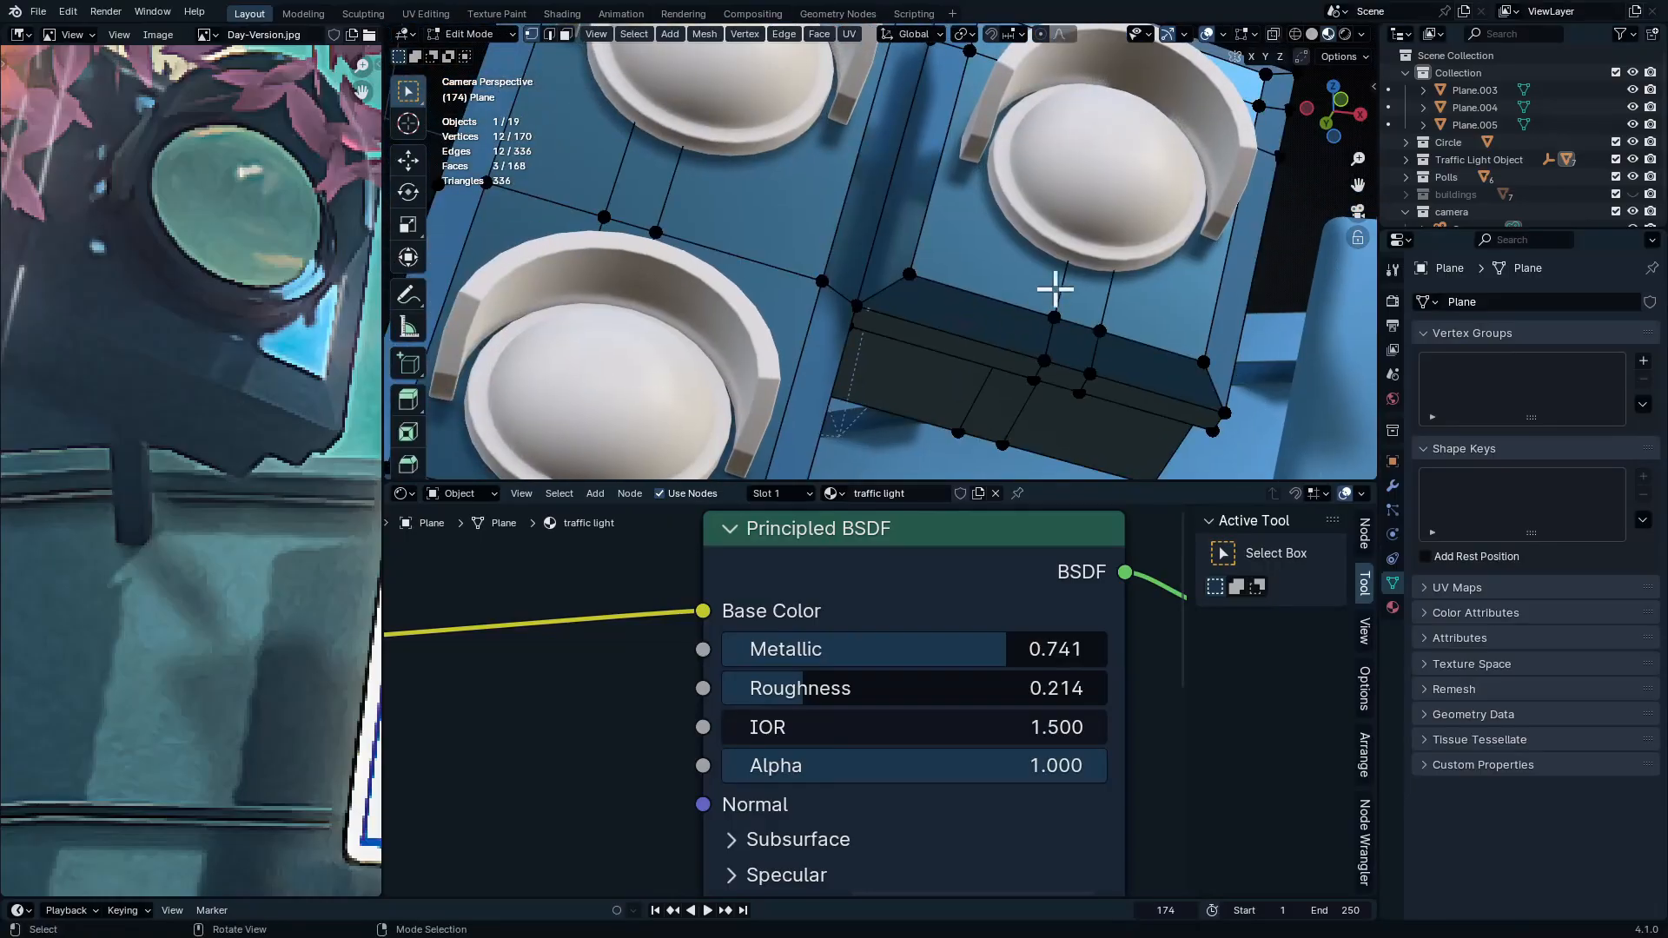
scroll(1055, 289, "down", 5)
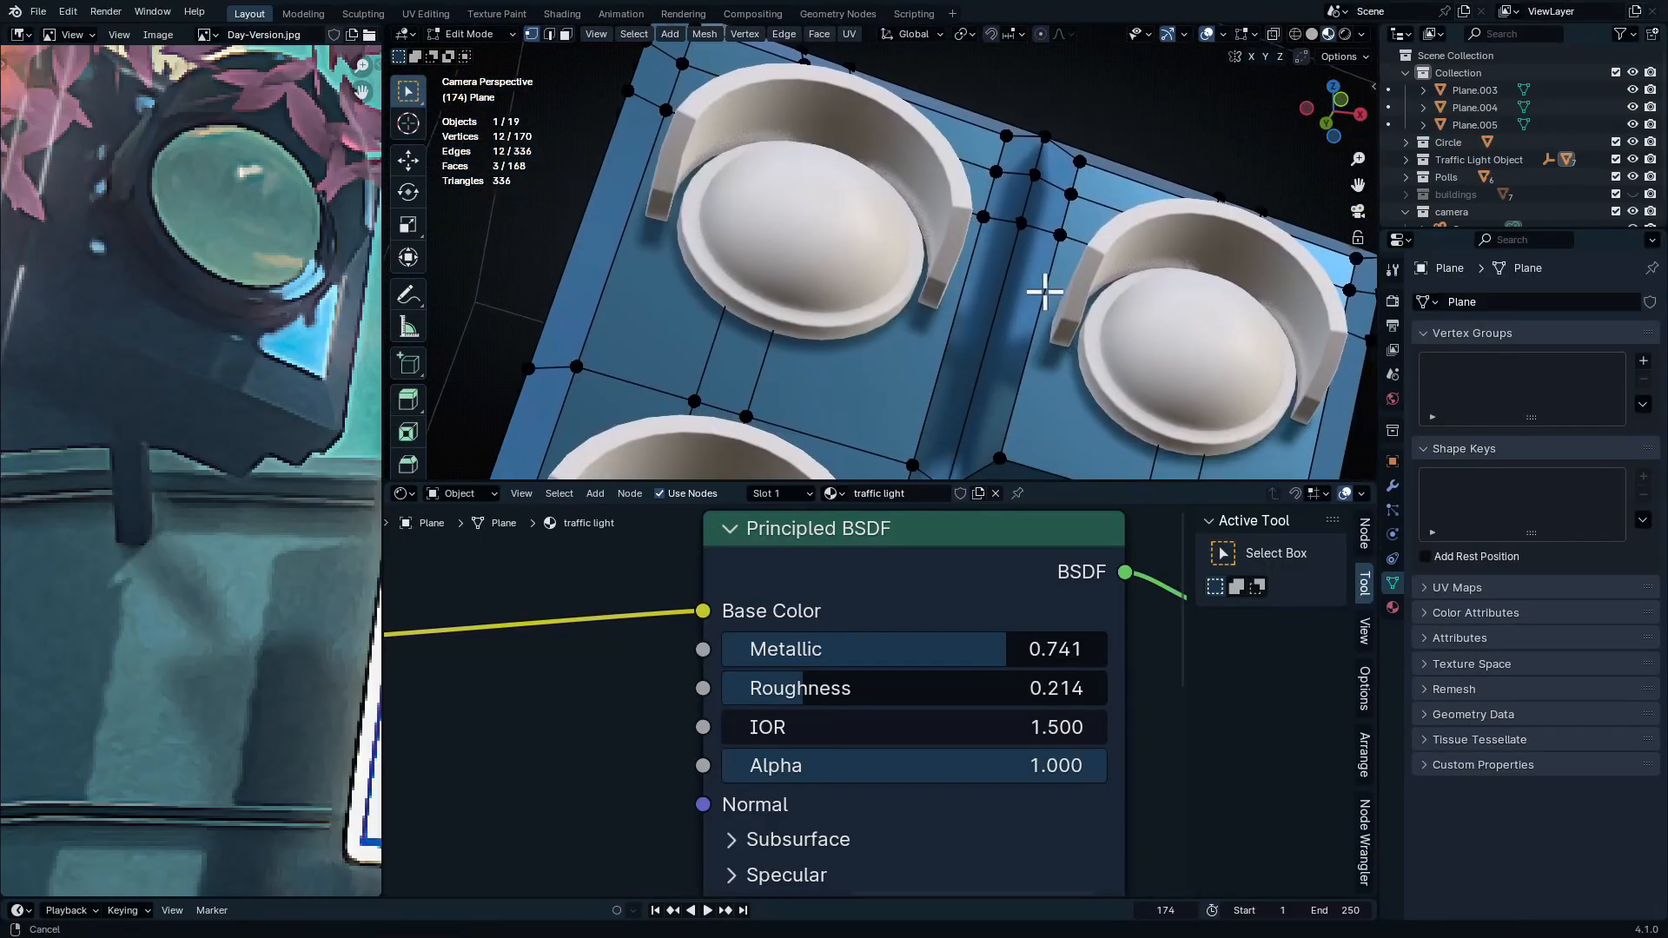
middle_click_drag(1101, 383, 1079, 301, "ctrl")
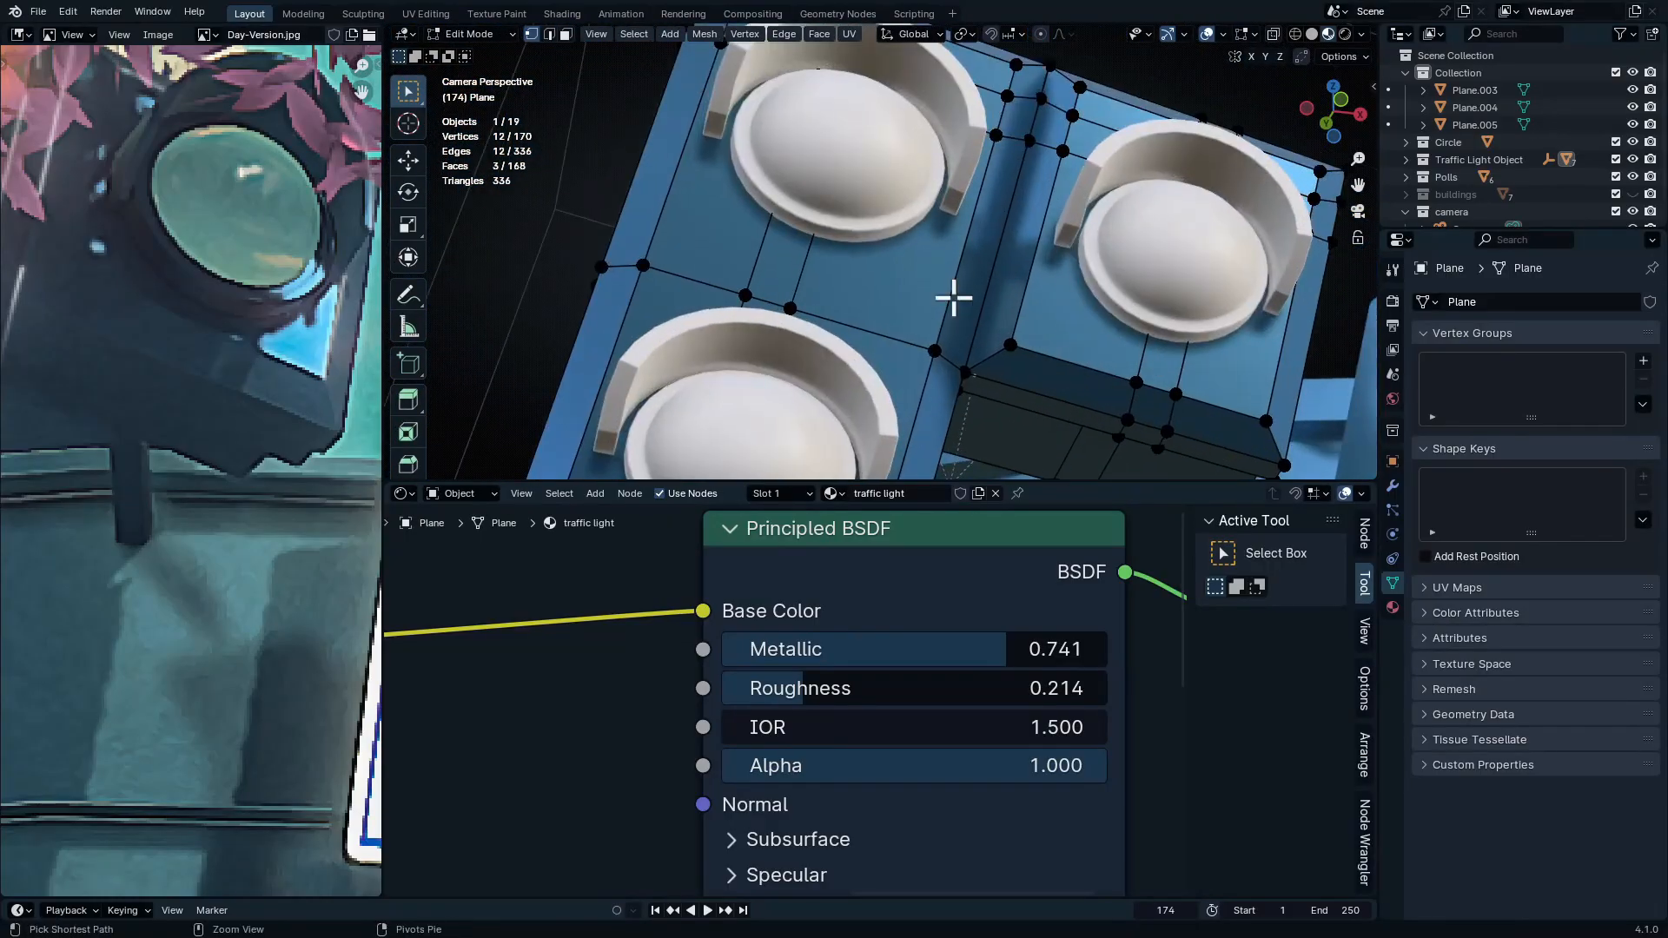
middle_click_drag(953, 298, 942, 421, "ctrl")
middle_click_drag(943, 421, 892, 330, "shift")
key("Tab")
middle_click_drag(998, 292, 1008, 339, "shift")
middle_click_drag(267, 325, 165, 228, "ctrl")
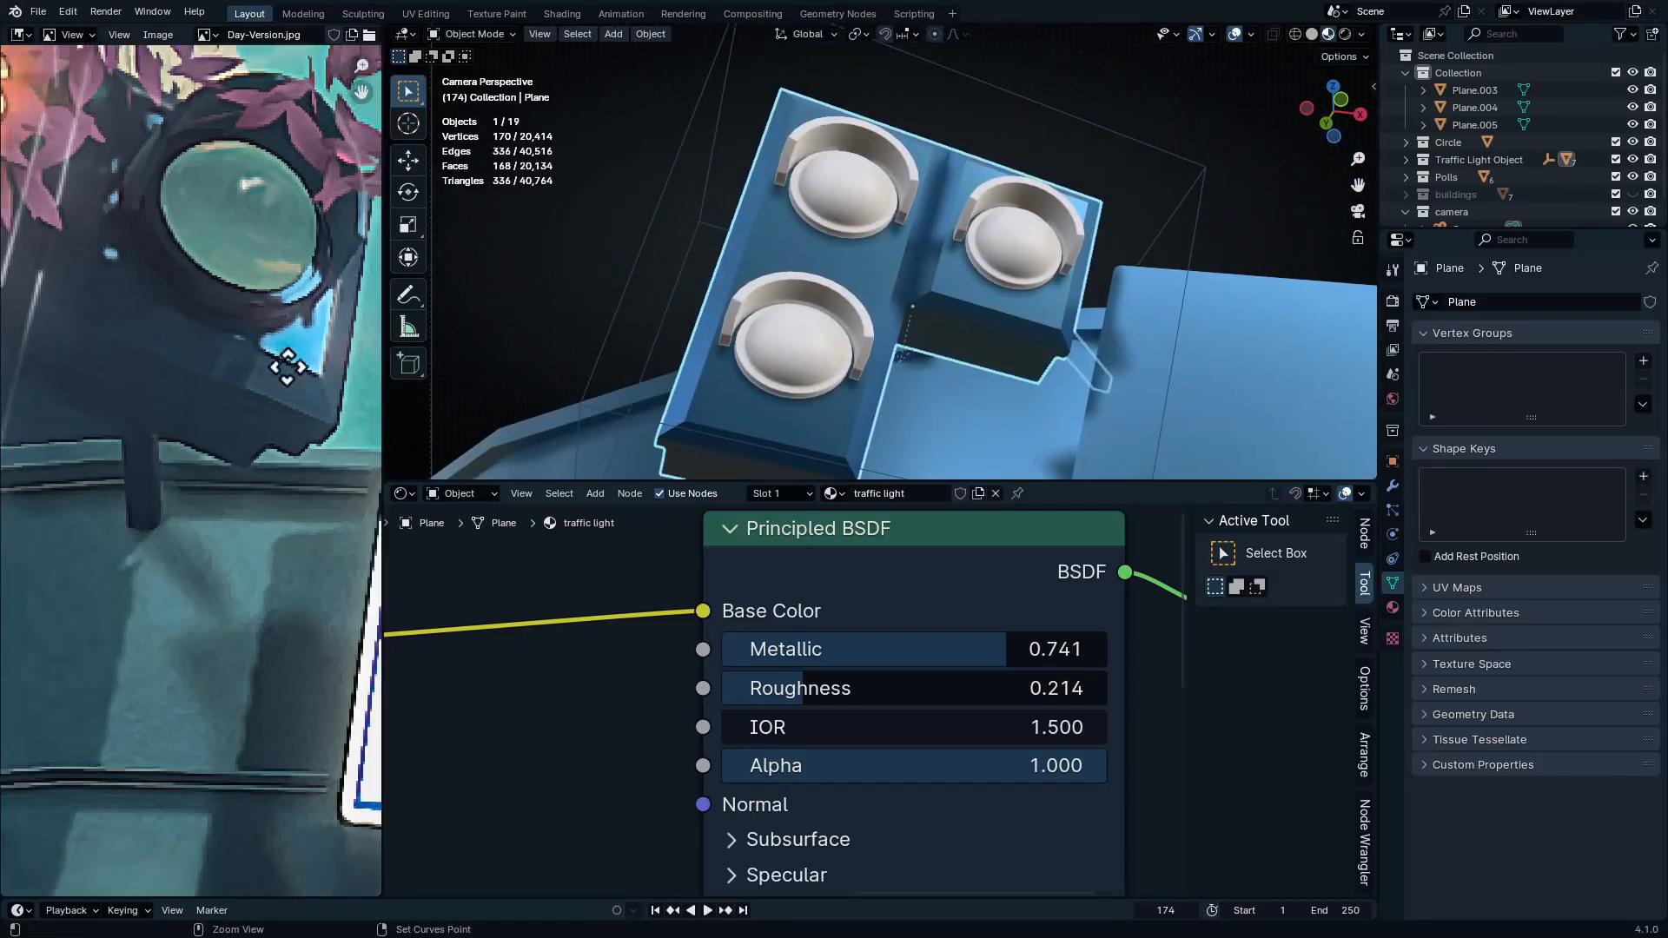
Link the metal rough material from the cylinder on the pole to the three traffic light visors
left_click(1019, 182)
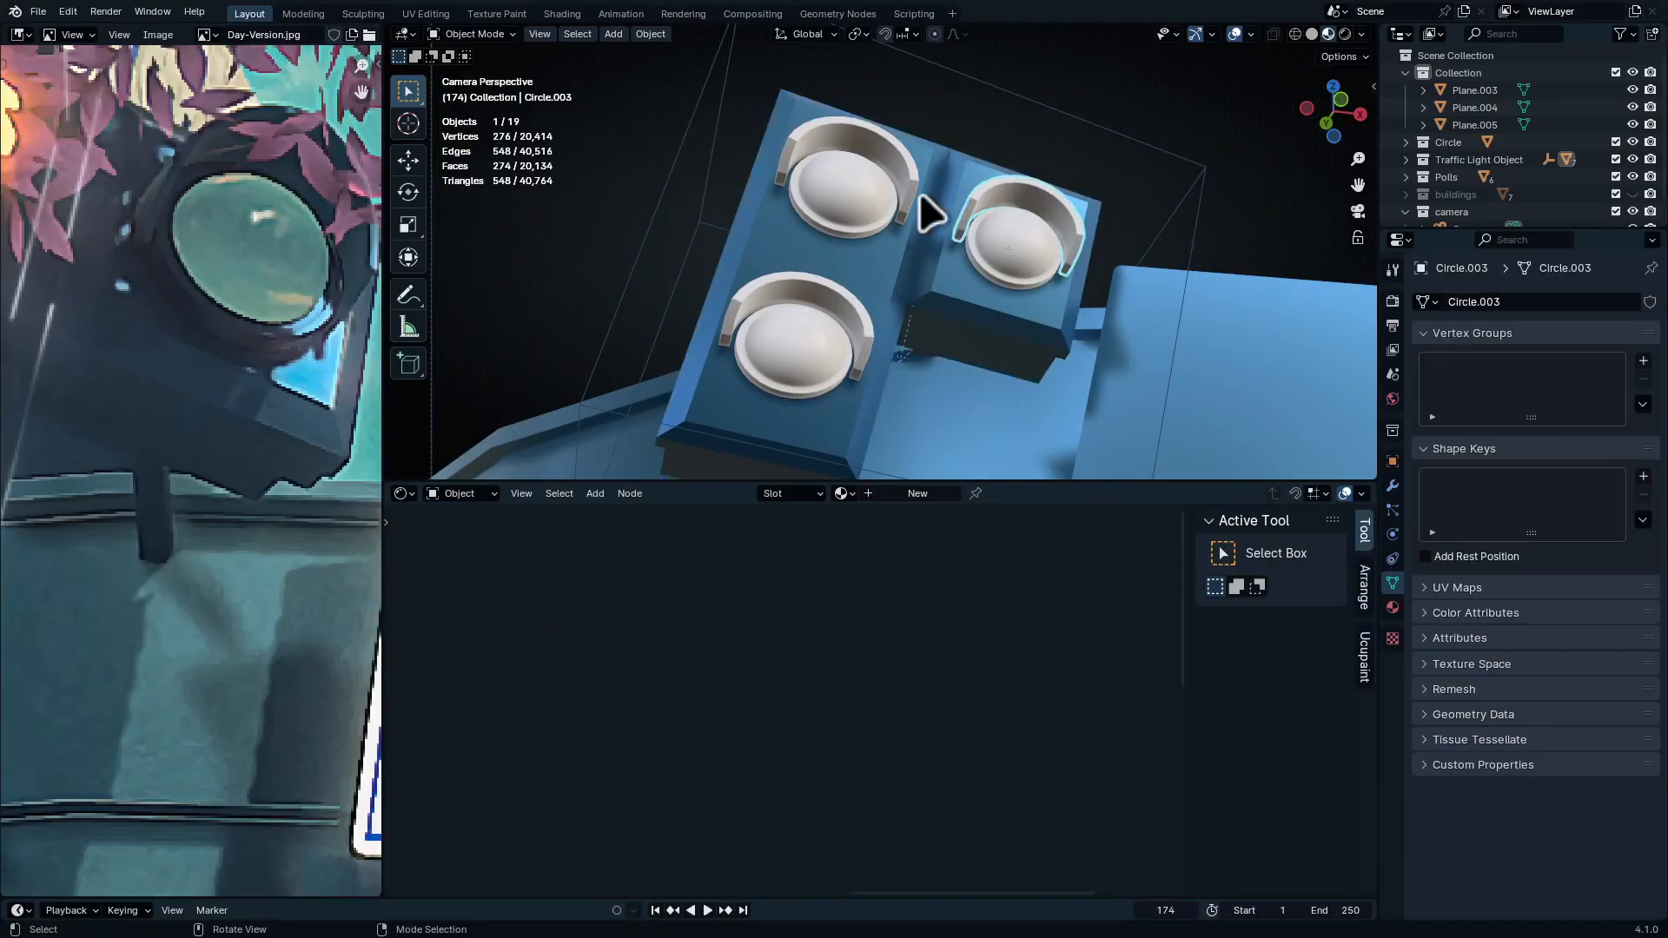
left_click(878, 165, "shift")
left_click(862, 325, "shift")
middle_click_drag(1083, 302, 478, 131, "shift")
middle_click_drag(1121, 275, 439, 214, "shift")
middle_click_drag(1302, 469, 1101, 237, "shift")
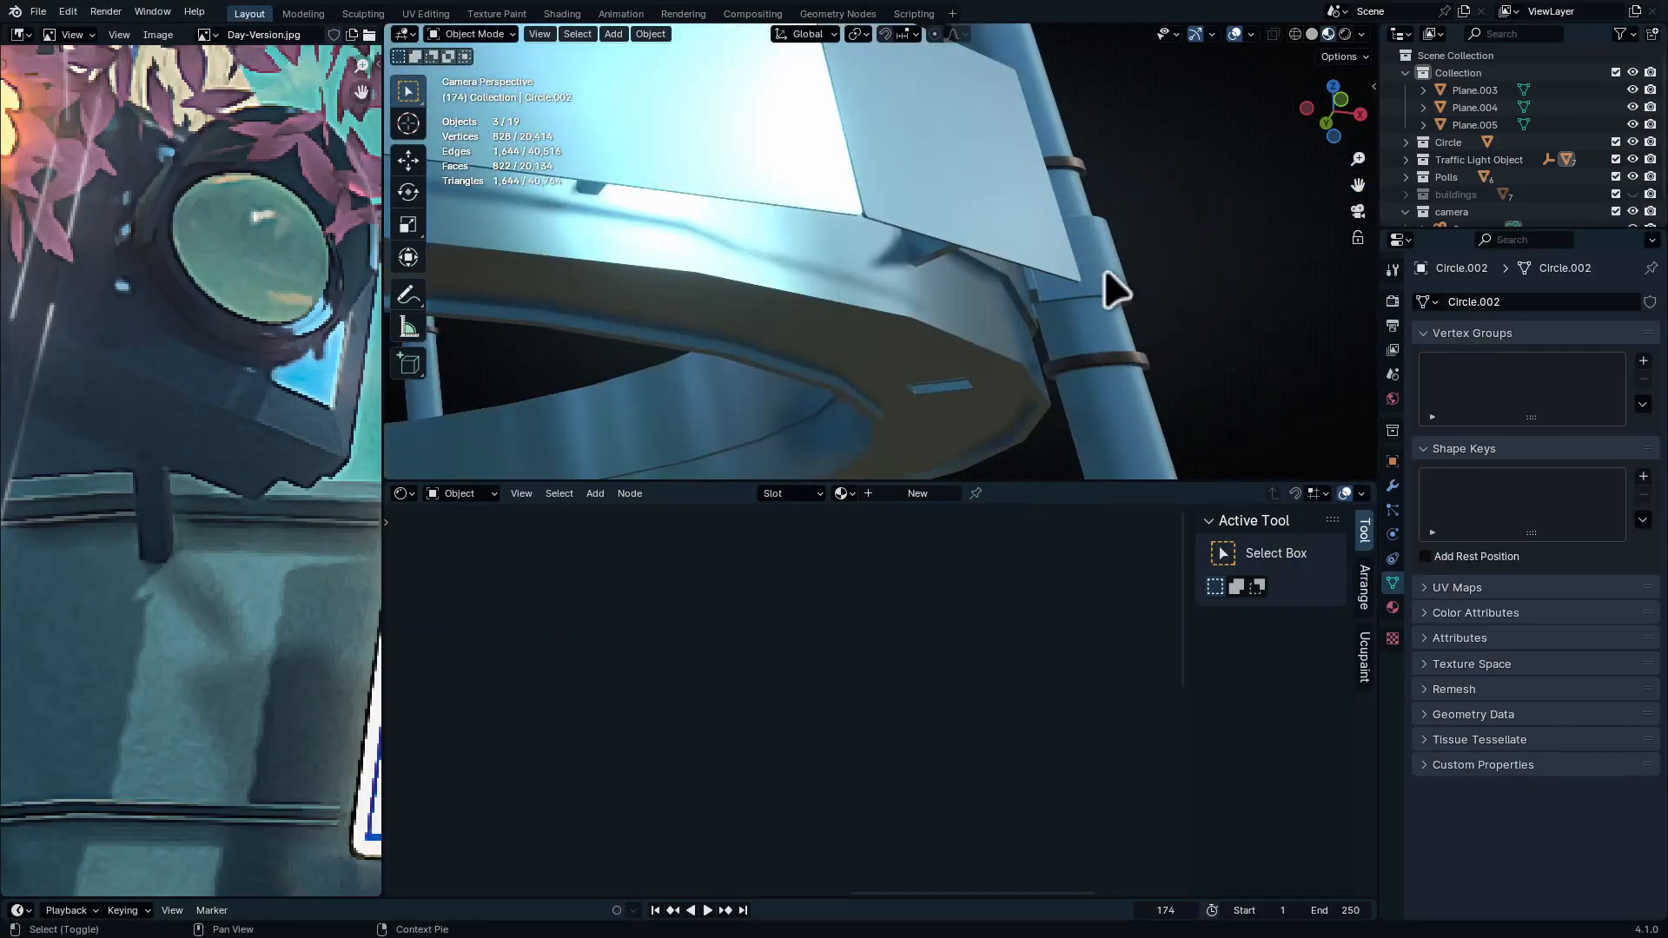
left_click(1077, 291, "shift")
key("ctrl+l")
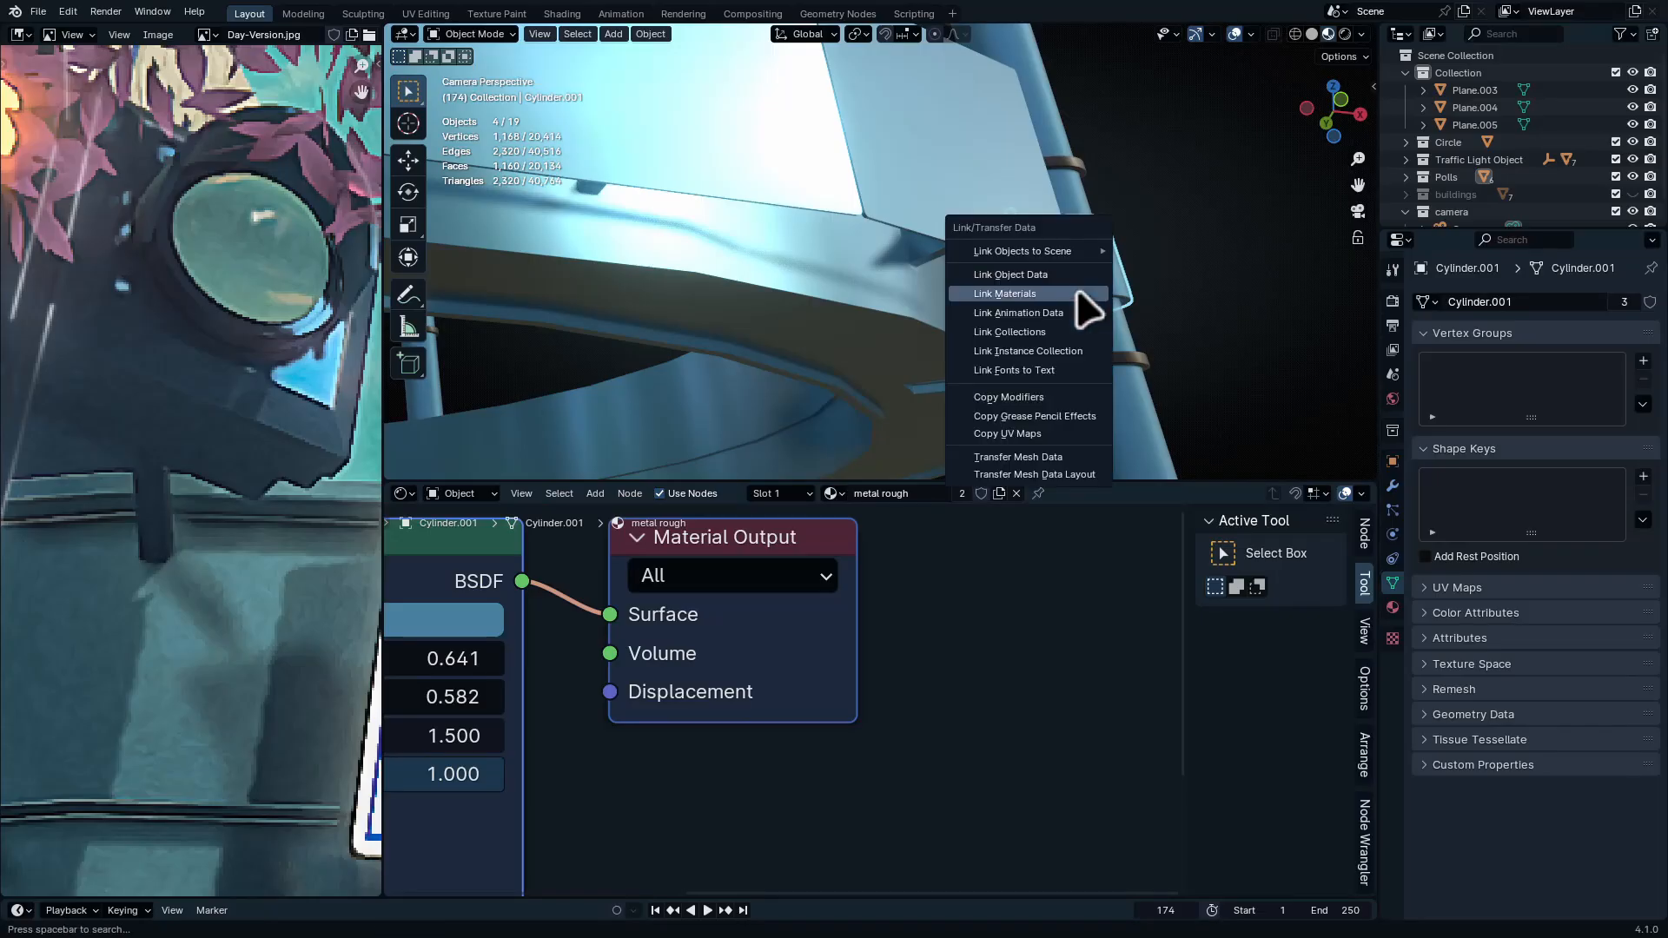
left_click(1078, 292)
middle_click_drag(1075, 292, 938, 187, "shift")
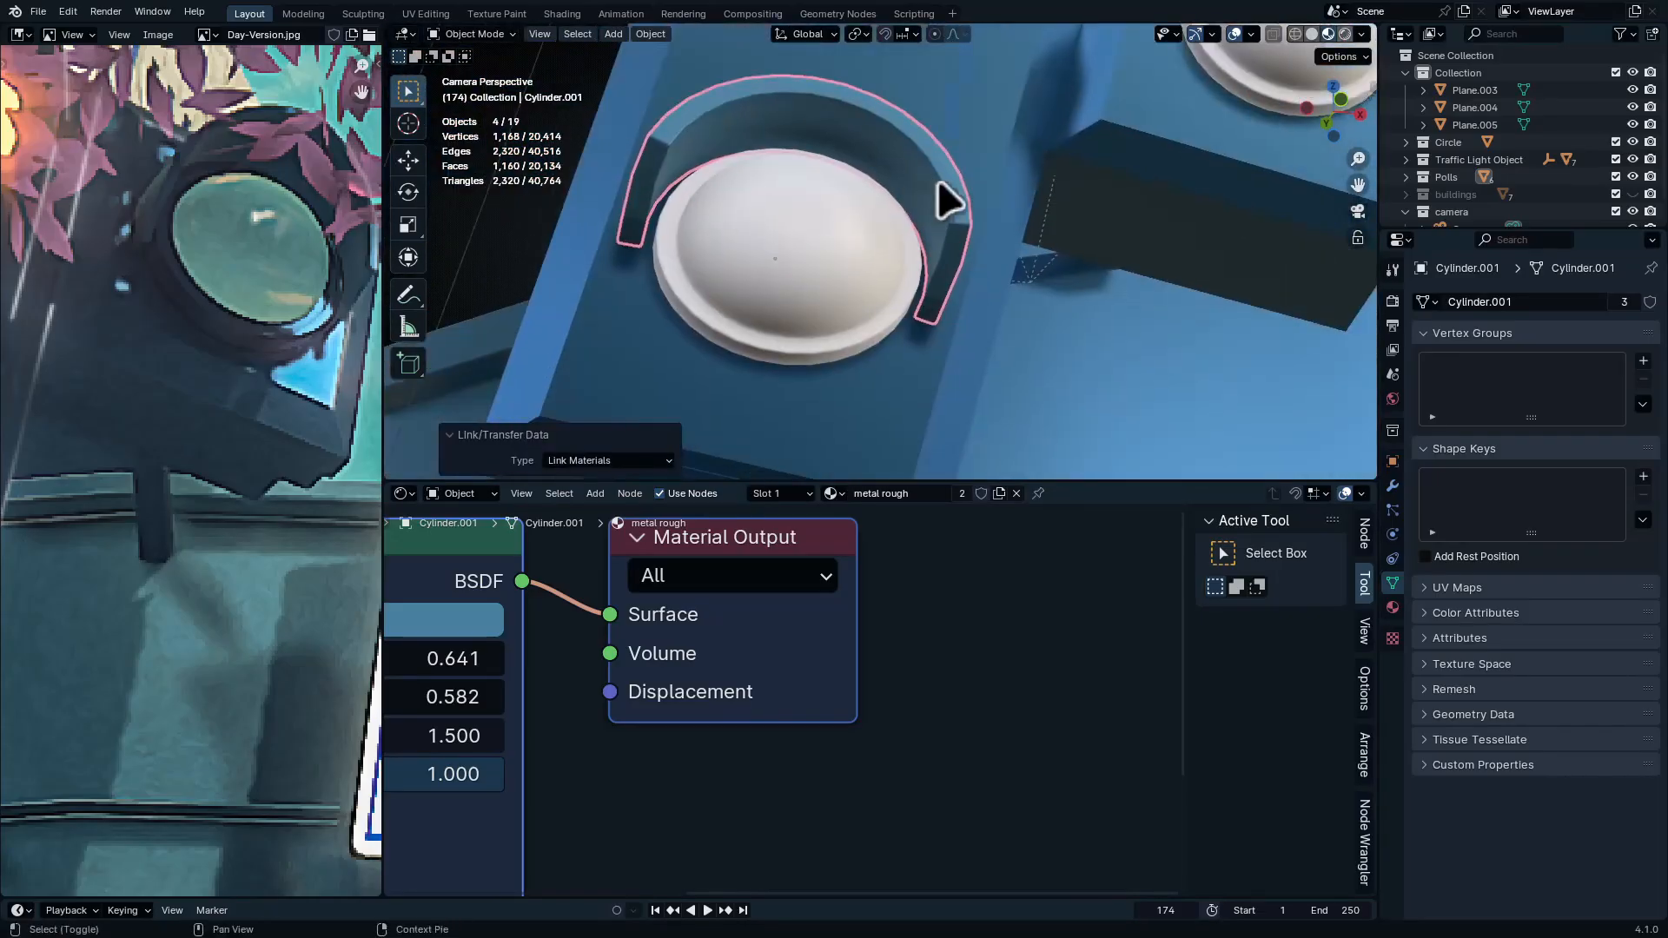
Create a new material named "orange light" on the lens above the lower one in the housing's longer column
left_click(872, 233)
middle_click_drag(1242, 94, 992, 268, "shift")
left_click(1016, 213, "shift")
left_click(696, 153, "shift")
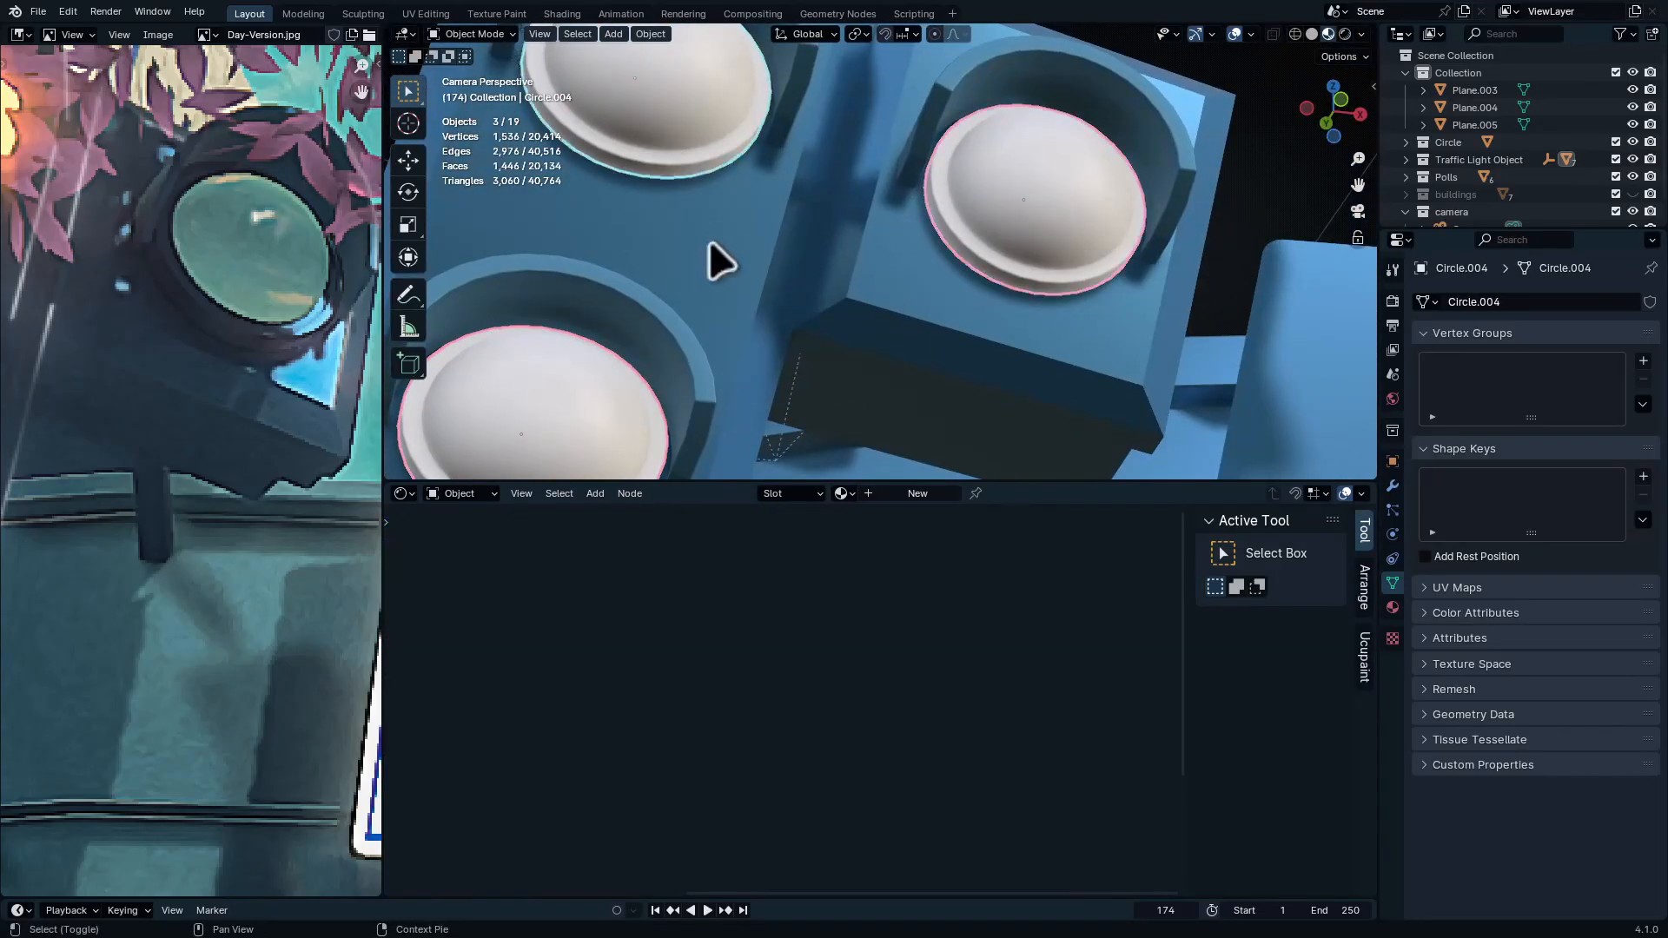
middle_click_drag(709, 238, 796, 169, "shift")
left_click(919, 493)
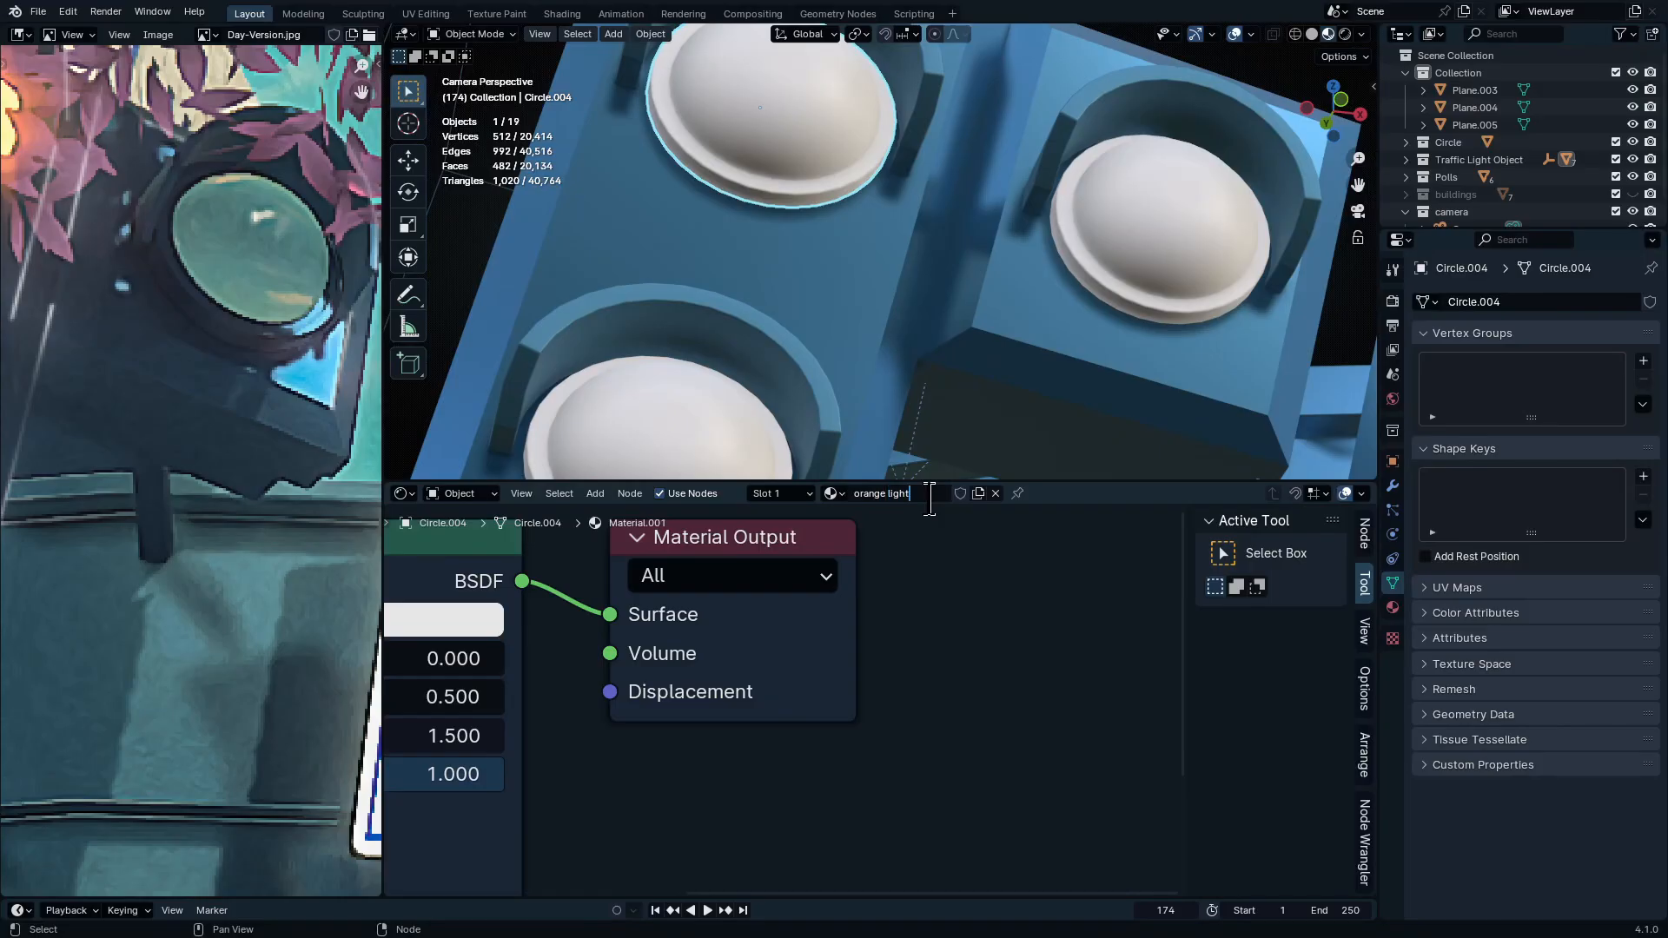
Create a material named "red light" on the side compartment's lens and one named "green light" on the lower lens
left_click(1203, 269)
left_click(923, 493)
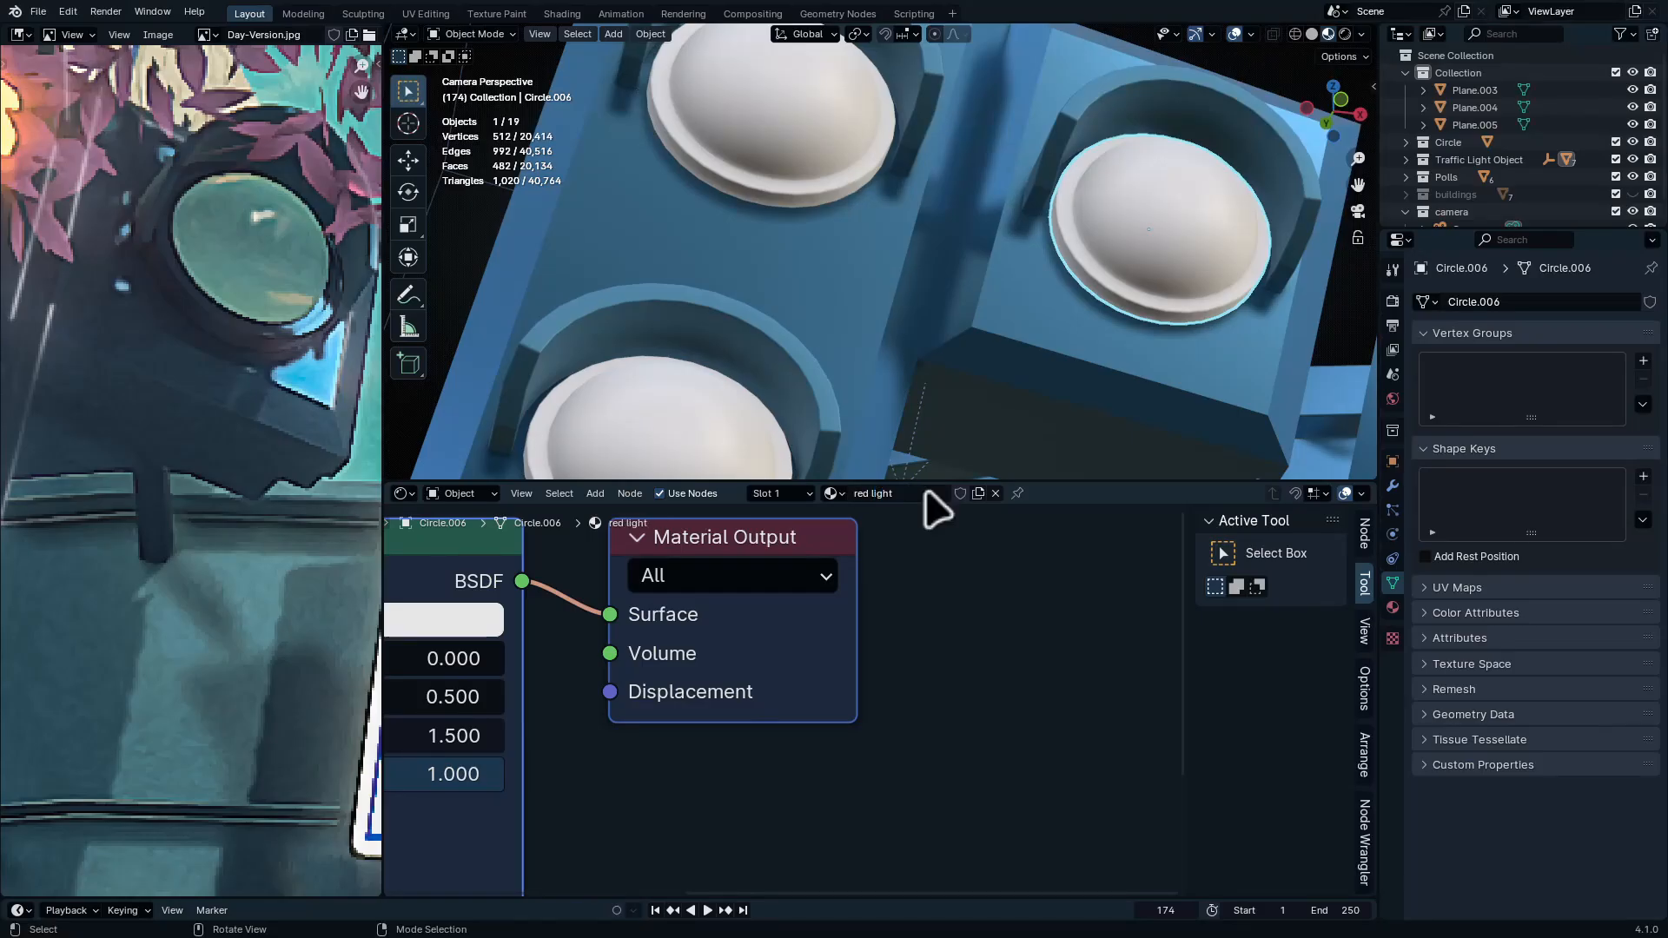
left_click(726, 435)
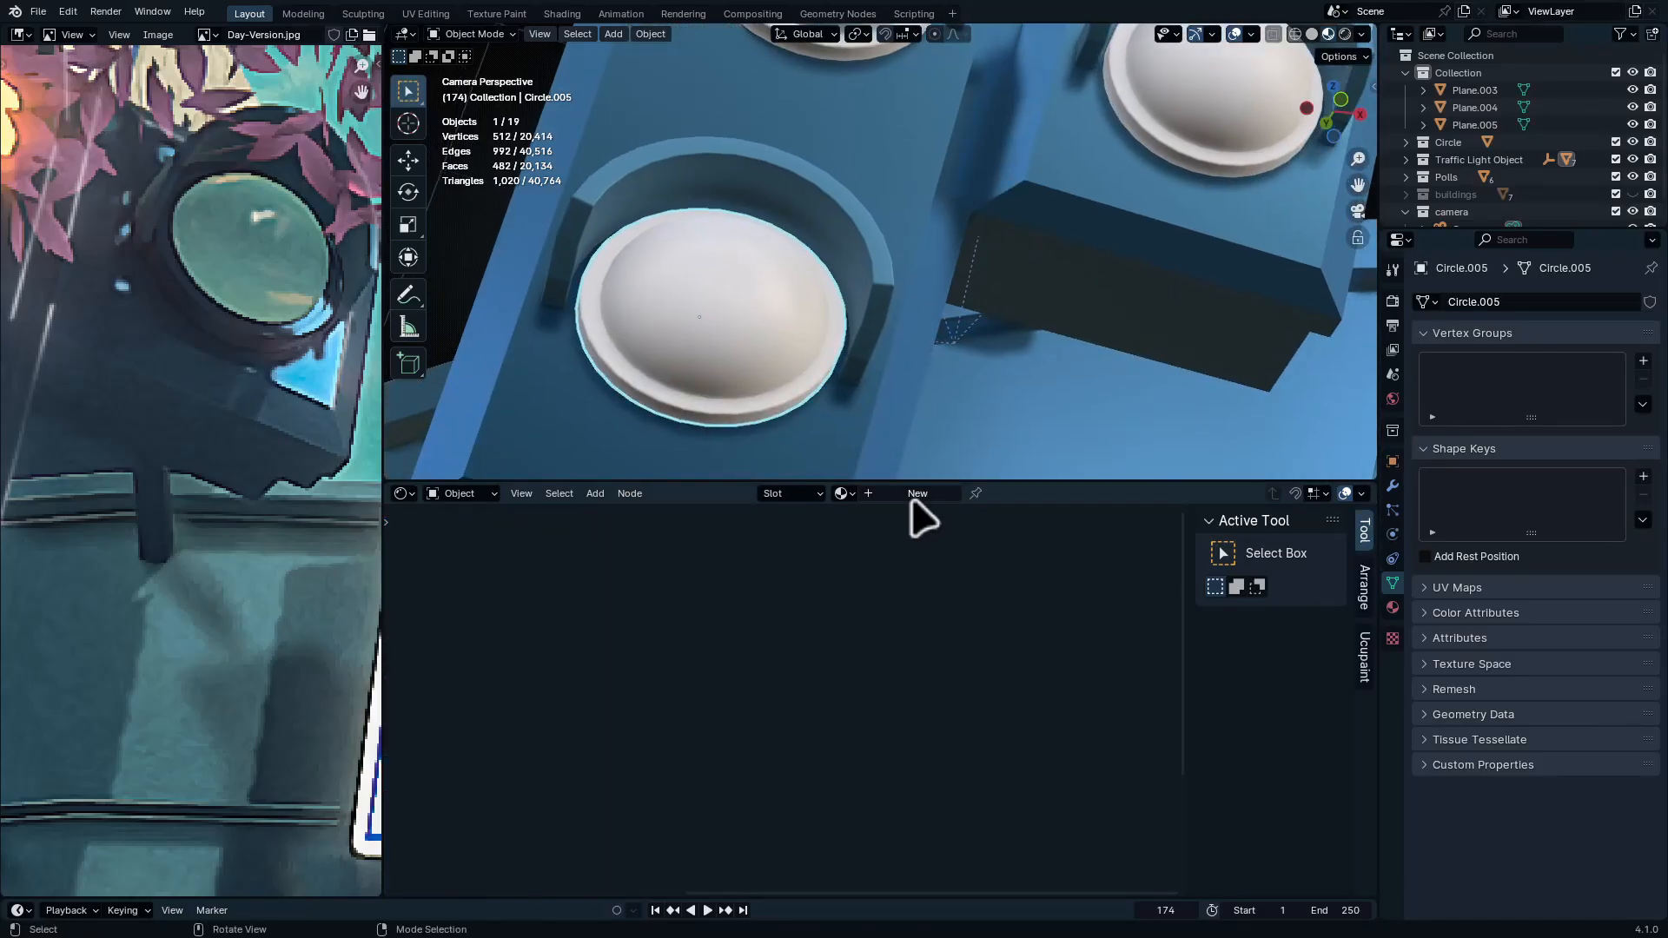
double_click(917, 494)
type("green light")
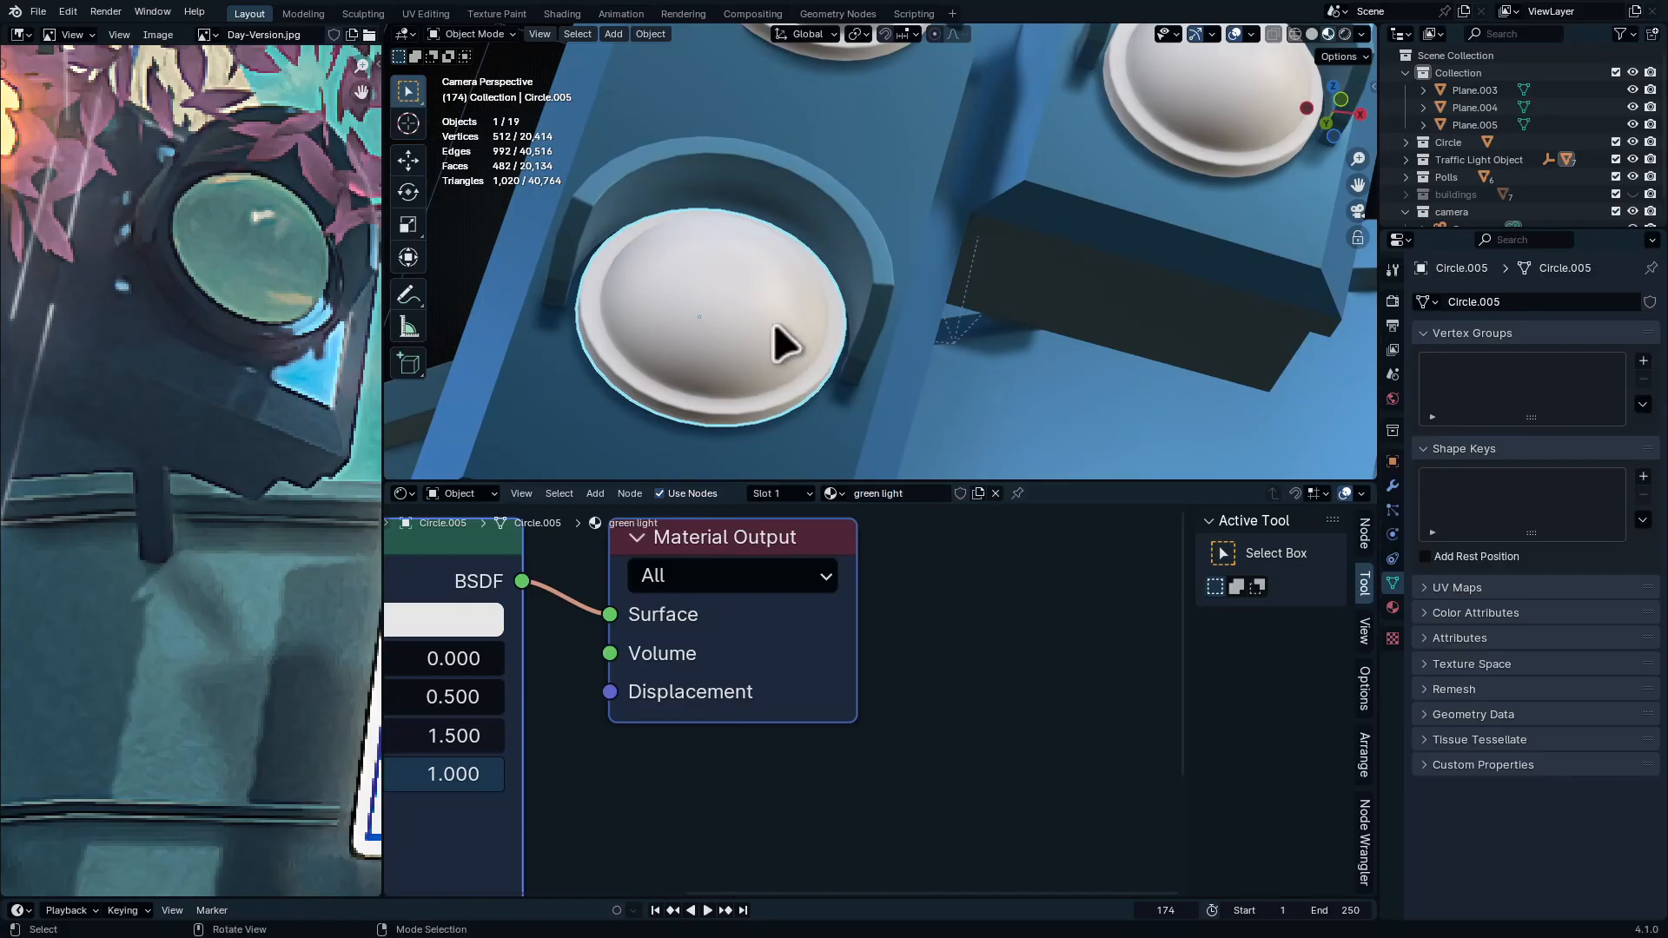
Select the front and outer side face loops of the green lens's rim and add a second material slot using black stip
key("Tab")
scroll(675, 445, "up", 8)
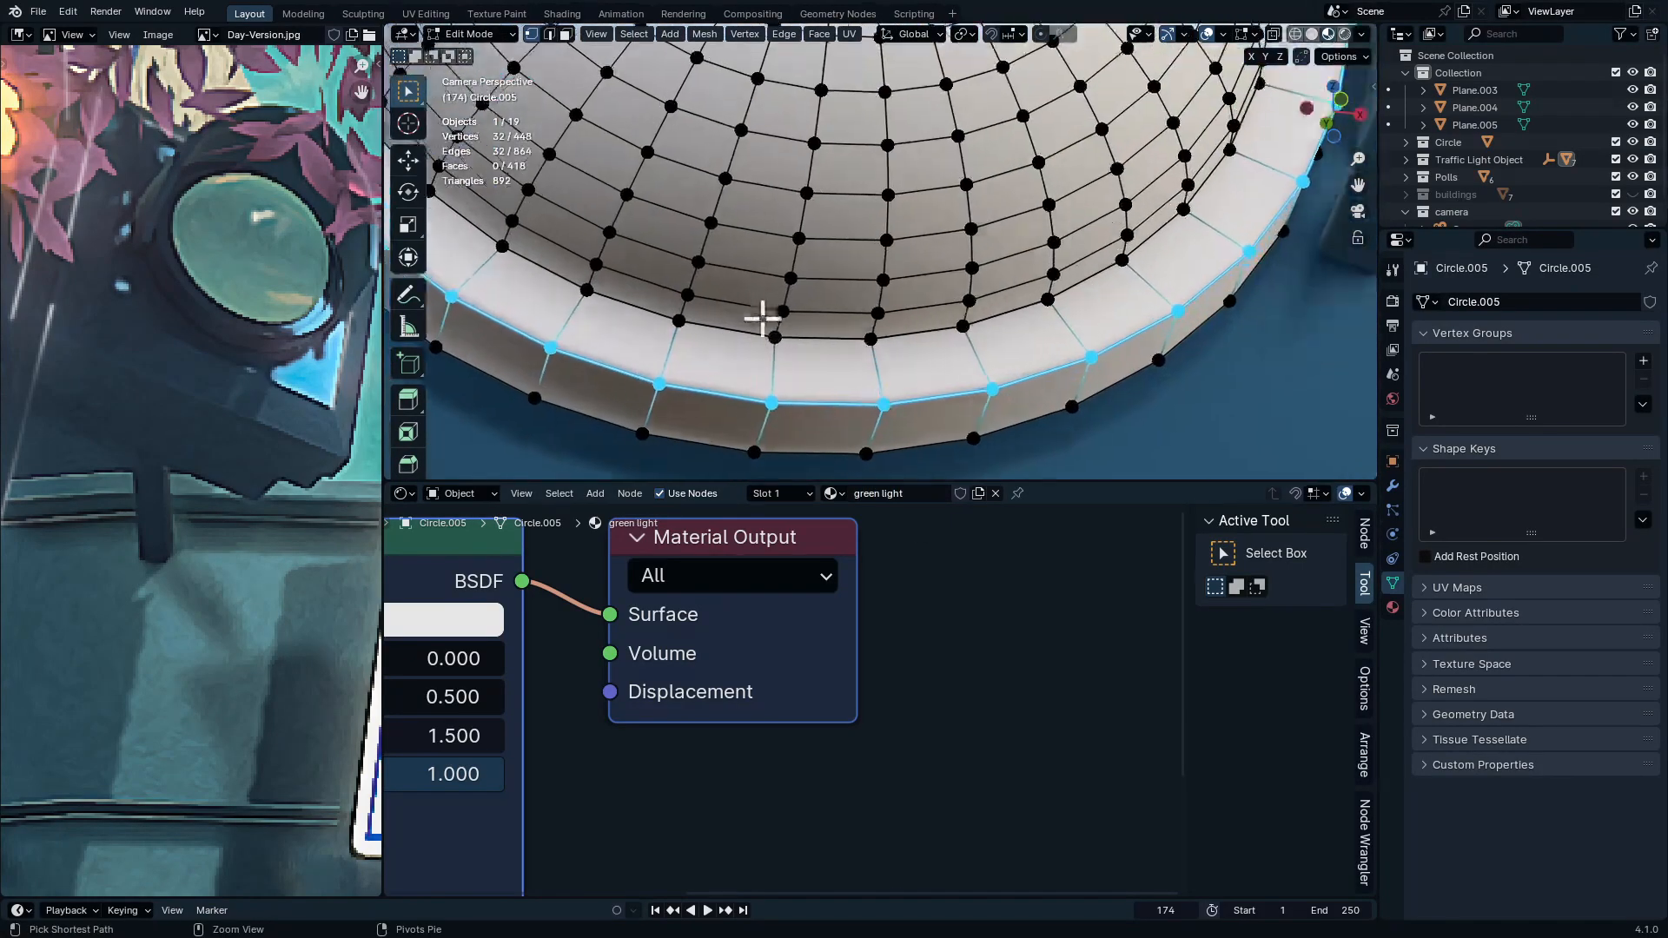
key("3")
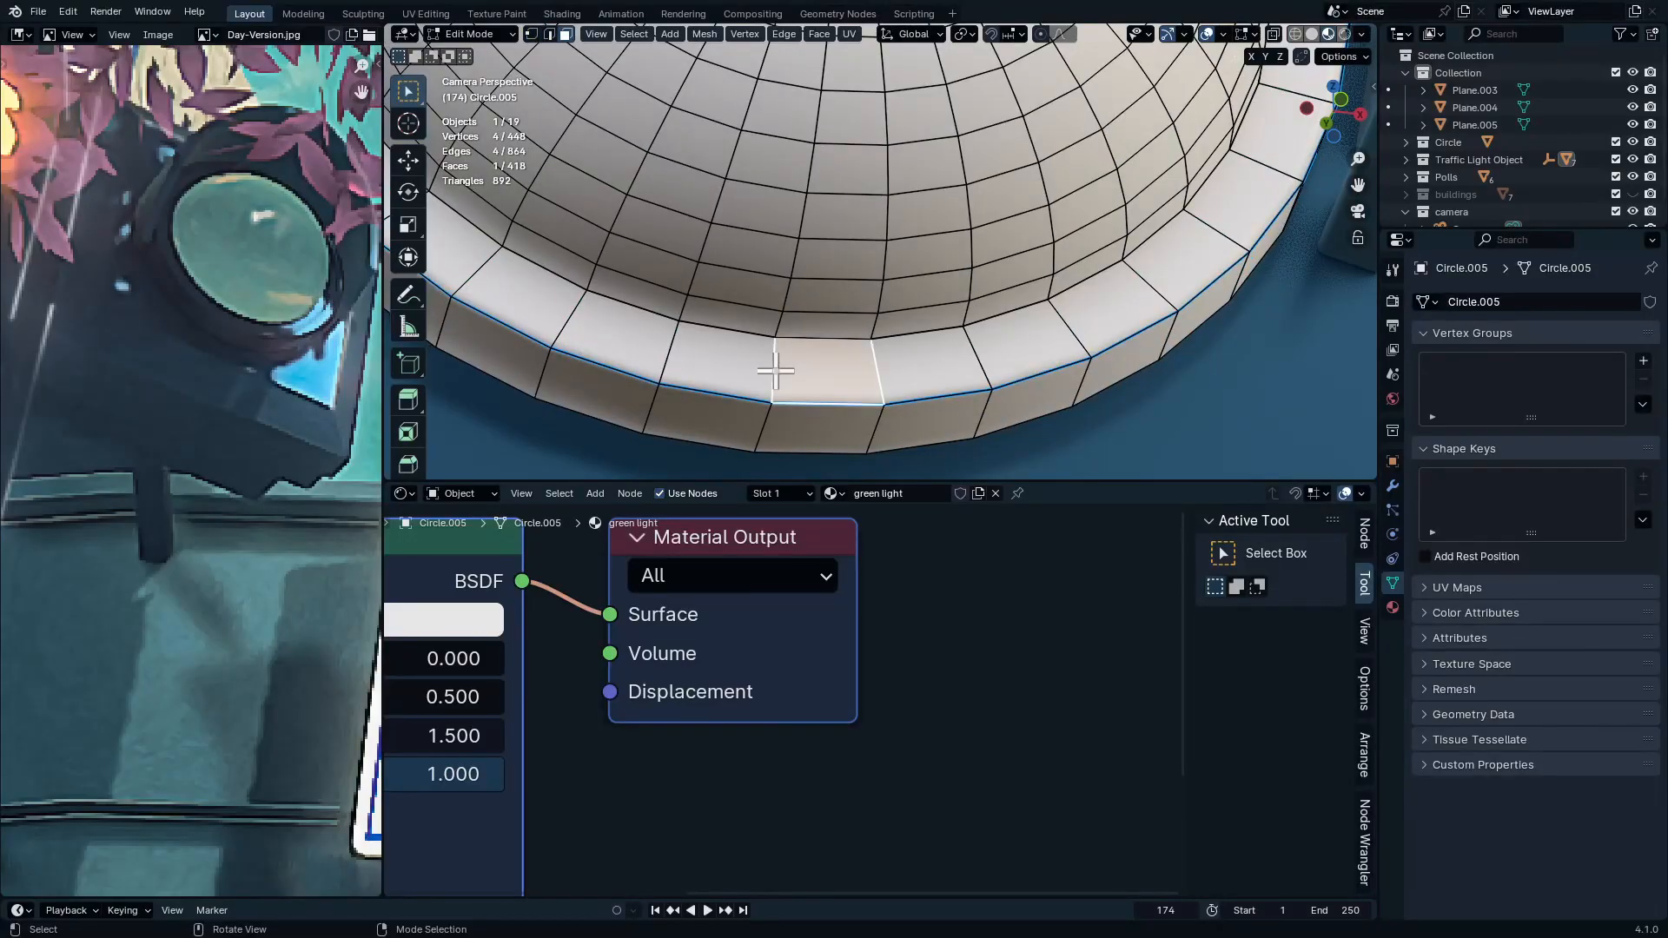
left_click(775, 371, "alt")
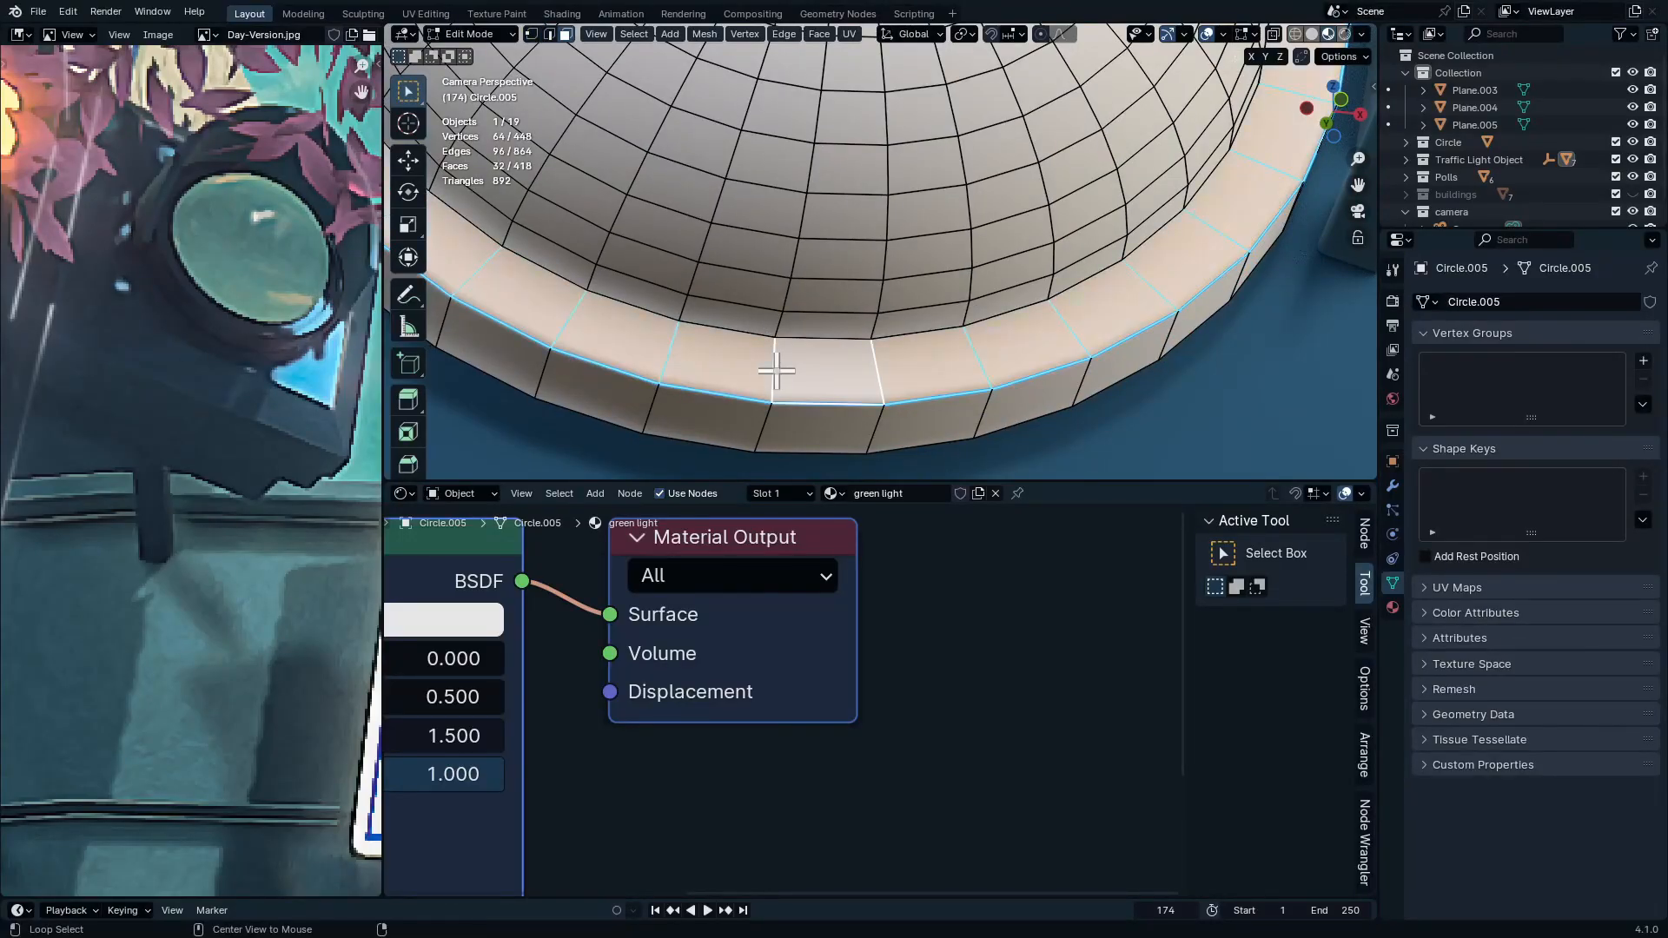
left_click(768, 425, "alt+shift")
scroll(968, 246, "down", 8)
key("shift+z")
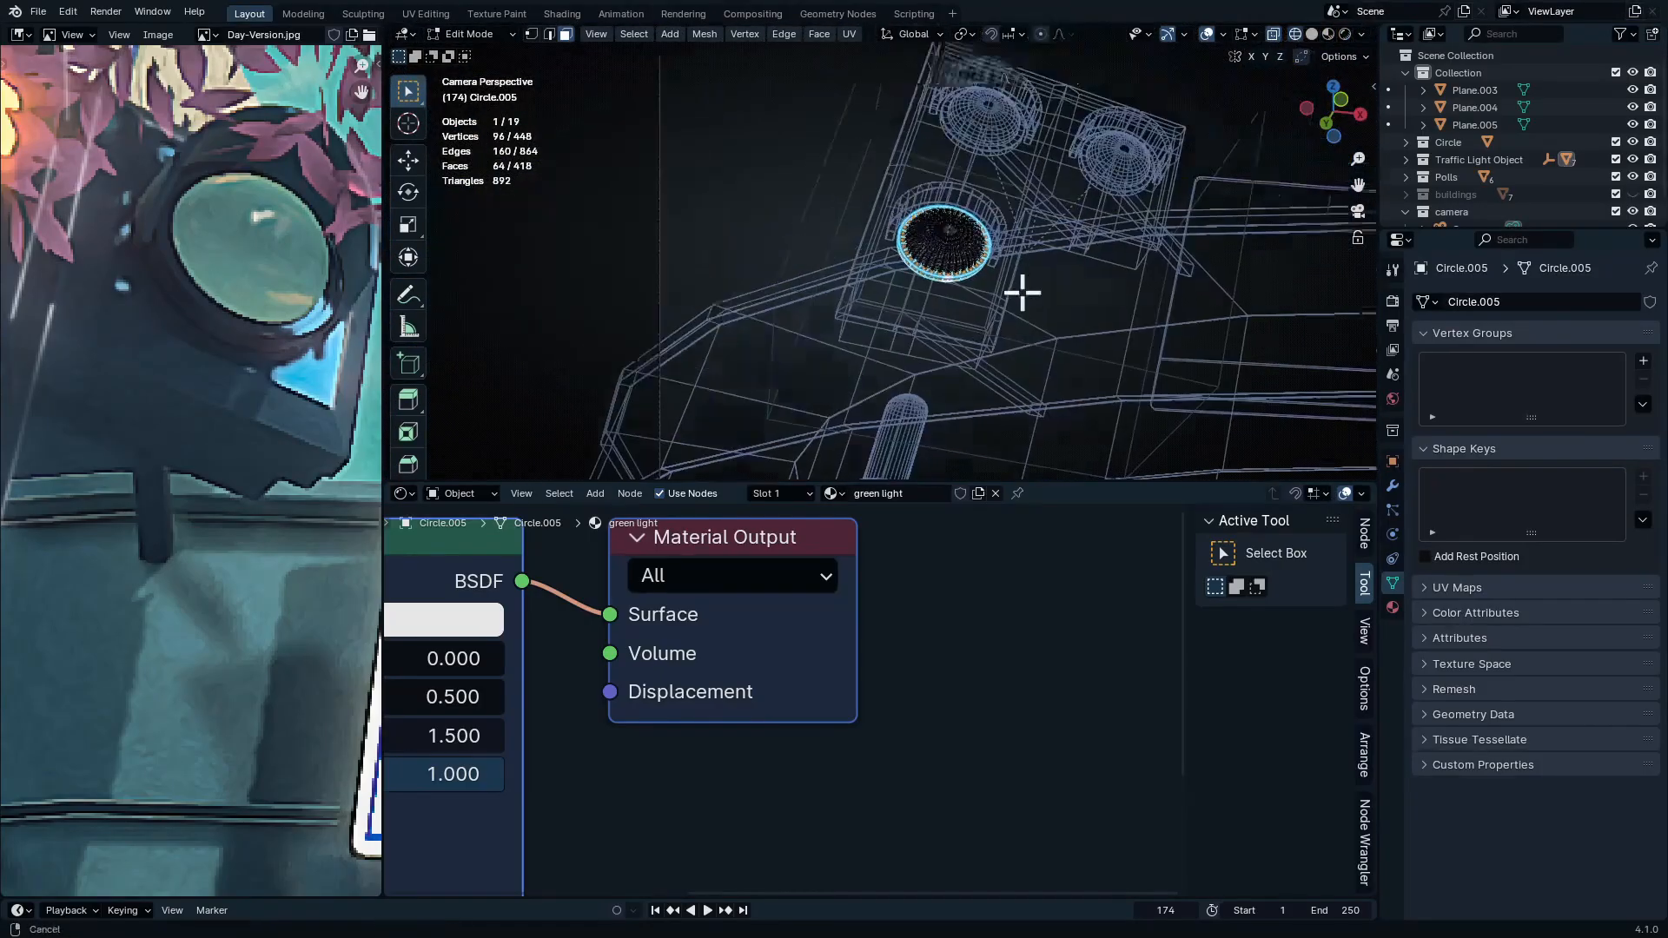
middle_click_drag(1022, 293, 1001, 395)
left_click(810, 494)
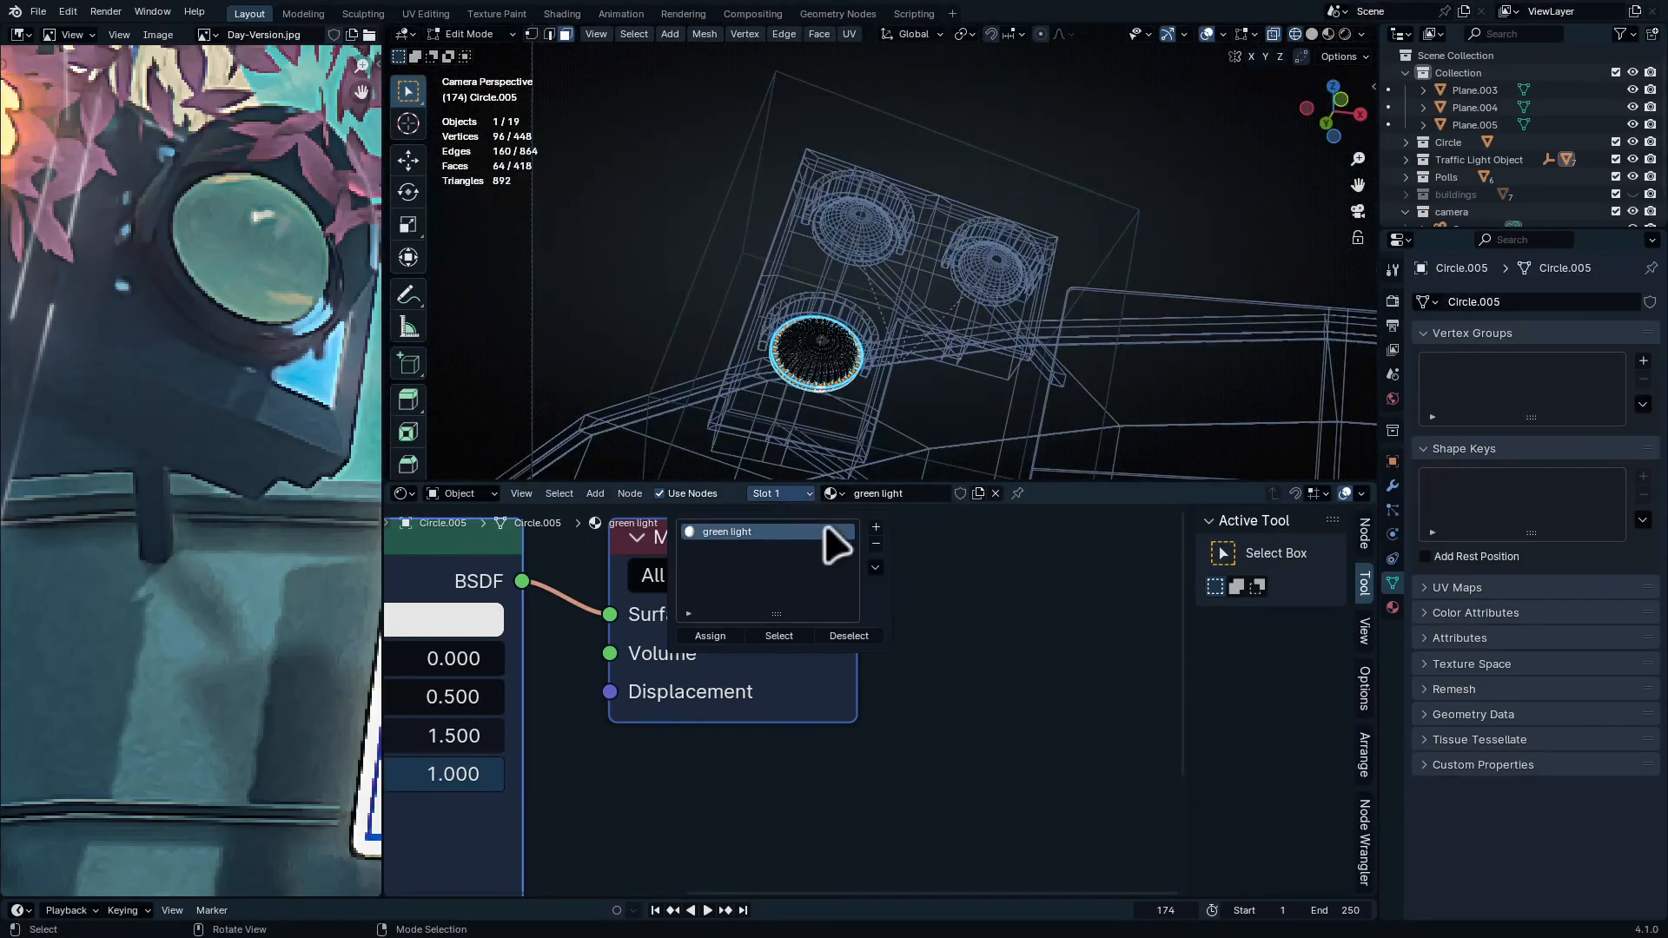
left_click(877, 528)
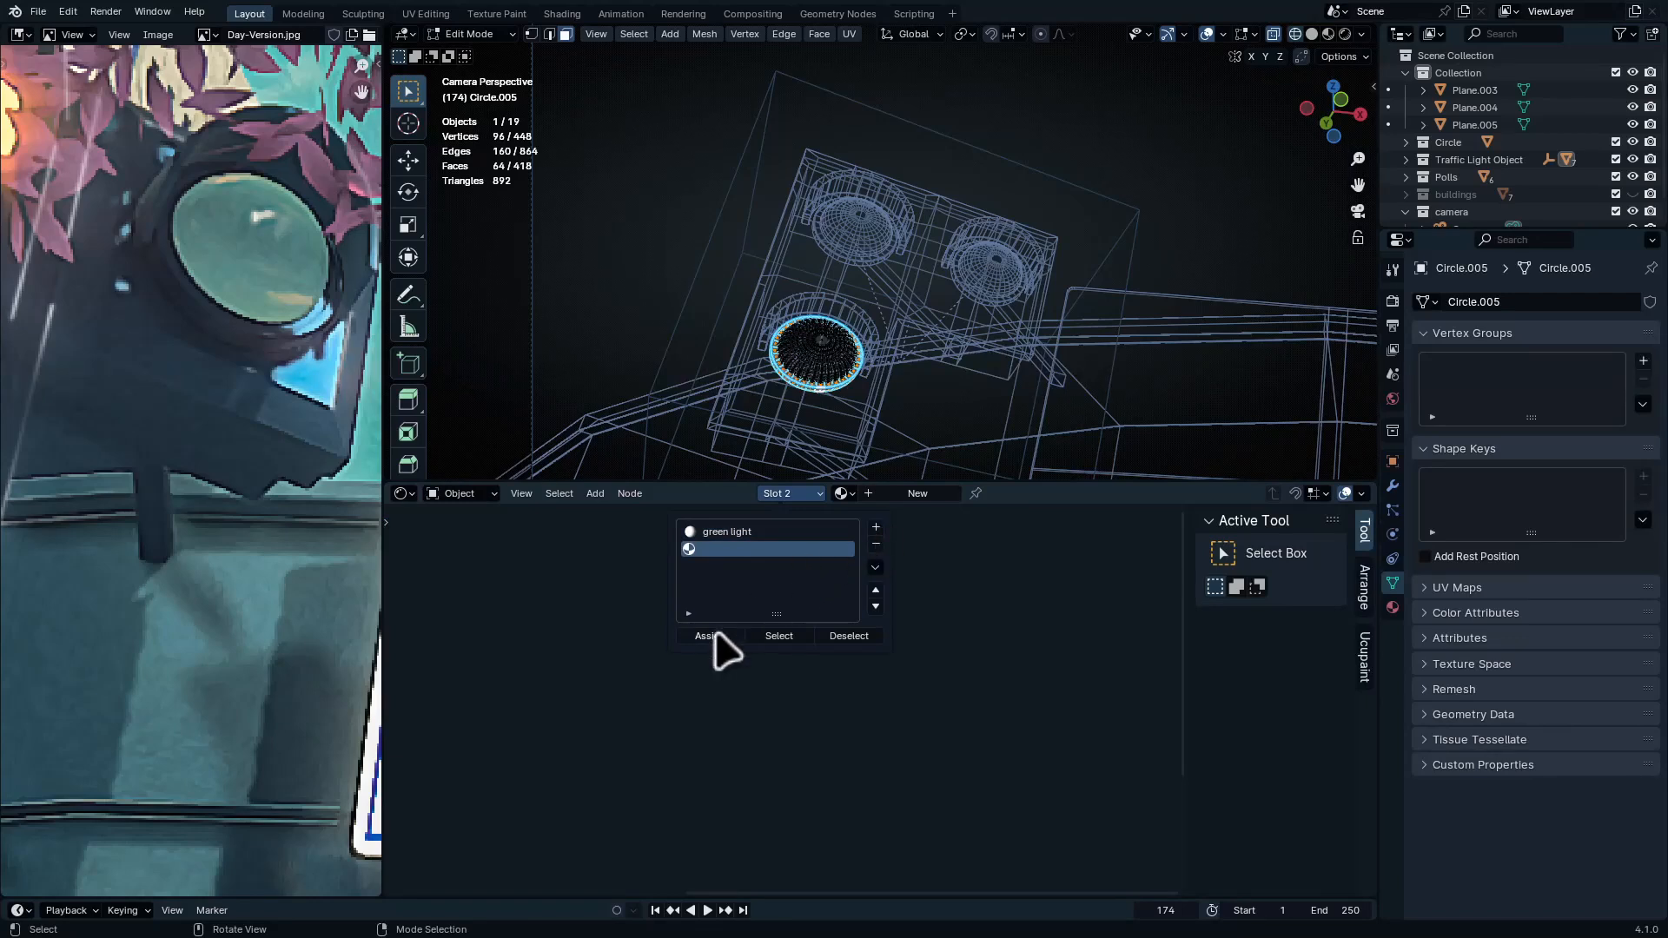
left_click(844, 494)
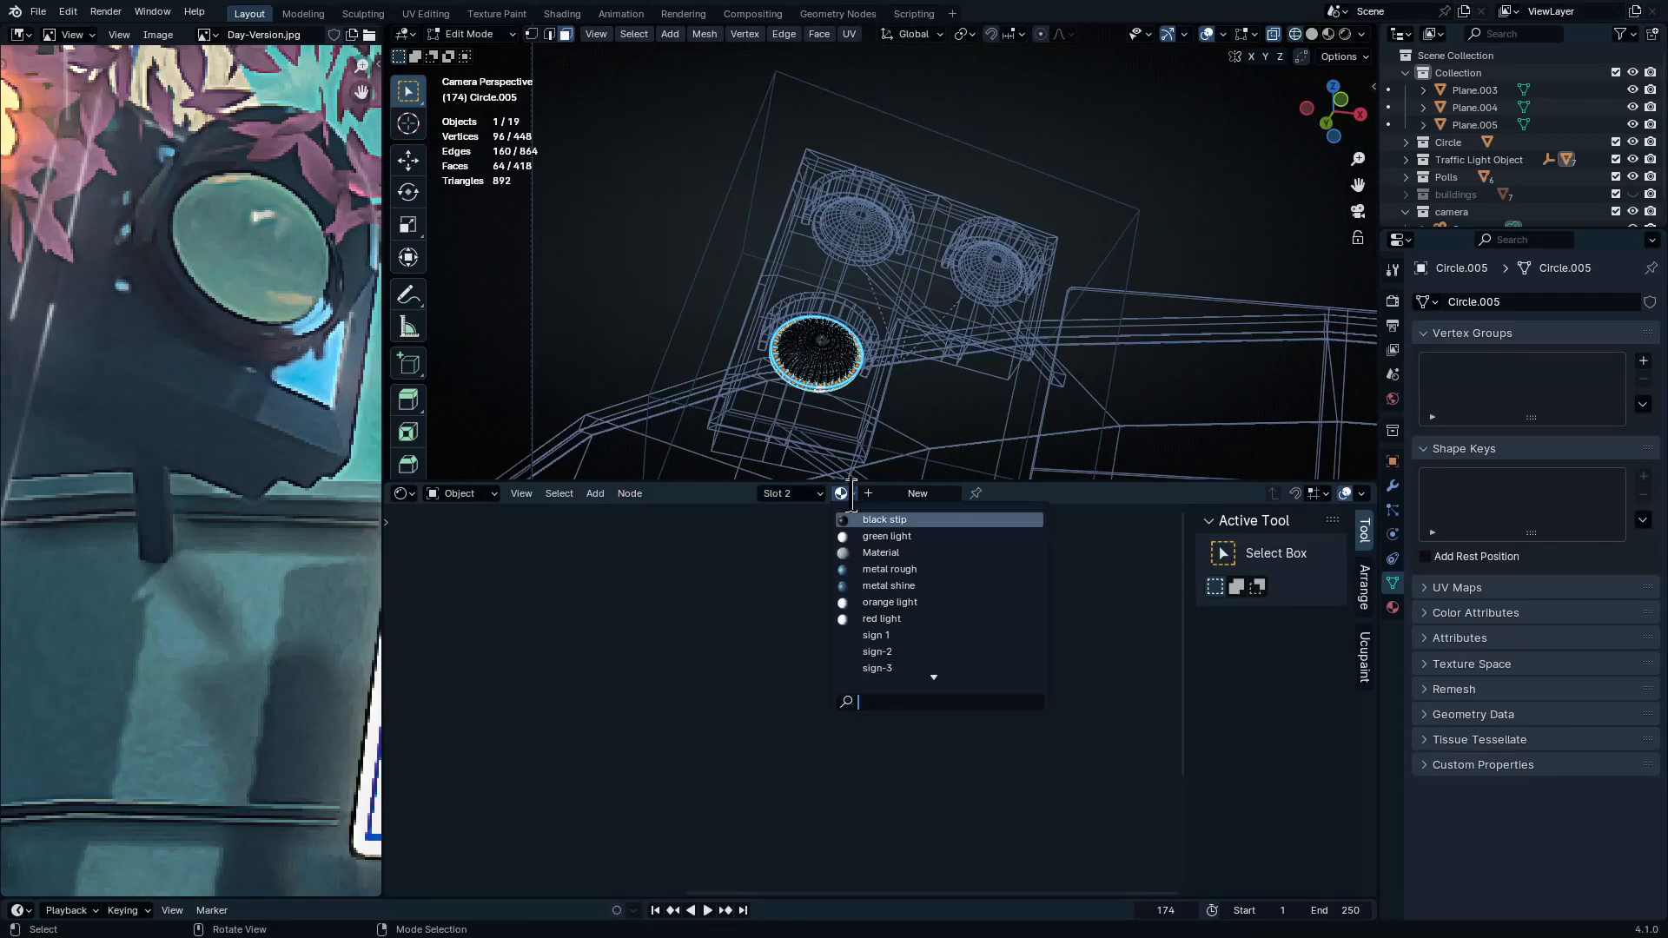
left_click(860, 520)
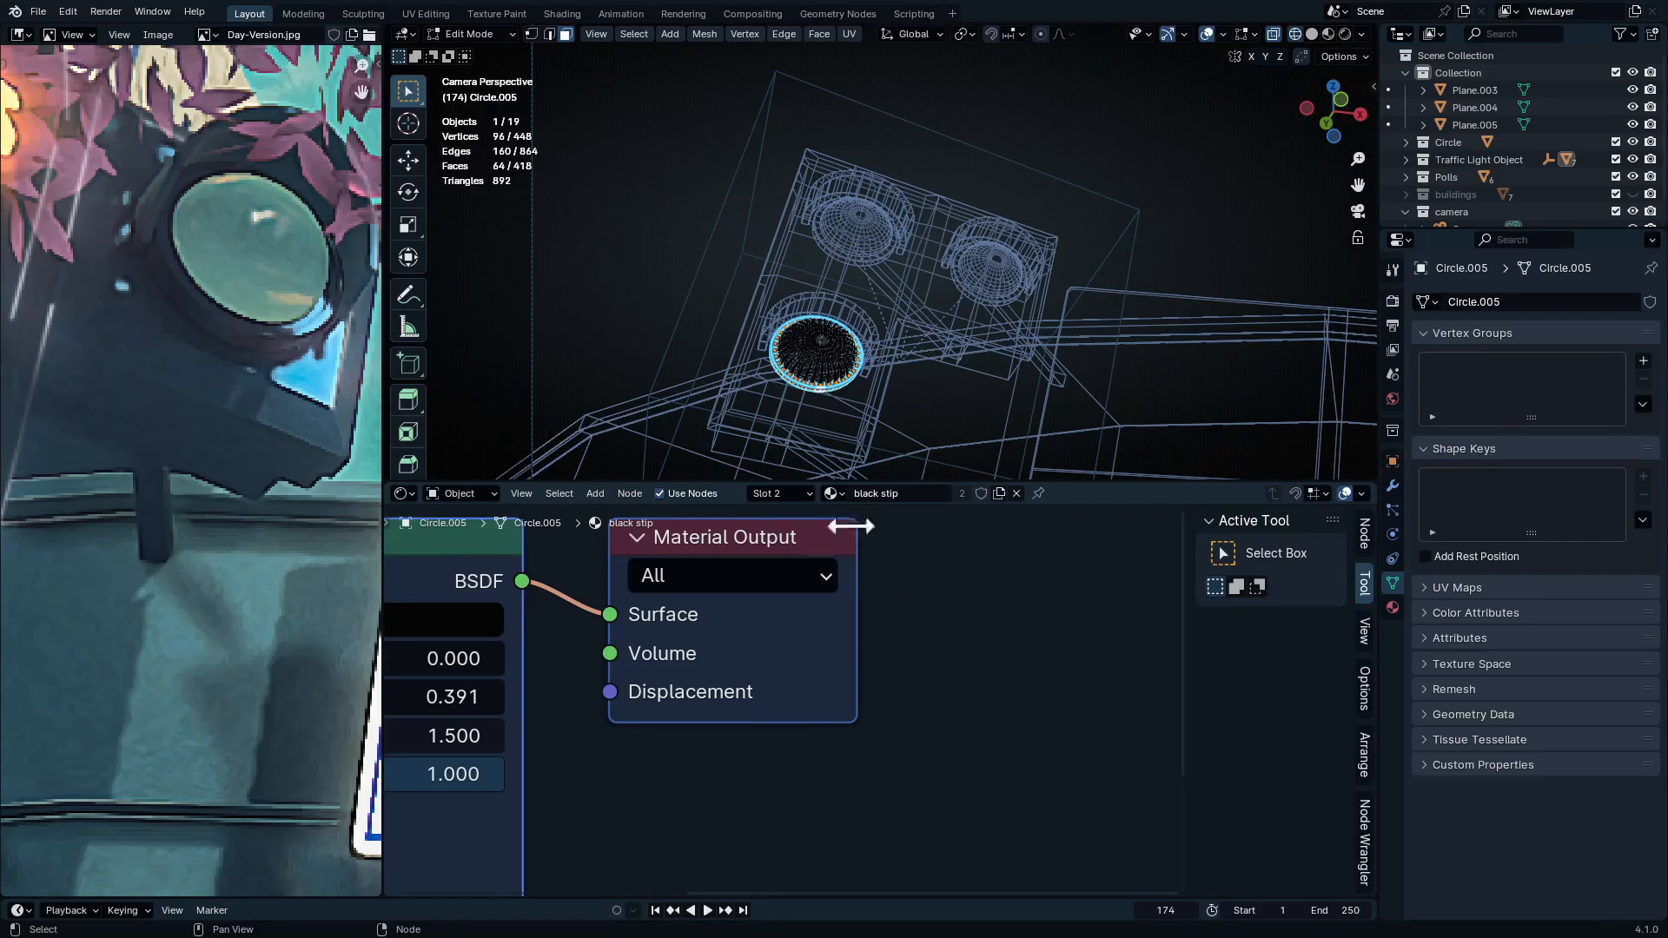
Switch off the wireframe display and return the green lens to Object Mode
key("shift+z")
scroll(841, 340, "up", 9)
key("Tab")
scroll(979, 333, "down", 8)
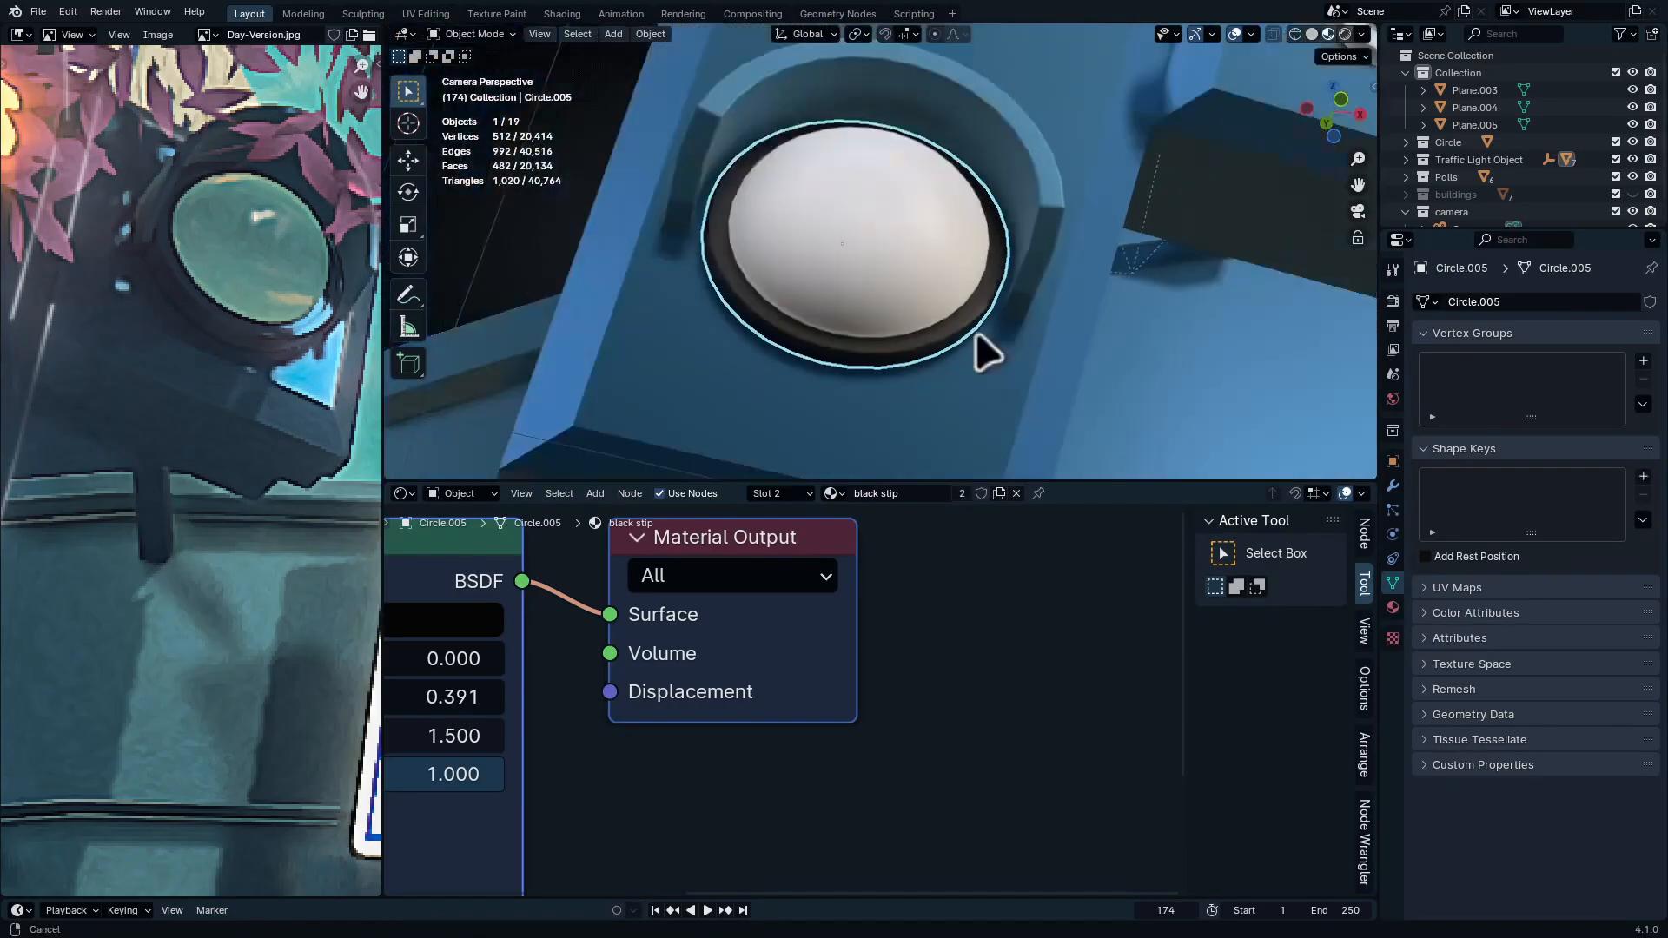
middle_click_drag(1030, 274, 1045, 203, "shift")
scroll(956, 252, "down", 3)
In Edit Mode on the orange lens, select the front and outer side face loops of its rim
left_click(812, 276)
scroll(799, 277, "up", 3)
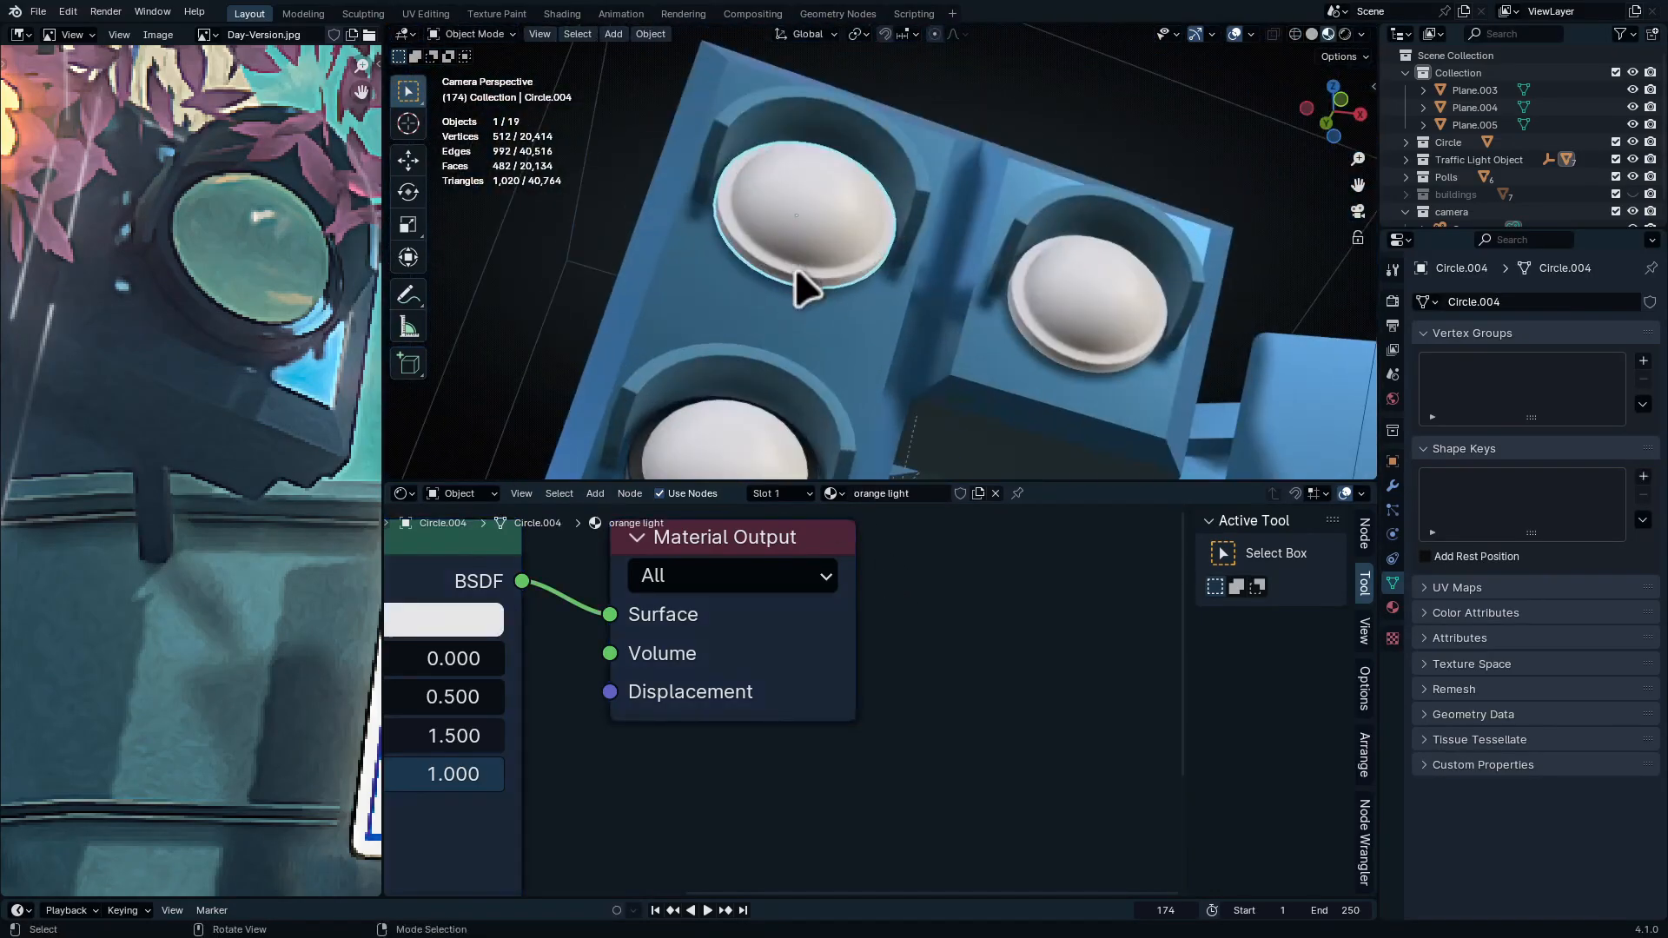
key("Tab")
left_click(797, 273)
left_click(799, 281, "alt")
scroll(813, 321, "up", 4)
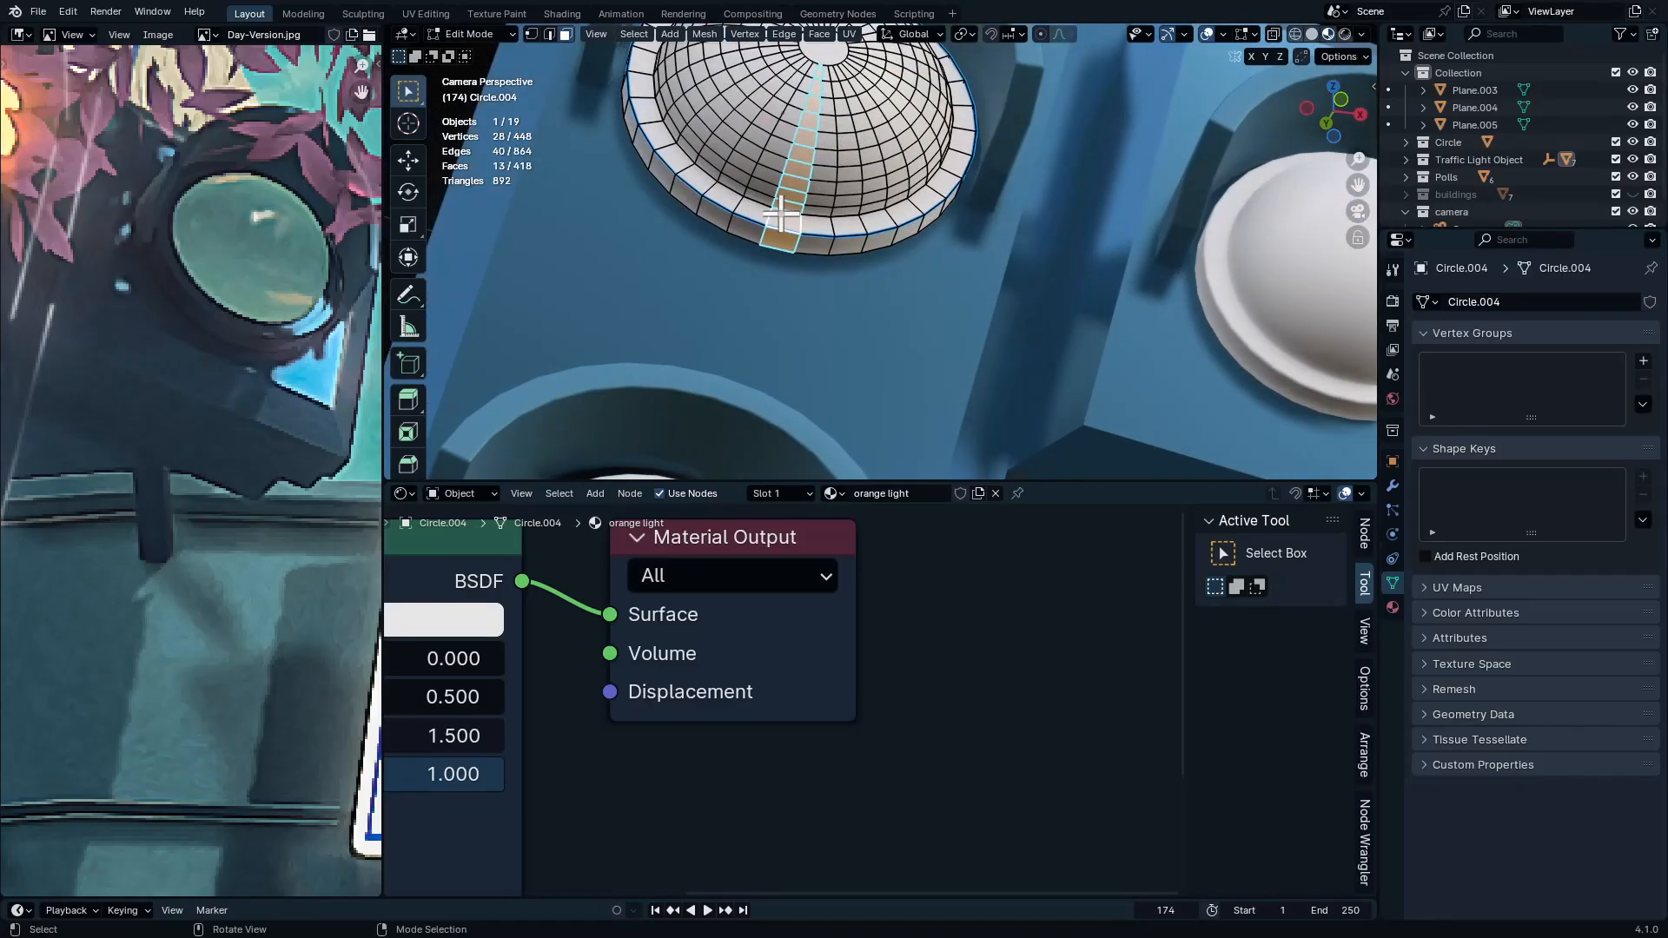
left_click(782, 217)
key("l")
Assign the orange lens's rim faces to a second material slot using black stip and leave Edit Mode
left_click(780, 493)
left_click(875, 526)
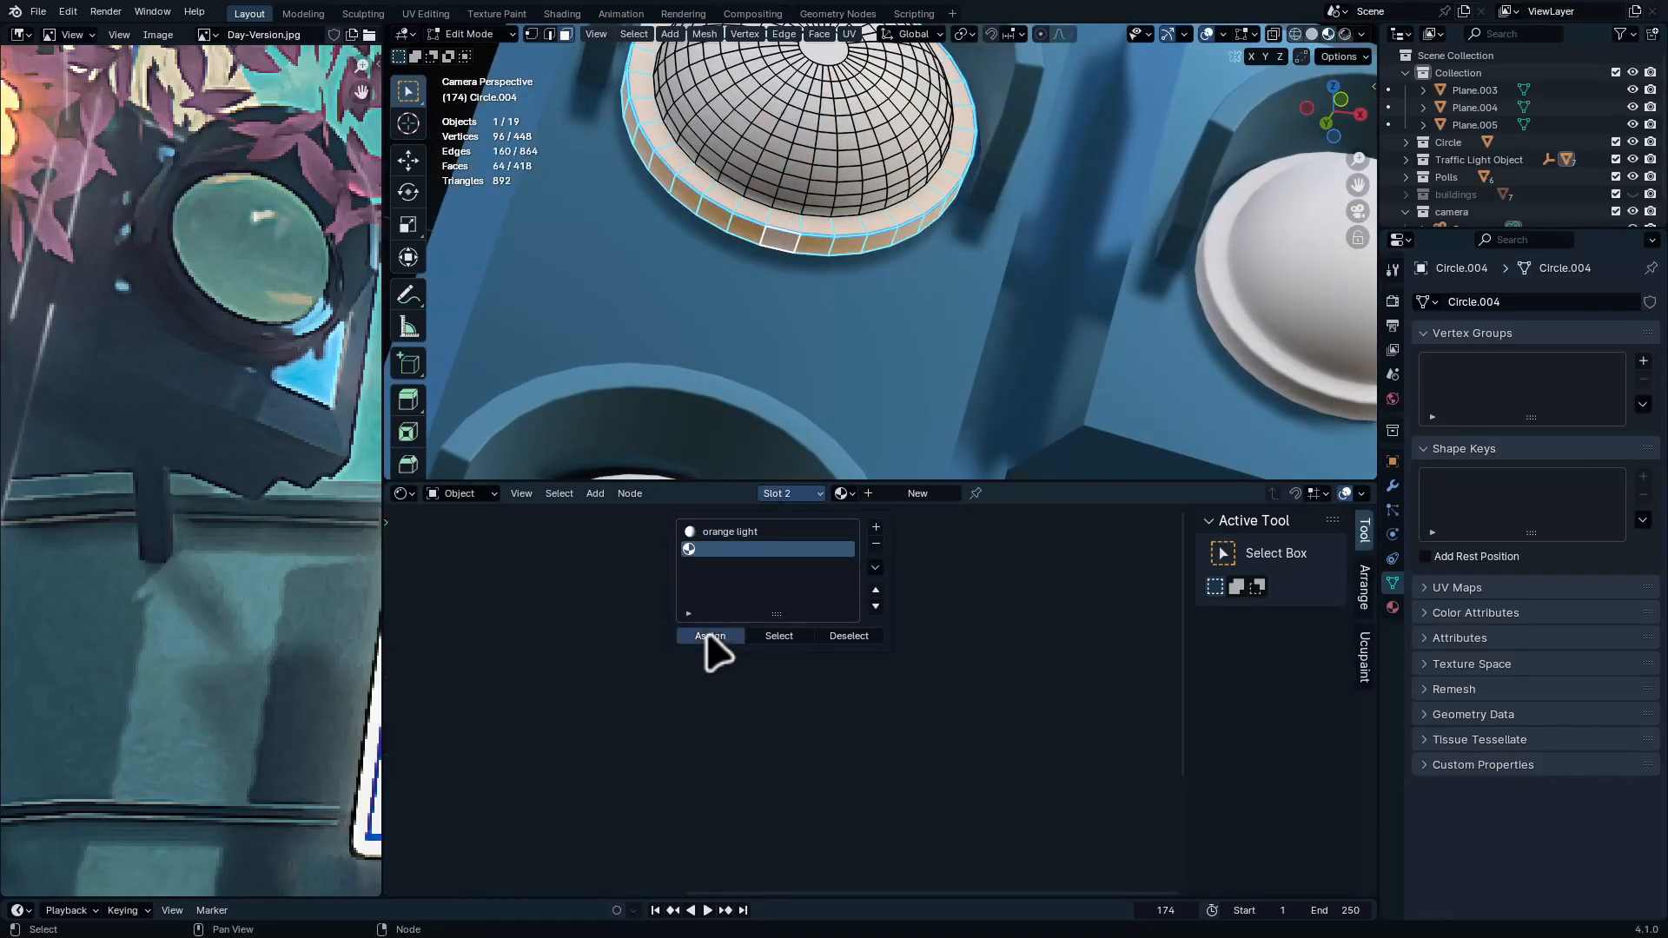
left_click(845, 493)
left_click(883, 519)
key("Tab")
Give the side compartment's red lens a second material slot with black stip and assign its rim faces to it
middle_click_drag(1242, 345, 1079, 415, "shift")
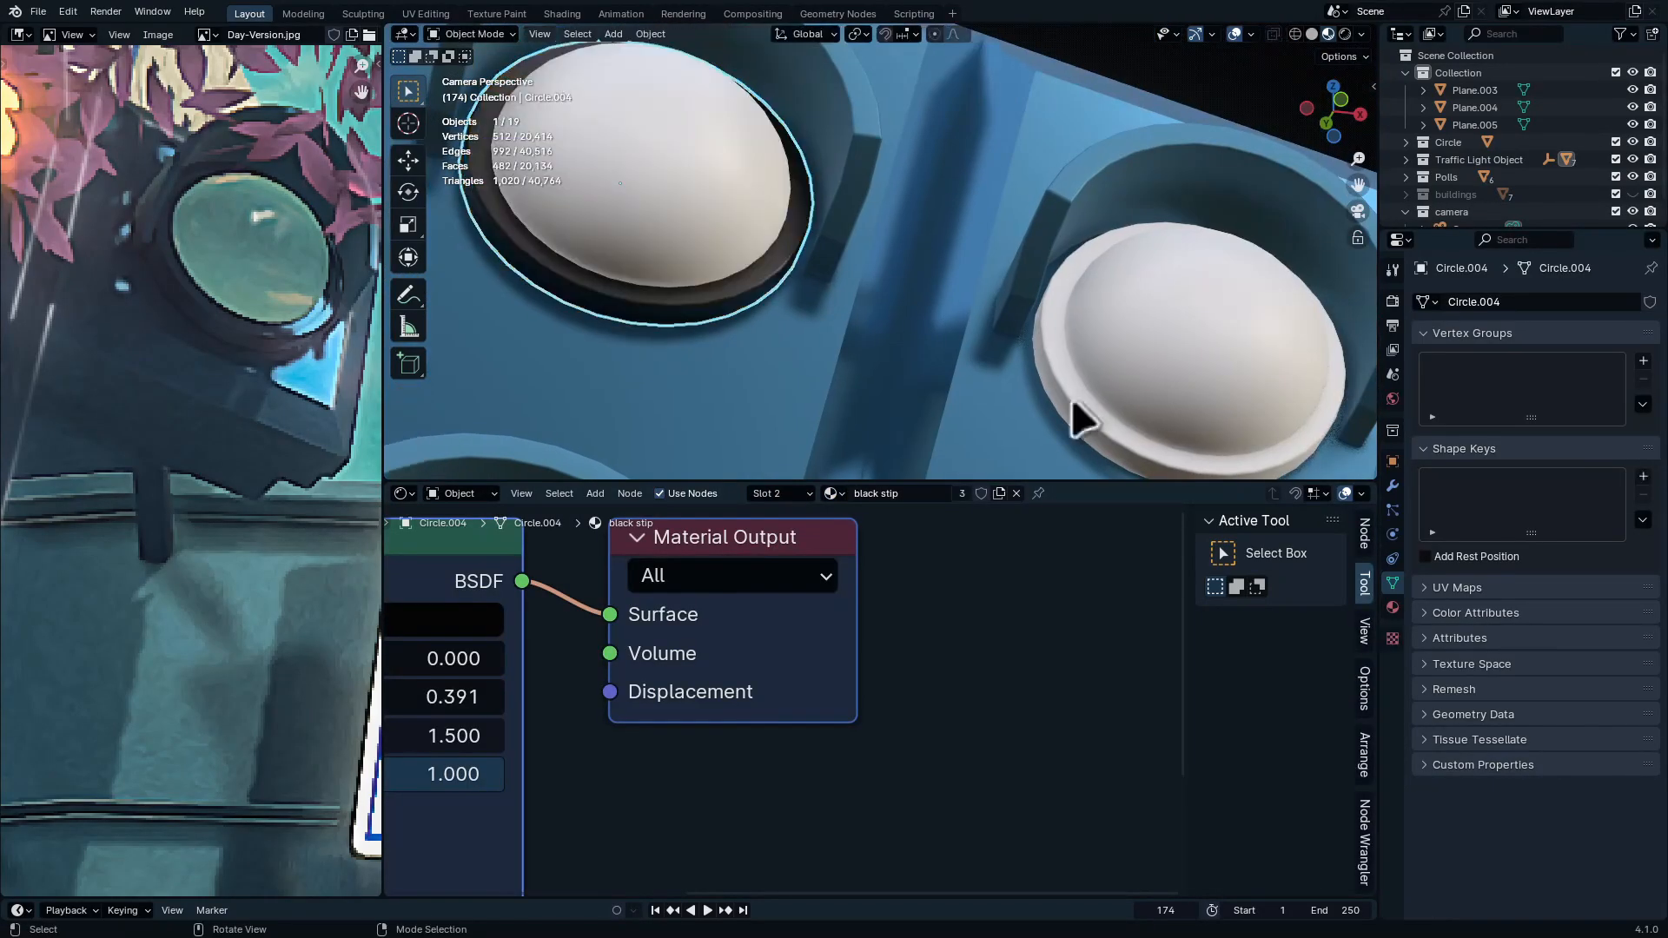
left_click(1214, 391)
key("Tab")
middle_click_drag(1214, 390, 1040, 298, "shift")
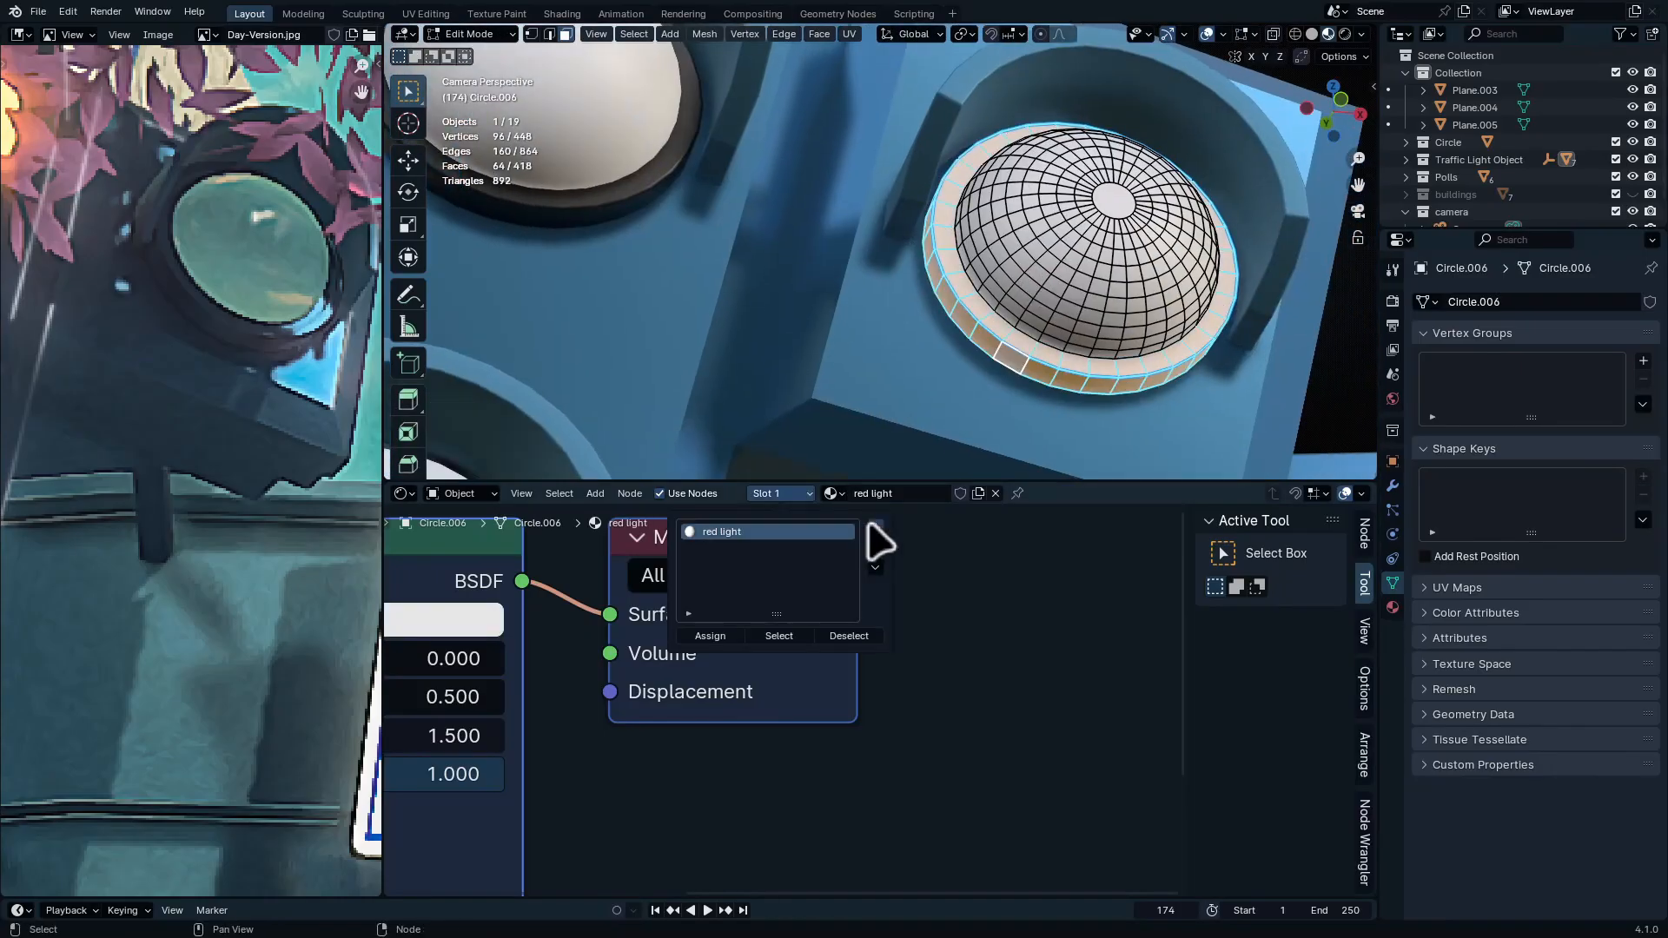
left_click(875, 526)
left_click(841, 492)
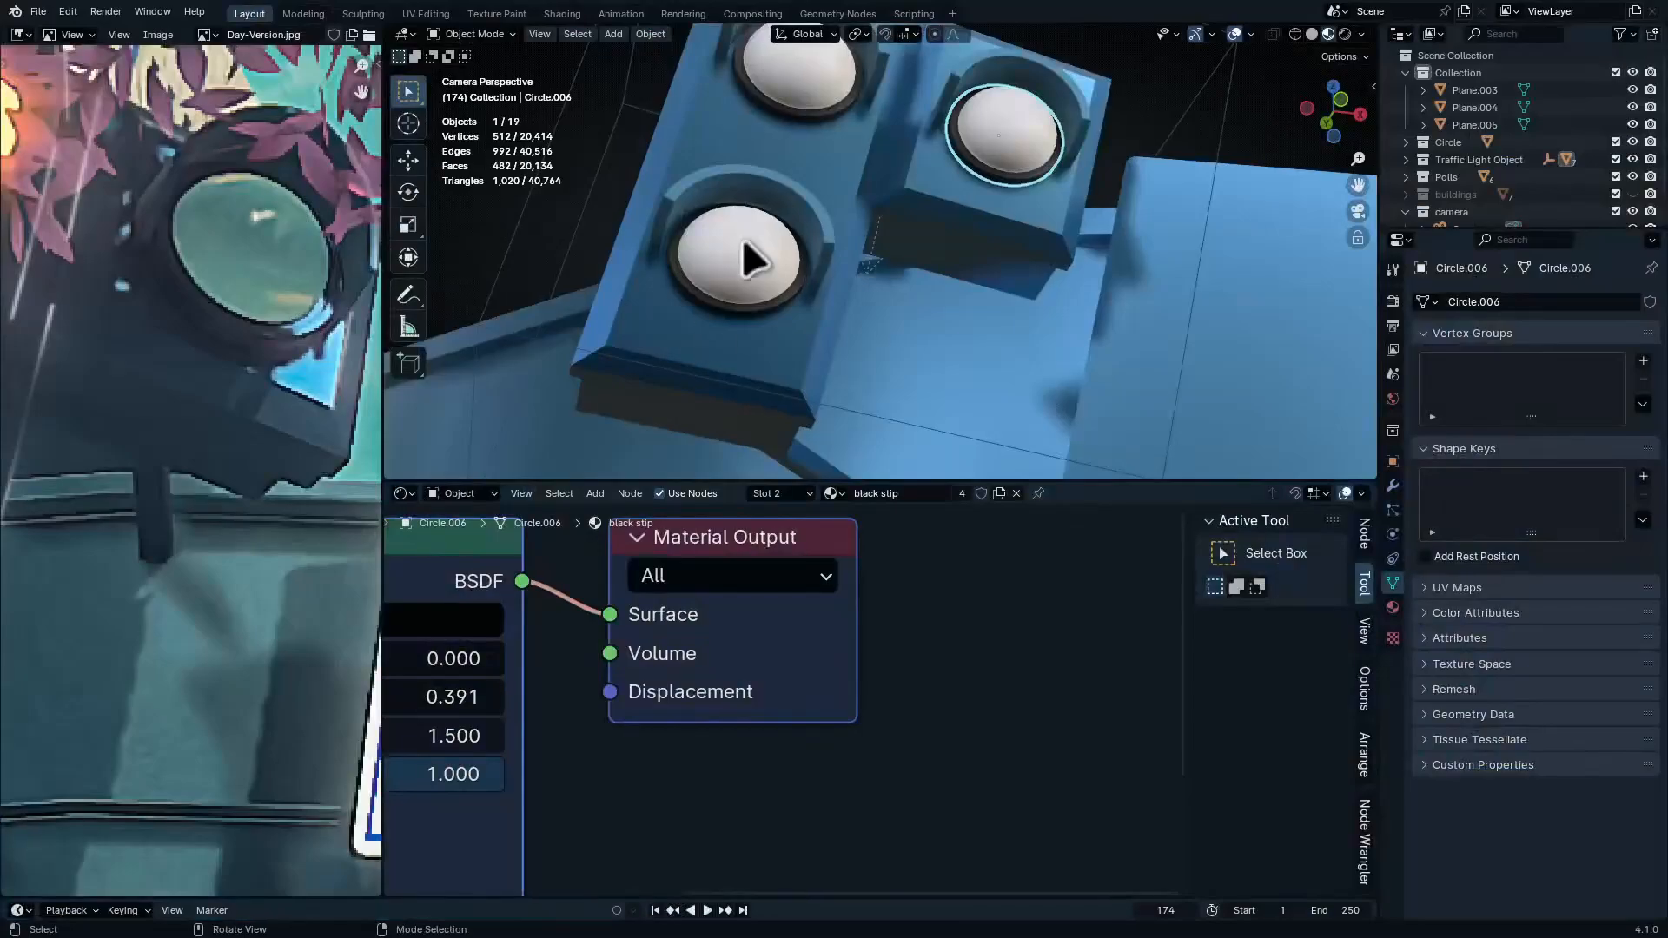
Open the orange lens's orange light material in a maximized node editor and delete its Principled BSDF node
left_click(800, 59)
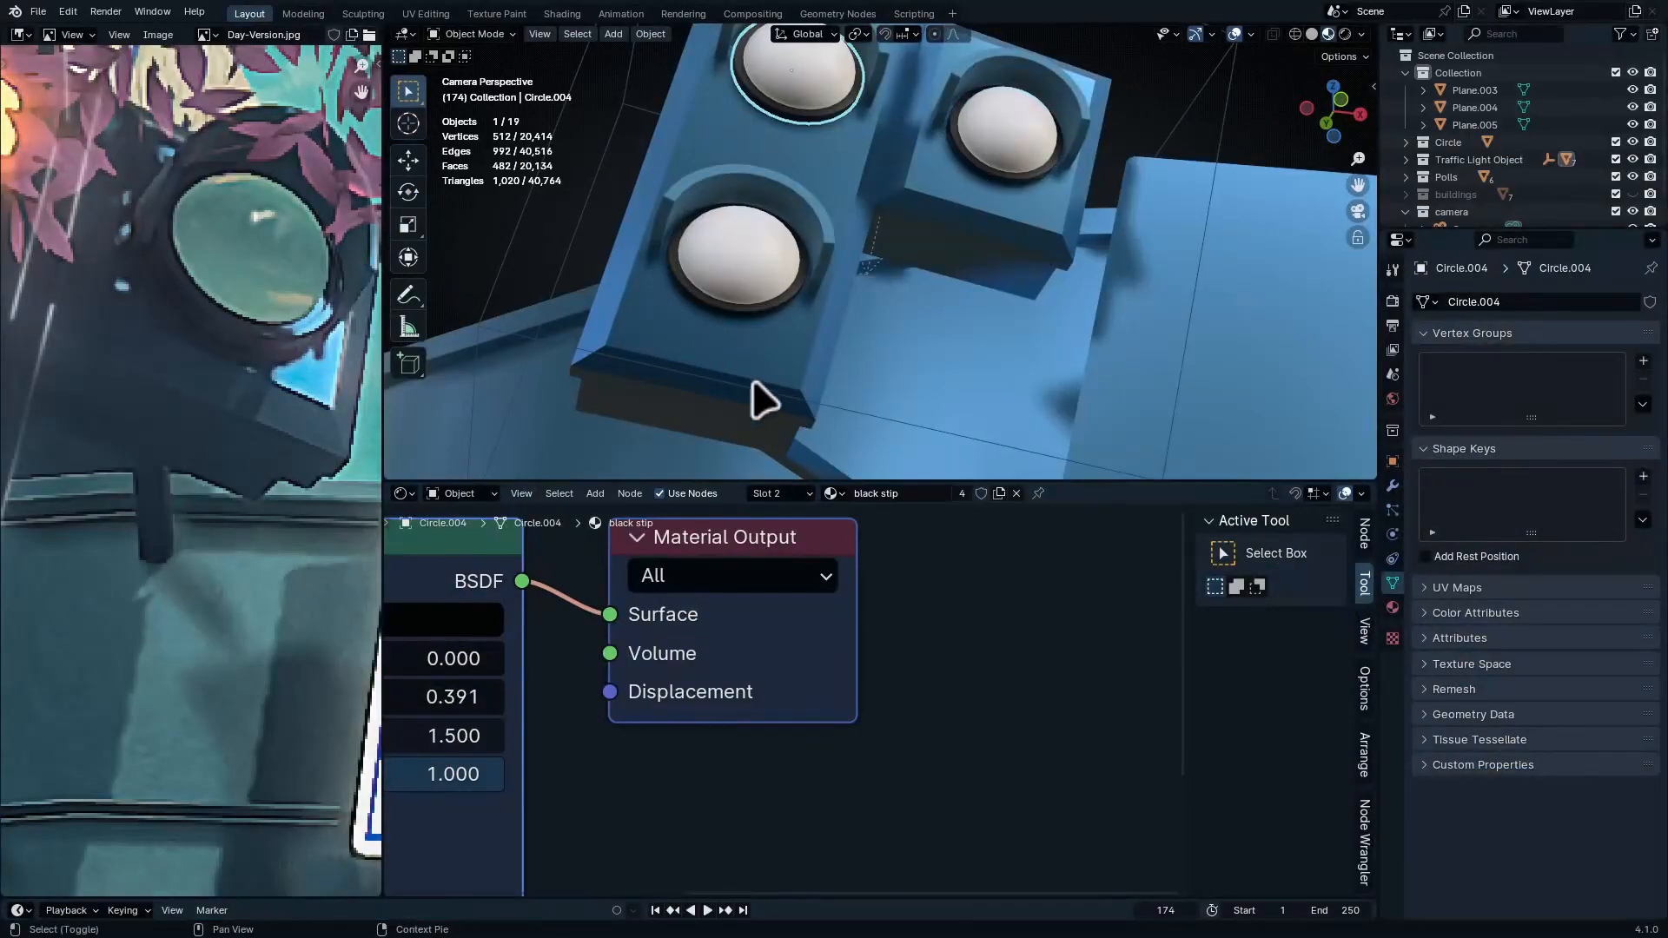
left_click(782, 493)
left_click(778, 525)
middle_click_drag(702, 675, 833, 662, "ctrl")
key("ctrl+space")
middle_click_drag(828, 433, 690, 443, "ctrl")
key("x")
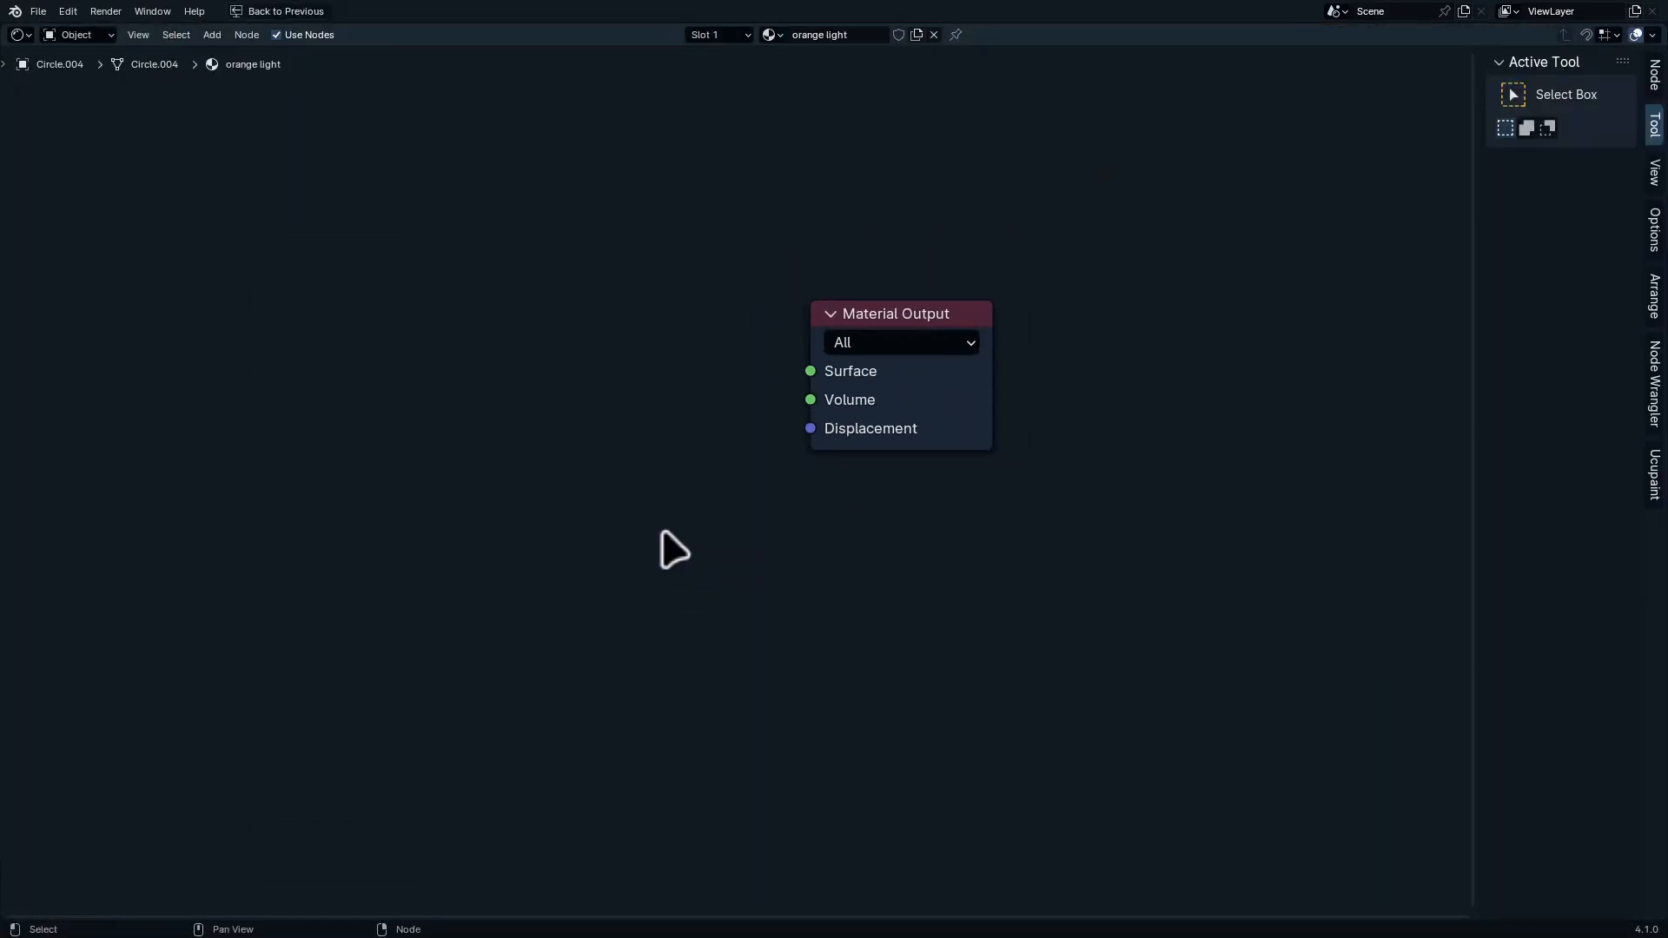
Add a Glass BSDF node and place a Glossy BSDF node above it in the orange light material
key("shift+a")
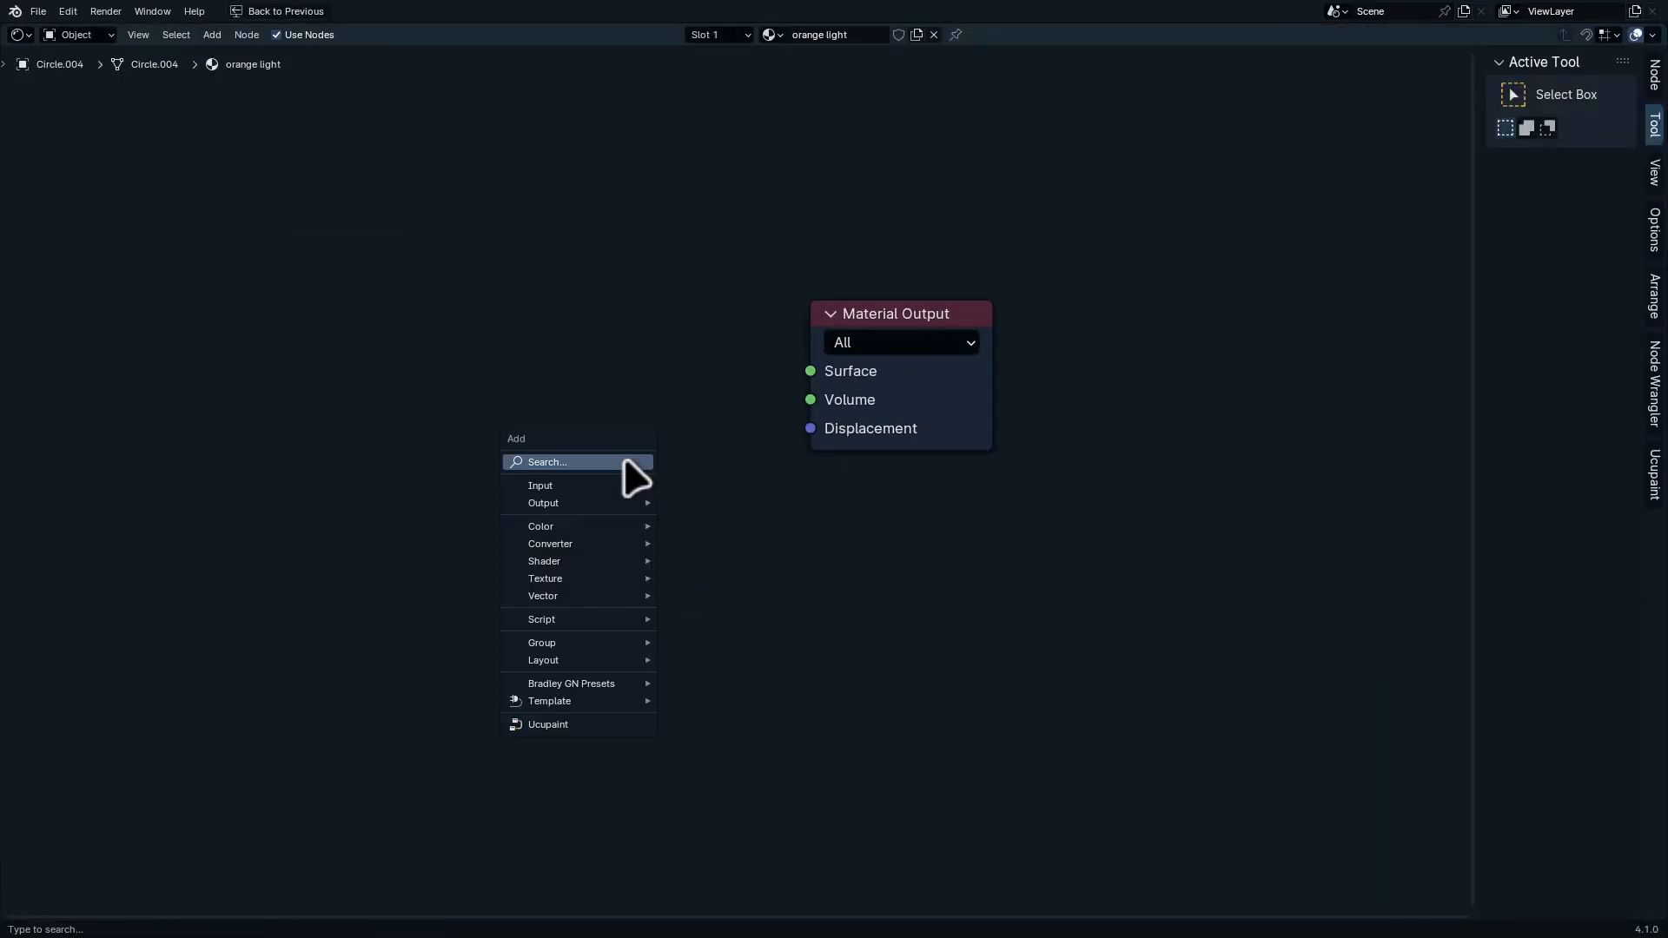
type("glass")
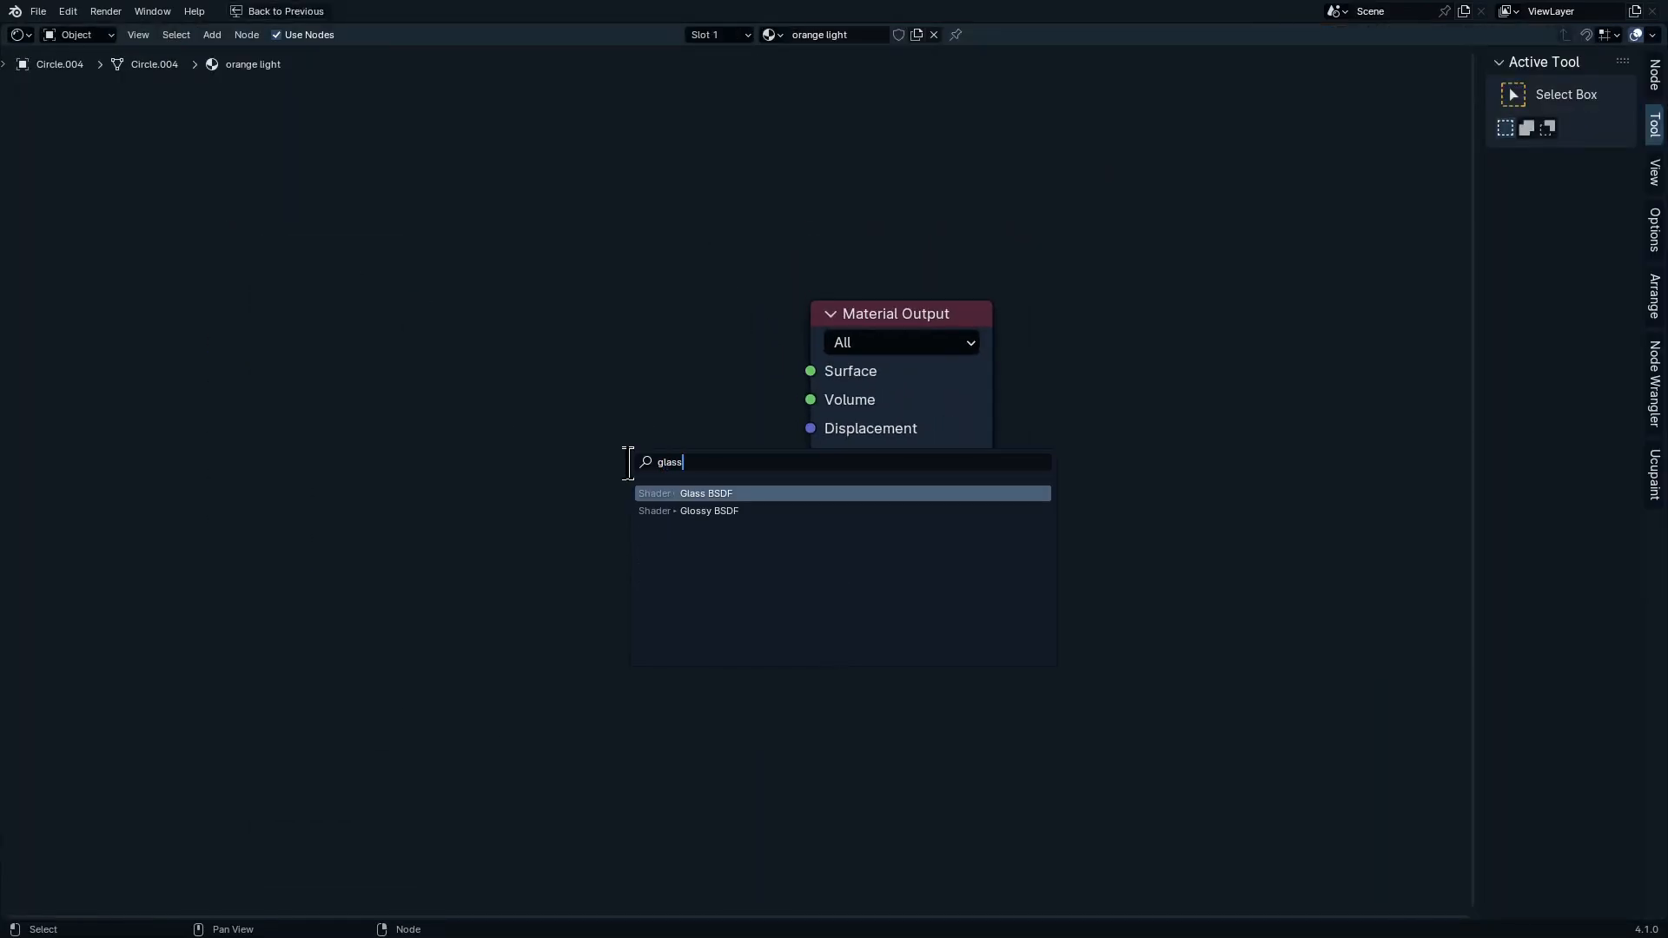
key("Return")
left_click(387, 328)
key("shift+a")
type("g")
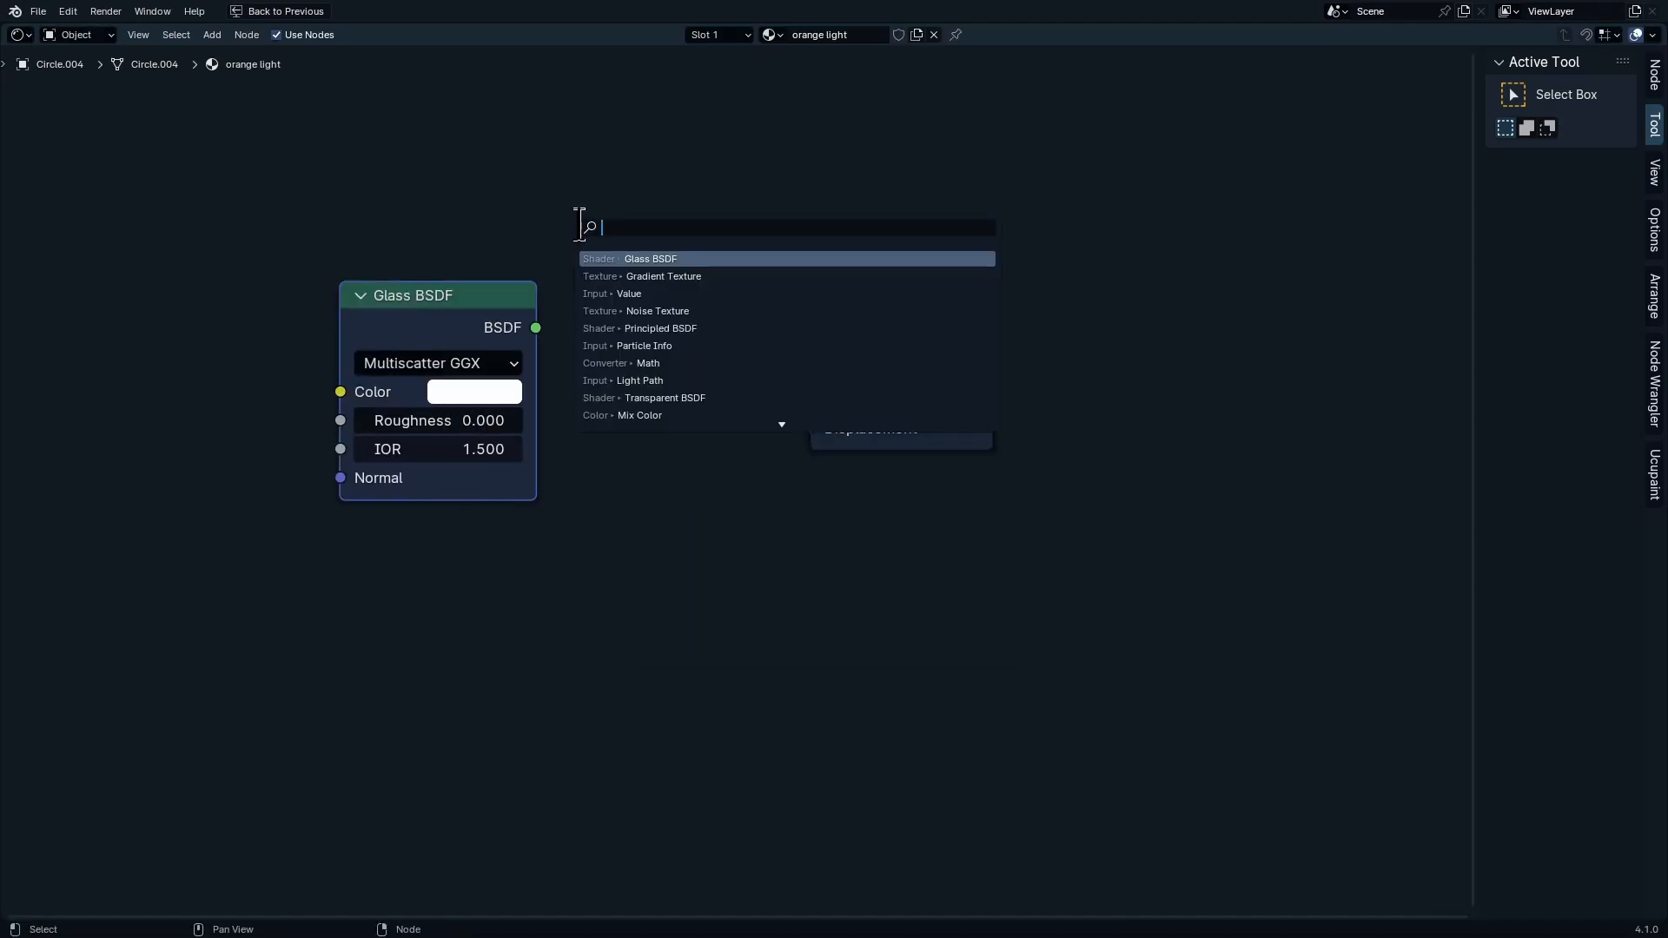
type("lossy")
key("Return")
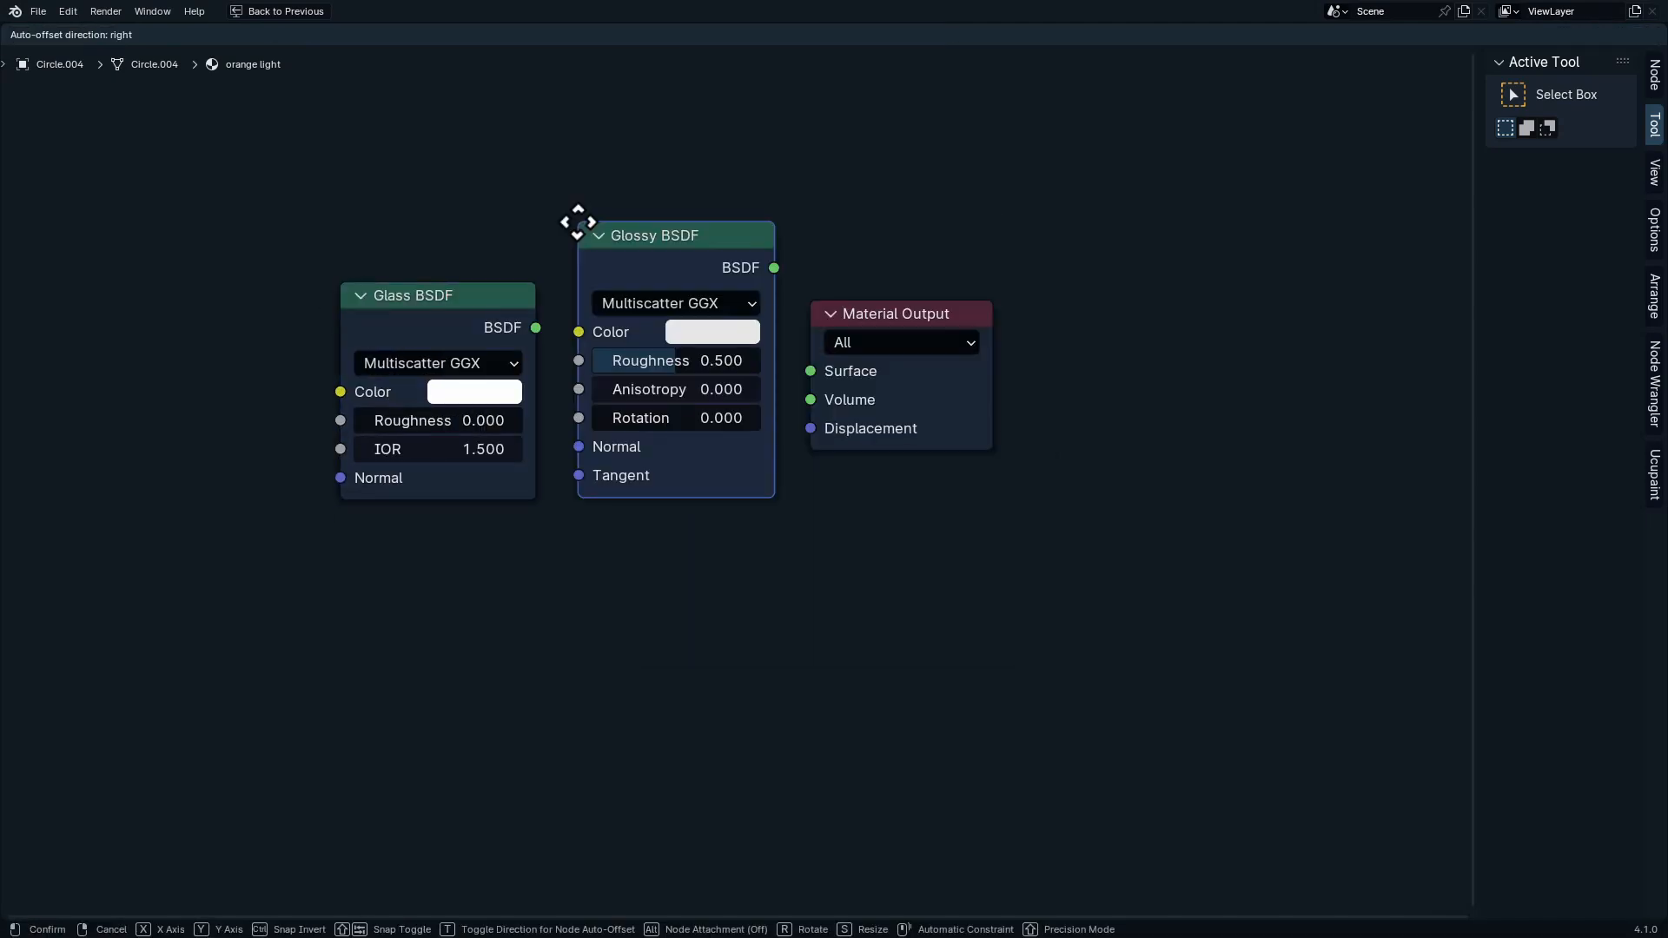
left_click(323, 208)
Add an Emission node below the Glass BSDF and set its color to a saturated orange
middle_click_drag(635, 393, 617, 349)
key("shift+a")
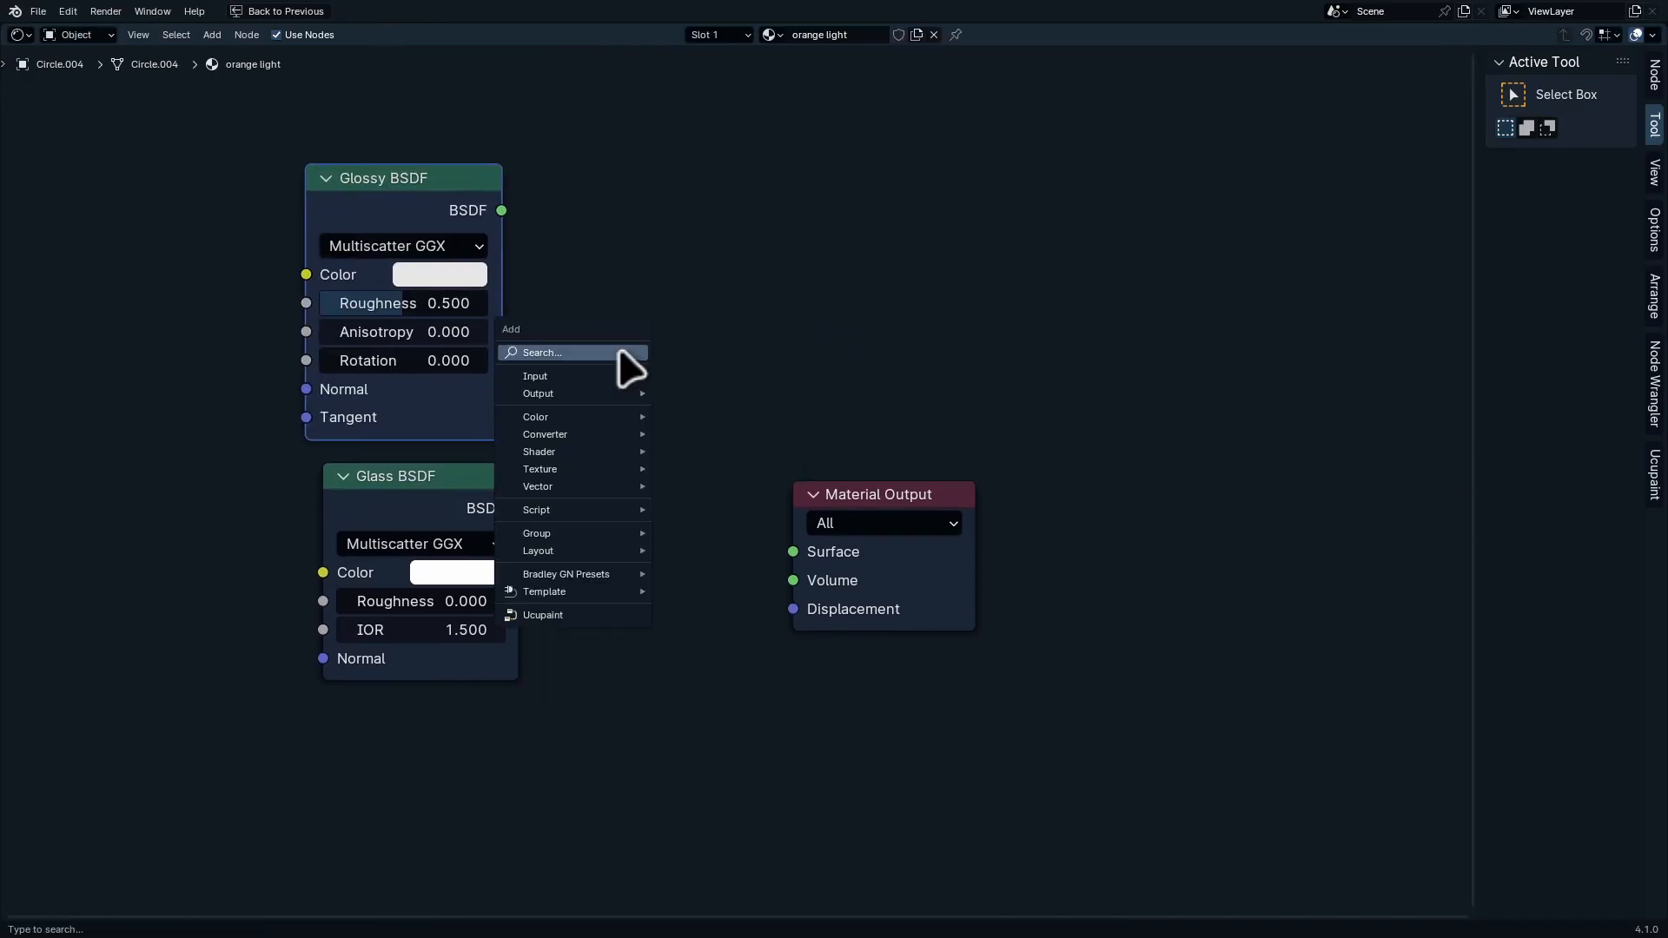
key("q")
left_click(705, 469)
left_click(490, 726)
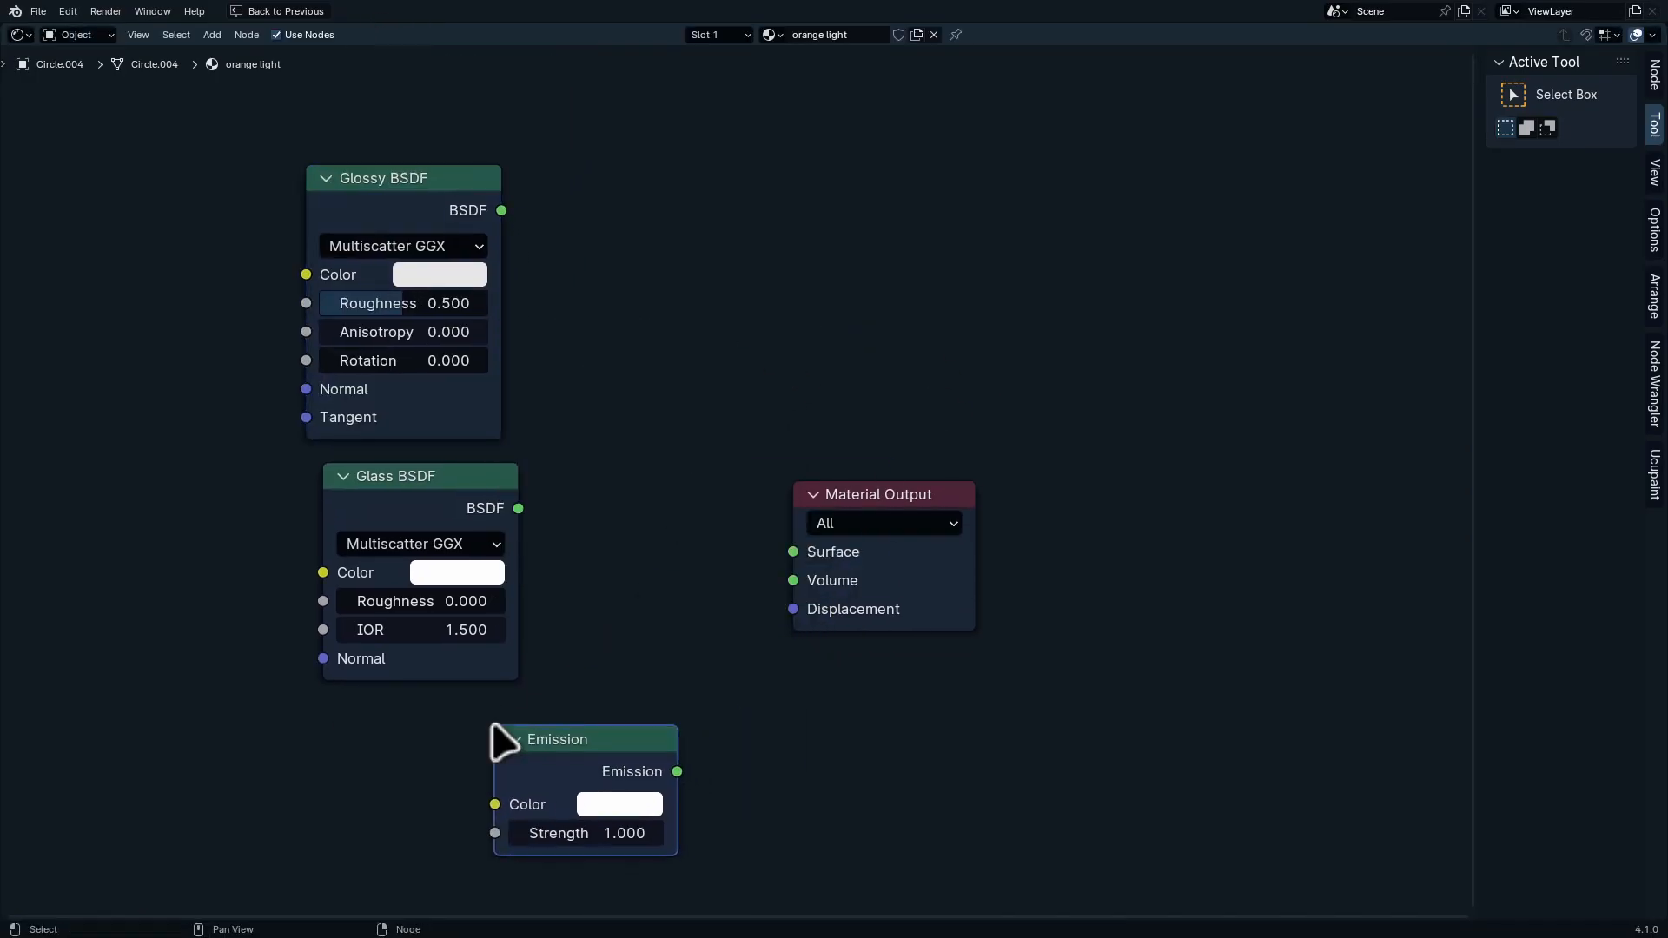
scroll(579, 769, "up", 5)
middle_click_drag(574, 768, 663, 513)
left_click(663, 513)
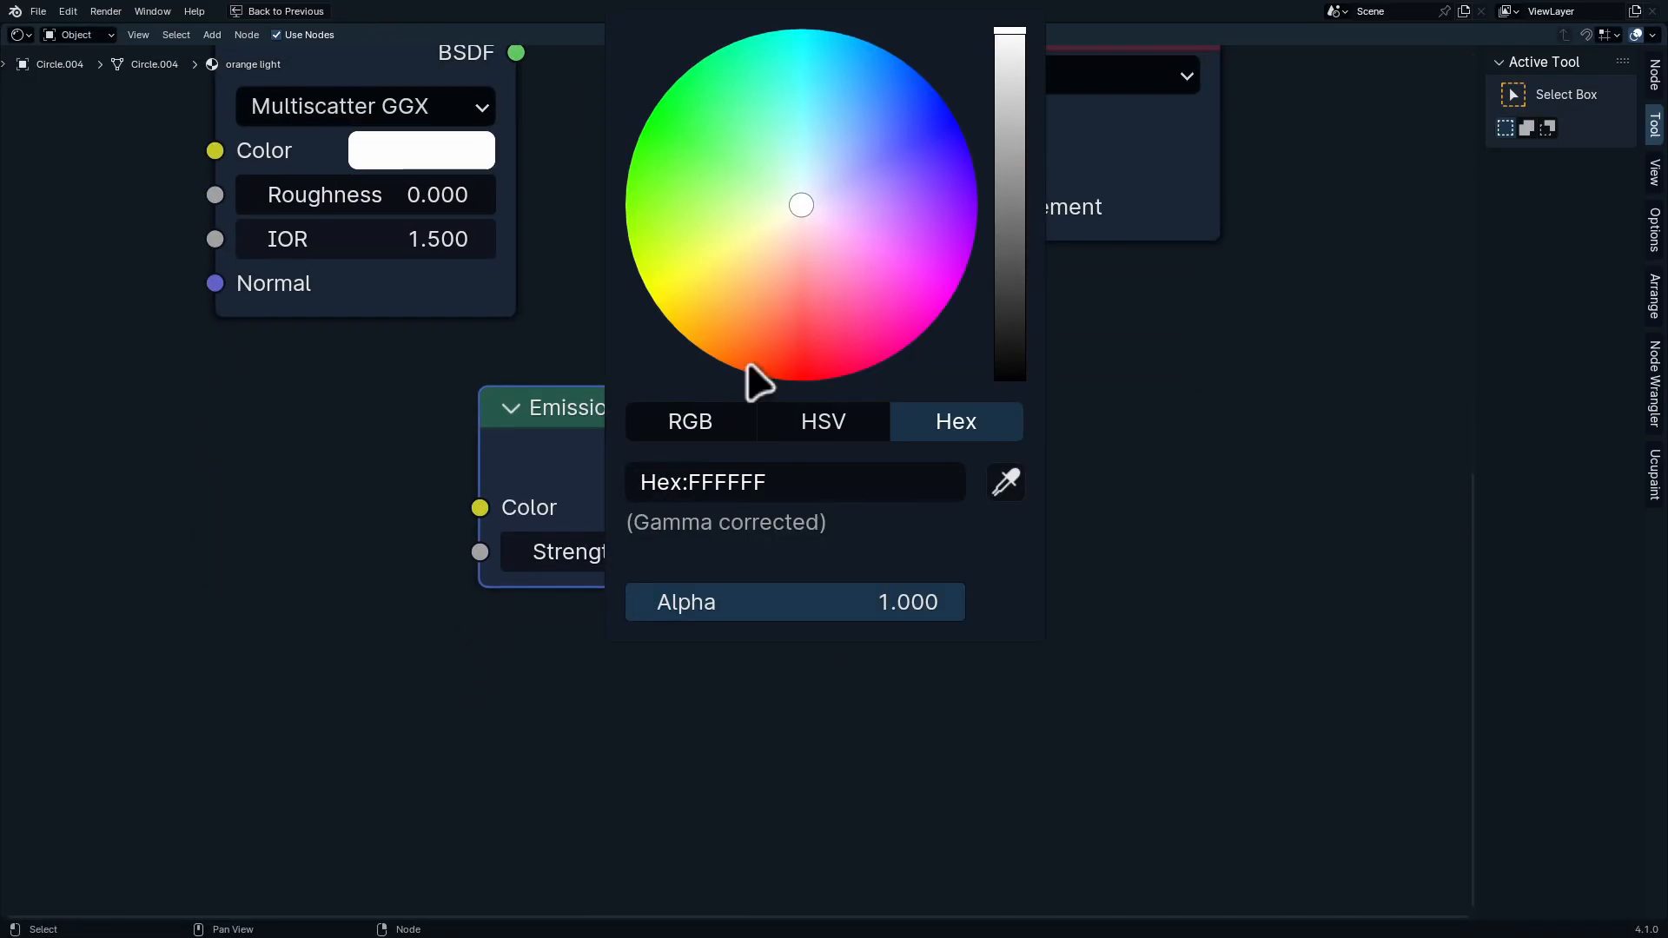
left_click_drag(749, 380, 673, 351)
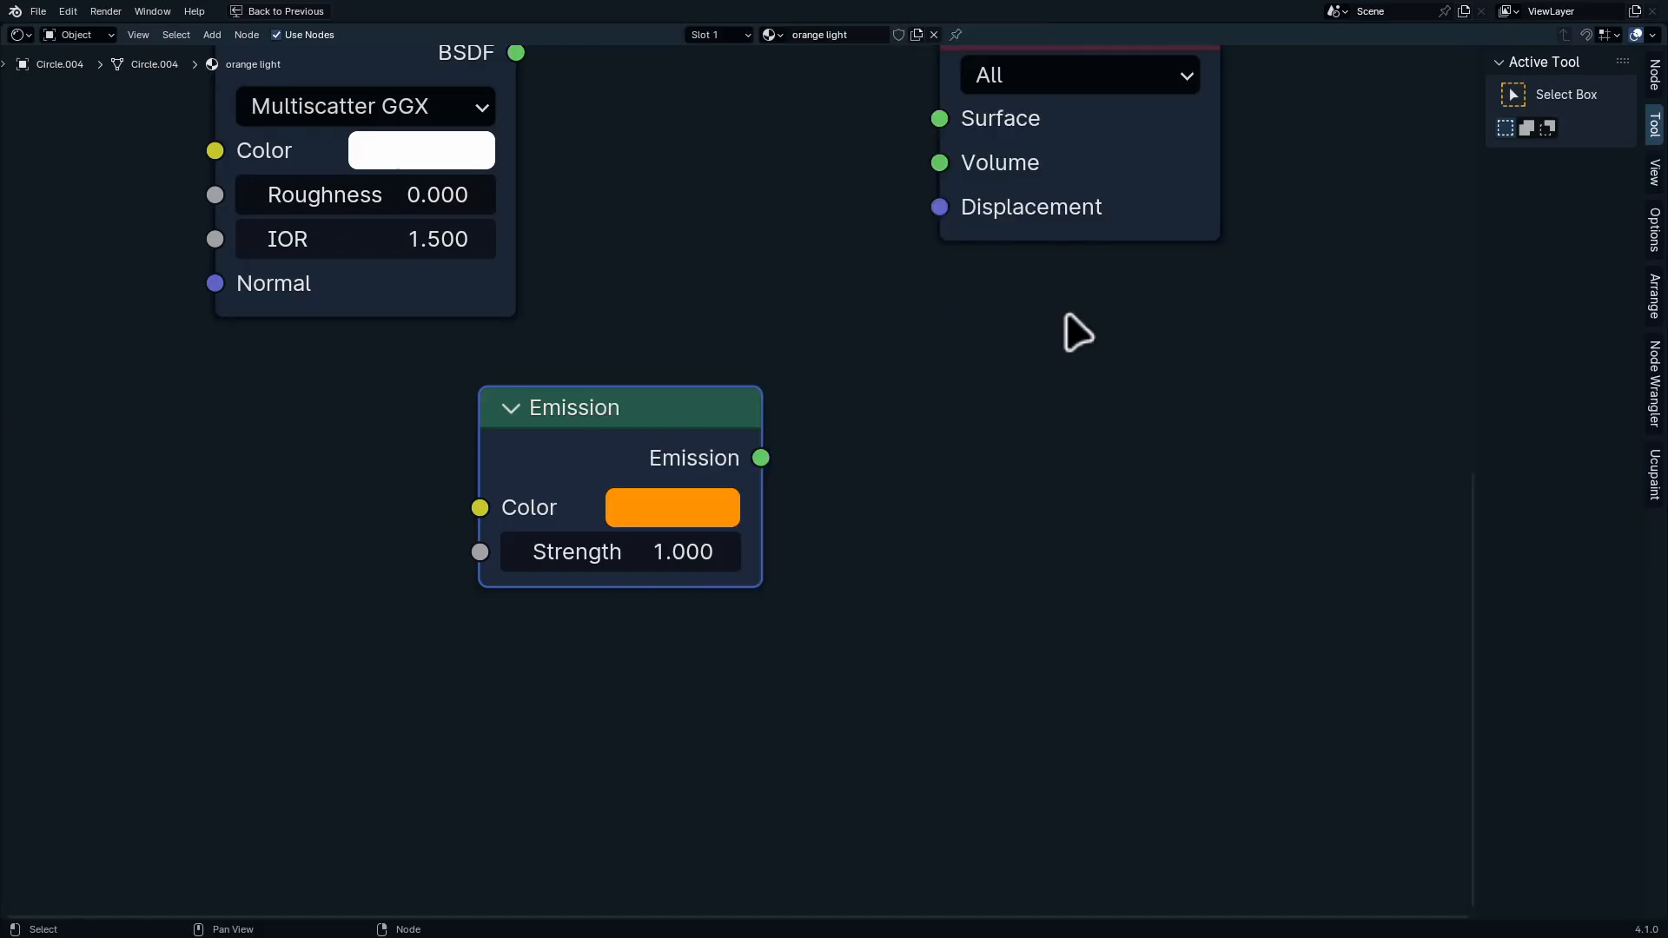
Combine Glossy BSDF and Emission through a Mix Shader into the Material Output's Surface, space the nodes out, and restore the full layout
scroll(981, 283, "down", 8)
middle_click_drag(922, 321, 914, 668)
right_click_drag(714, 363, 861, 673, "ctrl+shift")
scroll(1001, 580, "up", 6)
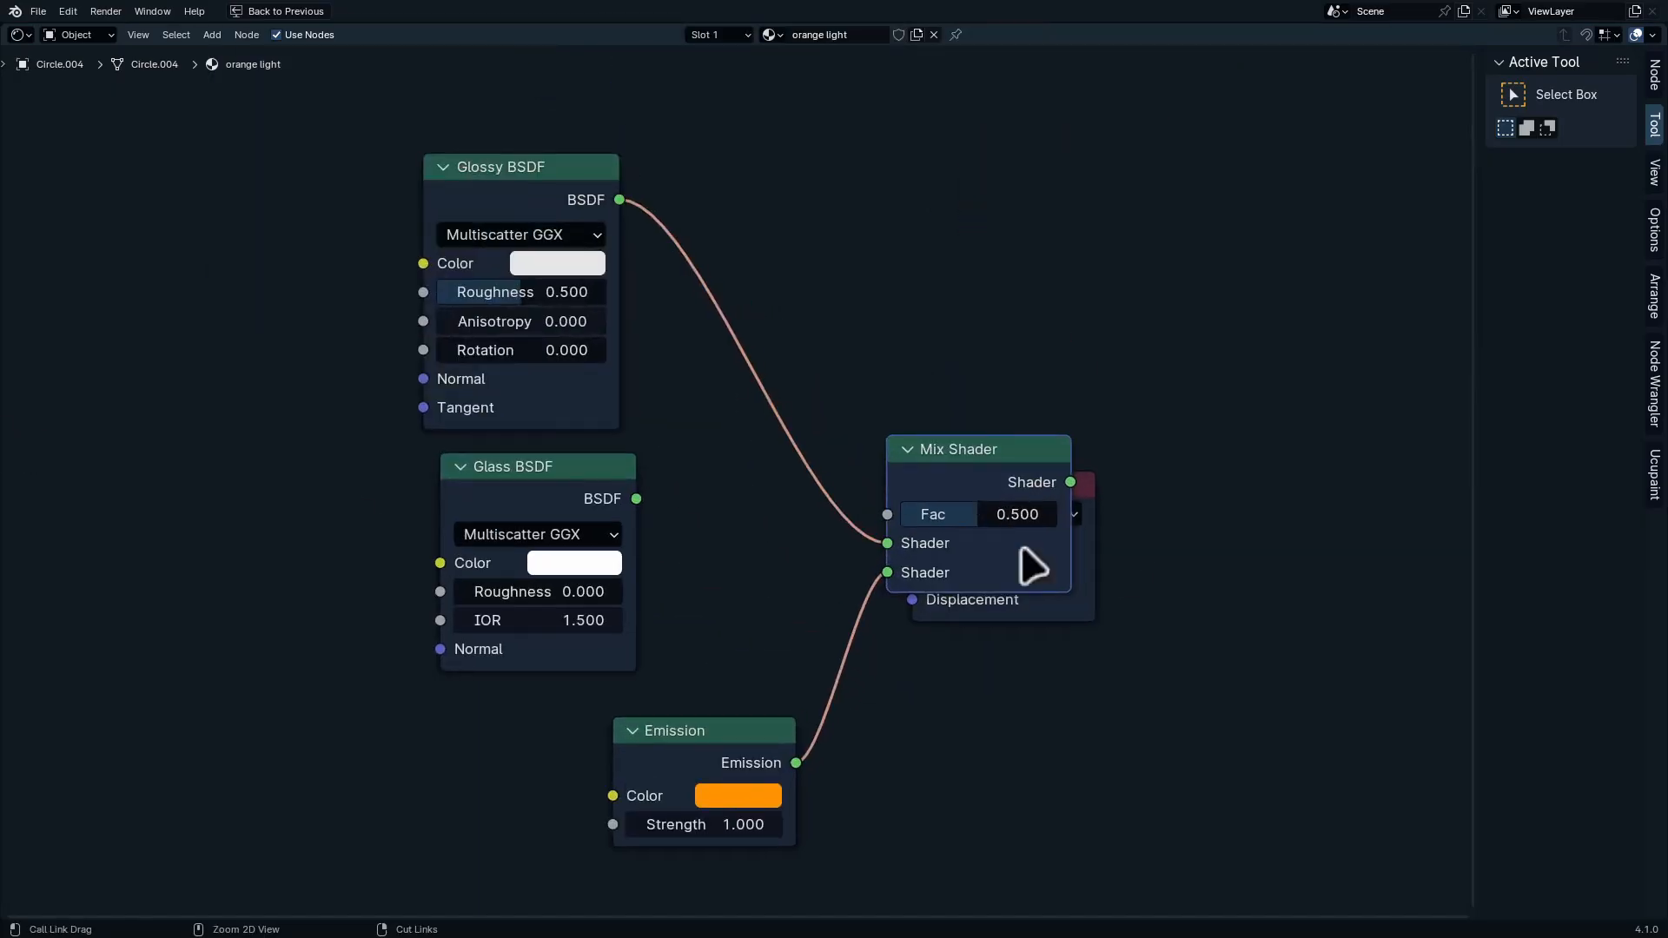
left_click_drag(1058, 598, 1459, 531)
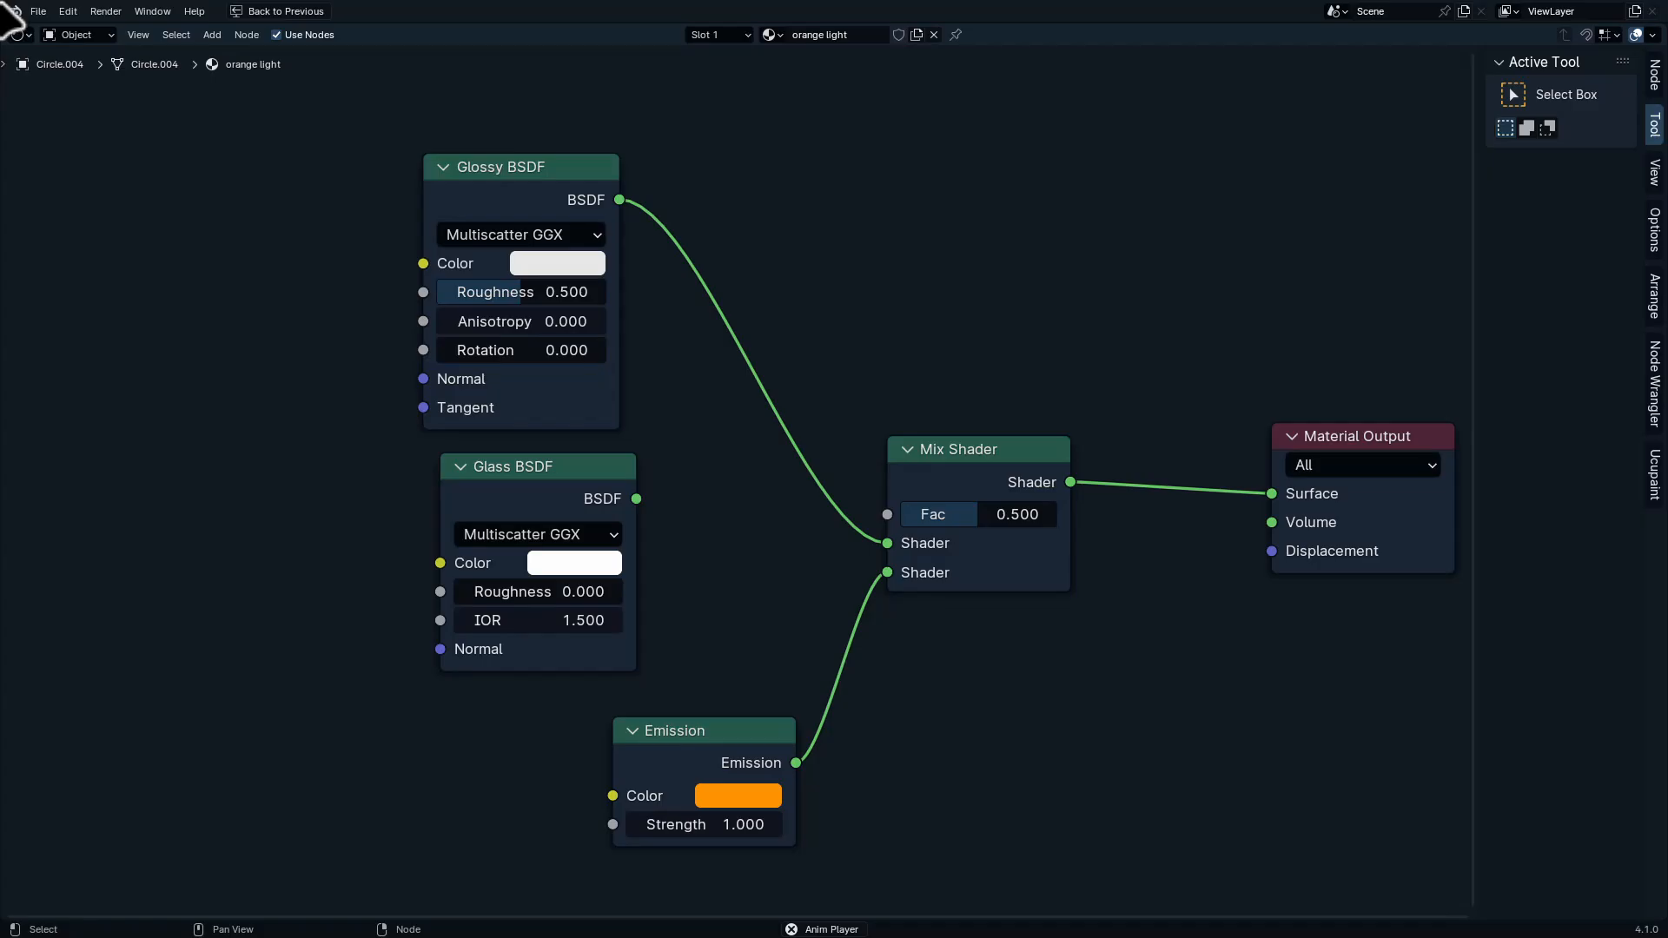
key("ctrl+space")
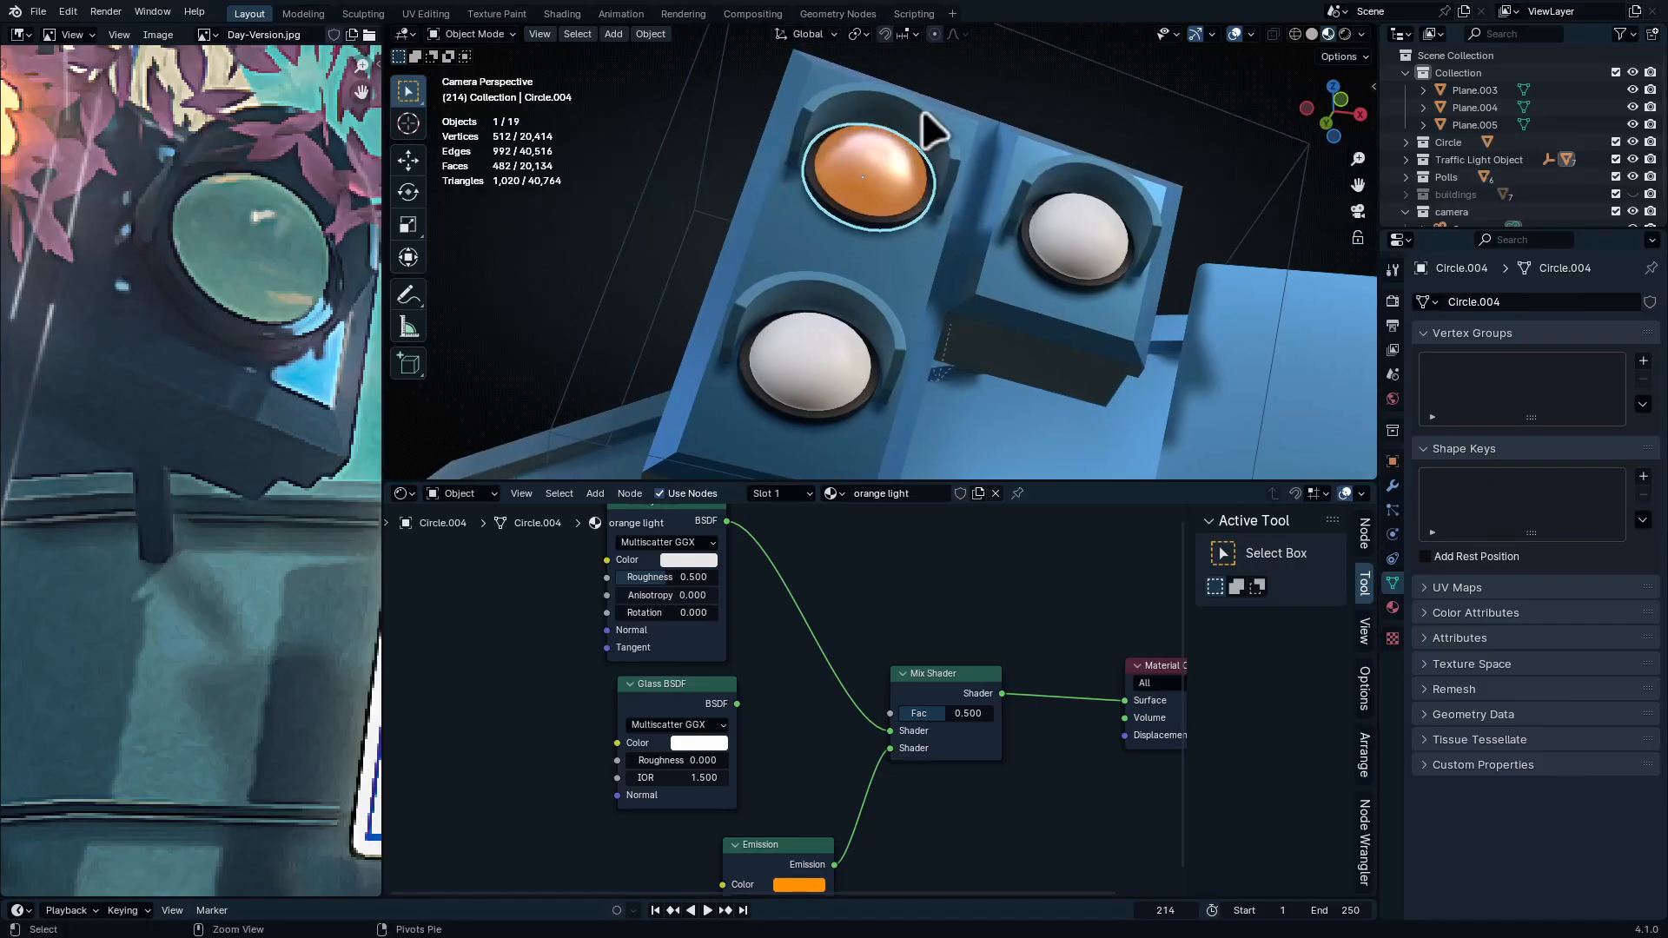
Link the Glass BSDF to the Mix Shader's first shader input in place of the Glossy BSDF
scroll(831, 174, "up", 8)
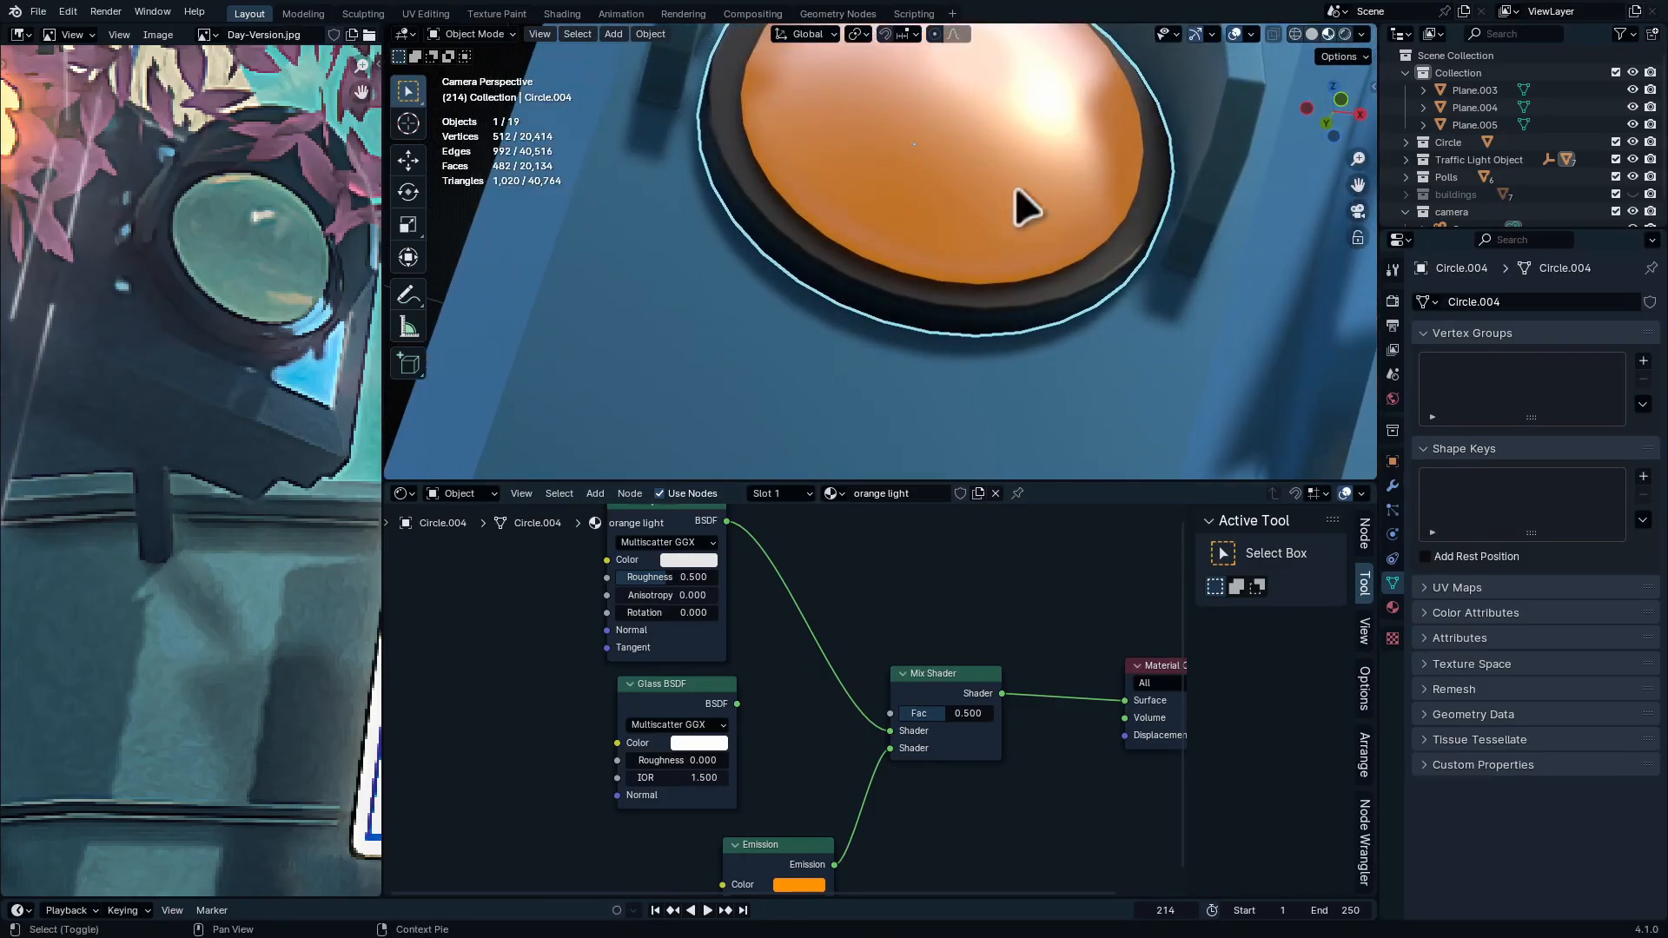
scroll(796, 707, "up", 3)
mouse_move(664, 682)
left_mouse_down()
mouse_move(964, 684)
mouse_move(748, 690)
mouse_move(893, 692)
mouse_move(949, 716)
left_mouse_up()
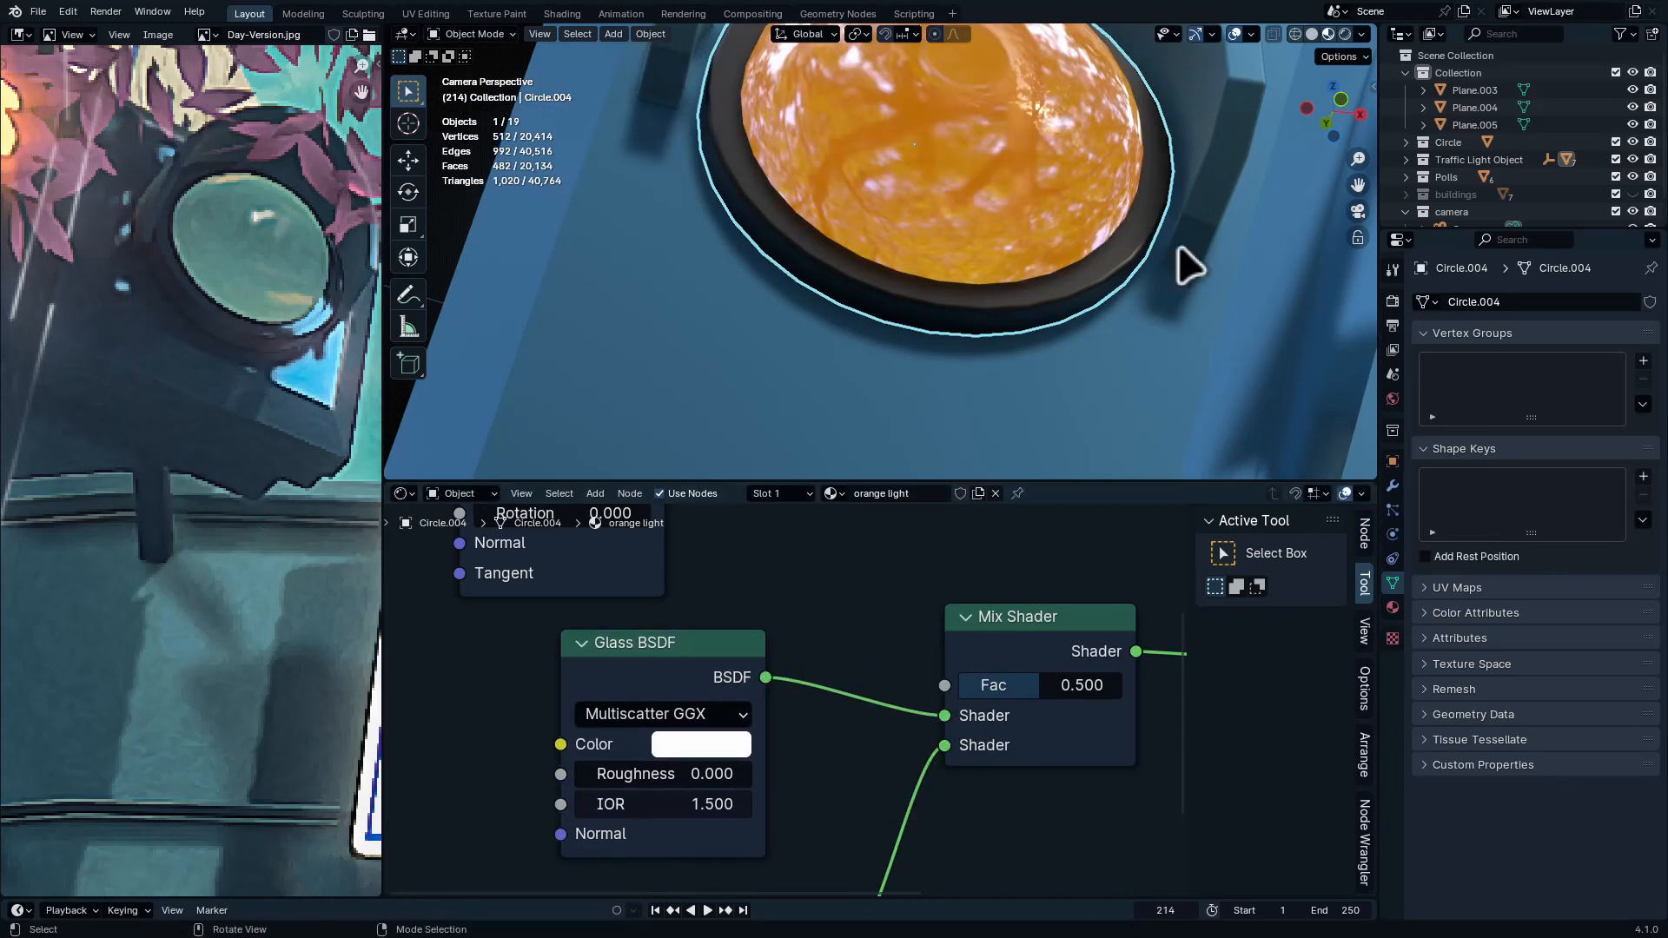
Examine the orange lens's glass surface and central face against the glowing light in the reference picture
scroll(1090, 347, "up", 5)
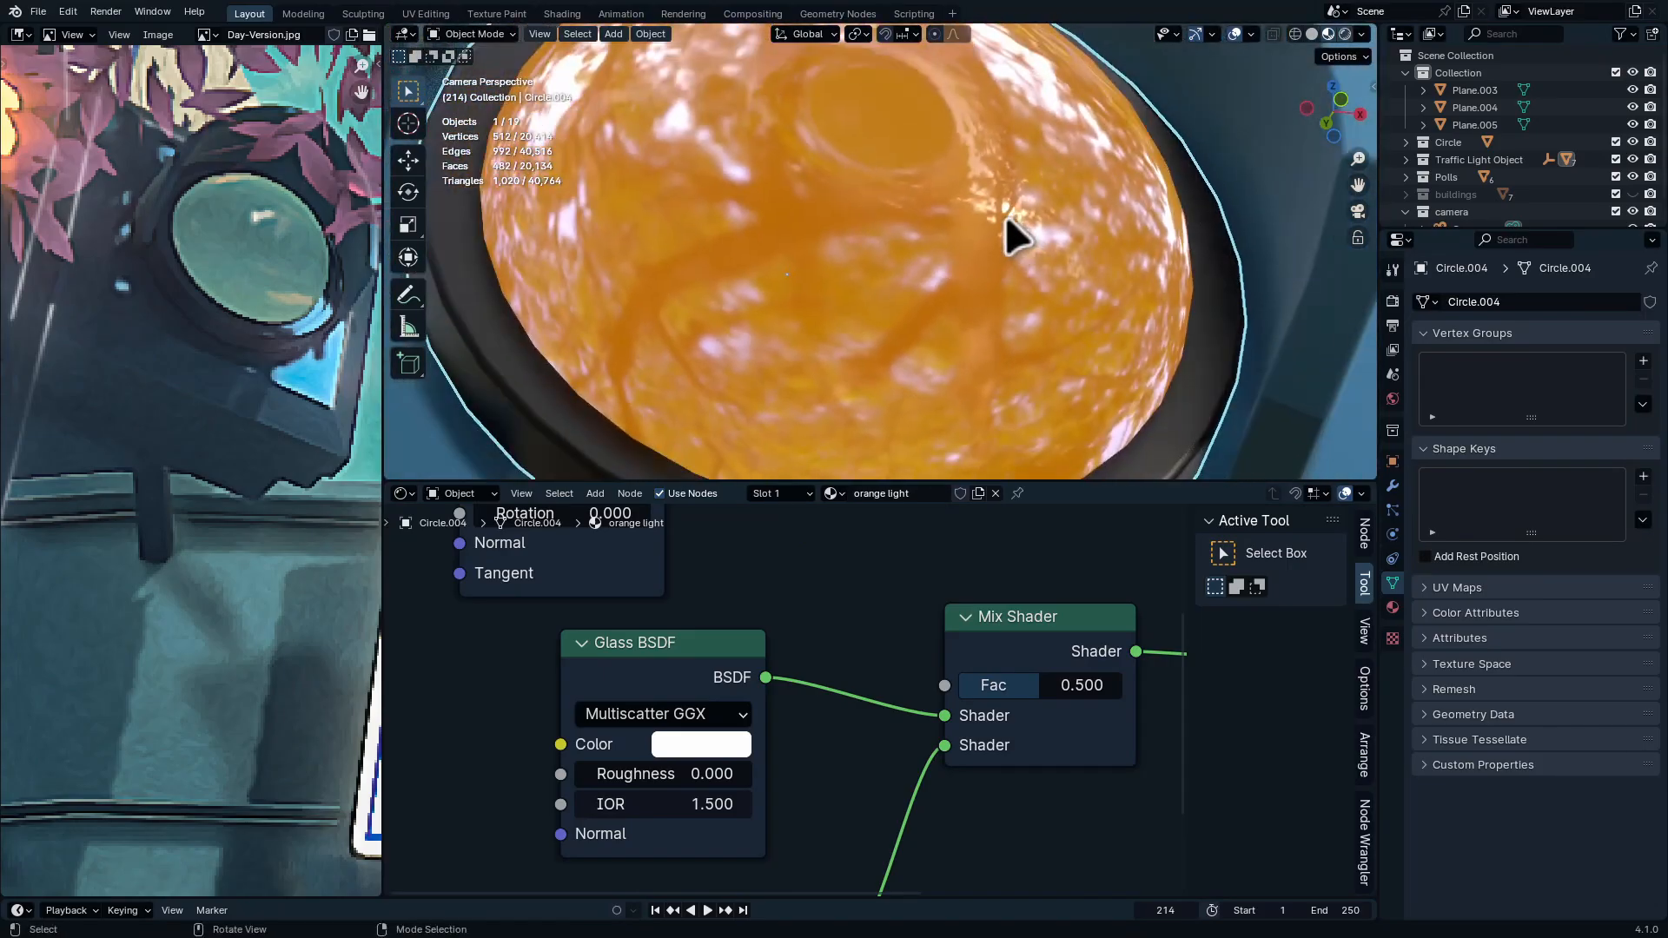
scroll(1004, 215, "up", 4)
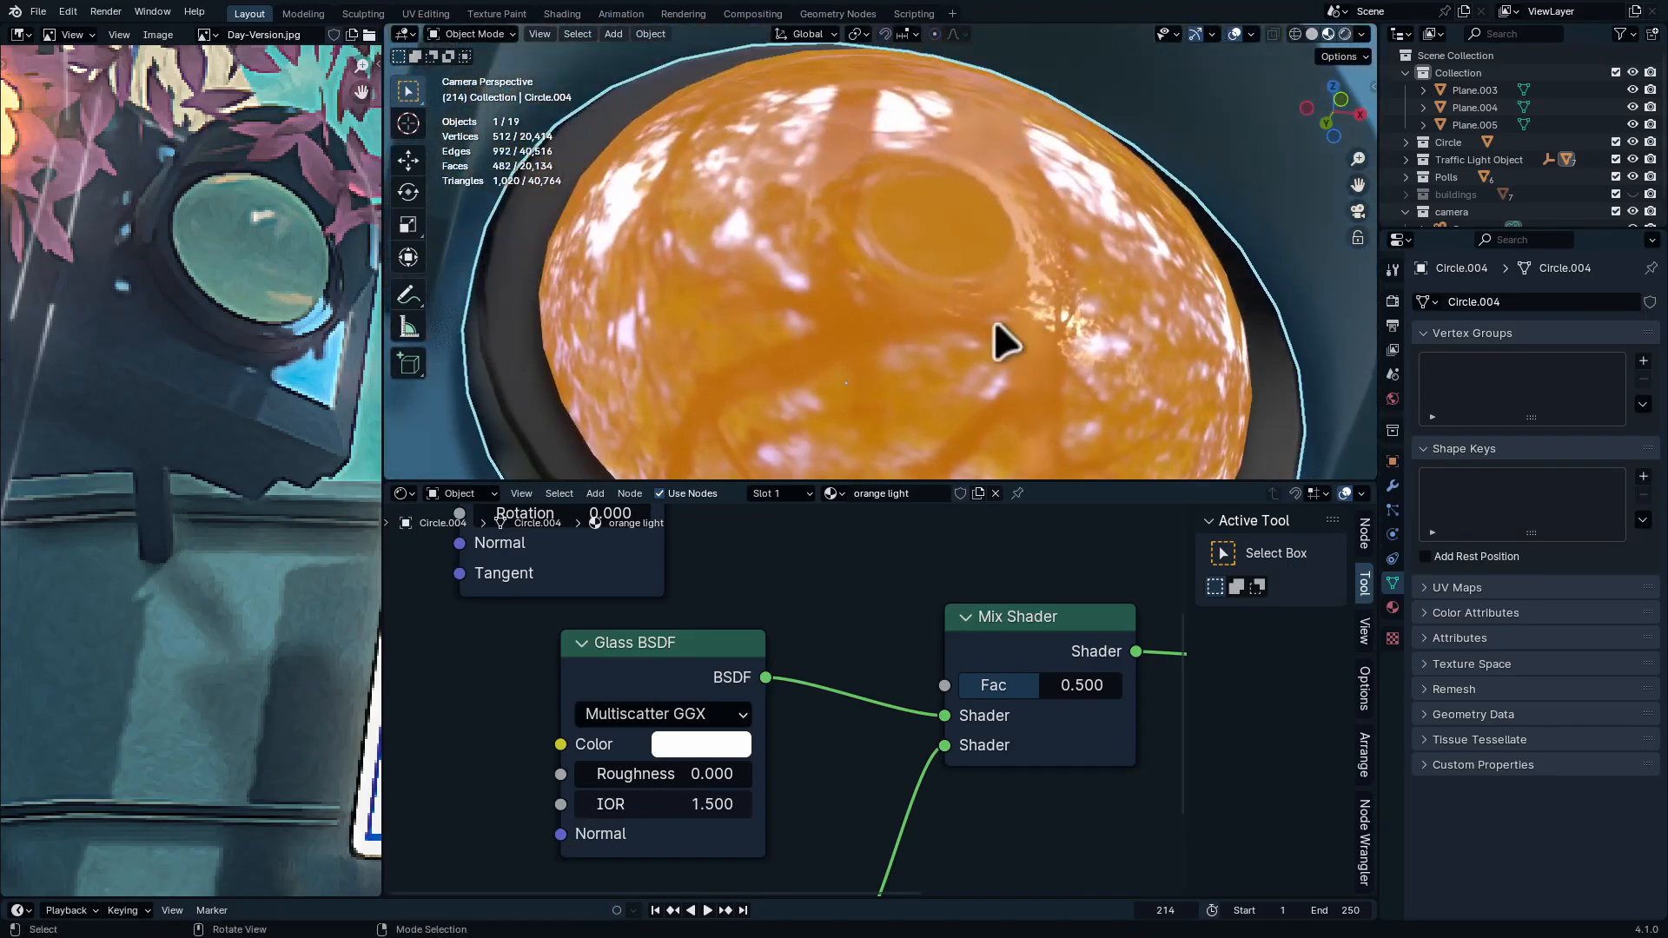
key("Tab")
left_click(908, 219)
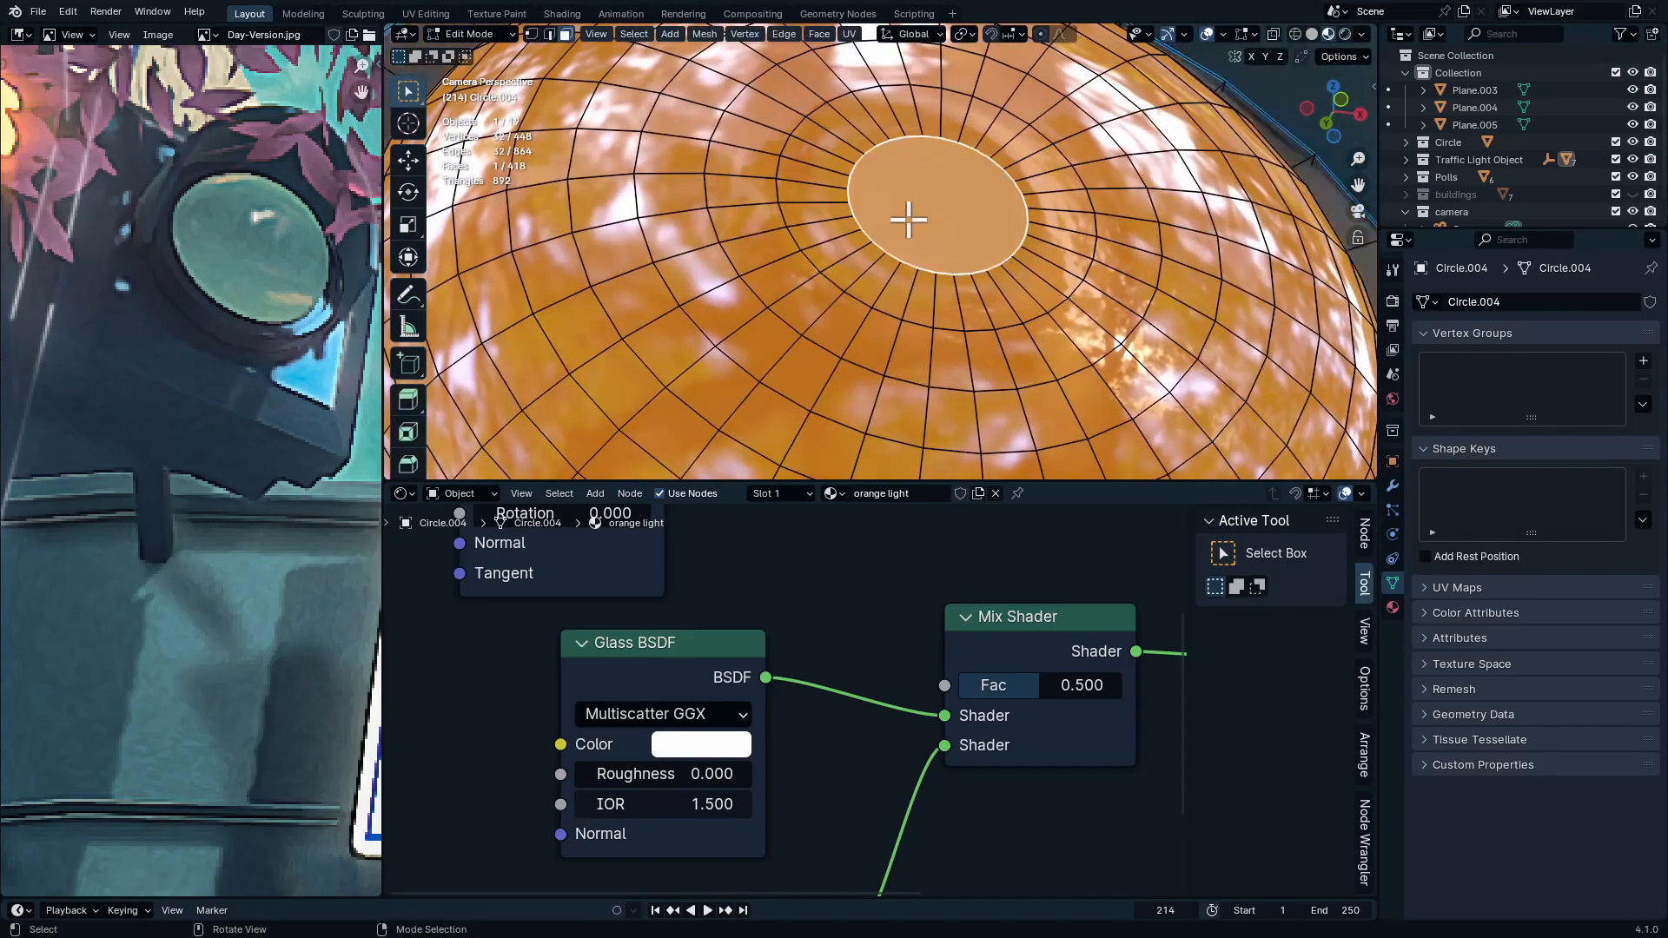
key("Tab")
middle_click_drag(195, 261, 368, 388)
scroll(312, 377, "down", 2)
scroll(348, 387, "up", 1)
scroll(958, 326, "down", 5)
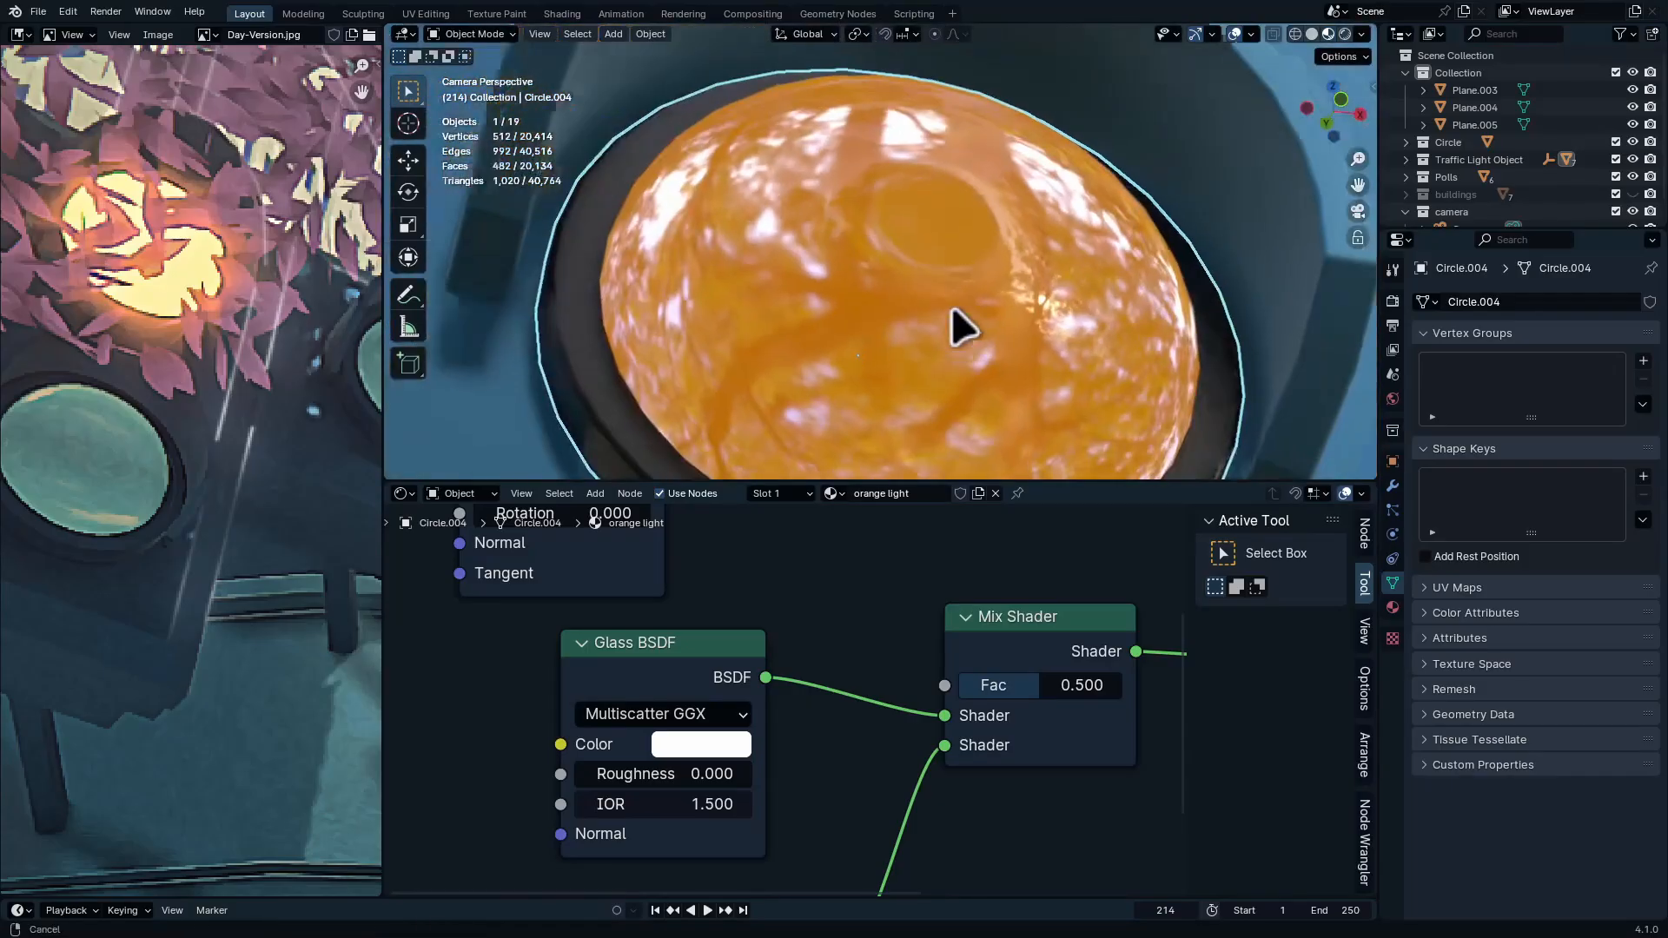
key("Tab")
key("Tab")
scroll(976, 297, "down", 3)
middle_click_drag(975, 298, 910, 163, "shift")
scroll(782, 781, "down", 2)
Add a Value node beside the Emission node and drive its value by the current frame number
middle_click_drag(780, 869, 892, 773)
scroll(823, 733, "up", 2)
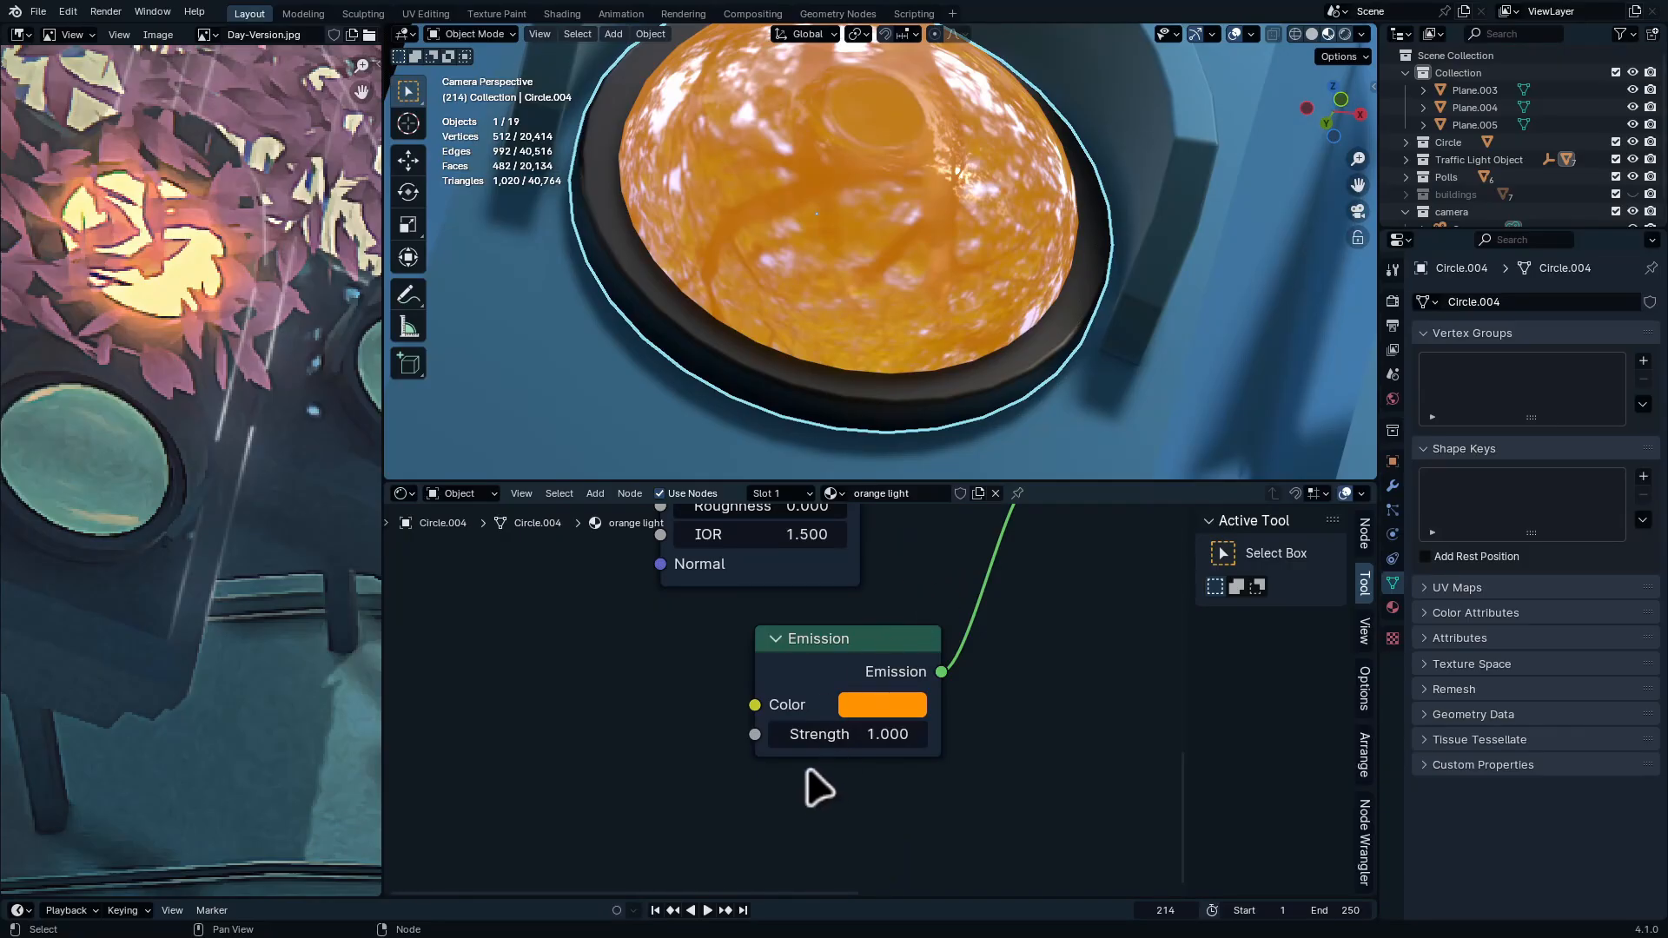
middle_click_drag(811, 781, 886, 708)
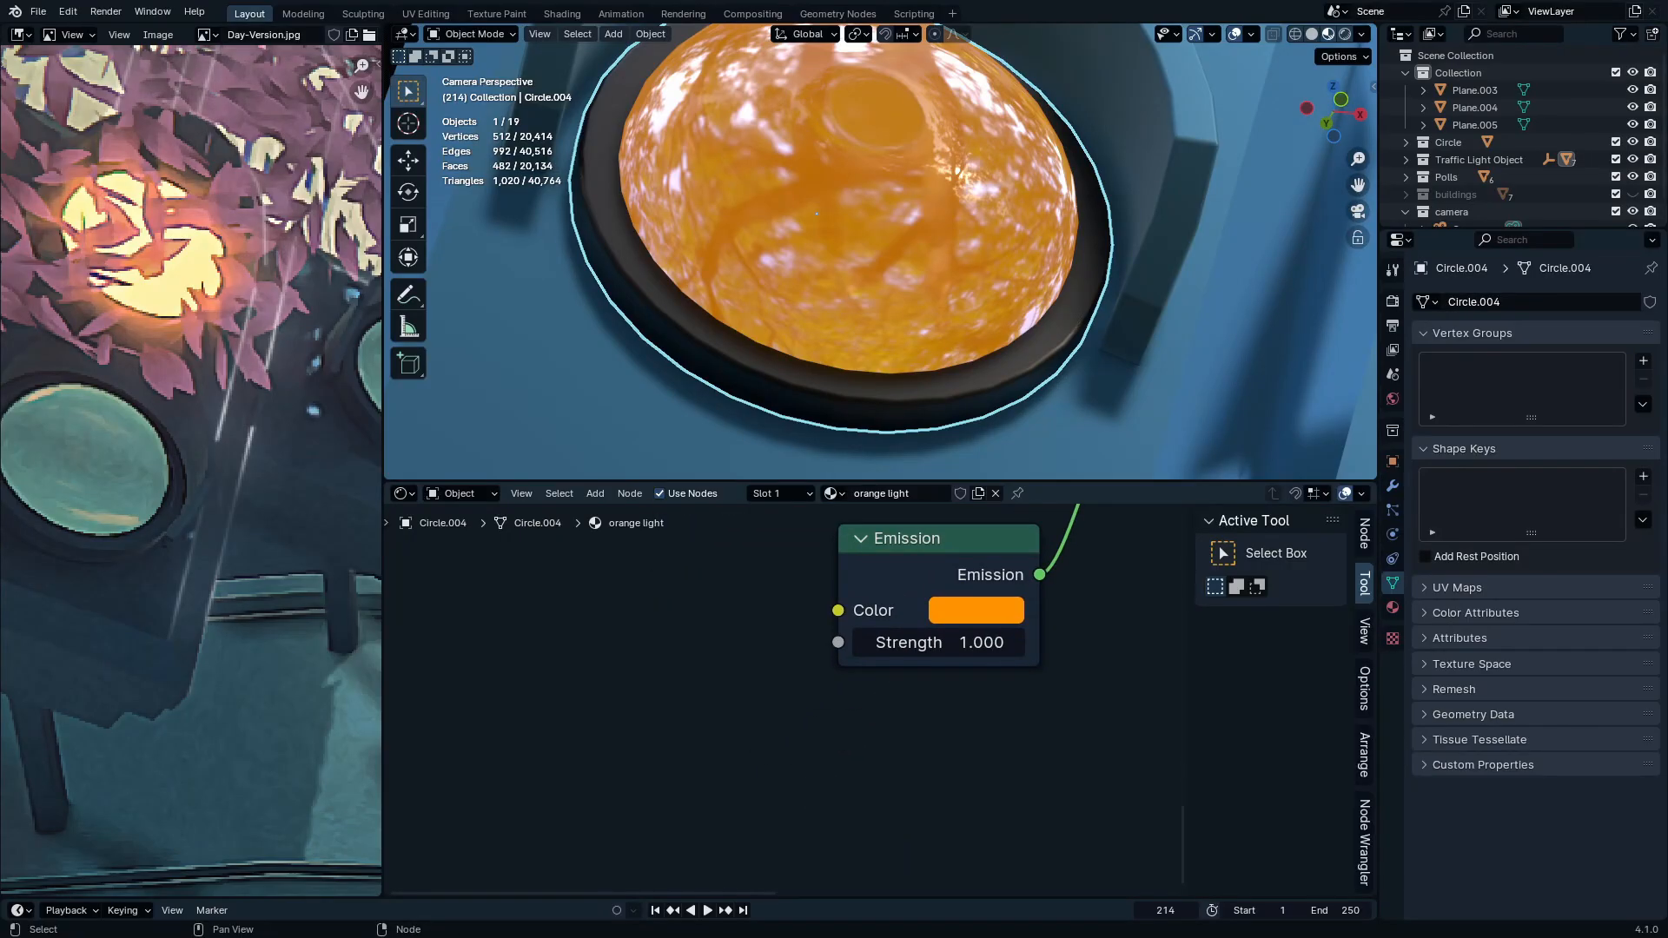
key("shift+a")
type("val")
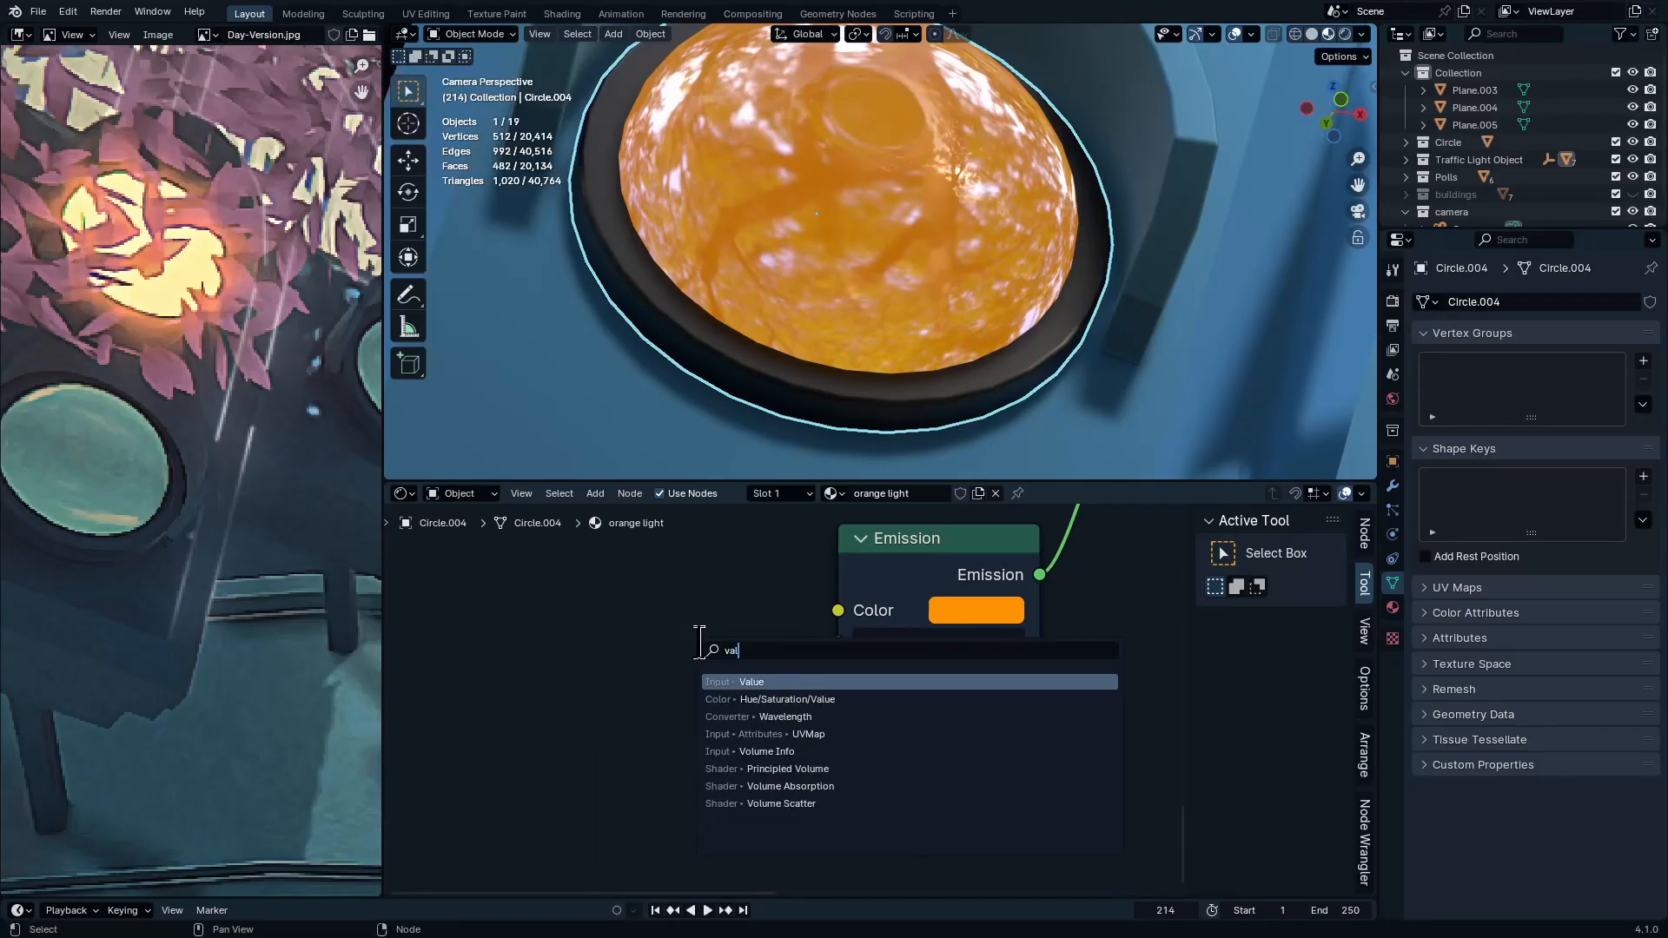
key("Return")
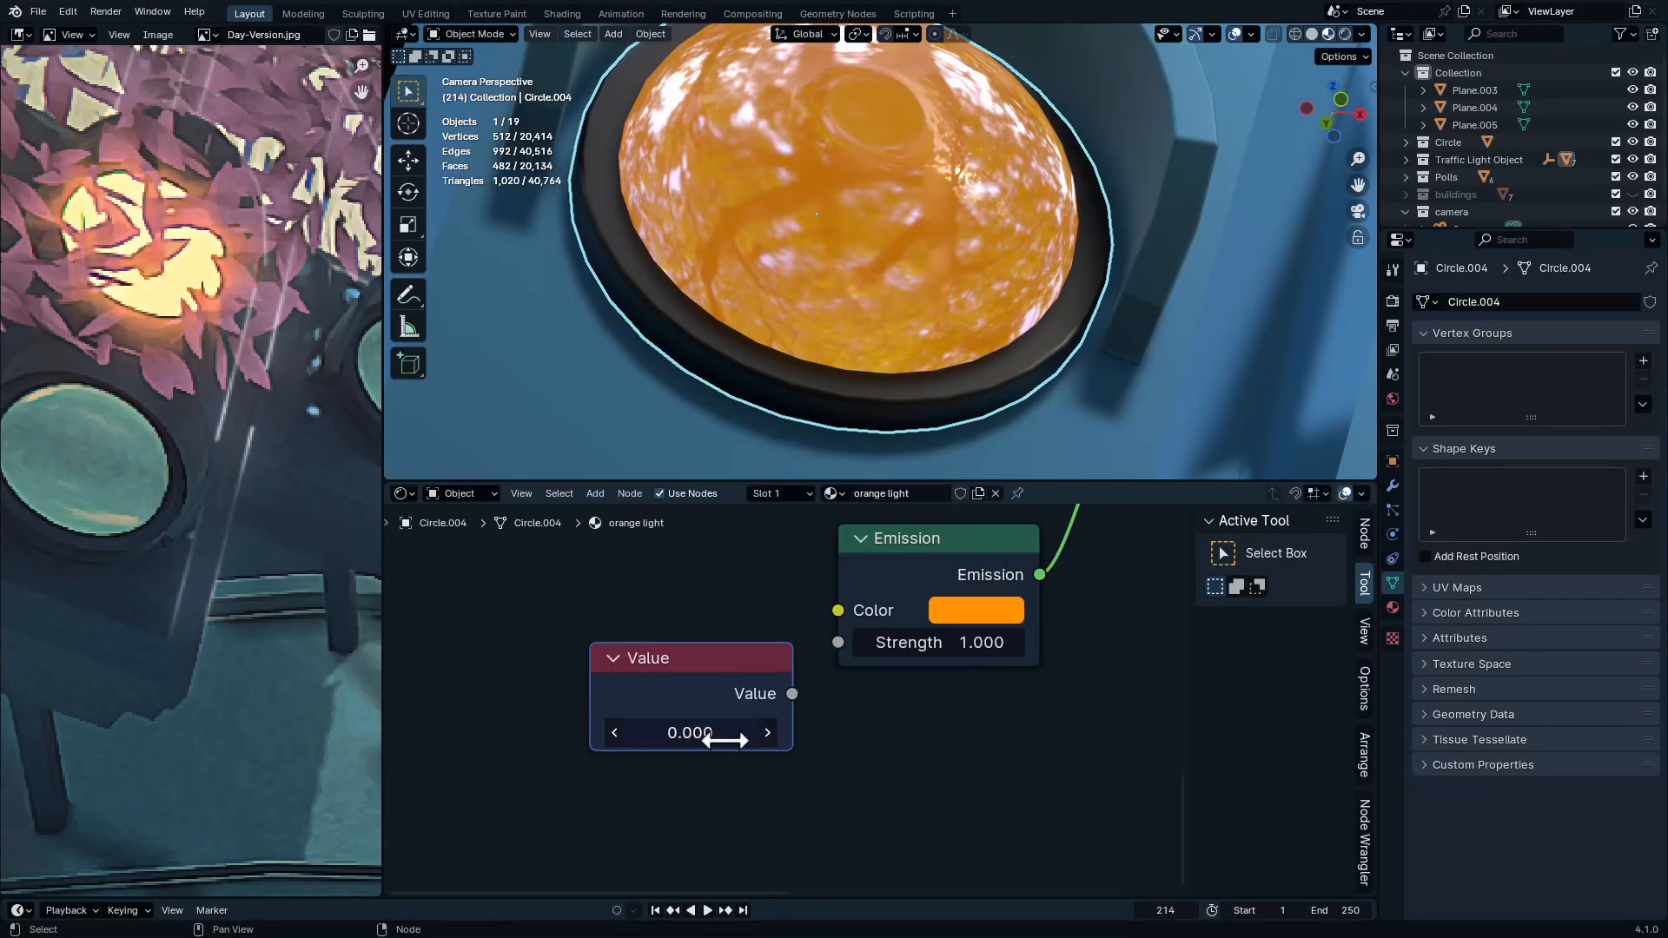
left_click(724, 740)
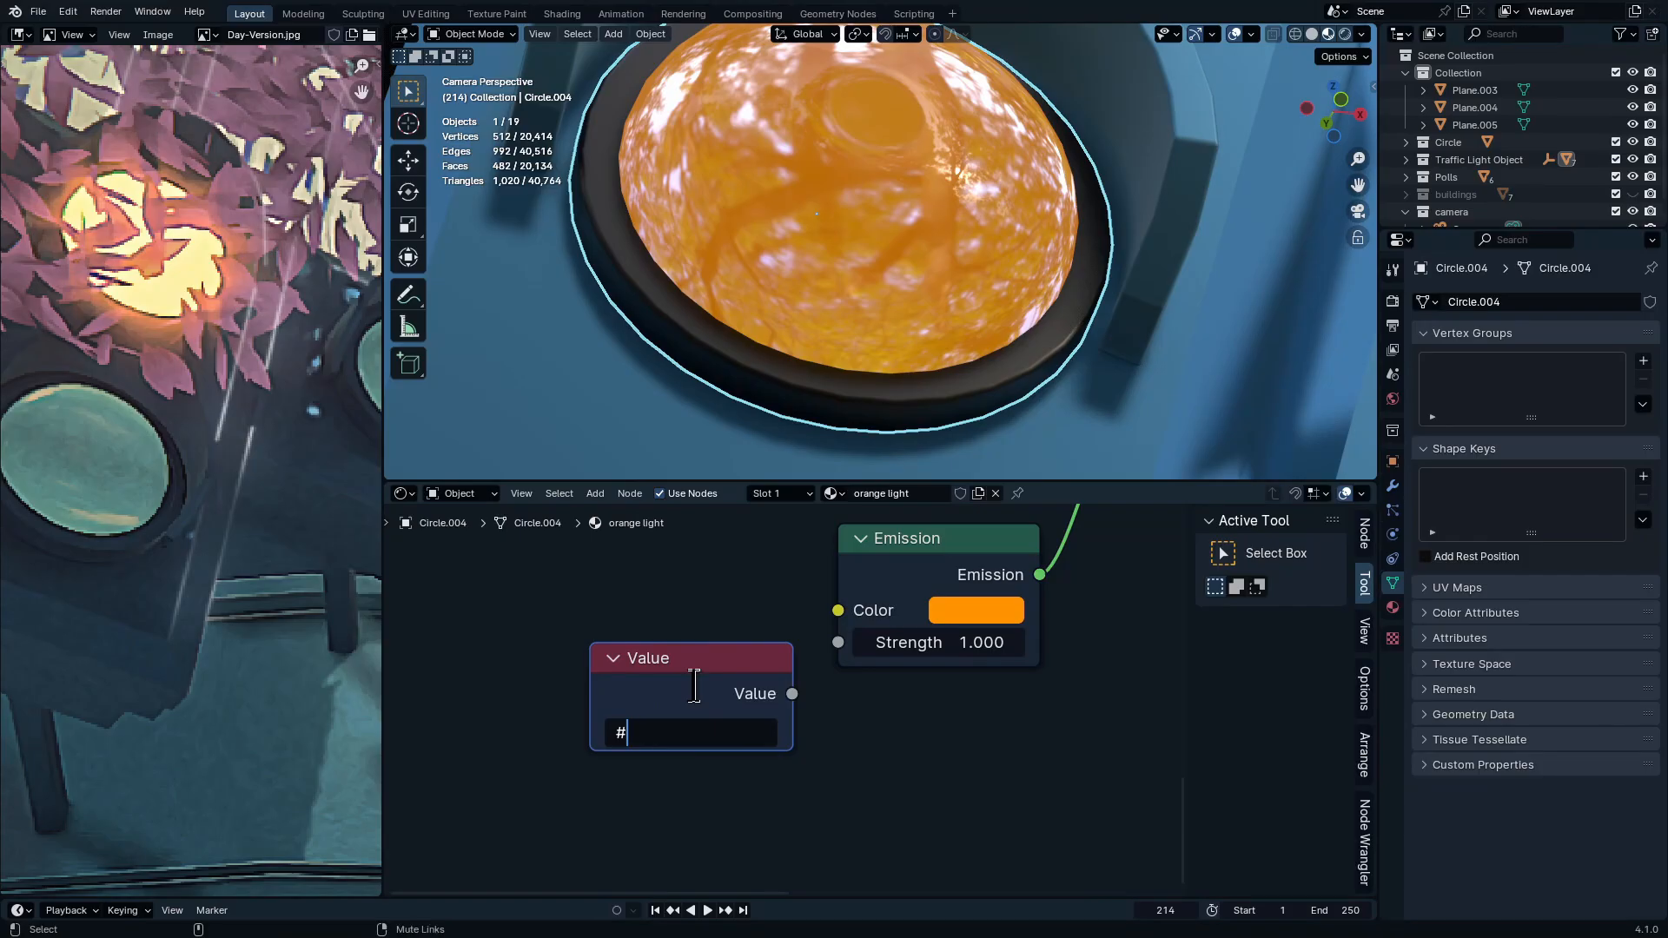
key("Return")
Move the frame-driven Value node down into the empty area below the Emission node
left_click_drag(710, 691, 689, 854)
middle_click_drag(799, 768, 729, 591)
mouse_move(580, 688)
left_mouse_down()
mouse_move(596, 745)
mouse_move(605, 700)
left_mouse_up()
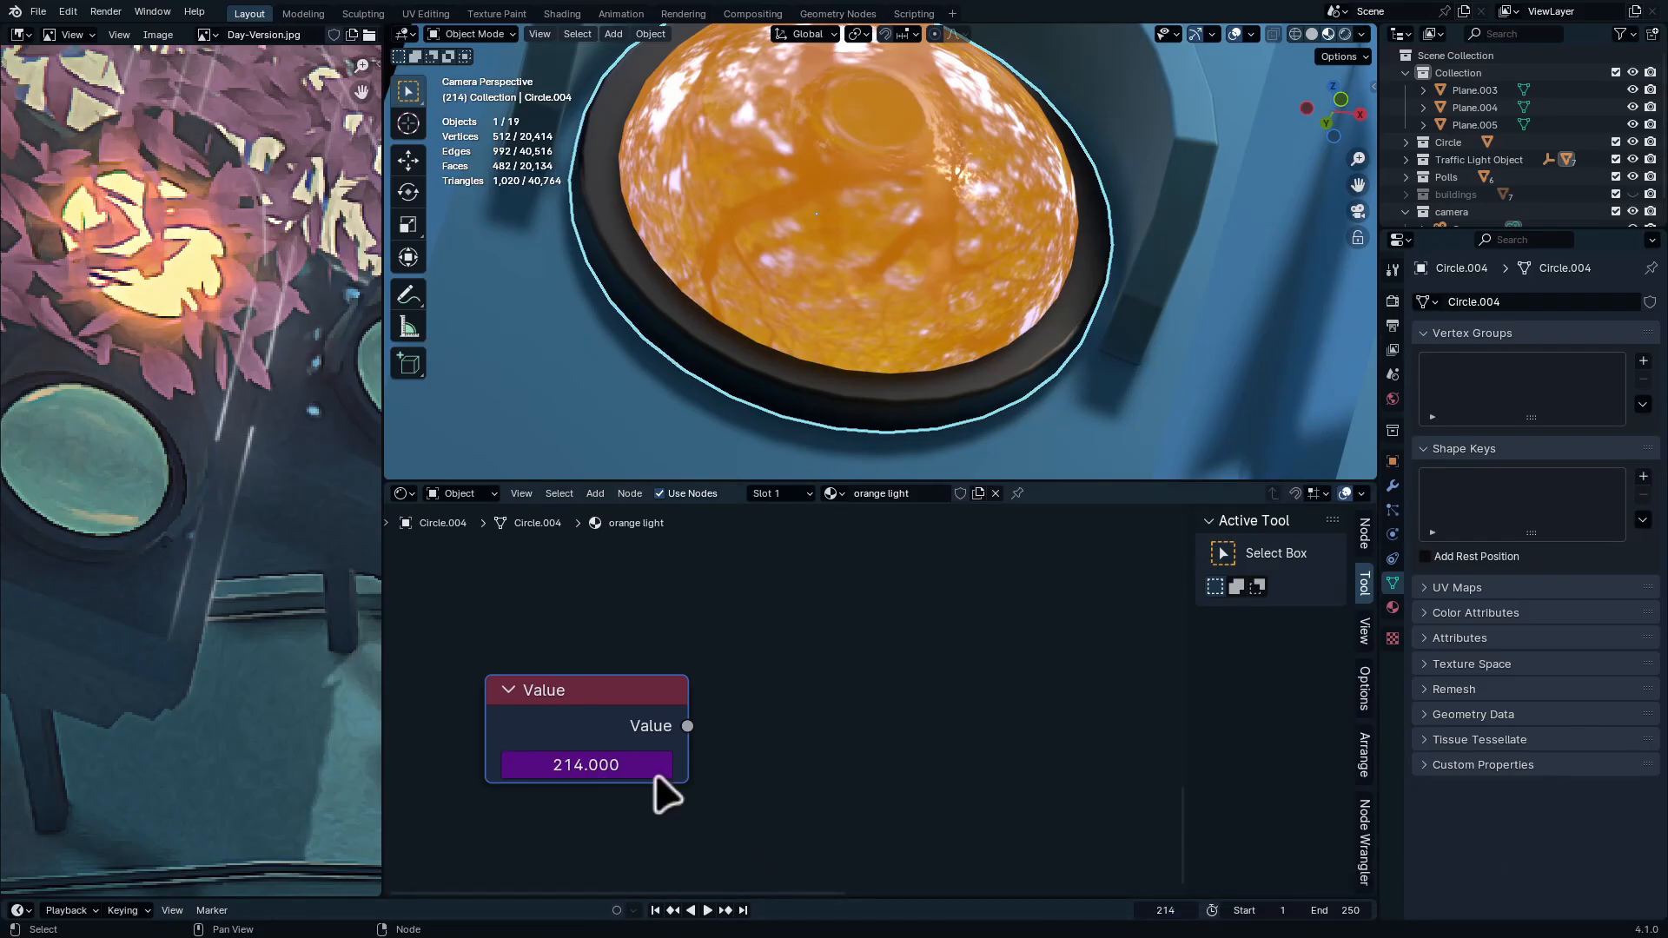
left_click_drag(614, 738, 609, 734)
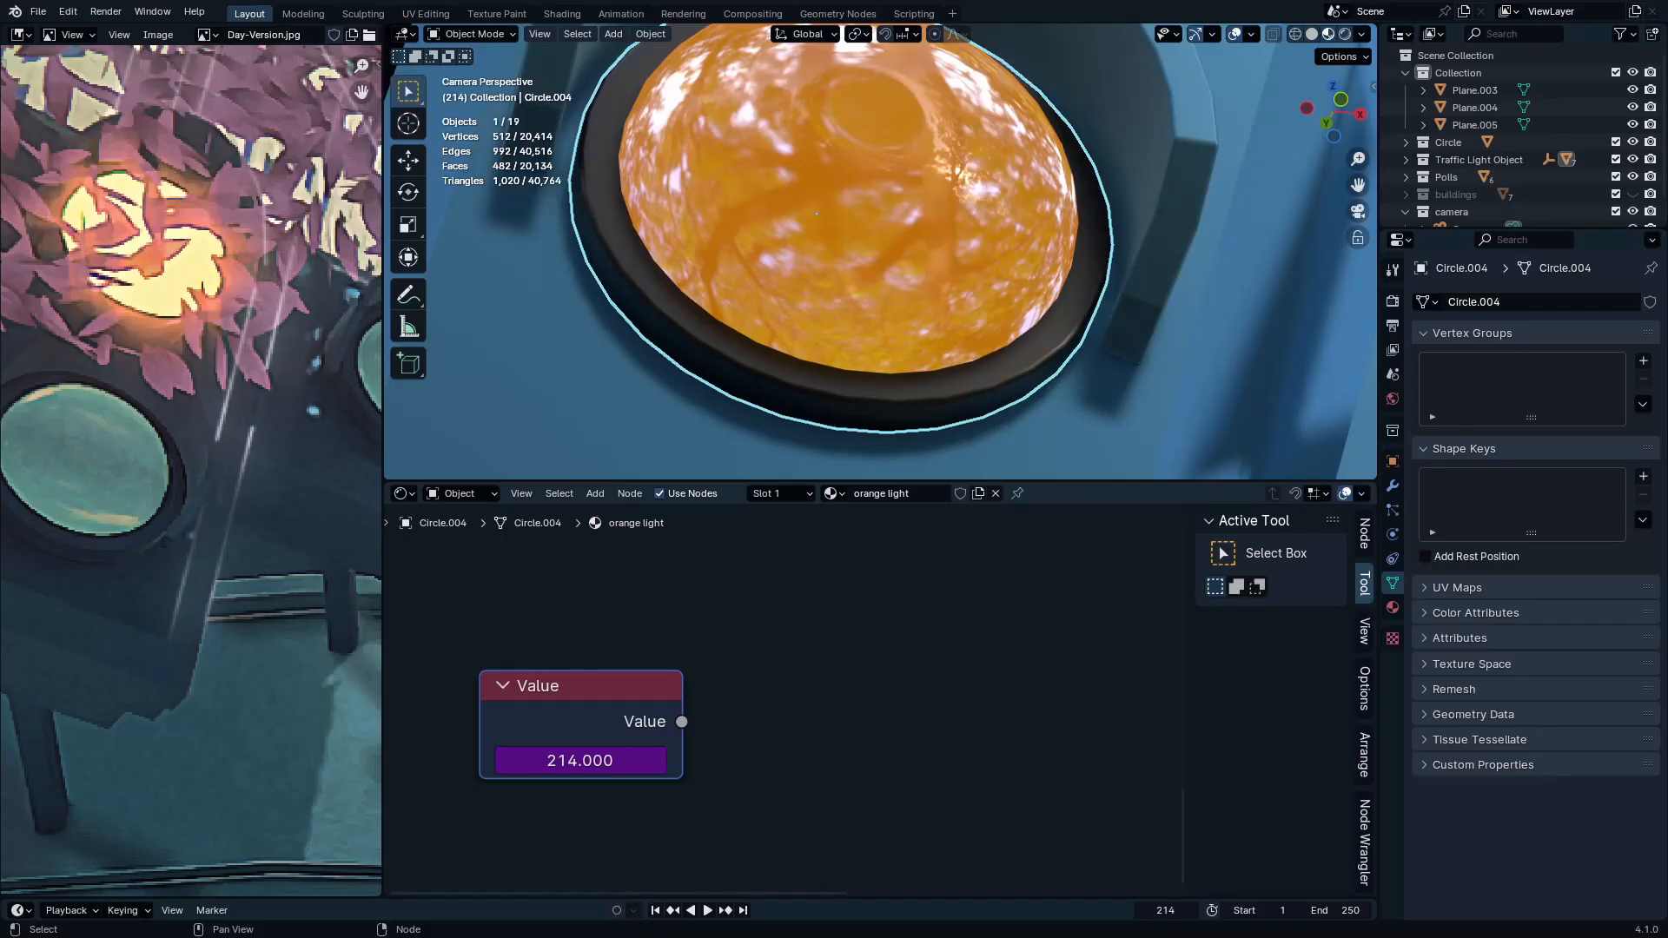
Feed the frame-driven Value node into a new Floored Modulo math node and set its second value to 24
left_click_drag(682, 722, 956, 749)
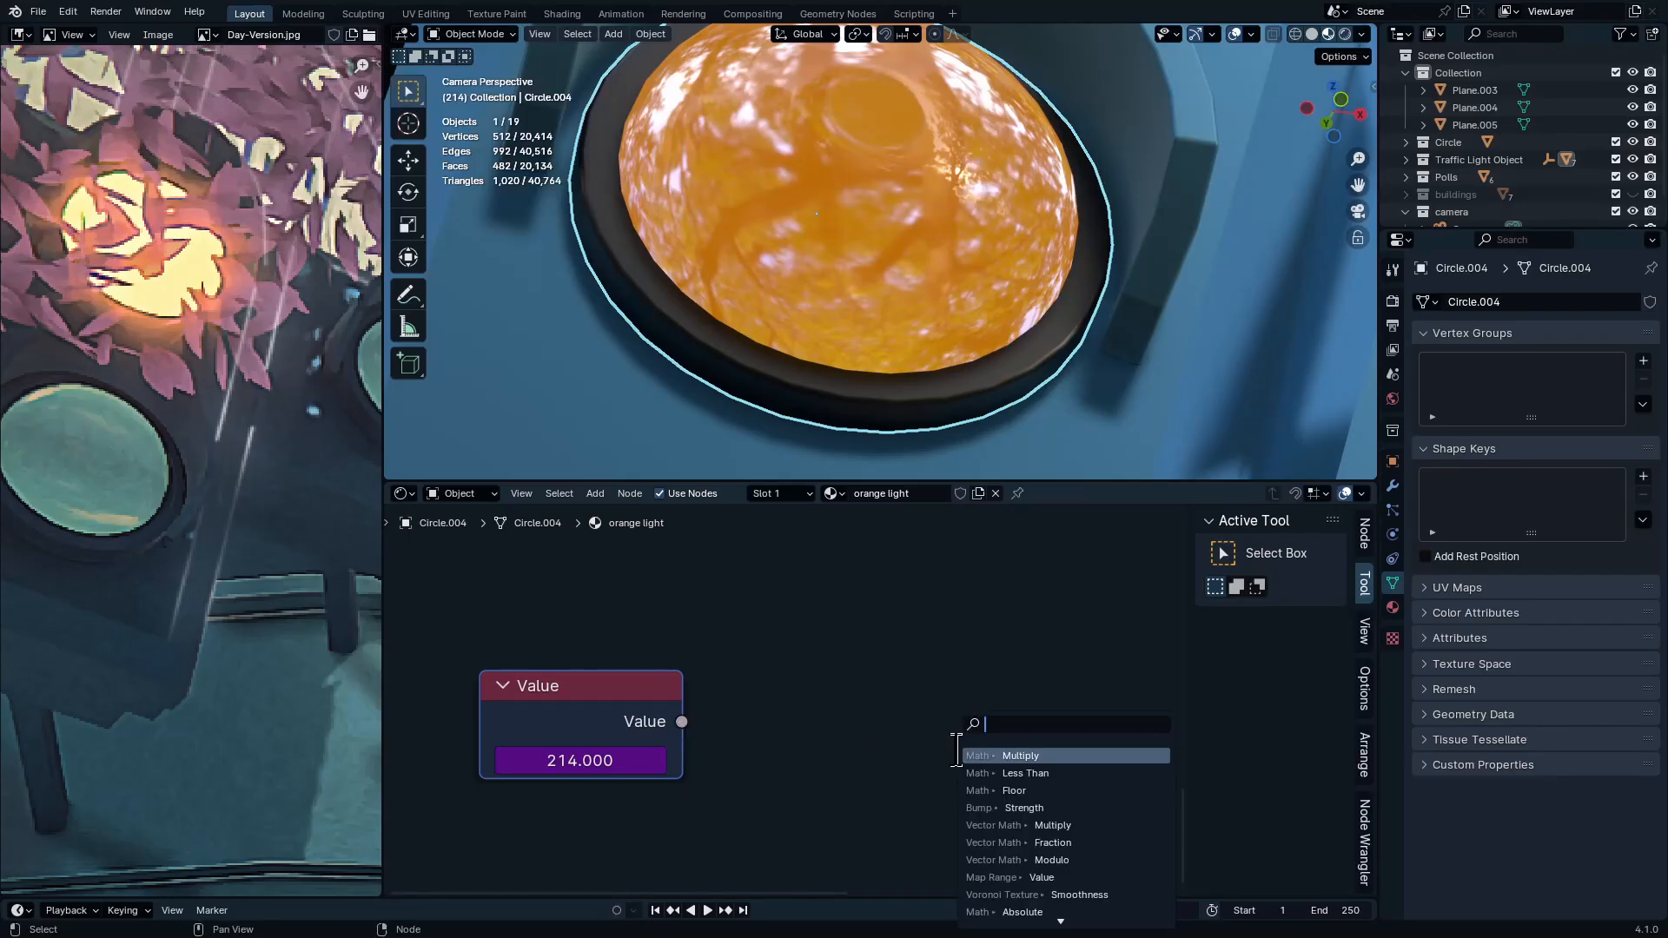
type("floor")
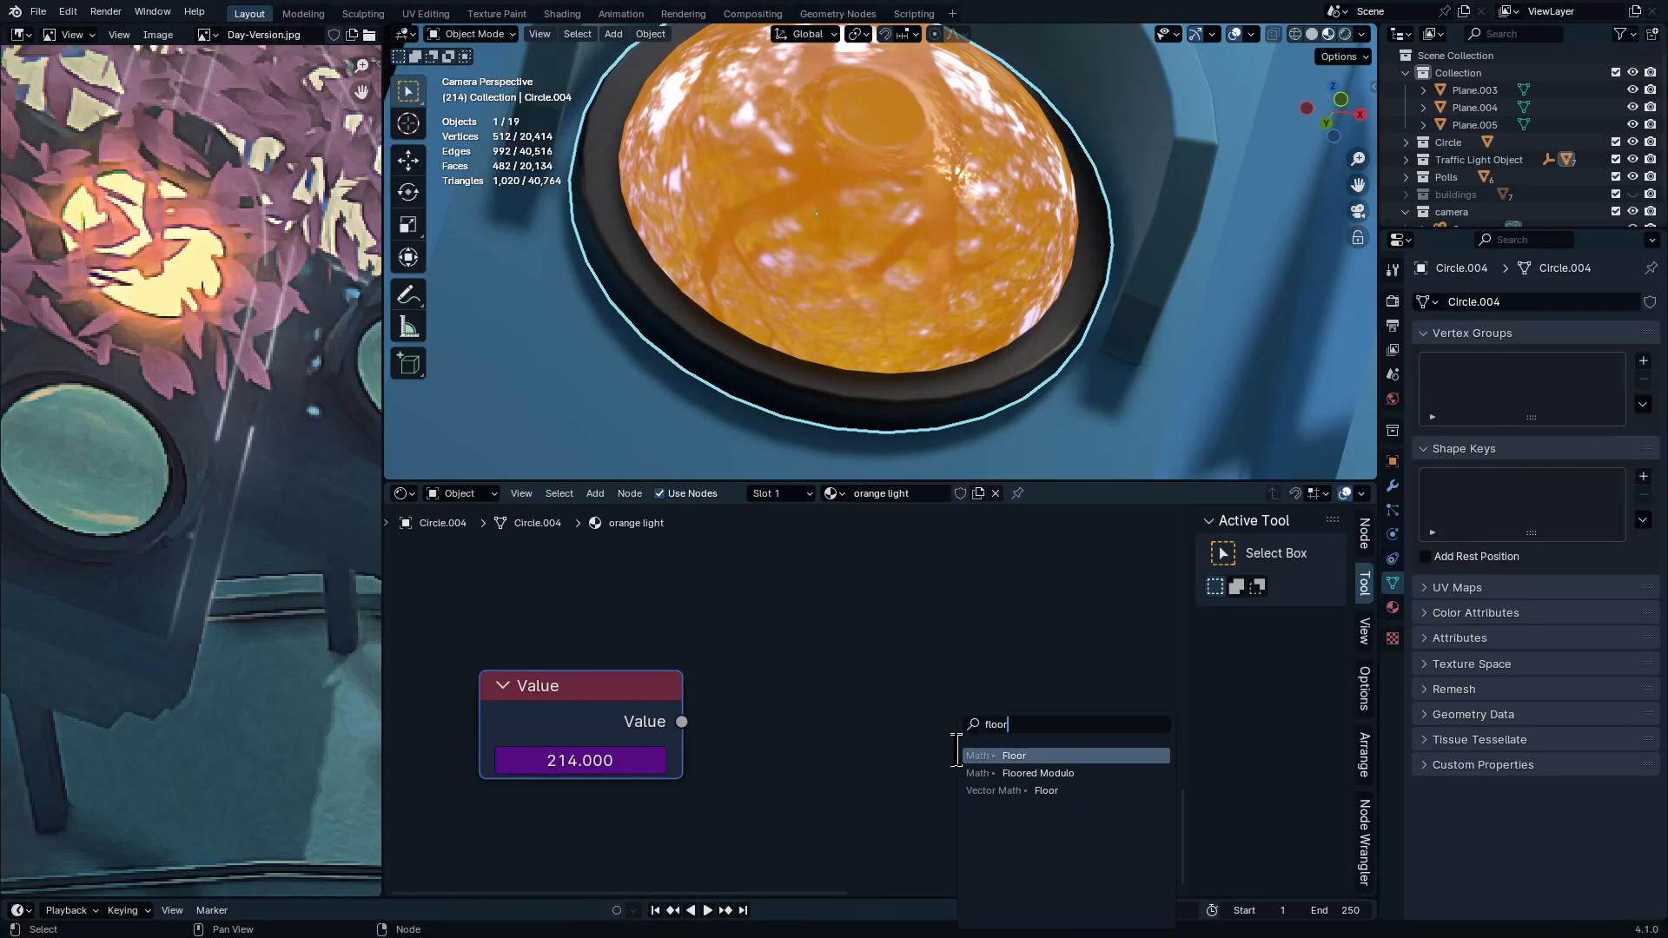
left_click(1038, 773)
left_click(812, 686)
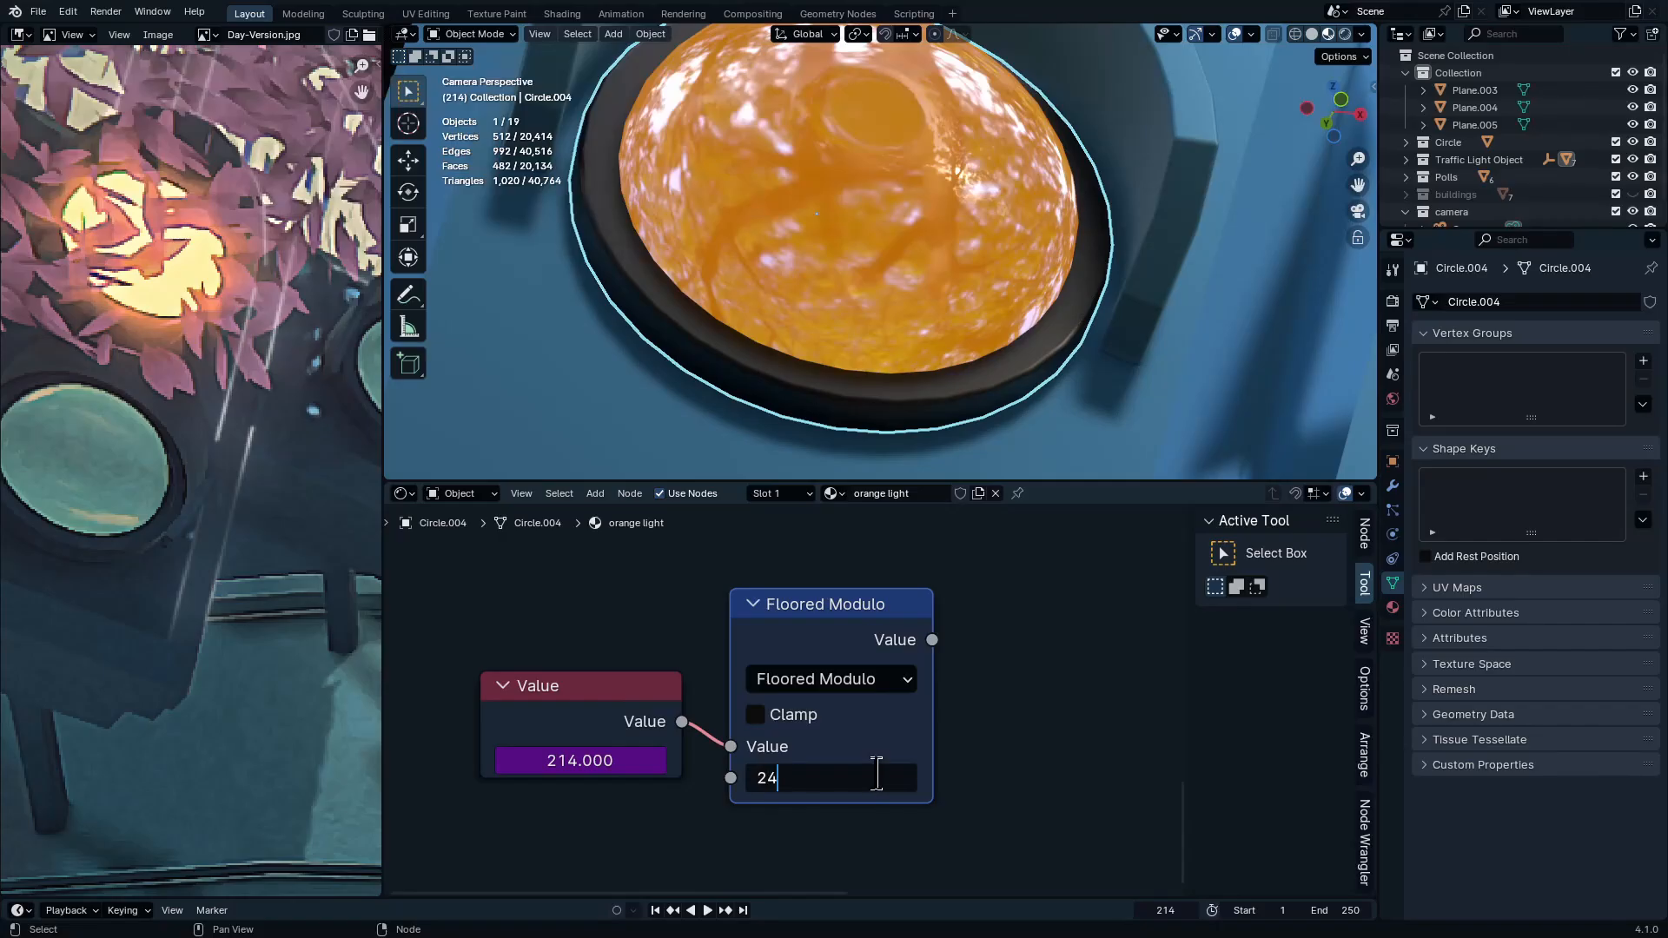
key("Return")
scroll(1021, 720, "up", 1)
middle_click_drag(1028, 721, 876, 731)
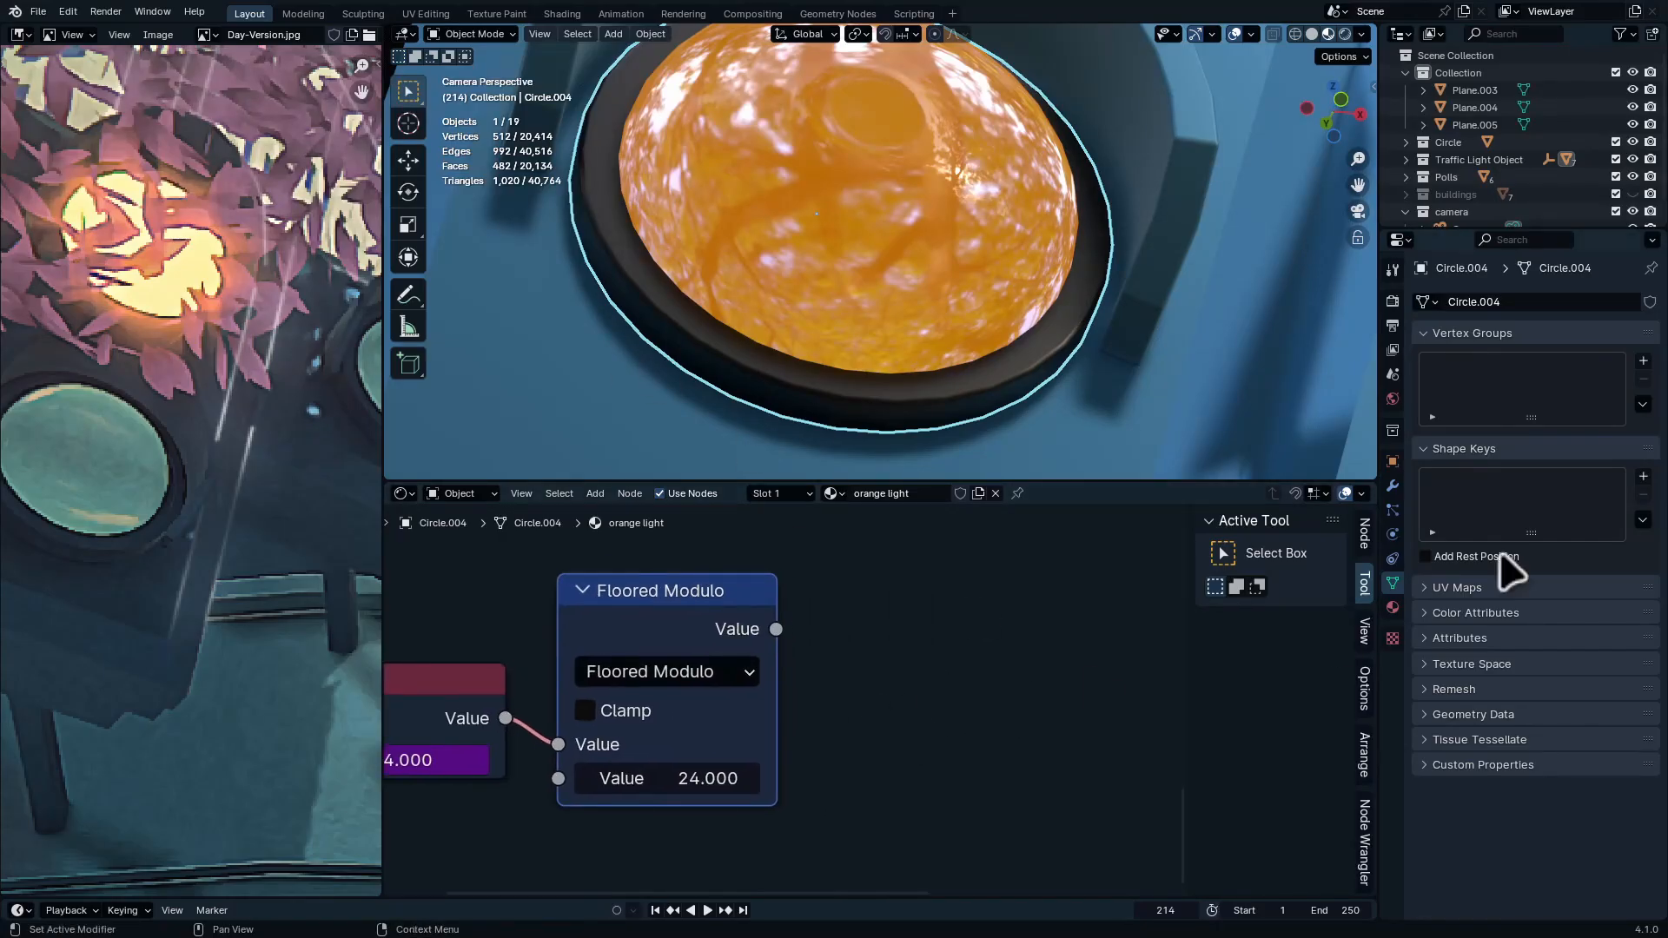
Check the scene's frame rate in the output settings and label the Floored Modulo node "frame rate"
left_click(1392, 326)
left_click(1566, 476)
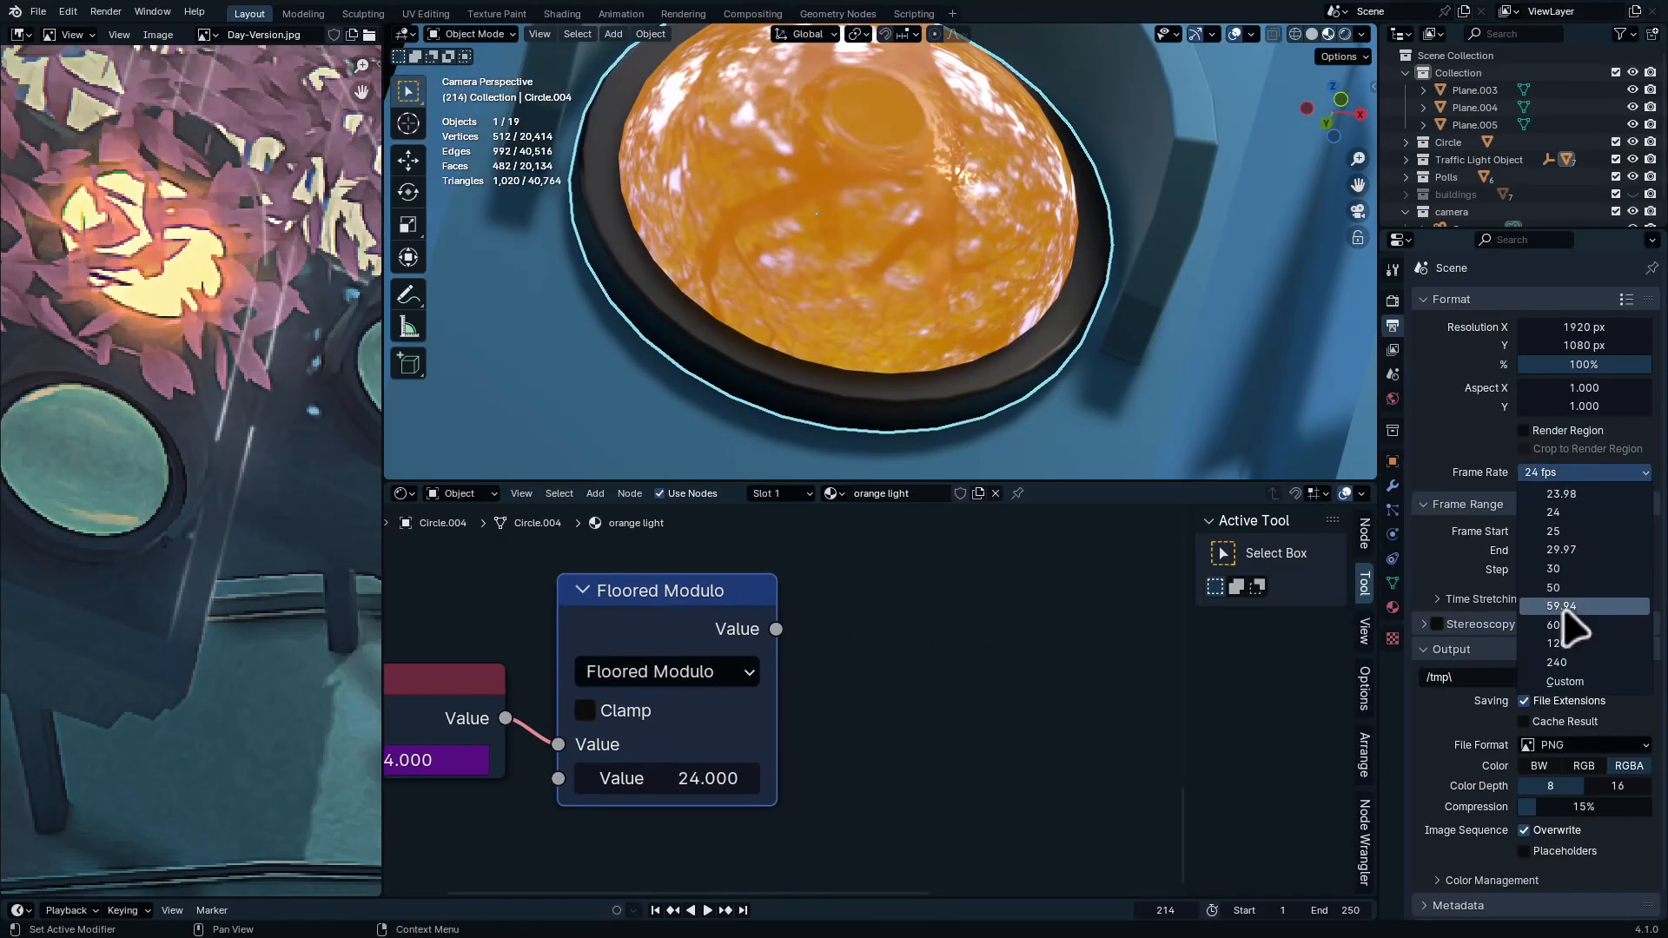
scroll(912, 691, "down", 2)
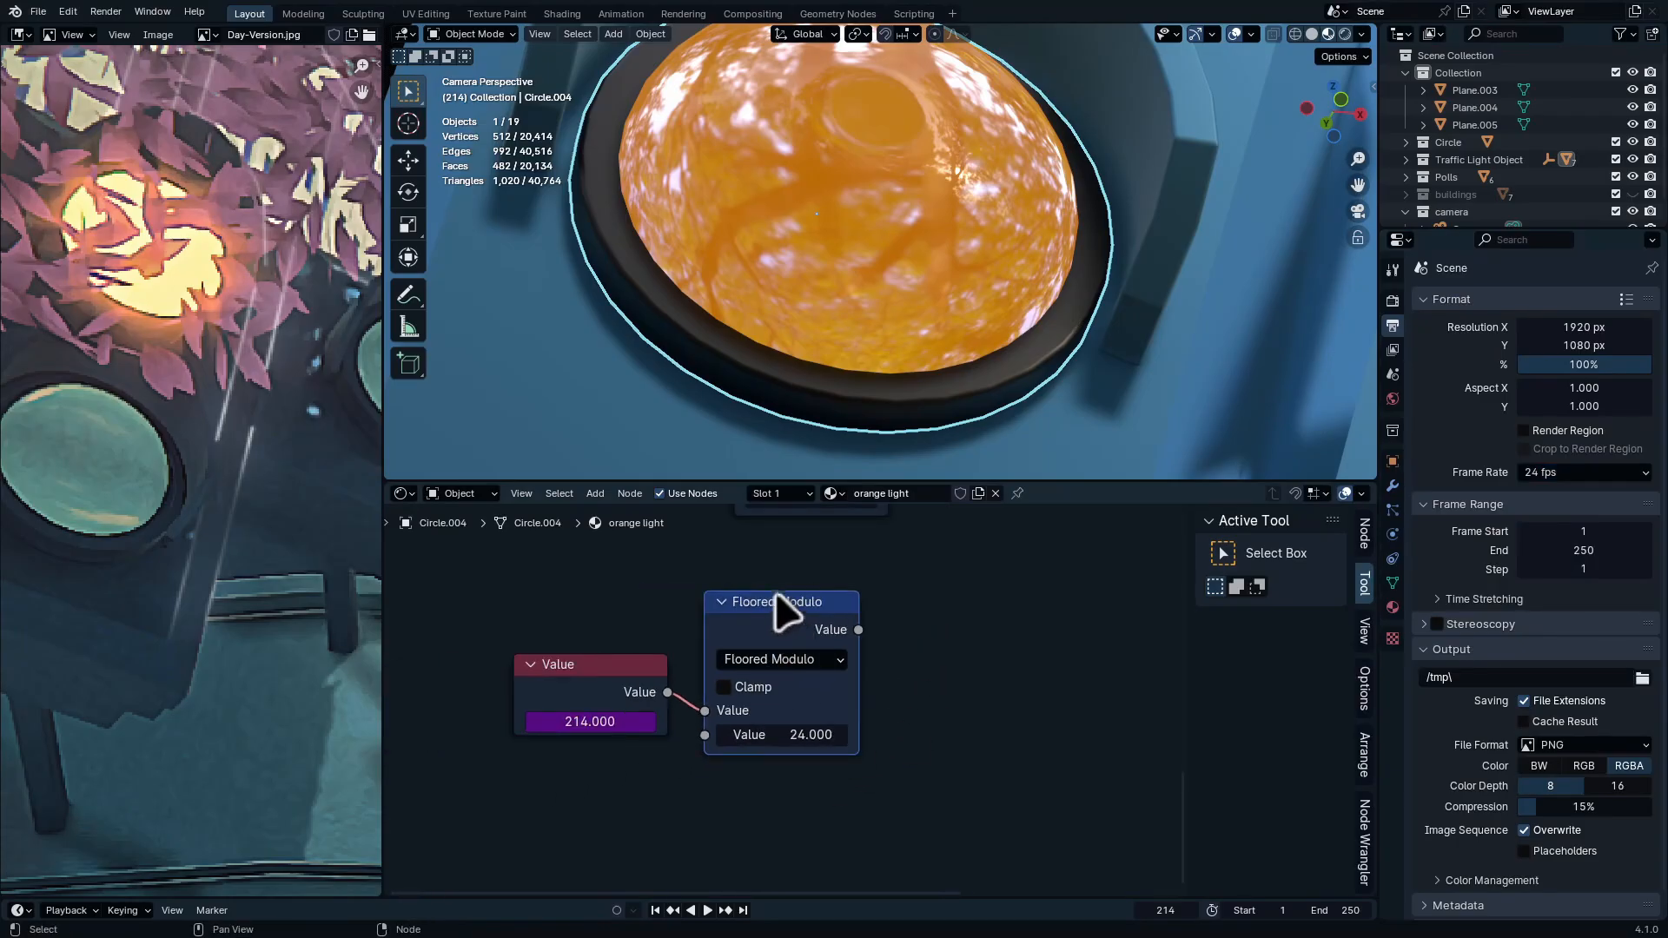
key("F2")
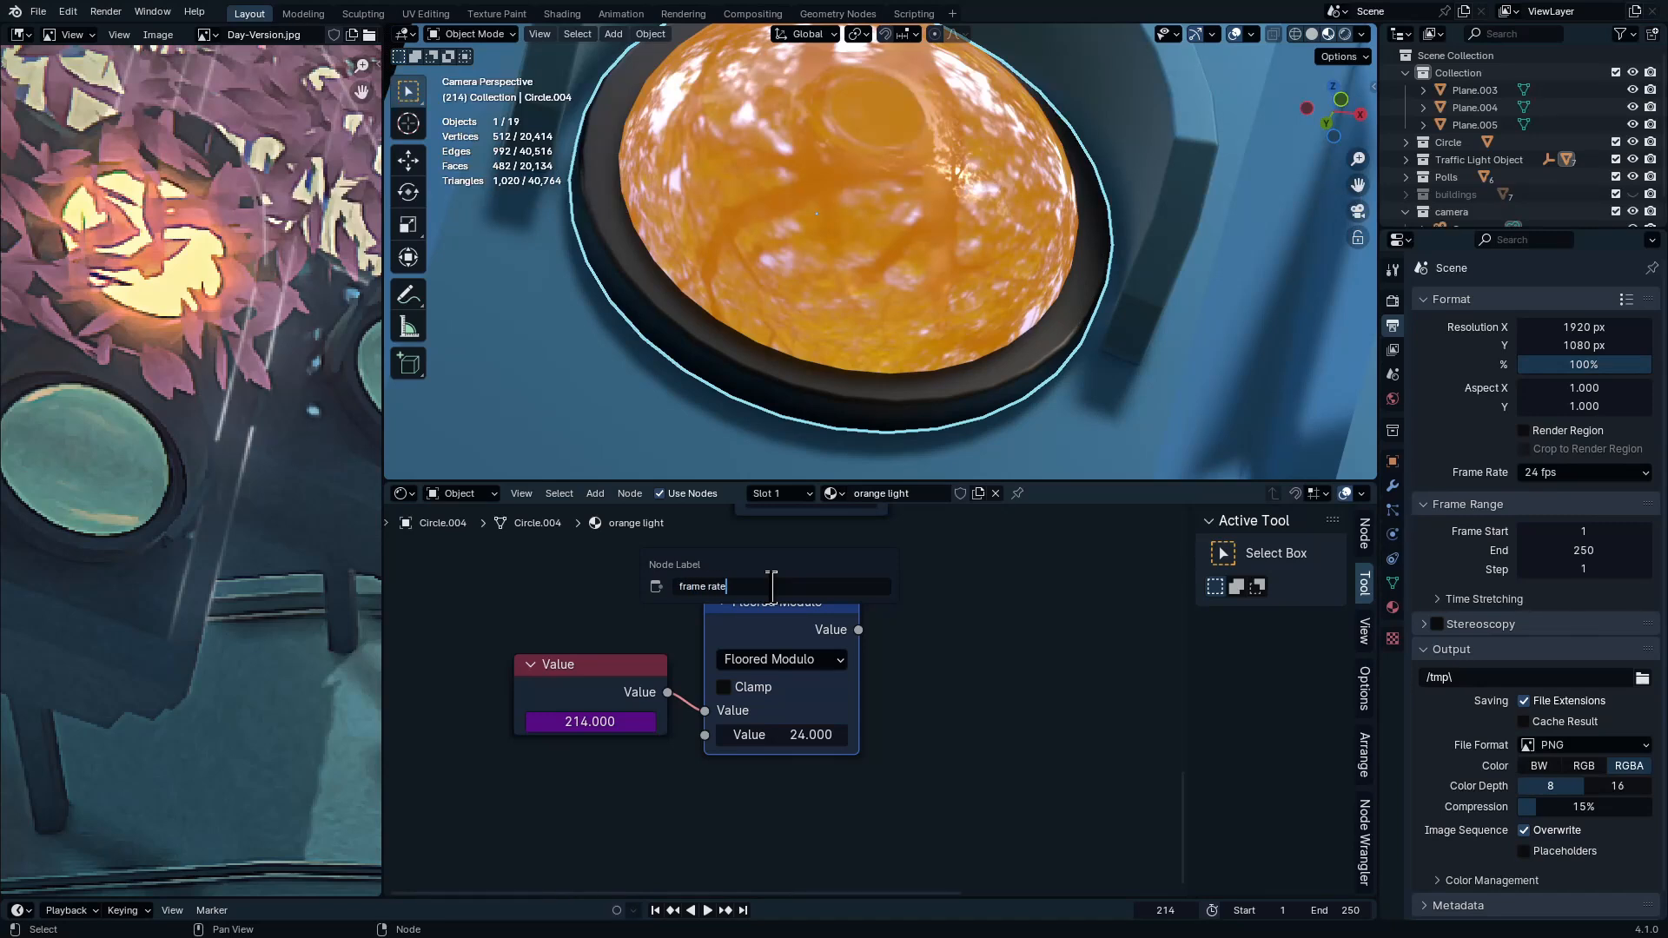
type("frame rate")
key("Return")
Add a Less Than math node fed by the frame rate node and place it beside that node
scroll(786, 630, "up", 1)
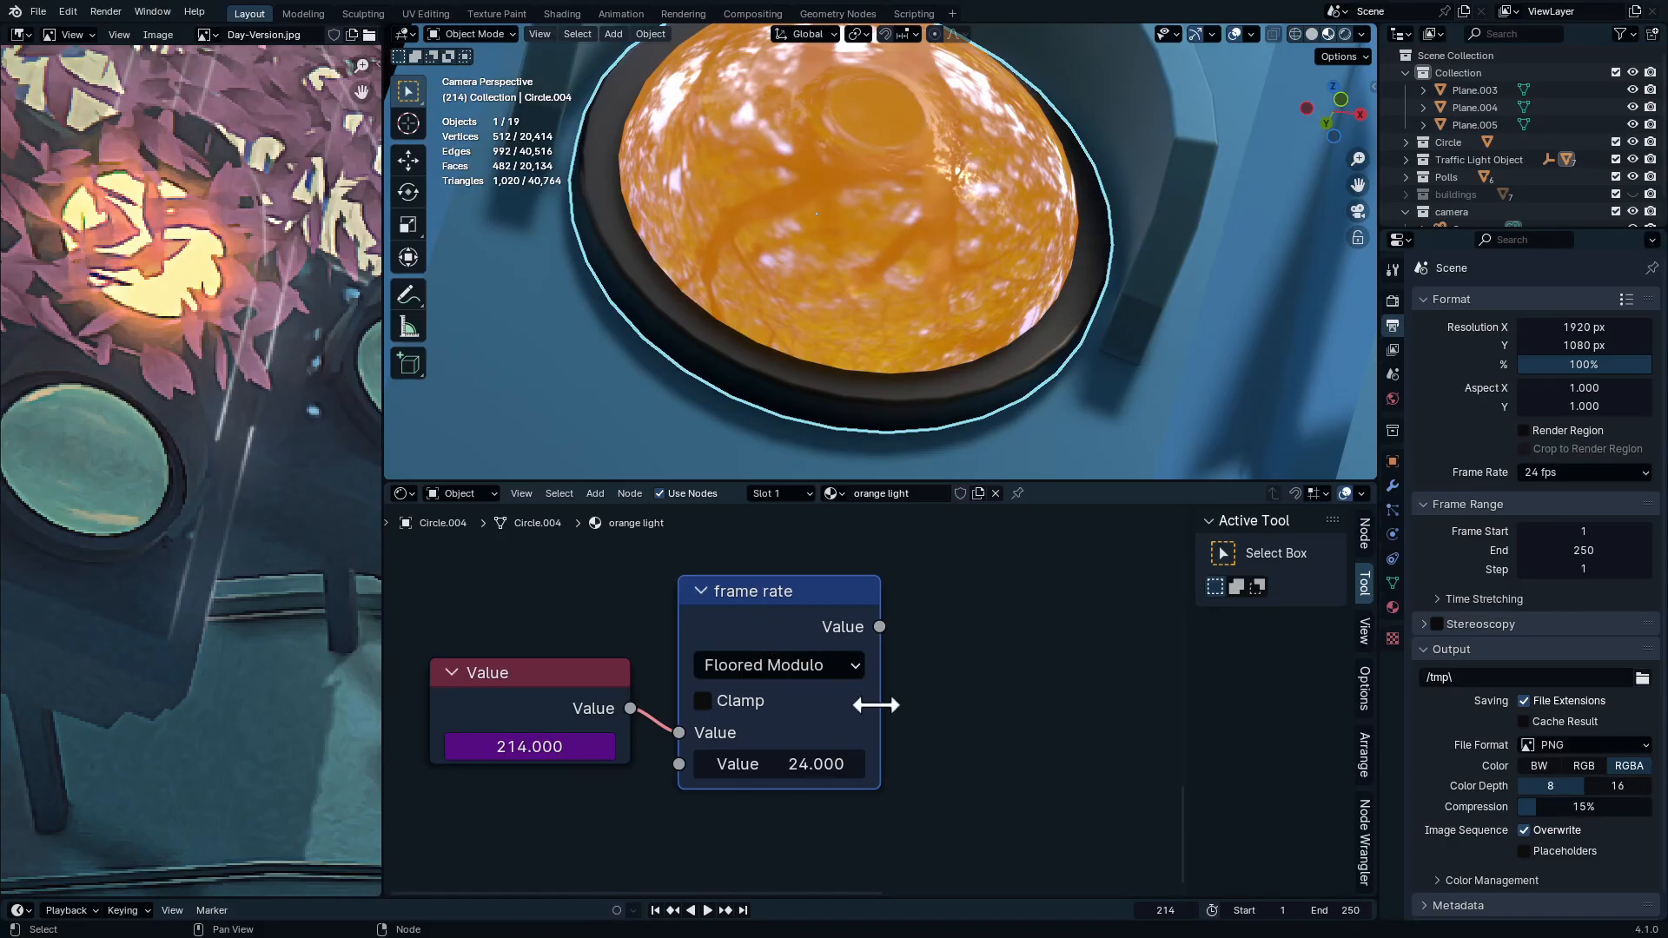
middle_click_drag(856, 698, 795, 686)
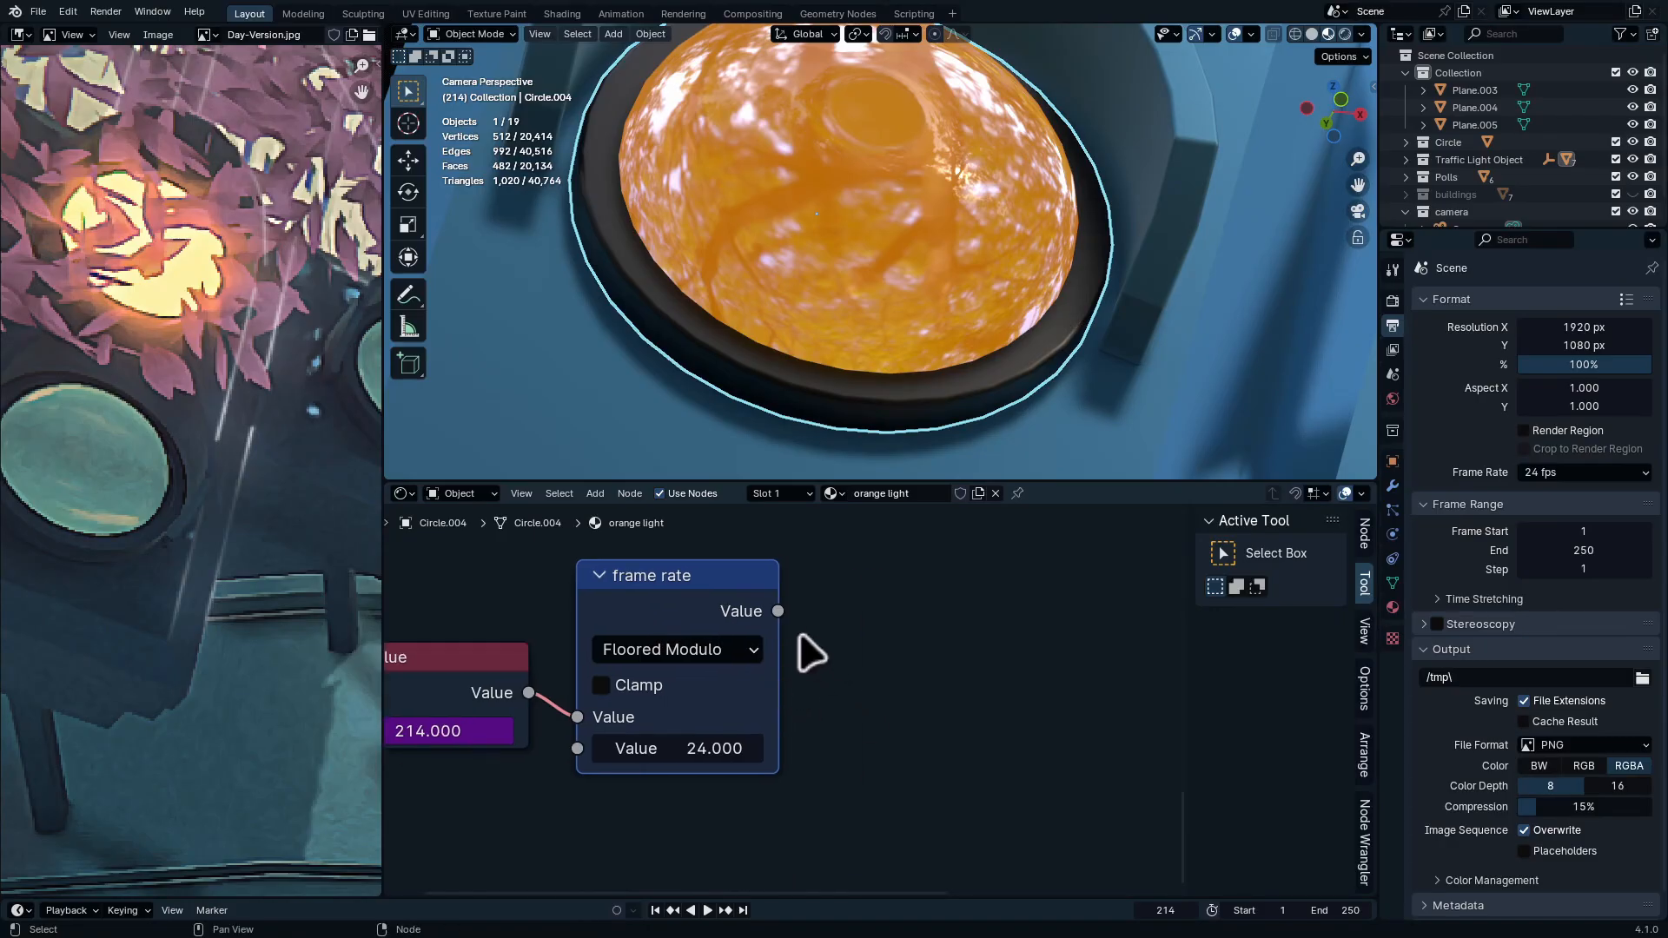
left_click_drag(778, 611, 1088, 689)
type("le")
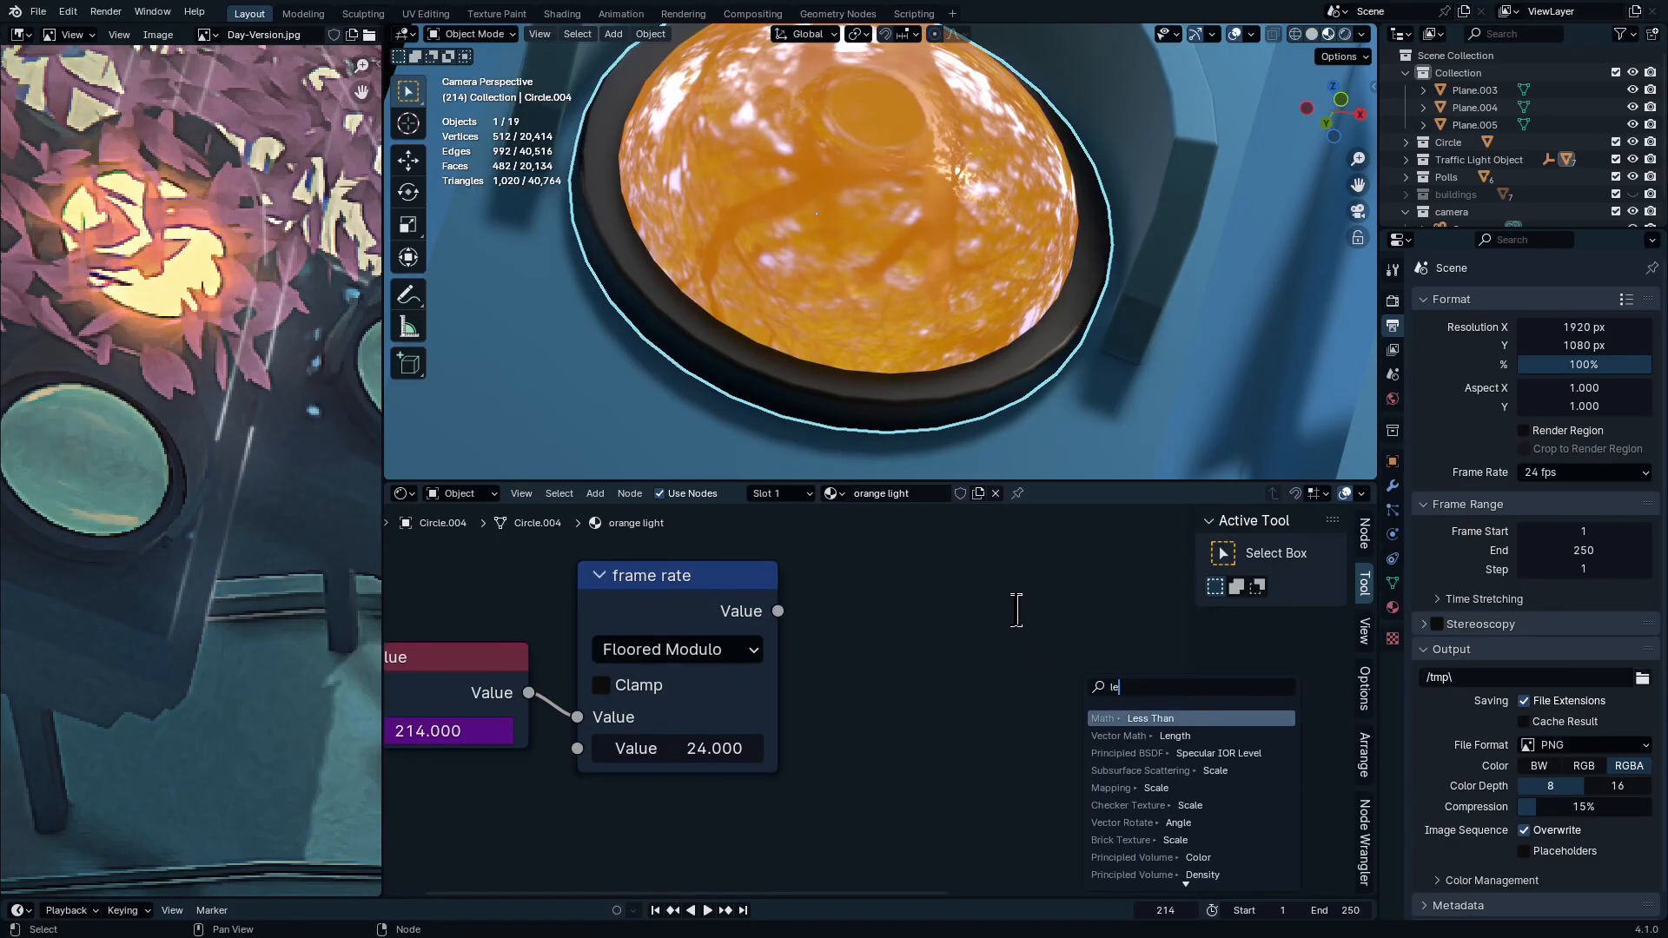
type("ss than")
key("Return")
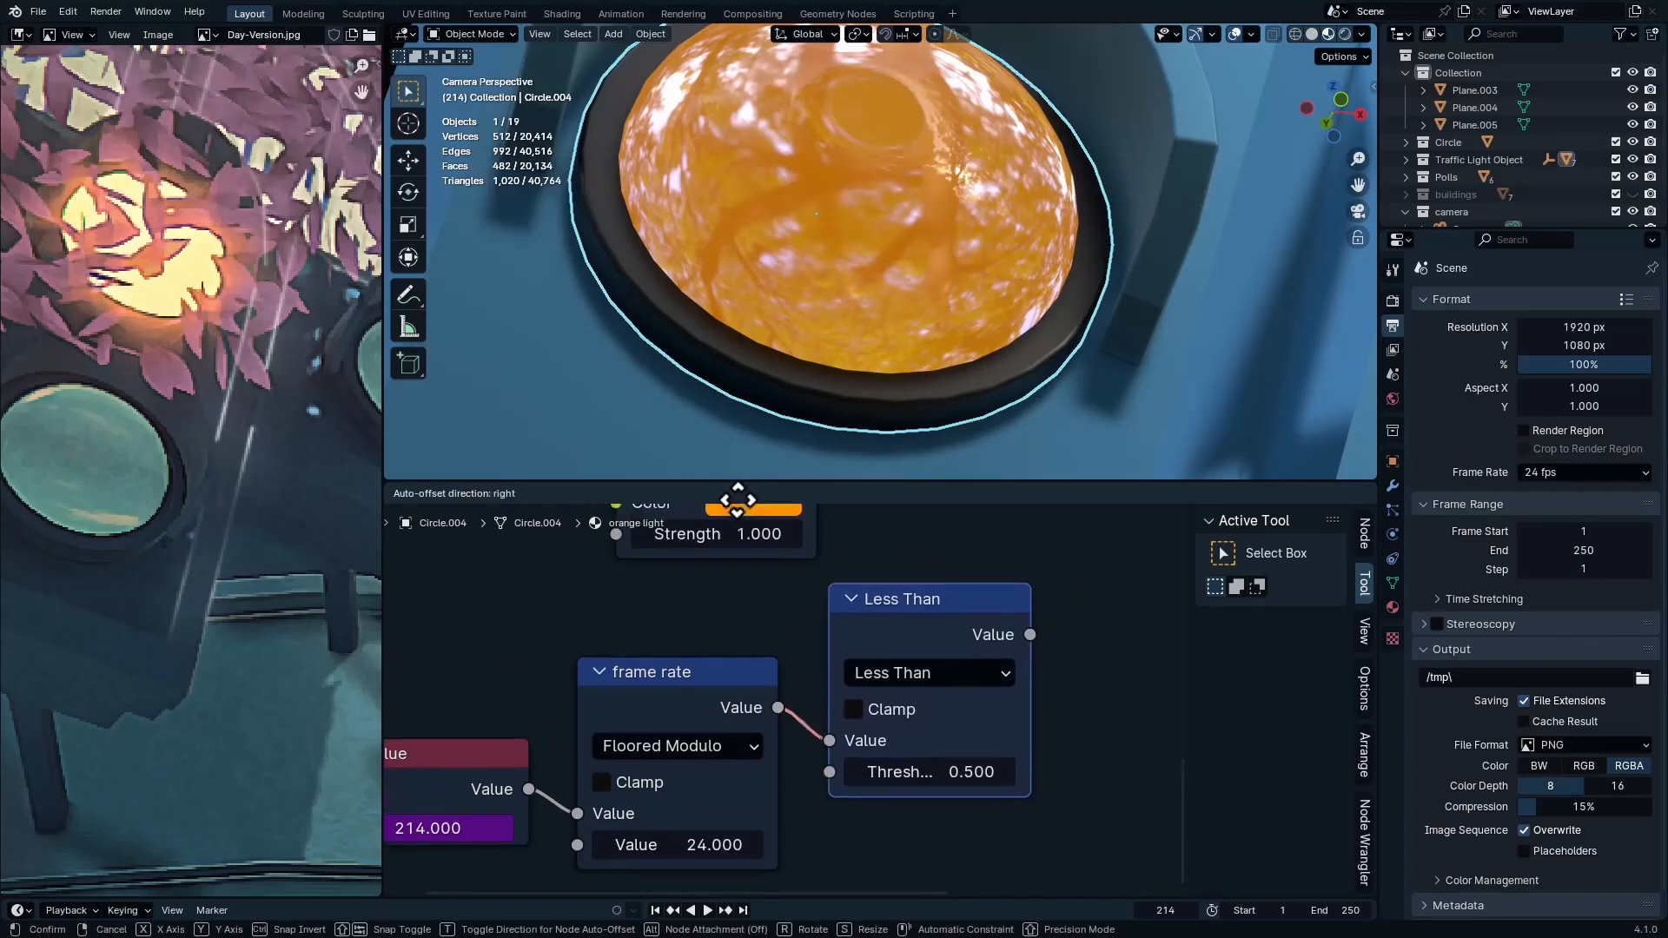
left_click(737, 499)
left_click_drag(1025, 601, 1013, 693)
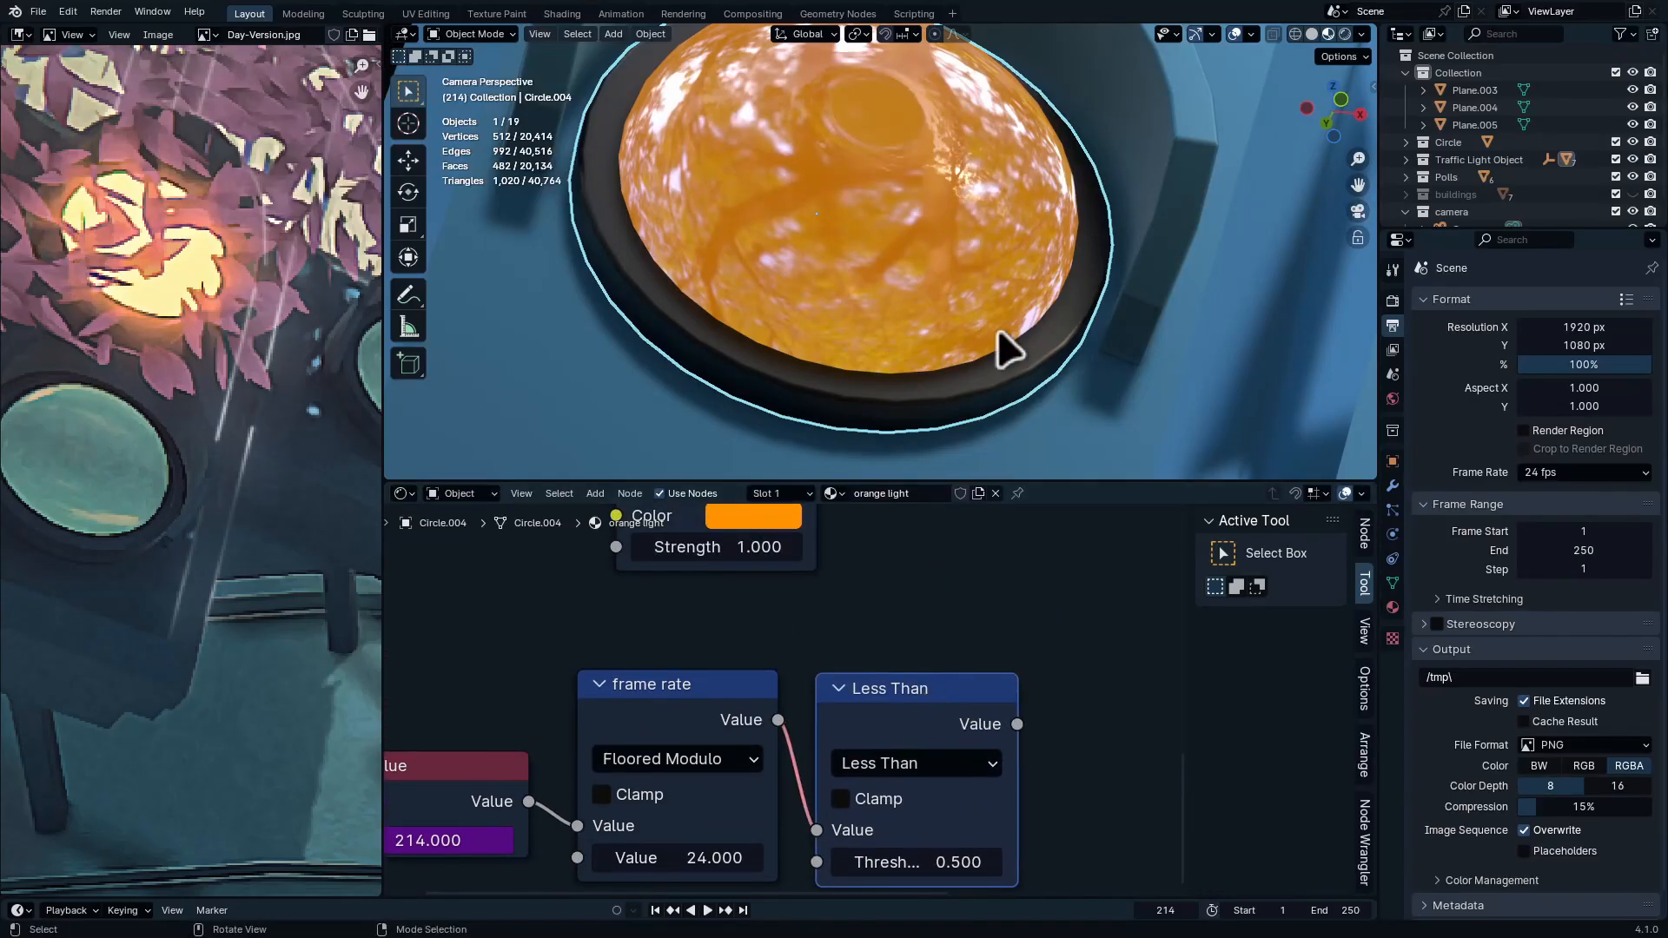
Set the Less Than node's threshold to 10 and play the animation briefly to test the frame-driven value
middle_click_drag(1095, 732, 1001, 666)
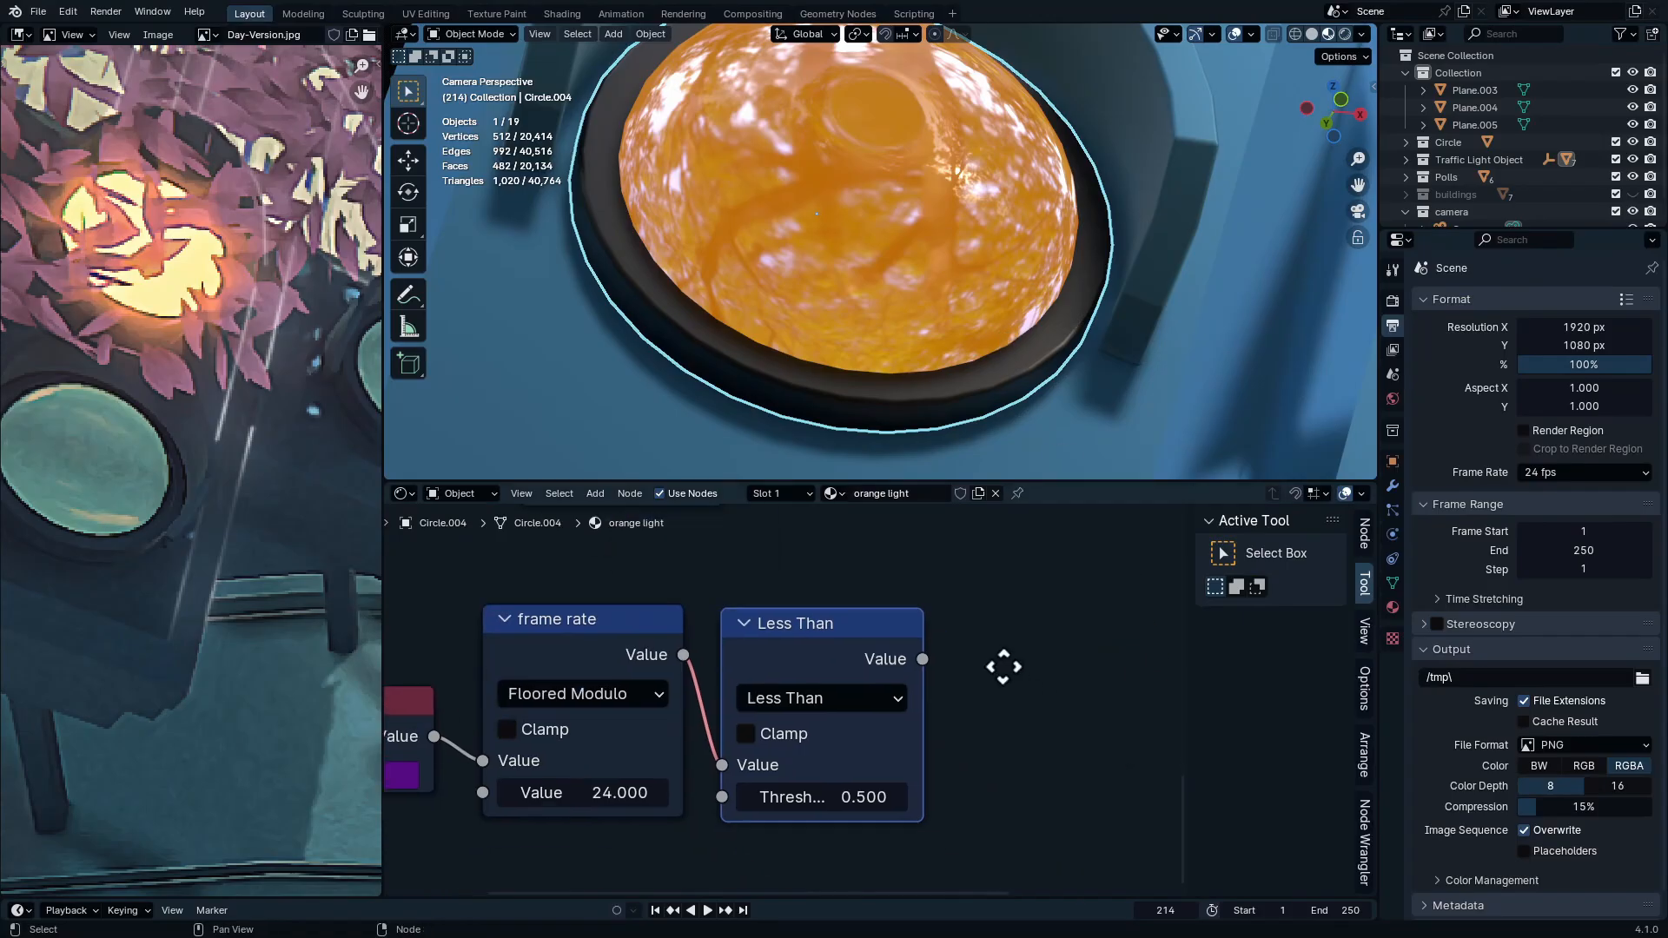
scroll(946, 721, "down", 3)
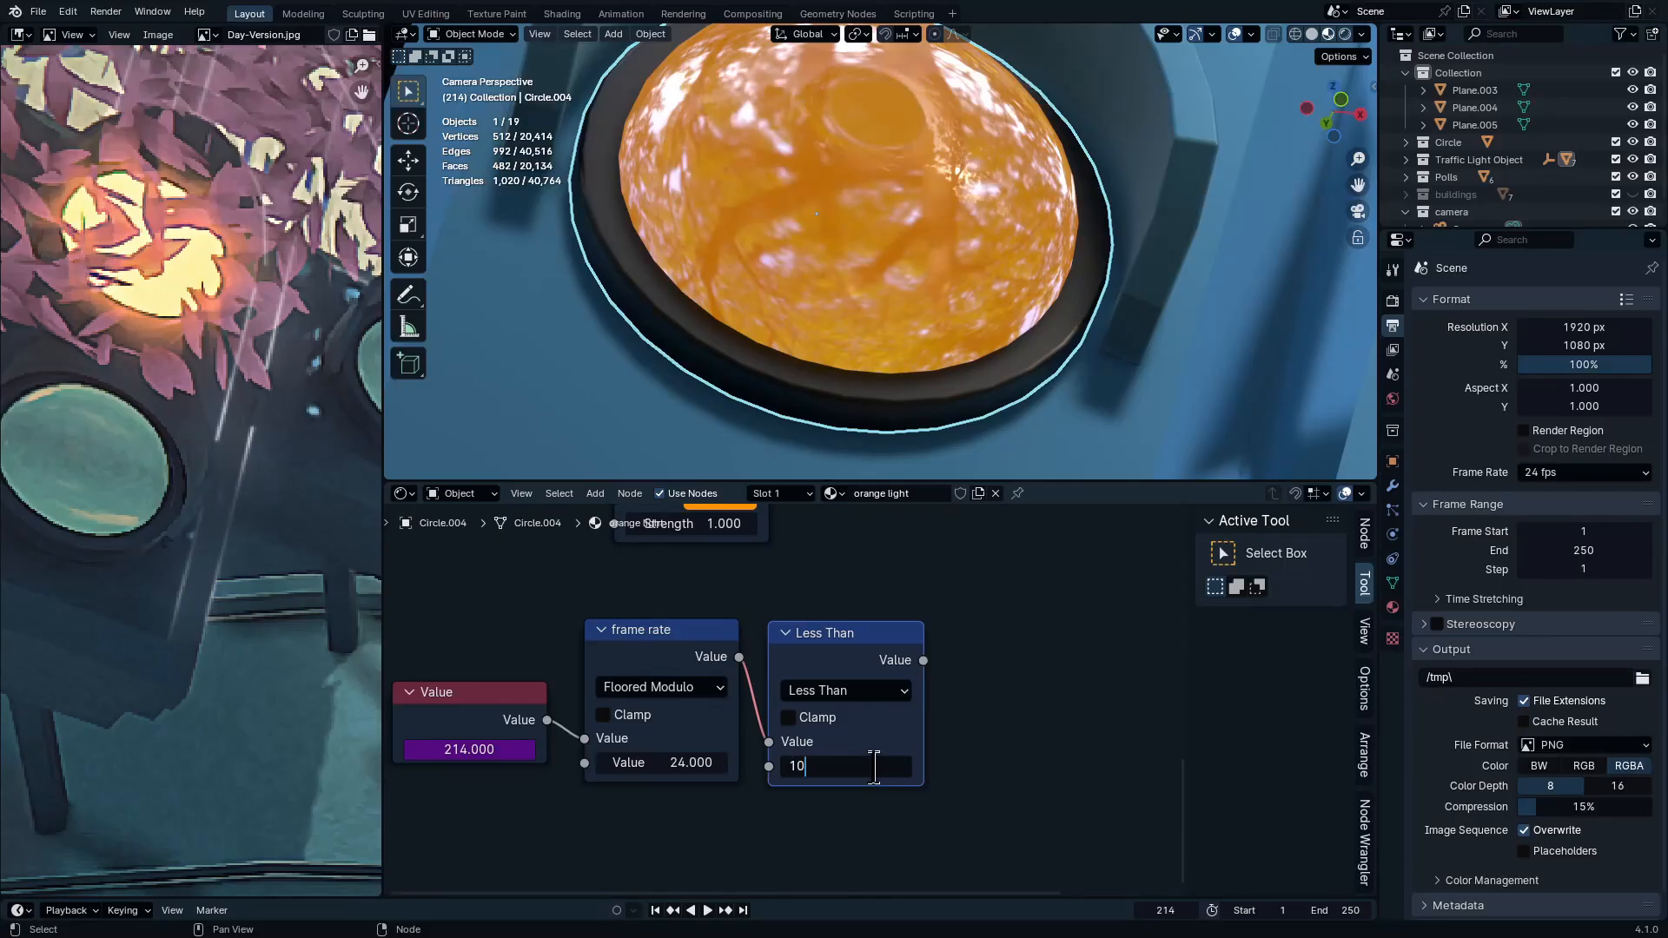
key("Return")
key("space")
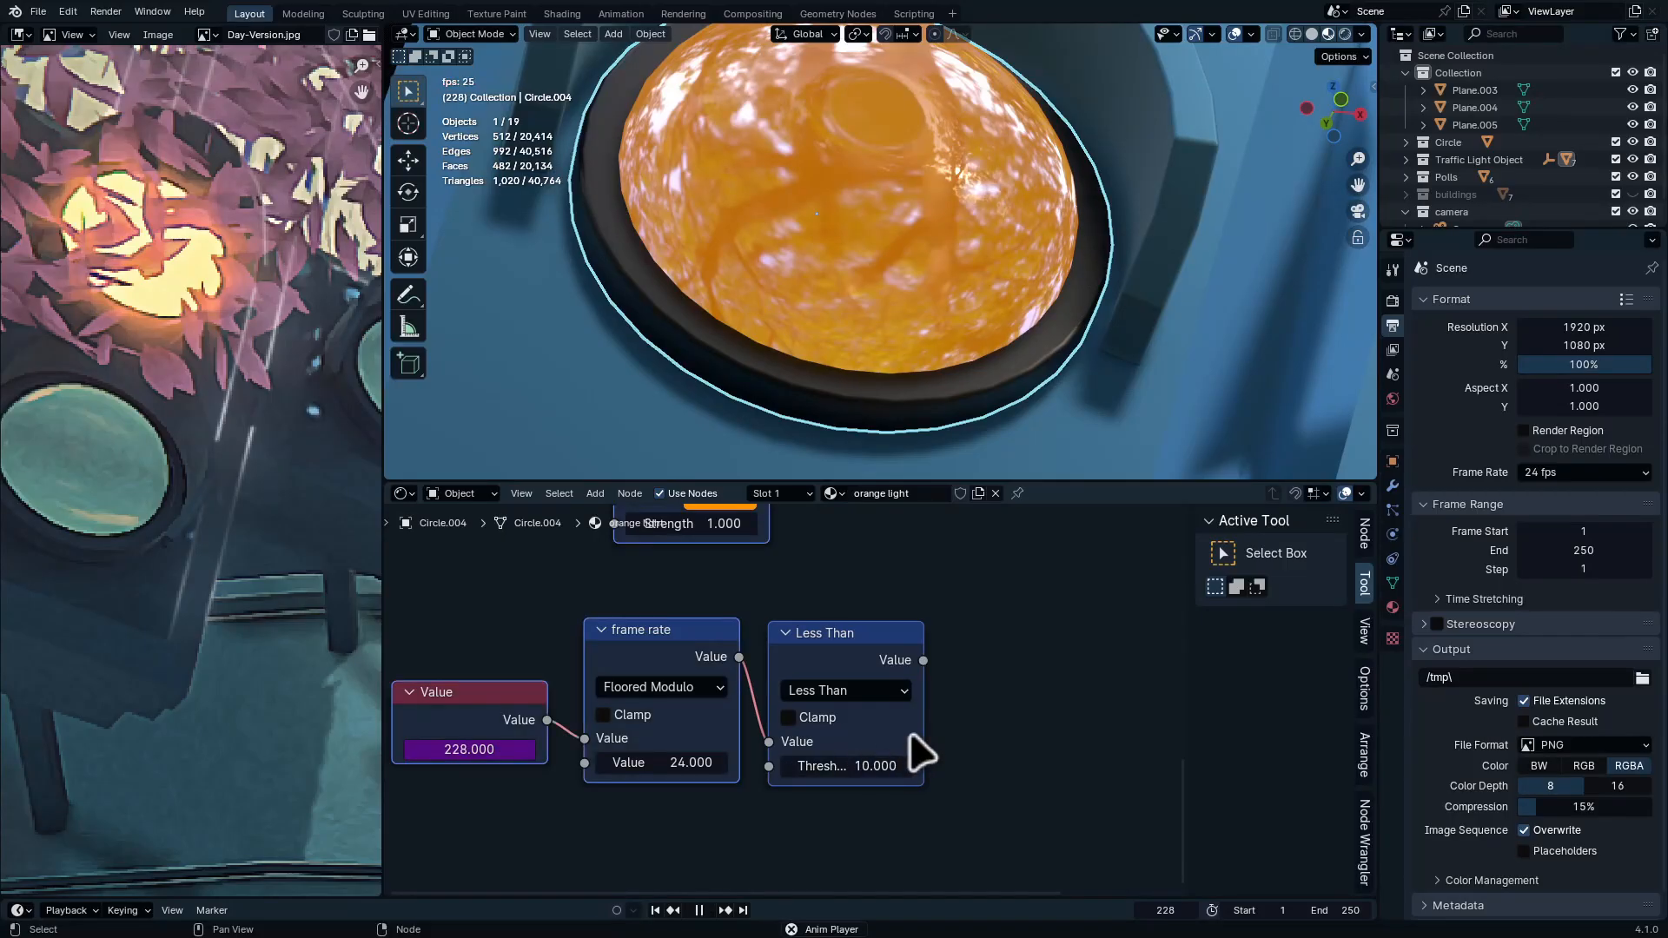
key("space")
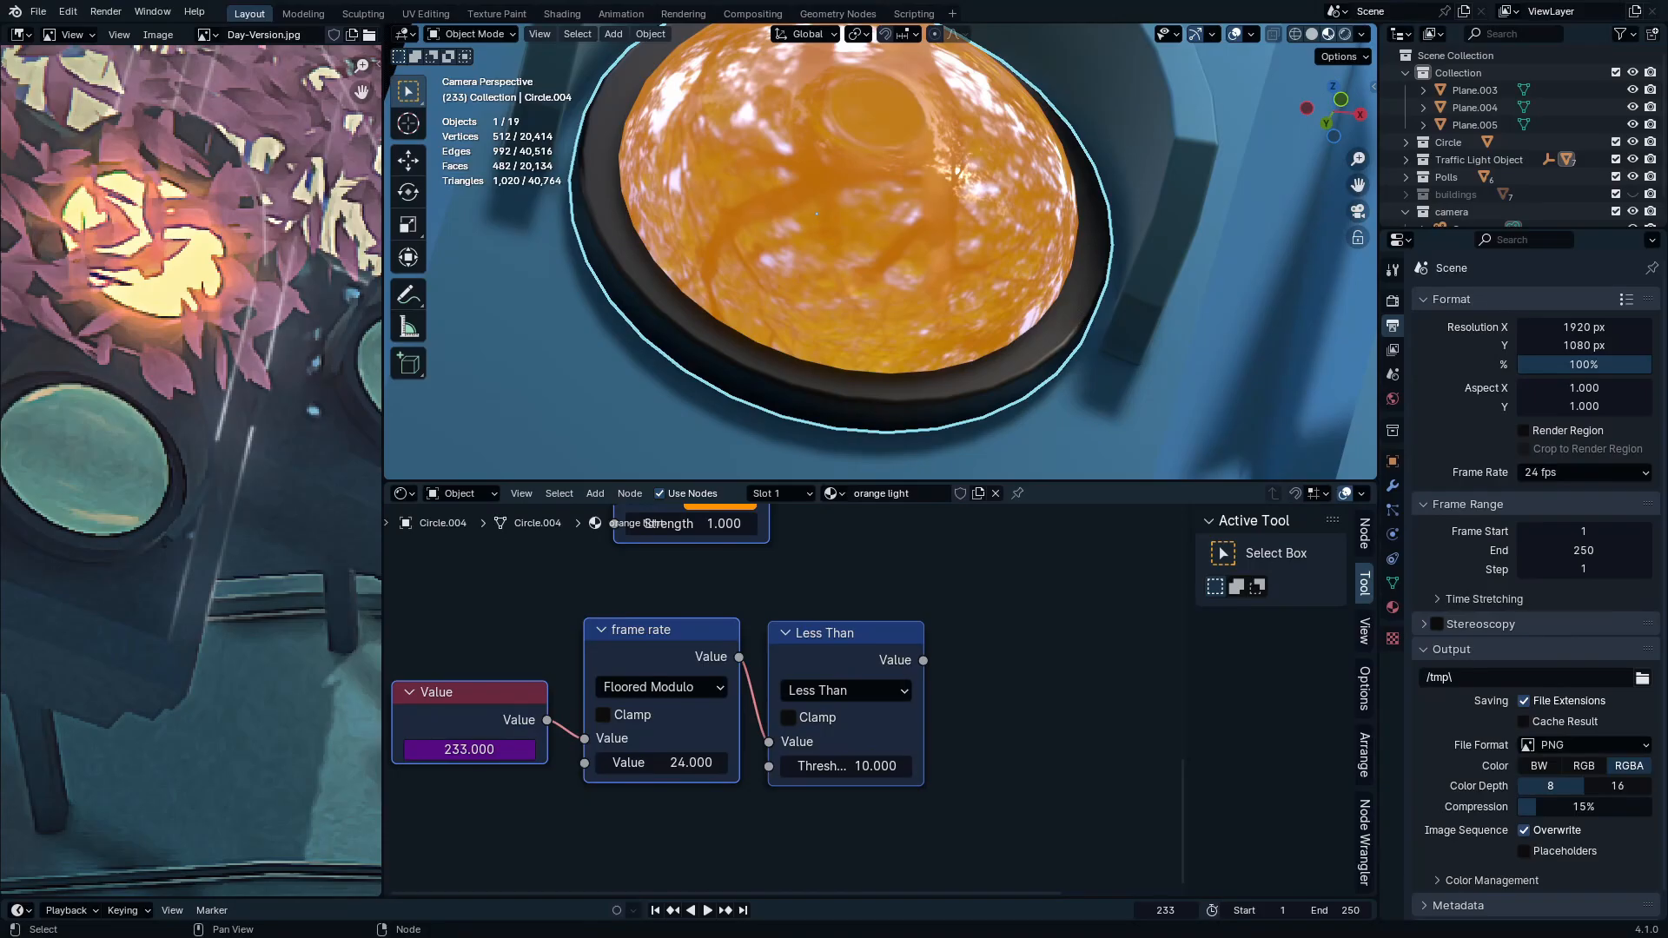
Add a Multiply math node after the Less Than node and label it "light strength"
key("shift+a")
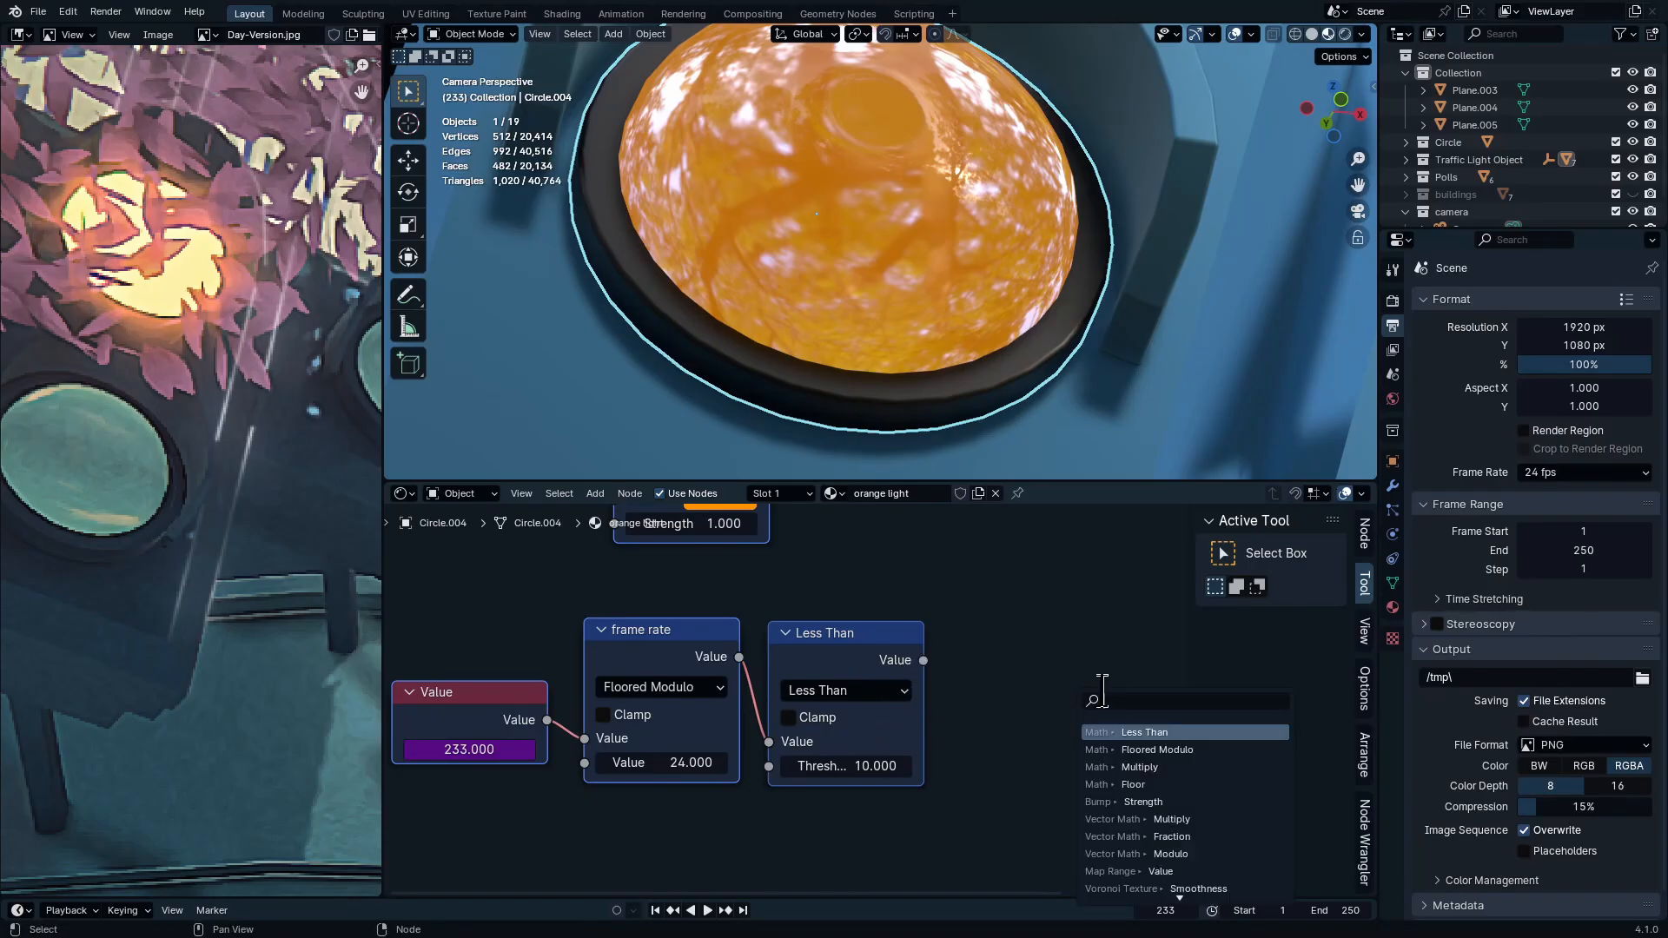
type("mult")
key("Return")
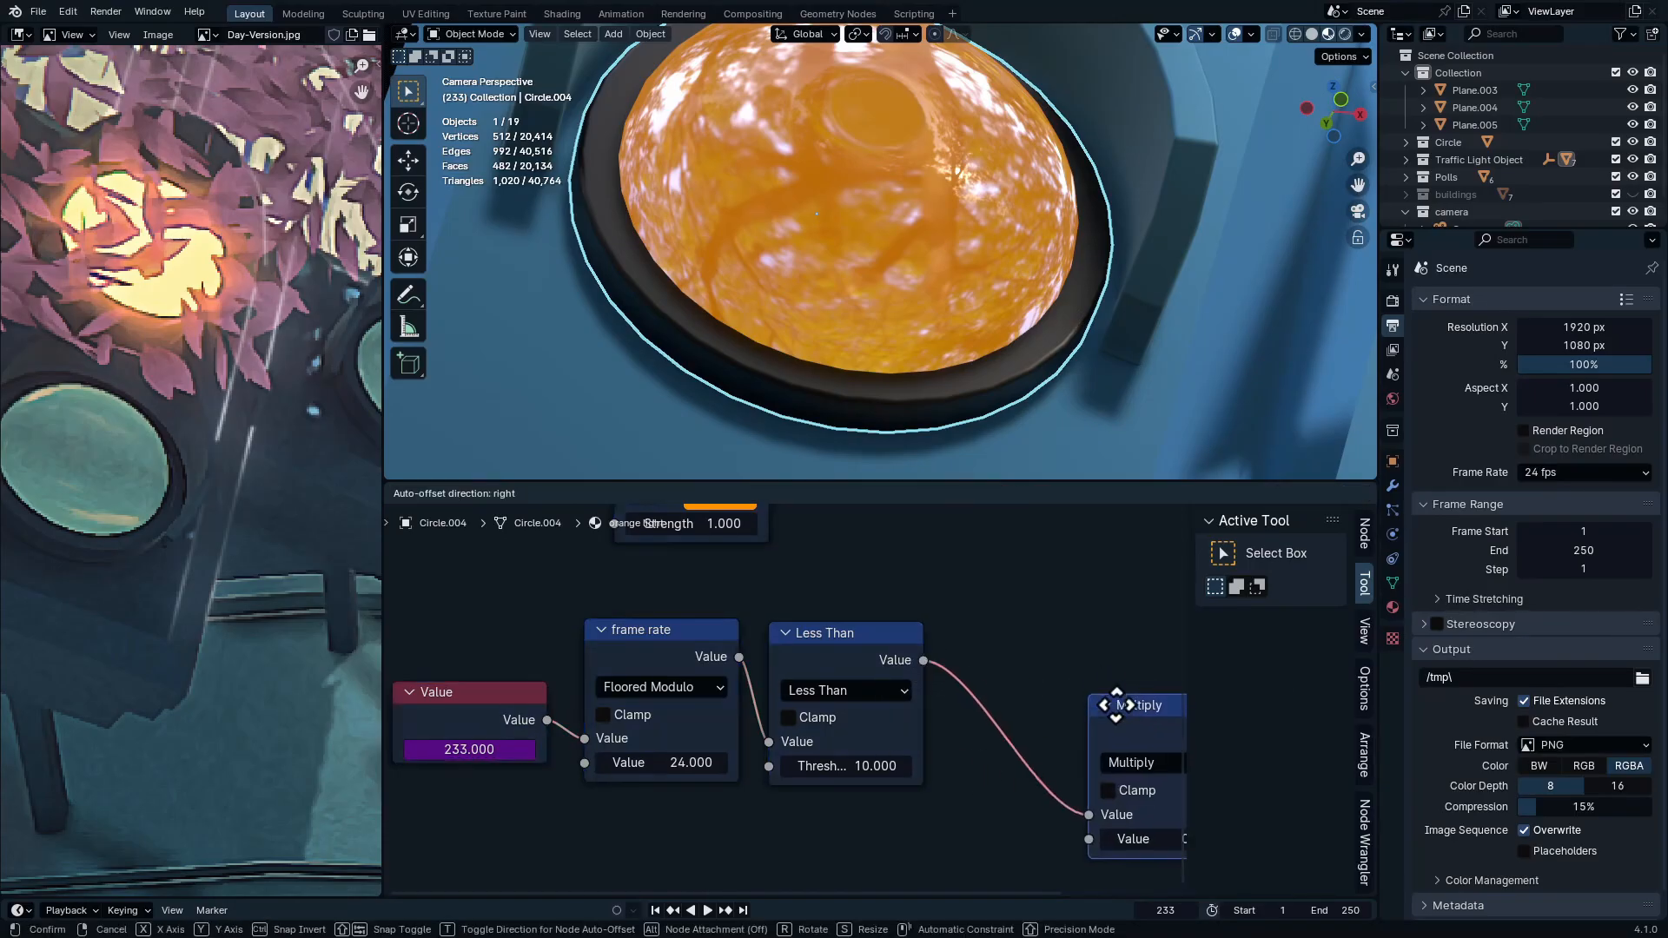
left_click(995, 623)
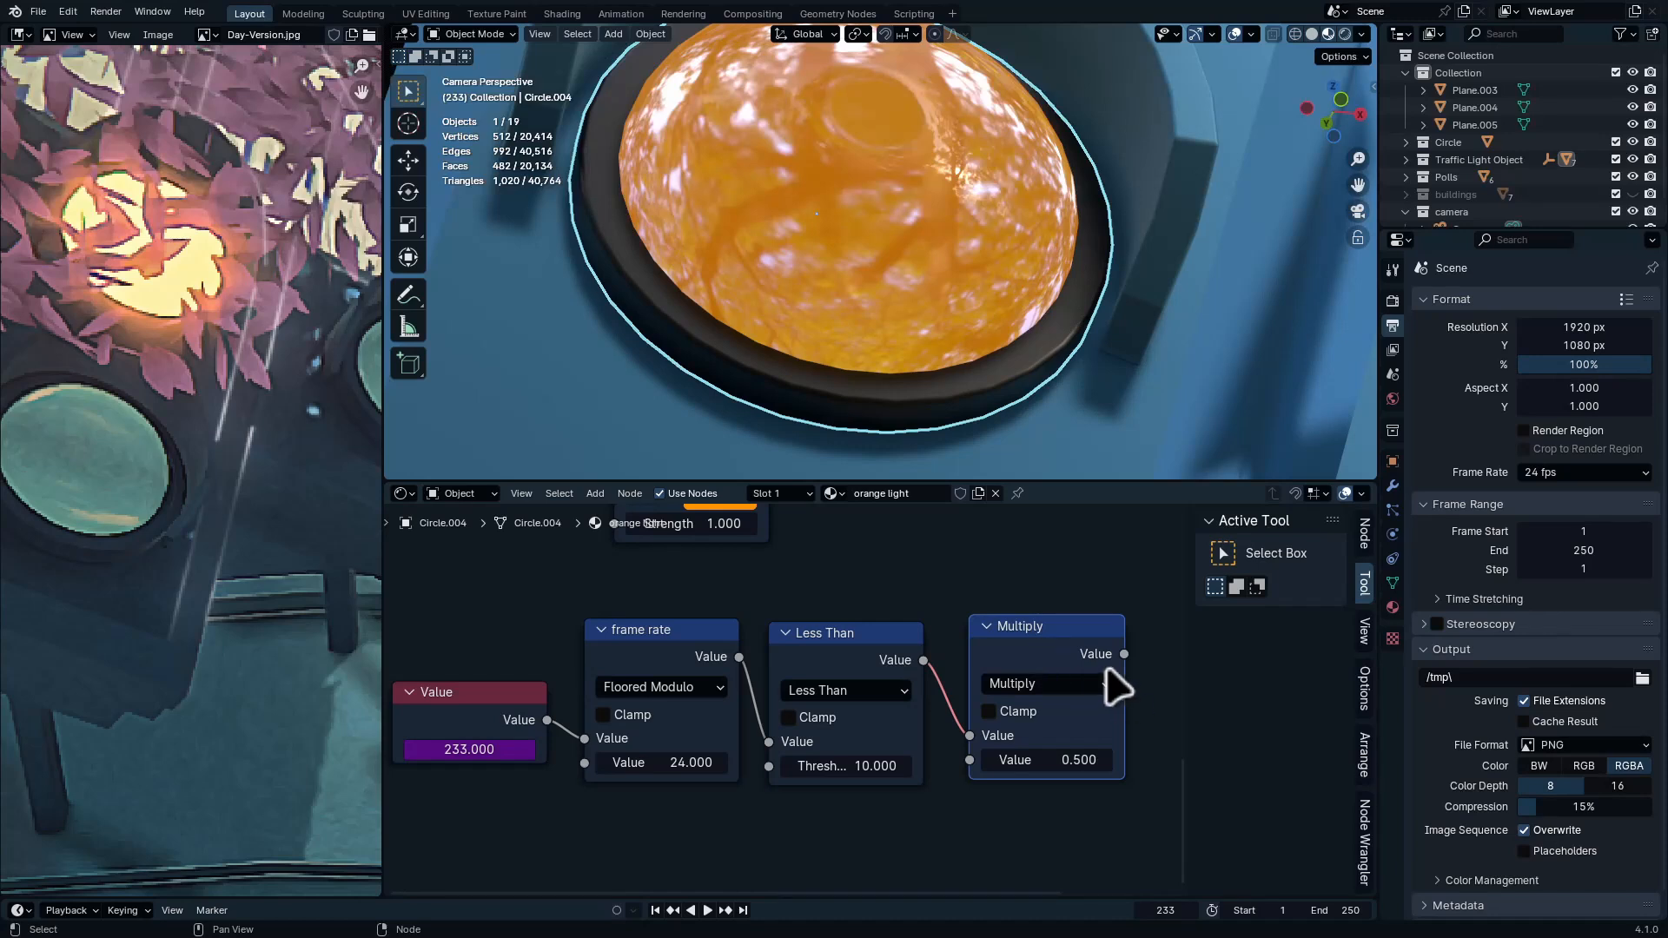
key("F2")
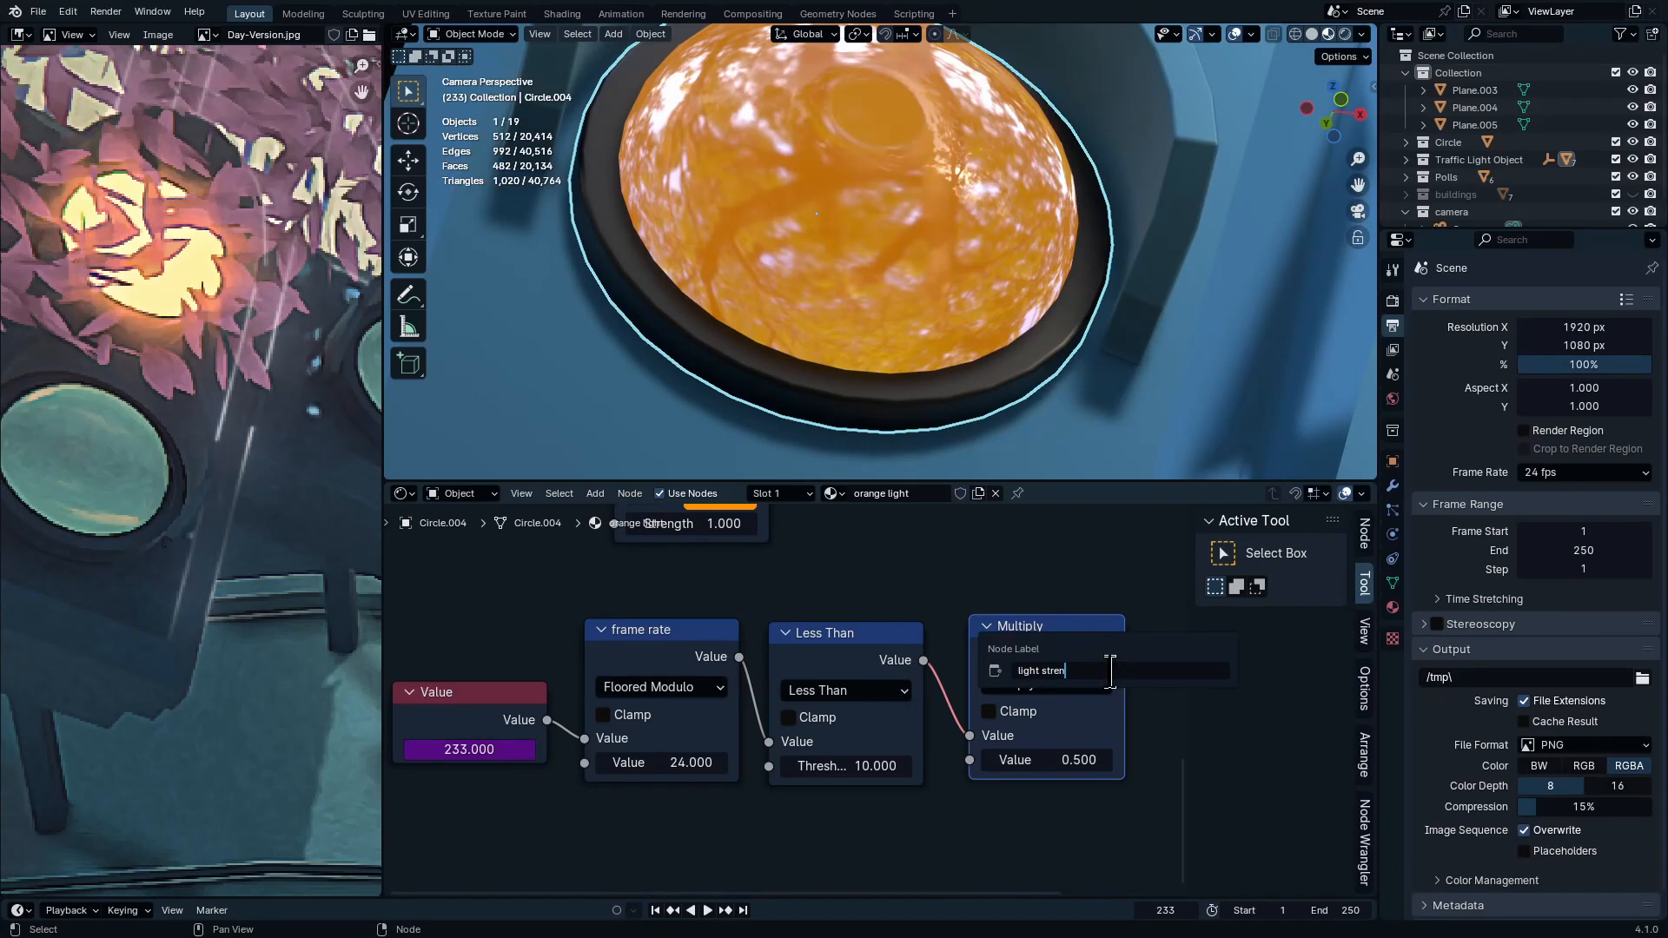
key("Return")
Link the light strength node's output to the Emission node's Strength and play the animation to preview the lens
middle_click_drag(1041, 607, 992, 715)
middle_click_drag(992, 715, 1173, 633, "ctrl")
left_click_drag(1074, 793, 699, 698)
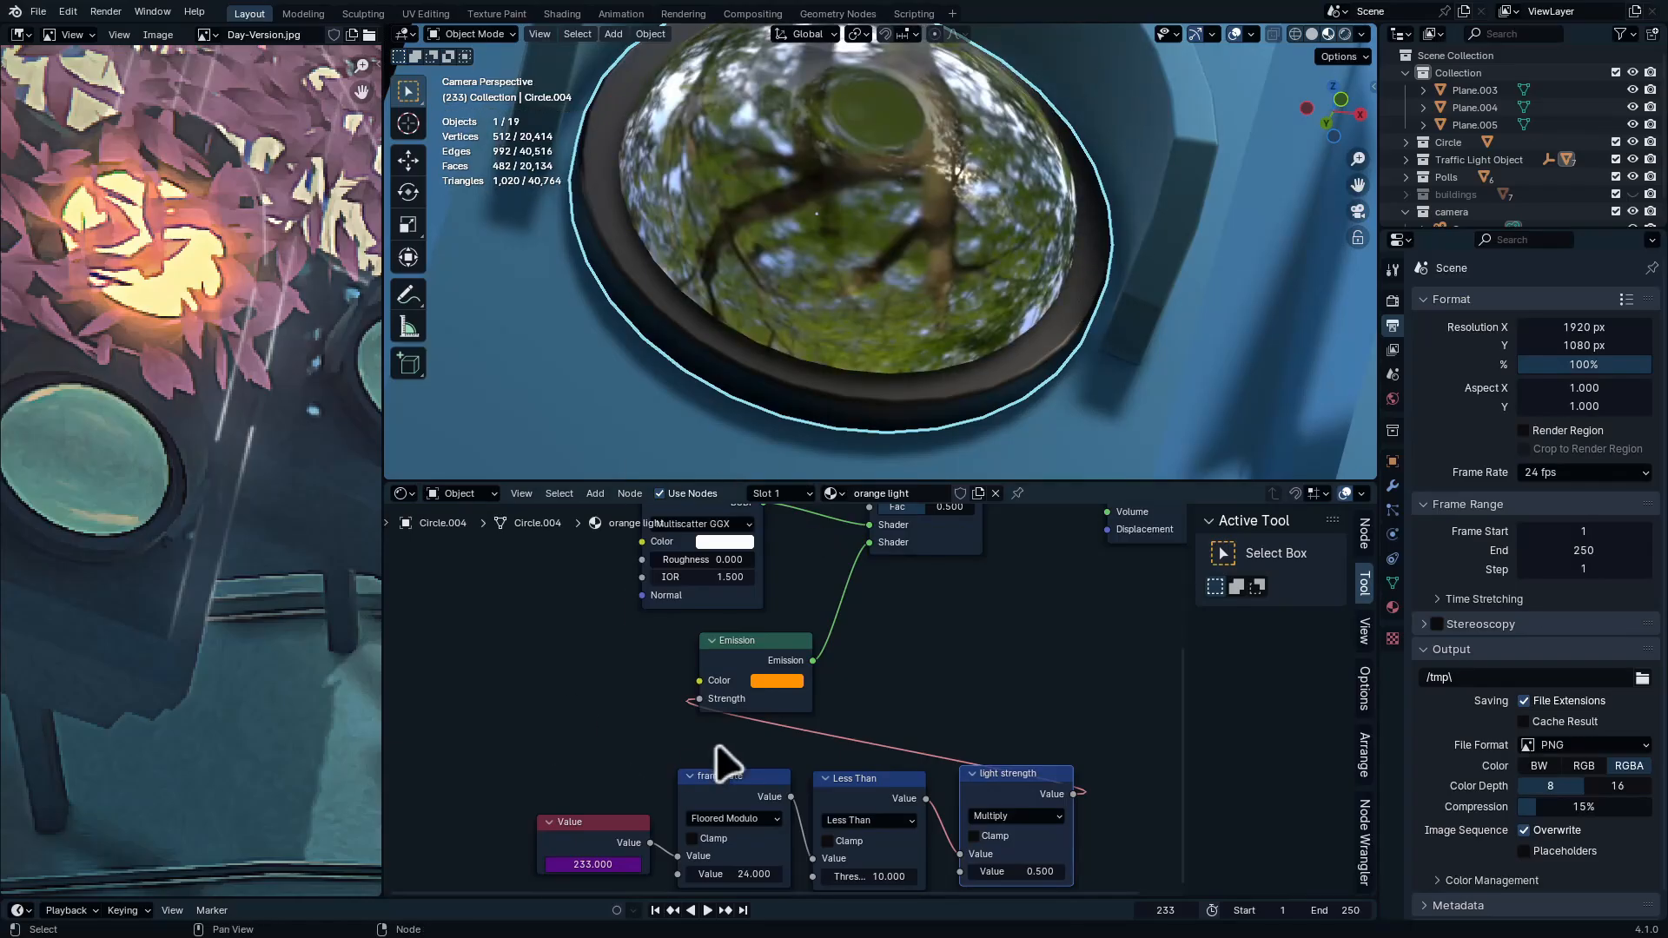
key("space")
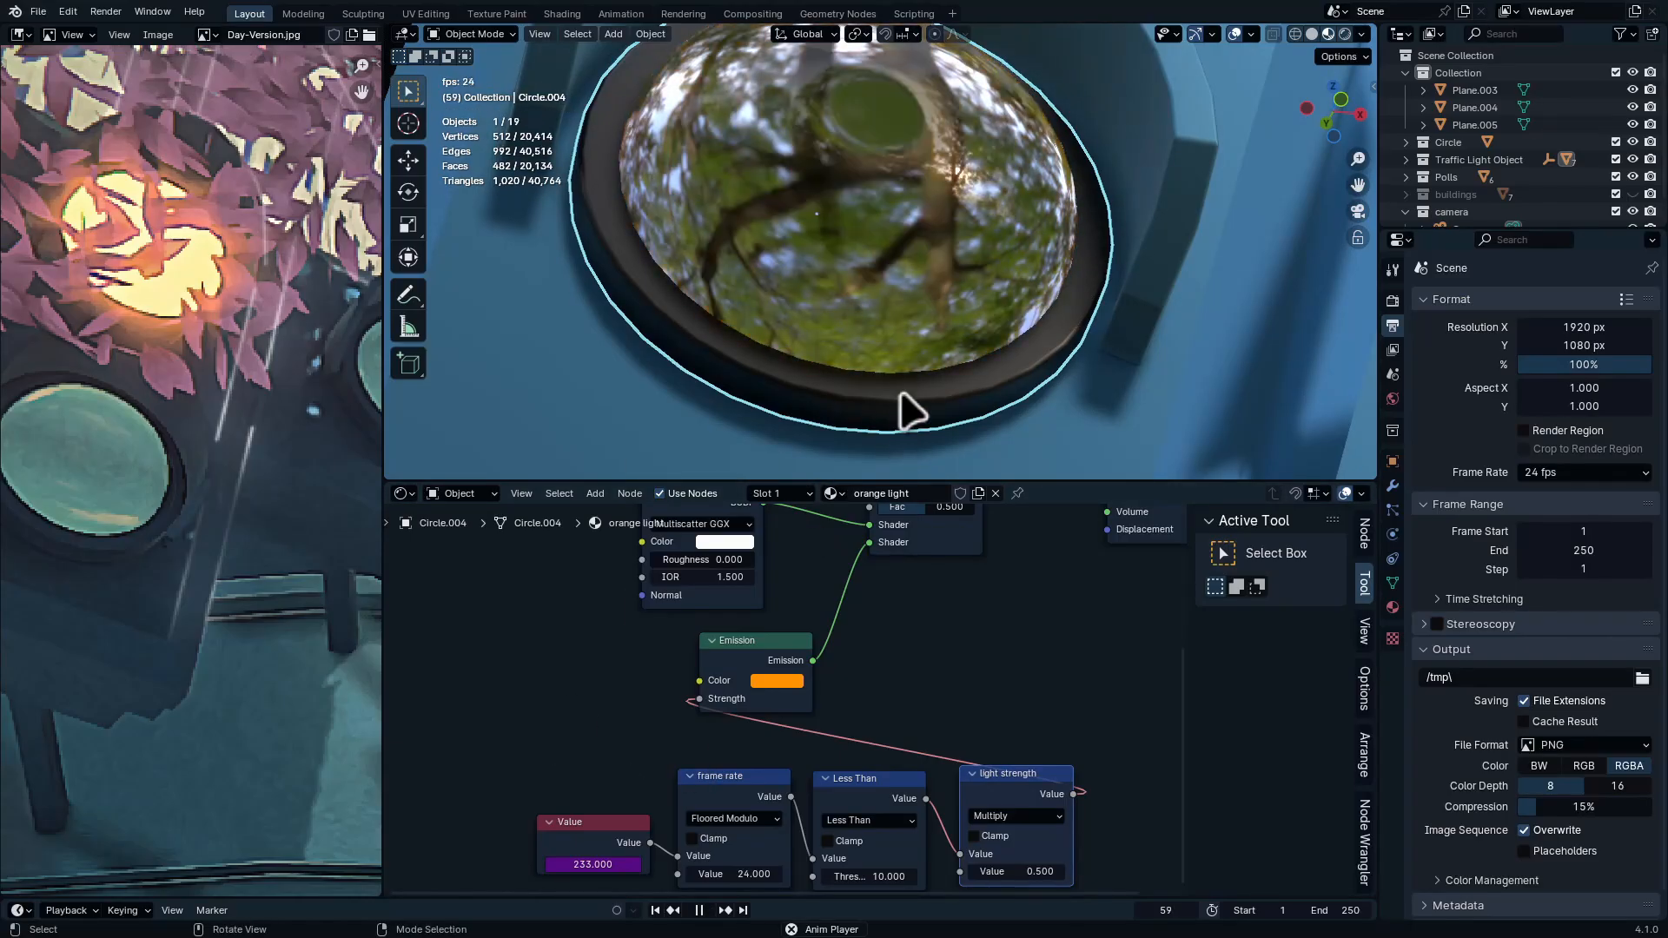
key("space")
scroll(1013, 231, "down", 12)
scroll(1013, 230, "up", 5)
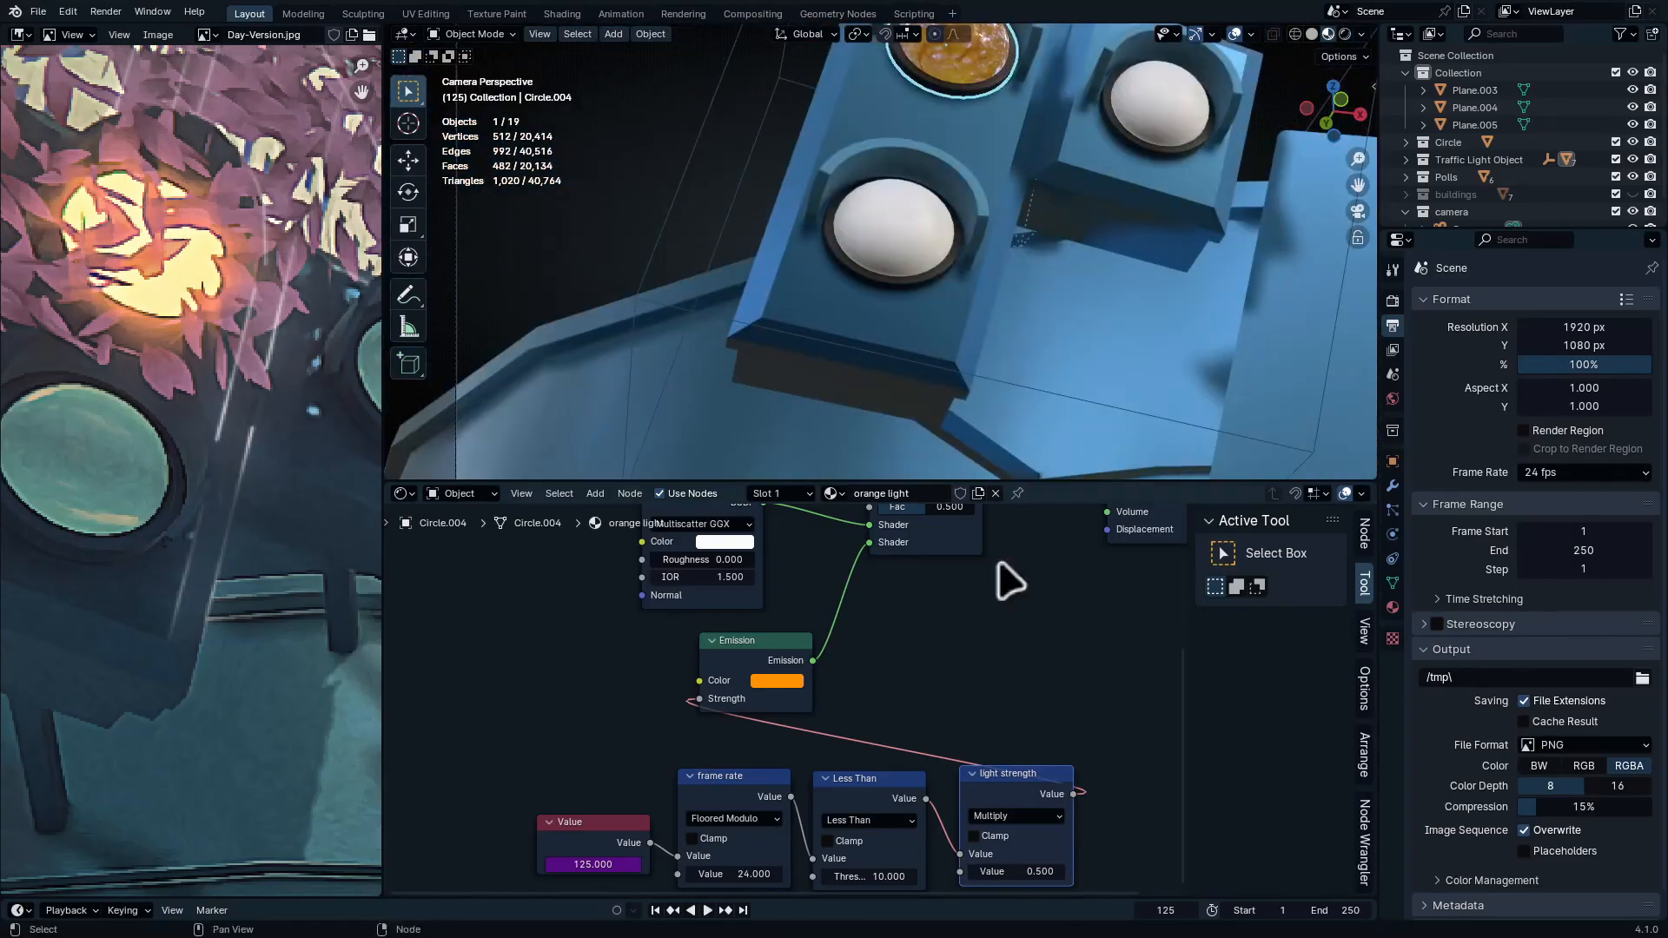
Set the multiplier of the light strength node to about 27.79, judging the glow on the whole traffic light
middle_click_drag(1041, 704, 911, 531)
middle_click_drag(877, 748, 904, 627, "ctrl")
left_click_drag(908, 641, 1150, 641)
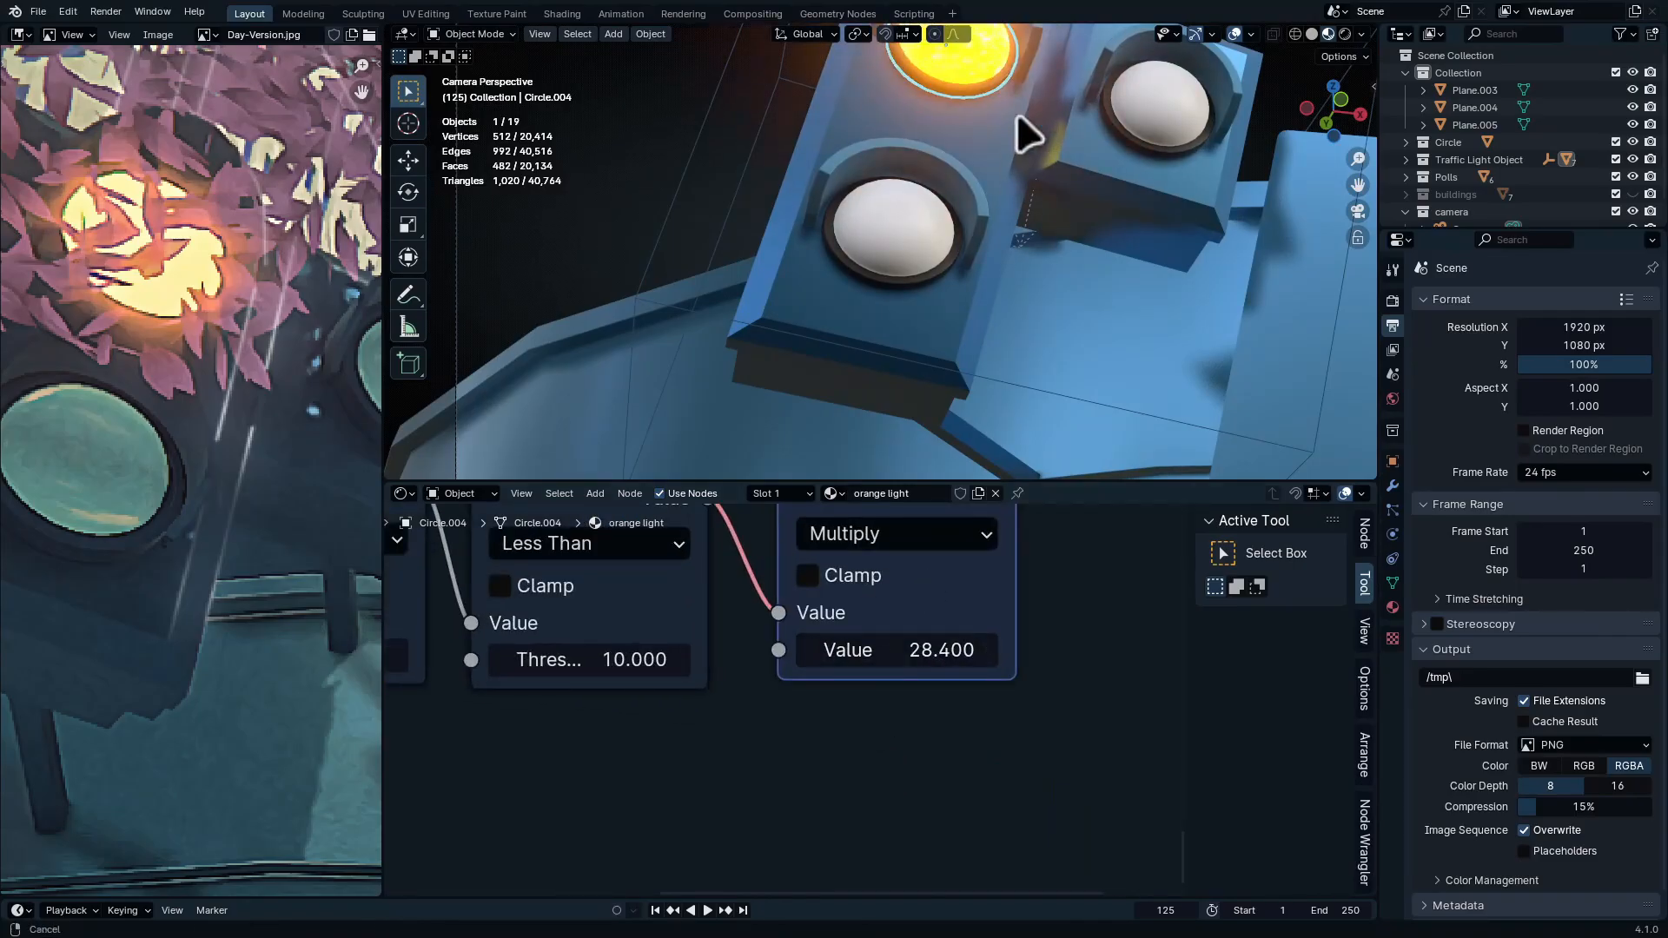
middle_click_drag(1017, 115, 971, 330, "shift")
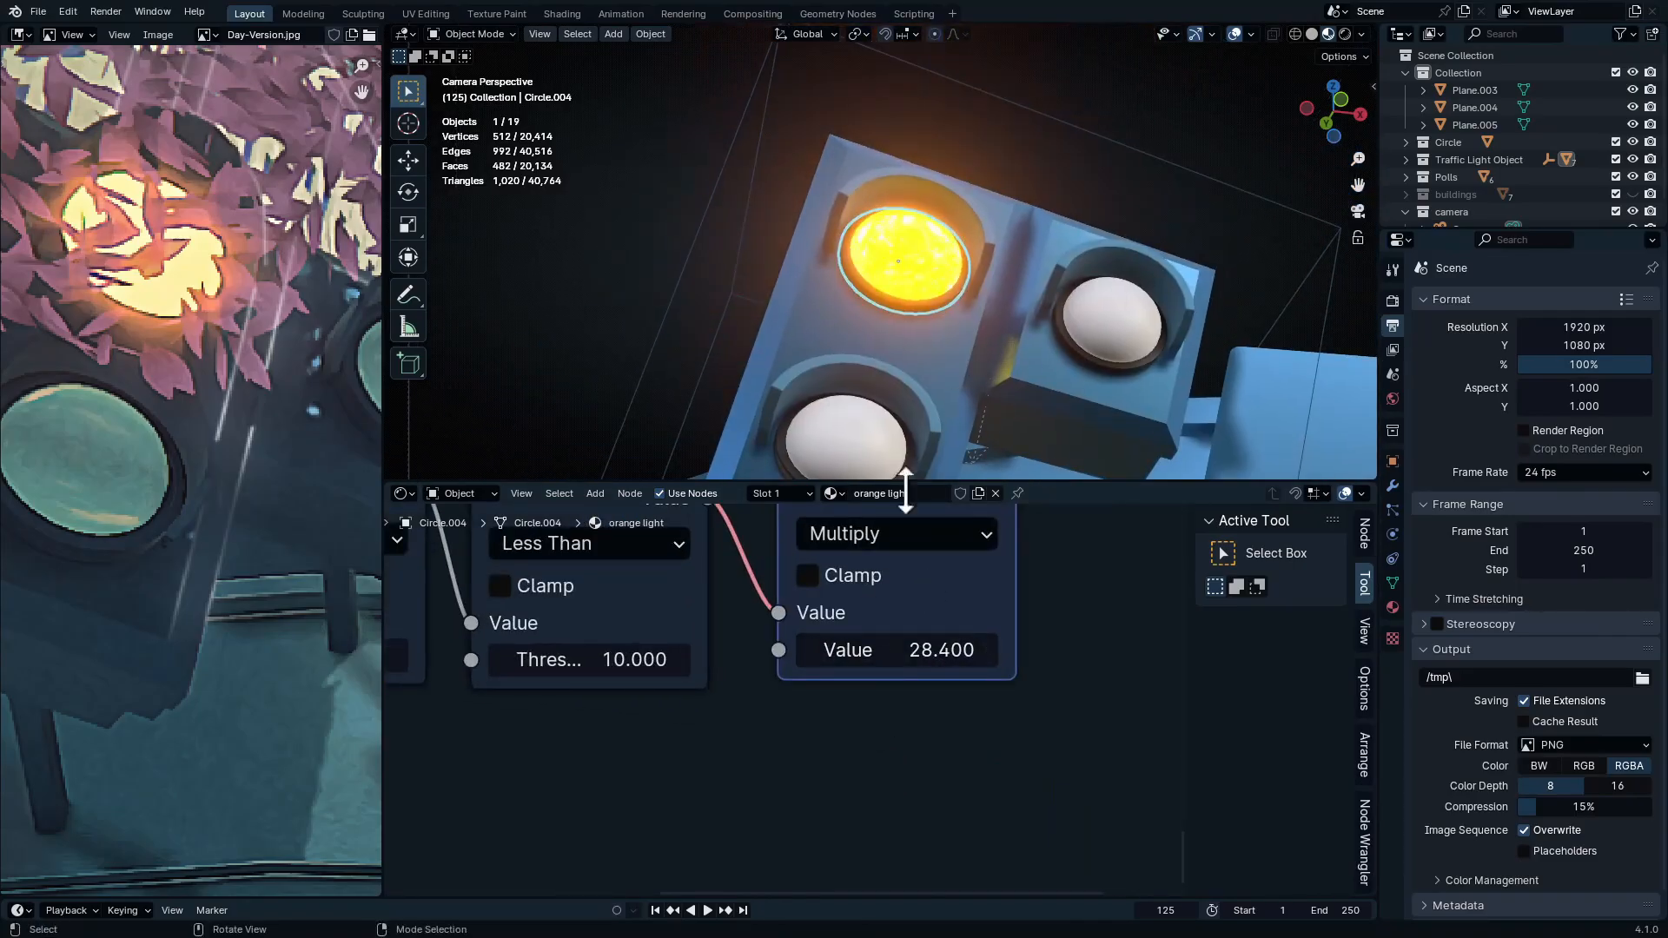
mouse_move(951, 649)
left_mouse_down()
mouse_move(977, 650)
mouse_move(933, 649)
left_mouse_up()
Play the animation to examine the orange lens's blinking up close and inspect the Emission colour's hex value
scroll(959, 272, "up", 7)
key("space")
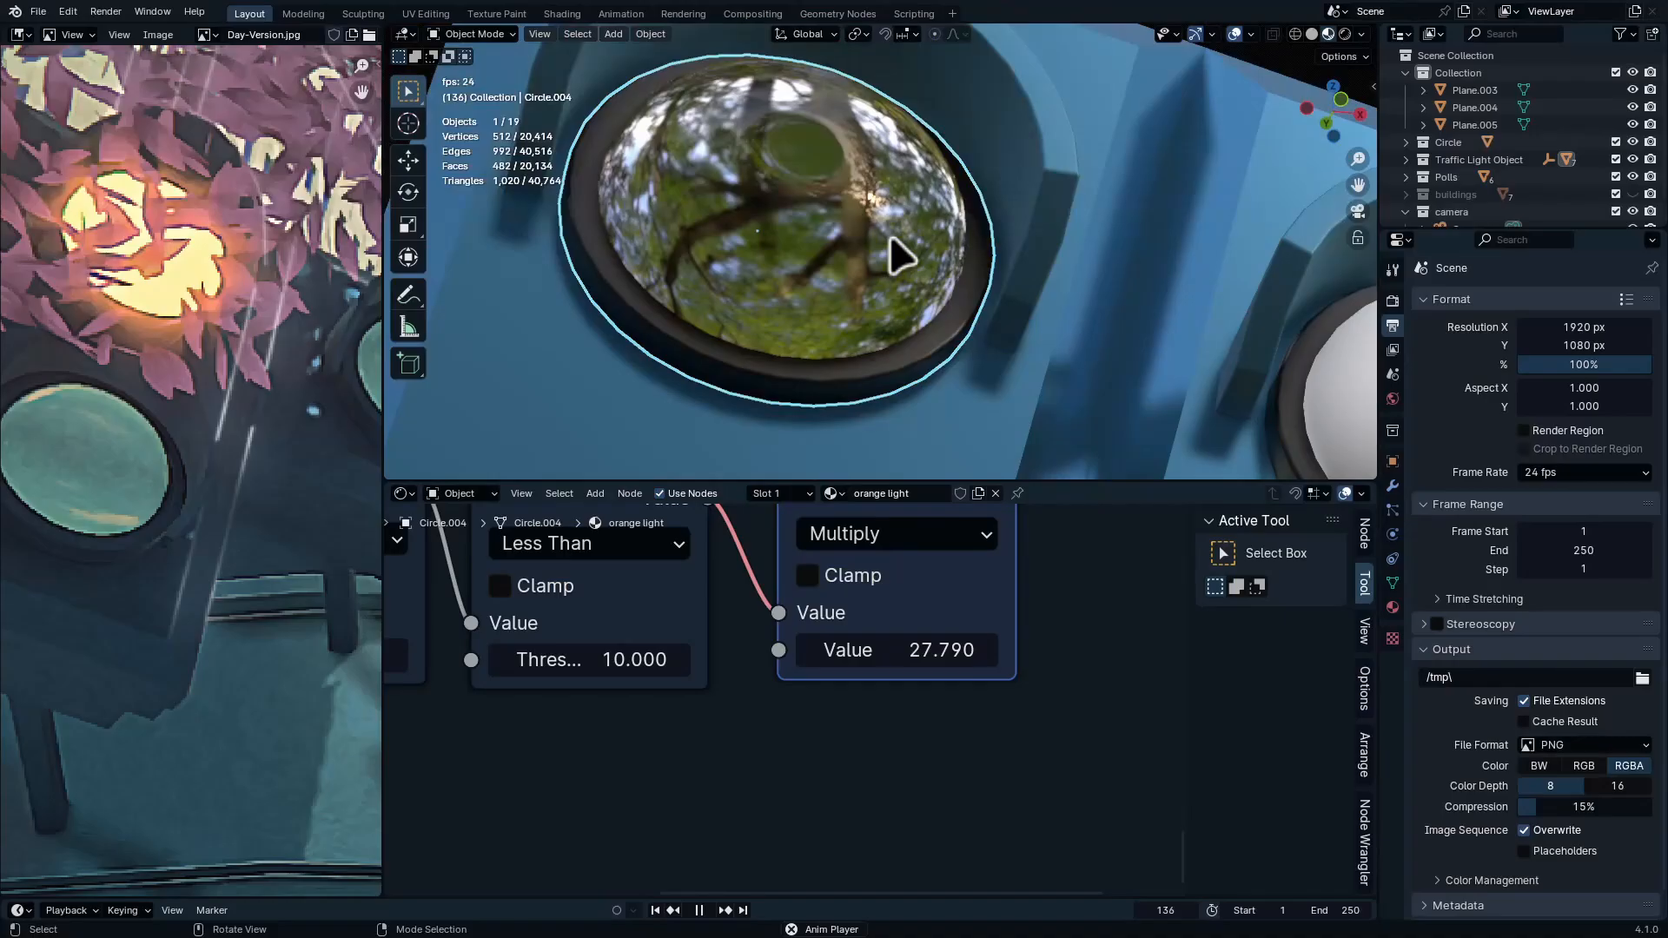
key("space")
scroll(831, 652, "down", 4)
middle_click_drag(752, 601, 758, 883)
scroll(777, 686, "up", 3)
left_click(782, 683)
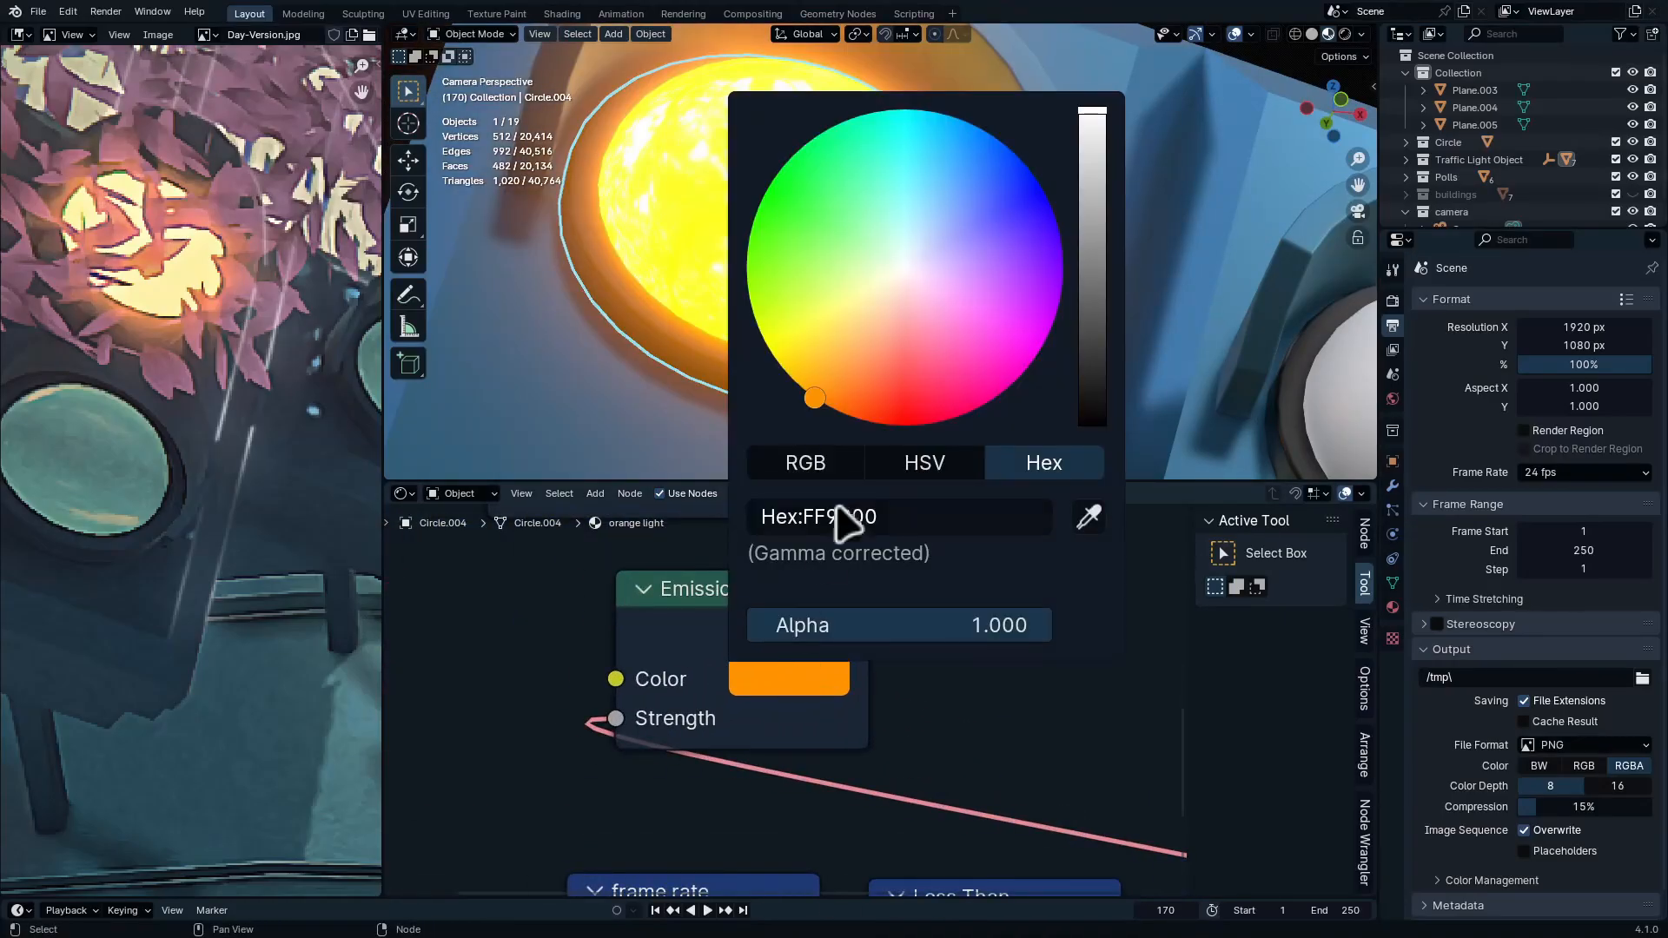
middle_click_drag(912, 673, 968, 763, "ctrl")
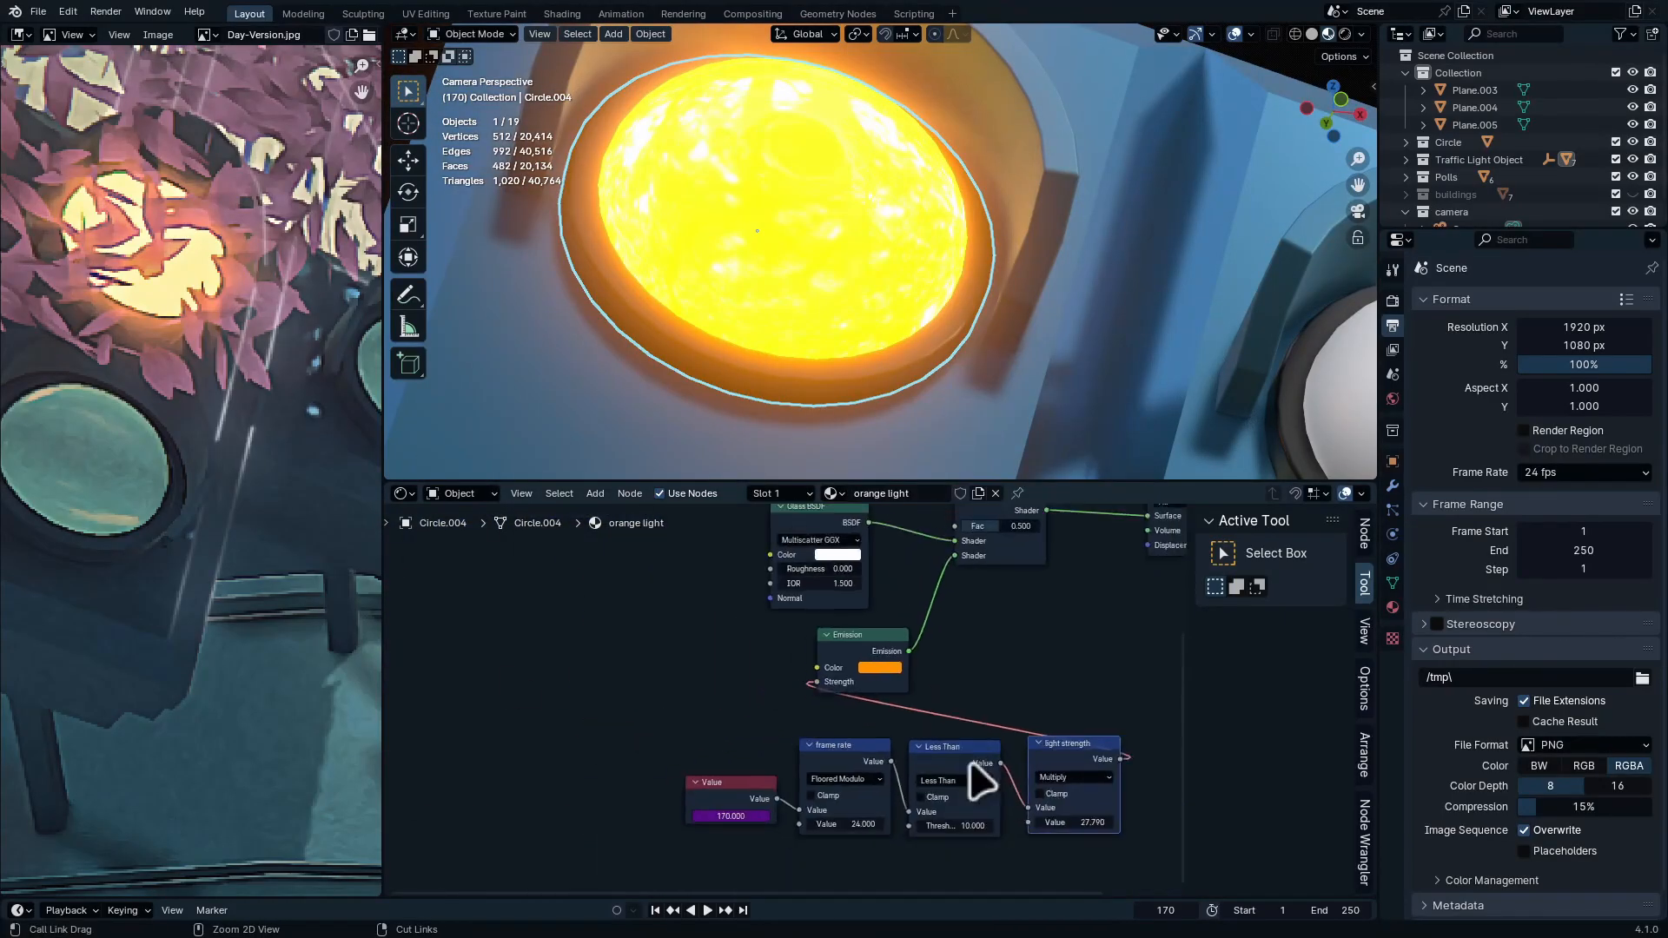
Maximize the shader editor and delete the unused Glossy BSDF node from the orange light material
middle_click_drag(1015, 709, 983, 660)
left_click_drag(1086, 585, 903, 717)
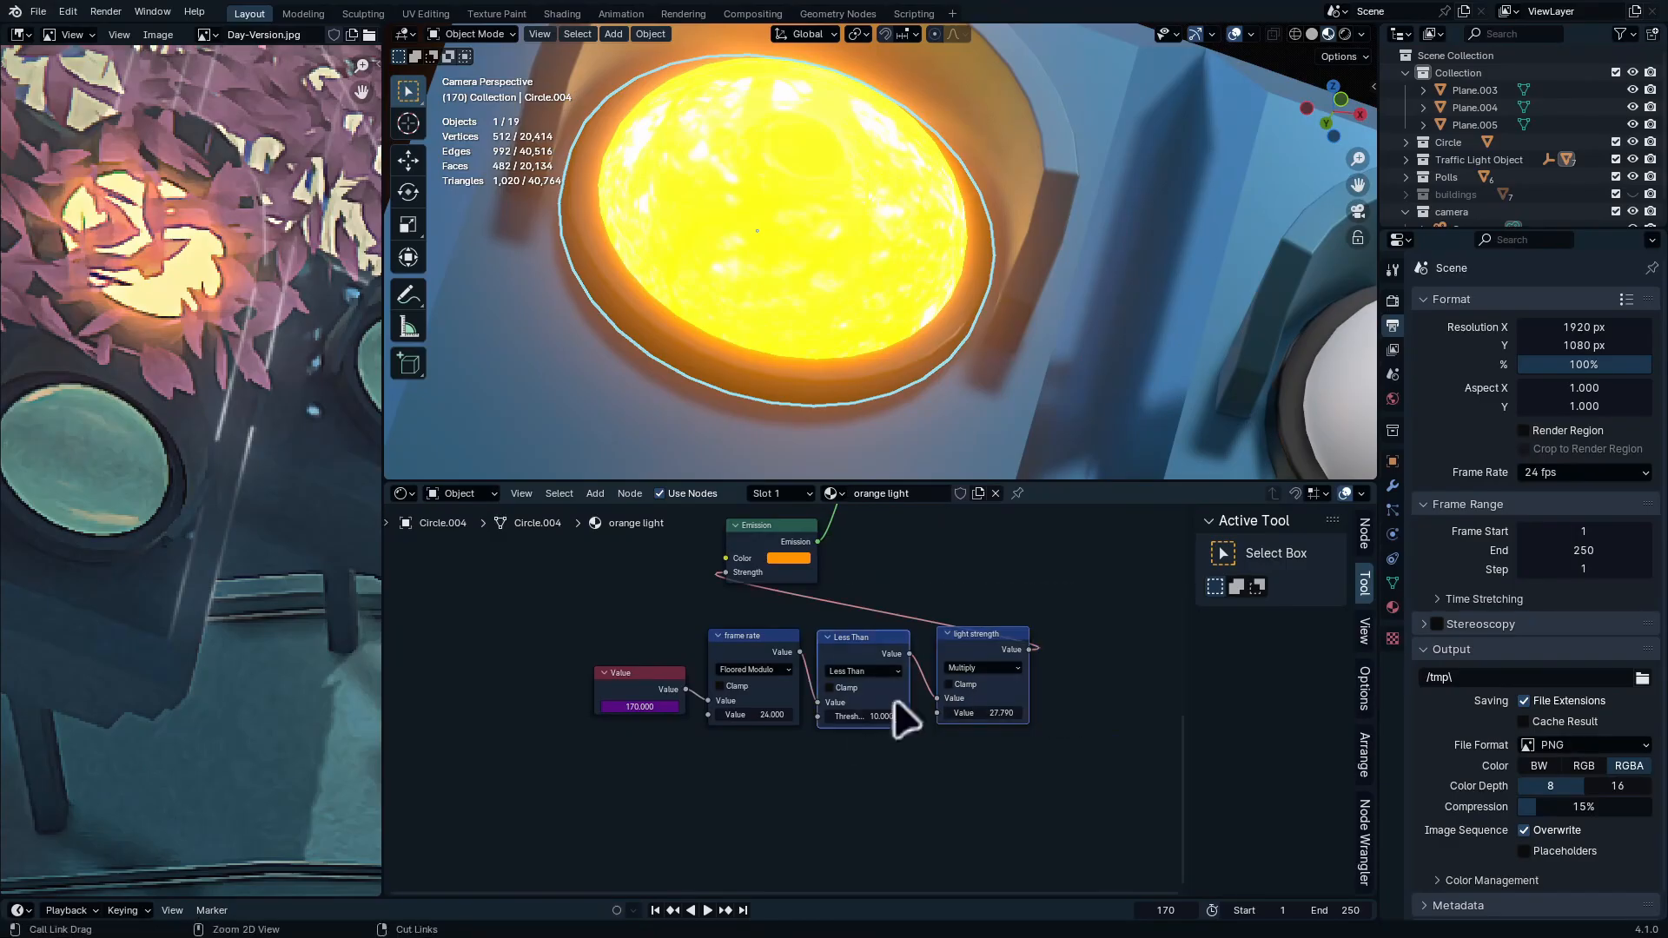
key("ctrl+space")
middle_click_drag(1087, 395, 1110, 565, "ctrl")
middle_click_drag(1110, 564, 1122, 725)
left_click_drag(1165, 253, 1033, 556)
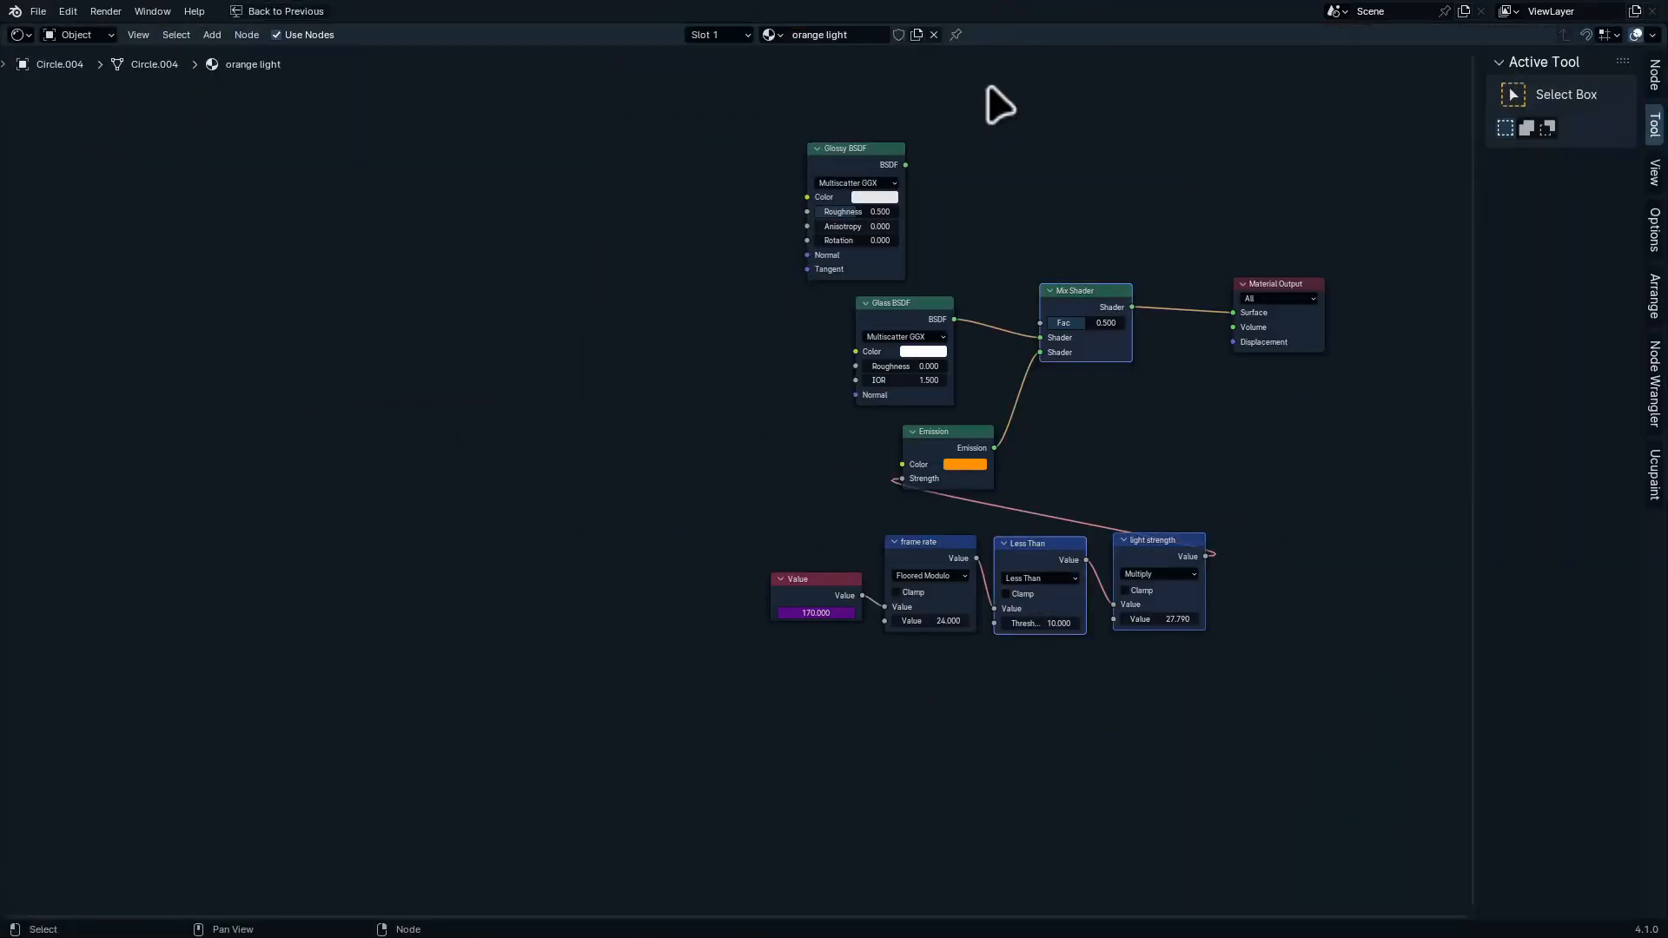
left_click_drag(989, 85, 697, 218)
key("x")
Copy the orange light shader nodes and open the neighbouring lens Circle.006's material in the maximized shader editor
key("a")
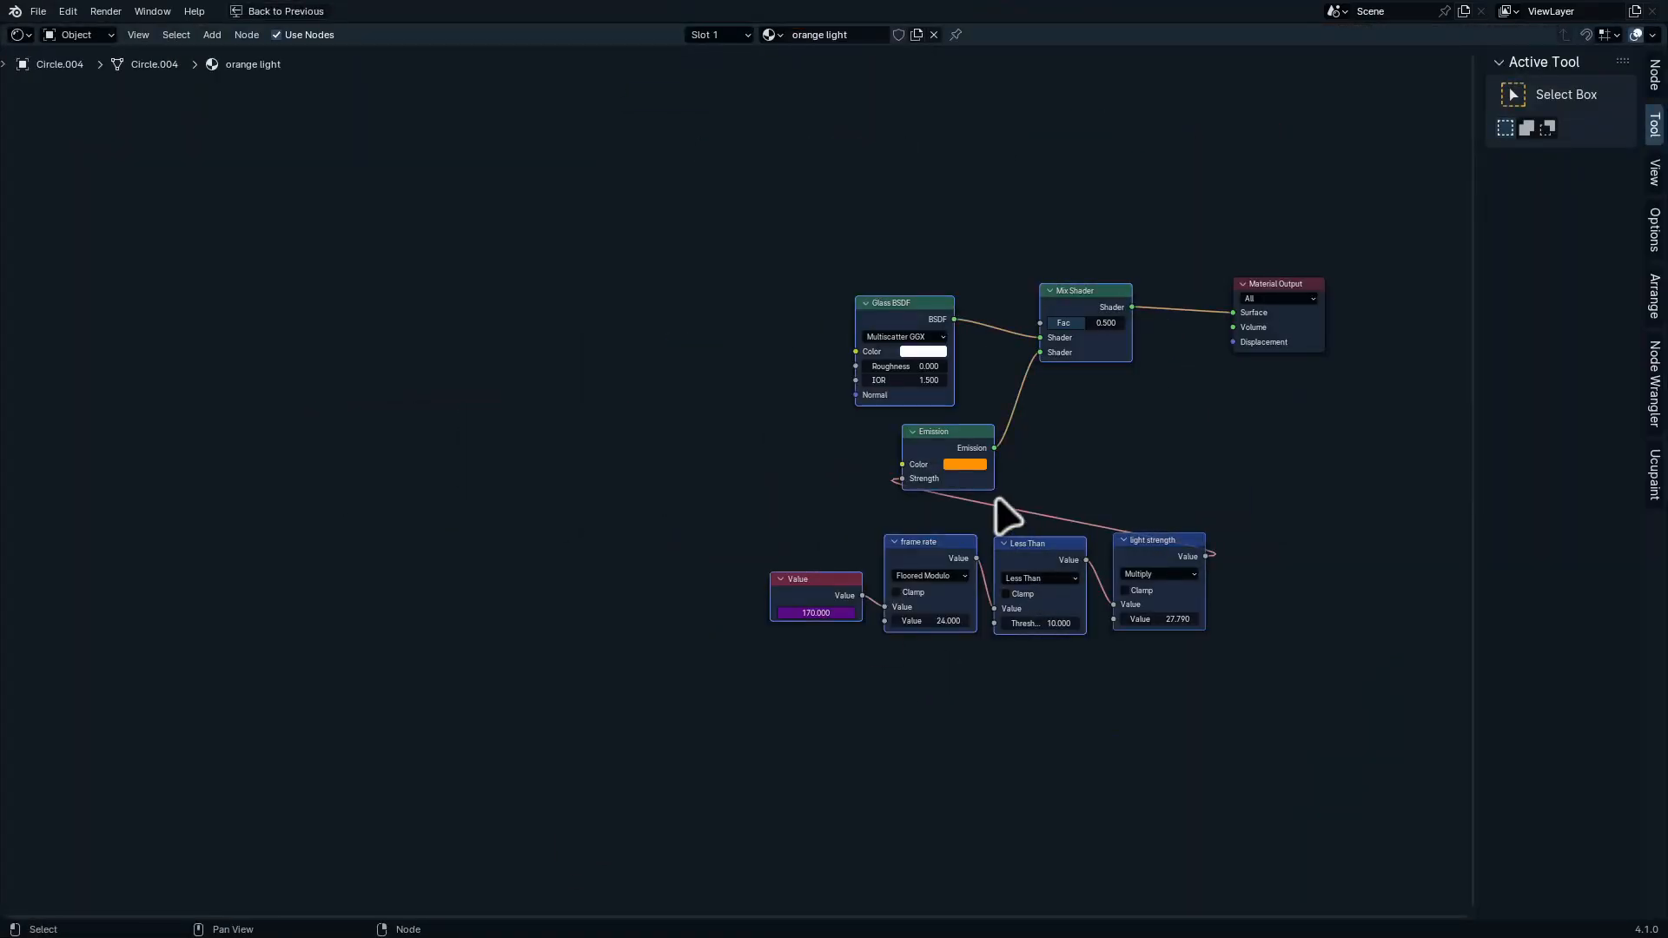
key("ctrl+space")
left_click(1169, 383)
key("ctrl+space")
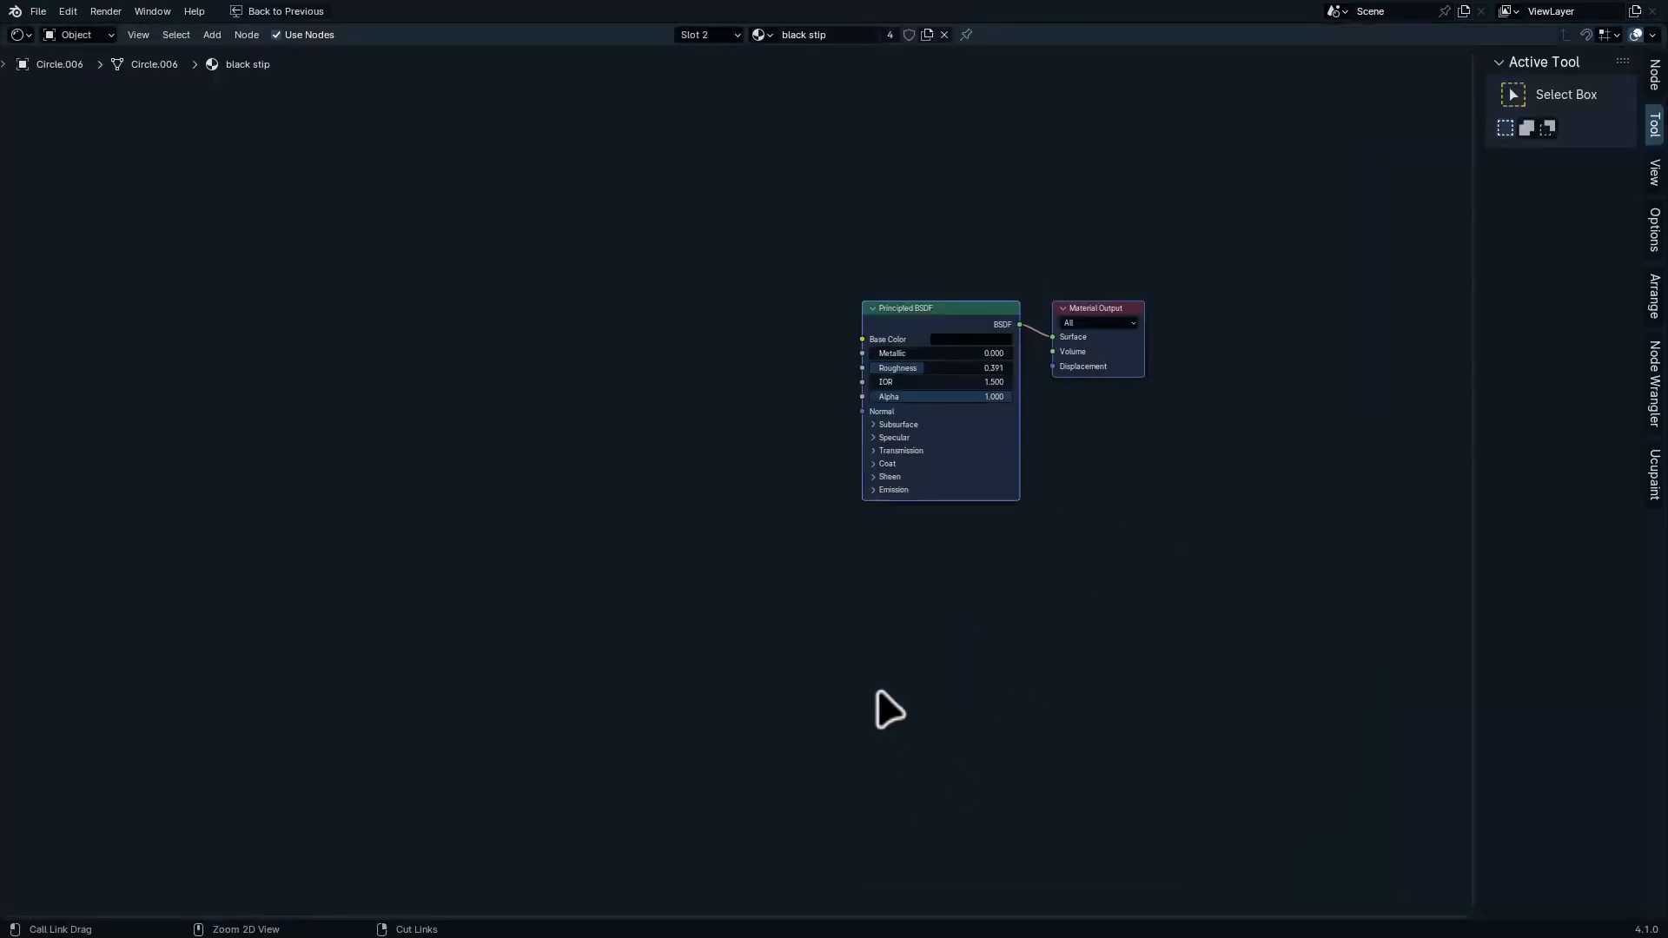
Replace the Principled BSDF with the copied light nodes and link the Mix Shader to the Material Output's Surface
scroll(838, 602, "up", 1)
left_click(990, 469)
key("x")
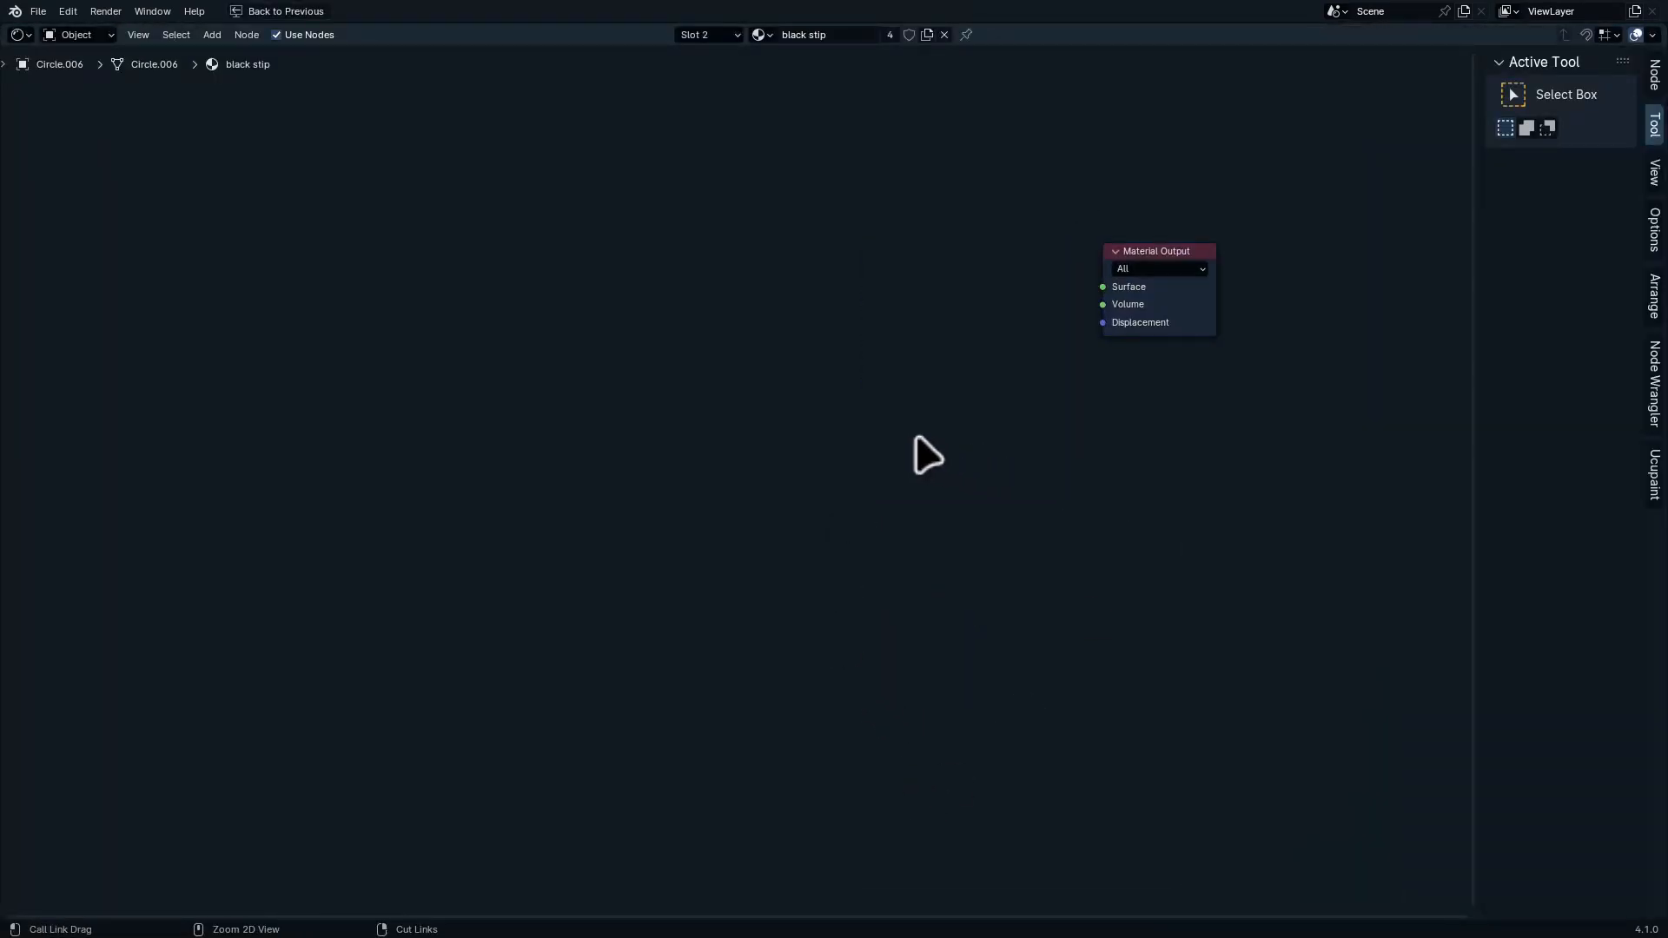
key("ctrl+v")
left_click_drag(1018, 209, 1138, 292)
Set the pasted Emission node's colour to pure red with RGB values 1, 0, 0
scroll(856, 429, "up", 3)
left_click(899, 456)
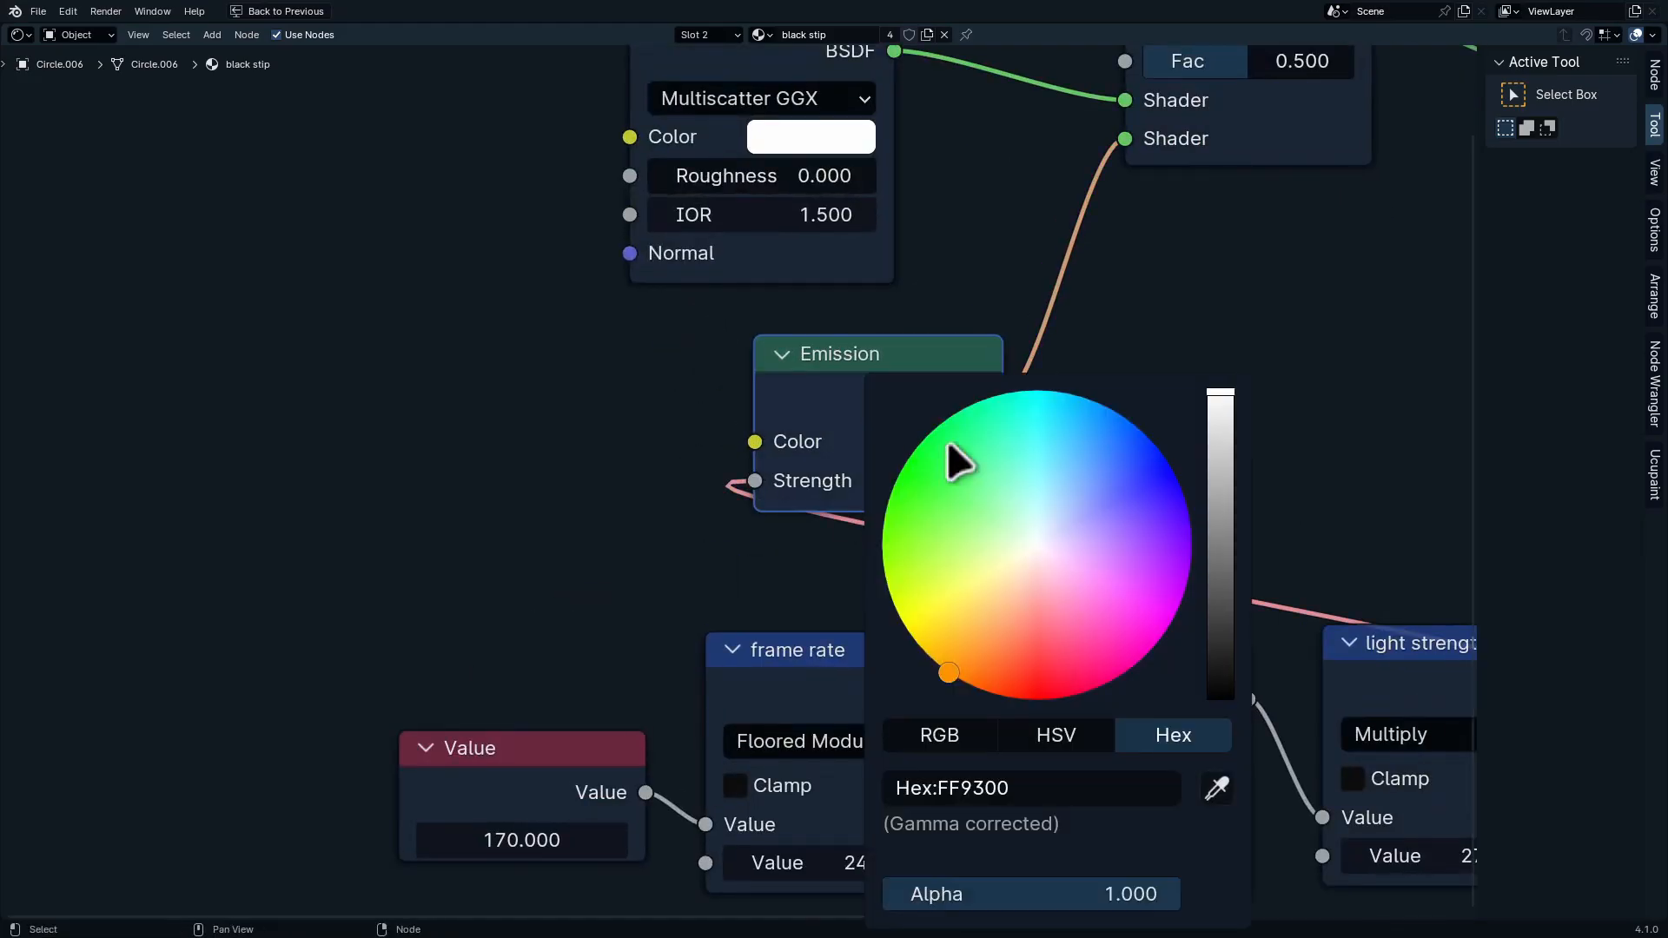
left_click(947, 733)
left_click_drag(1062, 831, 919, 825)
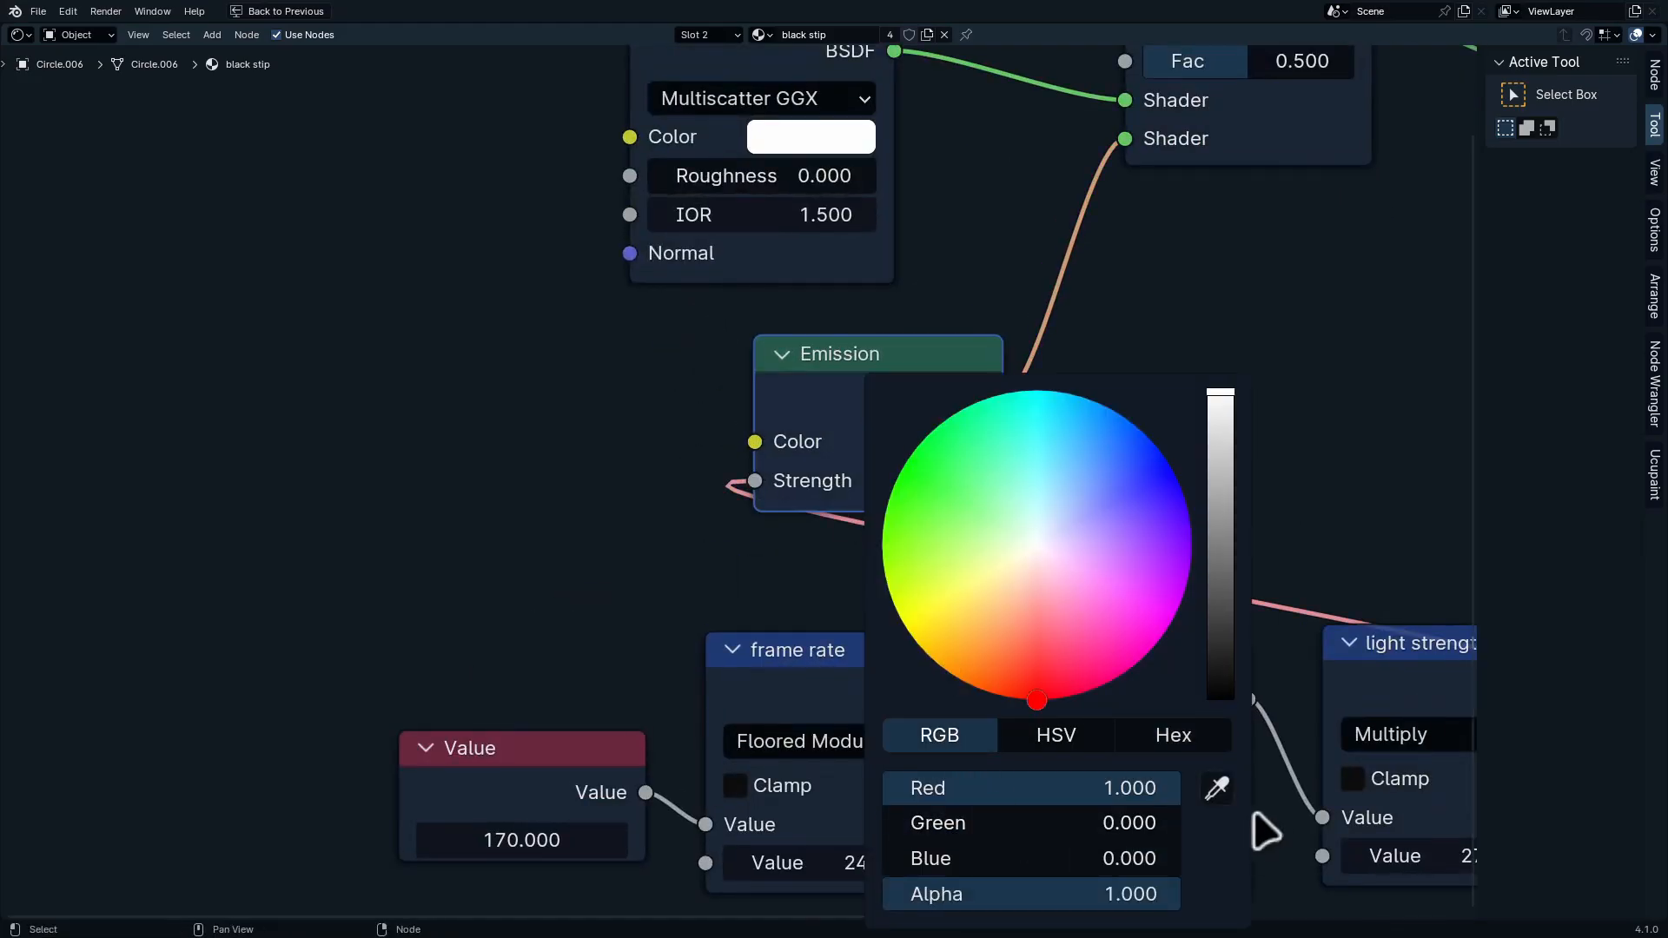
Drive the Value node in Circle.006's black stip material with the expression #frame
middle_click_drag(695, 862, 730, 576)
left_click(571, 550)
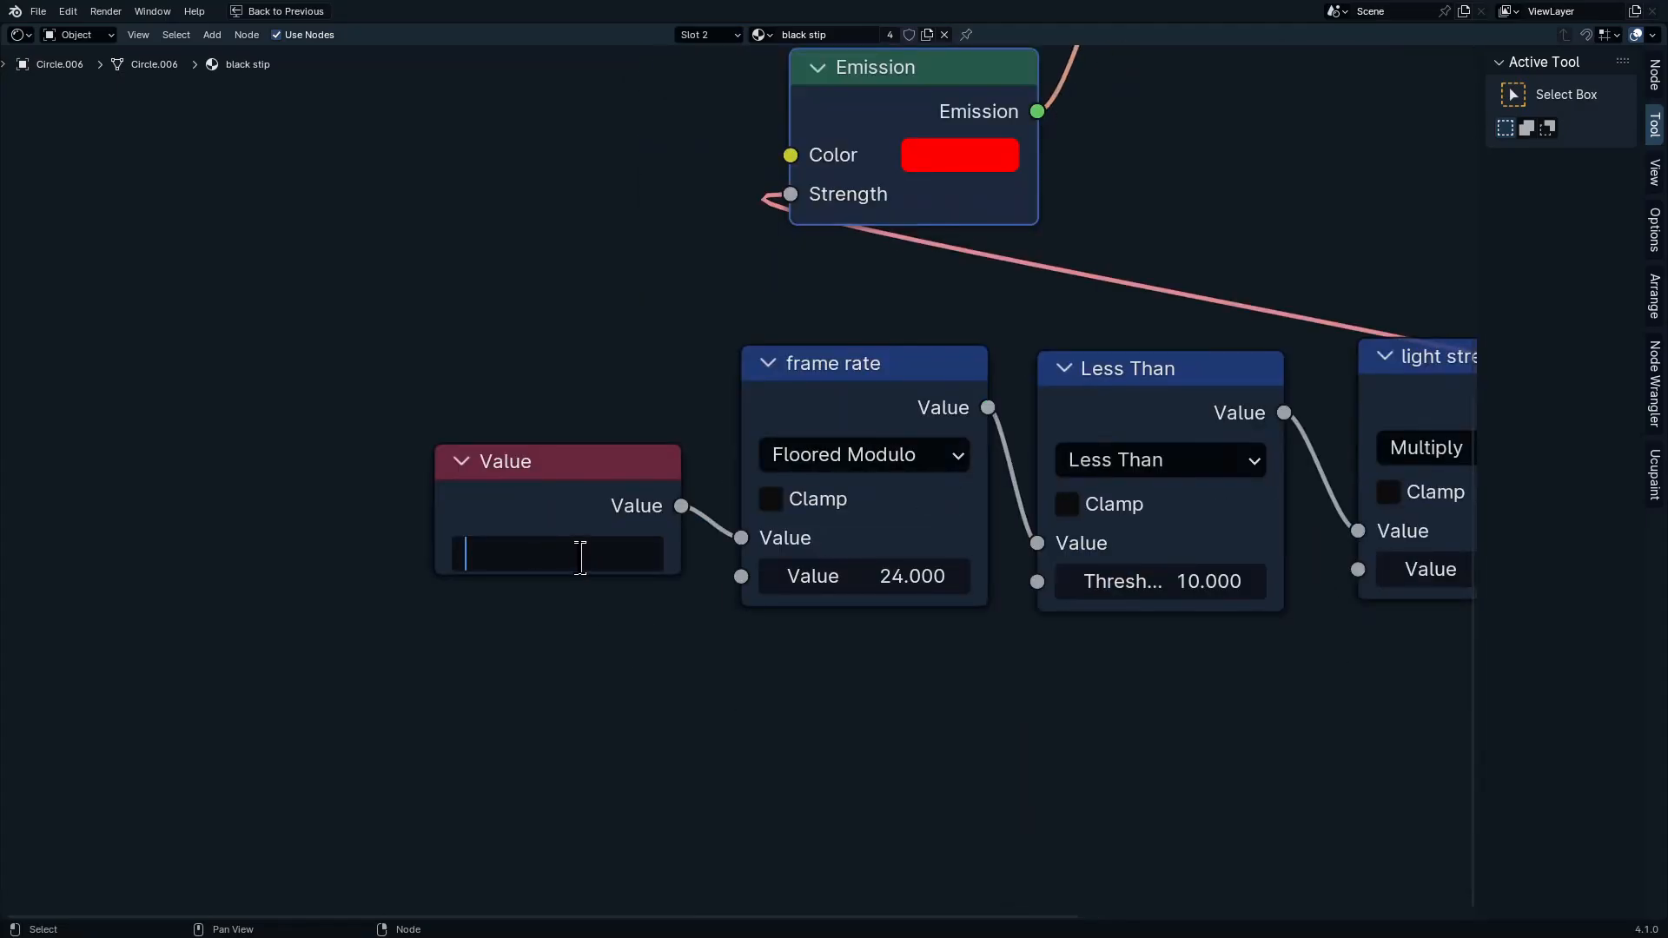
type("#frame")
key("Return")
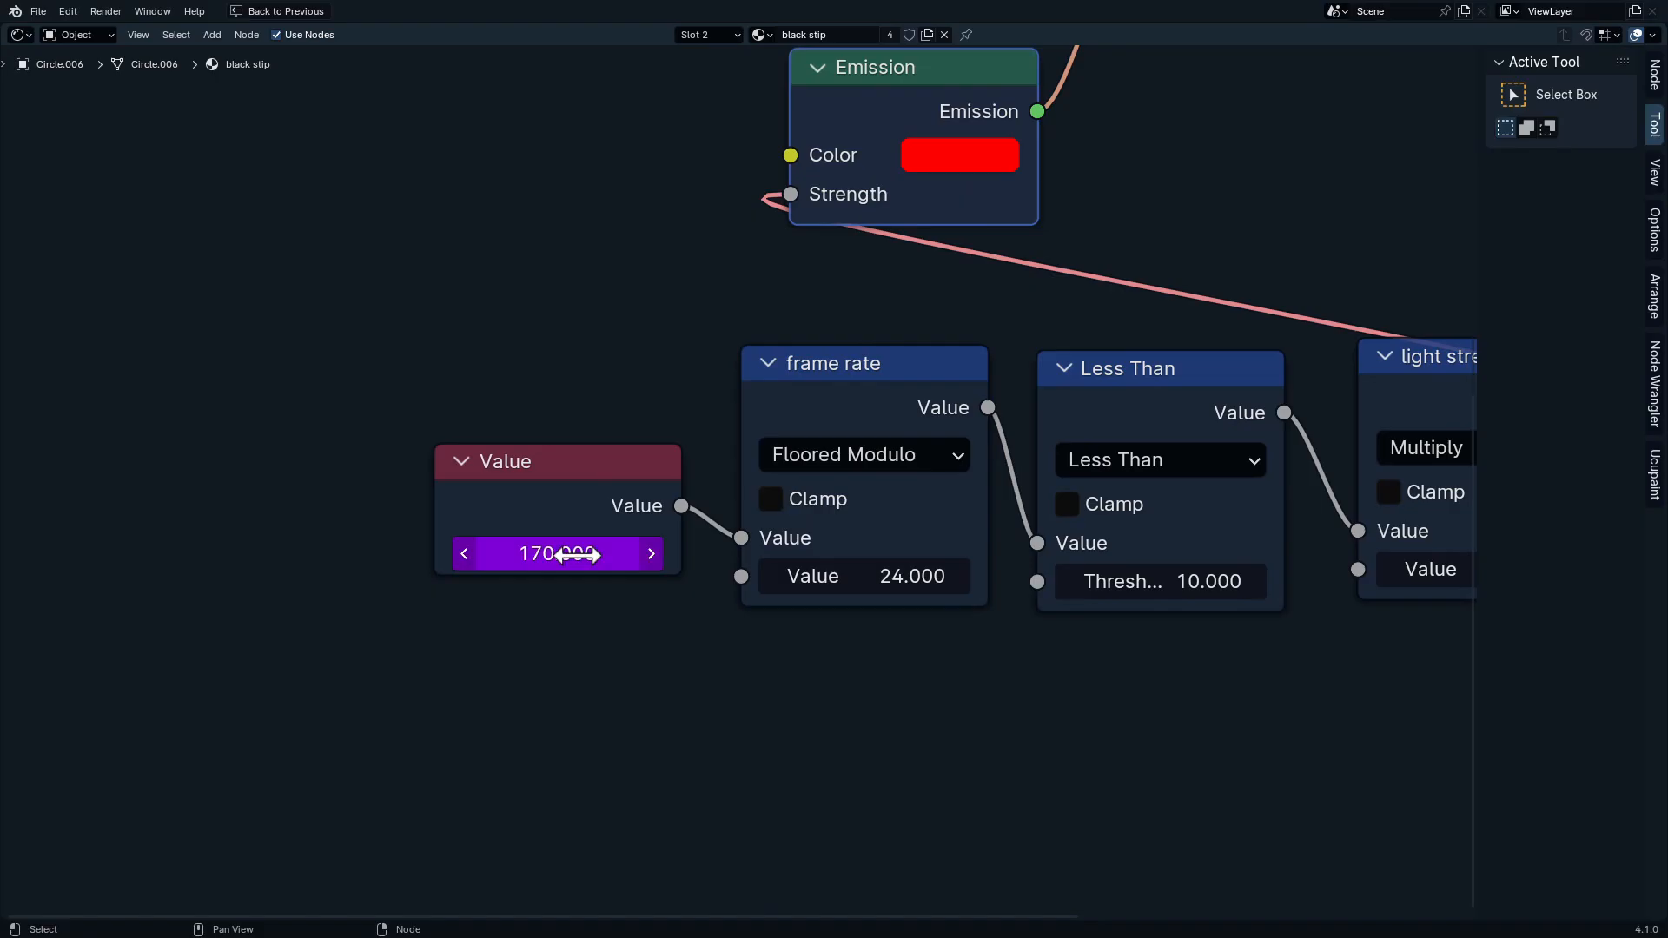
key("Home")
key("ctrl+space")
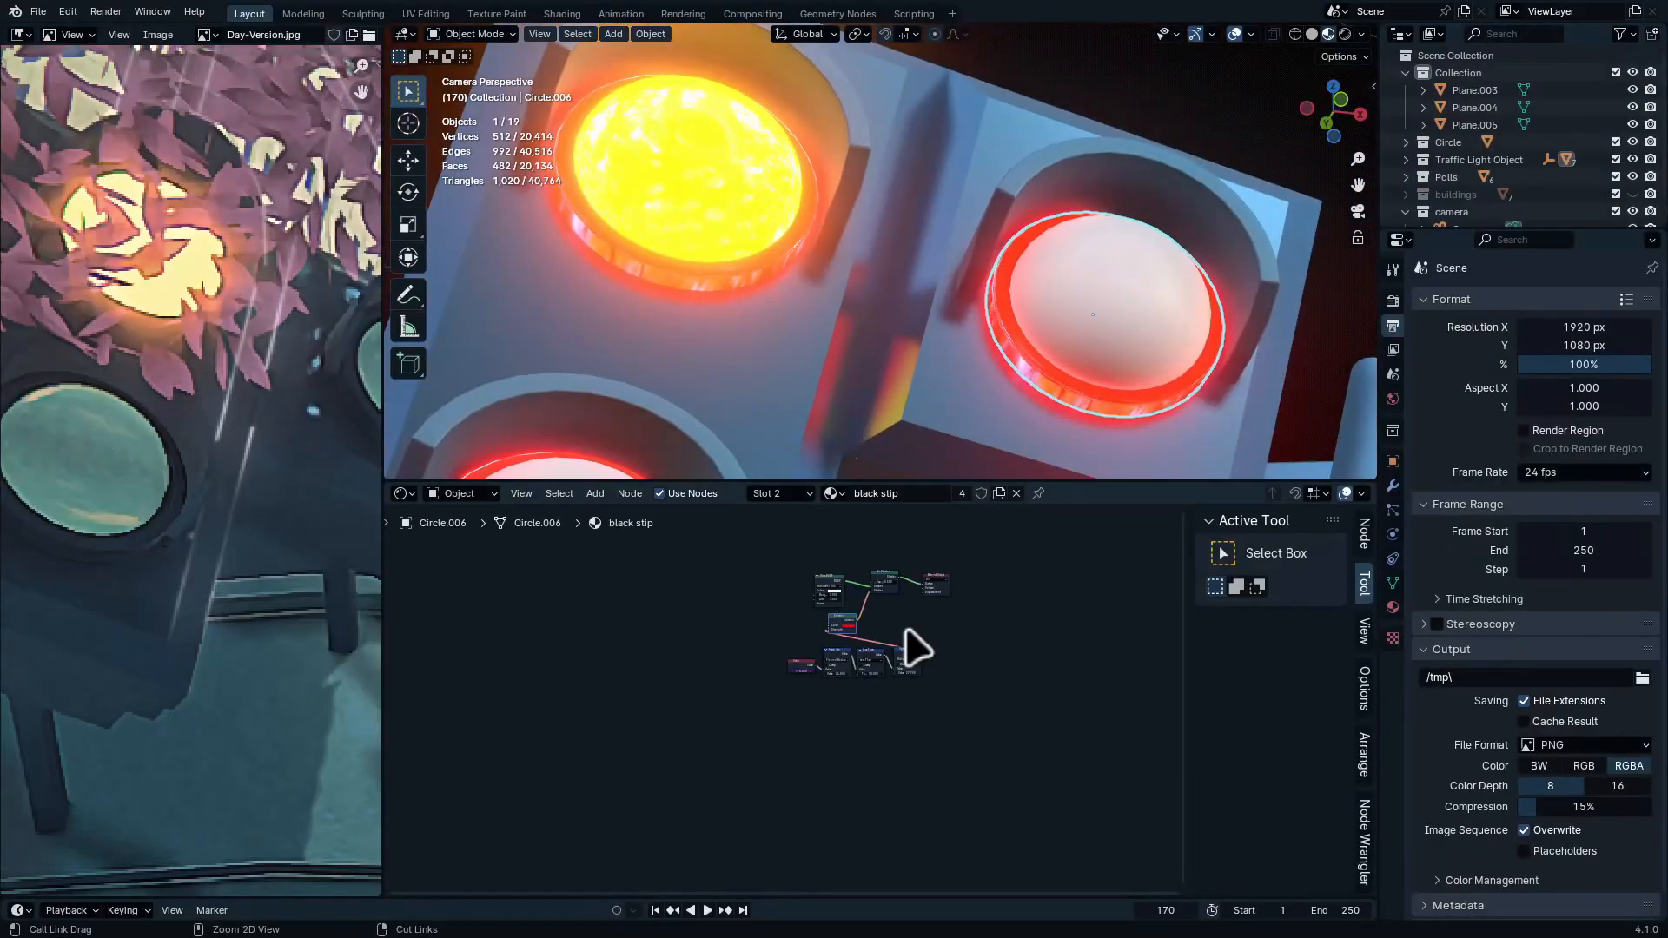
Undo the light node edits in the black stip material back to its original Principled BSDF
key("ctrl+z")
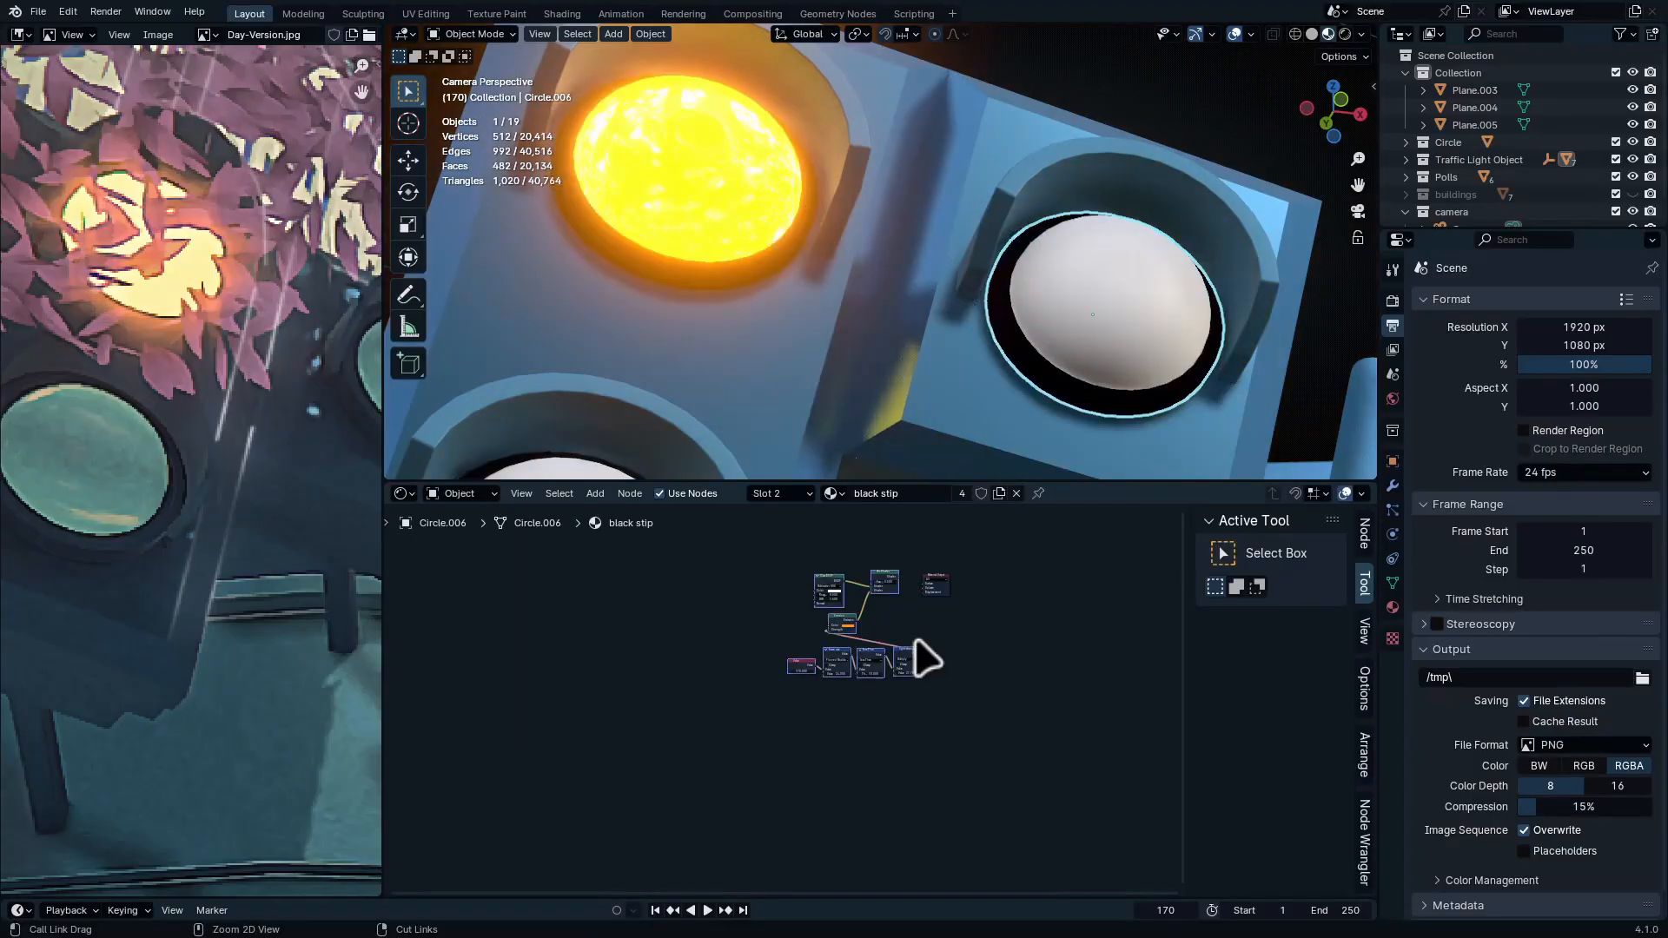
key("ctrl+z")
key("ctrl+z")
key("ctrl+z")
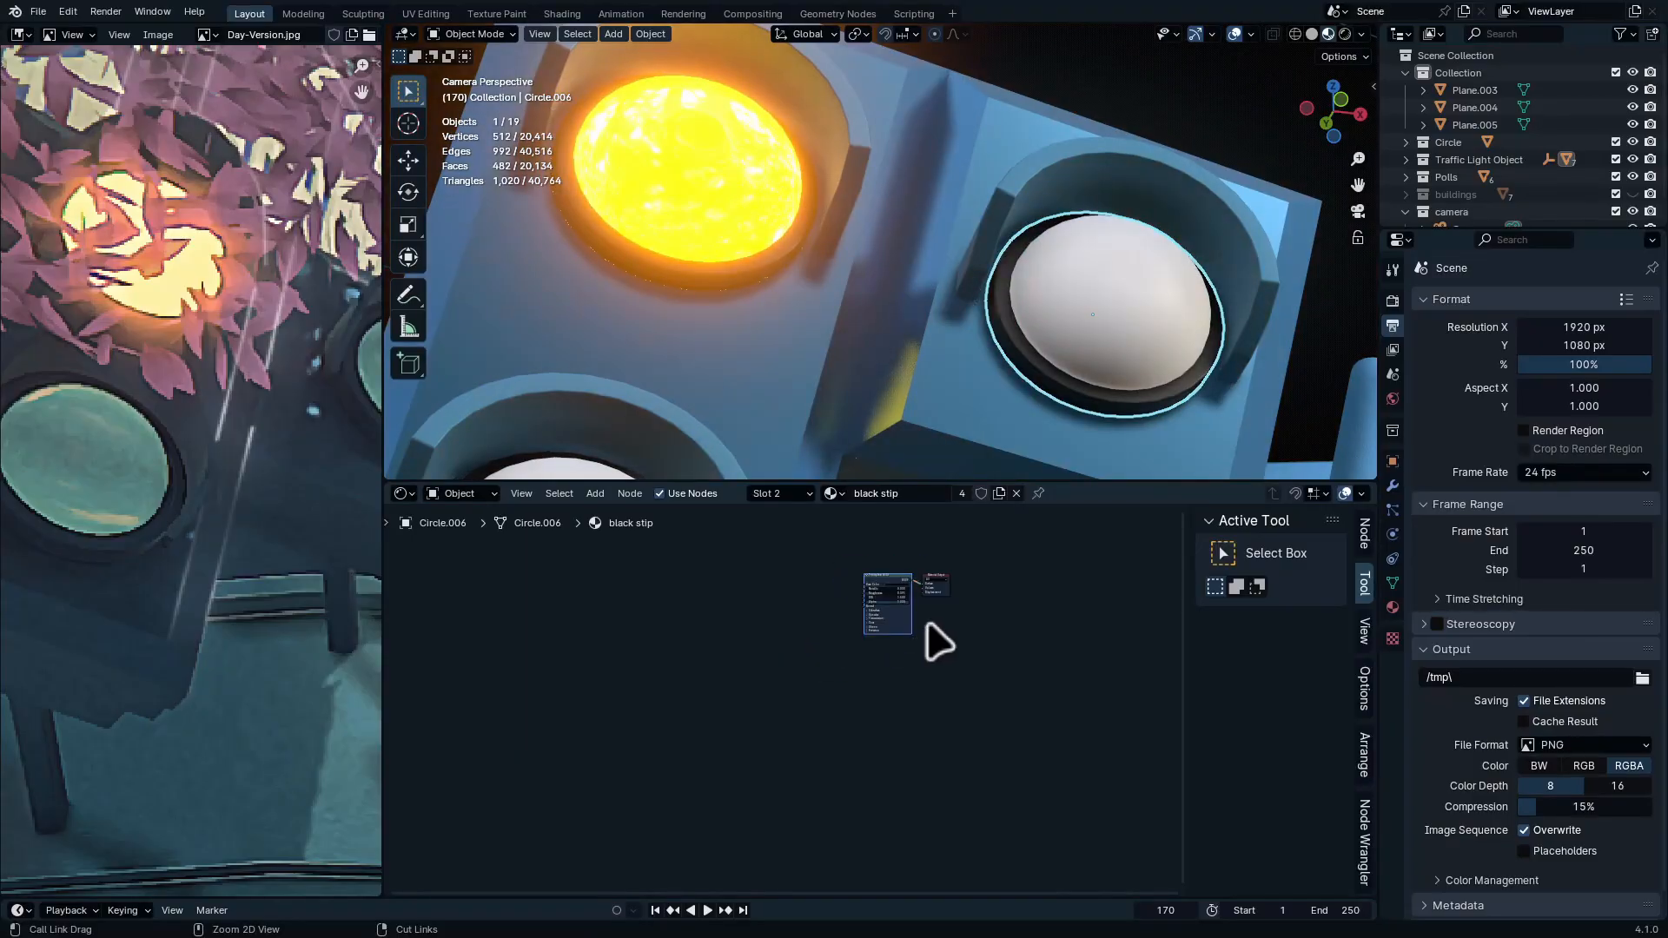
In Circle.006's red light material, replace the Principled BSDF with the copied light nodes and link the Mix Shader to the Material Output's Surface
left_click(785, 495)
left_click(787, 530)
key("ctrl+space")
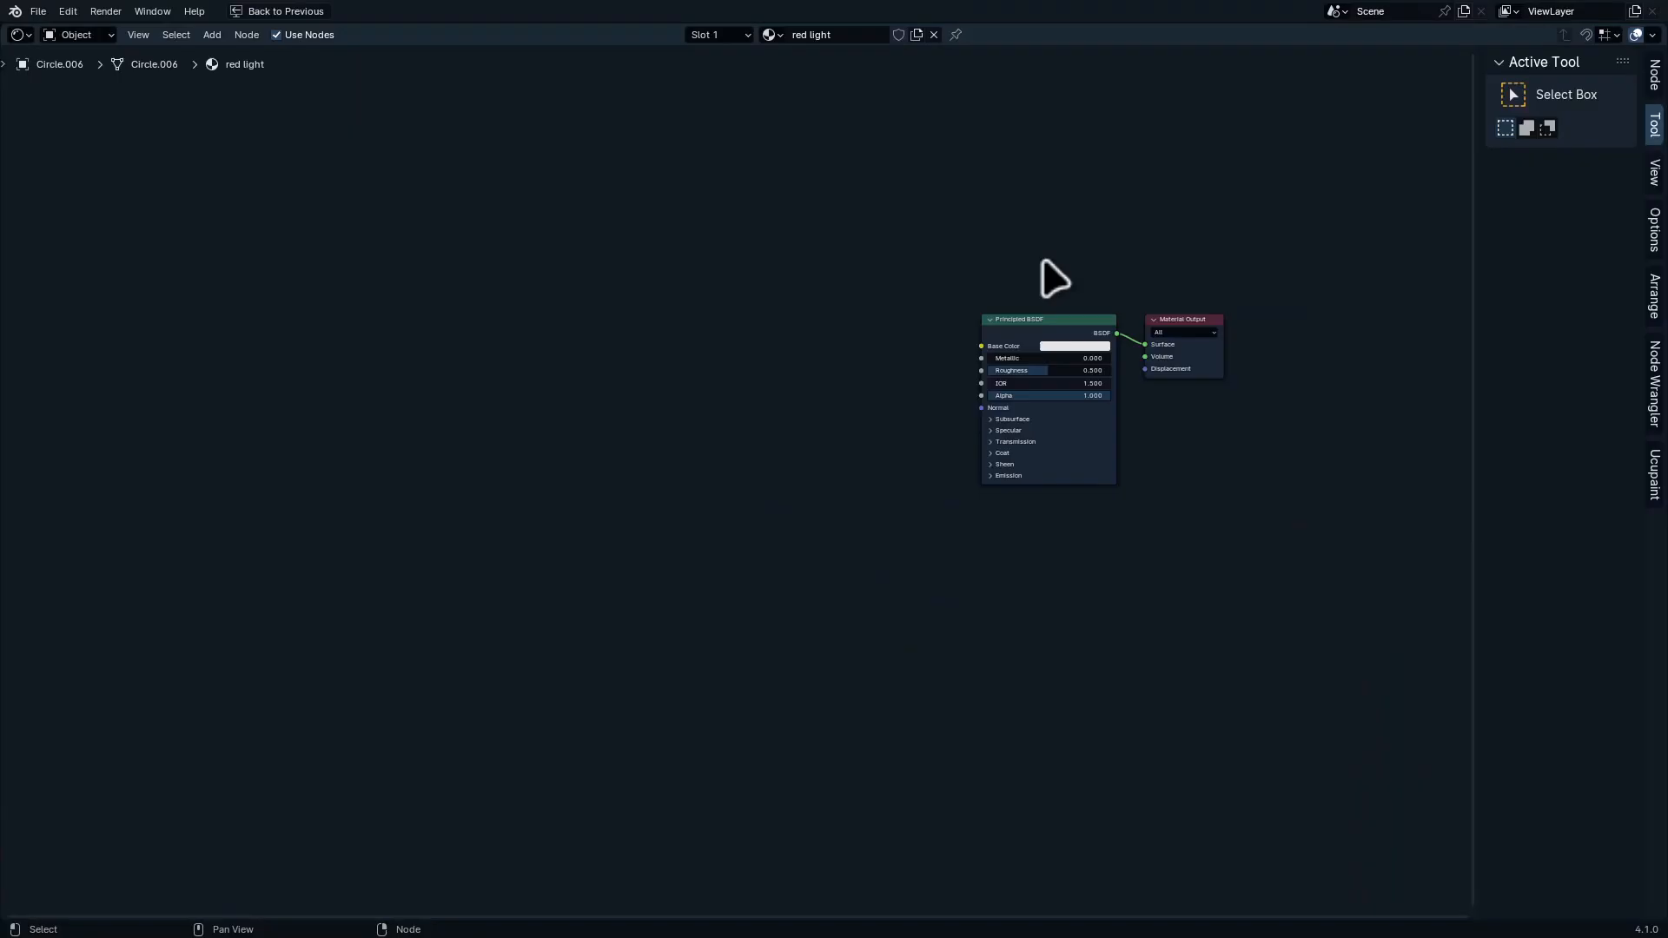
key("x")
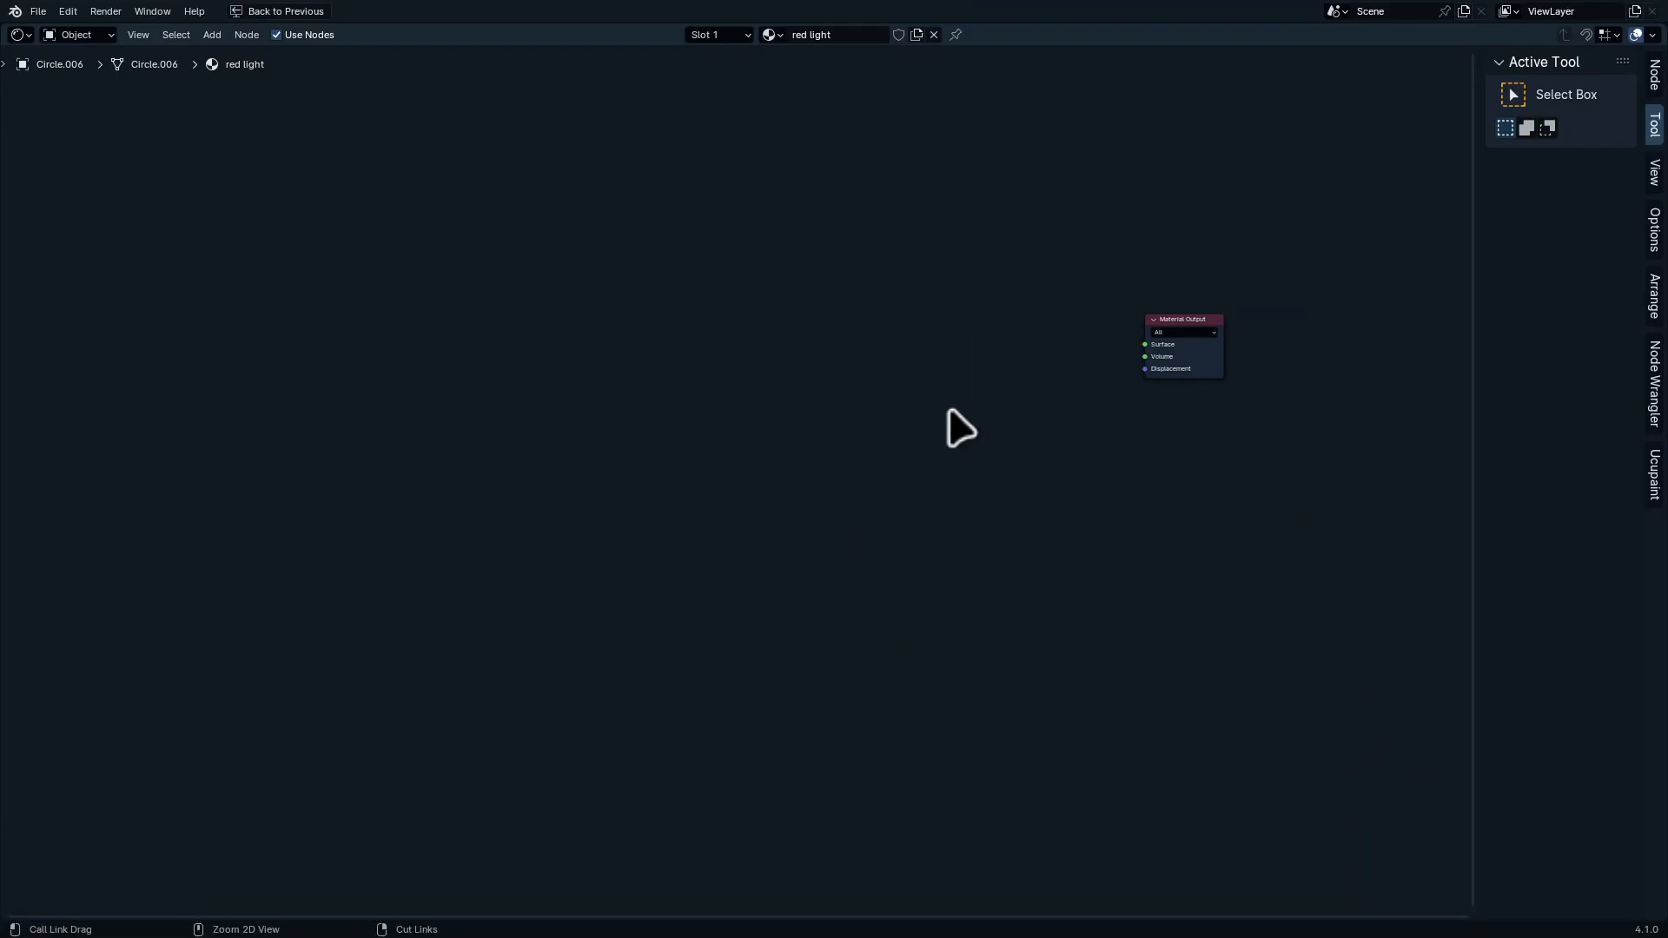
key("ctrl+v")
right_click_drag(1041, 339, 1447, 317, "alt")
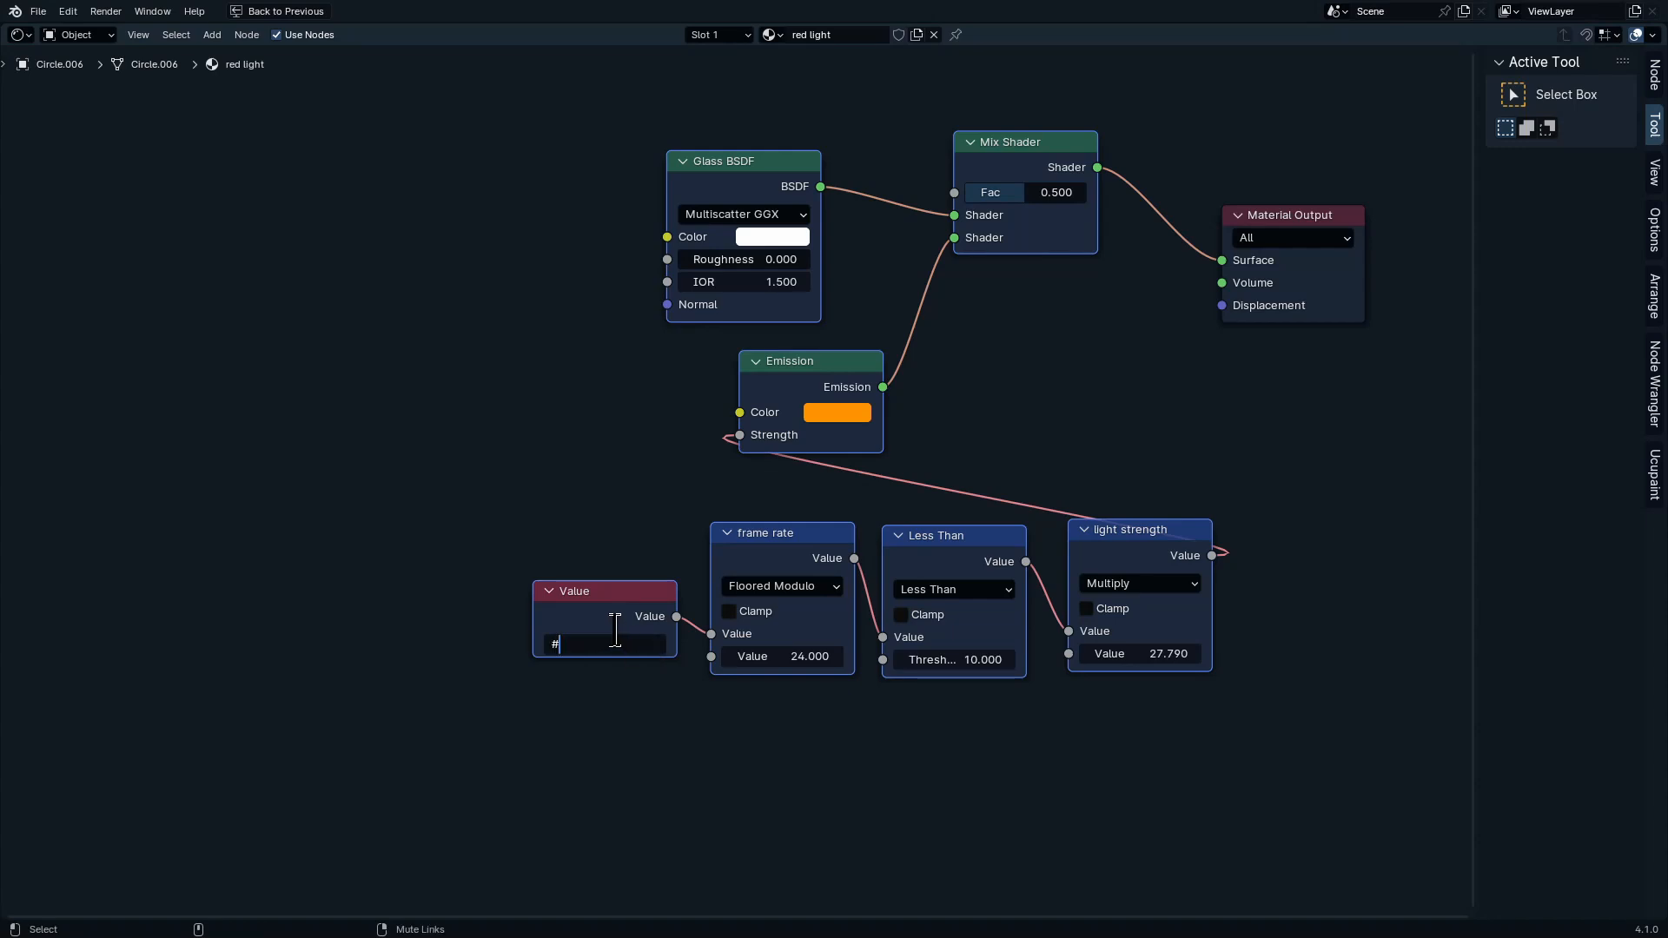
Drive the red light material's Value node with #frame and set its Emission colour to pure red
type("e")
key("Return")
scroll(810, 487, "up", 3)
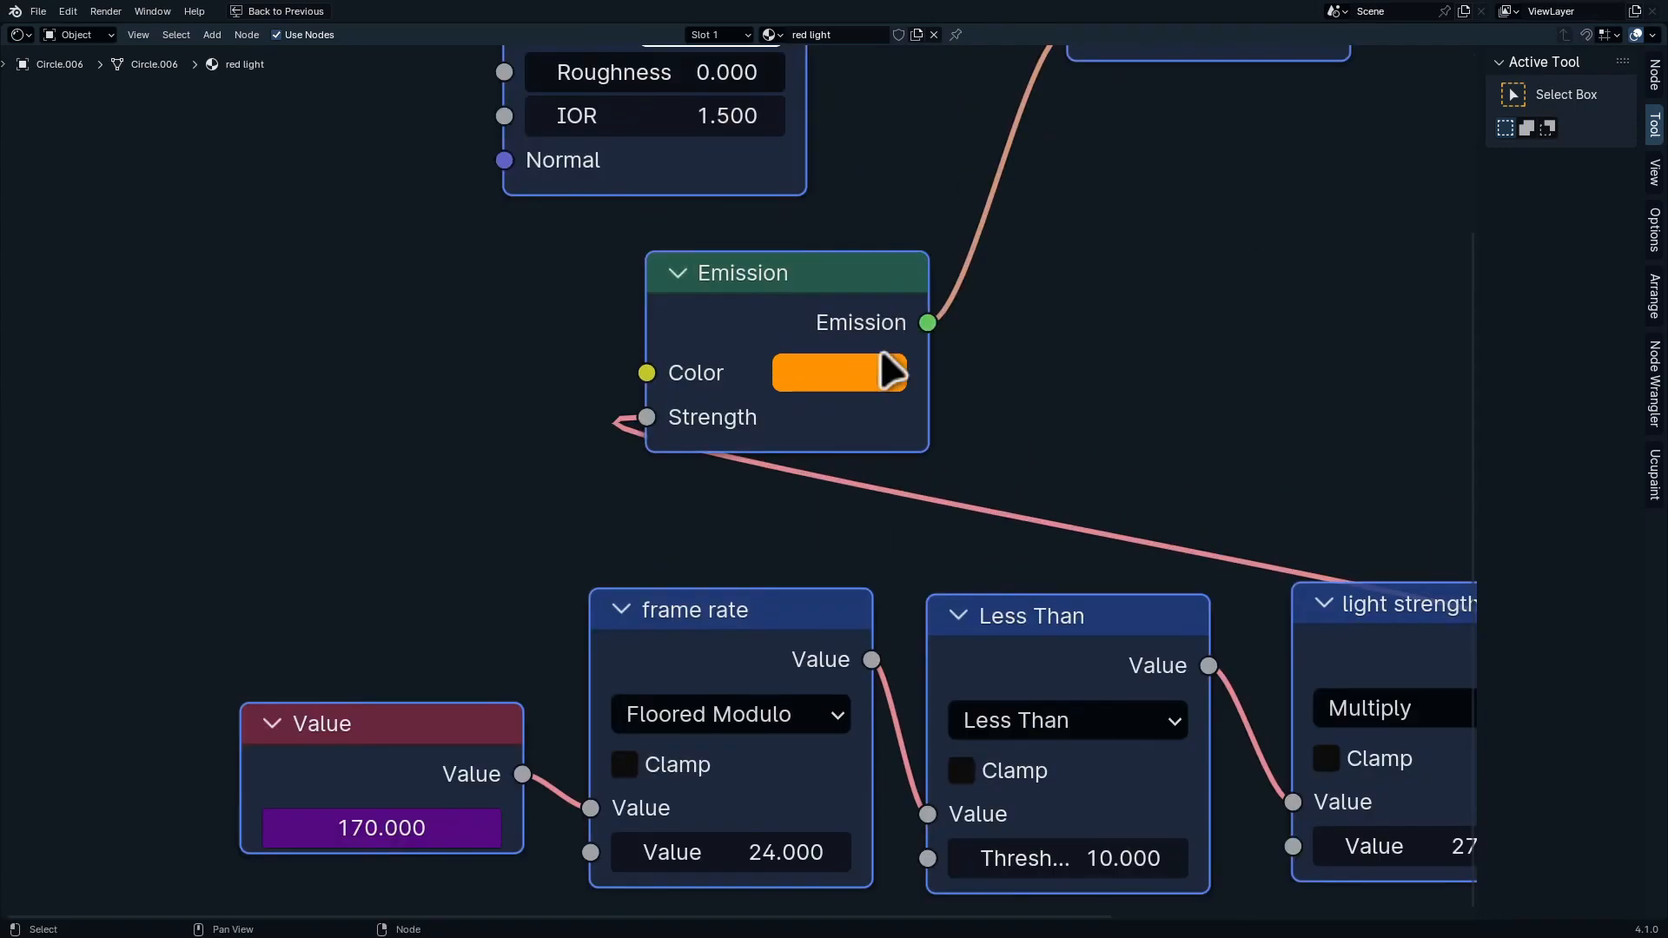
left_click(893, 477)
left_click_drag(939, 811, 834, 811)
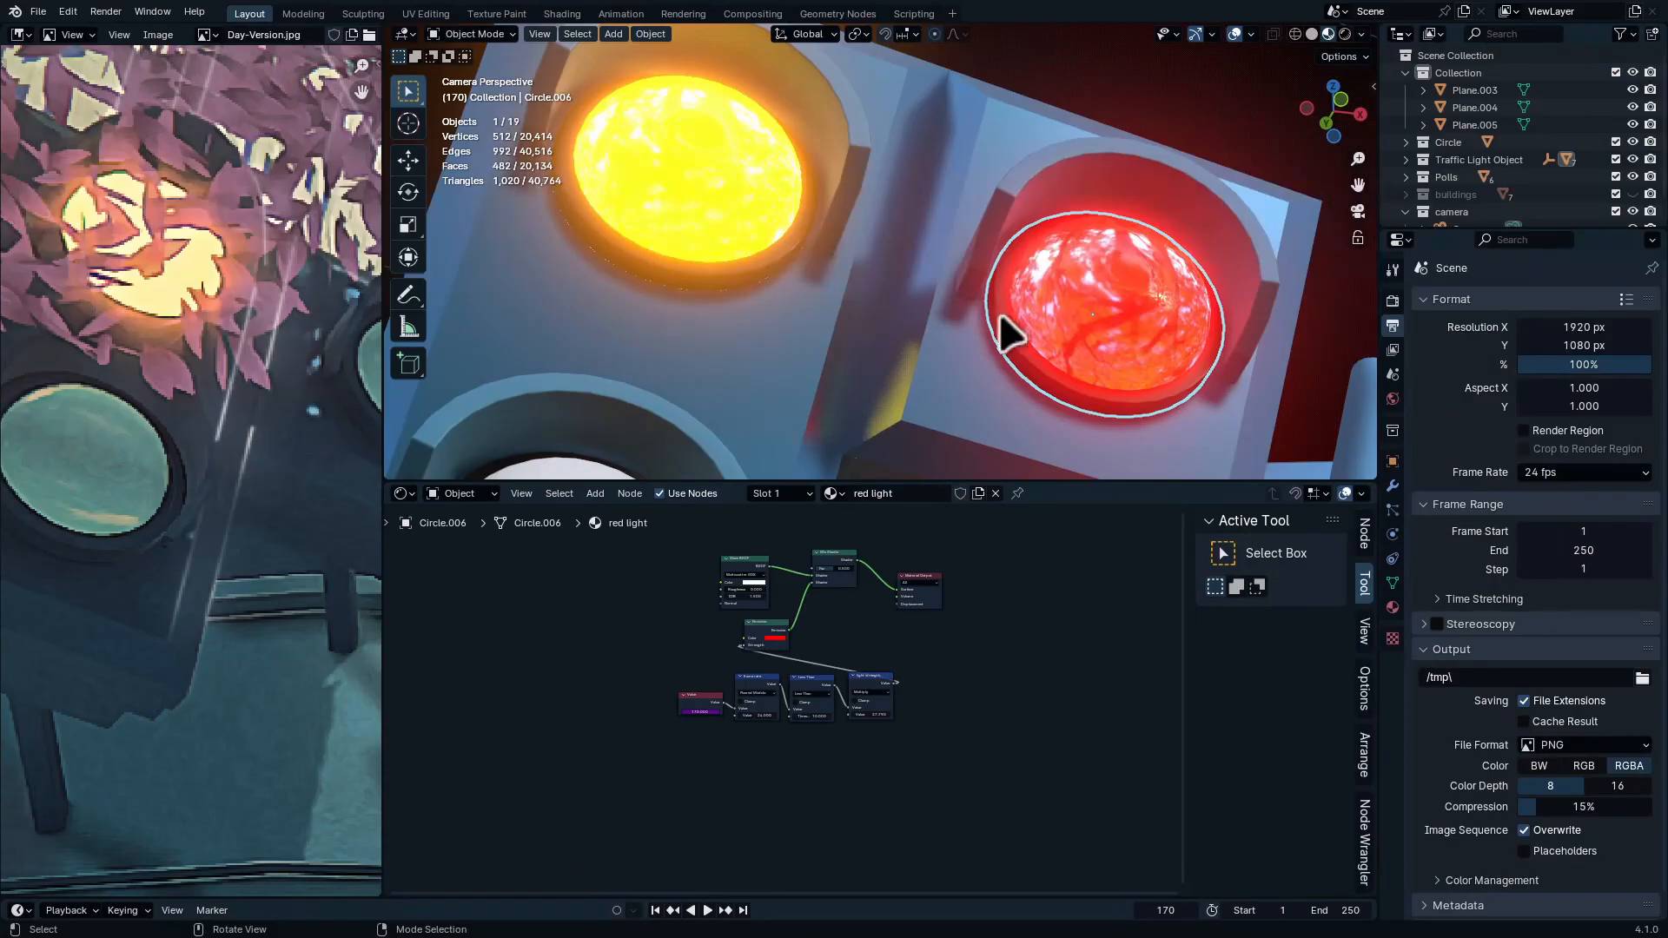
middle_click_drag(994, 317, 1037, 265, "shift")
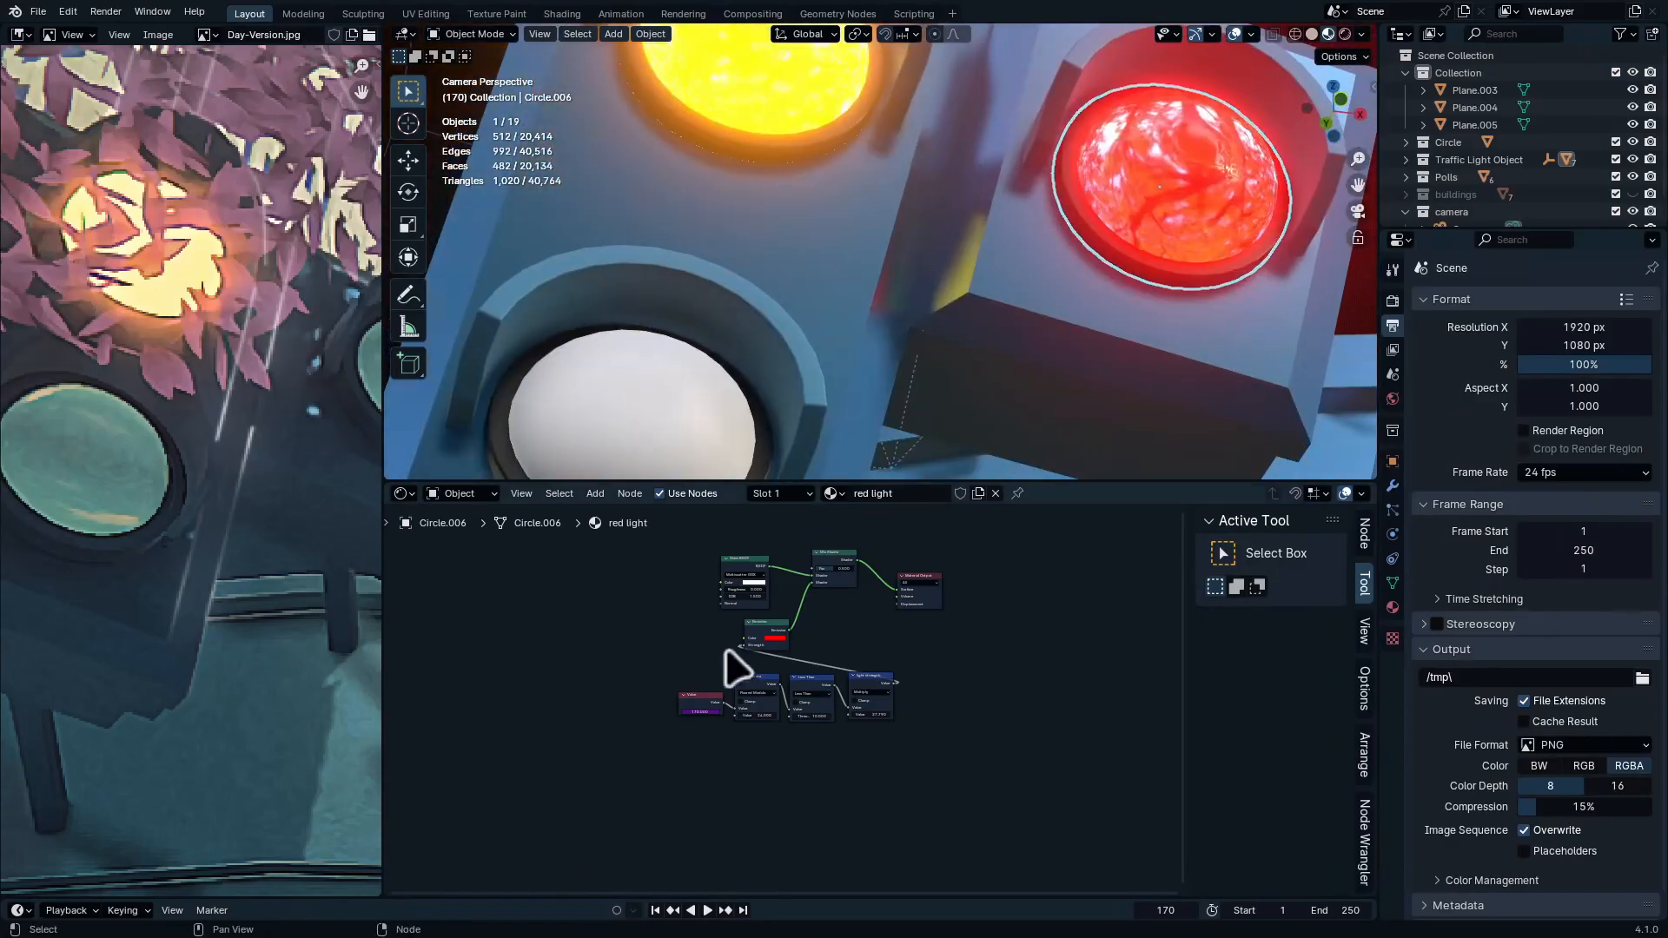
scroll(734, 668, "up", 5)
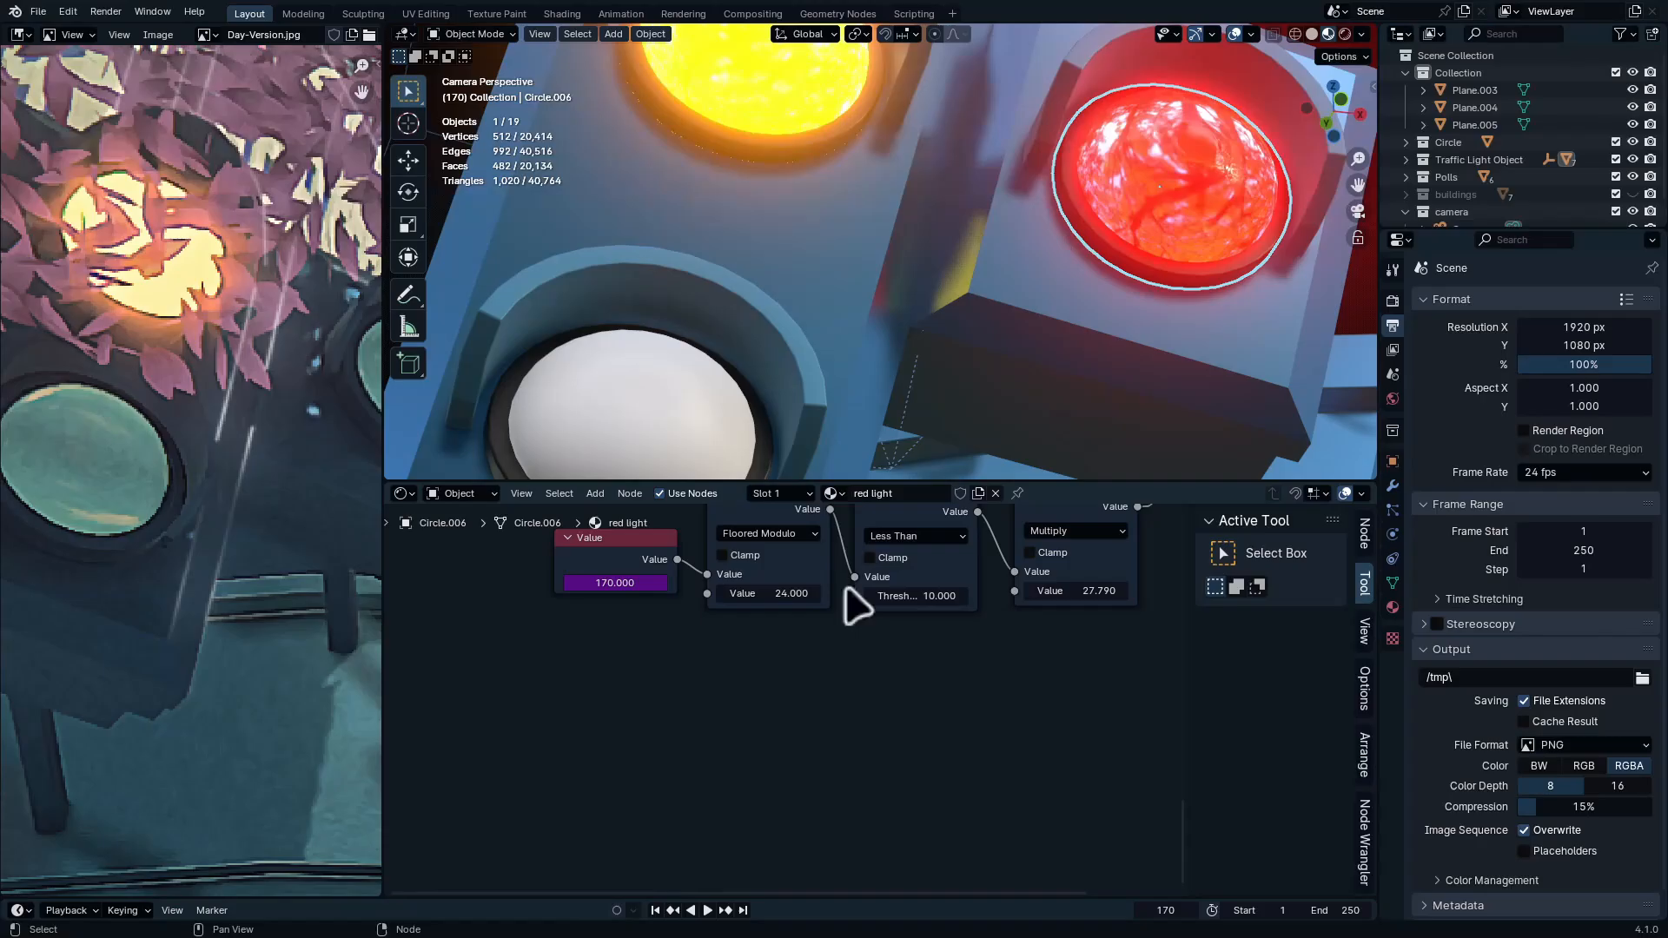
scroll(763, 670, "up", 2)
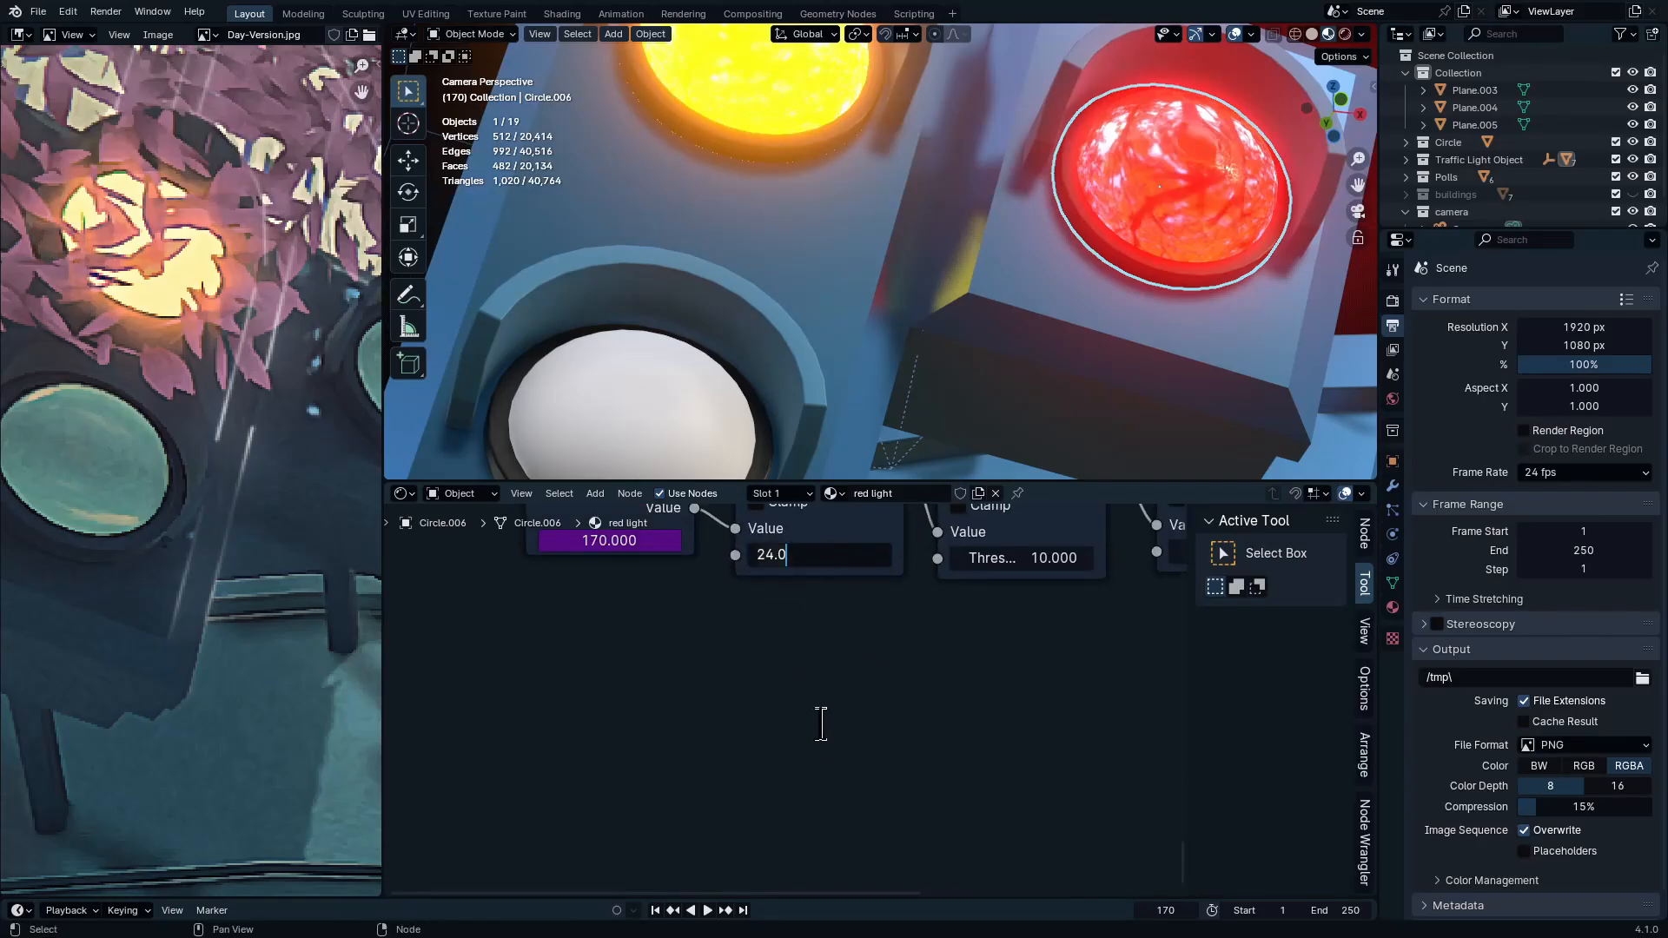
key("Return")
In the lower lens's green light material, replace the Principled BSDF with the copied light nodes and link the Mix Shader to the output Surface
scroll(930, 243, "down", 4)
middle_click_drag(904, 327, 847, 234)
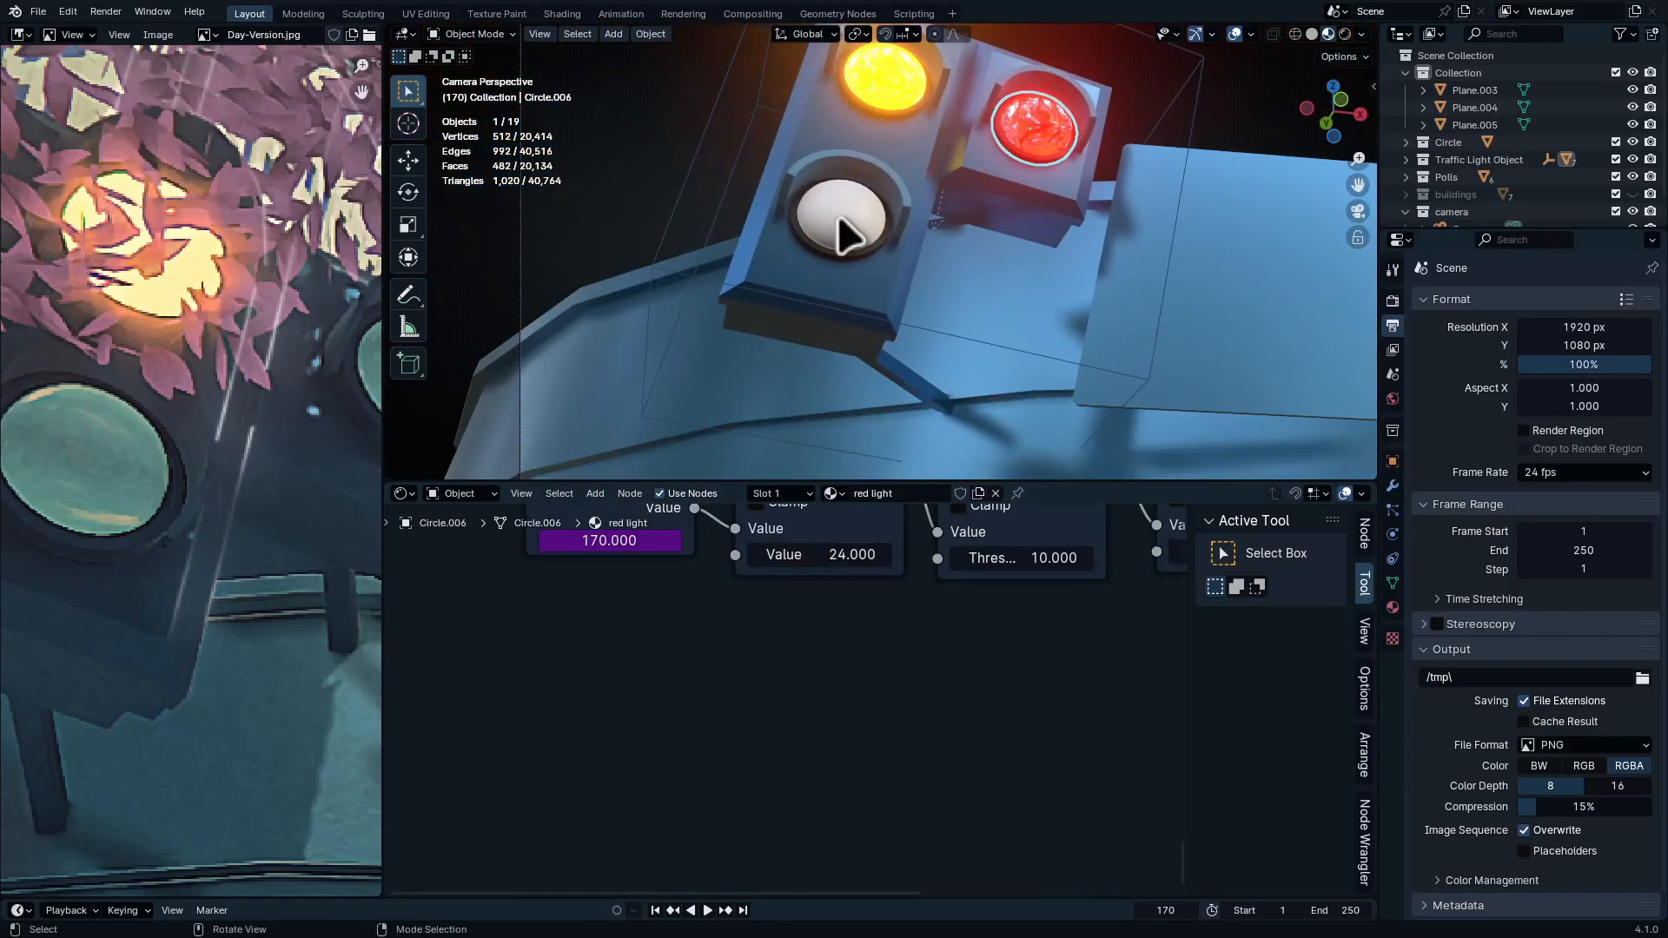
left_click(841, 230)
left_click(781, 493)
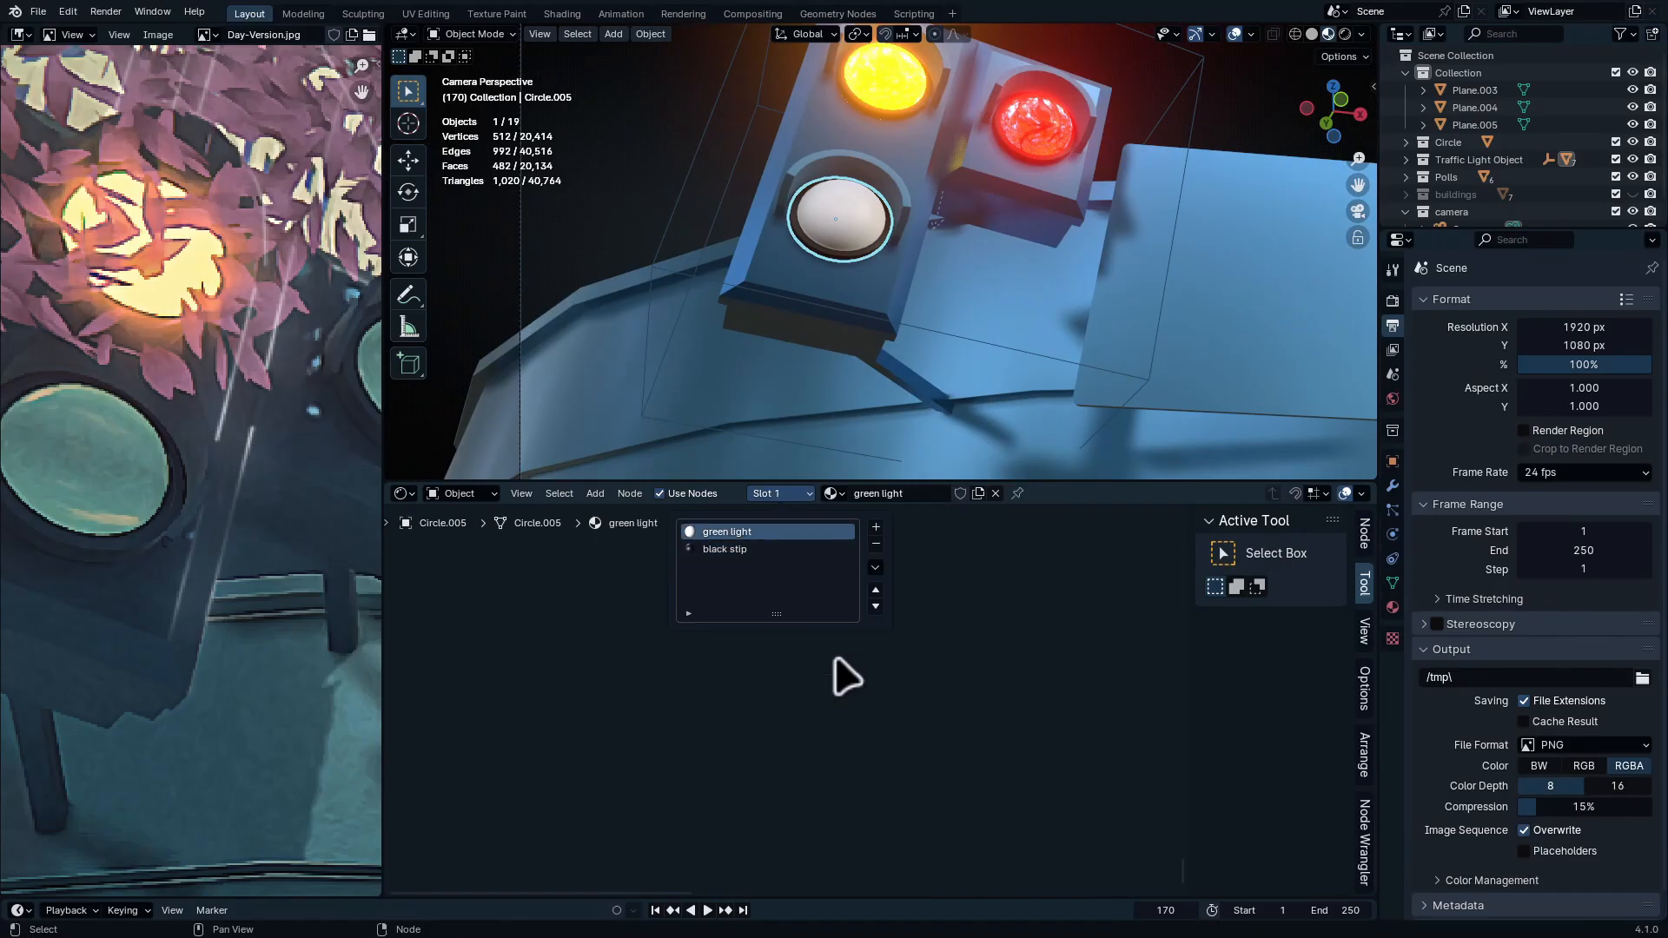
key("ctrl+space")
key("x")
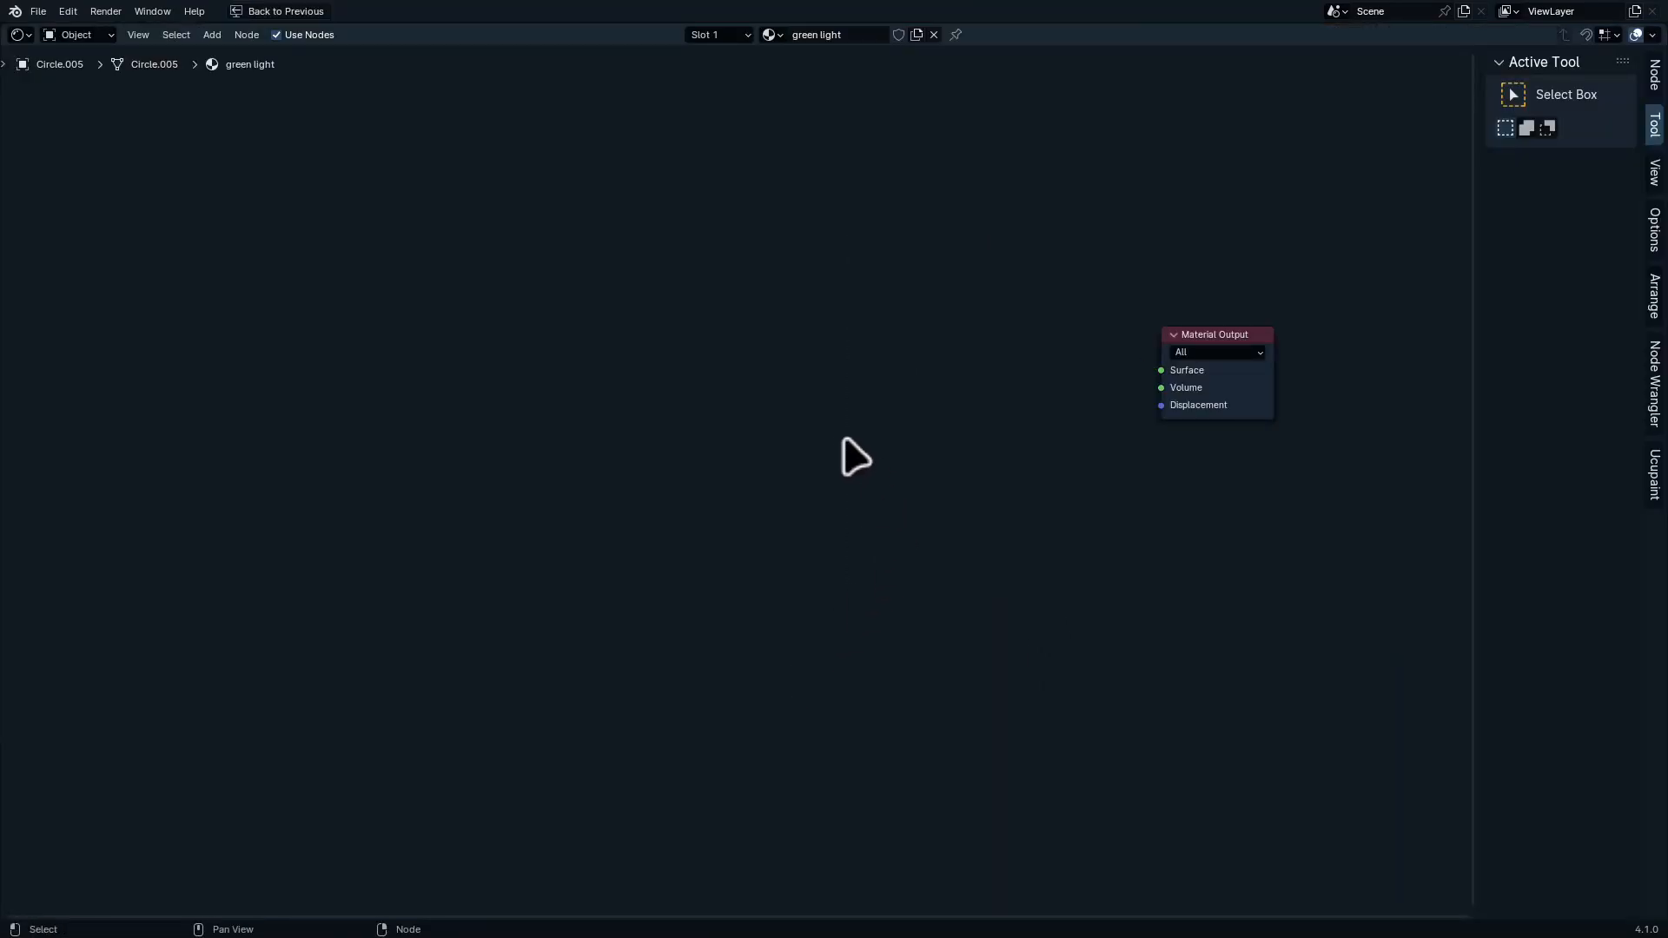
key("ctrl+v")
left_click_drag(1031, 194, 1162, 370)
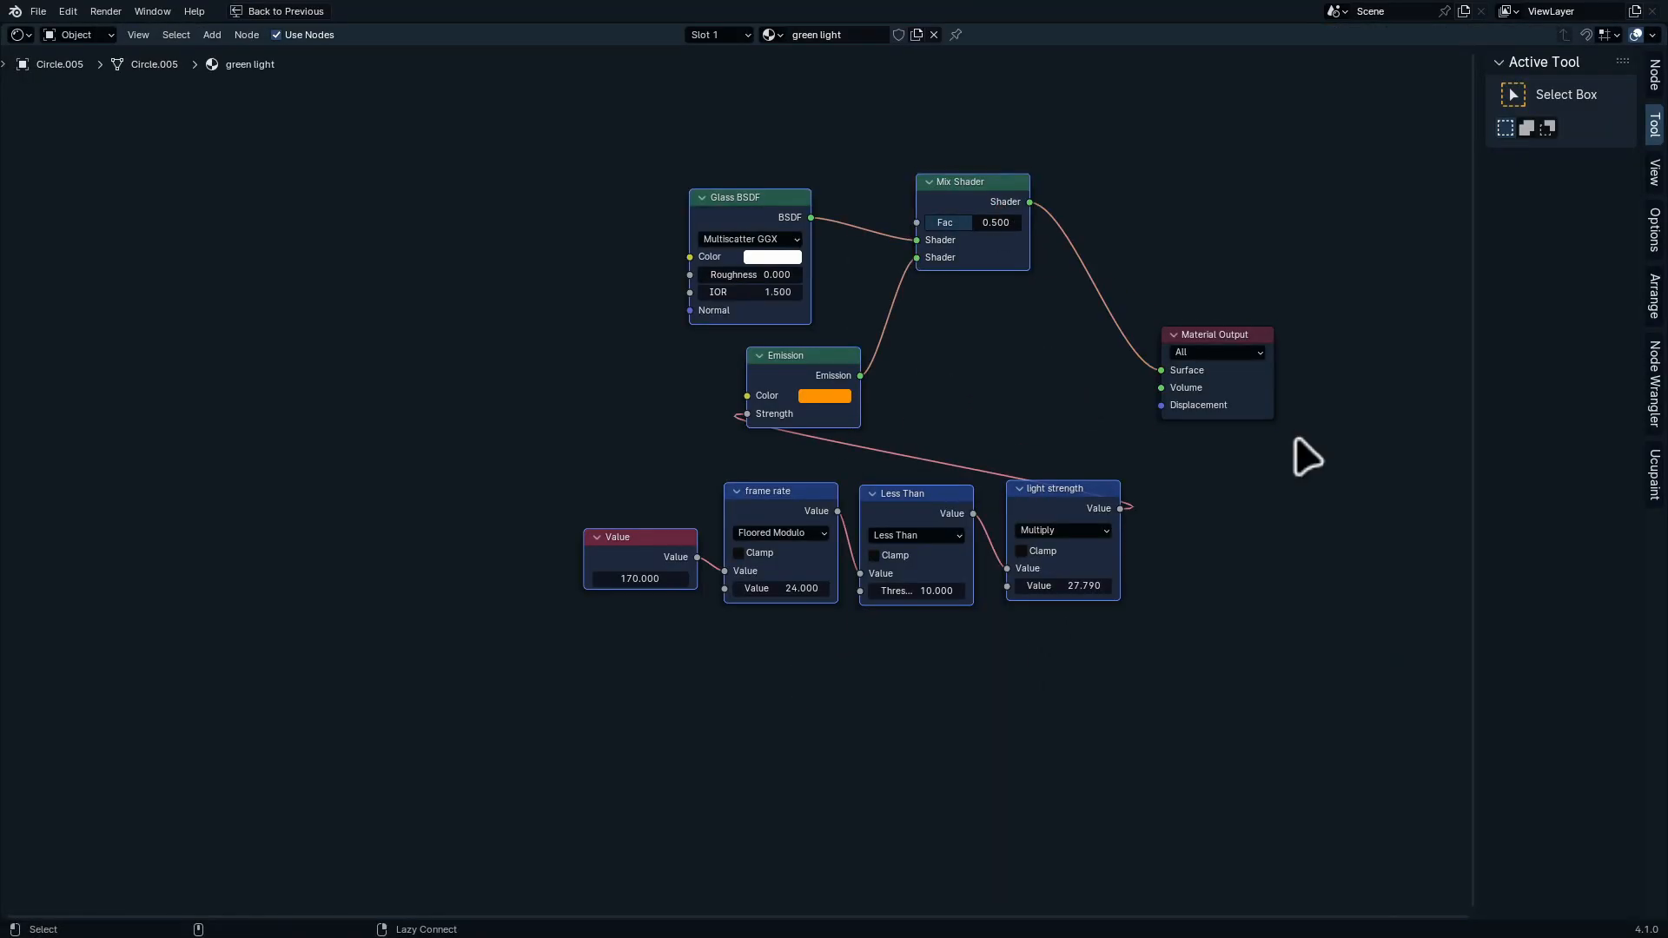
Set the green light material's Emission colour to pure green and drive its Value node with #frame
scroll(914, 383, "up", 1)
scroll(868, 417, "up", 3)
left_click(791, 362)
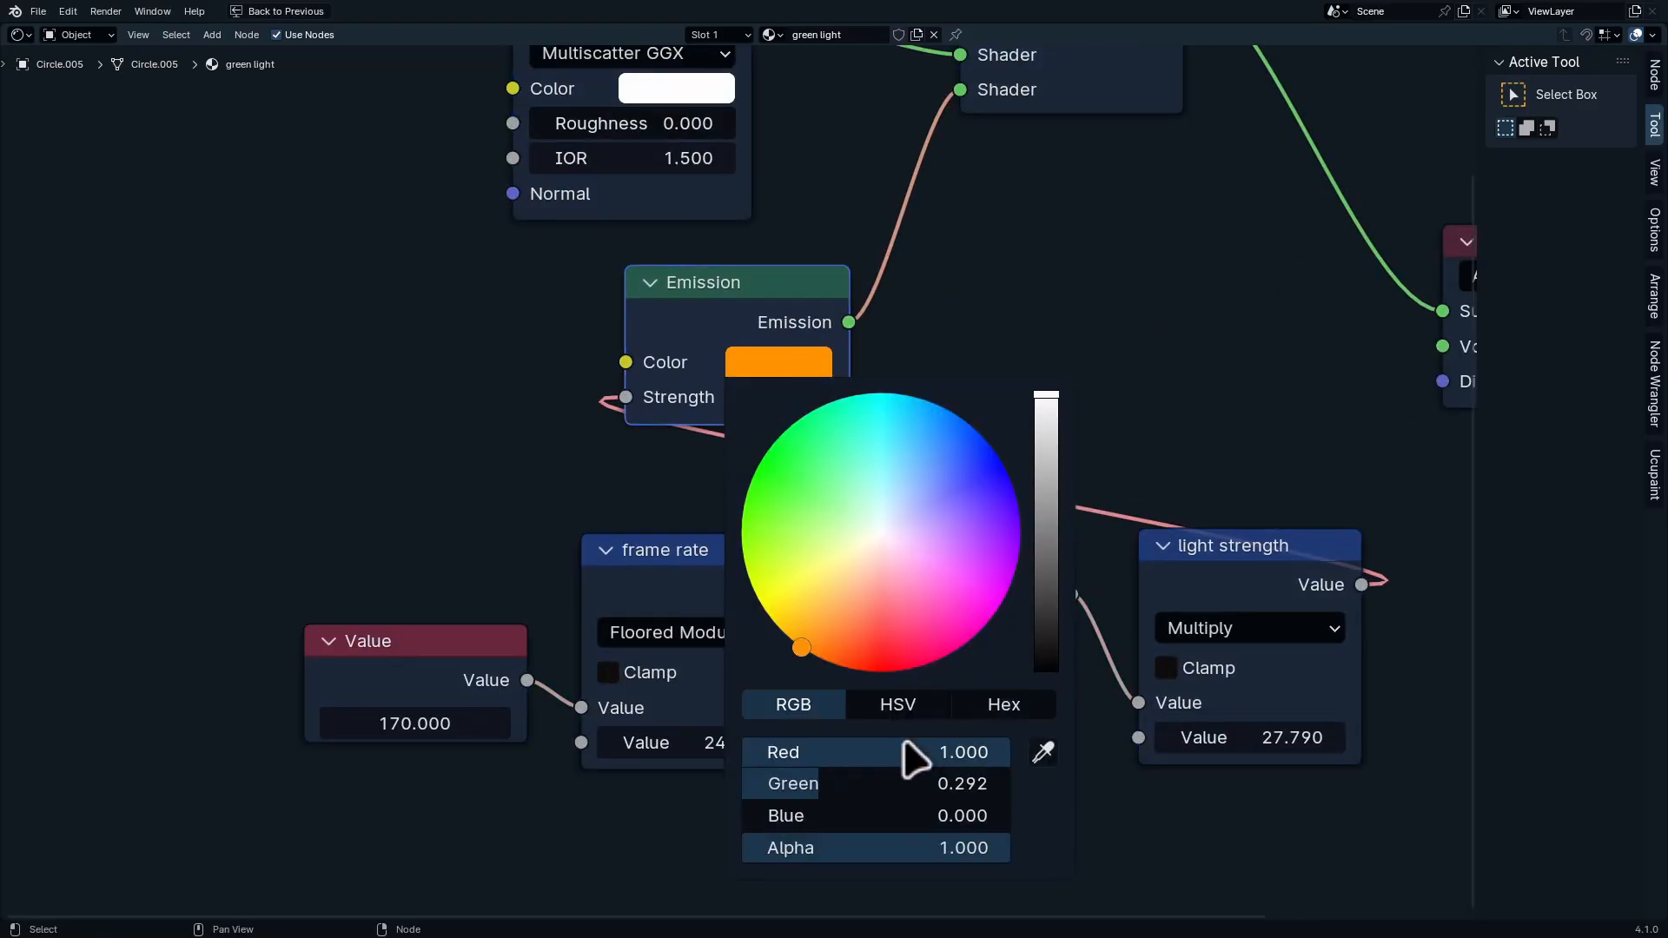
left_click_drag(907, 752, 875, 783)
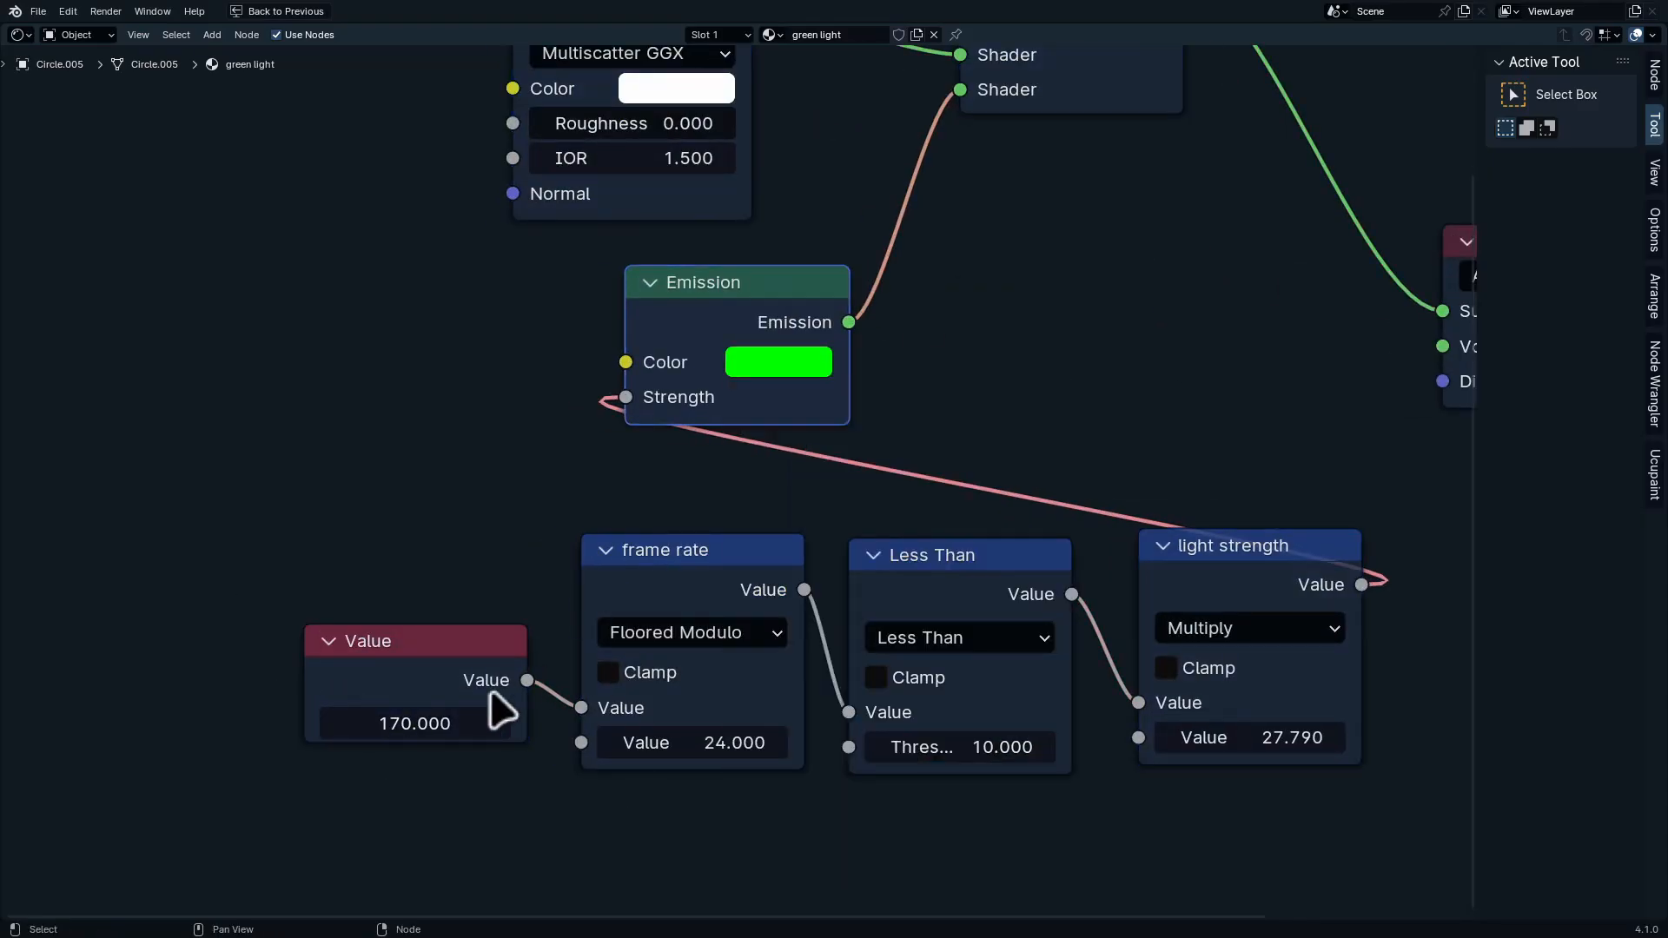
double_click(437, 730)
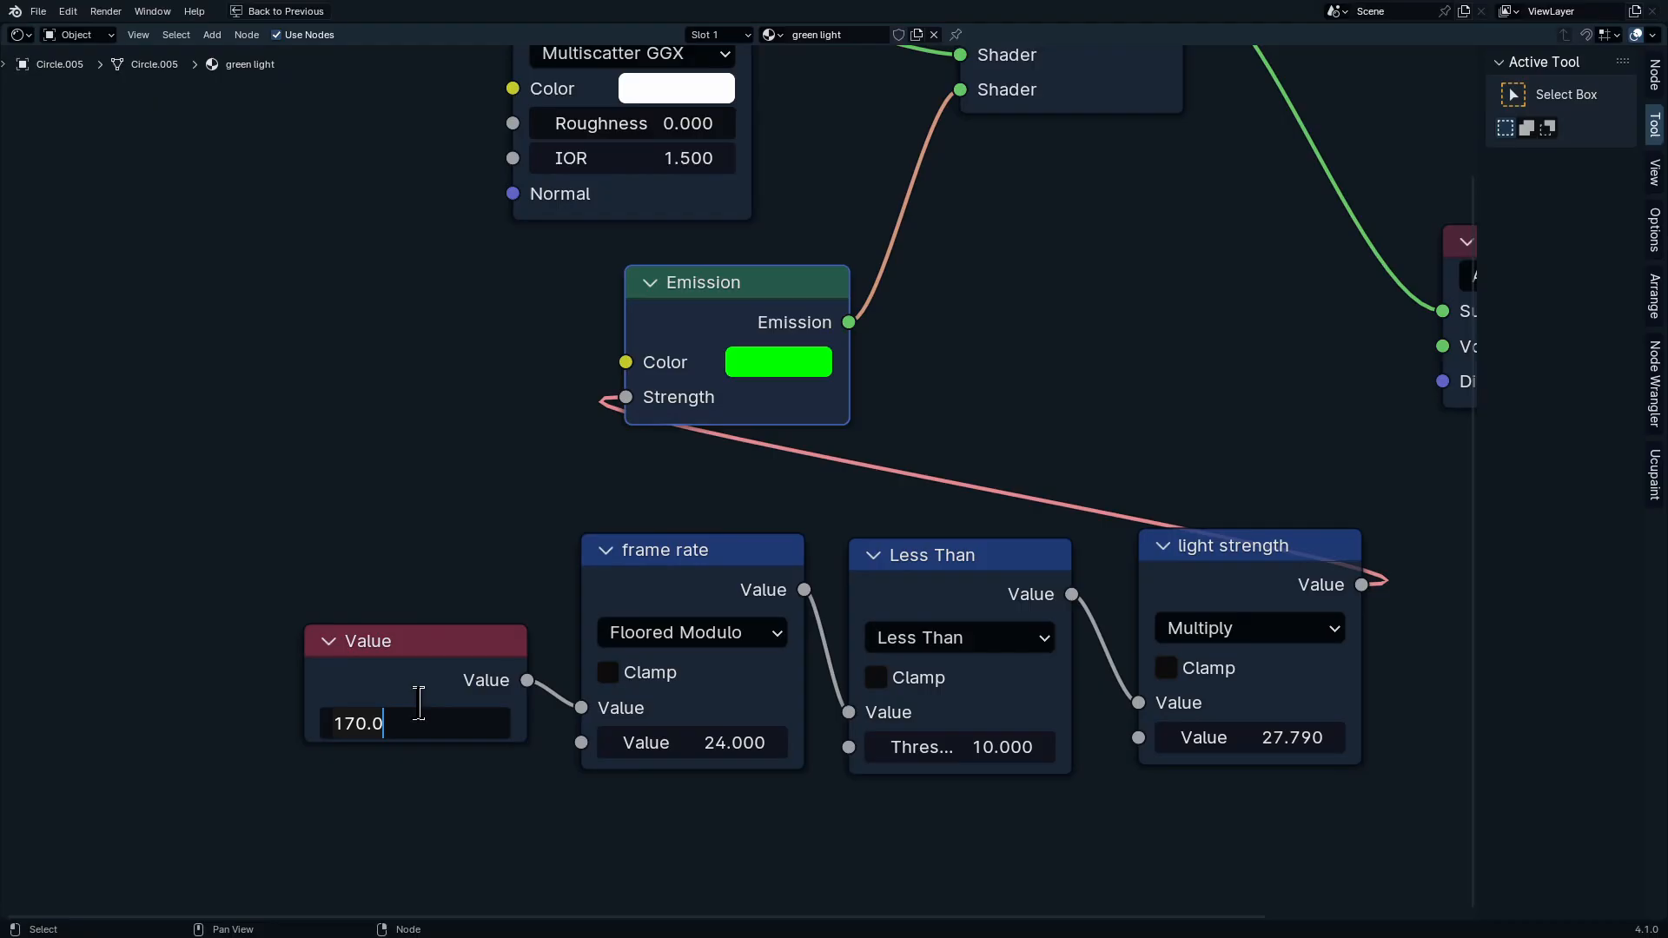
type("#frame")
key("Return")
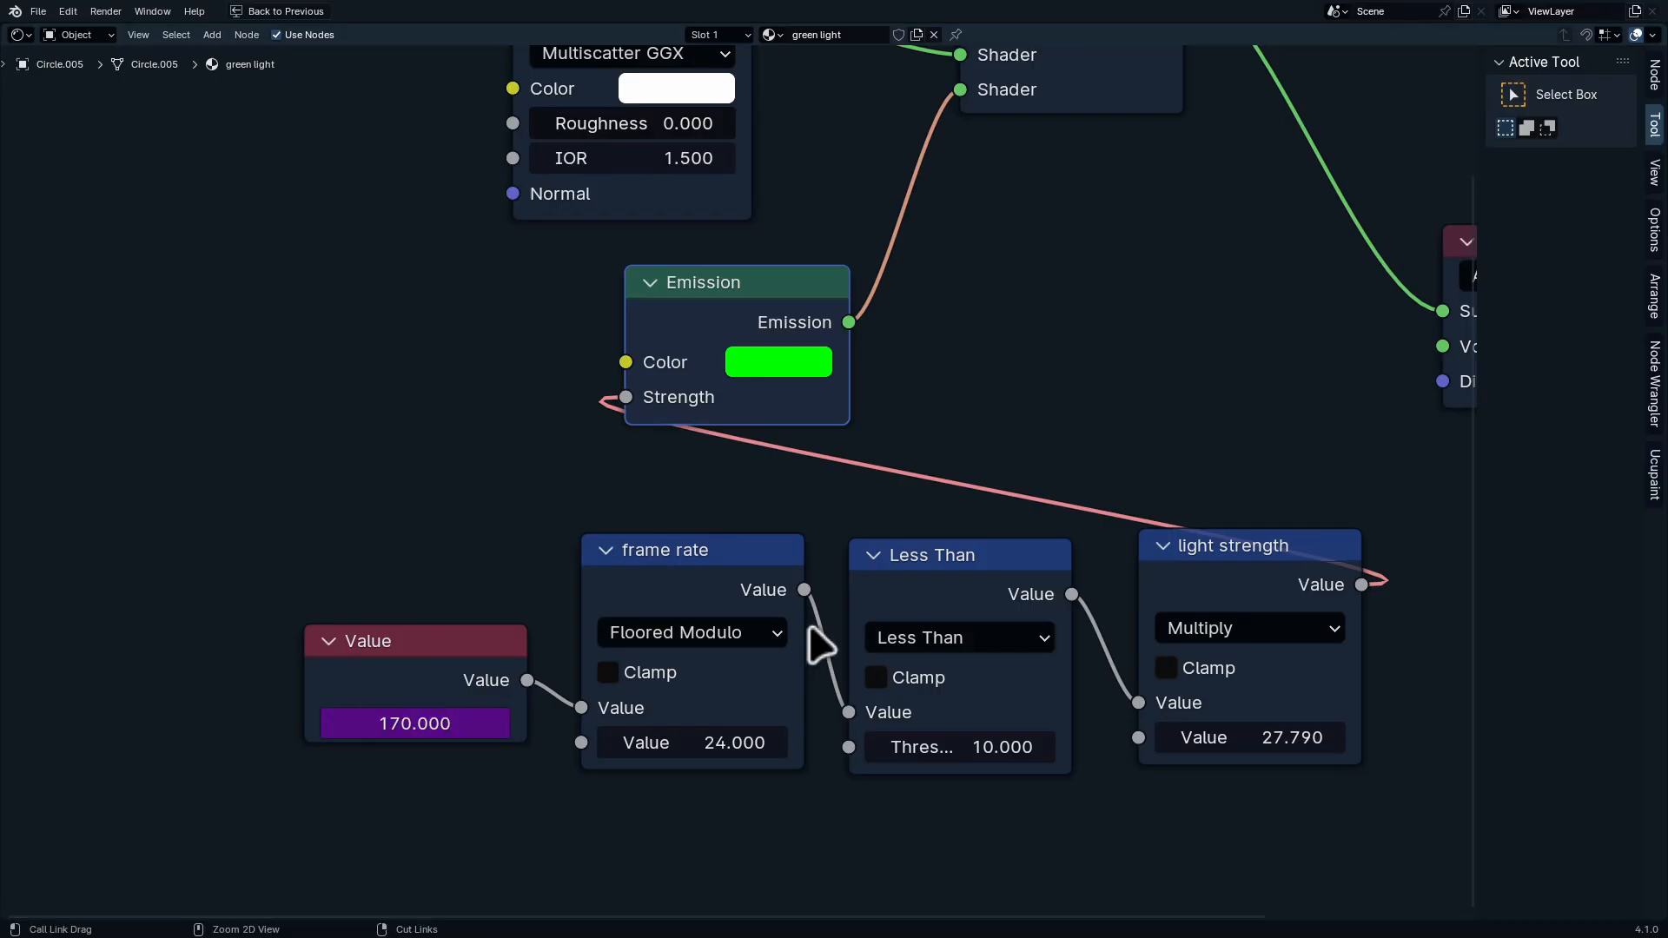
key("ctrl+space")
Disconnect the light strength node from the green light's Emission and set the emission strength to 0
middle_click_drag(800, 696, 795, 781)
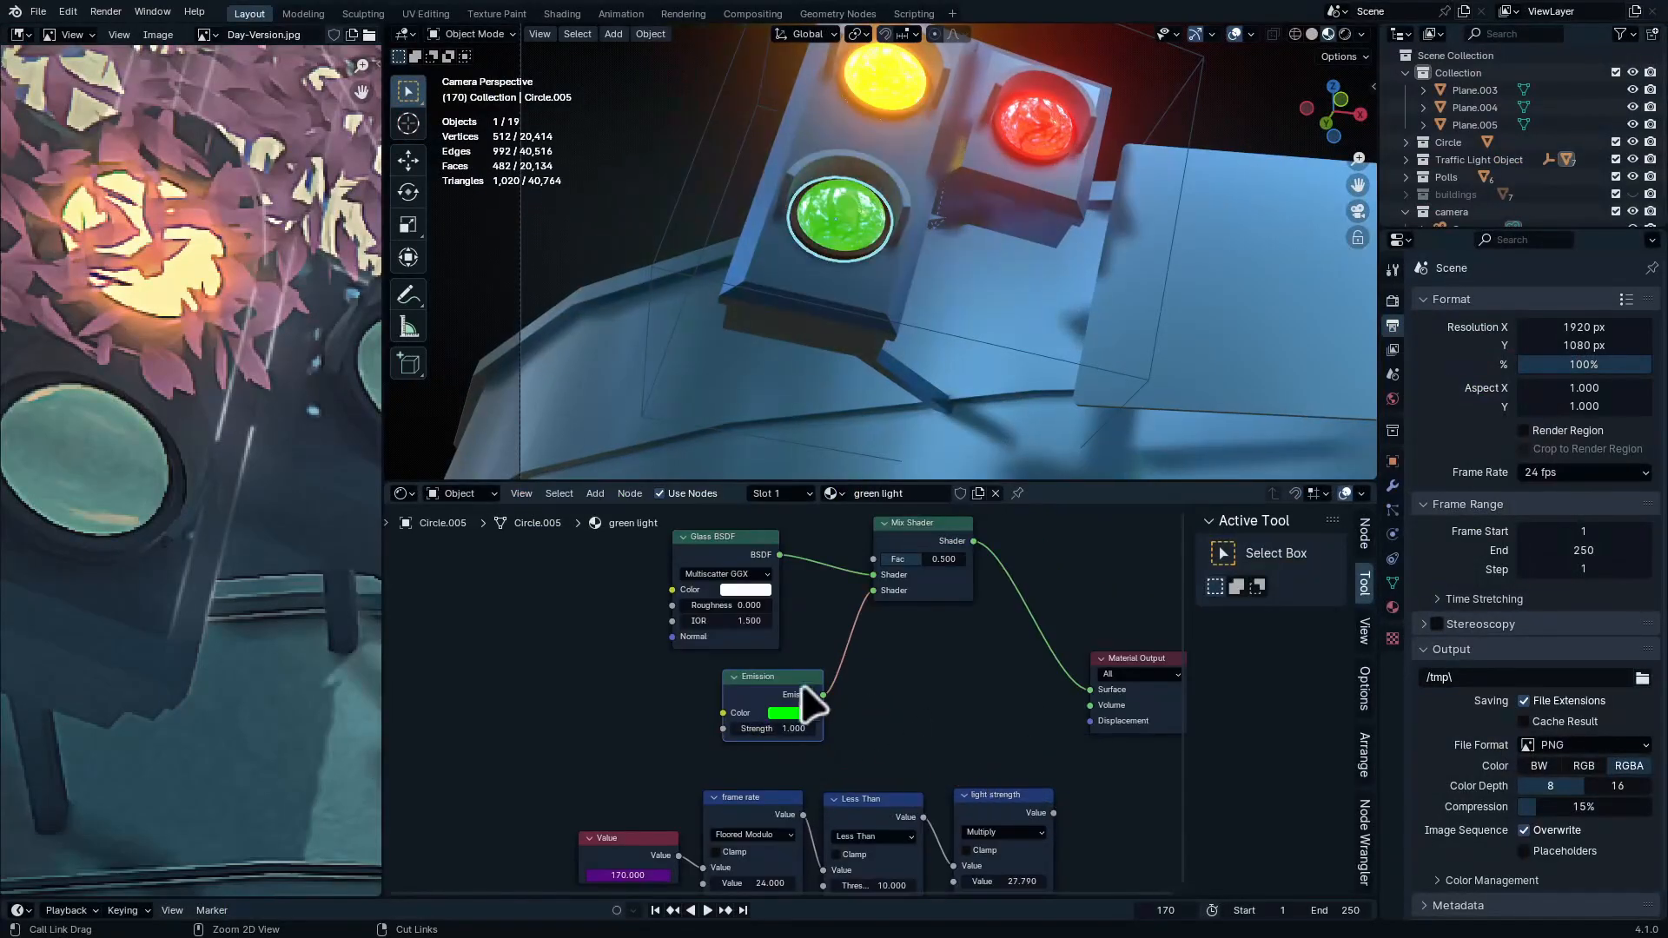
key("shift+a")
key("Escape")
key("Return")
Select the red lens, disconnect its Emission Strength link and set the strength to 0
left_click(1012, 139)
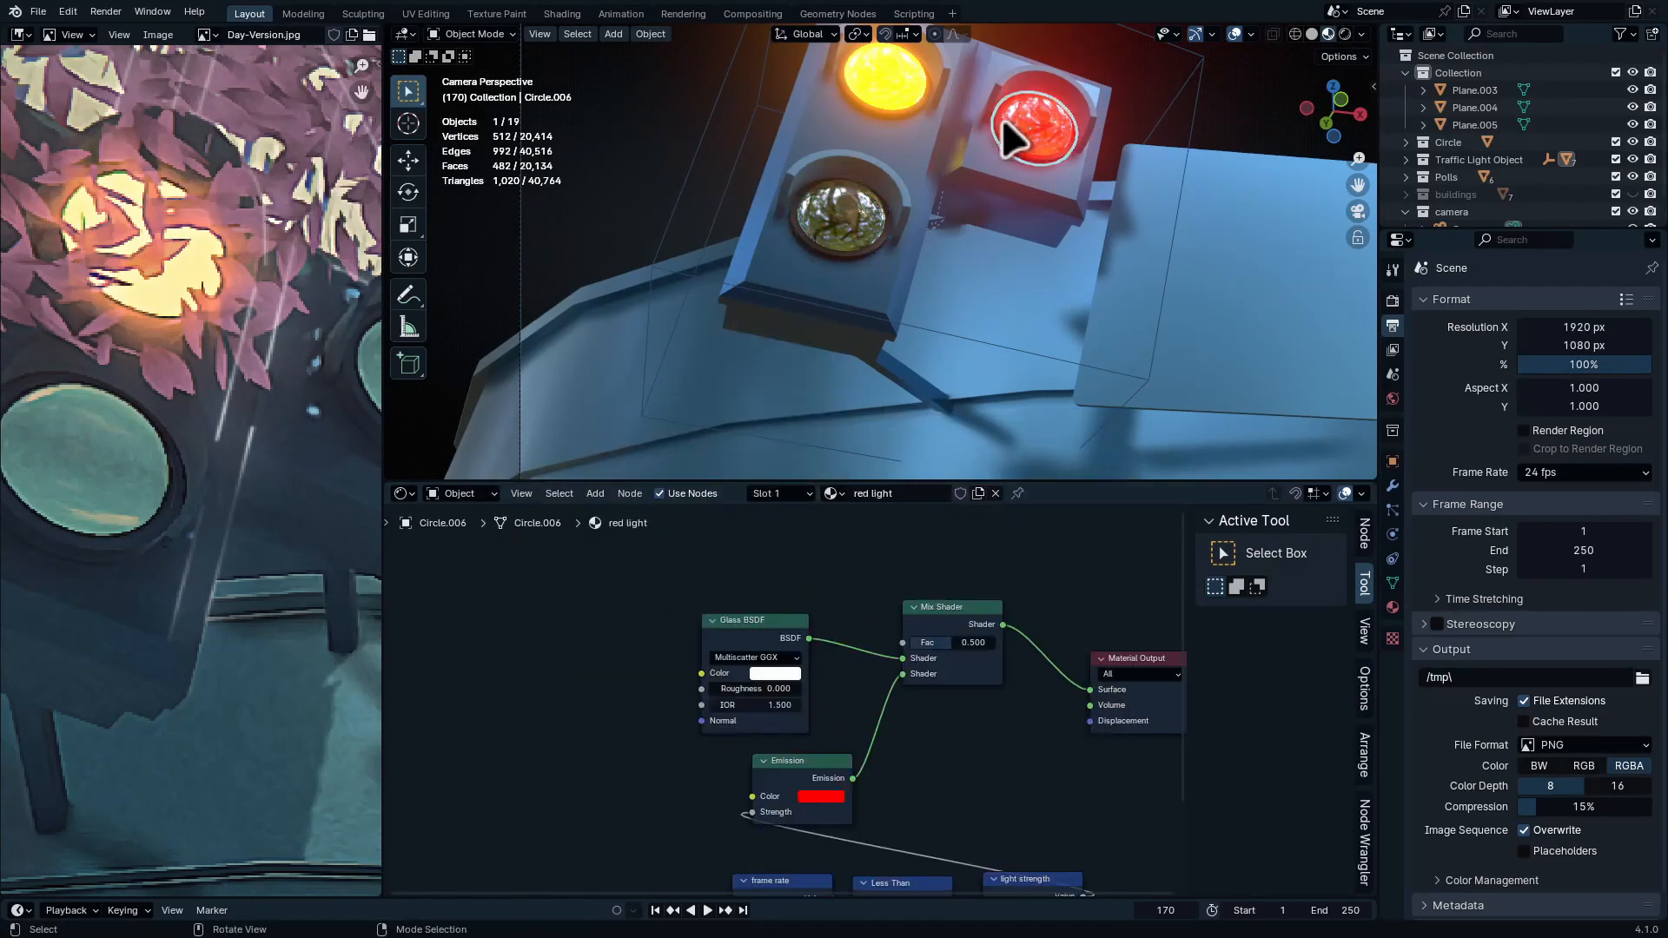
right_click_drag(857, 842, 827, 863, "ctrl")
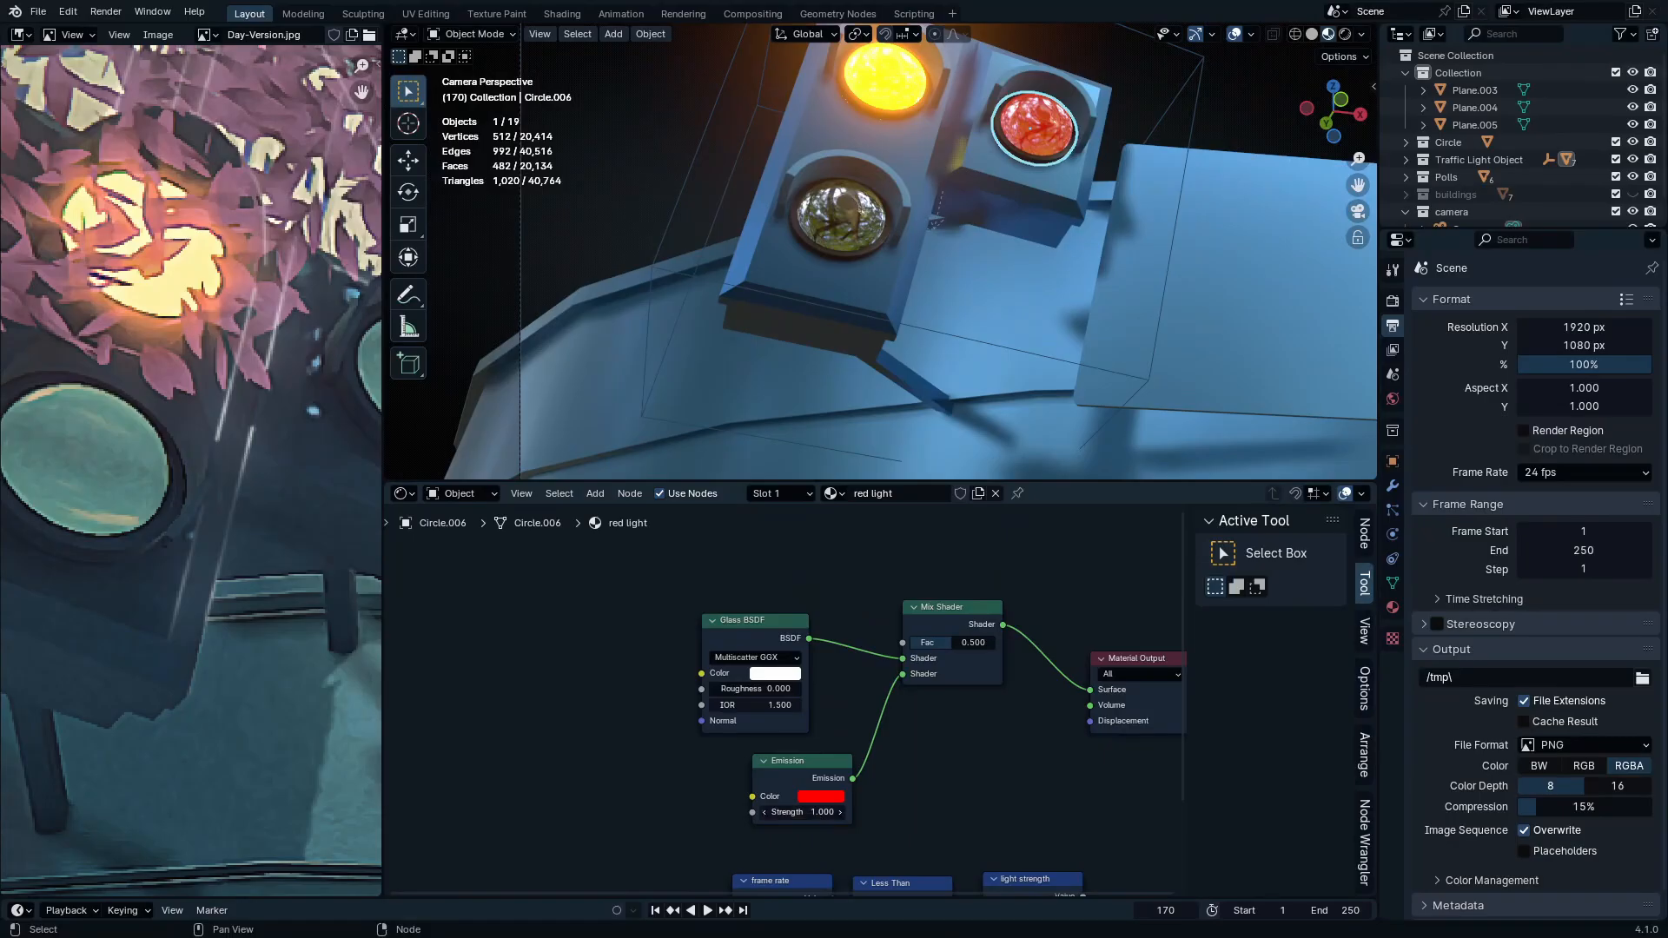
key("Return")
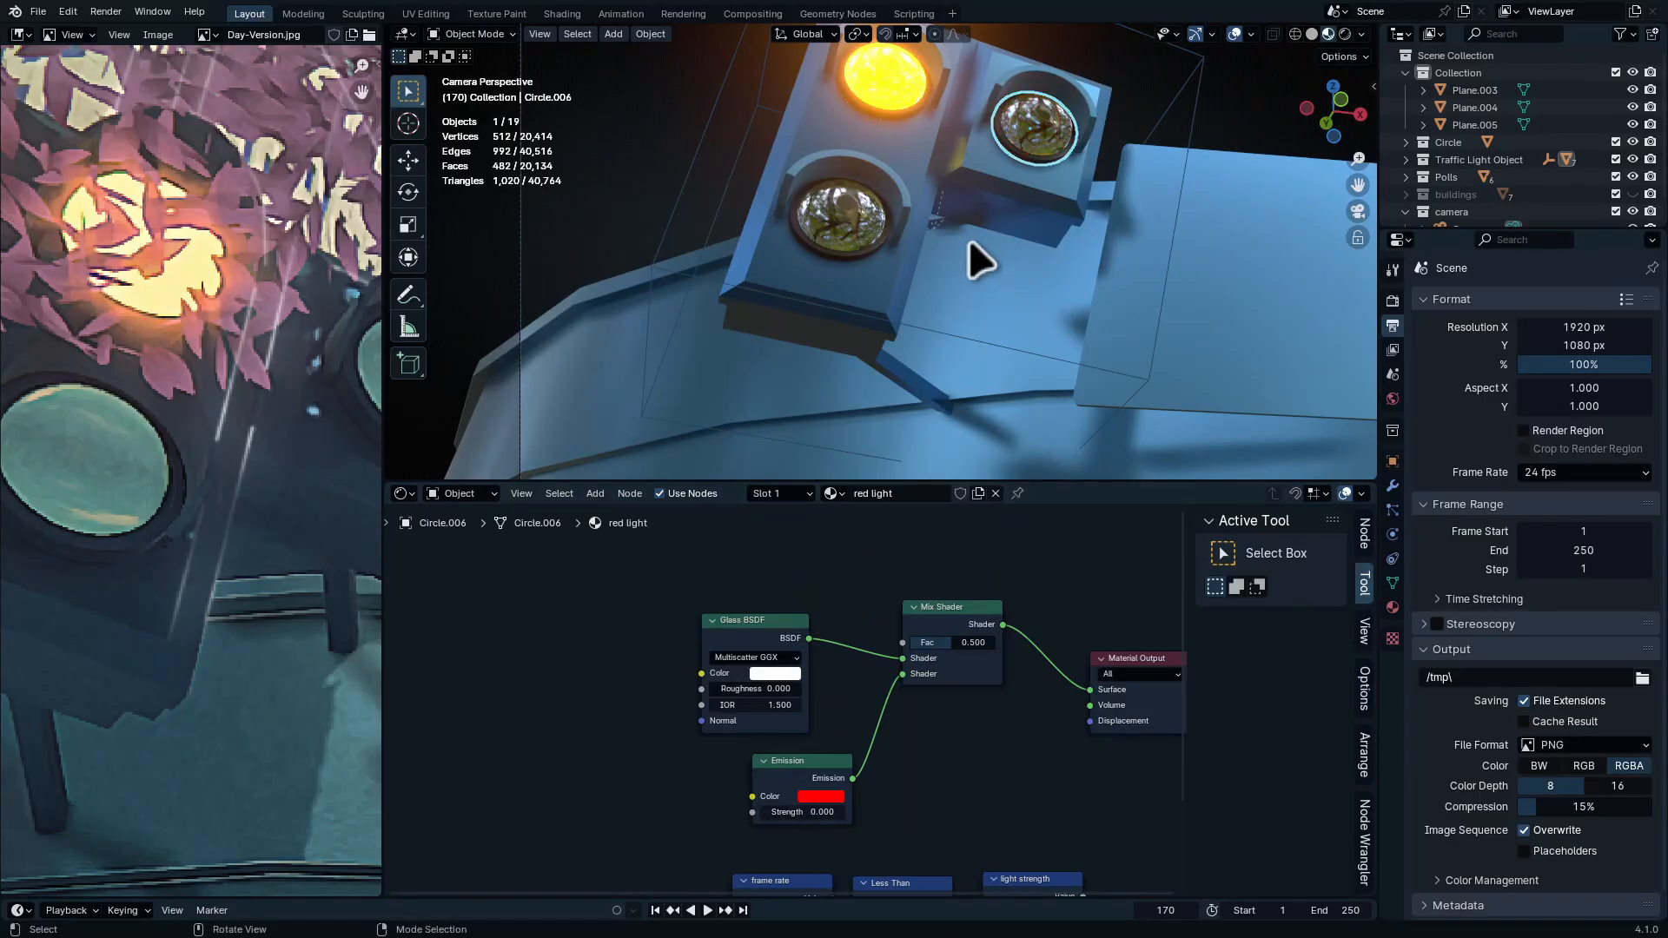
Select the traffic light housing and lower its Principled BSDF's Metallic to 0.691 and Roughness to 0.068
middle_click_drag(1129, 126, 1017, 281, "shift")
left_click_drag(675, 133, 760, 162)
key("ctrl+space")
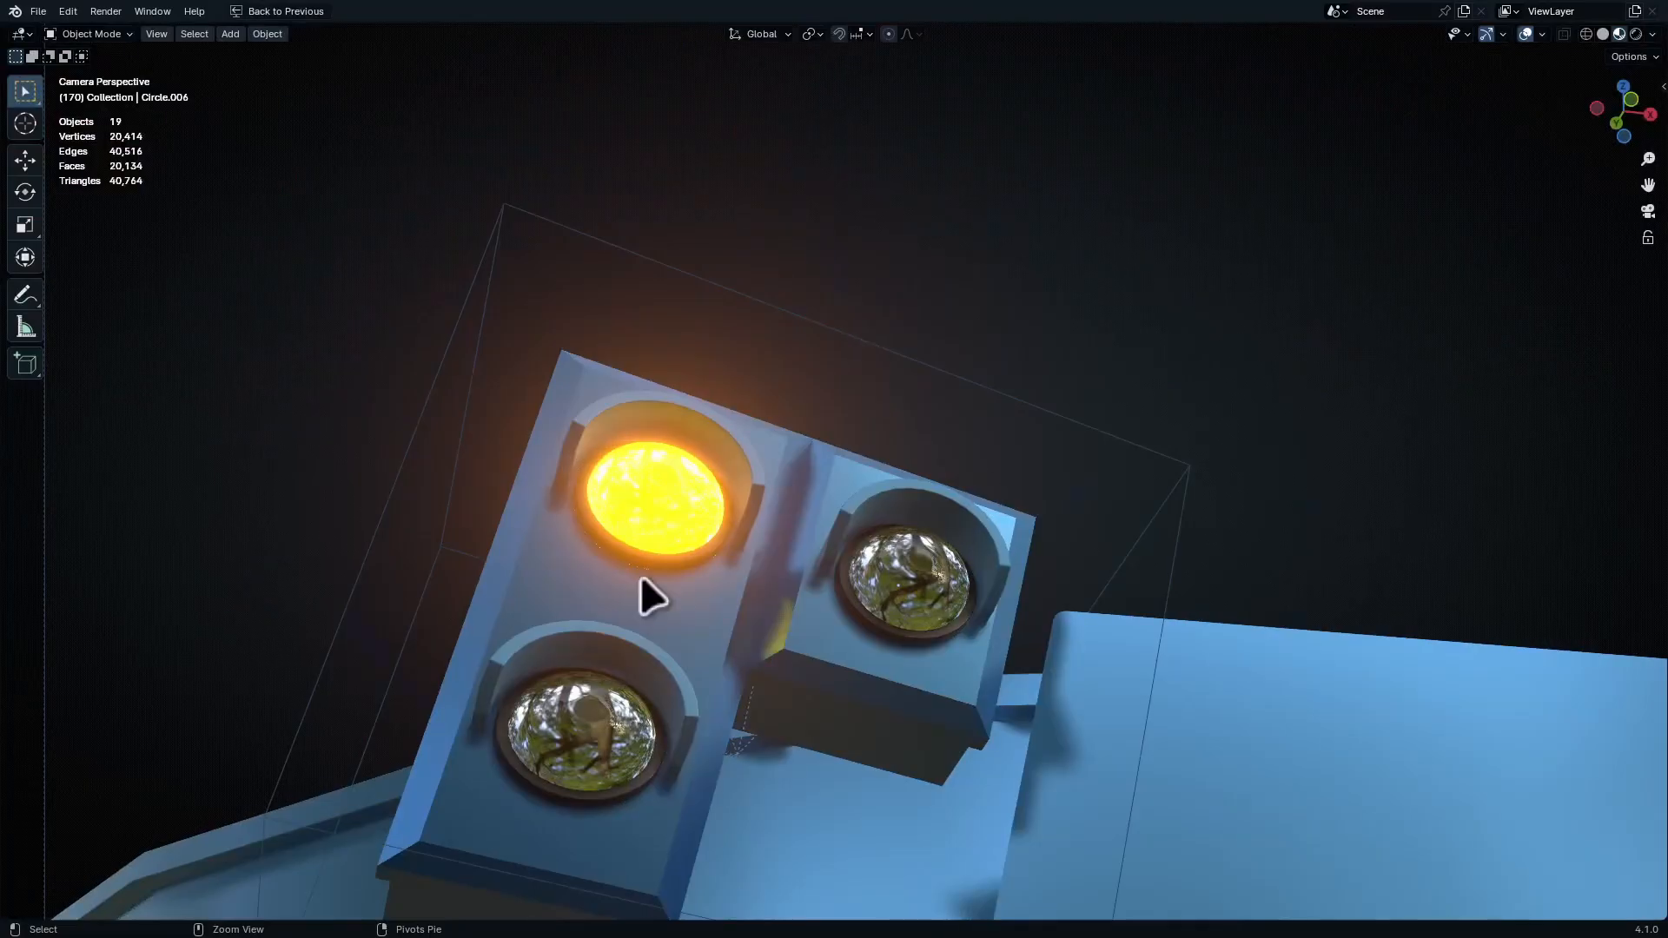
scroll(639, 575, "up", 5)
scroll(839, 565, "down", 5)
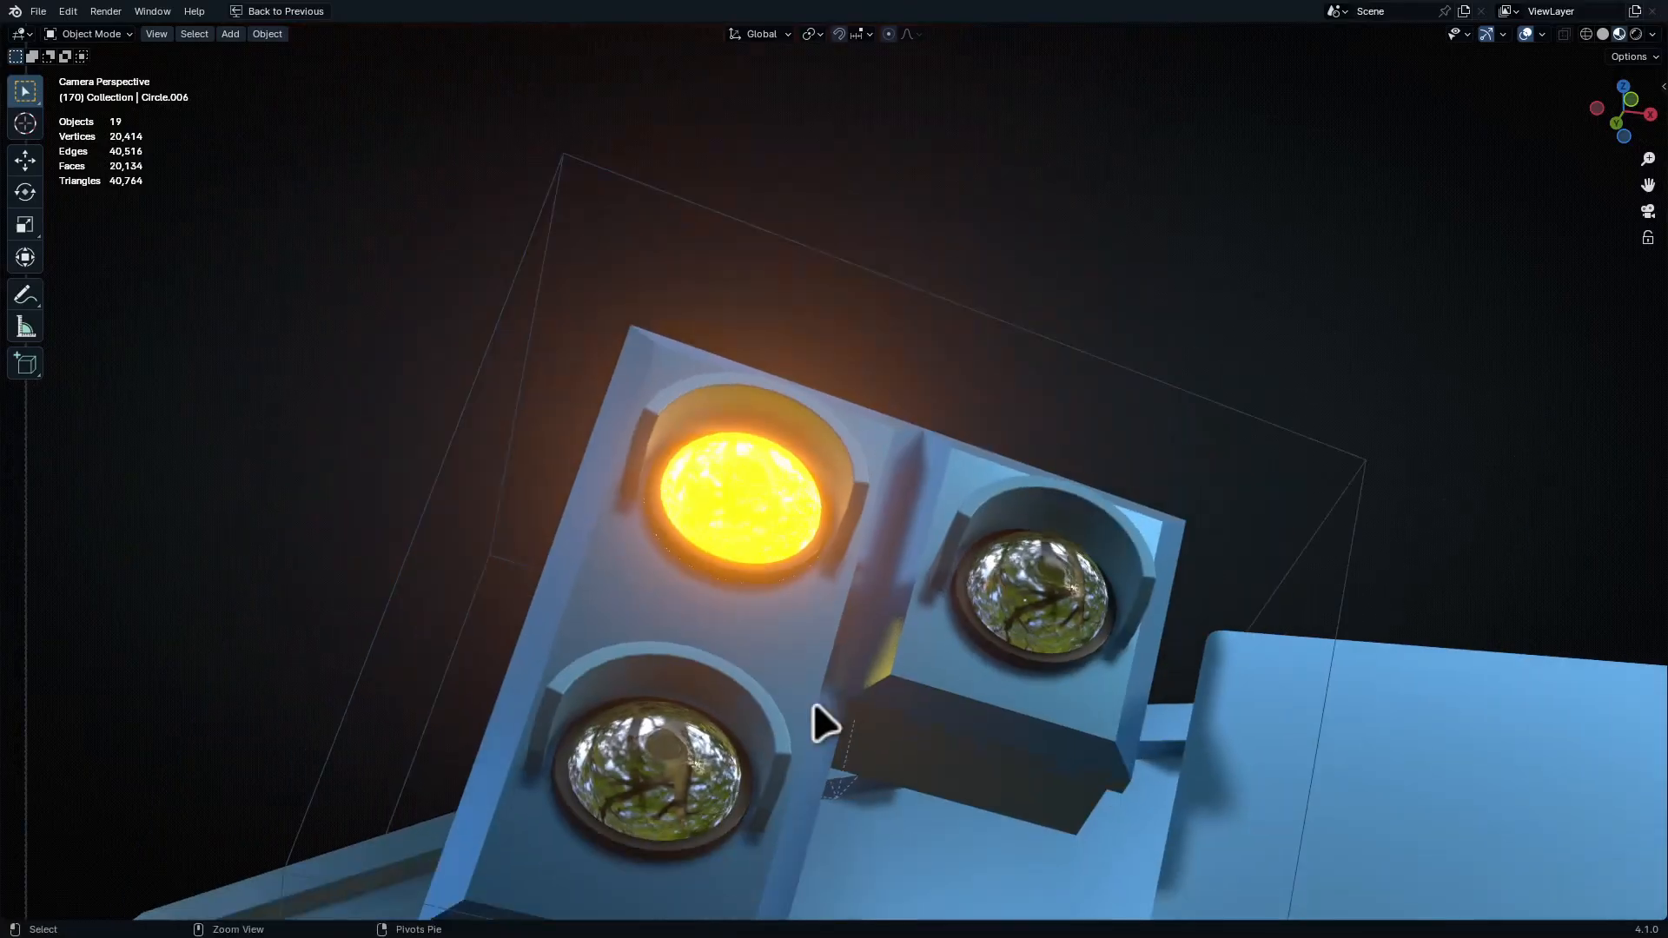
left_click(813, 701)
key("ctrl+space")
scroll(961, 774, "right", 5, "ctrl")
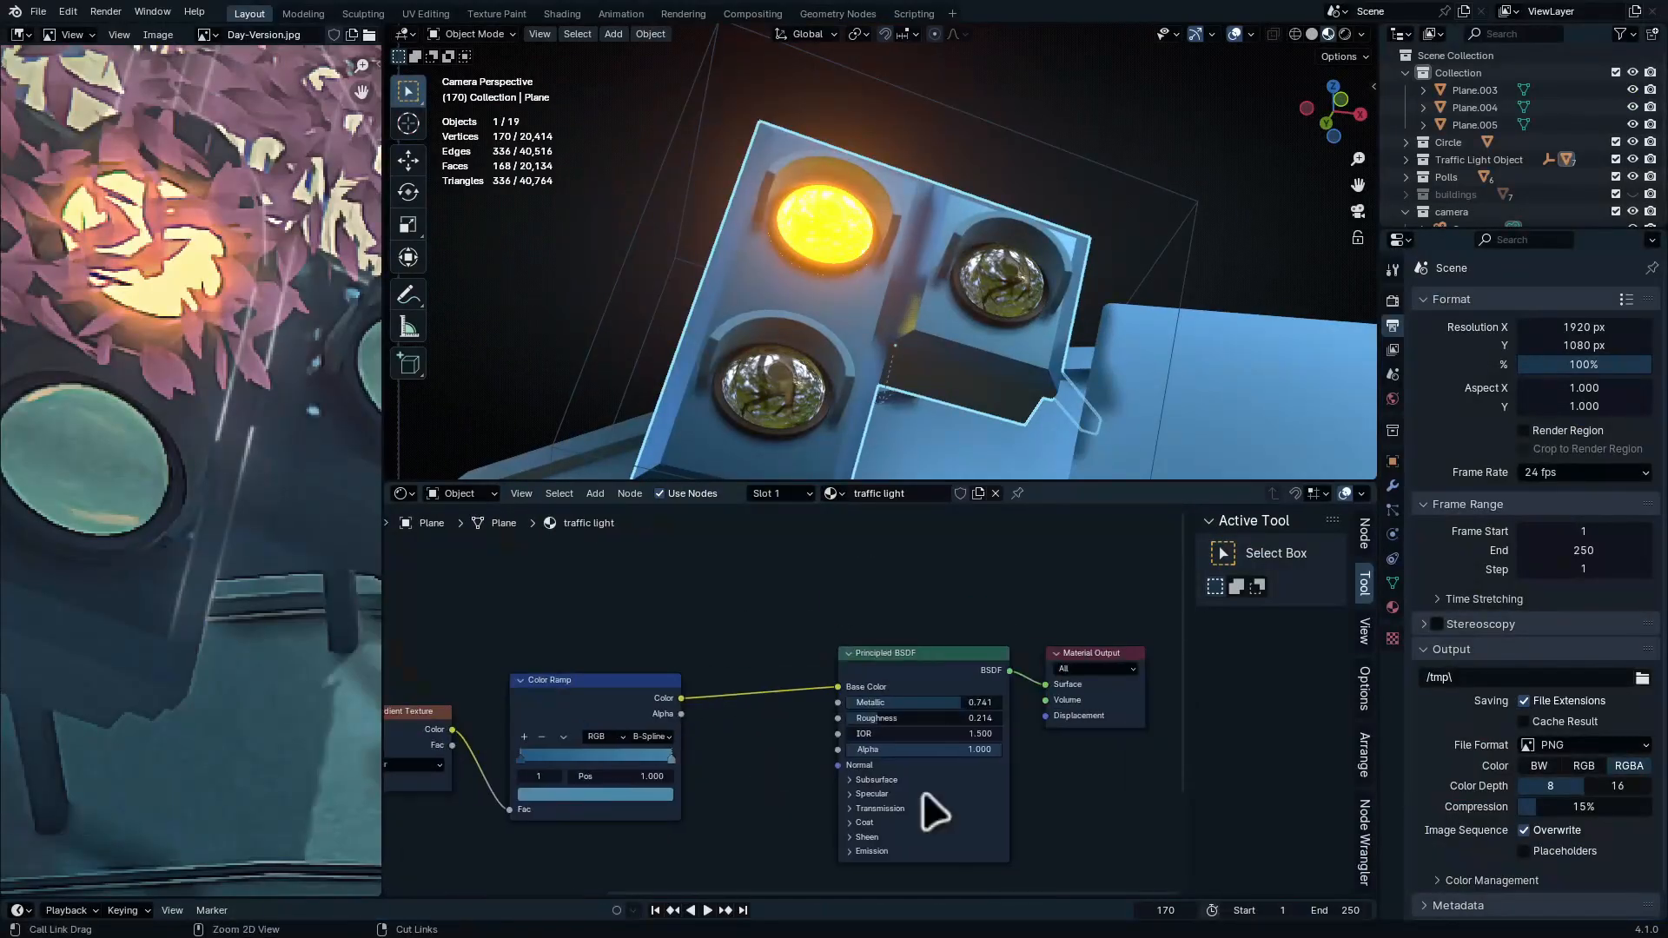
scroll(938, 811, "up", 6)
left_click_drag(943, 602, 920, 603)
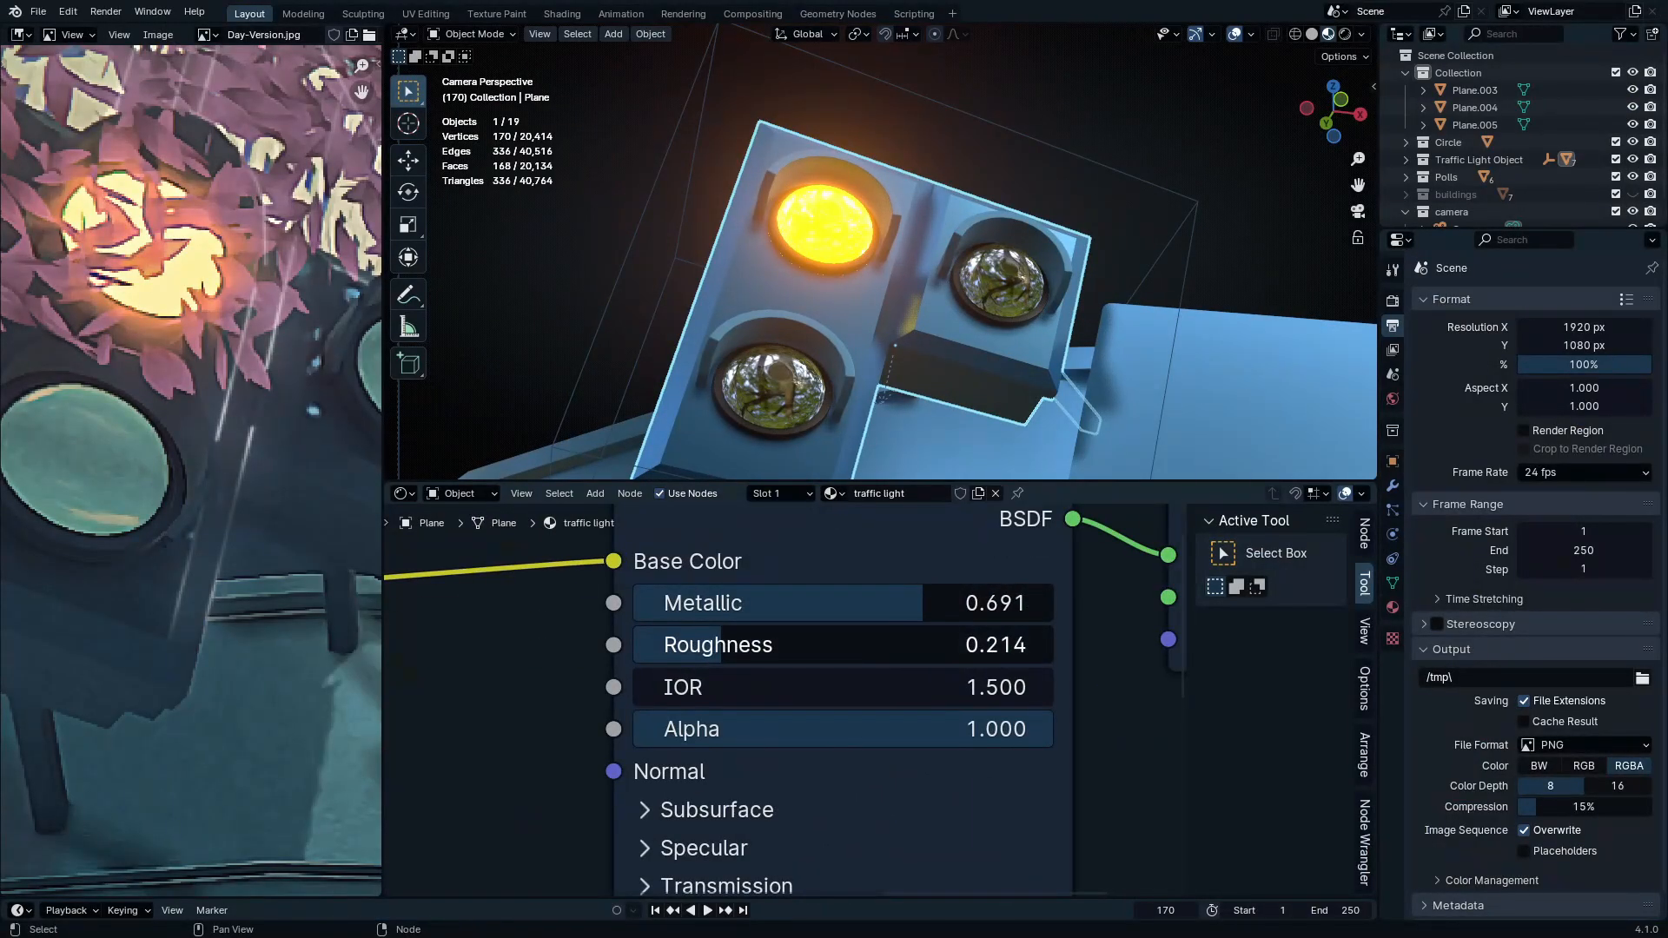
left_click_drag(721, 644, 660, 645)
Compare the housing with the reference image and reduce its material's Roughness slightly further
scroll(1030, 276, "up", 2)
scroll(101, 573, "up", 1)
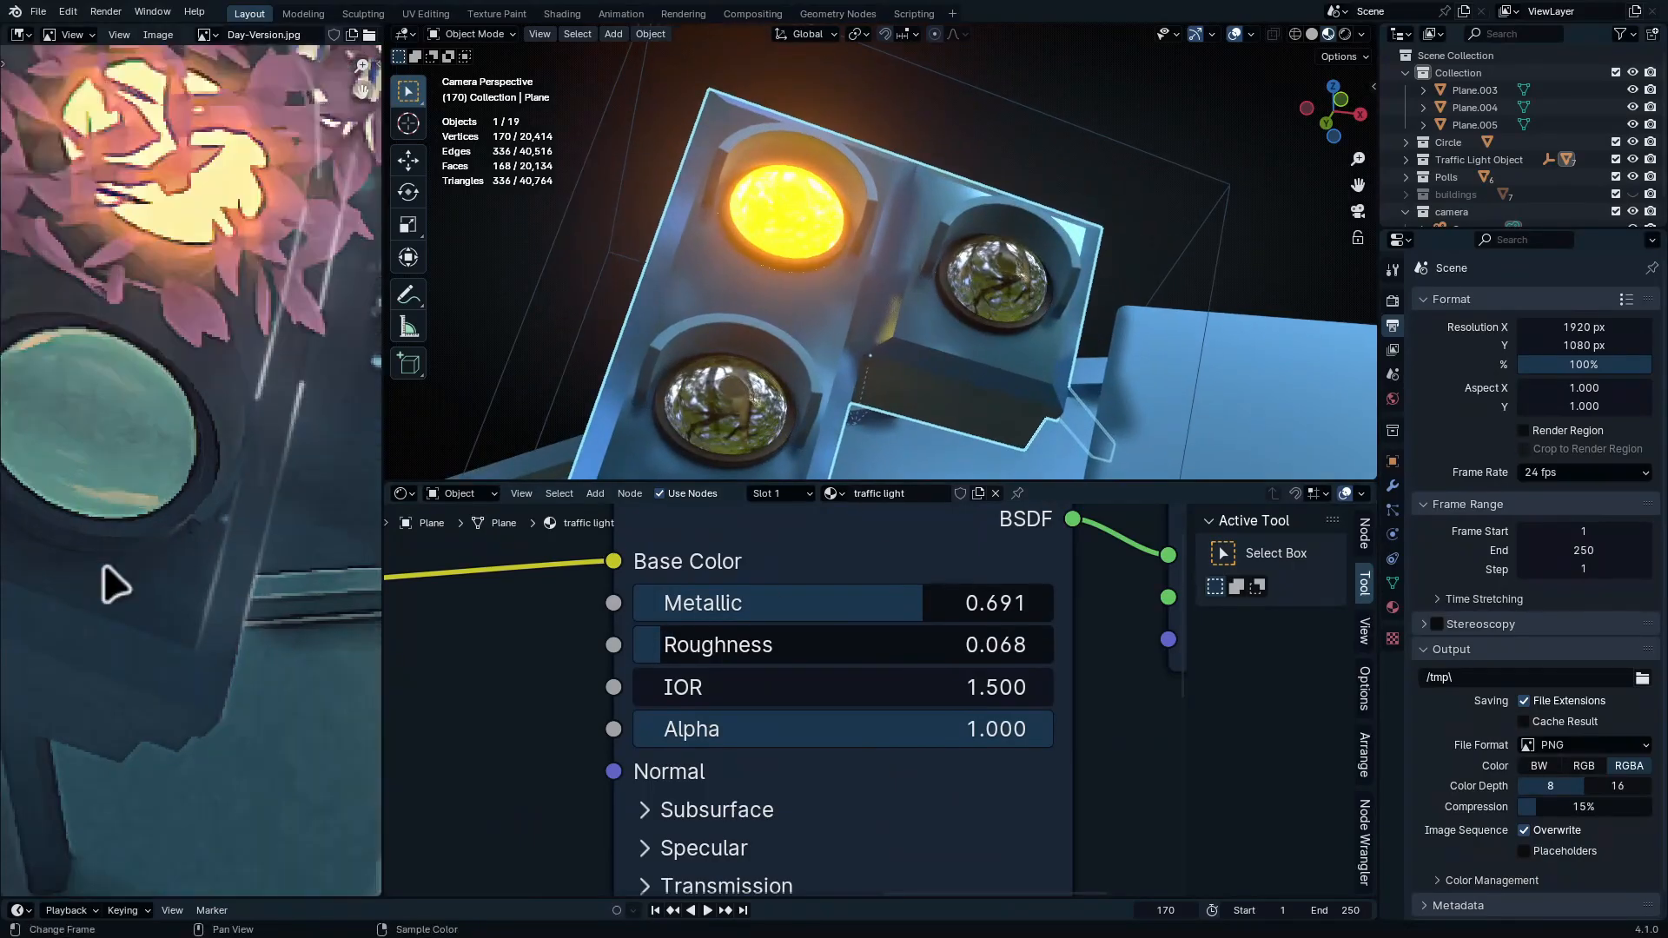
middle_click_drag(113, 584, 193, 596)
left_click_drag(690, 653, 664, 653)
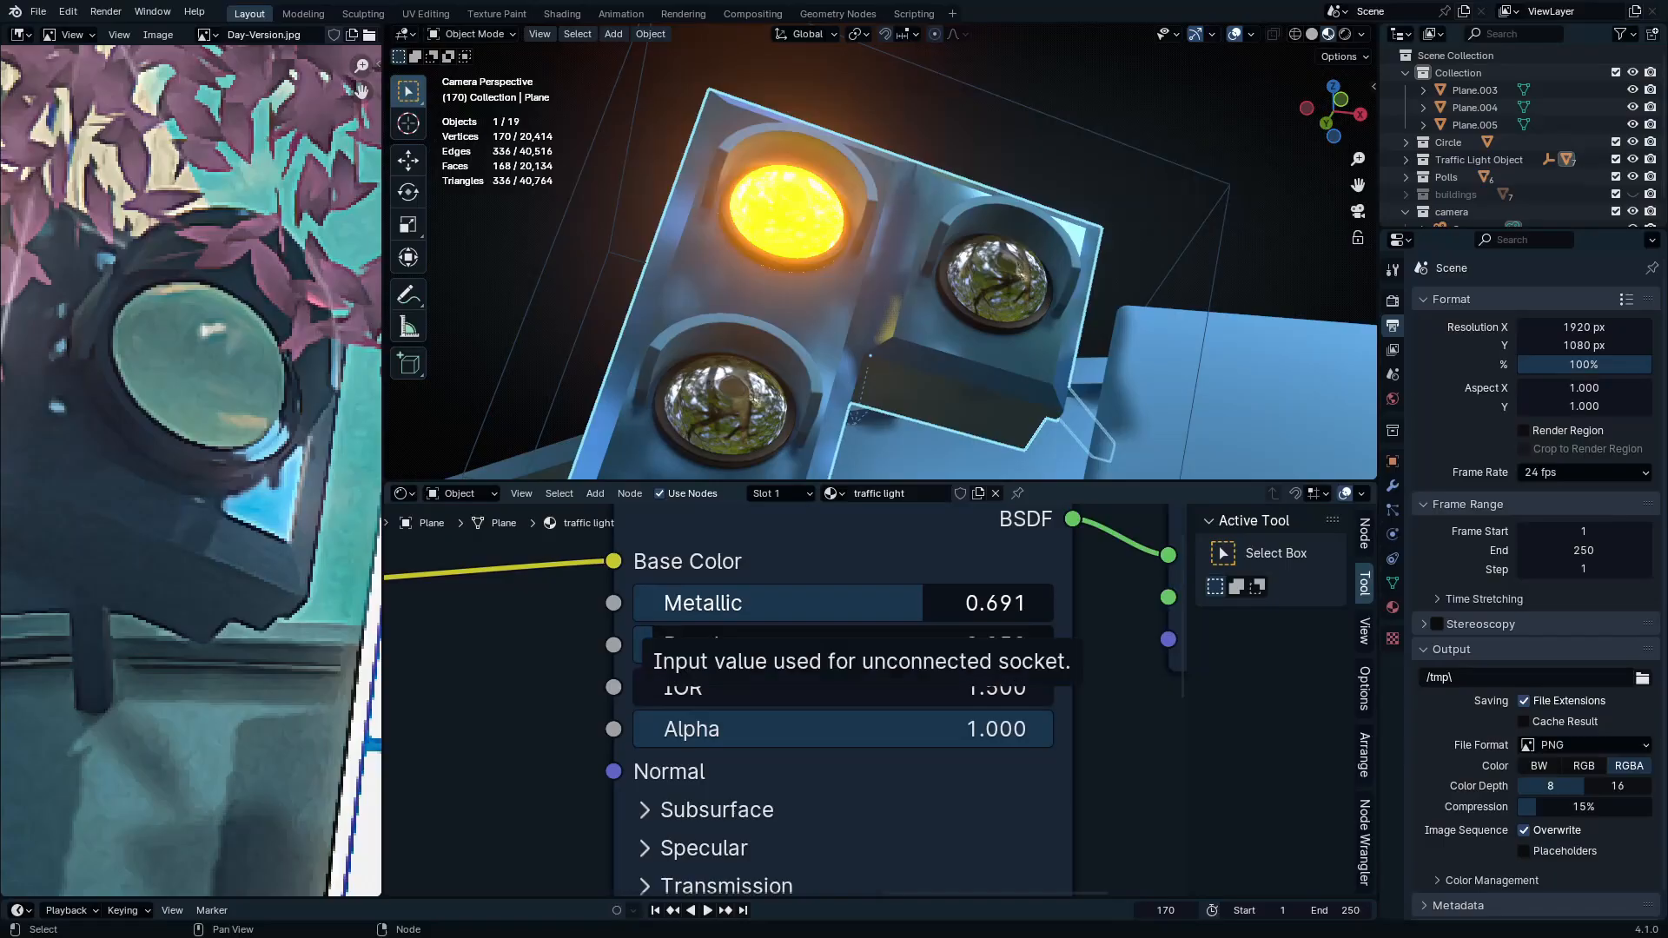
Deselect everything and examine the traffic light in the enlarged viewport, comparing it with the street sign reference image
key("ctrl+space")
middle_click_drag(924, 395, 931, 503, "ctrl")
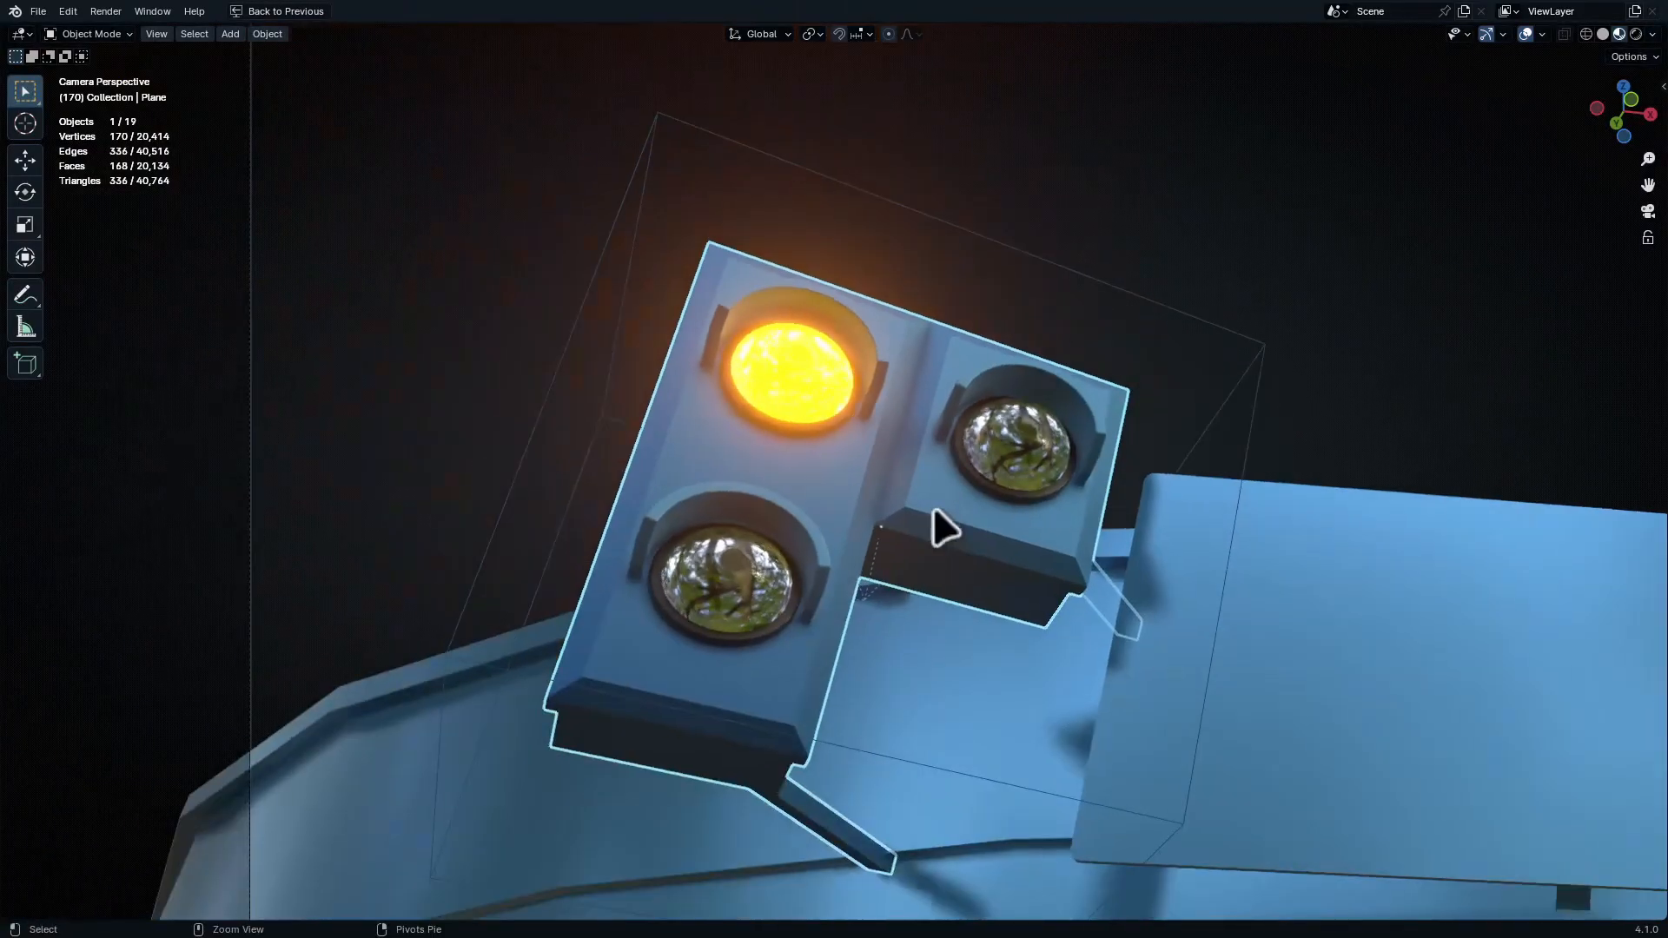
left_click_drag(495, 391, 1281, 681, "ctrl")
middle_click_drag(1055, 480, 1055, 601, "ctrl")
scroll(1055, 606, "down", 2)
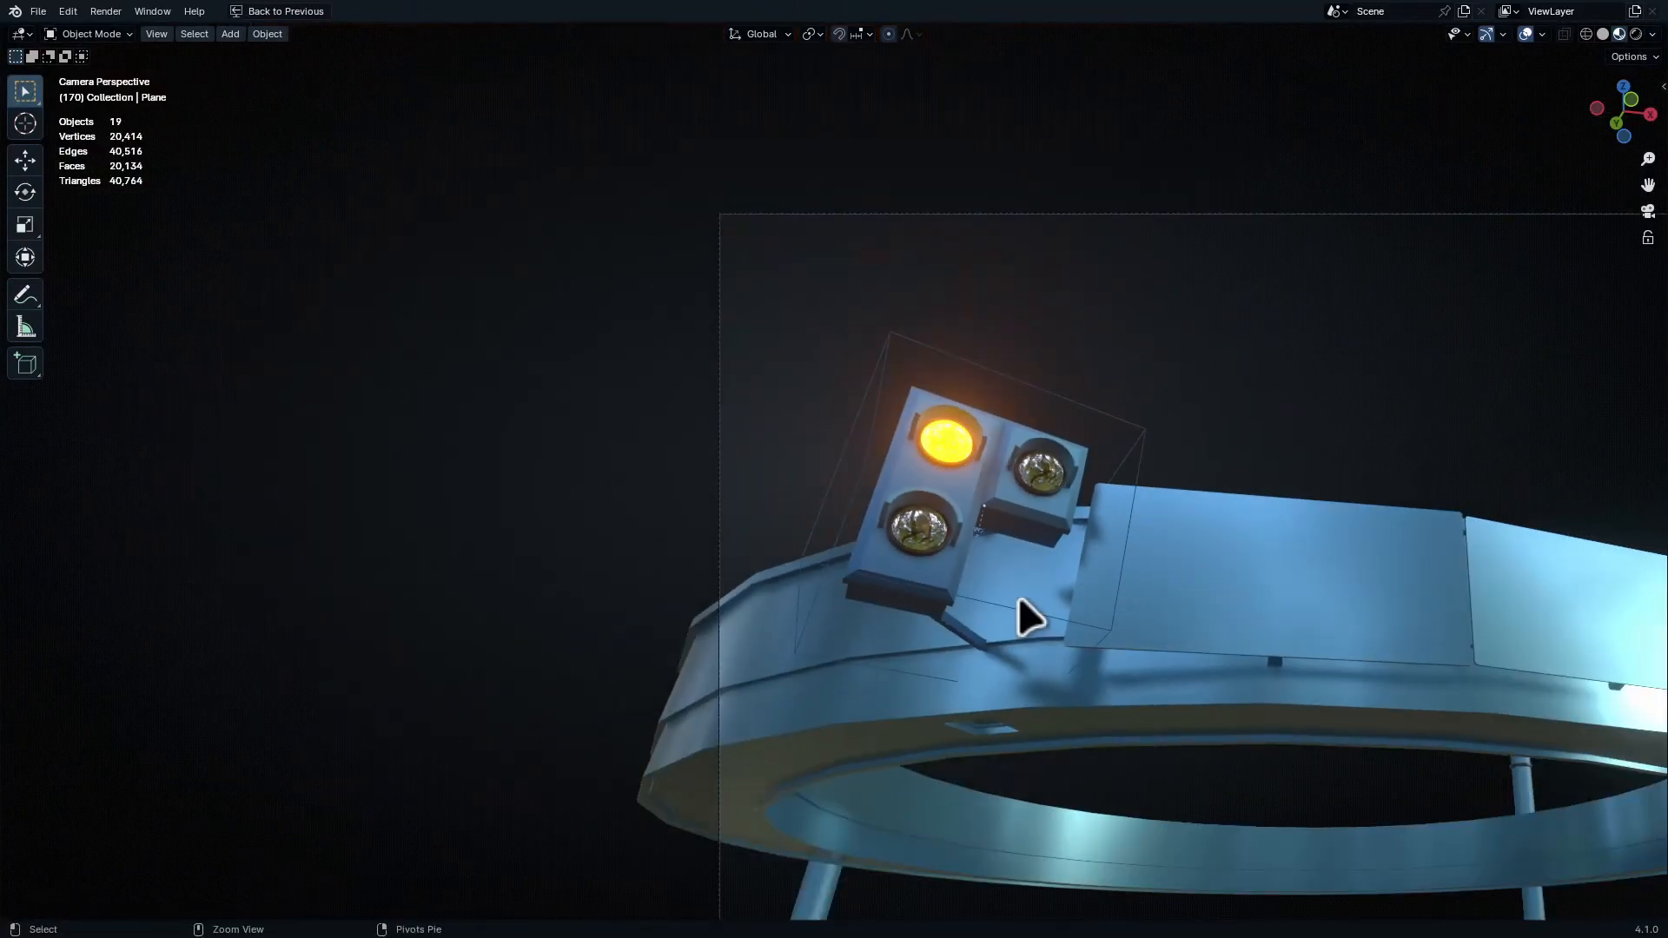
key("ctrl+space")
key("ctrl+space")
scroll(773, 486, "down", 5)
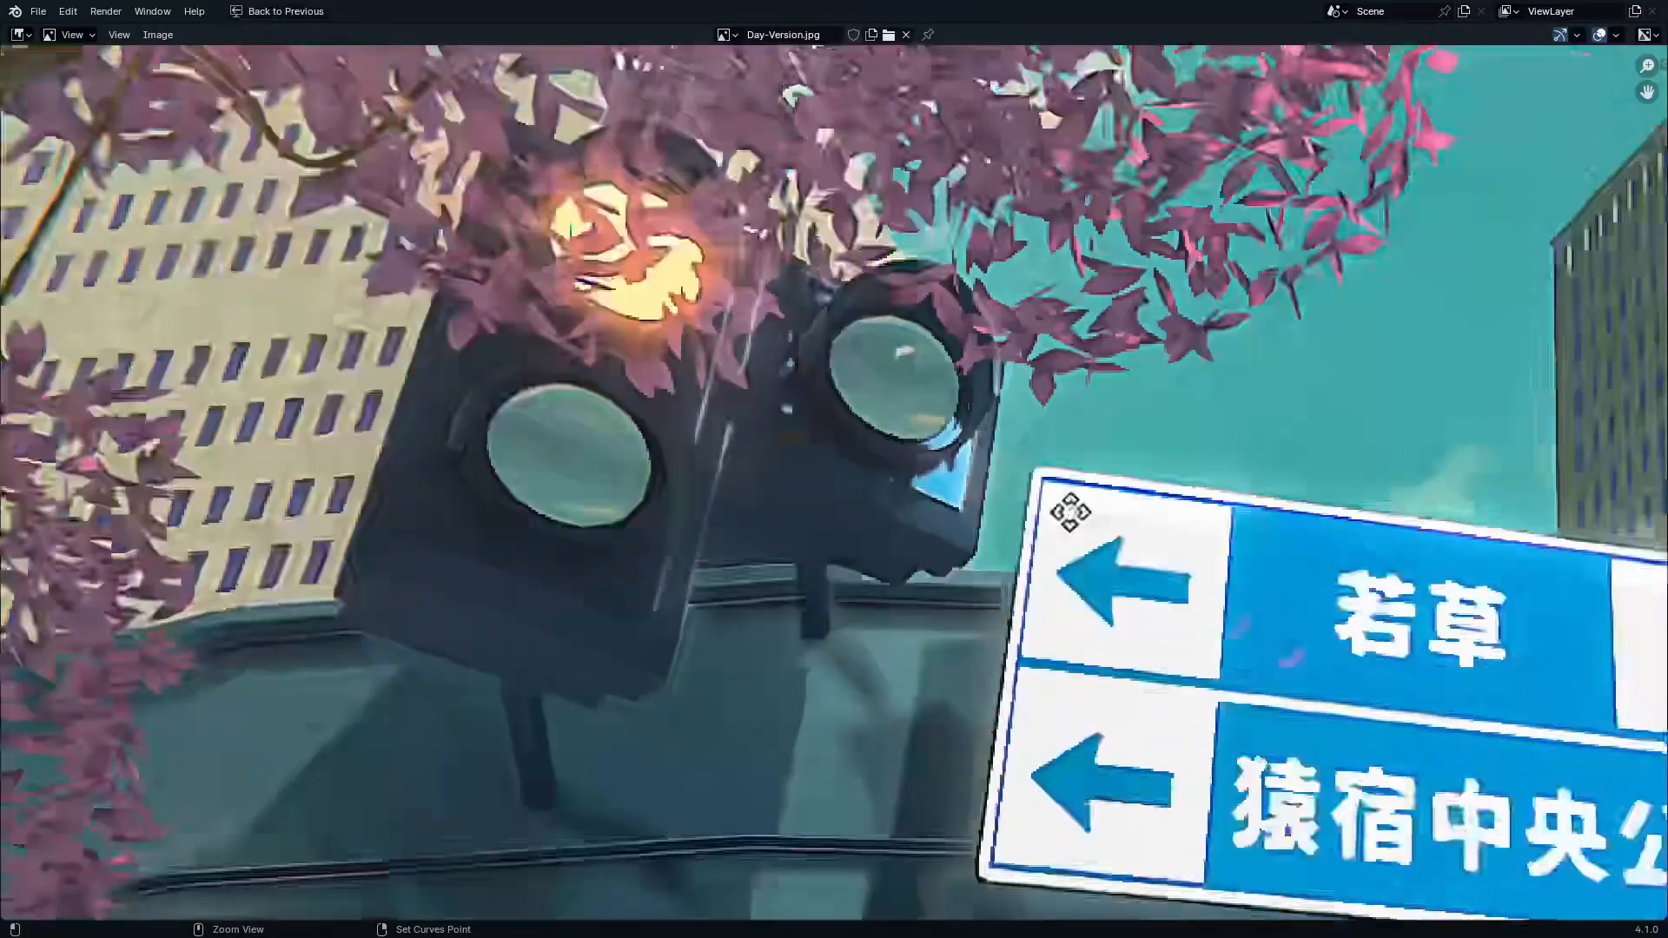
scroll(950, 492, "up", 4)
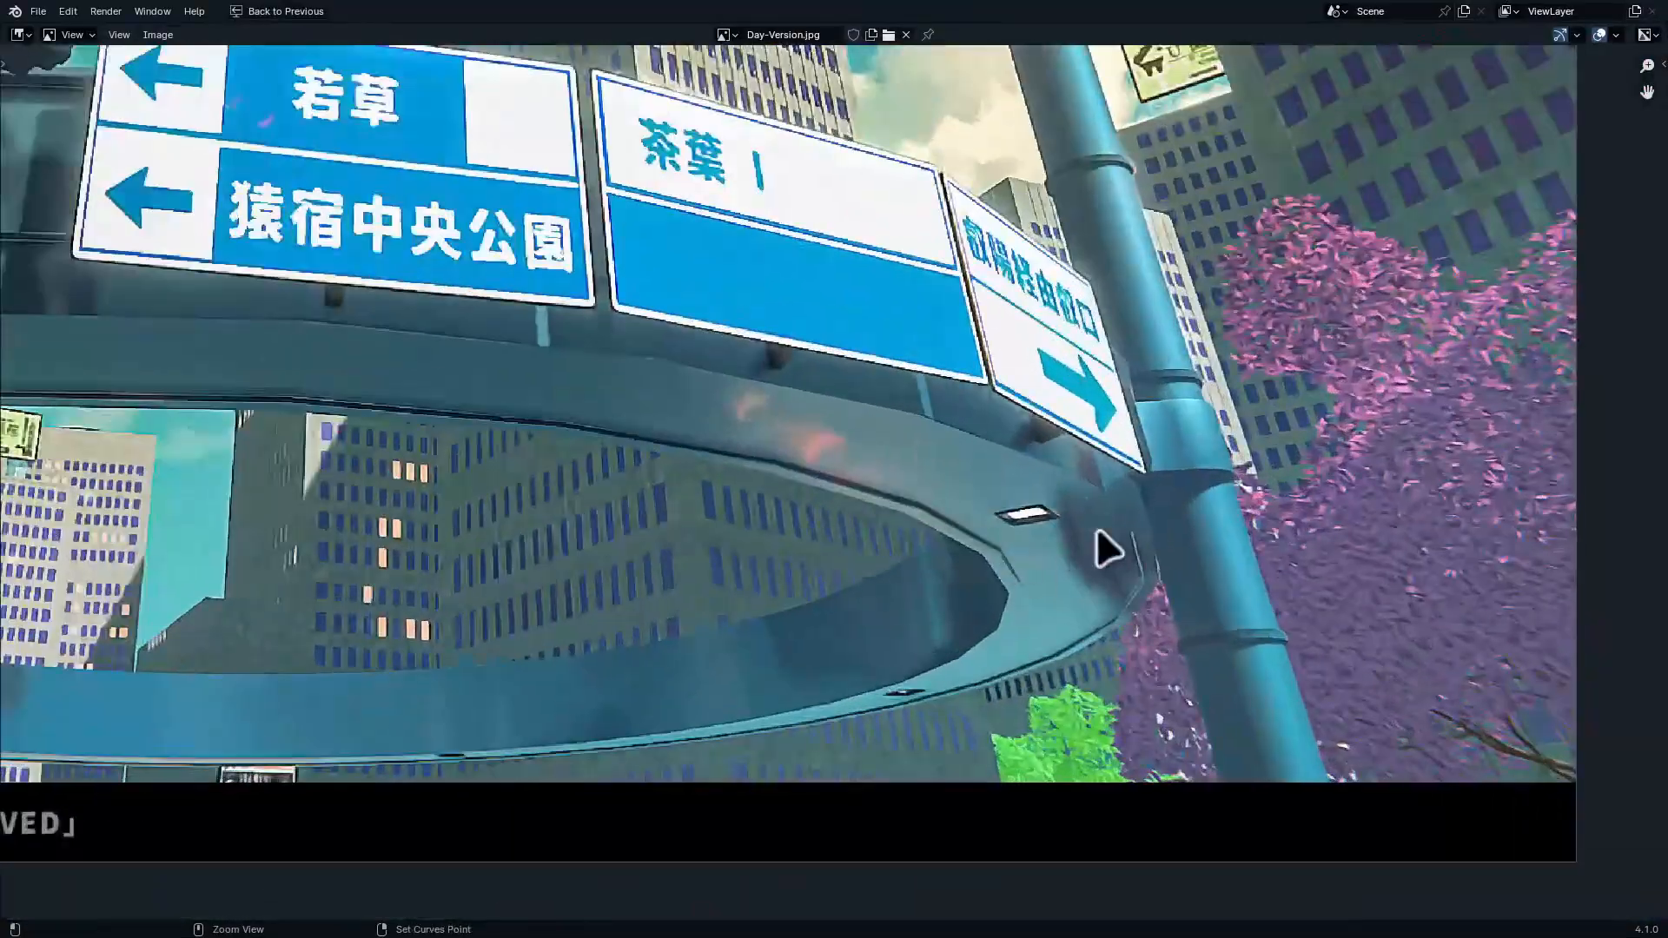
Restore the split layout and select the four recessed light faces on the underside of the ring in Edit Mode
key("ctrl+space")
scroll(1110, 420, "up", 6)
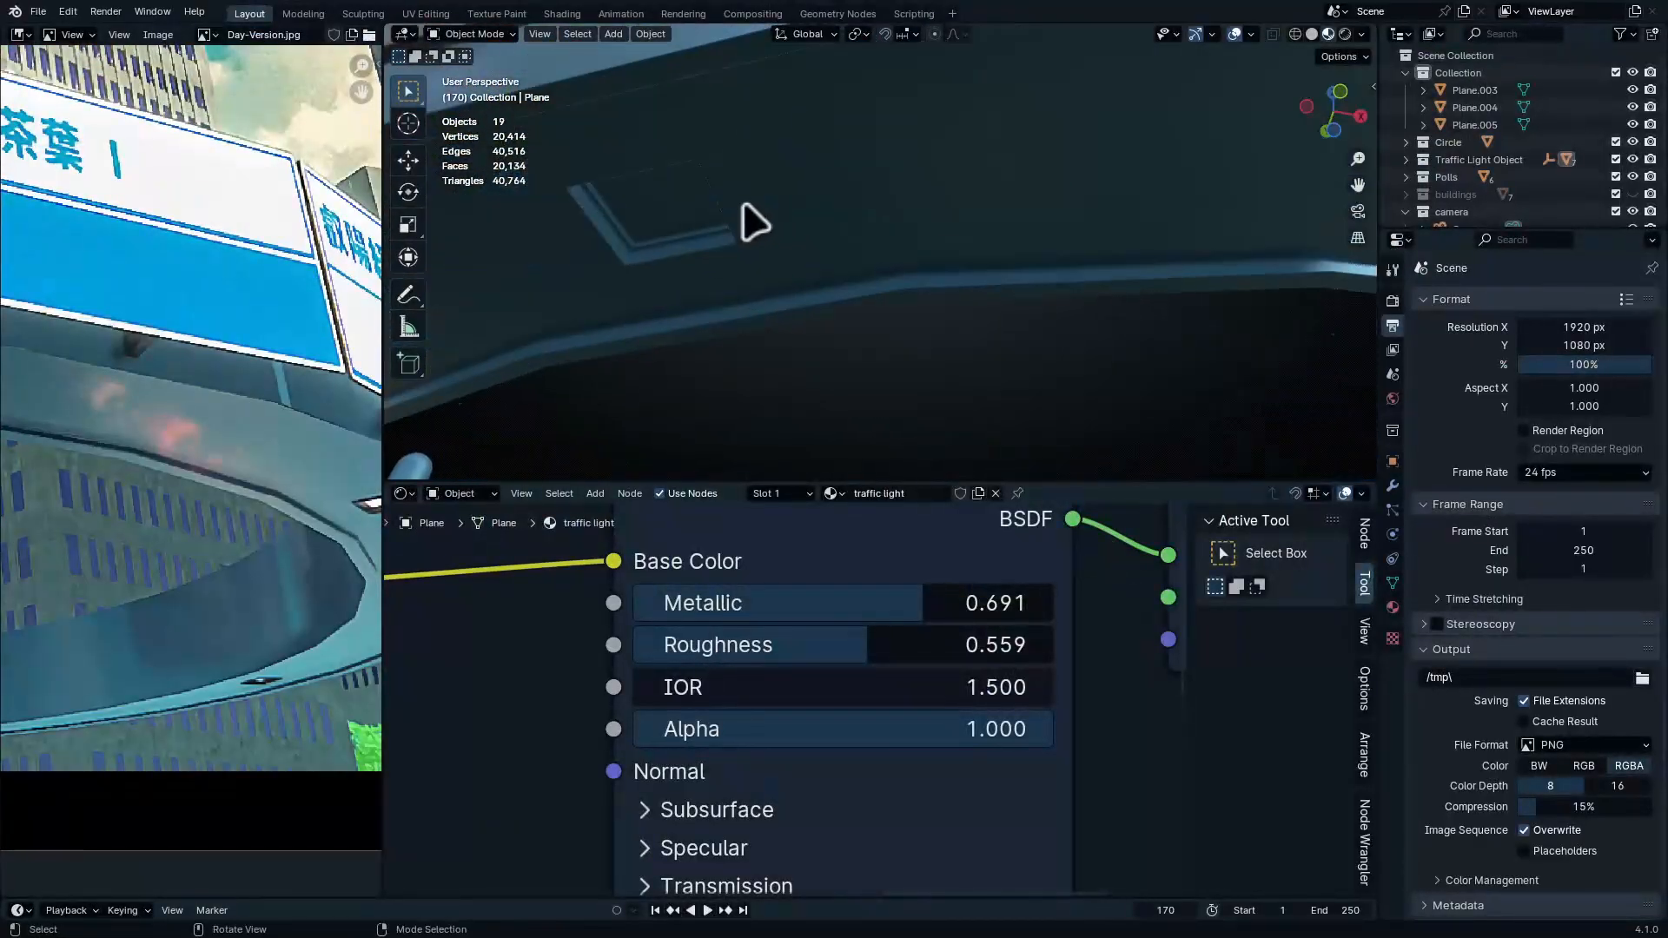
left_click(685, 238)
key("Tab")
left_click(654, 235)
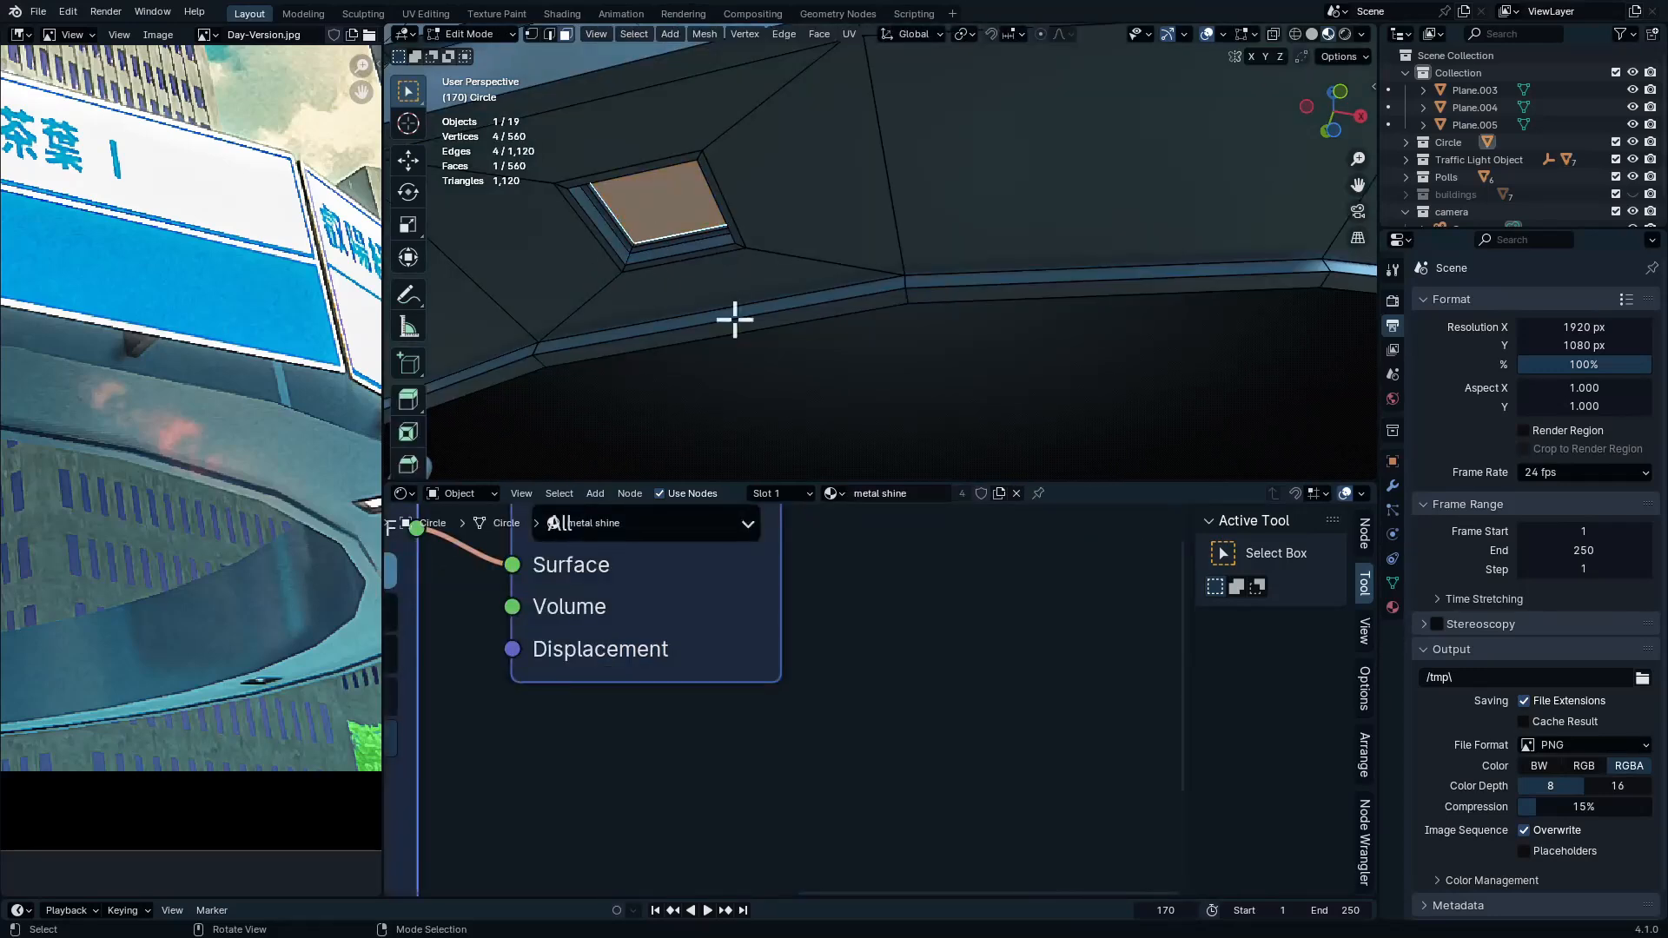
middle_click_drag(959, 179, 987, 347, "ctrl")
key("ctrl+e")
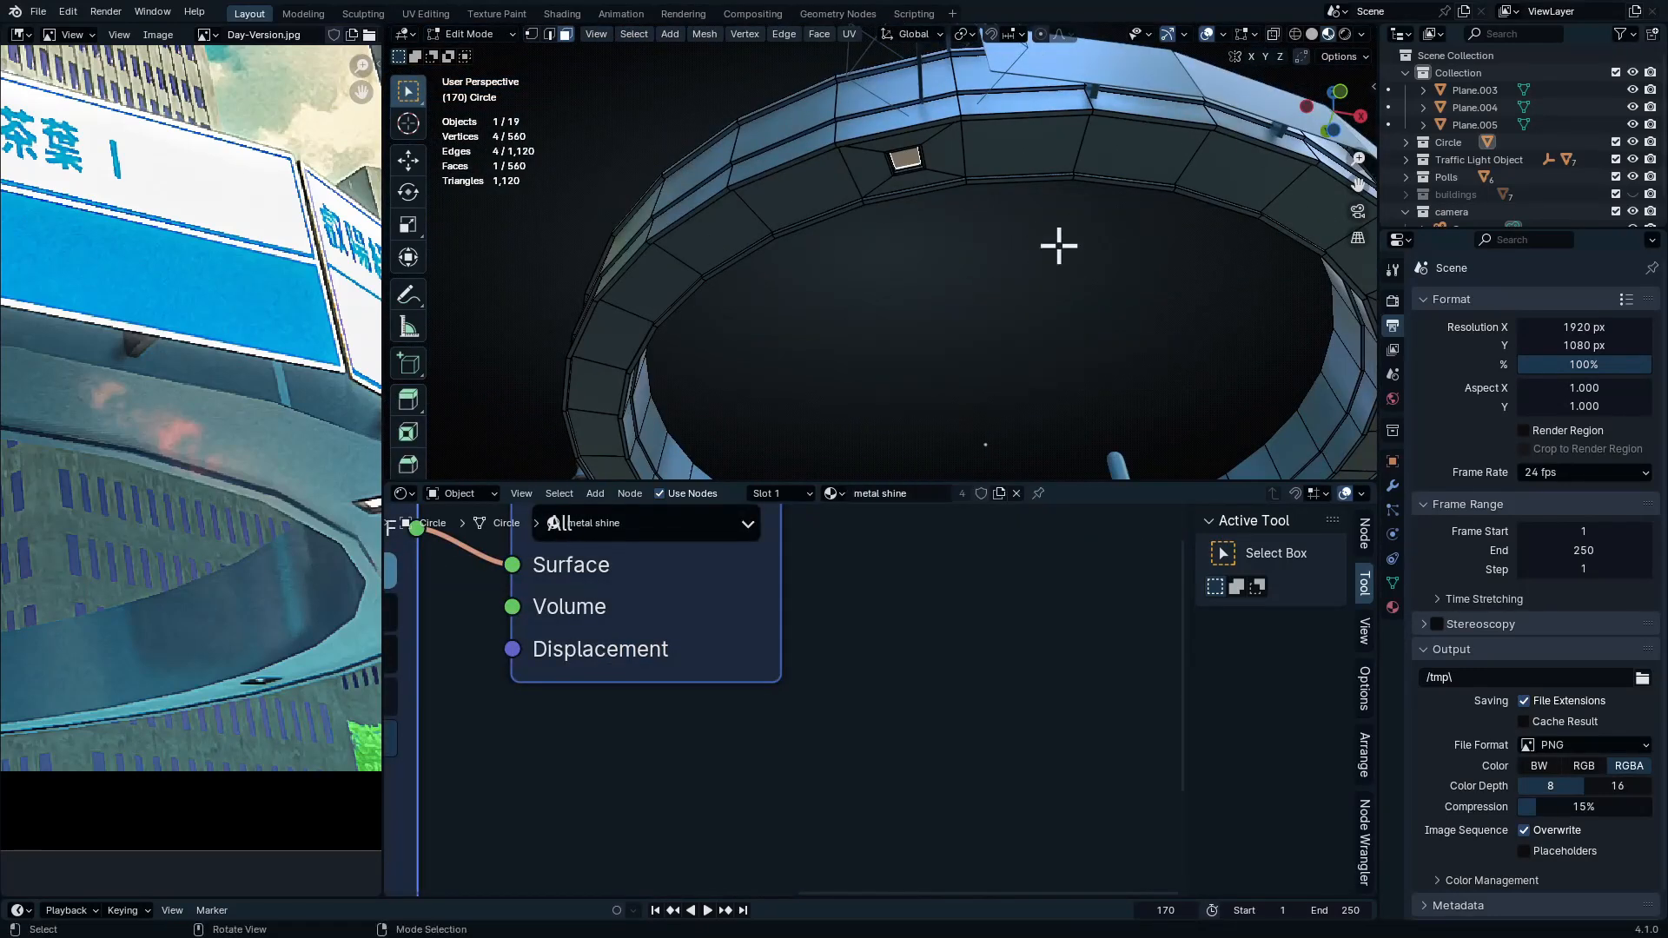
middle_click_drag(1108, 285, 852, 108, "shift")
middle_click_drag(976, 180, 770, 550)
Give the ring a second material slot with a new material named light for the selected recess faces
left_click(786, 493)
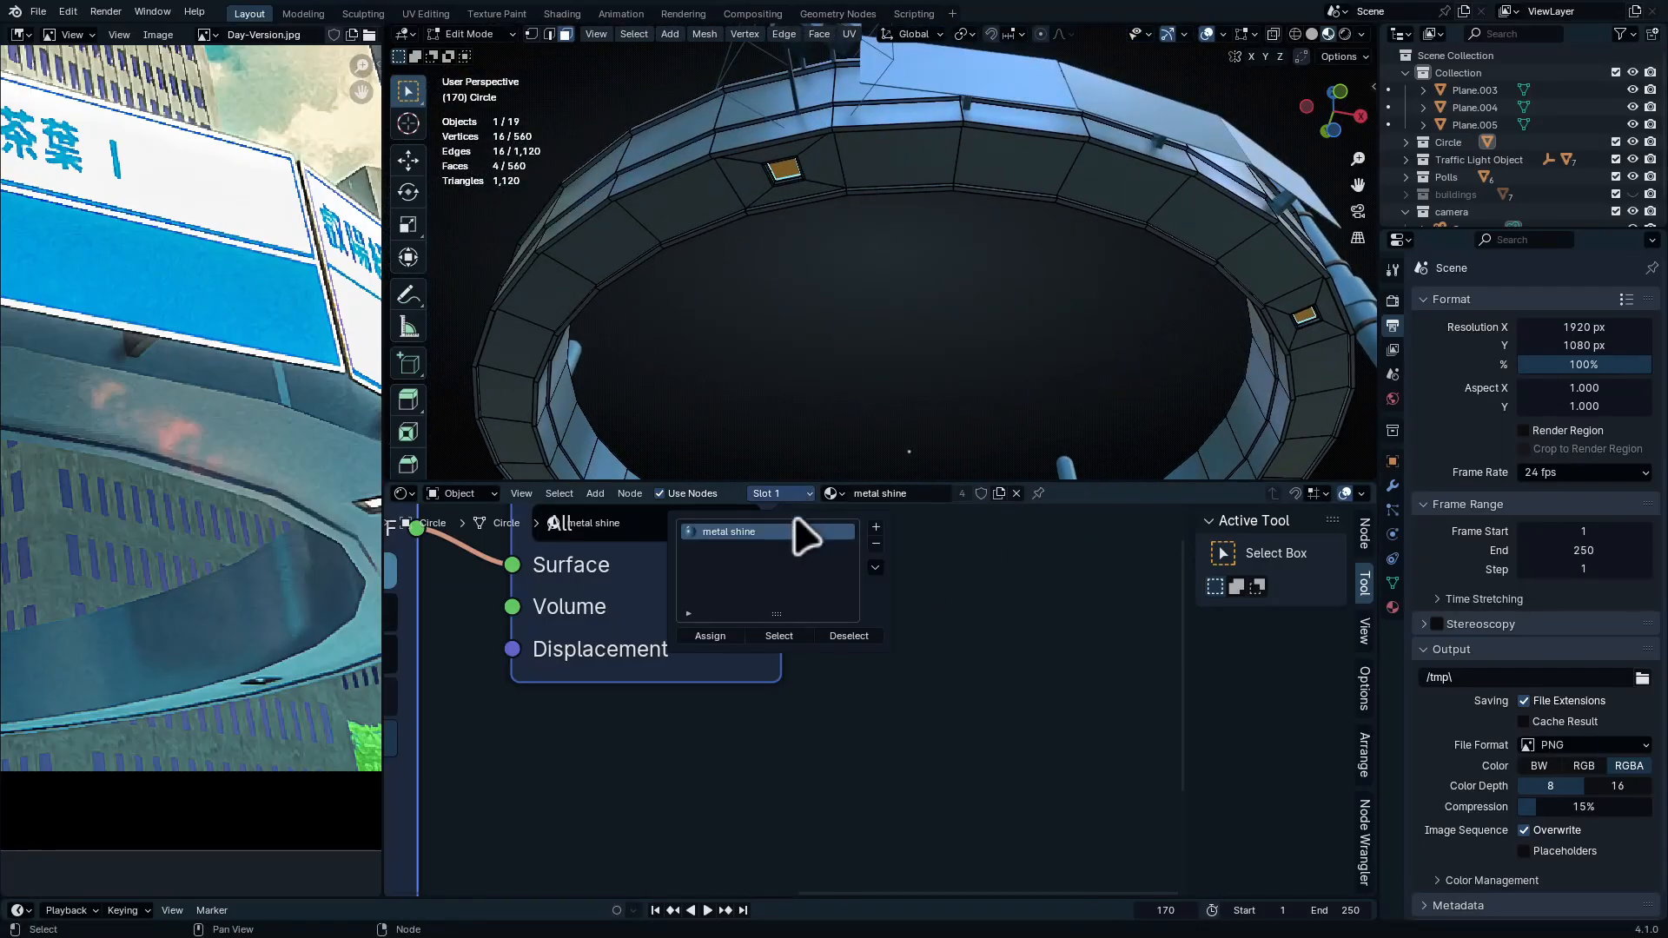
left_click(875, 527)
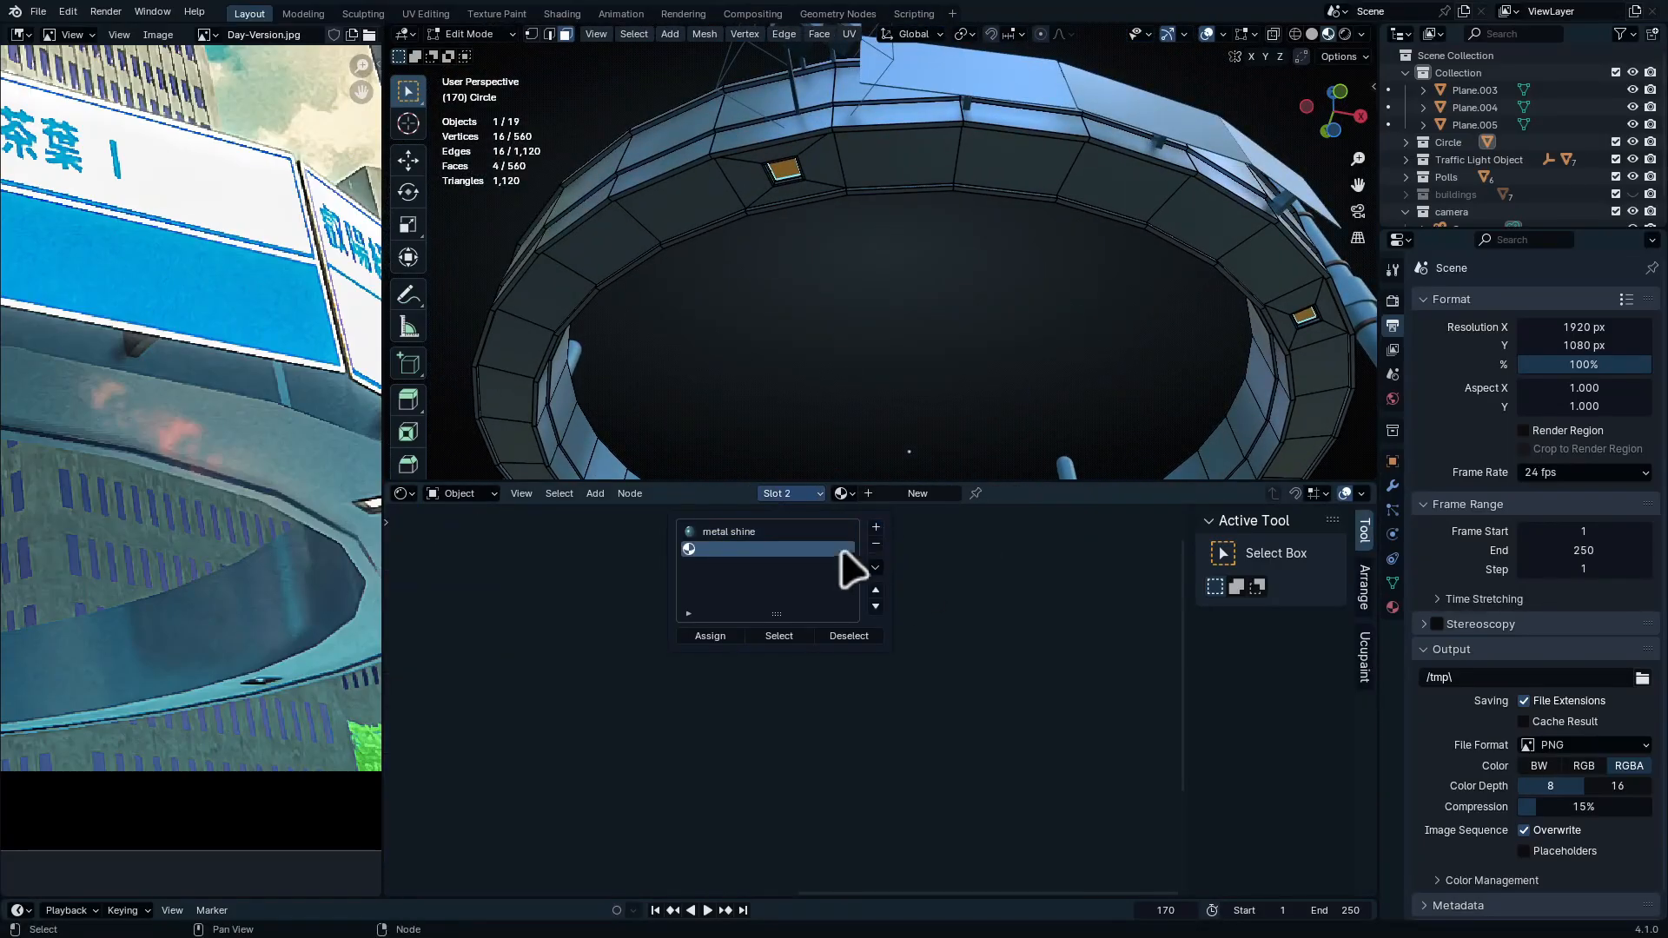
left_click(903, 495)
type("light")
key("Return")
Delete the Principled BSDF node from the light material
middle_click_drag(501, 560, 856, 607)
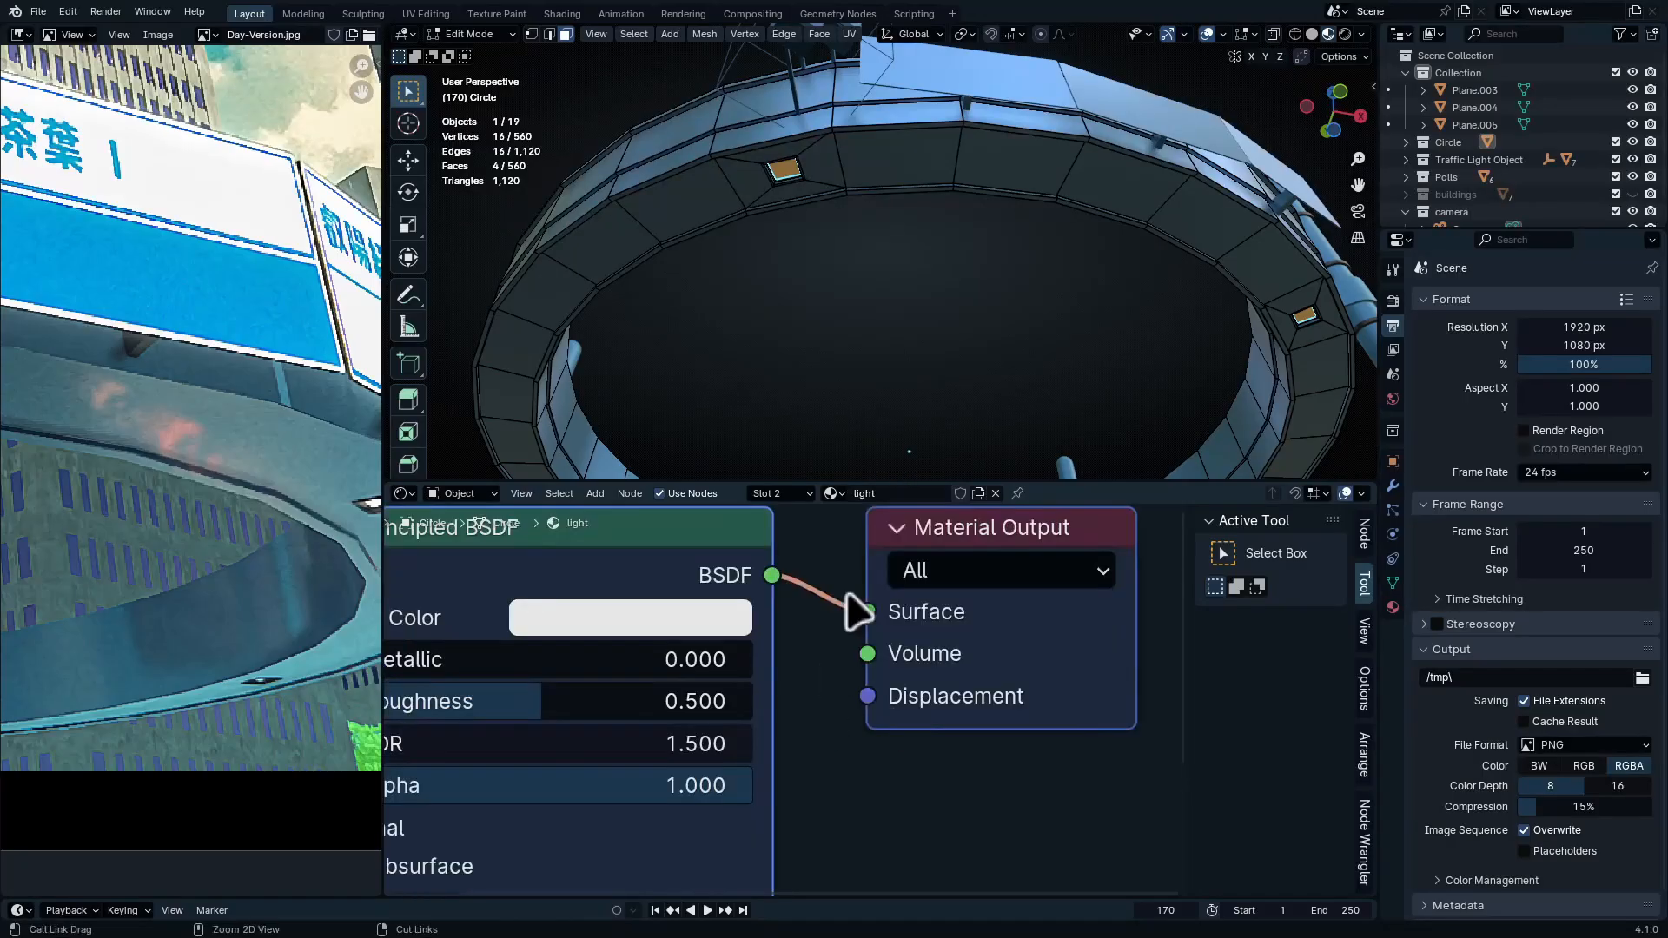
scroll(847, 643, "down", 6)
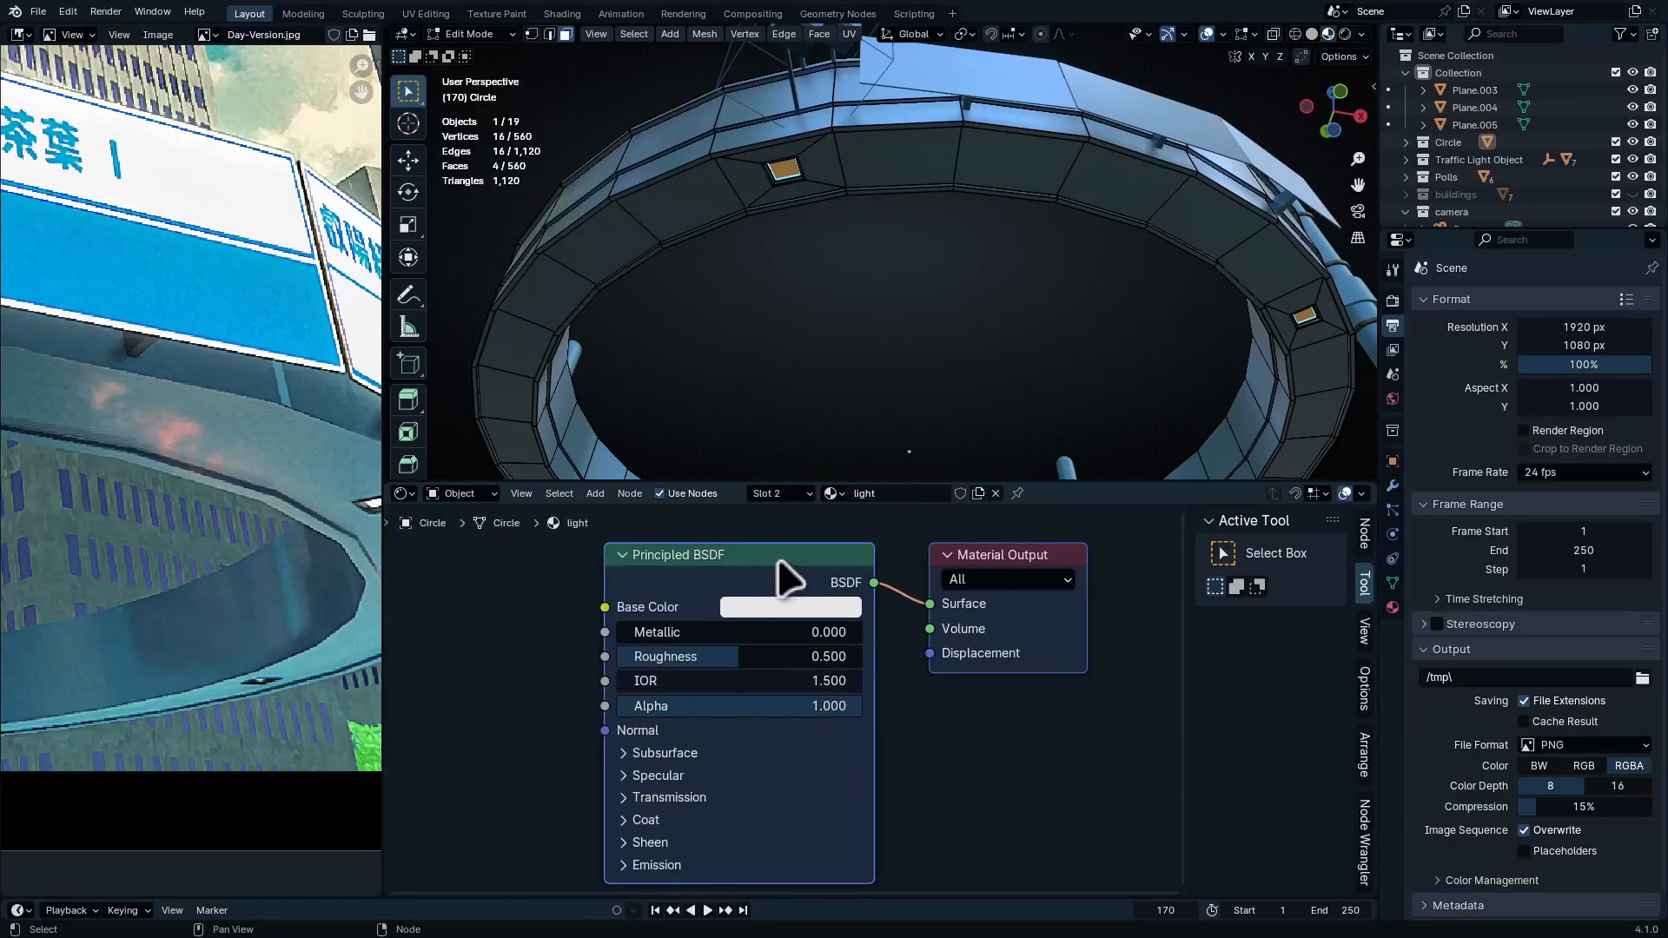
middle_click_drag(777, 561, 717, 622)
key("x")
key("ctrl+z")
left_click_drag(858, 624, 839, 764)
key("ctrl+x")
scroll(879, 695, "up", 6)
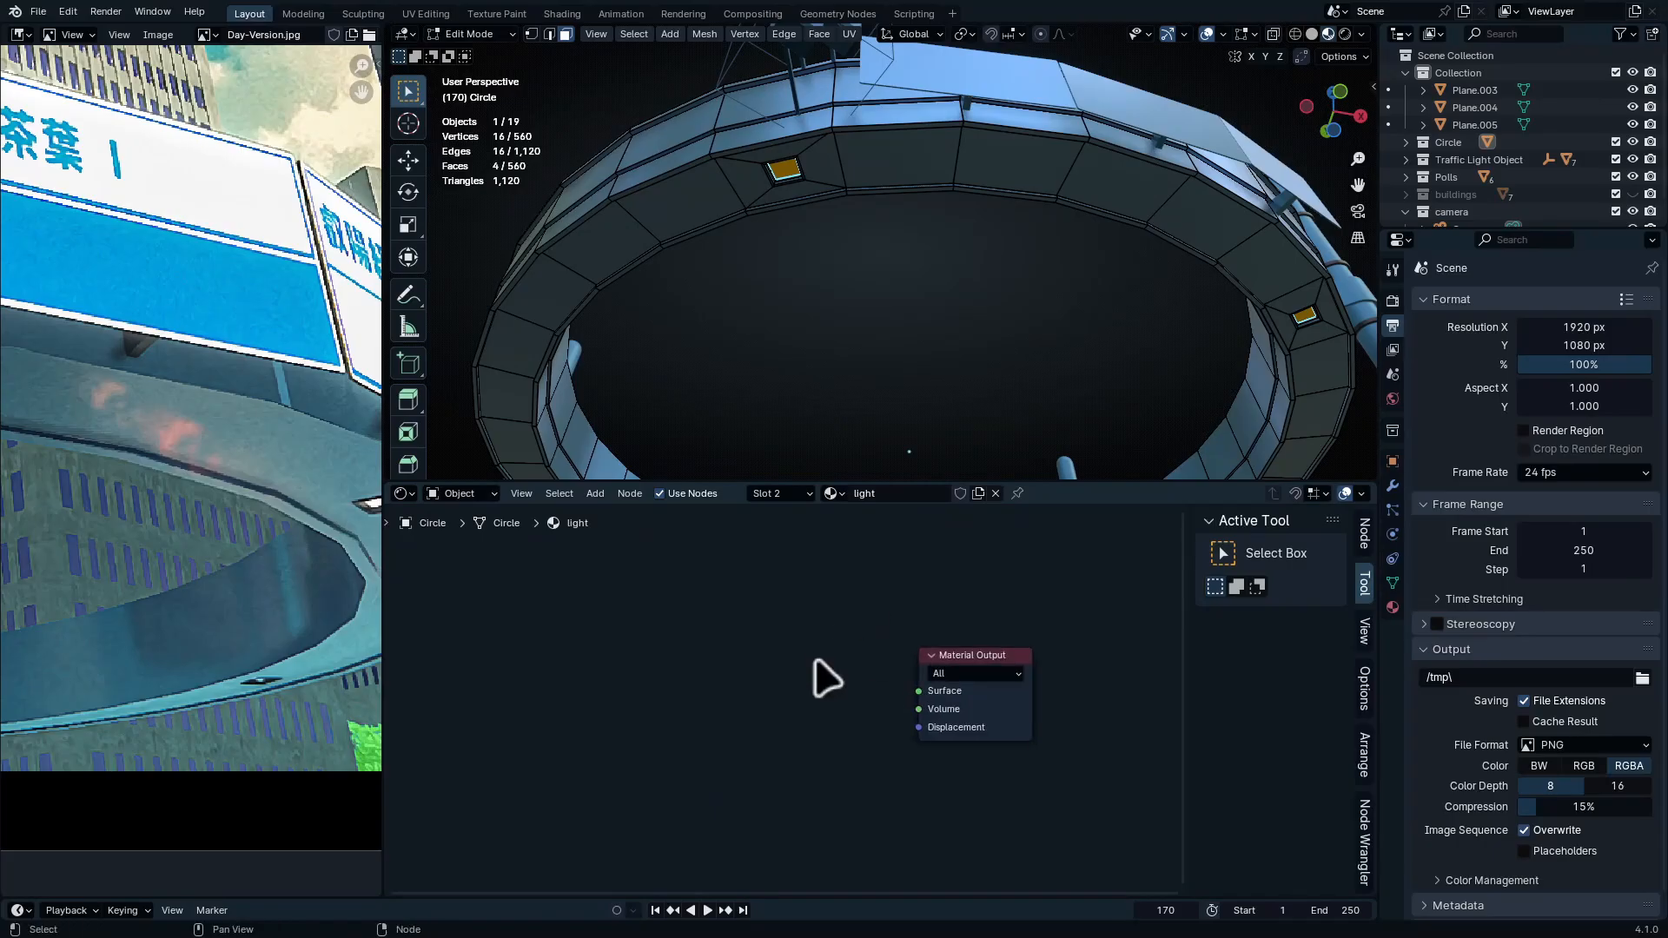
Add an Emission shader to the light material, connect it to the Surface output and set its Strength to 10.670
key("shift+a")
type("em")
key("Return")
left_click(692, 634)
left_click(792, 673, "ctrl+shift")
scroll(711, 728, "up", 3)
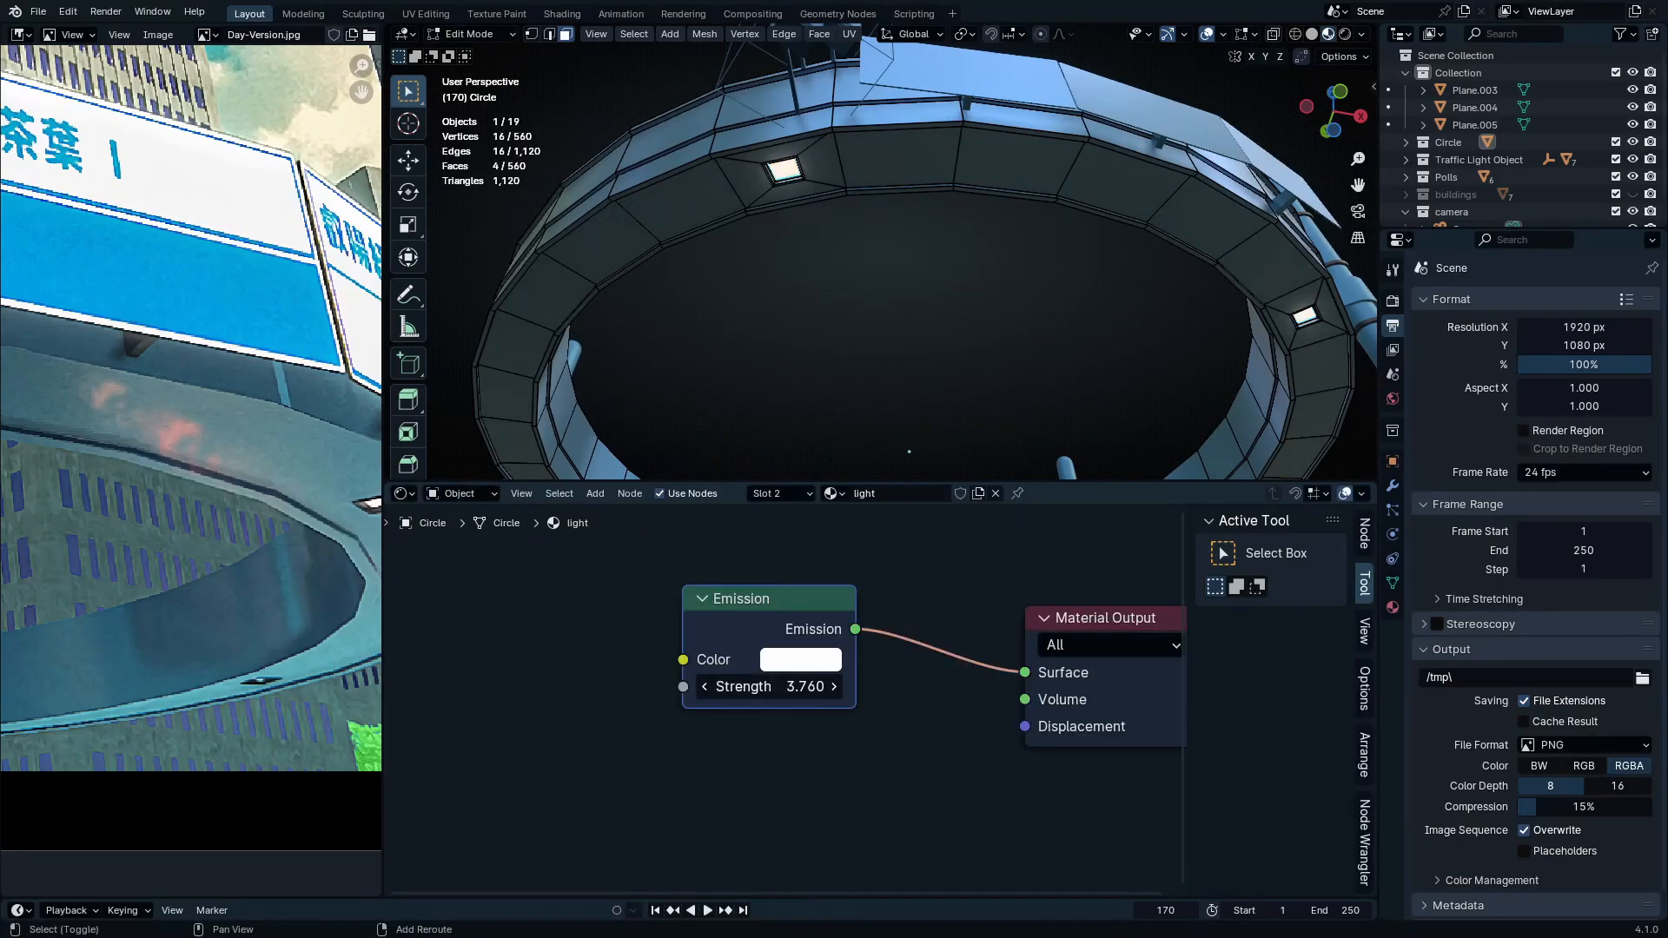
left_click_drag(769, 686, 839, 686)
Switch to solid shading and select the four face loops that frame one recessed light
middle_click_drag(814, 198, 773, 171, "ctrl")
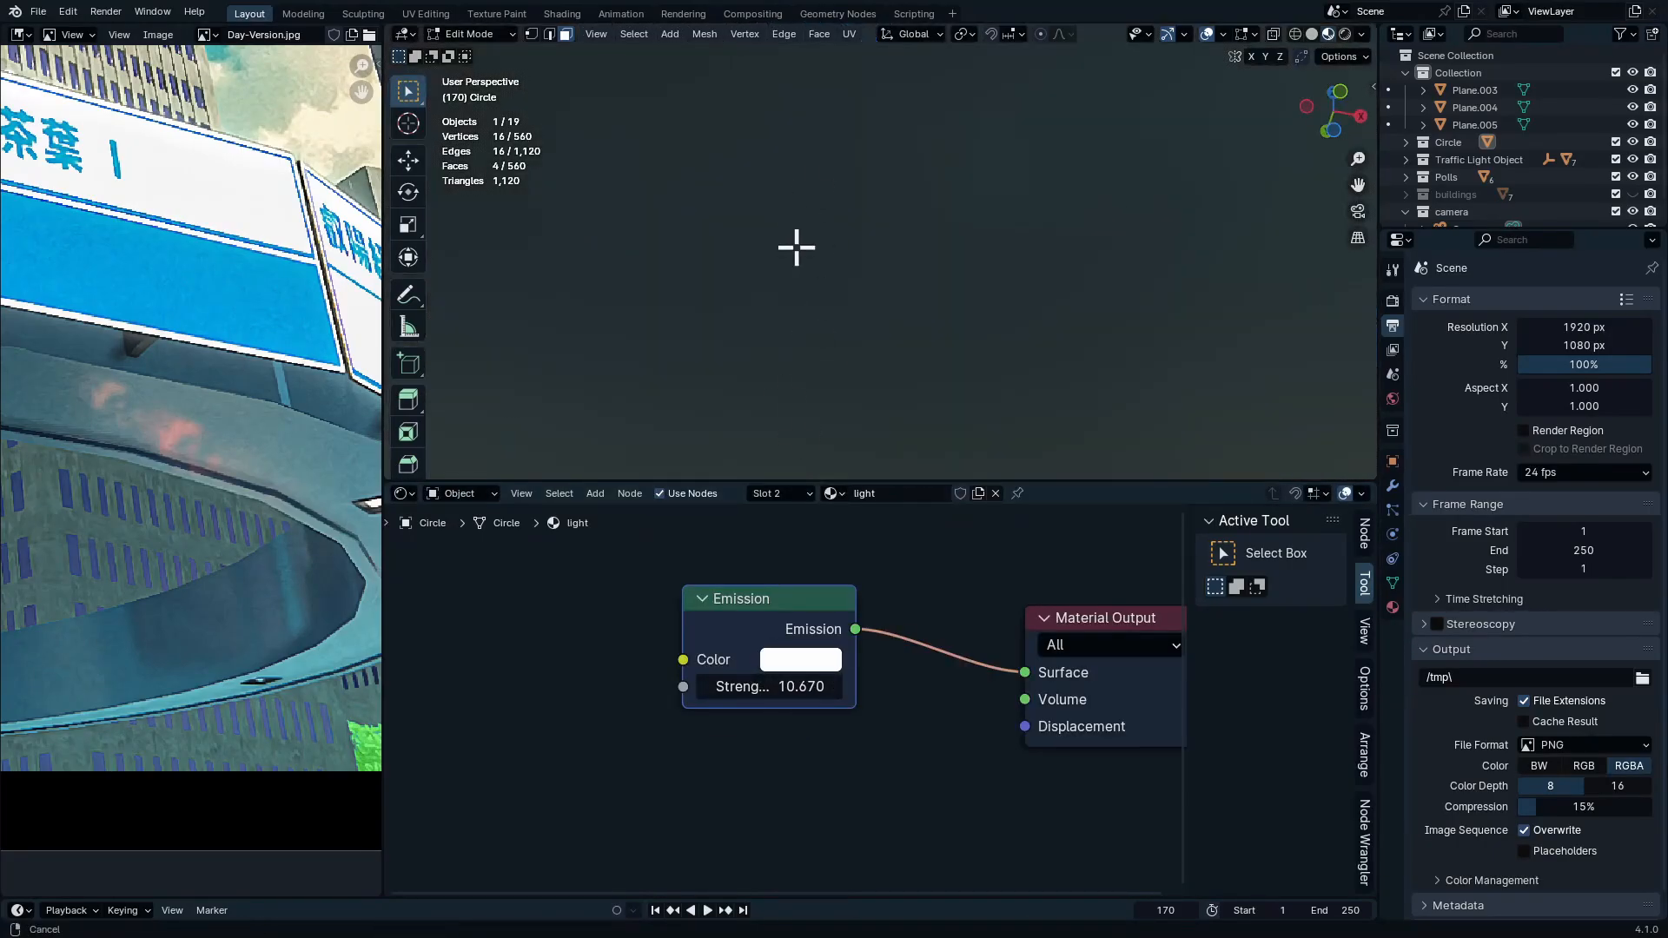
middle_click_drag(656, 119, 804, 231, "shift")
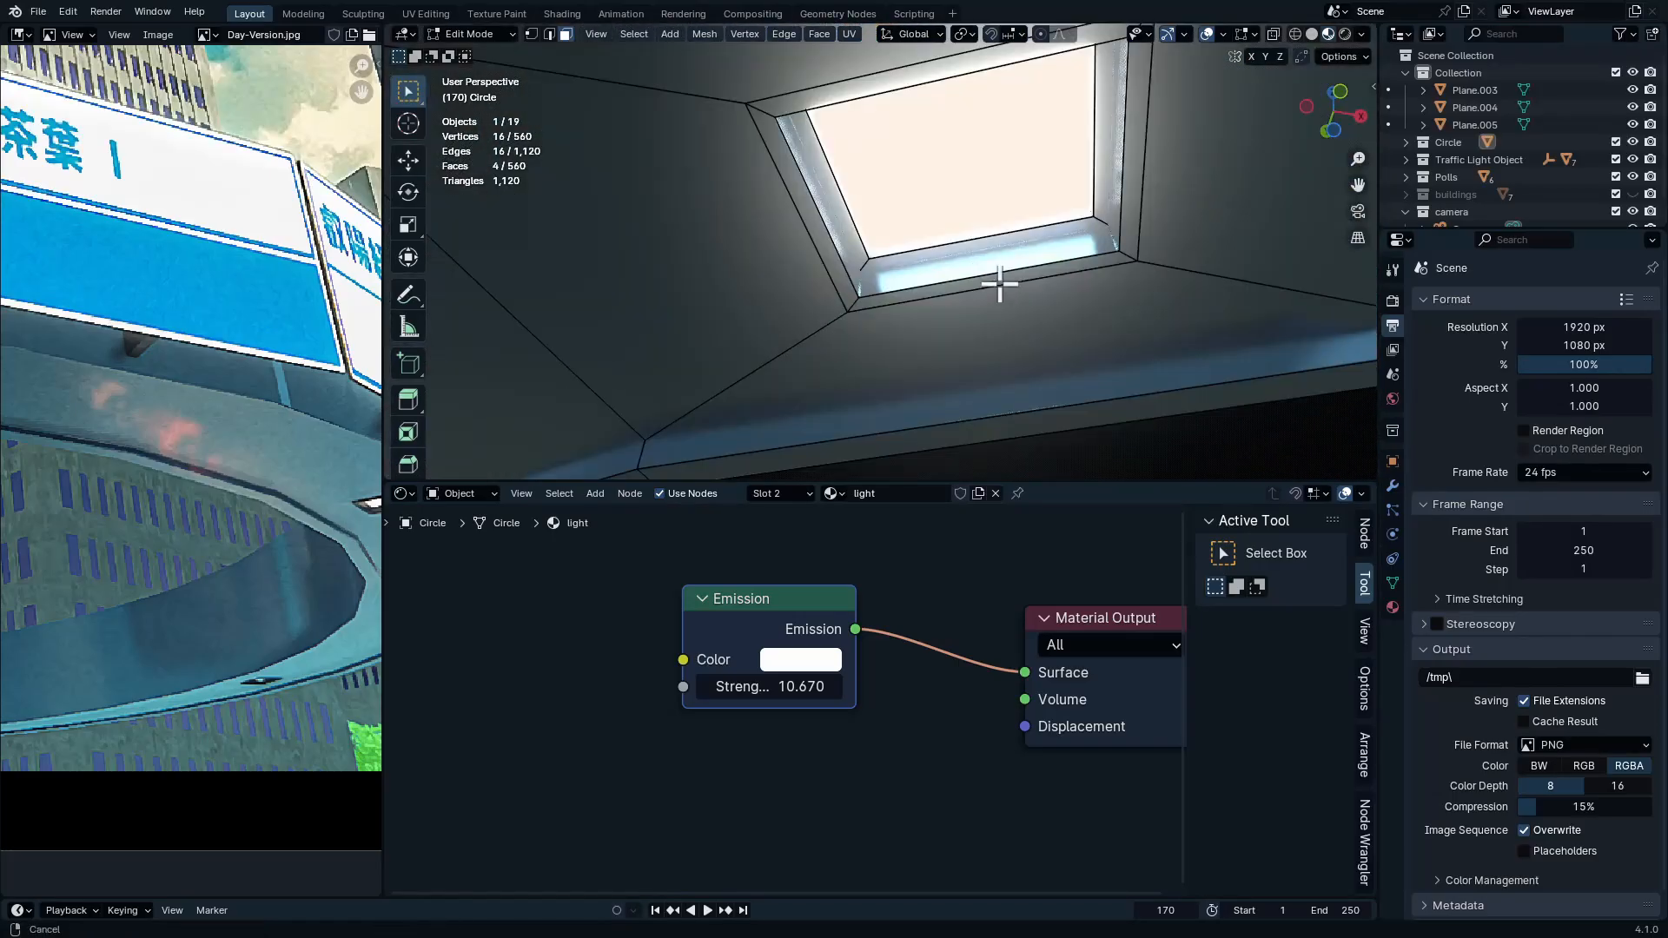
mouse_move(998, 283)
middle_mouse_down("ctrl")
mouse_move(990, 216)
mouse_move(1003, 260)
middle_mouse_up("ctrl")
key("z")
left_click(987, 260)
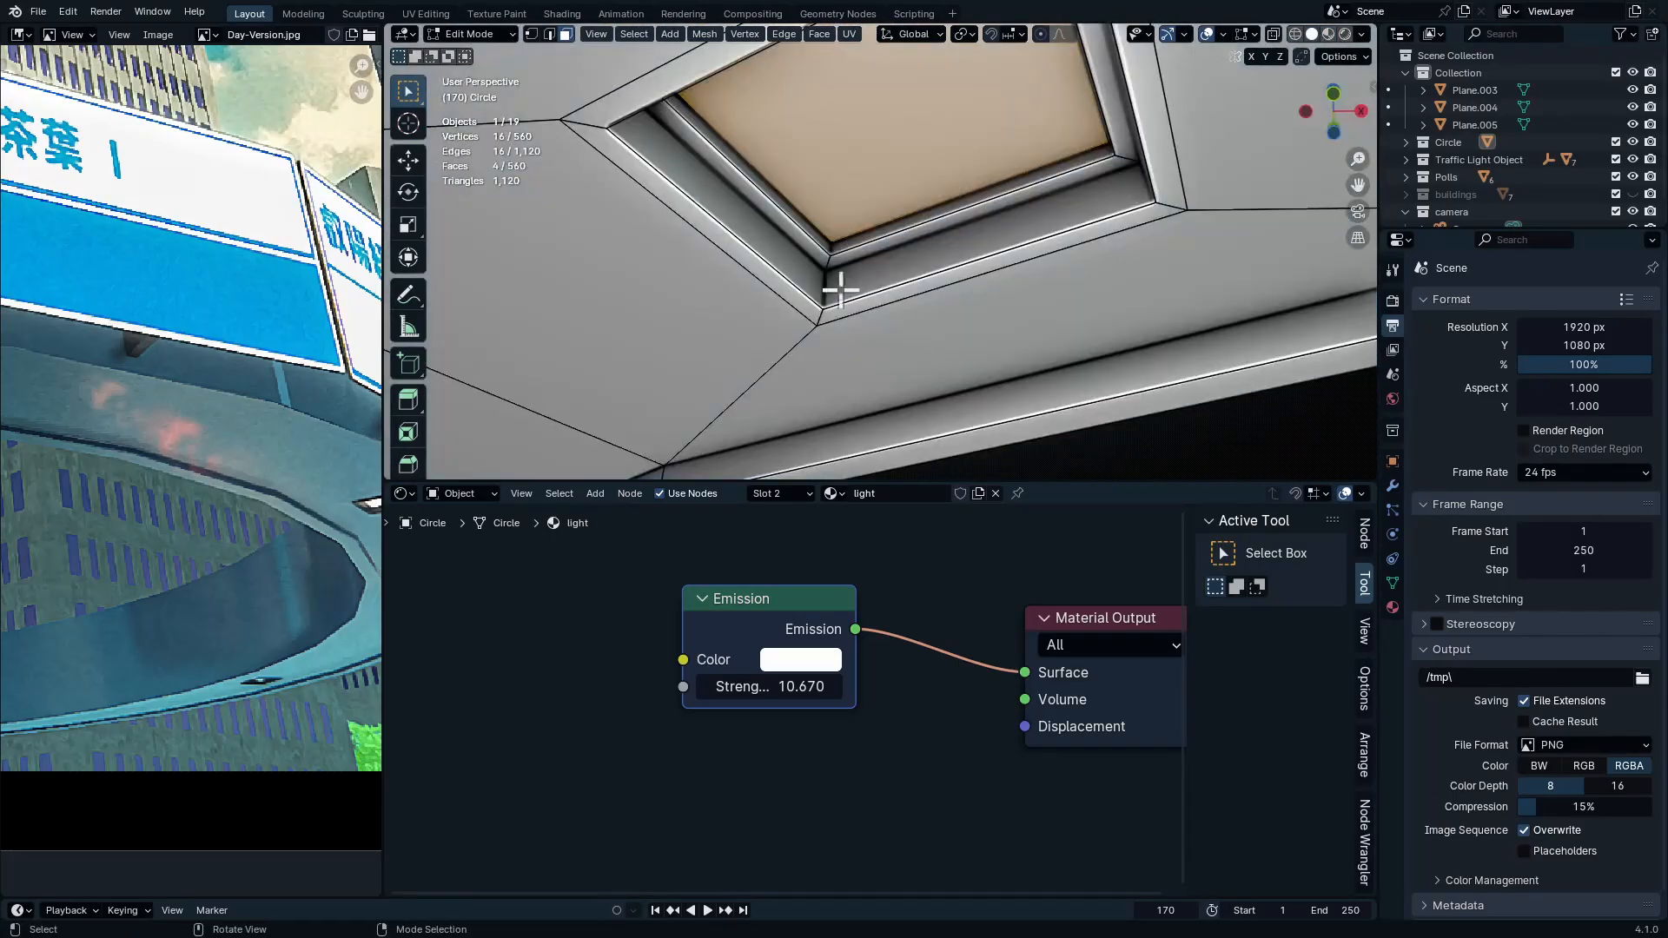
middle_click_drag(858, 306, 862, 219, "ctrl")
left_click(794, 266, "alt")
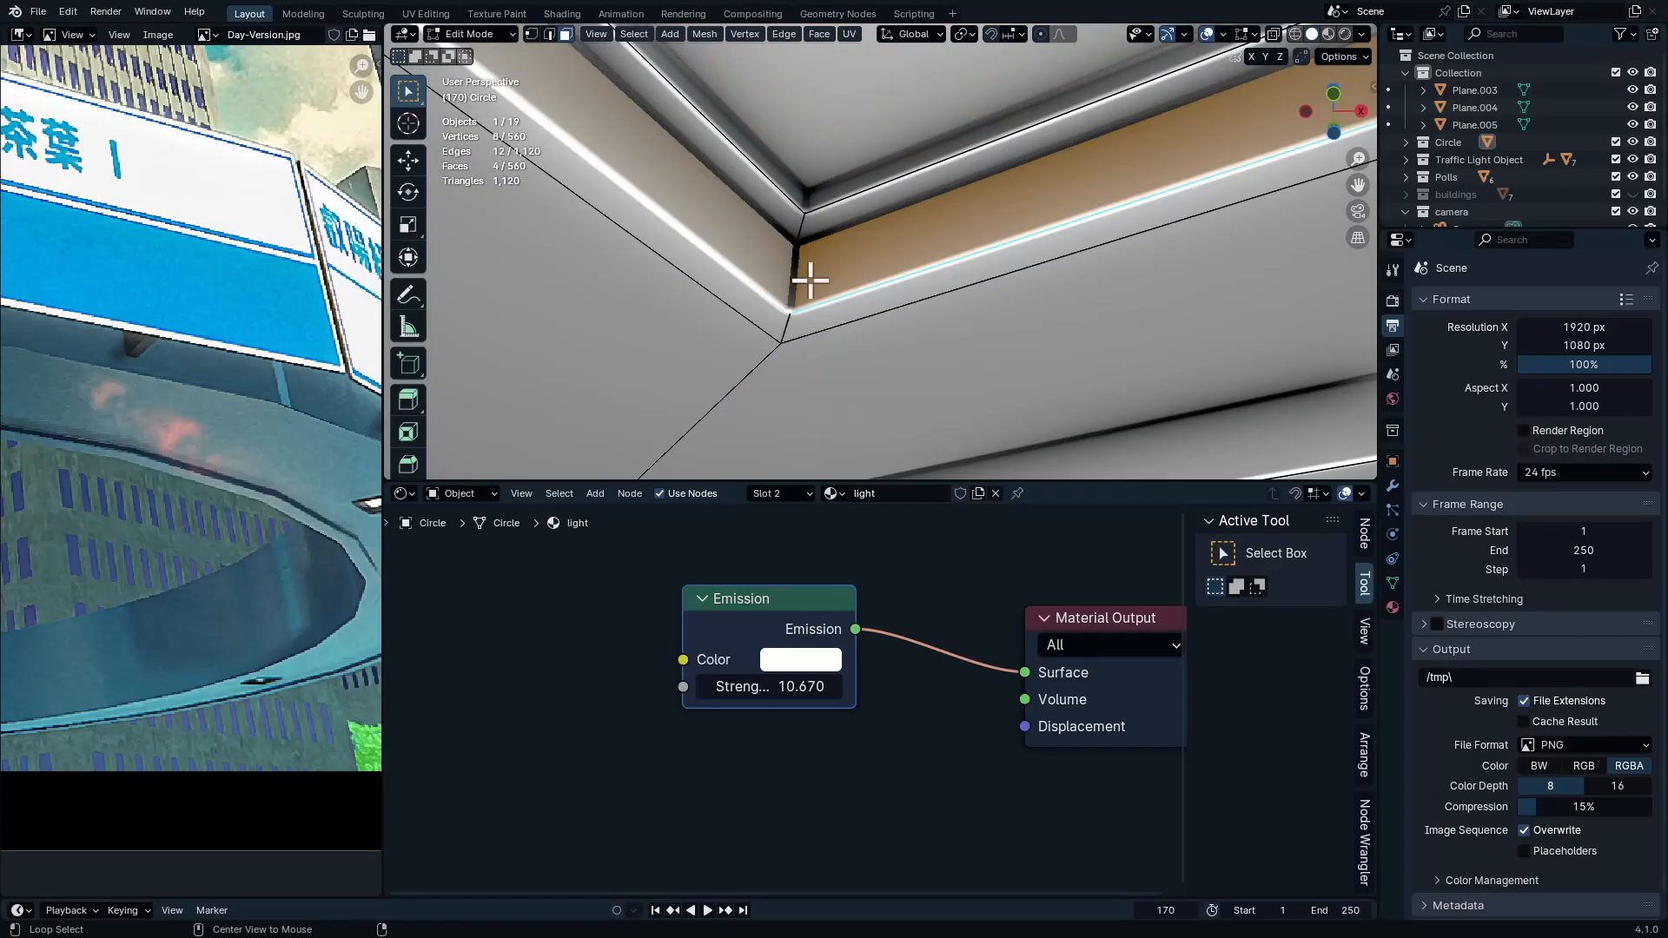
left_click(783, 323, "alt+shift")
left_click(811, 223, "alt+shift")
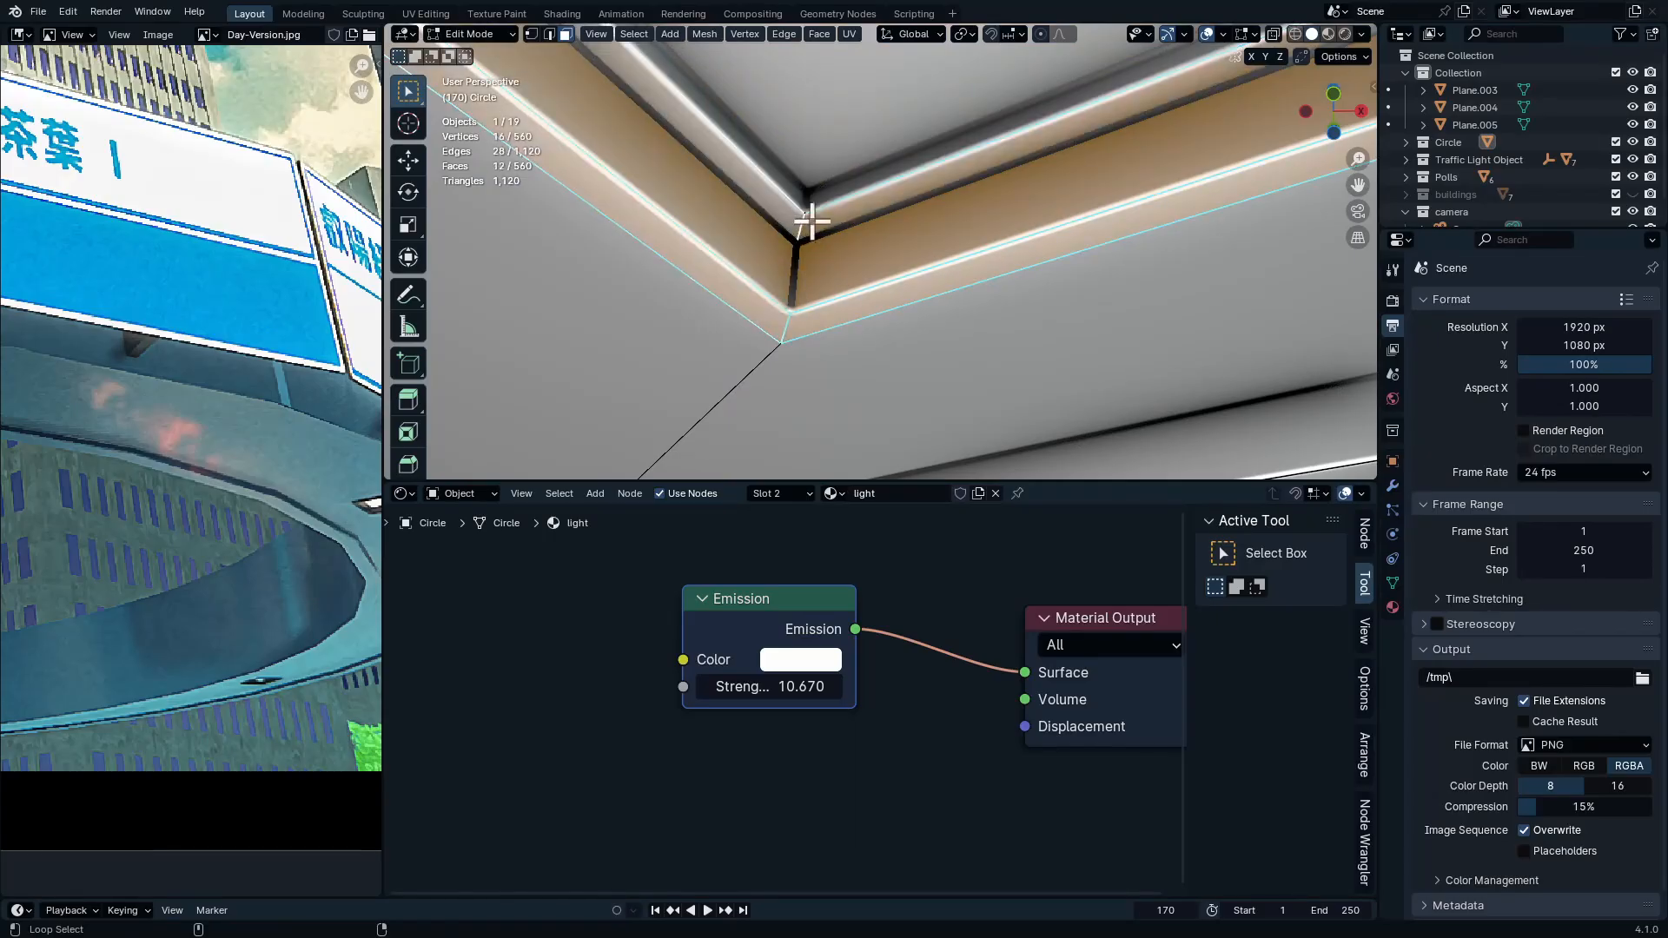
left_click(809, 197, "alt+shift")
key("ctrl+z")
left_click(806, 195, "alt+shift")
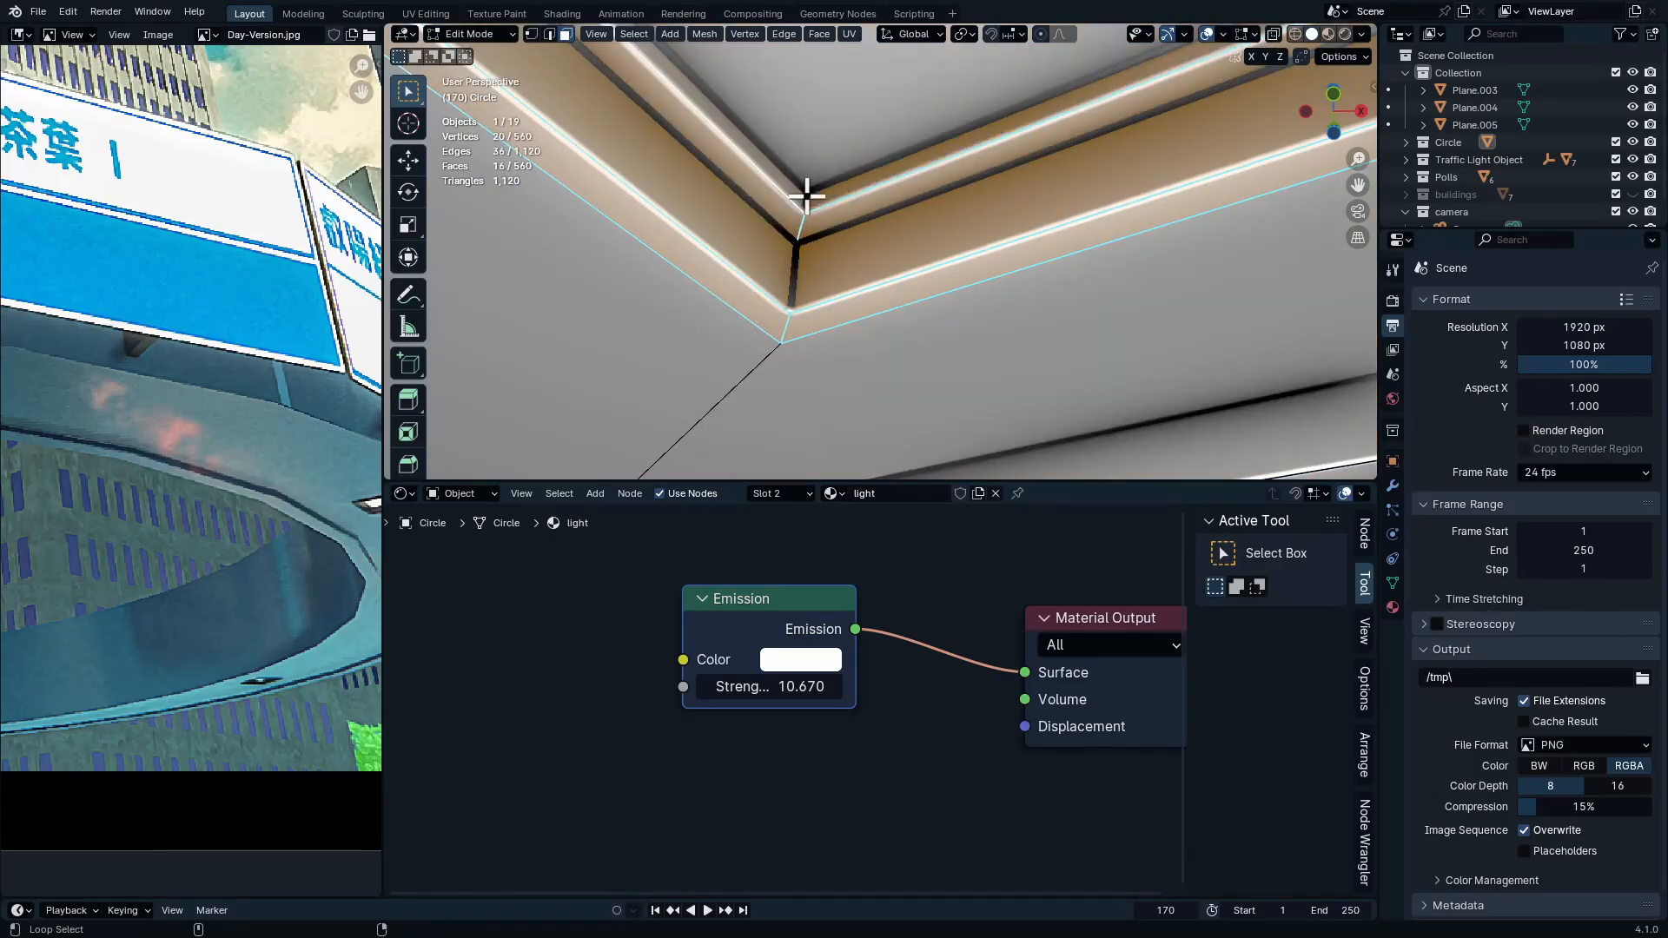
Extend the selection to the frame faces of all recessed lights with Select Similar by Area
middle_click_drag(908, 128, 814, 435, "ctrl")
key("shift+g")
left_click(799, 229)
scroll(834, 220, "down", 3)
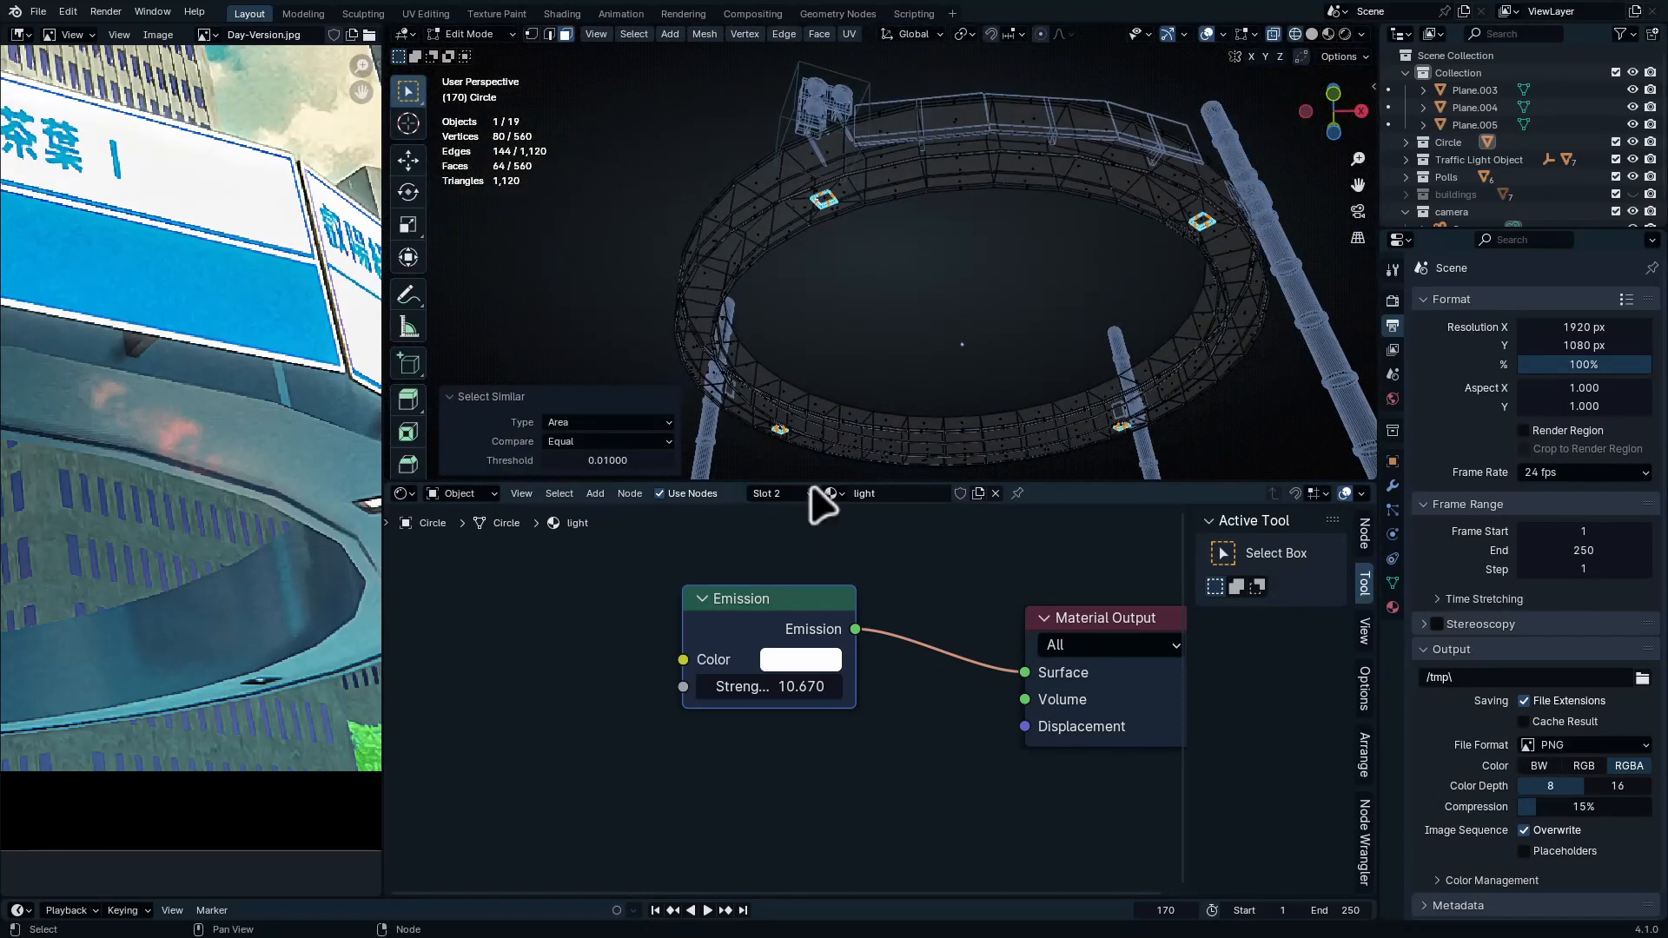
Add a third slot using the black stip material, rename the material rubber and assign it to the frame faces
left_click(806, 495)
left_click(875, 526)
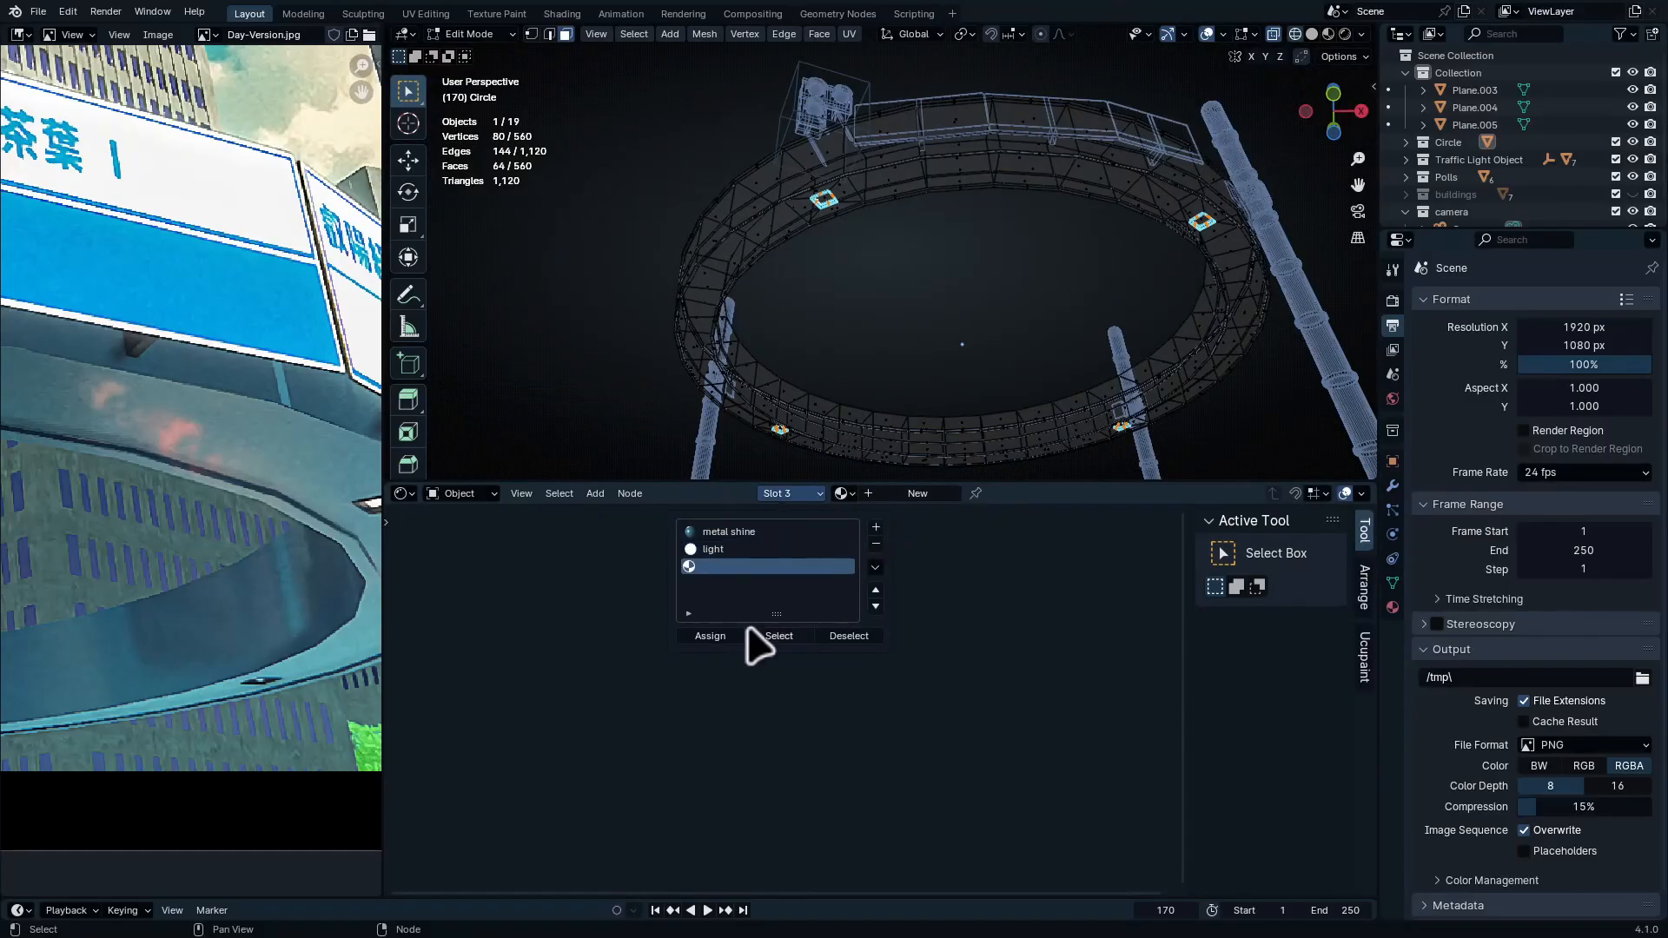
left_click(850, 494)
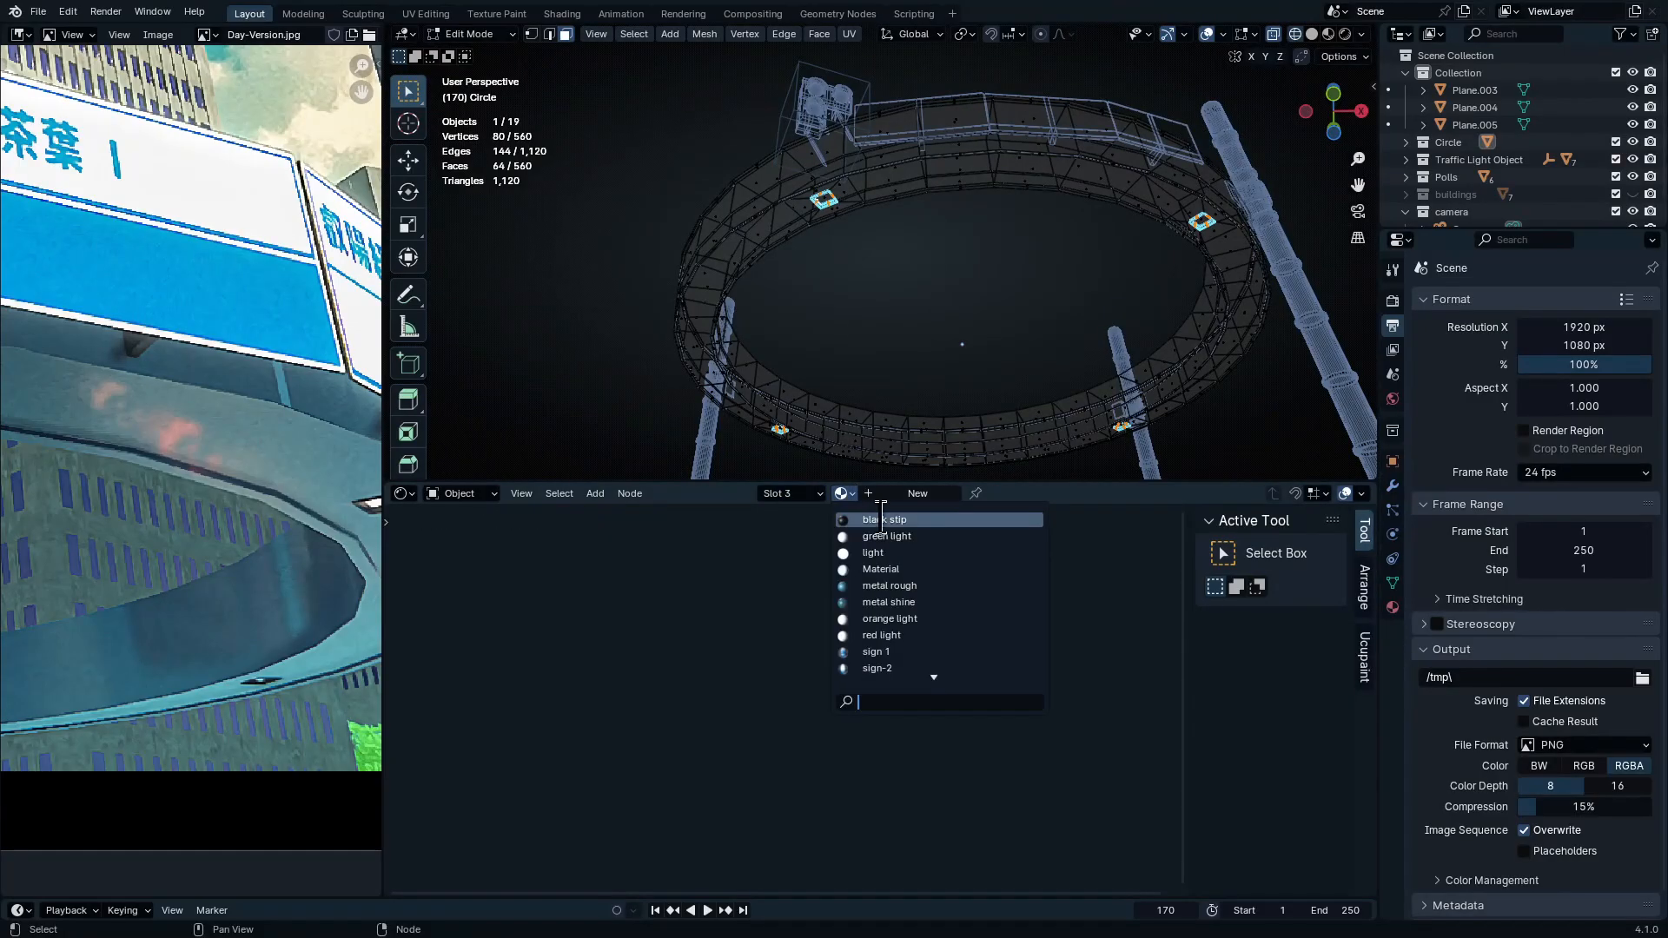
left_click(894, 520)
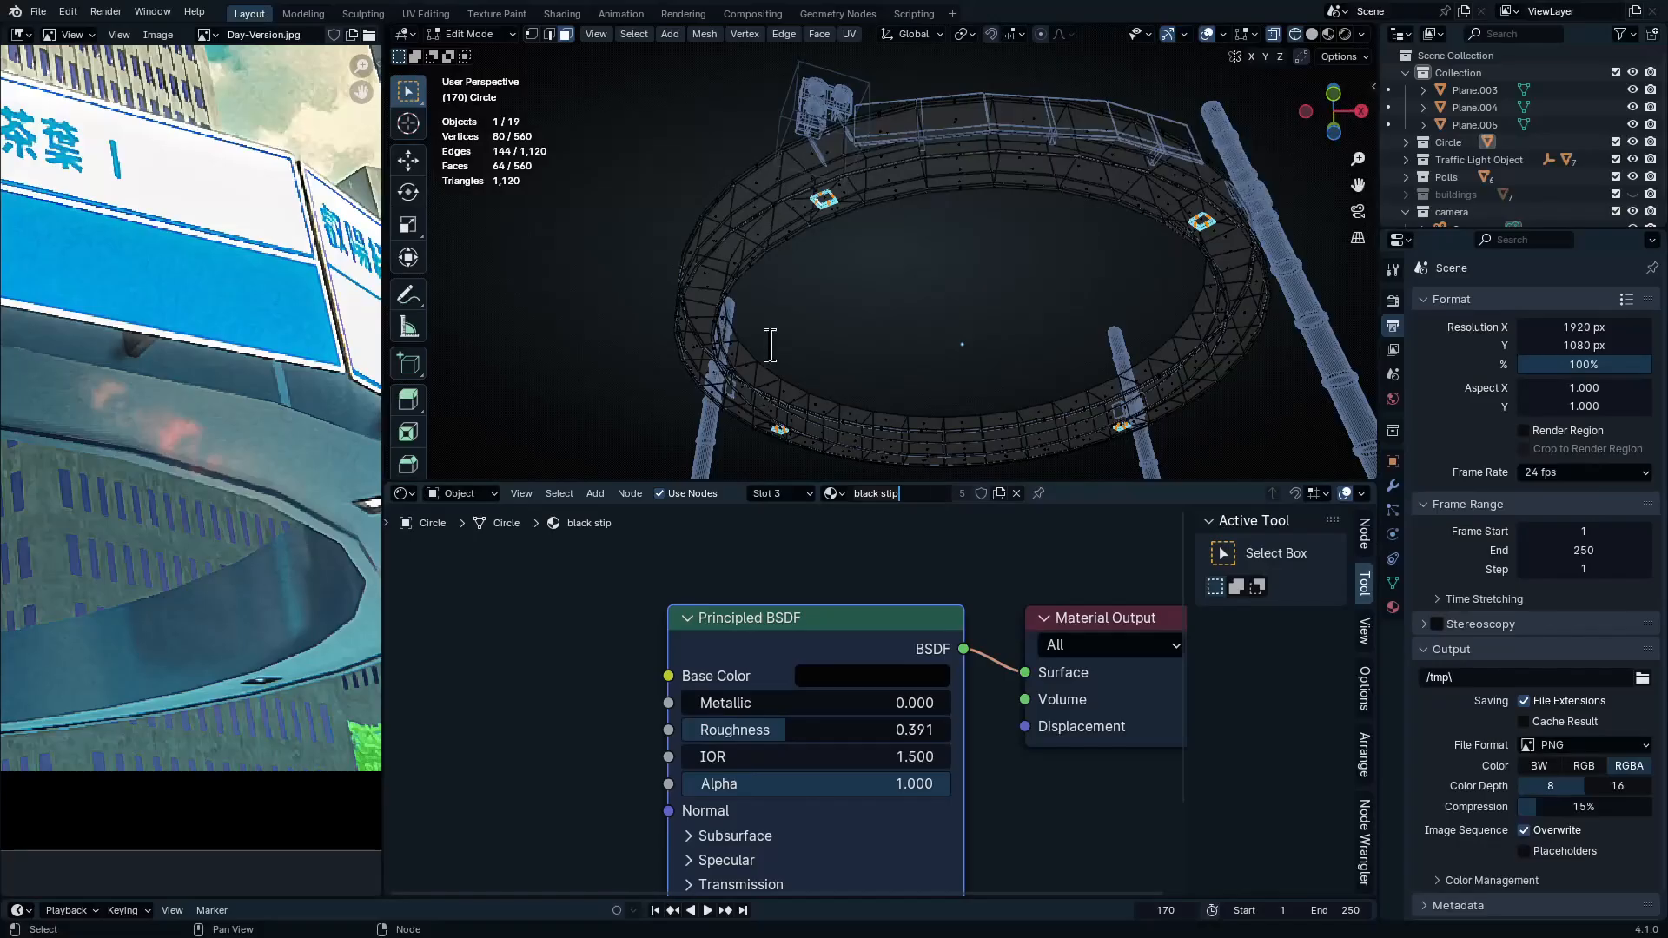
type("rubber")
left_click(794, 495)
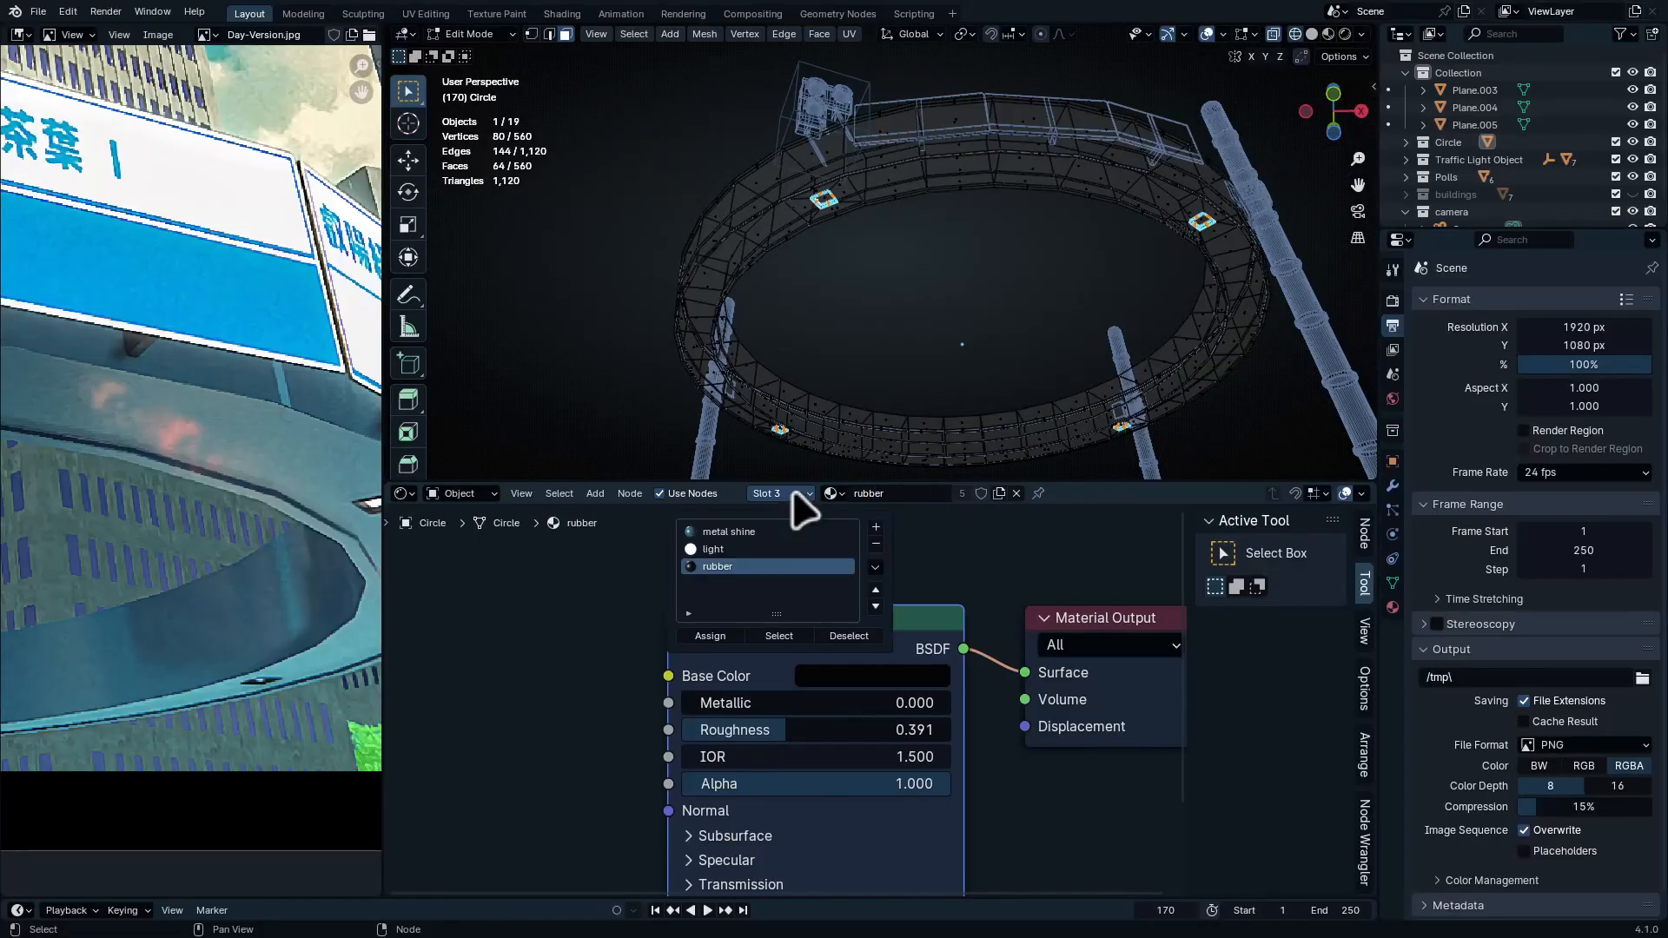
left_click(700, 634)
Leave Edit Mode and examine the ring's recessed lights and frames in material preview
key("shift+z")
middle_click_drag(964, 156, 858, 243)
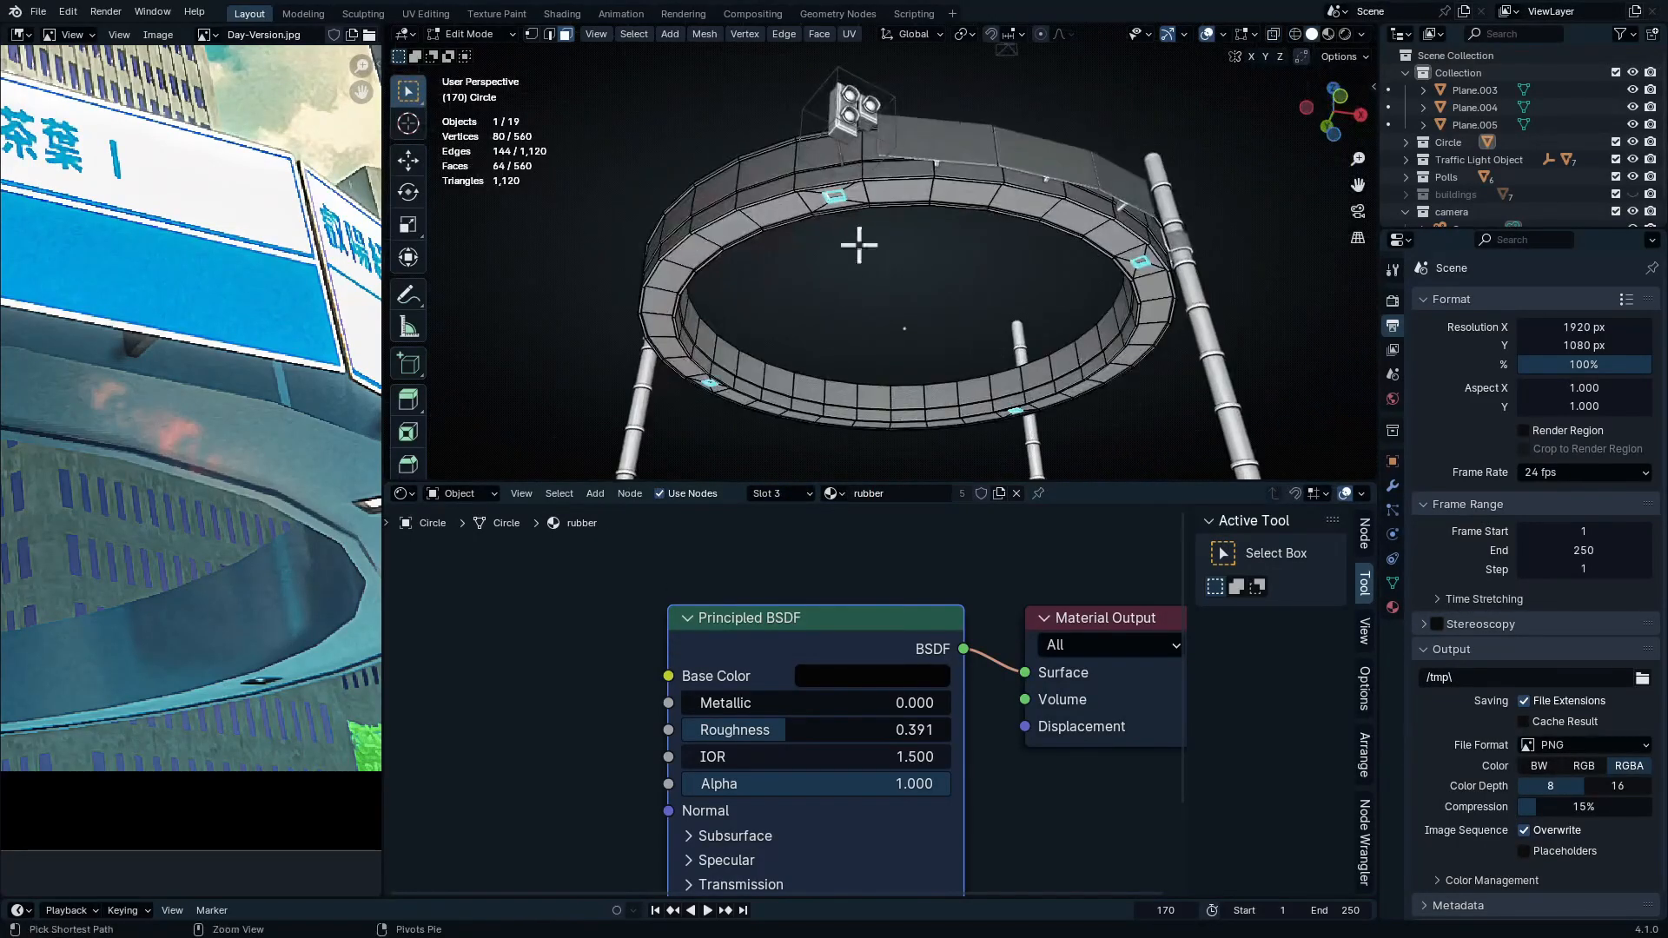
scroll(851, 199, "up", 4)
scroll(868, 150, "down", 2)
middle_click_drag(899, 140, 893, 185, "shift")
key("z")
left_click(873, 516)
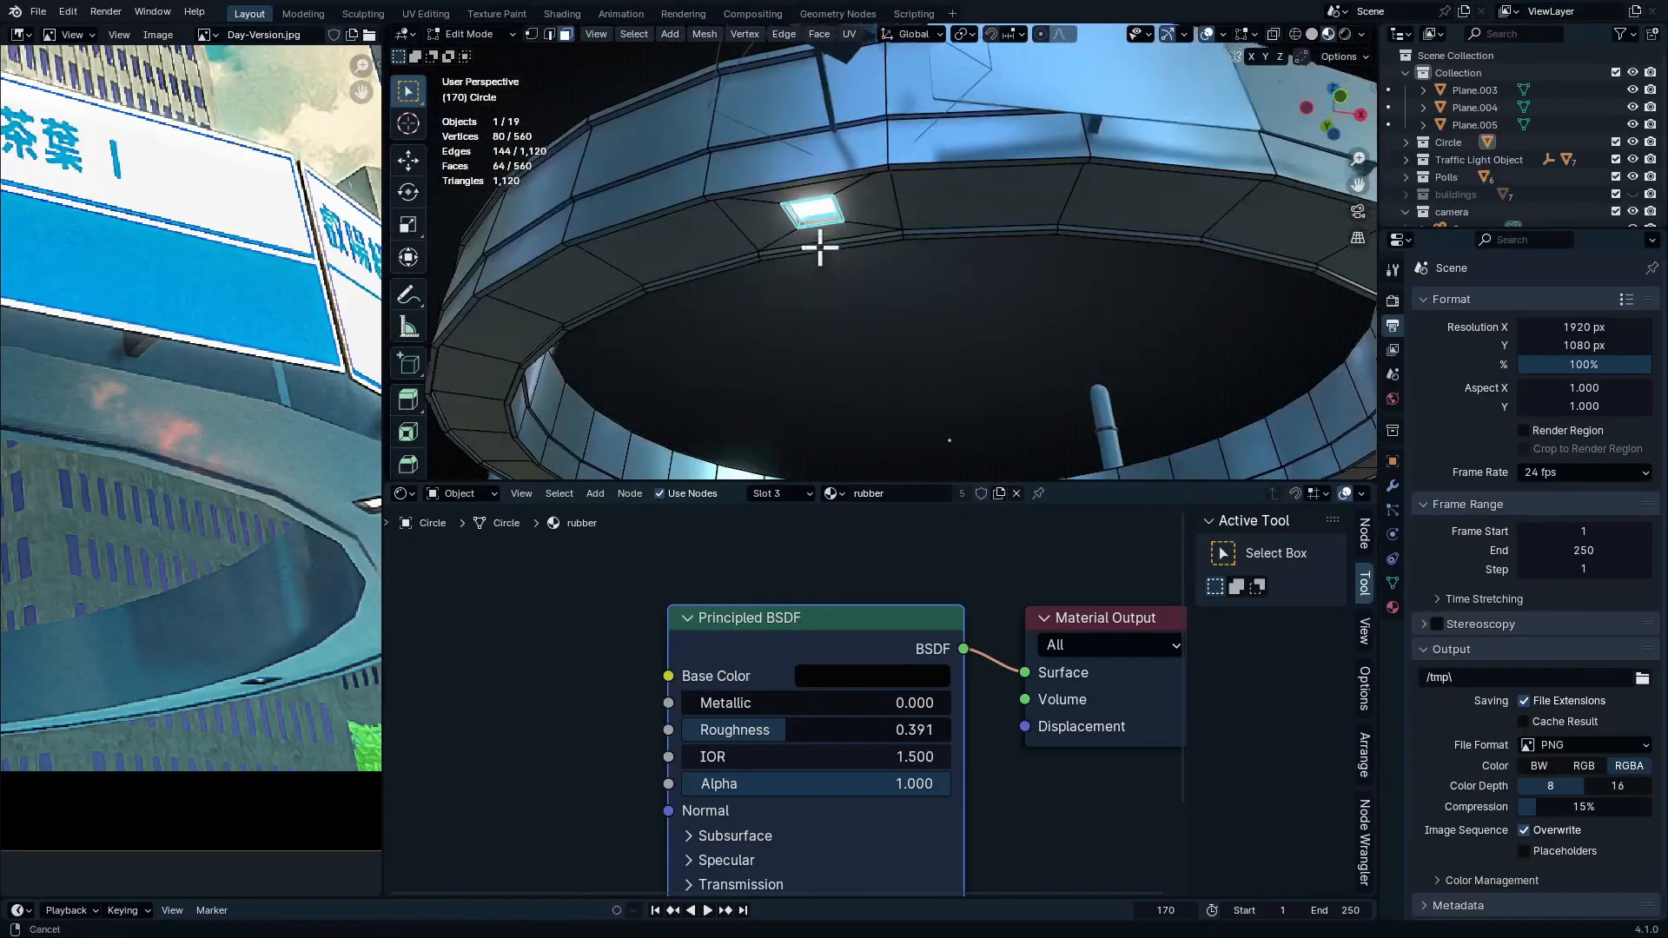
key("Tab")
mouse_move(819, 252)
middle_mouse_down("ctrl")
mouse_move(825, 158)
mouse_move(872, 275)
mouse_move(879, 365)
middle_mouse_up("ctrl")
middle_click_drag(951, 262, 914, 280)
Add a second material slot to the sign panel beside the traffic light and select its front faces
left_click(787, 290)
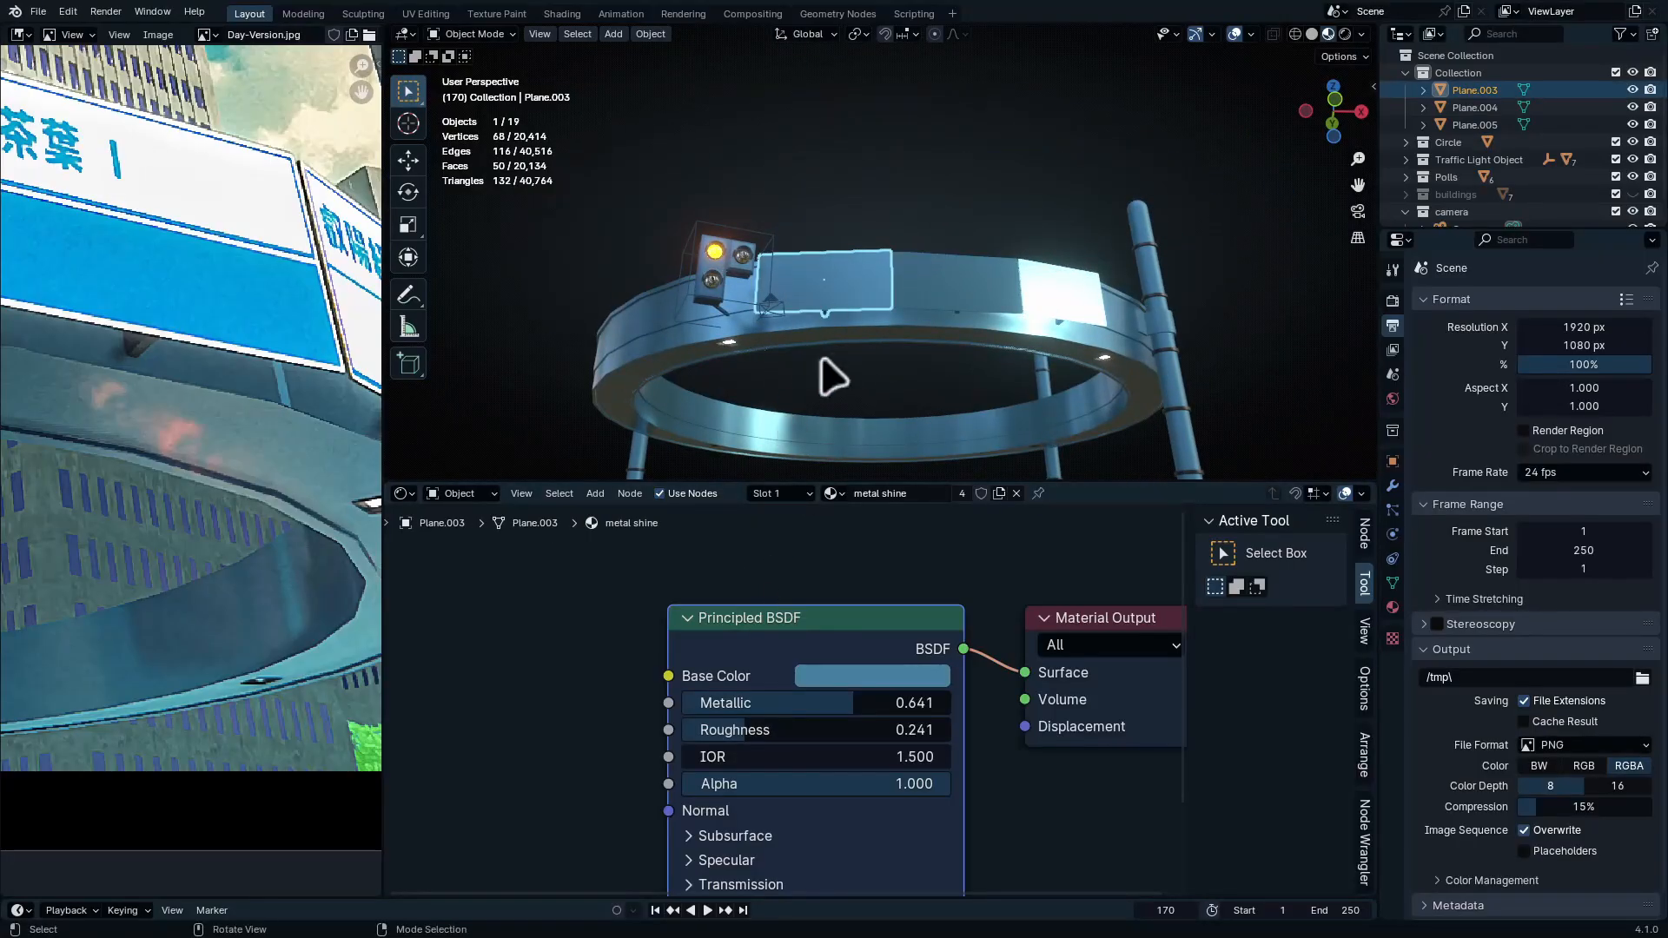
key("Tab")
left_click(779, 494)
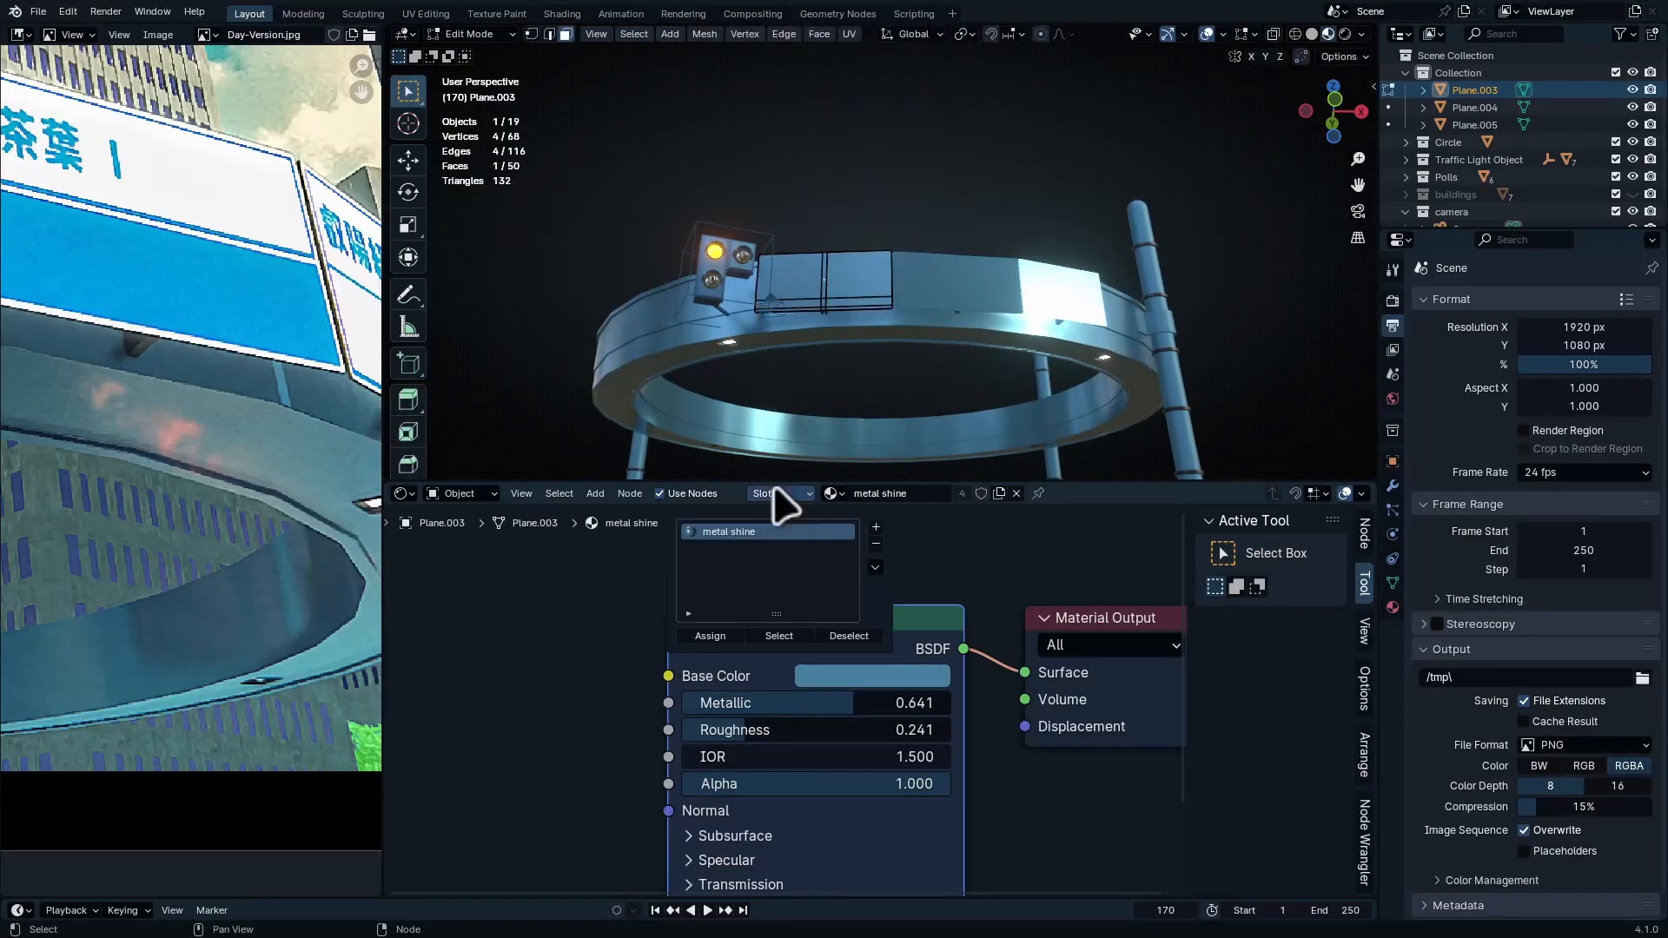
left_click(872, 527)
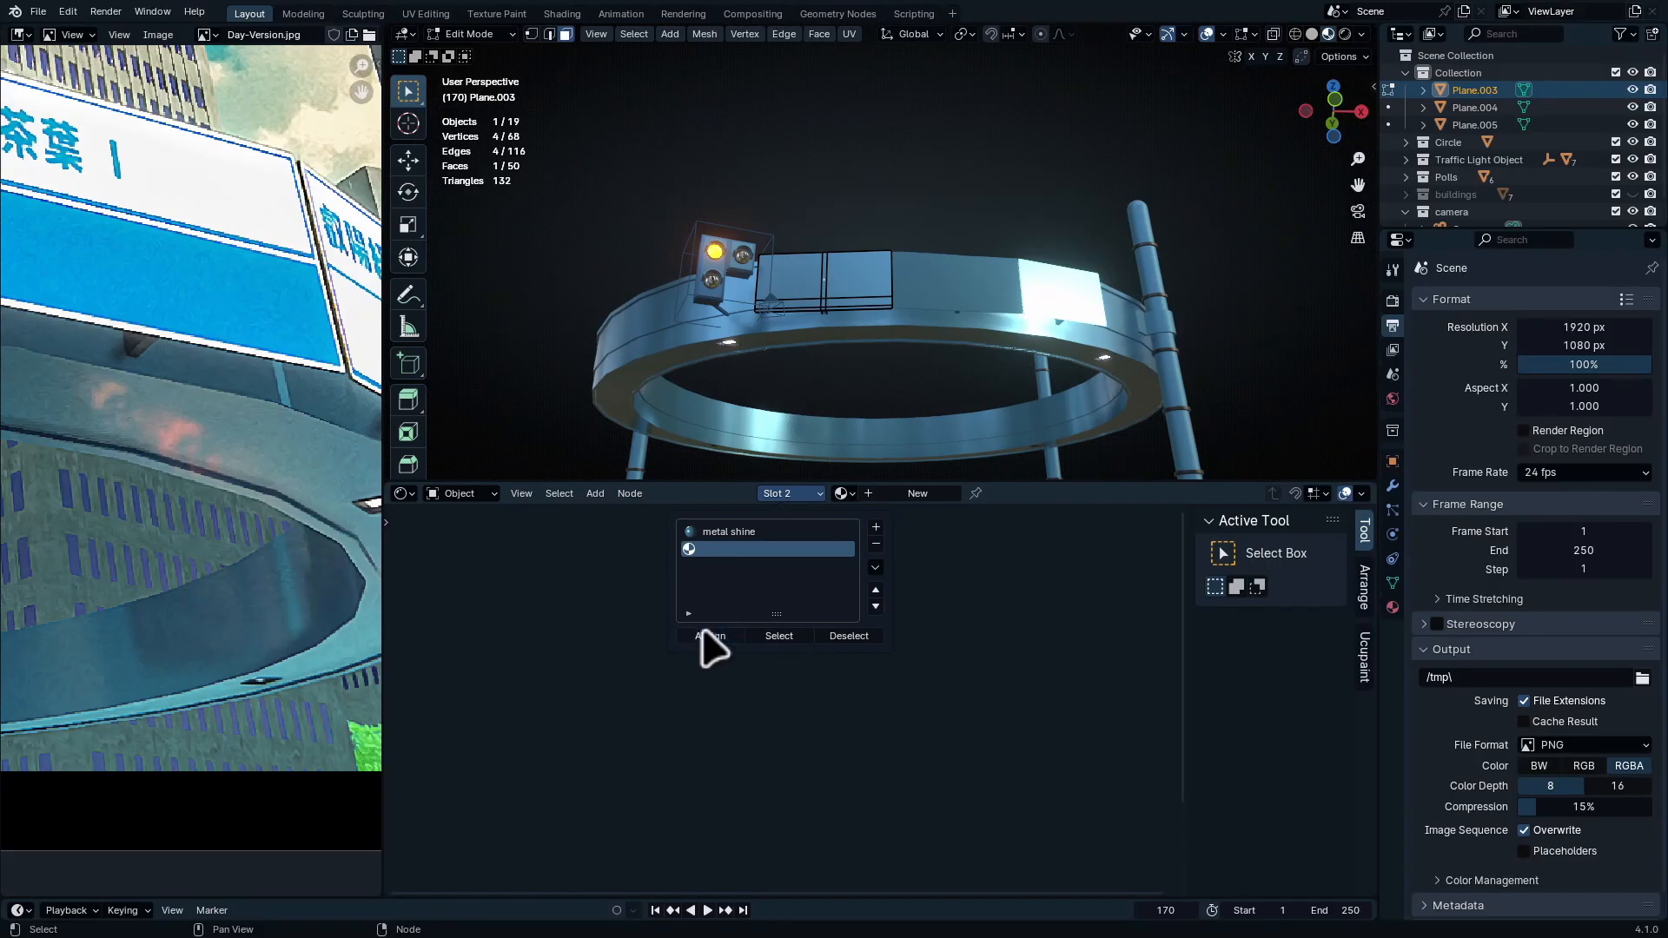
scroll(845, 327, "up", 3)
left_click_drag(750, 230, 848, 294)
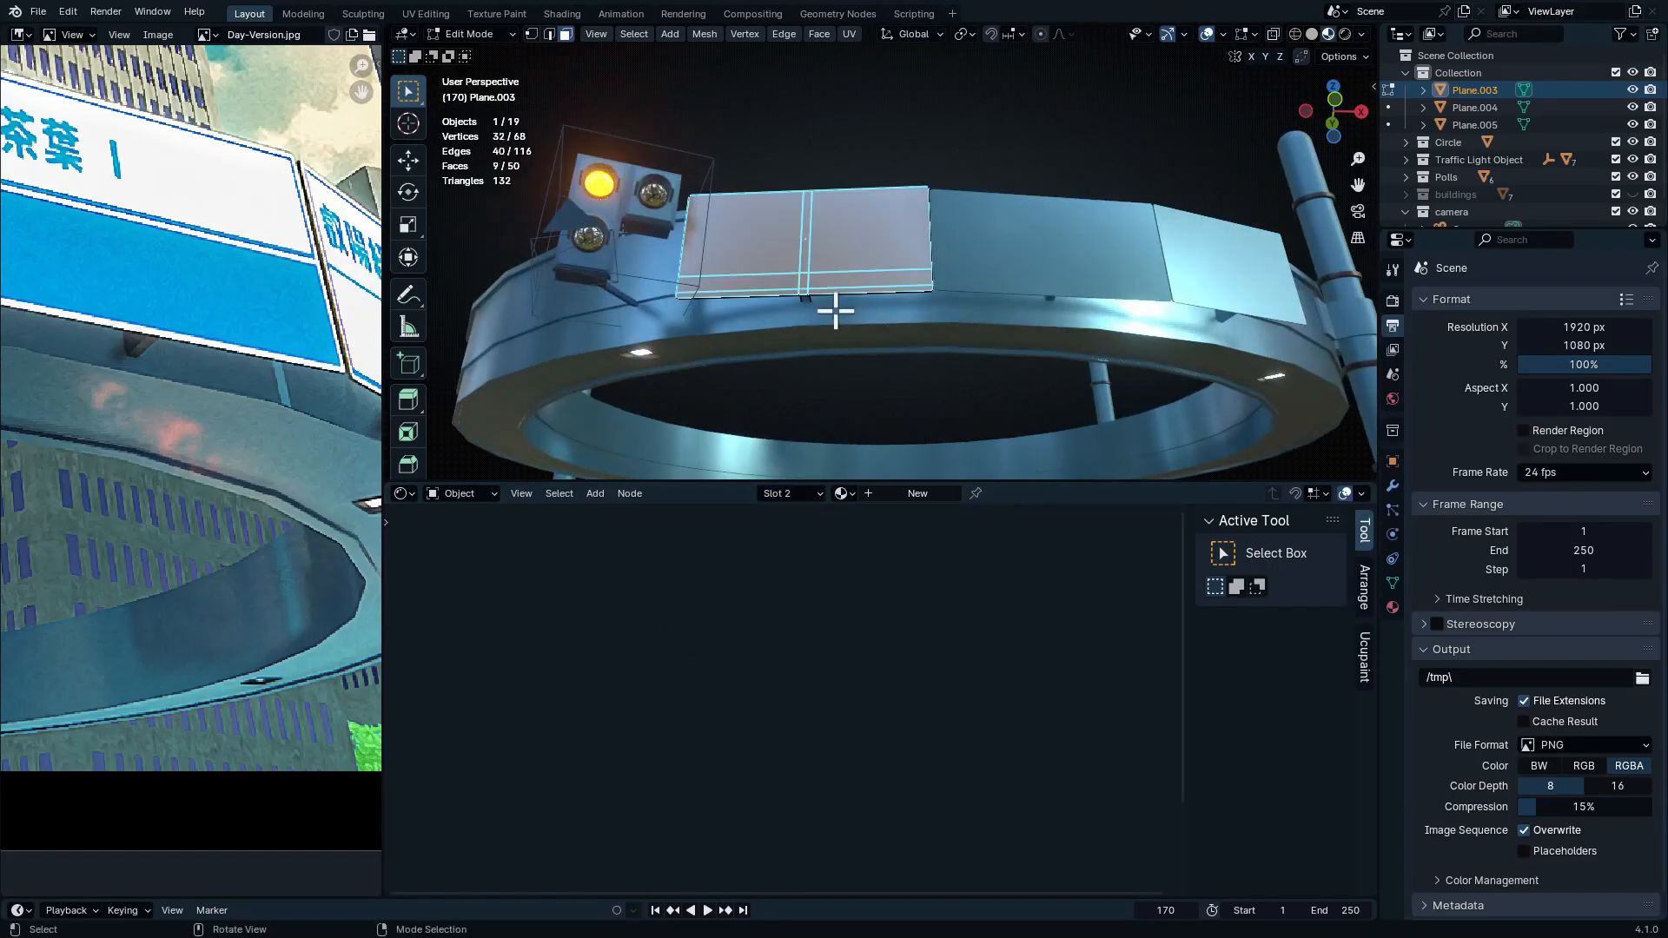
scroll(836, 311, "up", 3)
middle_click_drag(822, 257, 853, 368)
Assign the second slot to the sign's front faces and create the material sign 1.001 in it
left_click(787, 494)
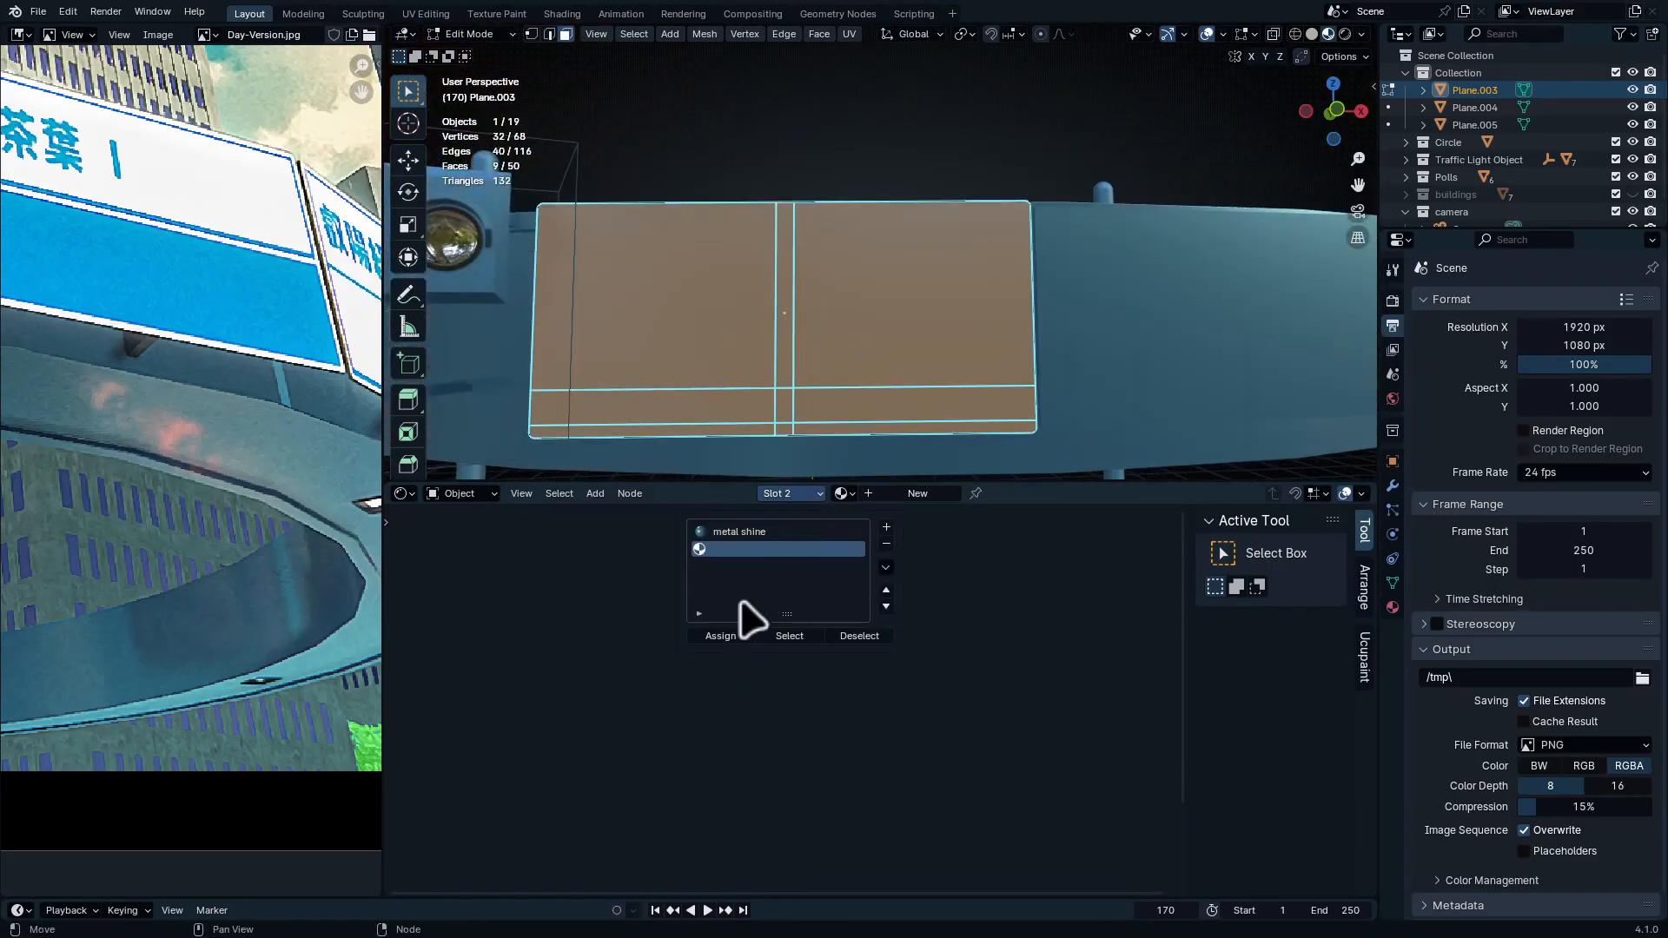
left_click(719, 635)
left_click(916, 493)
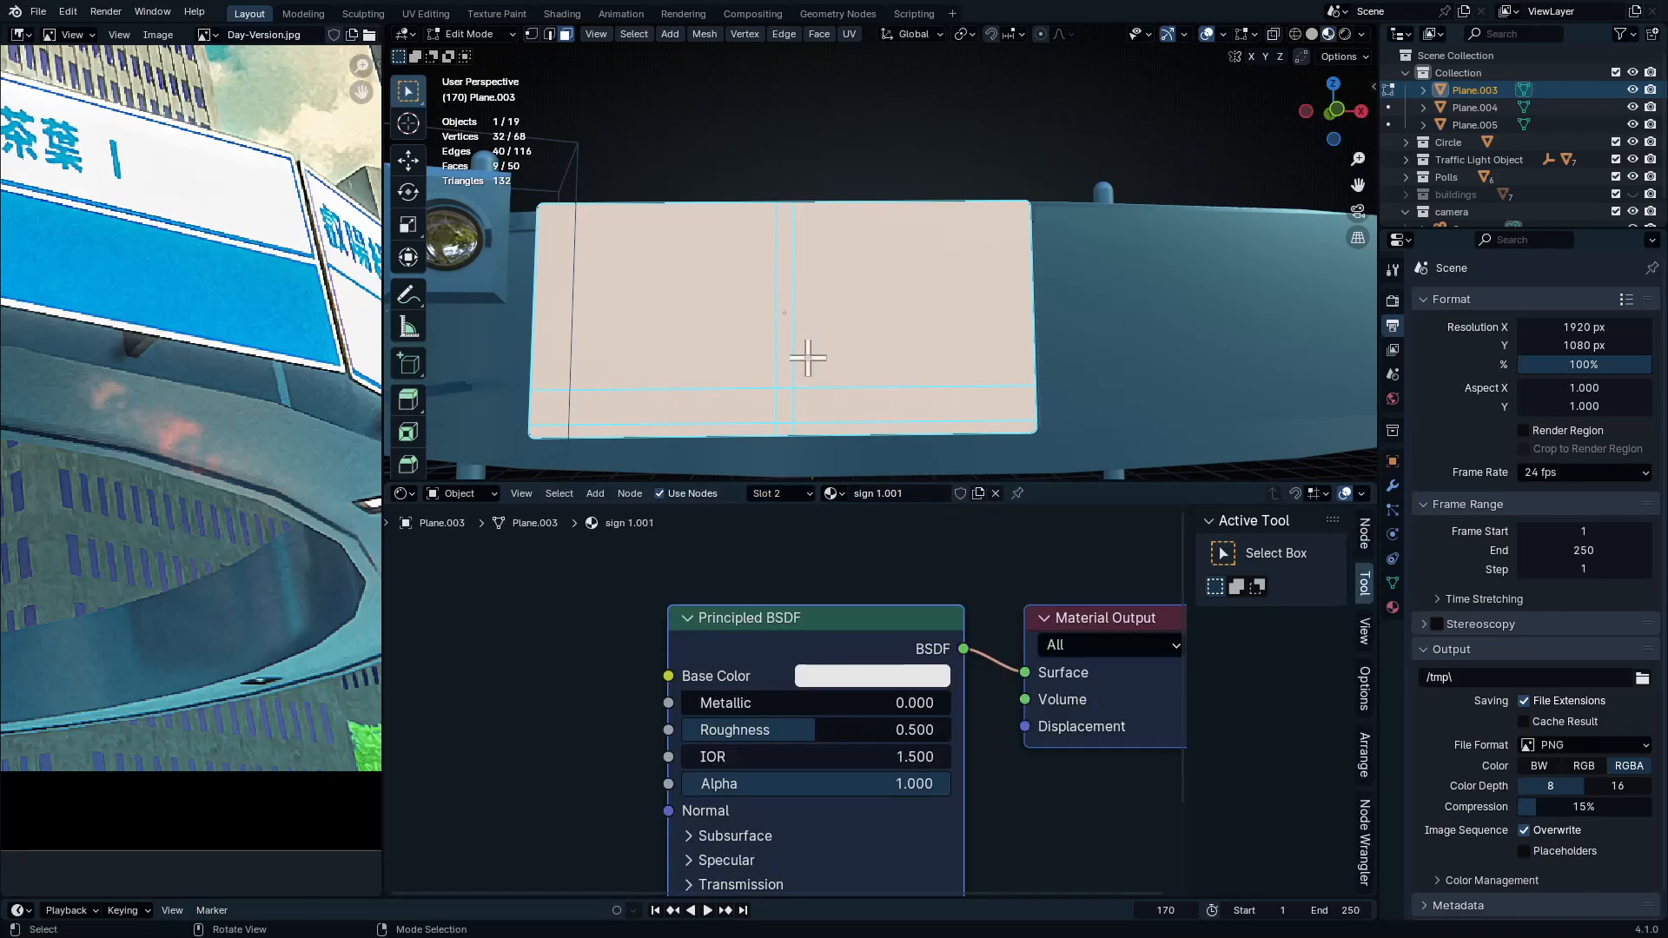
Delete the sign material's Principled BSDF, add a new one and connect it to the Surface output
scroll(876, 672, "down", 2)
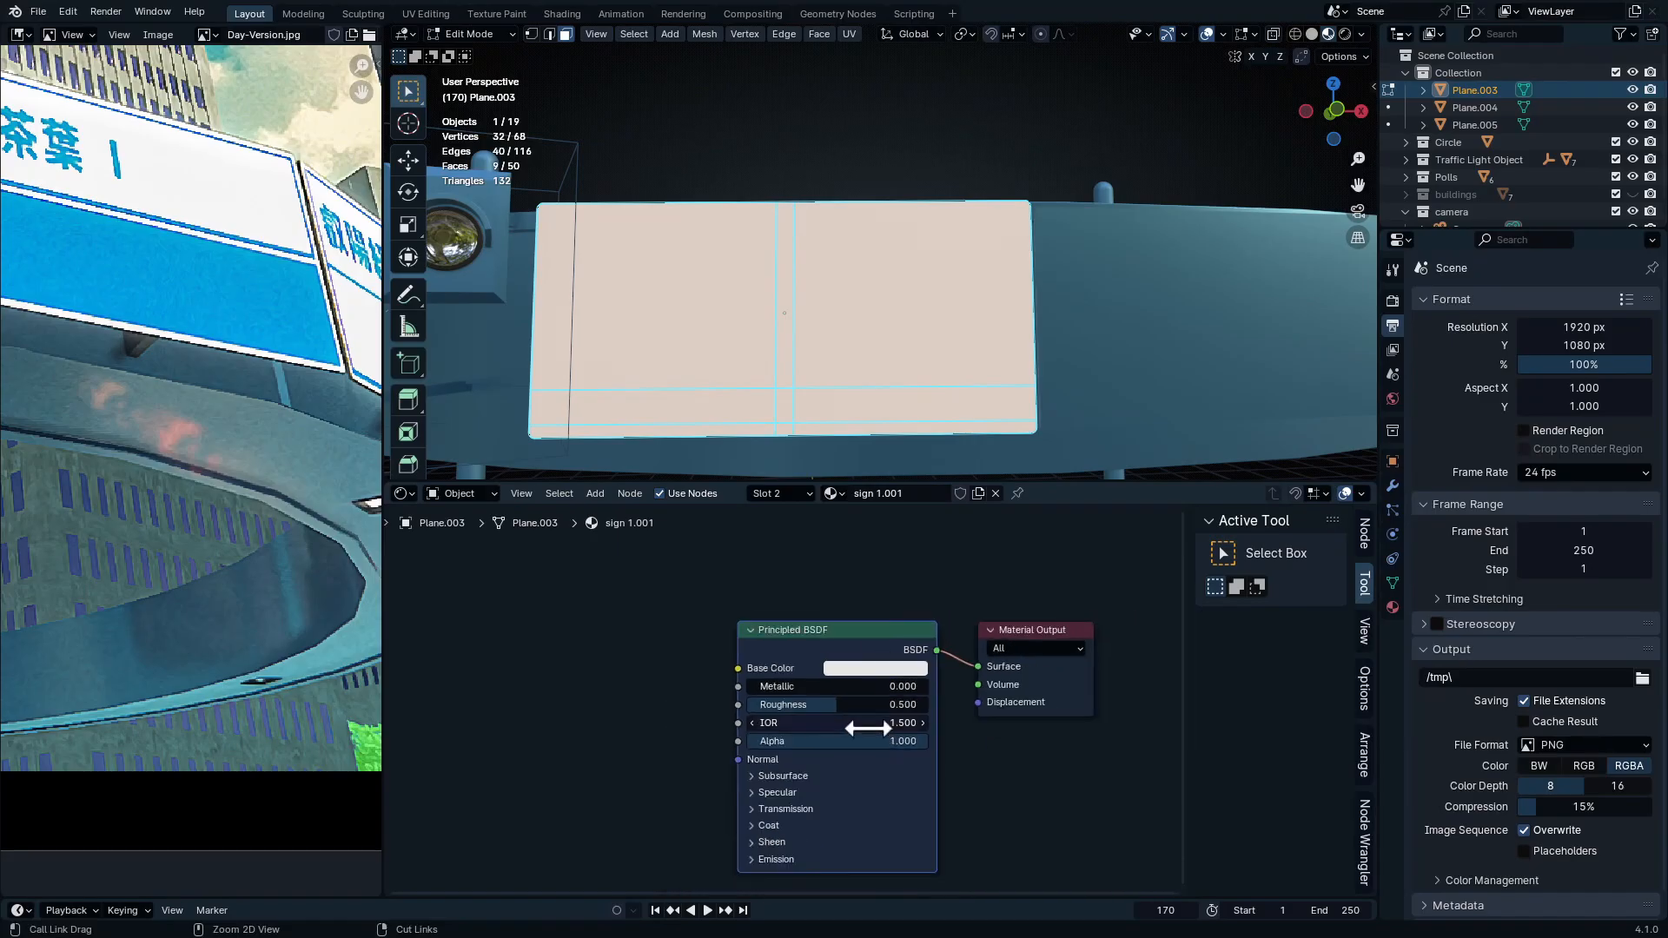
key("x")
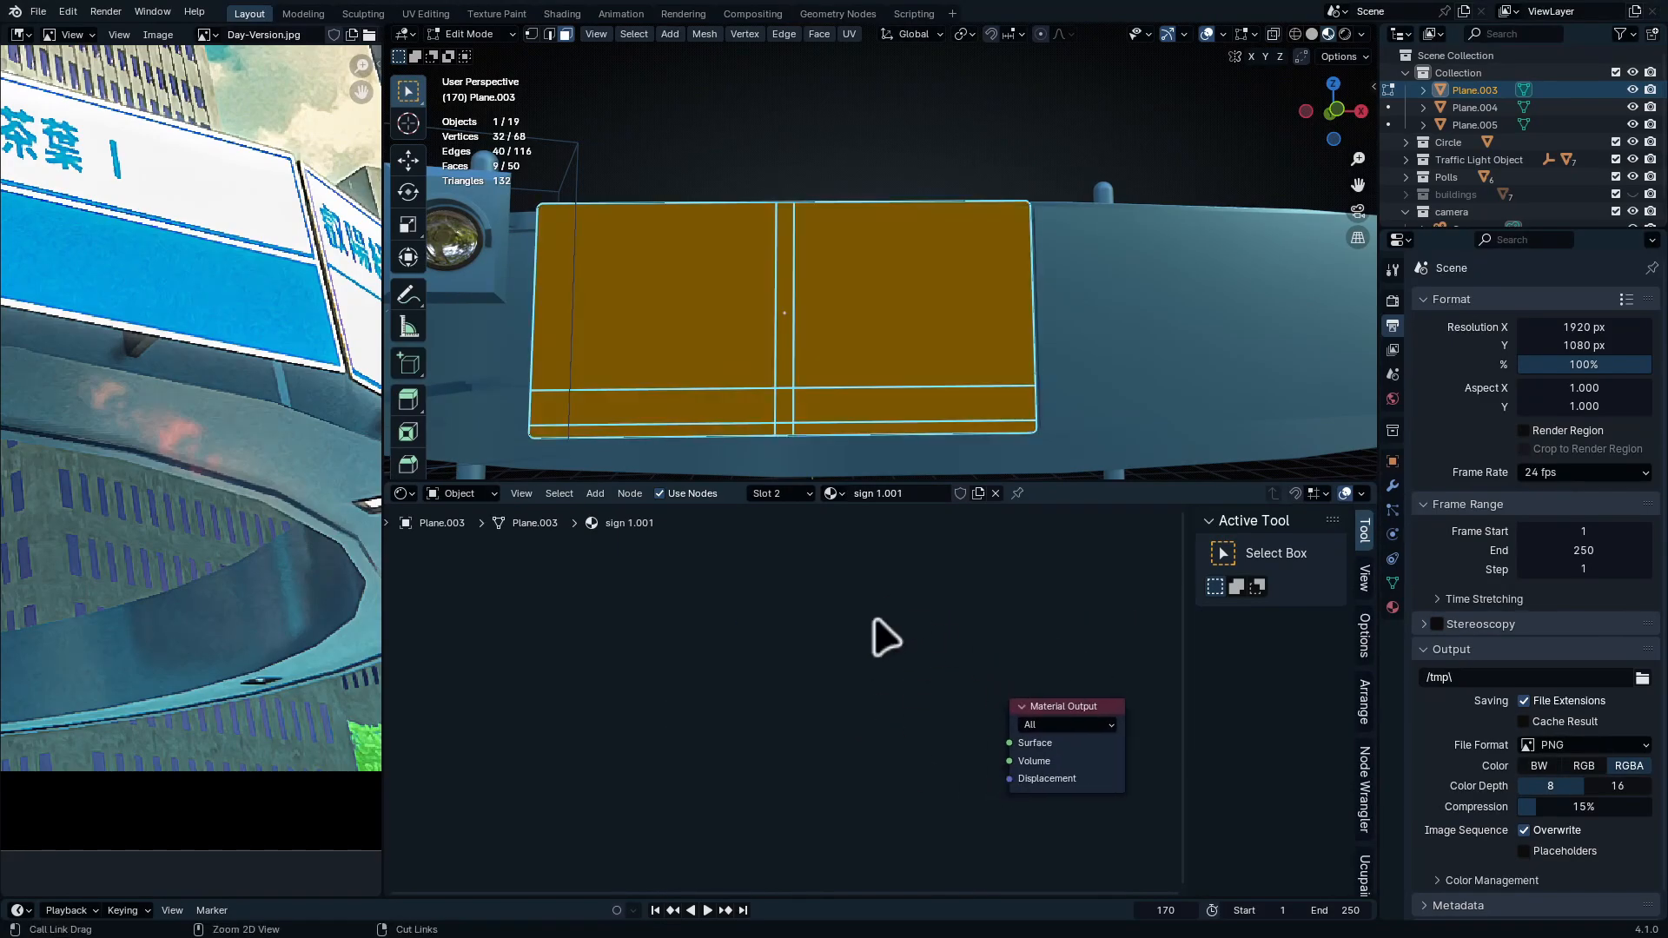
key("shift+a")
key("Escape")
key("shift+a")
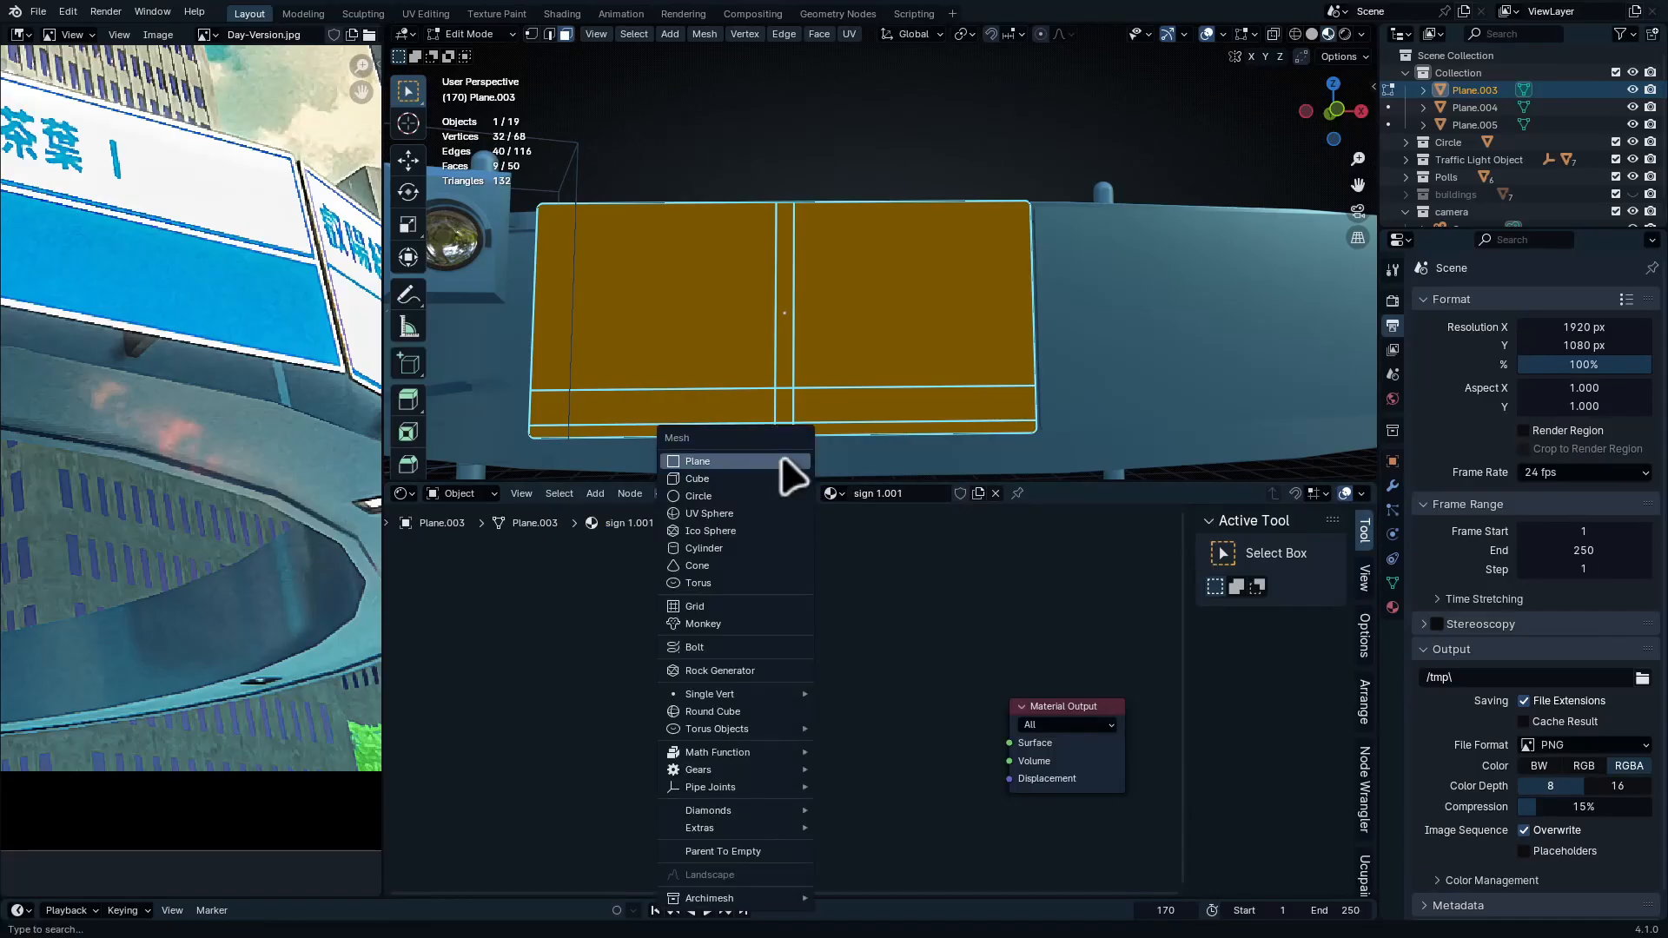
key("Escape")
key("shift+a")
mouse_move(884, 679)
type("pri")
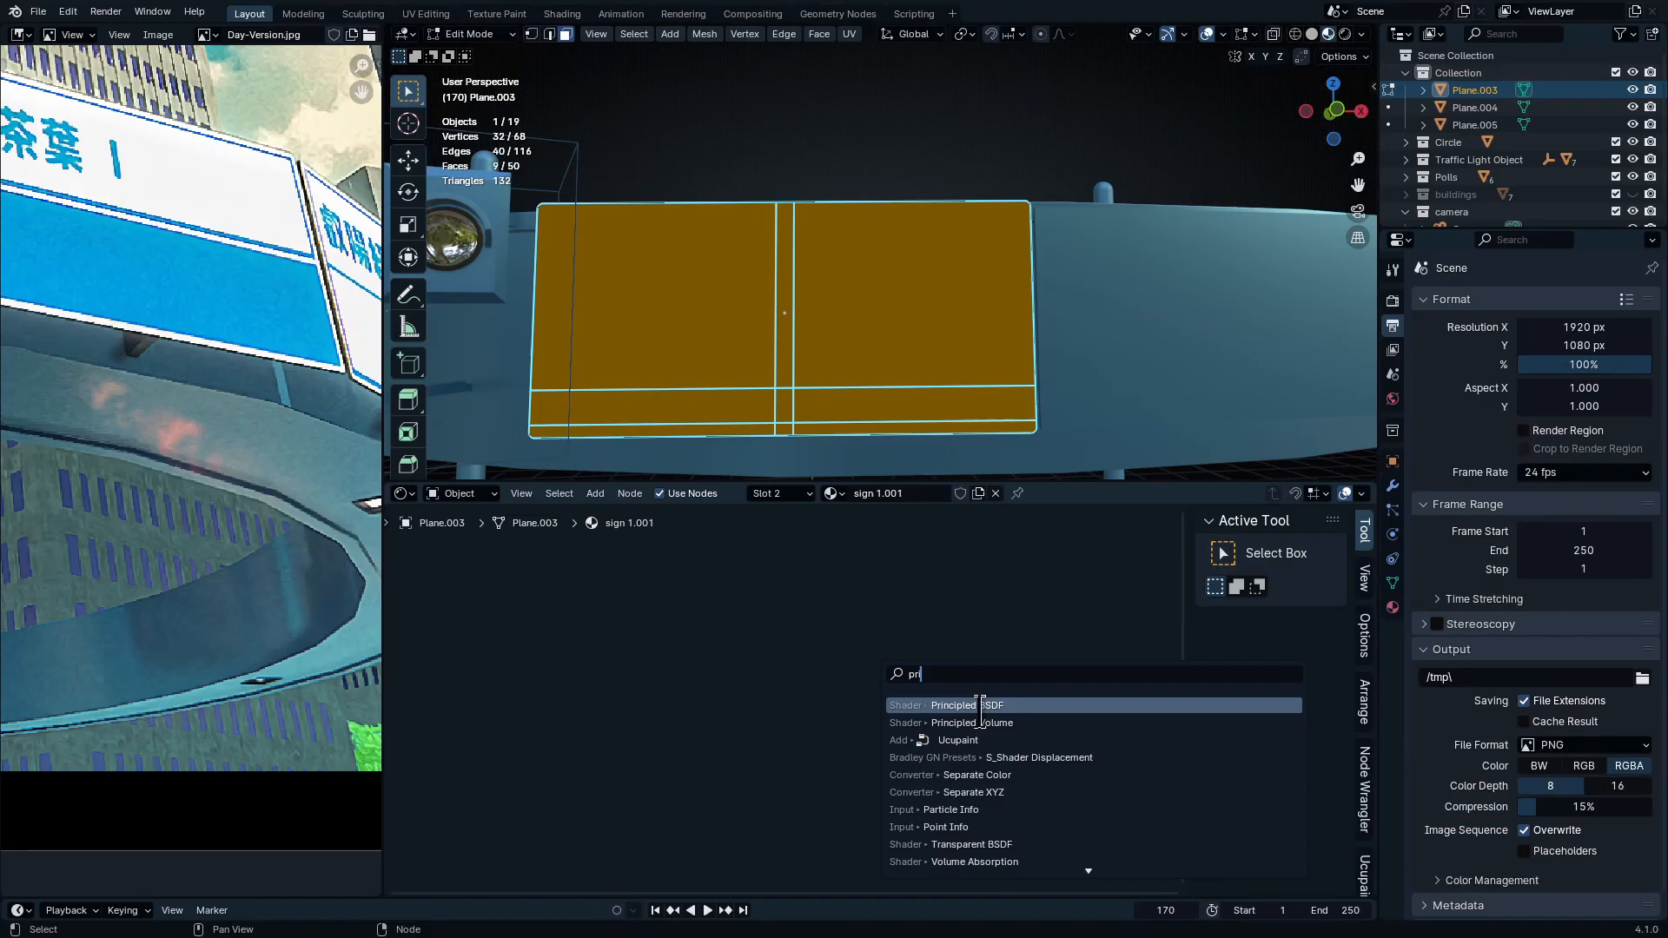
key("Return")
left_click(915, 696)
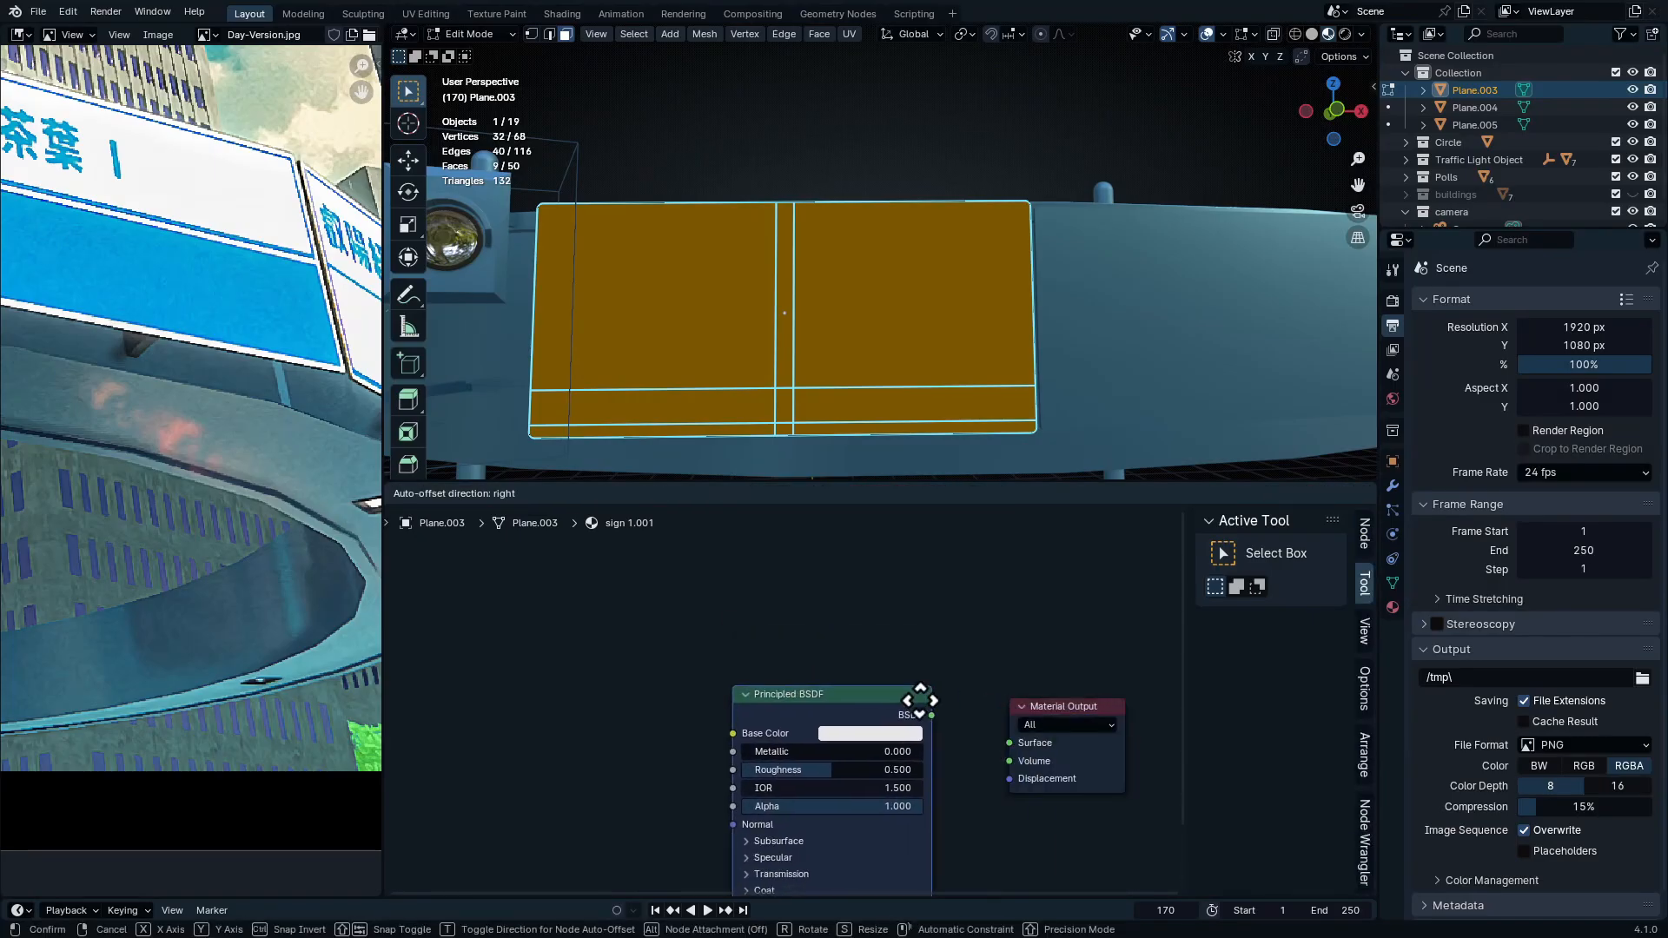
left_click_drag(931, 715, 1008, 743)
Leave Edit Mode, add sign 1.png as an image texture and connect its Color to the Principled BSDF's Base Color
key("Tab")
middle_click_drag(842, 730, 953, 639)
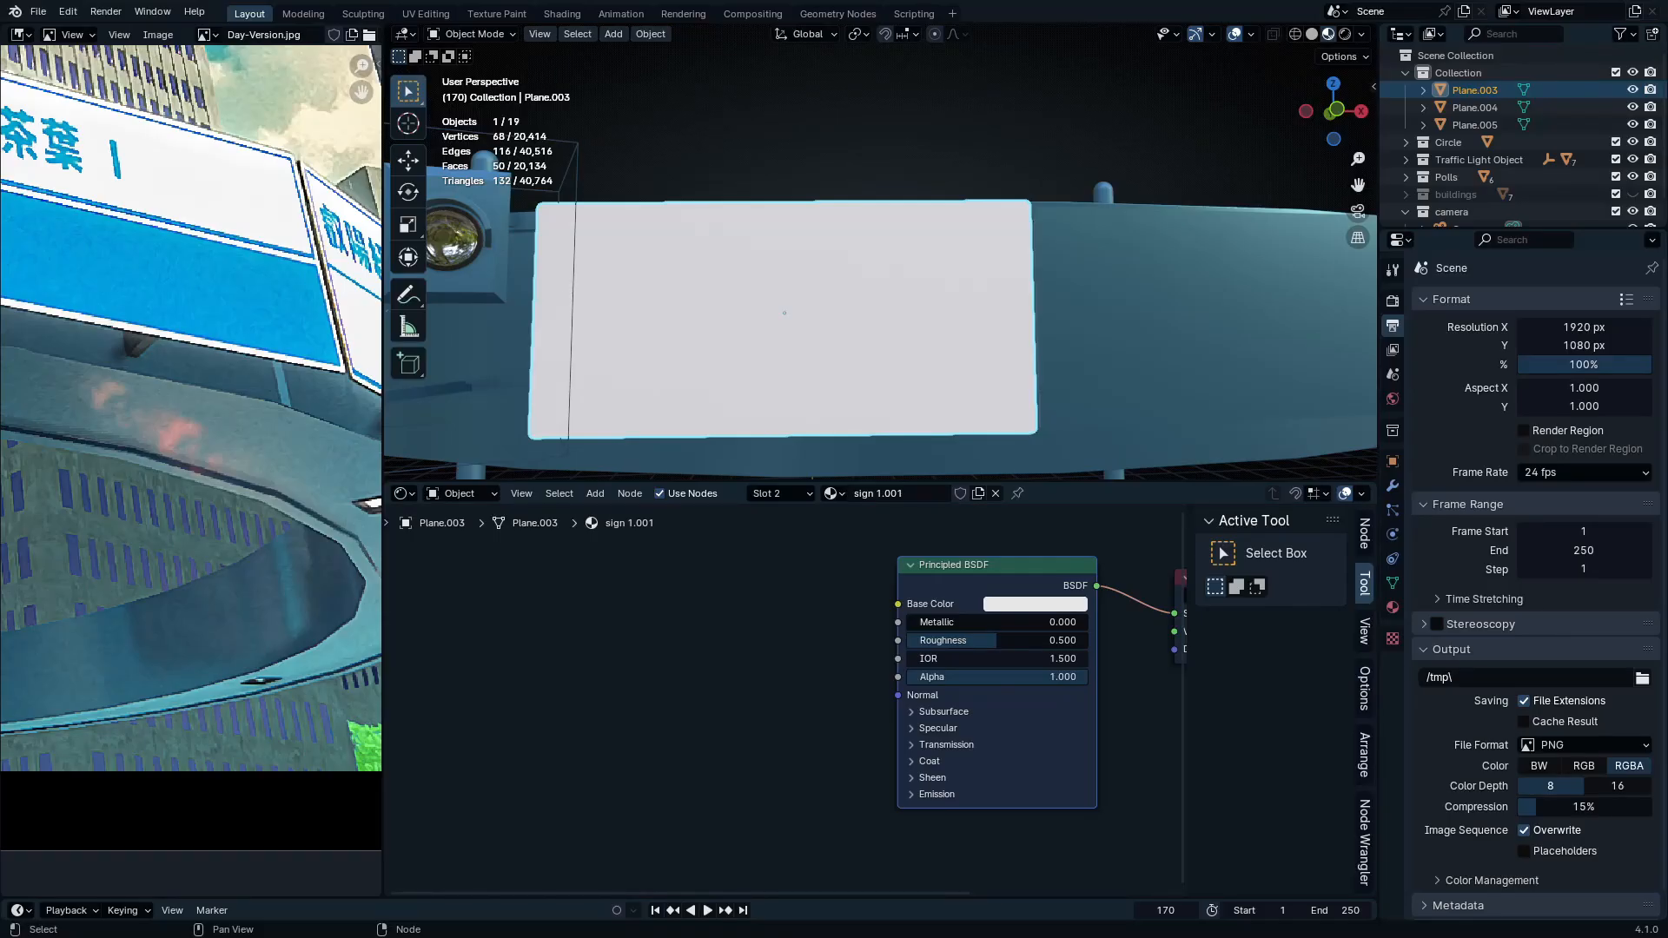
left_click_drag(608, 738, 671, 639)
left_click_drag(776, 658, 898, 604)
left_click(672, 639)
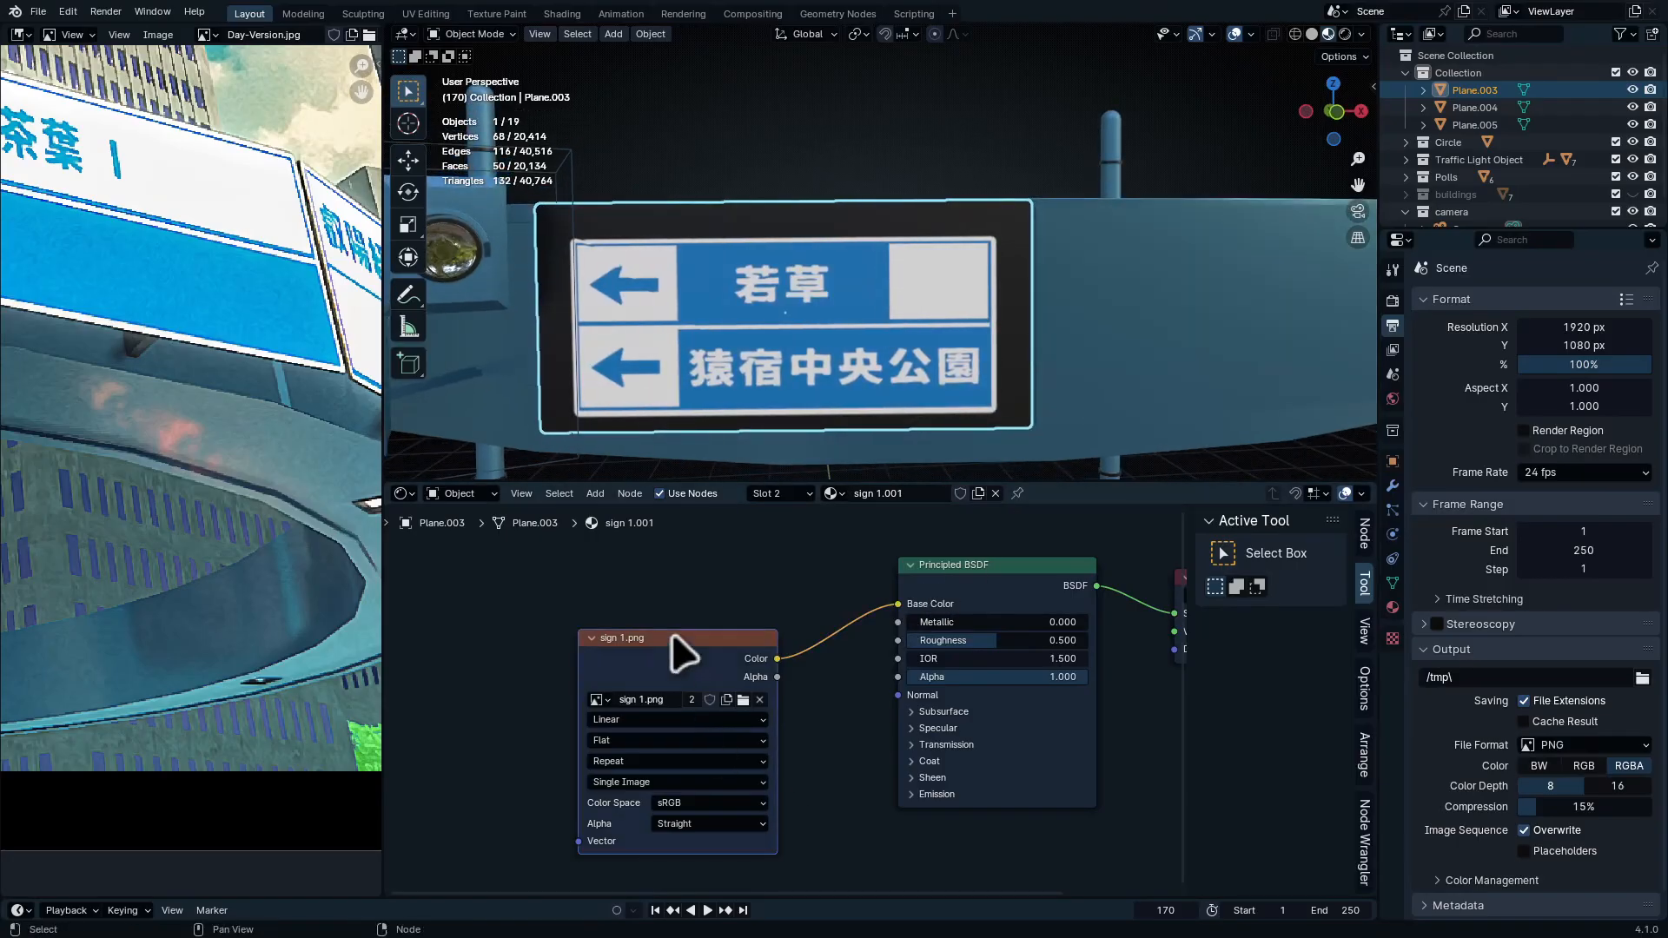
Add Texture Coordinate and Mapping nodes feeding the sign 1.png image texture's Vector input
key("ctrl+t")
middle_click_drag(688, 681, 960, 696)
scroll(960, 695, "up", 1)
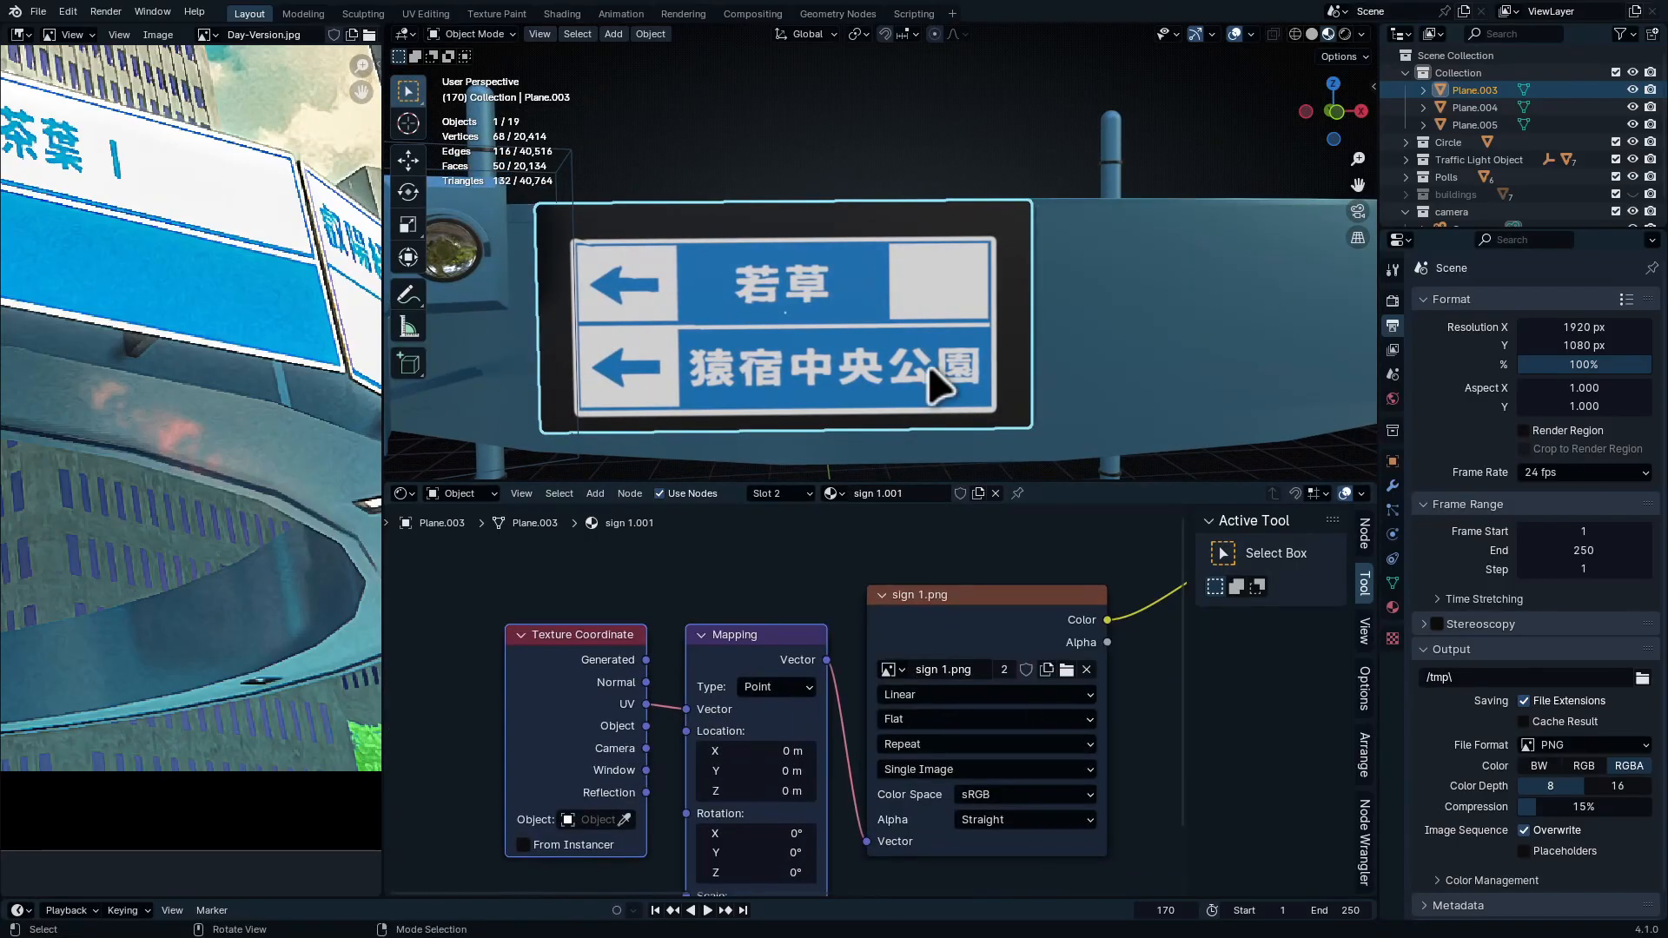
In front view, set the sign image's extension to Clip and the Mapping scale to 0.920 on all axes
key("KP_1")
middle_click_drag(794, 891, 787, 738)
left_click_drag(770, 757, 783, 796)
scroll(992, 667, "up", 6)
middle_click_drag(992, 667, 872, 762)
left_click(808, 622)
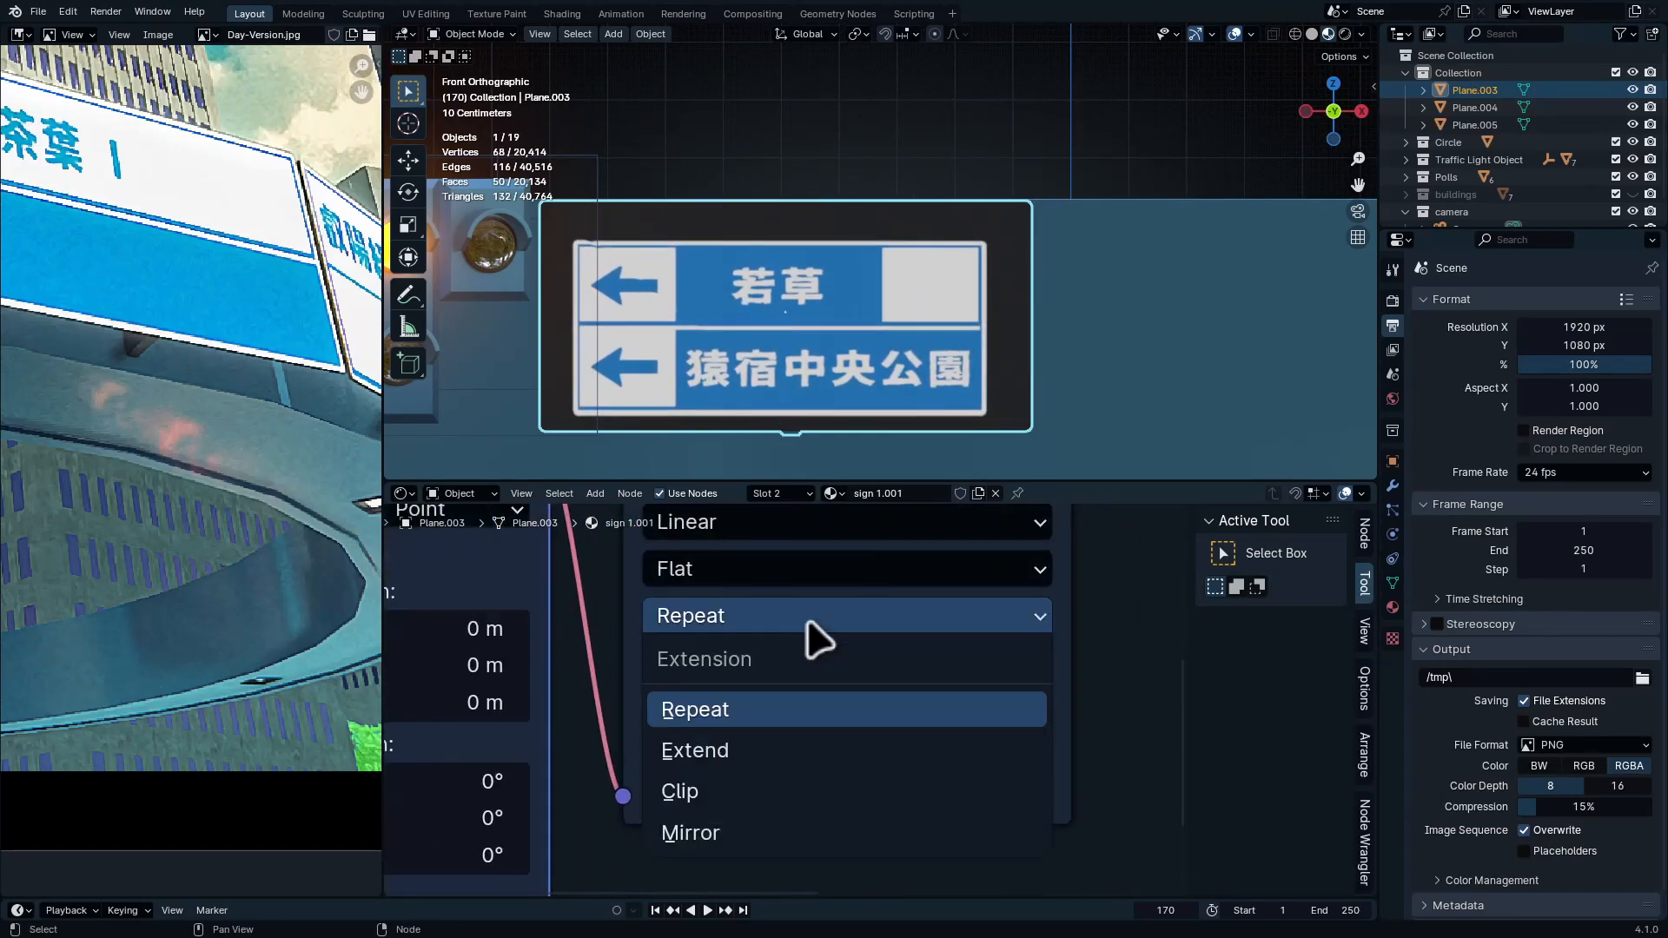
left_click(828, 779)
middle_click_drag(616, 800, 929, 546)
mouse_move(814, 668)
left_mouse_down("shift")
mouse_move(847, 669)
mouse_move(799, 669)
left_mouse_up("shift")
Enter Edit Mode on the sign panel and unwrap its selected front faces with Project from View
key("Tab")
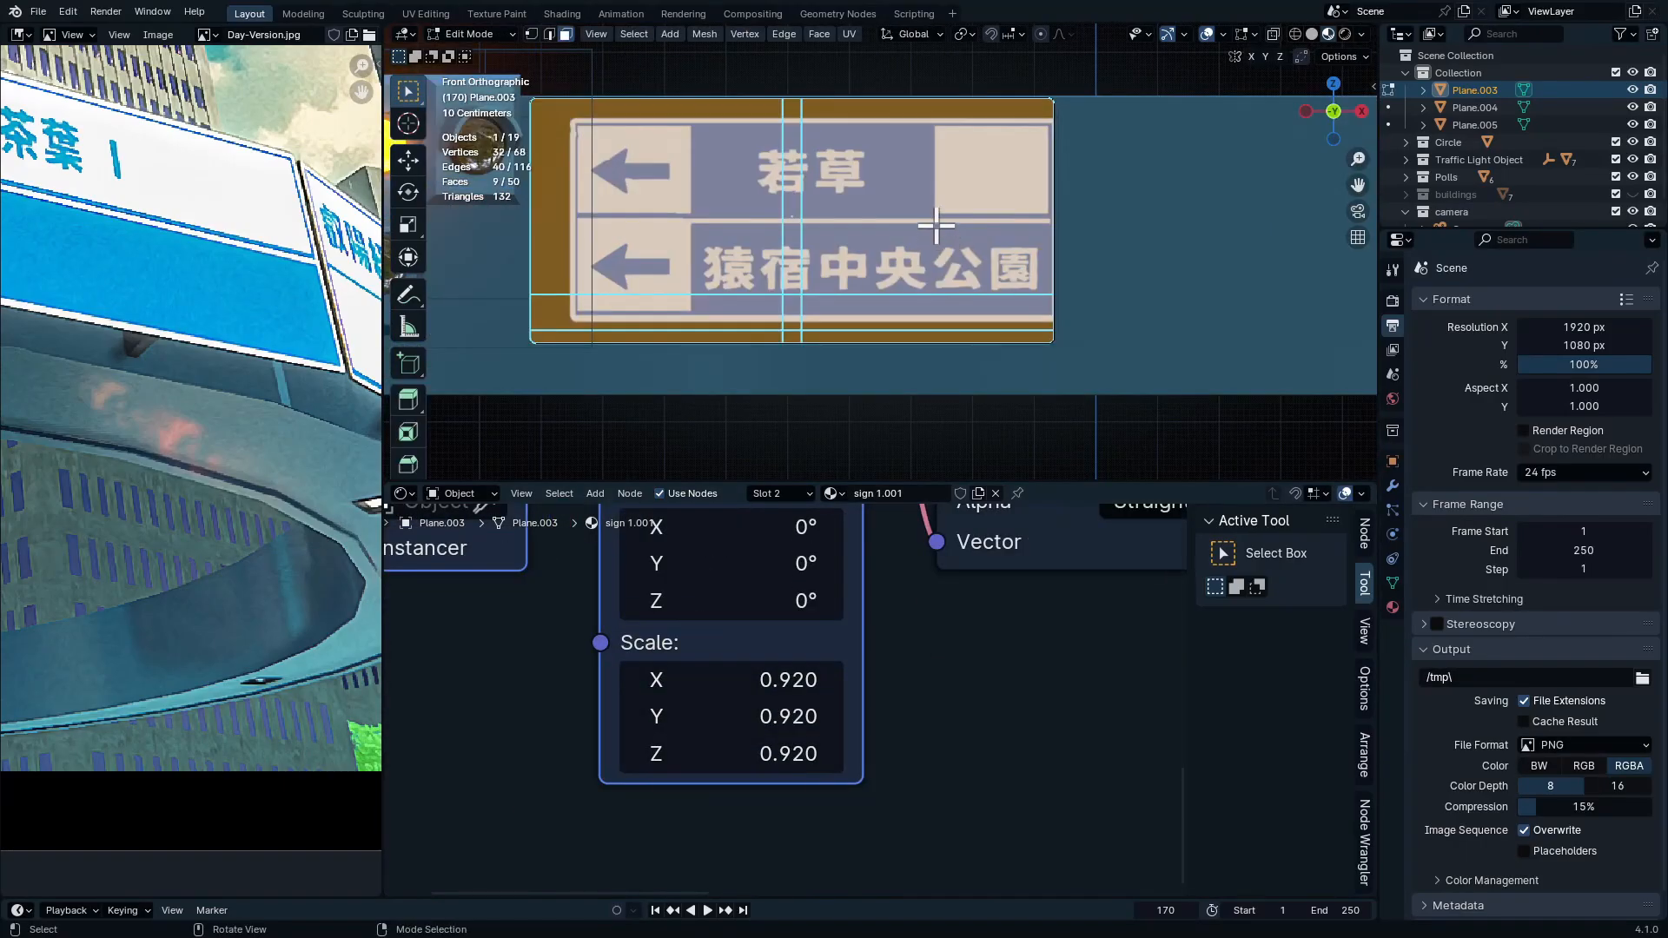
key("u")
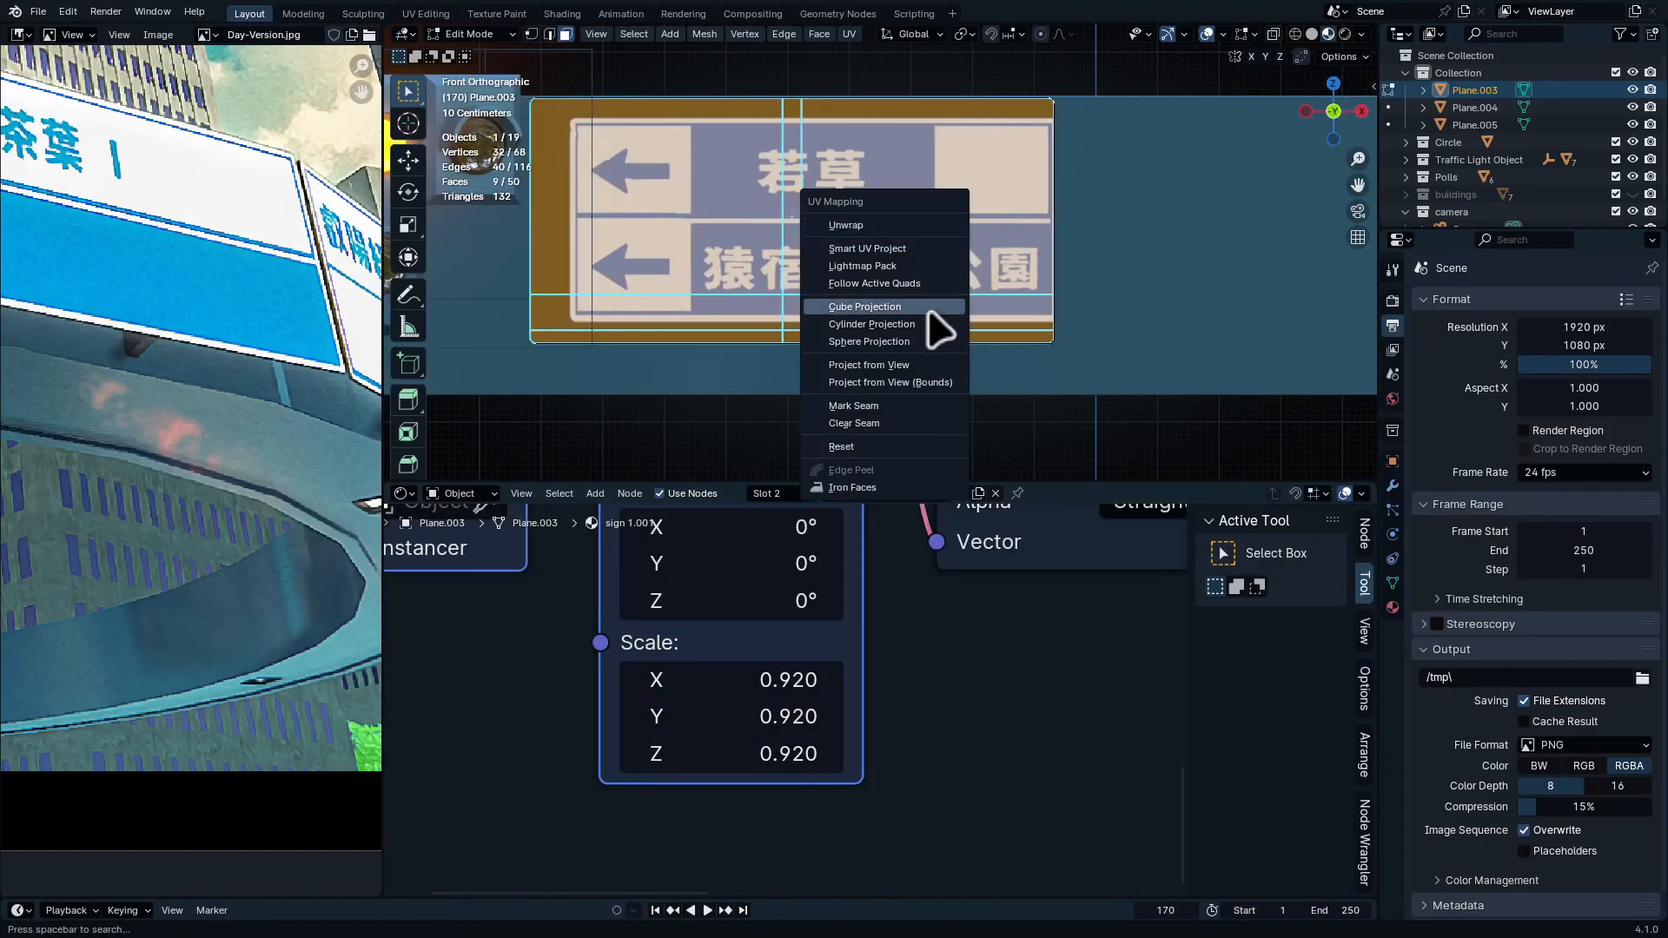
left_click(908, 366)
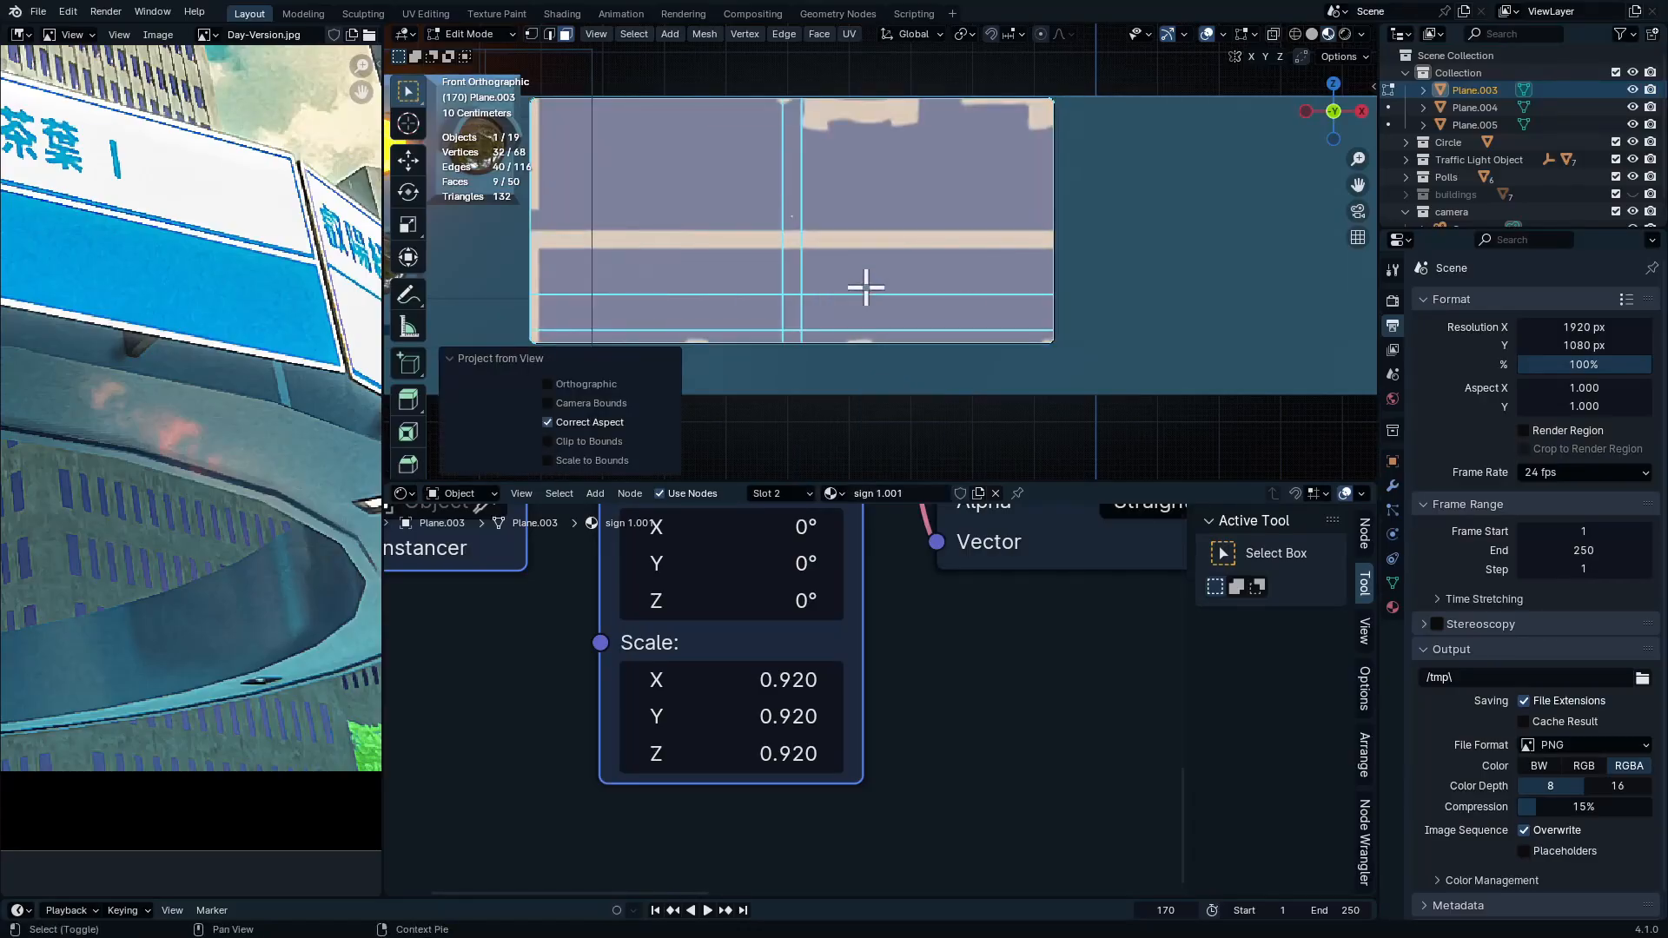
middle_click_drag(863, 283, 924, 299, "shift")
middle_click_drag(512, 666, 632, 700)
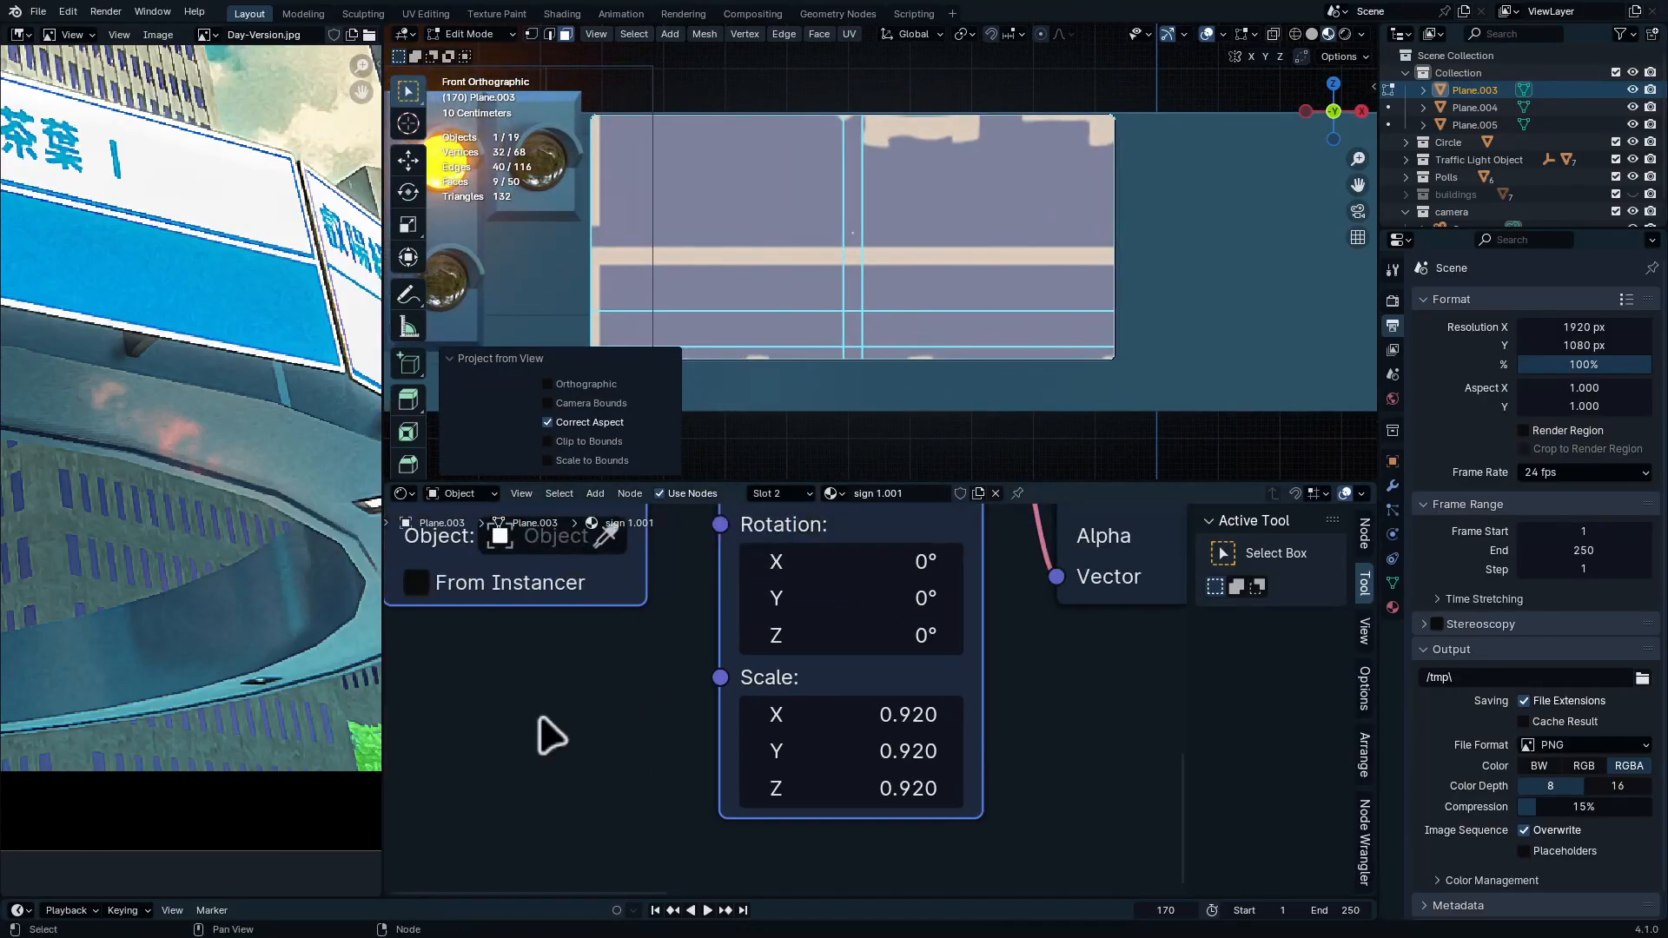
Switch the reference image area to the UV Editor and maximize it
middle_click_drag(768, 663, 756, 756)
left_click(21, 35)
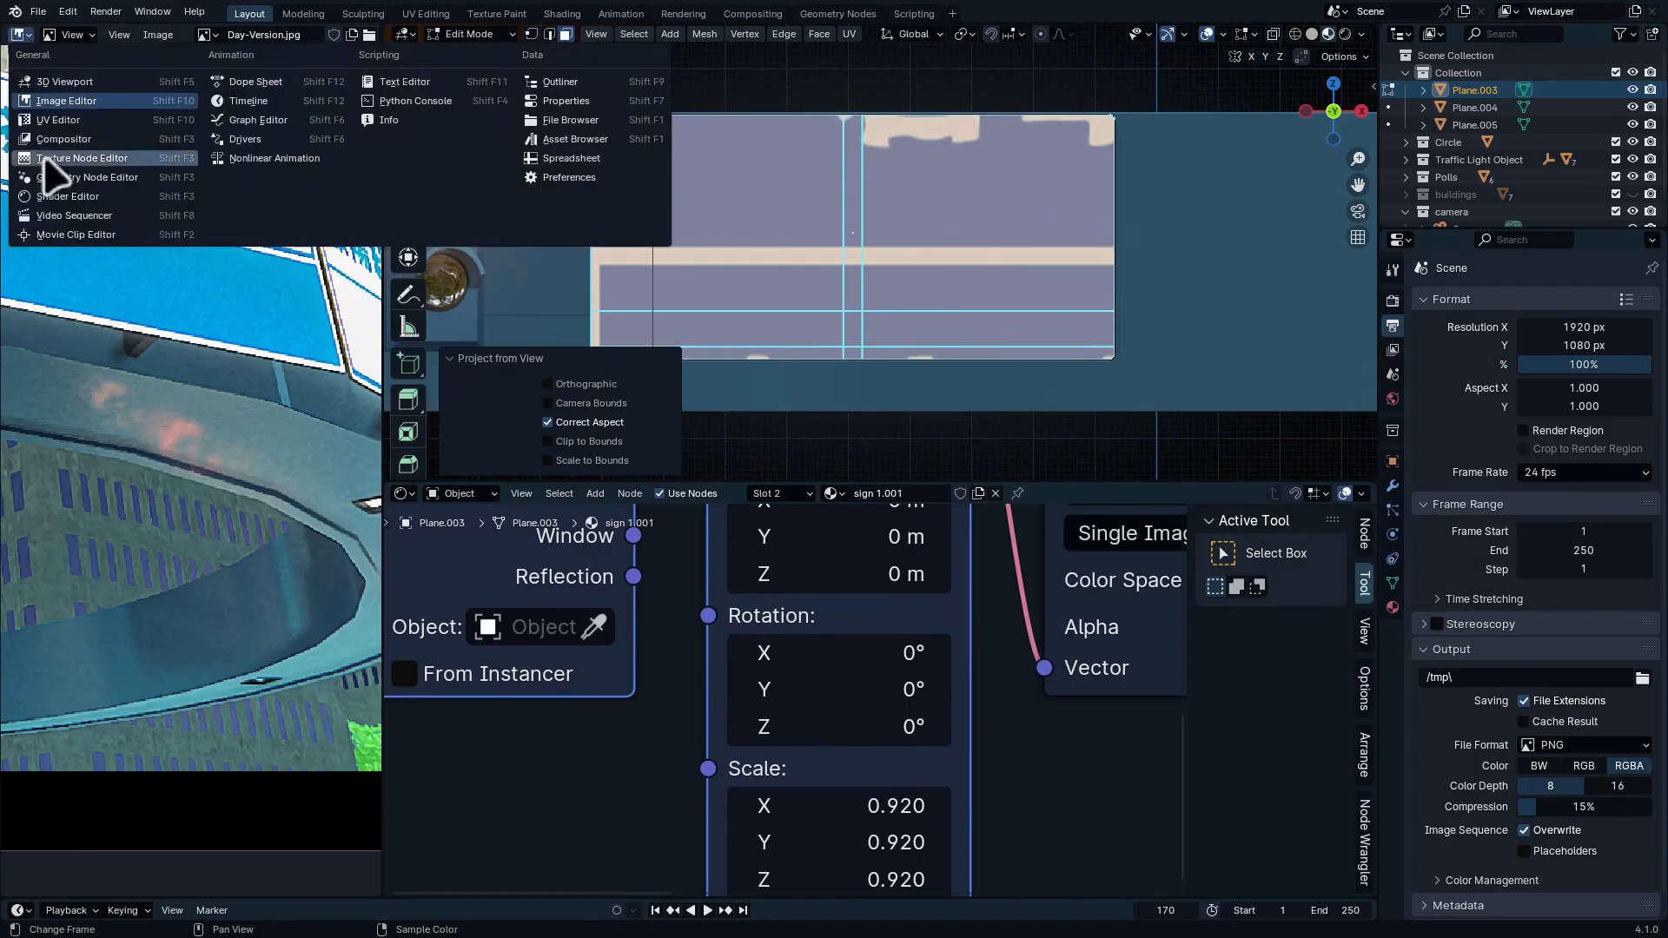
left_click(61, 120)
key("ctrl+space")
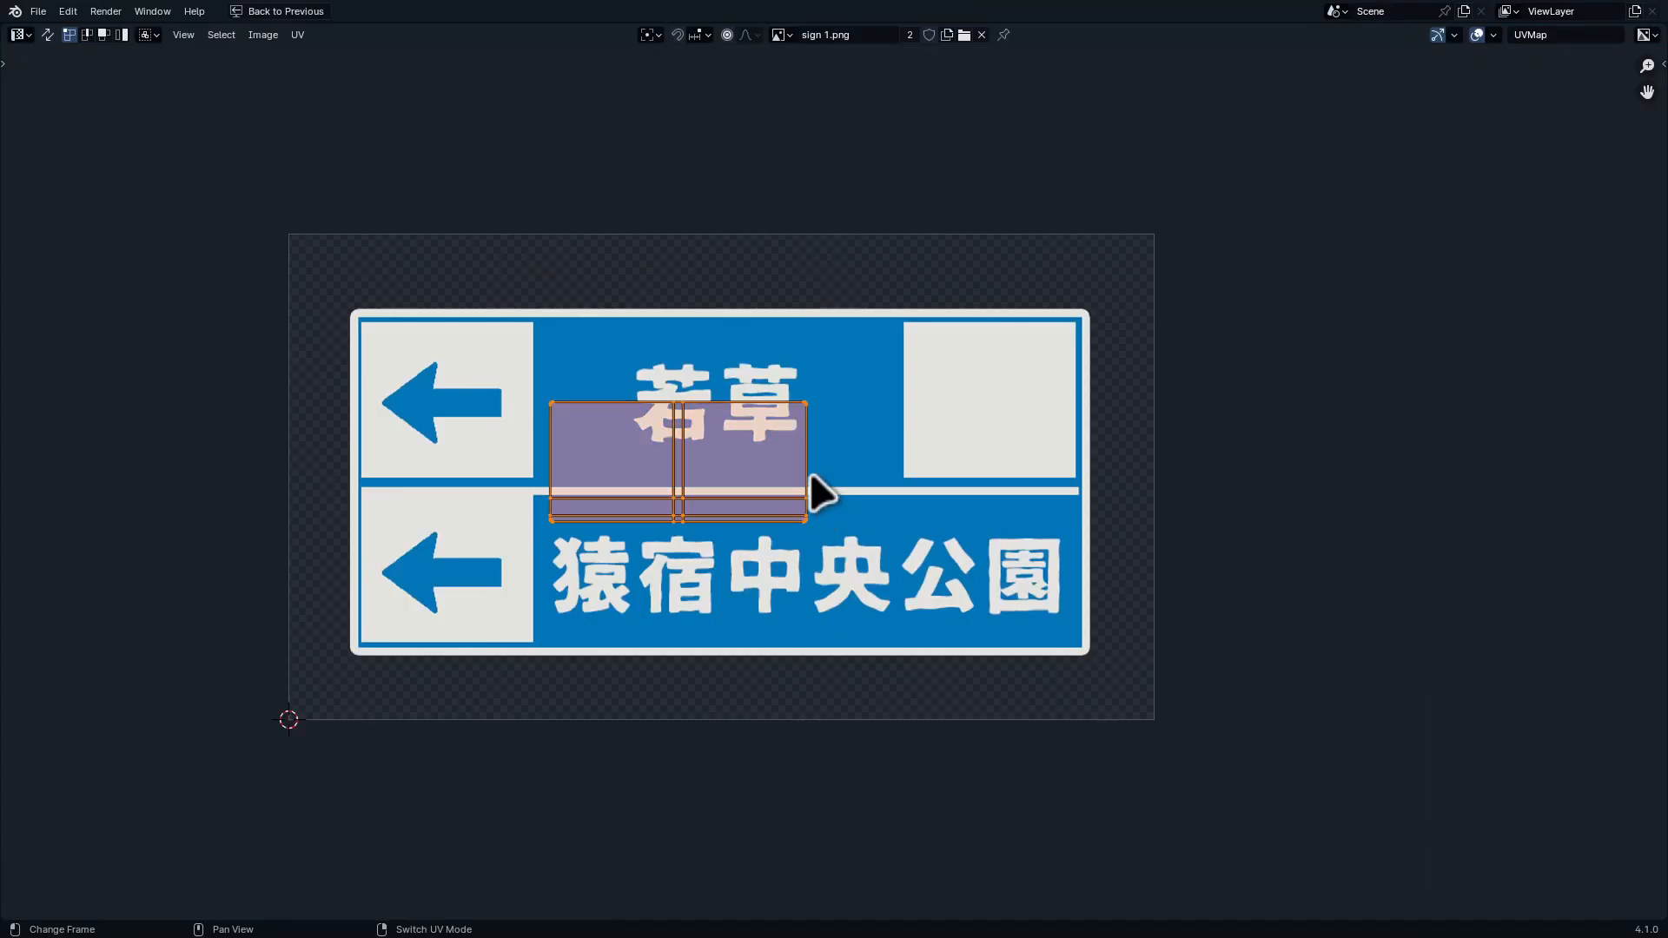
Enlarge the sign face's UV island and move it over the artwork of sign 1.png
key("s")
left_click(1042, 469)
key("g")
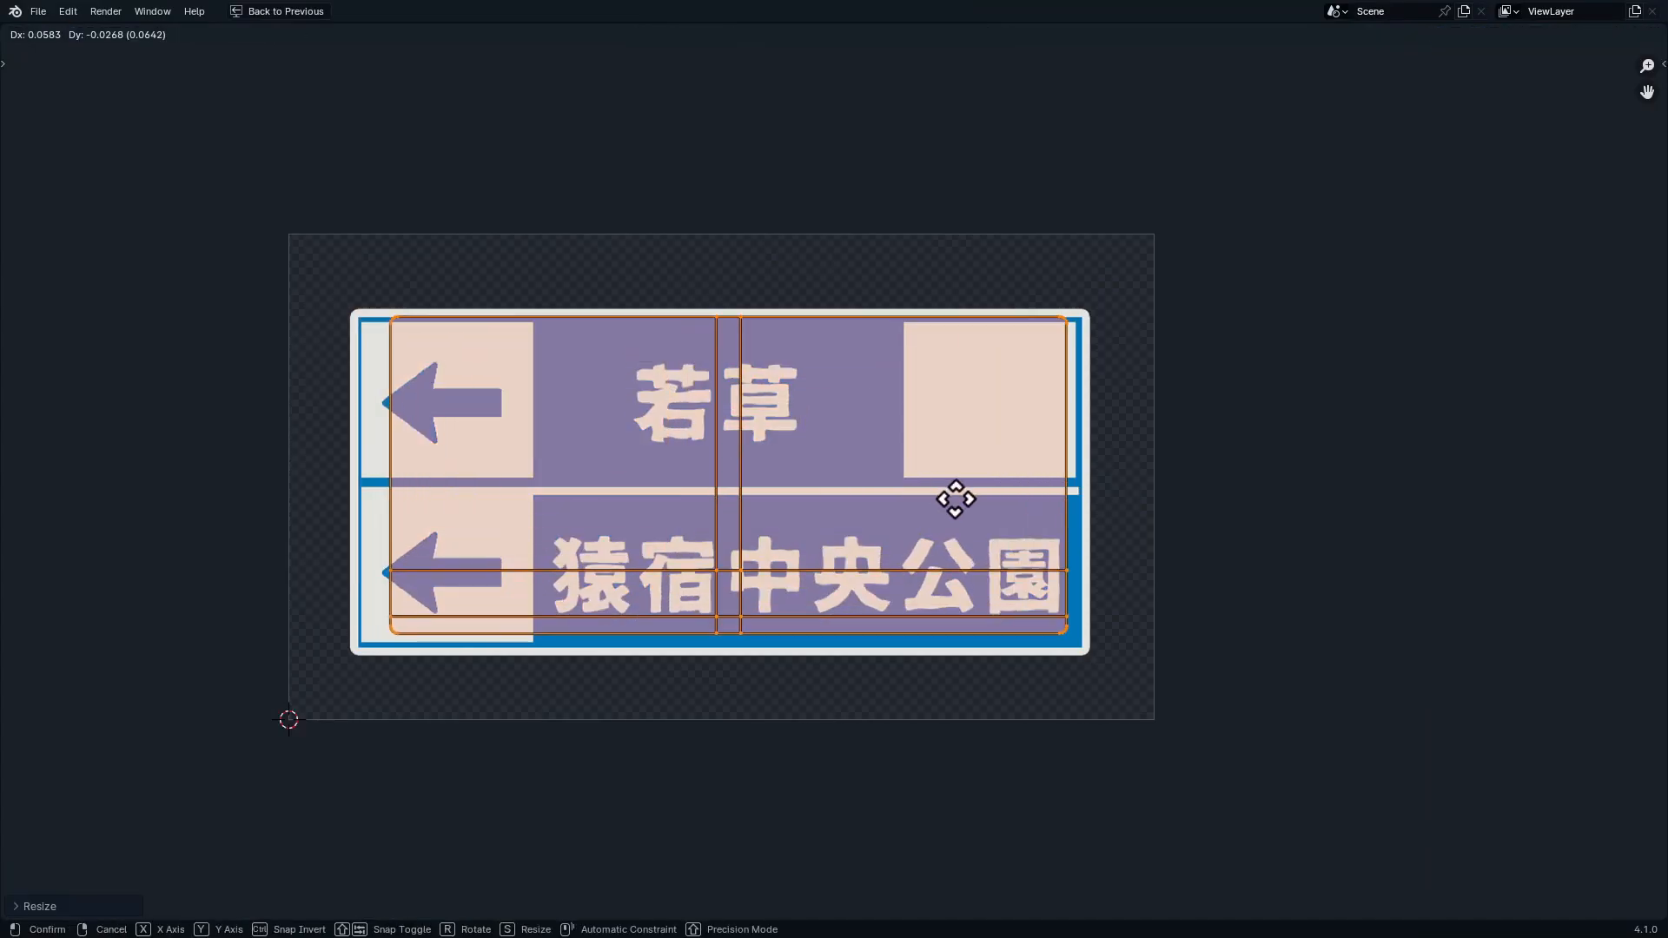
left_click(942, 515)
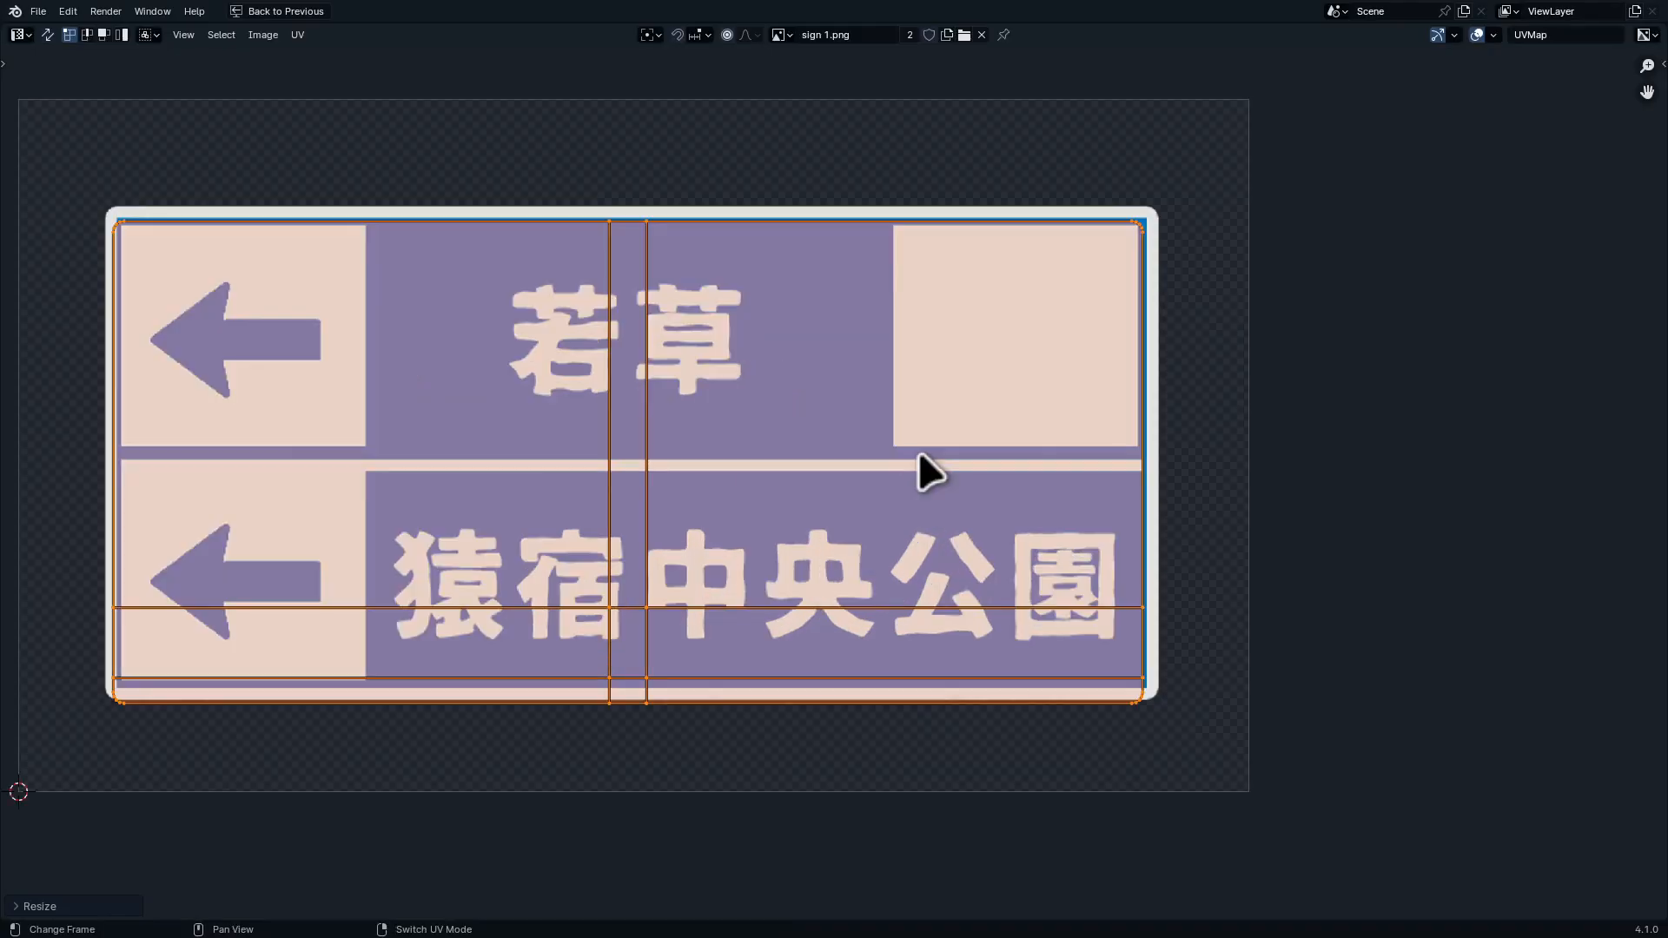
Fine-tune the UV island's scale and position to match the artwork's outer white border, and restore the full workspace layout
key("g")
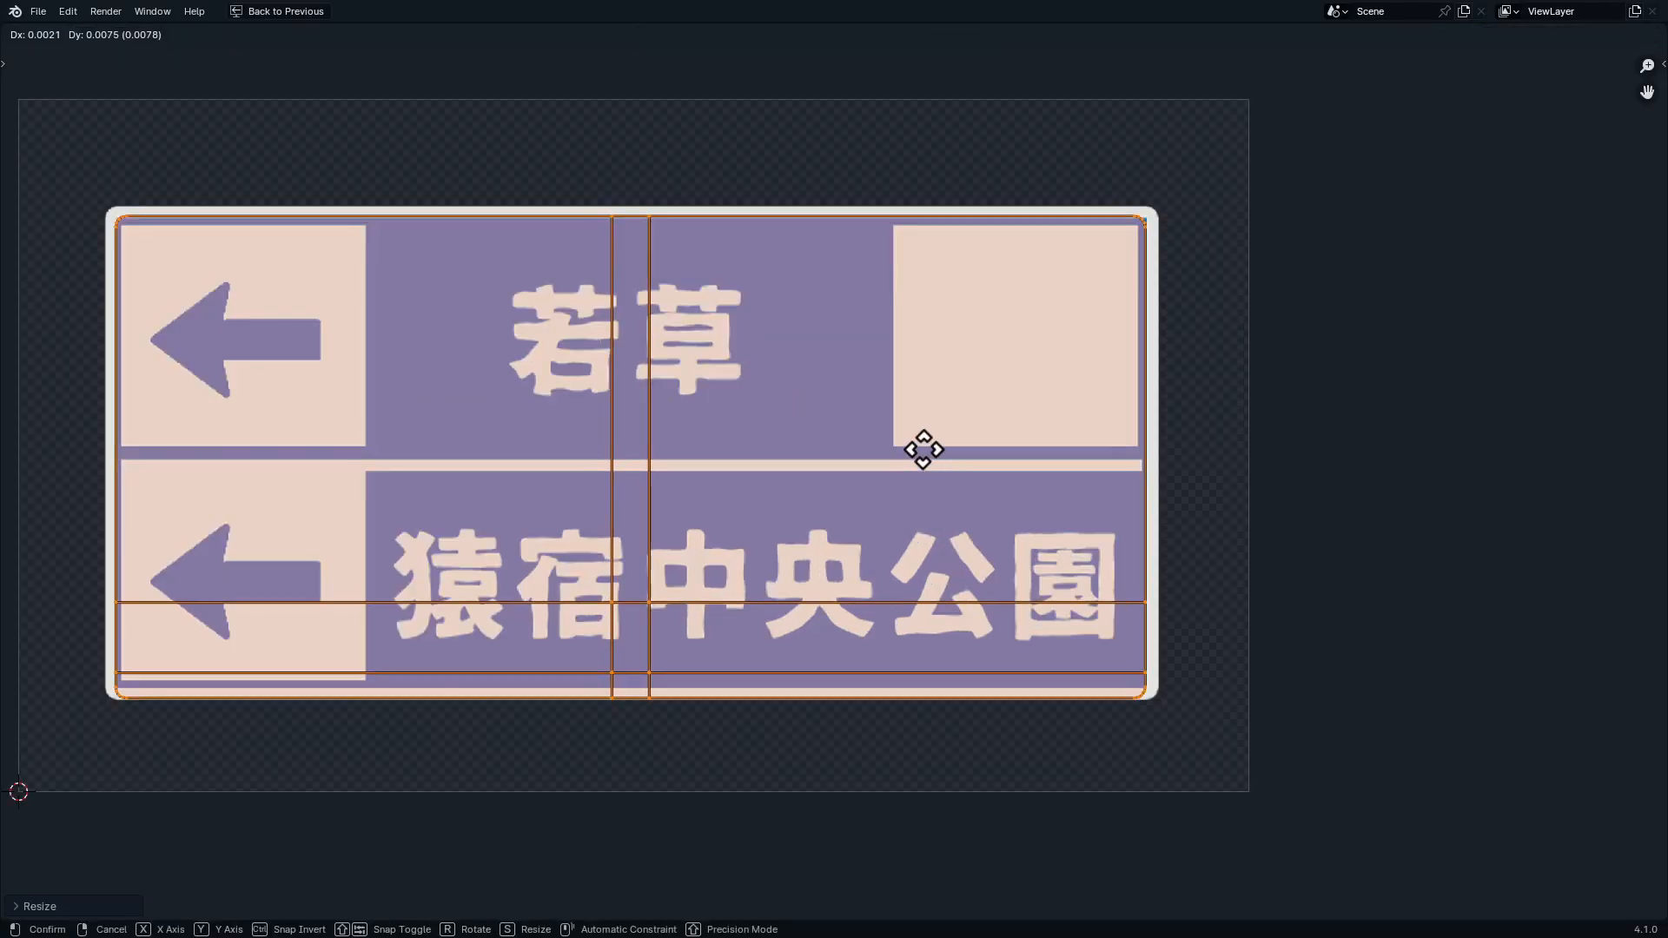
left_click(912, 453)
key("s")
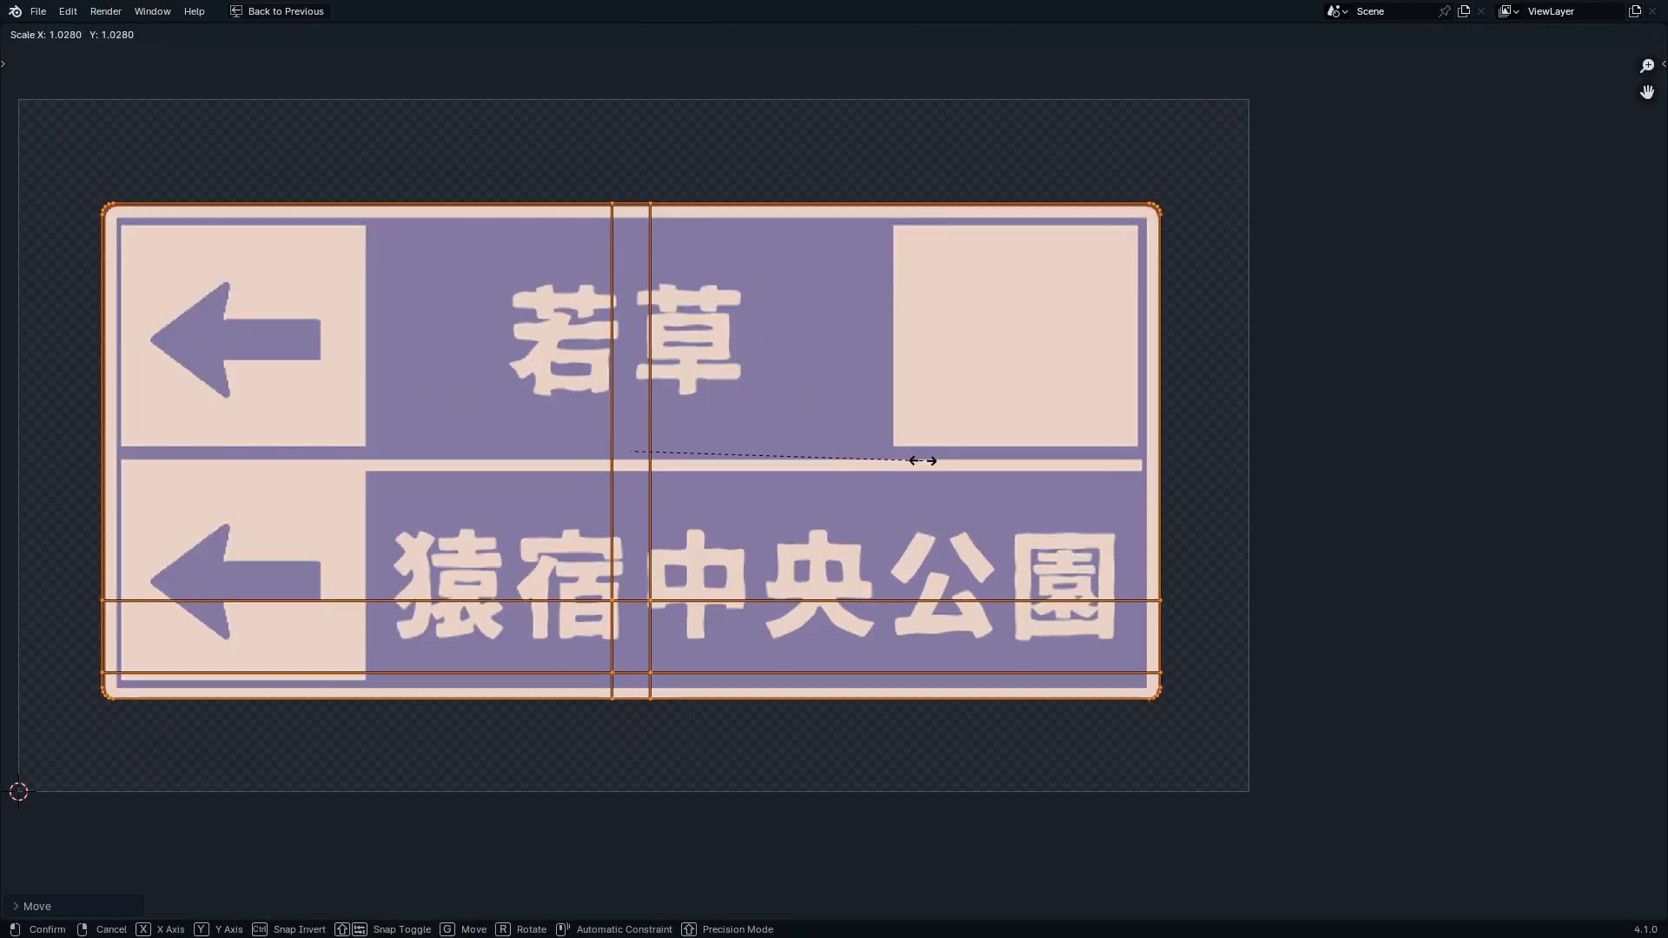
left_click(910, 484)
left_click(1117, 498)
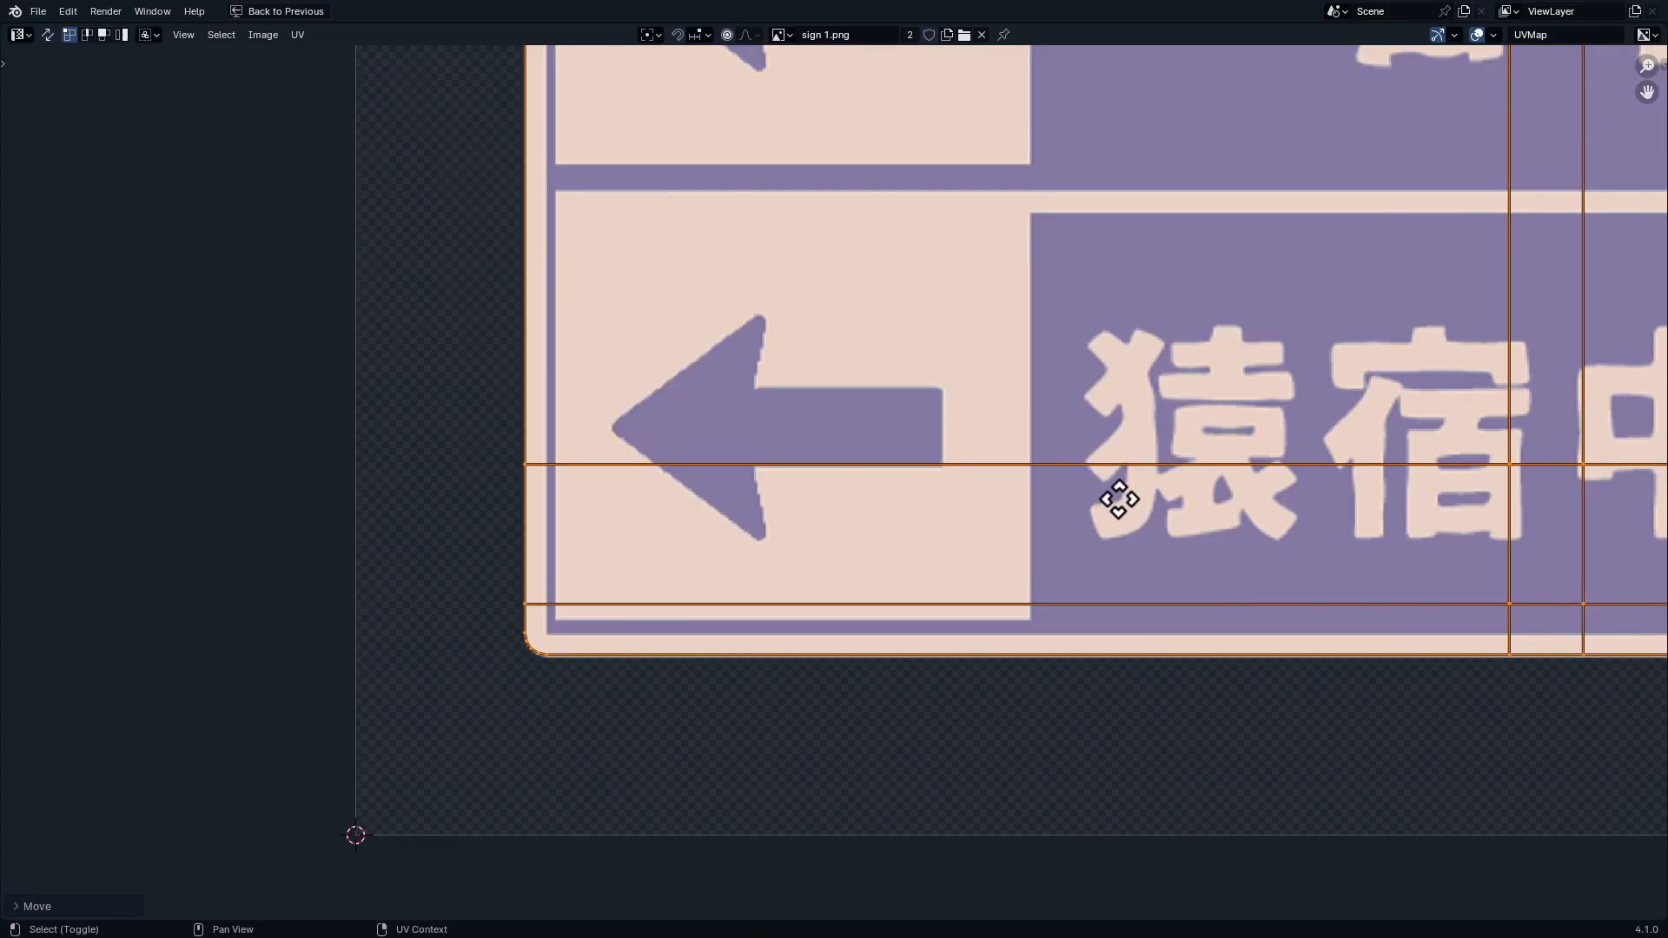
middle_click_drag(1116, 498, 688, 633, "shift")
middle_click_drag(1076, 534, 1076, 627, "ctrl")
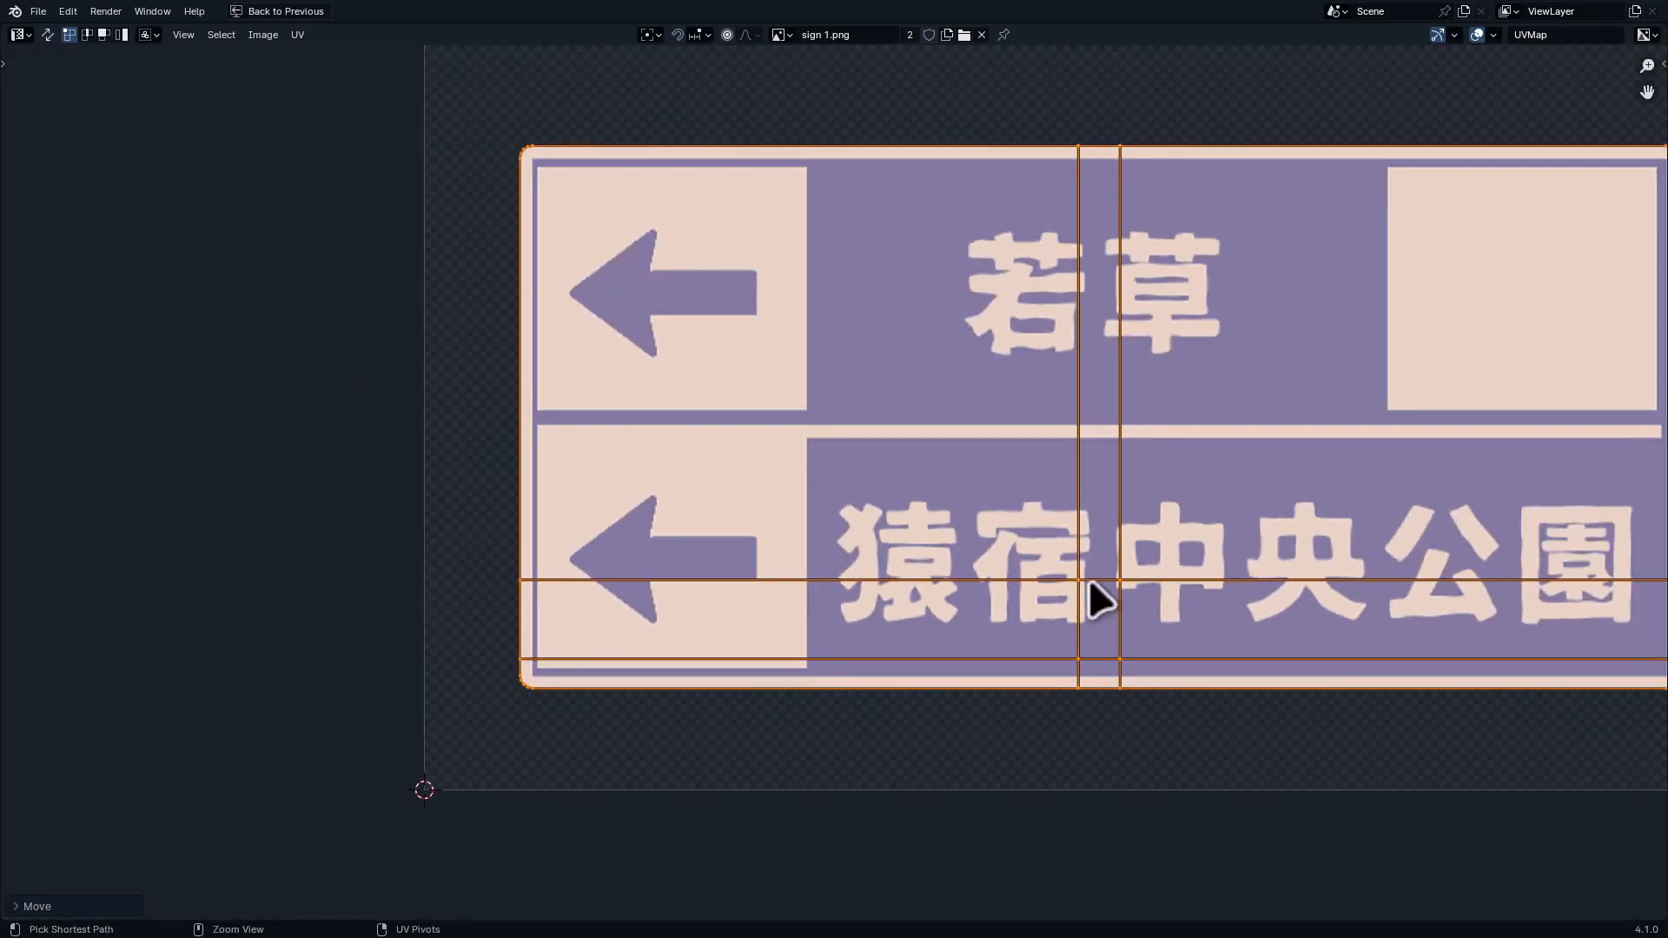
key("ctrl+space")
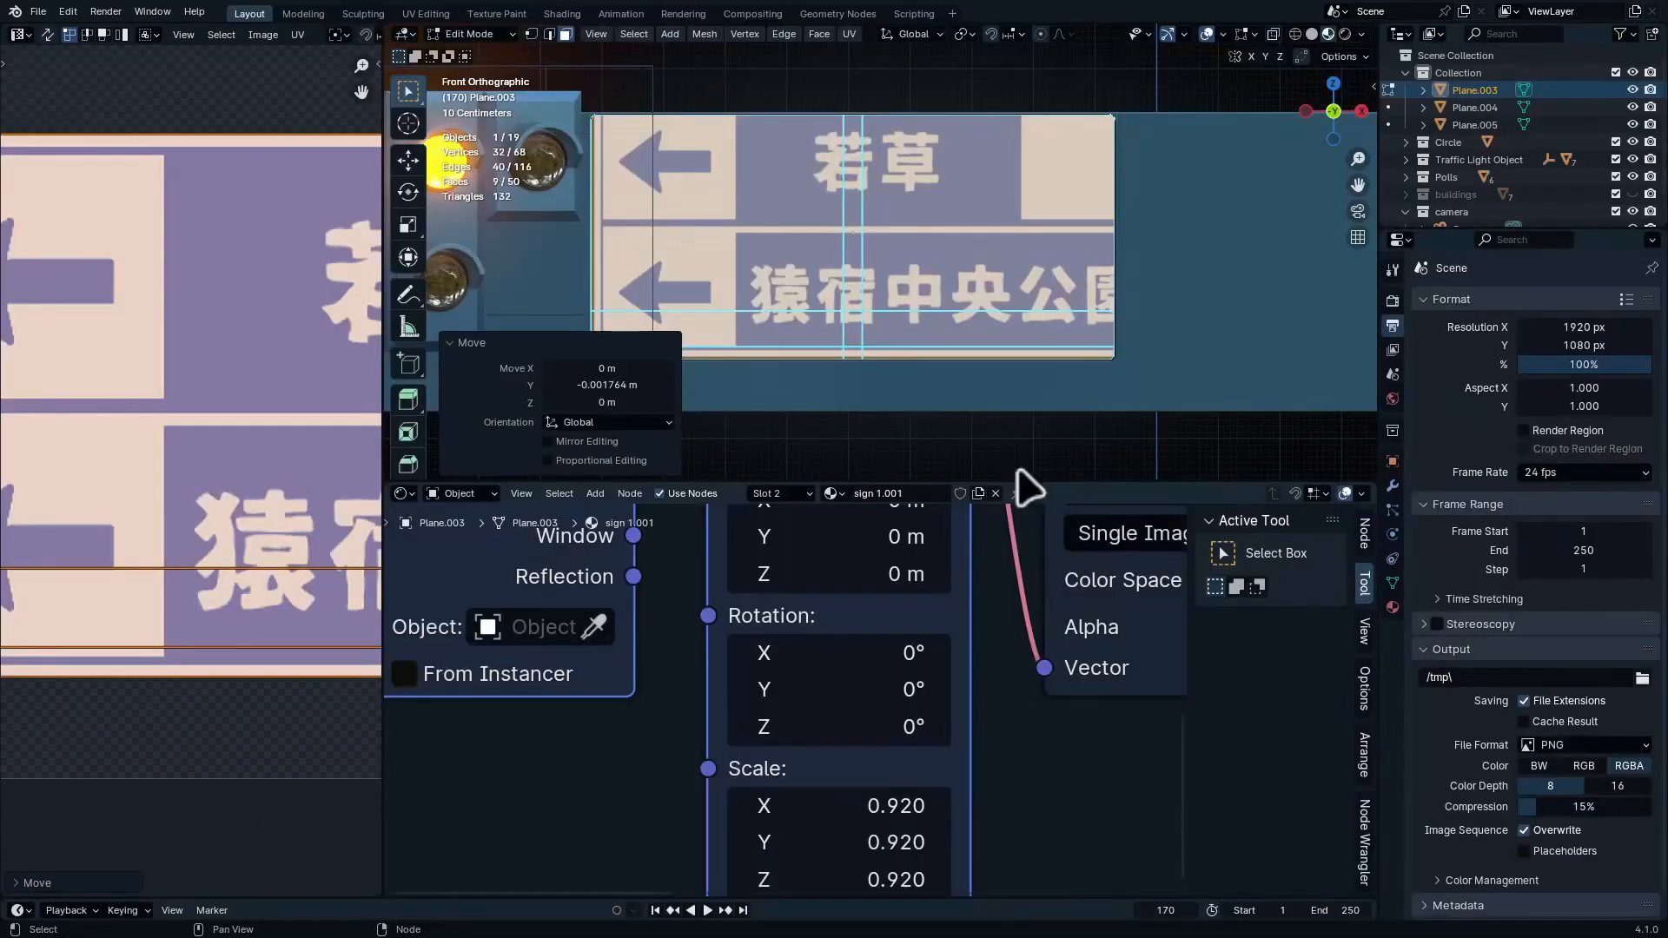
Inspect from several angles how the sign 1.png texture fits the sign's front face
key("Tab")
middle_click_drag(947, 357, 981, 375)
key("Tab")
key("ctrl+space")
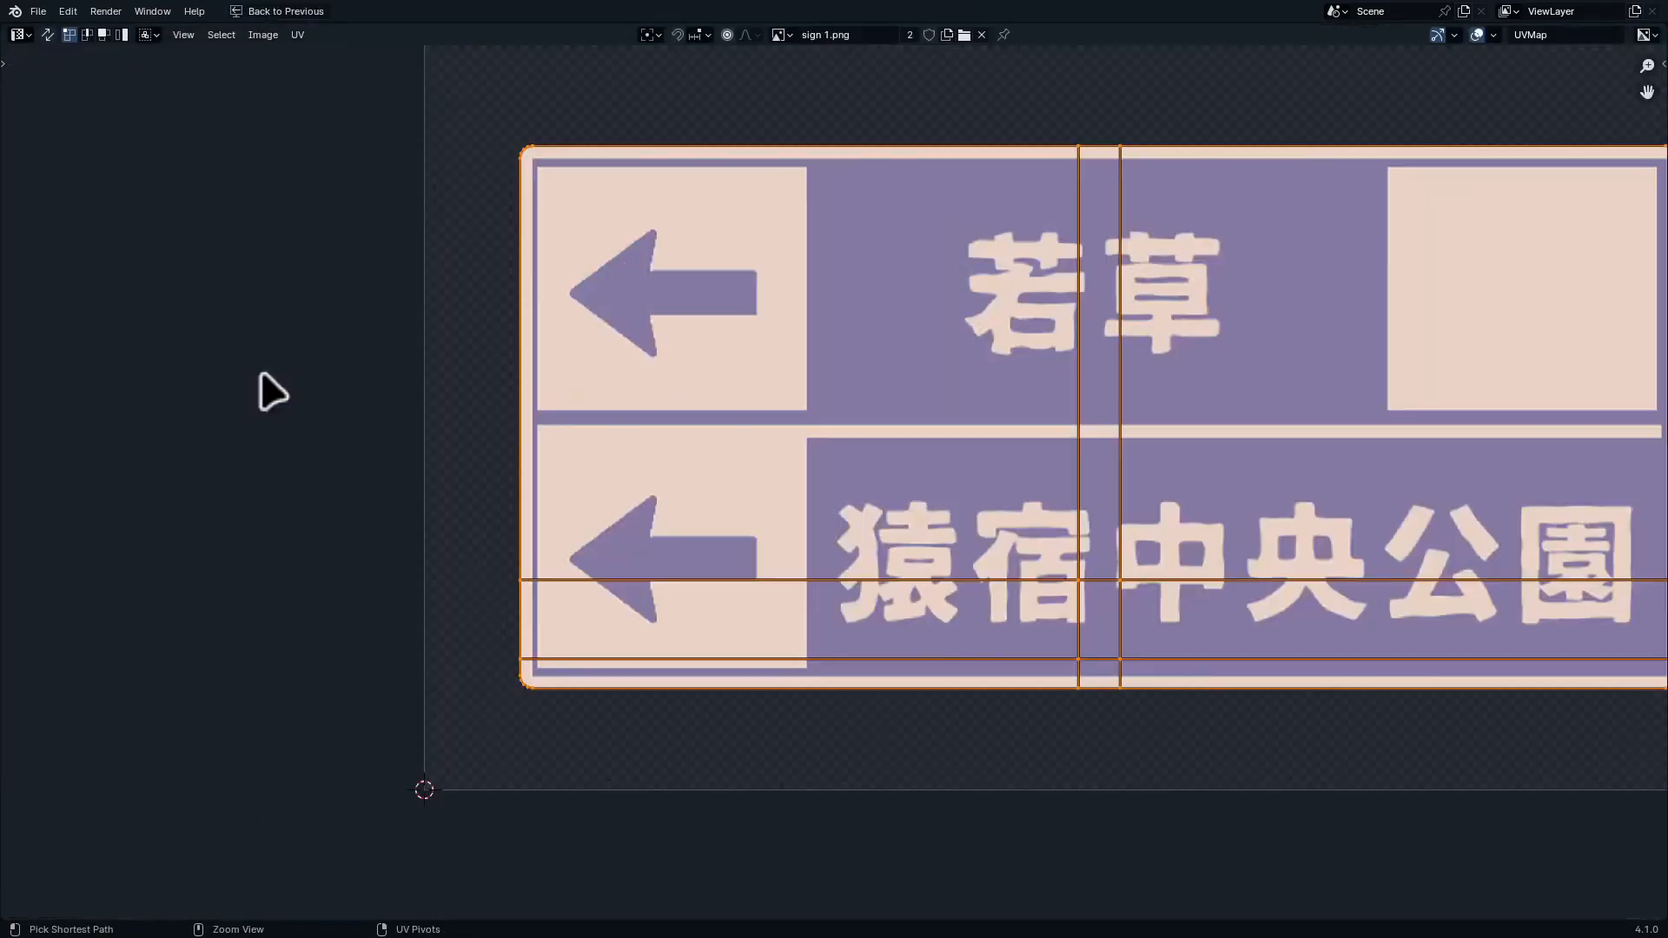
middle_click_drag(1280, 466, 862, 532)
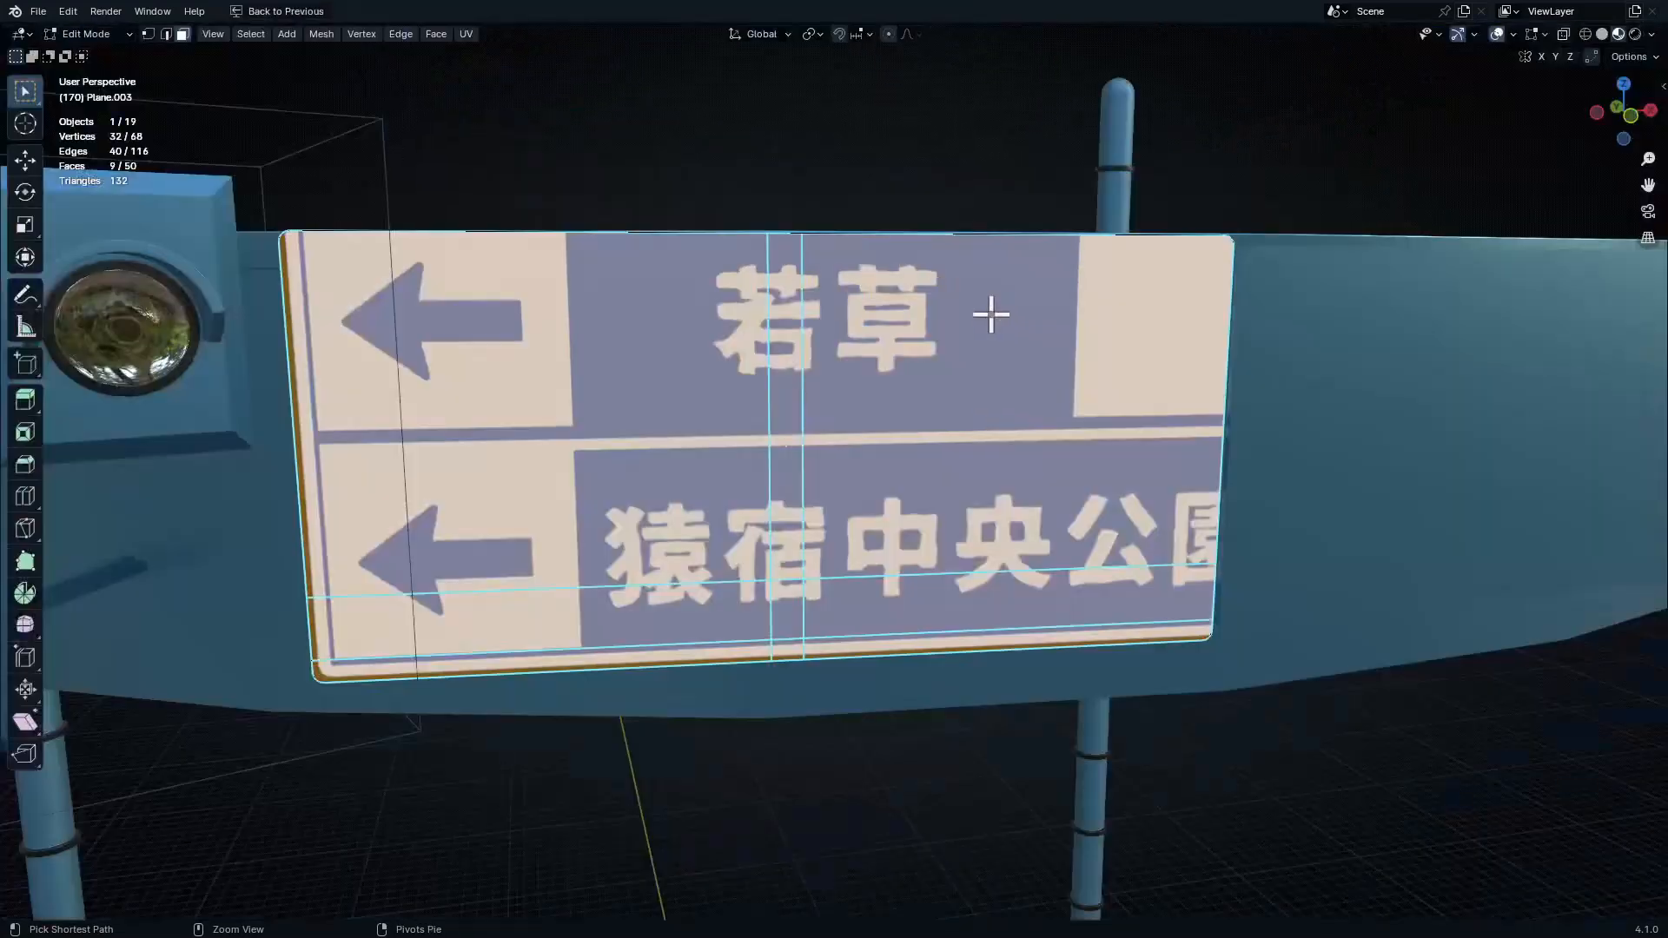
middle_click_drag(990, 317, 900, 395)
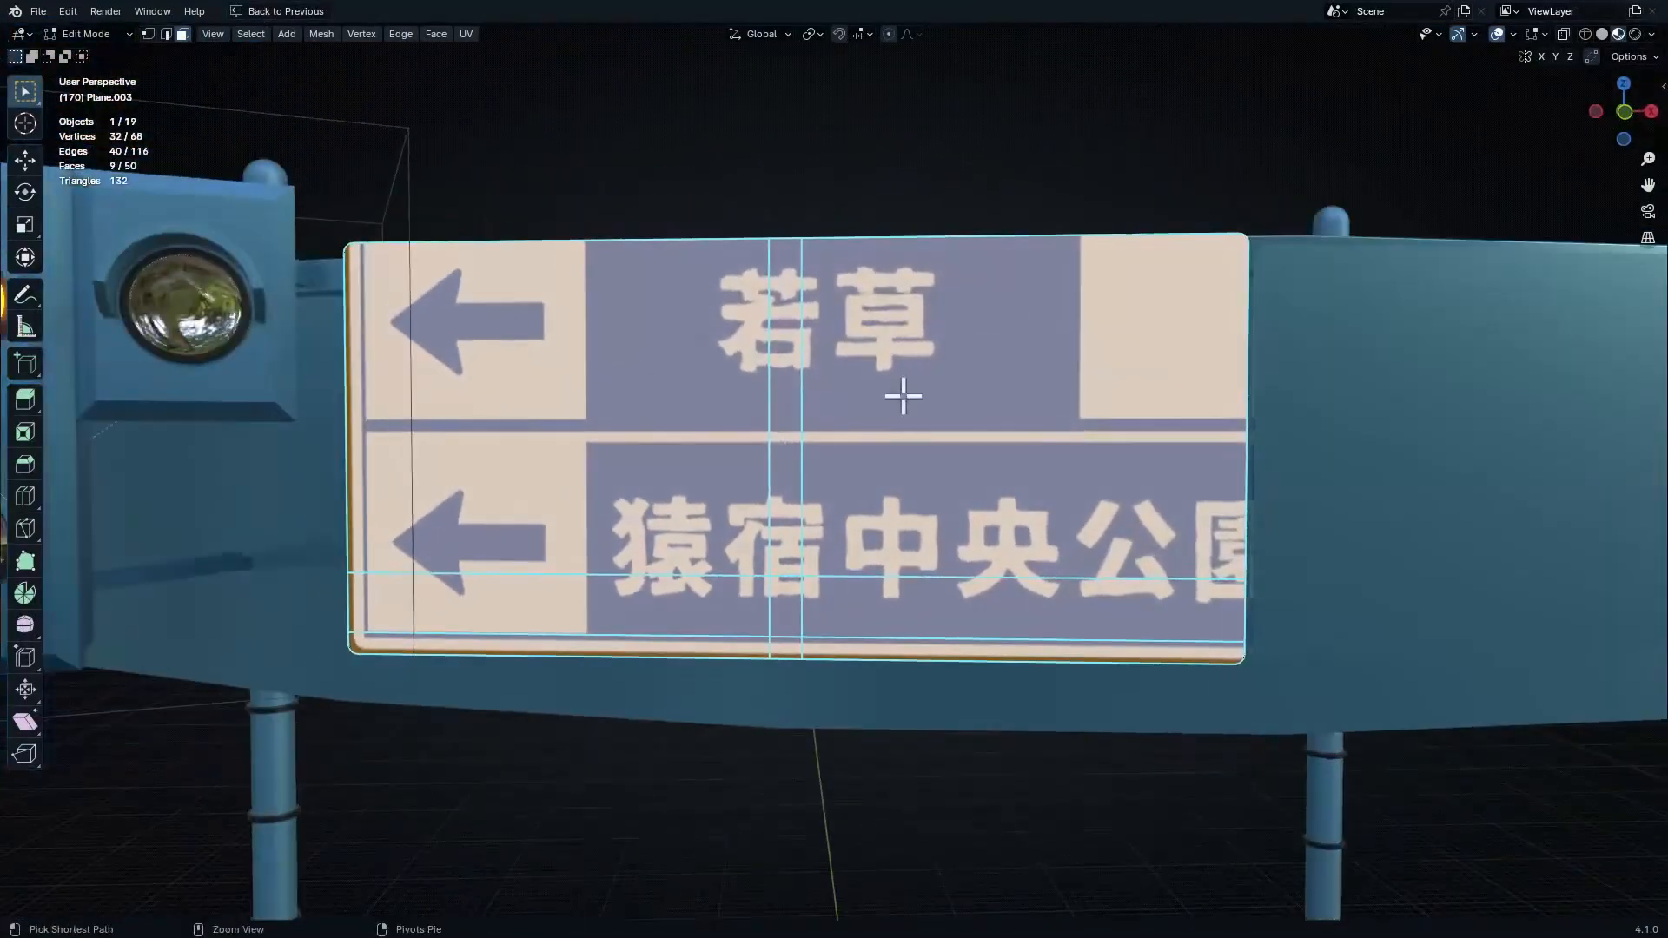
key("ctrl+space")
Set the Mapping node's scale to 1 on all three axes and check the sign in the maximized 3D view
left_click_drag(800, 599, 800, 684)
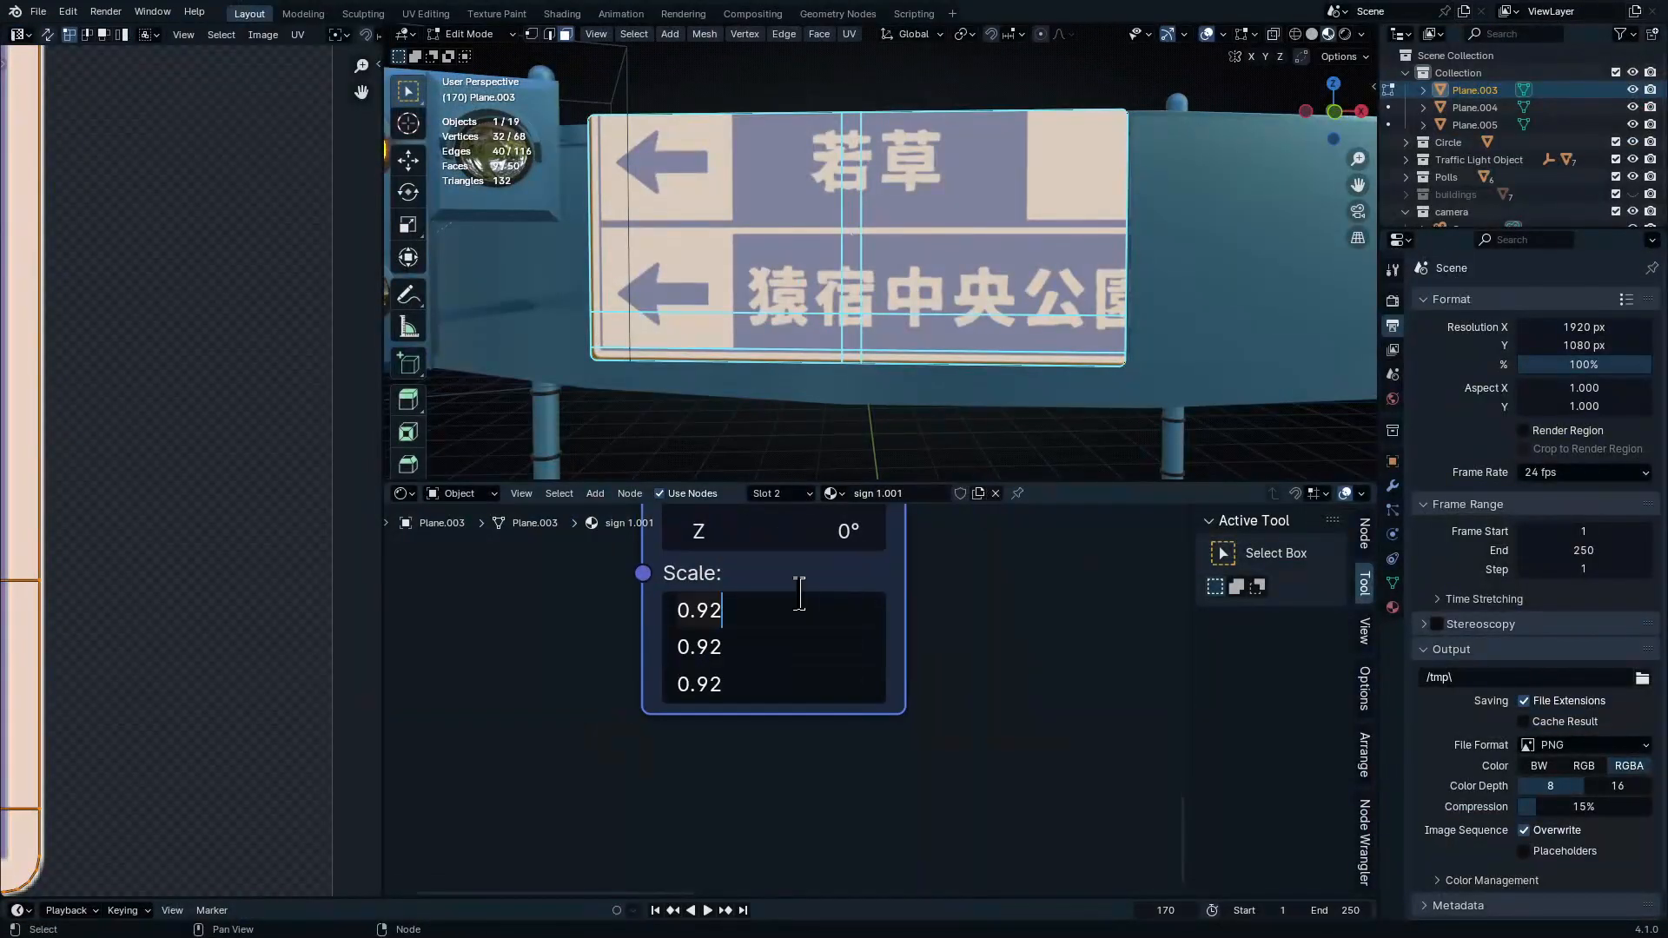
type("1")
key("Return")
key("ctrl+space")
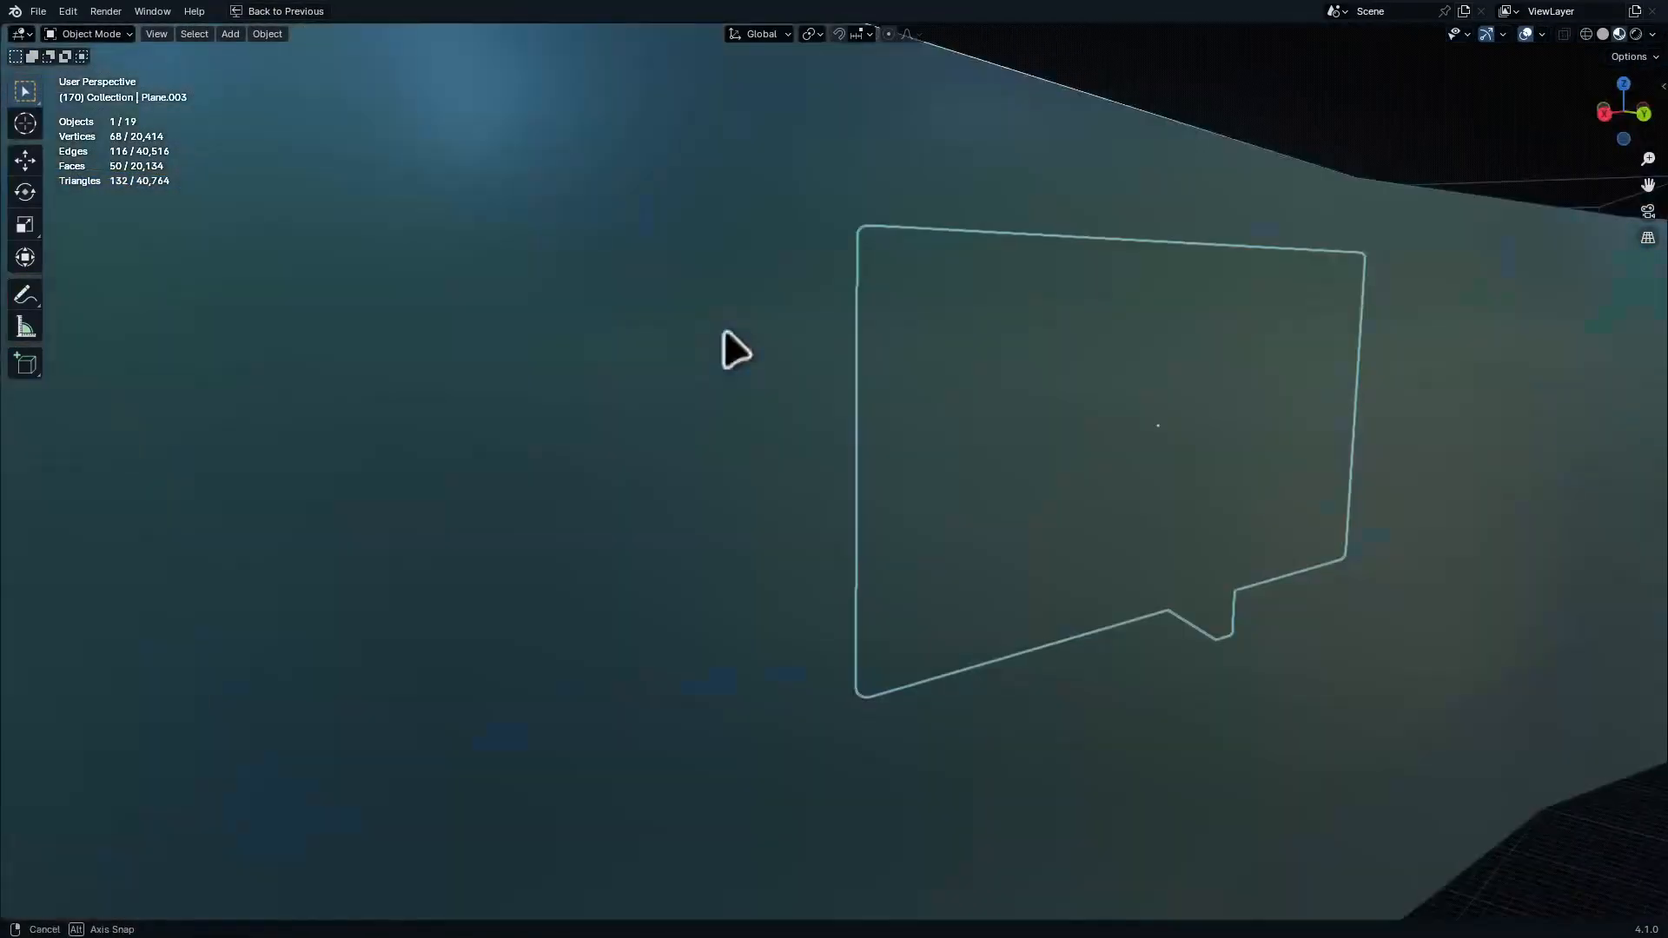
middle_click_drag(734, 350, 1143, 305)
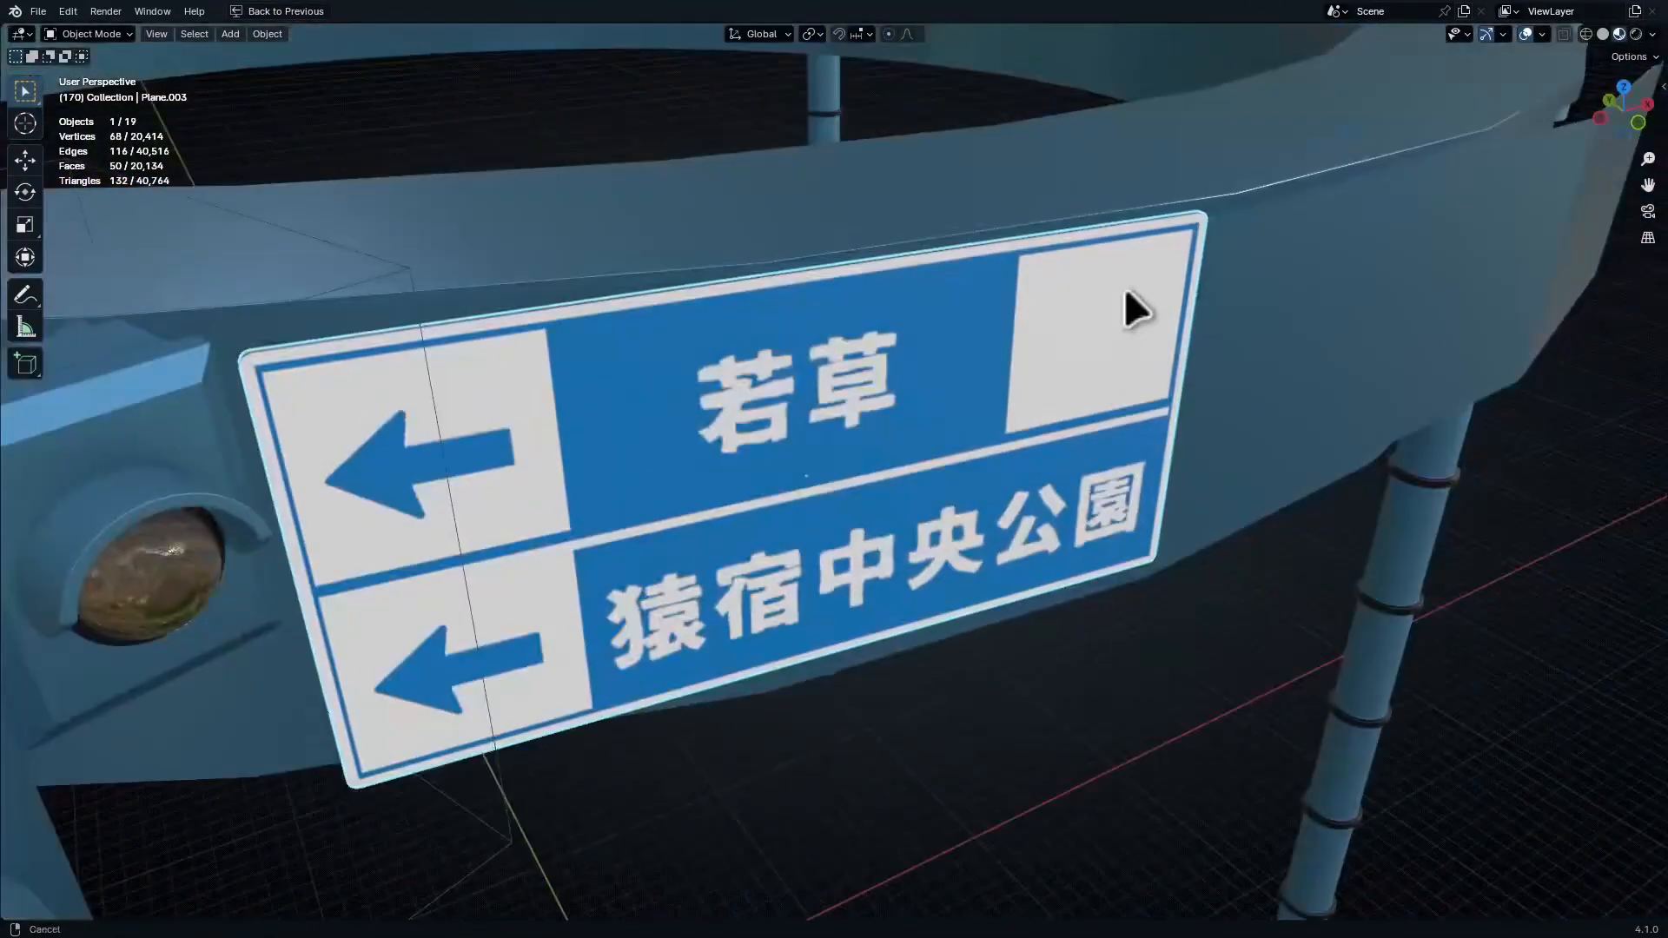
scroll(1143, 305, "down", 3)
Select the blank middle sign, add a second material slot and create a new material named "sign 2" in it
left_click(925, 349)
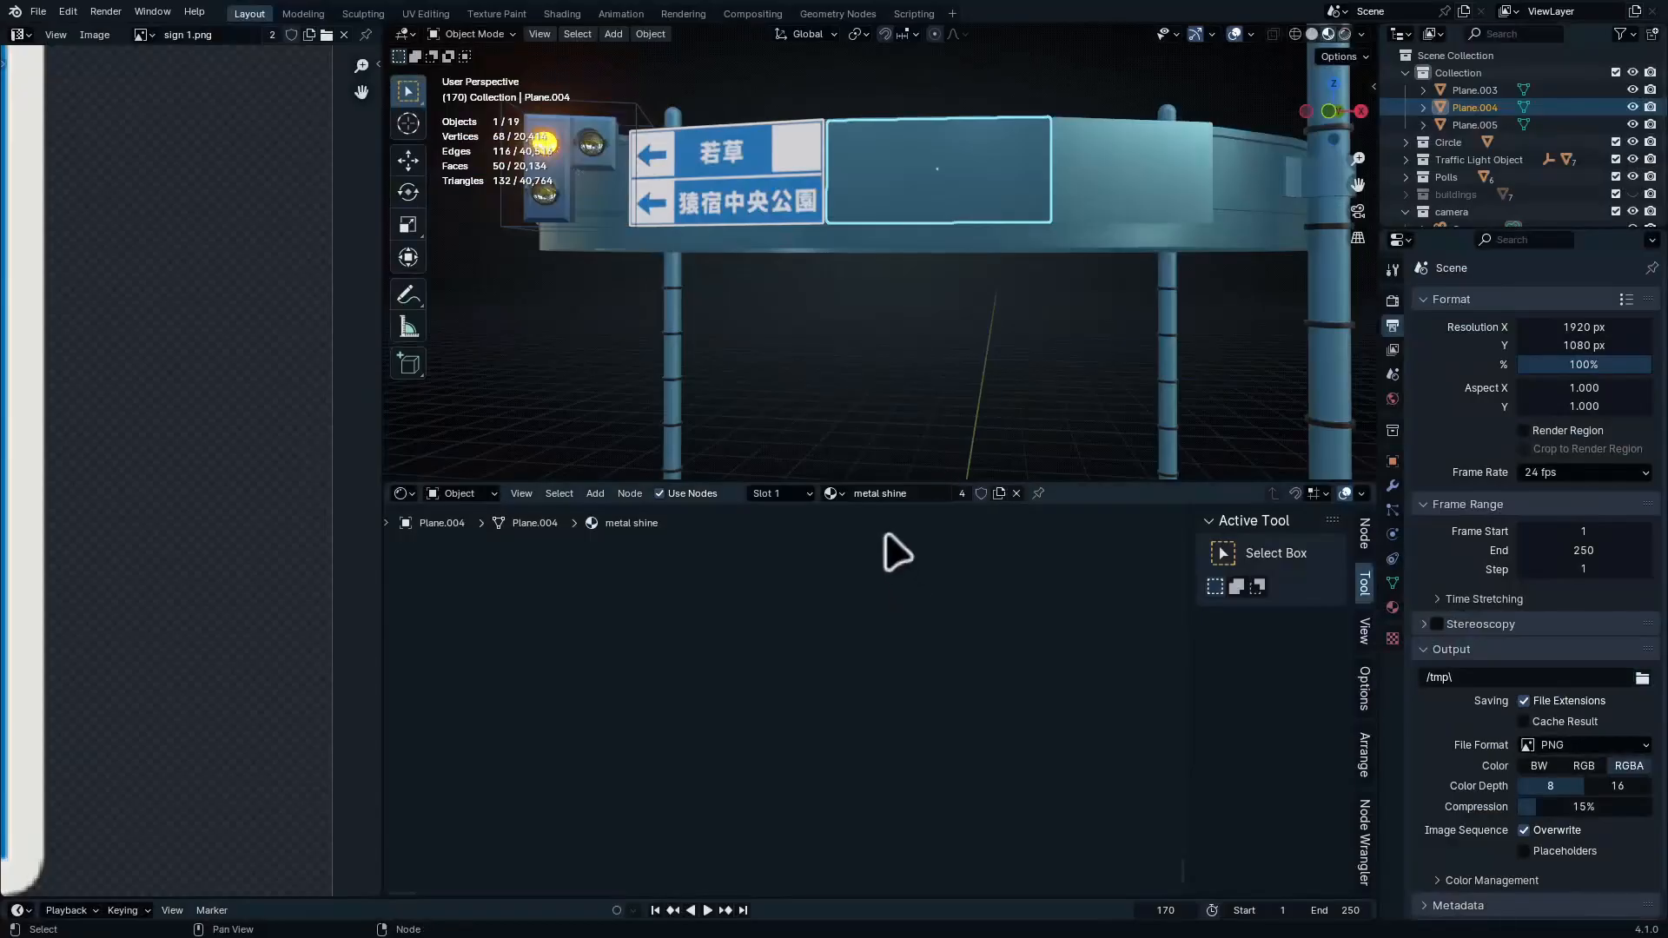
left_click(786, 494)
left_click(876, 528)
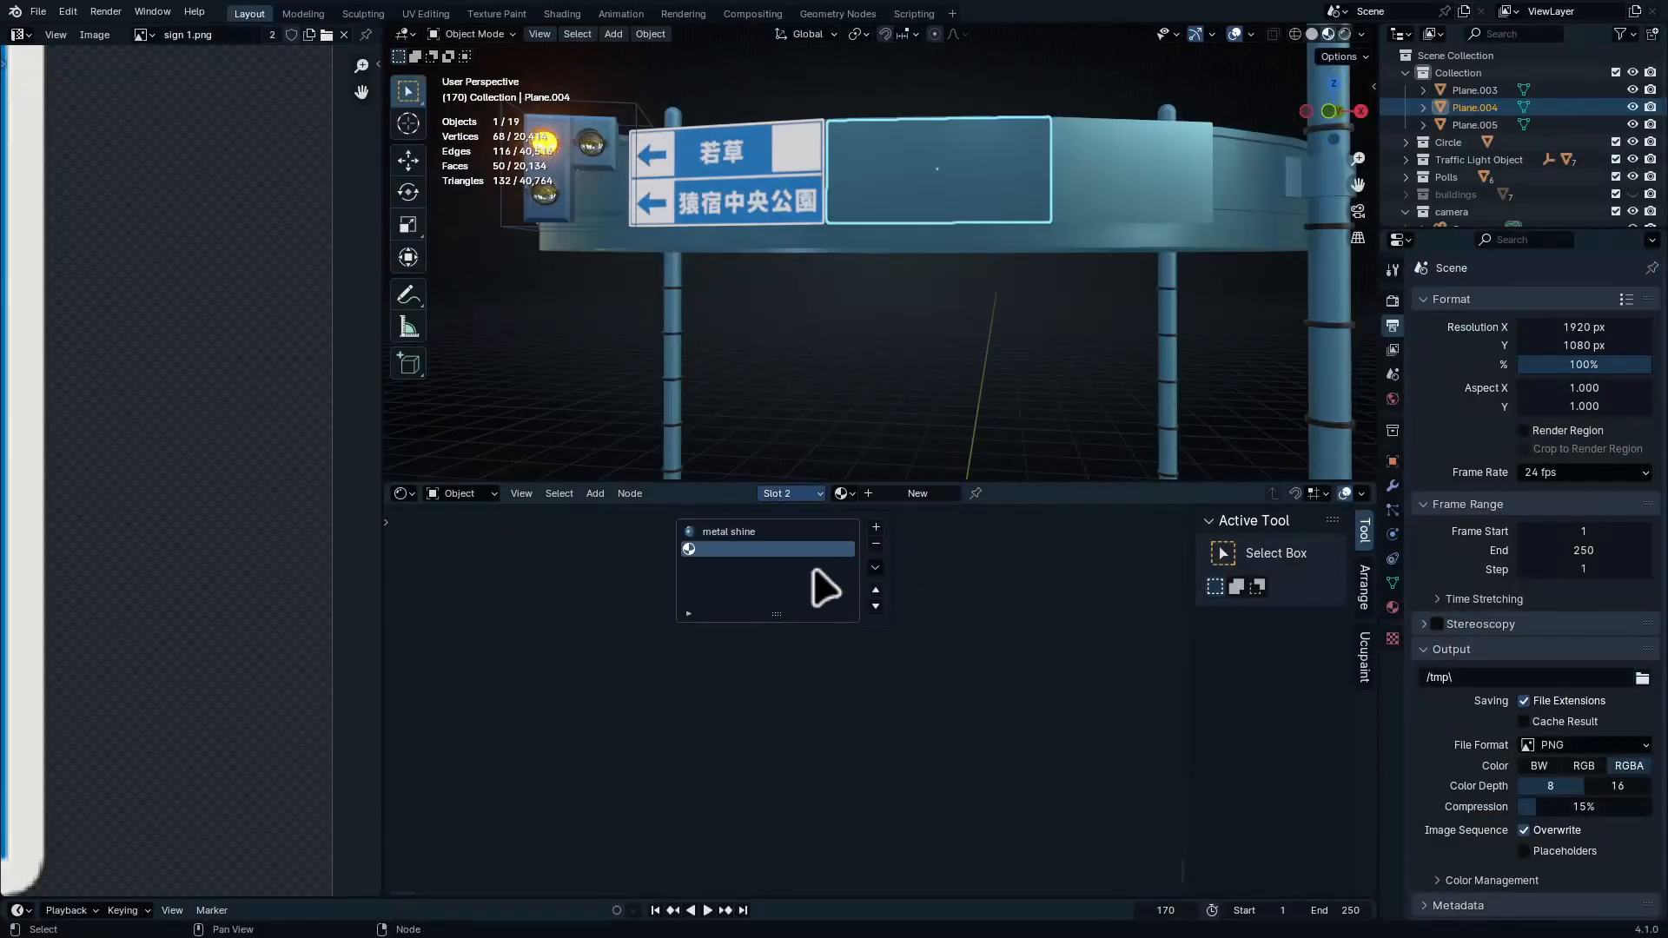
left_click(905, 495)
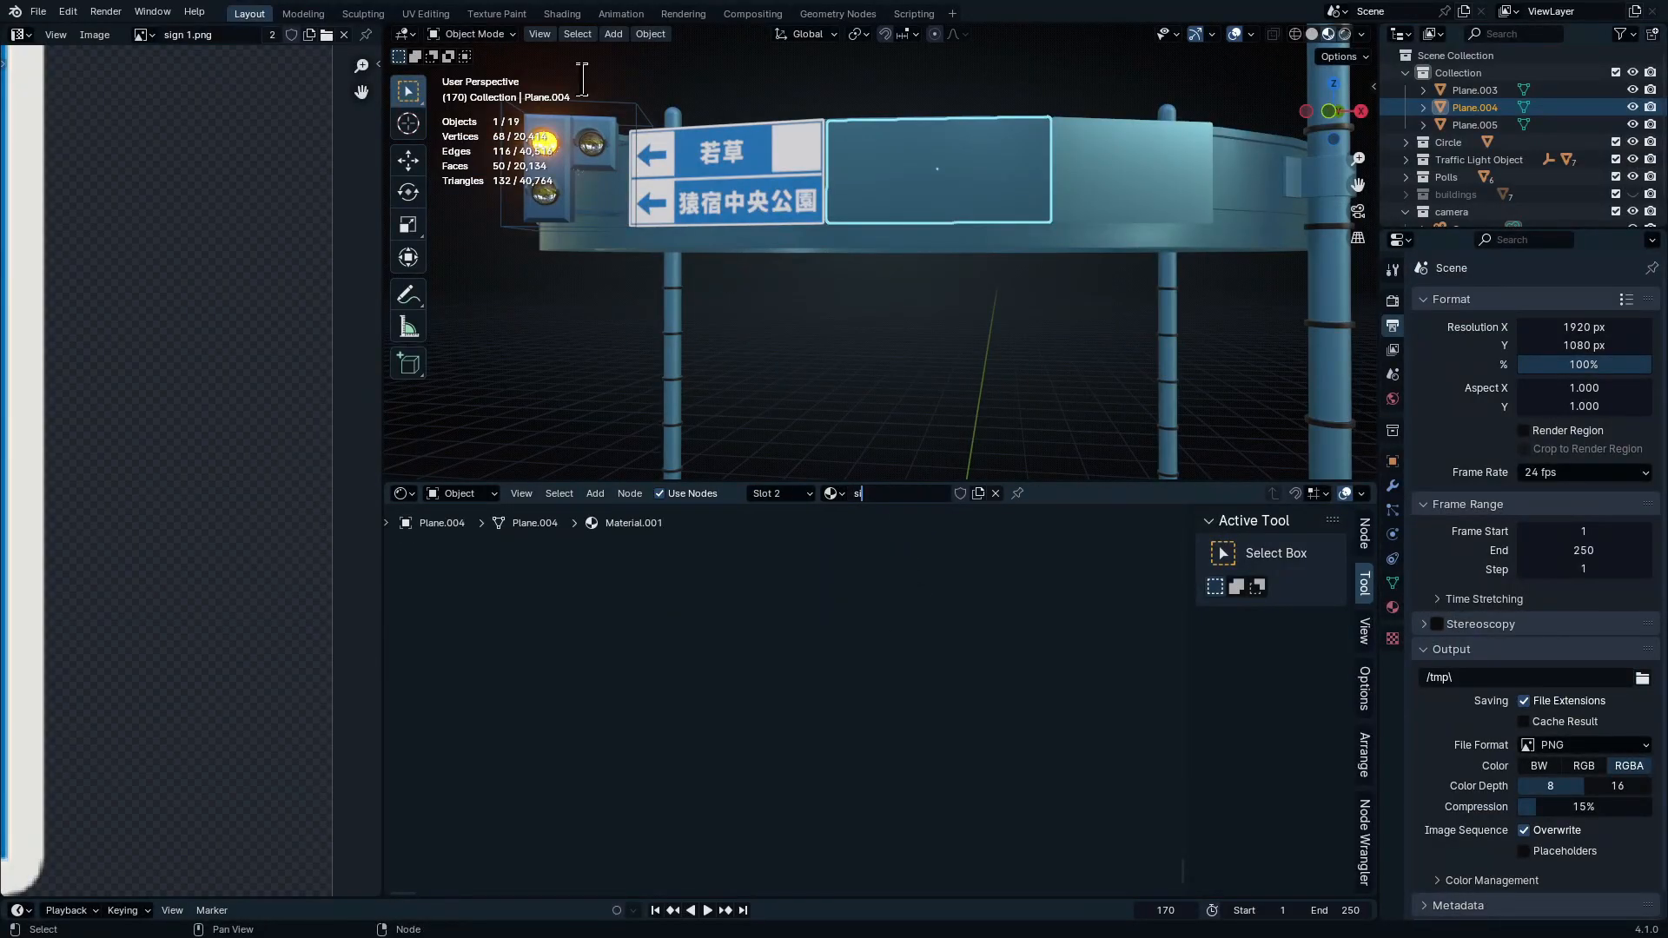
scroll(886, 352, "up", 3)
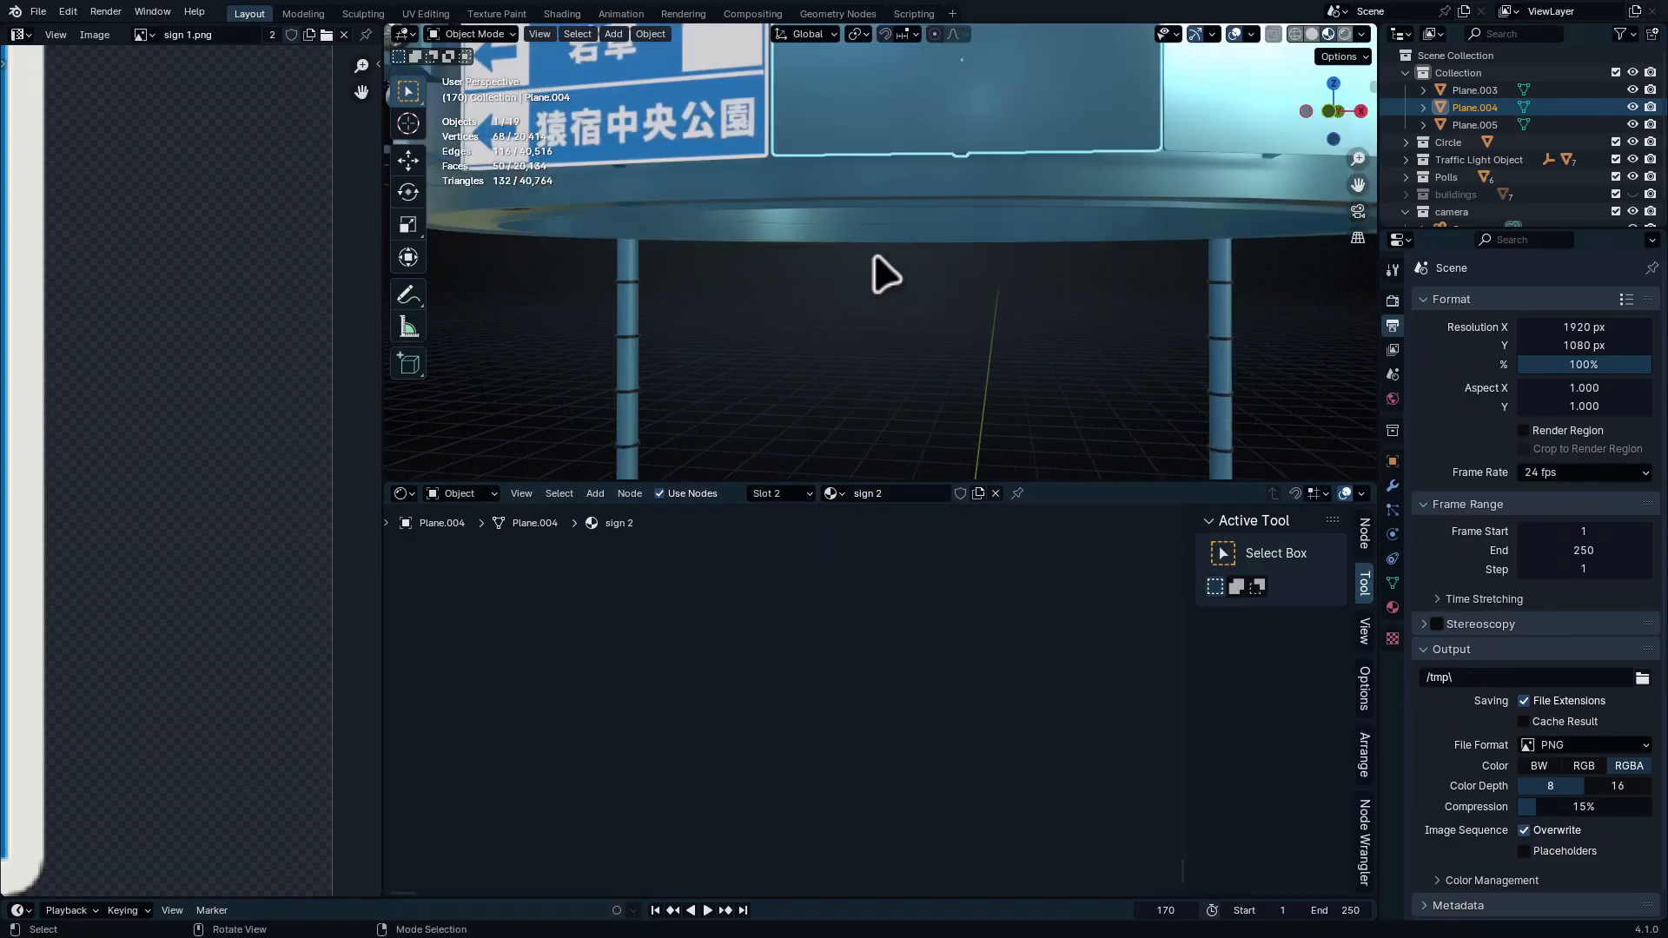
Select the middle sign's front faces in Edit Mode and assign the sign 2 material to them
middle_click_drag(883, 268, 838, 466, "shift")
key("Tab")
left_click_drag(808, 227, 1055, 356)
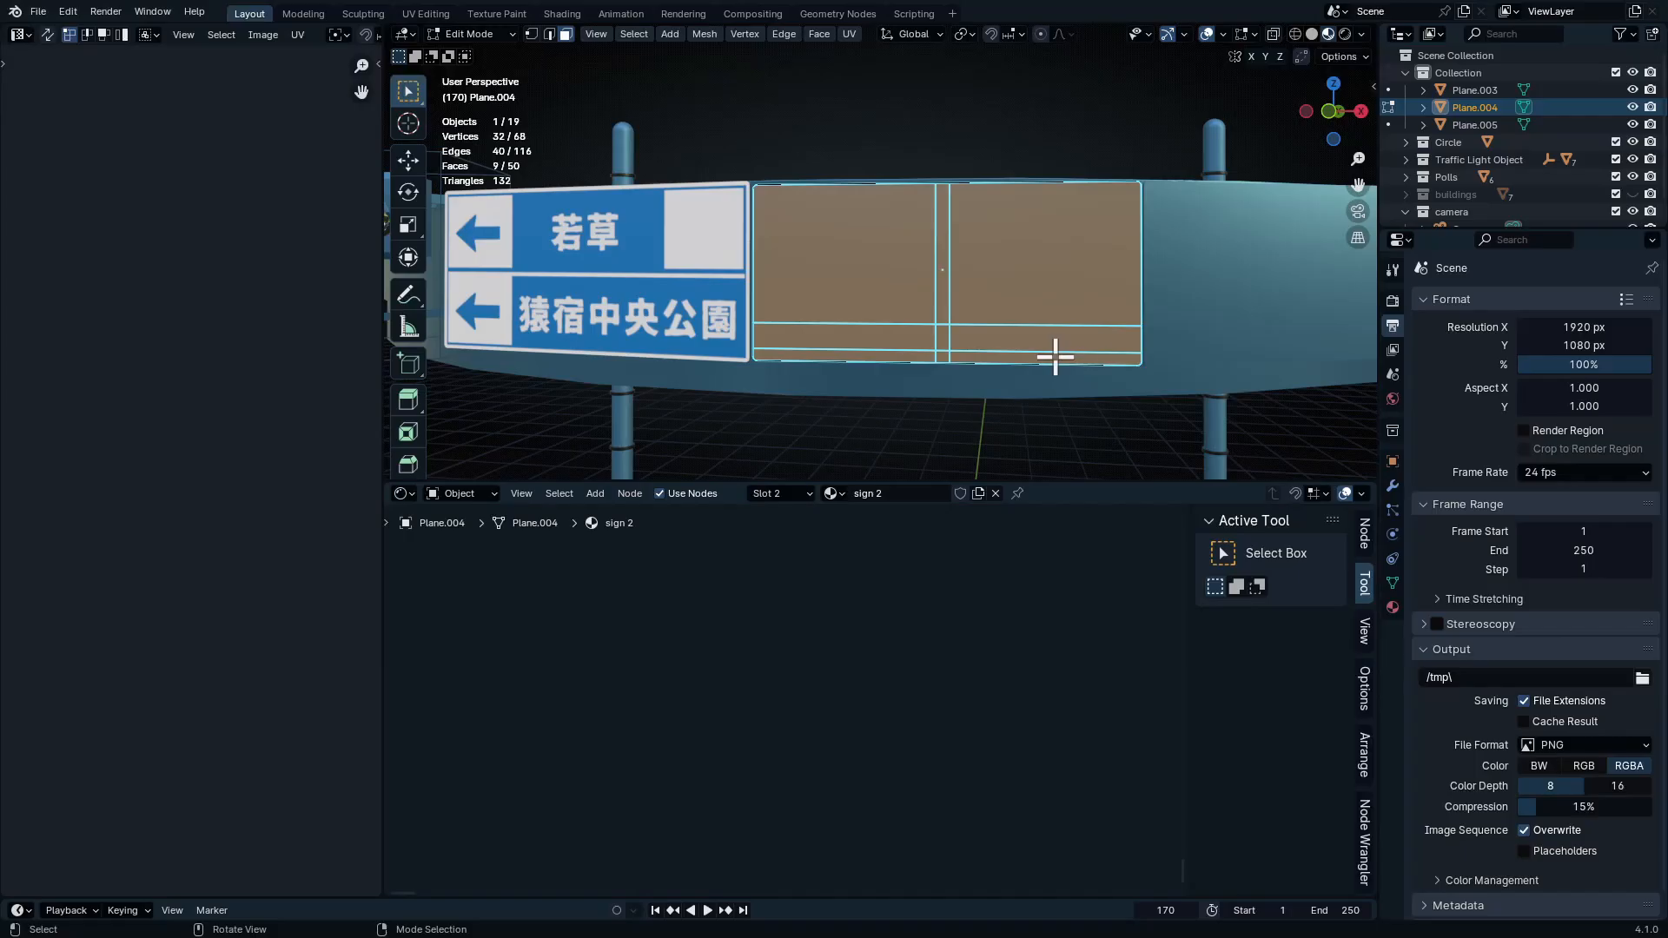
left_click(793, 496)
left_click(725, 643)
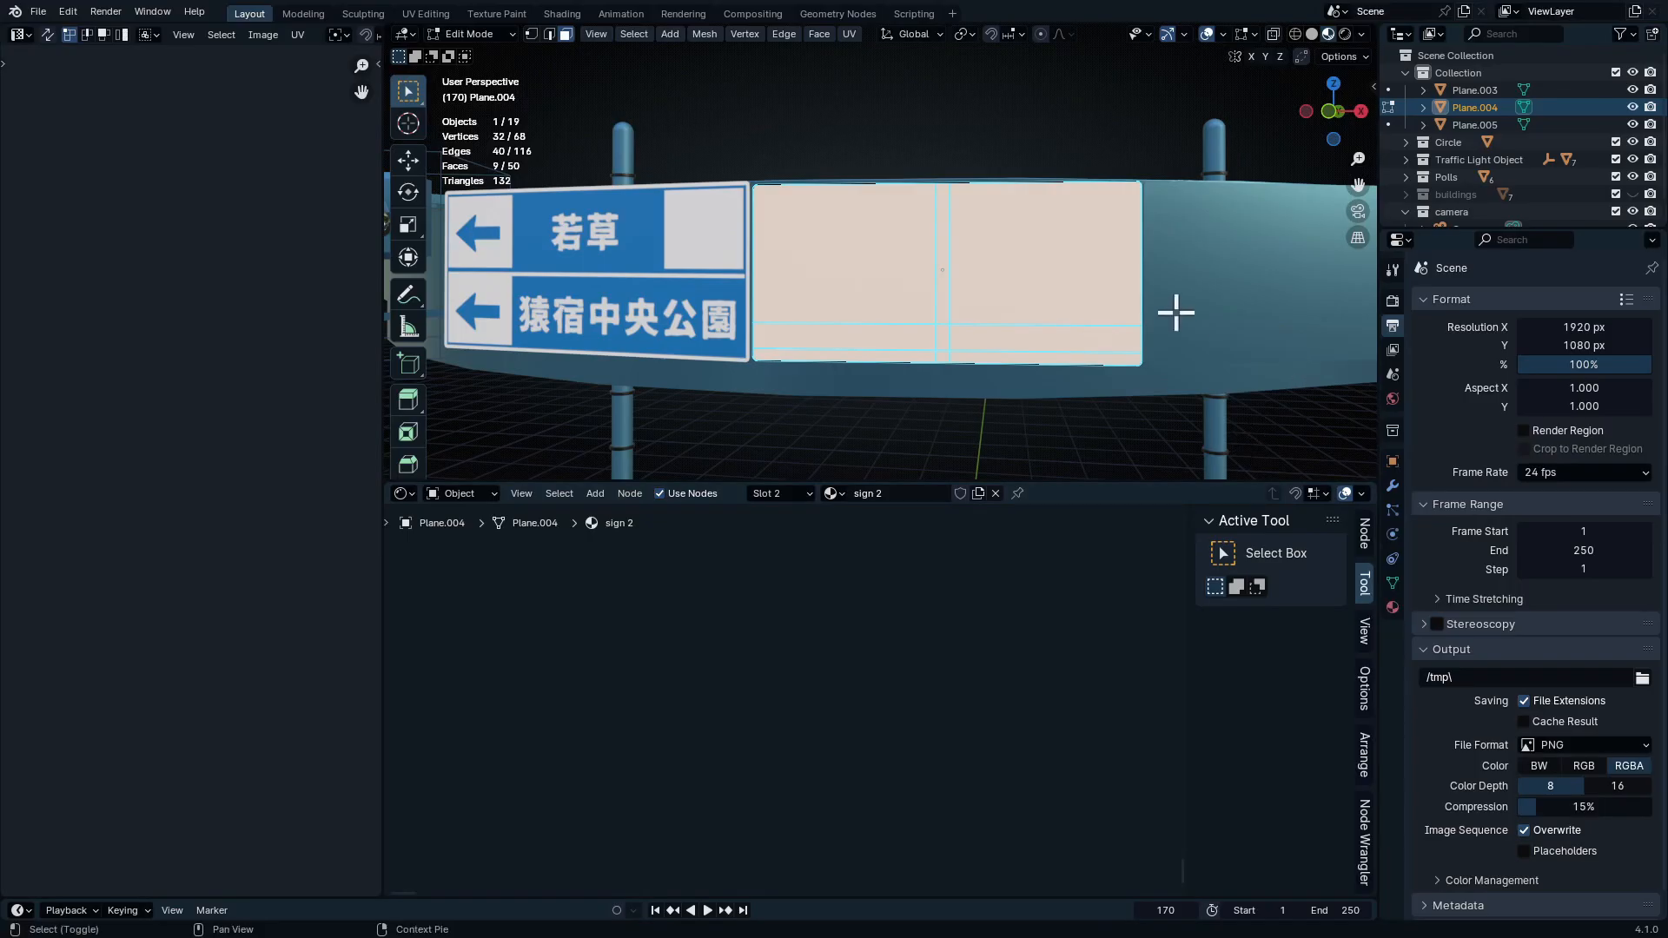
Try to align the 3D view squarely with the middle sign's selected front faces
key("shift+KP_7")
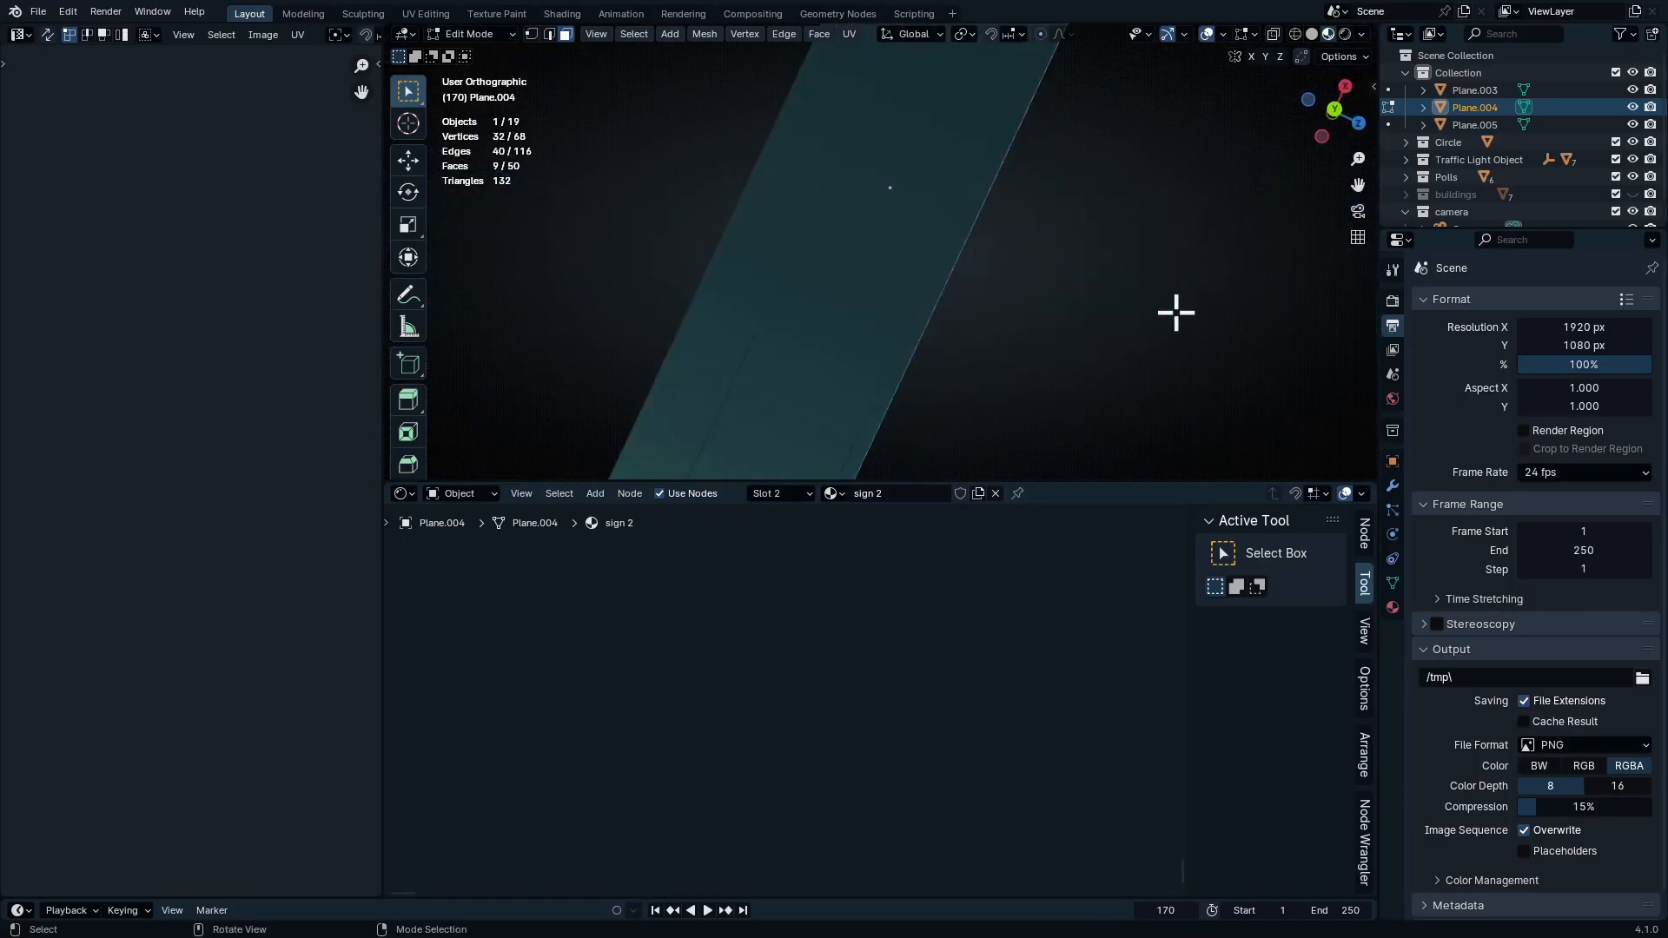
middle_click_drag(1116, 236, 1058, 224, "ctrl")
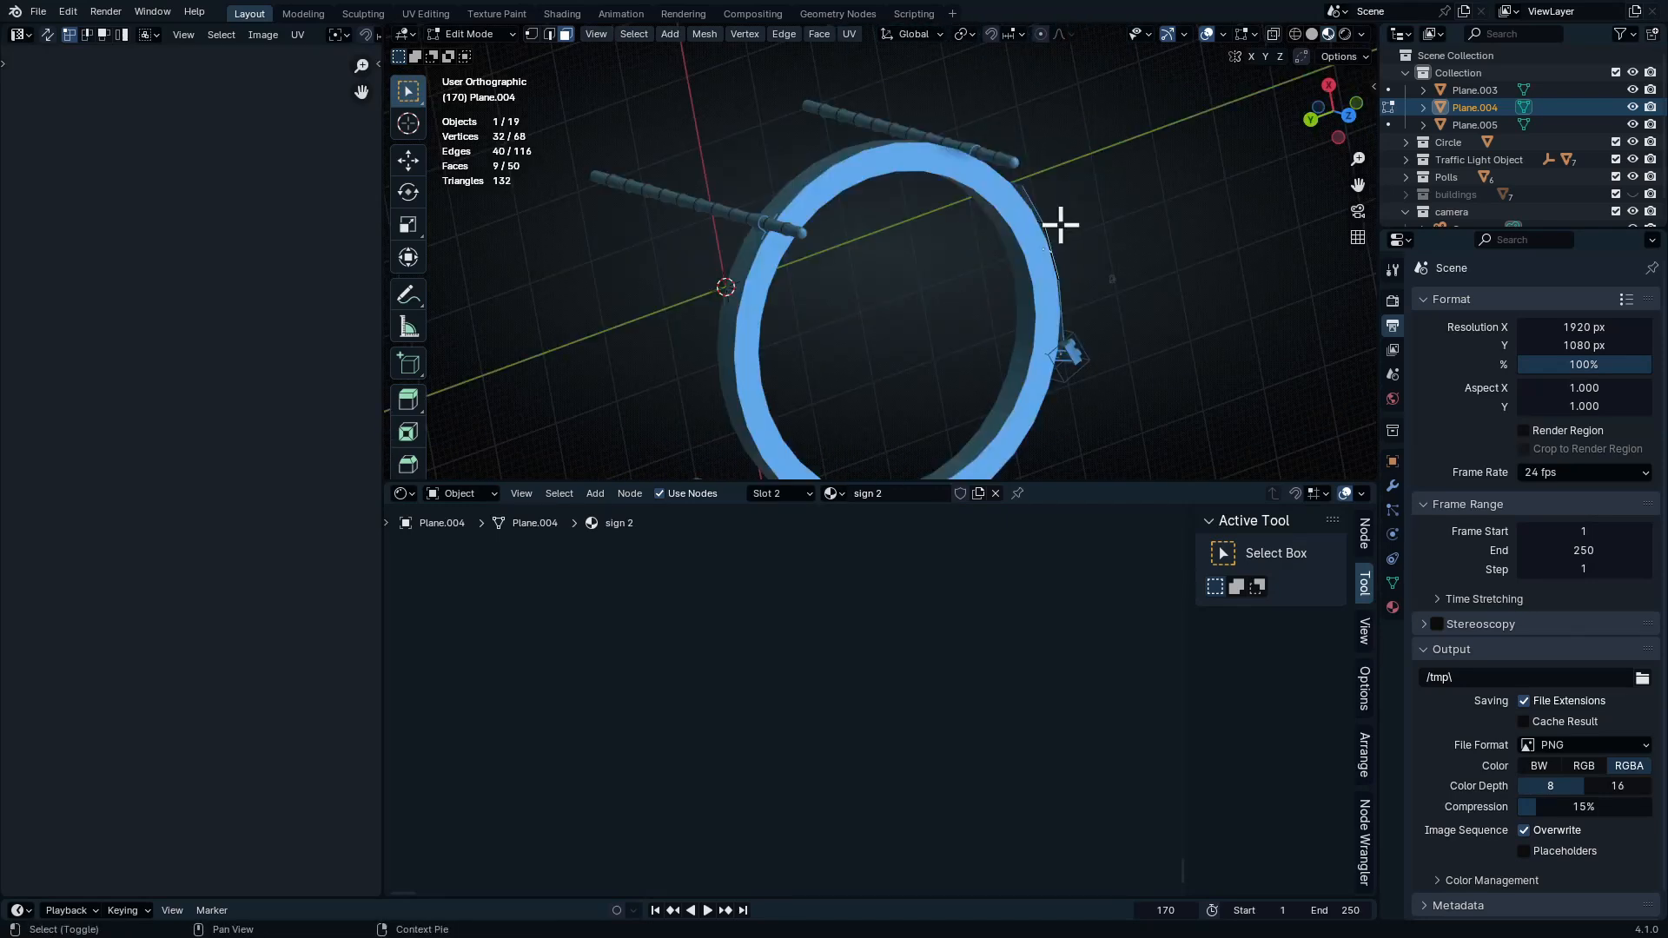
key("shift+KP_7")
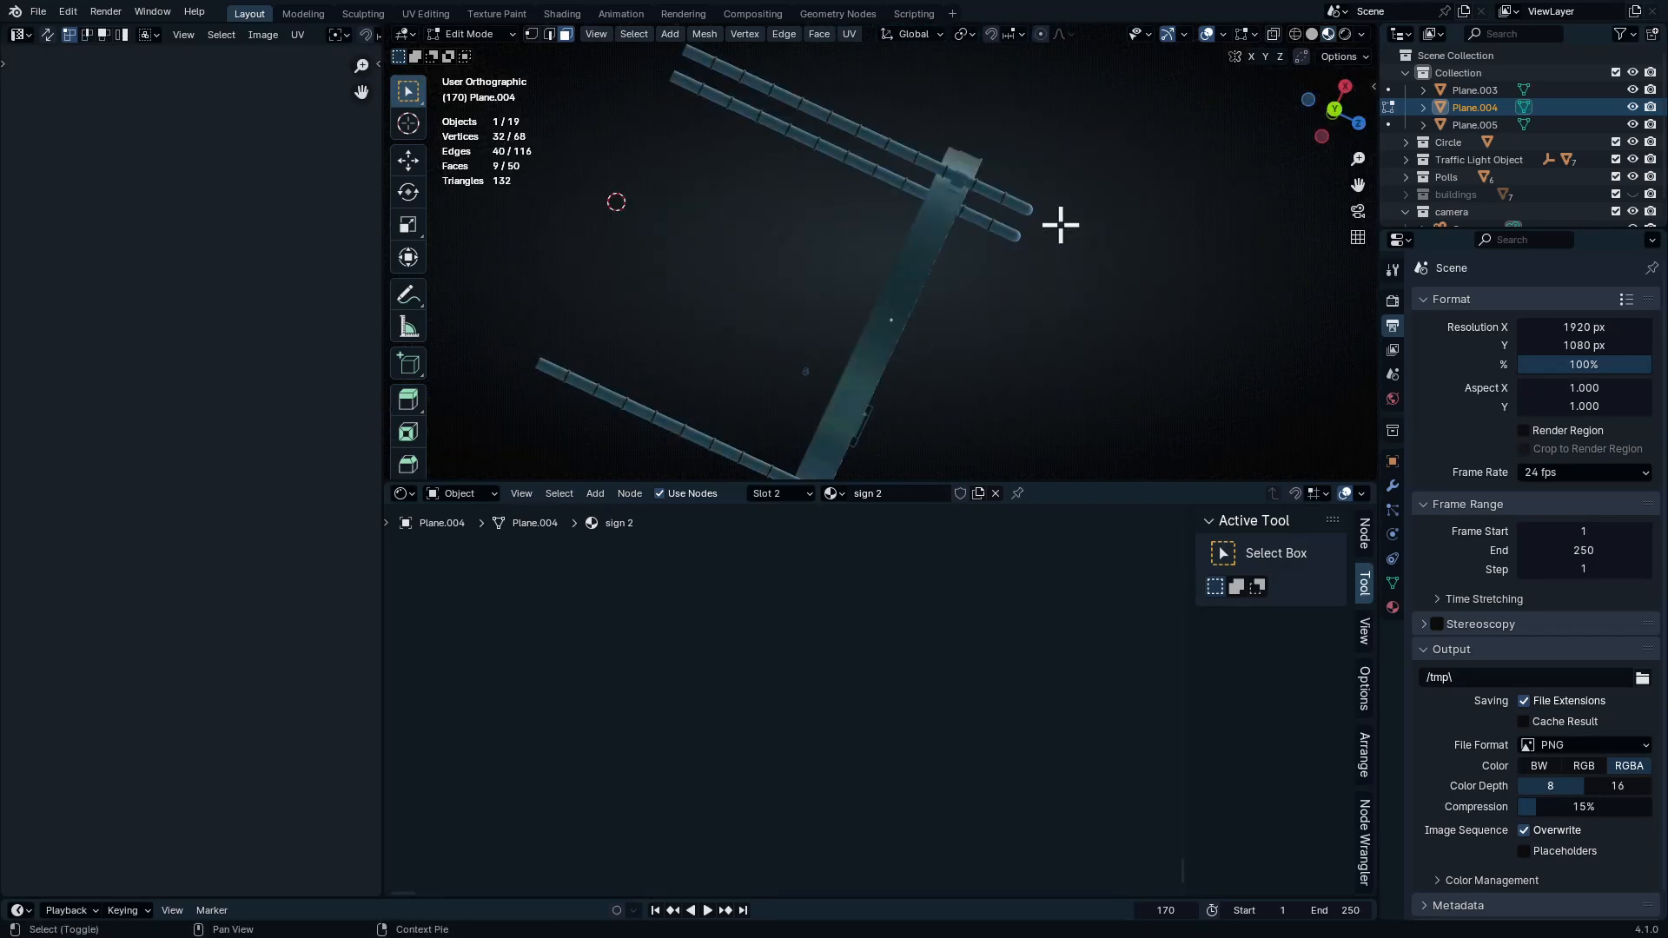
key("KP_5")
key("shift+KP_7")
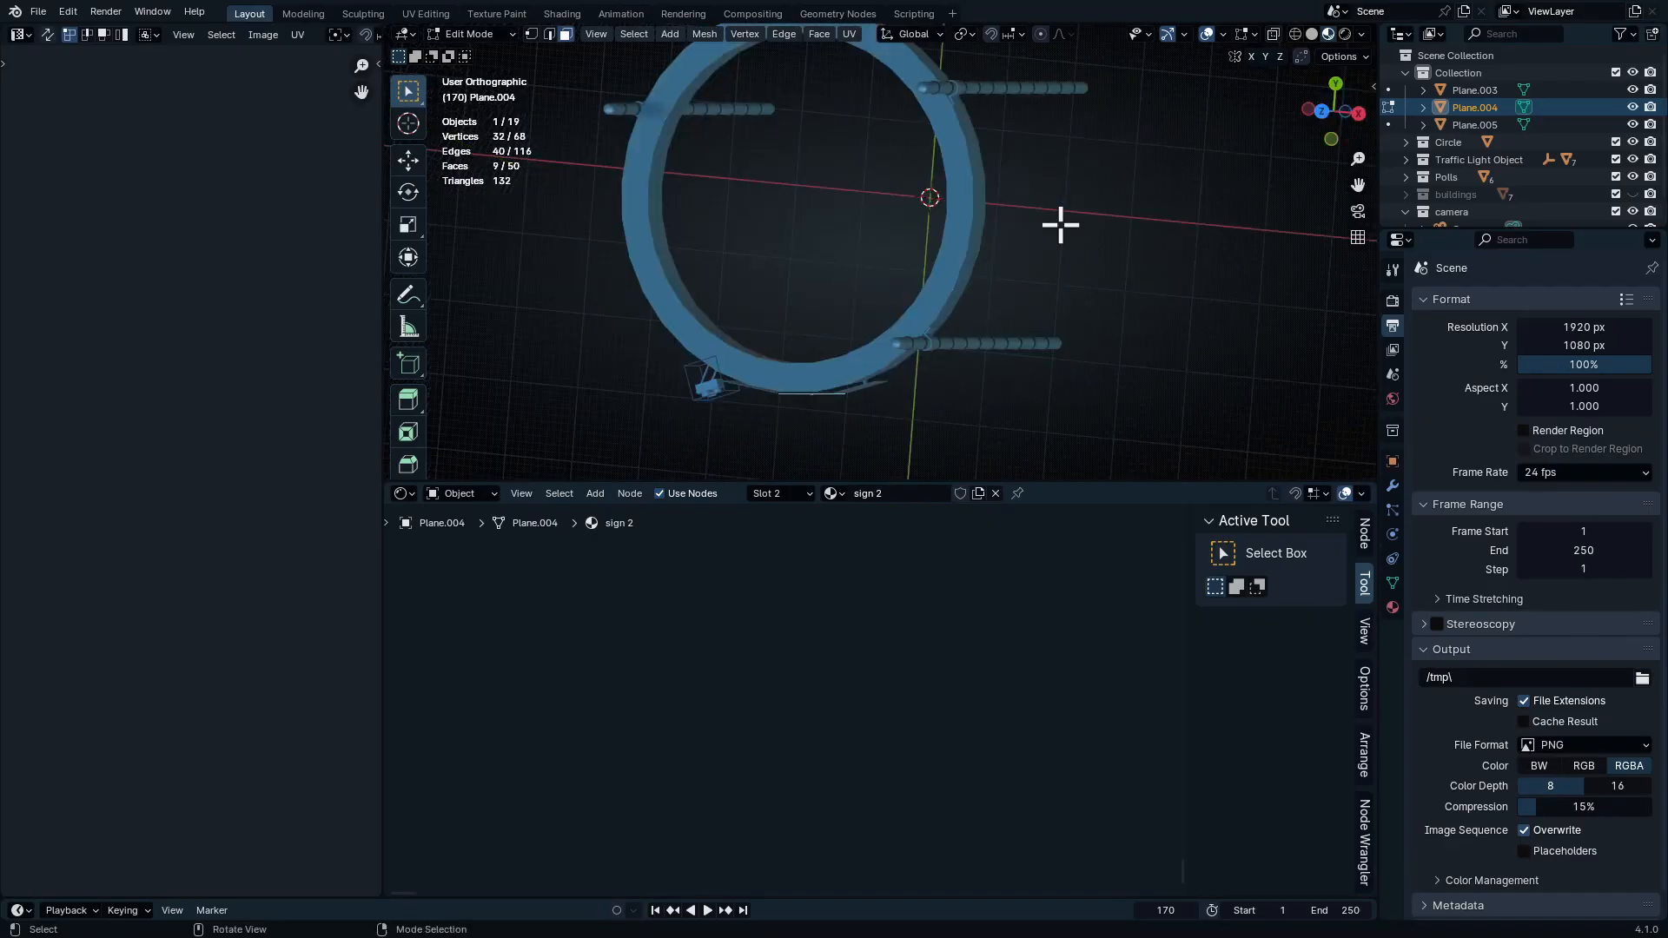
middle_click_drag(946, 333, 900, 372)
key("KP_Decimal")
key("KP_1")
key("ctrl+space")
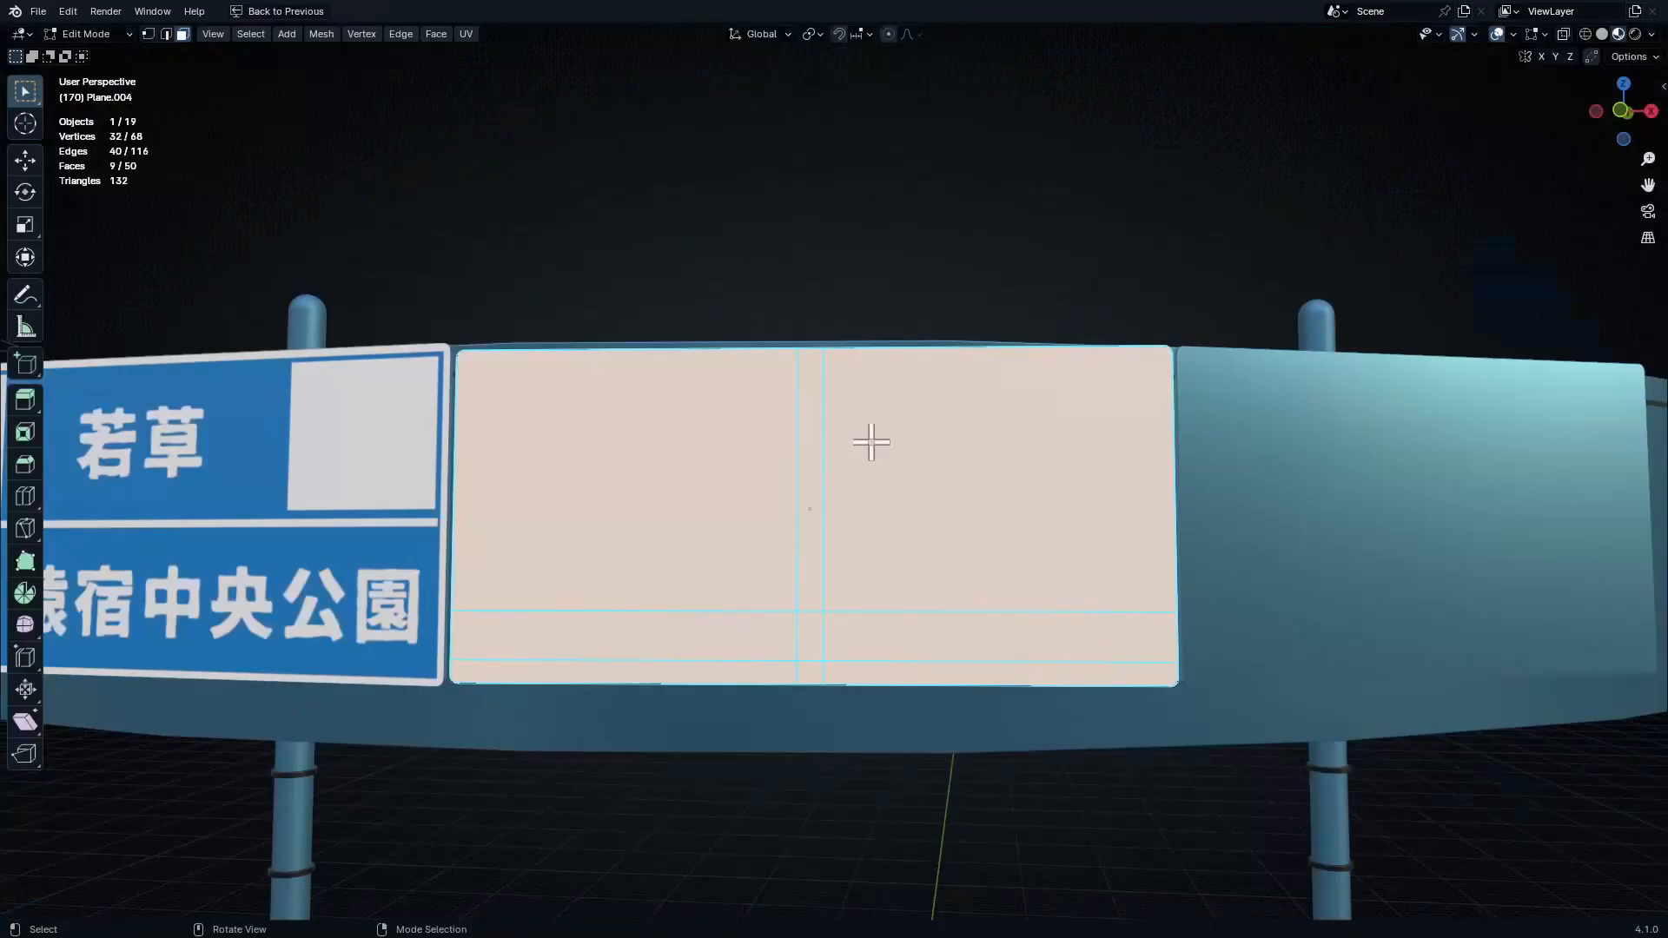
middle_click_drag(871, 440, 874, 488)
key("shift+KP_1")
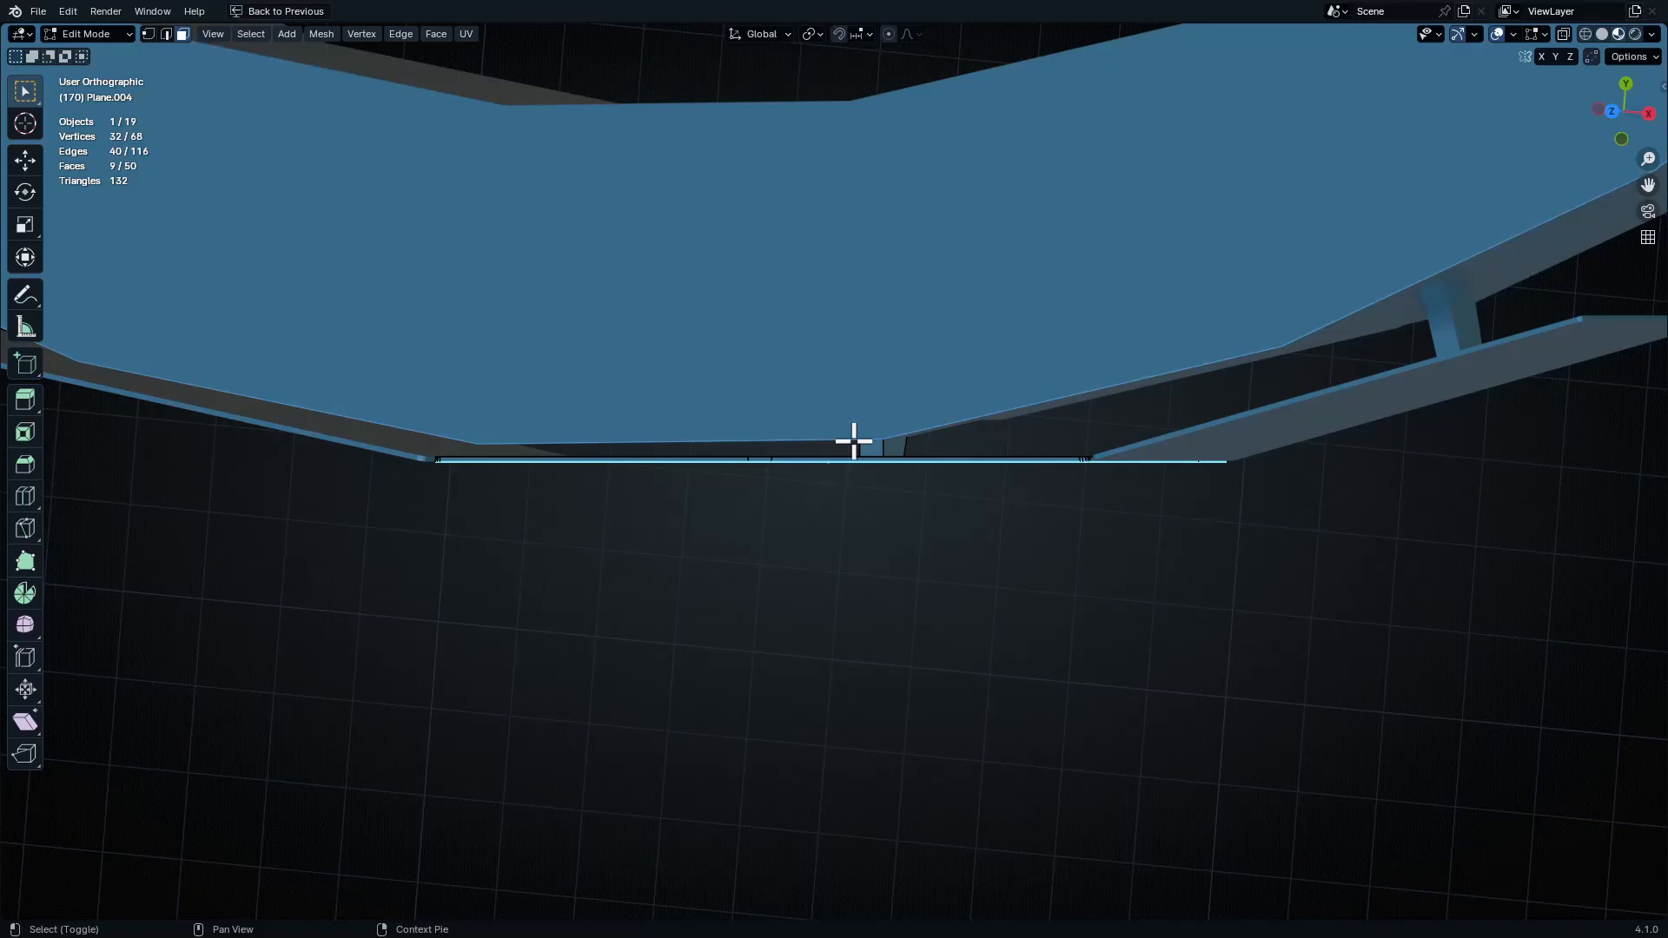
Unwrap the middle sign's selected faces with Project from View while facing the sign
middle_click_drag(854, 442, 871, 652)
scroll(877, 646, "up", 2)
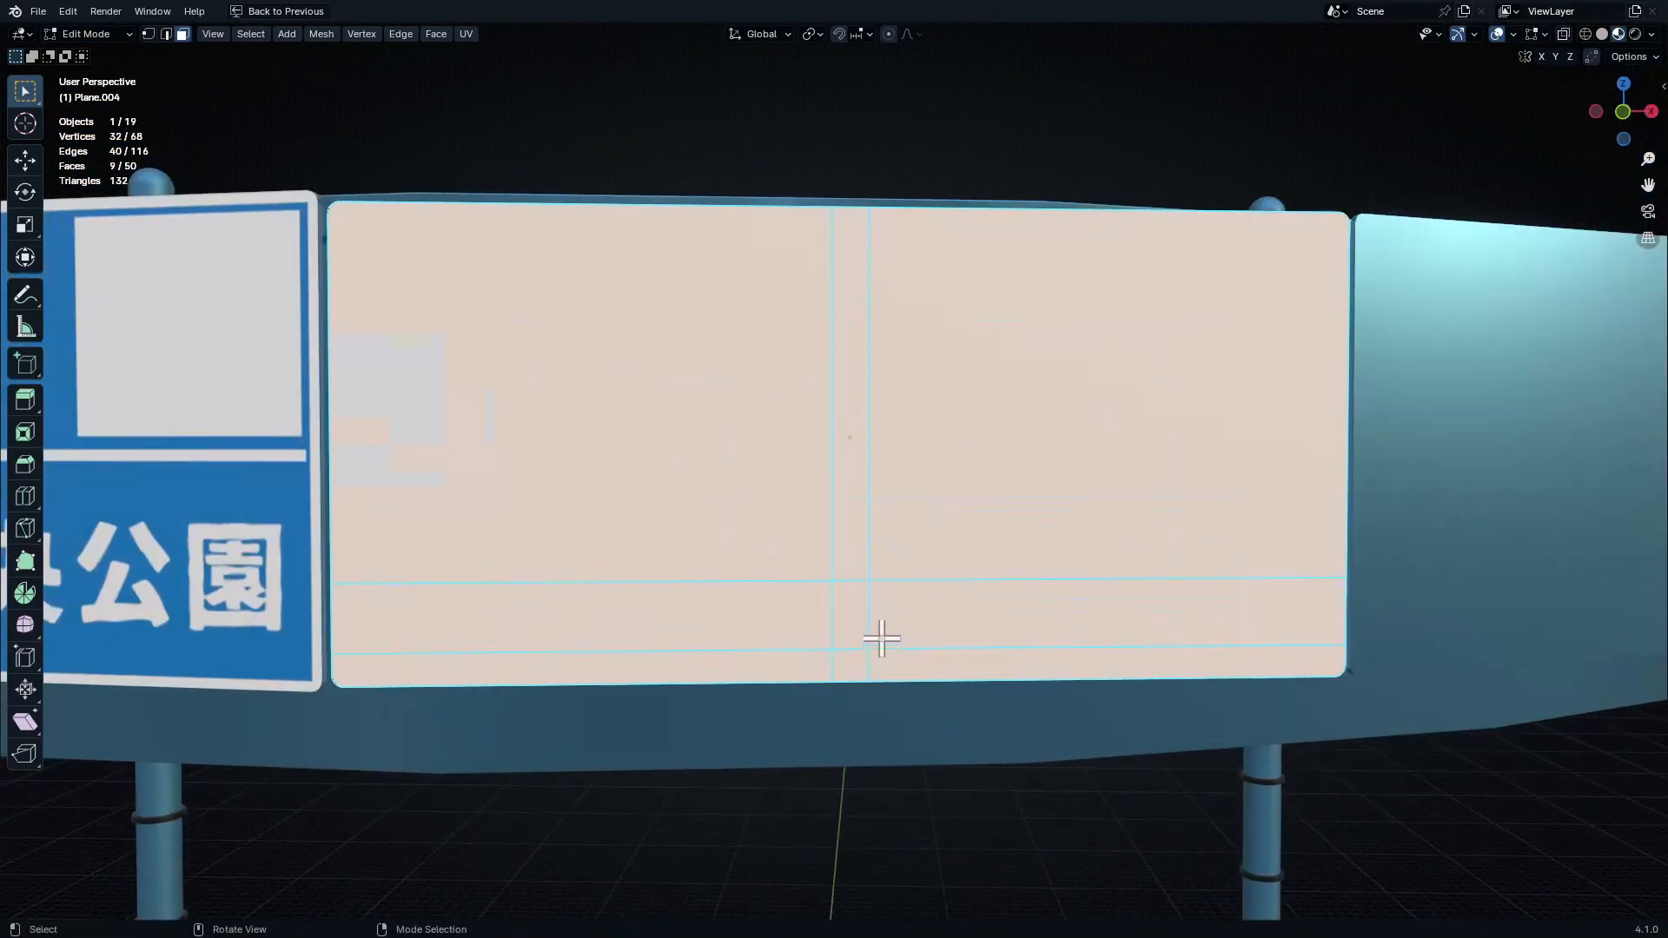
key("u")
left_click(854, 554)
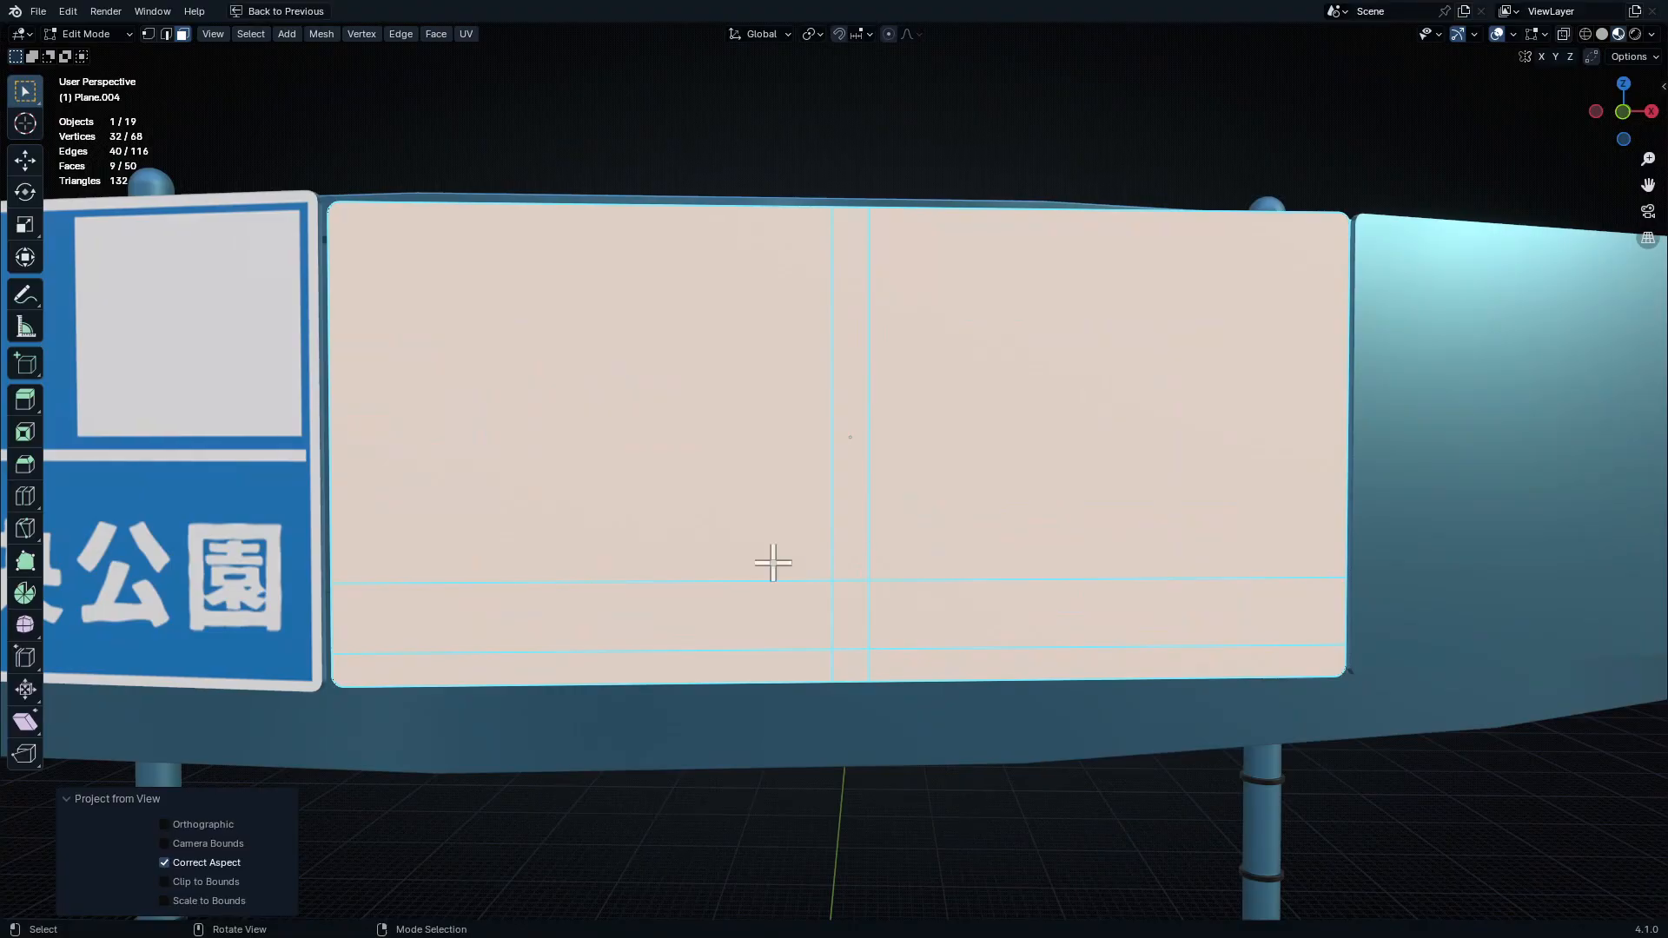
key("ctrl+space")
Paste the sign-2.png image texture node into the sign 2 material and connect its Color to the Principled BSDF's Base Color
middle_click_drag(839, 627, 866, 834, "ctrl")
middle_click_drag(949, 631, 826, 765)
mouse_move(836, 749)
middle_mouse_down("ctrl")
mouse_move(893, 650)
mouse_move(825, 772)
middle_mouse_up("ctrl")
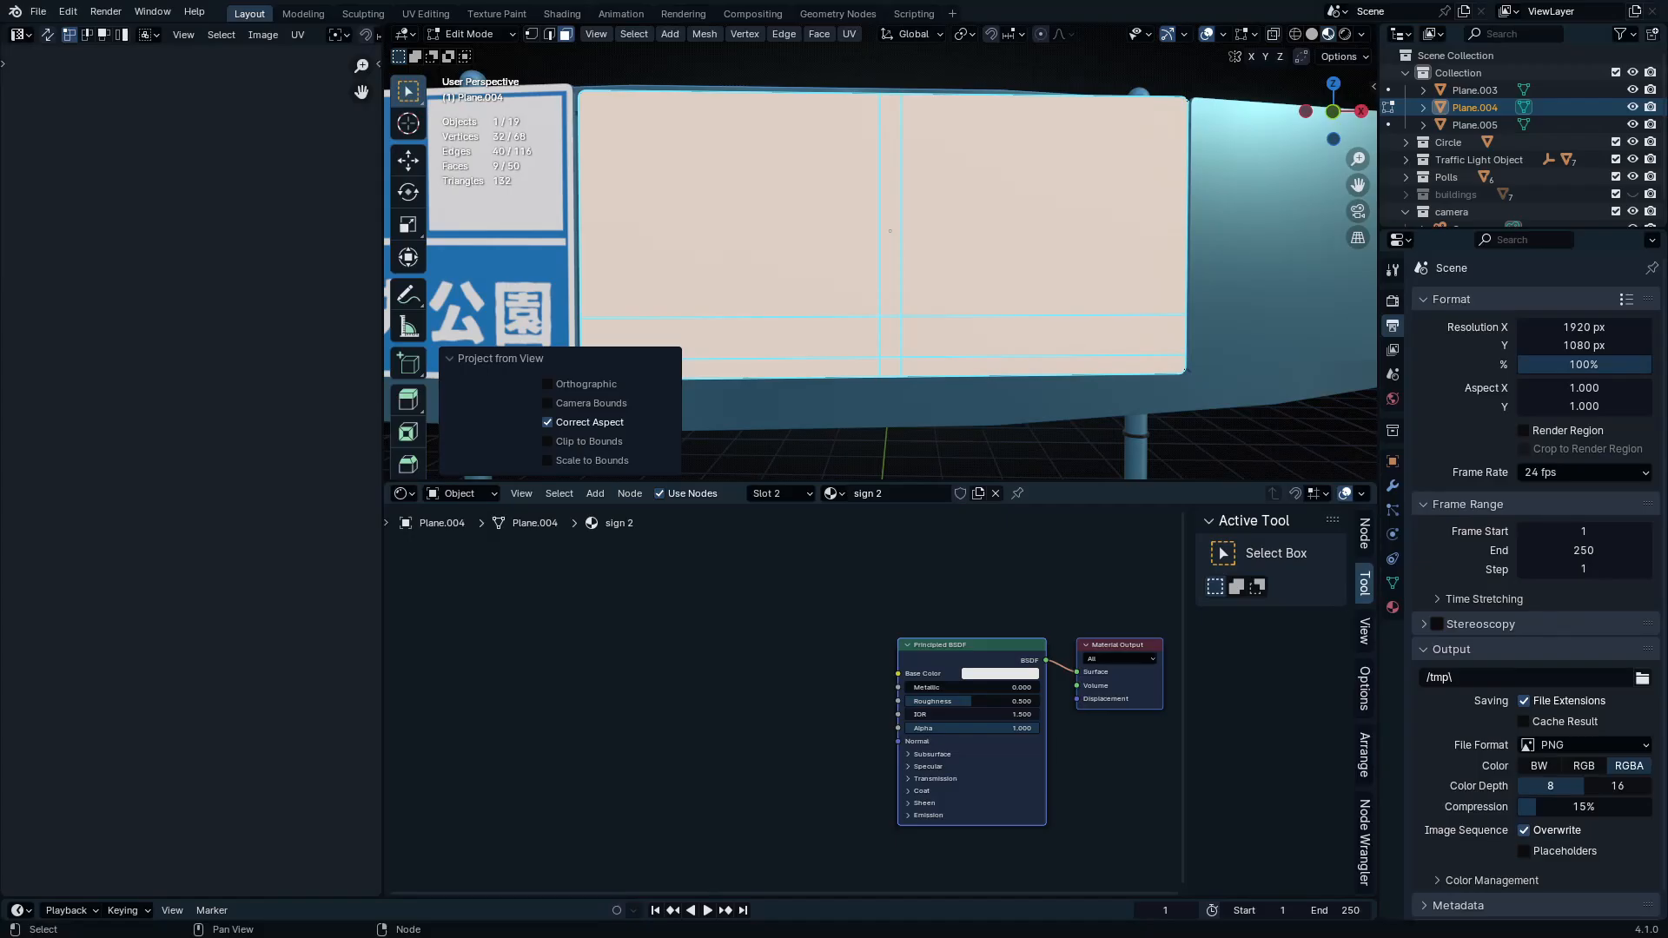
key("ctrl+v")
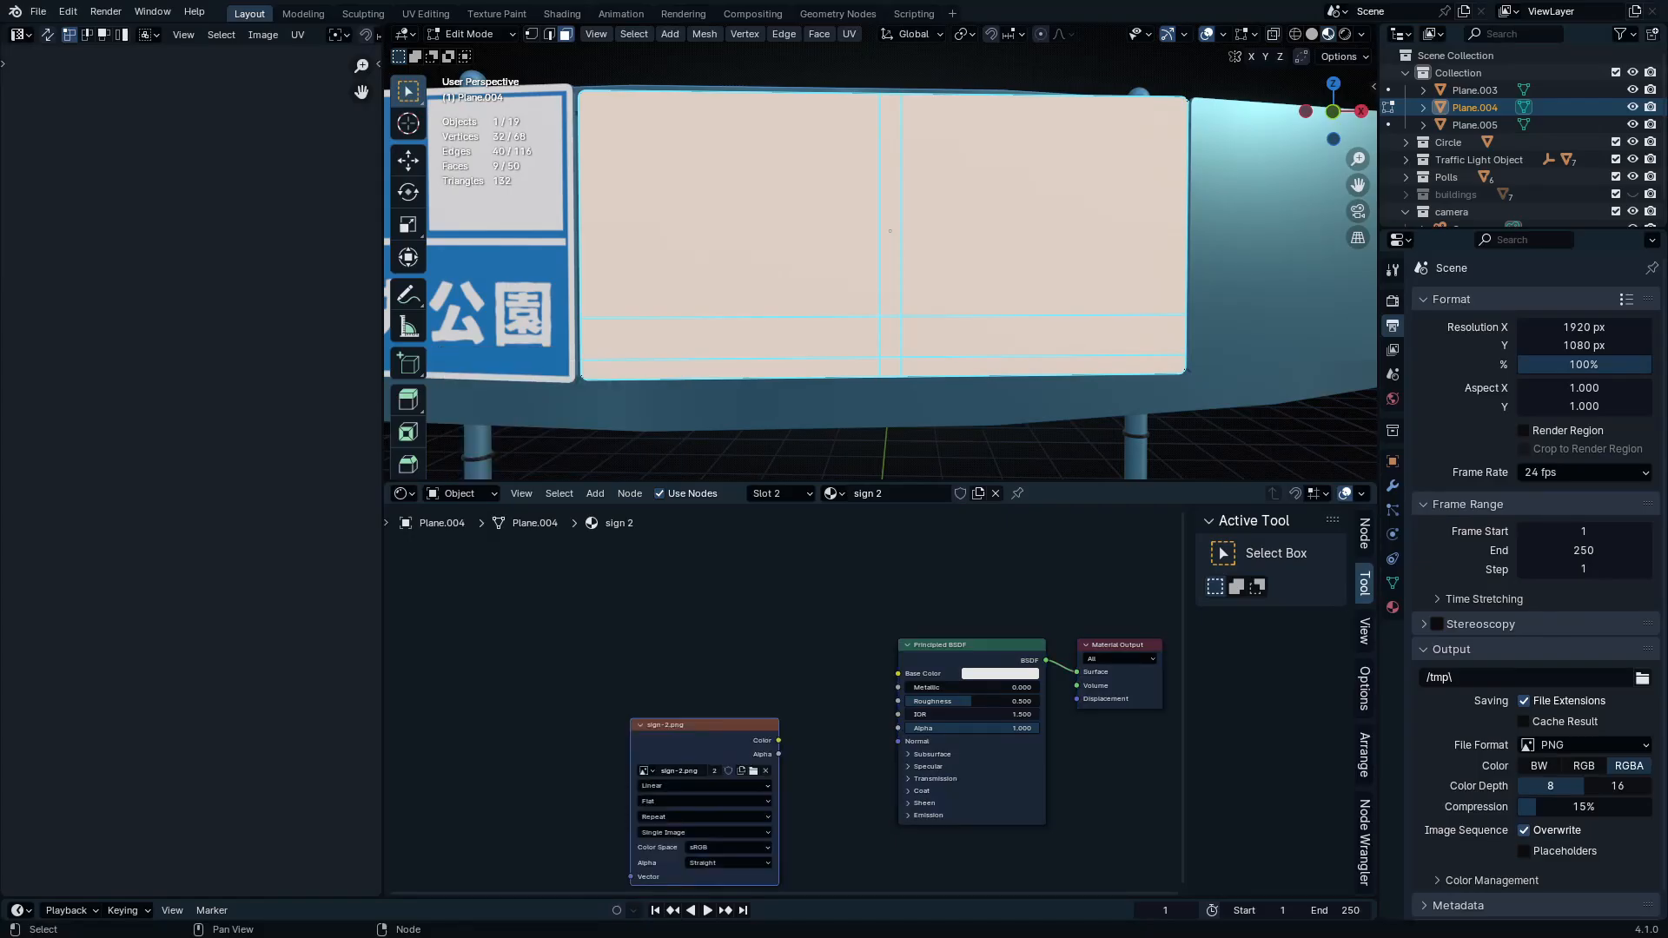
middle_click_drag(802, 776, 749, 728)
left_click_drag(748, 740, 960, 624)
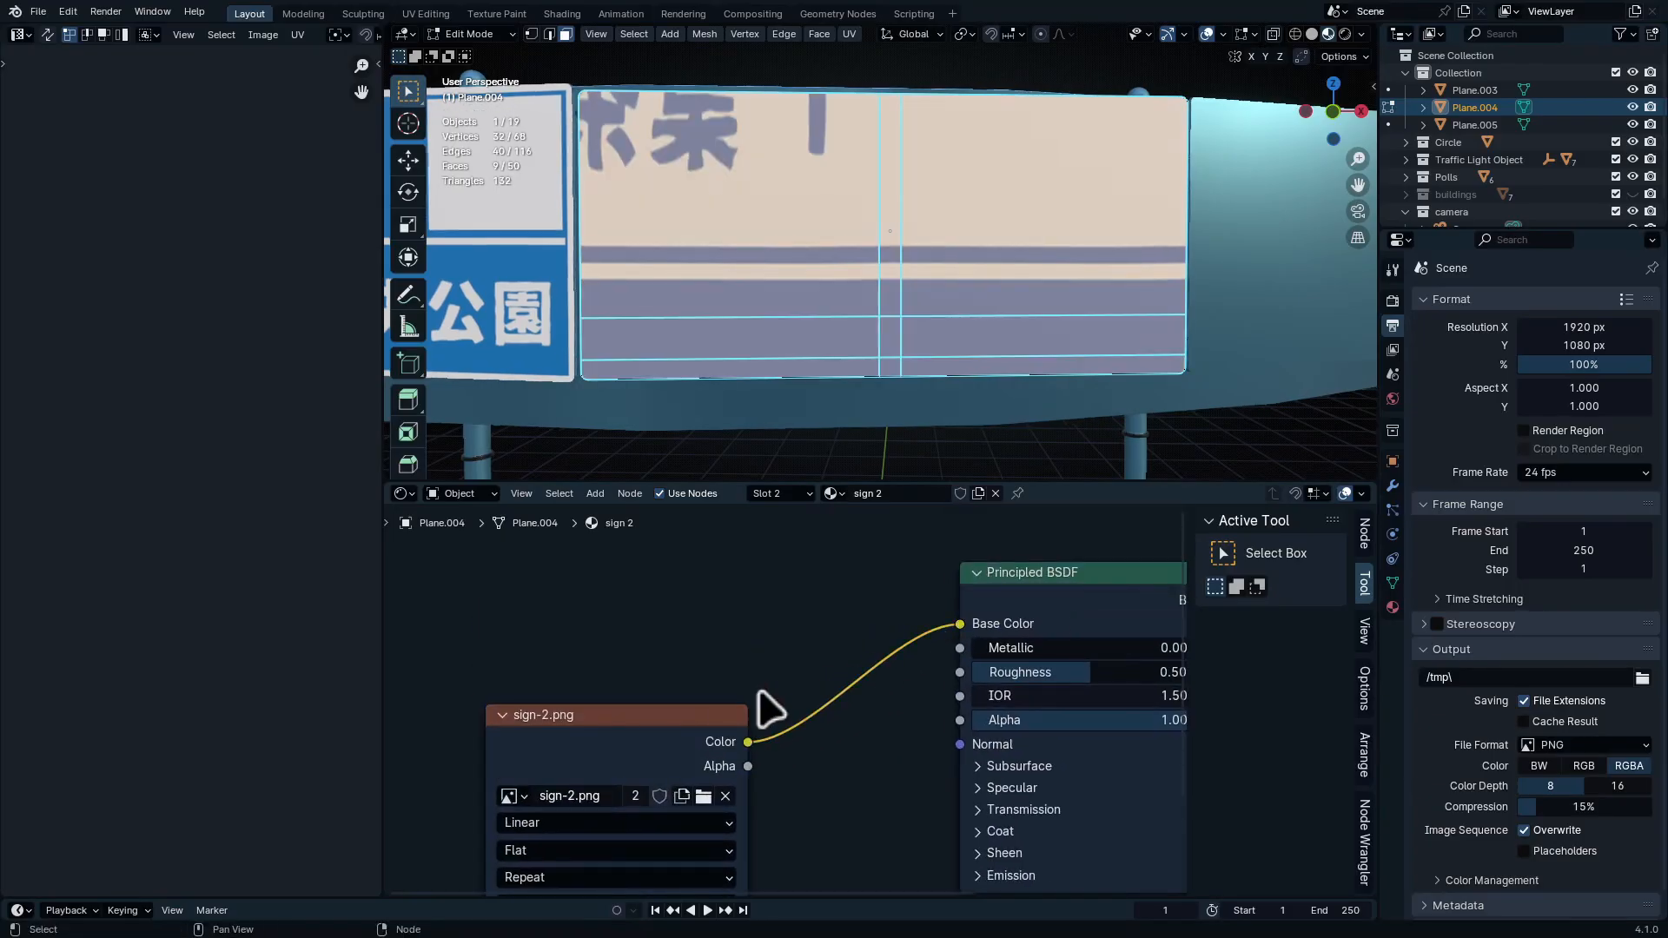
Add Texture Coordinate and Mapping nodes in front of the sign-2.png texture node
left_click_drag(689, 744, 738, 708)
key("ctrl+t")
middle_click_drag(453, 592, 783, 450)
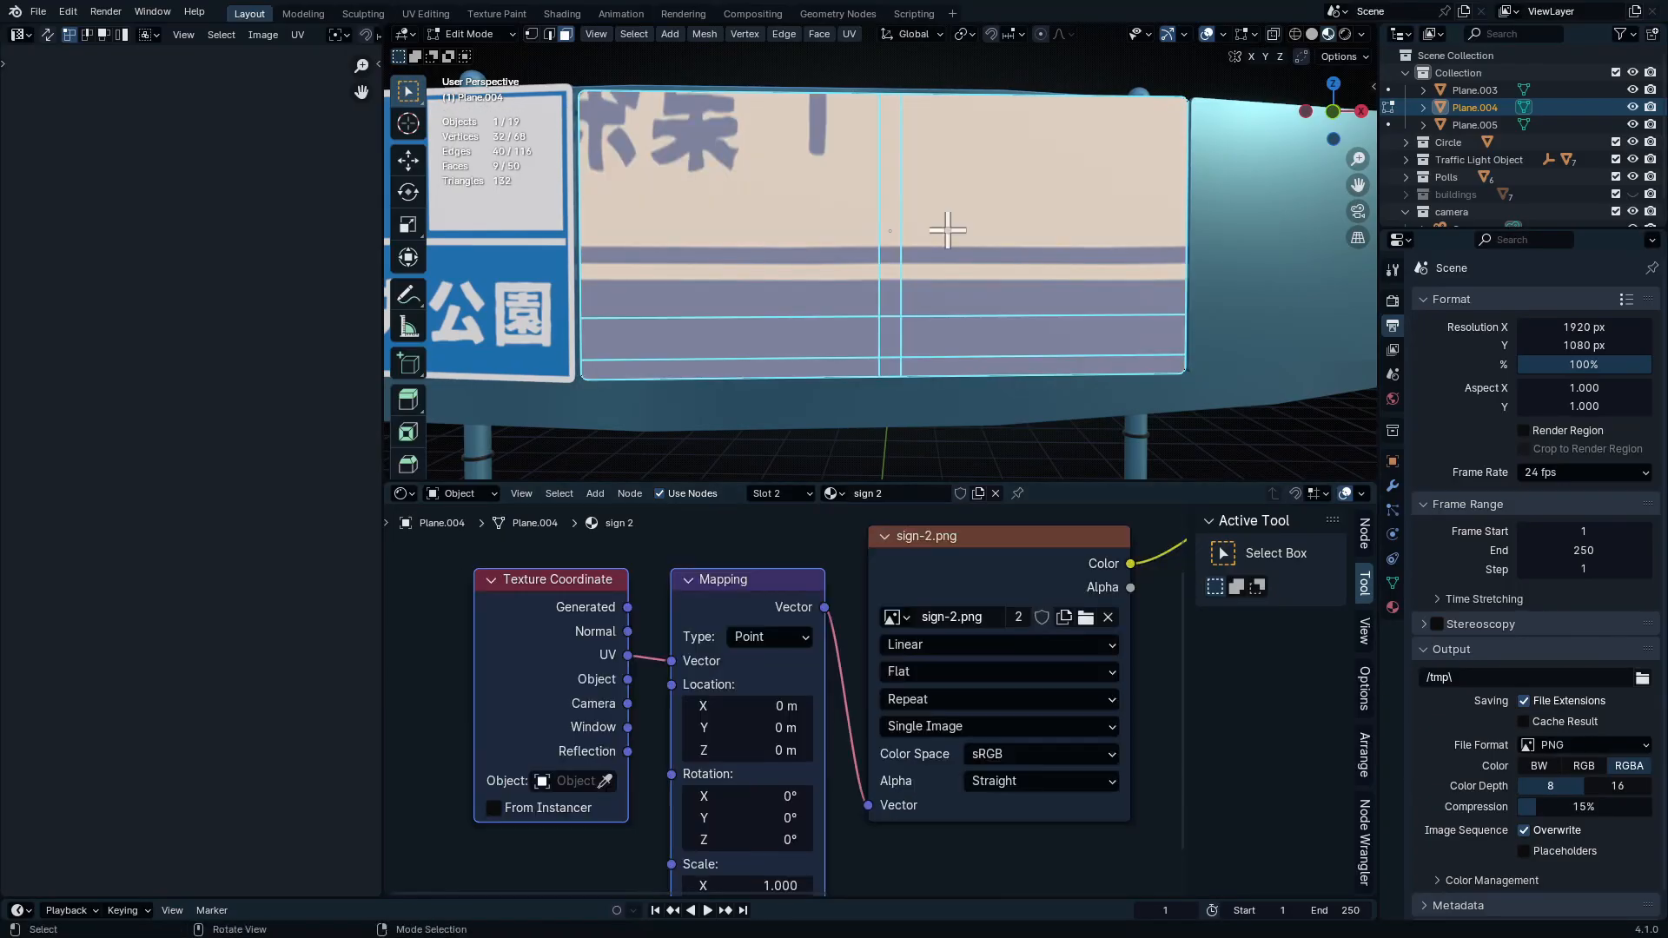
Unwrap the middle sign's selected faces with Smart UV Project, using a 66° angle limit
middle_click_drag(945, 231, 935, 243)
key("u")
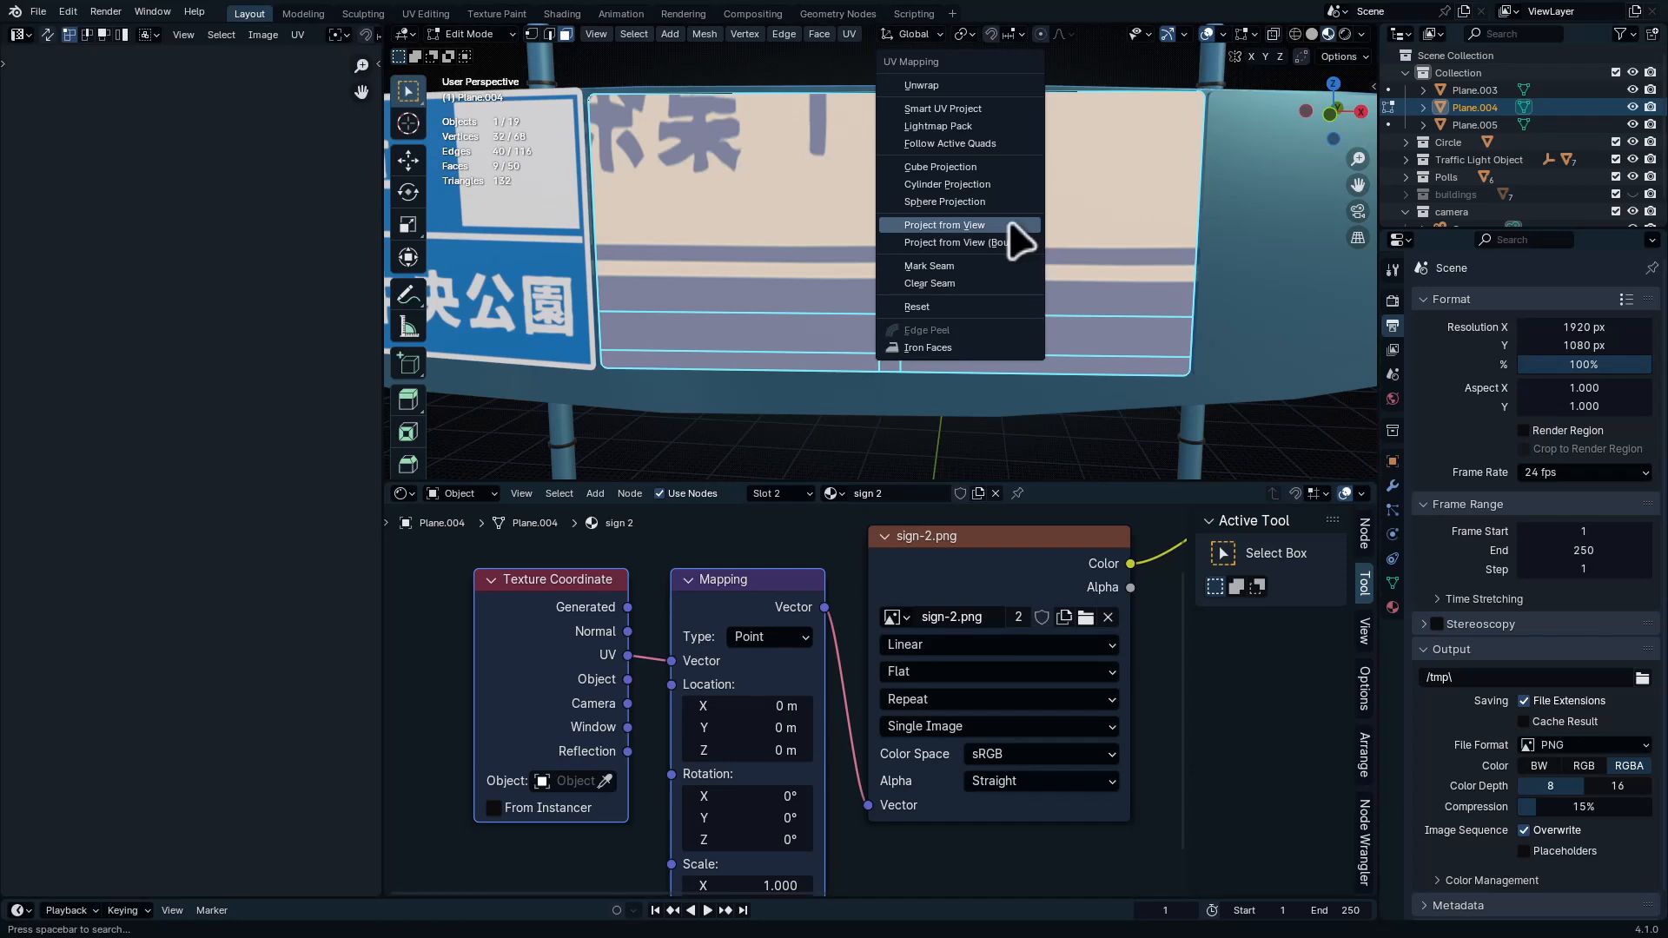
left_click(990, 110)
left_click(999, 269)
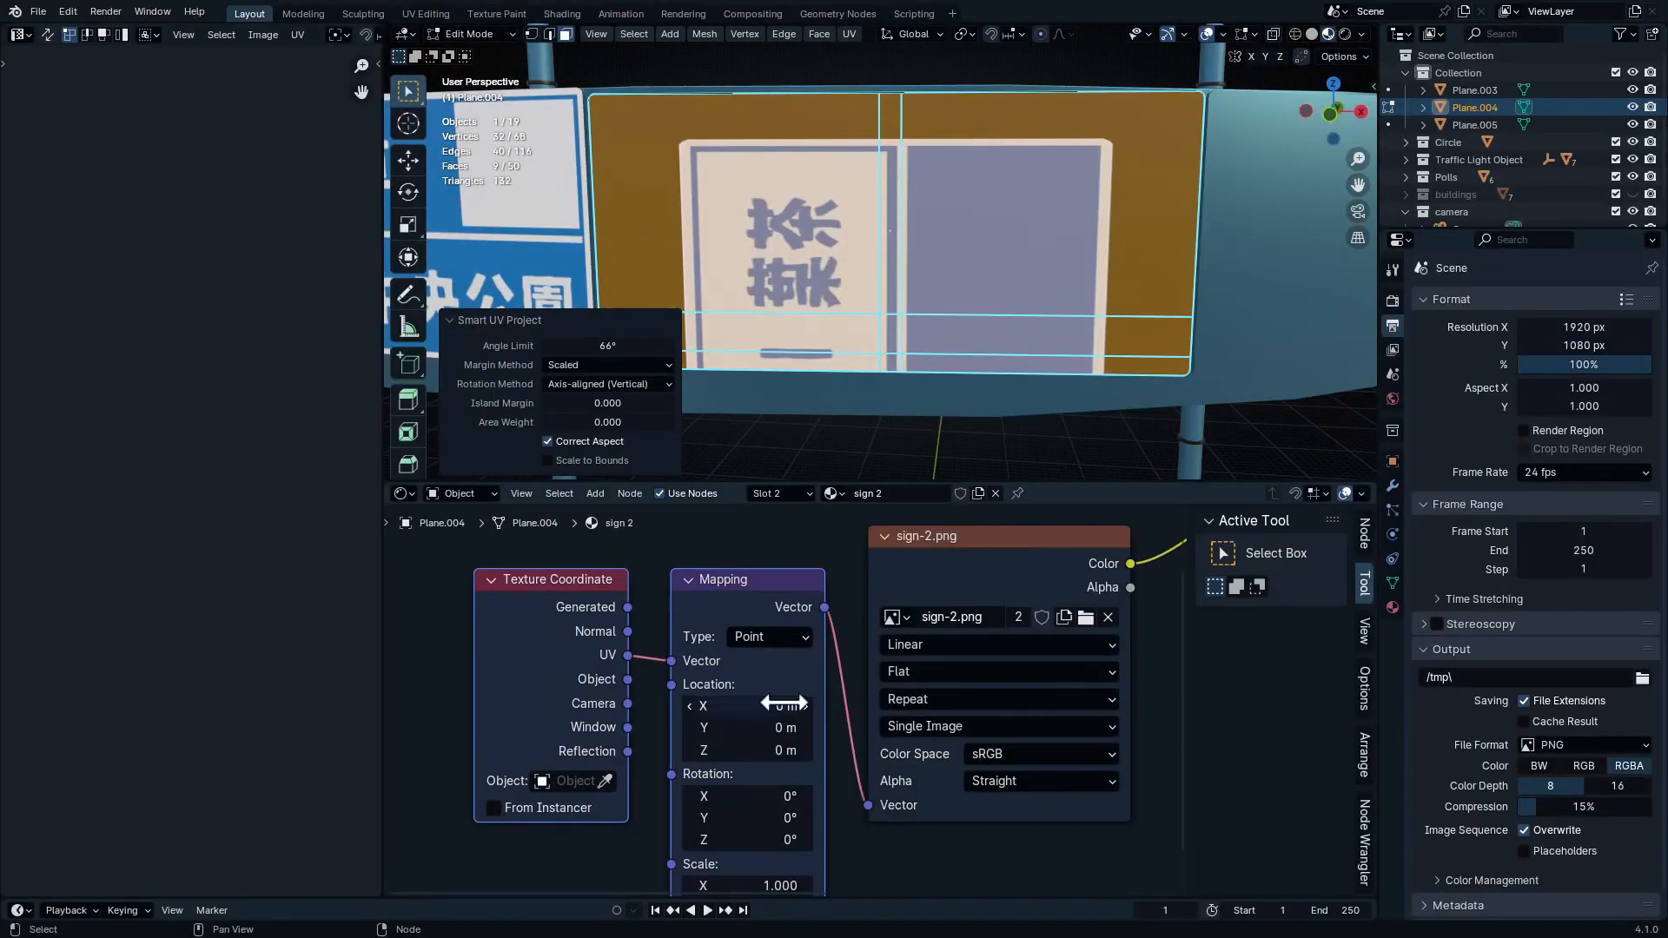
Display sign-2.png behind the middle sign's UVs in the maximized UV editor
left_click(900, 589)
key("ctrl+space")
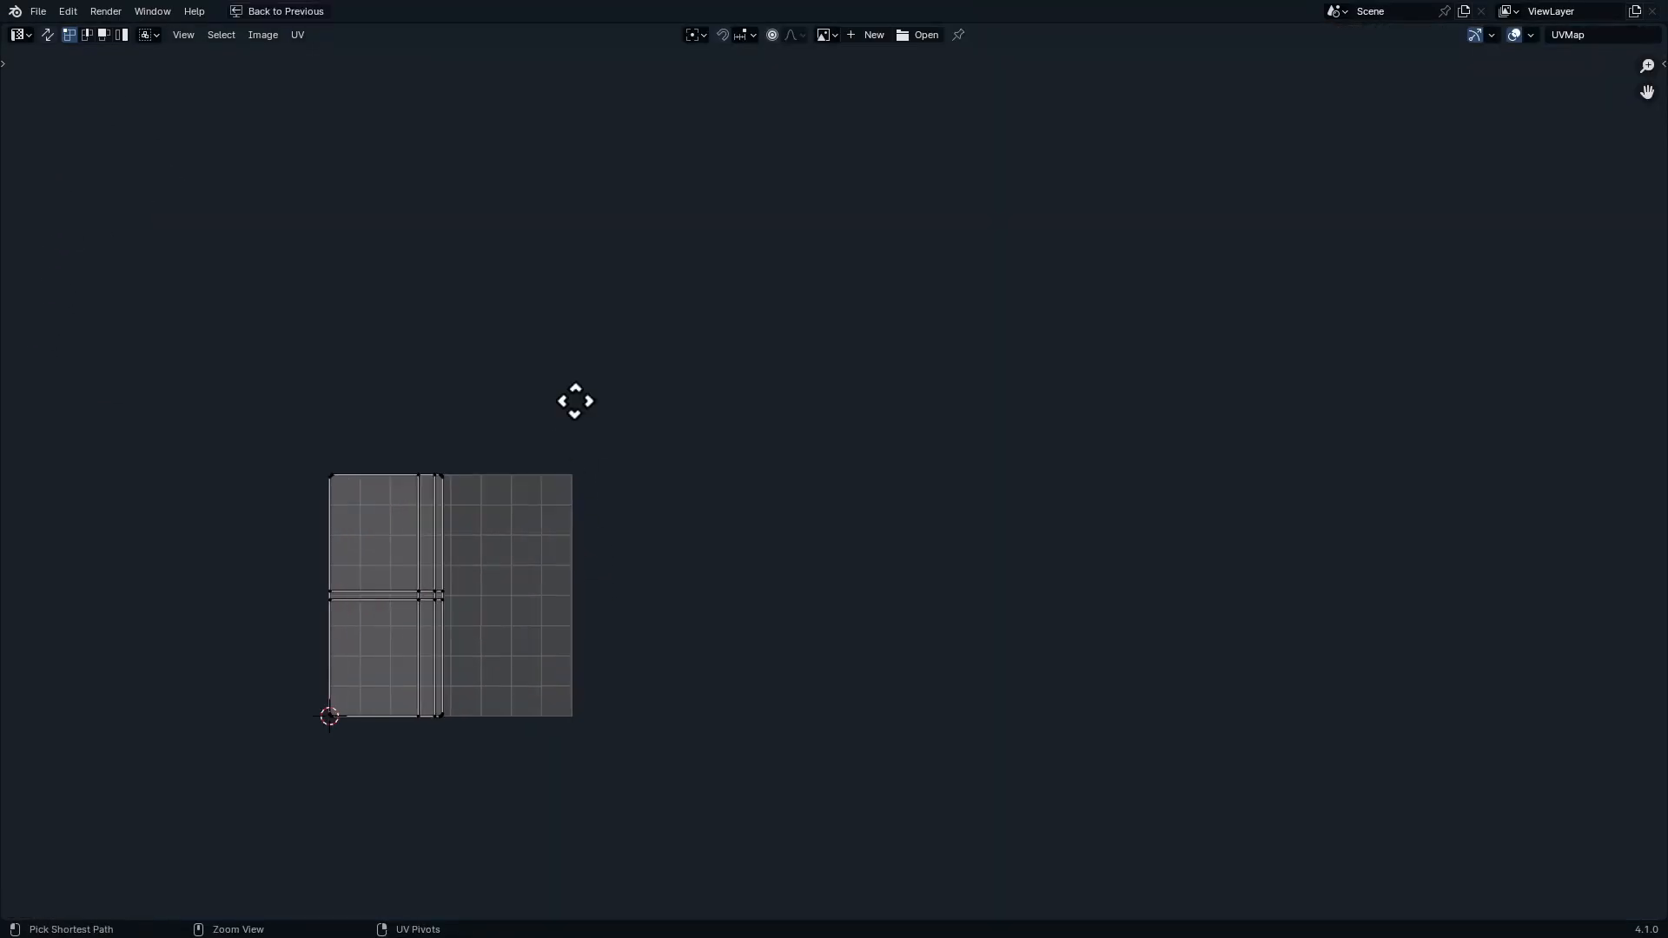
left_click(826, 35)
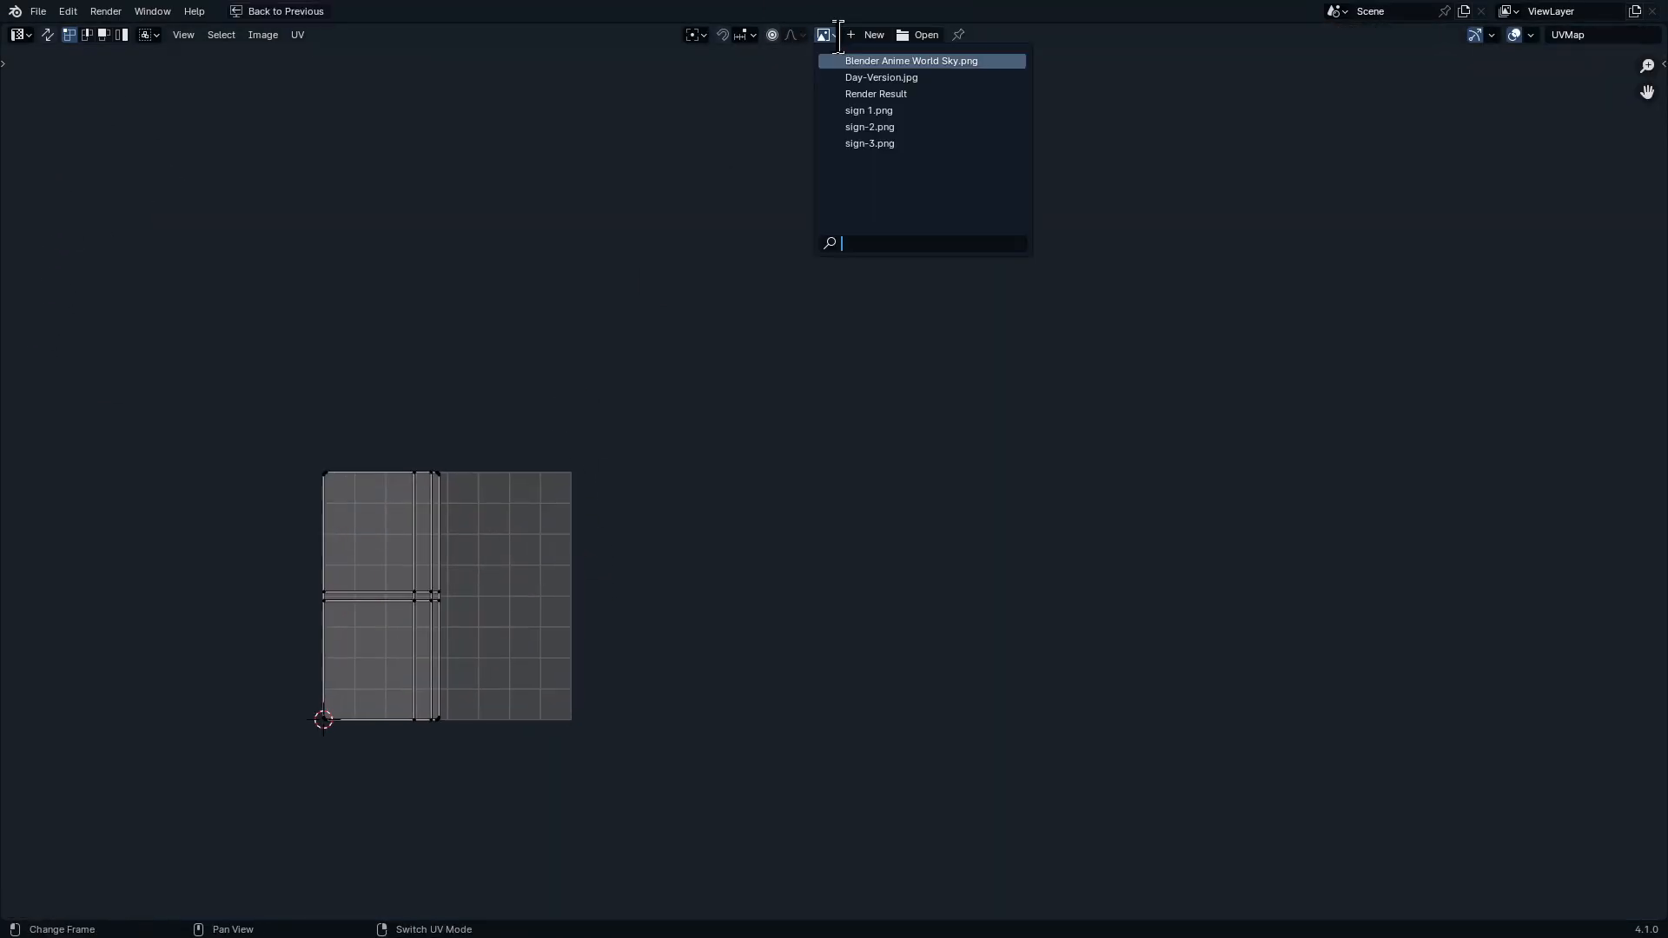
left_click(947, 127)
middle_click_drag(696, 470, 644, 512, "ctrl")
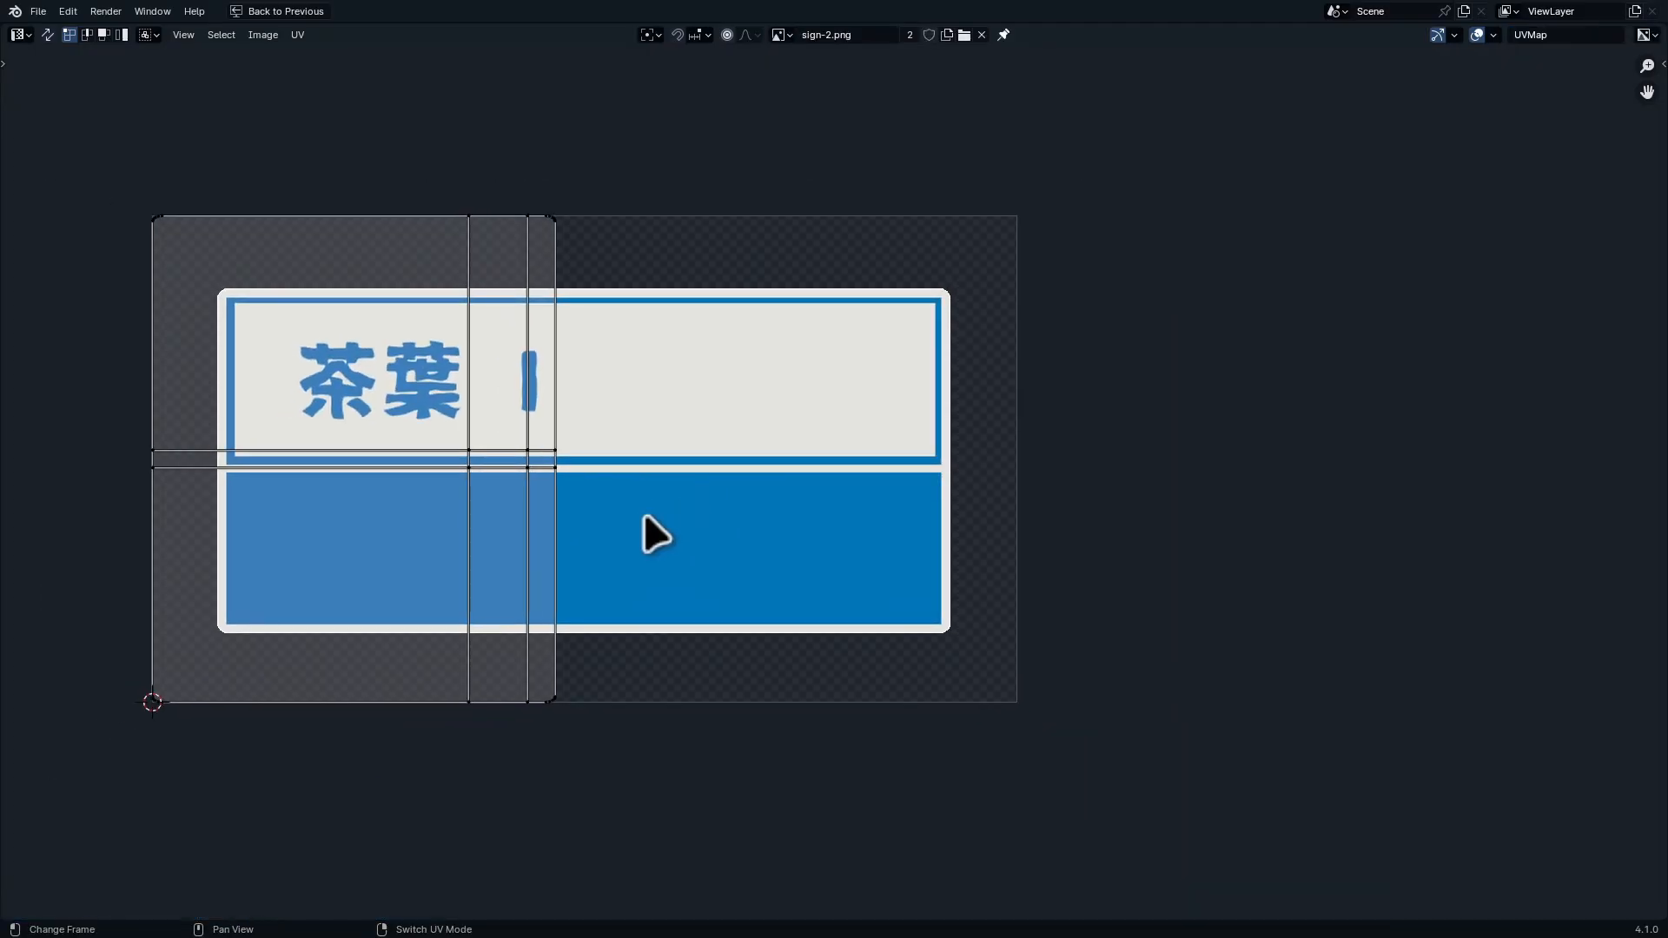
Select all of the middle sign's UVs and rotate them by 90°
key("a")
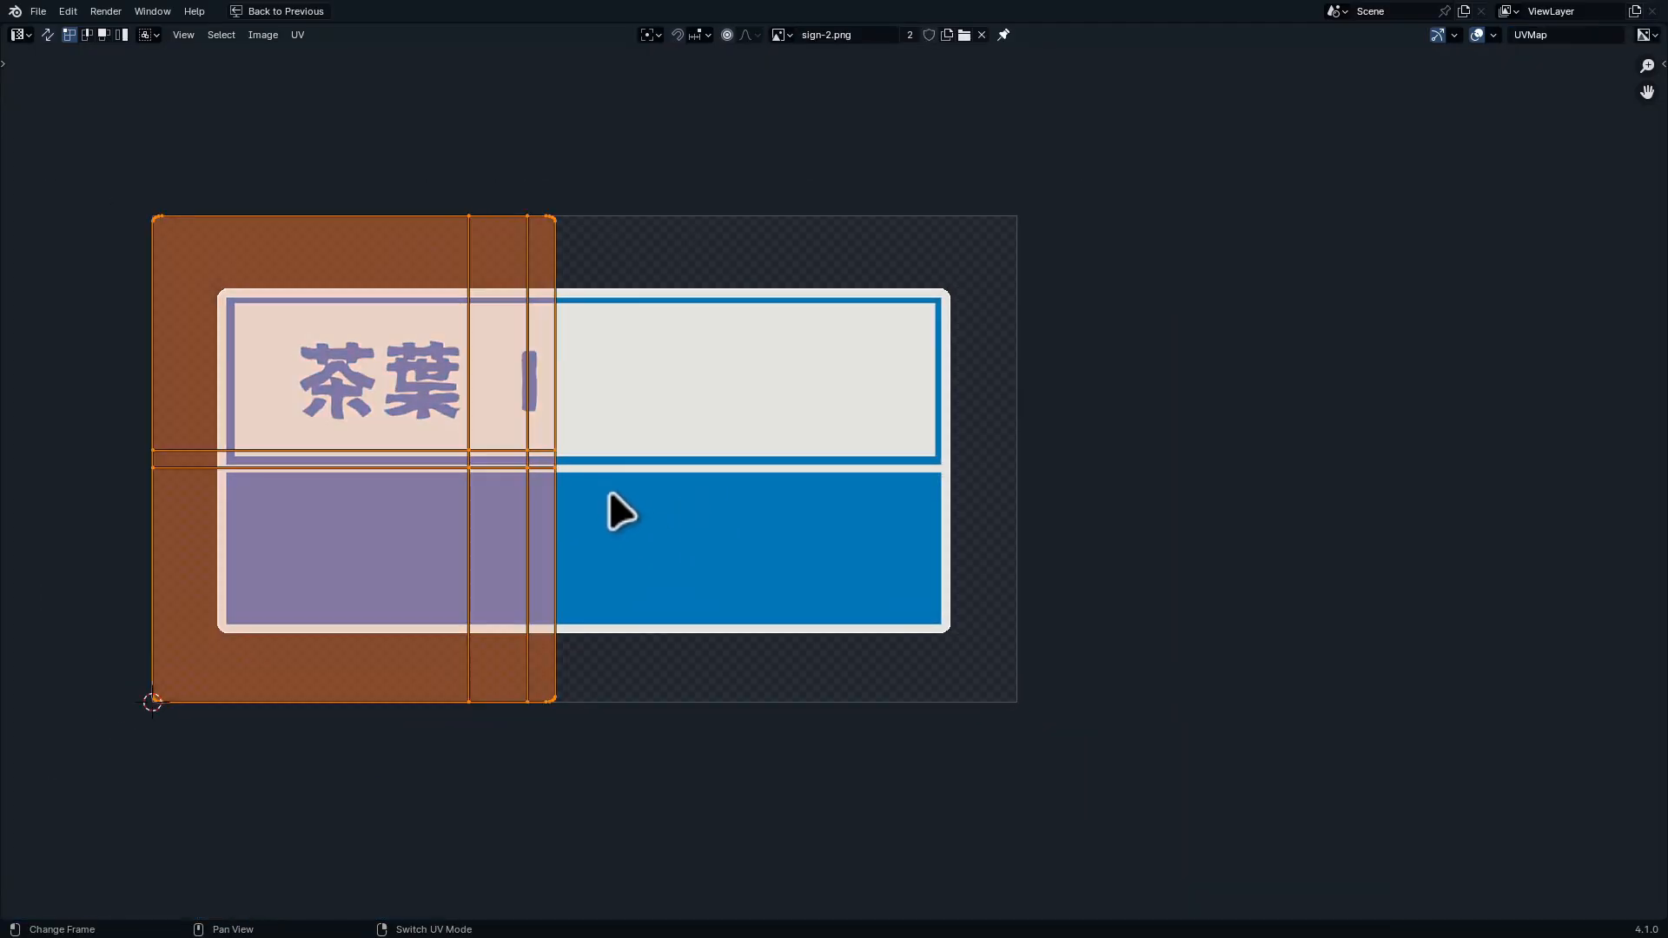
type("r")
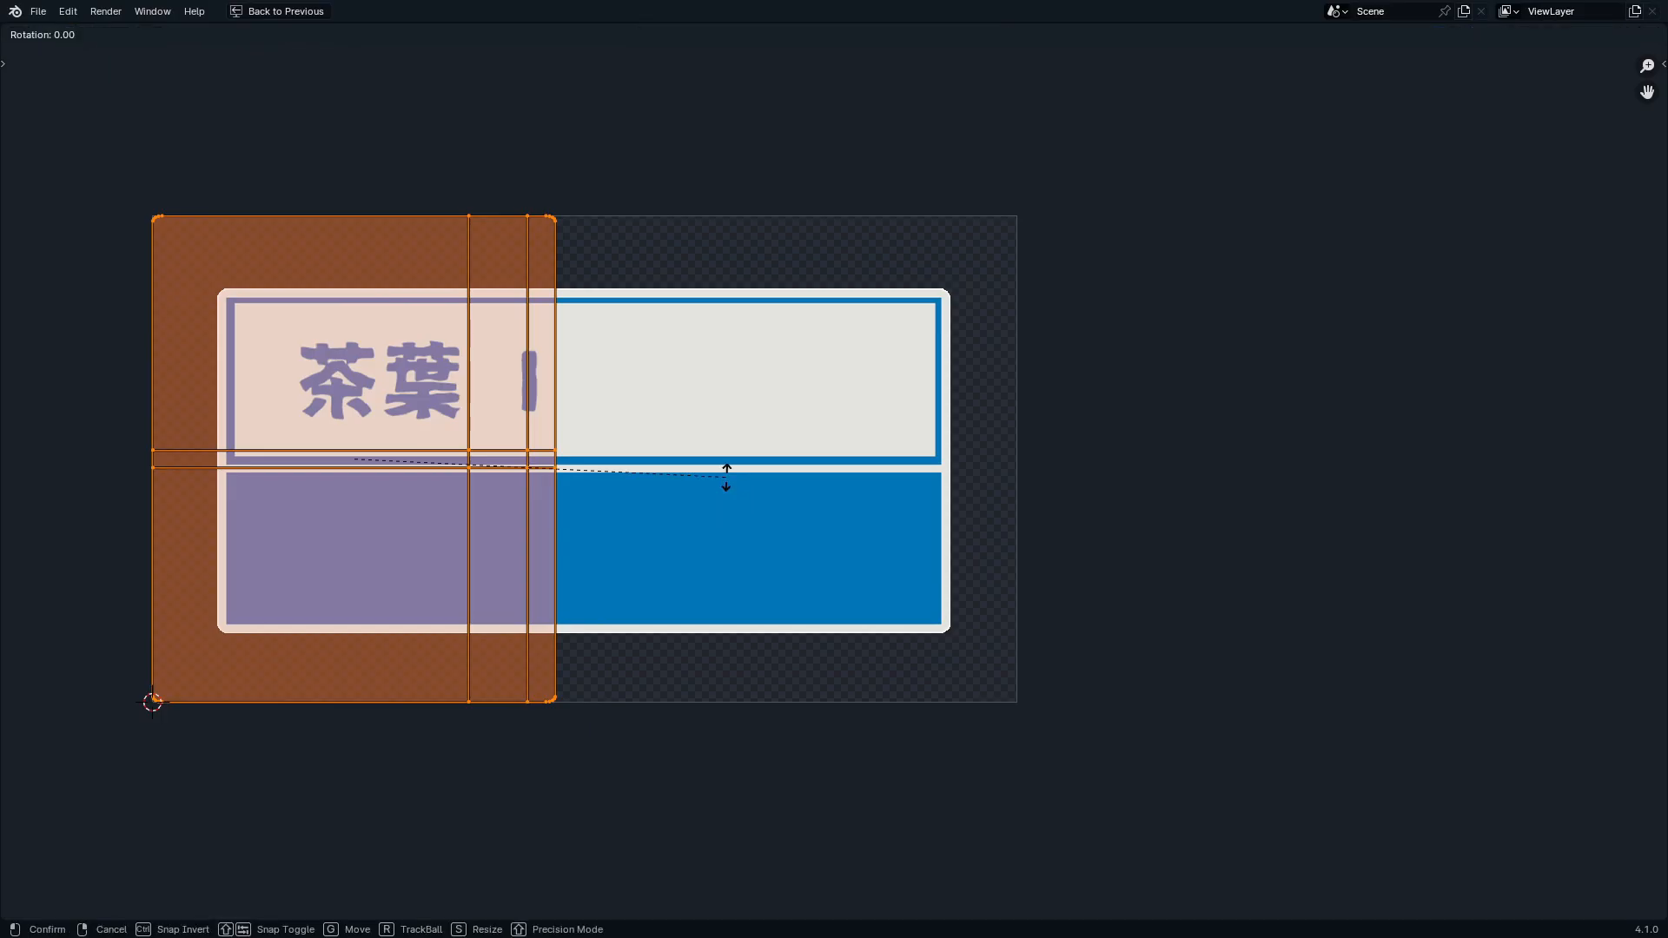
type("90")
key("Return")
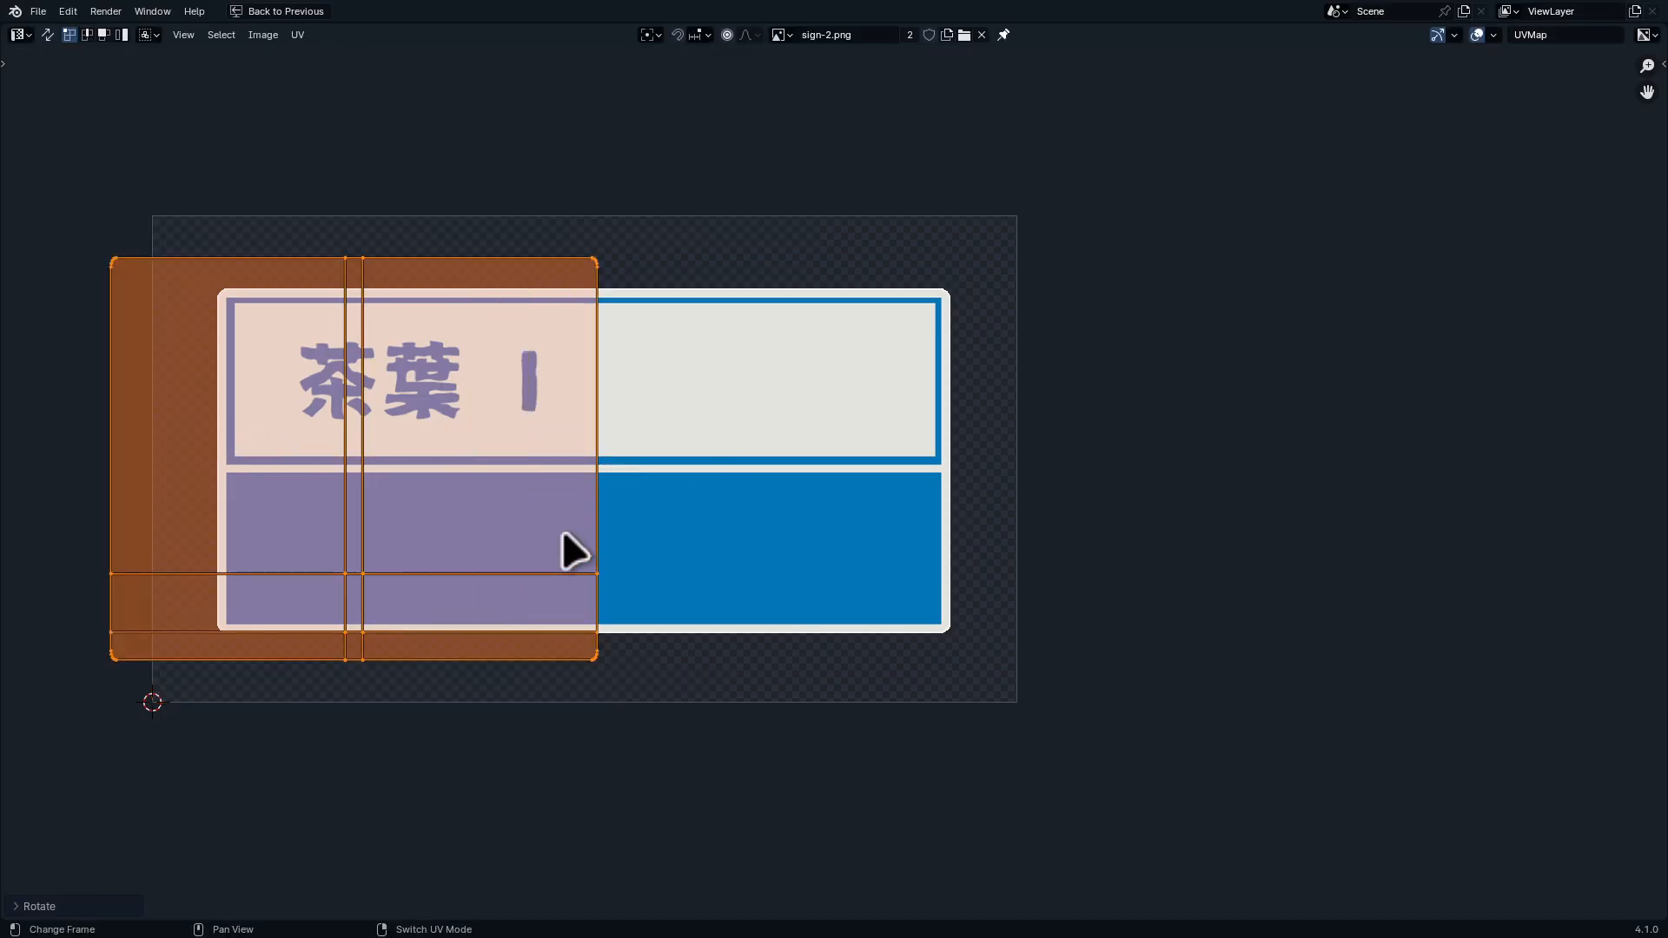
Move the middle sign's UV island over the centre of the artwork and scale it along Y to the sign's height
key("g")
left_click(760, 516)
scroll(625, 651, "up", 1)
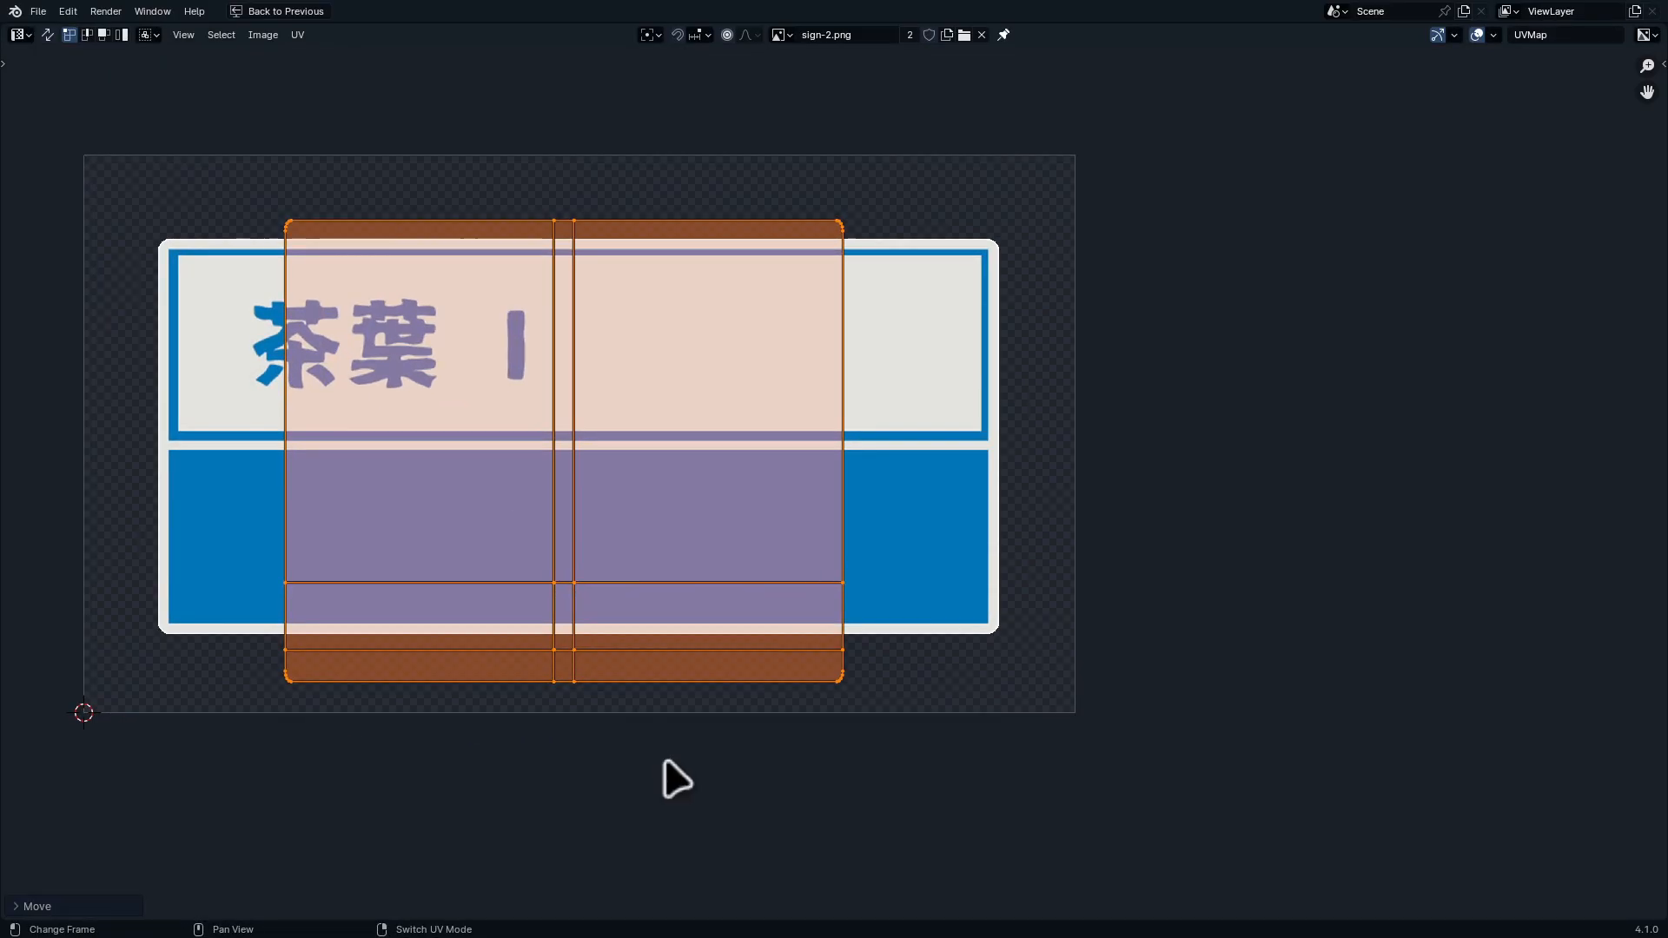
key("s")
key("y")
left_click(608, 725)
Stretch the UV island along X to roughly the artwork's width and shift it horizontally over the sign image
key("s")
key("x")
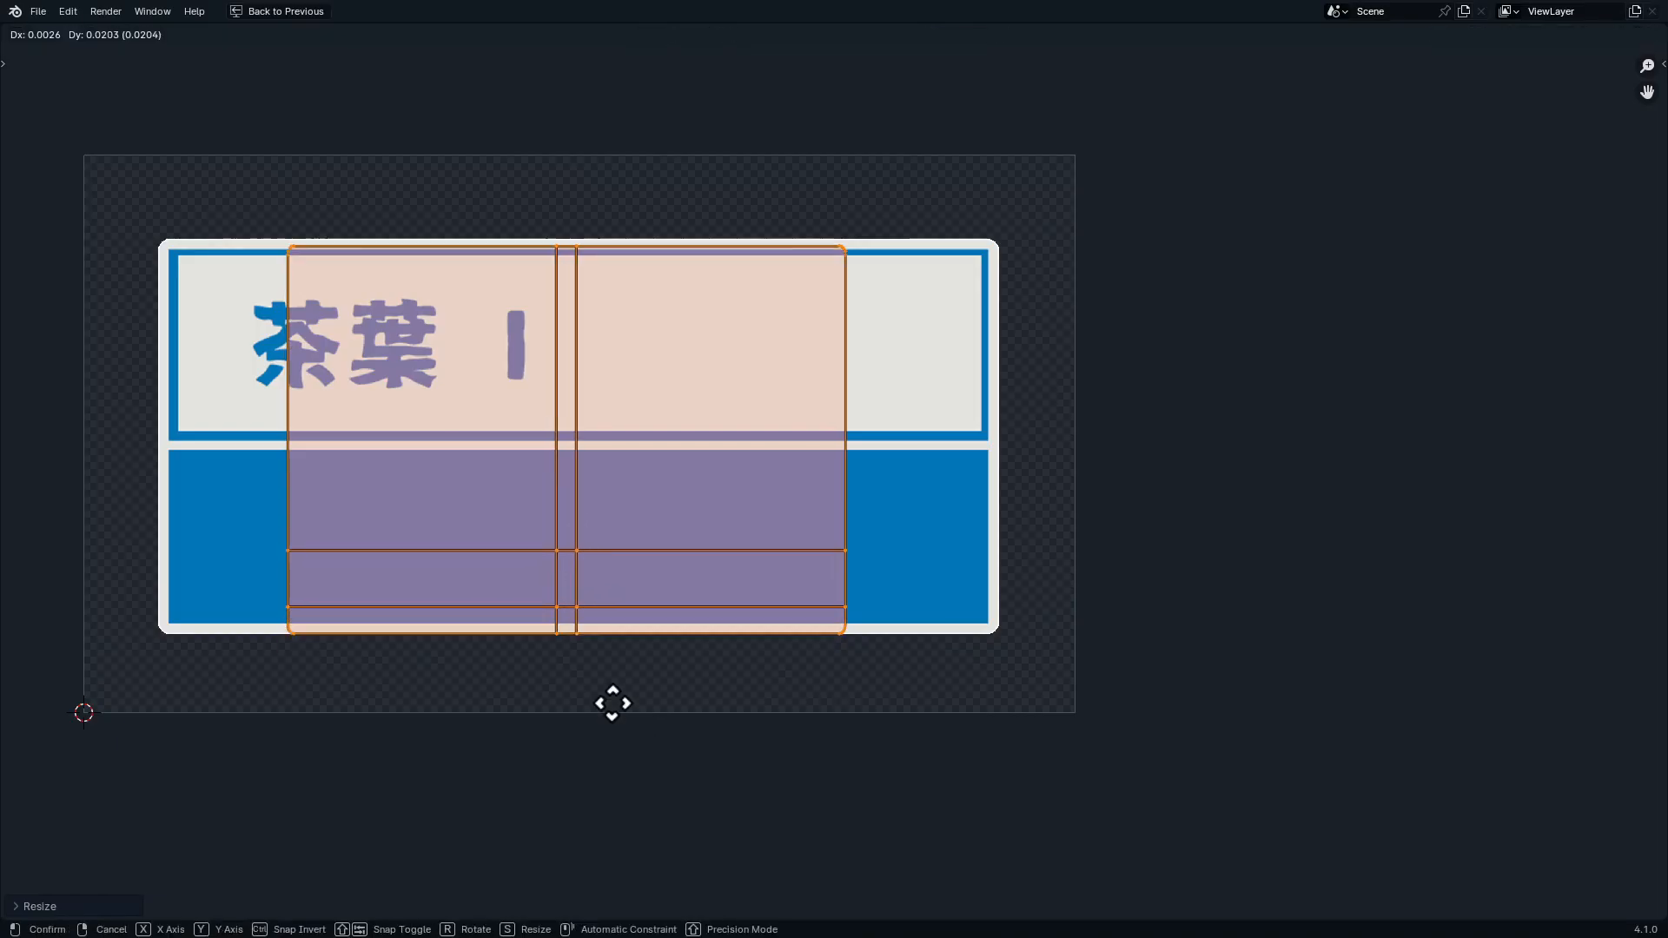
left_click(872, 671)
key("g")
key("x")
left_click(825, 667)
Fine-tune the UV island's width to the artwork's outer border, restore the full layout and return to Object Mode
key("s")
key("x")
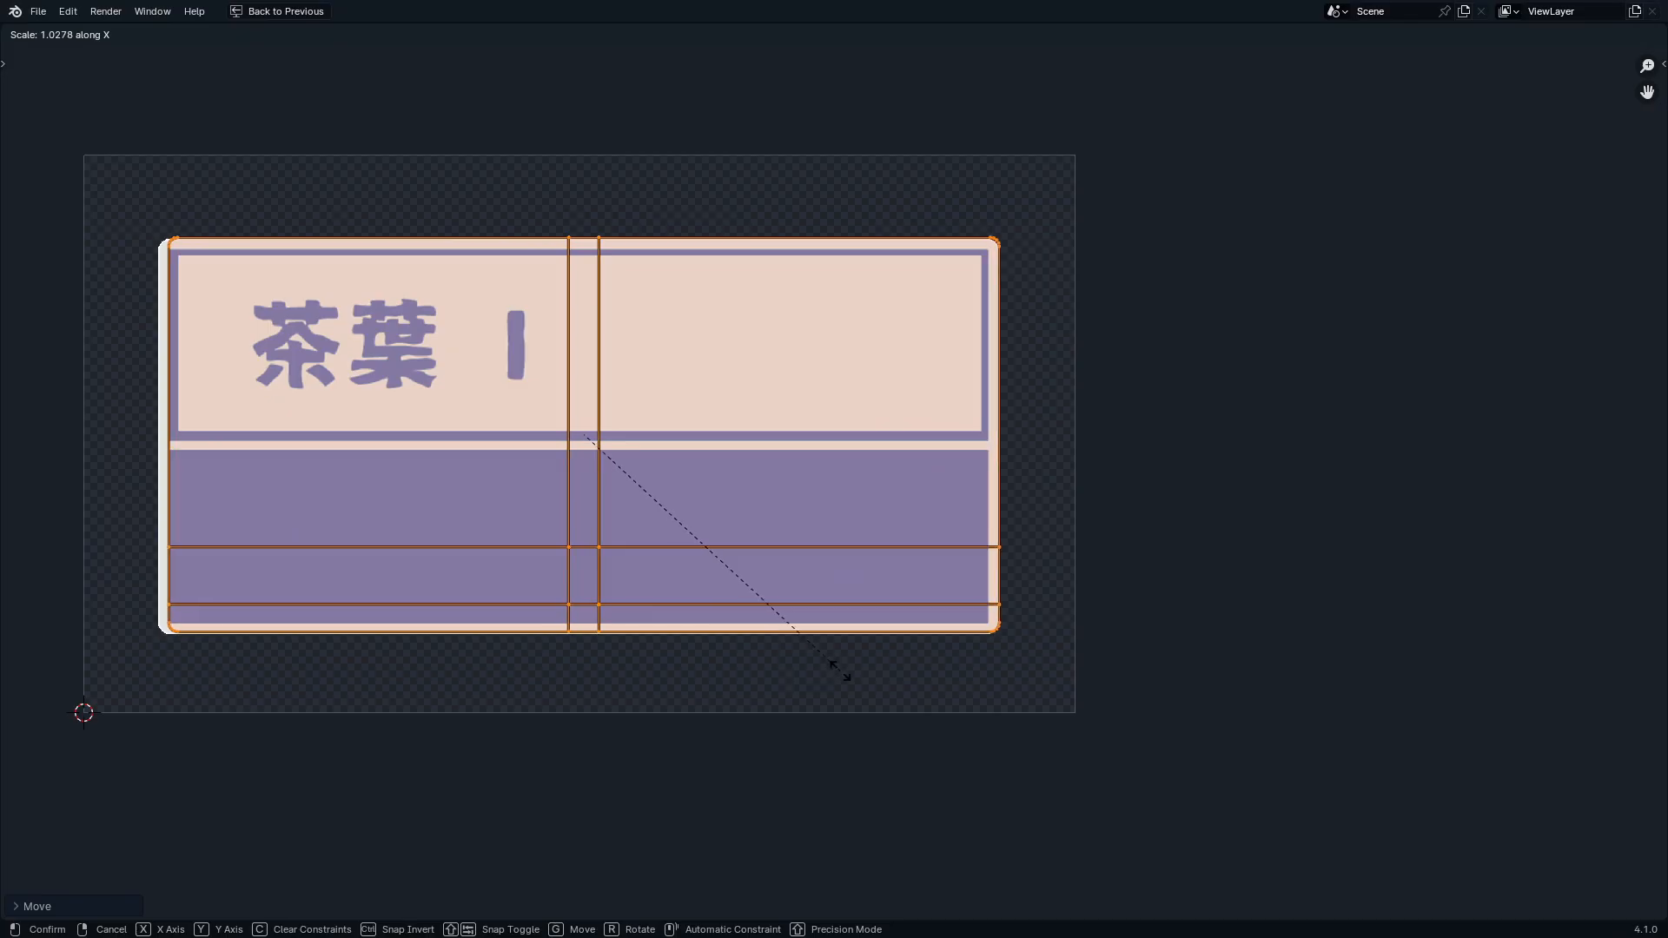
left_click(845, 686)
key("s")
key("x")
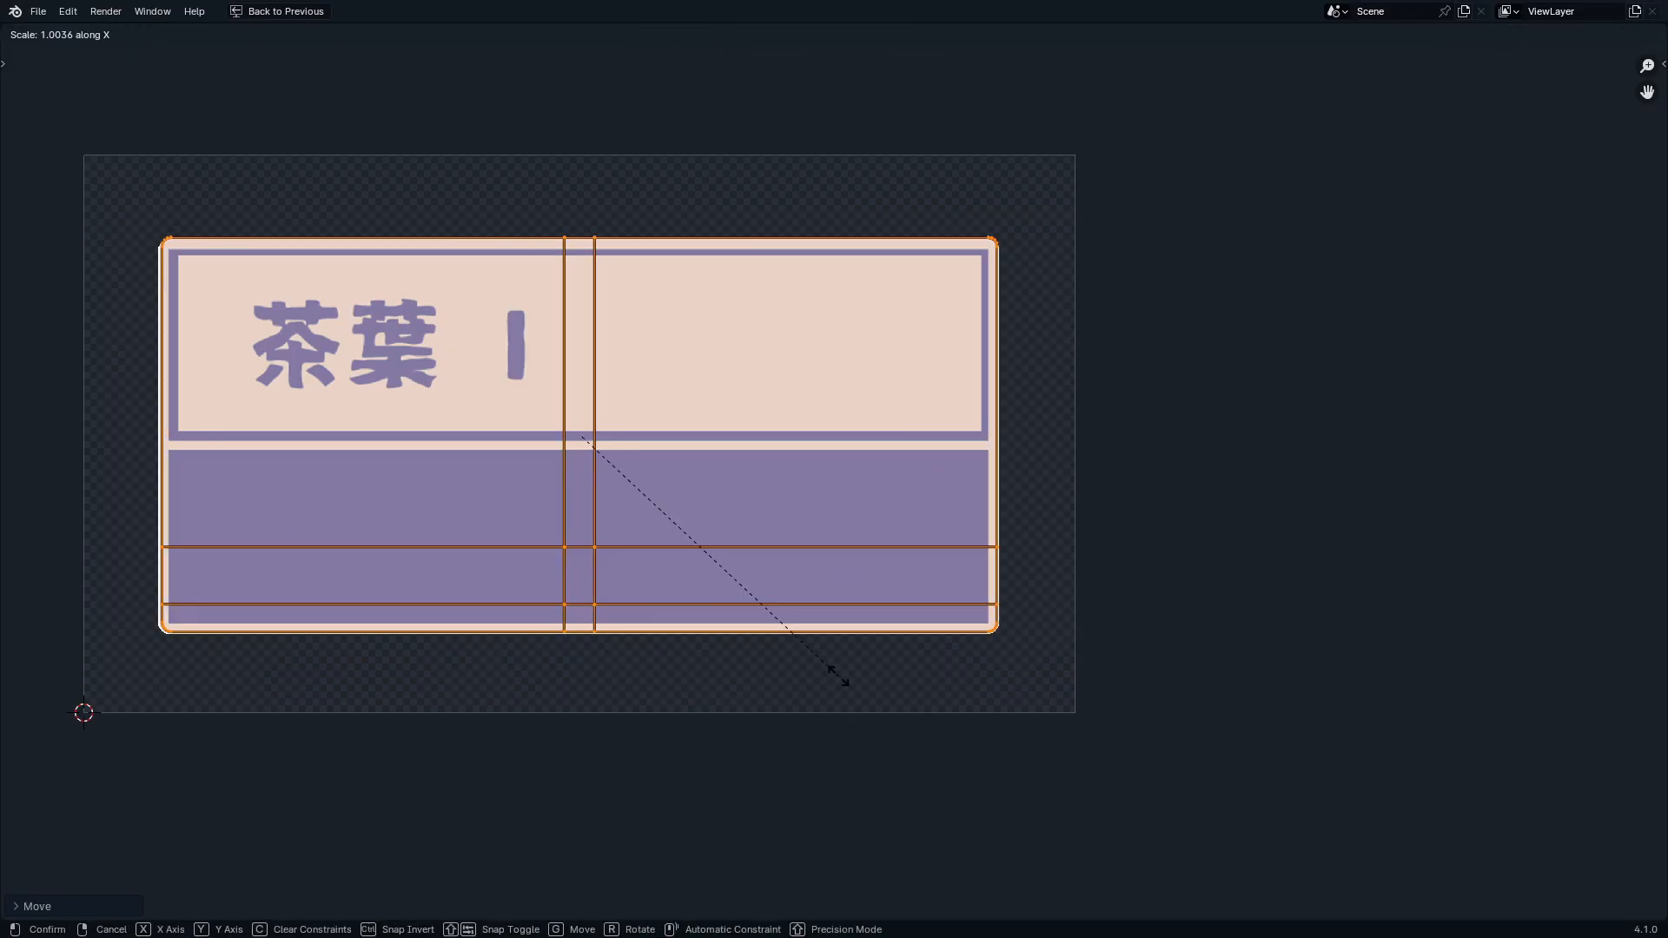
left_click(838, 676)
middle_click_drag(909, 662, 999, 548, "ctrl")
middle_click_drag(996, 603, 956, 491, "ctrl")
key("ctrl+space")
key("Tab")
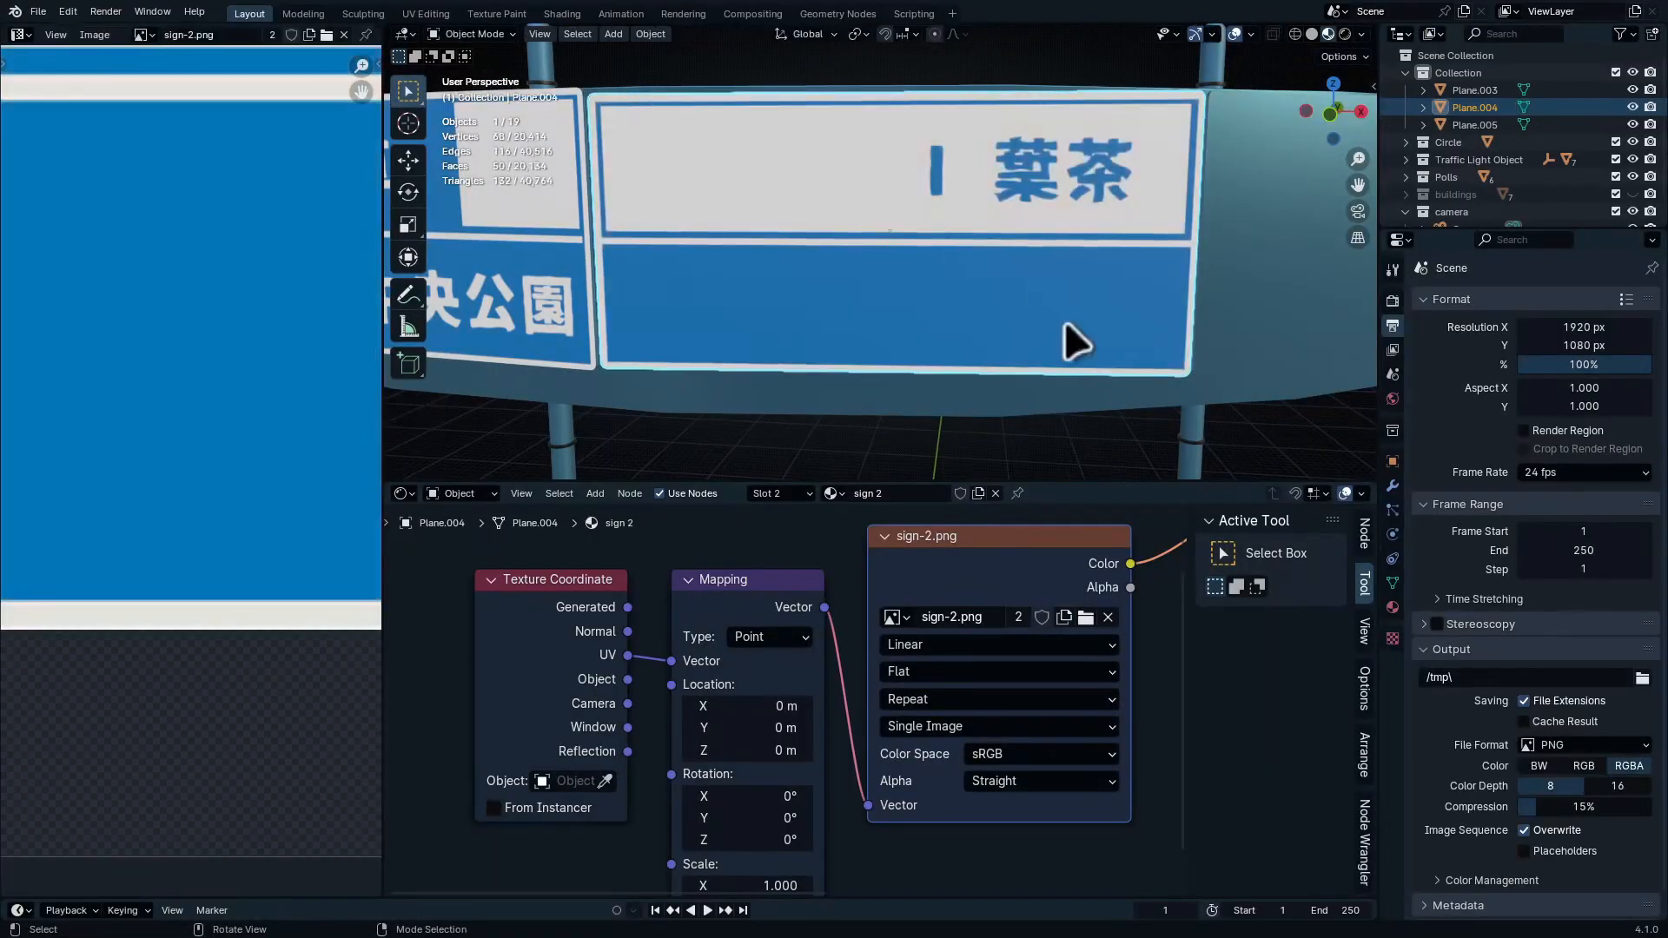
Scale the middle sign object up uniformly by about 1.041
mouse_move(1065, 319)
middle_mouse_down()
mouse_move(975, 309)
mouse_move(1046, 346)
middle_mouse_up()
key("ctrl+space")
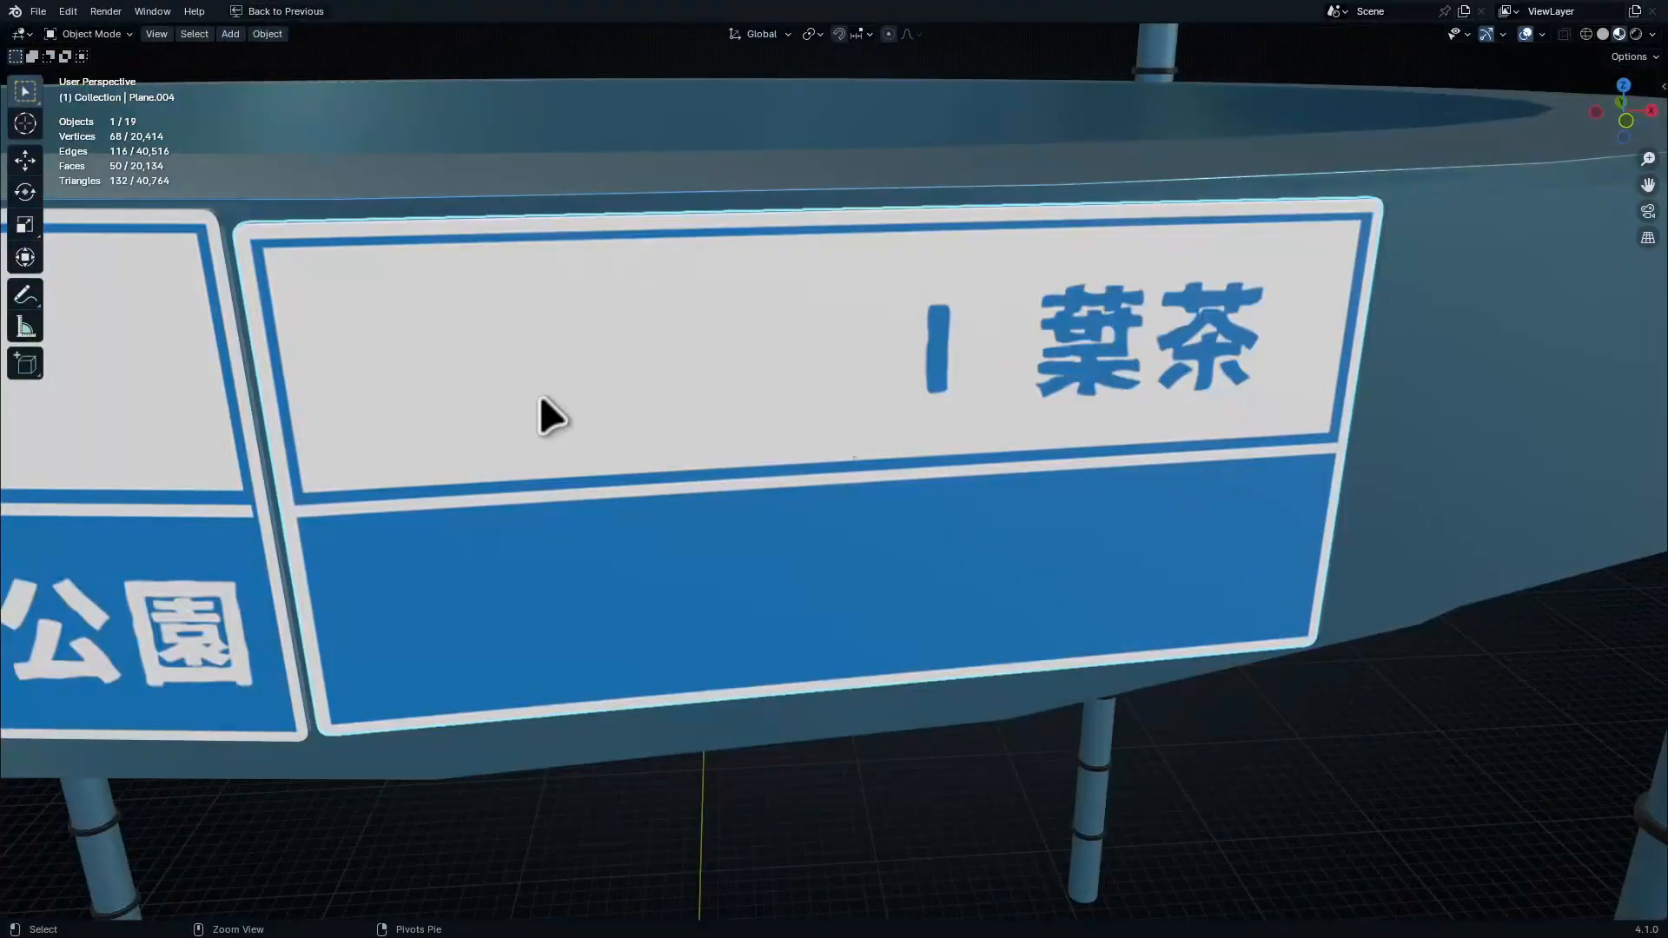
middle_click_drag(540, 393, 841, 394)
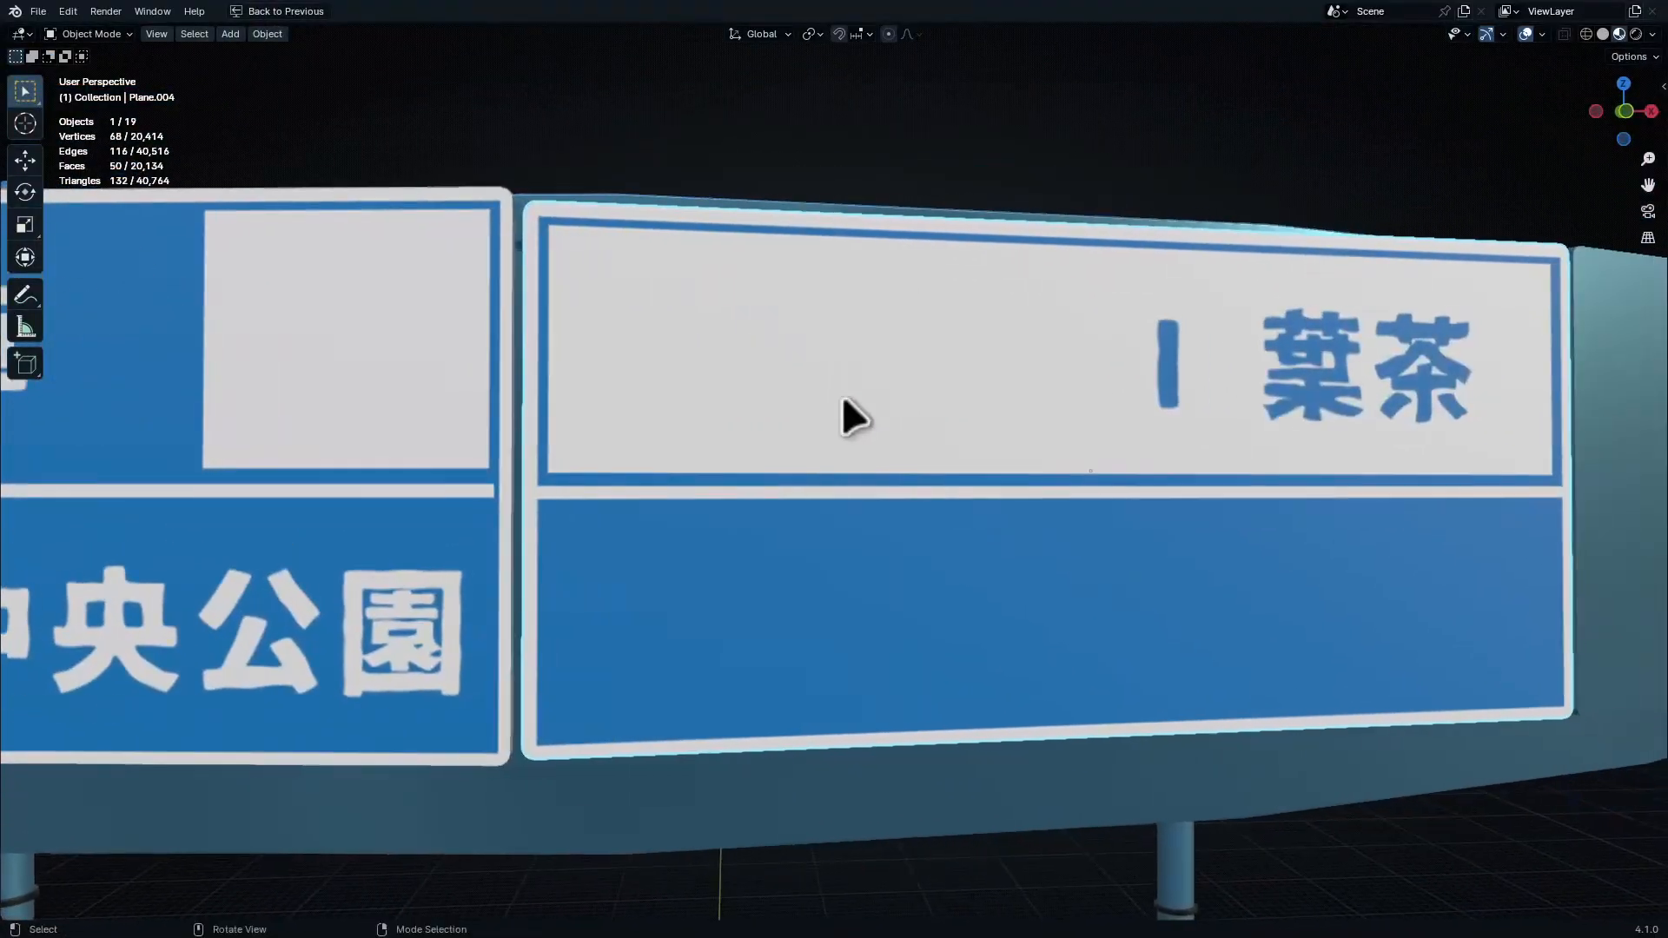
scroll(903, 397, "down", 4)
scroll(978, 403, "up", 1)
key("s")
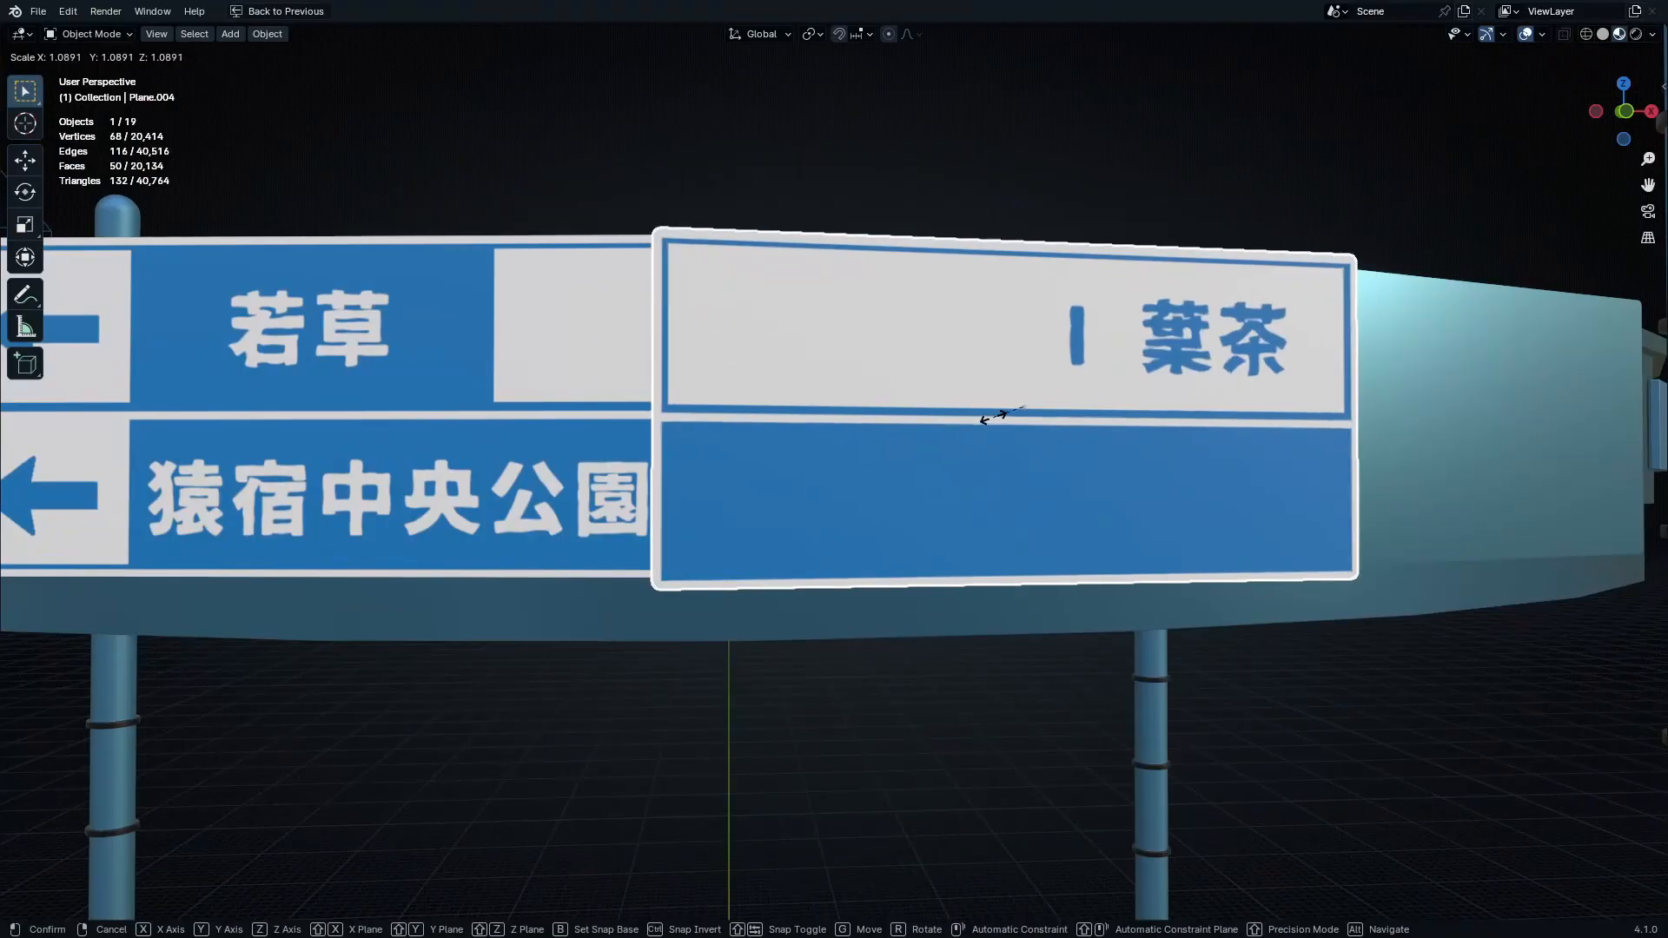
left_click(955, 408)
Set the pivot point to the 3D Cursor and rotate the middle sign about 0.28° around the global Z axis
key("period")
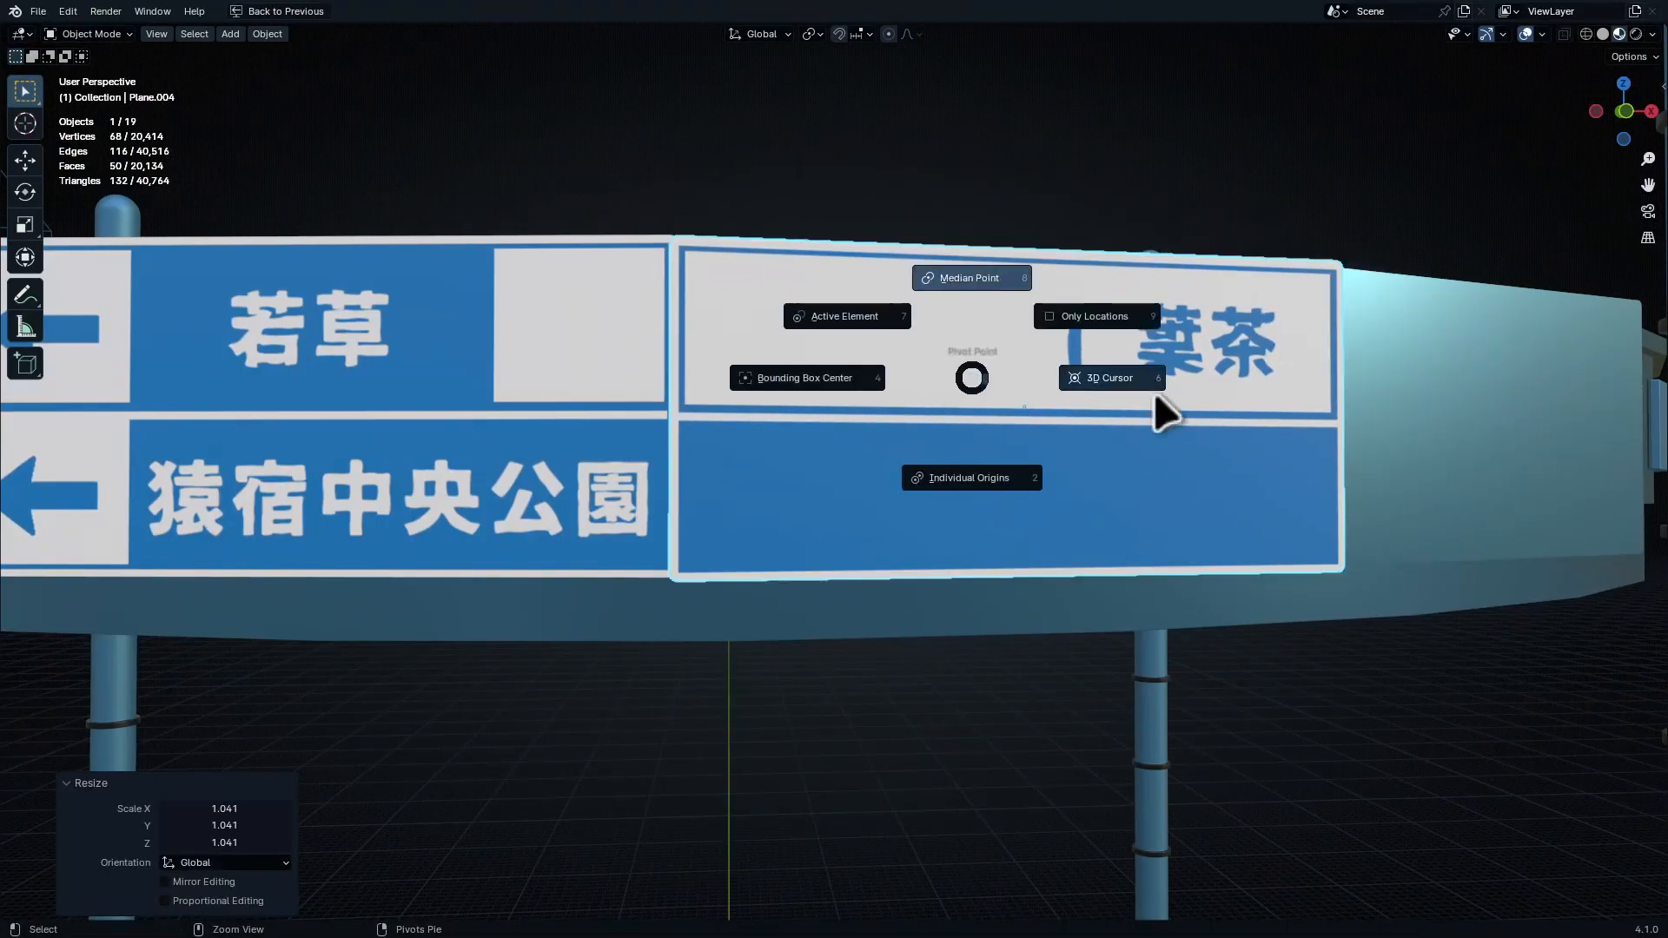
left_click(1153, 393)
key("r")
key("z")
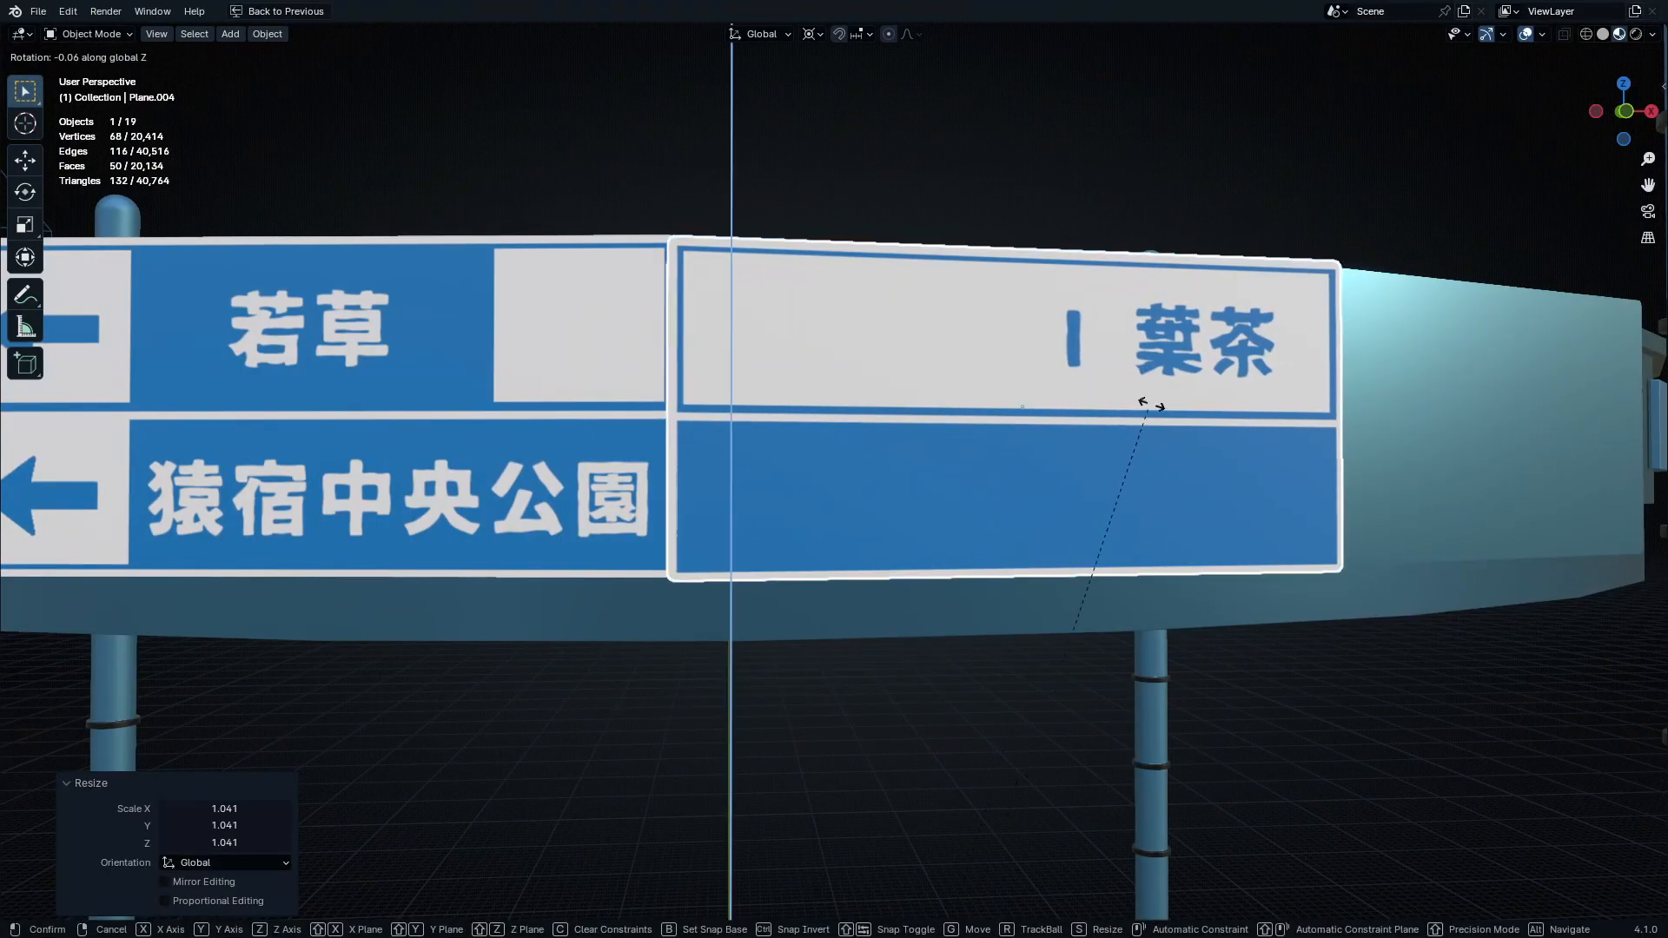
left_click(860, 830)
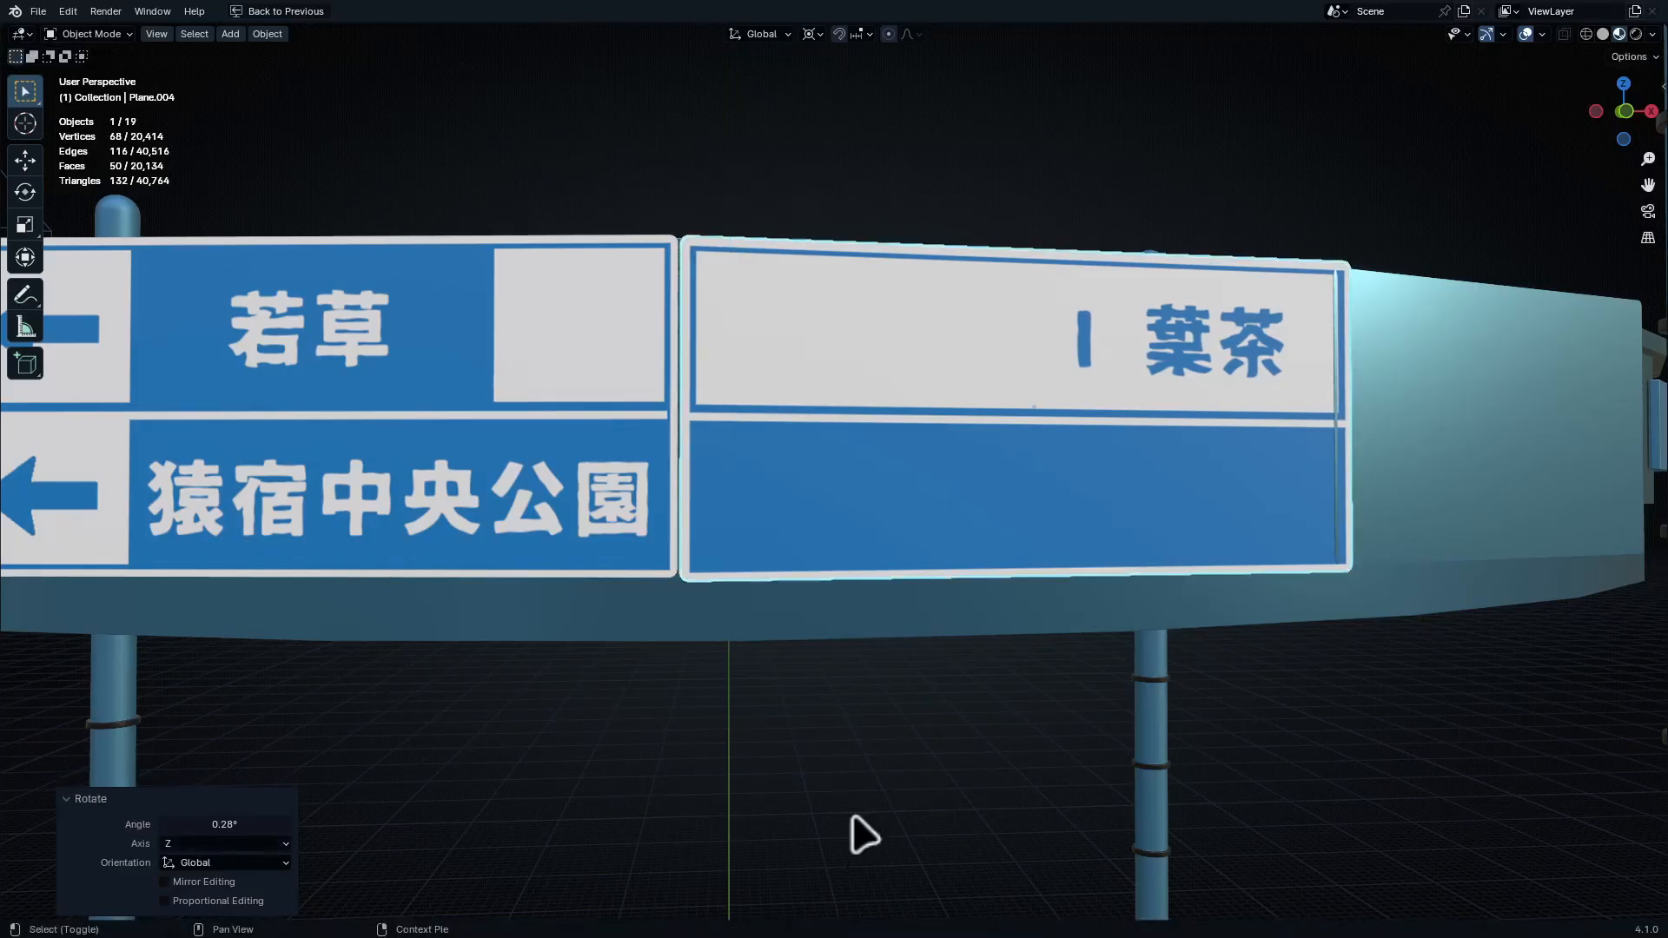
Select the untextured third sign and rotate it about 0.756° around the global Z axis, away from the middle sign
middle_click_drag(614, 379, 923, 498)
left_click(1060, 521)
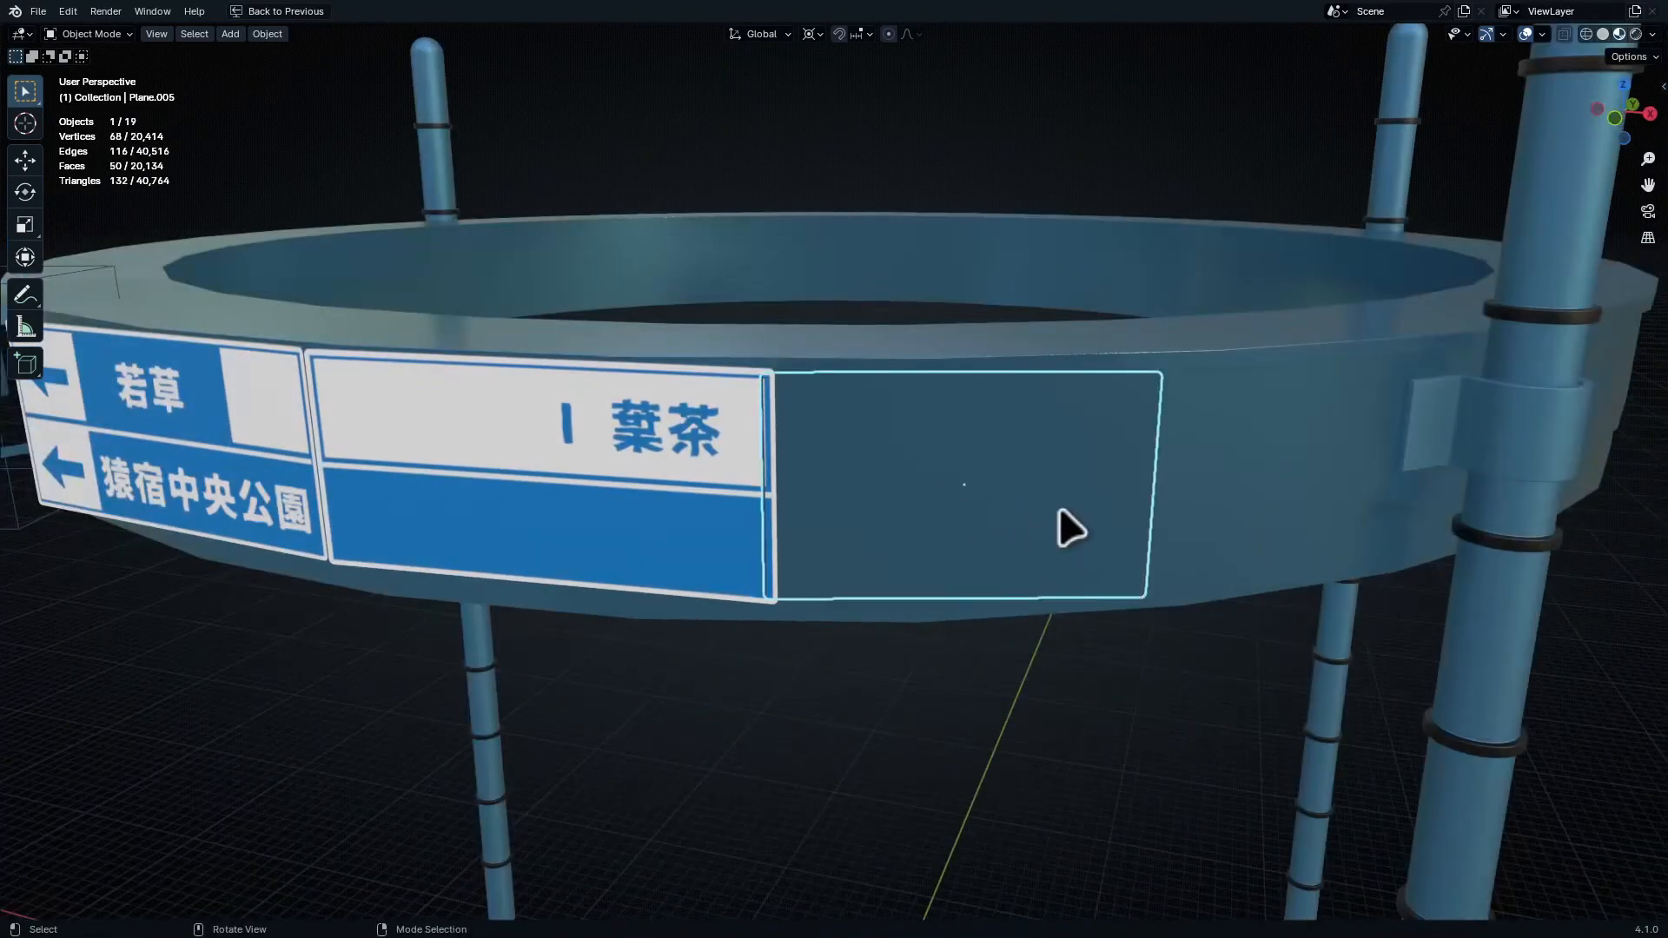
key("r")
key("z")
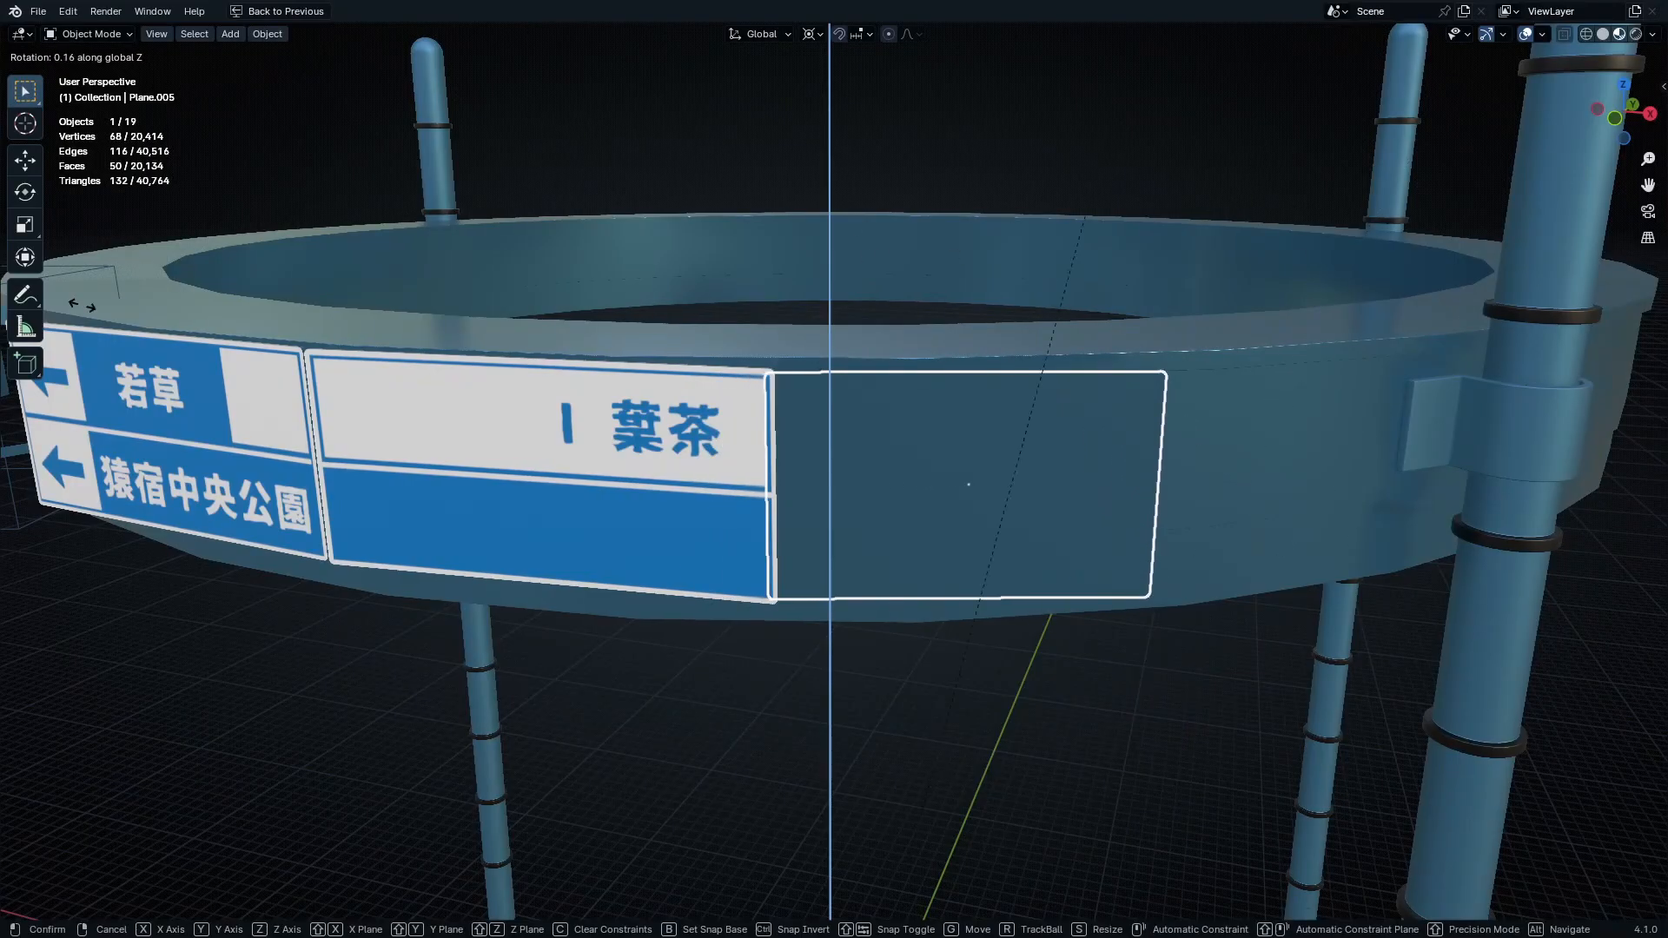
left_click(705, 178)
Enter Edit Mode on the third sign and select all nine of its front faces
mouse_move(898, 382)
middle_mouse_down()
mouse_move(846, 423)
mouse_move(903, 384)
middle_mouse_up()
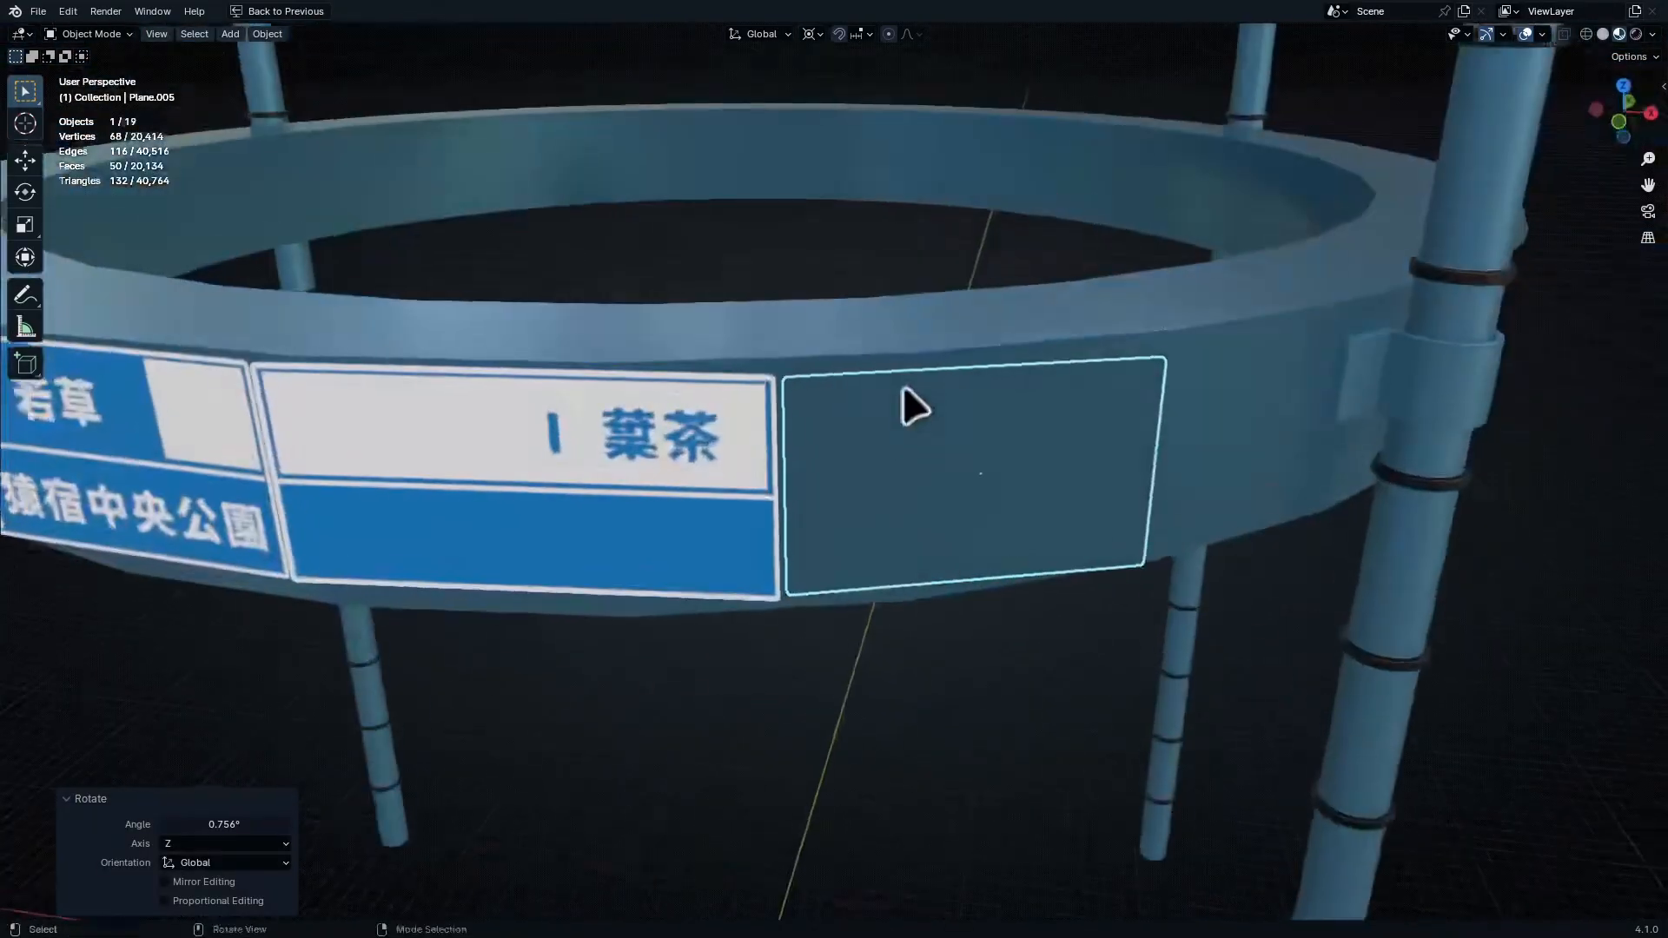
scroll(938, 511, "up", 2)
middle_click_drag(941, 511, 936, 478, "shift")
key("Tab")
left_click_drag(883, 399, 1103, 585)
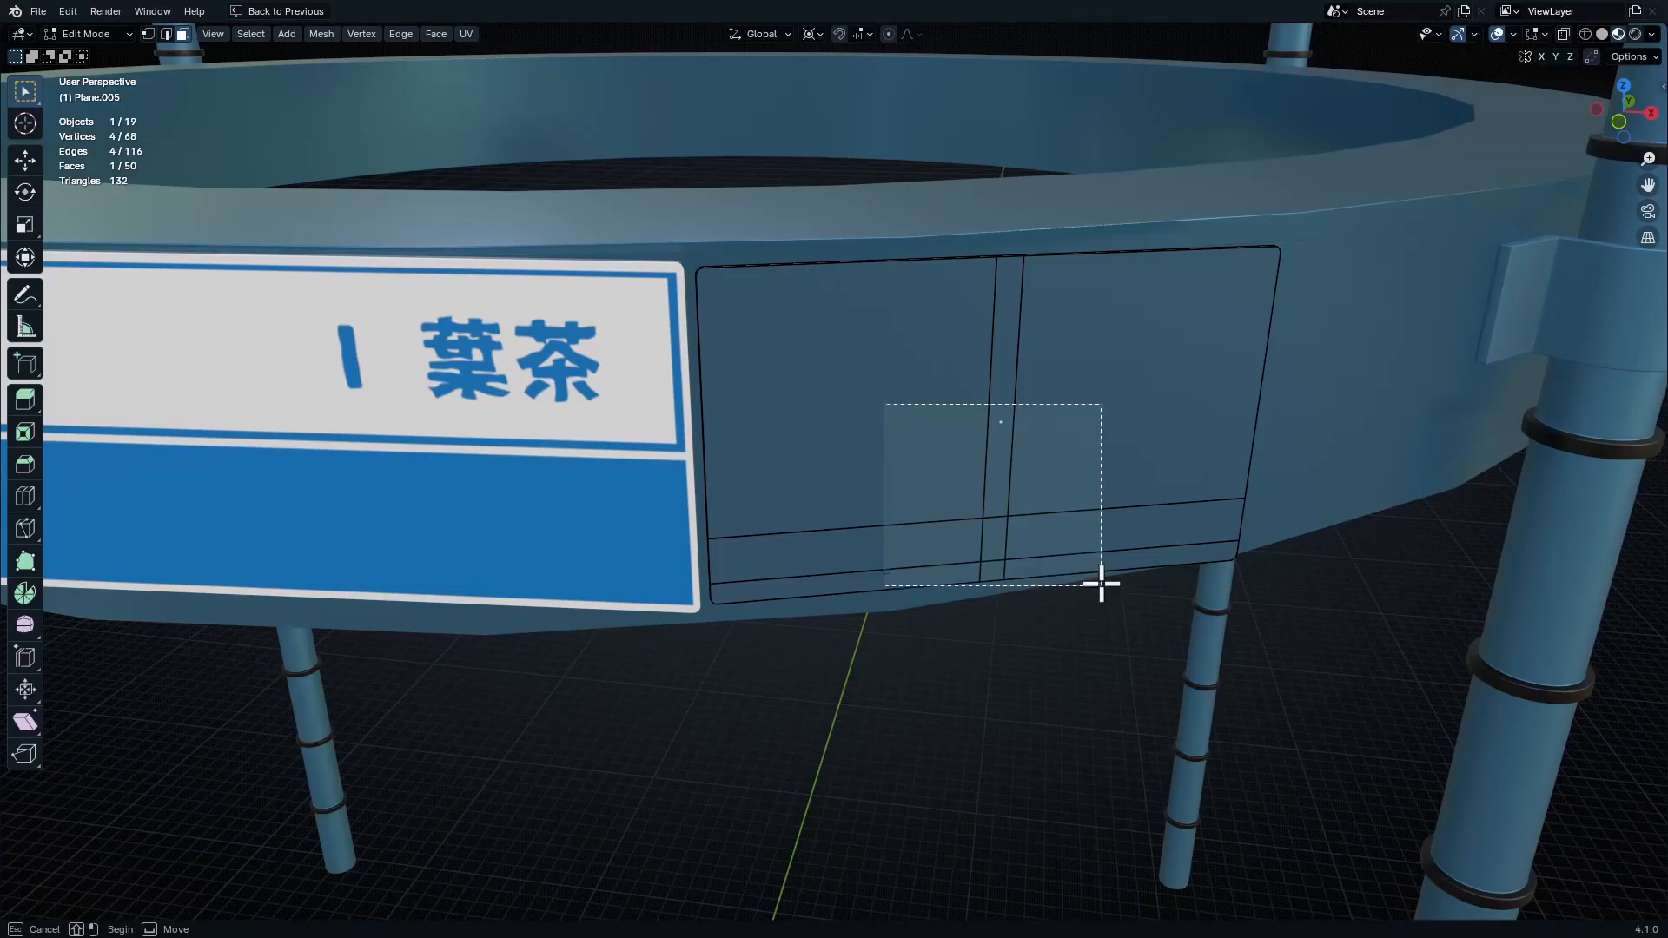
middle_click_drag(1102, 584, 941, 562)
left_click(941, 562, "shift")
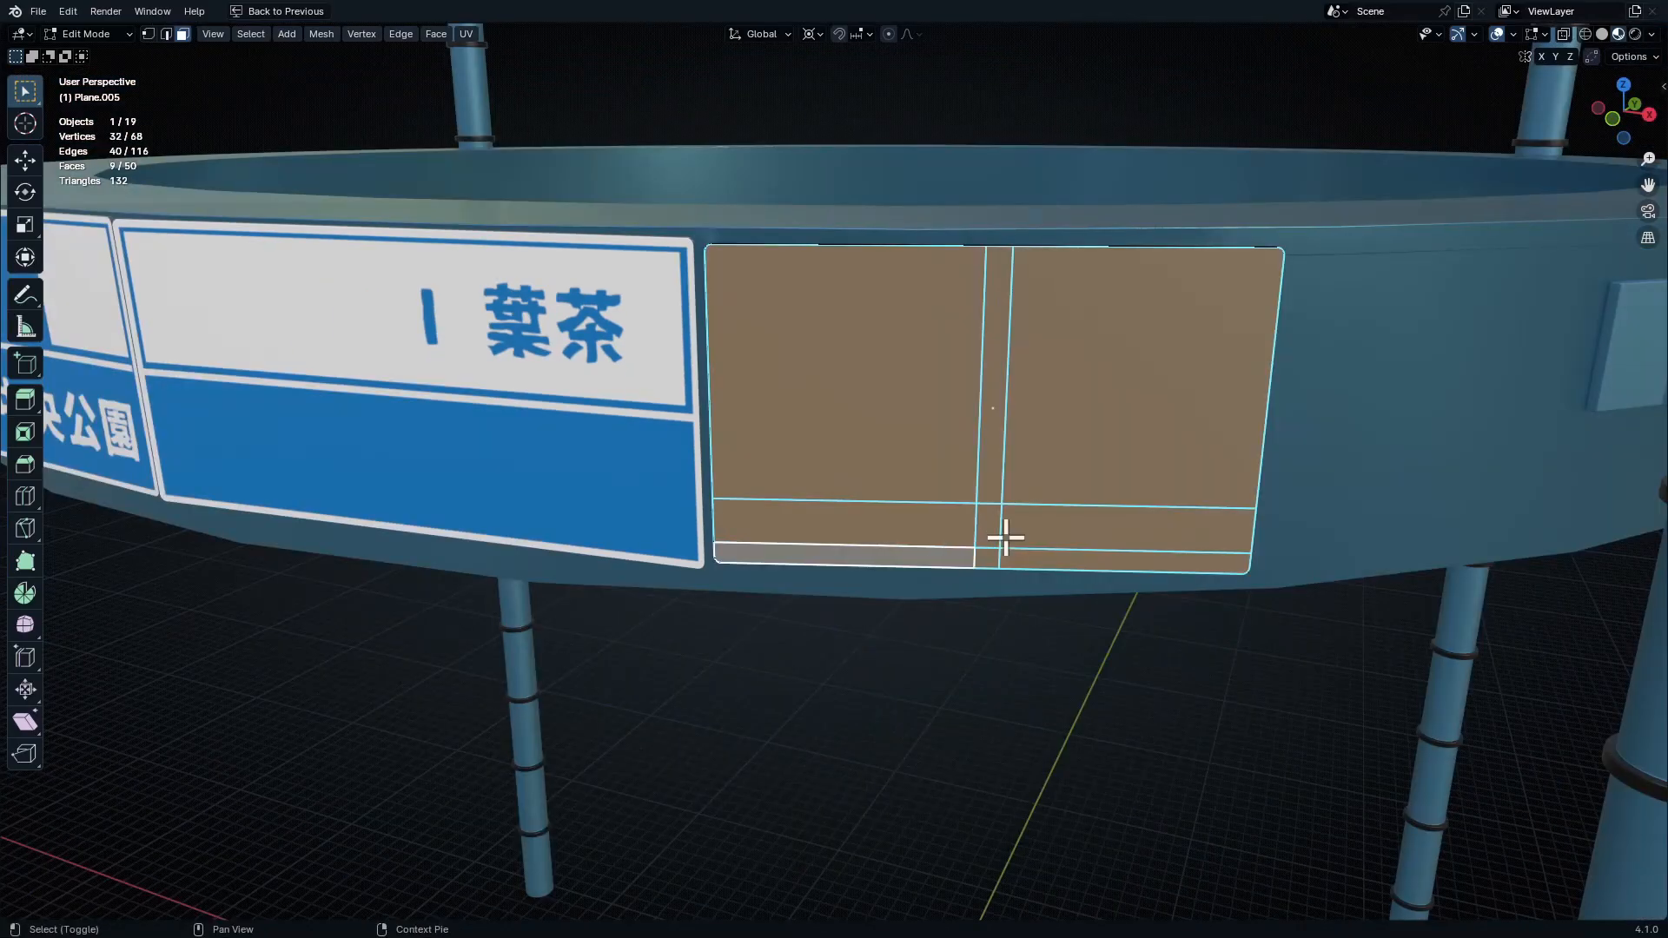
Unwrap the third sign's selected faces with Smart UV Project, using a 66° angle limit
key("shift+KP_7")
middle_click_drag(1029, 519, 1057, 479)
key("u")
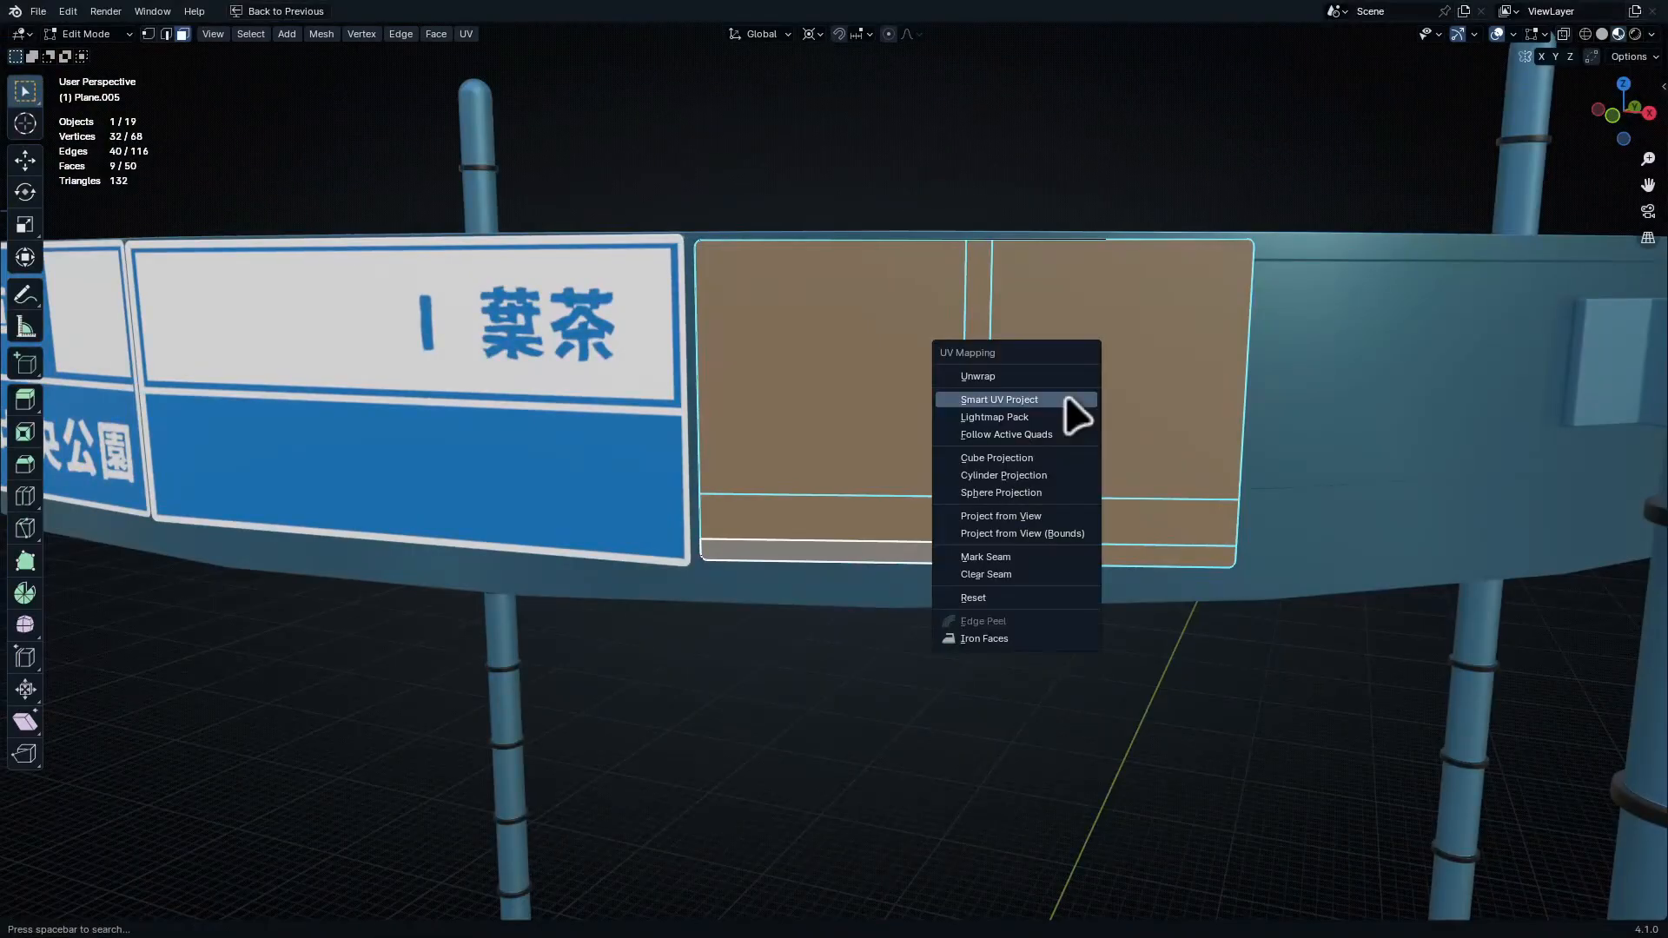
left_click(1066, 401)
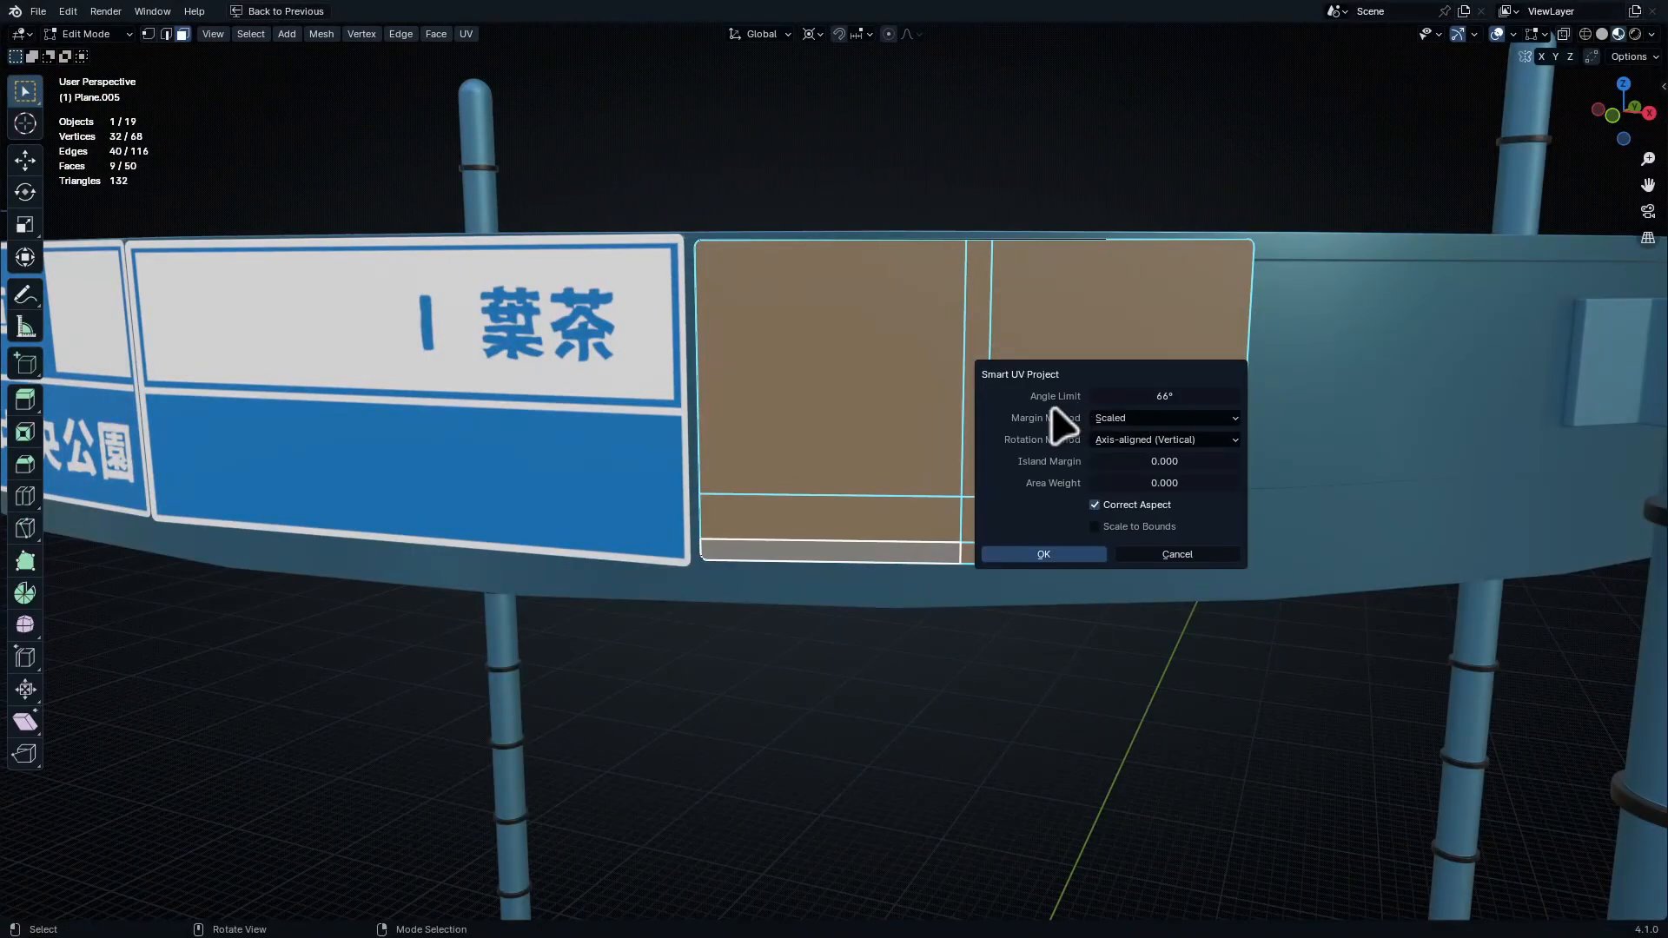
left_click(1038, 556)
Add a second material slot to the third sign and create a material named sign 3 in it
key("ctrl+space")
left_click(875, 527)
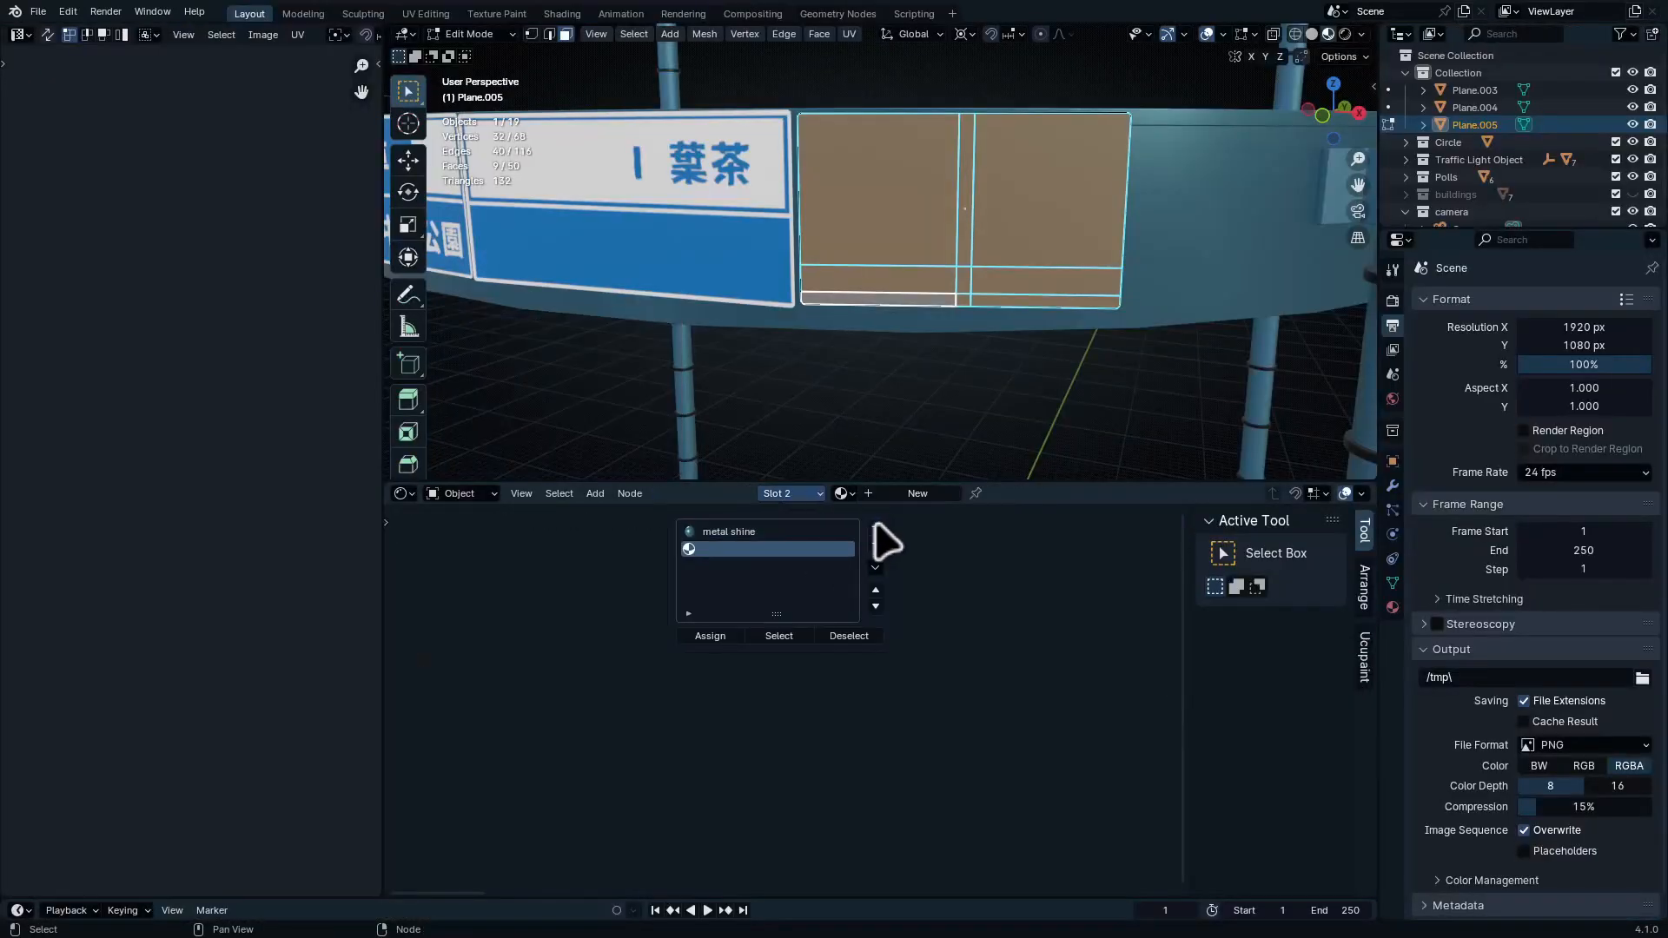
left_click(905, 495)
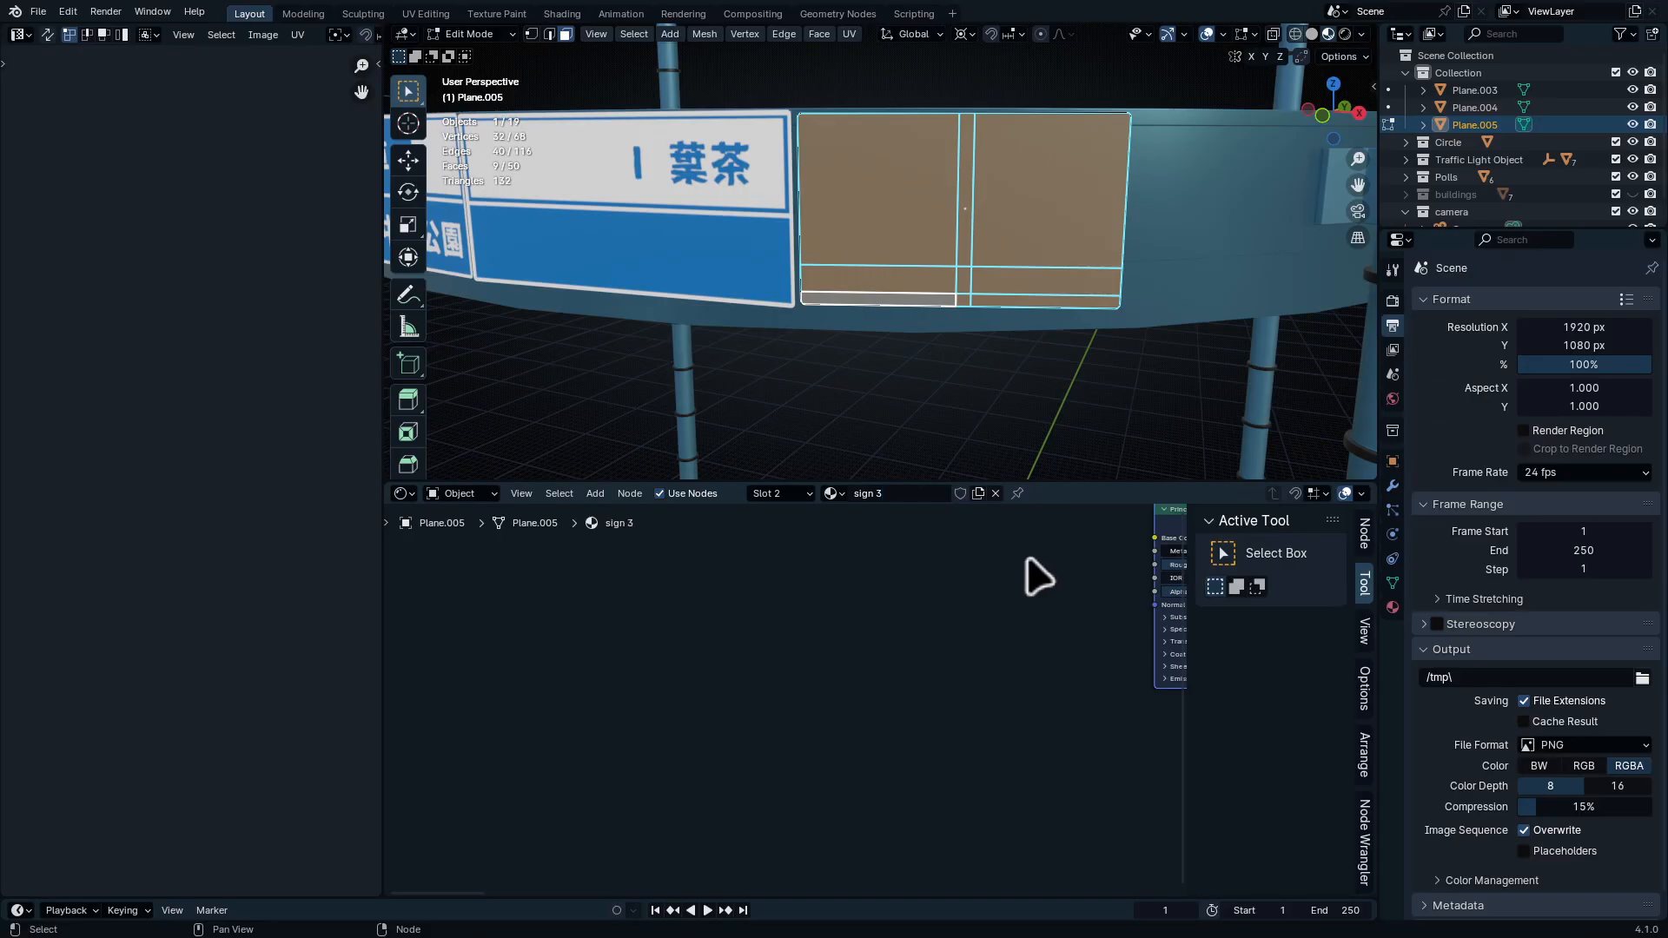
Connect a sign-3.png image texture to the sign 3 material's Base Color and add Texture Coordinate and Mapping nodes before it
scroll(1027, 560, "down", 3)
middle_click_drag(1075, 603, 849, 743)
scroll(879, 734, "up", 6)
middle_click_drag(914, 627, 905, 757)
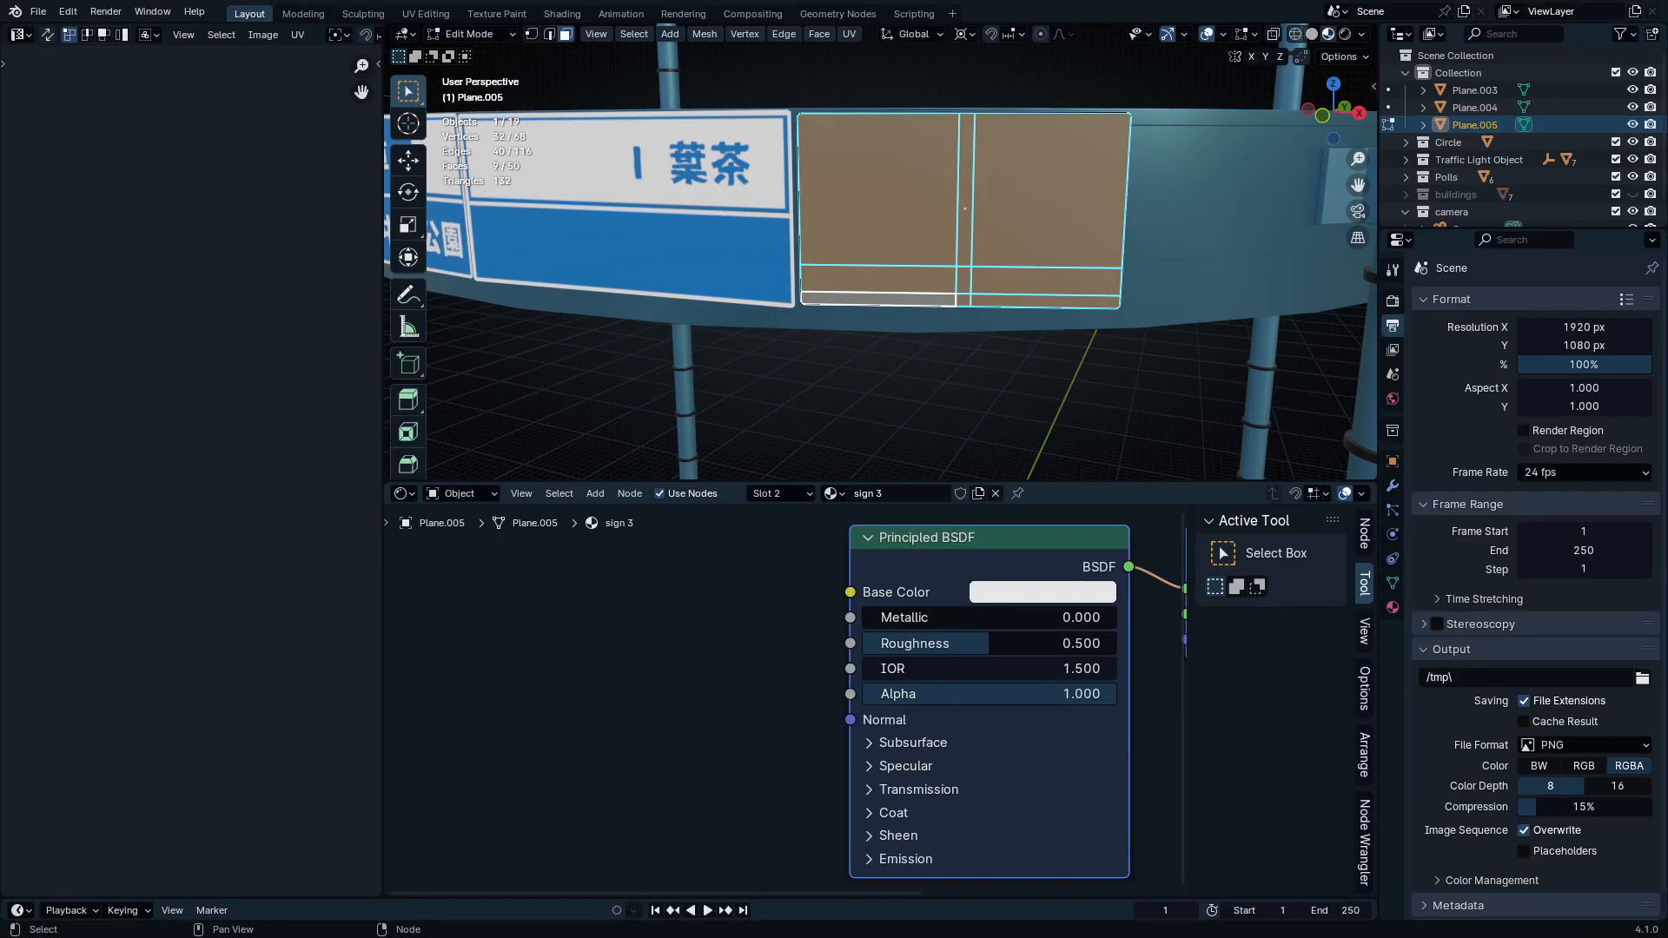
left_click_drag(856, 728, 853, 588)
left_click(623, 648)
key("ctrl+t")
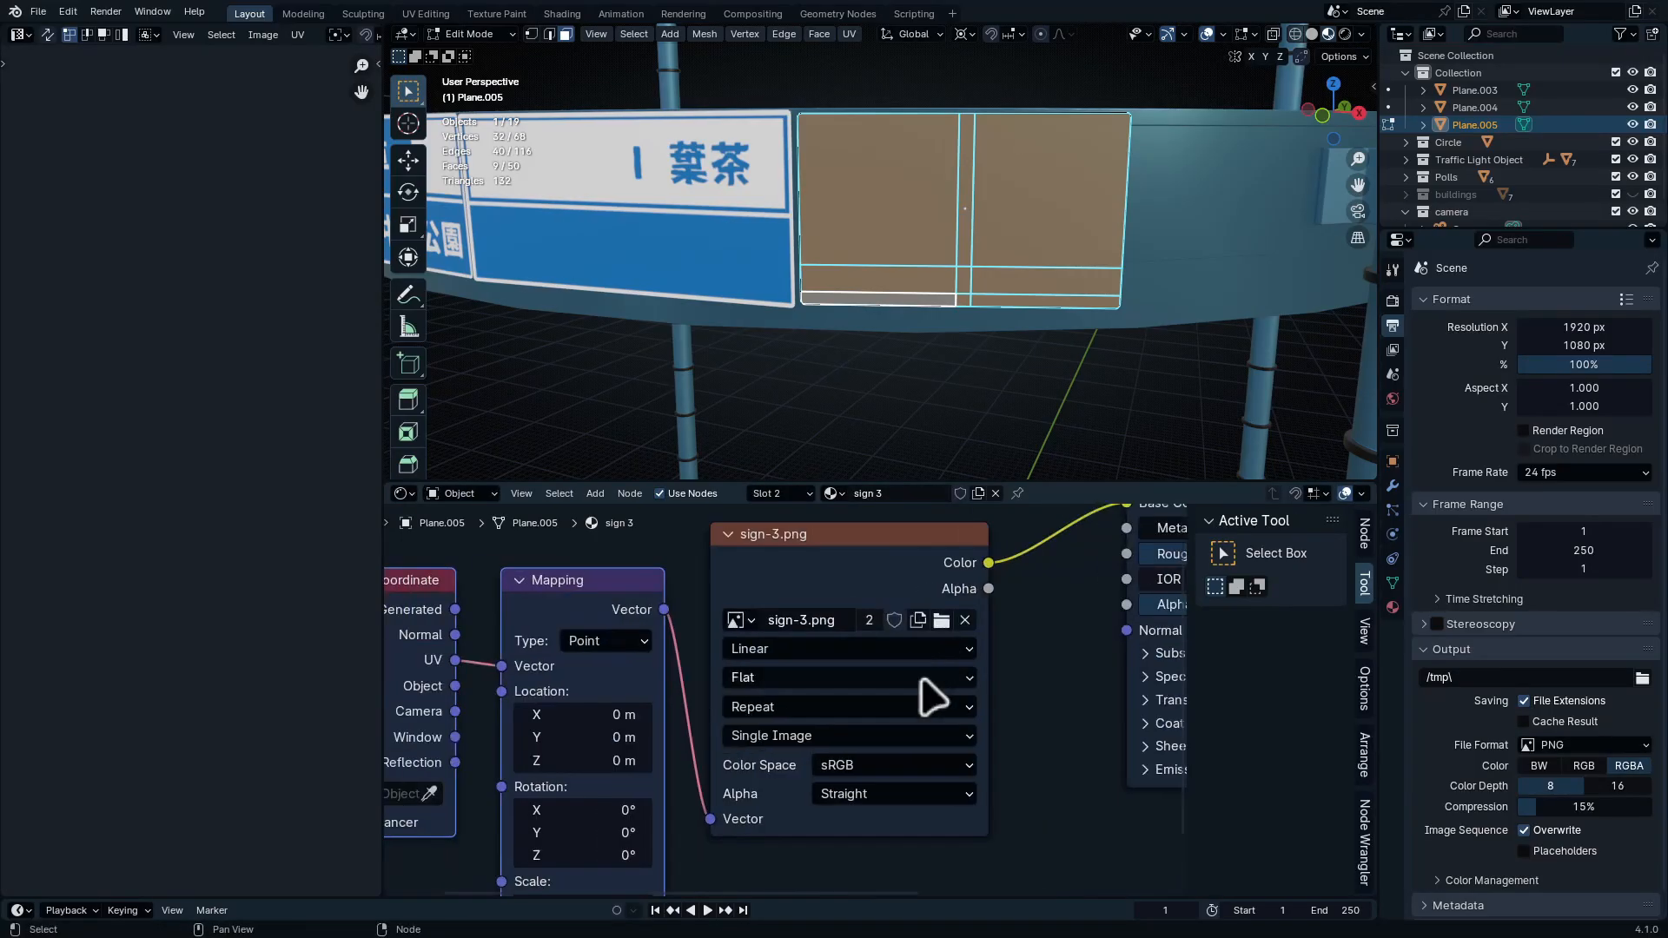
Set the sign-3.png texture node's extension mode to Clip
scroll(894, 708, "up", 1)
left_click(841, 707)
left_click(827, 833)
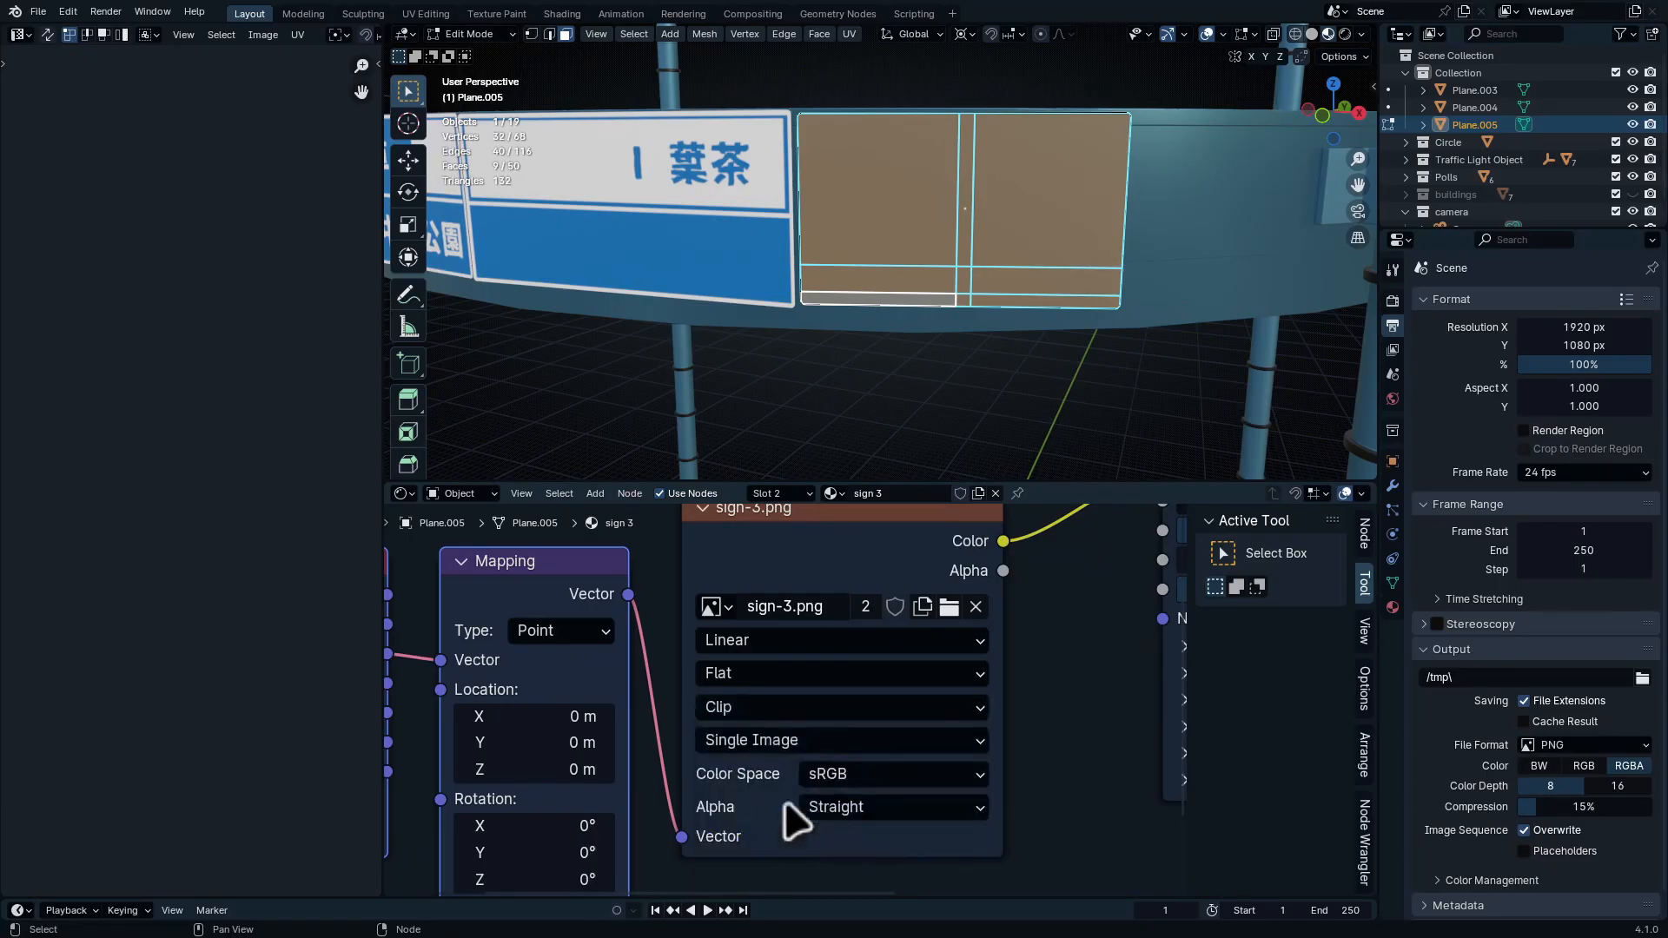
middle_click_drag(681, 733, 875, 737)
Display sign-3.png behind the third sign's UVs in the maximized UV editor
key("ctrl+space")
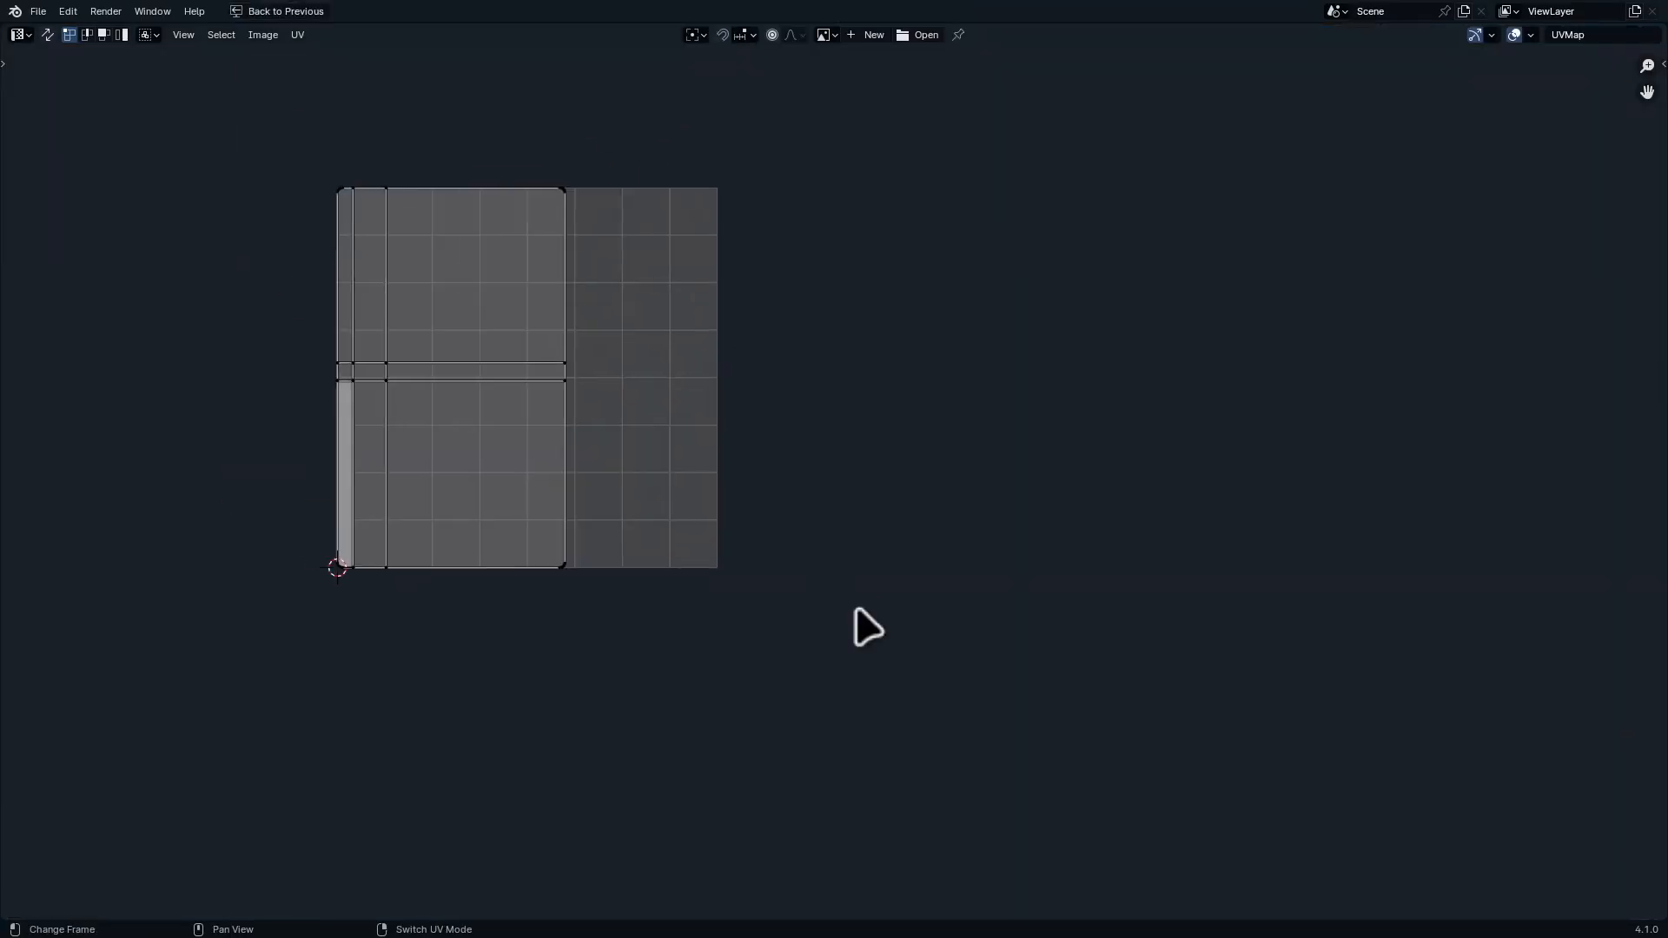
left_click(826, 35)
left_click(860, 108)
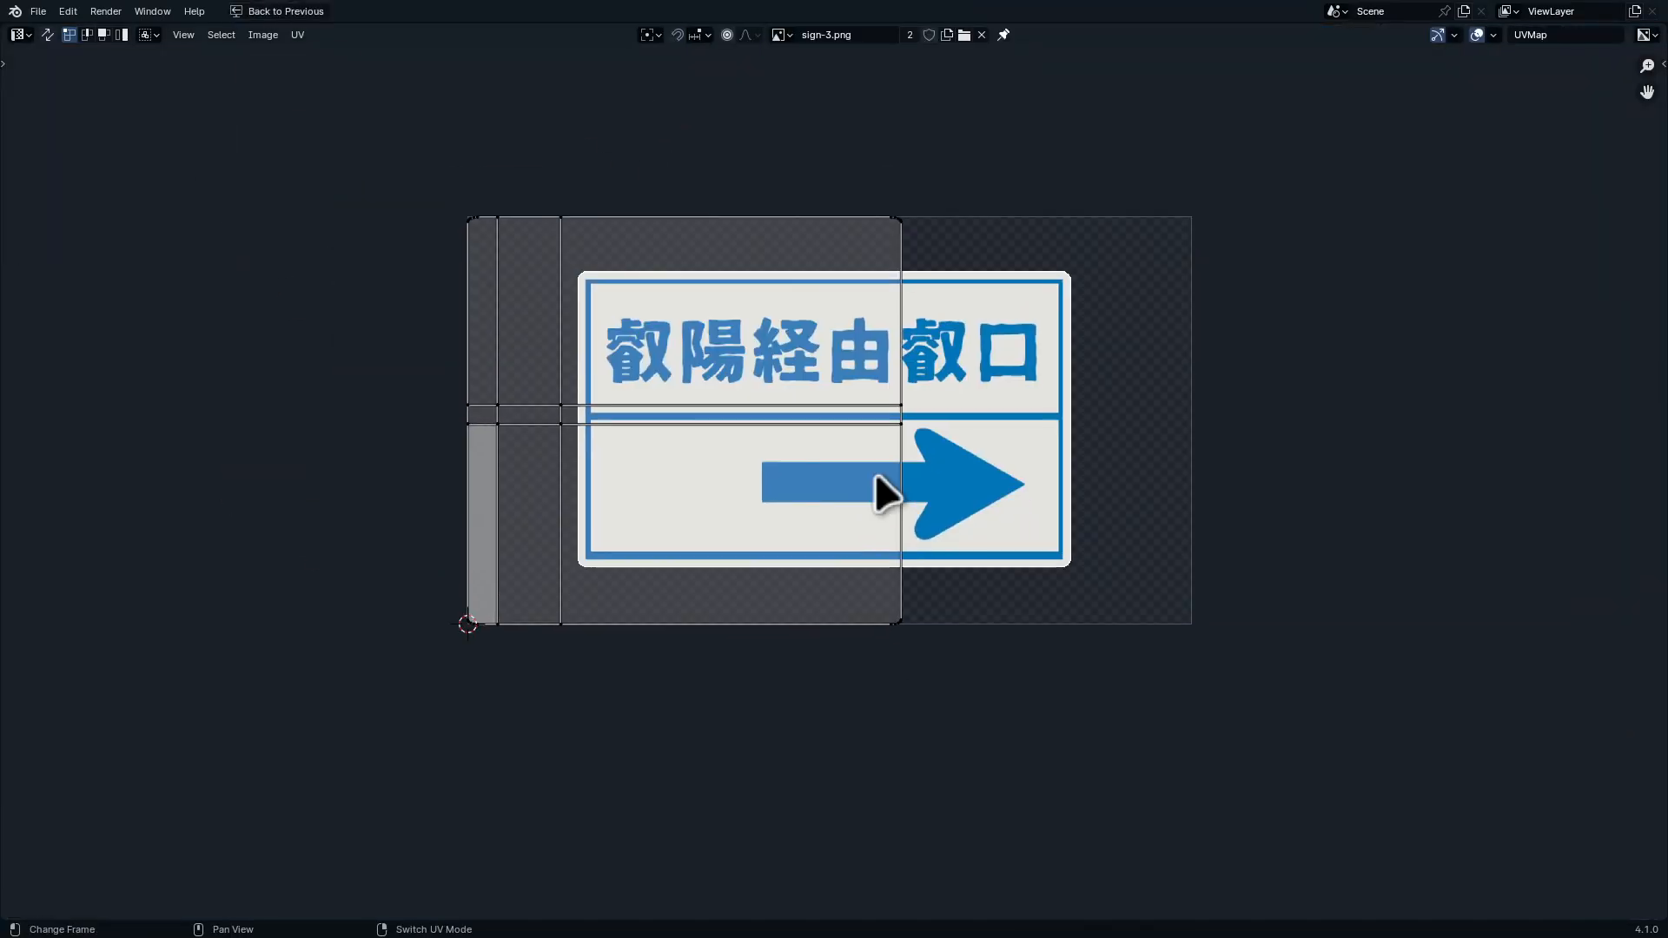
Select all of the third sign's UVs and rotate them by -90°
type("r")
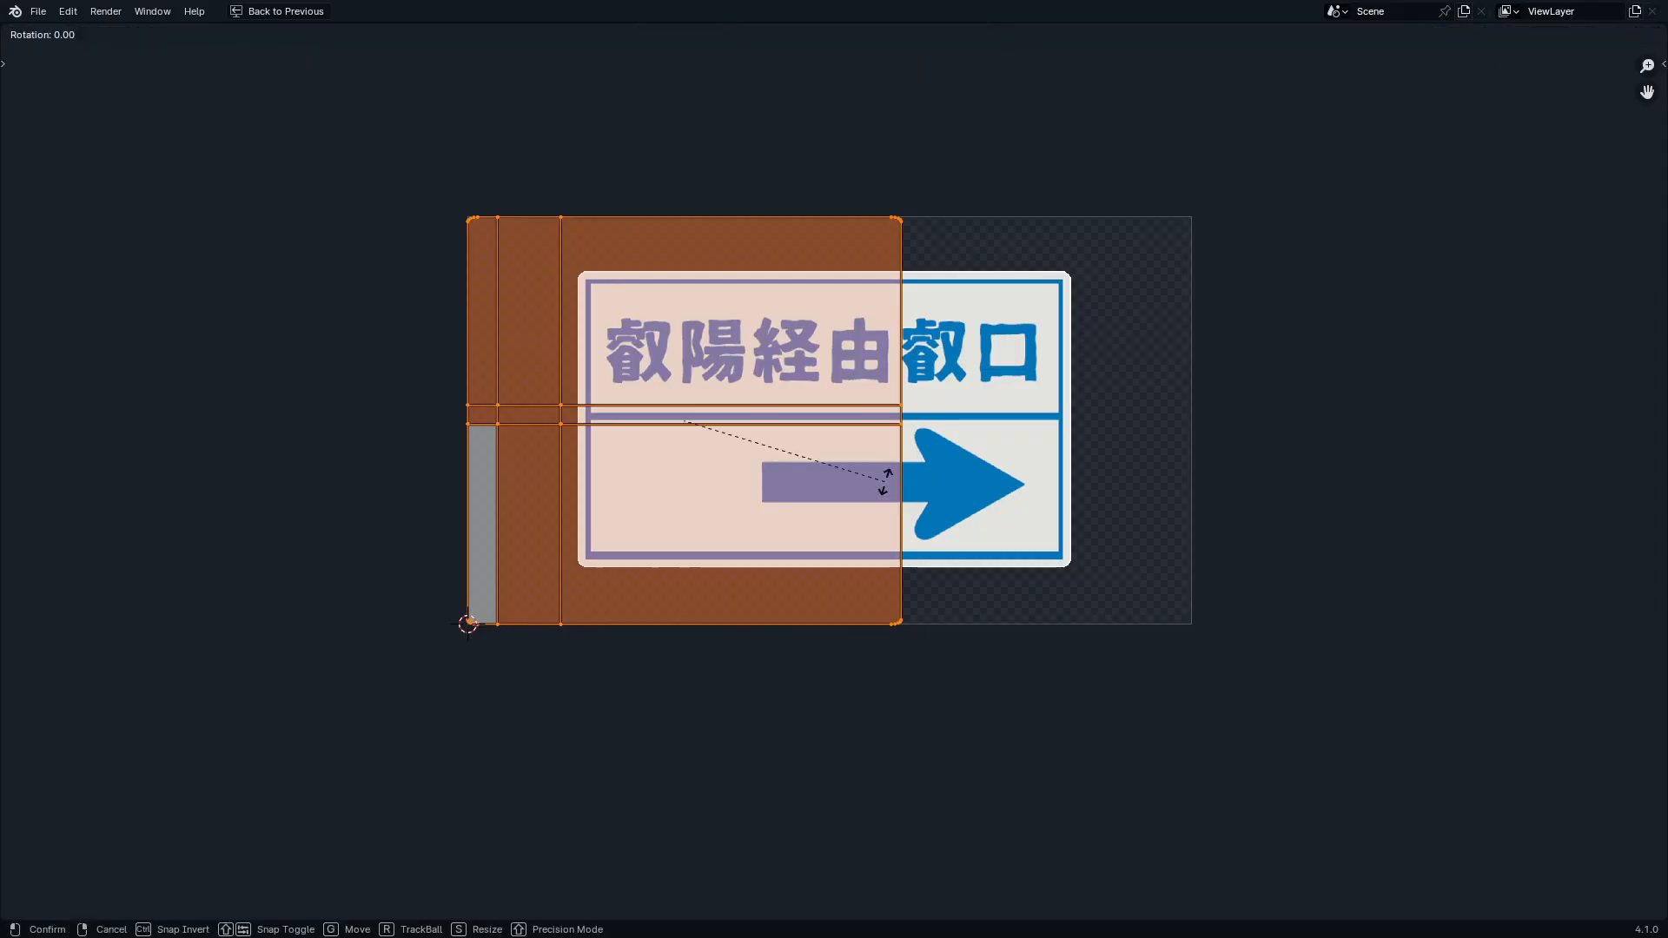
type("-90")
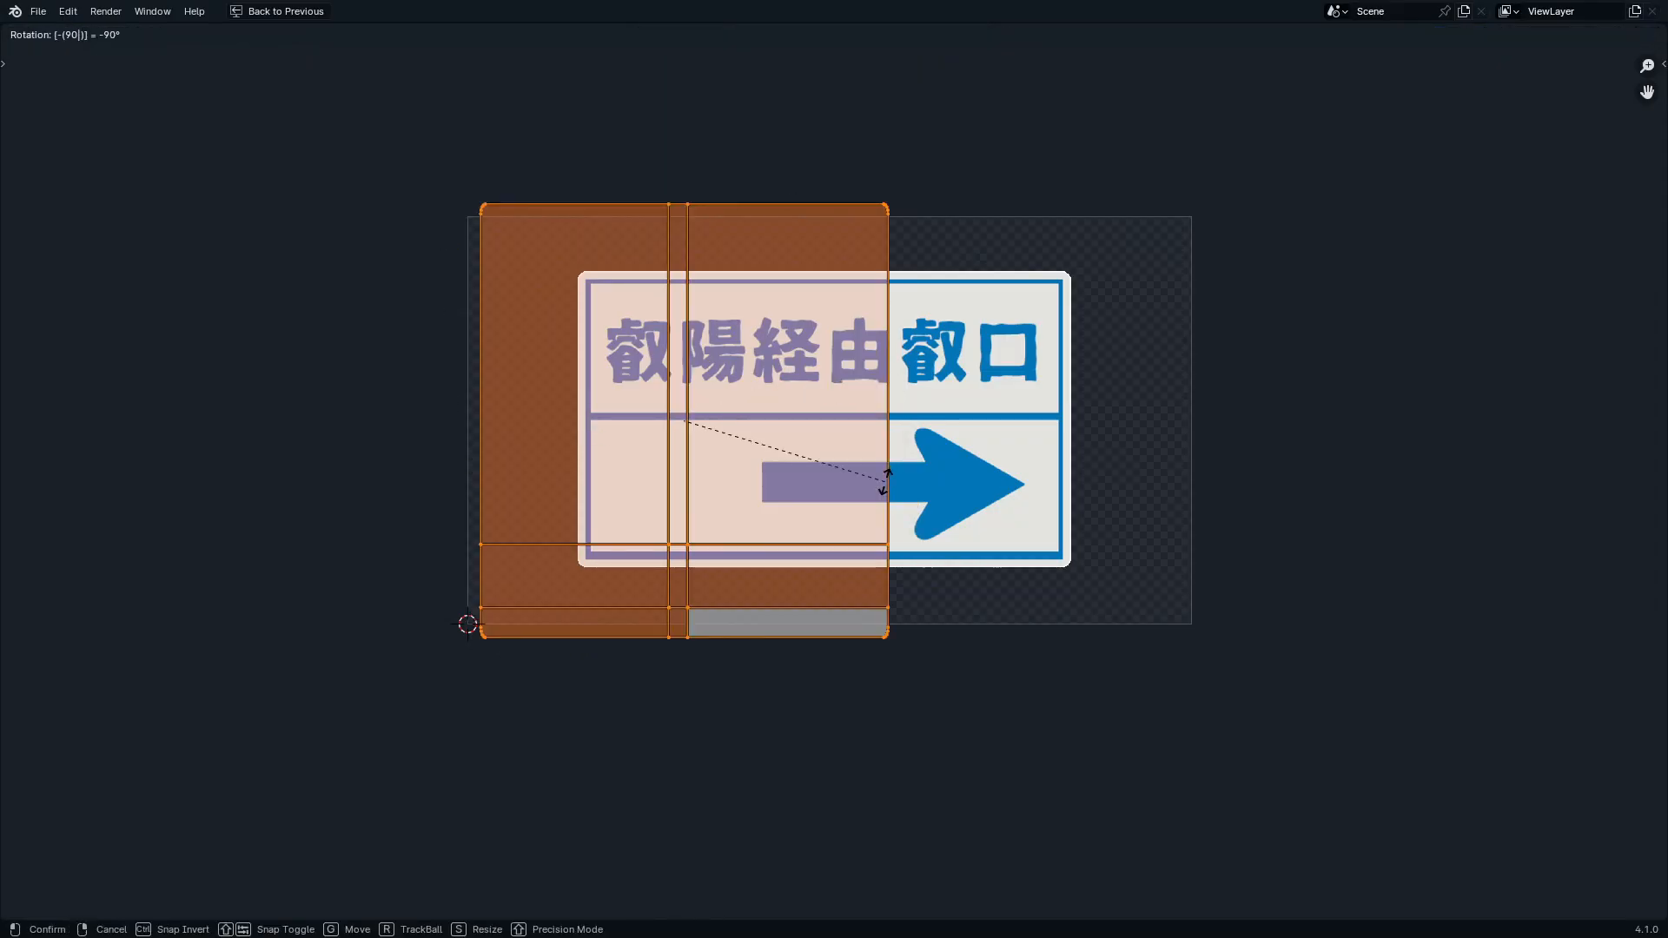
key("Return")
scroll(1054, 608, "up", 1)
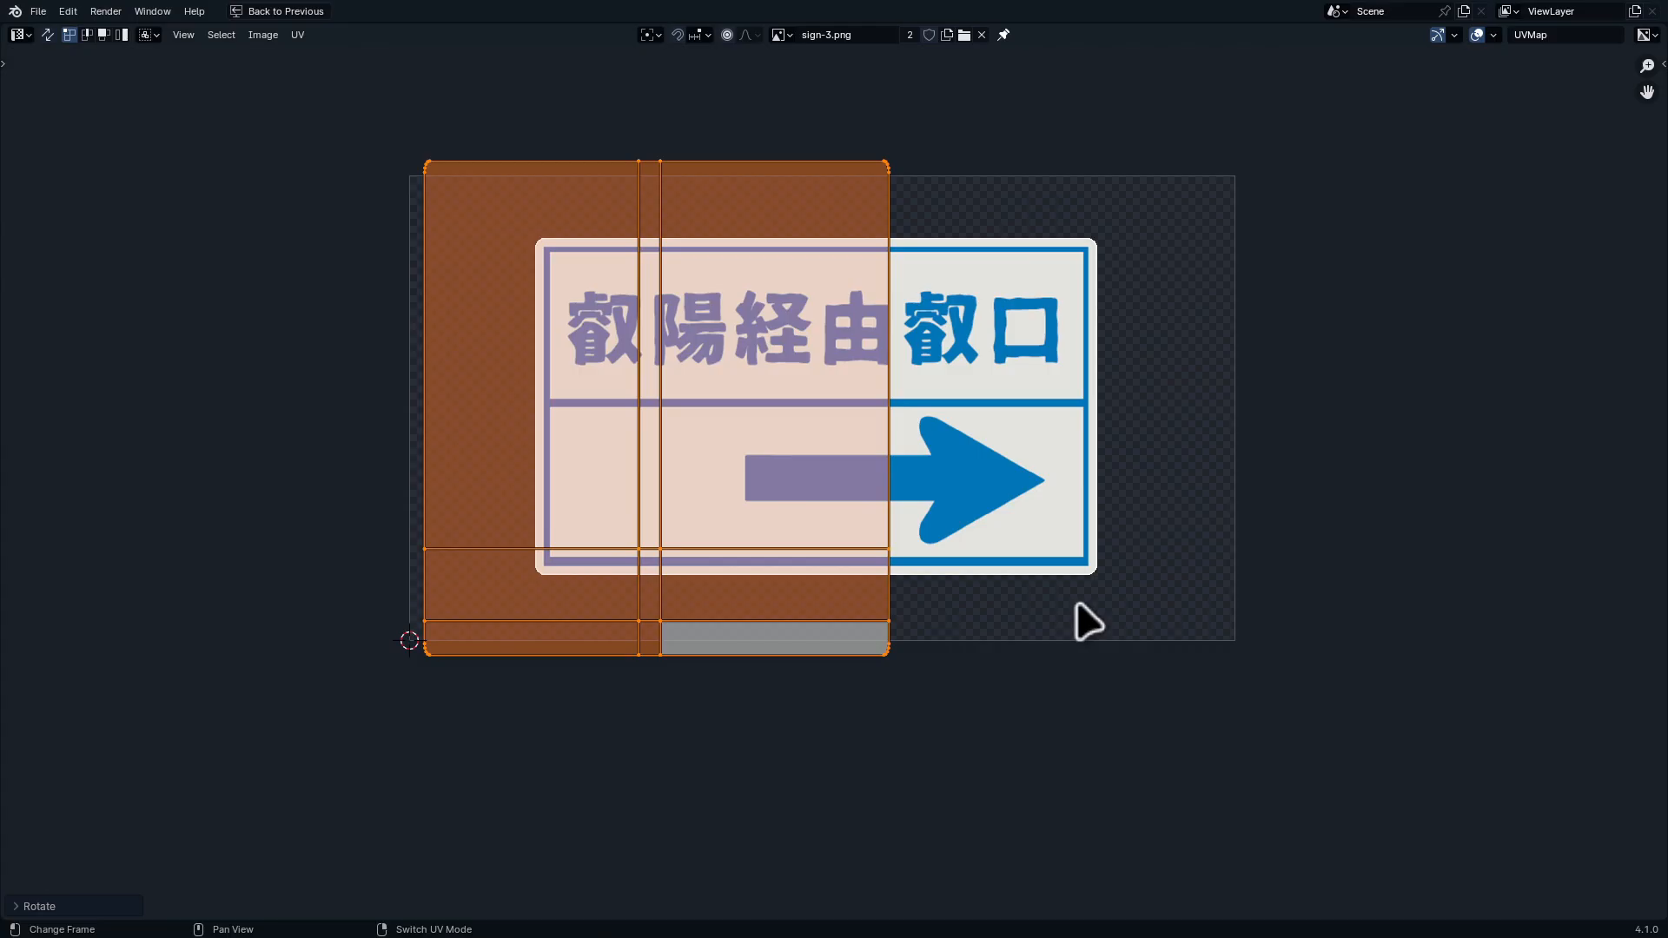
Scale the third sign's UVs uniformly to match the sign artwork's height and center them over it
key("s")
left_click(885, 581)
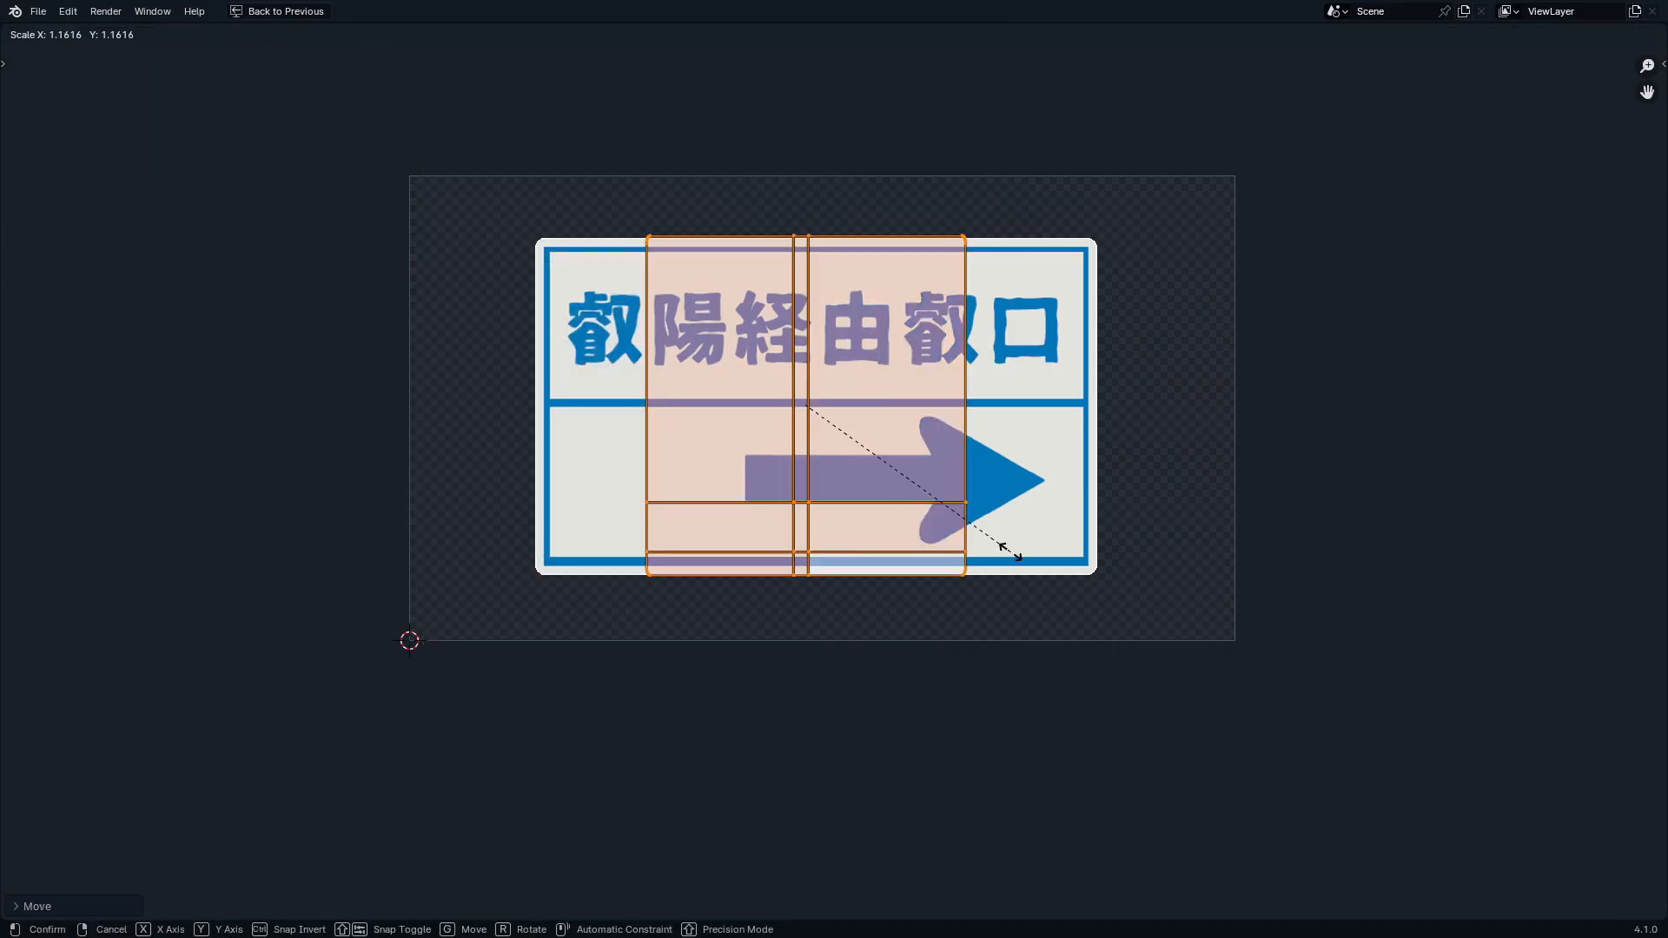
left_click(1009, 551)
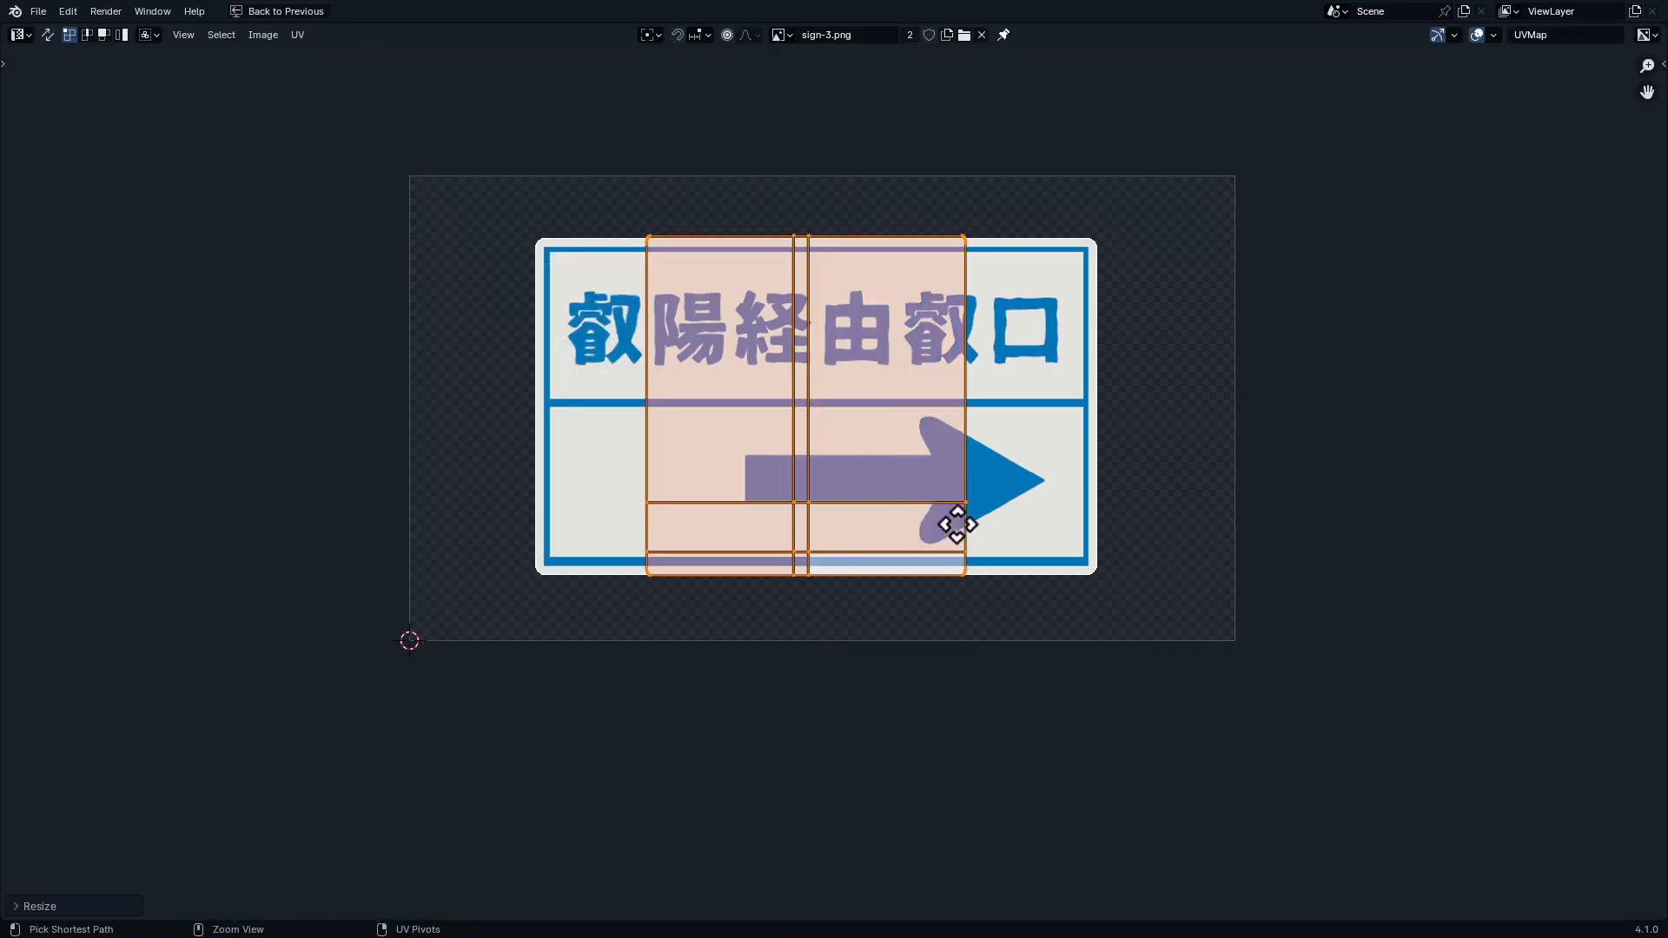
Stretch the third sign's UVs along X to the artwork's width and align them horizontally with its side edges
scroll(957, 524, "up", 1)
key("s")
key("x")
left_click(1083, 502)
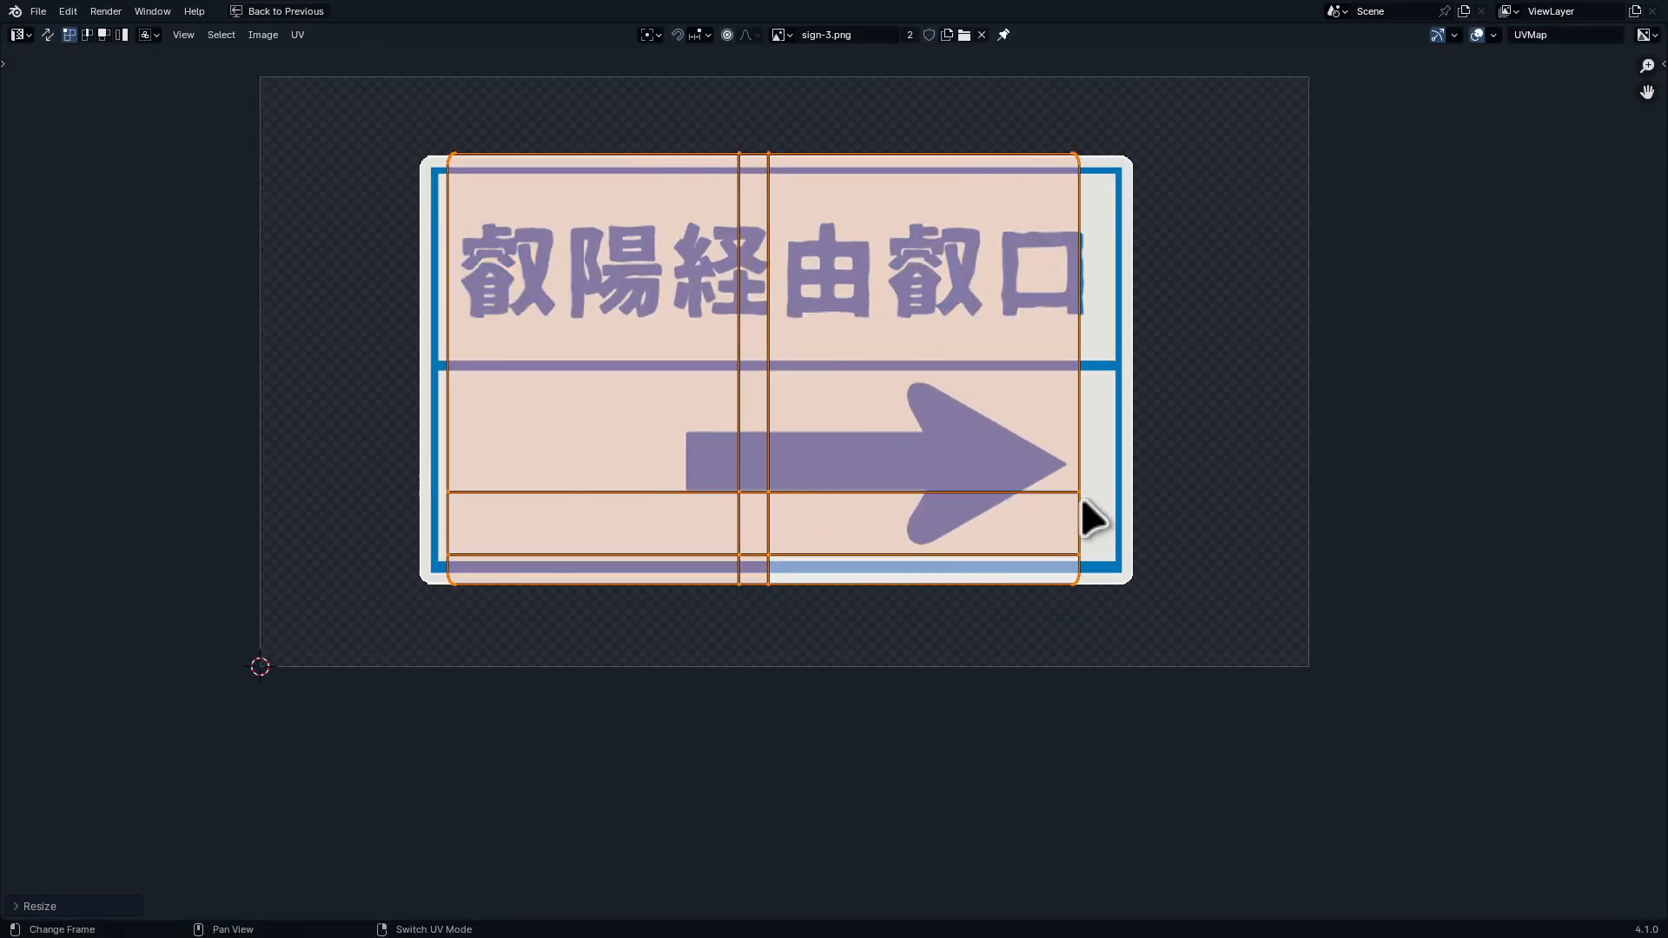
key("g")
key("x")
left_click(1121, 512)
Check the third sign's UV borders up close and fine-tune their scale and position along Y to fit the artwork
middle_click_drag(1162, 598, 1079, 470, "ctrl")
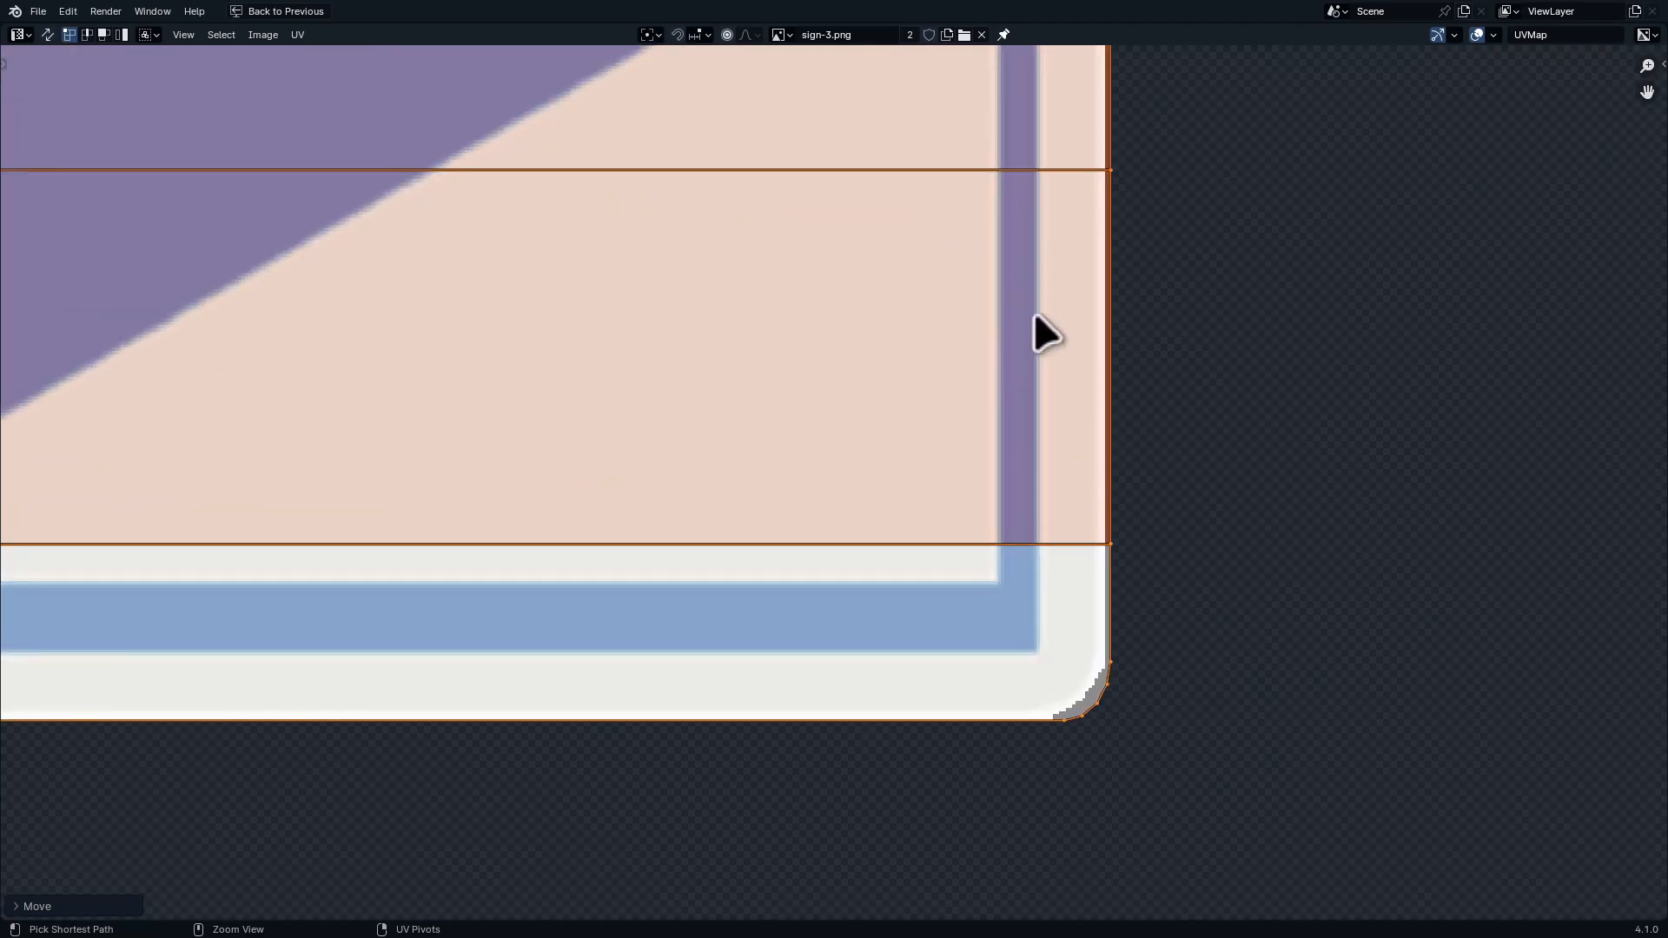
middle_click_drag(1079, 469, 1650, 833, "shift")
middle_click_drag(1015, 462, 902, 764, "shift")
middle_click_drag(1255, 606, 1090, 592, "shift")
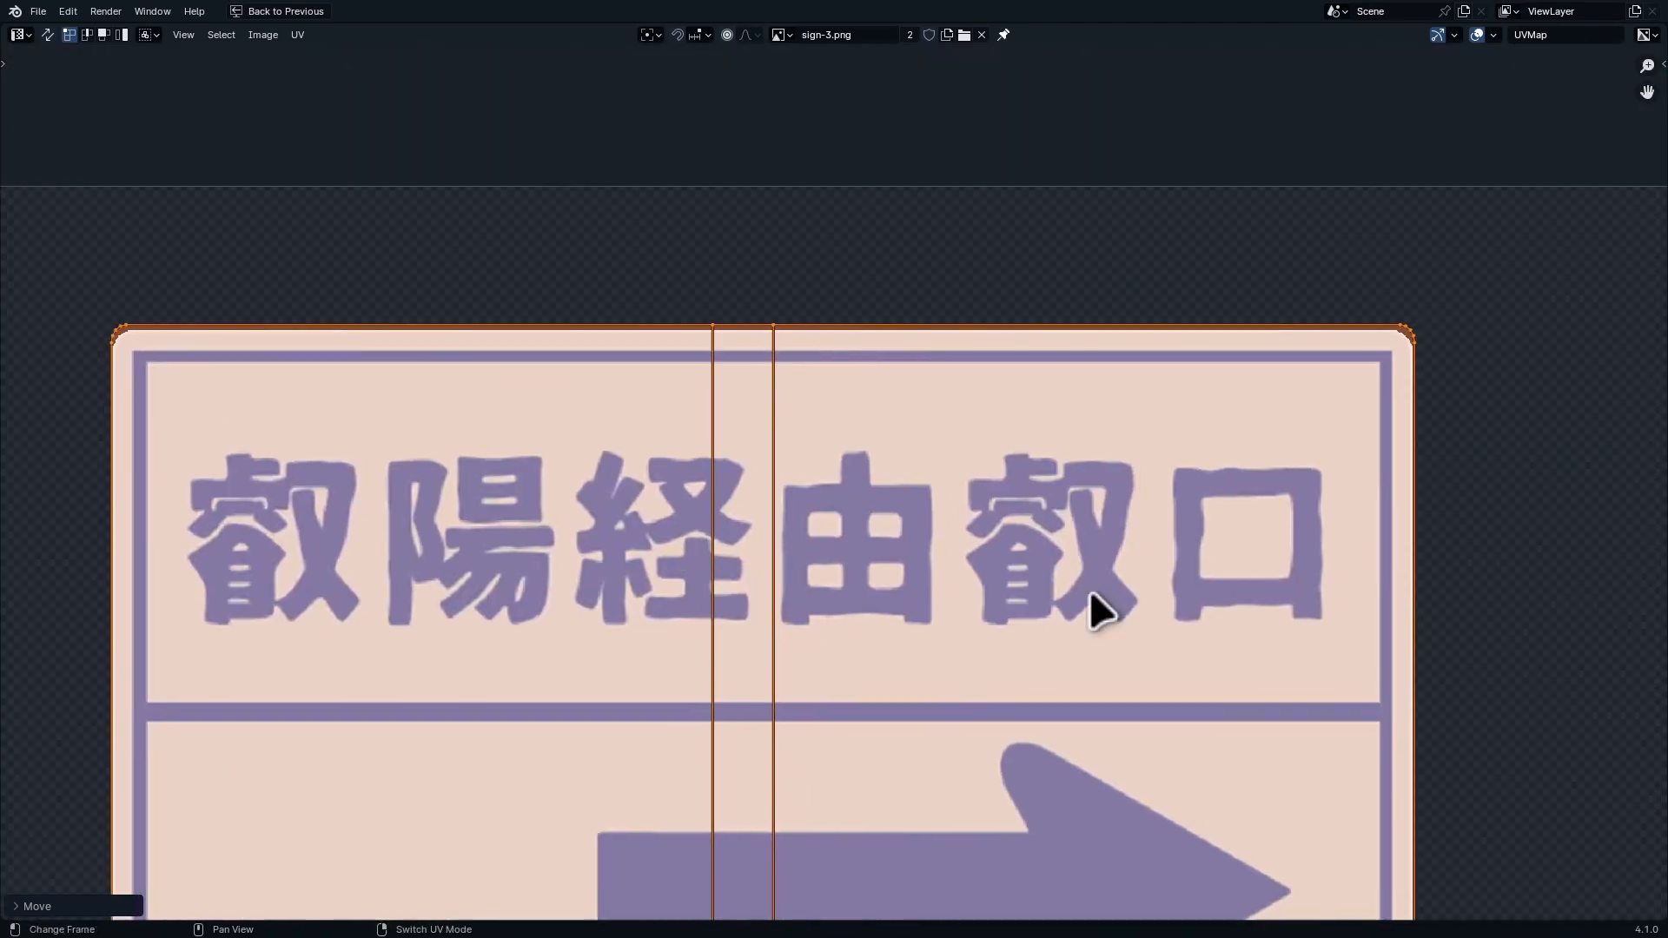
middle_click_drag(1071, 732, 1046, 545, "shift")
middle_click_drag(1005, 724, 1005, 596, "shift")
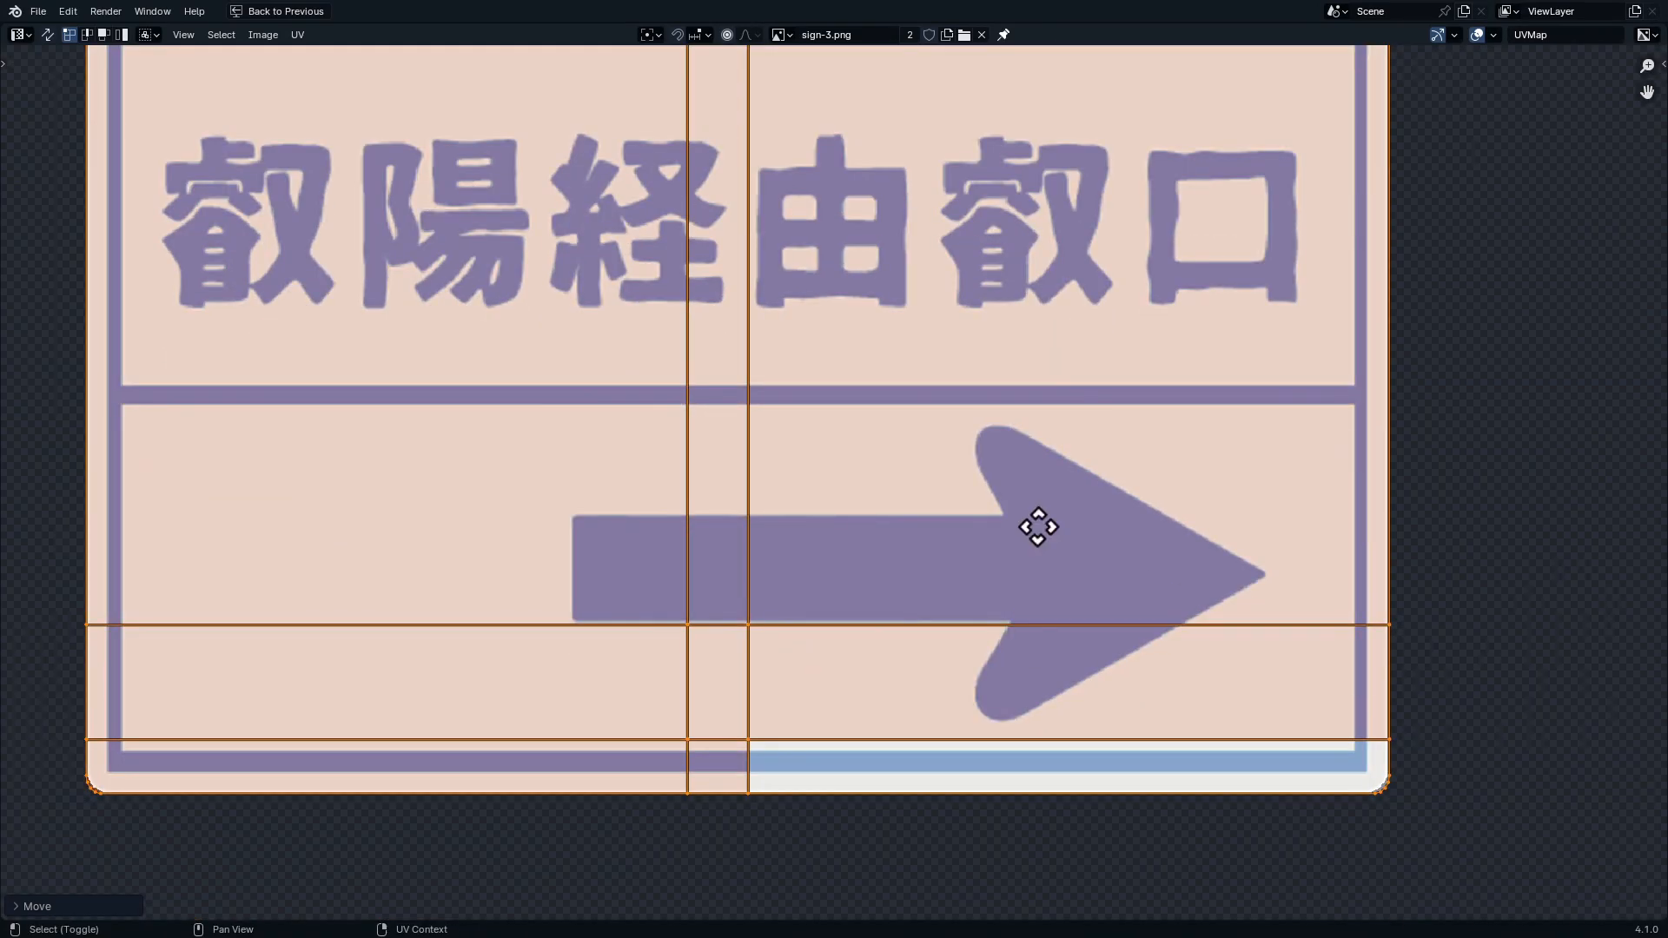
middle_click_drag(1038, 526, 1048, 584, "shift")
key("s")
key("y")
left_click(1044, 602)
key("g")
key("y")
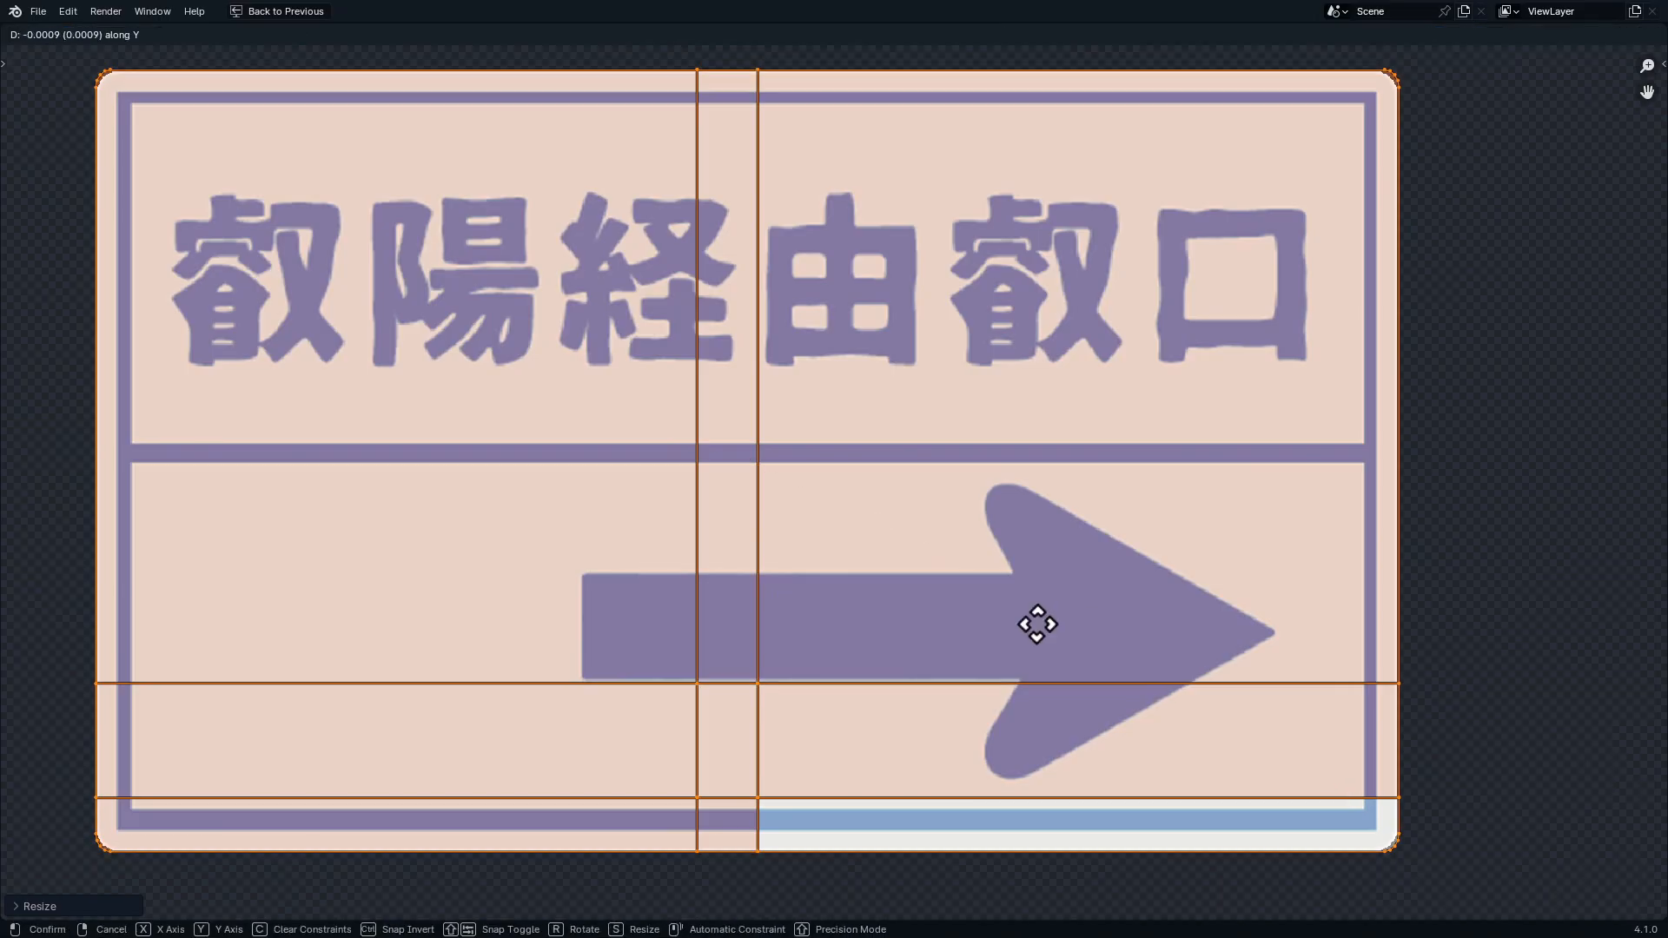
left_click(1036, 624)
Assign the sign 3 material to the third sign's selected faces
key("ctrl+space")
key("Tab")
middle_click_drag(966, 577, 937, 714, "ctrl")
middle_click_drag(976, 607, 802, 685)
key("Tab")
left_click(805, 495)
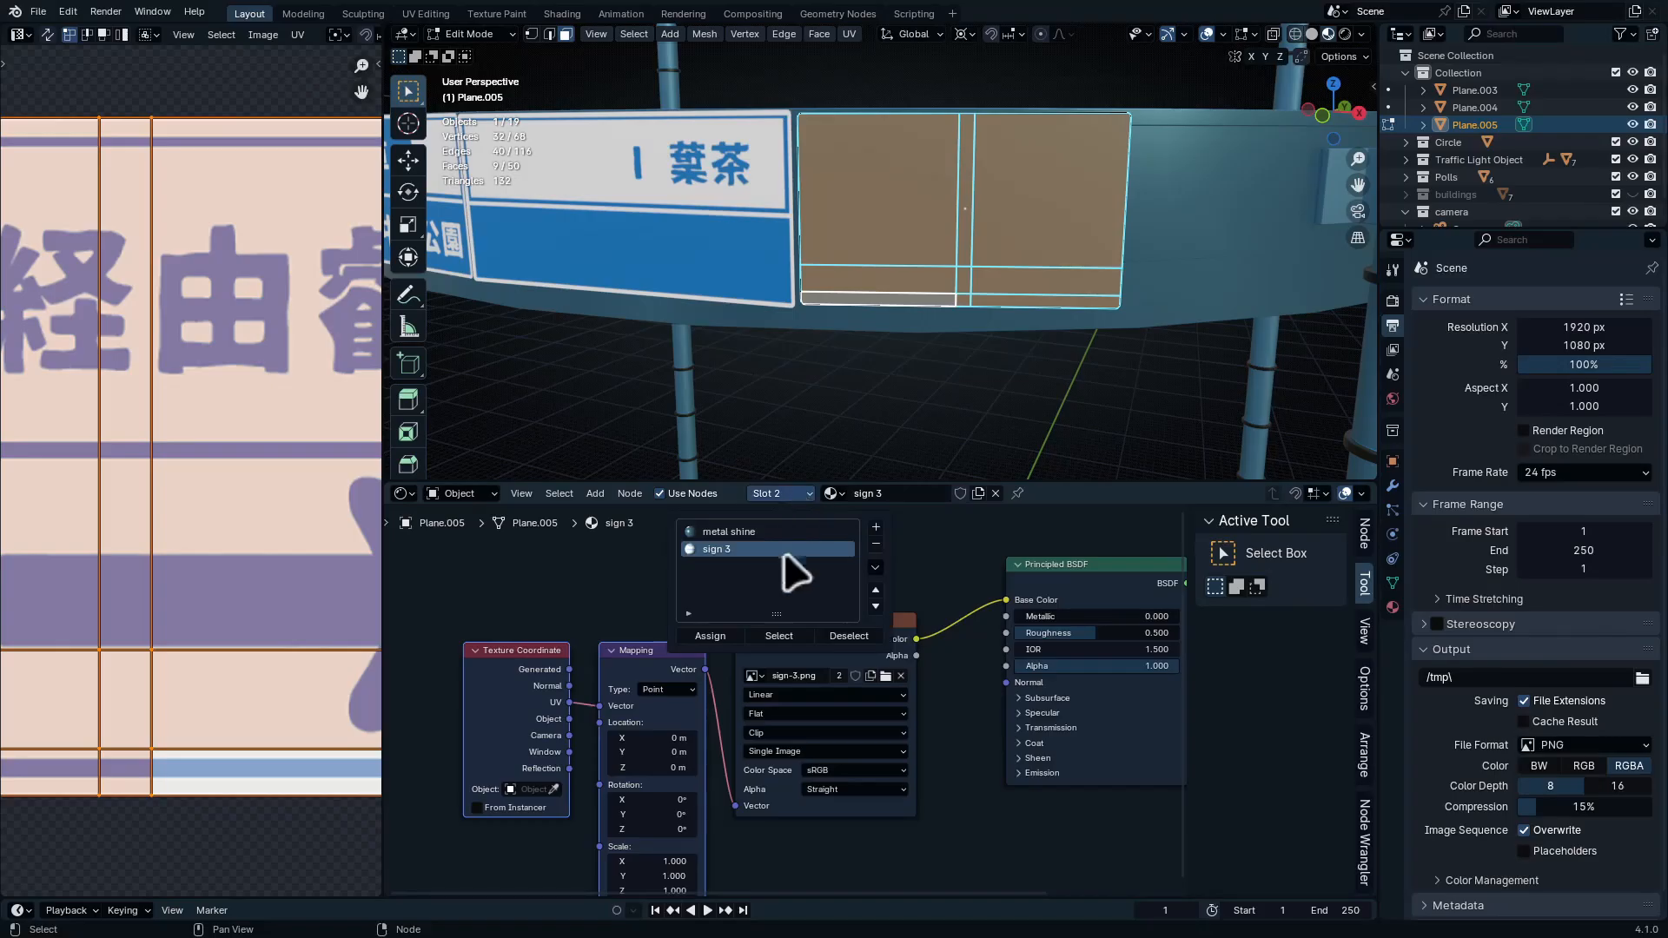
left_click(708, 638)
key("Tab")
middle_click_drag(936, 324, 834, 319)
Scale the third sign's UVs along X by about 0.946 to trim the artwork's side margins
key("ctrl+space")
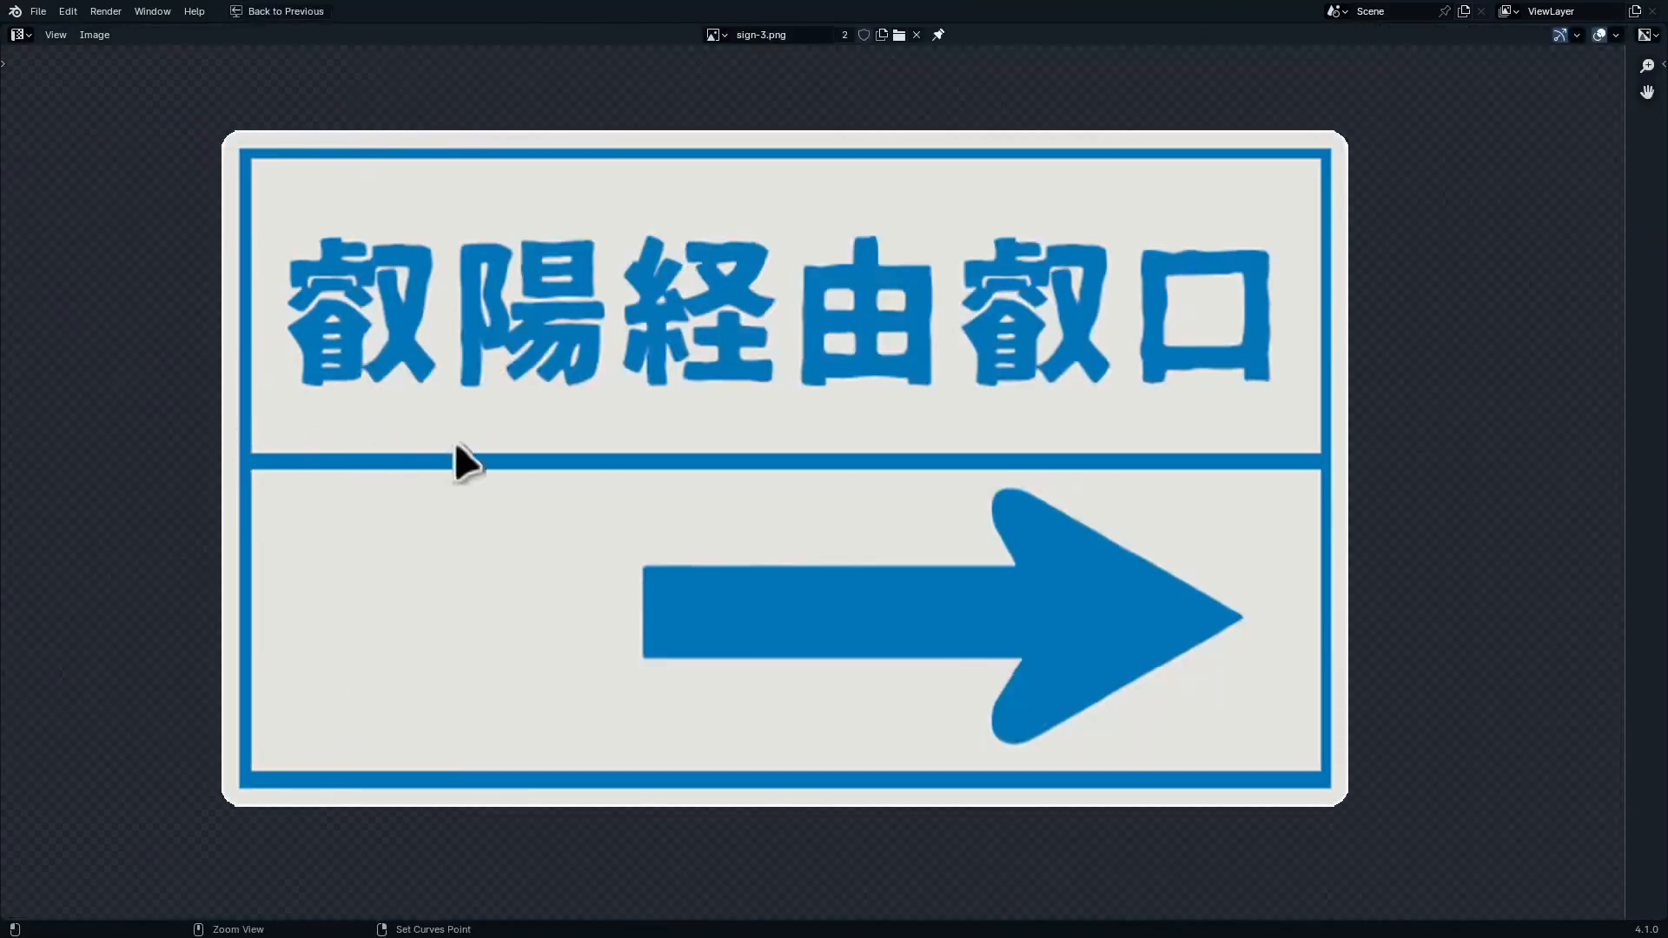
key("ctrl+space")
key("Tab")
key("ctrl+space")
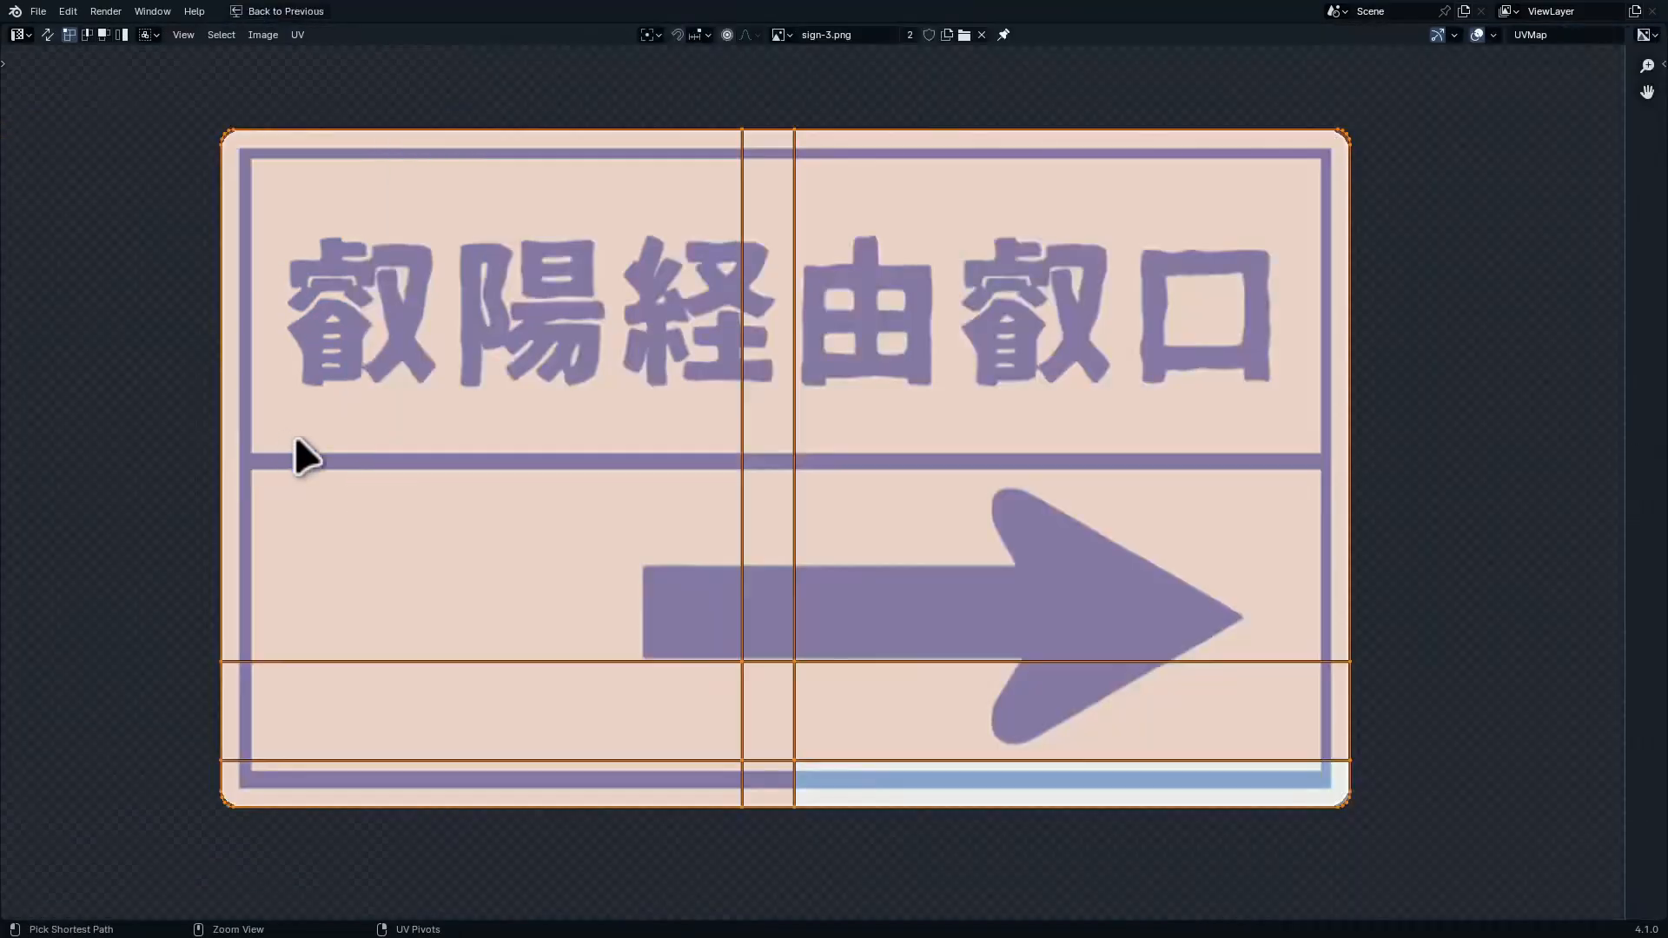
key("s")
key("x")
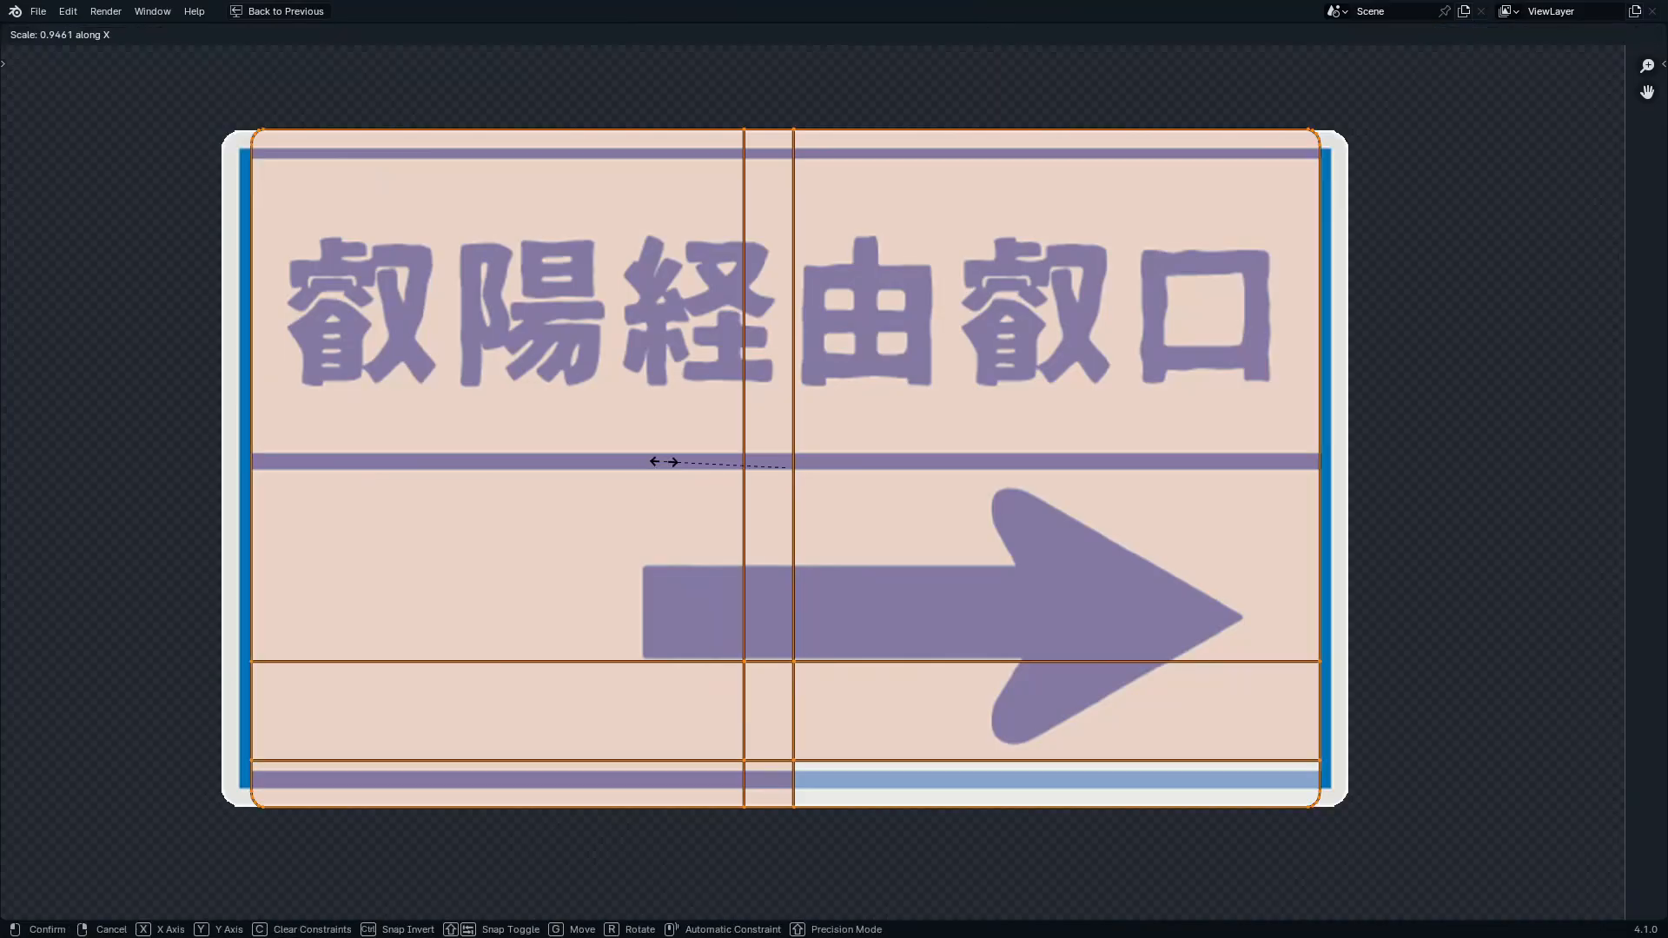
left_click(663, 461)
key("ctrl+space")
middle_click_drag(812, 354, 947, 230)
Scale the second sign's UVs along X by about 0.995
key("ctrl+space")
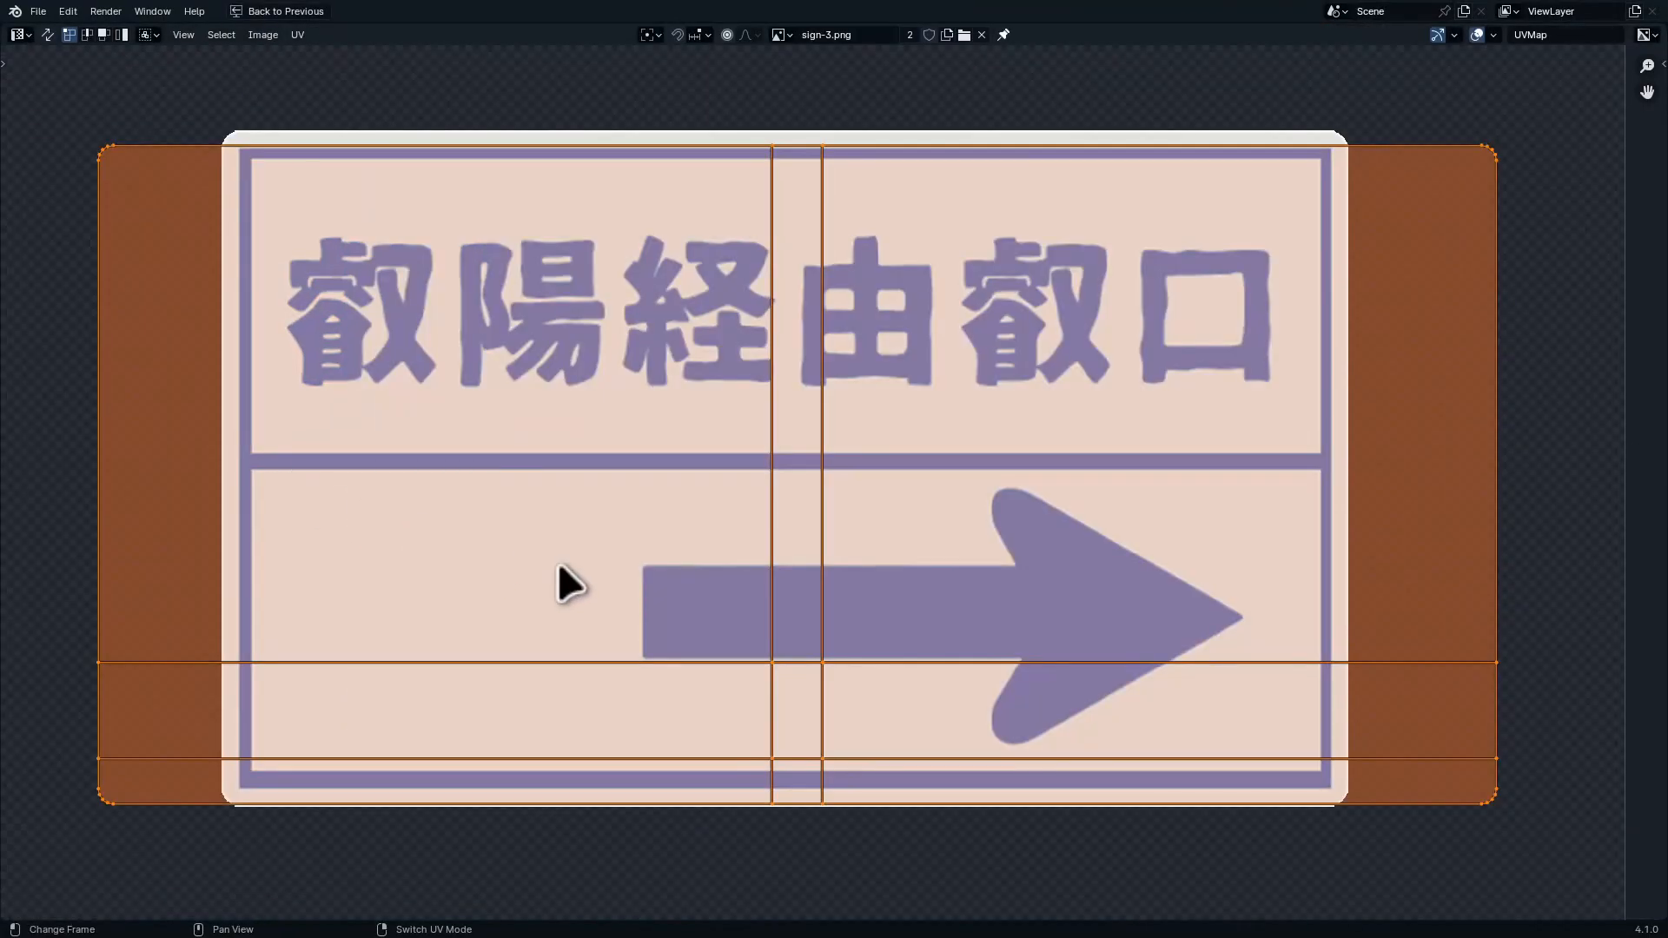
key("s")
key("x")
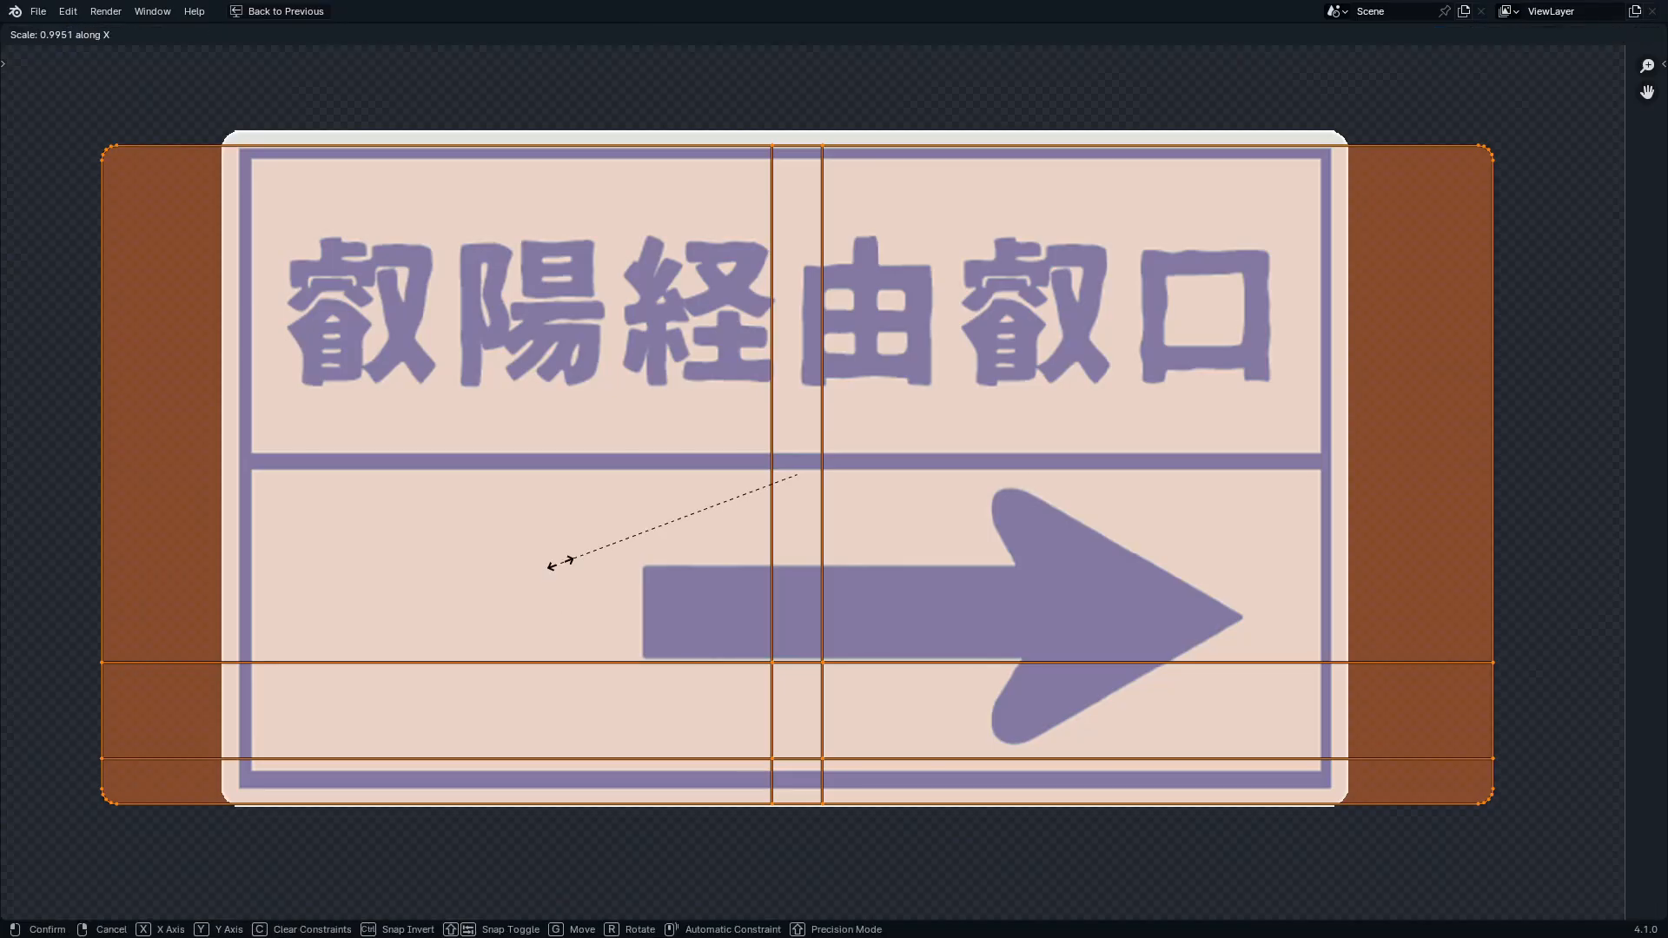
left_click(561, 560)
key("ctrl+space")
middle_click_drag(708, 316, 873, 332)
Display Day-Version.jpg in the image editor and compare its signs with the modeled ones
key("ctrl+space")
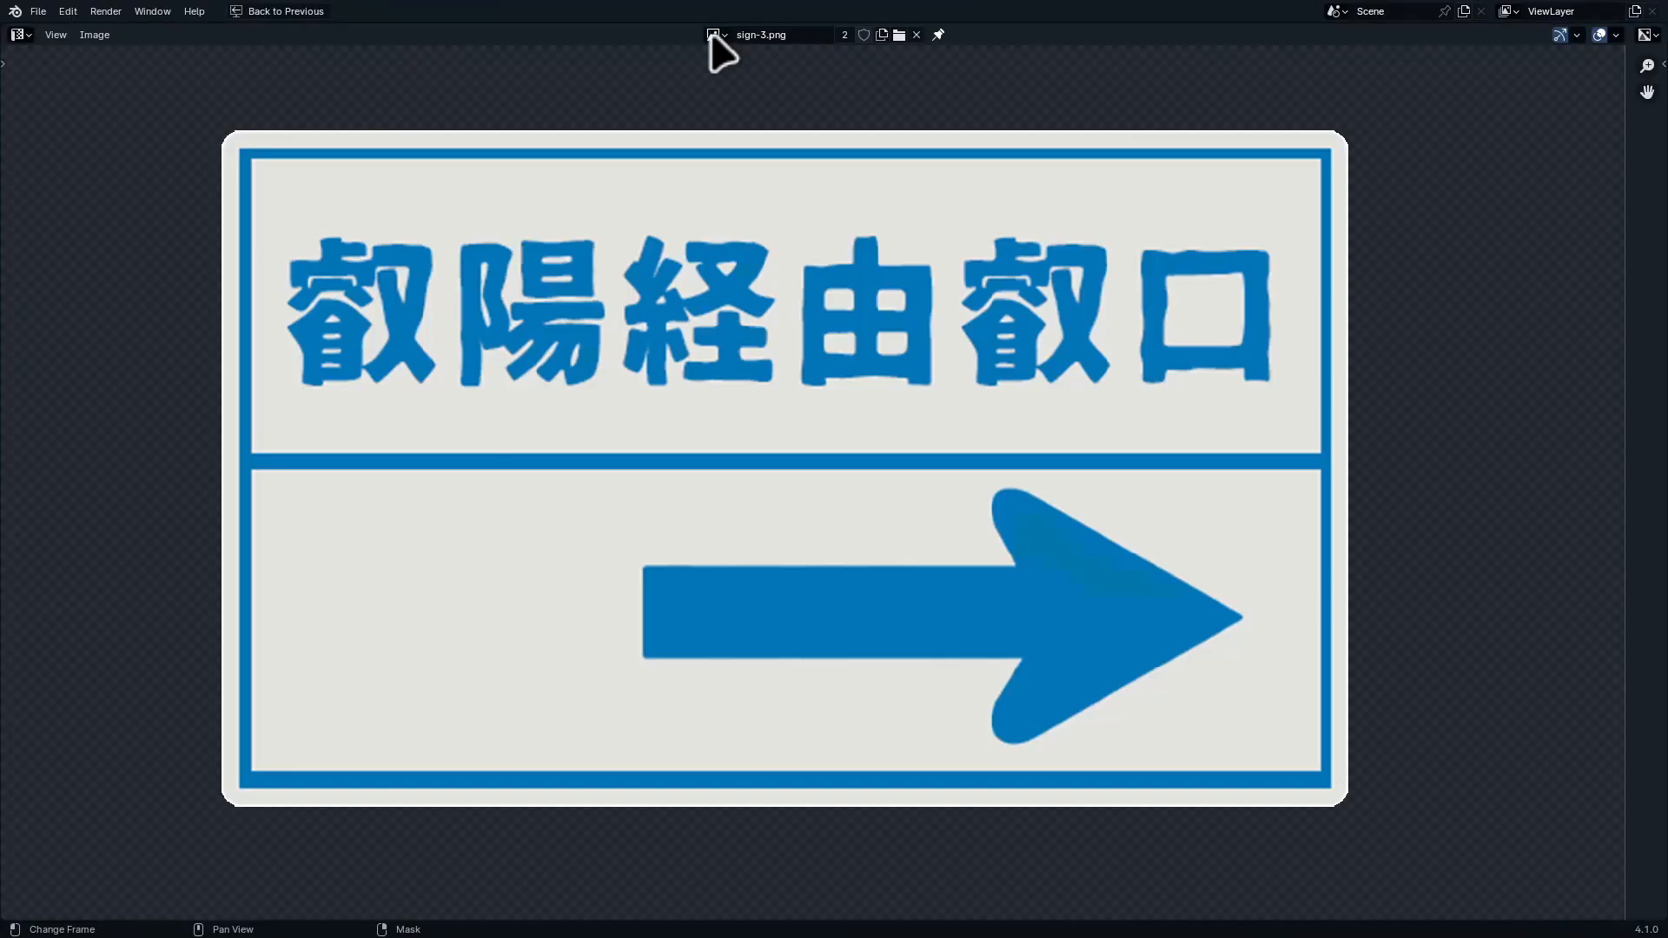
left_click(713, 34)
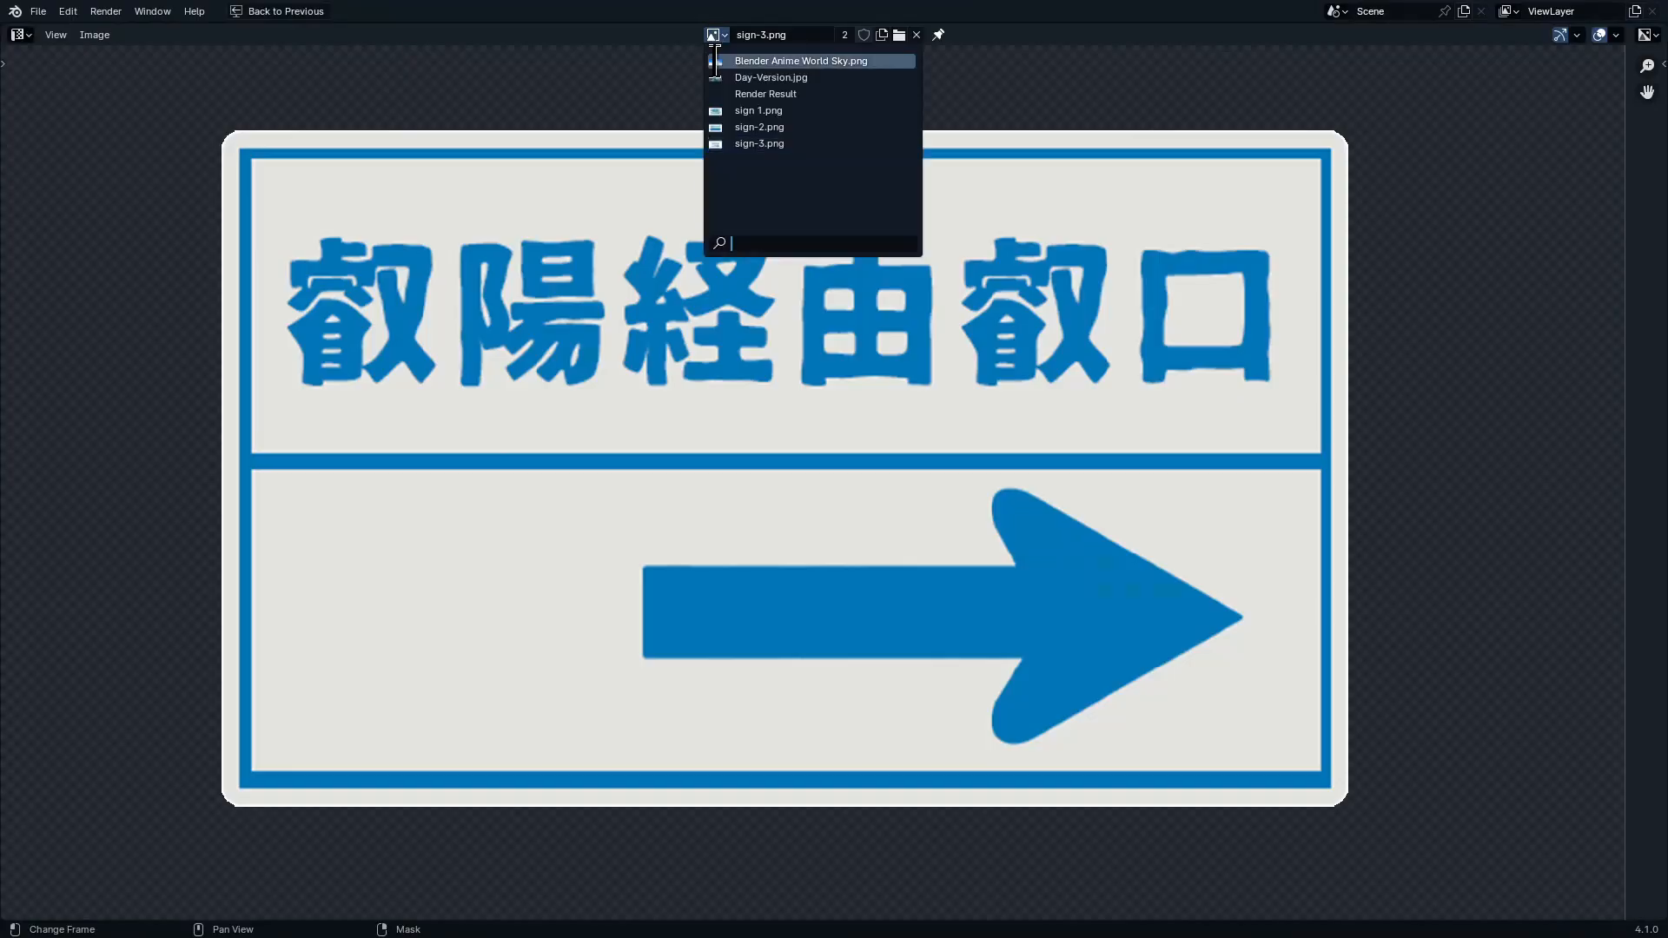
left_click(771, 77)
middle_click_drag(400, 285, 438, 294, "ctrl")
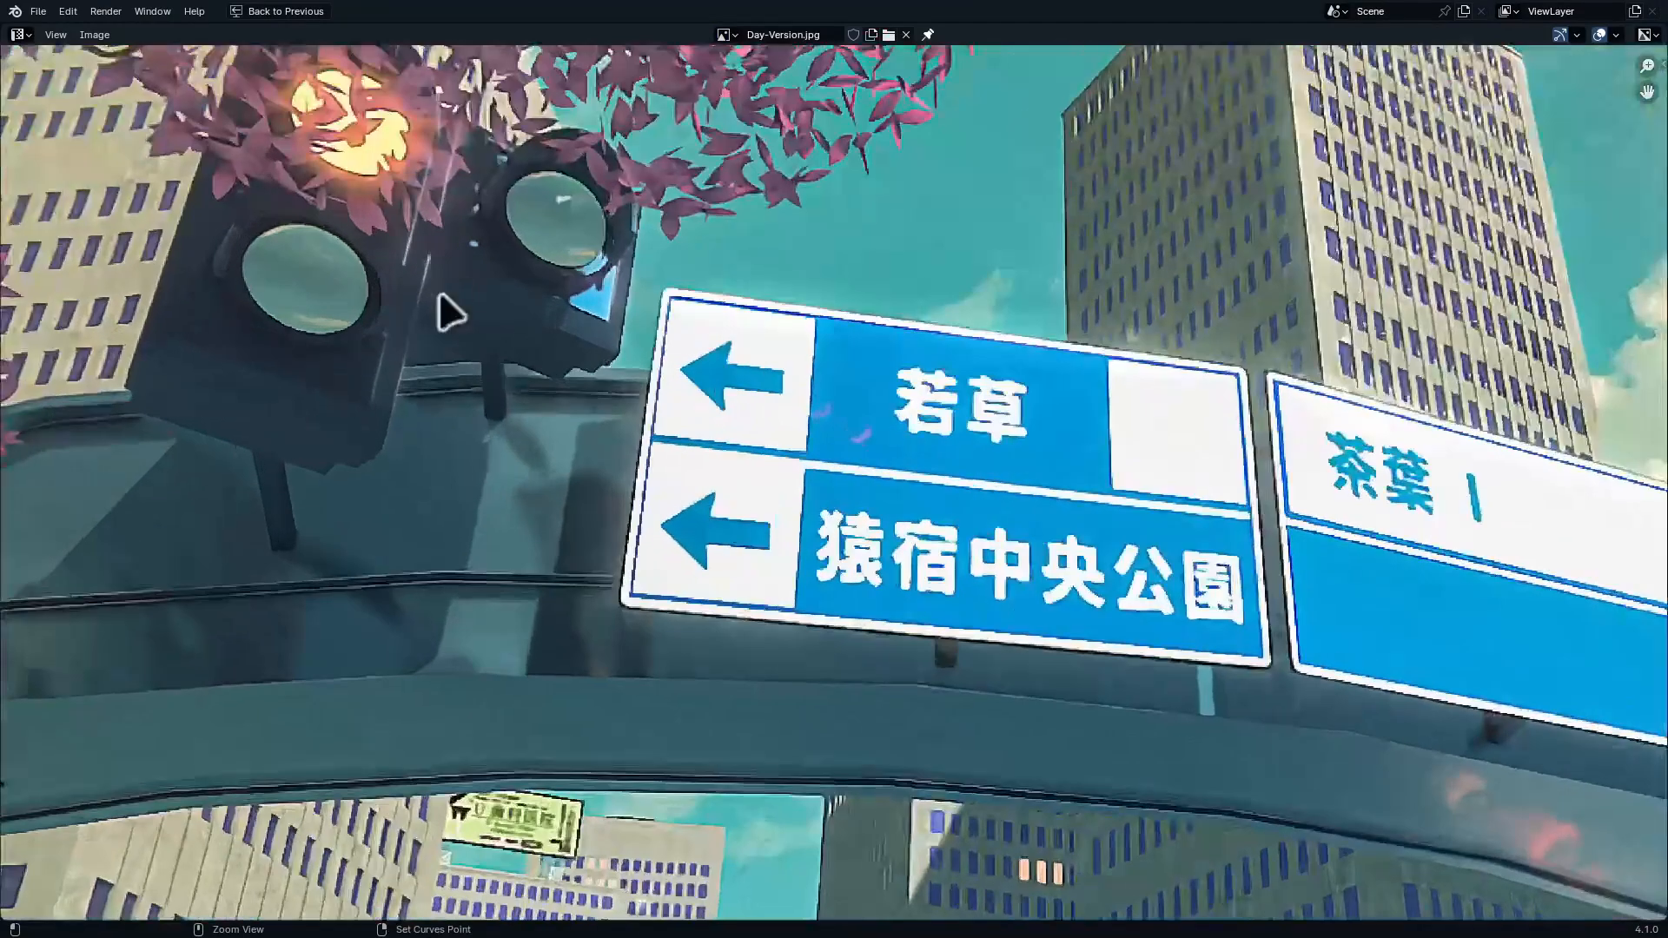
key("ctrl+space")
middle_click_drag(807, 258, 701, 199)
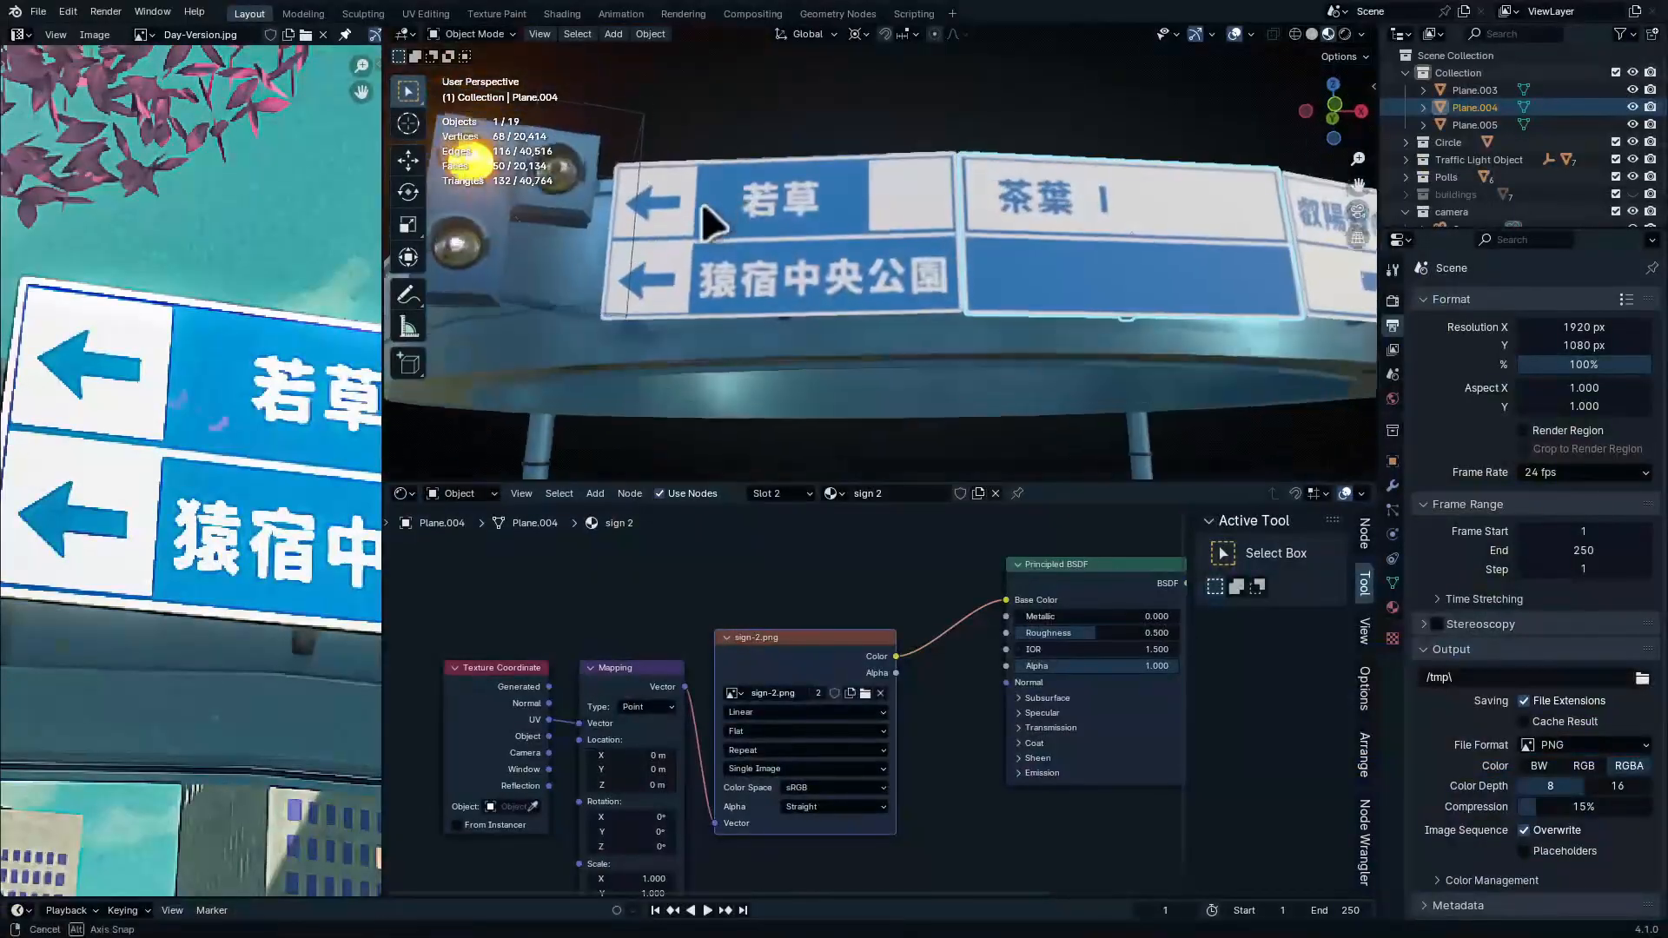
middle_click_drag(556, 269, 832, 360, "ctrl")
Inset the center face of the upper right traffic light's lens by about 0.0057 m
key("ctrl+space")
middle_click_drag(870, 458, 821, 474)
middle_click_drag(821, 473, 811, 403, "ctrl")
left_click(874, 229)
middle_click_drag(874, 229, 882, 169)
key("Tab")
left_click(881, 169)
middle_click_drag(949, 212, 1020, 296)
key("i")
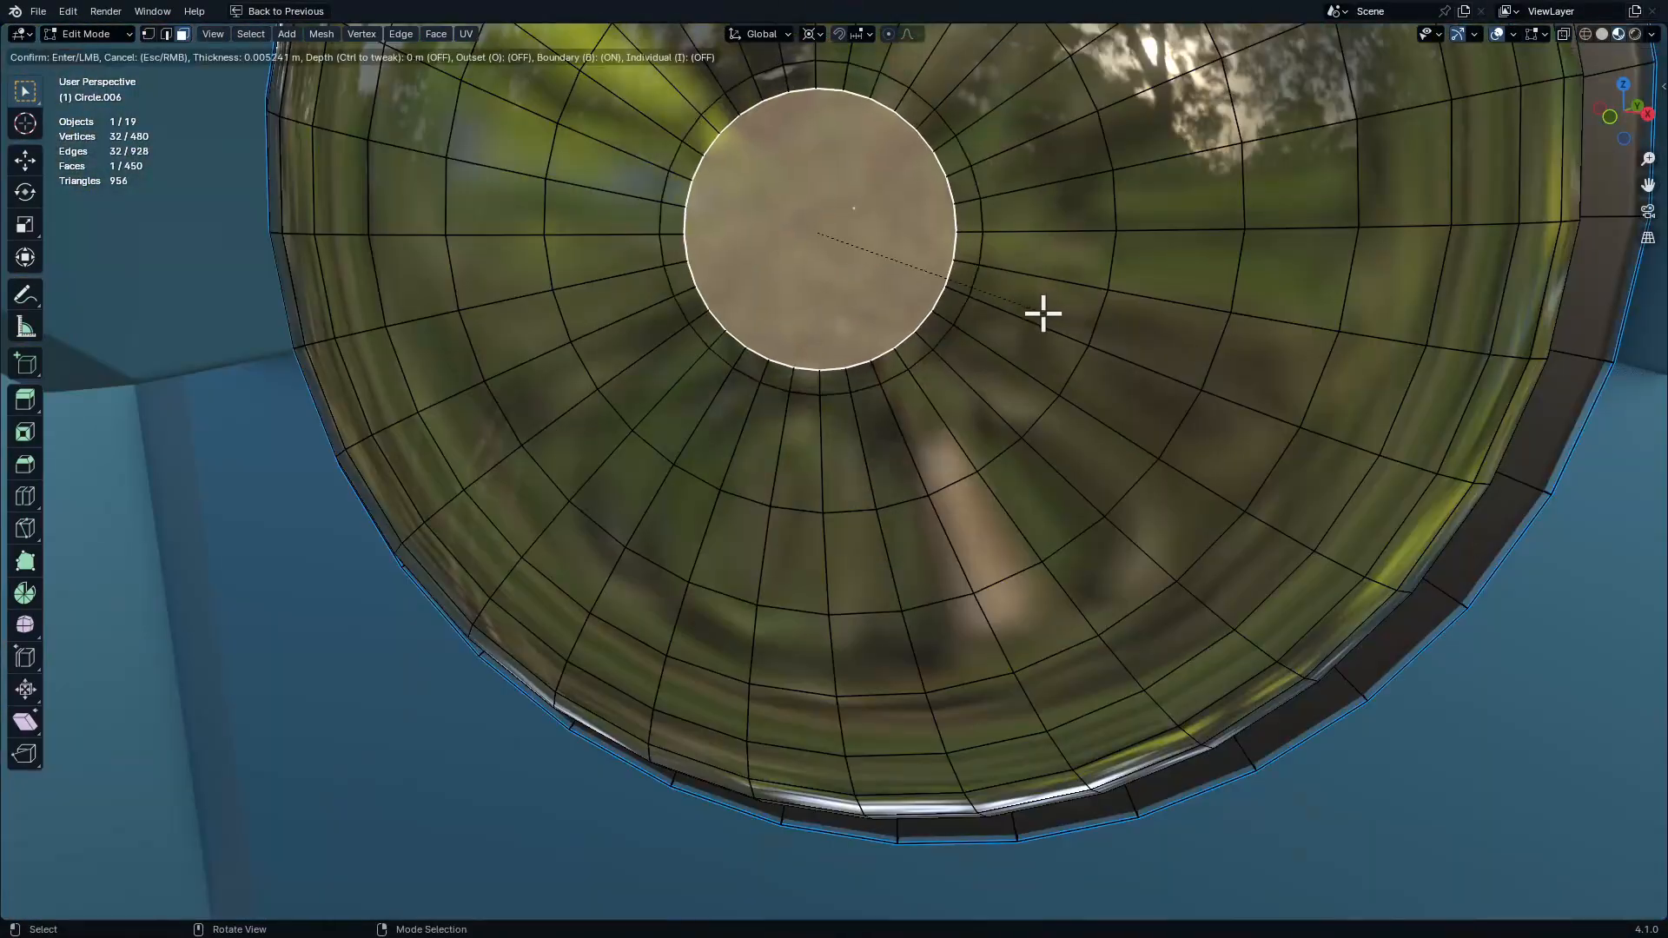
left_click(1042, 313)
Change the pivot point and try to collapse the lens's inset center face by scaling it to 0
type("s01")
right_click(1046, 304)
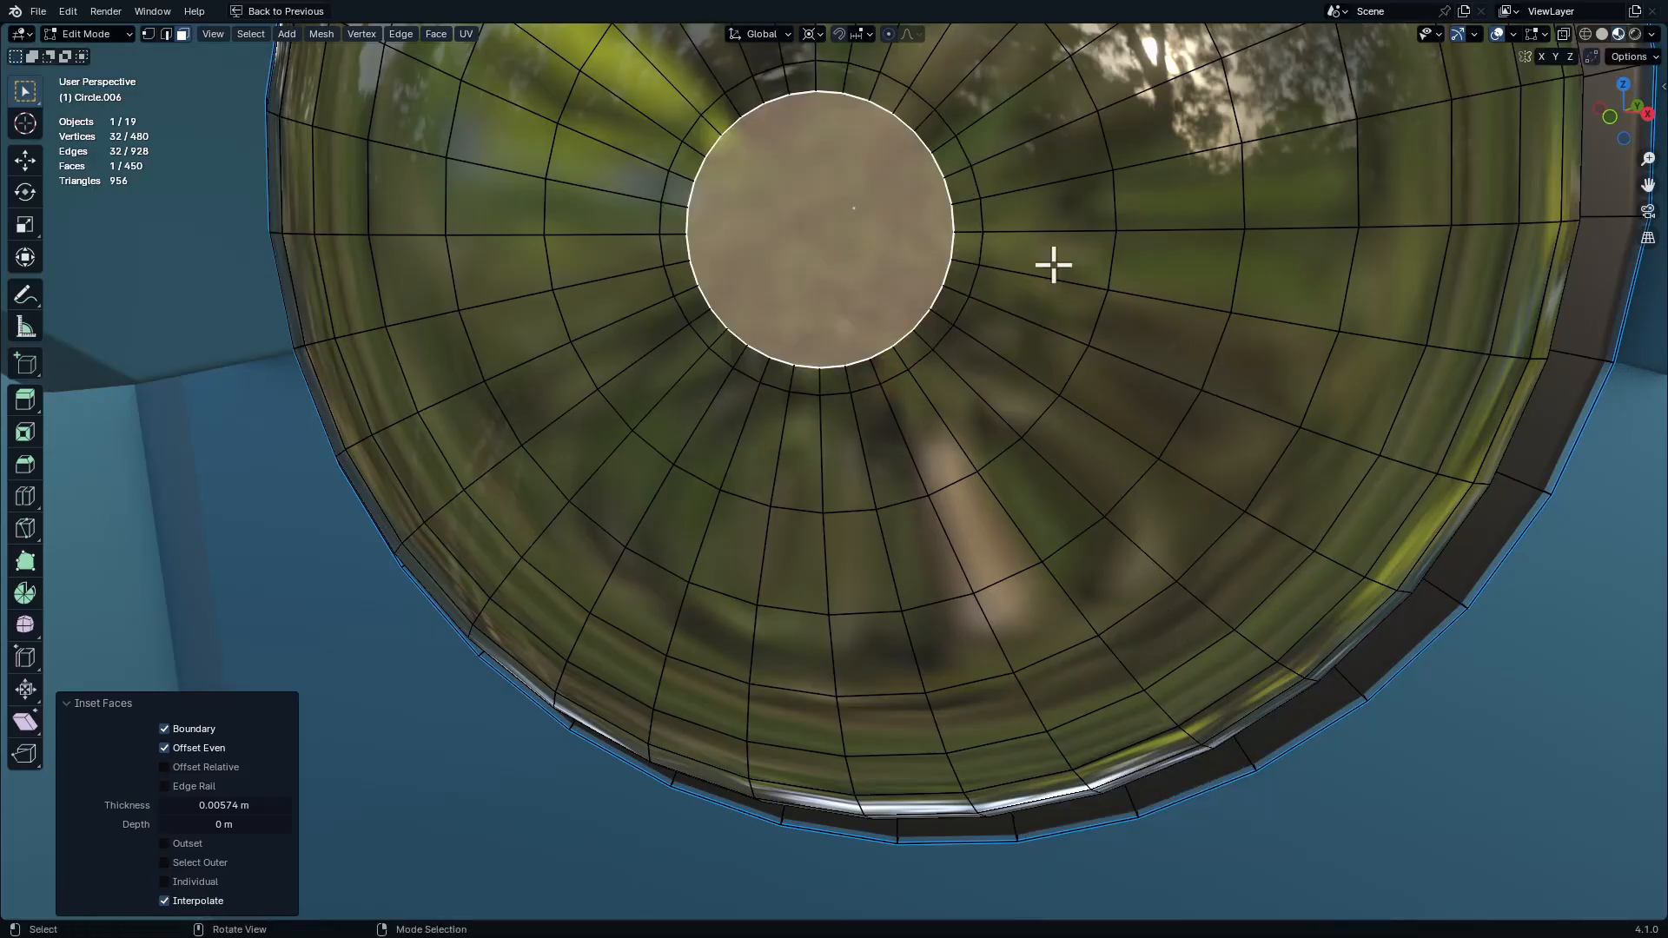
key("period")
left_click(1218, 258)
left_click(1221, 185)
type("s")
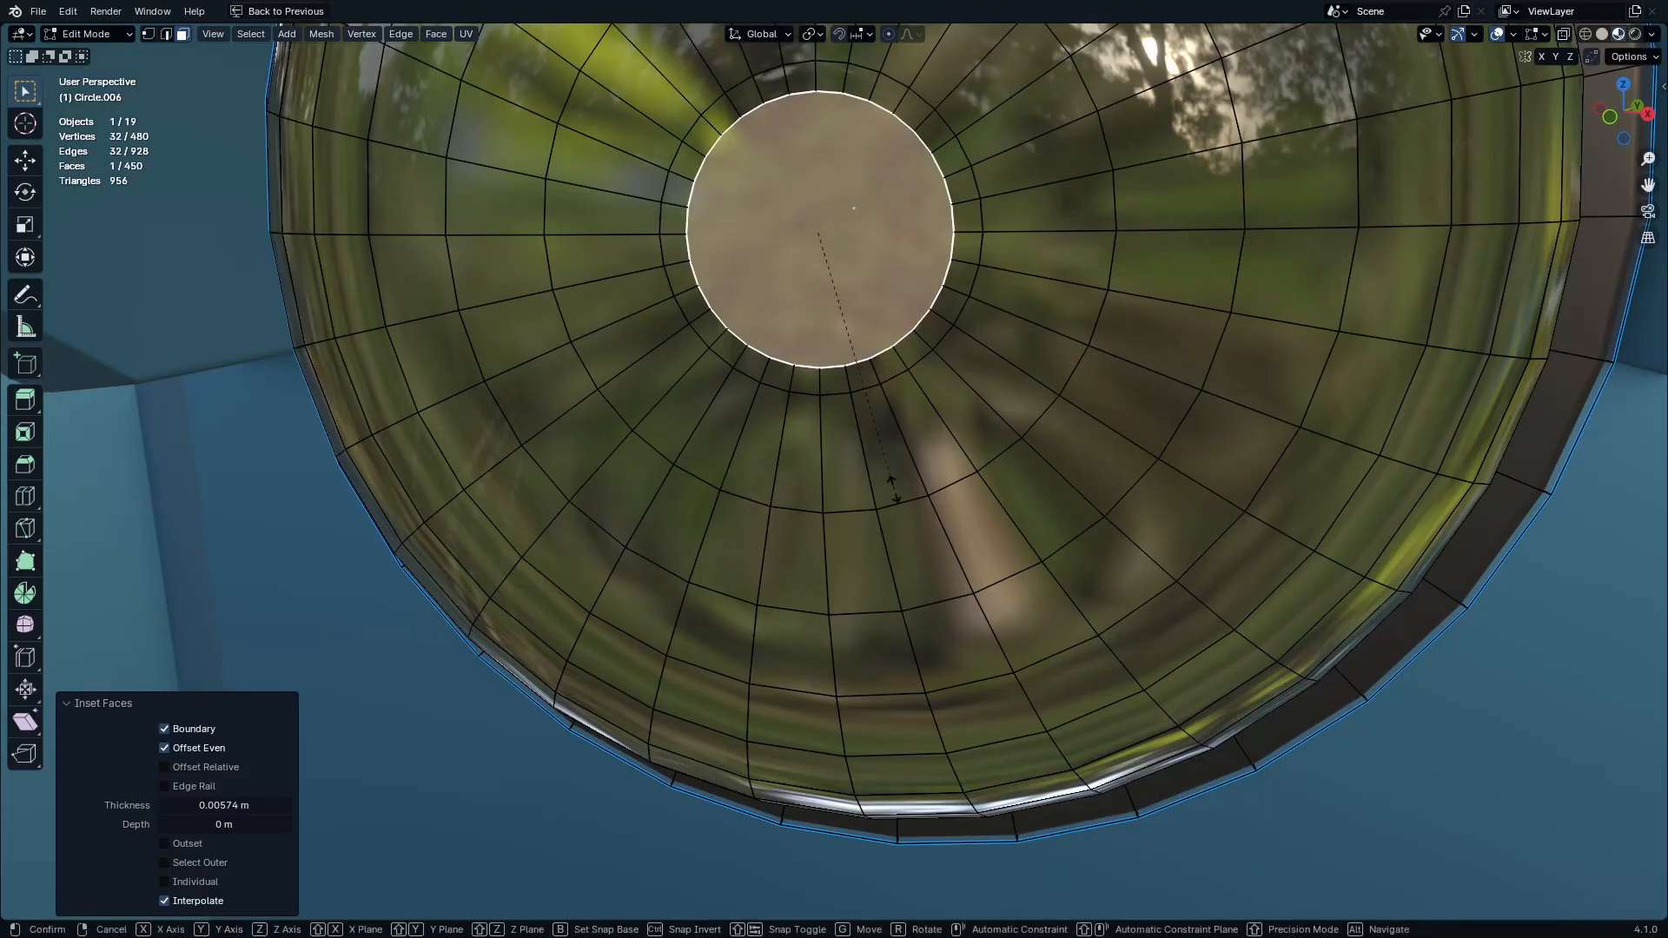
type("0")
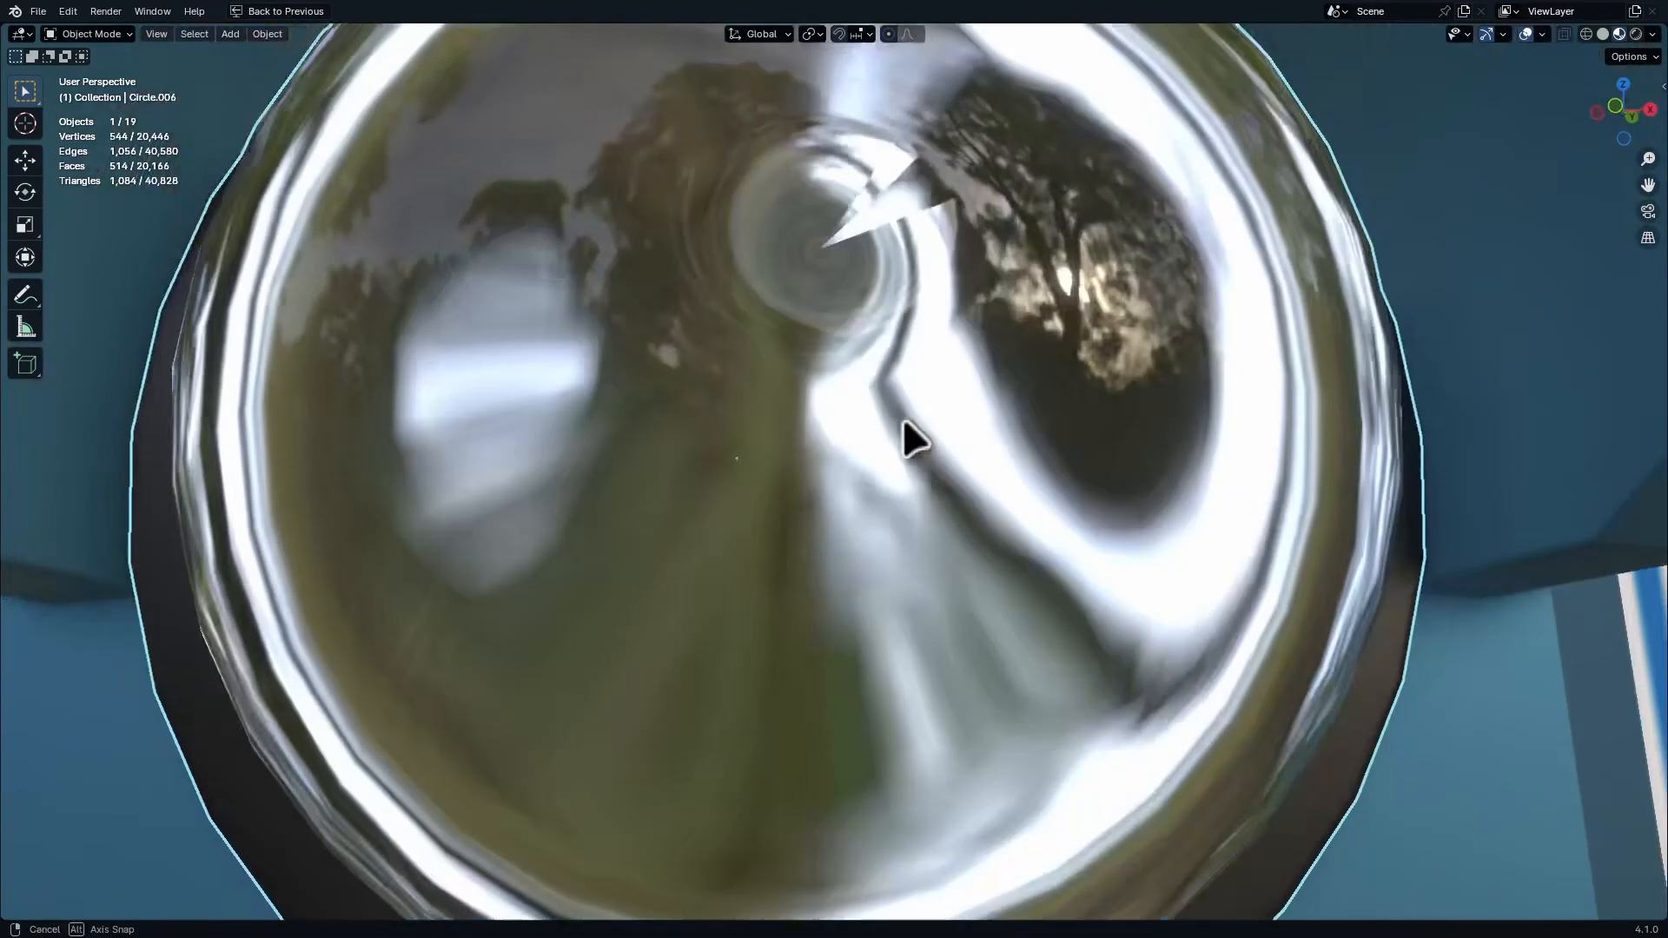
mouse_move(904, 421)
middle_mouse_down()
mouse_move(871, 450)
mouse_move(901, 449)
middle_mouse_up()
Undo the collapse and the inset of the lens's center face
key("Tab")
key("ctrl+z")
key("ctrl+z")
key("ctrl+z")
key("ctrl+z")
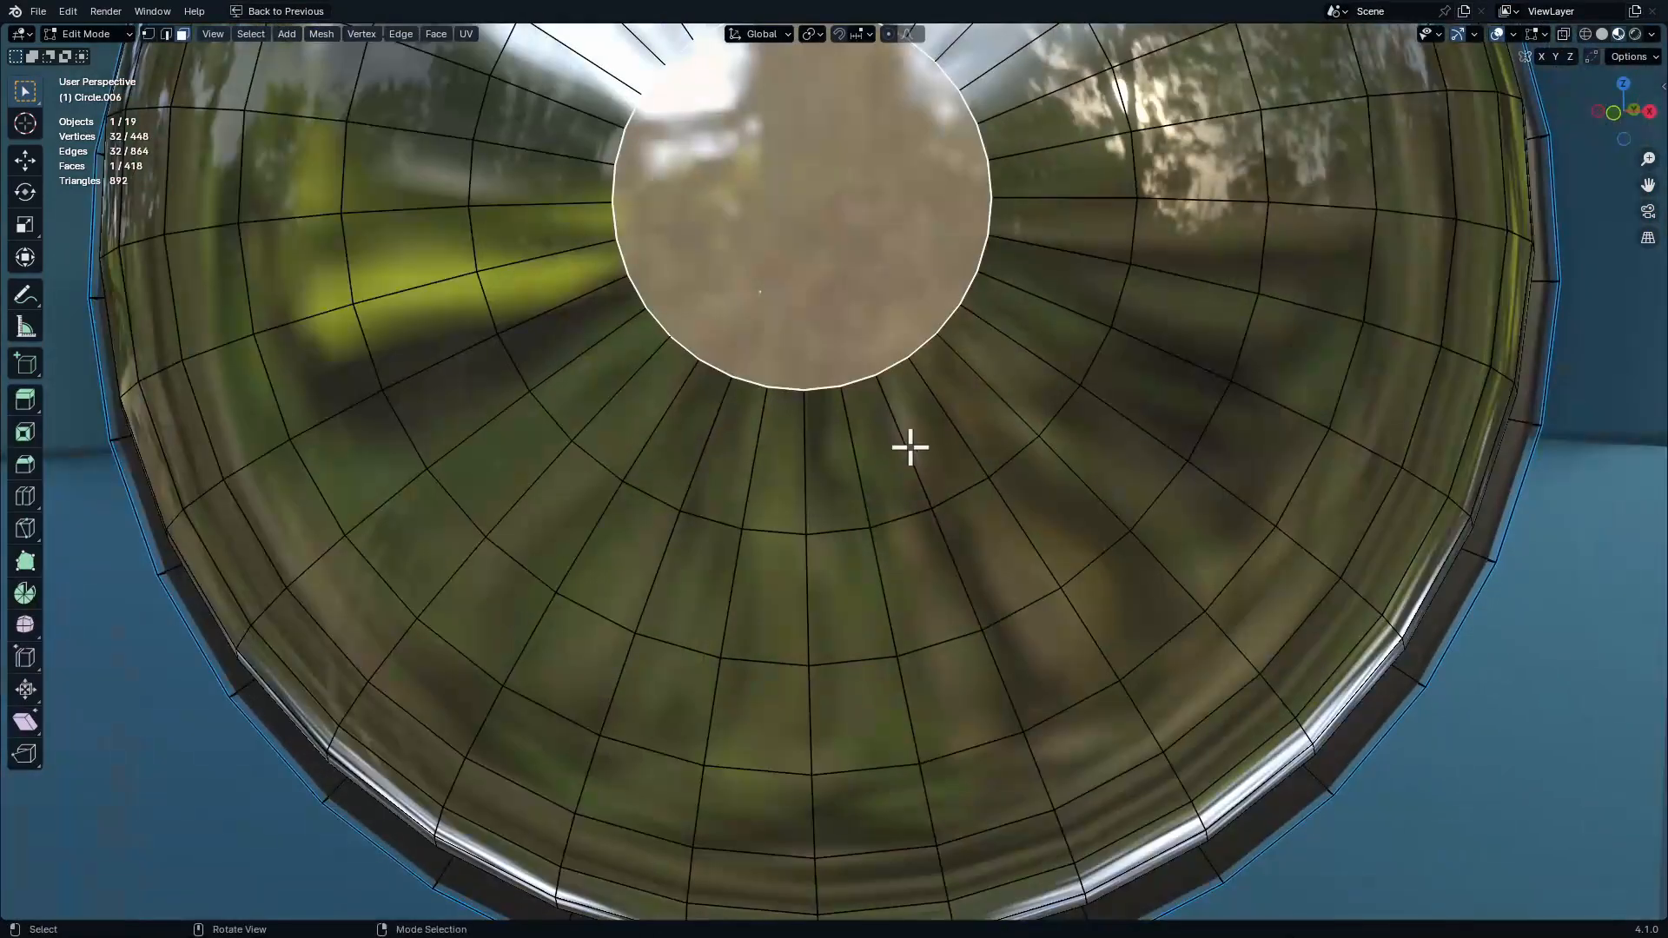
Inset the lens's center face by about 0.0047 m, scale it to 0 and inspect the shading
key("i")
left_click(1013, 462)
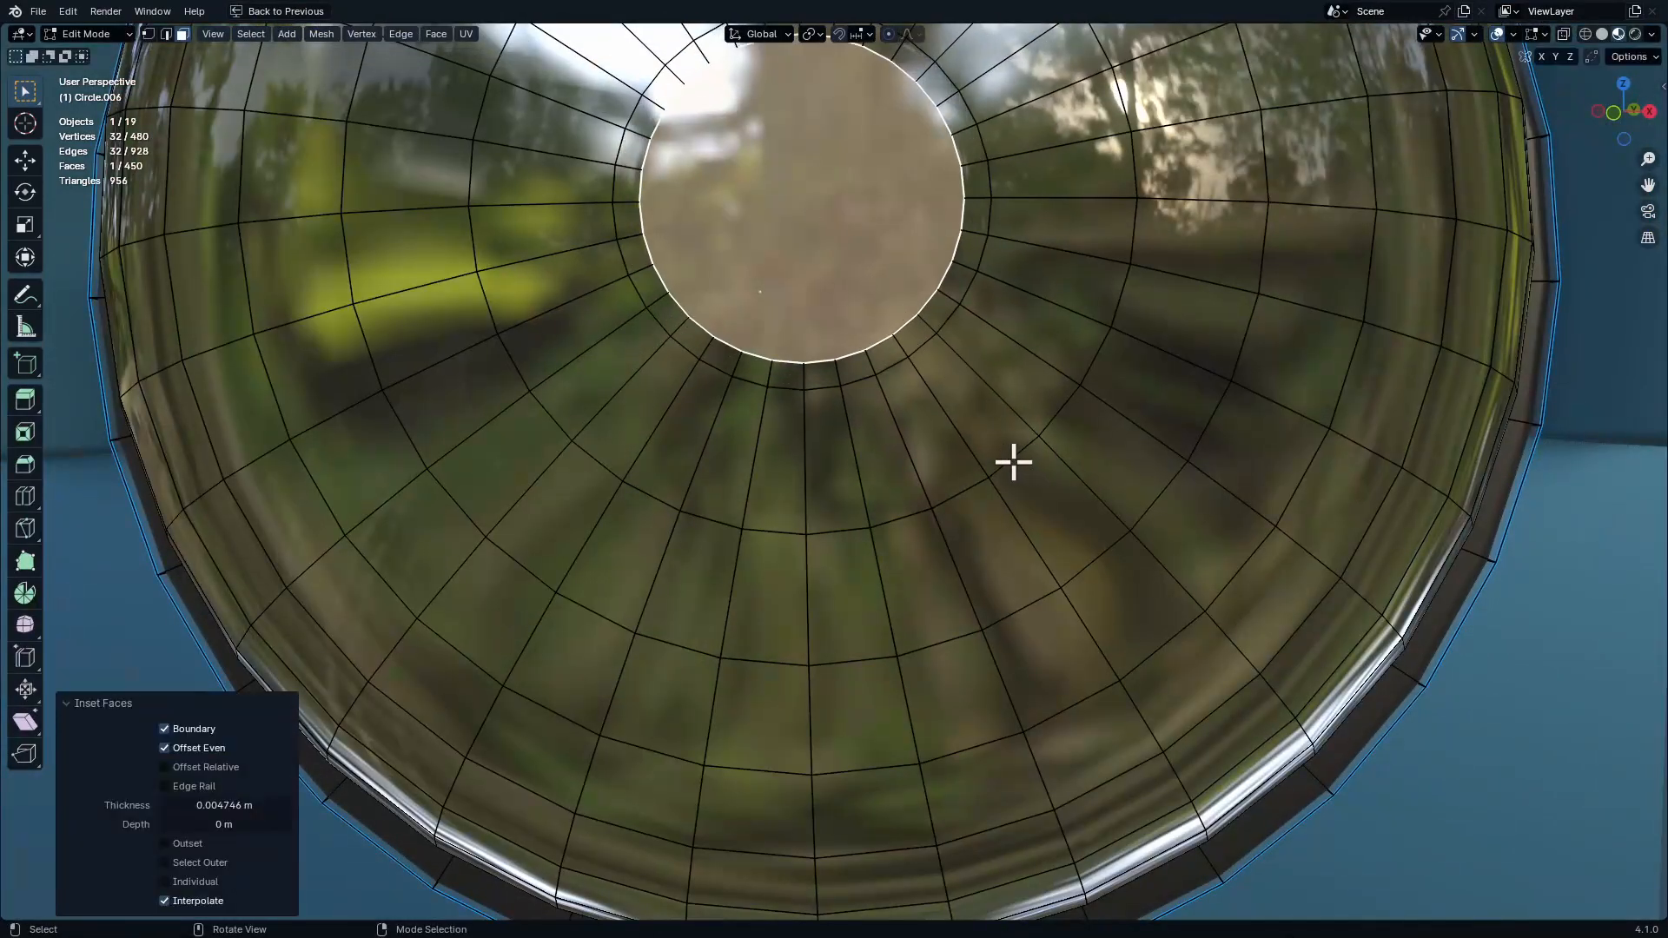
type("s0")
key("Return")
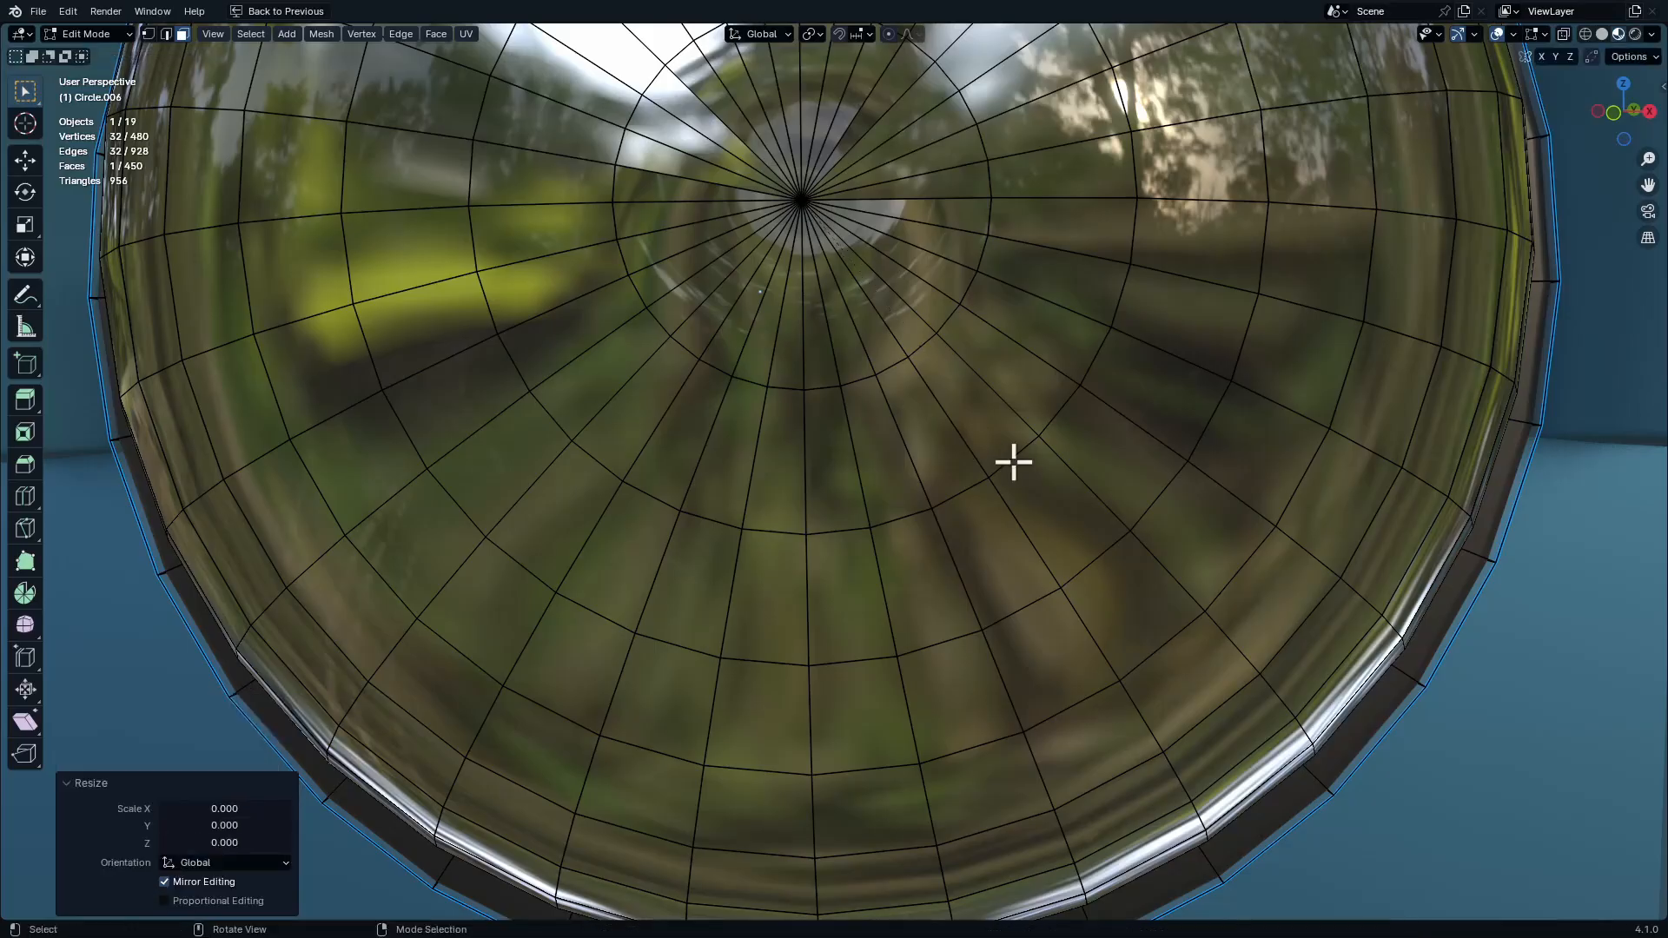
middle_click_drag(1013, 457, 932, 398)
key("Tab")
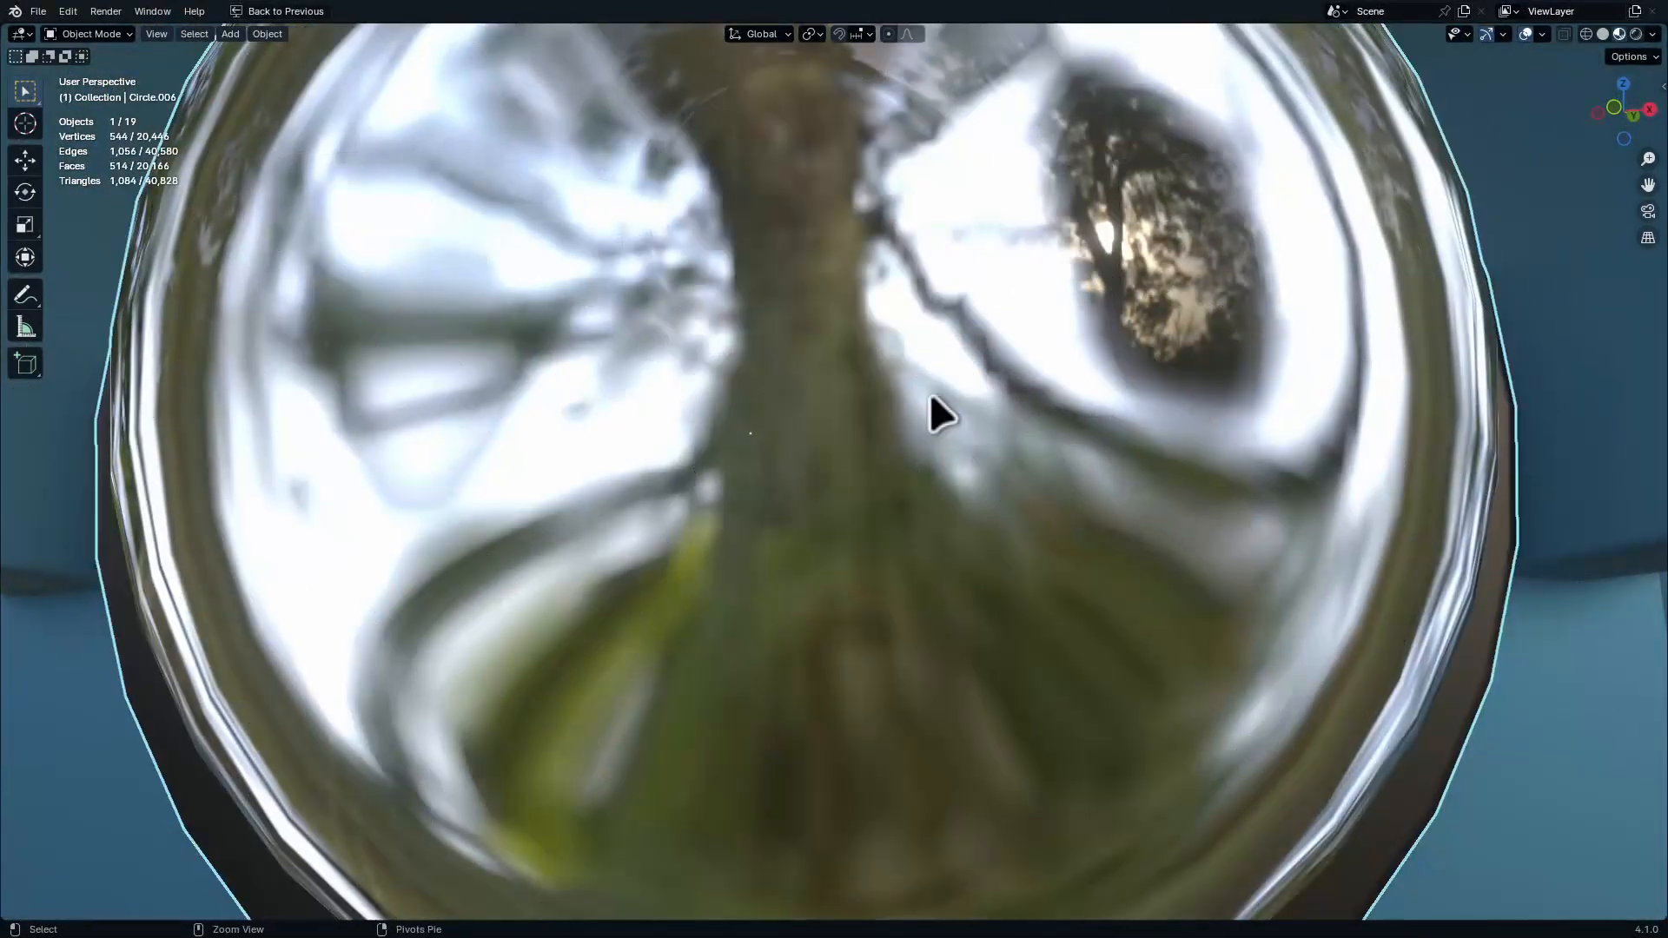
Delete the lens's center, try Grid Fill on the hole's edge loop and undo the changes
key("Tab")
key("x")
left_click(934, 356)
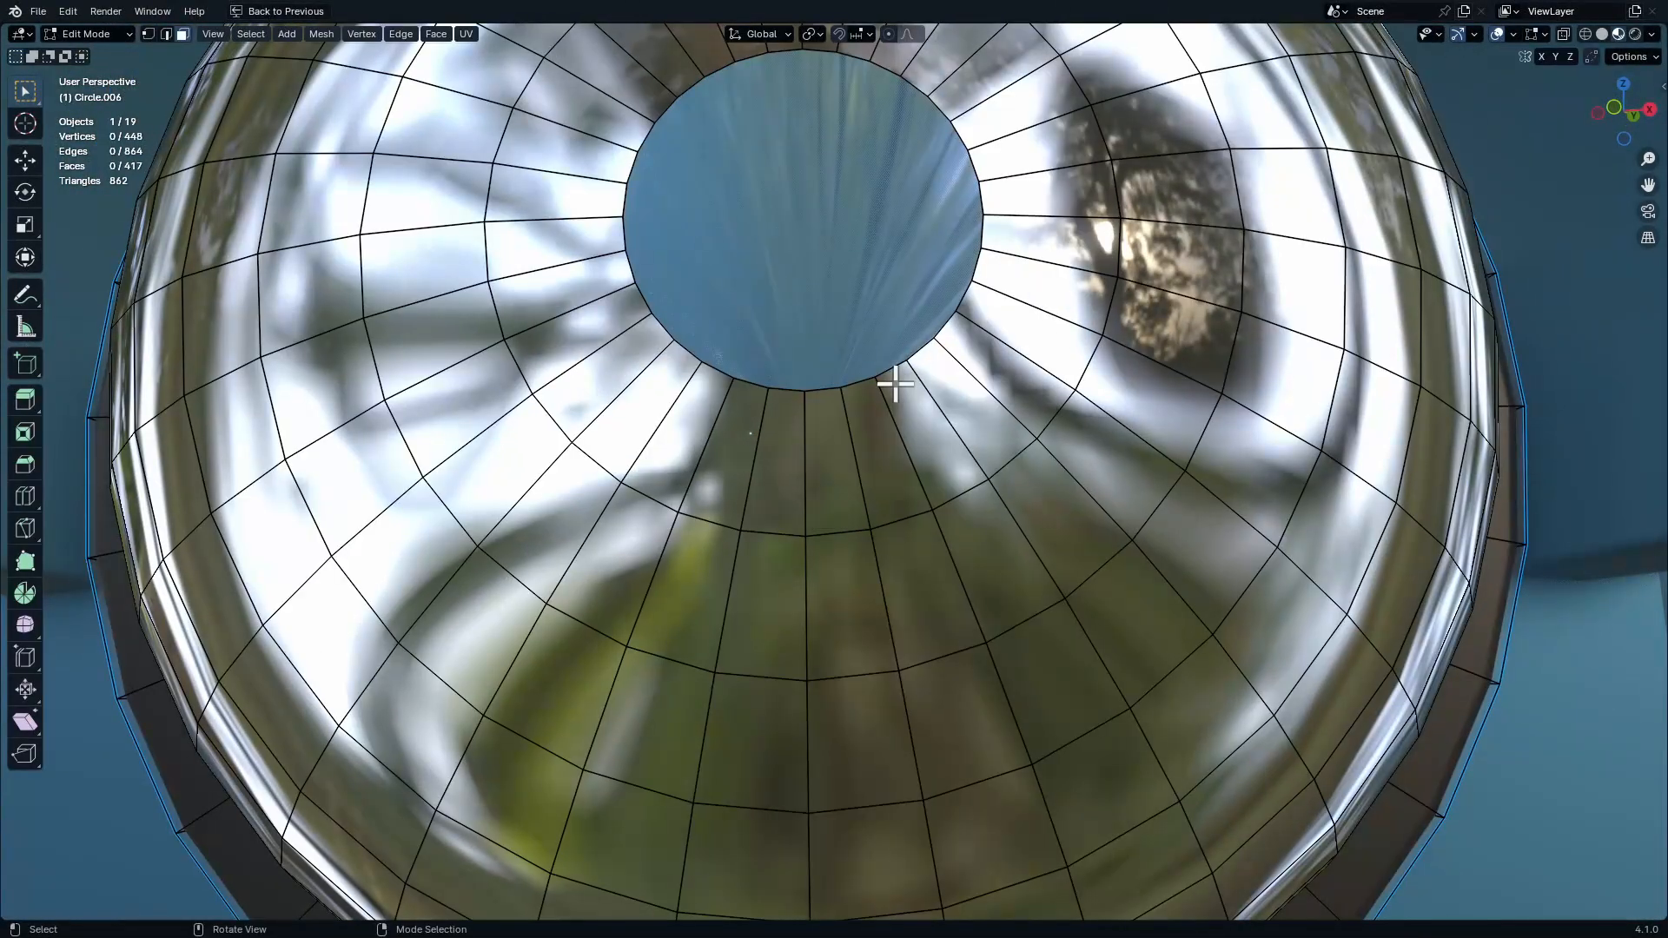
key("ctrl+f")
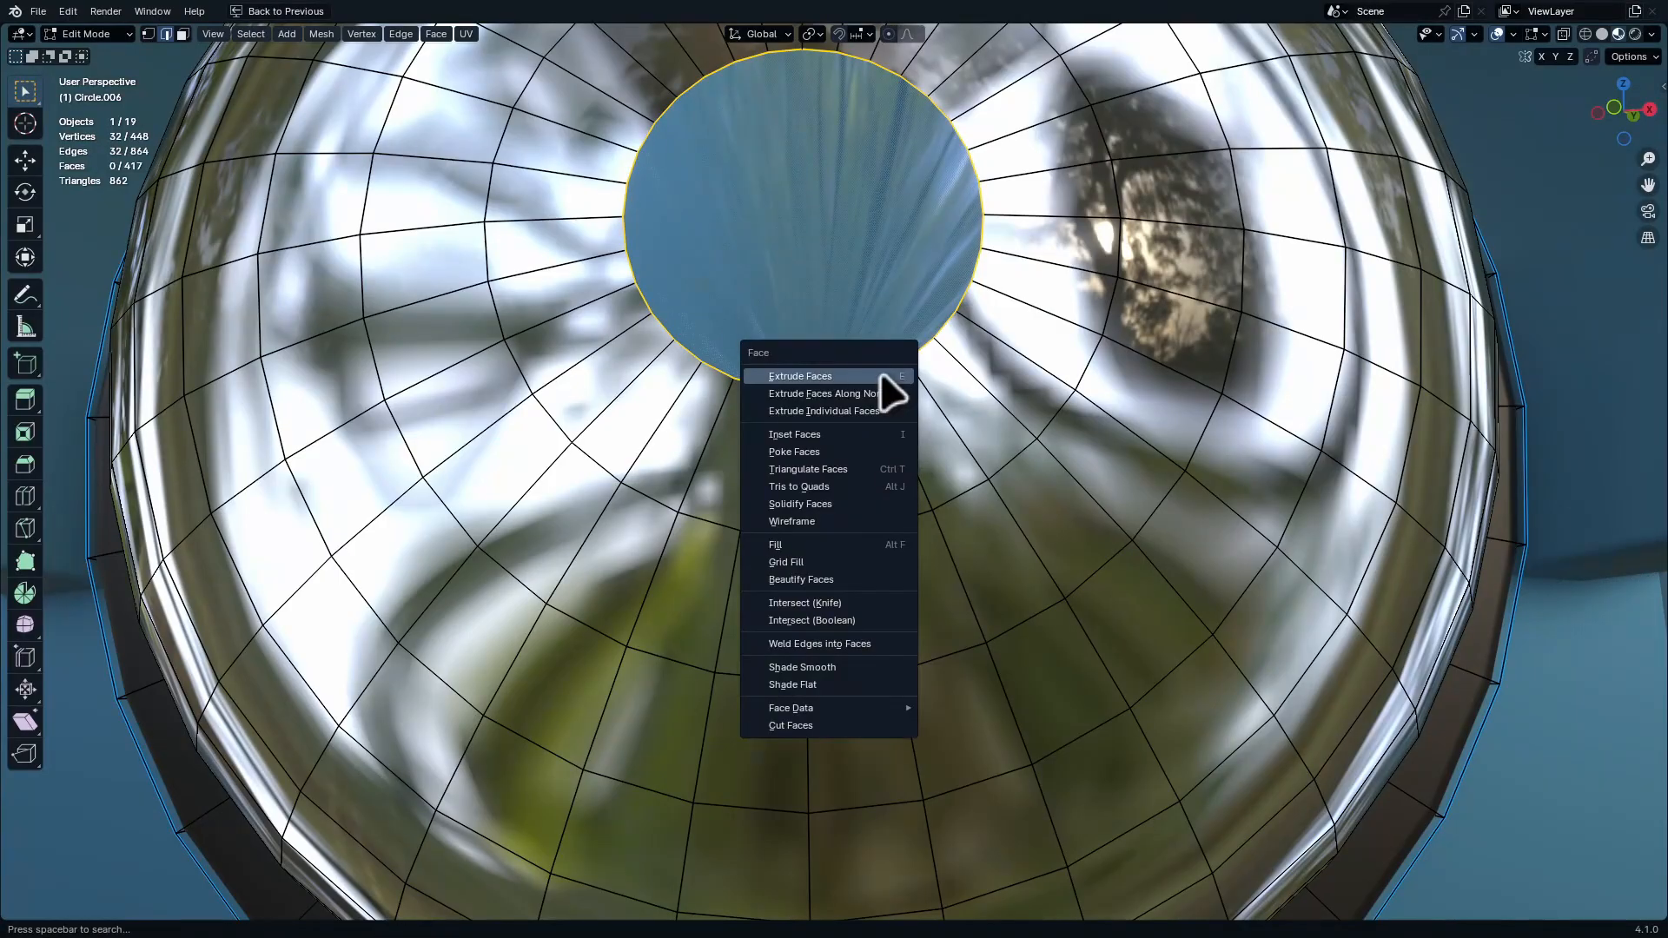
left_click(848, 560)
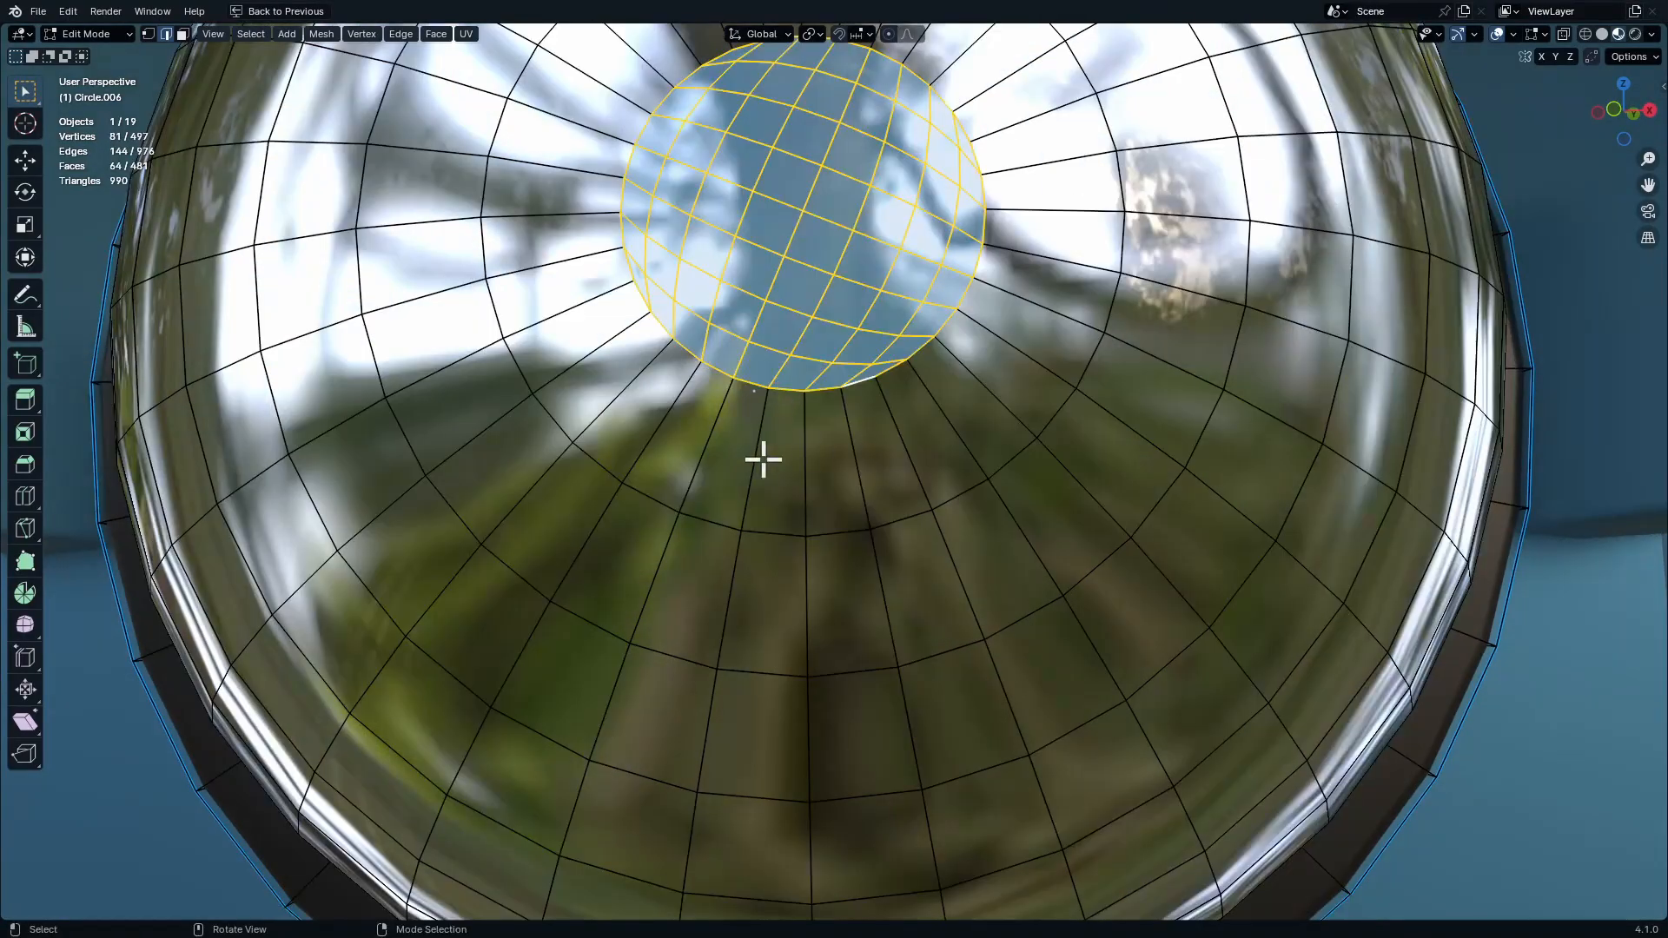
key("ctrl+z")
middle_click_drag(759, 457, 1015, 395)
key("Tab")
scroll(1016, 451, "down", 8)
Scale up the lenses and visors of the two upper traffic lights, using a factor of 1.134 on the yellow one
middle_click_drag(1024, 558, 957, 503)
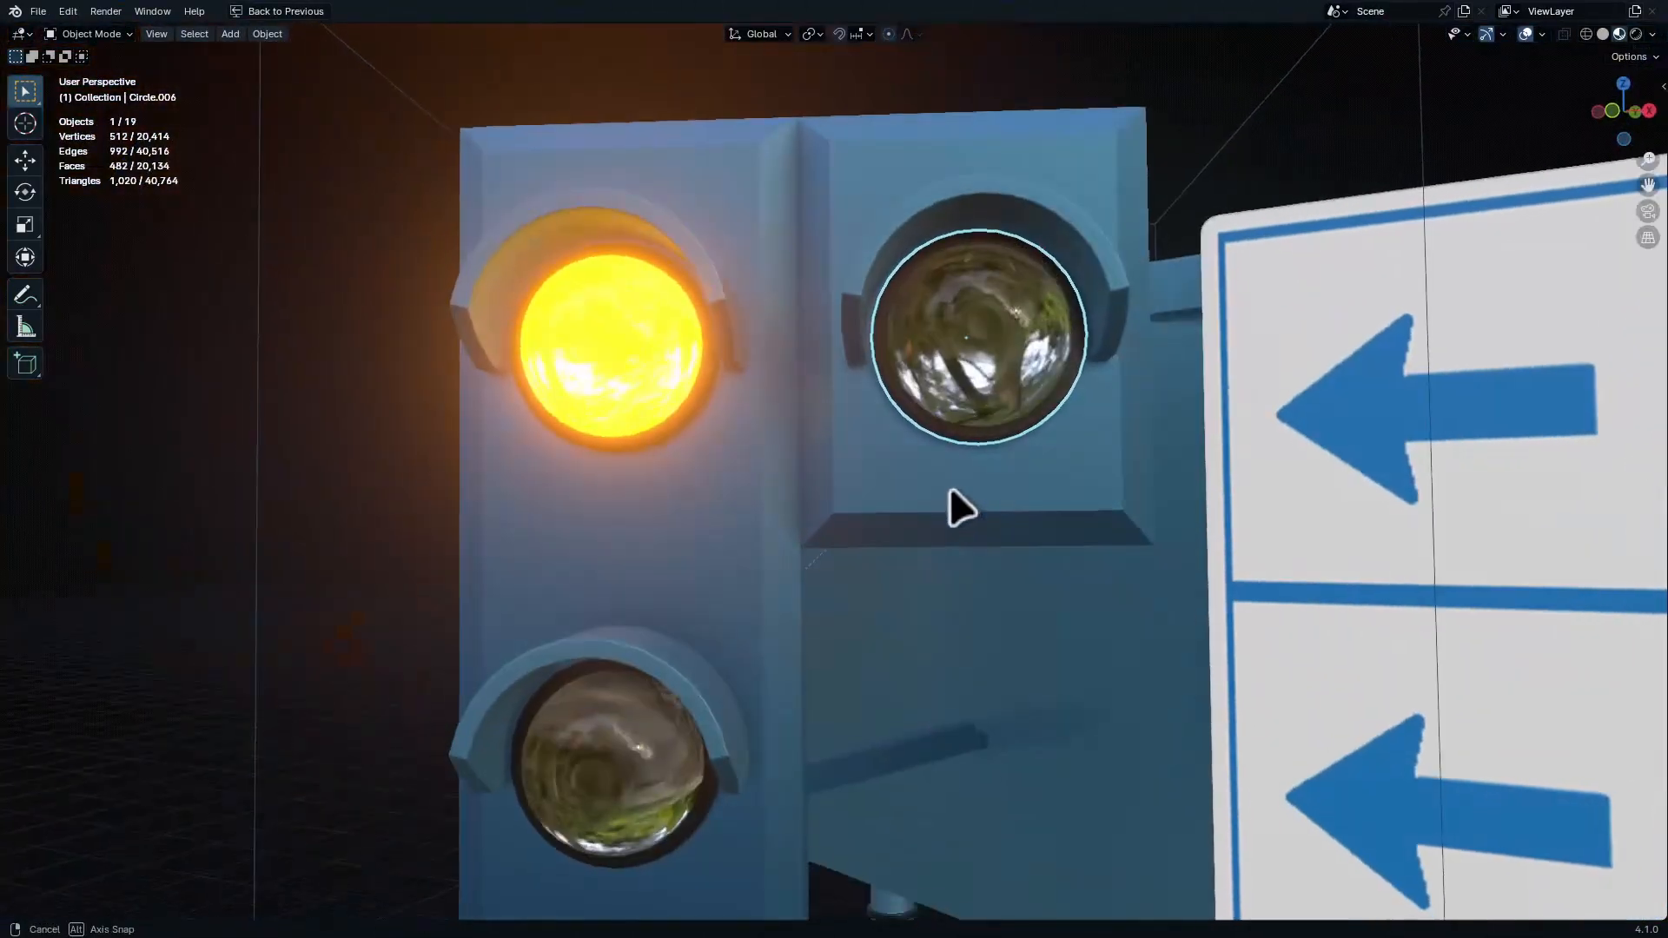
left_click(1018, 231, "shift")
middle_click_drag(1018, 231, 1093, 394)
key("s")
left_click(1163, 412)
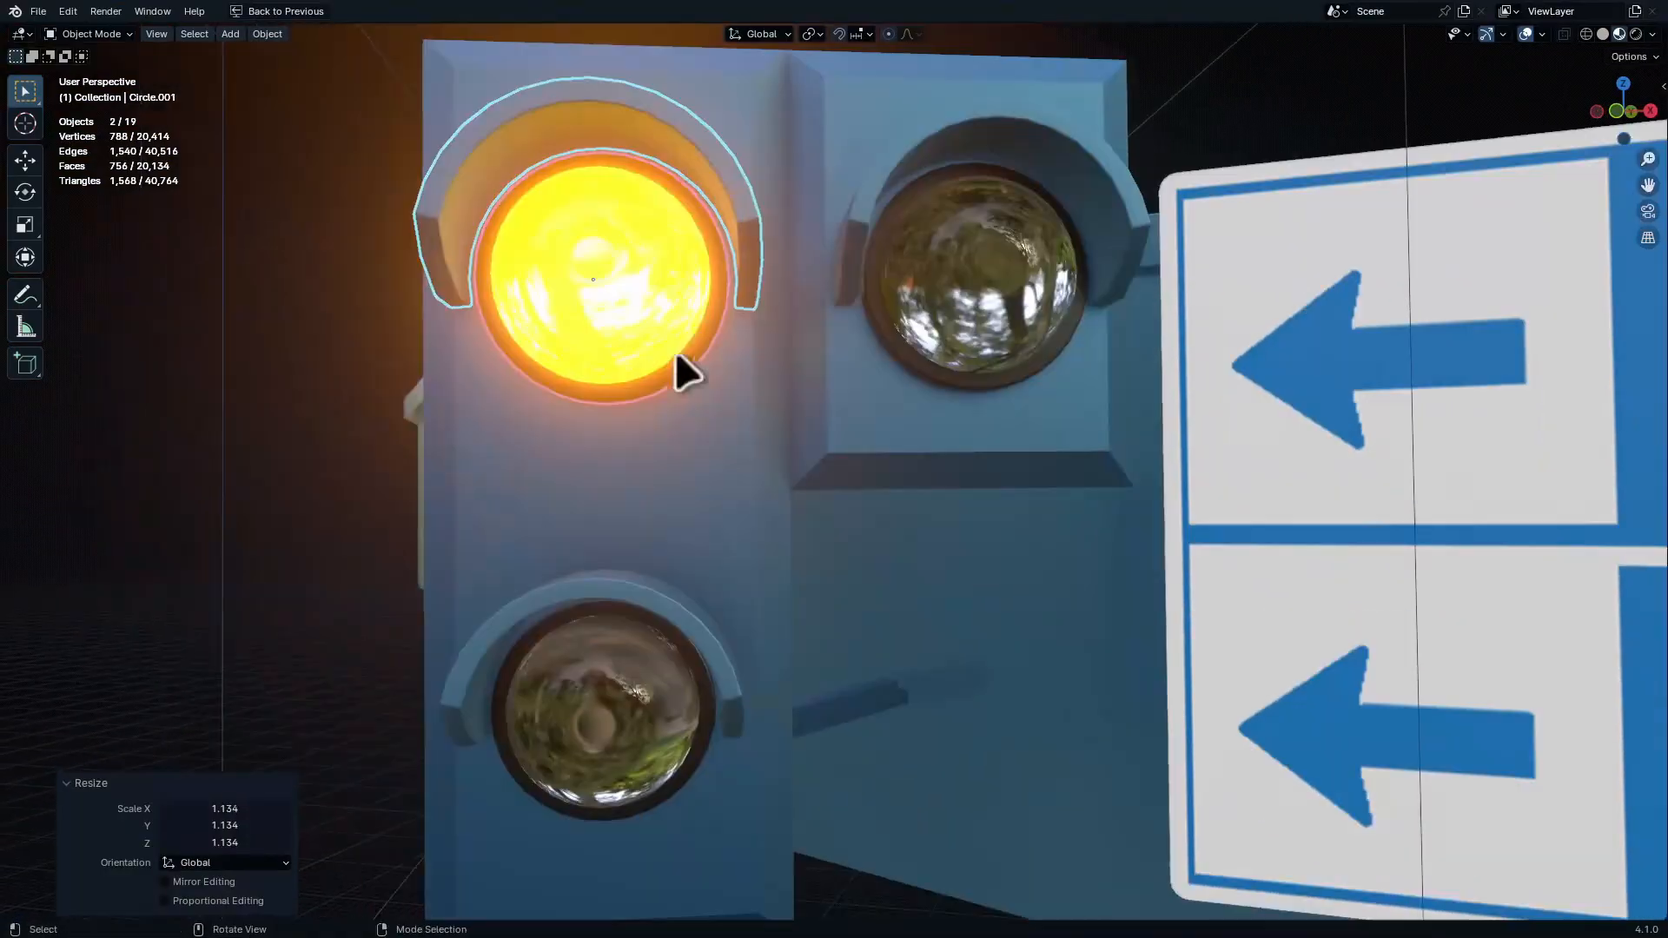
Scale the lower traffic light's lens and visor up by a factor of 1.068 and clear the selection
mouse_move(675, 351)
middle_mouse_down()
mouse_move(716, 362)
mouse_move(693, 341)
middle_mouse_up()
key("s")
left_click(722, 491)
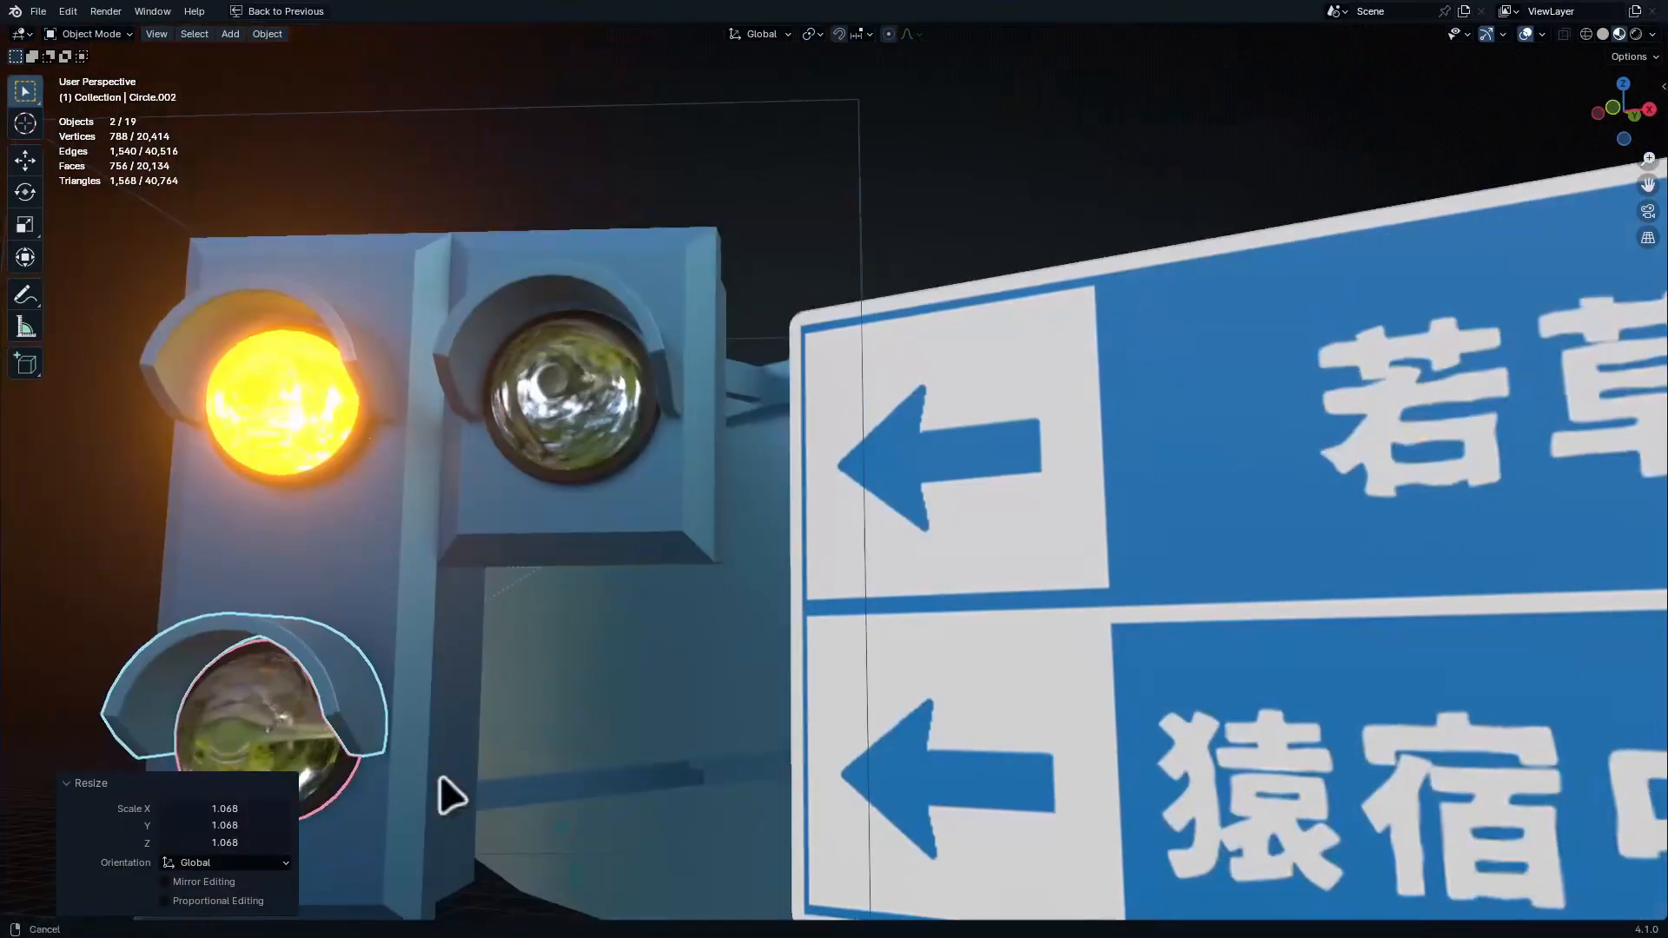
key("alt+a")
middle_click_drag(440, 782, 677, 451, "ctrl")
Raise the lower section of the traffic light housing about 0.32 m along Z and reposition the bottom end of its lower leg
key("ctrl+space")
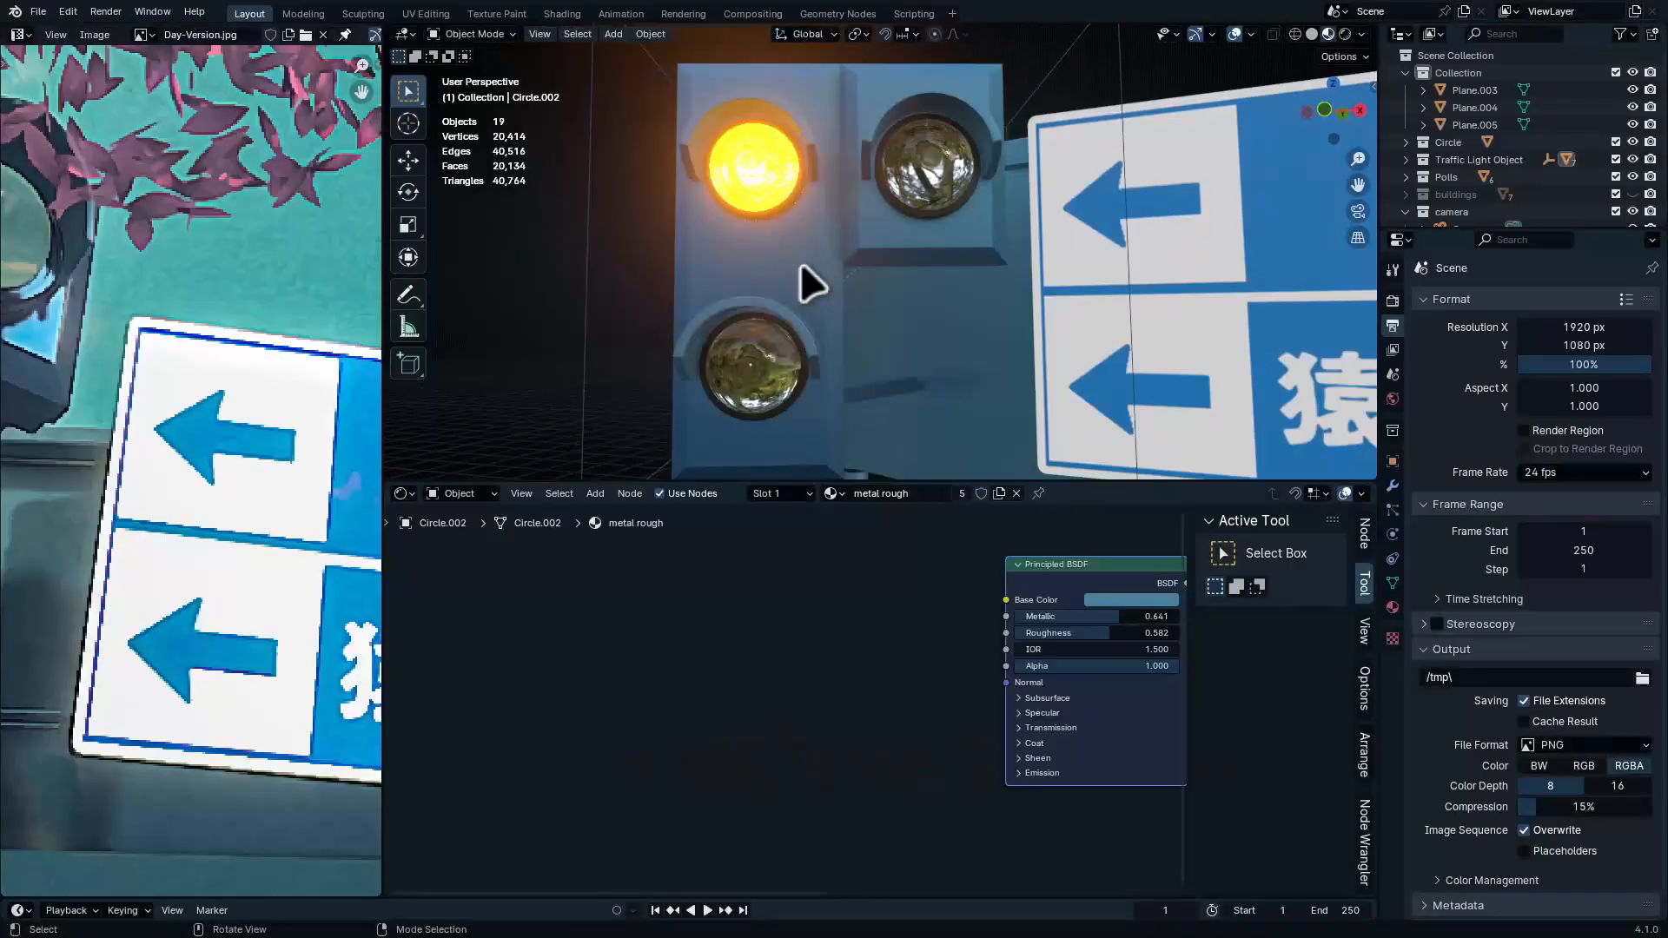
left_click(799, 269)
key("Tab")
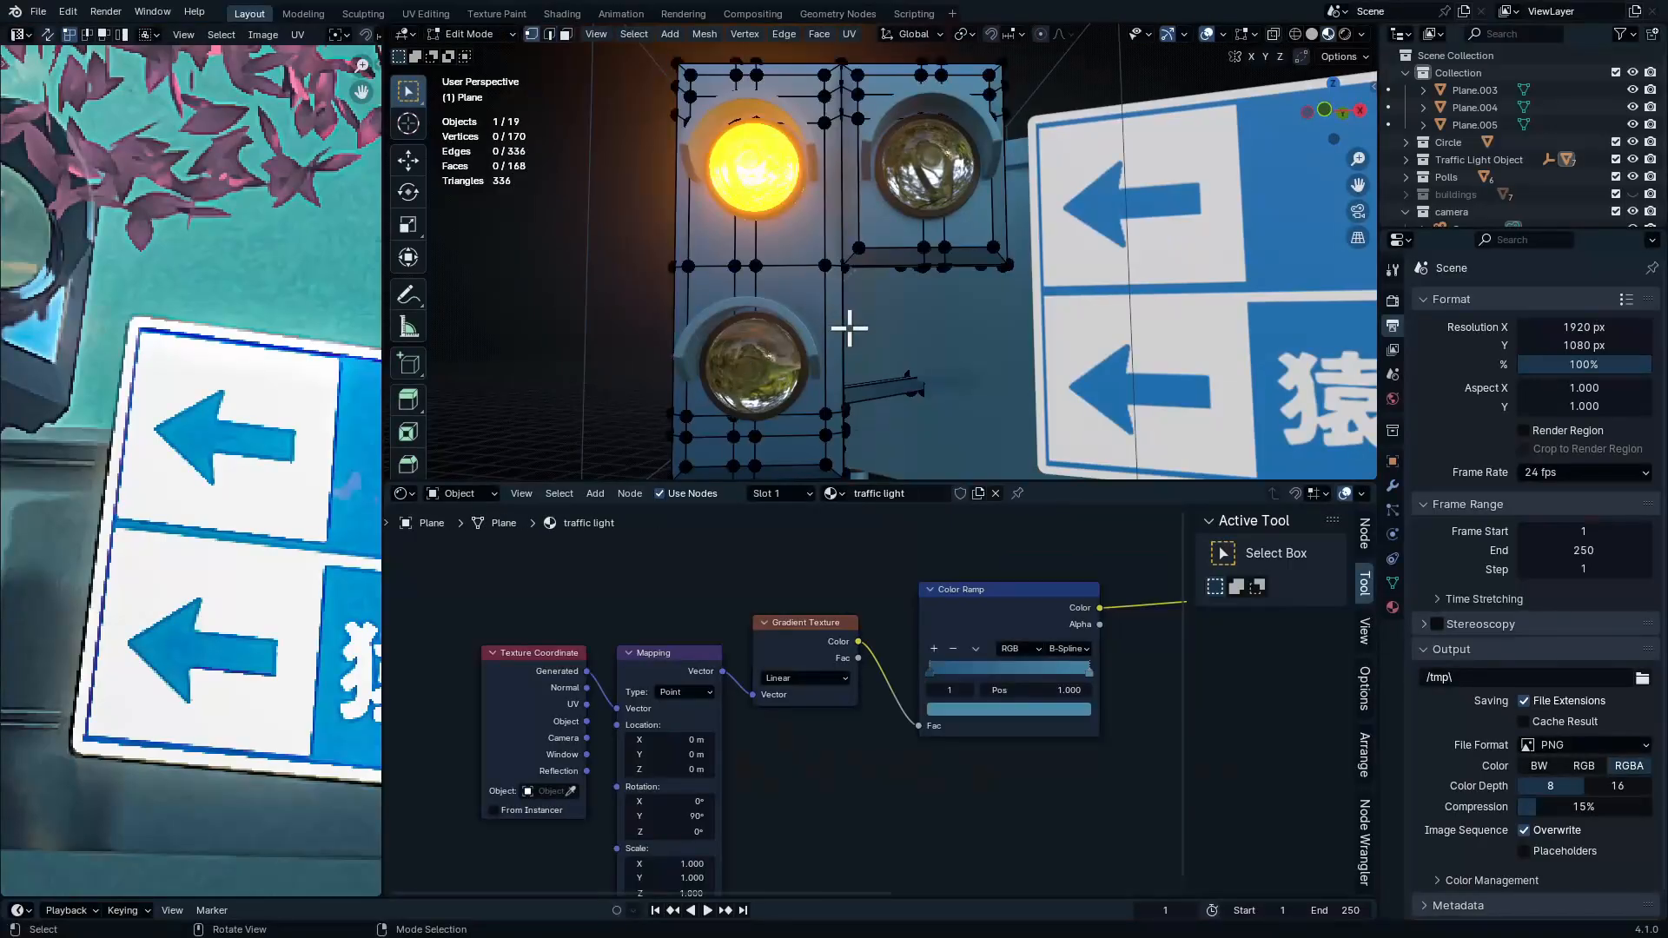
key("KP_1")
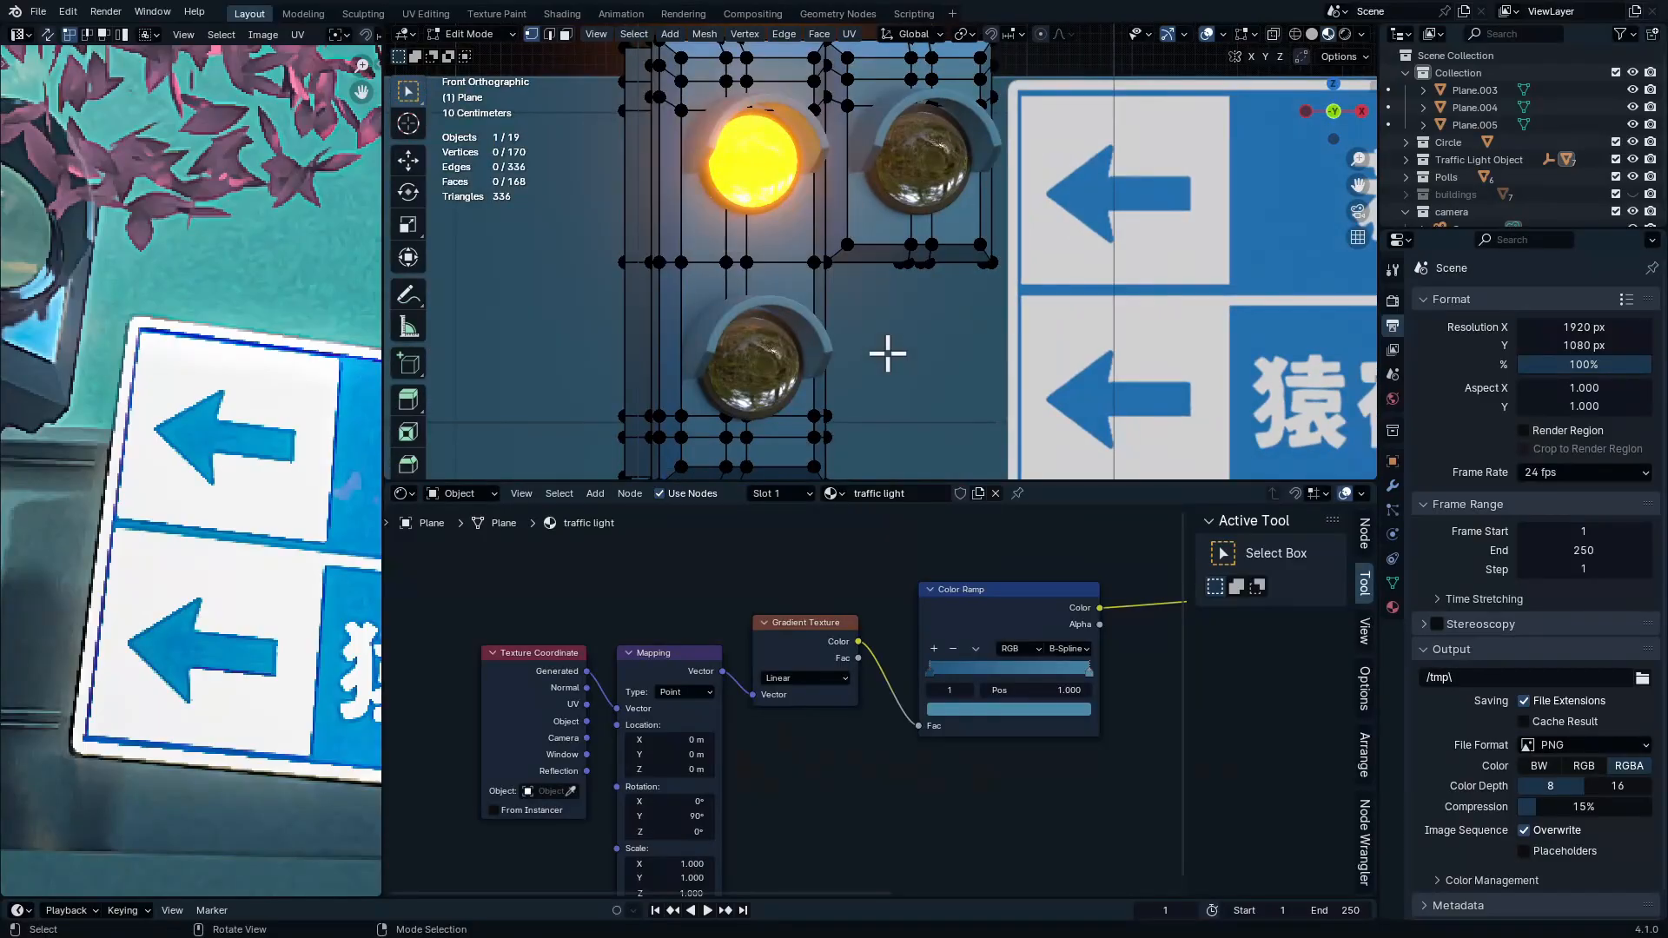
key("ctrl+space")
key("shift+z")
left_click_drag(1235, 393, 111, 935)
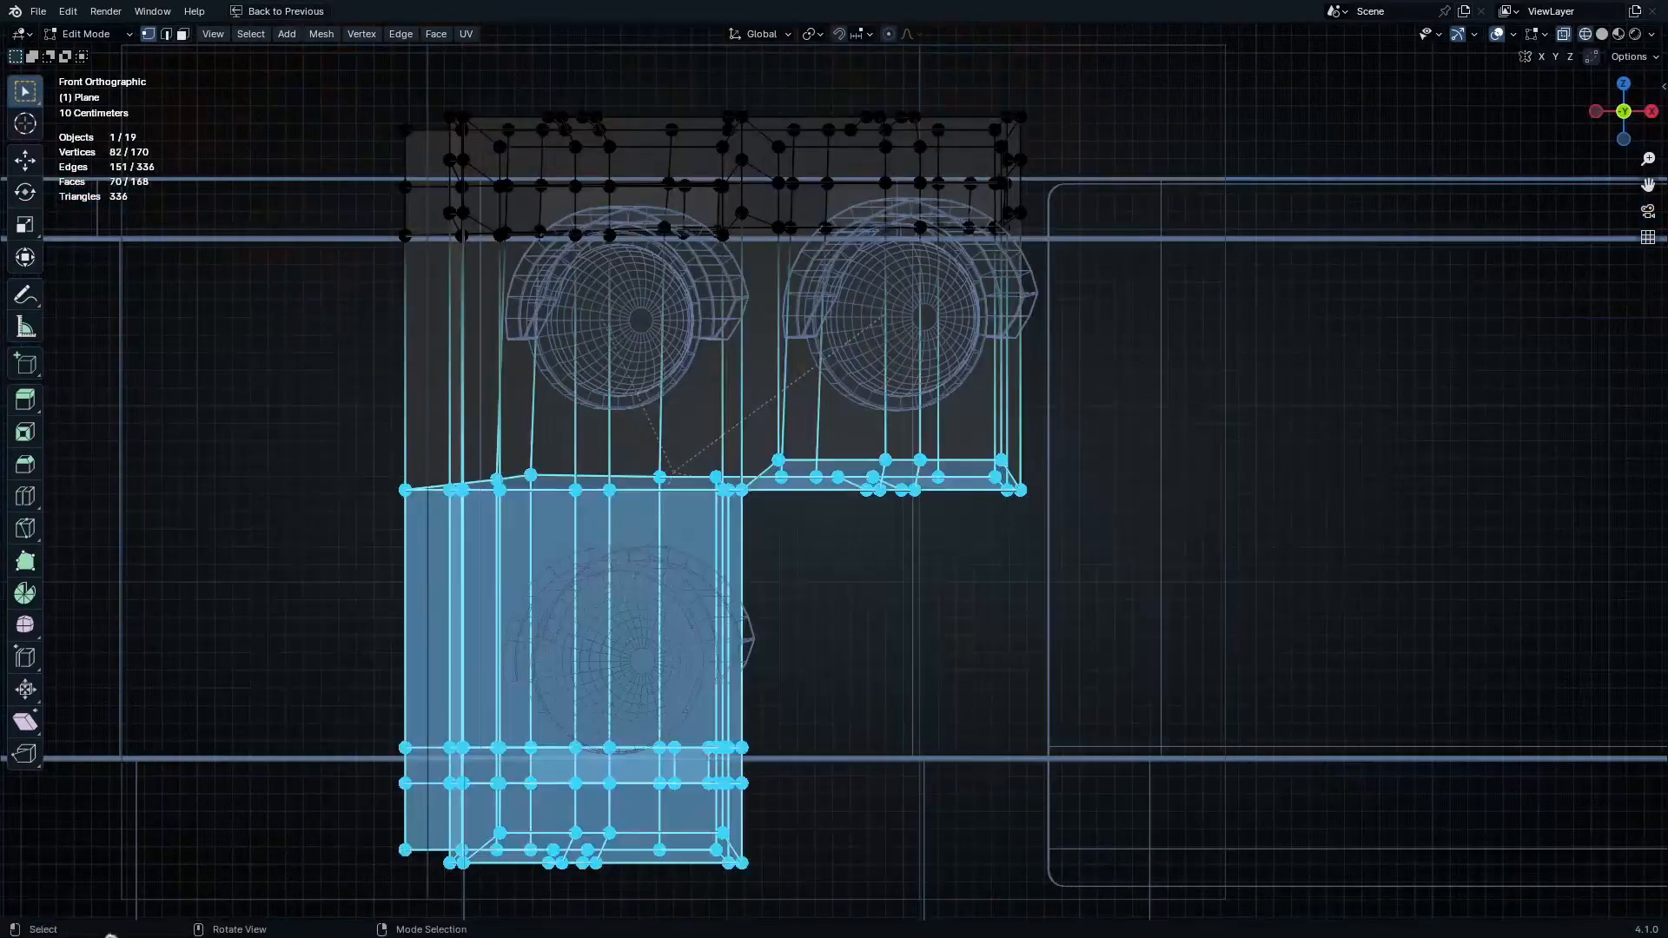
key("g")
key("z")
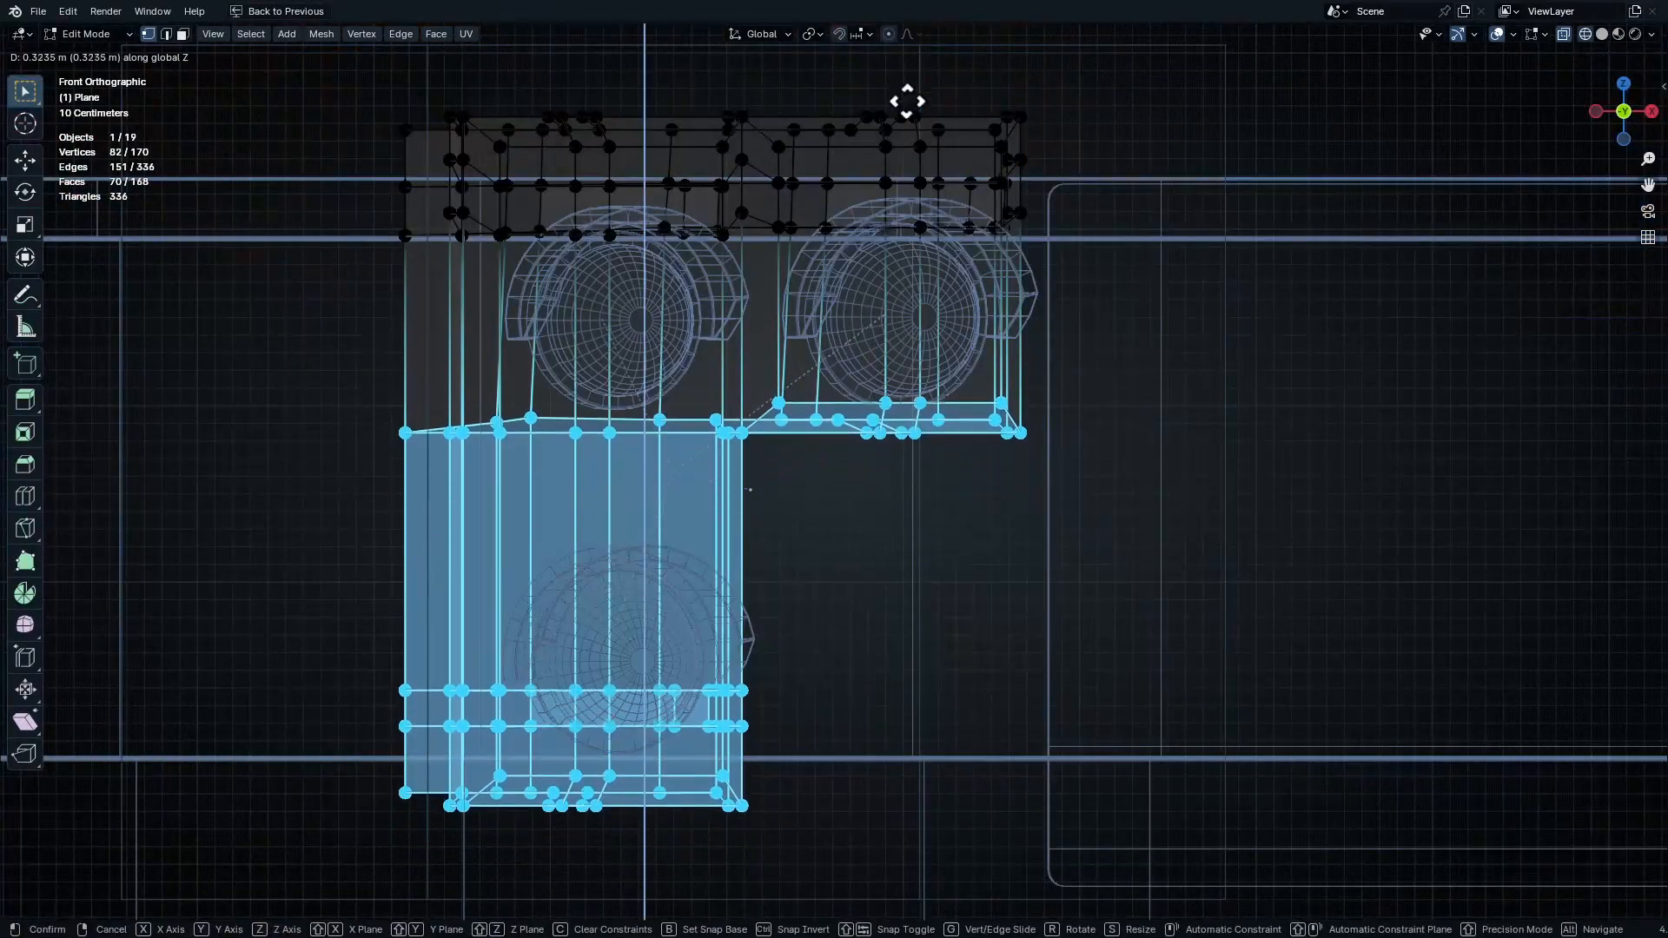
left_click(905, 99)
left_click_drag(1025, 564, 278, 886)
key("g")
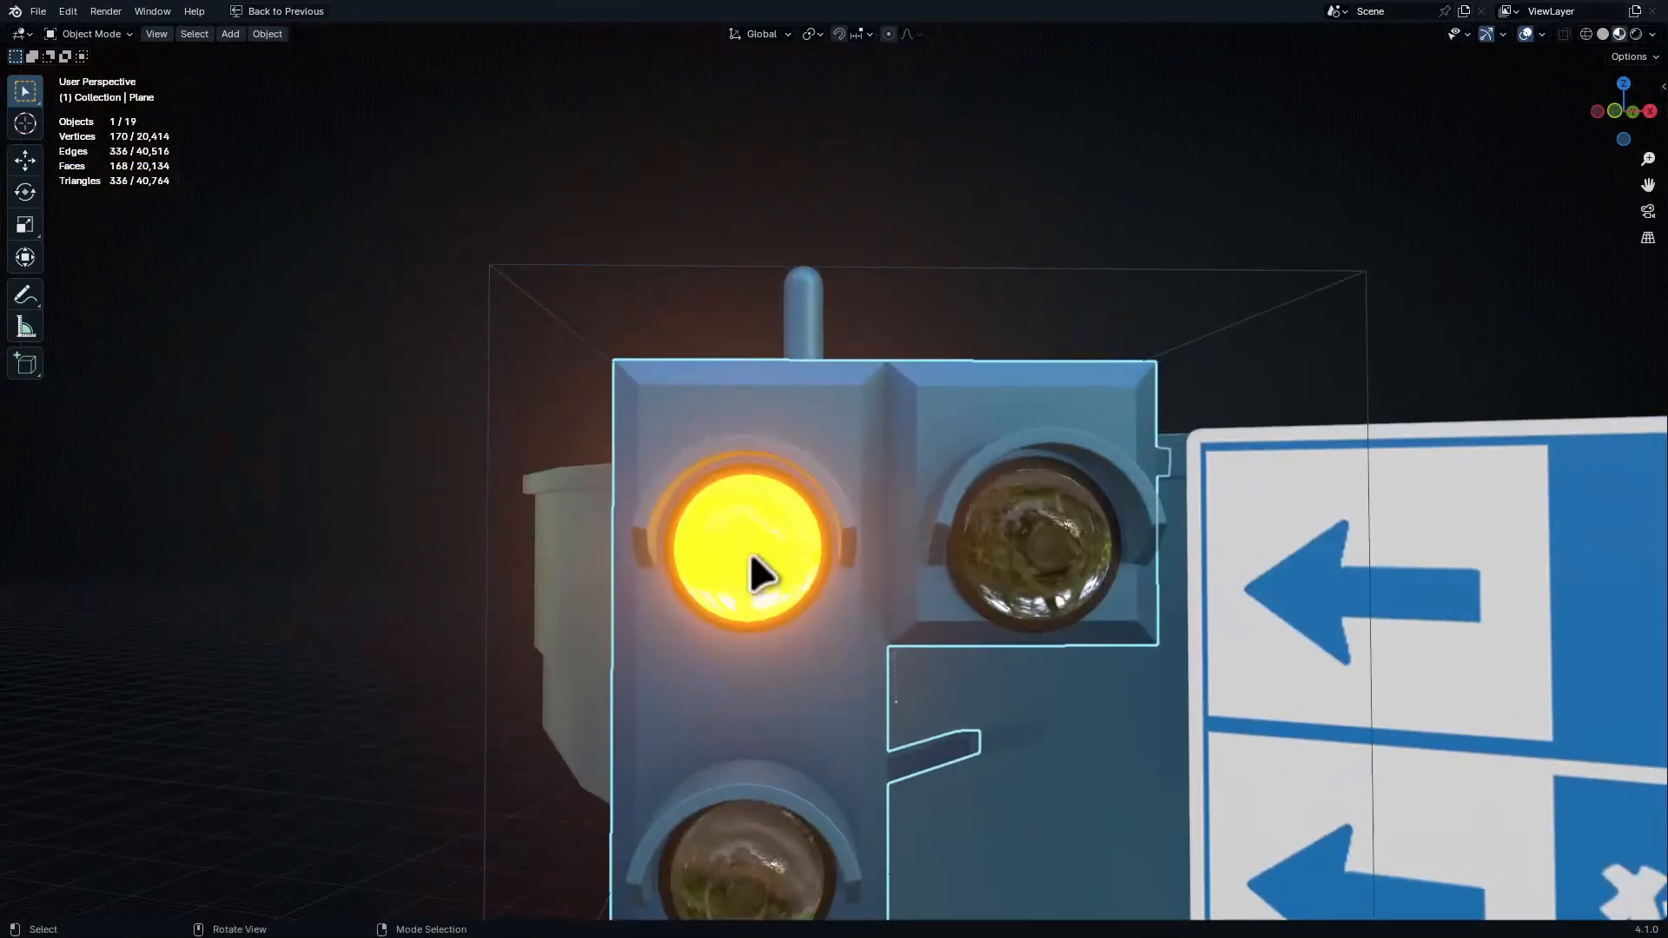
Move the lower traffic light's lens and visor up 0.10734 m along Z, clear the selection and check the result through the camera
left_click(749, 550)
middle_click_drag(752, 495, 771, 719)
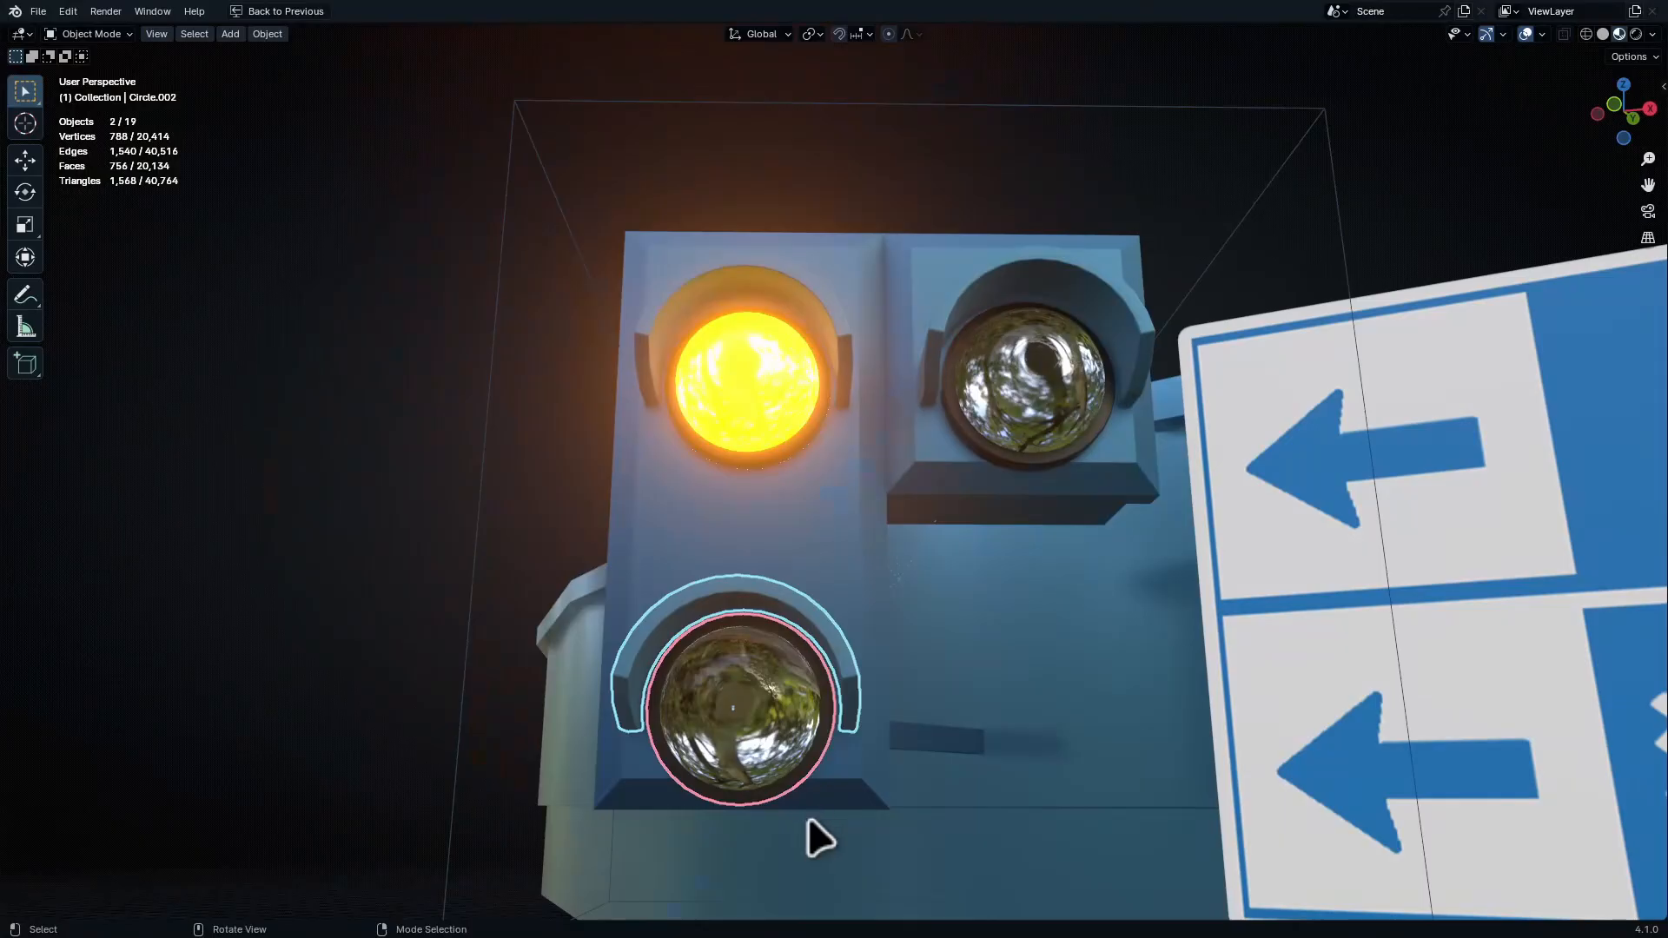
key("g")
key("z")
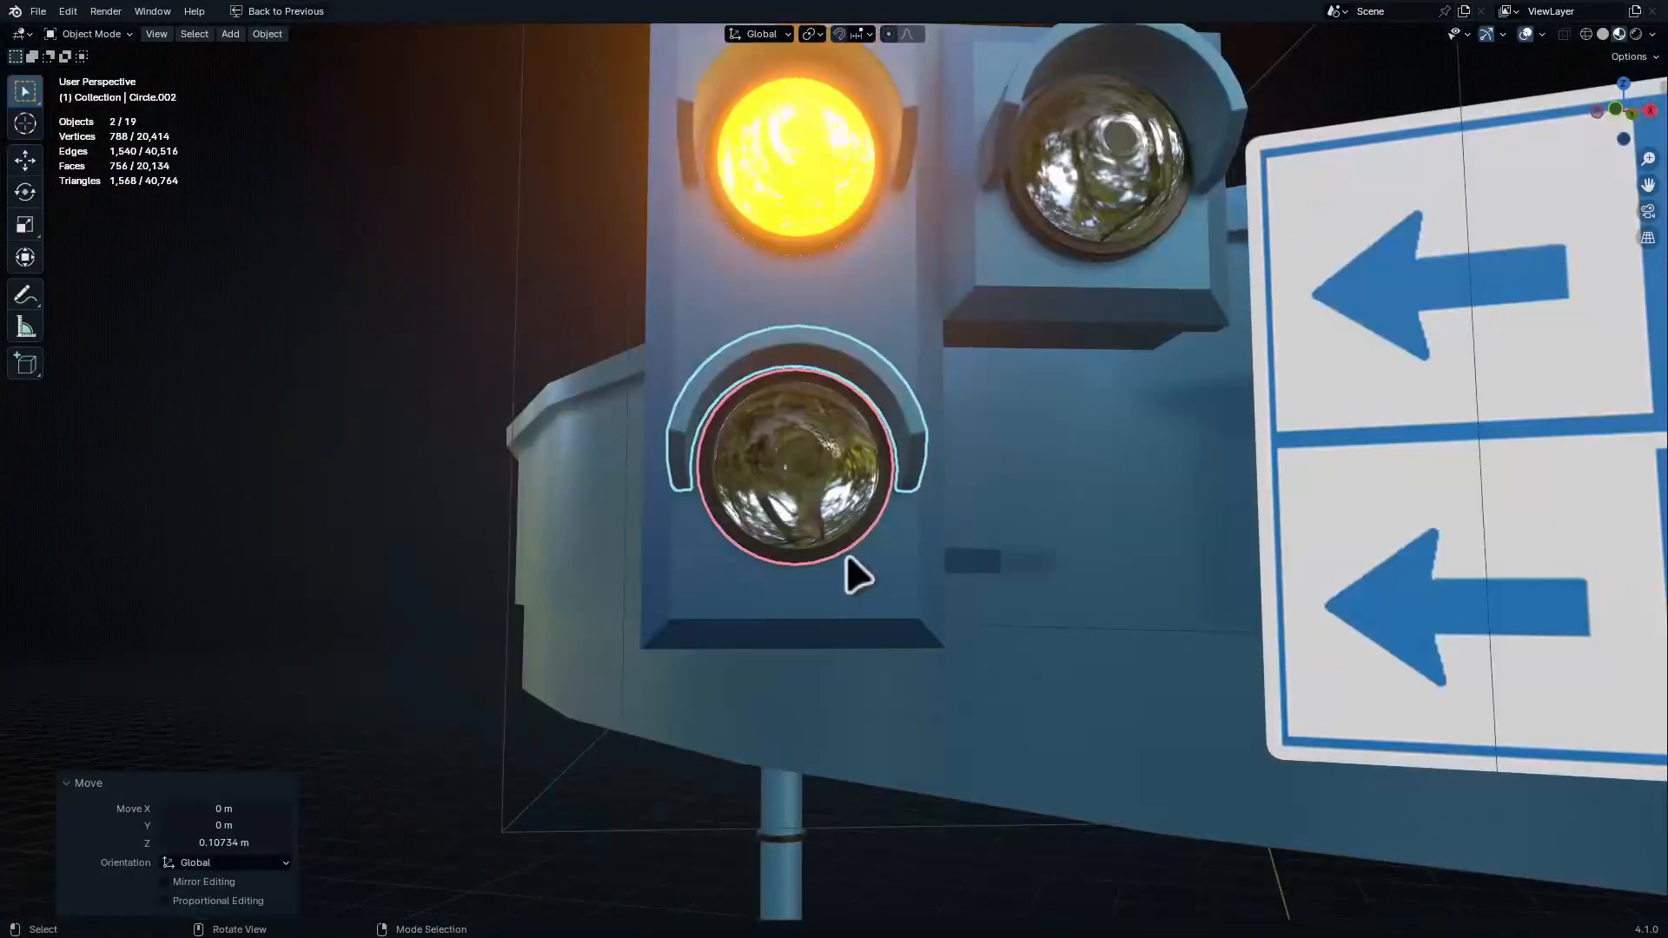
middle_click_drag(848, 556, 830, 315)
key("alt+a")
scroll(1045, 560, "down", 6)
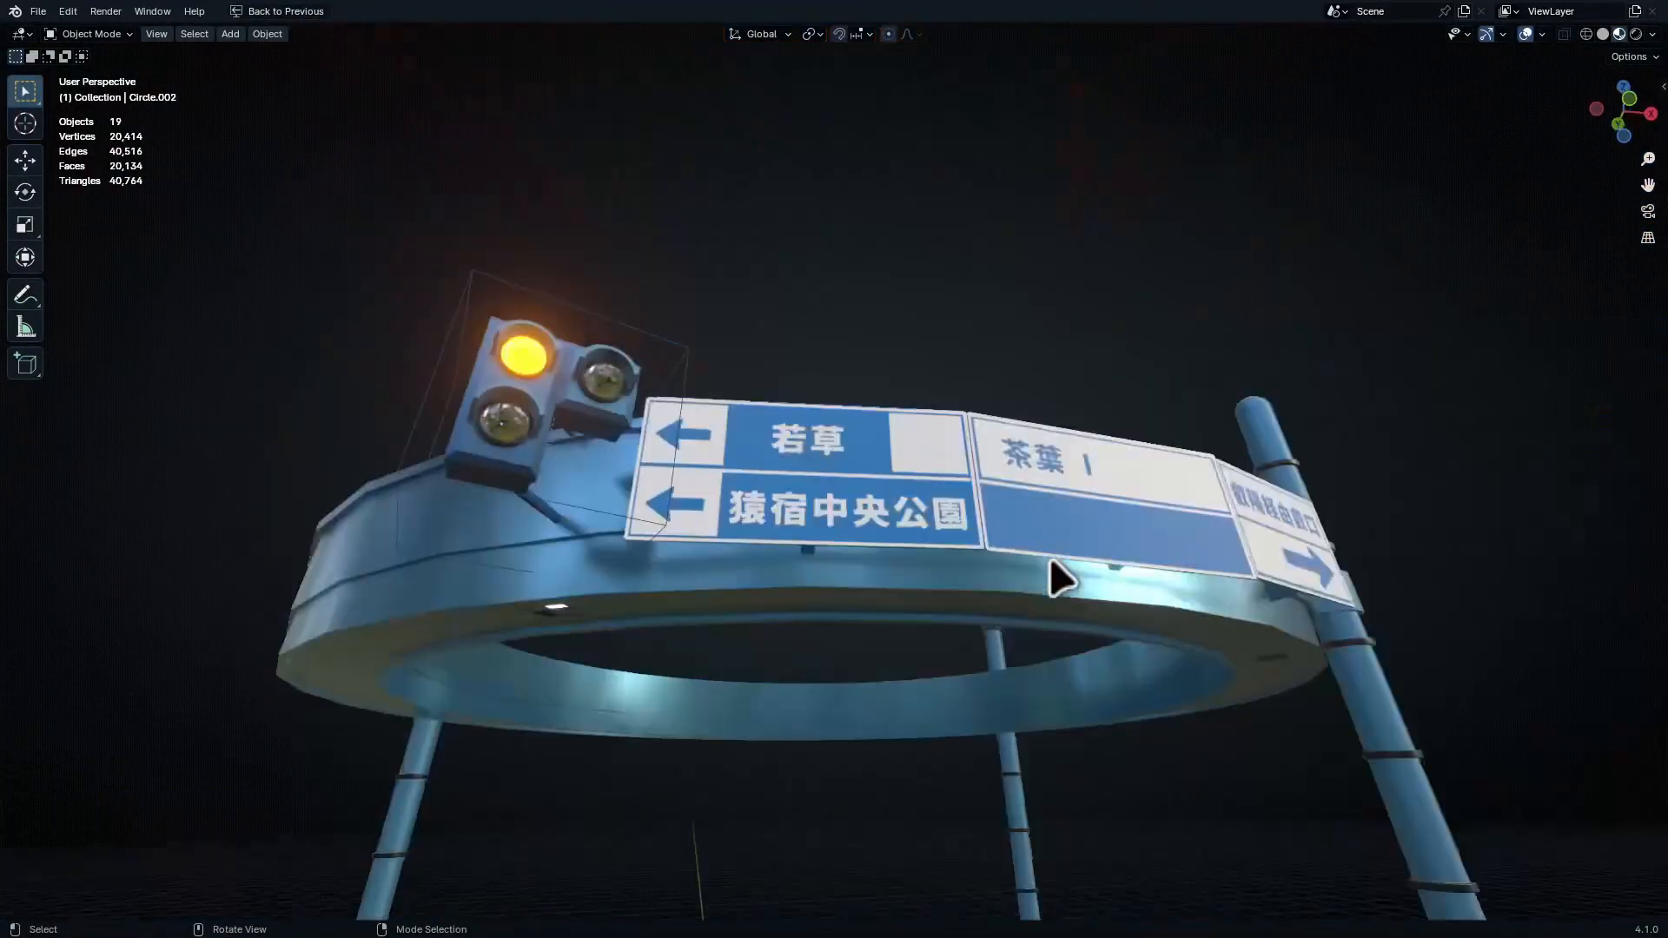
key("KP_0")
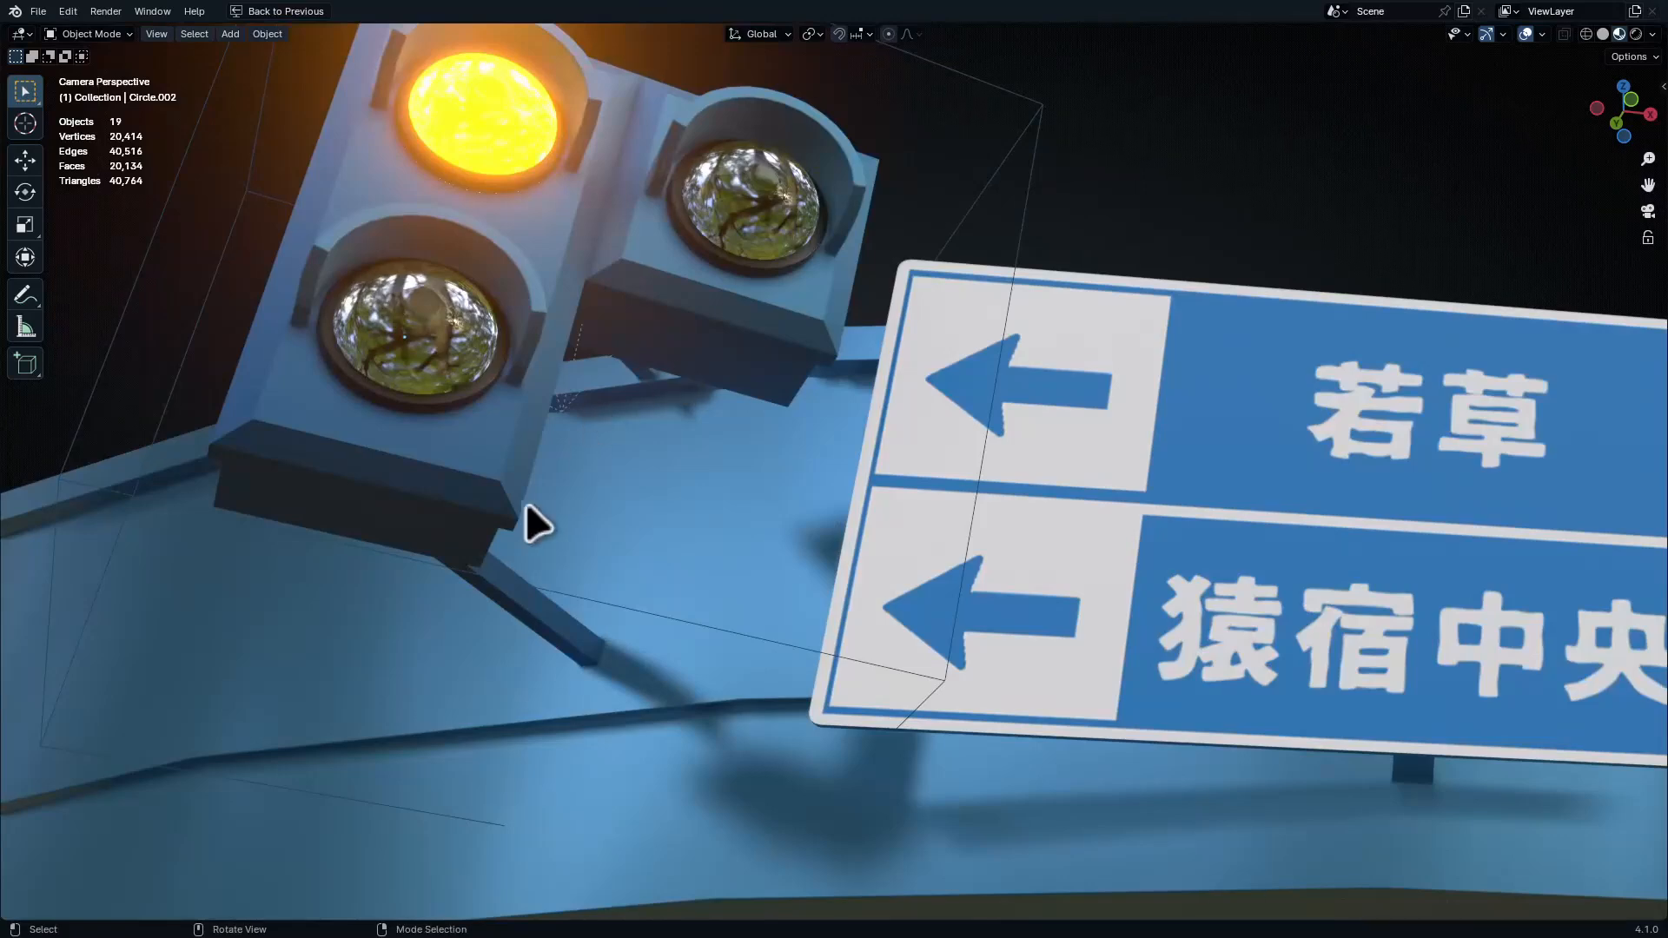
Open the three traffic light lenses together for mesh editing in a side wireframe view
middle_click_drag(763, 268, 968, 451)
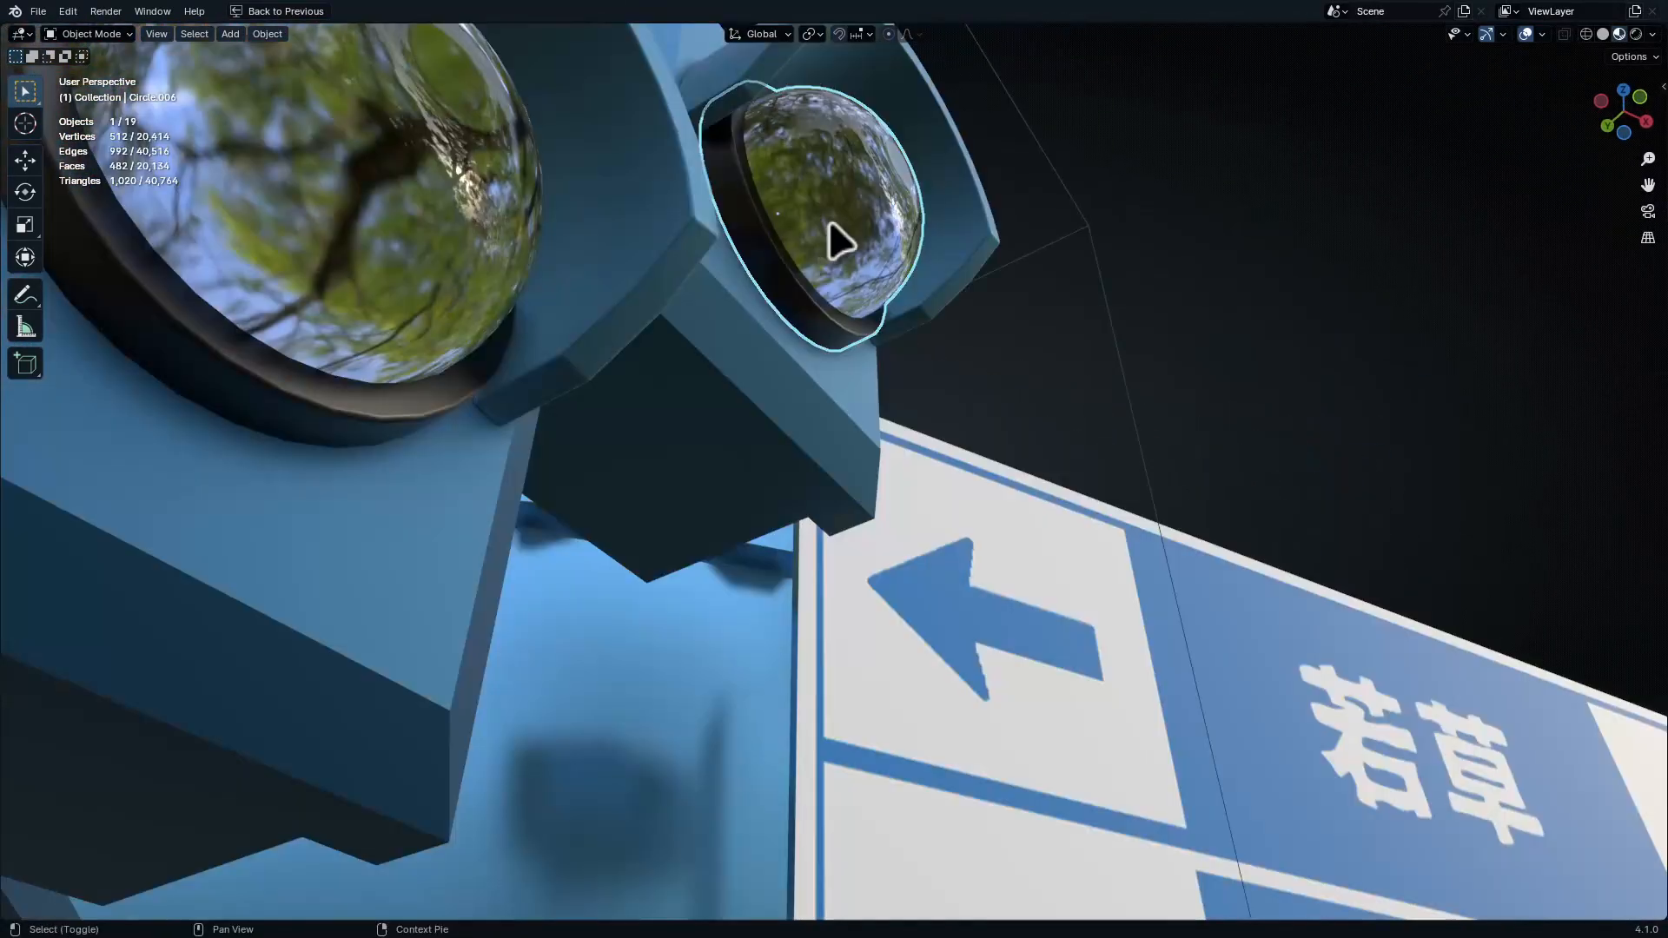
key("Tab")
mouse_move(812, 363)
middle_mouse_down()
mouse_move(837, 339)
mouse_move(829, 369)
middle_mouse_up()
key("Tab")
left_click(456, 395, "shift")
mouse_move(695, 321)
middle_mouse_down()
mouse_move(802, 266)
mouse_move(788, 462)
middle_mouse_up()
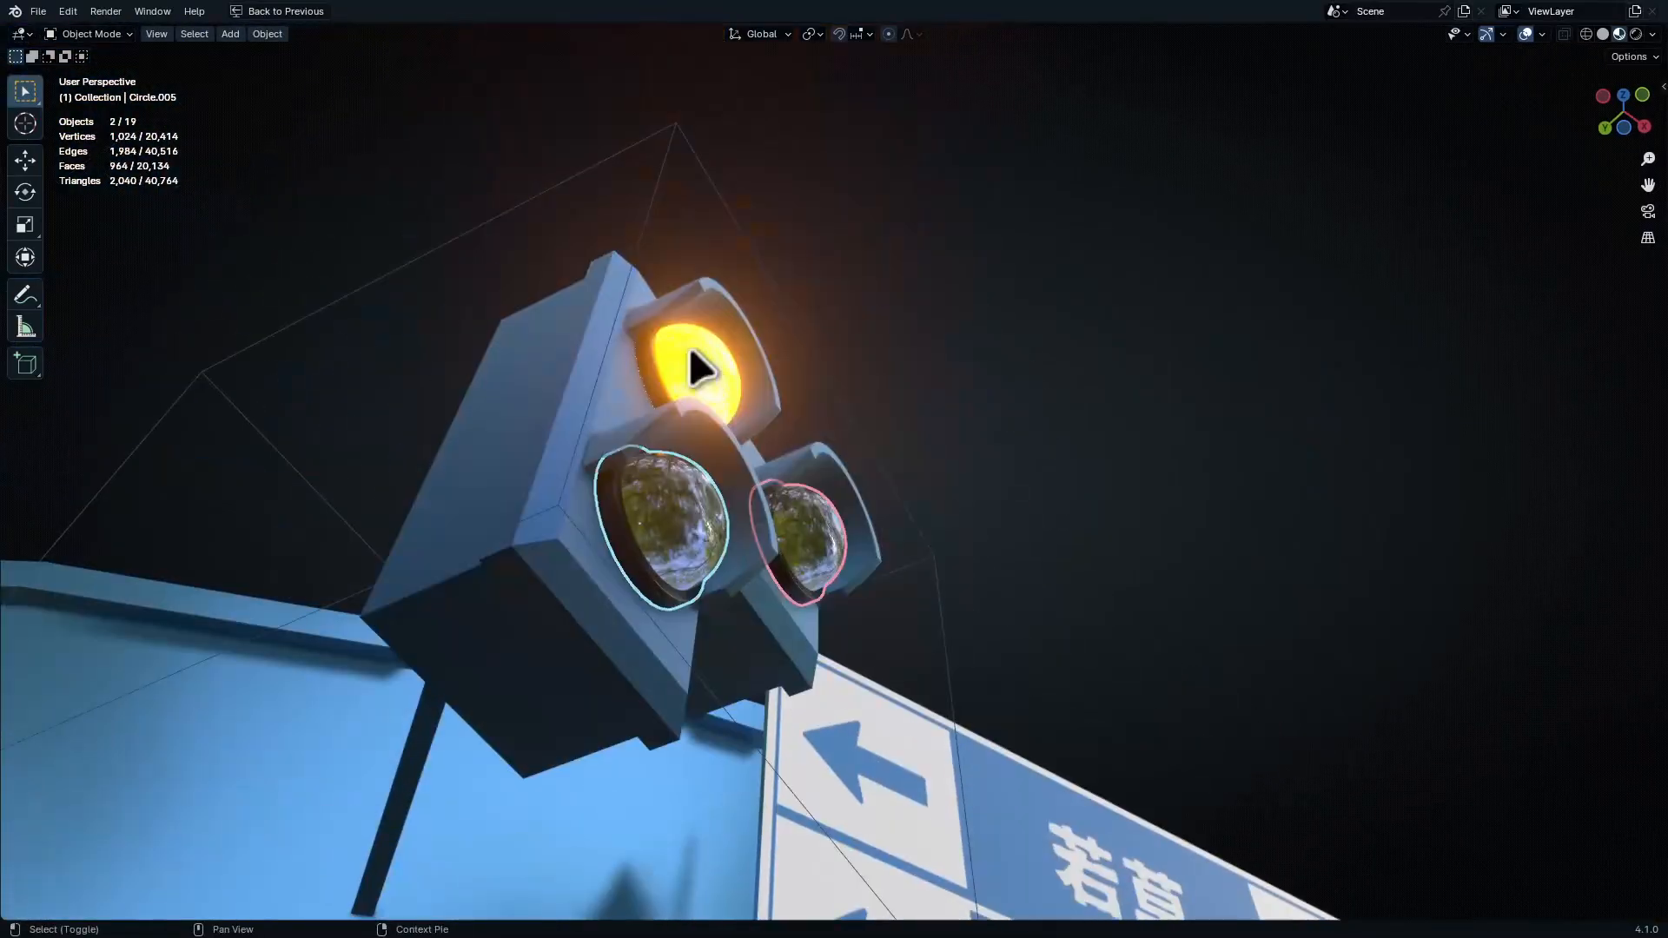
left_click(691, 346, "shift")
key("KP_3")
key("shift+z")
middle_click_drag(1052, 495, 1020, 361)
key("ctrl+Tab")
key("Tab")
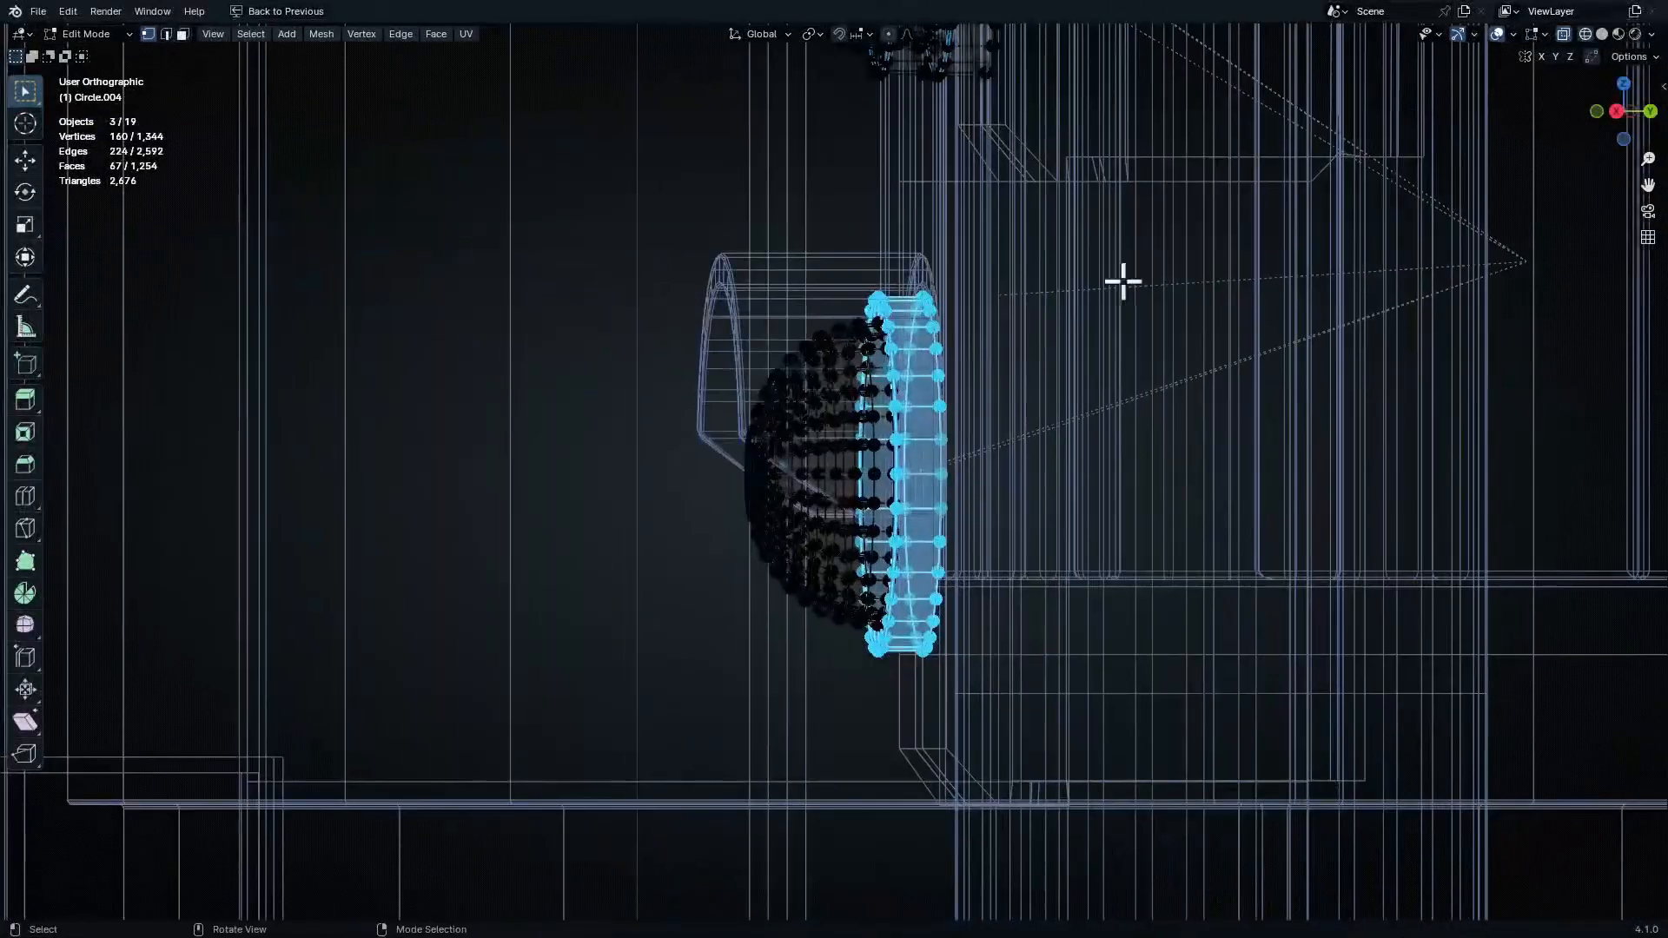
Select the domes and front rims of the lenses while leaving the rear rings against the housing unselected
middle_click_drag(983, 486, 982, 486)
key("KP_1")
key("KP_3")
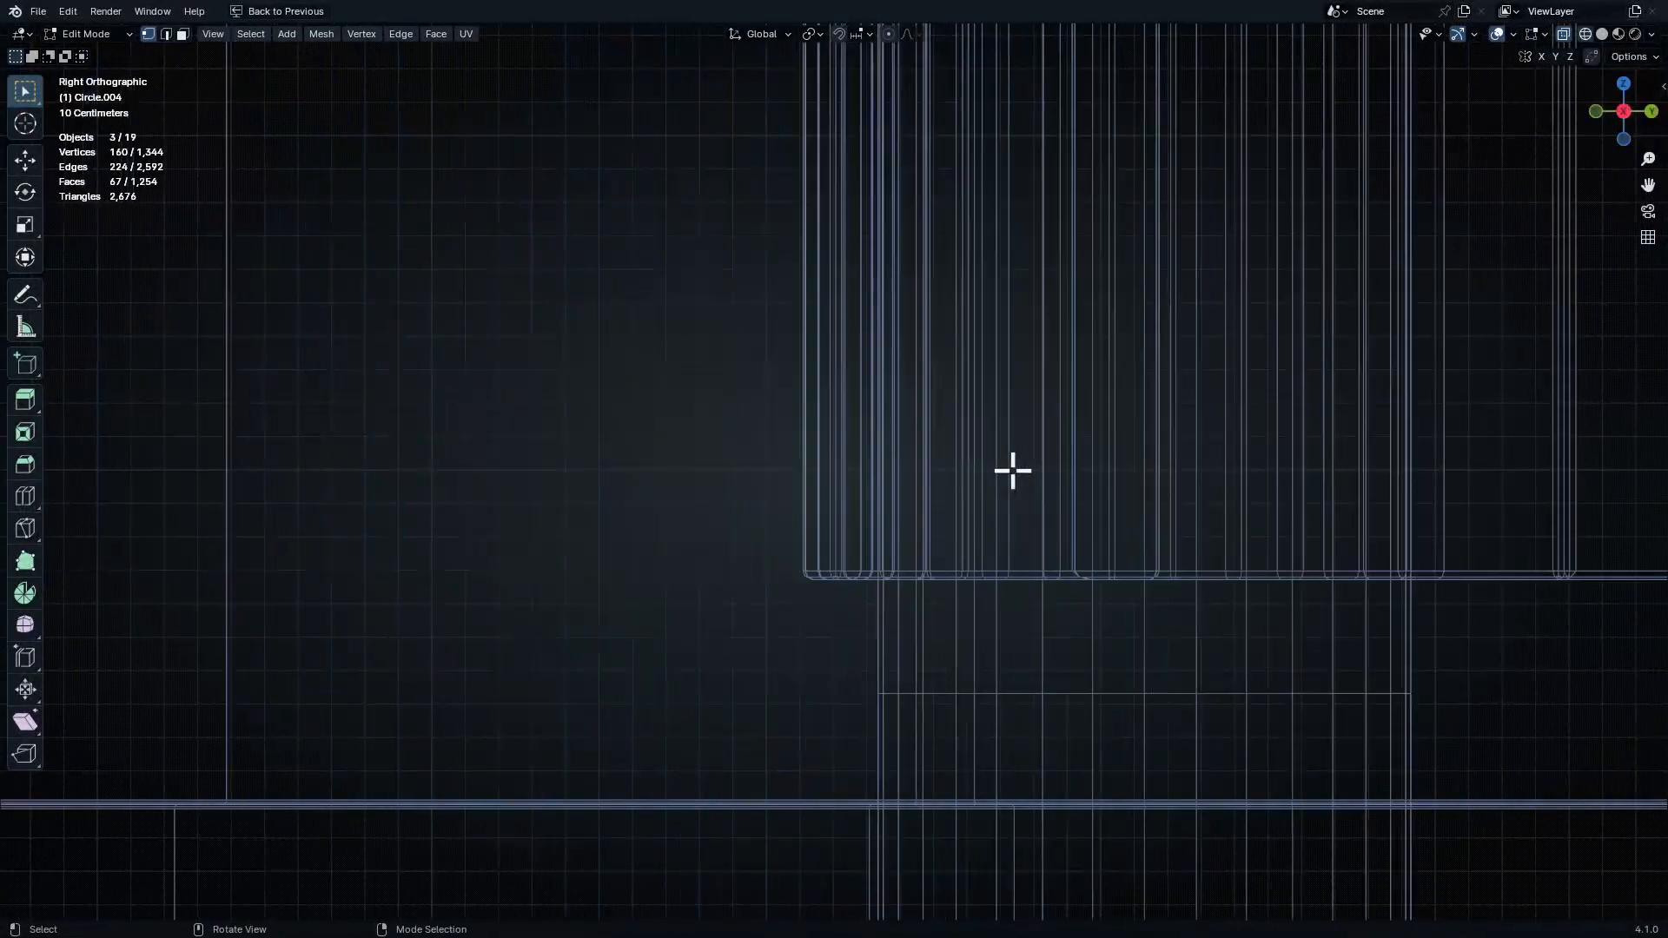
middle_click_drag(1013, 420, 1188, 361)
left_click_drag(1187, 361, 1036, 817)
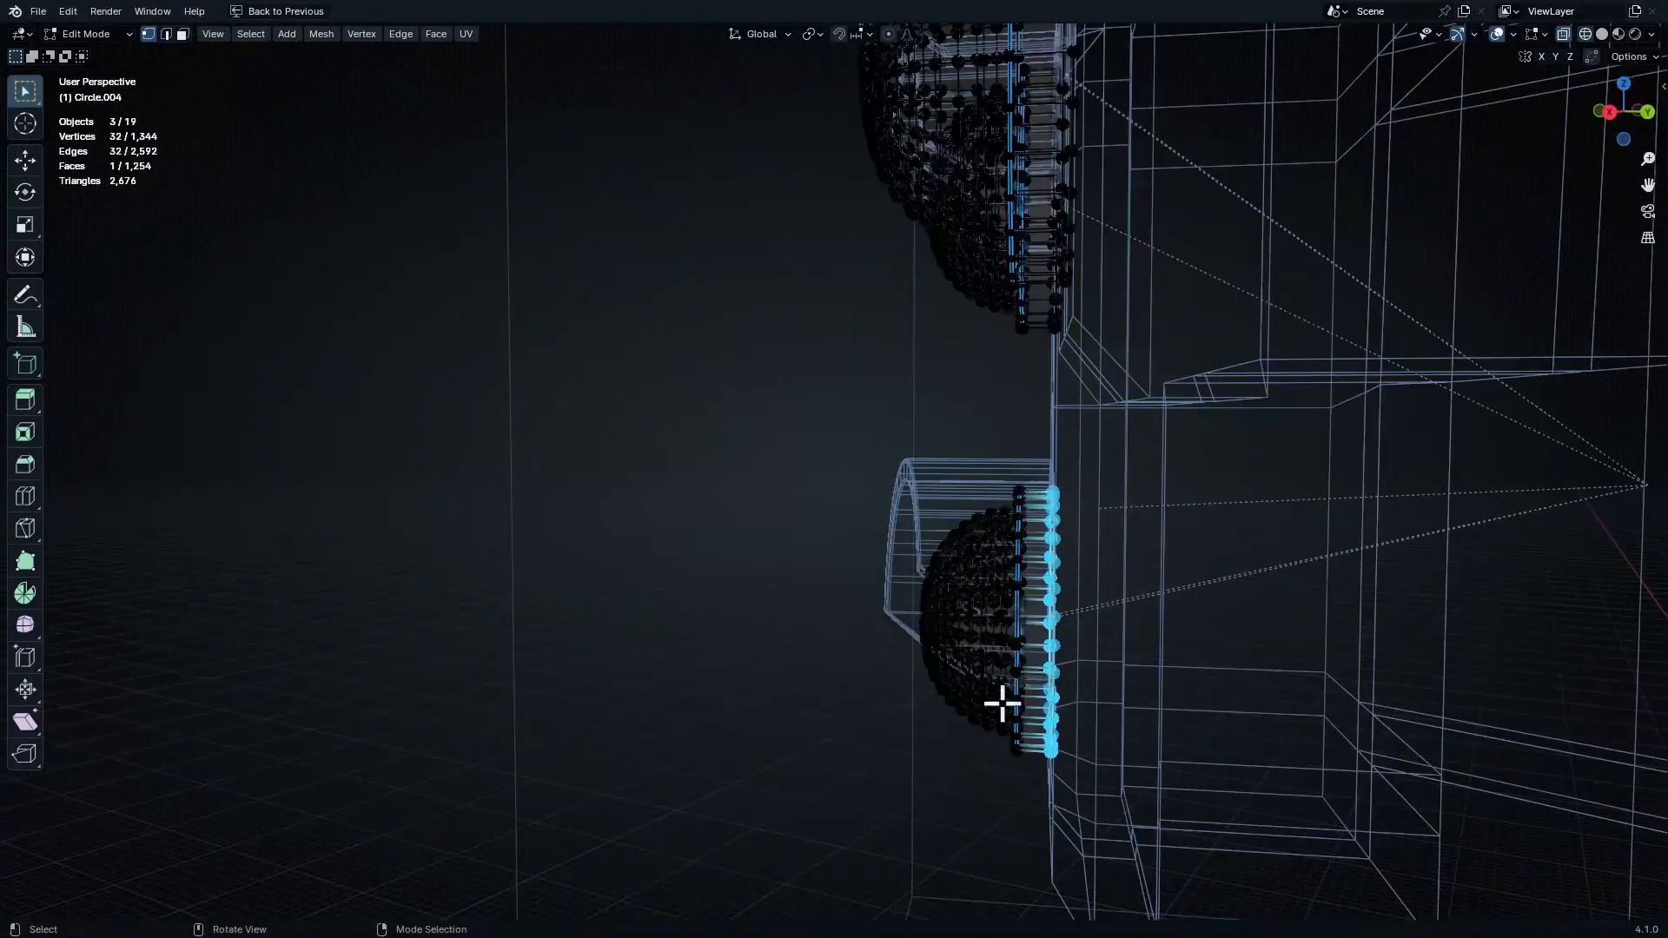
left_click_drag(1058, 440, 786, 929)
middle_click_drag(1173, 328, 988, 550)
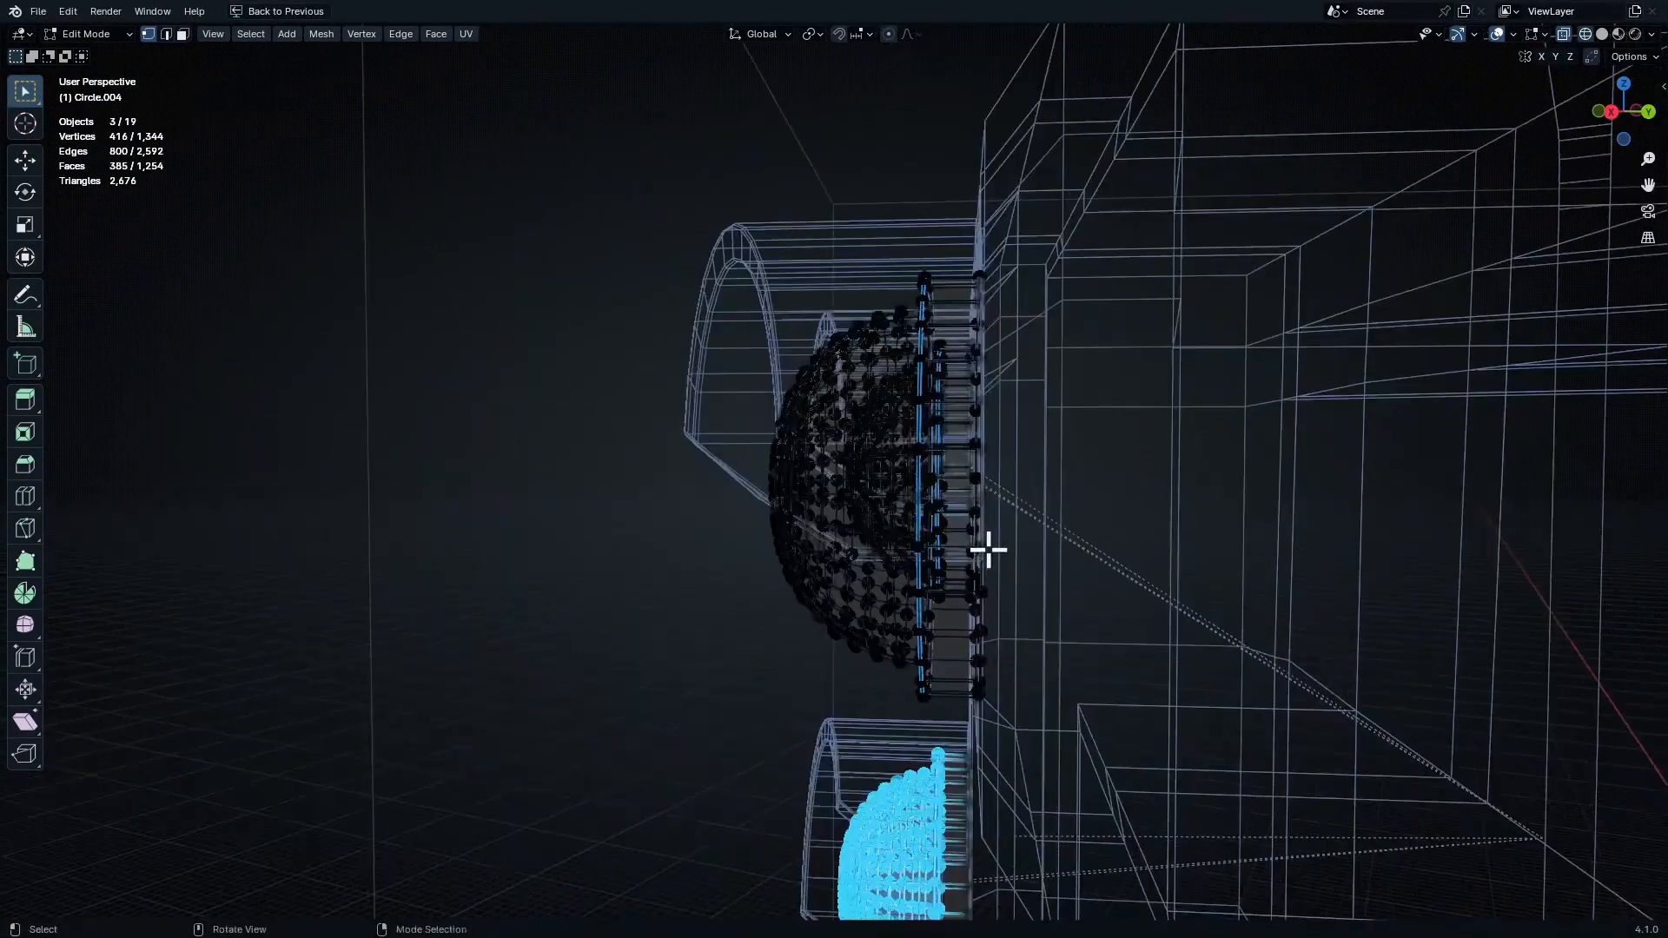
left_click_drag(954, 469, 725, 817)
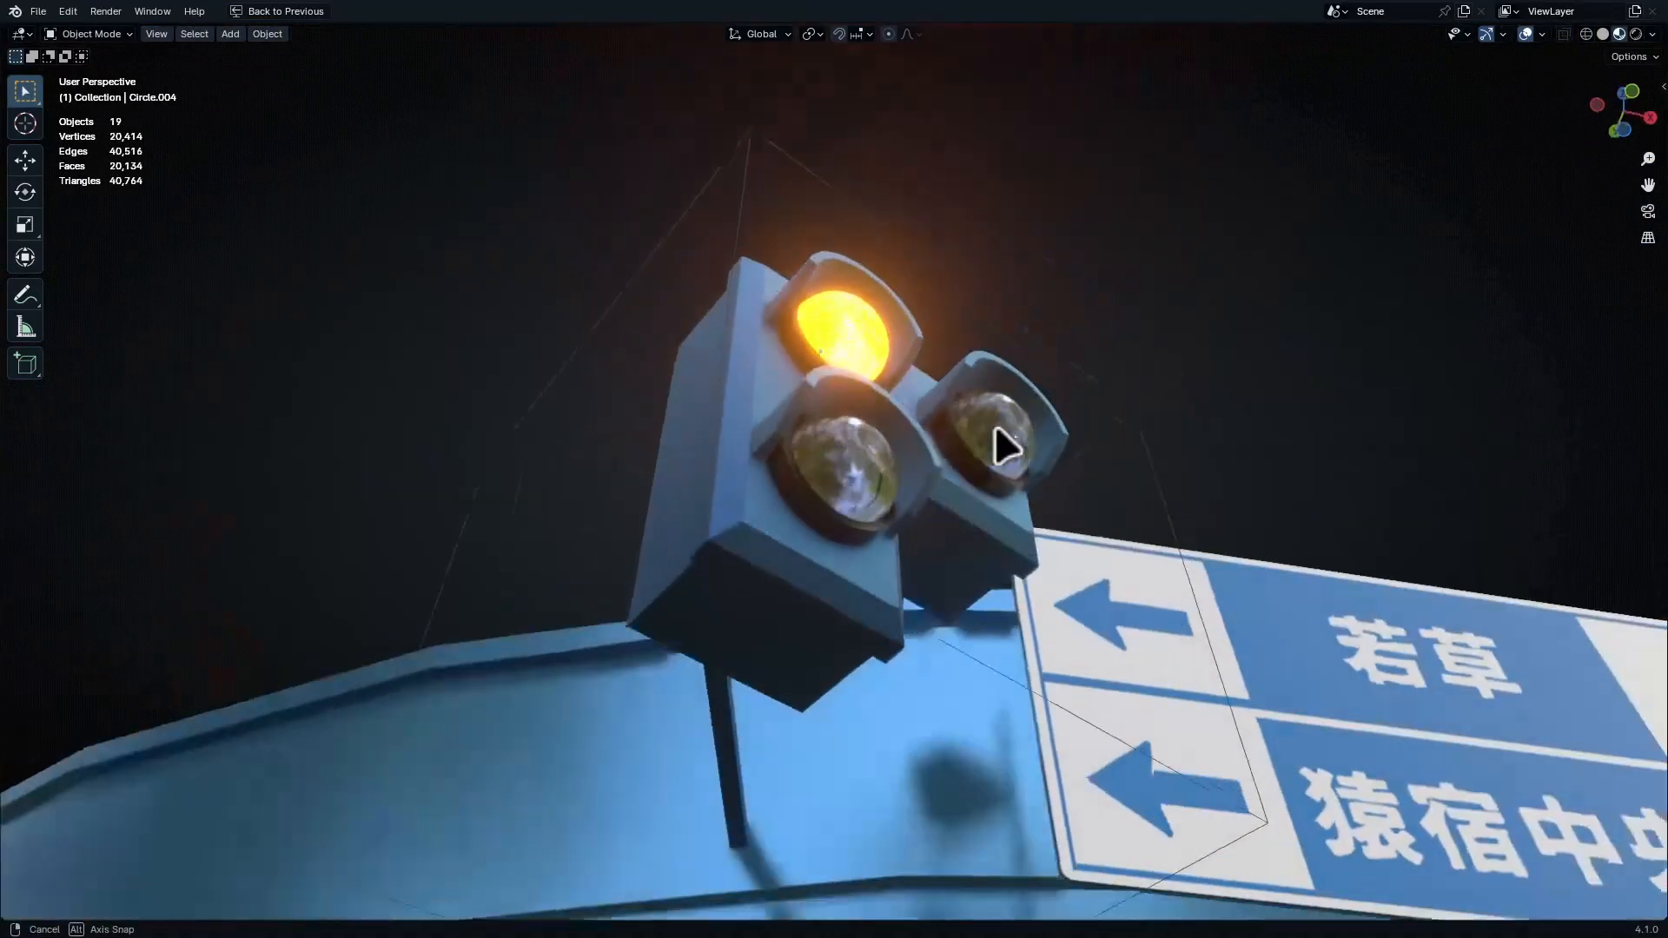
Examine the traffic light and the recessed lights on the ring's underside, comparing them with the reference image
middle_click_drag(993, 432, 967, 447)
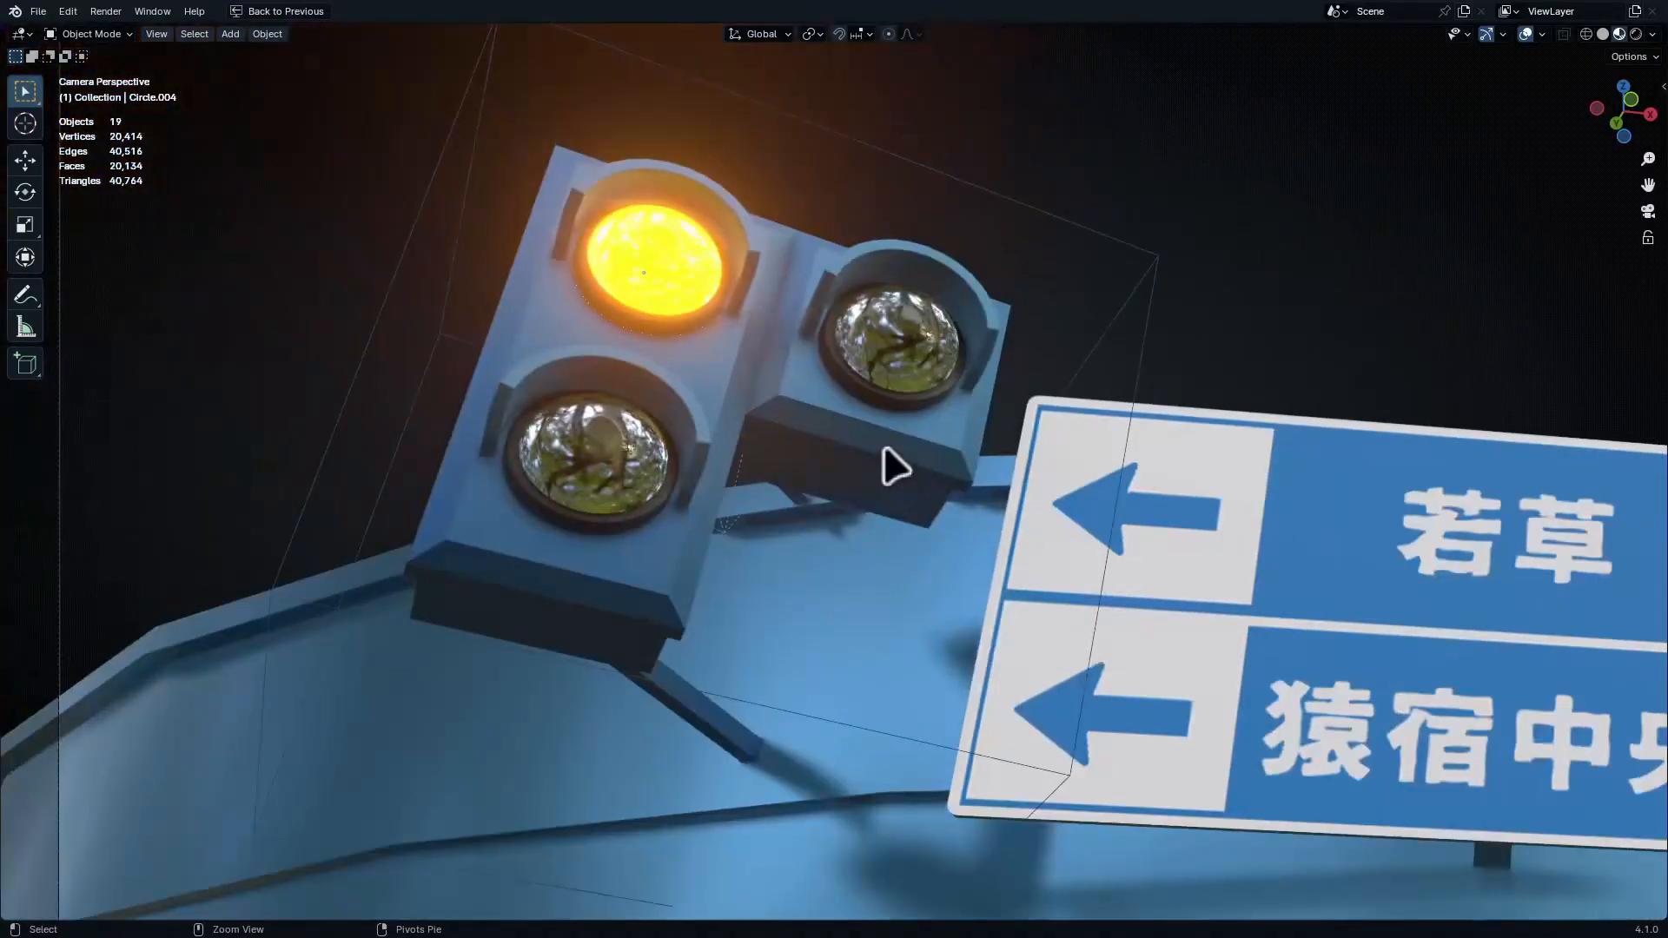
middle_click_drag(887, 462, 965, 554)
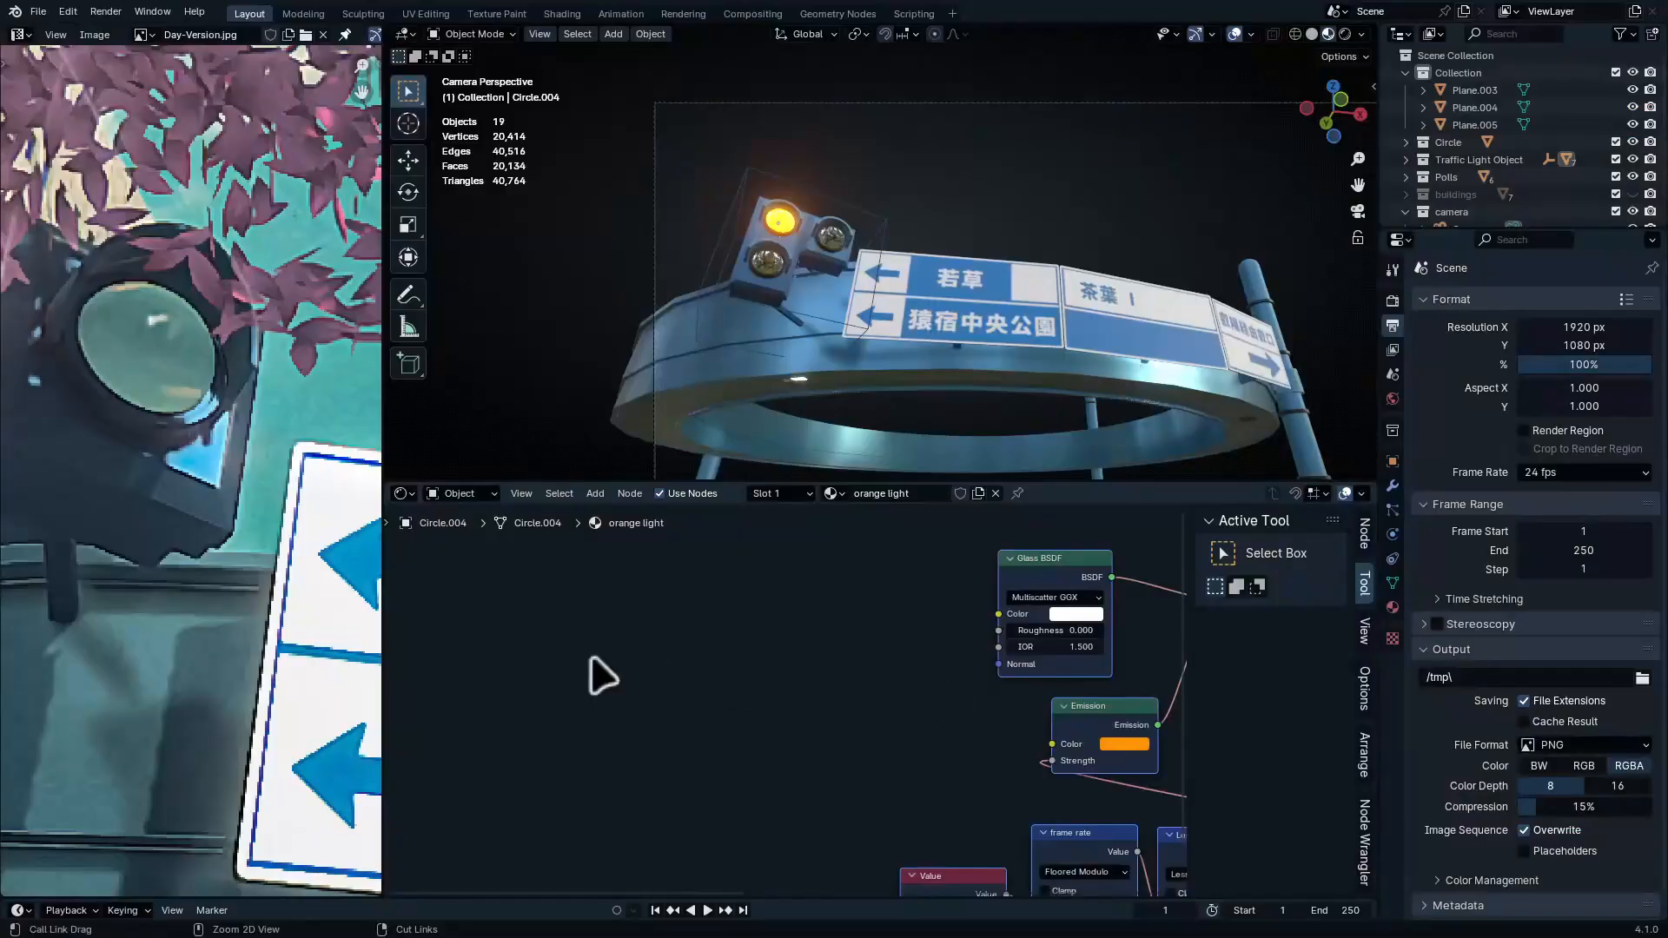
key("ctrl+space")
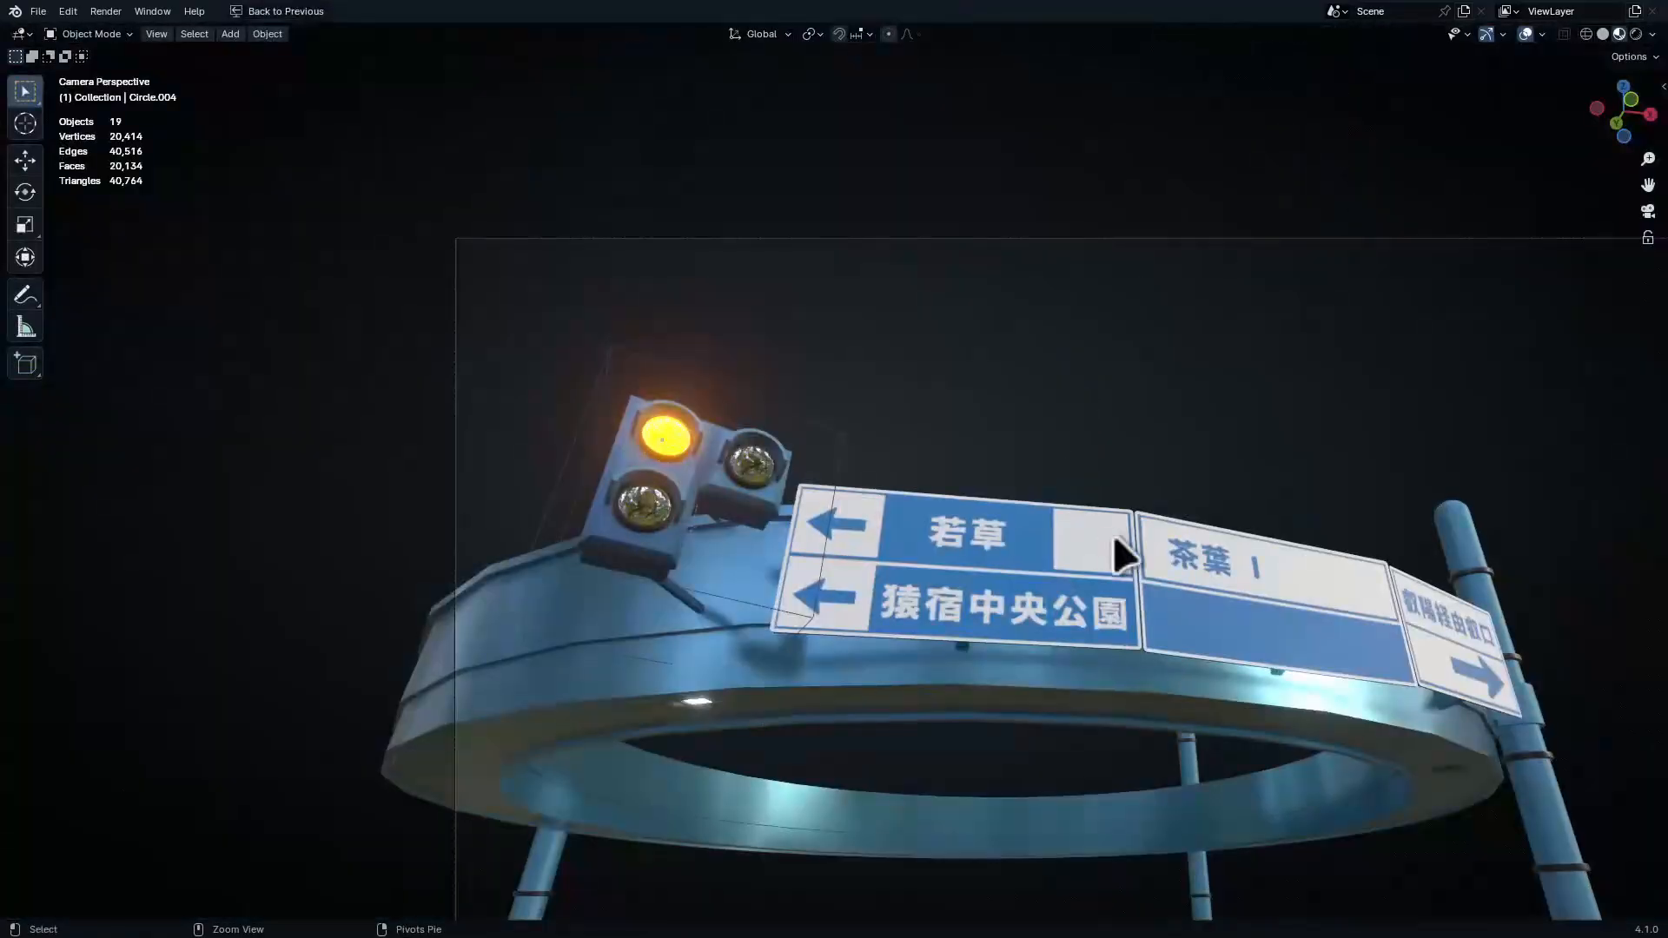
middle_click_drag(1112, 533, 1190, 652, "ctrl")
middle_click_drag(1189, 652, 1060, 464, "shift")
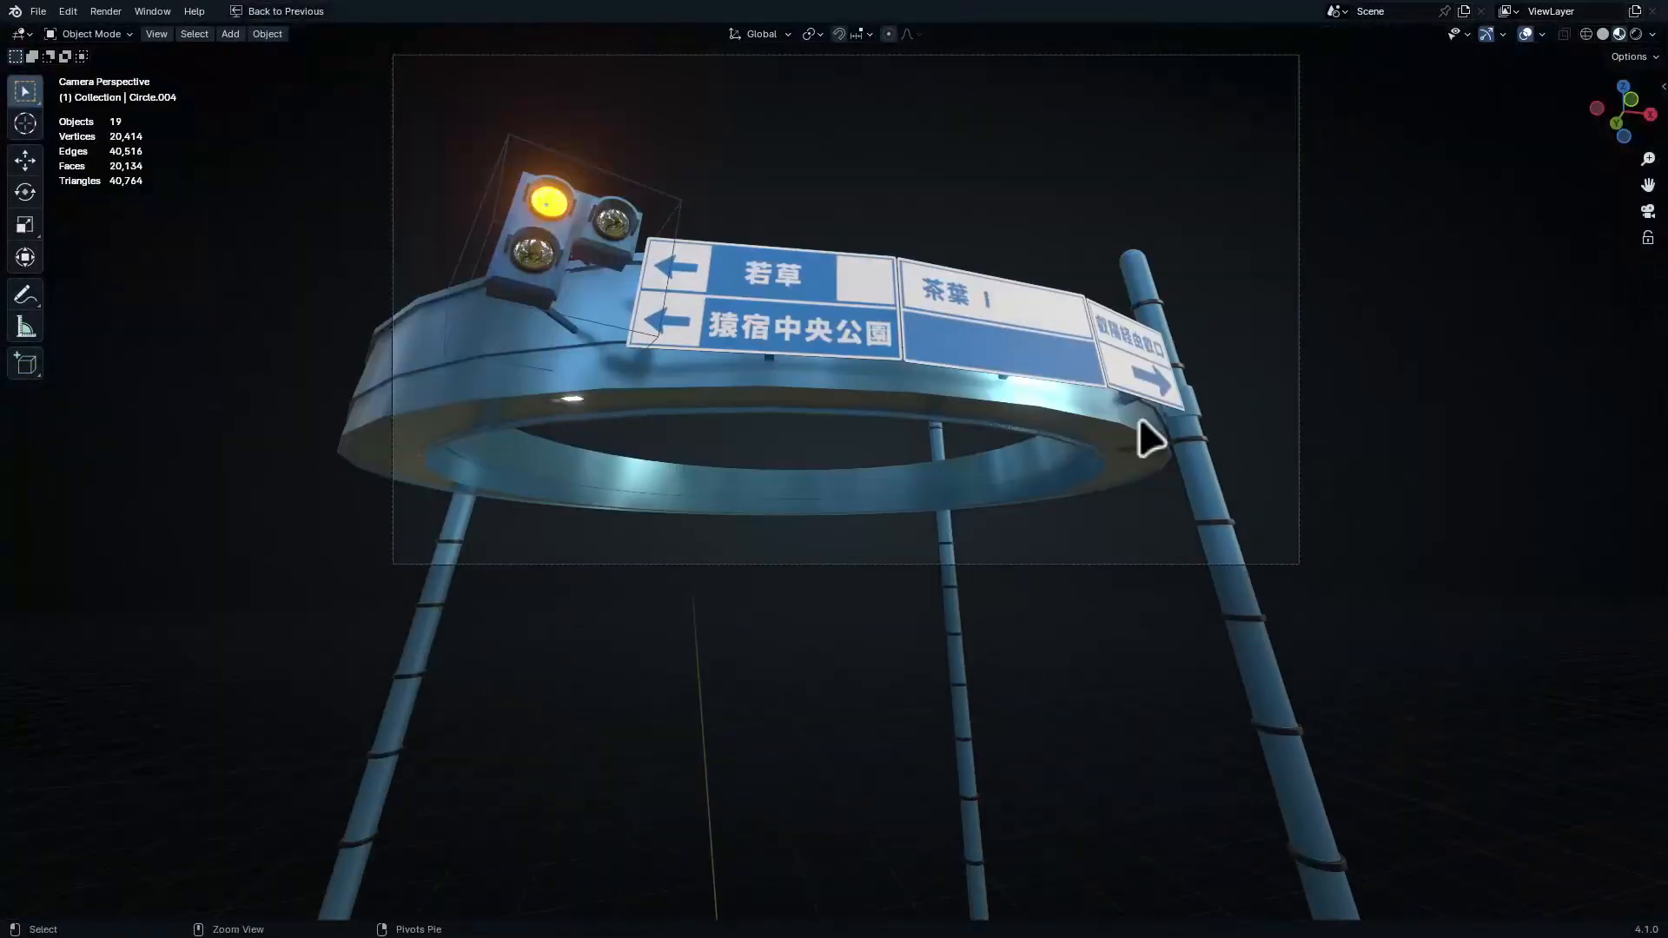
middle_click_drag(1251, 456, 1096, 370, "ctrl")
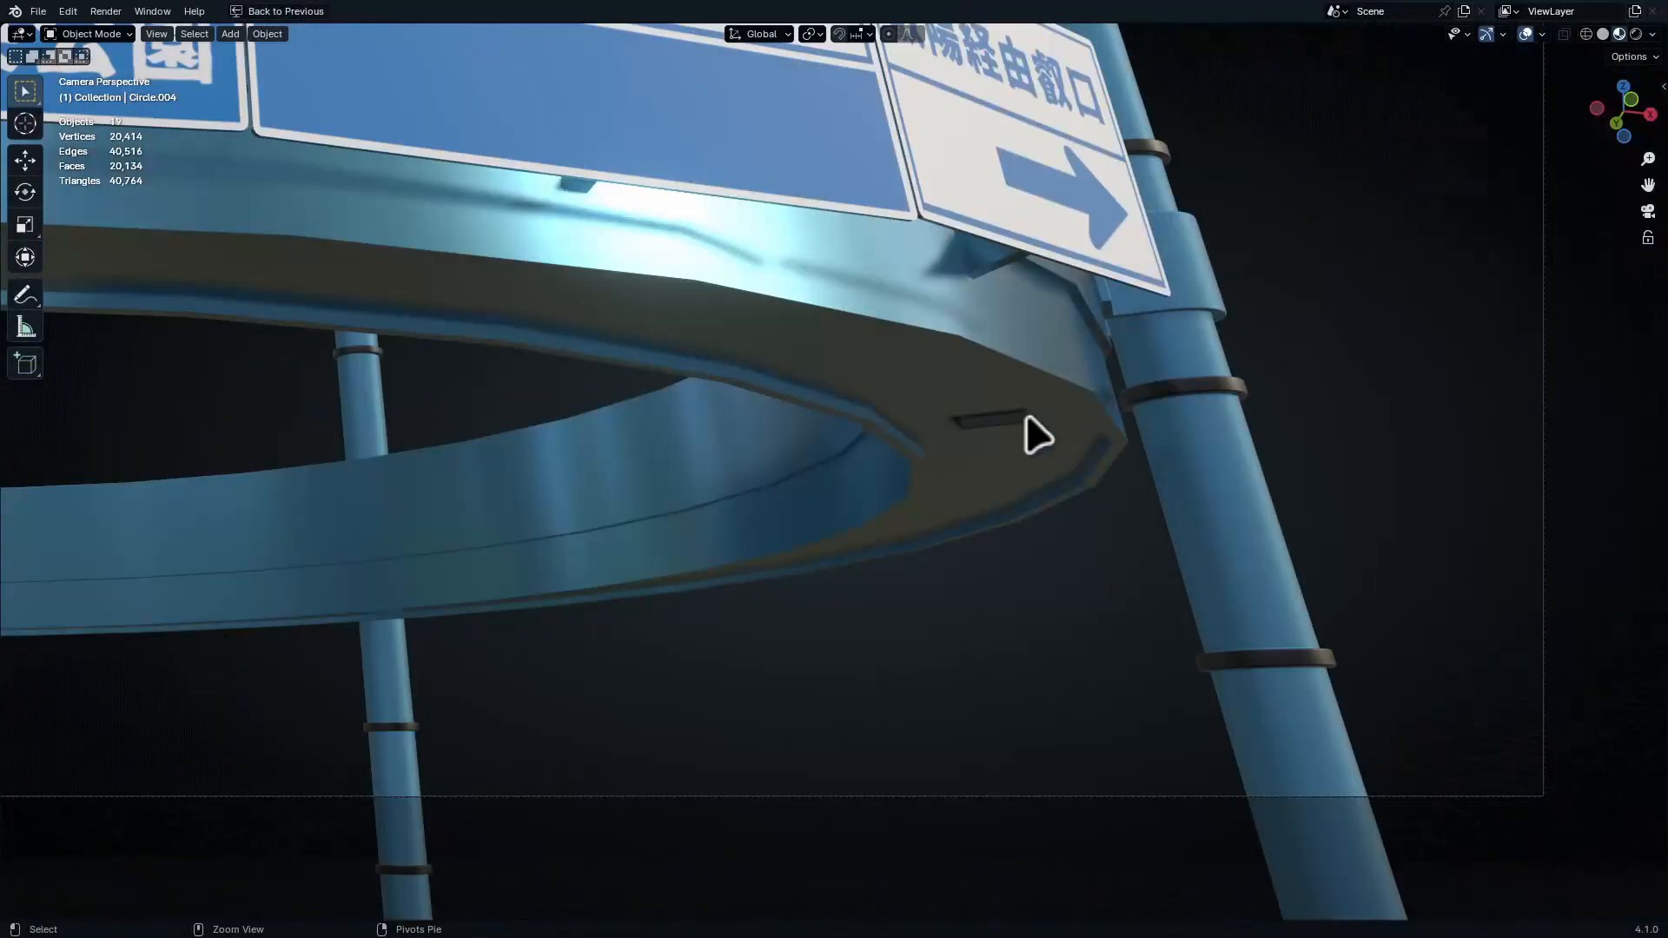
middle_click_drag(1011, 468, 1013, 262, "ctrl")
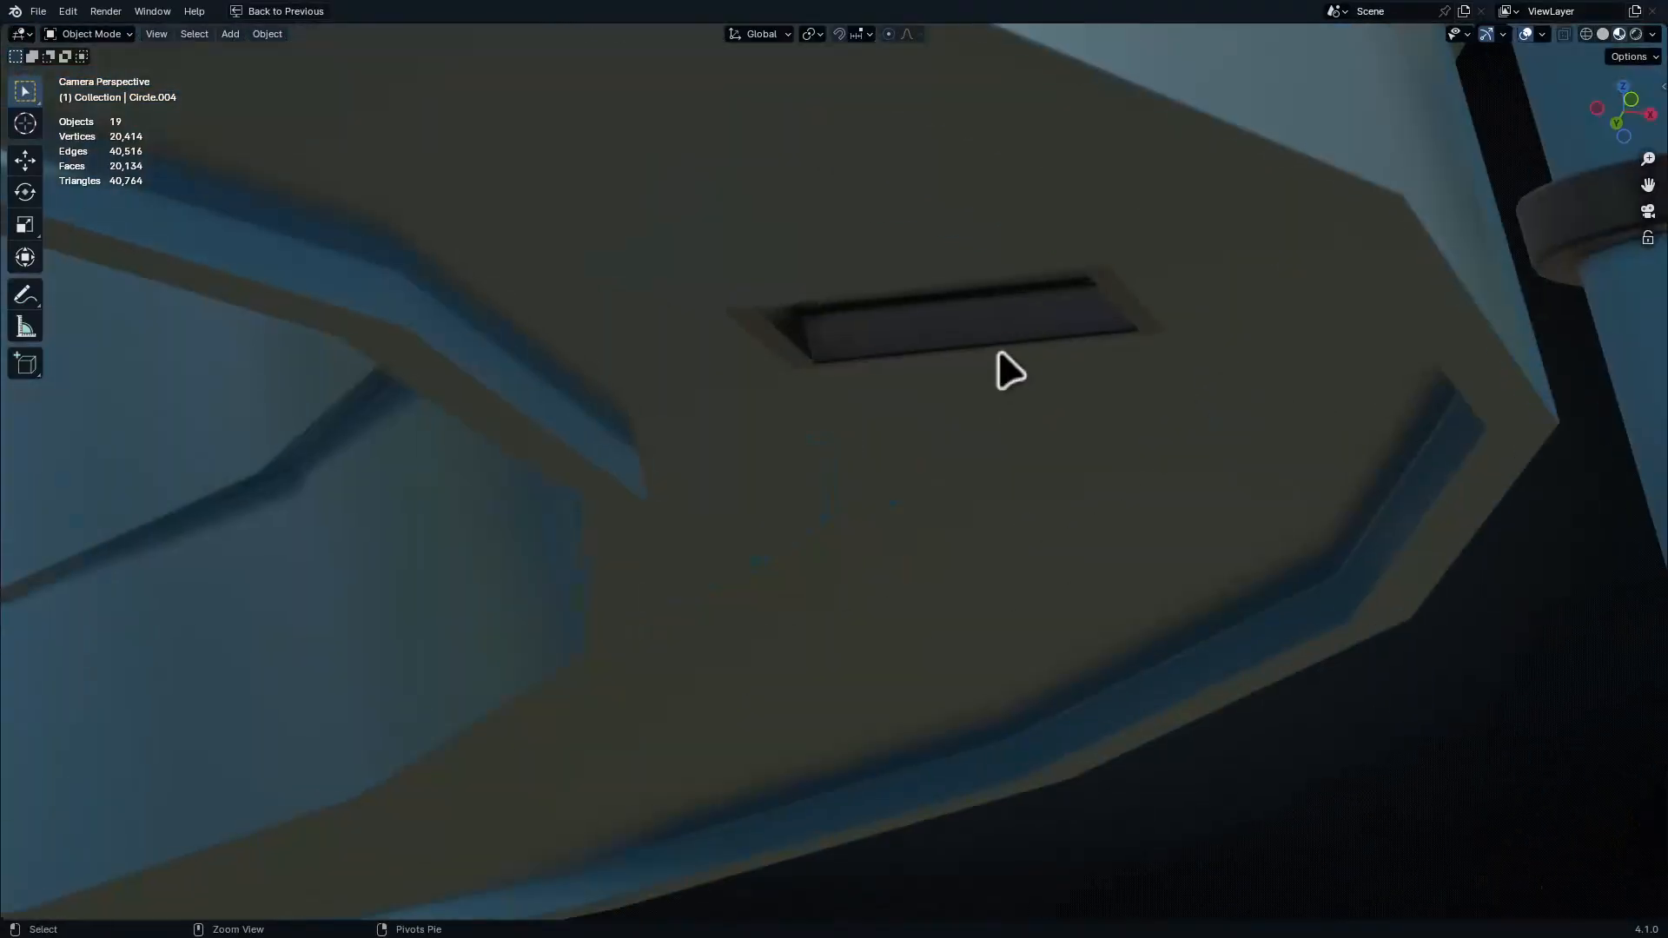
middle_click_drag(1001, 350, 1020, 504, "ctrl")
key("ctrl+space")
middle_click_drag(996, 278, 1021, 182, "ctrl")
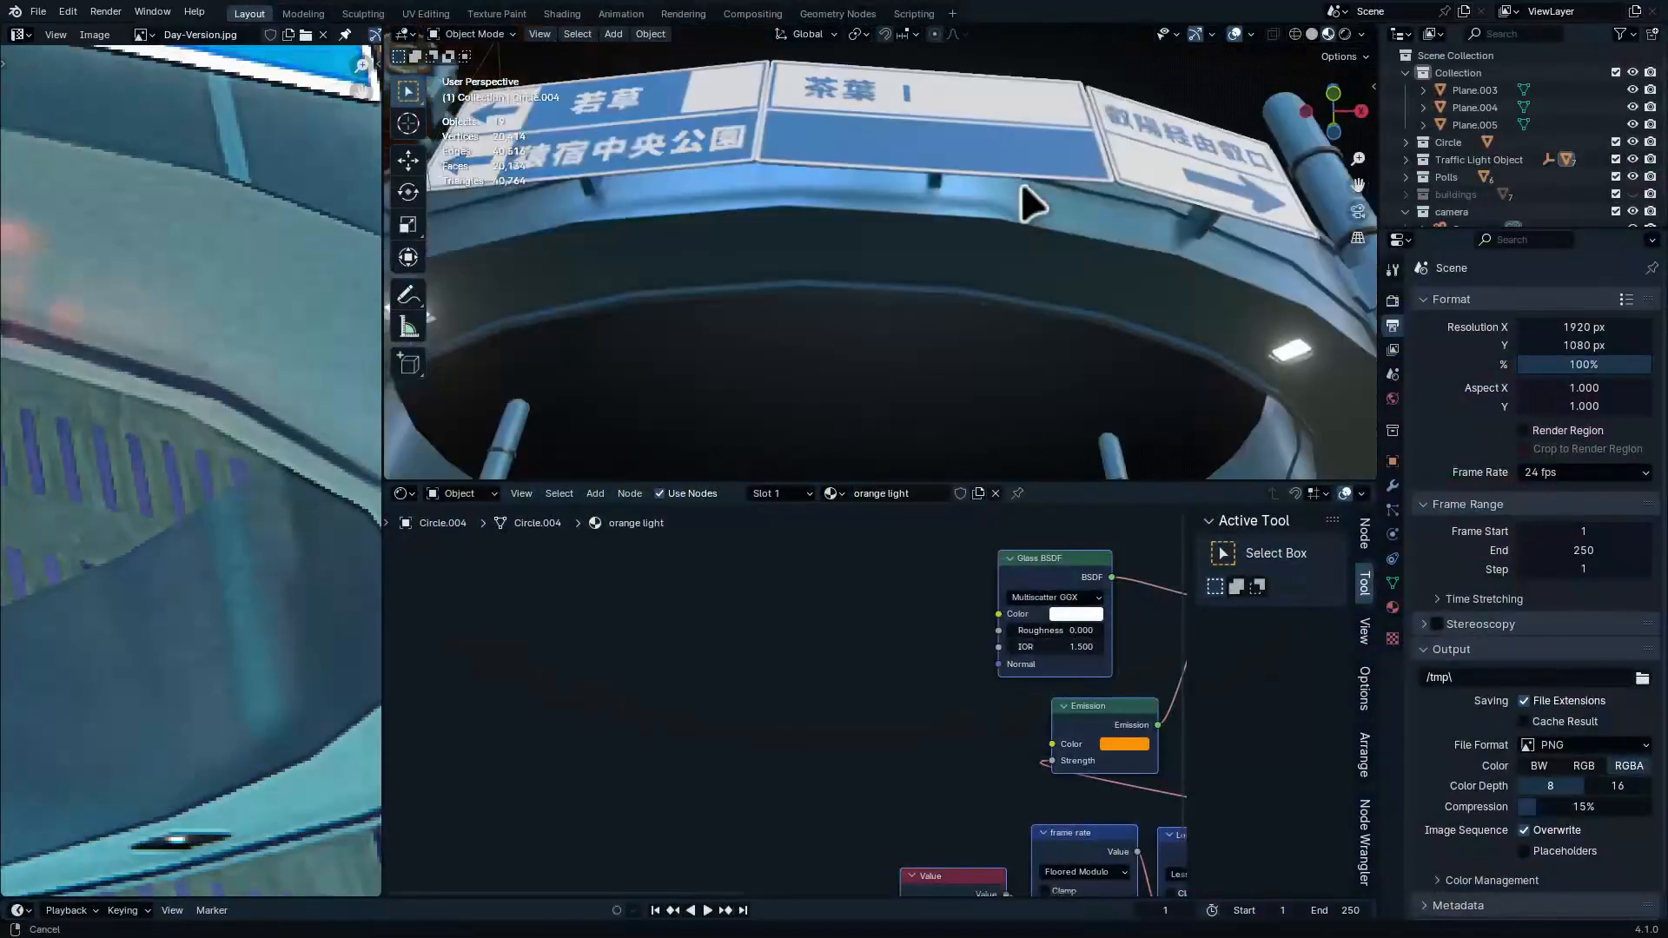
key("ctrl+space")
middle_click_drag(1318, 434, 1329, 365, "ctrl")
middle_click_drag(1453, 700, 1106, 489, "shift")
Select a glowing light panel face in the ring's mesh and extend the selection to faces of similar area with a 0.01 threshold
key("Tab")
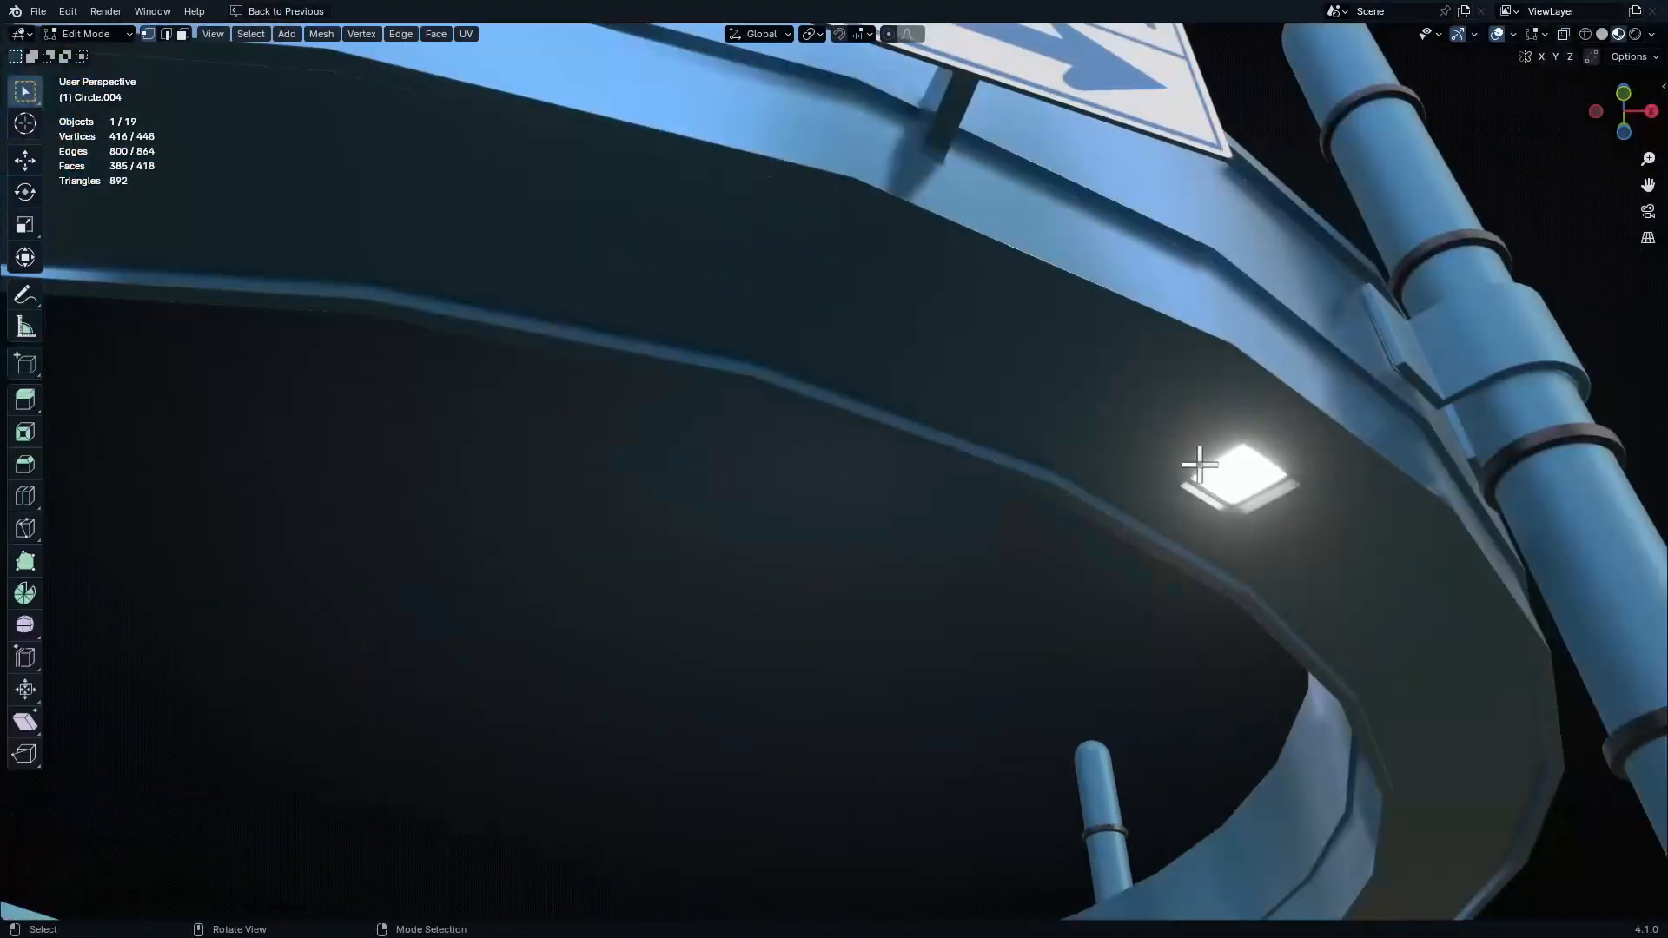
key("alt+q")
middle_click_drag(1202, 462, 1094, 460)
middle_click_drag(1095, 461, 1090, 399, "ctrl")
key("3")
left_click(984, 370)
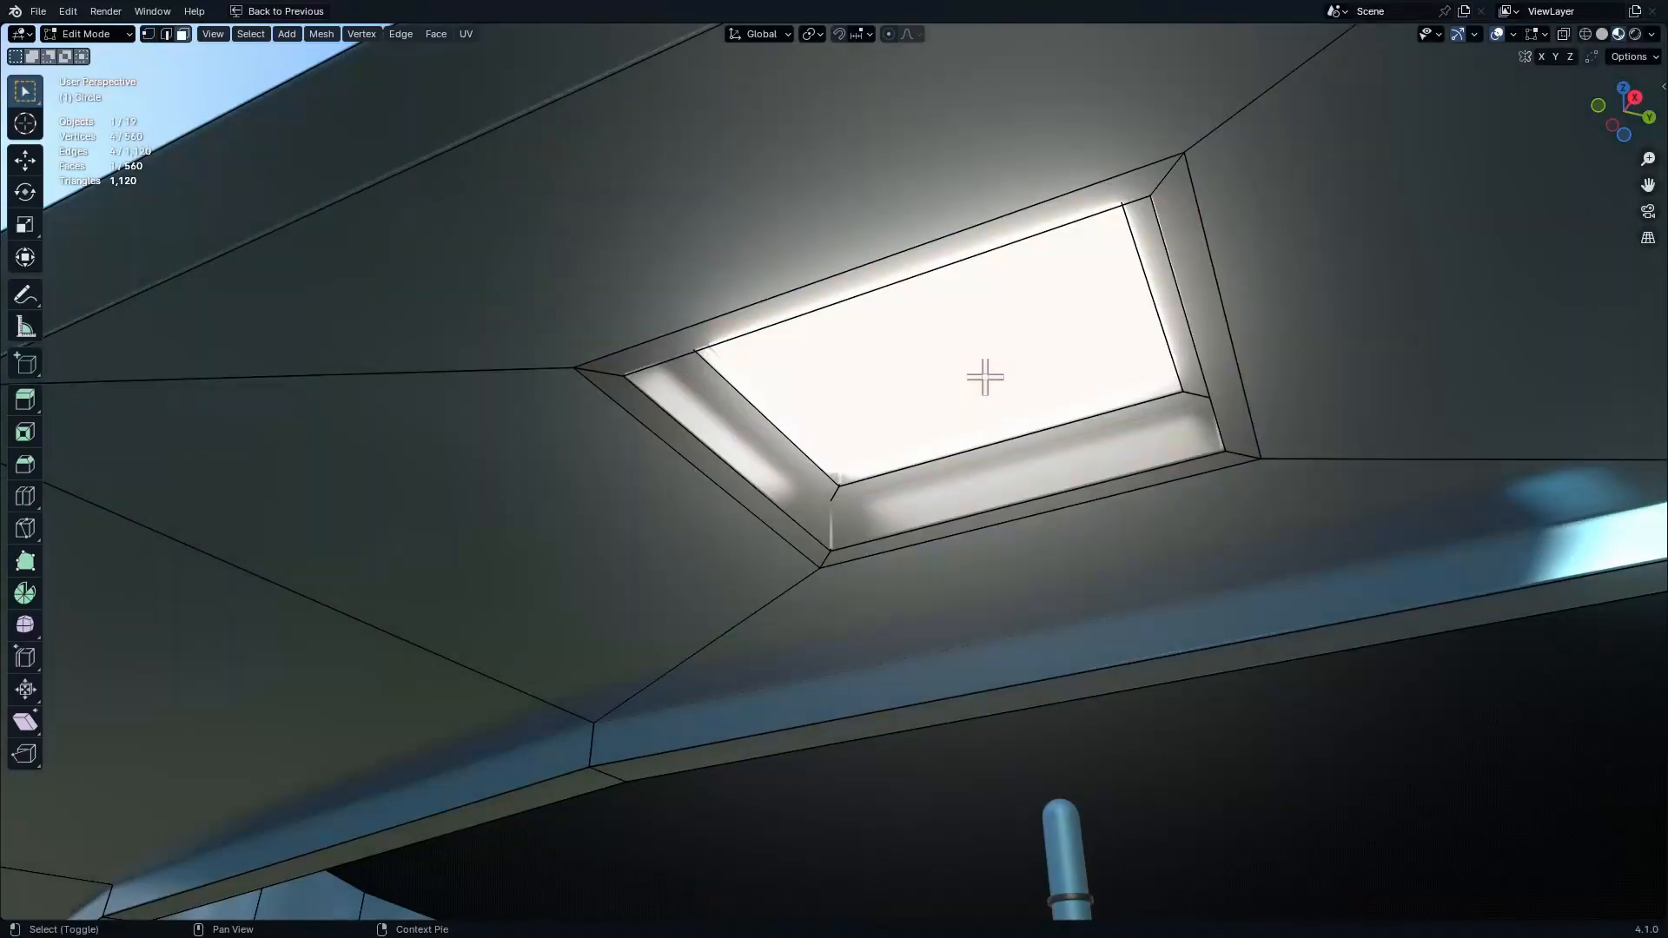
key("z")
mouse_move(1034, 354)
middle_mouse_down("ctrl")
mouse_move(1106, 550)
mouse_move(1039, 272)
mouse_move(680, 610)
middle_mouse_up("ctrl")
key("alt+z")
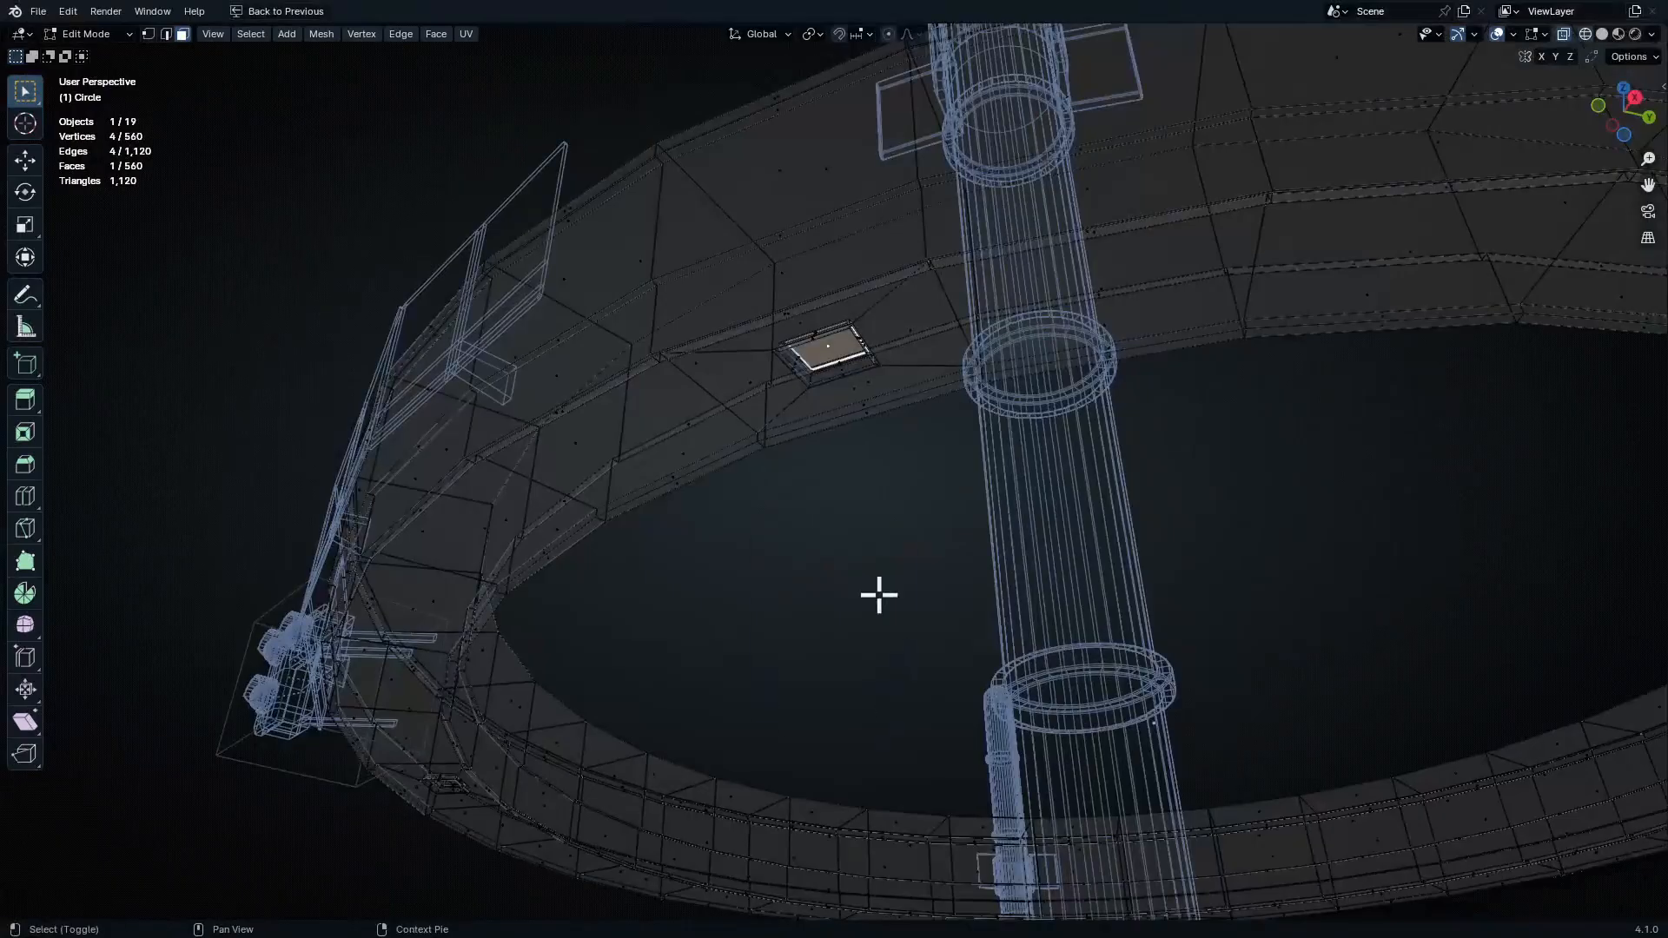
left_click(877, 595)
Remove the narrow face loop along the ring's inner edge from the selection, keeping only the four light panel faces
middle_click_drag(901, 685, 753, 369)
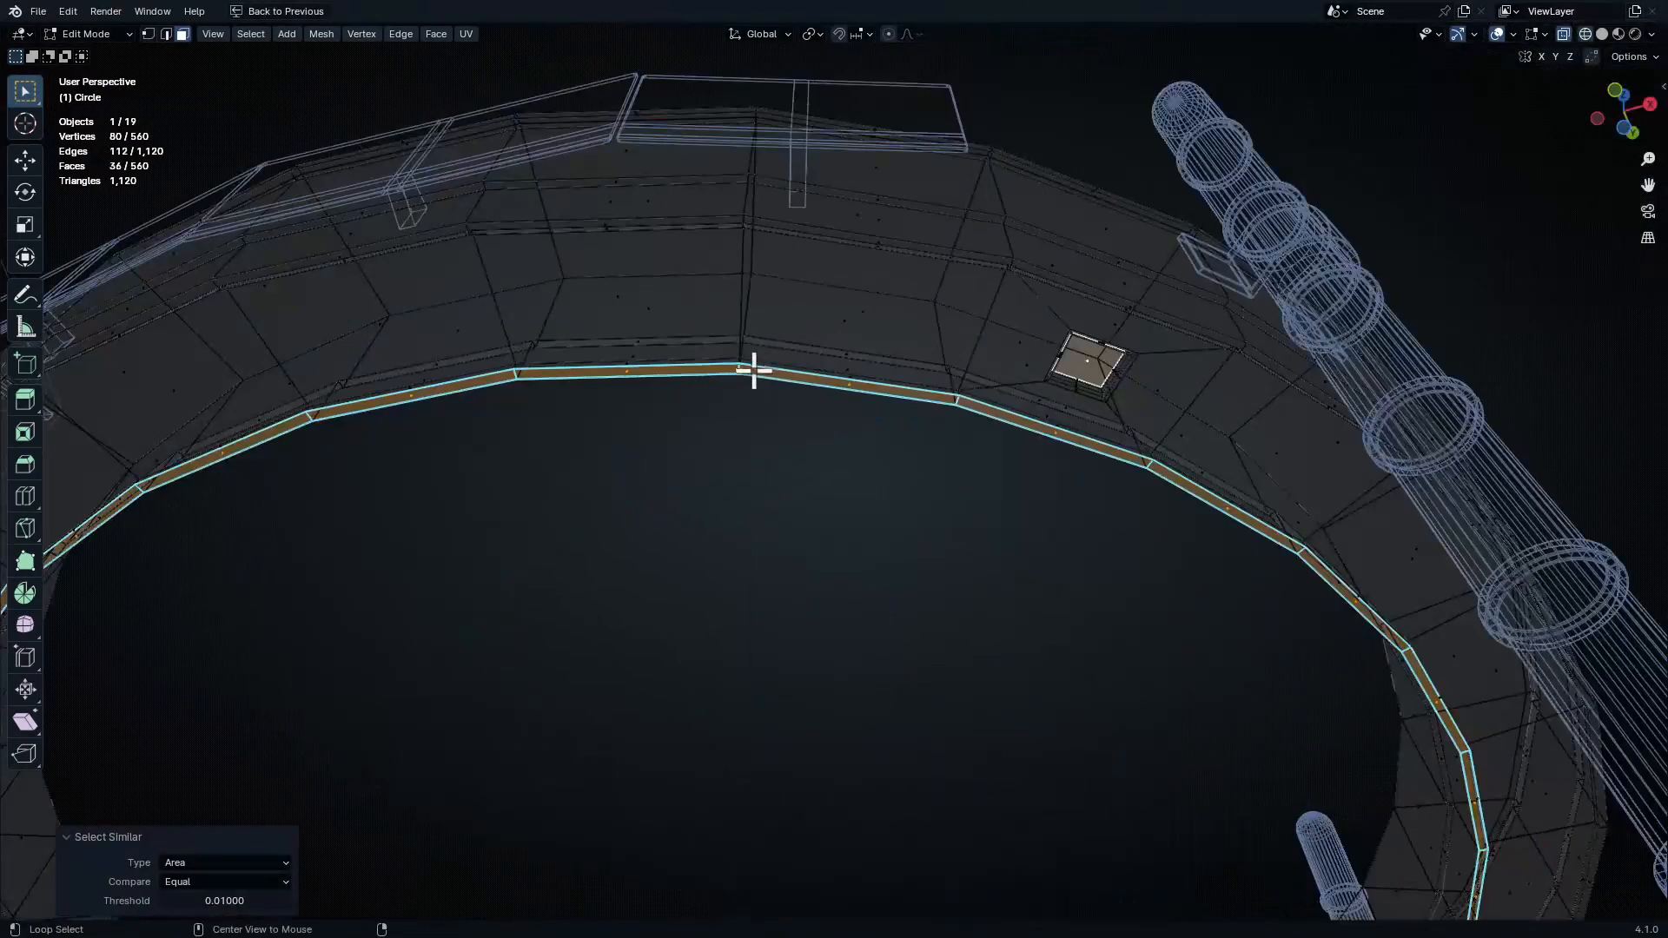
left_click(735, 369, "alt+shift")
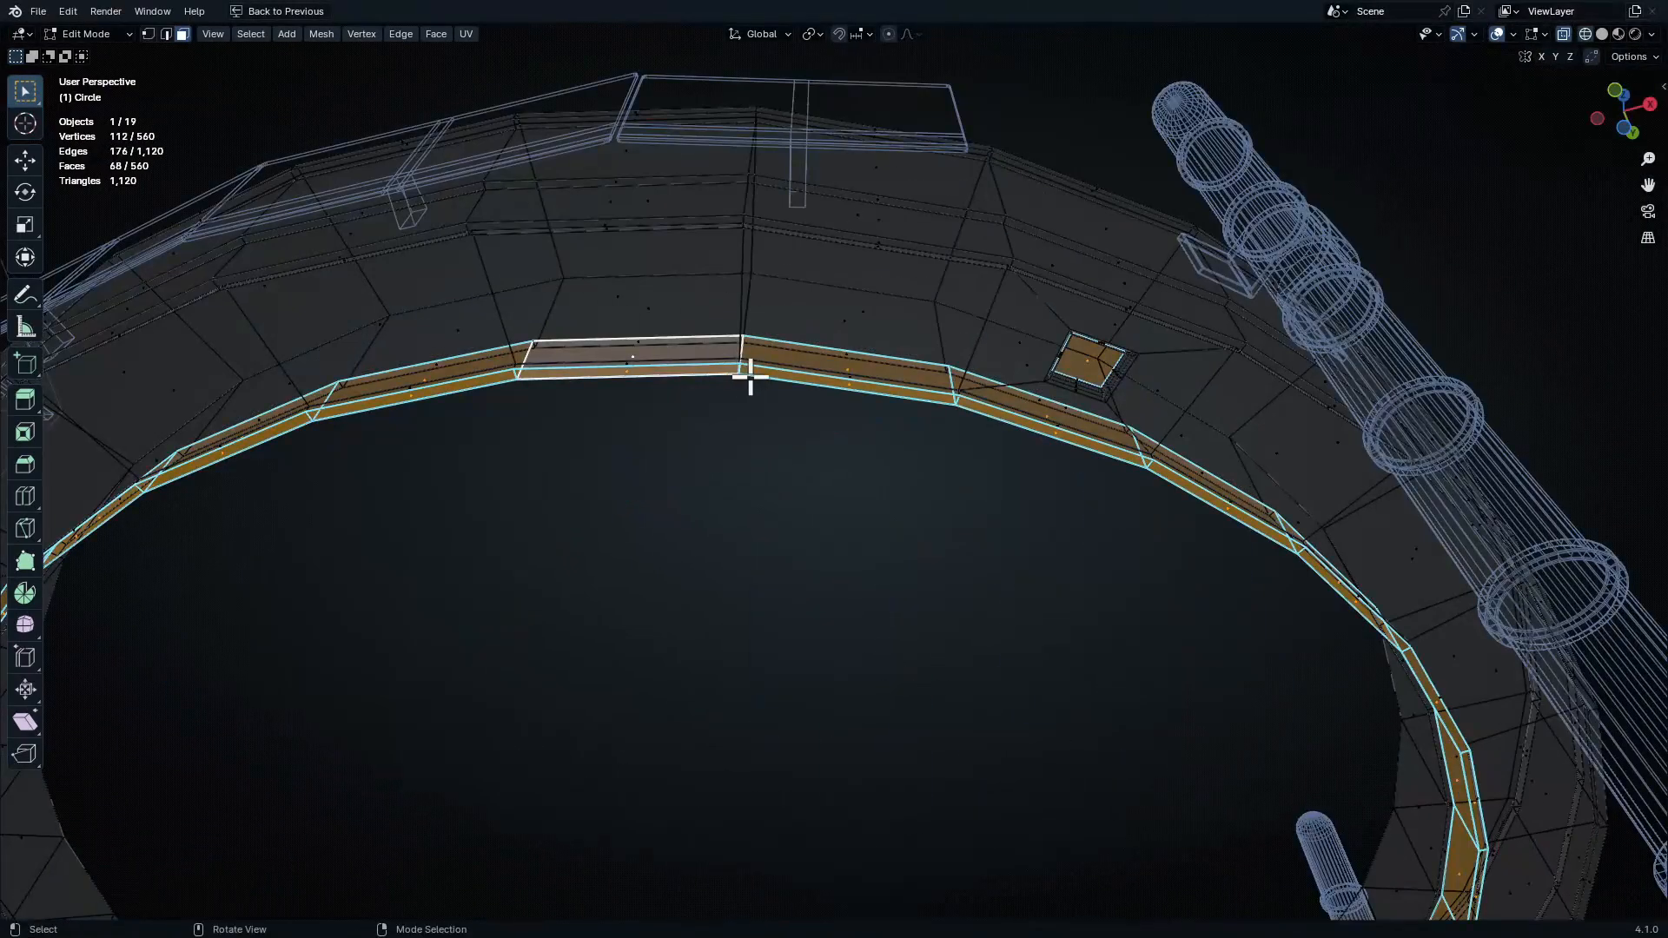
left_click(749, 375, "alt+shift")
middle_click_drag(760, 364, 745, 361)
left_click(744, 343, "alt+shift")
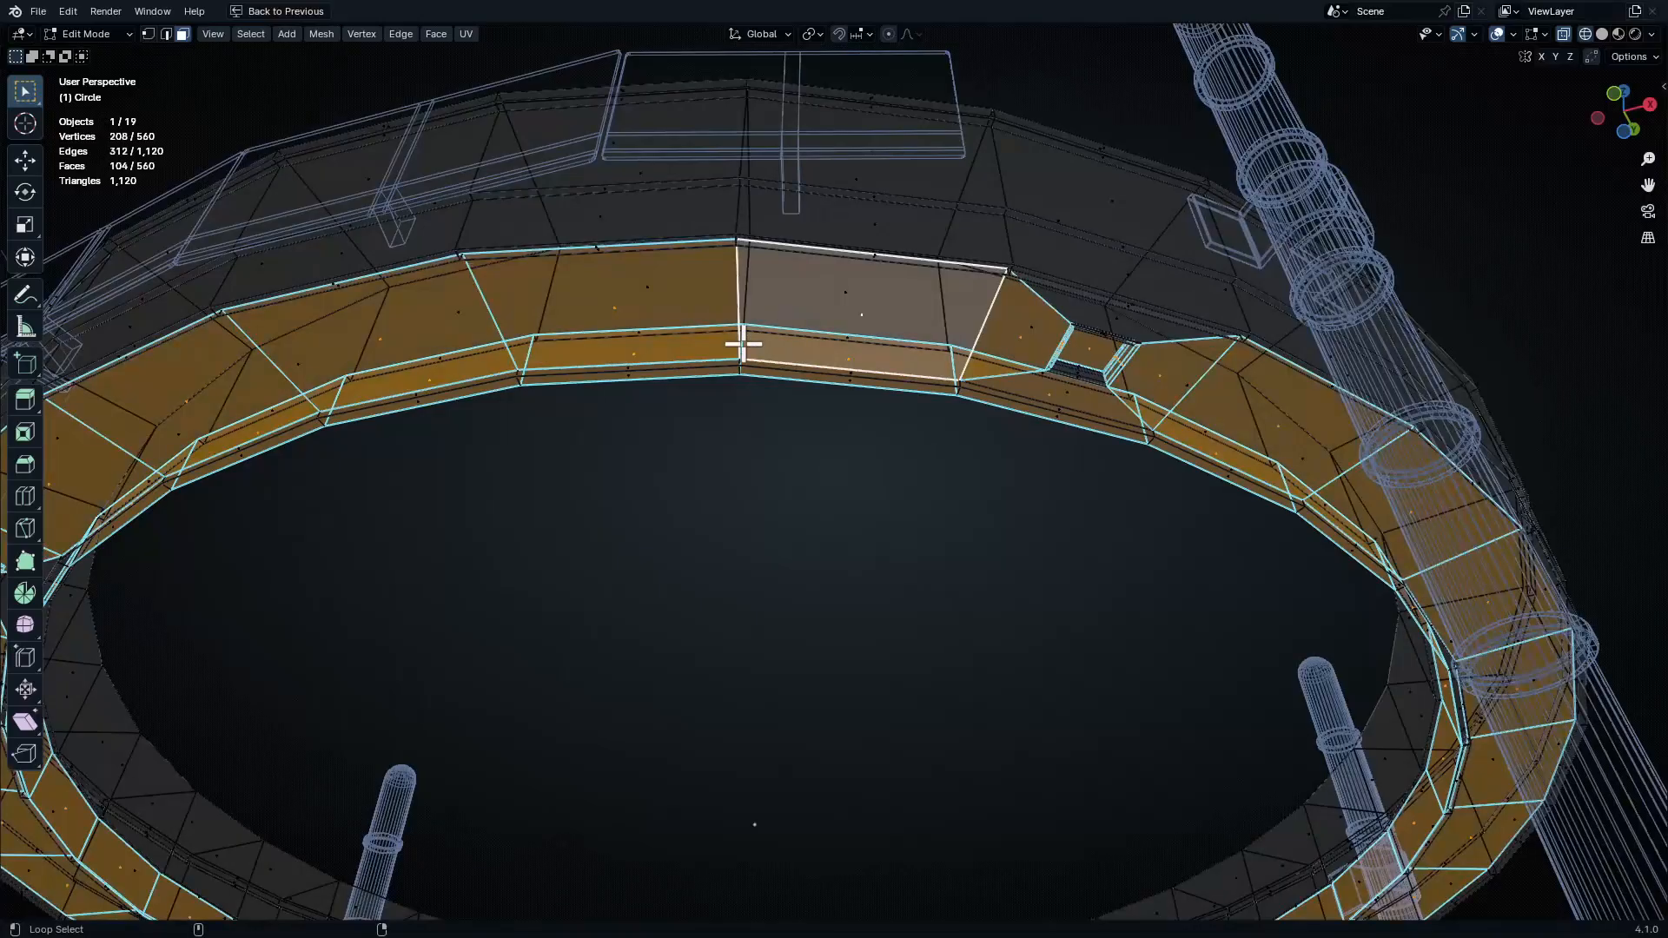
left_click(742, 344, "alt+shift")
left_click(744, 357, "alt+shift")
left_click(745, 354, "alt+shift")
key("ctrl+z")
key("ctrl+z")
scroll(763, 348, "up", 5)
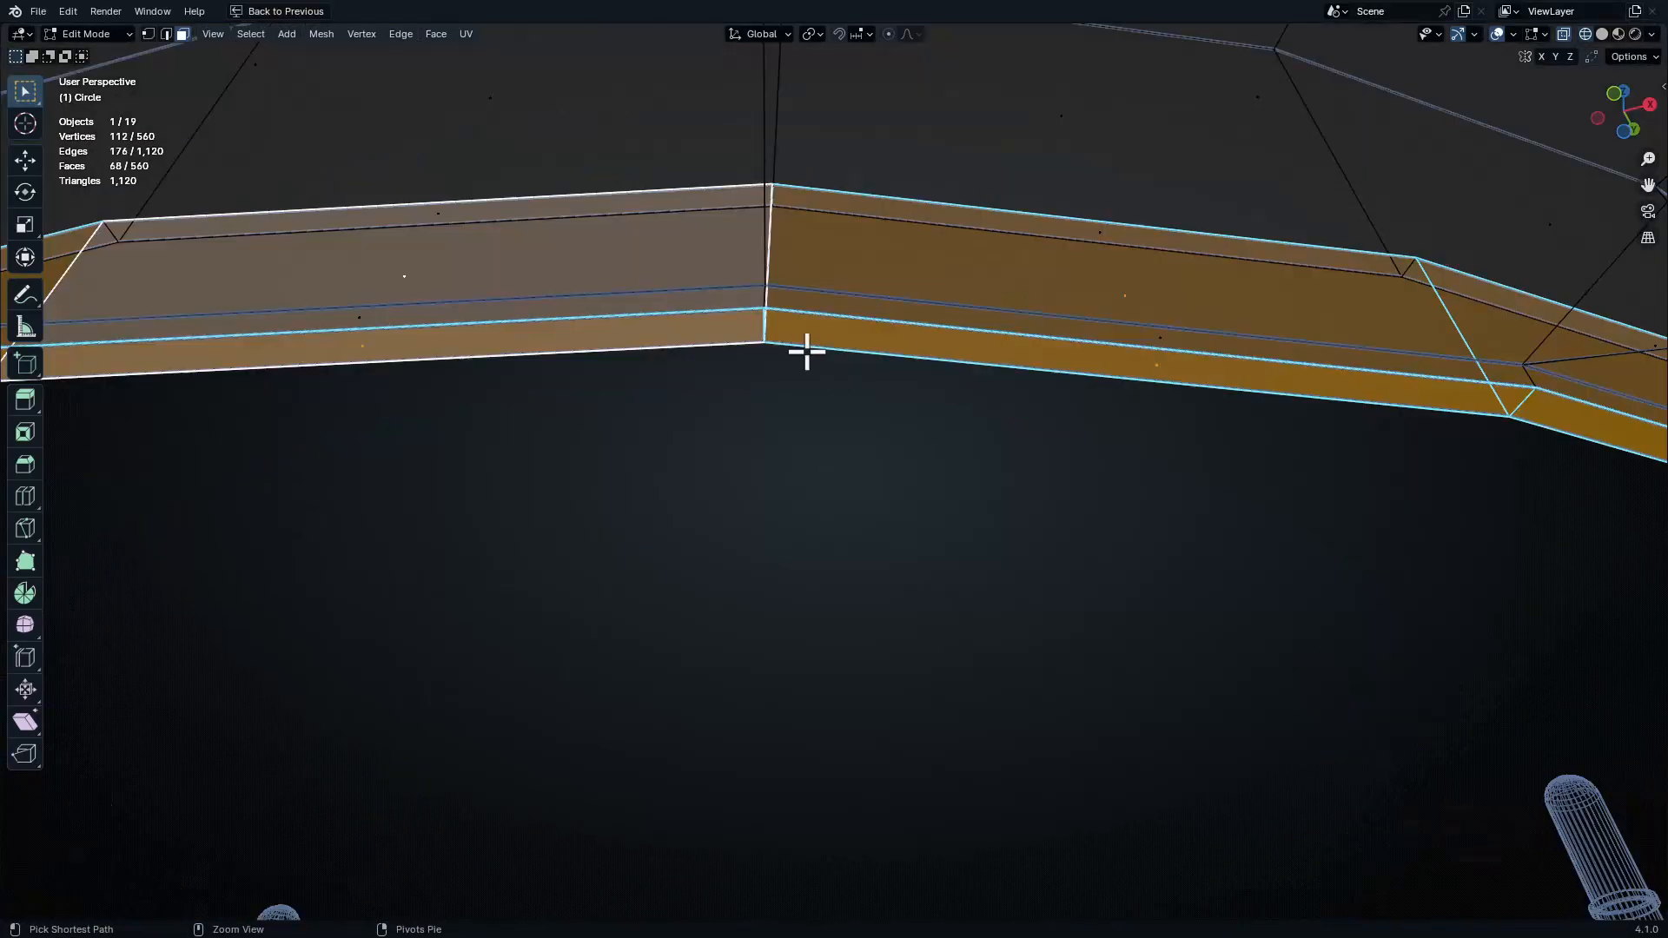
left_click(805, 350, "alt+shift")
key("shift+z")
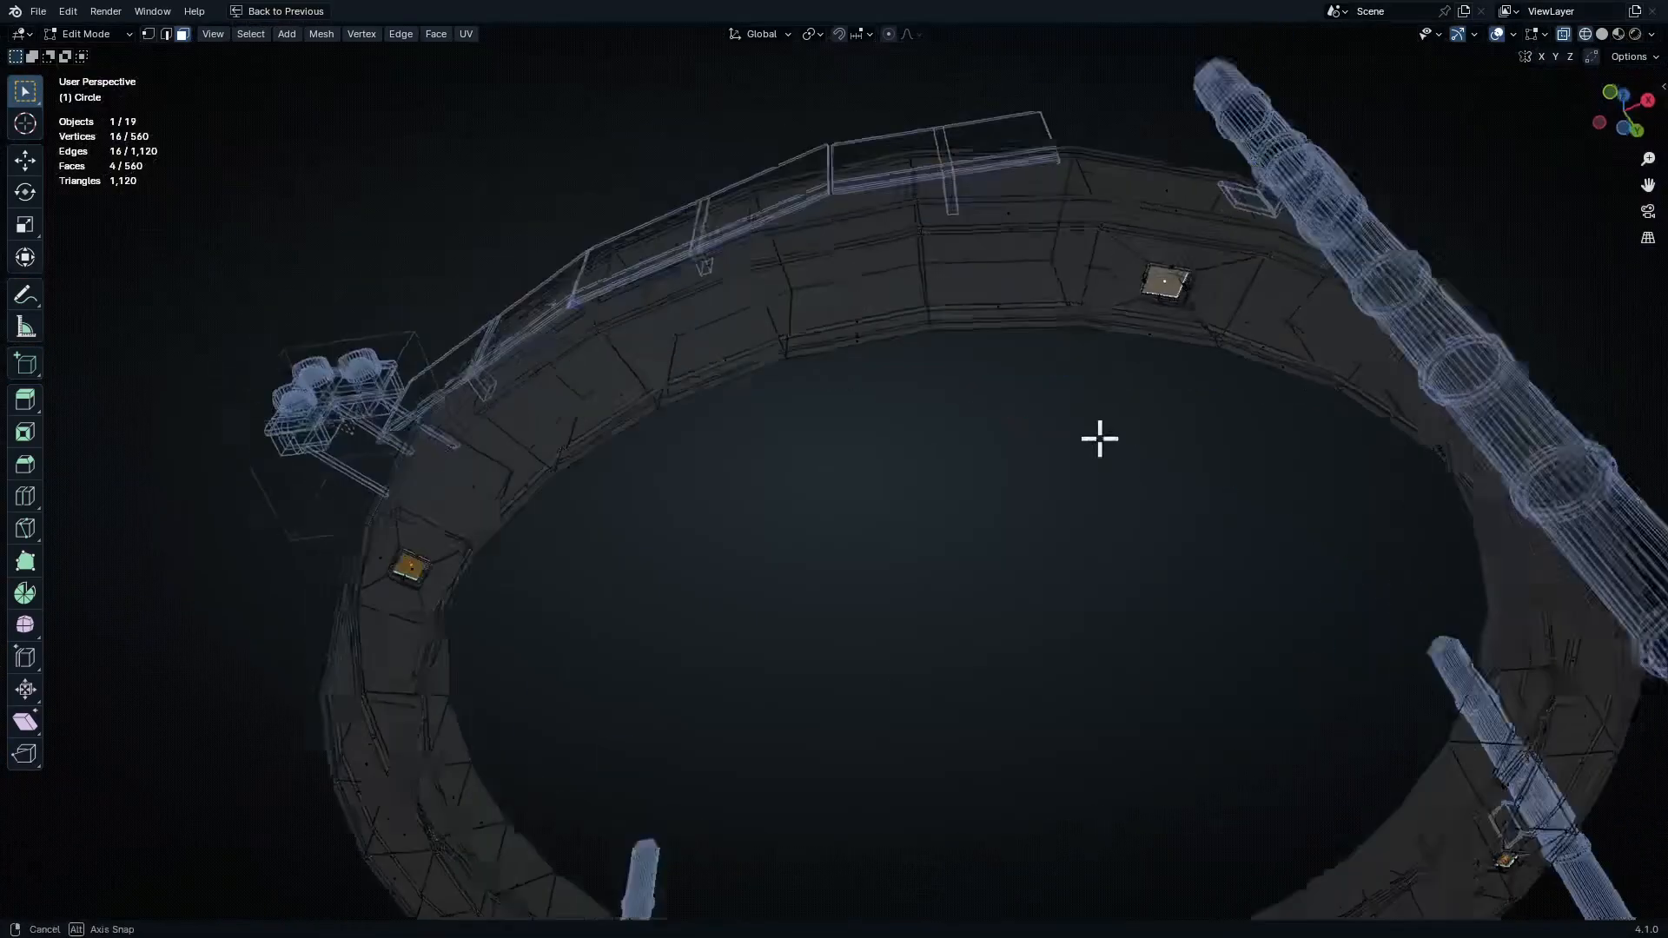
Grow the selection twice around the four light panel faces and dissolve each group into a single face
middle_click_drag(1098, 439, 1202, 383)
middle_click_drag(988, 496, 886, 562, "shift")
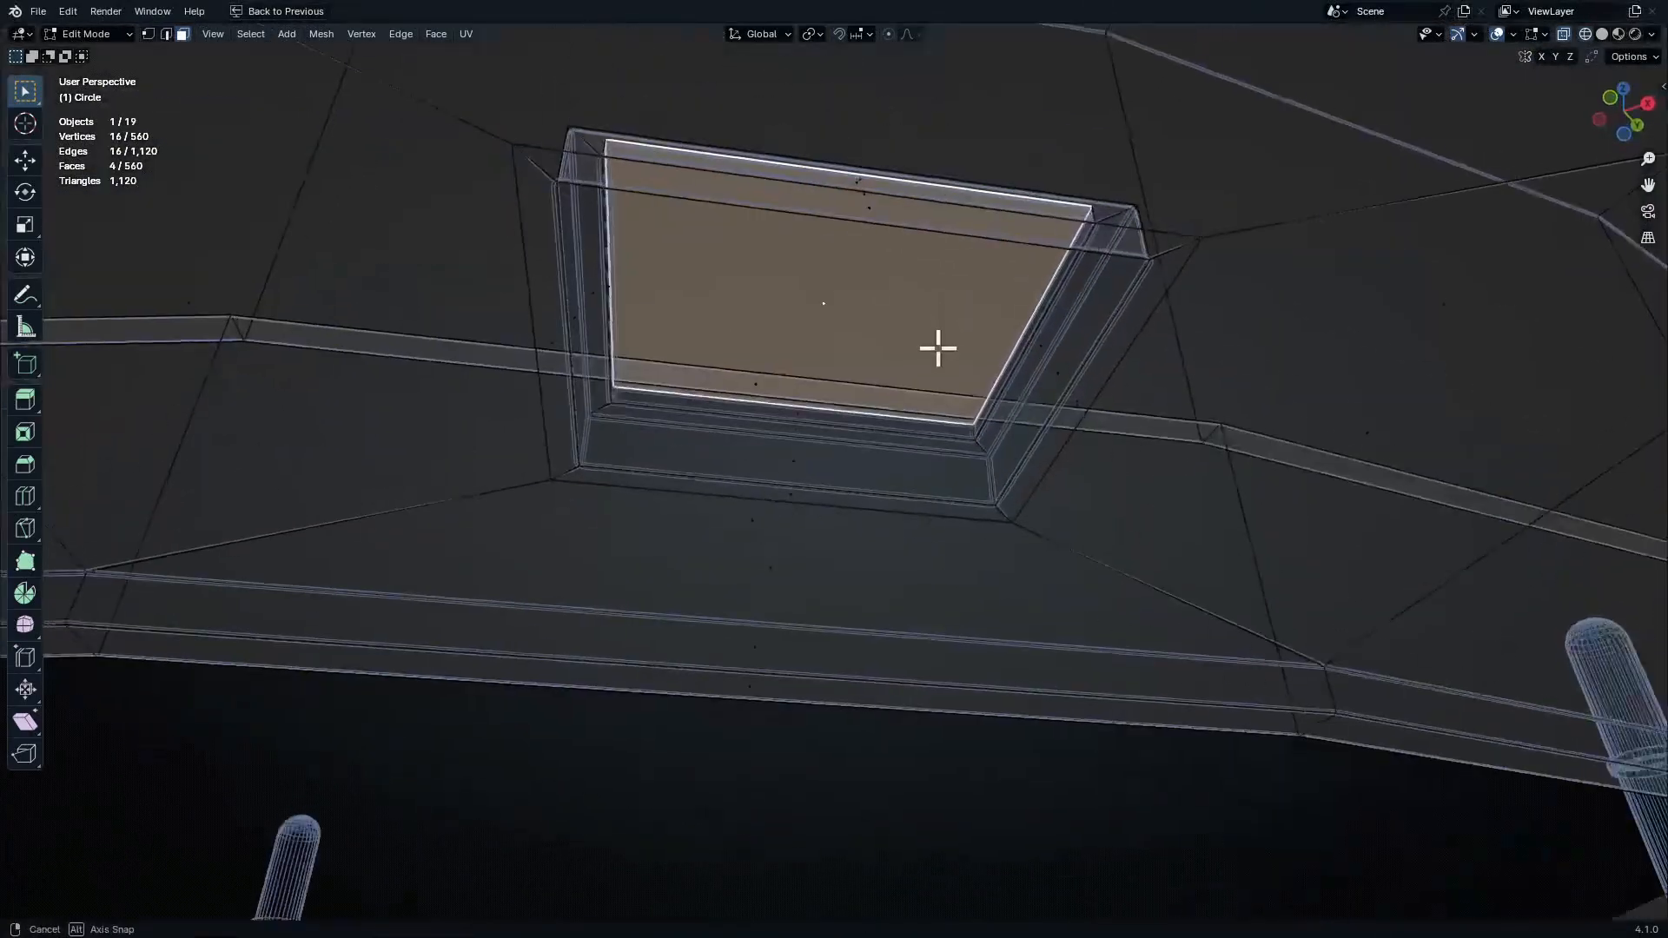
middle_click_drag(938, 349, 1214, 485)
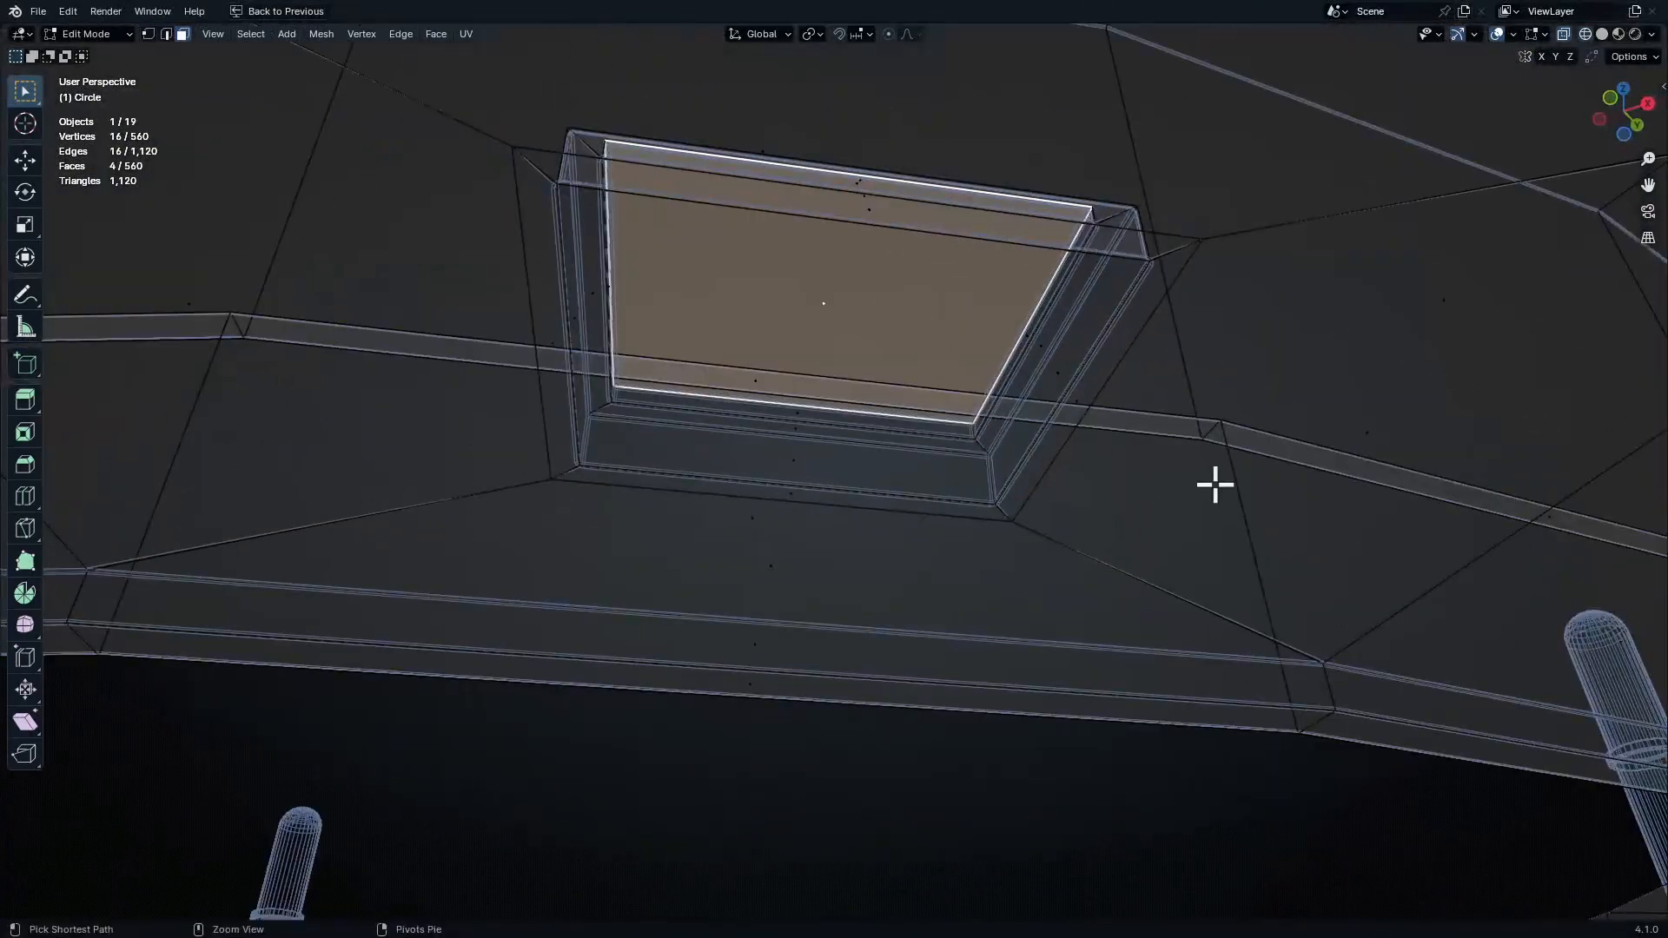
key("ctrl+KP_Add")
key("ctrl+KP_Add")
key("ctrl+x")
Move the four light panel faces along the global Z axis, then leave mesh editing and view the ring through the camera
key("g")
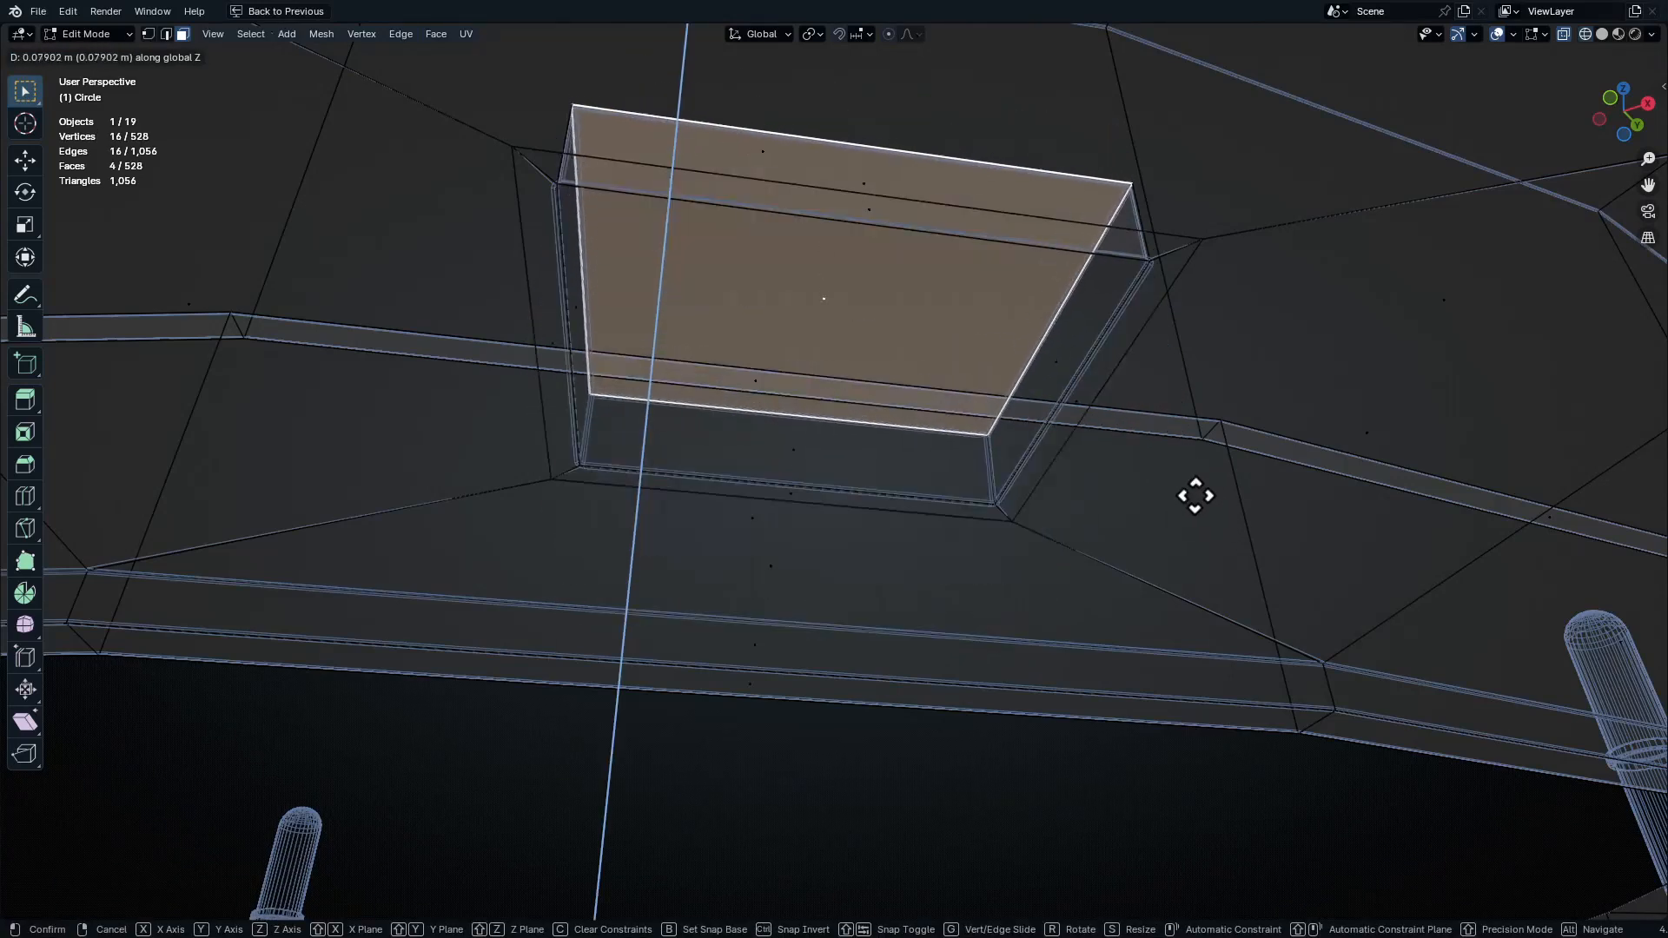
left_click(1200, 610)
middle_click_drag(1076, 447, 968, 476)
key("alt+z")
key("Tab")
key("KP_0")
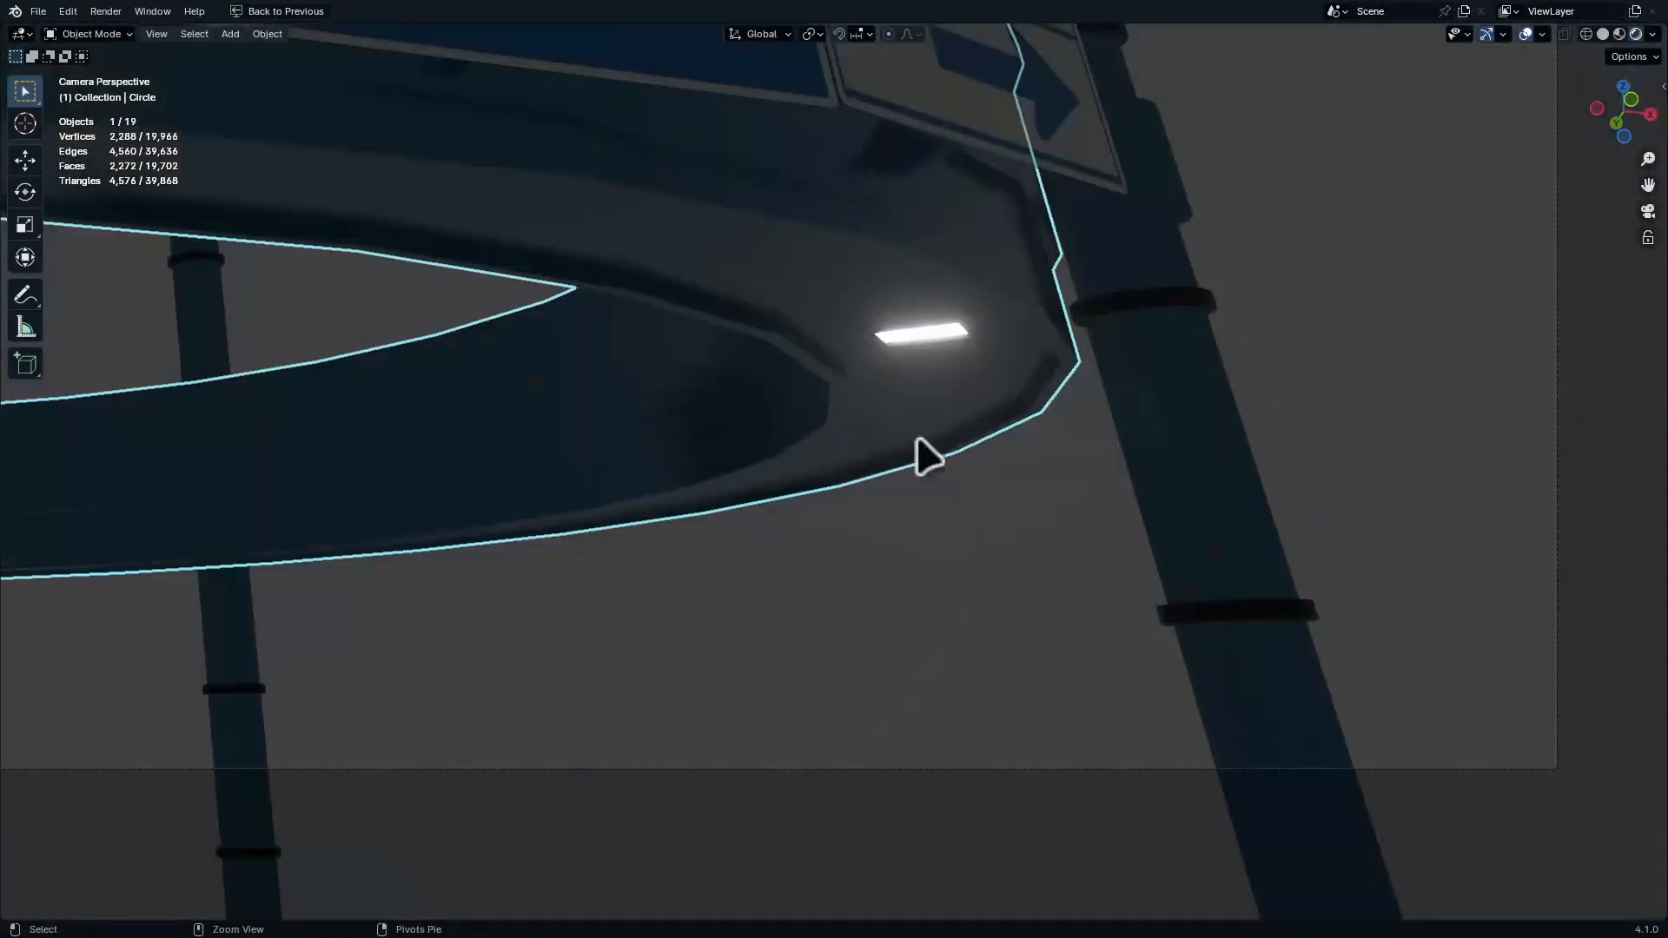
Rotate the camera about 4.23° around the global X axis and lower it about 2.11 m along Z
scroll(919, 454, "up", 10)
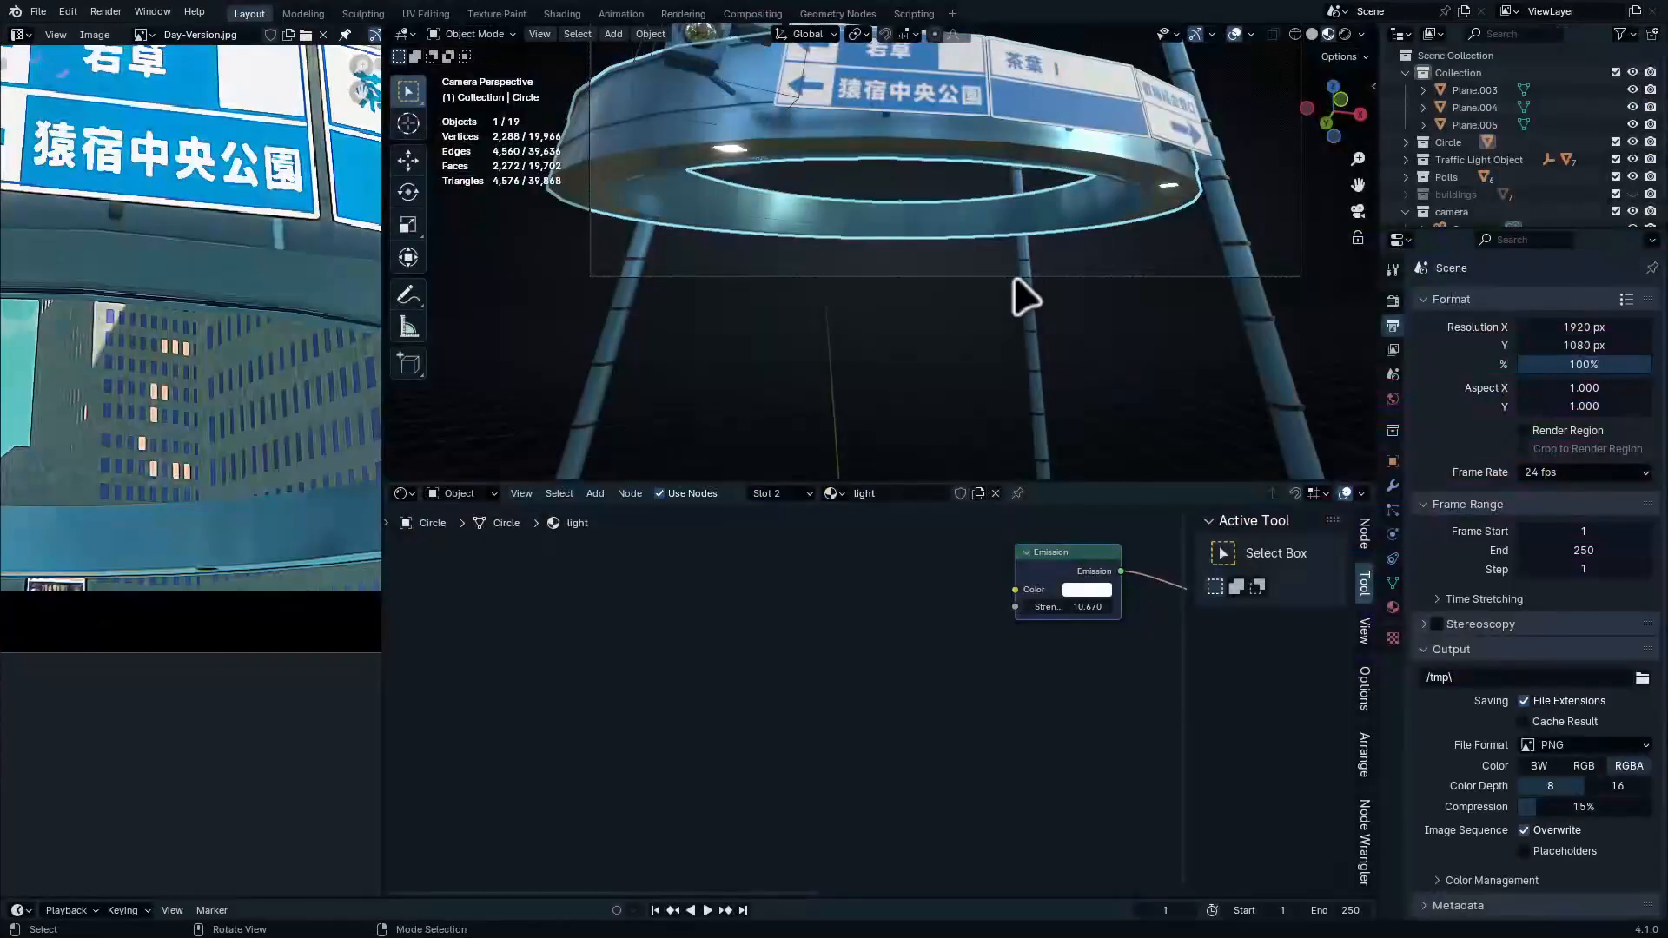
left_click(1014, 279)
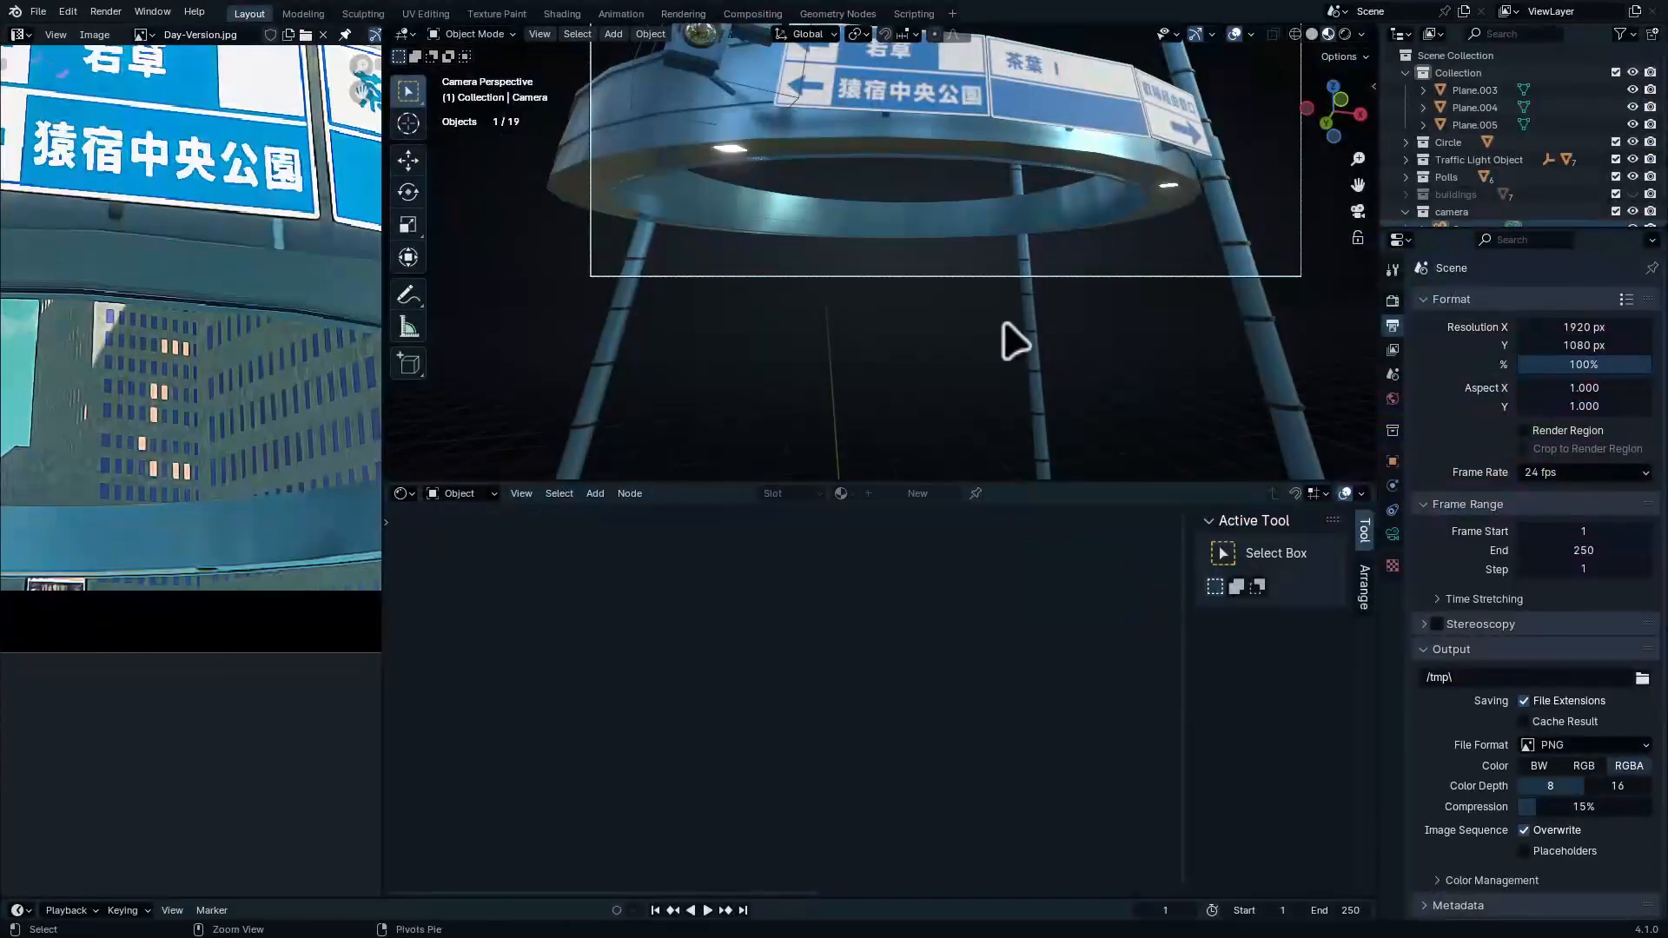
key("ctrl+space")
key("r")
key("x")
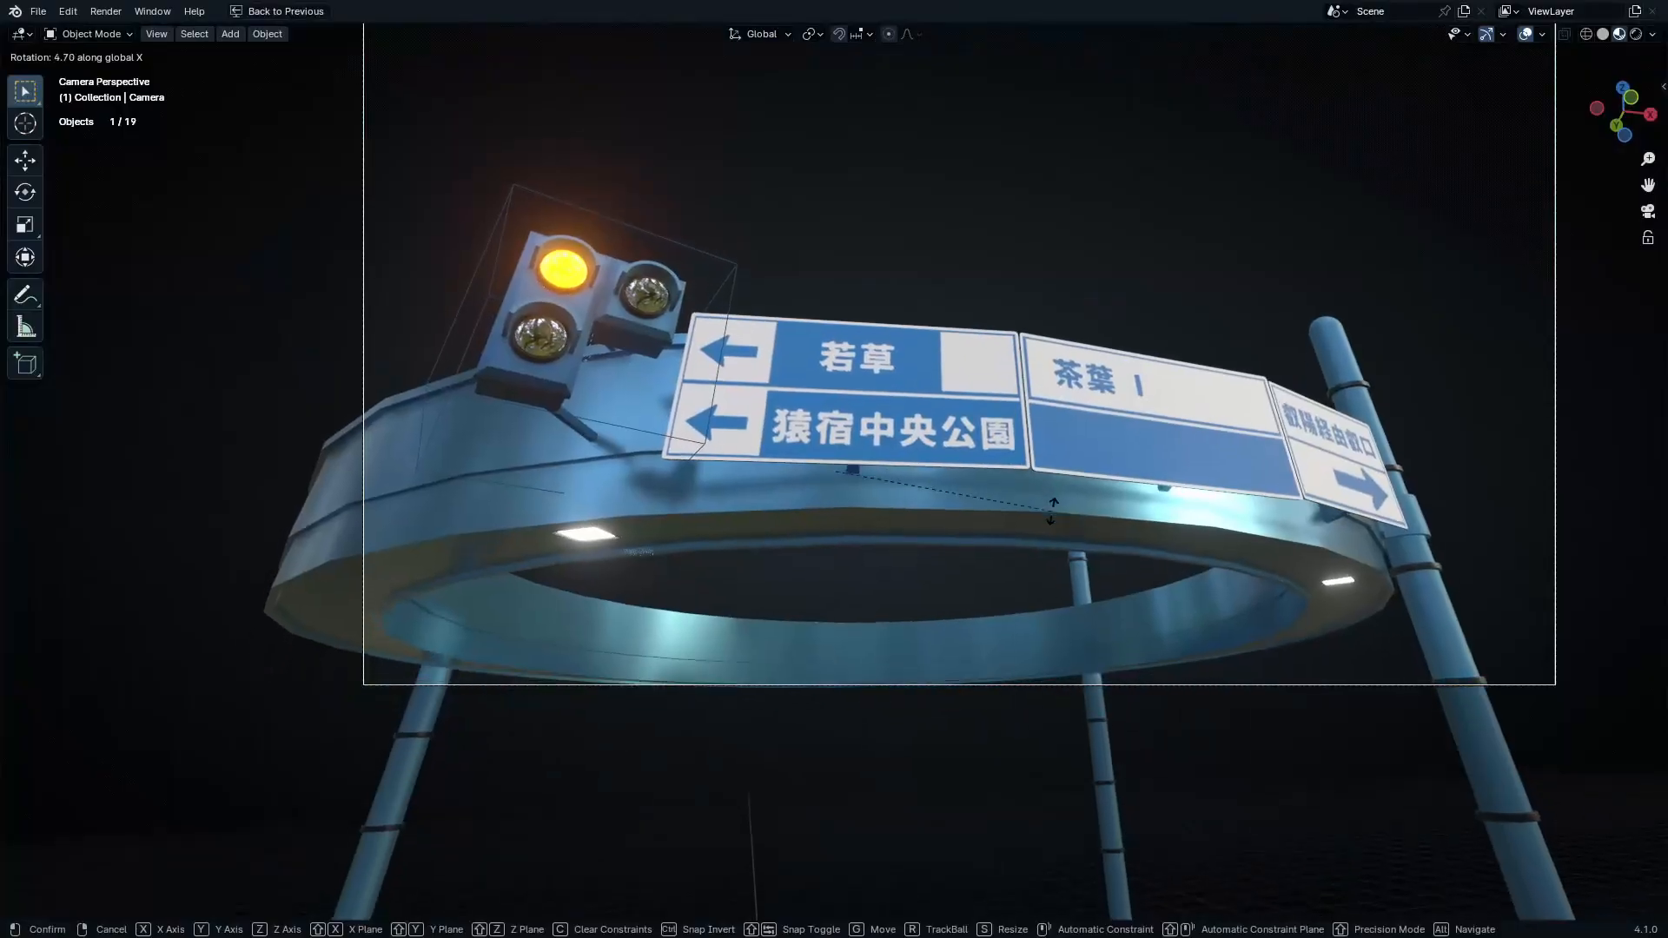
left_click(1051, 508)
key("g")
key("z")
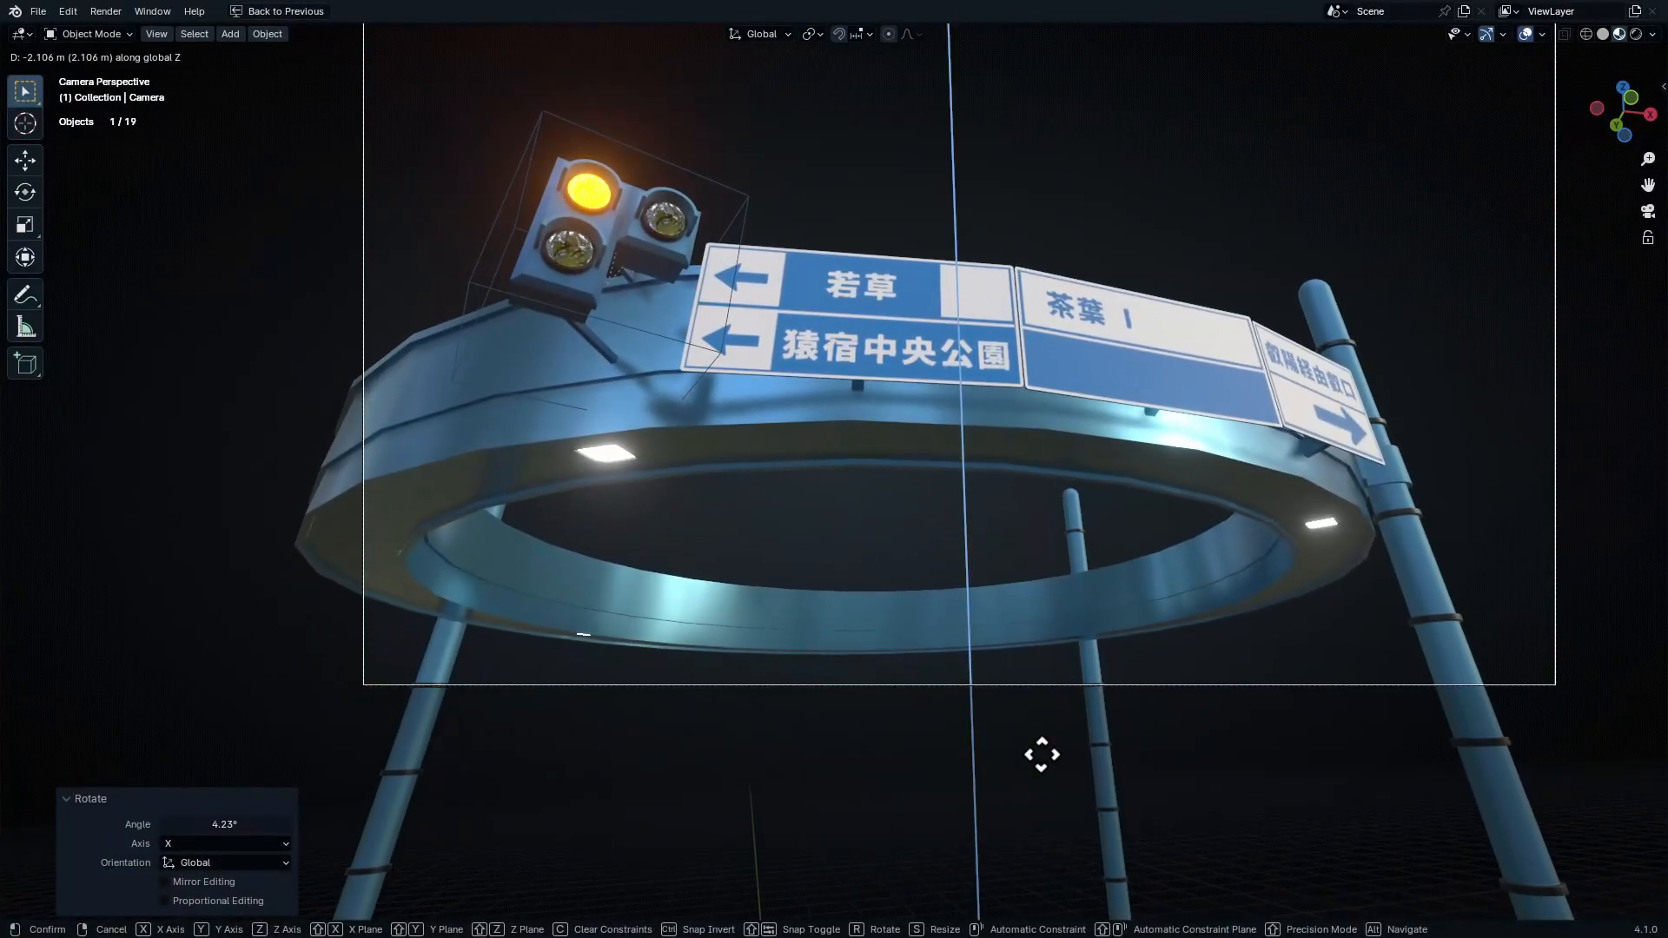
left_click(1042, 754)
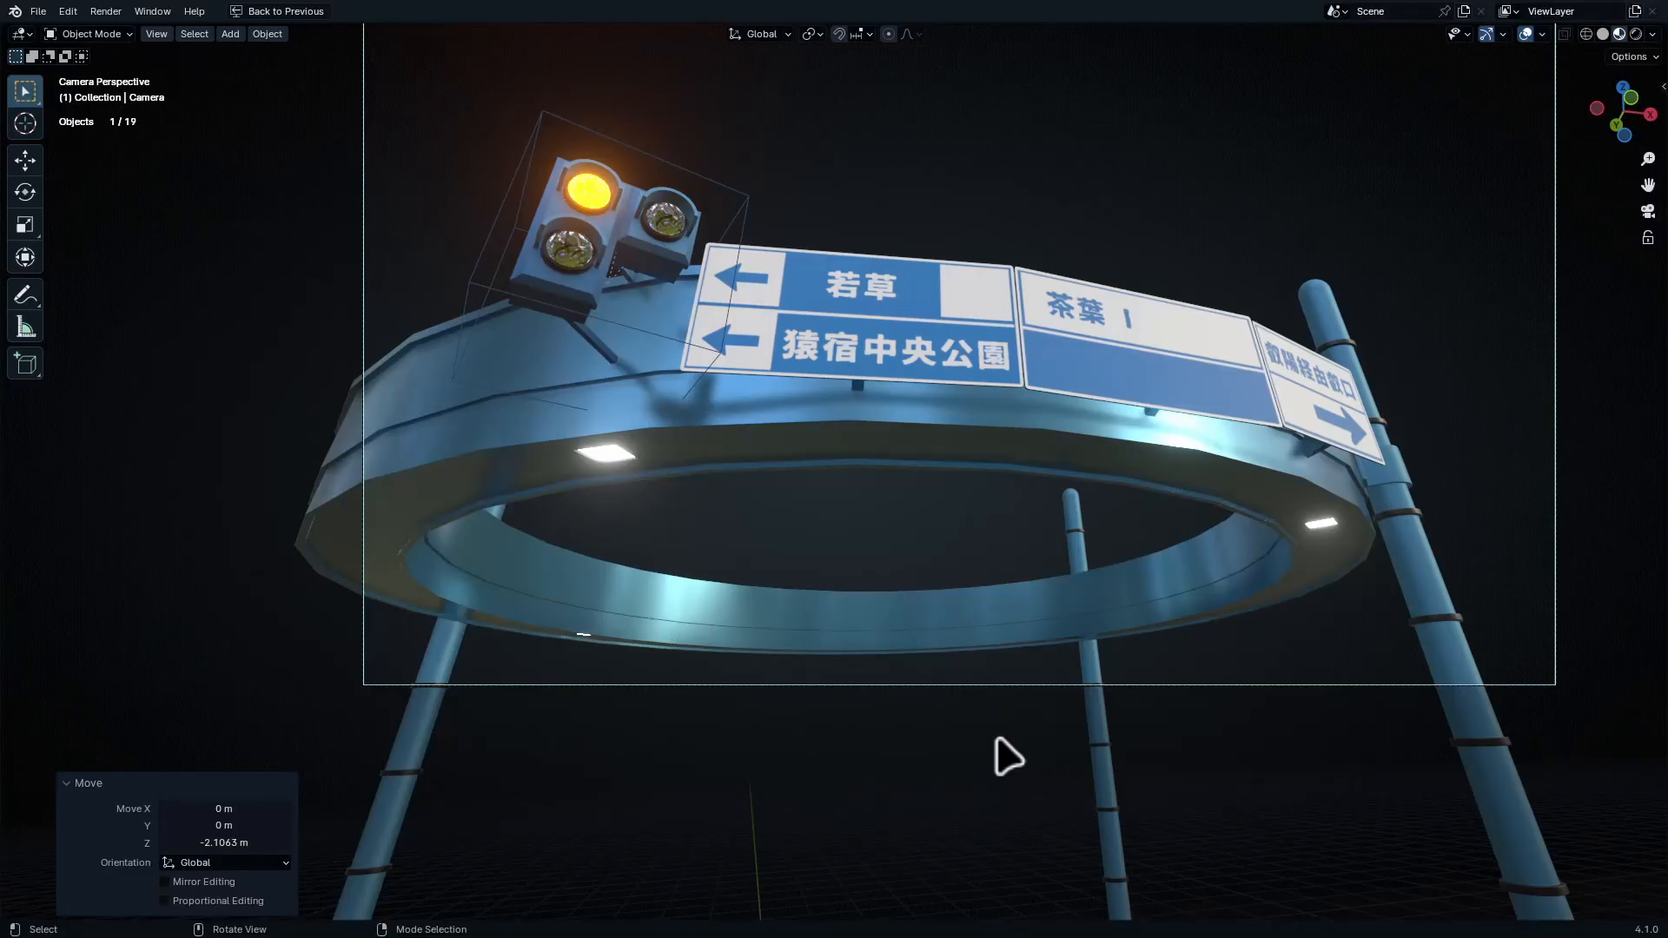
middle_click_drag(1070, 293, 1013, 443, "shift")
key("r")
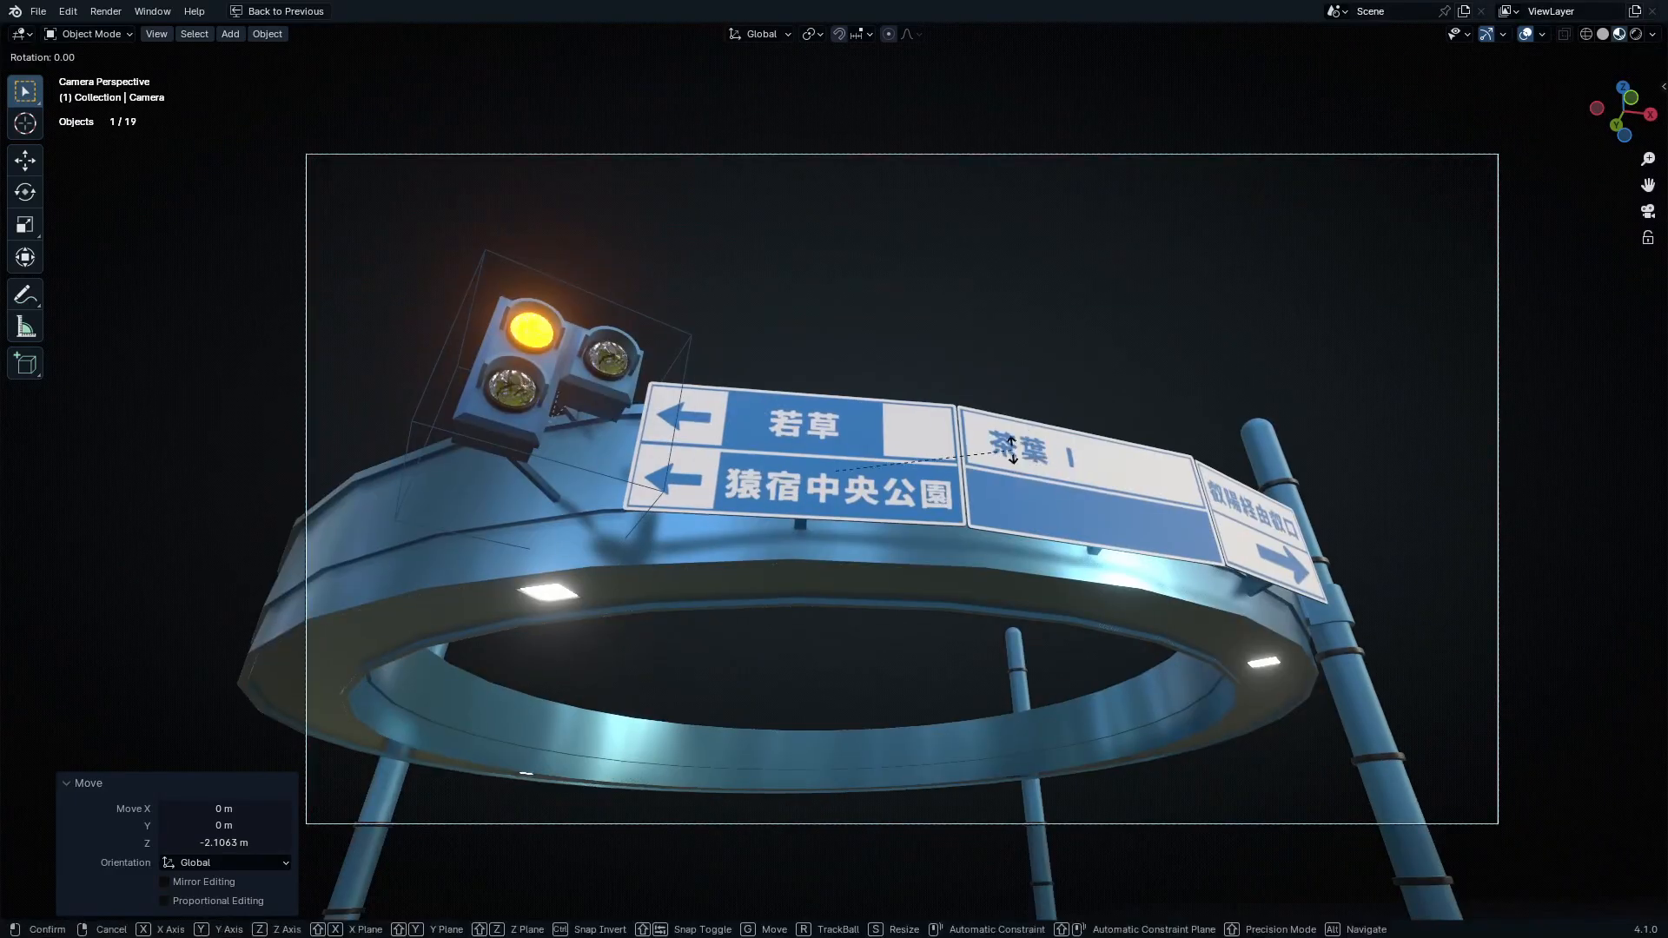
key("x")
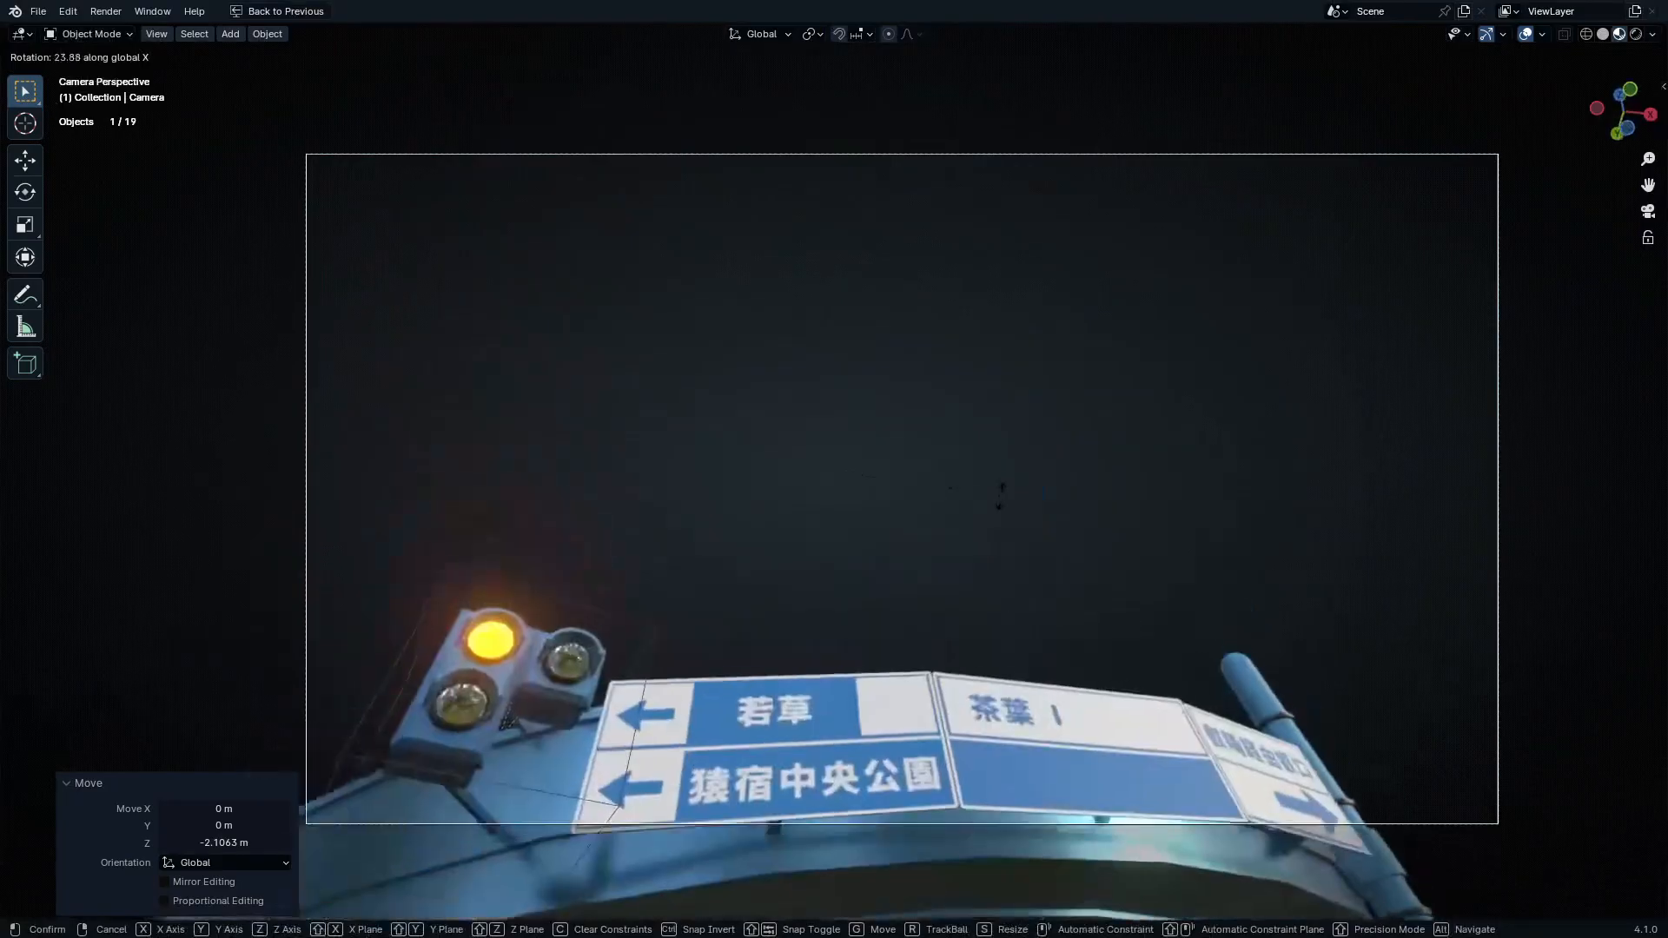
right_click(999, 494)
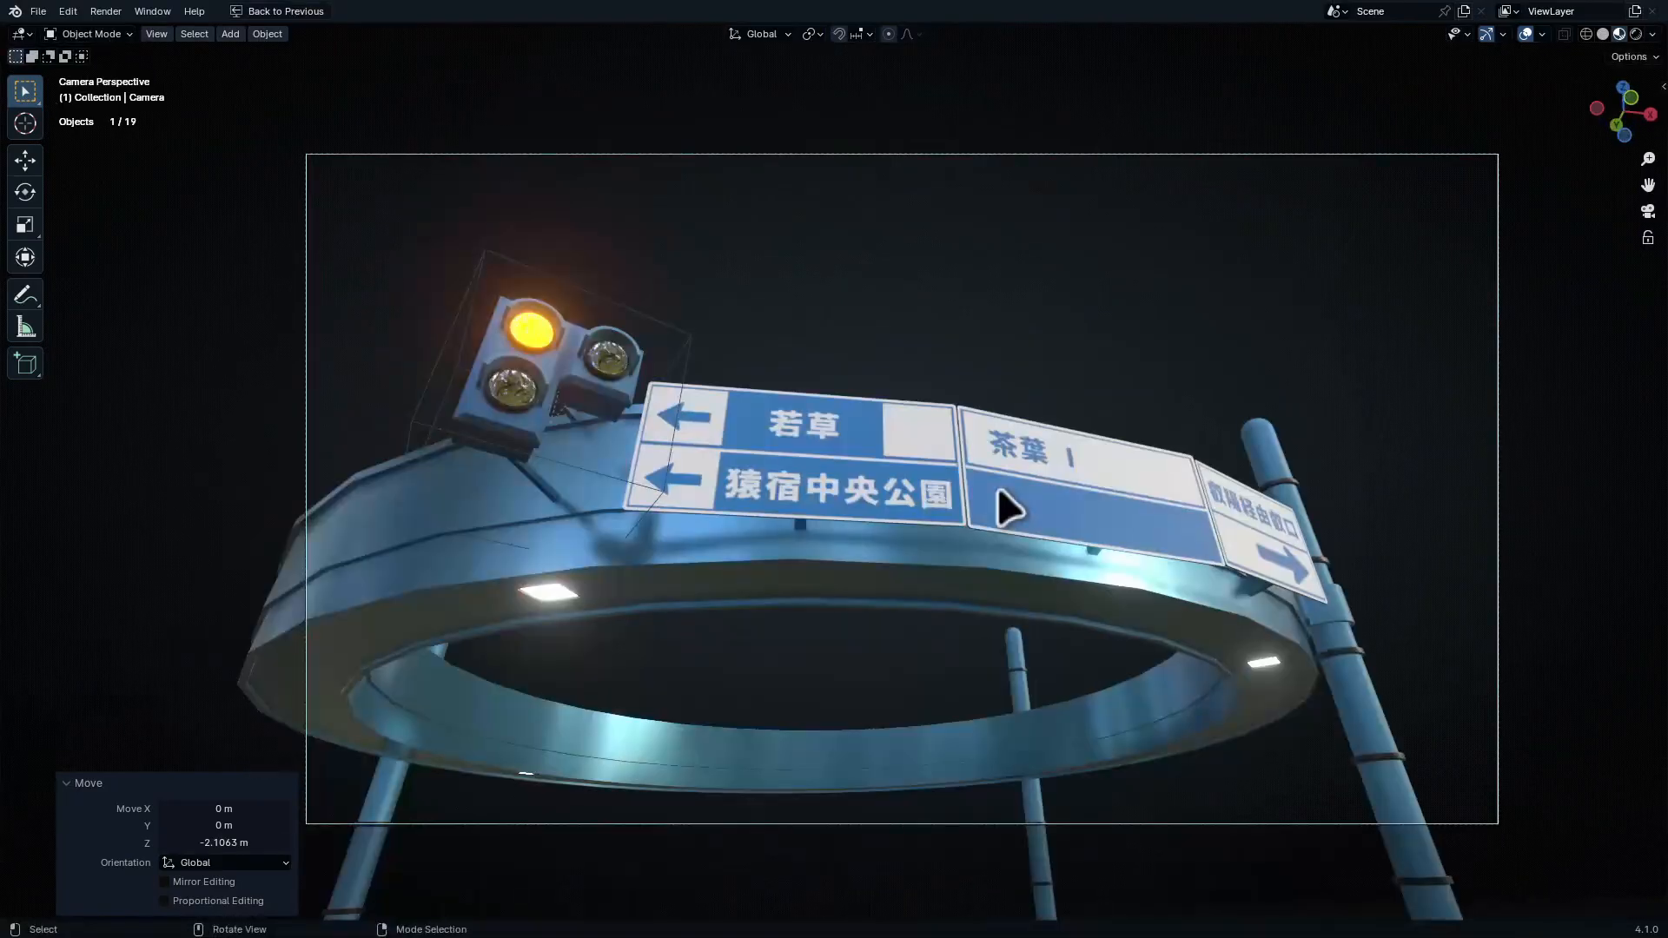
Study the reference image's ring, signs and background buildings, and inspect the modelled structure from outside the camera
key("ctrl+space")
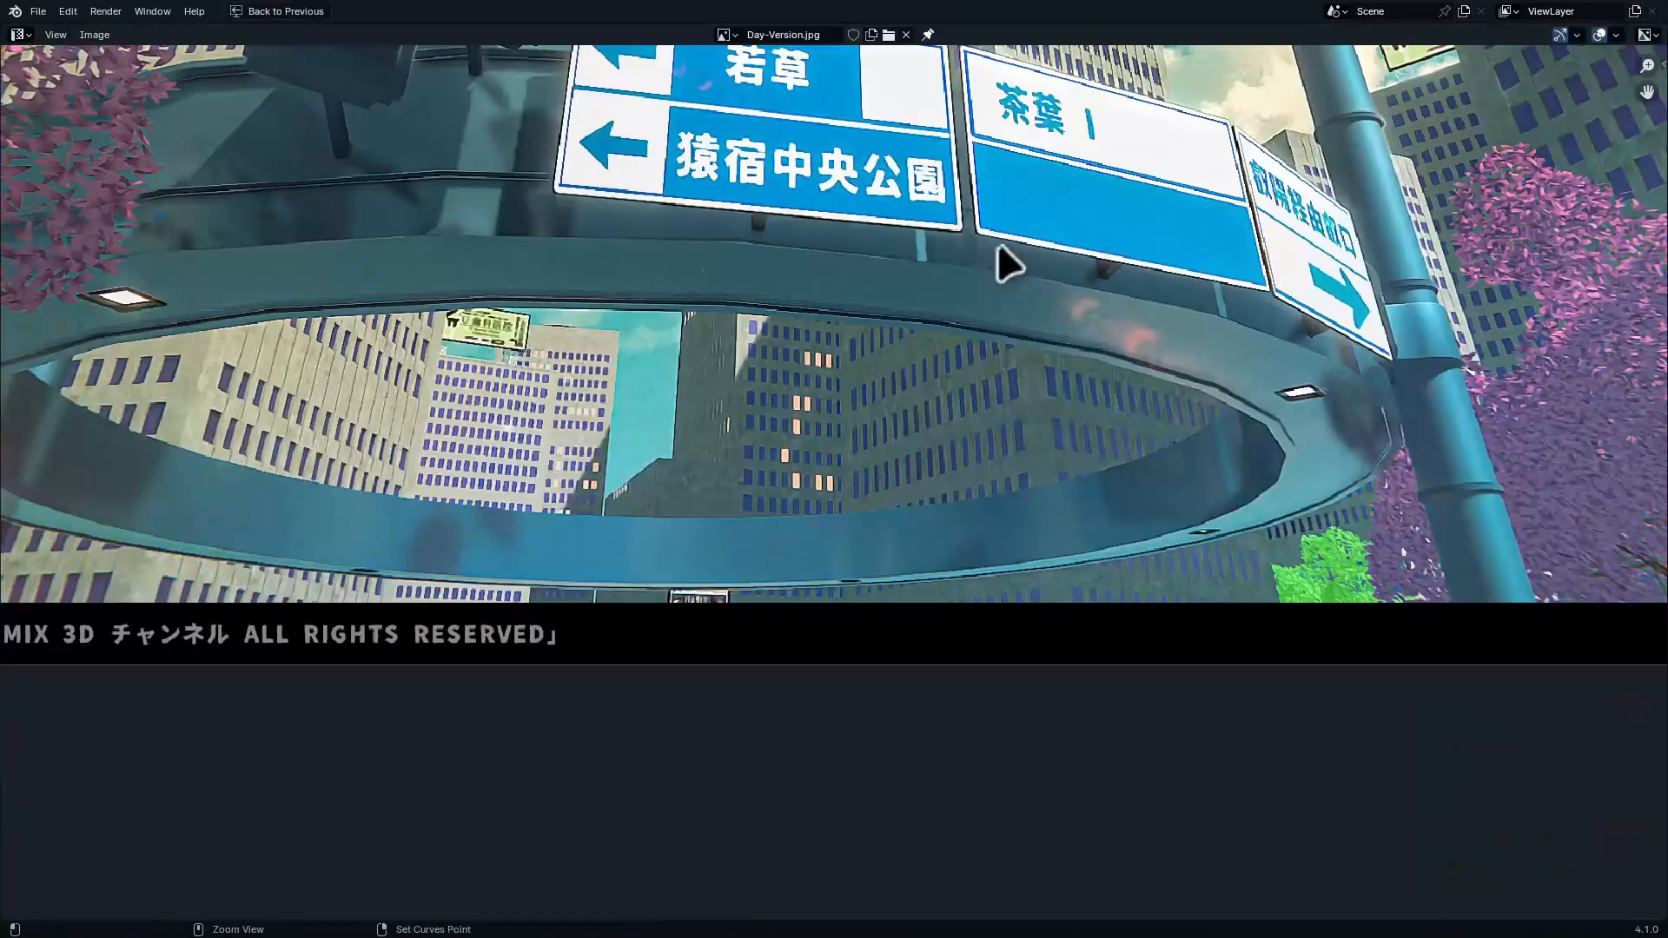
scroll(997, 241, "down", 3)
scroll(964, 339, "up", 5)
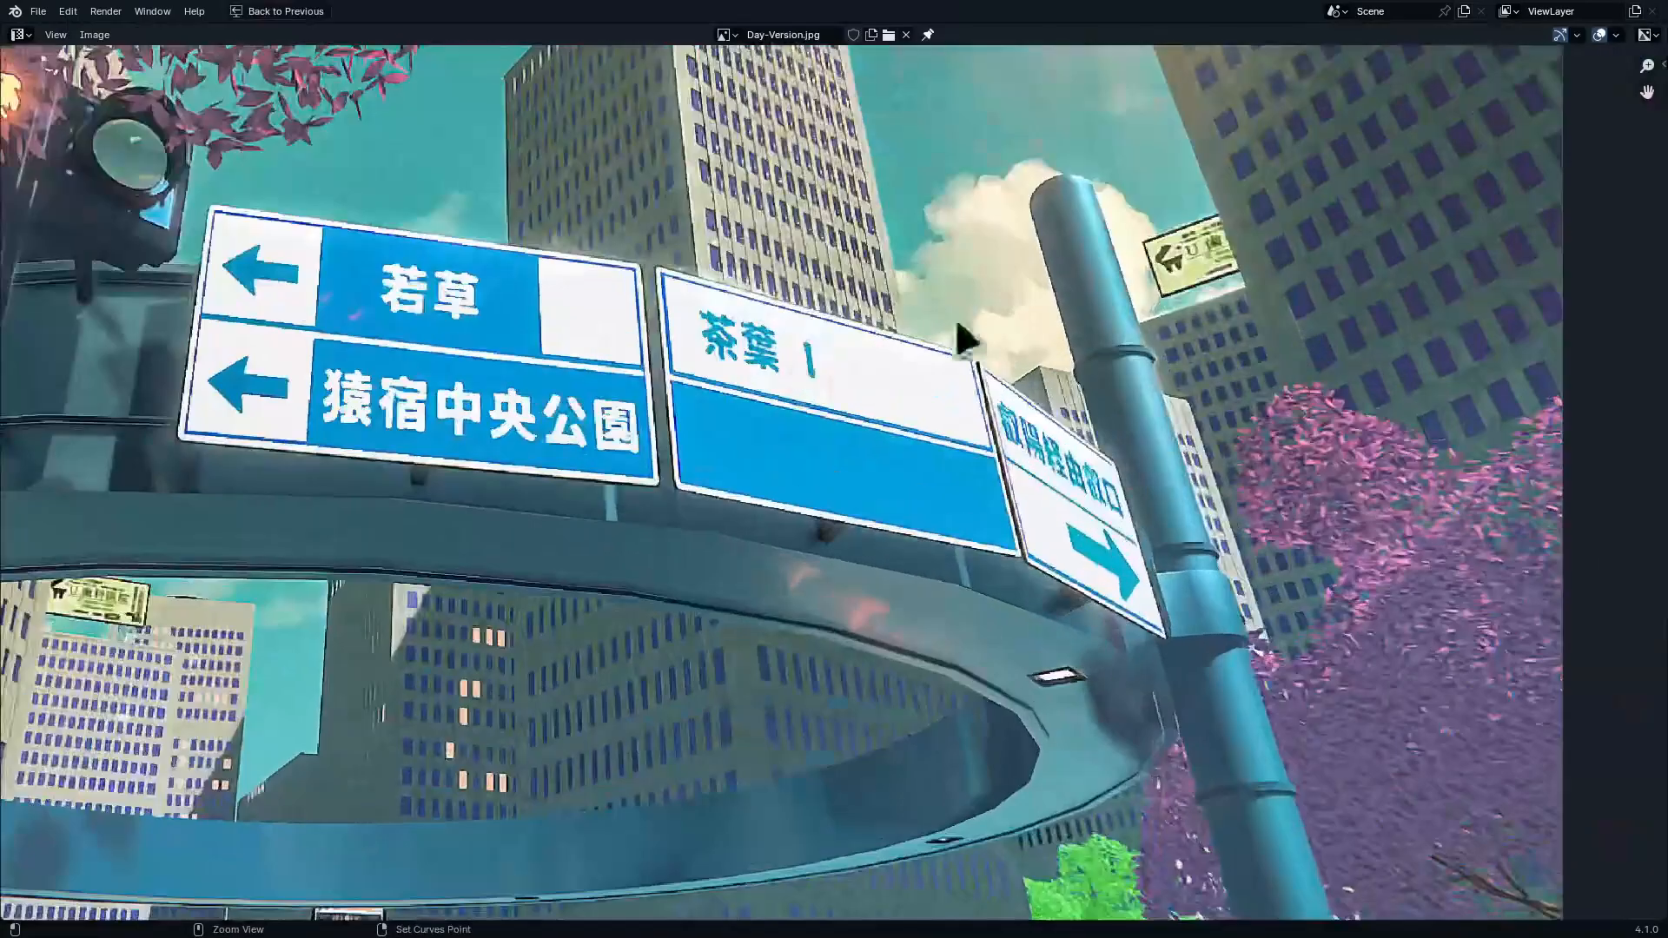
middle_click_drag(796, 391, 886, 499, "ctrl")
middle_click_drag(886, 499, 903, 341, "ctrl")
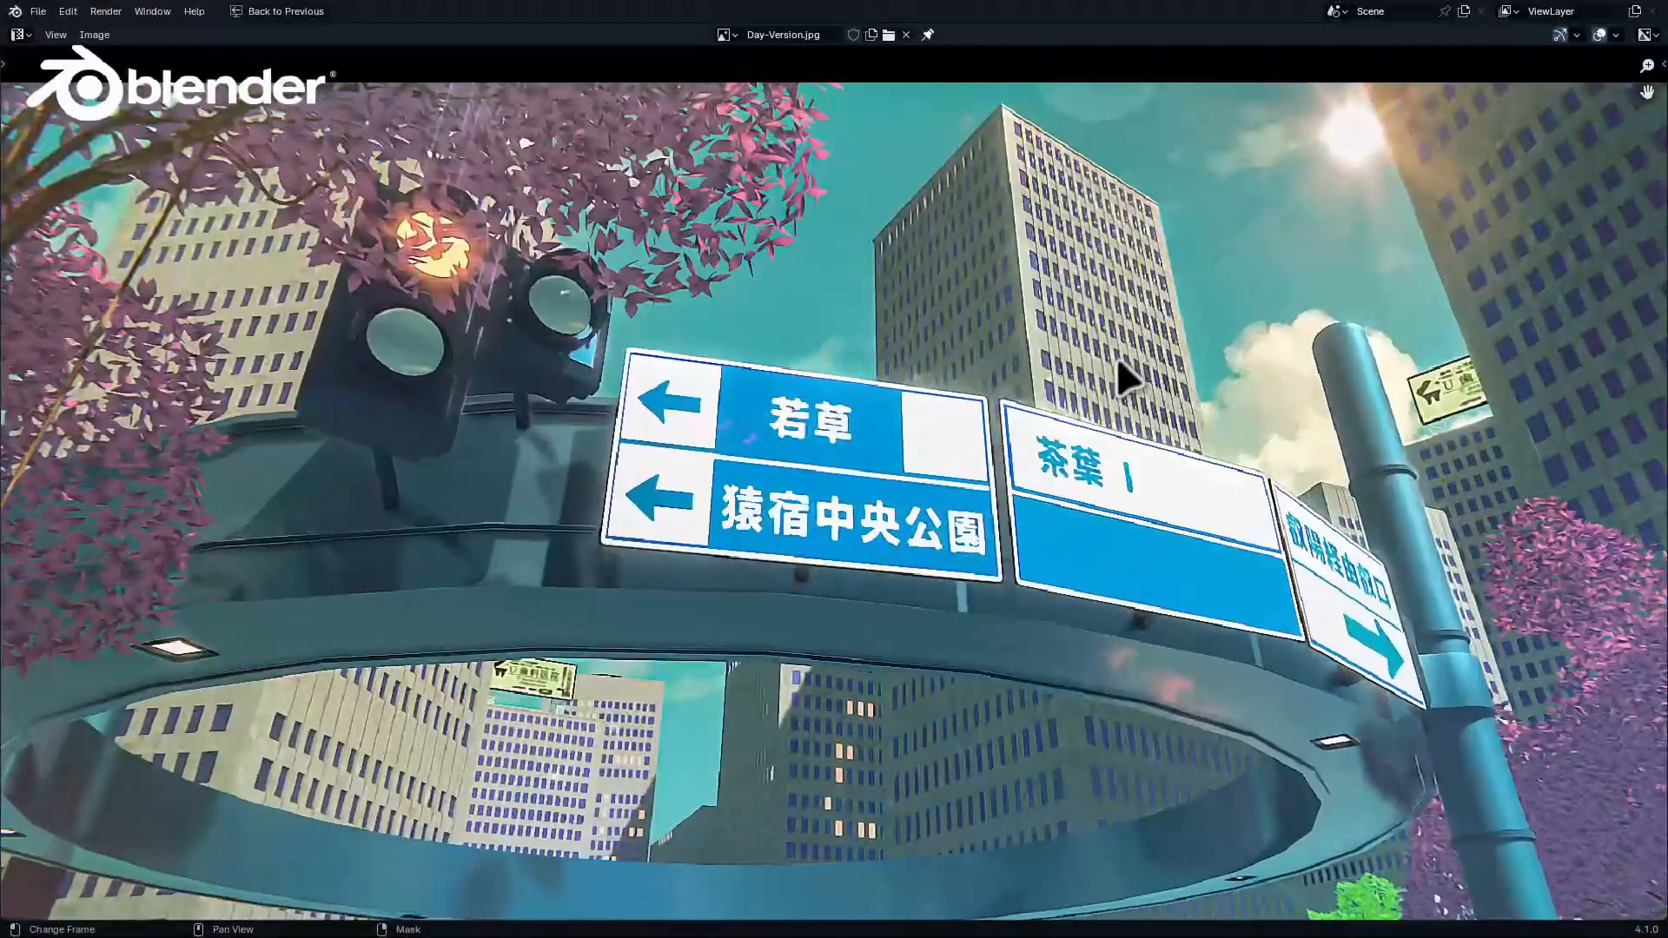
key("ctrl+space")
left_click(1245, 350)
mouse_move(1038, 295)
middle_mouse_down()
mouse_move(1005, 322)
mouse_move(1064, 375)
middle_mouse_up()
scroll(1077, 379, "down", 5)
middle_click_drag(1112, 252, 934, 217, "shift")
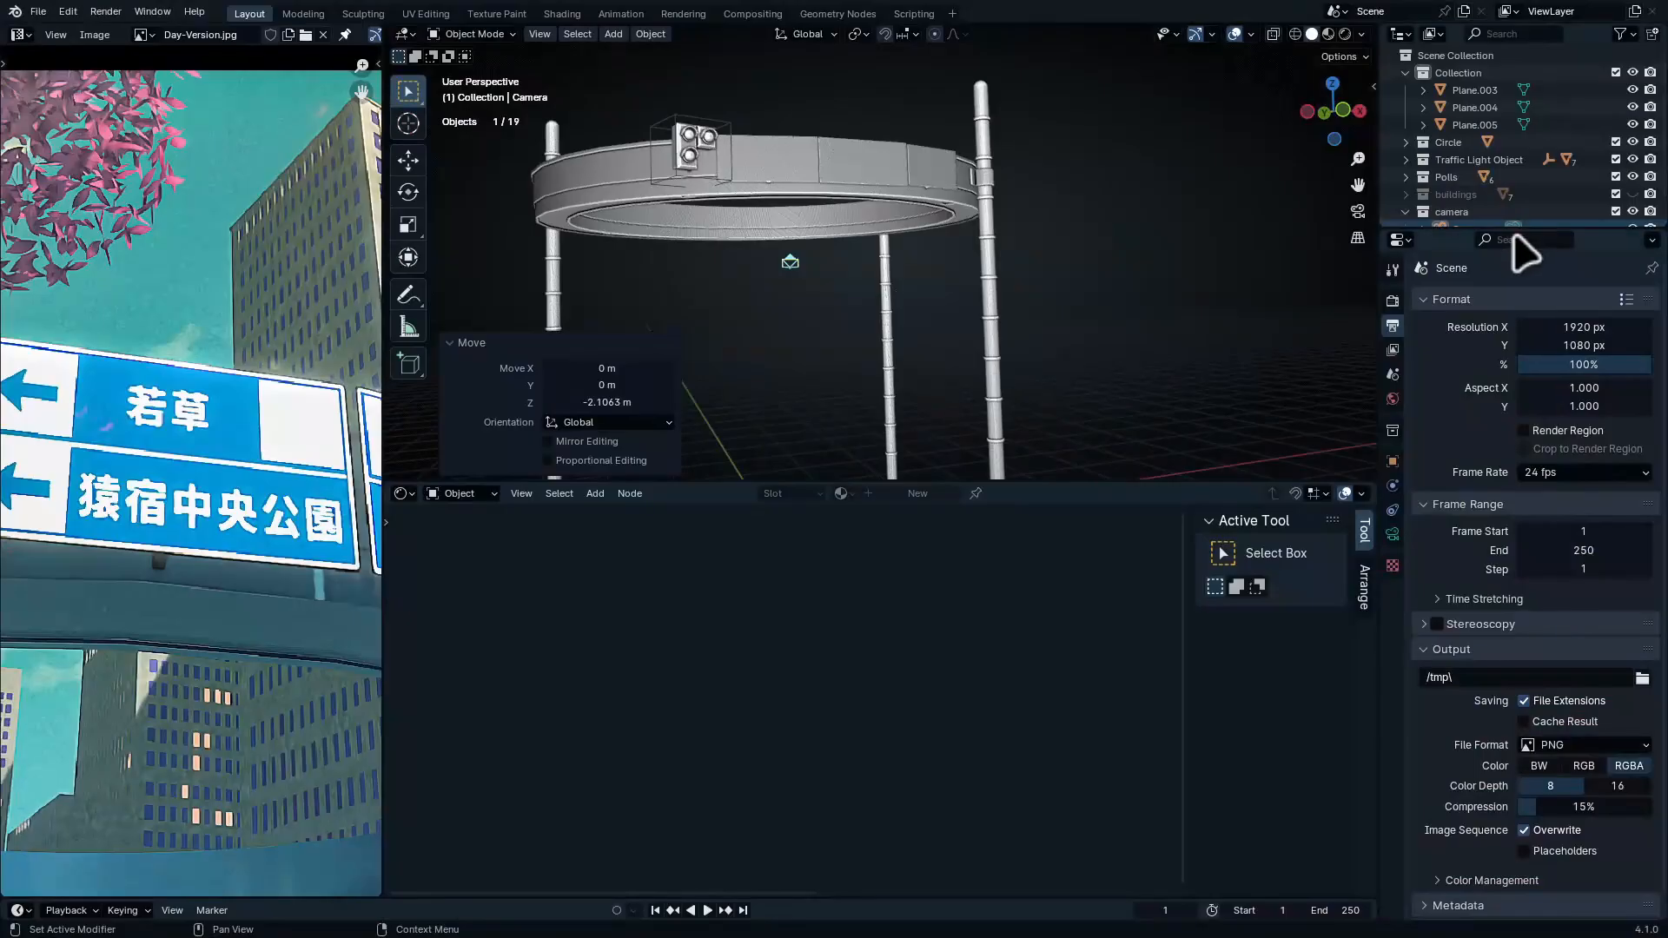
Enlarge the outliner, collapse the camera collection and unhide the buildings collection
left_click_drag(1518, 228, 1518, 658)
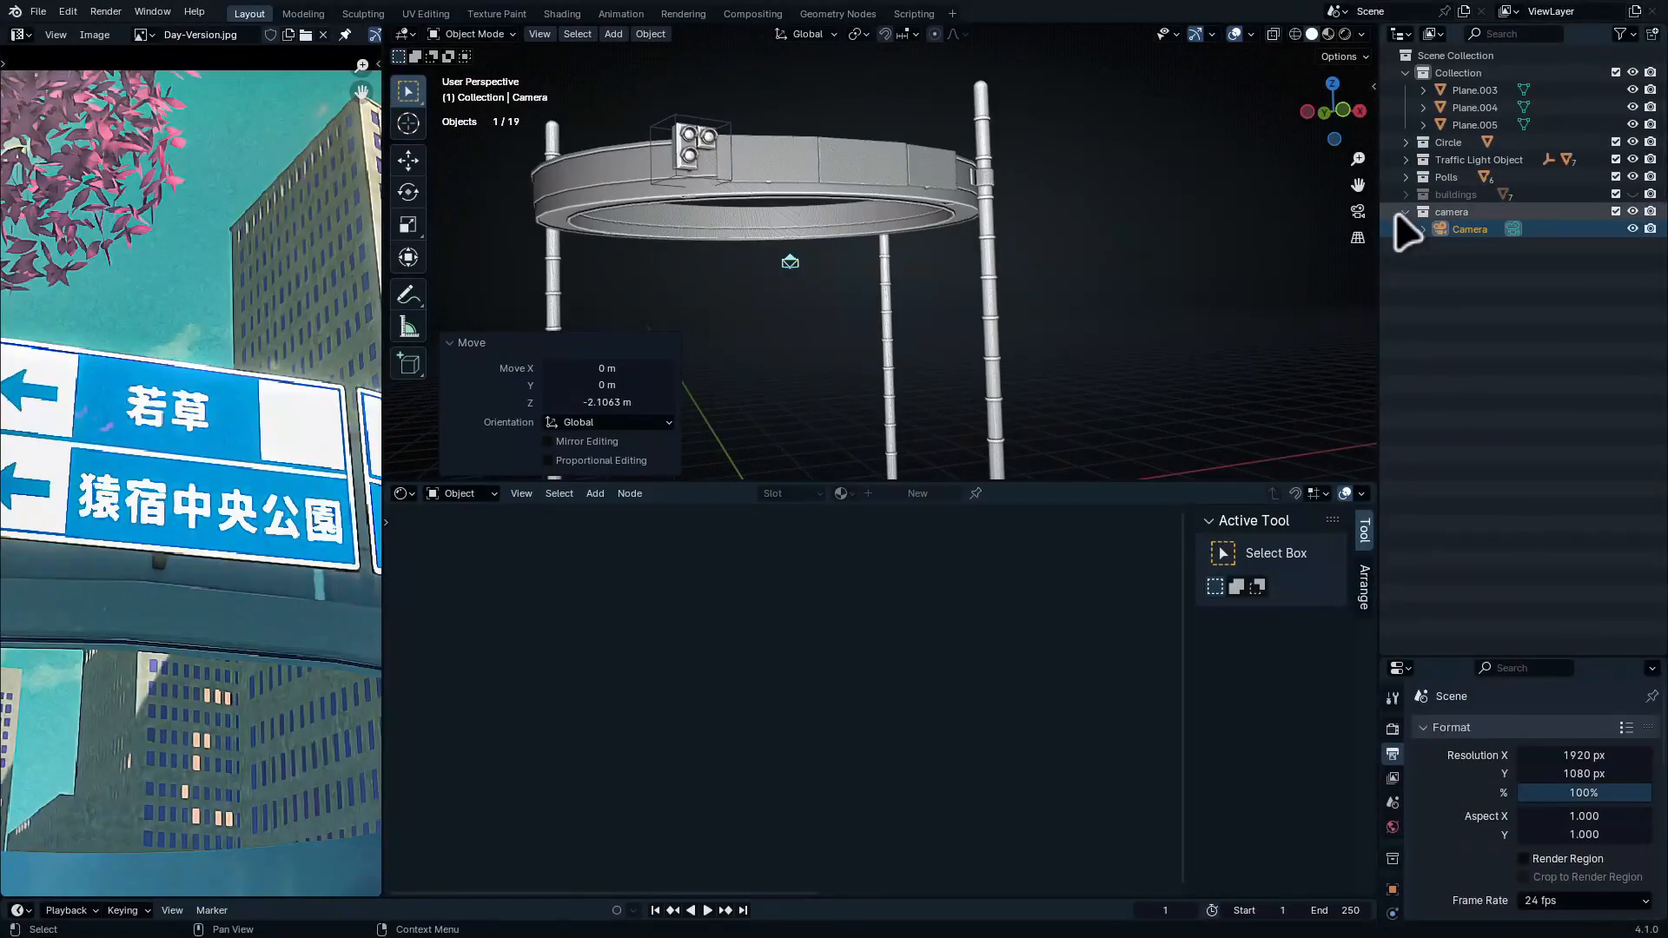
key("ctrl+space")
middle_click_drag(1067, 504, 961, 447, "ctrl")
key("ctrl+space")
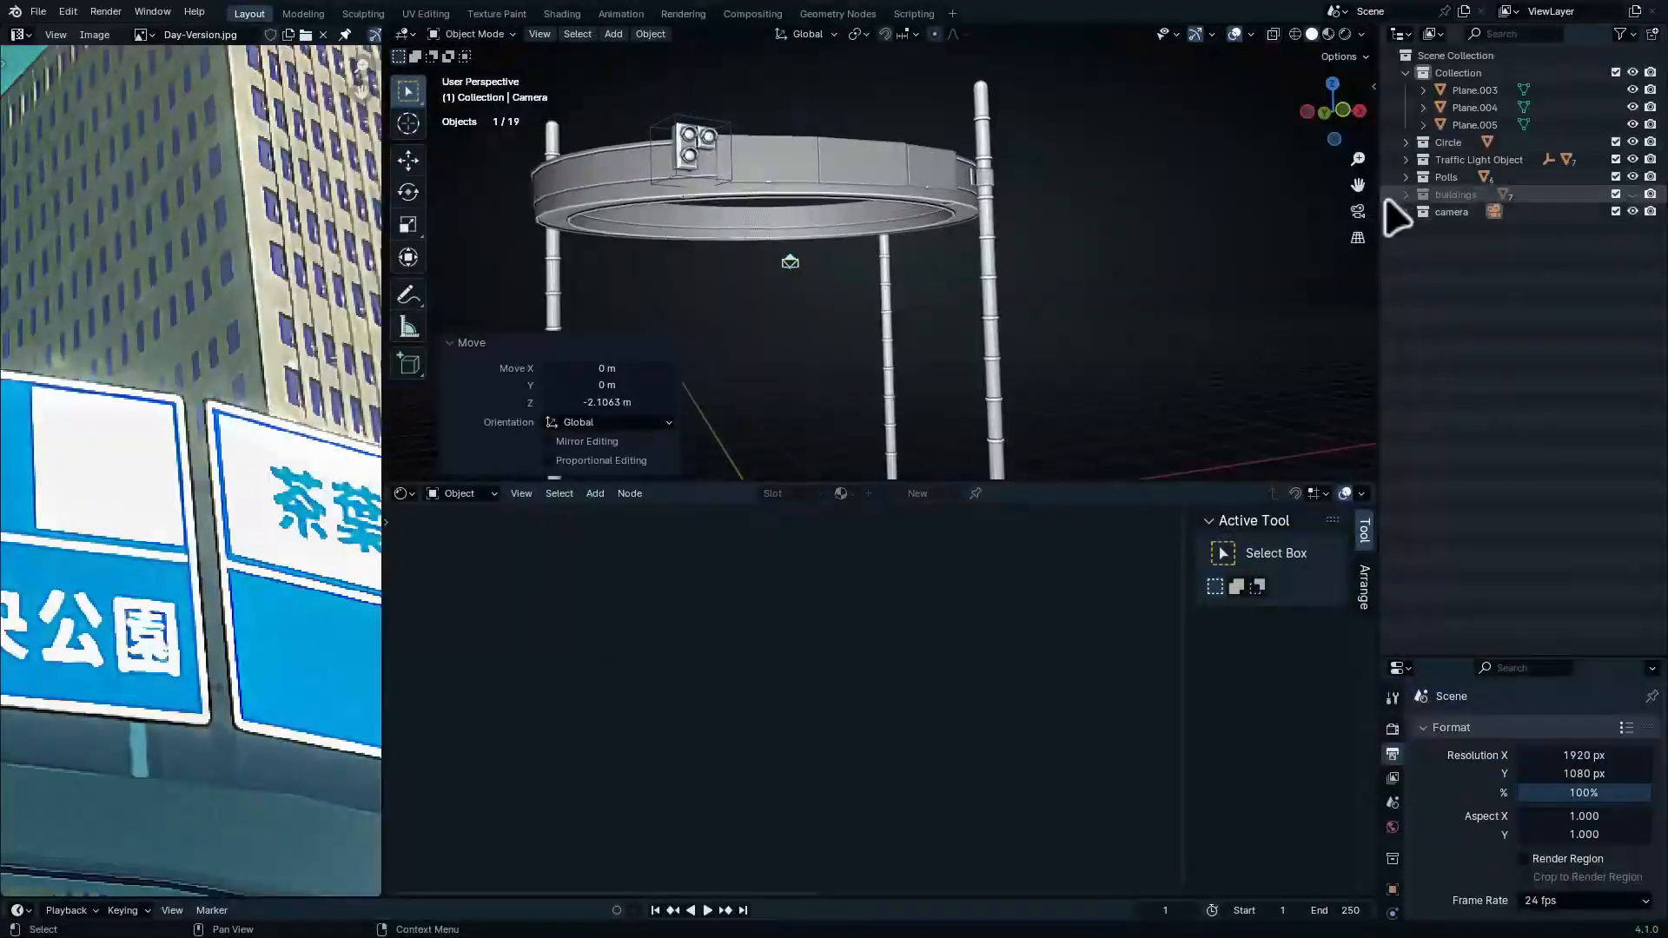
left_click(1632, 194)
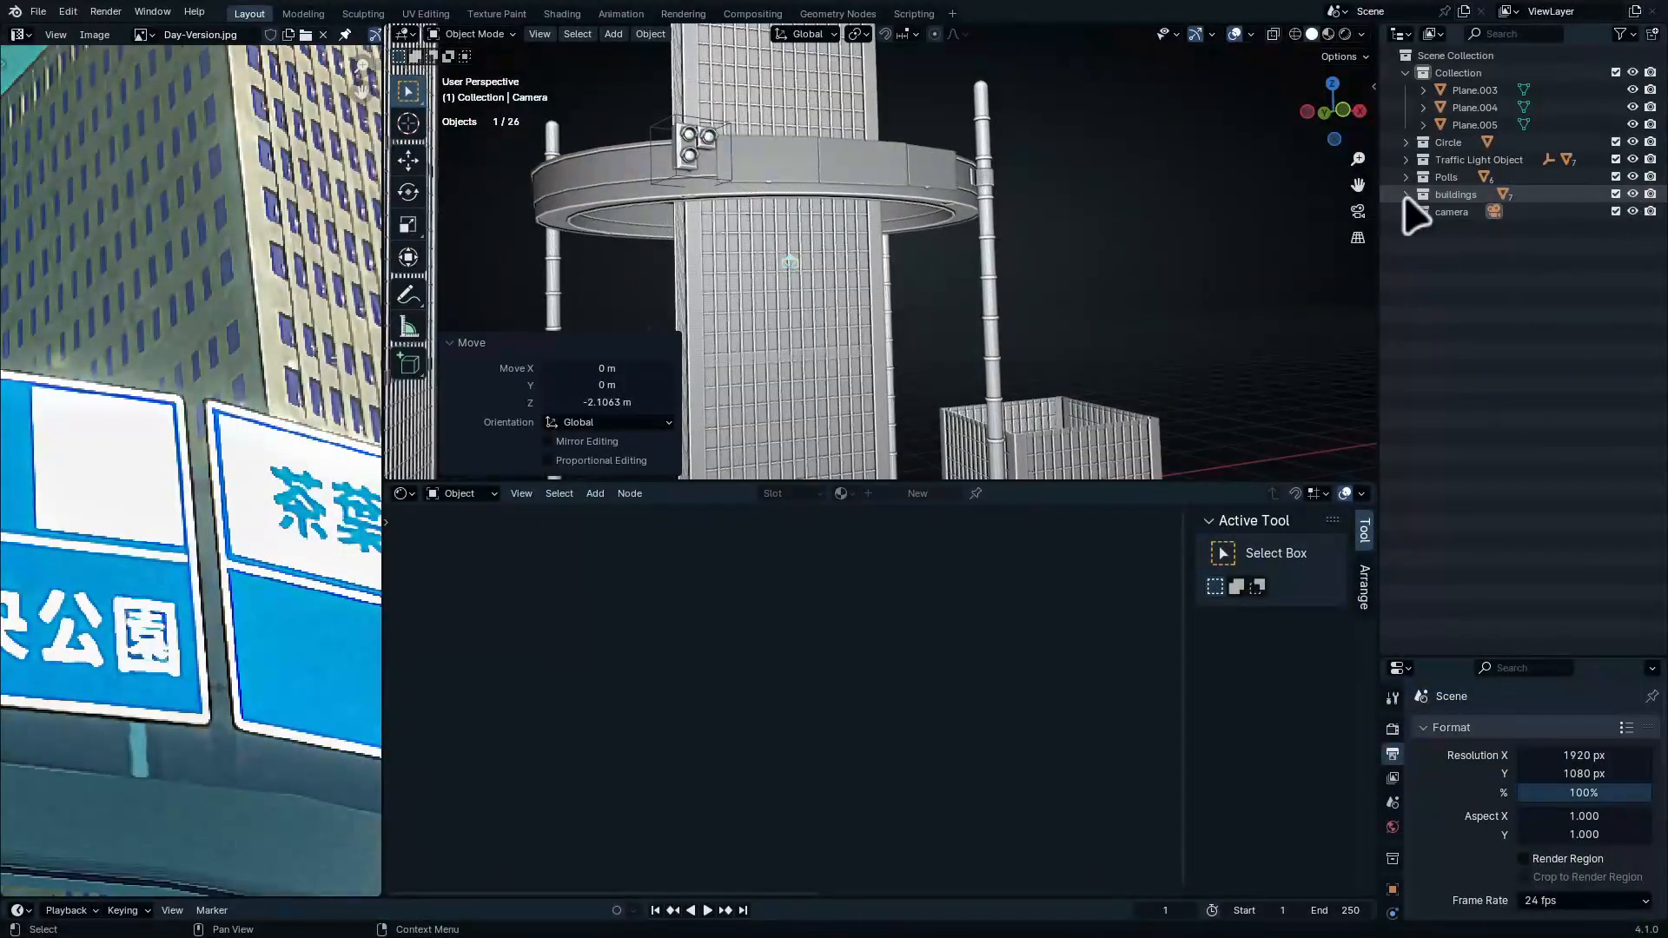
Select the tall tower behind the ring with its rooftop parts and isolate it in local view
middle_click_drag(794, 66, 885, 287, "shift")
left_click(911, 260)
middle_click_drag(942, 196, 971, 353, "ctrl")
mouse_move(924, 250)
middle_mouse_down("shift")
mouse_move(930, 397)
mouse_move(915, 346)
mouse_move(973, 278)
mouse_move(961, 269)
mouse_move(992, 271)
mouse_move(958, 147)
middle_mouse_up("shift")
key("slash")
Switch to material preview shading and create a new material for the tower block
key("z")
middle_click_drag(959, 130, 909, 284, "shift")
scroll(903, 296, "up", 2)
key("ctrl+space")
scroll(930, 399, "down", 2)
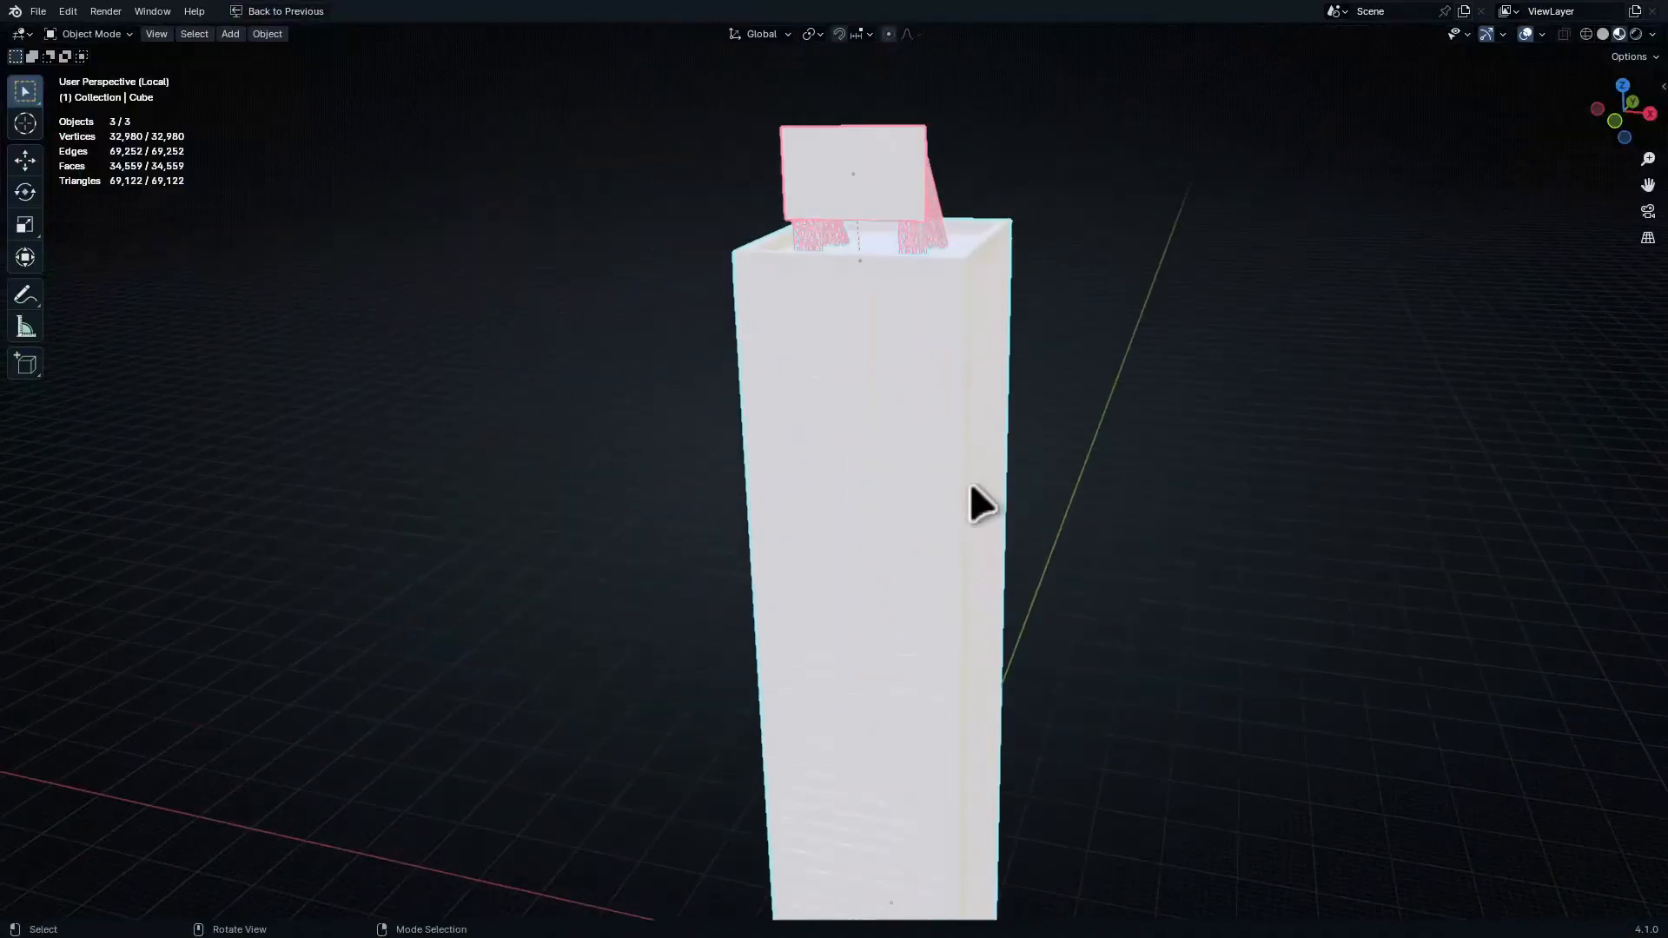
middle_click_drag(933, 437, 861, 444)
key("ctrl+space")
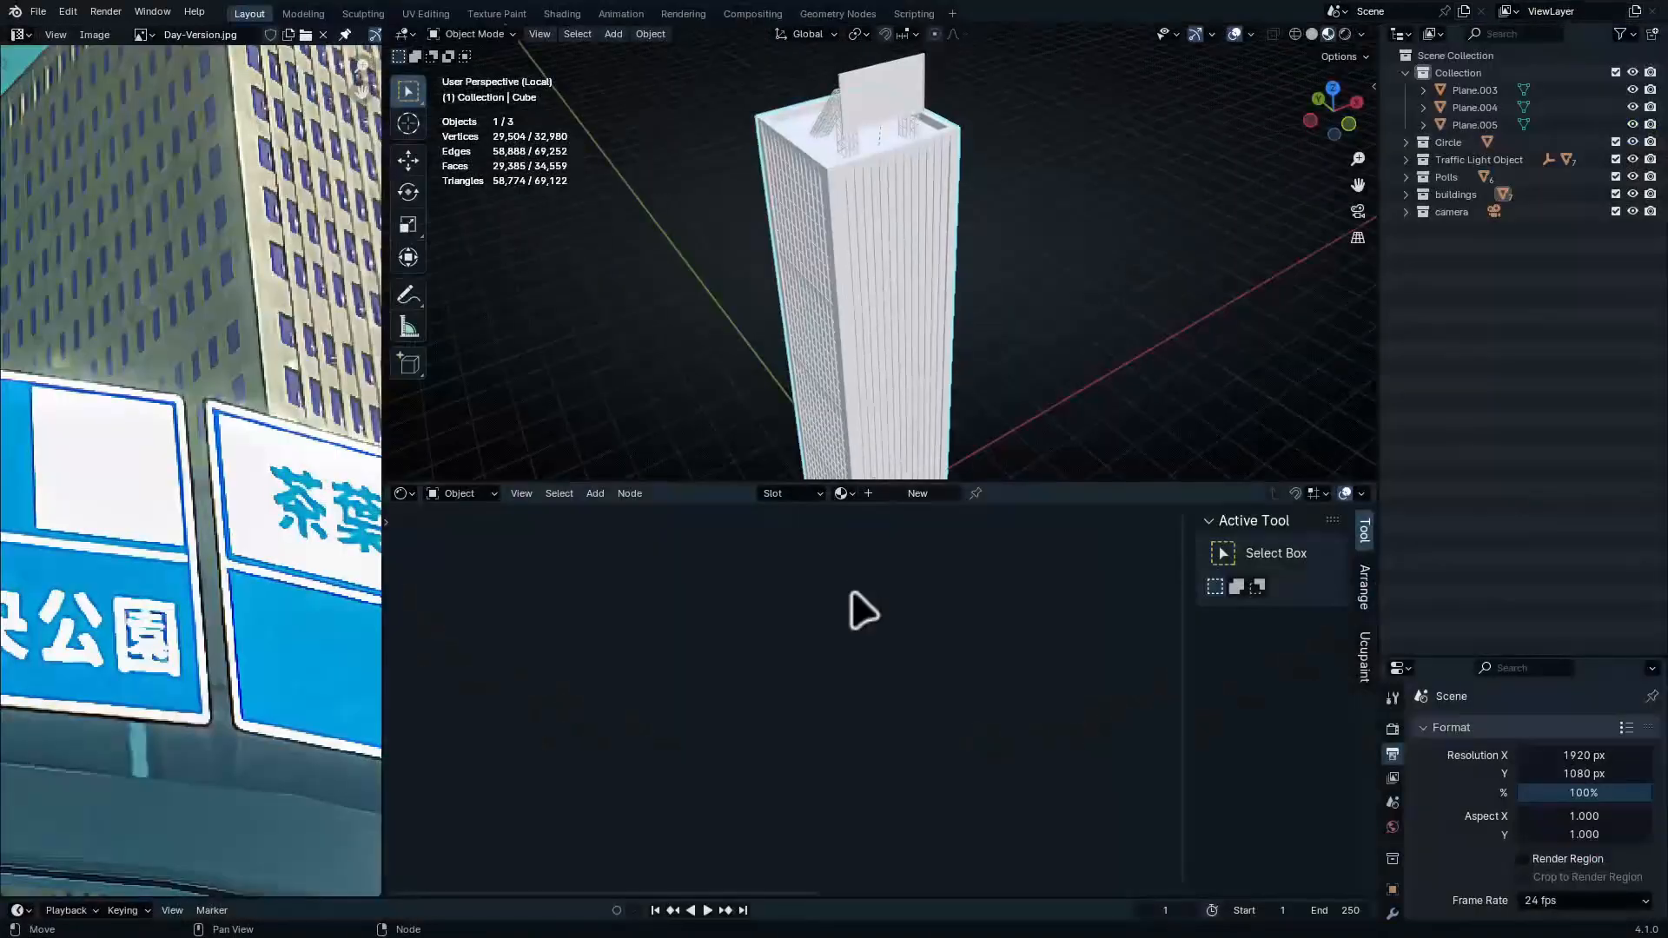
left_click(923, 493)
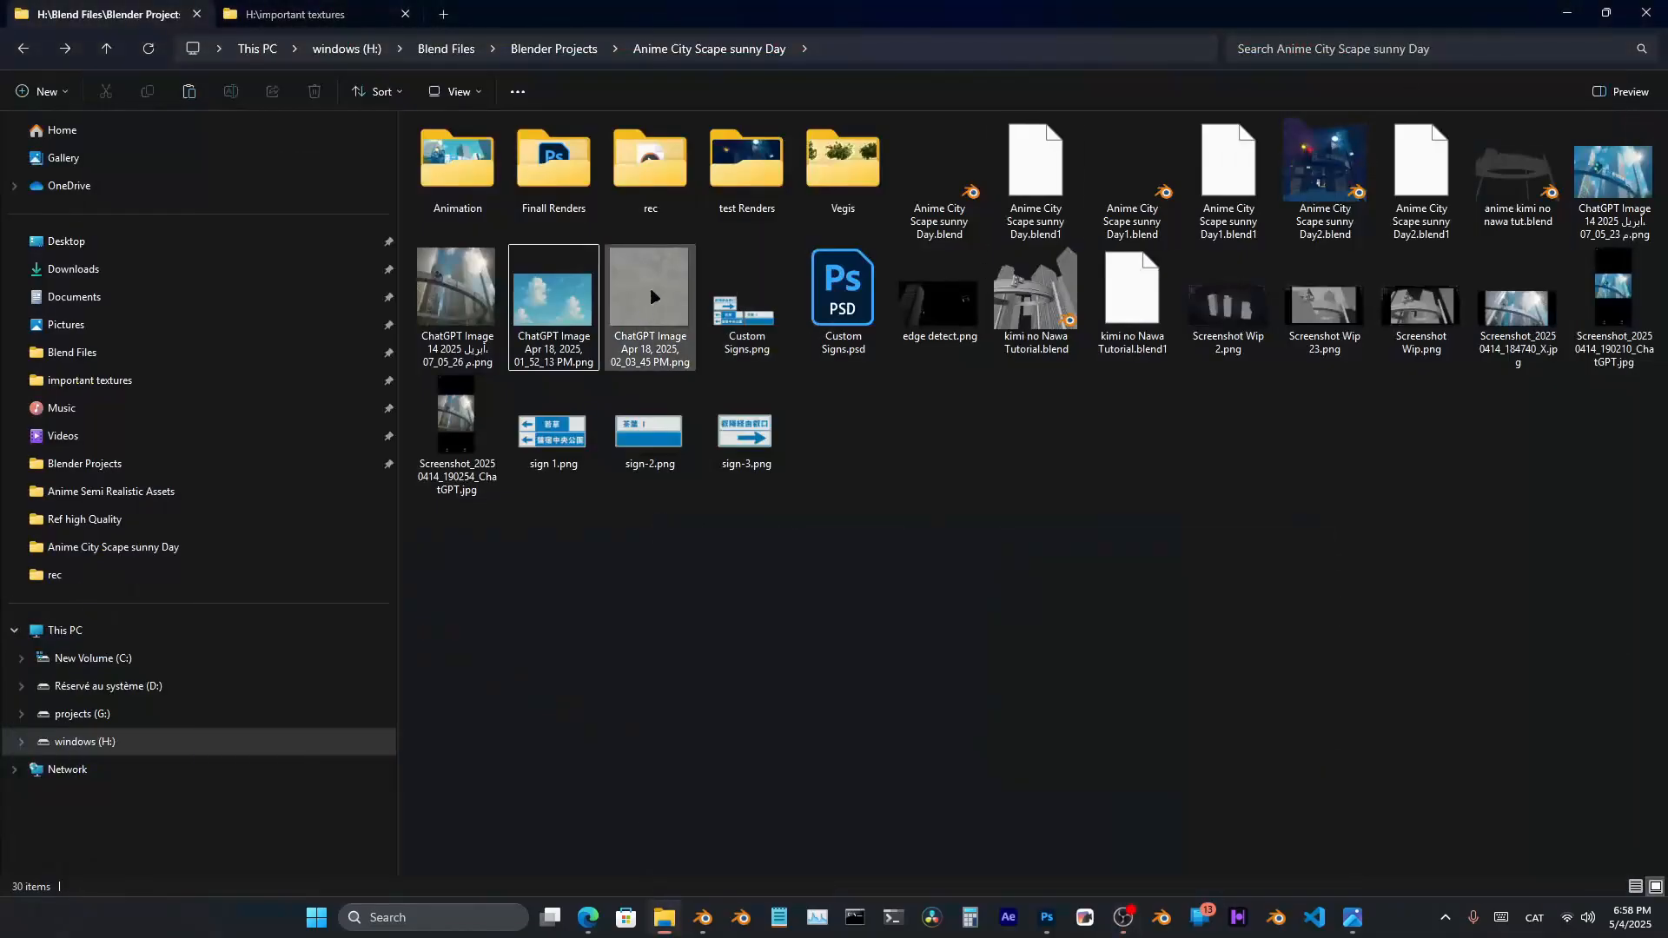
Open the concrete texture "ChatGPT Image Apr 18, 2025, 02_03_45 PM.png" from the project folder and view it at 94%
double_click(660, 286)
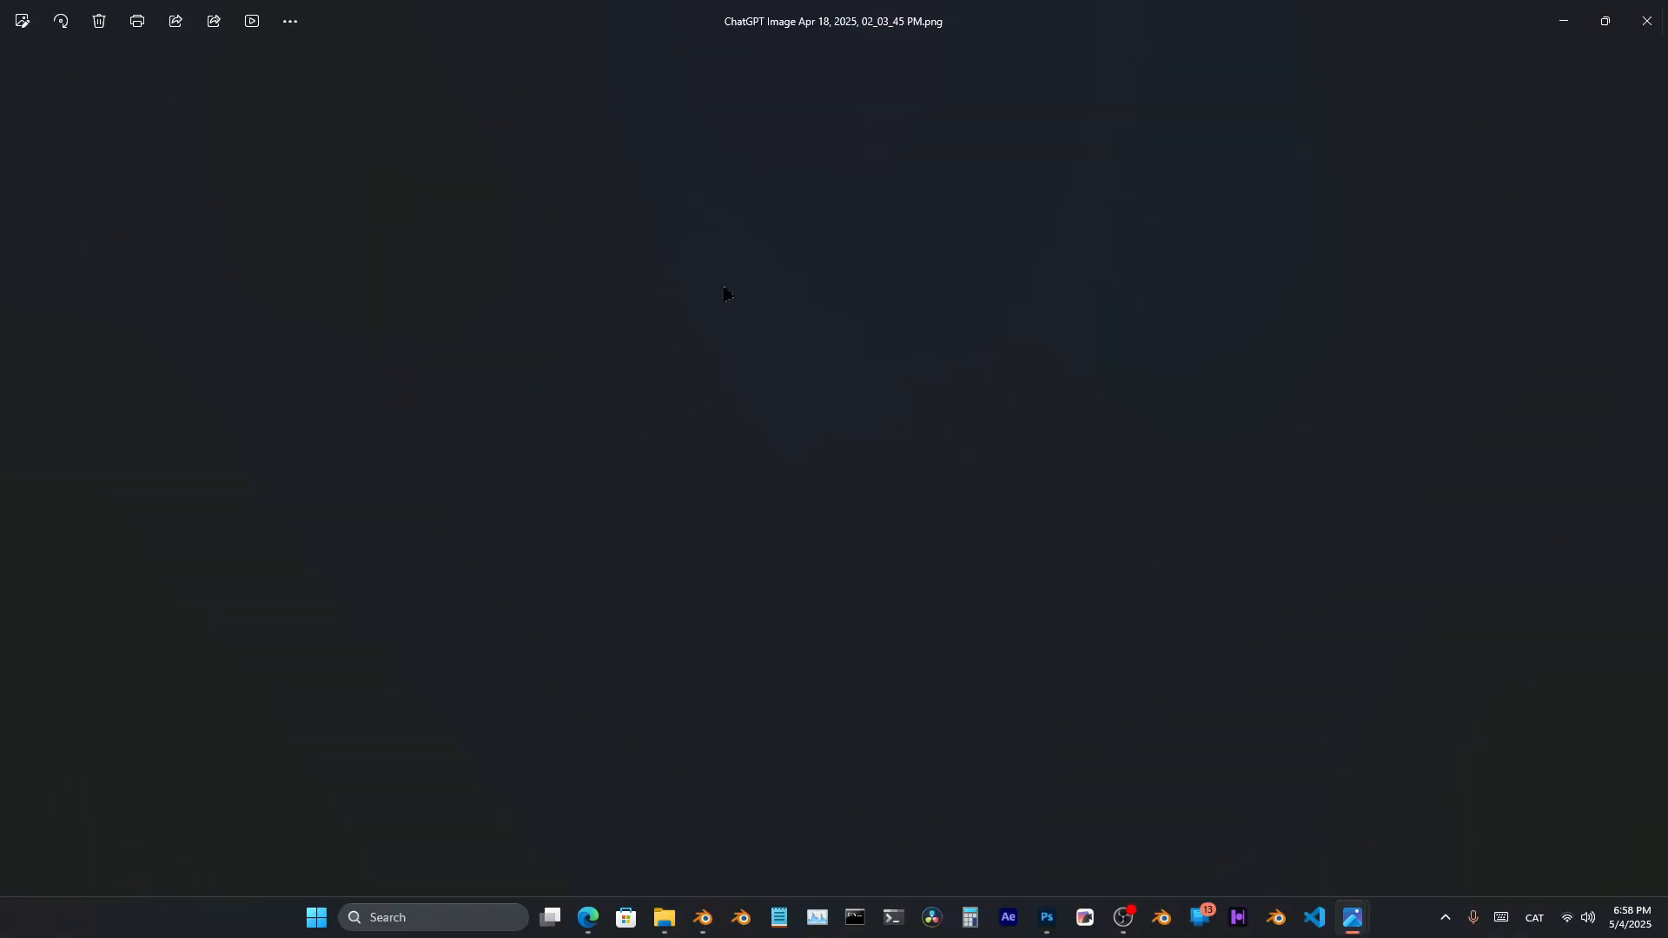
scroll(769, 333, "up", 1)
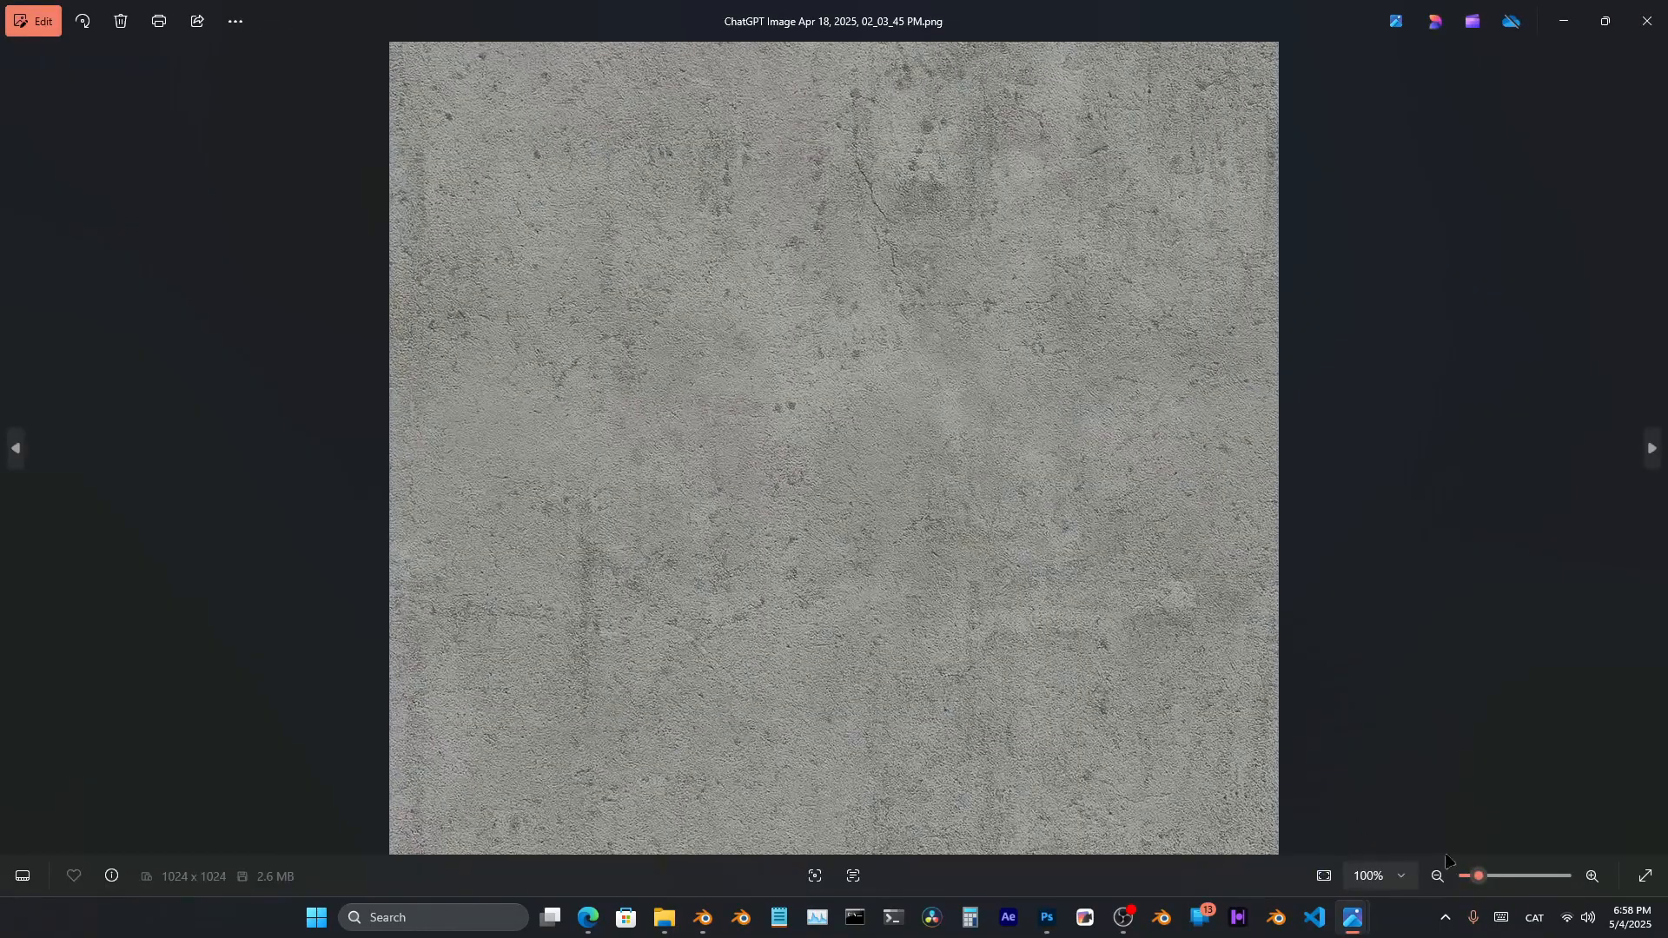
mouse_move(1475, 877)
left_mouse_down()
mouse_move(1493, 878)
mouse_move(1475, 880)
left_mouse_up()
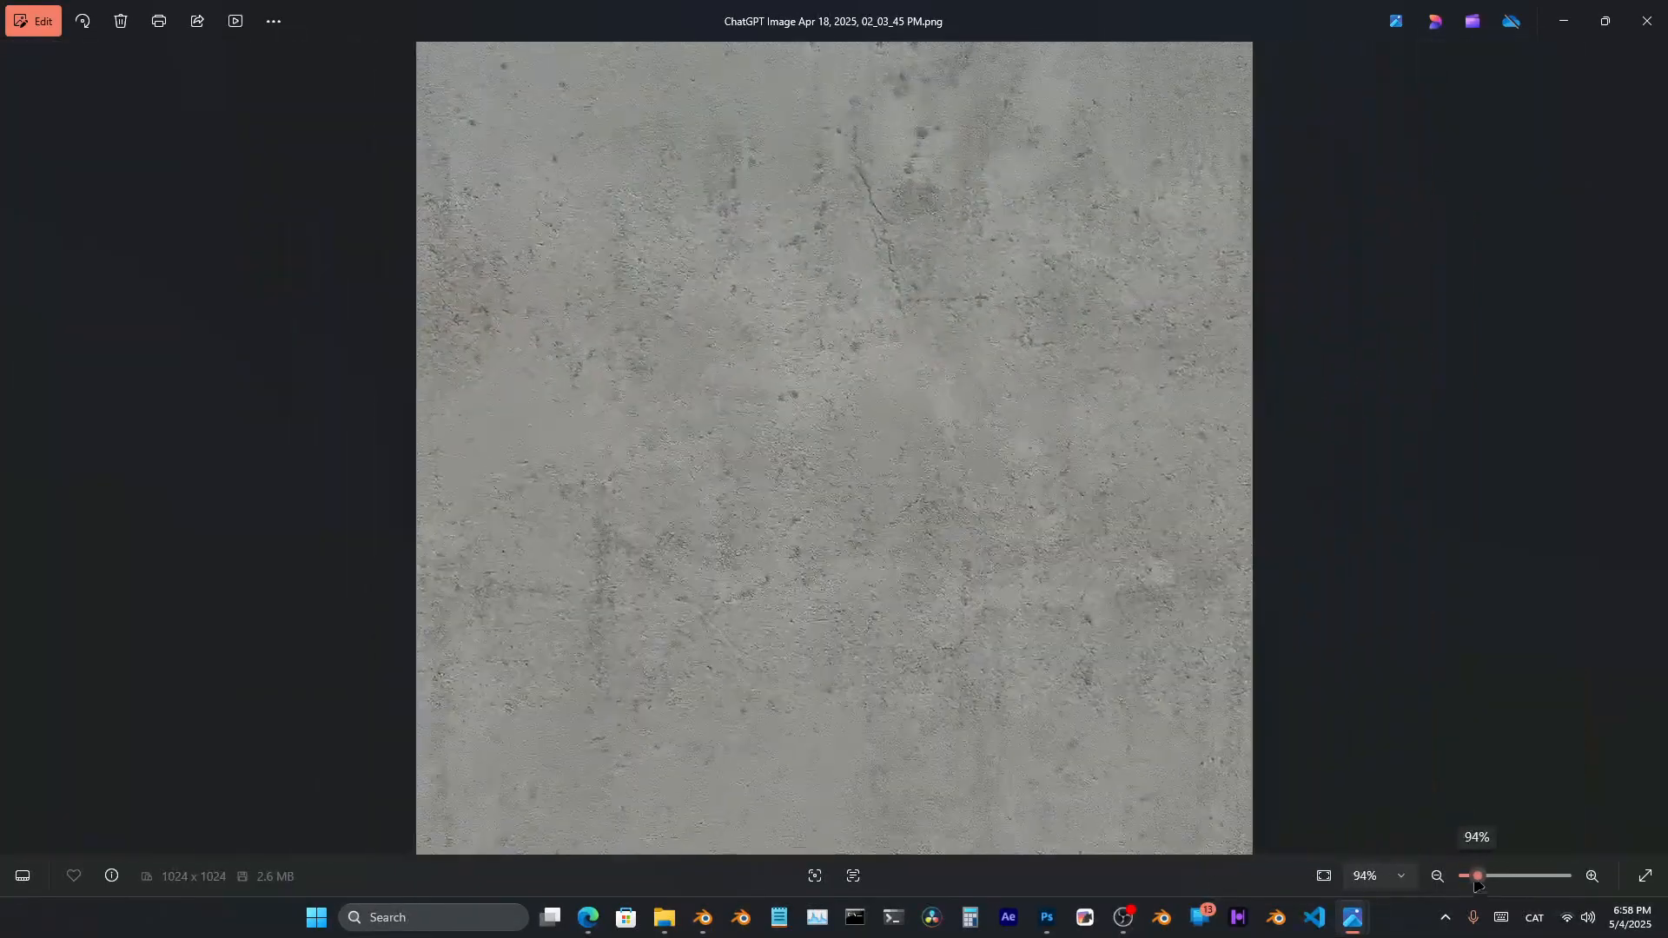
Open the concrete texture arroway.de_plaster+11_d100.jpg from the important textures folder for comparison
mouse_move(681, 909)
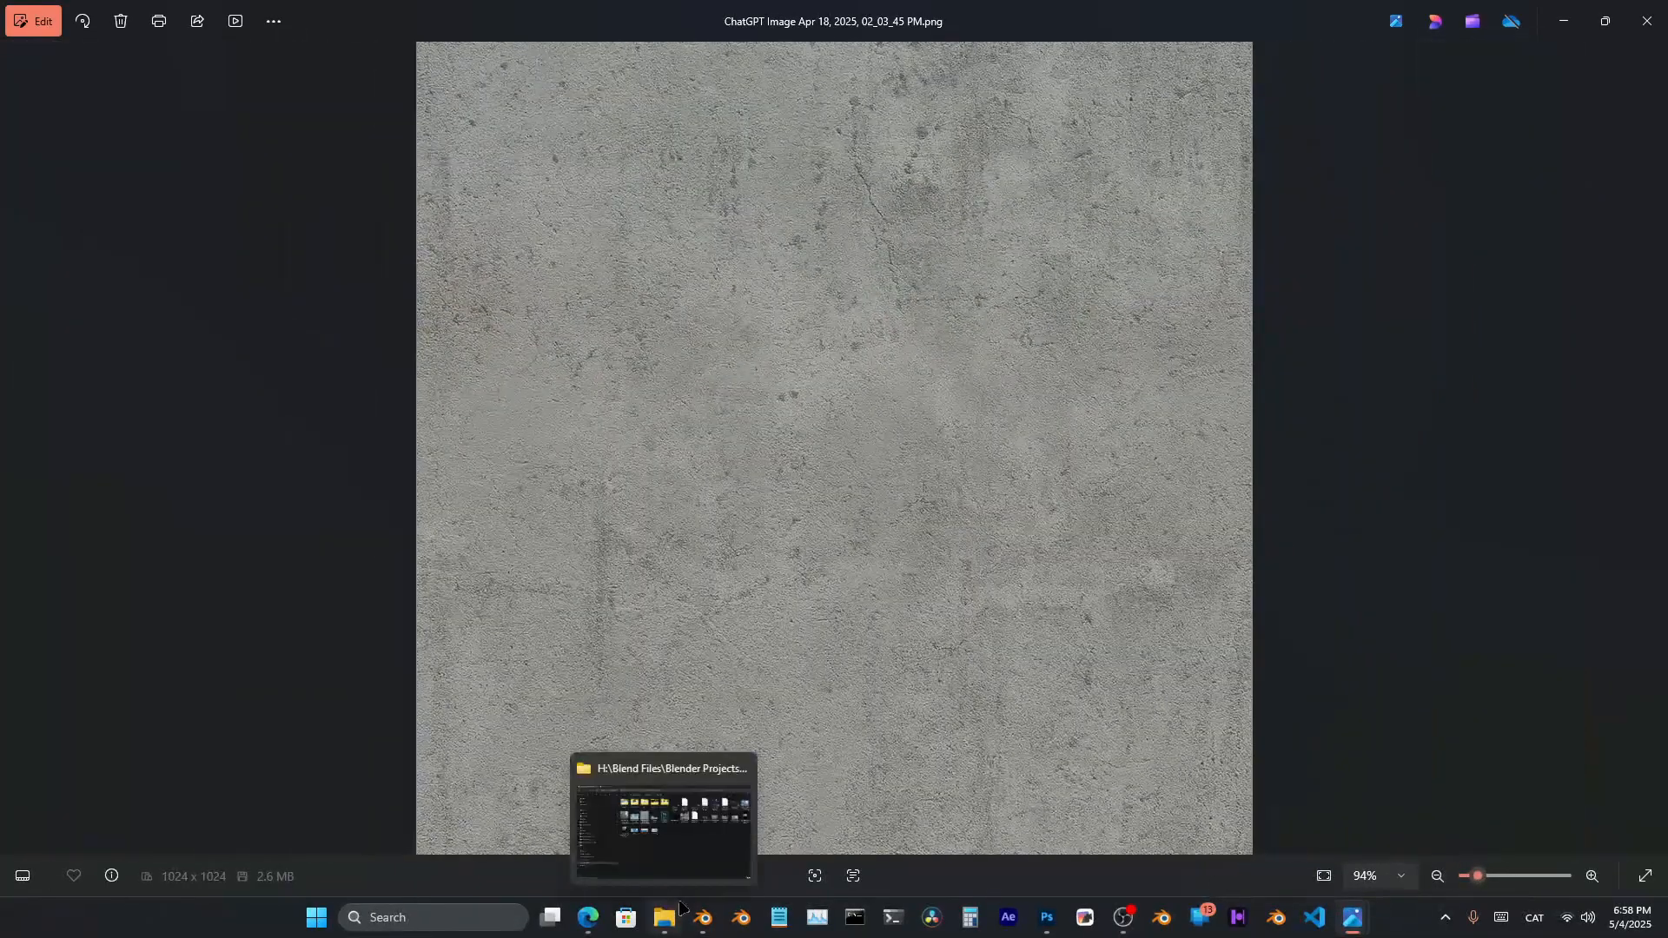
left_click(667, 854)
left_click(295, 14)
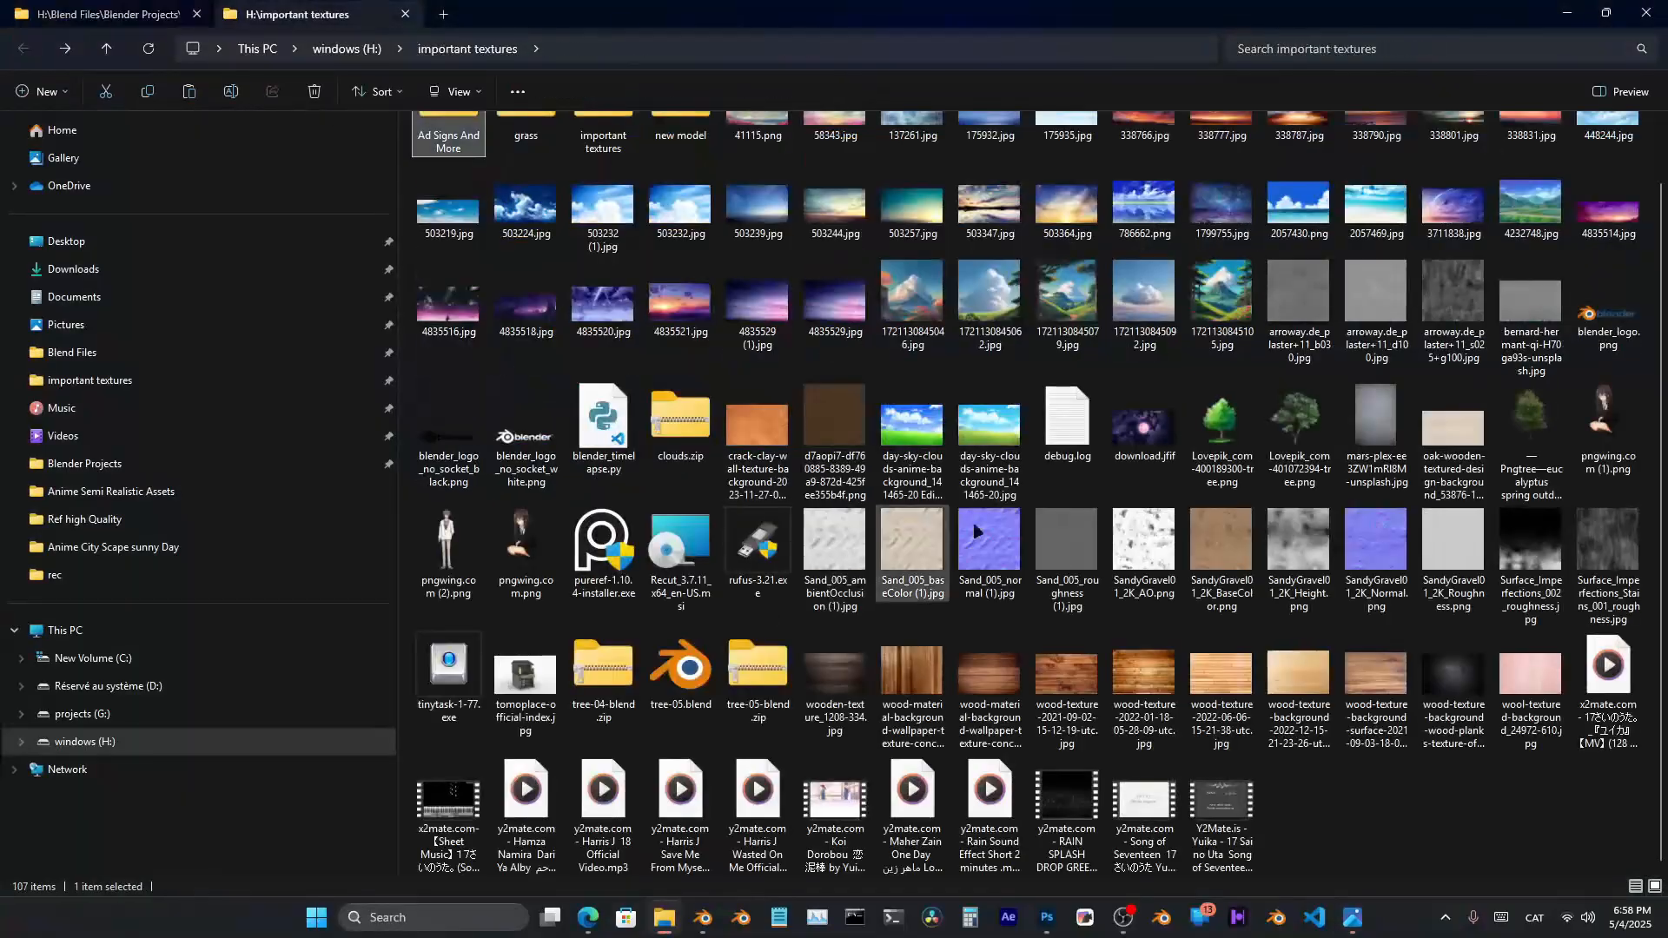
double_click(1373, 289)
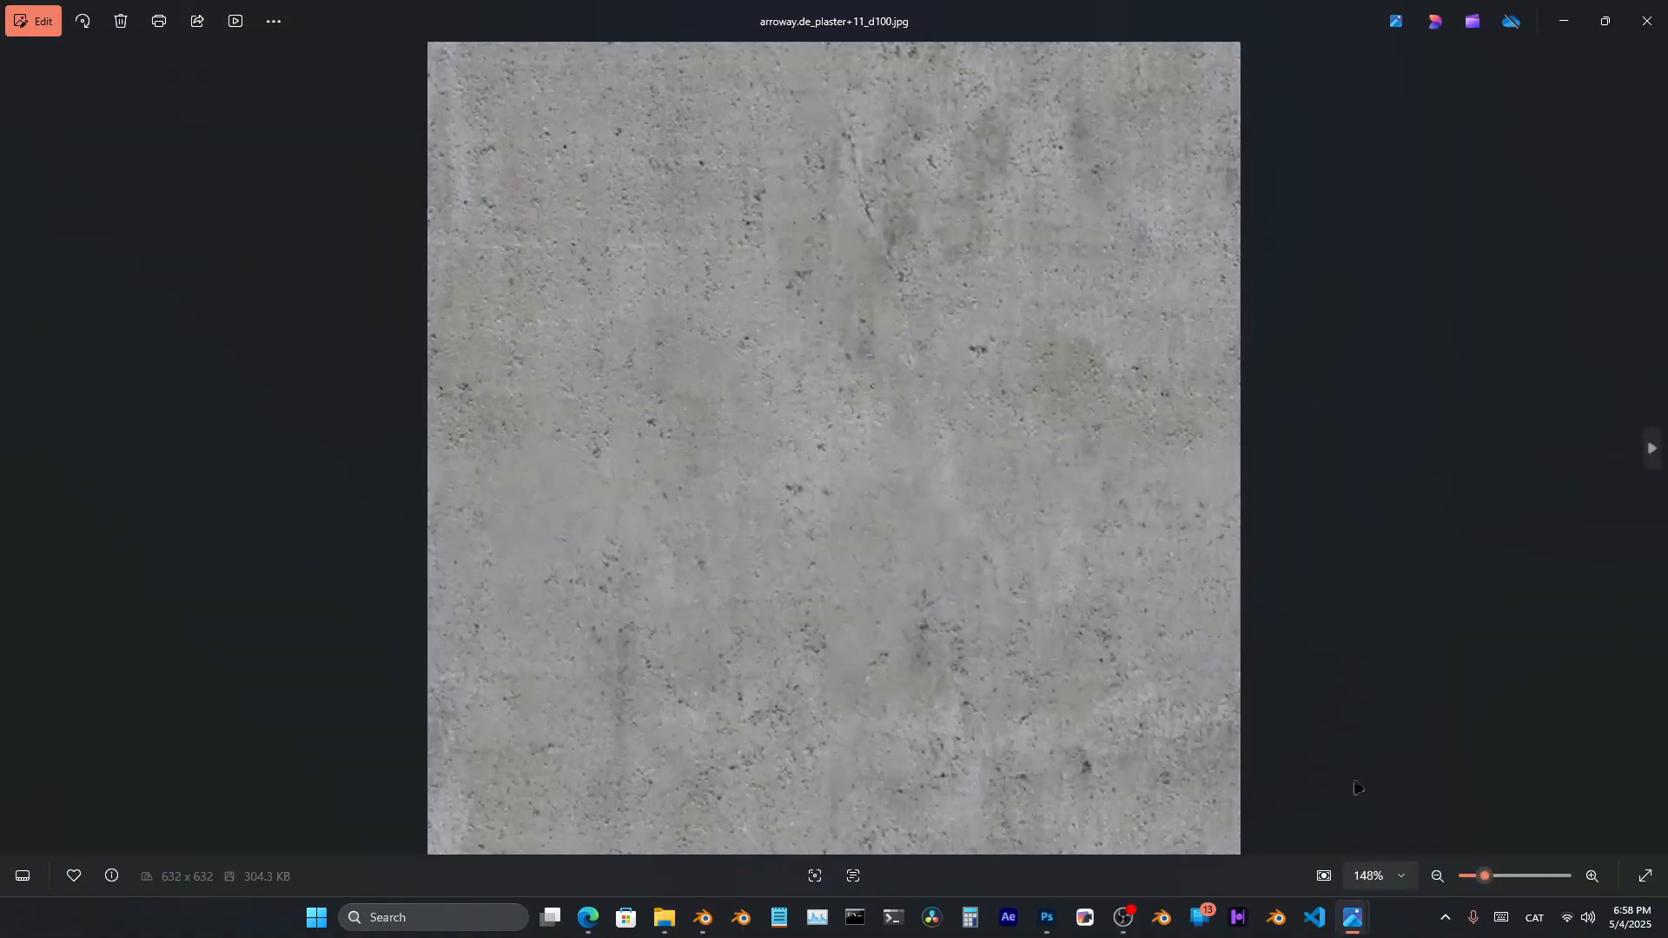
Compare the surface grain and stains of the generated concrete image and the arroway plaster texture at close range
mouse_move(1352, 918)
left_click(1389, 847)
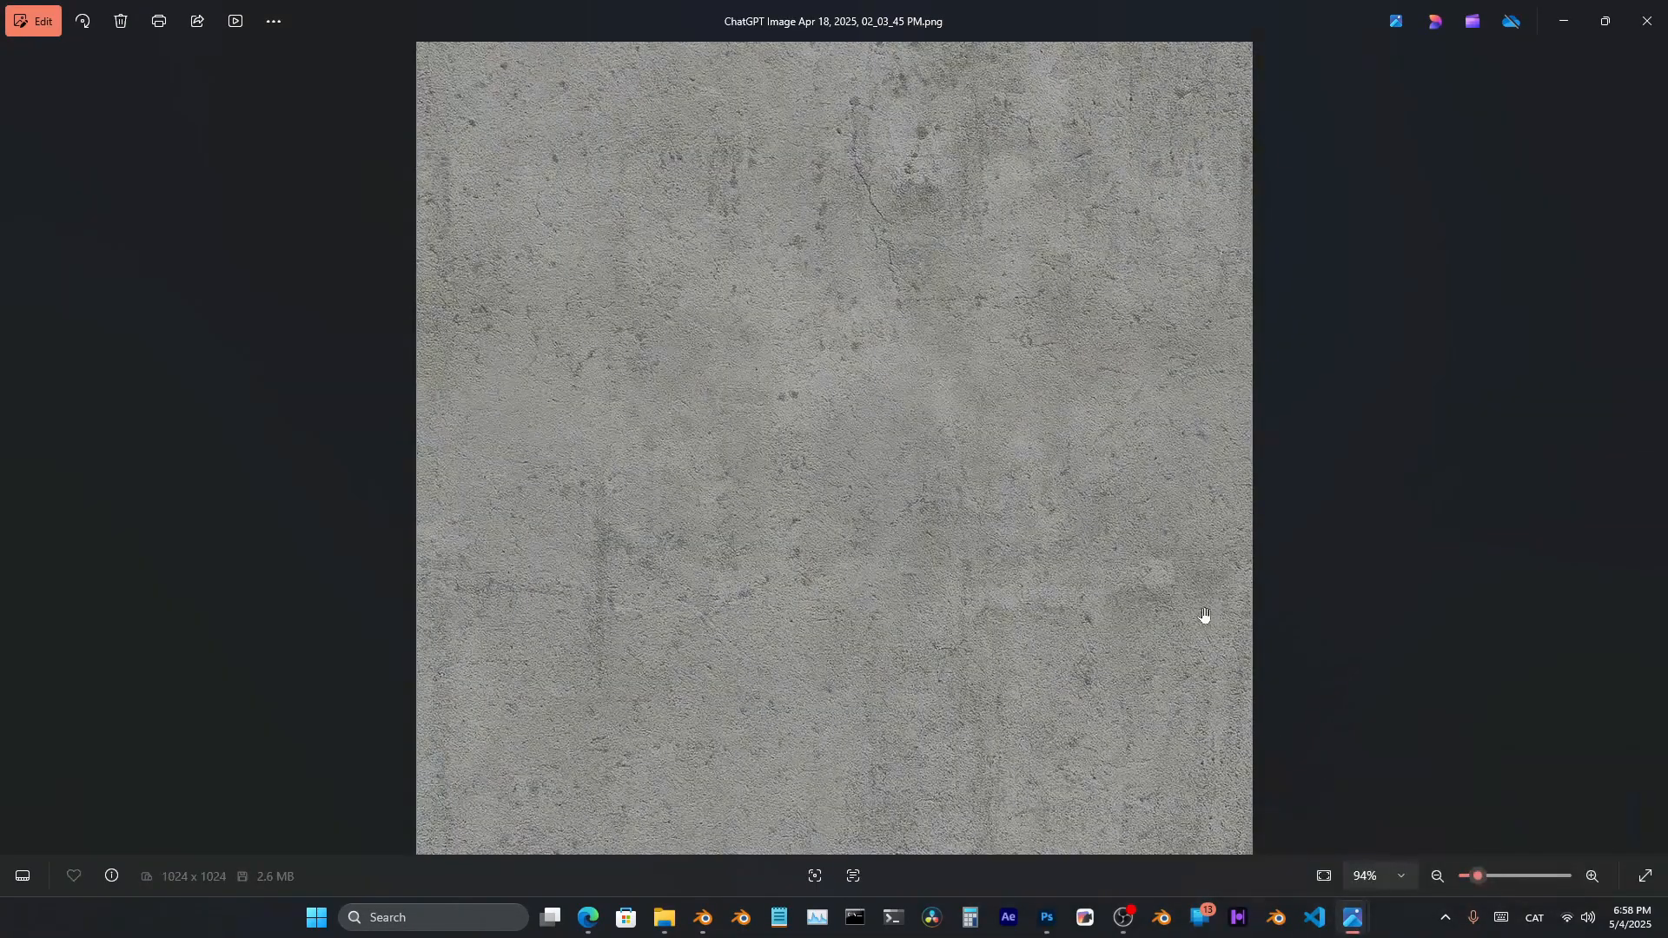
key("Right")
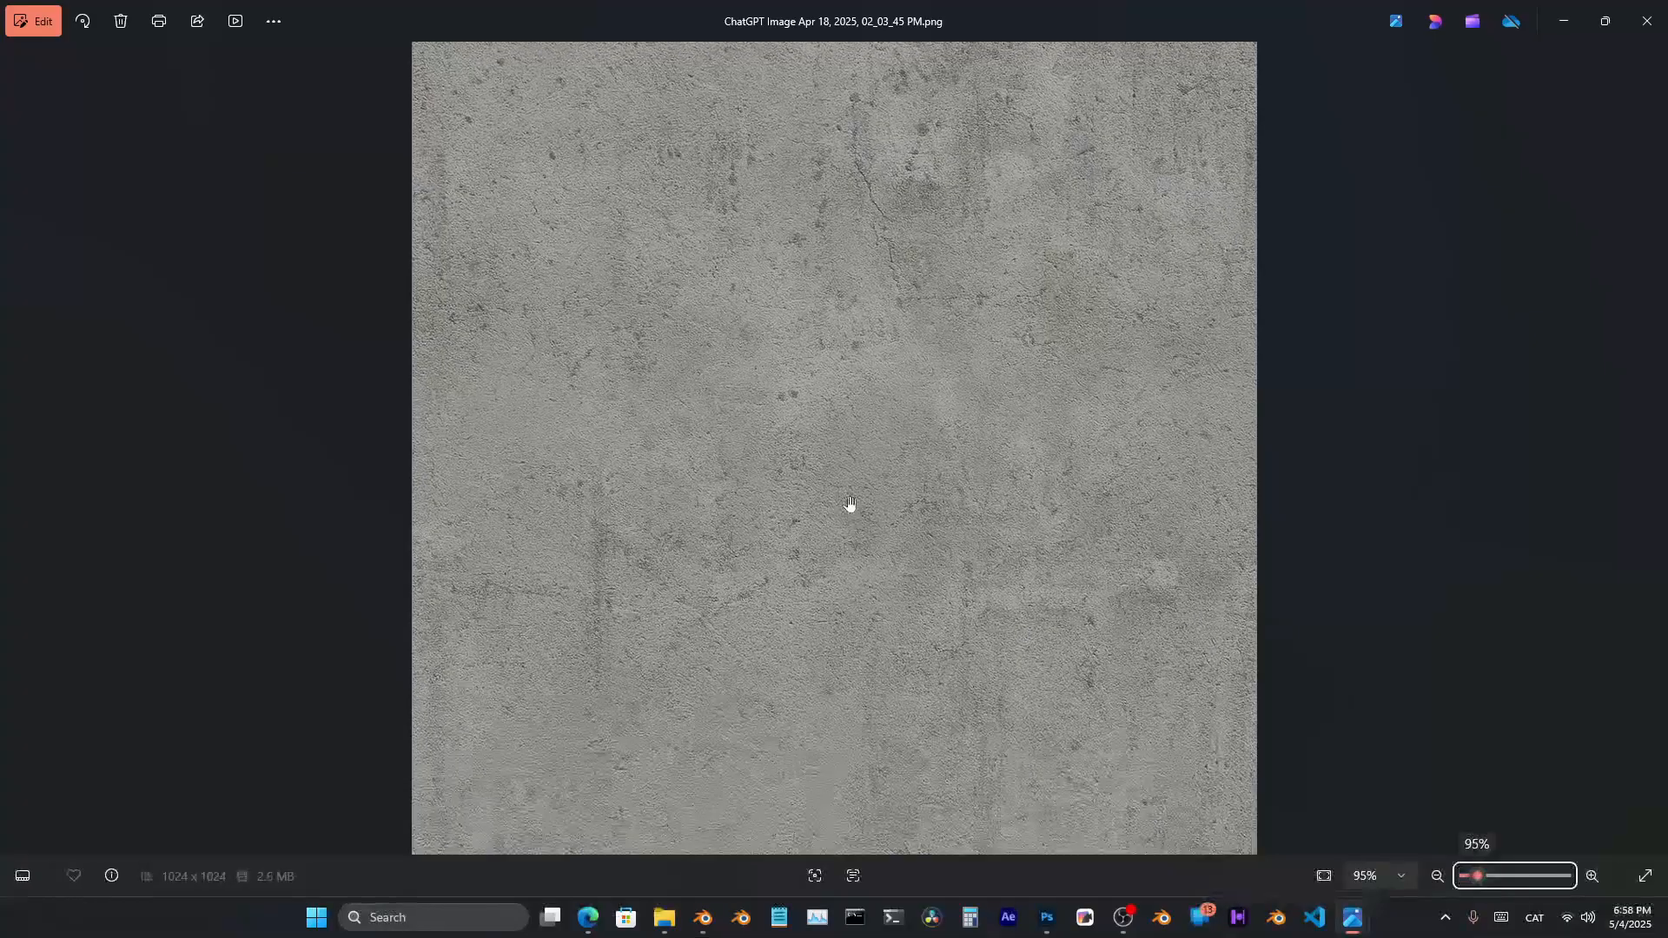
scroll(849, 503, "up", 5)
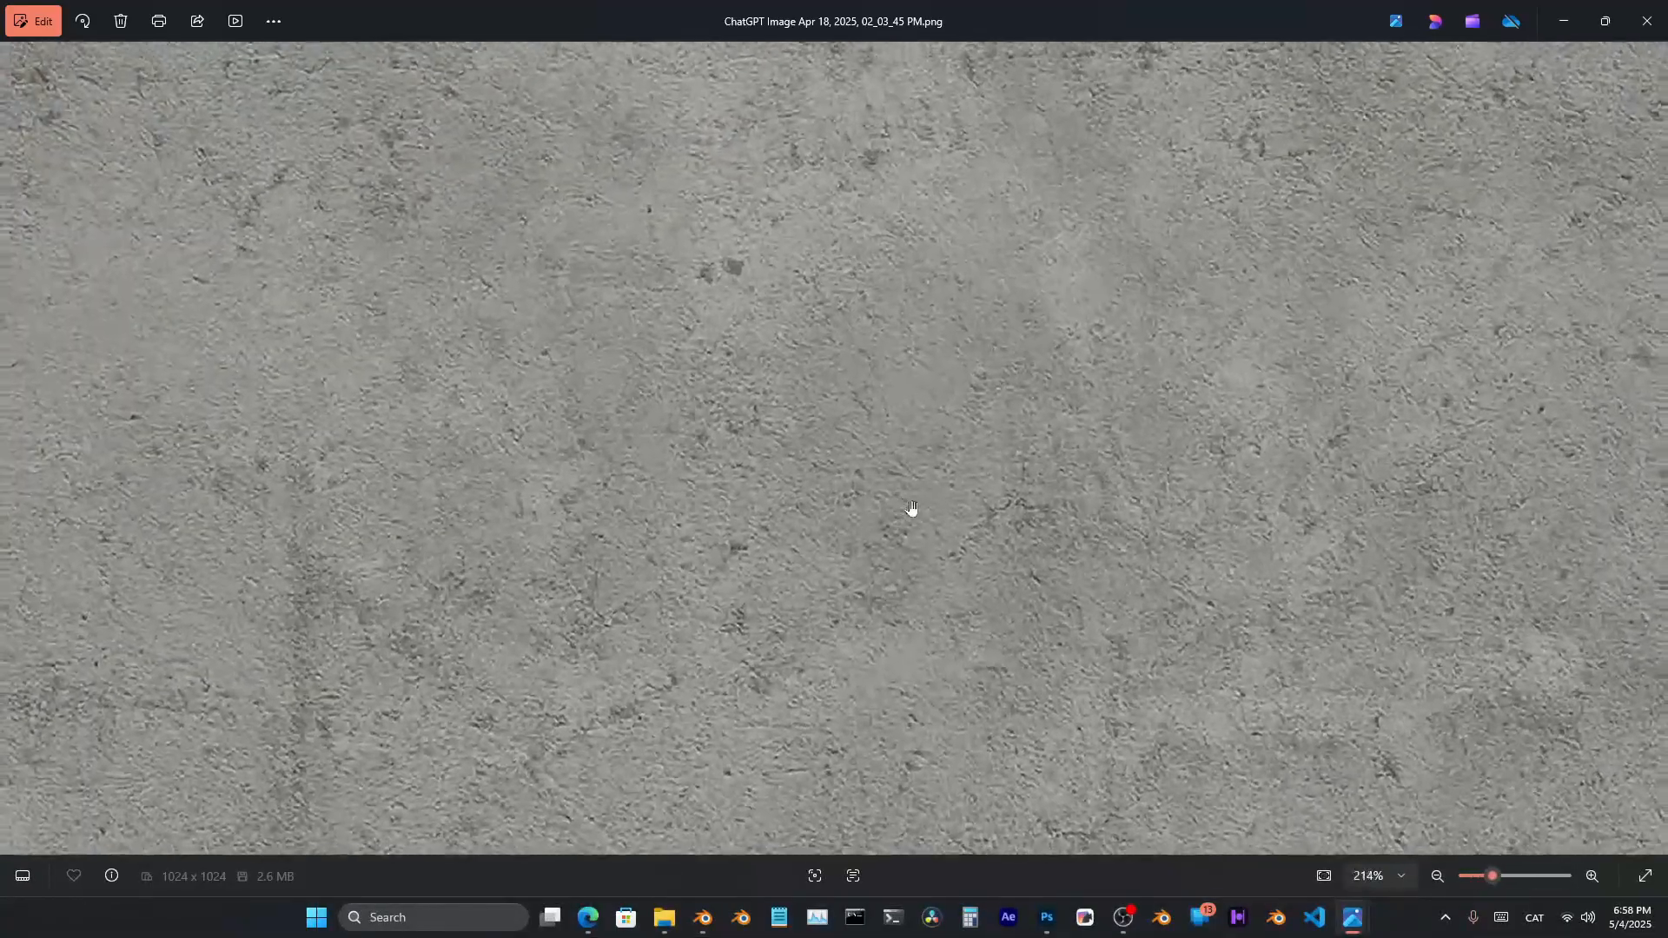
scroll(910, 508, "up", 3)
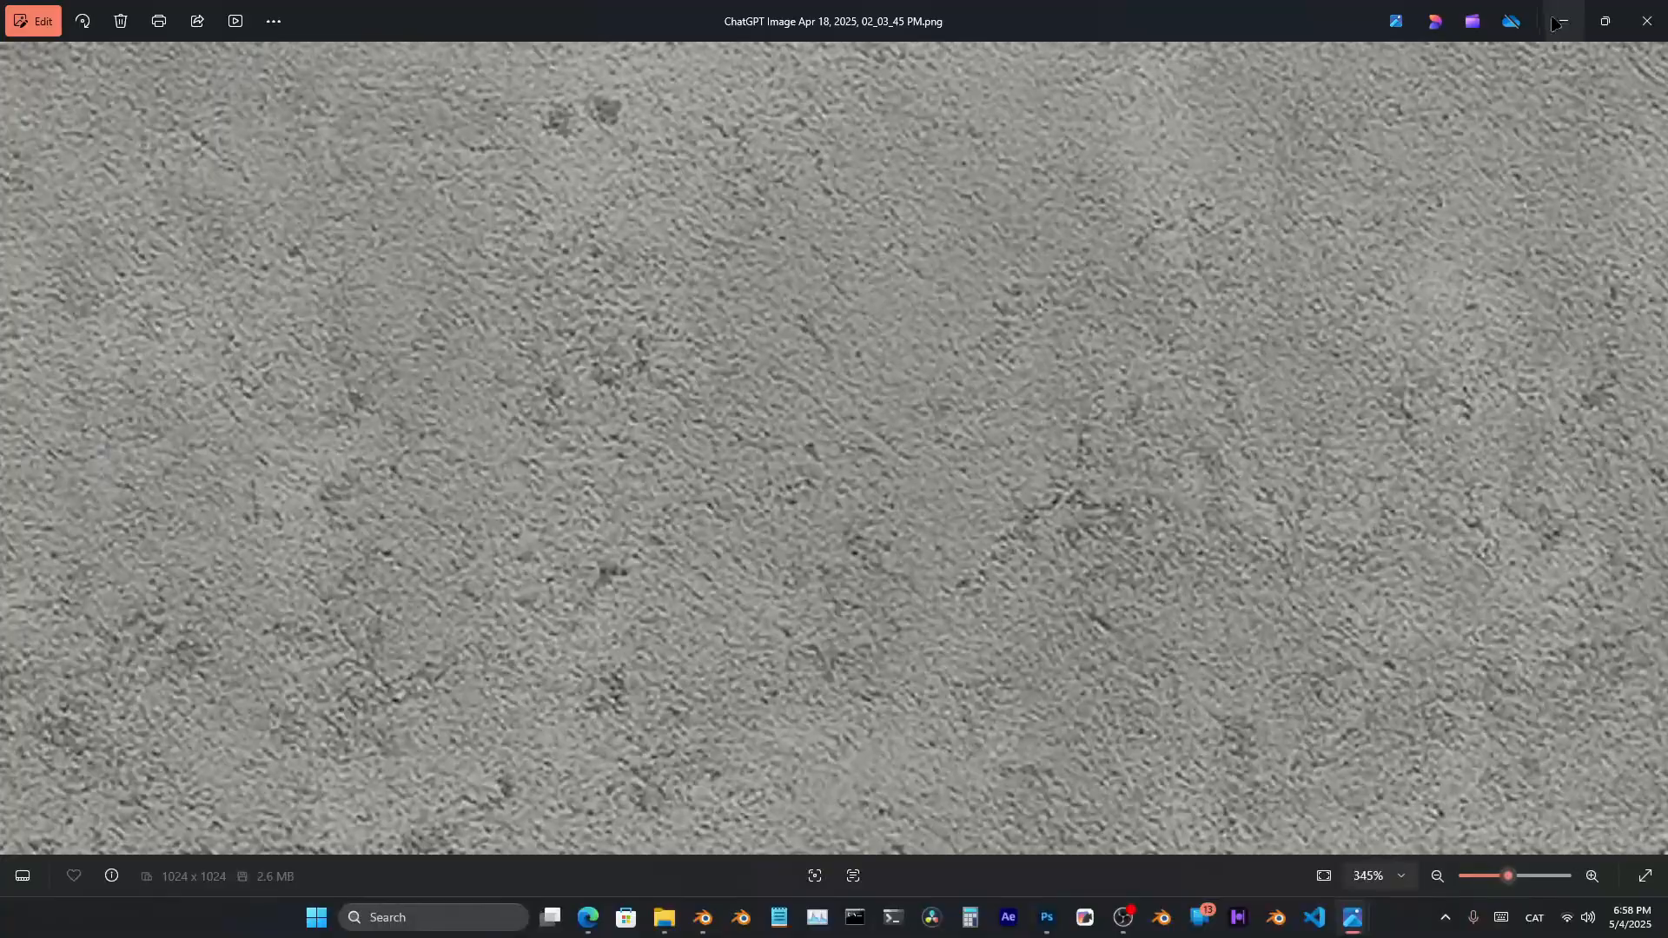
mouse_move(1352, 917)
left_click(1578, 833)
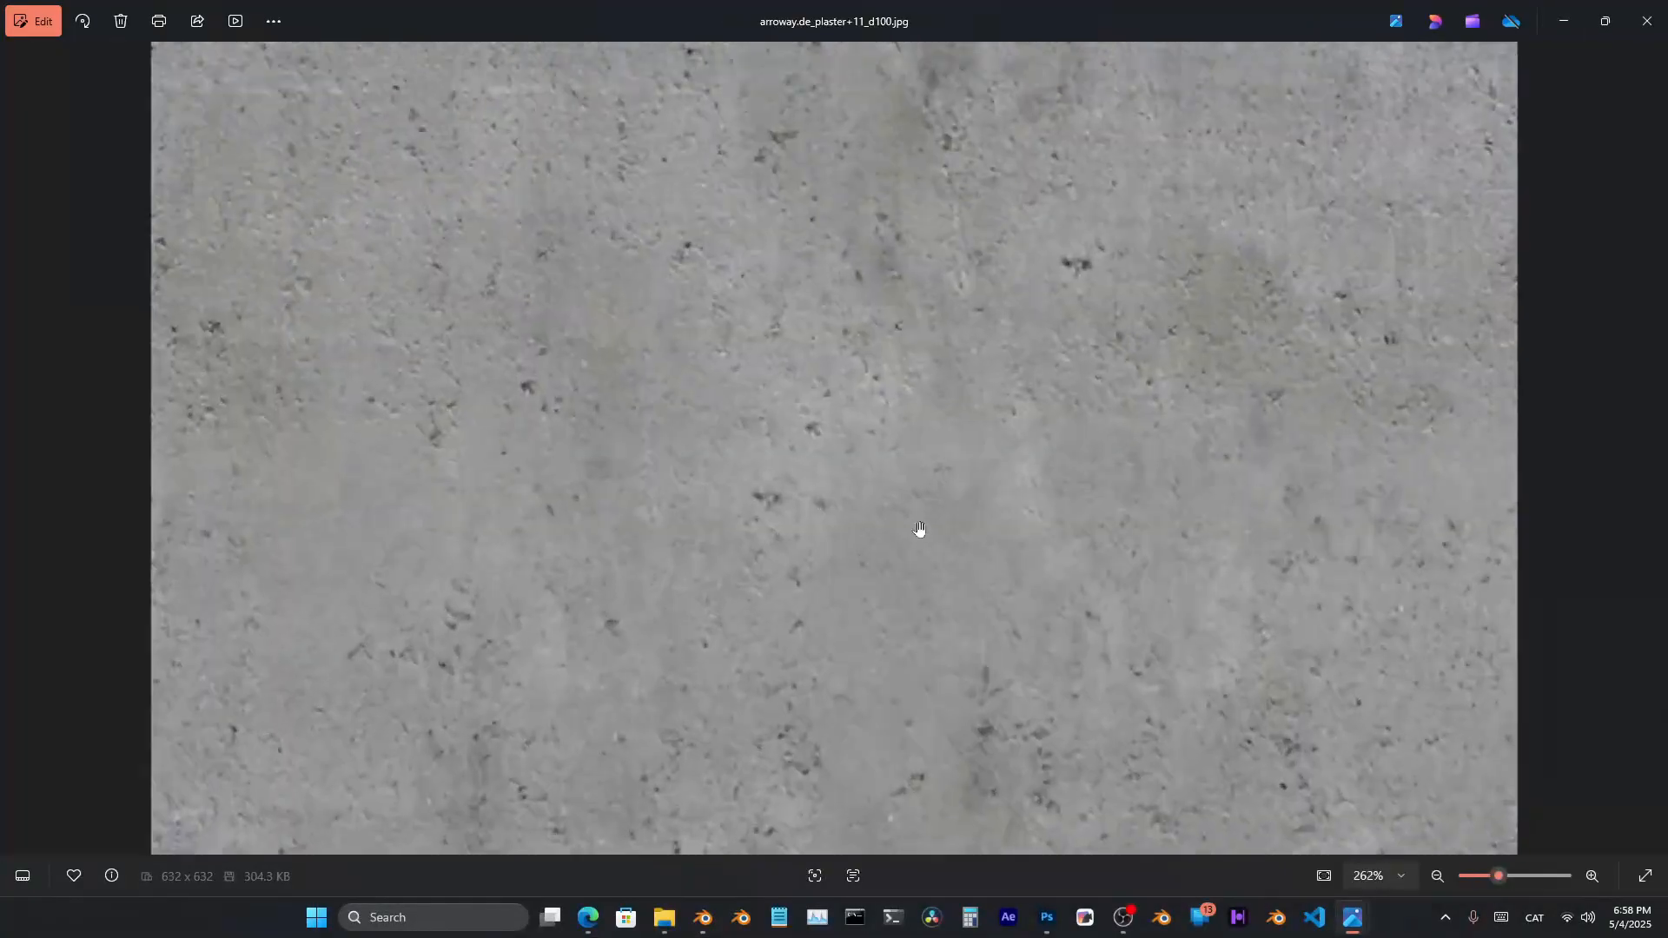
scroll(914, 529, "down", 5)
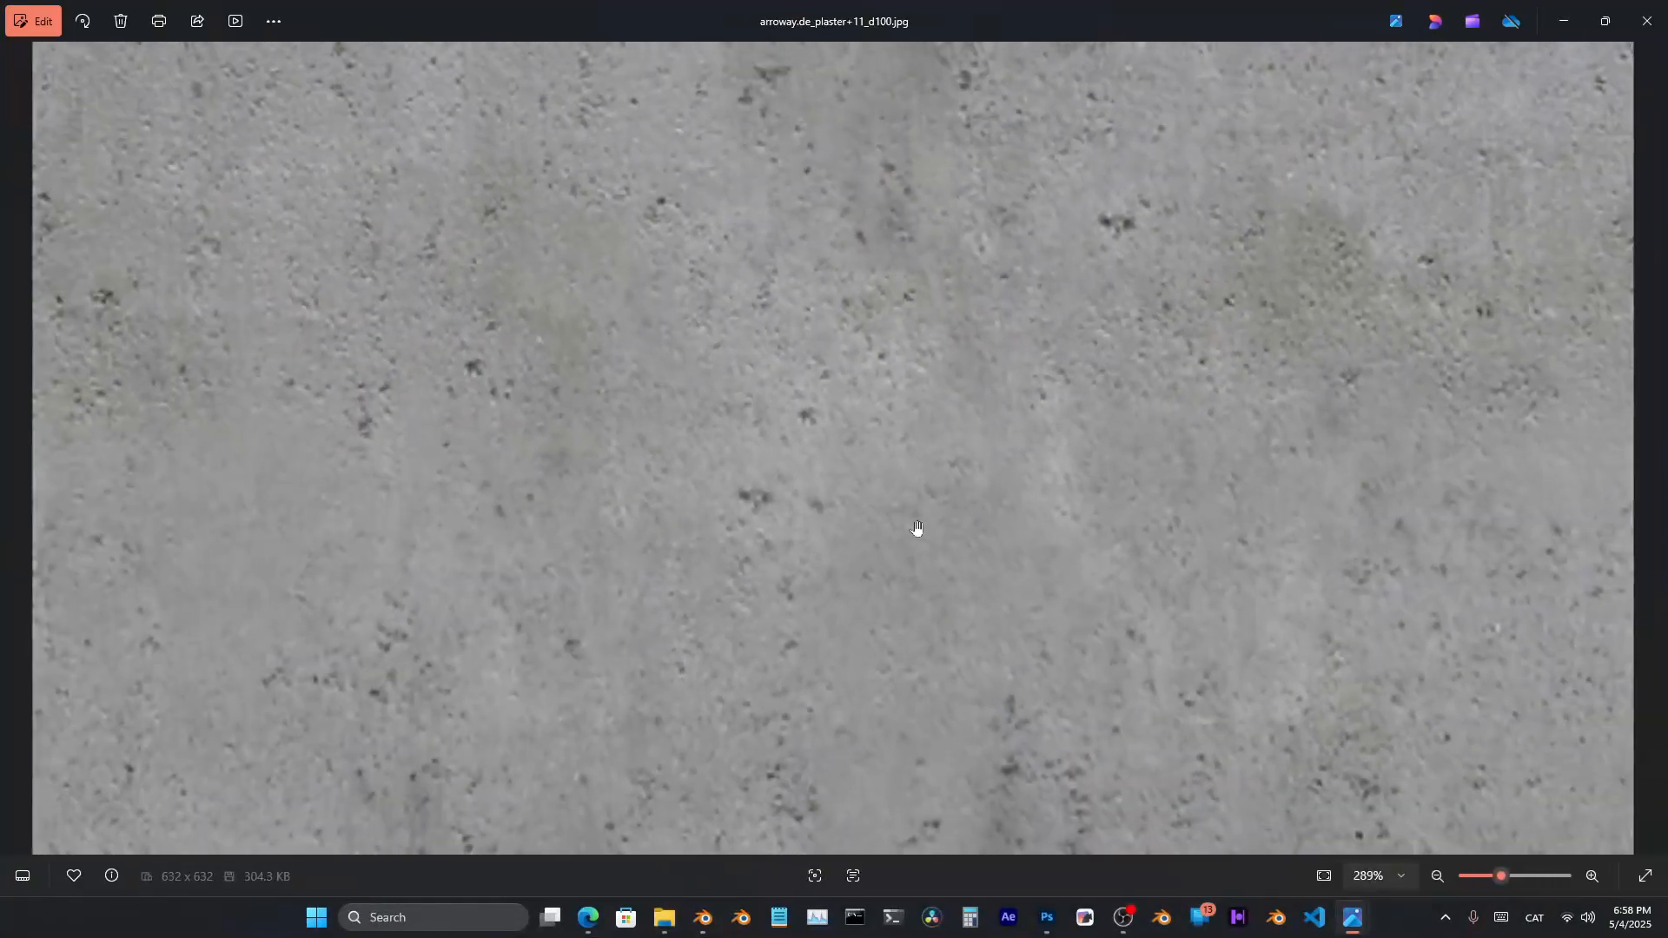
scroll(967, 550, "down", 2)
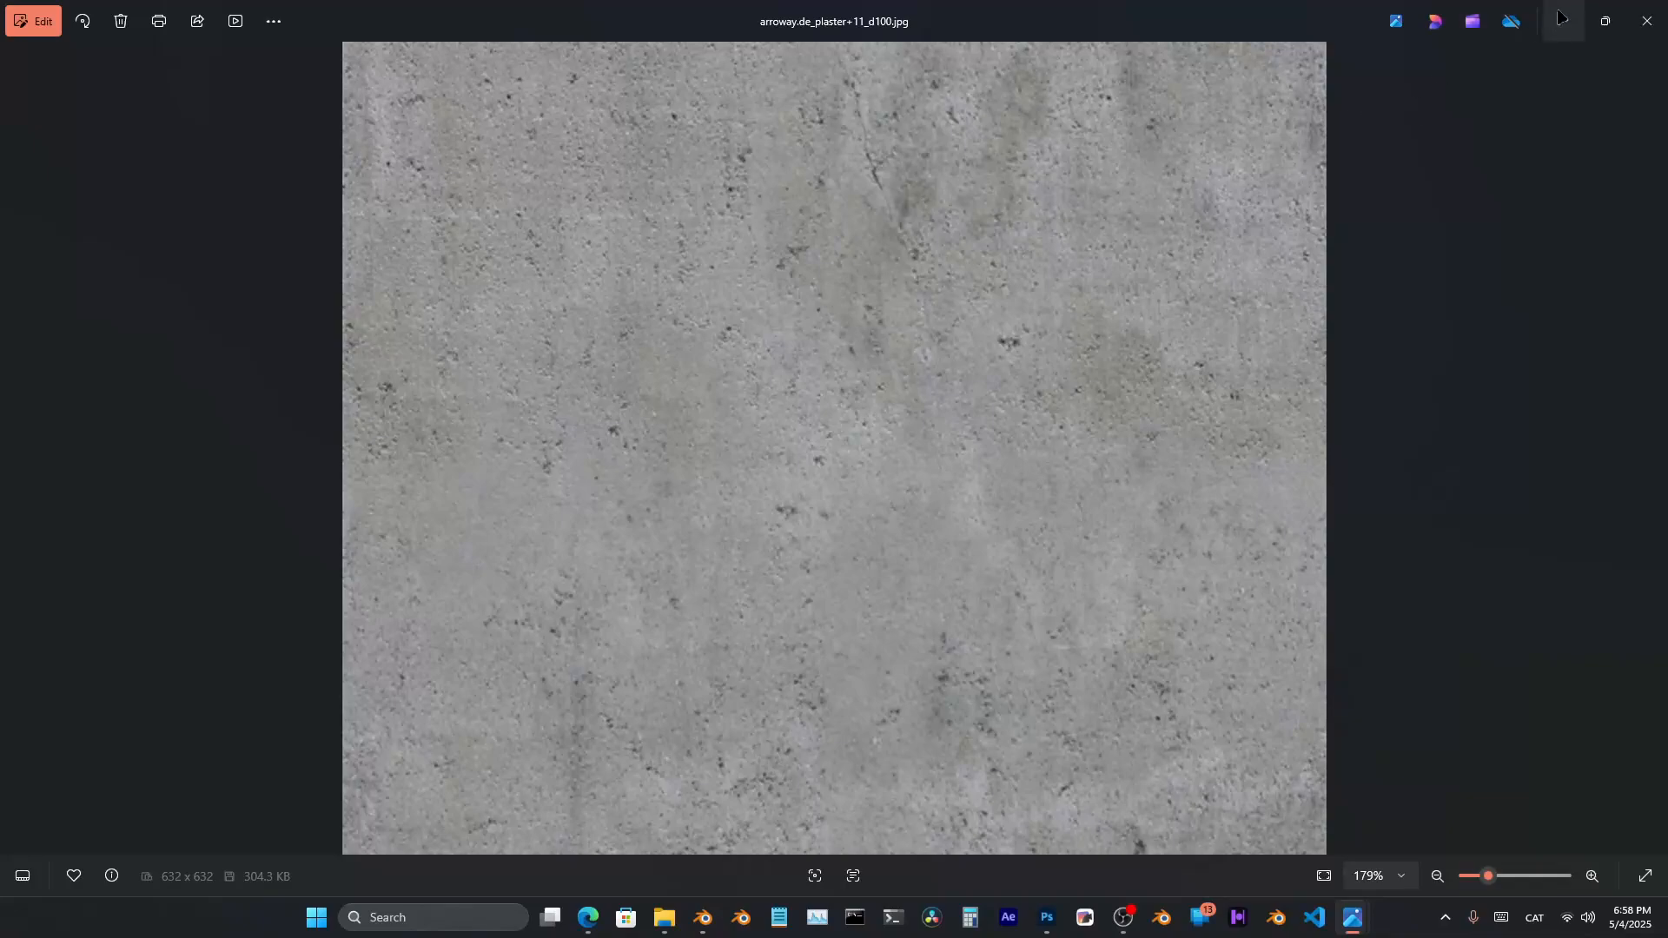
Minimize the plaster texture, view the generated concrete image at 100%, and switch back to Blender
left_click(1562, 19)
scroll(1314, 298, "down", 5)
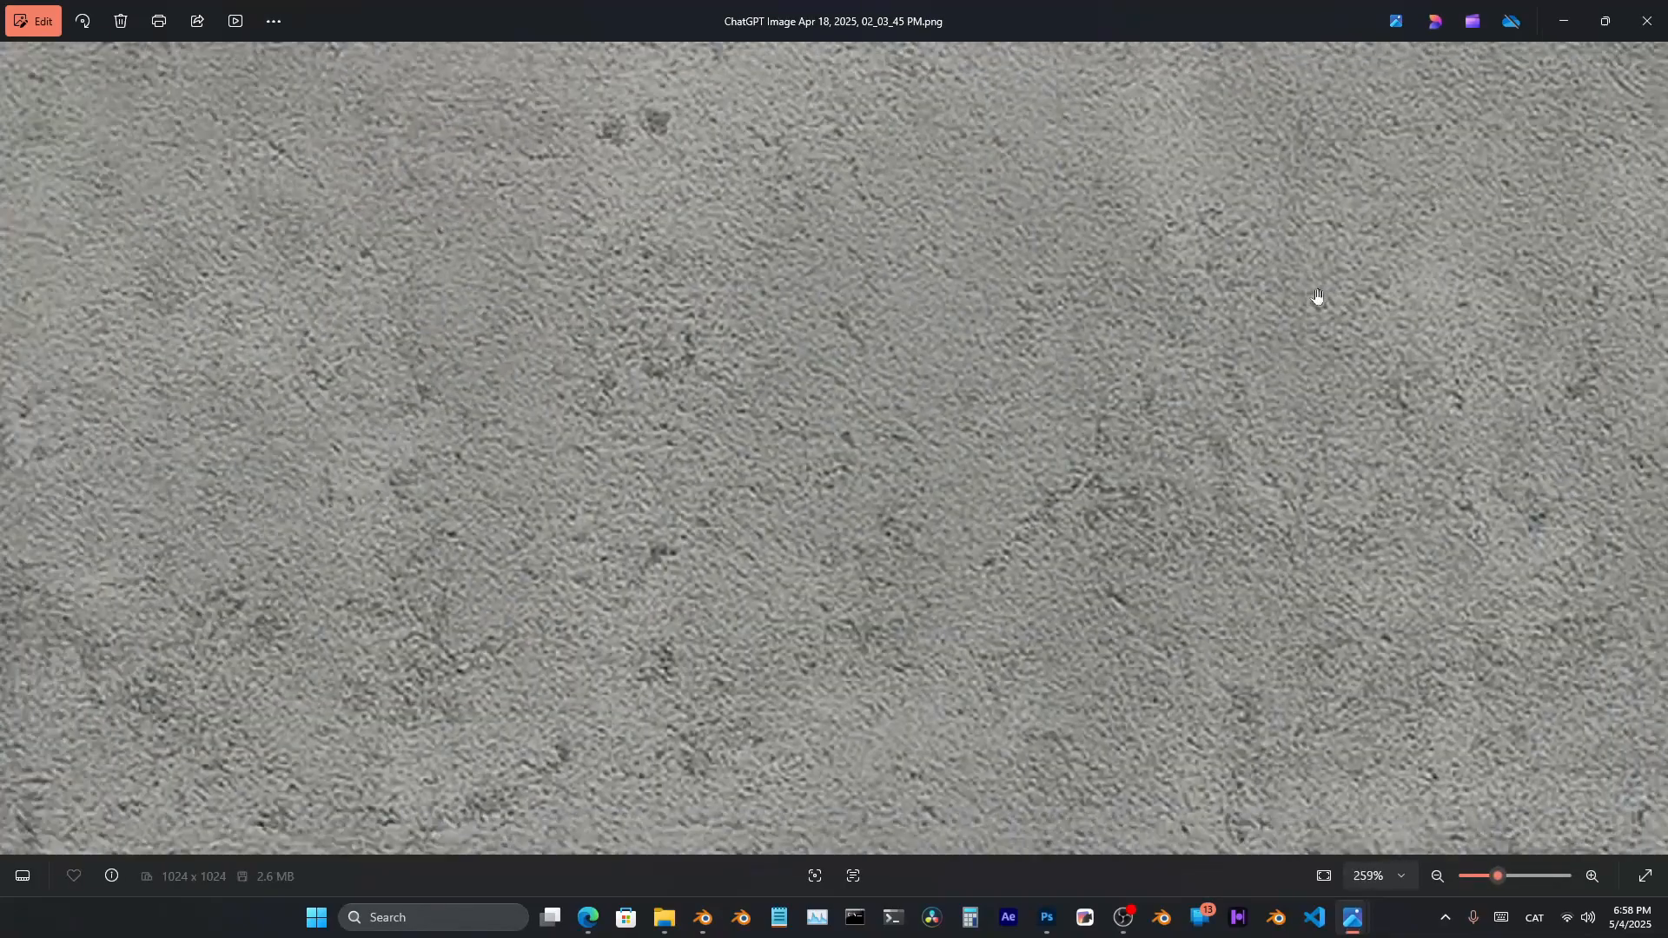
scroll(1117, 316, "down", 2)
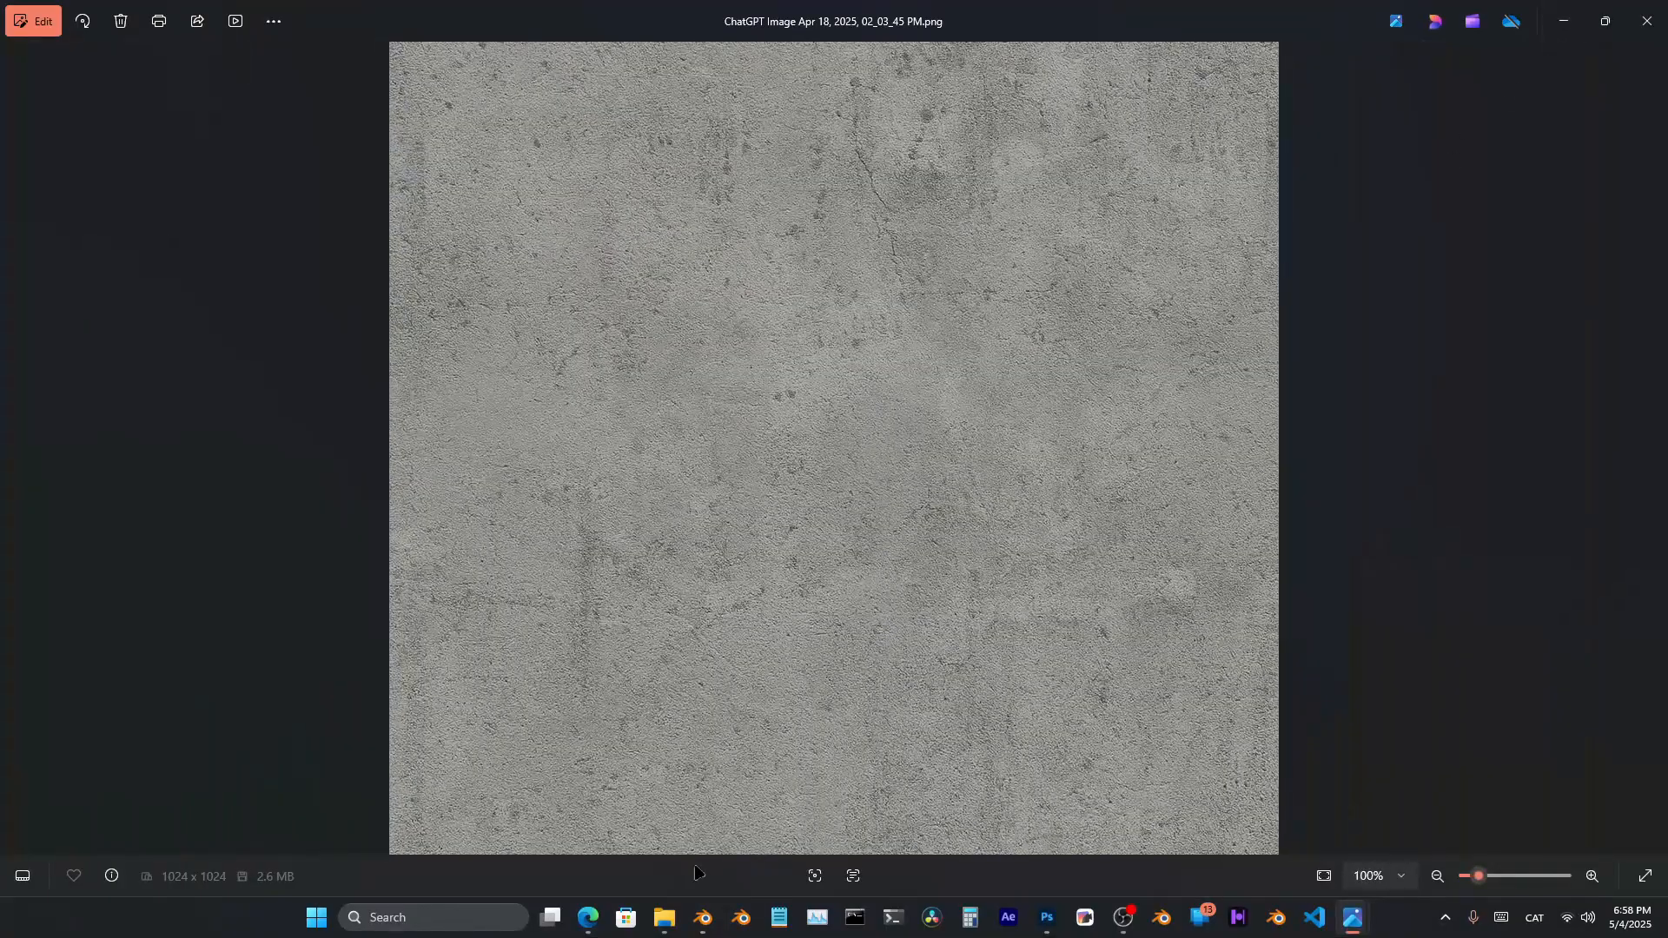
mouse_move(703, 917)
left_click(653, 841)
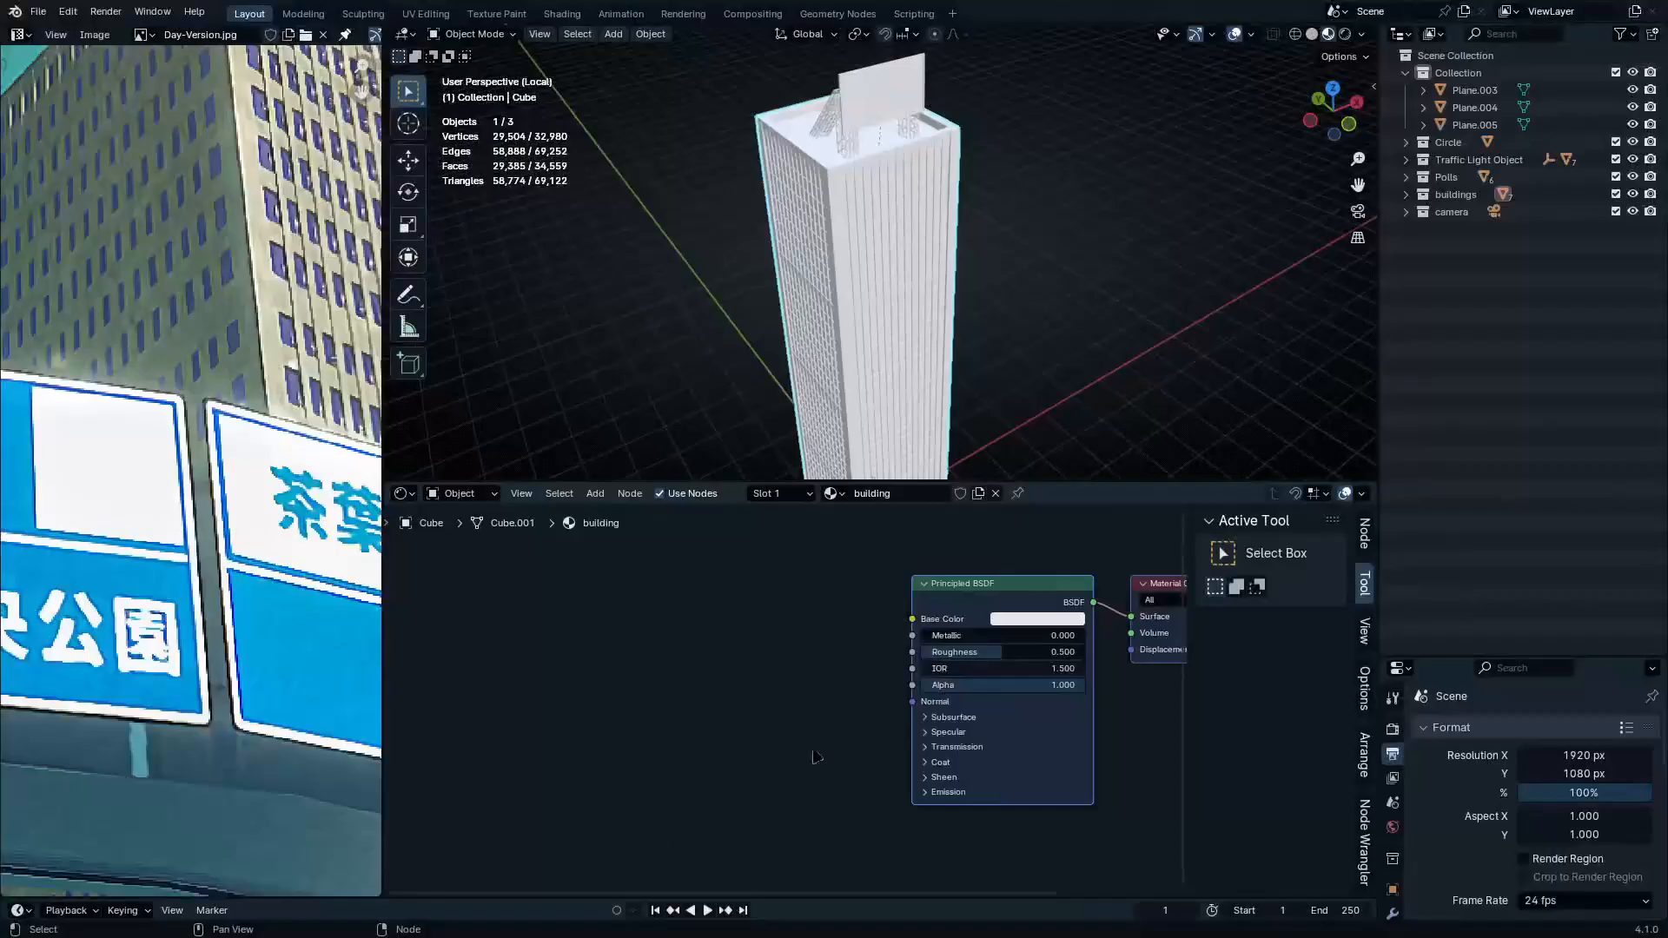
Add an image texture with mapping nodes to the building material's base color and load ChatGPT Image Apr 18, 2025, 02_03_45 PM.png
scroll(816, 757, "up", 3)
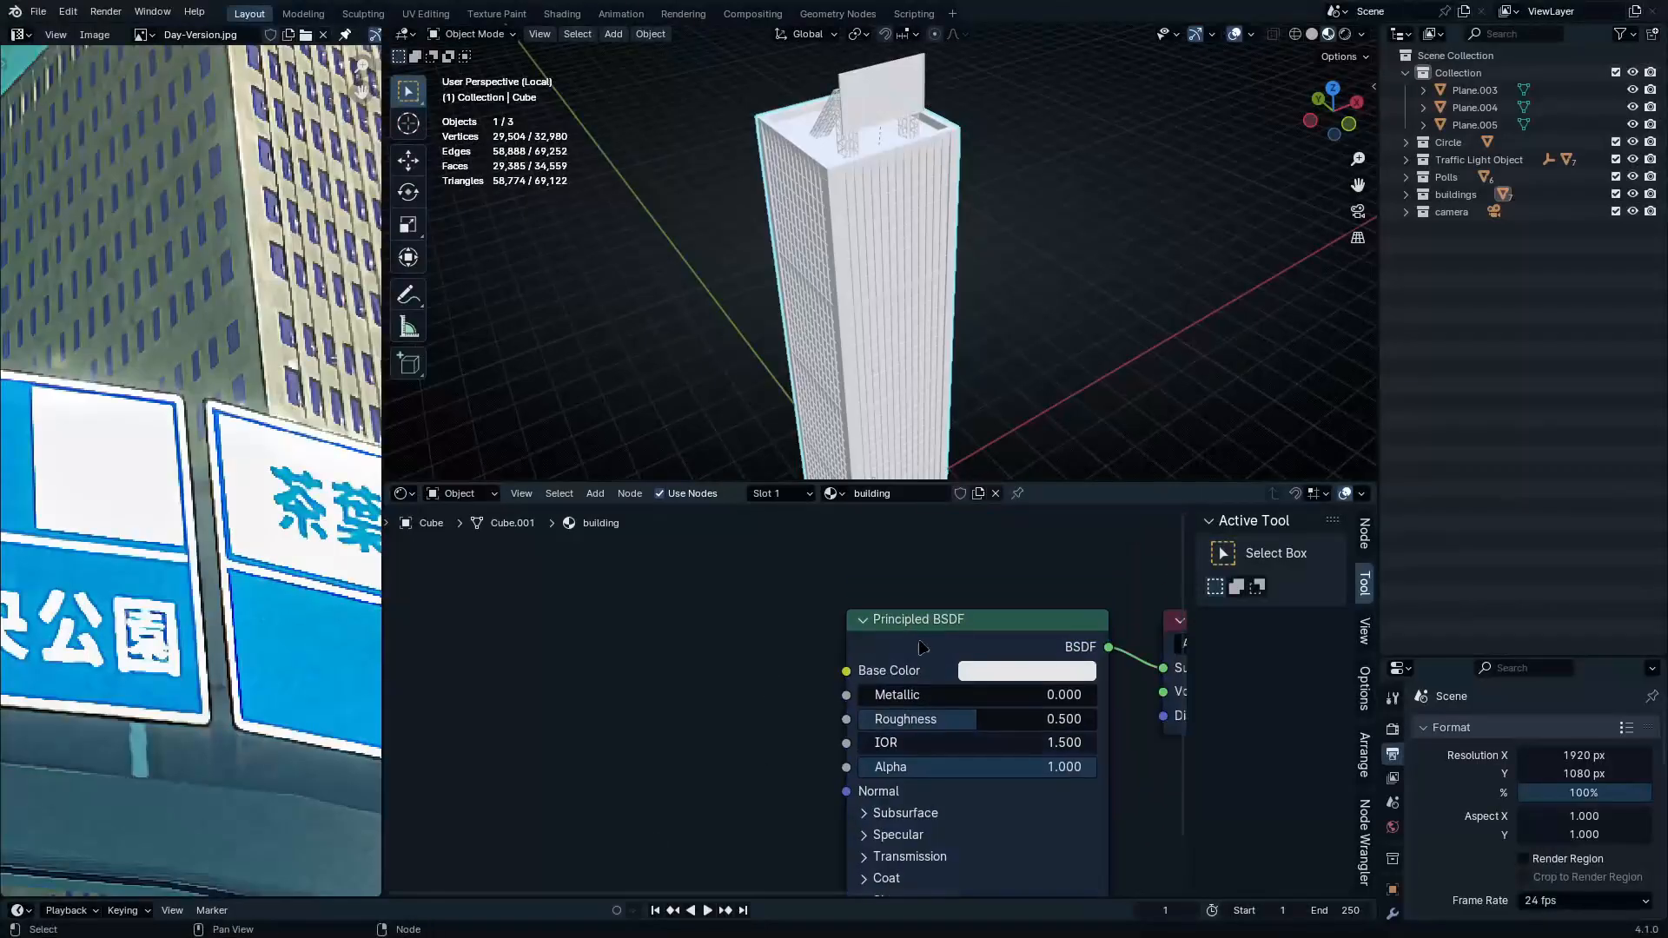
key("ctrl+t")
left_click(749, 745)
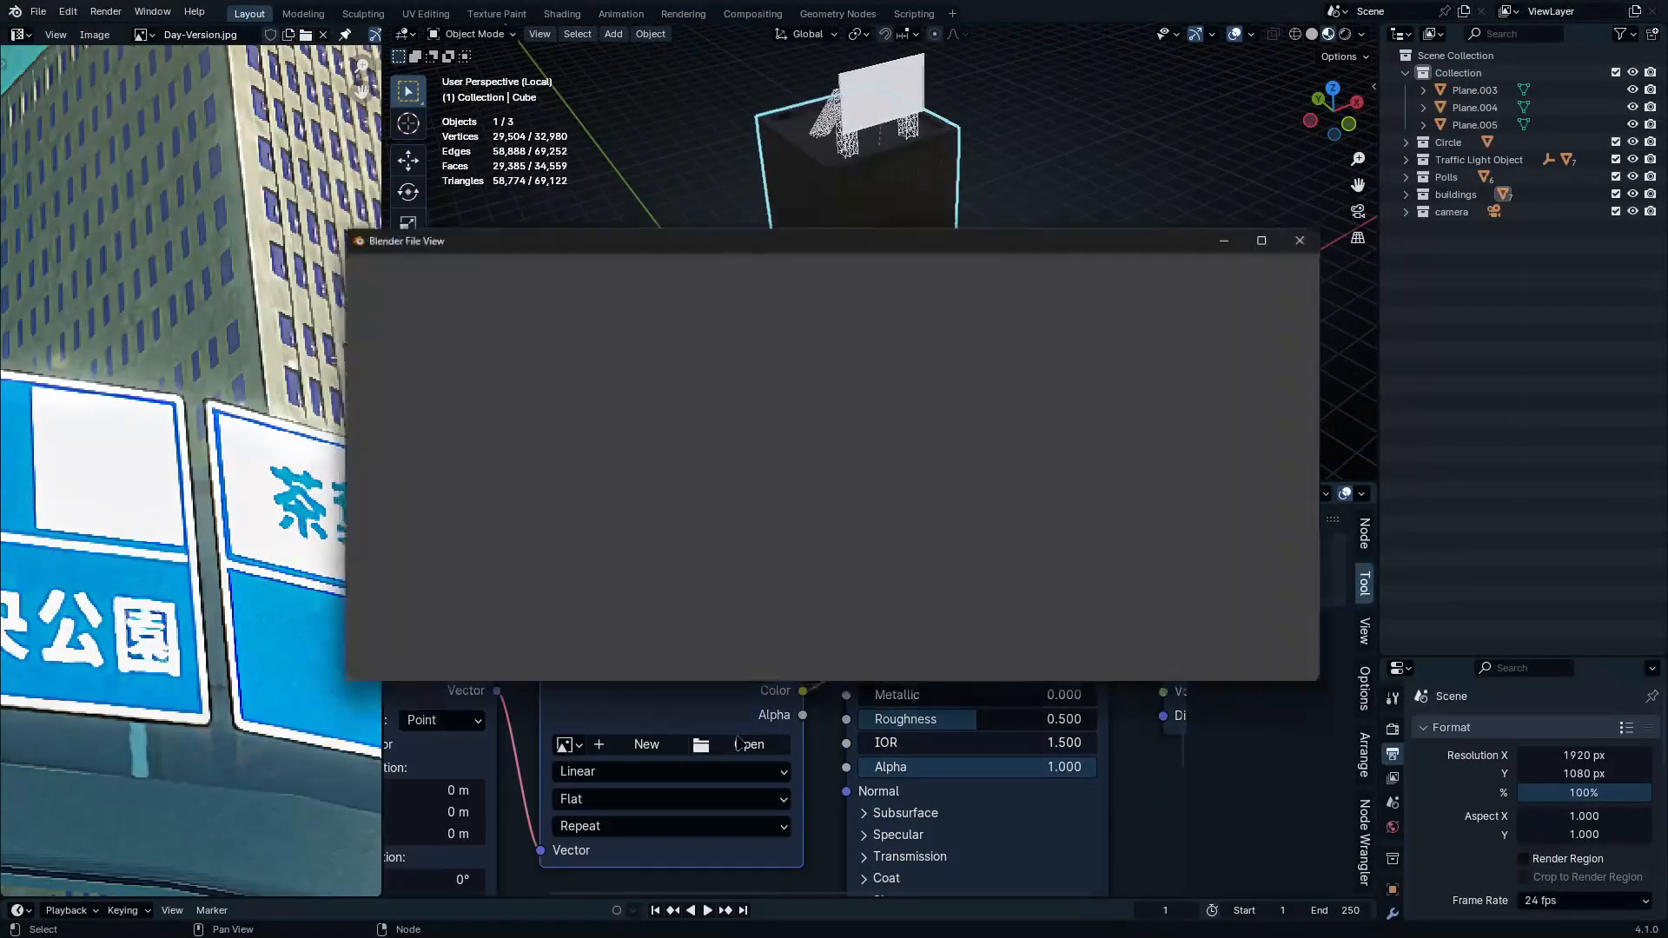
scroll(998, 477, "down", 10)
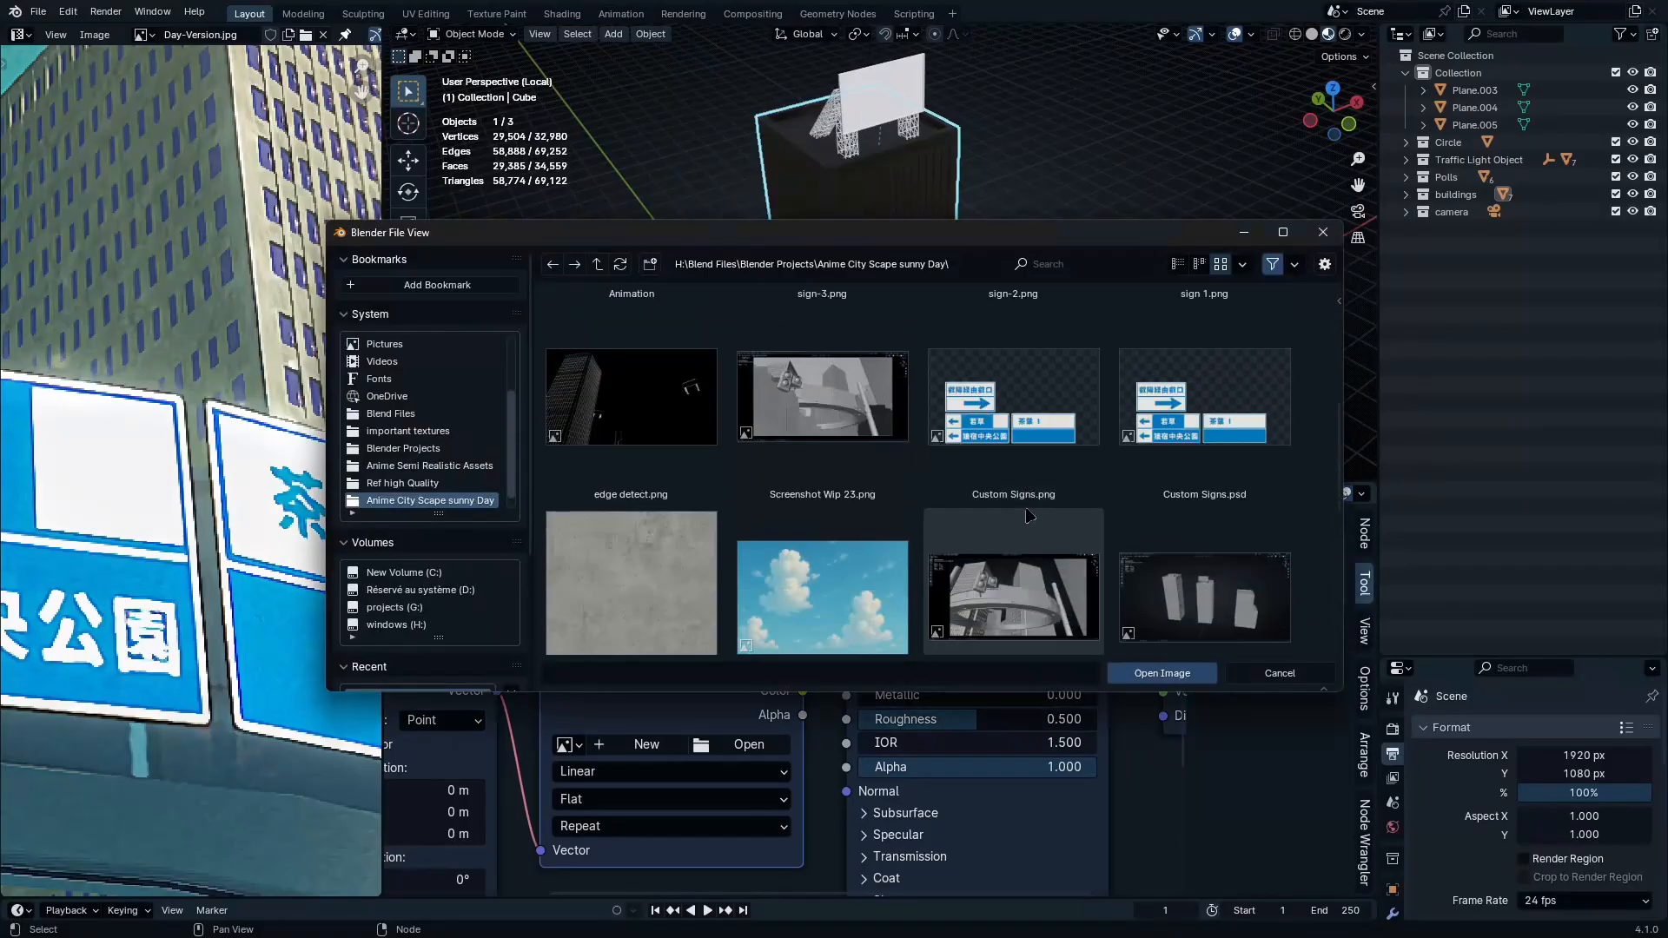
left_click(631, 495)
left_click(1161, 674)
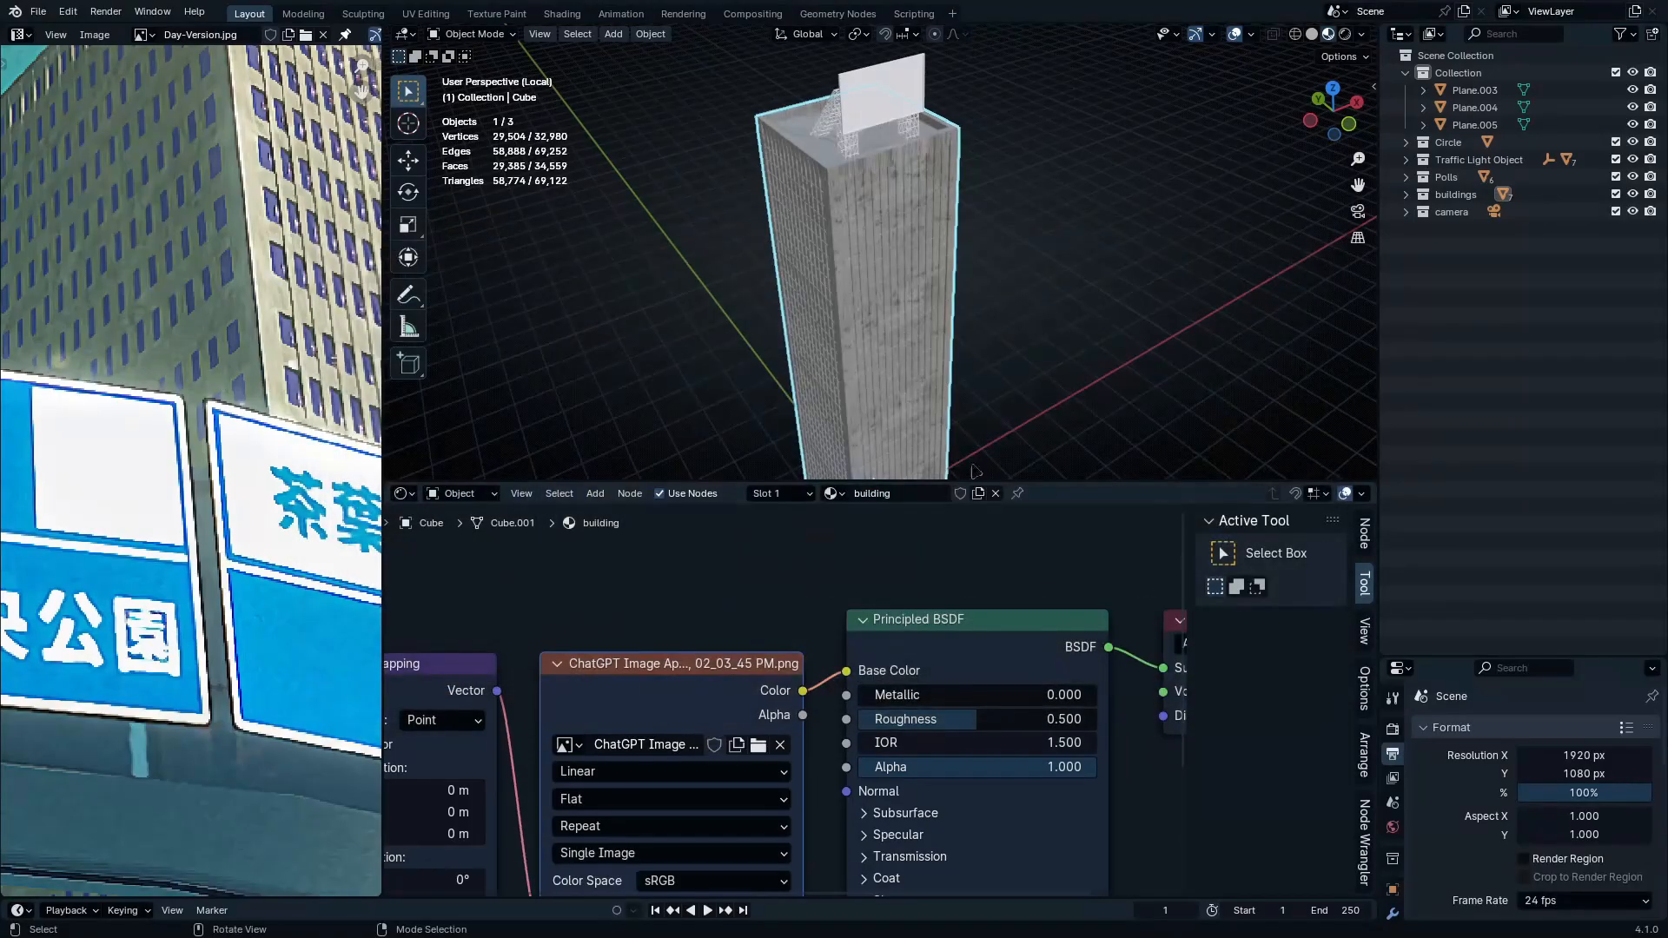
Examine the concrete texture on the tower's faces for stretching and uneven mapping
scroll(879, 260, "up", 5)
scroll(958, 348, "up", 5)
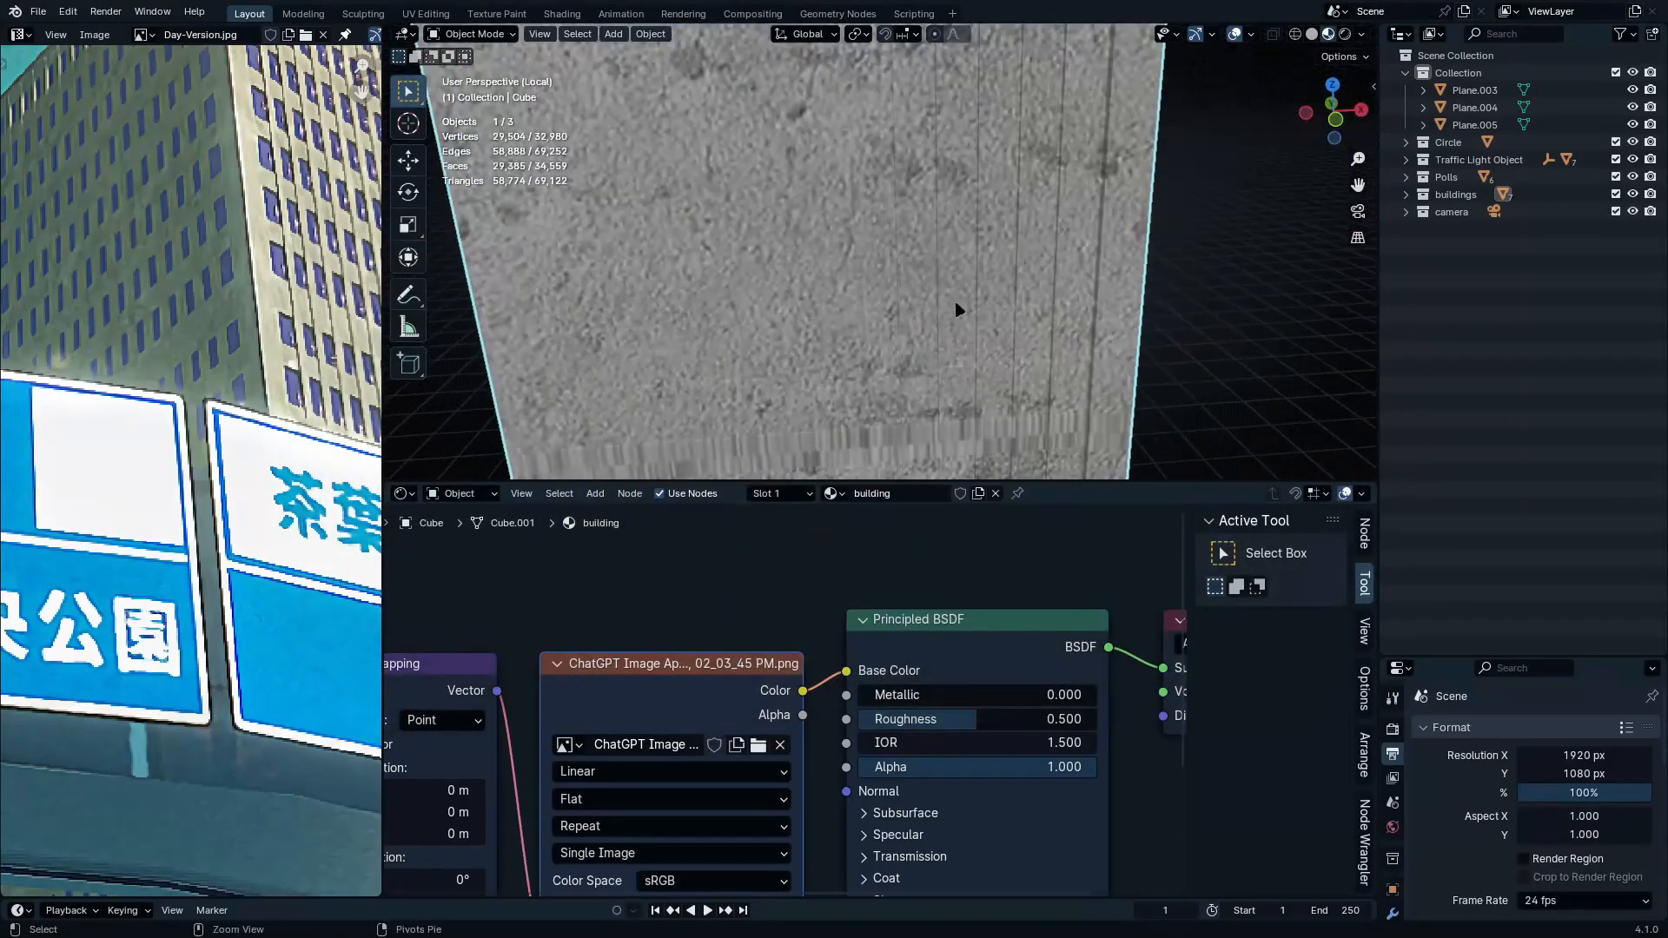
scroll(1040, 159, "down", 7)
middle_click_drag(1077, 306, 1053, 295)
key("ctrl+space")
scroll(1066, 511, "up", 2)
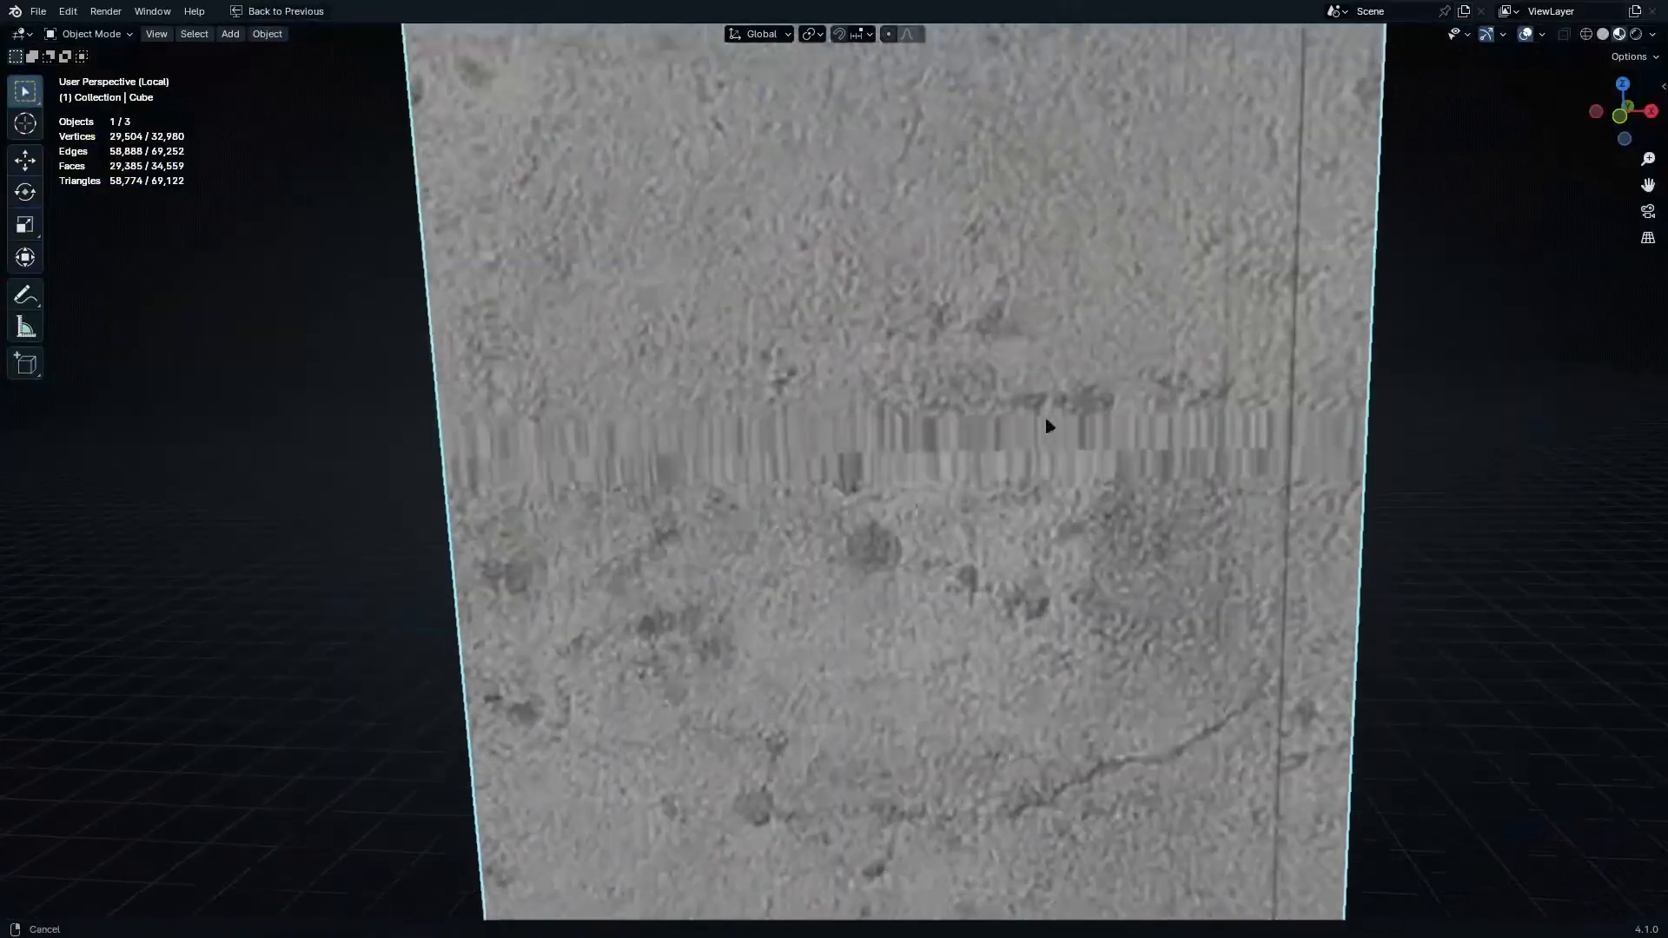
scroll(1046, 421, "down", 6)
scroll(1066, 433, "down", 3)
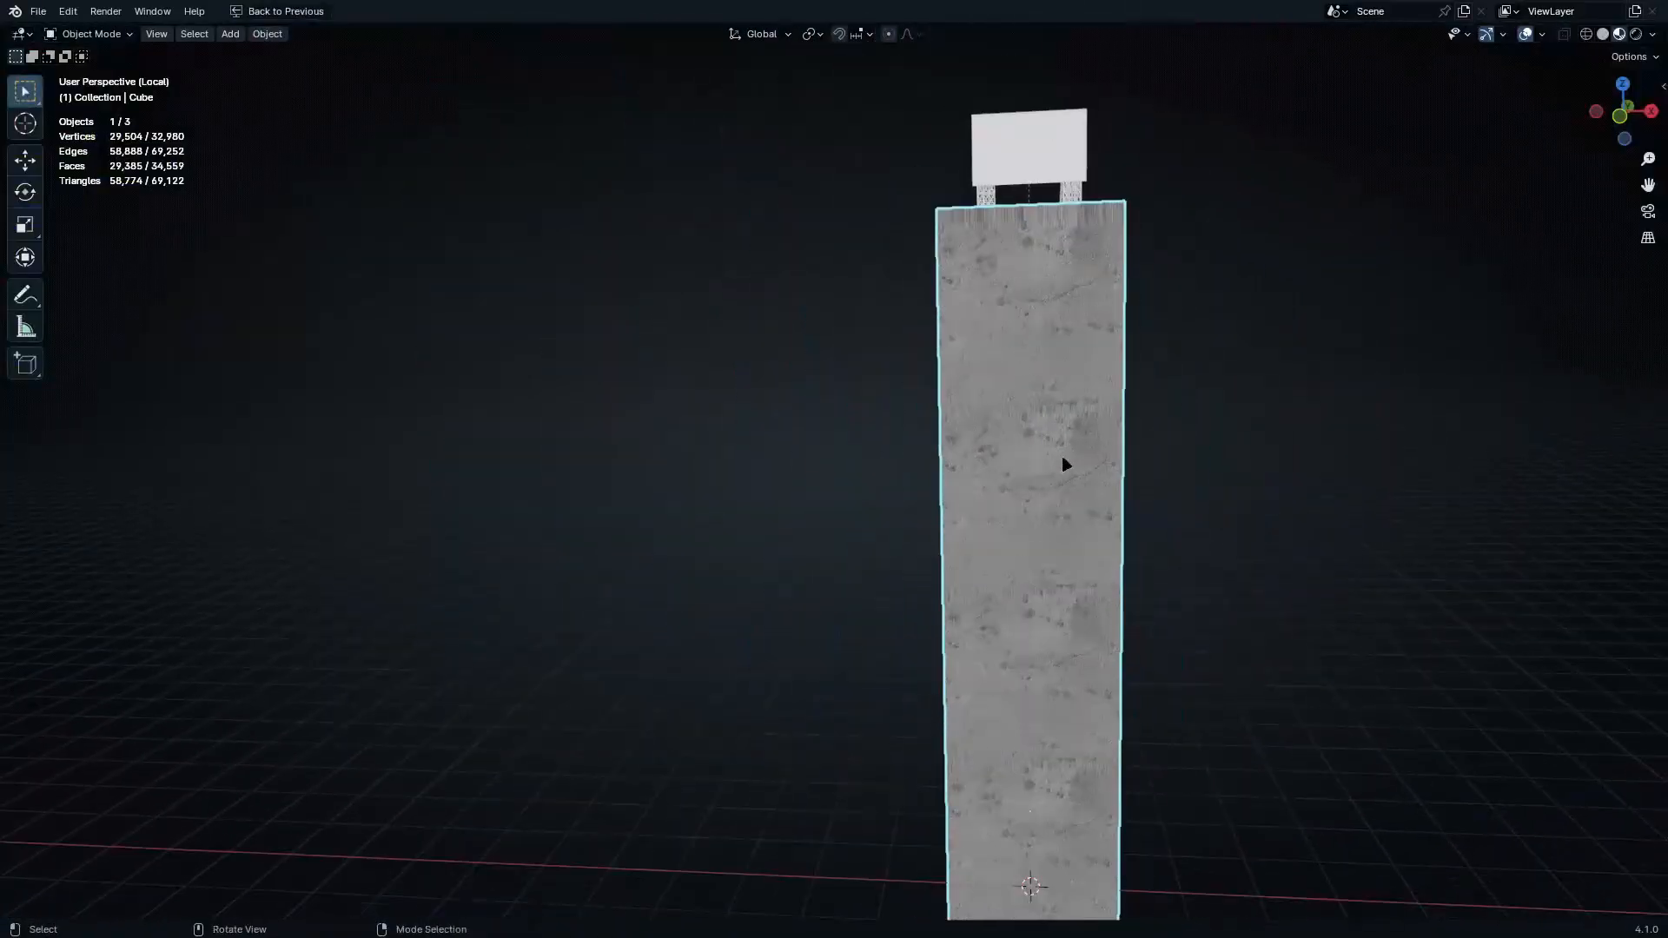
Unwrap all of the tower's faces with Cube Projection and inspect the concrete on its walls
key("Tab")
key("a")
key("u")
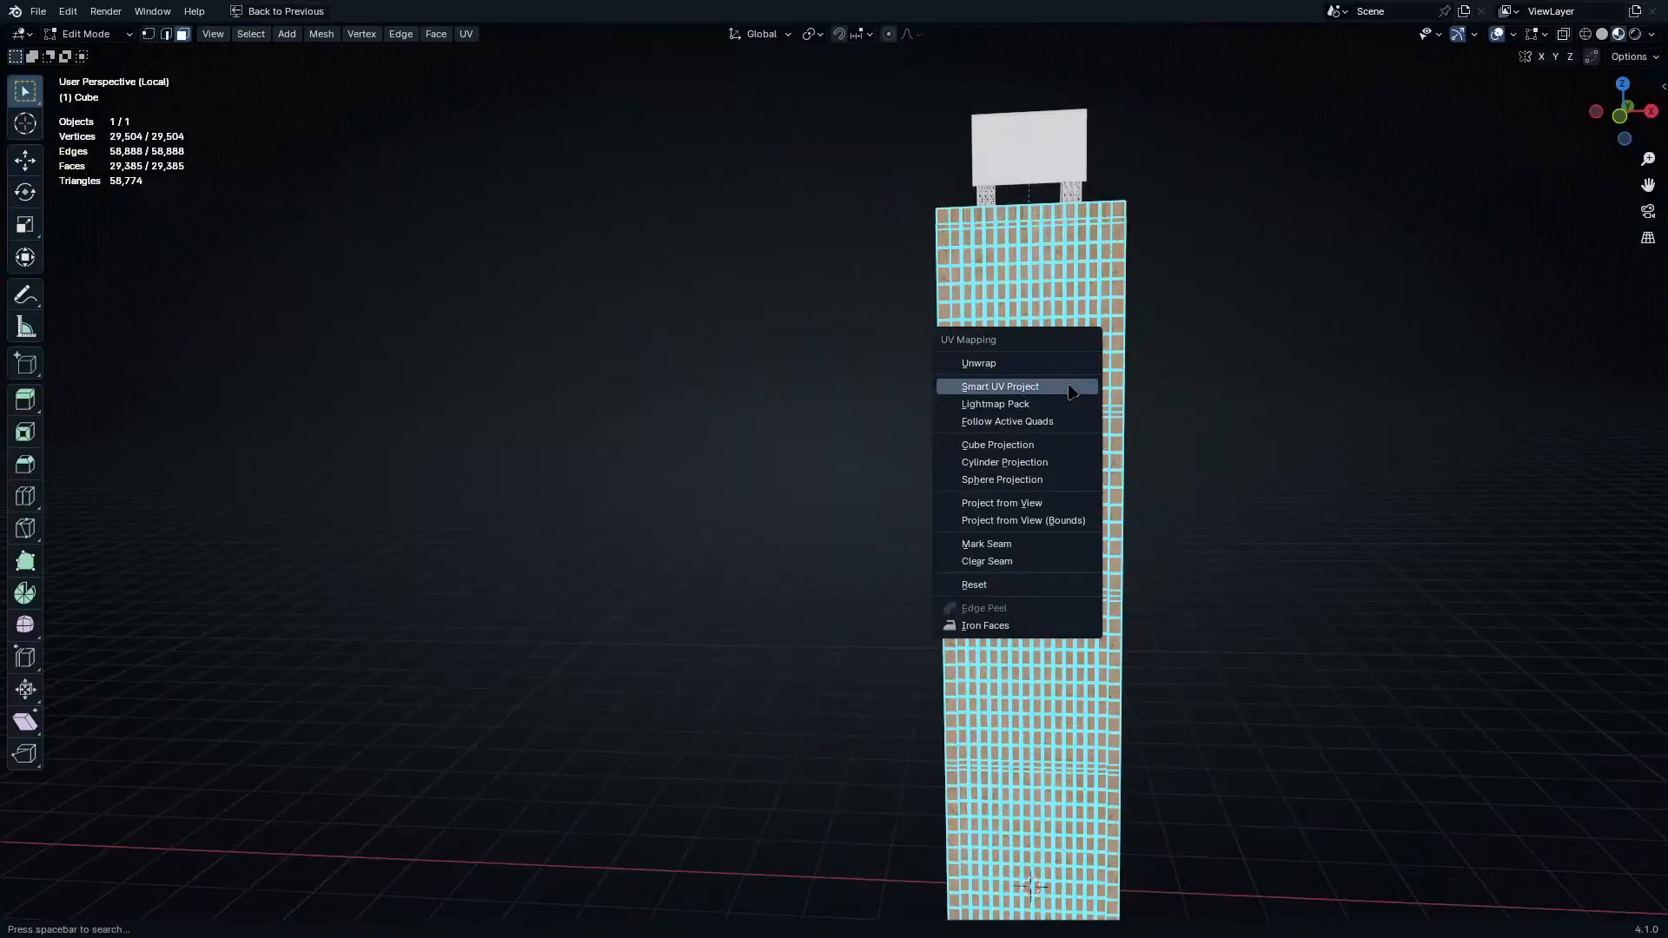
left_click(1031, 447)
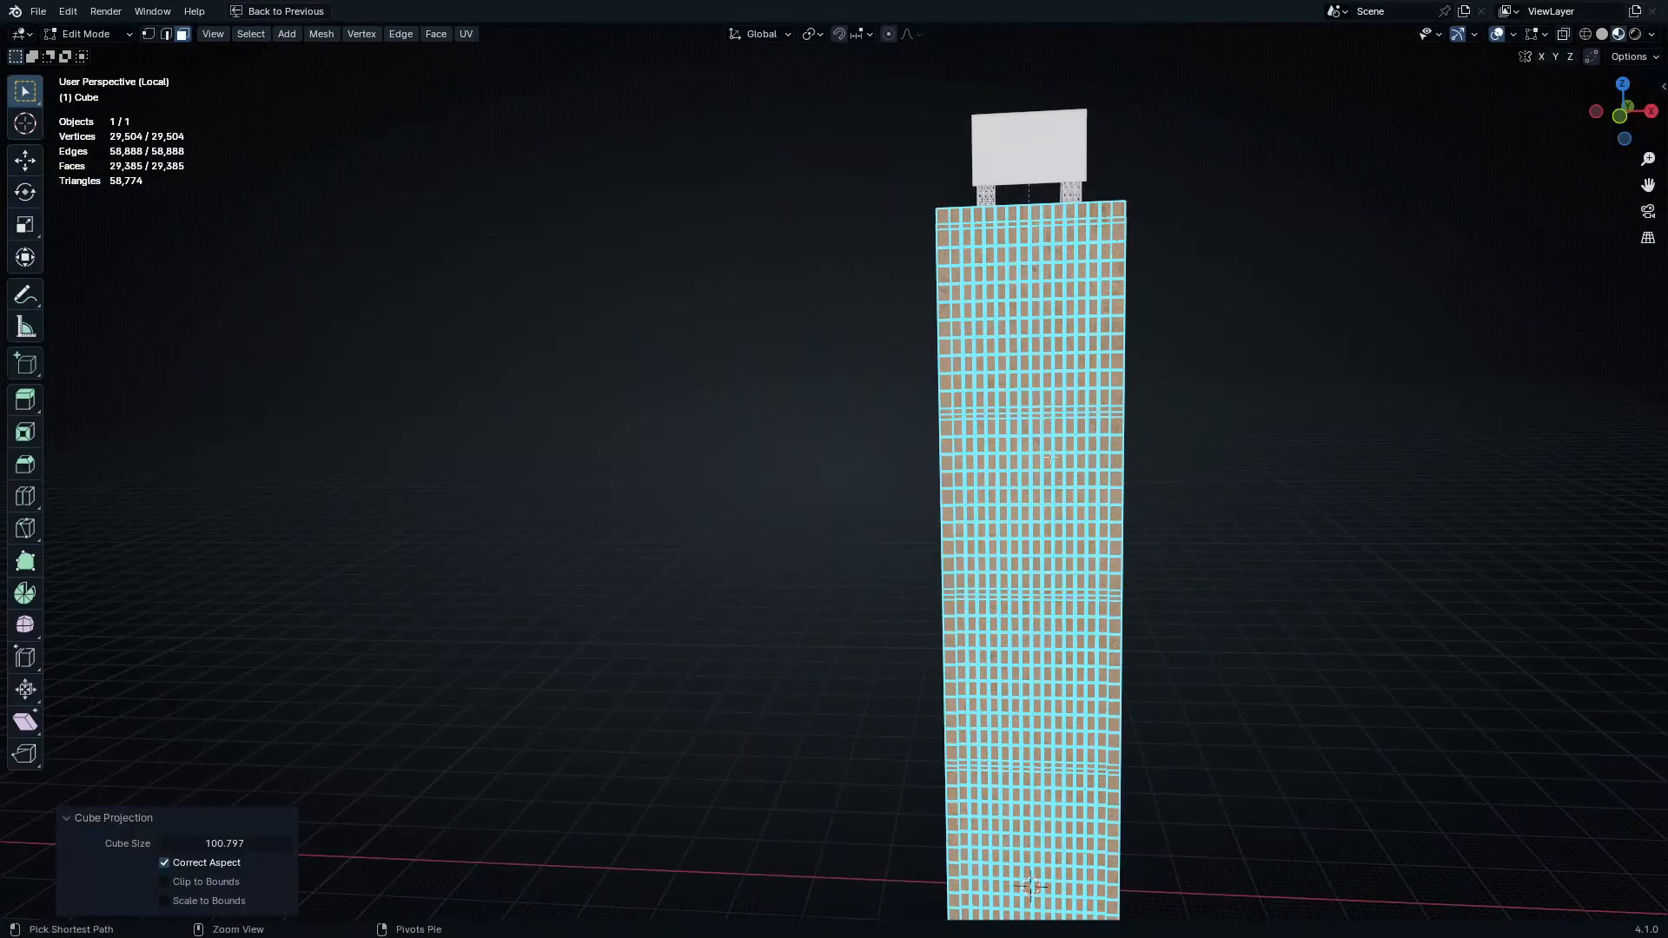
key("Tab")
scroll(1043, 454, "up", 3)
scroll(1042, 493, "up", 6)
middle_click_drag(1043, 493, 1046, 417)
scroll(981, 530, "down", 2)
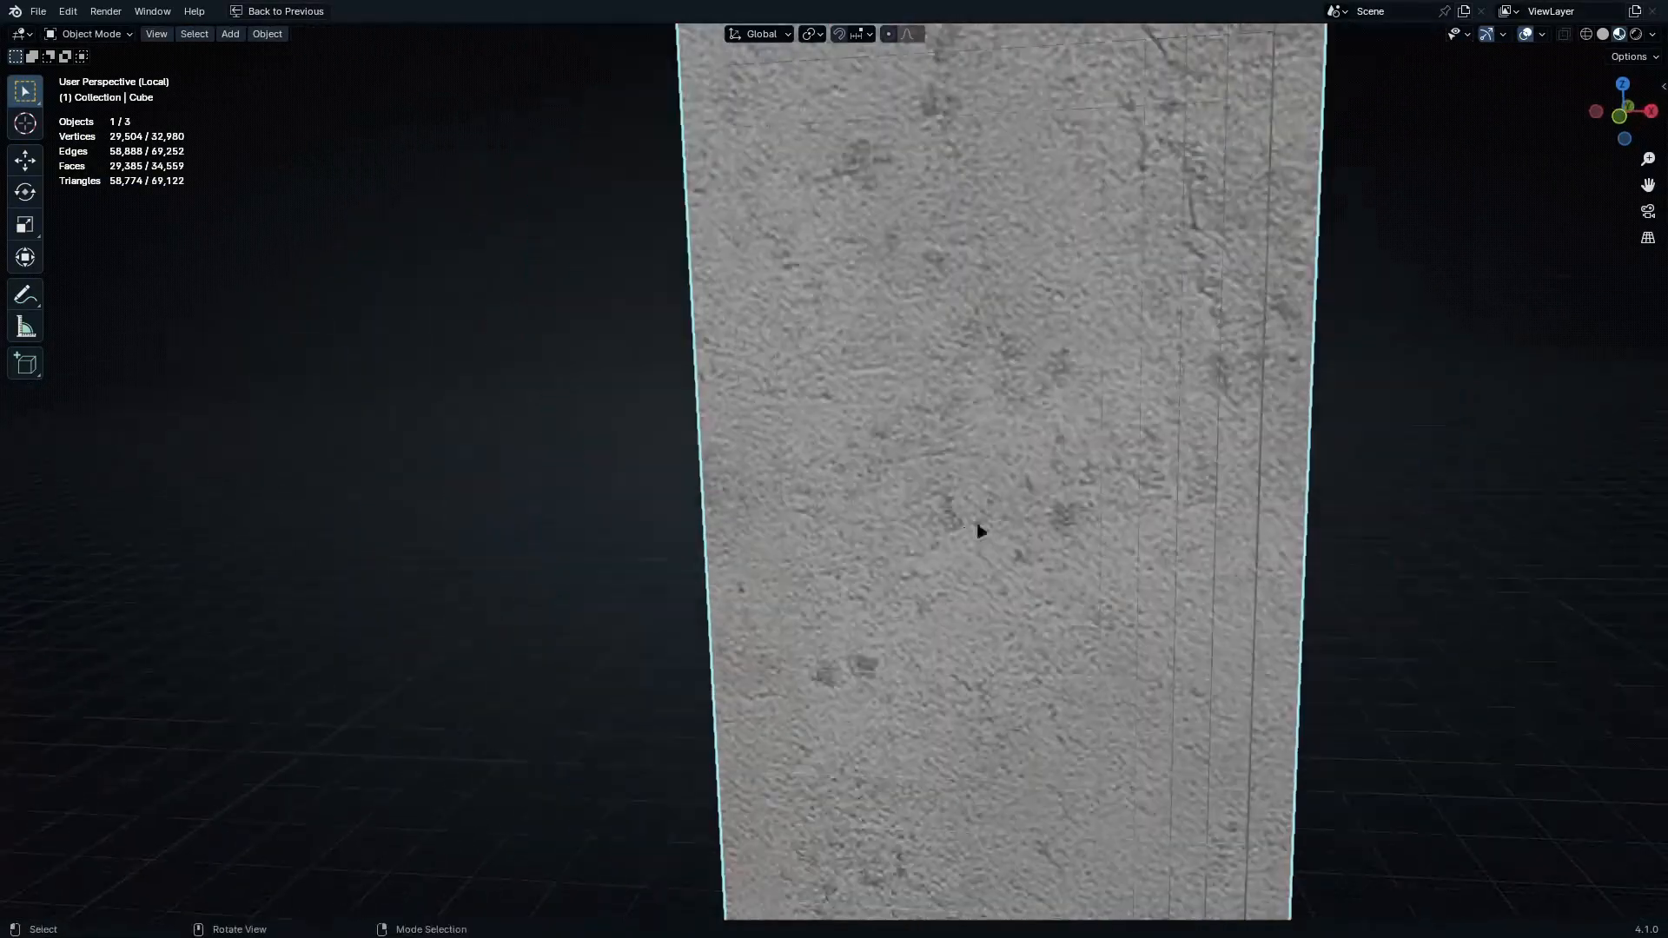
Try a texture mapping scale of 30 on the X, Y and Z axes for the concrete
key("ctrl+space")
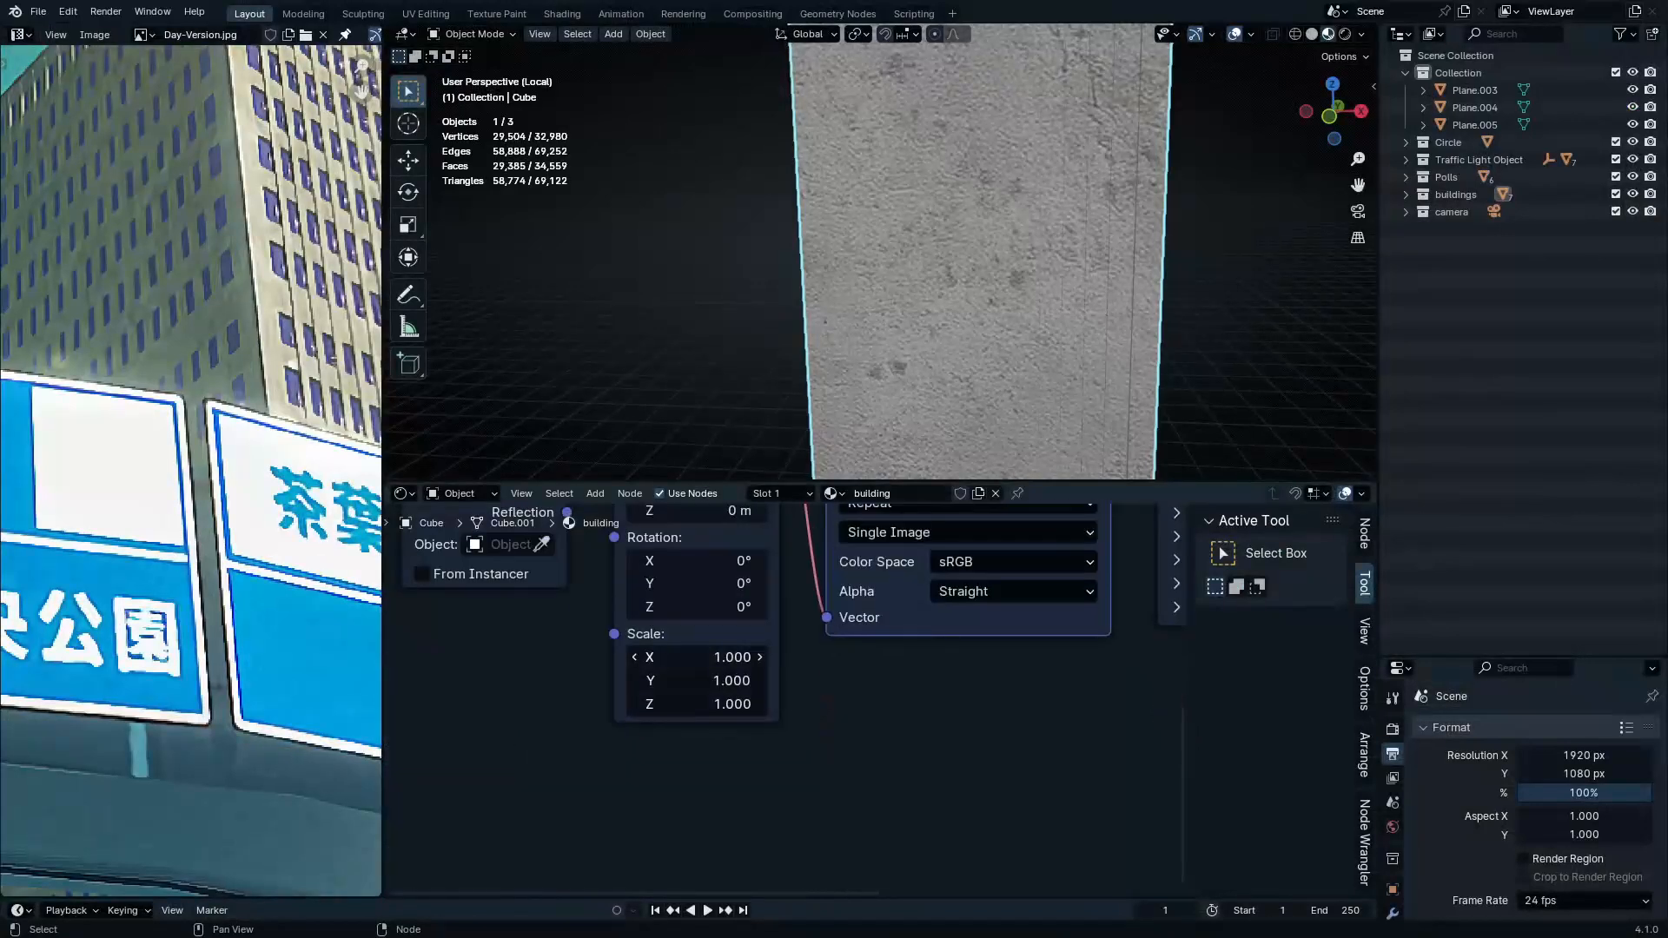
left_click(728, 667)
type("30")
key("Return")
middle_click_drag(1041, 213, 1002, 320, "ctrl")
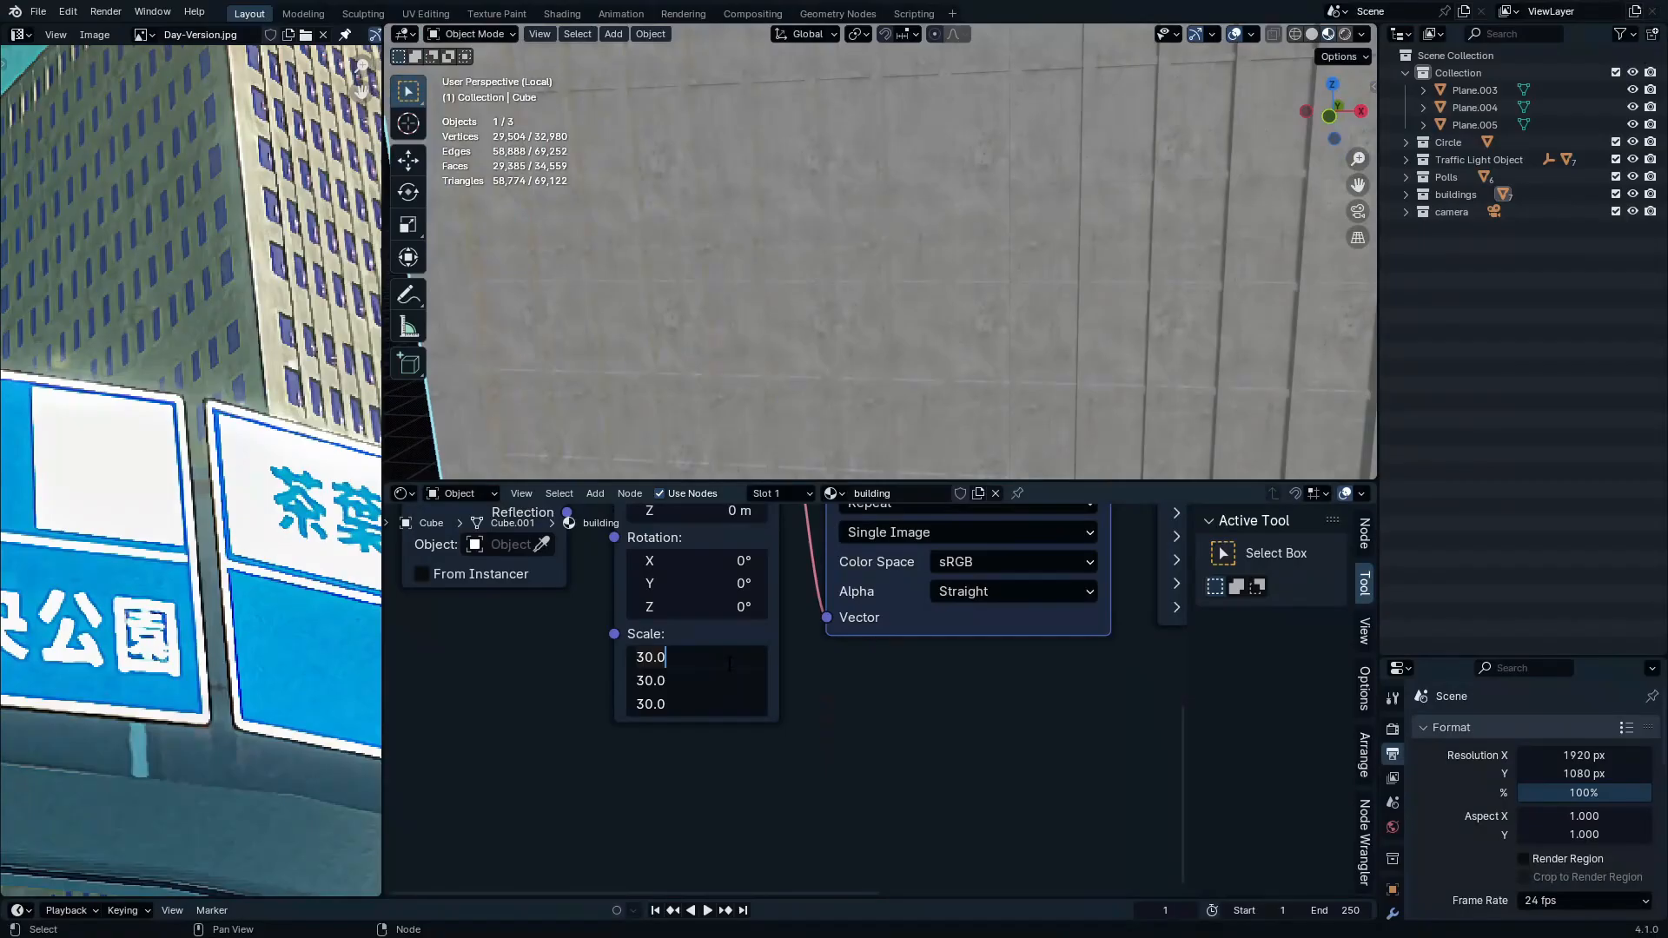
Set the Mapping node's scale to 10 on all three axes and inspect the tiling on the tower
key("Return")
middle_click_drag(1103, 135, 1154, 157)
middle_click_drag(1057, 213, 786, 839, "ctrl")
middle_click_drag(1049, 259, 1076, 361, "ctrl")
key("ctrl+space")
scroll(1059, 498, "down", 5)
middle_click_drag(1064, 452, 996, 539)
key("ctrl+space")
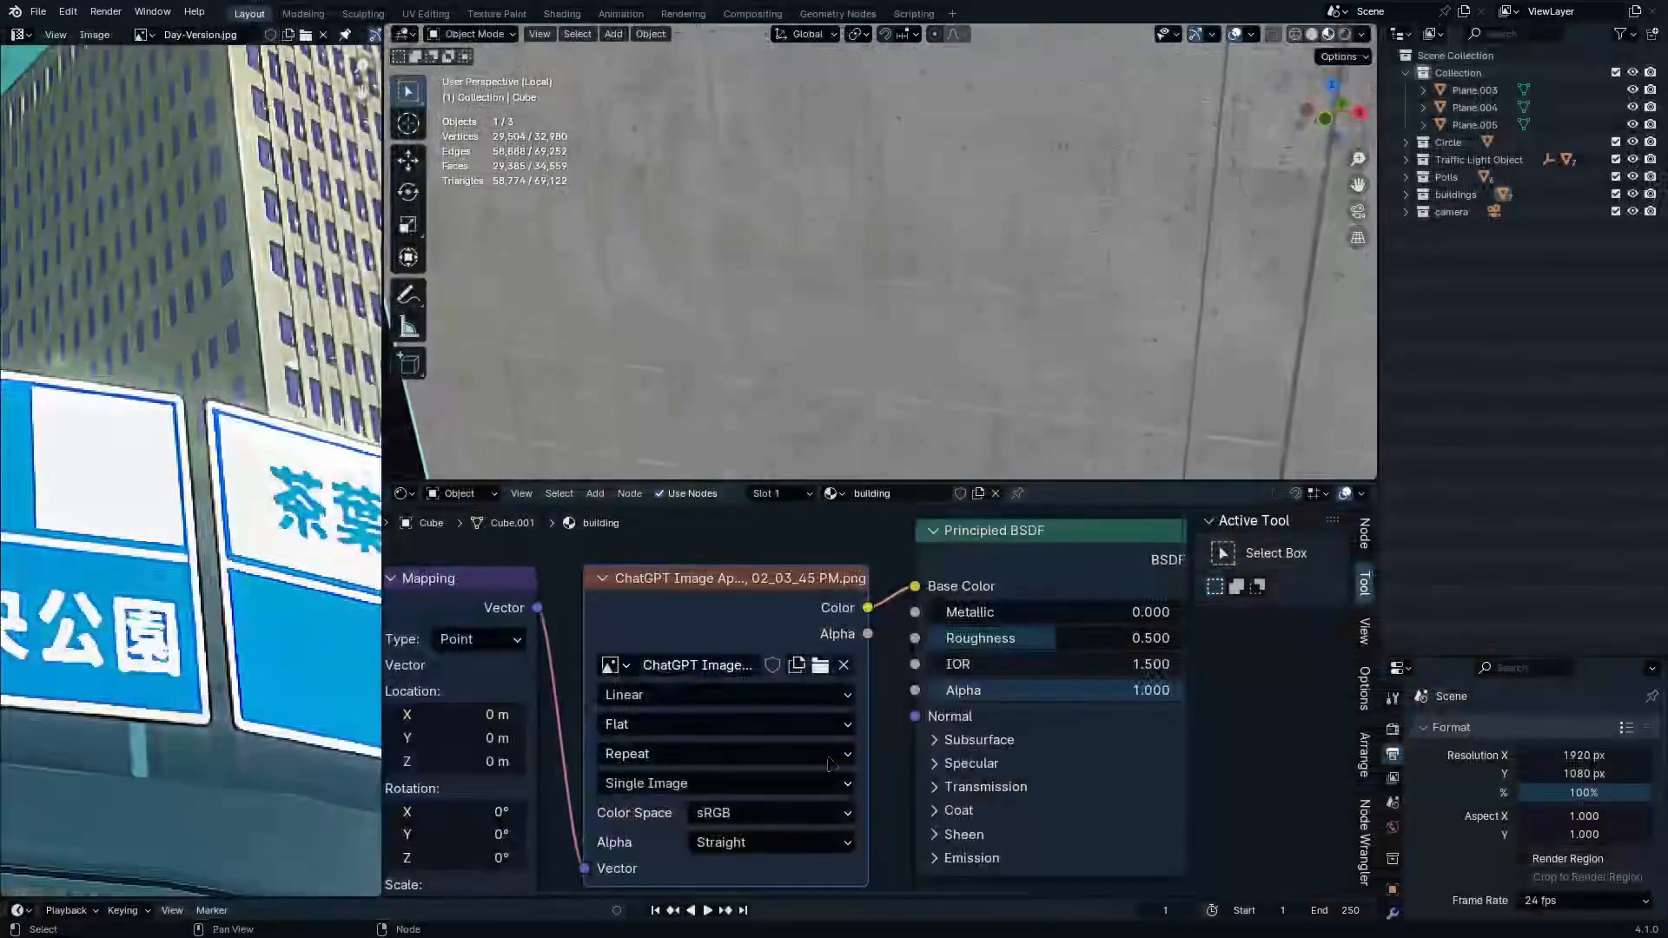
Try the Mirror extension mode on the concrete image texture and inspect the pattern across the tower's facade
scroll(901, 686, "up", 6)
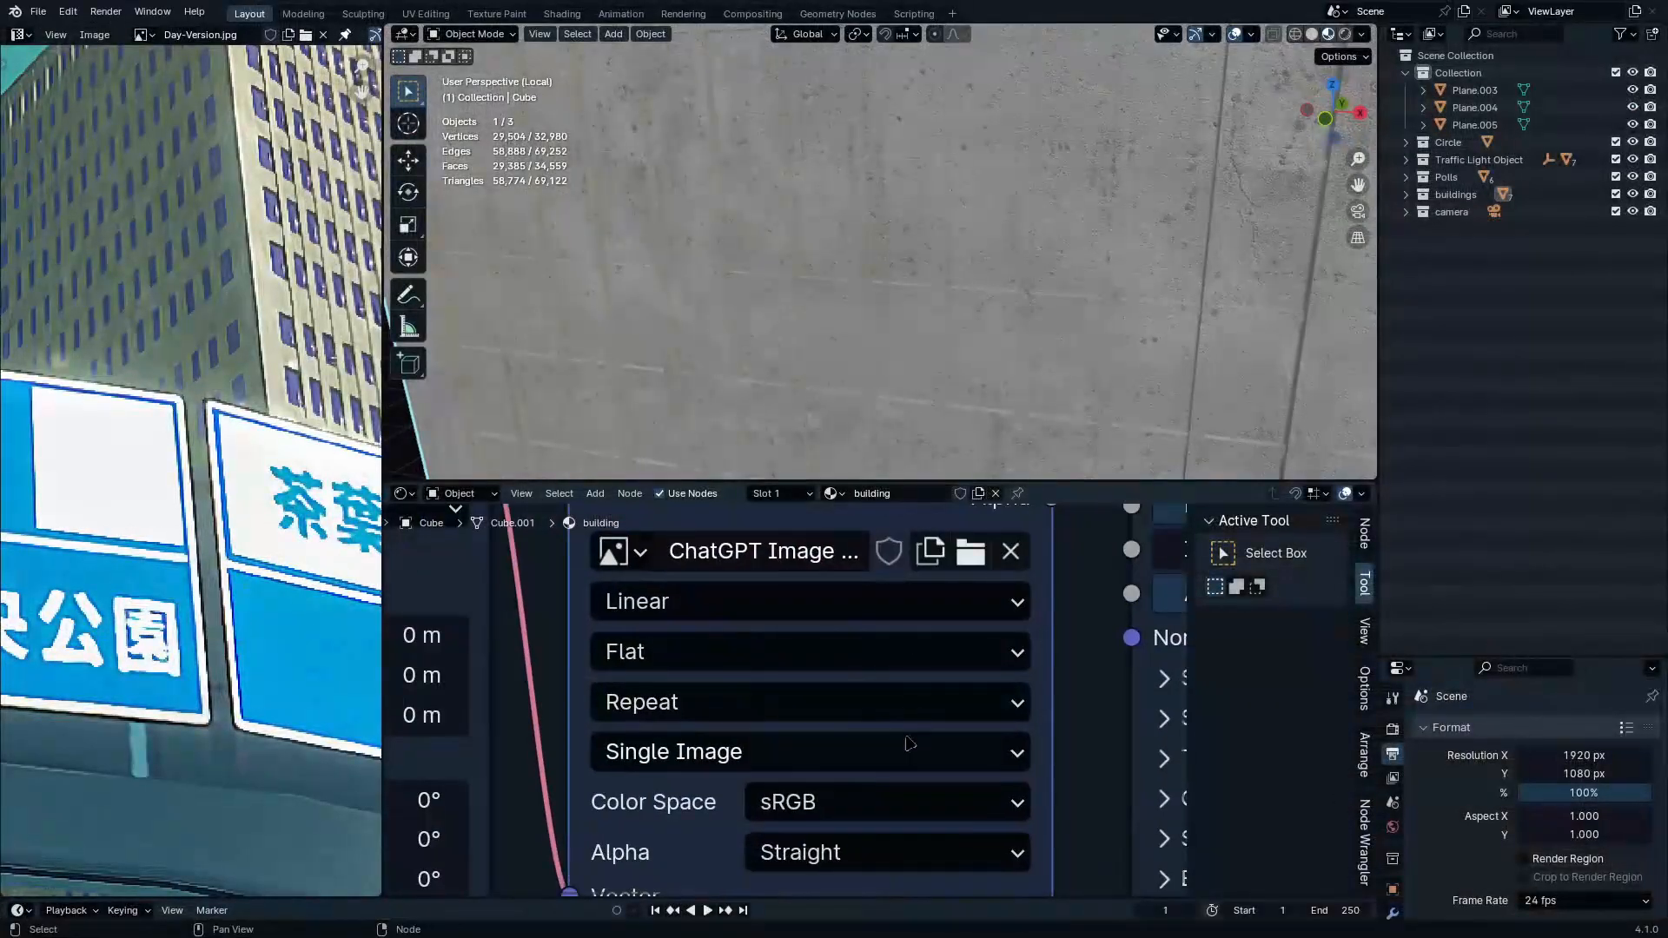
left_click(900, 717)
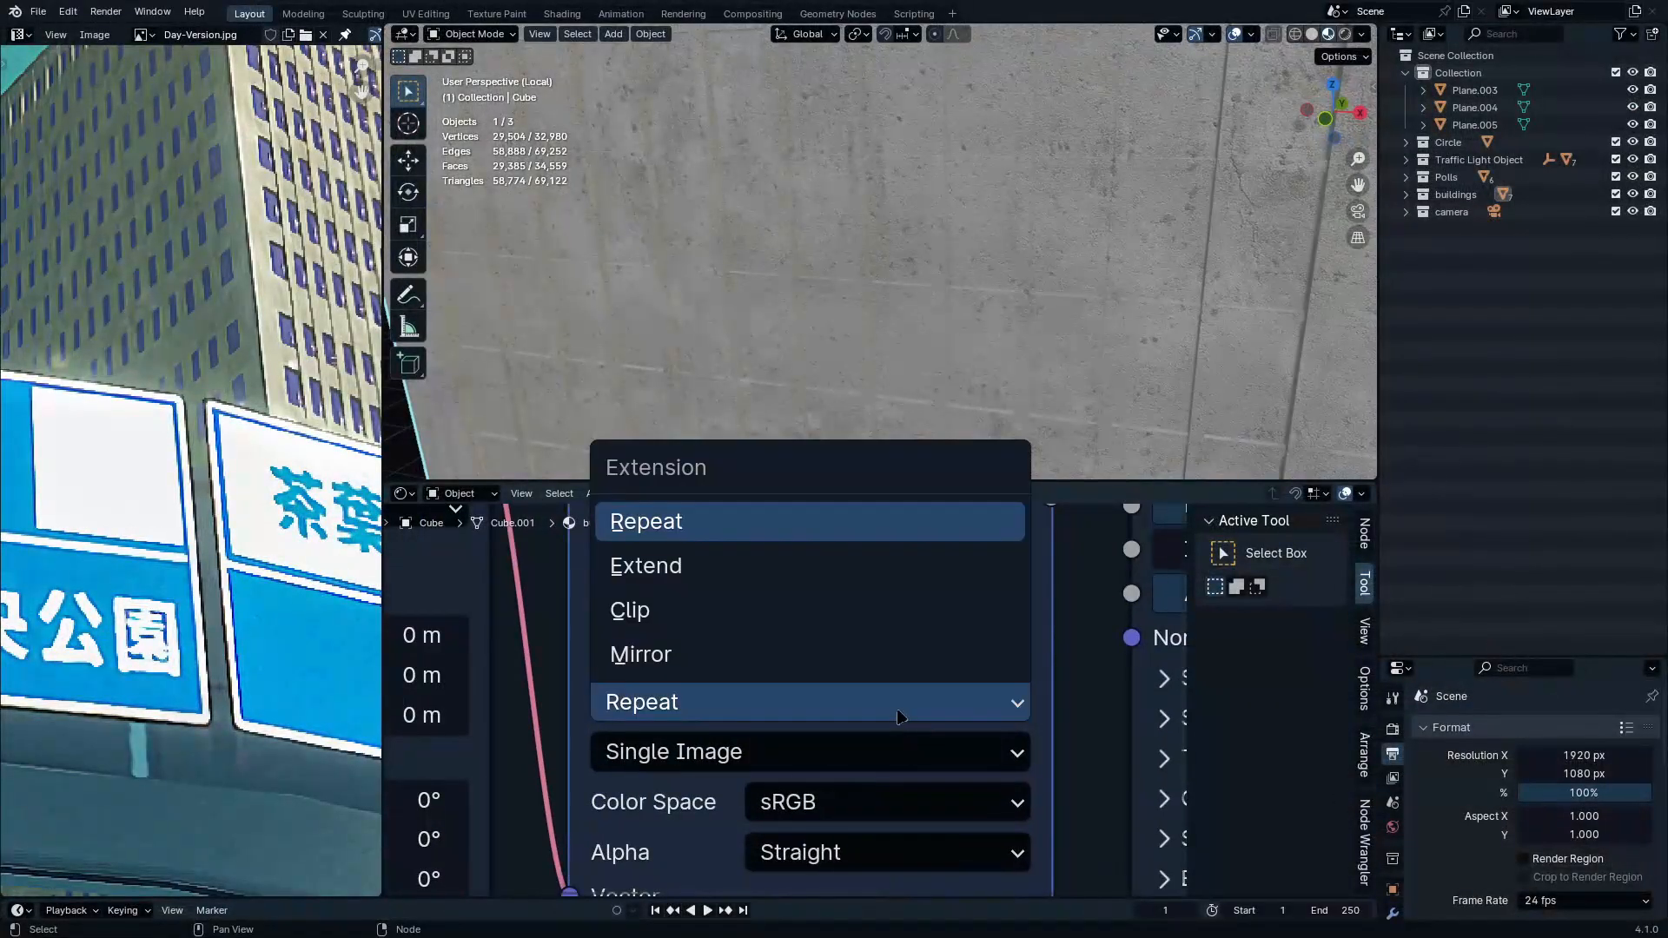
left_click(783, 667)
middle_click_drag(1014, 366, 1120, 661)
key("ctrl+space")
middle_click_drag(1113, 355, 1188, 369)
middle_click_drag(1112, 374, 1136, 524, "shift")
middle_click_drag(1212, 477, 1159, 408)
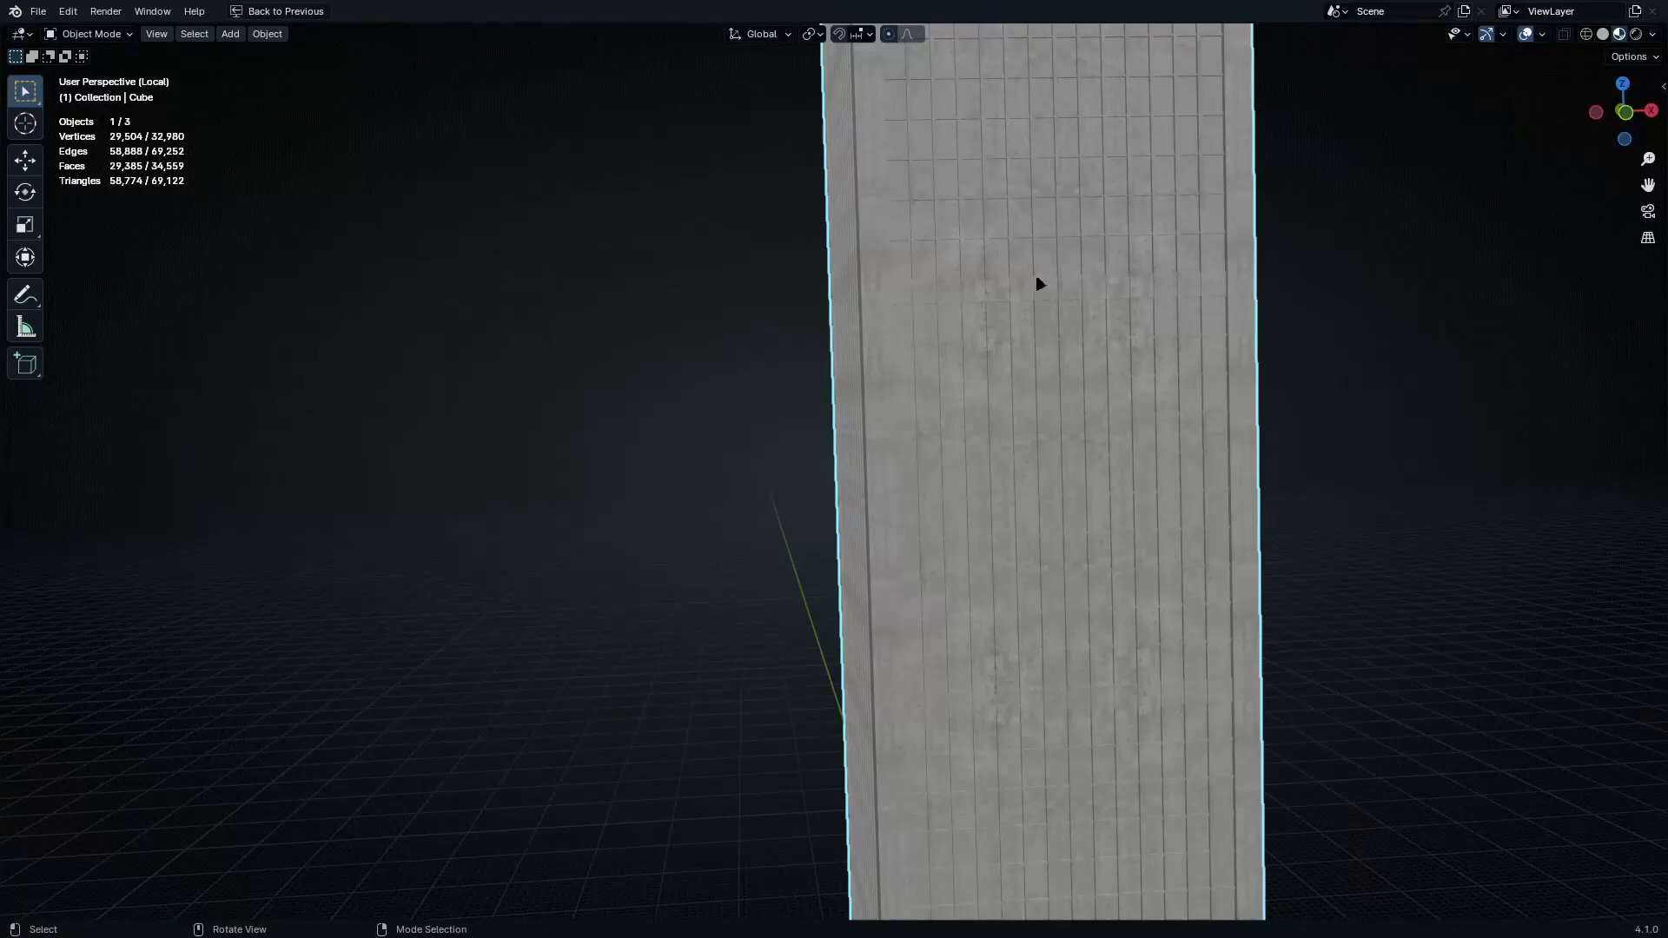
Return the concrete image texture's extension mode to Repeat and recheck the facade
key("ctrl+space")
left_click(811, 700)
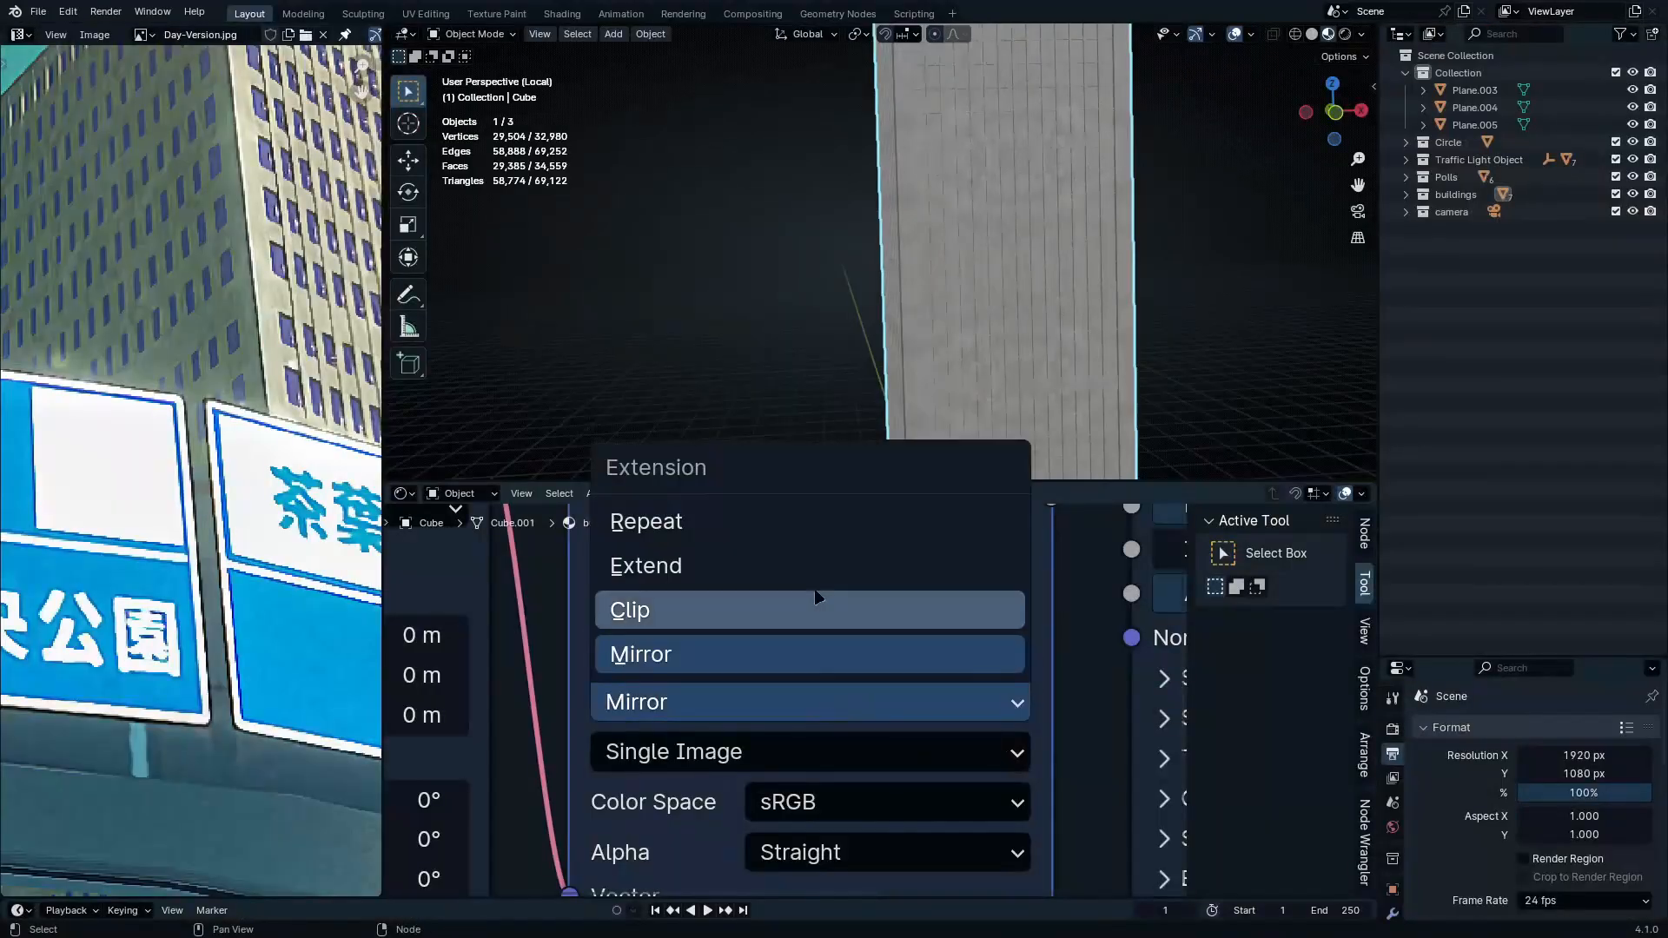
left_click(819, 607)
key("ctrl+space")
middle_click_drag(972, 308, 1064, 469)
key("ctrl+space")
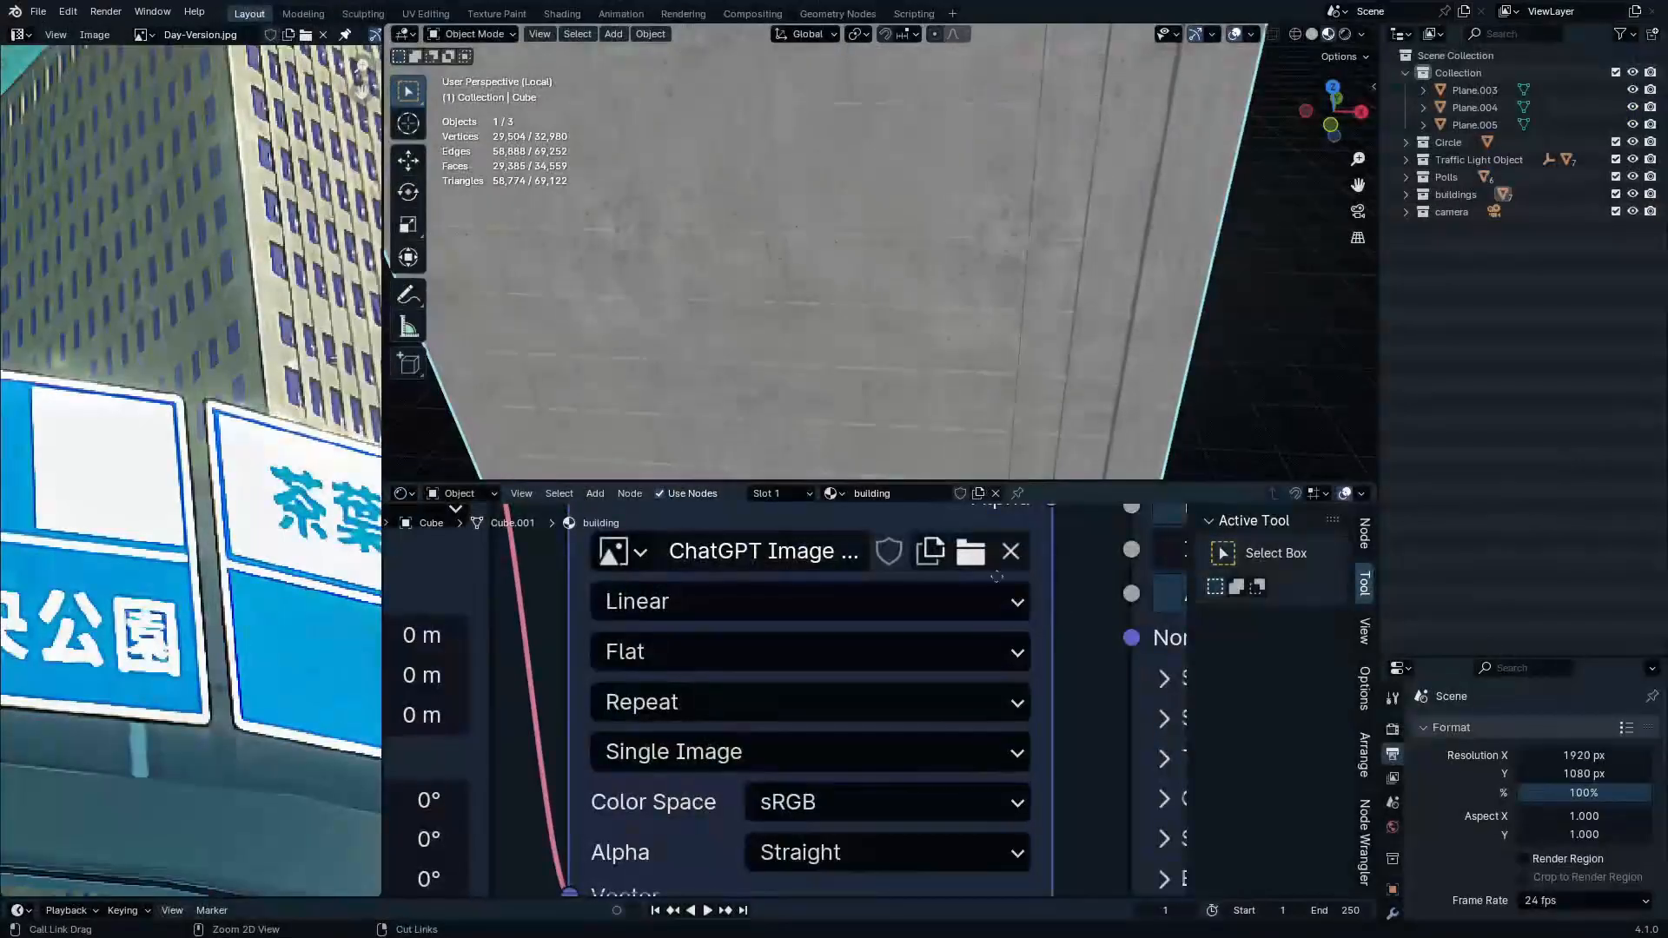
Add an Ambient Occlusion node above the image texture and mix its color with the concrete image into the base color
scroll(1071, 678, "down", 4)
key("ctrl+space")
scroll(1195, 607, "up", 6)
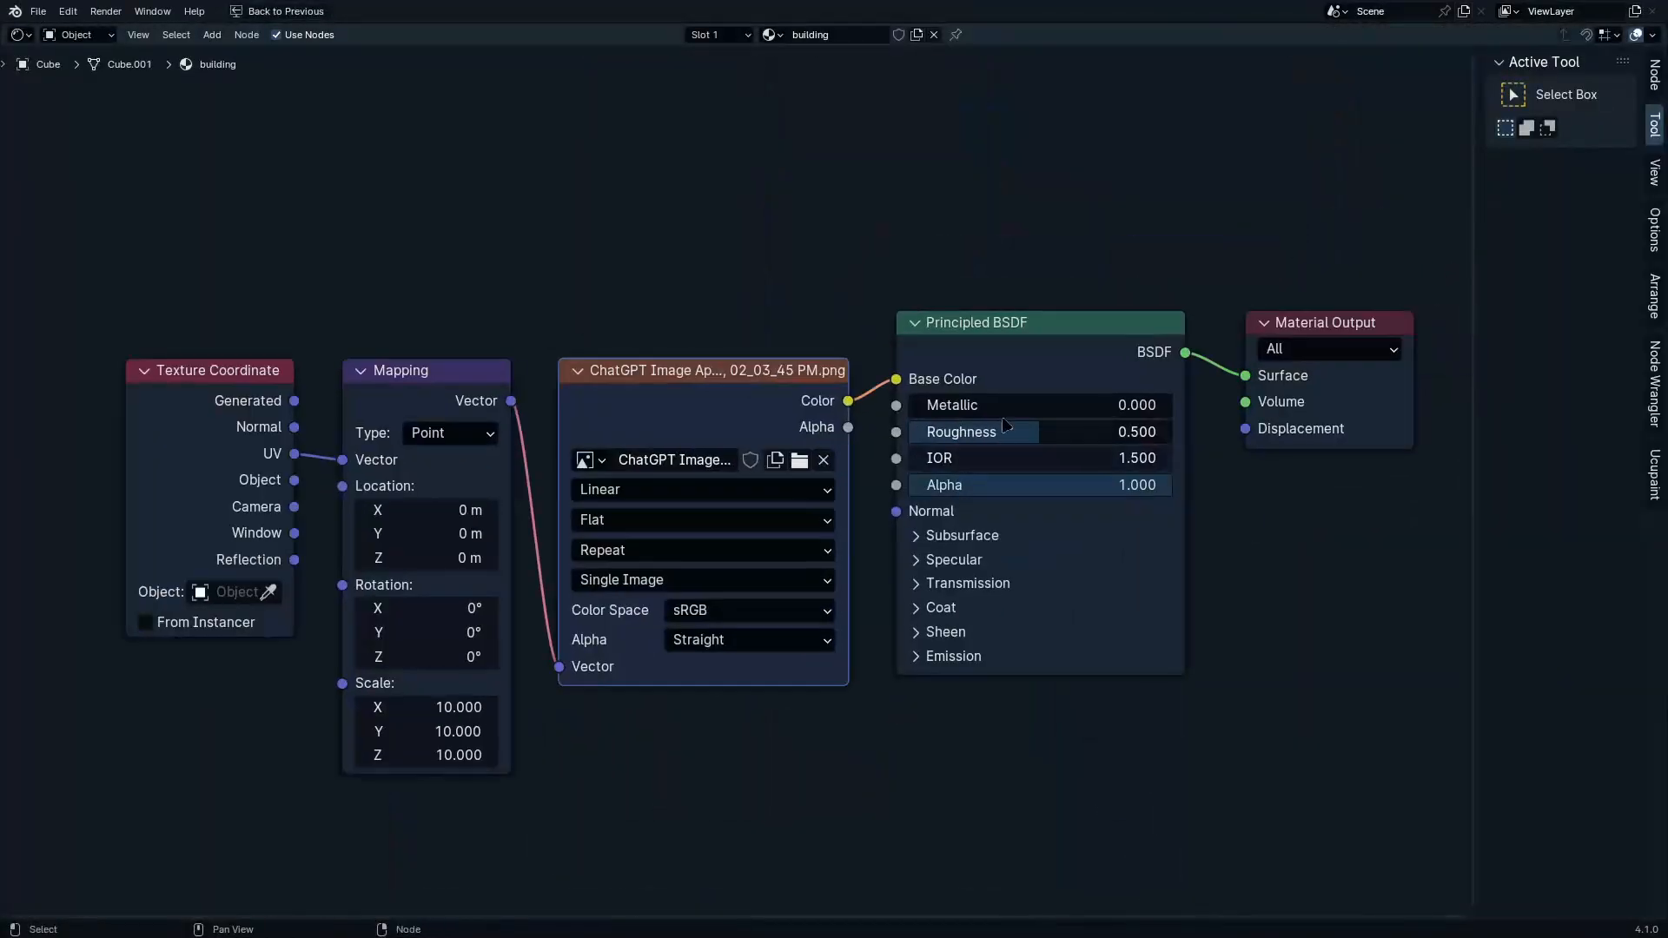
key("shift+a")
type("a")
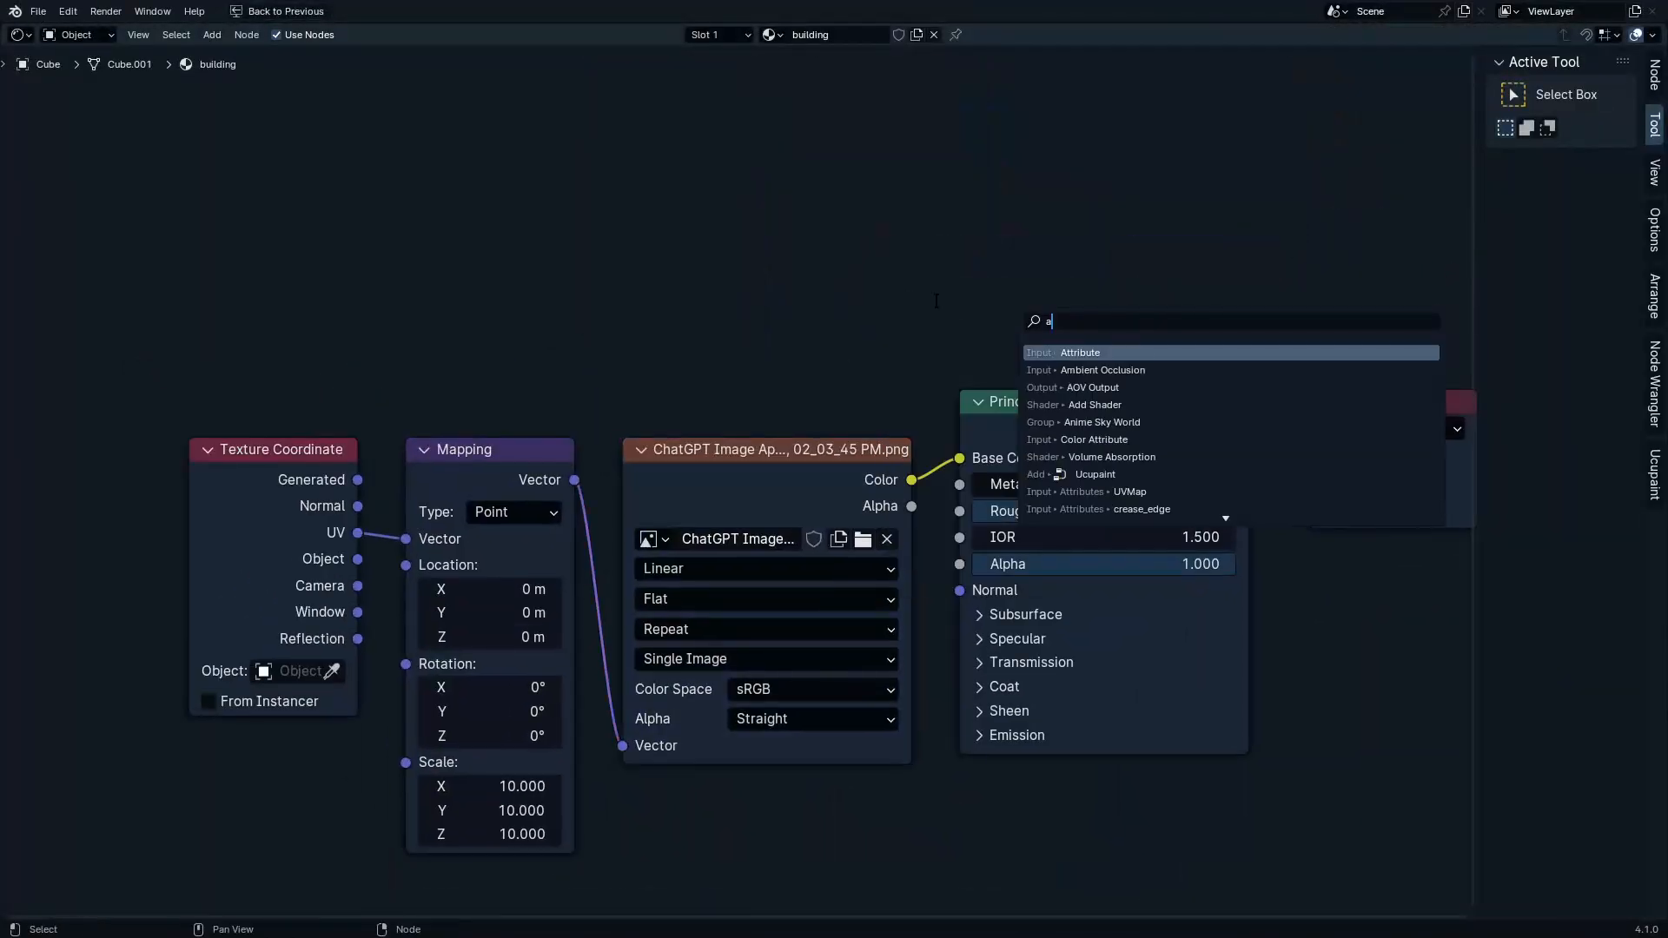
type("mbient")
key("Return")
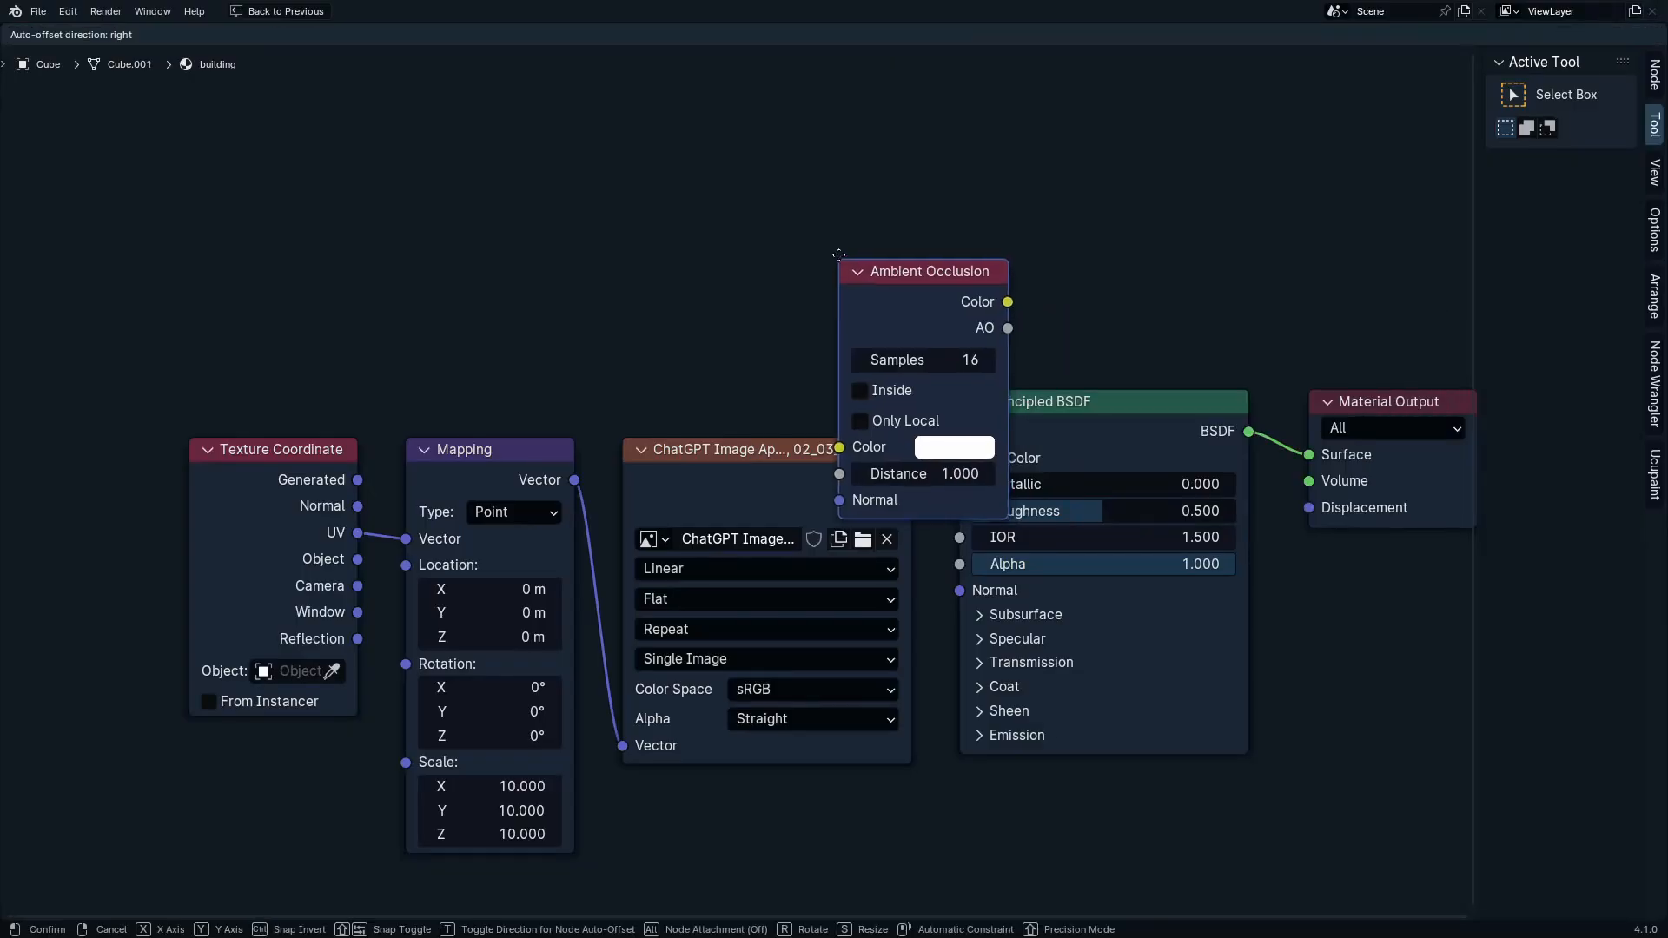
right_click_drag(723, 200, 765, 474, "ctrl+shift")
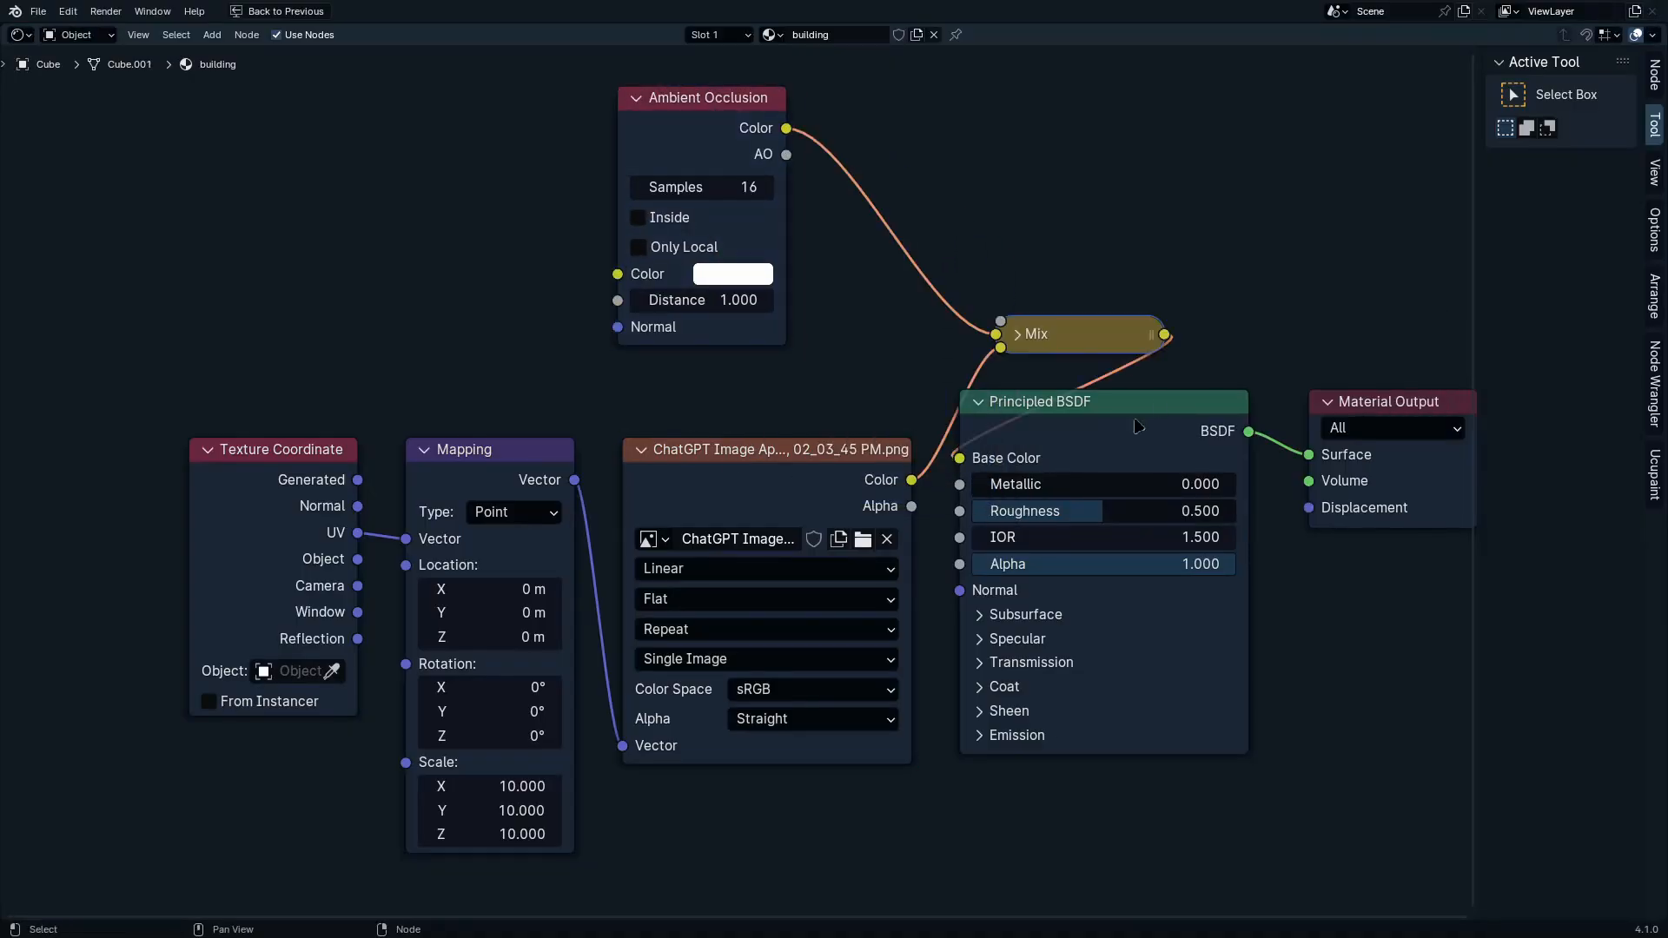
Move the Principled BSDF and Material Output nodes away from the Mix node to make room
left_click_drag(1136, 406, 1192, 423)
left_click_drag(1326, 338, 1479, 479)
left_click_drag(1190, 387, 1296, 397)
left_click_drag(1212, 390, 1464, 470)
left_click_drag(1216, 417, 1362, 432)
Expand the Mix node and set its blending mode to Multiply with a factor of 1
left_click(1032, 338)
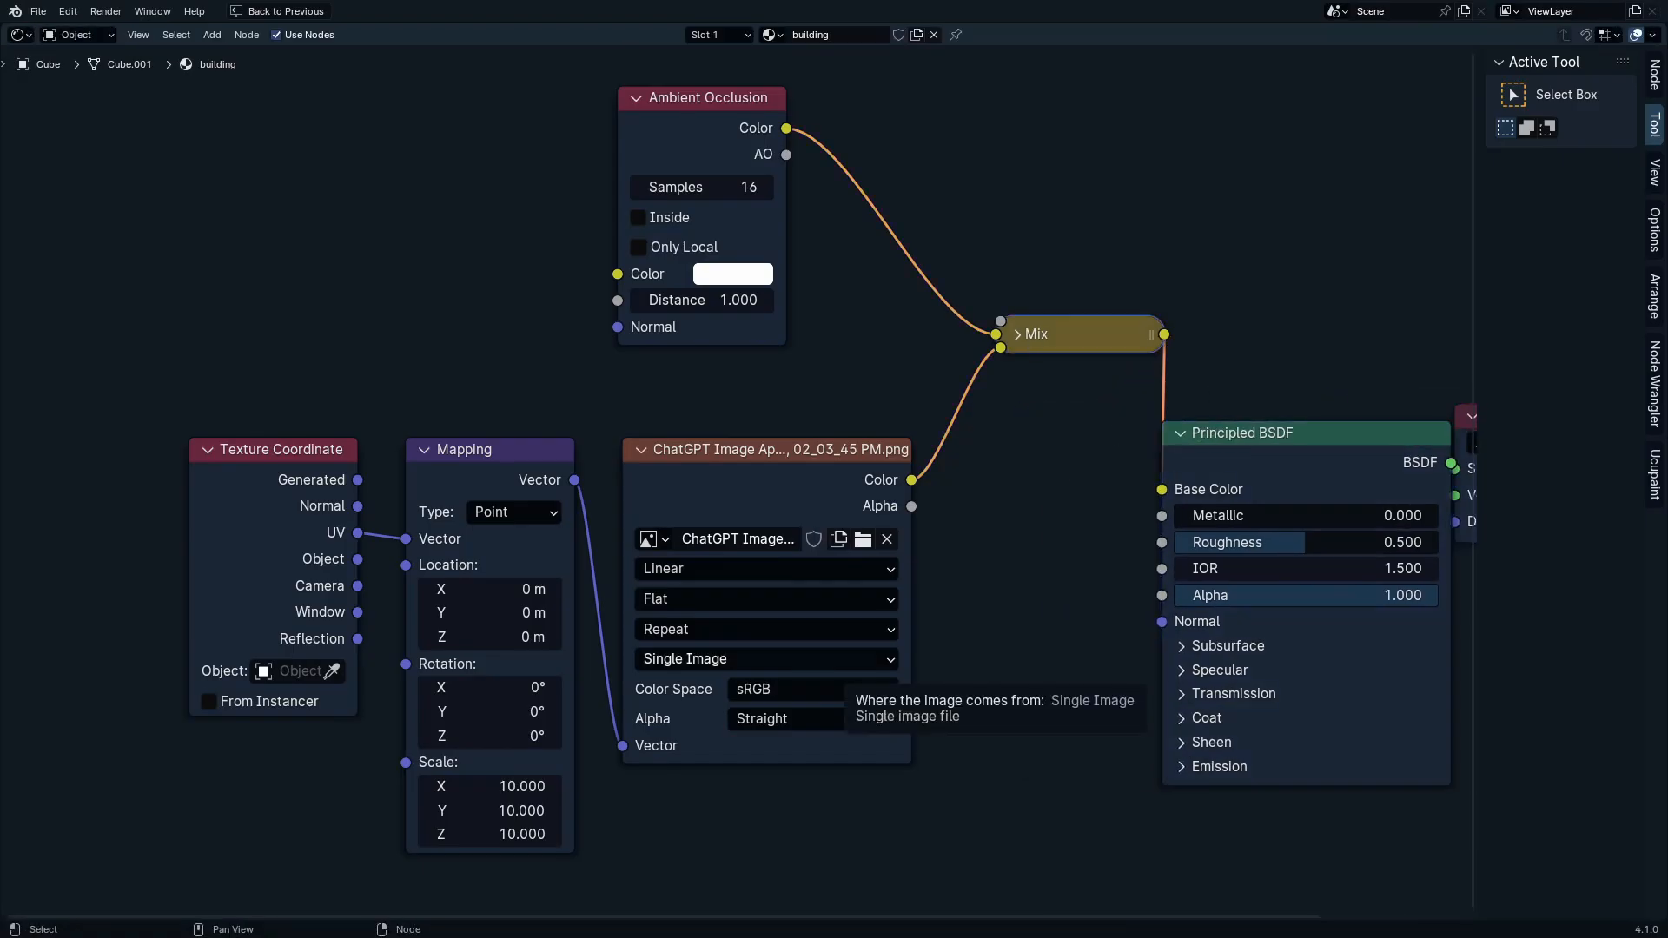
left_click(1018, 337)
left_click(1070, 418)
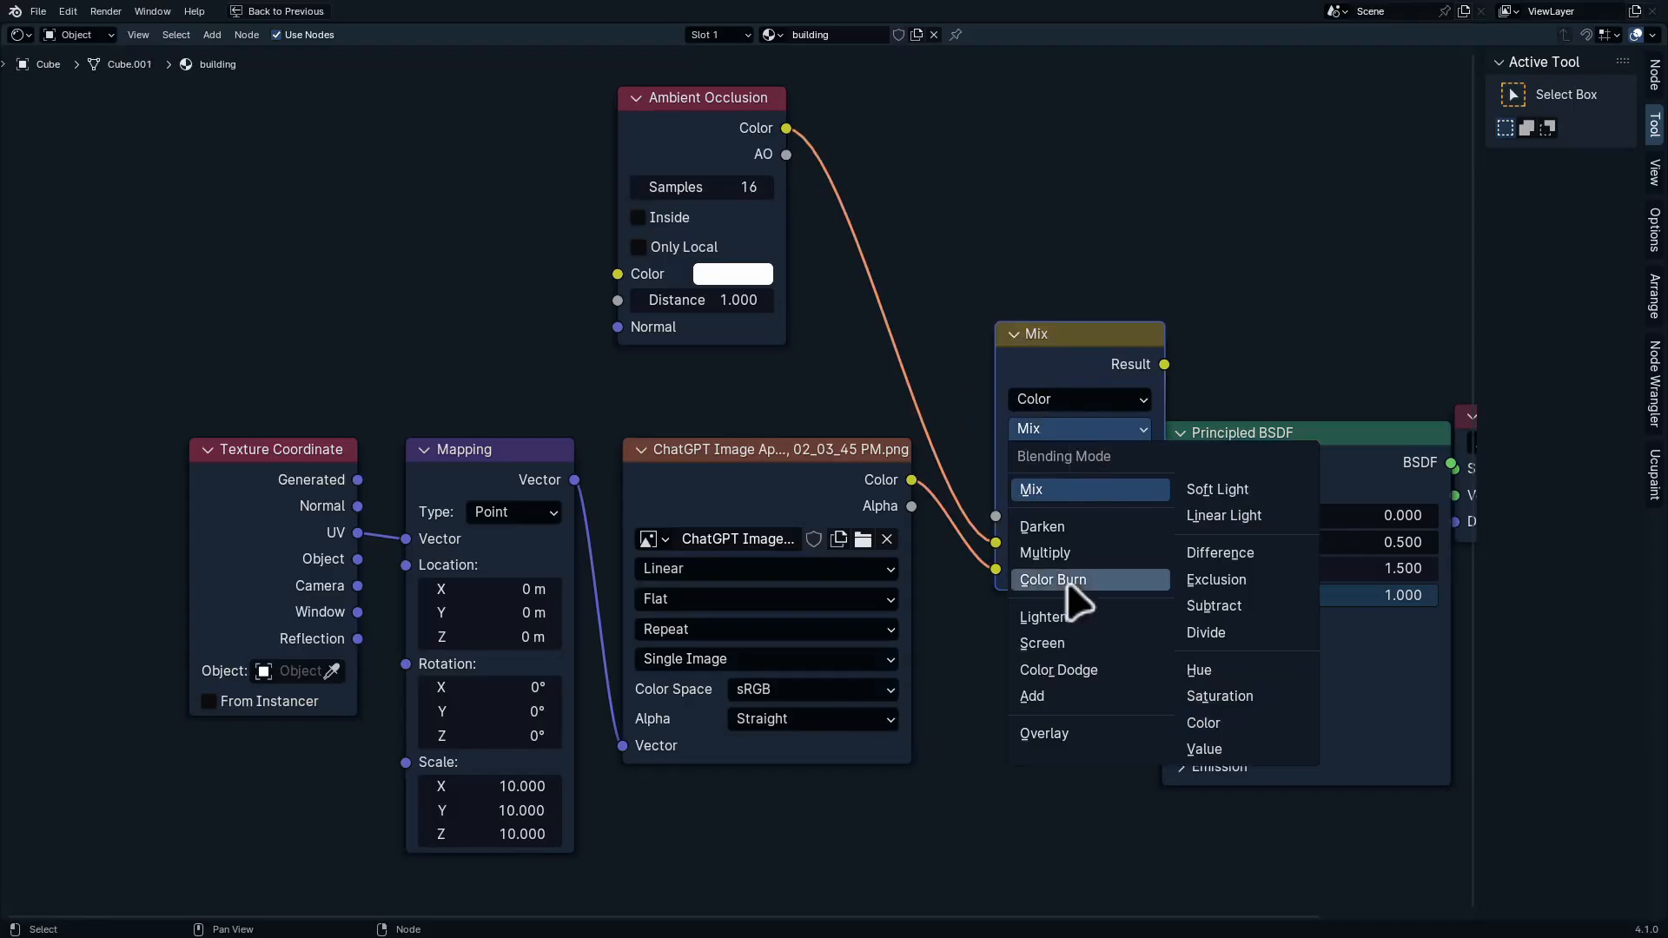
left_click(1061, 556)
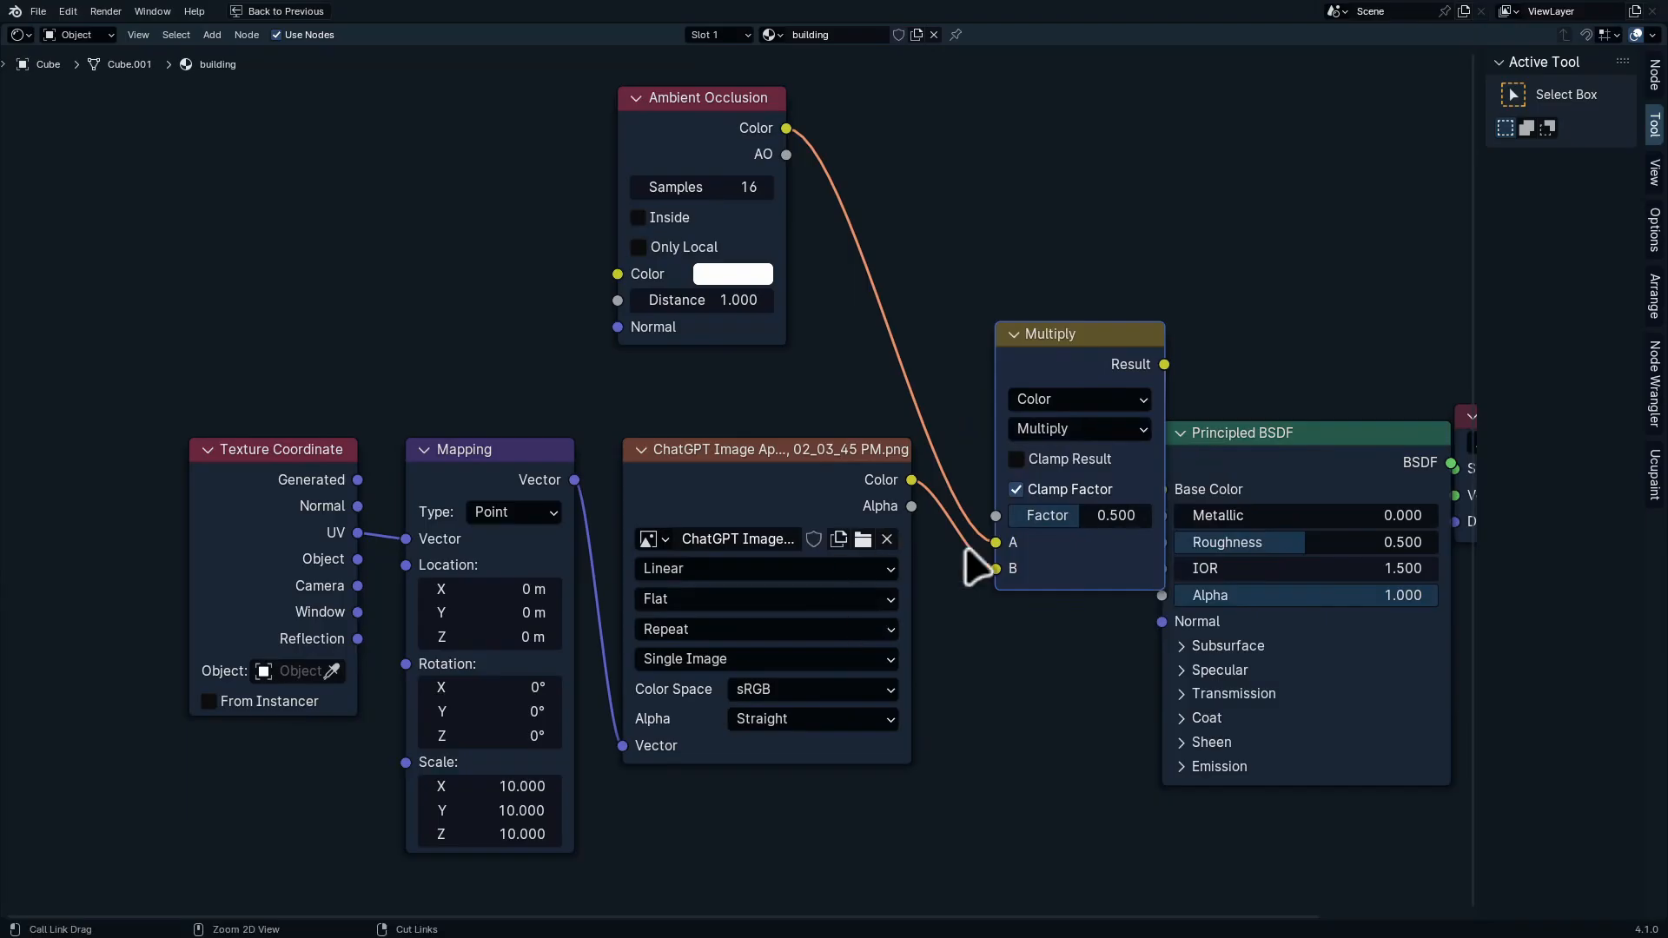
key("ctrl+space")
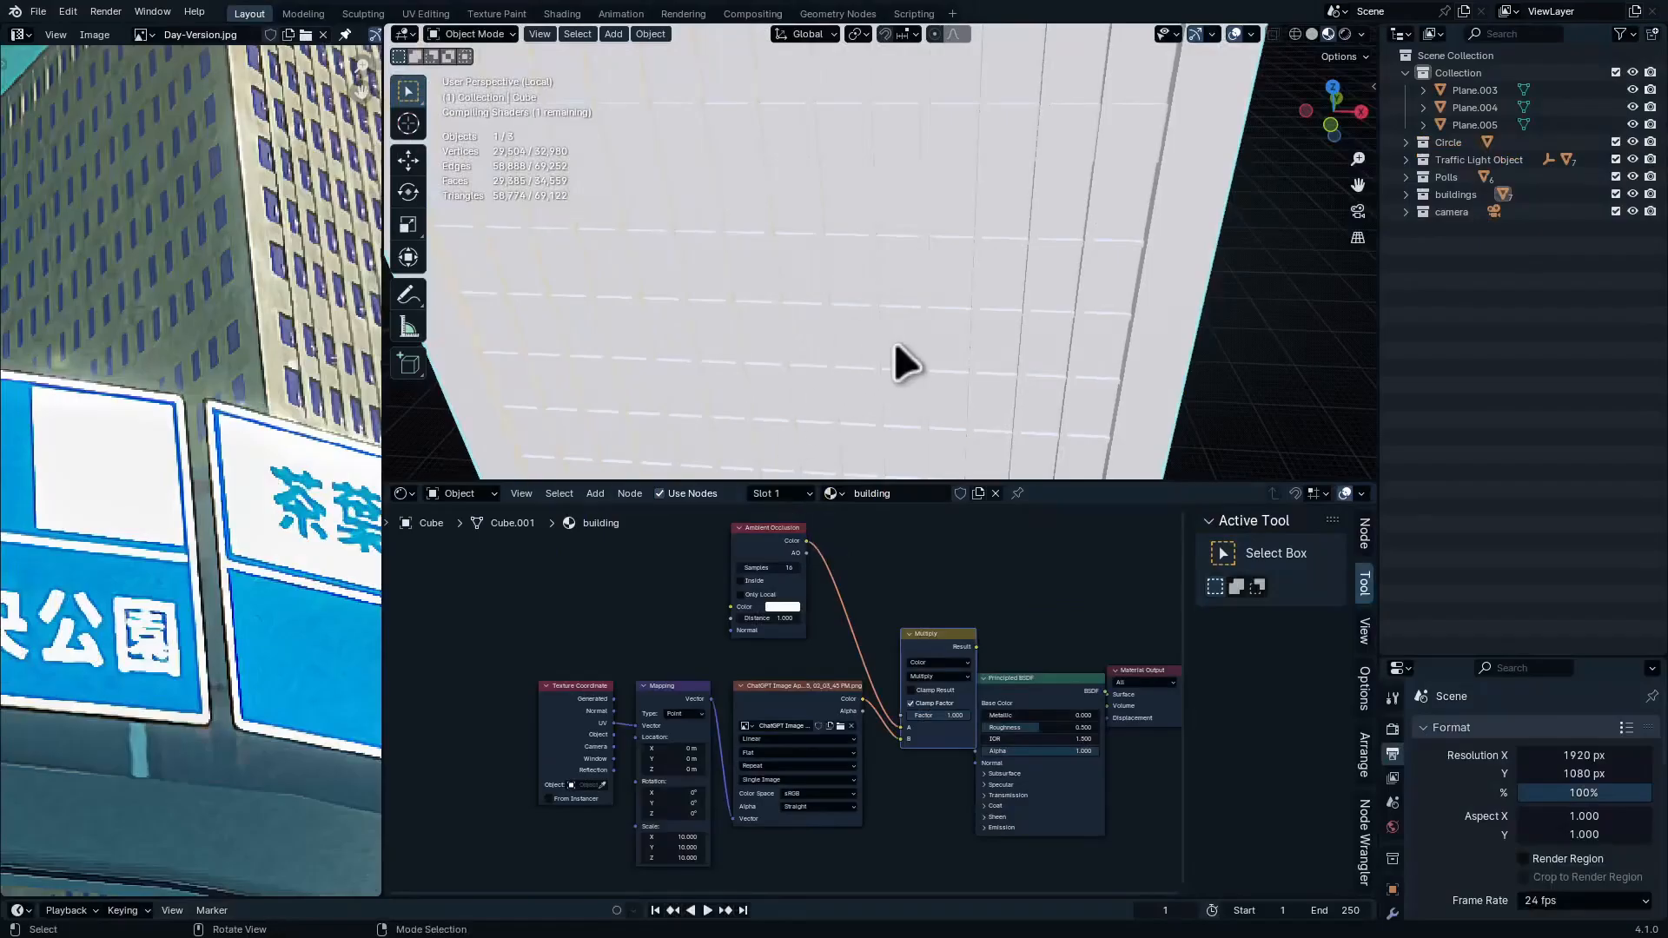
scroll(868, 669, "up", 2)
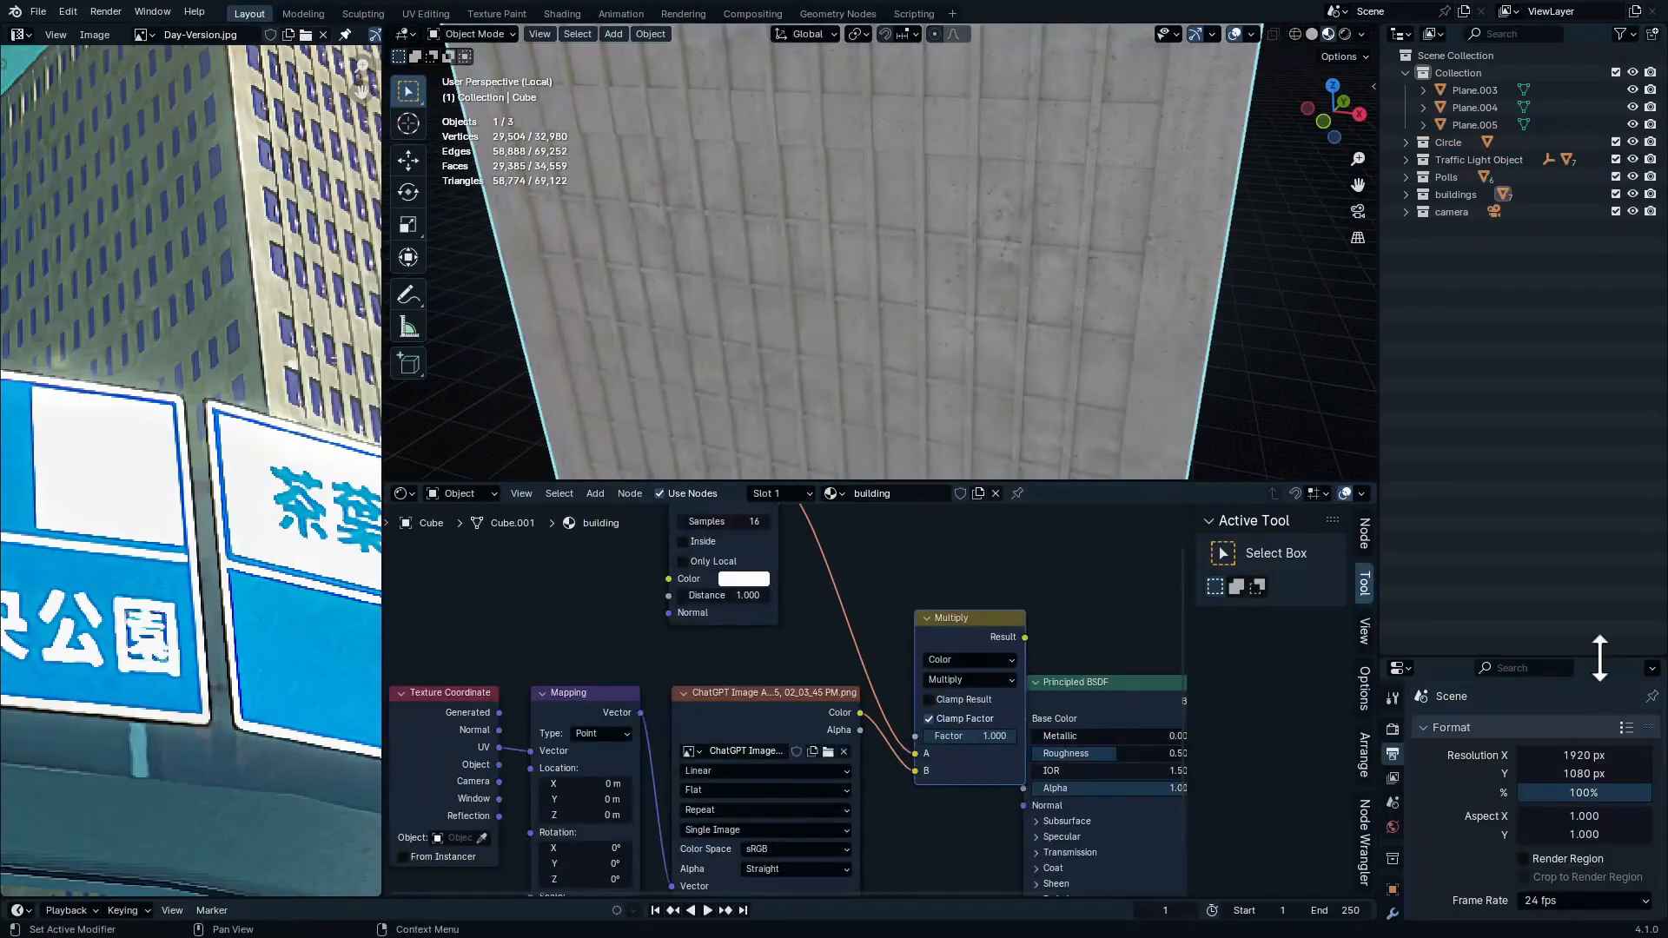
Enlarge the properties area, check the render settings' Ambient Occlusion options, and inspect the occlusion shading on the tower's window grid
left_click_drag(1599, 658, 1599, 319)
left_click(1392, 392)
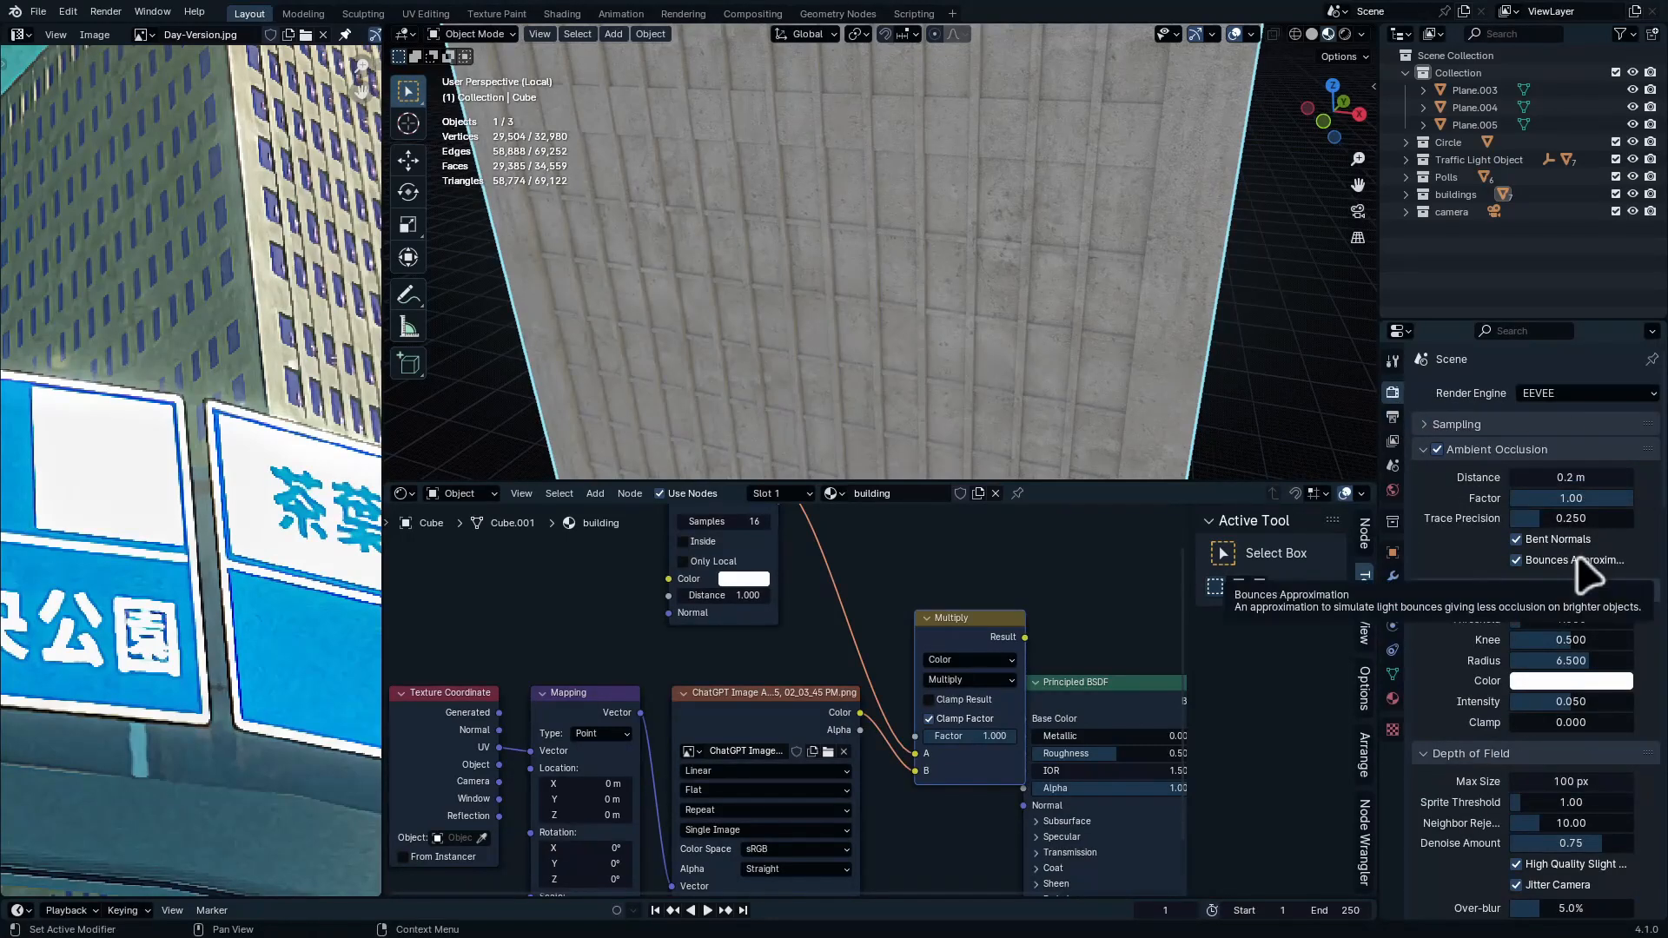
scroll(827, 596, "up", 5)
middle_click_drag(826, 596, 881, 706)
key("ctrl+space")
key("ctrl+space")
middle_click_drag(1042, 311, 1082, 229)
middle_click_drag(1058, 348, 1045, 271, "ctrl")
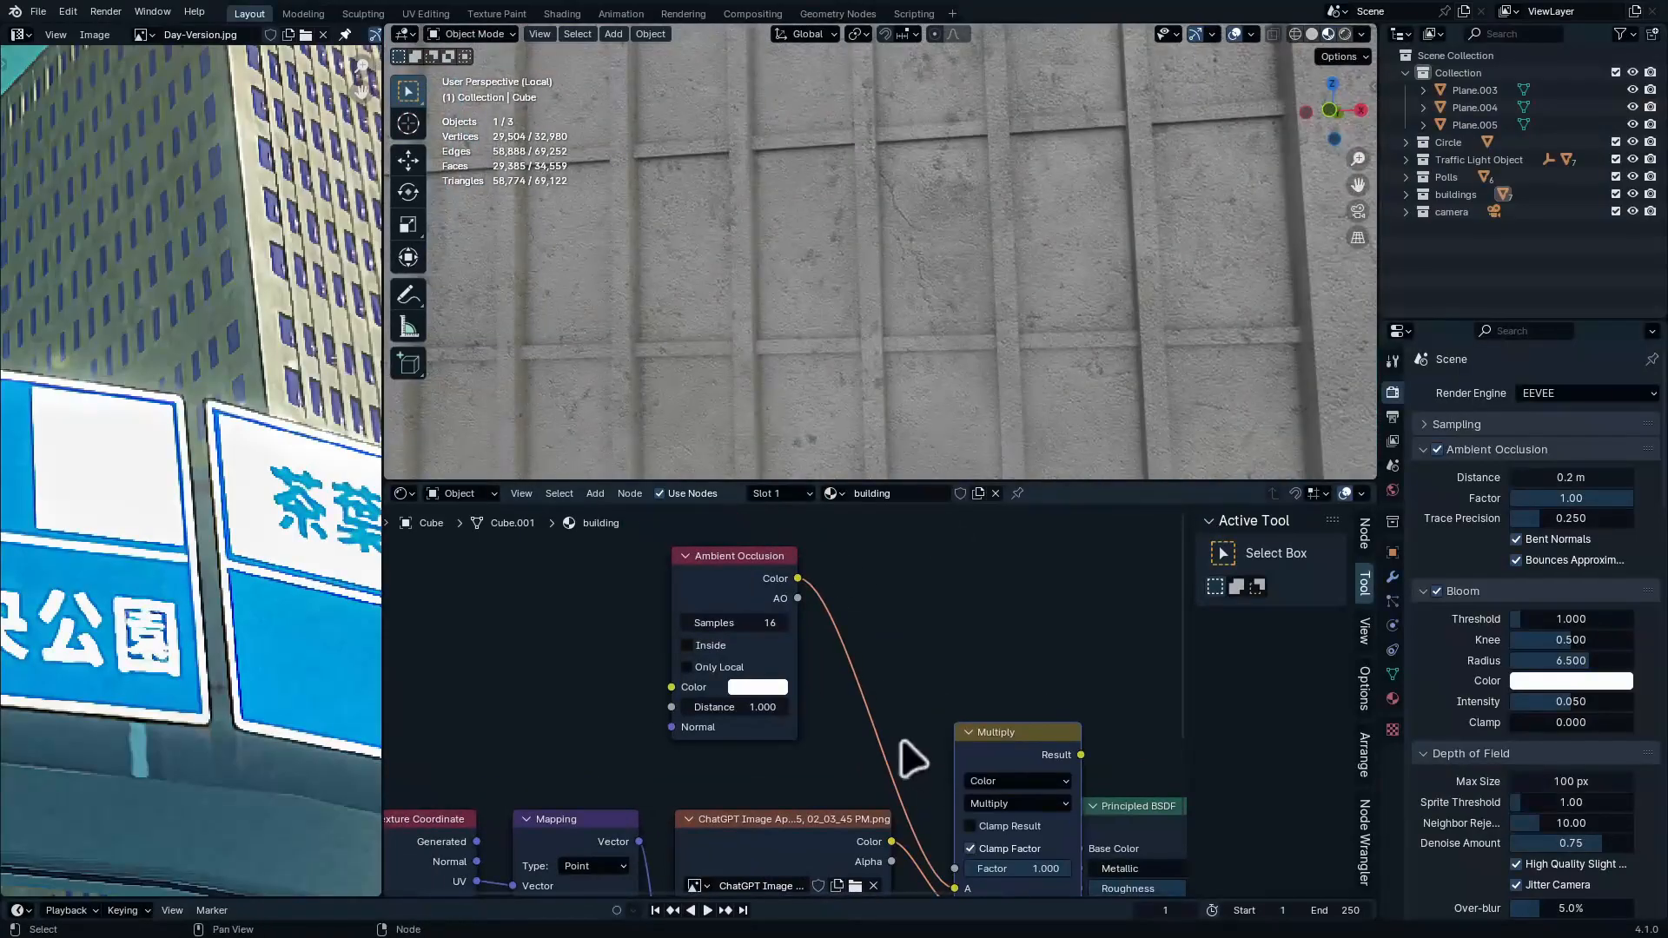
Insert a Color Ramp between the Ambient Occlusion and Multiply nodes and move its black stop towards white to deepen the crevices
key("shift+a")
left_click(893, 700)
left_click(937, 736)
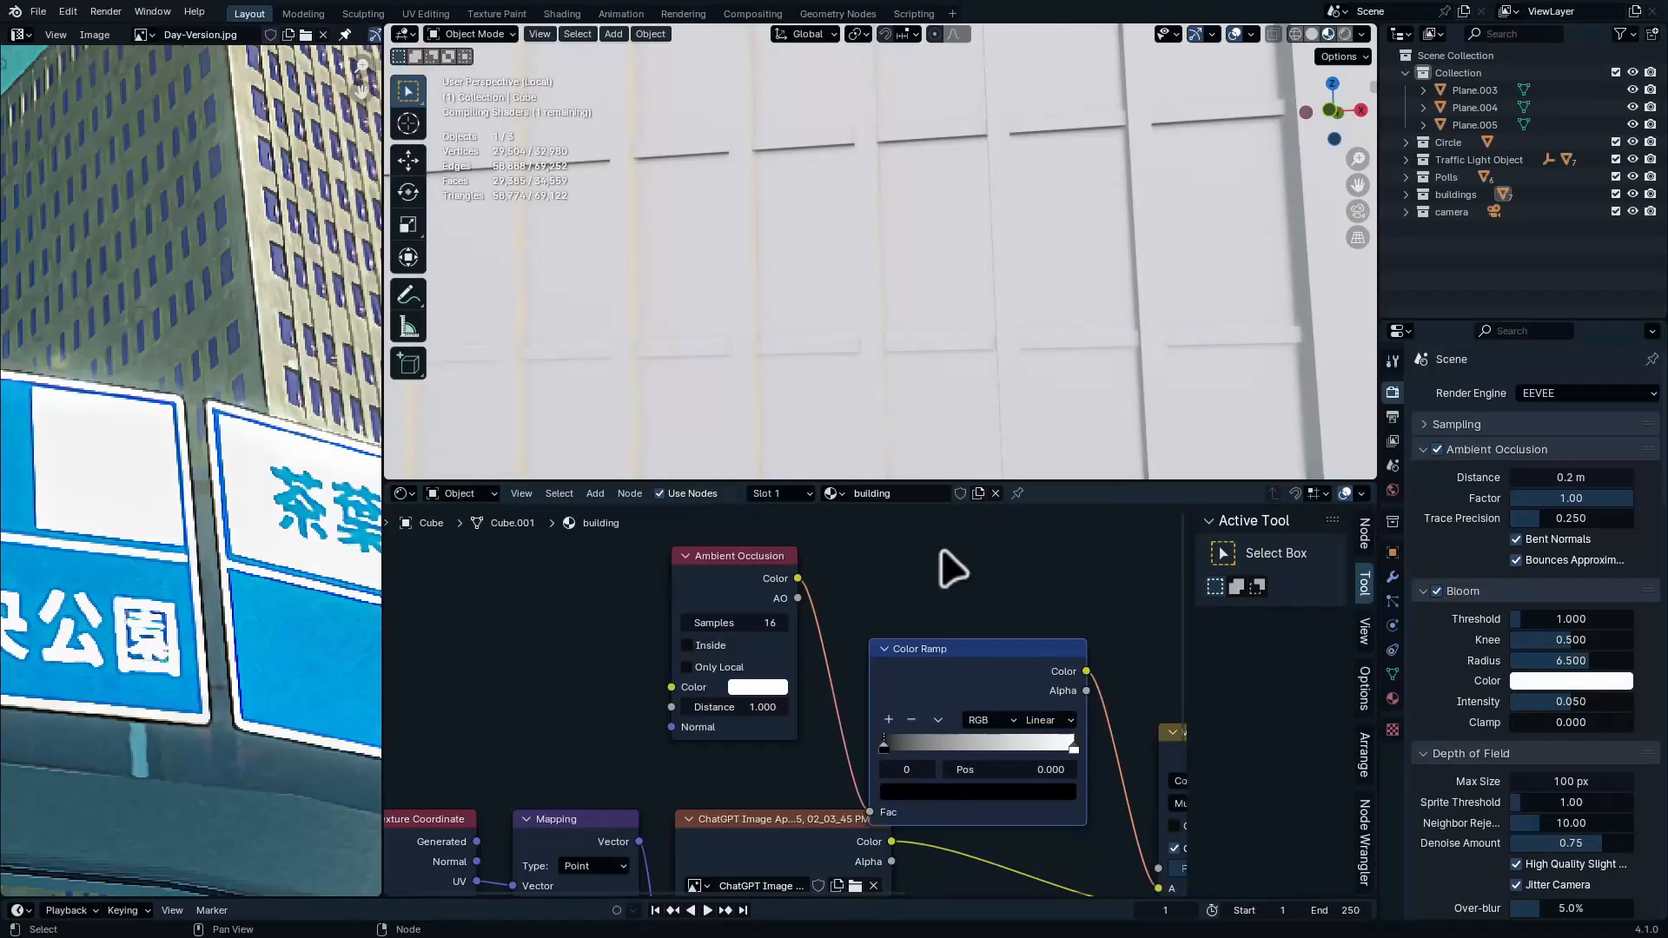
middle_click_drag(943, 330, 961, 338)
left_click_drag(987, 693, 976, 681)
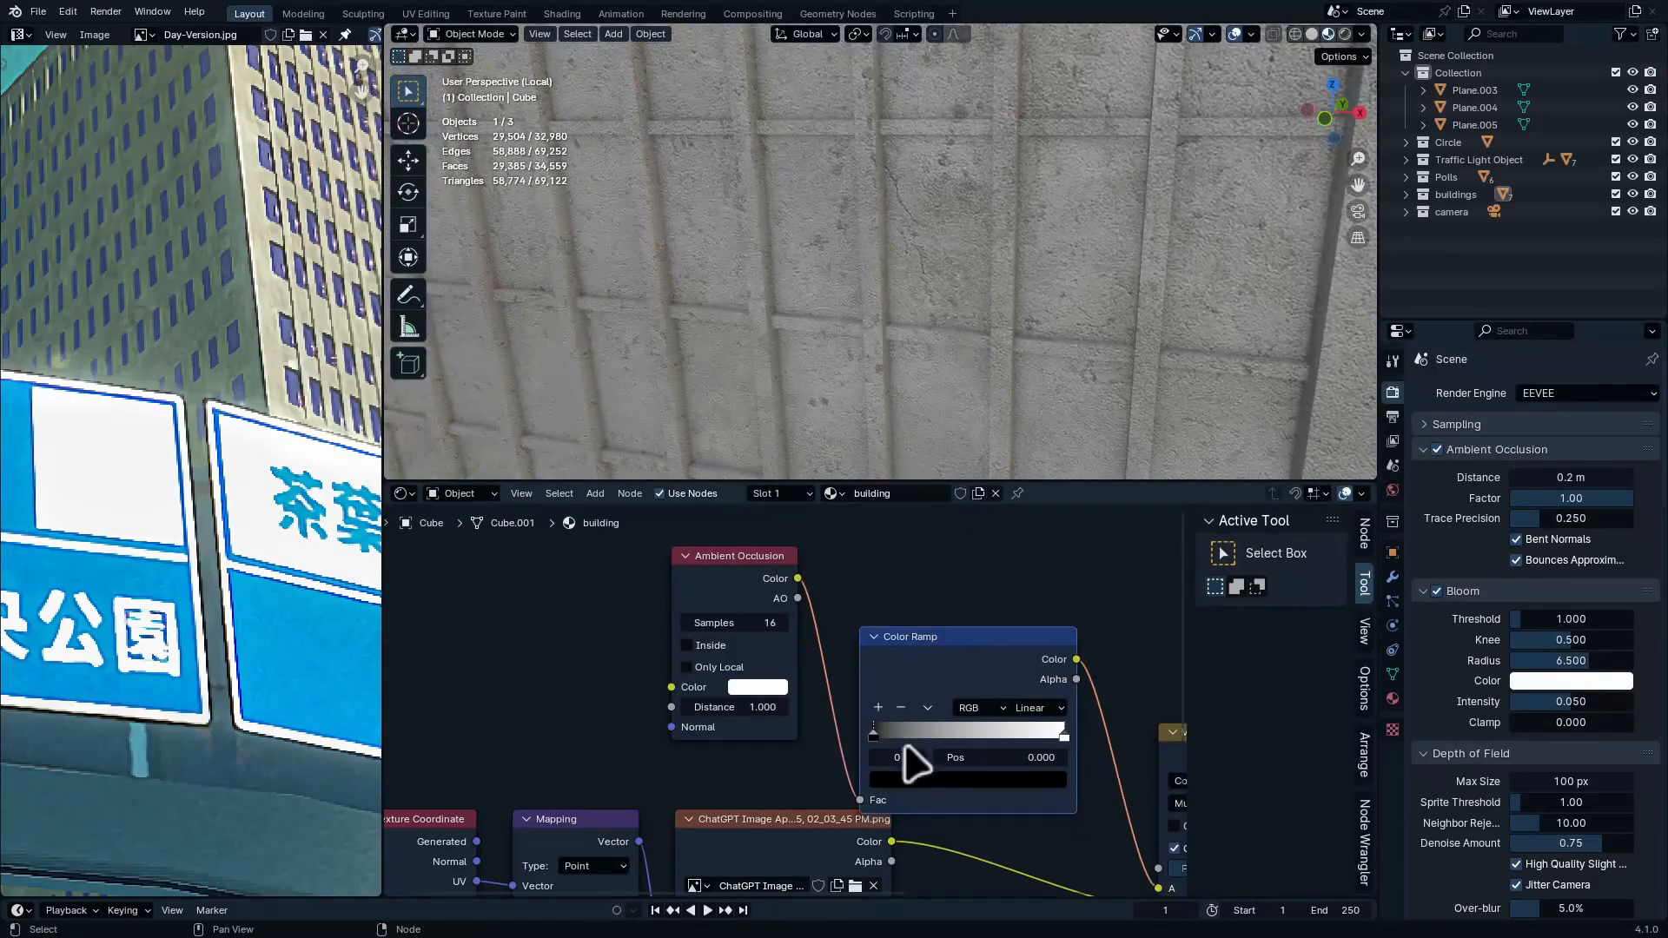
mouse_move(886, 734)
left_mouse_down()
mouse_move(1012, 733)
mouse_move(958, 742)
left_mouse_up()
middle_click_drag(1079, 332, 1082, 373, "ctrl")
middle_click_drag(1083, 373, 1077, 334)
Enter Edit Mode on the tower in an enlarged viewport and select six adjacent window faces, three across and two high
key("ctrl+space")
middle_click_drag(1095, 356, 966, 567)
key("Tab")
middle_click_drag(971, 480, 943, 330)
left_click(1008, 465)
left_click(584, 428, "shift")
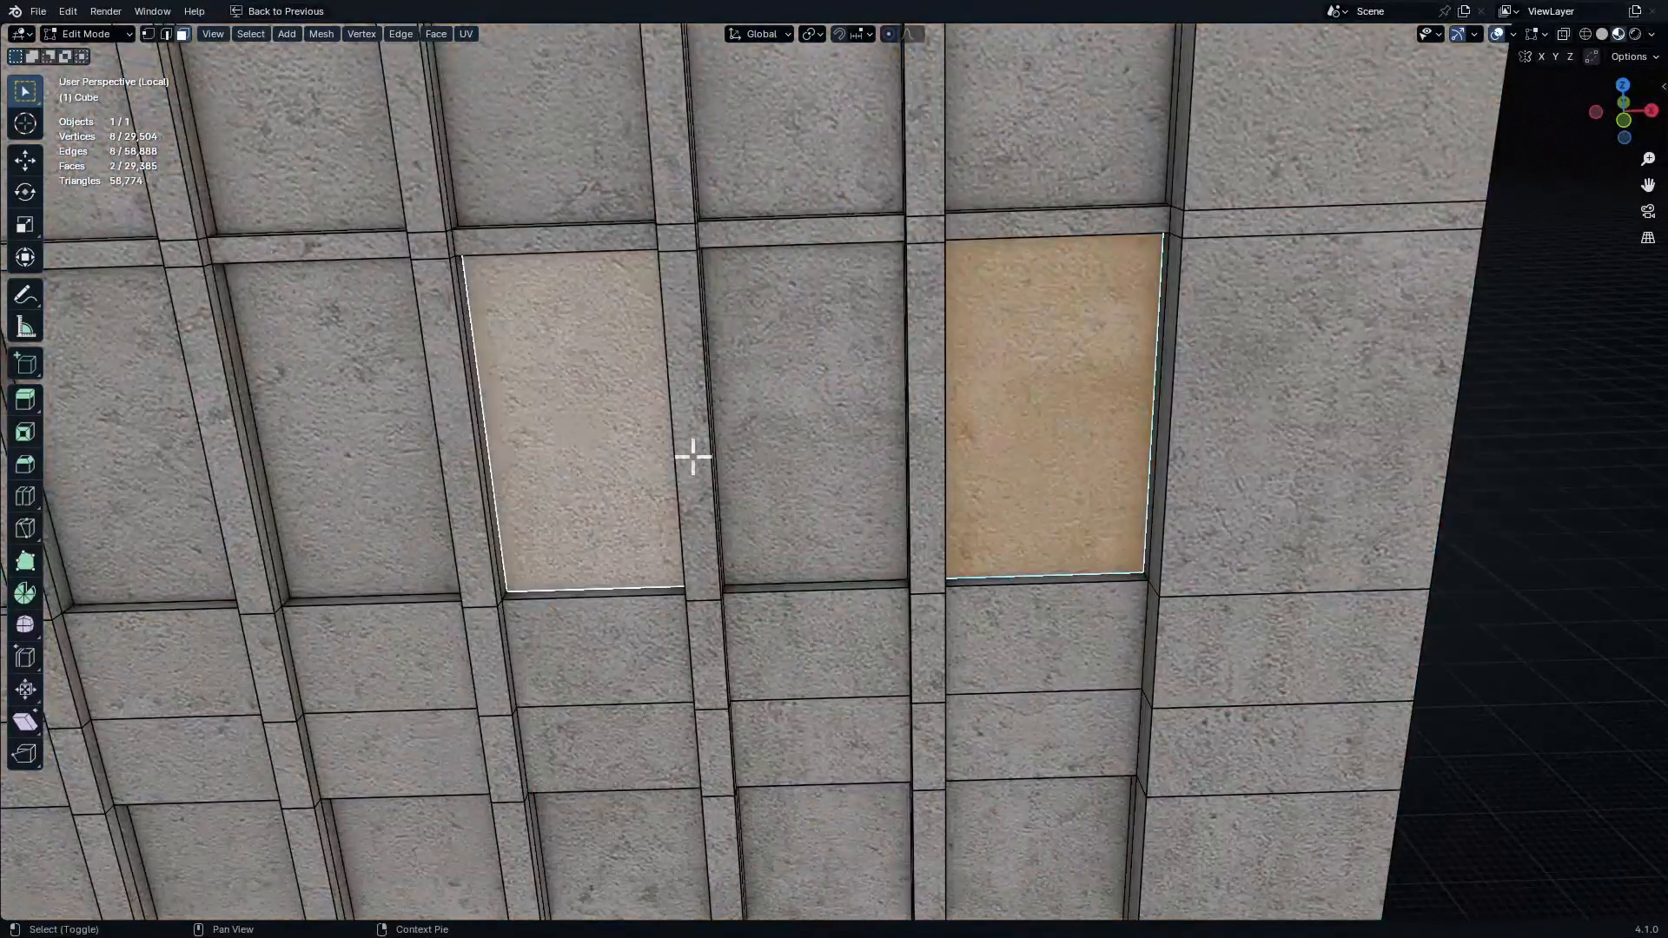
left_click(778, 417, "shift")
middle_click_drag(912, 243, 964, 503, "shift")
left_click(1051, 348, "shift")
left_click(844, 301, "shift")
left_click(647, 274, "shift")
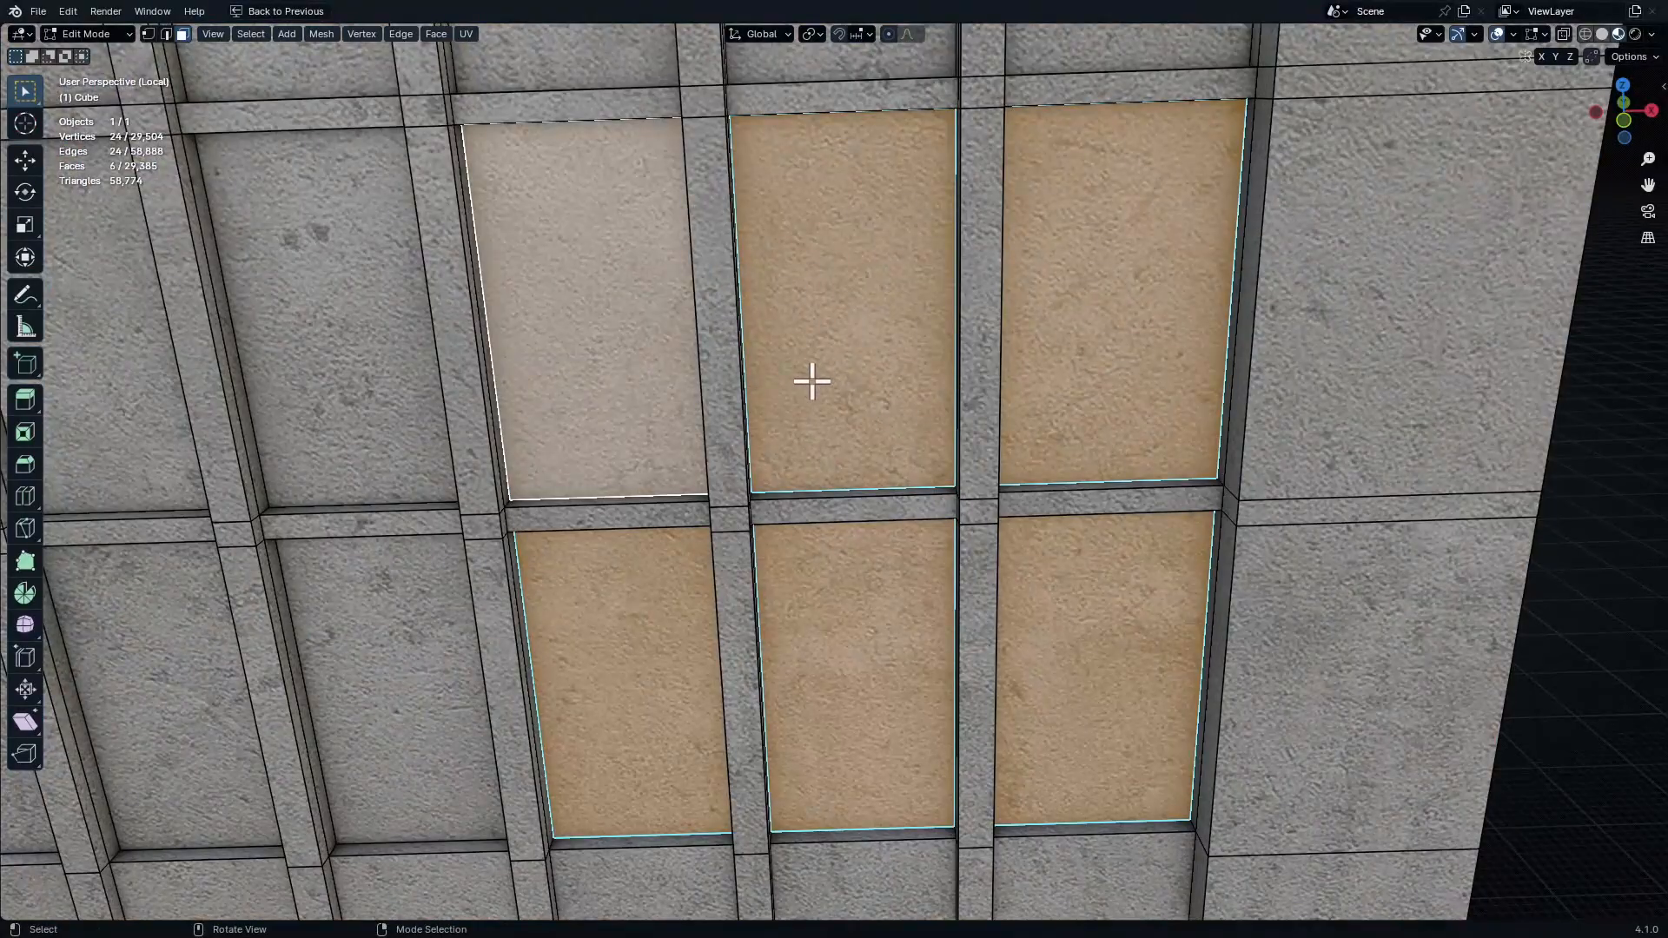
Extend the selection to every face of similar area and check the selected windows across the tower in wireframe
key("shift+g")
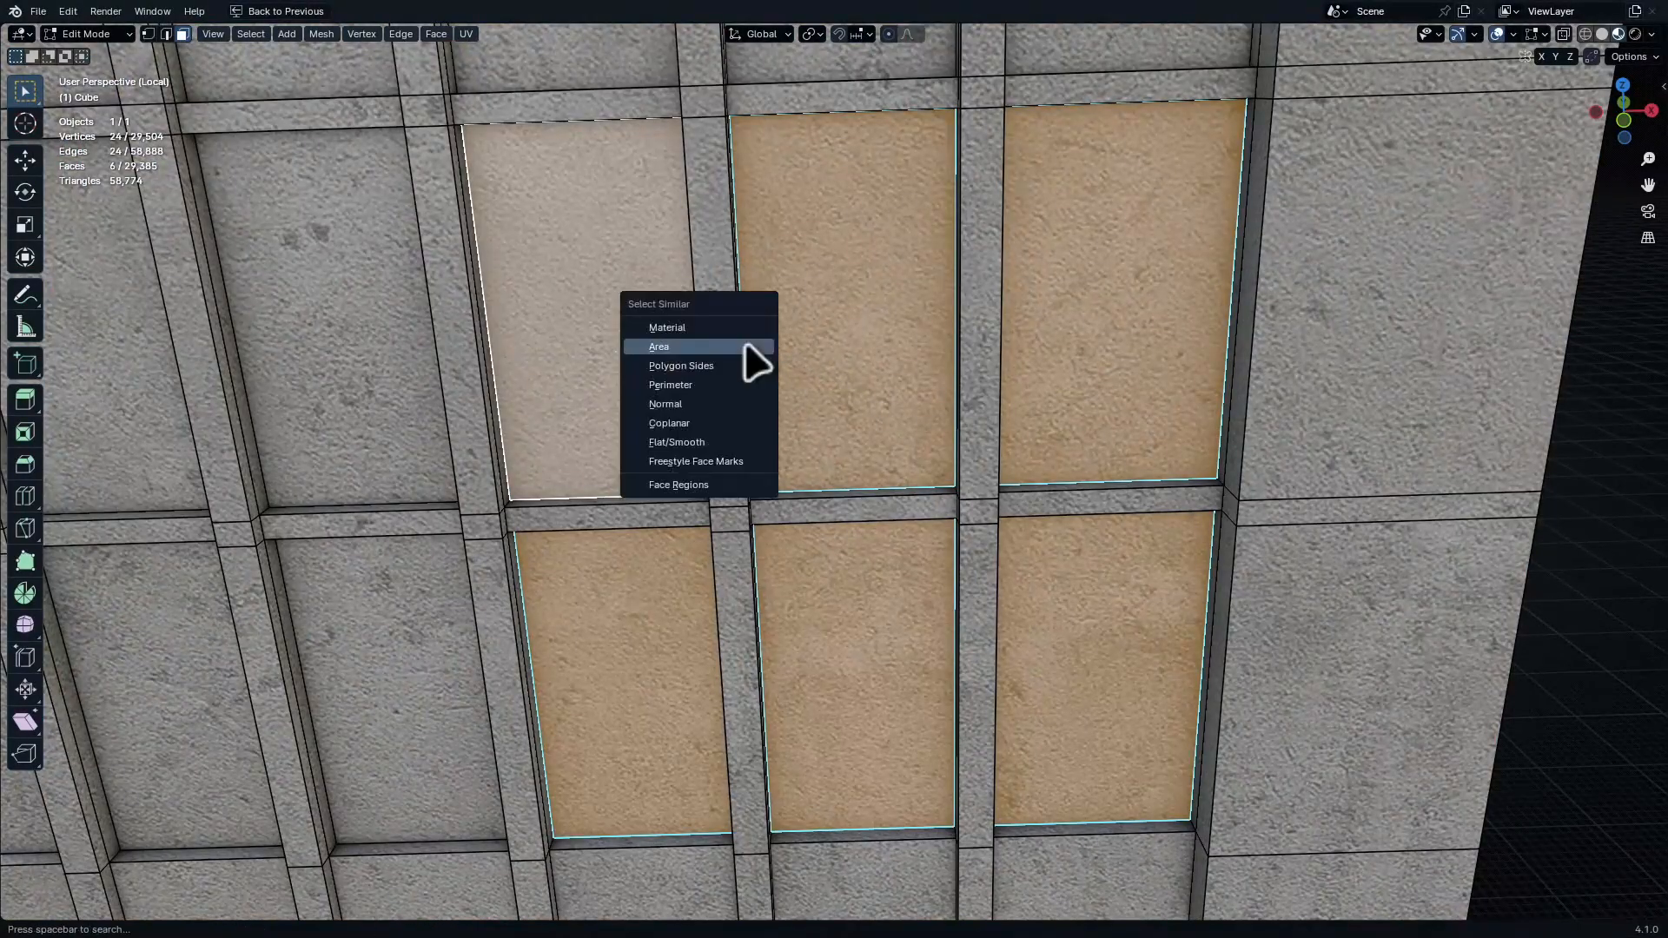
left_click(734, 344)
mouse_move(840, 309)
middle_mouse_down("ctrl")
mouse_move(967, 376)
mouse_move(708, 721)
mouse_move(857, 403)
mouse_move(741, 633)
mouse_move(919, 633)
middle_mouse_up("ctrl")
key("shift+z")
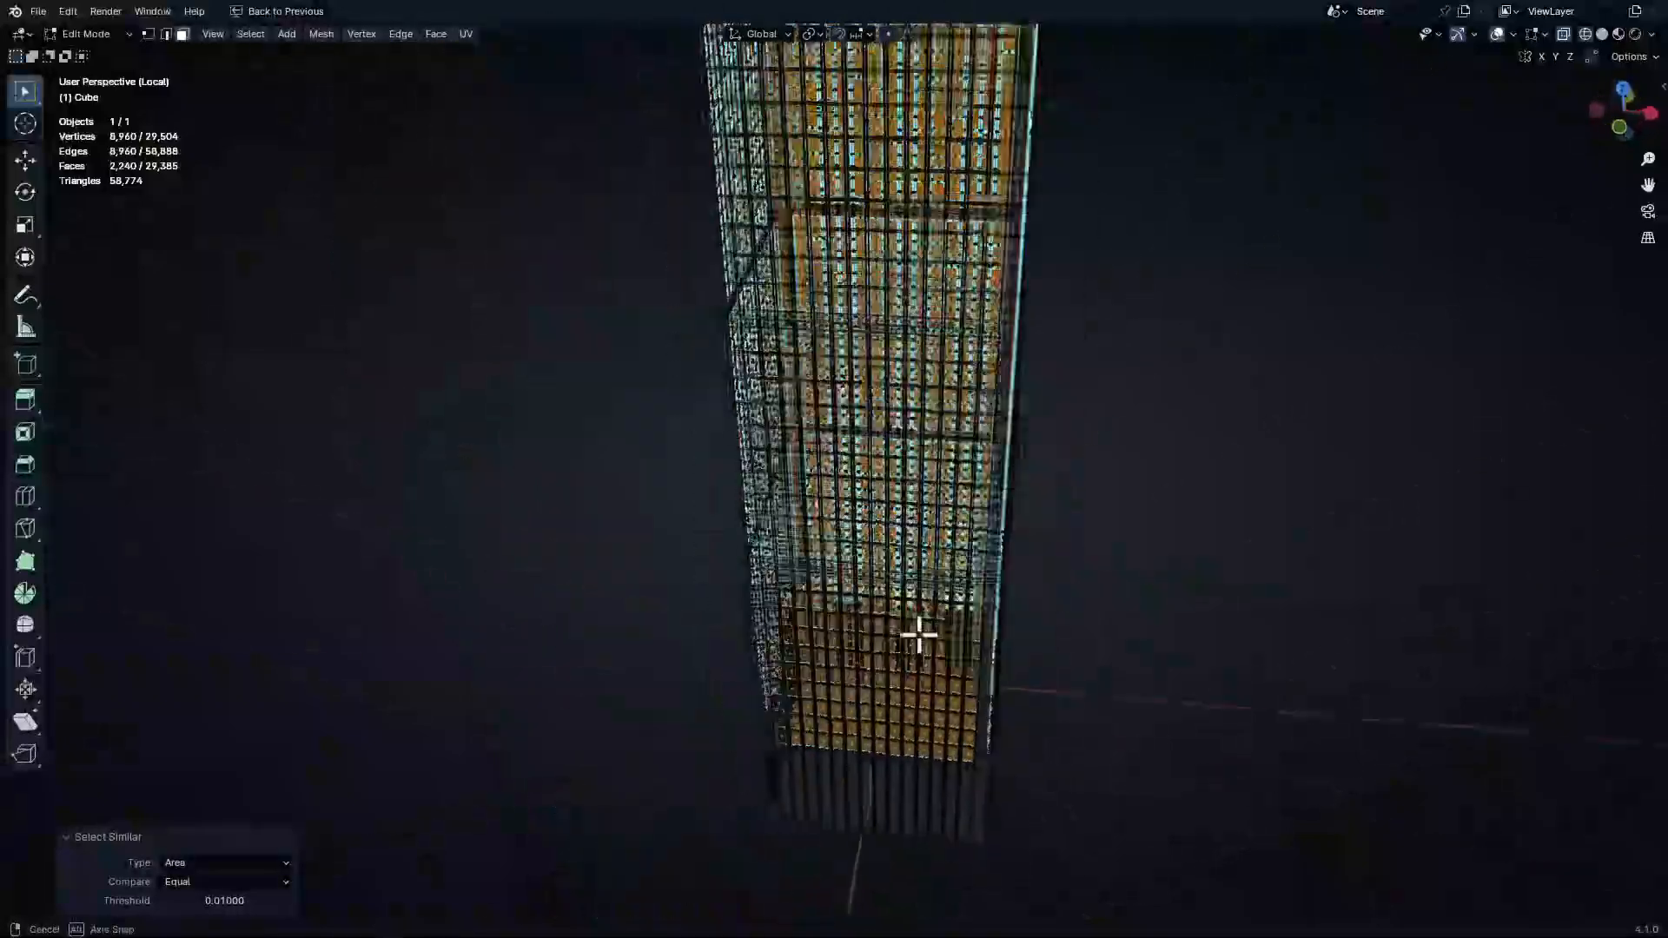
key("shift+z")
middle_click_drag(881, 756, 957, 551, "ctrl")
key("ctrl+space")
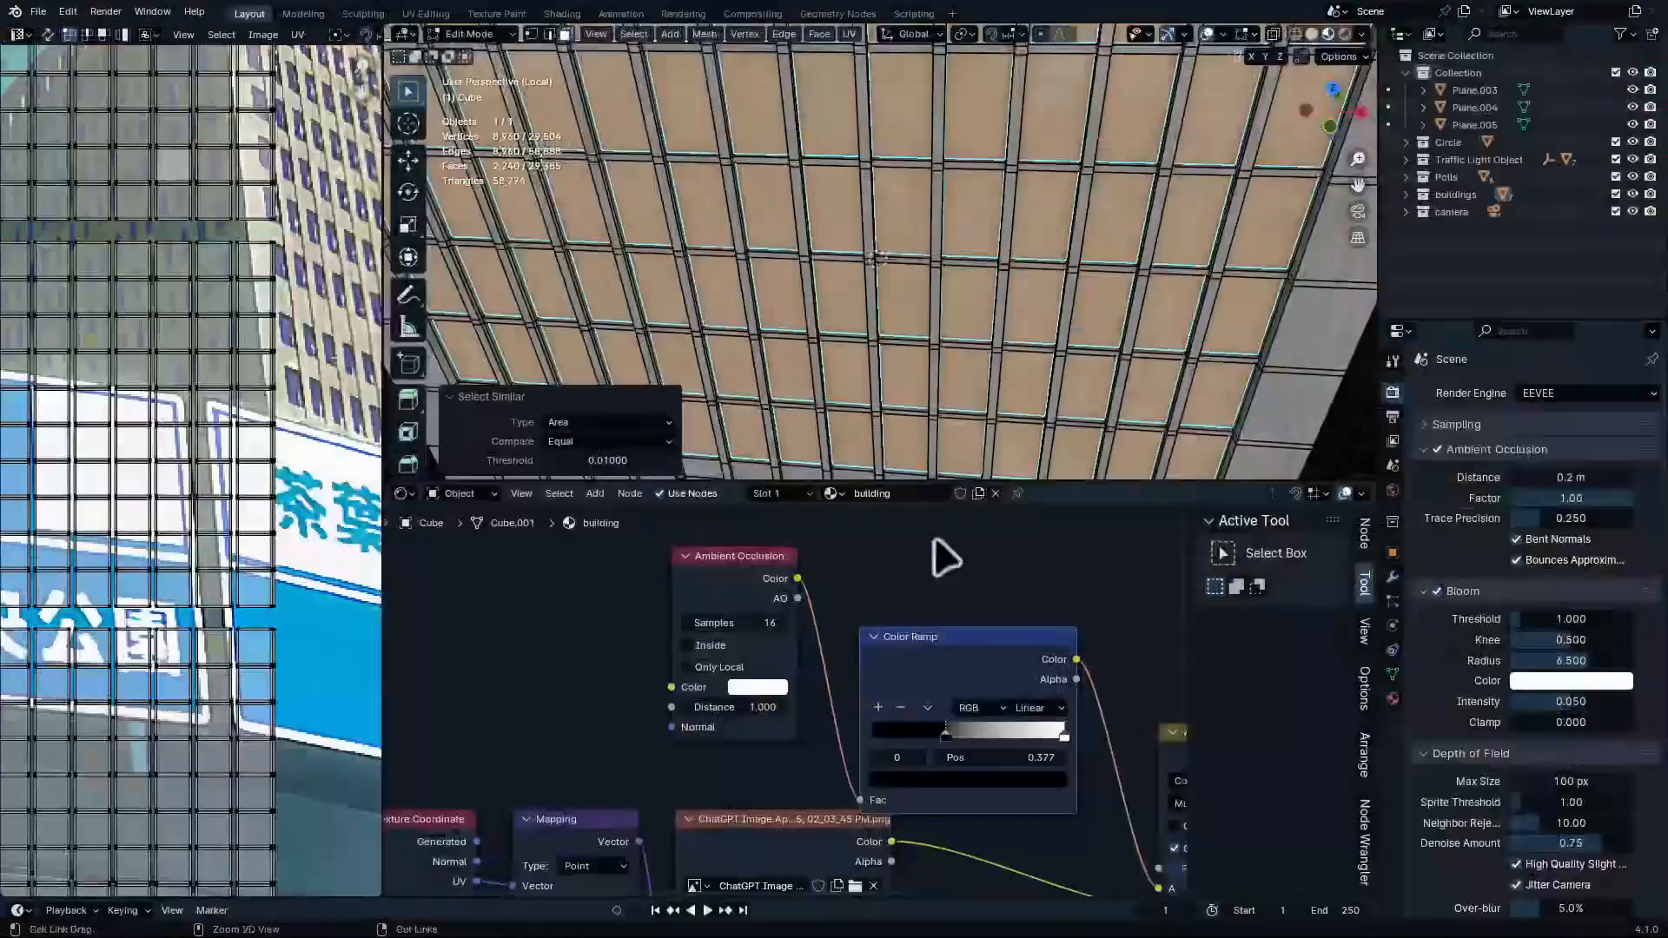
Add a second material slot, assign the selected window faces to it, and create a material named window in it
left_click(778, 494)
left_click(875, 528)
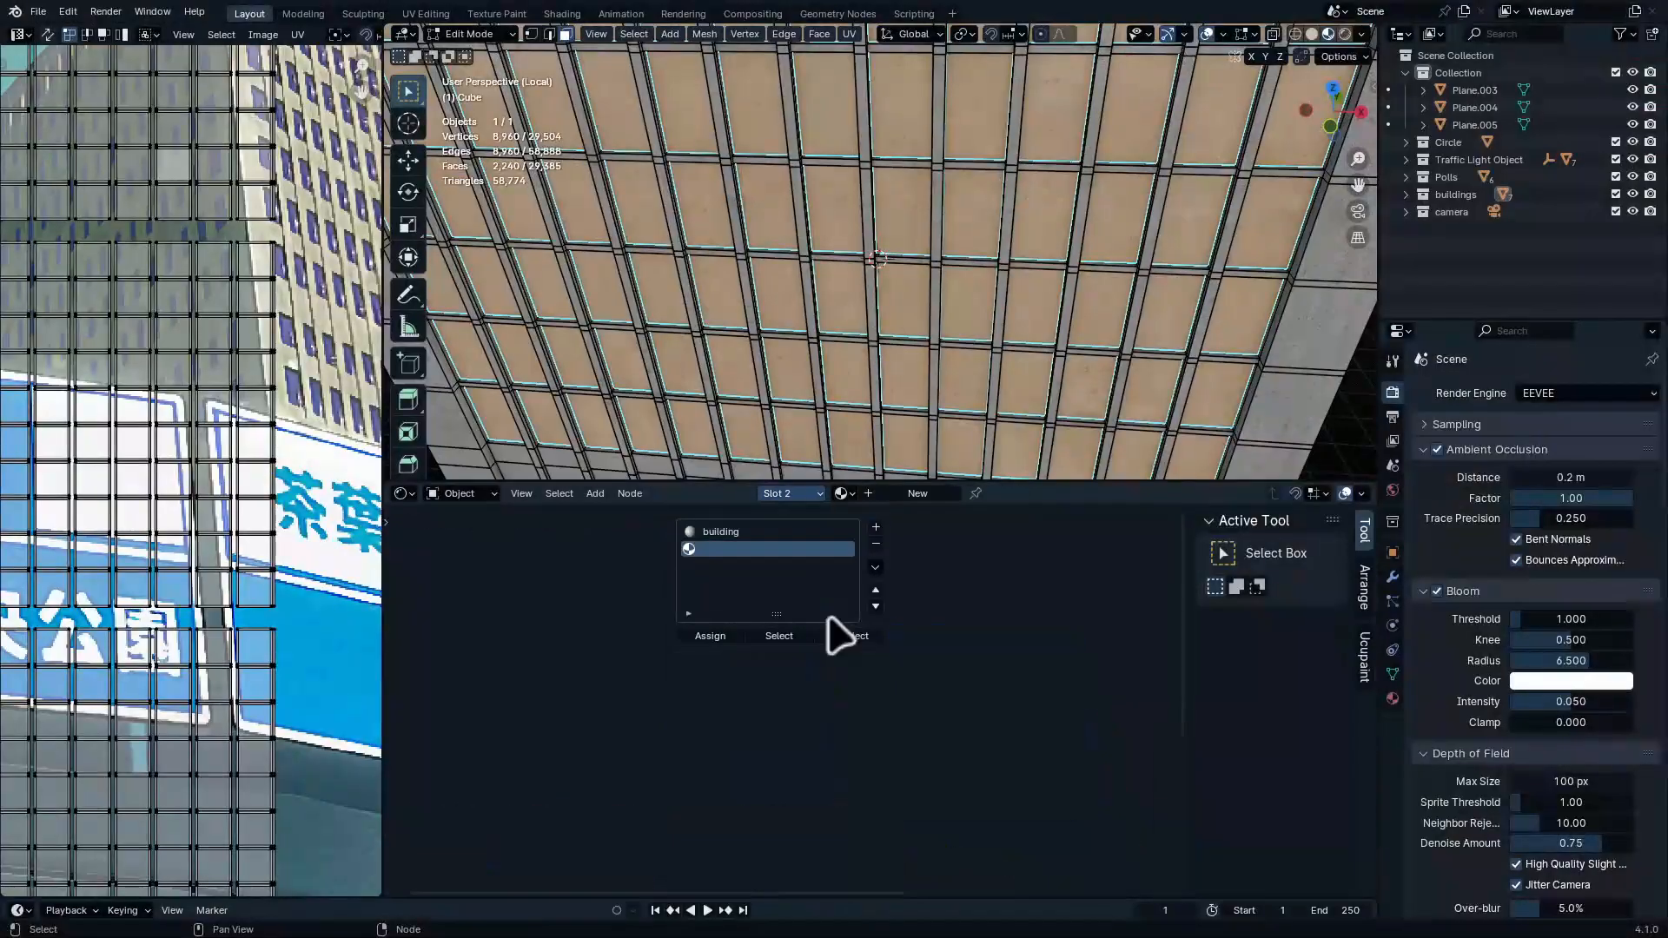
left_click(721, 636)
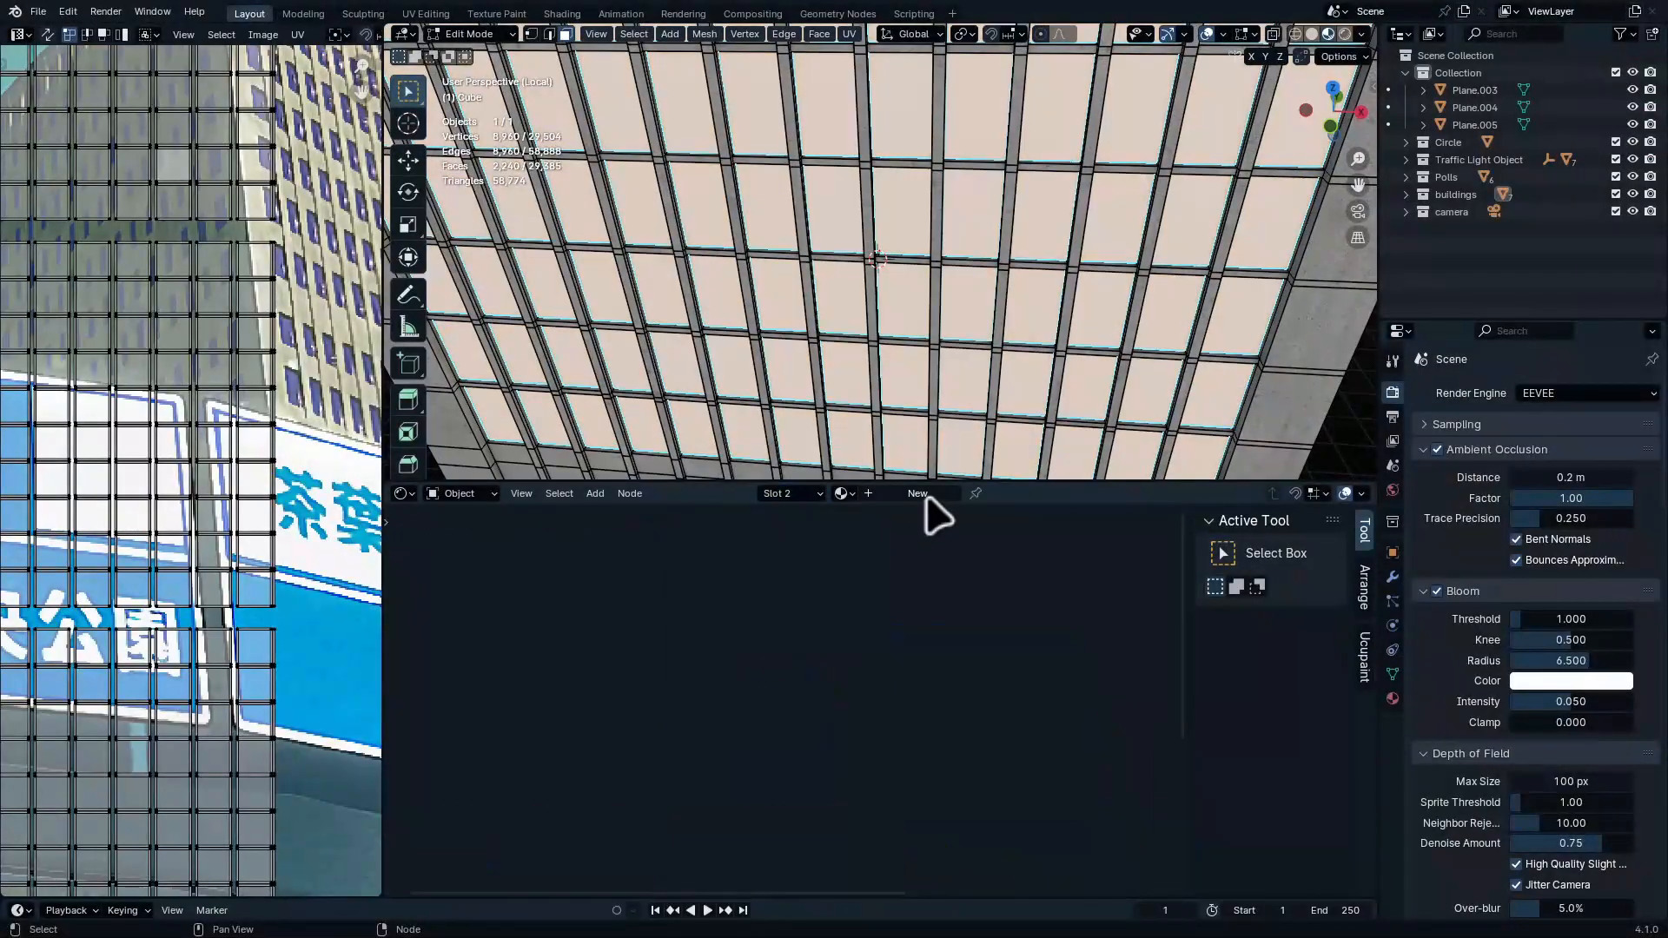
left_click(919, 494)
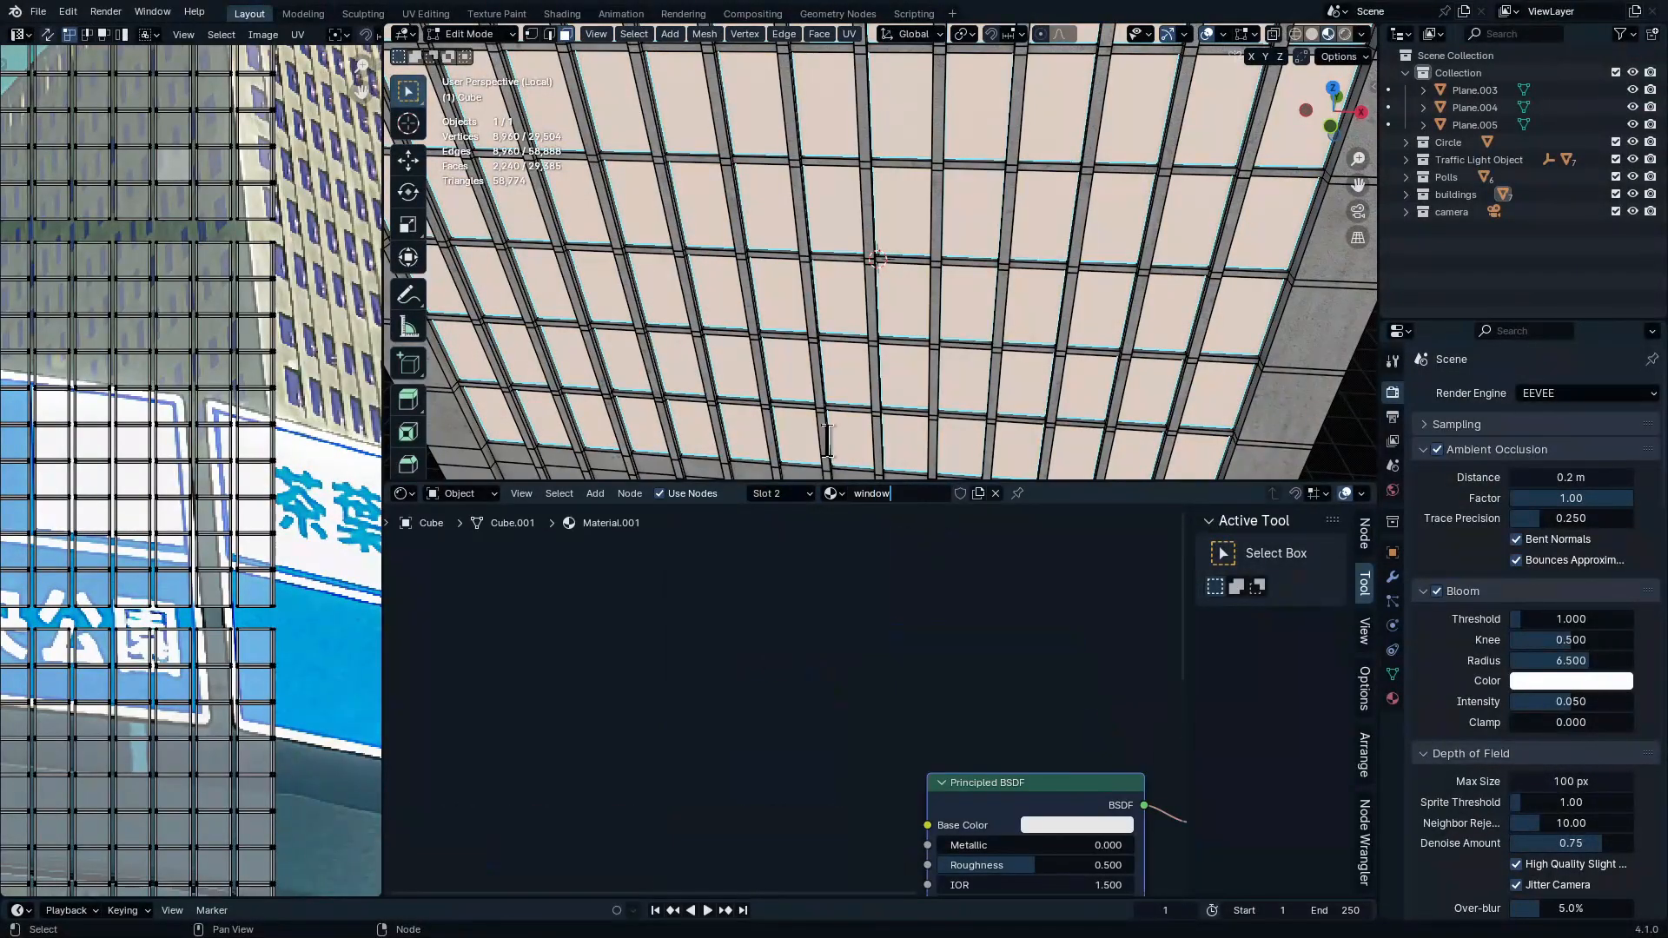
Replace the window material's Principled BSDF with a Glass BSDF connected to the Material Output's Surface
scroll(759, 596, "down", 5)
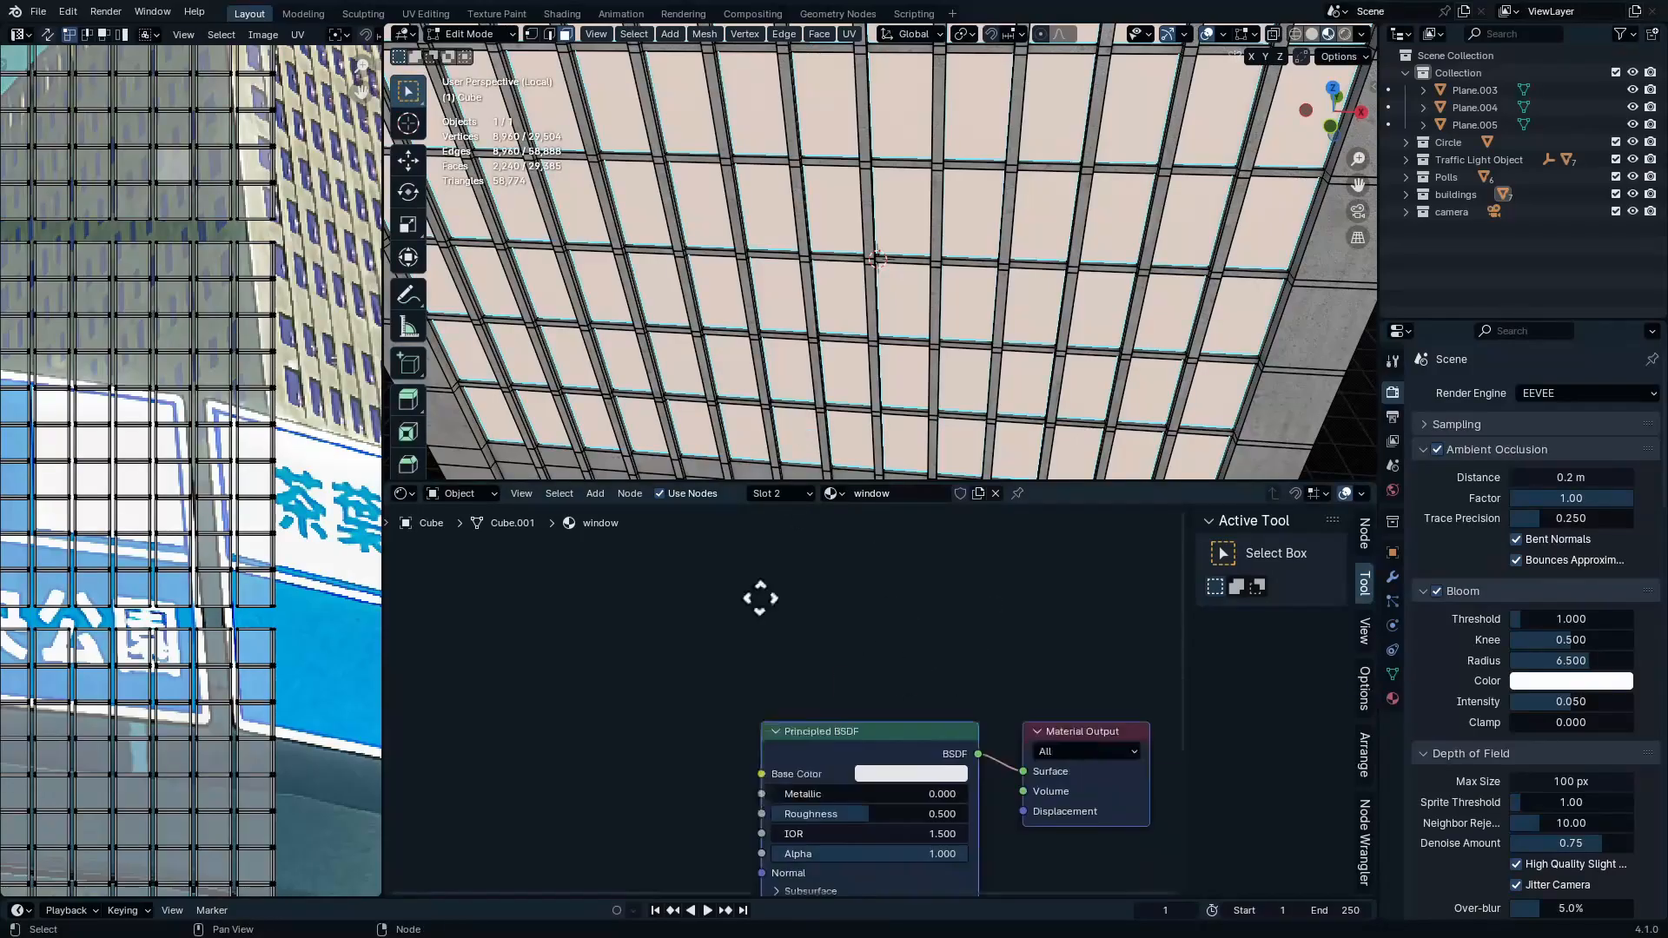
key("x")
key("shift+a")
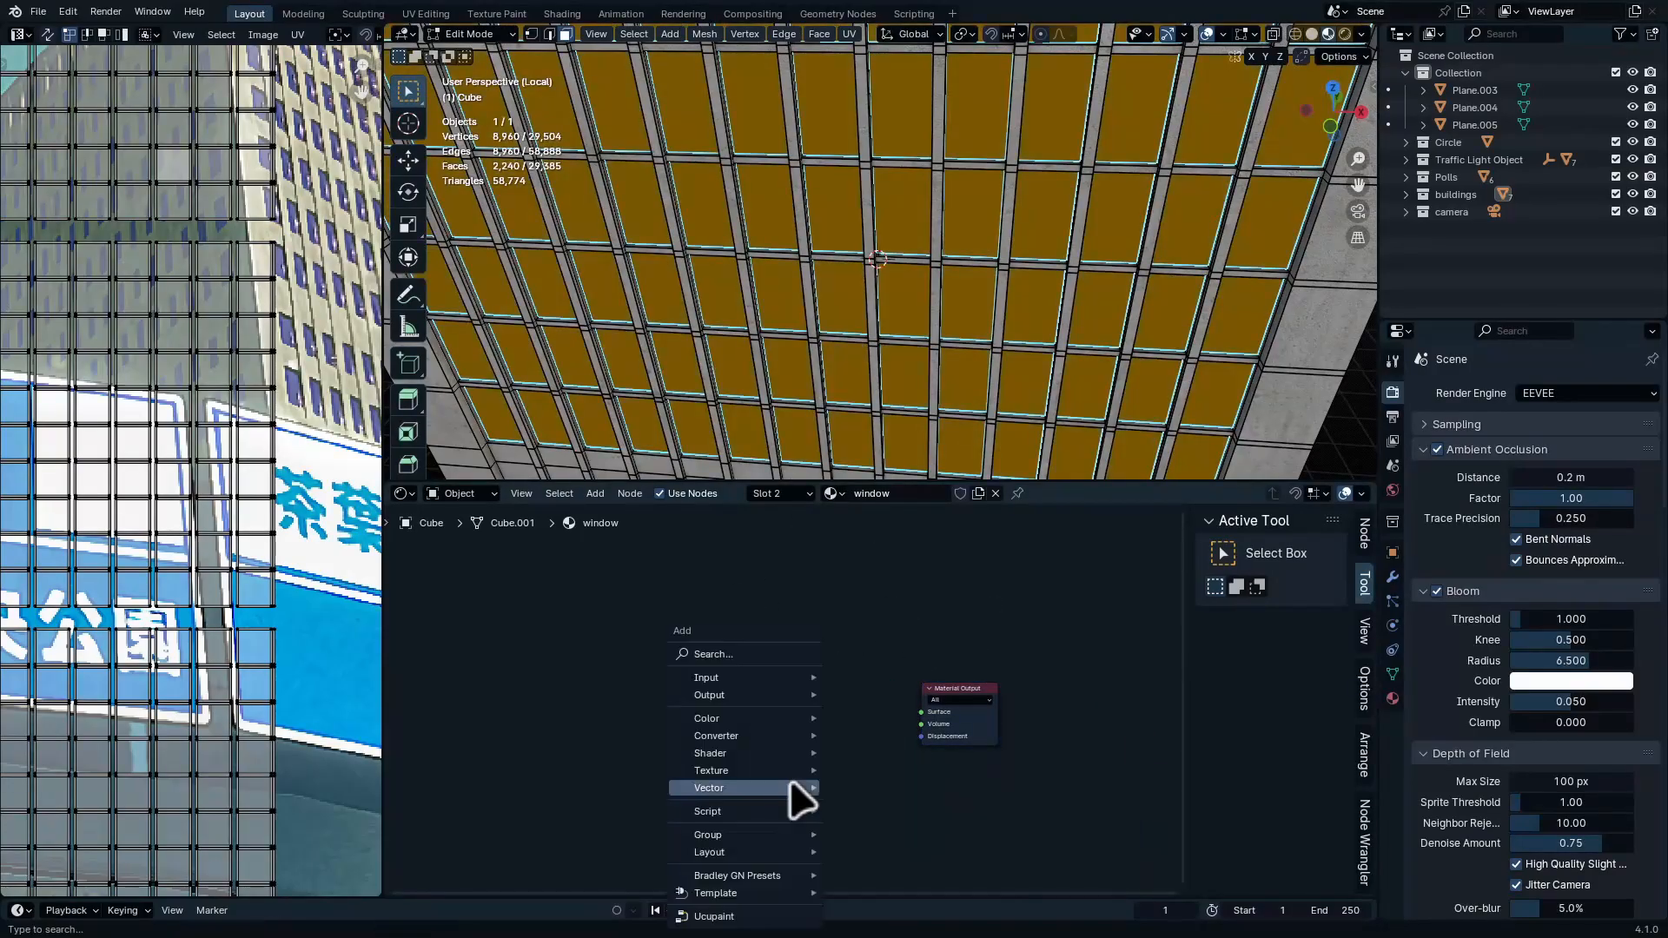
type("glas")
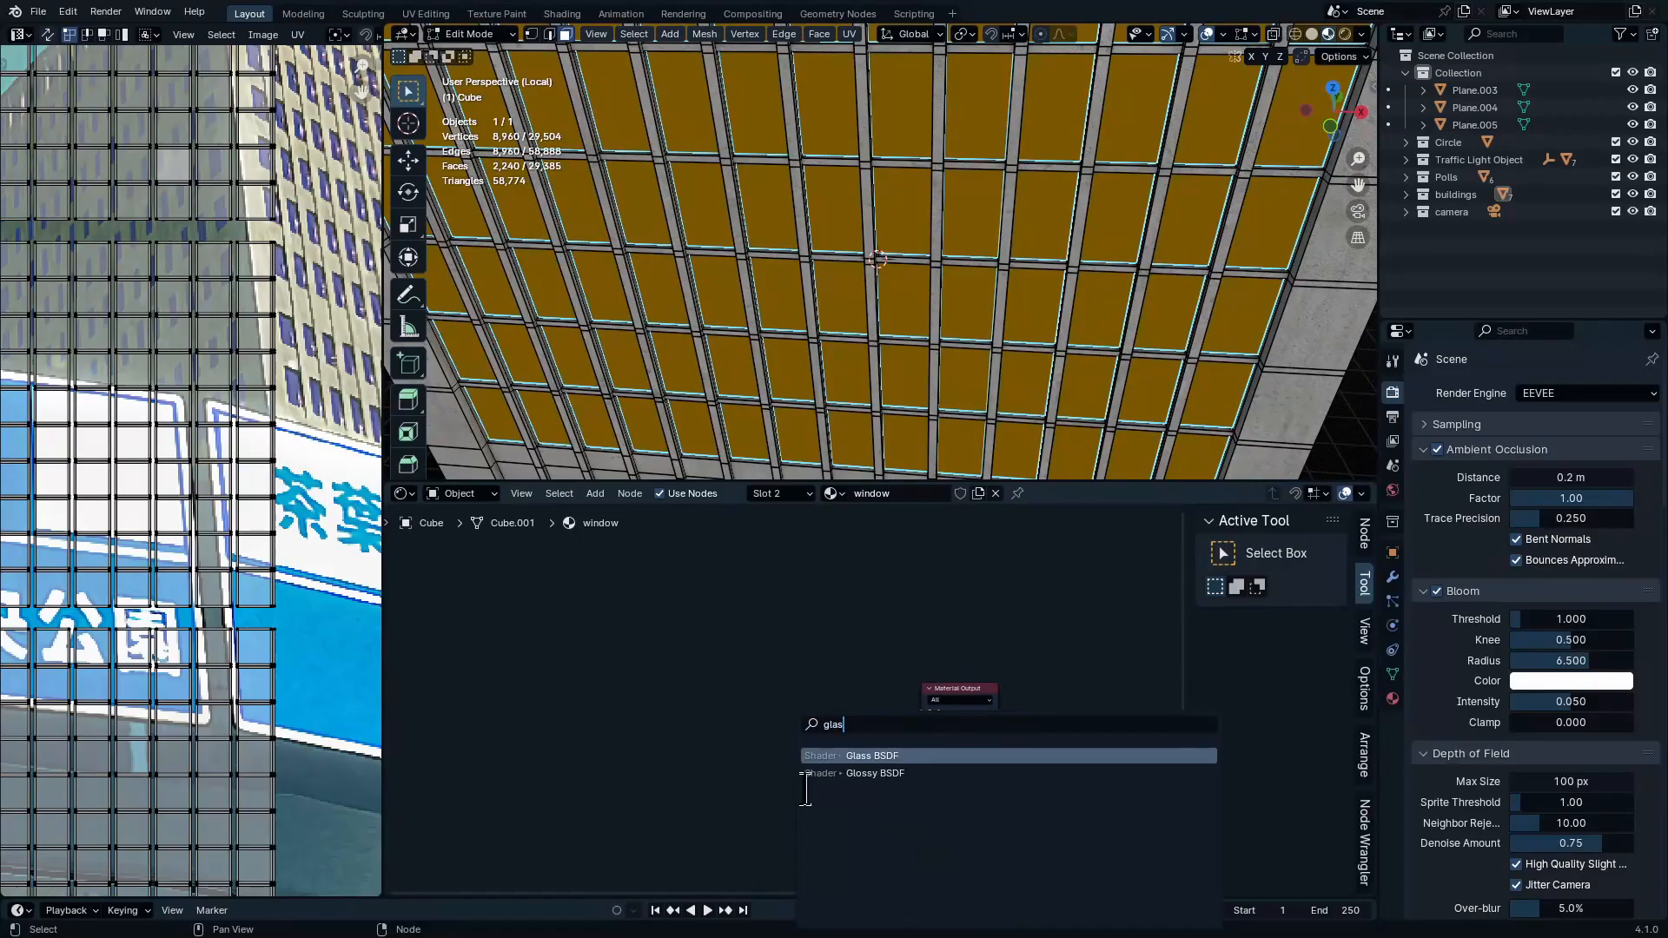
left_click(937, 756)
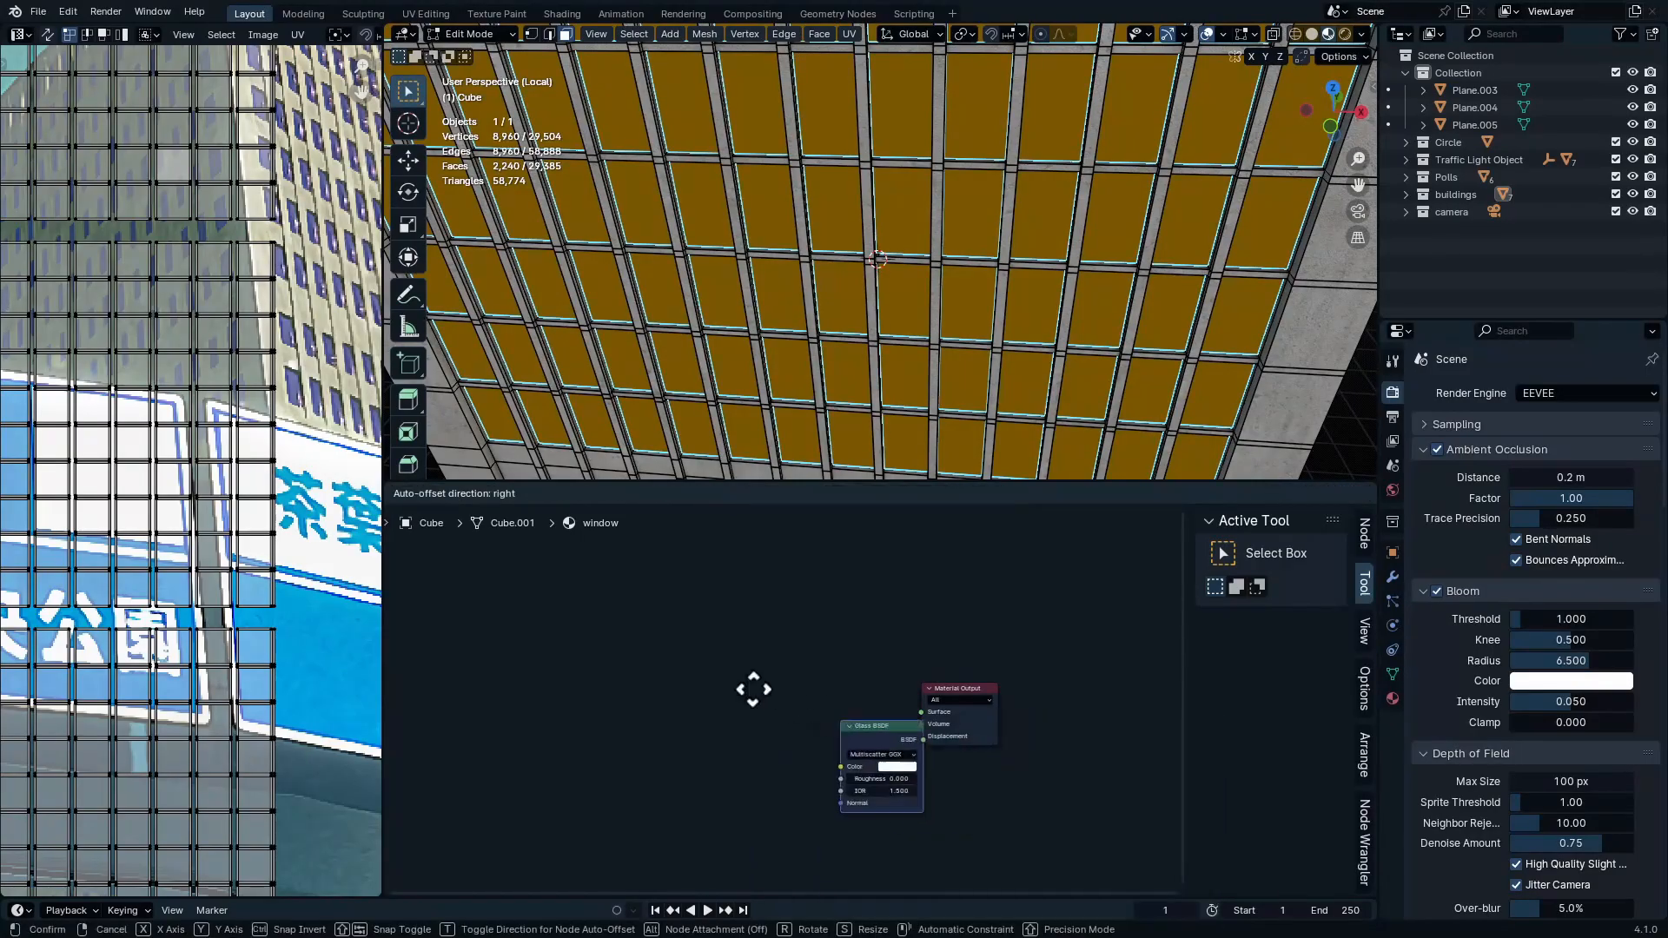
left_click(734, 681)
scroll(856, 820, "up", 5)
left_click_drag(839, 600, 1012, 625)
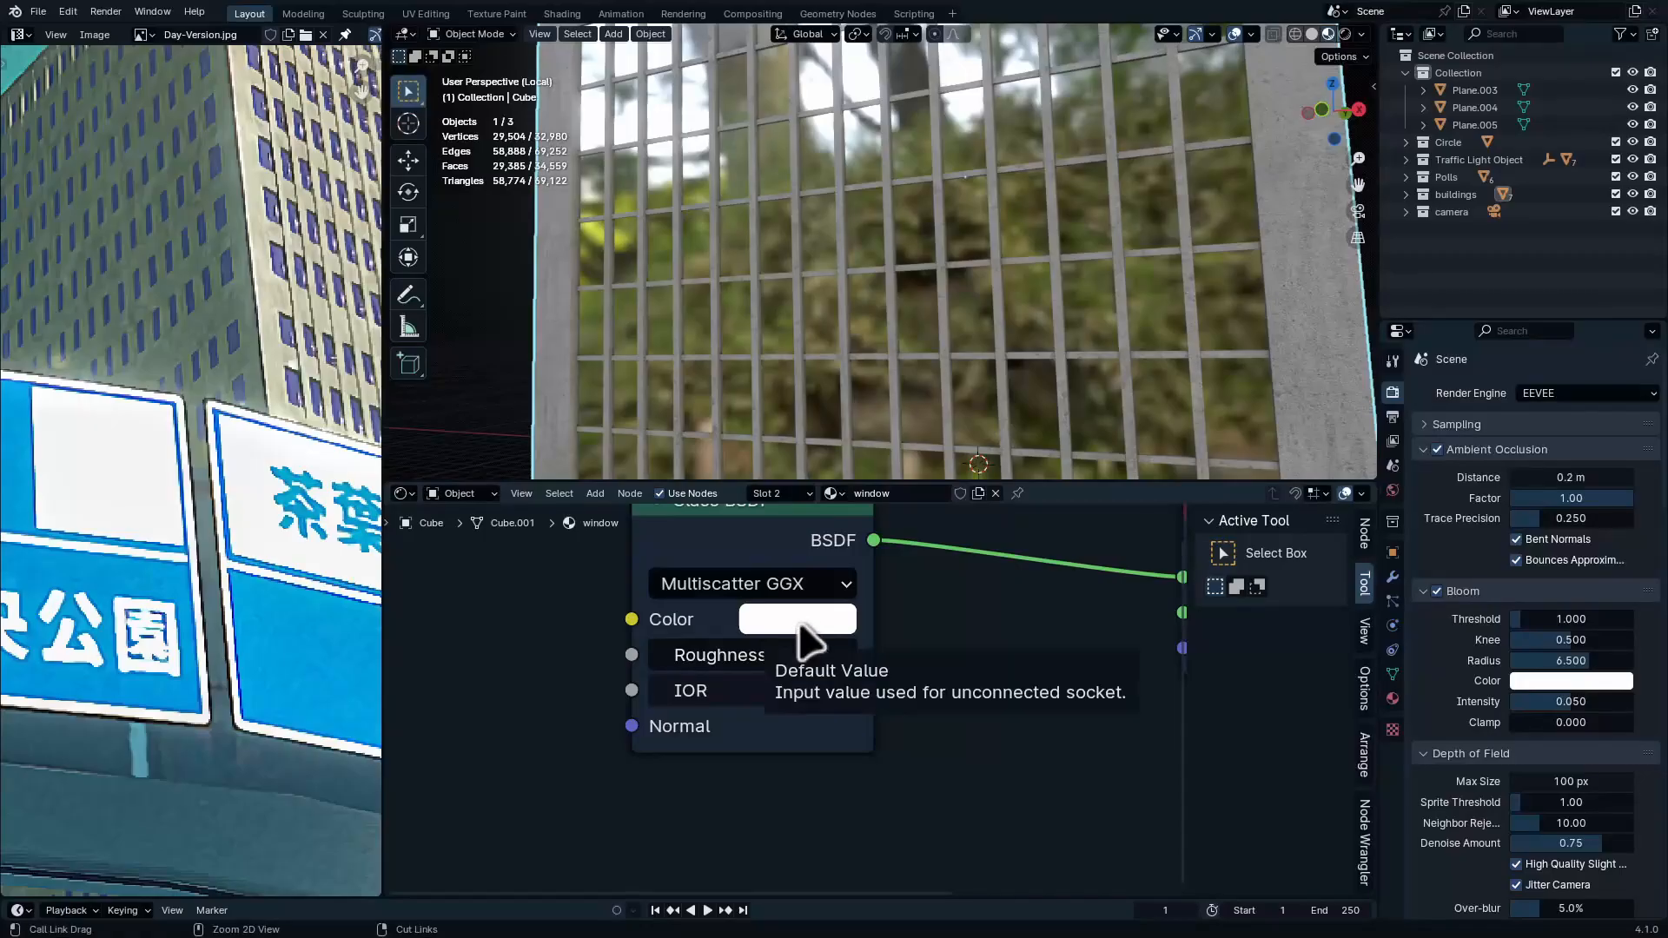
Paste the copied colour into the Glass BSDF's Color and inspect the tint on the tower's windows
key("ctrl+v")
middle_click_drag(1129, 227, 1042, 321, "ctrl")
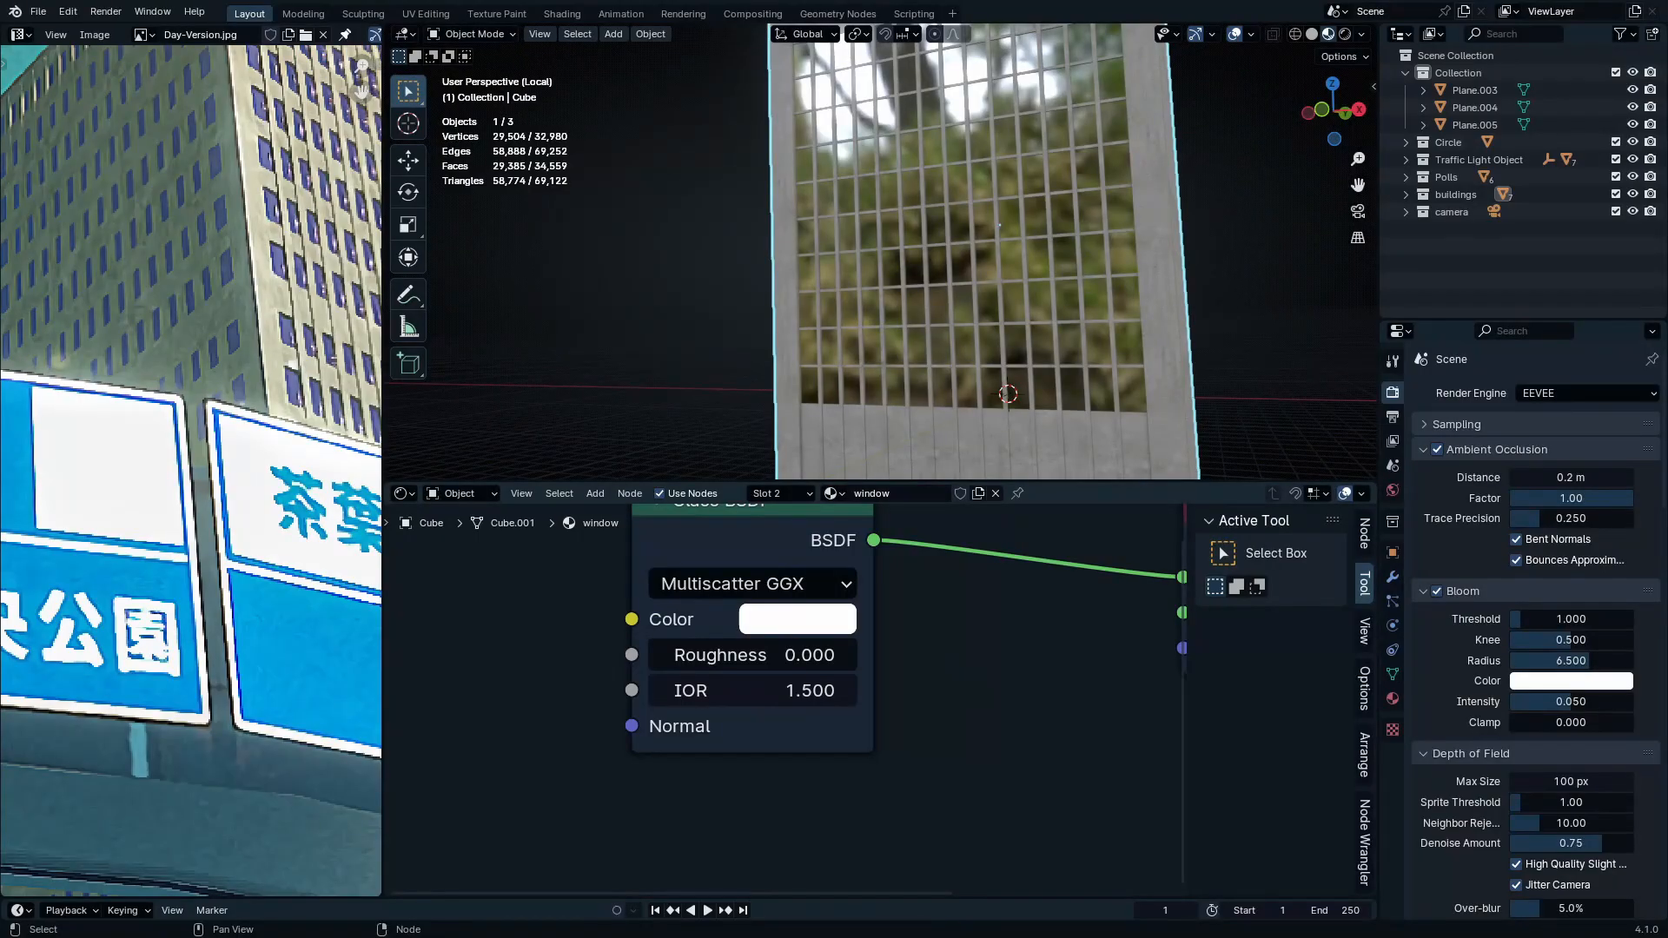
middle_click_drag(770, 693, 767, 627, "ctrl")
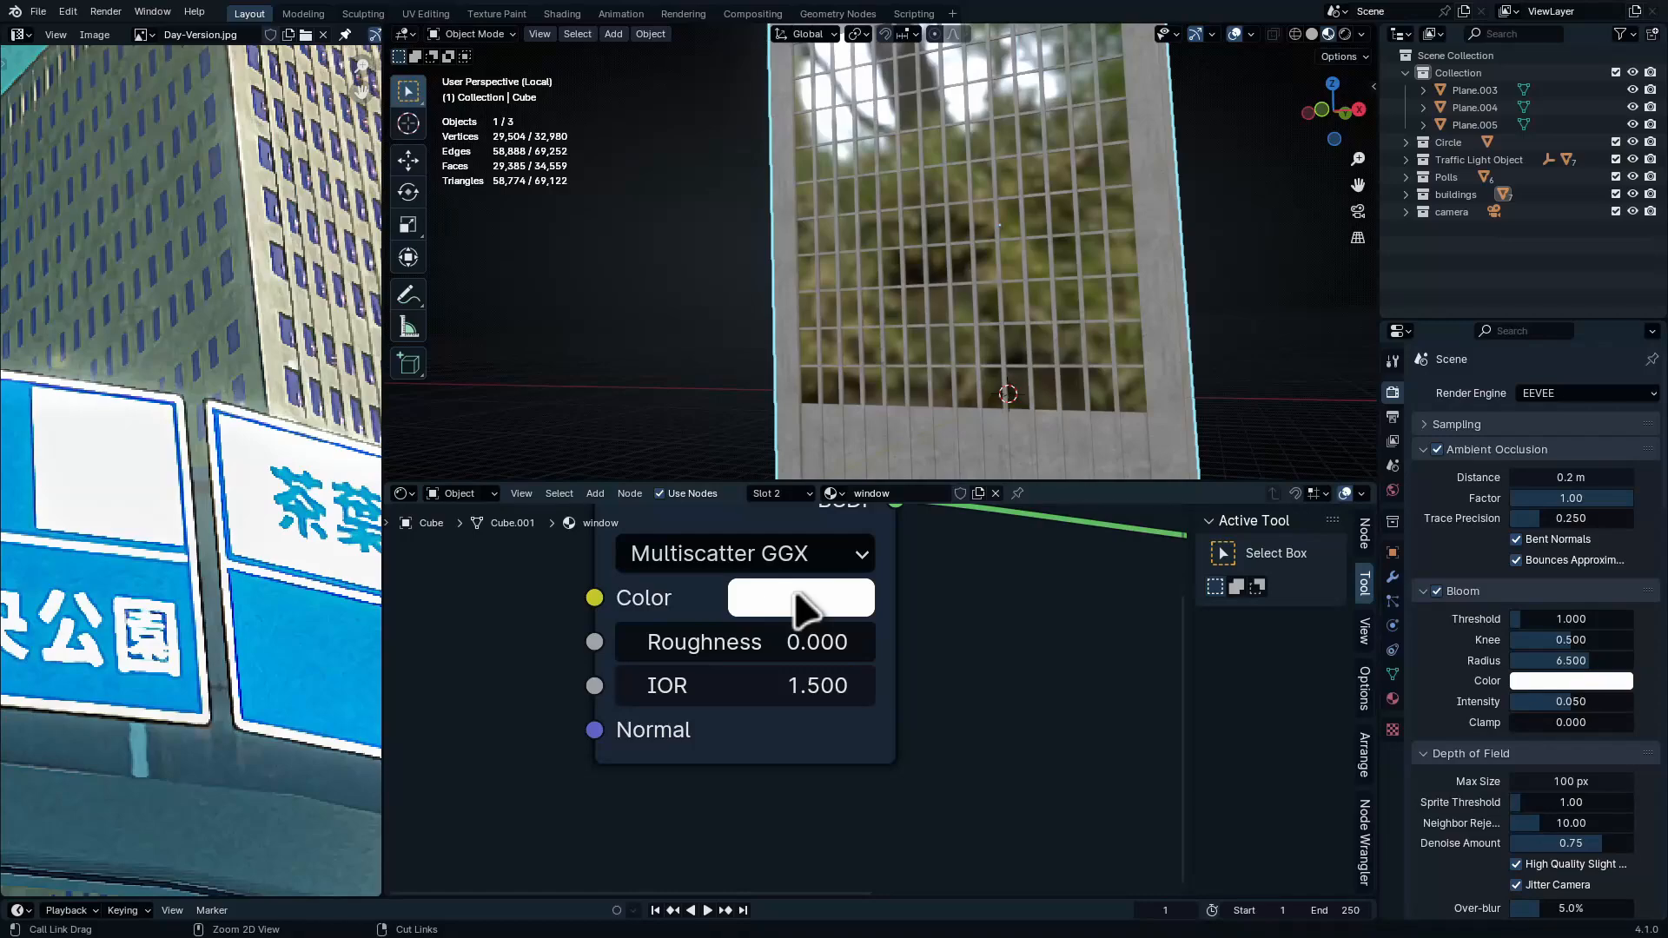
key("ctrl+v")
middle_click_drag(921, 356, 707, 461)
middle_click_drag(795, 337, 848, 342)
Give the rooftop billboard's lattice supports a new material named aluminum with Metallic set to 1
key("ctrl+space")
middle_click_drag(949, 383, 717, 514)
left_click(829, 311)
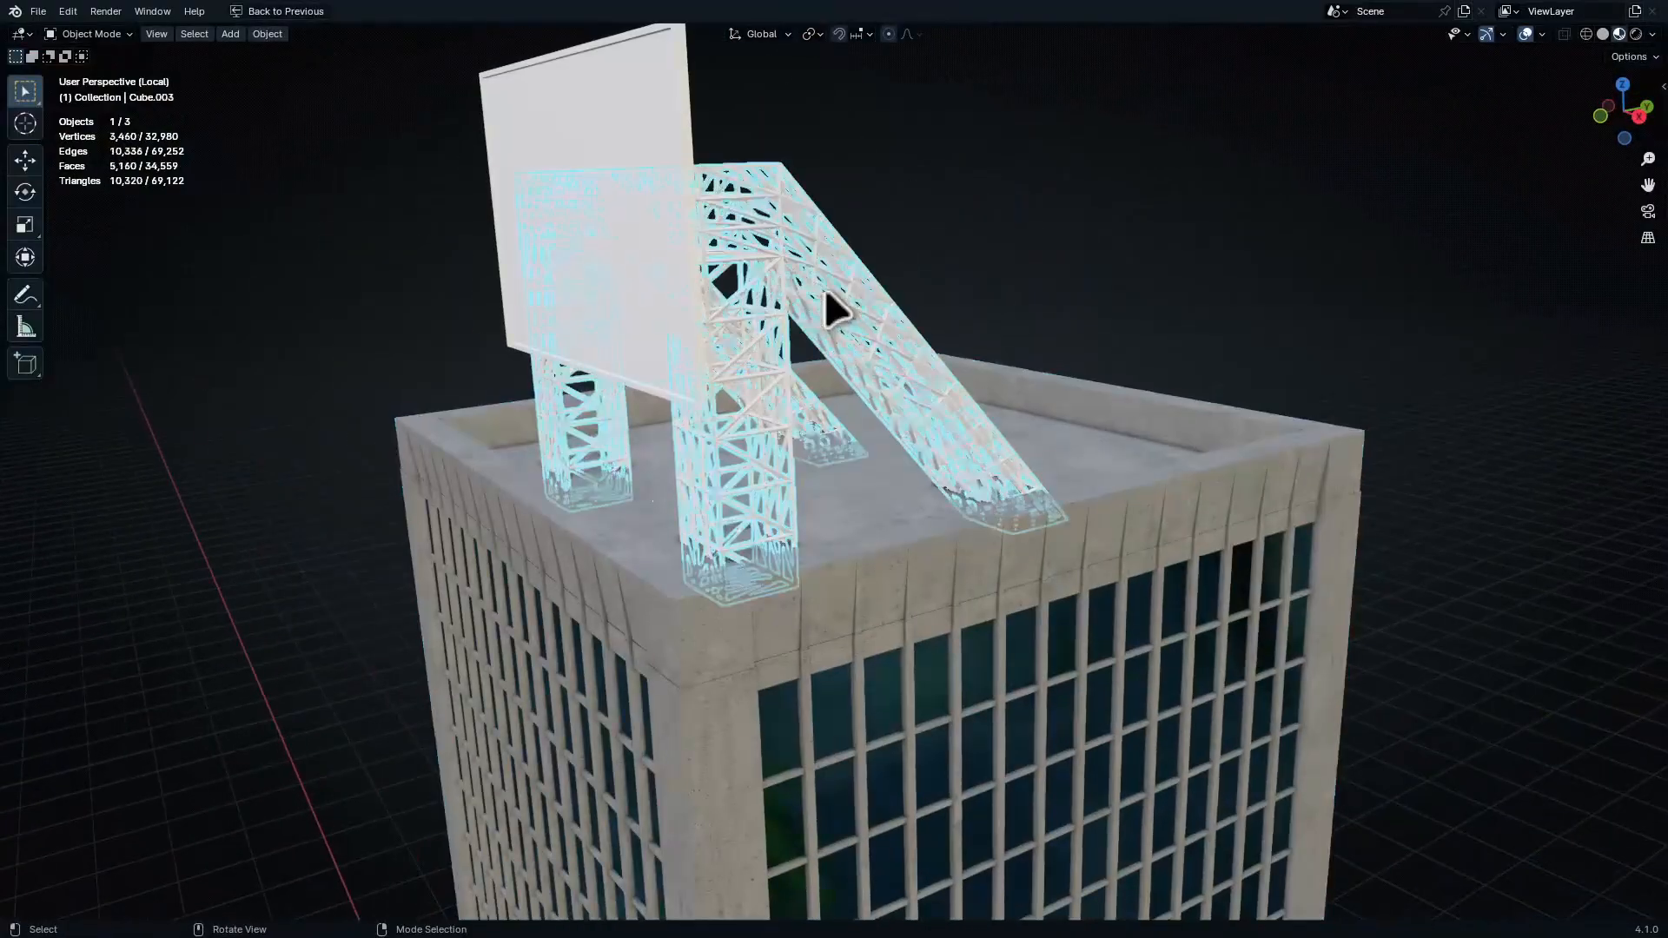
key("ctrl+space")
left_click(919, 493)
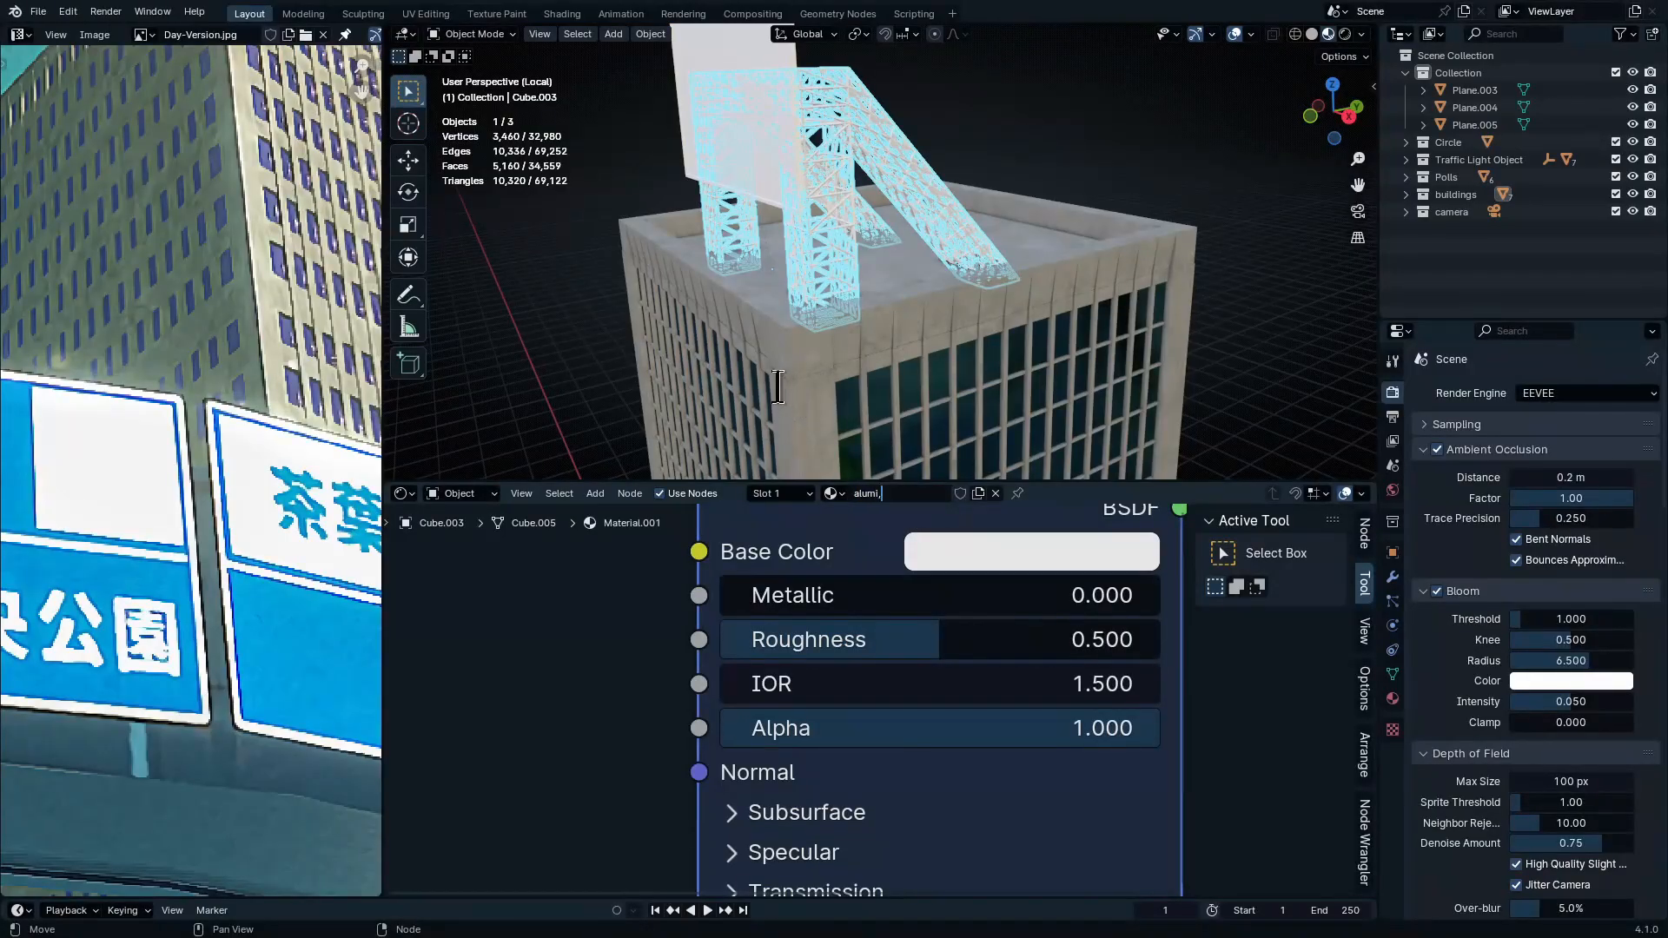
type("aluminum")
key("Return")
left_click_drag(822, 592, 1157, 593)
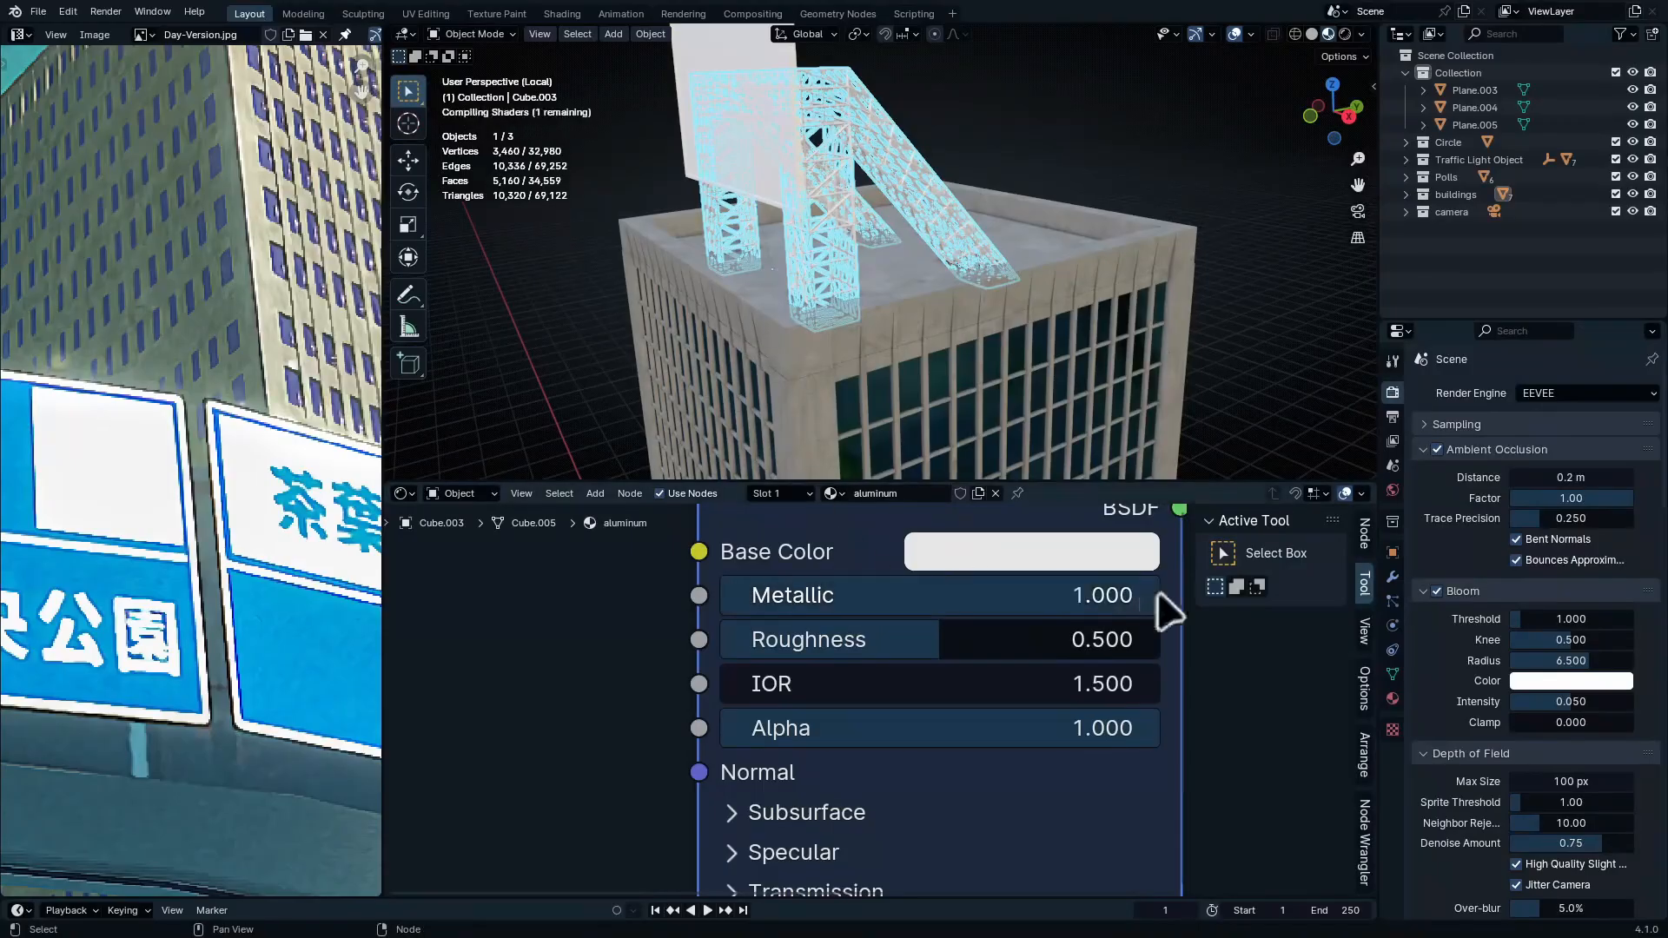
middle_click_drag(973, 82, 970, 40, "ctrl")
middle_click_drag(768, 712, 748, 749, "ctrl")
left_click(838, 174)
middle_click_drag(838, 187, 884, 188, "ctrl")
middle_click_drag(868, 65, 656, 264, "shift")
key("Tab")
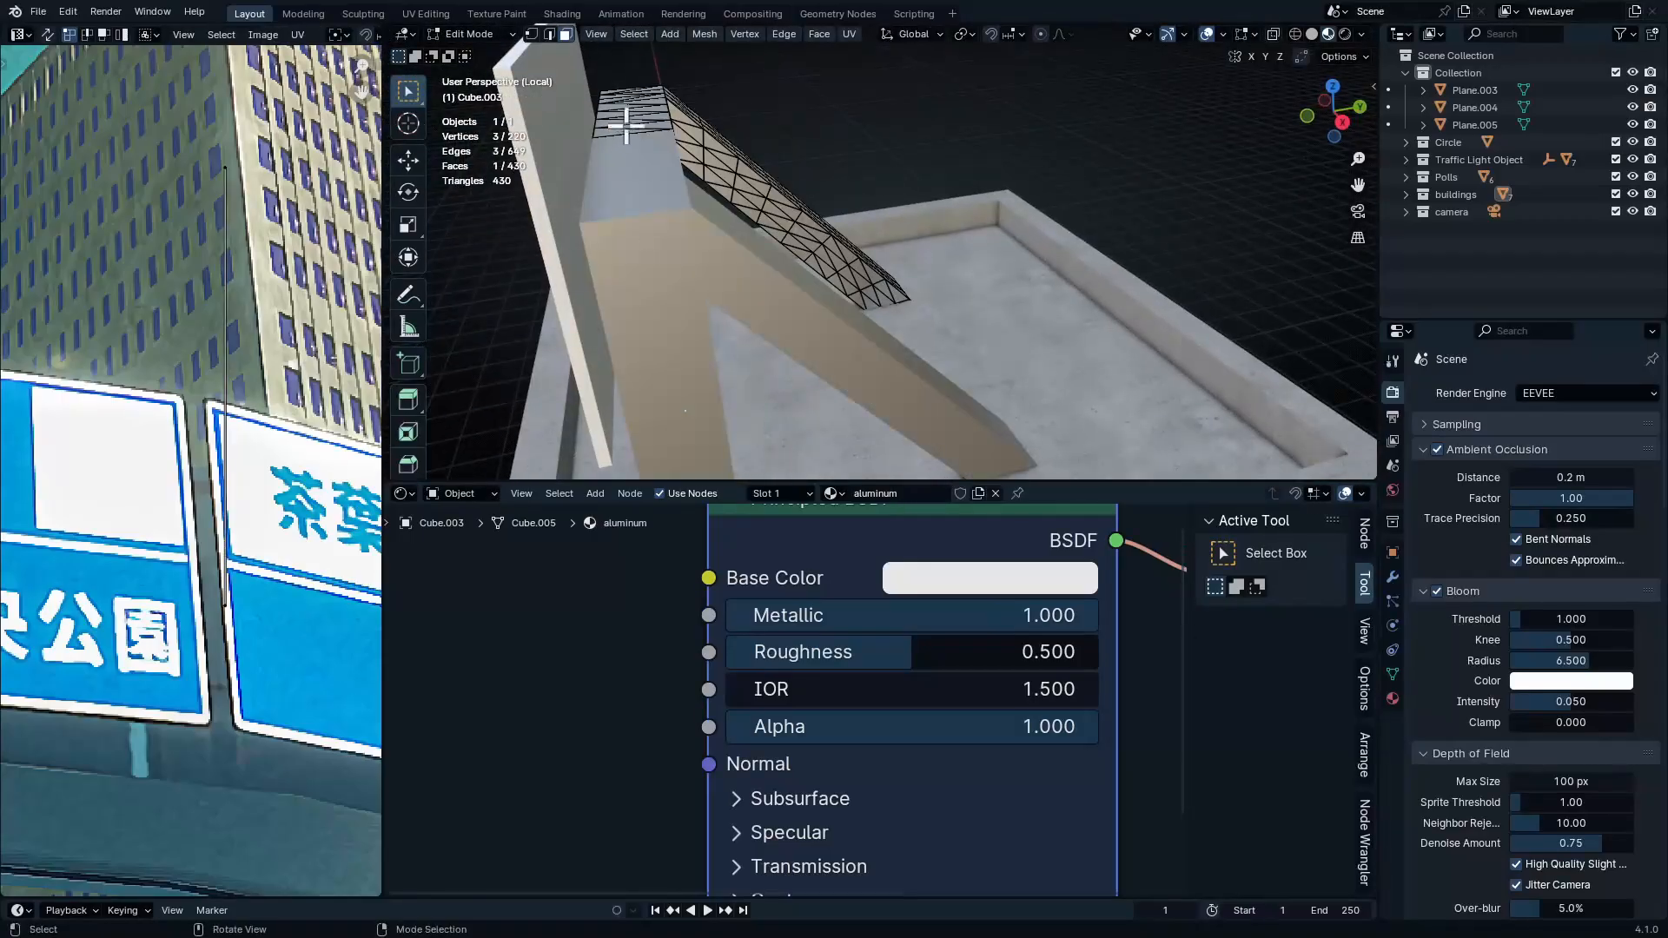
middle_click_drag(625, 126, 676, 285)
key("ctrl+r")
scroll(676, 285, "up", 1)
key("Escape")
middle_click_drag(760, 333, 686, 316)
key("Tab")
Create a new material named sign 4 on the rooftop billboard panel
middle_click_drag(744, 142, 935, 189)
left_click(936, 190)
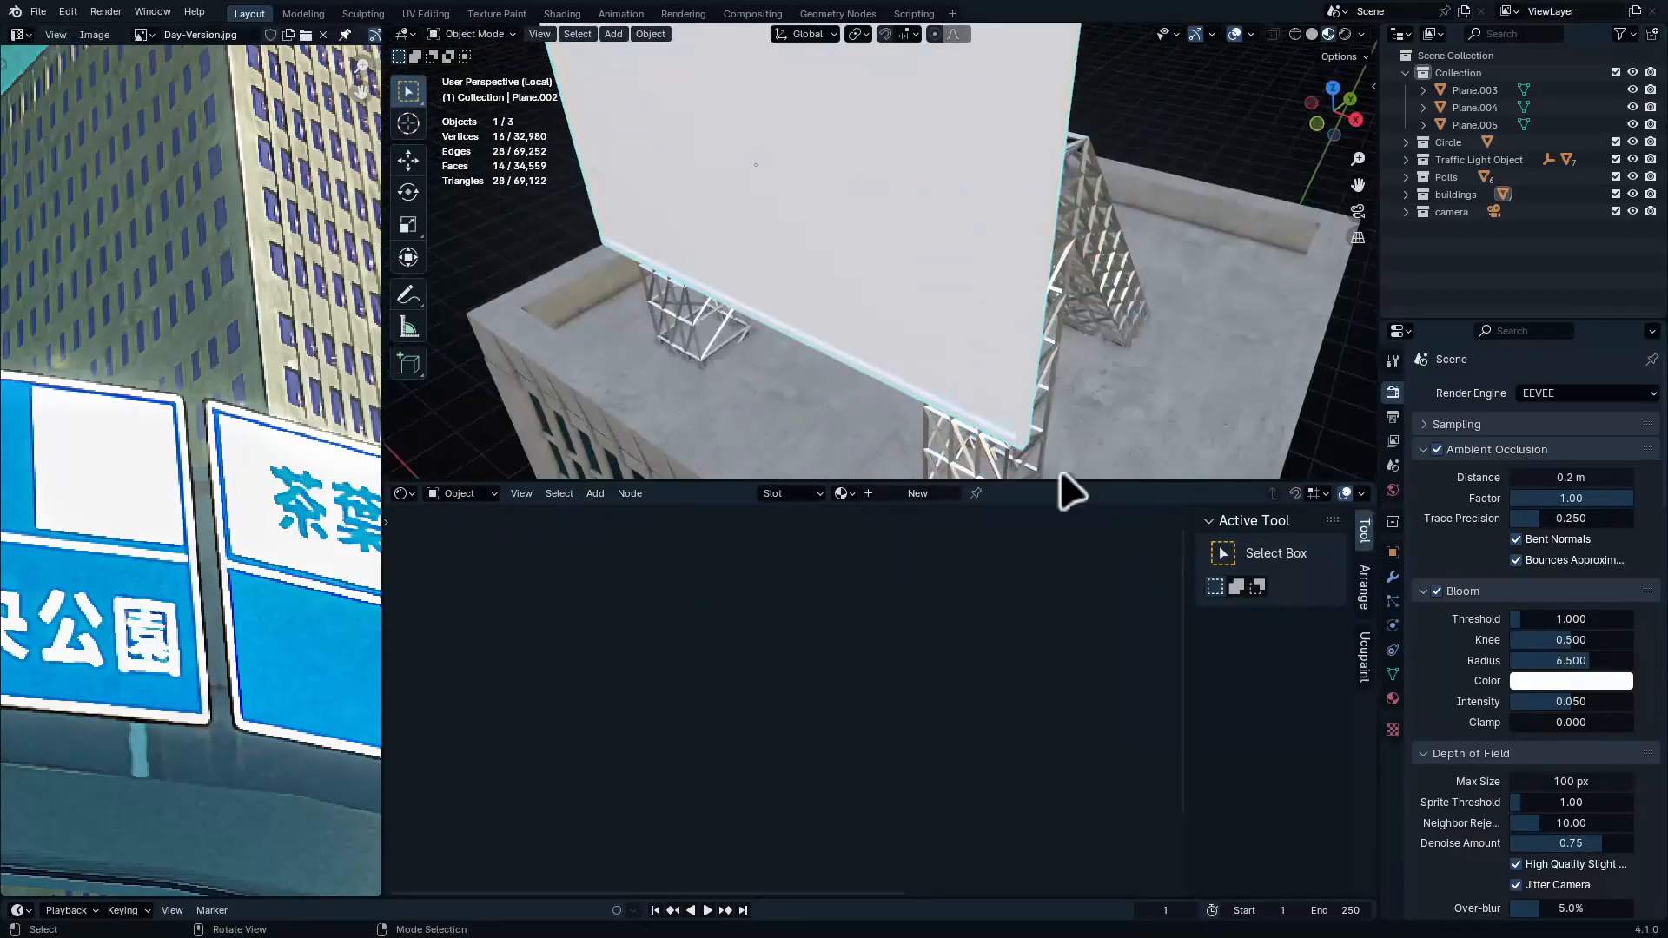
left_click(919, 493)
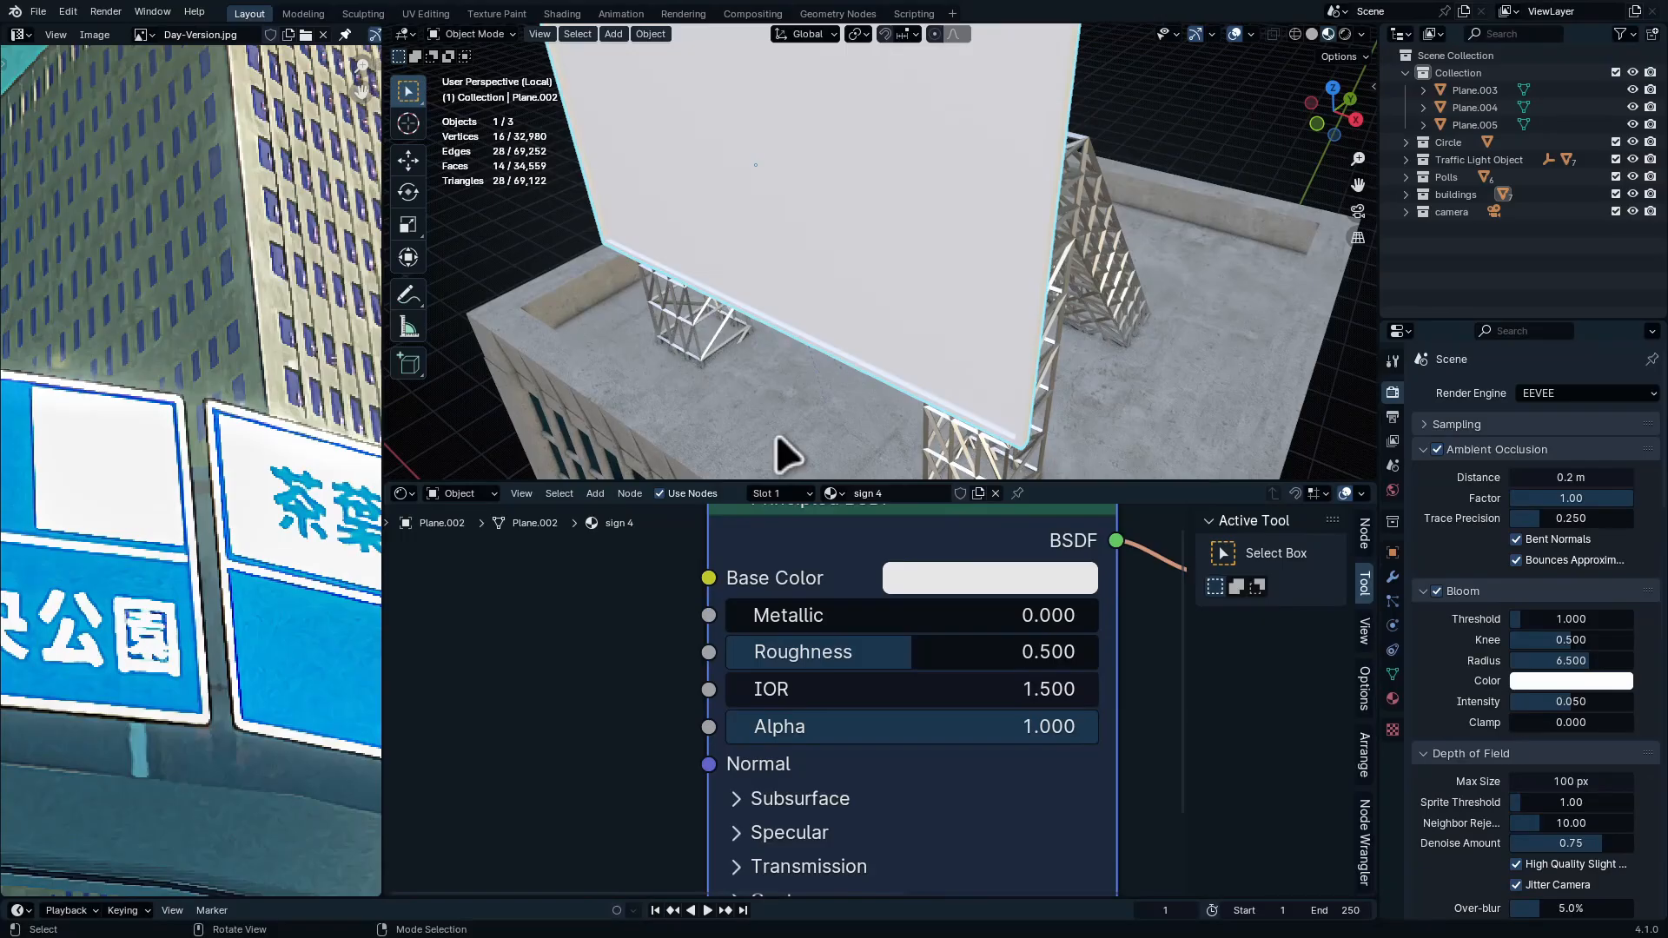
scroll(793, 680, "down", 5)
middle_click_drag(793, 681, 760, 664)
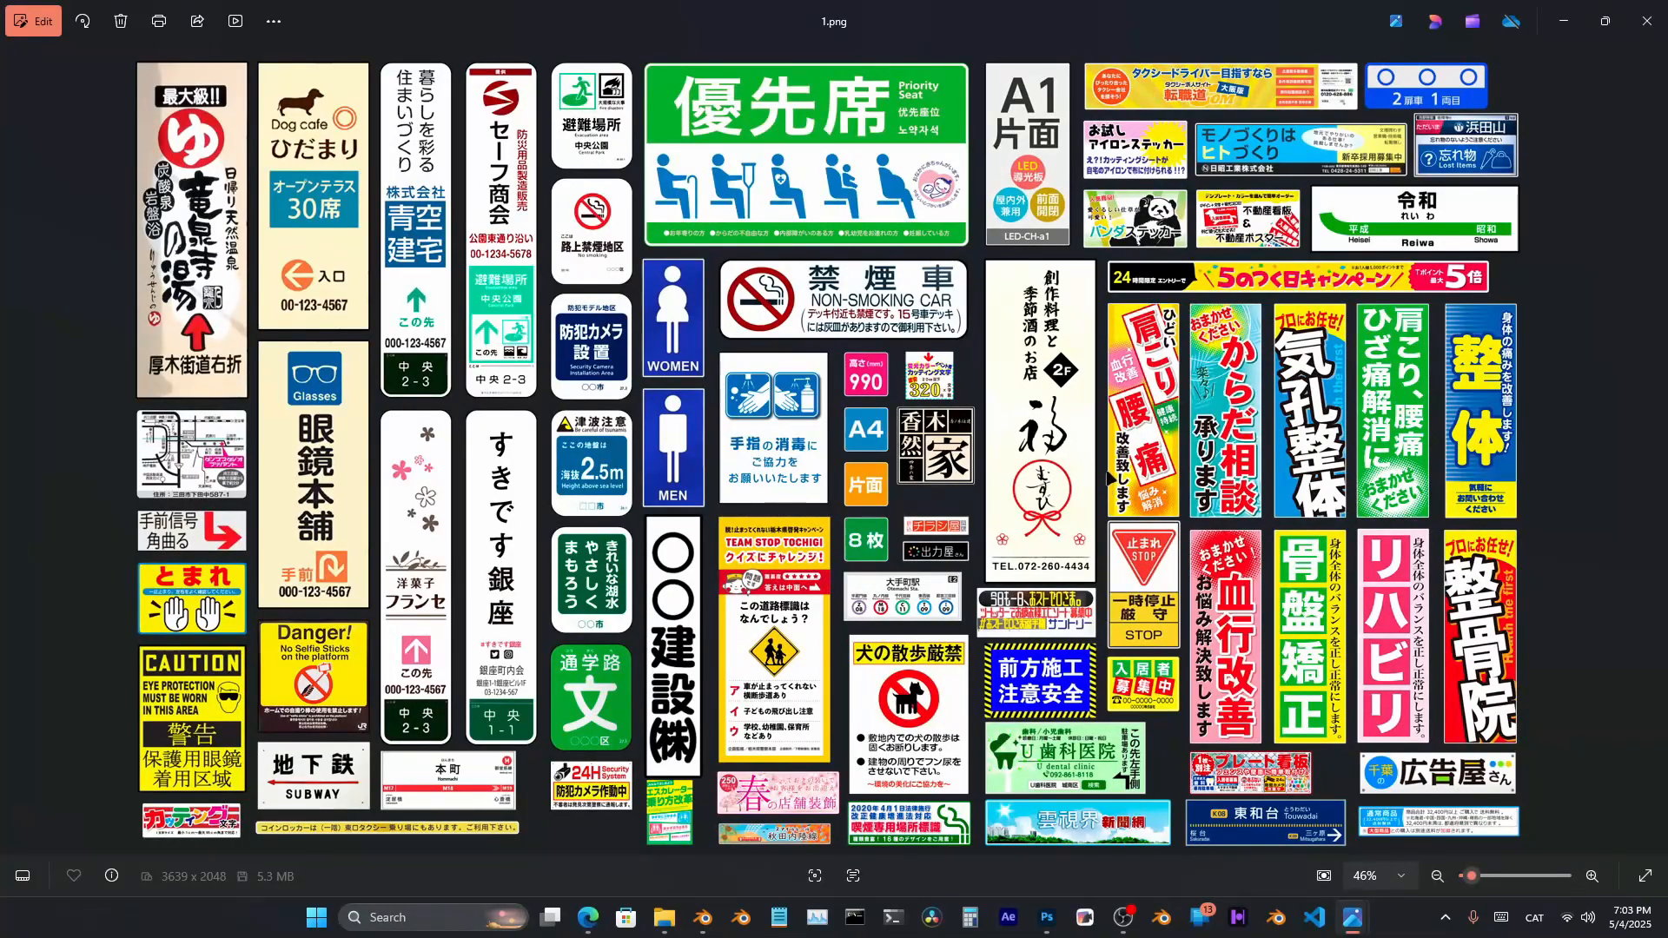
Examine the Japanese signs on the 1.png sheet up close, and put the image window away
scroll(775, 441, "up", 5)
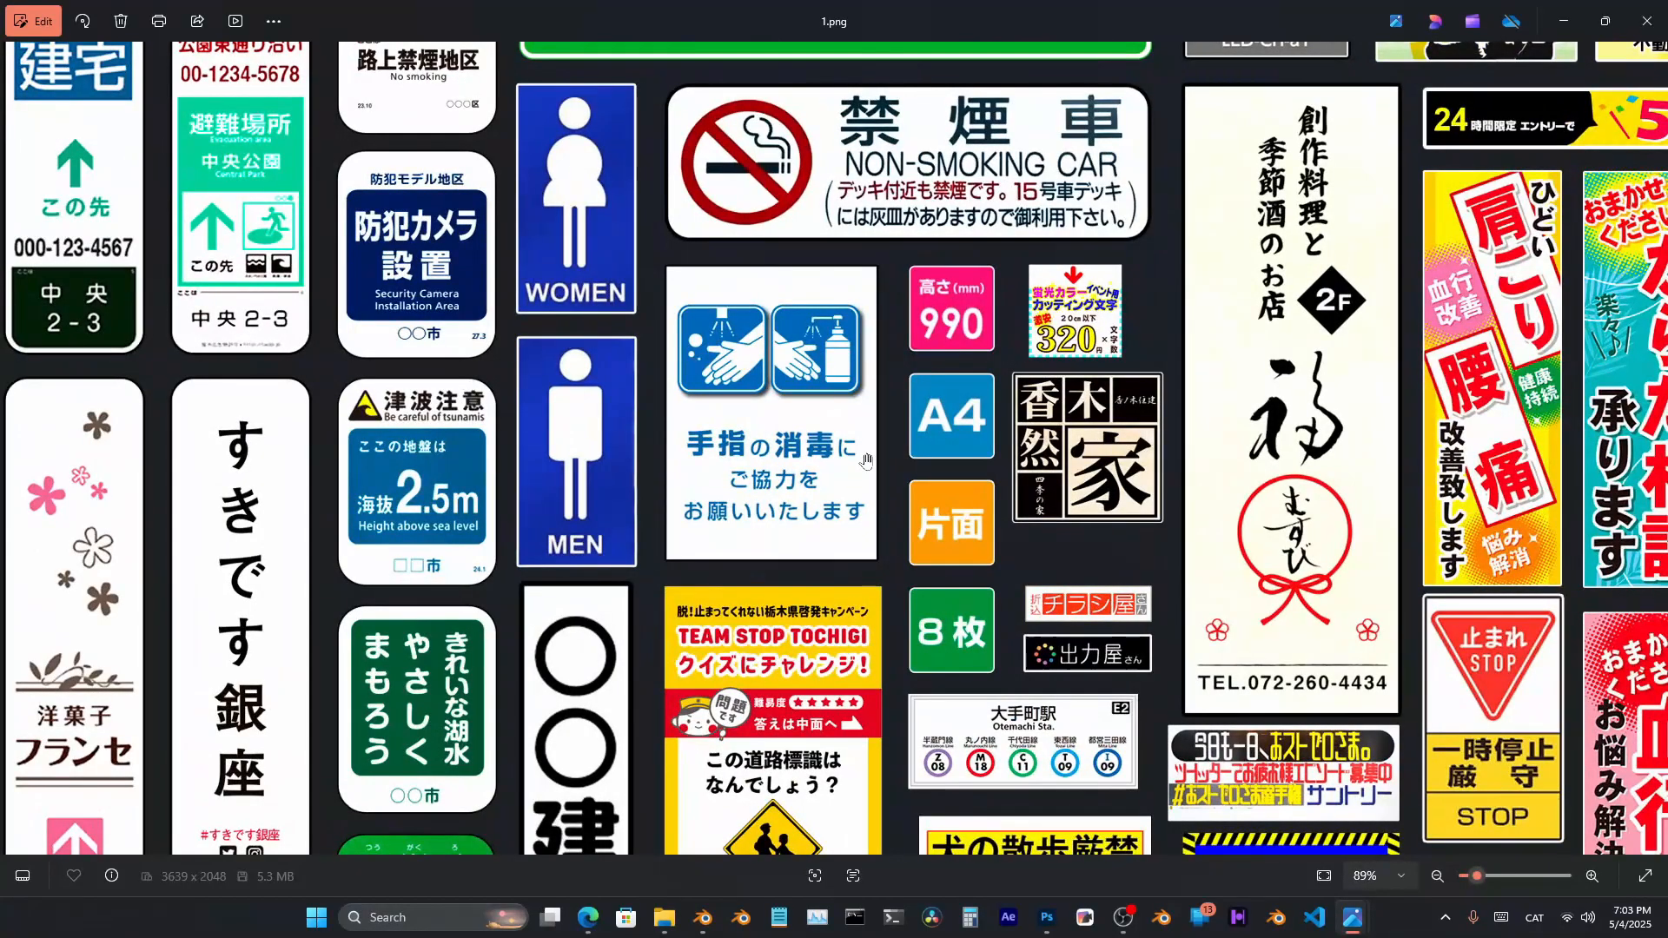
left_click_drag(841, 315, 574, 313)
left_click_drag(903, 391, 543, 306)
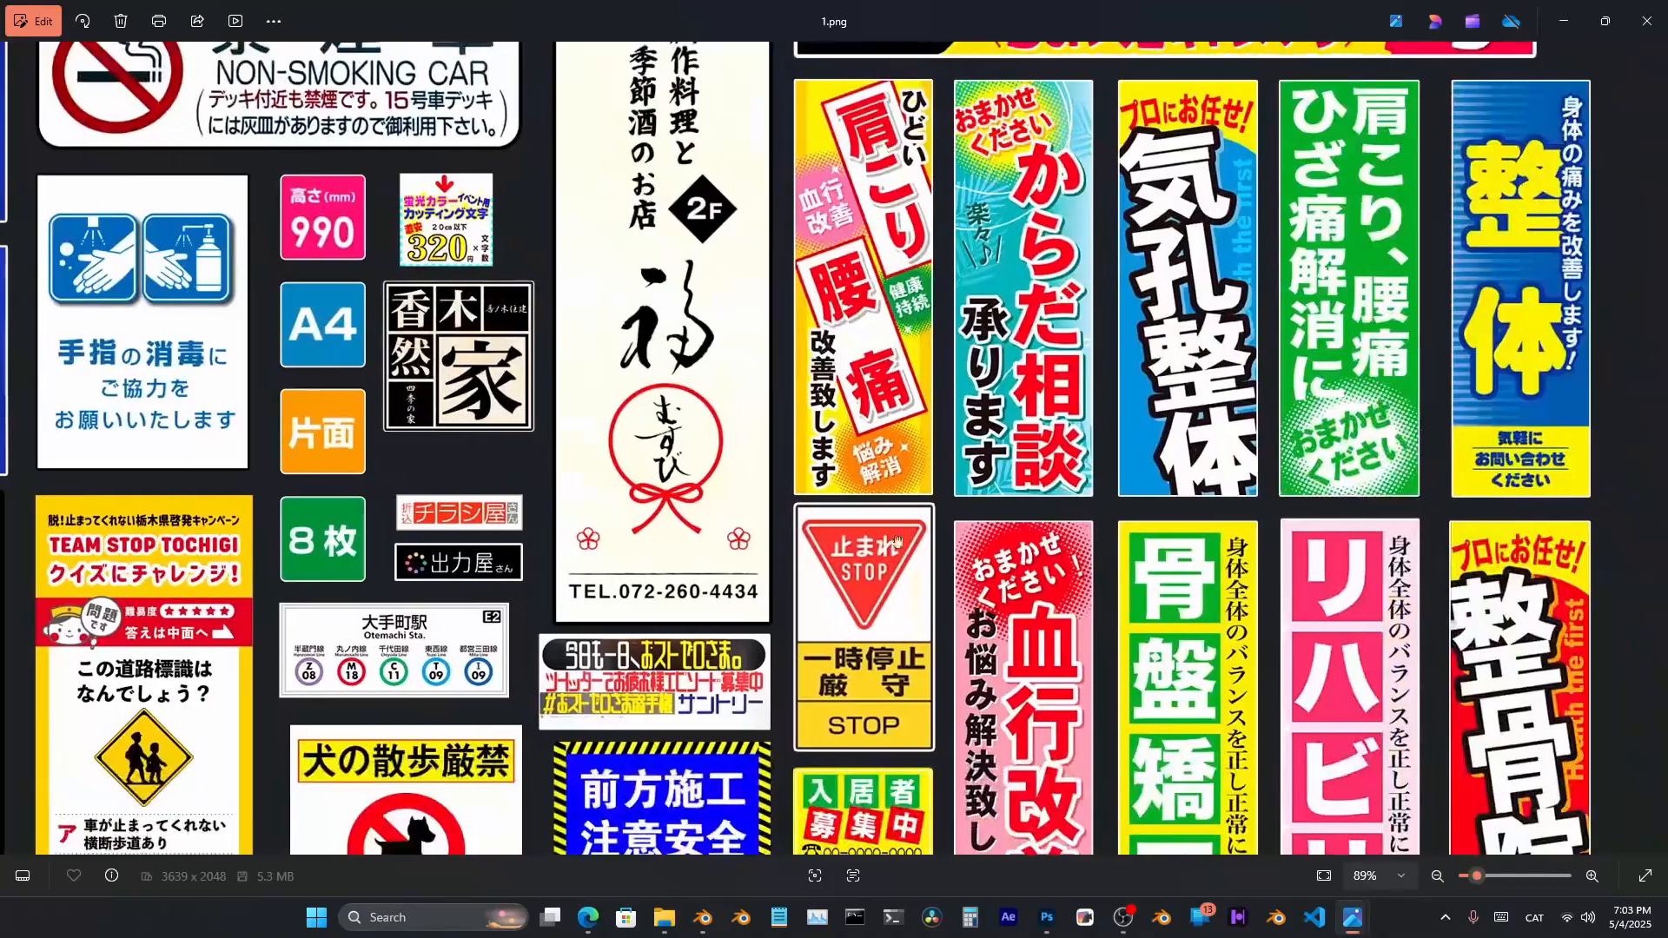
left_click_drag(701, 833, 1161, 698)
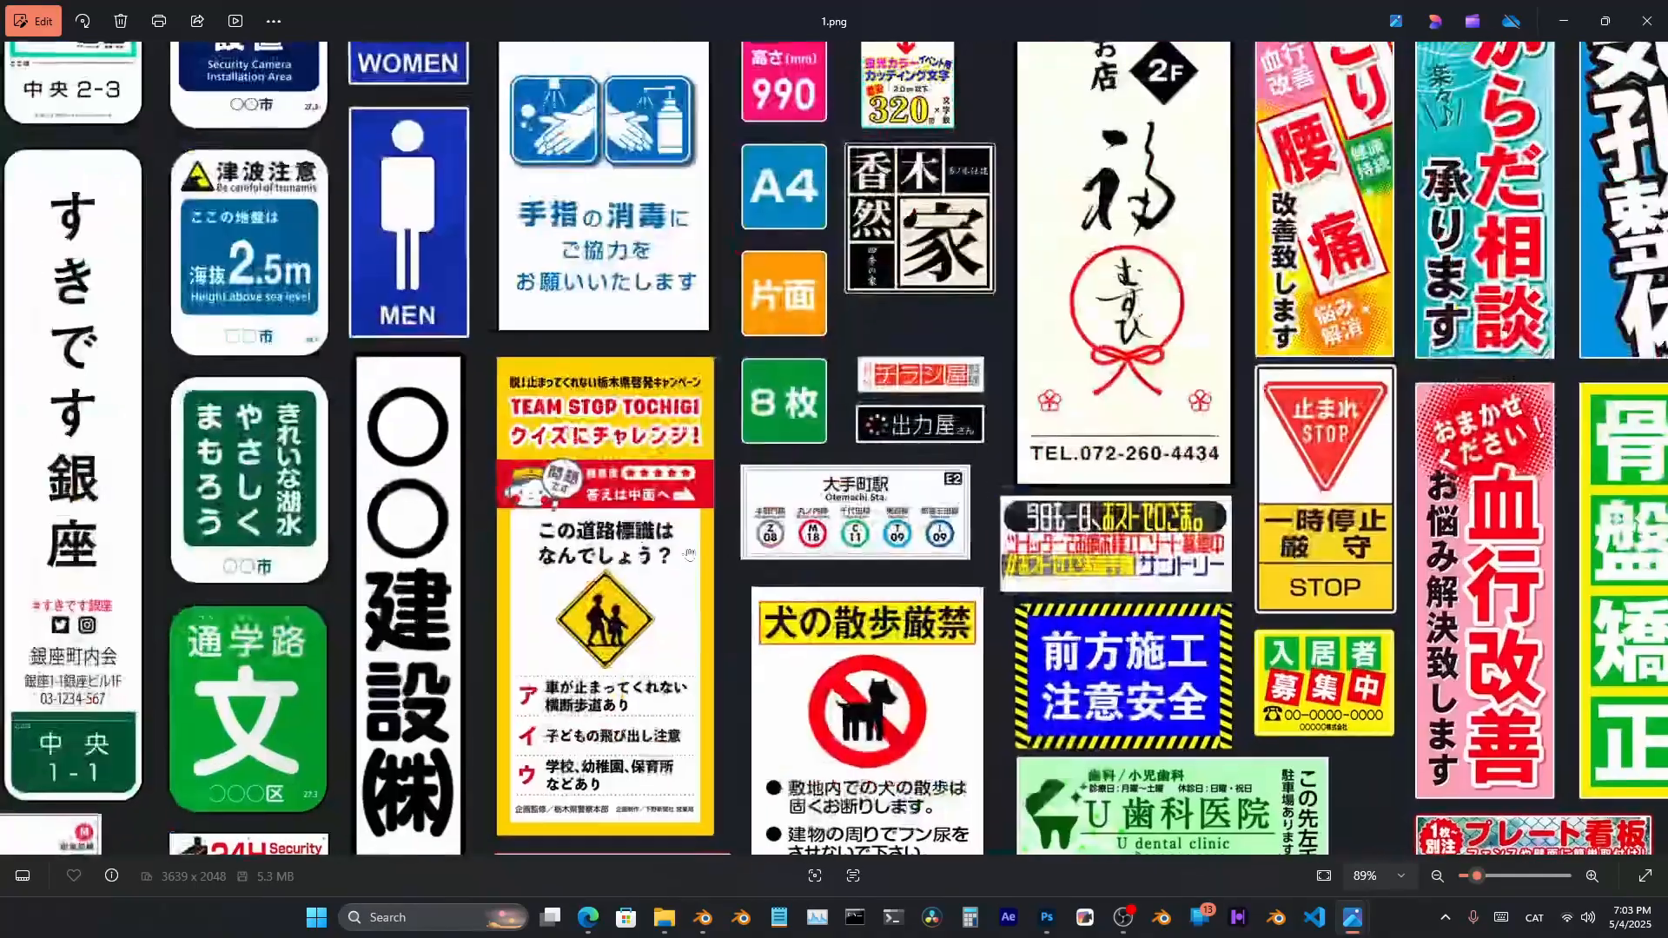
left_click_drag(608, 391, 899, 624)
left_click_drag(362, 298, 920, 693)
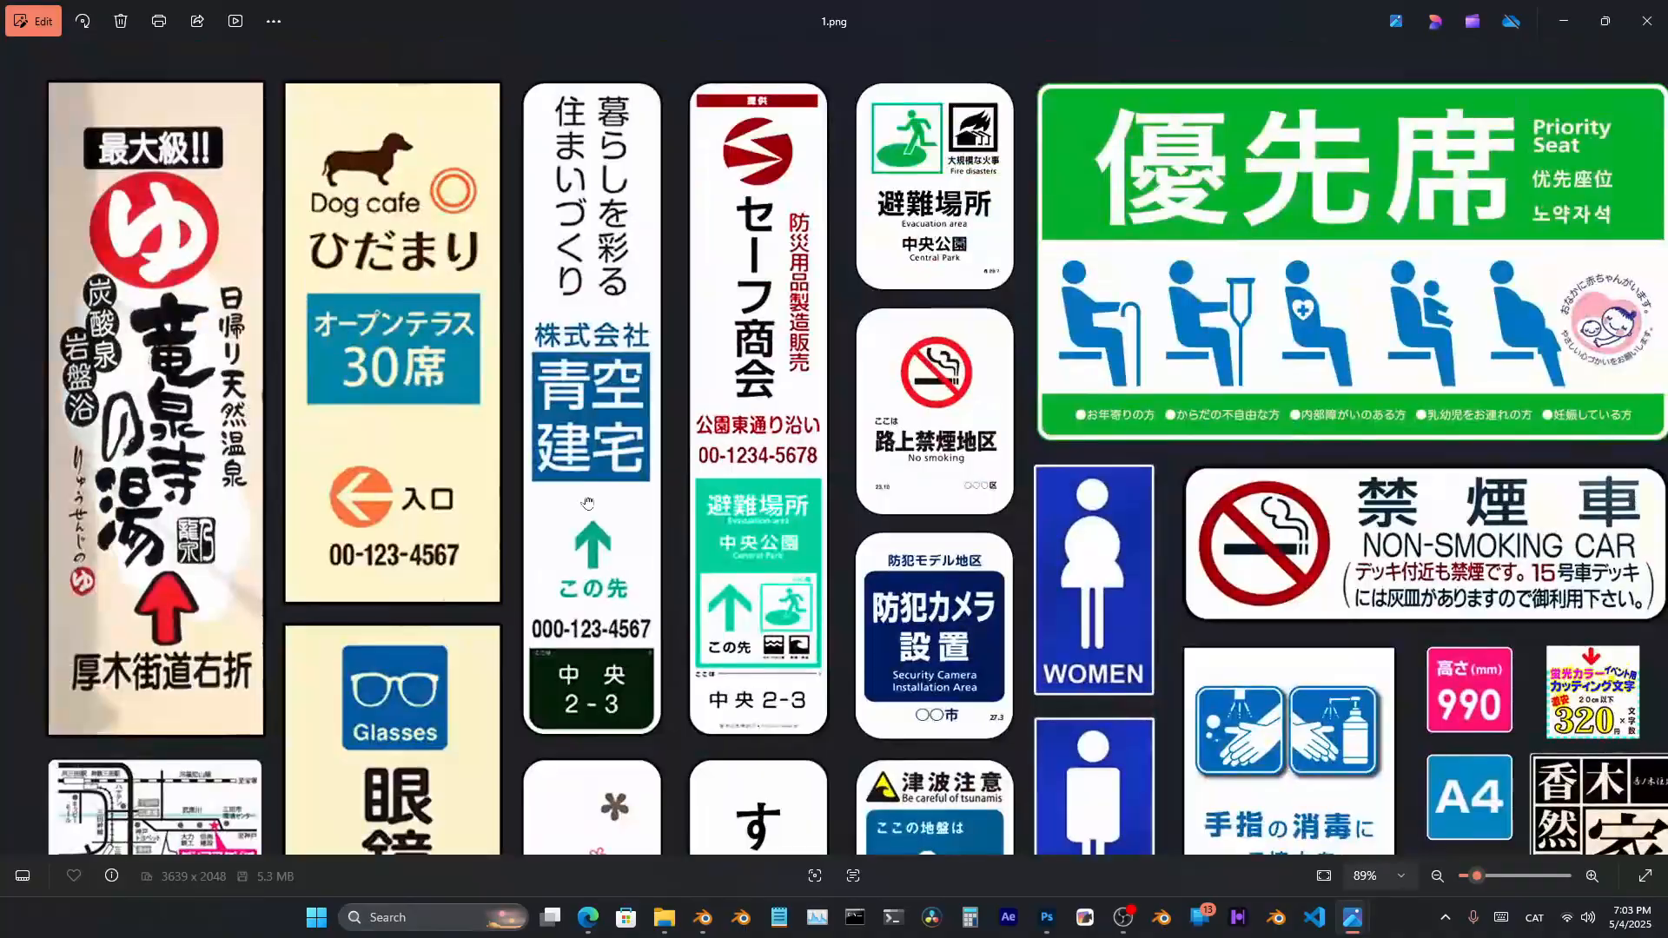
scroll(587, 503, "down", 5)
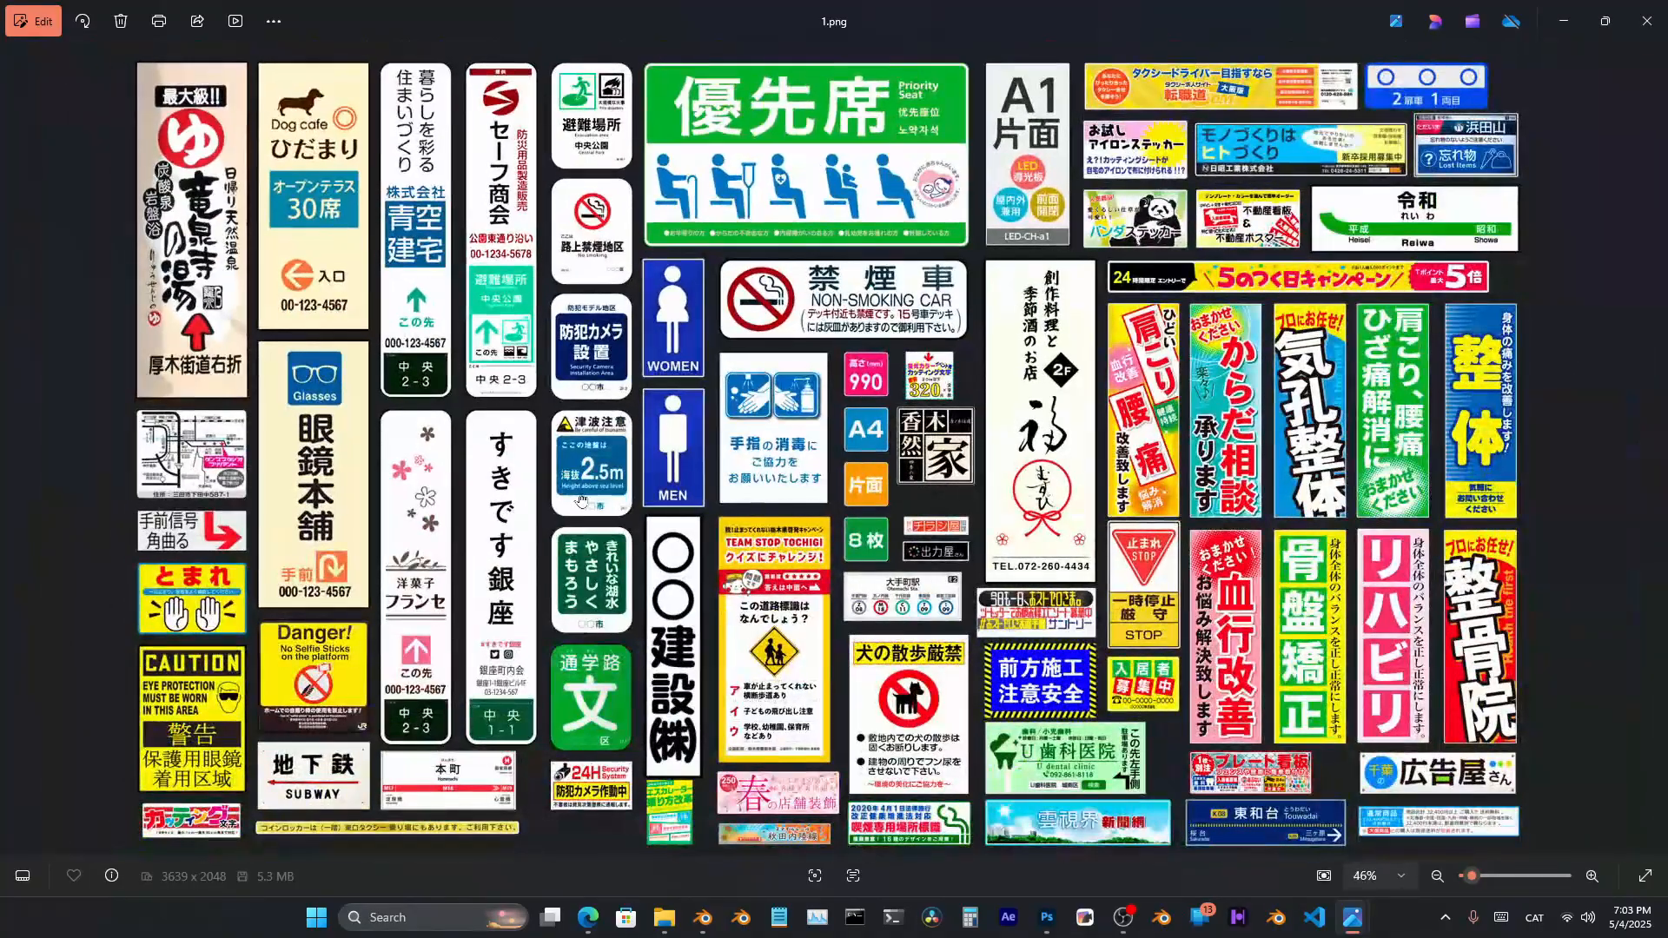
left_click(1574, 21)
Open 2.png and examine its Japanese signs up close across the whole sheet
double_click(562, 174)
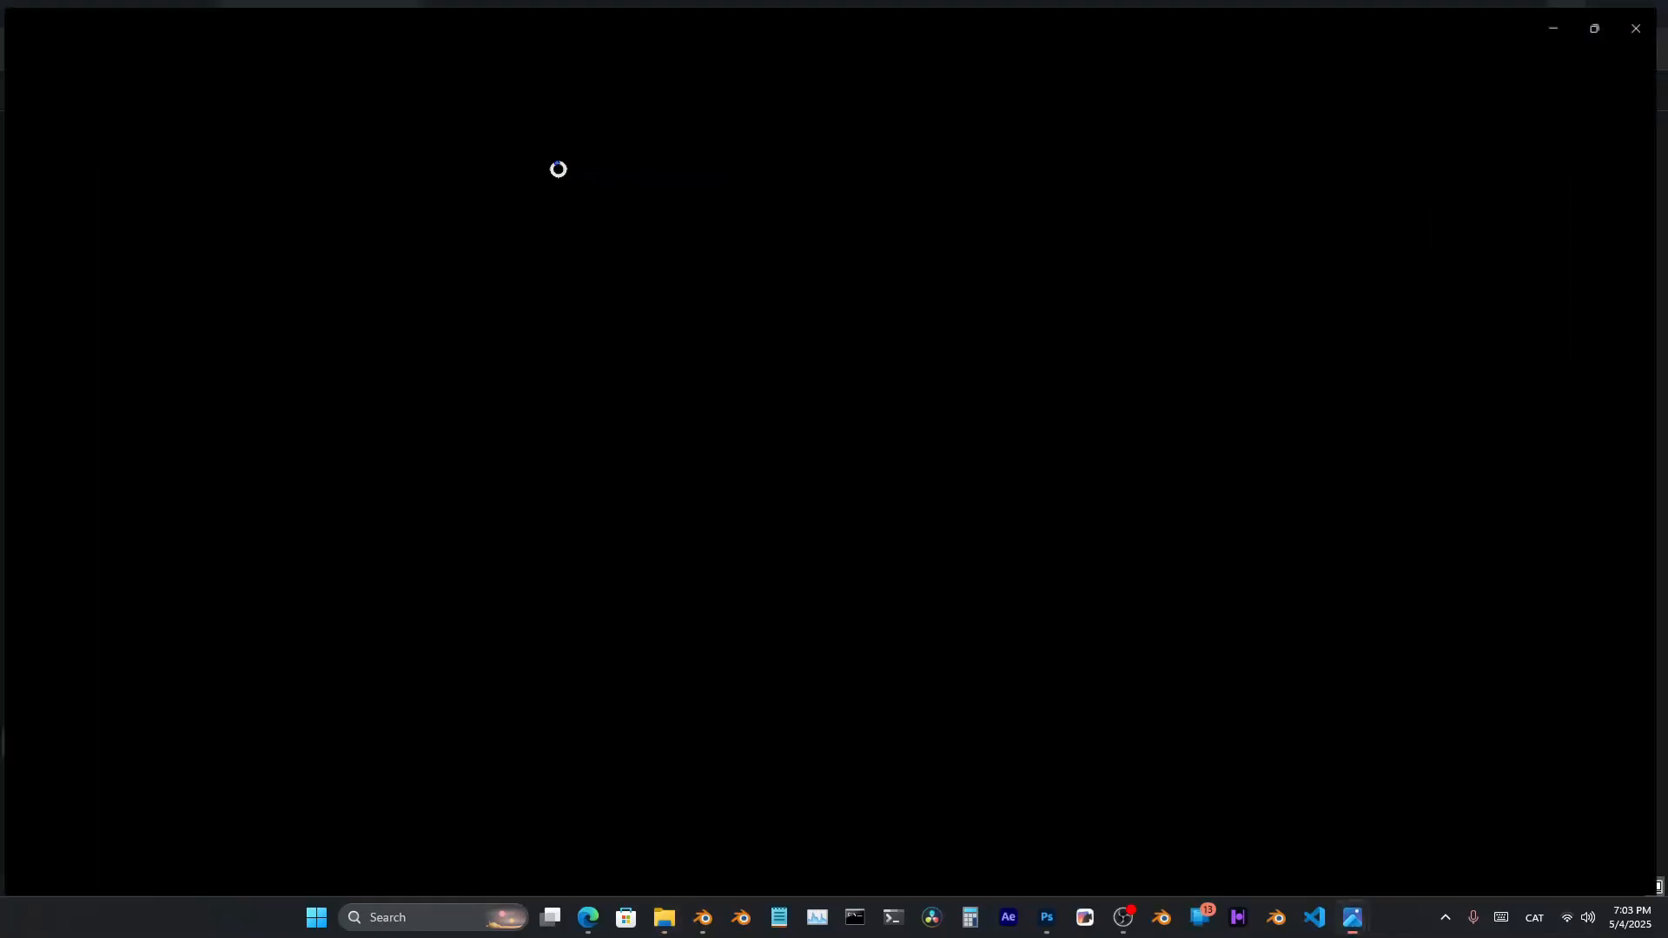
scroll(883, 472, "up", 5)
left_click_drag(695, 321, 1303, 799)
left_click_drag(491, 260, 533, 317)
left_click_drag(1425, 486, 161, 220)
left_click_drag(1240, 655, 1006, 253)
mouse_move(919, 524)
left_mouse_down()
mouse_move(890, 398)
mouse_move(897, 239)
mouse_move(893, 508)
left_mouse_up()
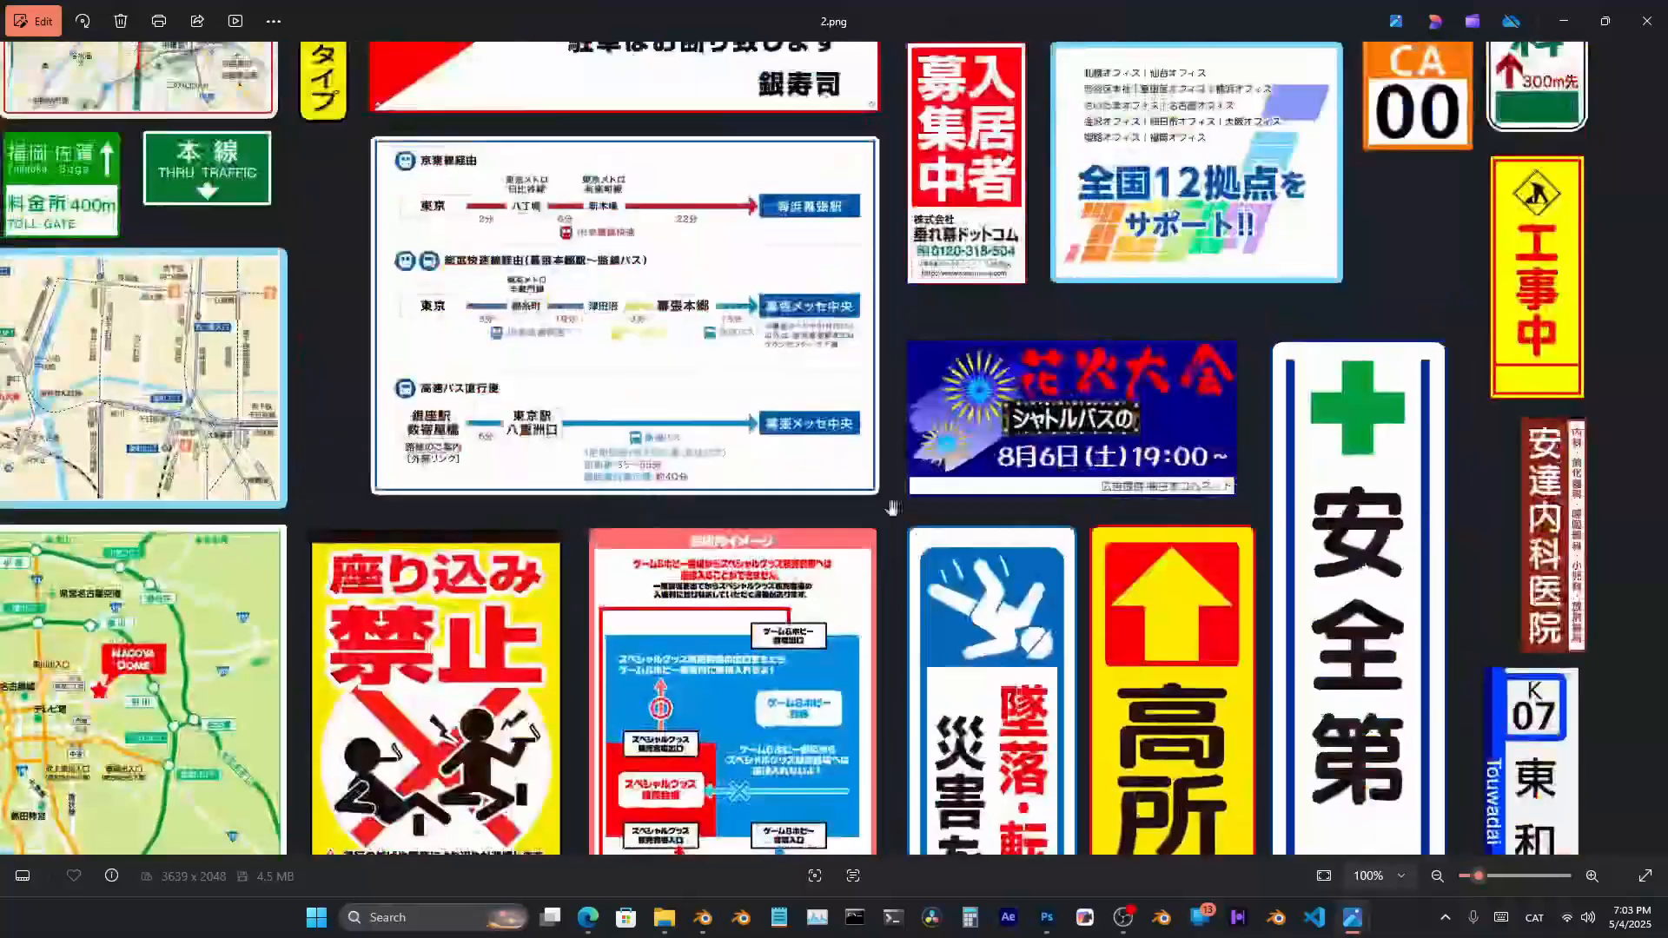
left_click_drag(1251, 764, 1277, 117)
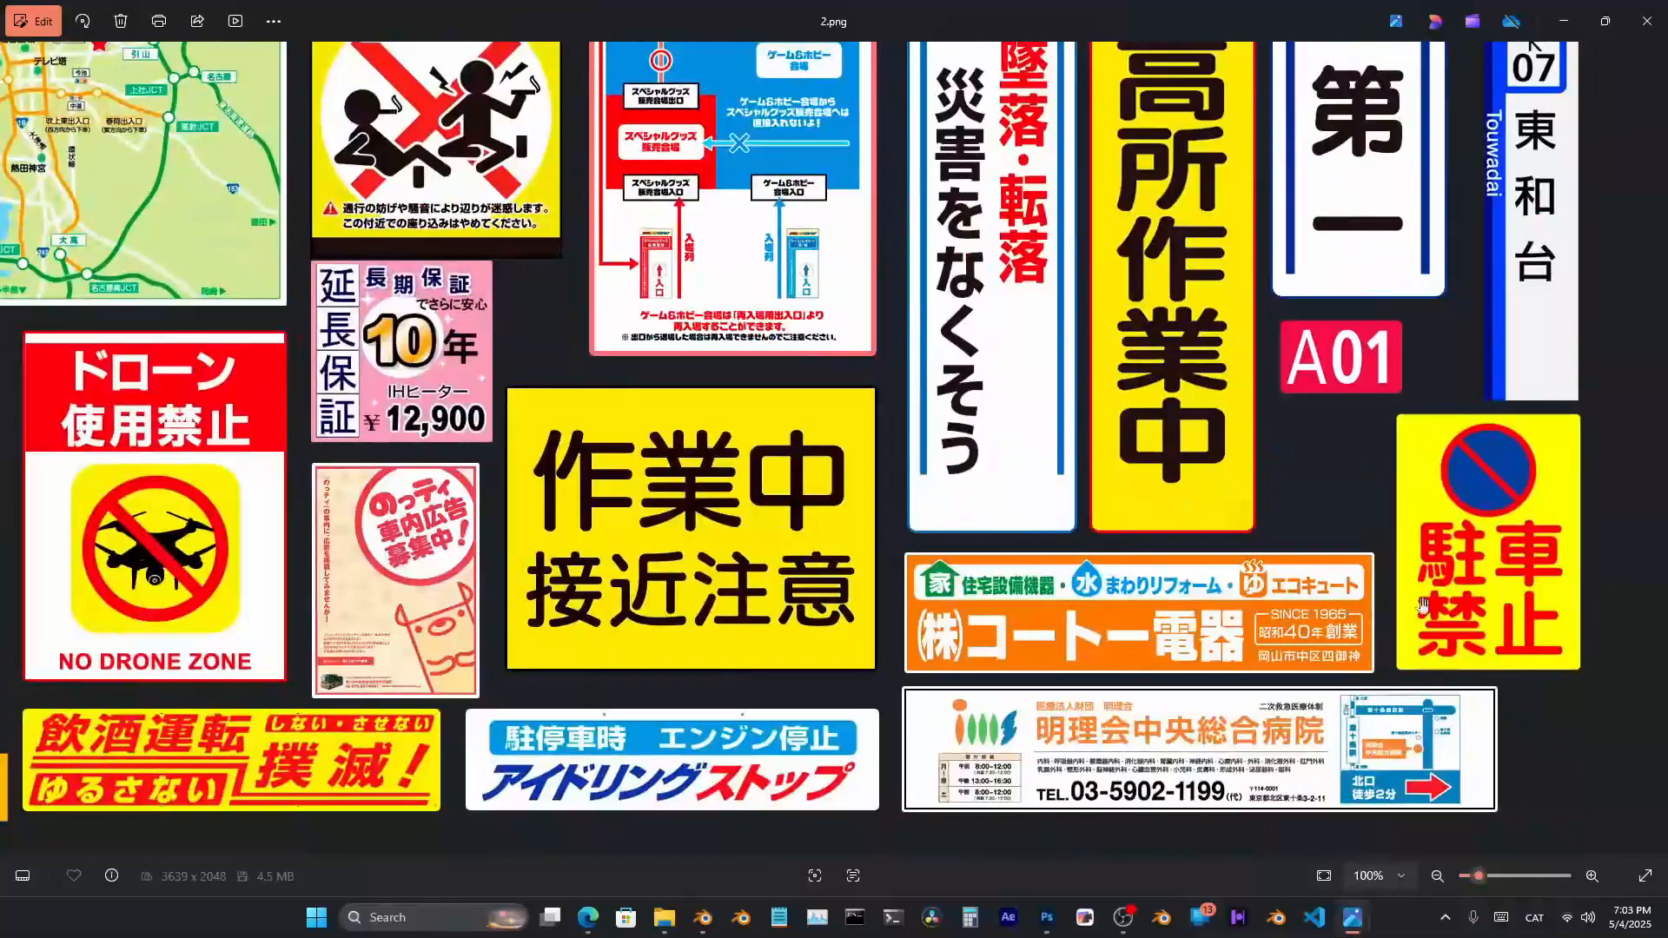
scroll(1117, 816, "left", 15)
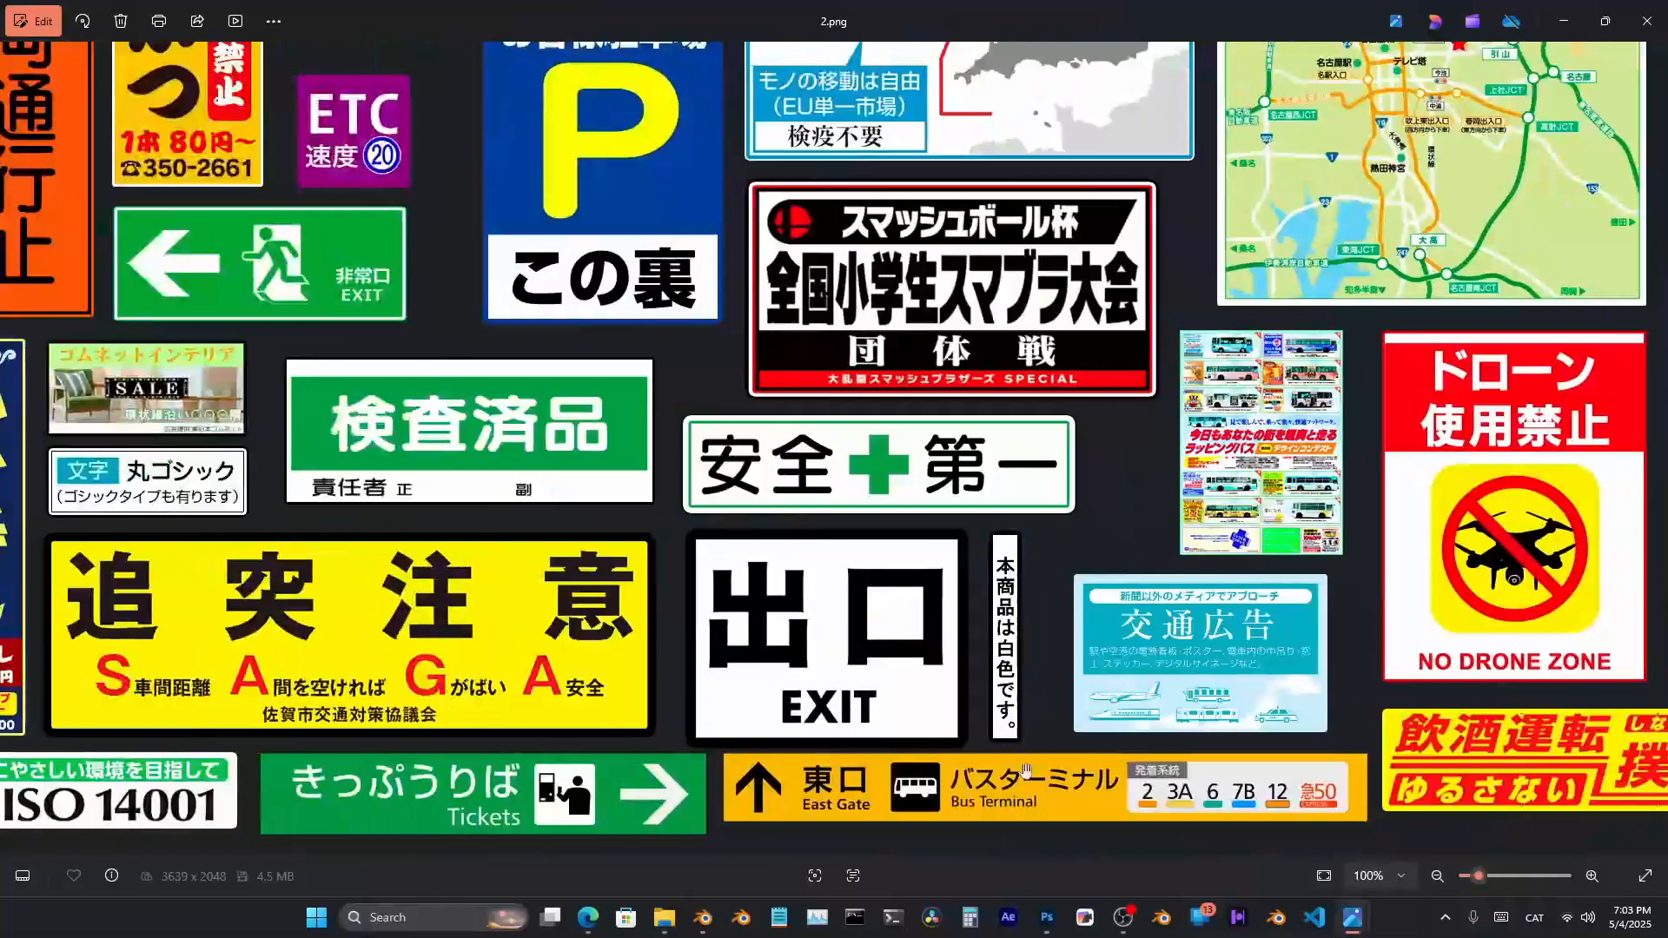
scroll(991, 766, "down", 6)
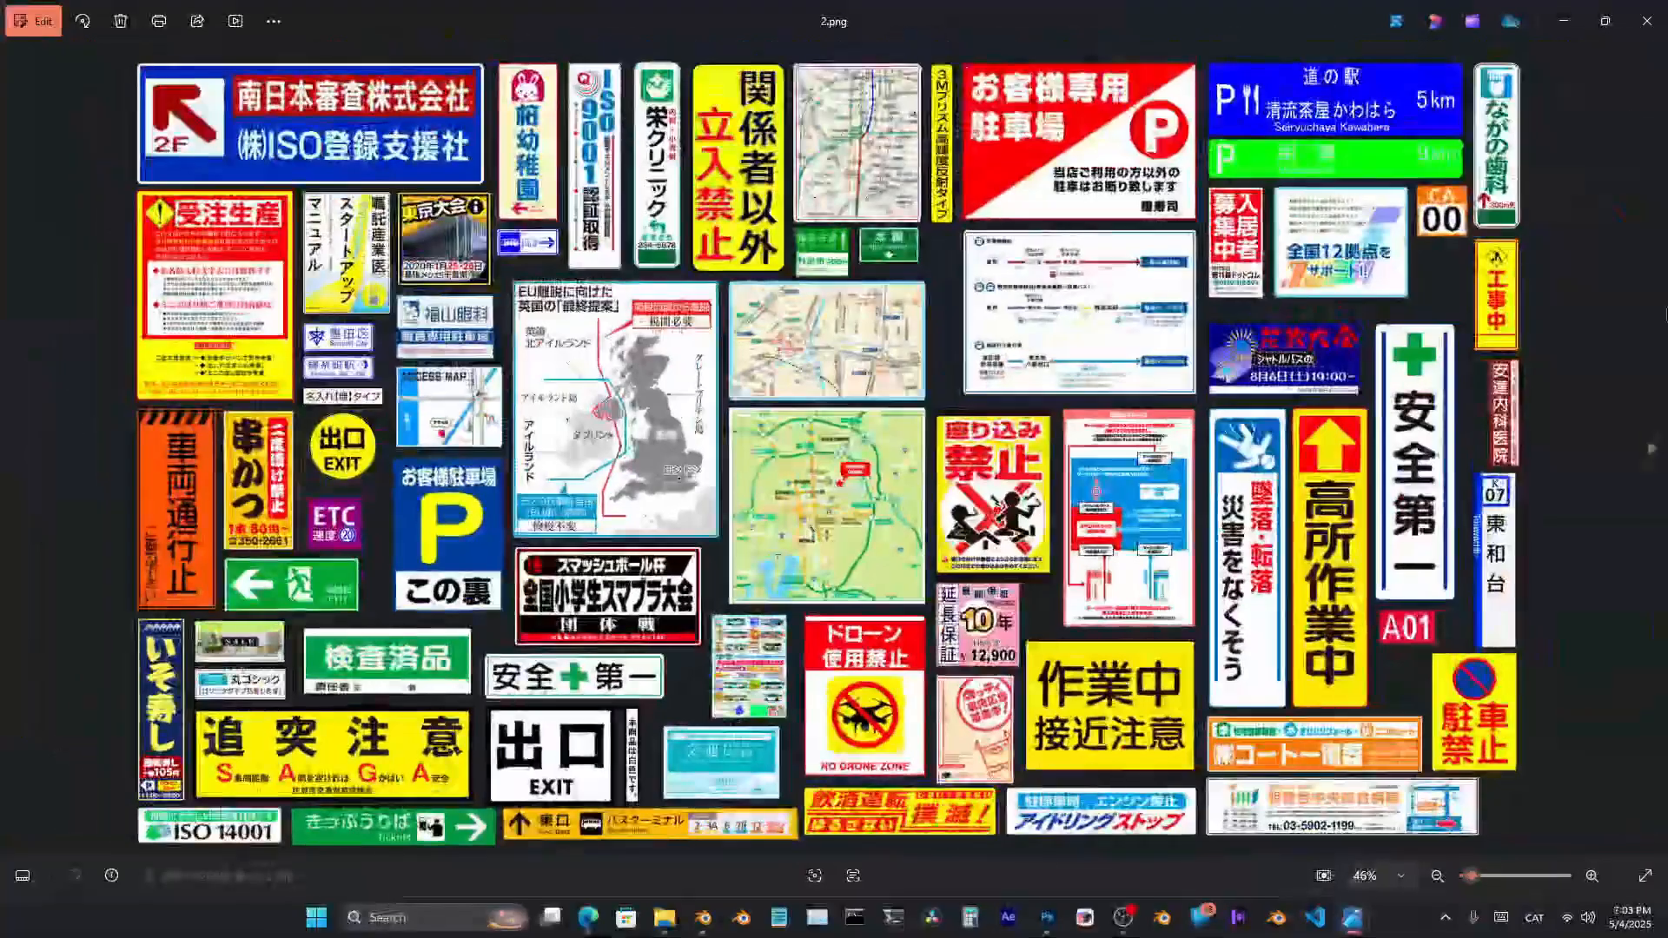
Look through the remaining sign sheets 3.png, 4.png and 5.png
key("Right")
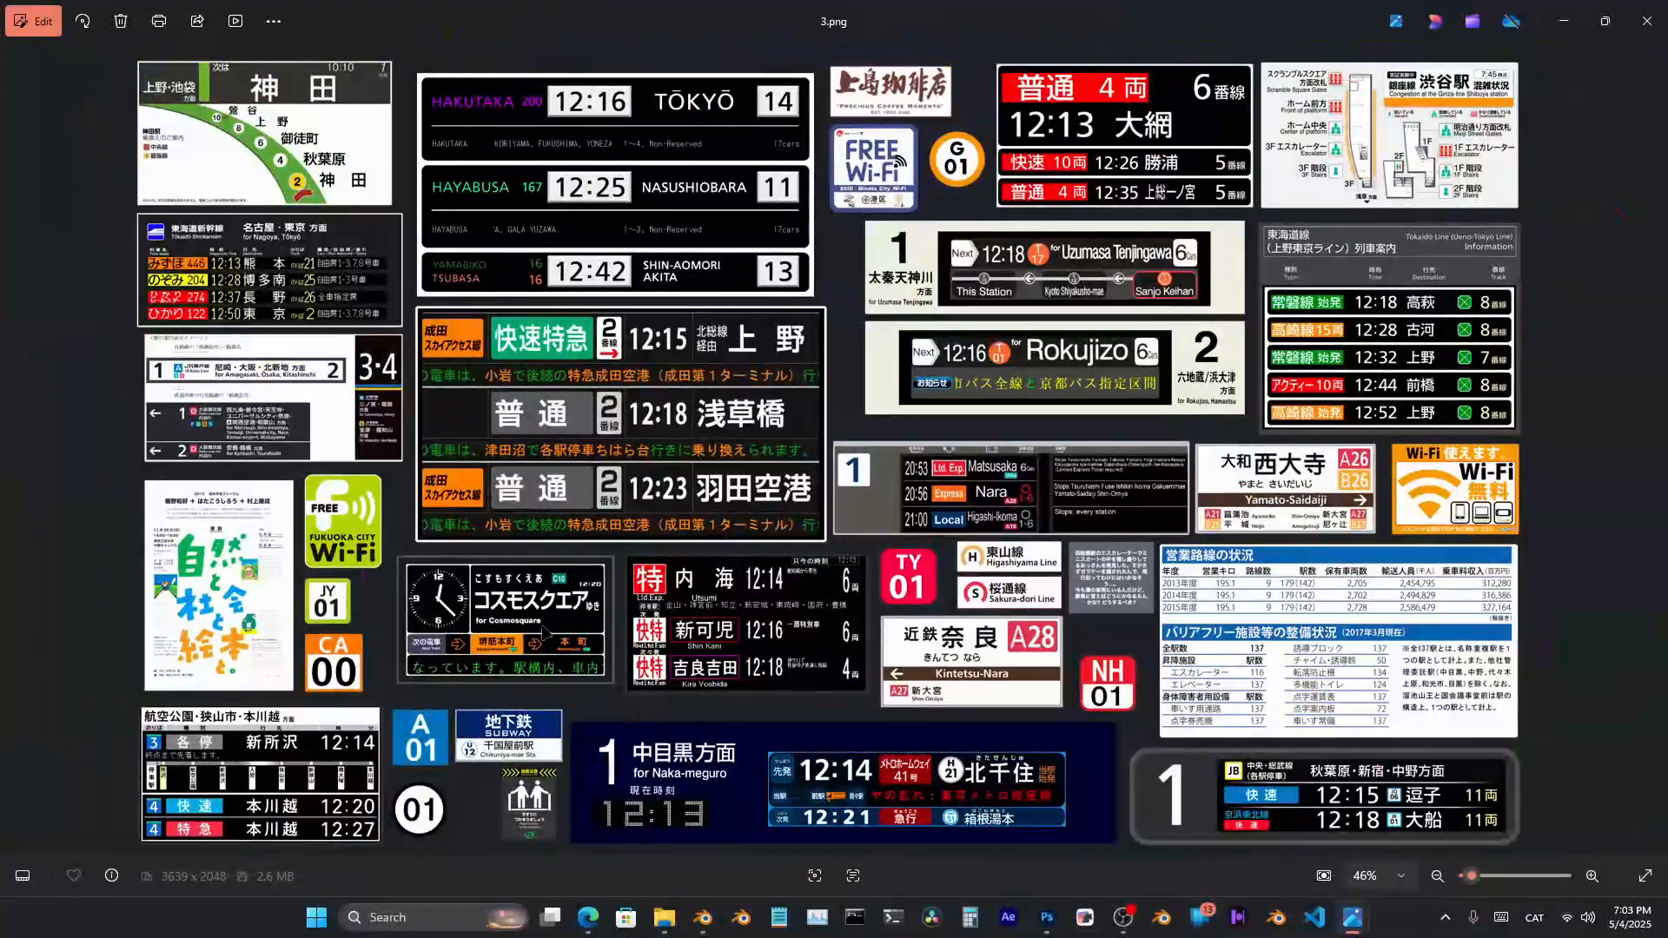
key("Right")
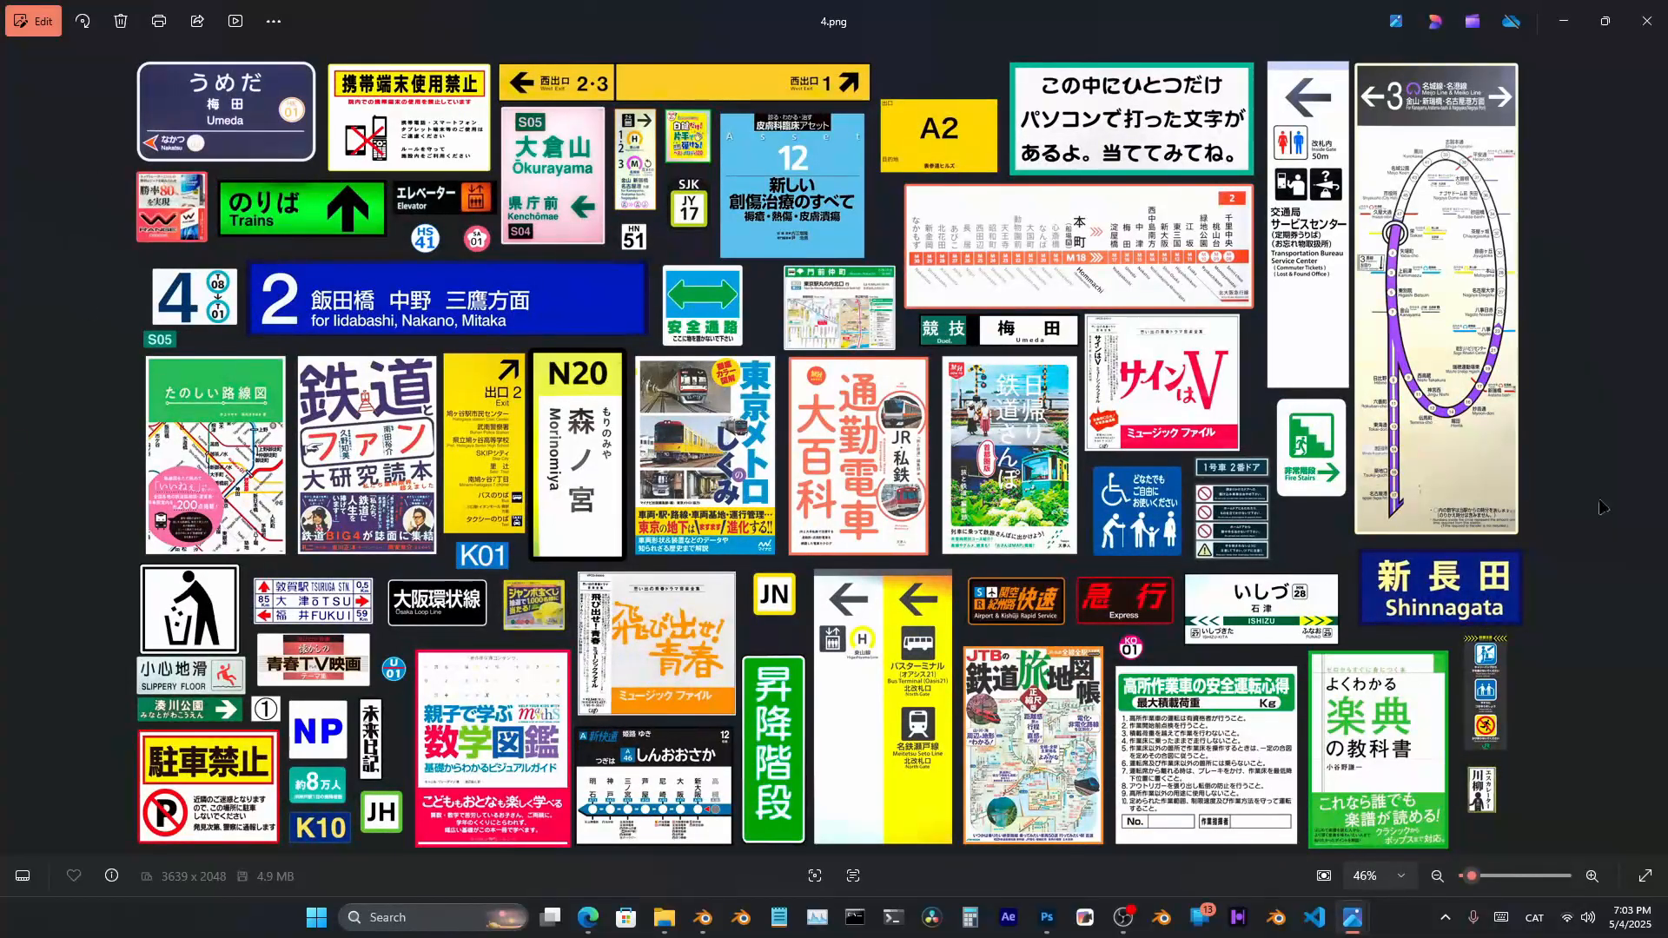
key("Right")
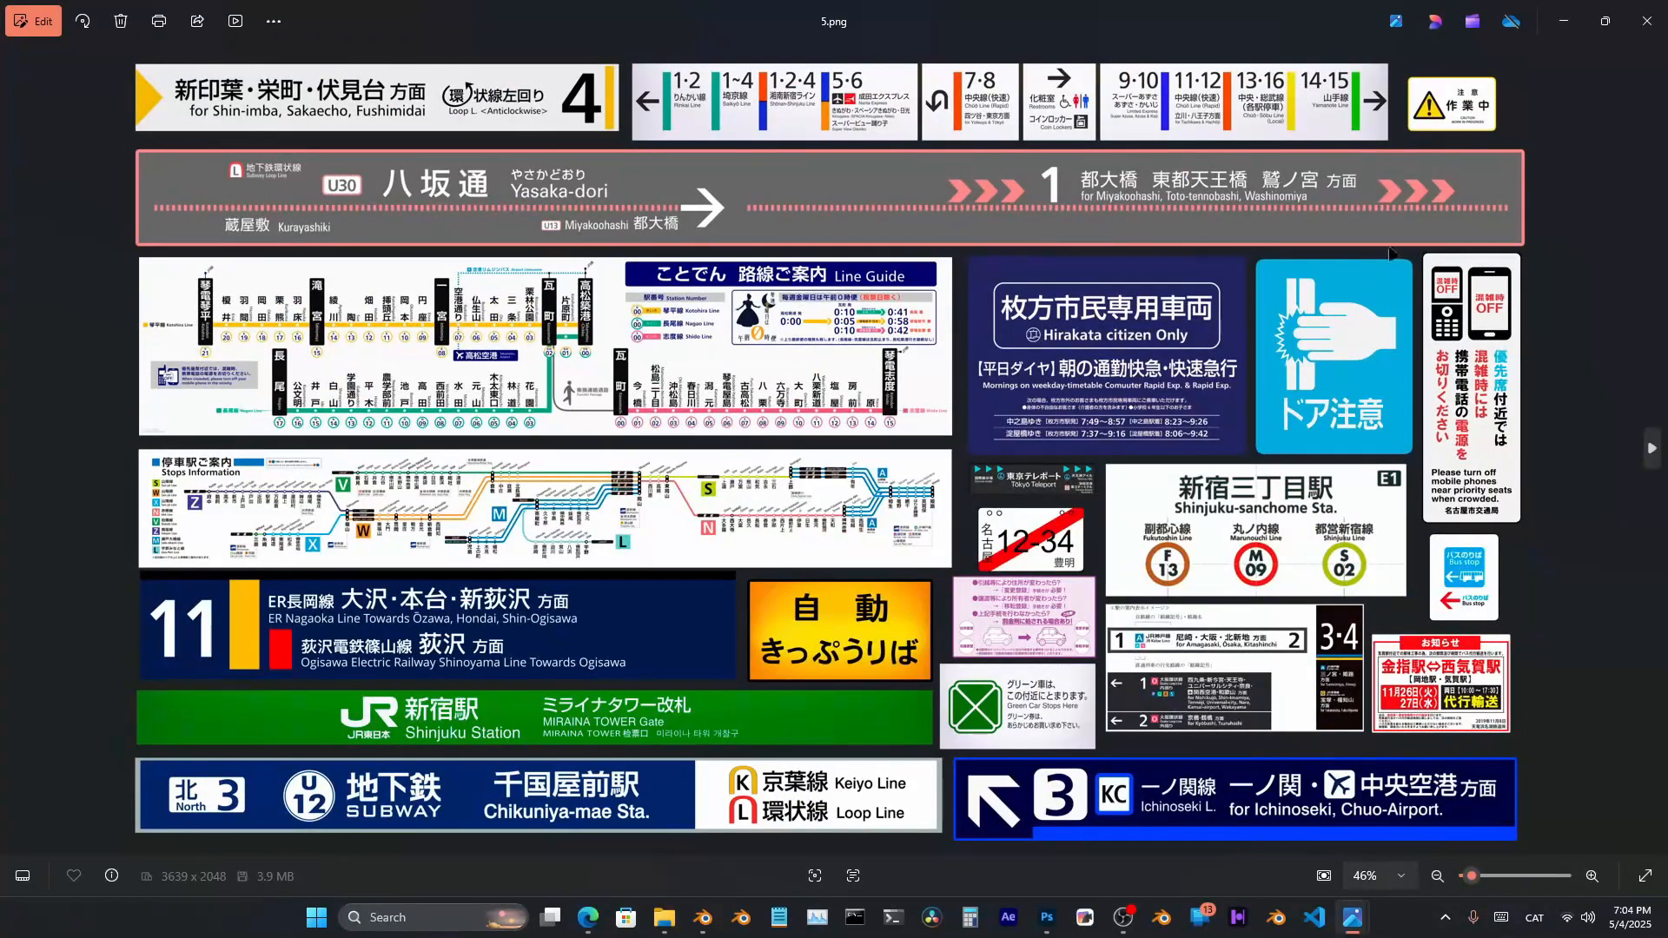
View the 6.png sign sheet, then return to 1.png and examine its green U dental clinic sign up close
key("Right")
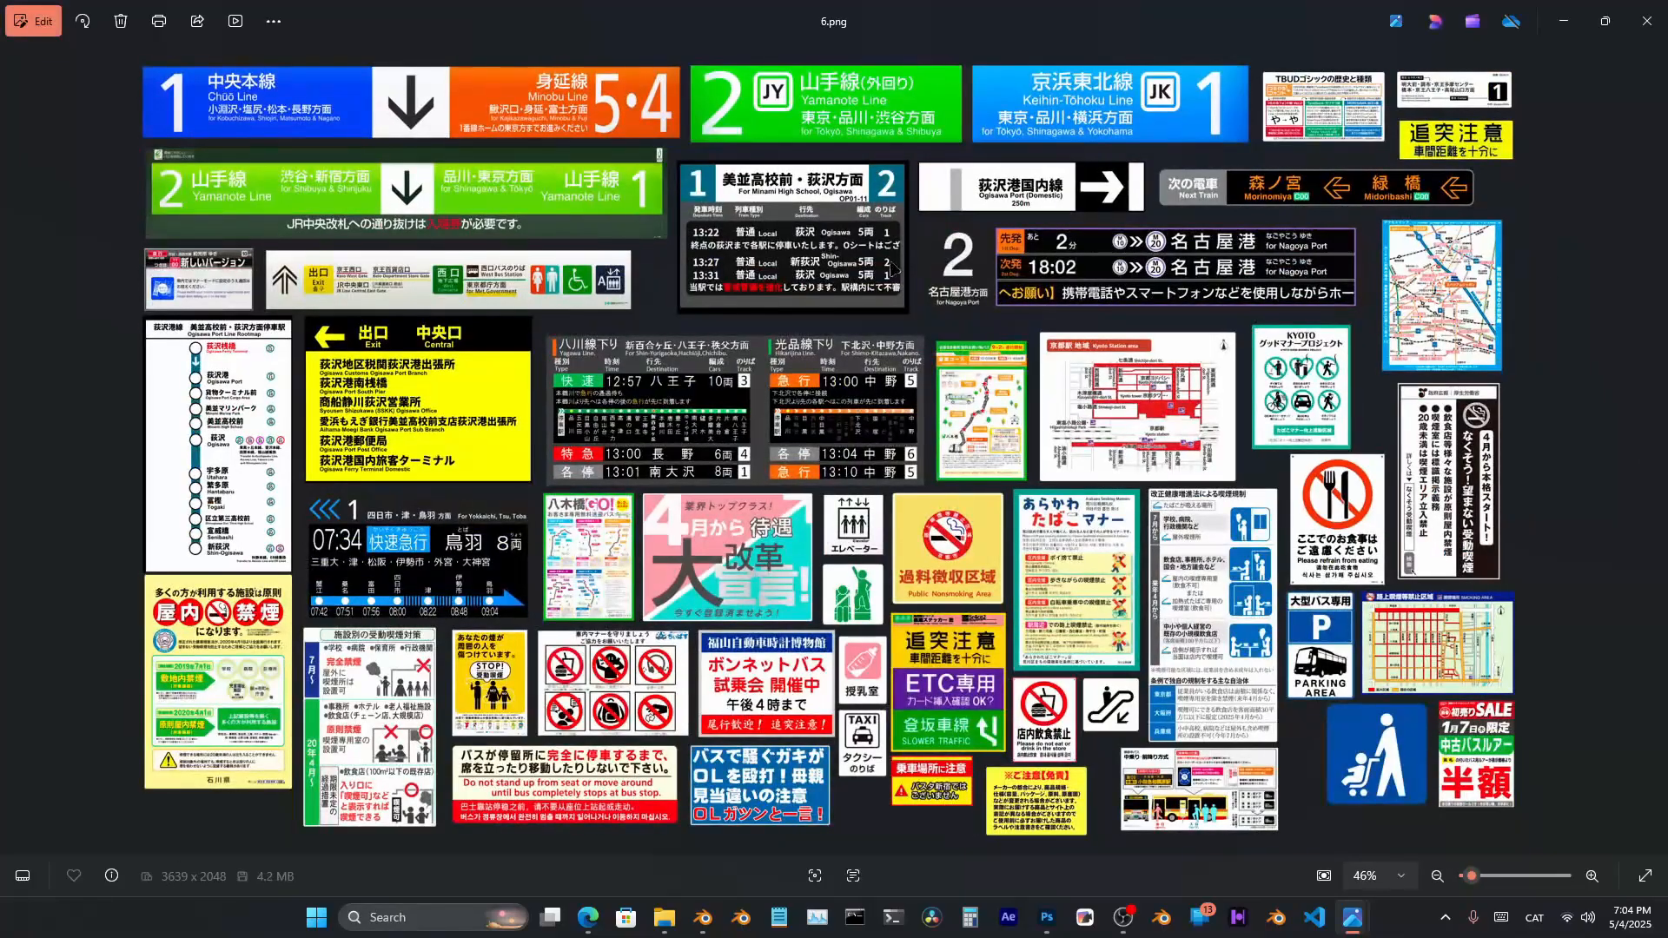
key("Left")
key("Left")
key("Left")
key("Left")
key("Left")
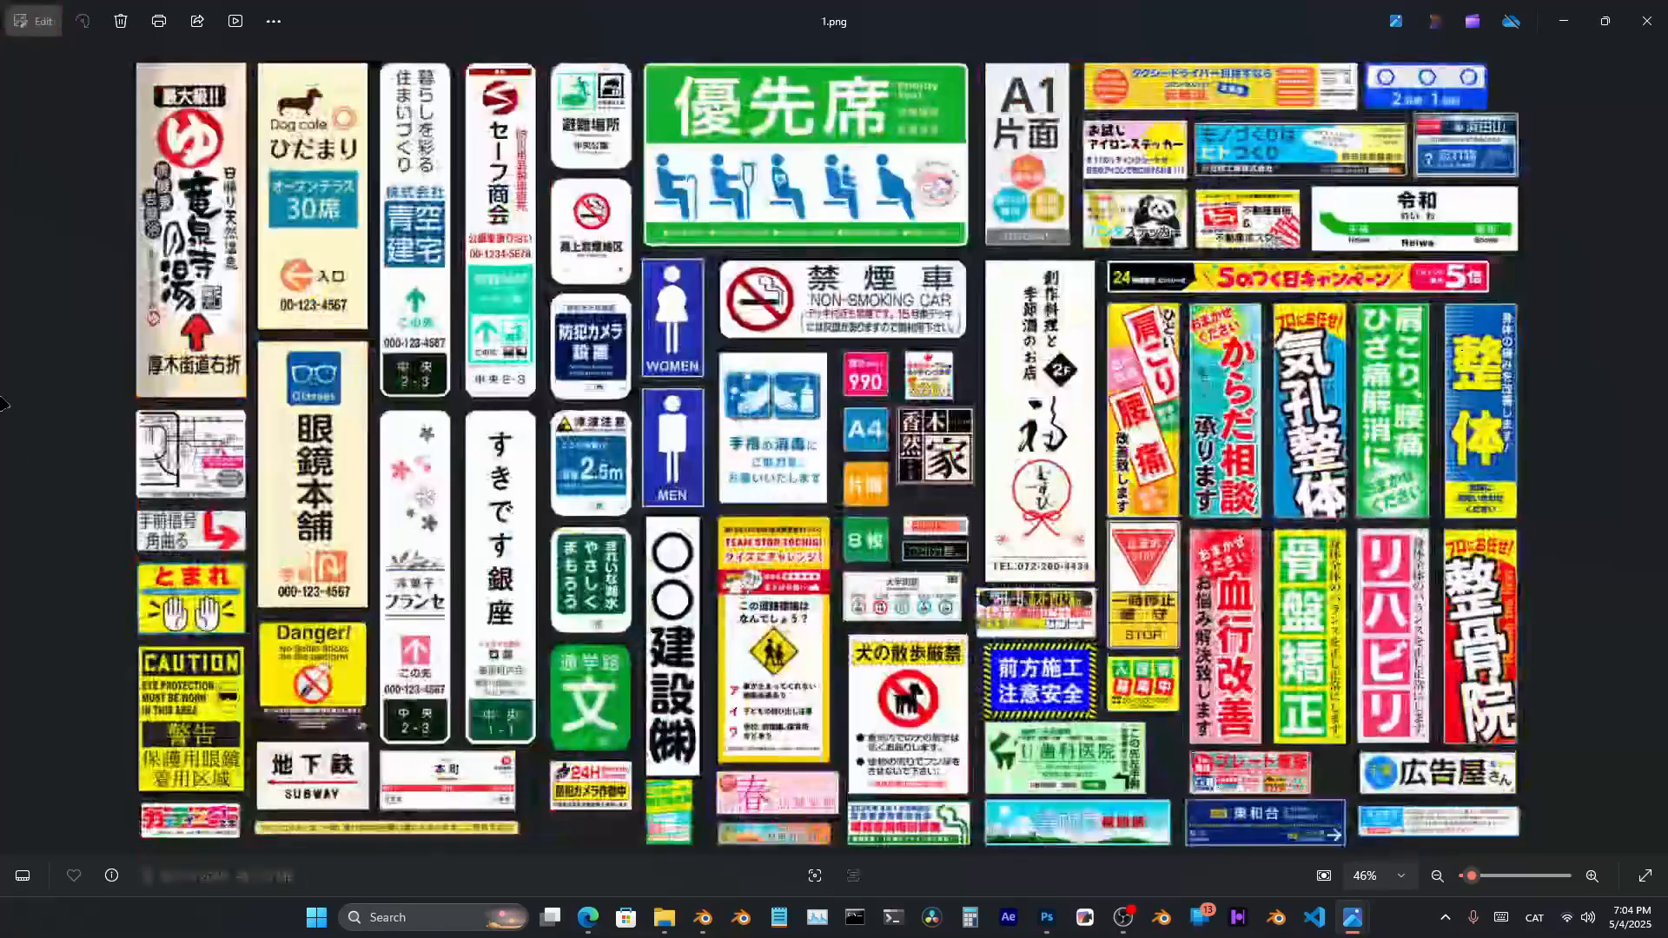
scroll(1101, 753, "up", 6)
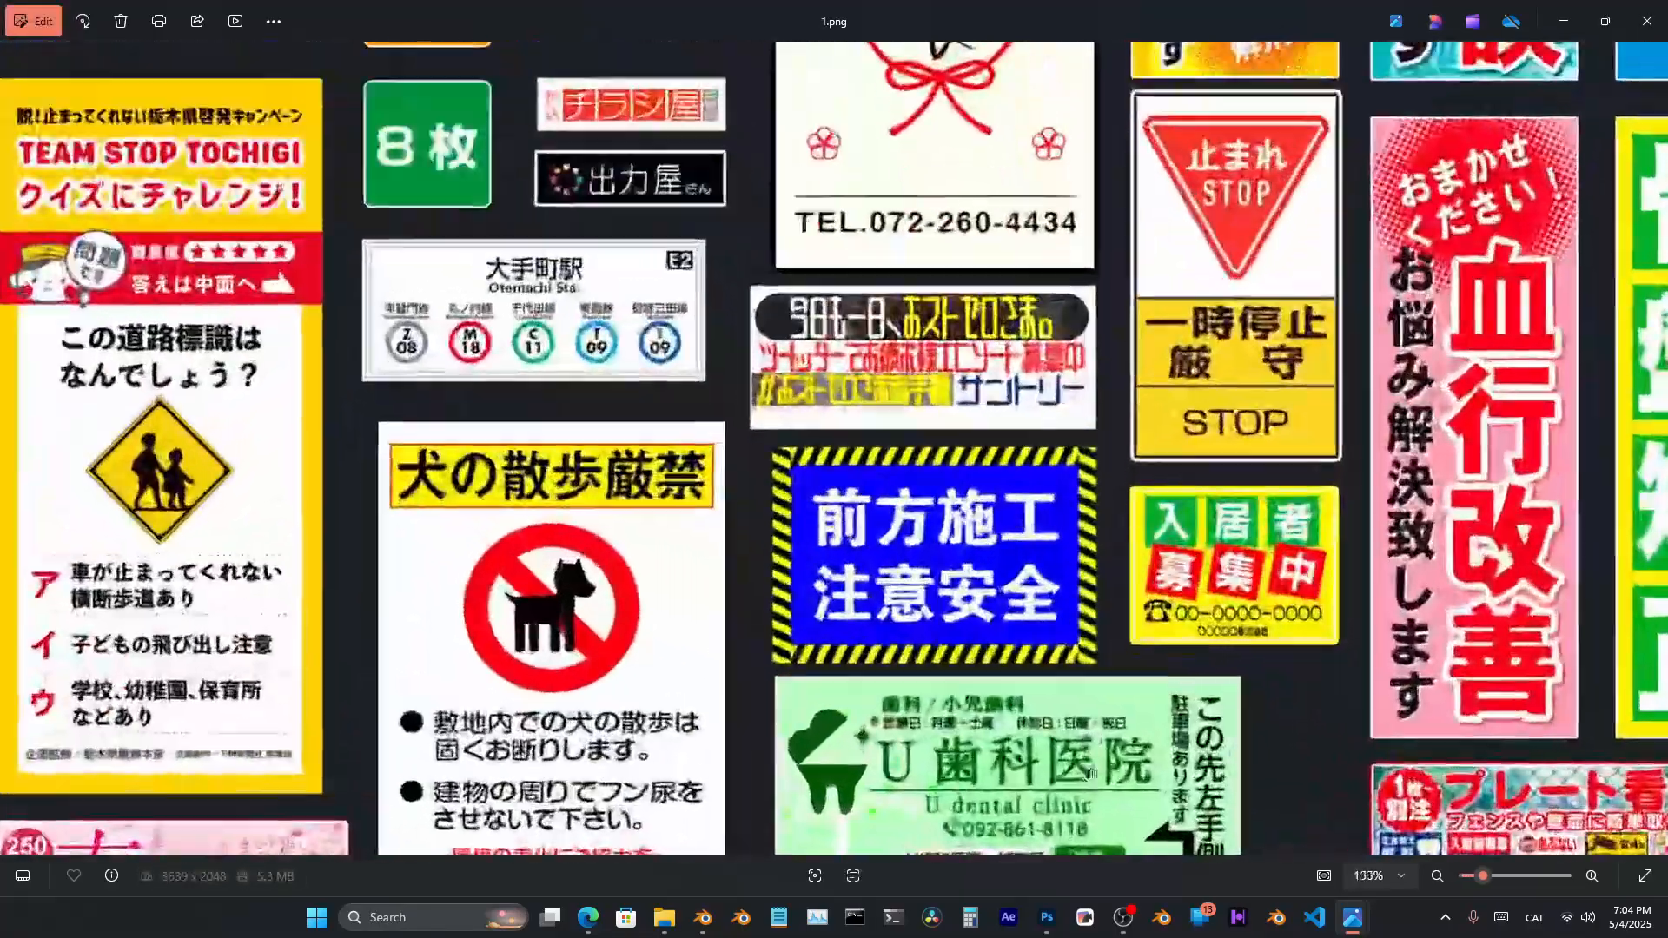
scroll(1120, 660, "up", 4)
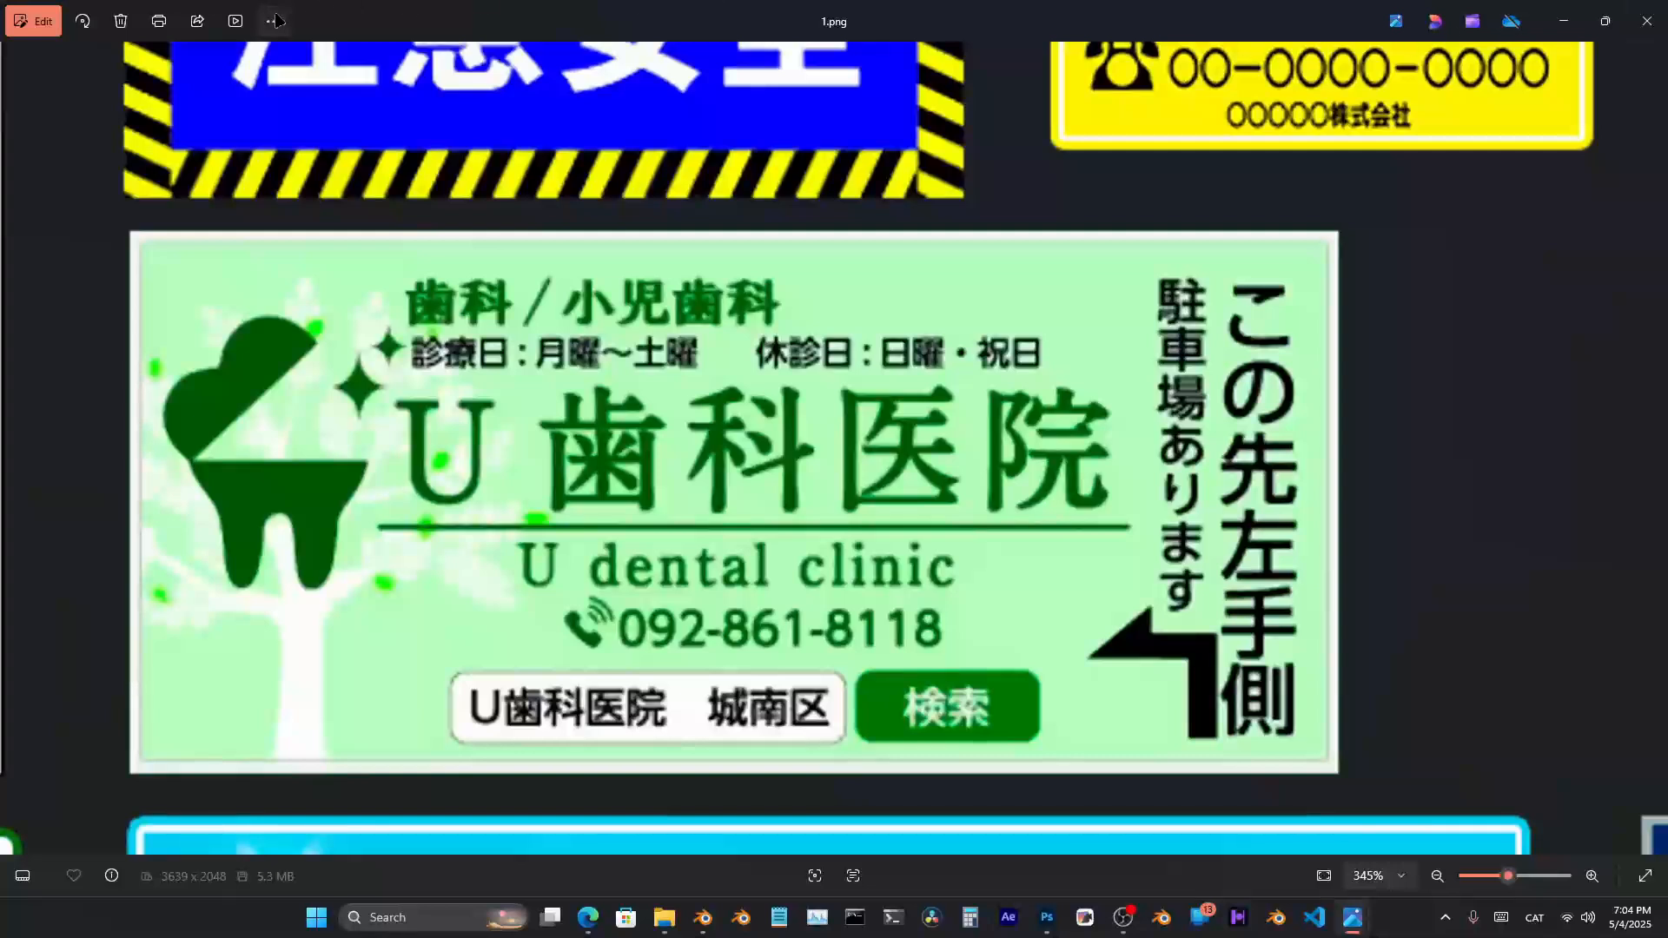
left_click(273, 21)
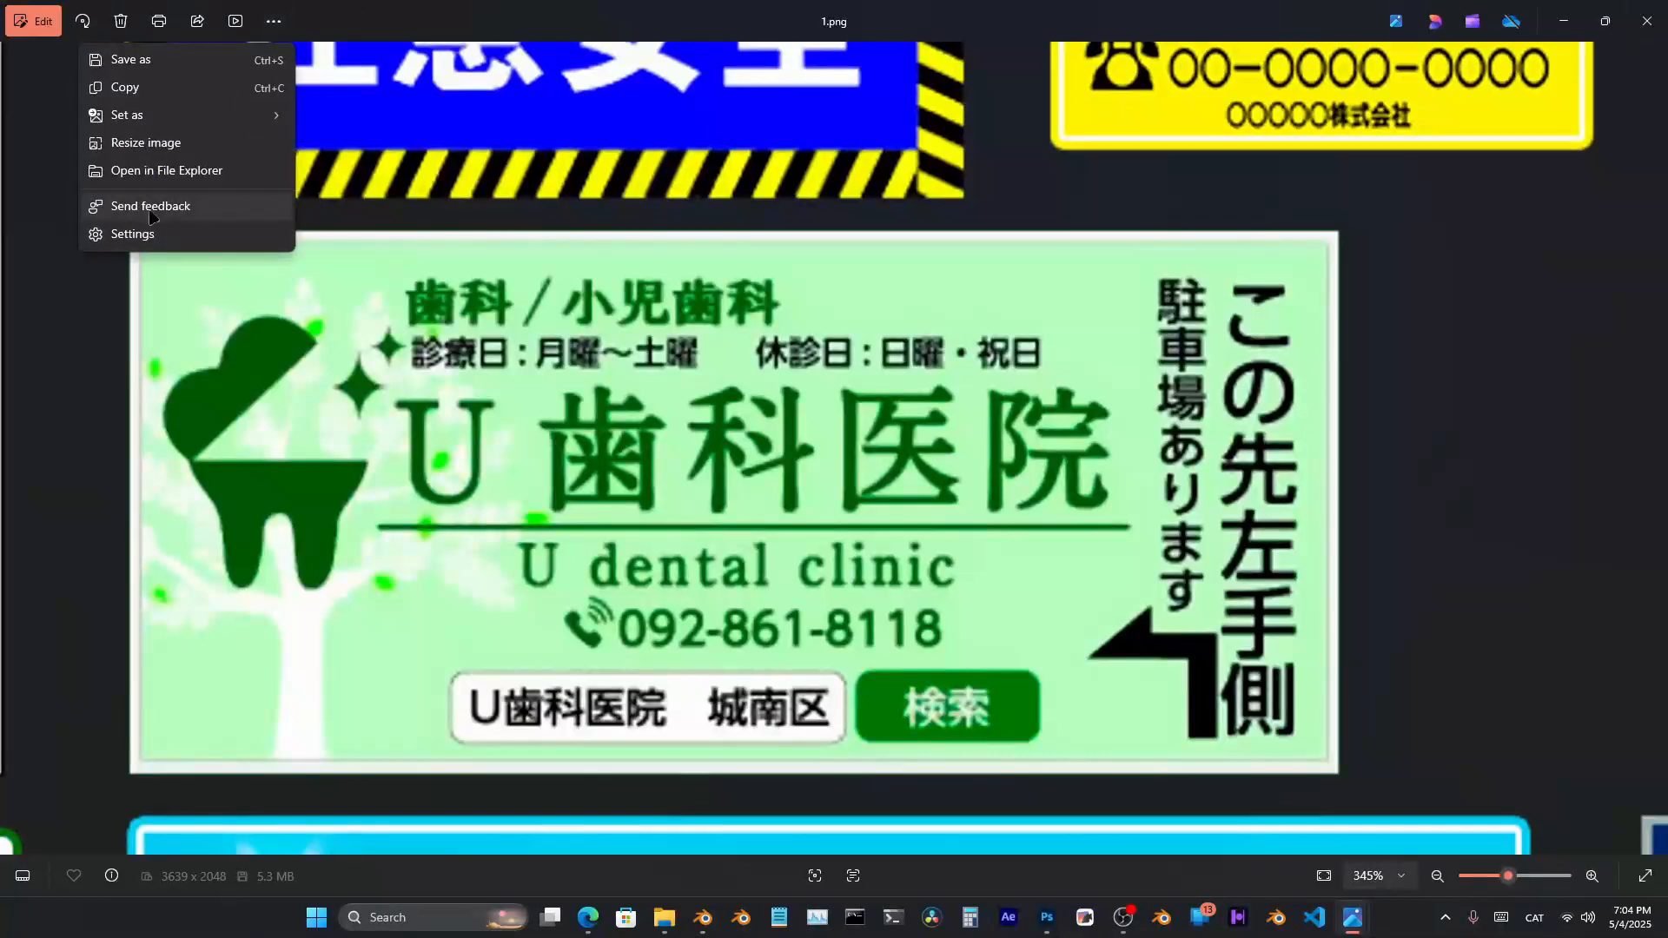
left_click(205, 237)
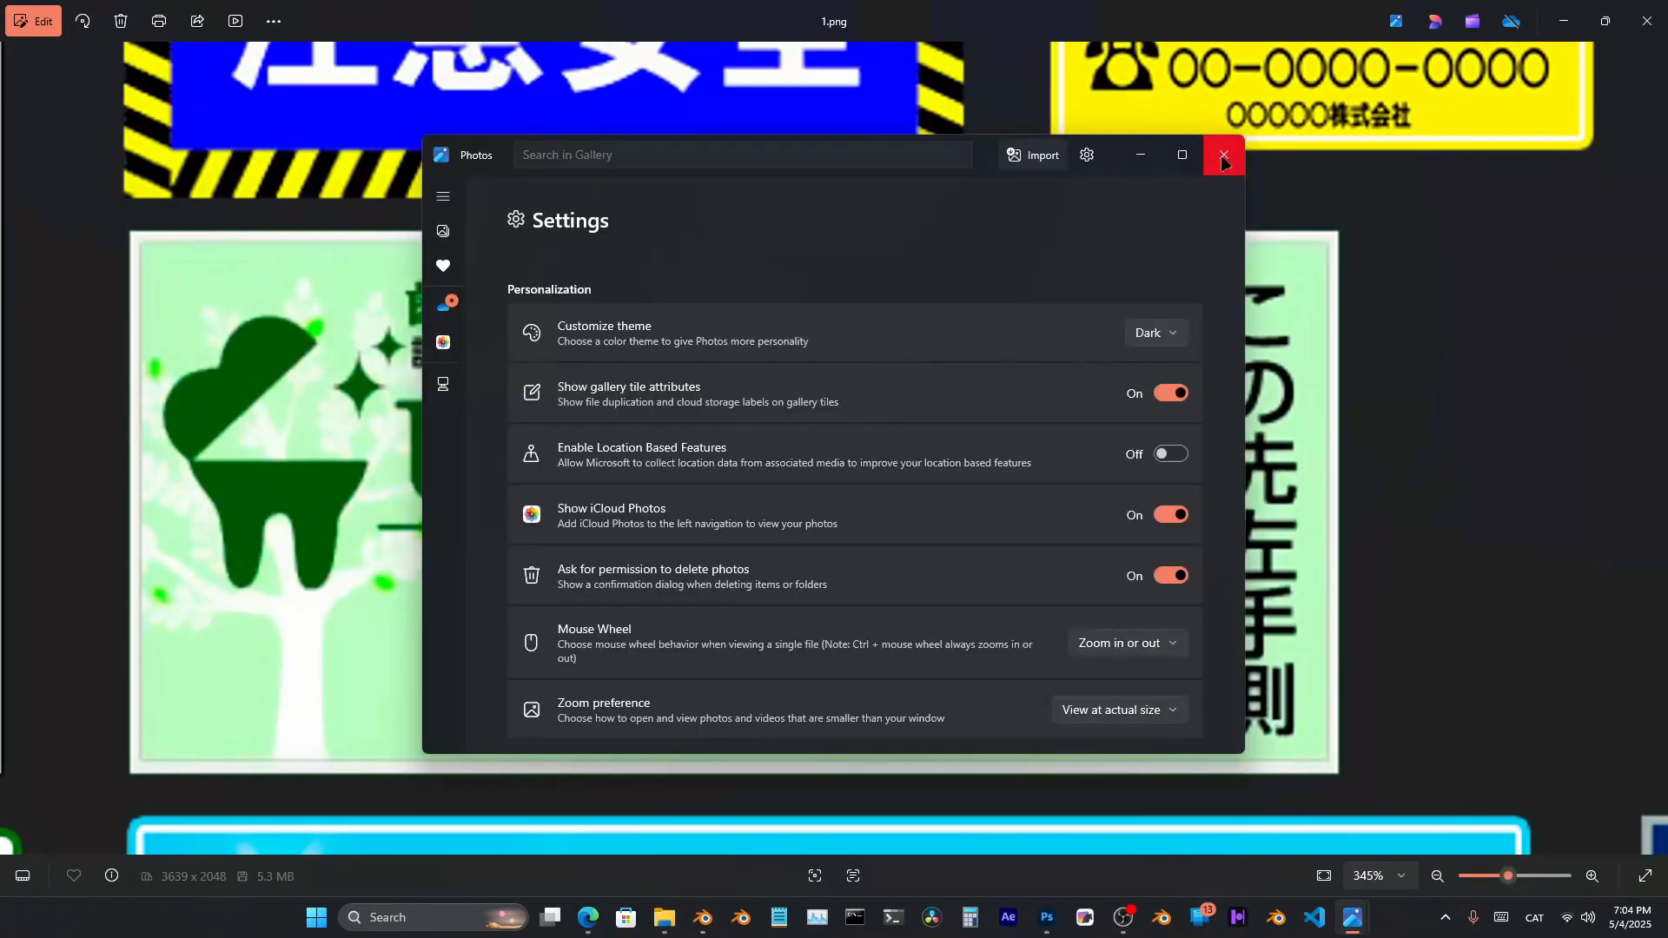
left_click(1225, 158)
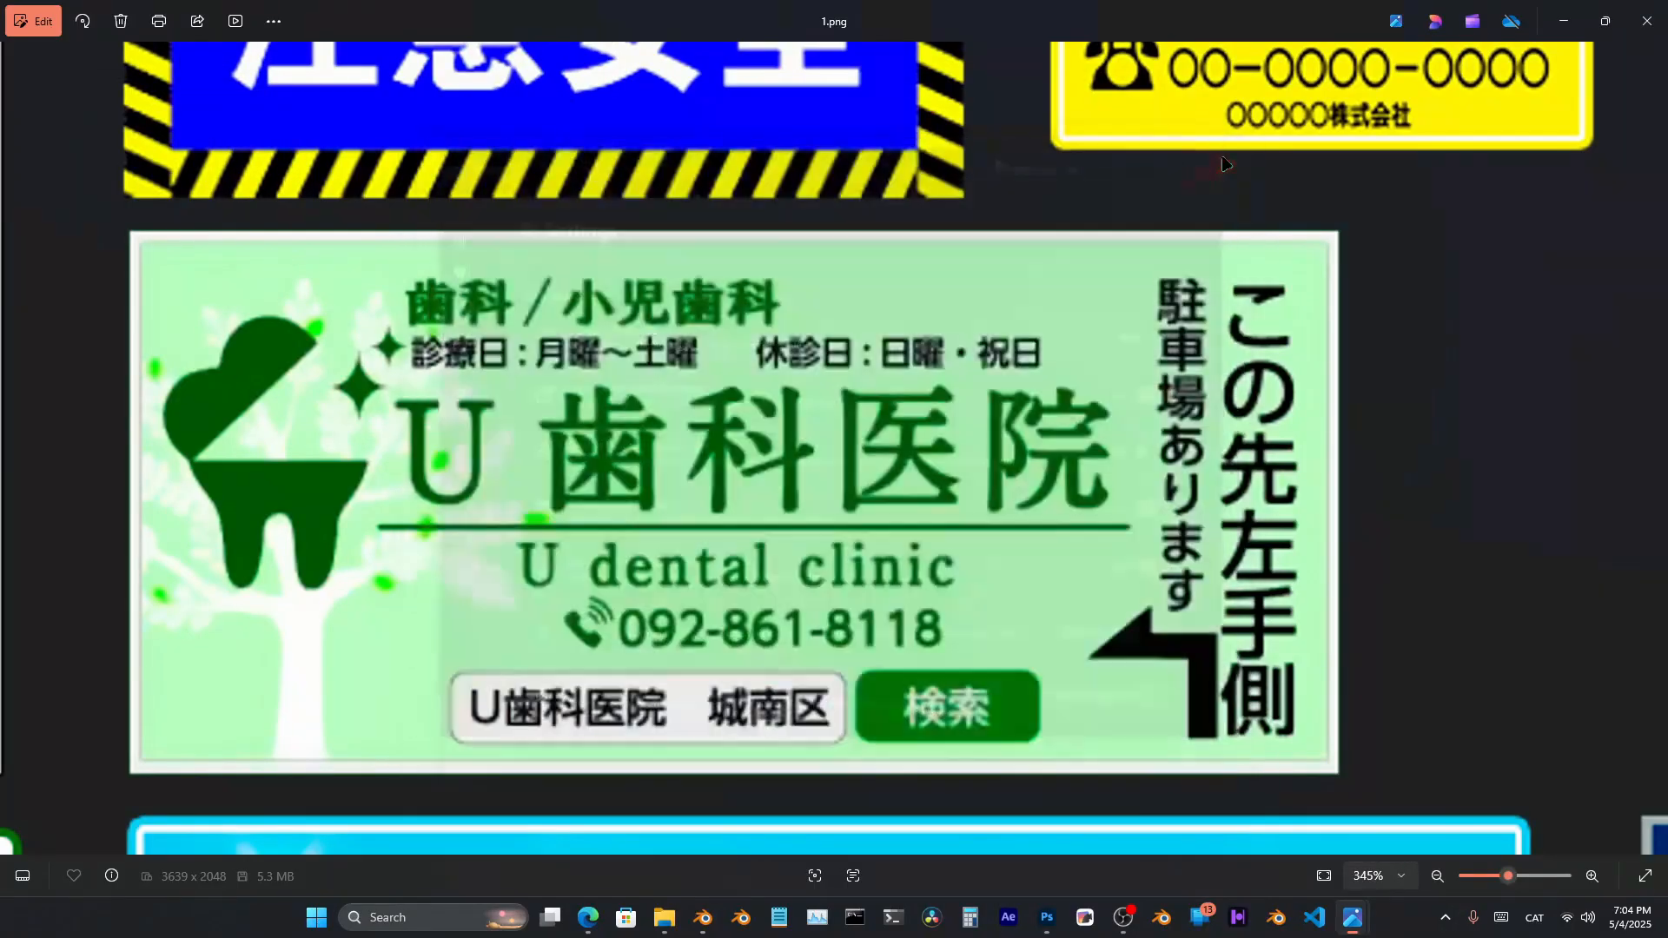
left_click(259, 35)
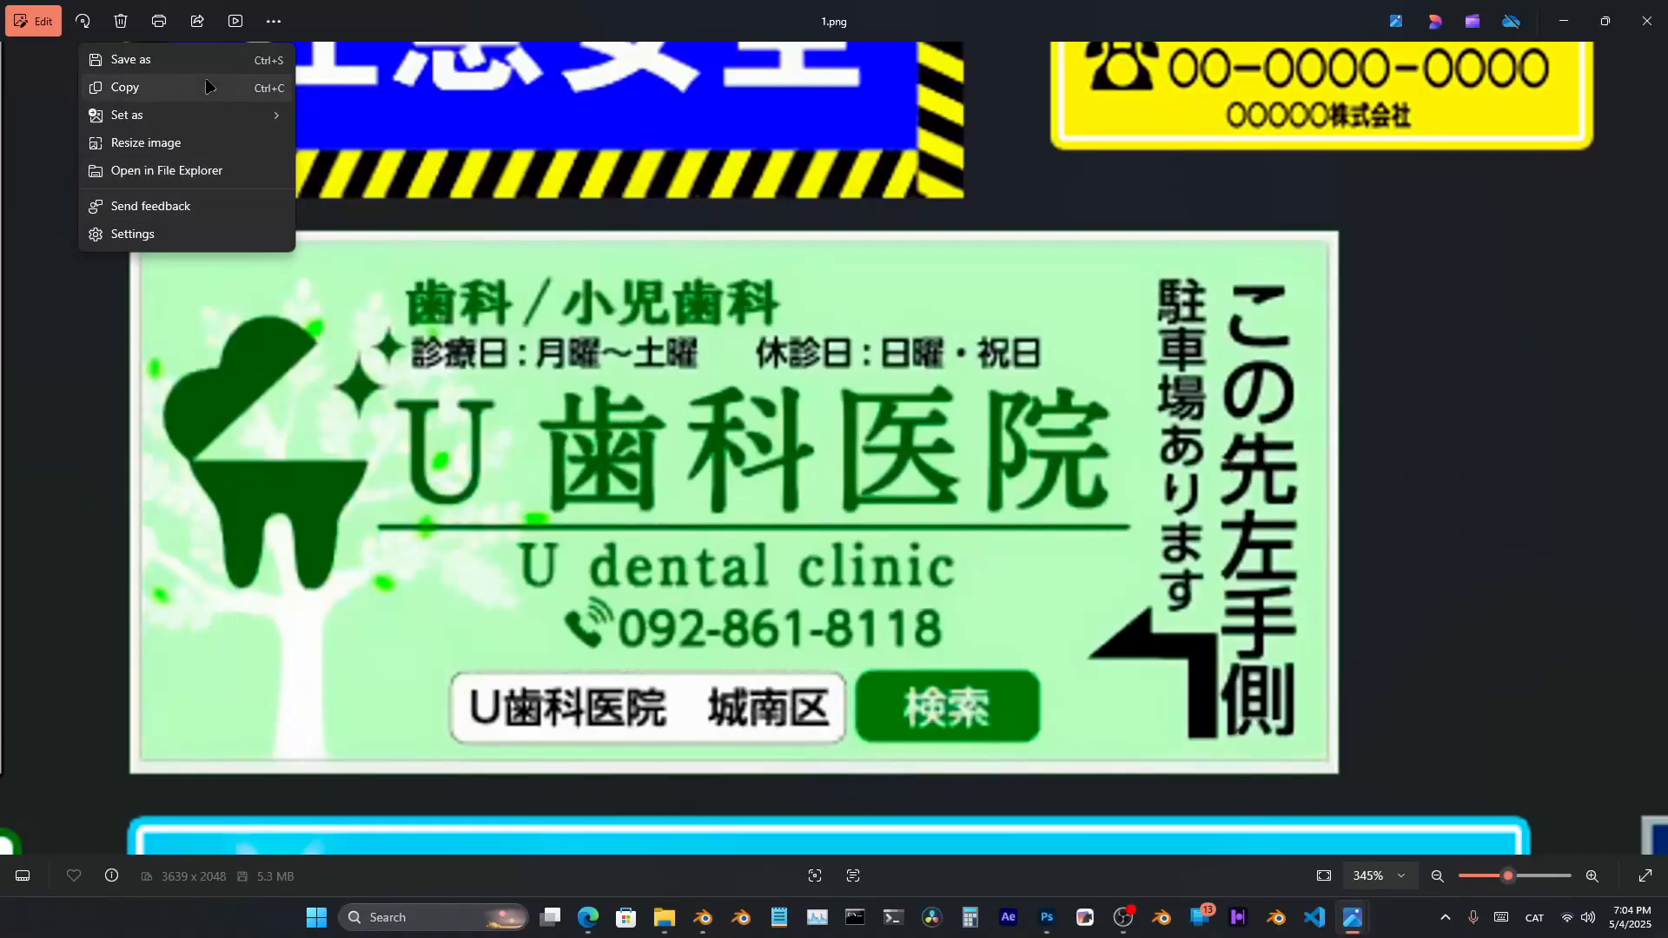
key("Escape")
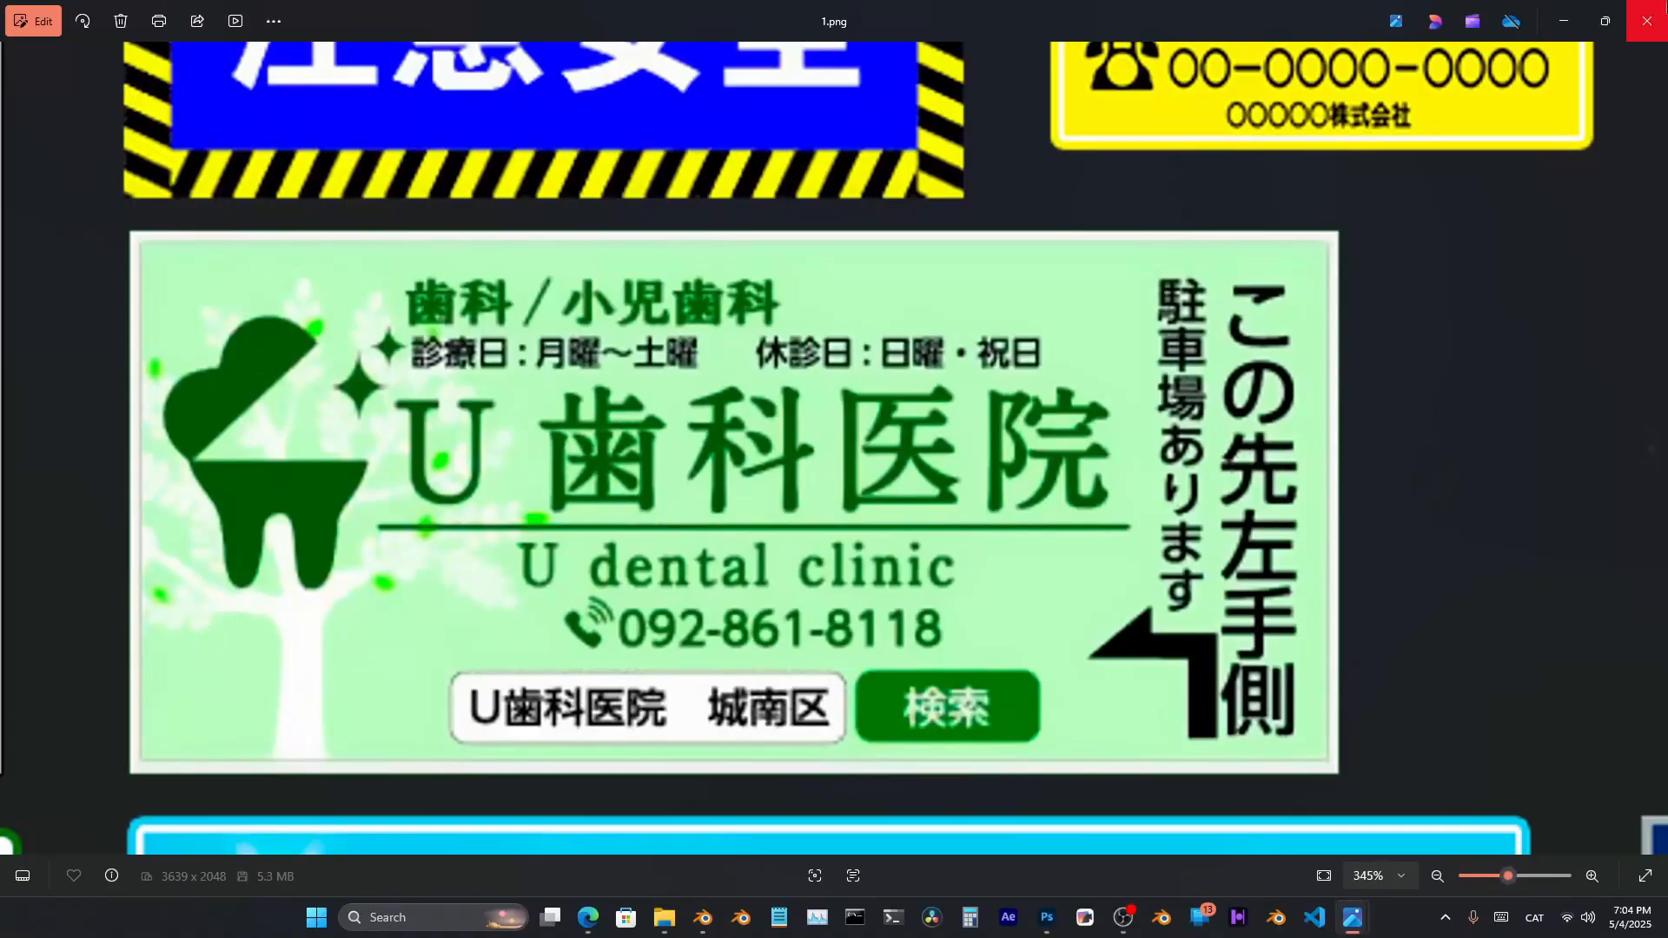
Close the image viewer, switch to Blender and connect 1.png as an image texture to the Base Color of the sign 4 material
left_click(1647, 21)
key("alt+Tab")
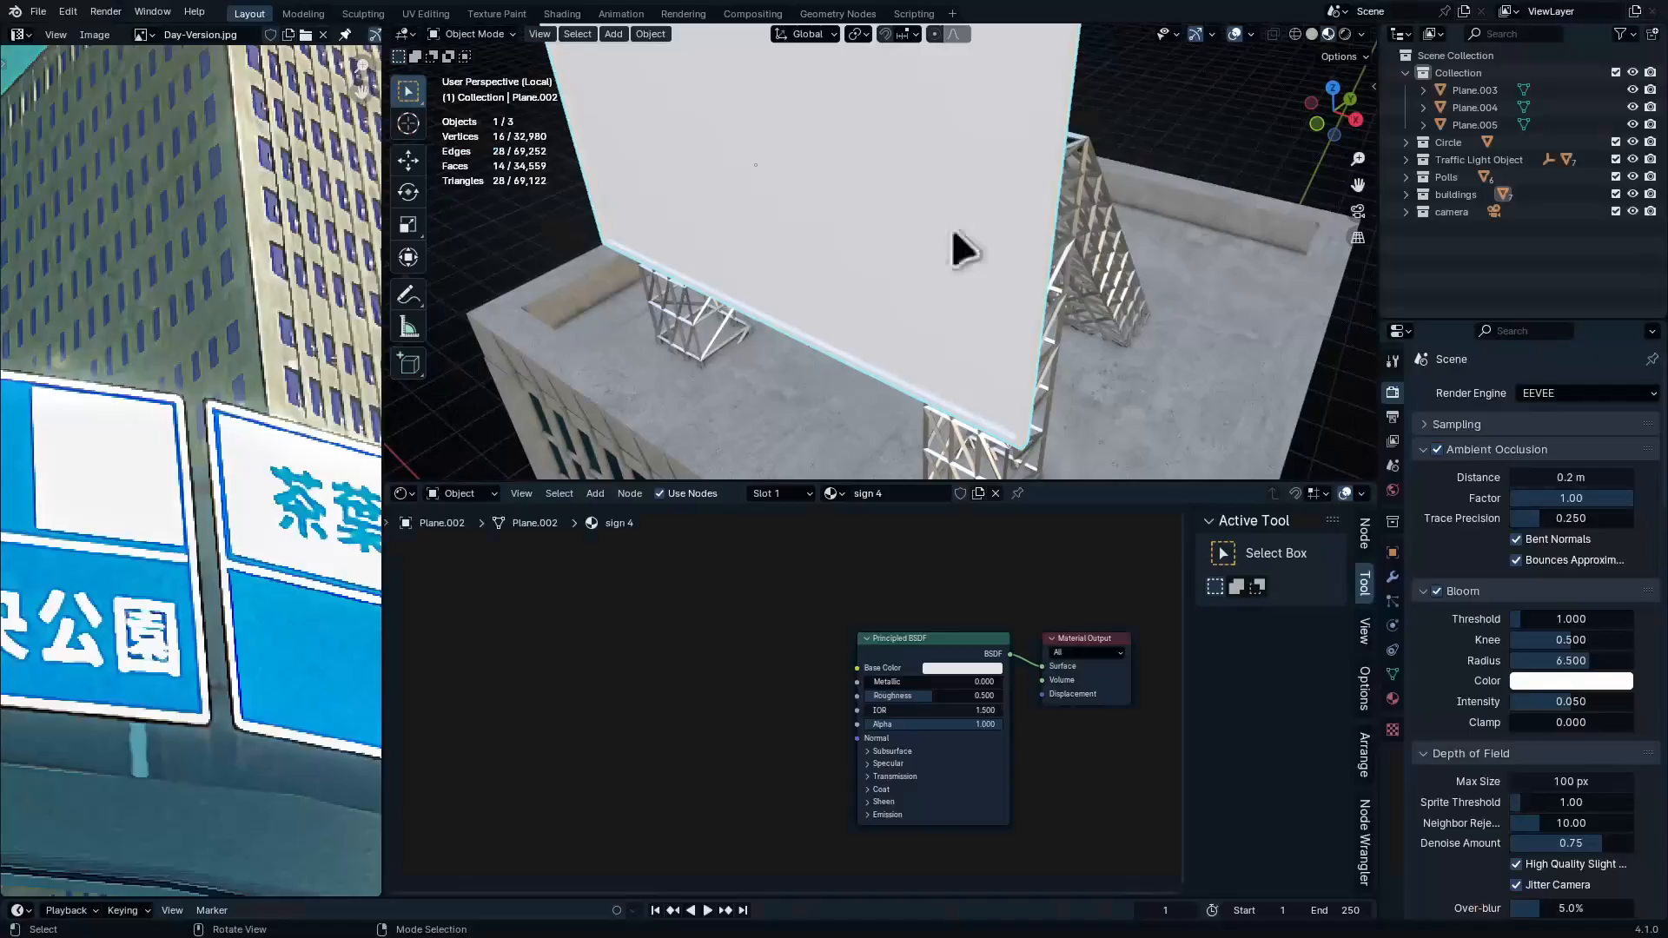
middle_click_drag(872, 316, 986, 324)
right_click(886, 606)
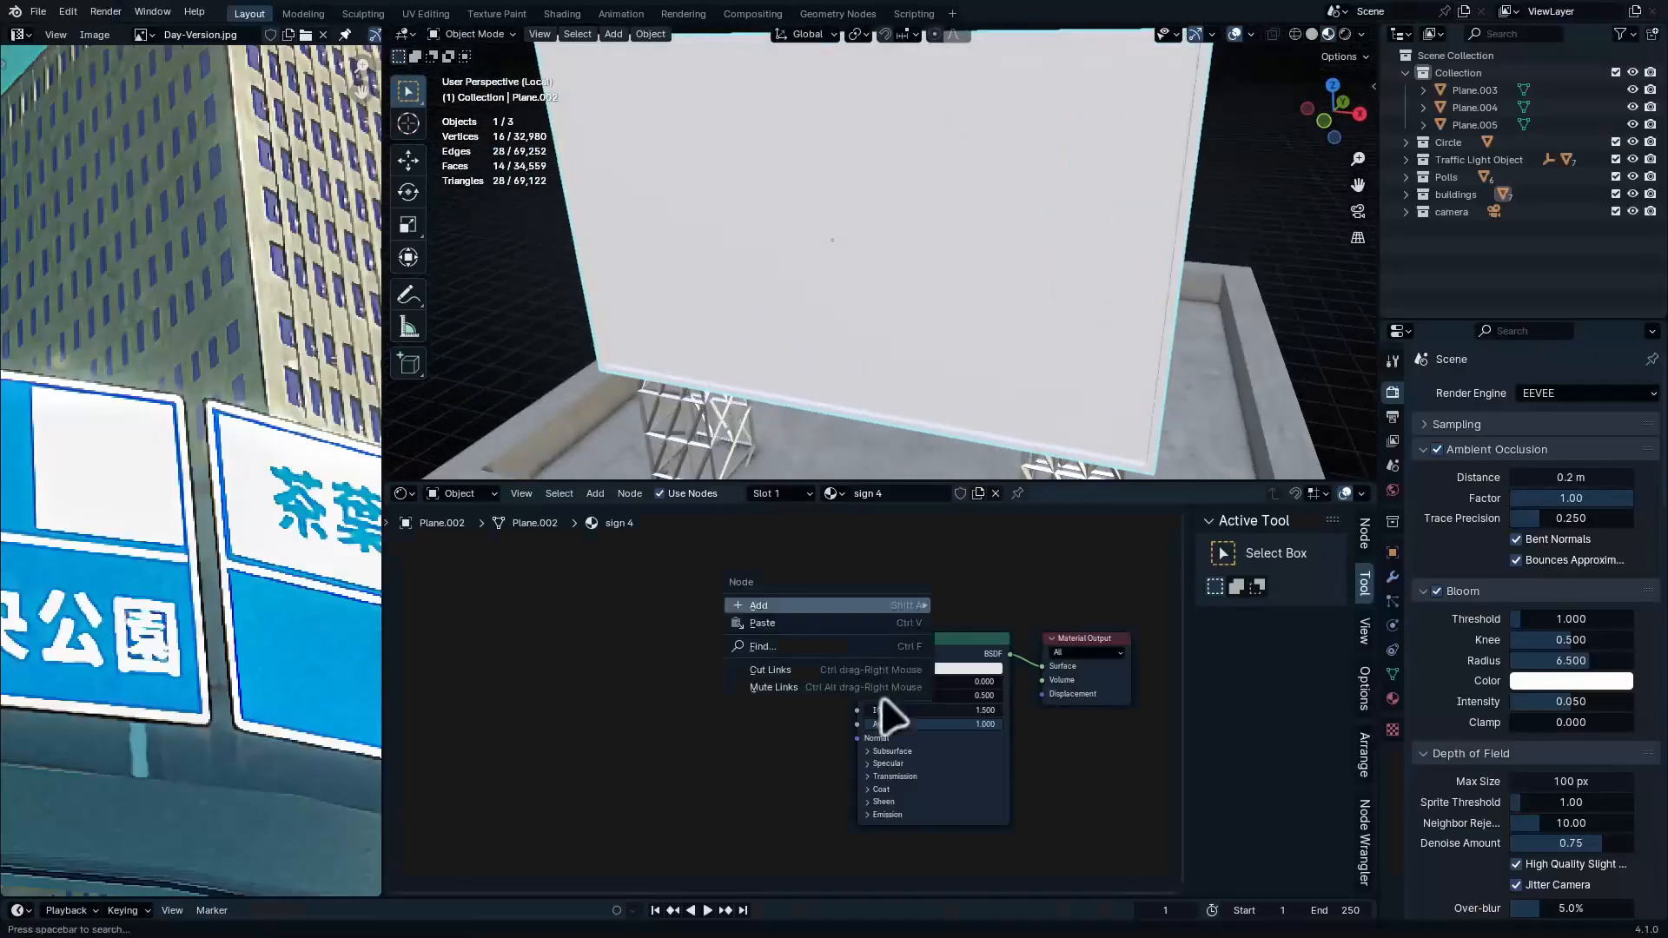
scroll(885, 414, "up", 3)
middle_click_drag(886, 414, 907, 452)
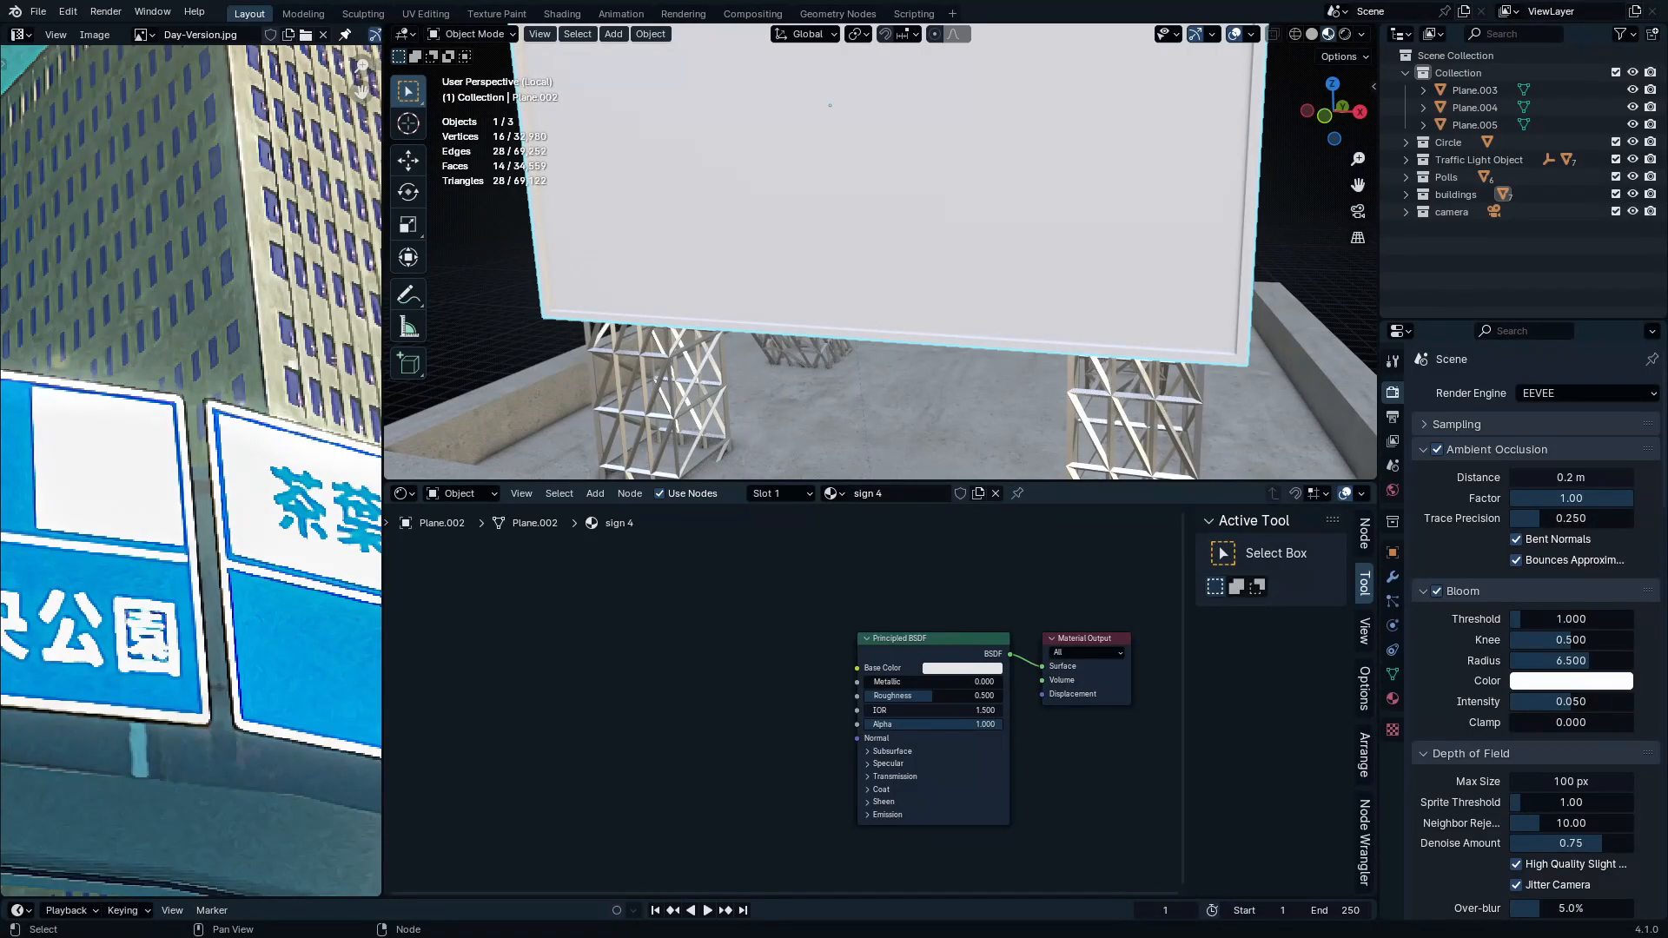
left_click_drag(674, 662, 856, 668)
Assign the sign 4 material to the front face of the billboard panel
scroll(915, 339, "up", 8)
middle_click_drag(926, 222, 903, 285)
key("Tab")
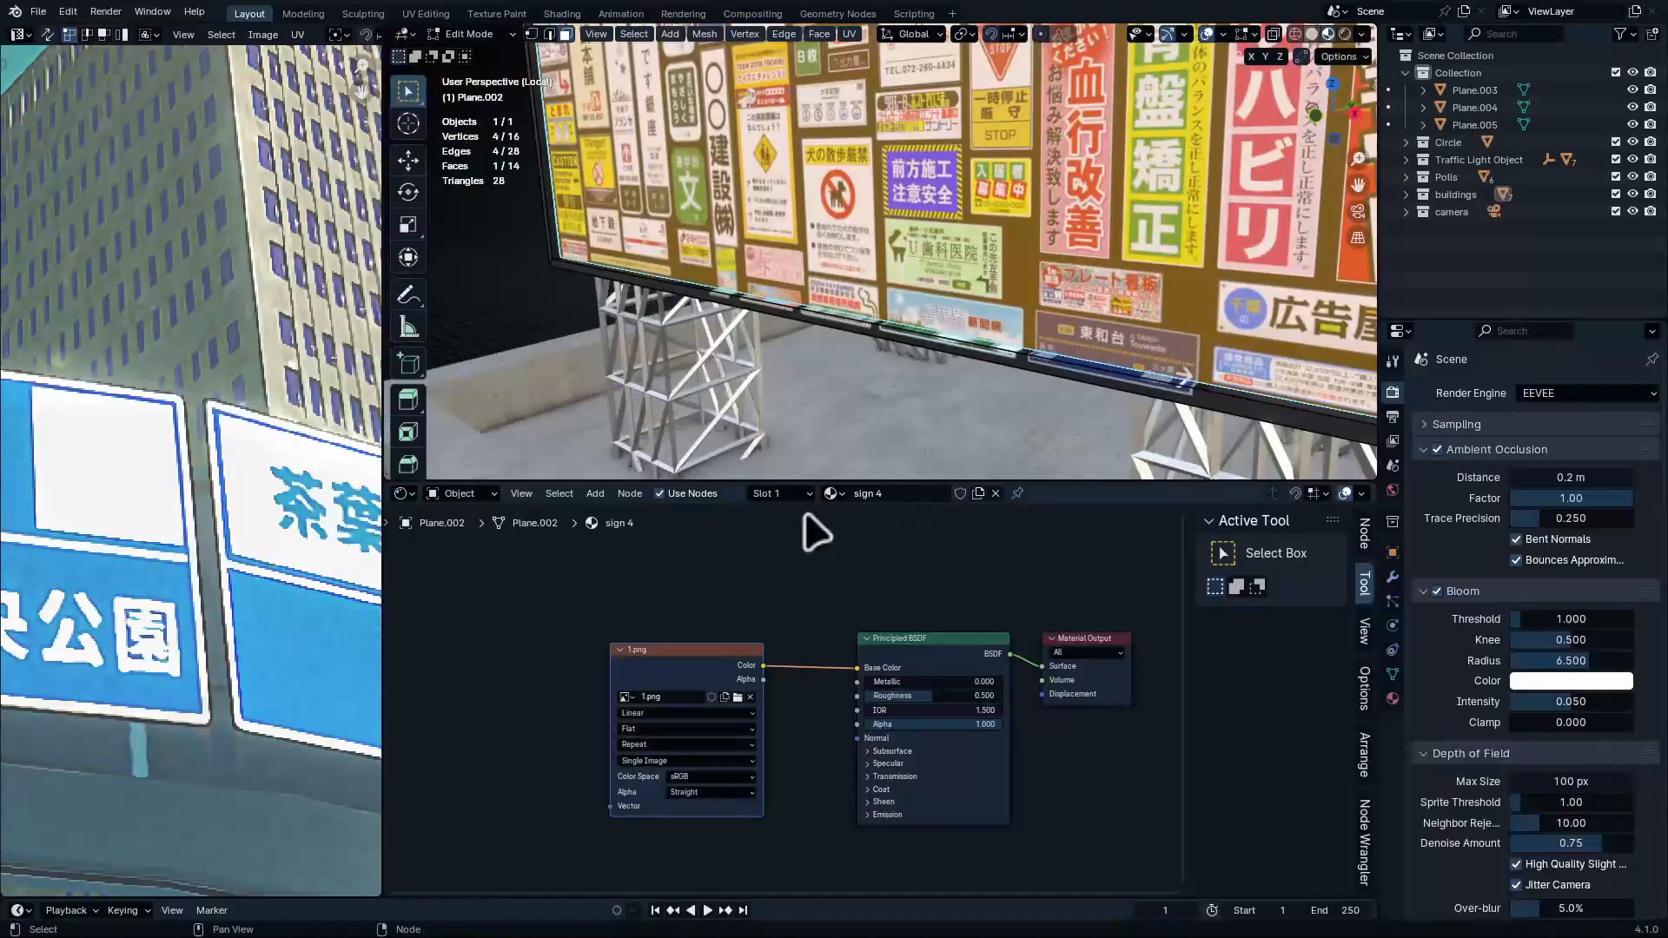
left_click(780, 494)
left_click(706, 641)
Add a second material slot with the aluminum material and assign it to all panel faces except the front
key("ctrl+l")
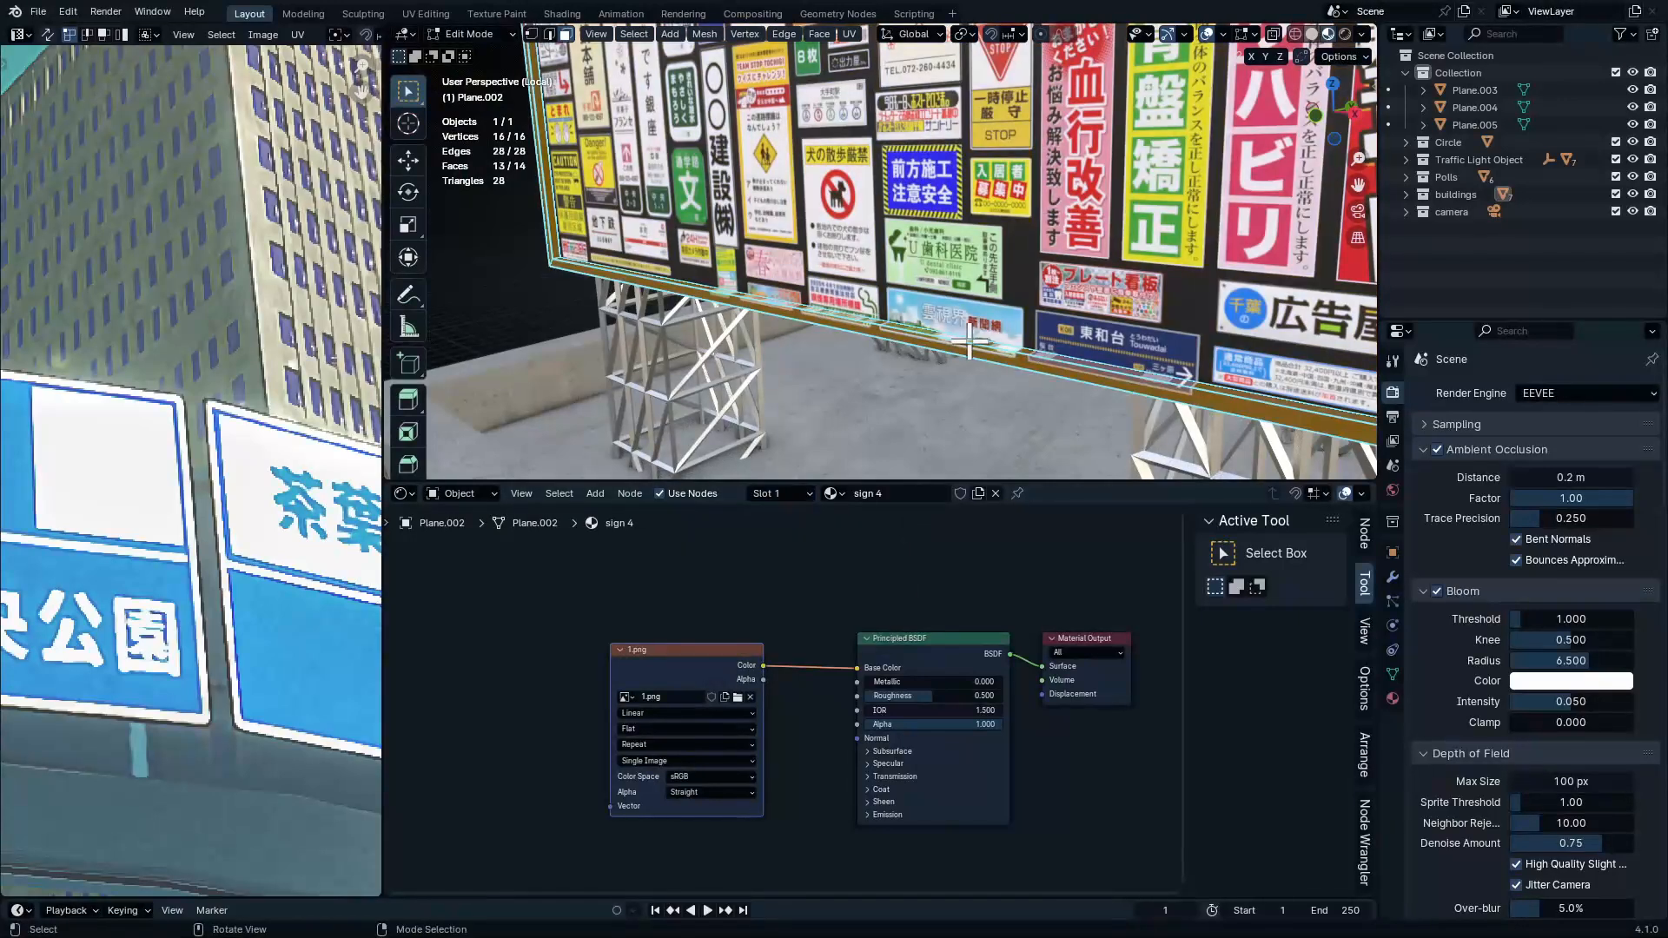
left_click(799, 494)
left_click(873, 531)
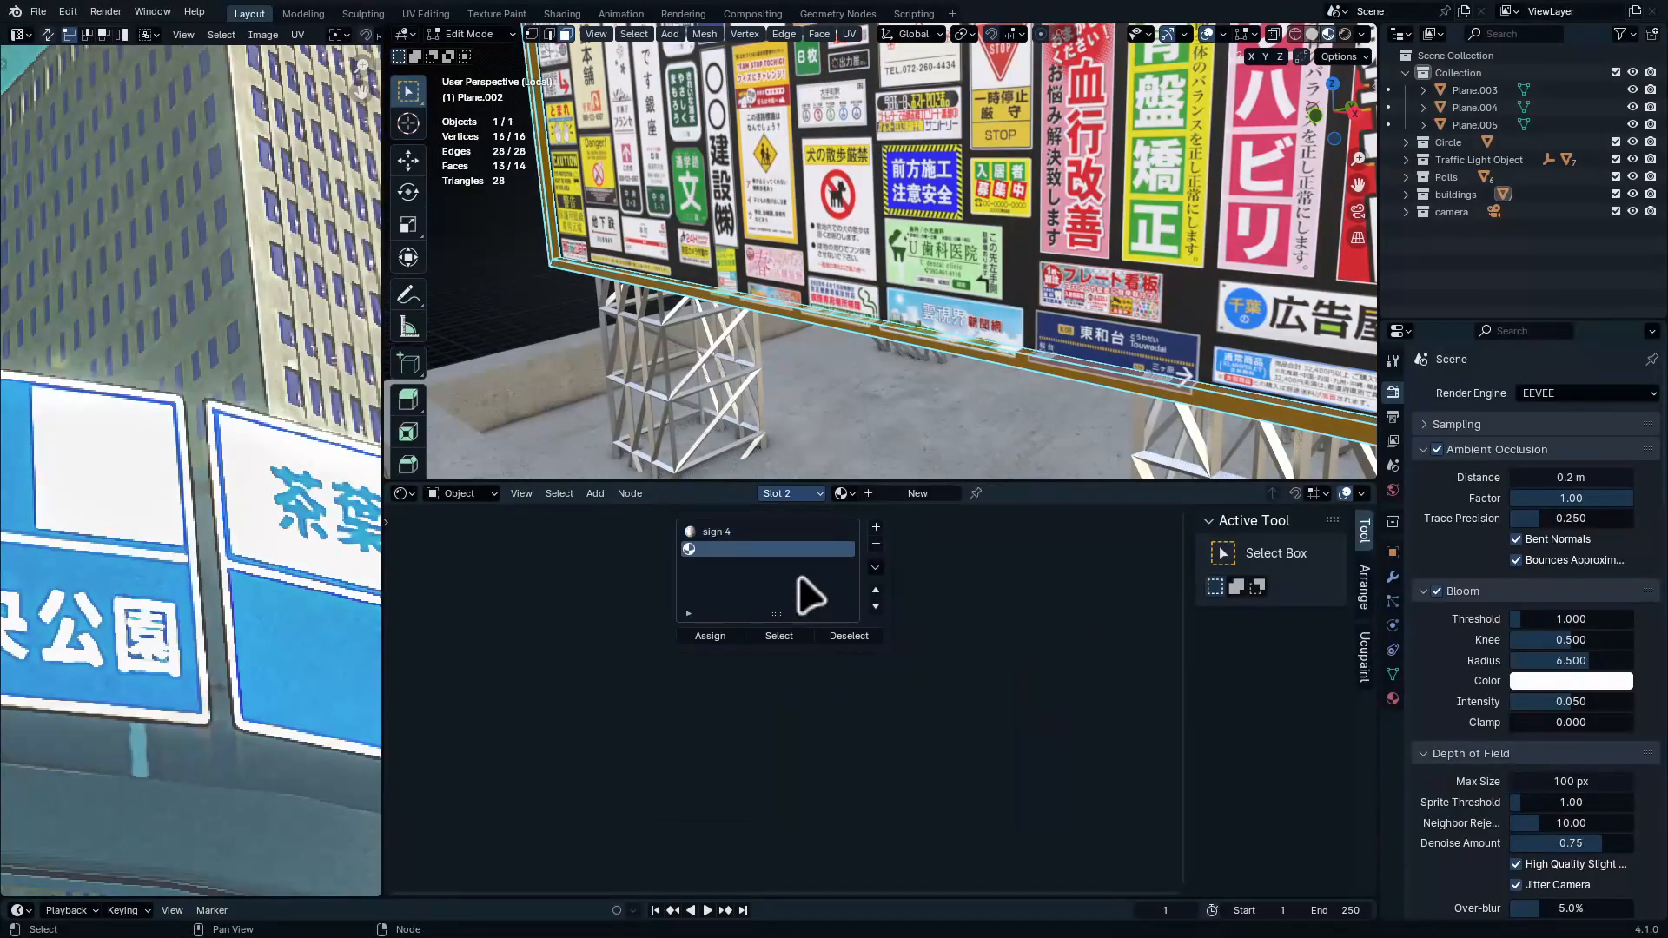
left_click(844, 494)
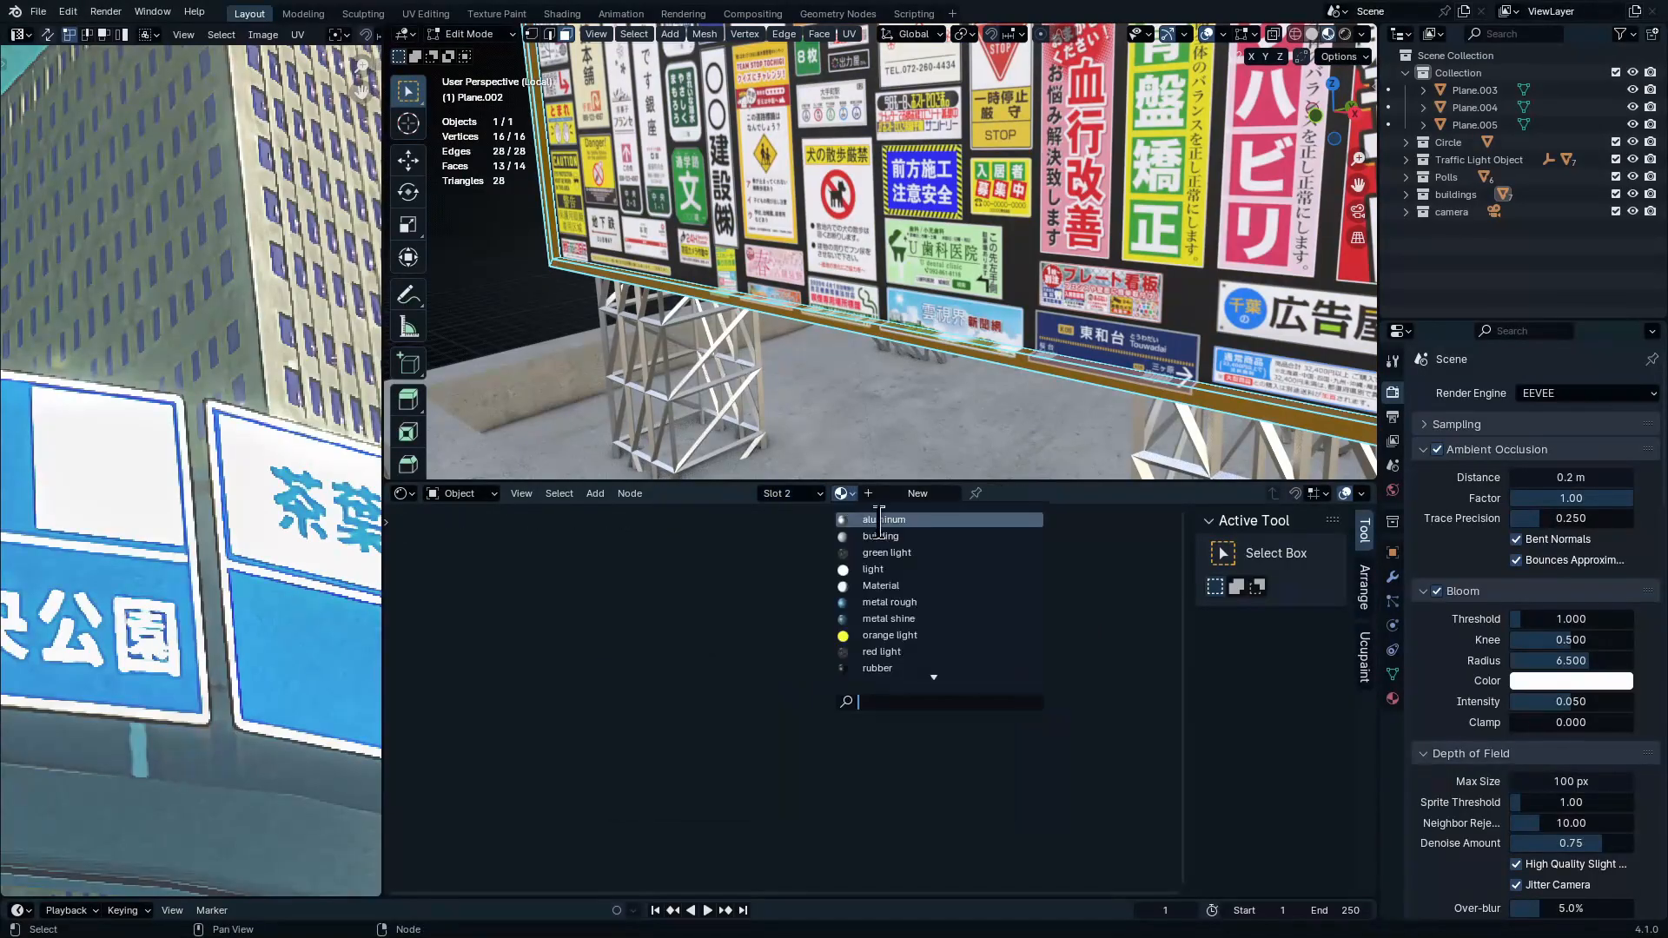
left_click(884, 523)
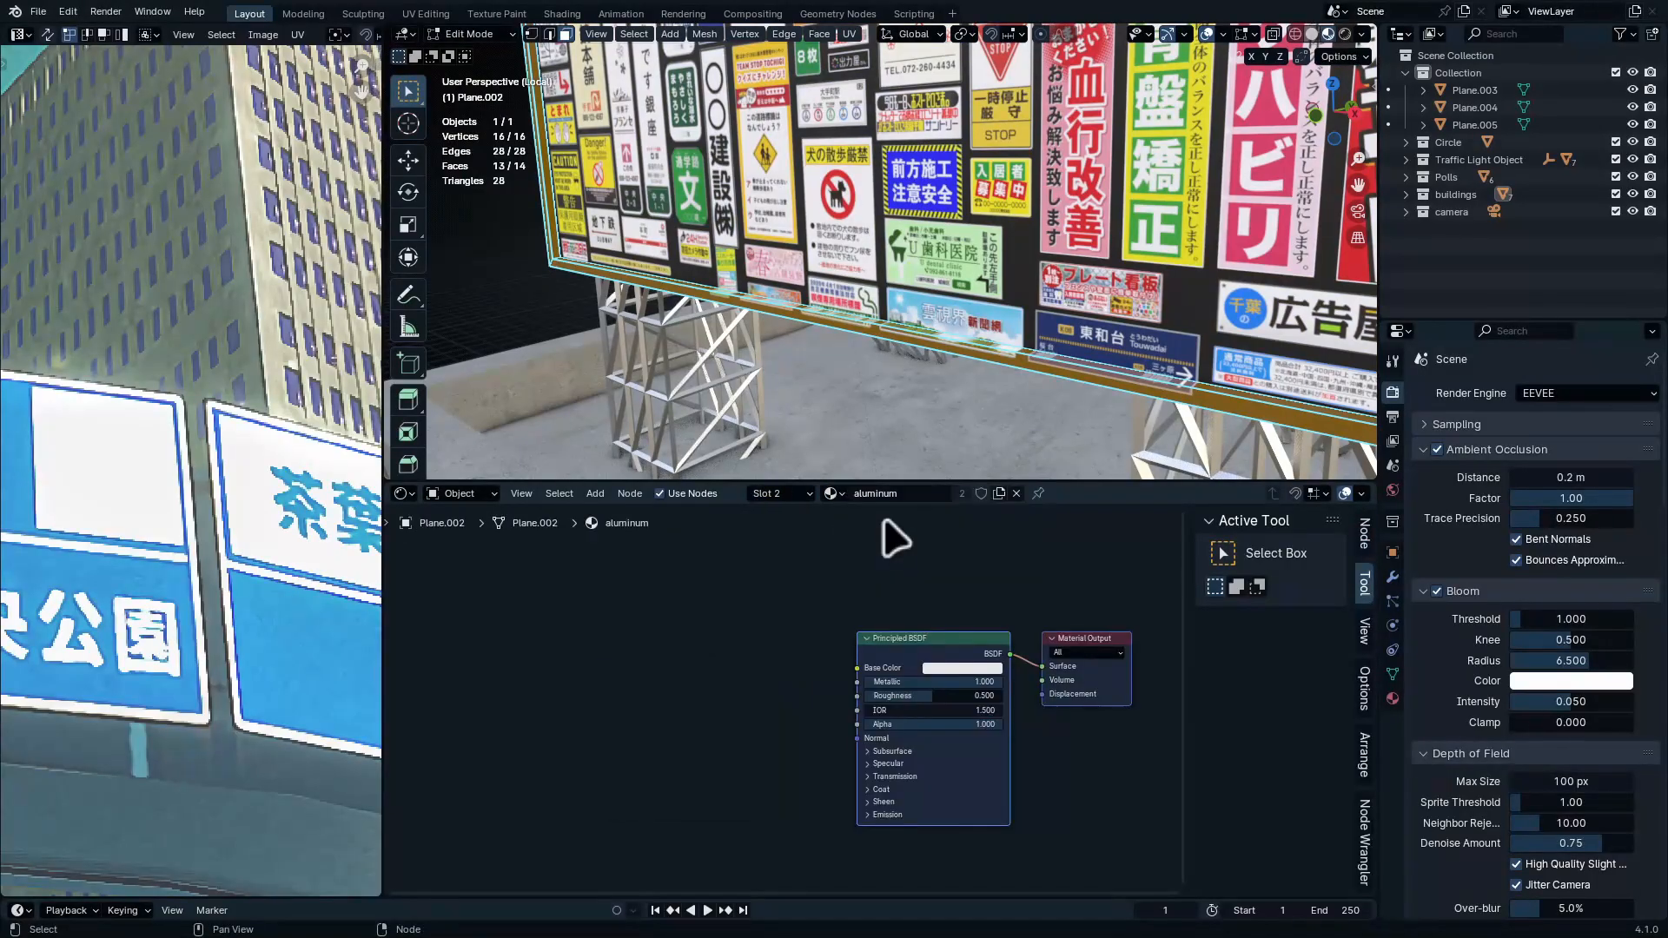
left_click(784, 496)
left_click(716, 642)
key("Tab")
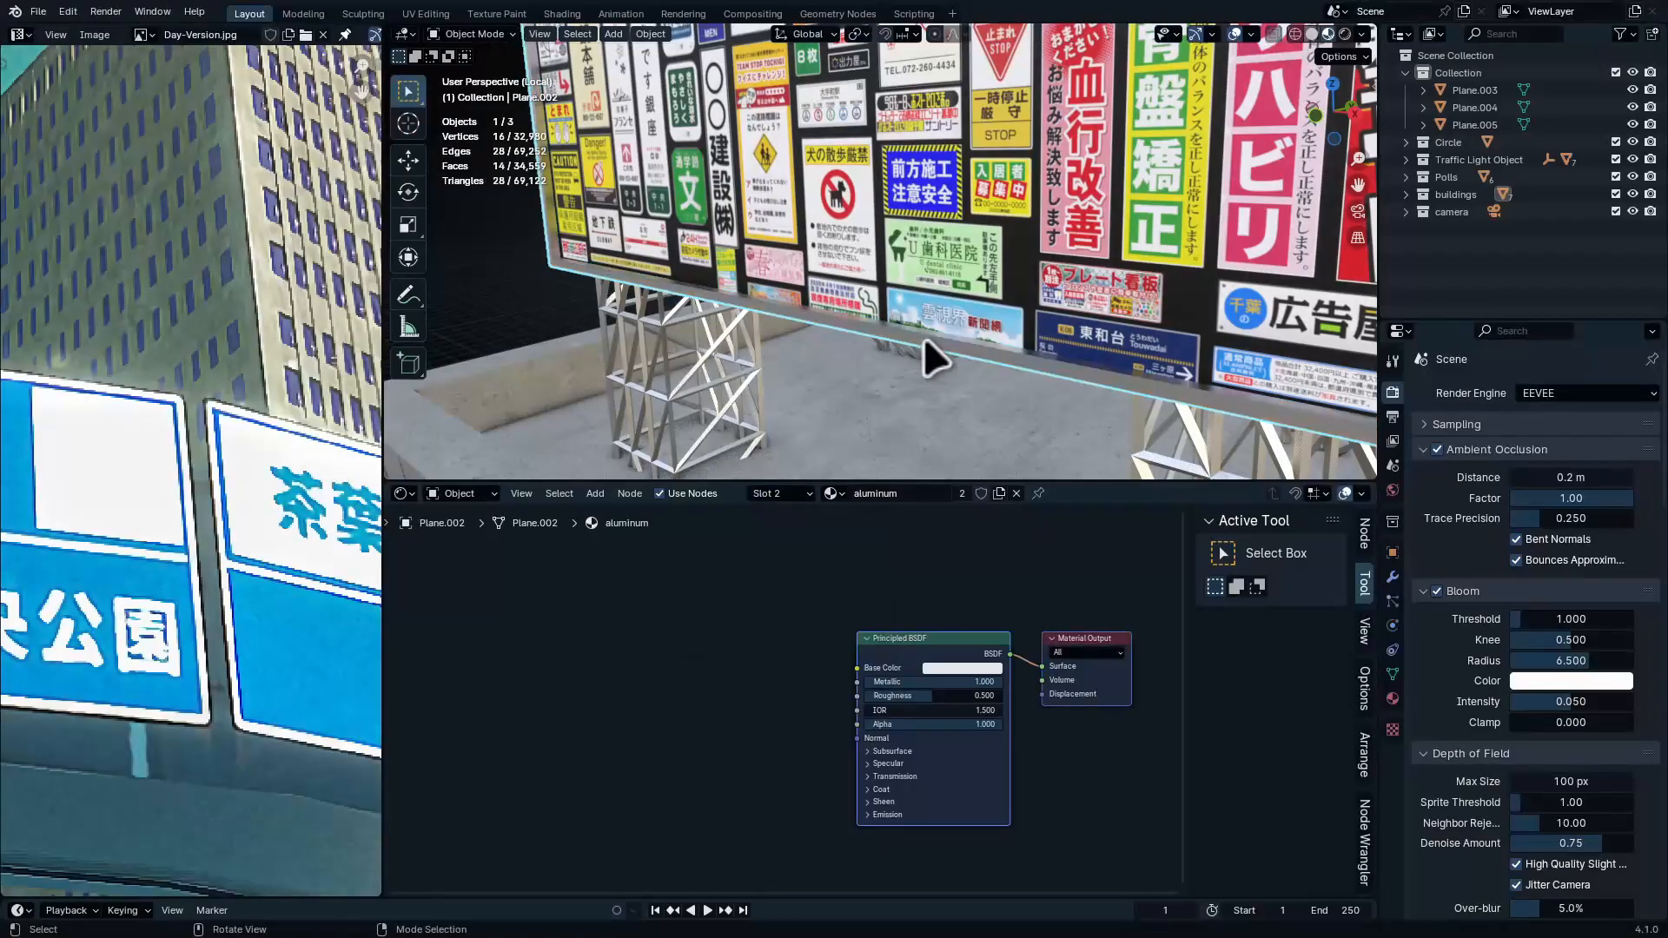
Make sign 4 the active material, select the panel's front face and show 1.png in the enlarged UV editor
middle_click_drag(925, 336, 904, 373)
left_click(774, 494)
left_click(771, 530)
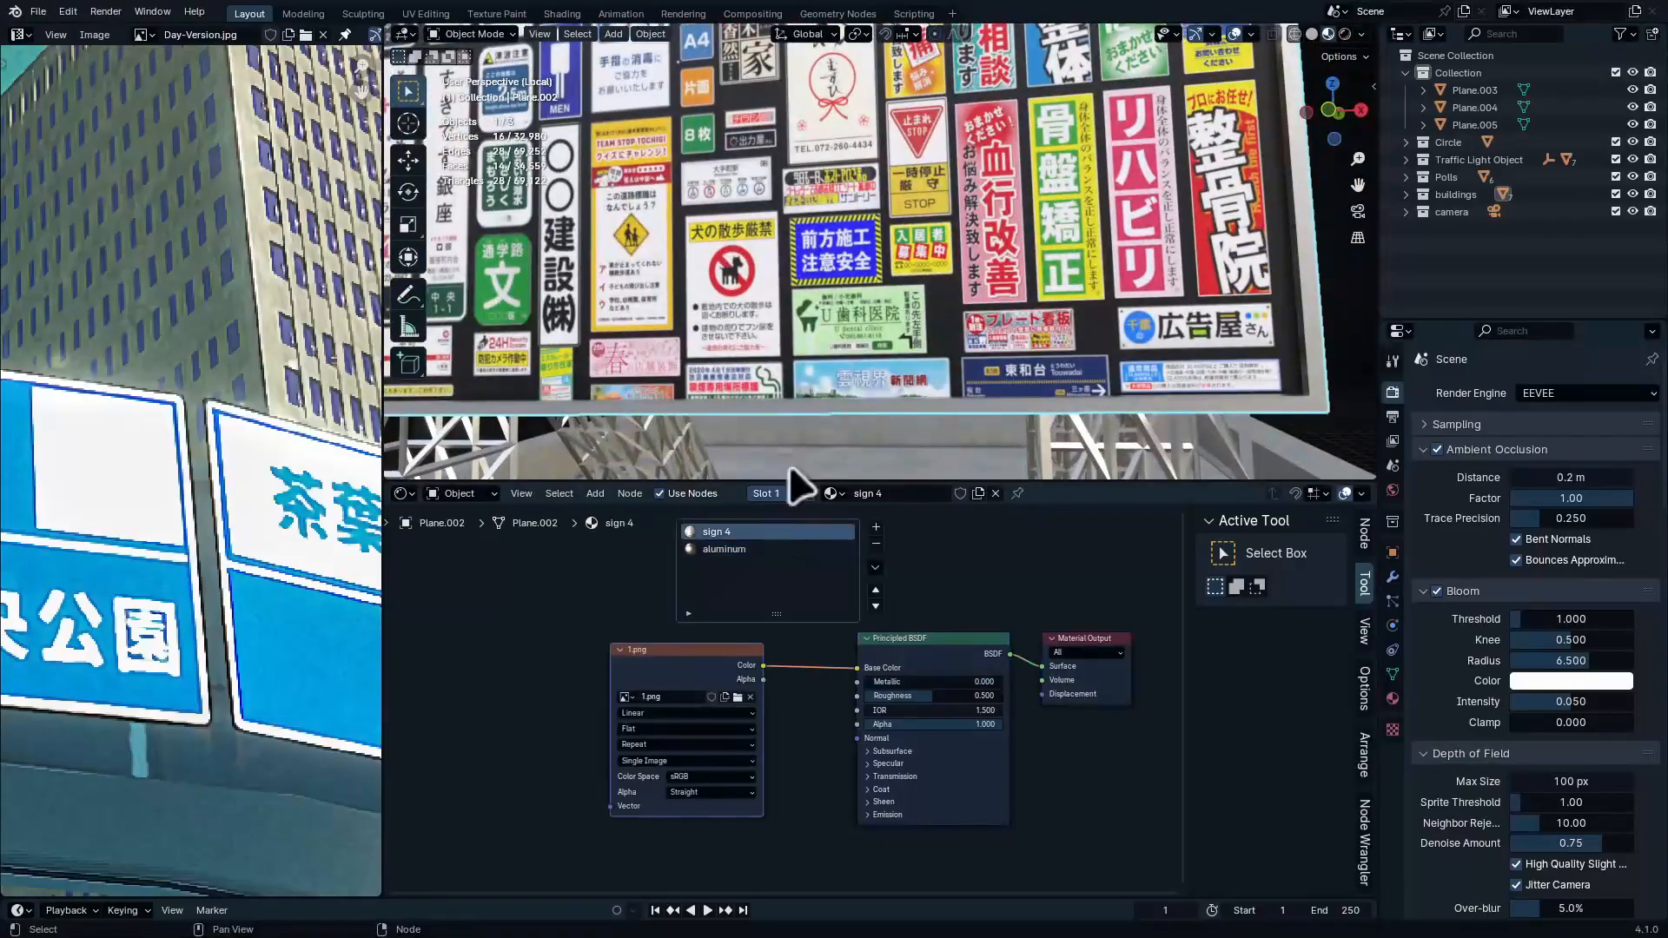
key("Tab")
left_click(862, 255)
middle_click_drag(861, 255, 886, 362, "shift")
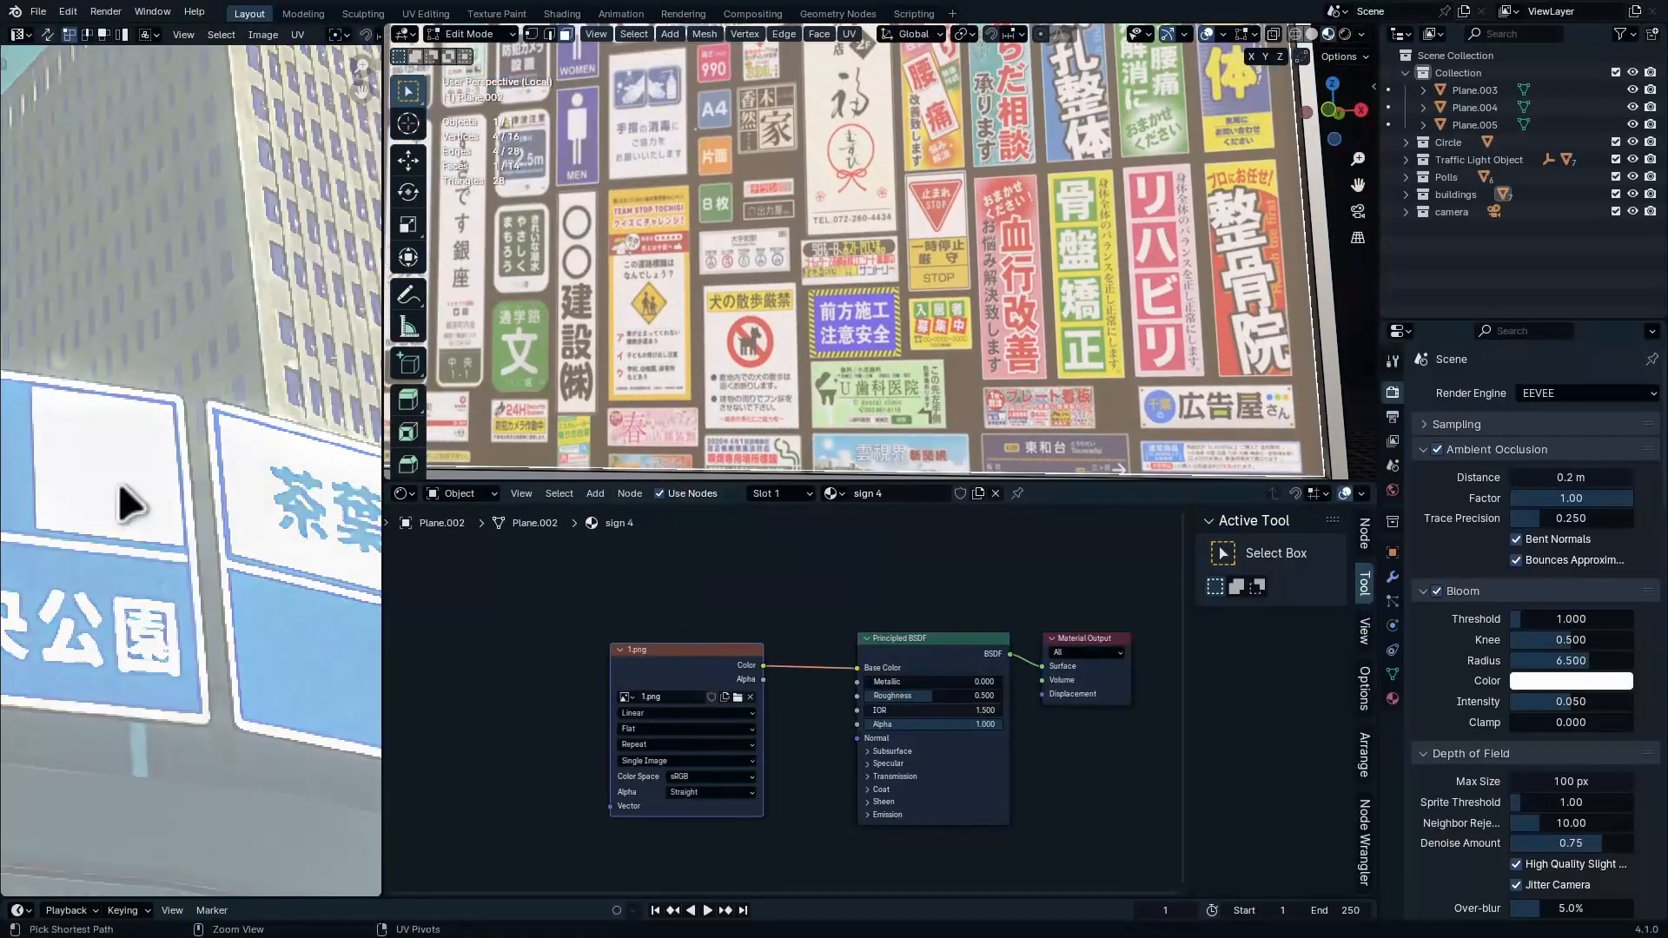
key("ctrl+space")
scroll(335, 269, "down", 4)
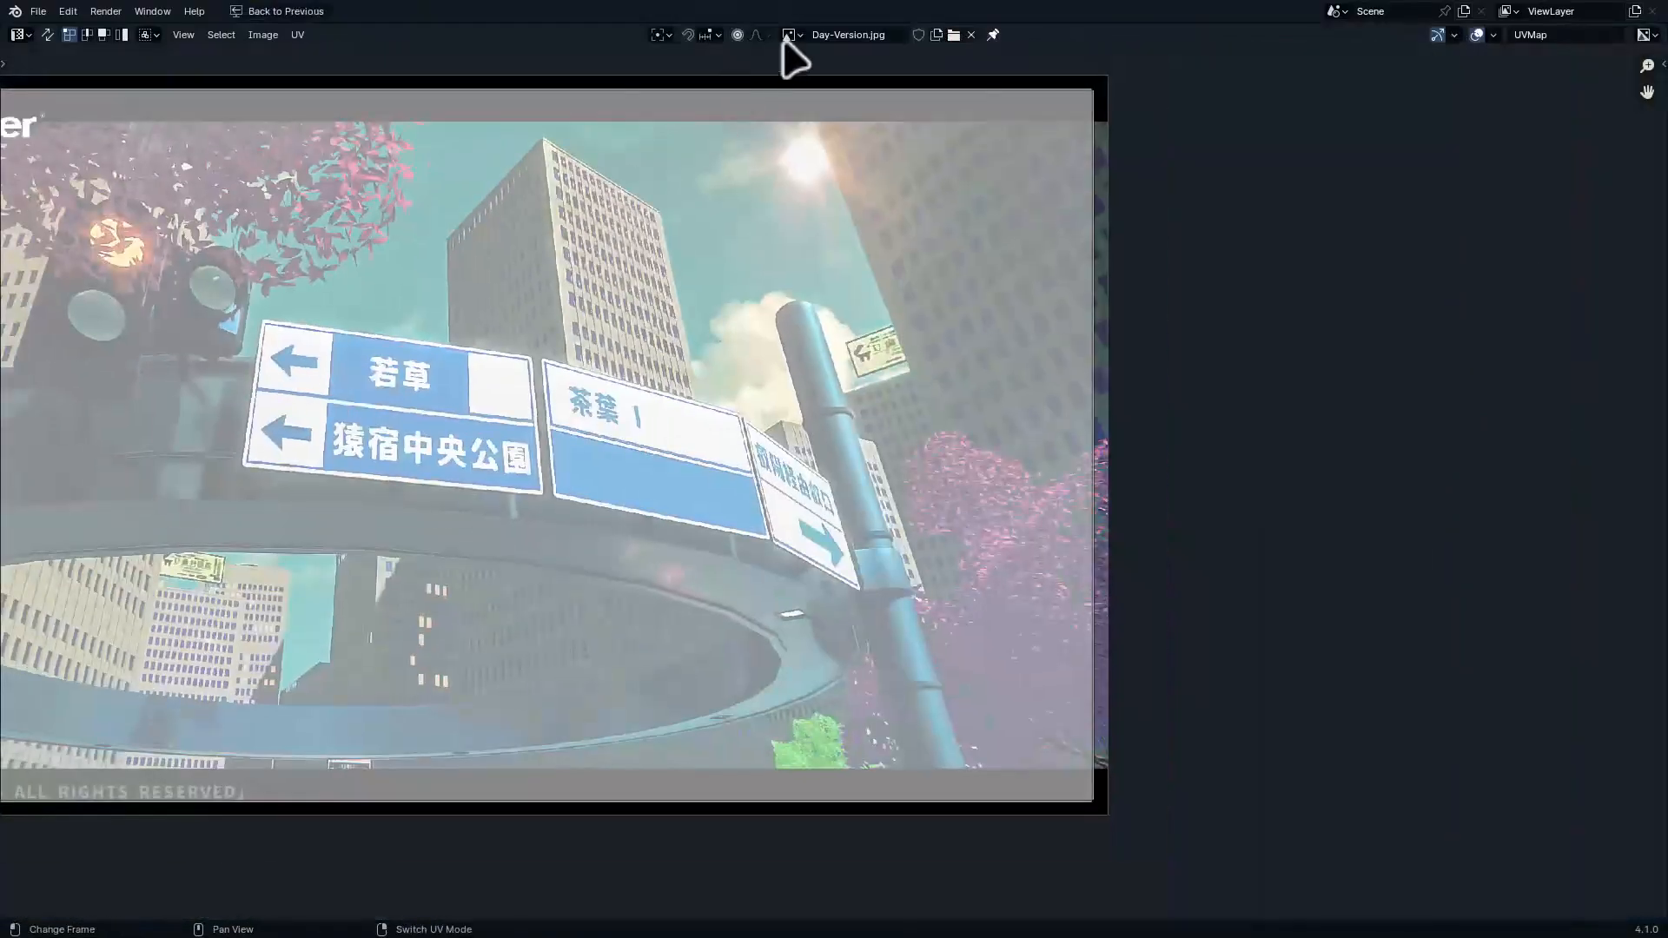
left_click(790, 34)
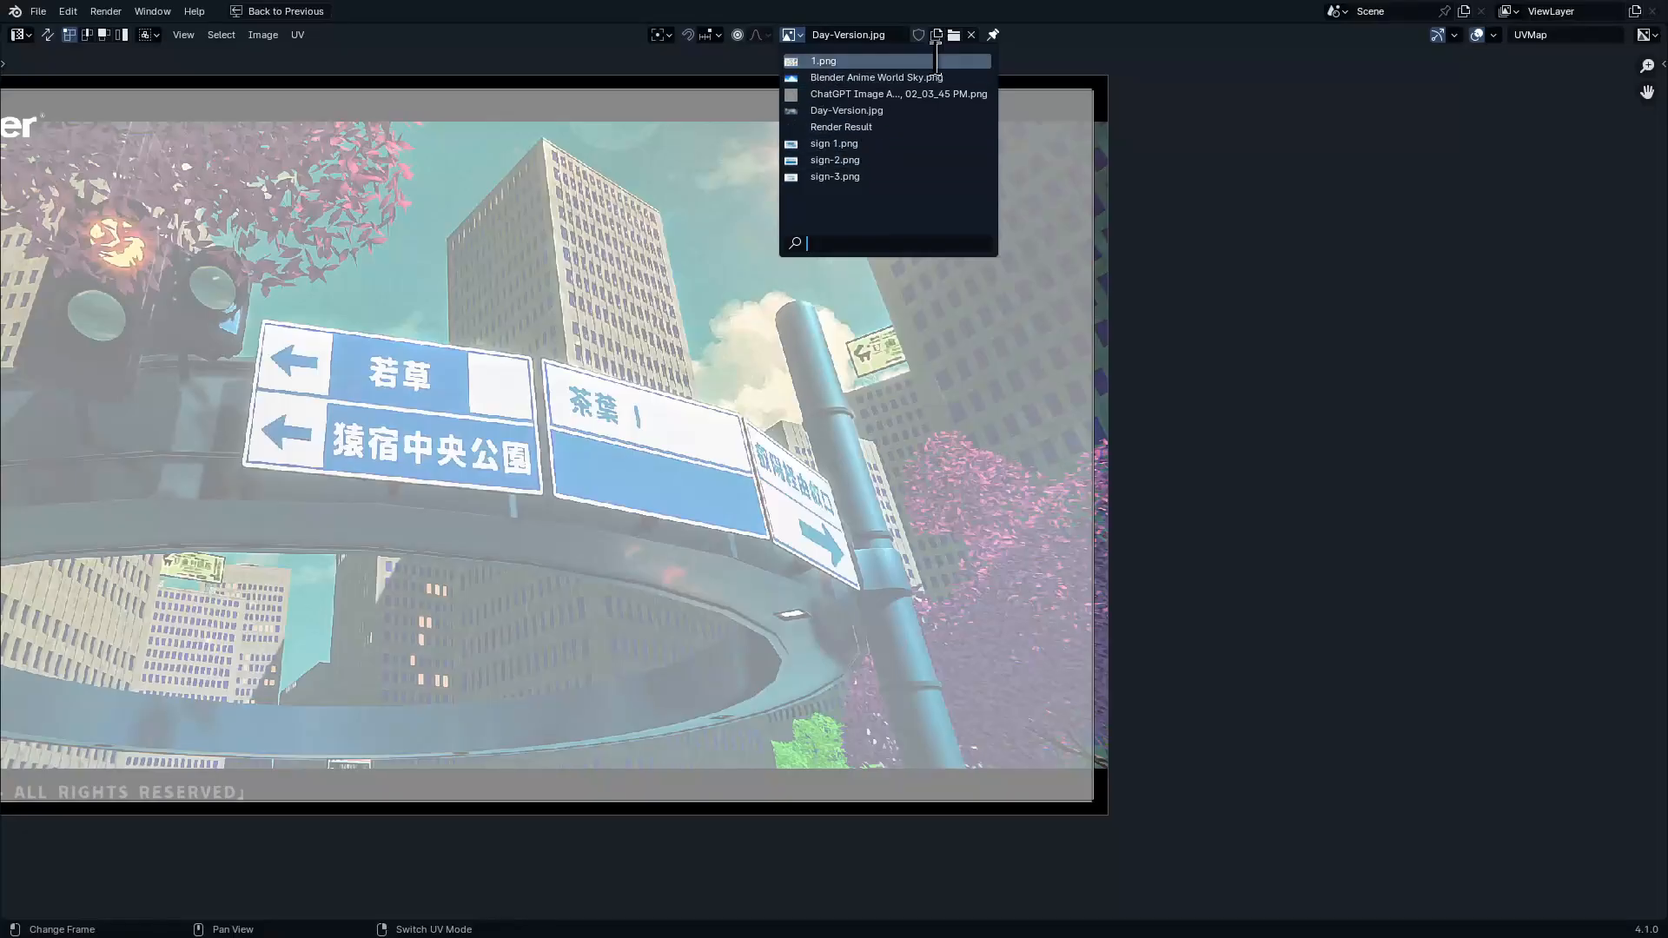
left_click(823, 61)
middle_click_drag(550, 357, 618, 360)
Shrink the front face's UVs and move them over the green U dental clinic sign on 1.png
scroll(986, 435, "down", 4)
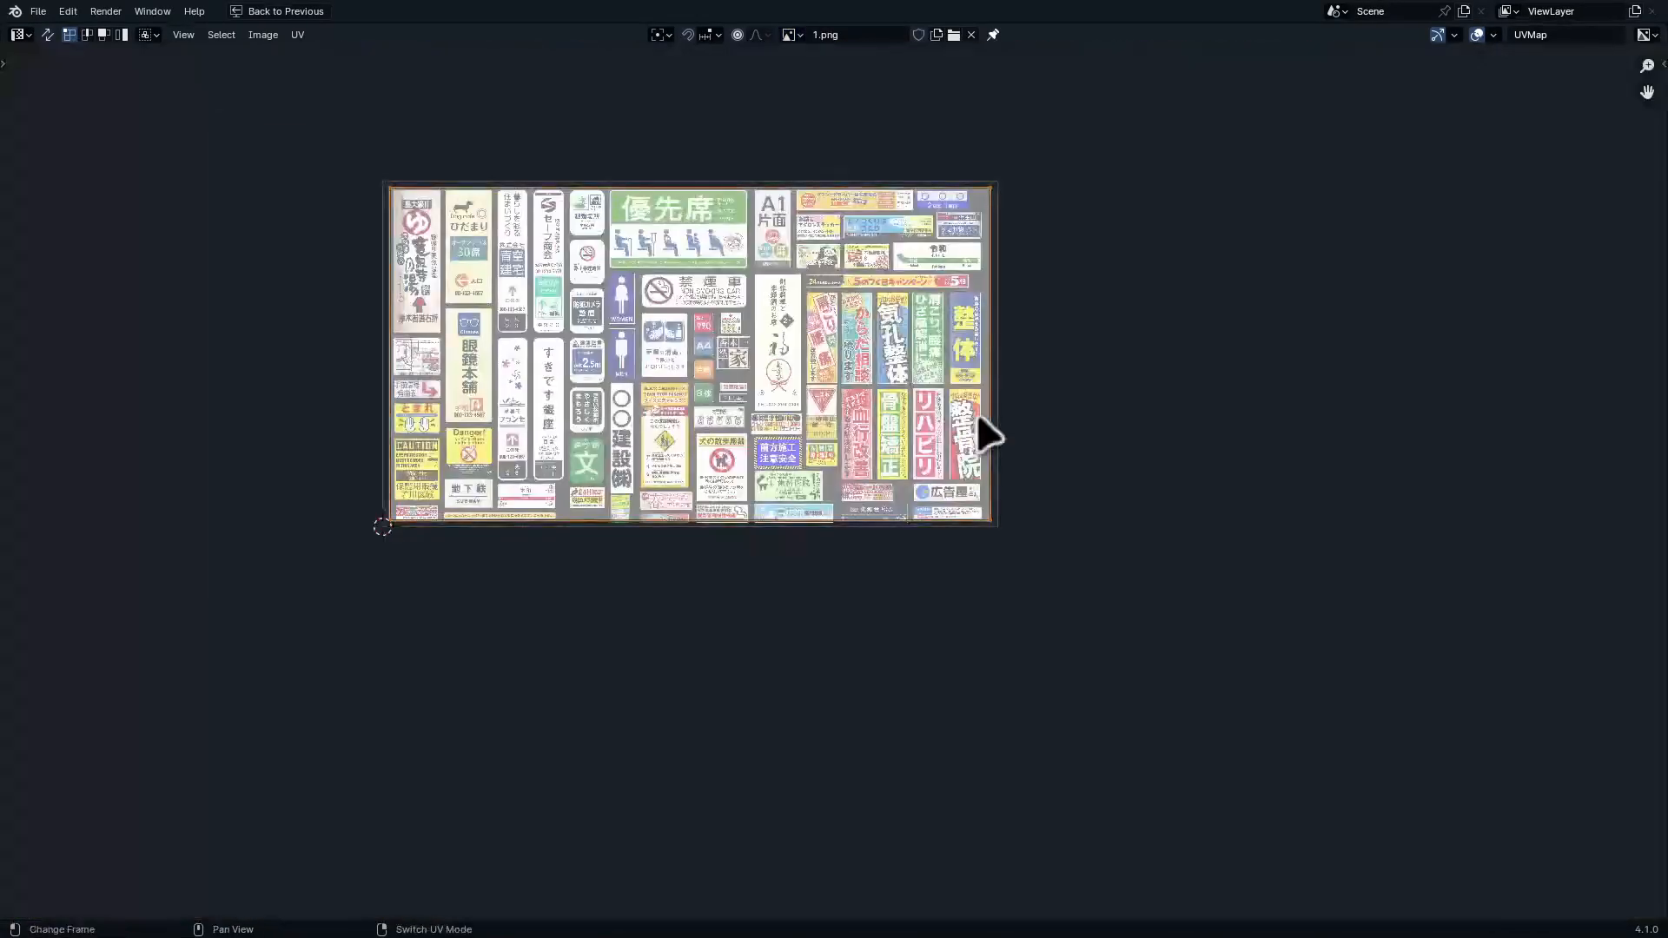
key("s")
left_click(664, 244)
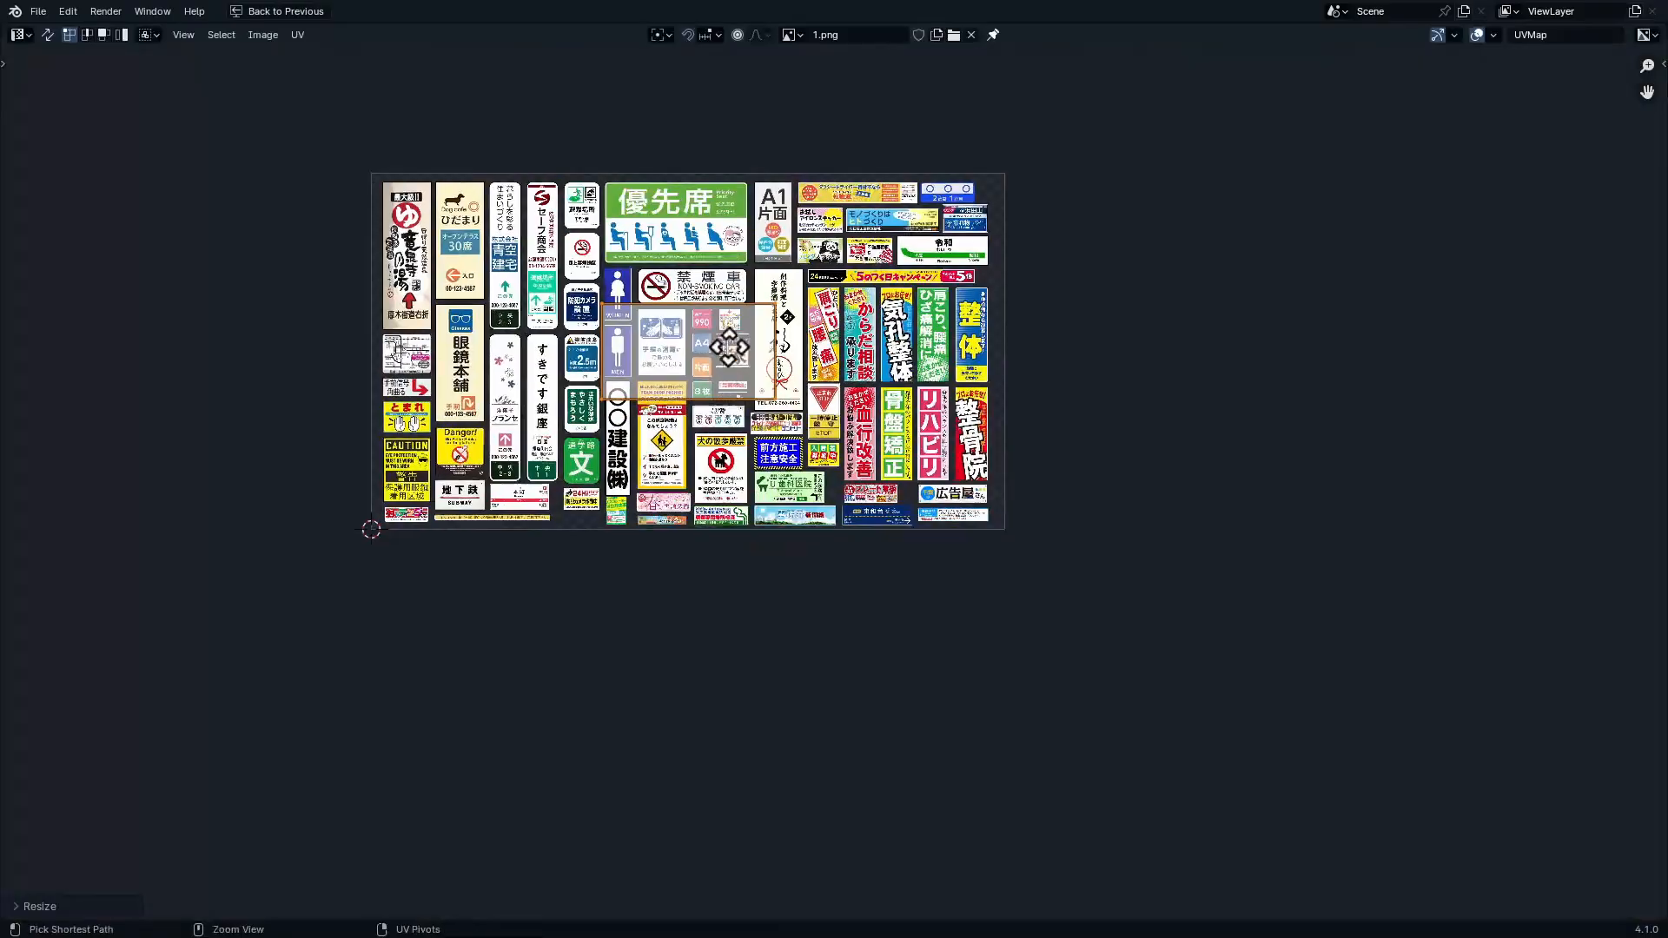
scroll(664, 245, "up", 4)
key("g")
scroll(955, 565, "up", 5)
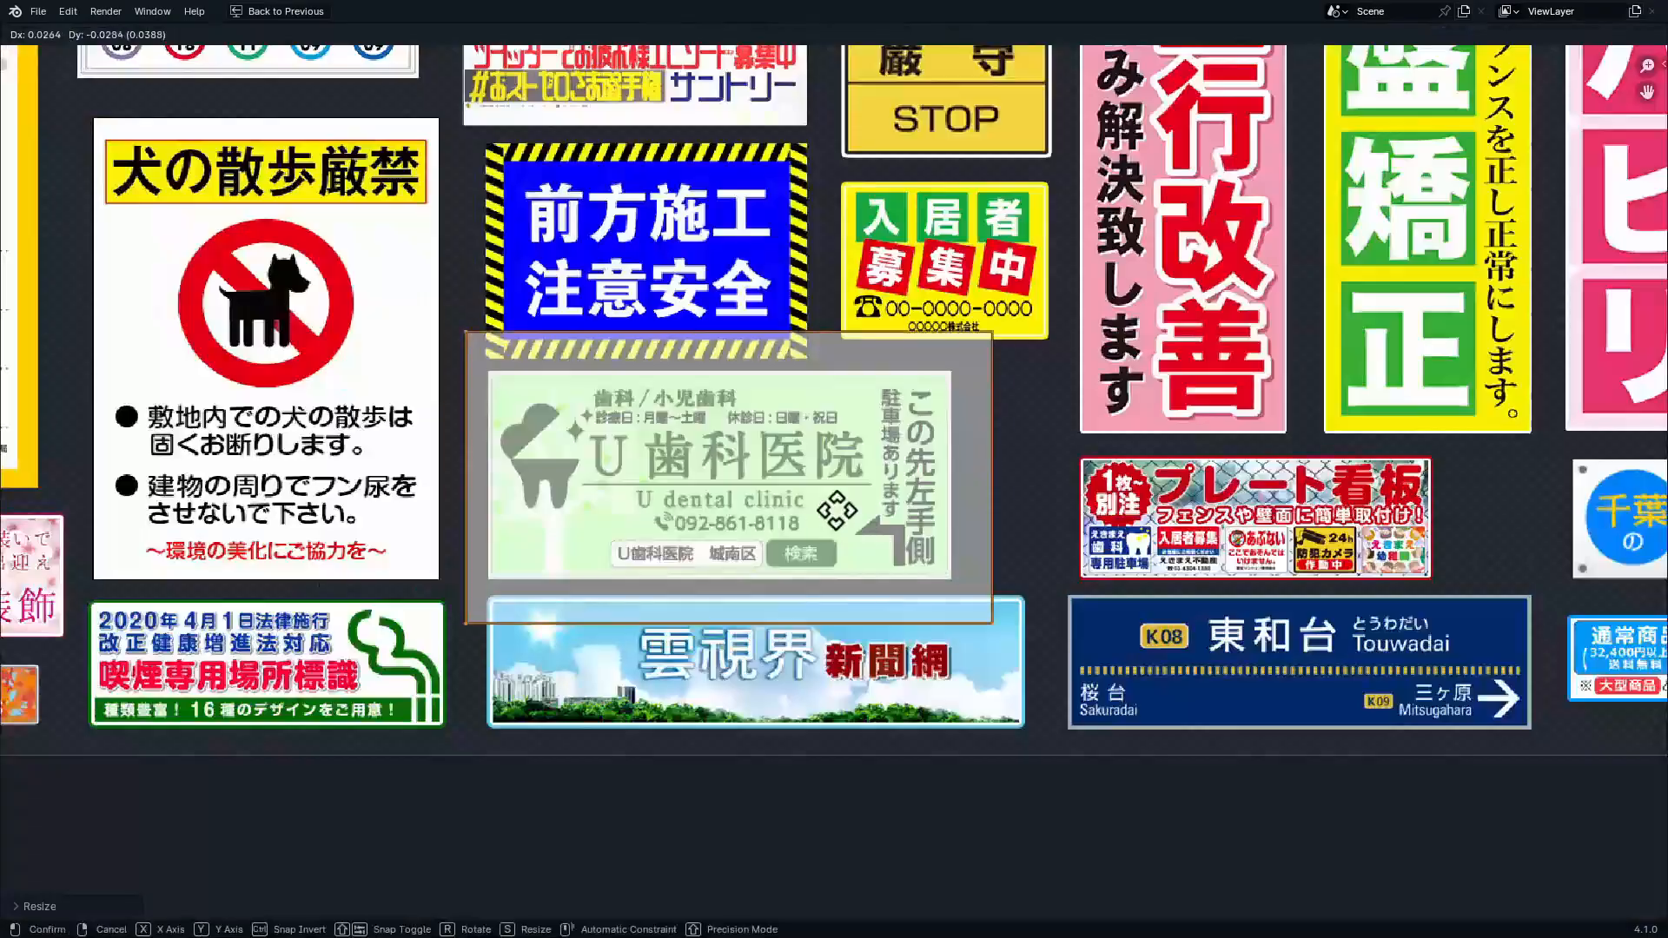
left_click(1038, 608)
Fit the UVs to the dental clinic sign's height, stretch them along X to its width, and restore the normal layout
middle_click_drag(1024, 580, 1044, 470, "ctrl")
key("s")
left_click(952, 493)
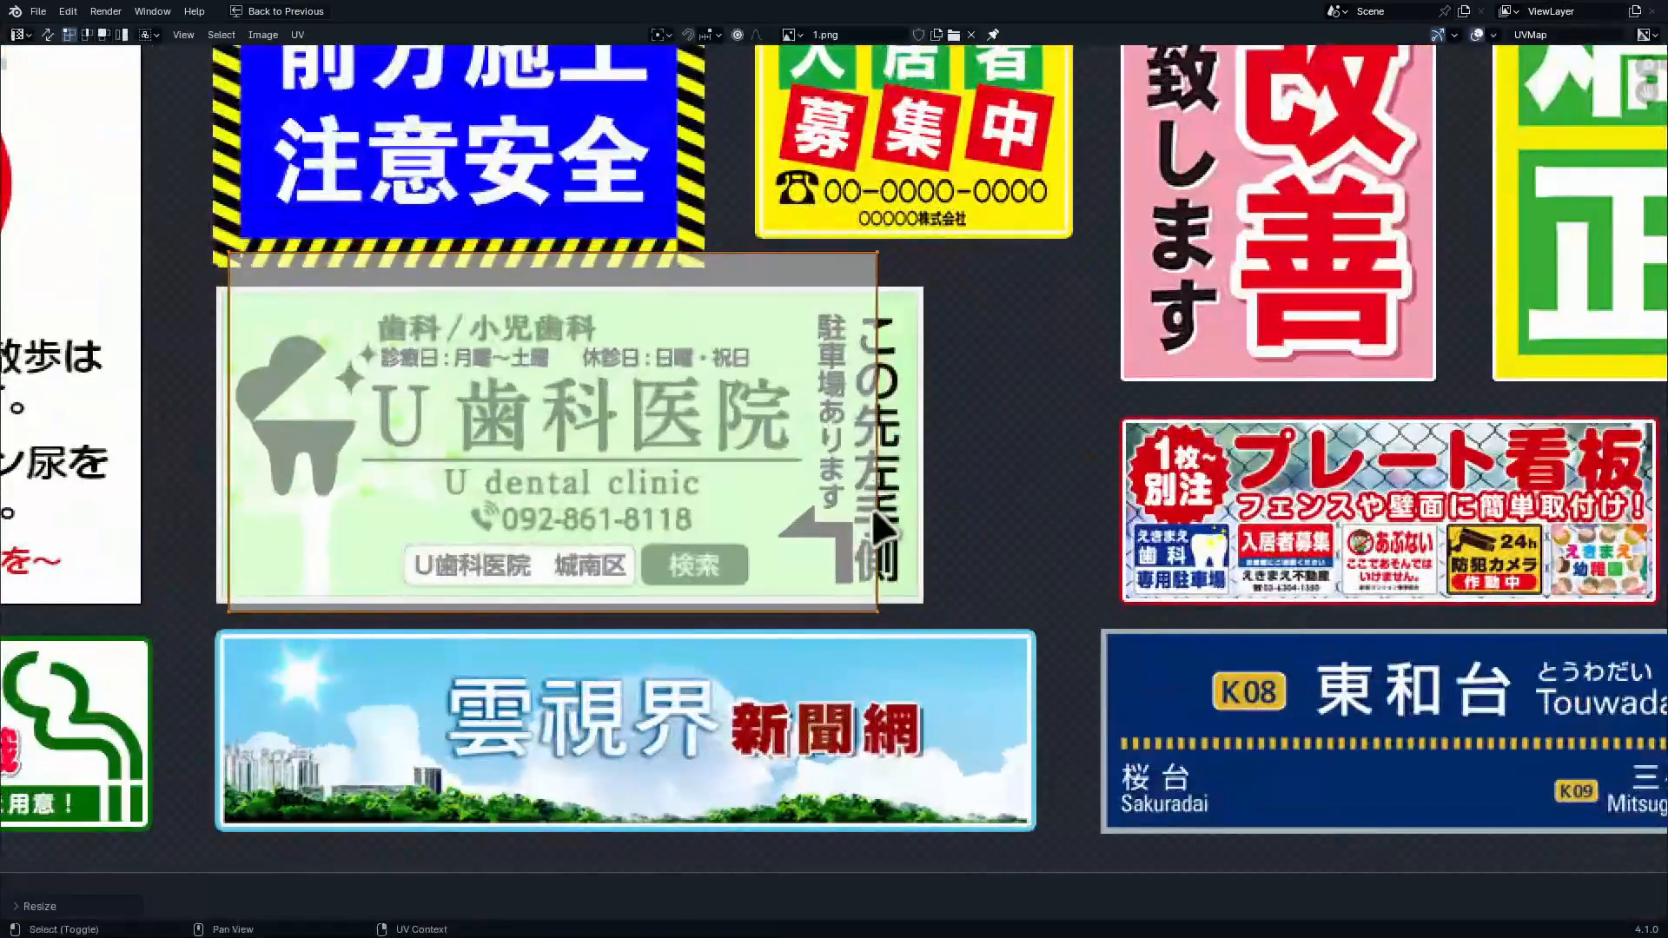
middle_click_drag(806, 565, 870, 590)
middle_click_drag(870, 590, 853, 551, "ctrl")
key("s")
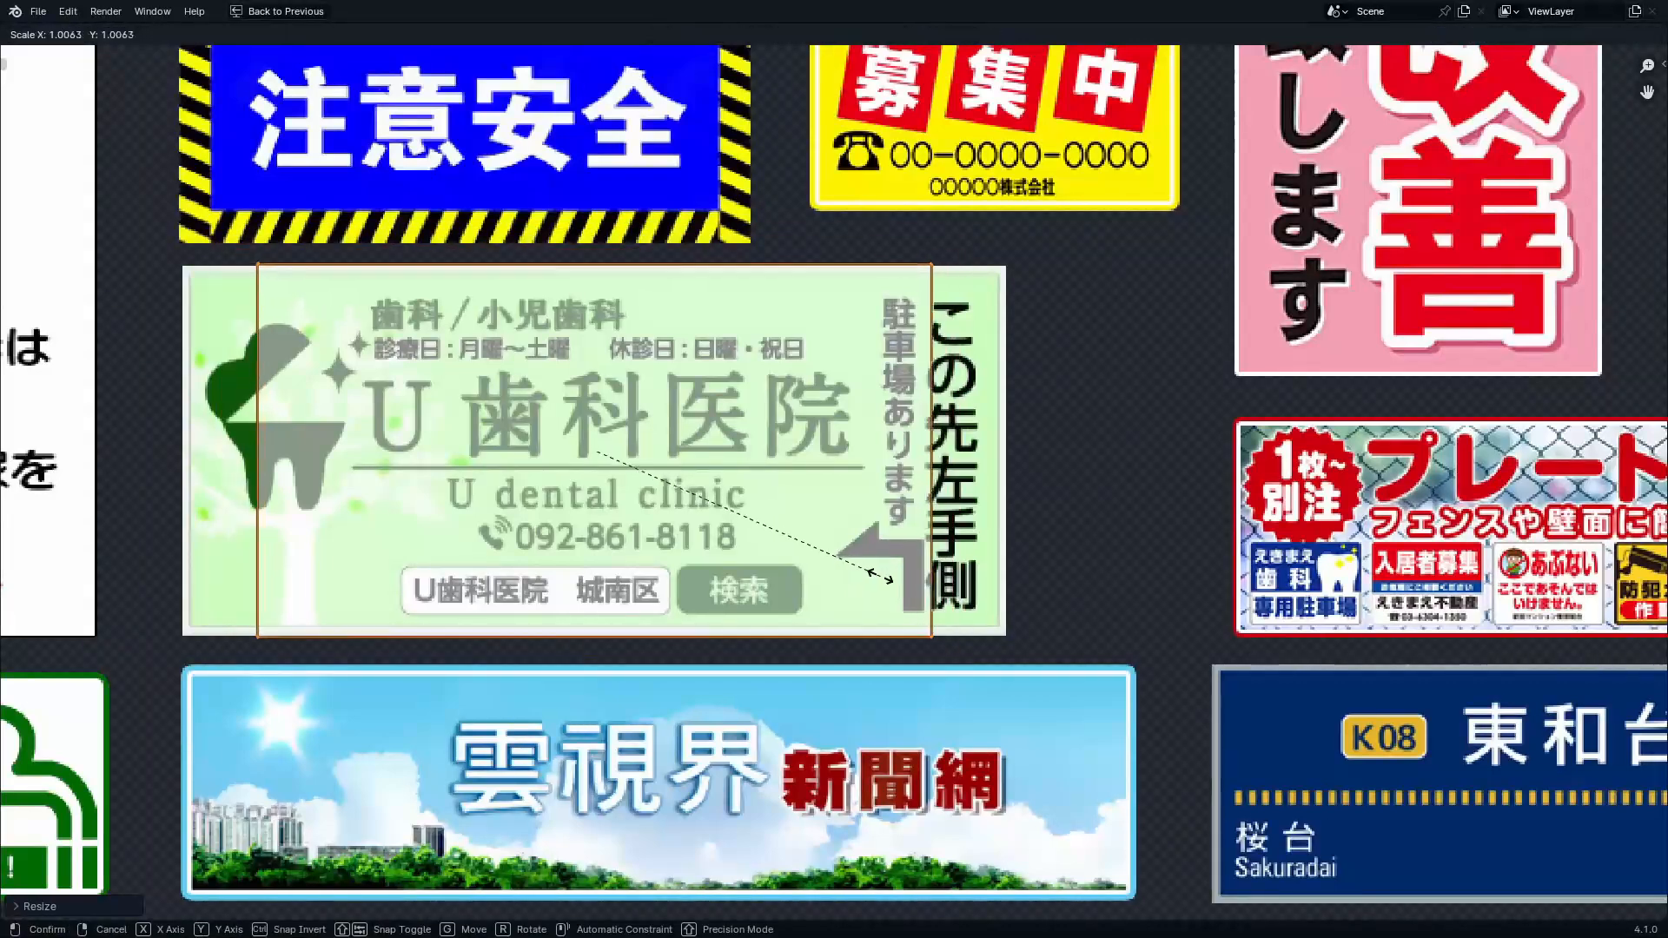
key("x")
left_click(943, 579)
key("Tab")
key("ctrl+space")
Widen the whole billboard panel along the X axis by a factor of 1.3, working from the front view
scroll(1009, 386, "down", 5)
key("Tab")
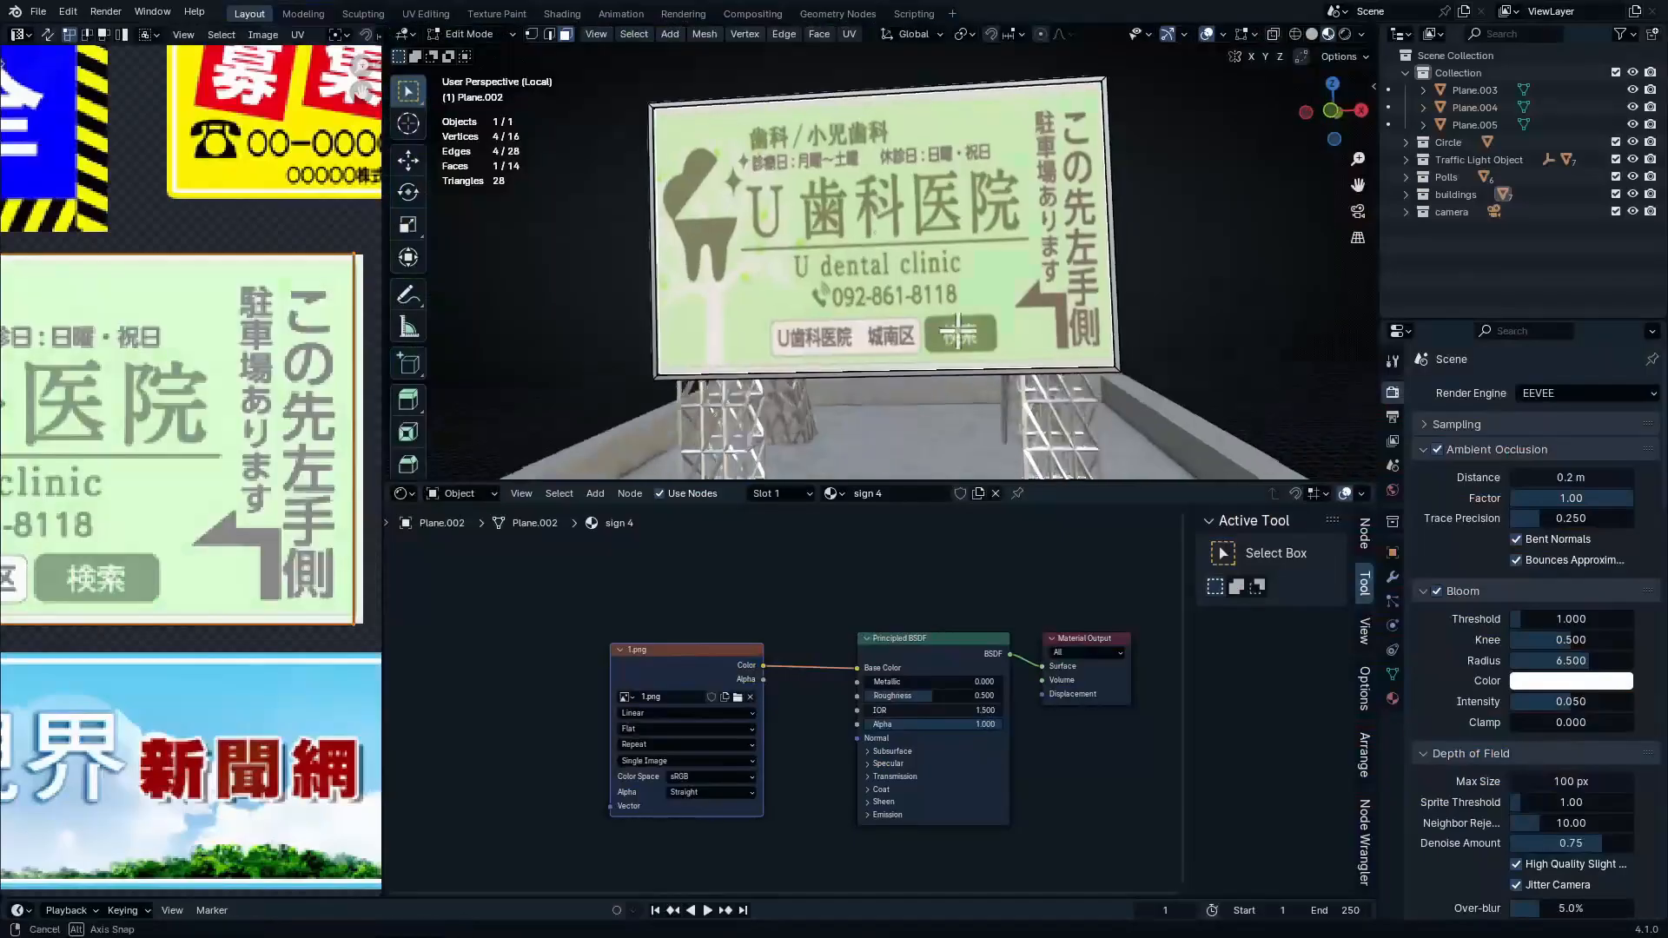
key("Tab")
scroll(962, 340, "up", 1)
key("Tab")
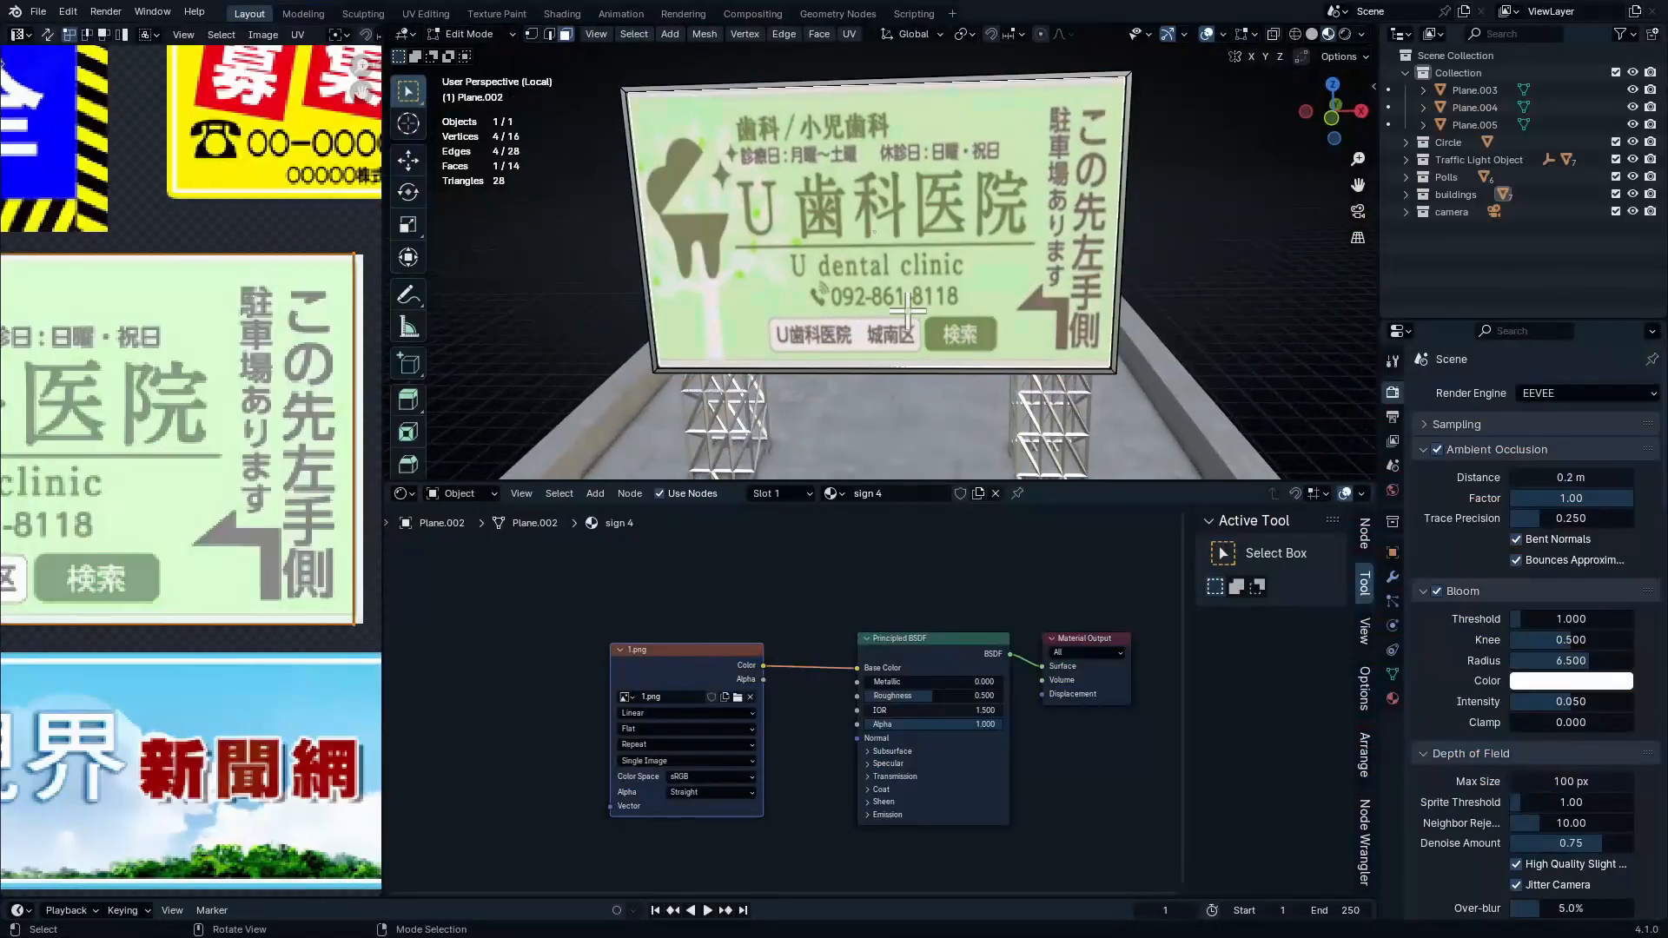
key("KP_1")
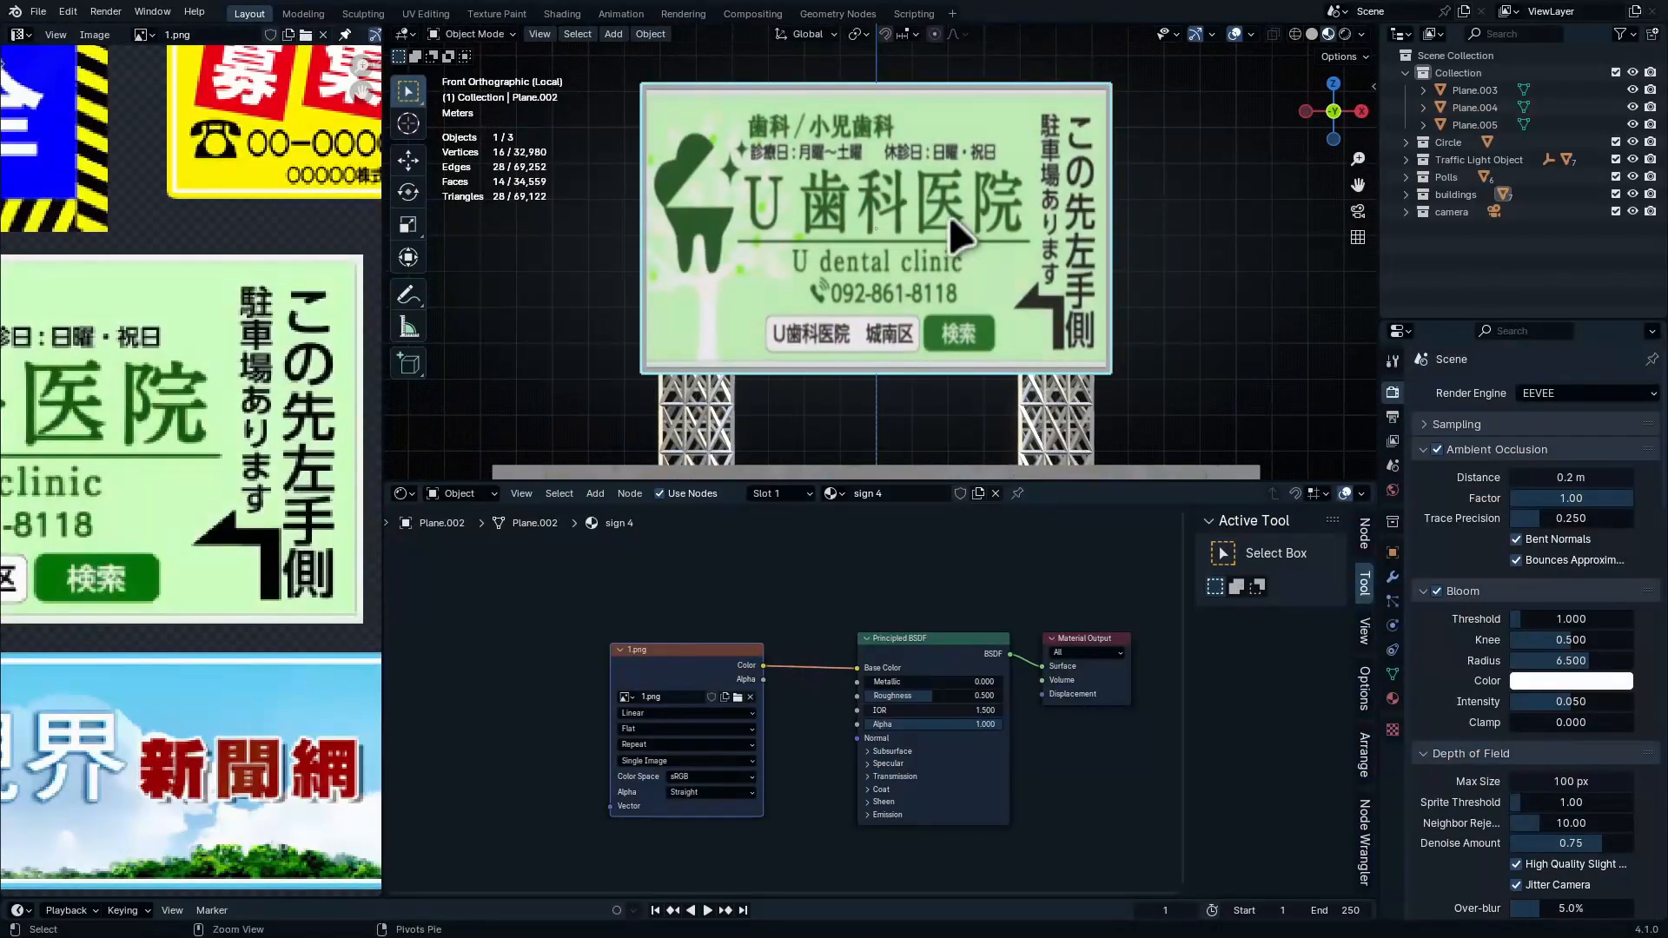
key("ctrl+alt+space")
key("alt+z")
left_click_drag(1414, 74, 511, 588)
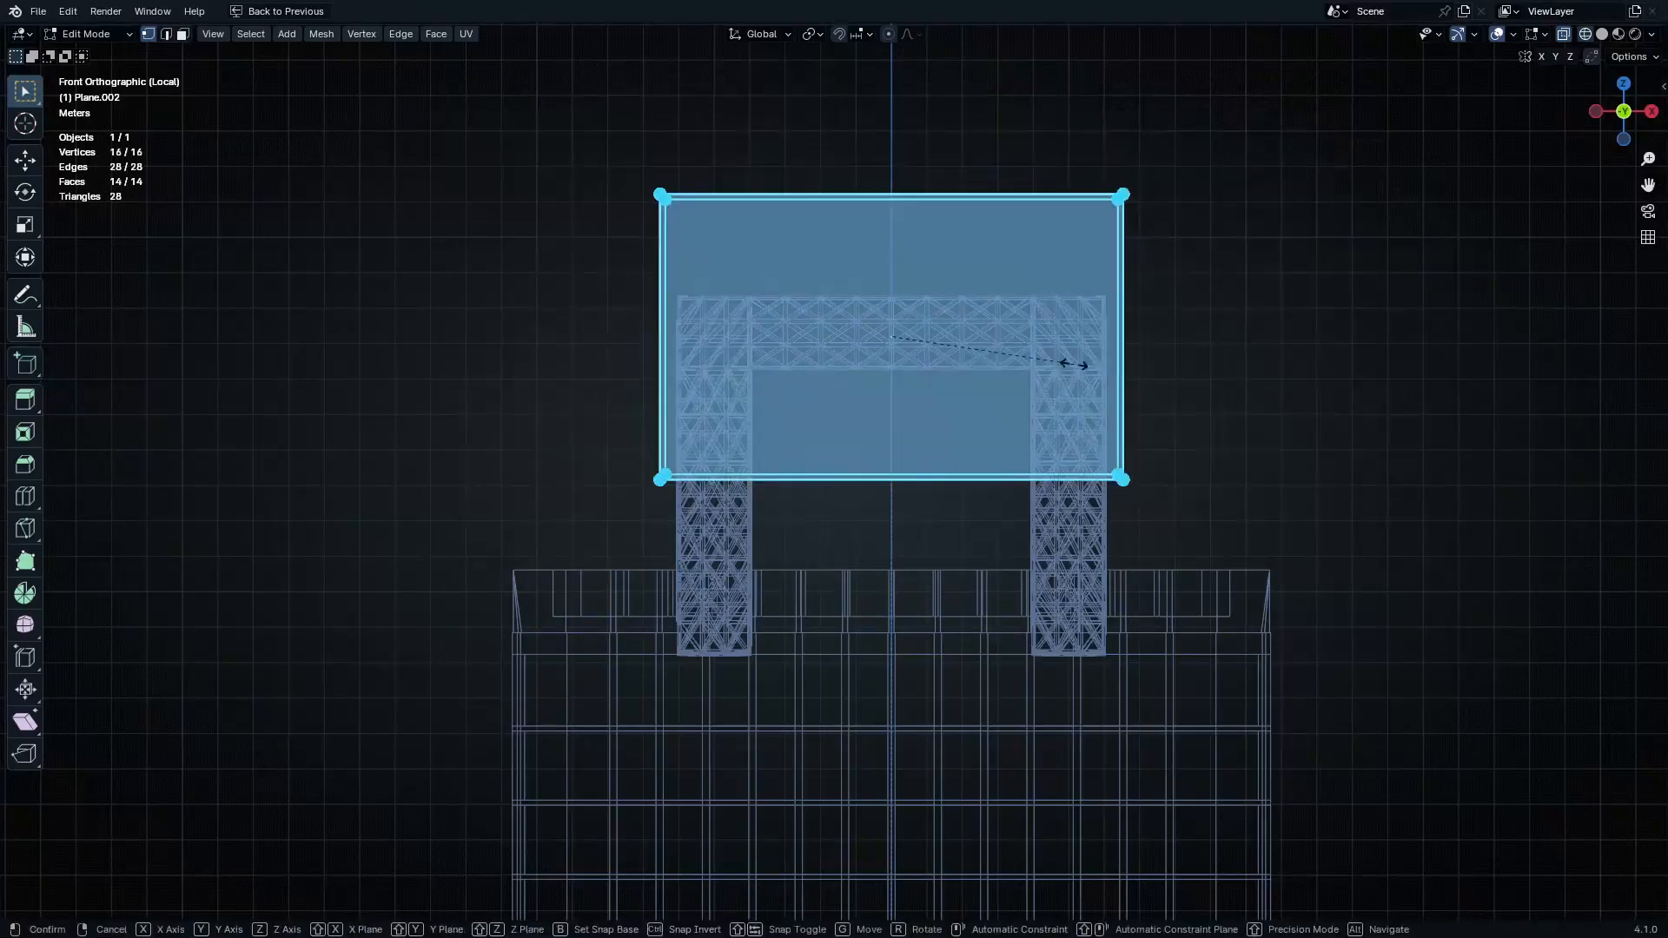
key("s")
key("x")
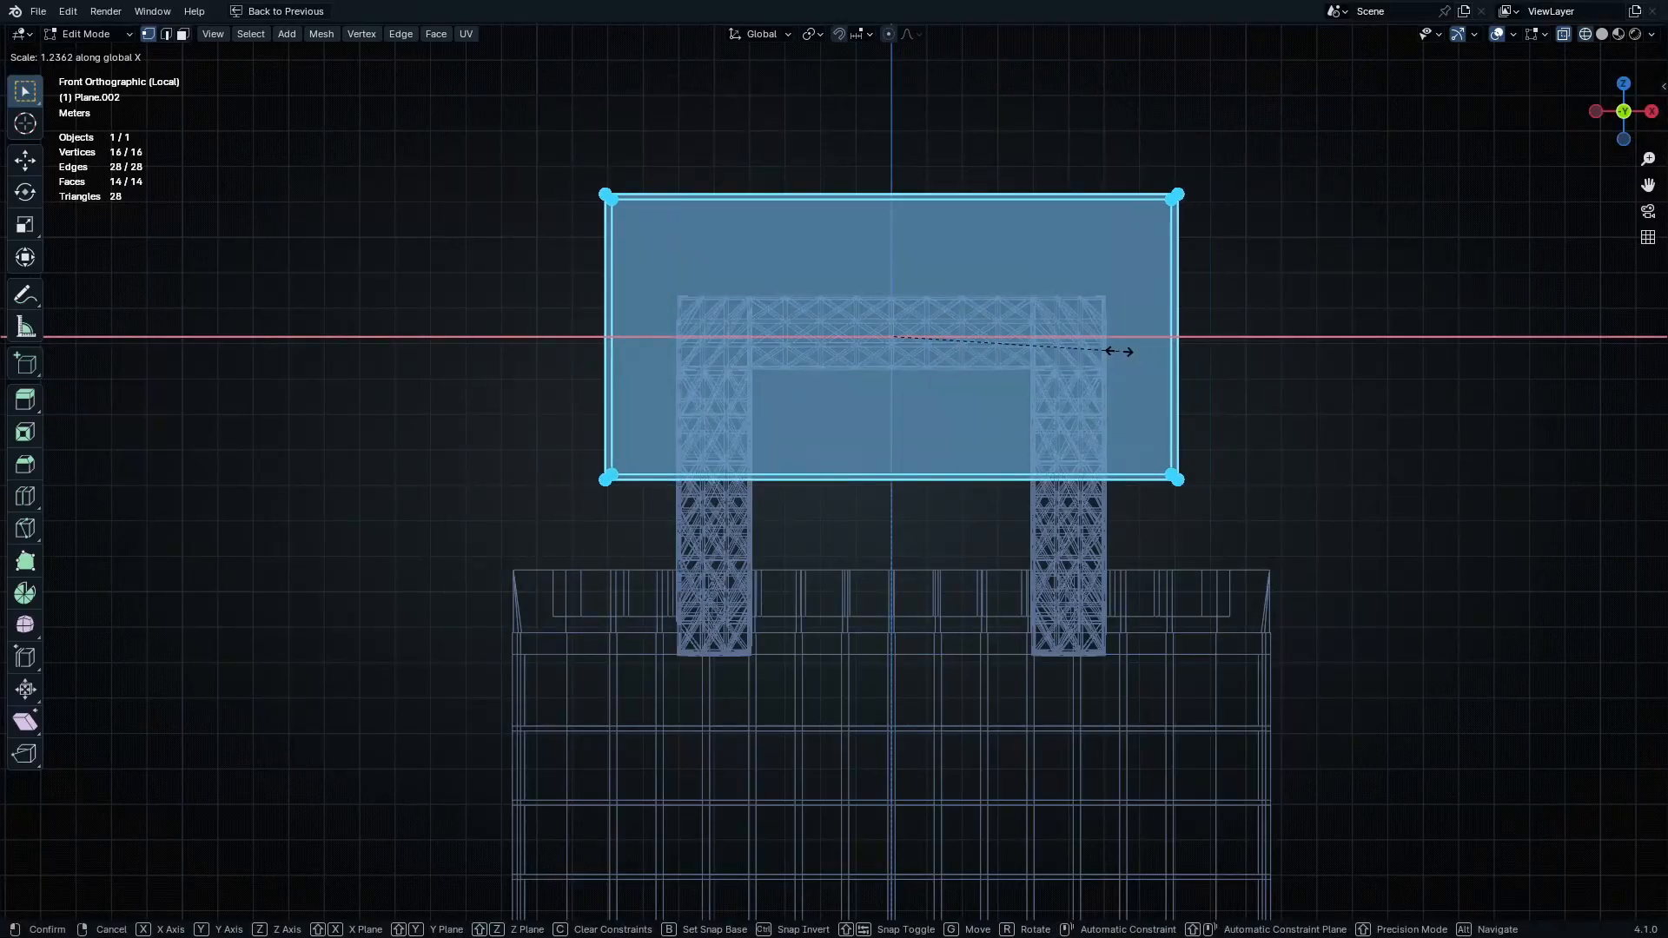
left_click(1121, 352)
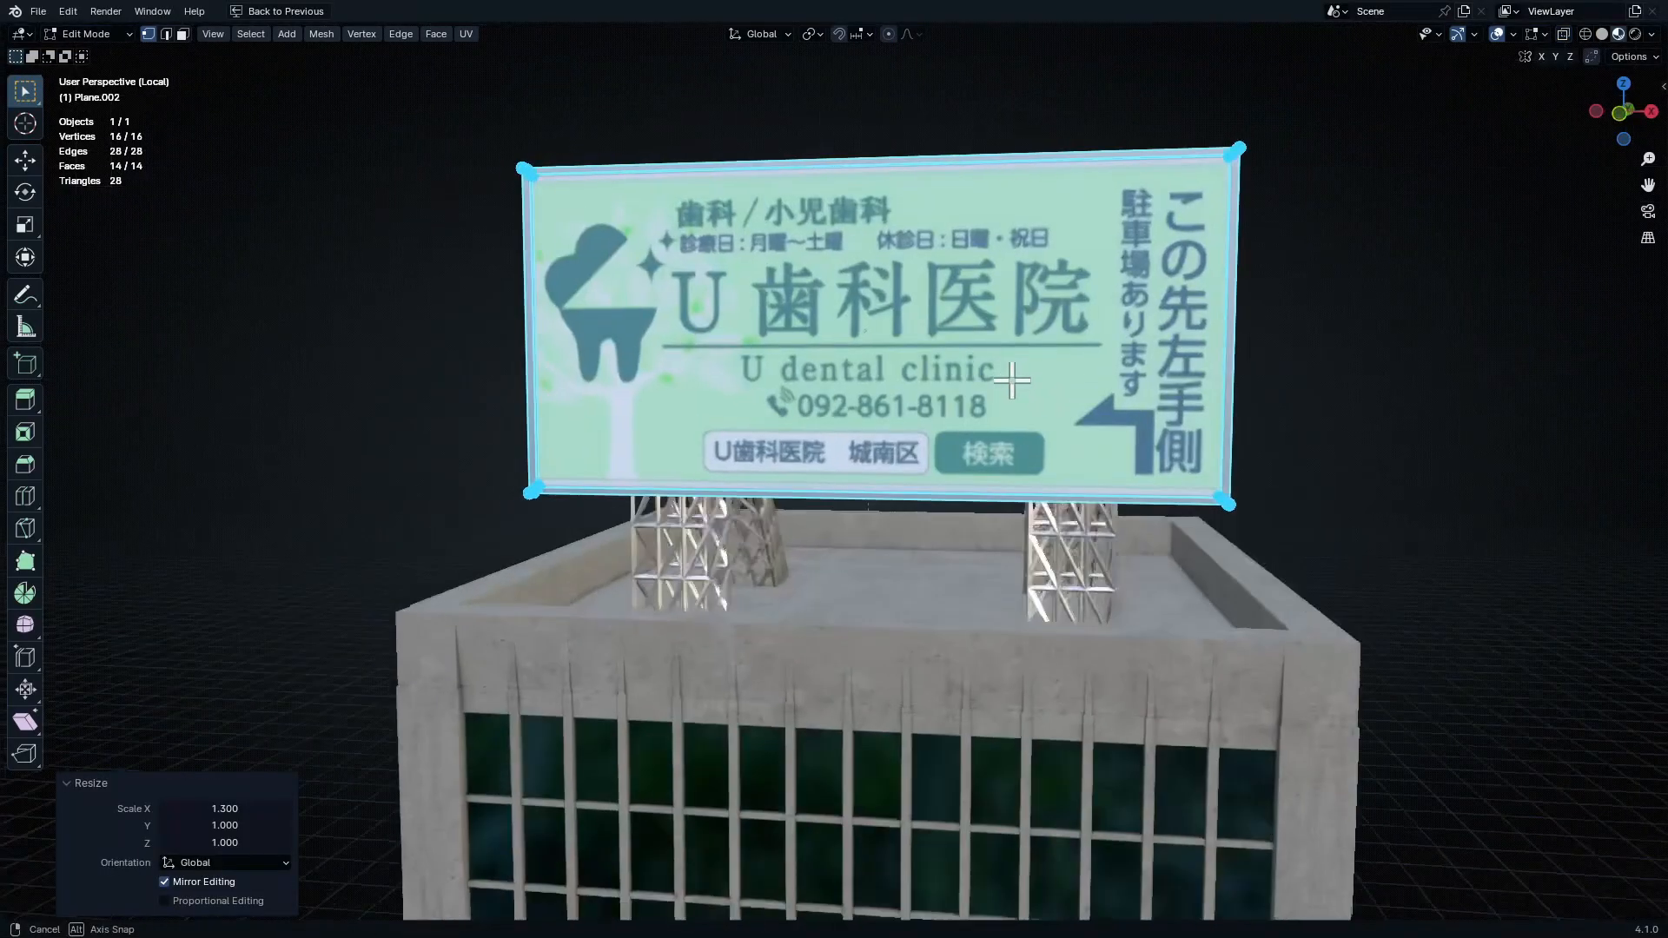
key("Tab")
Reselect only the billboard's front face and refine its UVs in the enlarged UV editor to match the dental clinic sign's borders
middle_click_drag(884, 421, 1045, 448)
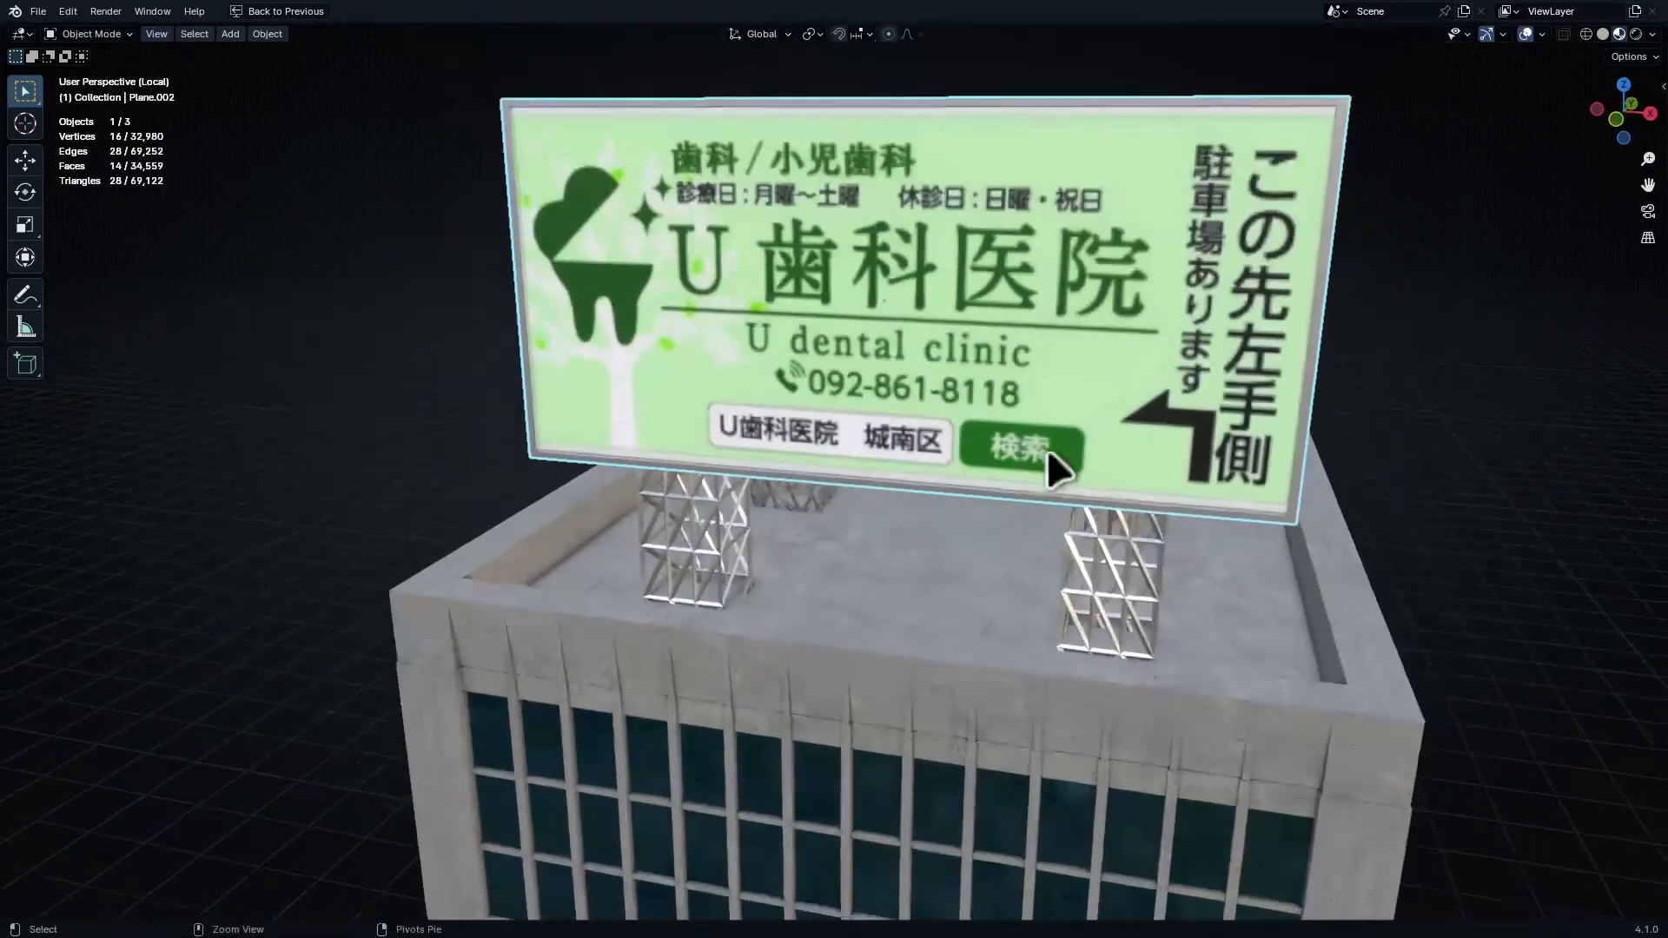
key("alt+a")
middle_click_drag(1144, 540, 1282, 542)
scroll(1284, 542, "up", 7)
middle_click_drag(1170, 530, 998, 450)
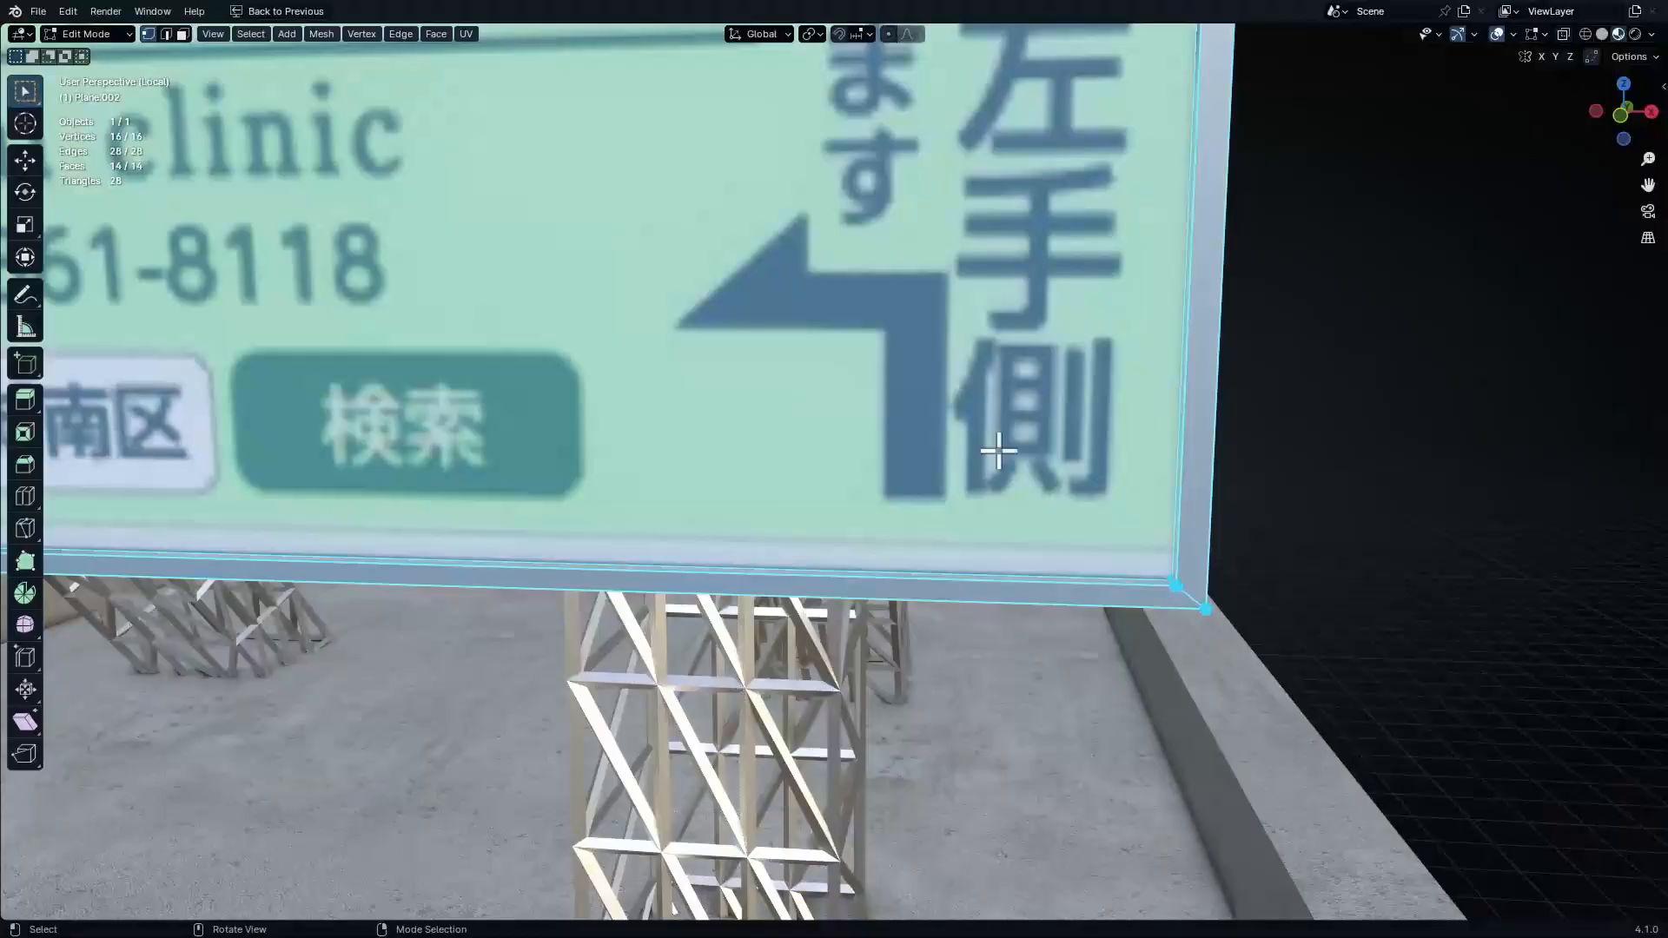
key("Tab")
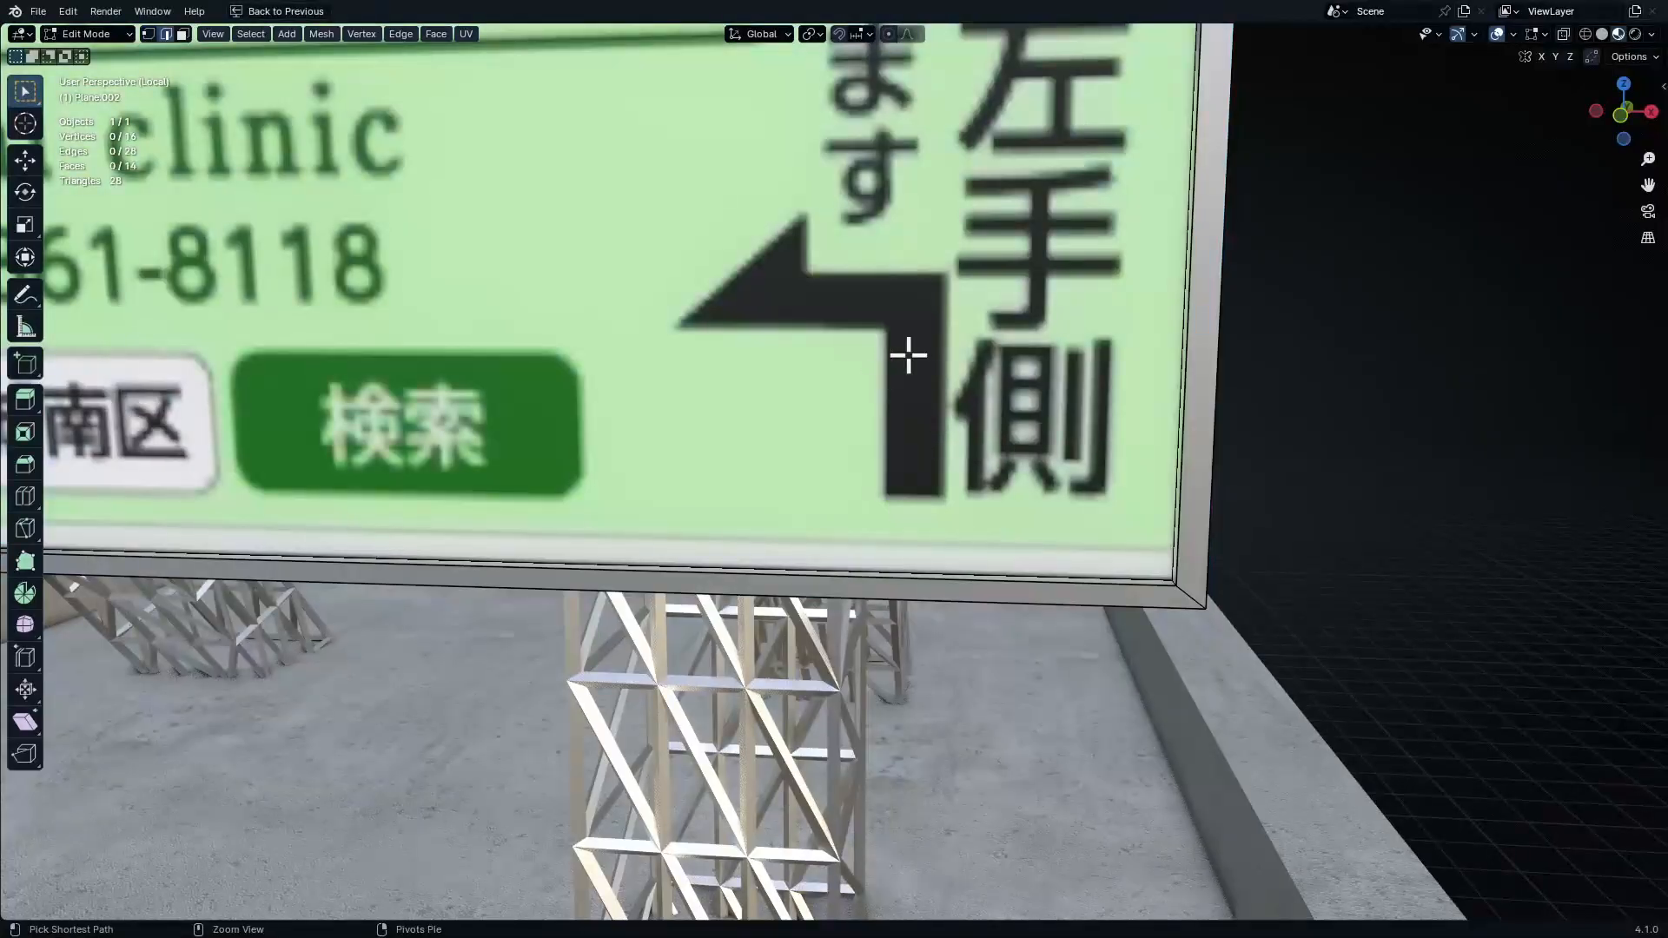
scroll(909, 354, "down", 2)
left_click(805, 341)
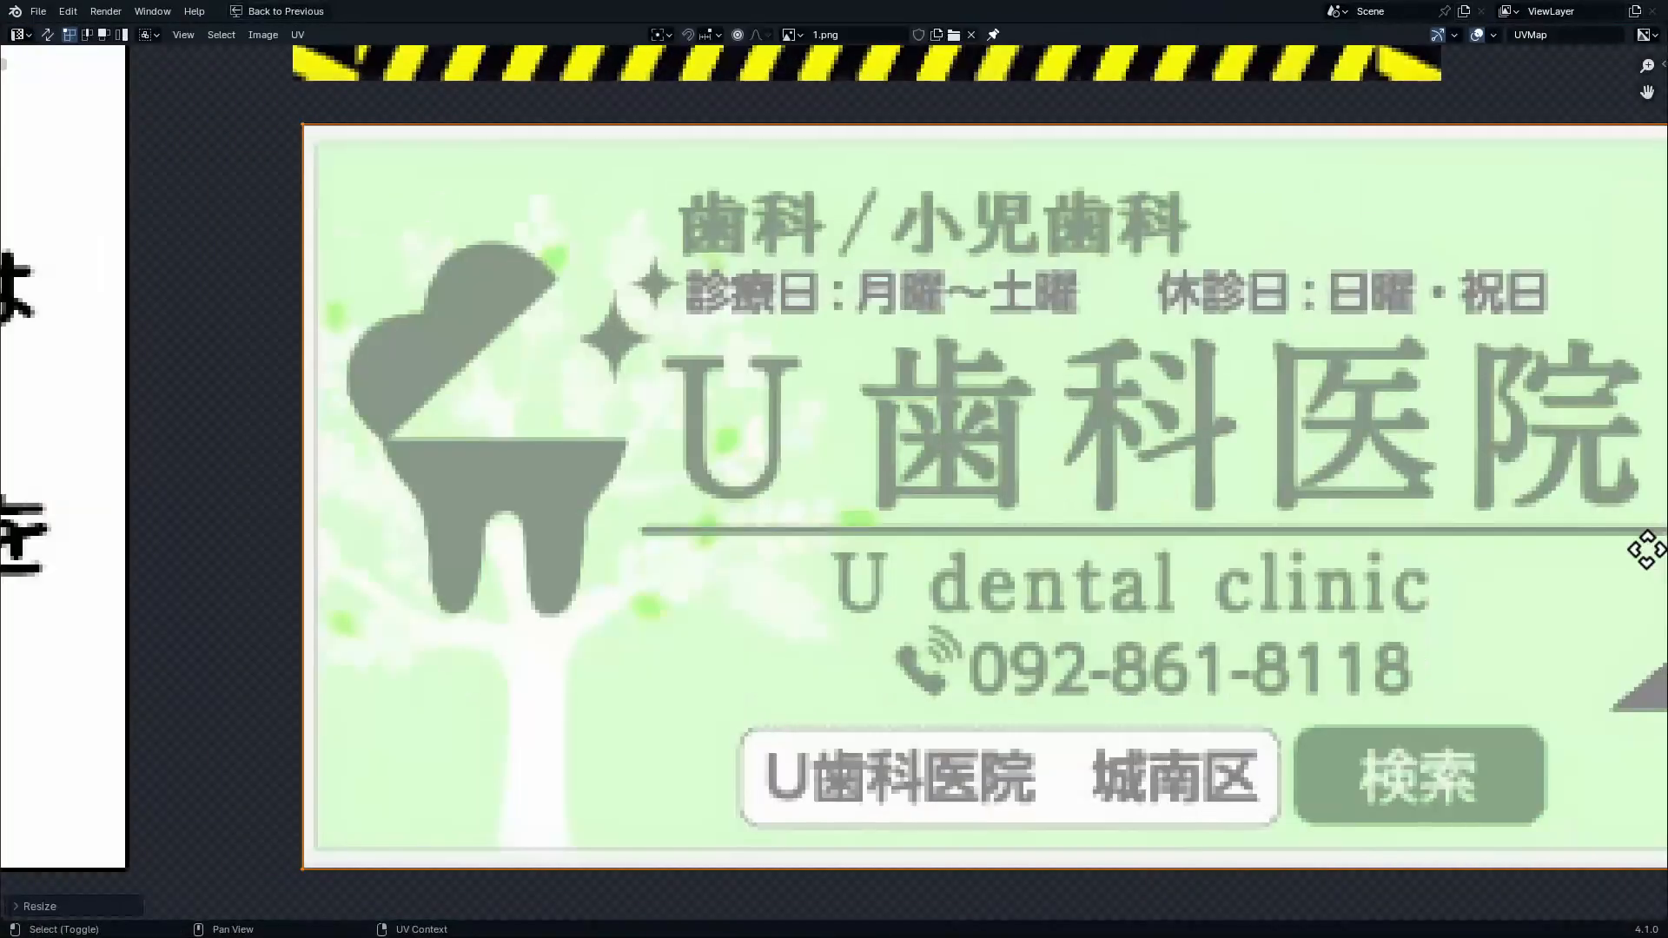
left_click(1407, 539)
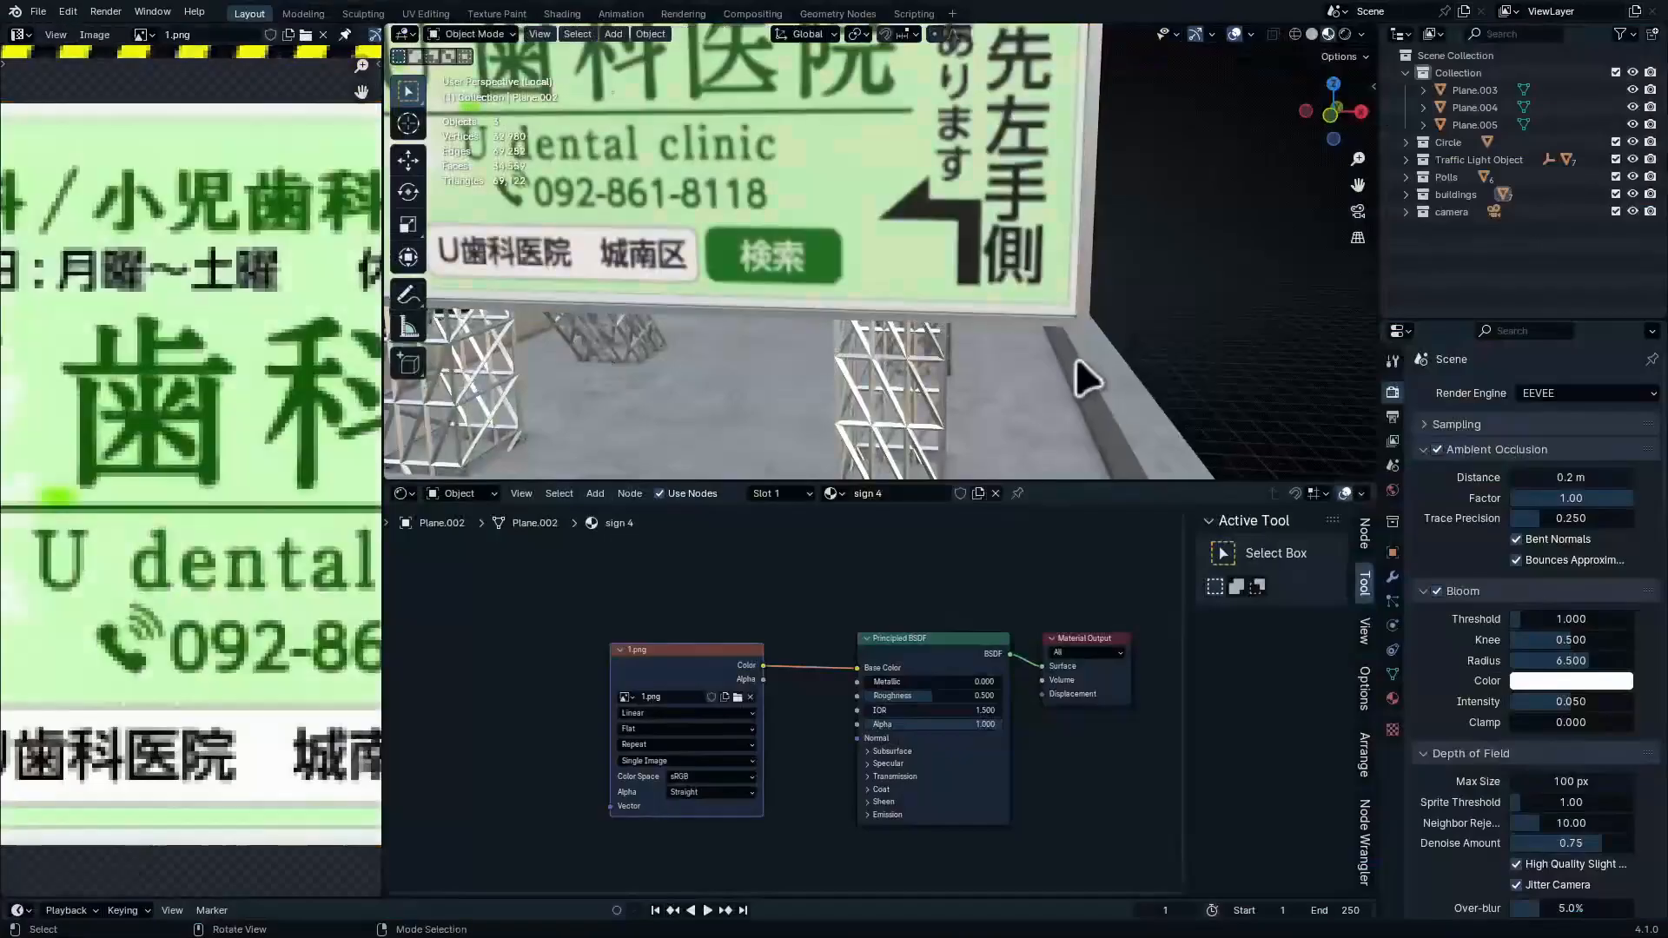
middle_click_drag(1042, 334, 1075, 21, "shift")
key("ctrl+space")
key("ctrl+space")
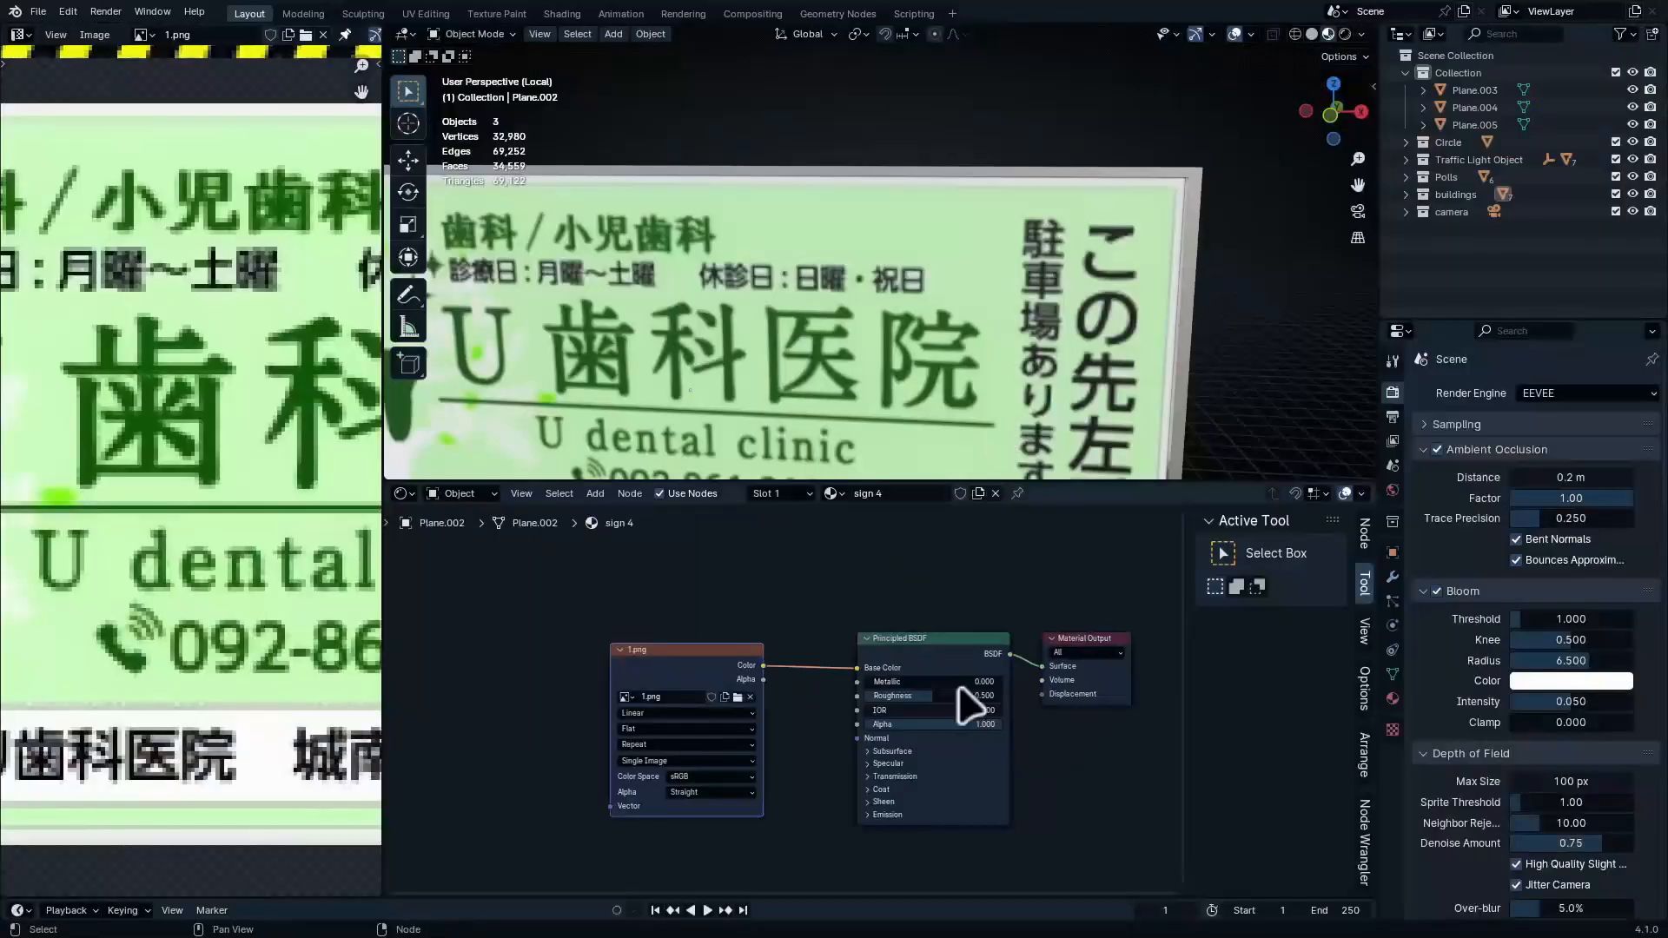
Replace the Principled BSDF of sign 4 with an Emission shader coloured by 1.png and connected to the surface output
scroll(976, 700, "up", 3)
left_click_drag(765, 573, 855, 721)
key("x")
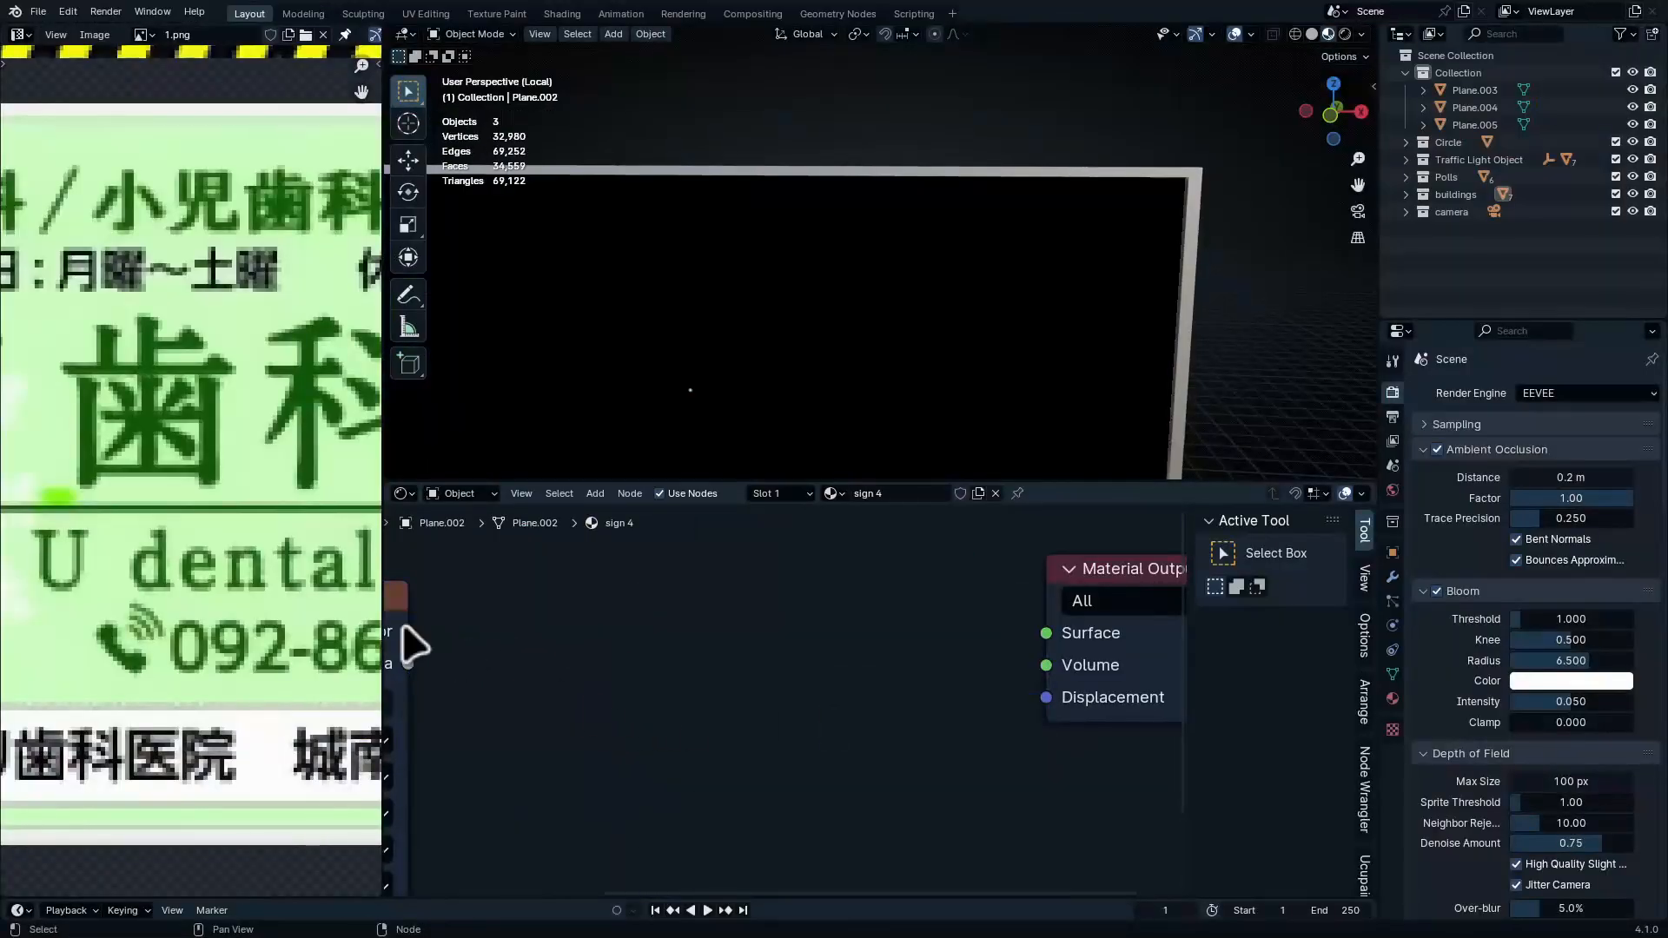
key("shift+a")
type("emisso")
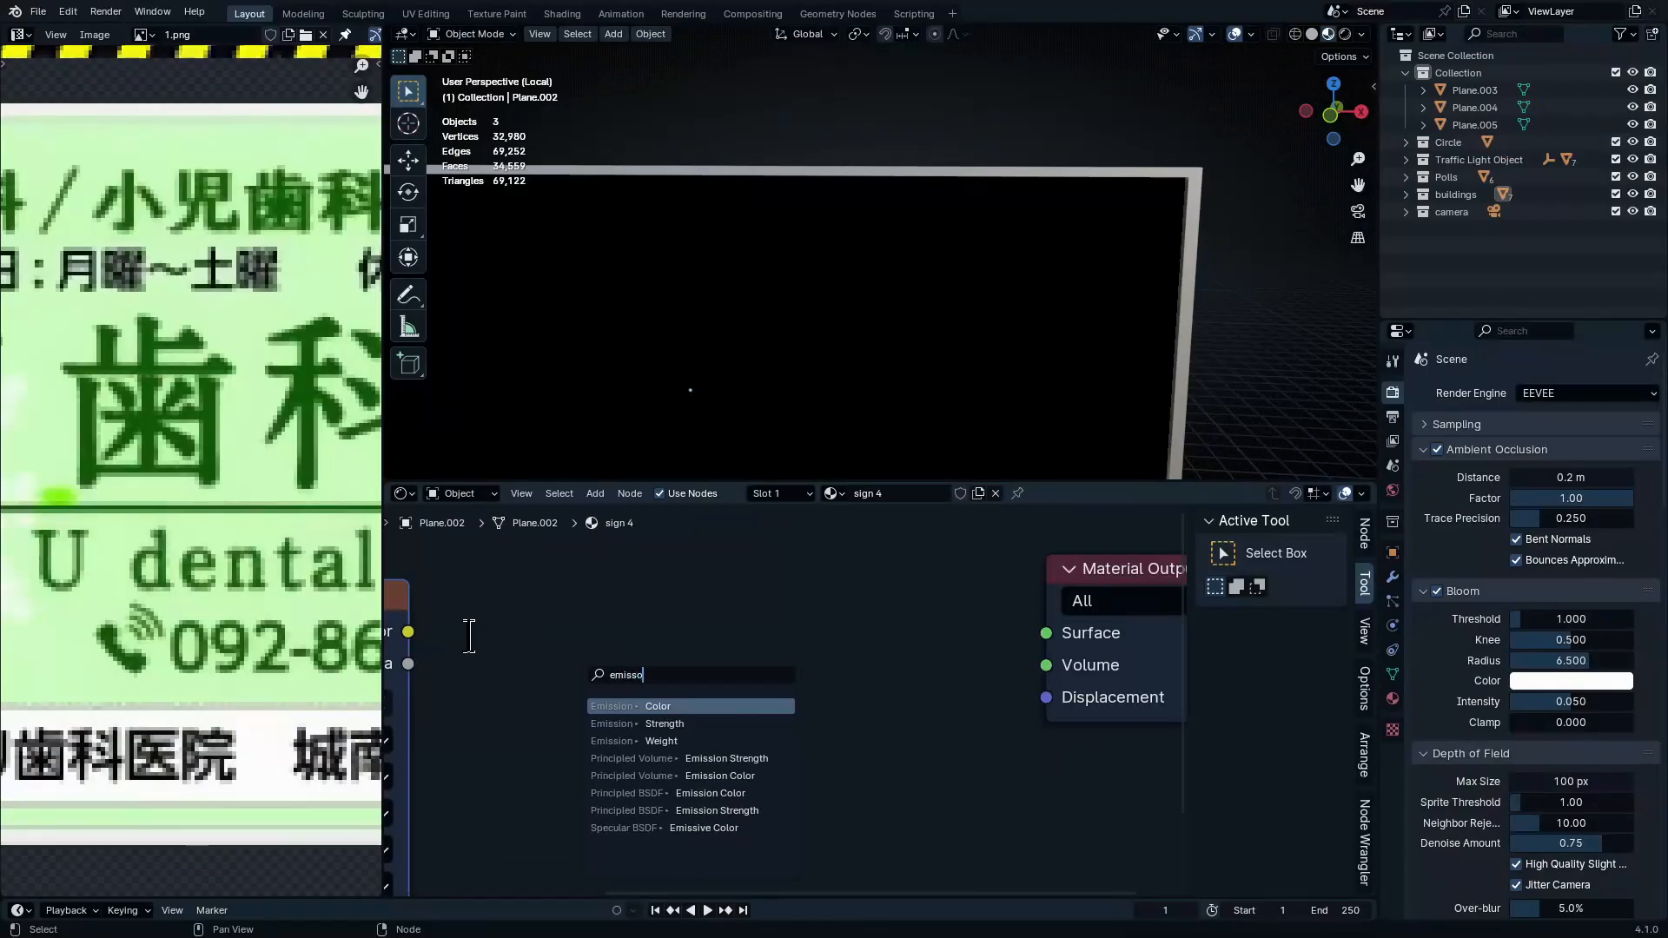
key("Return")
left_click_drag(773, 633, 1027, 640)
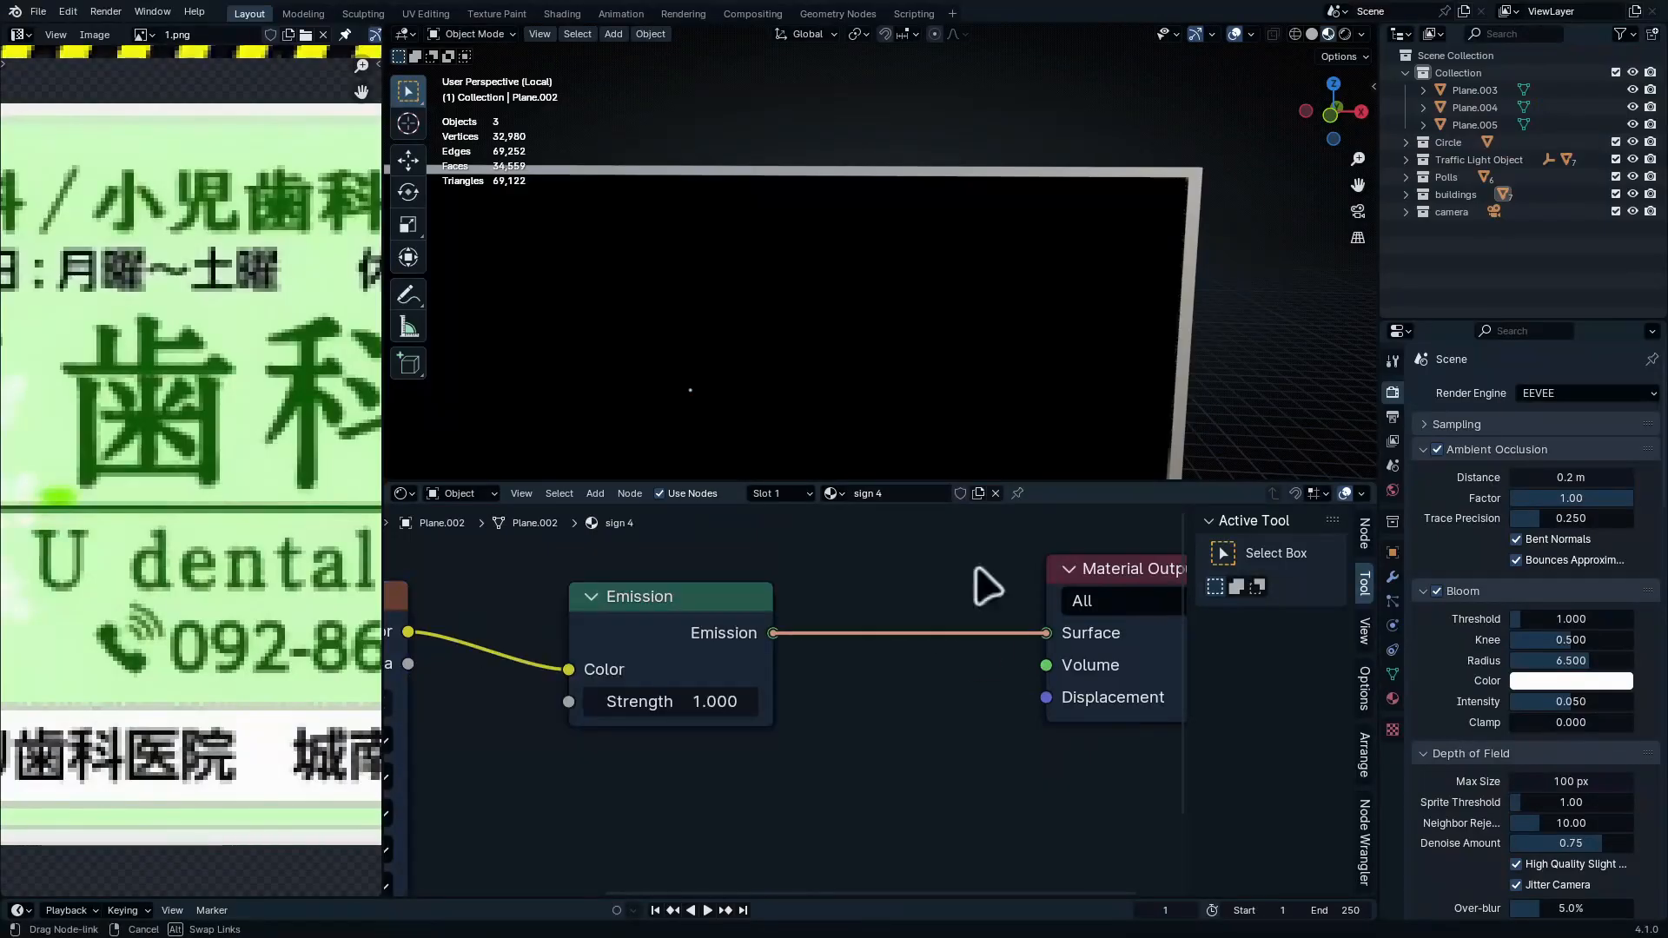
Set the emission strength of sign 4 to 1.7 and check the glowing billboard against the whole tower
left_click_drag(747, 704, 803, 705)
scroll(977, 320, "down", 4)
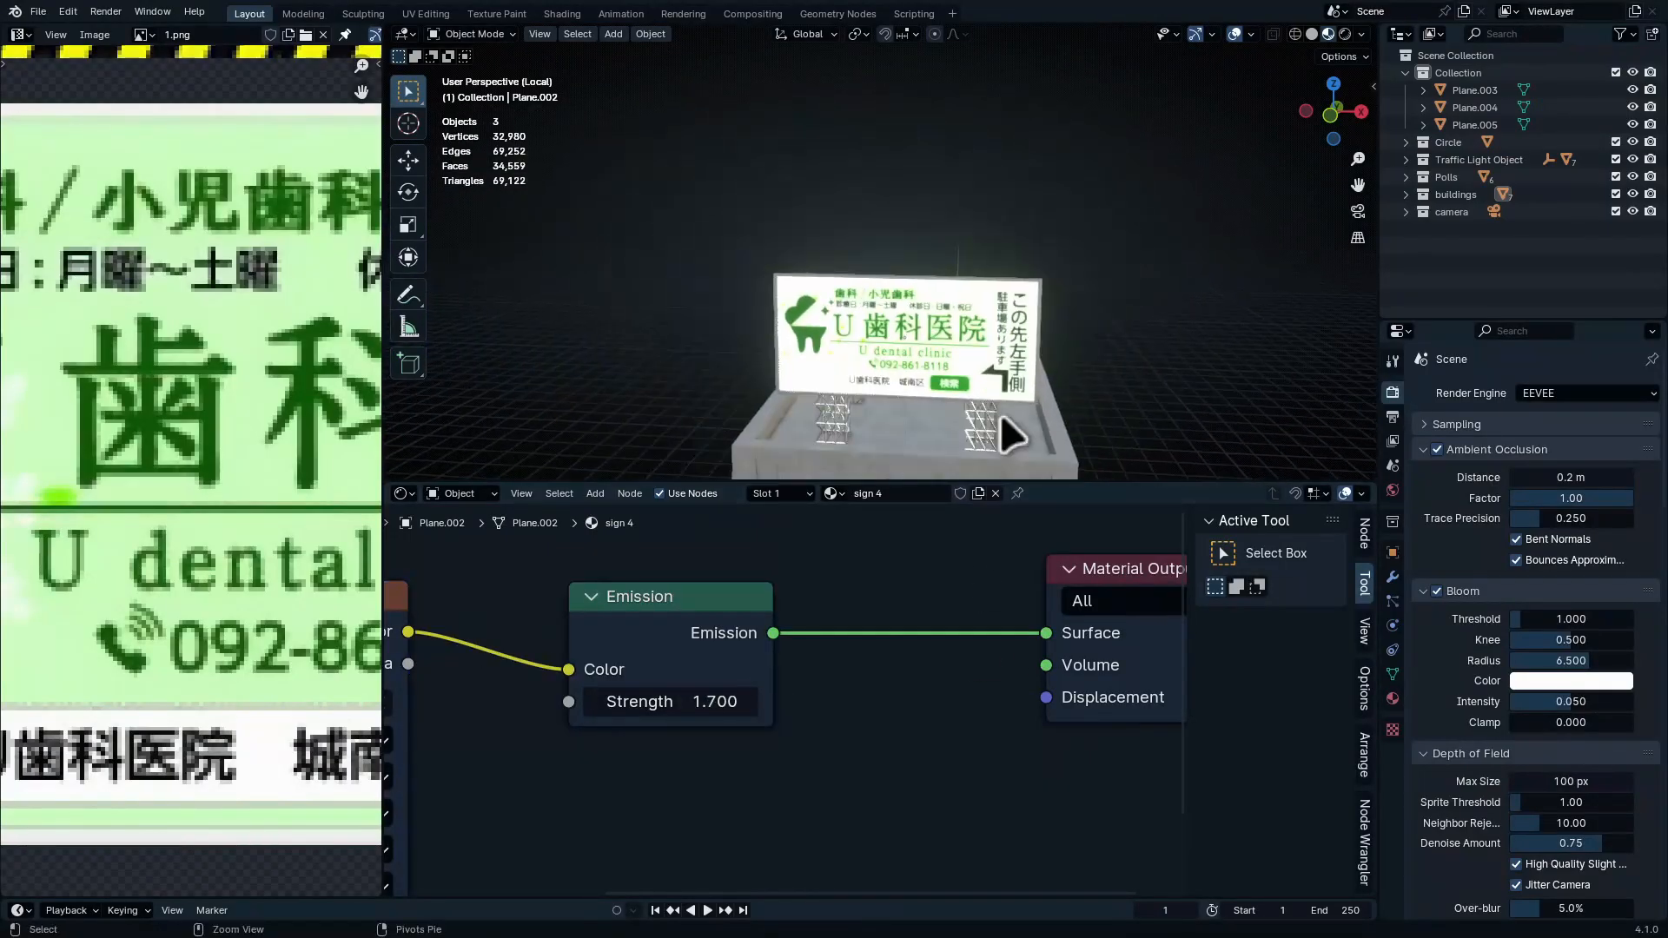
middle_click_drag(998, 414, 982, 456)
key("ctrl+space")
middle_click_drag(999, 512, 1129, 739)
scroll(1077, 722, "down", 3)
key("ctrl+space")
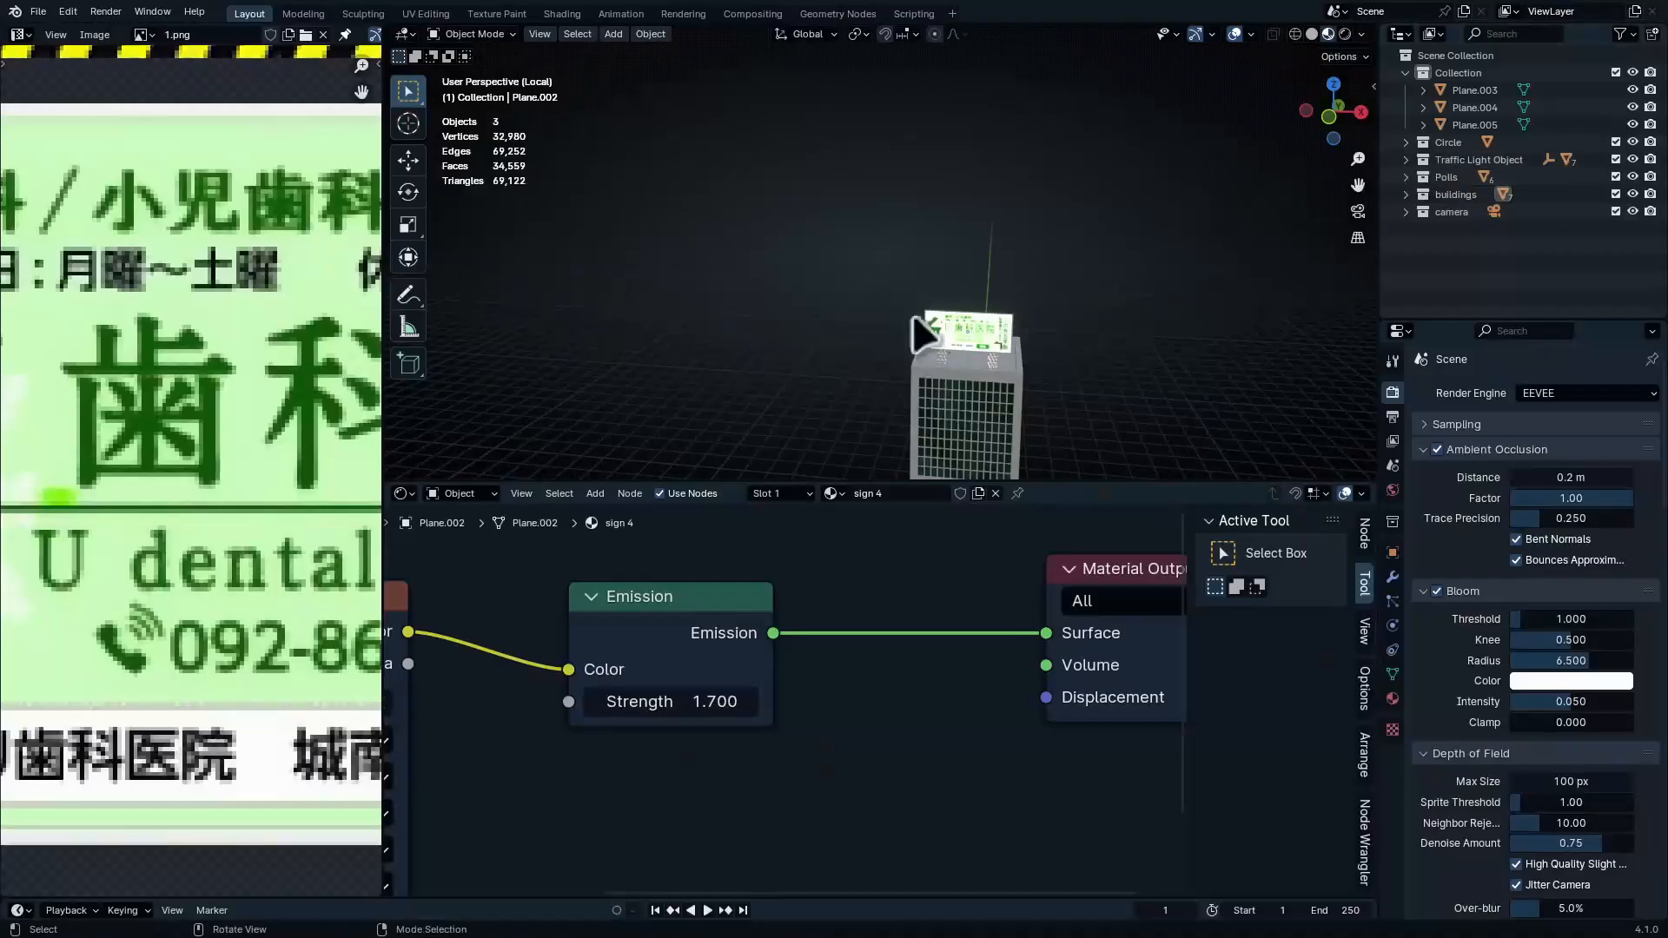
Leave the isolated view and link the textured tower's materials to the plain white tower beside it
key("KP_Divide")
middle_click_drag(952, 336, 1012, 248)
left_click(1011, 248)
scroll(992, 226, "up", 3)
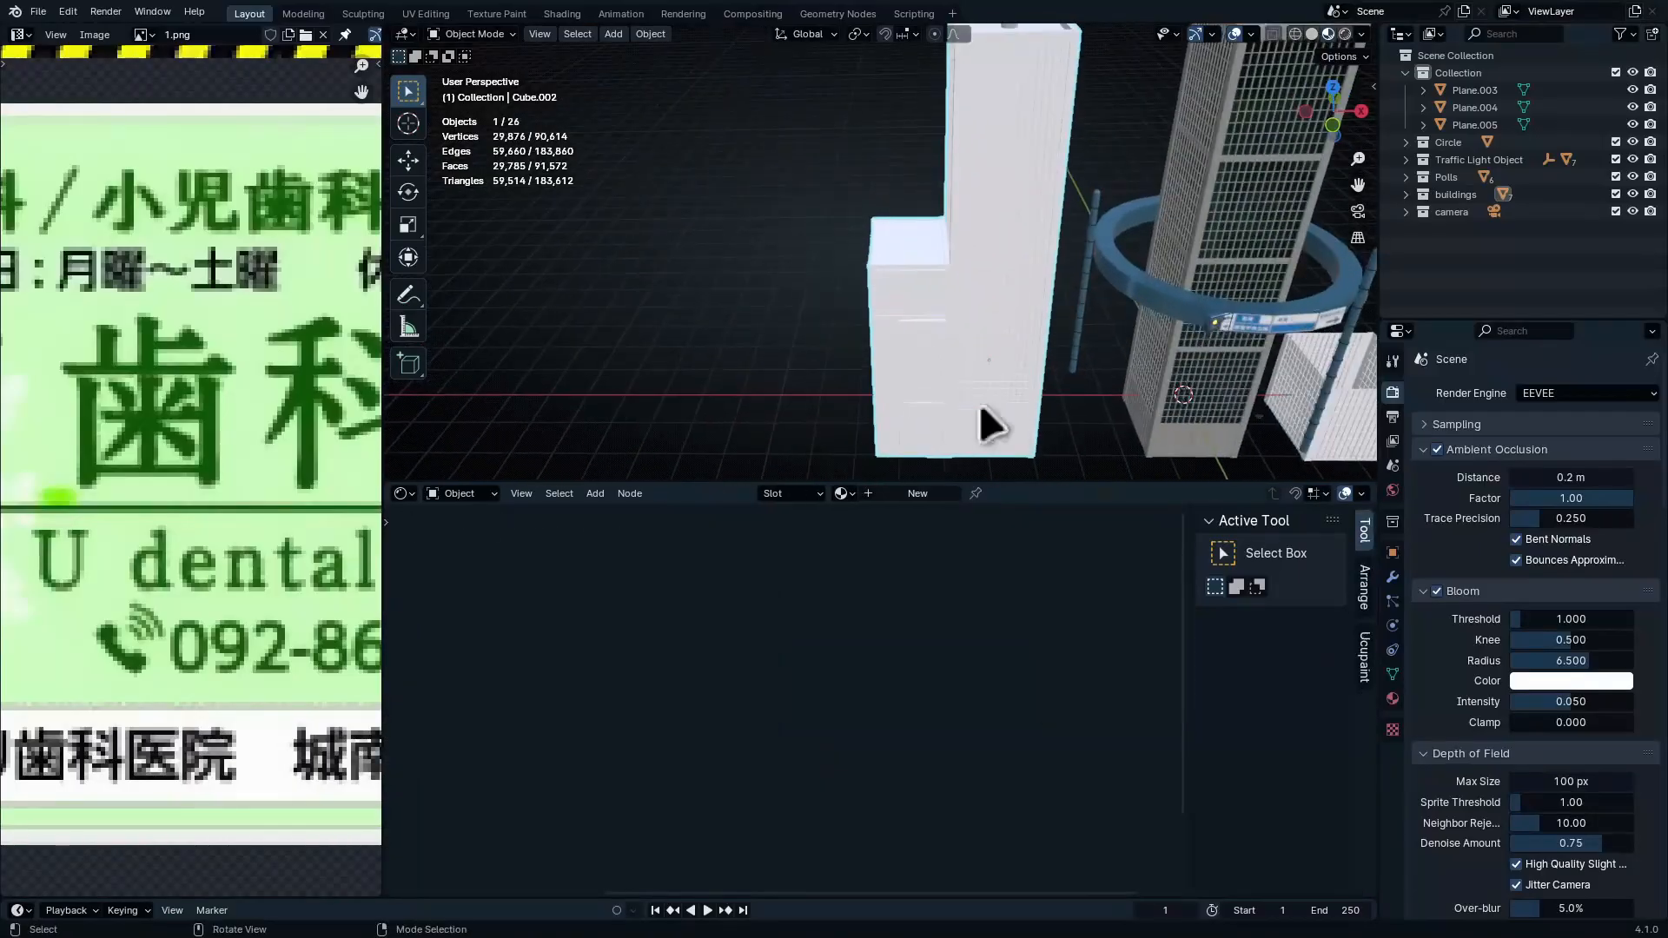
left_click(1251, 148, "shift")
key("ctrl+l")
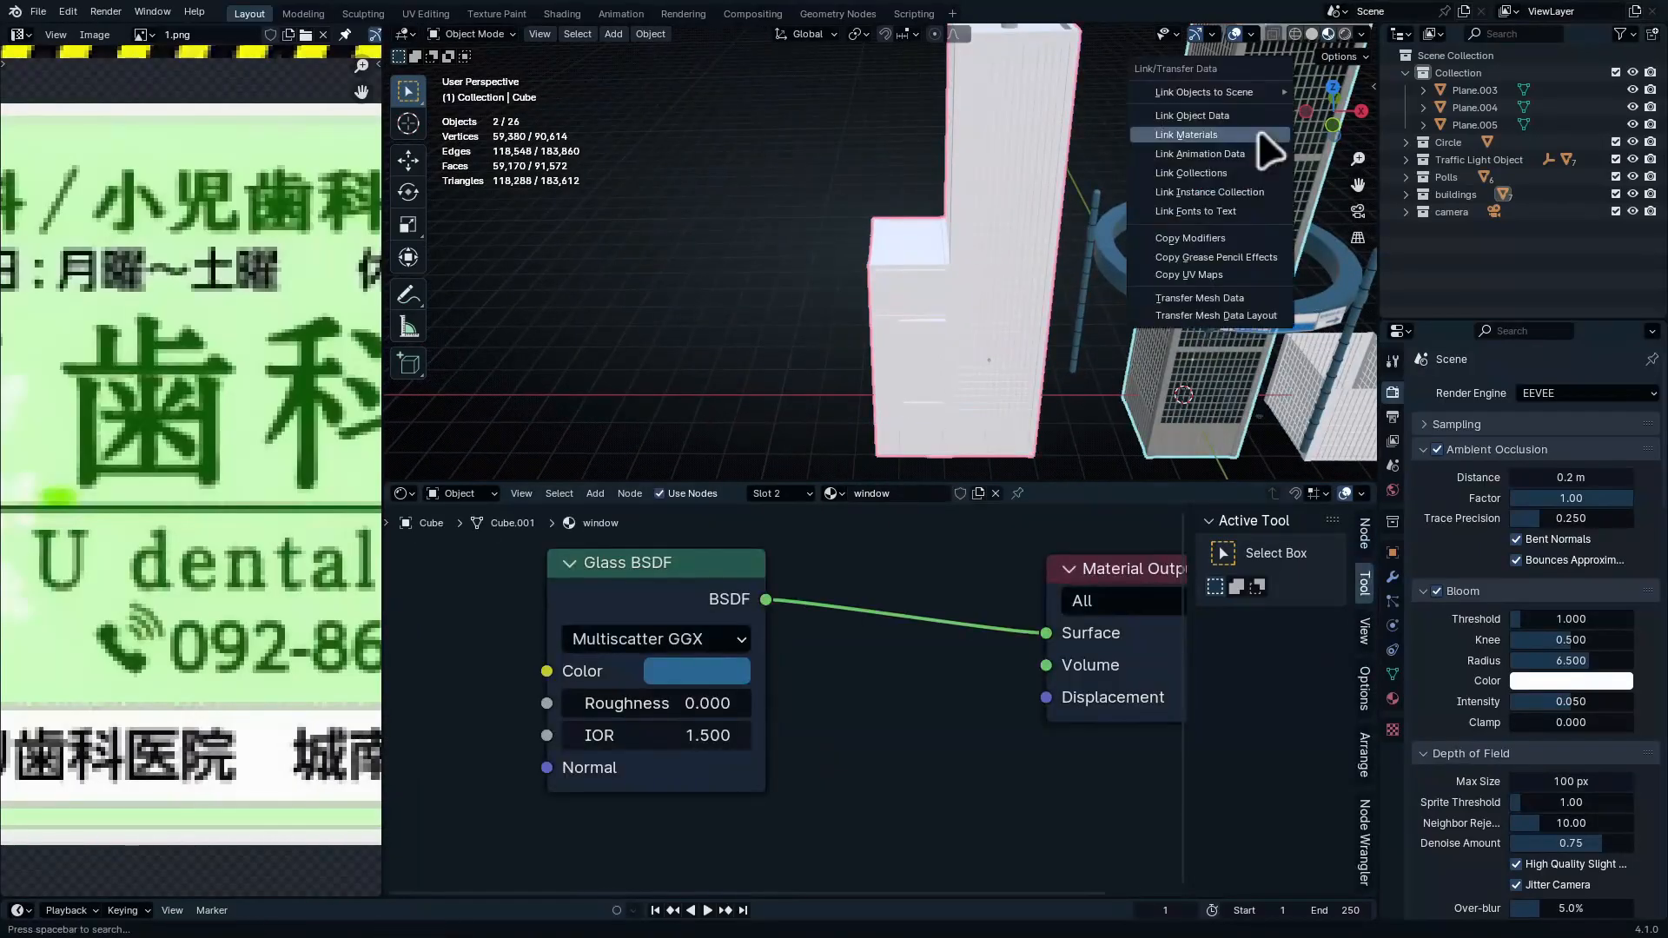
left_click(1257, 132)
Unwrap all faces of the newly linked tower with Cube Projection, check its concrete texture and resume editing its mesh
middle_click_drag(1082, 175, 1027, 235)
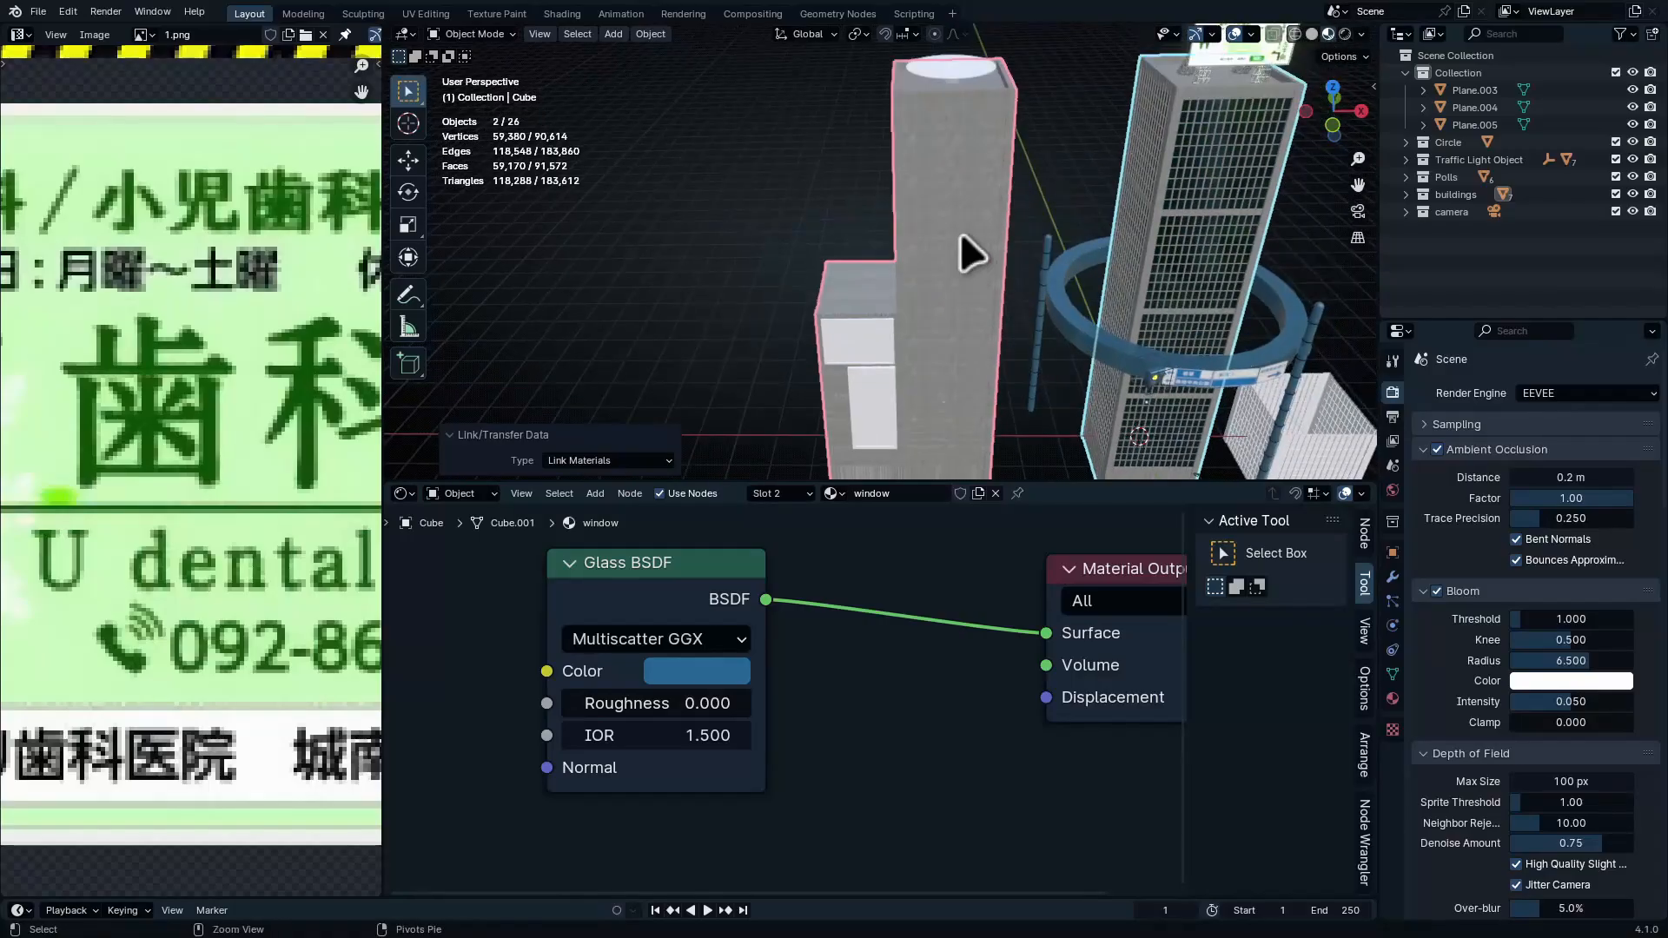
scroll(960, 234, "up", 1)
key("Tab")
left_click(958, 151)
key("Tab")
left_click(965, 165)
key("Tab")
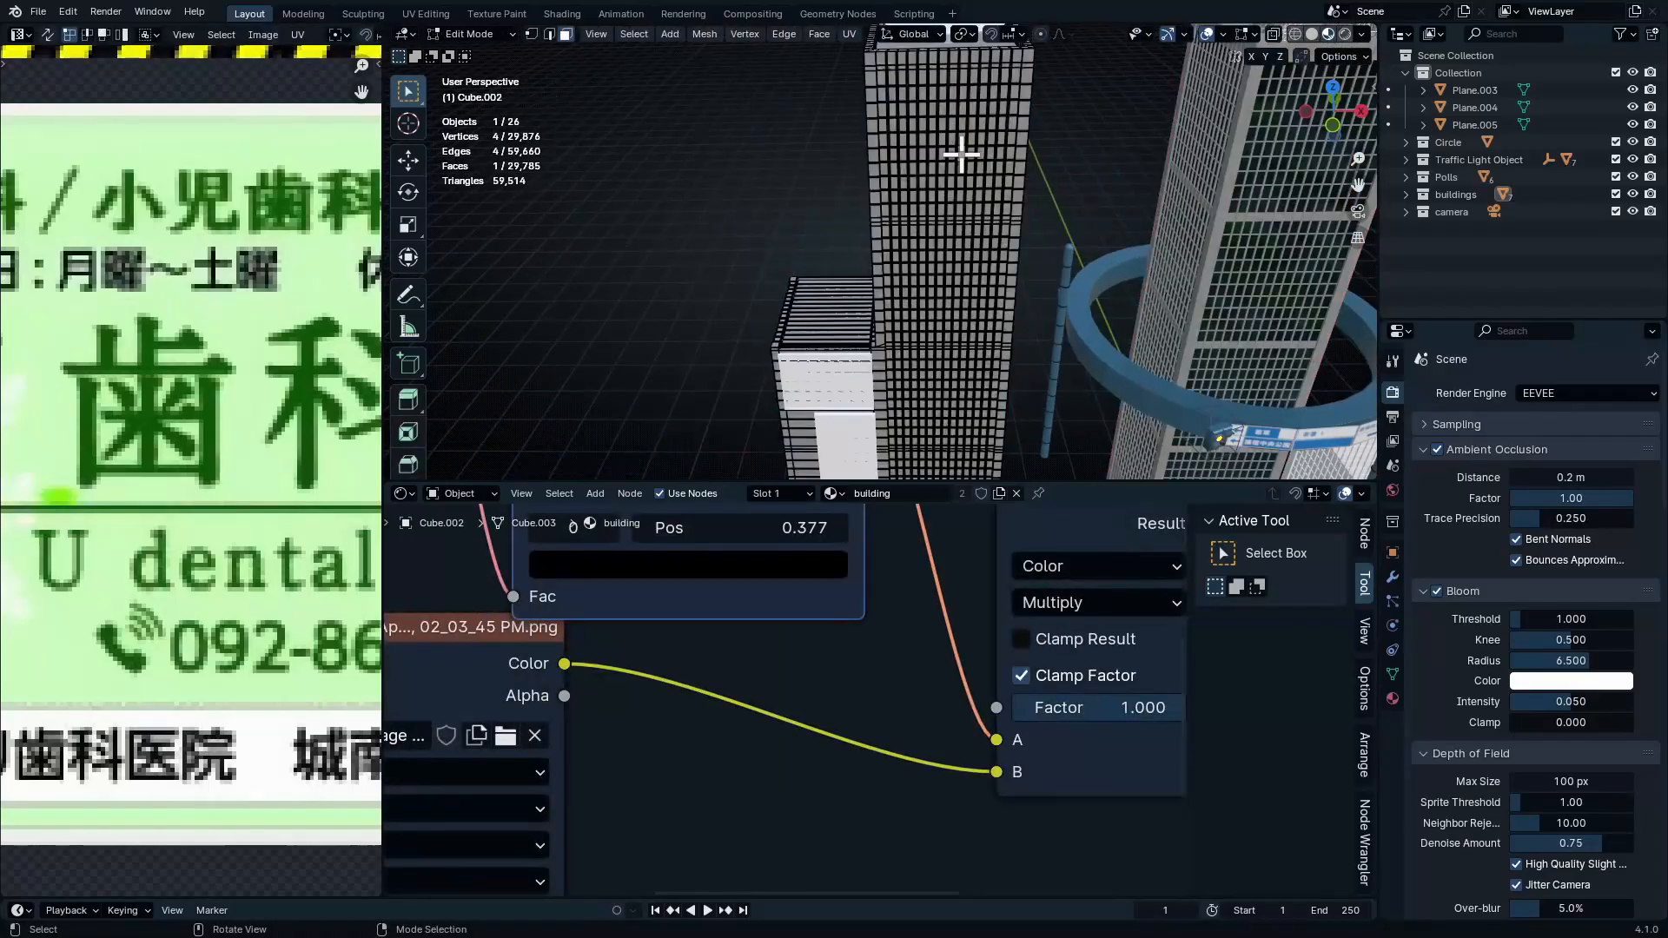
key("a")
key("u")
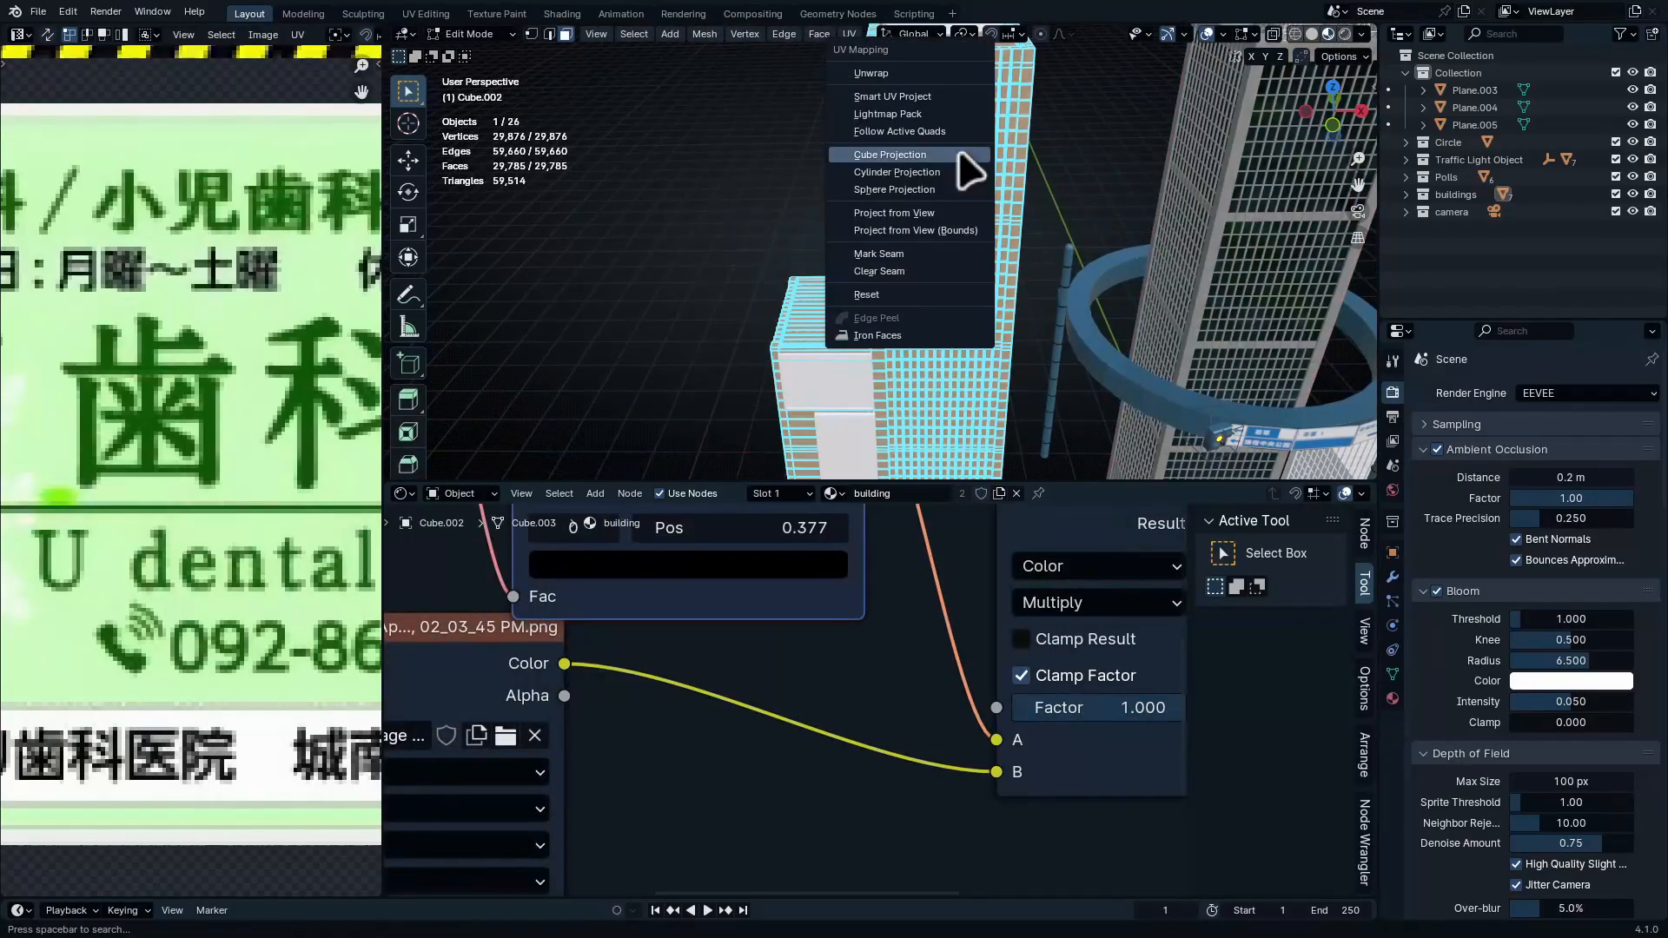
left_click(958, 154)
key("Tab")
middle_click_drag(968, 373, 973, 330)
middle_click_drag(973, 330, 1005, 383, "ctrl")
key("Tab")
key("ctrl+space")
scroll(1005, 295, "up", 4)
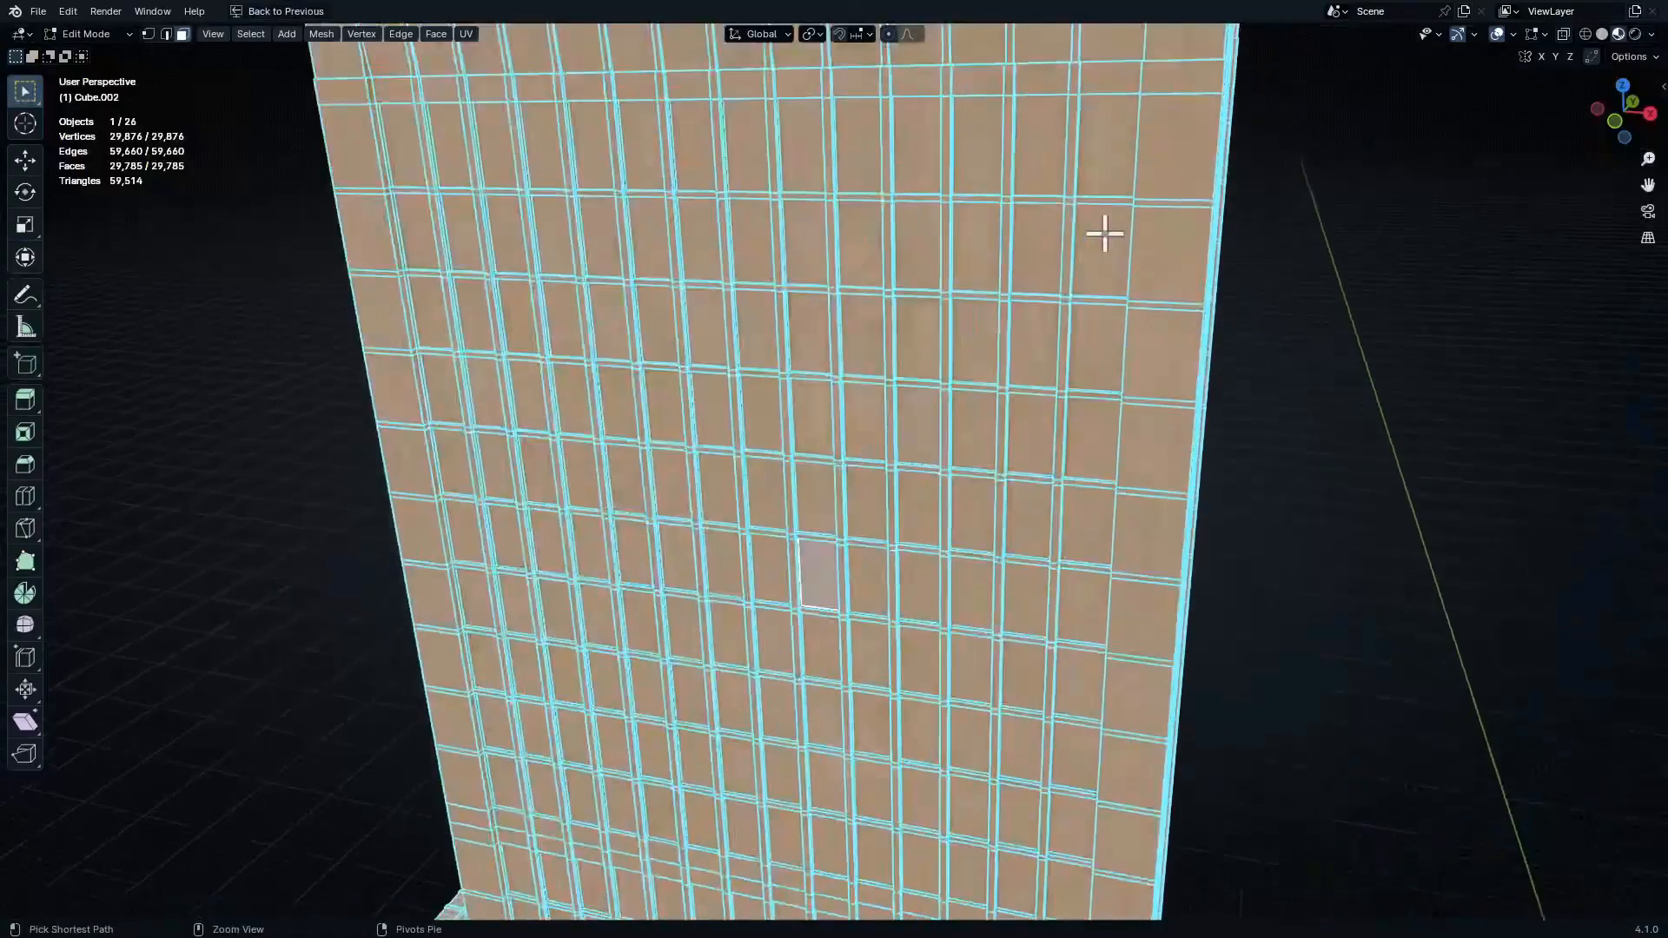
Try to select the tower's window panes from three top-row faces using Select Similar by Area
left_click(1073, 175)
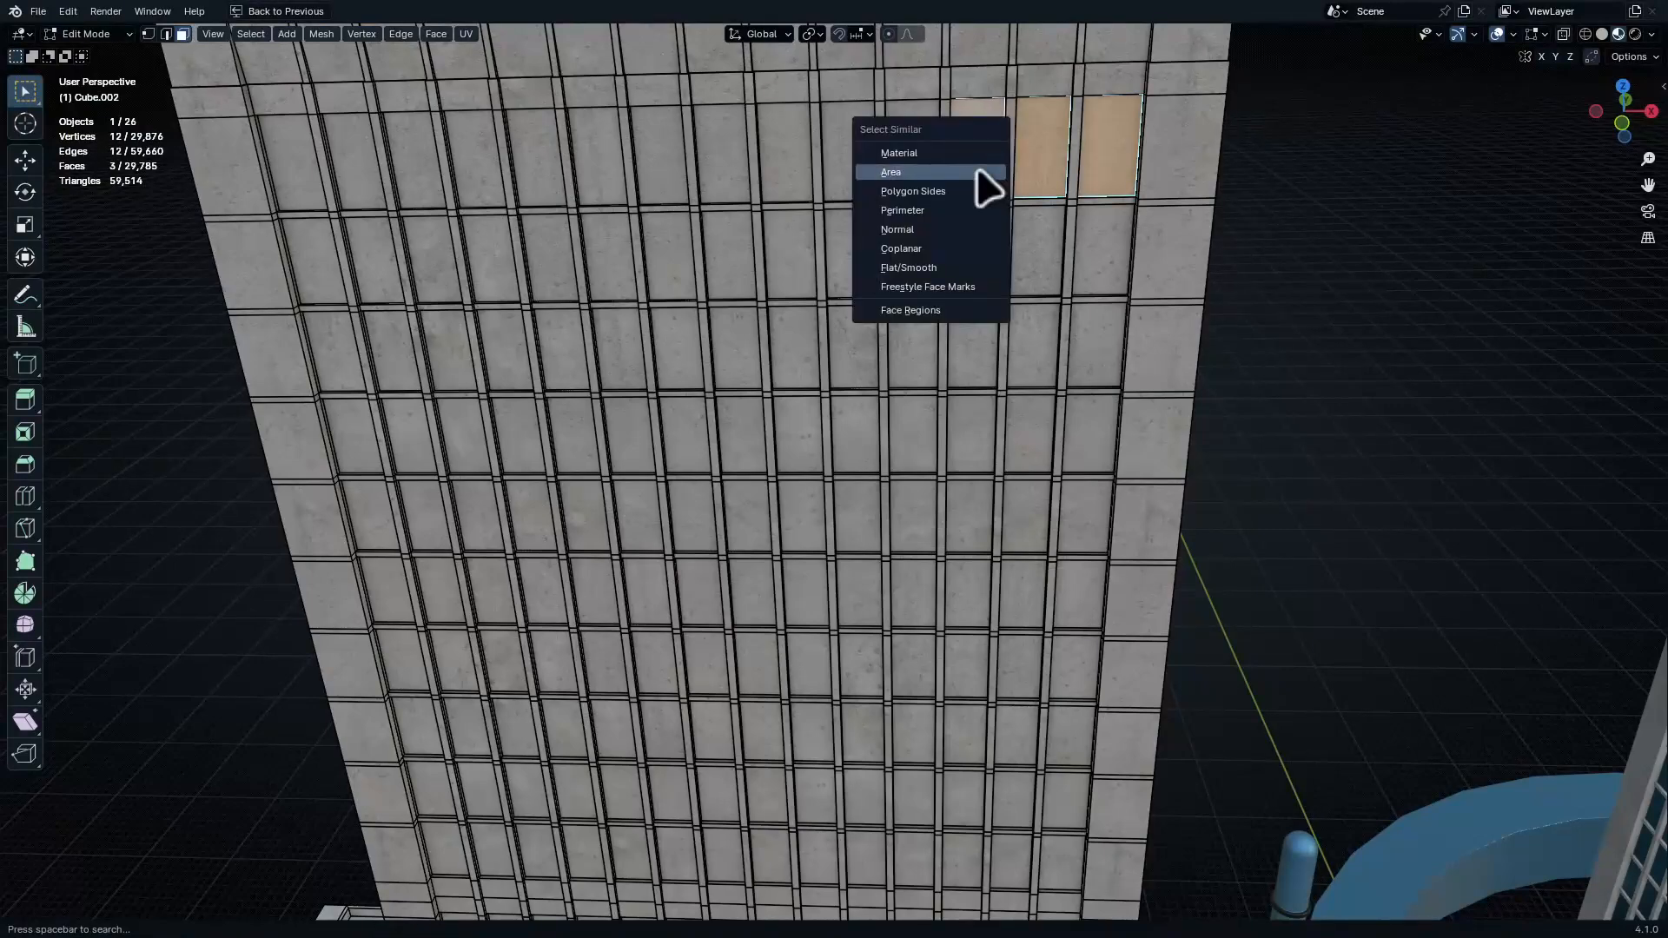
left_click(981, 173)
key("alt+z")
scroll(1033, 295, "down", 6)
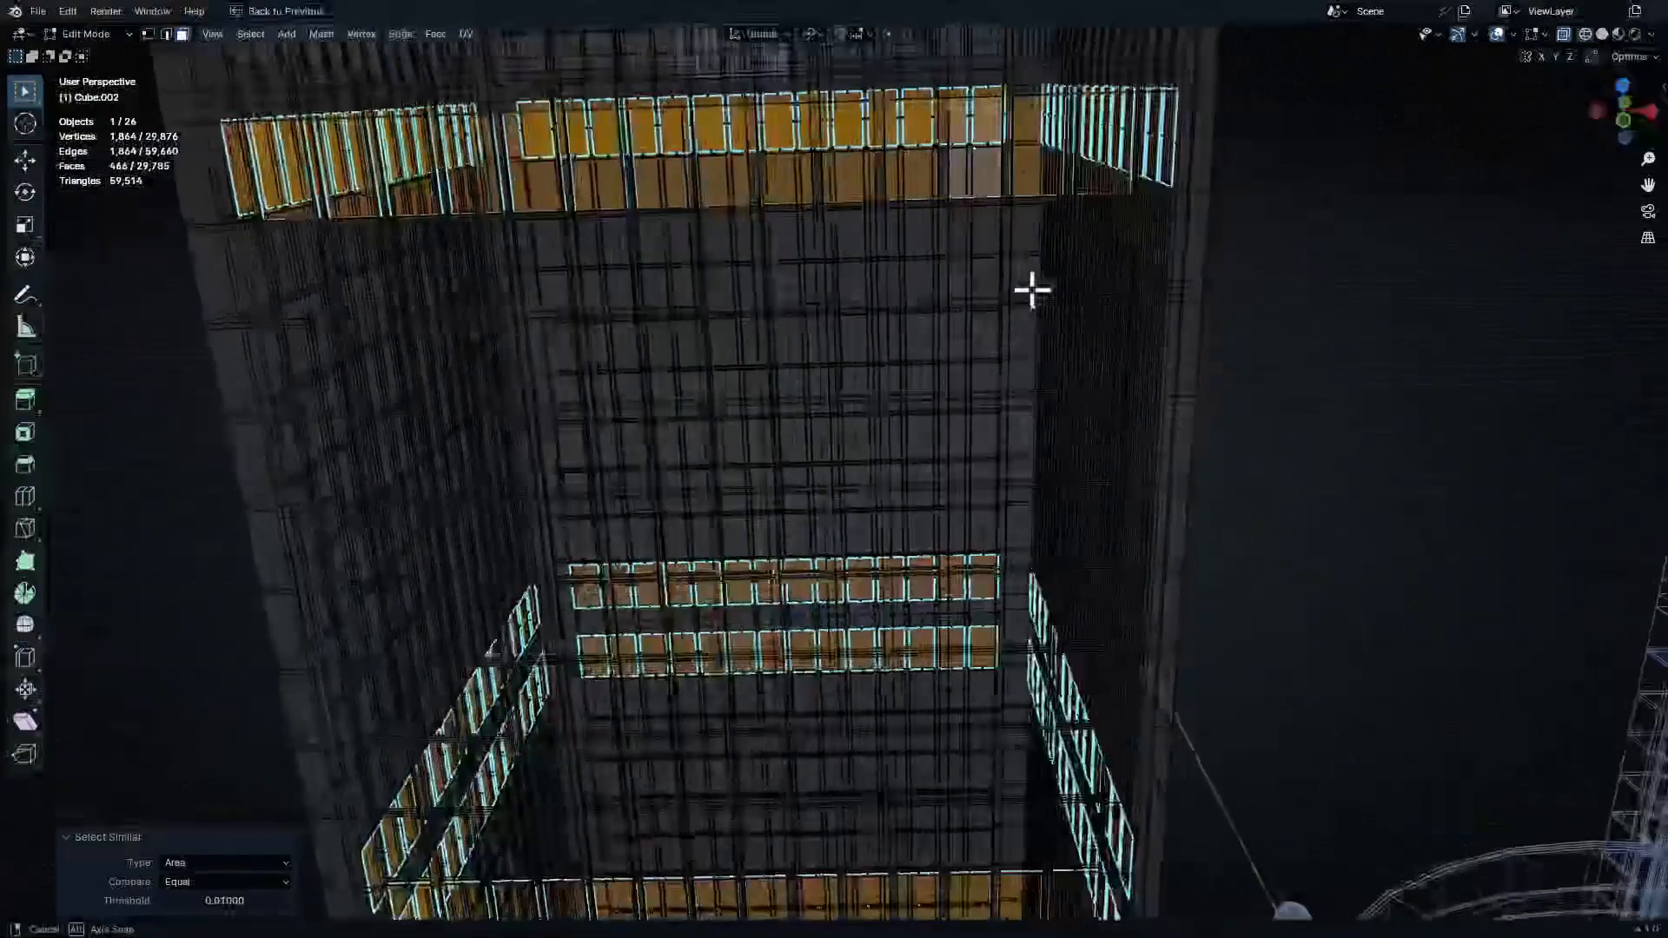
key("alt+z")
scroll(1017, 356, "up", 4)
key("ctrl+z")
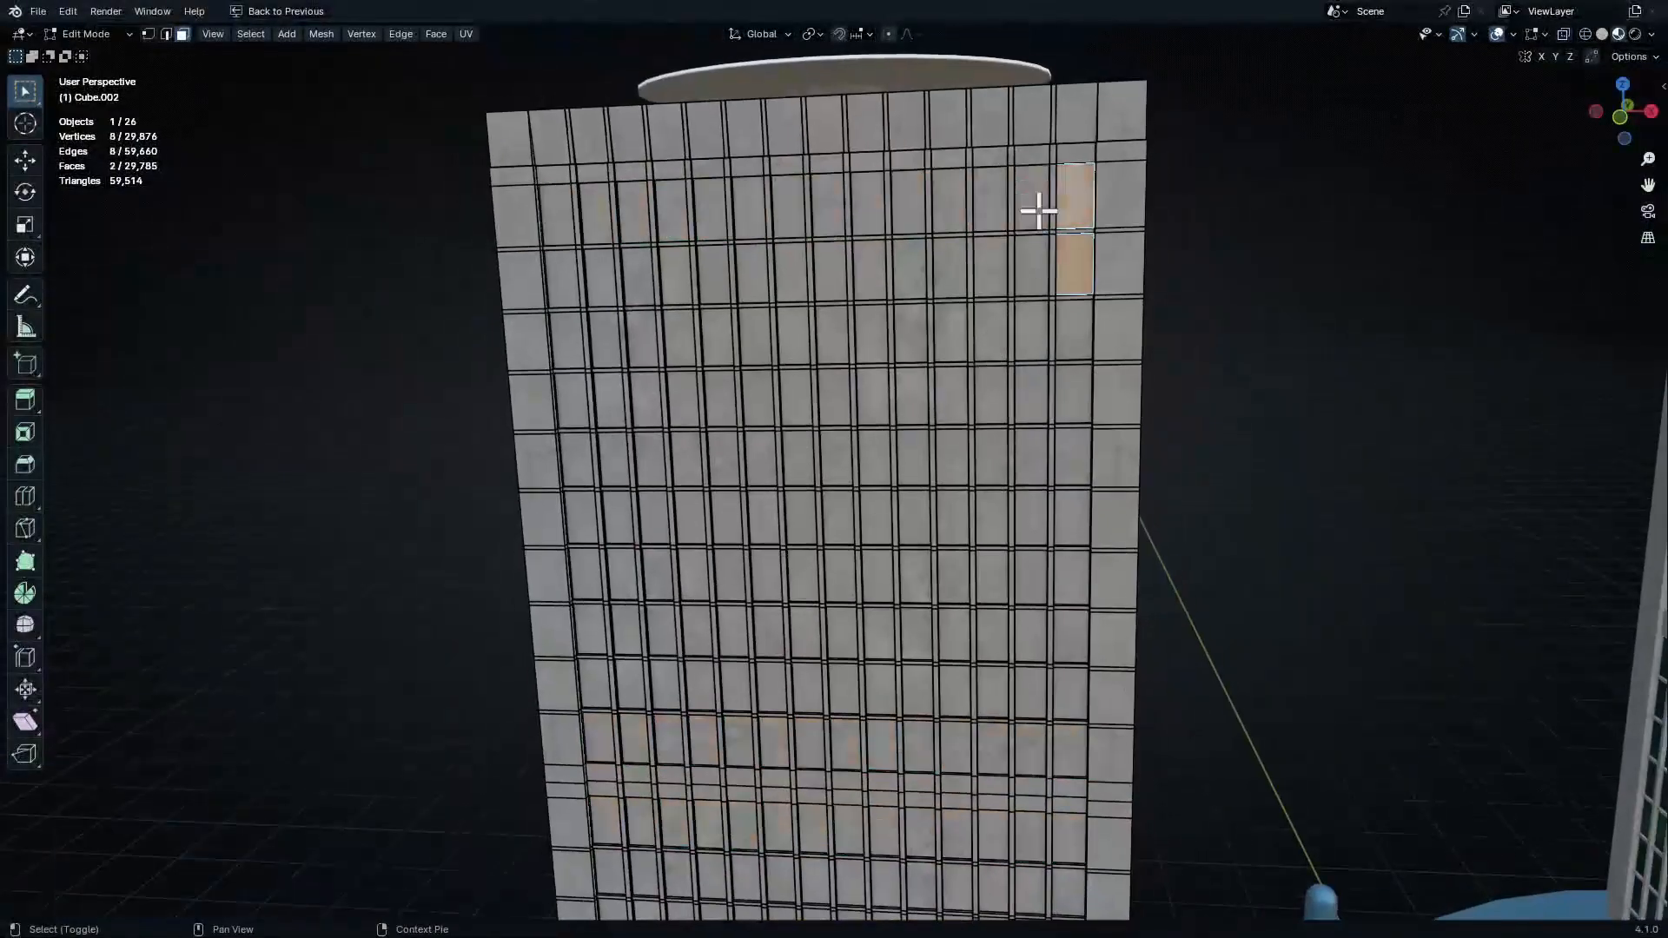
Select all the tower's window panes from two vertically adjacent ones using Select Similar by Area
key("shift+g")
left_click(1034, 268)
key("alt+z")
middle_click_drag(1034, 268, 1013, 316)
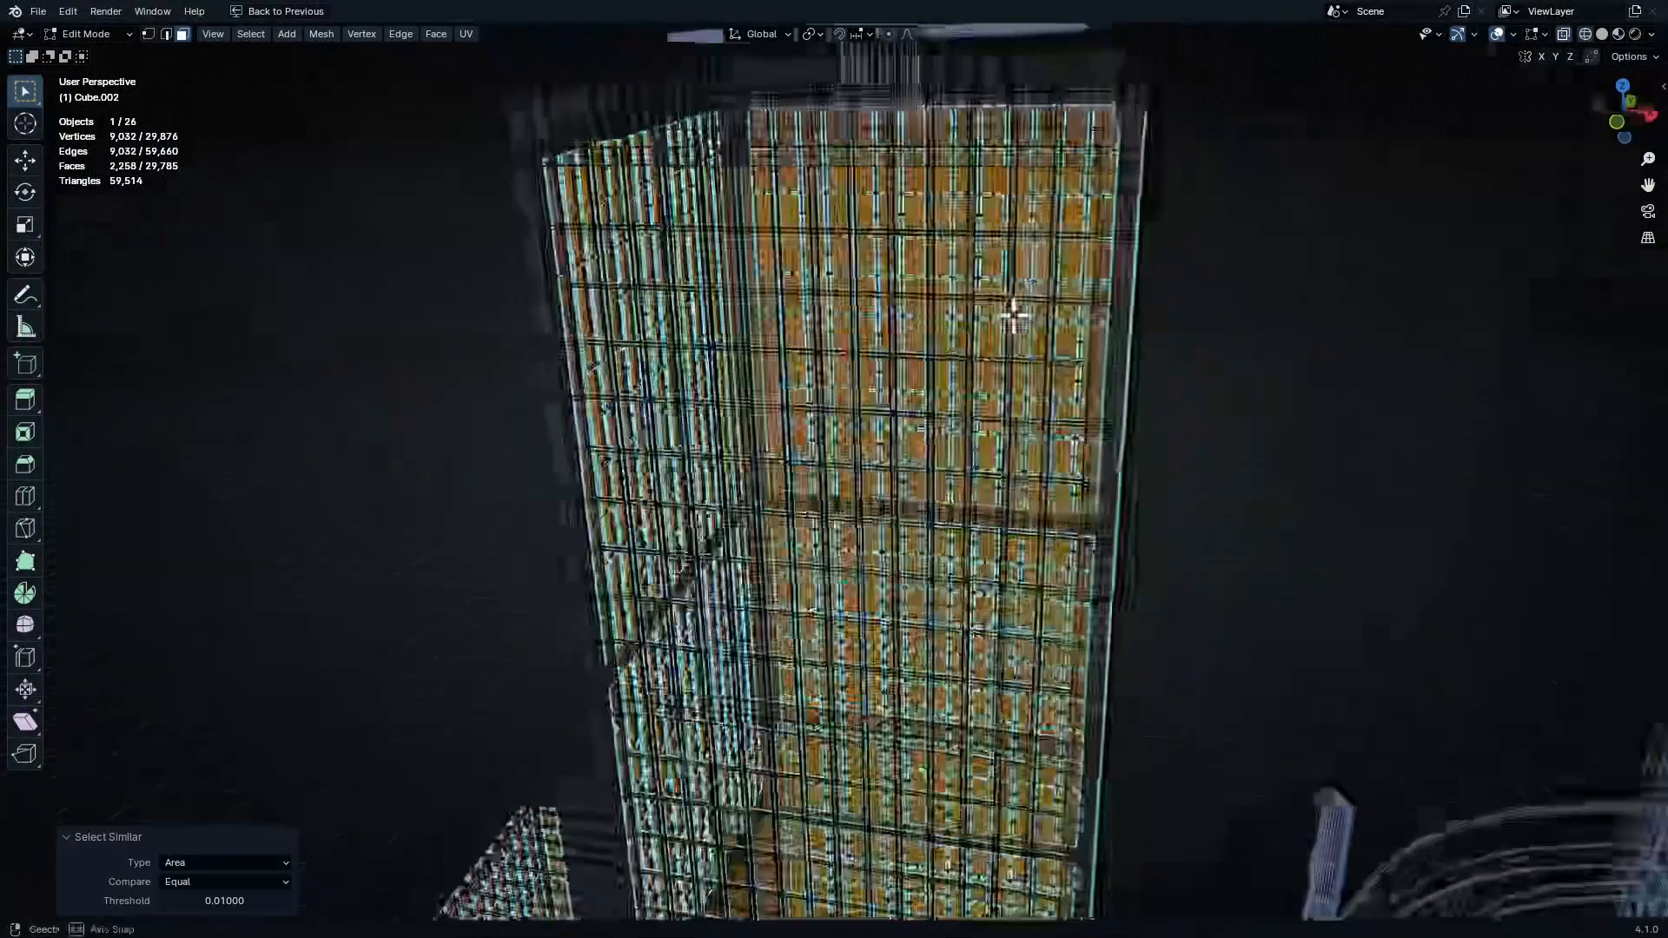
key("alt+z")
Deselect the two stray loops of pane-sized faces on the tower's lower block
middle_click_drag(763, 670, 1071, 96, "shift")
middle_click_drag(812, 495, 947, 407)
scroll(786, 544, "up", 4)
left_click(939, 325, "alt+shift")
middle_click_drag(941, 316, 953, 588)
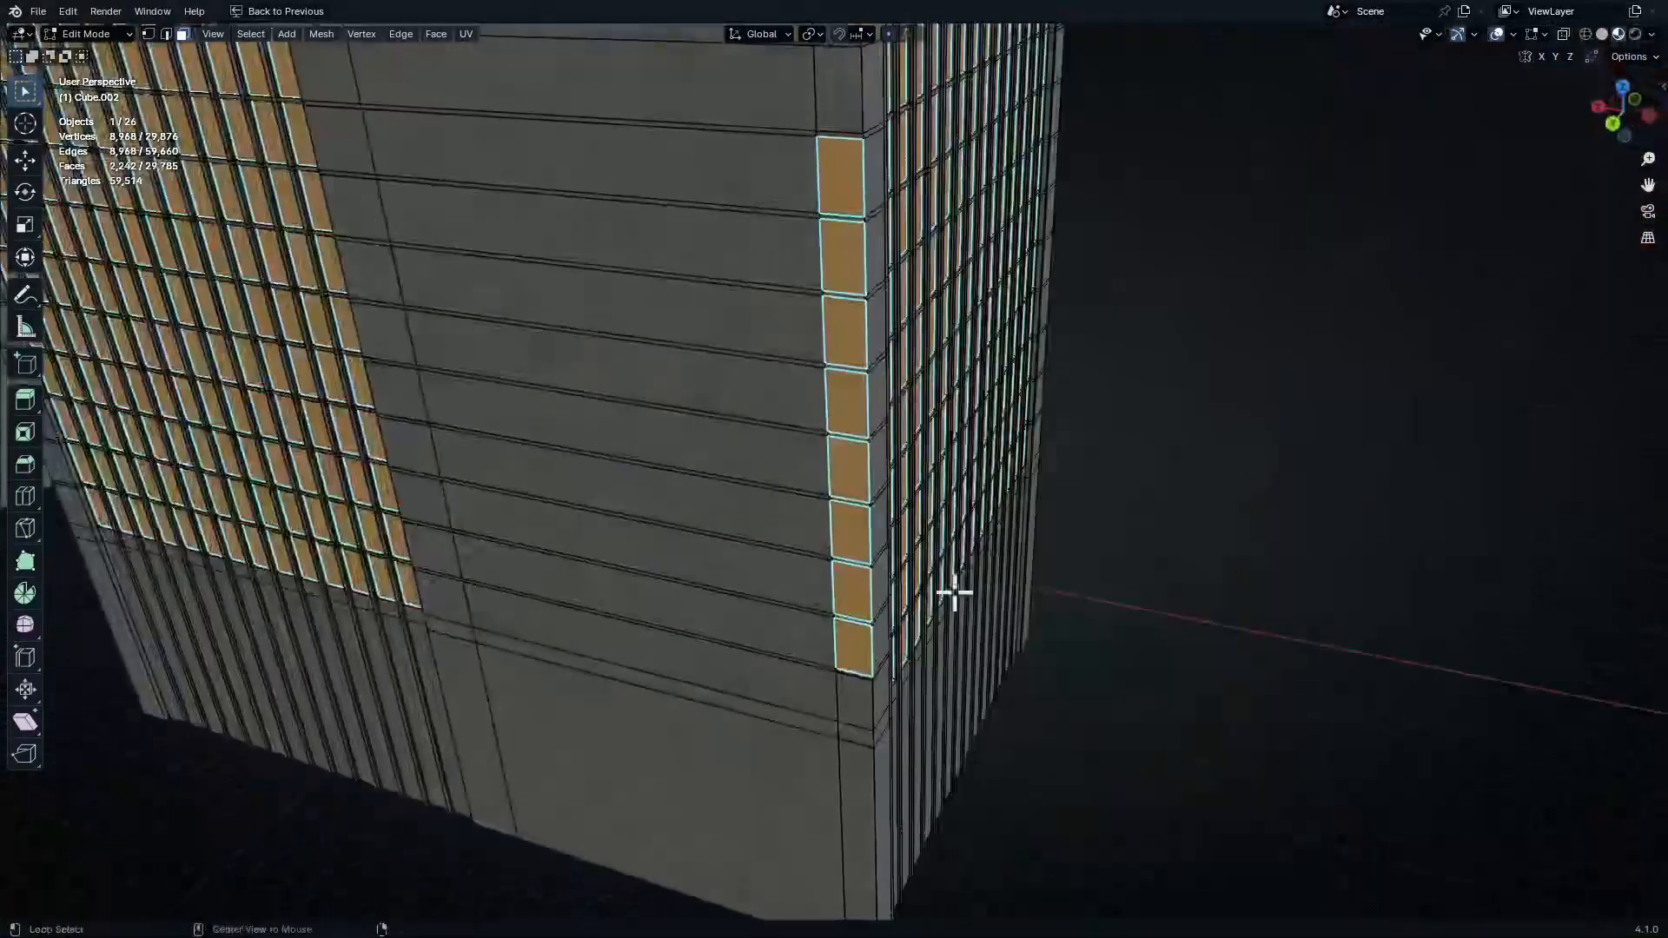
left_click(847, 557, "alt+shift")
middle_click_drag(846, 555, 674, 599)
Assign the window material to the selected panes and finish editing the tower's mesh
key("ctrl+space")
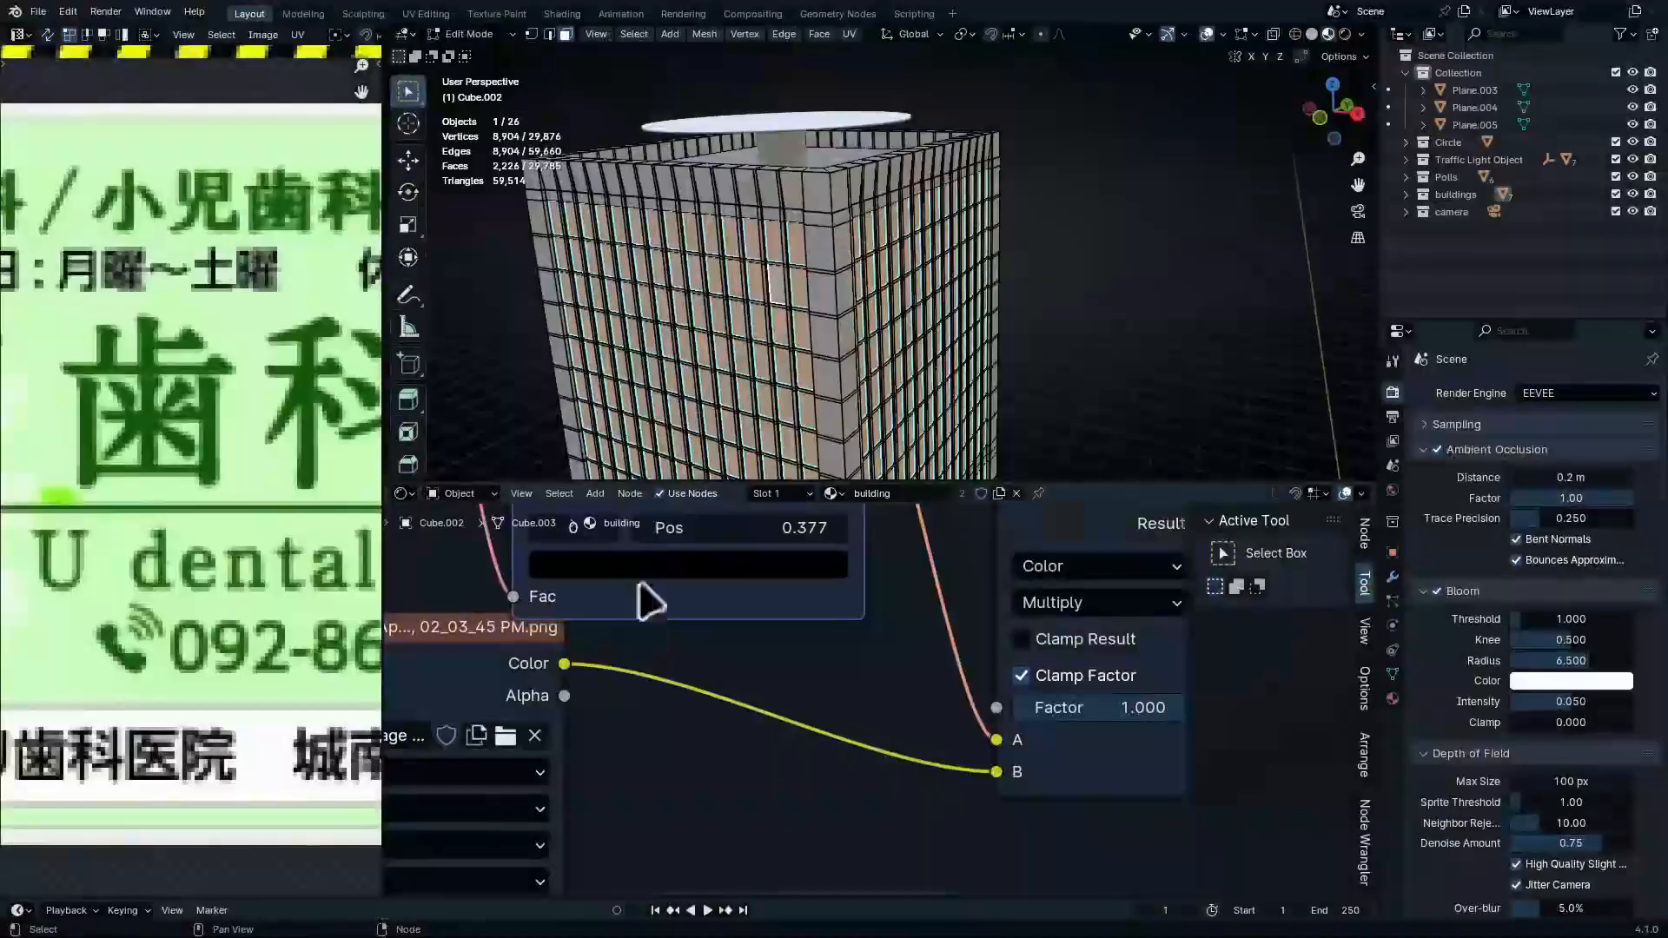
left_click(786, 497)
left_click(781, 549)
left_click(714, 636)
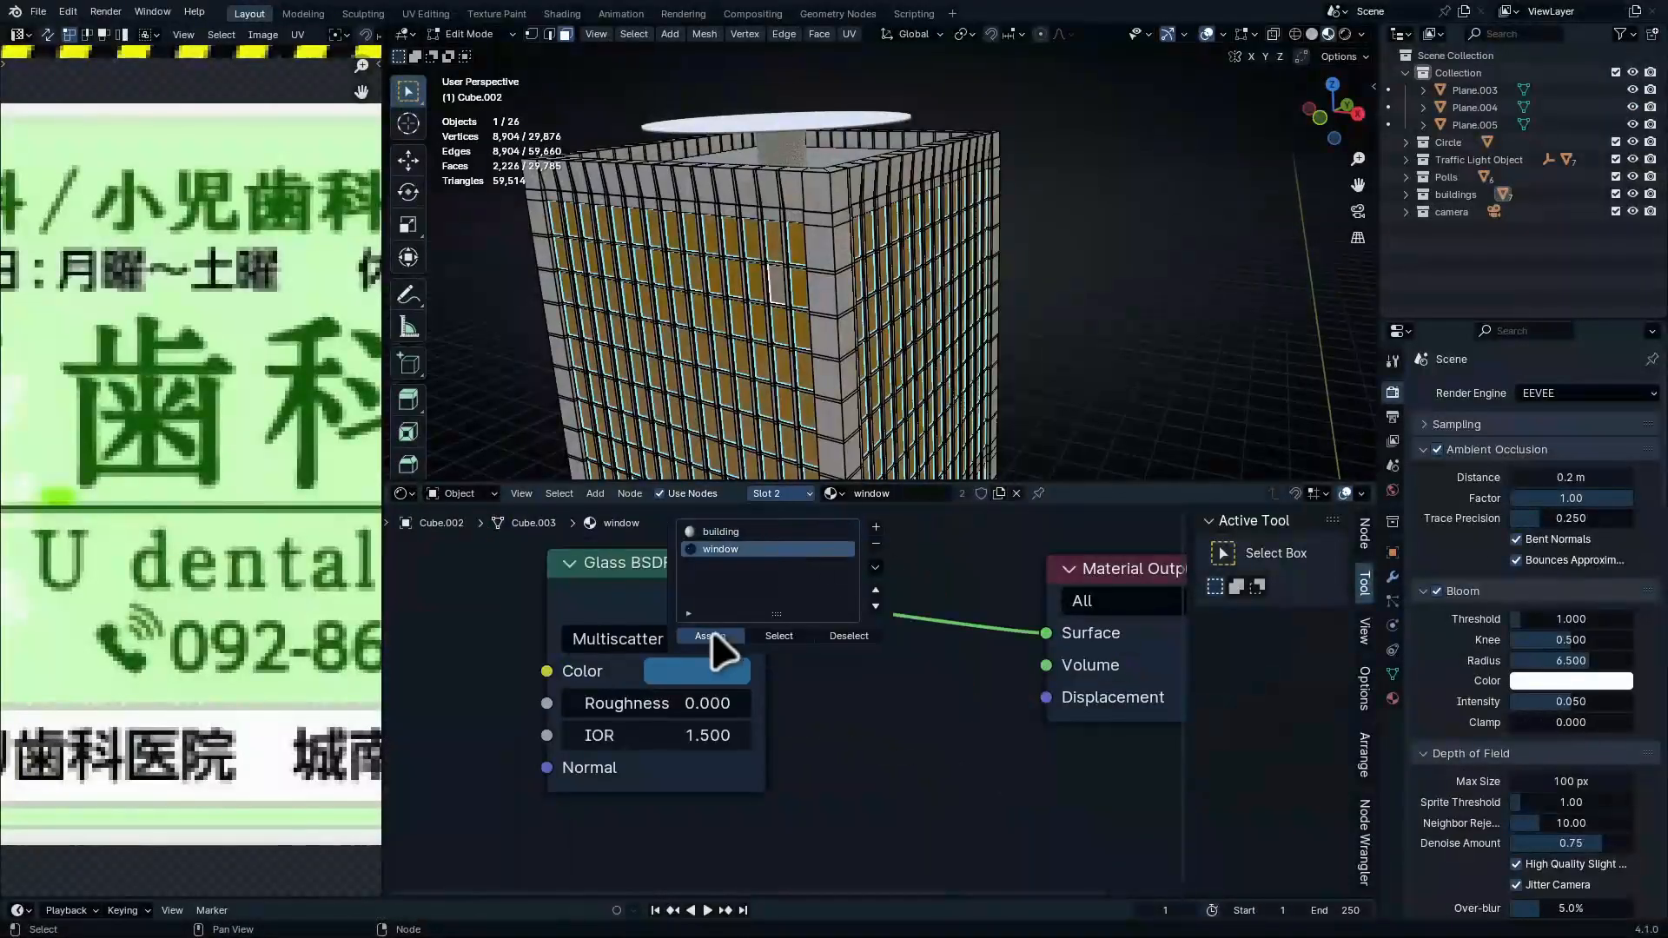
key("Tab")
Select the two wall-mounted sign panels on the tower's lower block and apply the aluminum material to them
middle_click_drag(868, 301, 912, 246)
key("ctrl+space")
scroll(938, 390, "down", 8)
middle_click_drag(951, 477, 966, 387)
middle_click_drag(966, 387, 992, 269)
left_click(893, 188)
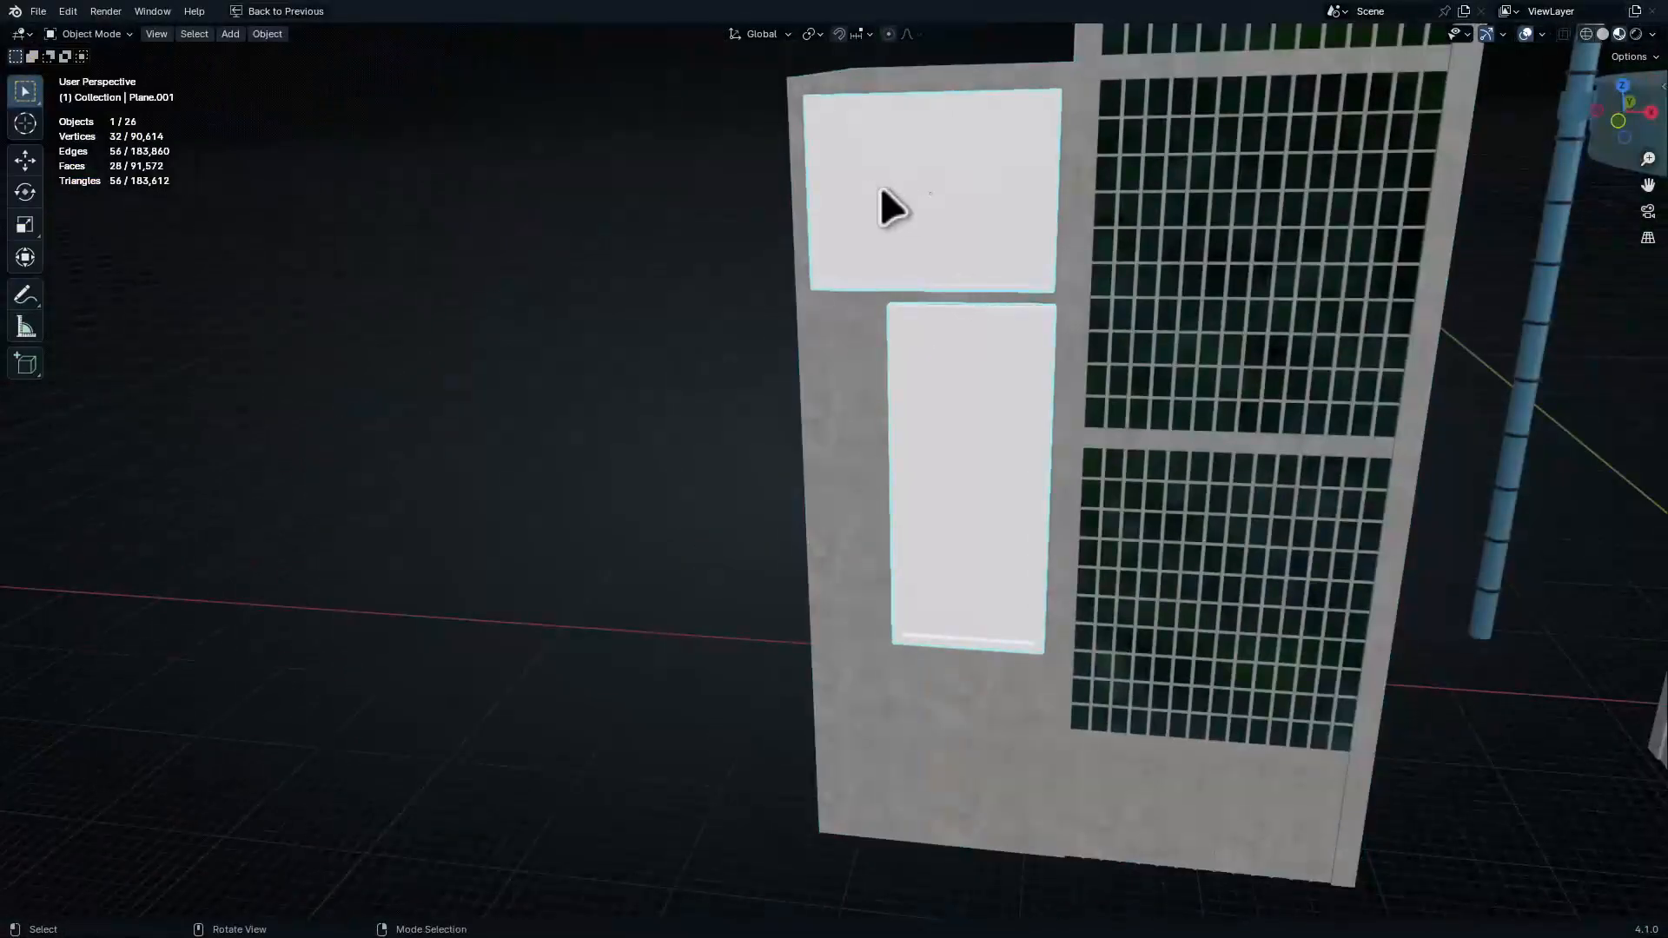
key("ctrl+space")
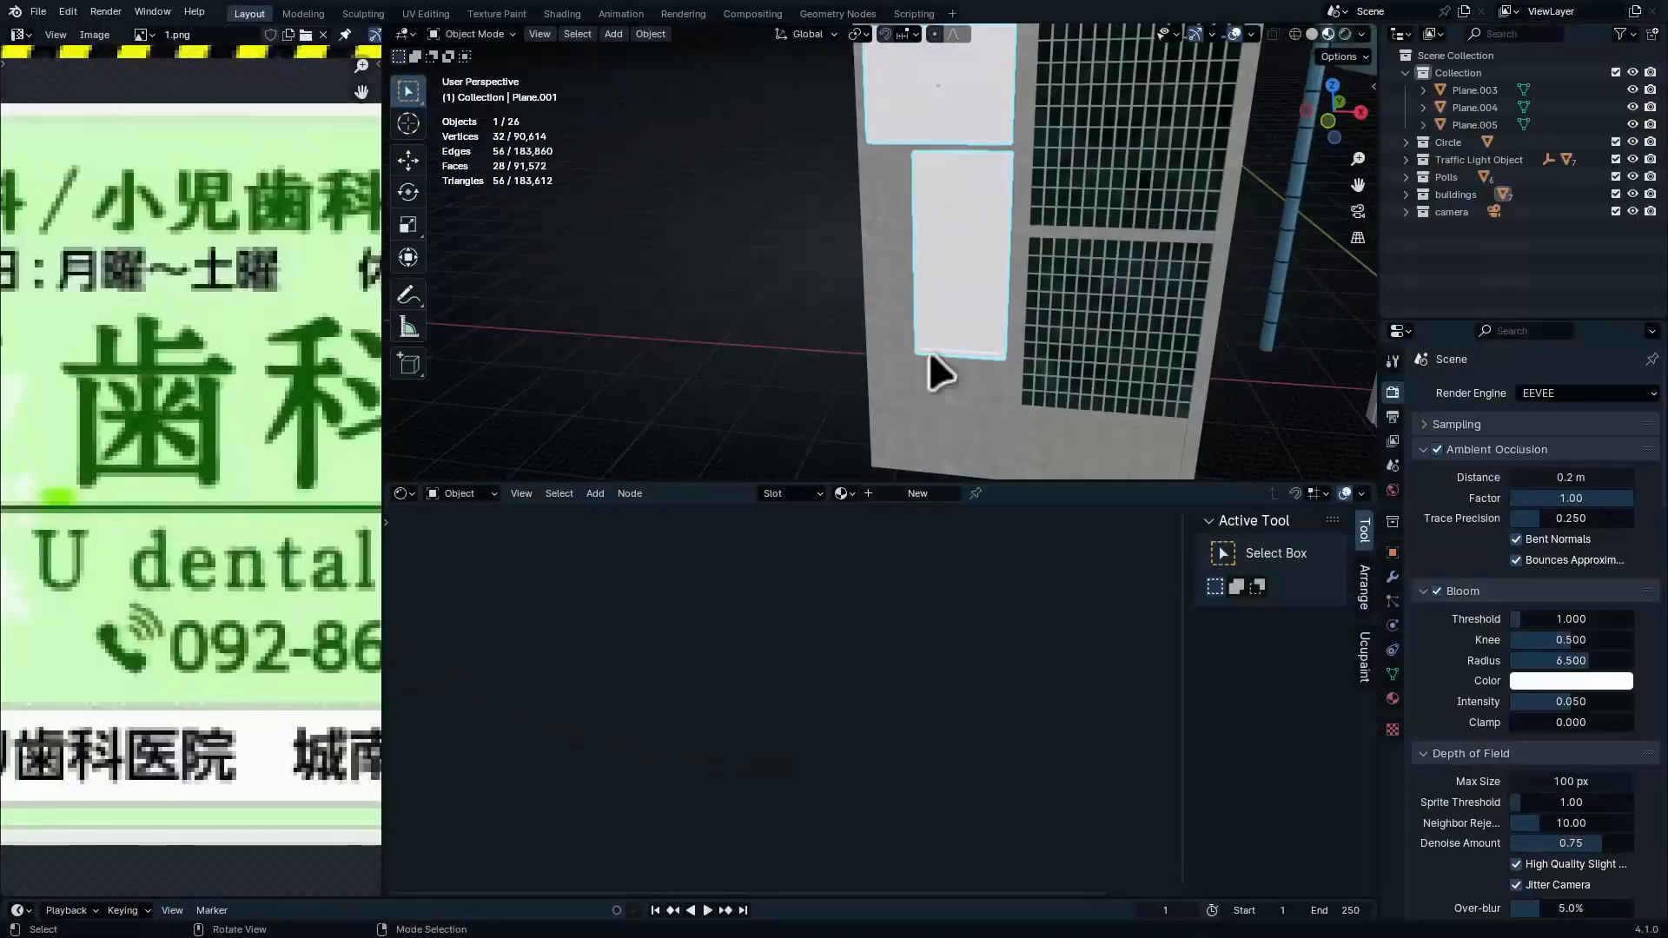
left_click(841, 493)
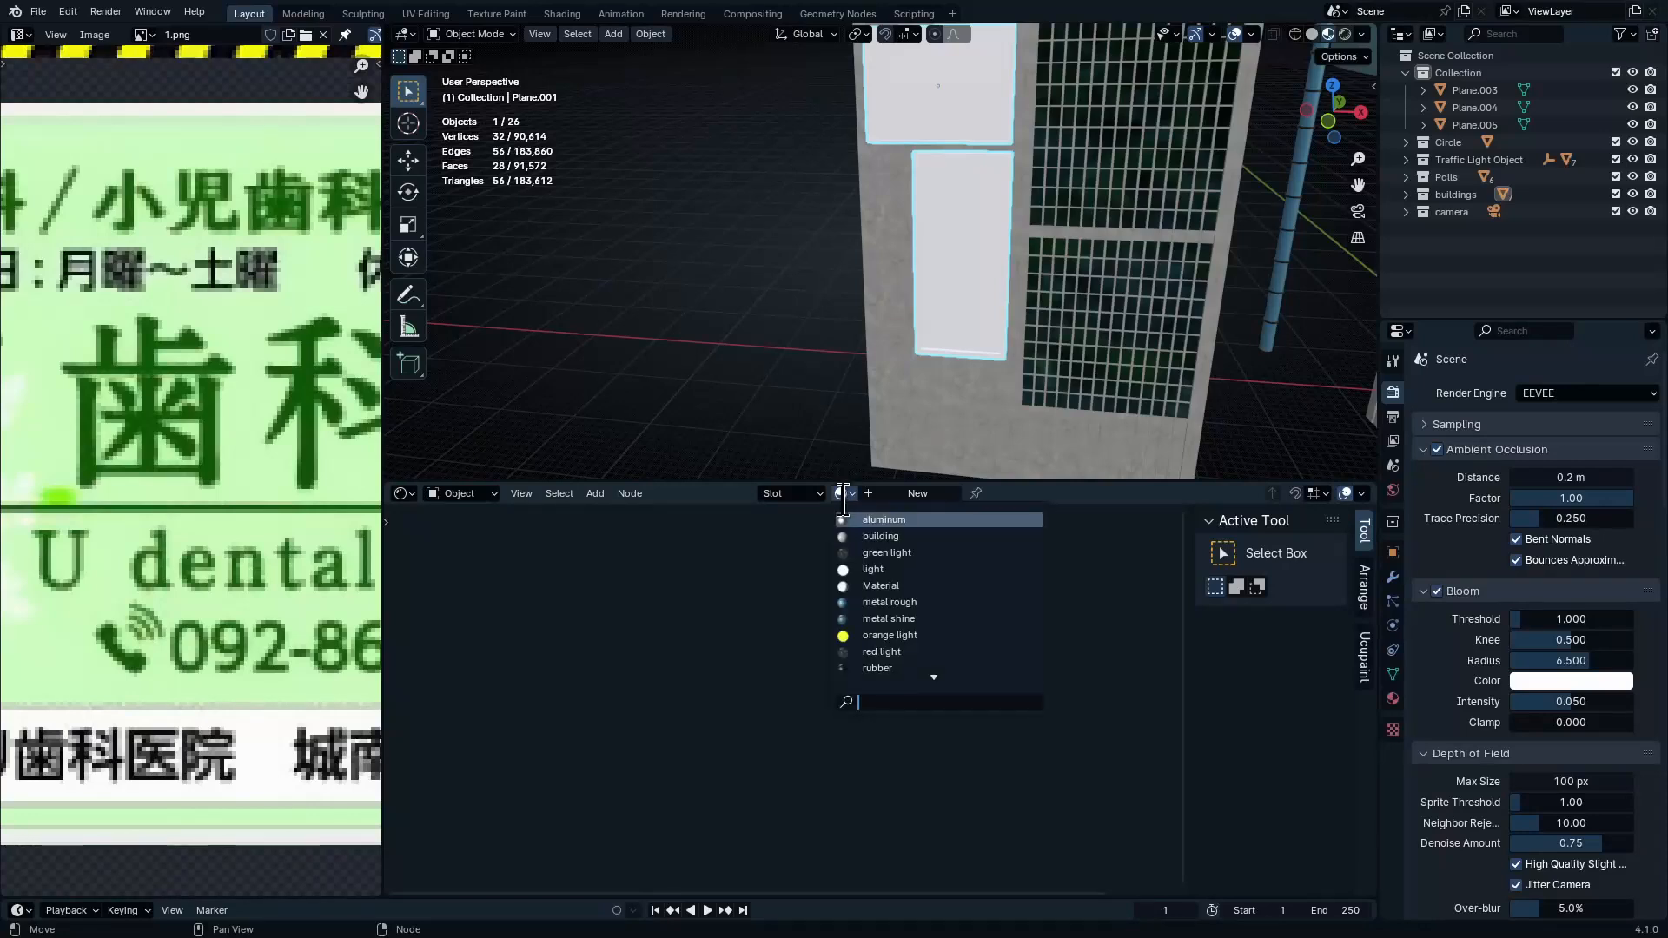
left_click(844, 518)
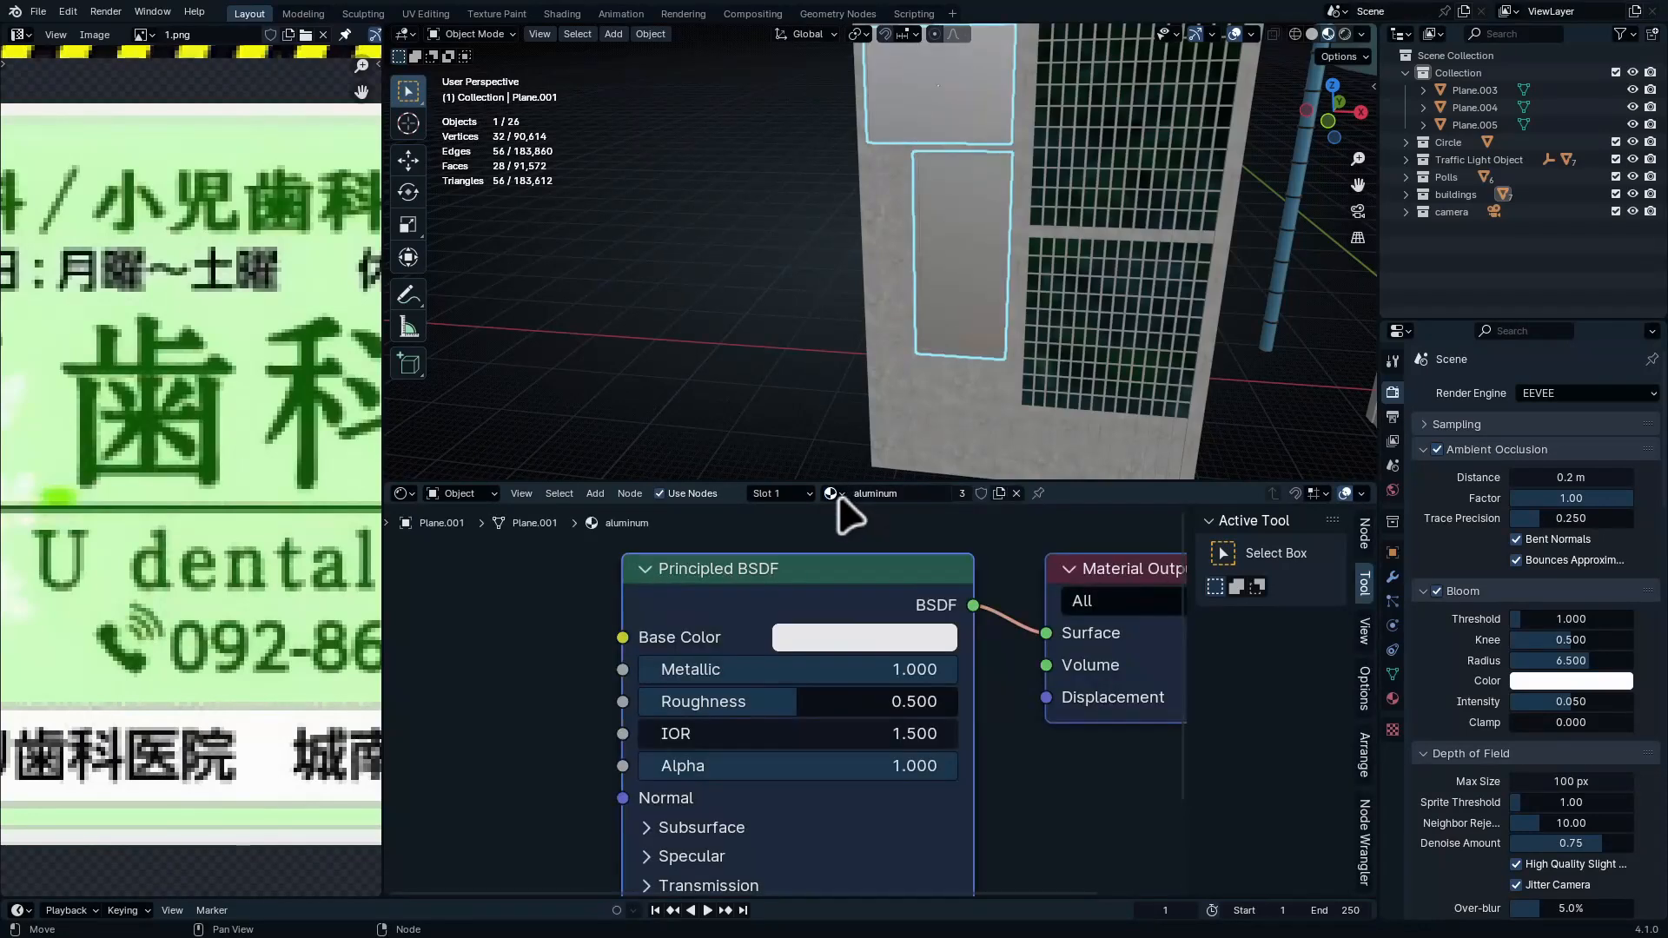
Add a second material slot to the sign panels and assign it to both panels' front faces
left_click(785, 493)
left_click(876, 528)
key("Tab")
middle_click_drag(982, 119, 972, 227, "shift")
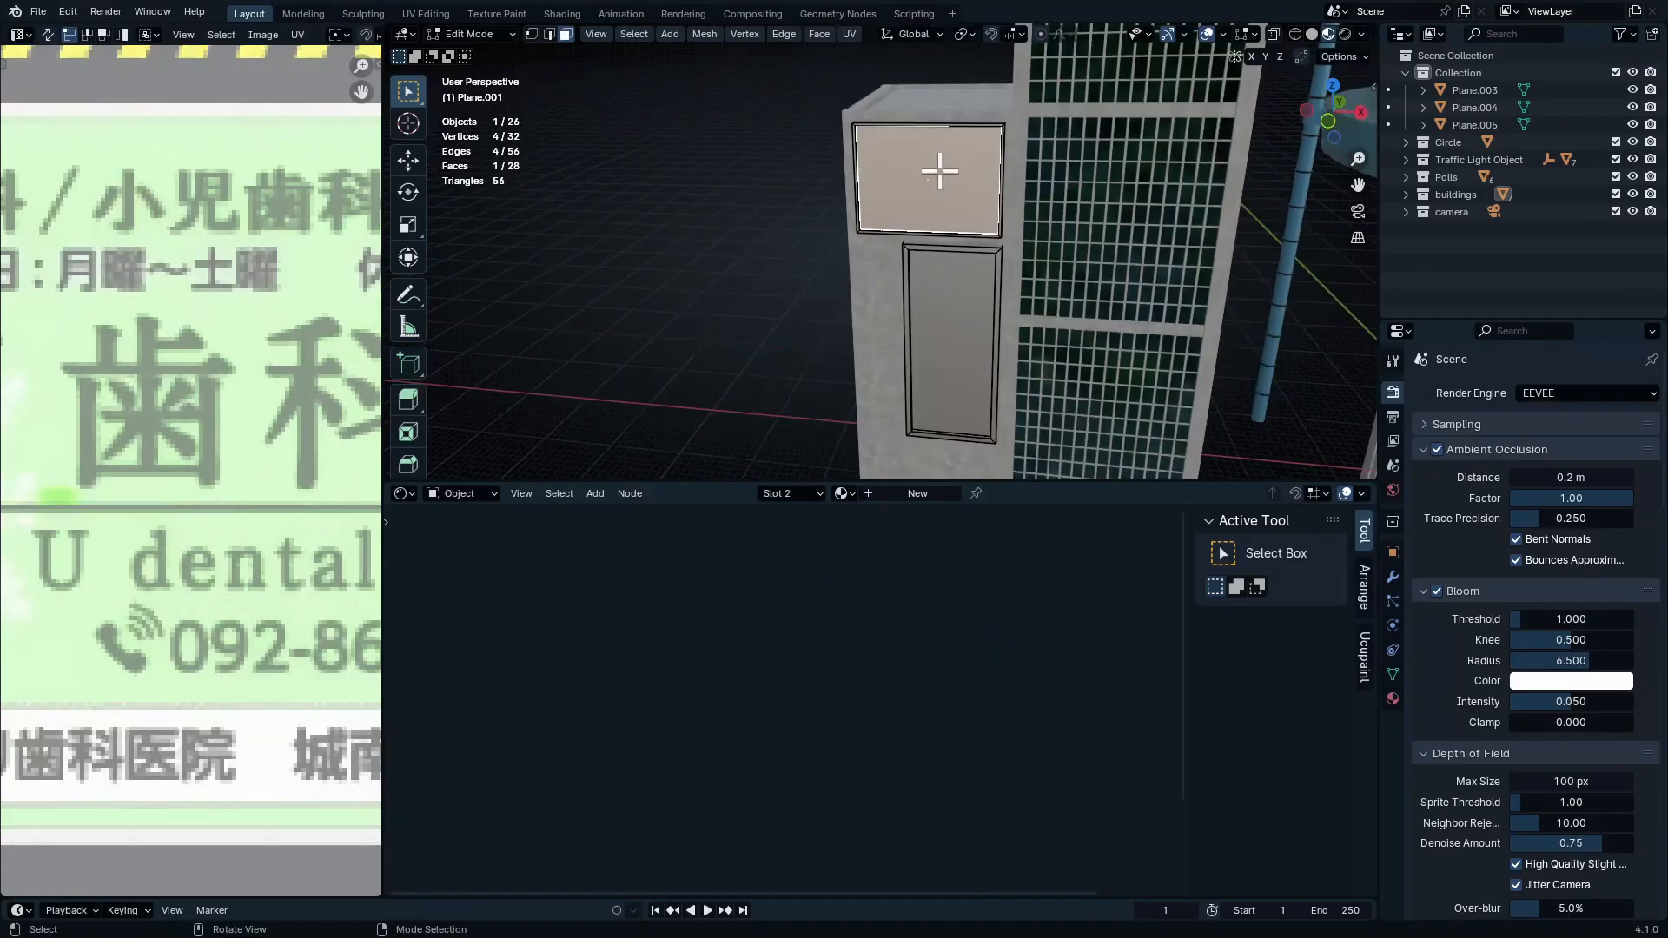
left_click(939, 171)
left_click(950, 296, "shift")
left_click(784, 492)
left_click(732, 549)
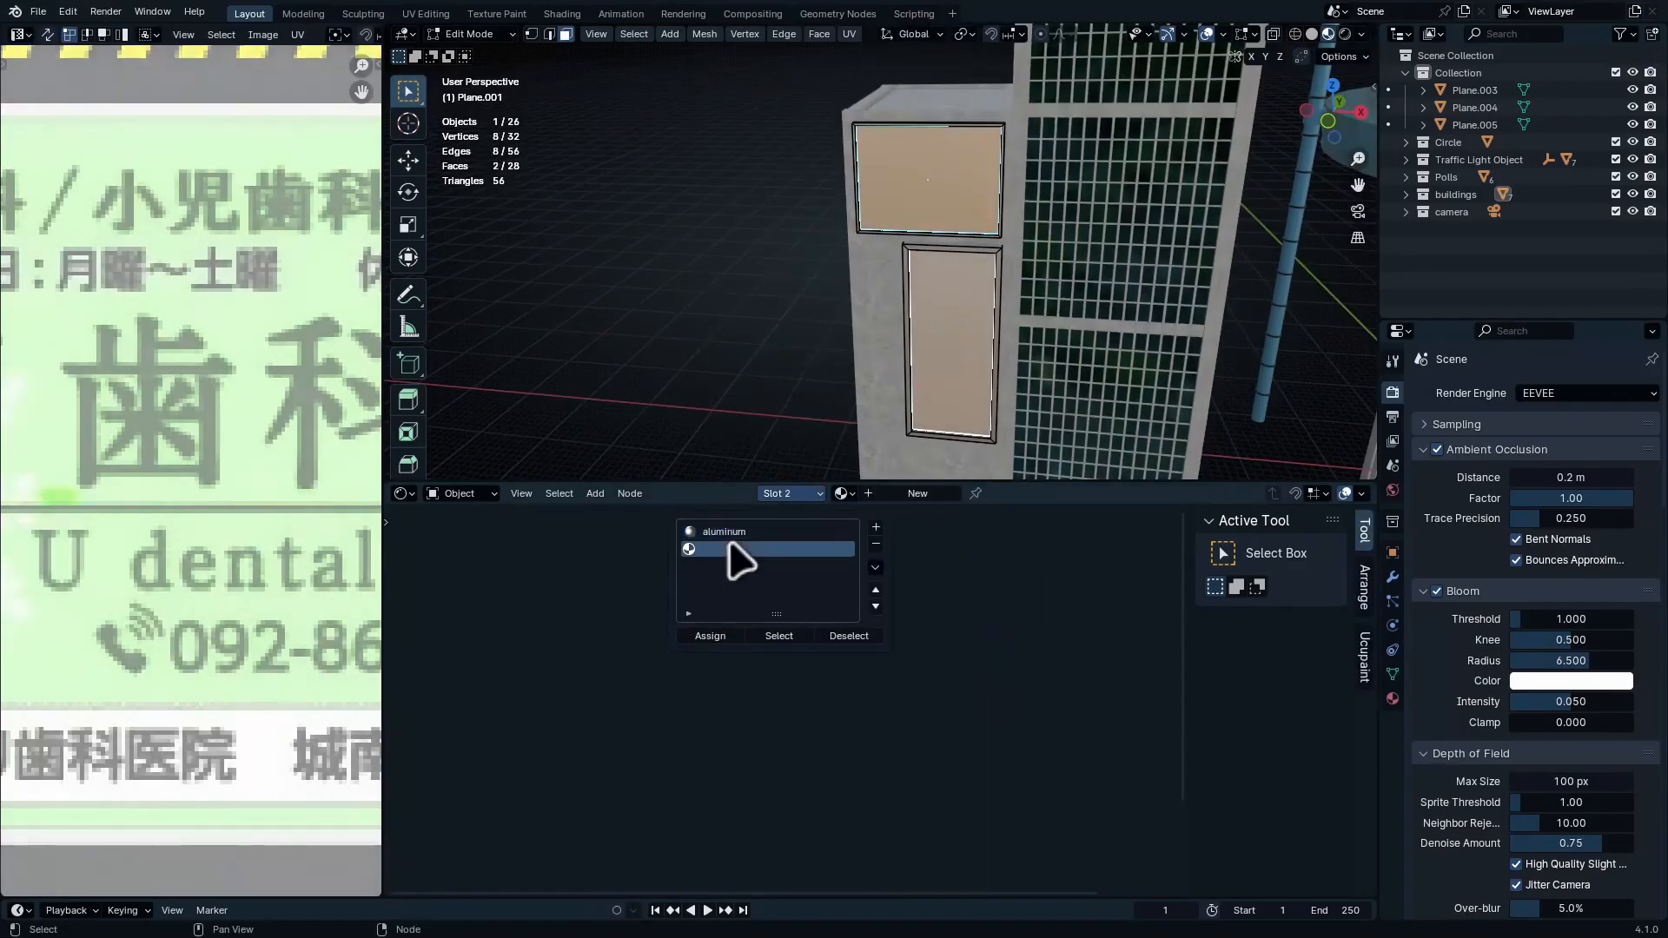
left_click(694, 641)
Create a new material in the second slot and name it sign 5
left_click(910, 494)
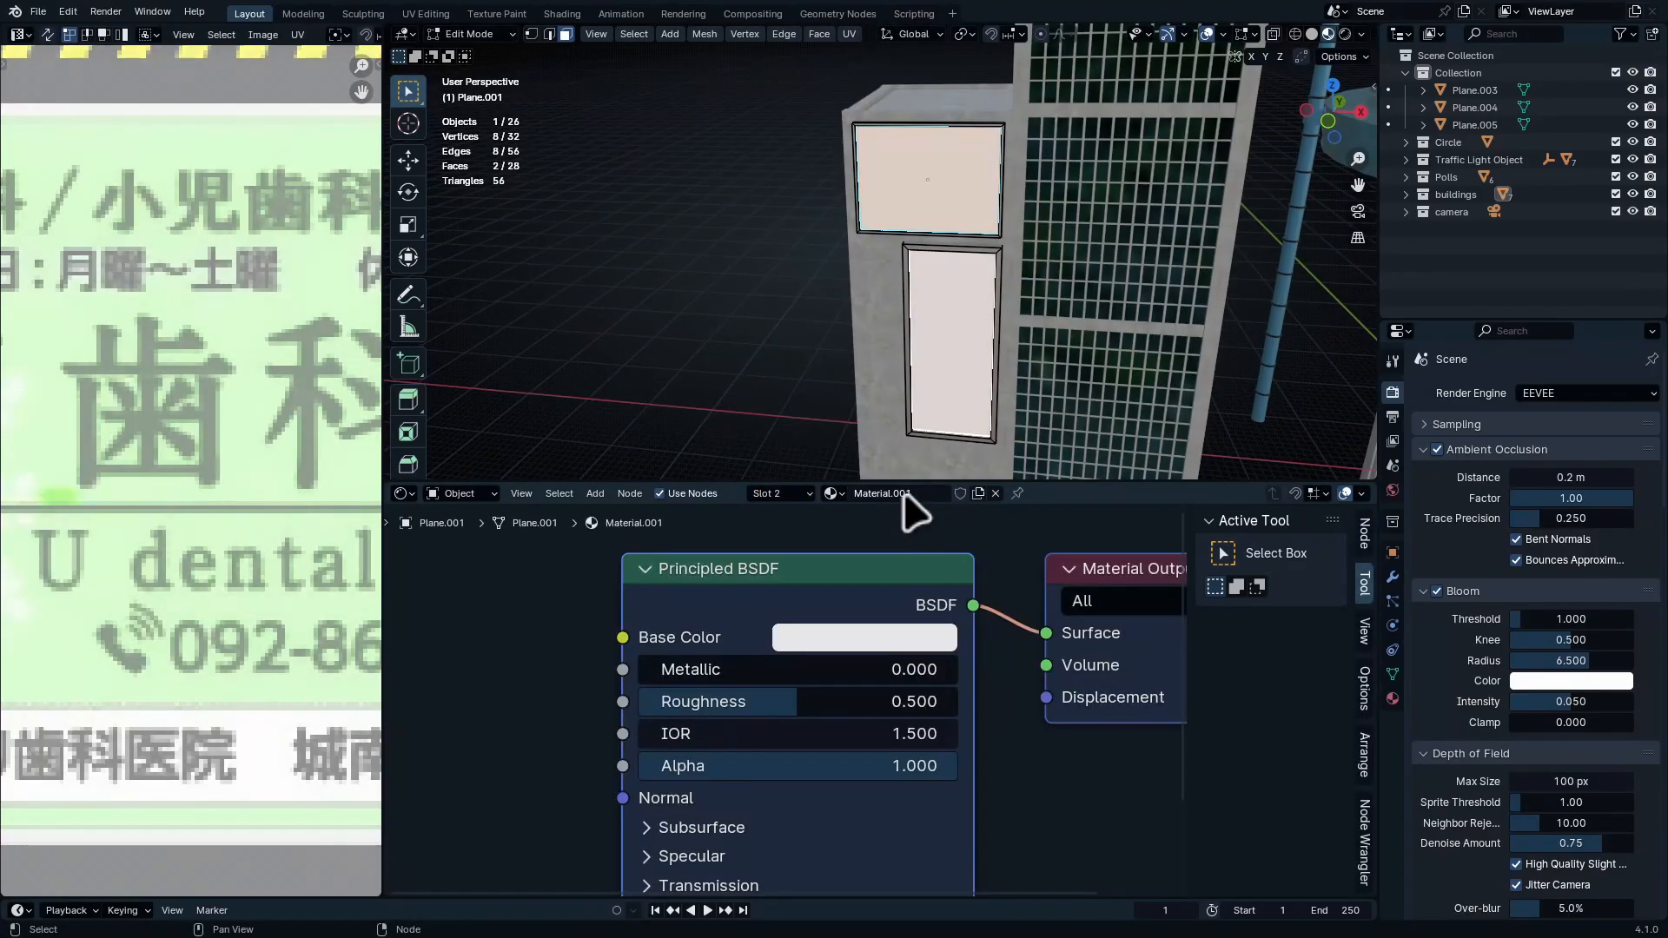
left_click(912, 493)
type("sign 5")
key("Return")
Add 1.png as an image texture to sign 5 and connect its colour to the shader's Base Color
scroll(813, 687, "down", 4)
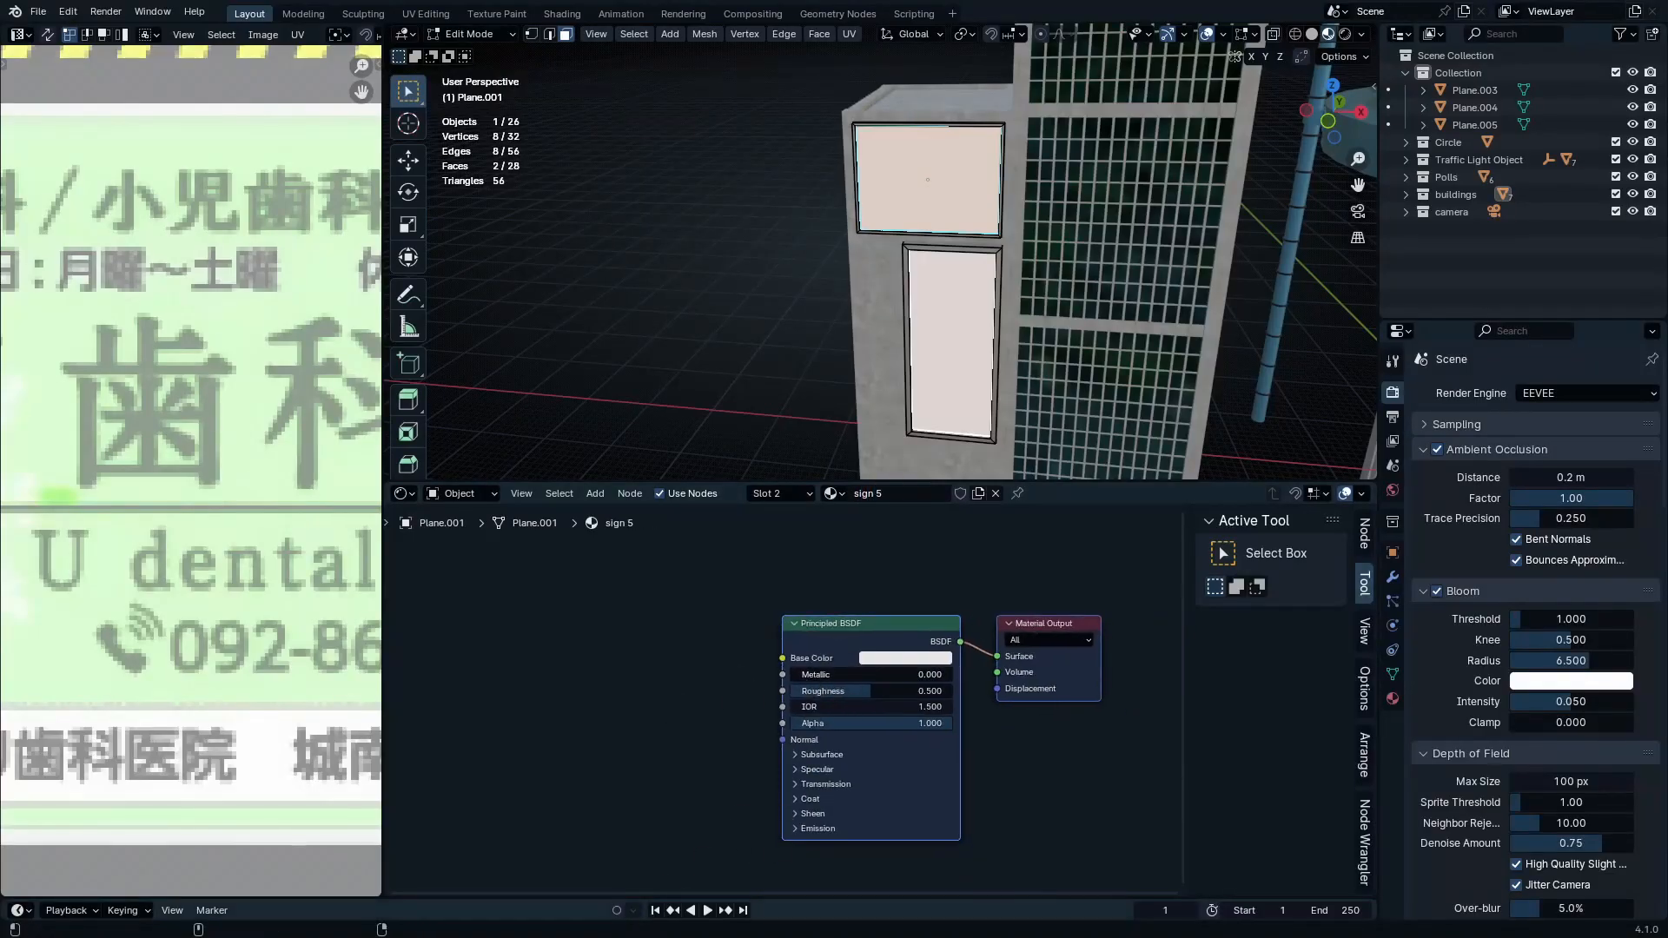
left_click_drag(616, 911, 525, 726)
scroll(687, 743, "up", 3)
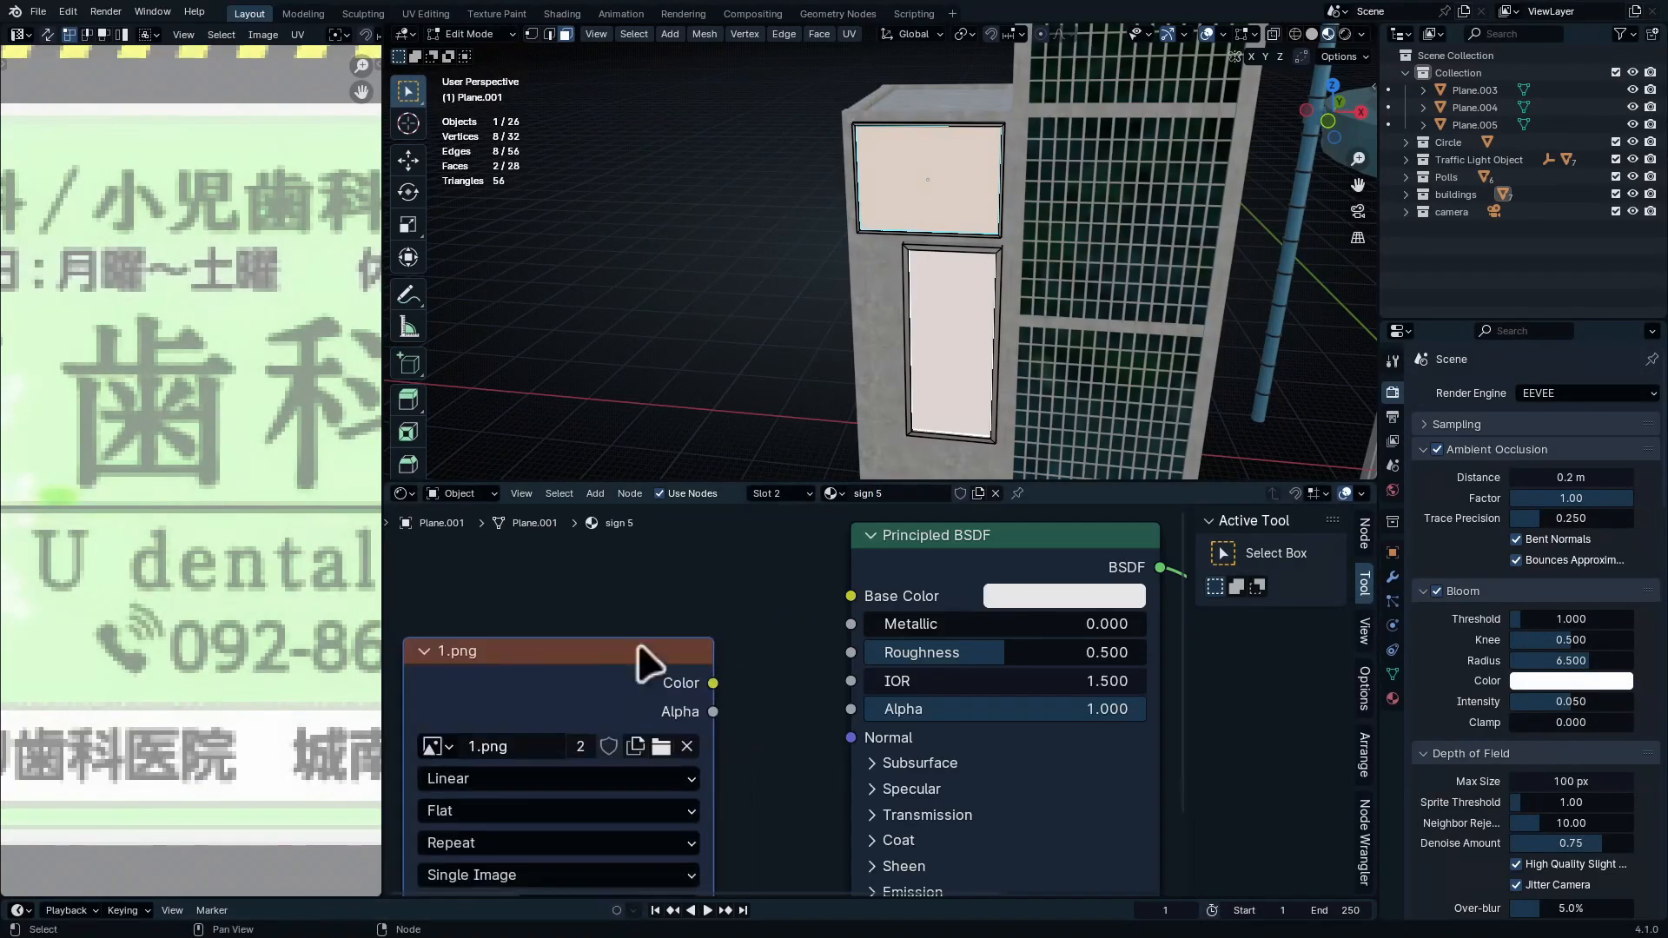
left_click_drag(707, 680, 850, 596)
Select the upper sign panel's front face and shrink its UV face over the 1.png sign sheet
middle_click_drag(600, 695, 779, 734)
middle_click_drag(967, 304, 629, 387)
left_click(973, 189)
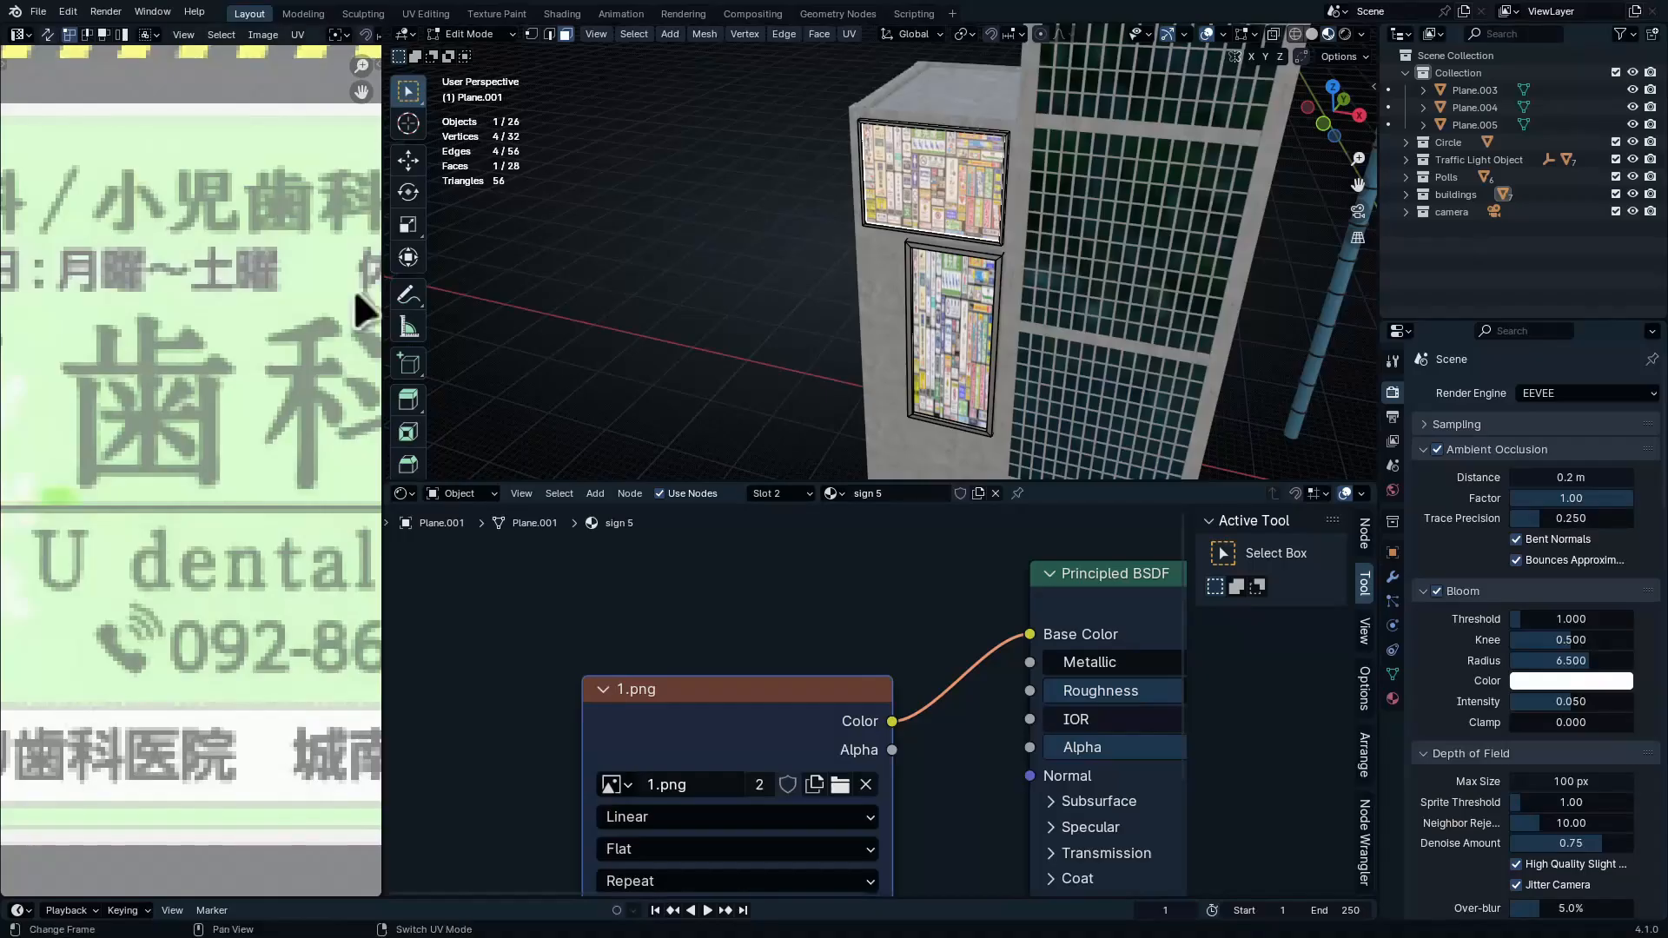
scroll(879, 228, "up", 4)
key("ctrl+space")
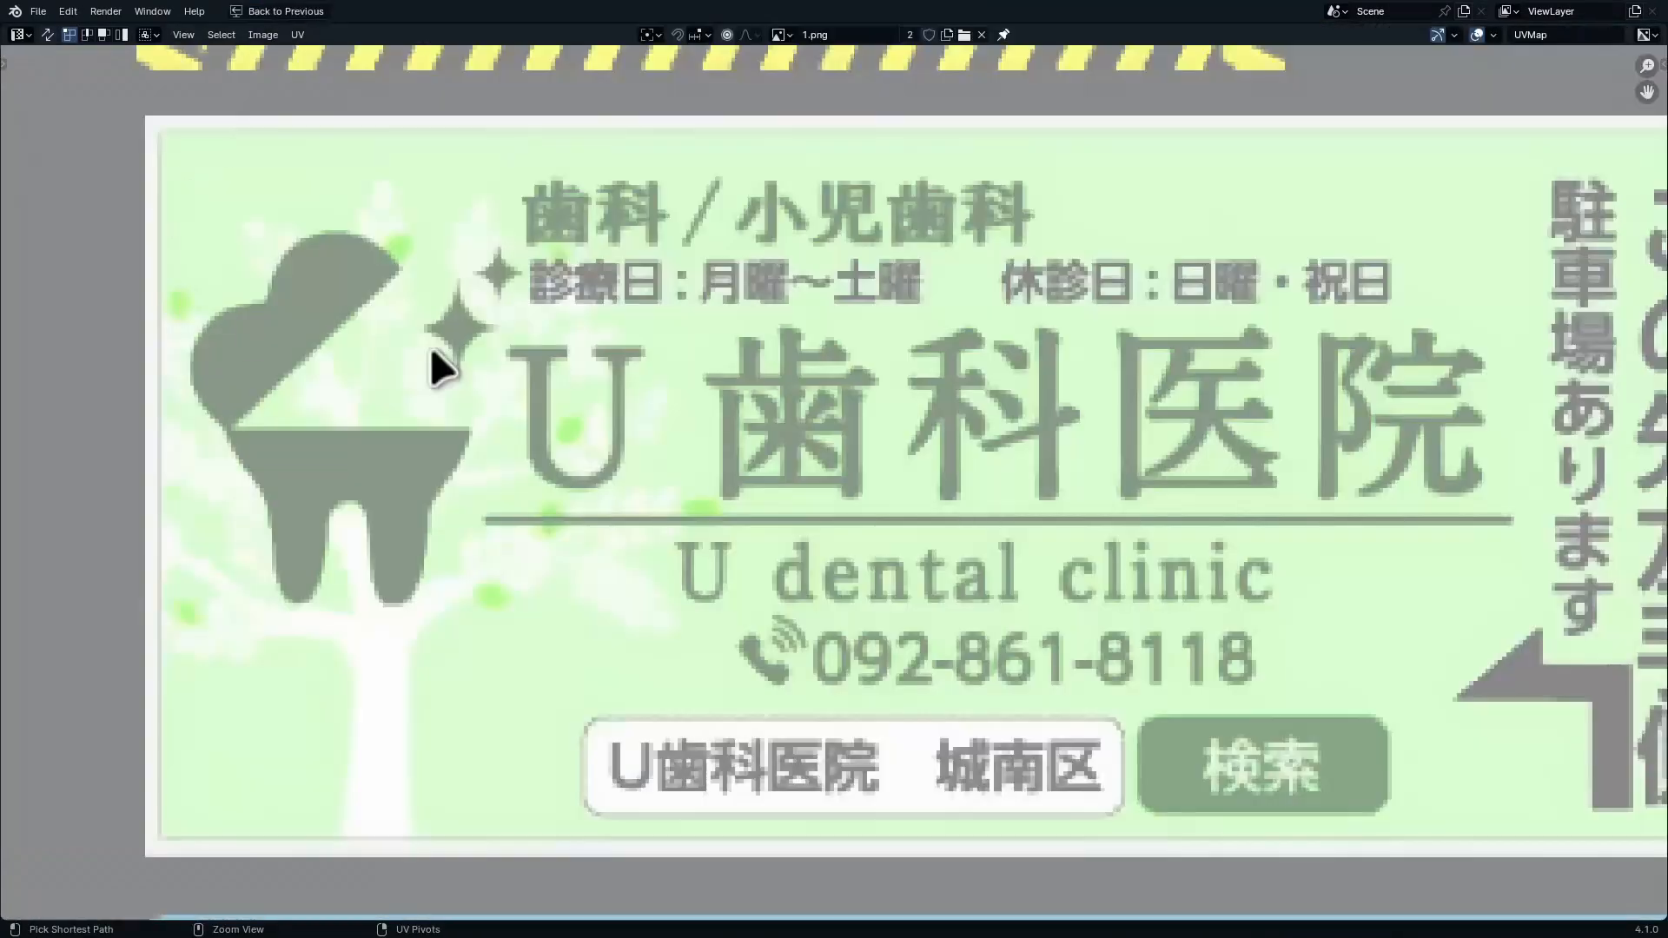
scroll(931, 216, "down", 5)
scroll(931, 349, "up", 1)
scroll(931, 350, "down", 2)
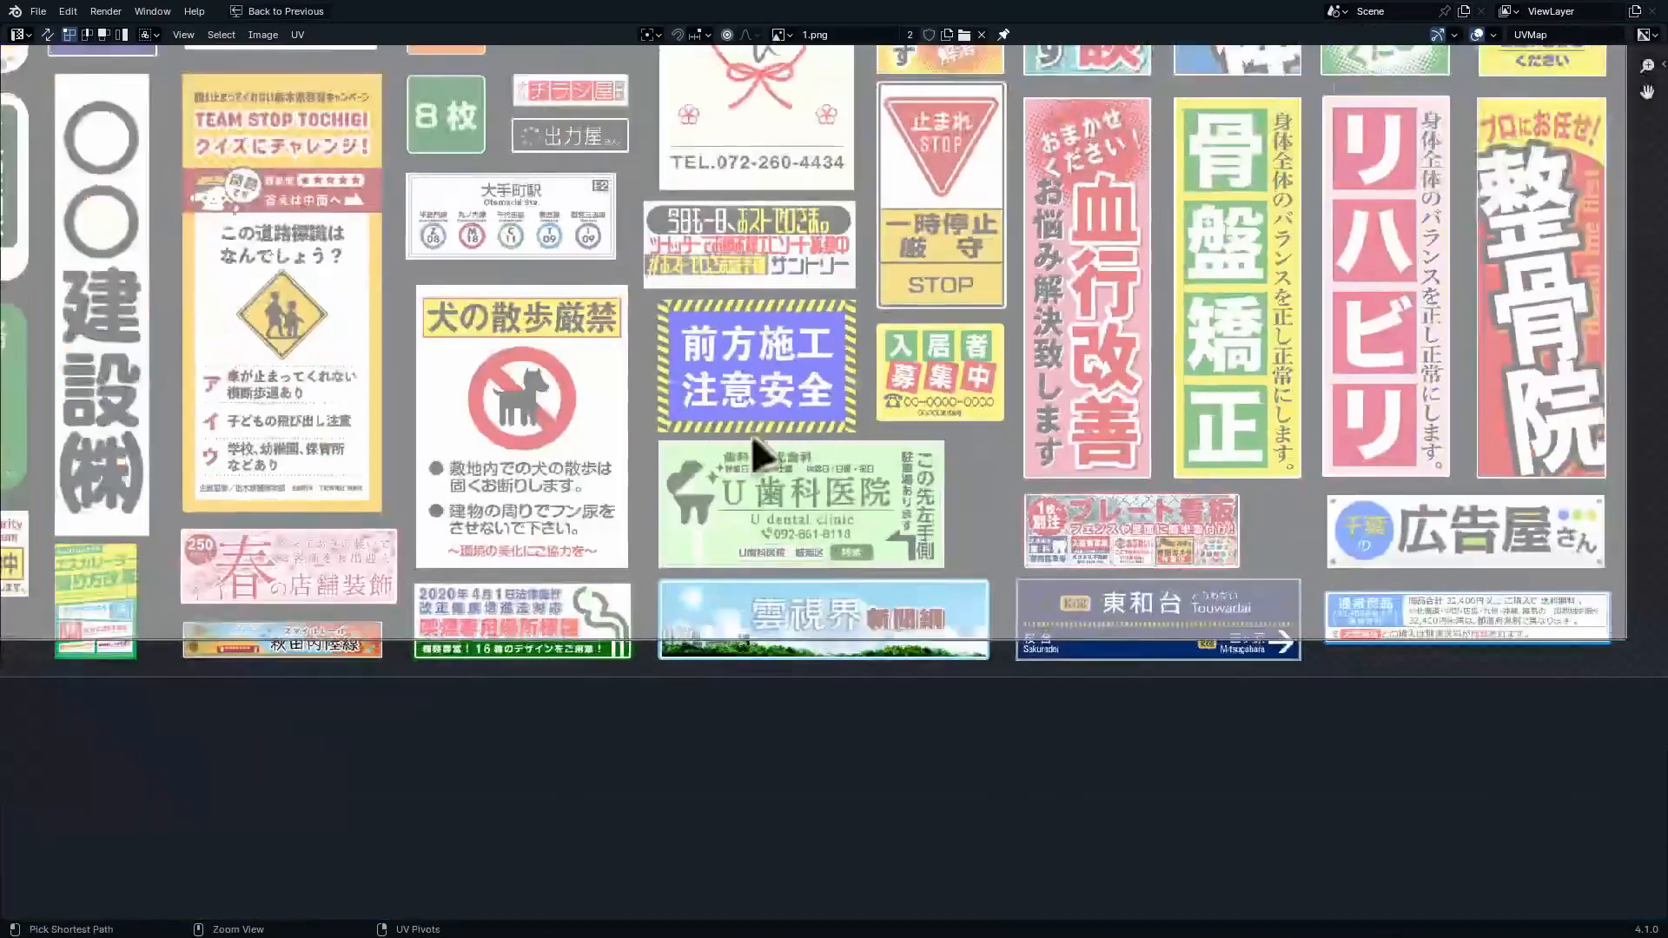
middle_click_drag(49, 40, 149, 80)
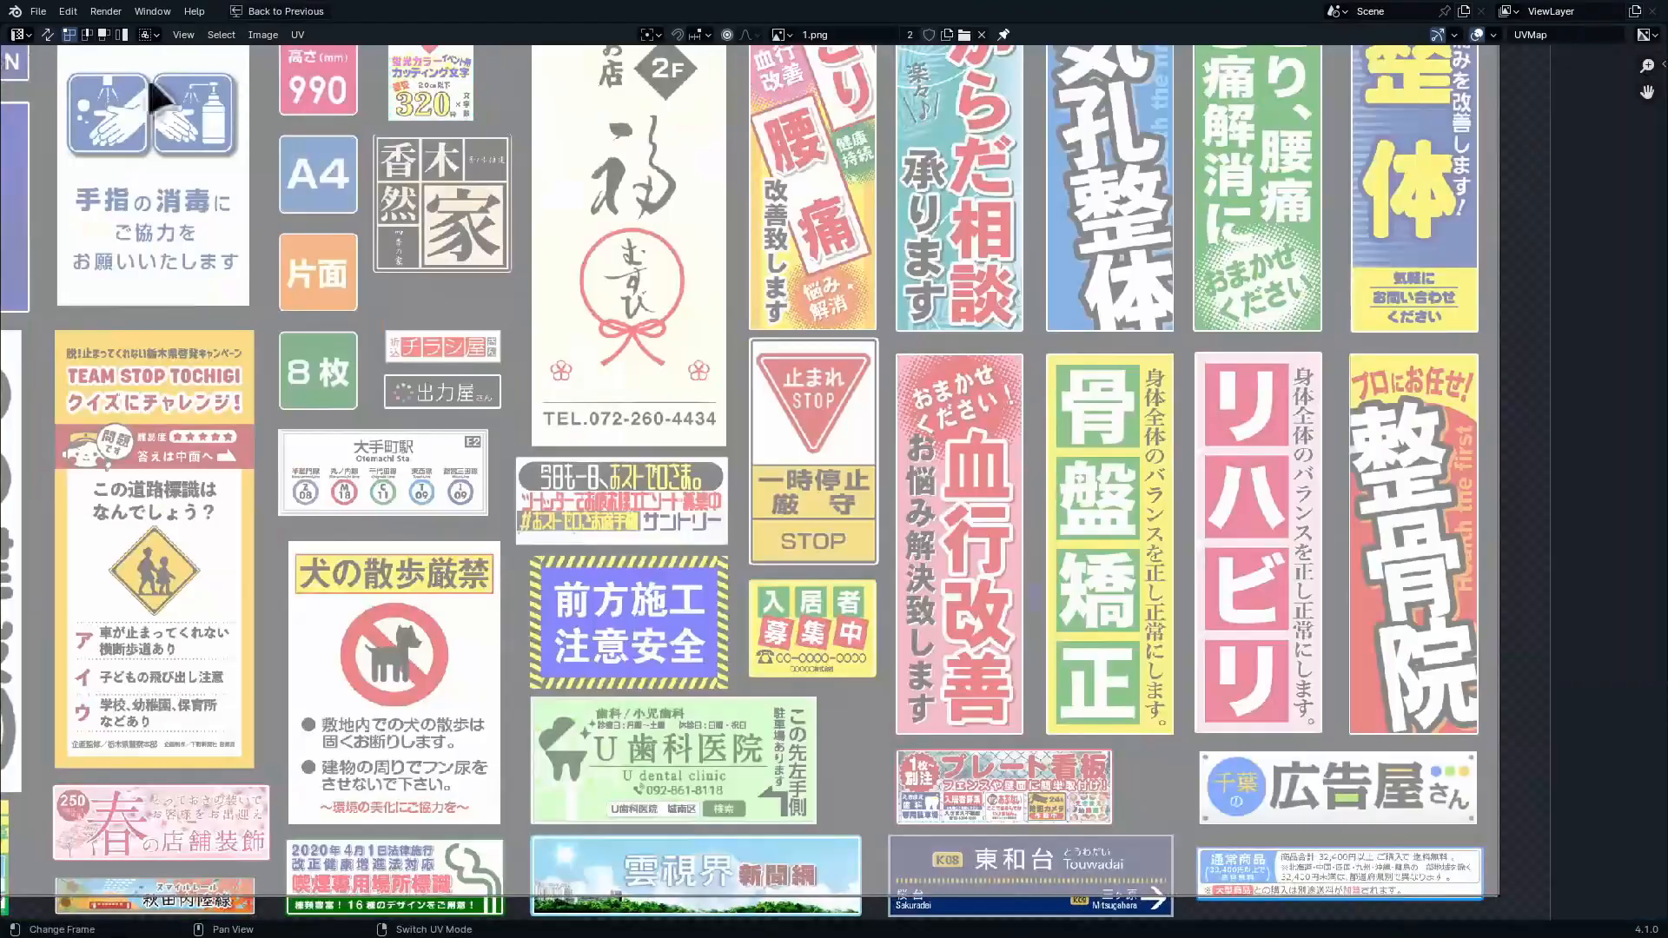
middle_click_drag(1089, 392, 1096, 487, "shift")
scroll(1129, 328, "down", 2)
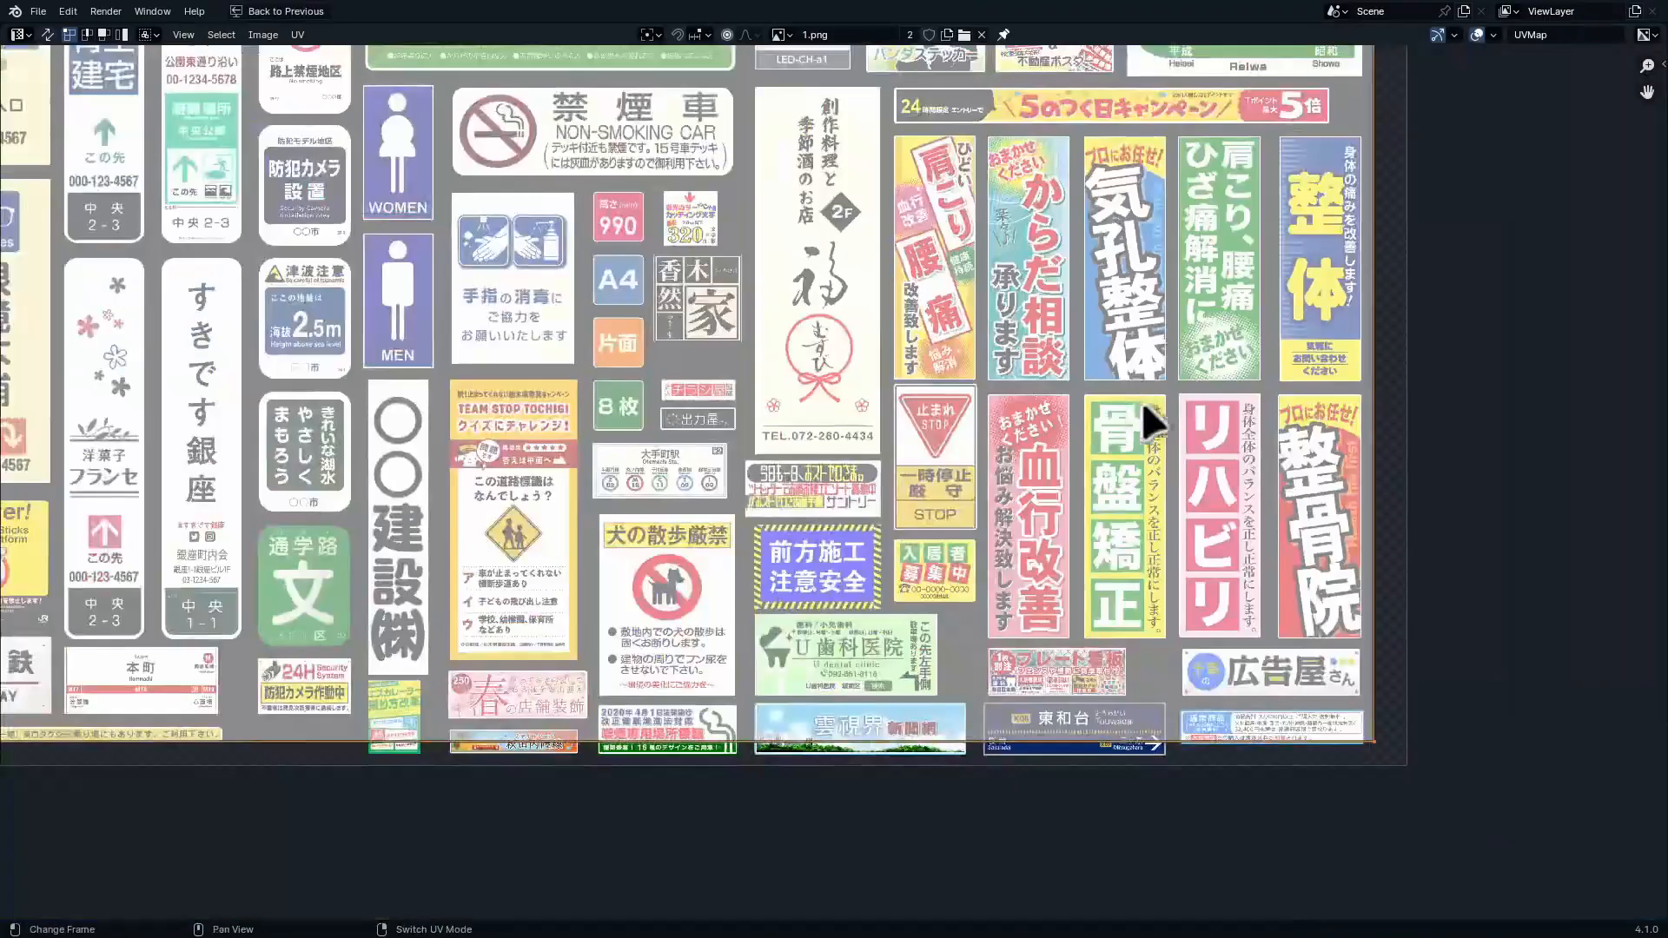
middle_click_drag(1077, 297, 1188, 497, "shift")
key("Home")
key("s")
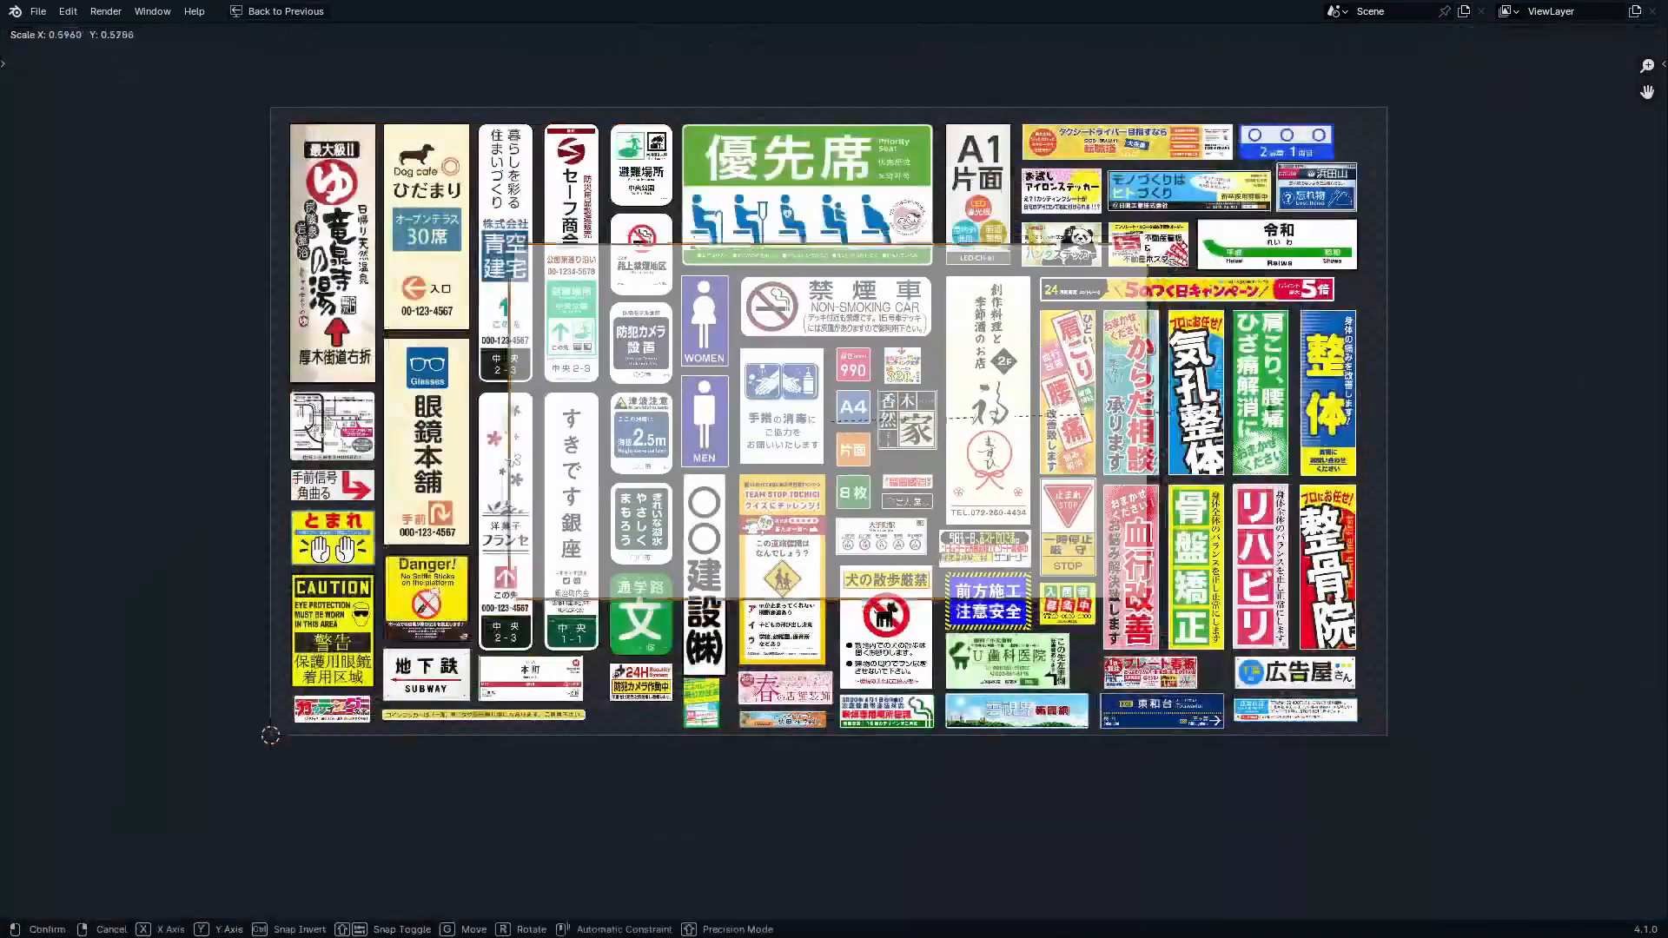
left_click(1034, 408)
Shrink the upper panel's UV face further and move it onto the panda sticker sign in the sheet
scroll(1027, 391, "up", 2)
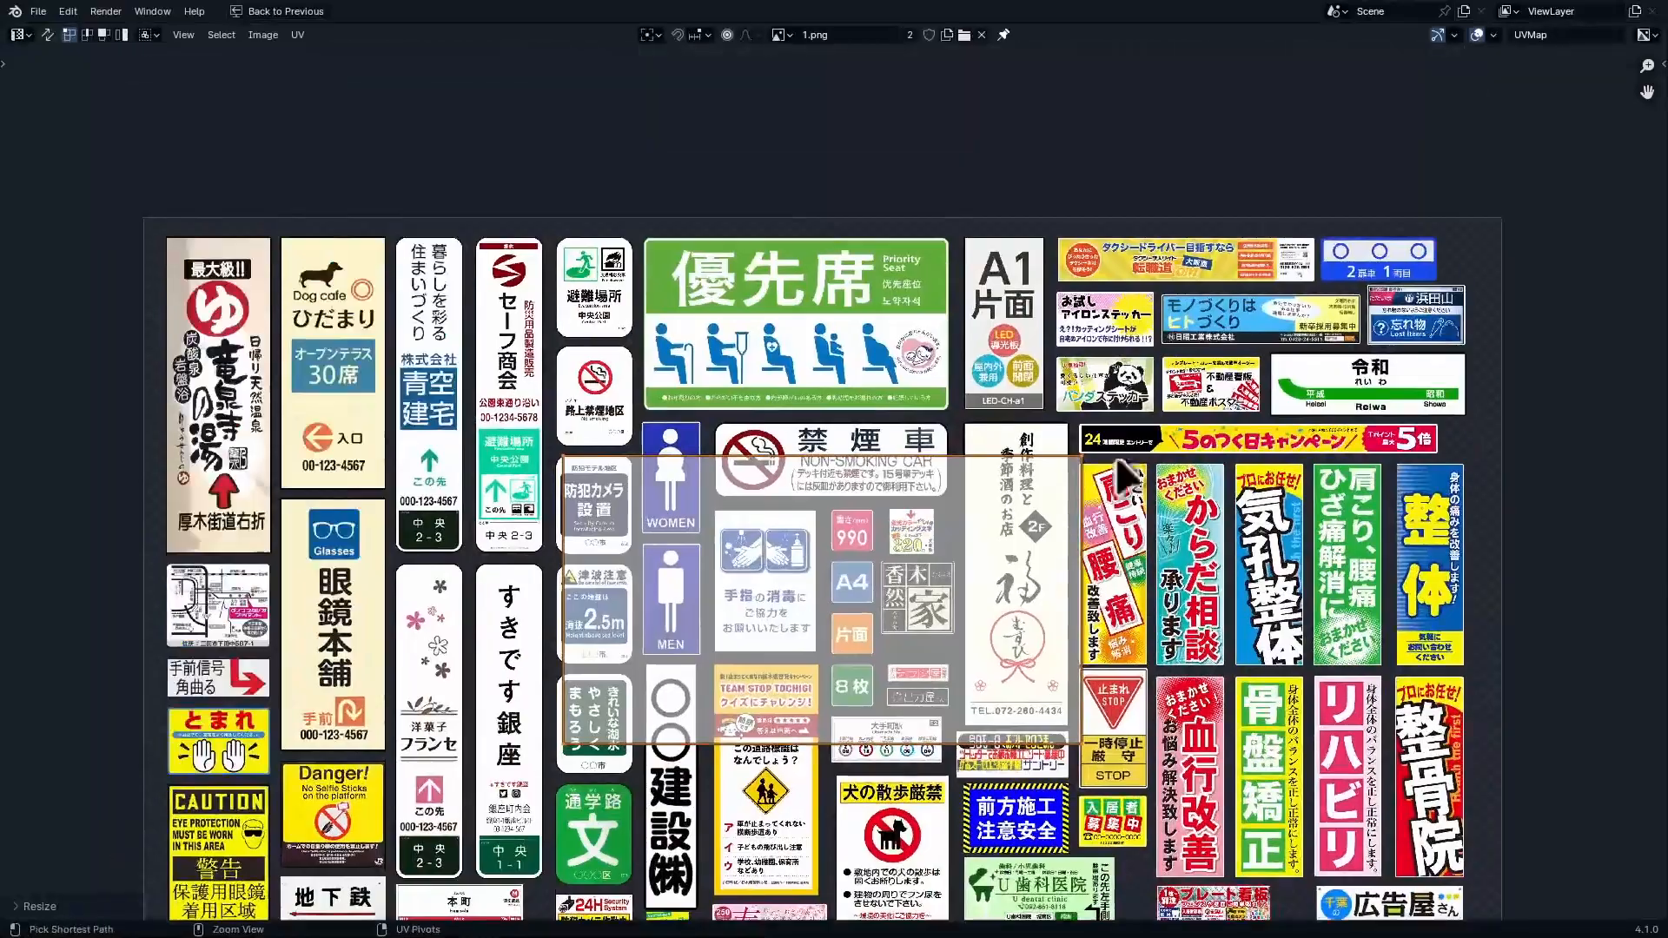
scroll(1106, 484, "up", 3)
middle_click_drag(1102, 274, 1100, 213, "ctrl")
middle_click_drag(1110, 335, 1102, 439, "ctrl")
key("s")
left_click(854, 678)
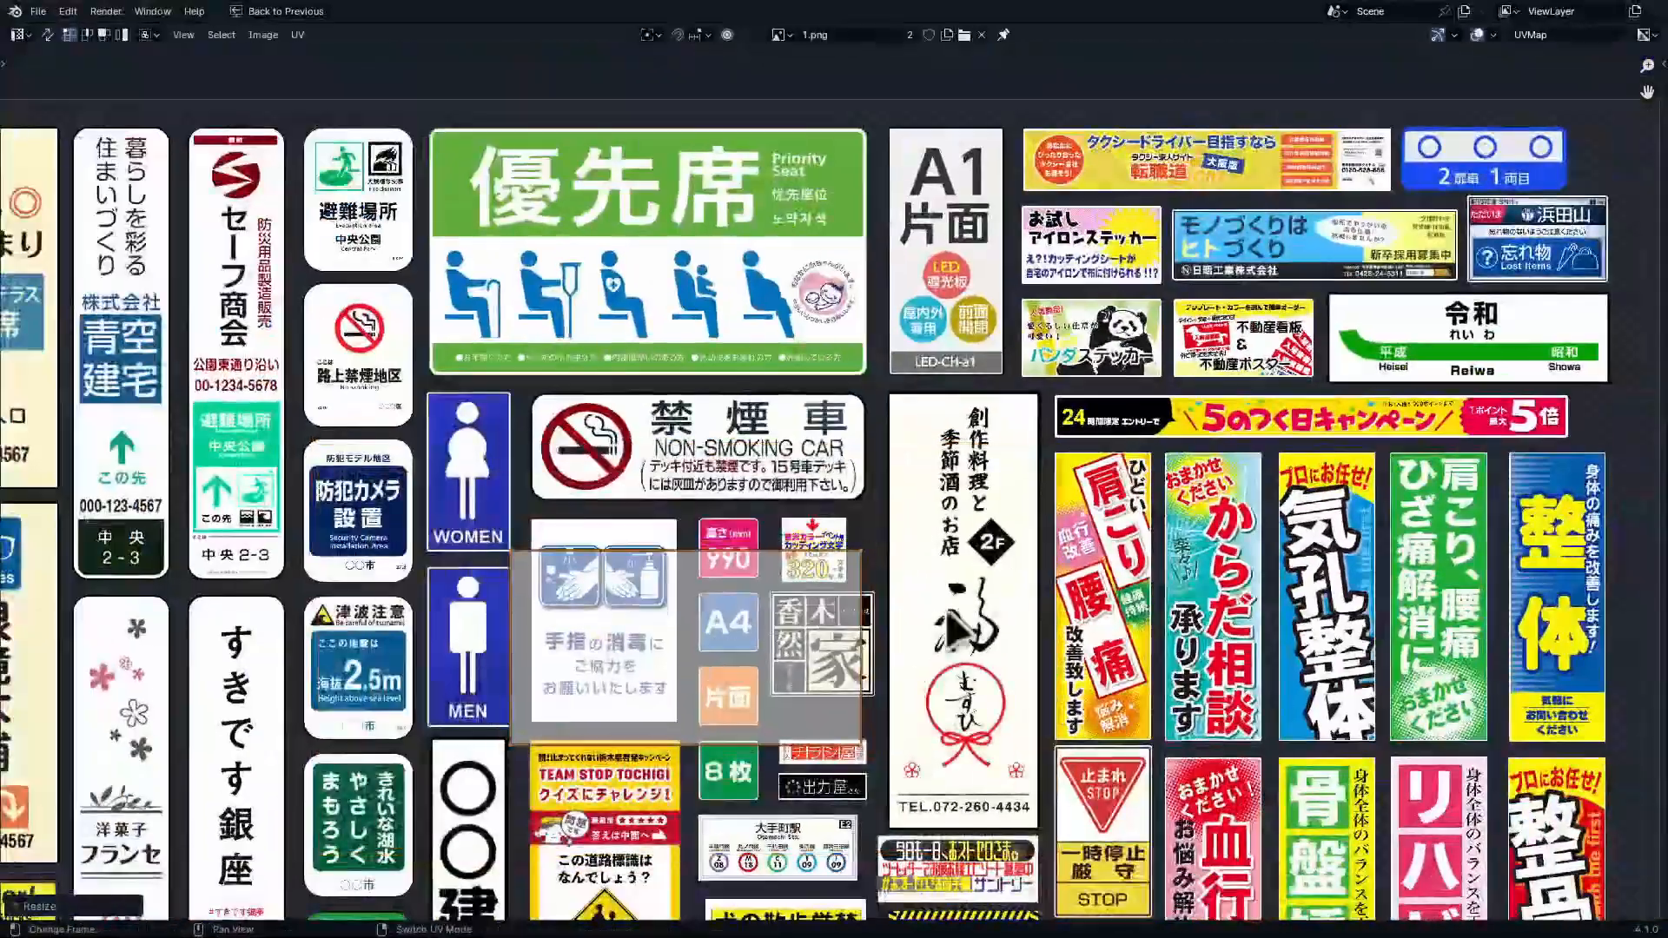
key("g")
left_click(1232, 387)
middle_click_drag(1291, 469, 1277, 130, "ctrl")
middle_click_drag(1277, 130, 1303, 555)
key("s")
left_click(990, 592)
Align the UV face with the panda sticker sign and scale it to match the sign's edges
scroll(794, 650, "up", 2)
middle_click_drag(795, 650, 884, 733)
scroll(884, 732, "up", 2)
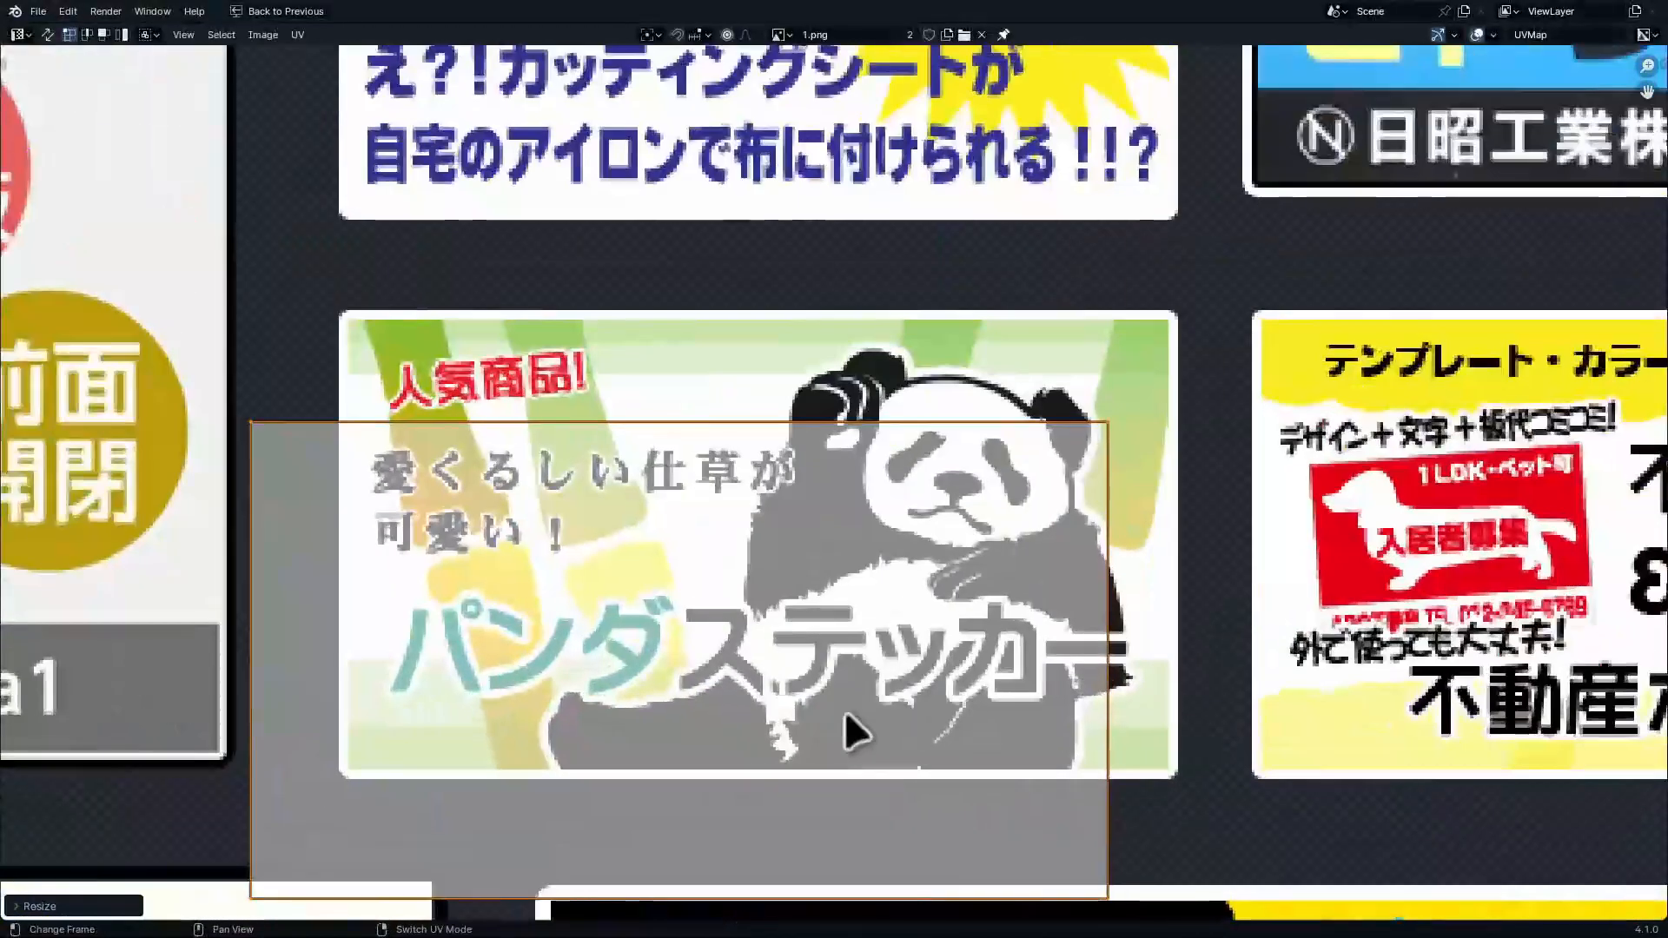
key("g")
left_click(931, 607)
scroll(1035, 665, "up", 2)
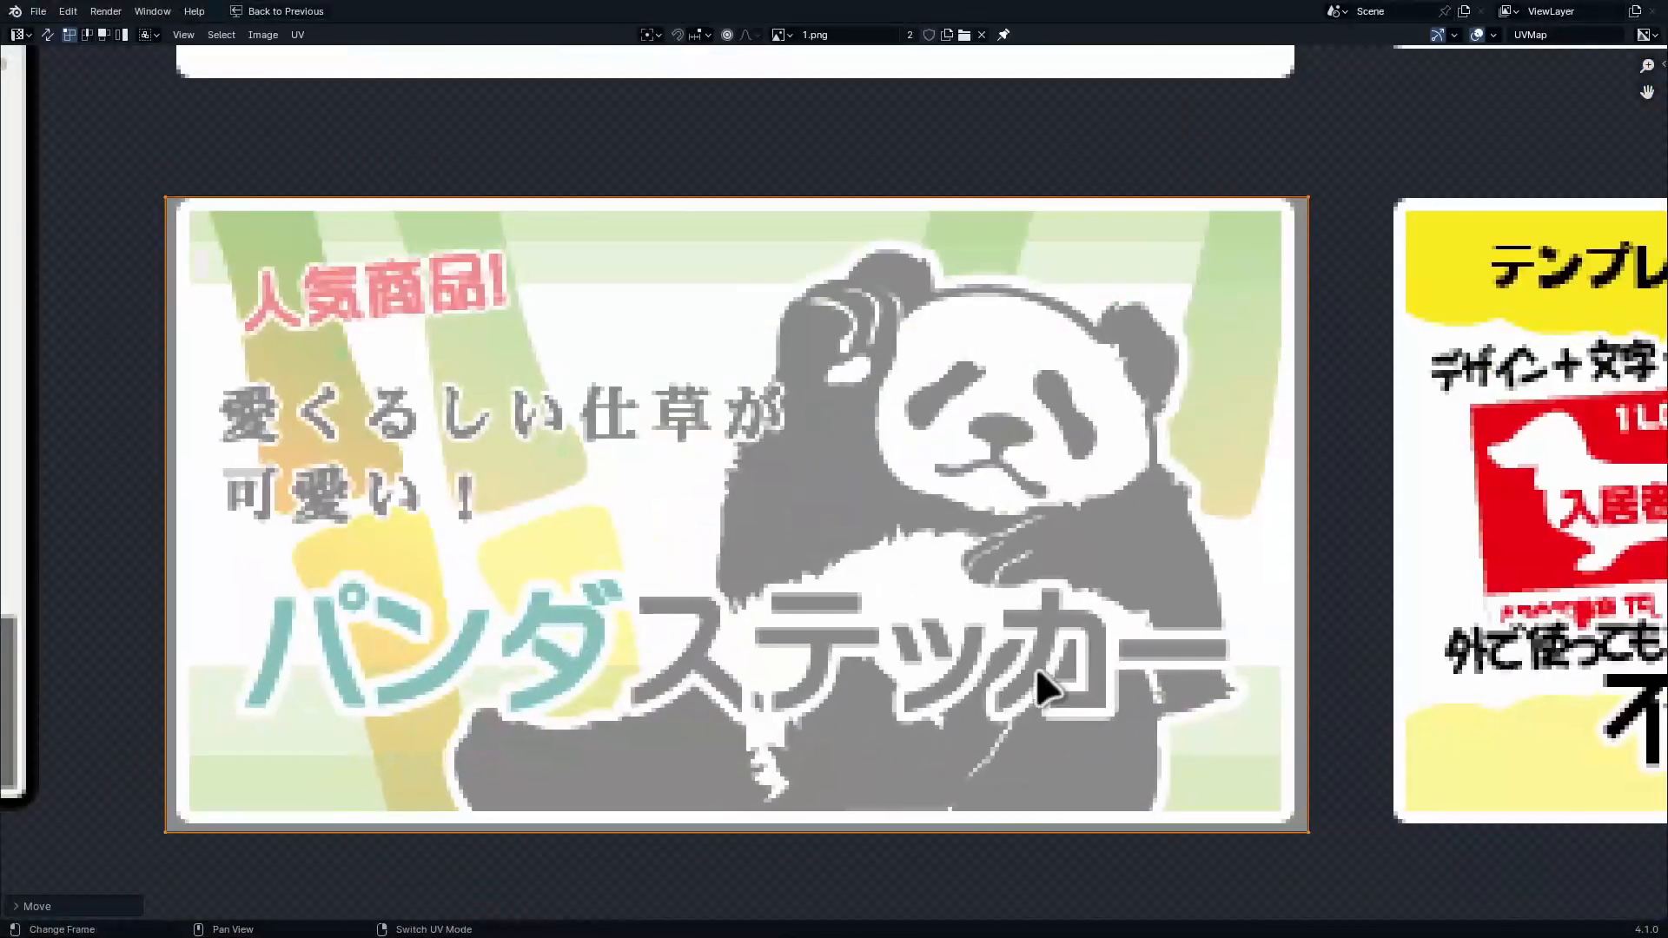
key("g")
key("y")
left_click(1076, 680)
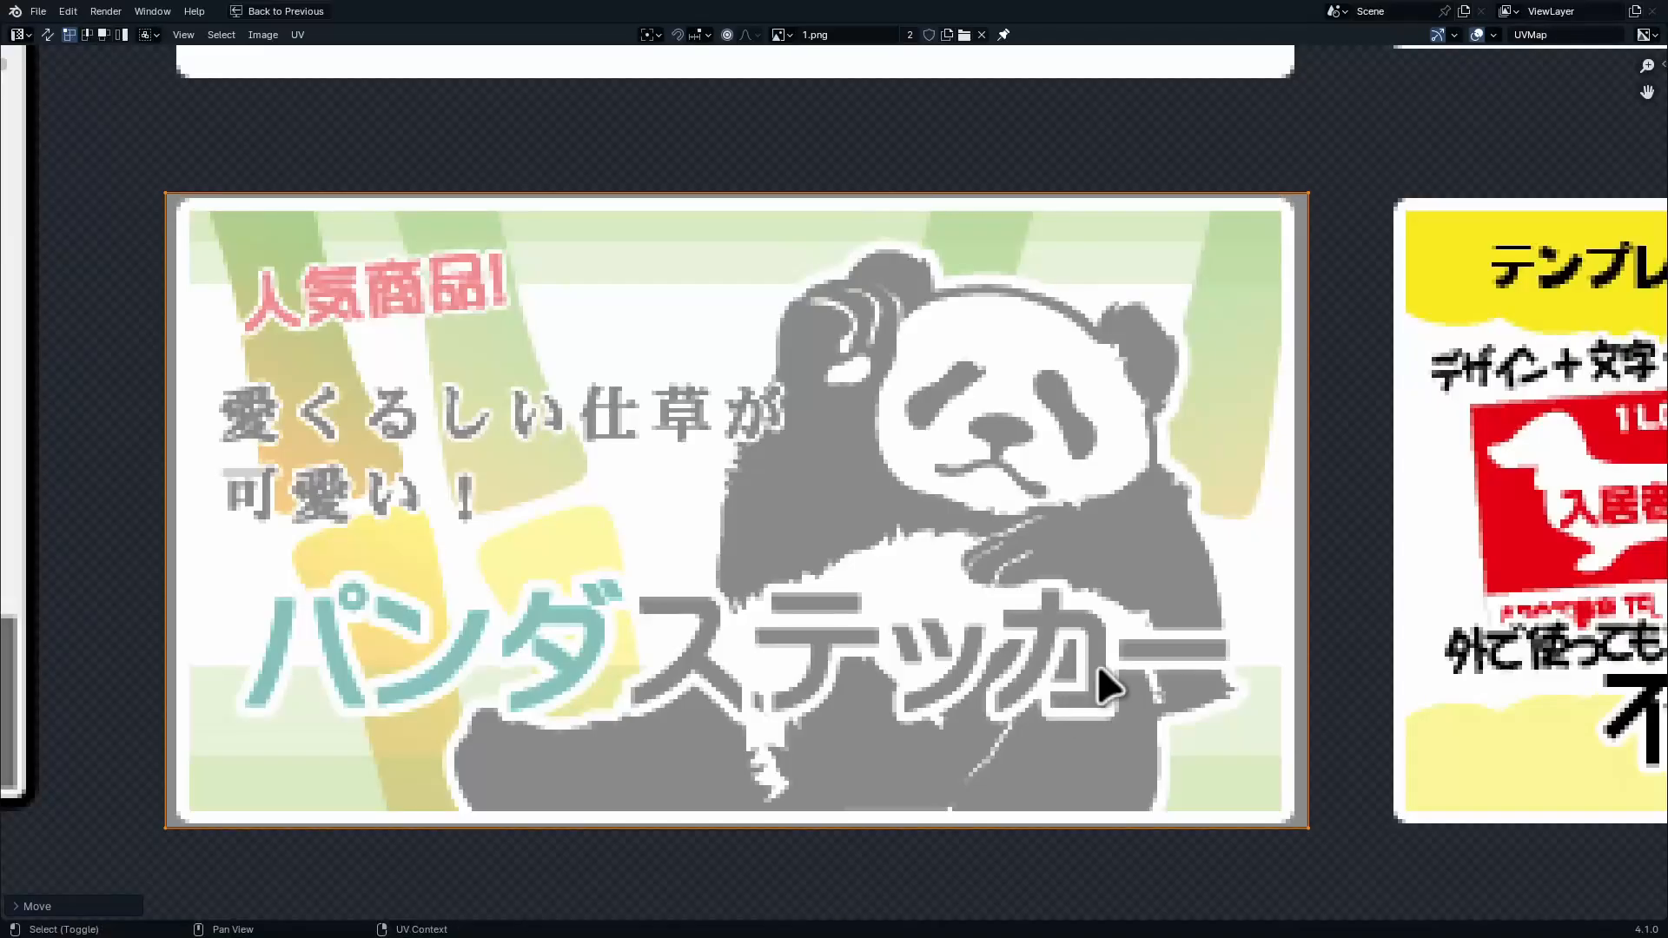
key("s")
left_click(1251, 641)
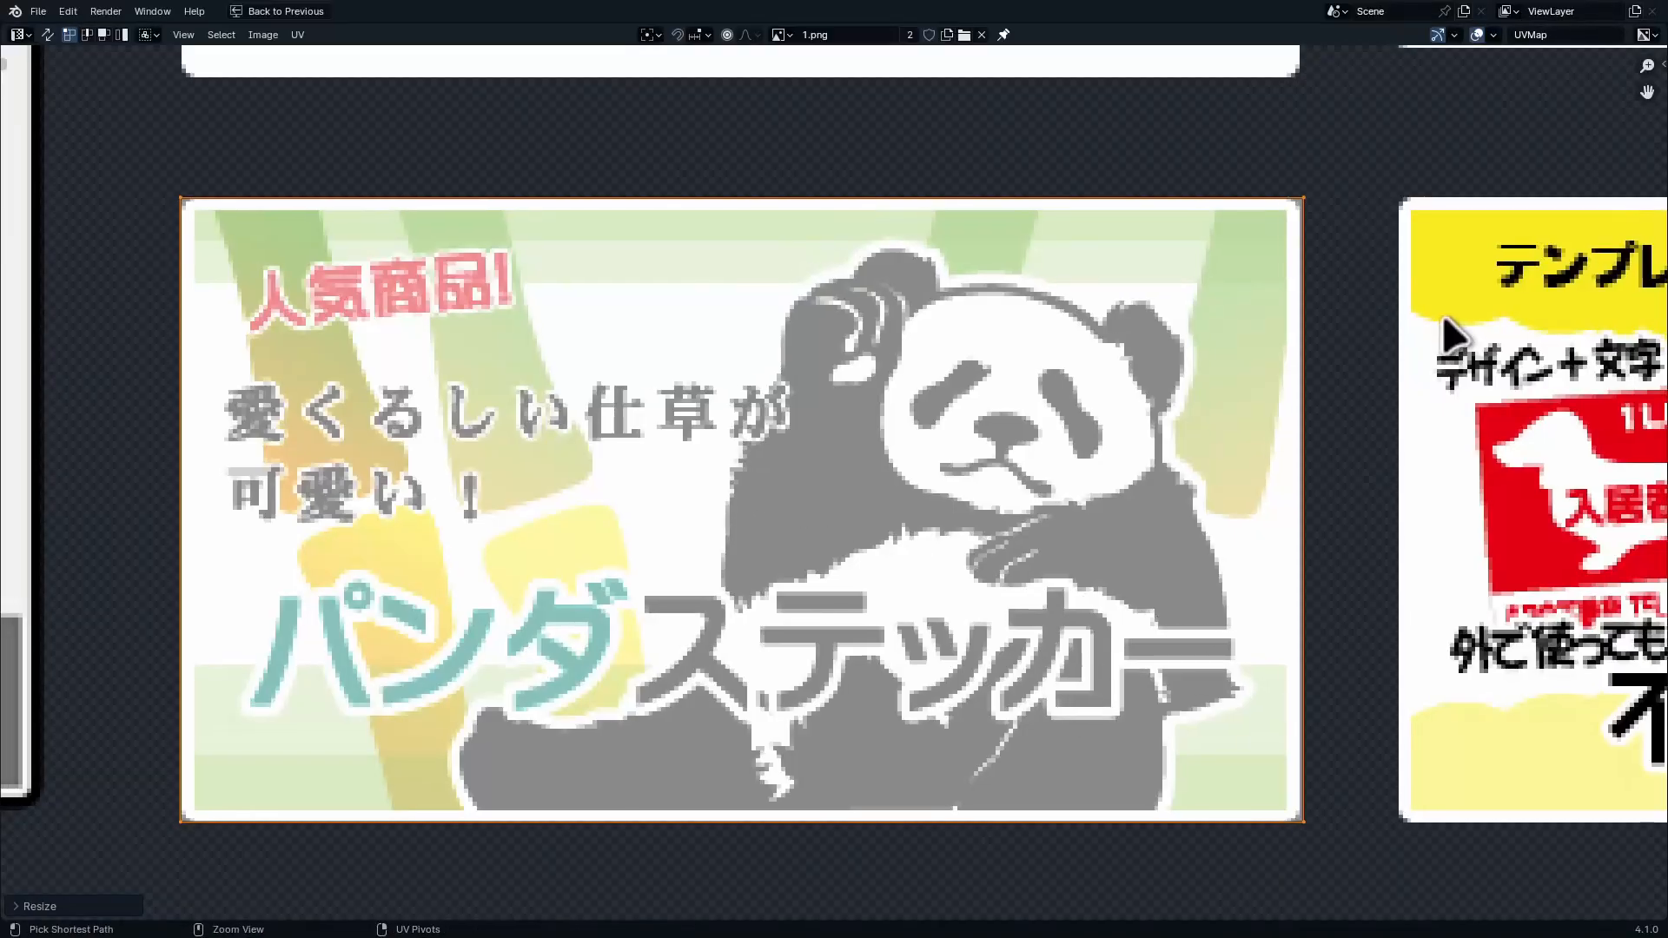
Select the lower sign panel's front face and project its UVs from the front view with Project from View
key("ctrl+space")
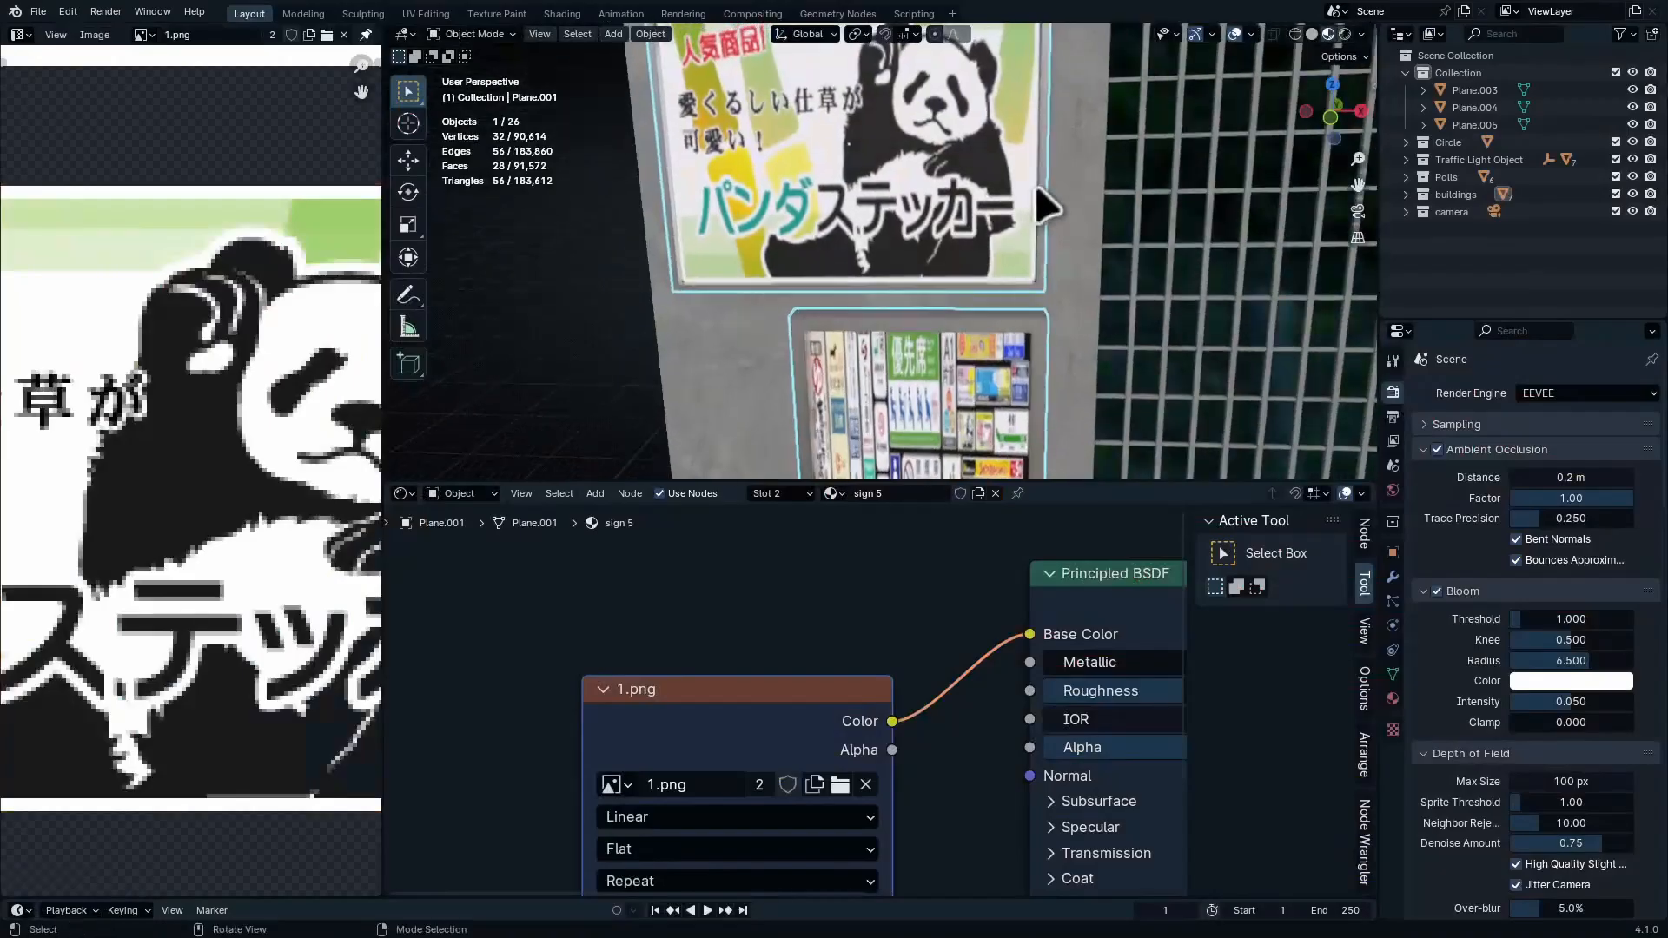
key("ctrl+space")
scroll(904, 316, "down", 3)
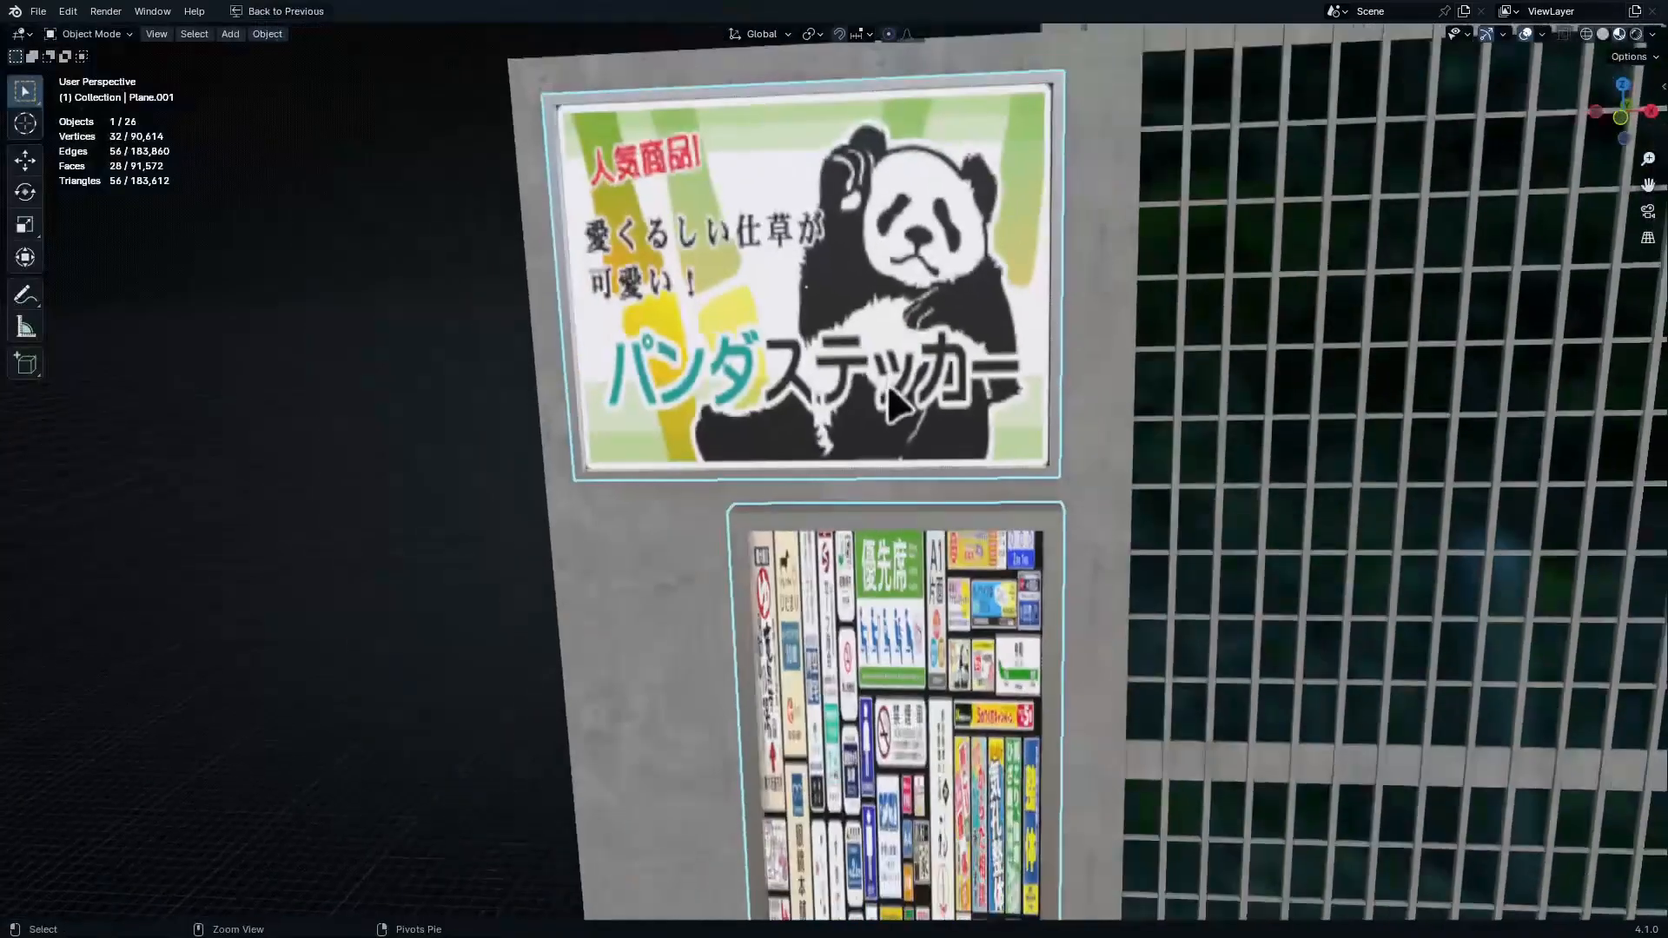
scroll(873, 521, "up", 4)
scroll(861, 500, "down", 2)
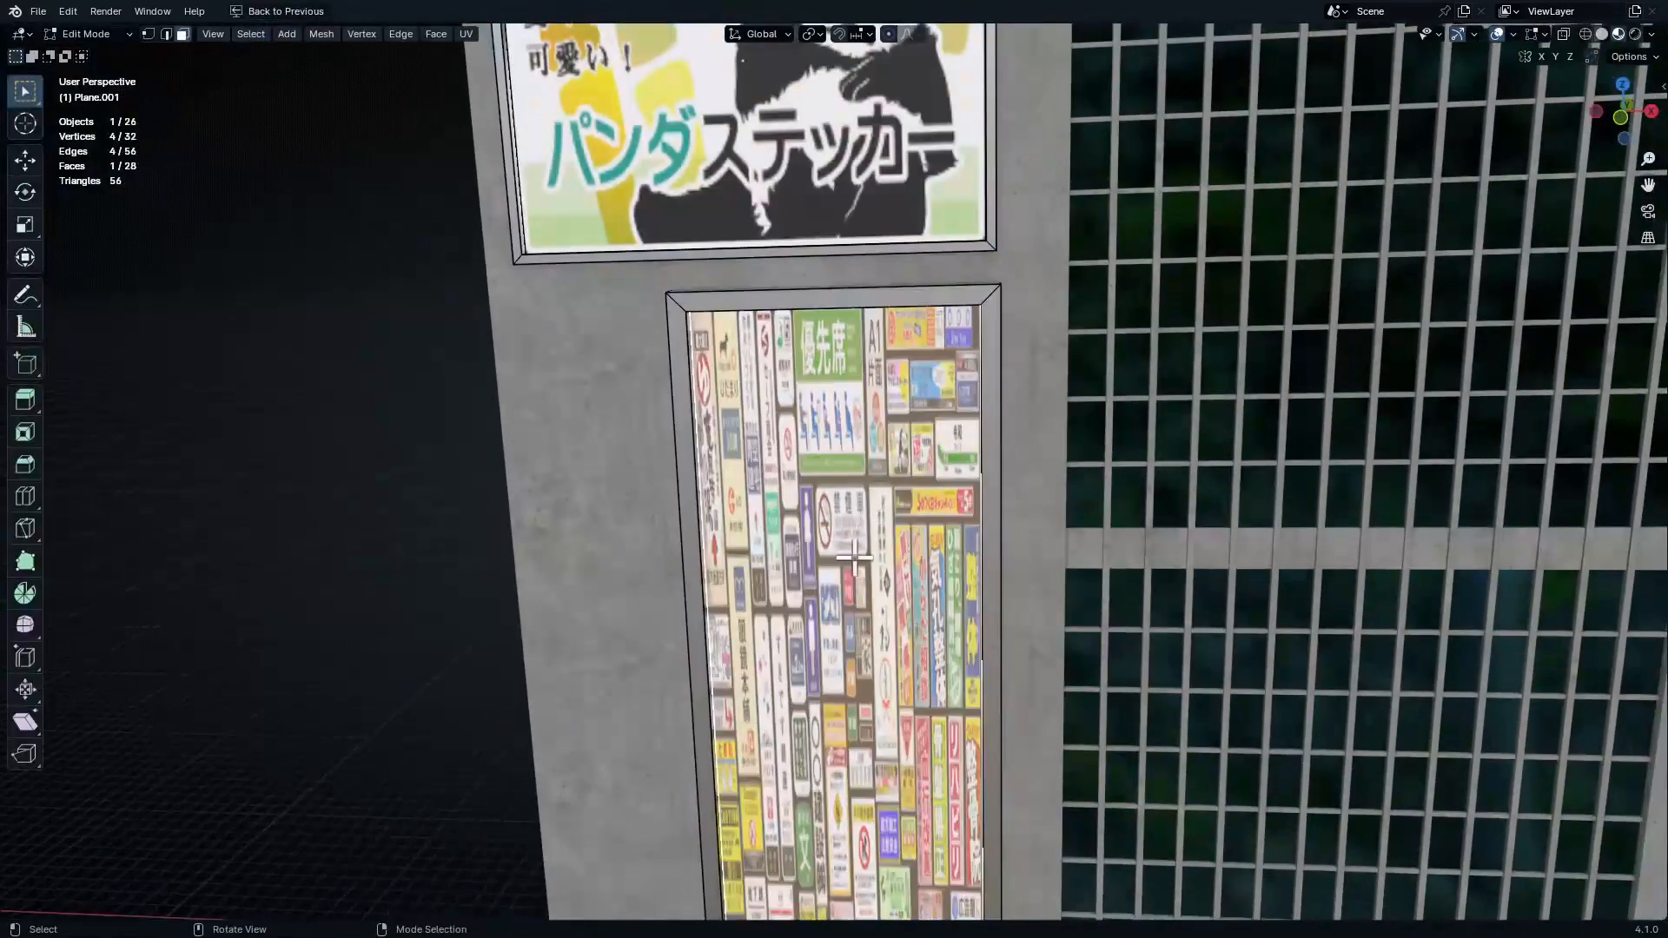
key("Tab")
key("ctrl+space")
key("ctrl+space")
scroll(868, 532, "down", 8)
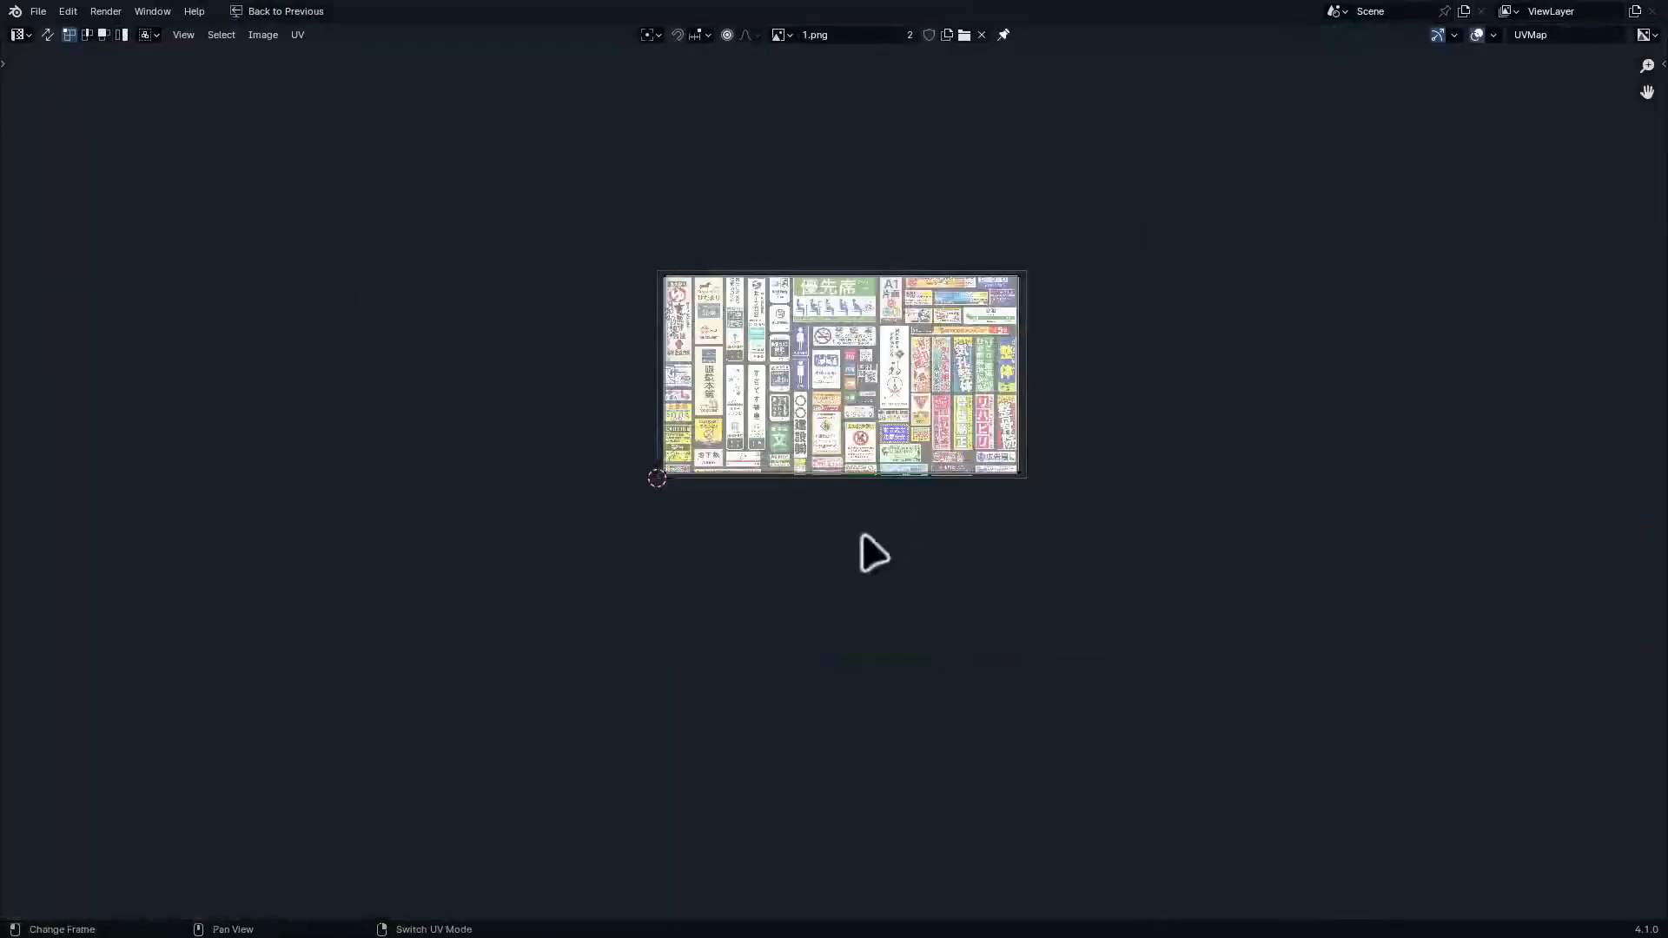
scroll(856, 477, "up", 2)
key("ctrl+space")
key("KP_1")
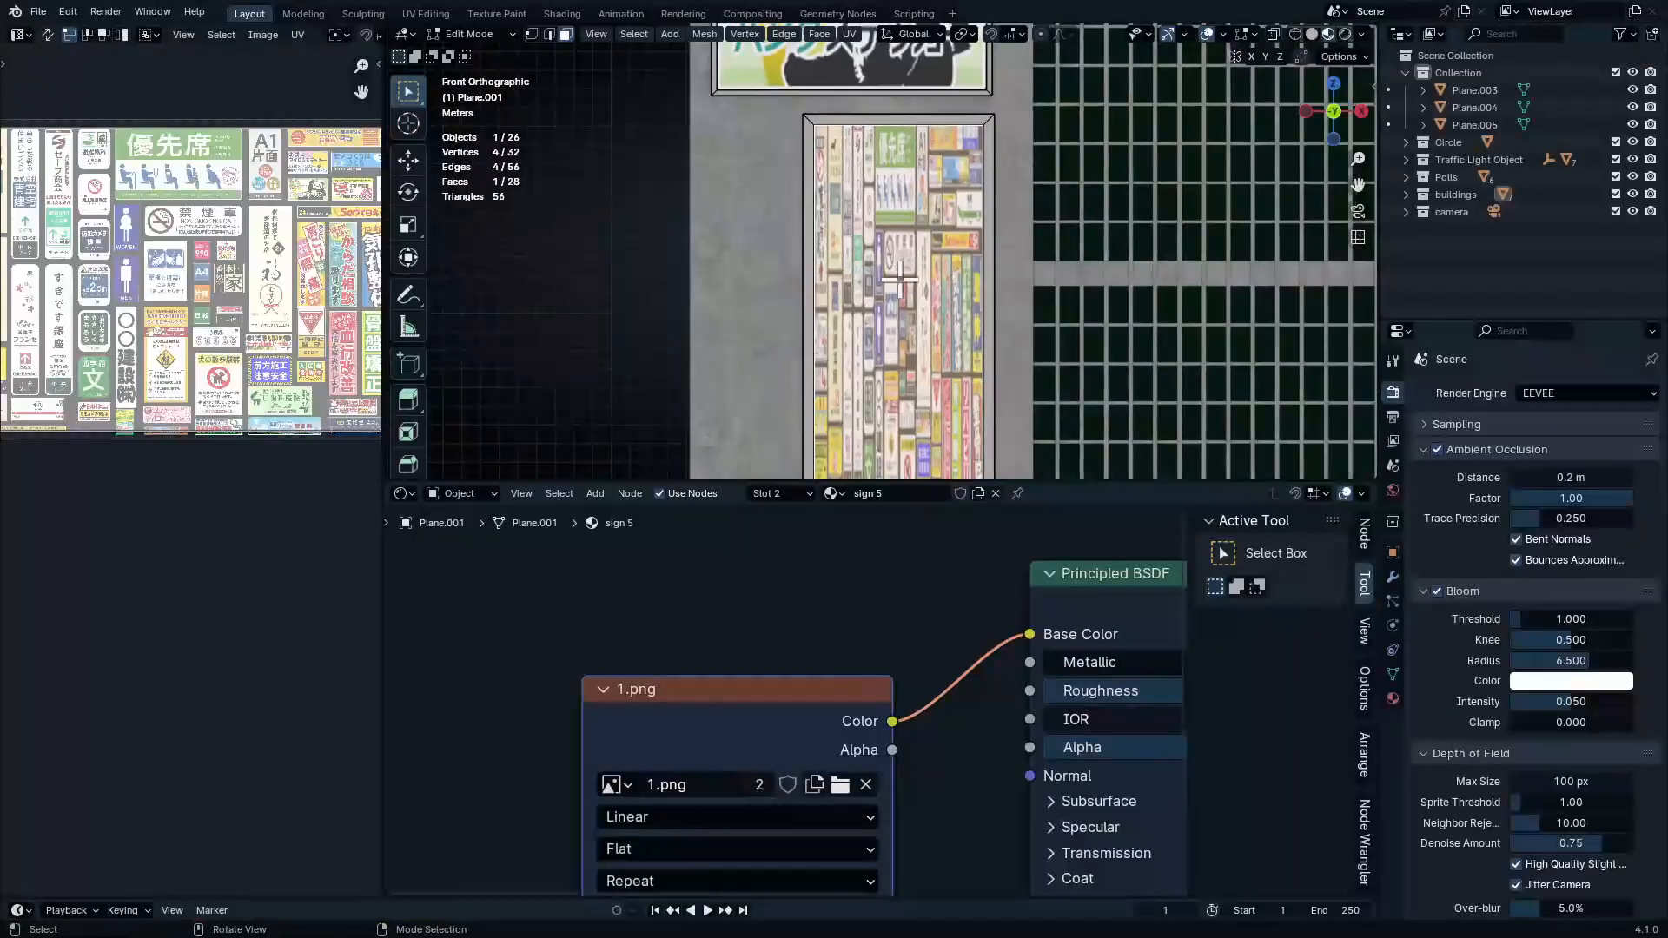
key("u")
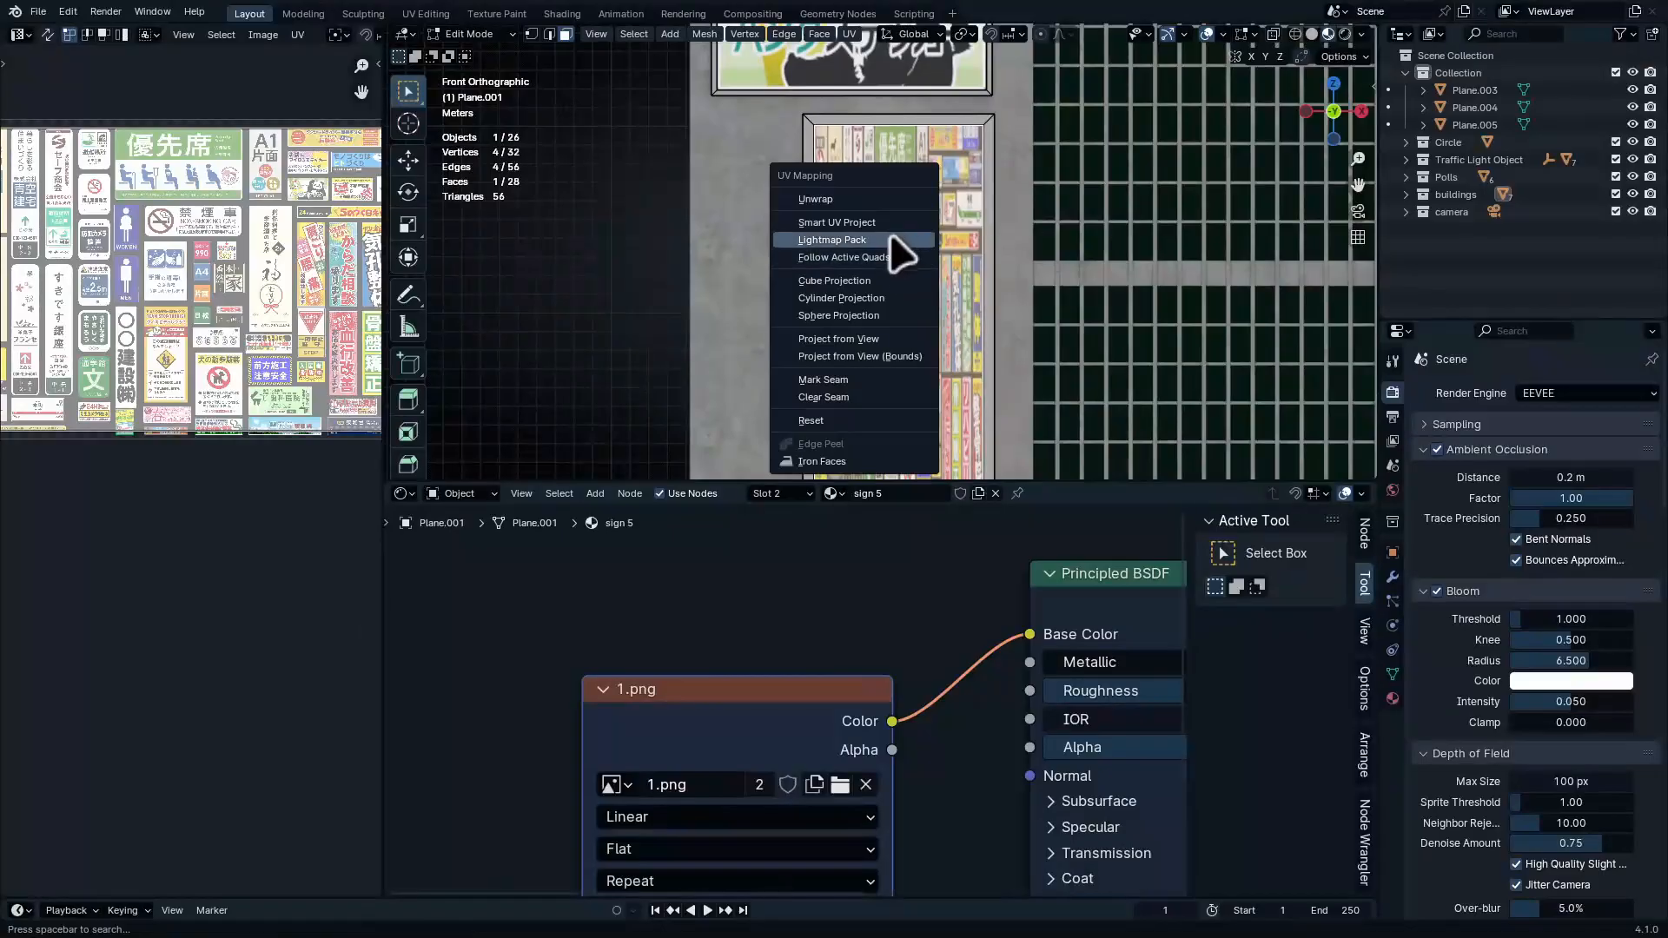
left_click(871, 340)
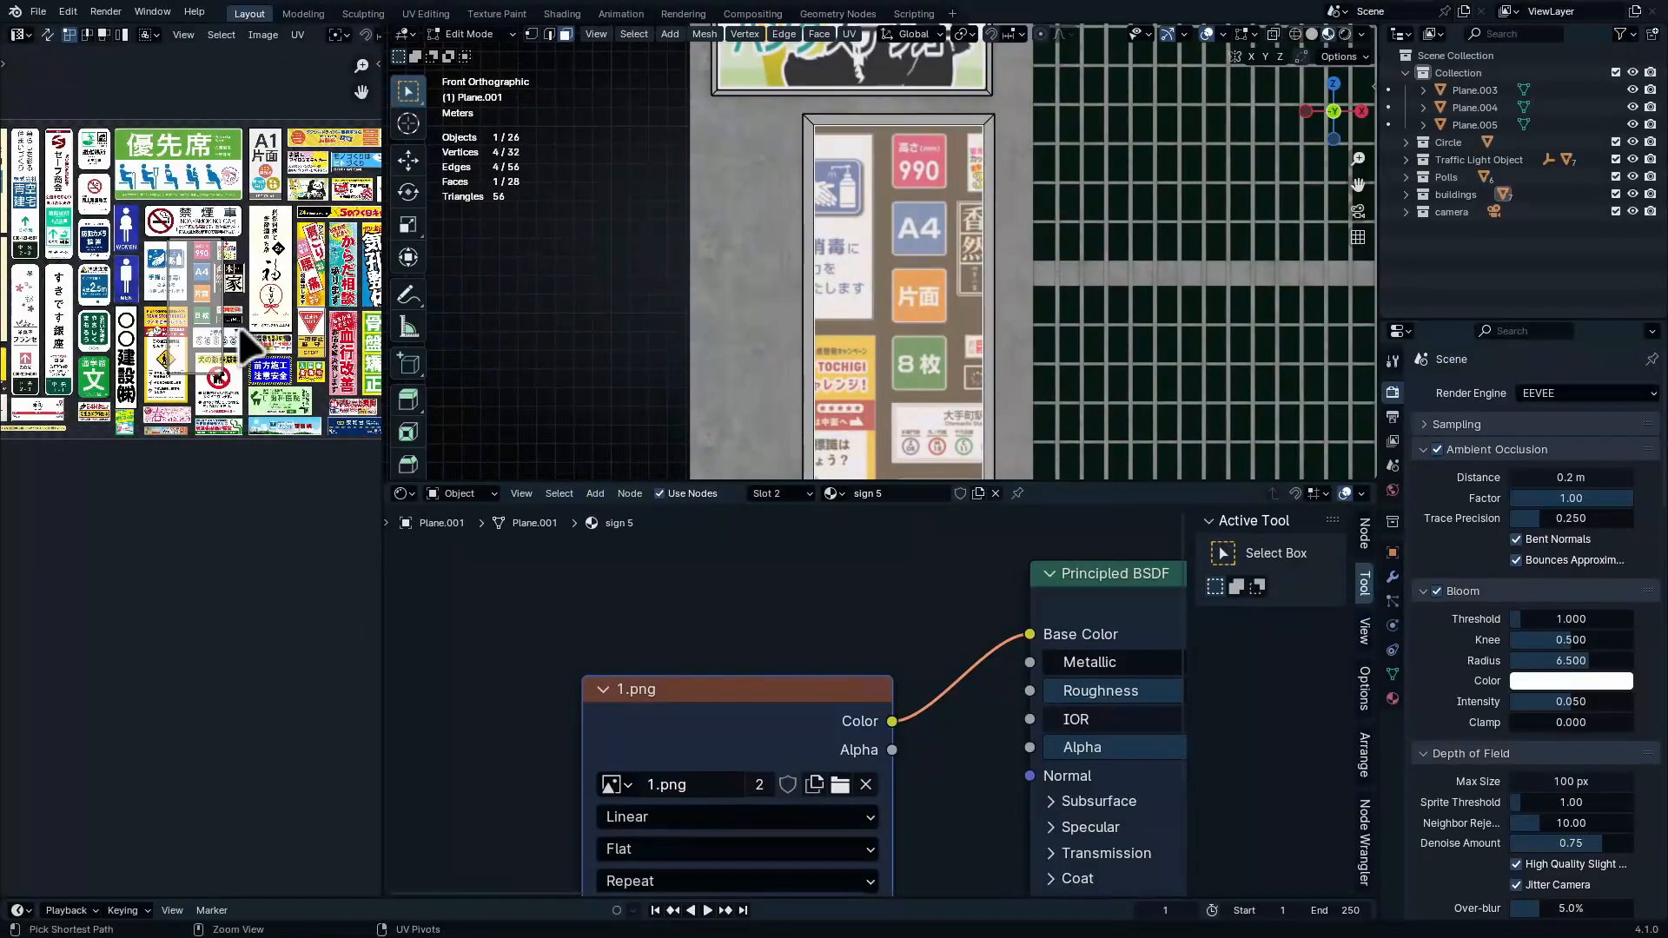
Scale the lower panel's UV face down and move it over the blue 整体 banner in the sign sheet
key("ctrl+space")
scroll(868, 243, "up", 3)
middle_click_drag(979, 285, 840, 530, "shift")
scroll(846, 526, "up", 1)
key("s")
left_click(945, 524)
middle_click_drag(966, 508, 555, 667, "shift")
scroll(625, 643, "up", 2)
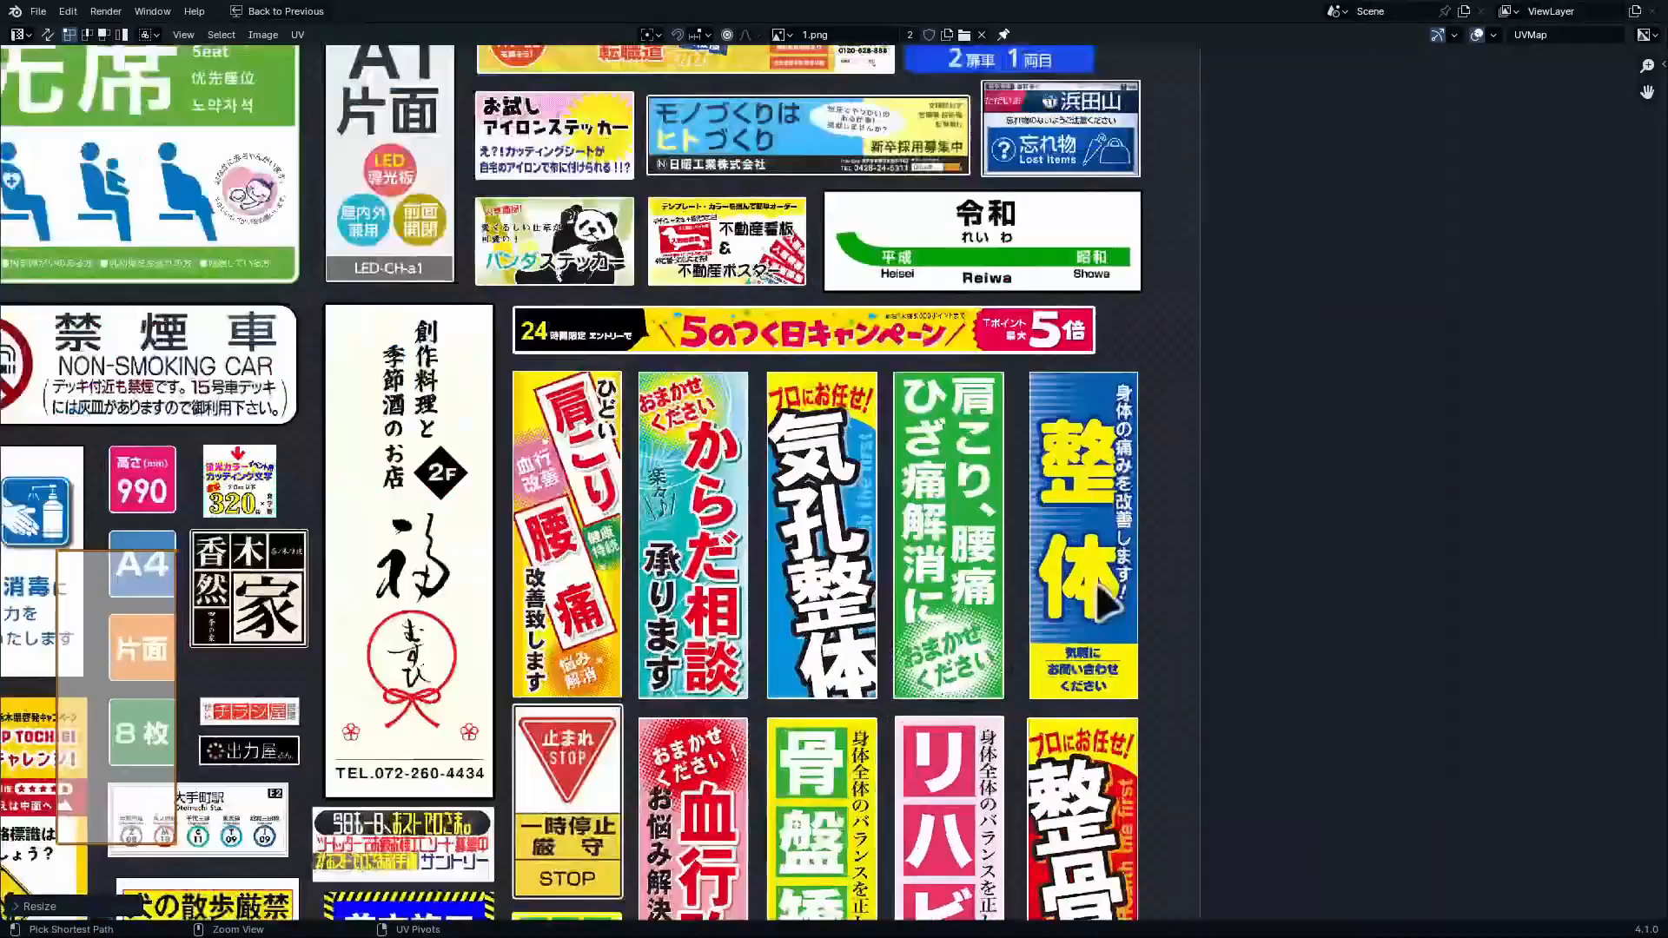
middle_click_drag(714, 590, 724, 599, "shift")
key("g")
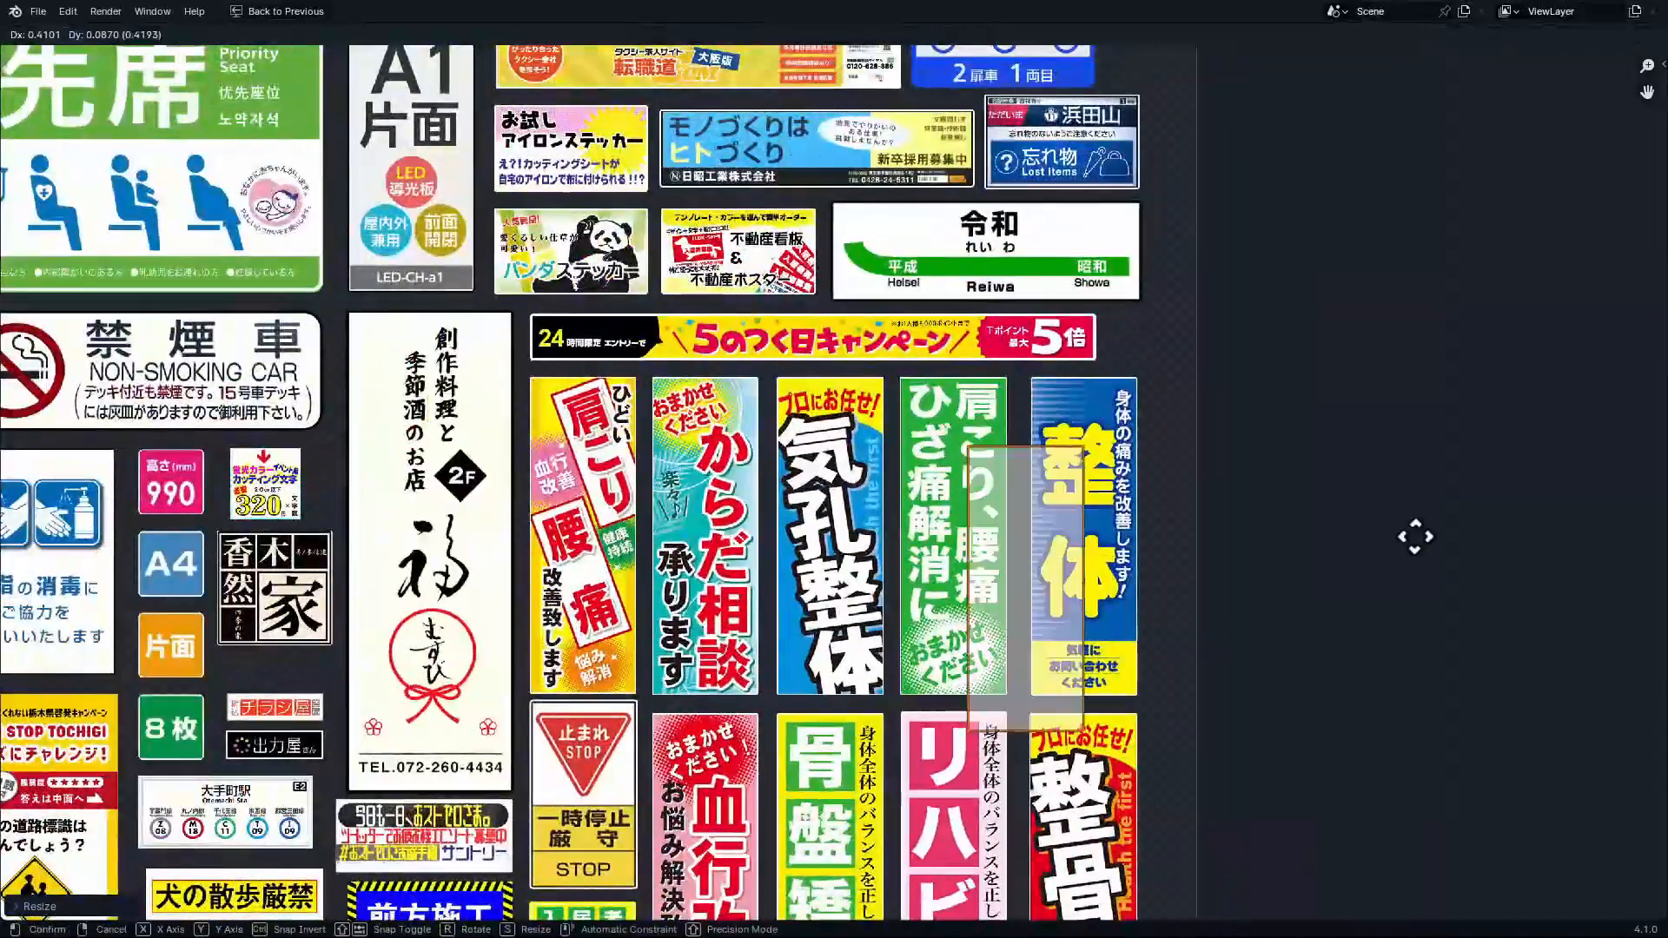
left_click(1468, 499)
Resize the UV face along X and Y and reposition it to fit the blue 整体 banner's edges
middle_click_drag(1329, 599, 1294, 464, "ctrl")
mouse_move(1098, 602)
middle_mouse_down()
mouse_move(1027, 722)
mouse_move(1073, 602)
middle_mouse_up()
key("s")
key("x")
left_click(1077, 613)
key("g")
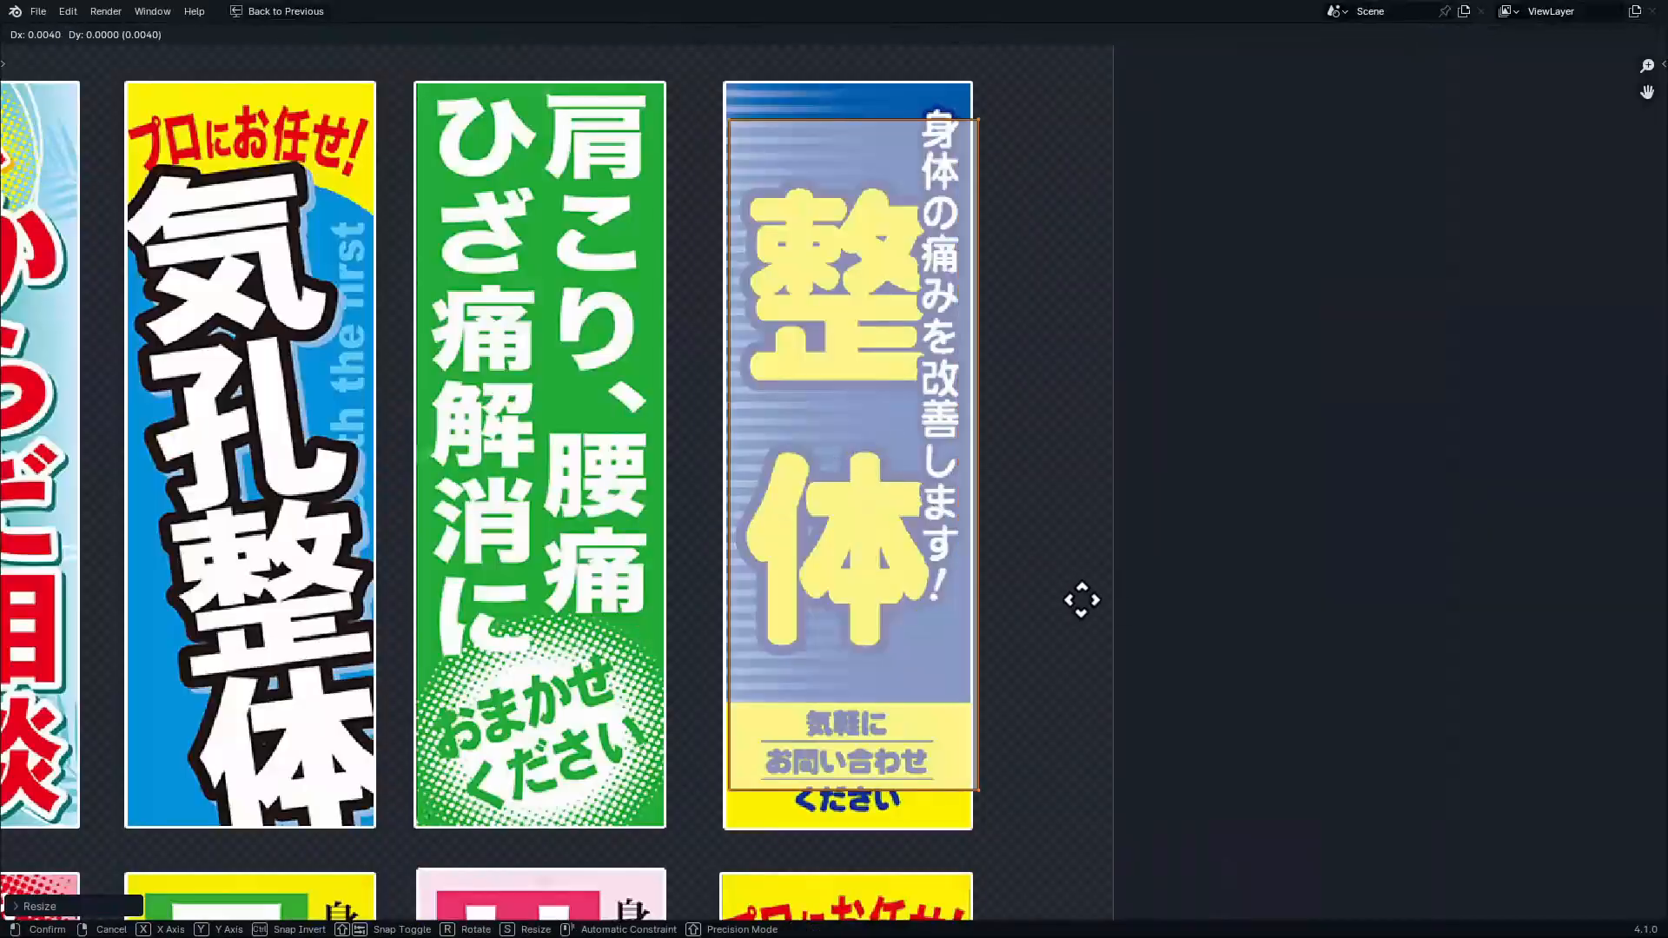
left_click(1079, 597)
key("s")
key("y")
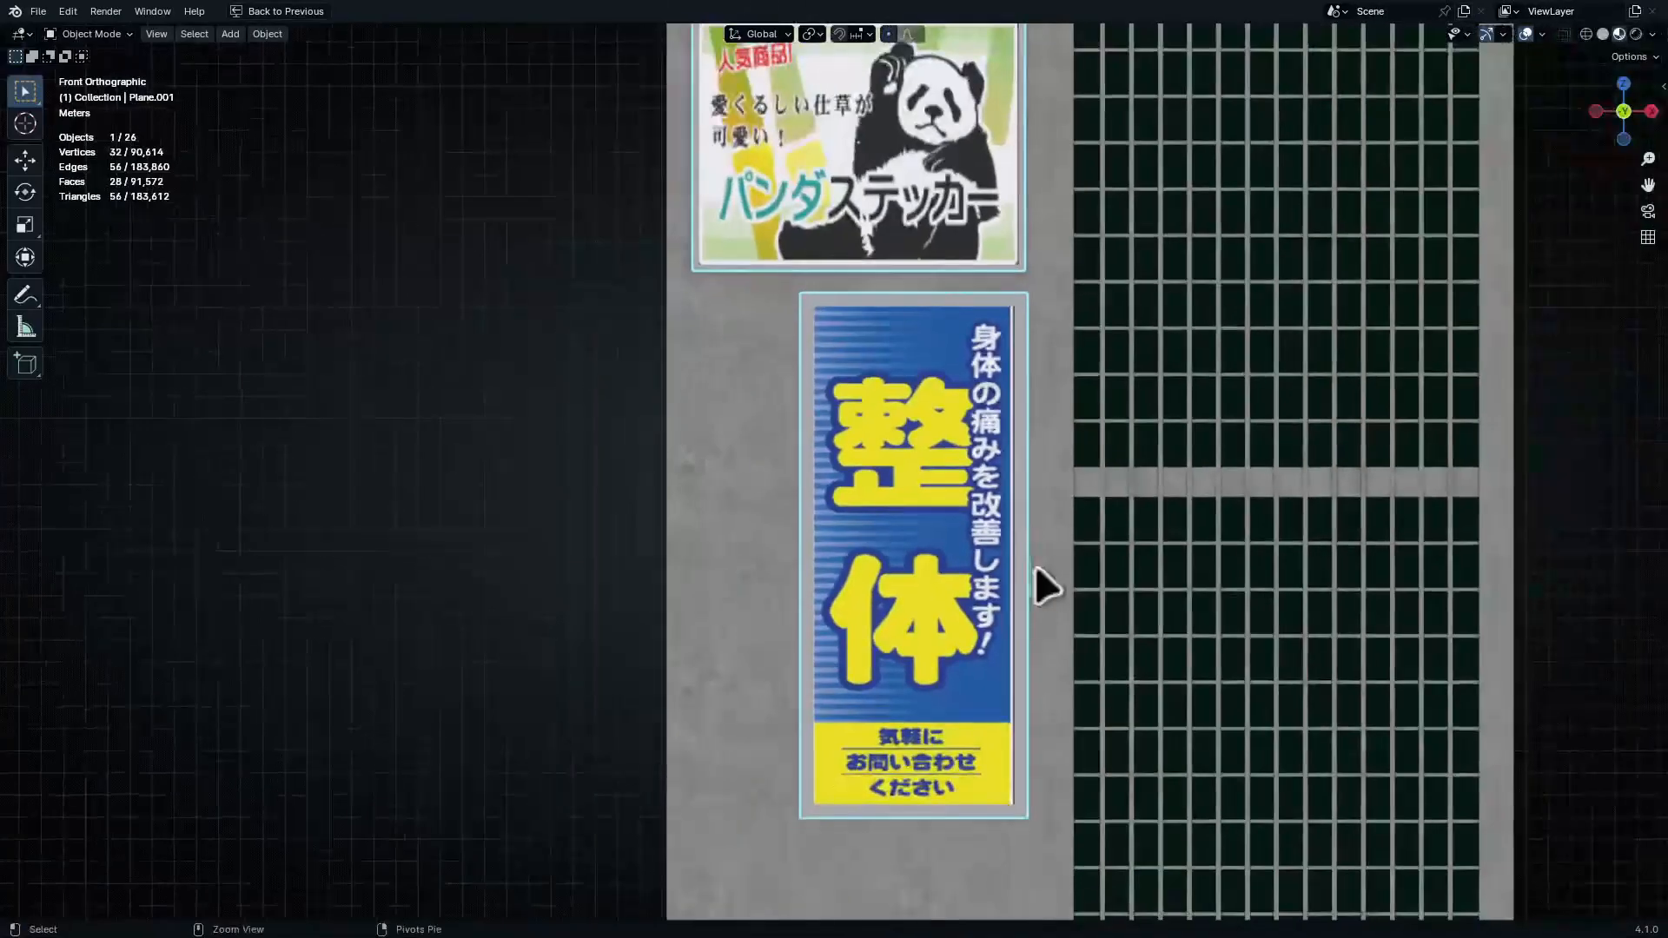
middle_click_drag(1035, 564, 1019, 503)
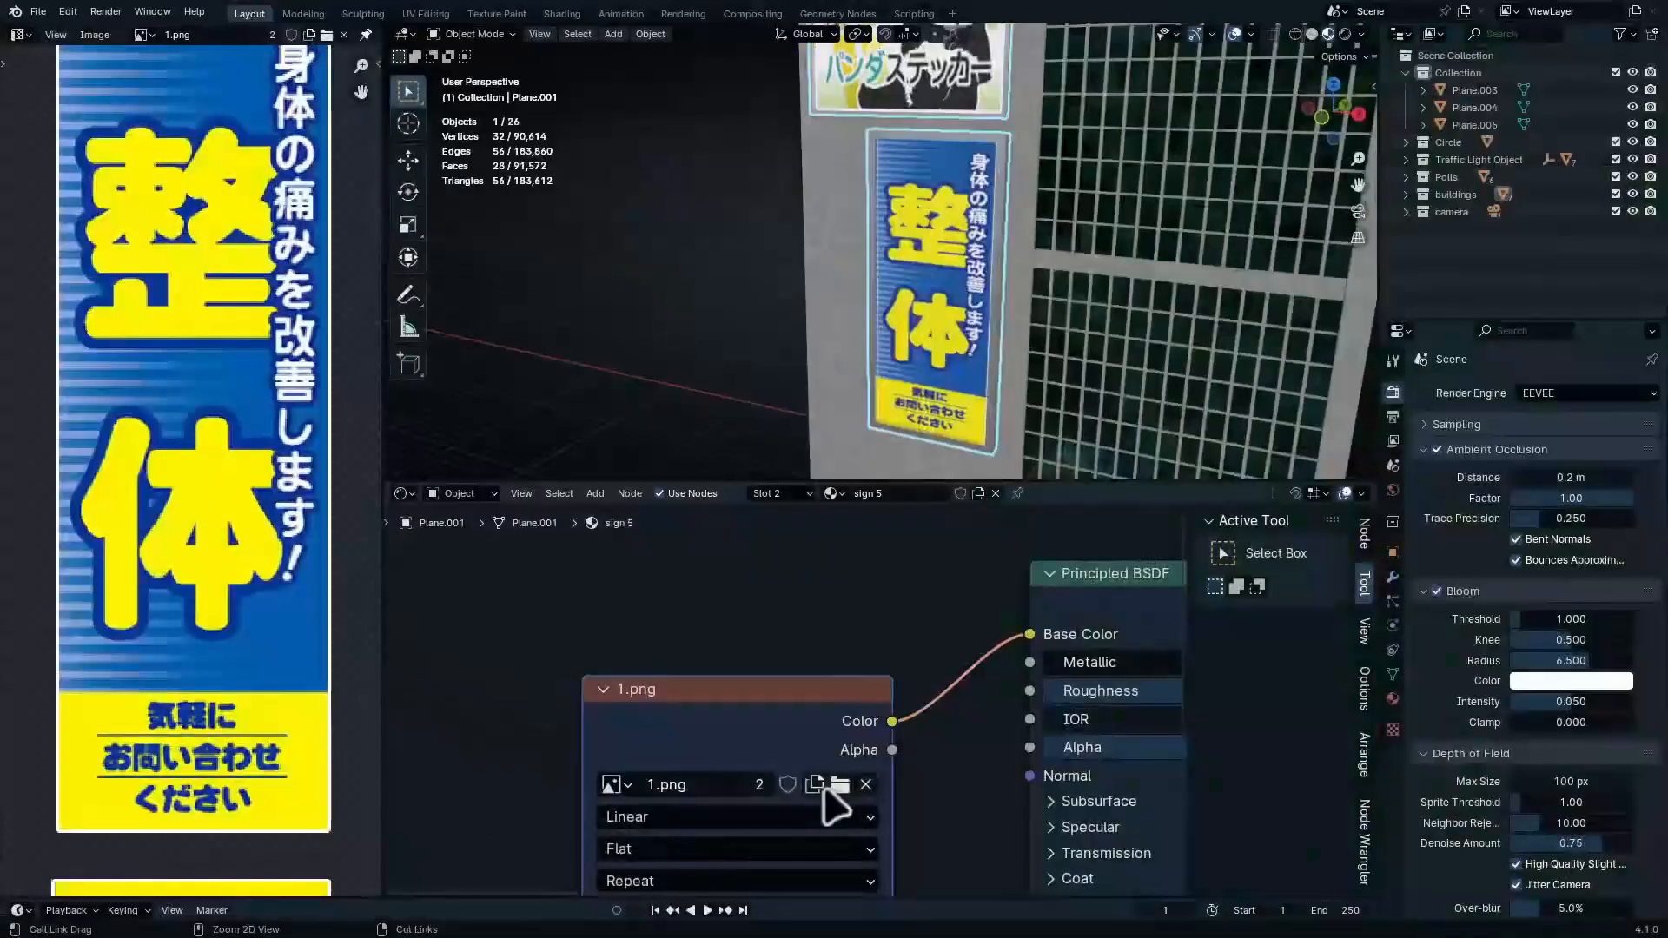
Replace sign 5's Principled BSDF with an Emission shader, linking the 1.png colour into it and its output to the Material Output
key("ctrl+space")
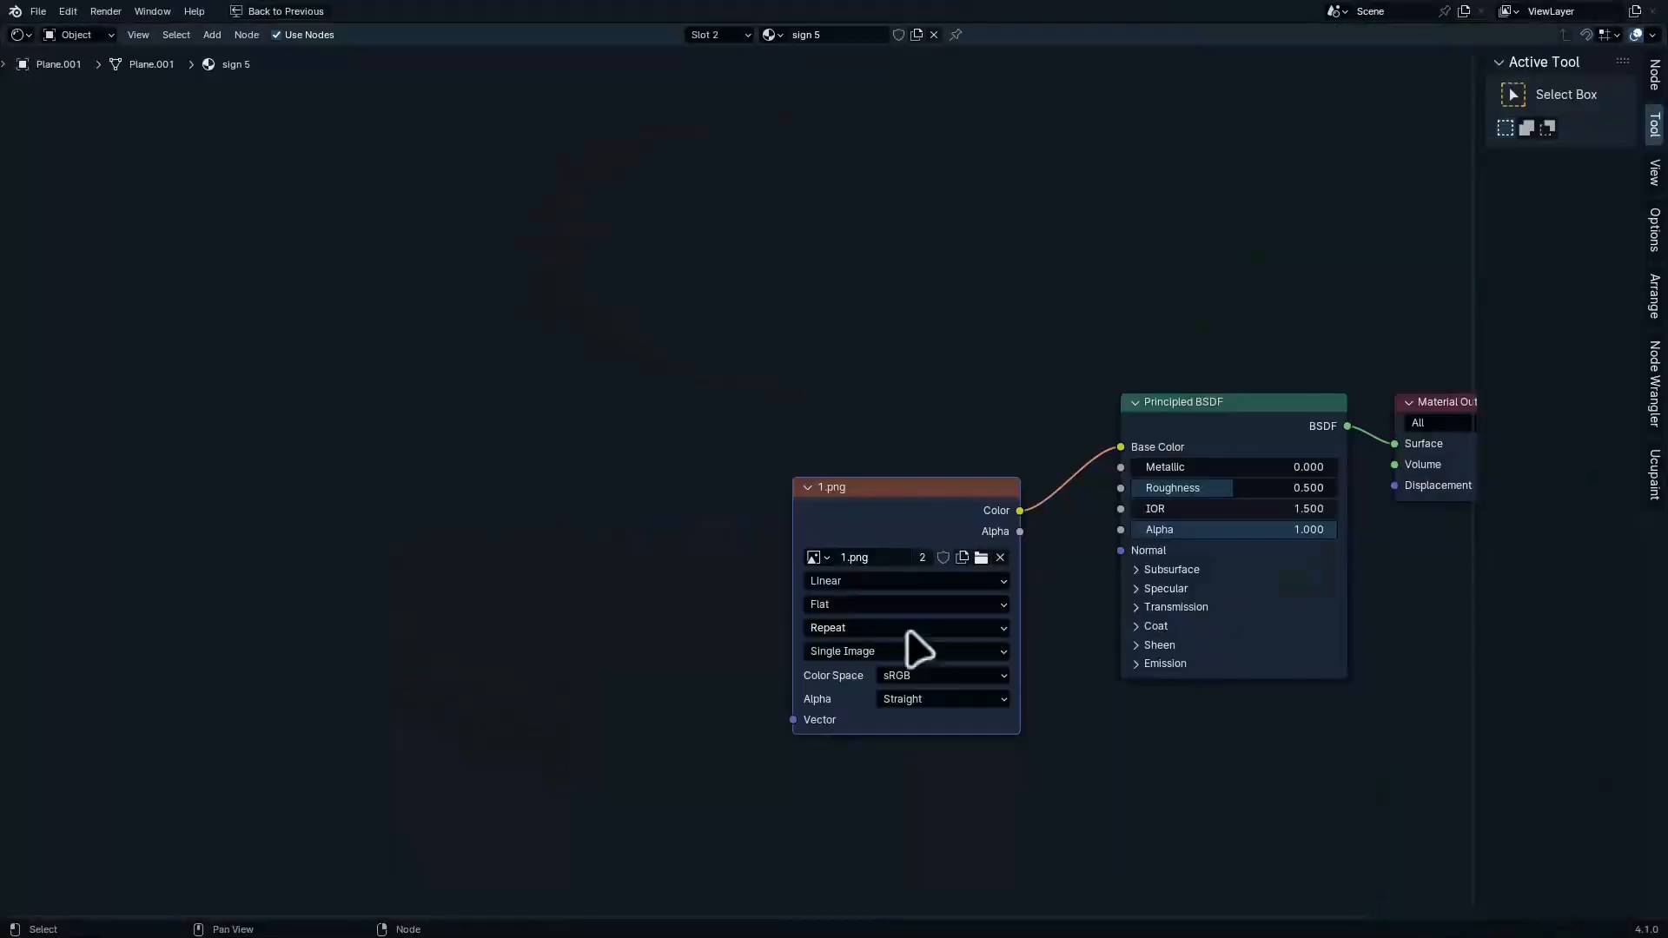
left_click_drag(1112, 327, 1213, 632)
key("x")
key("q")
key("e")
left_click(1137, 437)
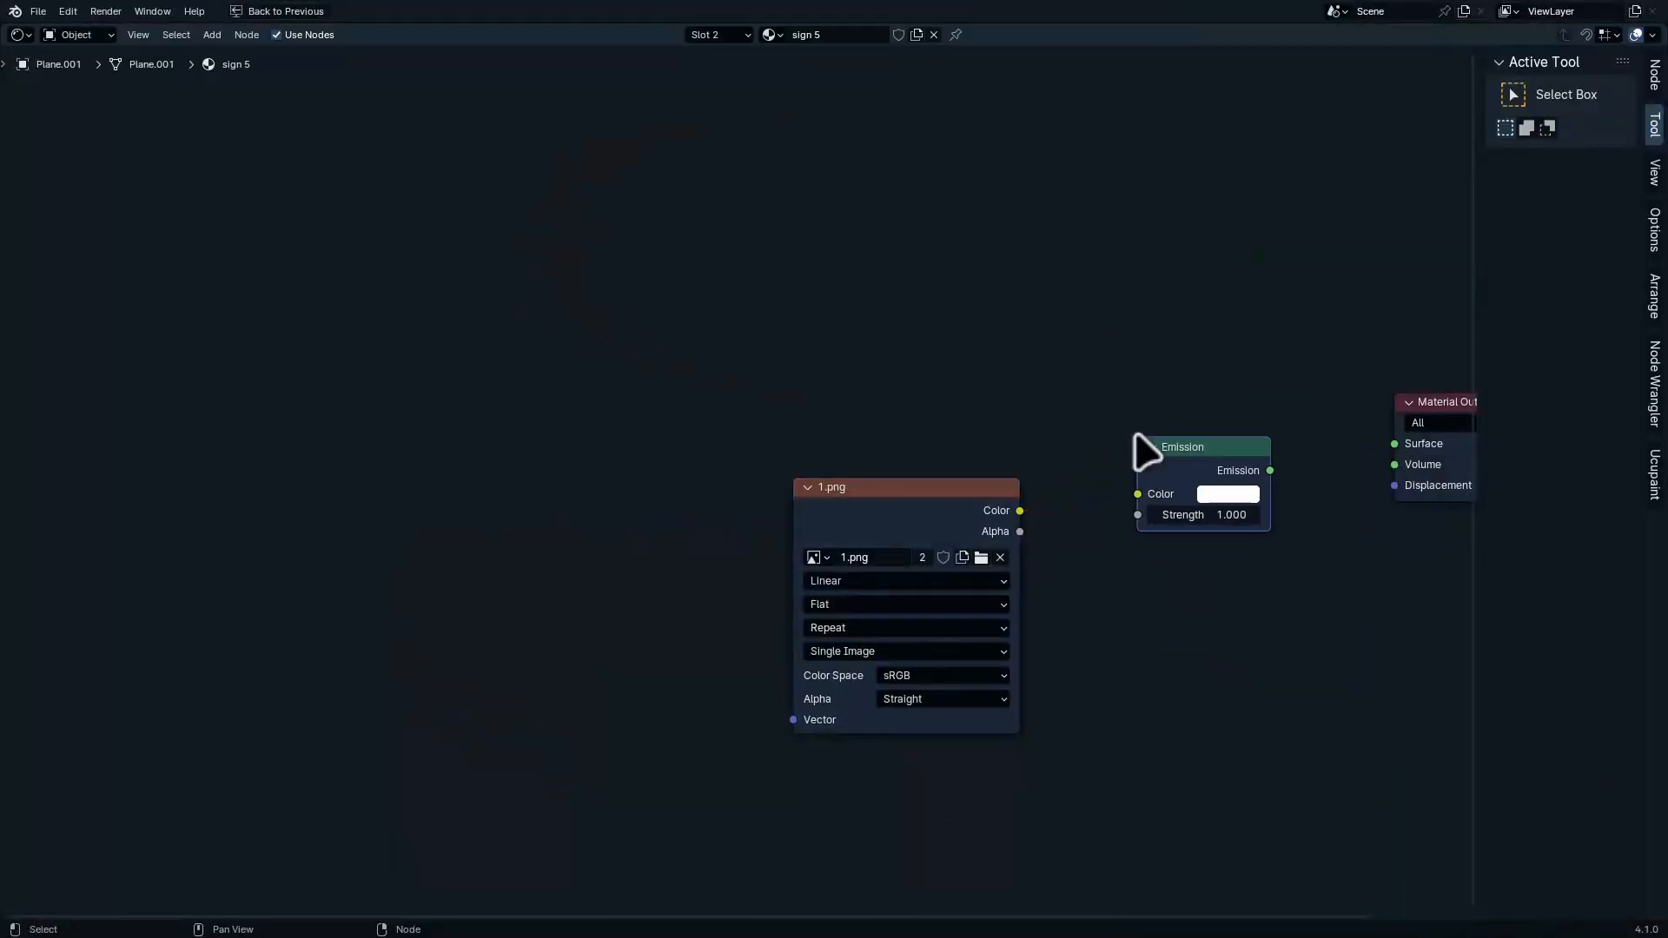
right_click_drag(1023, 496, 1164, 502, "alt")
right_click_drag(1233, 487, 1362, 535, "alt")
key("Home")
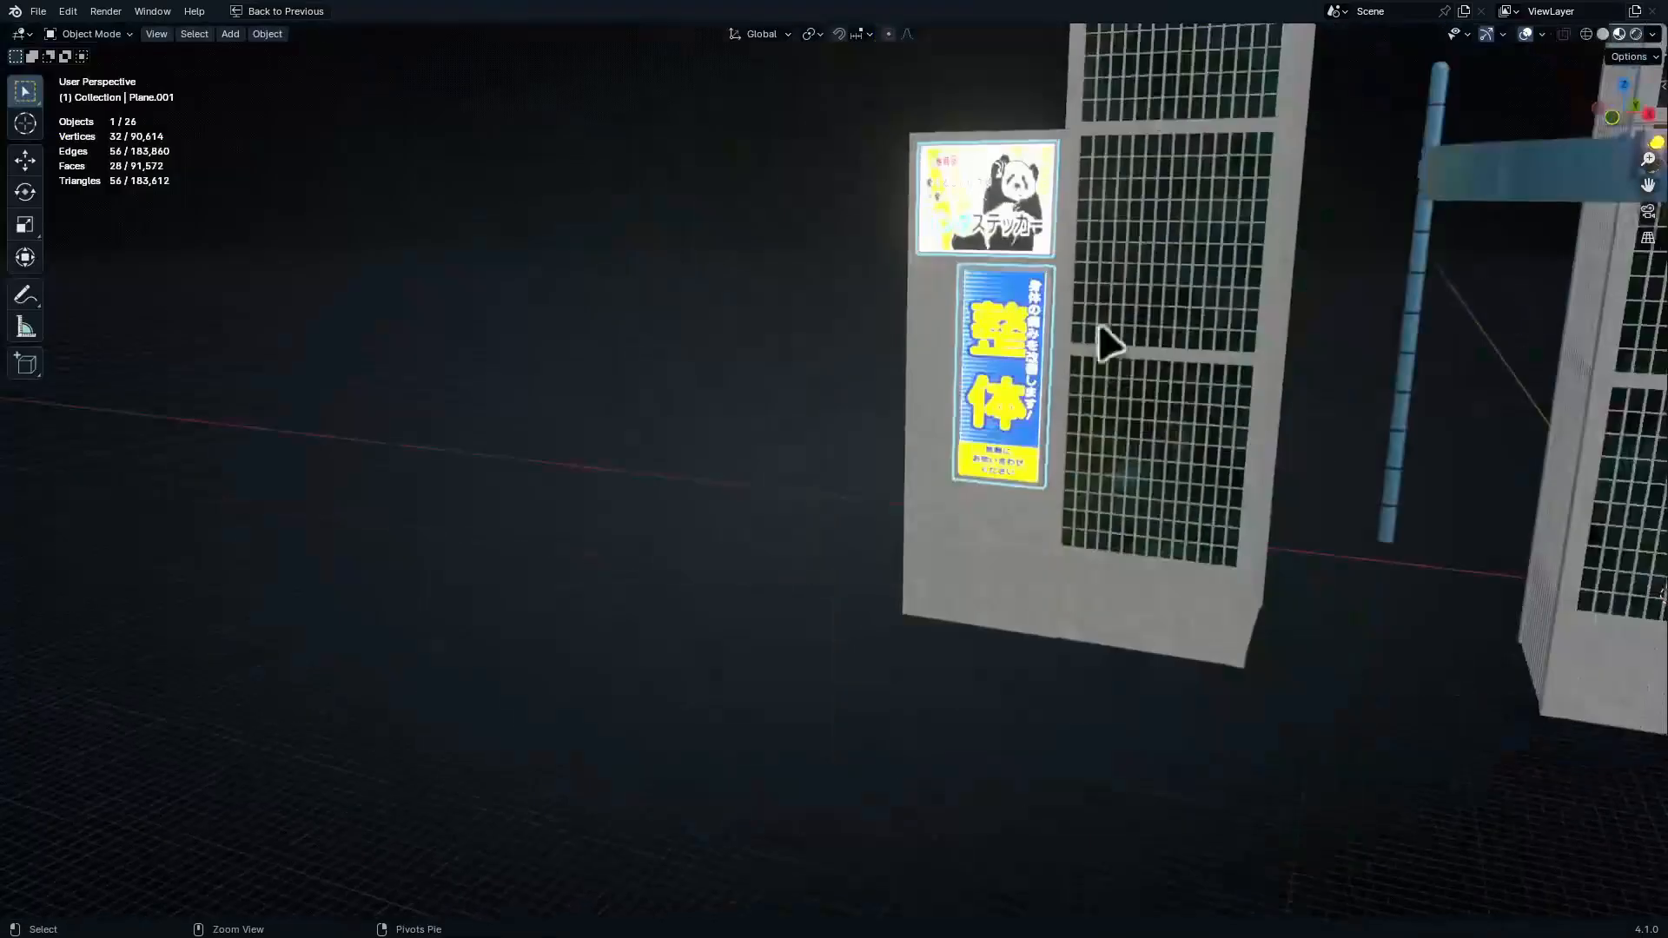
Select the round helipad disc on the tower's roof and give it a new material named heli
middle_click_drag(1108, 343, 872, 611)
left_click(790, 753)
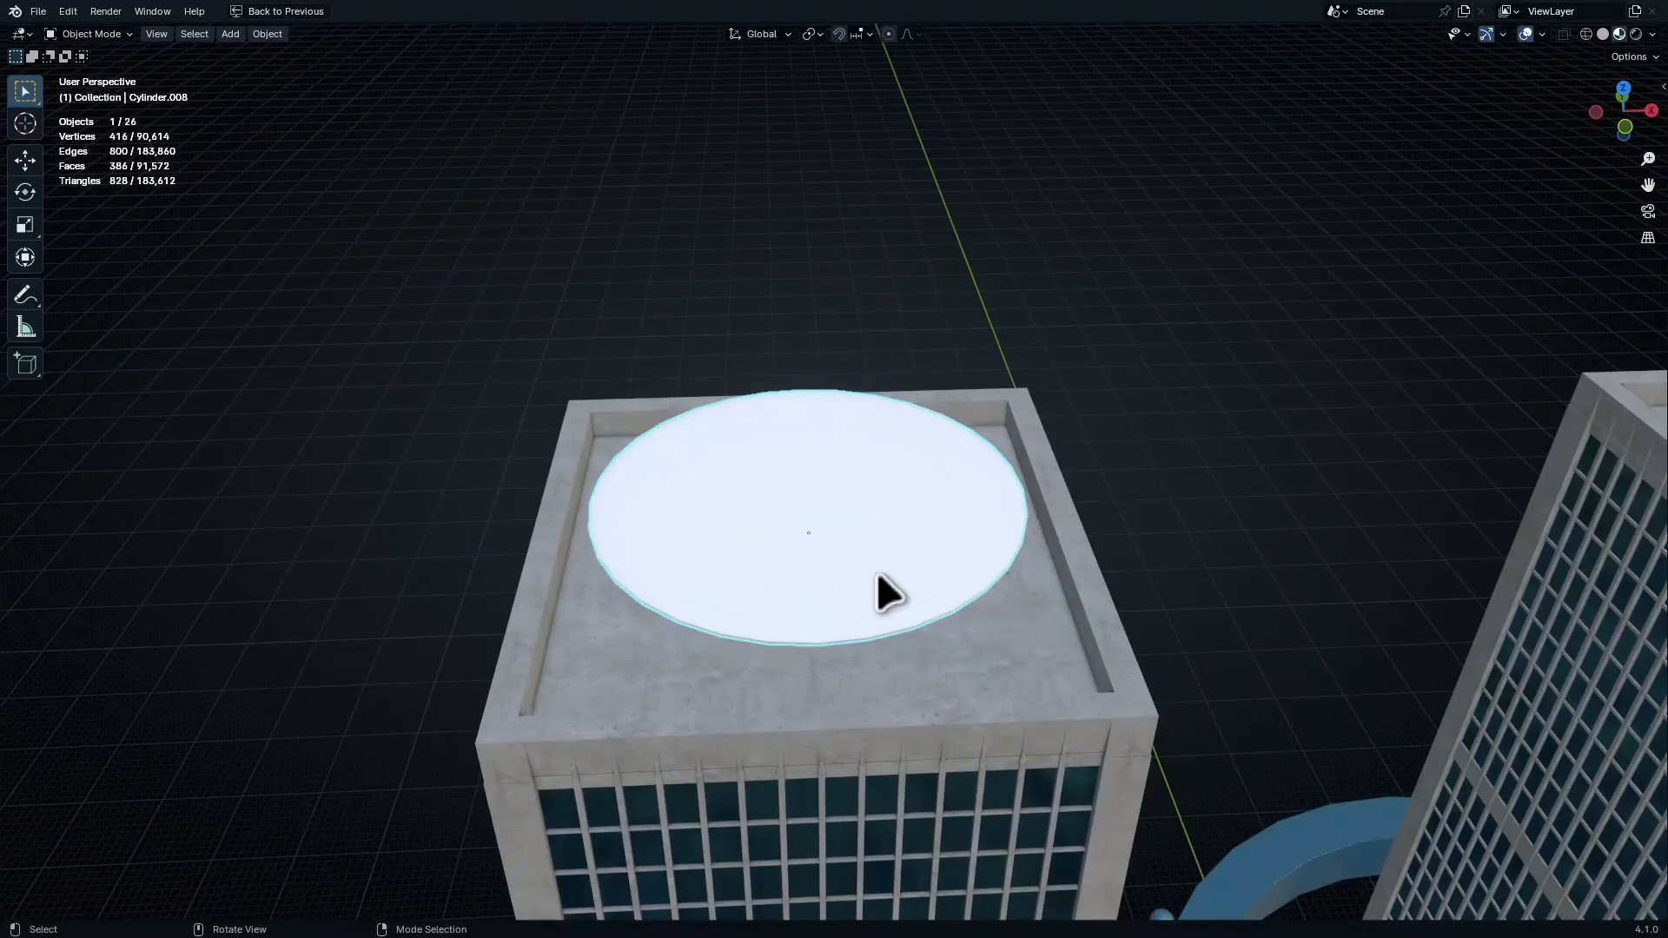
key("ctrl+space")
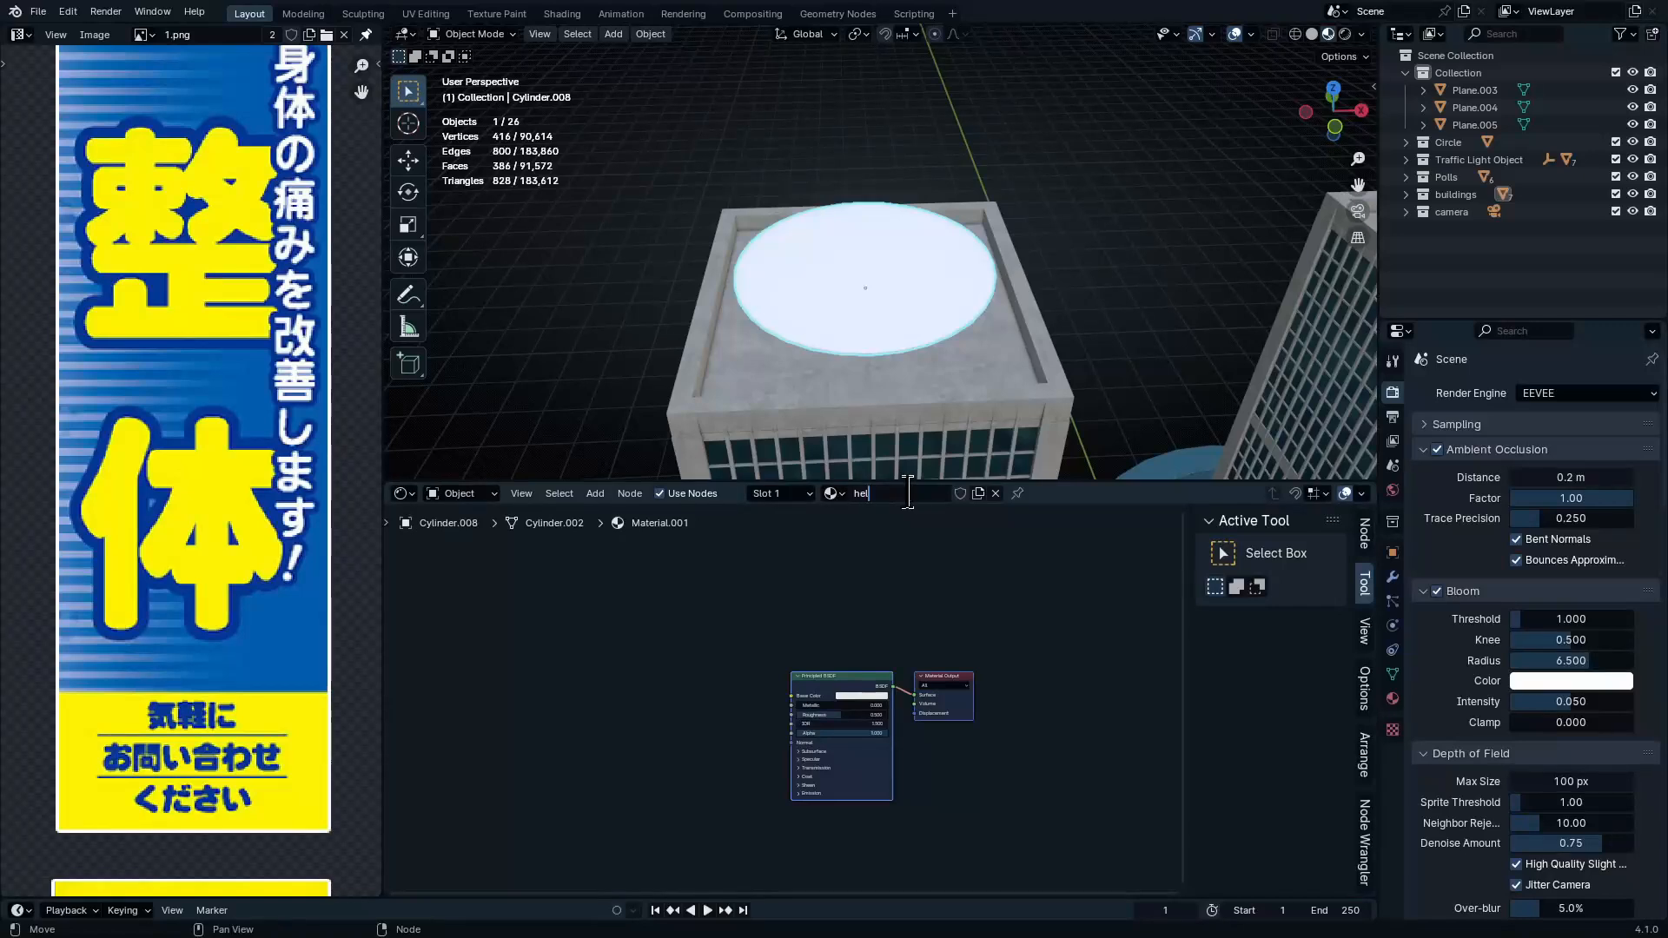
scroll(975, 643, "up", 5)
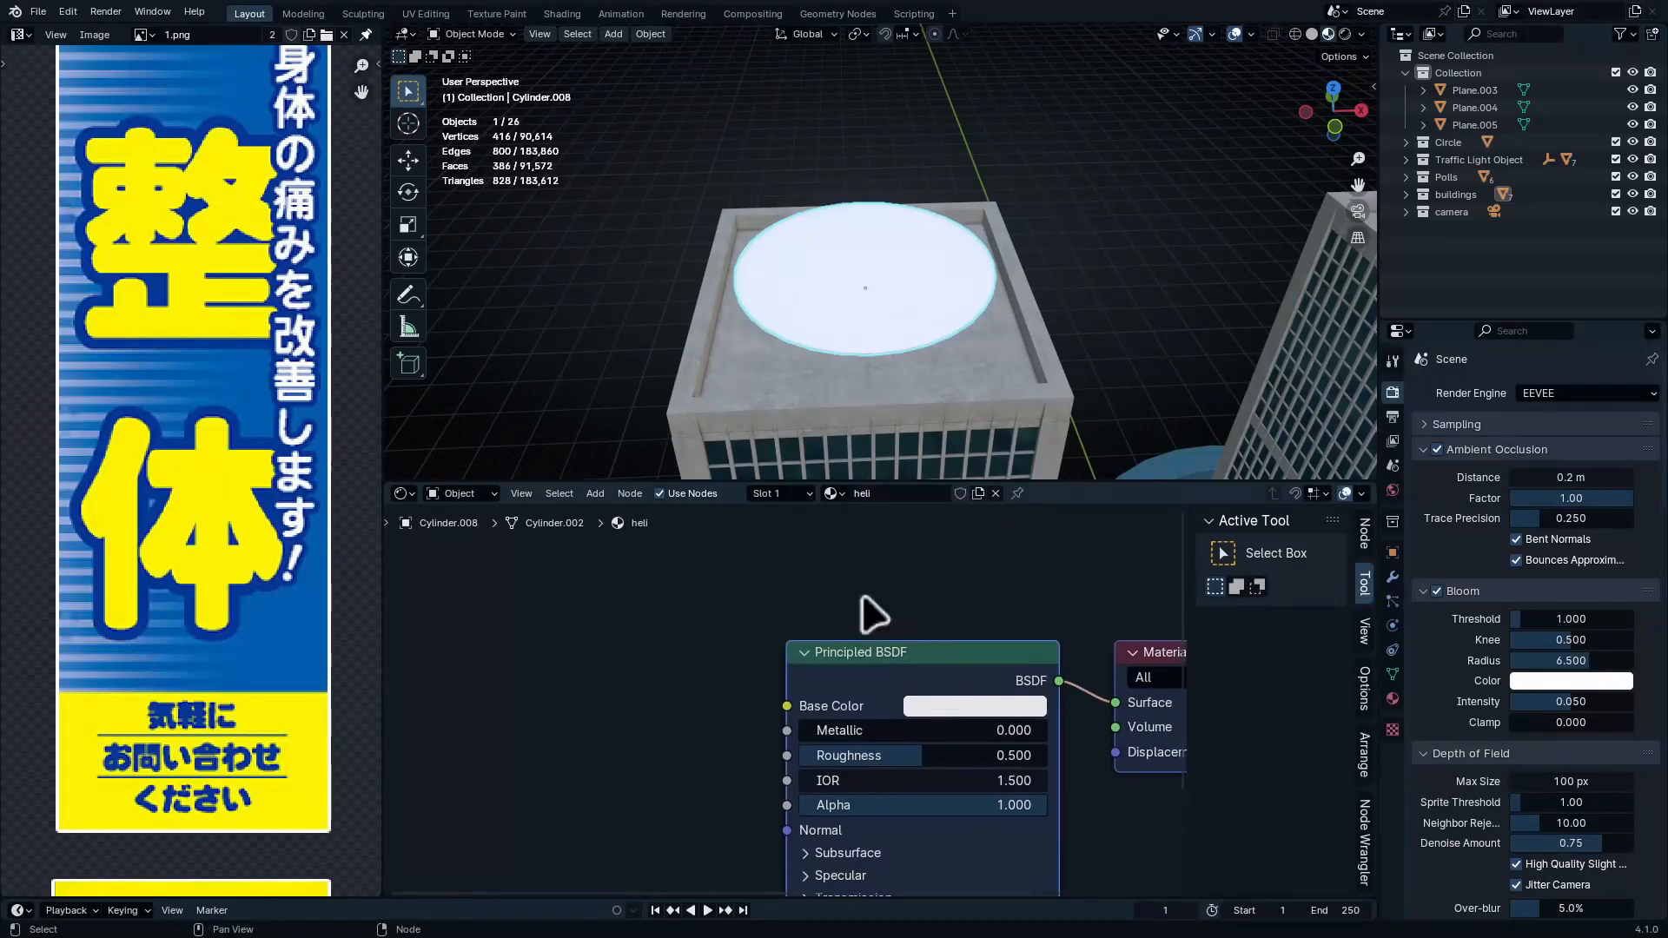
Add ChatGPT Image Apr 18, 2025, 03_37_11 PM.png as an image texture to heli and connect its colour to Base Color
middle_click_drag(786, 633, 923, 634)
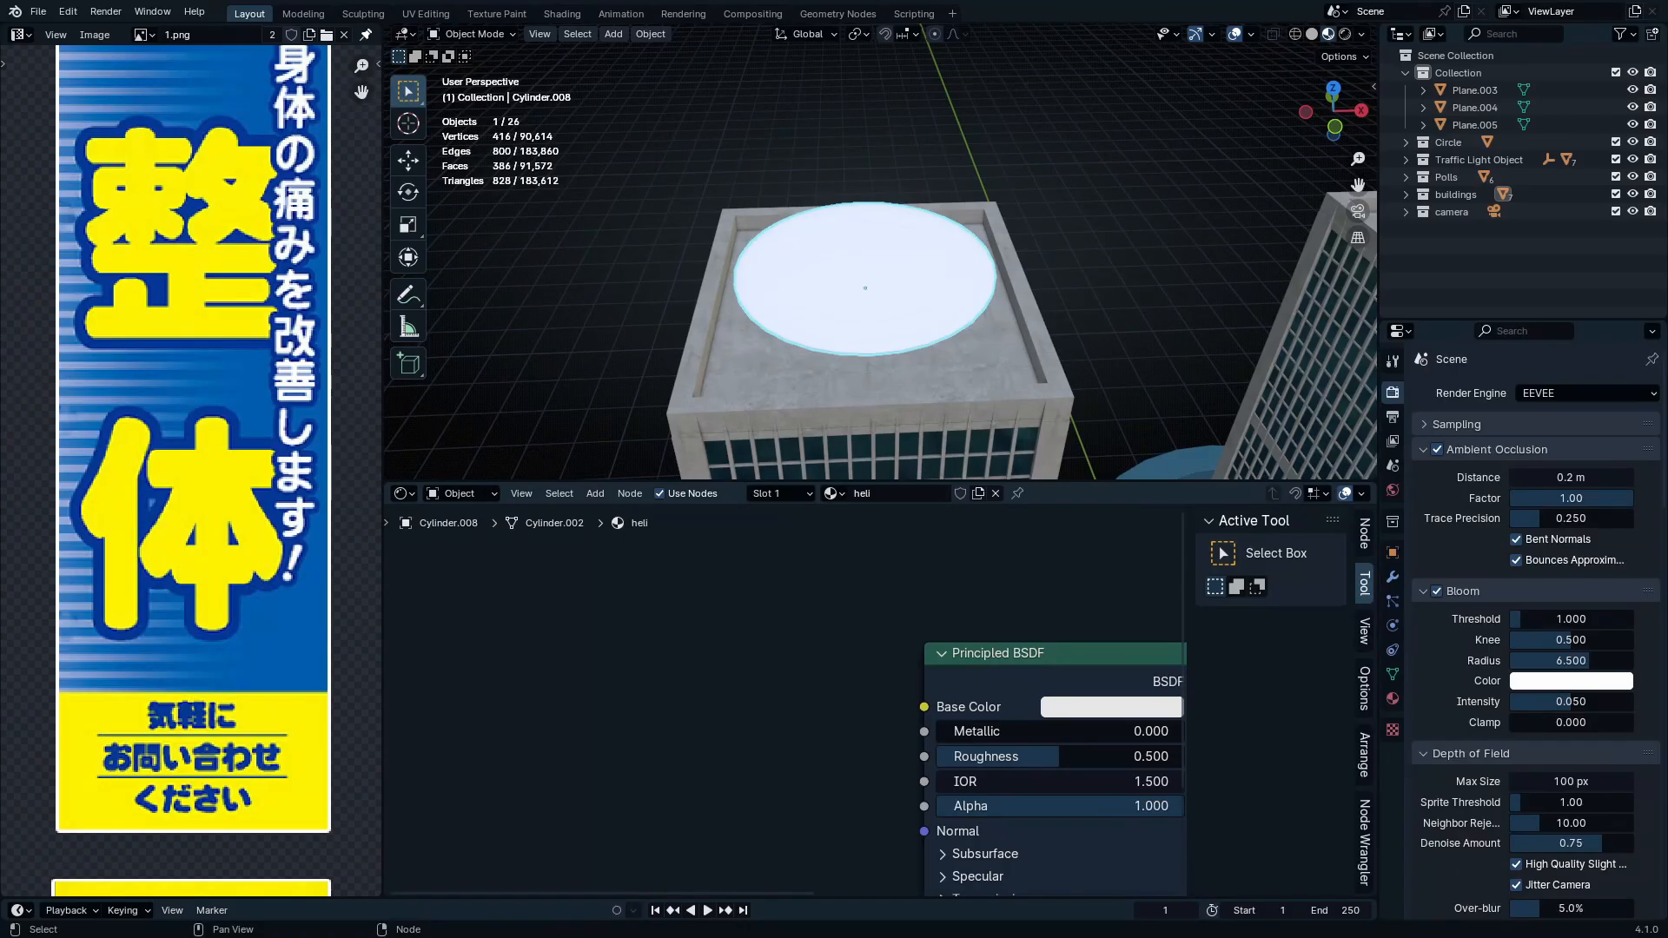
left_click_drag(672, 769, 706, 728)
left_click_drag(810, 702, 461, 648)
left_click_drag(624, 663, 921, 705)
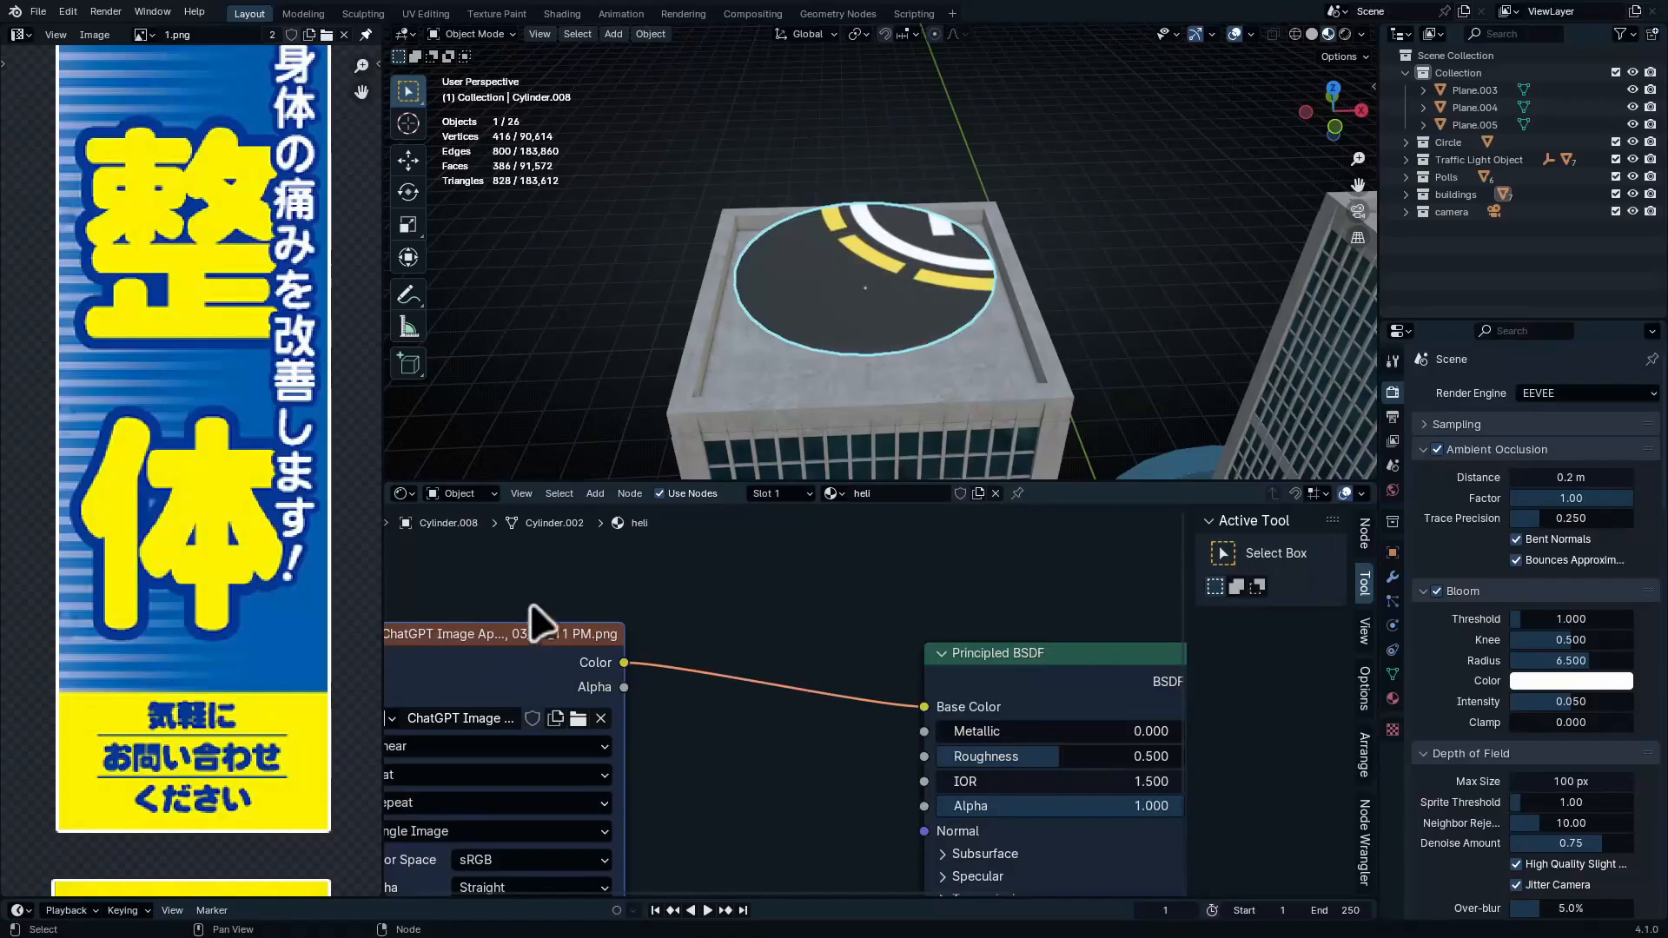
Load the helipad image ChatGPT Image Apr 18, 2025, 03_37_11 PM.png into the UV editor
scroll(123, 398, "down", 5)
left_click(142, 35)
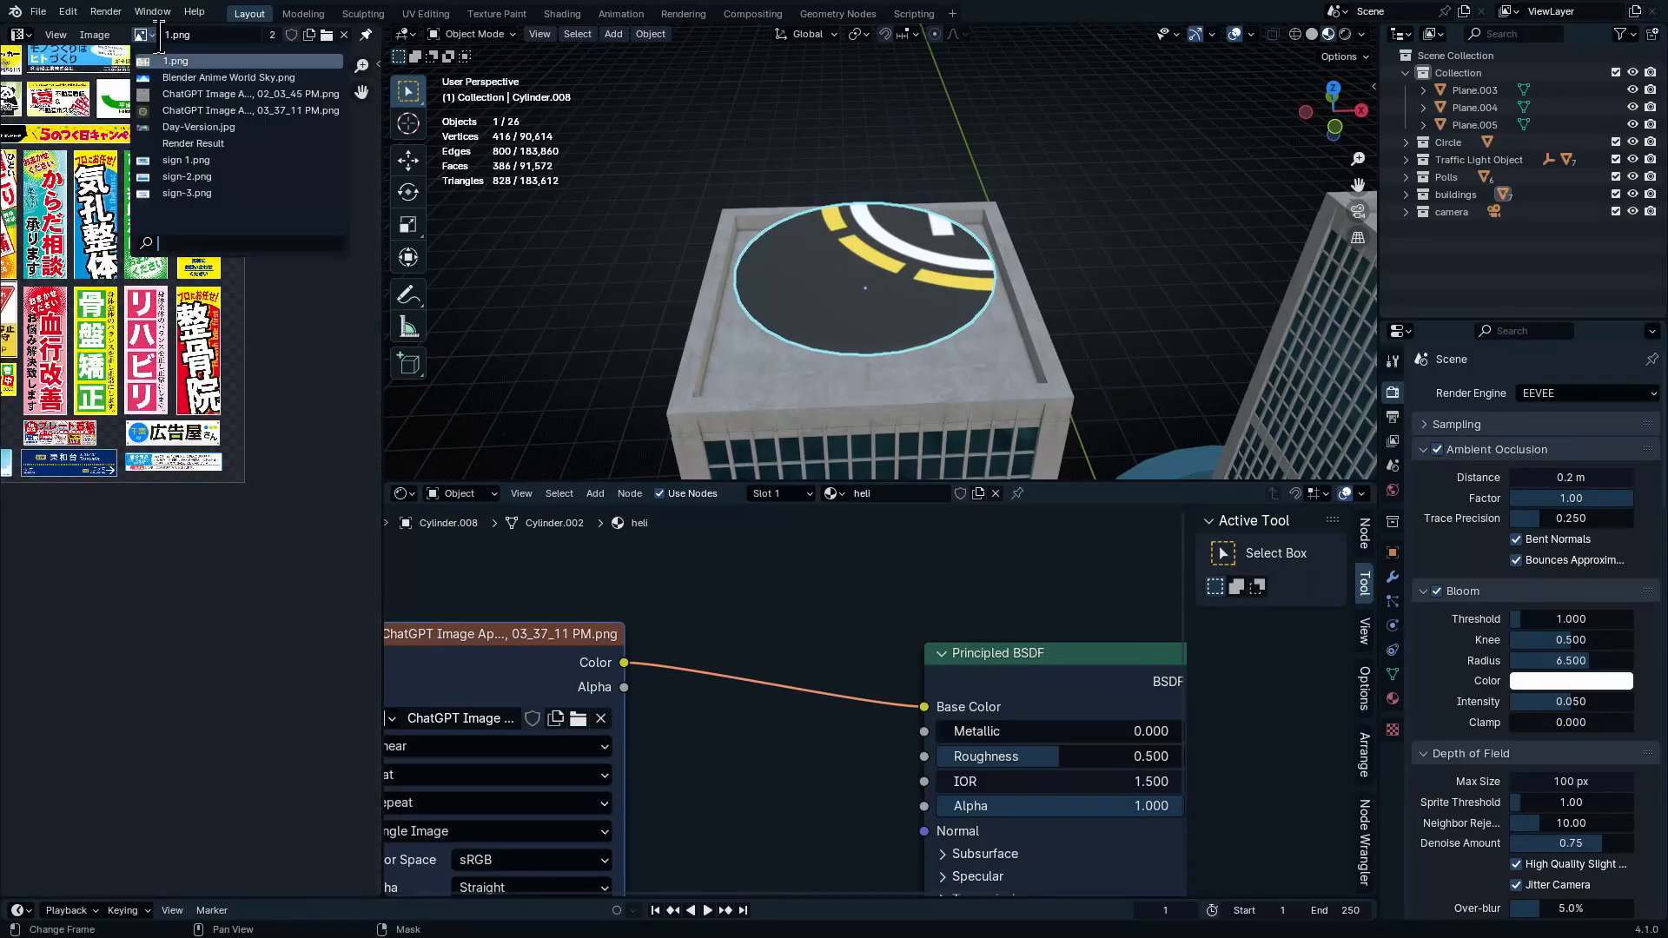
left_click(299, 110)
key("ctrl+space")
scroll(886, 197, "up", 10)
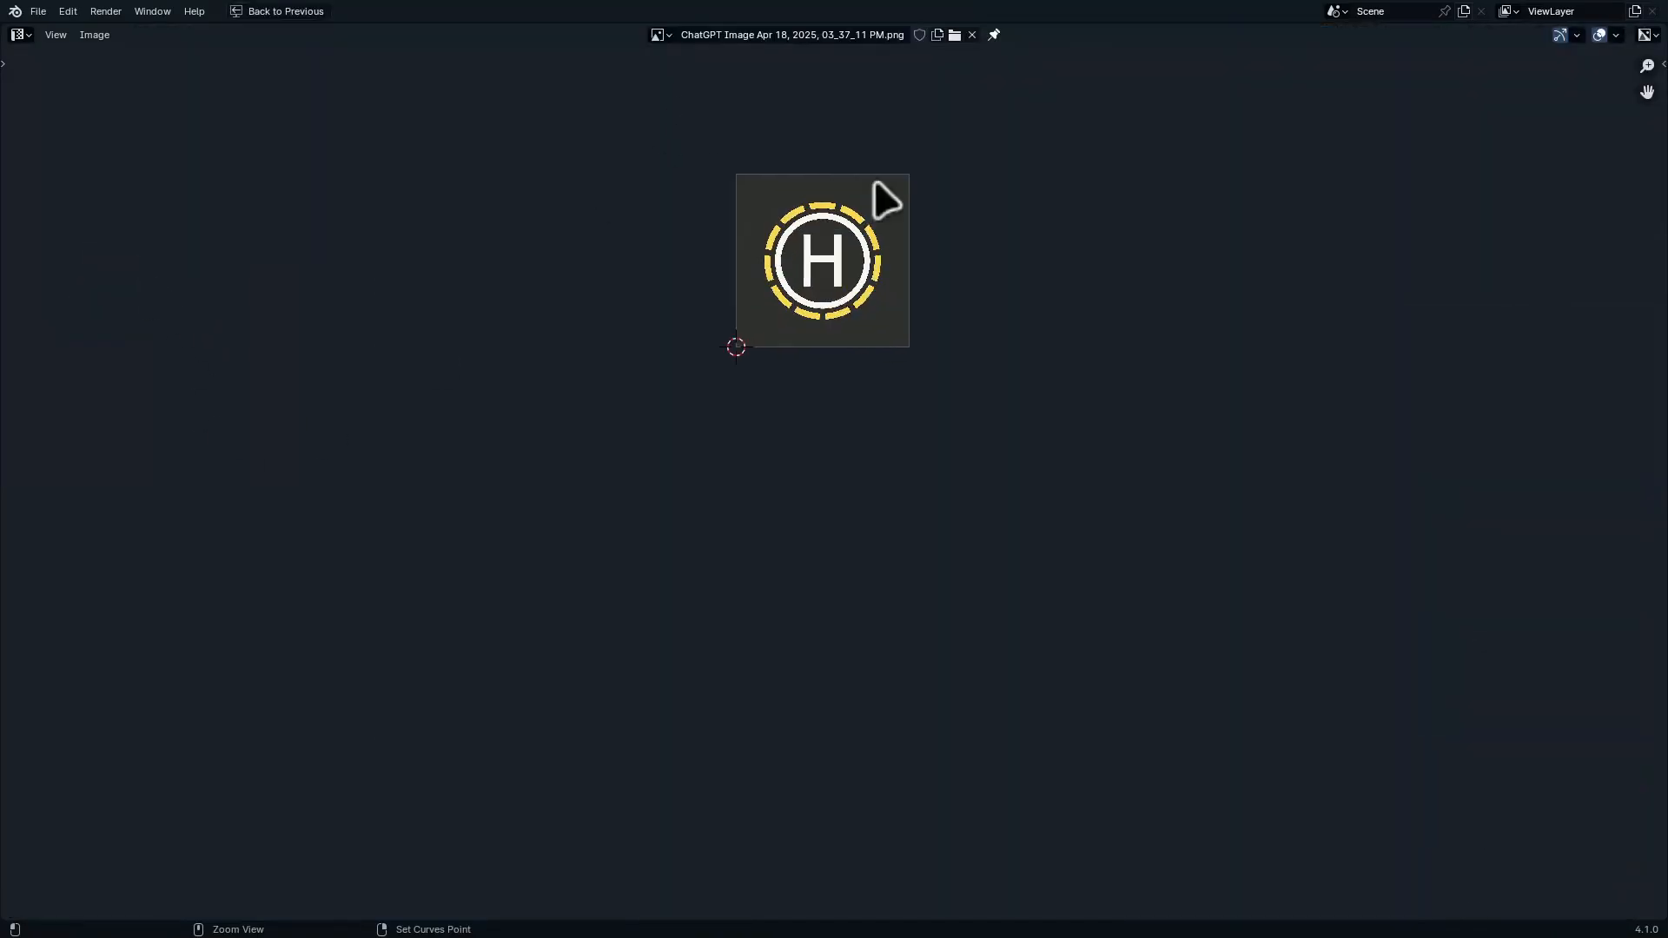
scroll(739, 469, "up", 4)
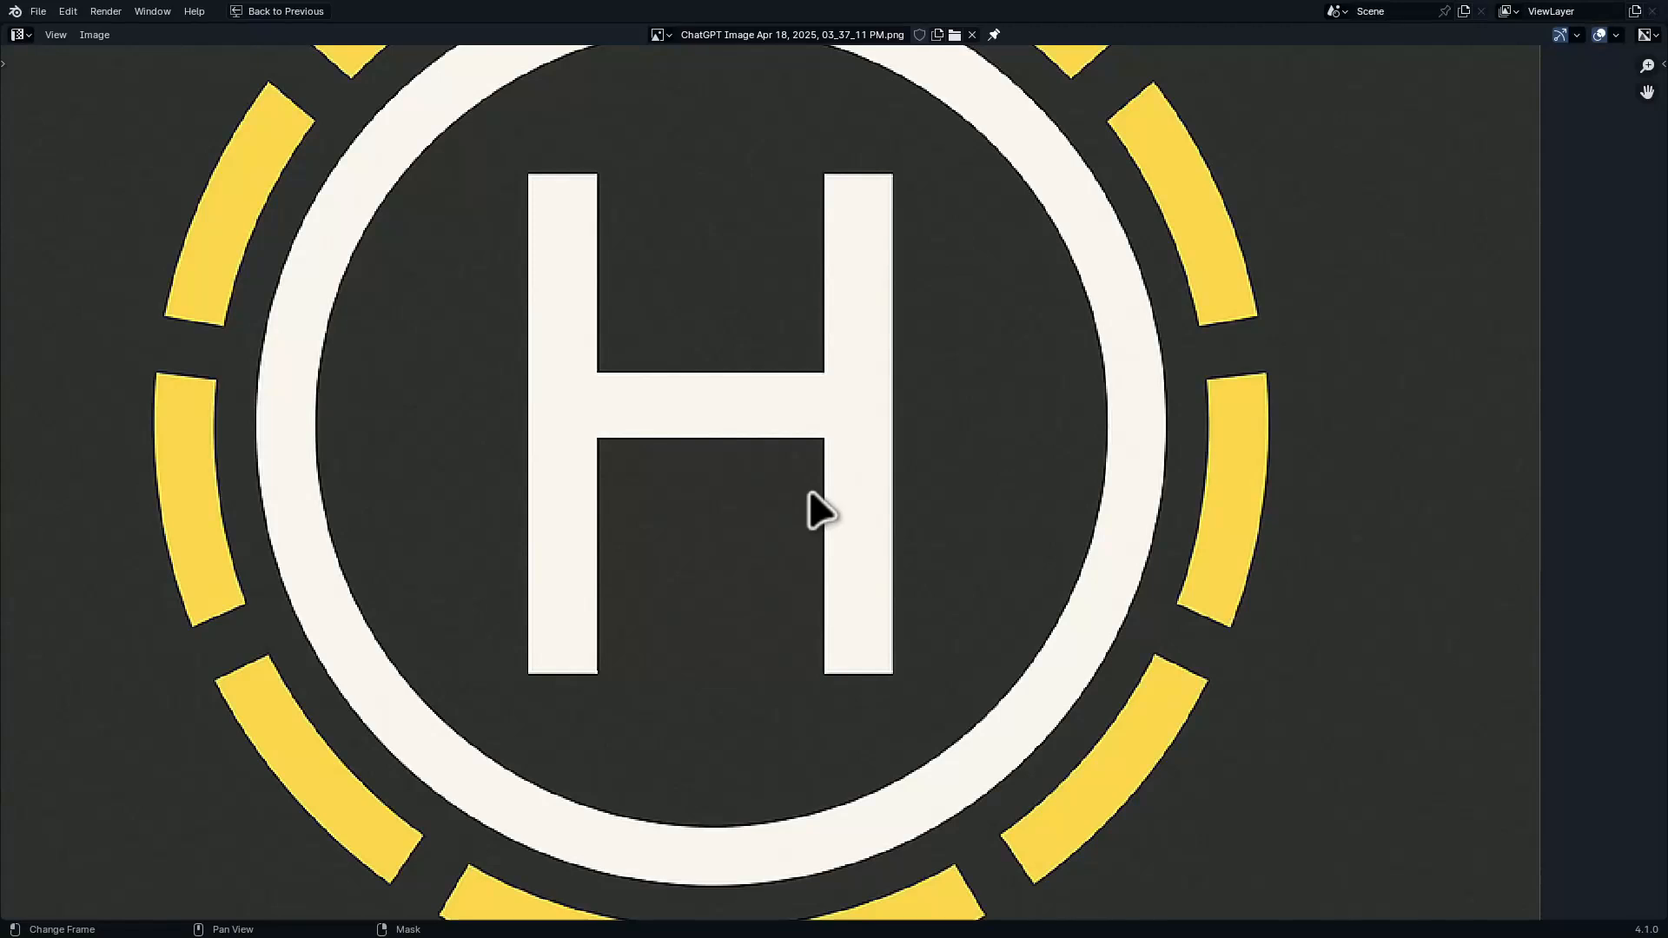
Open the helipad disc's mesh for editing in the top view
middle_click_drag(868, 511, 769, 737)
middle_click_drag(934, 555, 1024, 512, "ctrl")
scroll(930, 584, "down", 7)
middle_click_drag(930, 584, 1059, 470, "ctrl")
key("ctrl+space")
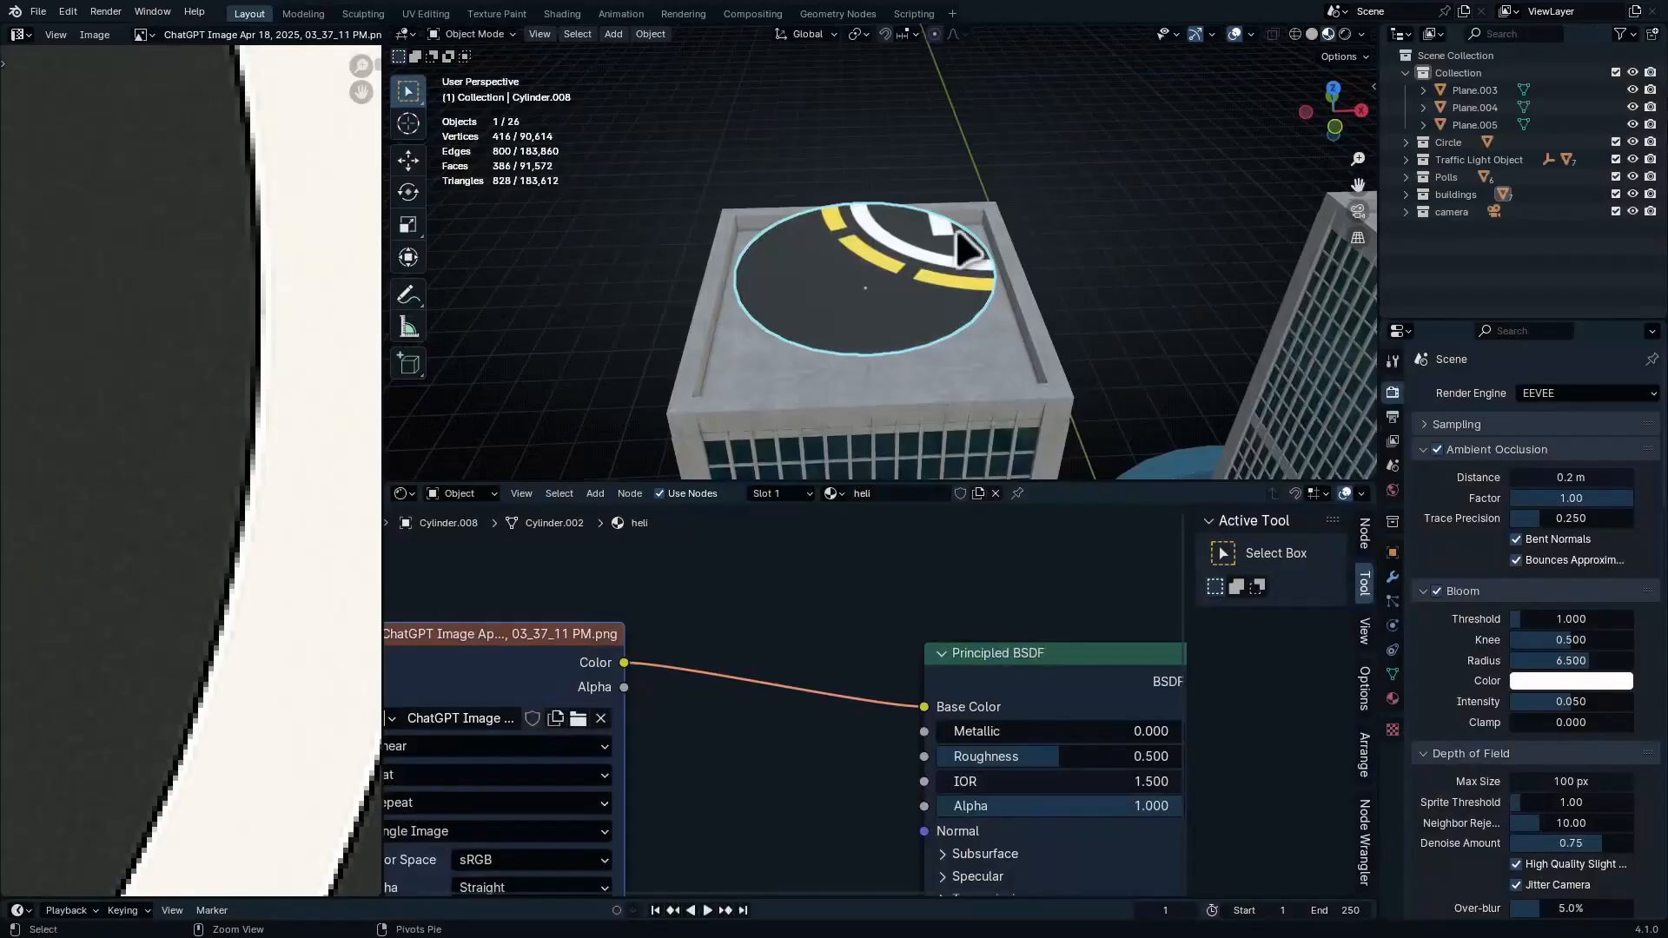
middle_click_drag(960, 242, 826, 290)
key("KP_7")
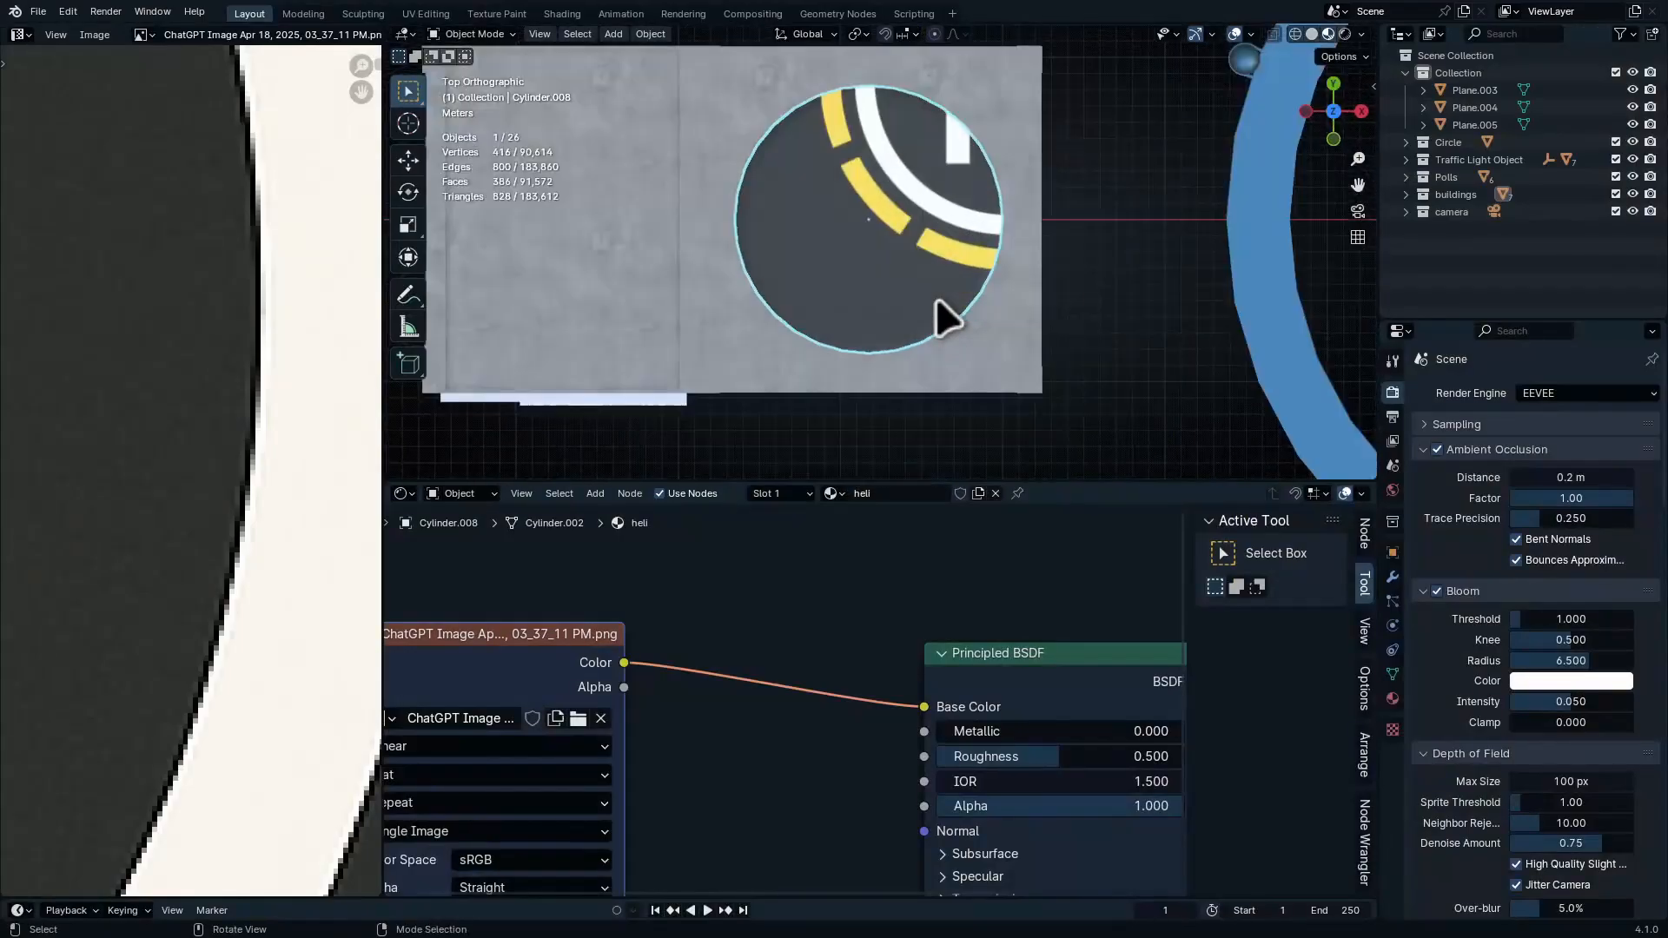
key("Tab")
middle_click_drag(923, 278, 910, 236, "ctrl")
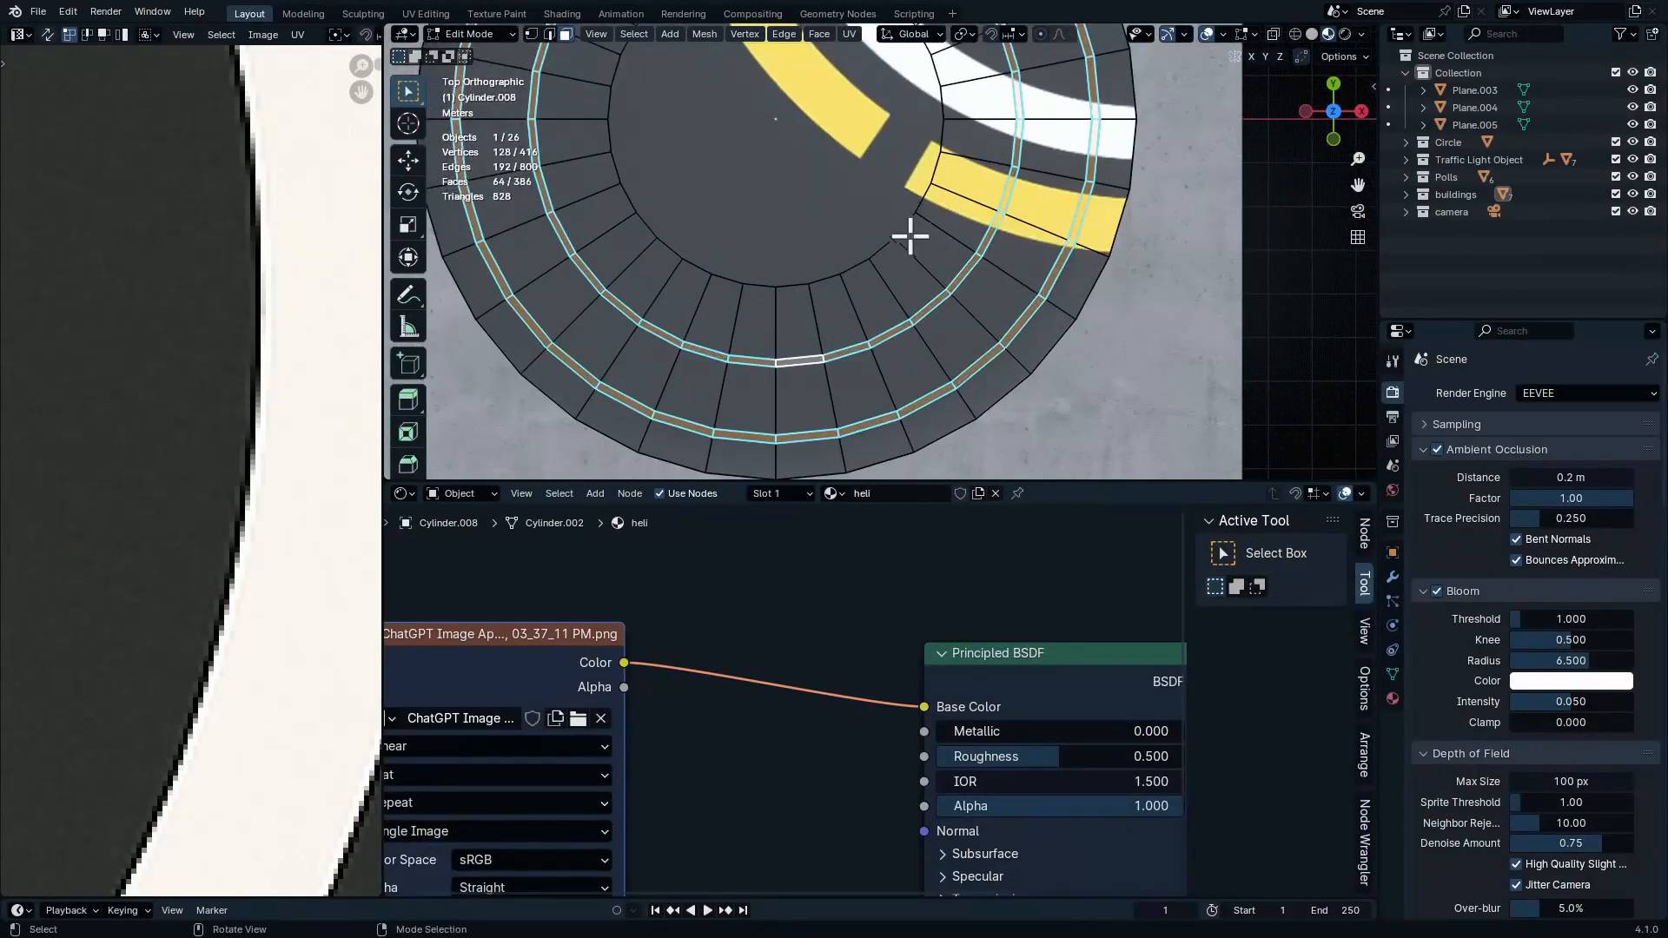
Select the disc's central face and all surrounding top face loops, and UV-map them with Project from View
left_click(924, 275, "alt")
left_click(912, 287, "alt+shift")
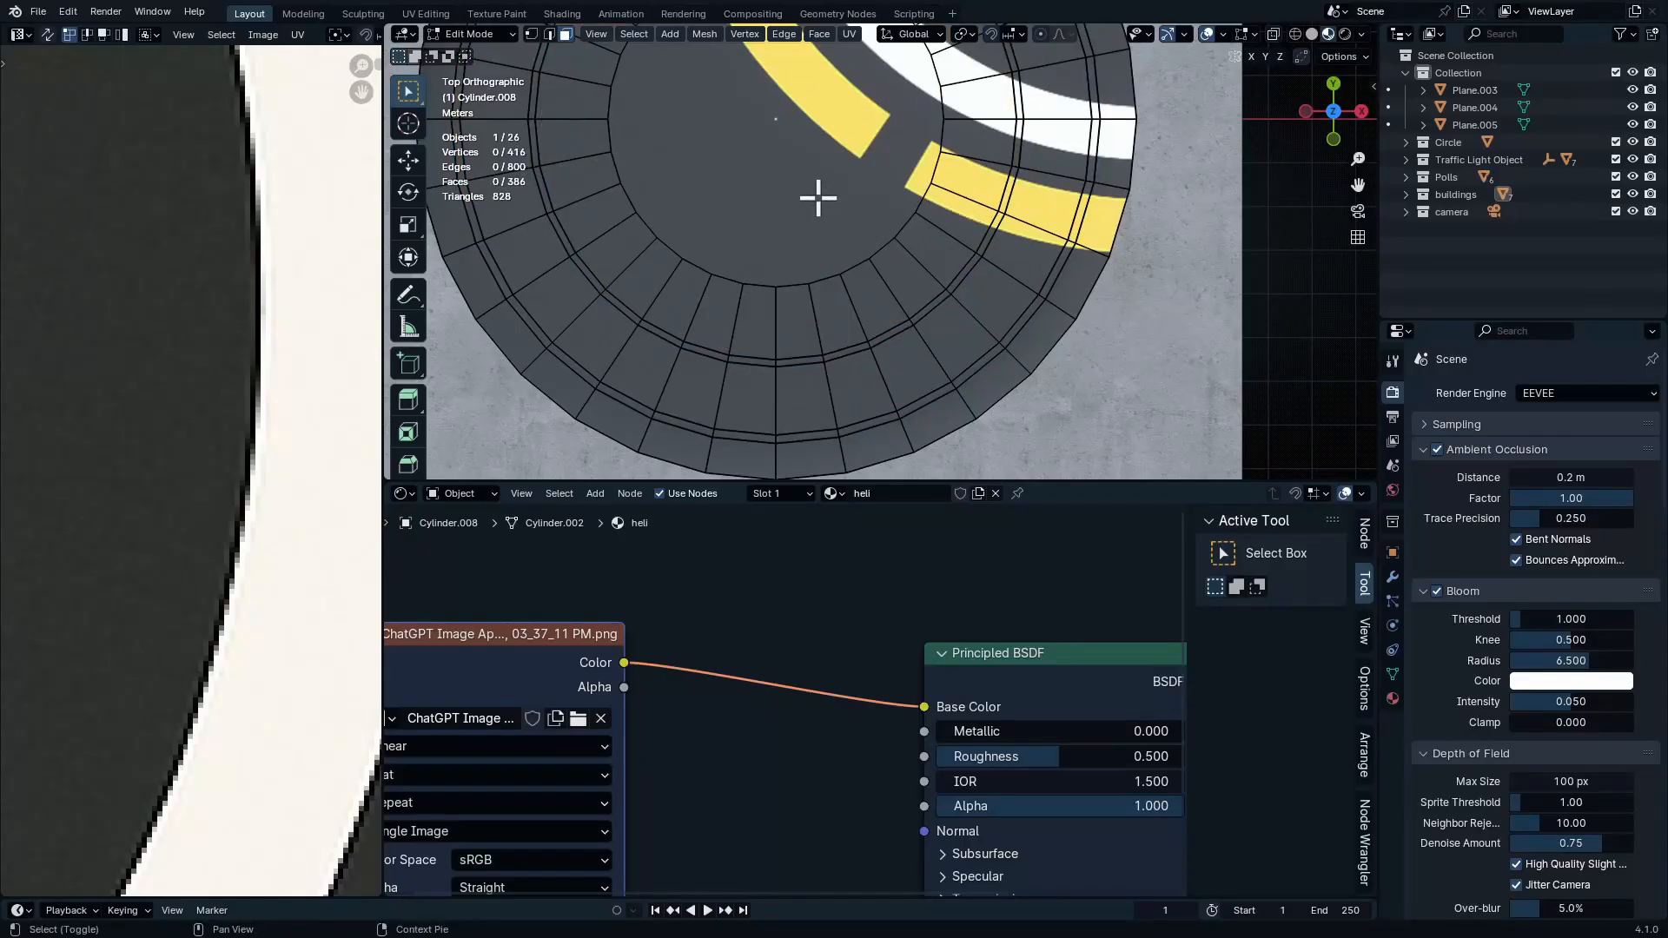
left_click(821, 200)
left_click(895, 293, "alt+shift")
left_click(911, 320, "shift")
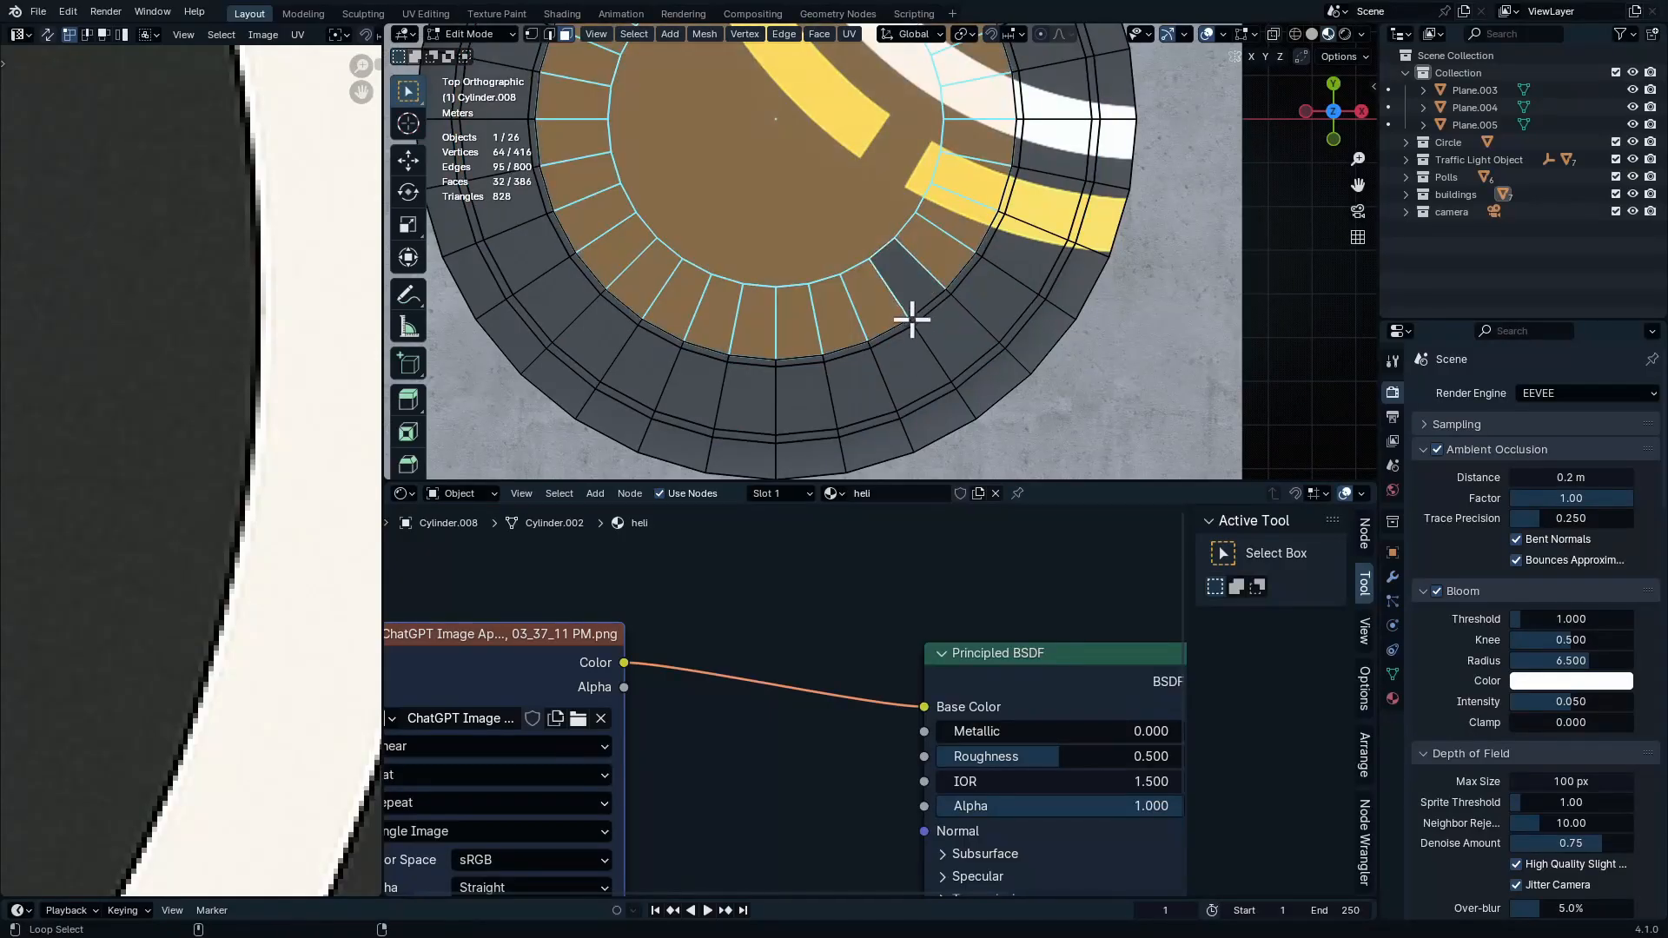
left_click(910, 322, "alt+shift")
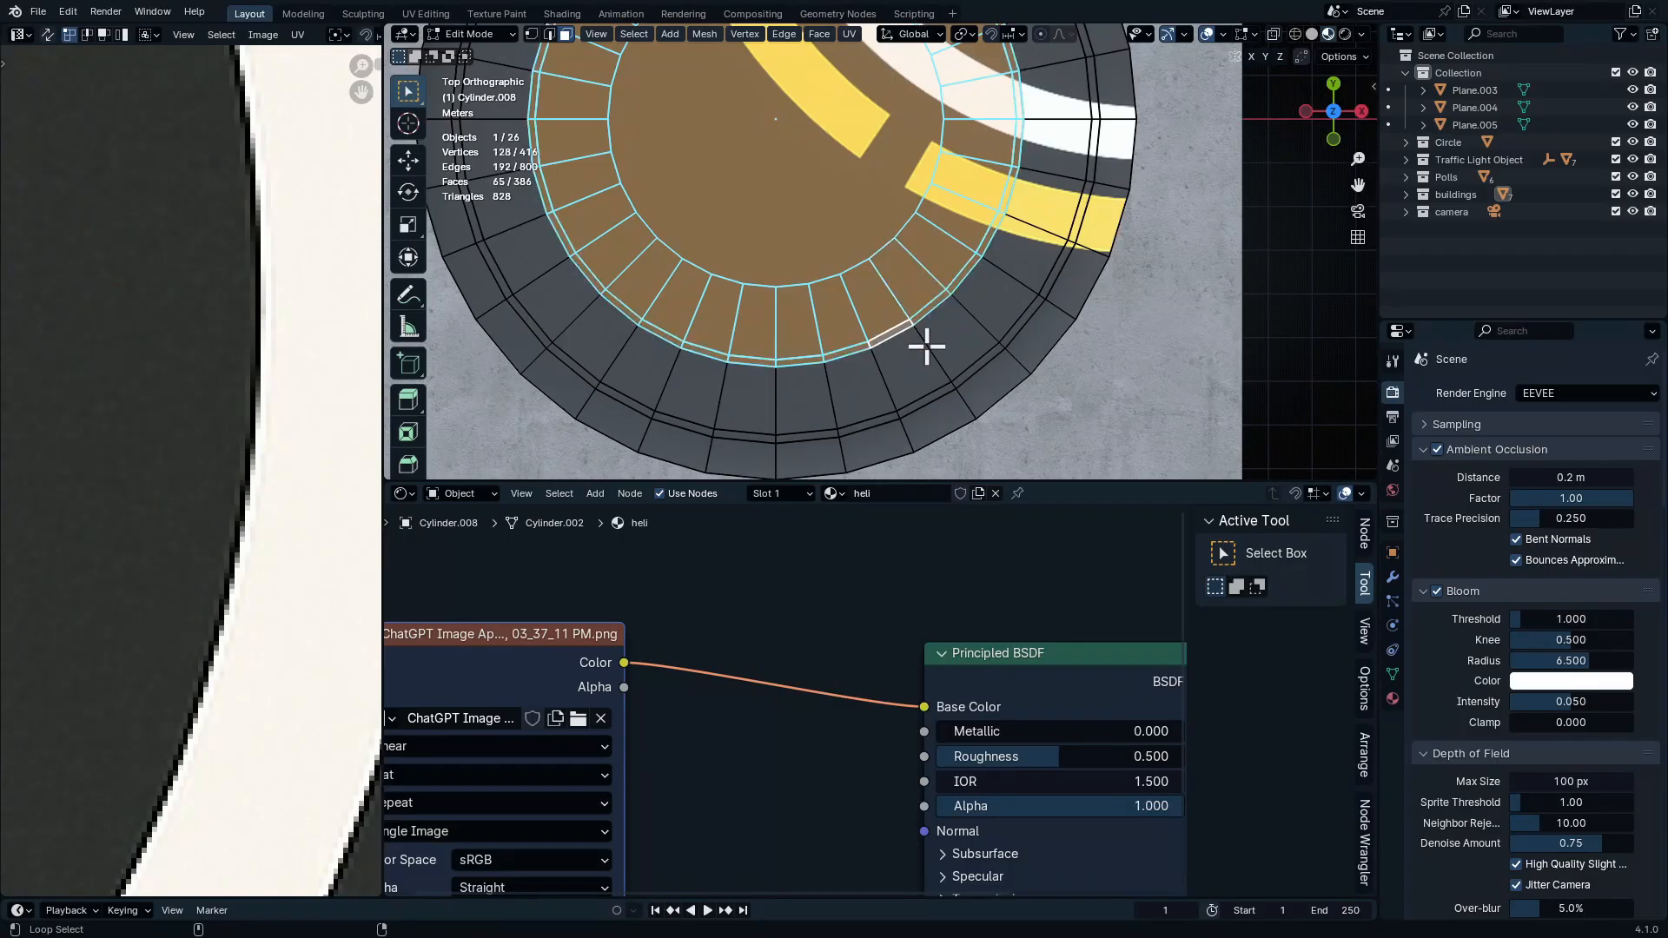
left_click(949, 366, "alt+shift")
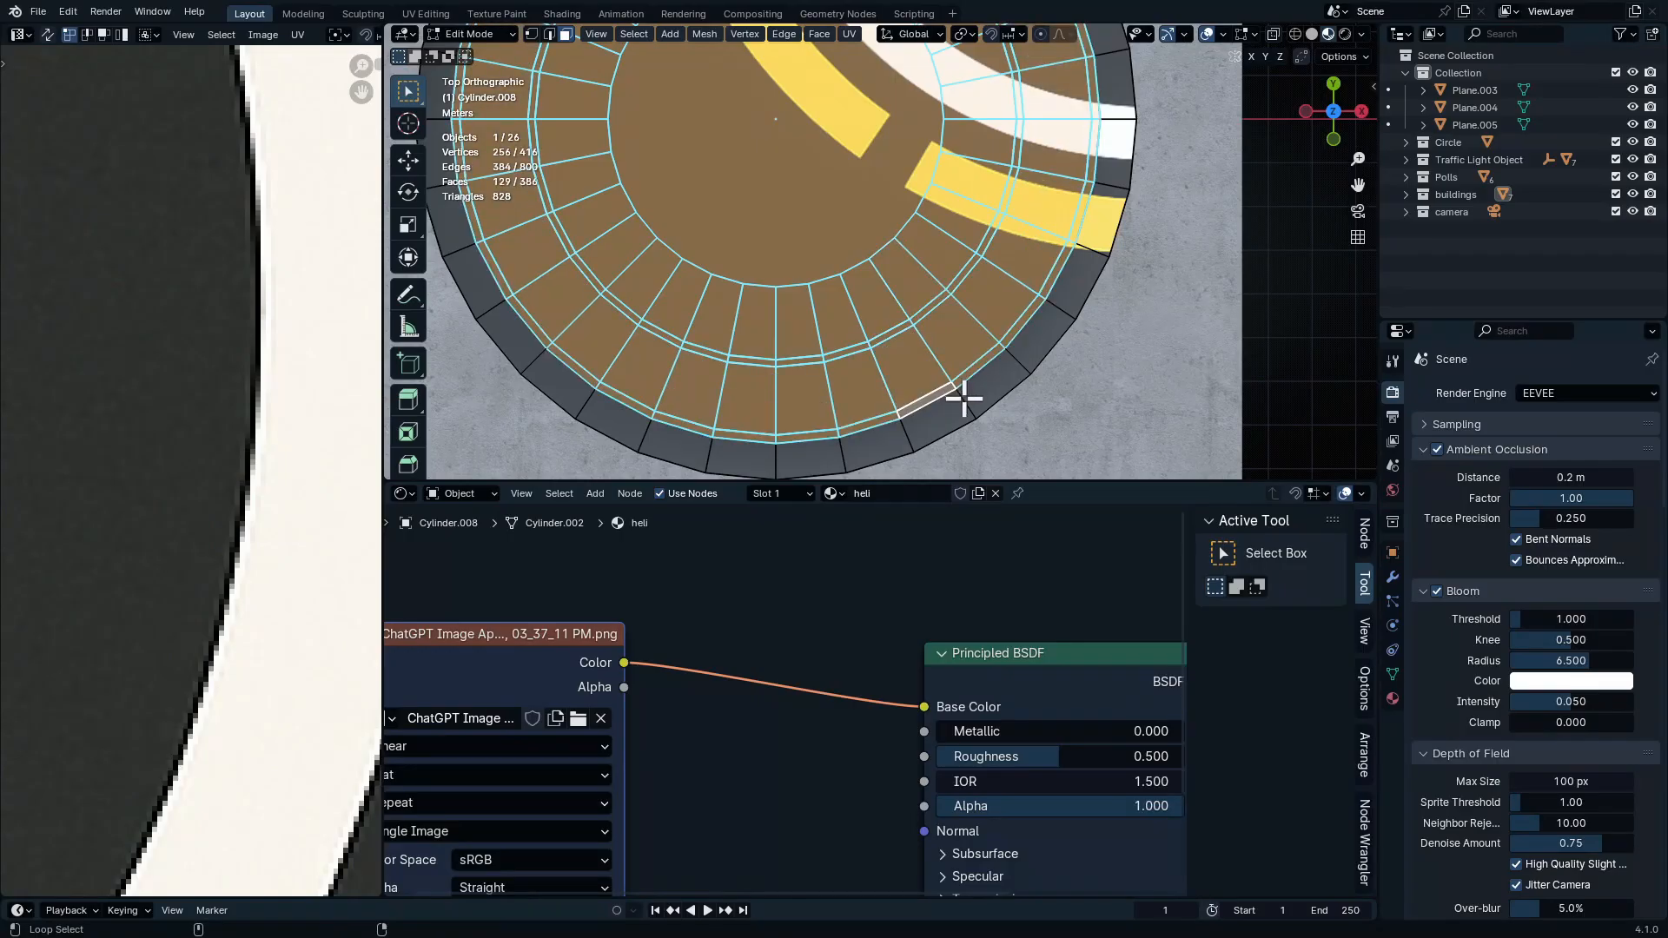
left_click(960, 391, "alt+shift")
key("u")
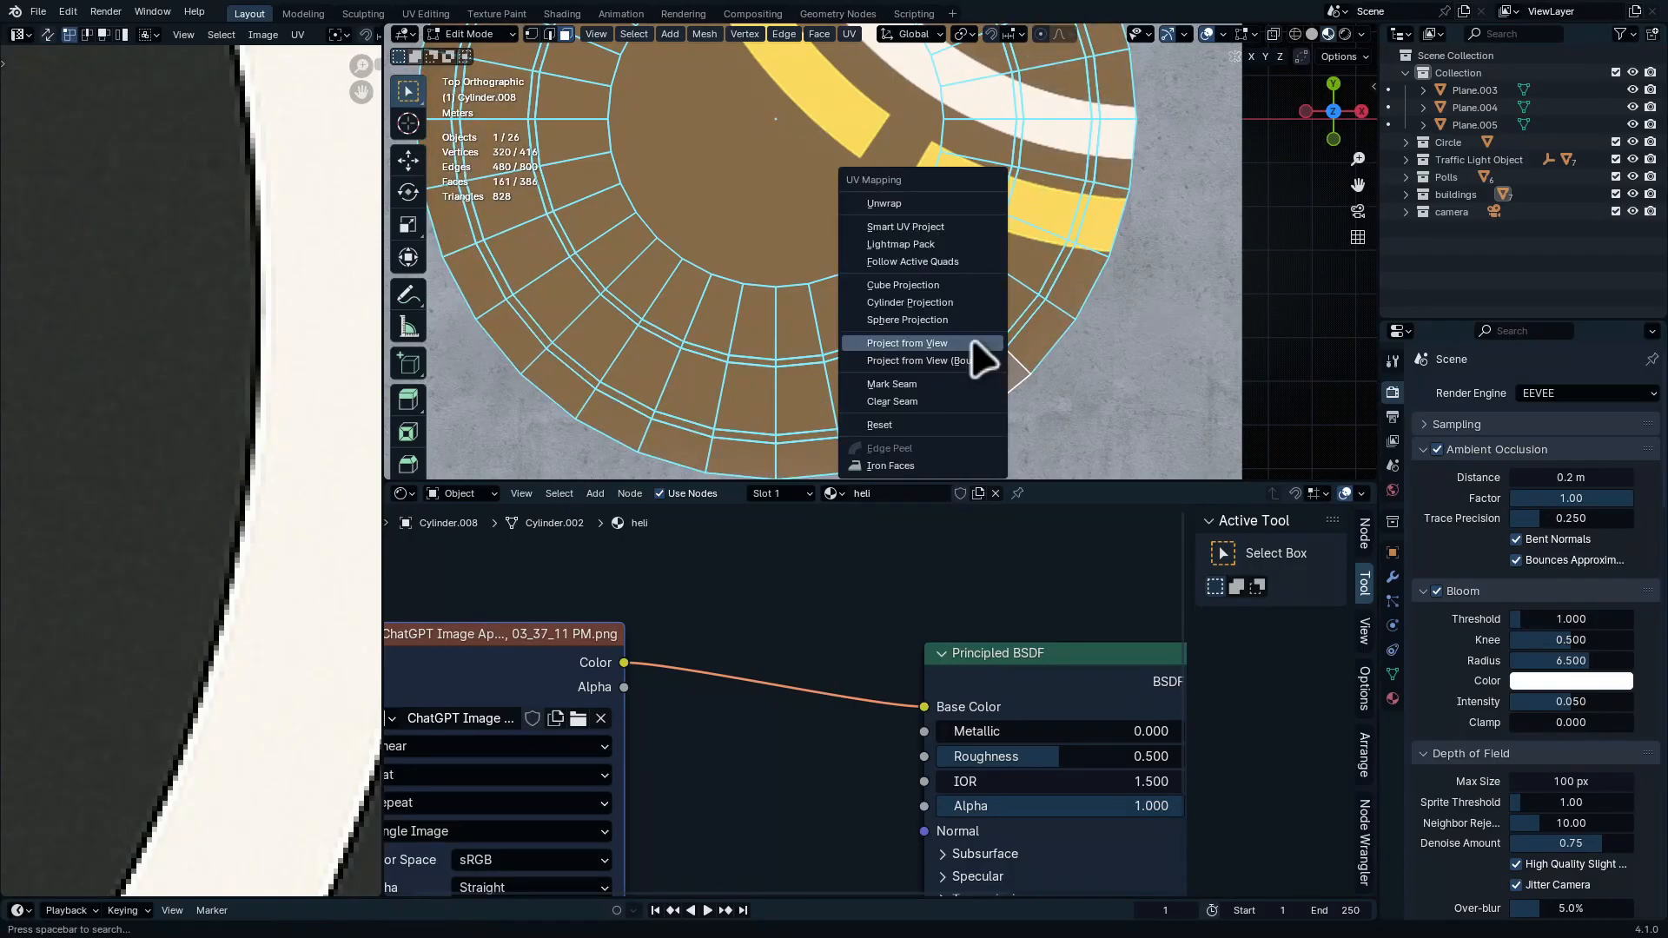
left_click(971, 343)
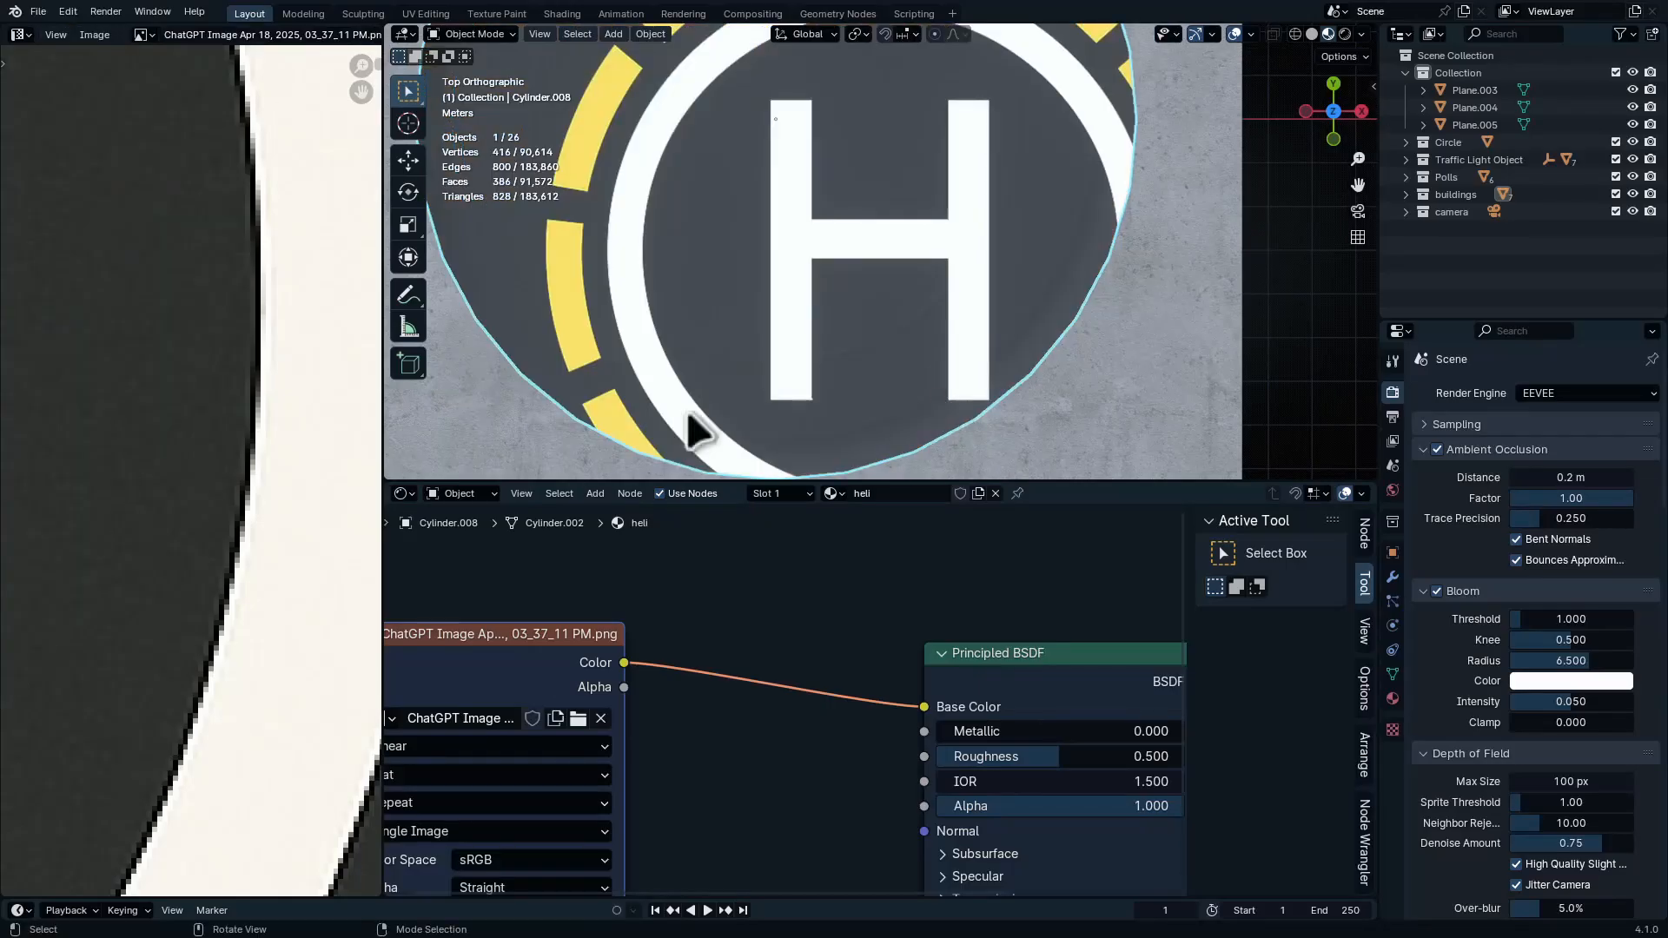
Move all the projected UVs so the disc is centred on the helipad circle in the image
key("ctrl+space")
middle_click_drag(705, 285, 734, 380, "ctrl")
middle_click_drag(666, 229, 669, 271, "ctrl")
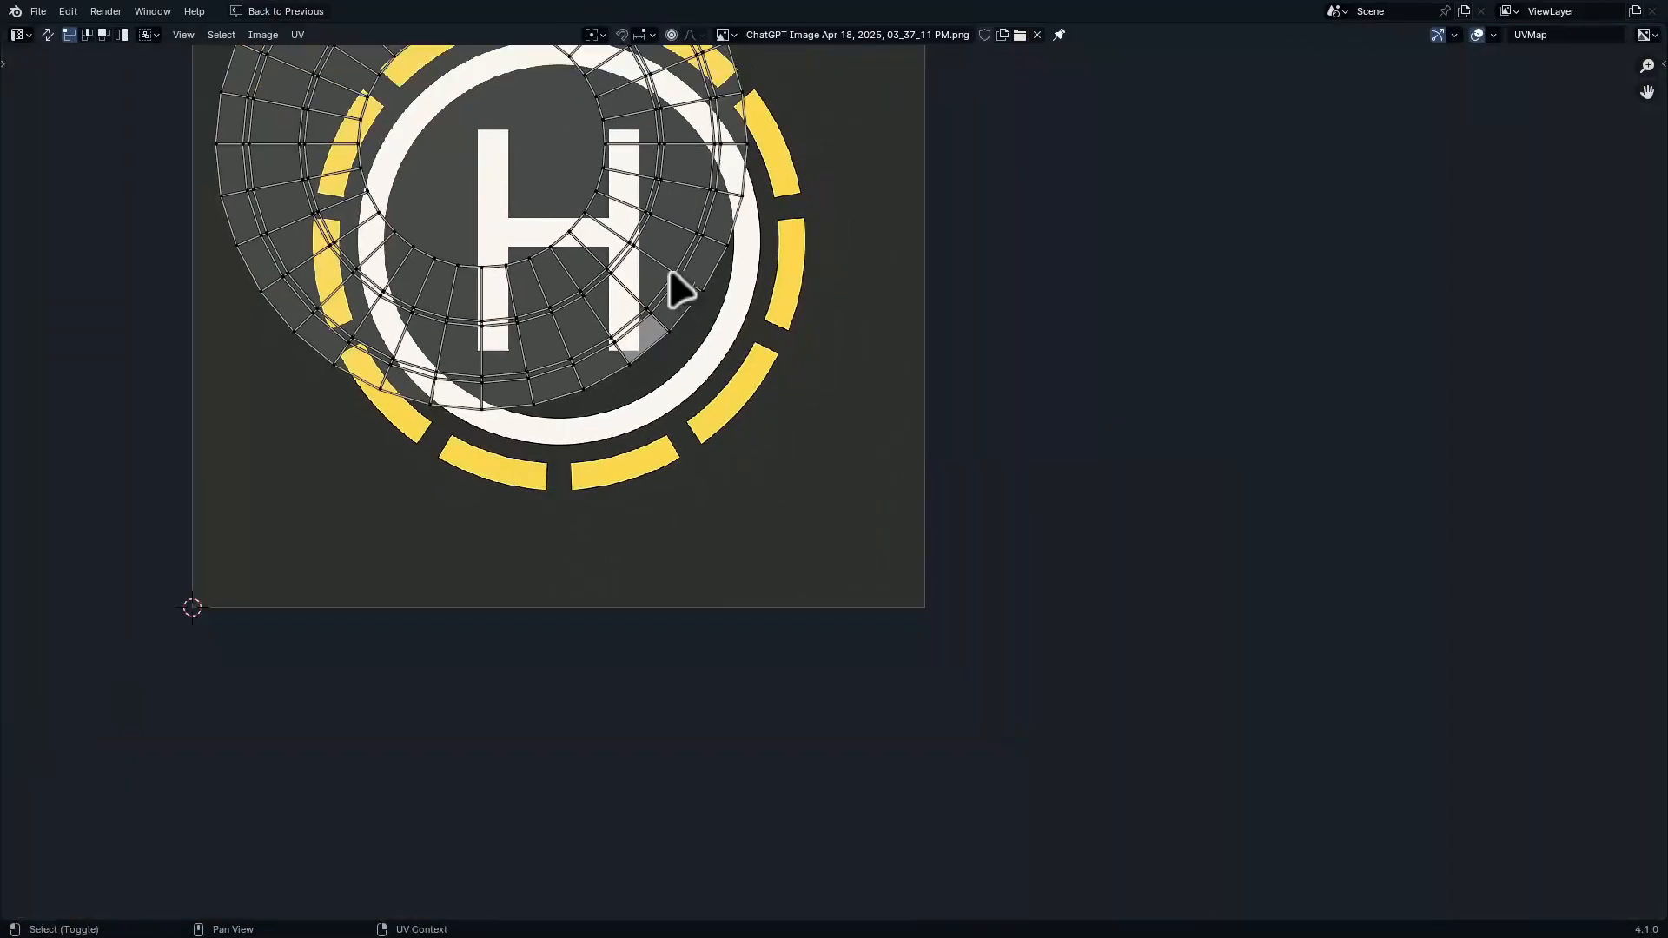
middle_click_drag(599, 152, 722, 372)
key("a")
key("g")
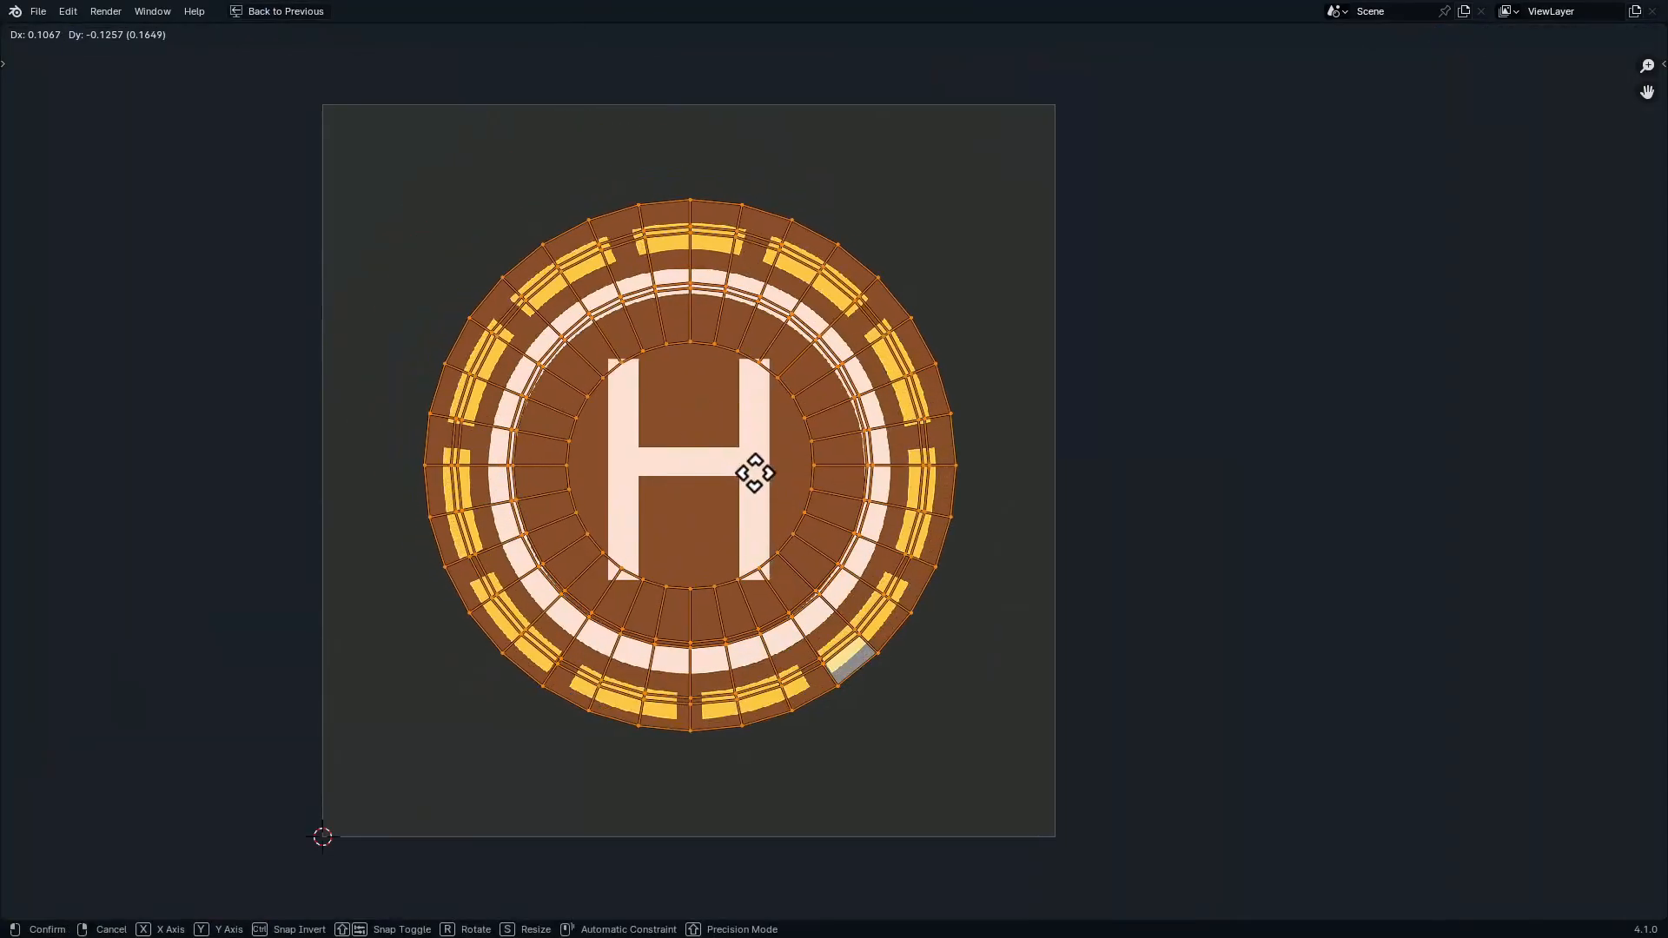
left_click(752, 473)
scroll(752, 473, "up", 3)
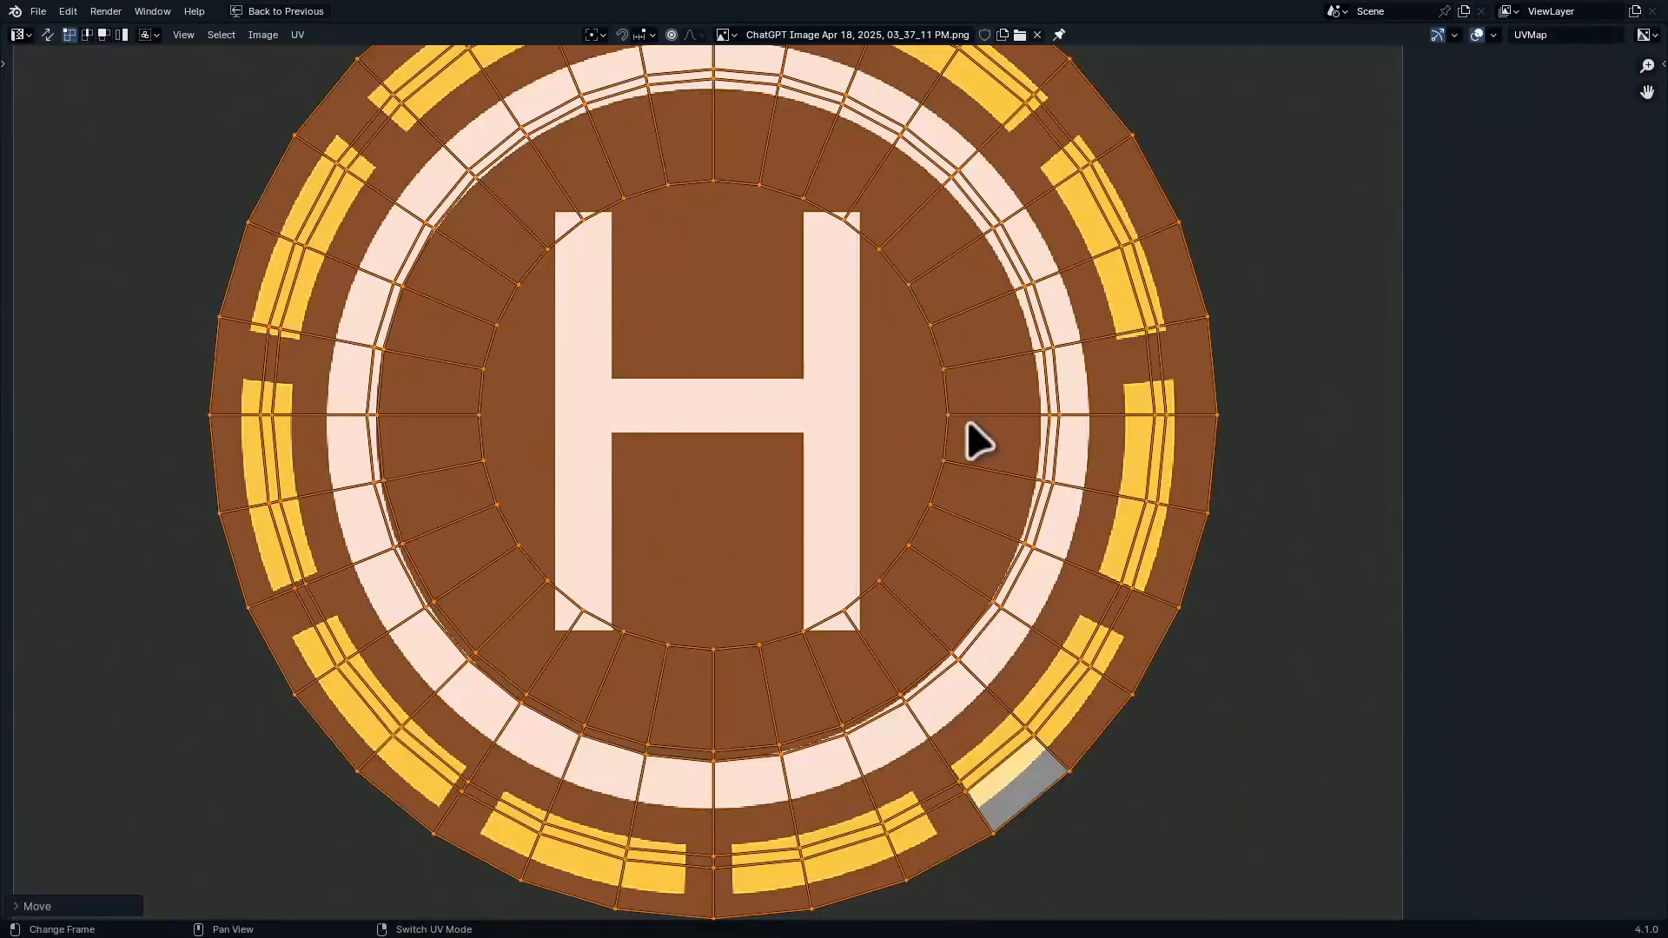
Check the helipad markings on the disc, then scale and reposition its UVs to fit the image more closely
key("ctrl+space")
key("Tab")
middle_click_drag(894, 272, 886, 402)
key("ctrl+space")
middle_click_drag(998, 529, 1522, 685)
key("ctrl+space")
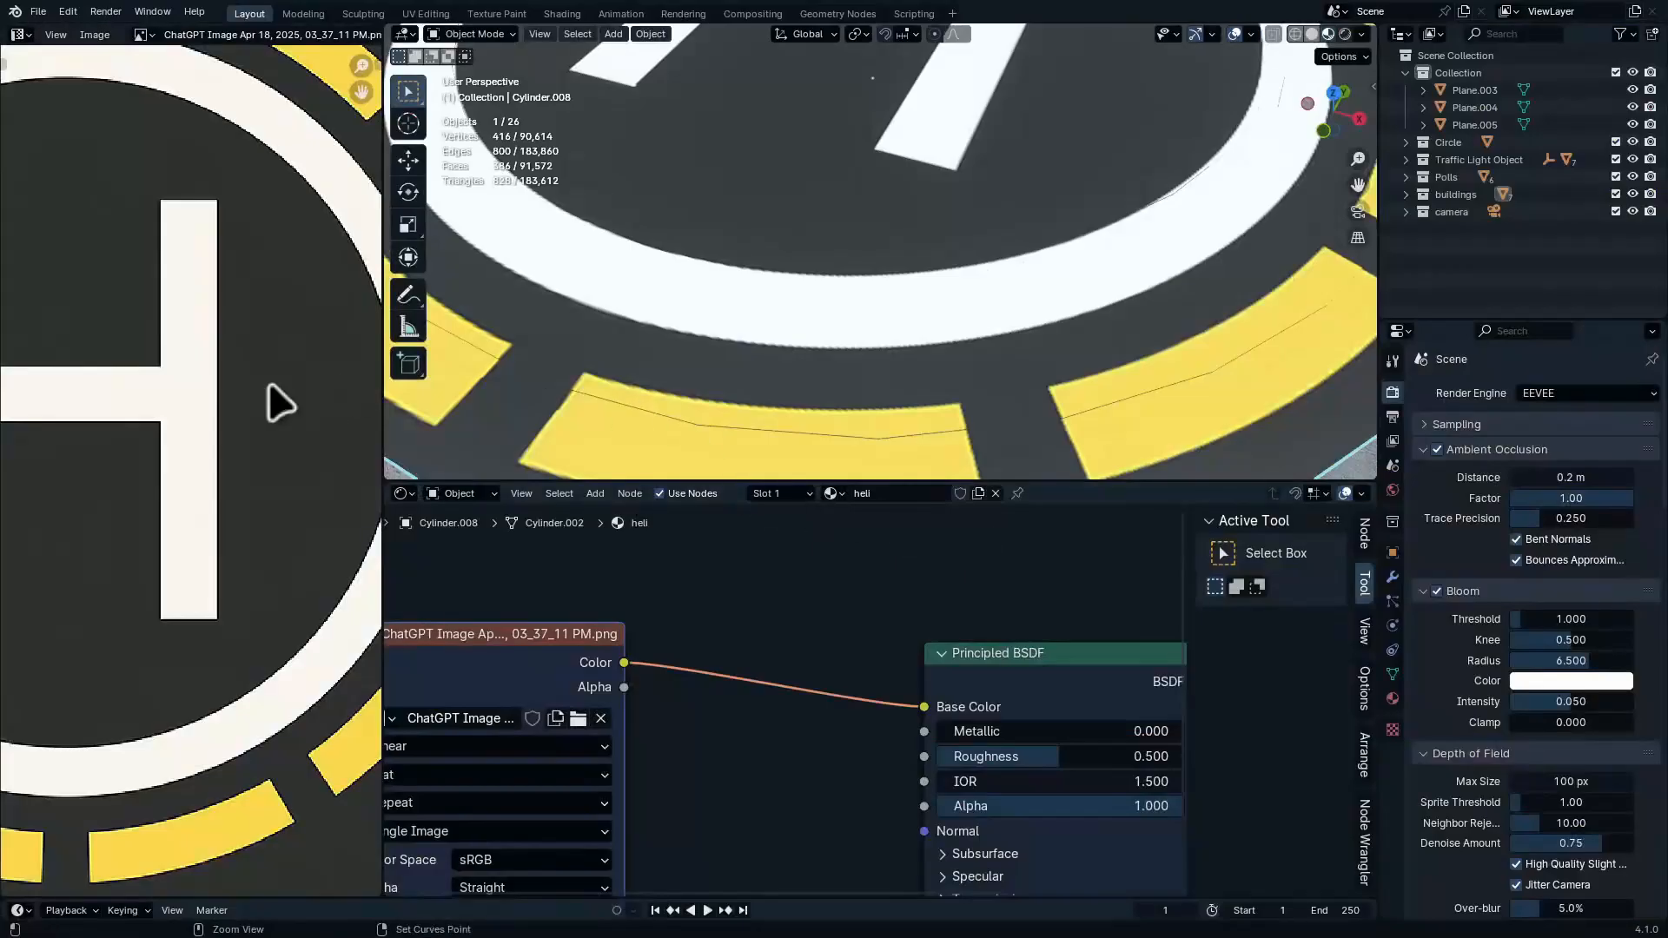
key("ctrl+space")
key("Tab")
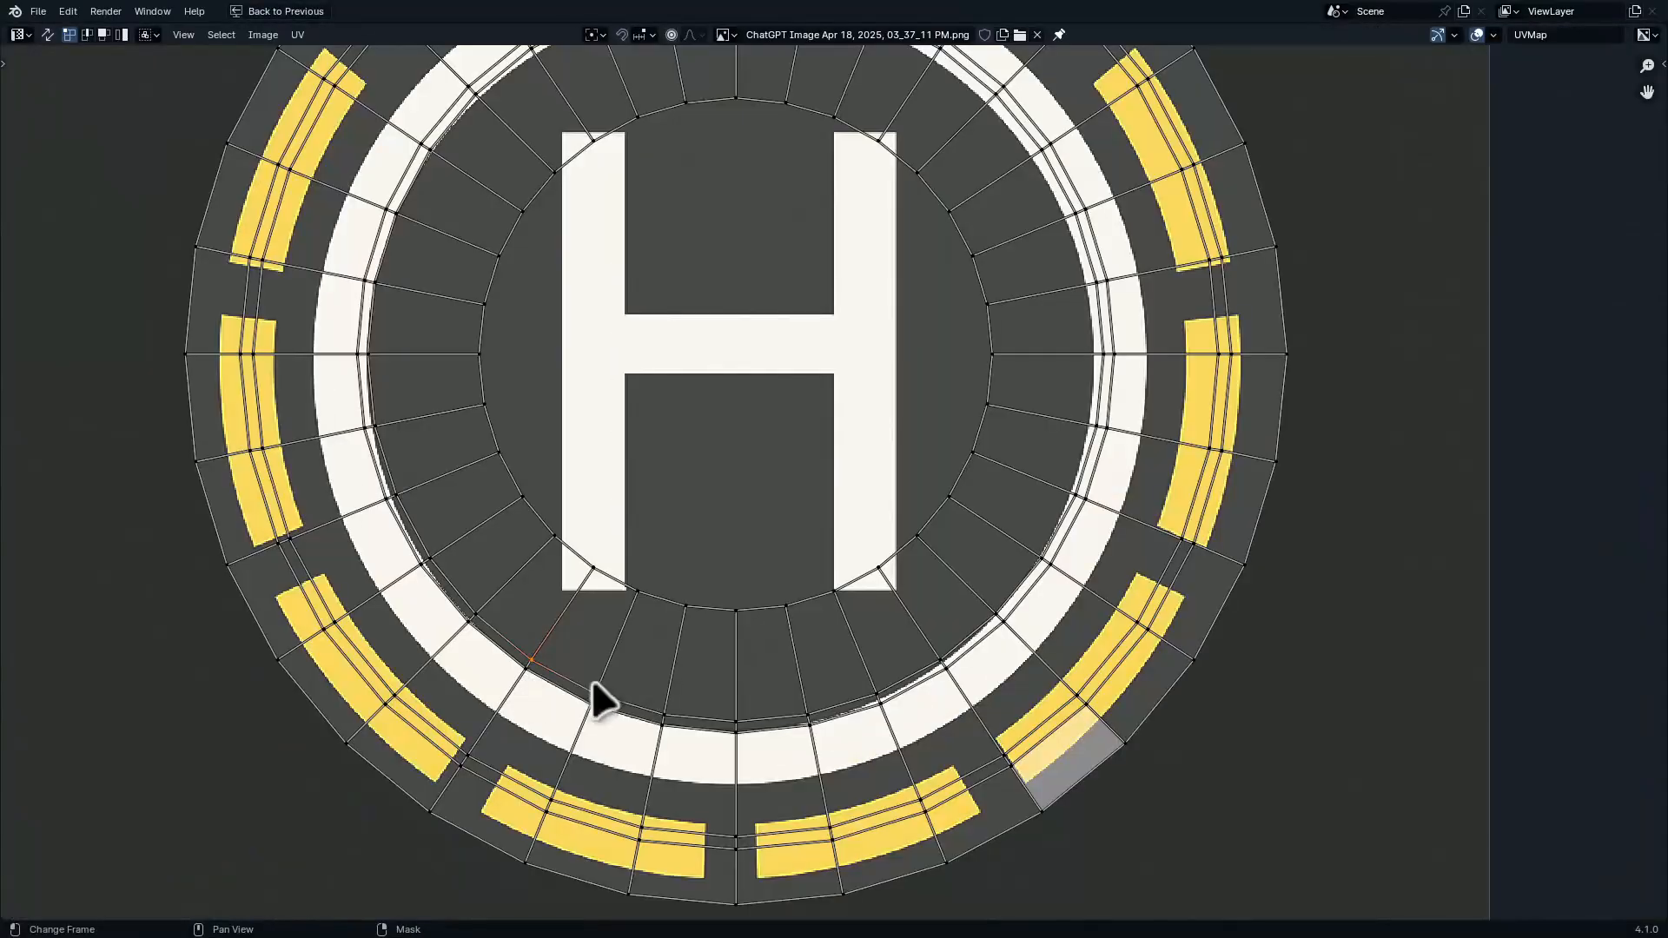
key("a")
middle_click_drag(1044, 459, 1103, 556)
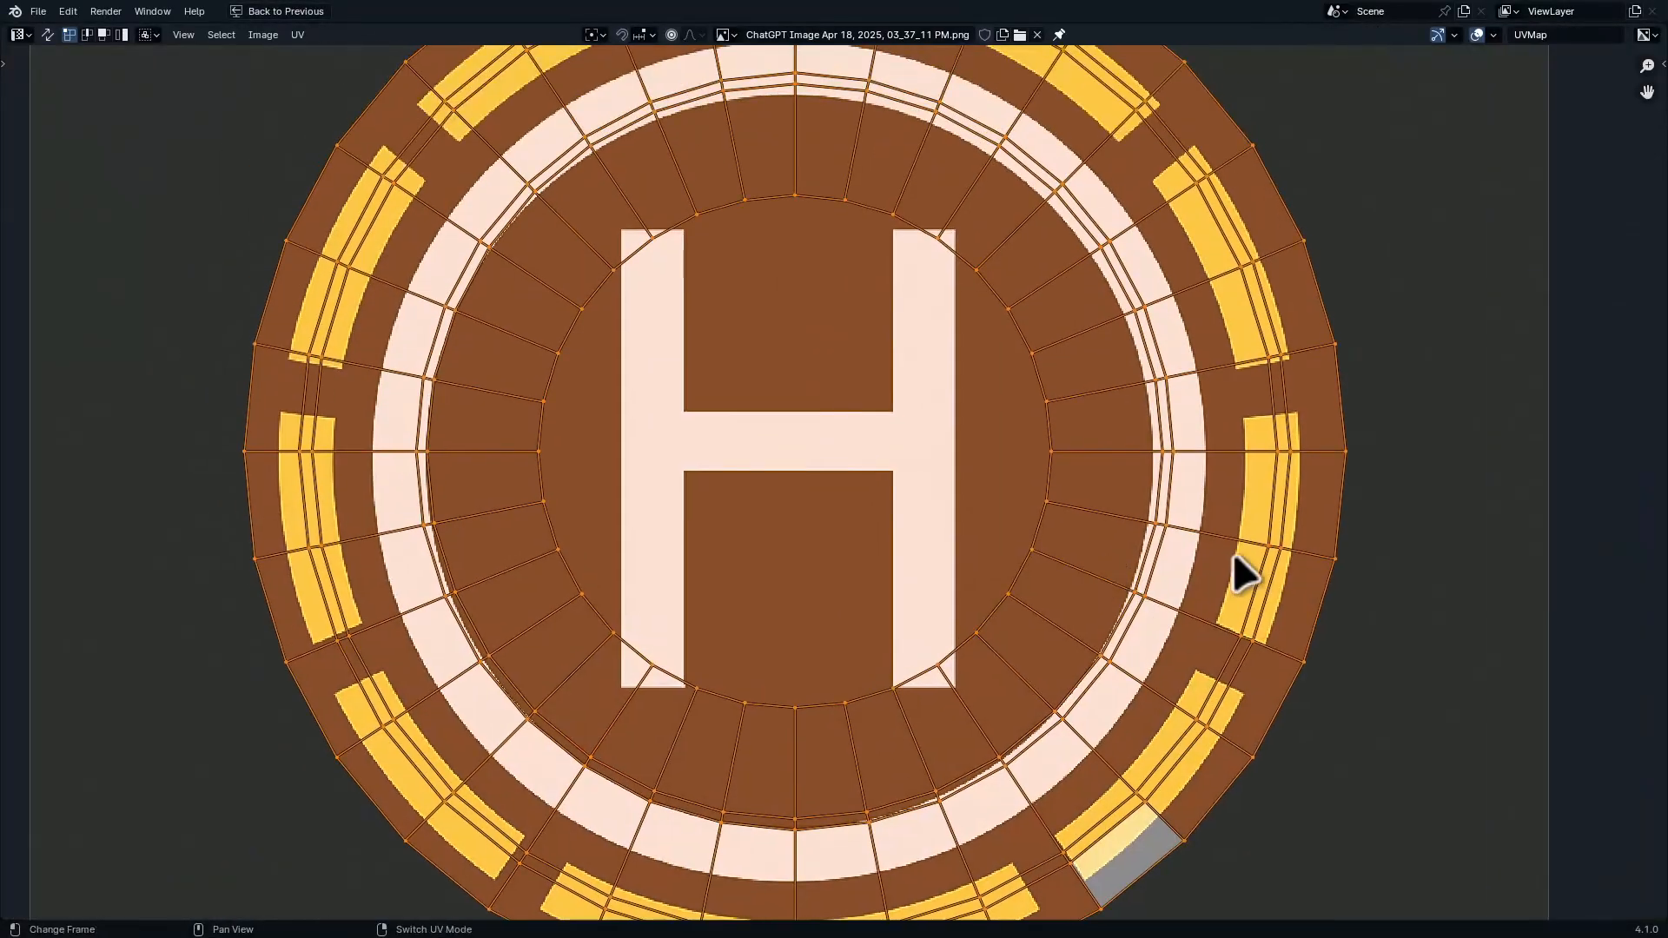
key("s")
key("g")
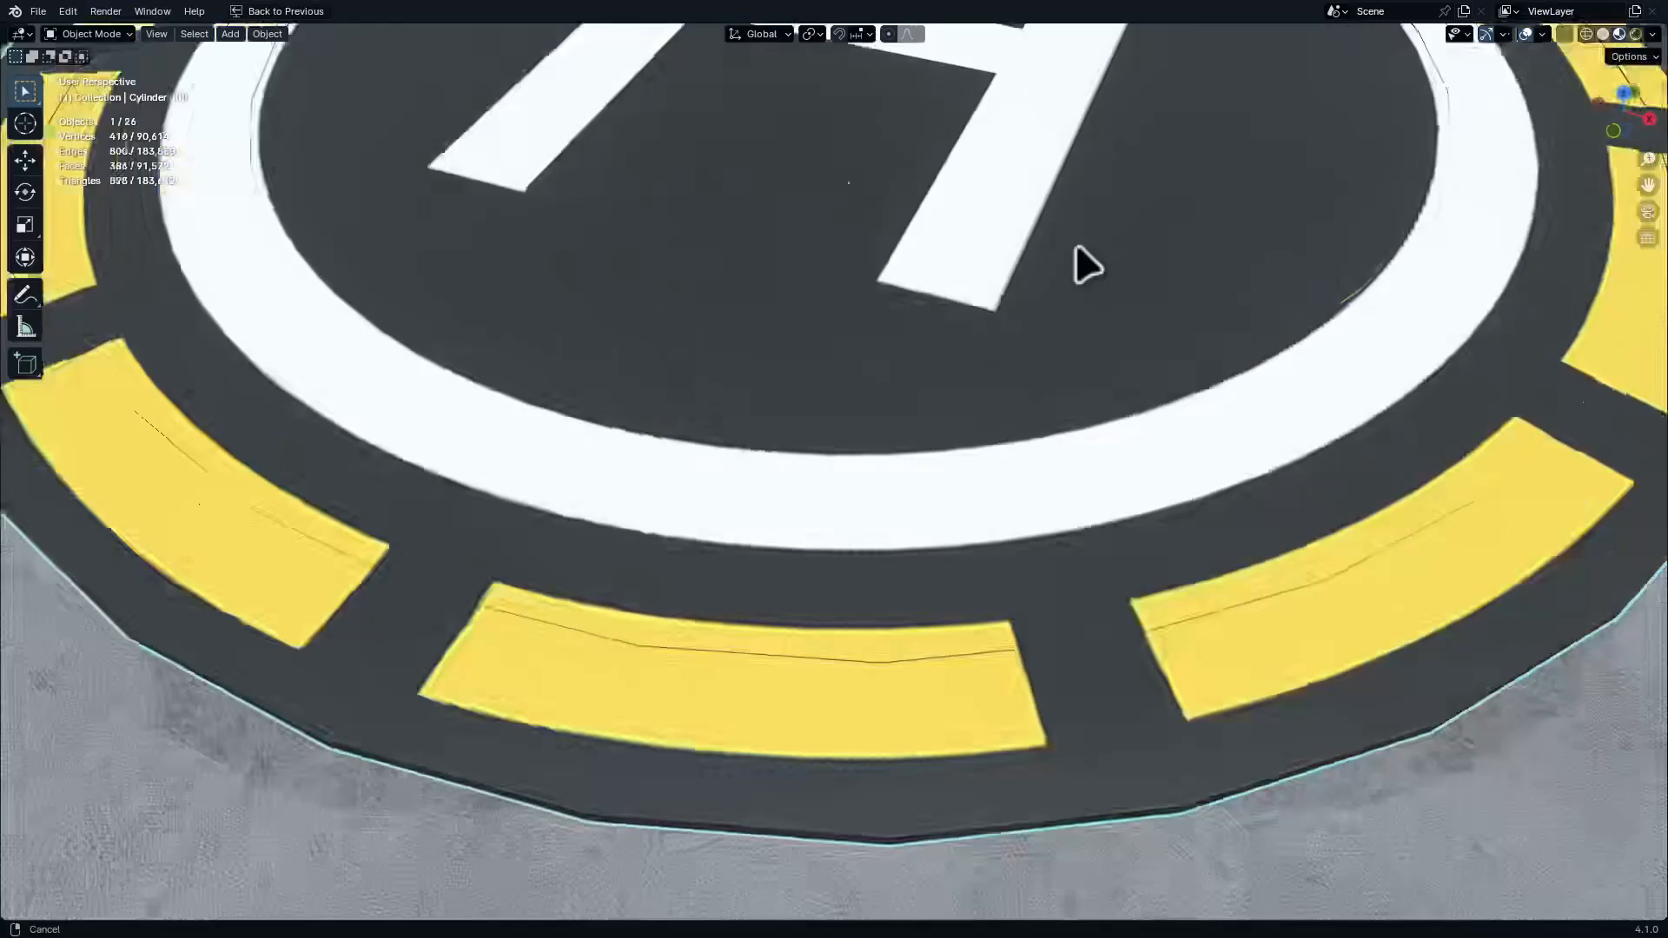
Select the disc's remaining side, underside and support faces and assign them a second material slot with a new material named asphalt
middle_click_drag(1080, 261, 1025, 309)
key("Tab")
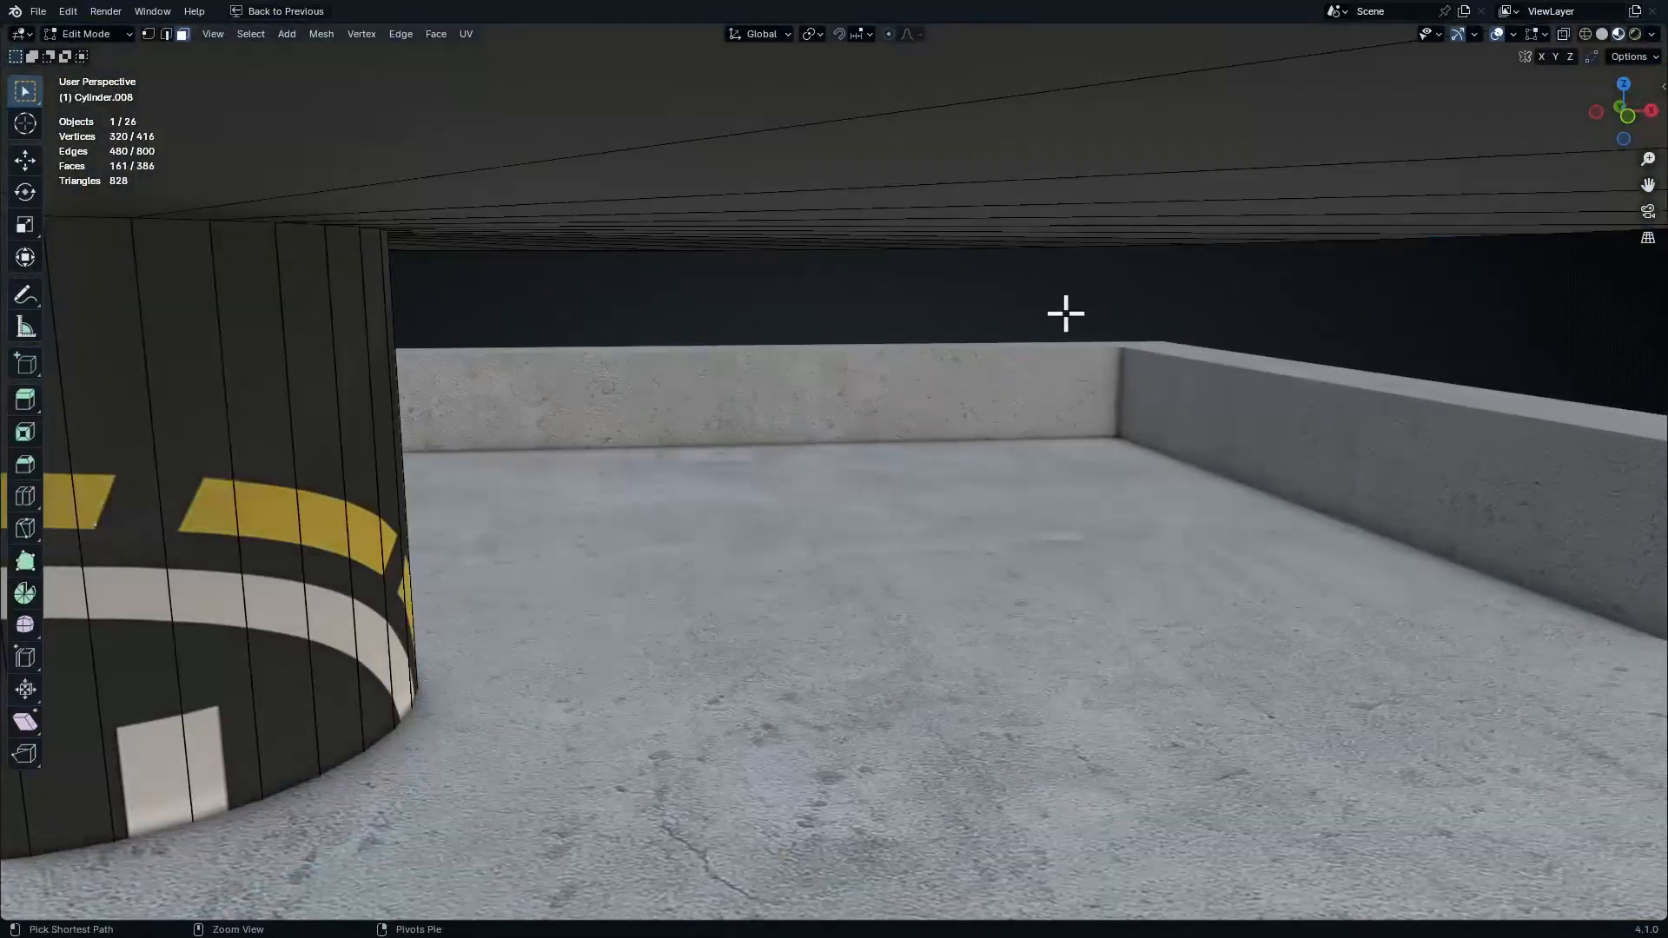
key("ctrl+l")
key("ctrl+space")
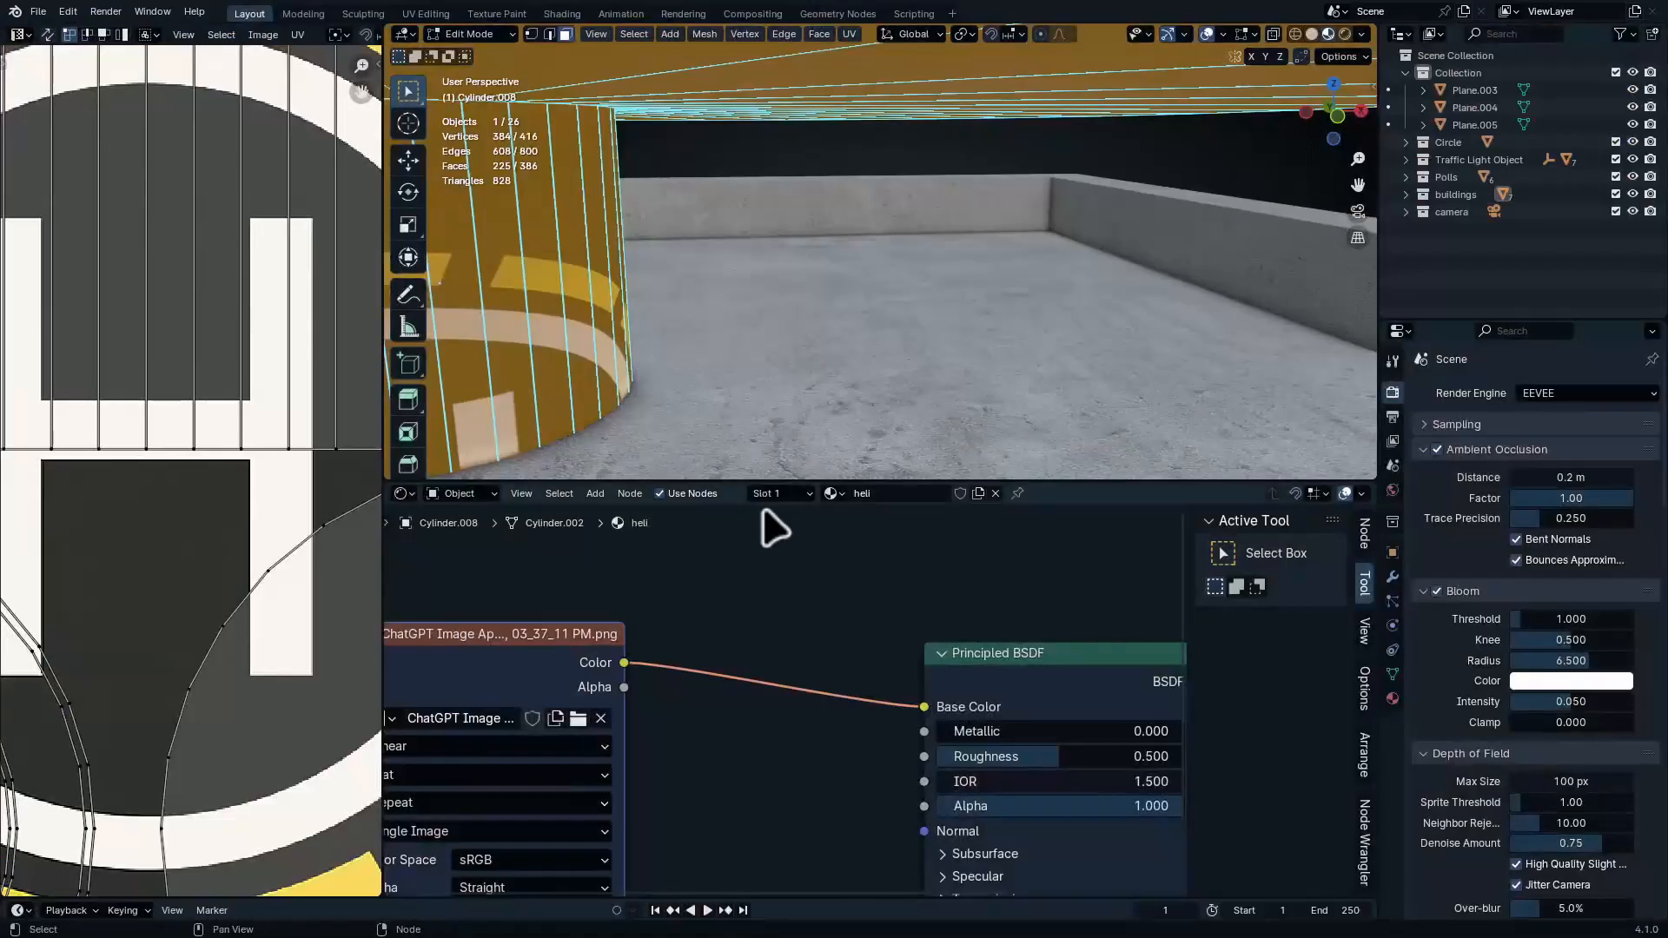
left_click(780, 493)
left_click(874, 527)
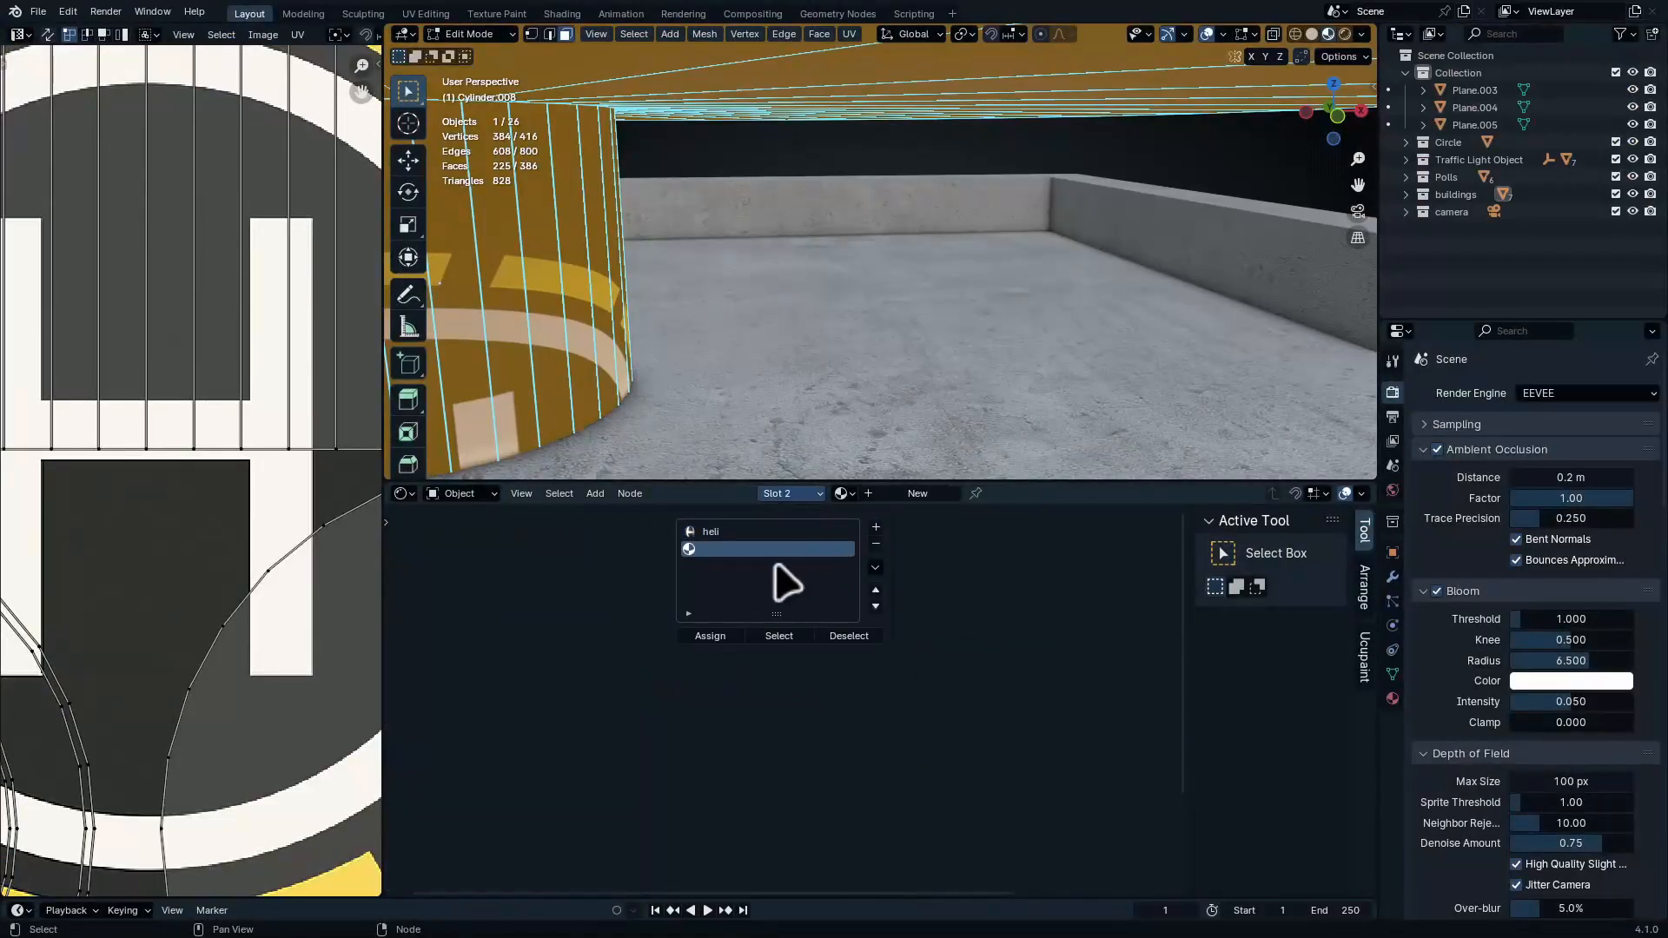
left_click(710, 636)
left_click(922, 494)
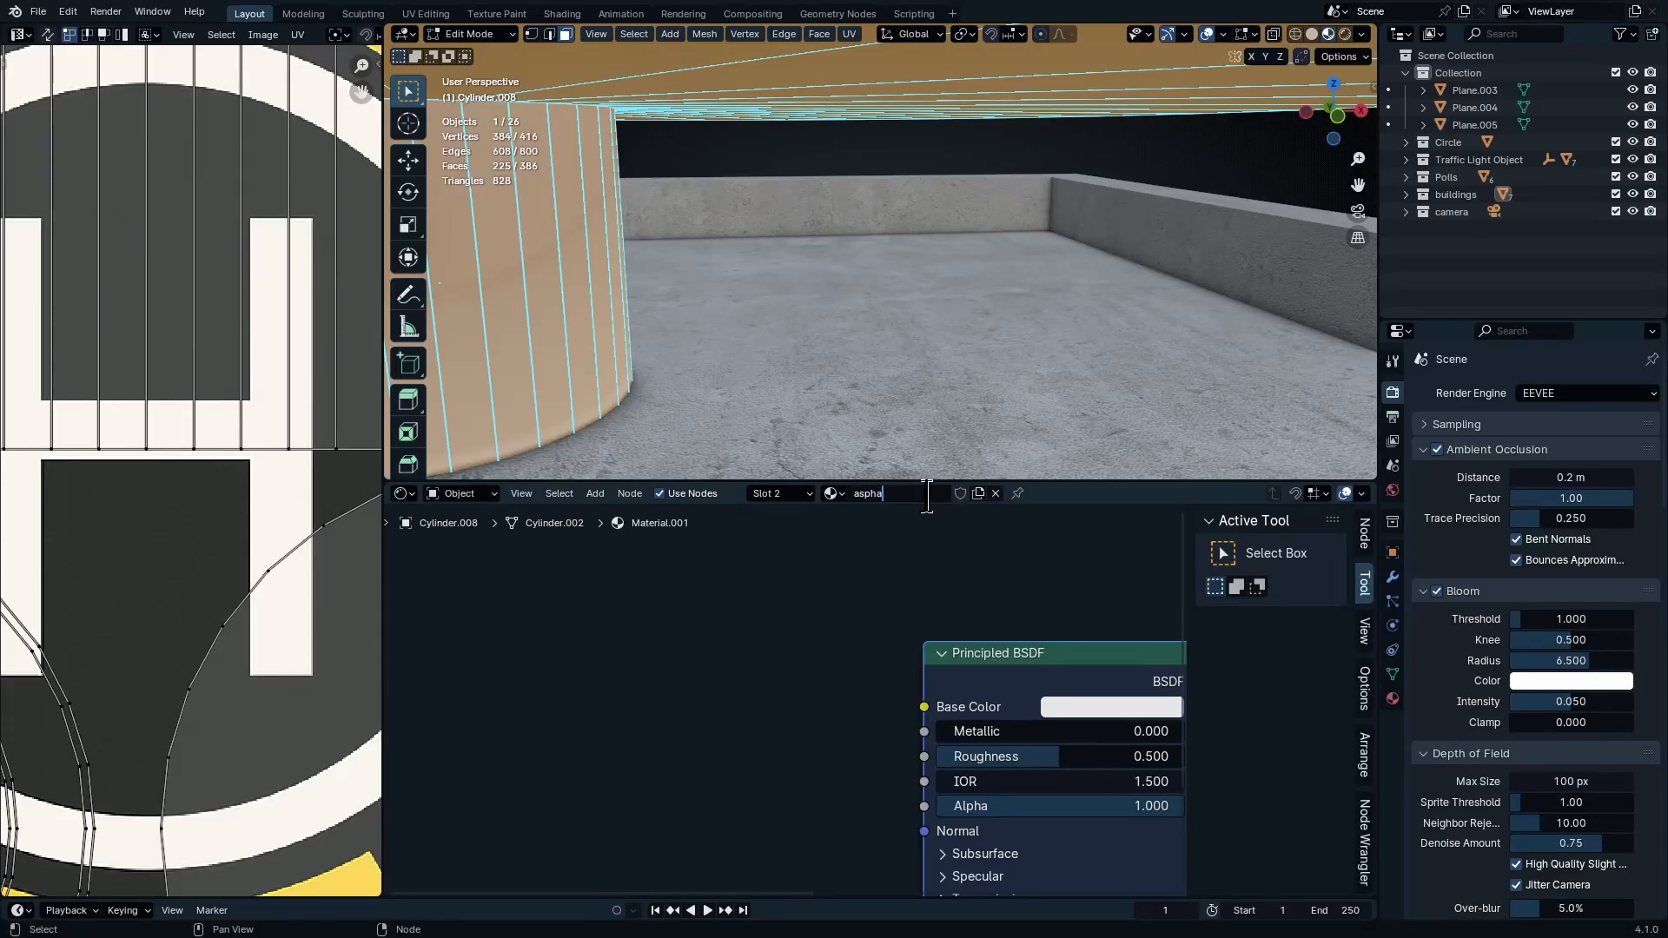
type("asphalt")
key("Return")
Add a Noise Texture node with Mapping and Texture Coordinate nodes to the asphalt material
key("shift+a")
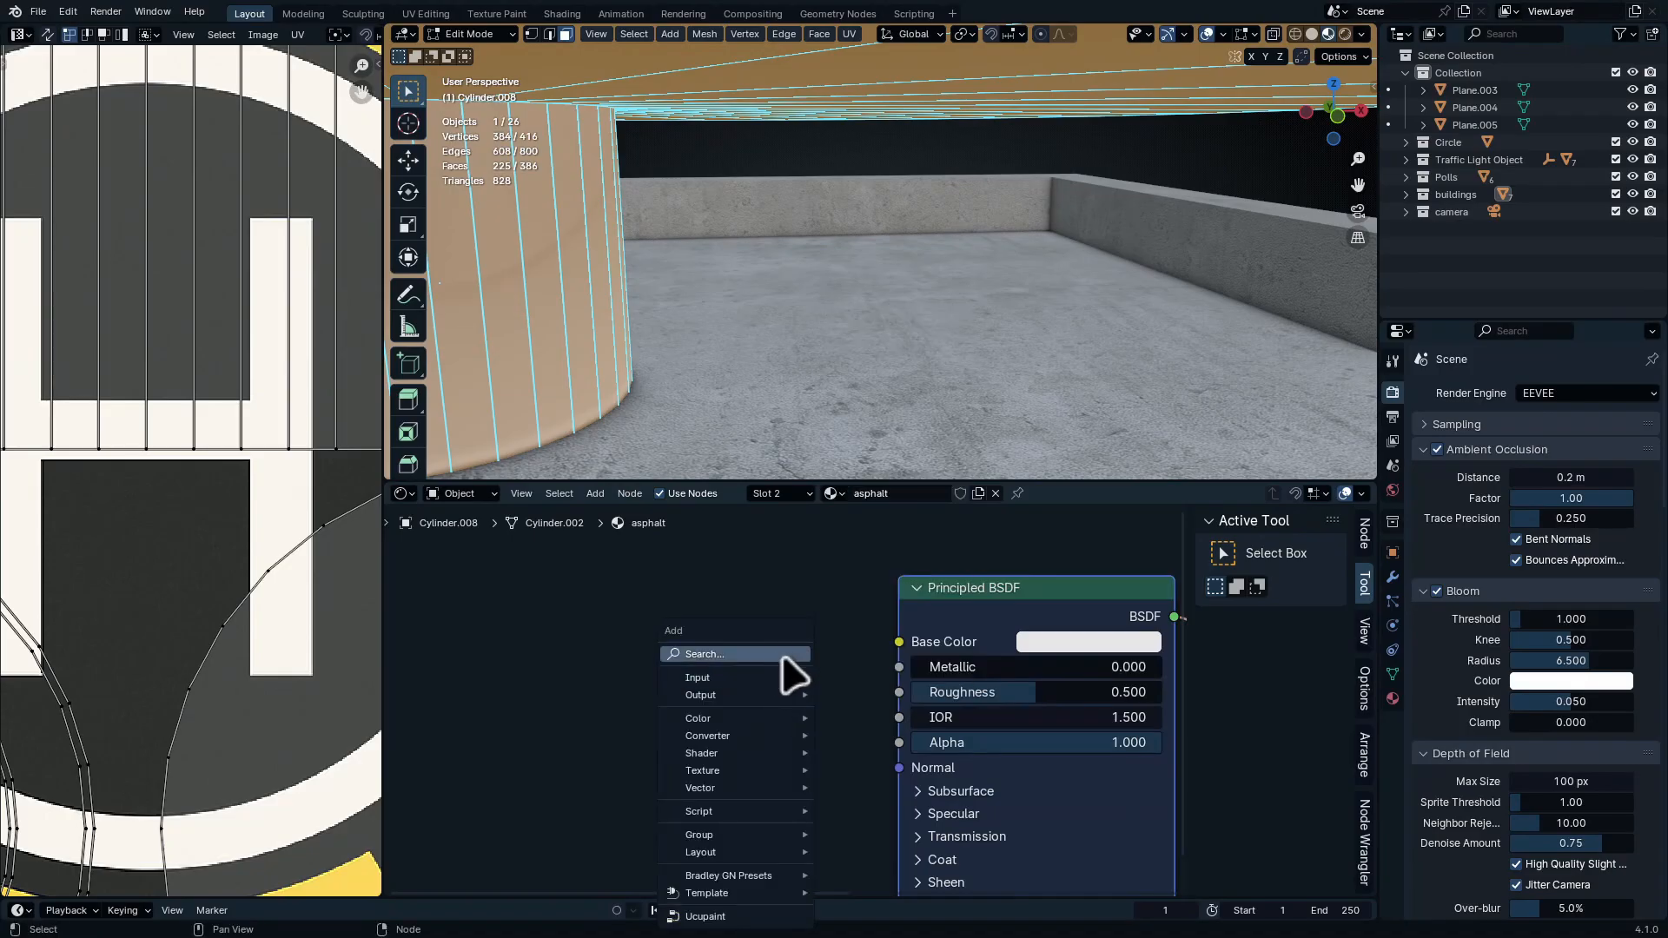
type("noise")
key("Return")
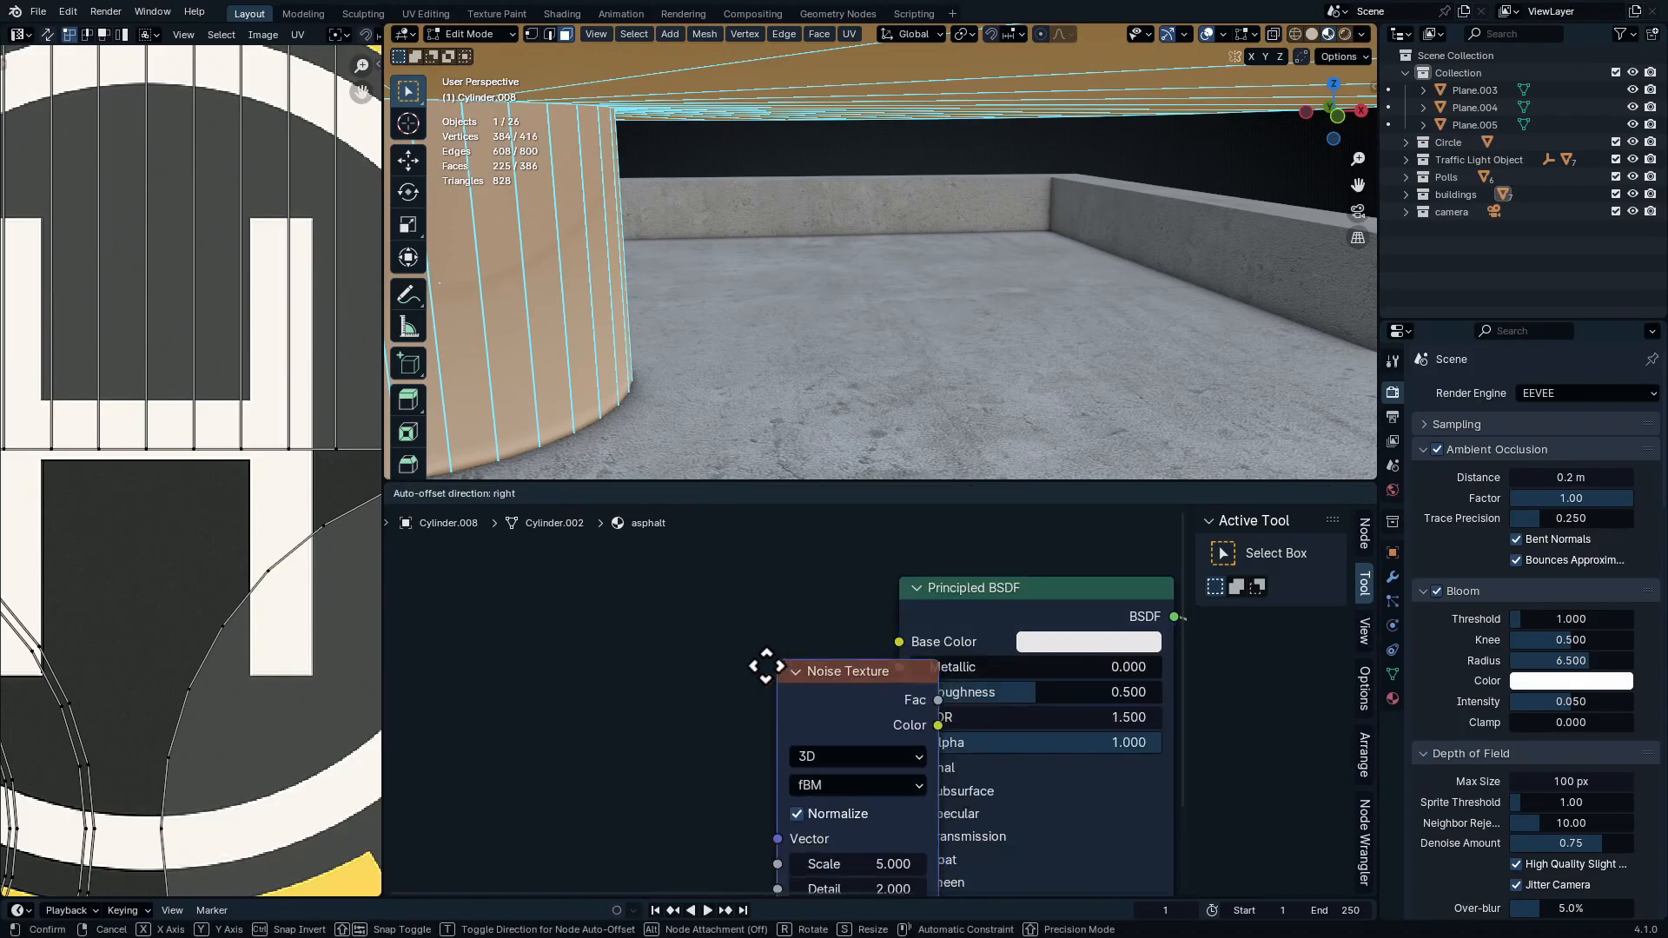
left_click(603, 705)
key("ctrl+t")
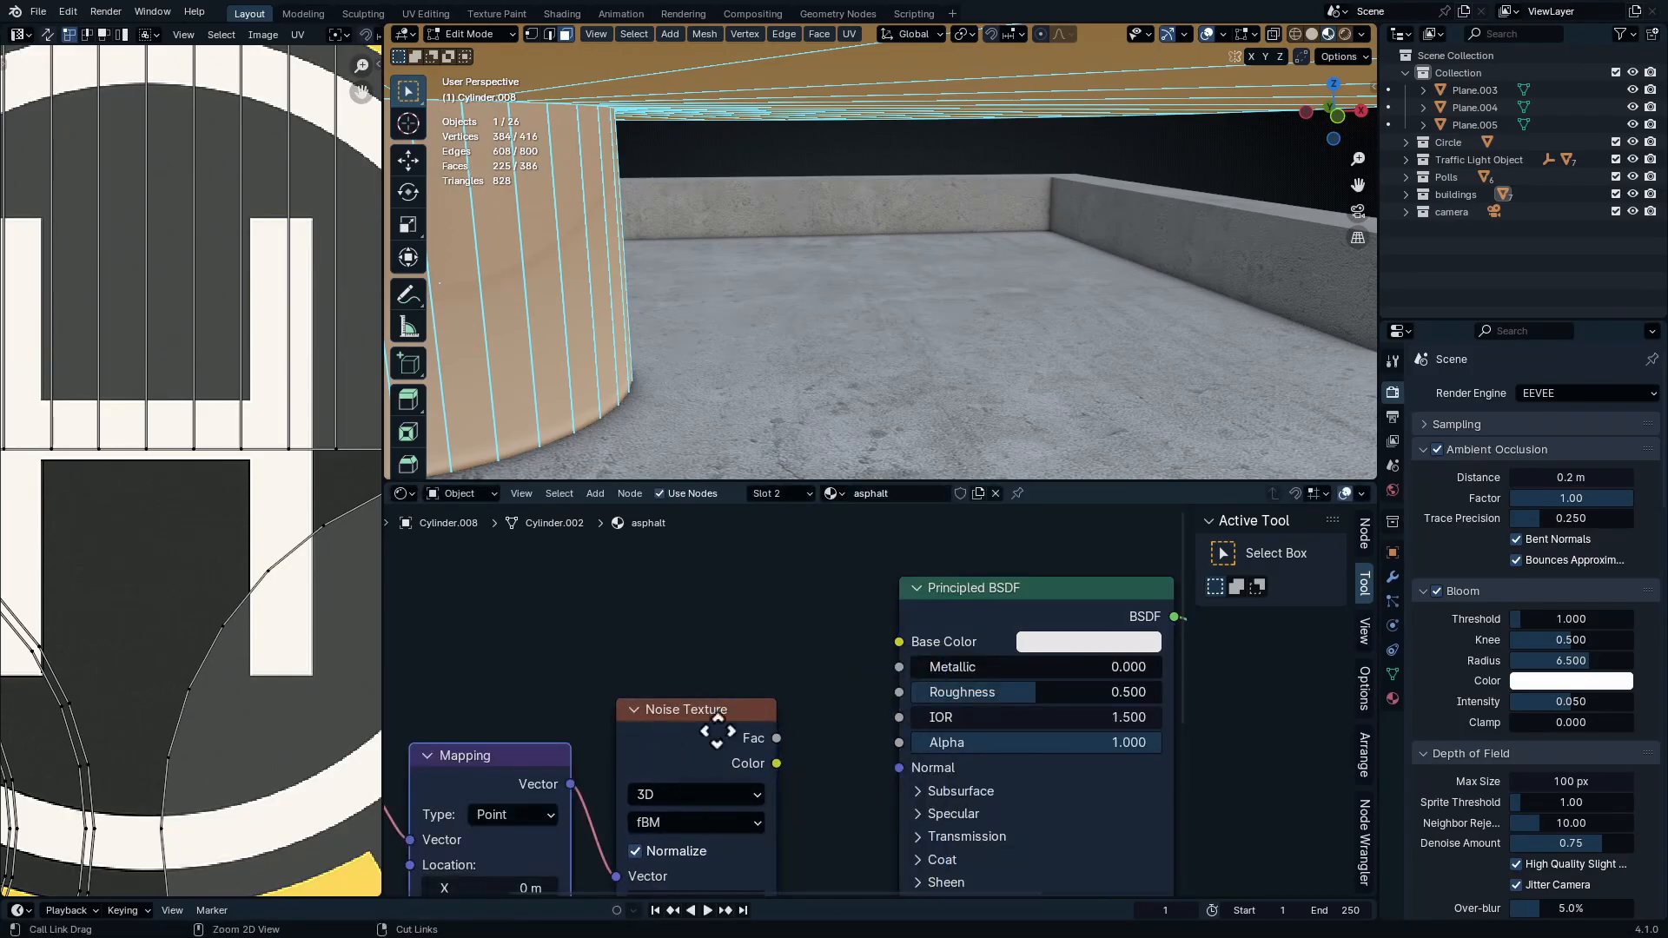
middle_click_drag(718, 731, 786, 792, "ctrl")
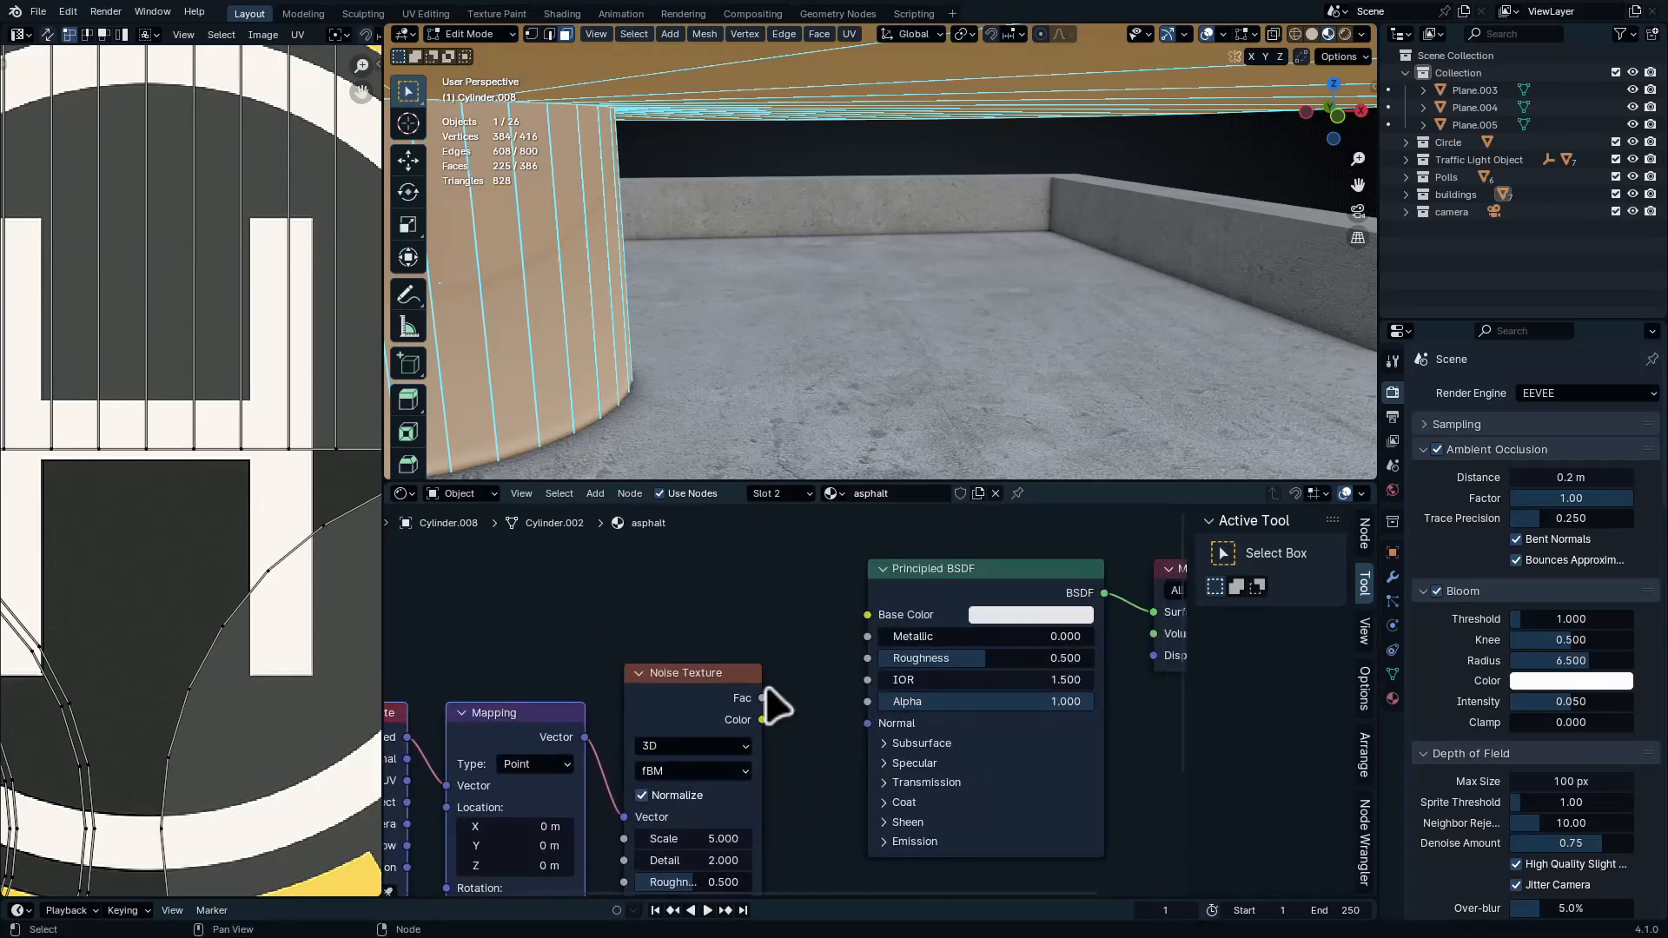
Add a Bump node to the asphalt material and space out the Principled BSDF and Material Output nodes to make room
left_click_drag(763, 698, 832, 721)
type("bump")
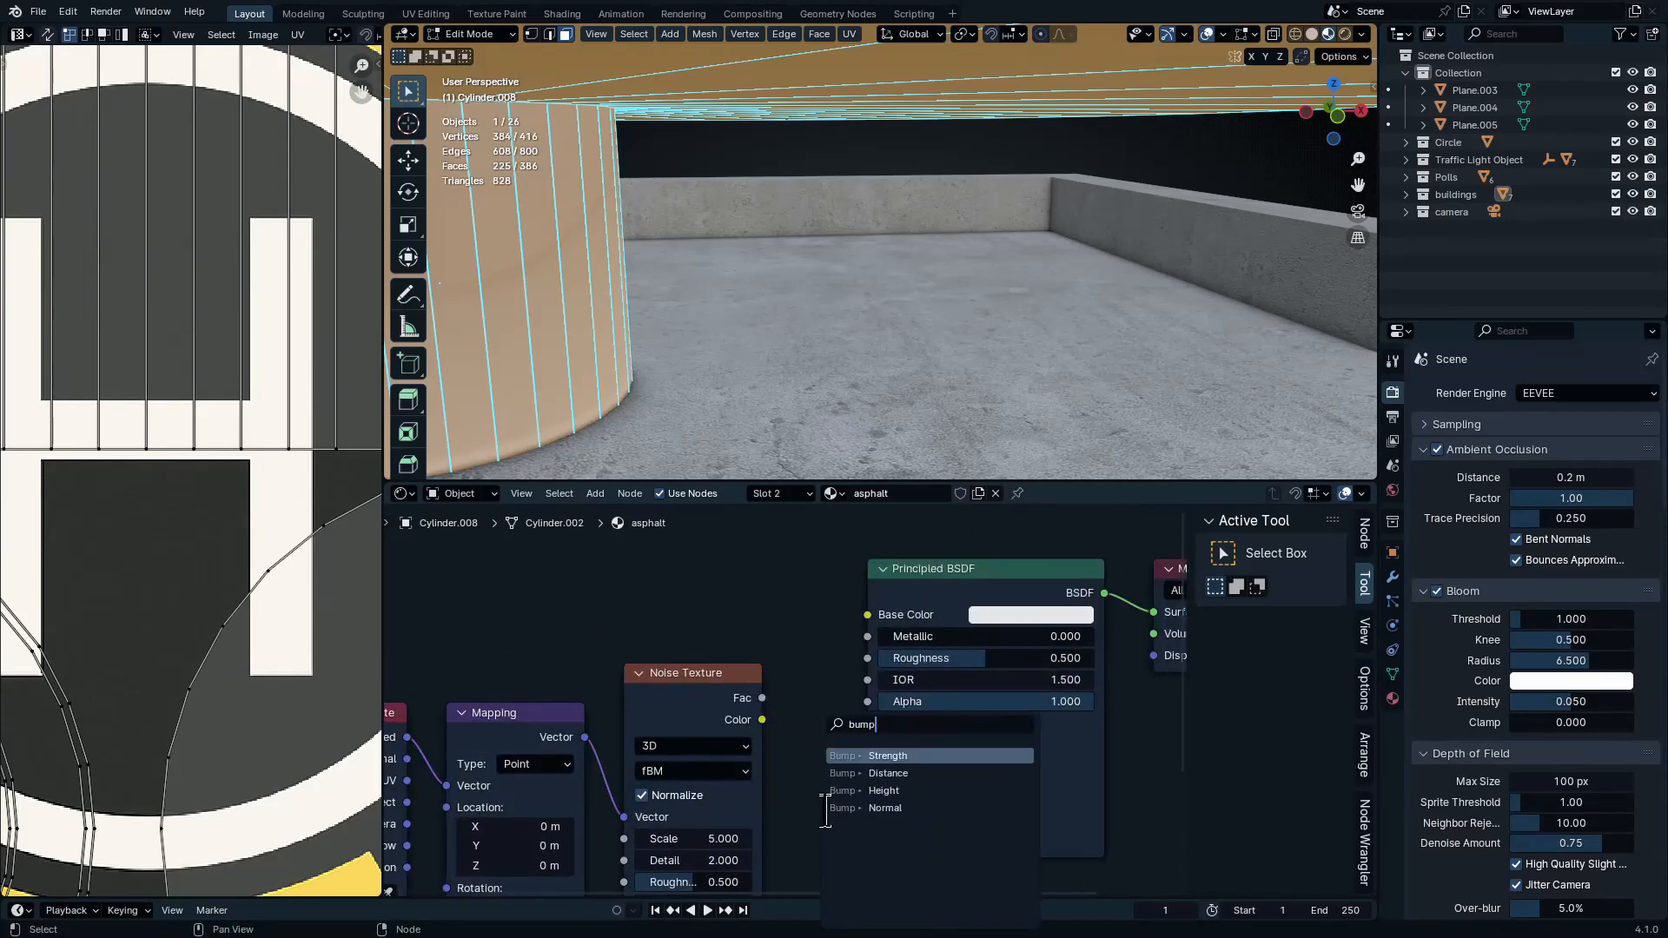
left_click(966, 788)
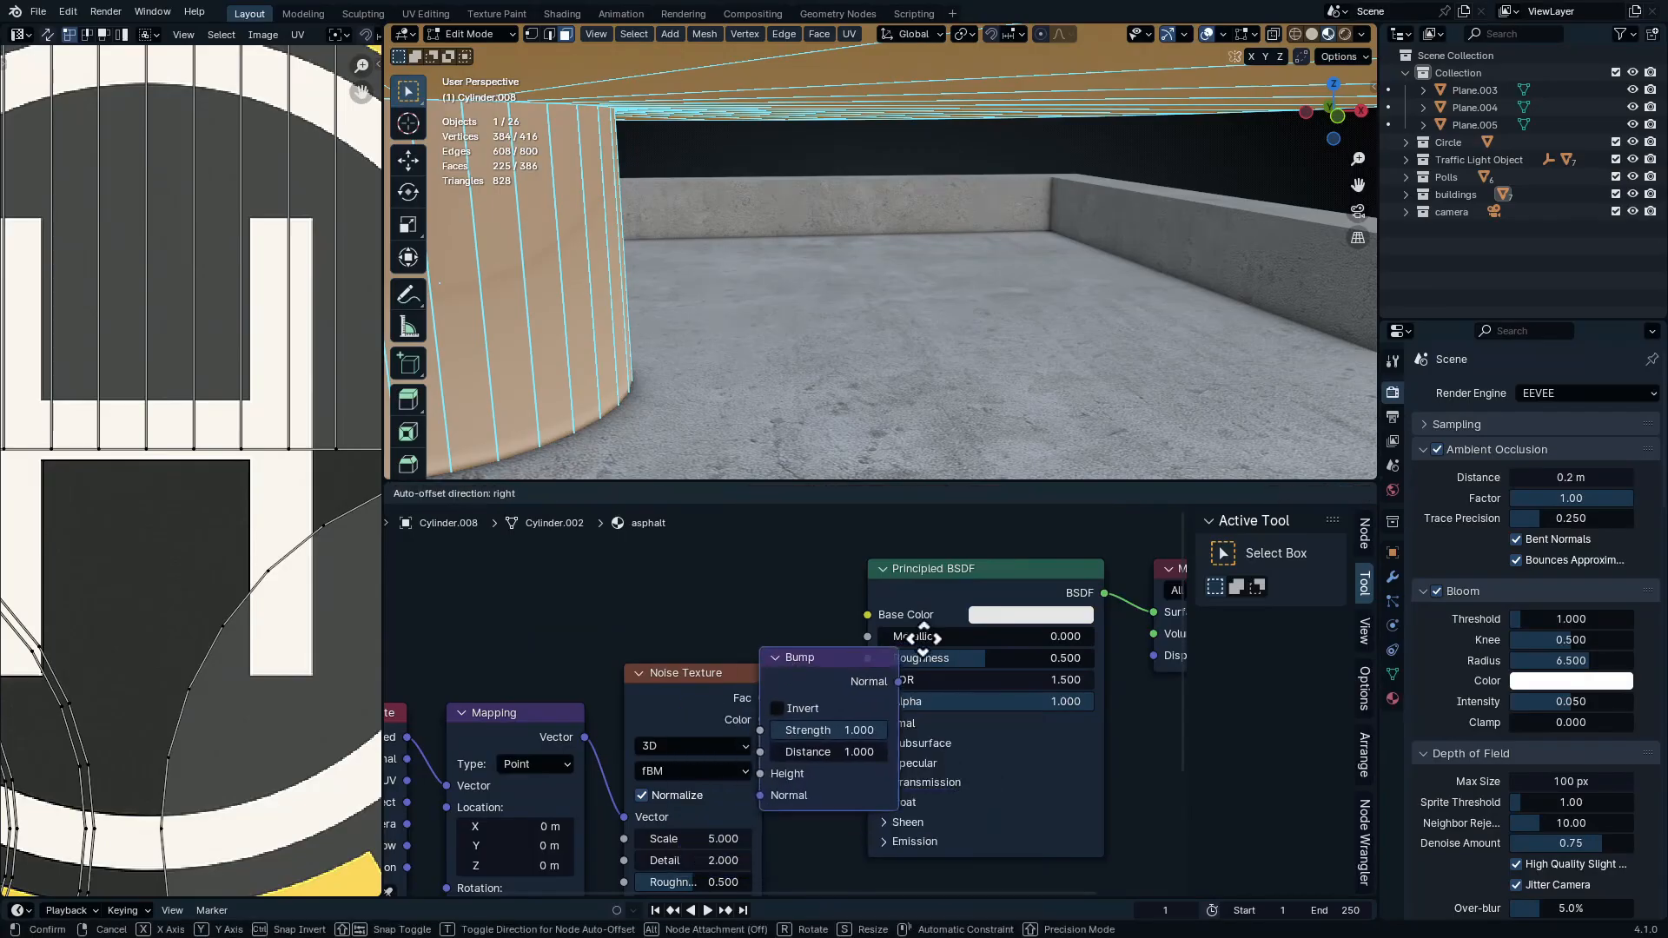
left_click(929, 635)
middle_click_drag(899, 711, 525, 737)
left_click_drag(680, 617, 1021, 739)
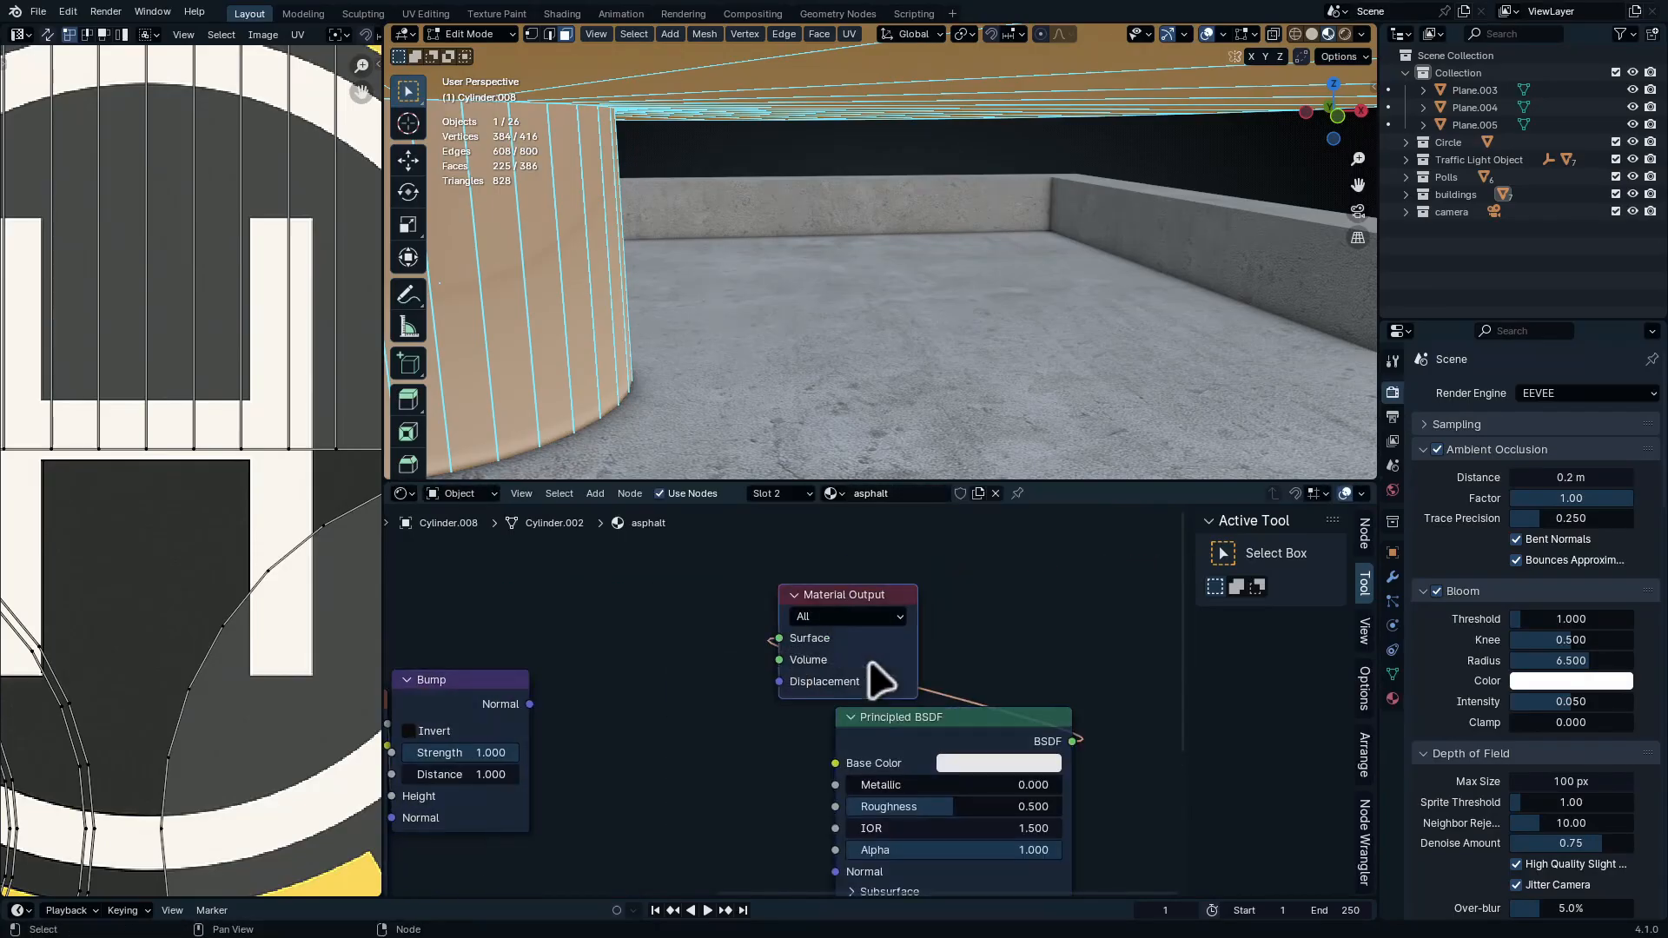
left_click_drag(869, 665, 1179, 713)
middle_click_drag(764, 814, 808, 720)
Link the Noise Texture's Color to the Bump's Height and the Bump's Normal to the Principled BSDF's Normal
key("ctrl+space")
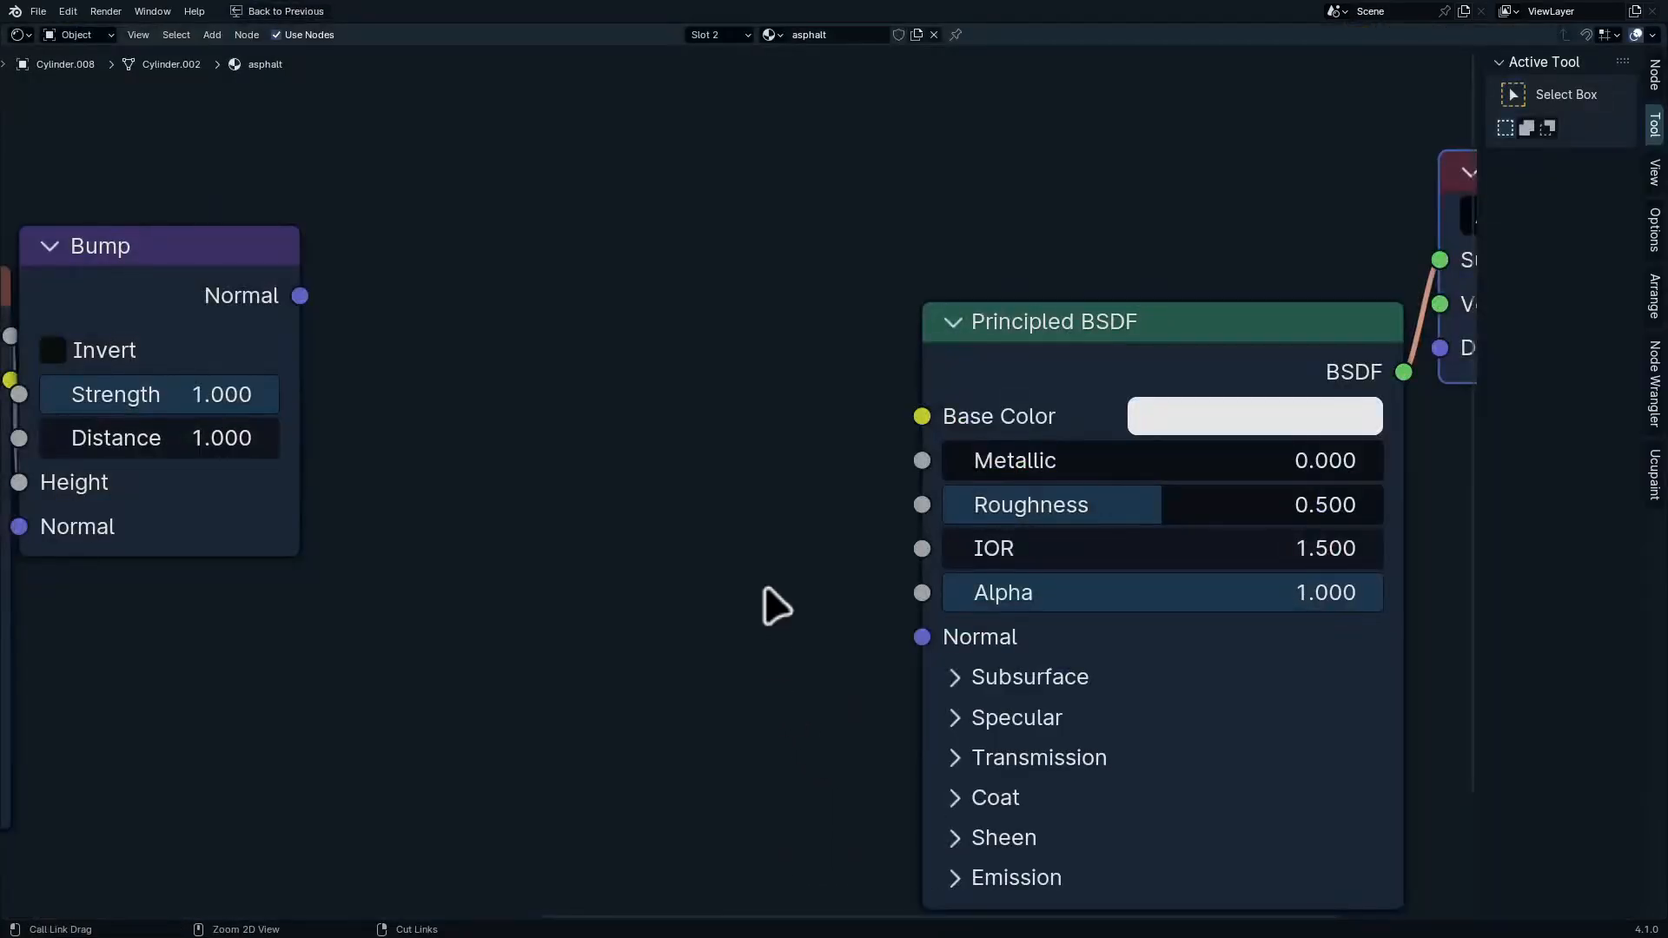
left_click_drag(208, 350, 517, 551)
middle_click_drag(298, 542, 617, 594)
left_click_drag(327, 432, 674, 777)
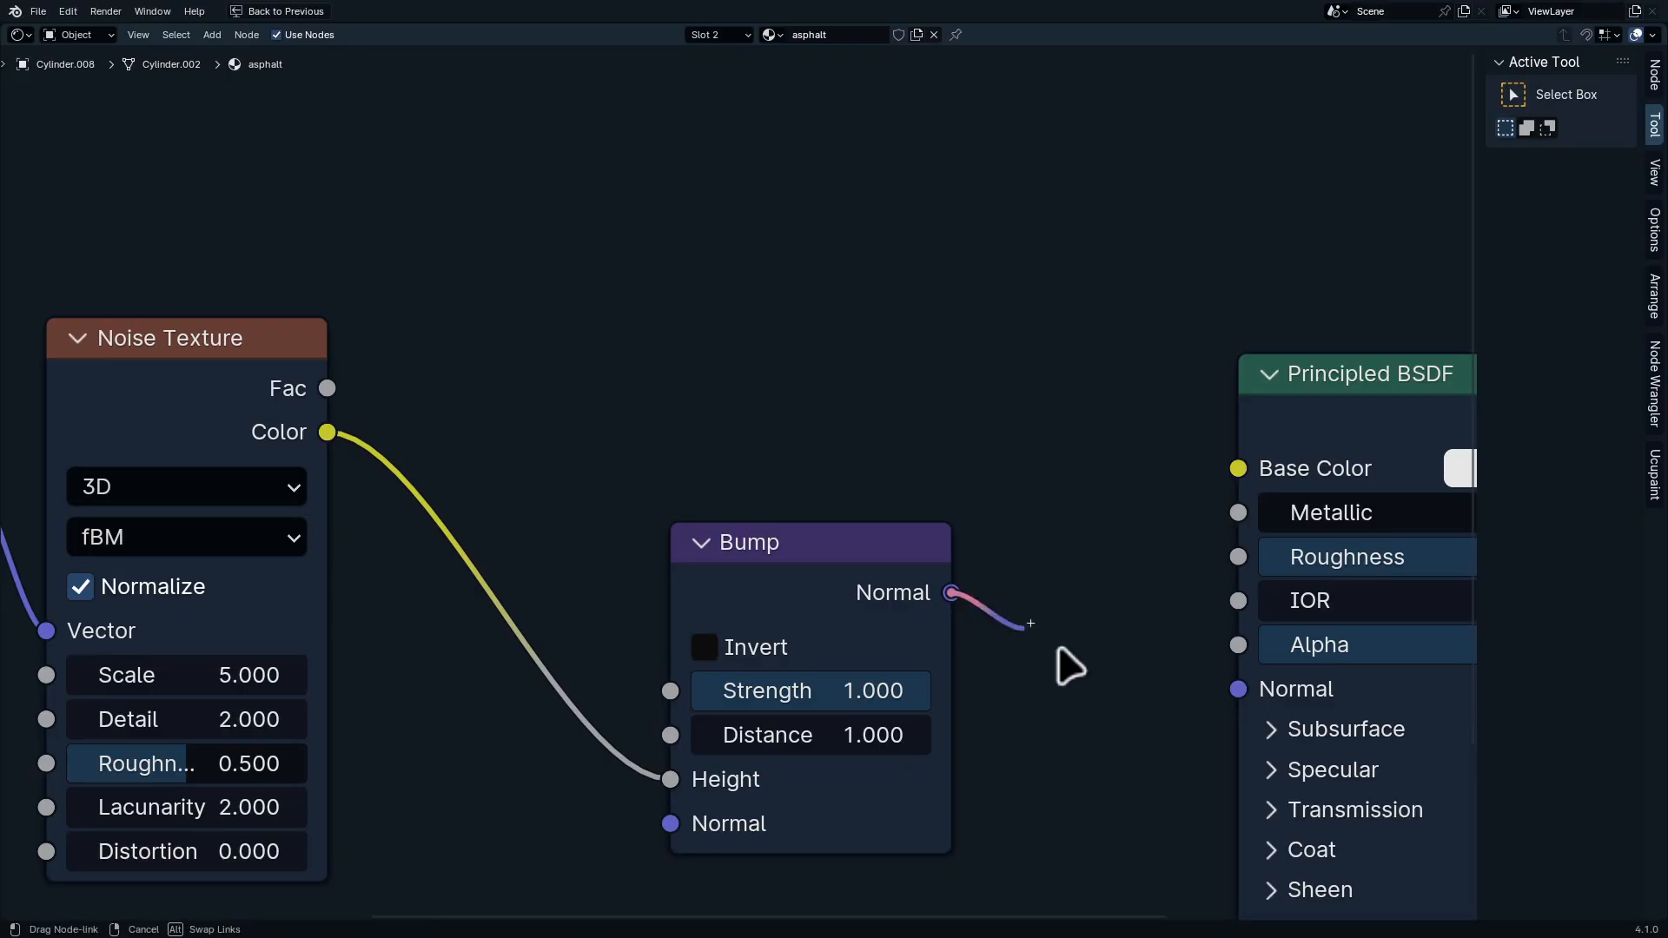
left_click_drag(1068, 667, 1238, 688)
key("ctrl+space")
Set the asphalt Base Color by sampling the dark grey background of the helipad image
left_click(937, 671)
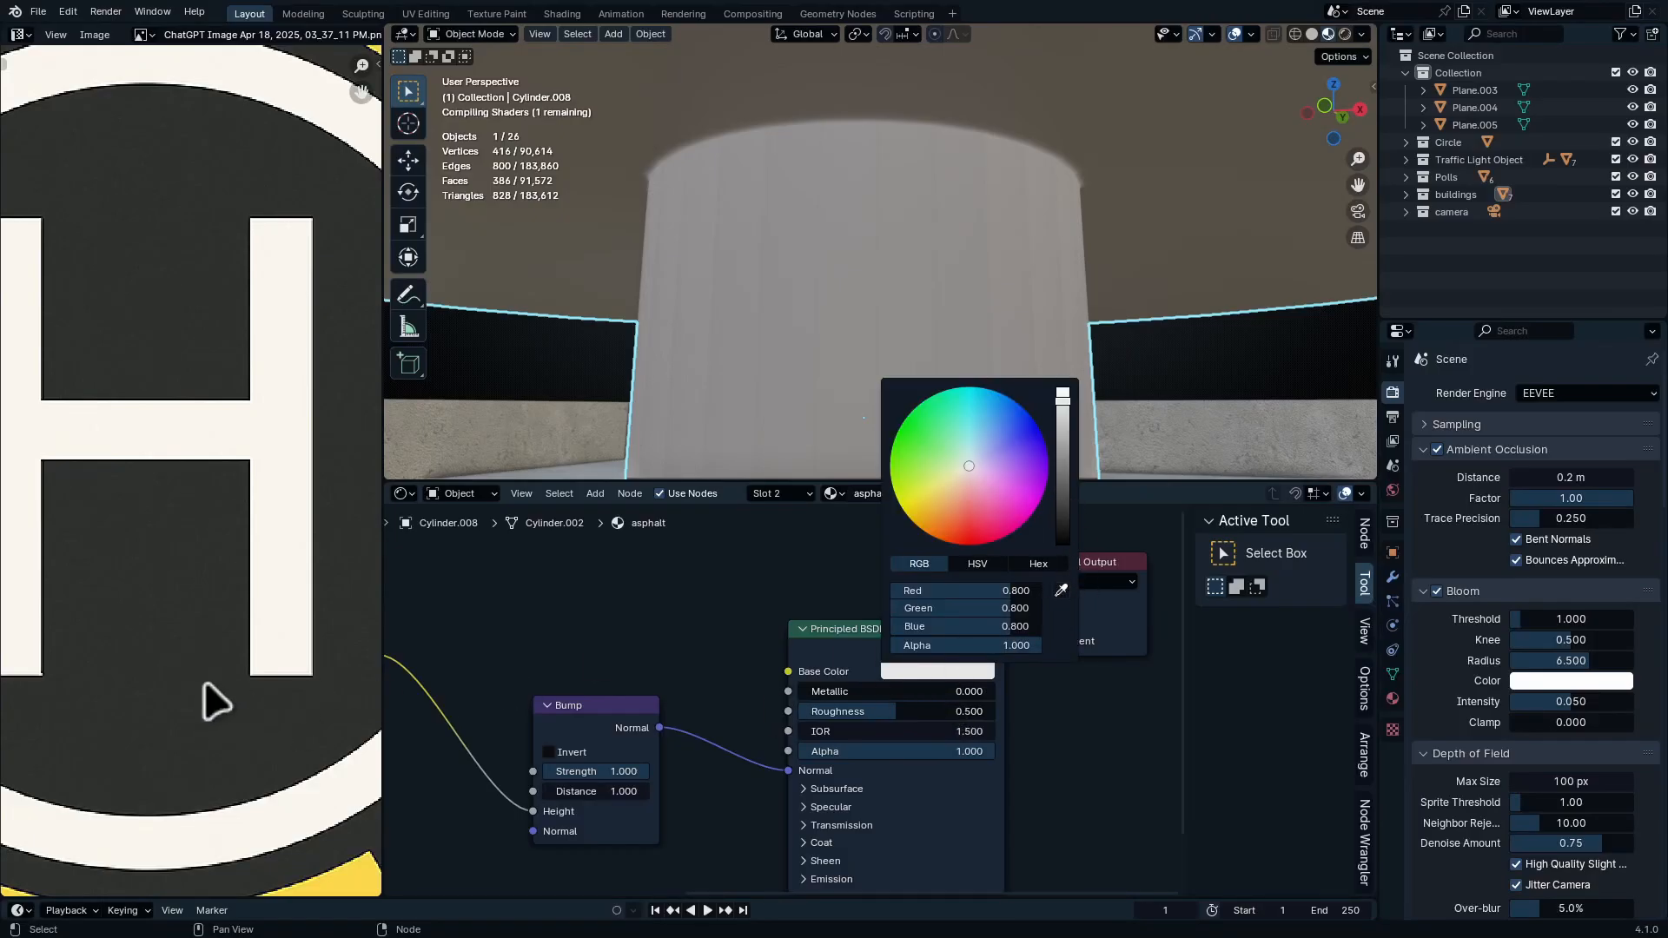
left_click(936, 625)
left_click(964, 671)
left_click(1063, 591)
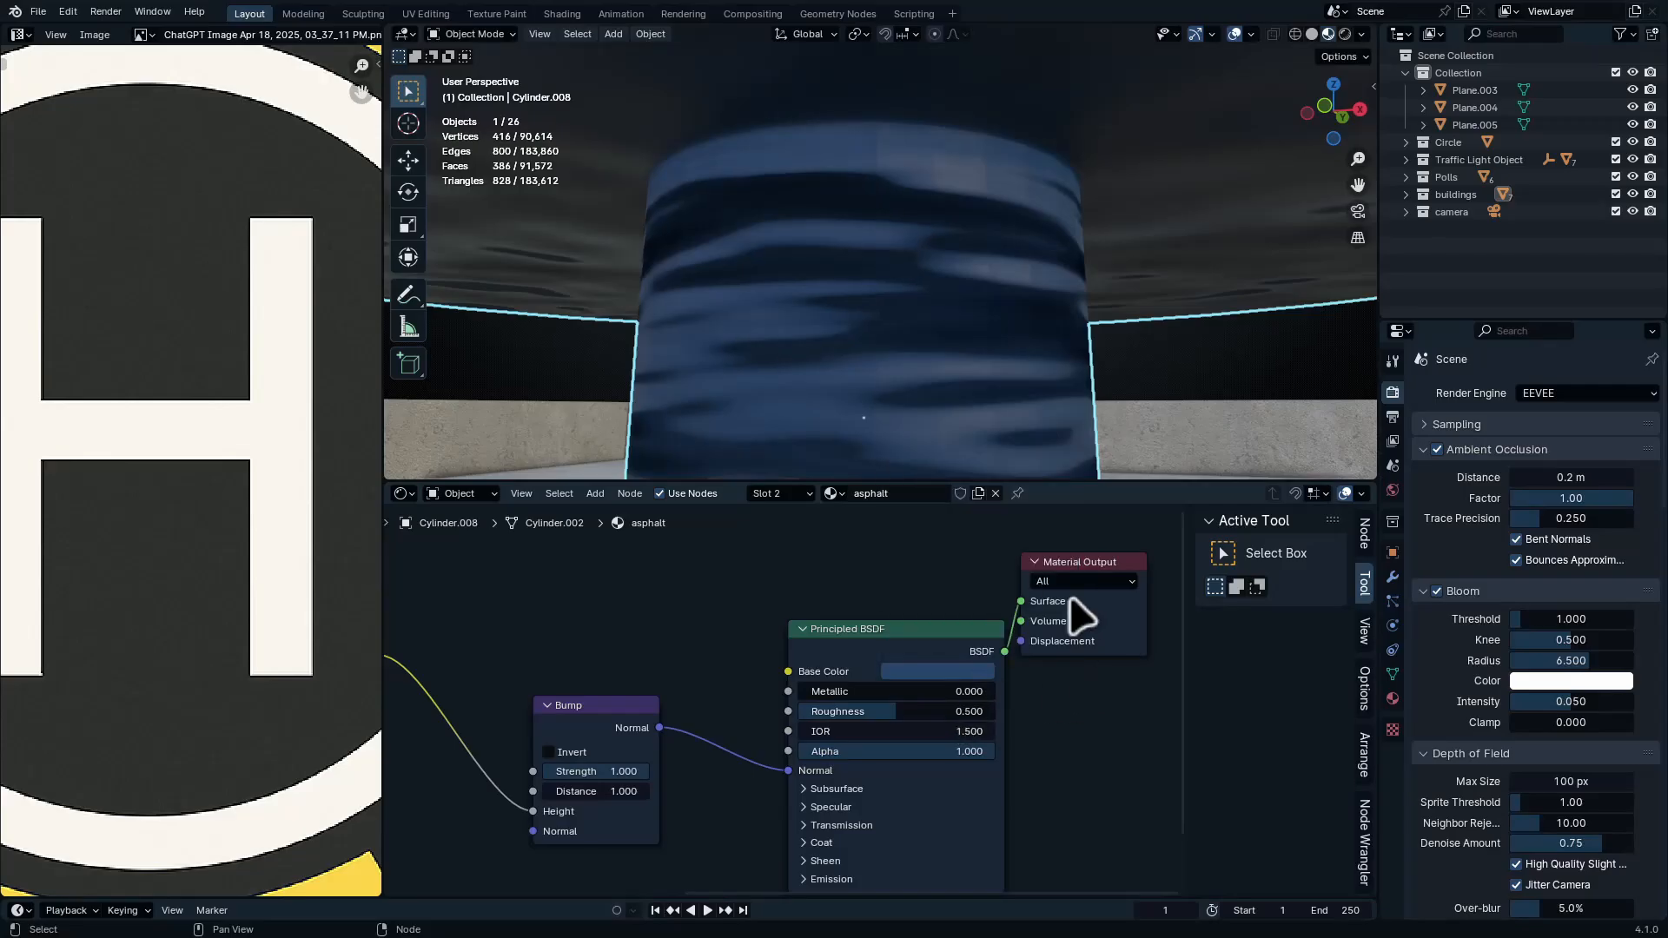
left_click(984, 673)
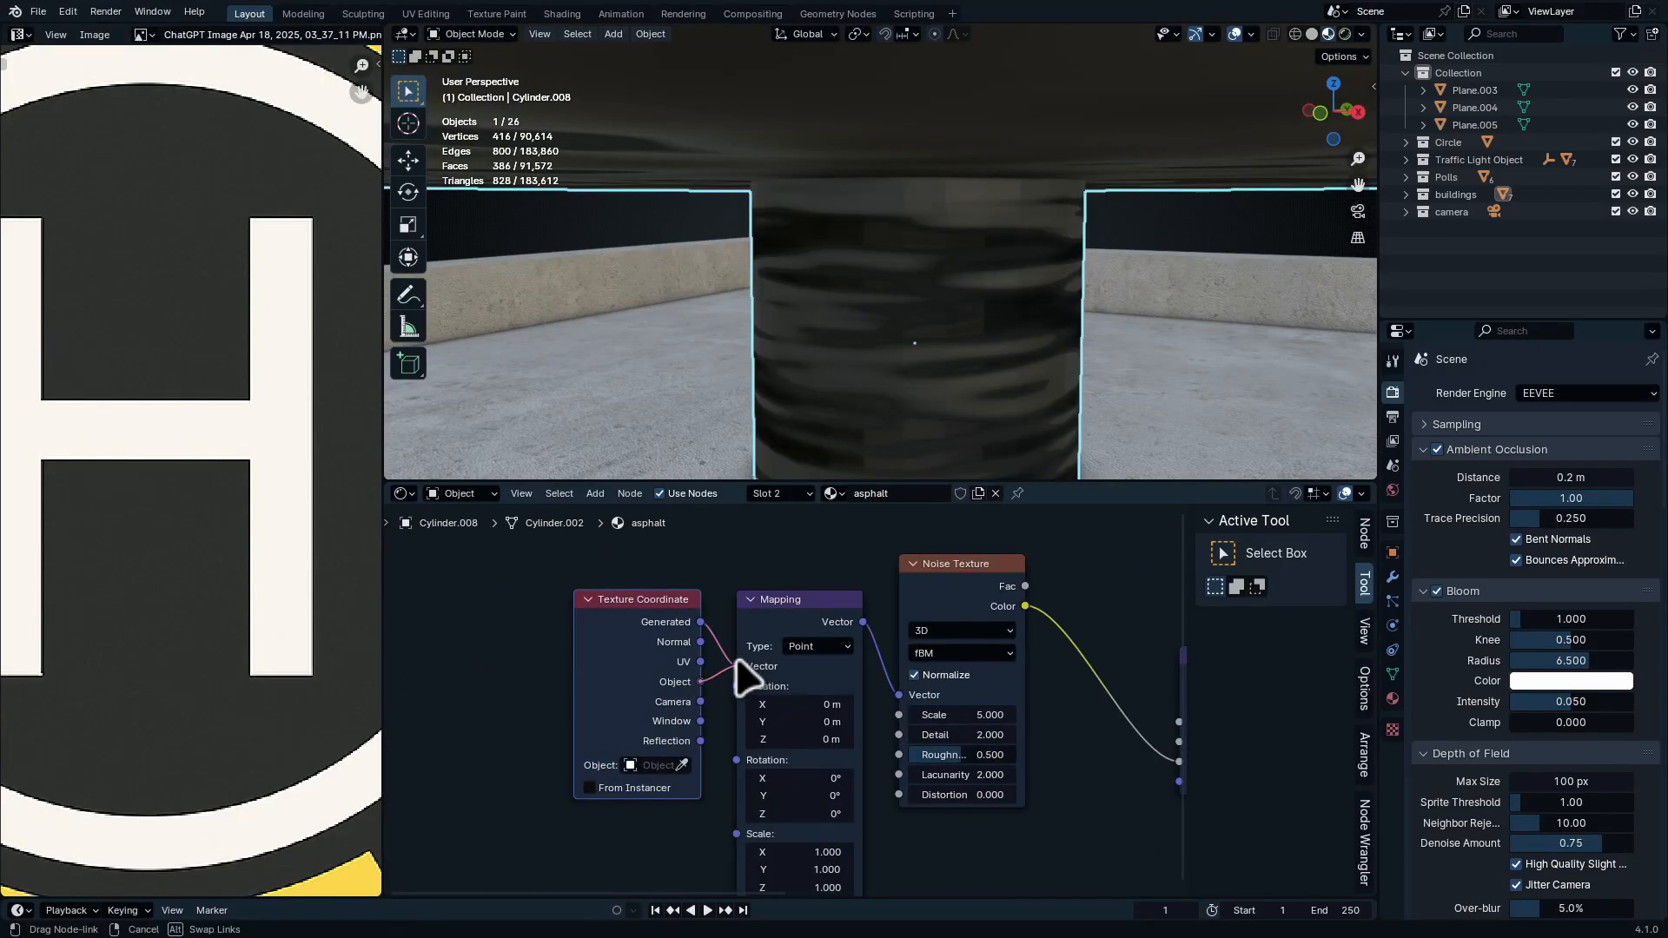
Drive the Mapping node with Object coordinates and set the Noise Texture's Scale to 100
left_click_drag(738, 673, 737, 666)
middle_click_drag(902, 334, 1031, 212)
scroll(993, 234, "up", 5)
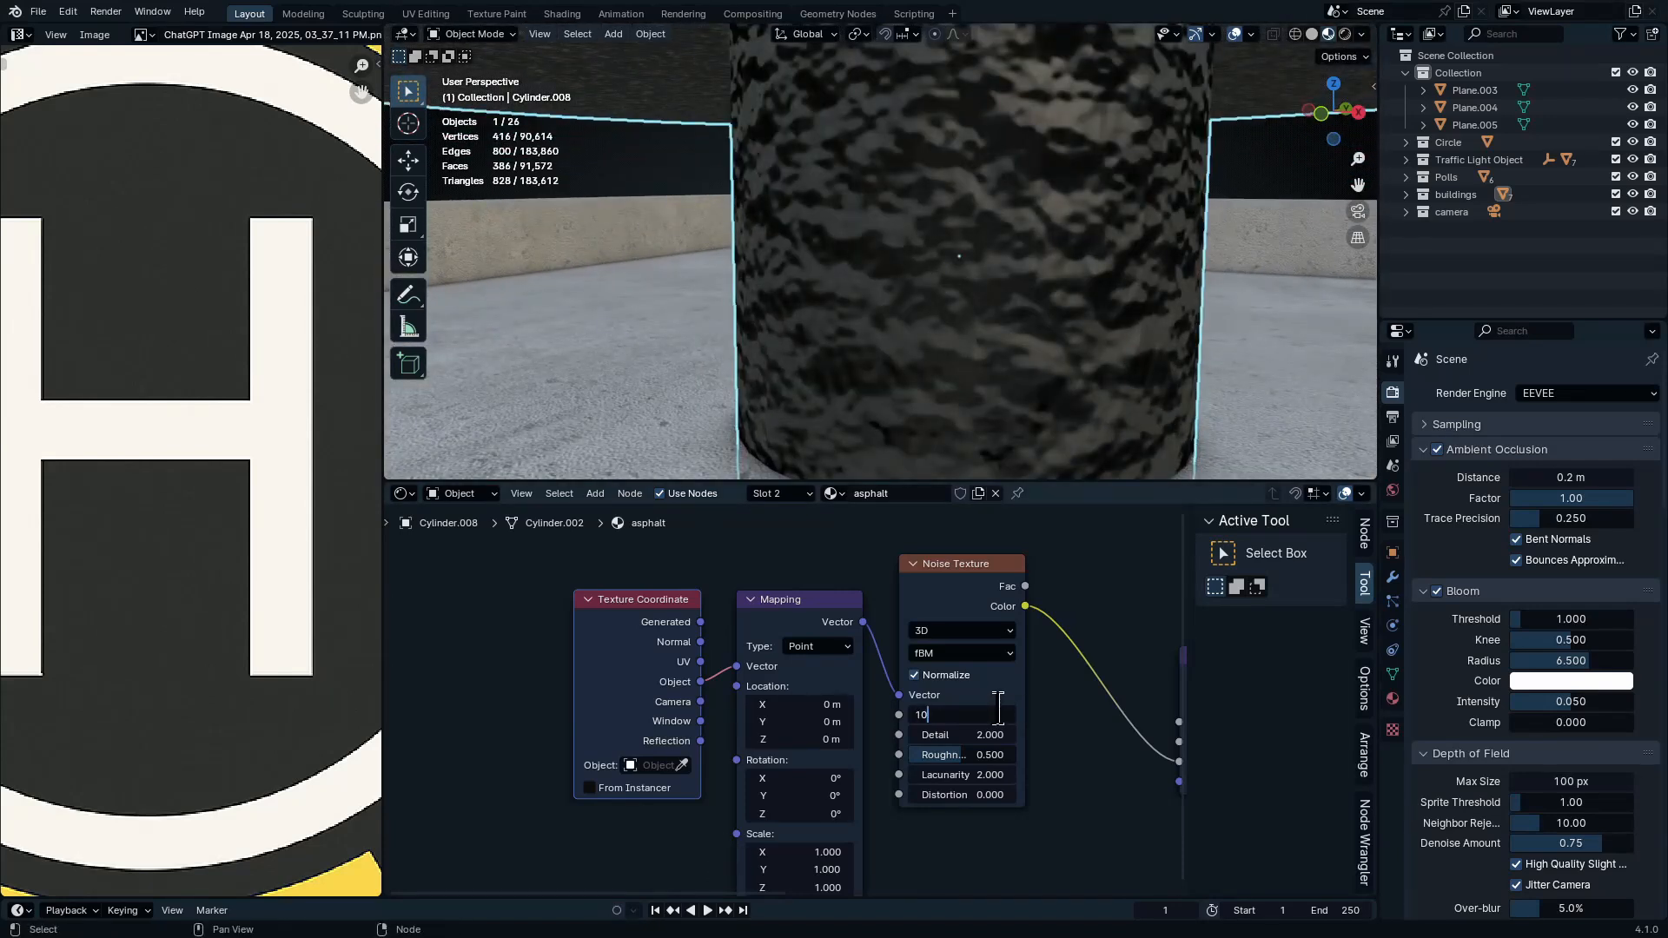
key("Return")
mouse_move(1014, 326)
middle_mouse_down()
mouse_move(1005, 267)
mouse_move(1046, 212)
mouse_move(1049, 140)
mouse_move(1105, 130)
mouse_move(952, 372)
mouse_move(1034, 213)
mouse_move(987, 298)
mouse_move(856, 283)
mouse_move(1010, 324)
middle_mouse_up()
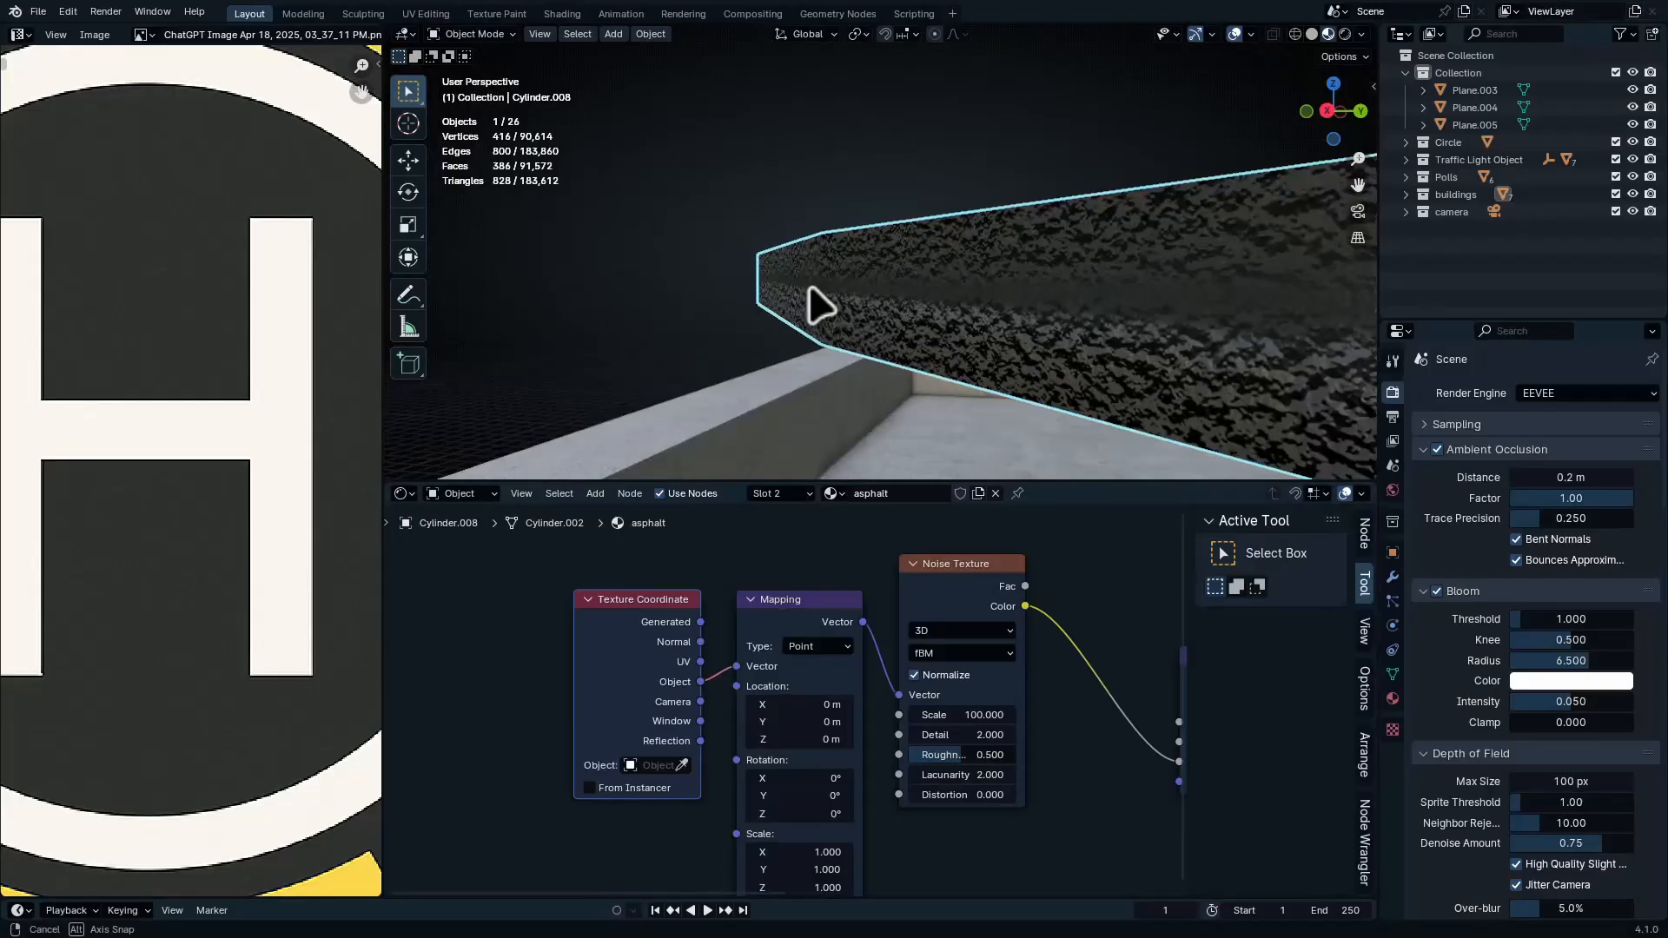
key("Tab")
key("Tab")
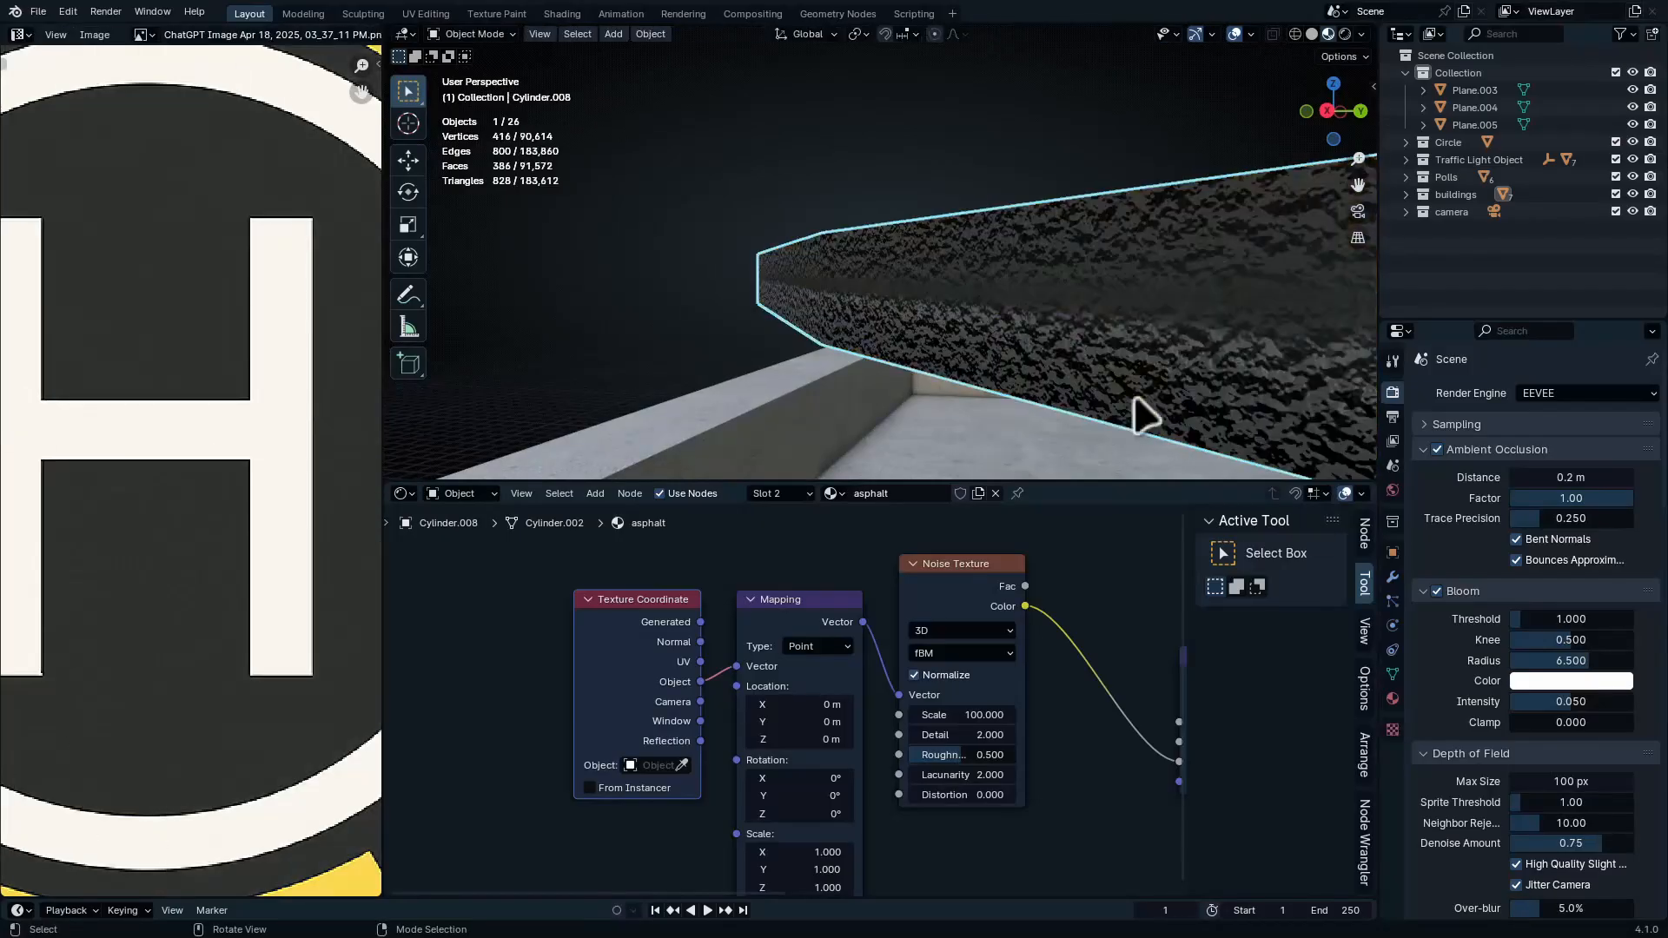
Set the Weighted Normal modifier's Weight to 90 on the helipad and inspect the shading along its side
left_click(1393, 577)
left_click_drag(1571, 516, 1623, 517)
middle_click_drag(1259, 438, 1139, 276)
key("ctrl+space")
middle_click_drag(1179, 520, 1064, 350)
key("ctrl+space")
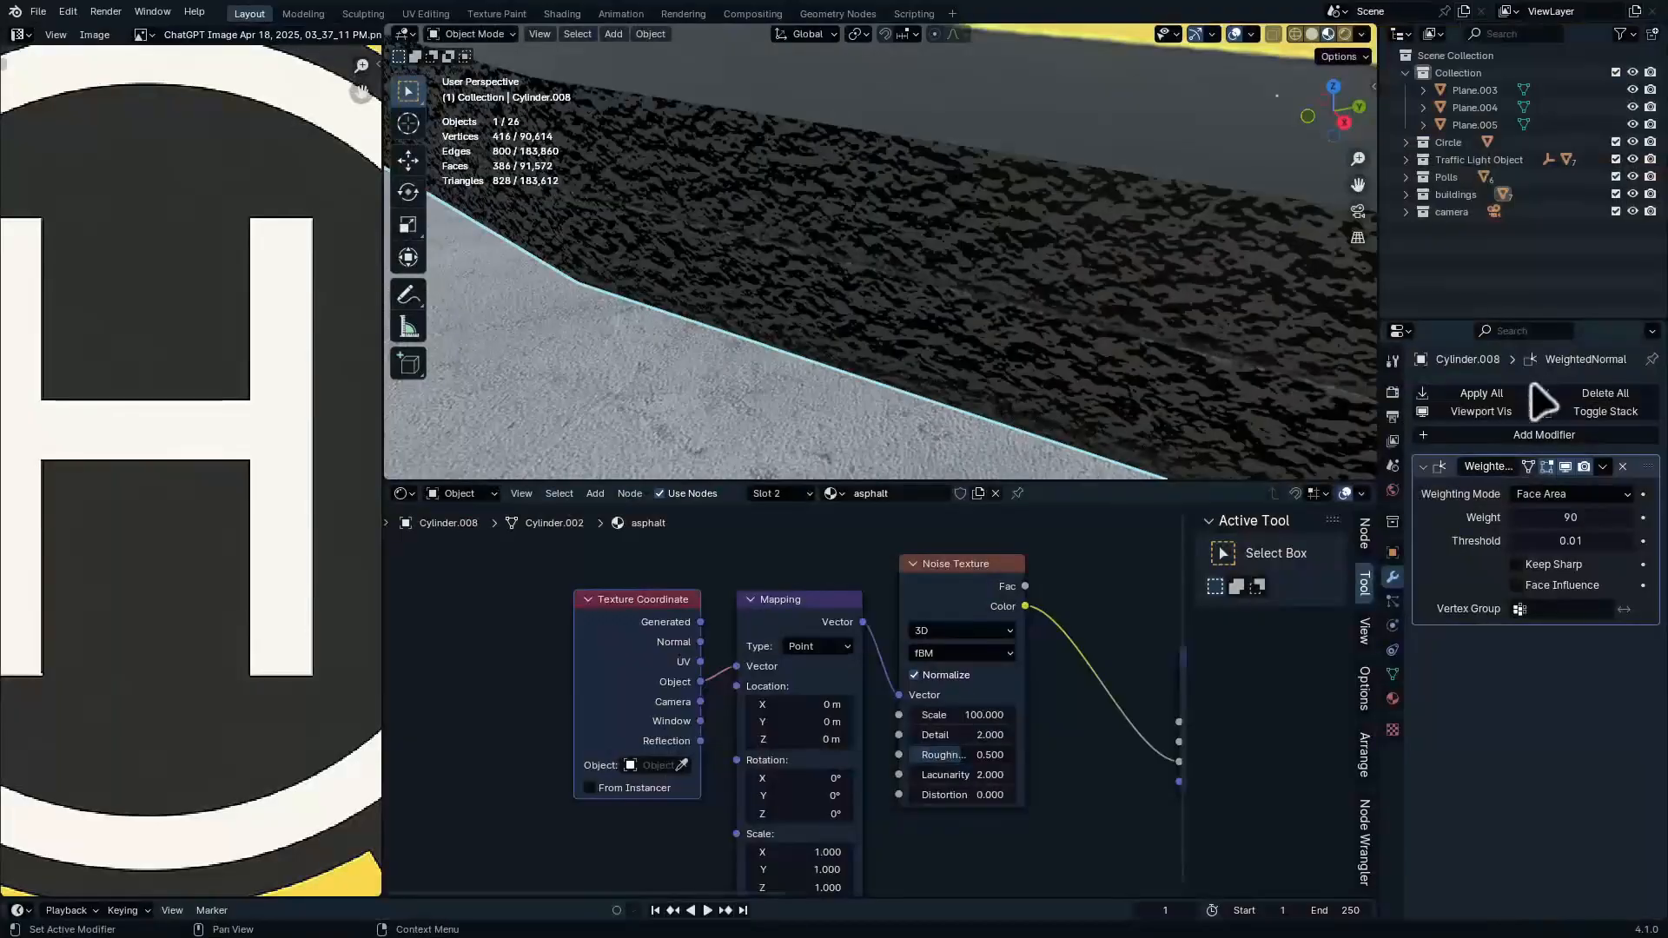
Add a Bevel modifier to the helipad and move it above the Weighted Normal modifier
left_click(1555, 435)
type("bevel")
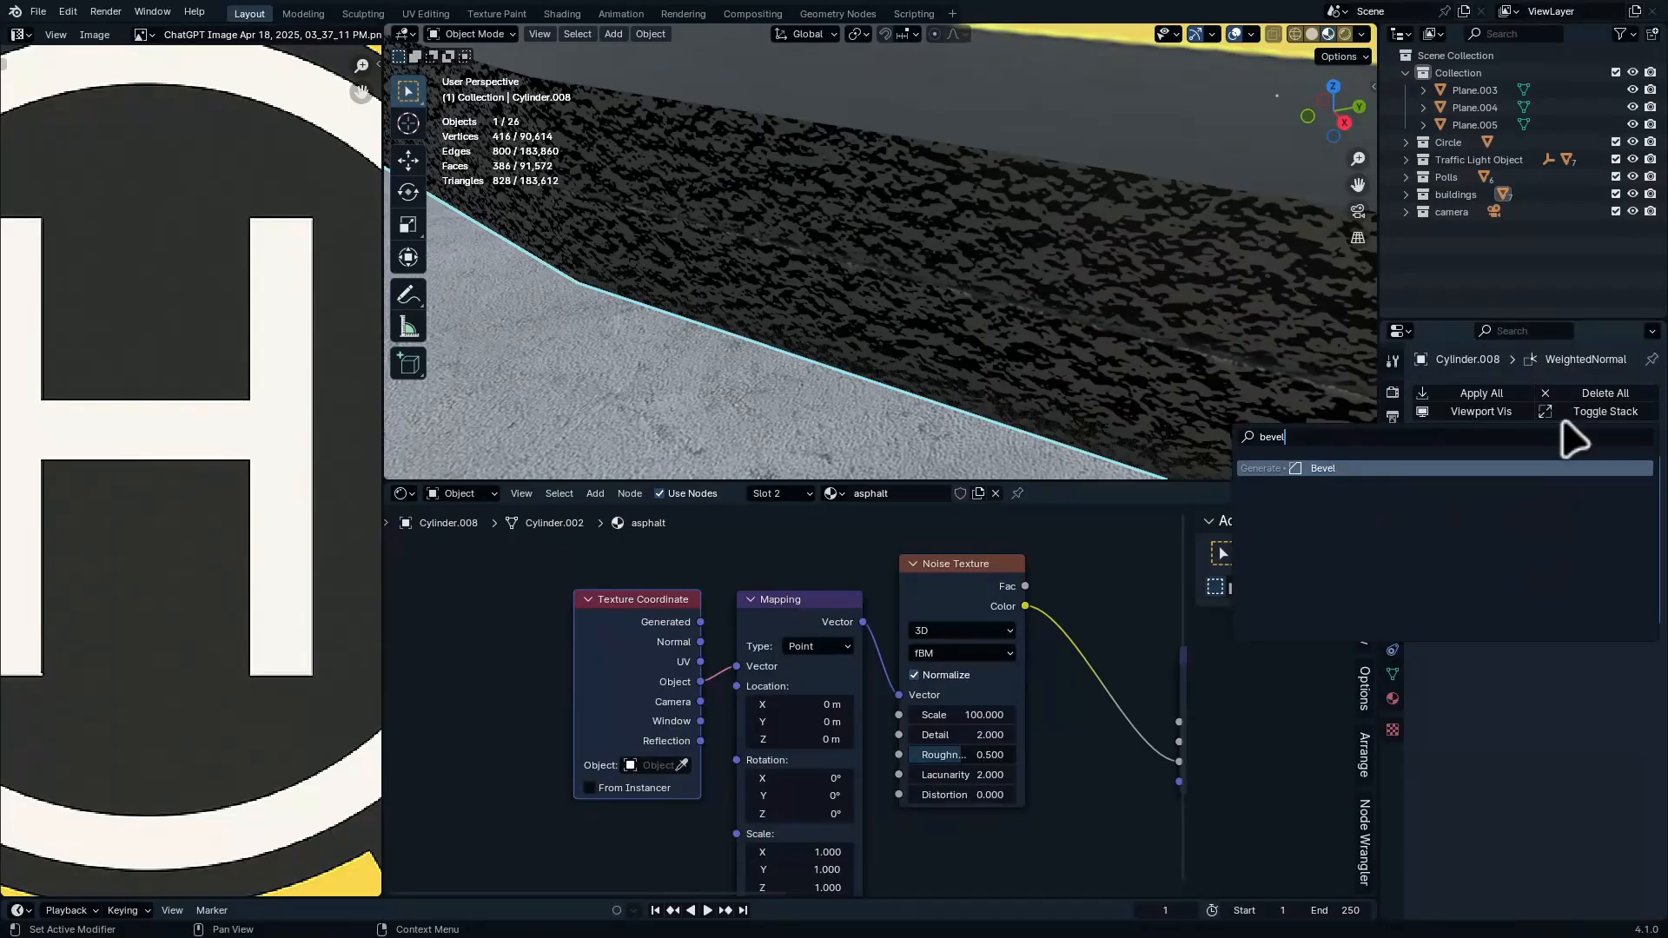
key("Return")
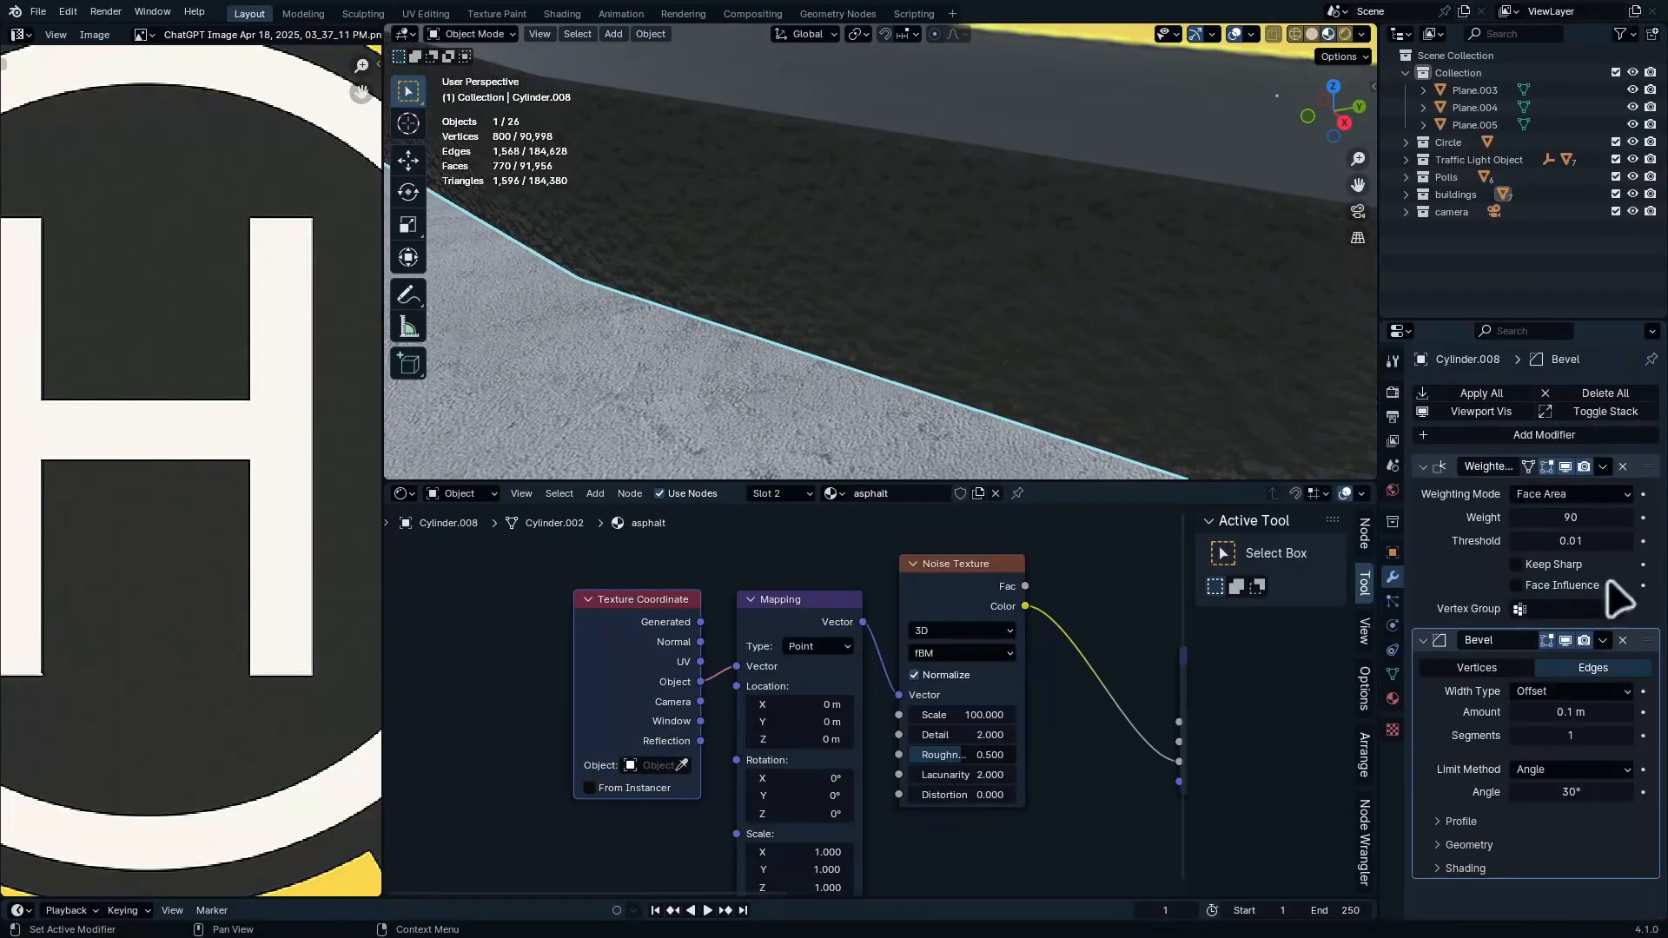
left_click_drag(1649, 645, 1647, 365)
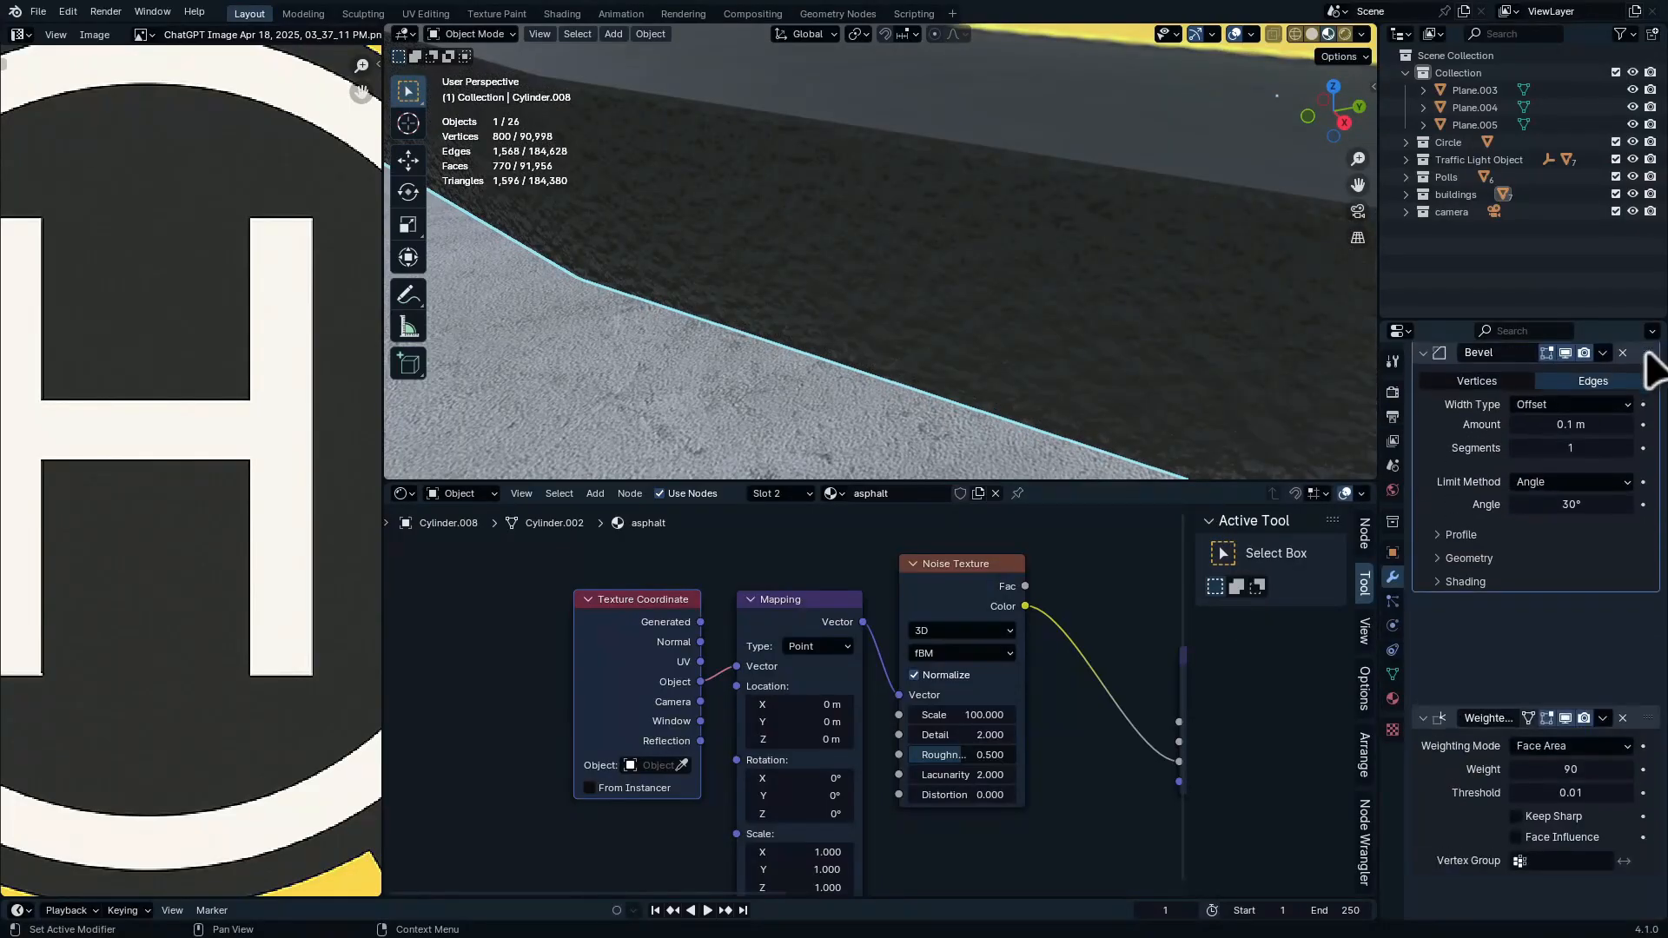
mouse_move(1184, 285)
middle_mouse_down()
mouse_move(1208, 234)
mouse_move(1168, 273)
mouse_move(1031, 260)
middle_mouse_up()
Apply the helipad object's transform and enter Edit Mode to check its mesh in wireframe
key("shift+z")
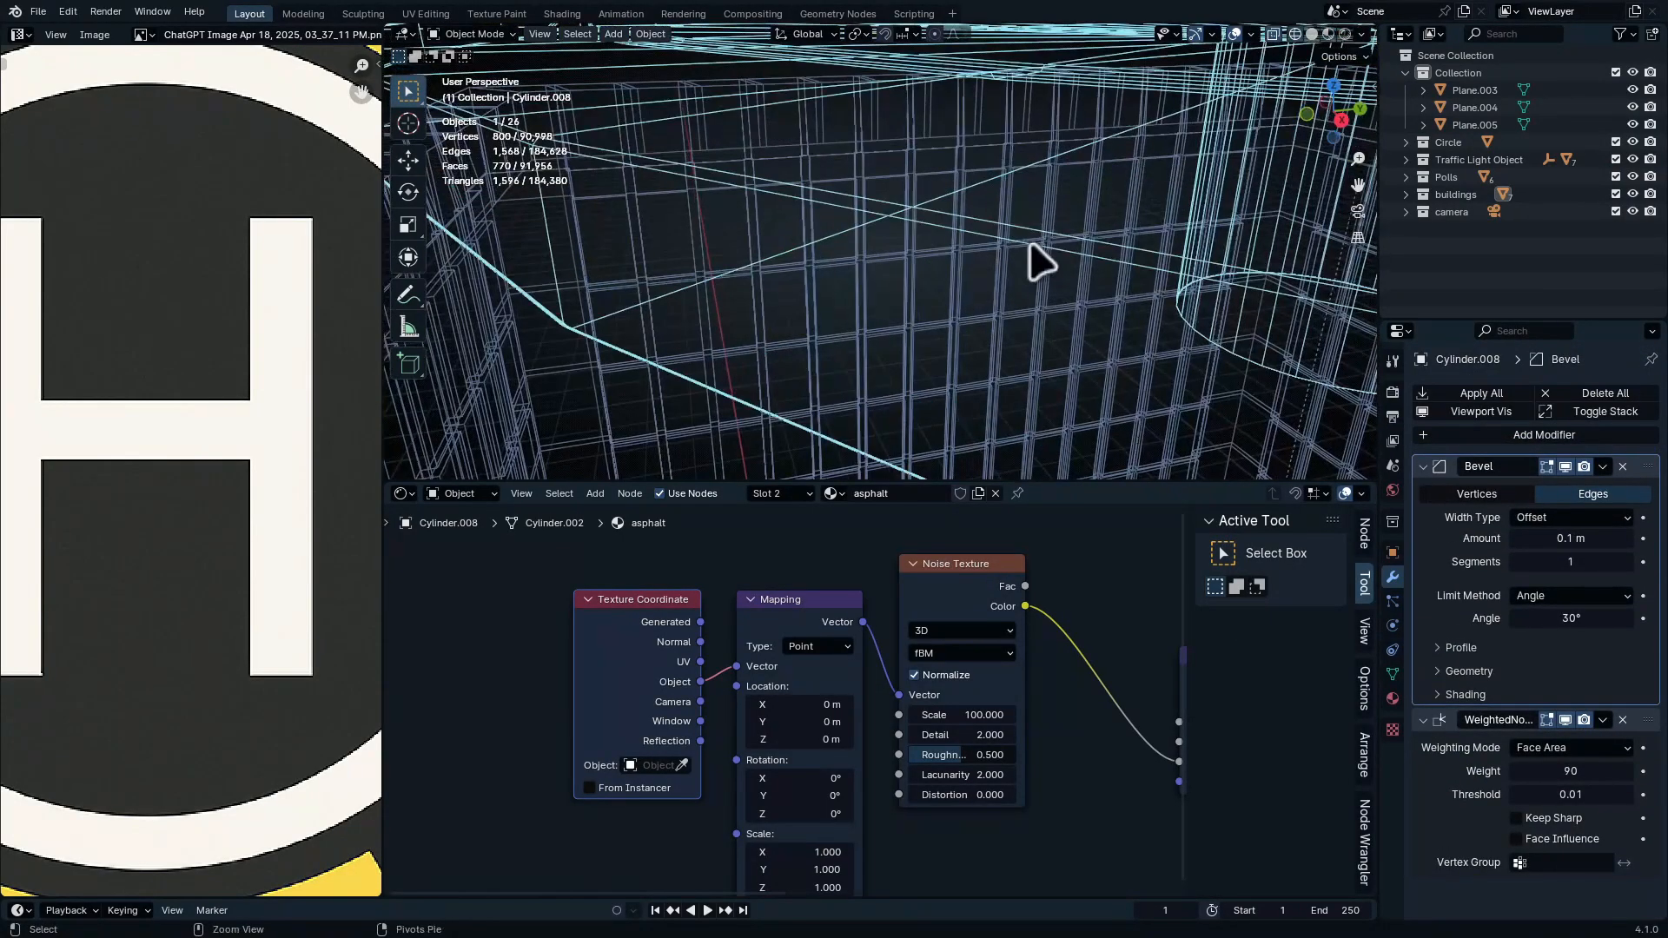
key("ctrl+a")
left_click(1051, 233)
key("Tab")
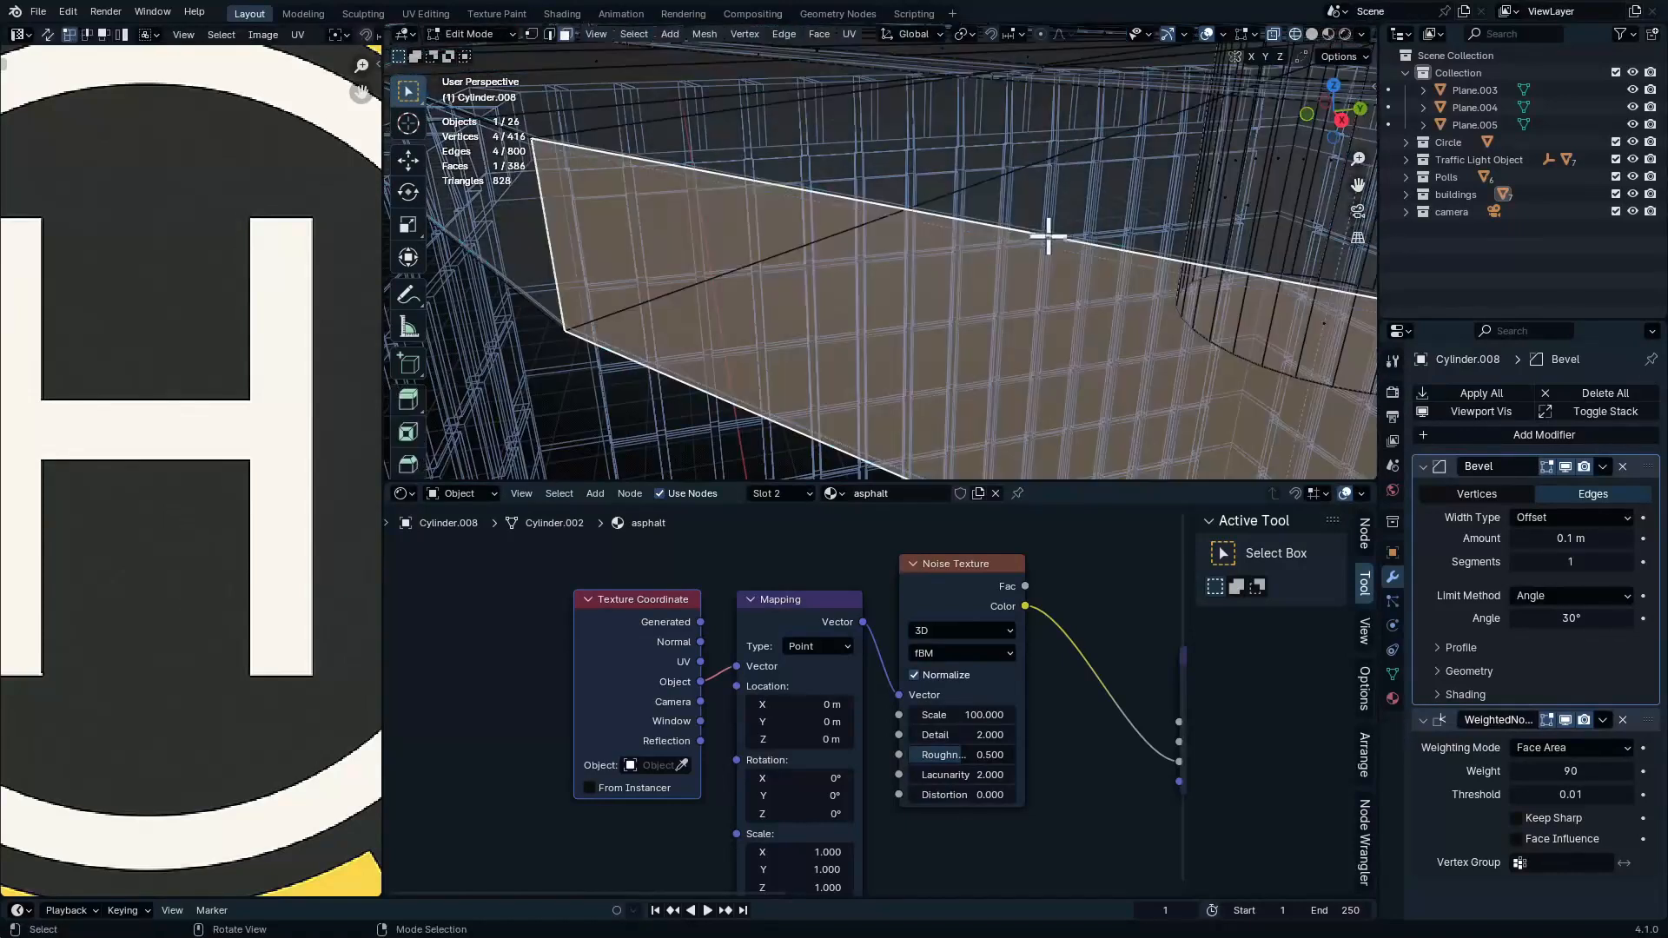
Return the helipad to shaded Object Mode, set its Bevel to 2 segments and inspect the rim
key("shift+z")
scroll(1051, 295, "down", 1)
mouse_move(1064, 304)
middle_mouse_down()
mouse_move(1084, 314)
mouse_move(1016, 376)
mouse_move(1075, 342)
mouse_move(1127, 264)
mouse_move(1247, 295)
middle_mouse_up()
key("Tab")
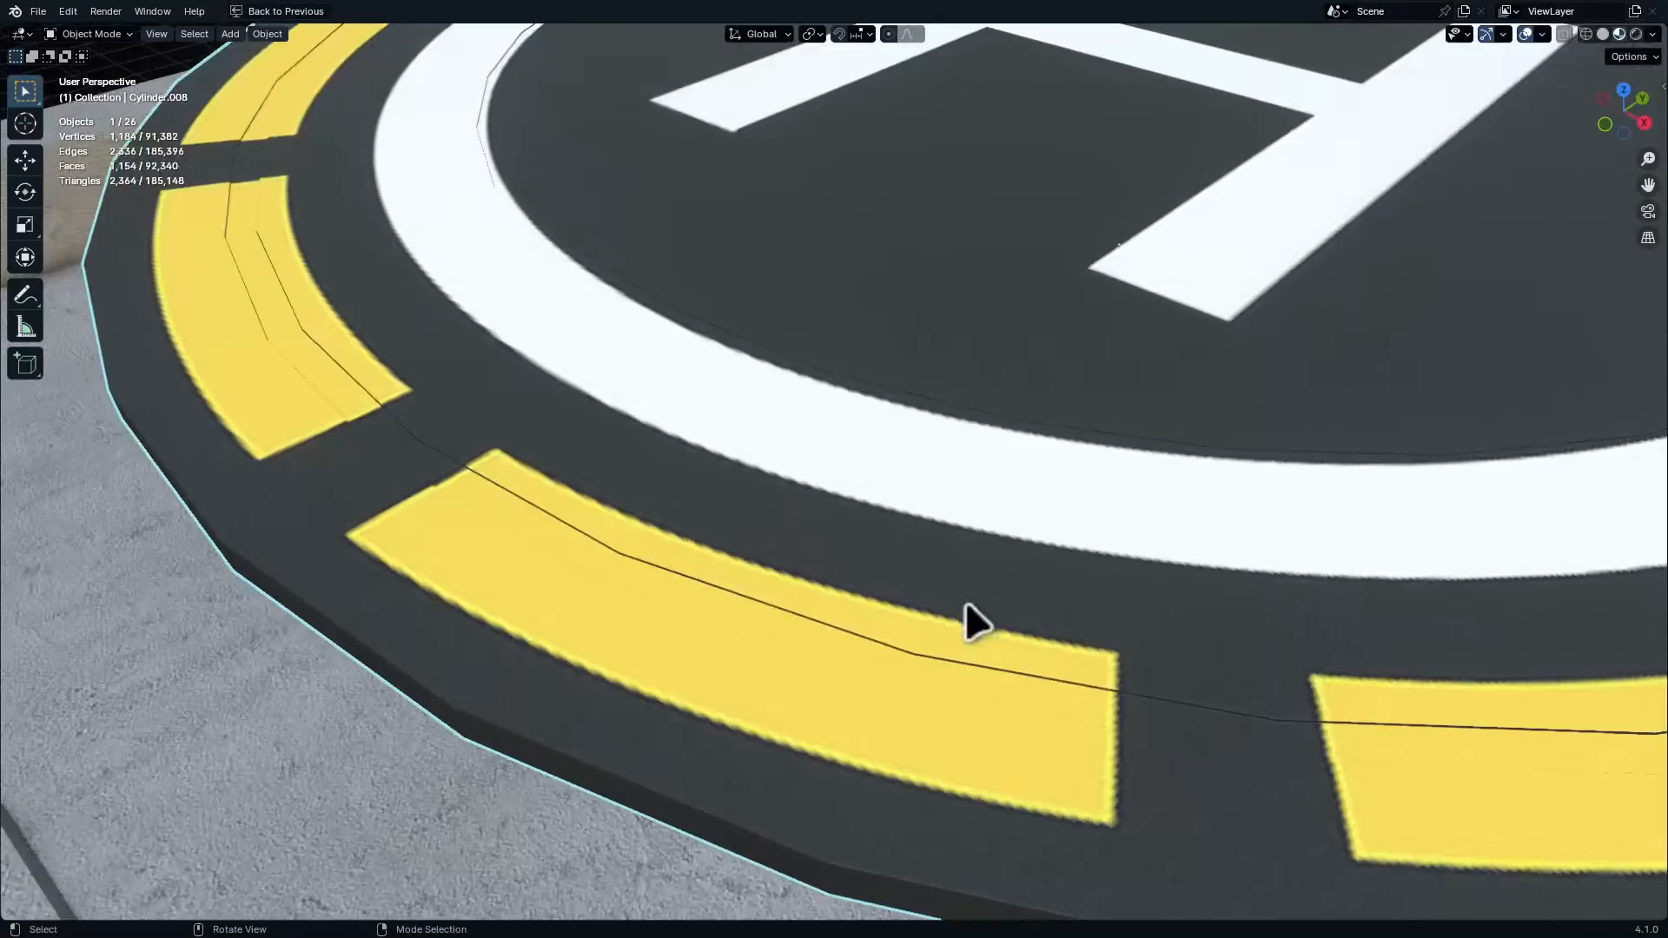
middle_click_drag(964, 618, 1149, 547)
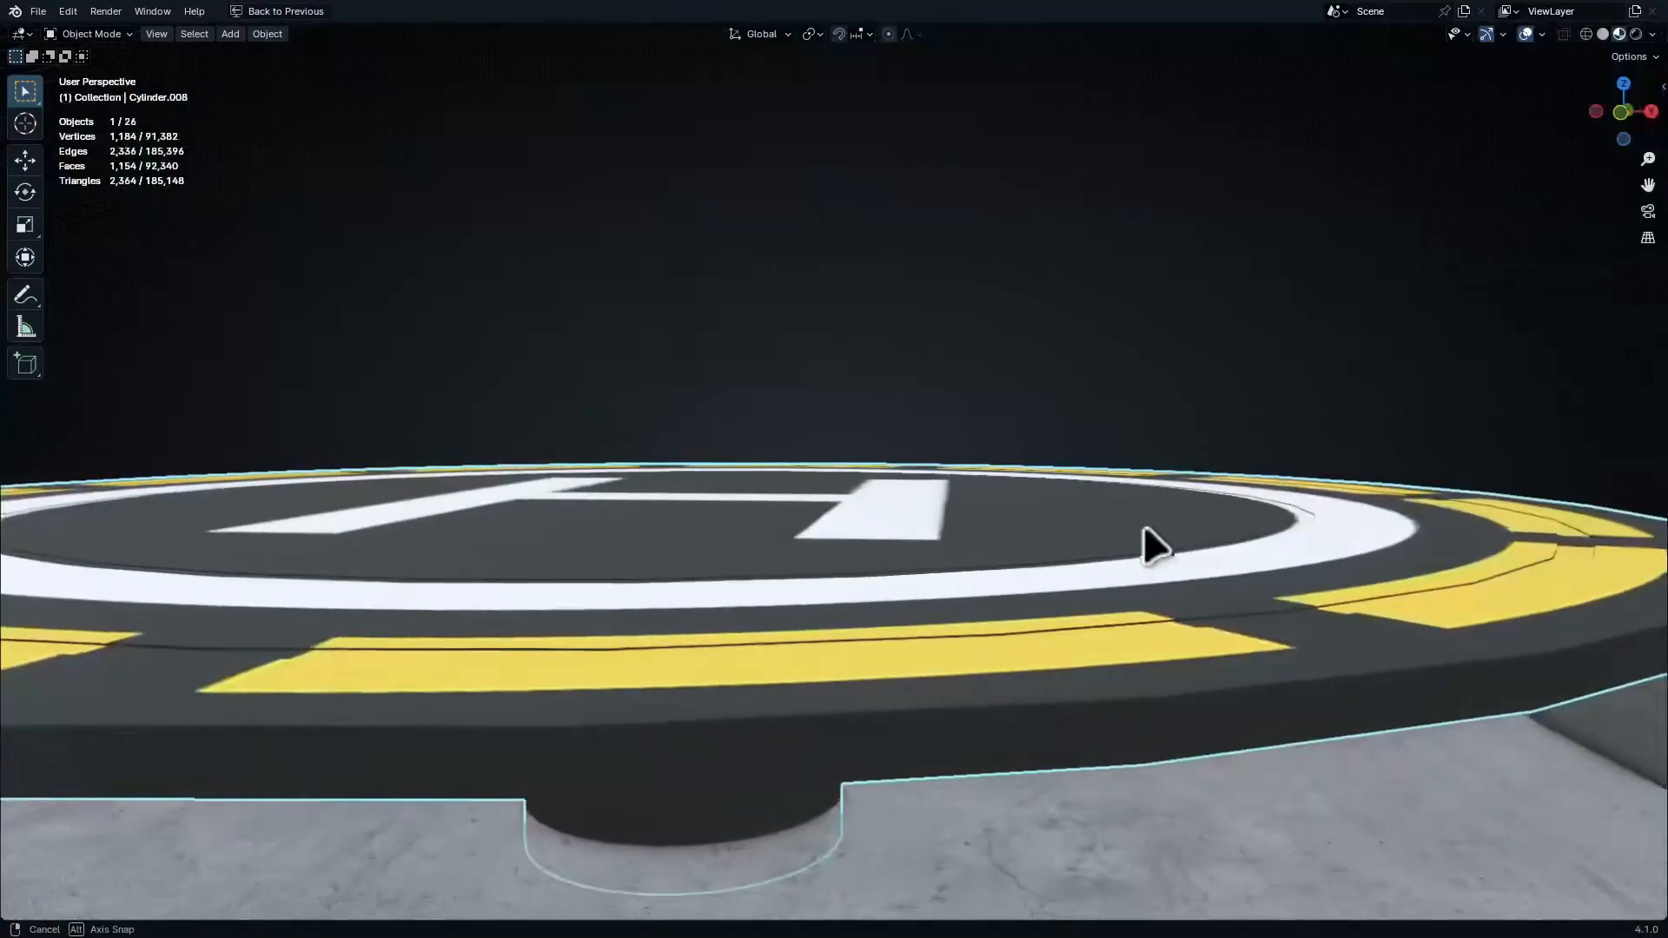
scroll(1109, 605, "up", 5)
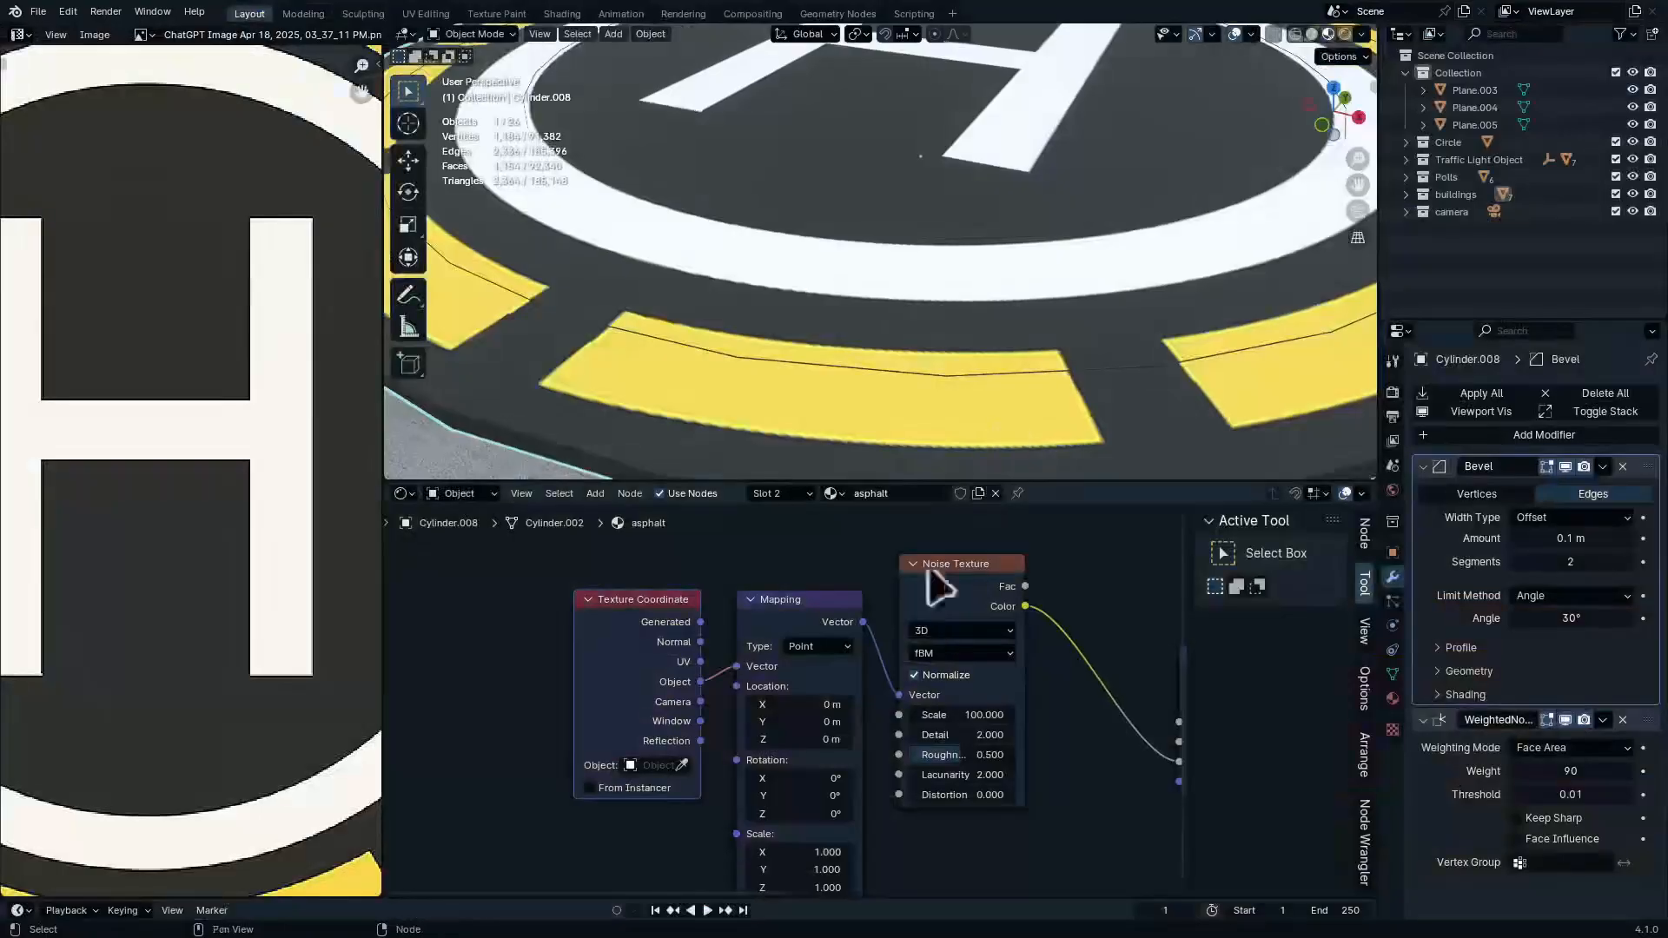
Set the asphalt Noise Texture's Distortion to 0.1 and select the Texture Coordinate, Mapping, Noise Texture and Bump nodes together
key("ctrl+space")
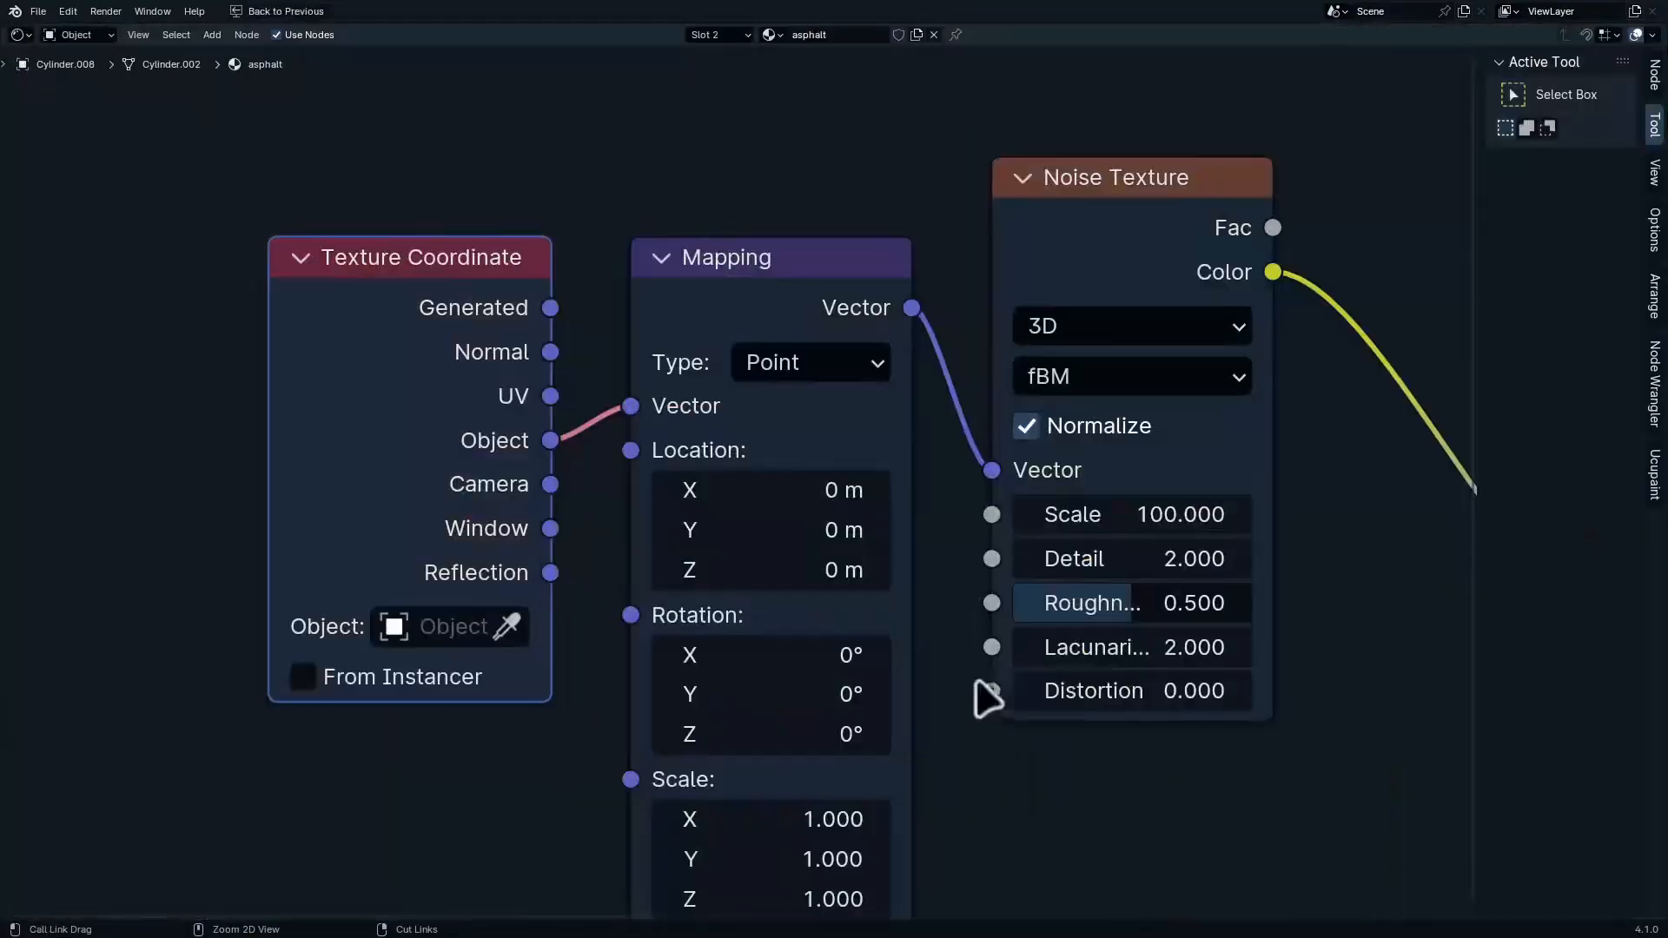
scroll(1085, 686, "down", 4)
left_click_drag(1407, 408, 861, 841)
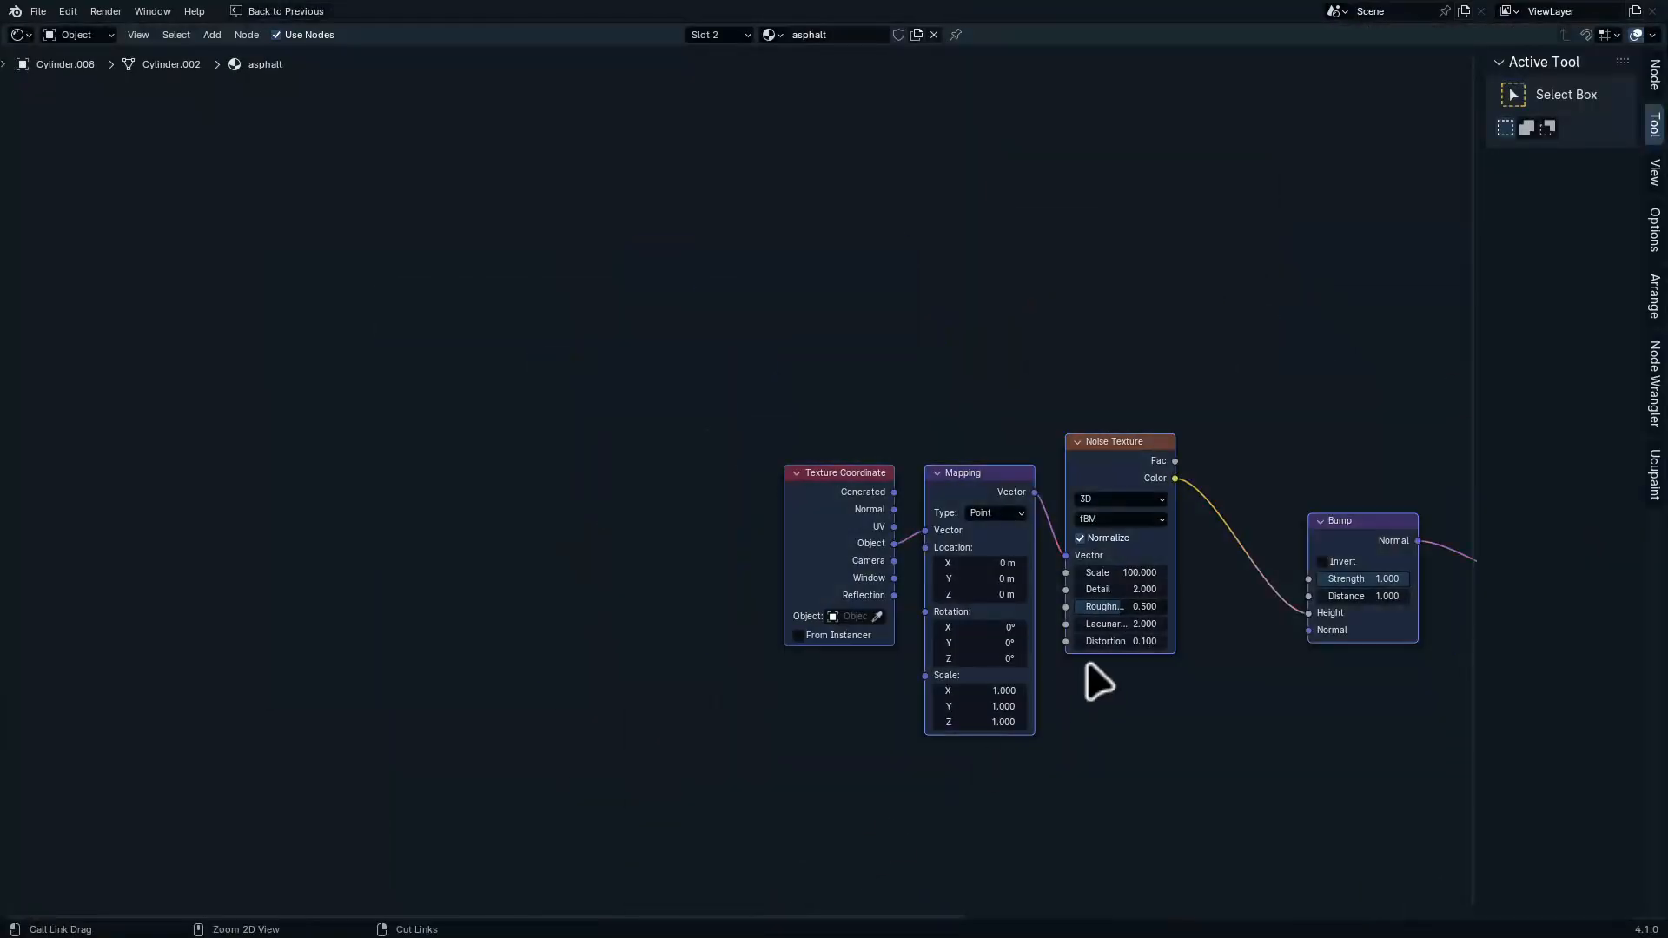
Switch the node editor to the helipad's heli material in slot 1
left_click(704, 35)
left_click(686, 72)
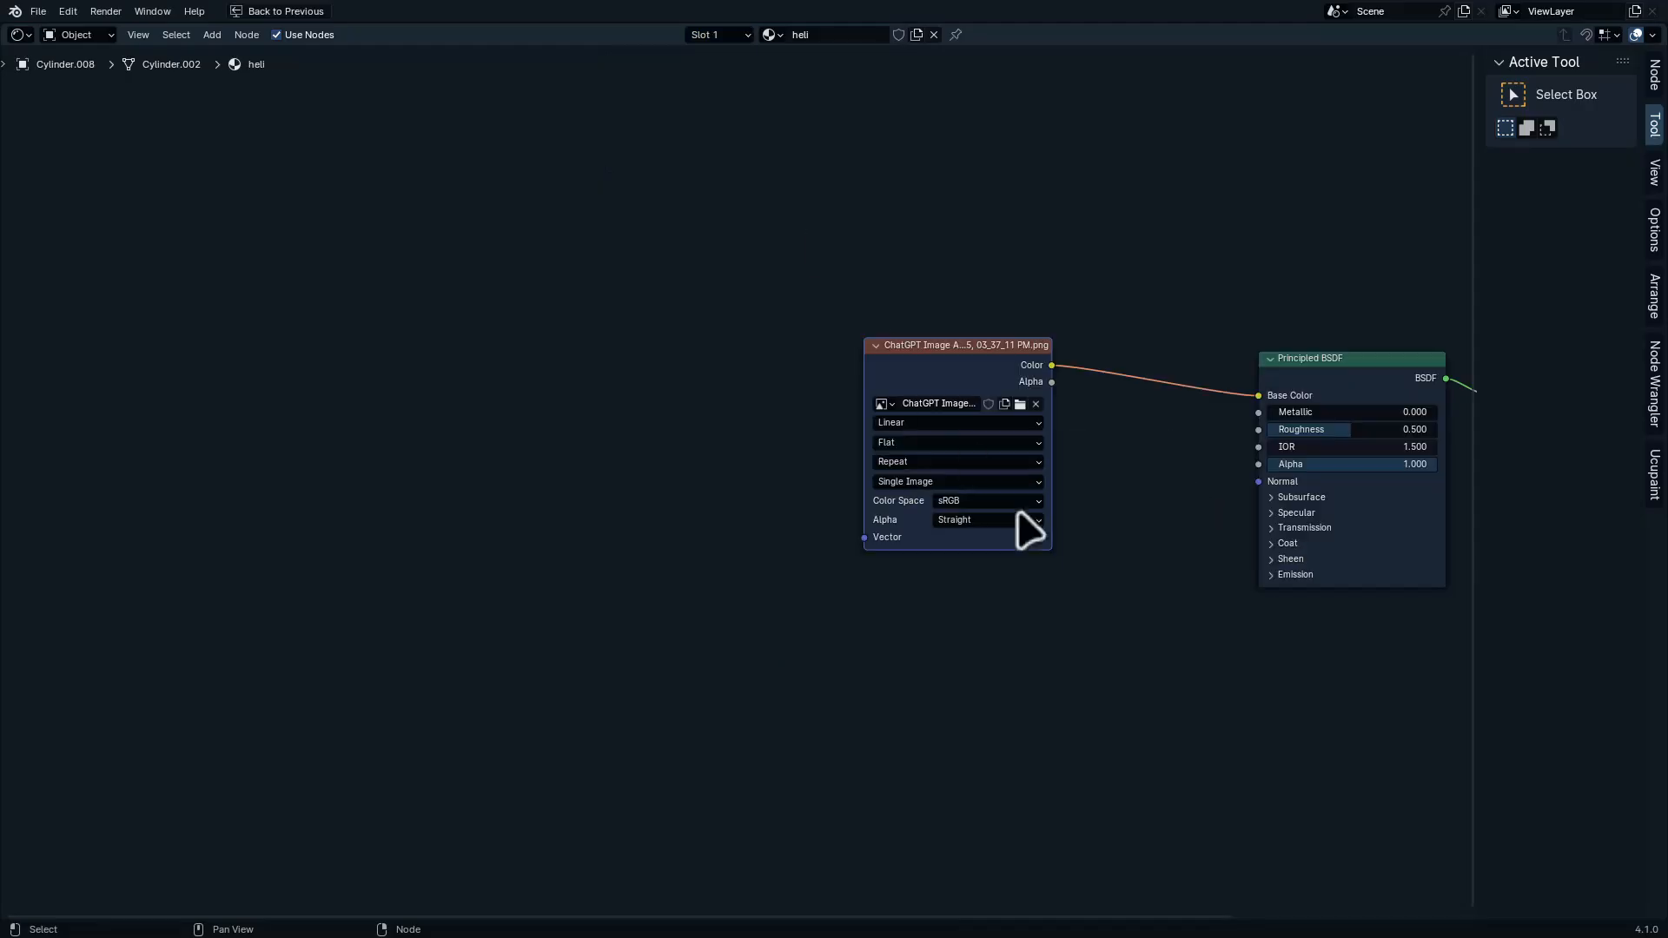
Paste the coordinate, mapping, noise and bump nodes into the heli material and connect the Bump output to the Principled BSDF's Normal
key("ctrl+v")
middle_click_drag(1199, 677, 1077, 697)
left_click_drag(1150, 698, 901, 704)
left_click_drag(1006, 715, 1127, 517)
key("ctrl+space")
scroll(947, 352, "down", 1)
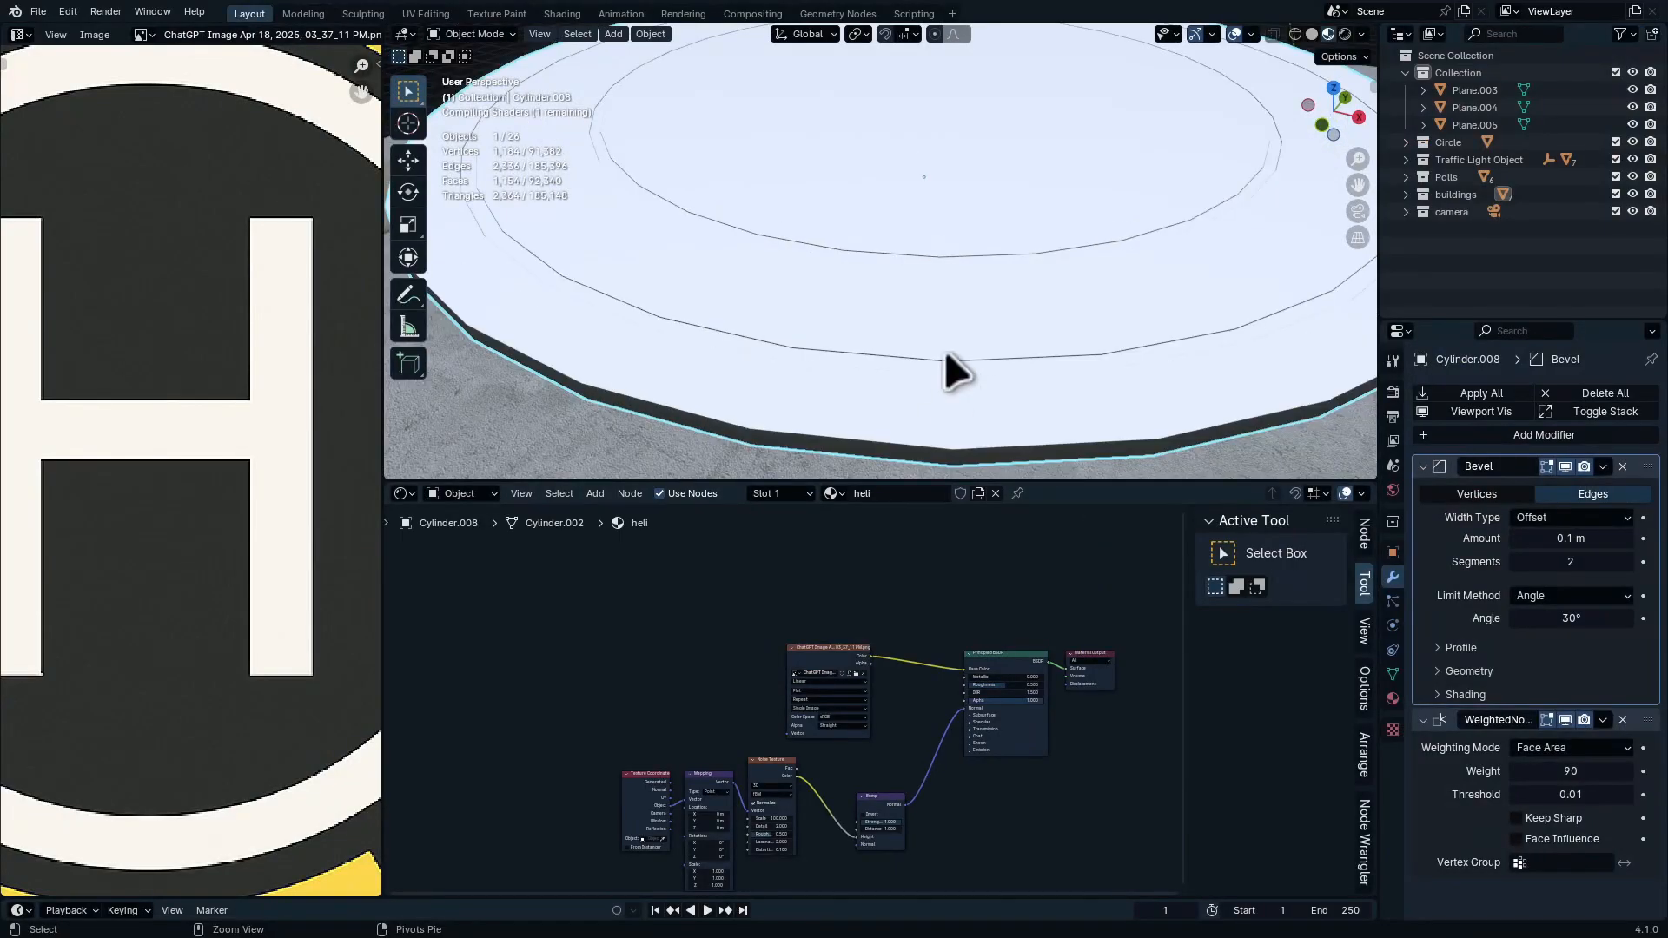
Lower the heli material's Principled BSDF roughness to about 0.314
key("ctrl+space")
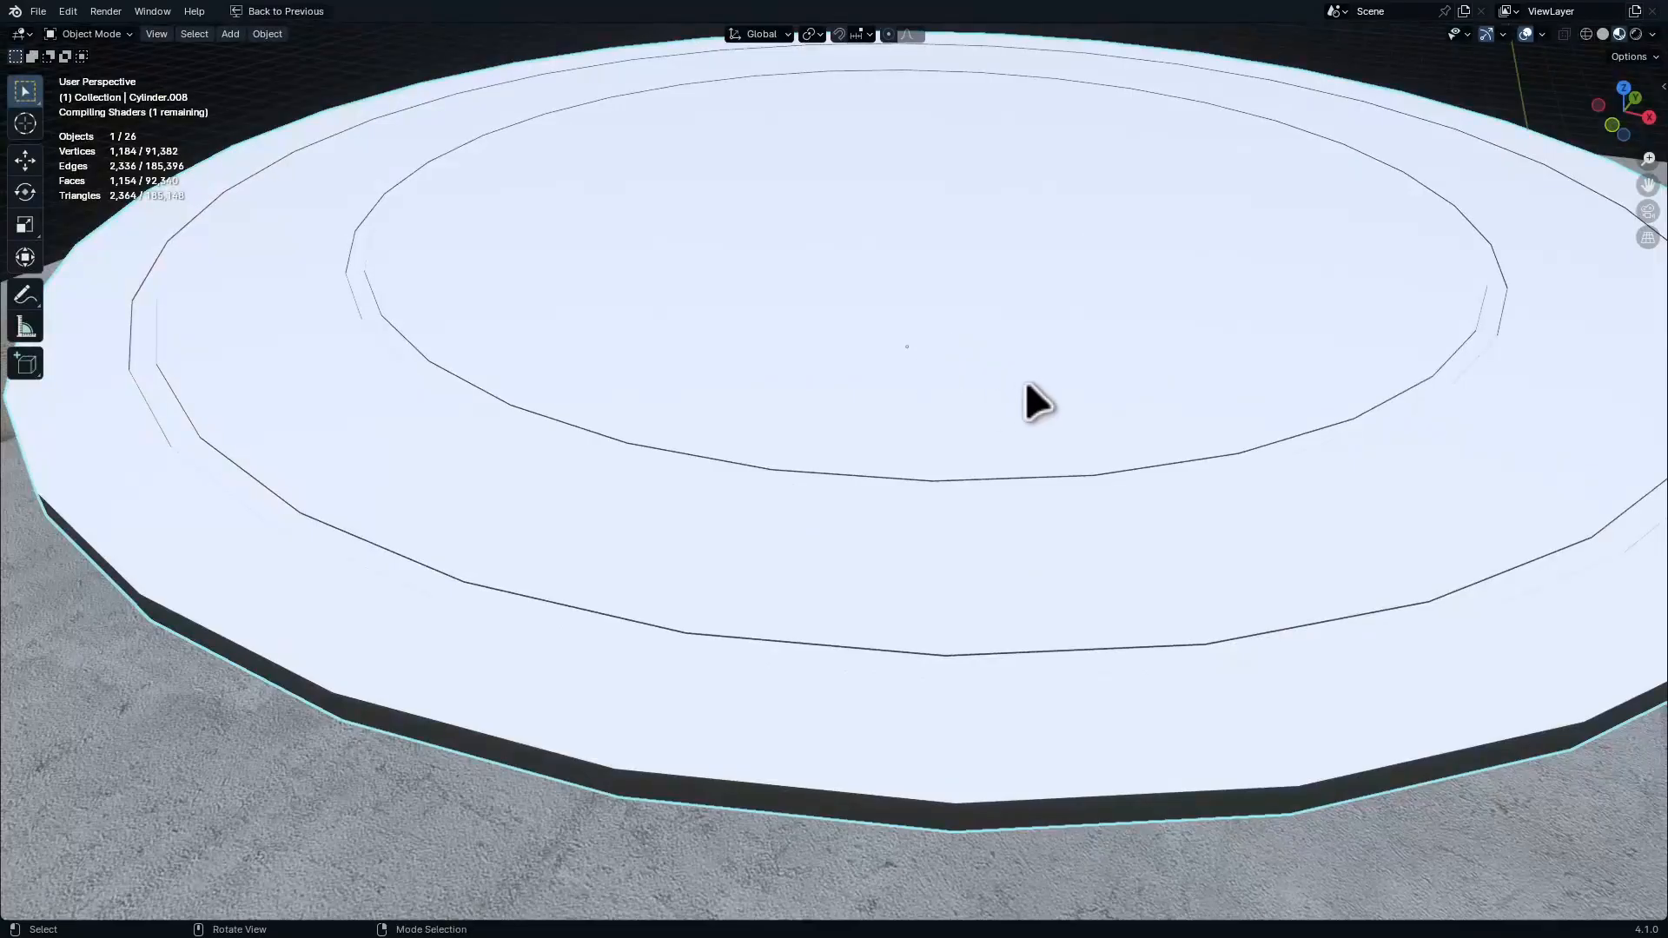
middle_click_drag(1027, 385, 1027, 566)
key("ctrl+space")
middle_click_drag(1129, 671, 560, 804)
key("ctrl+space")
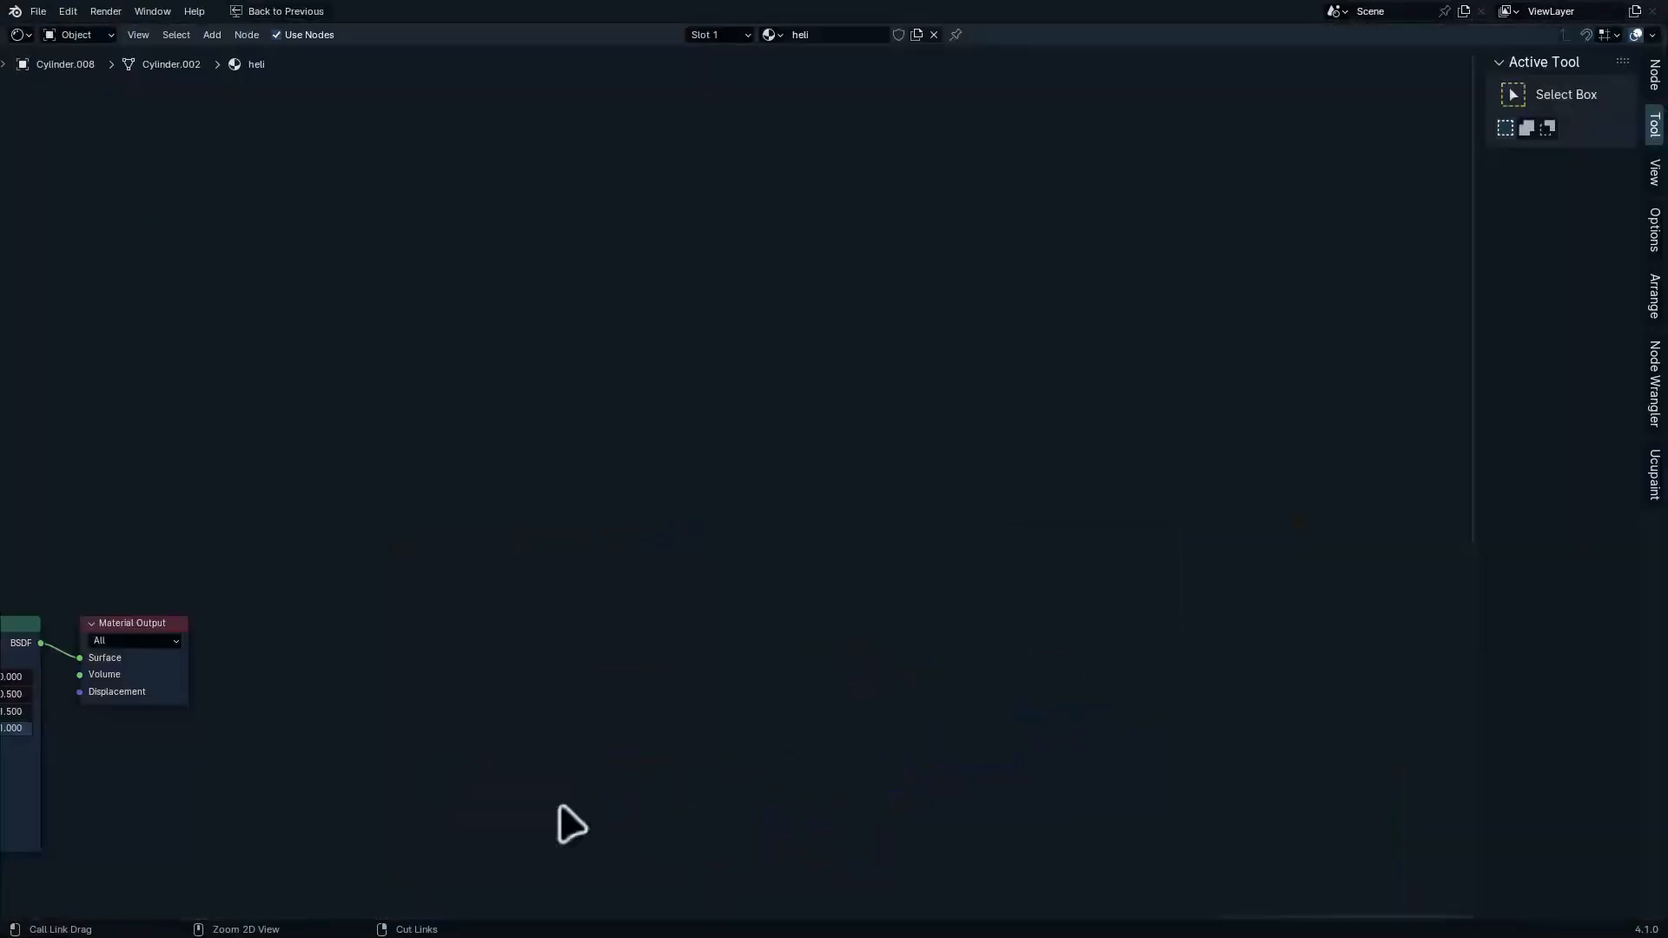
scroll(862, 500, "up", 6)
middle_click_drag(861, 500, 983, 483)
middle_click_drag(328, 749, 686, 632)
scroll(451, 548, "up", 5)
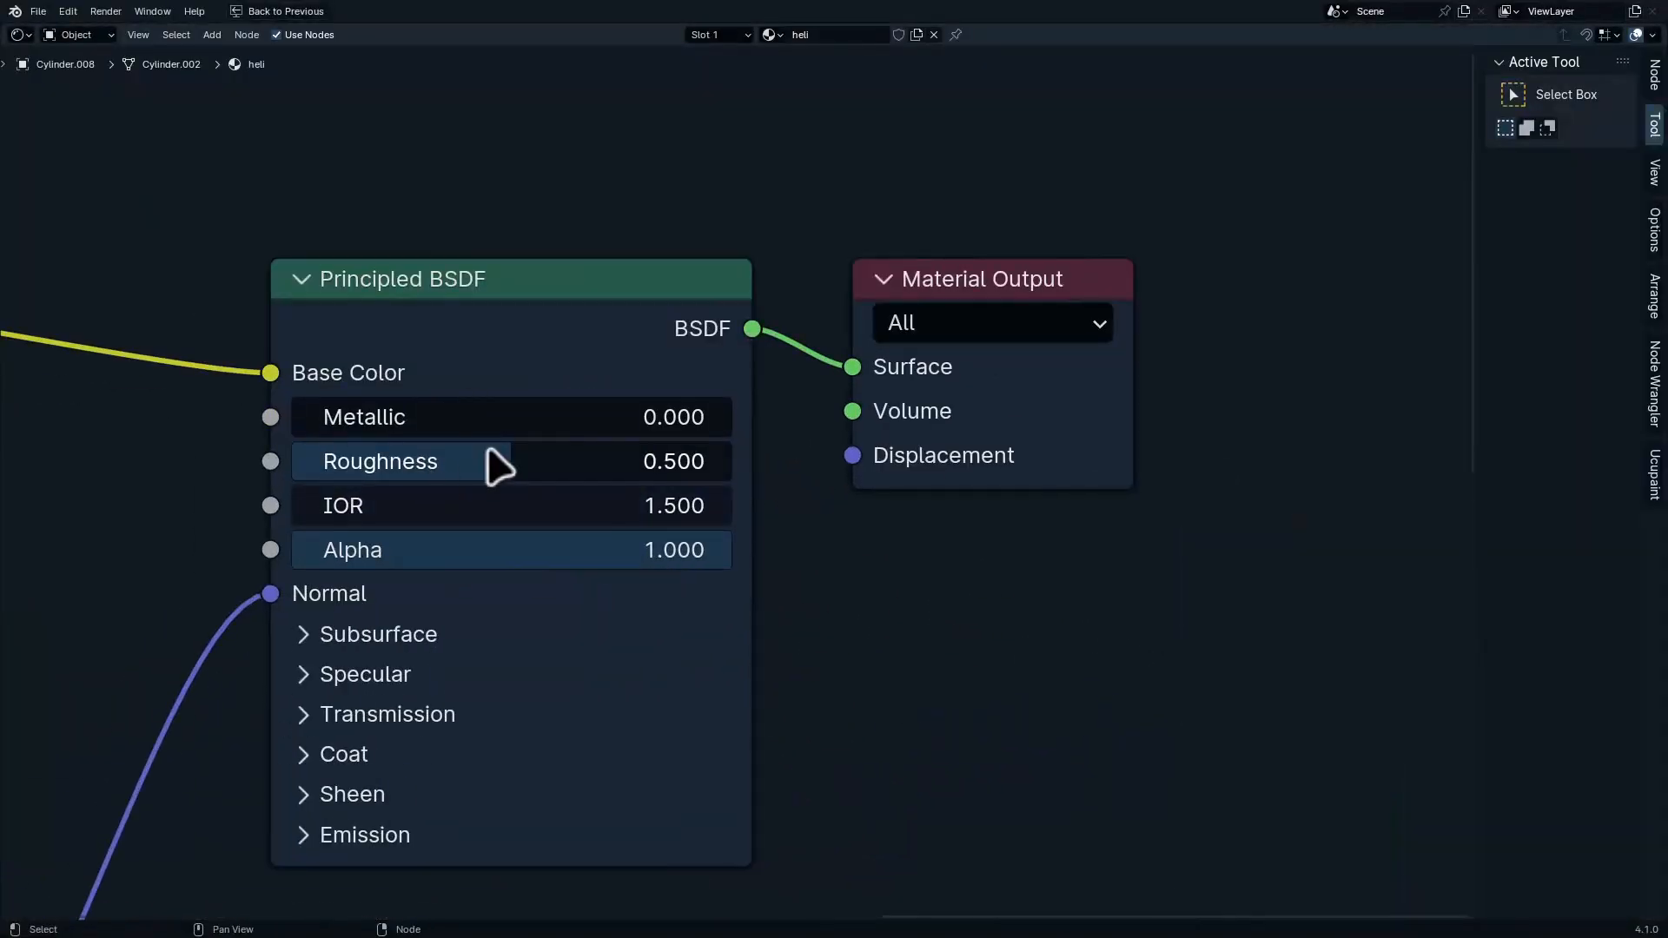
left_click_drag(480, 461, 429, 461)
Duplicate the Texture Coordinate, Mapping and Noise Texture nodes and place the copies above the image texture node
middle_click_drag(429, 480, 594, 552)
middle_click_drag(824, 425, 828, 558)
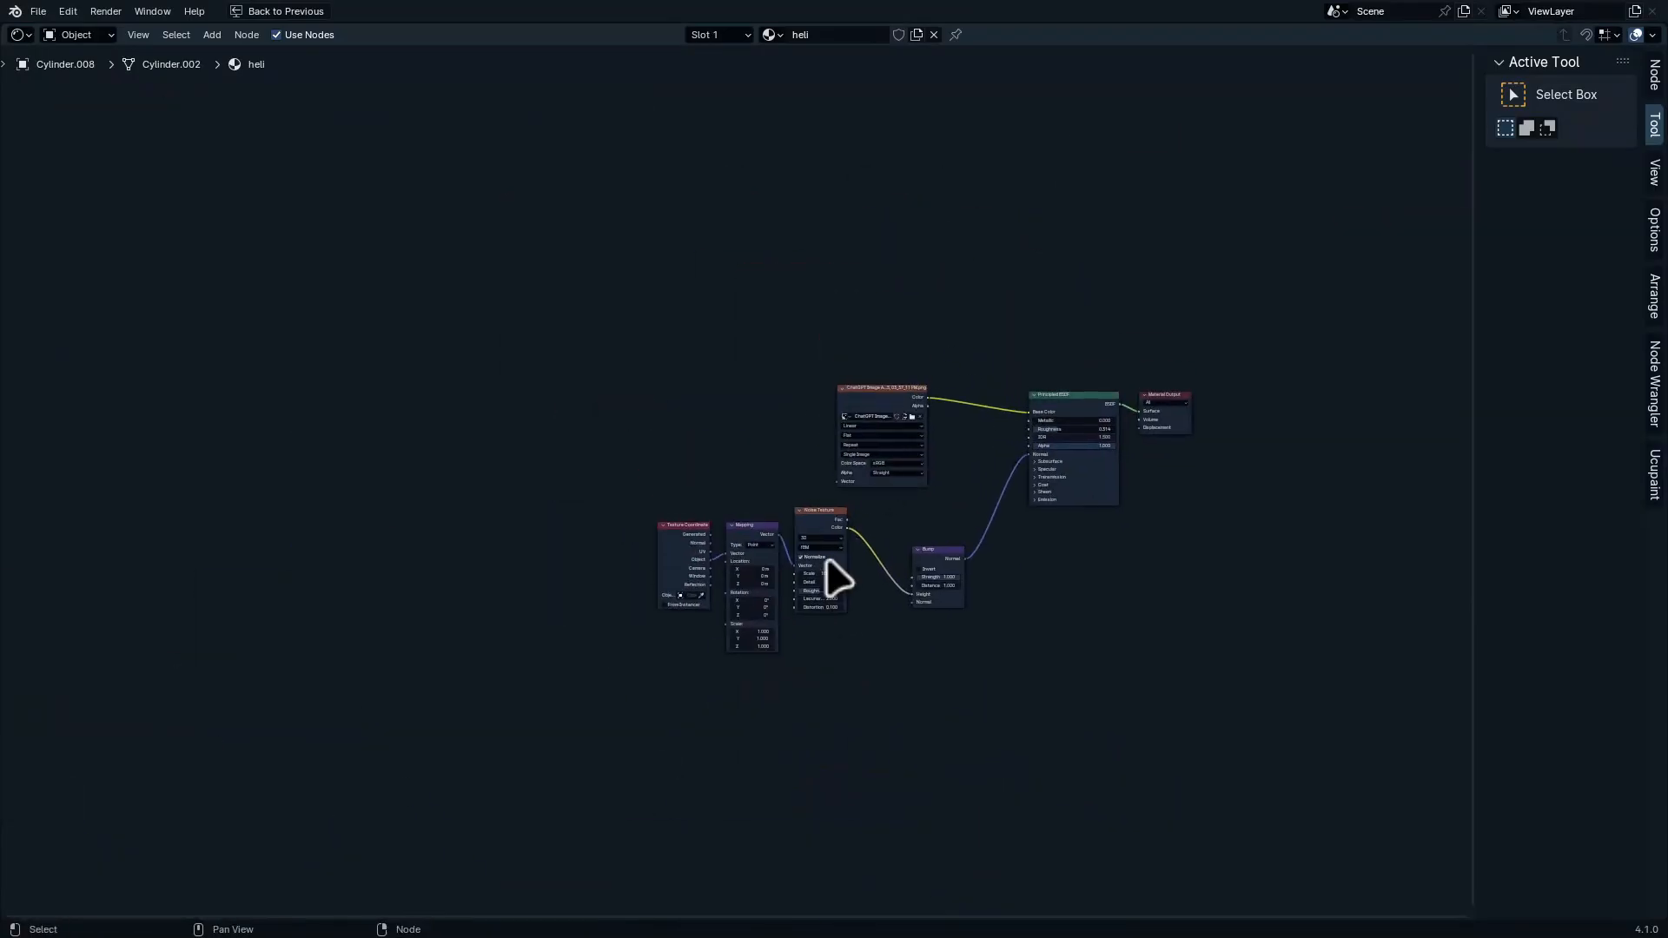
left_click_drag(848, 527, 631, 641)
left_click_drag(641, 492, 814, 590)
key("shift+d")
left_click(821, 219)
middle_click_drag(821, 219, 816, 443)
scroll(828, 461, "up", 12)
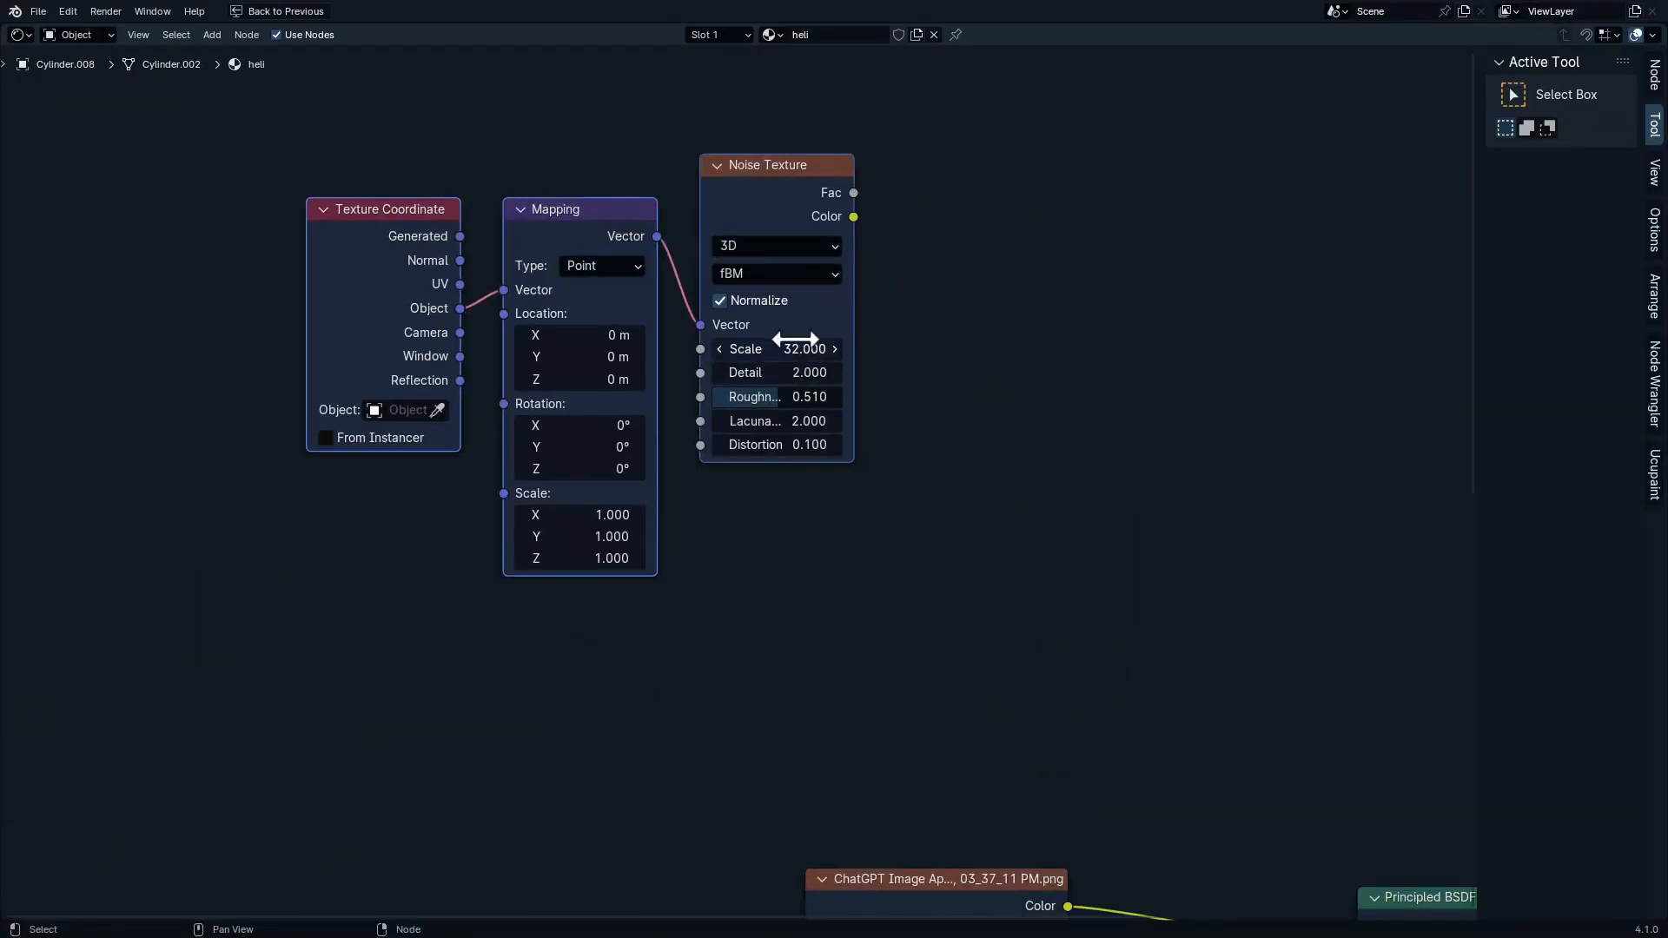
Add a Color Ramp fed by the duplicated Noise Texture's Fac output and place it above the image texture
middle_click_drag(988, 391, 785, 304)
scroll(865, 317, "down", 5)
left_click_drag(723, 175, 931, 304)
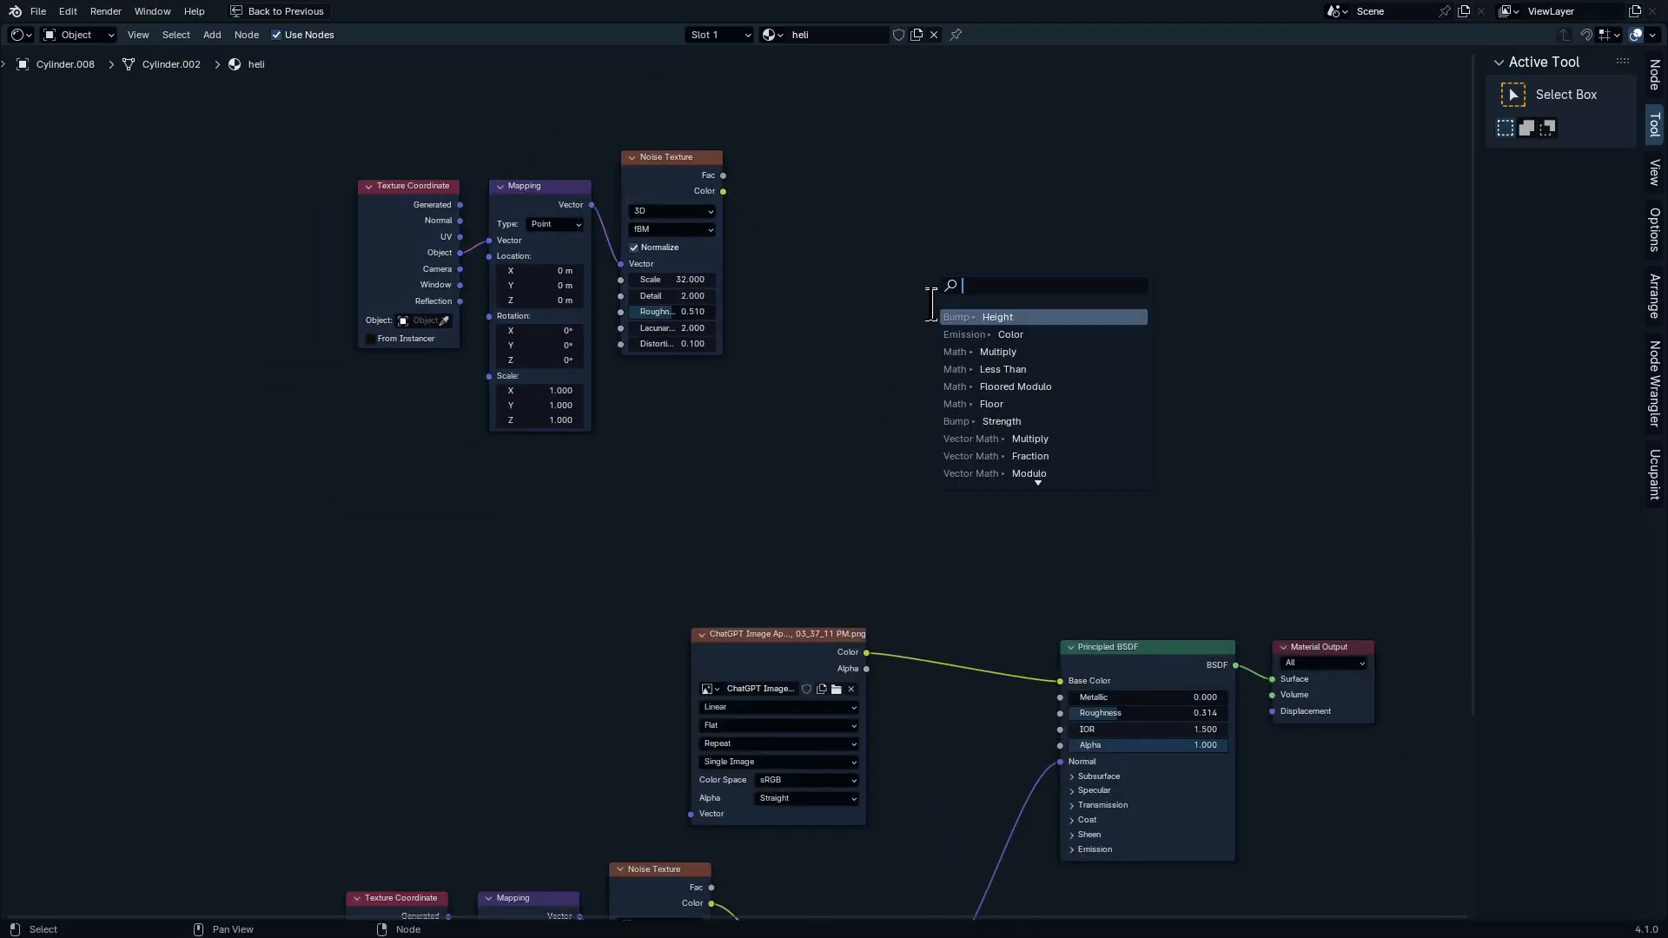
key("Return")
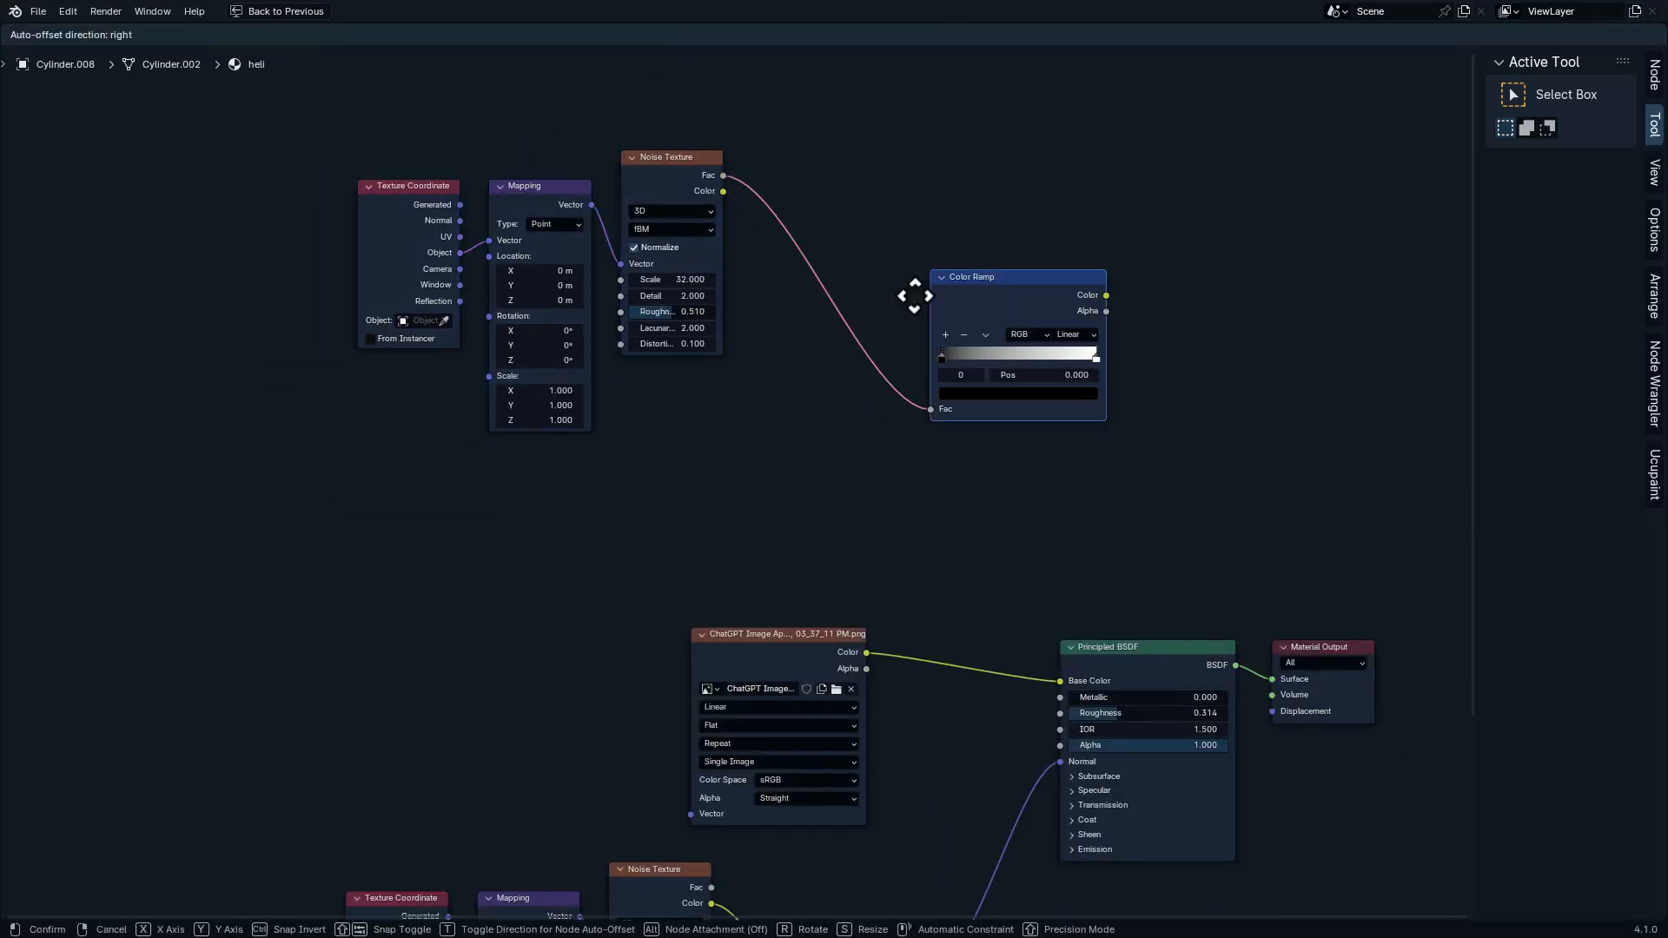
left_click(1001, 415)
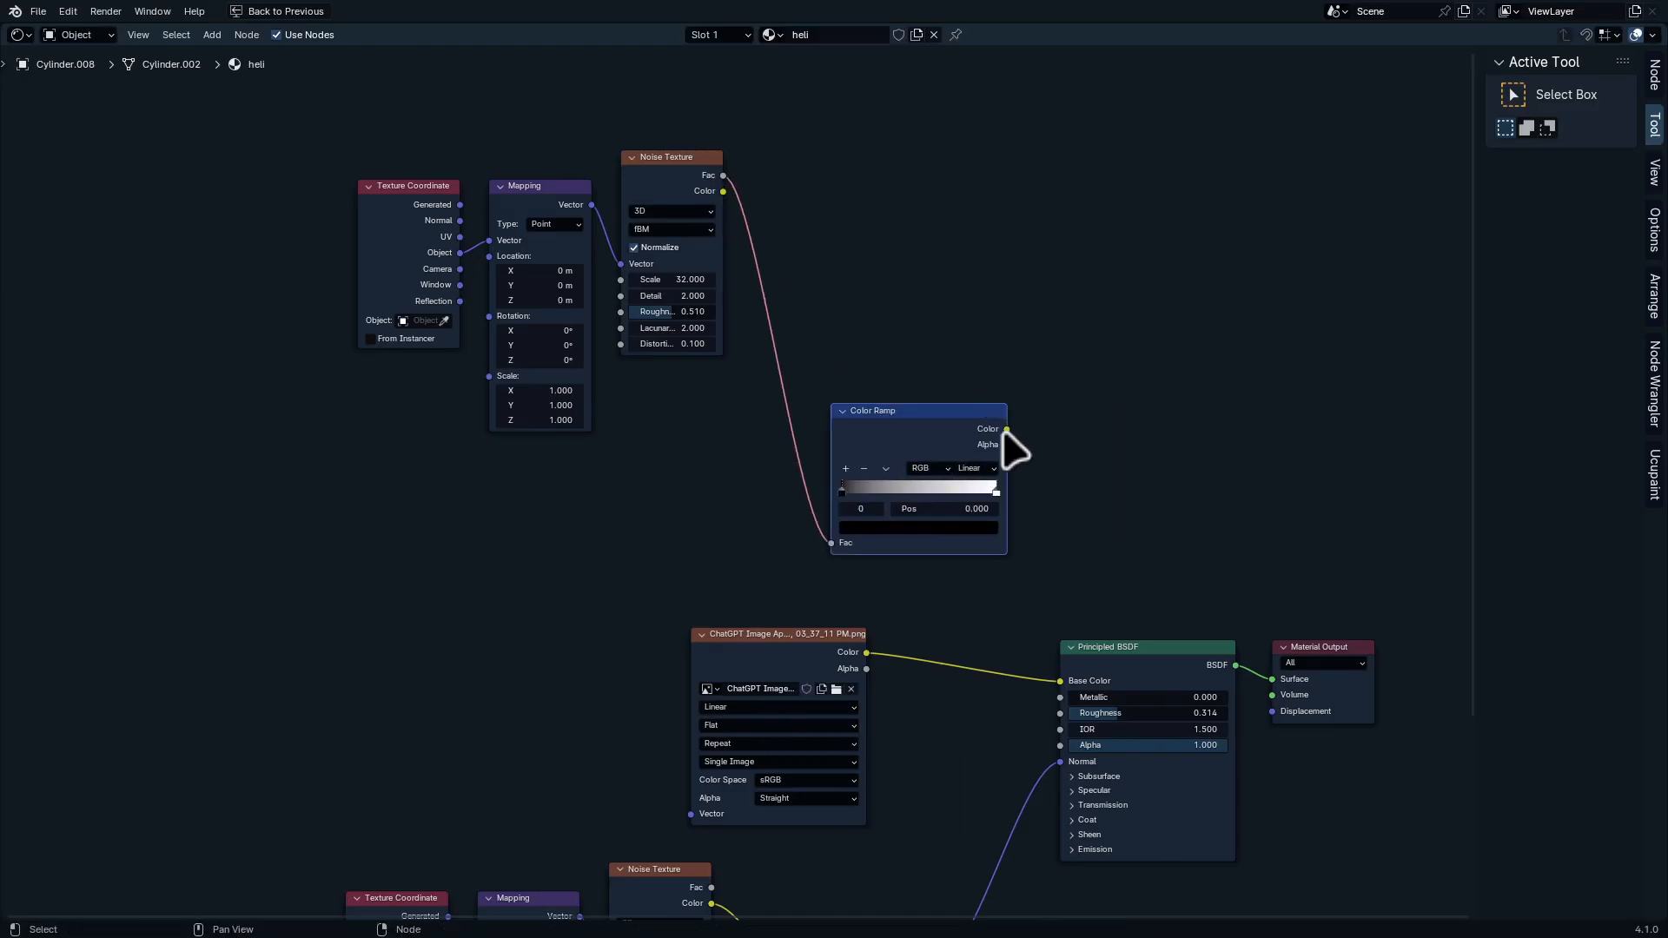
Connect the Color Ramp's Color output to the Principled BSDF's Roughness and lighten its black stop to a grey of 0.051
left_click_drag(1062, 707, 1059, 712)
key("ctrl+space")
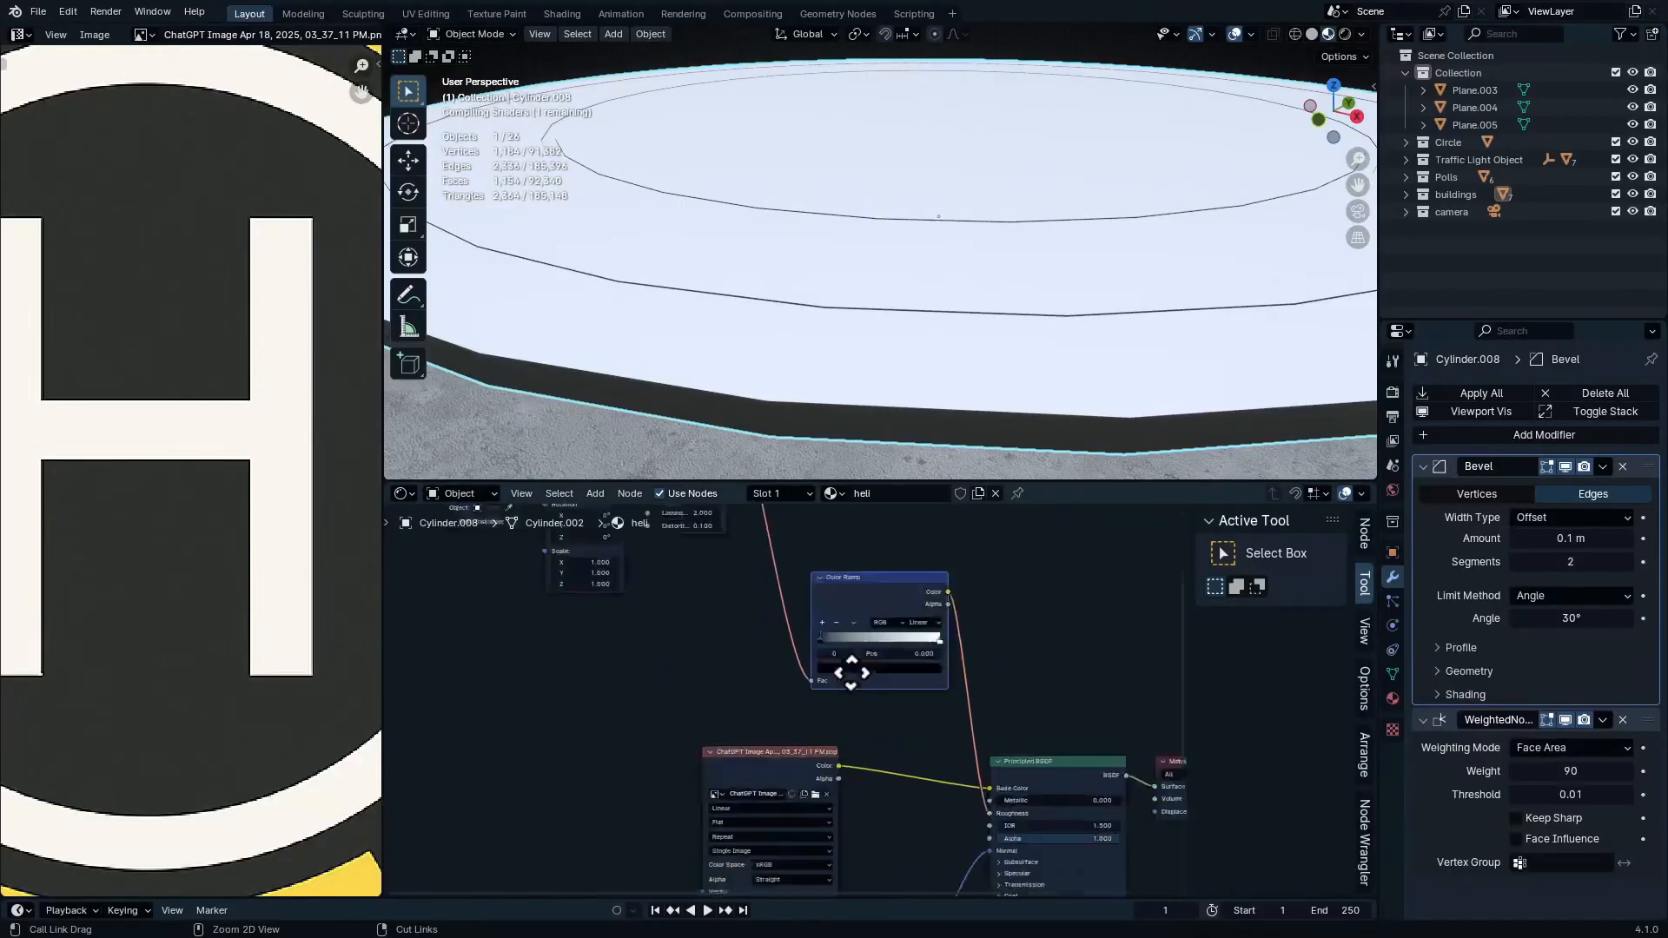
scroll(869, 643, "up", 5)
left_click(850, 769)
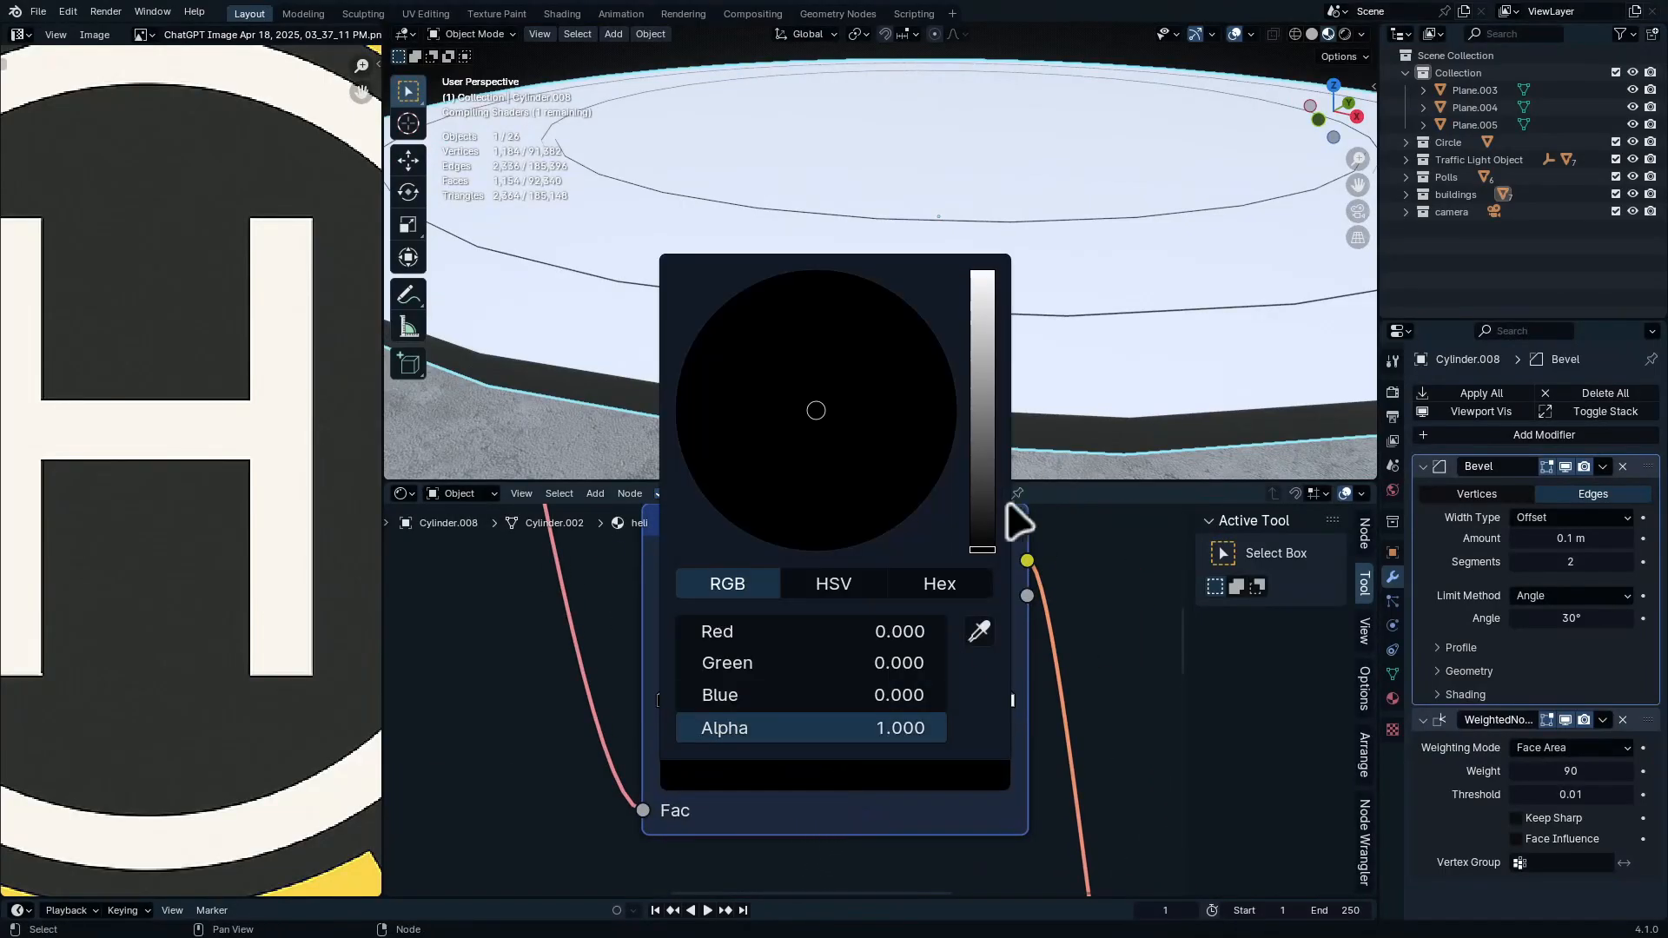
left_click_drag(982, 543, 983, 480)
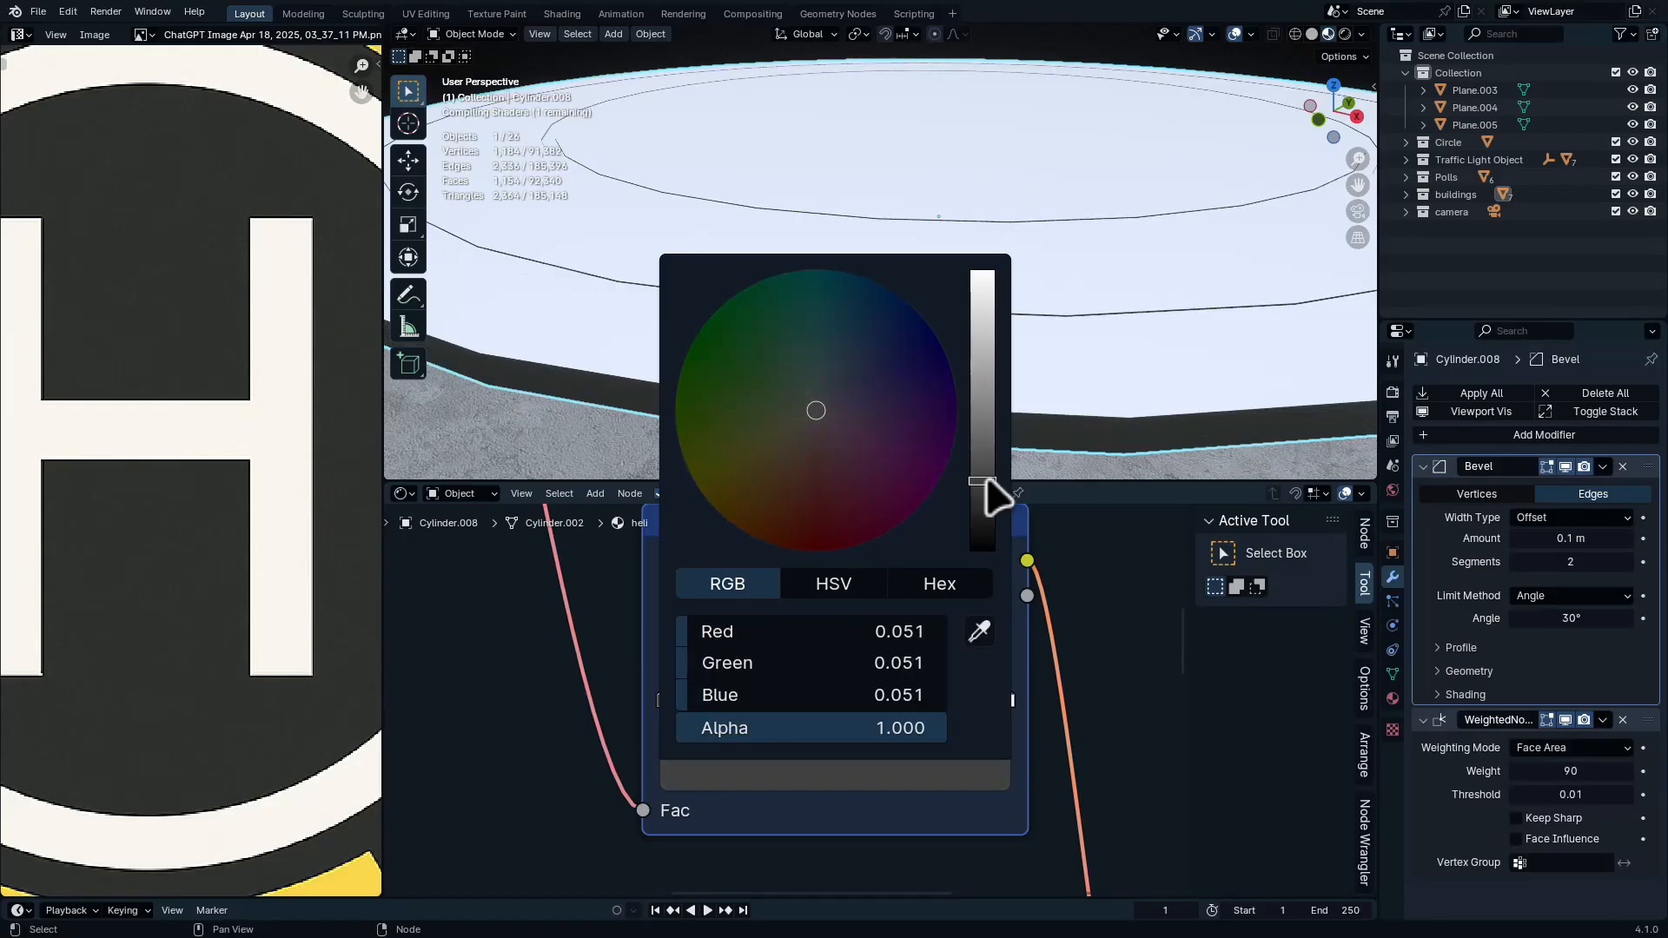
Undo the last change and set the duplicated Noise Texture's scale to 10
scroll(1077, 254, "up", 3)
middle_click_drag(1077, 254, 1085, 217)
key("ctrl+z")
middle_click_drag(942, 768, 749, 816)
middle_click_drag(564, 565, 560, 513, "ctrl")
middle_click_drag(564, 517, 730, 601)
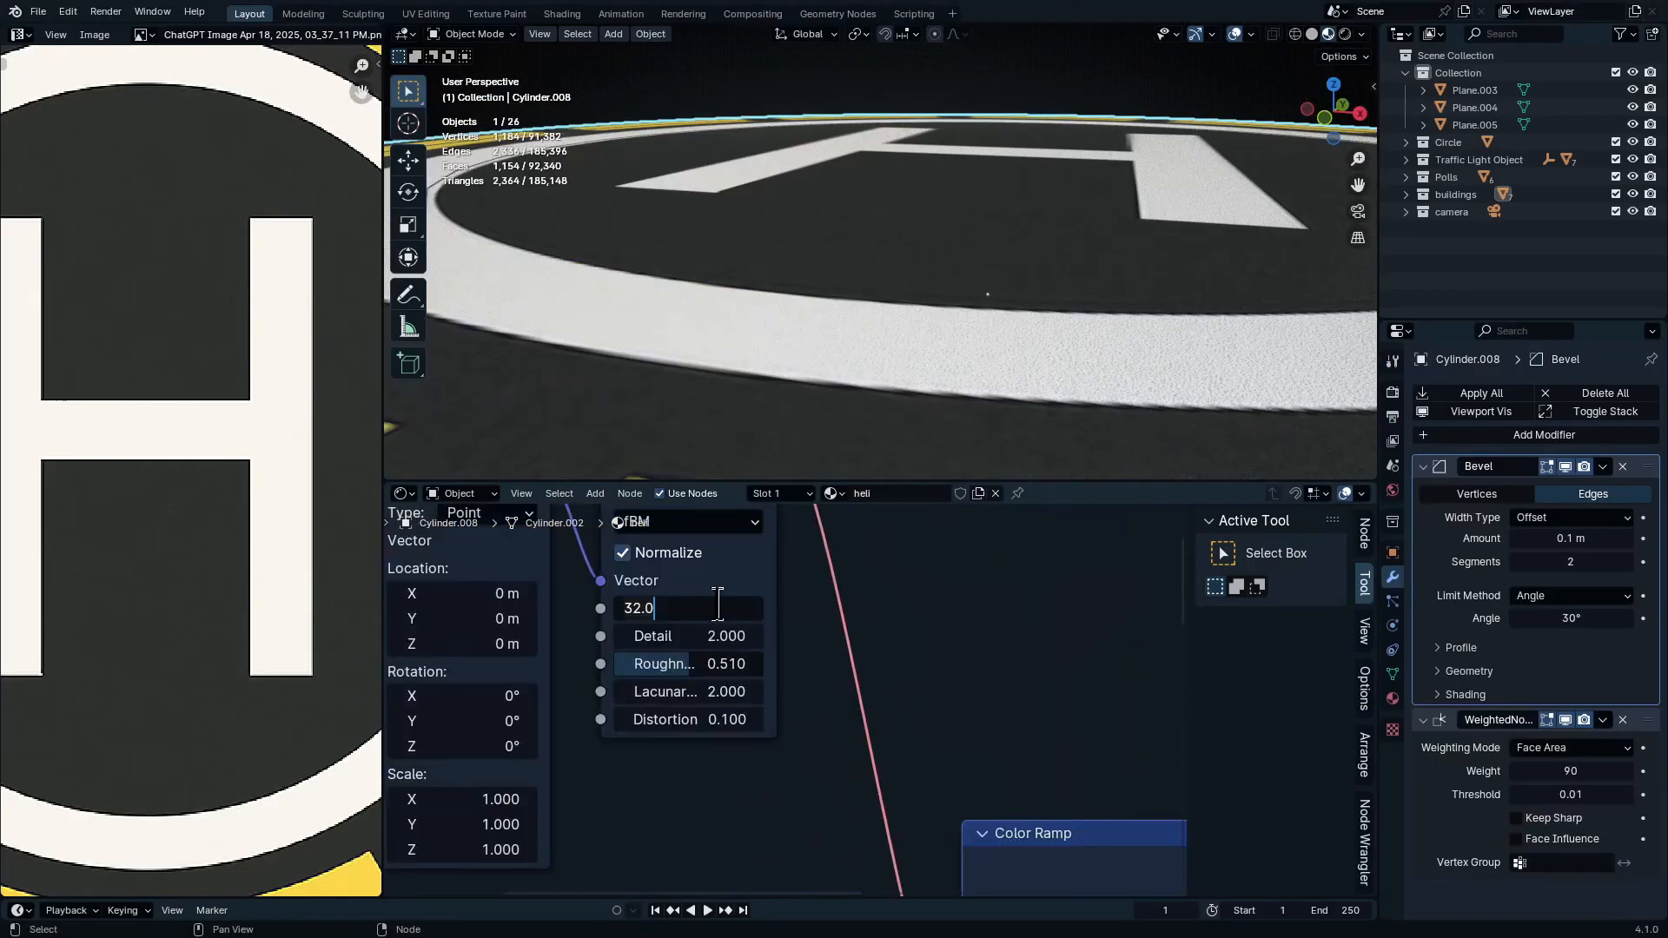
type("10")
key("Return")
Lower the heli material's Principled BSDF roughness slightly and look over the noise nodes driving its bump
middle_click_drag(1024, 287, 1335, 229)
mouse_move(852, 700)
middle_mouse_down("ctrl")
mouse_move(849, 857)
mouse_move(872, 724)
middle_mouse_up("ctrl")
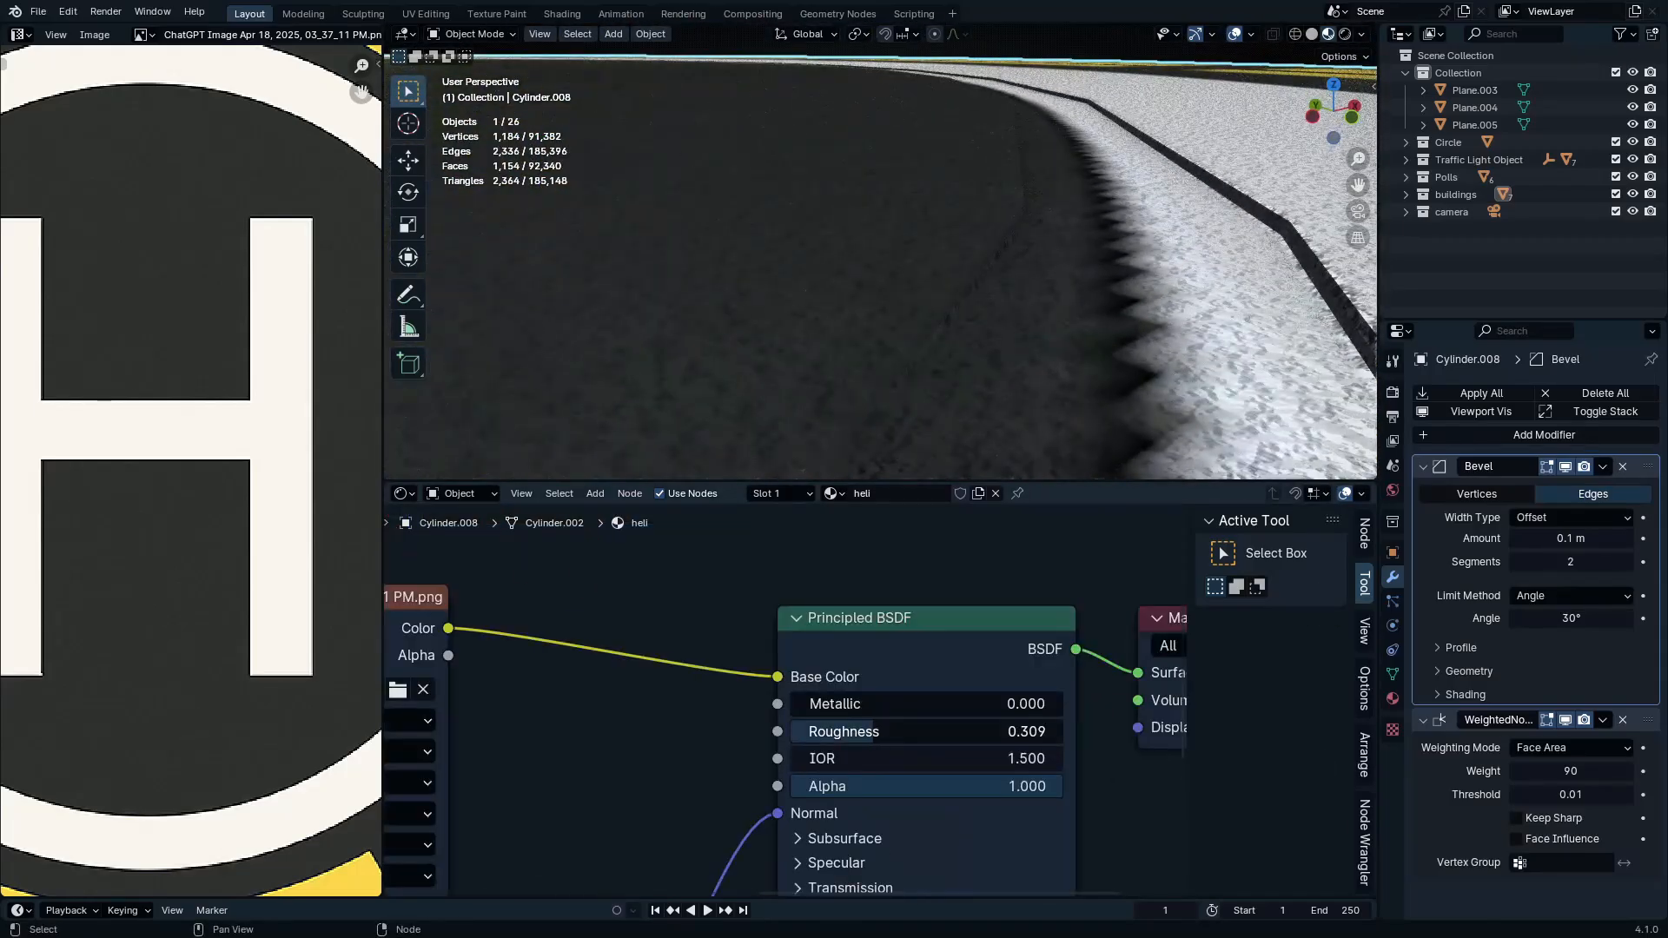
left_click_drag(872, 728, 858, 728)
key("ctrl+space")
key("Home")
middle_click_drag(755, 665, 574, 542, "ctrl")
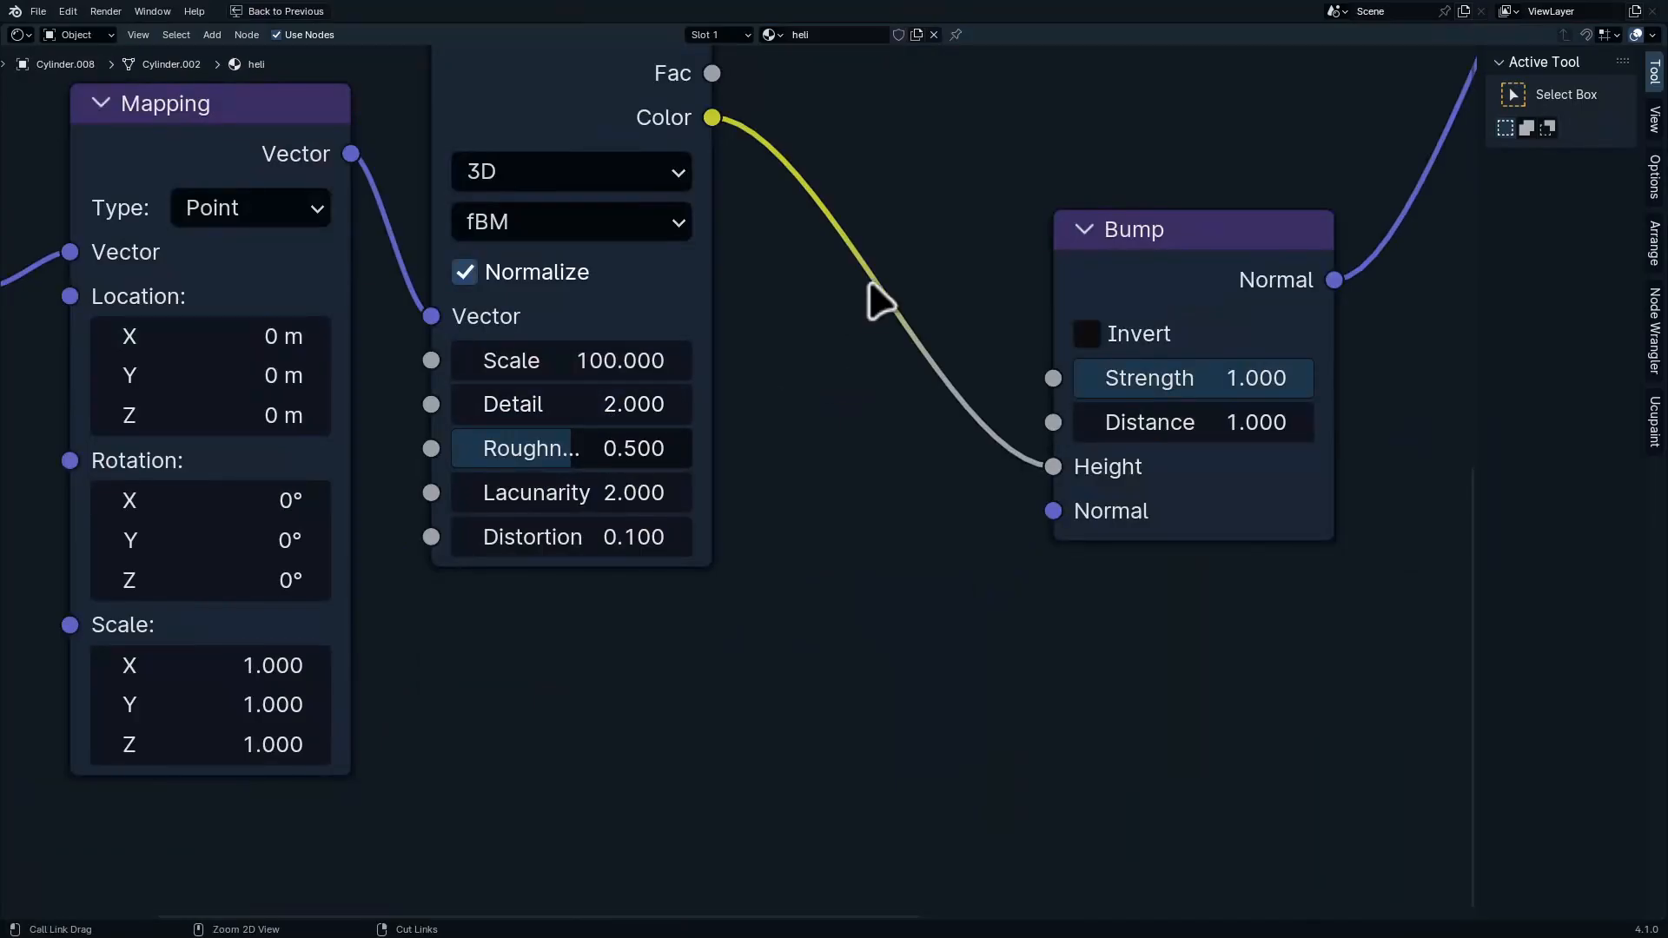
left_click_drag(735, 715, 757, 714)
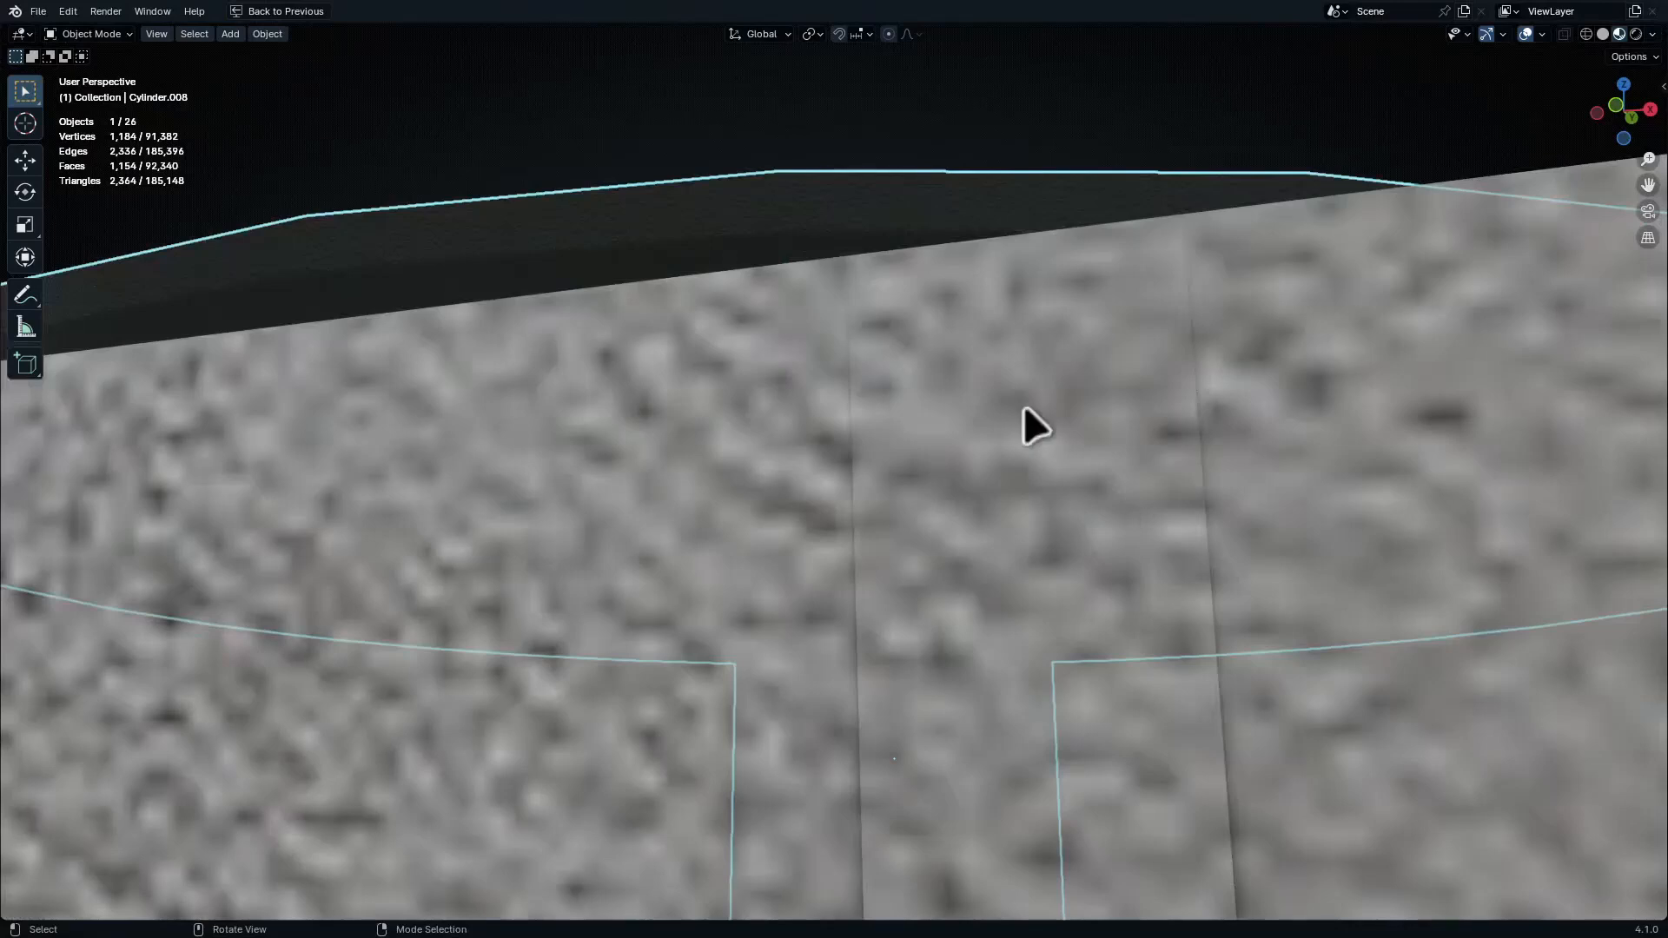
Switch to the asphalt material in slot 2 and inspect its noise and bump node settings
middle_click_drag(1025, 403, 1077, 338)
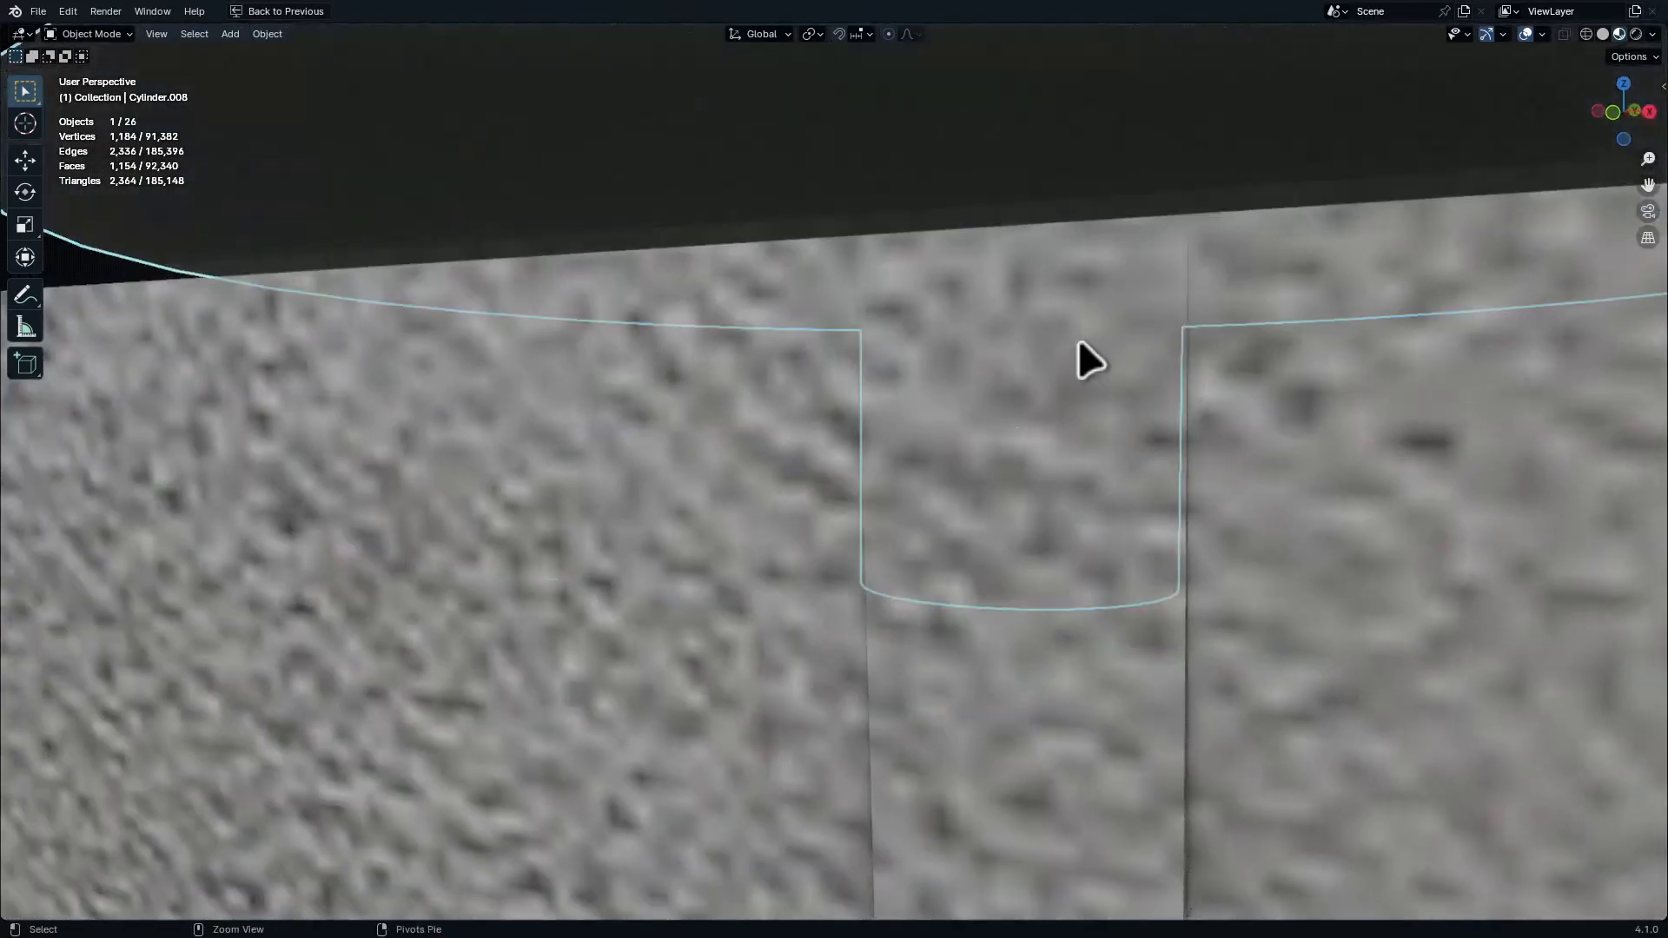
key("ctrl+space")
left_click(771, 494)
left_click(757, 543)
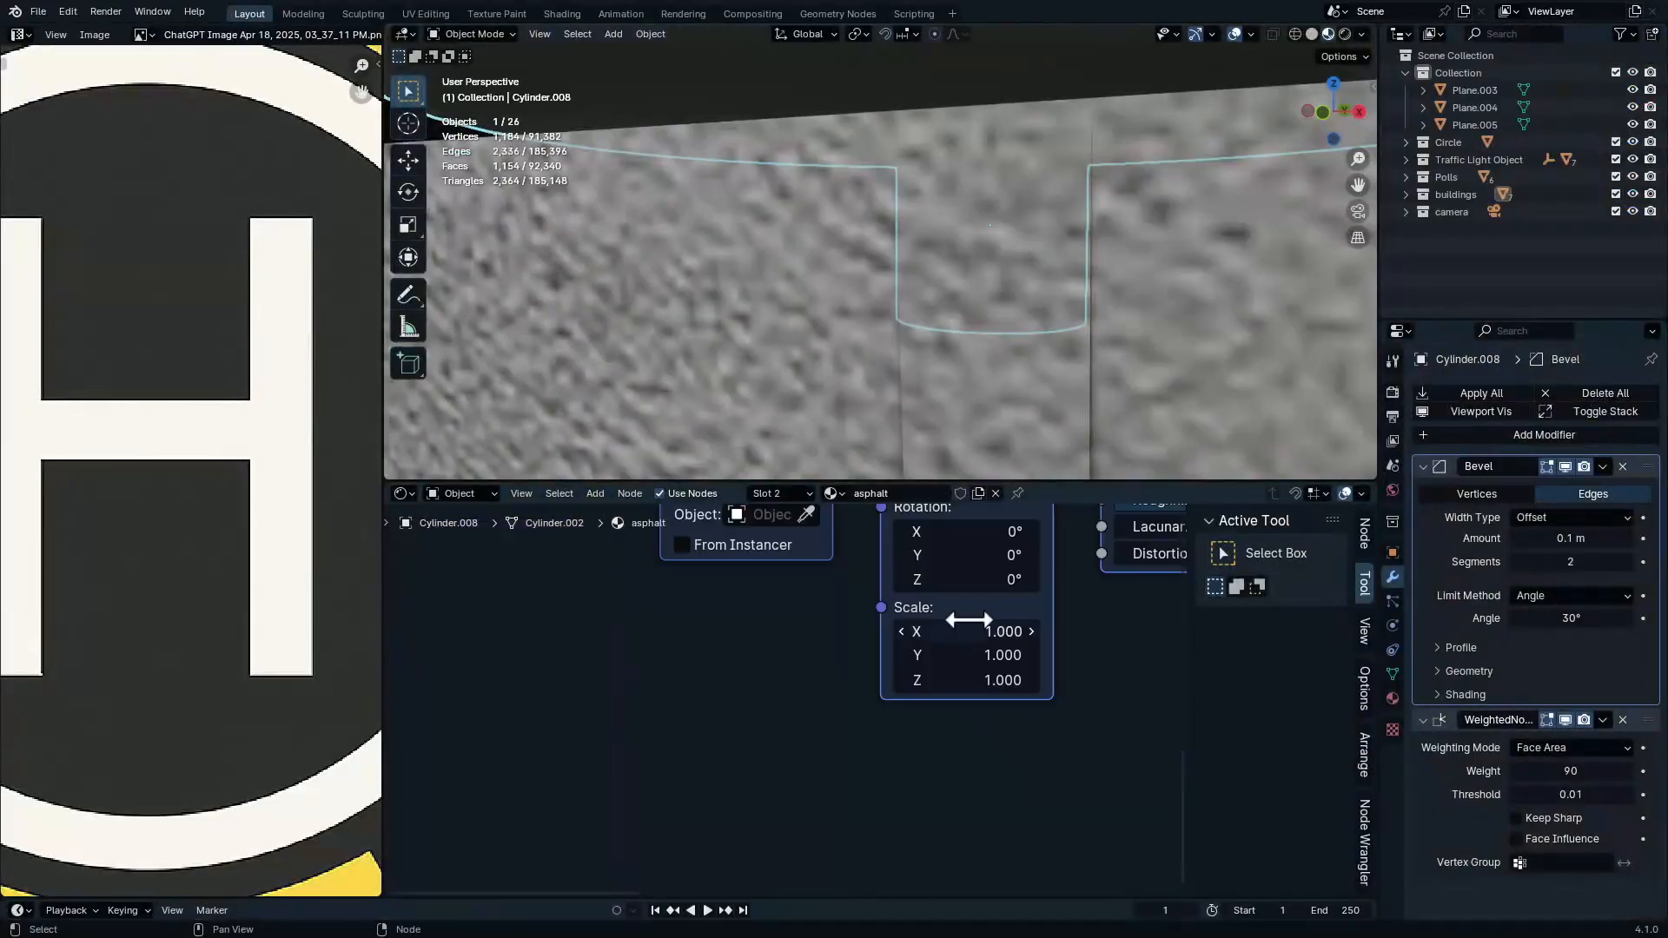
middle_click_drag(968, 619, 697, 699)
scroll(696, 699, "up", 1)
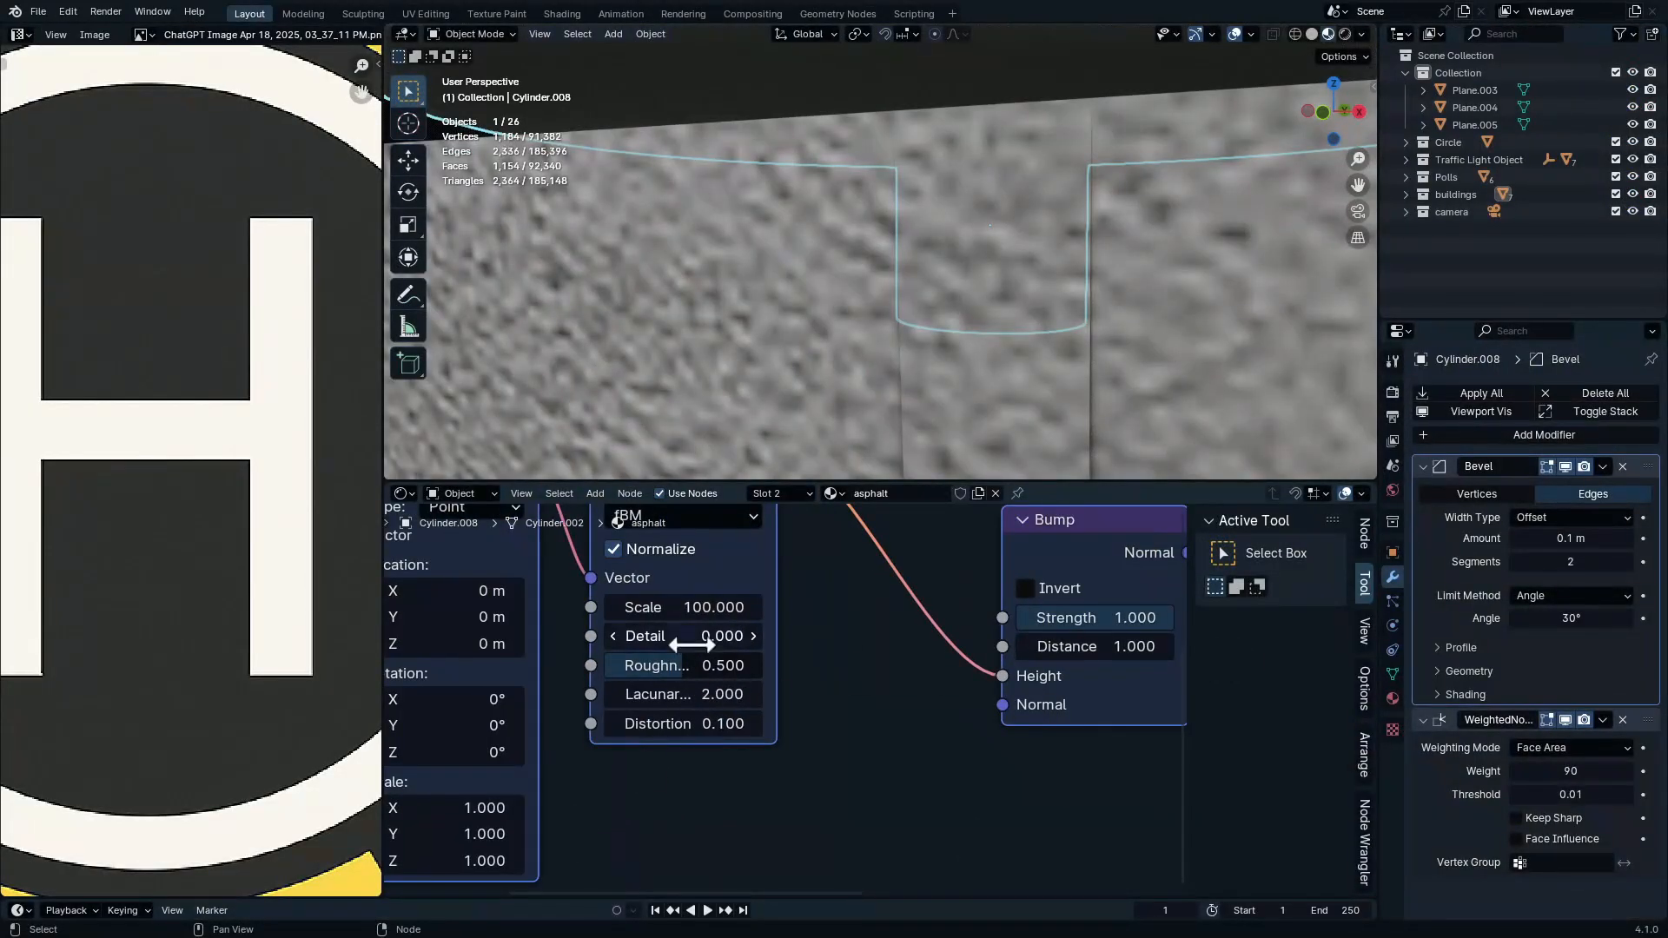
scroll(908, 309, "down", 8)
Clear the selection and delete the white box-shaped object standing beside the ring structure
key("ctrl+space")
middle_click_drag(1061, 186, 1134, 239)
left_click_drag(987, 269, 1455, 567)
key("alt+a")
middle_click_drag(1302, 504, 1350, 426)
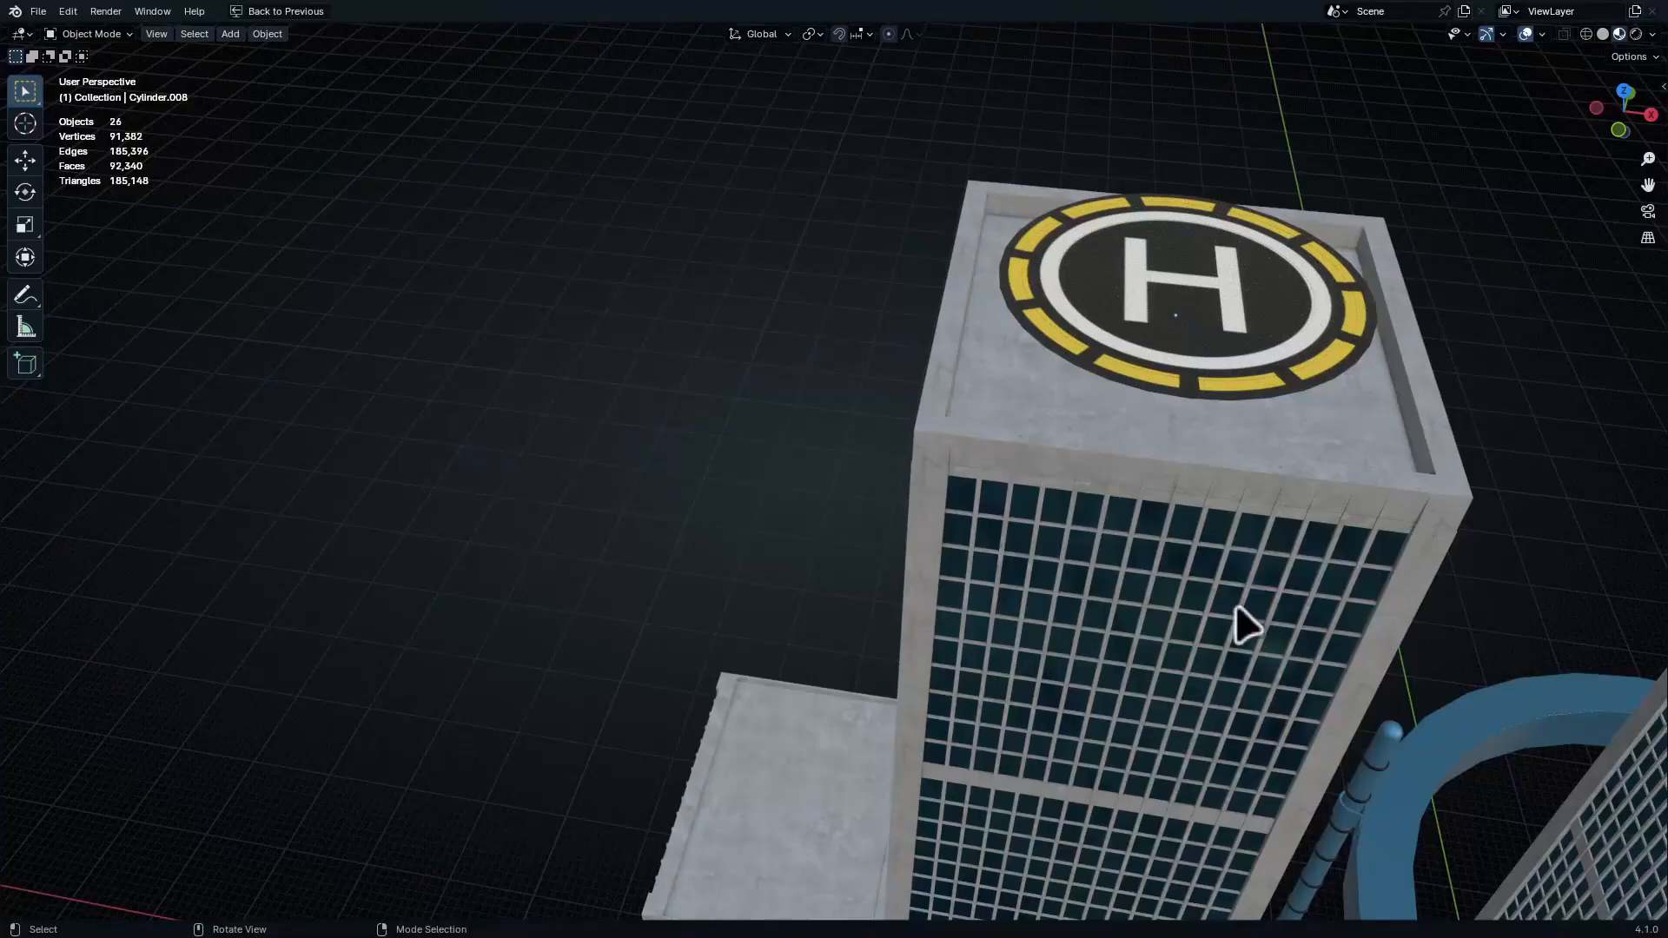
middle_click_drag(1413, 497, 1381, 625, "ctrl")
middle_click_drag(1311, 632, 489, 326, "shift")
middle_click_drag(792, 451, 706, 357, "shift")
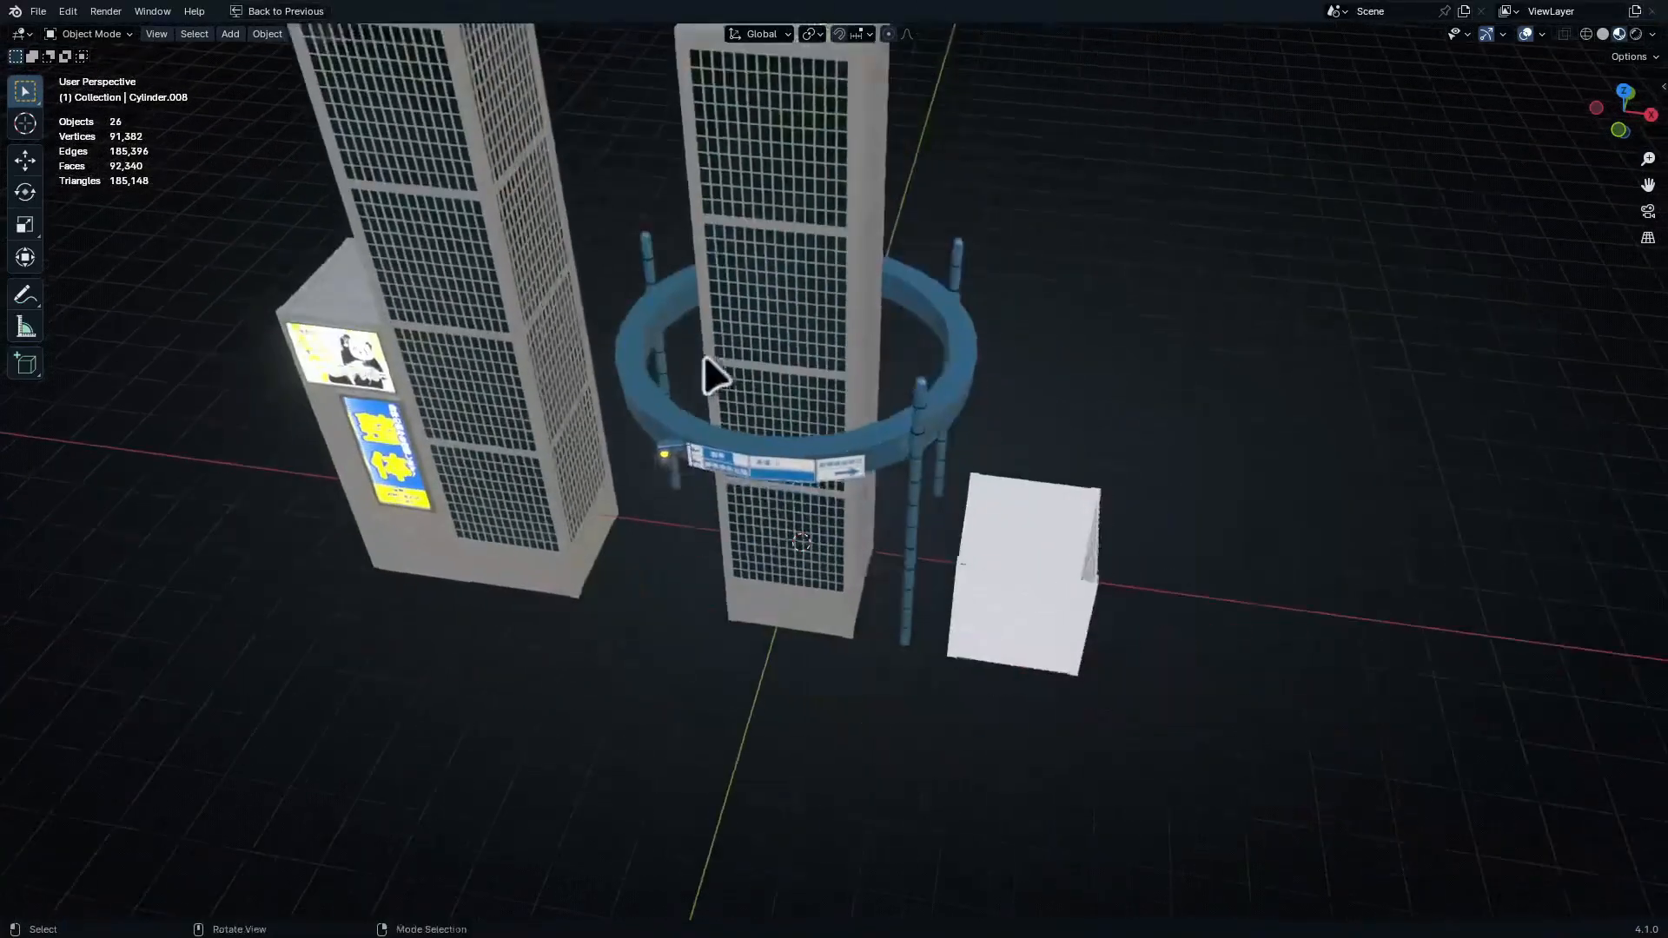
mouse_move(958, 698)
middle_mouse_down("ctrl")
mouse_move(993, 608)
mouse_move(1077, 530)
mouse_move(979, 714)
middle_mouse_up("ctrl")
left_click(1079, 528)
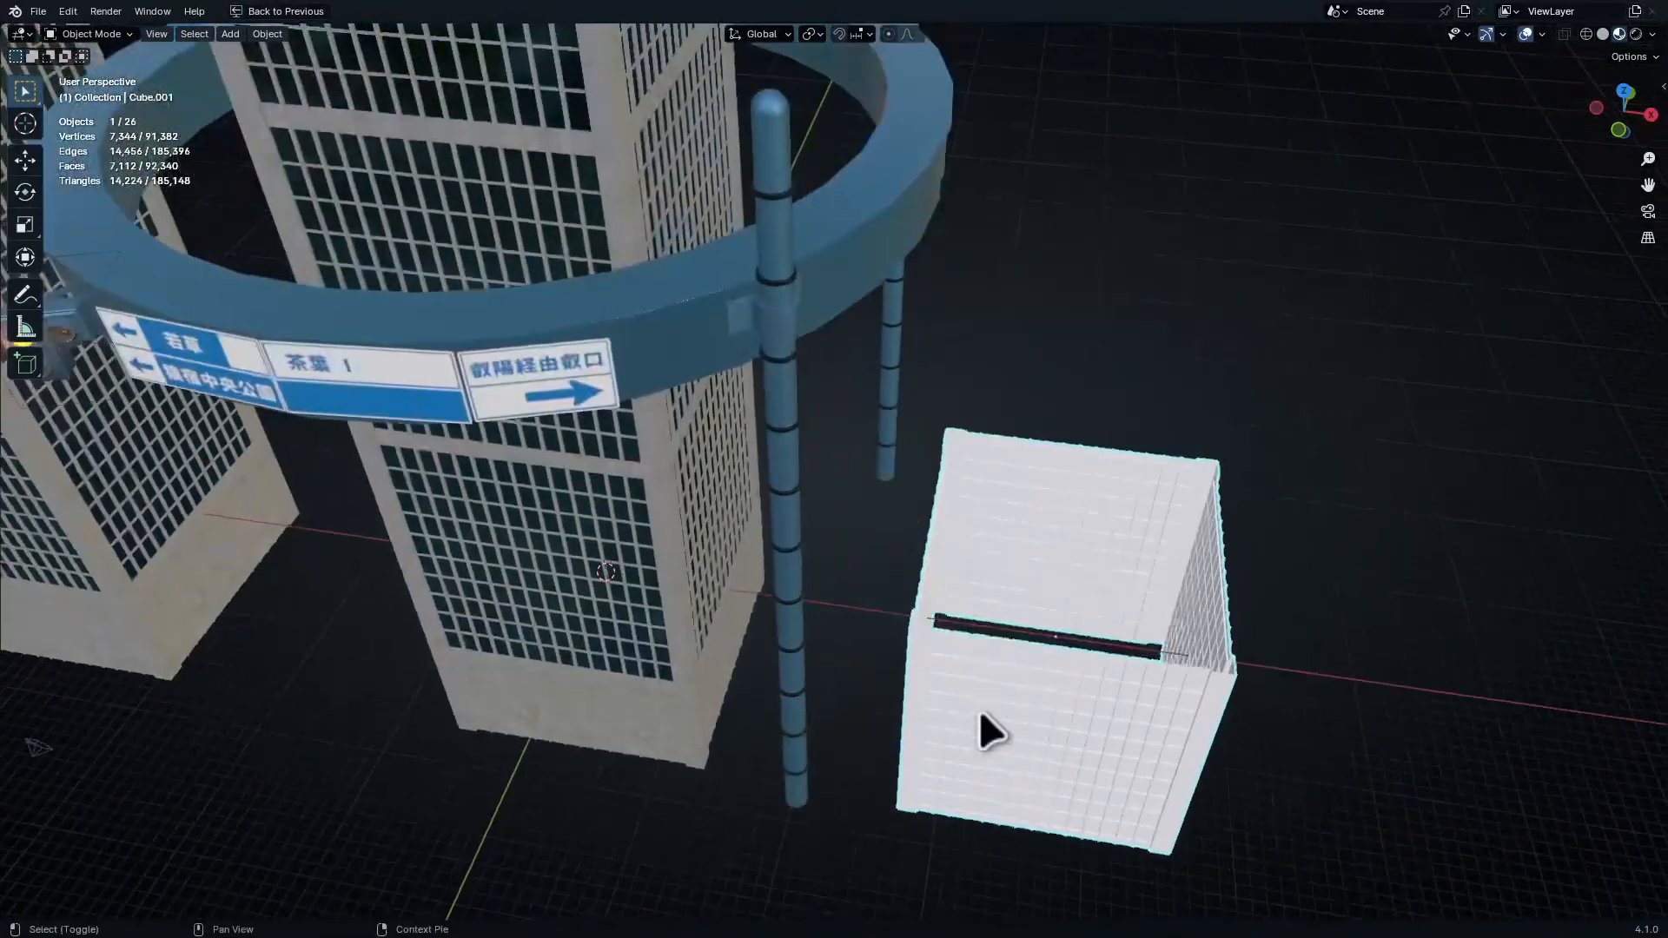
key("Delete")
middle_click_drag(941, 613, 984, 594)
middle_click_drag(812, 374, 1025, 808, "shift")
left_click(982, 544)
key("g")
right_click(990, 269)
middle_click_drag(795, 308, 1225, 296, "shift")
left_click(700, 440)
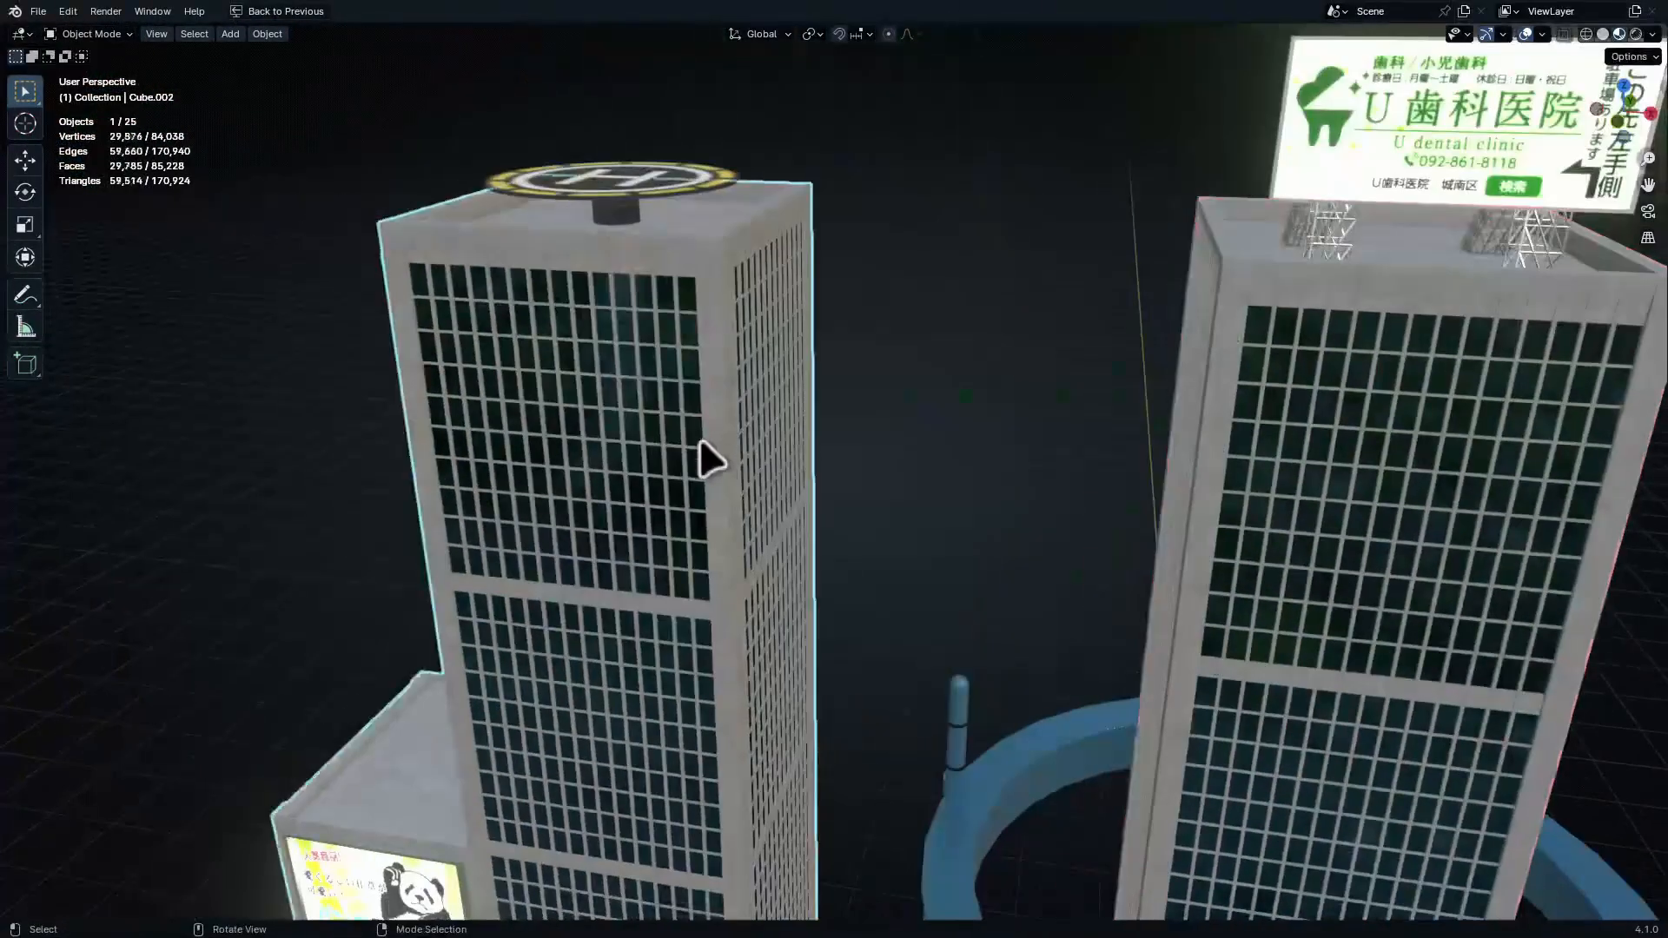
key("g")
right_click(765, 425)
middle_click_drag(1012, 339, 865, 503, "shift")
Try to reposition the tower inside the ring along the ground plane while looking through the camera
key("KP_0")
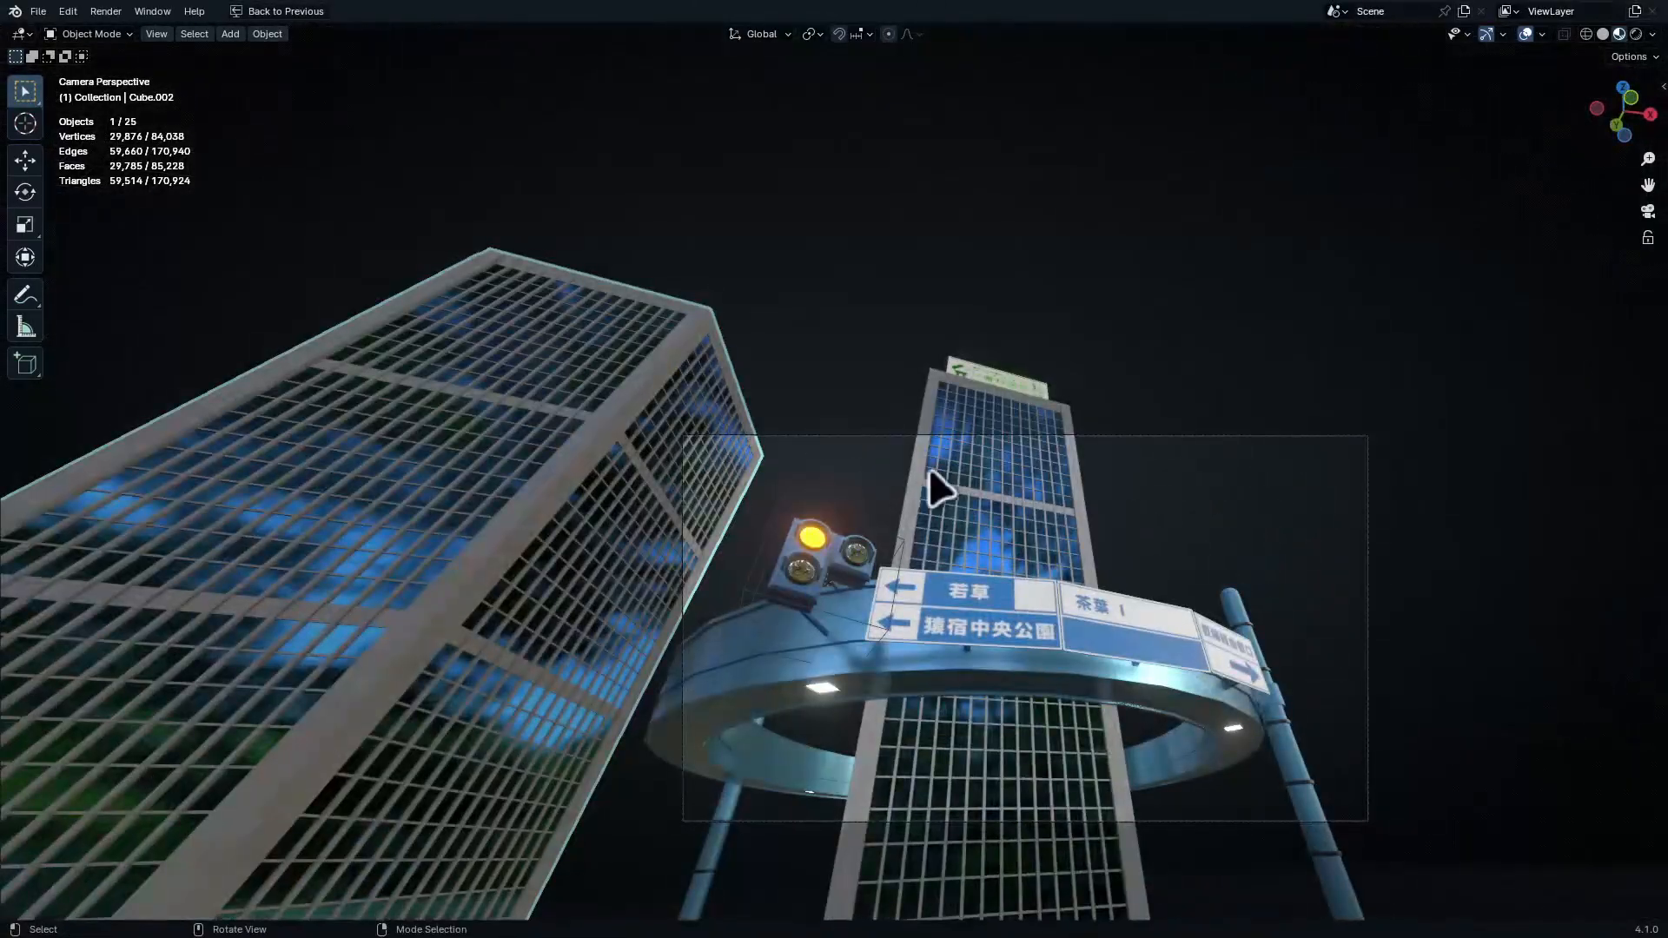
middle_click_drag(1077, 597, 941, 408, "shift")
left_click(797, 593)
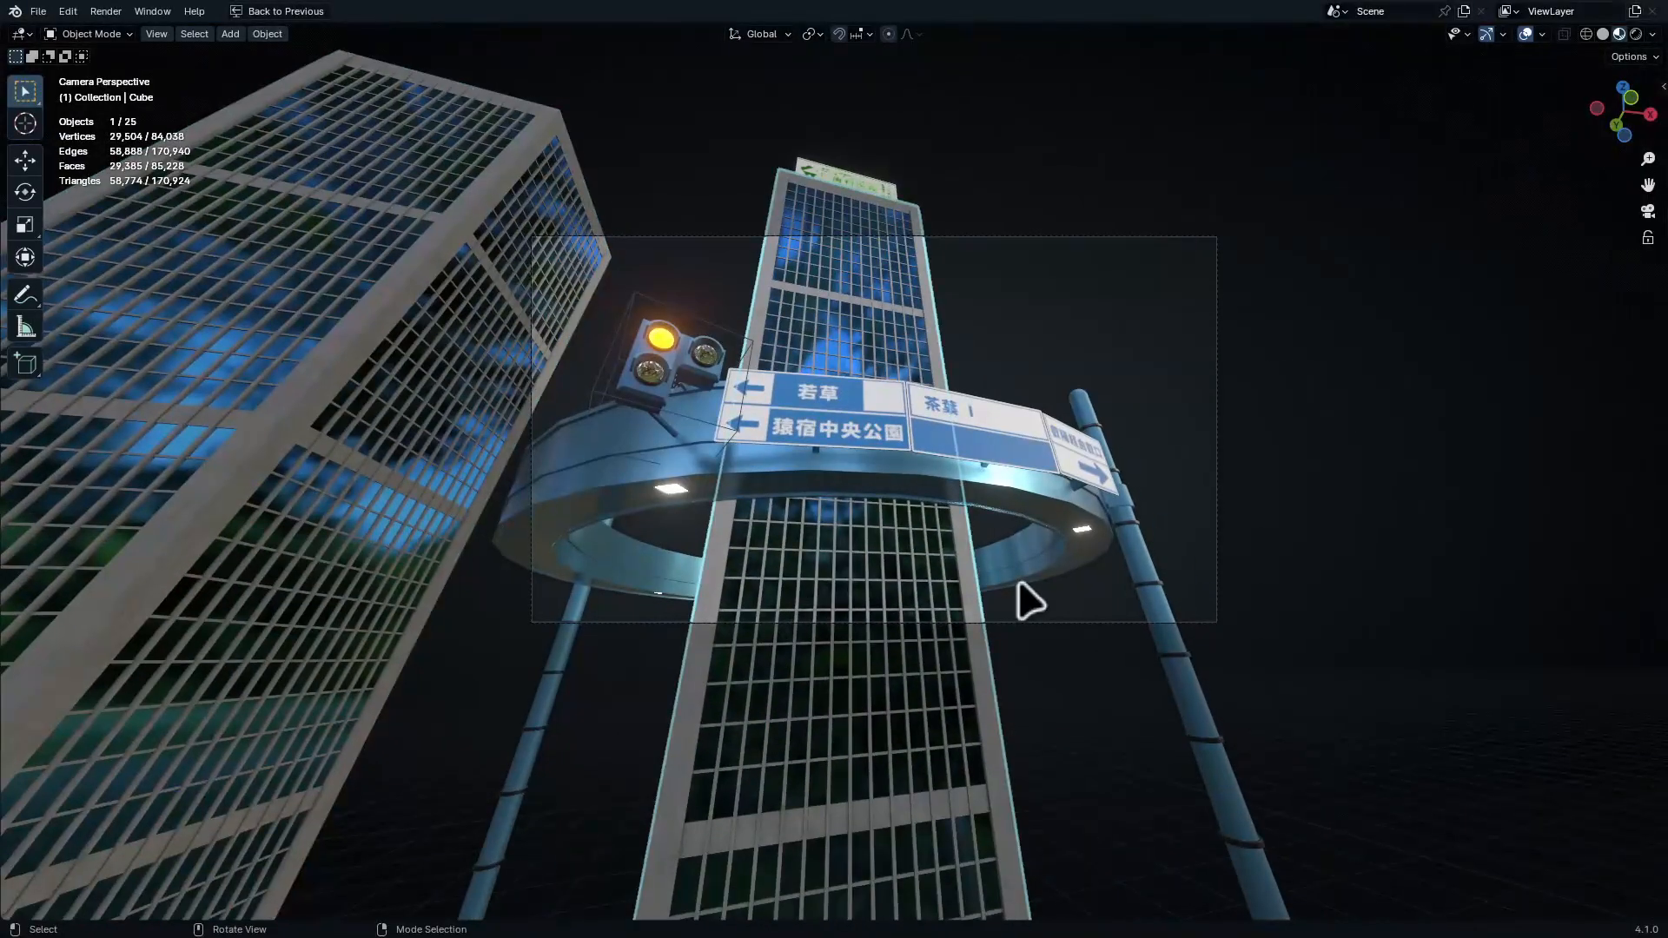
key("g")
key("shift+z")
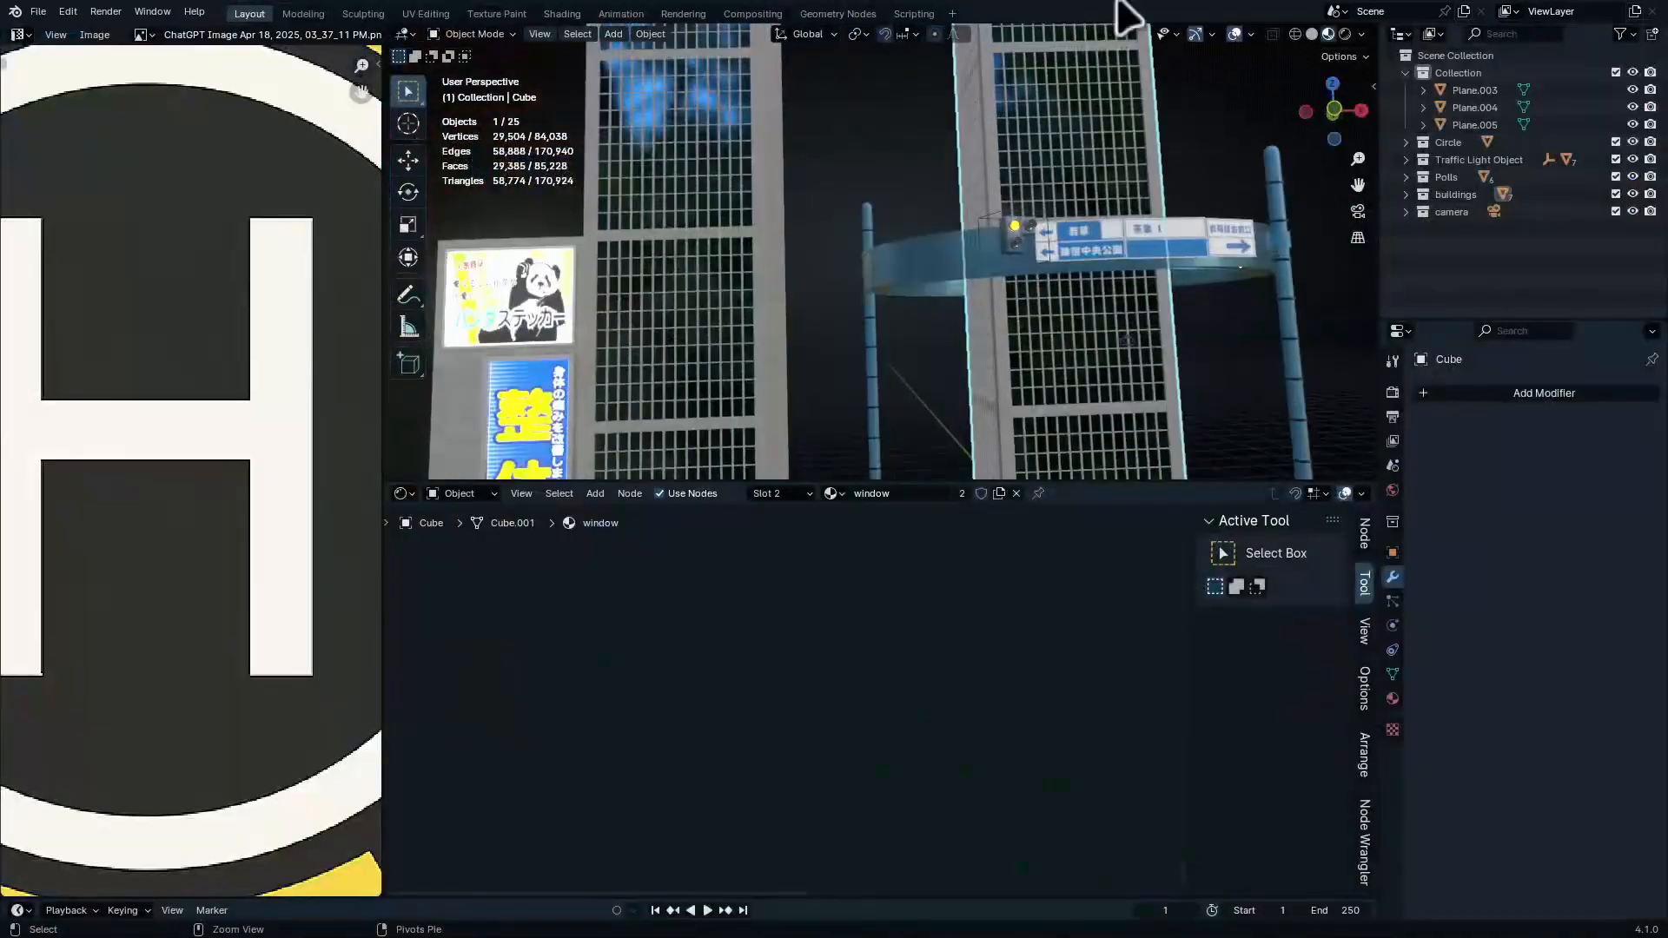
Duplicate the tower inside the ring and offset the copy about 55.93 m along the X axis
key("ctrl+space")
scroll(1135, 234, "down", 4)
middle_click_drag(1135, 234, 1005, 368)
key("shift+d")
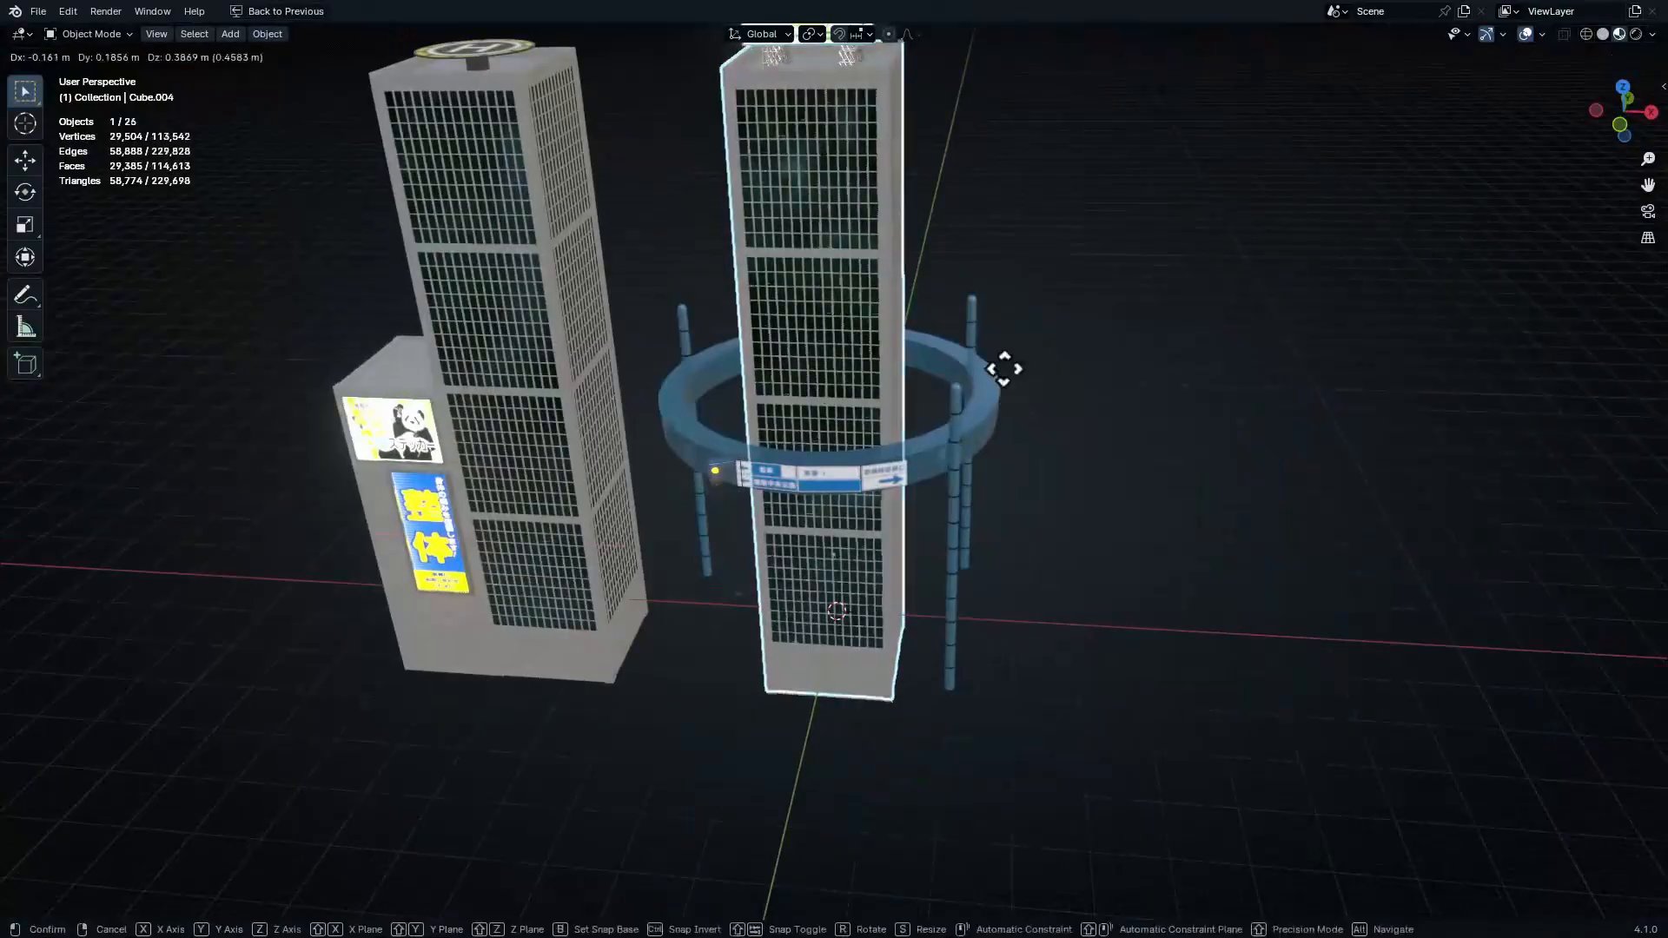
key("x")
left_click(1384, 336)
scroll(1233, 335, "up", 1)
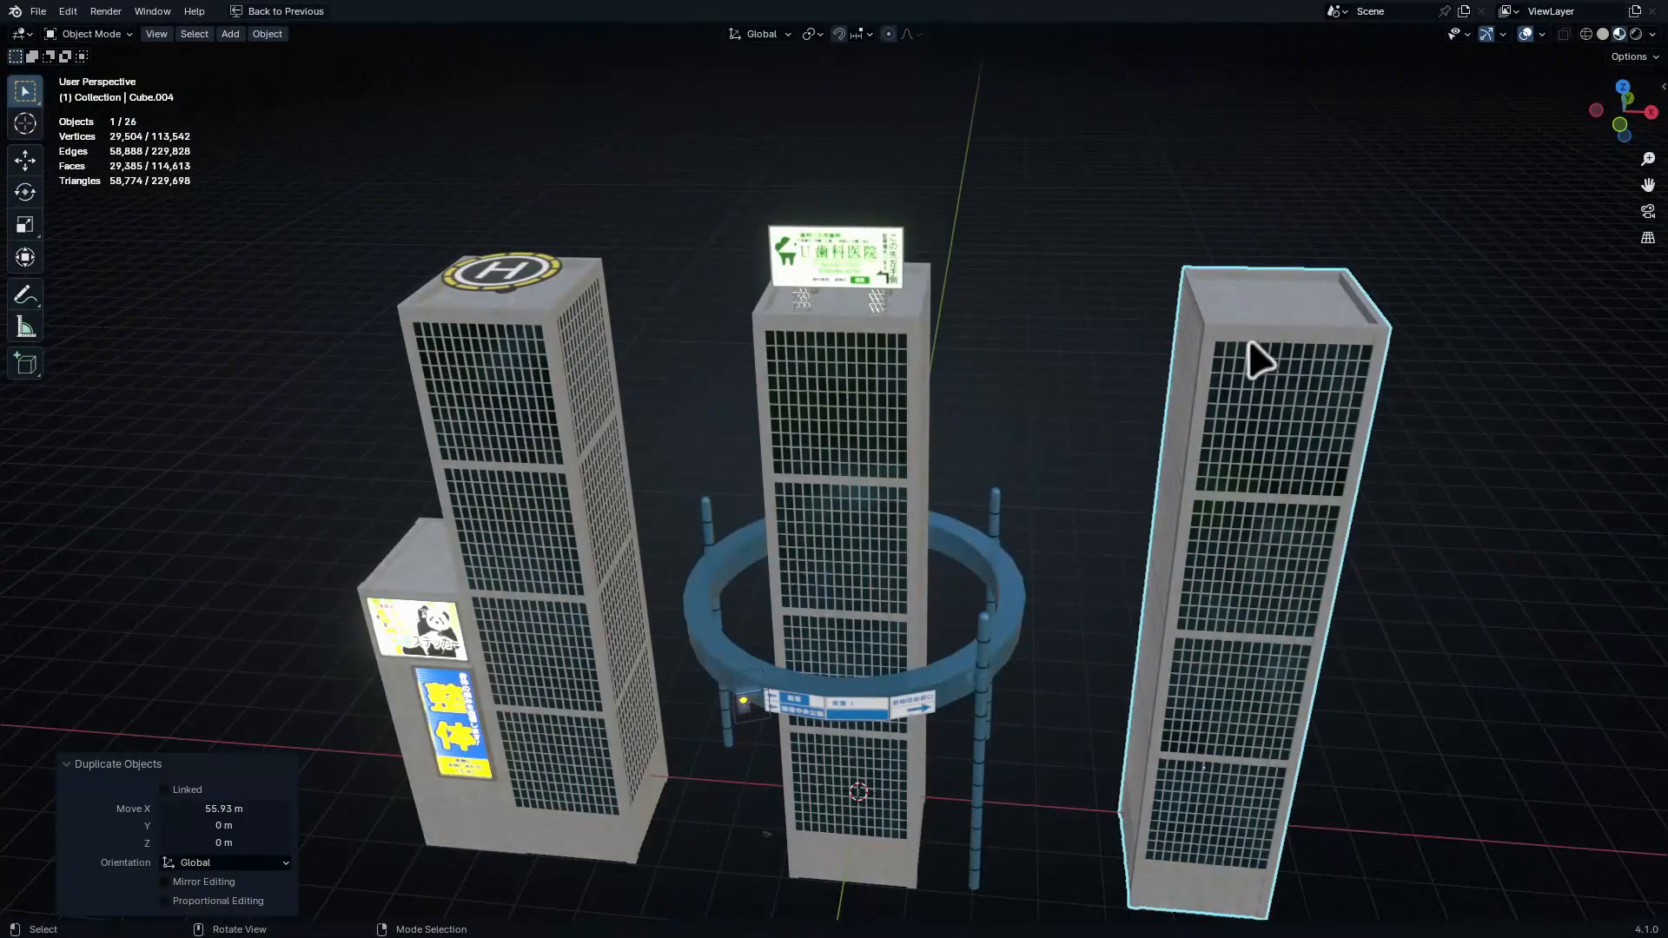
Move the original tower with the dental clinic billboard out of the ring to beyond the duplicated tower
left_click(860, 408)
key("g")
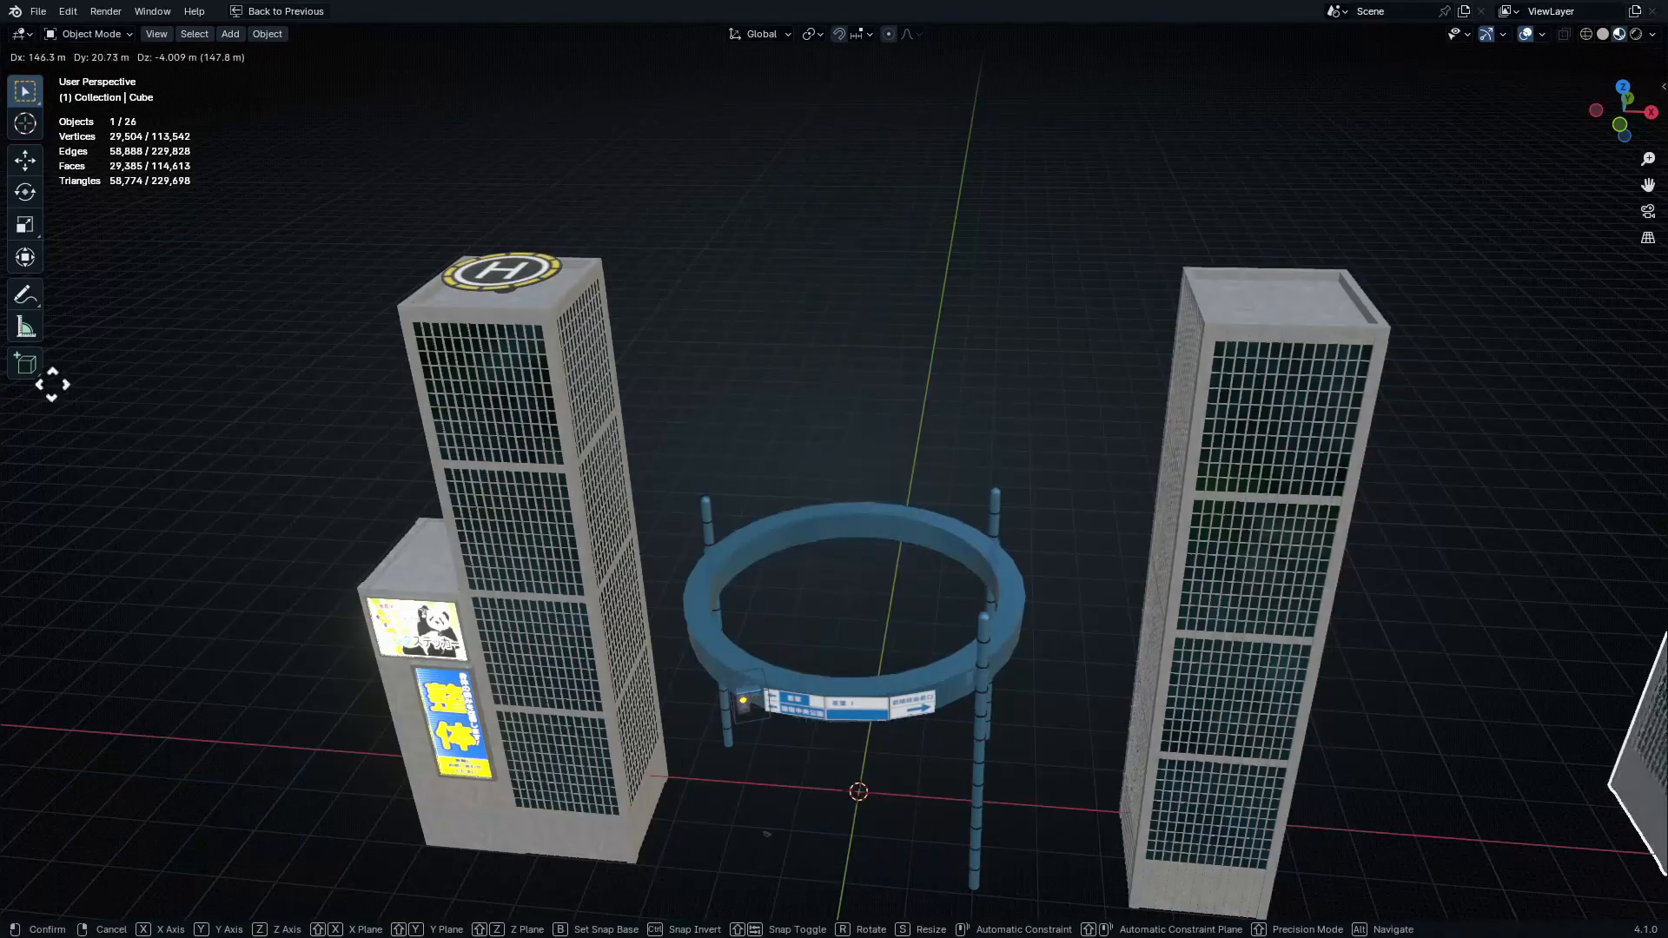
left_click(1455, 391)
scroll(1456, 390, "up", 2)
key("ctrl+z")
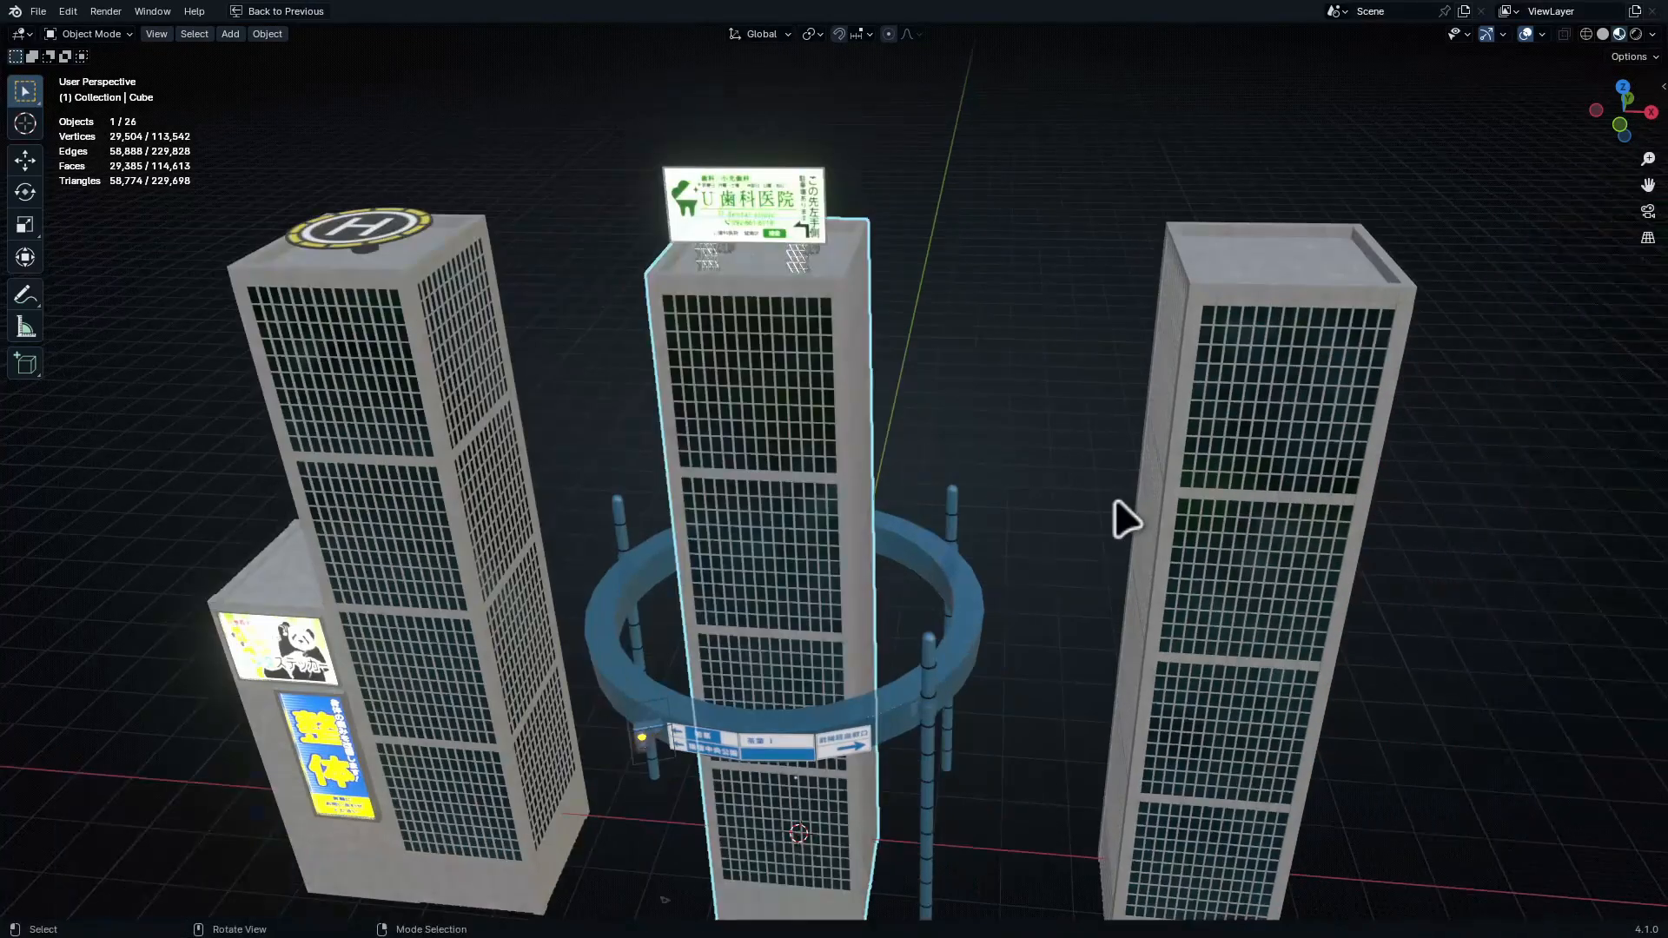
key("ctrl+shift+z")
Through the camera, move the duplicated tower horizontally behind the ring, about 1.04 m in X and 69.79 m in Y
left_click(1222, 417)
key("KP_0")
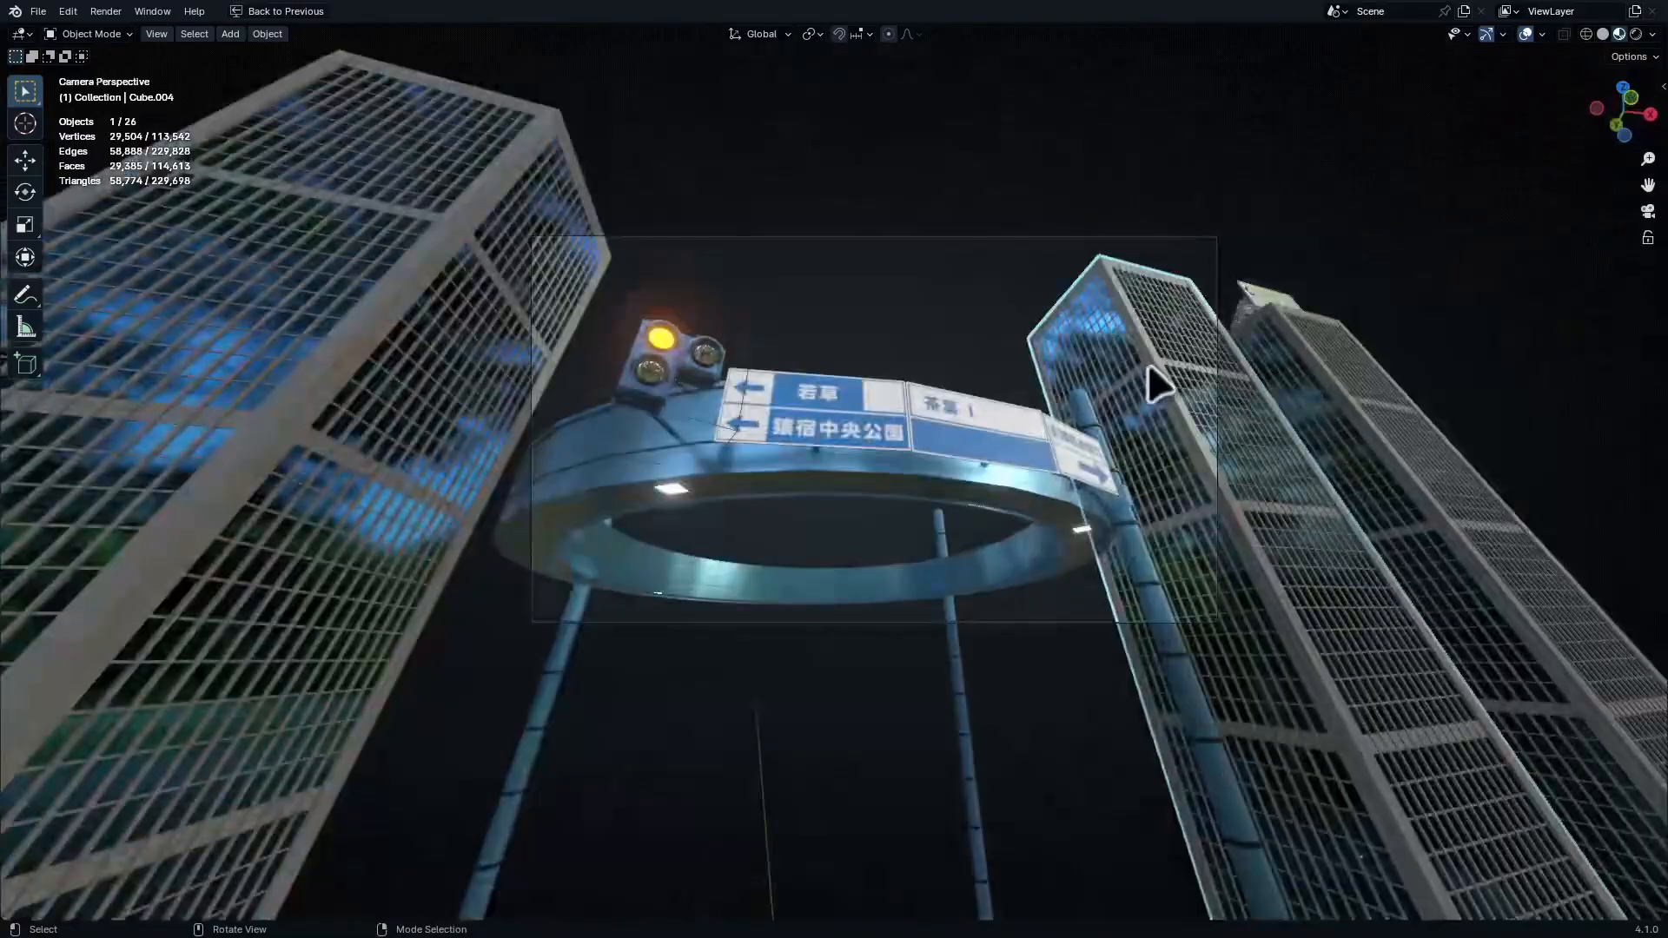
key("g")
key("shift+z")
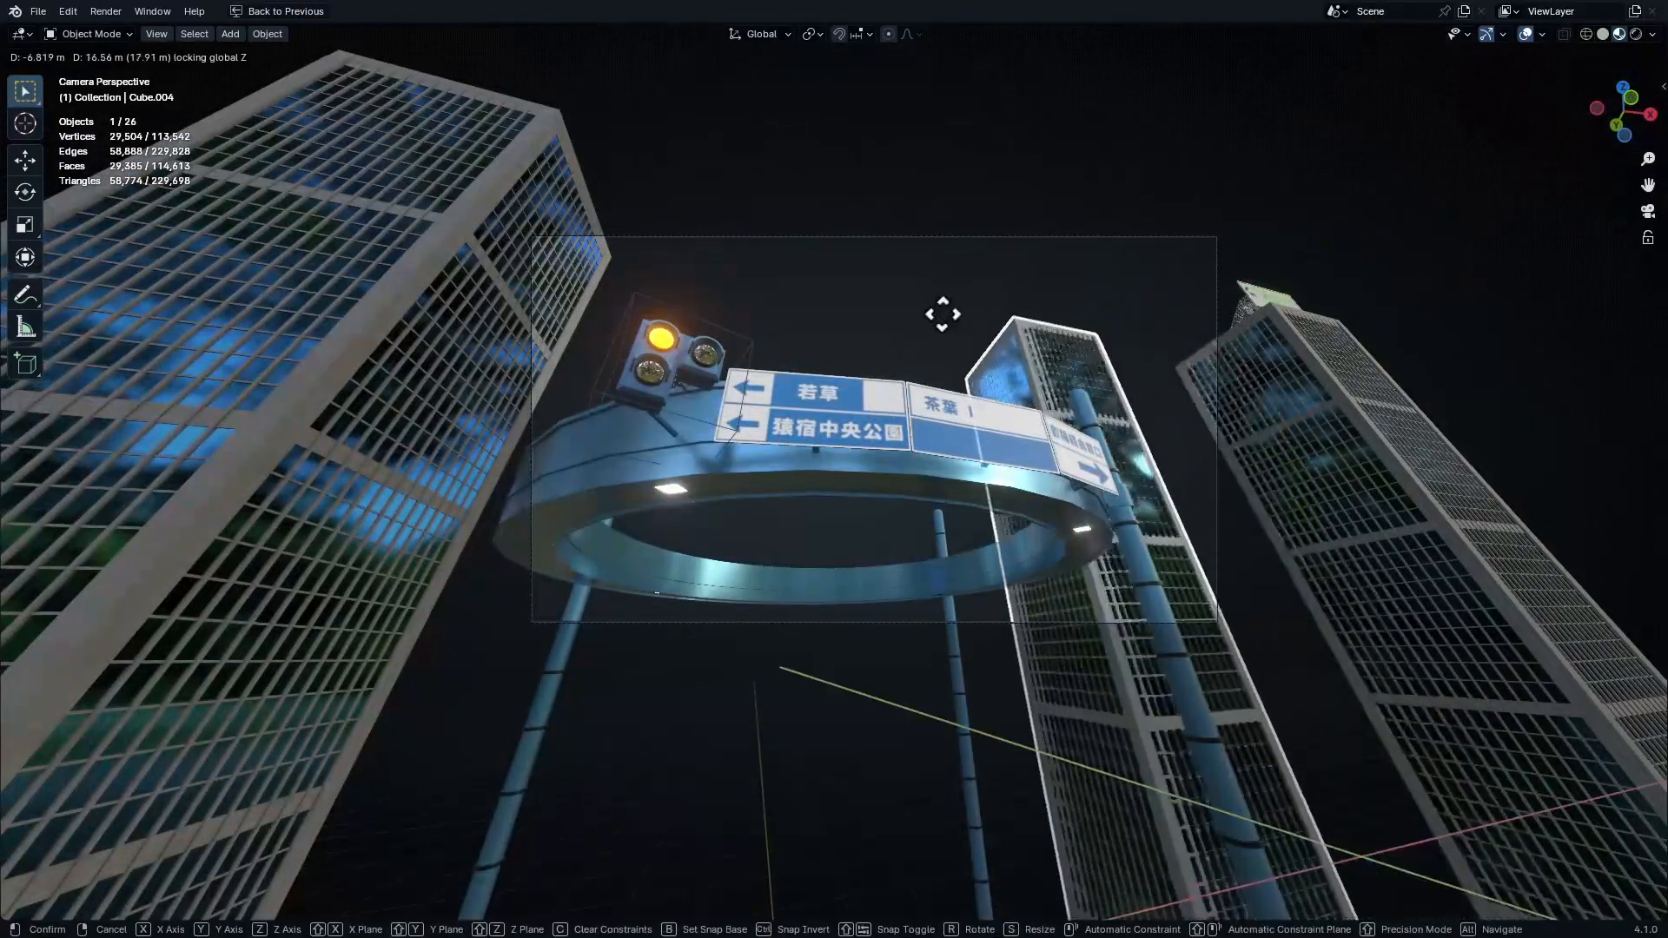
left_click(800, 259)
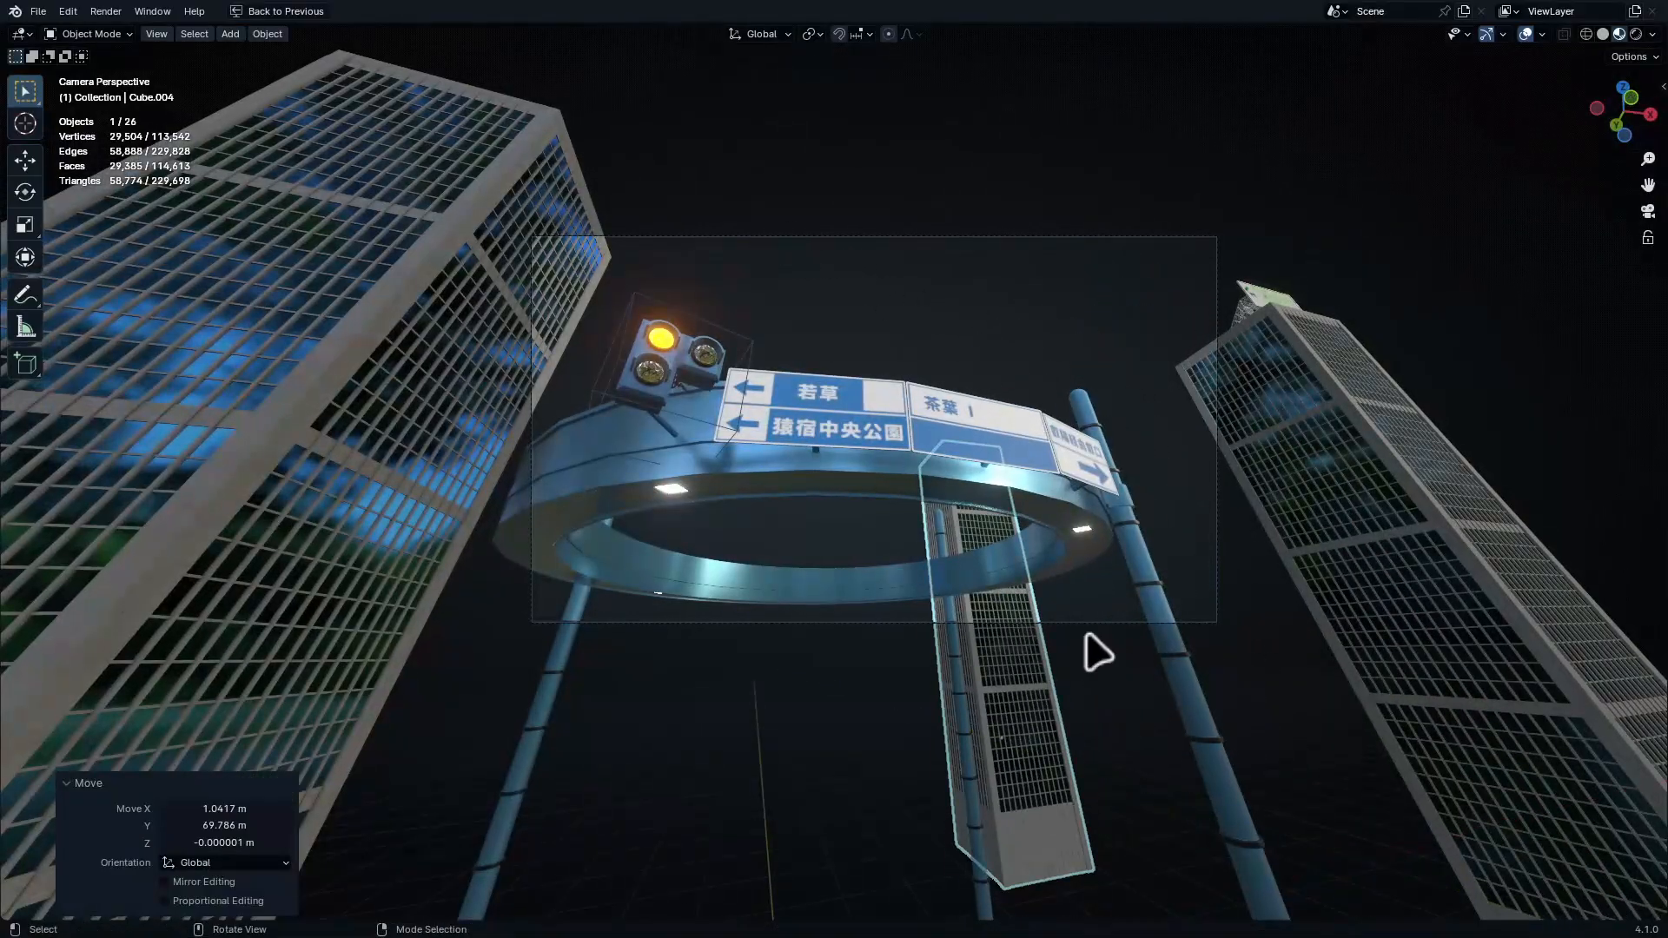
Scale the duplicated tower behind the ring to about 1.828 and rotate it about 10.1° around Z
key("s")
left_click(1195, 597)
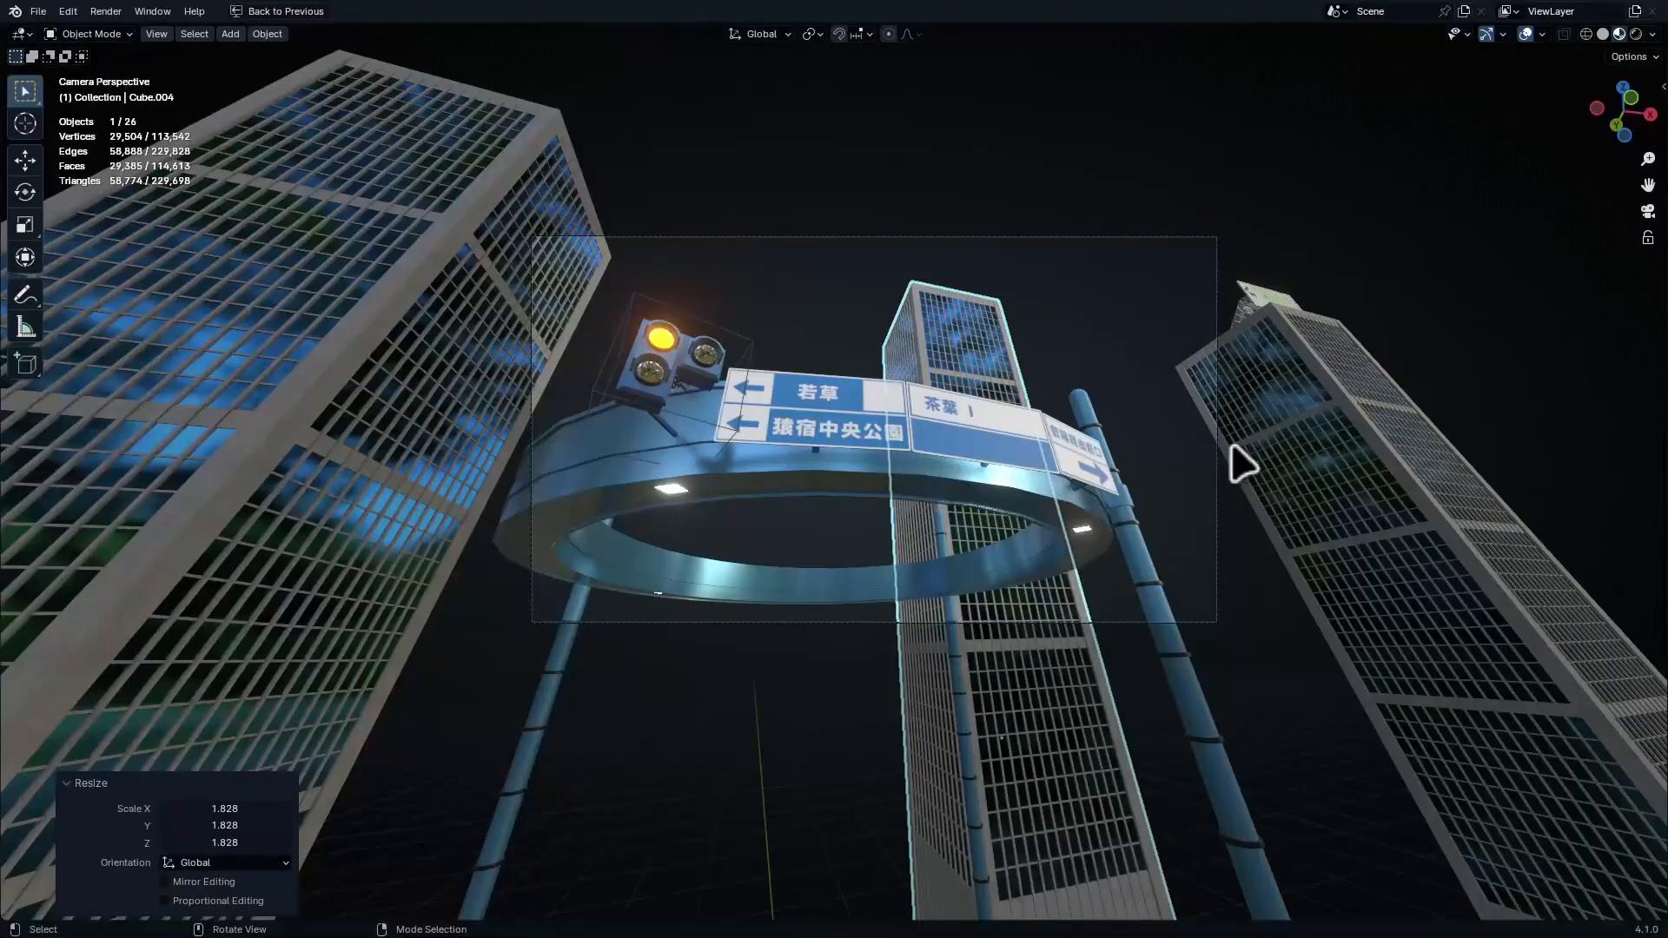
key("r")
key("z")
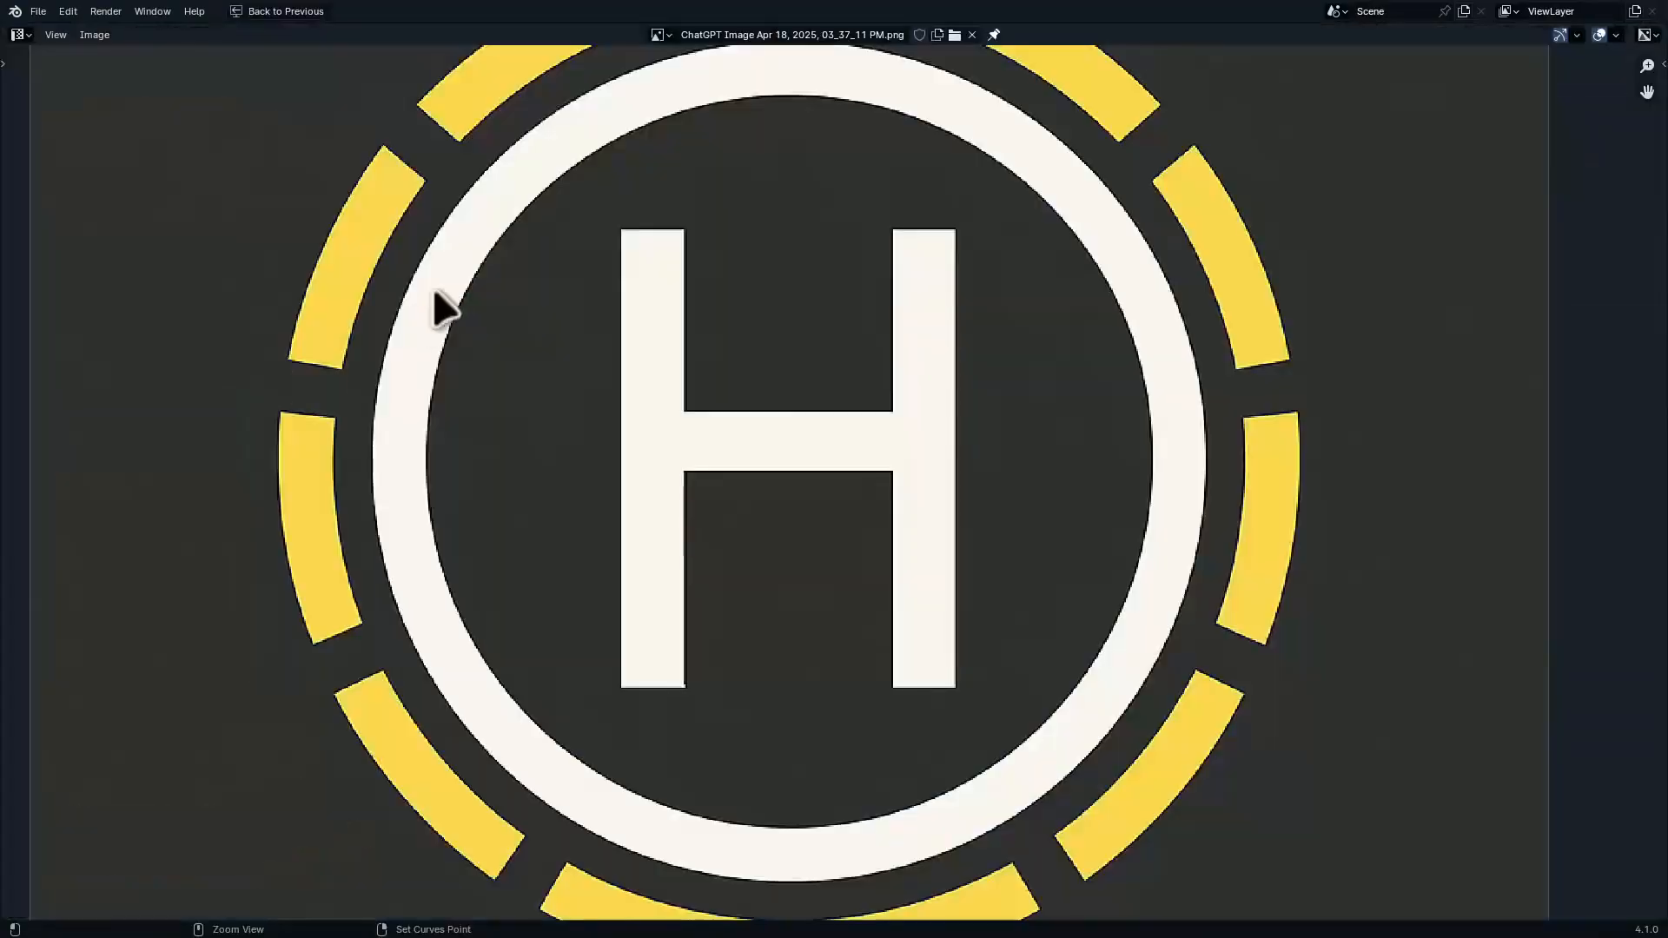
Show Day-Version.jpg as the reference and compare its tower's roofline and facade with the modelled tower behind the ring
scroll(435, 305, "down", 2)
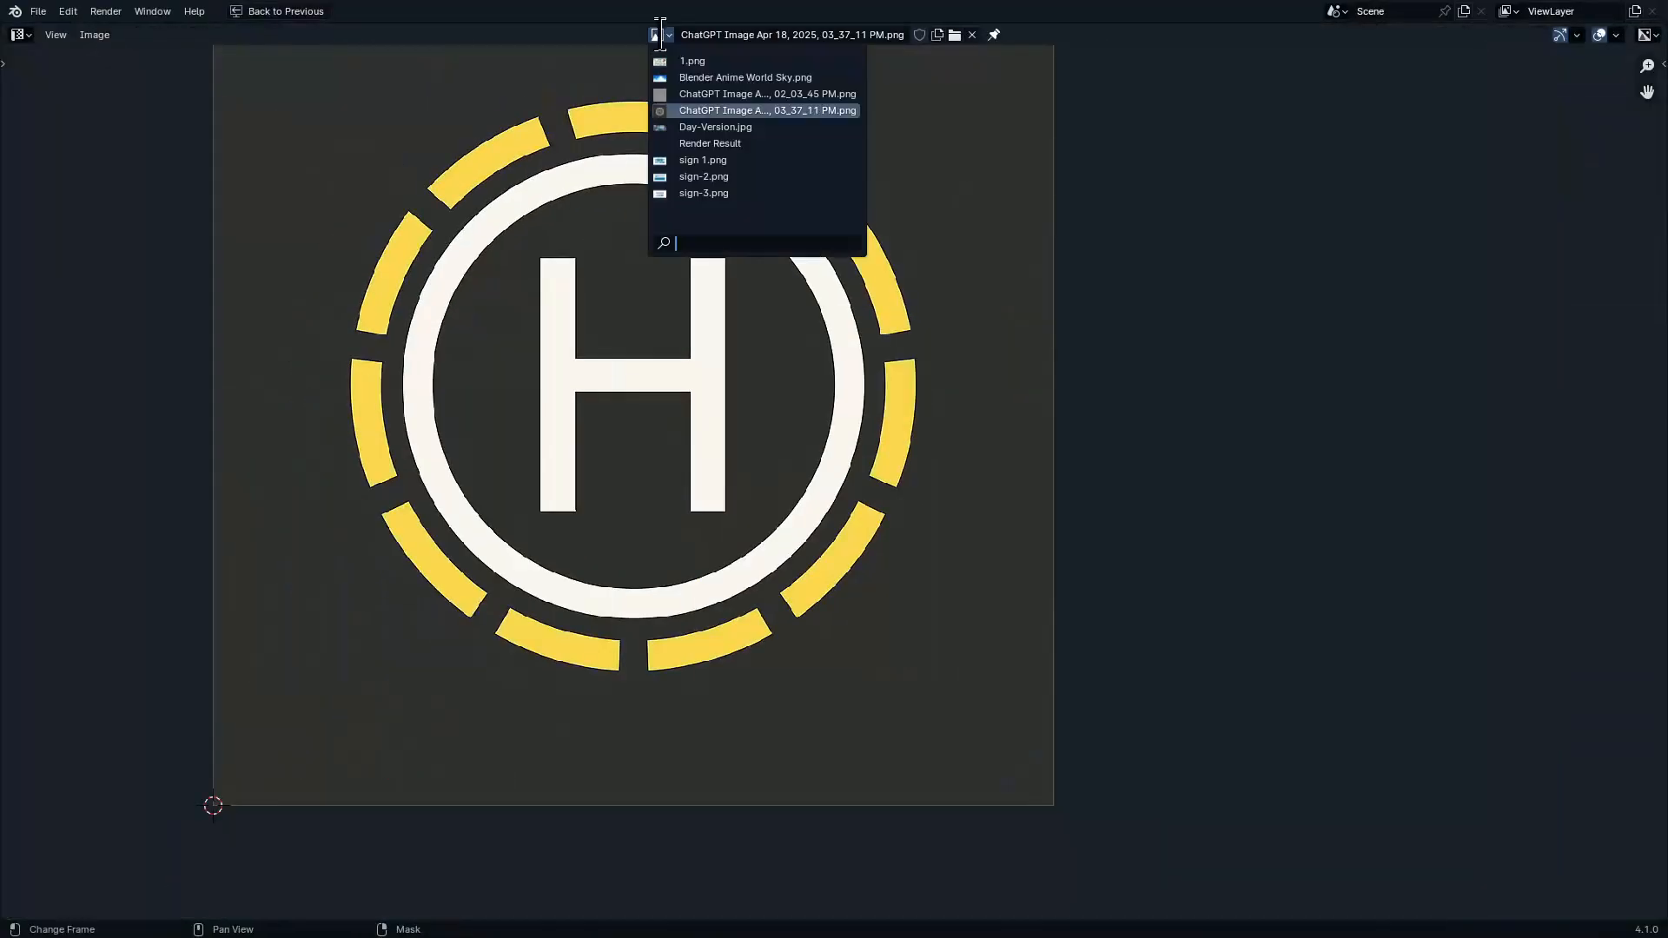
left_click(796, 128)
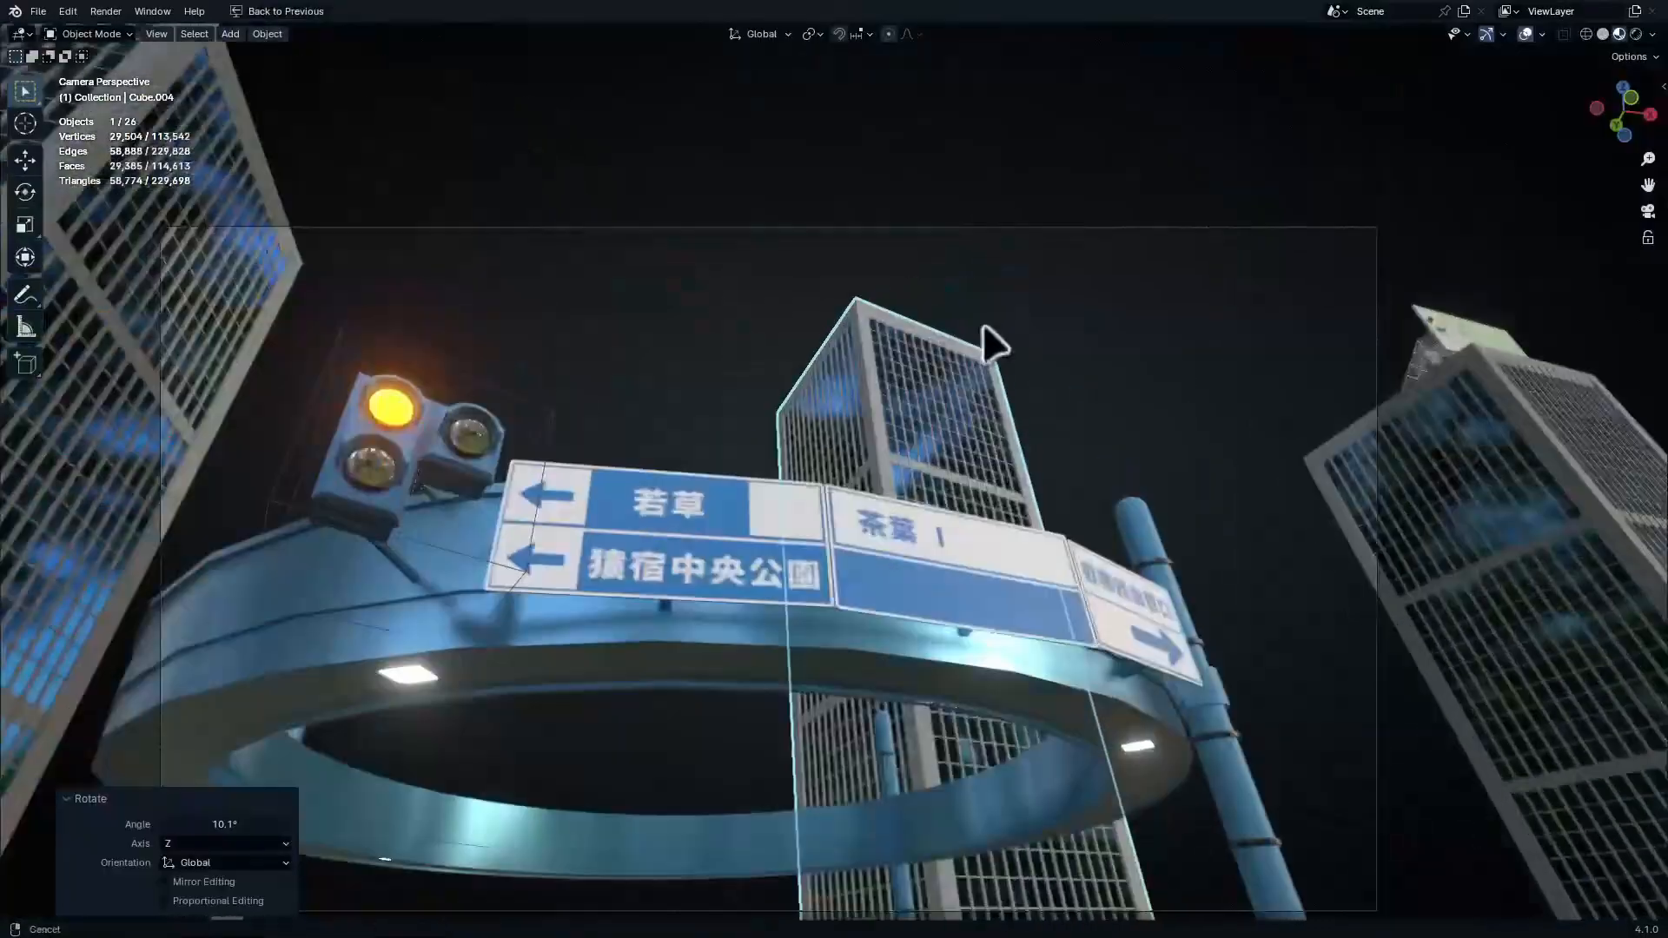
scroll(994, 347, "up", 4)
key("ctrl+space")
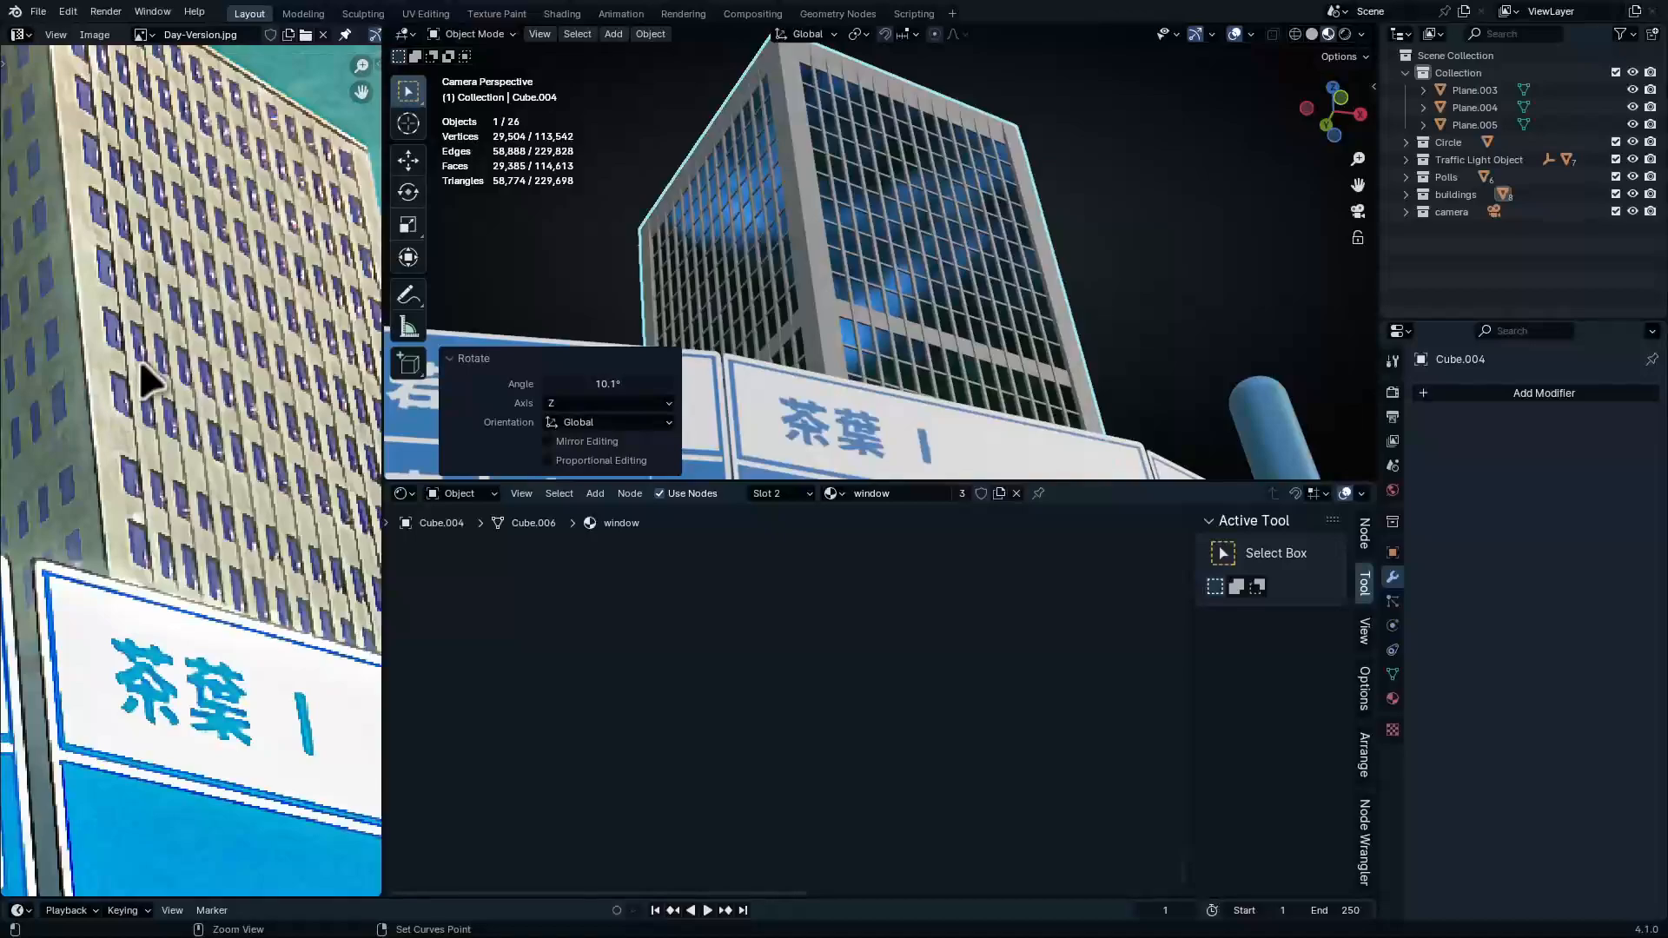
key("ctrl+space")
scroll(789, 438, "up", 3)
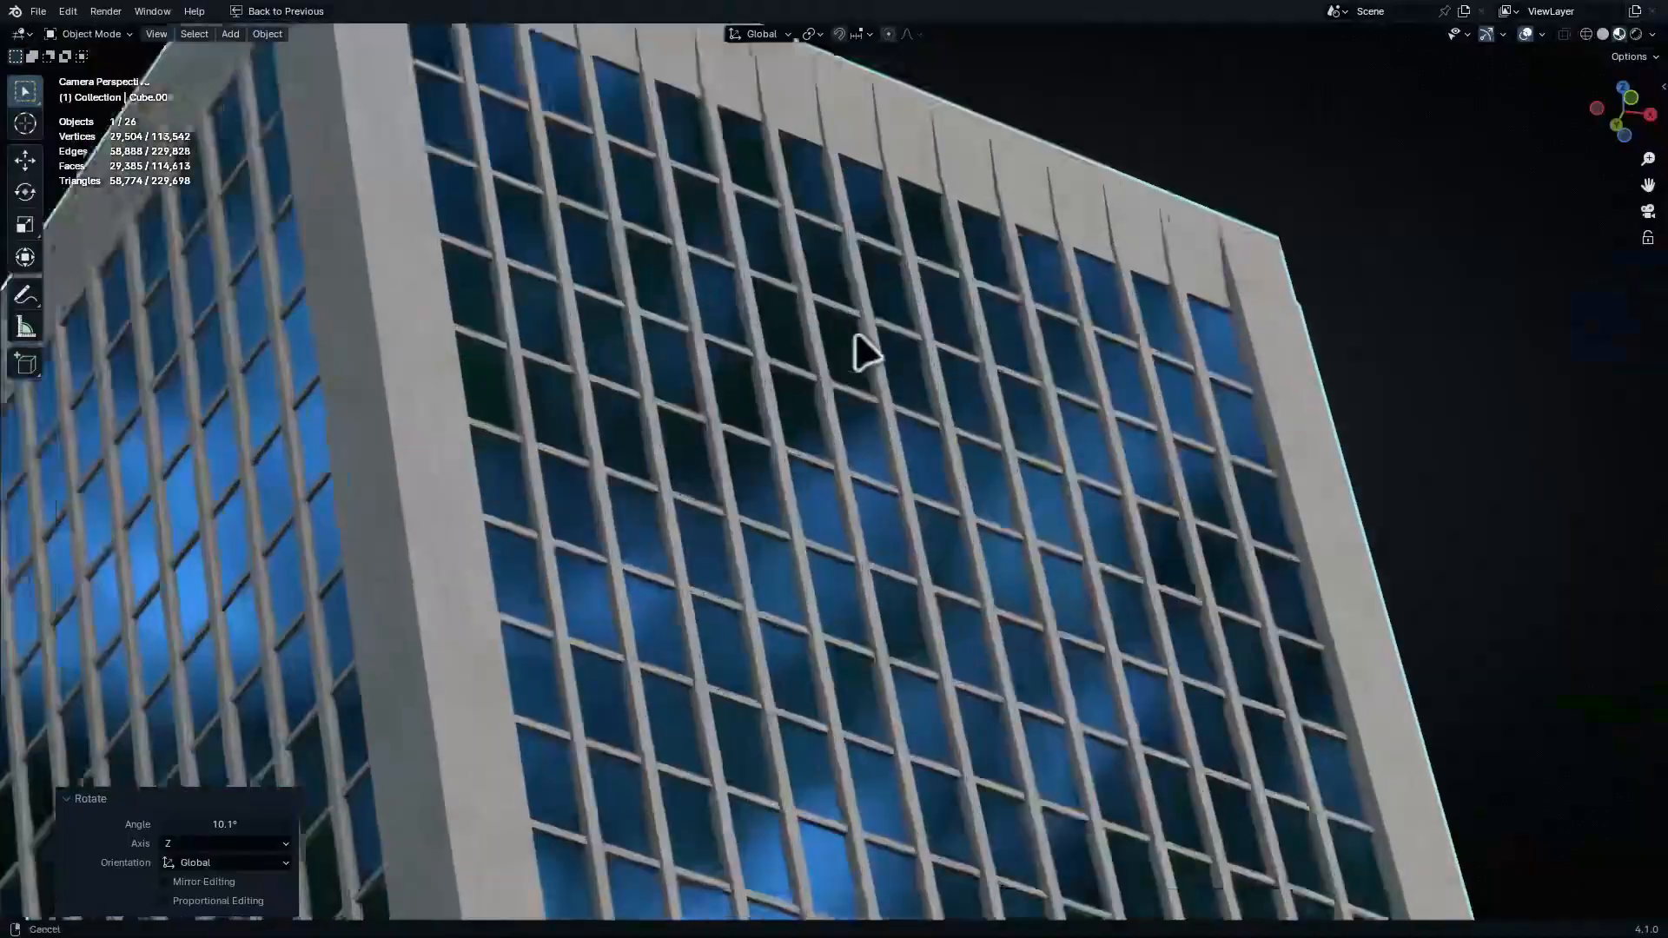
scroll(860, 352, "up", 2)
mouse_move(1039, 351)
middle_mouse_down()
mouse_move(1005, 436)
mouse_move(1184, 421)
mouse_move(1054, 420)
mouse_move(1024, 372)
middle_mouse_up()
key("KP_0")
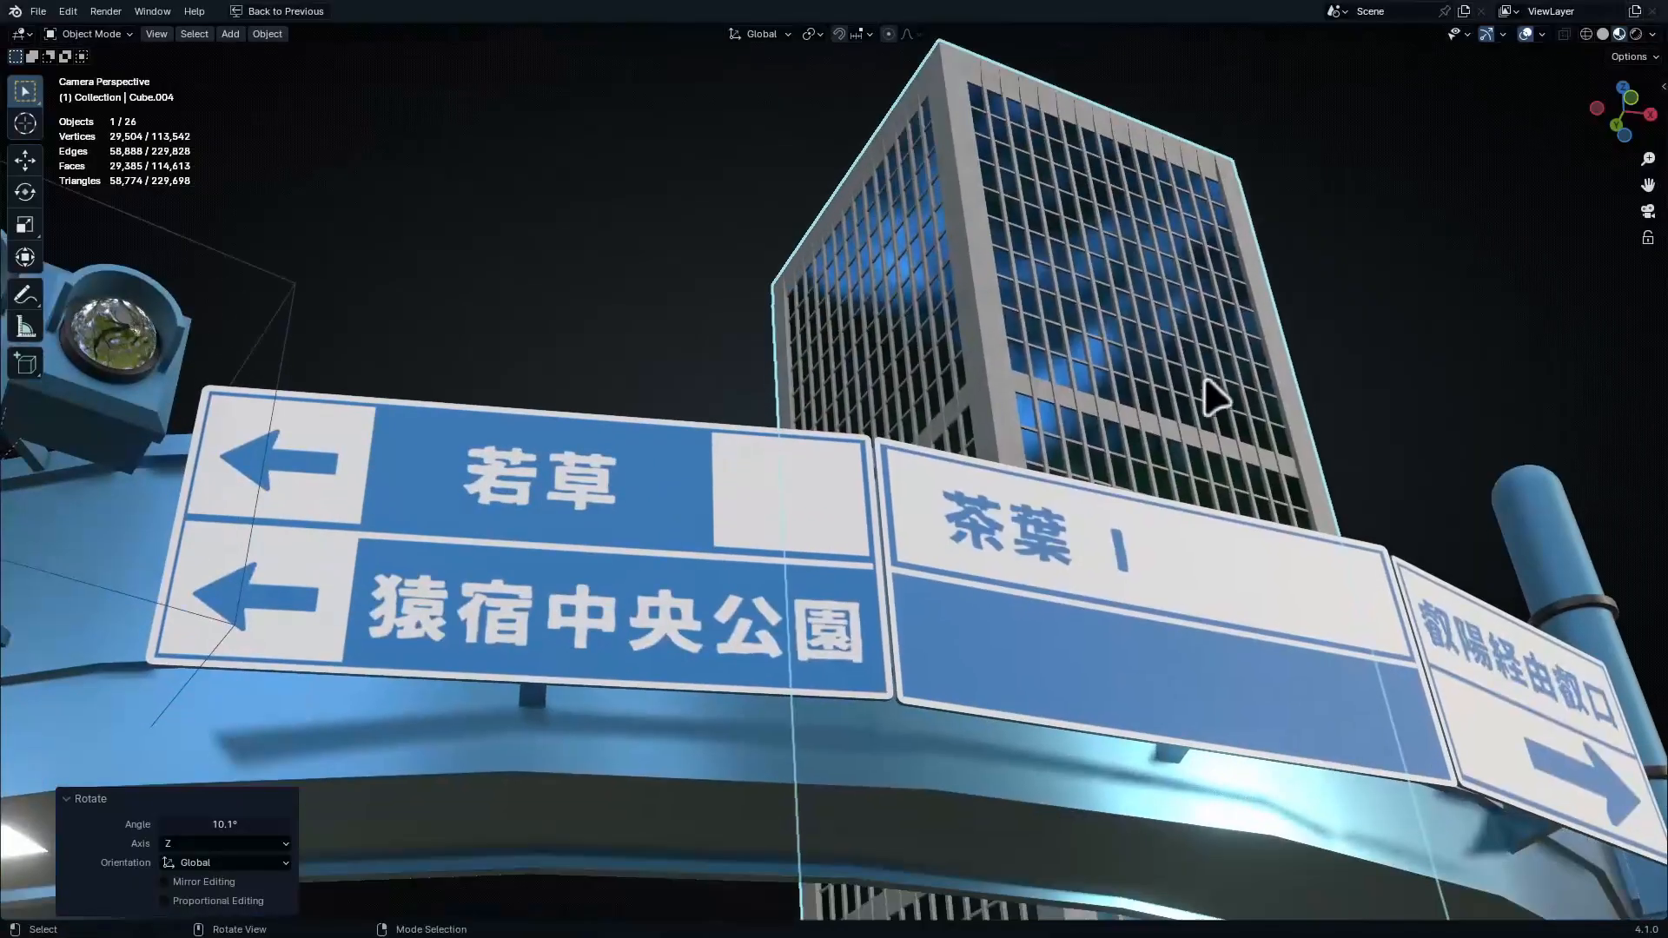
key("ctrl+space")
scroll(243, 326, "down", 8)
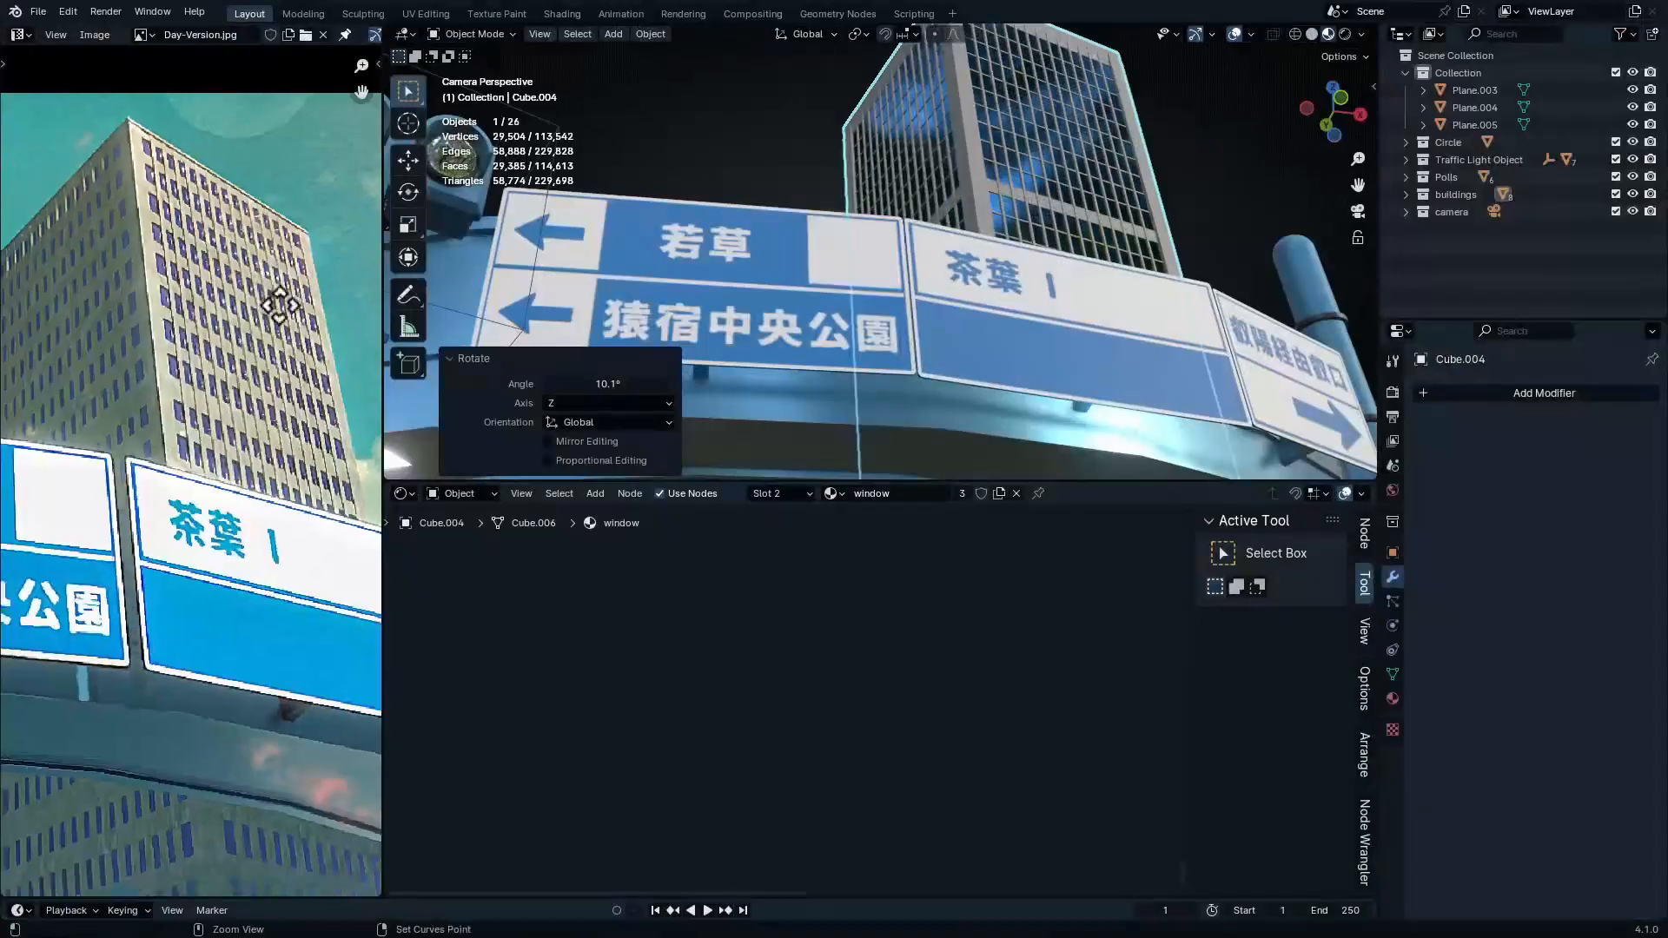
key("ctrl+space")
scroll(821, 265, "up", 6)
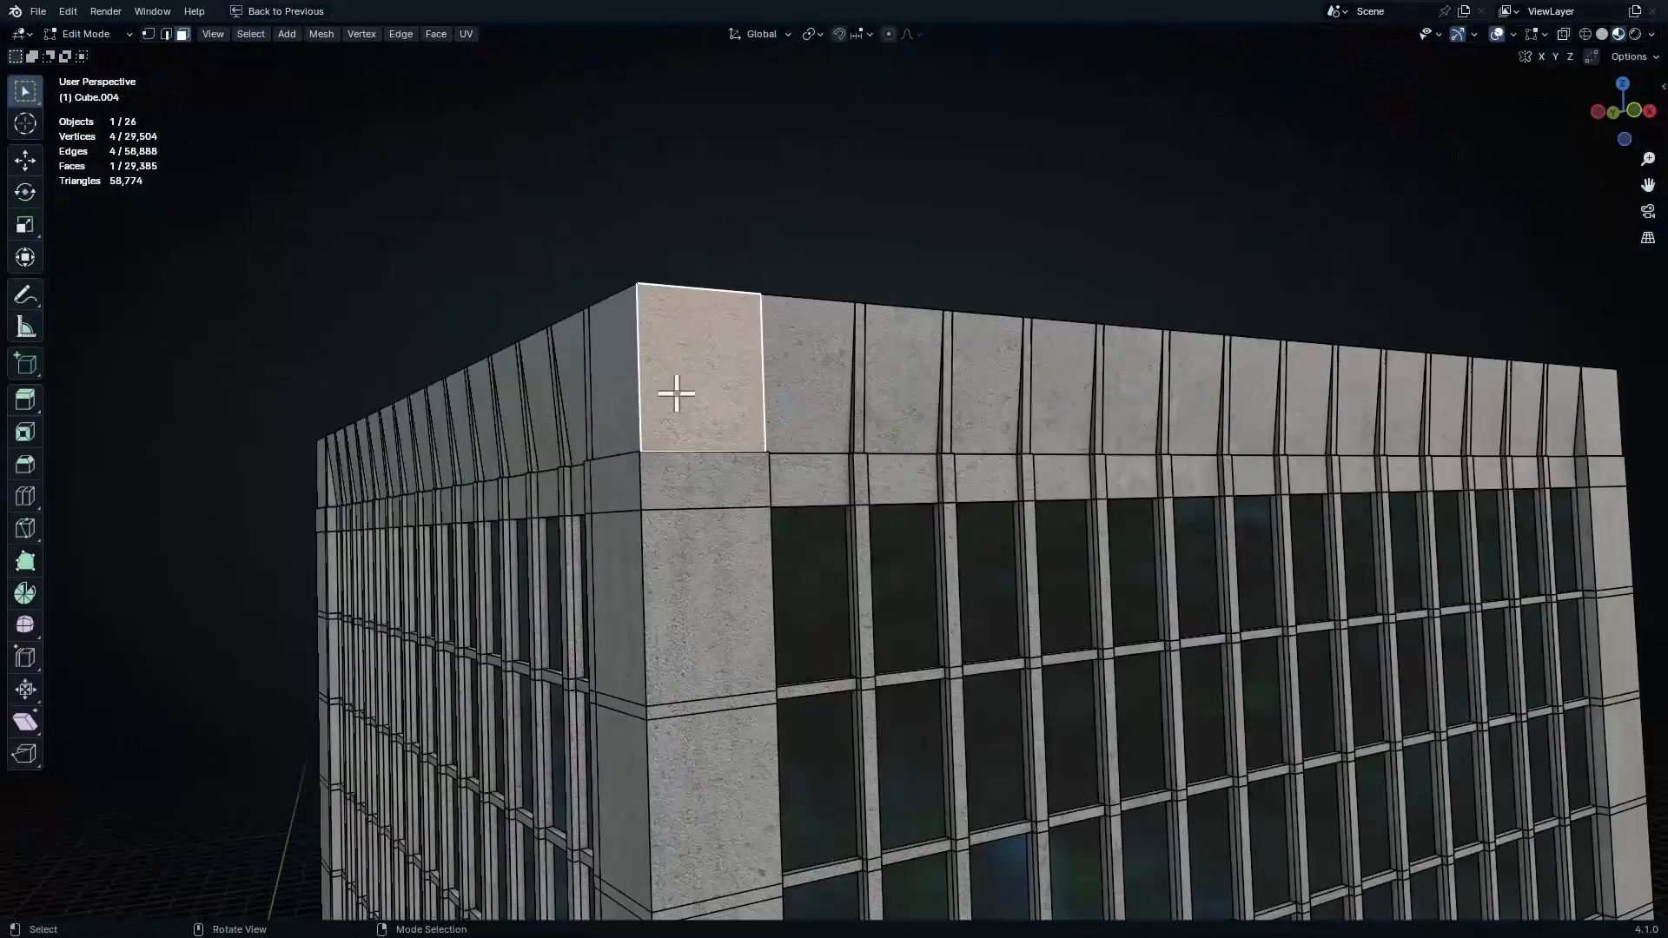
Try to add a single loop cut to the parapet band at the top of the tower
left_click(617, 365)
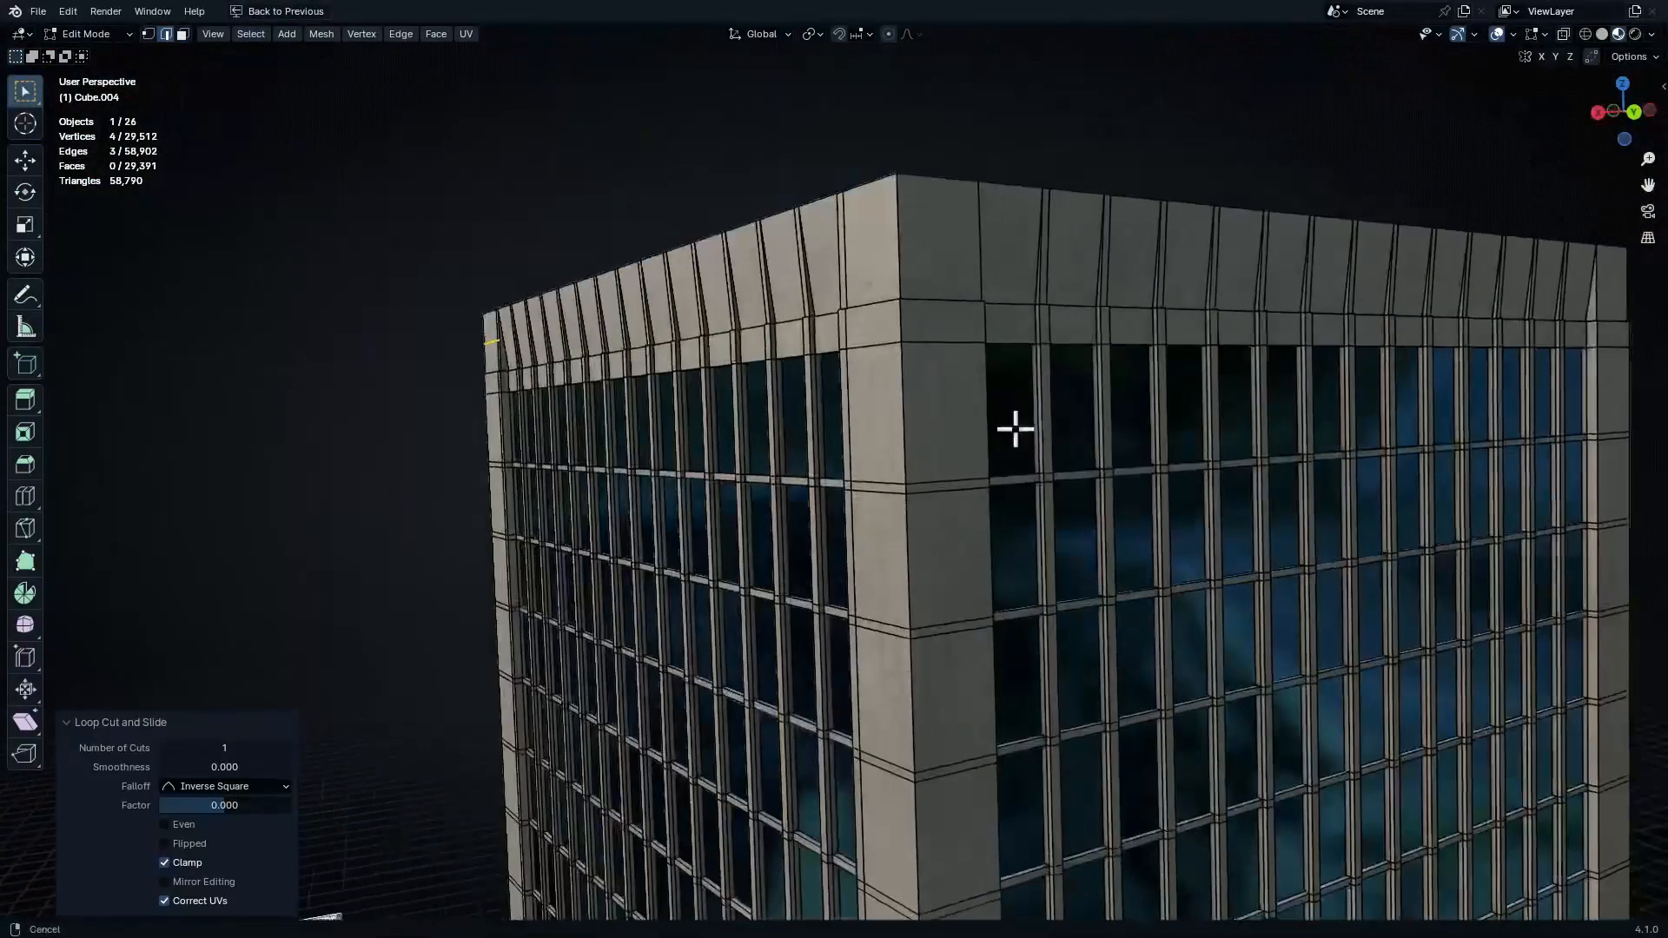
scroll(893, 254, "up", 3)
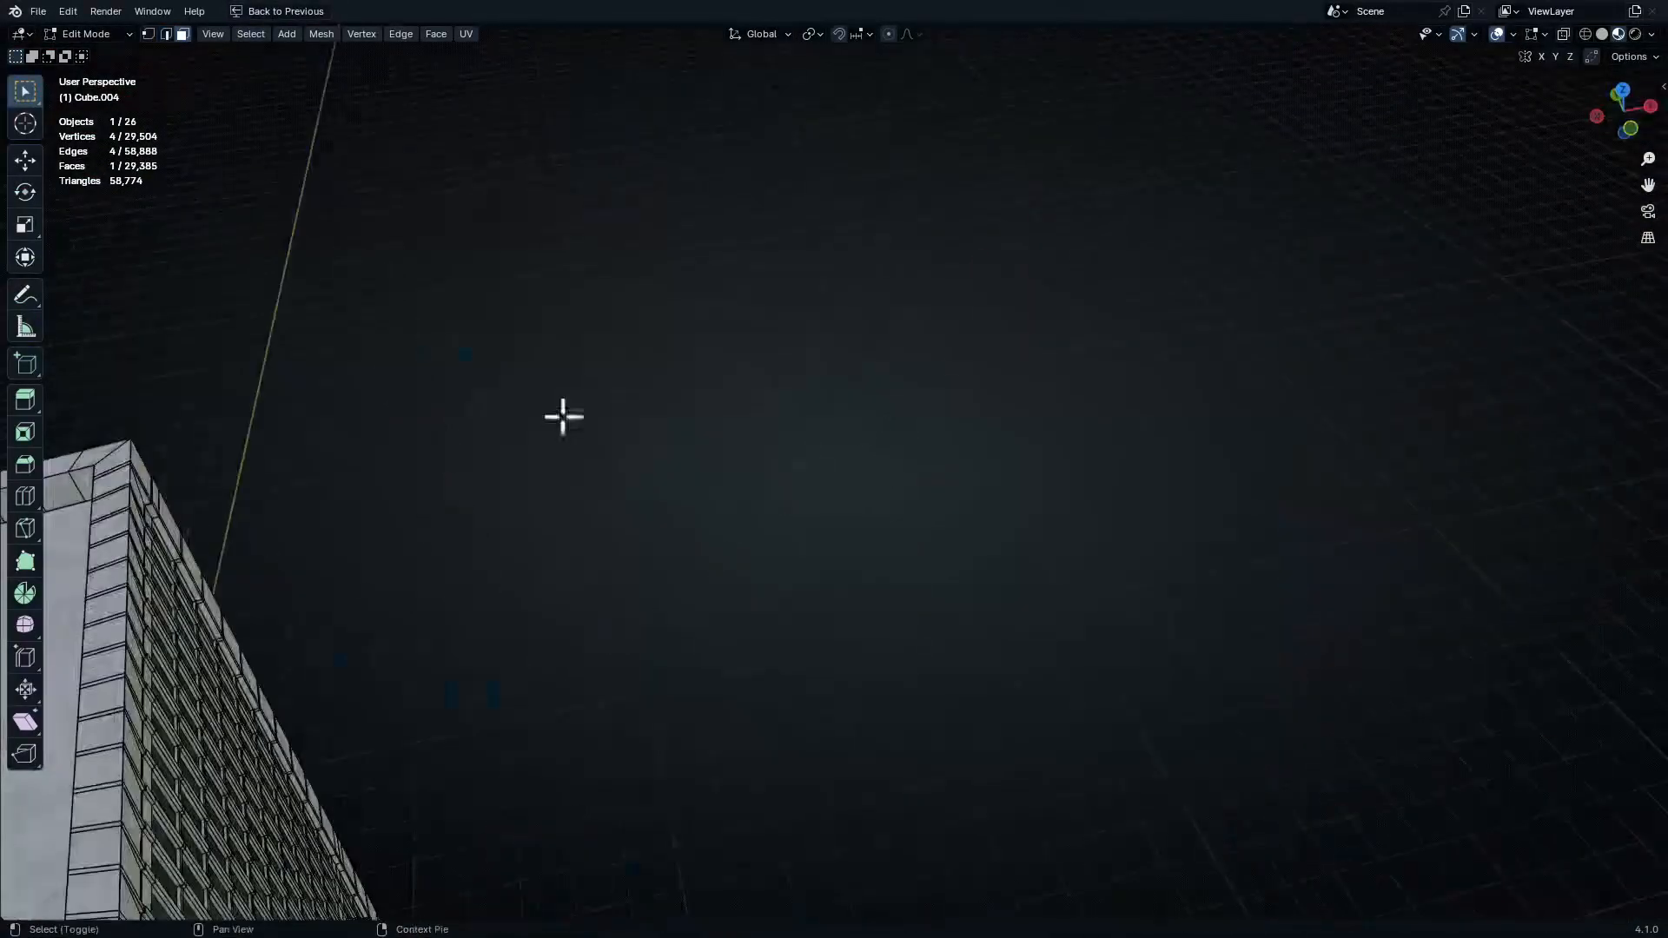
mouse_move(562, 413)
middle_mouse_down()
mouse_move(733, 562)
mouse_move(506, 624)
mouse_move(479, 595)
mouse_move(917, 564)
middle_mouse_up()
In front view, knife a straight horizontal cut through the whole parapet, with cut-through and angle constraint enabled
key("KP_1")
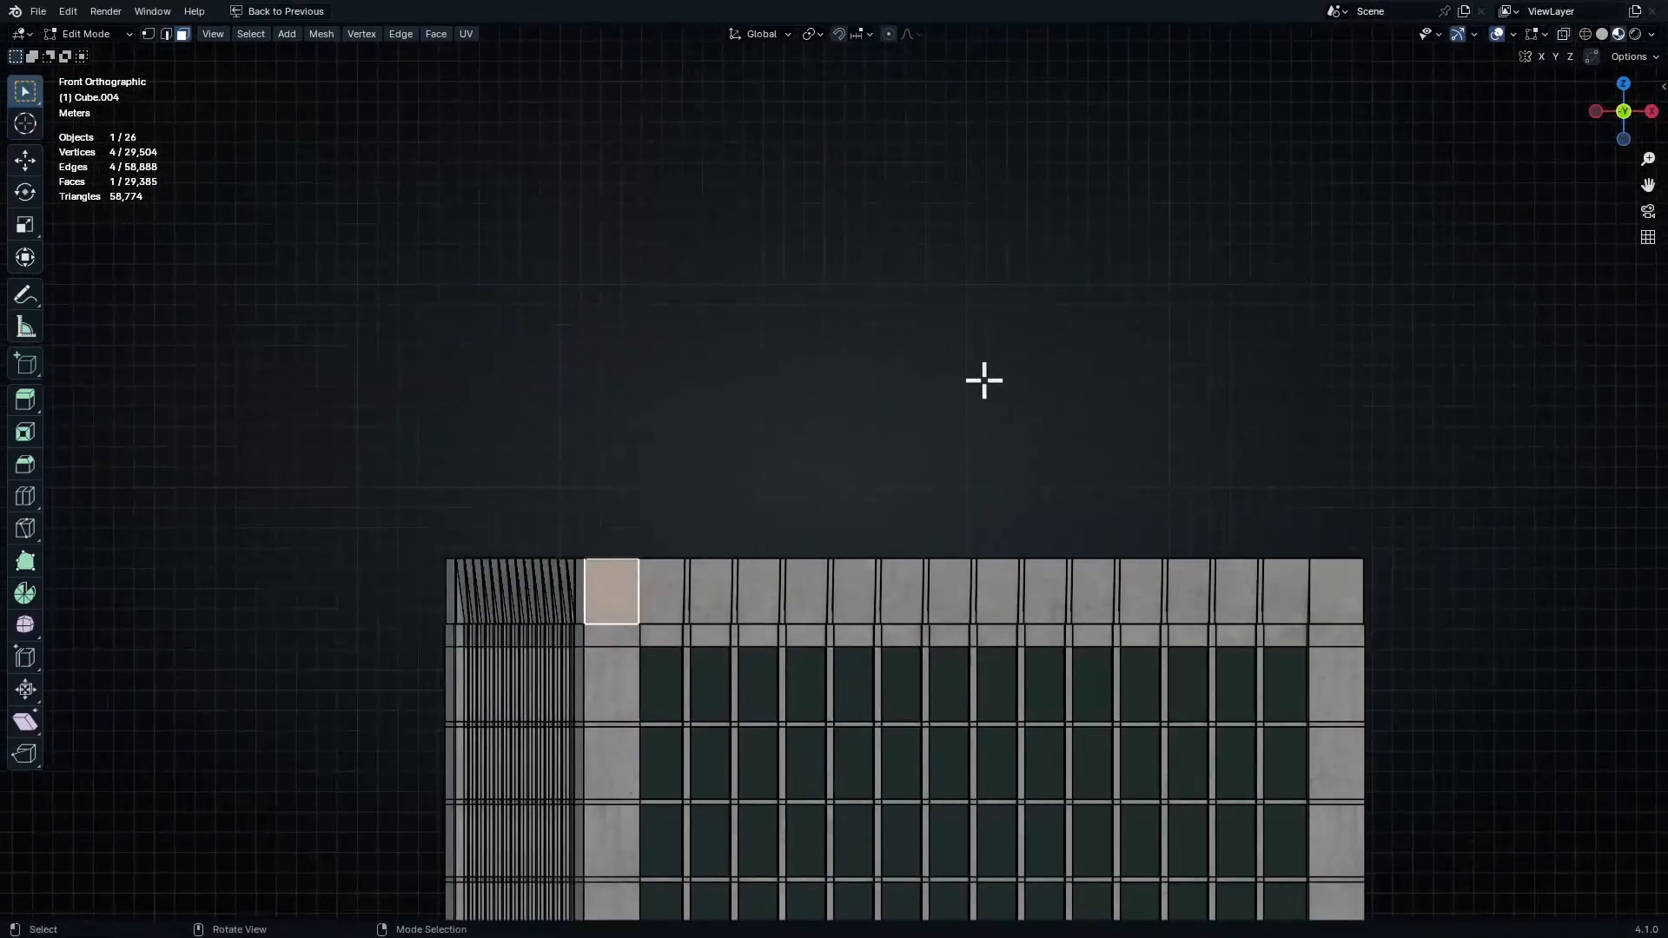
left_click(982, 380)
middle_click_drag(926, 741, 835, 626, "shift")
key("shift+z")
scroll(366, 486, "up", 2)
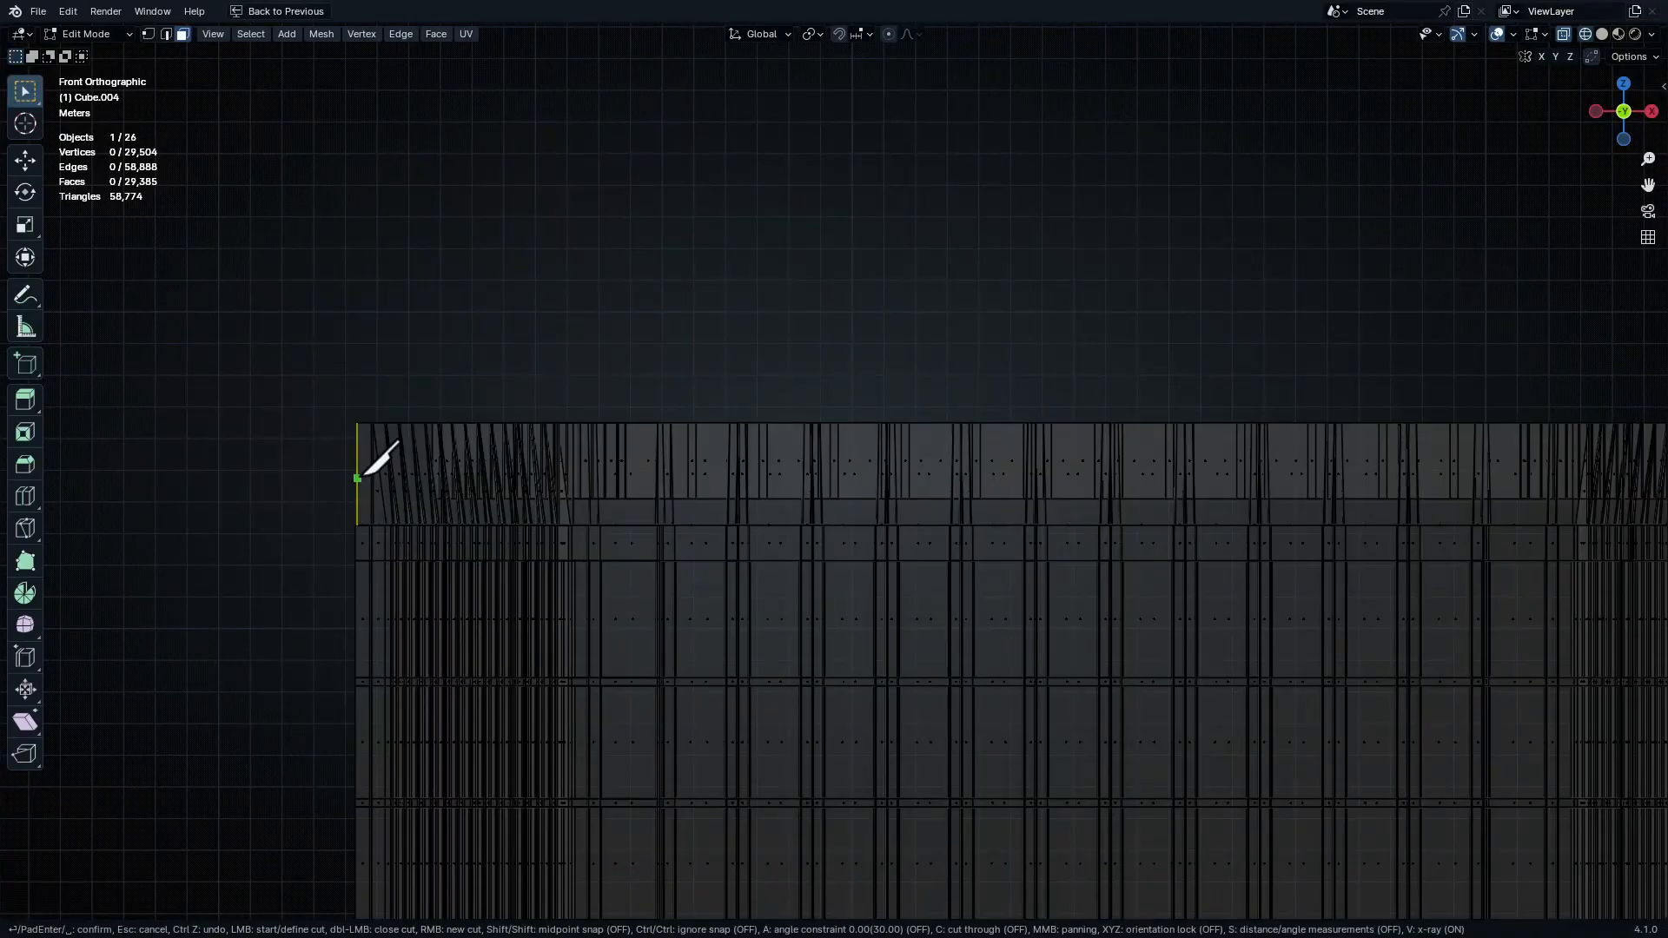
middle_click_drag(1302, 445, 347, 432, "shift")
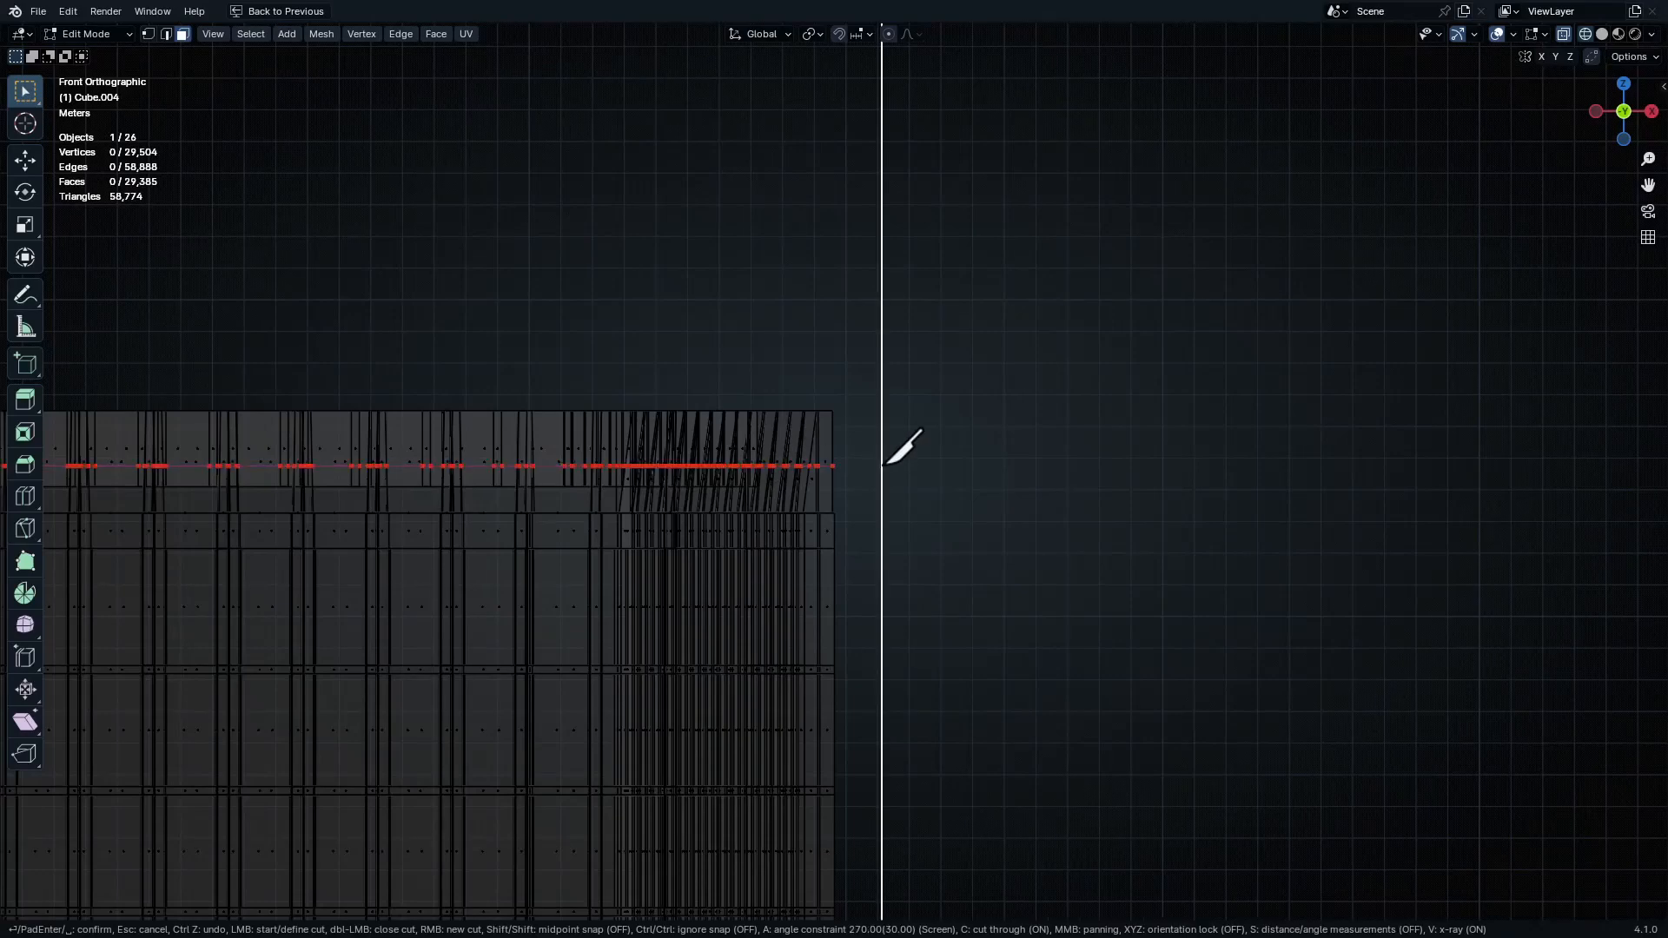
mouse_move(819, 484)
middle_mouse_down()
mouse_move(756, 510)
mouse_move(670, 461)
mouse_move(744, 469)
mouse_move(885, 566)
middle_mouse_up()
Dissolve the unneeded edge loop that the cut left on the parapet's inner walls
scroll(997, 392, "up", 3)
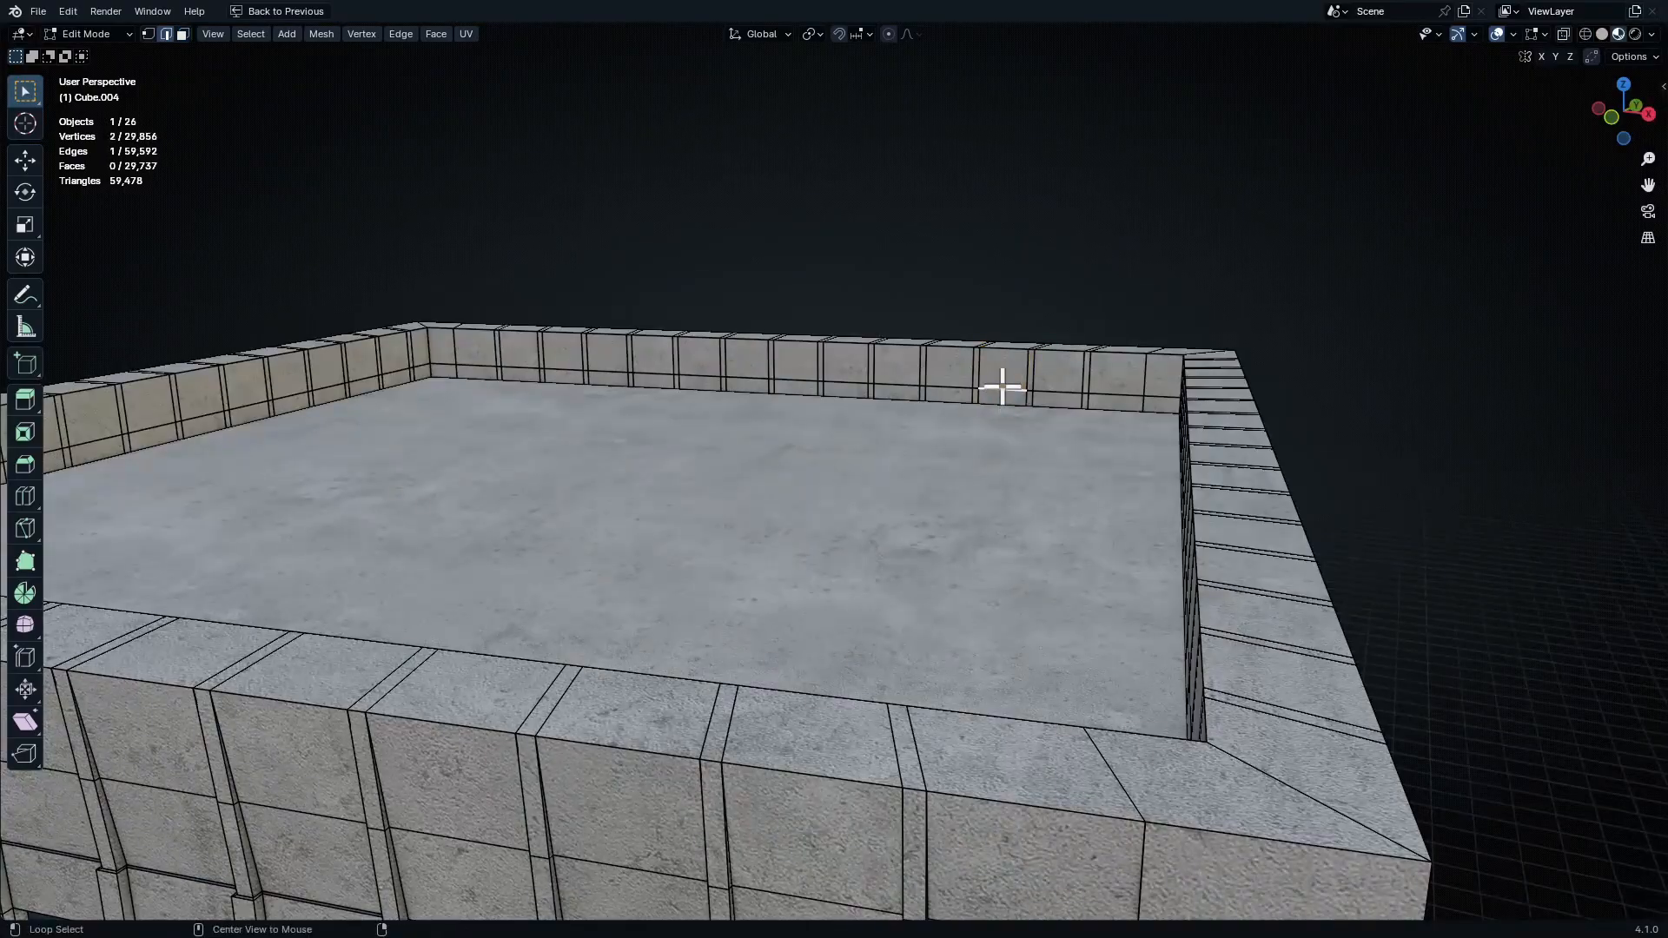
key("ctrl+x")
middle_click_drag(1006, 387, 1022, 434, "ctrl")
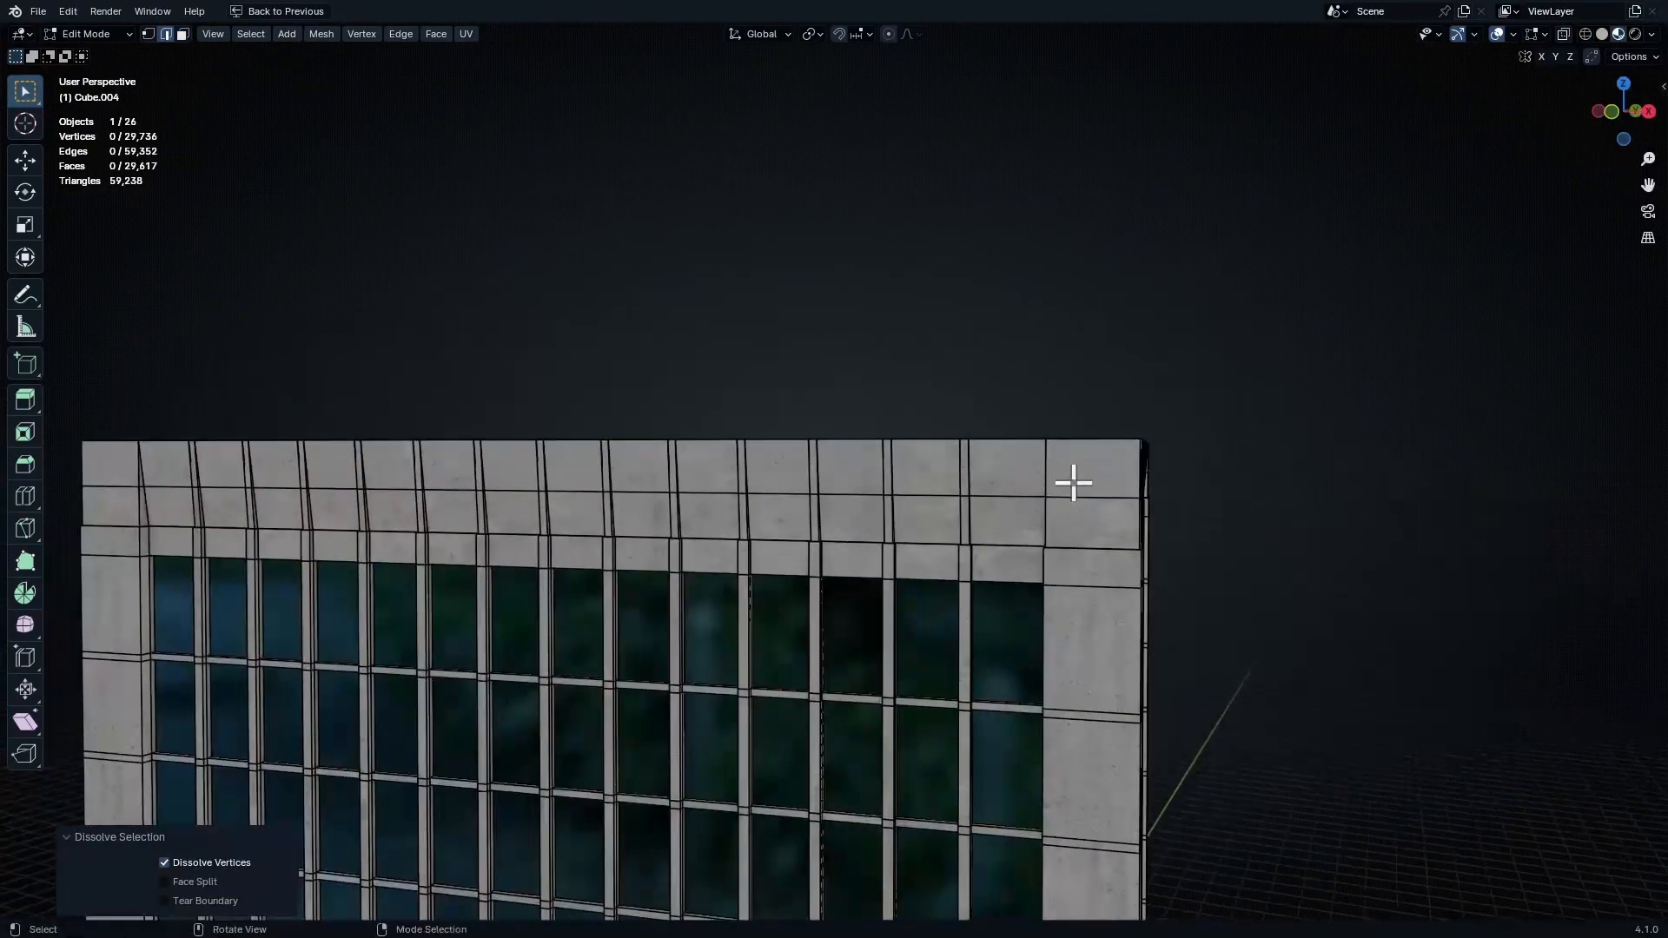
Raise the remaining outer edge loop along Z so it sits closer to the parapet's top edge
left_click(1083, 501, "alt")
middle_click_drag(1083, 502, 1085, 540)
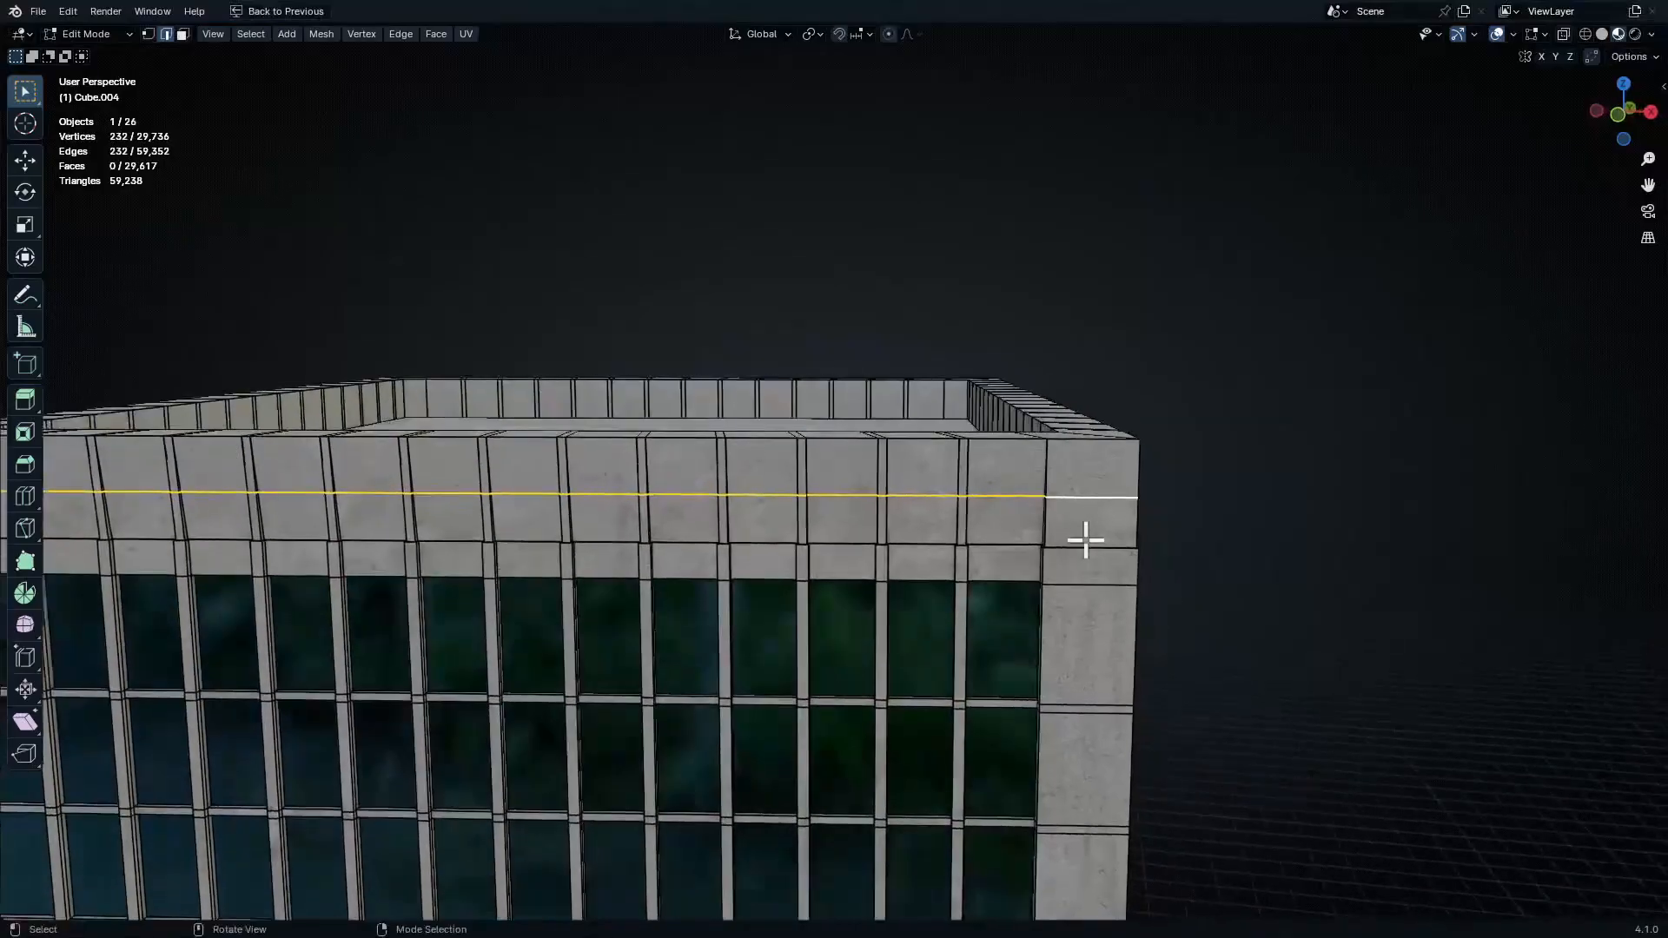
key("z")
left_click(1024, 439)
middle_click_drag(1024, 439, 950, 412)
key("alt+a")
Try to extrude the parapet's upper outer ring of faces along normals by about 0.461 m with Offset Even
left_click(950, 412)
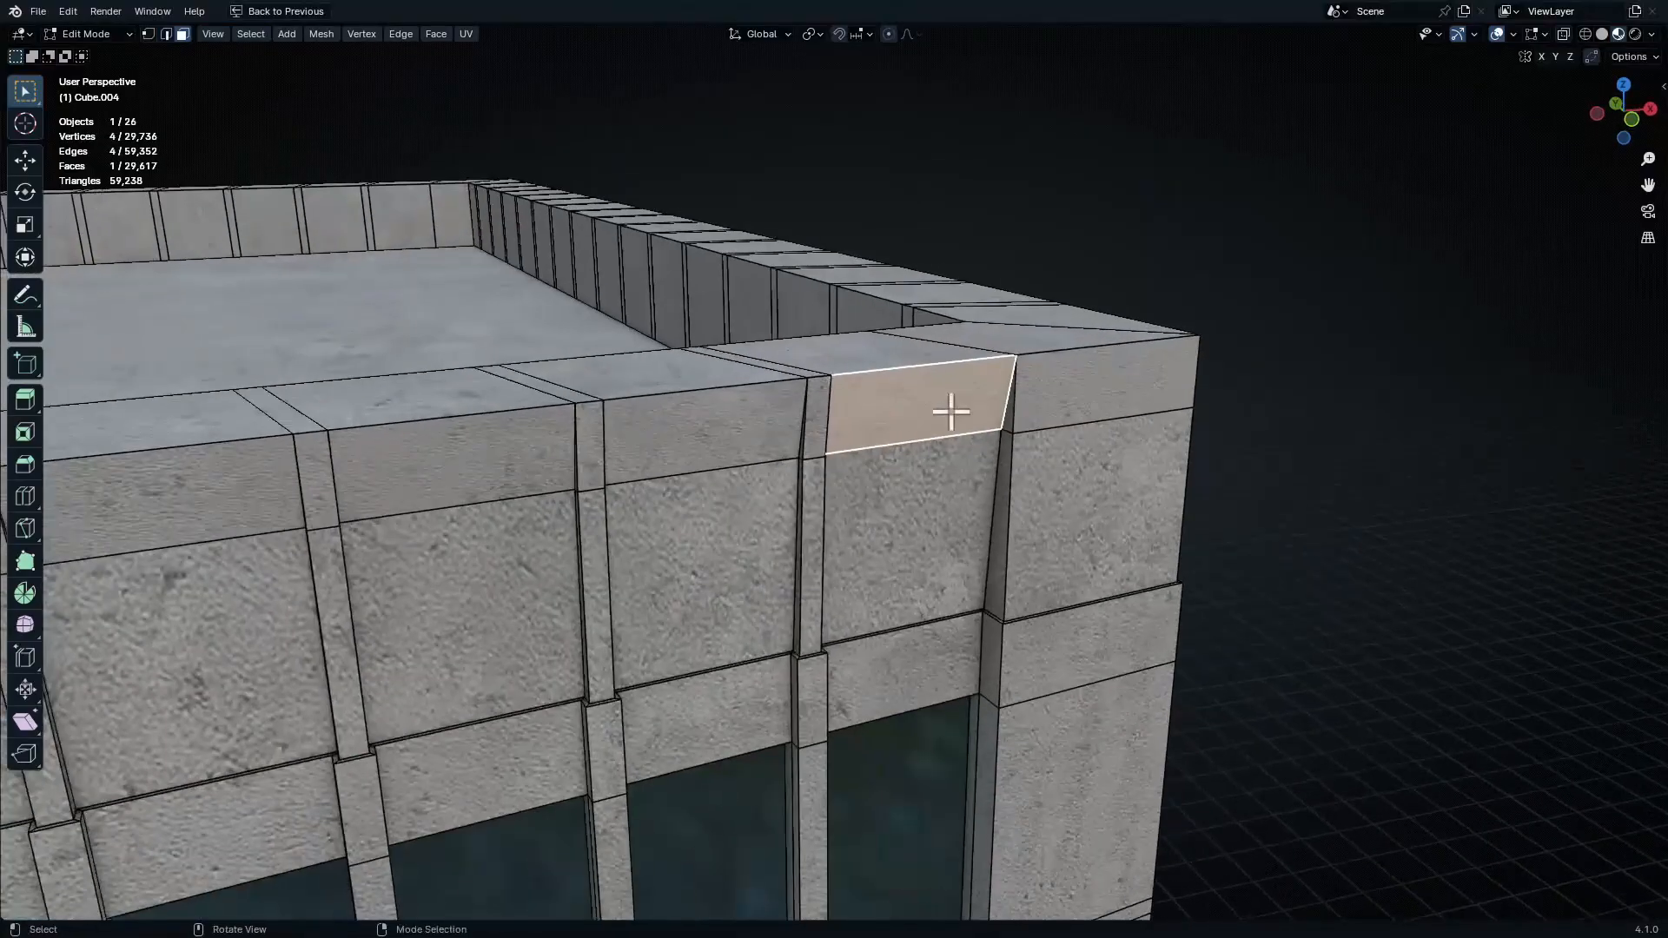
middle_click_drag(806, 431, 965, 414)
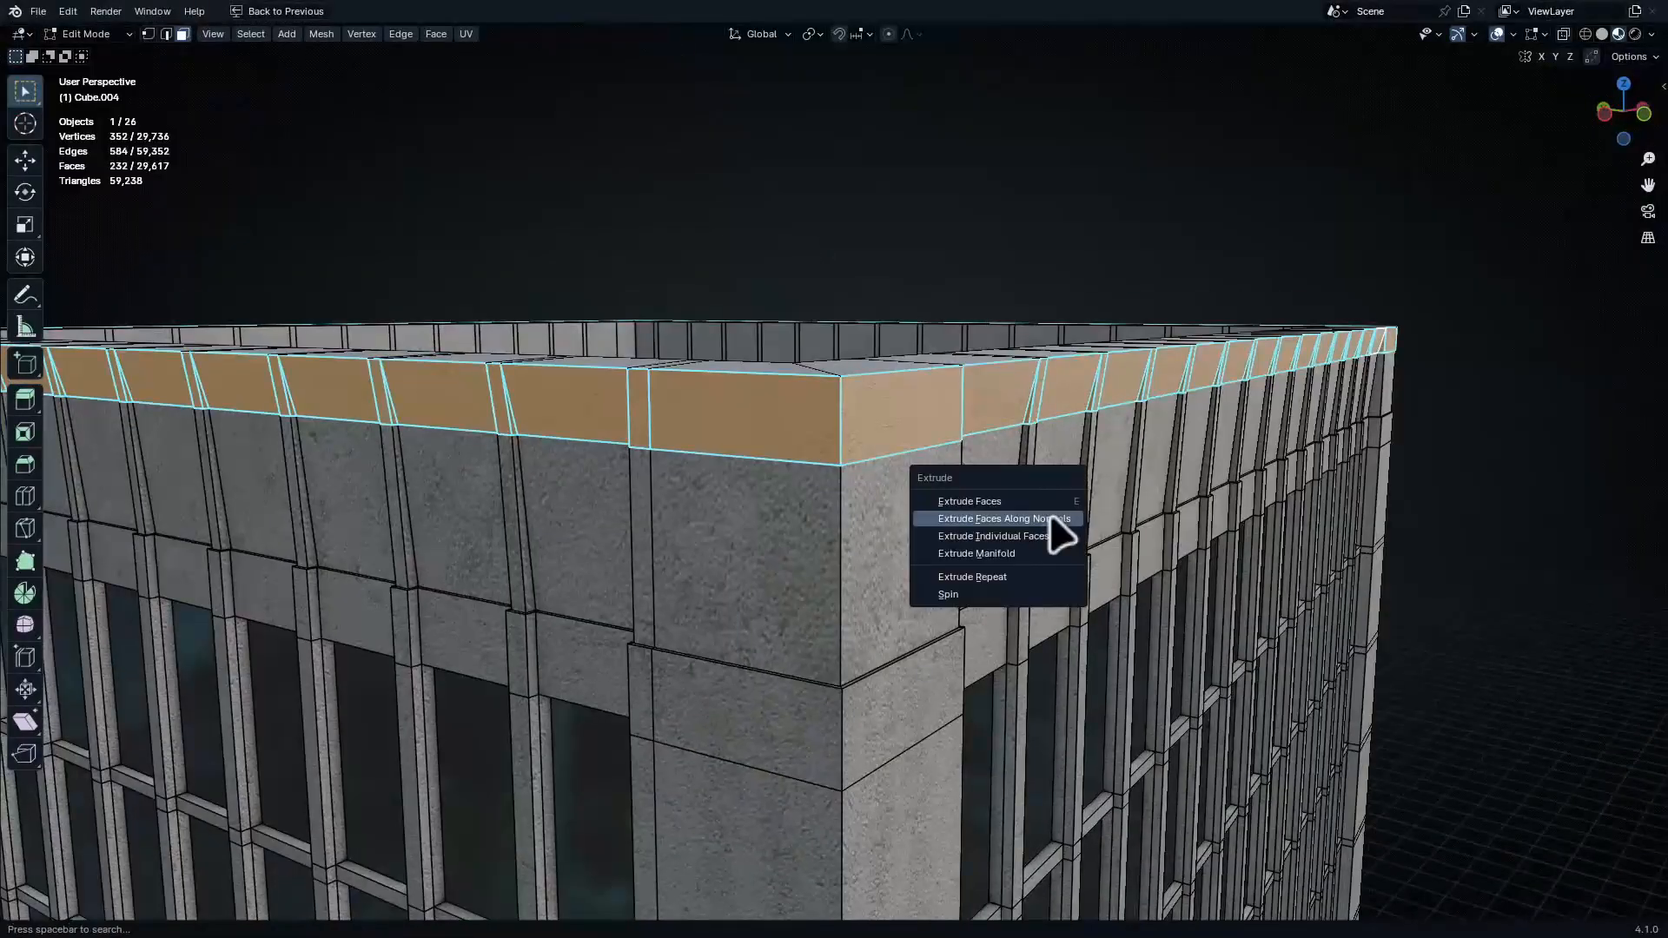
left_click(1042, 518)
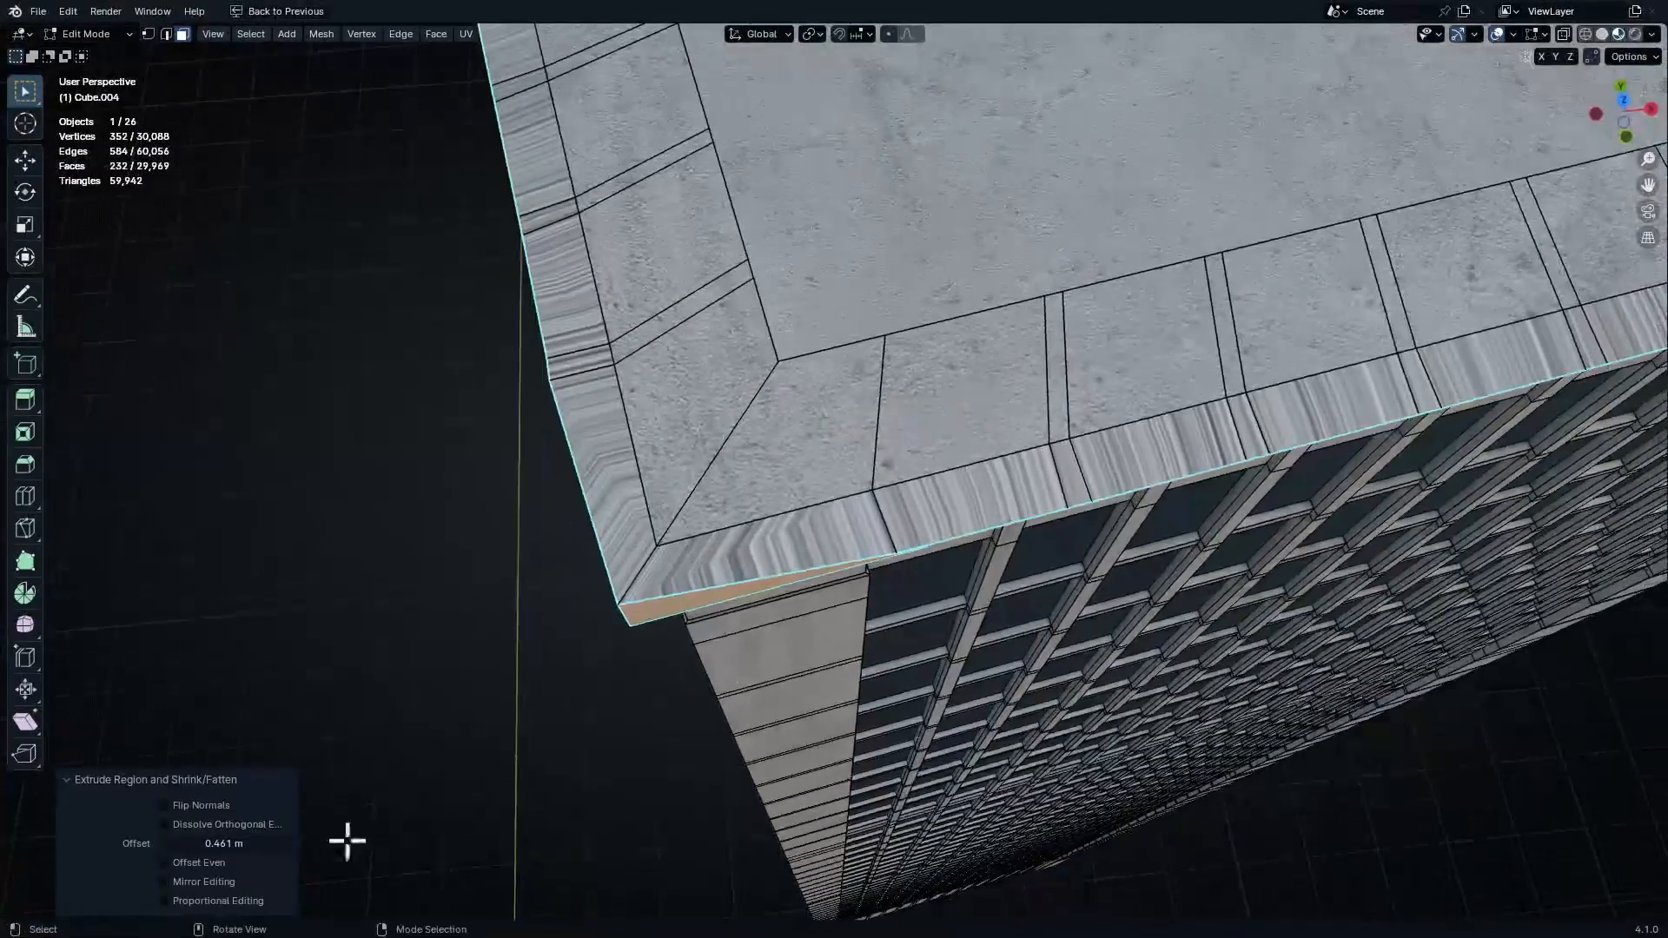
left_click(199, 863)
middle_click_drag(712, 634, 807, 508)
key("Tab")
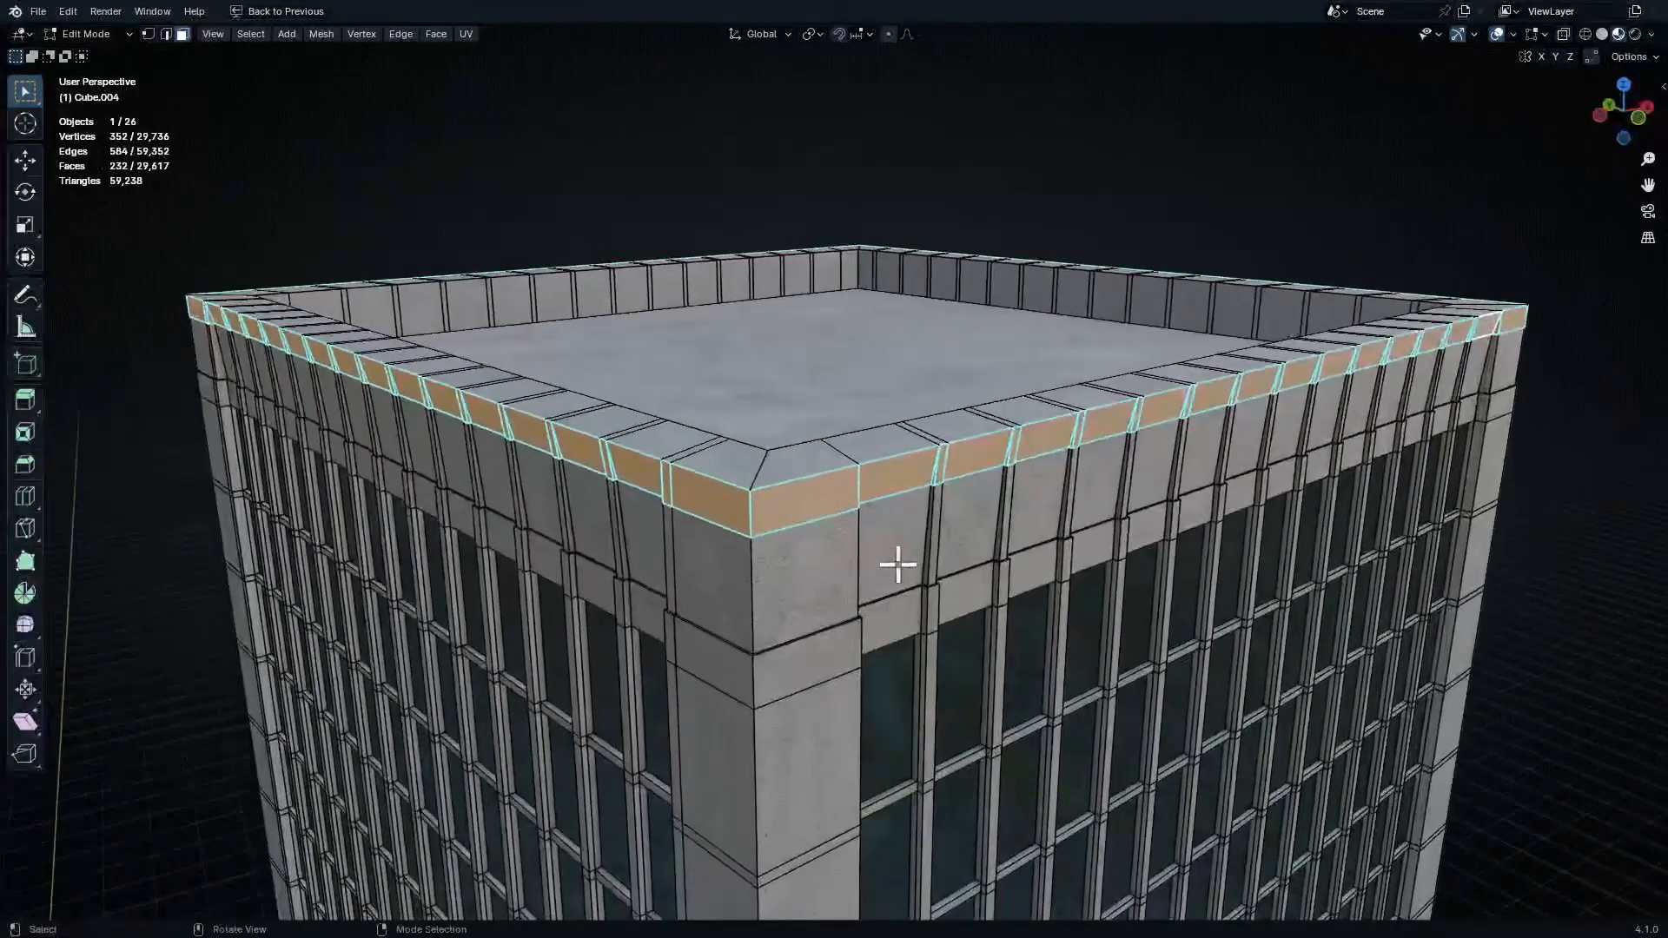
Place the 3D cursor at the centre of the tower's roof using edges of the inner parapet
middle_click_drag(897, 562, 871, 555)
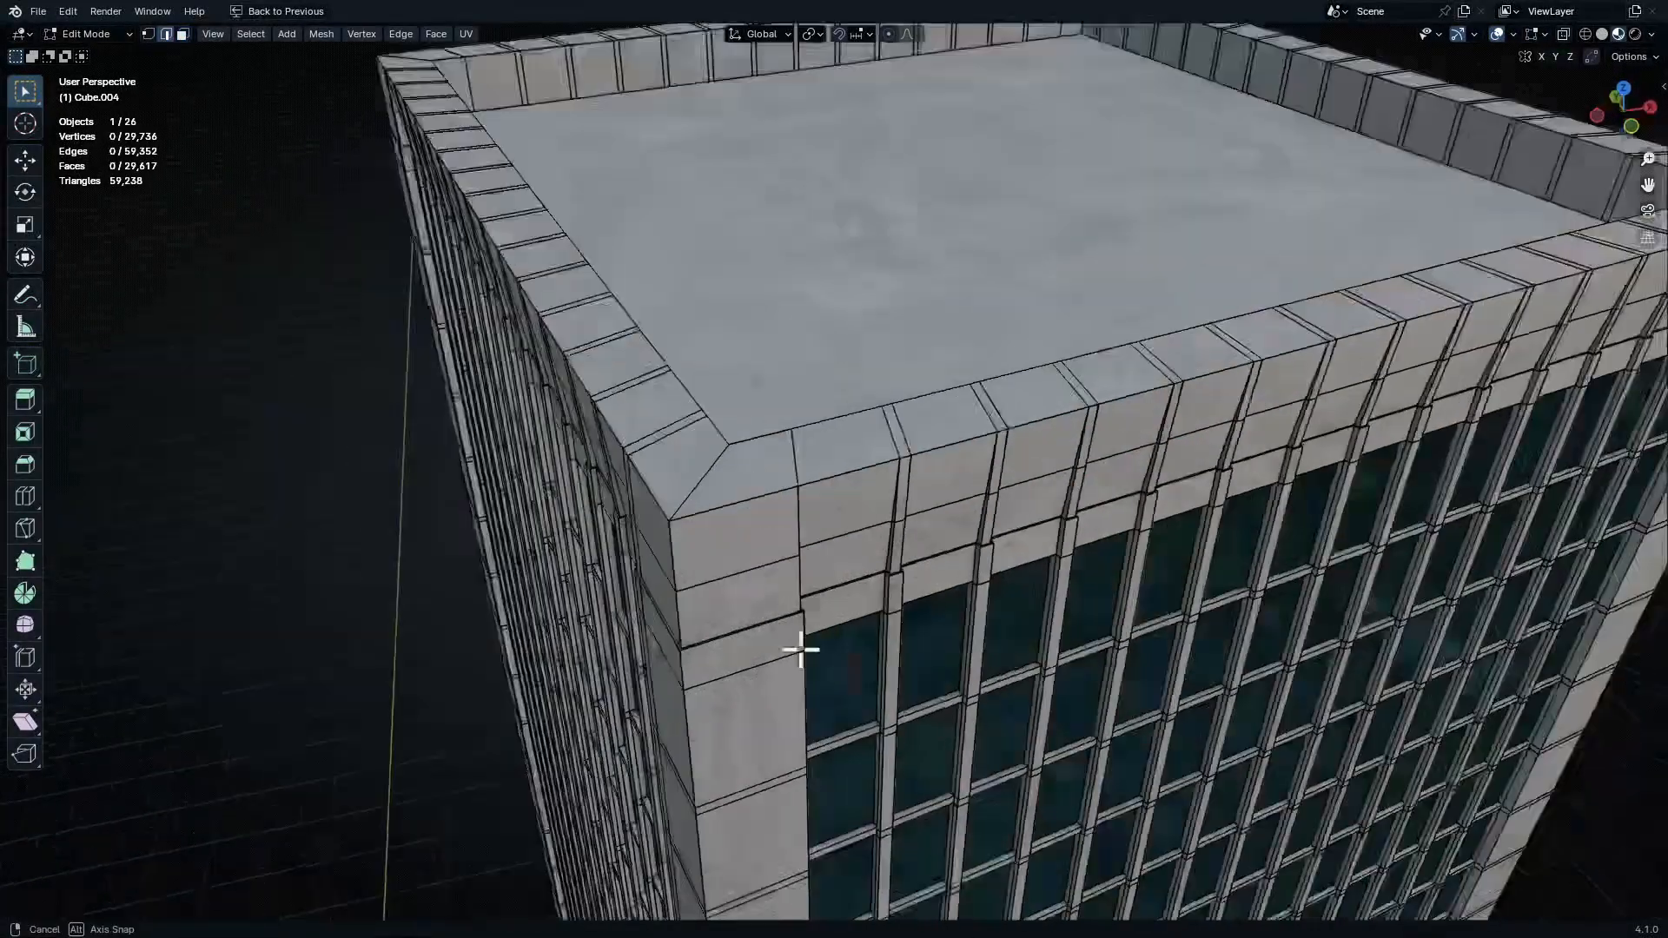
middle_click_drag(800, 648, 817, 560)
middle_click_drag(817, 560, 761, 616)
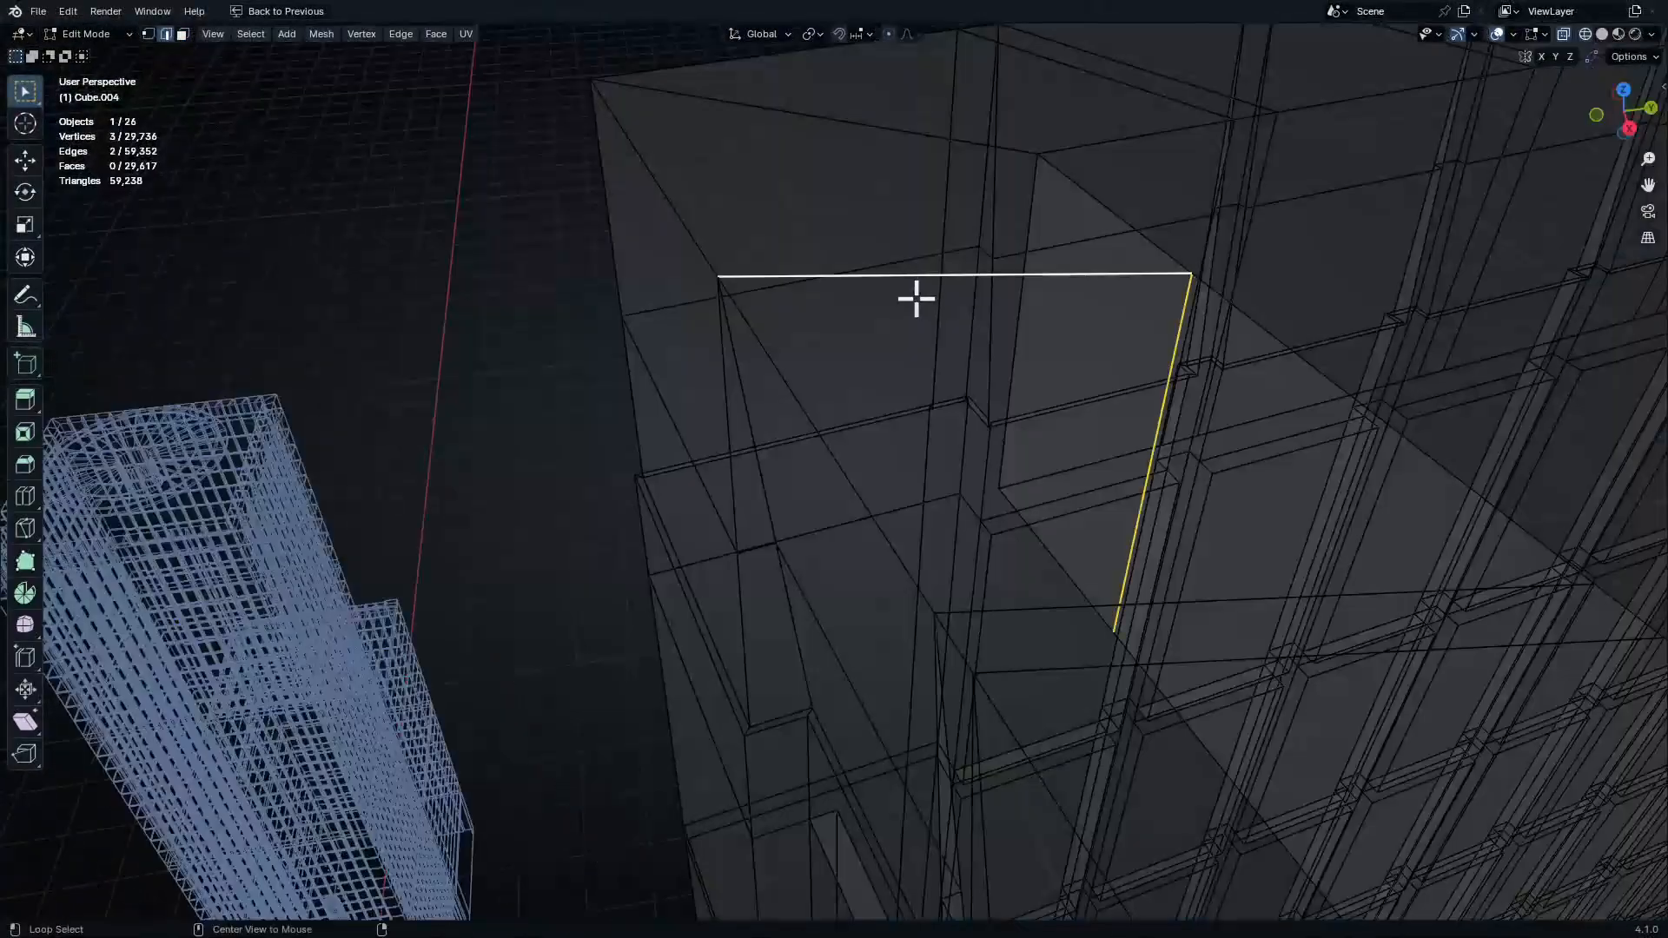
middle_click_drag(916, 298, 976, 312)
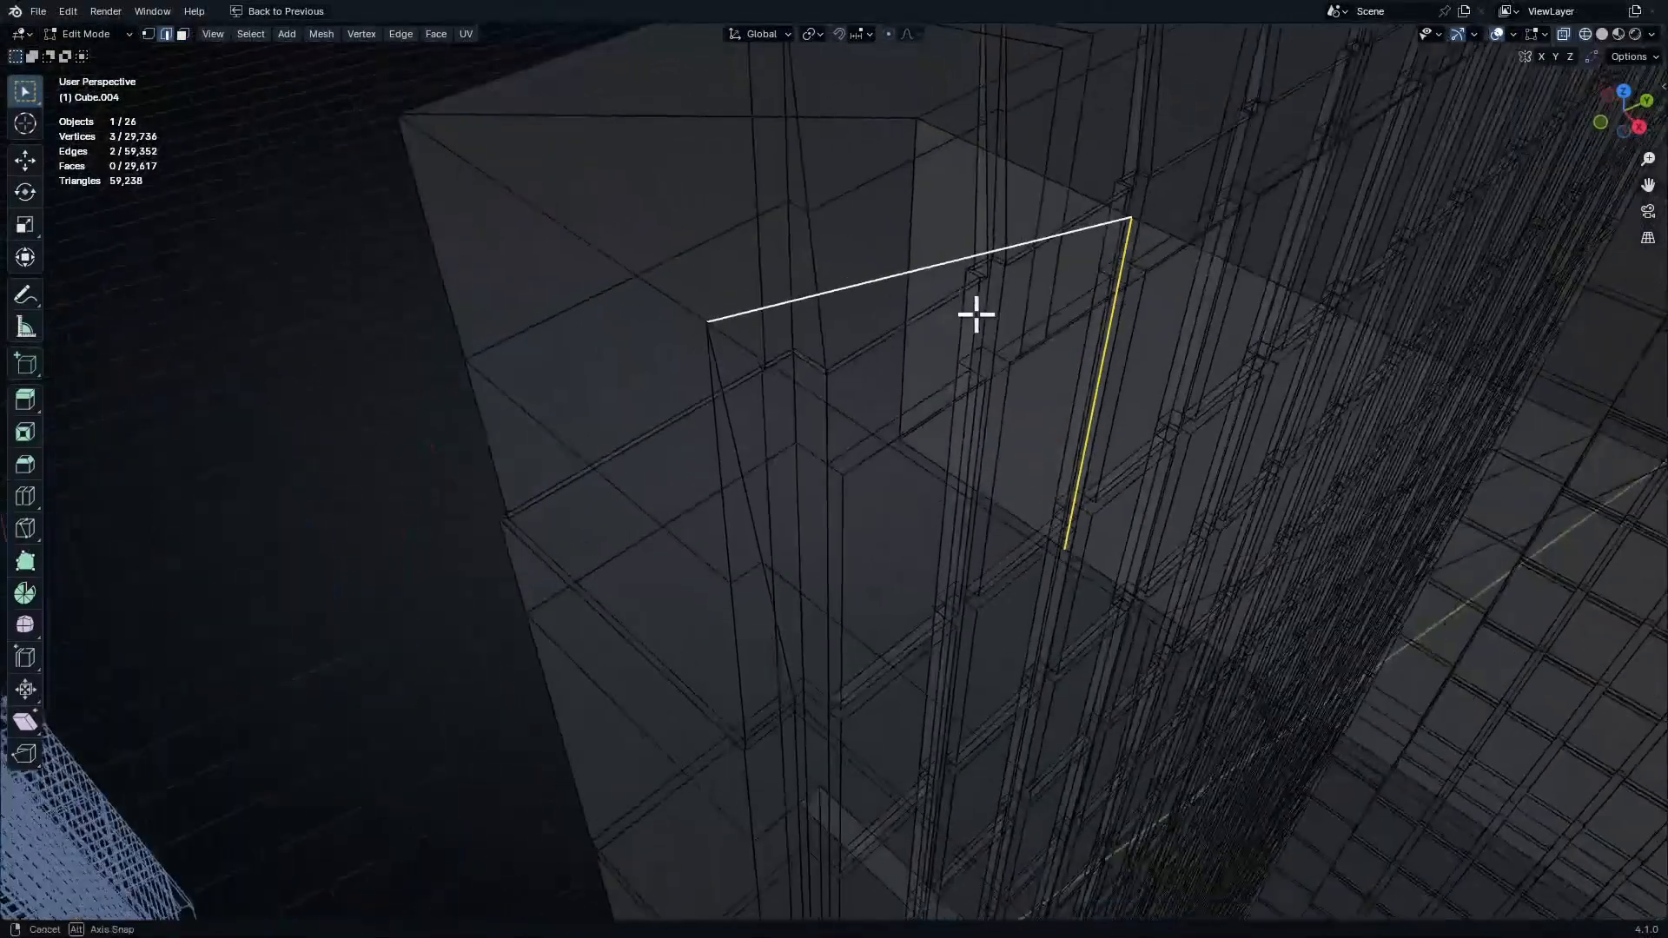
key("shift+z")
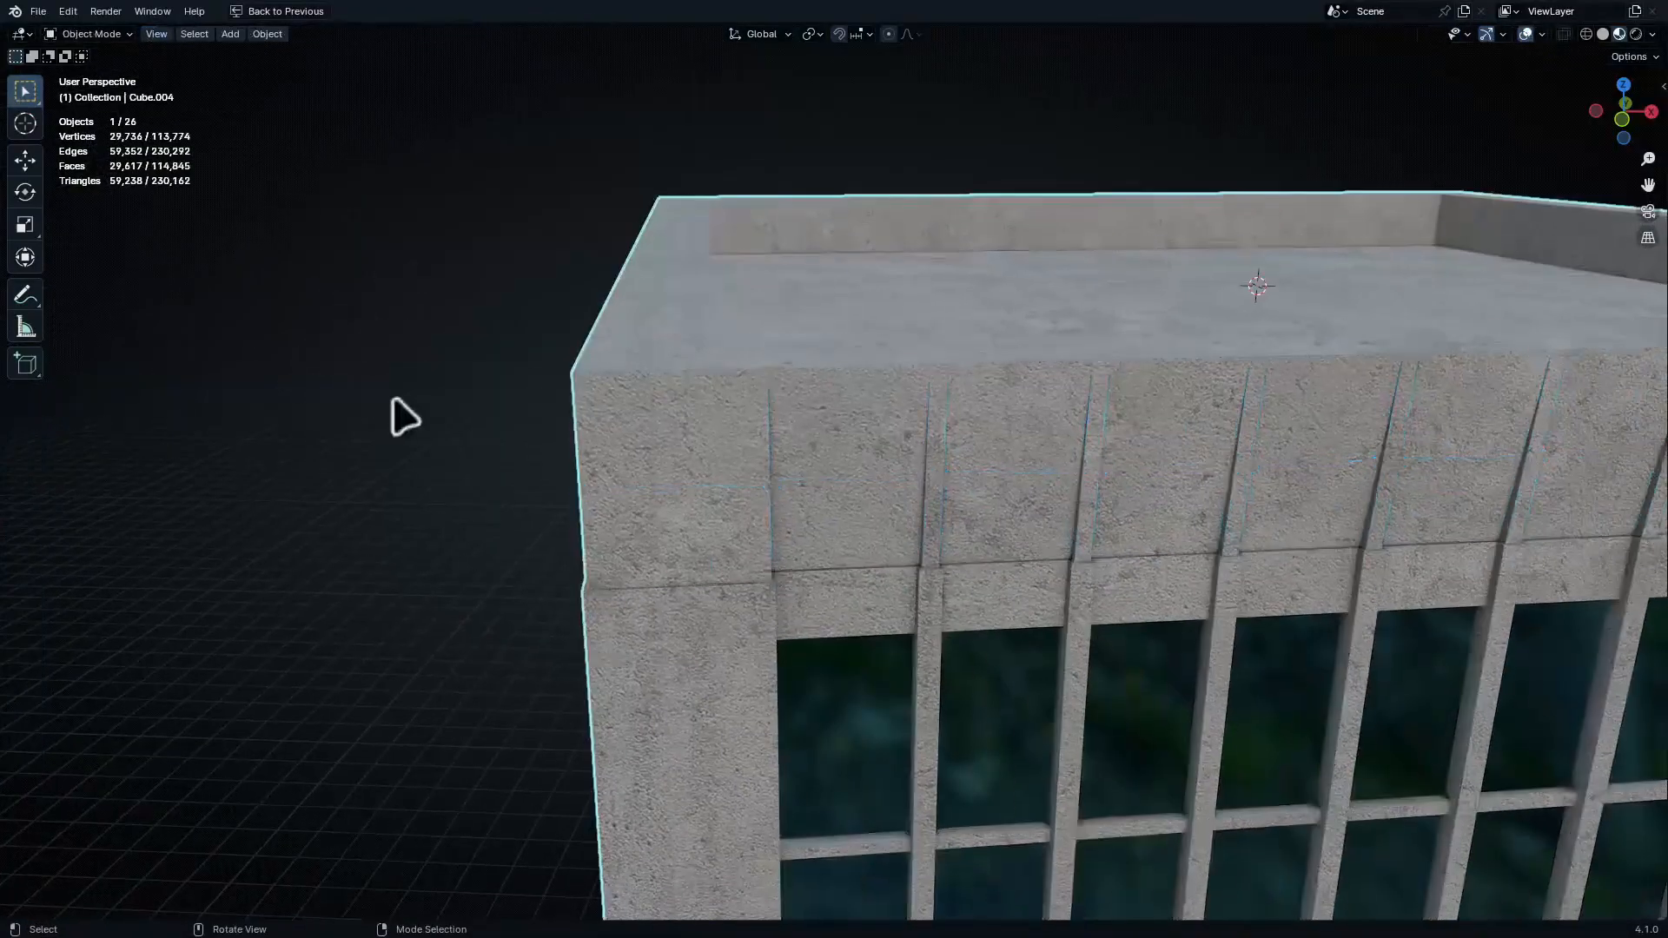
Add a cube at the roof centre, scale it to about 20.222 and flatten it by -0.033 along Z
key("shift+a")
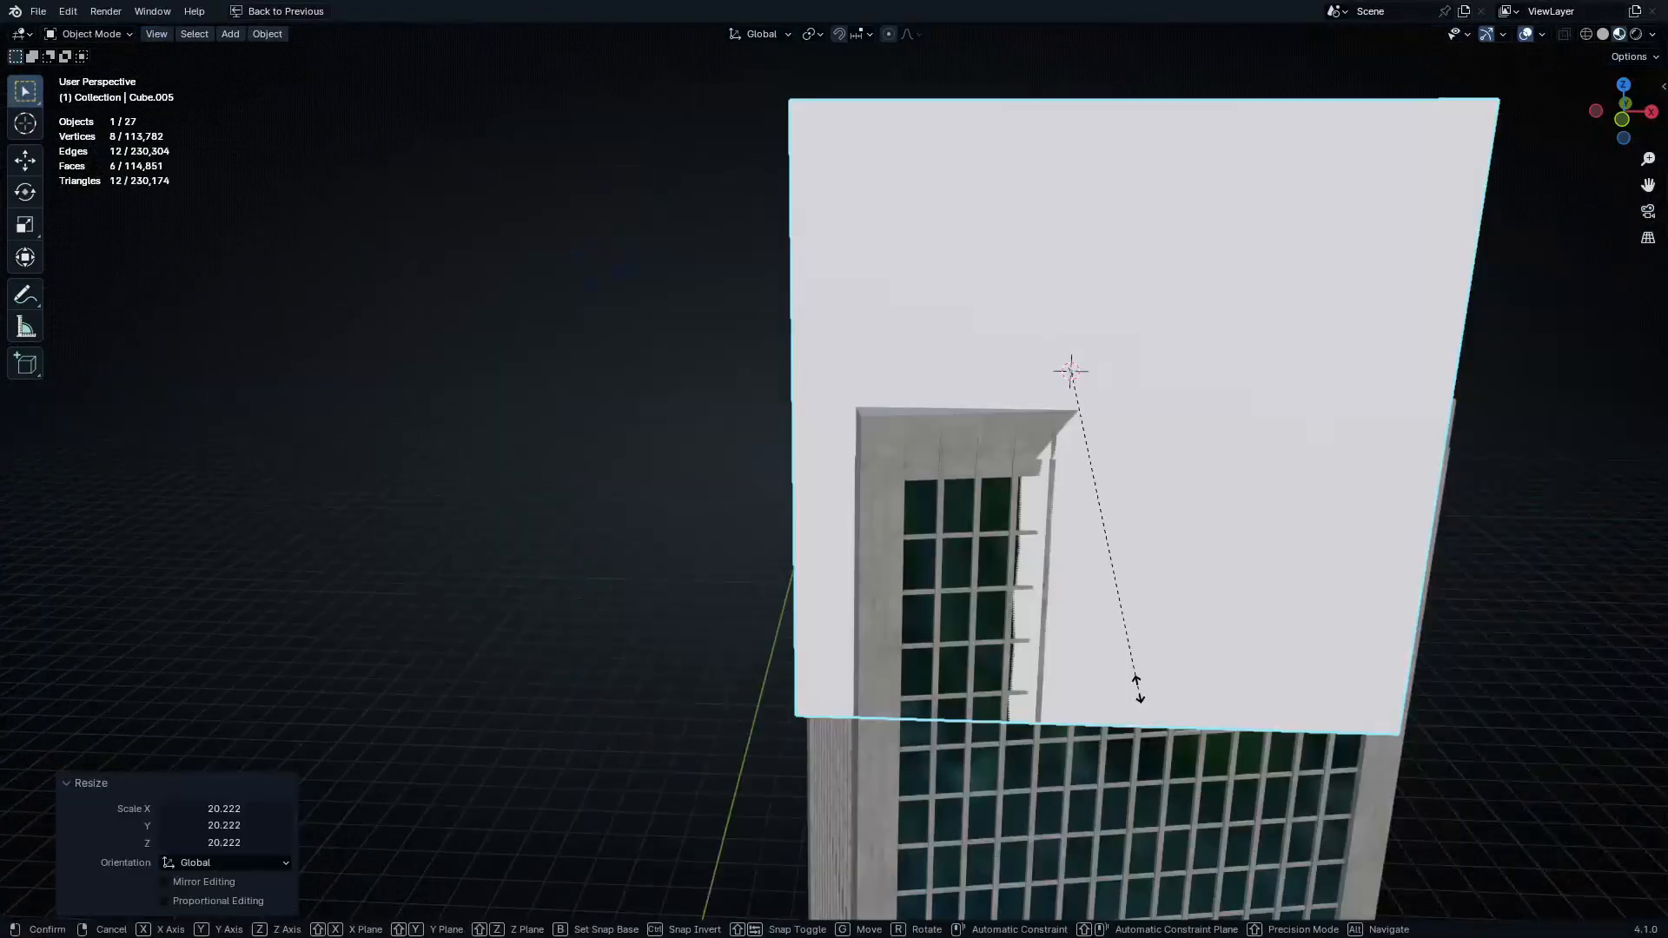
key("z")
left_click(1064, 367)
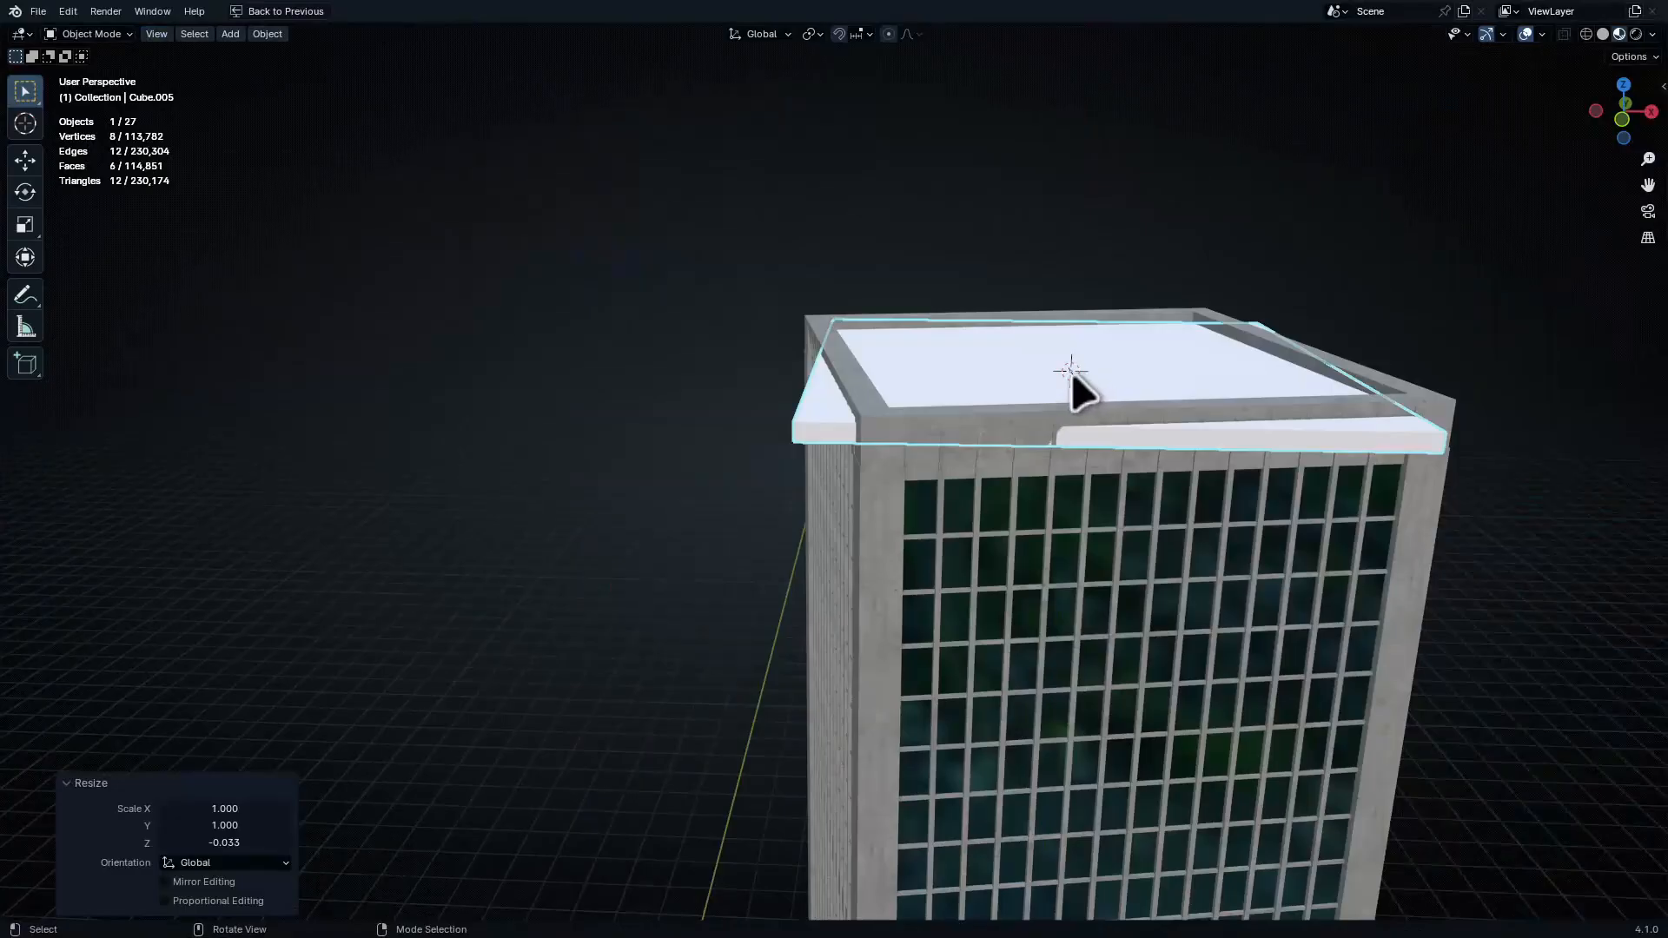
Rotate and scale the flat slab to match the tower's outline, and raise it along Z onto the parapet
key("KP_7")
scroll(1060, 330, "up", 1)
middle_click_drag(1070, 205, 1023, 426, "shift")
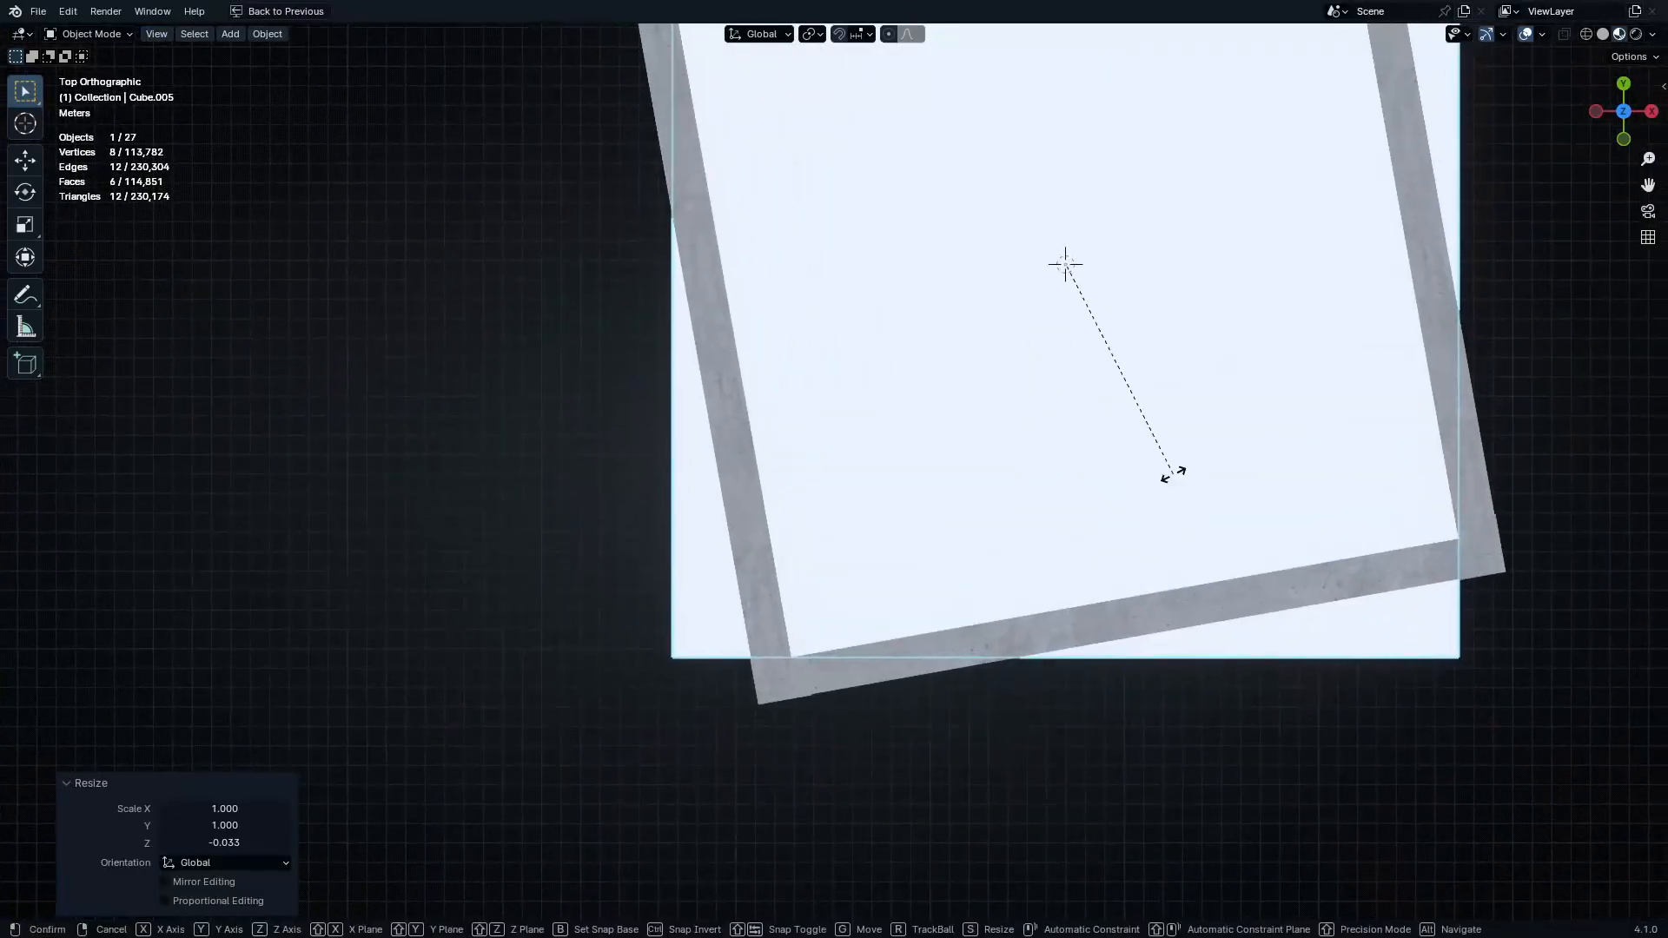
left_click(1212, 456)
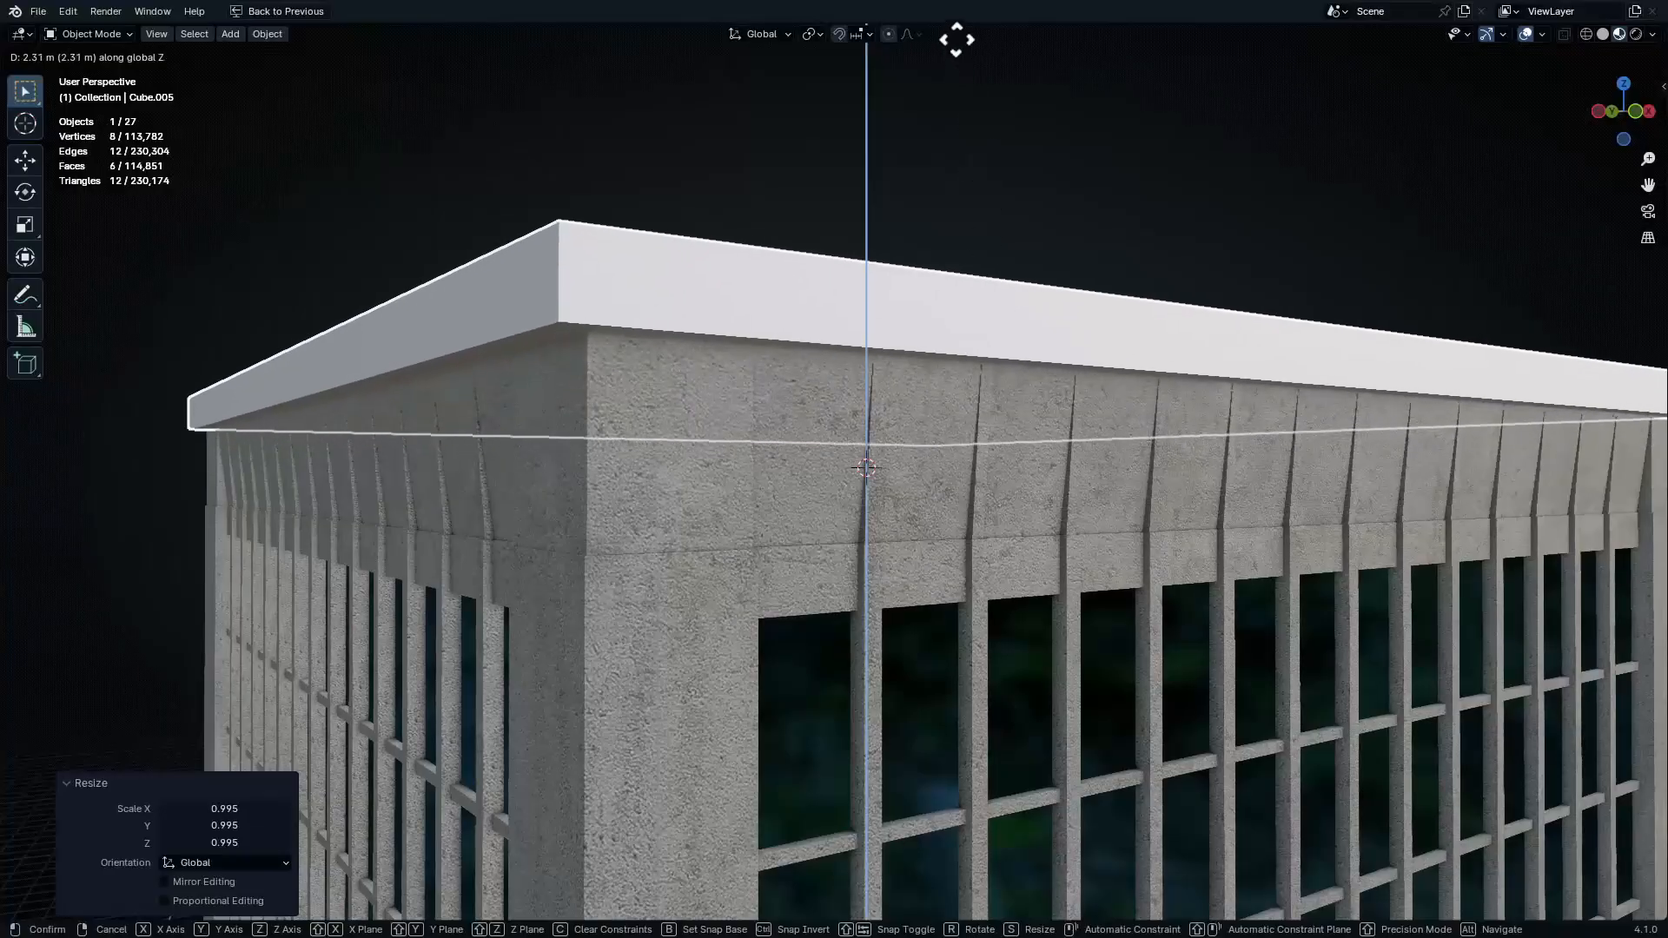
left_click(994, 222)
middle_click_drag(993, 221, 860, 522)
Link the tower's concrete material to the roof slab and unwrap it with a cube projection of size 2
key("ctrl+l")
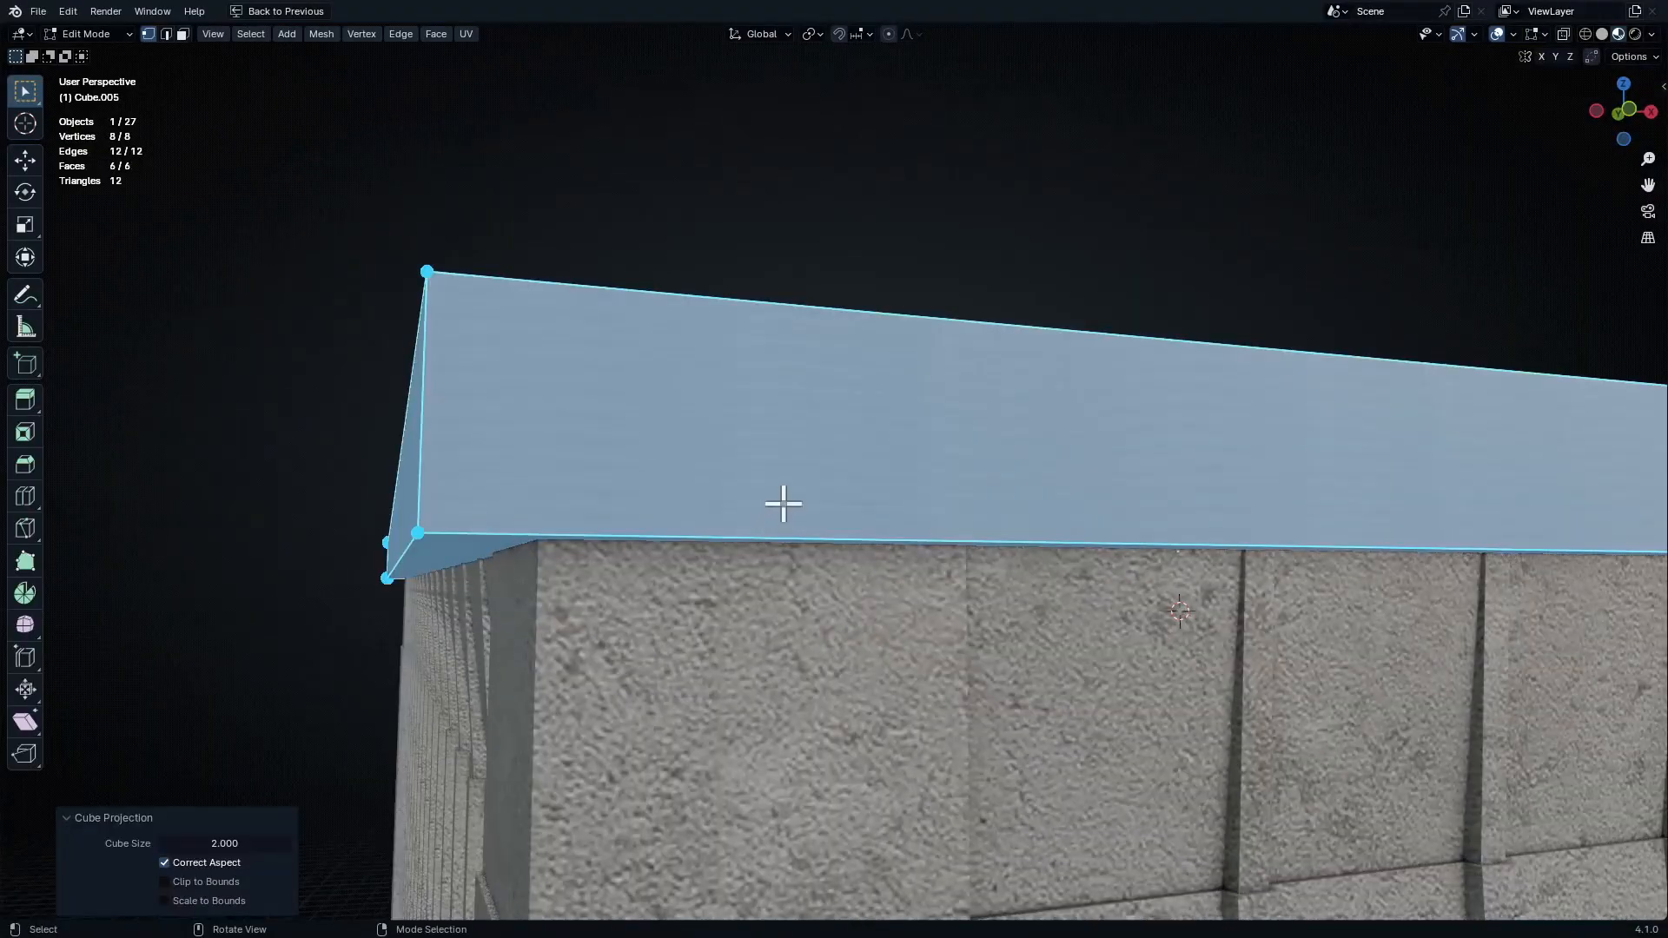
scroll(753, 444, "up", 2)
key("Tab")
Bevel all edges of the roof slab with several segments to round them slightly
middle_click_drag(771, 440, 712, 337)
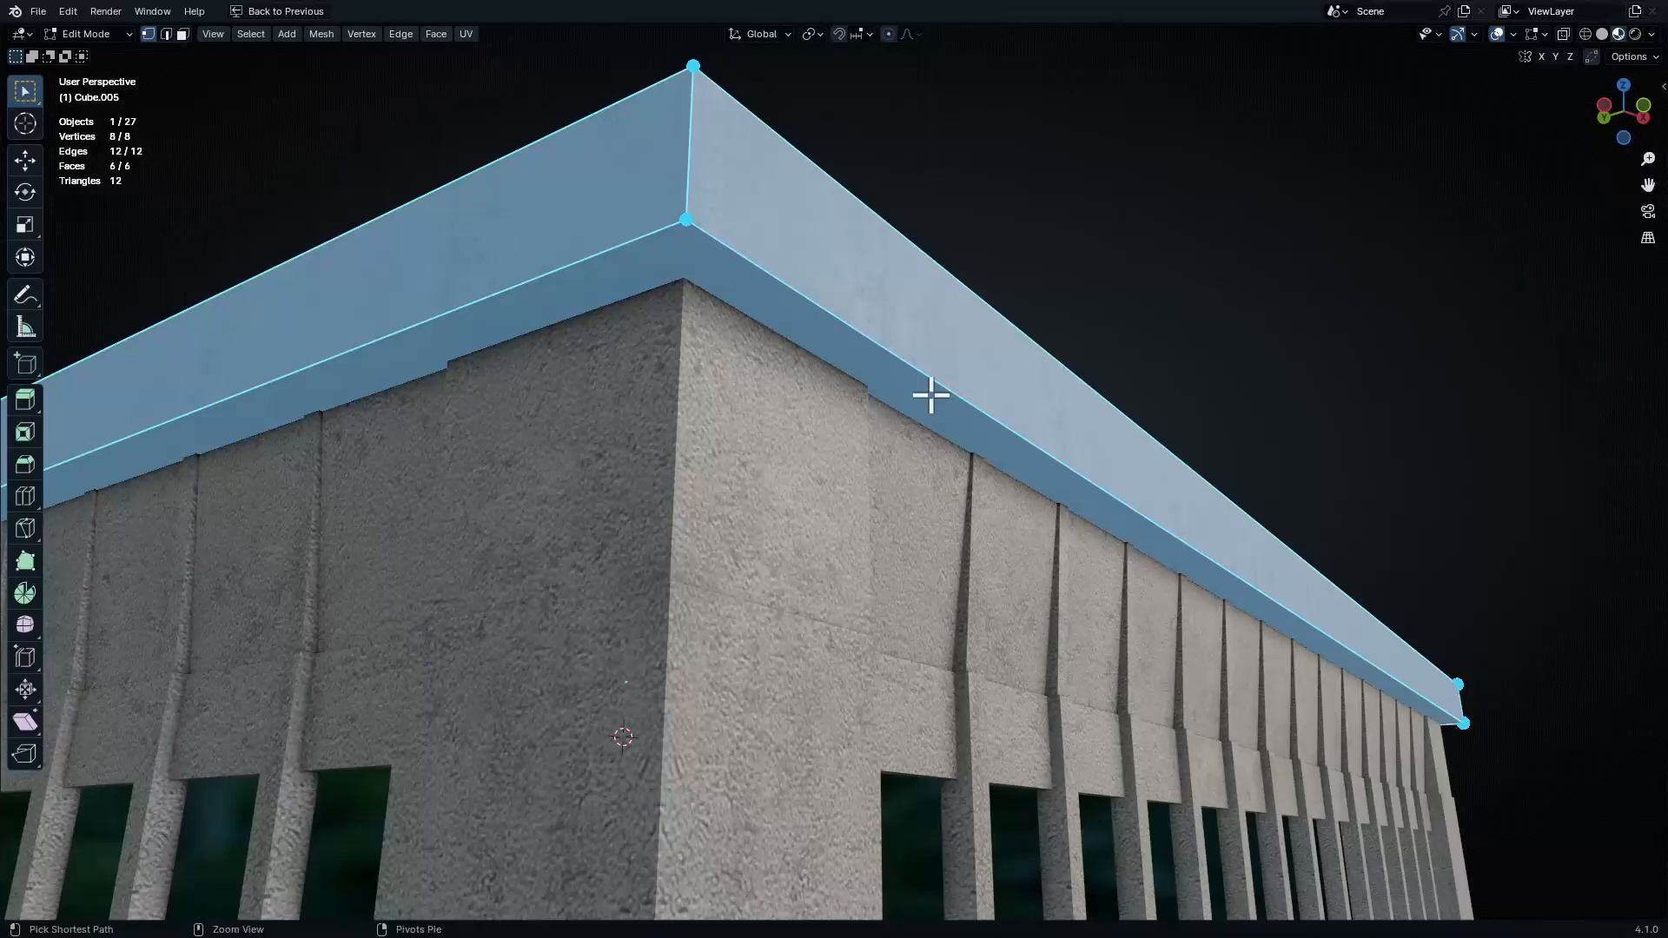
left_click(1004, 465)
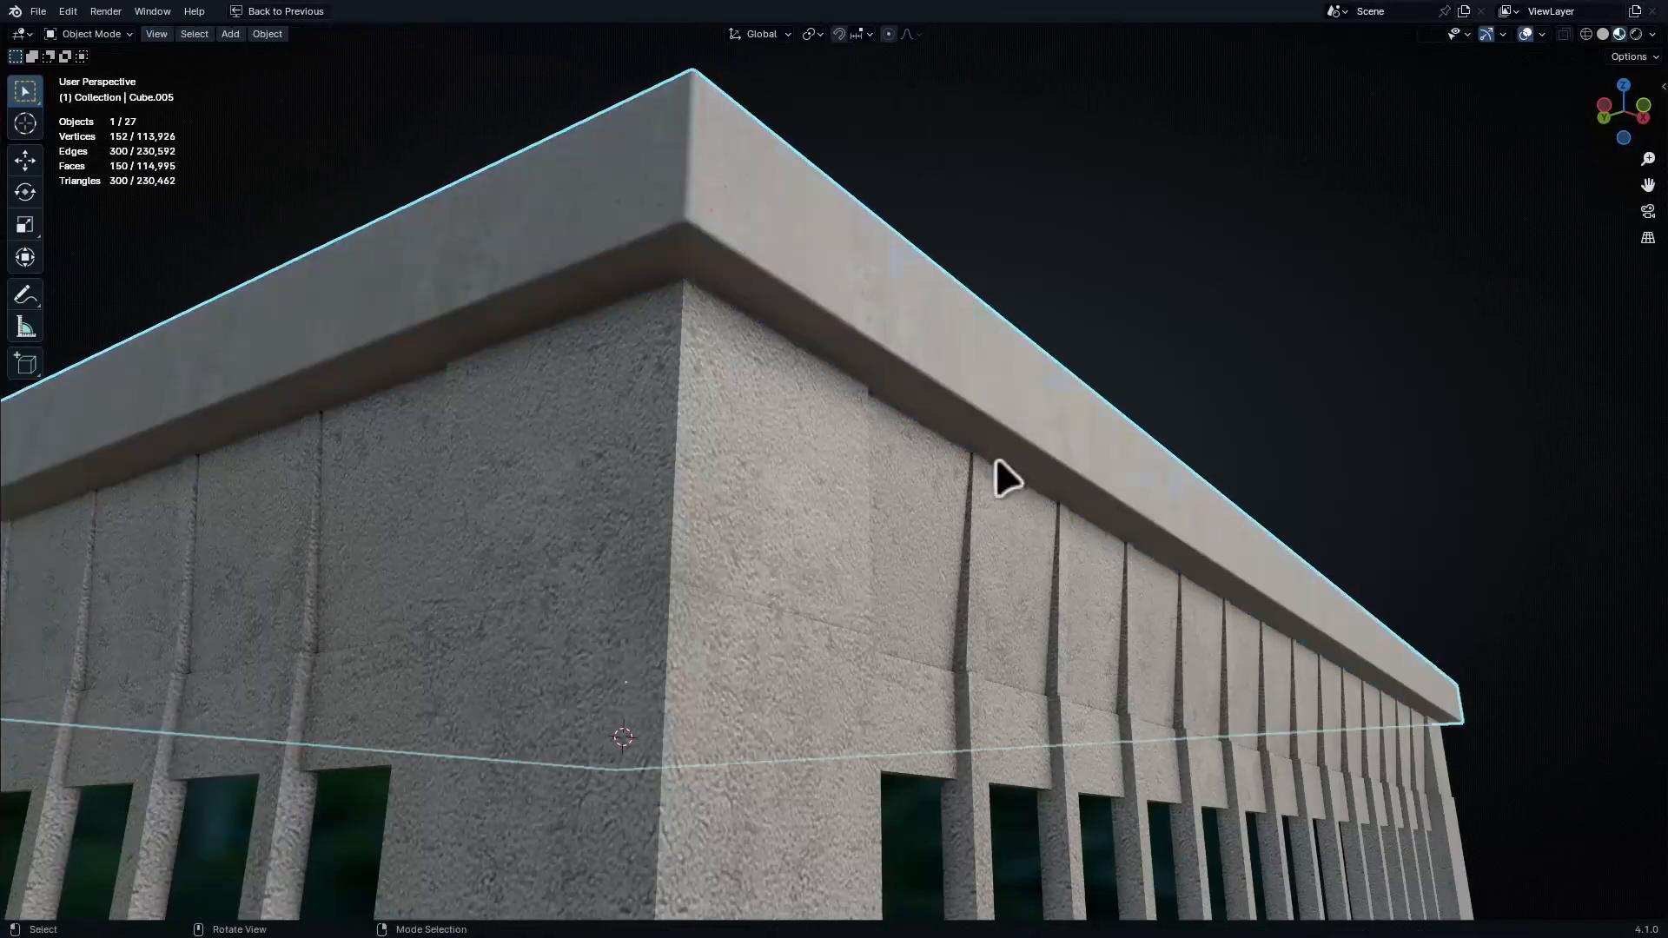
middle_click_drag(997, 477, 1007, 556)
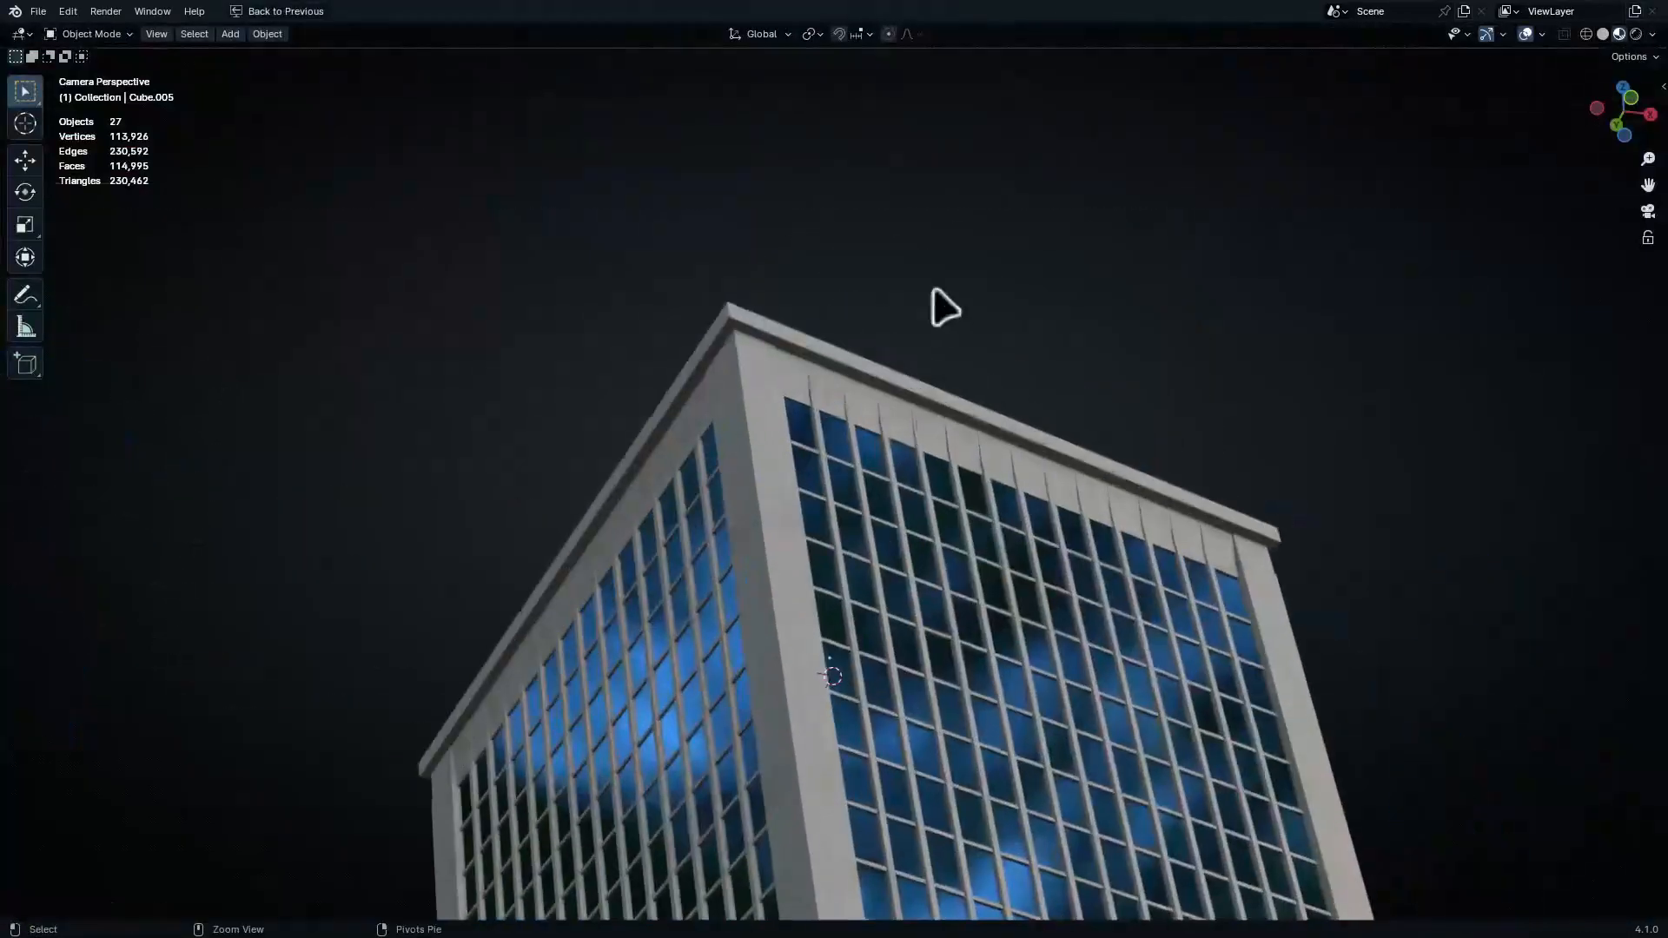
Scale the roof slab down slightly to fit the tower's outline and move it by -0.21014 m along Z
middle_click_drag(934, 292, 906, 253, "ctrl")
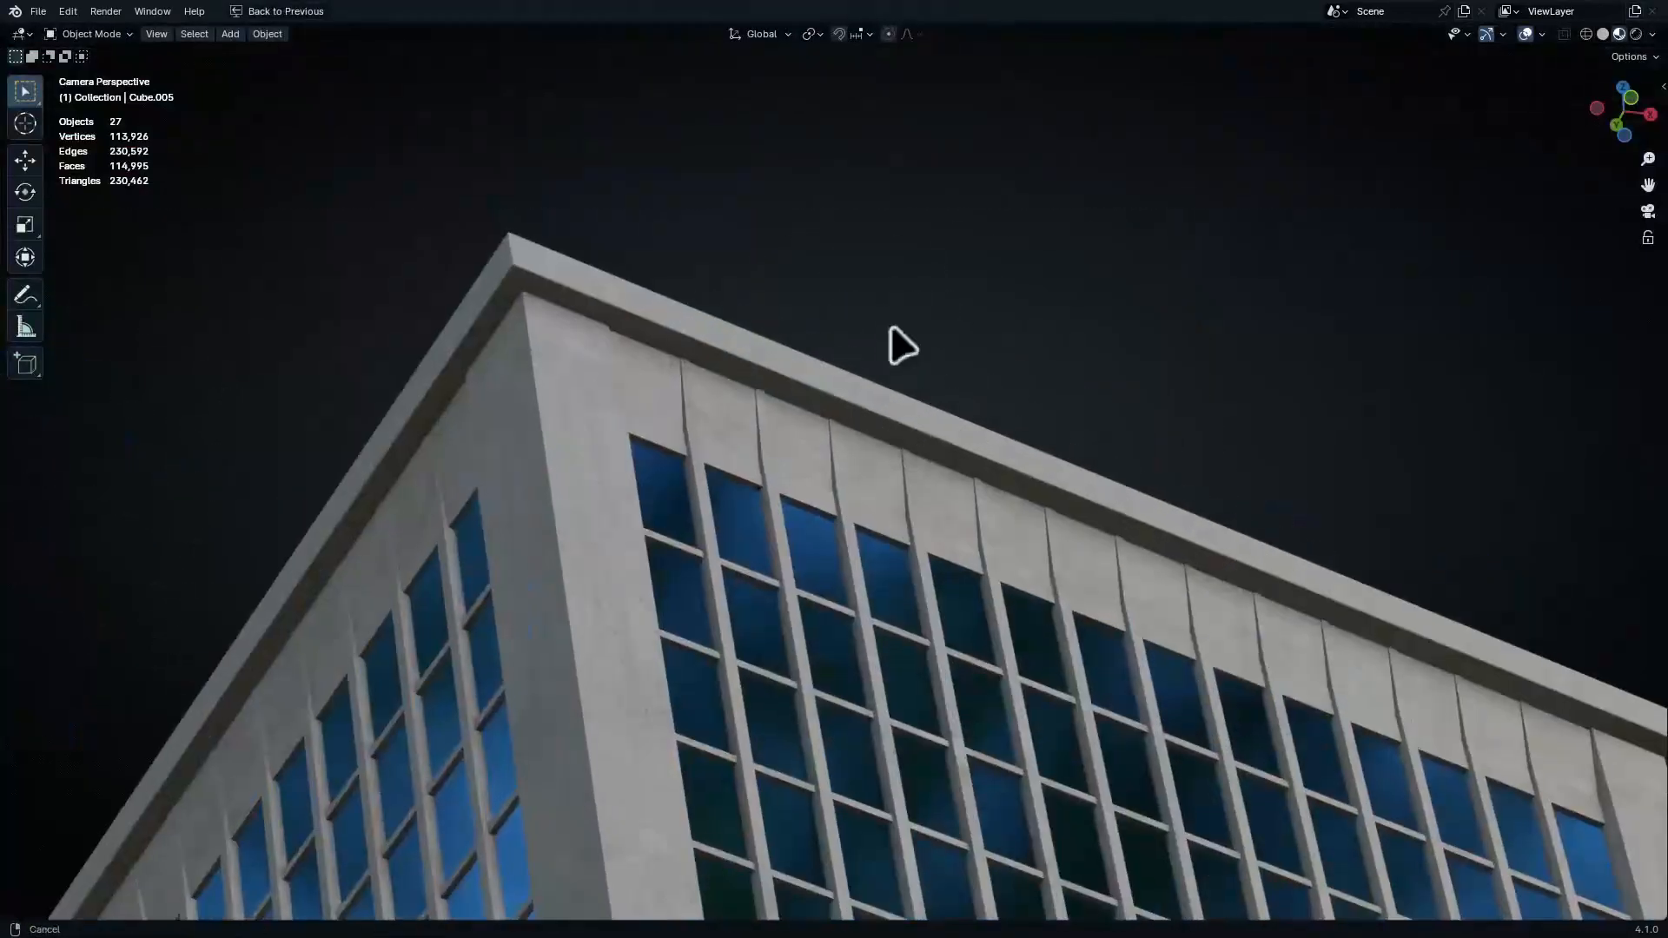
middle_click_drag(891, 329, 903, 278, "ctrl")
left_click(1011, 469)
key("s")
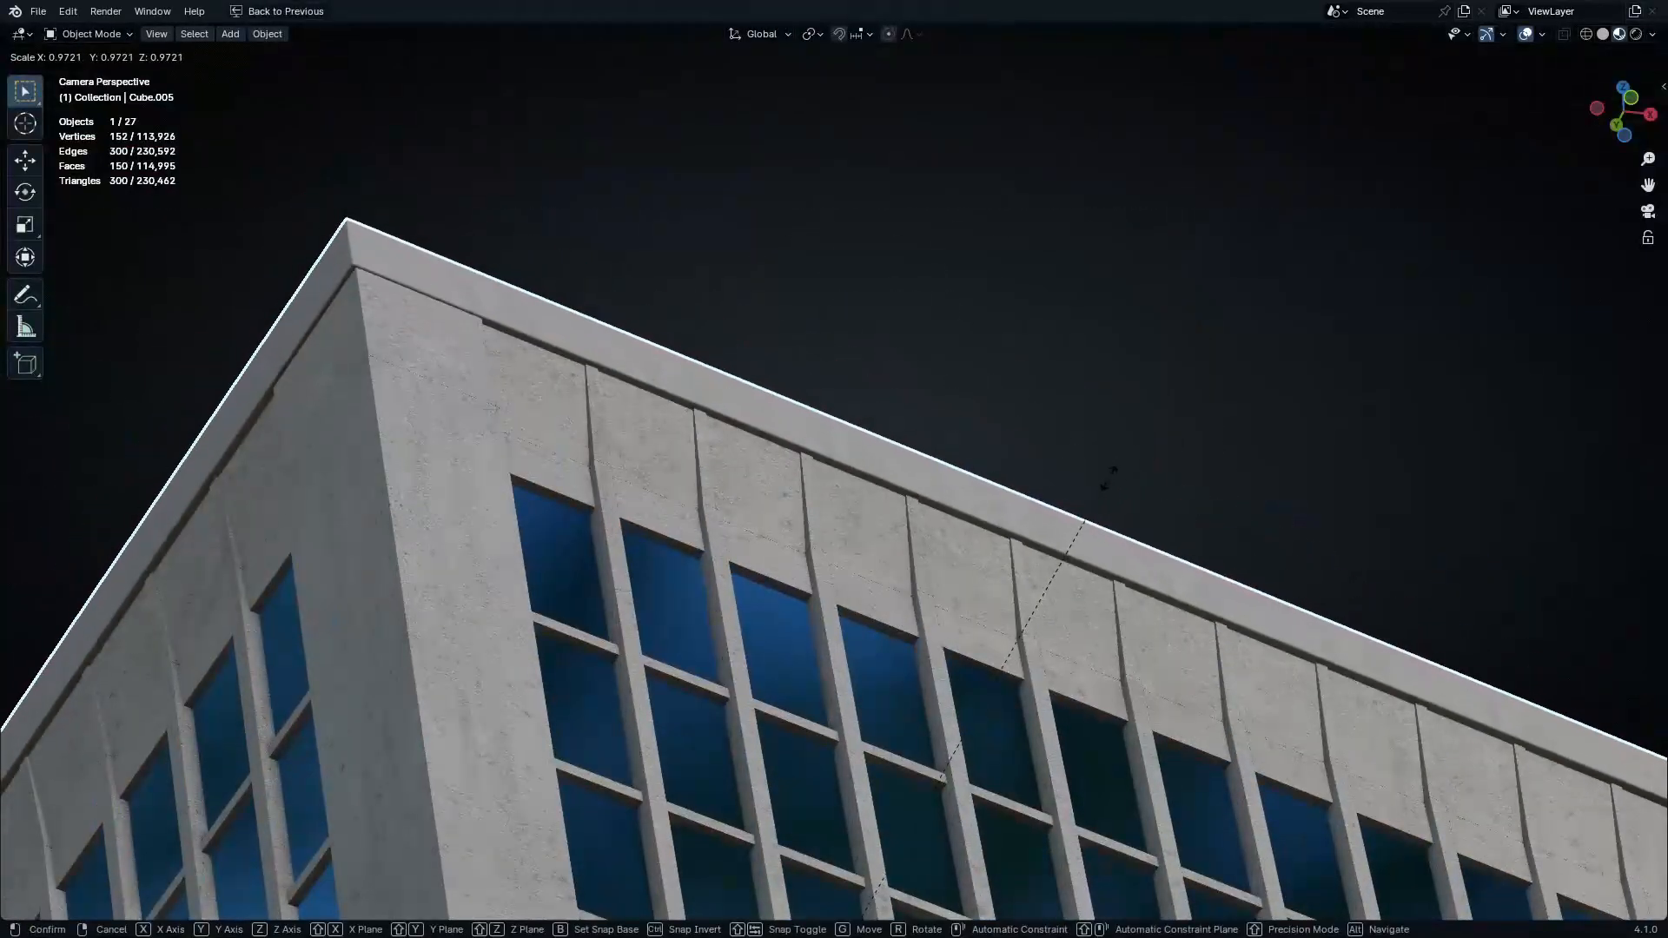
left_click(1109, 477)
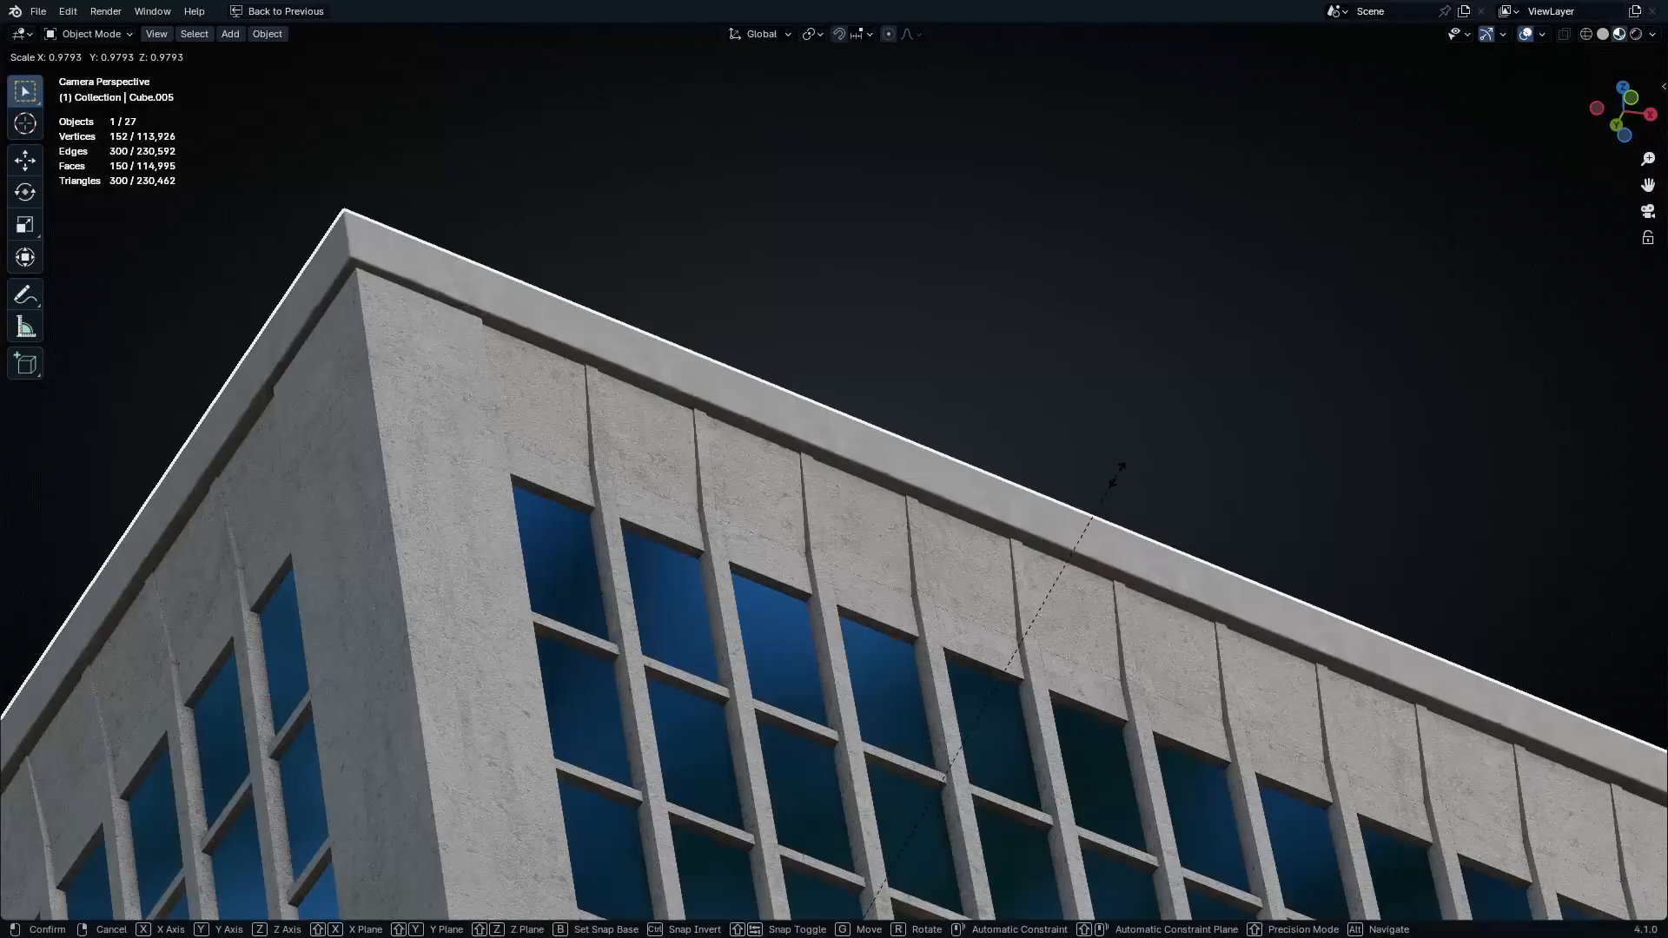
key("g")
key("z")
left_click(1000, 512)
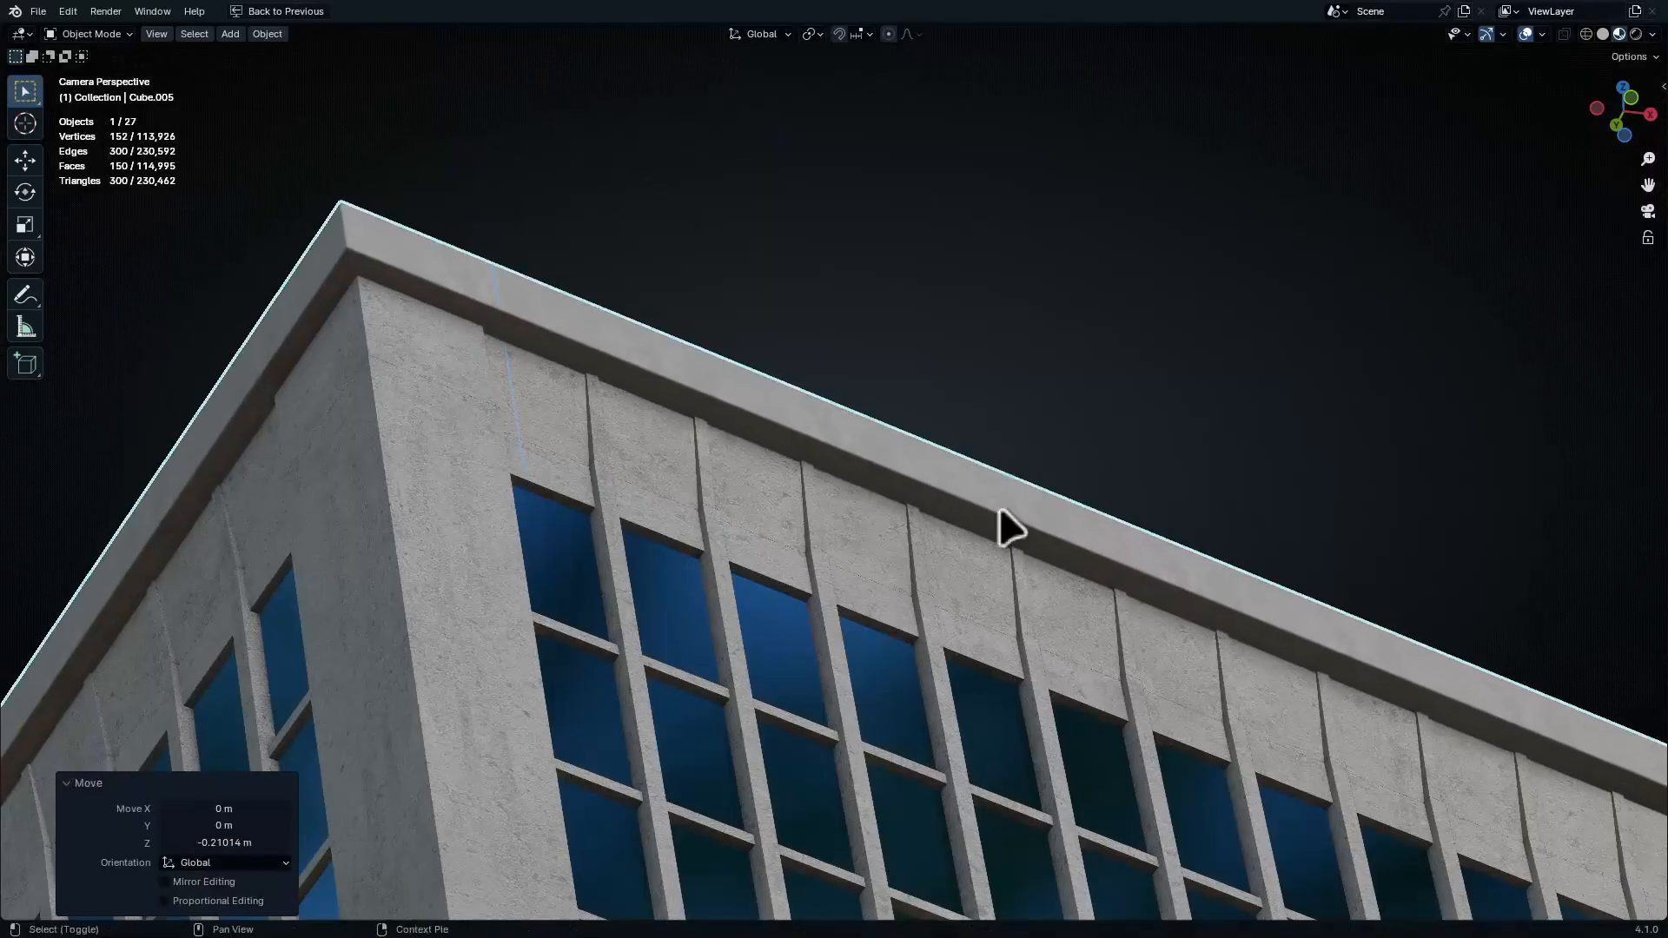
Link the tower's material to the roof slab and parent the slab to the tower with Keep Transform
left_click(782, 577, "shift")
key("ctrl+l")
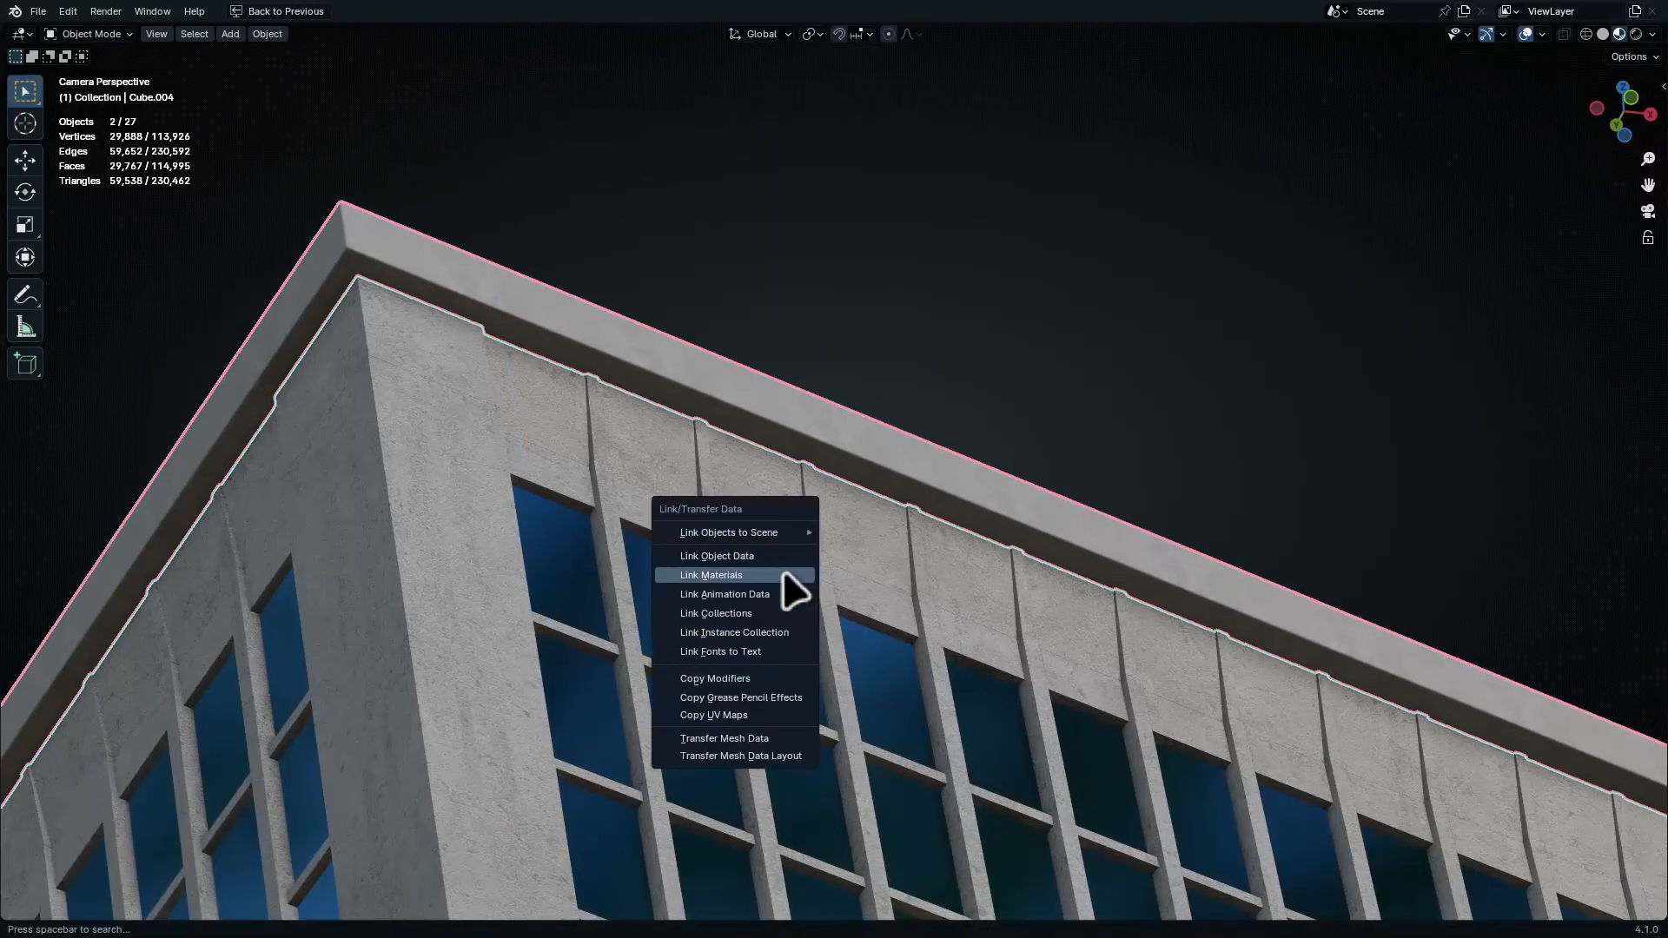
left_click(786, 575)
key("ctrl+p")
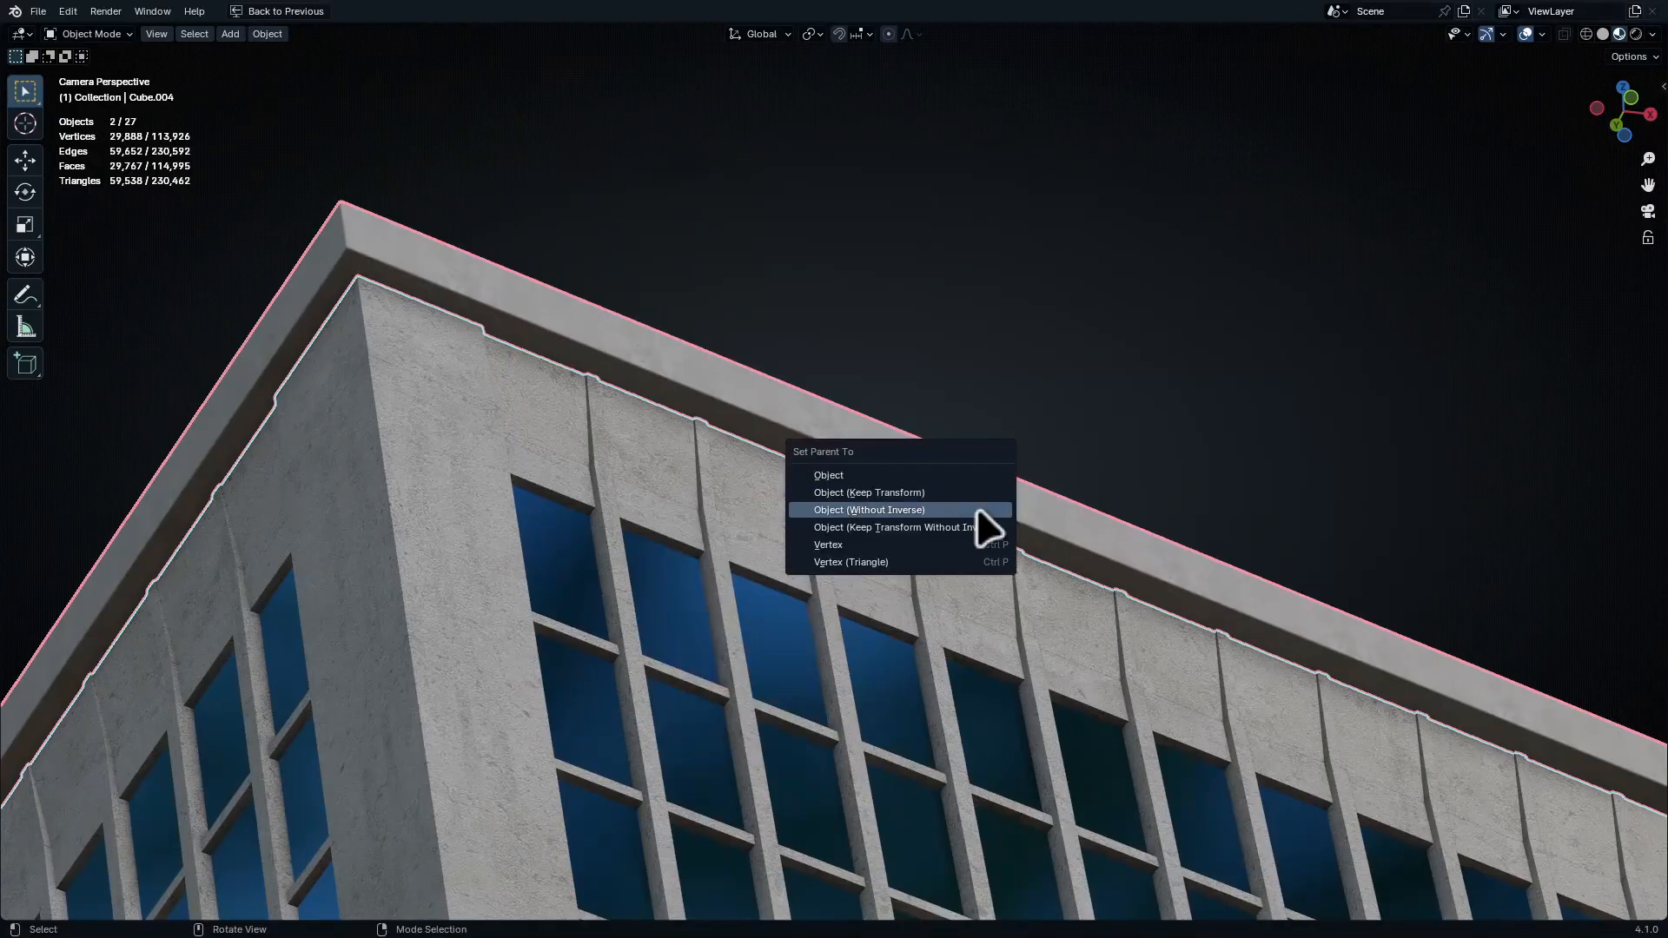
left_click(926, 494)
left_click(796, 531)
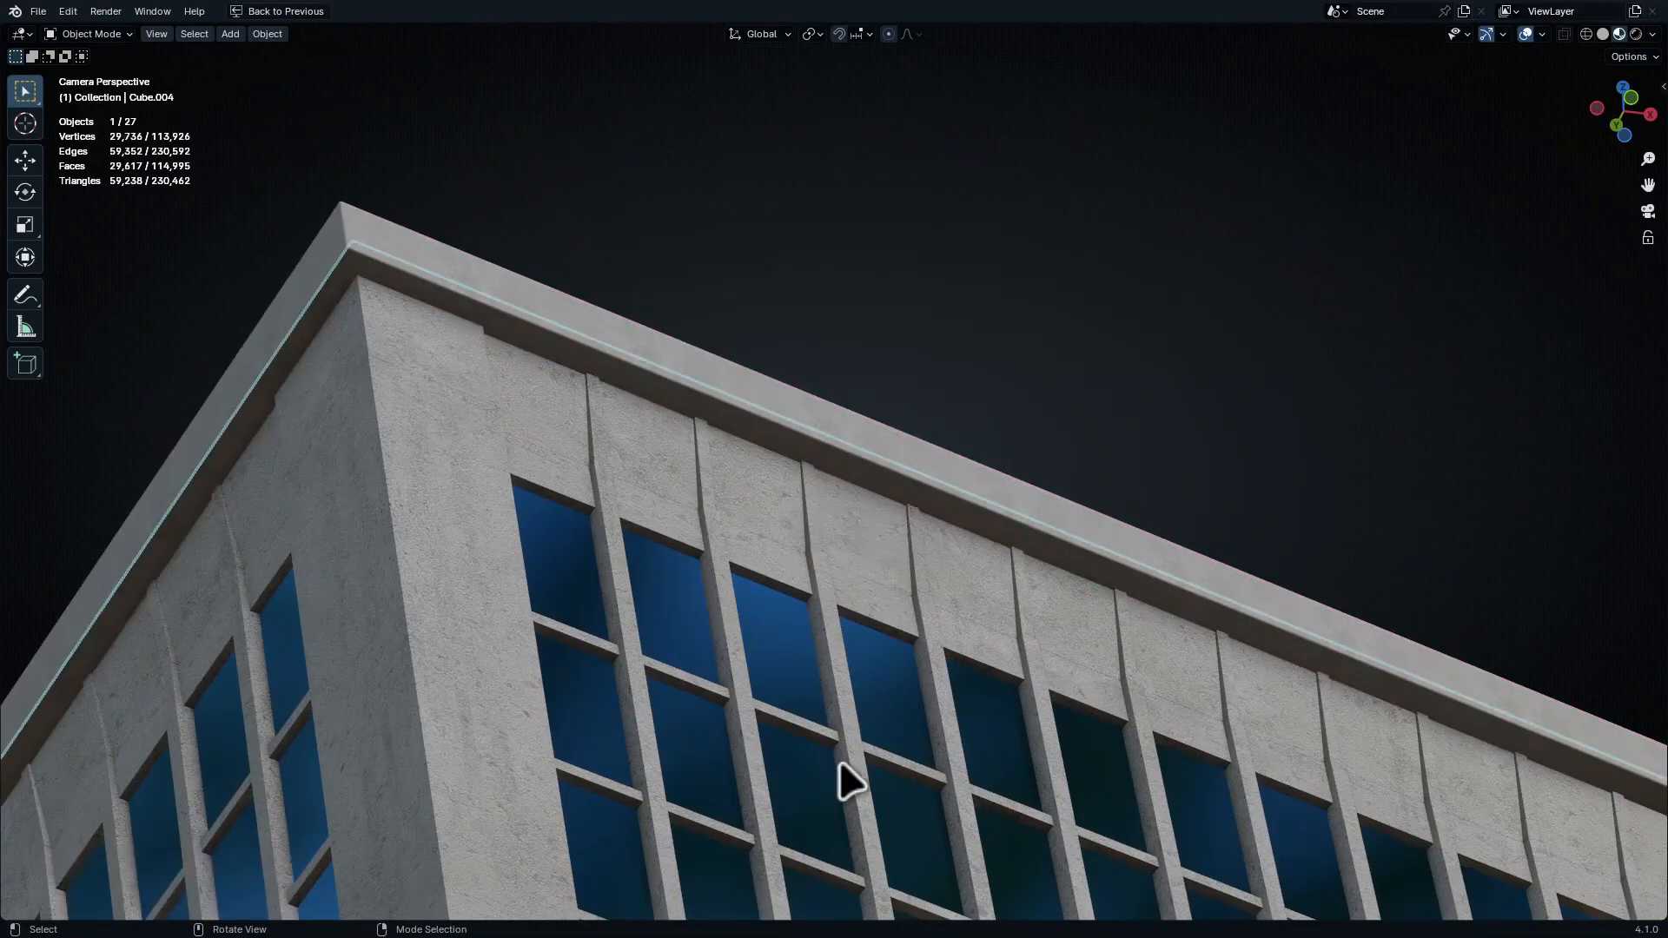
key("g")
right_click(879, 620)
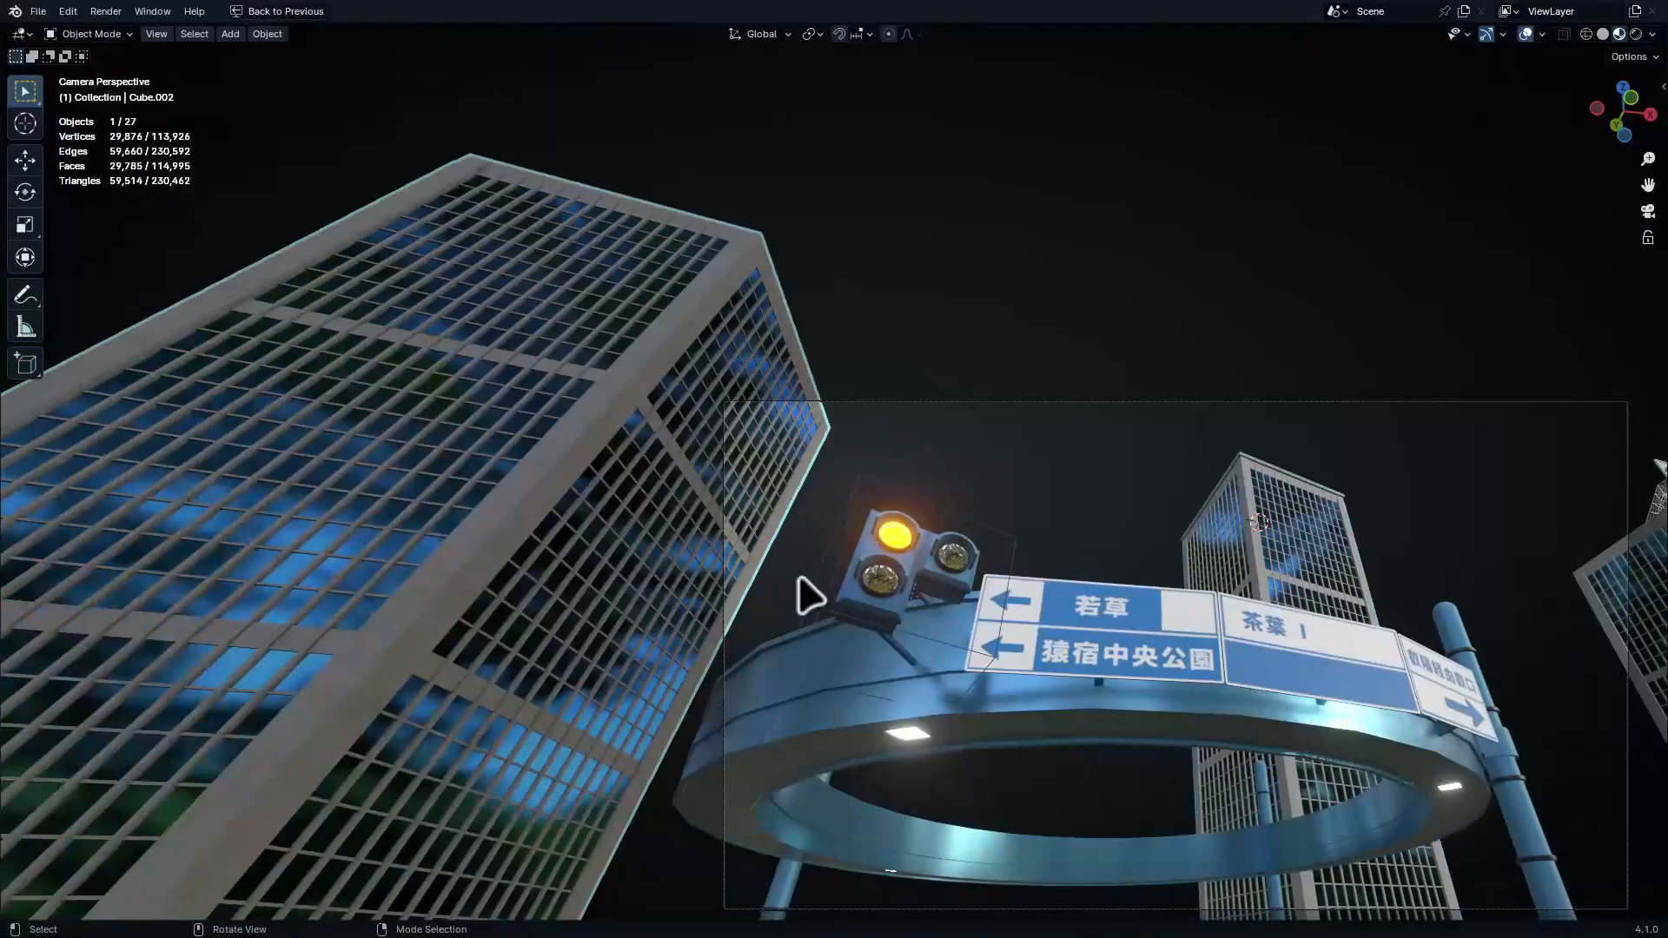
Move the panda-billboard tower horizontally by 84.128 m in X and 136.48 m in Y, placing it behind the ring
middle_click_drag(795, 620, 823, 521, "shift")
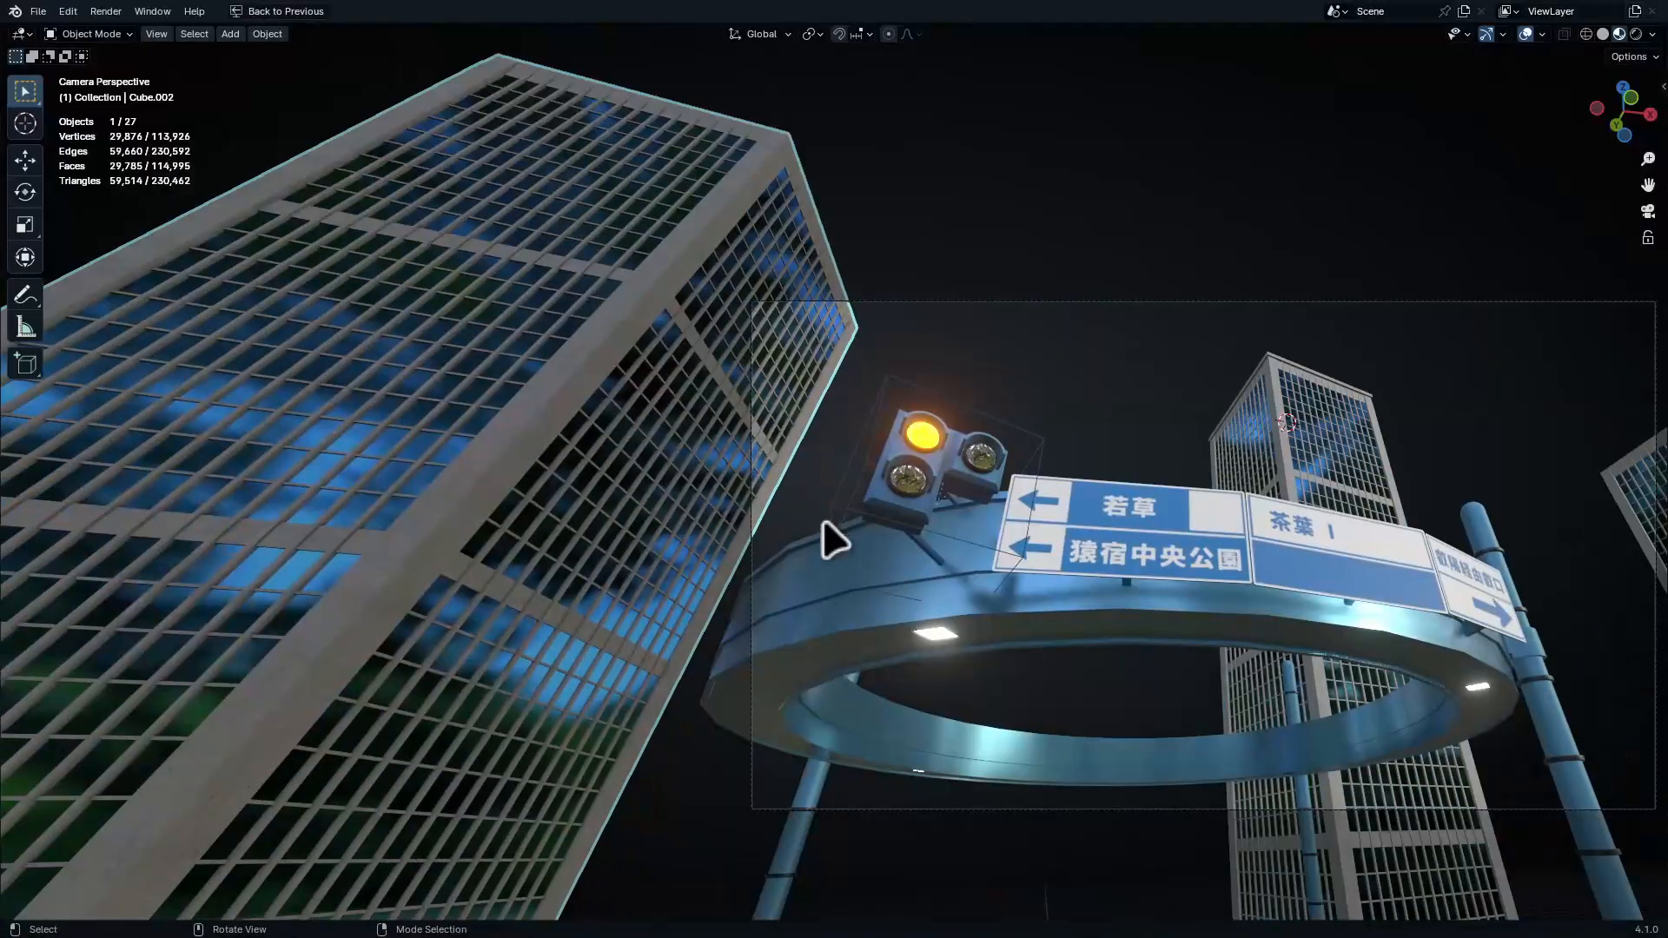
scroll(986, 491, "up", 1)
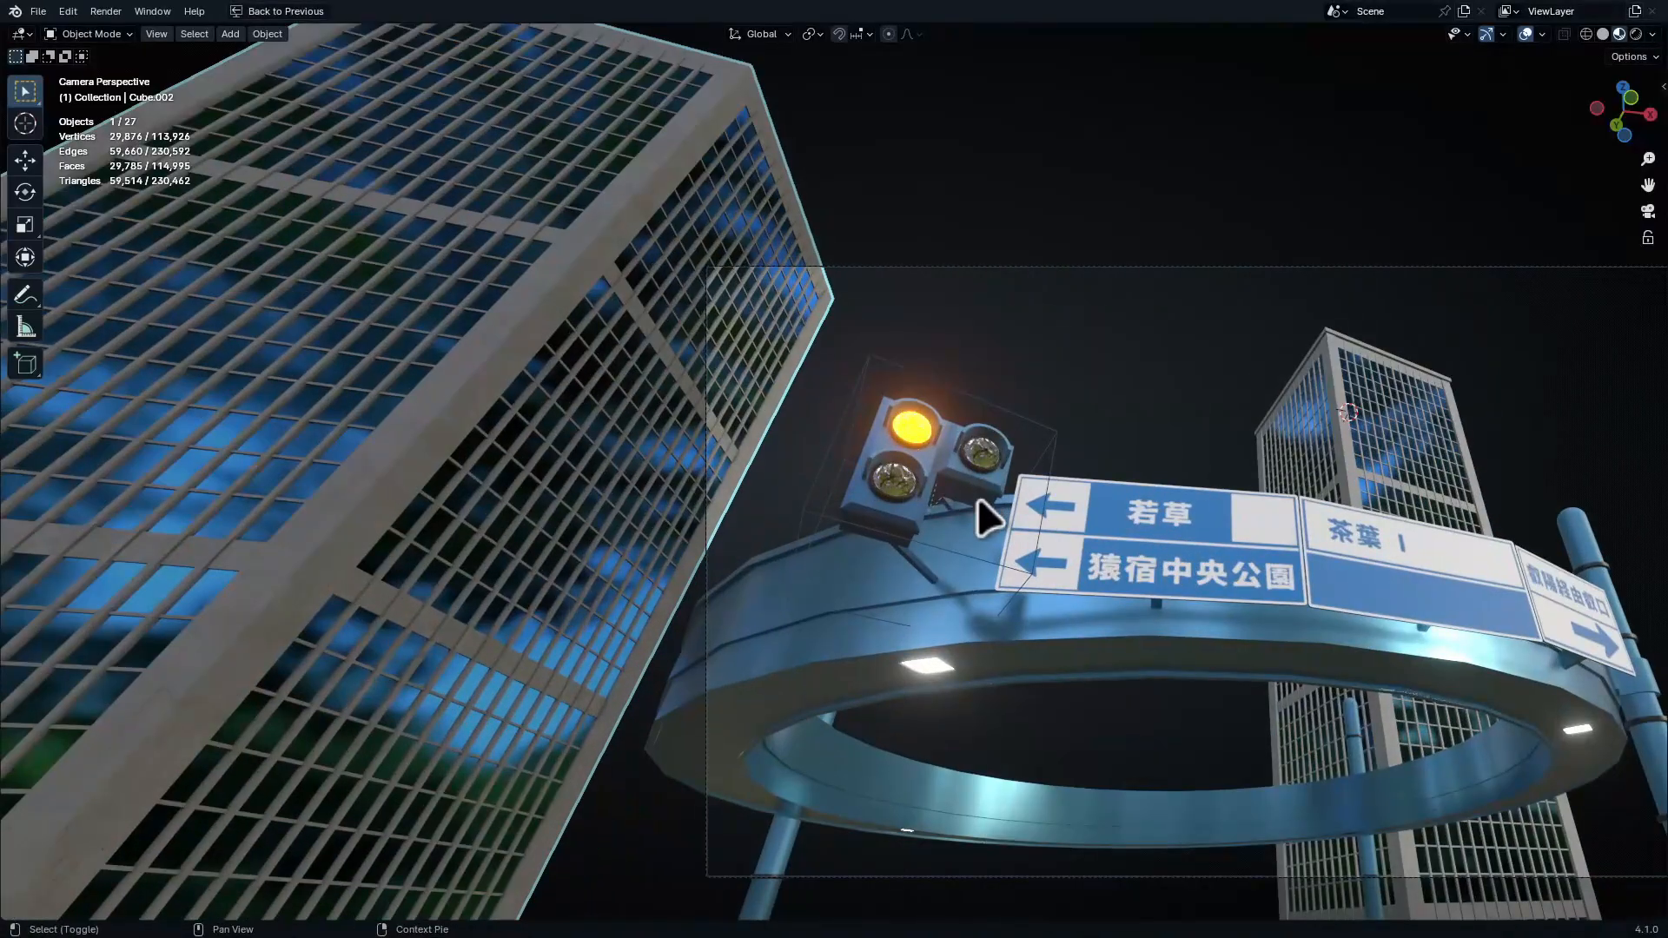
key("g")
key("shift+z")
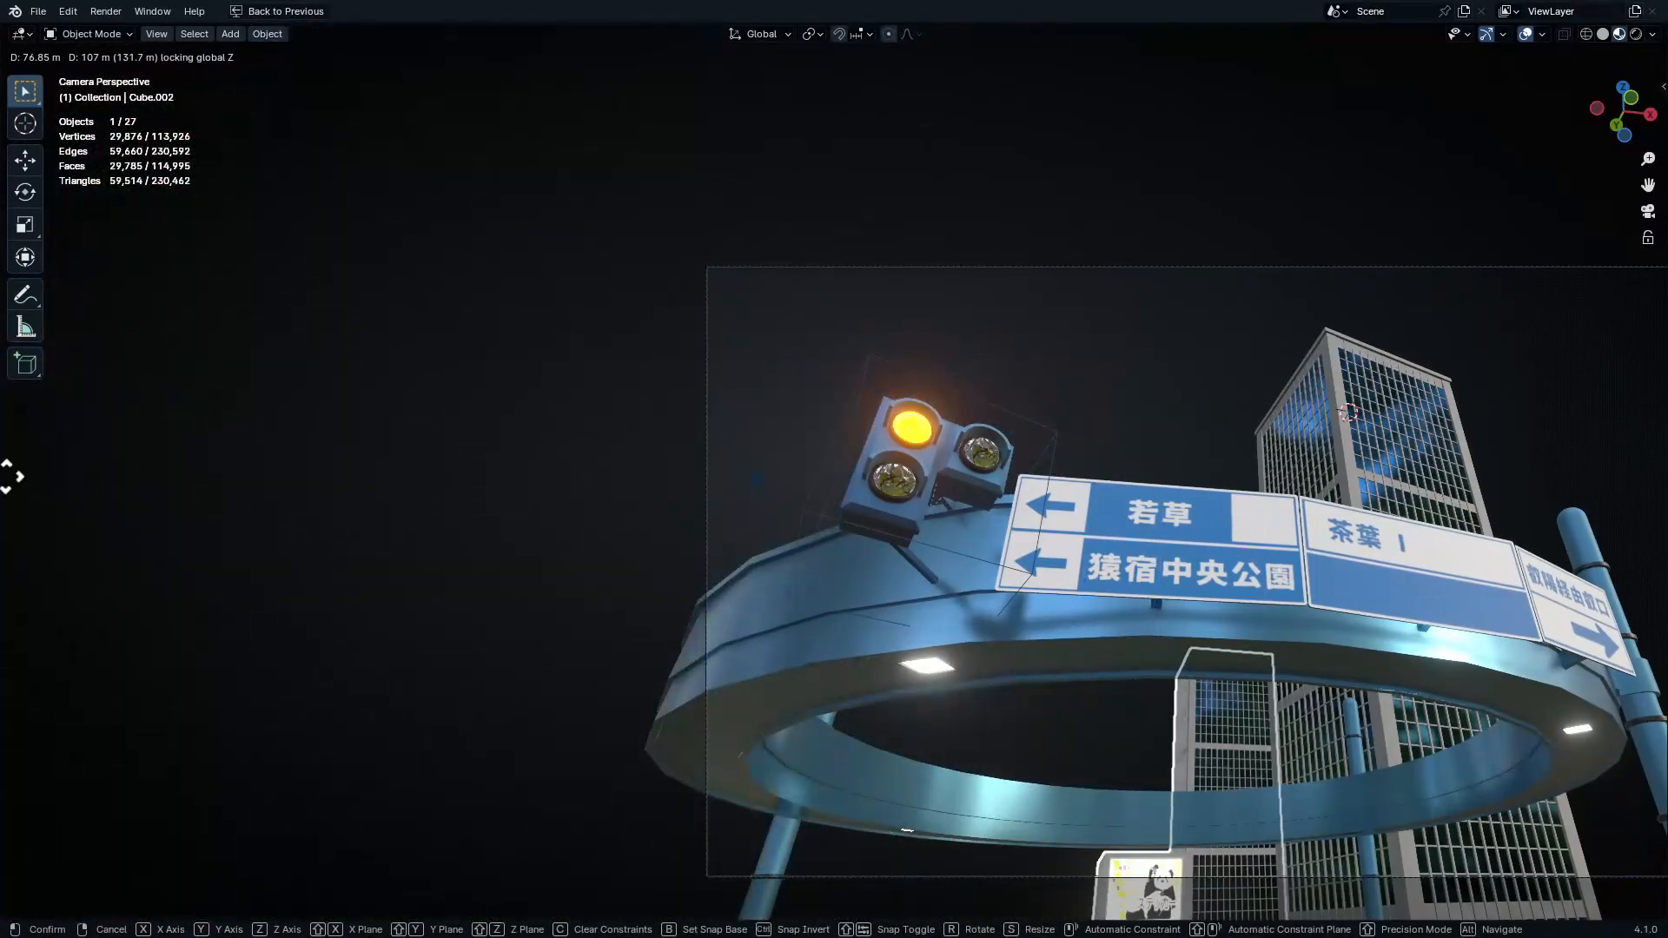
left_click(1656, 434)
Raise the panda-billboard tower about 34 m along Z and adjust its horizontal position within the ring opening
middle_click_drag(716, 704, 447, 470, "shift")
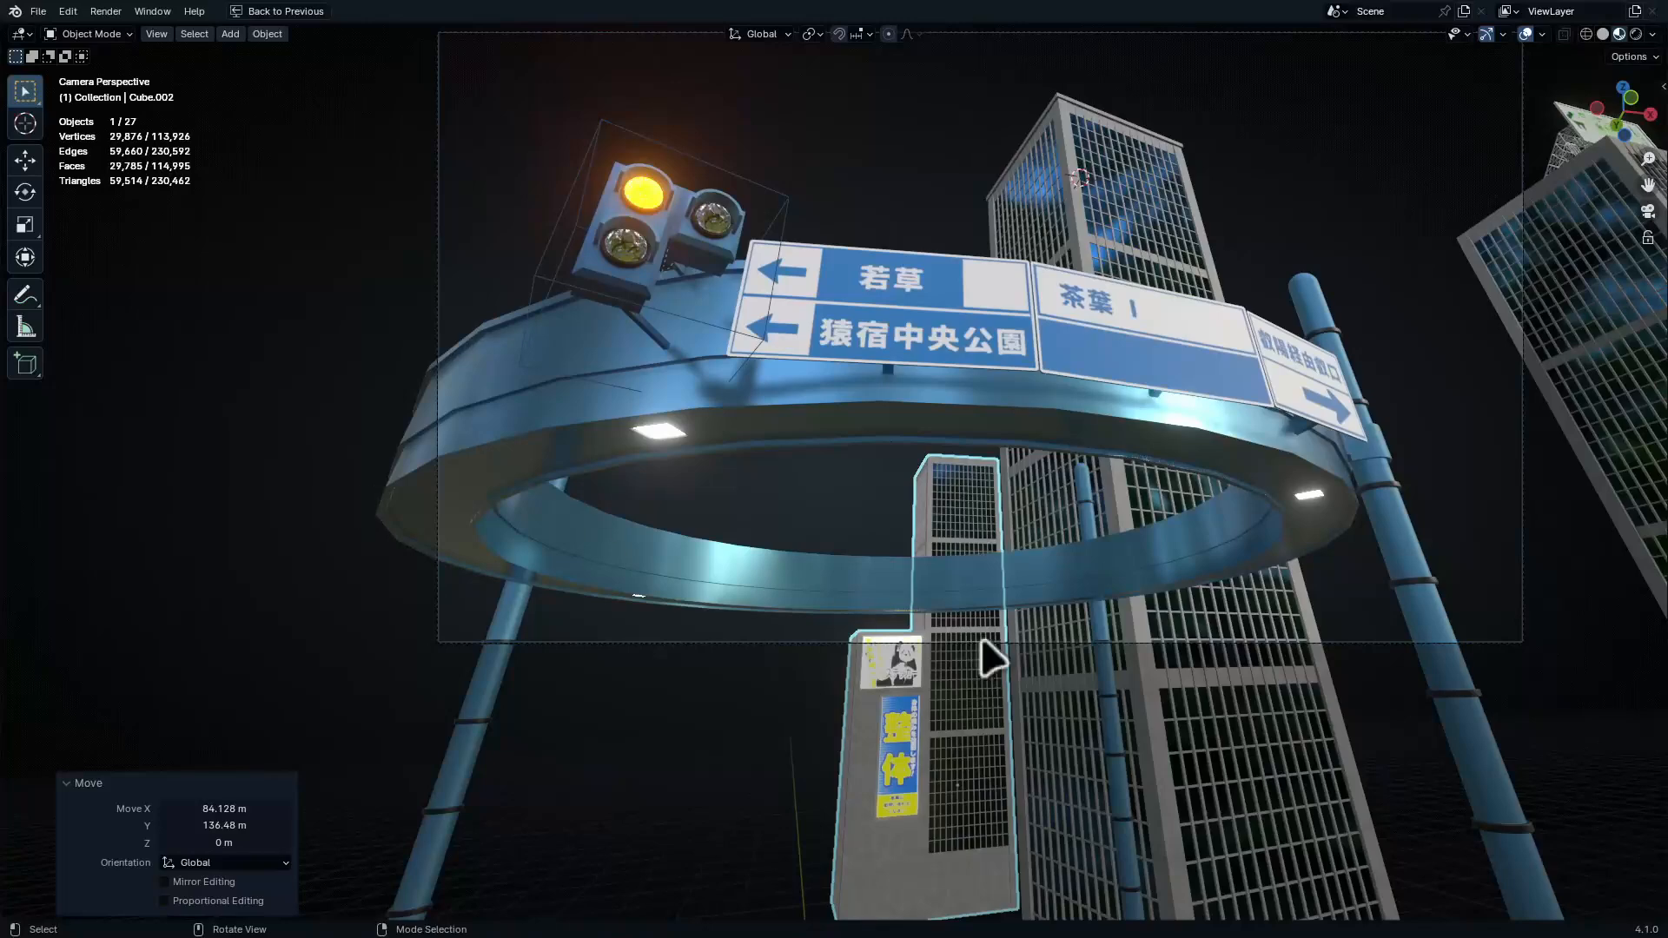
middle_click_drag(993, 661, 1029, 591, "ctrl")
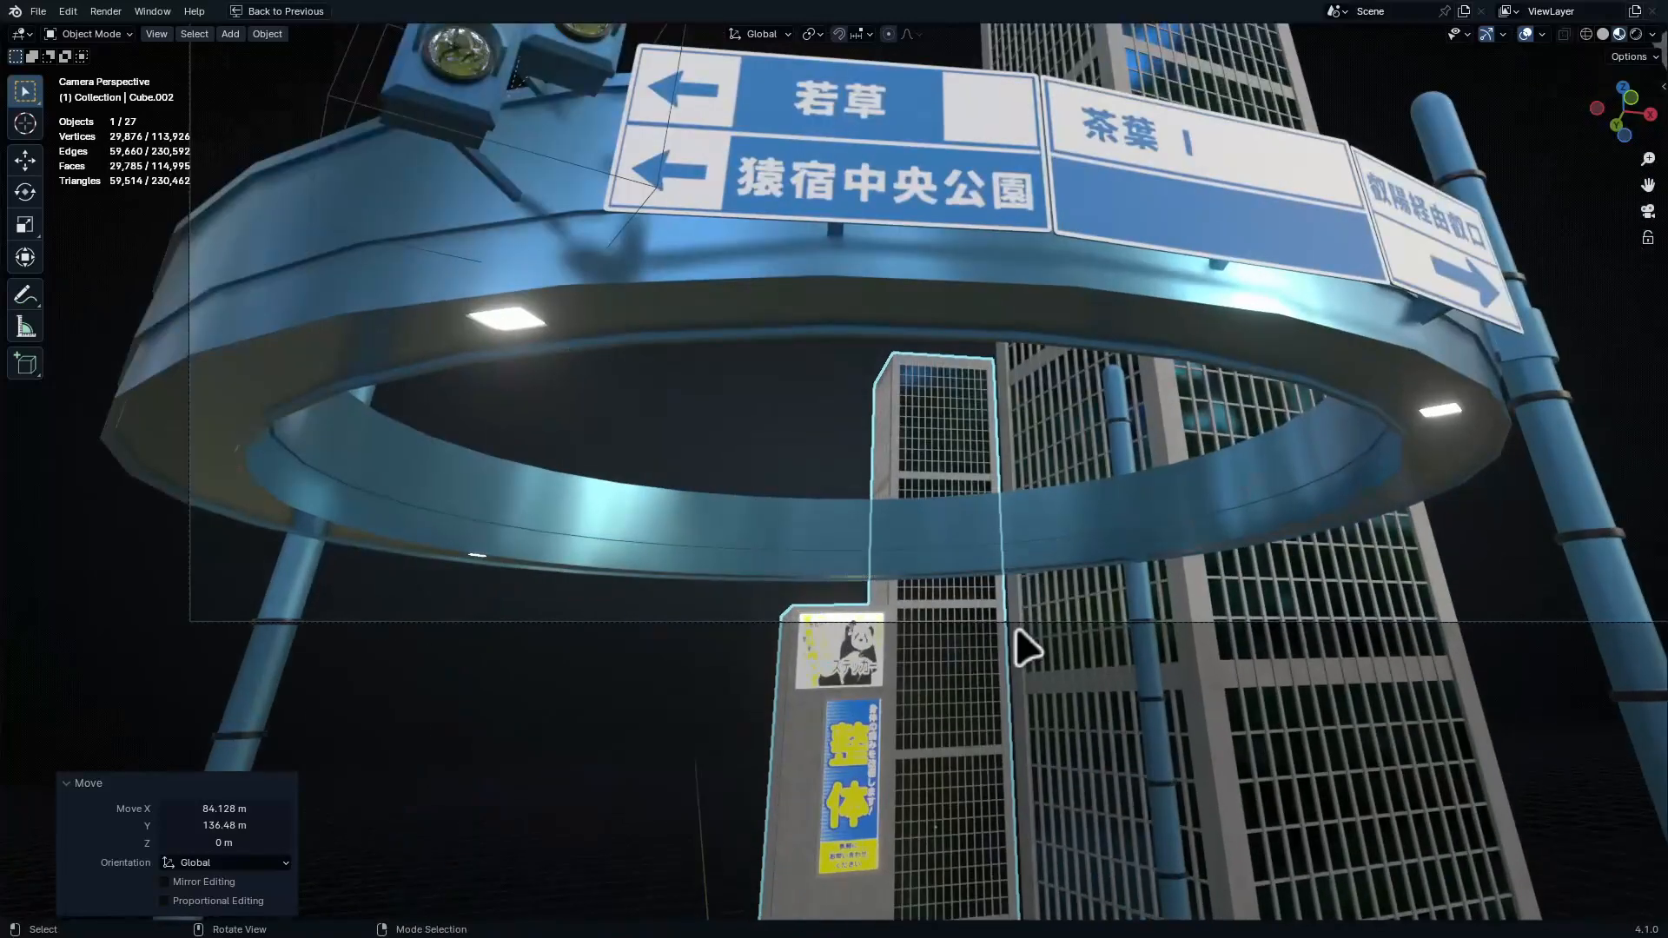
key("g")
key("z")
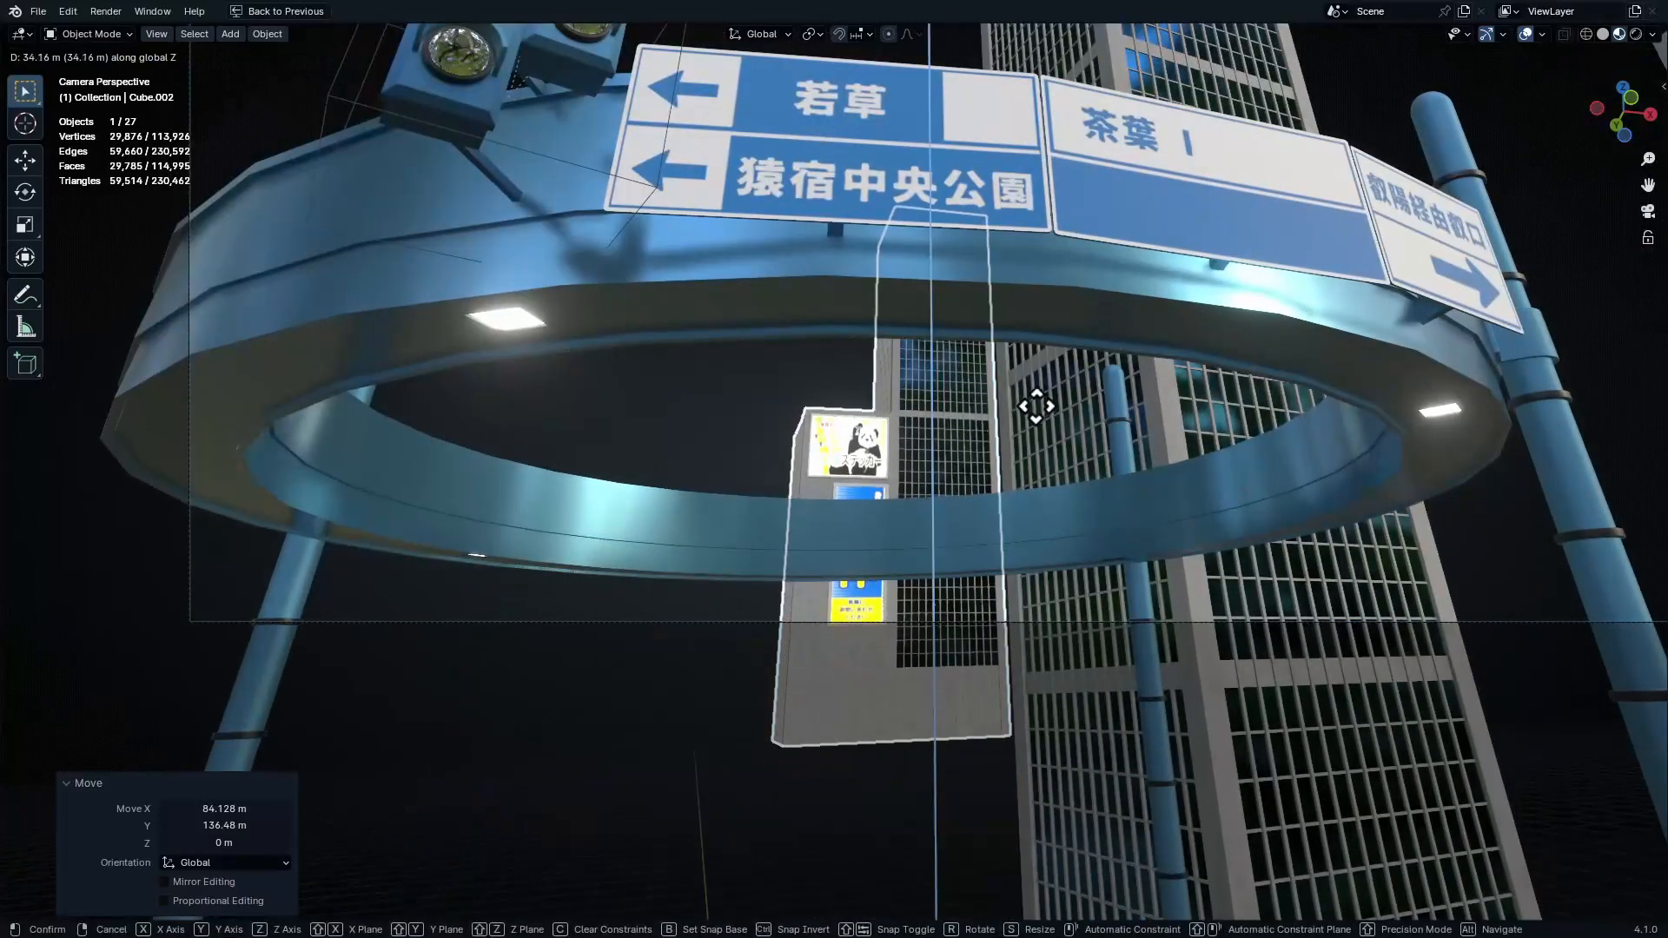
left_click(1036, 403)
key("g")
key("shift+z")
left_click(1008, 443)
Select the tower with its rooftop sign, move it horizontally near the ring and rotate it -70° about Z
middle_click_drag(1007, 443, 632, 562, "shift")
left_click(1481, 378)
middle_click_drag(1482, 378, 887, 555, "shift")
key("shift+z")
left_click_drag(1025, 294, 1148, 428, "shift")
key("shift+z")
key("KP_0")
middle_click_drag(984, 532, 897, 538, "shift")
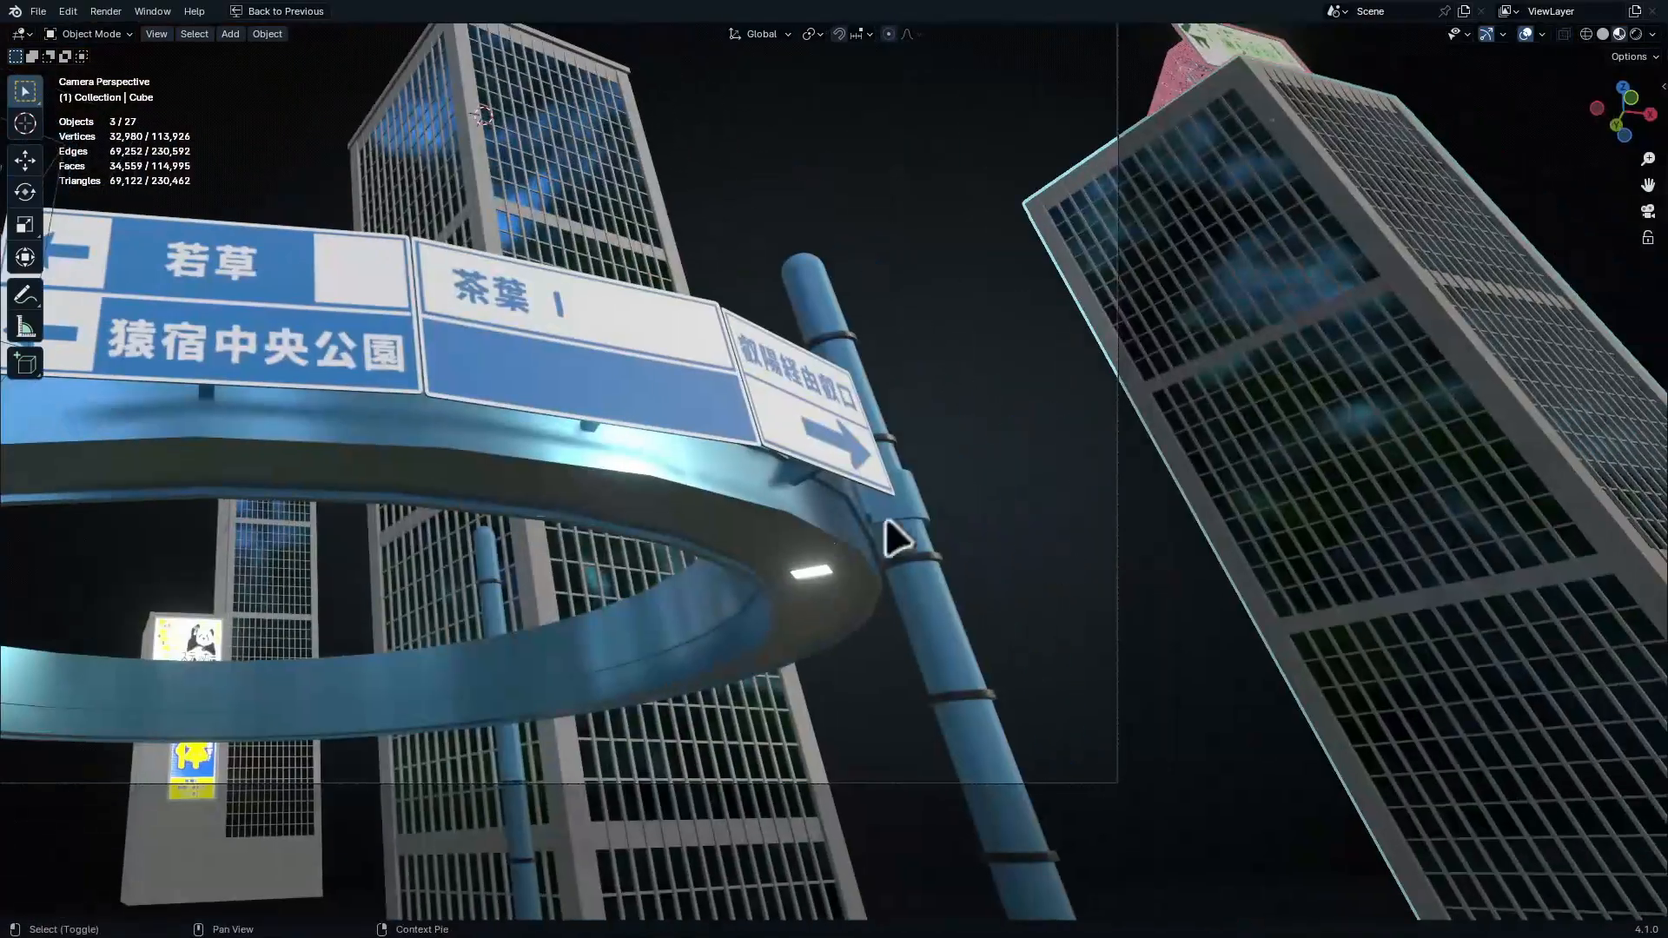
left_click(1005, 540)
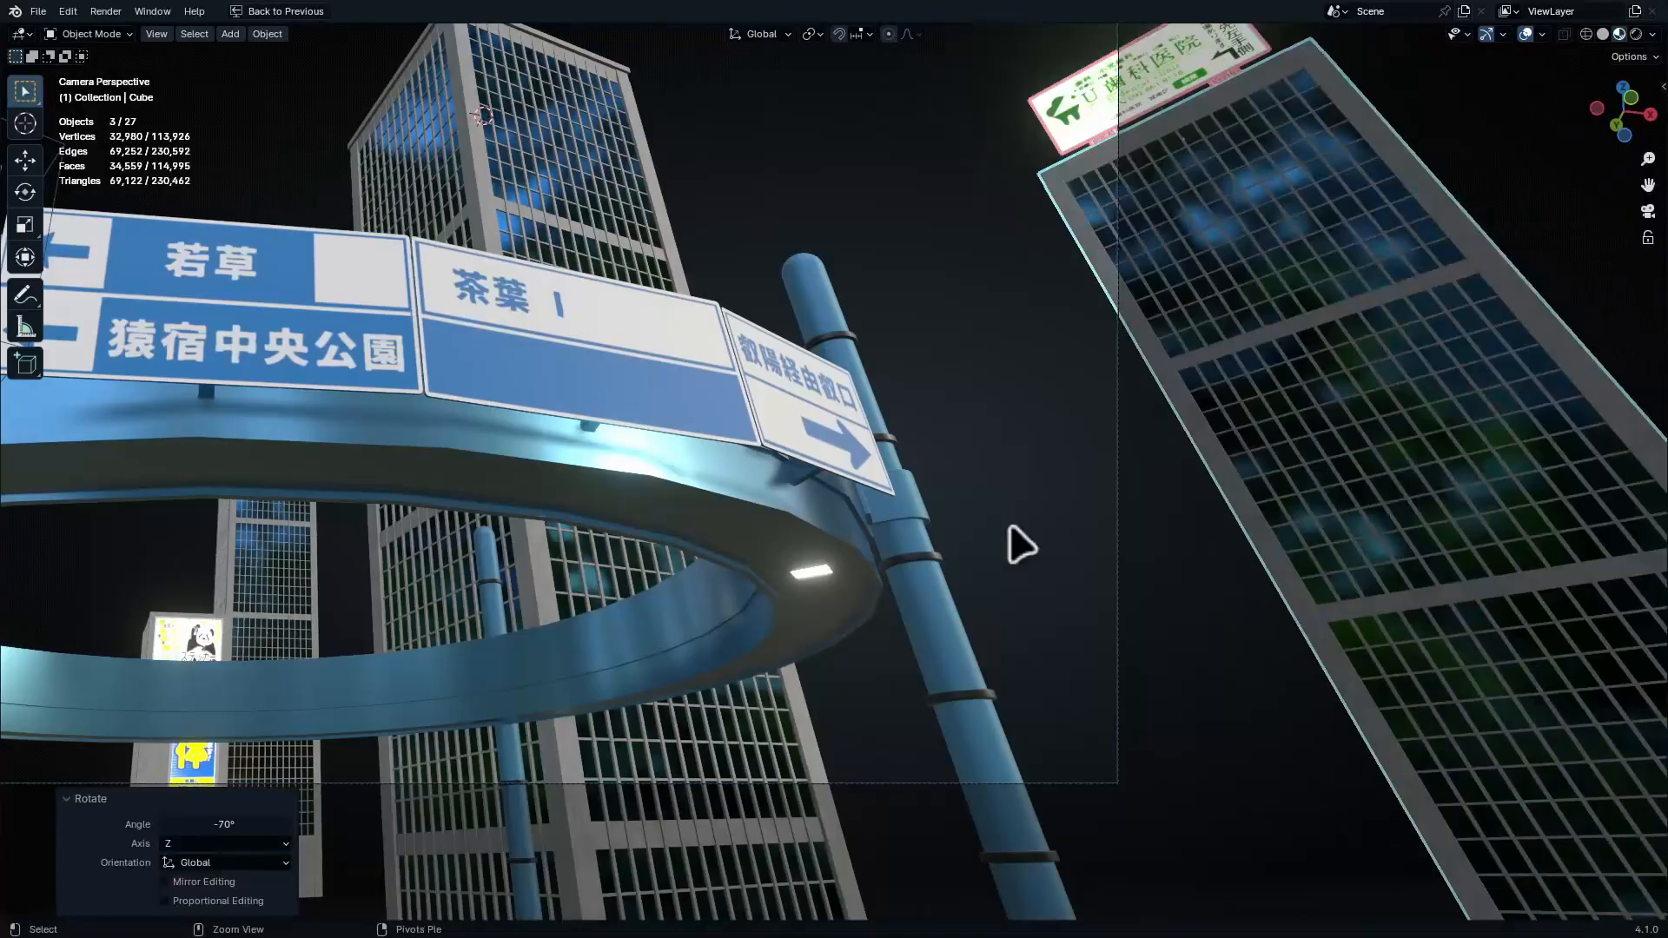
Match the rooftop-sign tower to the Day-Version reference: scale it to 0.872, then move it 18.51 m in Z, 9.0628 m in Y and about 15 m in X
scroll(1023, 627, "down", 2)
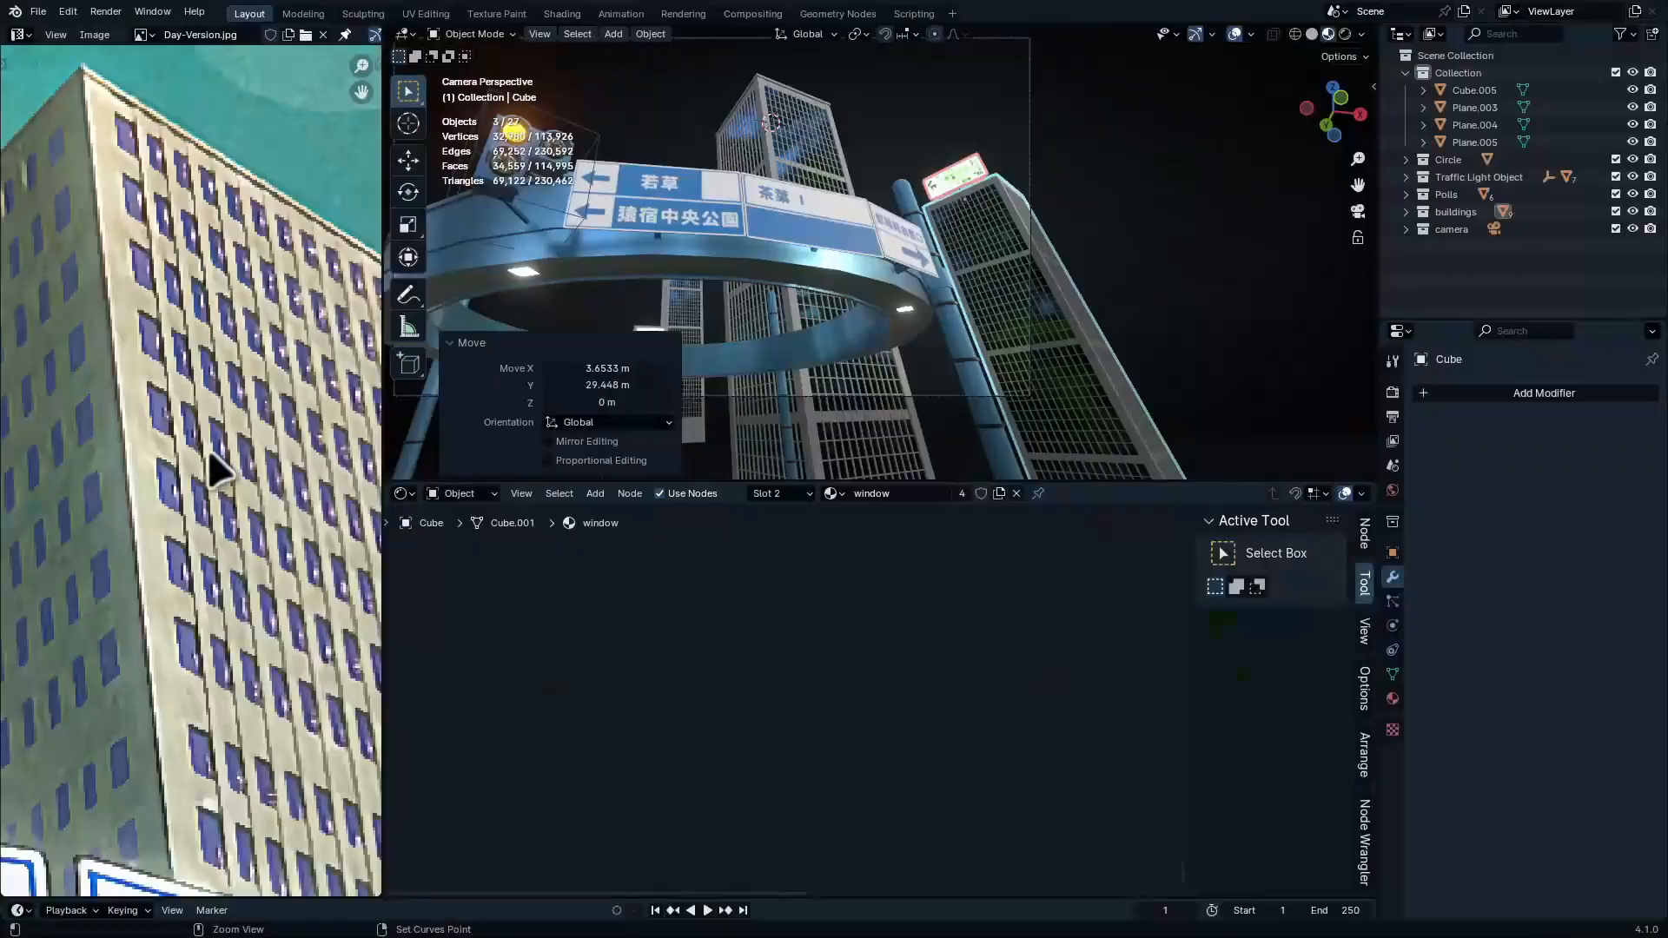
key("ctrl+space")
scroll(1224, 497, "down", 4)
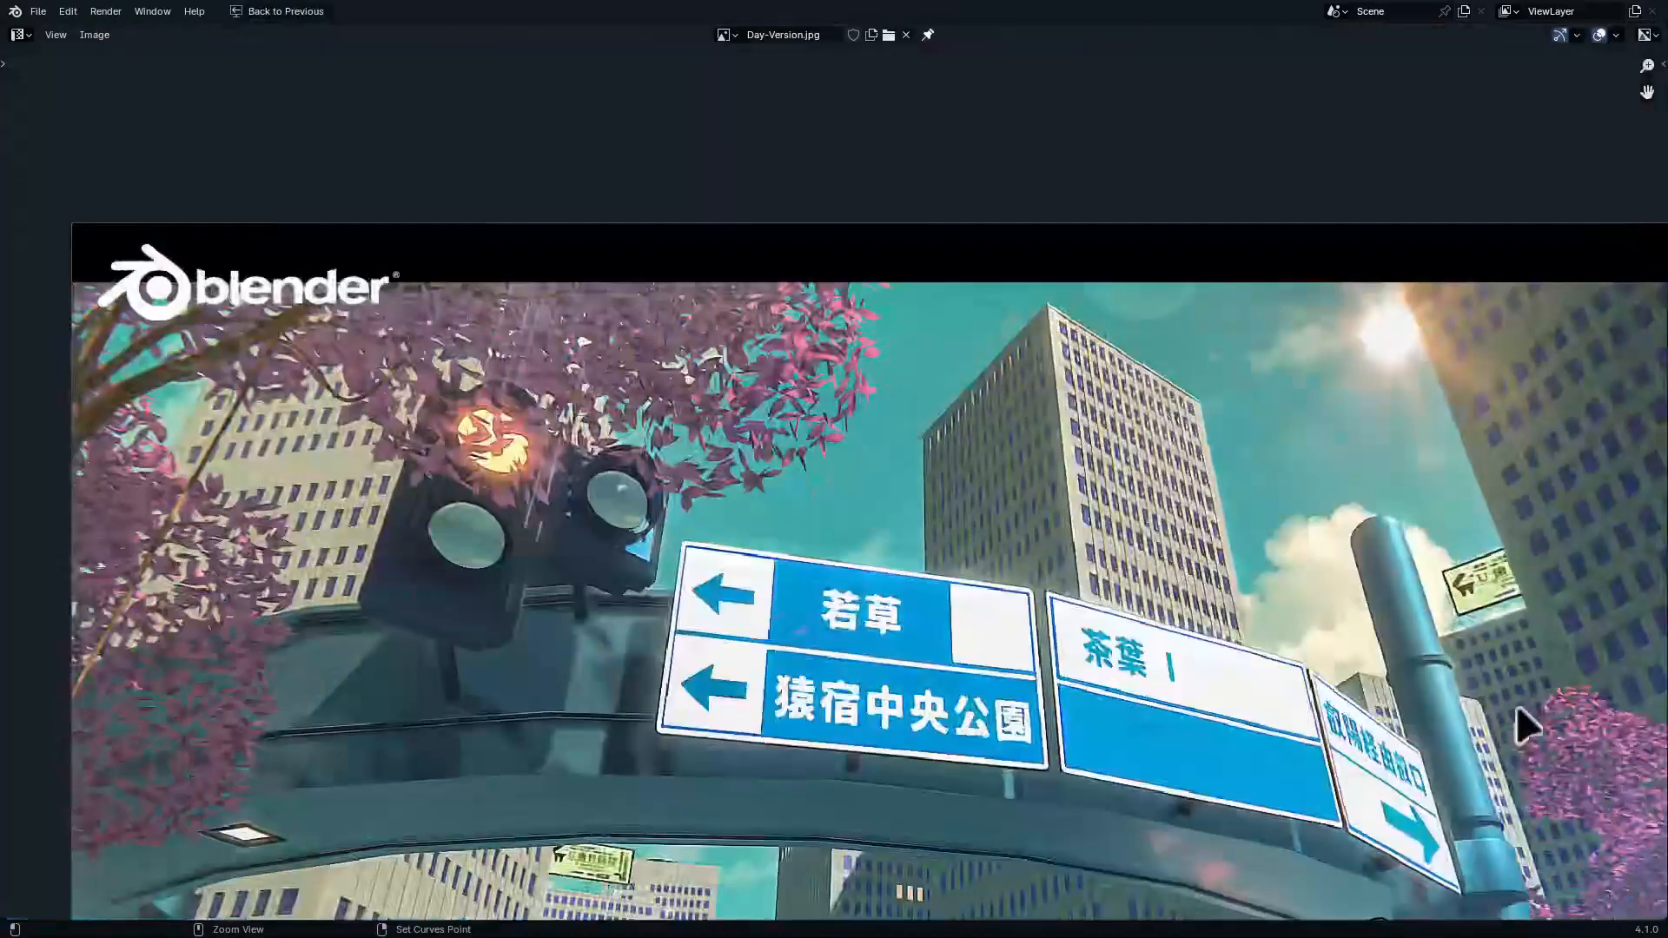
middle_click_drag(1515, 704, 1117, 456)
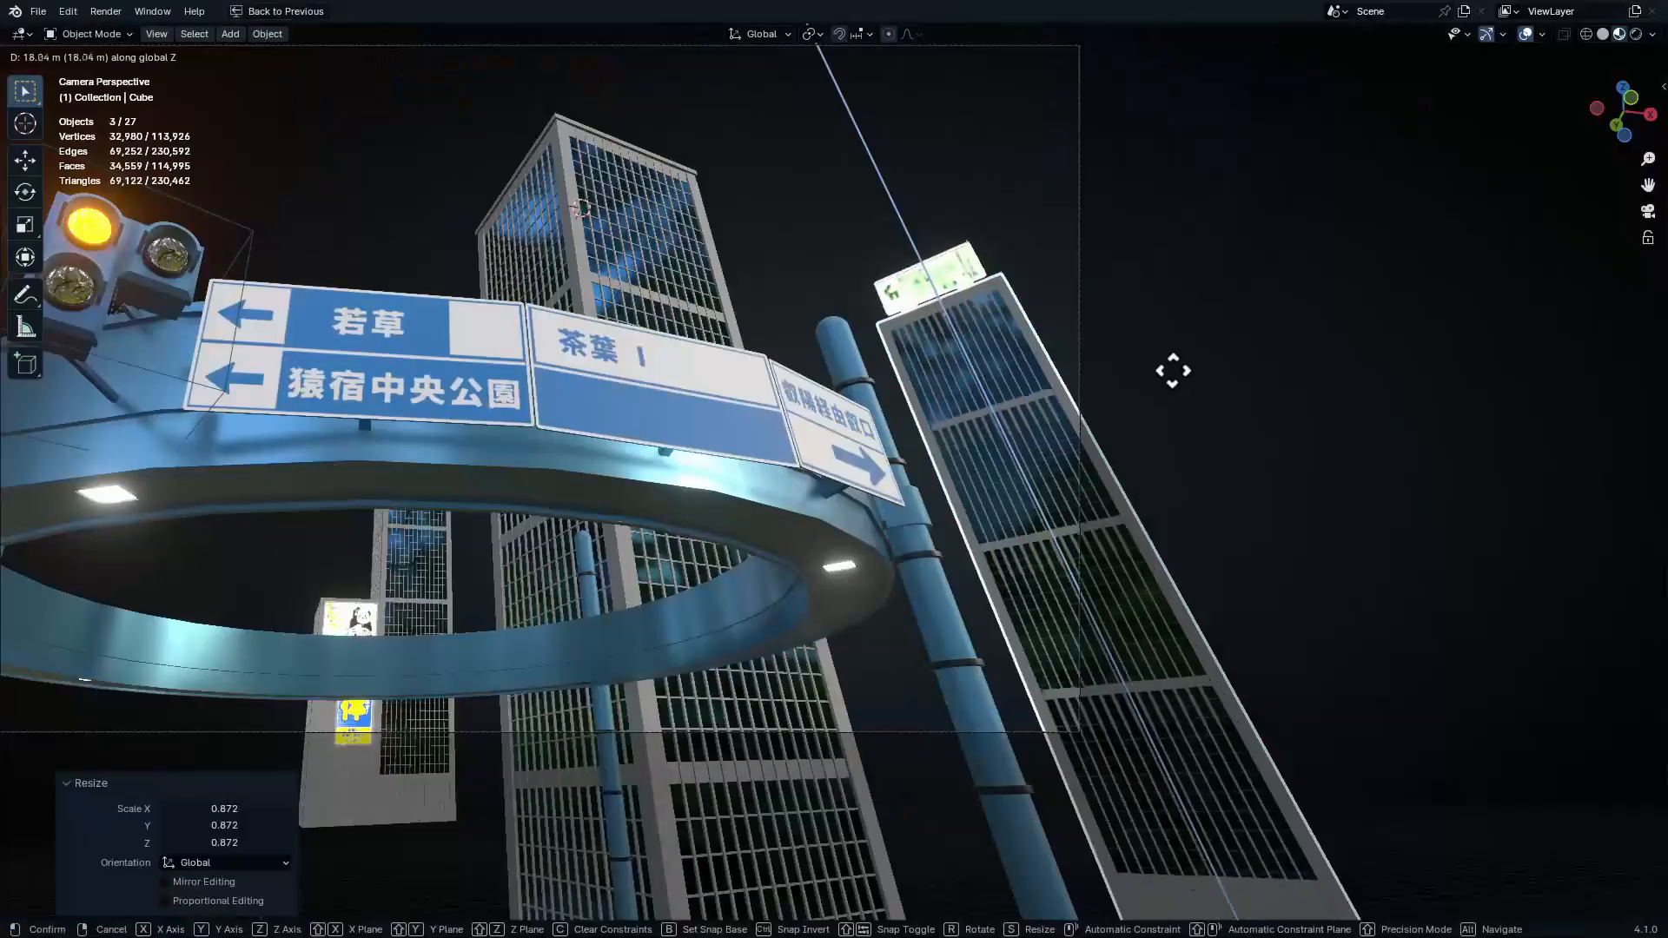
key("x")
key("x")
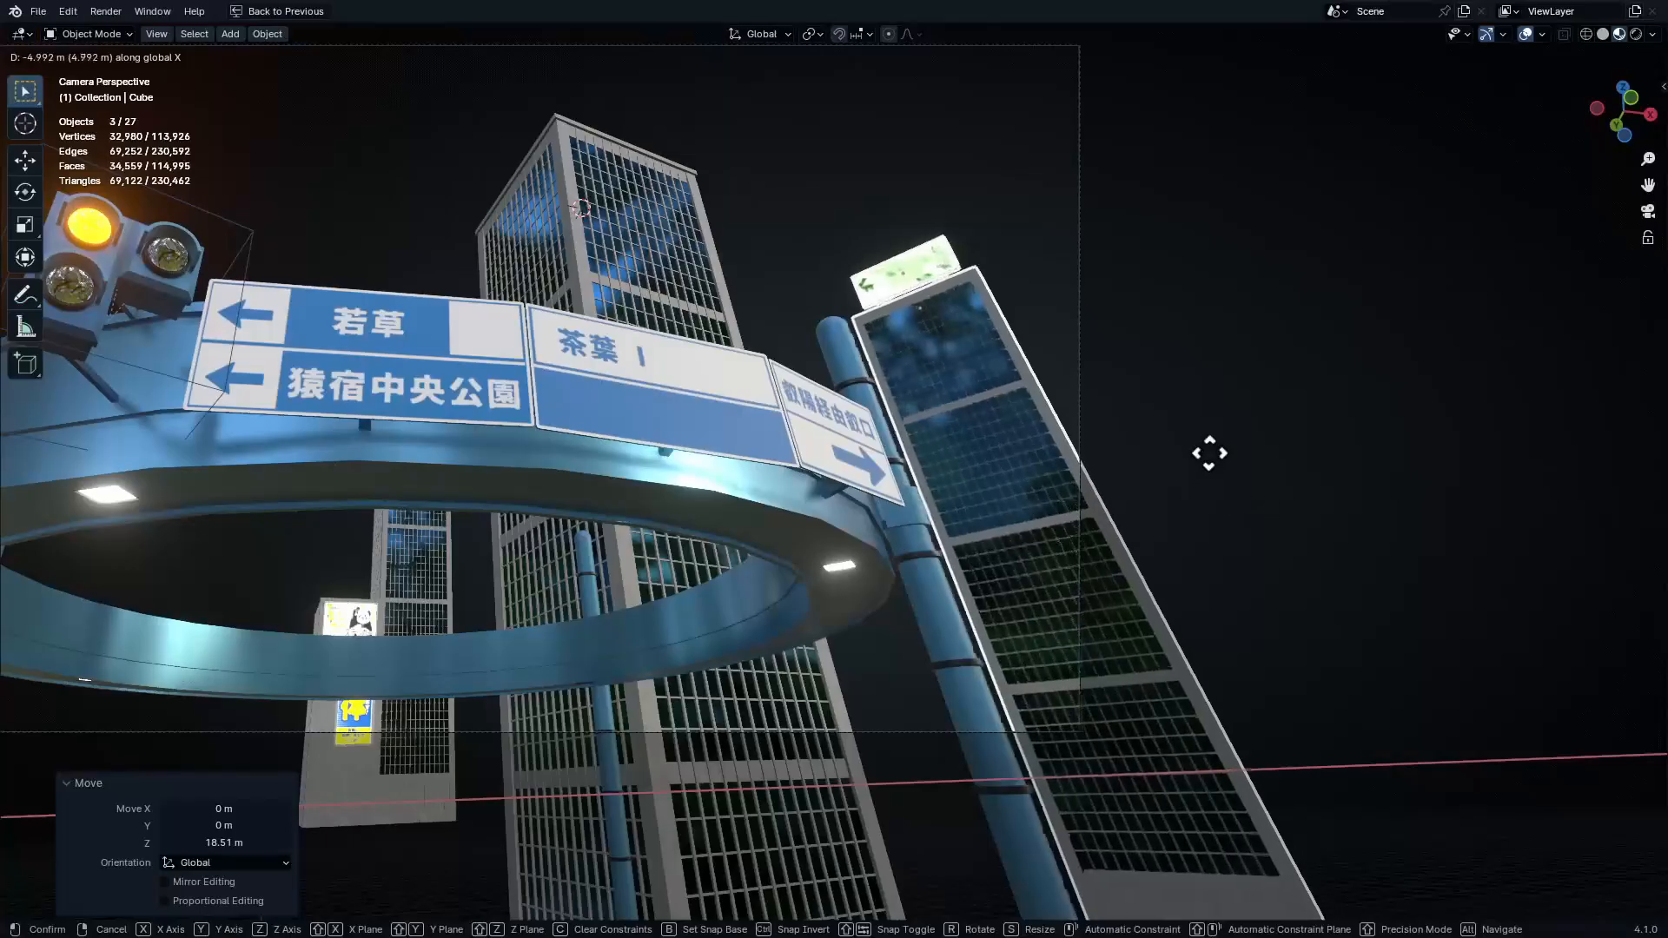
key("y")
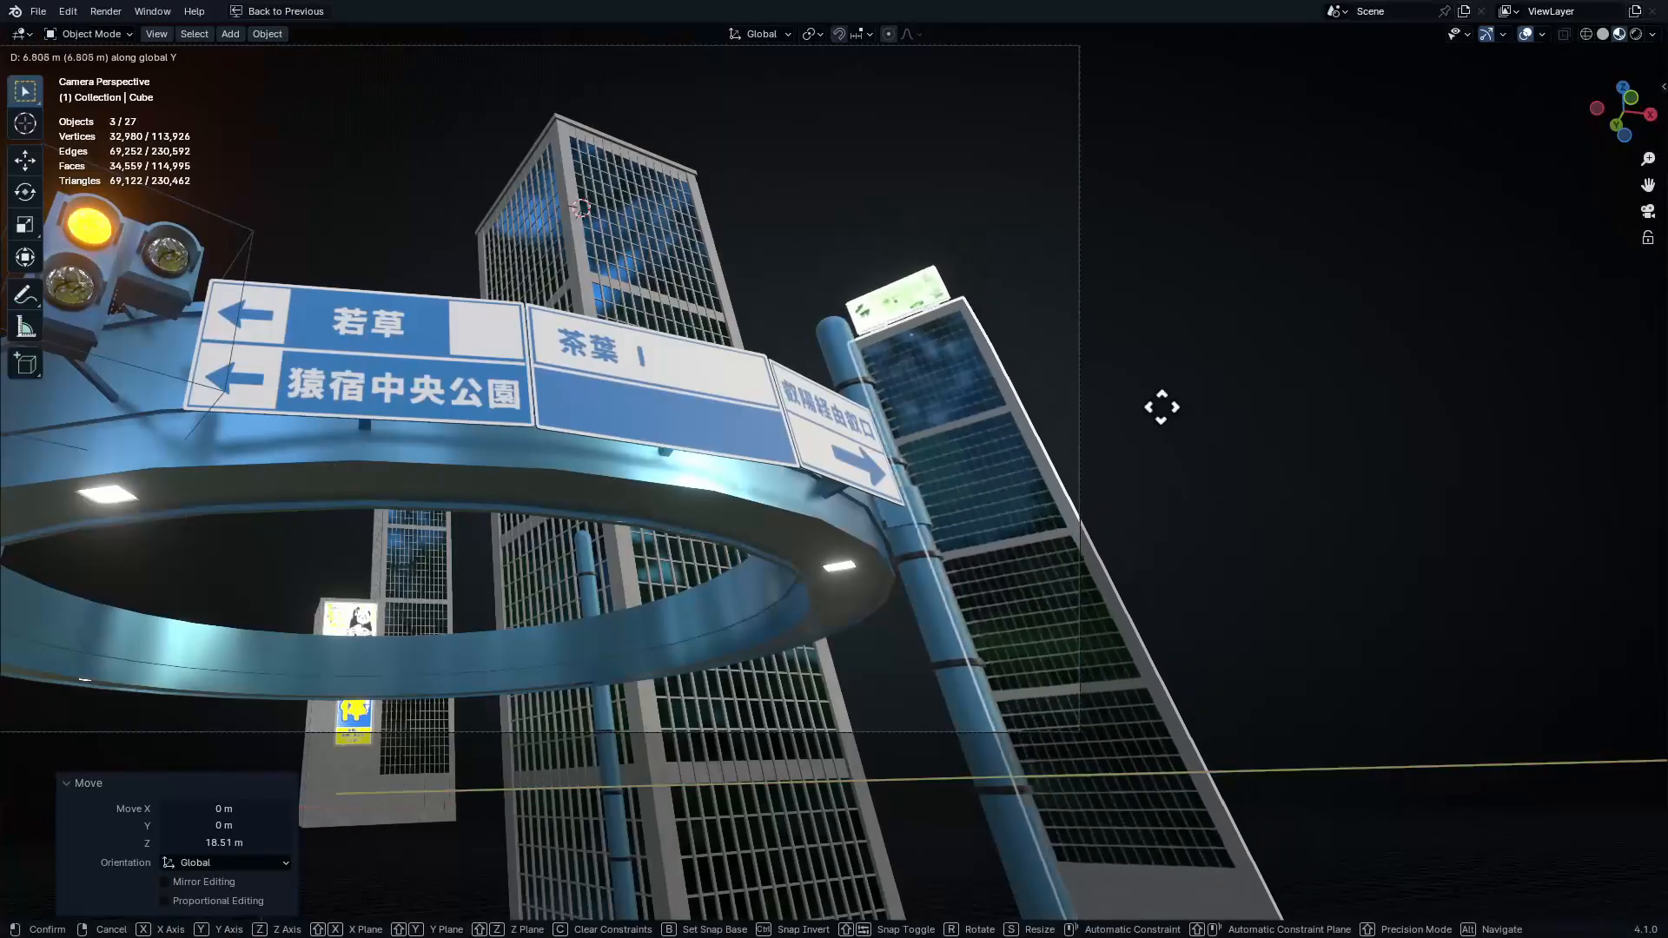
left_click(1153, 427)
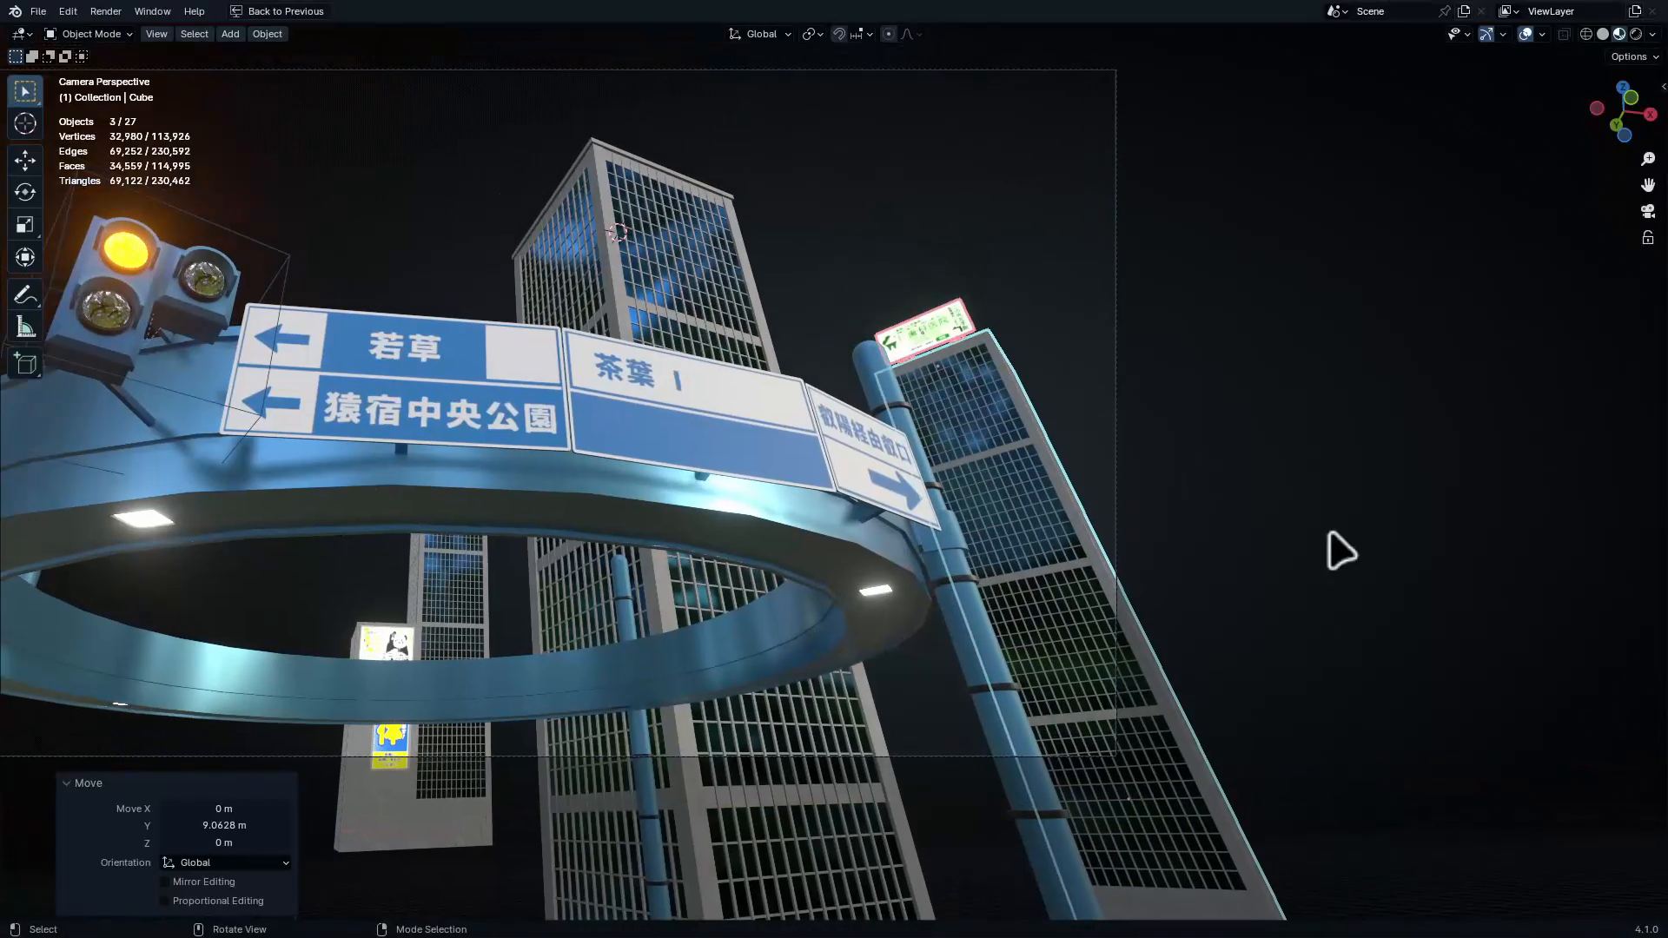
key("x")
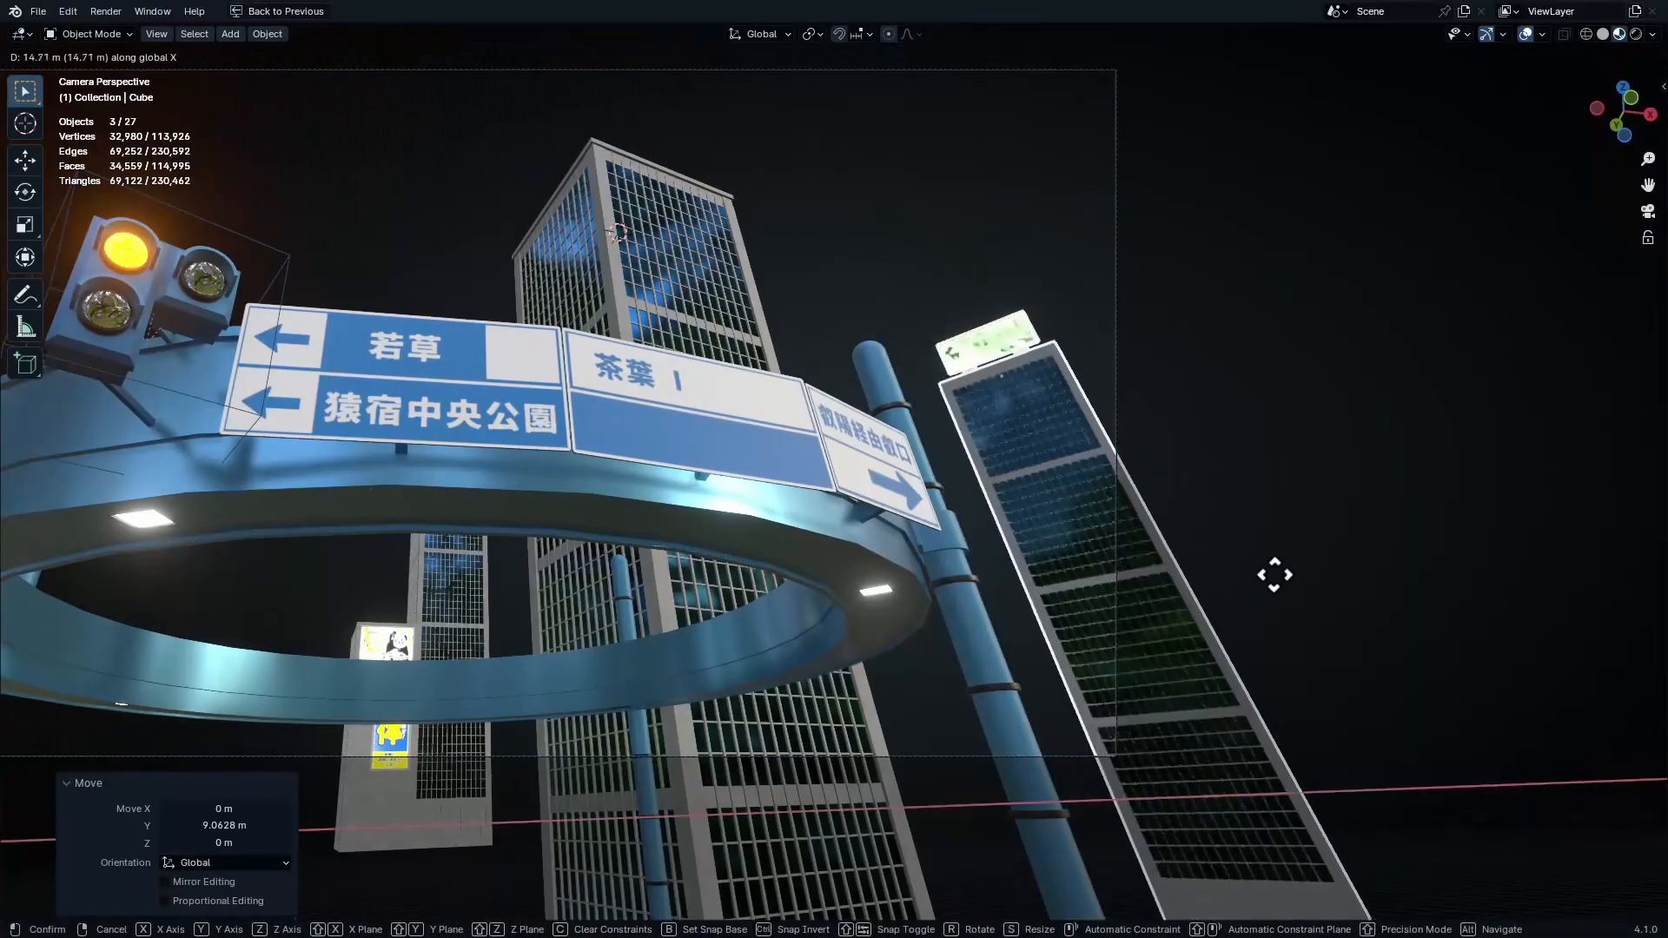
left_click(1279, 611)
Duplicate the central tower with its roof slab, place the copy behind the traffic light and raise it 13.978 m along Z
key("shift+d")
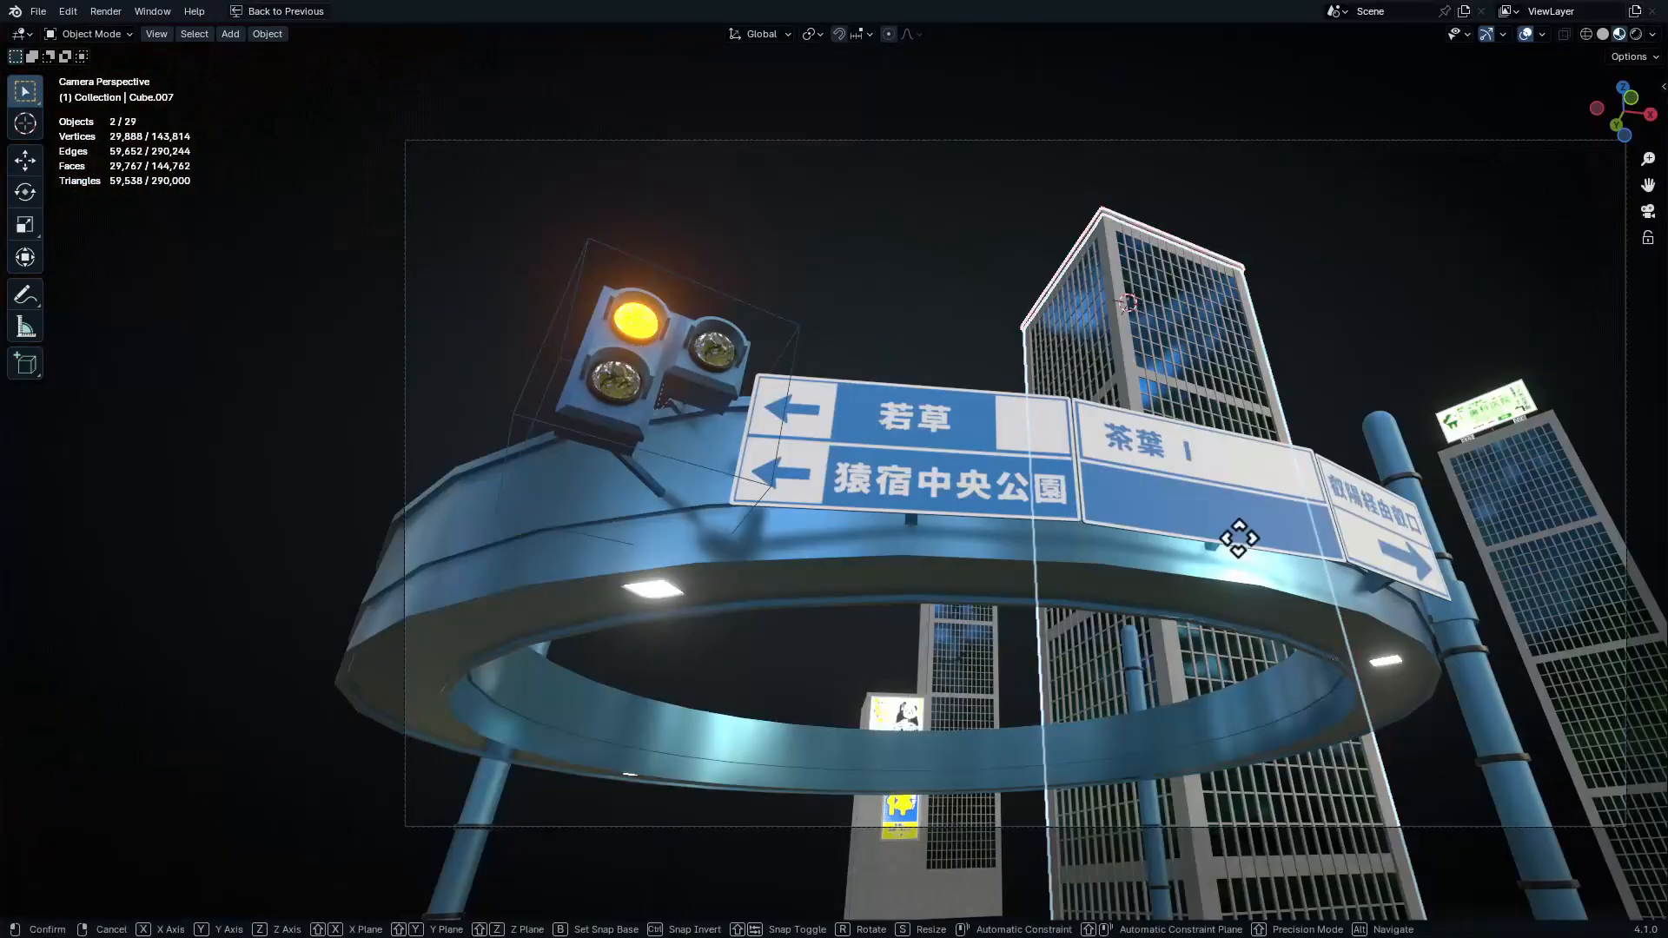
key("x")
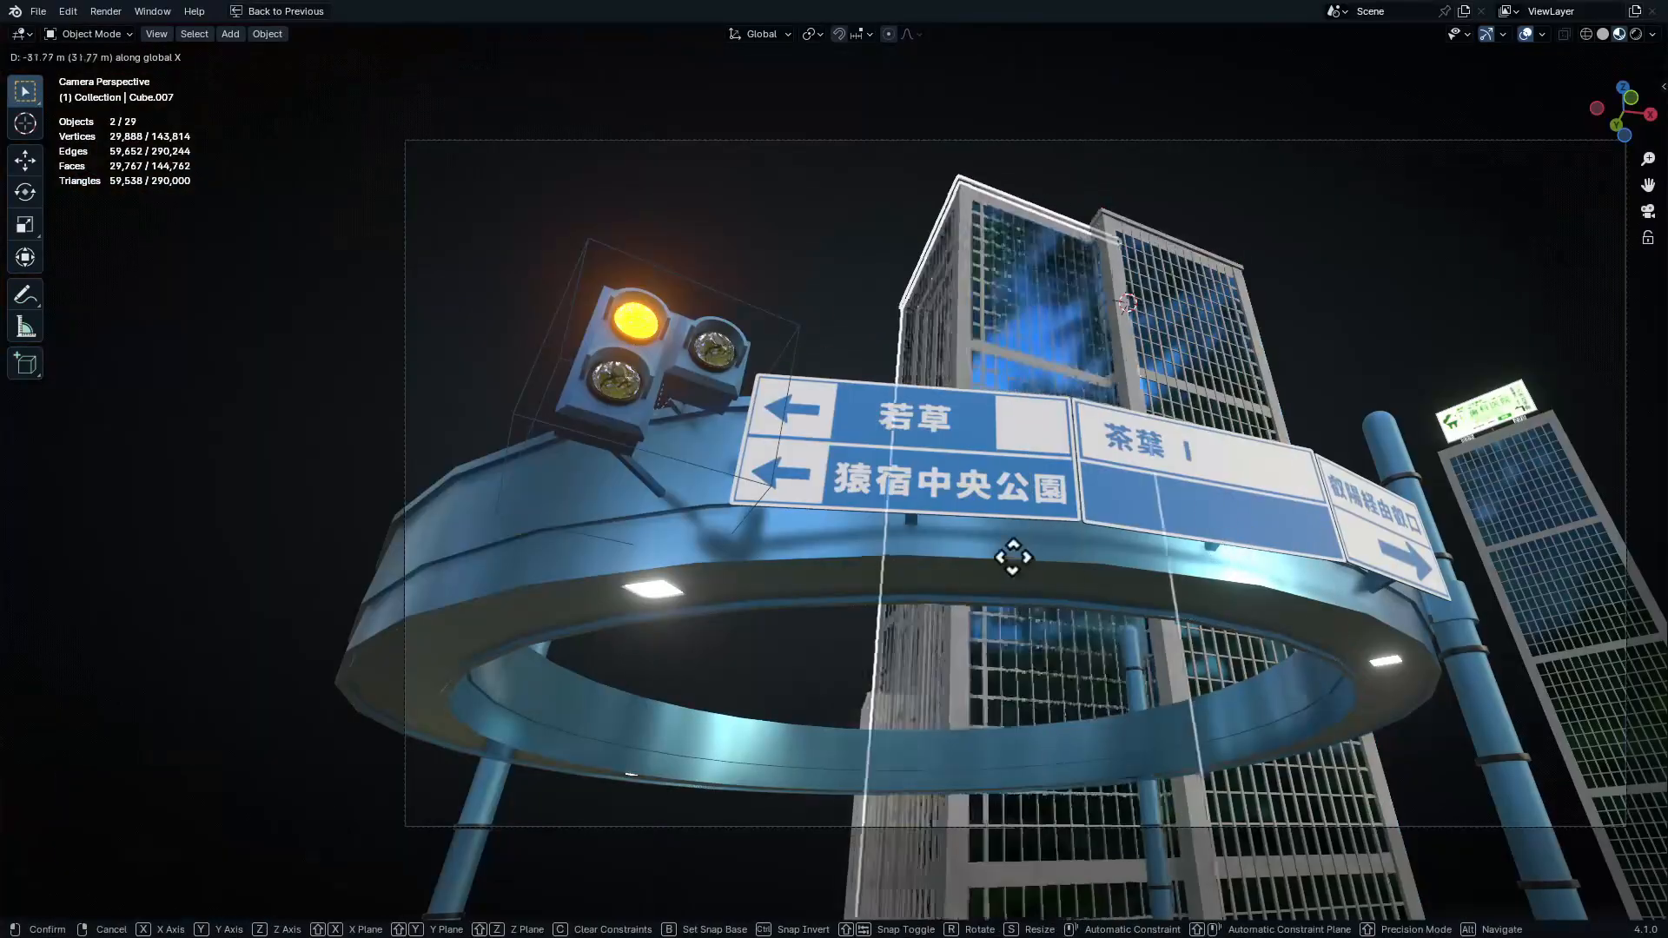
left_click(1663, 893)
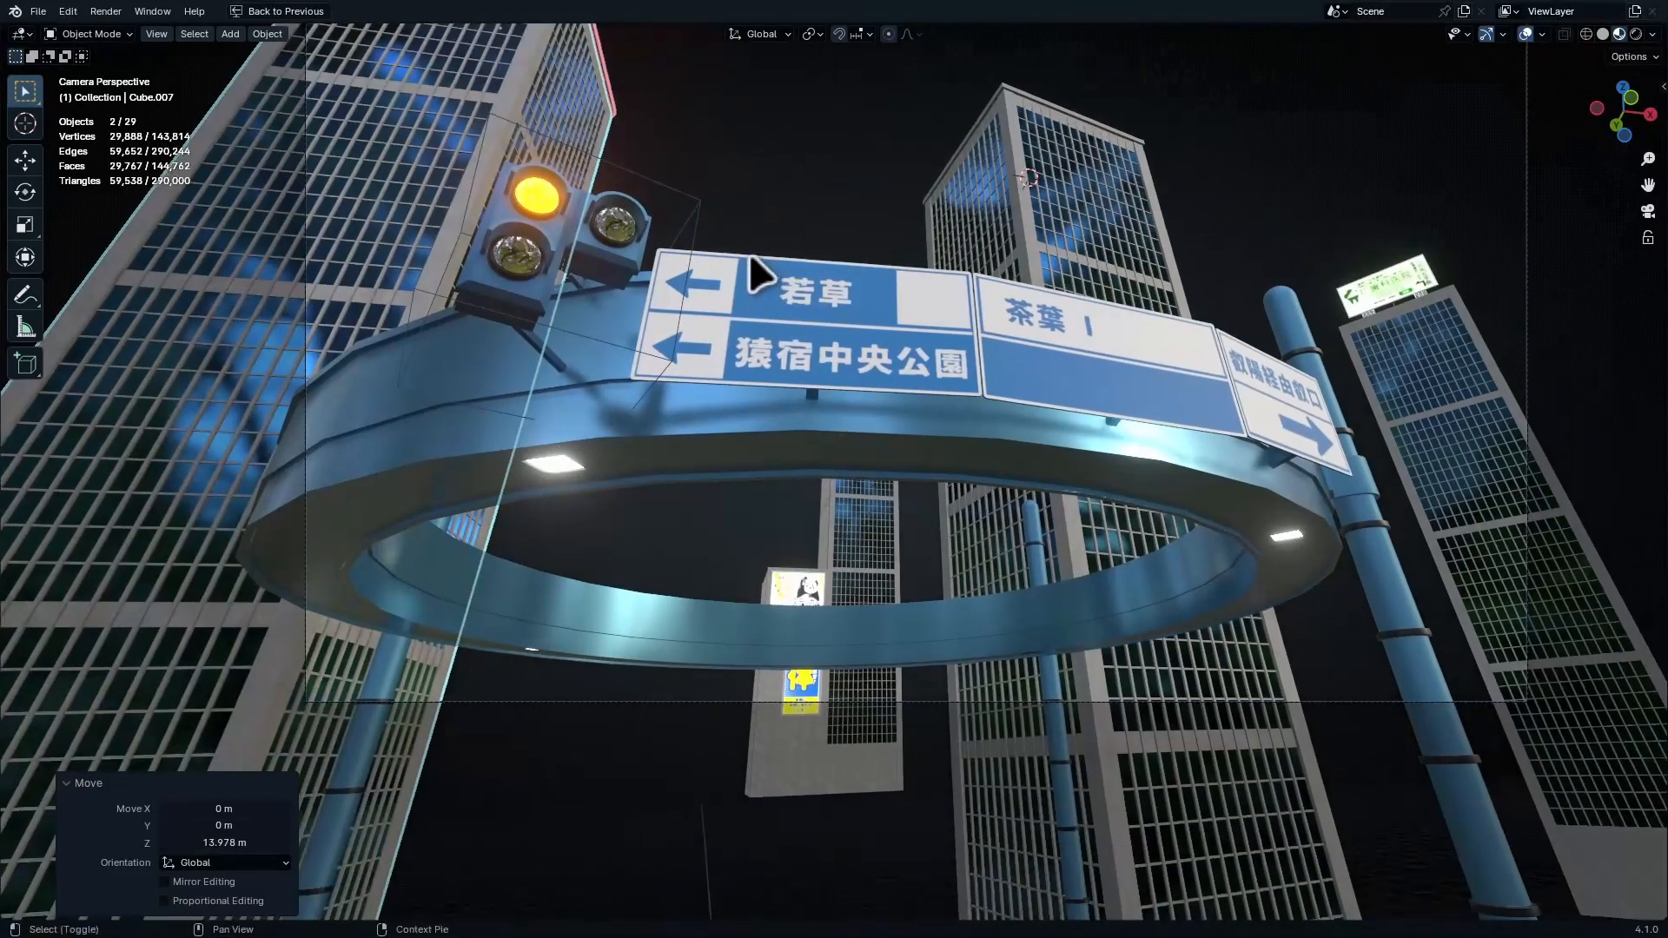
key("shift+d")
key("x")
right_click(544, 264)
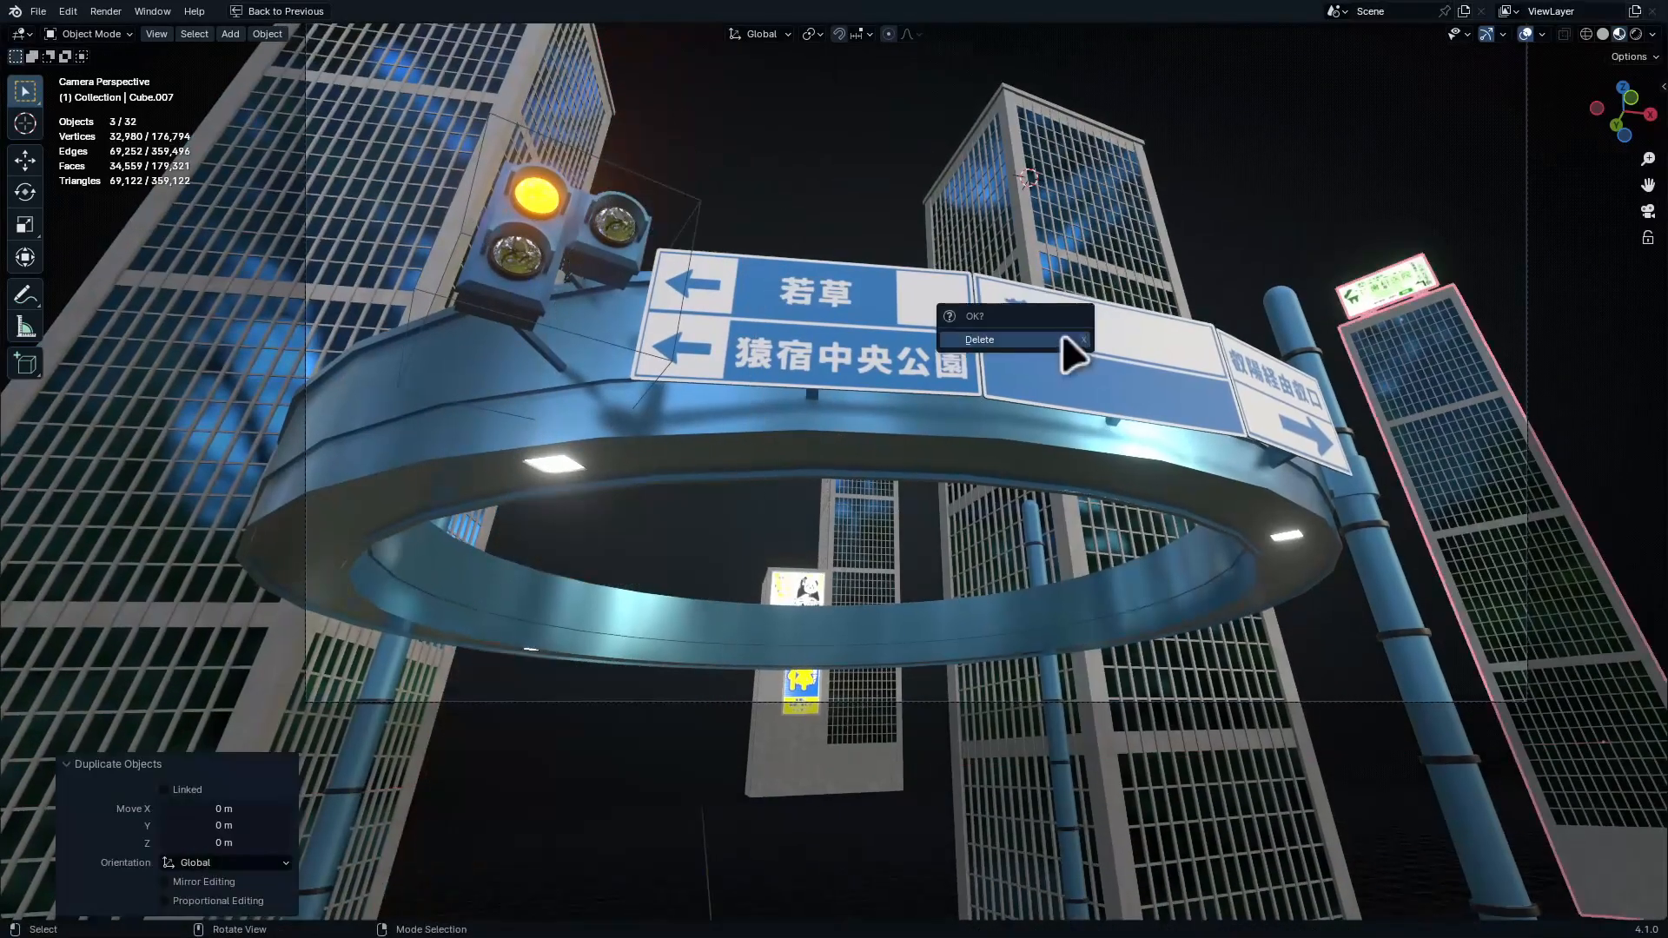
left_click(1065, 340)
Create a linked duplicate of the rooftop-sign tower, move it -126.63 m along X and rotate it 80° about Z
key("alt+d")
key("x")
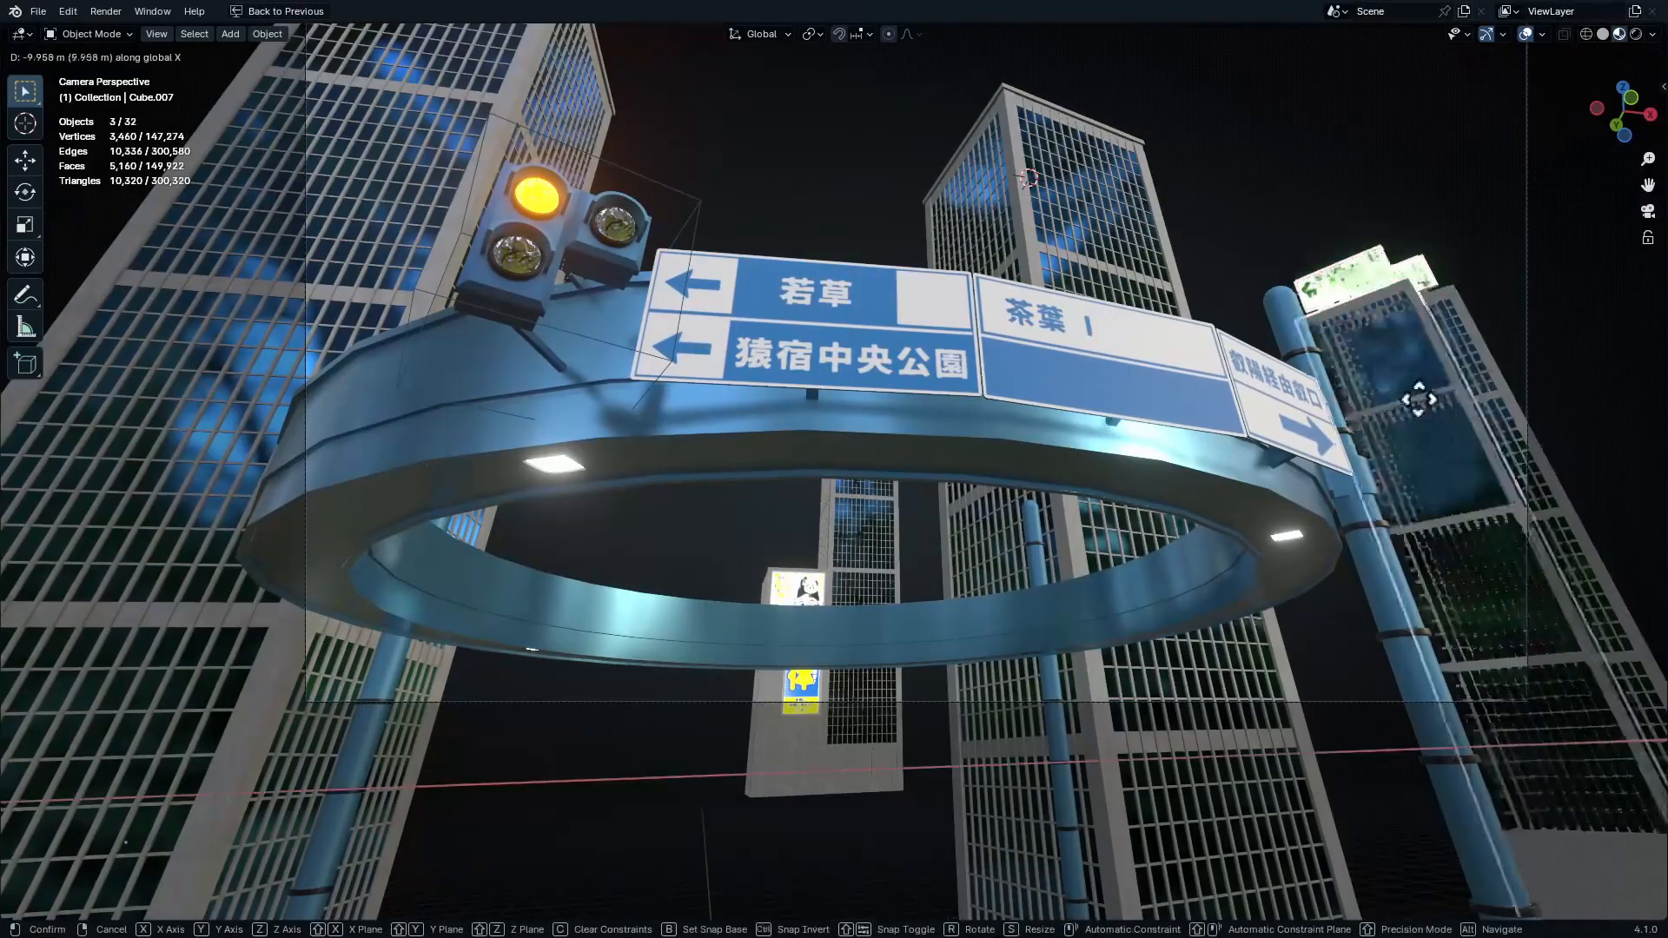
left_click(519, 521)
key("z")
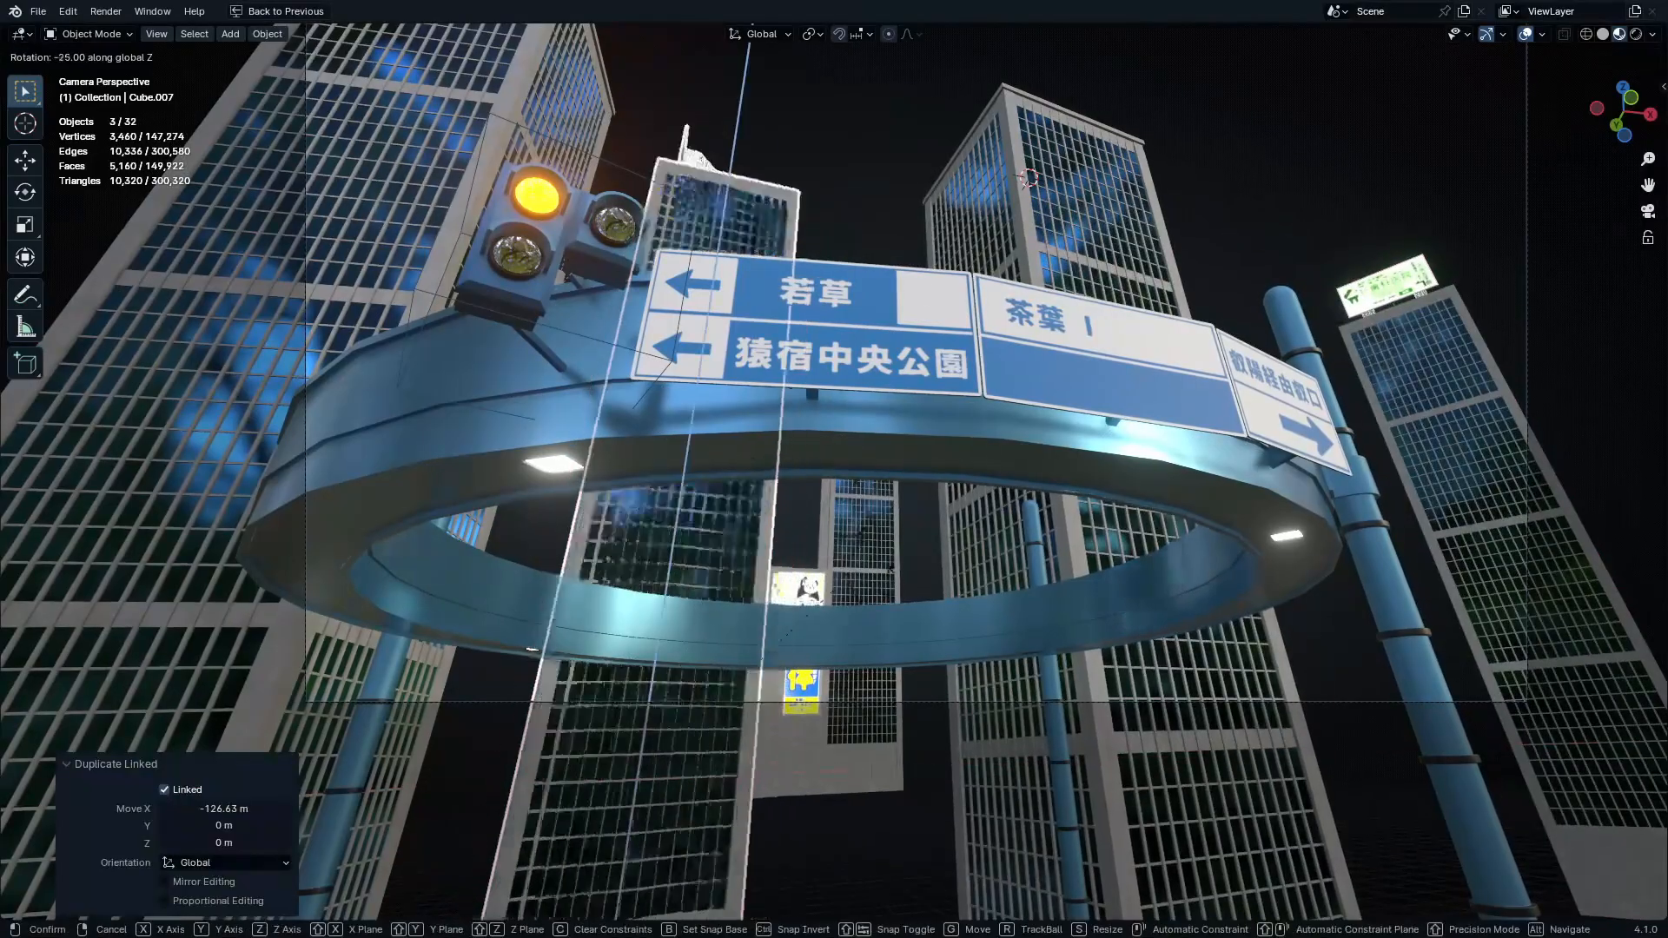
left_click(870, 650)
Move the copied rooftop-sign tower horizontally behind the ring beside the large tower and lower it by -35.679 m along Z
key("g")
key("shift+z")
right_click(778, 587)
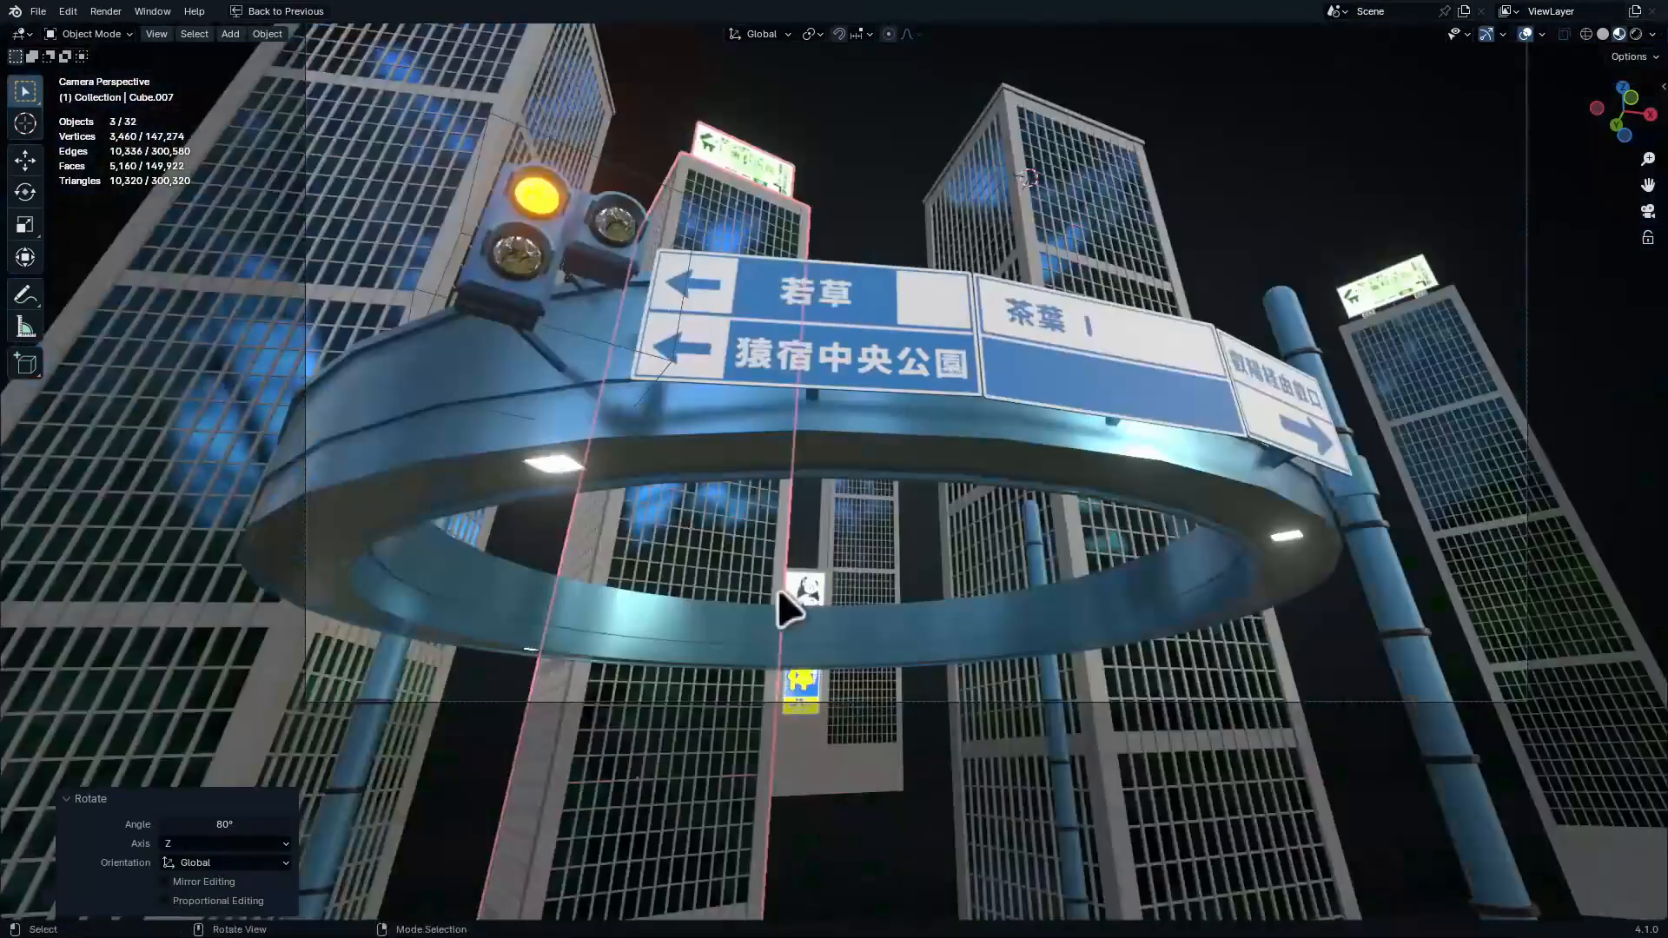
key("shift+z")
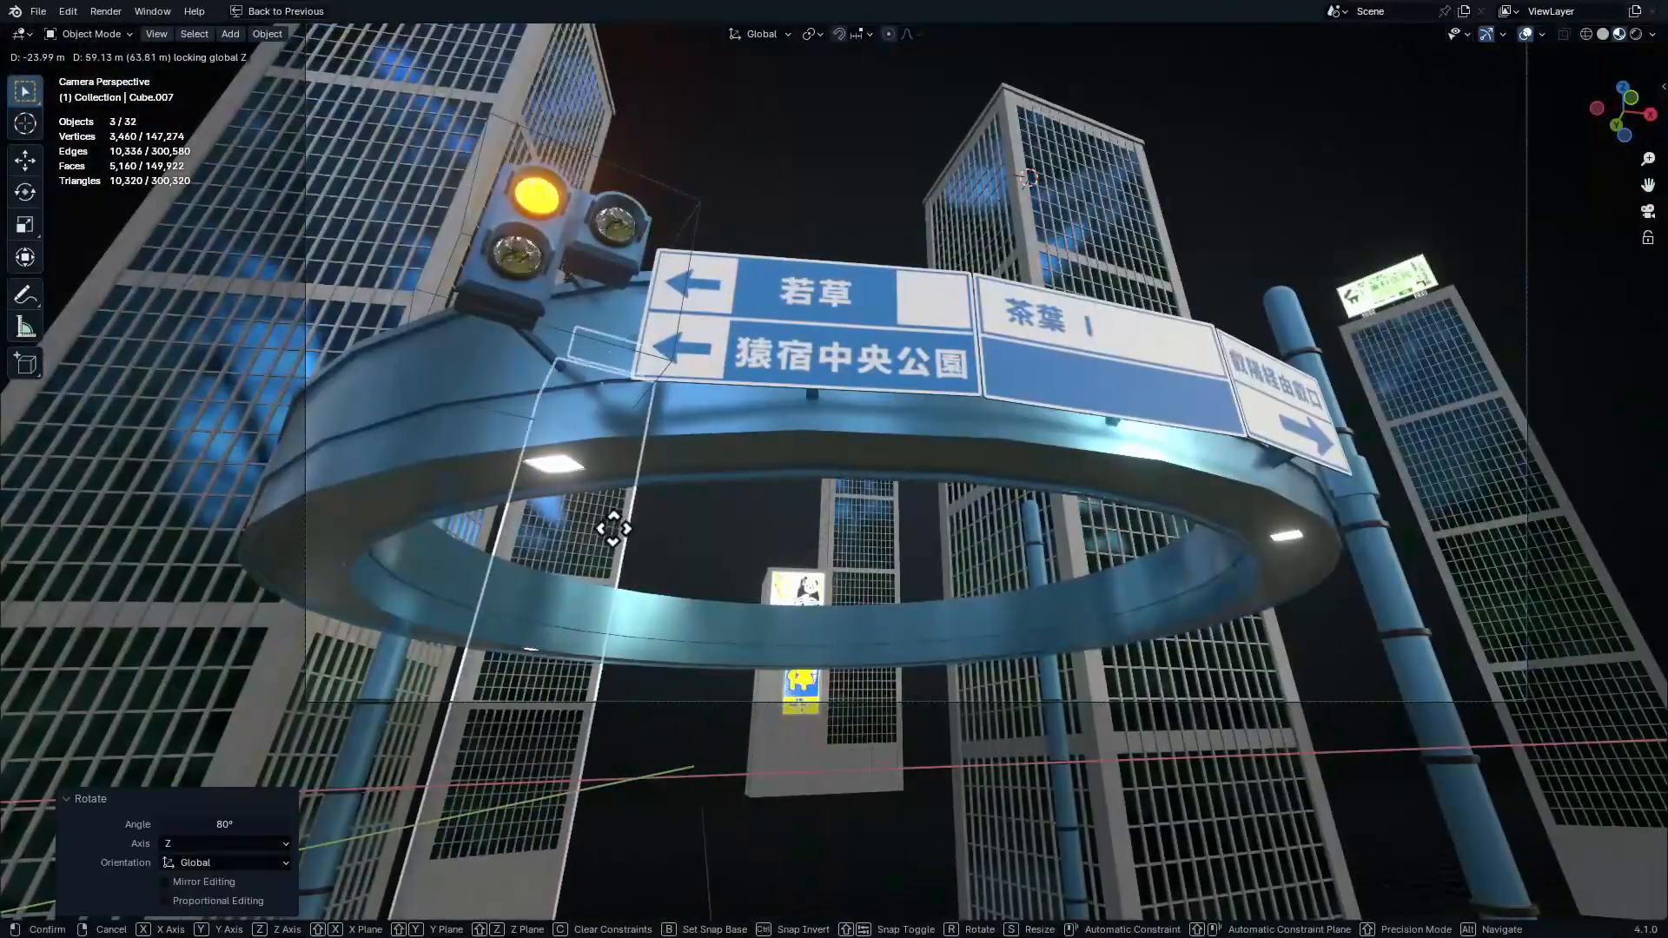
left_click(604, 525)
key("g")
key("z")
left_click(564, 582)
Shift the copied rooftop-sign tower farther back along the Y axis, away from the large tower's side
middle_click_drag(529, 600, 472, 594)
scroll(474, 582, "up", 4)
middle_click_drag(479, 429, 764, 573)
key("g")
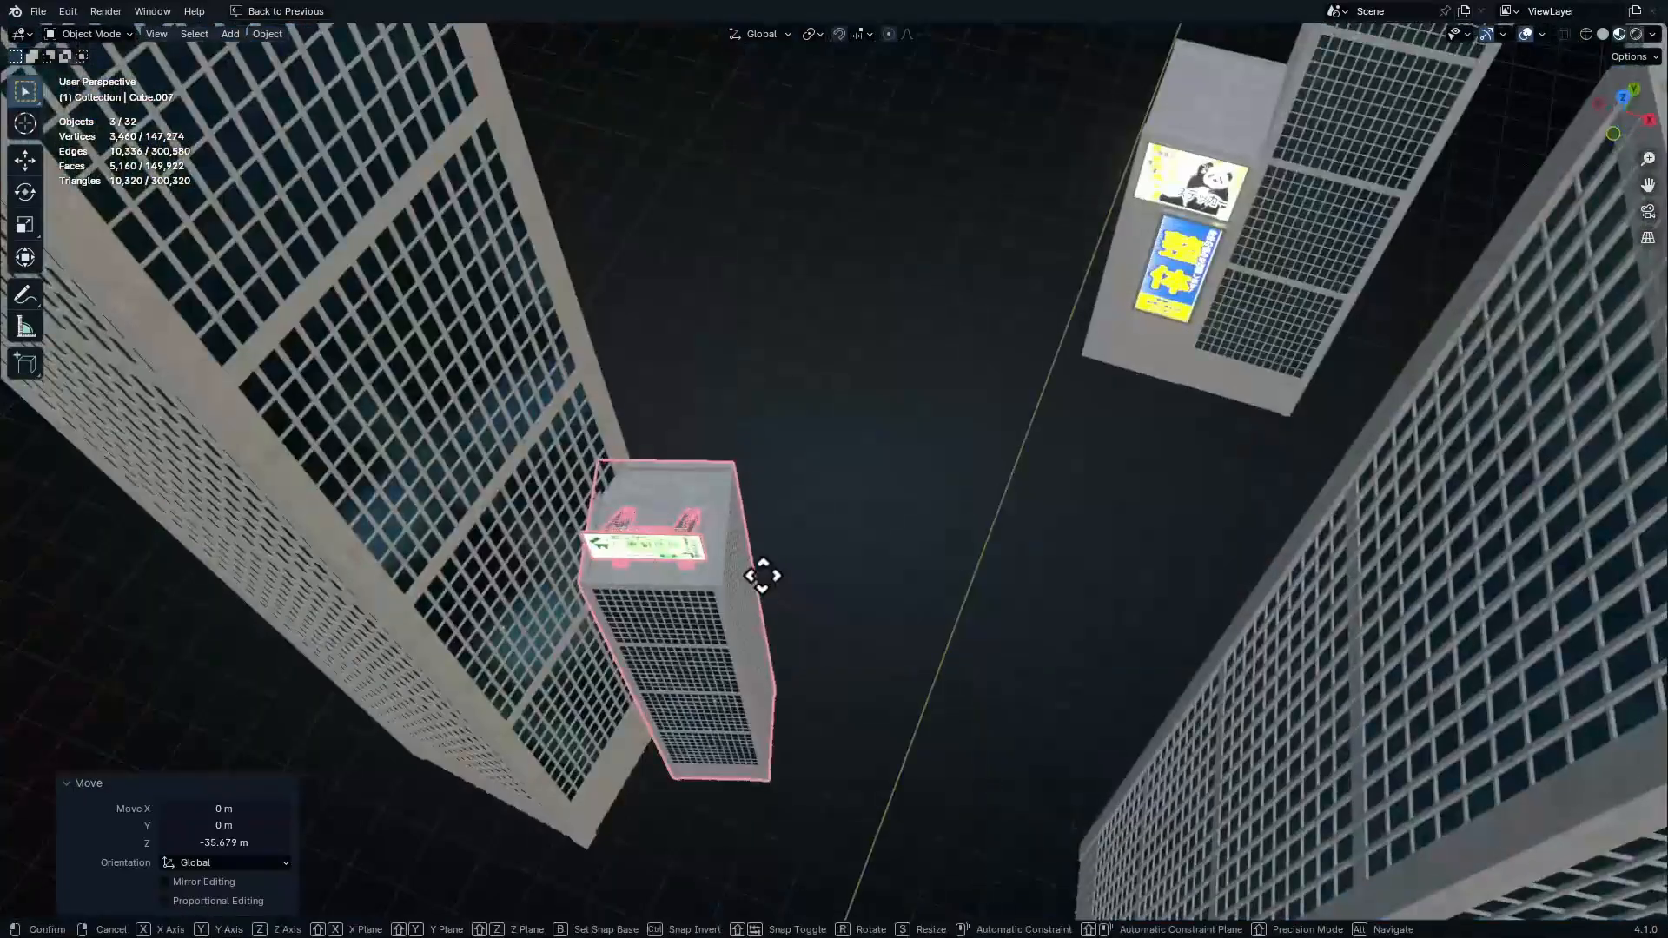
key("y")
left_click(863, 356)
key("KP_0")
Create a linked duplicate of the helipad tower with its billboards and move it -48.705 m along X
left_click(1291, 412)
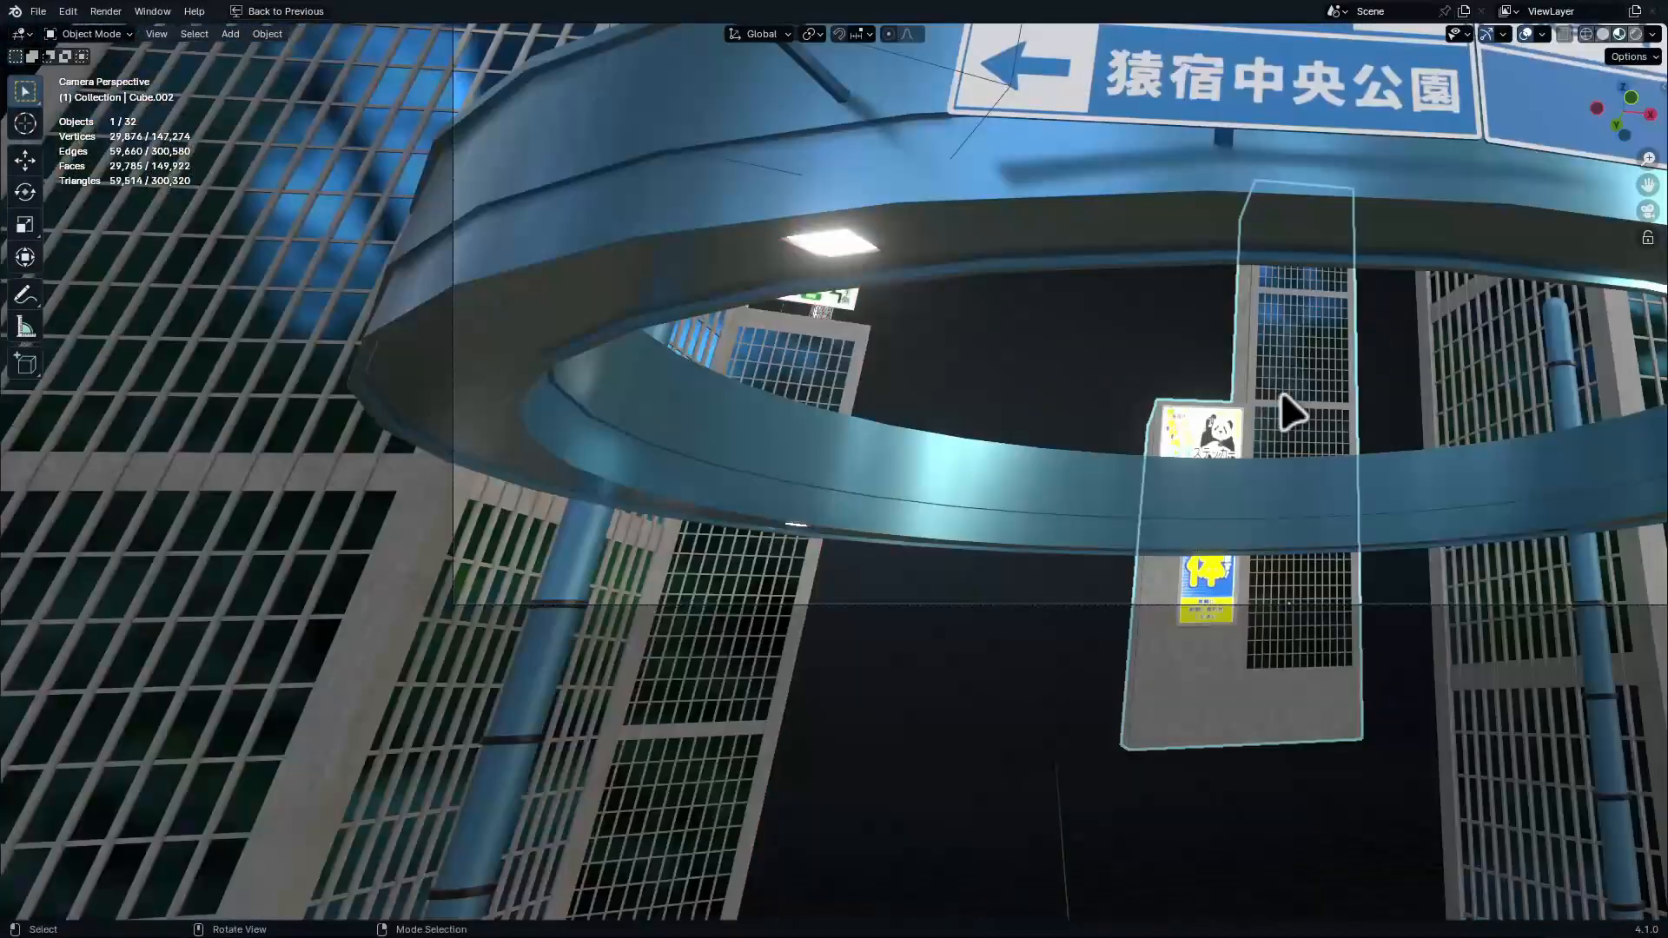
key("KP_0")
key("alt+d")
key("x")
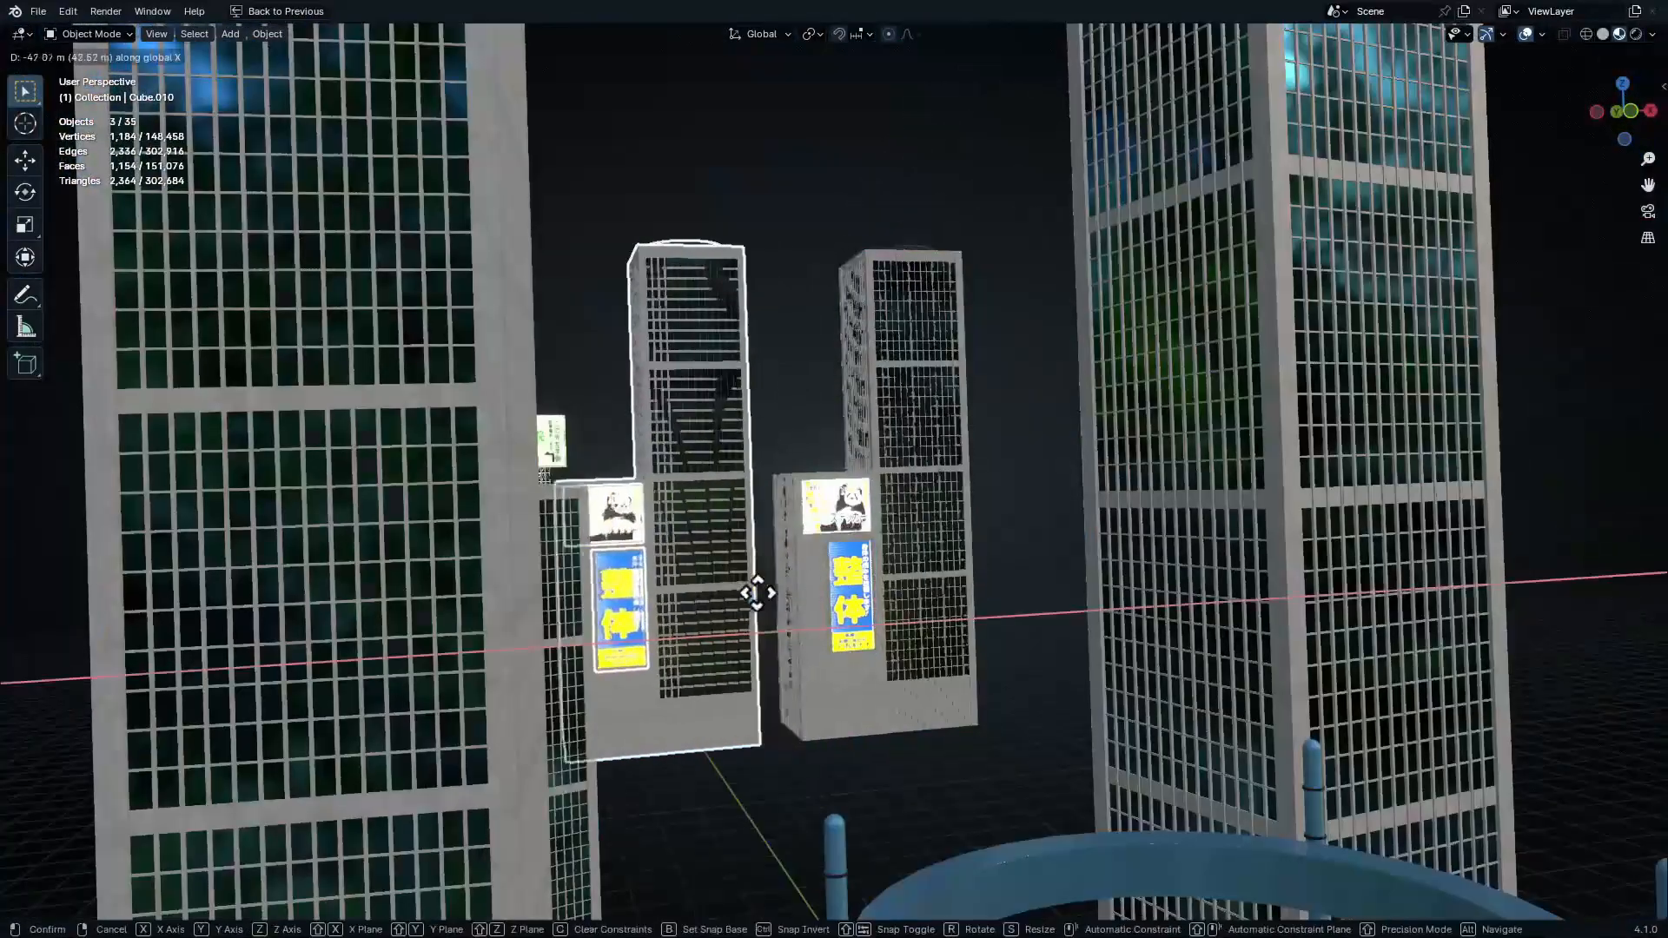
left_click(771, 608)
Rotate the copied helipad tower 180° about Z and move it -27.032 m along X
type("1")
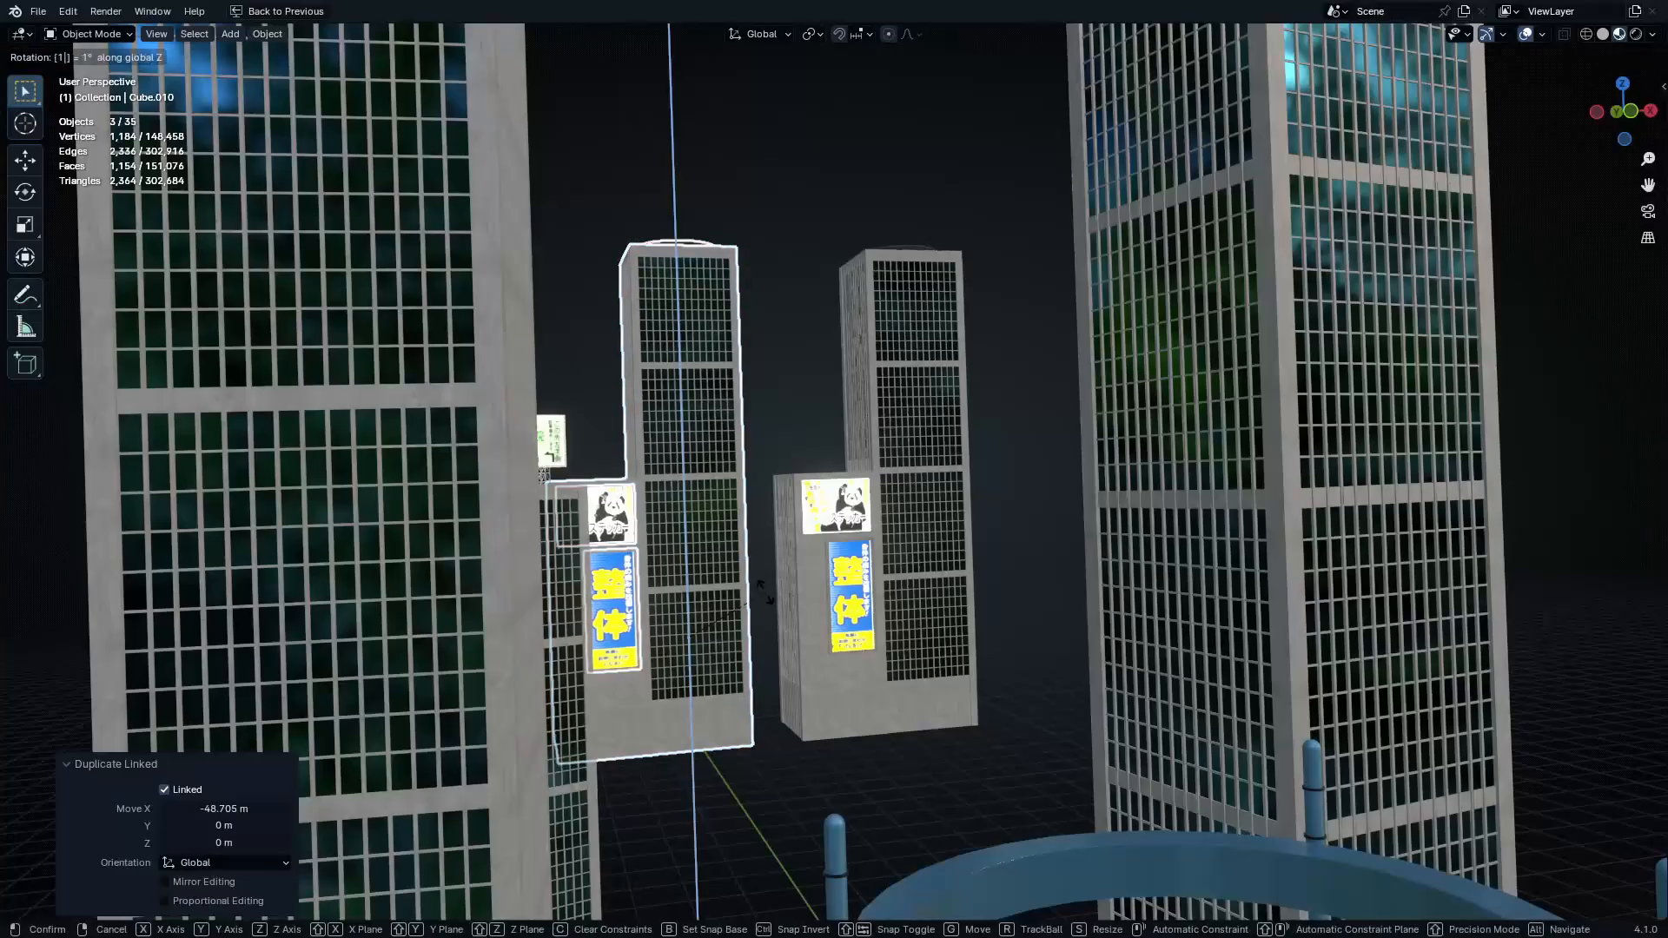
type("80")
key("Return")
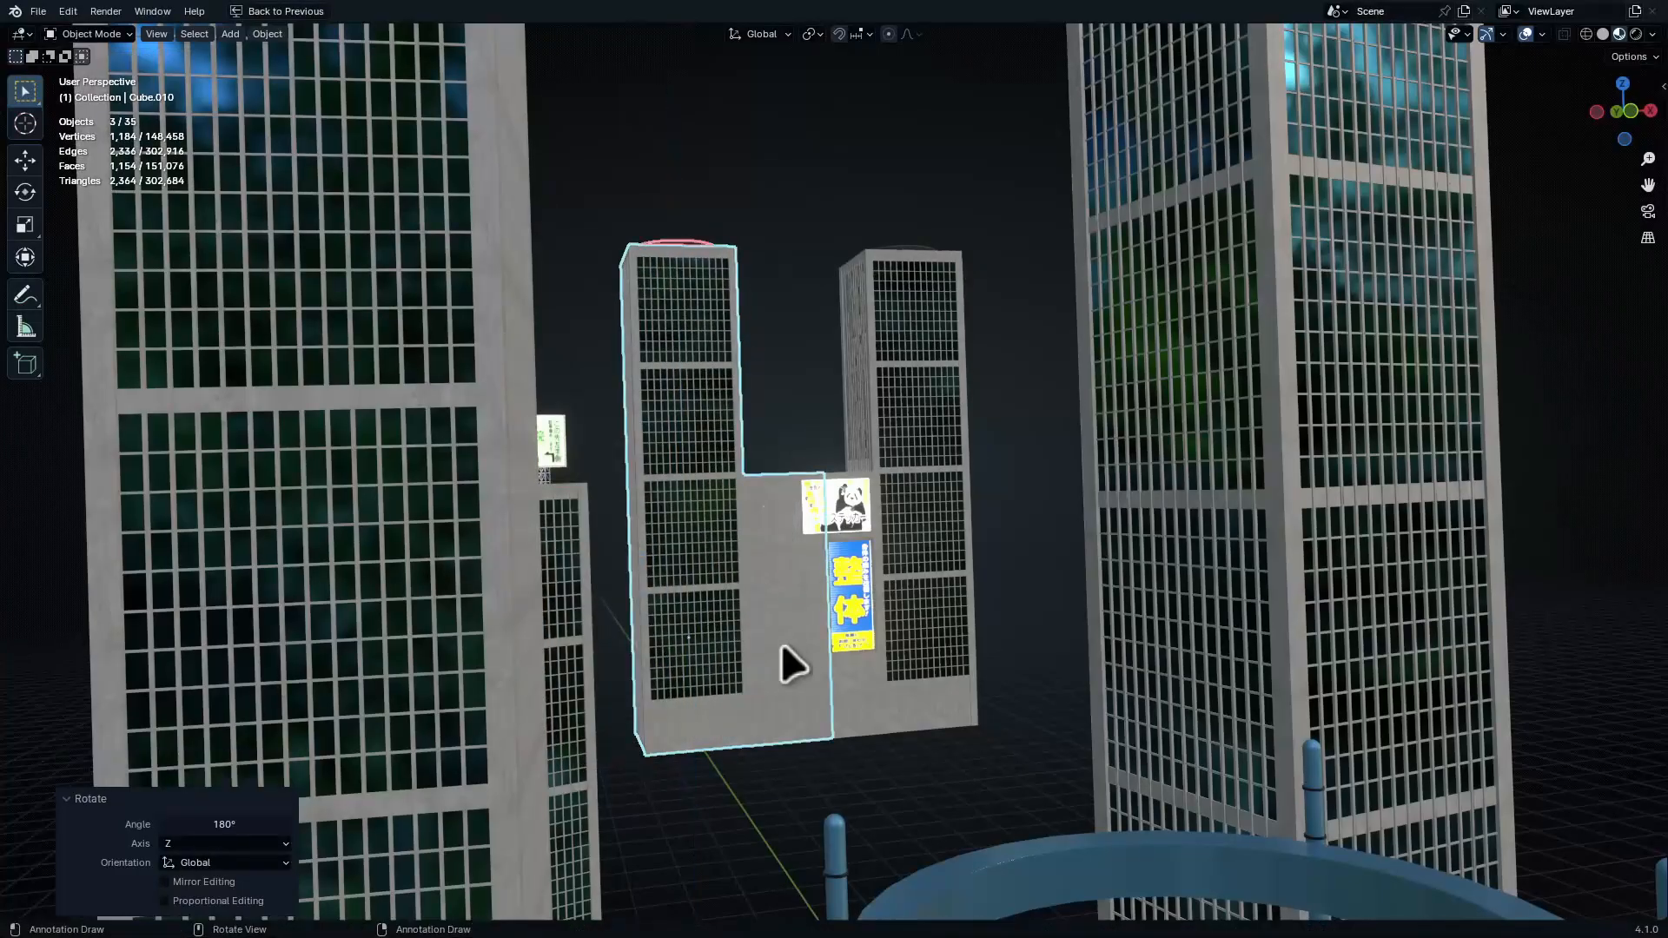
key("g")
key("x")
left_click(657, 629)
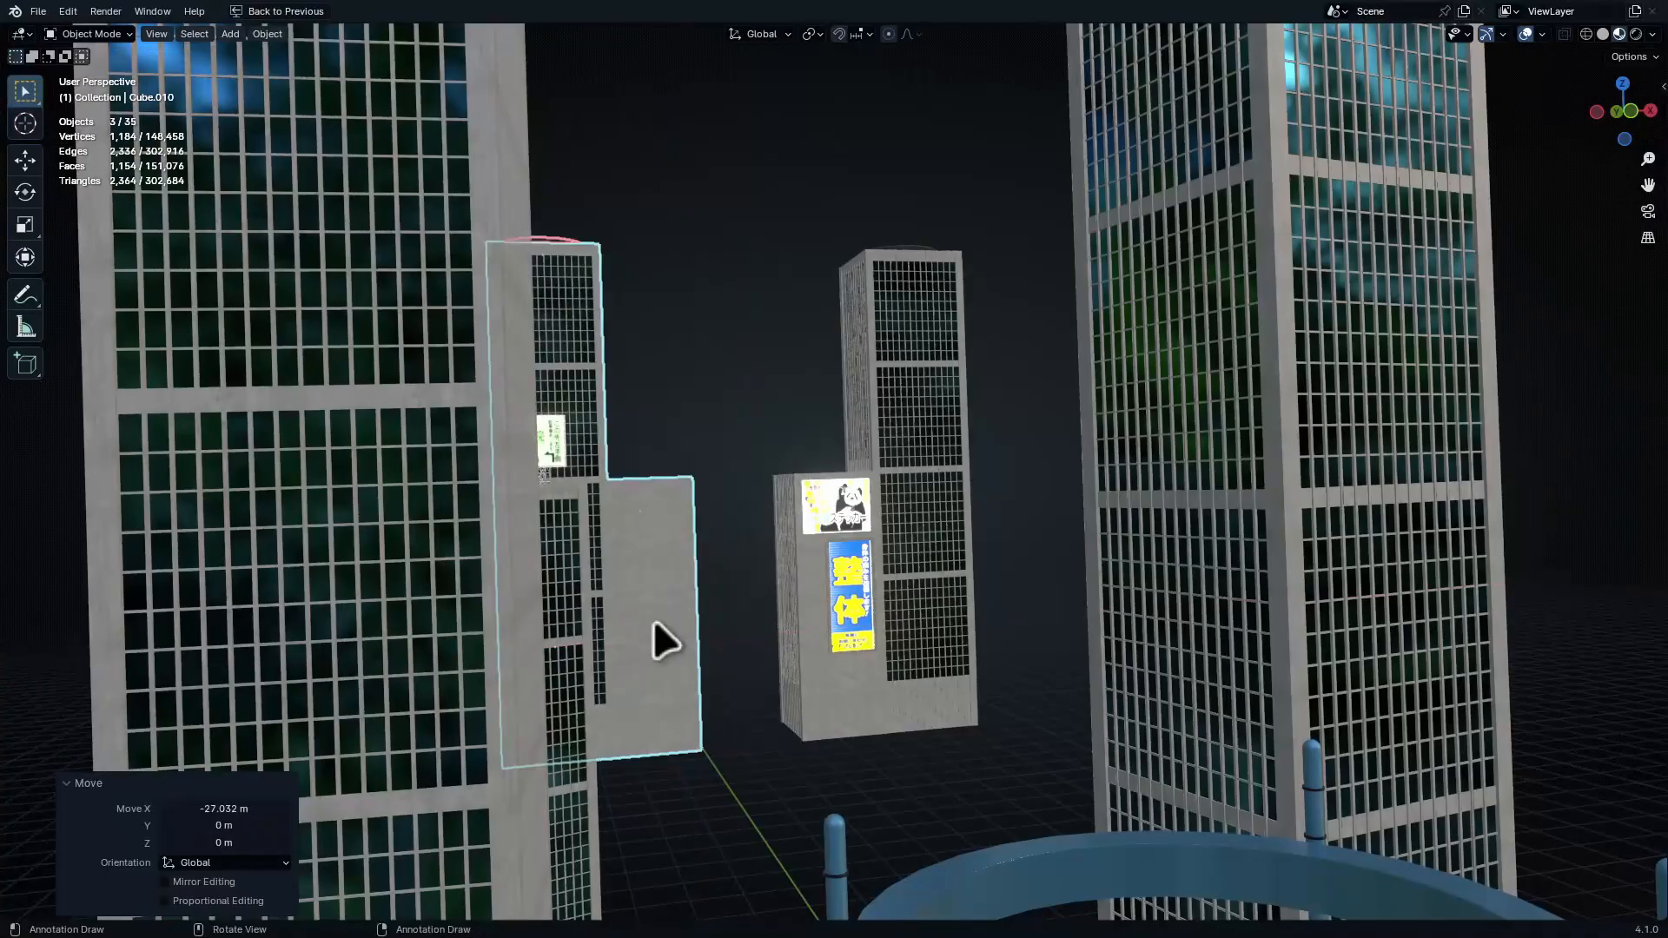
Rotate the copied helipad tower -60.8° about Z, judging its angle through the camera
key("KP_0")
key("r")
left_click(834, 183)
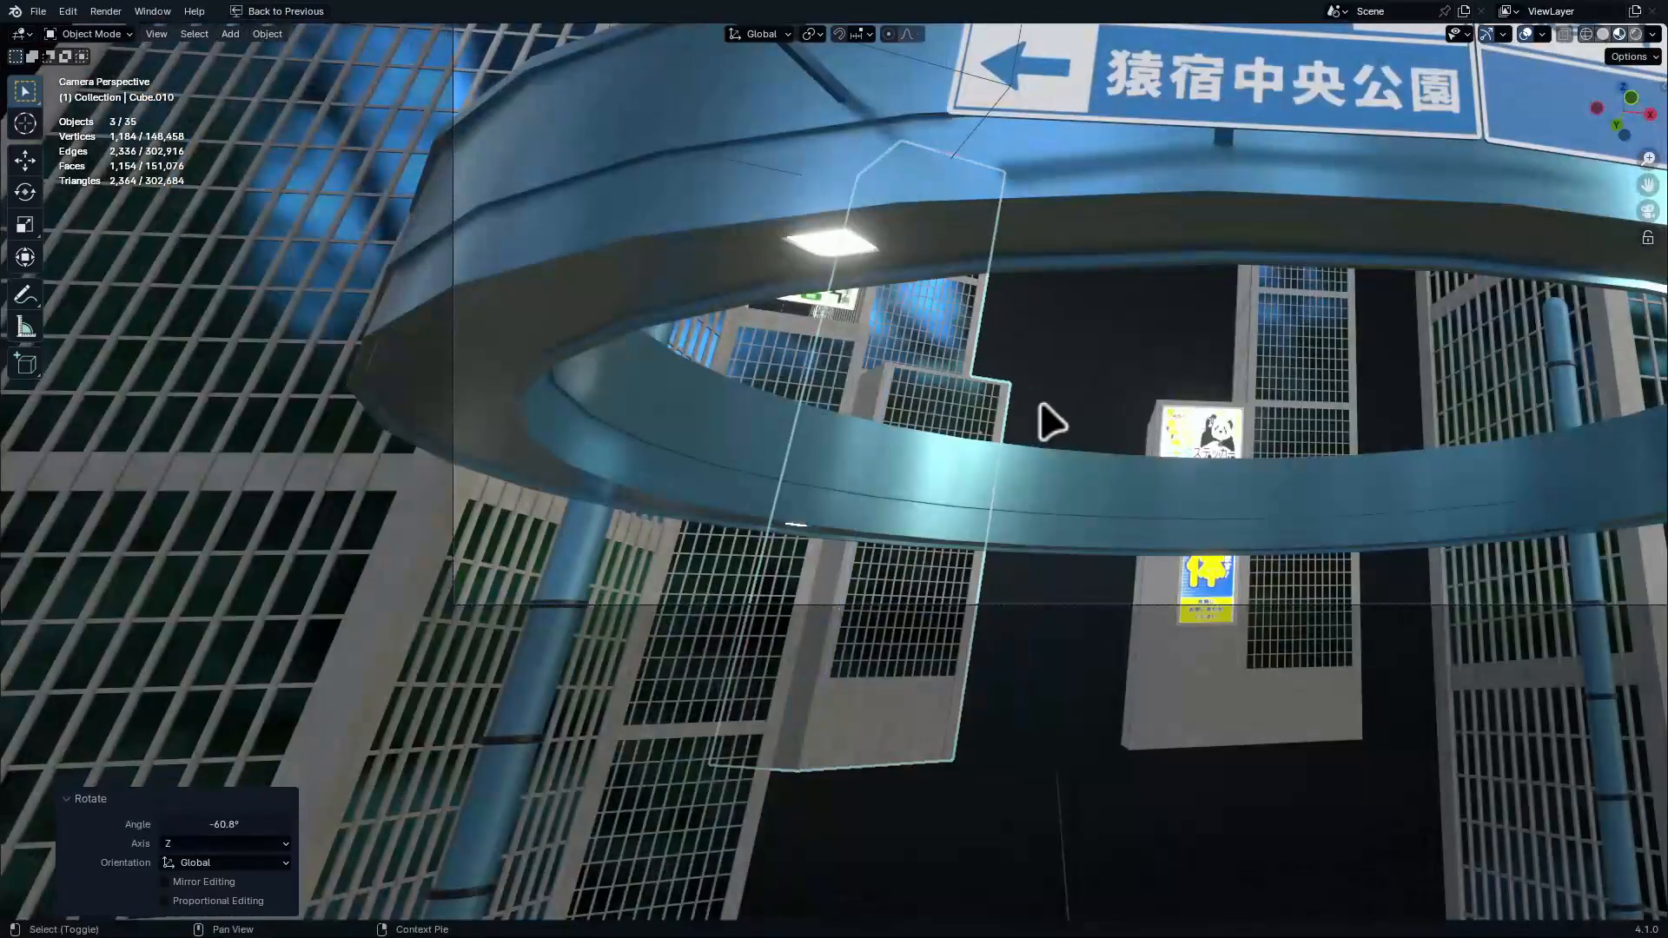
middle_click_drag(1051, 423, 927, 539, "shift")
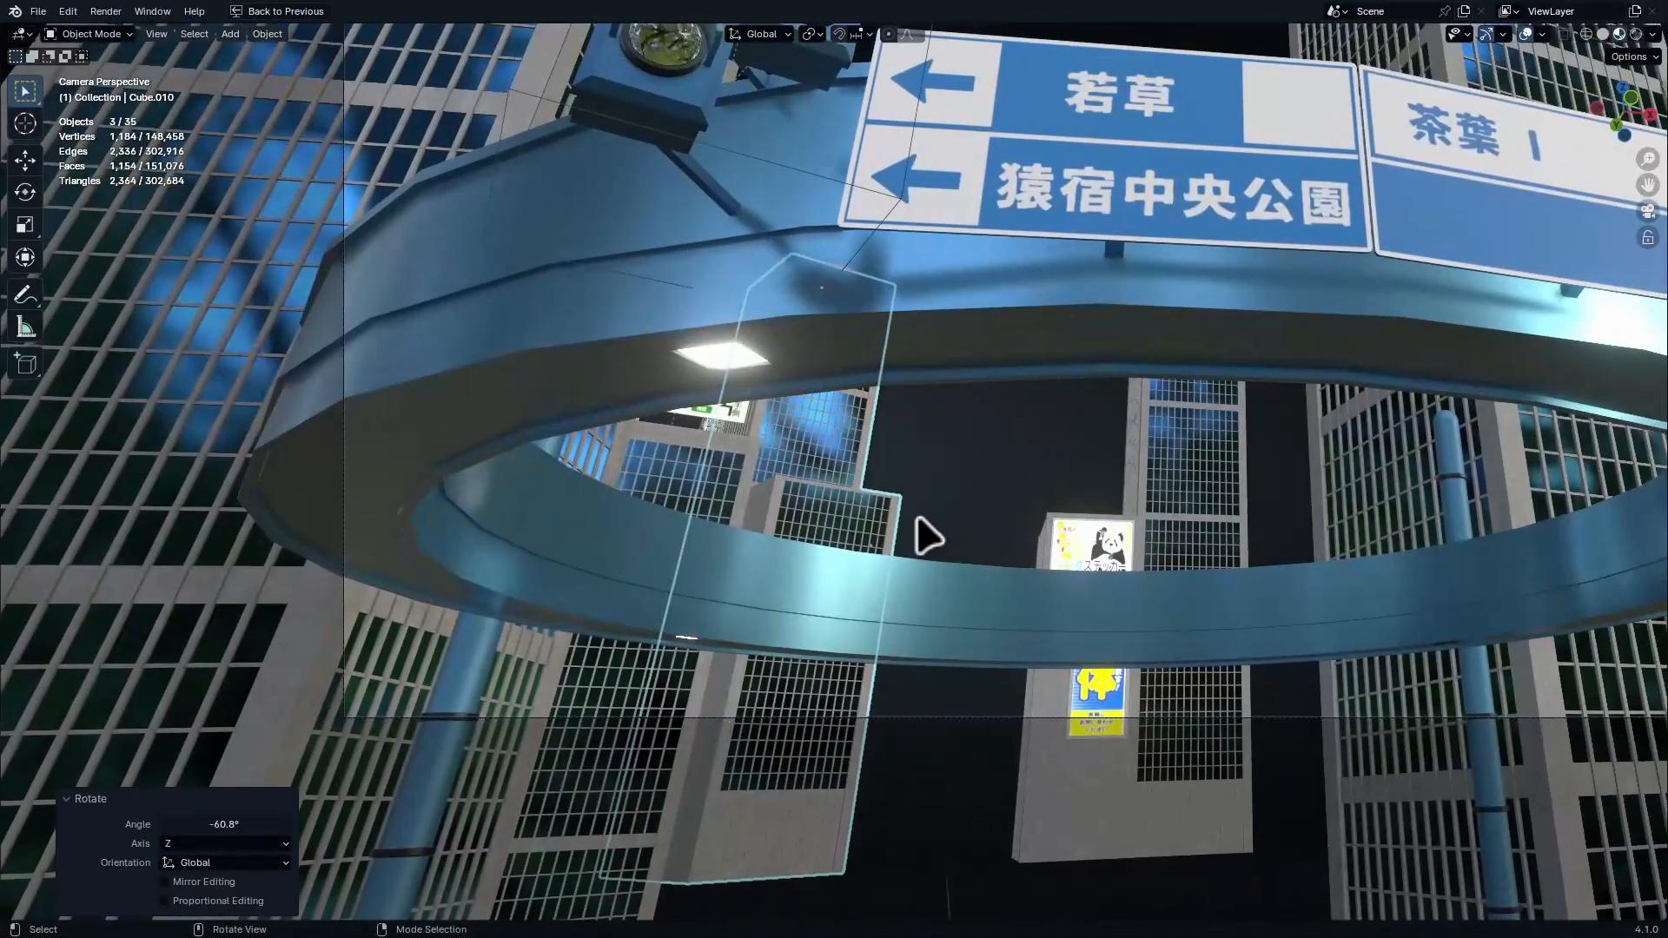
Create a linked duplicate of the large tower beside the 3D cursor with its roof slab and place it behind the two helipad towers
left_click(1080, 402)
middle_click_drag(1079, 402, 1203, 408)
scroll(1057, 469, "down", 12)
middle_click_drag(1033, 261, 1053, 569)
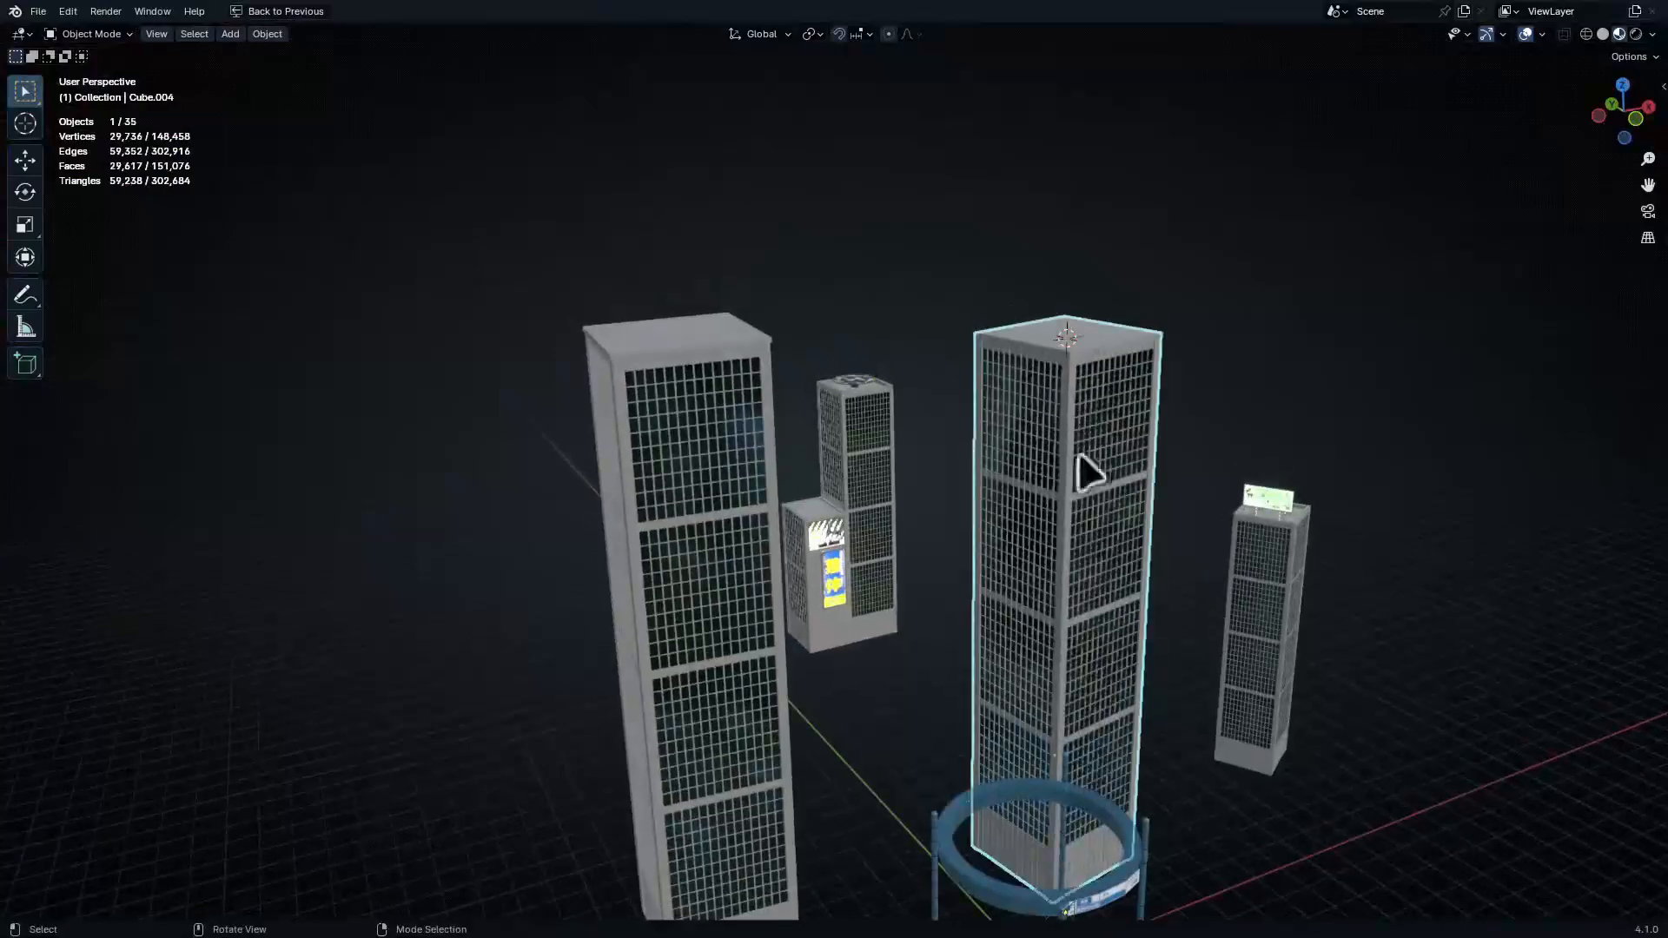
middle_click_drag(1087, 473, 1034, 421)
middle_click_drag(1093, 498, 1136, 586, "shift")
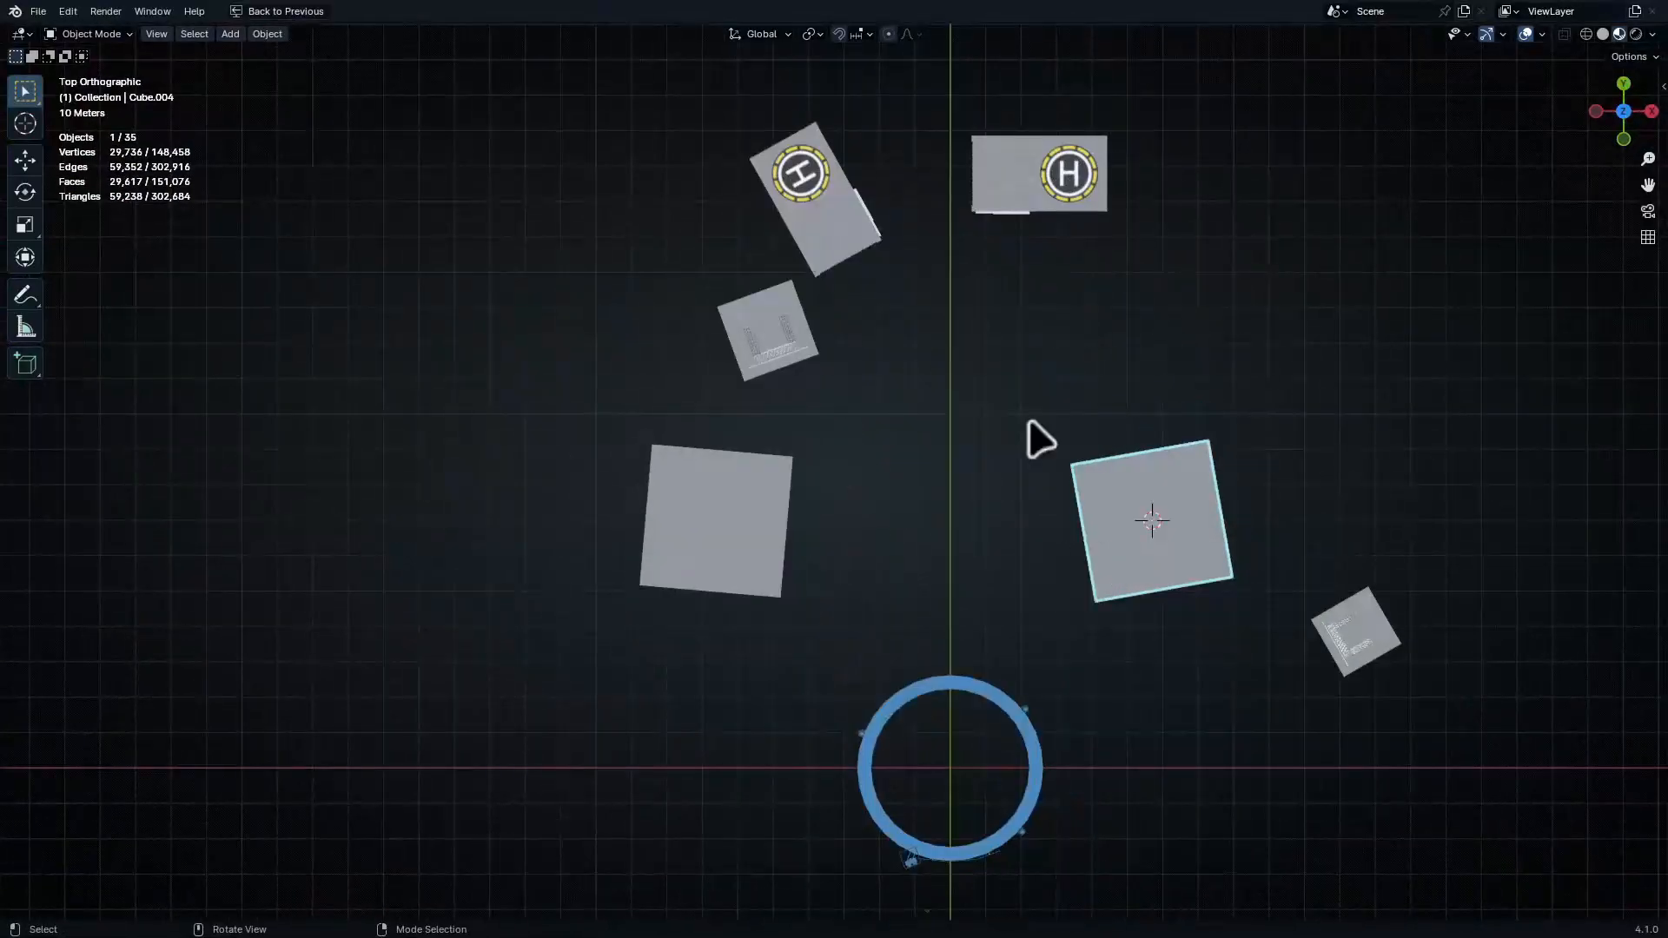
middle_click_drag(1039, 438, 1121, 547)
middle_click_drag(1234, 567, 1236, 610)
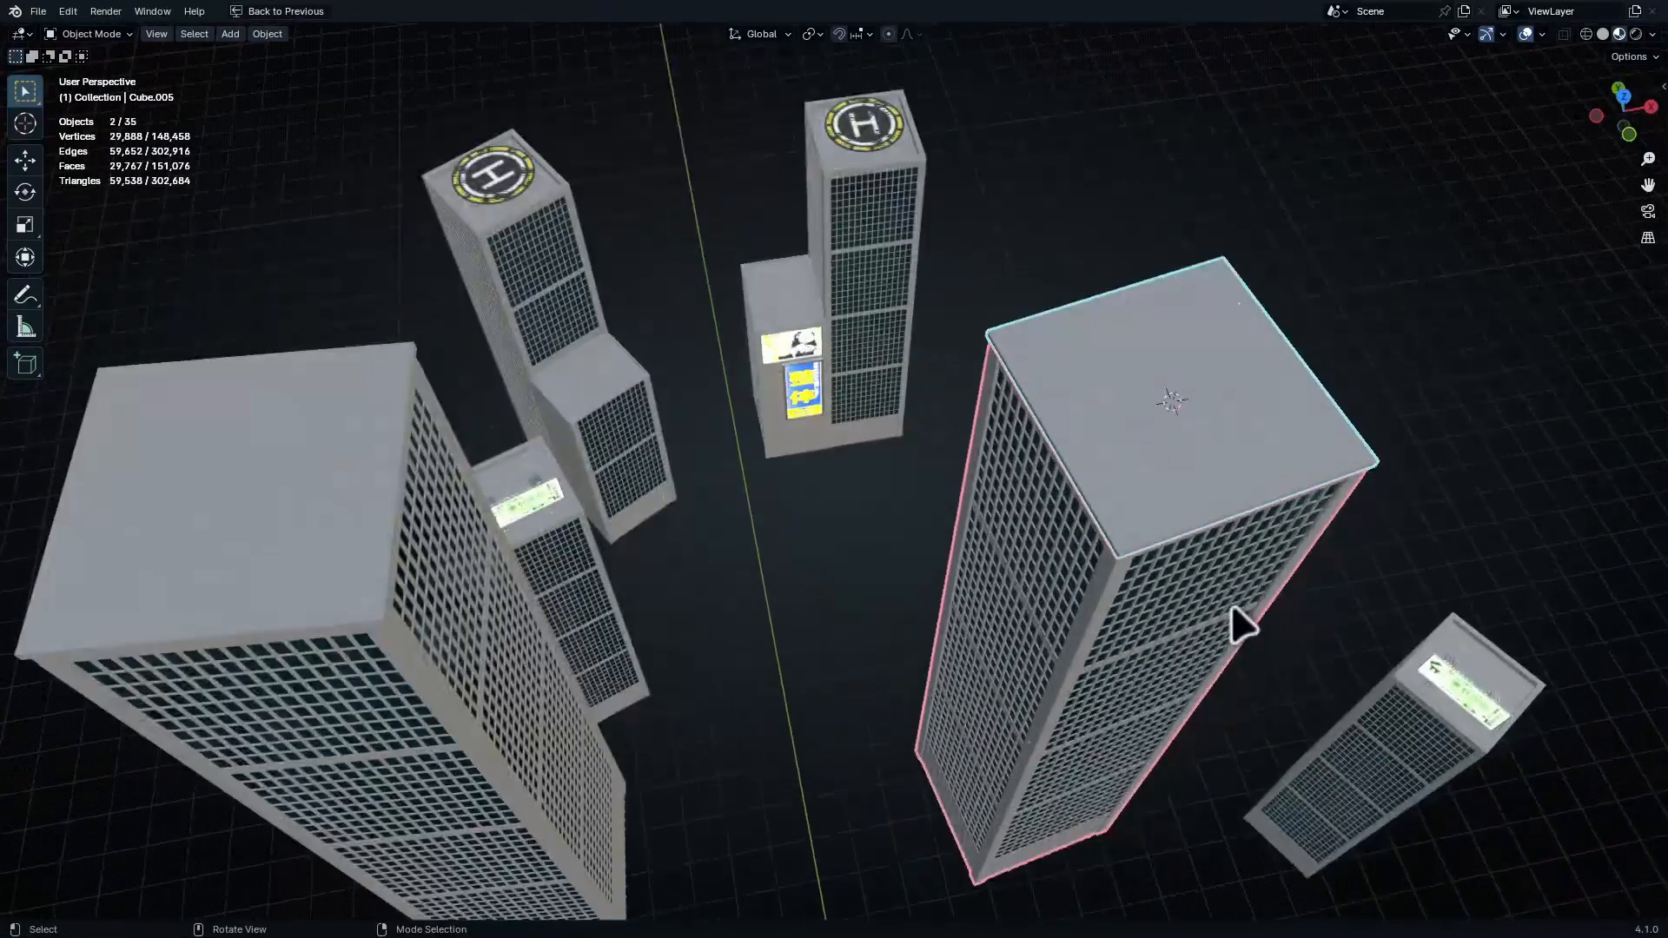
key("KP_7")
scroll(1229, 606, "down", 2)
middle_click_drag(998, 317, 1097, 614, "shift")
key("alt+d")
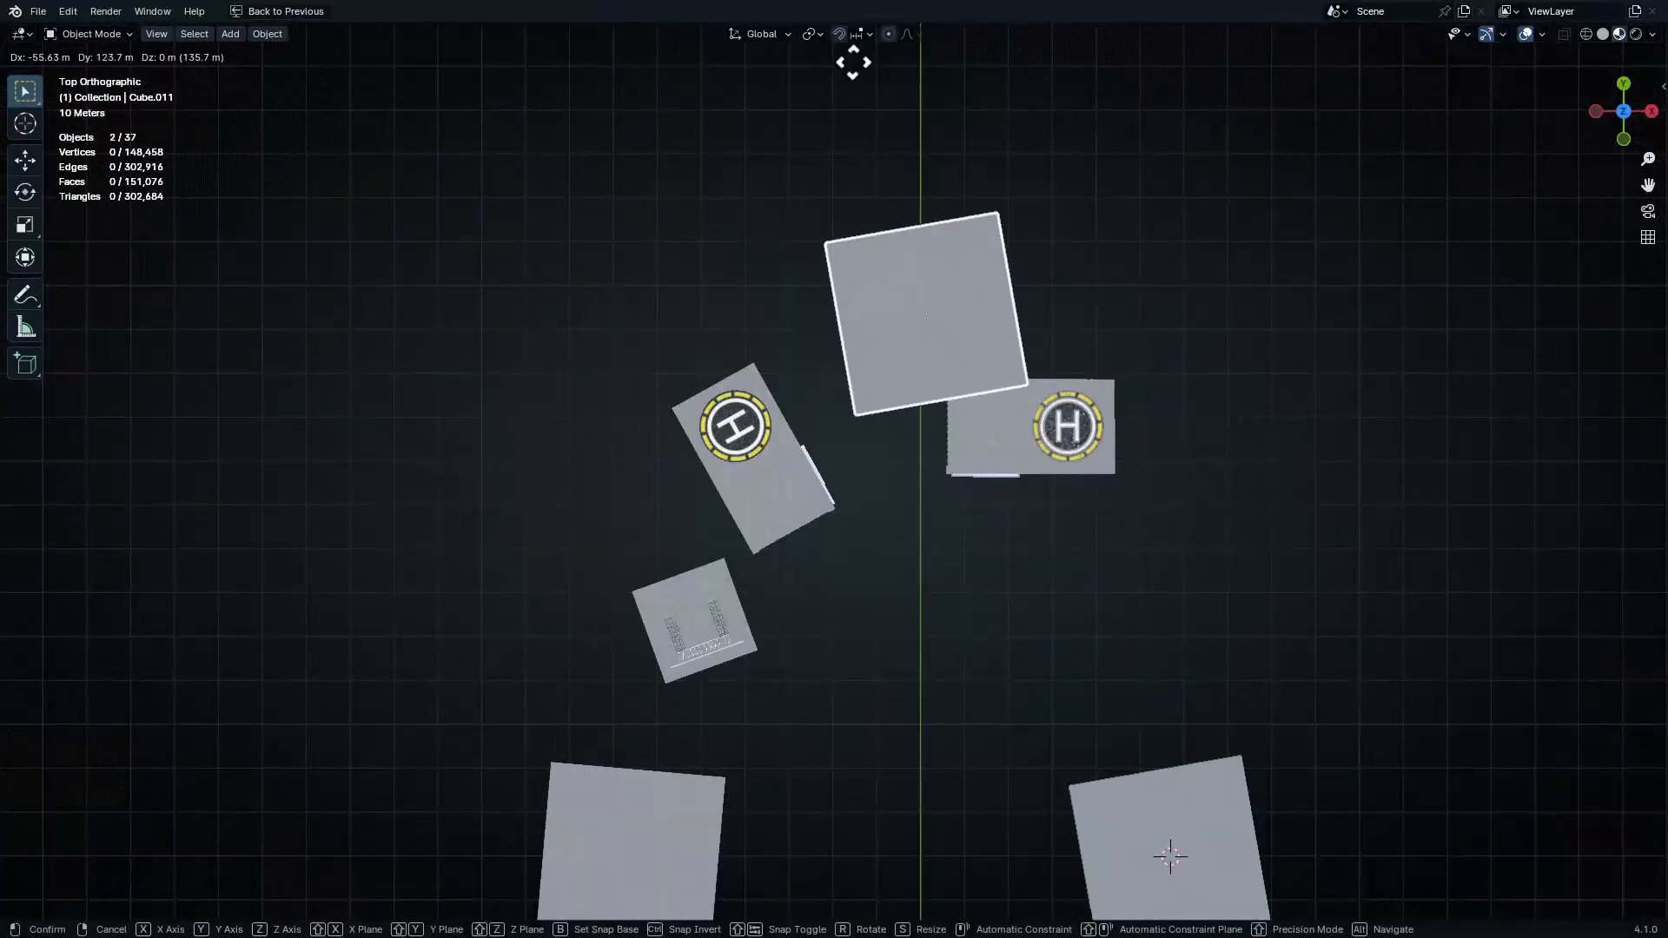
left_click(830, 893)
Delete the roof slab from the newly duplicated large tower
middle_click_drag(830, 894, 1075, 237)
key("x")
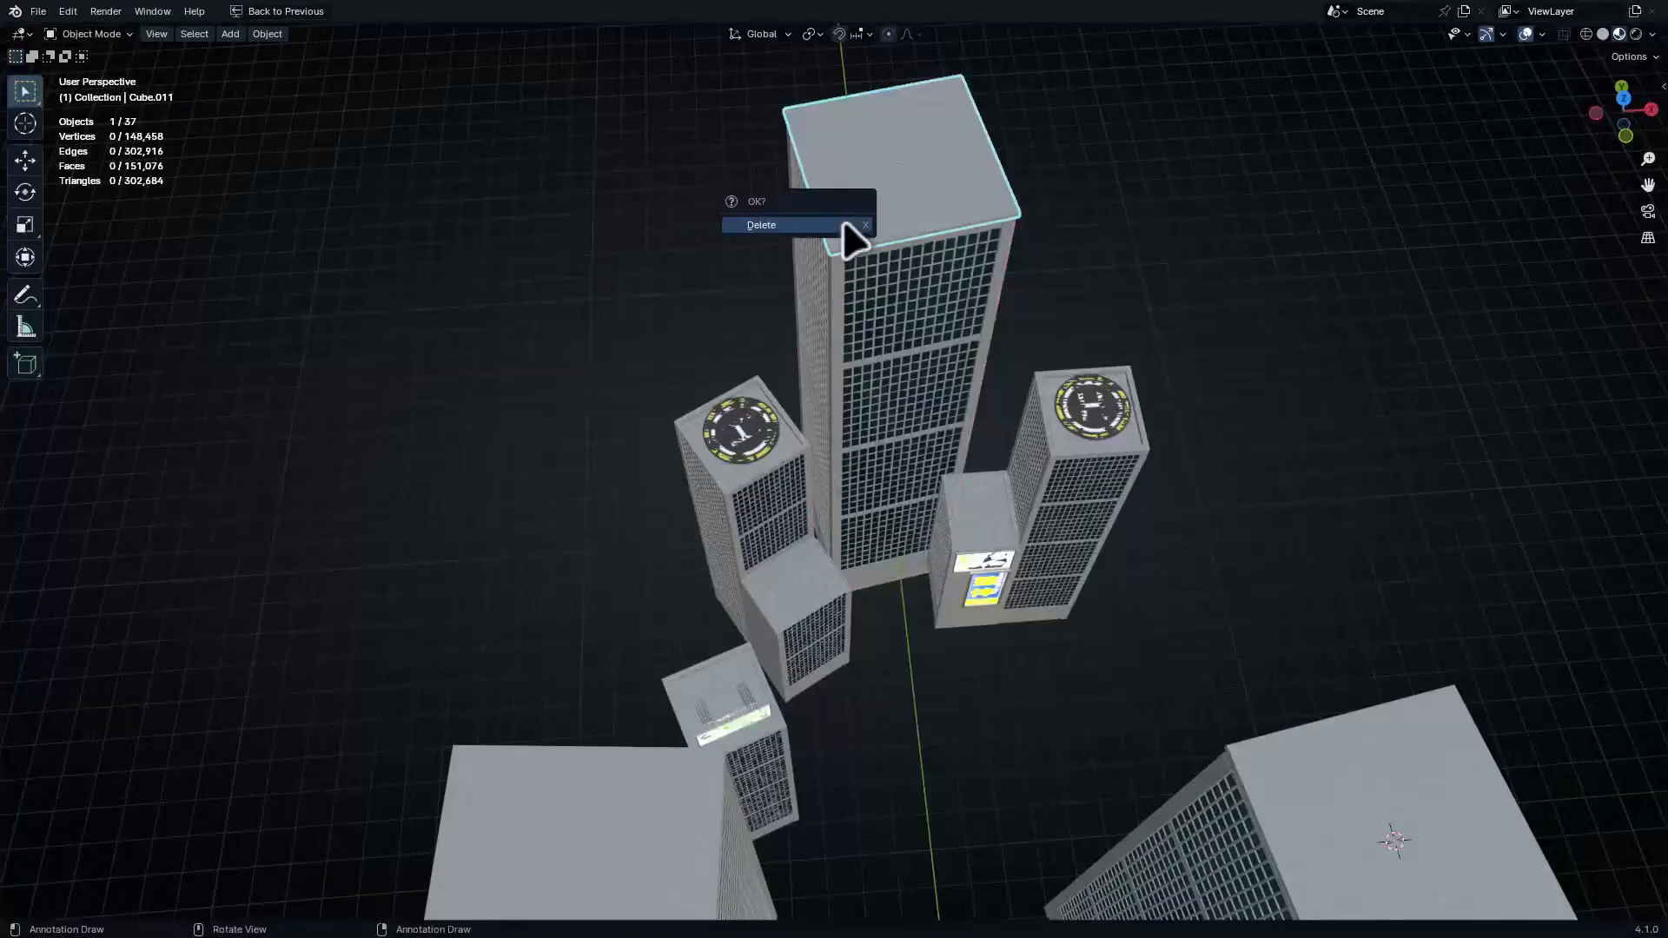
left_click(847, 228)
middle_click_drag(854, 276, 871, 211)
Move the duplicated large tower -21.029 m along X and 36.327 m along Y
left_click(905, 277)
middle_click_drag(905, 276, 968, 435)
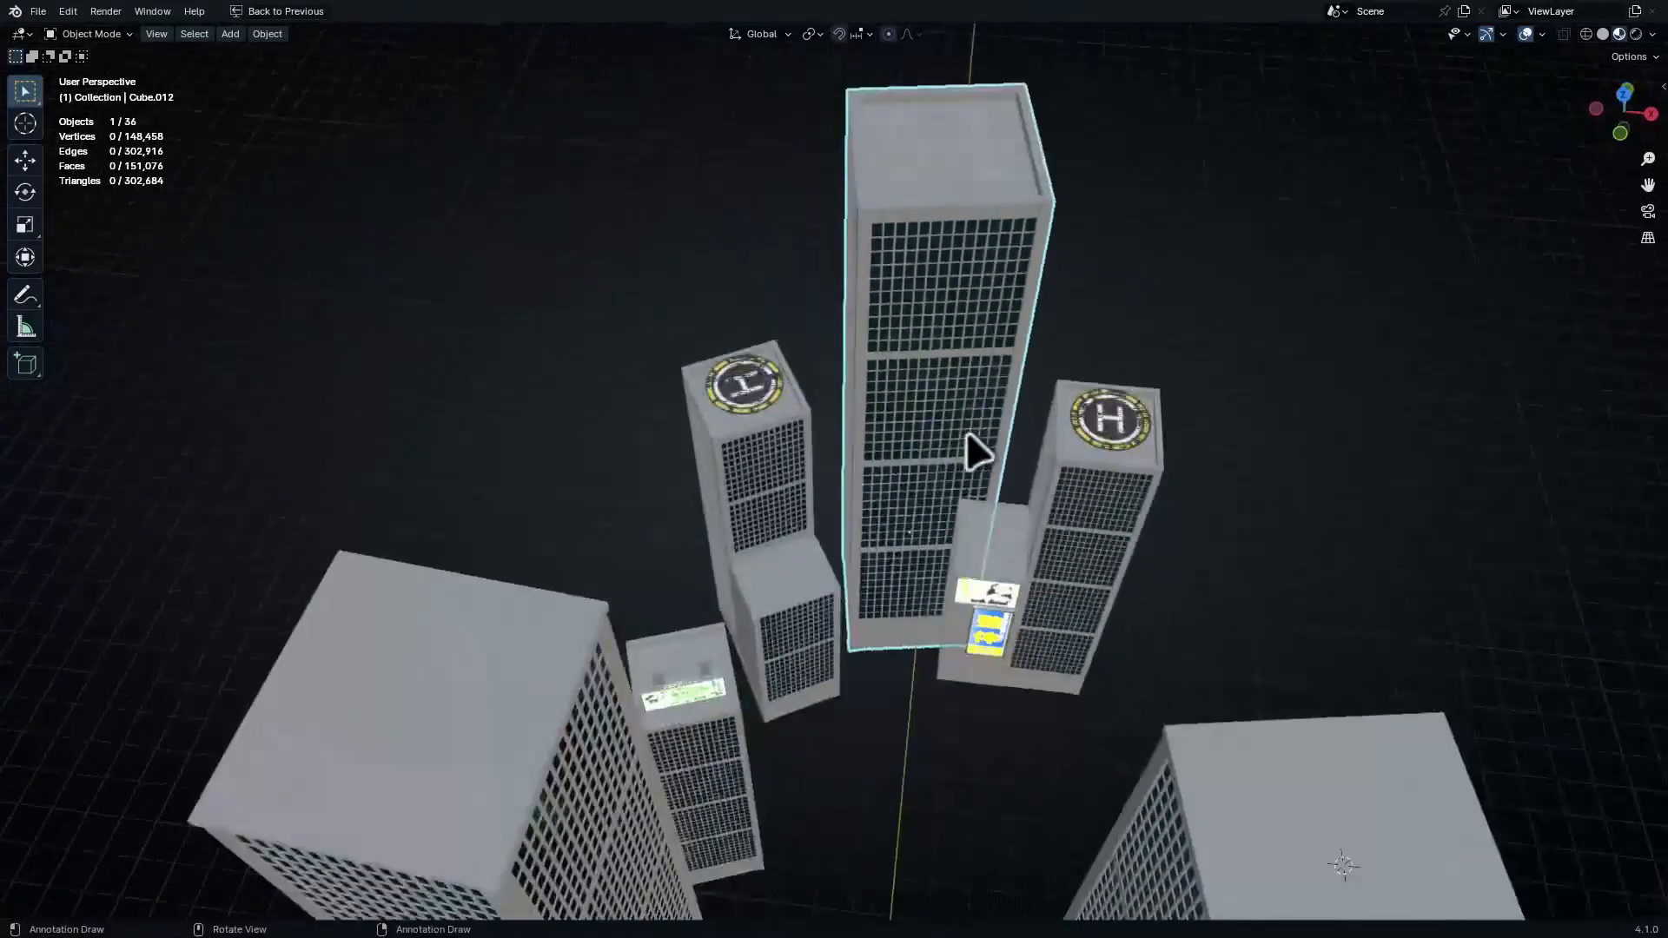
key("h")
key("alt+h")
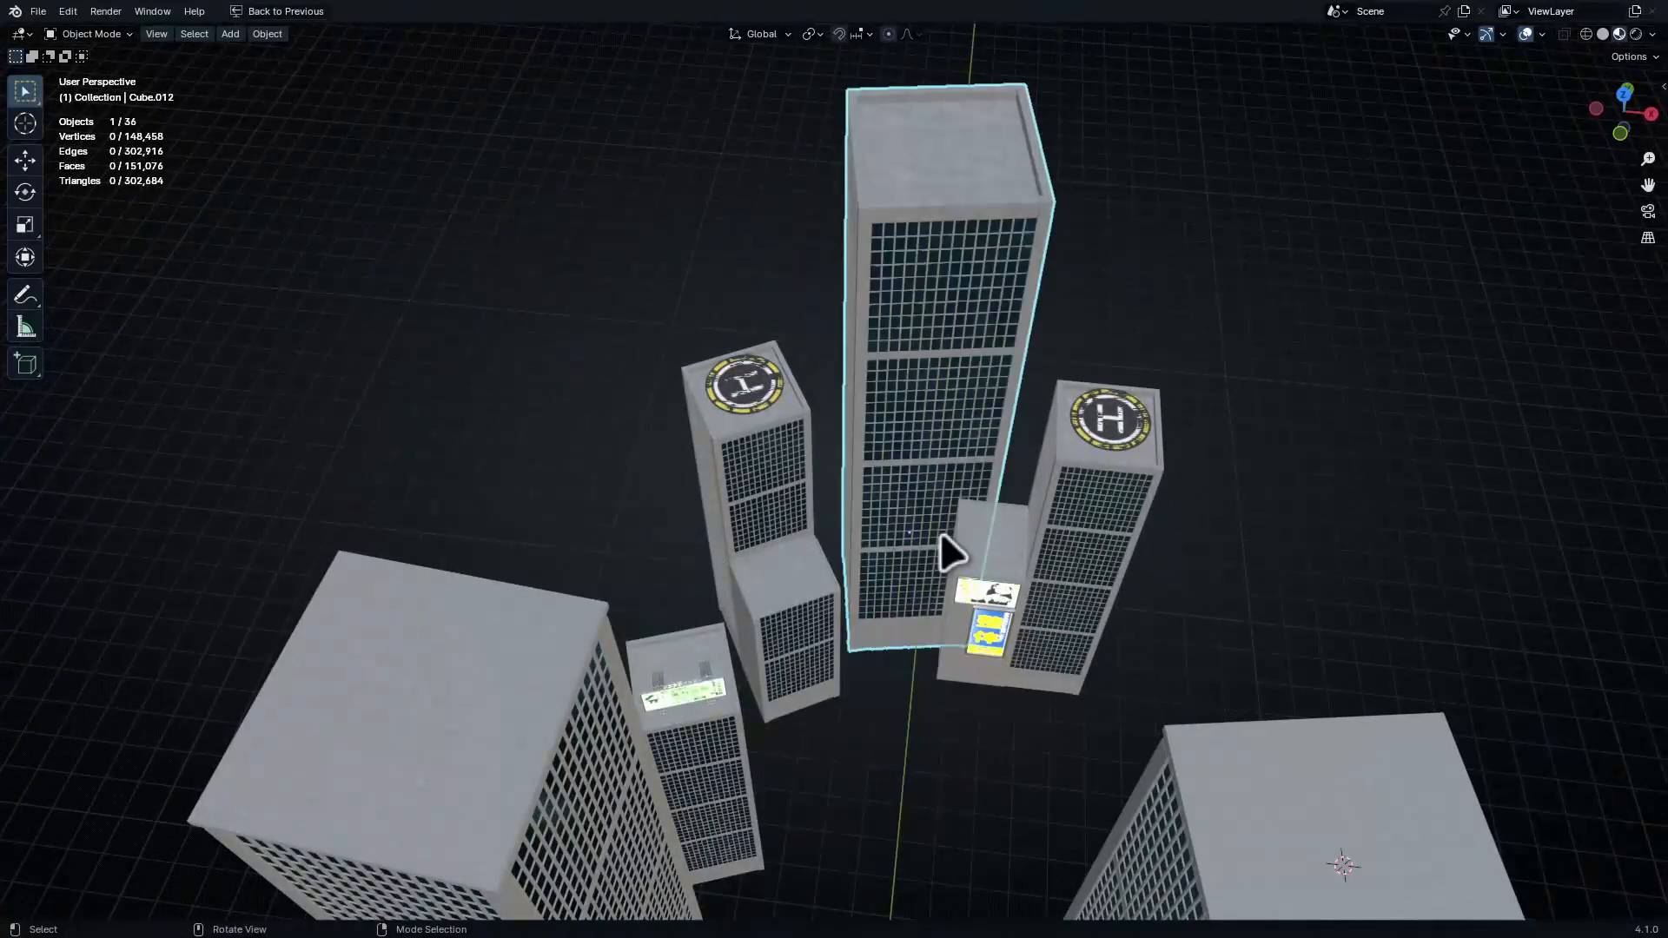
key("g")
left_click(894, 447)
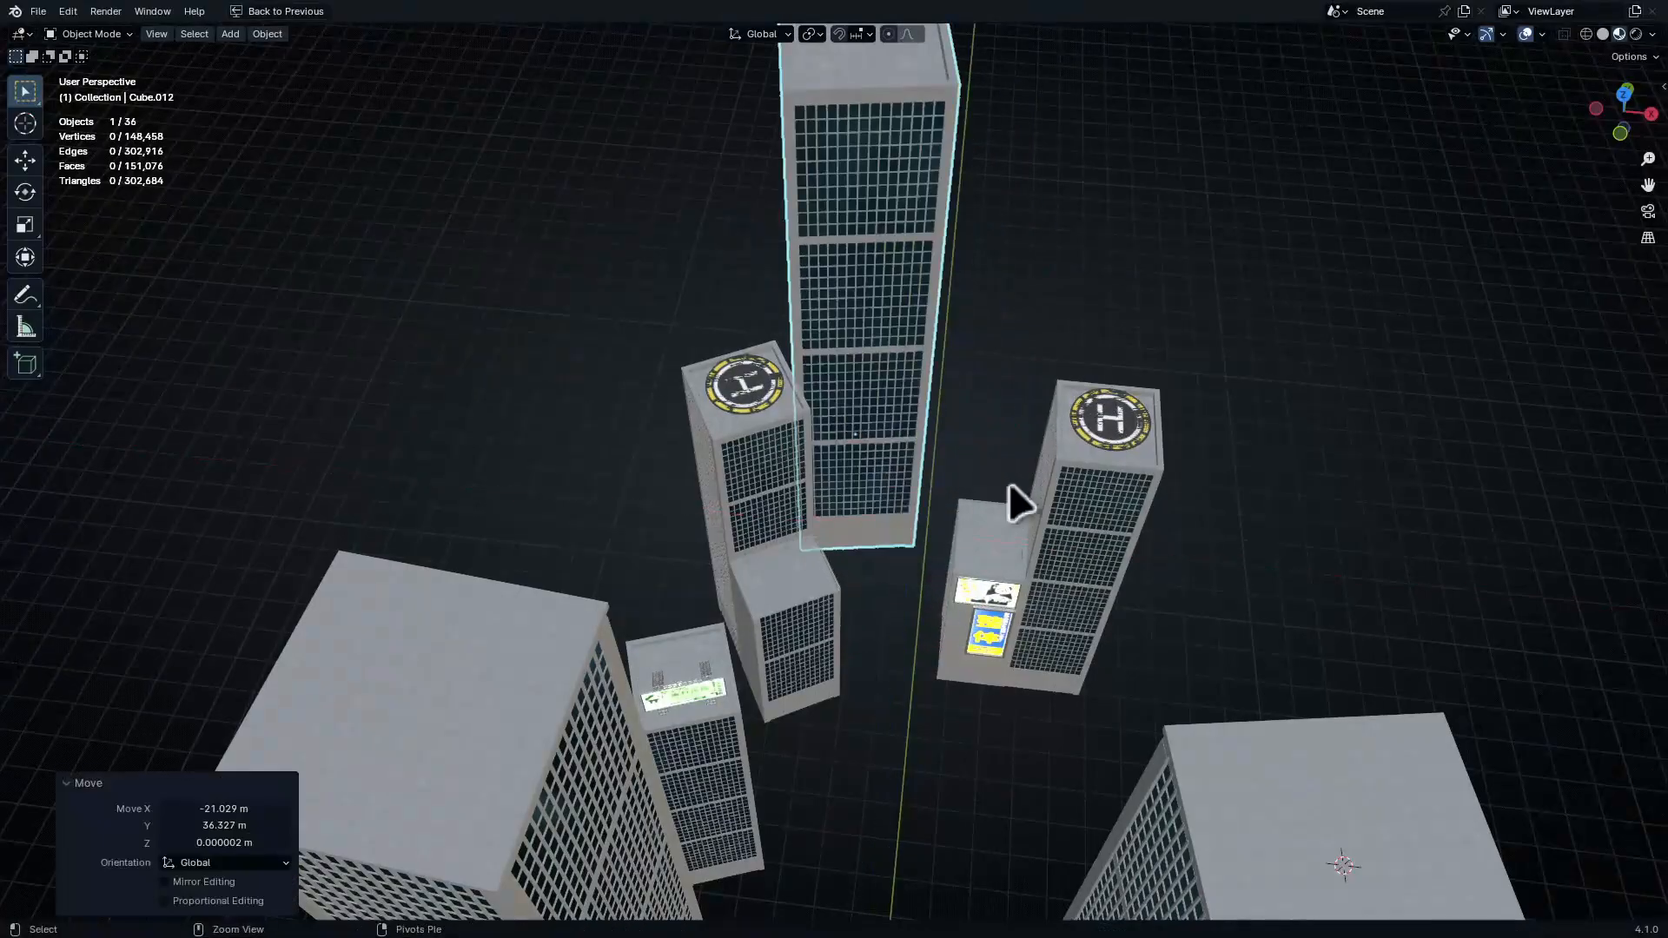
Add an Array modifier to the duplicated large tower
key("ctrl+alt+space")
left_click(1519, 396)
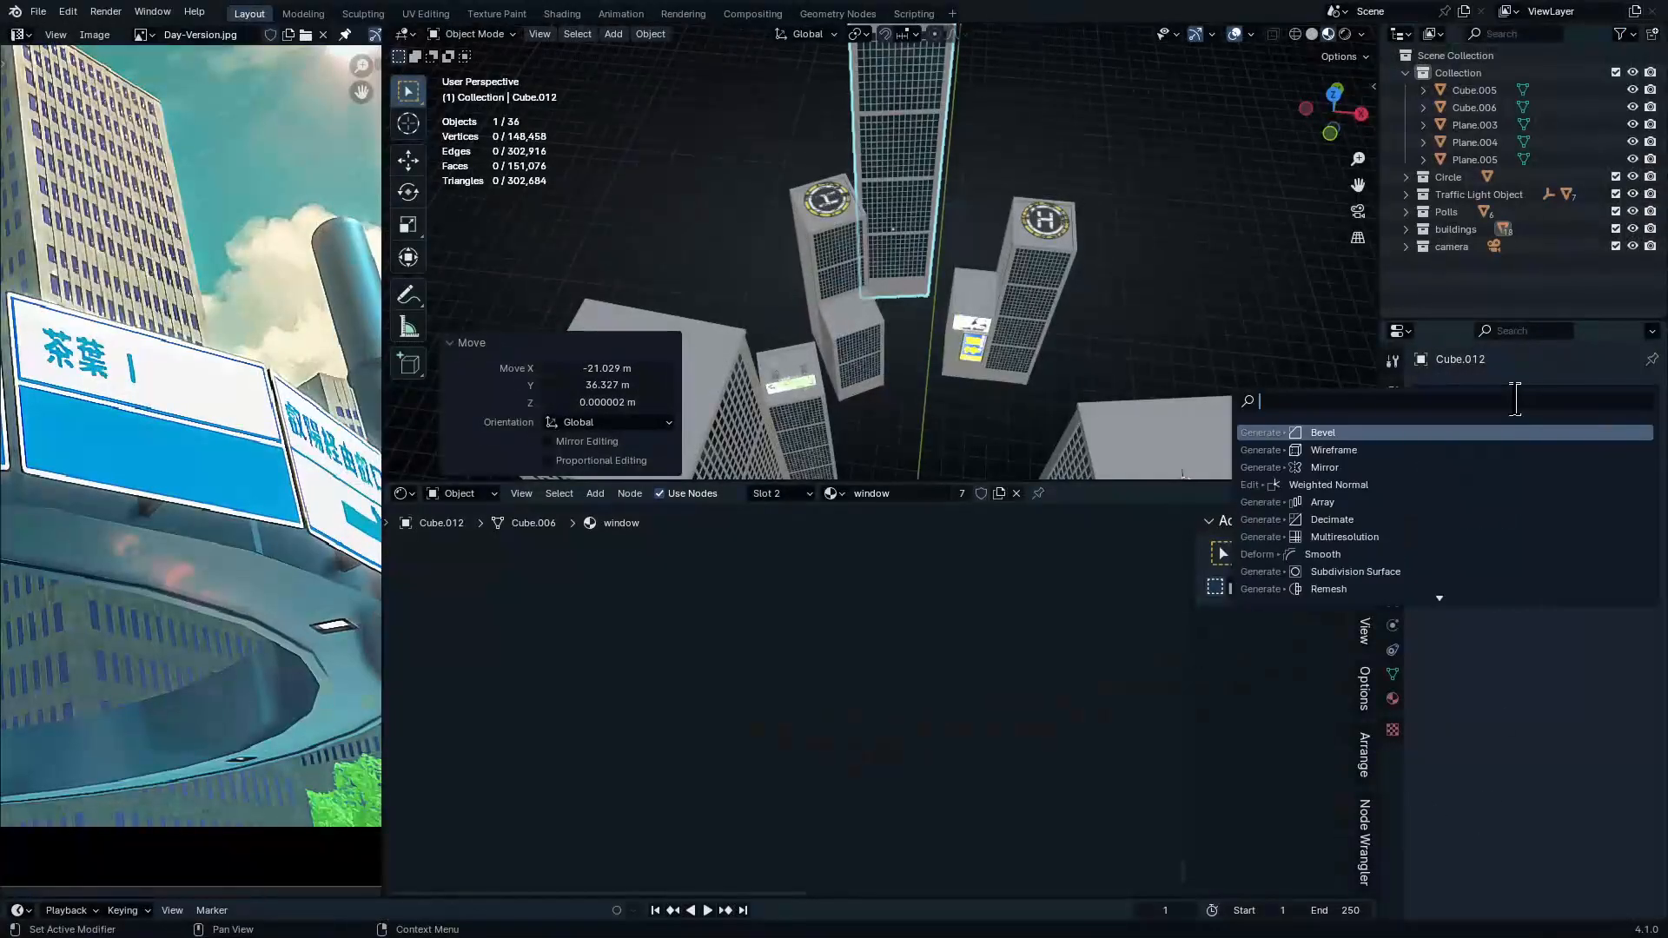
type("array")
key("Return")
scroll(964, 277, "up", 8)
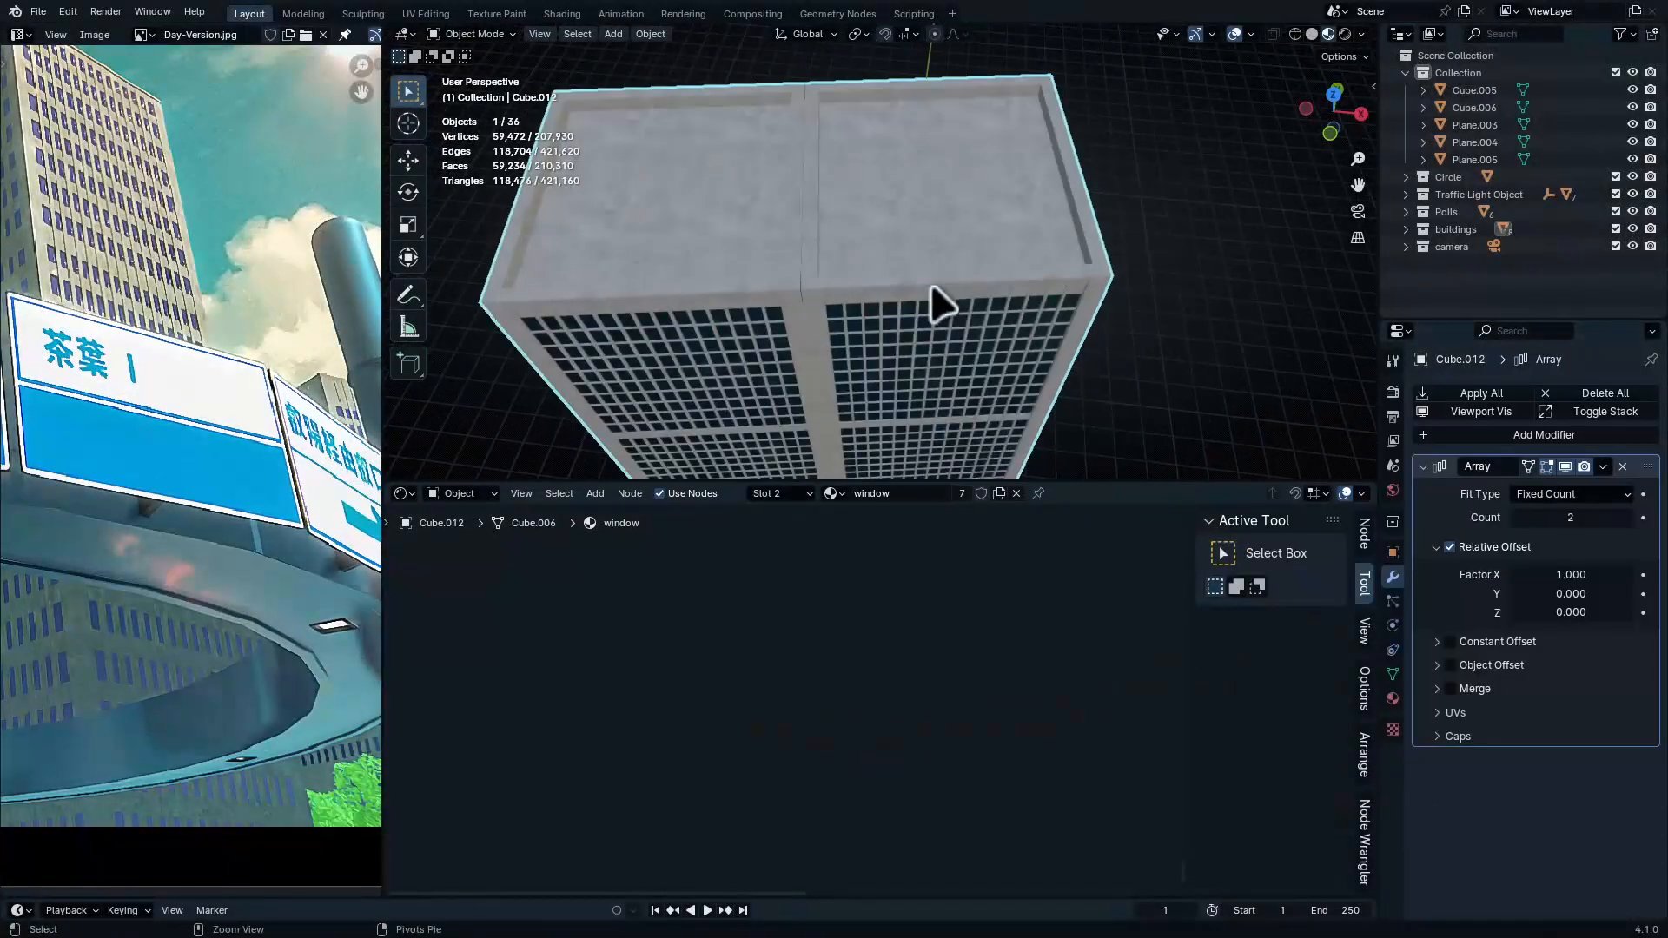
key("ctrl+space")
Move the arrayed towers about 101 m back along Y and raise them 2.4379 m along Z
middle_click_drag(909, 293, 947, 376)
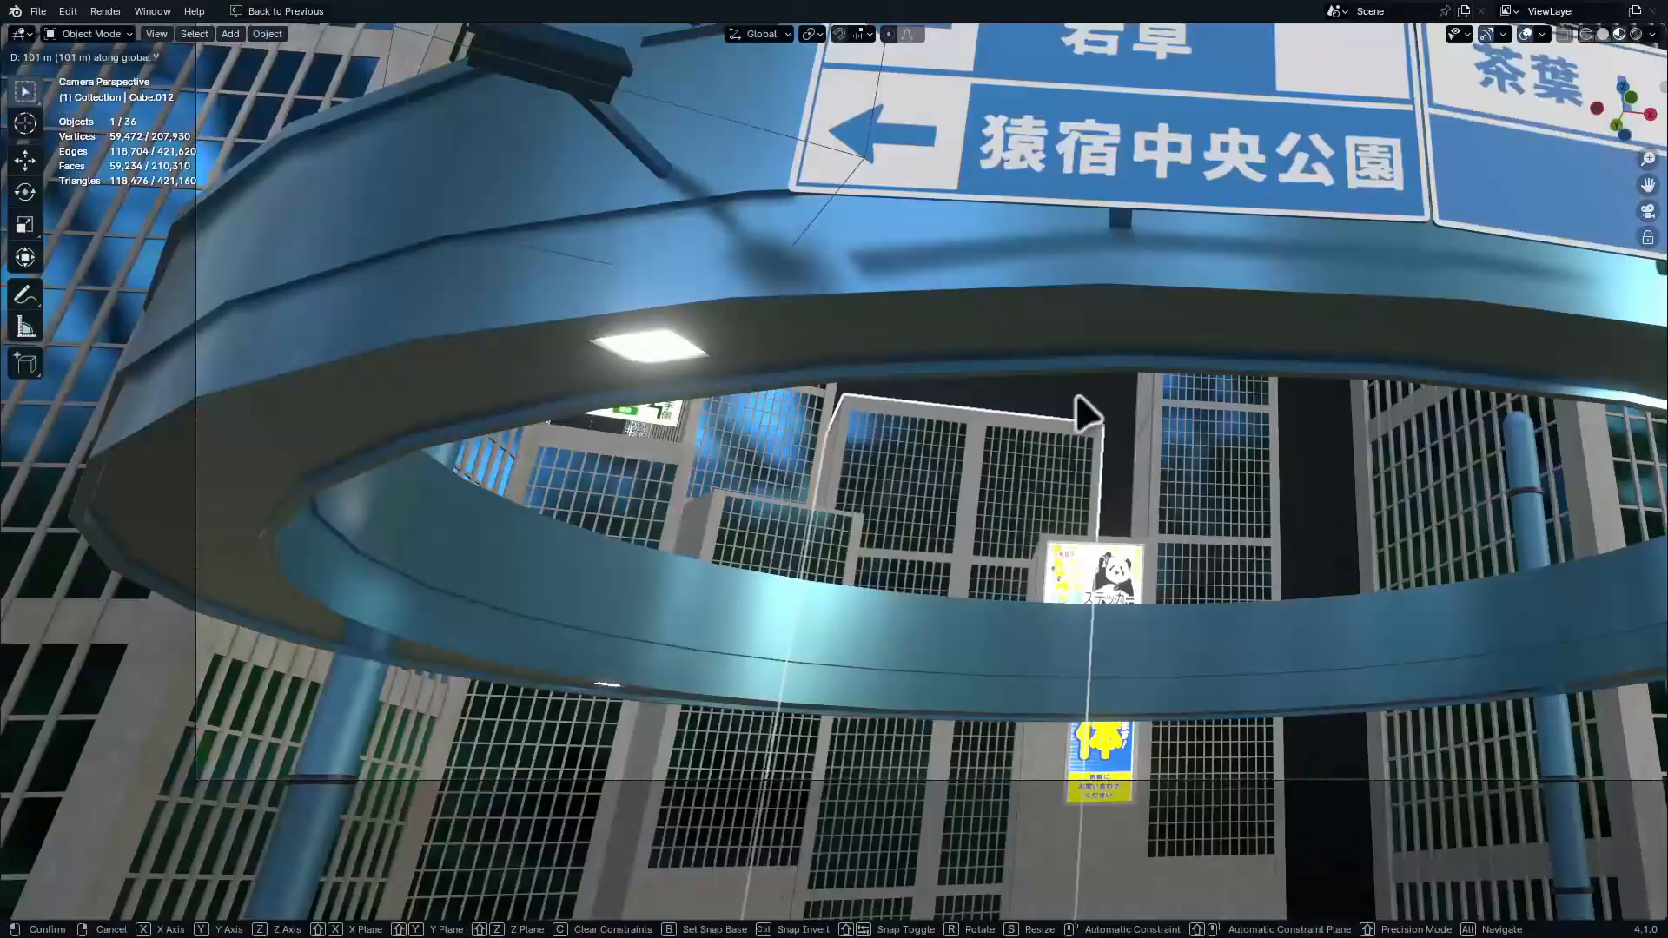
left_click(1078, 408)
middle_click_drag(1056, 523, 953, 477, "shift")
key("g")
key("z")
left_click(1002, 409)
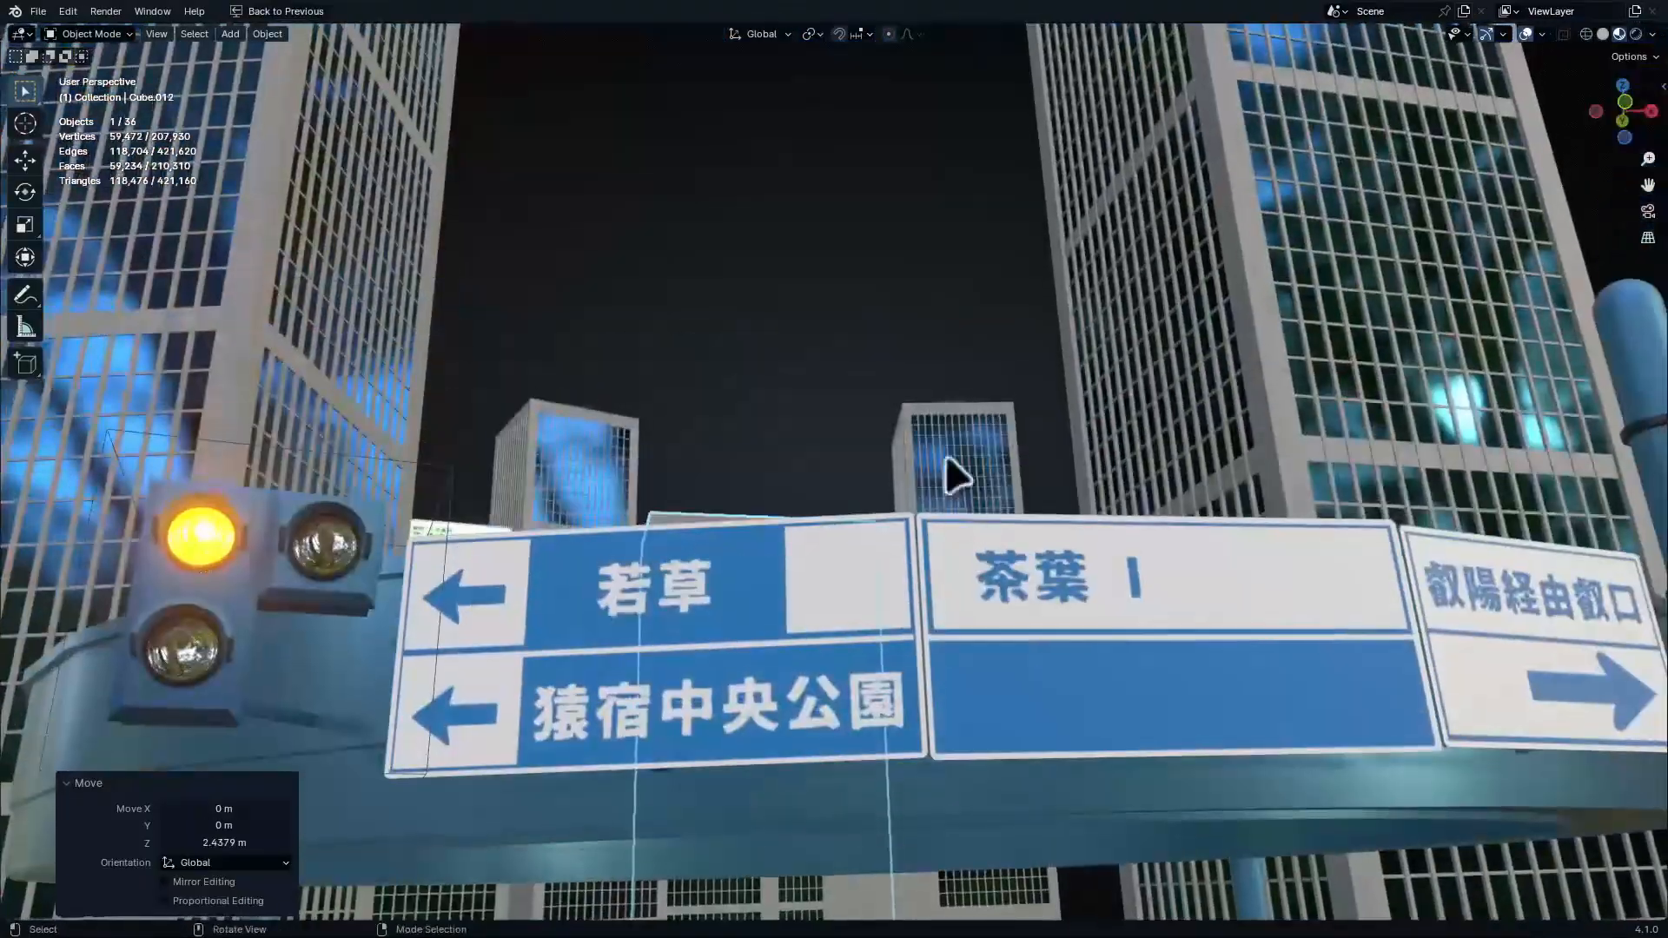
Set the Array modifier's relative offset factor X to 1.540 to open a gap between the two towers
scroll(953, 490, "up", 4)
scroll(953, 501, "down", 3)
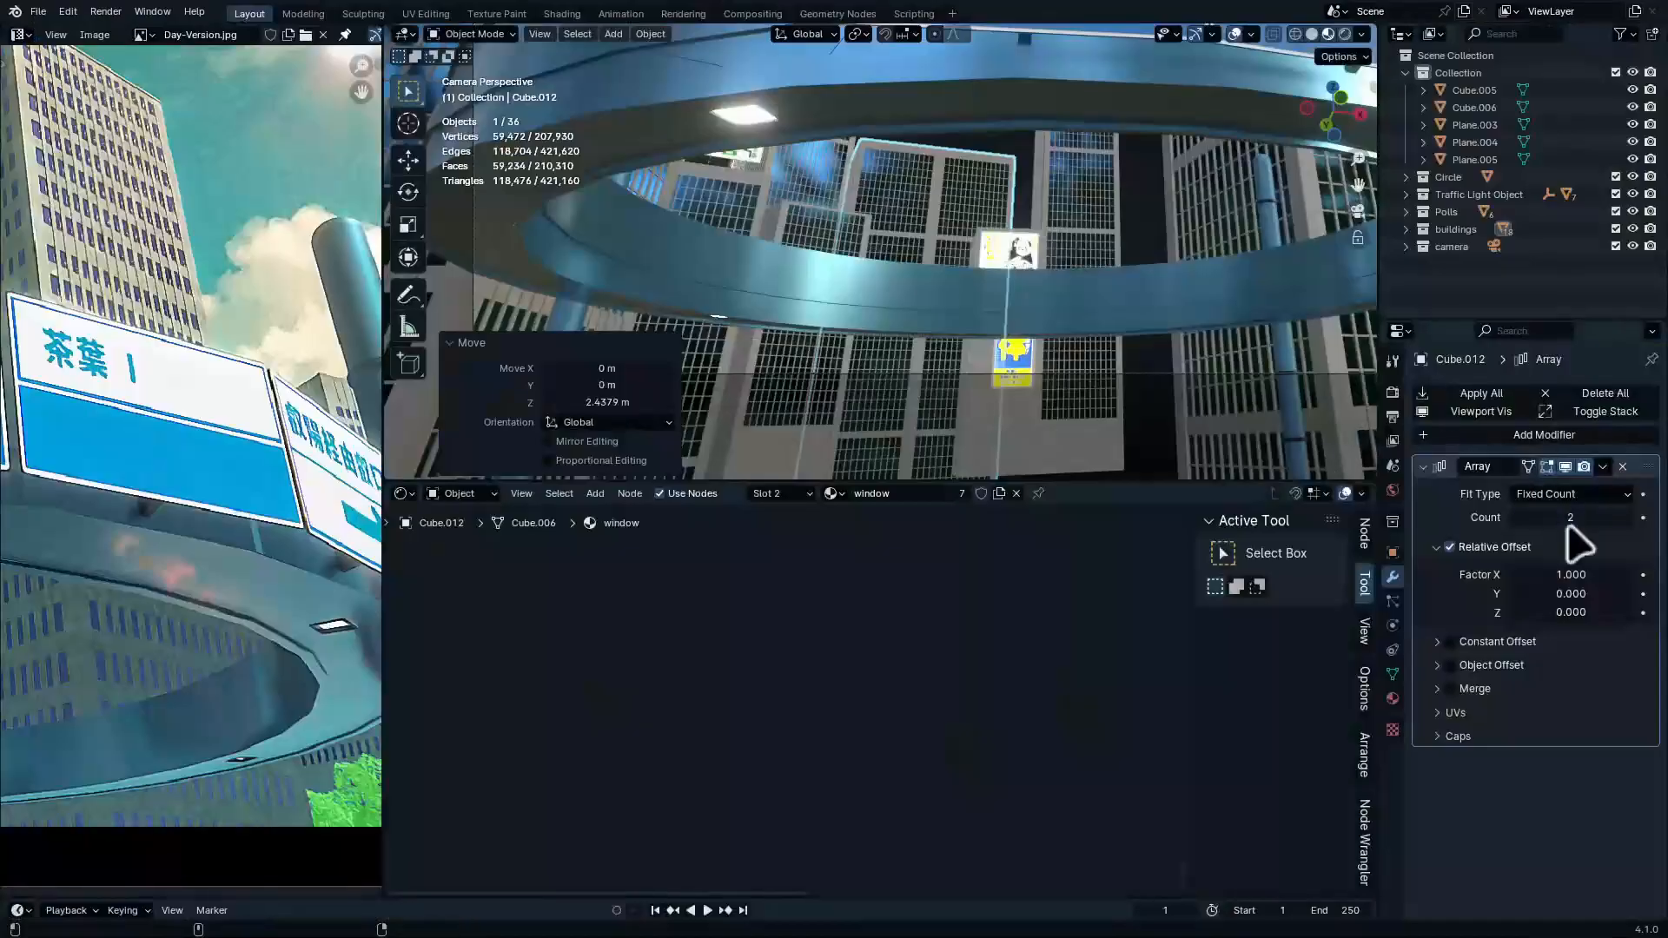
left_click_drag(1570, 575, 1618, 575)
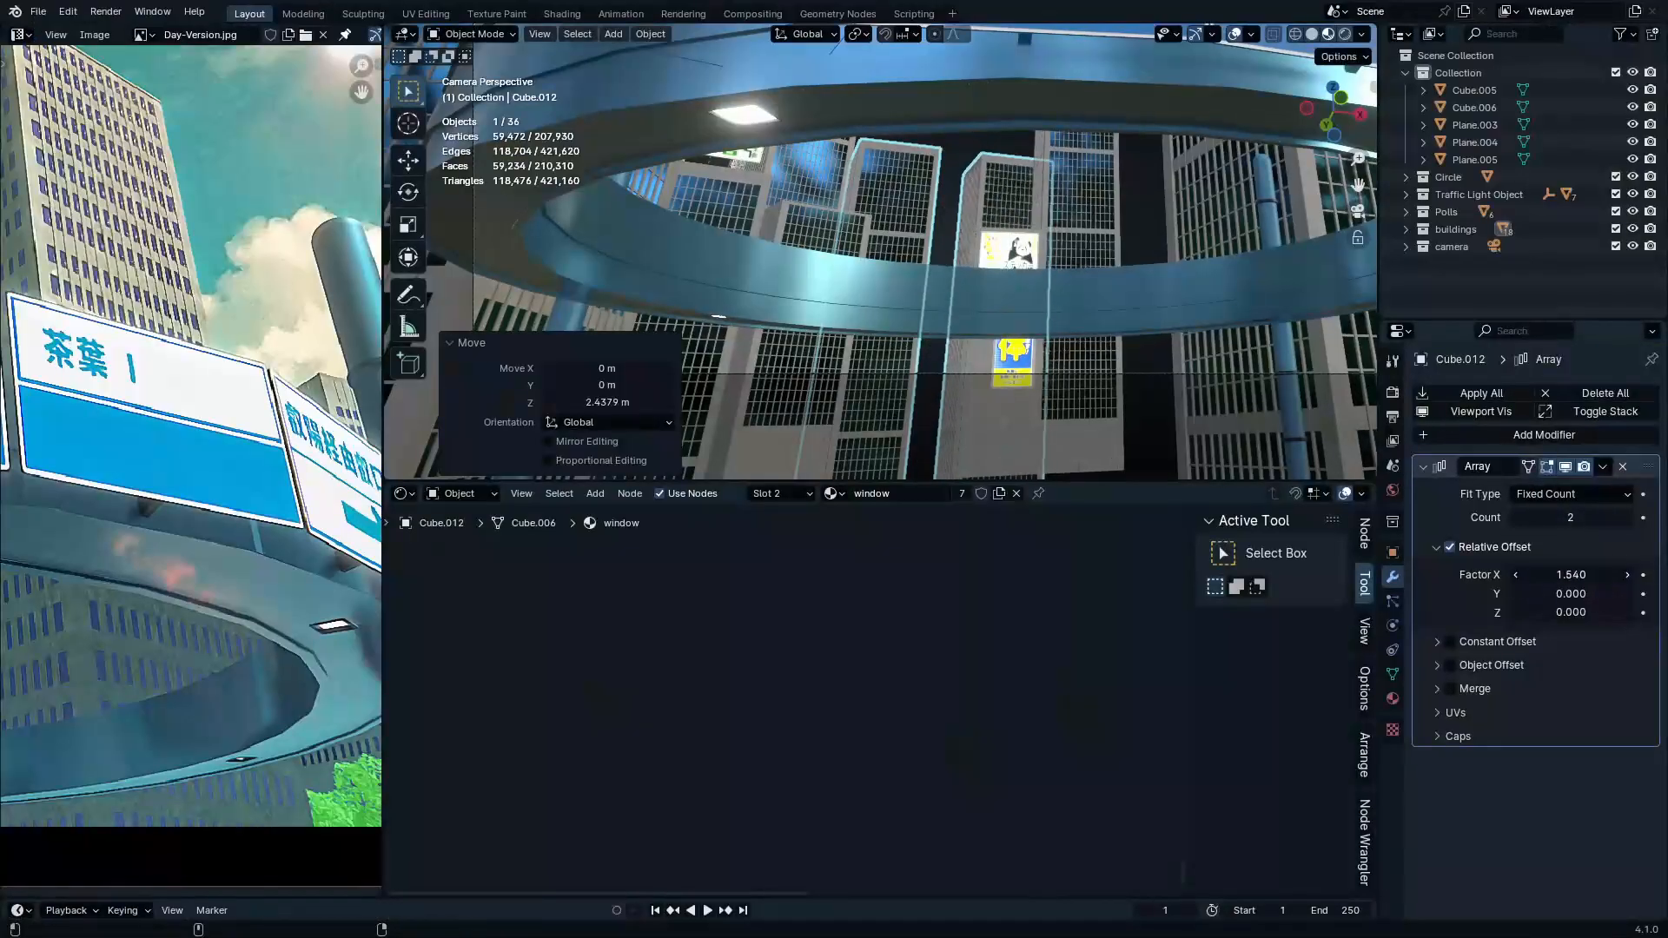
Rotate the arrayed tower pair -10.7° about Z
middle_click_drag(1008, 169, 1021, 373)
scroll(1021, 374, "up", 4)
key("ctrl+space")
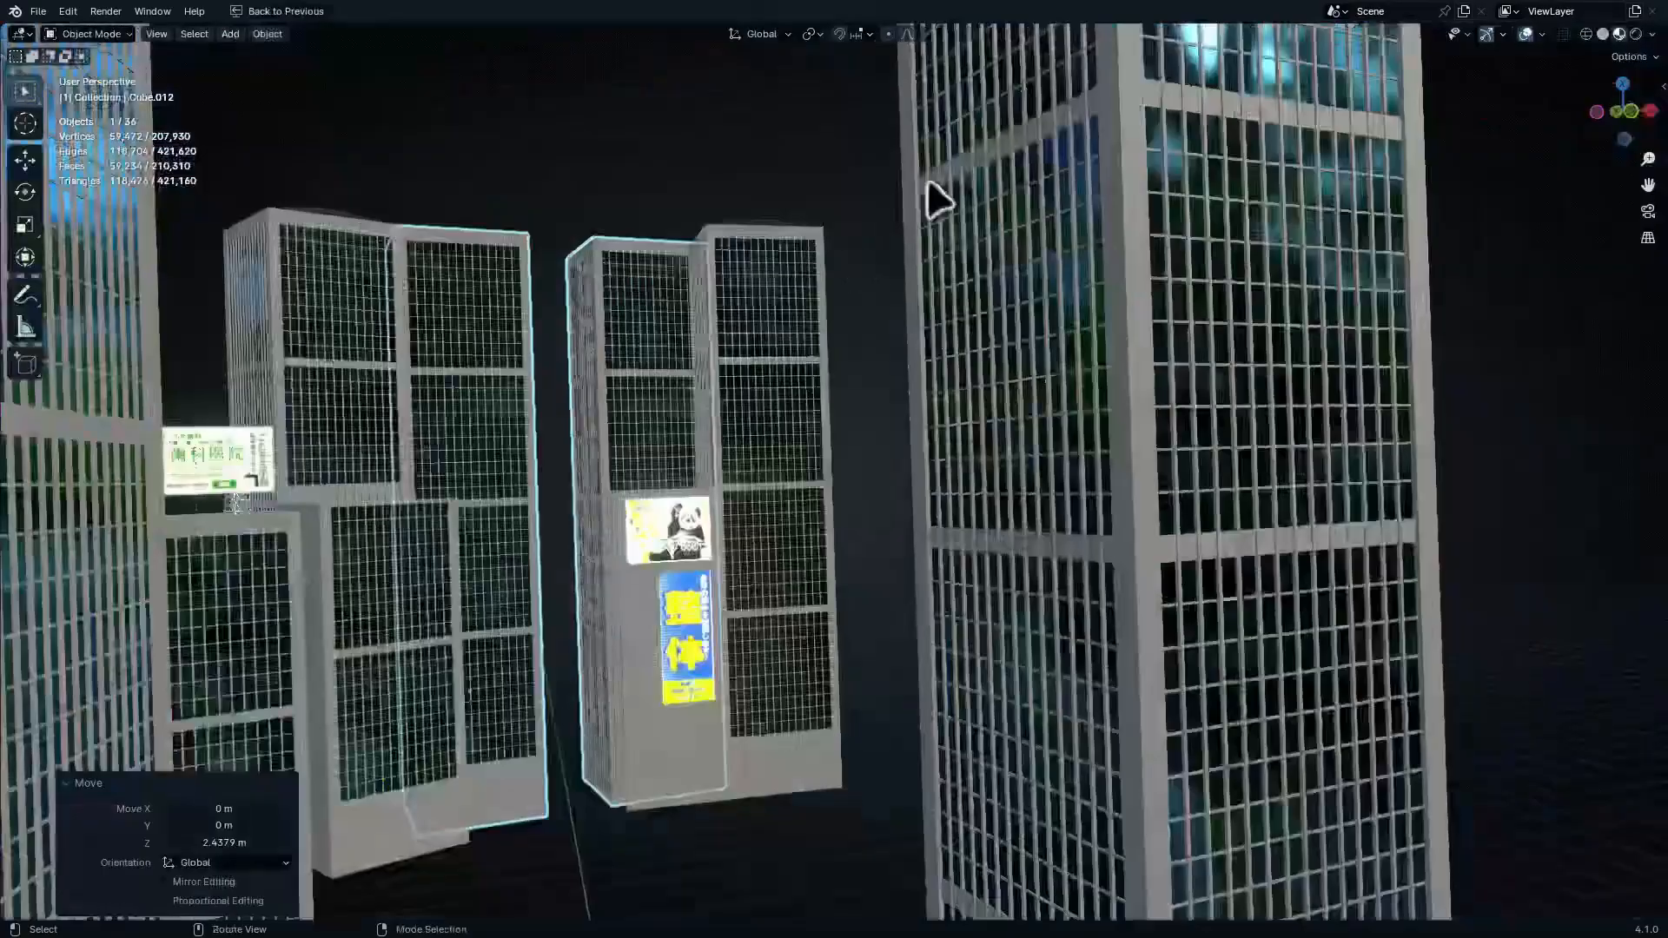
middle_click_drag(927, 176, 1098, 521)
key("r")
key("z")
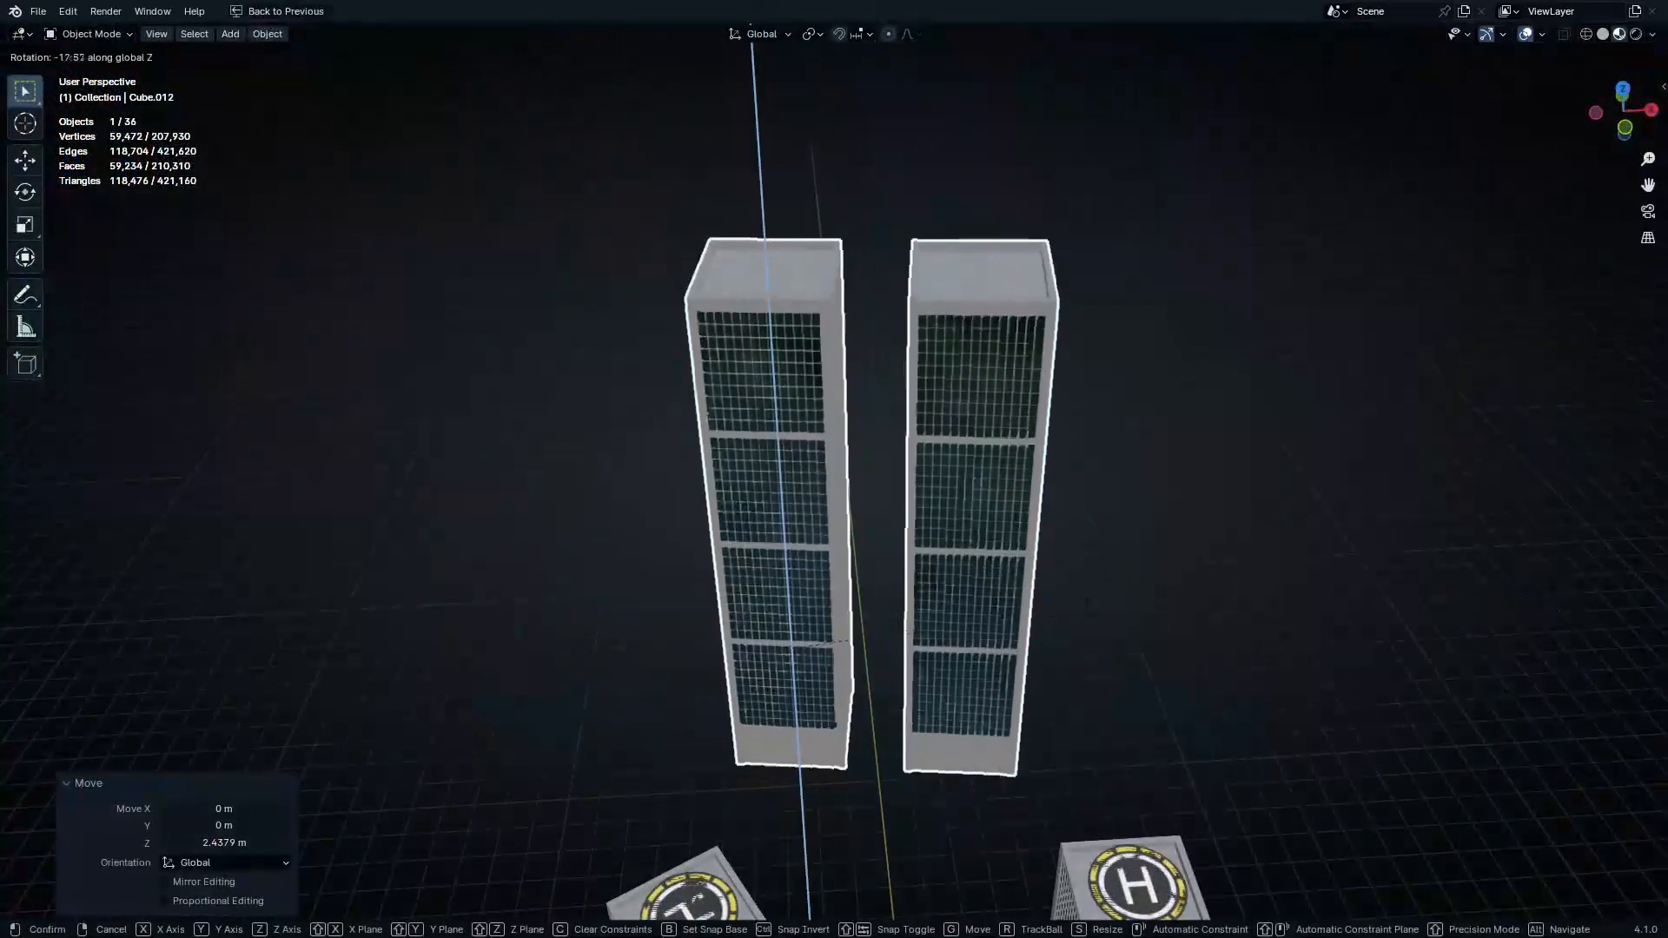
left_click(1147, 554)
Place the 3D cursor on the first arrayed tower's inner facade near the roof and add a 2 m cube there
scroll(941, 272, "up", 6)
middle_click_drag(942, 272, 778, 625)
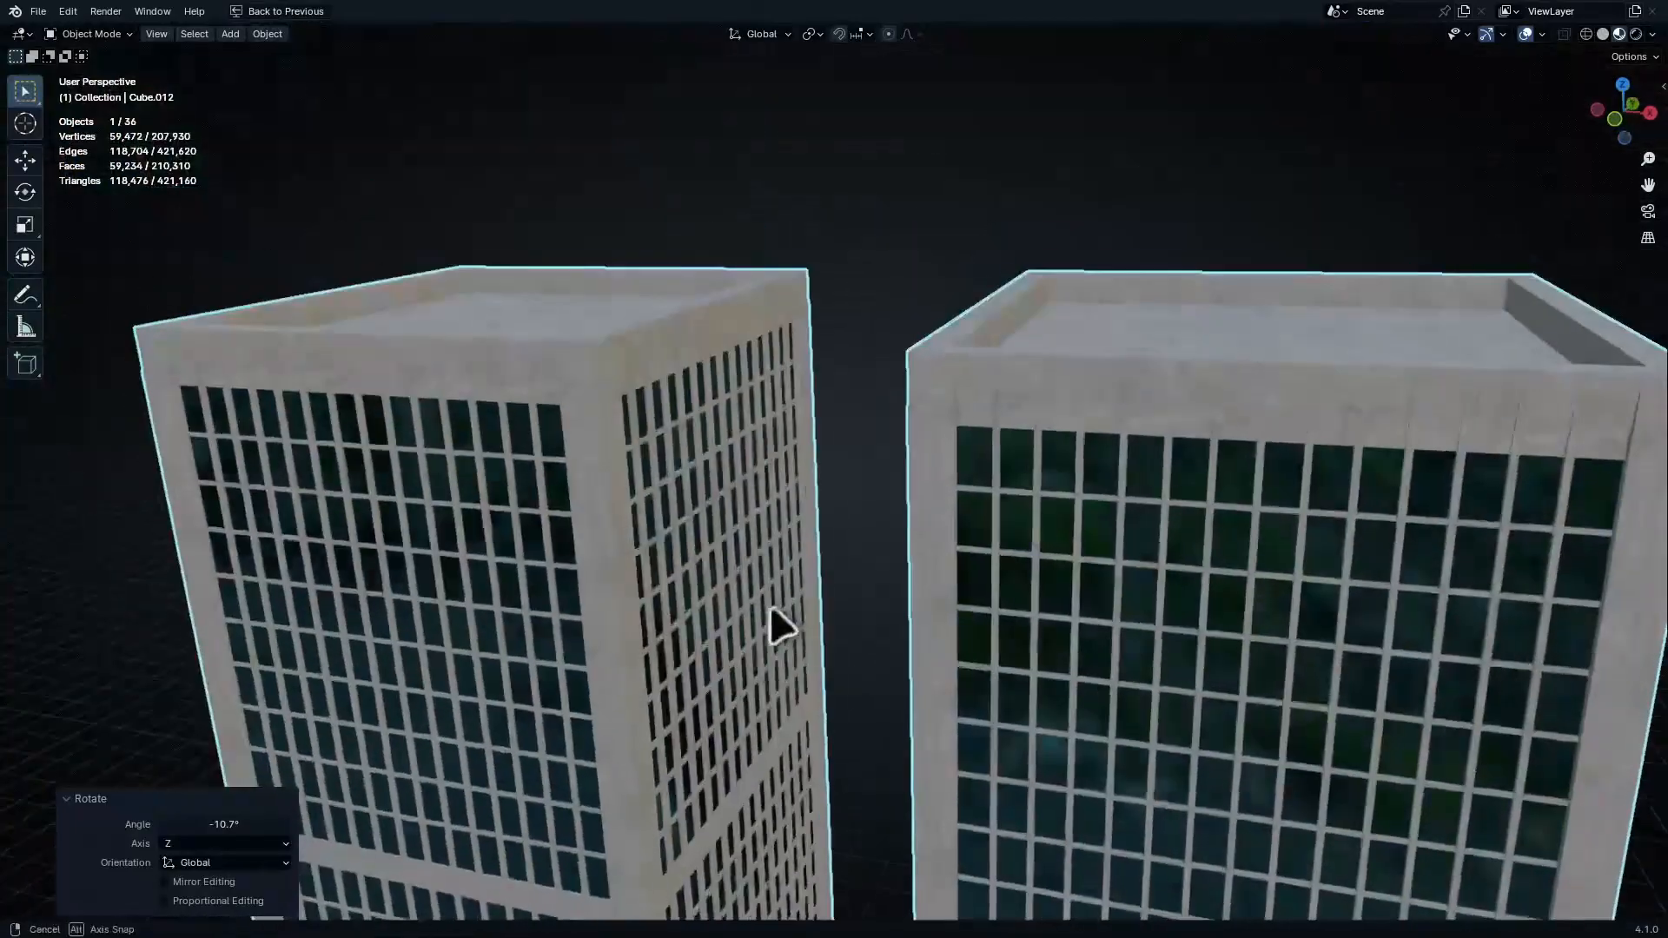
key("Tab")
left_click(714, 450)
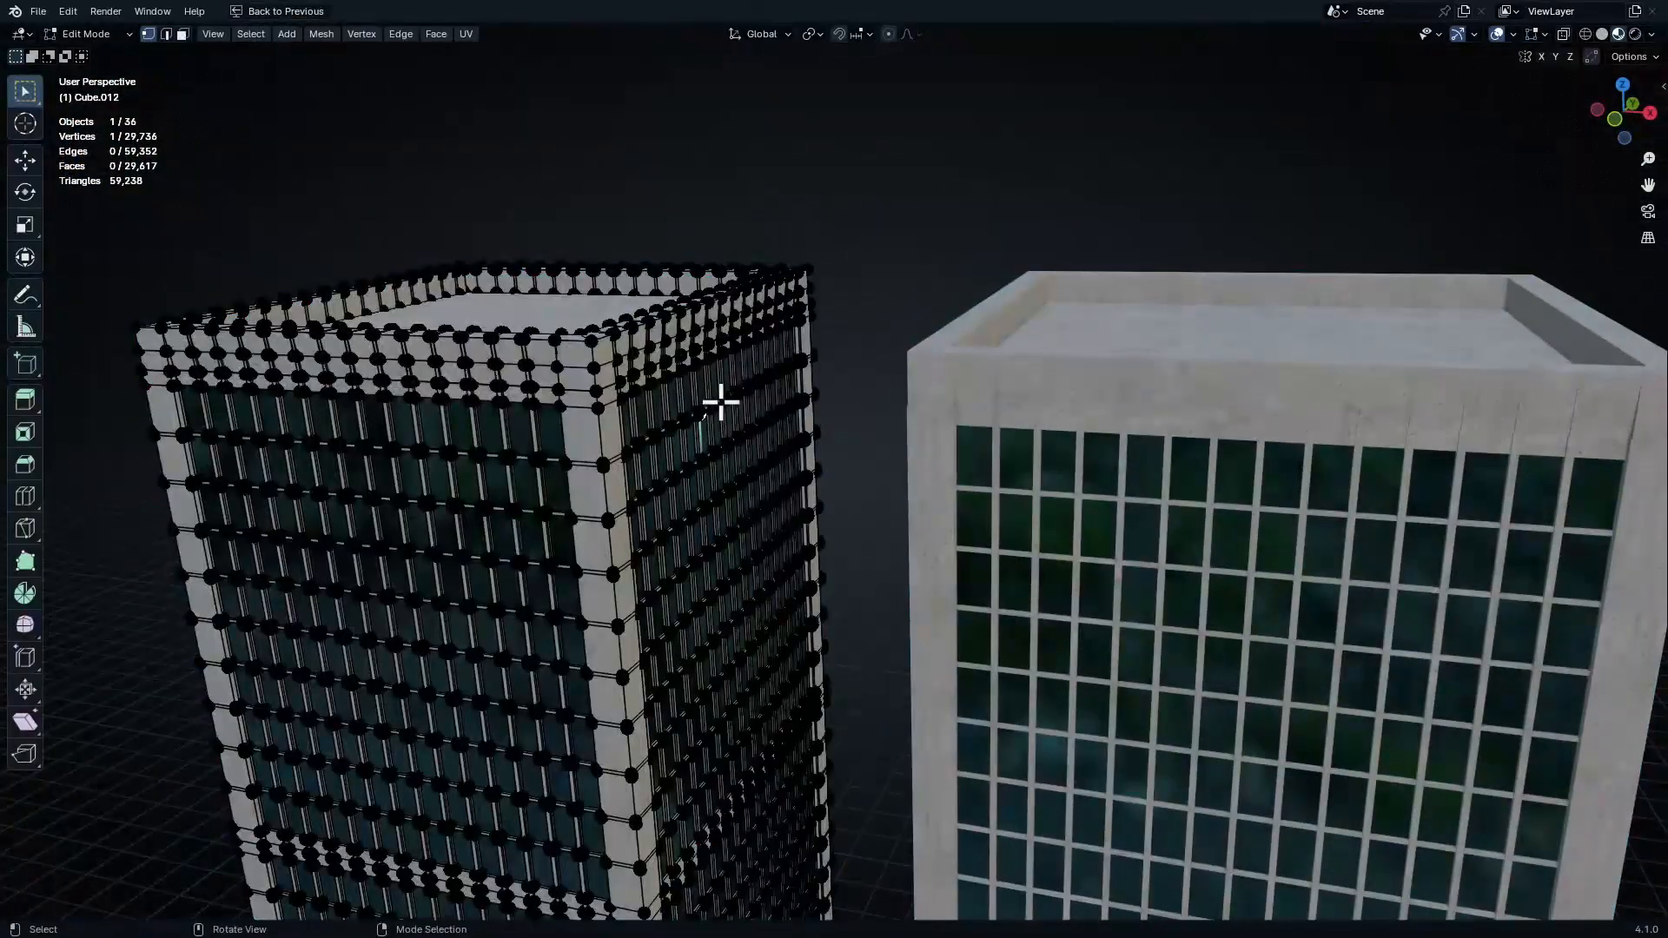
key("Tab")
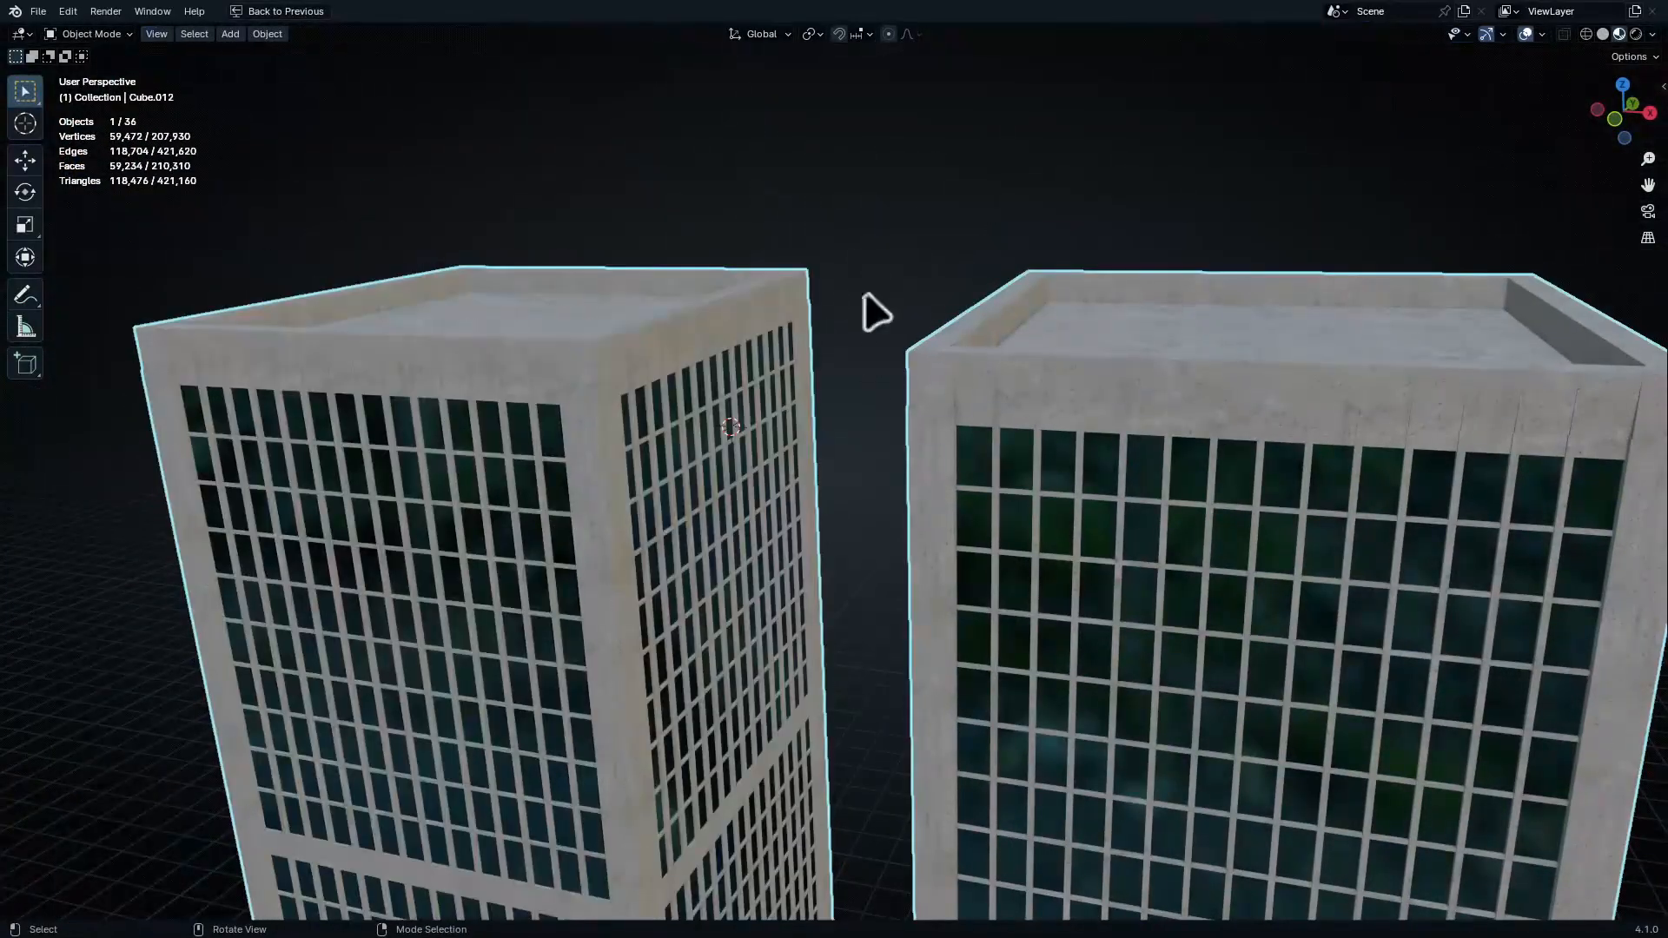
key("shift+a")
mouse_move(860, 238)
left_click(979, 254)
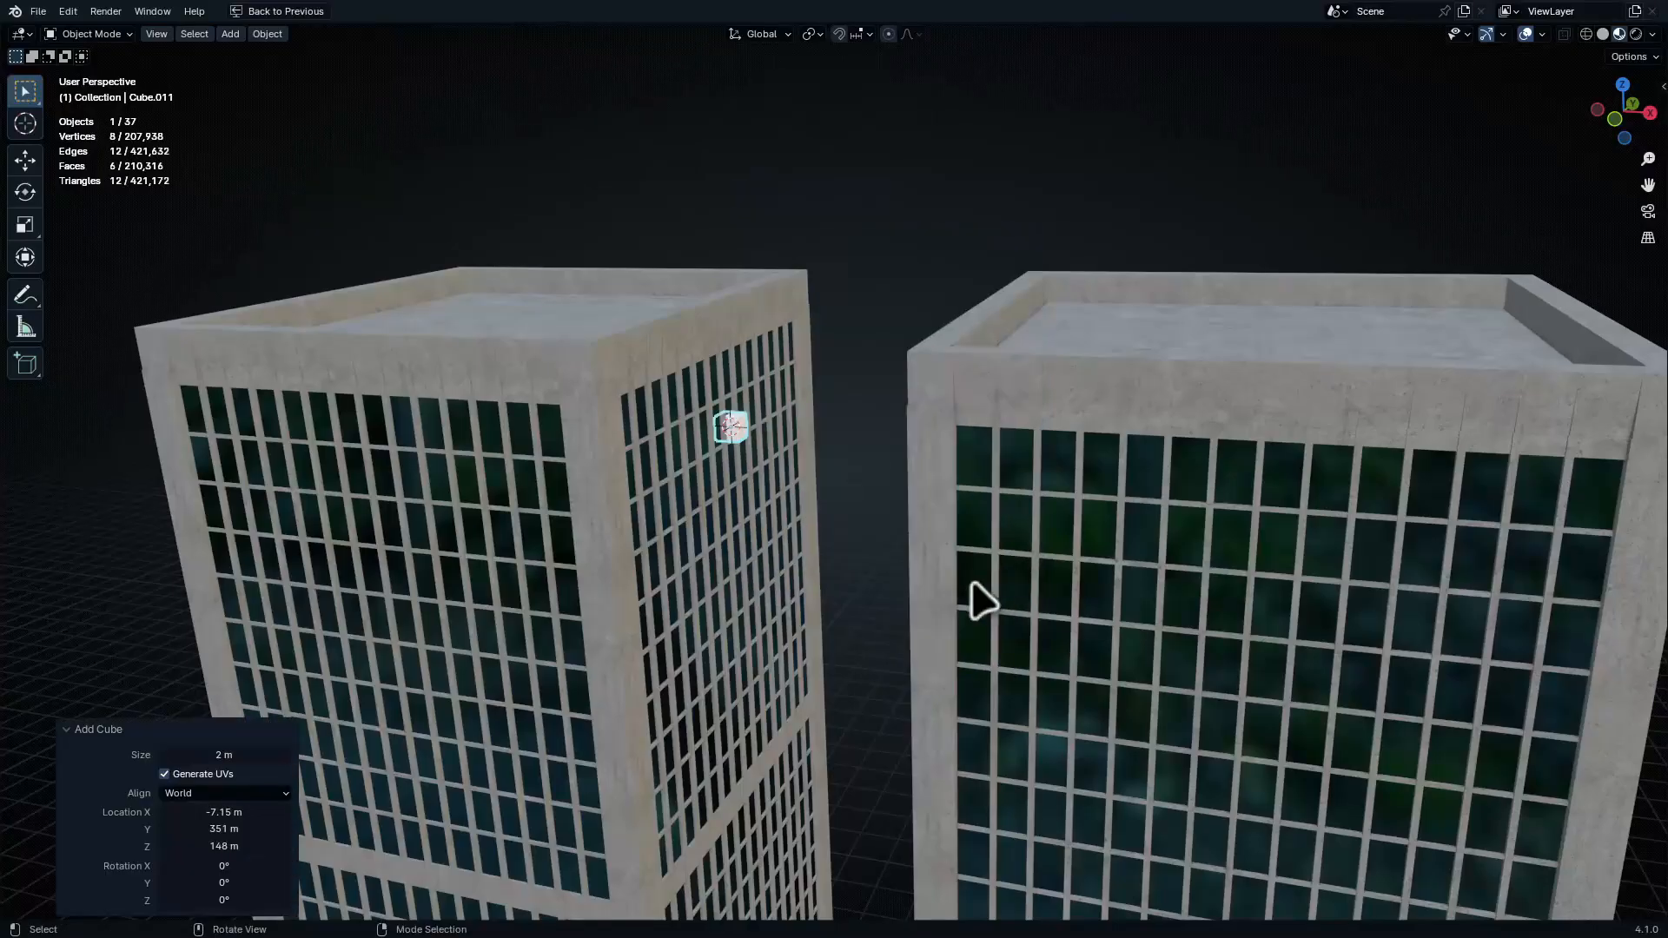
Stretch the cube along X by 1.589 and again by 18.244, then enlarge it uniformly by about 2.15
key("s")
key("x")
left_click(1150, 615)
middle_click_drag(1016, 576, 1041, 577)
key("s")
key("x")
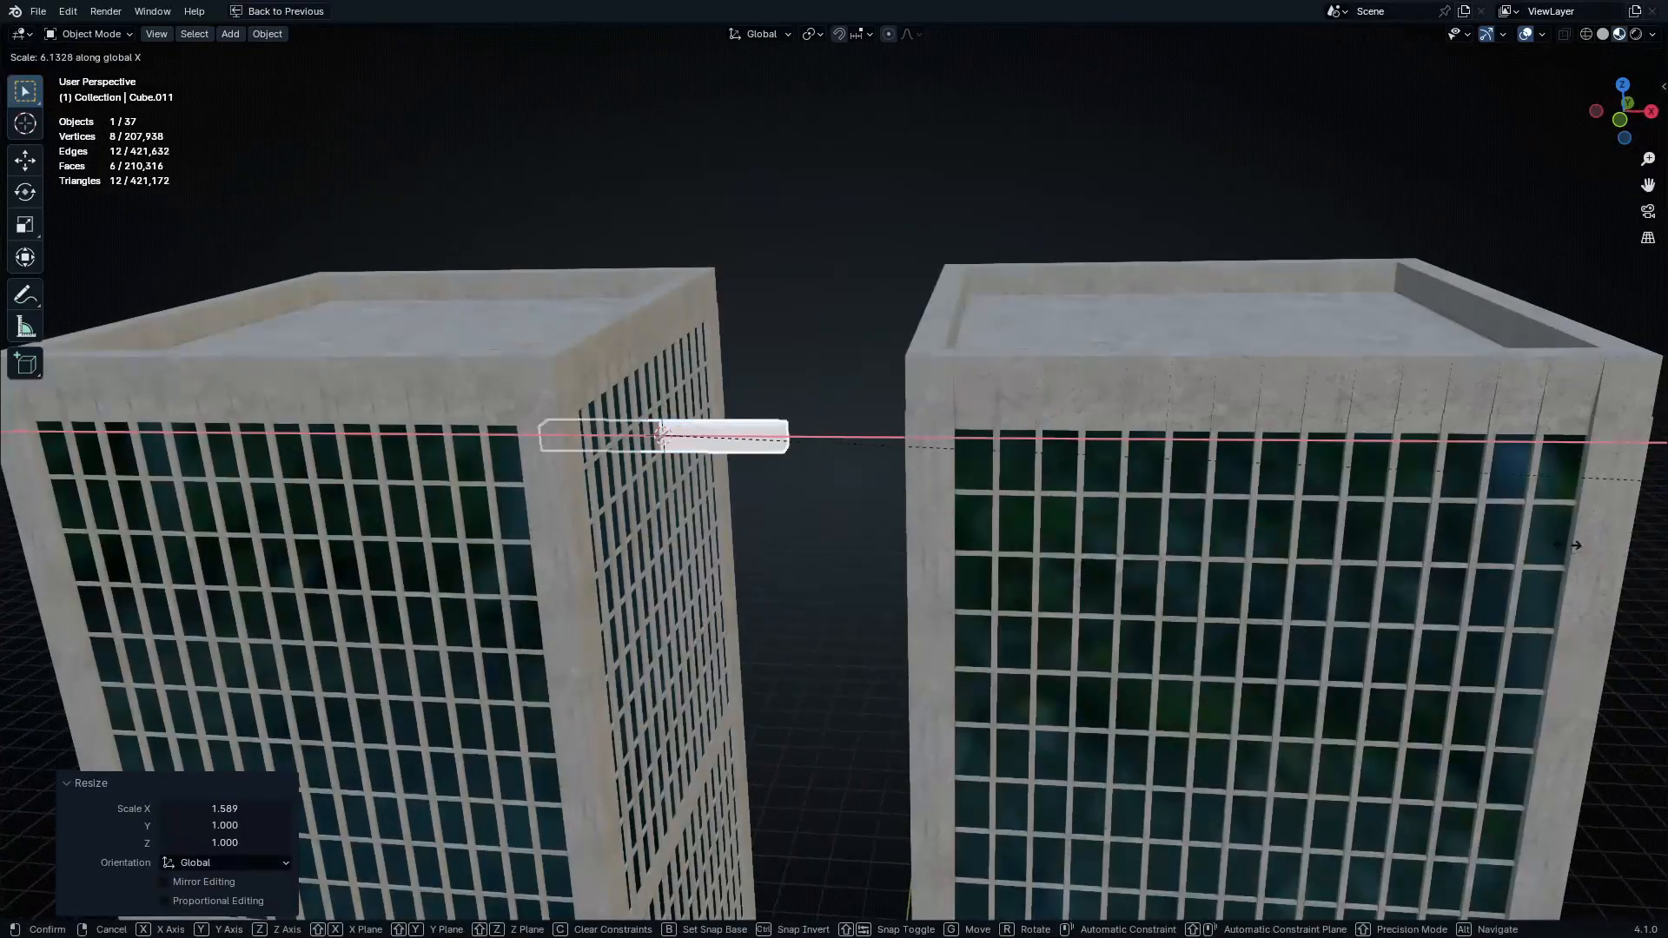
left_click(1529, 466)
middle_click_drag(1033, 389, 1093, 437)
key("s")
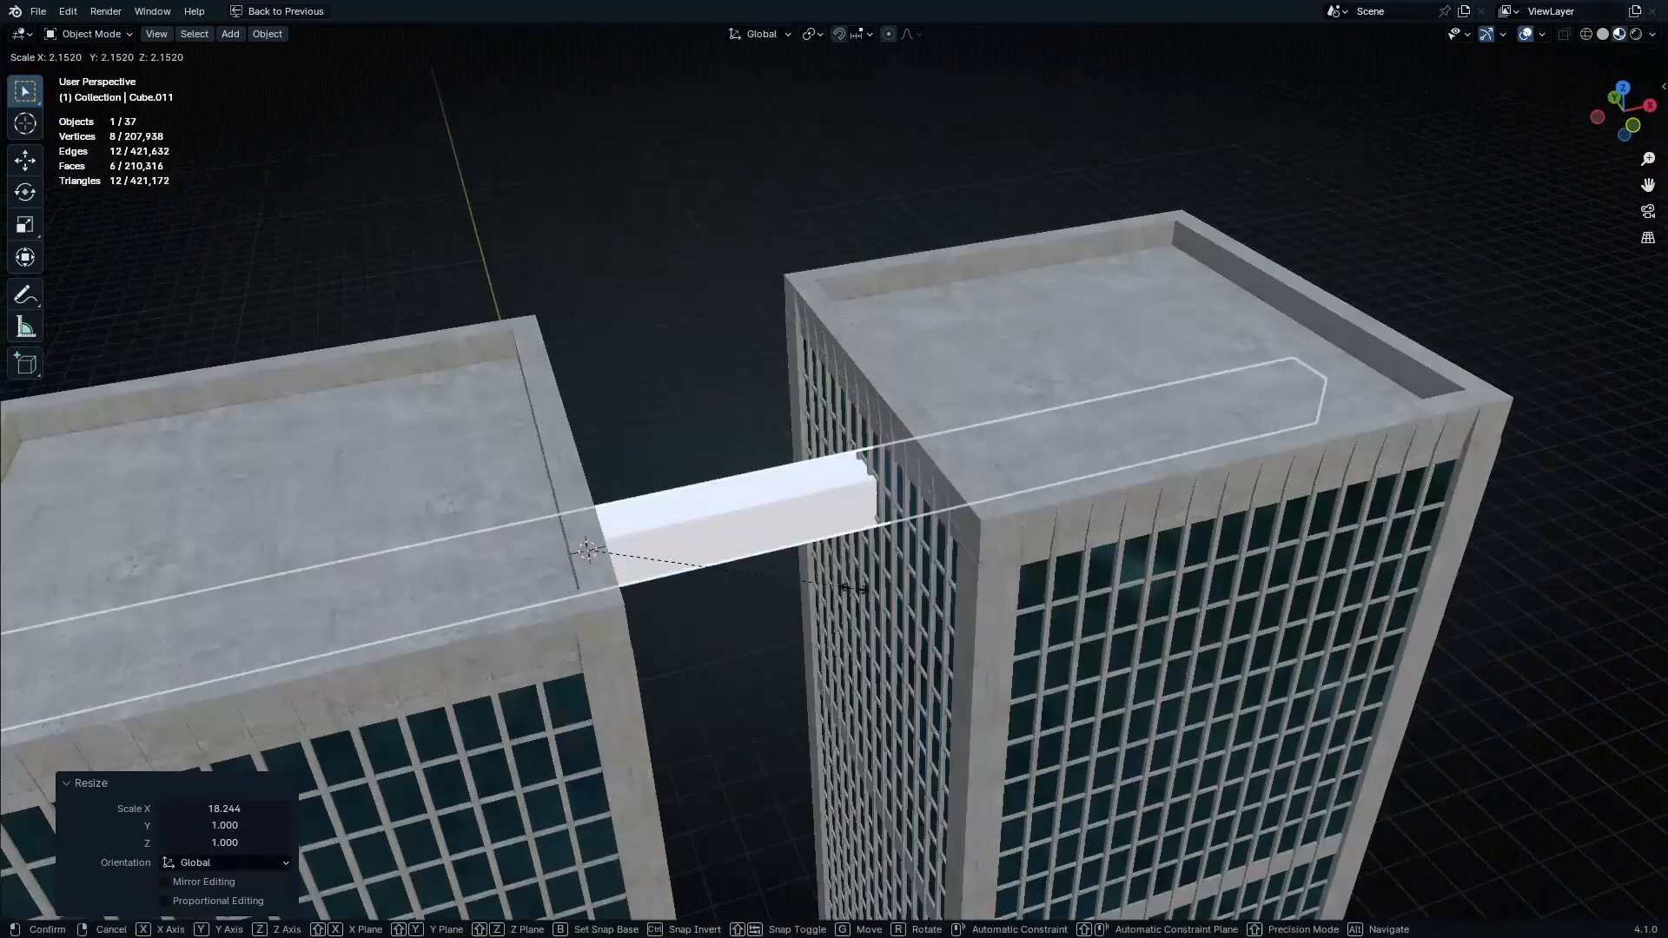
left_click(869, 586)
Rescale the beam along X and move it along X so it bridges the gap between the twin towers
middle_click_drag(948, 549, 918, 512)
key("s")
key("x")
left_click(905, 556)
key("g")
key("x")
left_click(1033, 551)
Subdivide the bridging beam's mesh with 10 cuts and triangulate its faces
key("Tab")
right_click(918, 512)
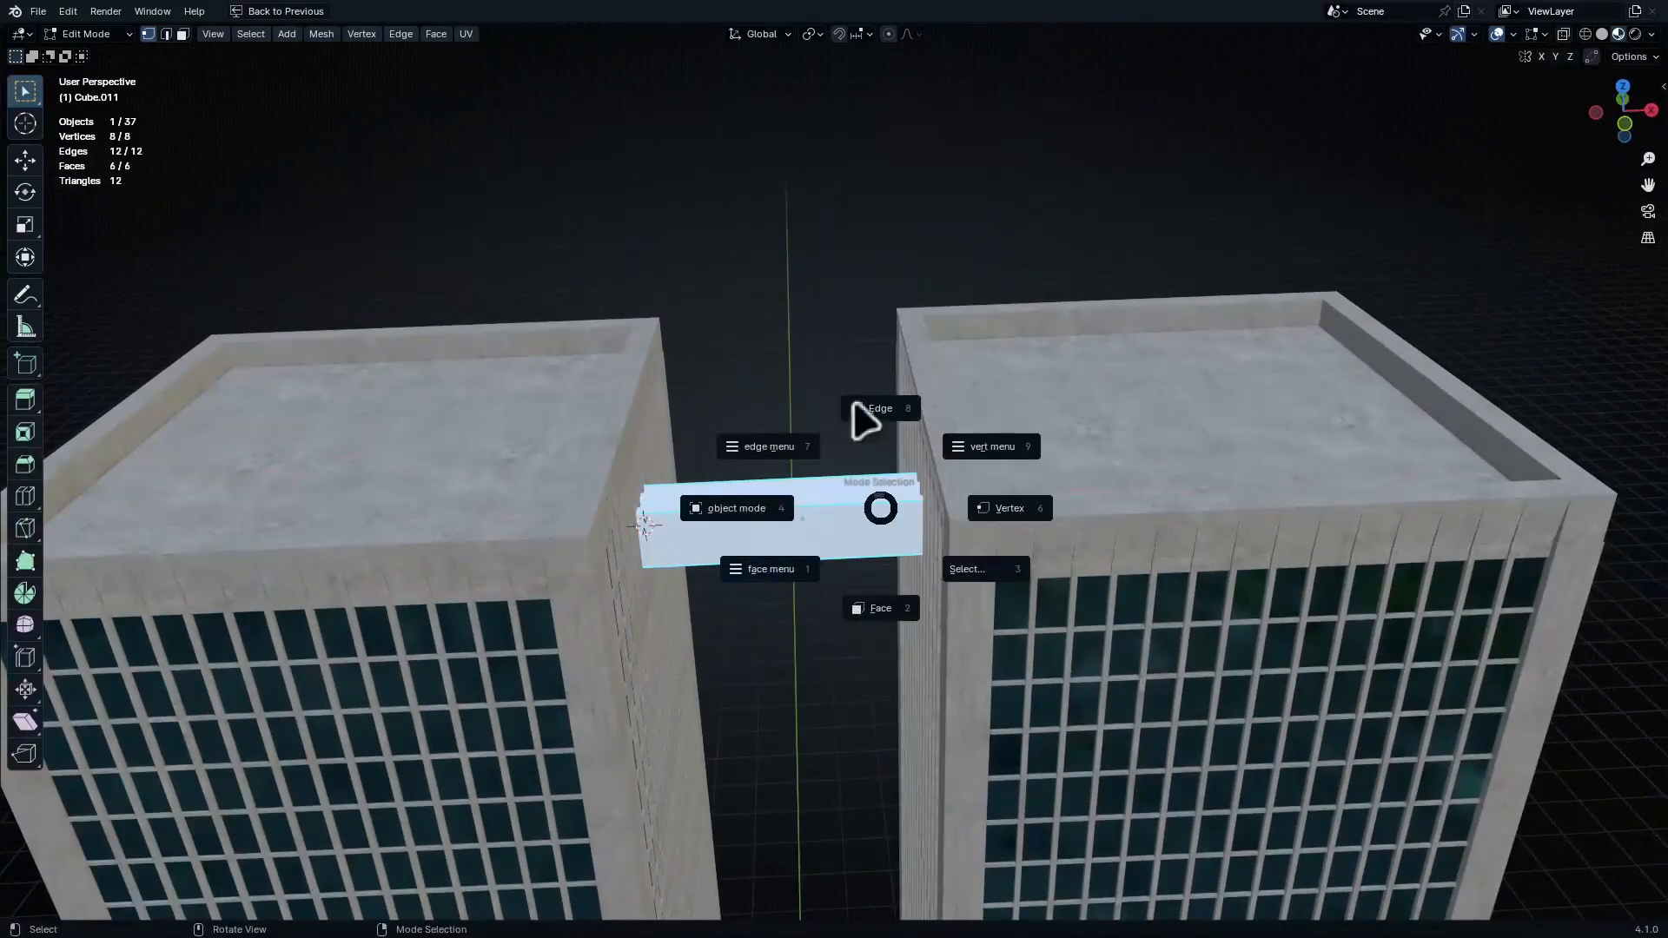
left_click(778, 575)
left_click(775, 445)
left_click(886, 520)
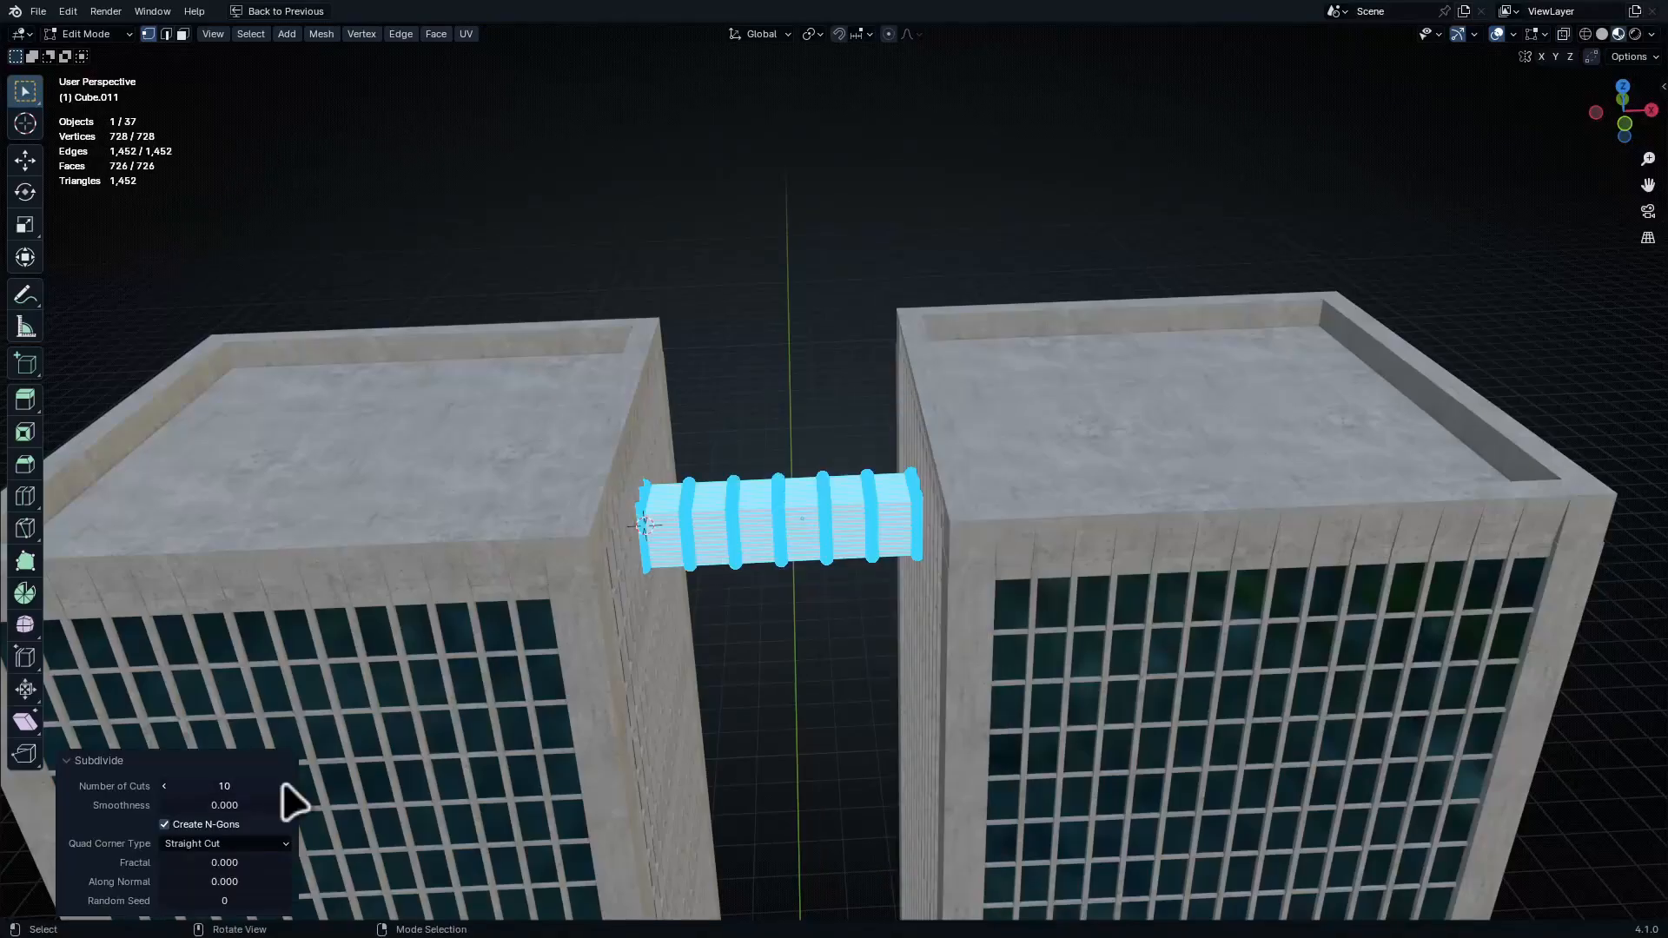
key("ctrl+t")
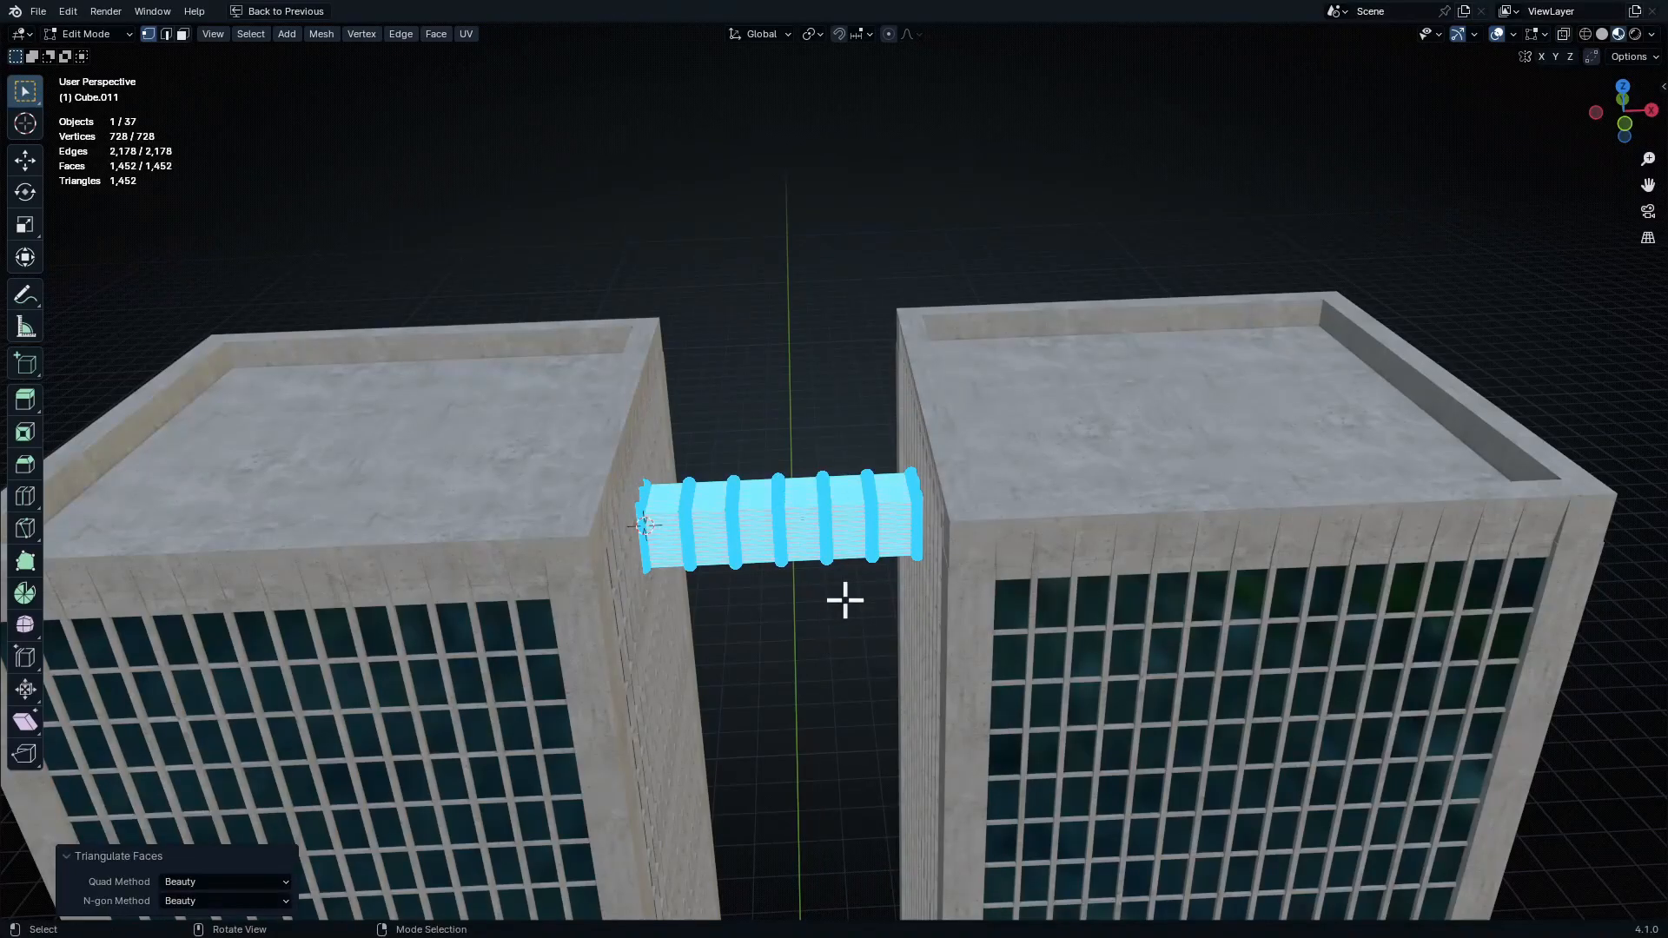
Leave mesh editing and add a Wireframe modifier to the triangulated beam bridging the twin towers
key("Tab")
scroll(852, 581, "up", 3)
middle_click_drag(833, 538, 796, 461)
key("Tab")
mouse_move(782, 621)
middle_mouse_down()
mouse_move(769, 566)
mouse_move(764, 618)
middle_mouse_up()
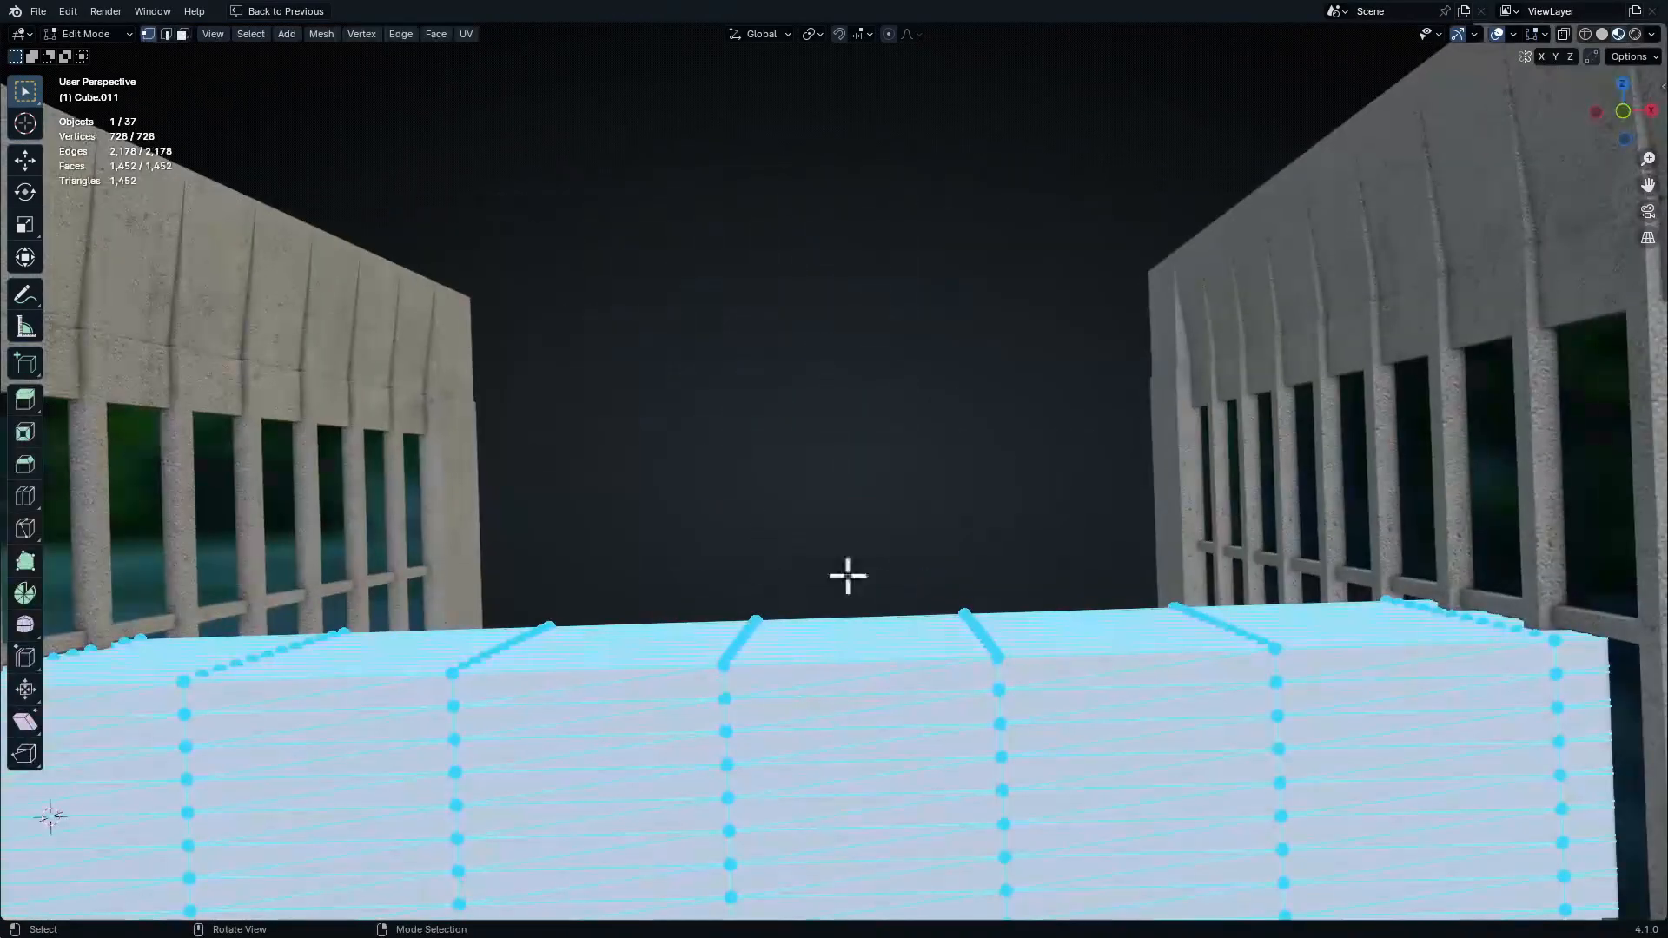
key("Tab")
middle_click_drag(847, 576, 869, 660)
key("ctrl+space")
key("z")
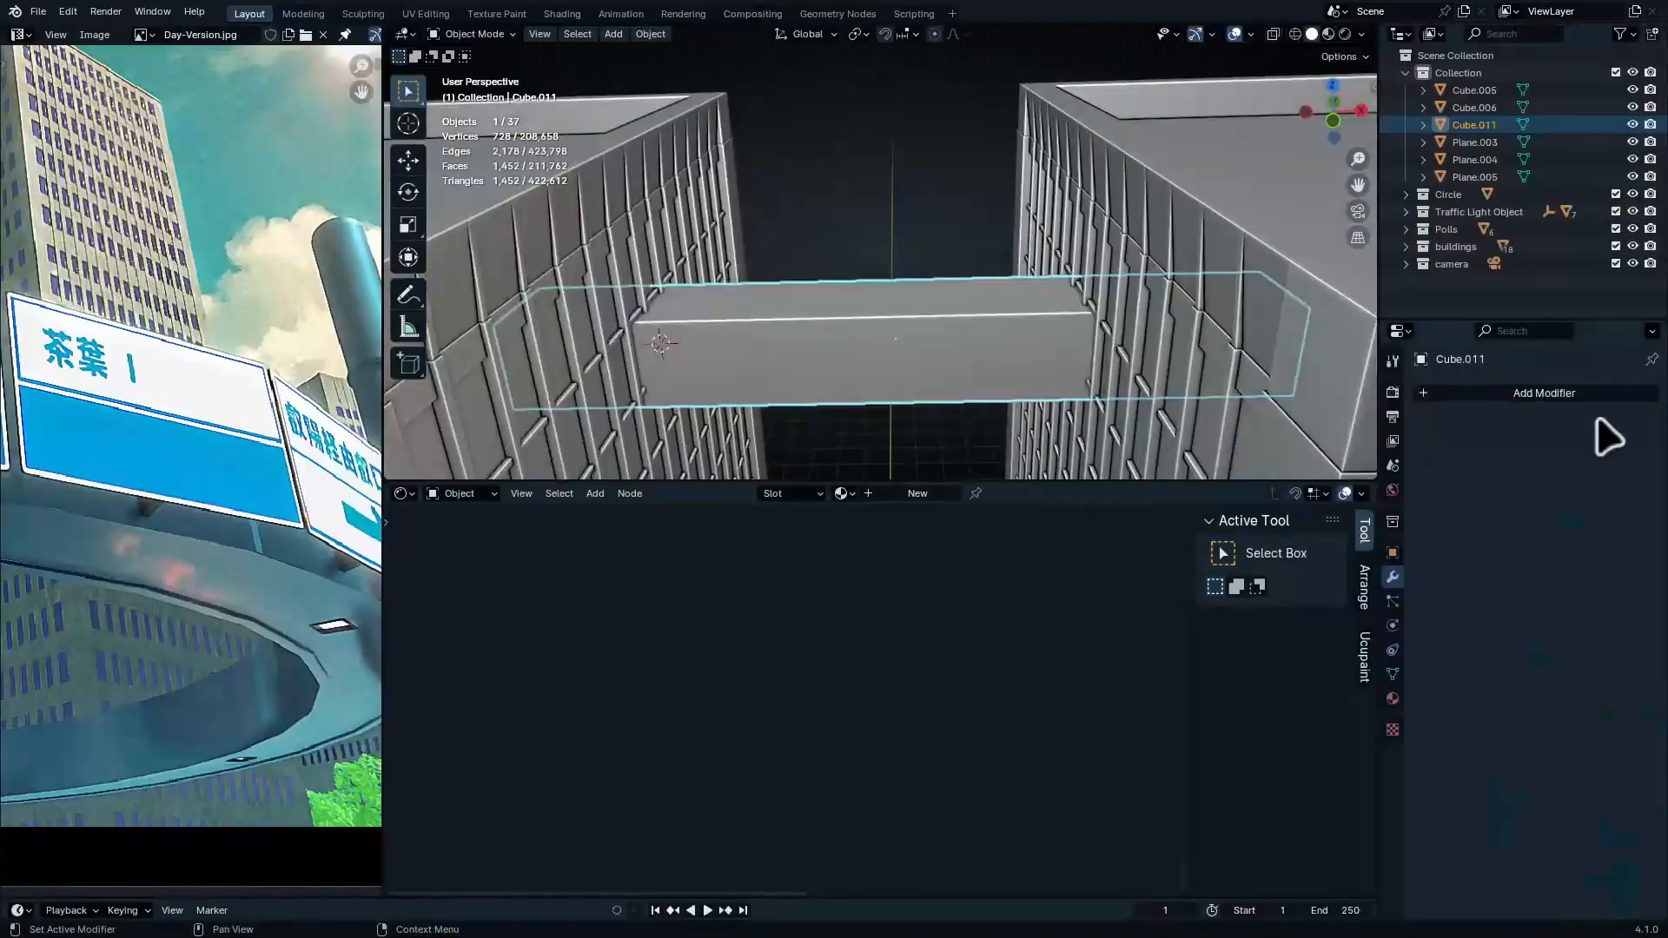
left_click(1543, 392)
key("space")
type("w")
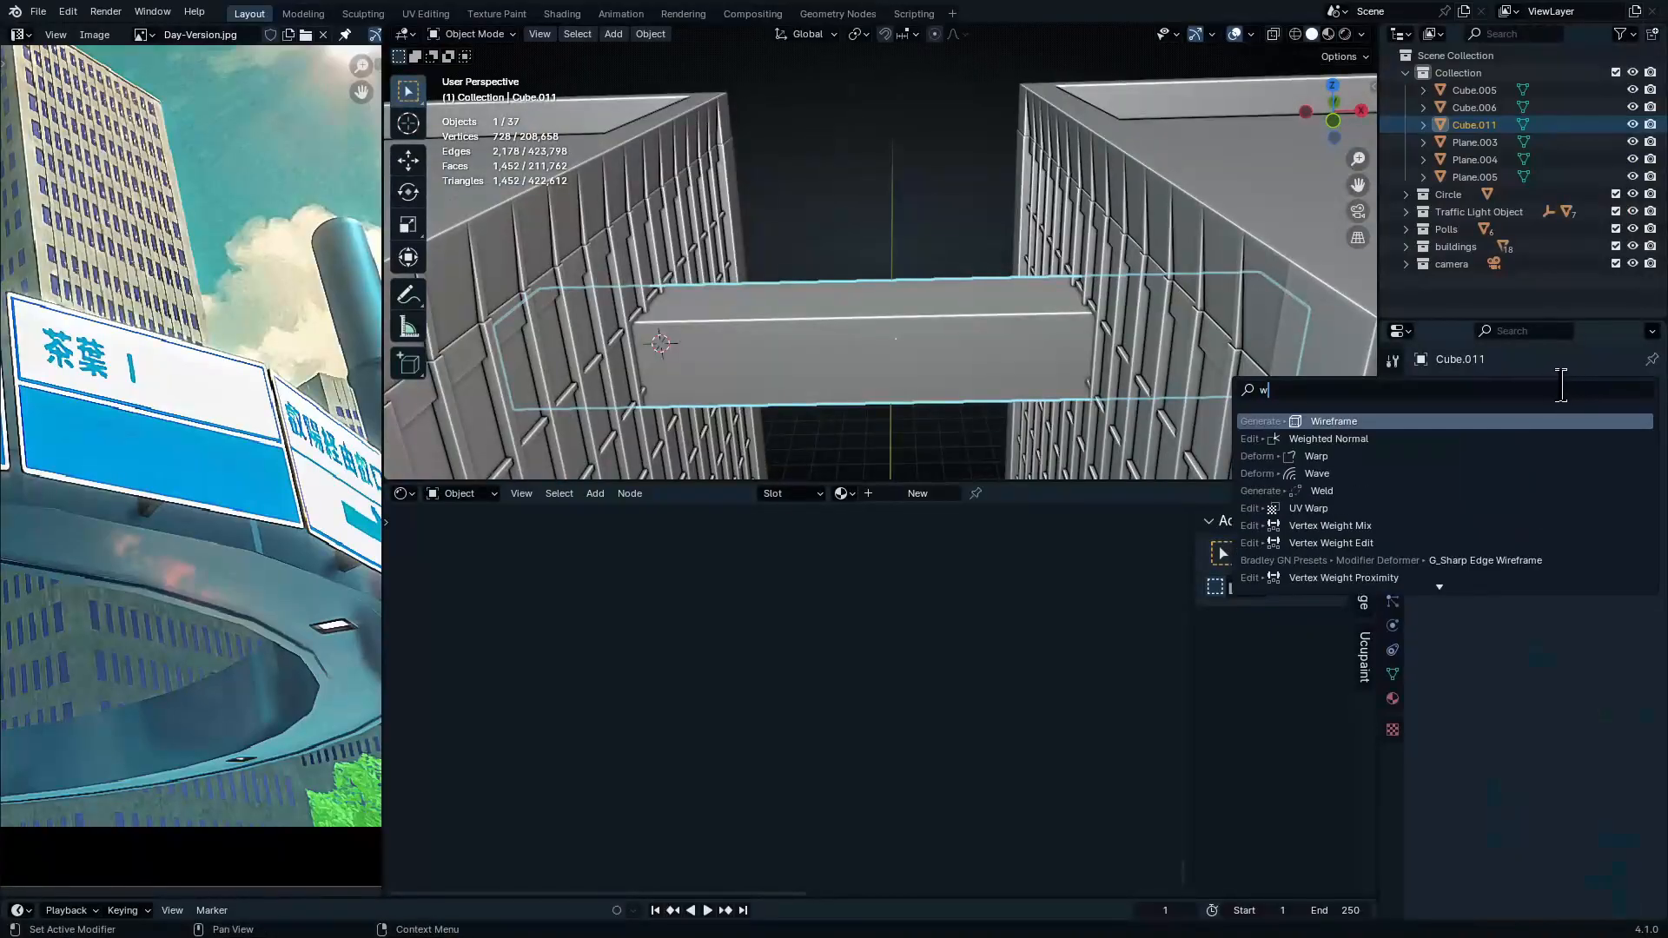
type("ireframe")
key("Return")
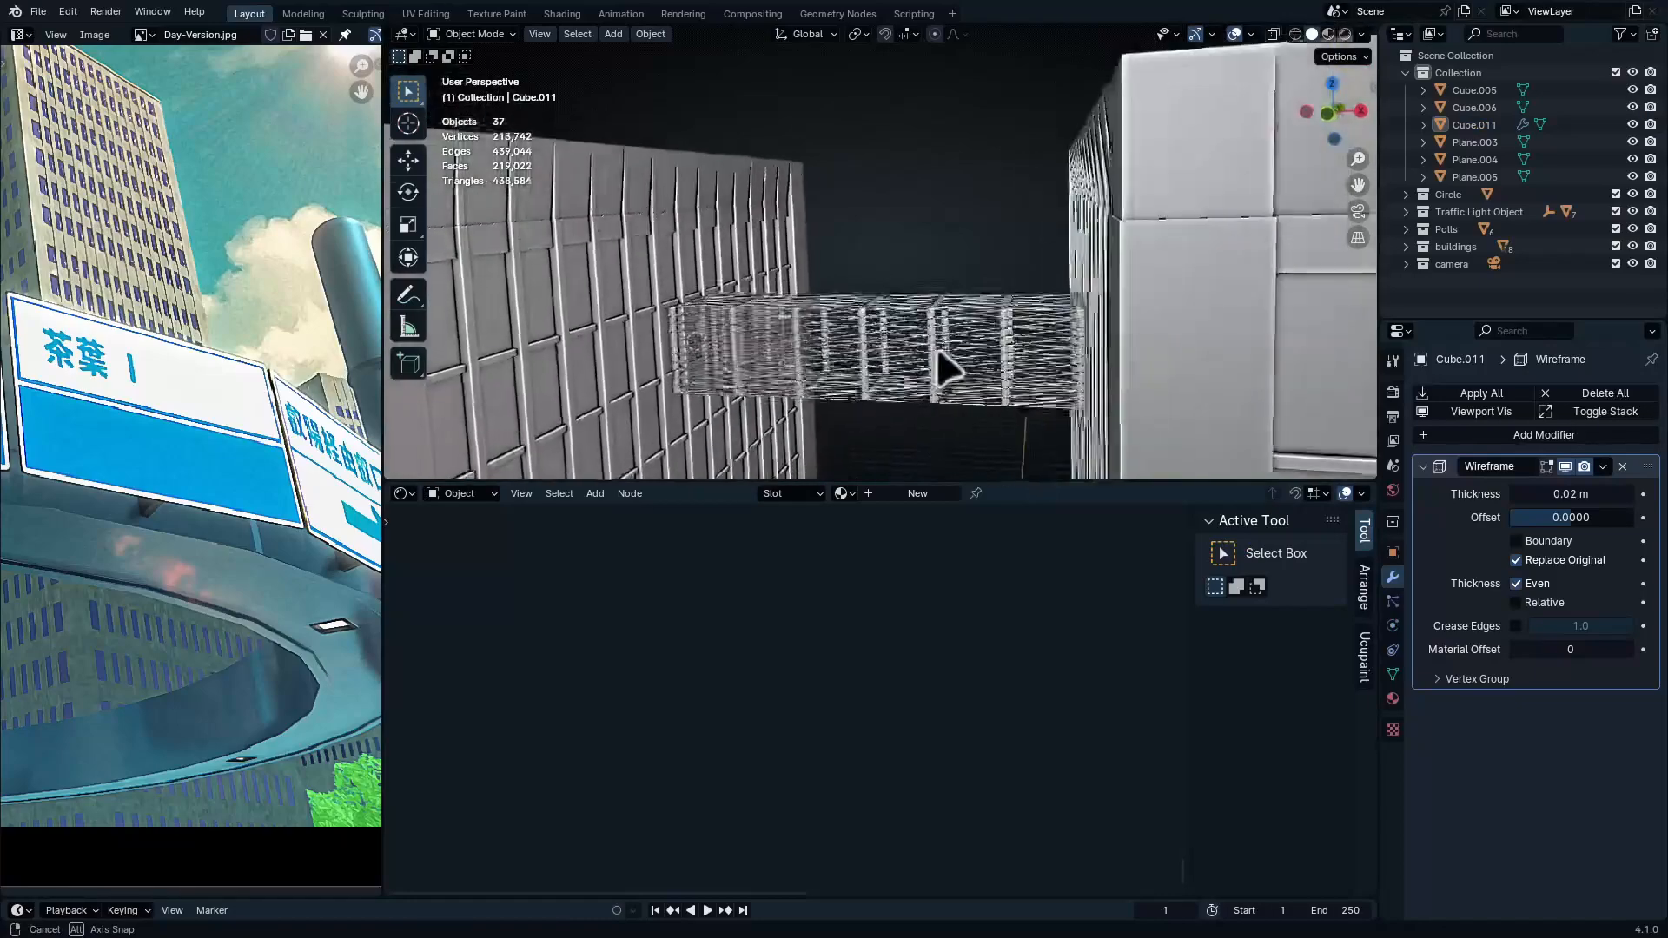
Examine the wireframe truss bridge between the twin towers through the camera with material preview shading
middle_click_drag(936, 351, 904, 322)
left_click(905, 322)
key("KP_0")
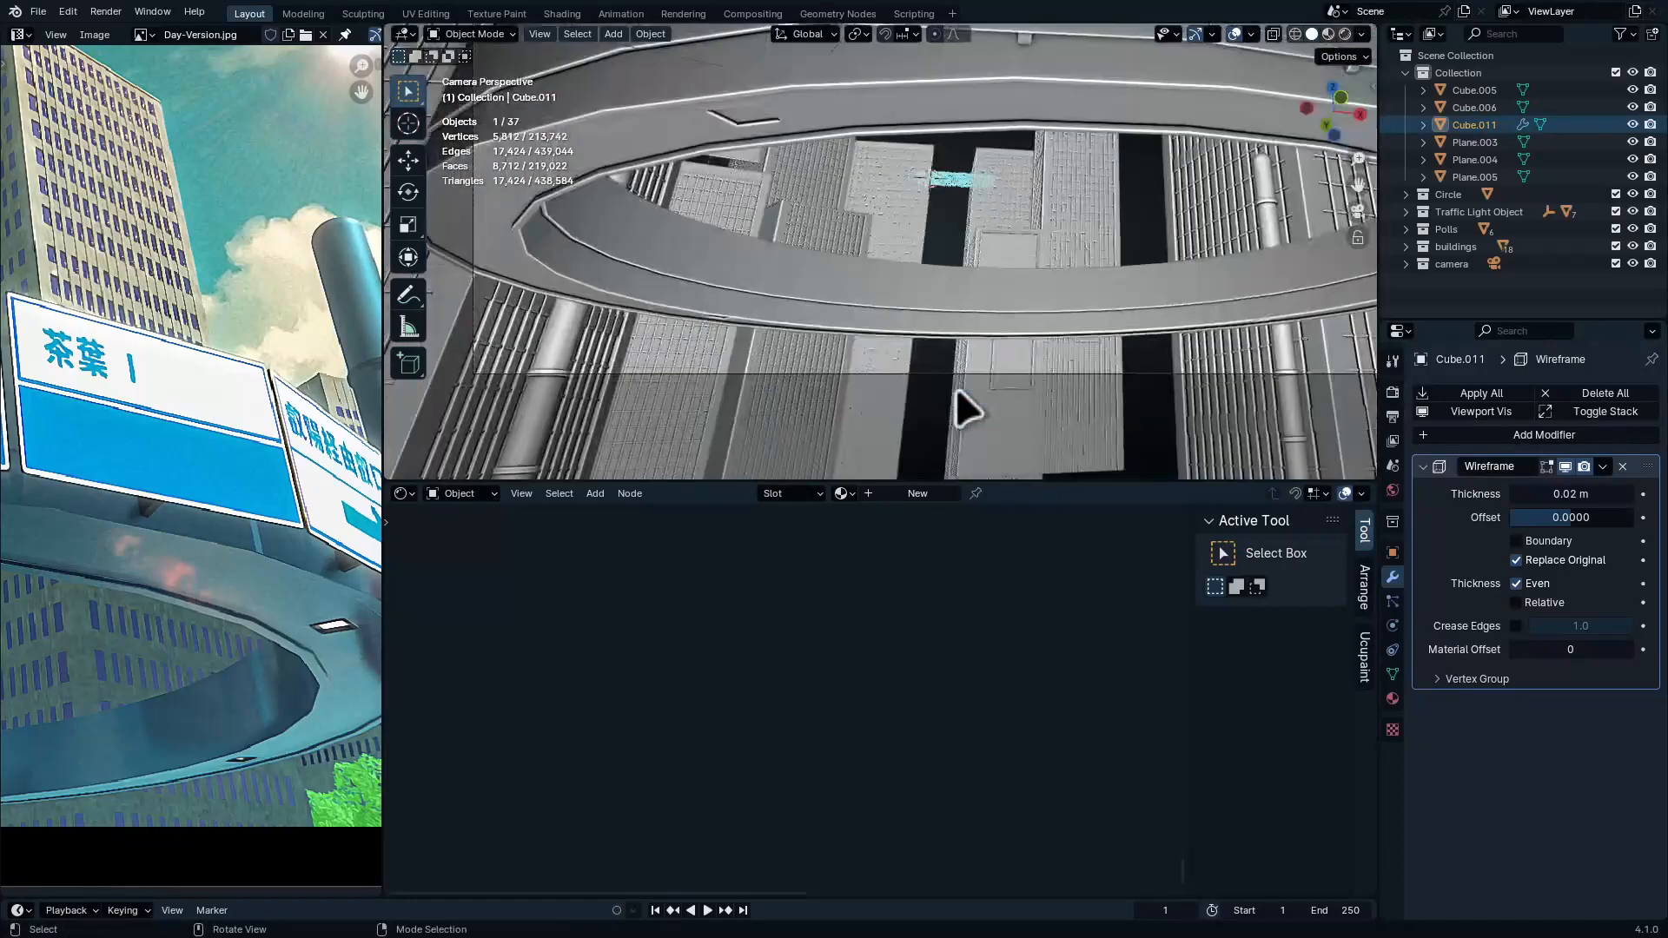
middle_click_drag(1148, 358, 1047, 113, "ctrl")
middle_click_drag(1070, 211, 1034, 336, "shift")
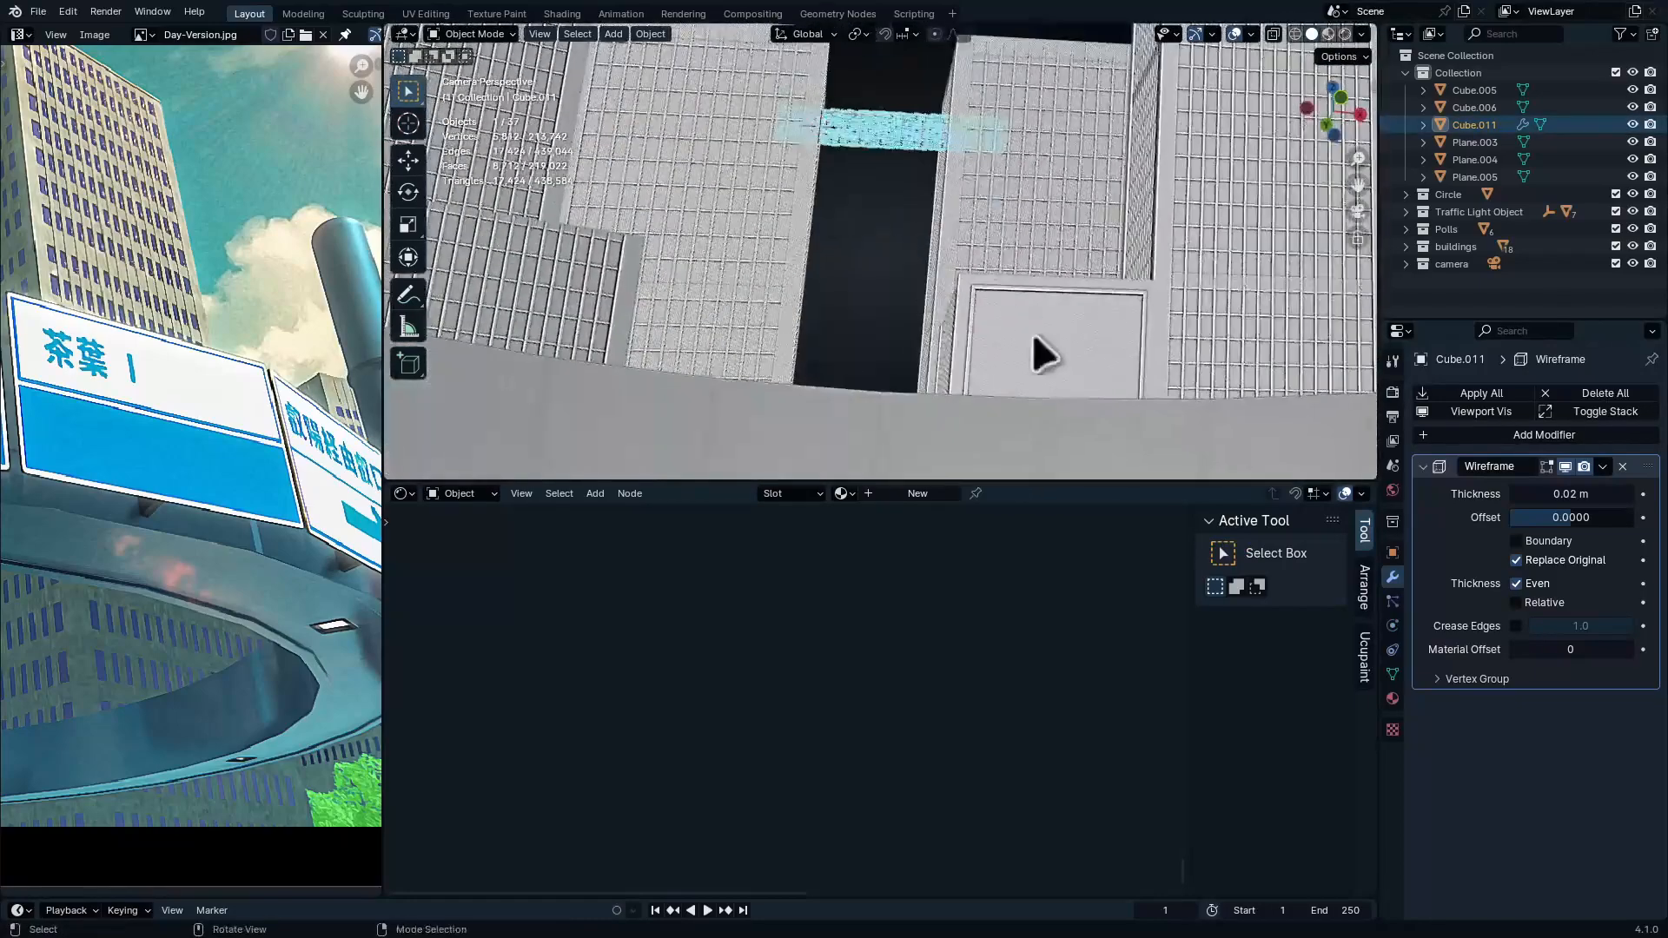
key("alt+a")
key("shift+z")
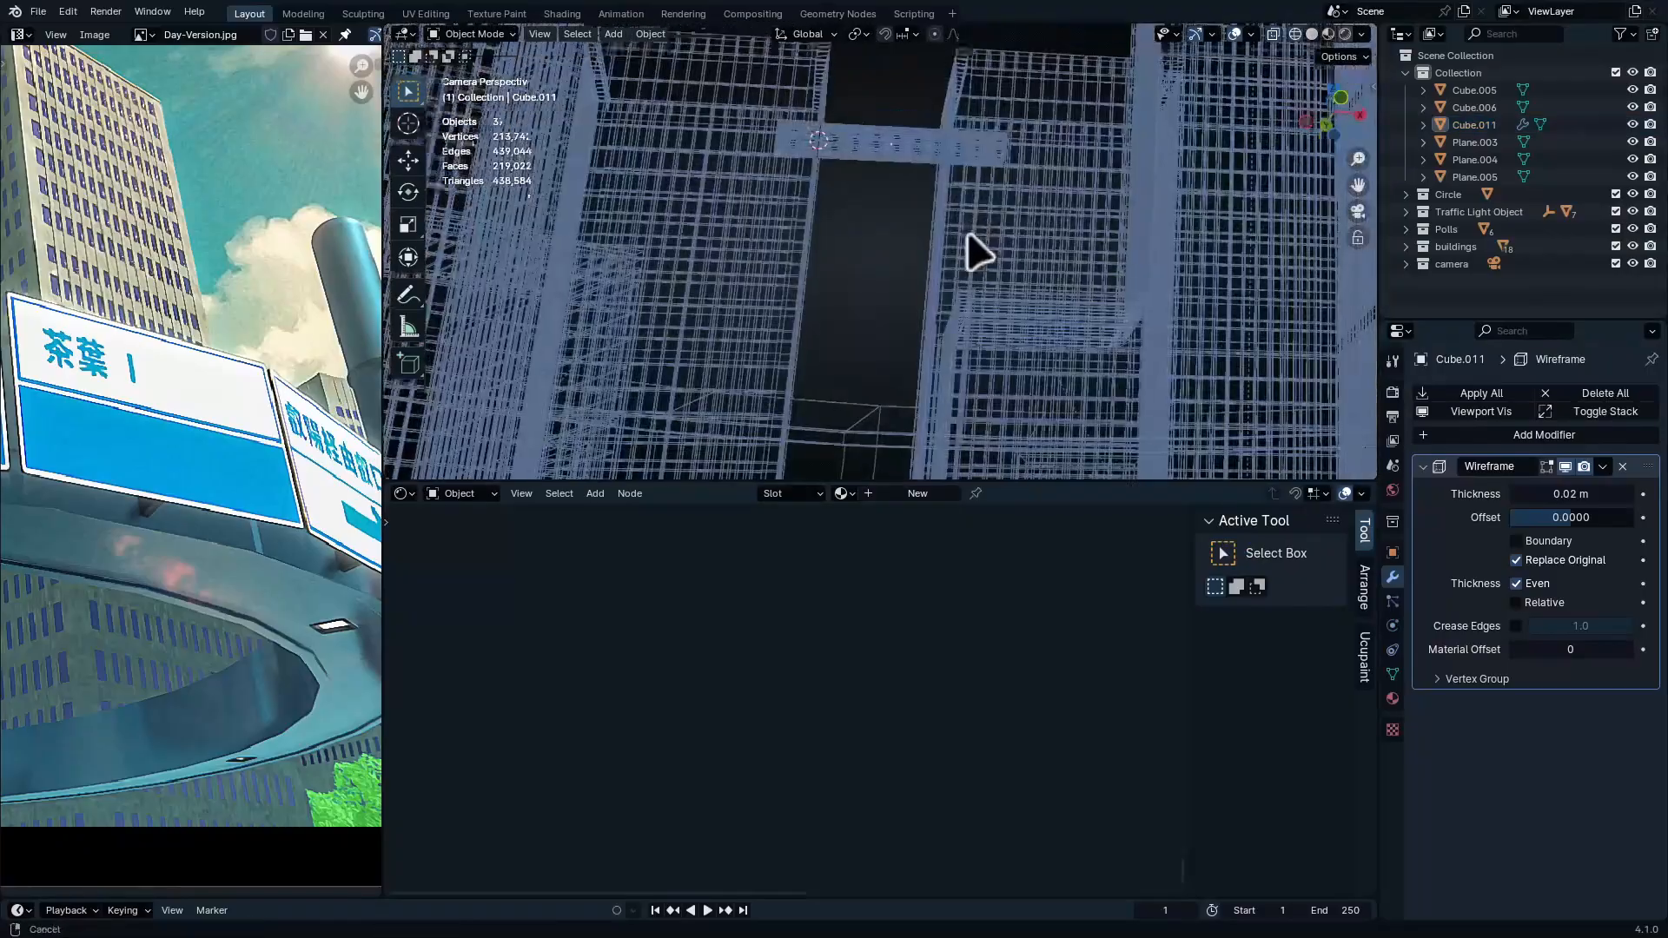
key("z")
key("ctrl+space")
mouse_move(883, 256)
middle_mouse_down("ctrl")
mouse_move(901, 206)
mouse_move(896, 231)
middle_mouse_up("ctrl")
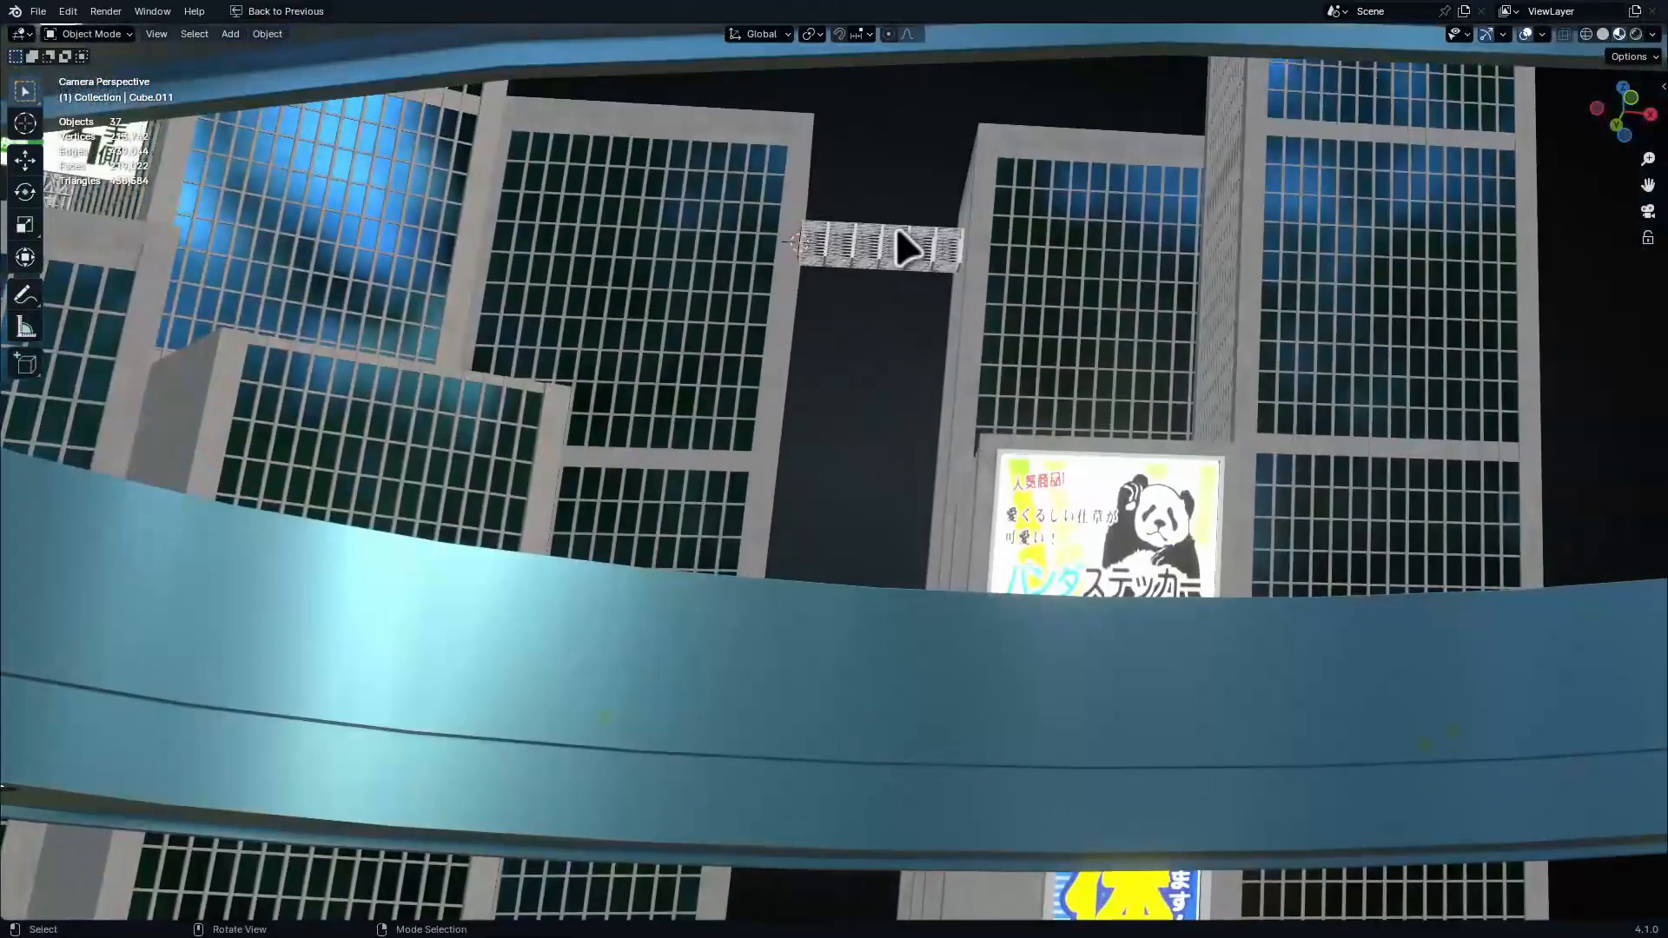
Make a linked duplicate of the truss bridge and move it down about 36 m along Z as a second, lower bridge
key("alt+d")
key("z")
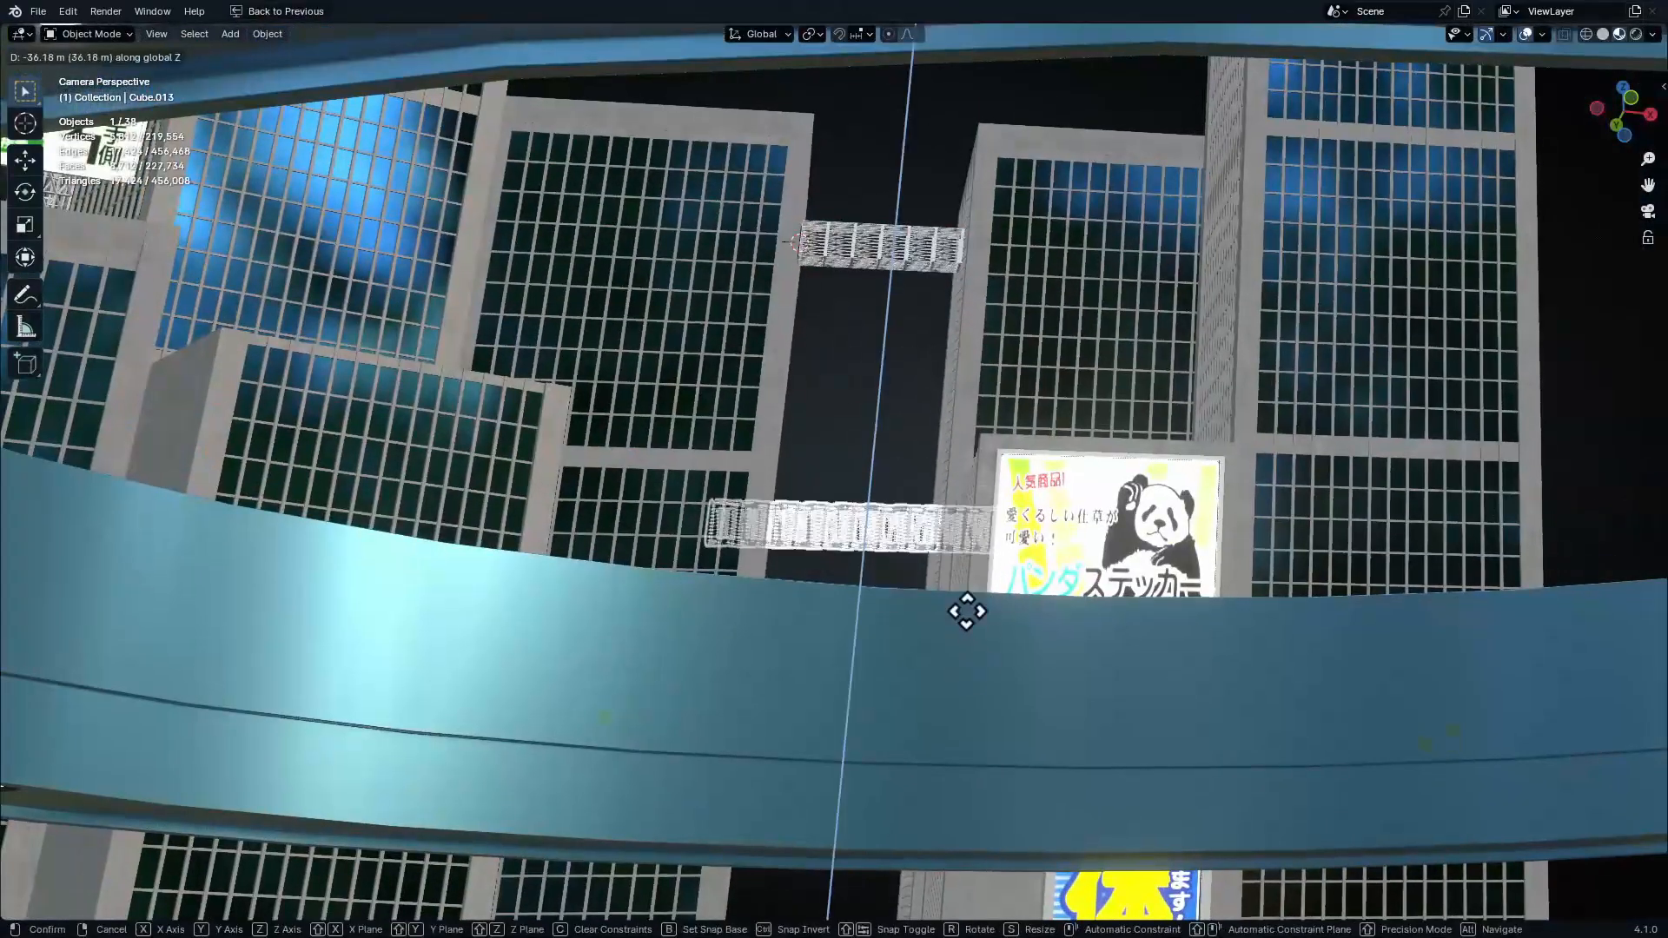
left_click(964, 607)
key("alt+a")
middle_click_drag(997, 491, 1067, 587, "shift")
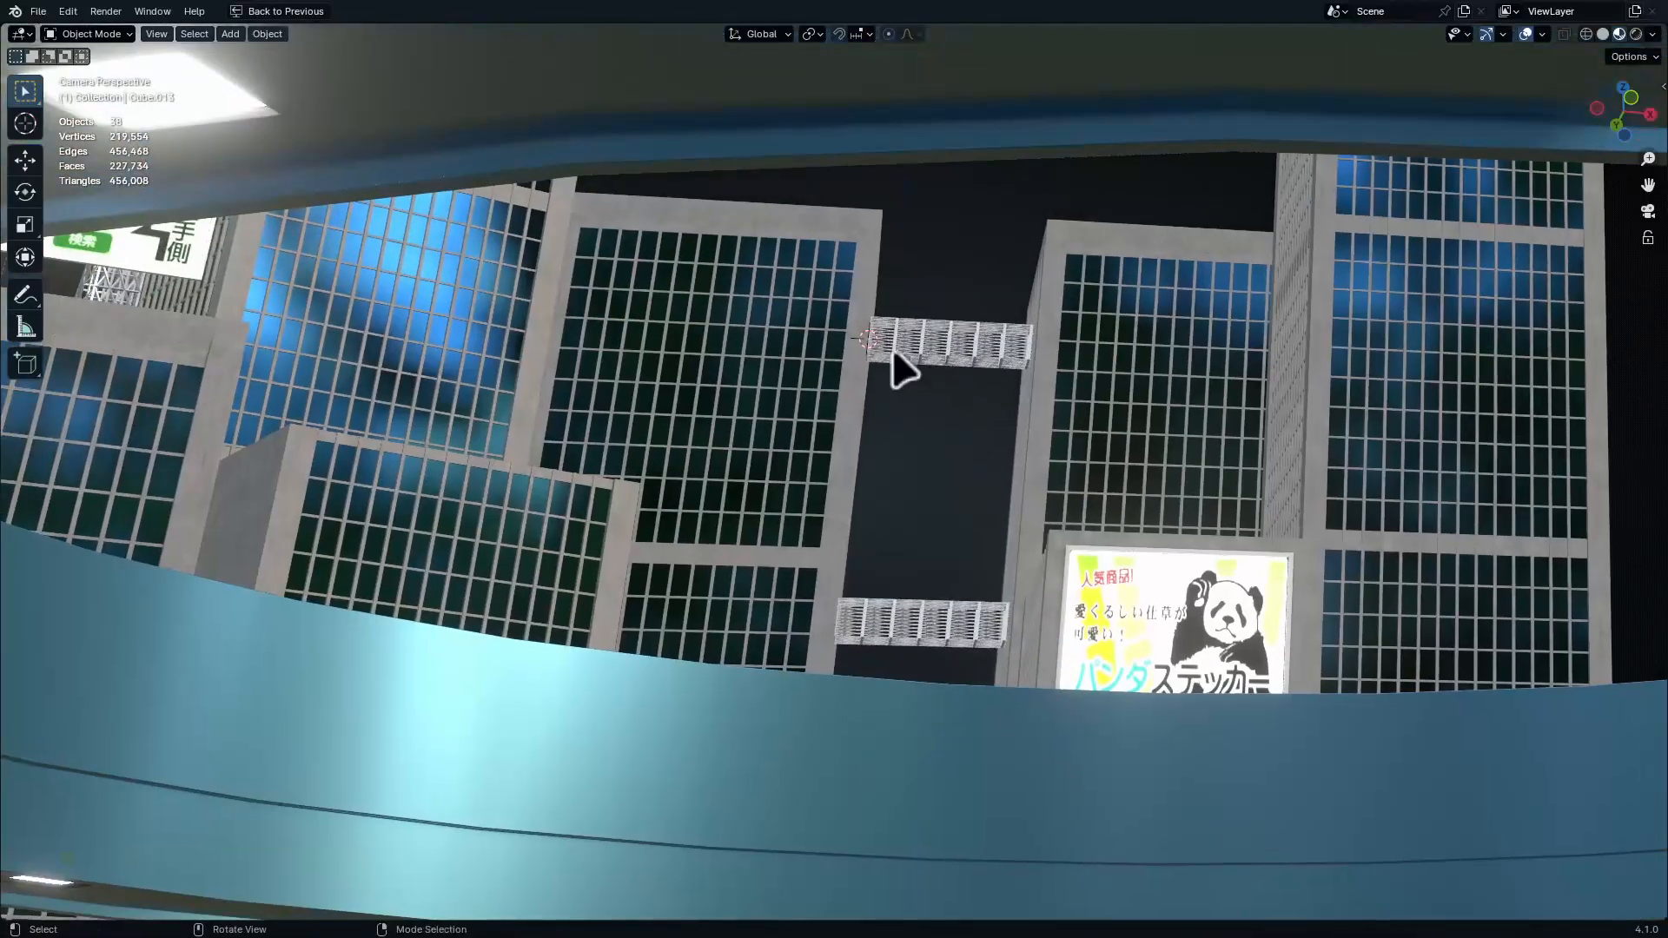
Duplicate the helipad of the building with the panda sign and move the copy 178.76 m along Y to the twin tower behind it
middle_click_drag(1100, 269, 824, 719, "shift")
middle_click_drag(1143, 249, 1133, 556, "ctrl")
middle_click_drag(1116, 293, 1091, 706, "shift")
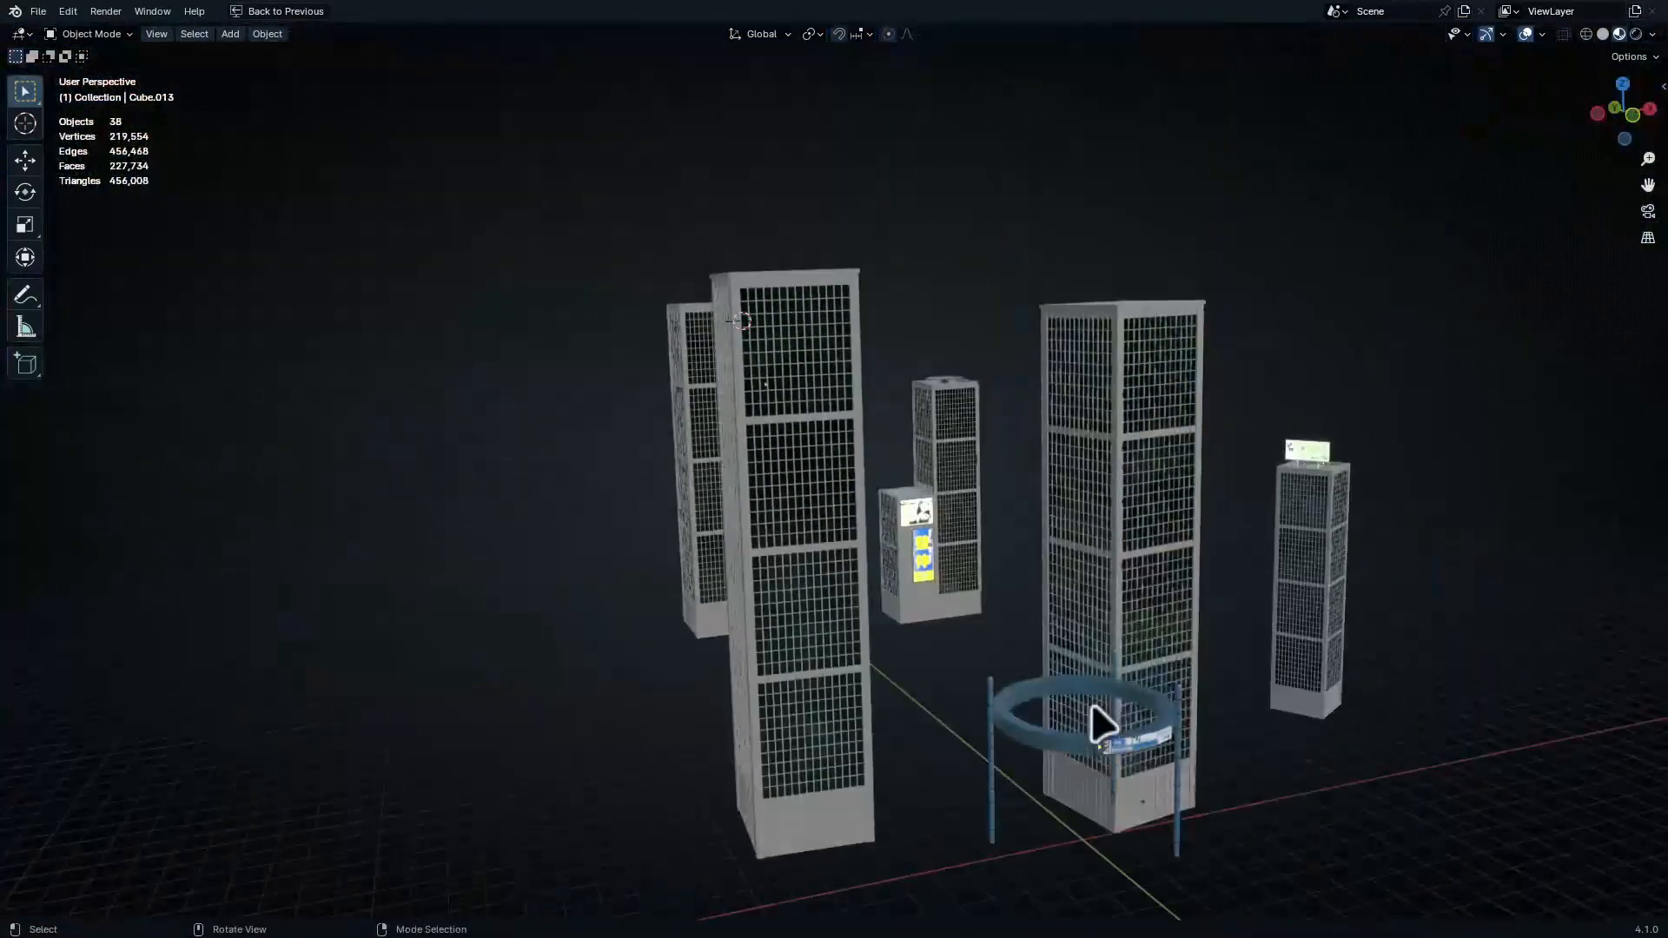
key("KP_7")
middle_click_drag(1103, 424, 1129, 808, "shift")
middle_click_drag(1116, 408, 1117, 307, "ctrl")
left_click(1187, 567)
middle_click_drag(1214, 486, 1217, 660, "ctrl")
scroll(1242, 508, "down", 4)
middle_click_drag(1217, 533, 1219, 782, "shift")
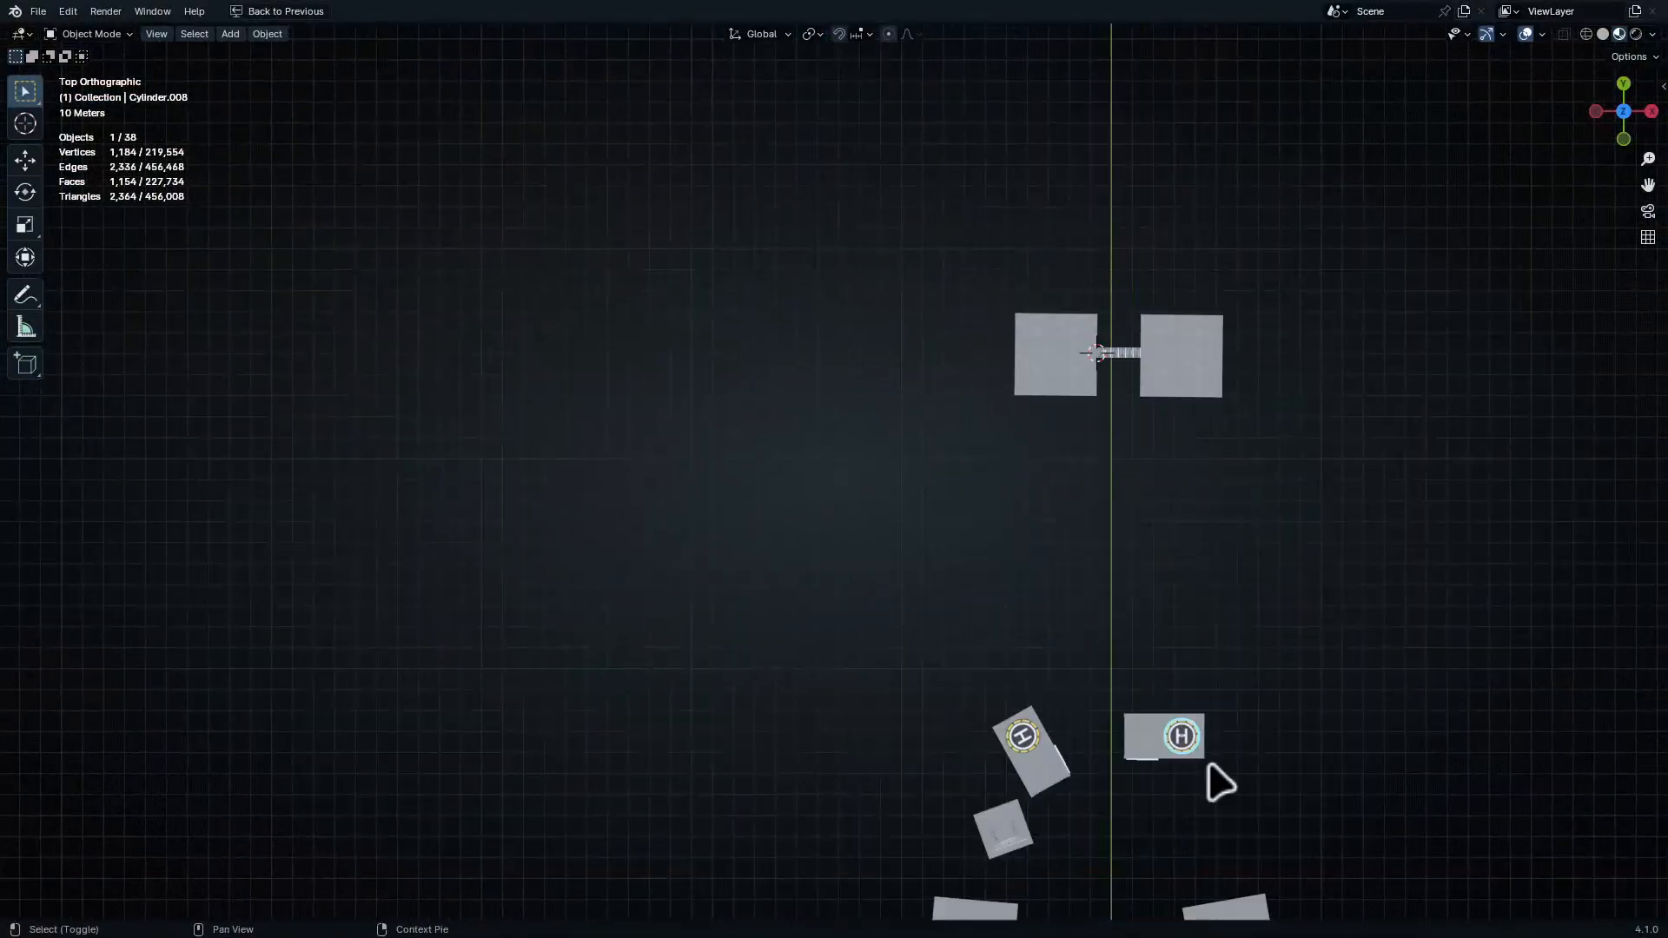
key("shift+d")
key("y")
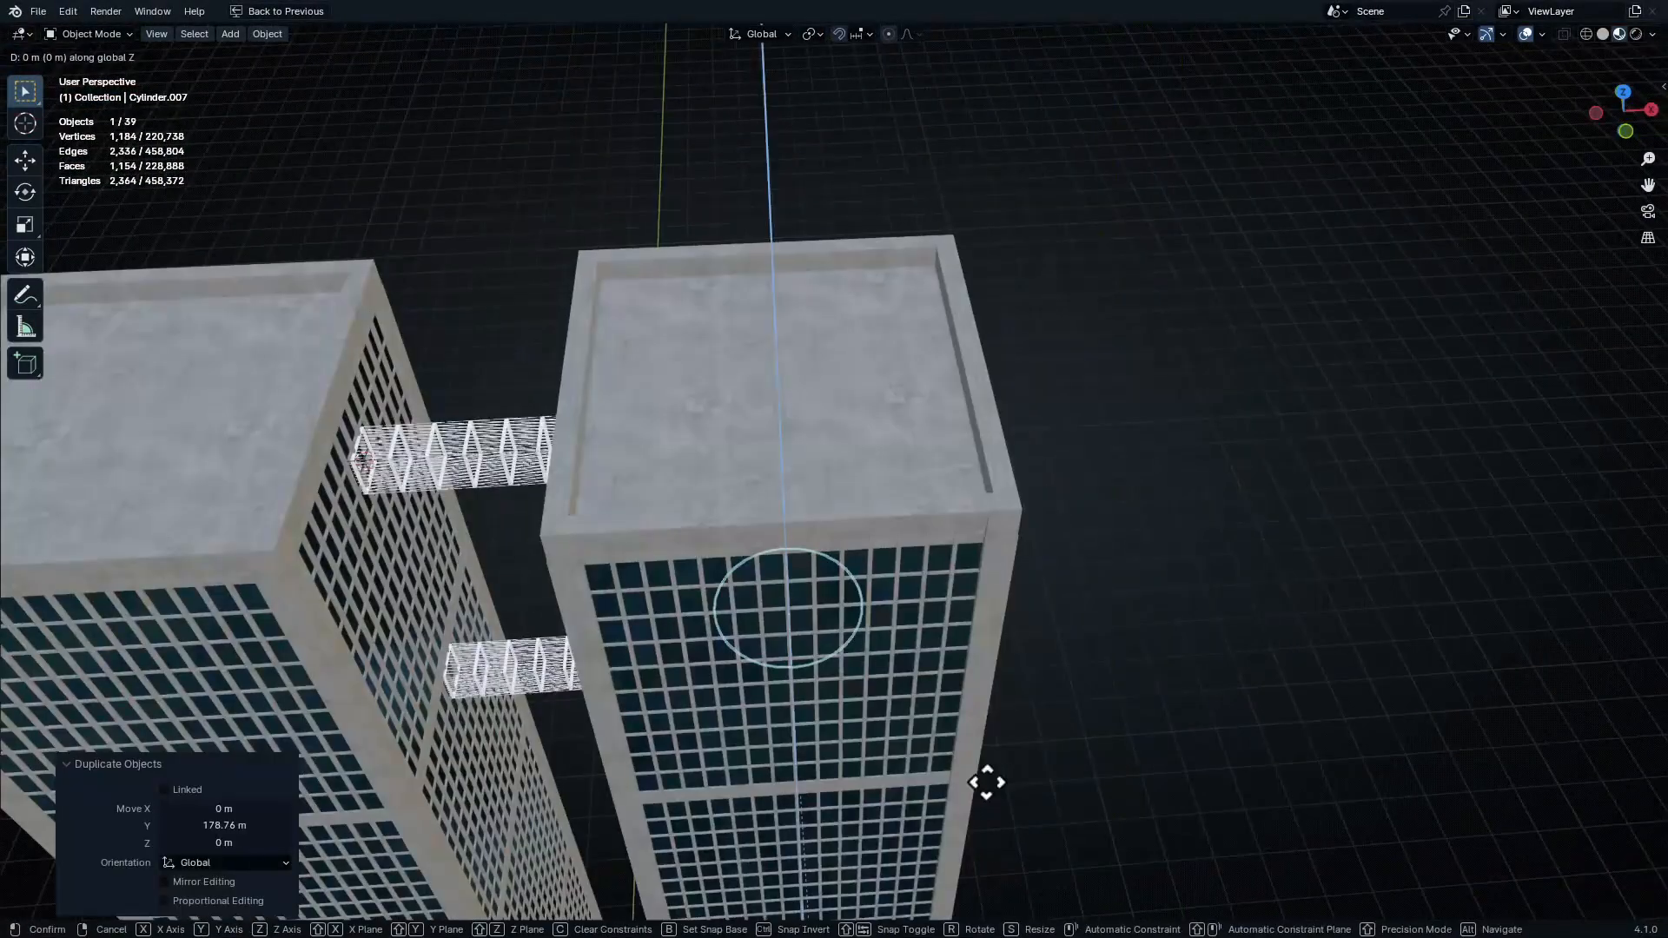
Raise the helipad copy 36.808 m along Z, scale it by 2.148 and lower it 1.6265 m onto the tower roof
key("s")
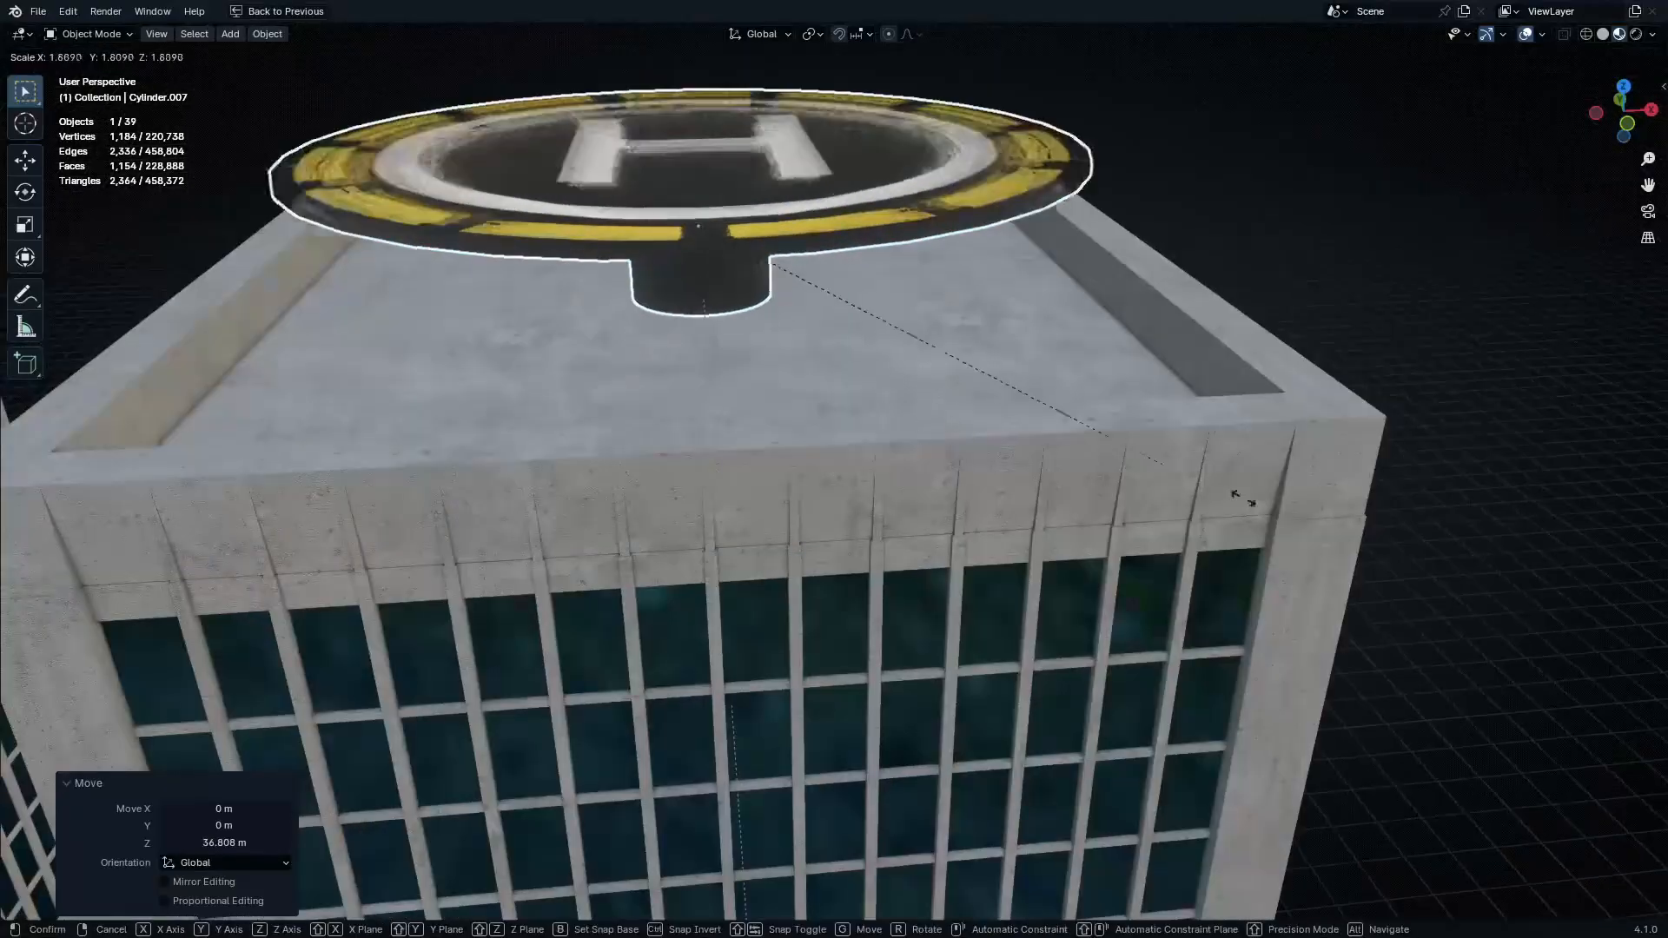
left_click(1317, 488)
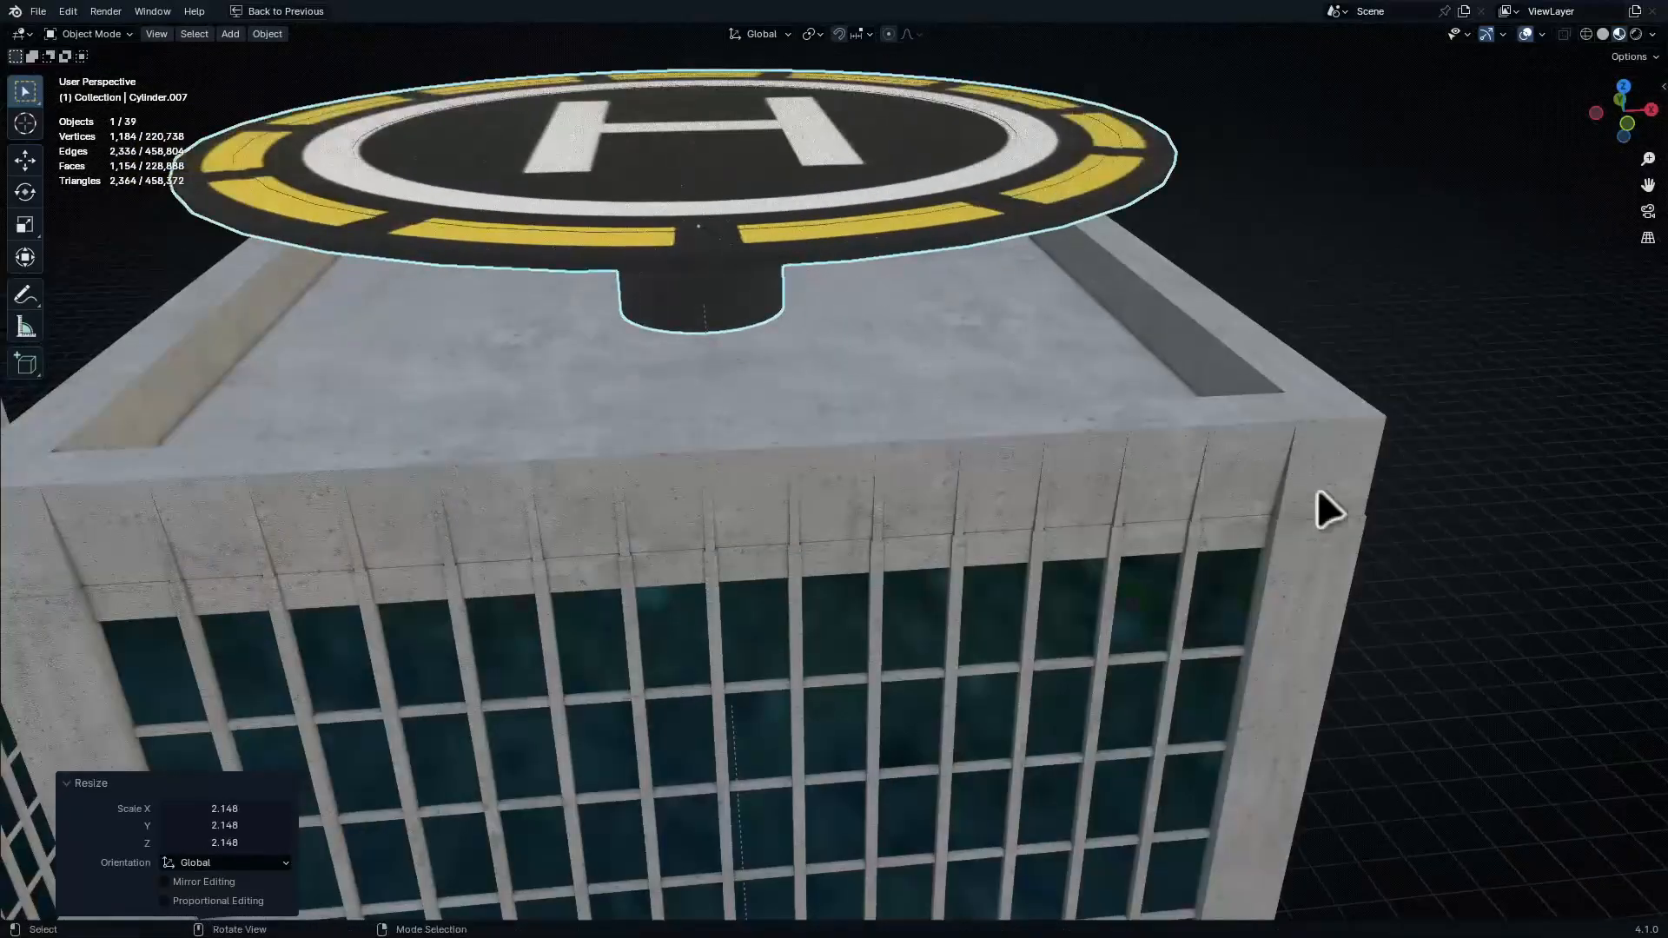
key("g")
key("z")
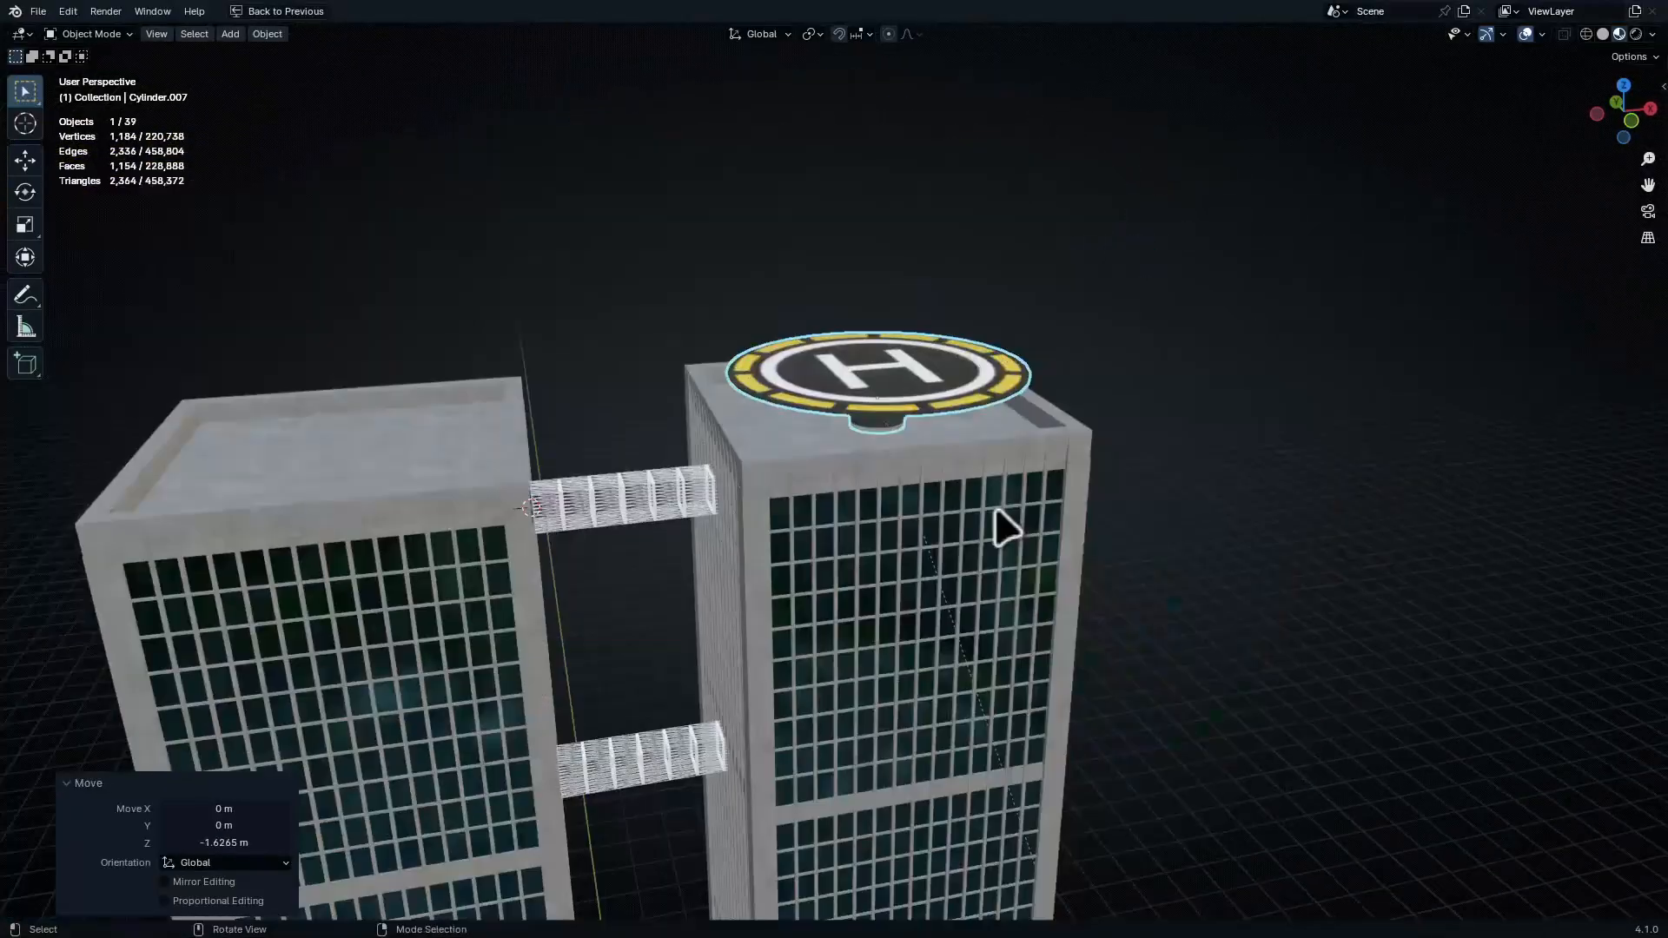
Place a linked duplicate of the helipad along X on the other twin tower's roof and move both pads 3.1219 m along Y
key("alt+d")
key("x")
left_click(469, 577)
middle_click_drag(458, 560, 672, 627, "shift")
middle_click_drag(672, 627, 689, 697)
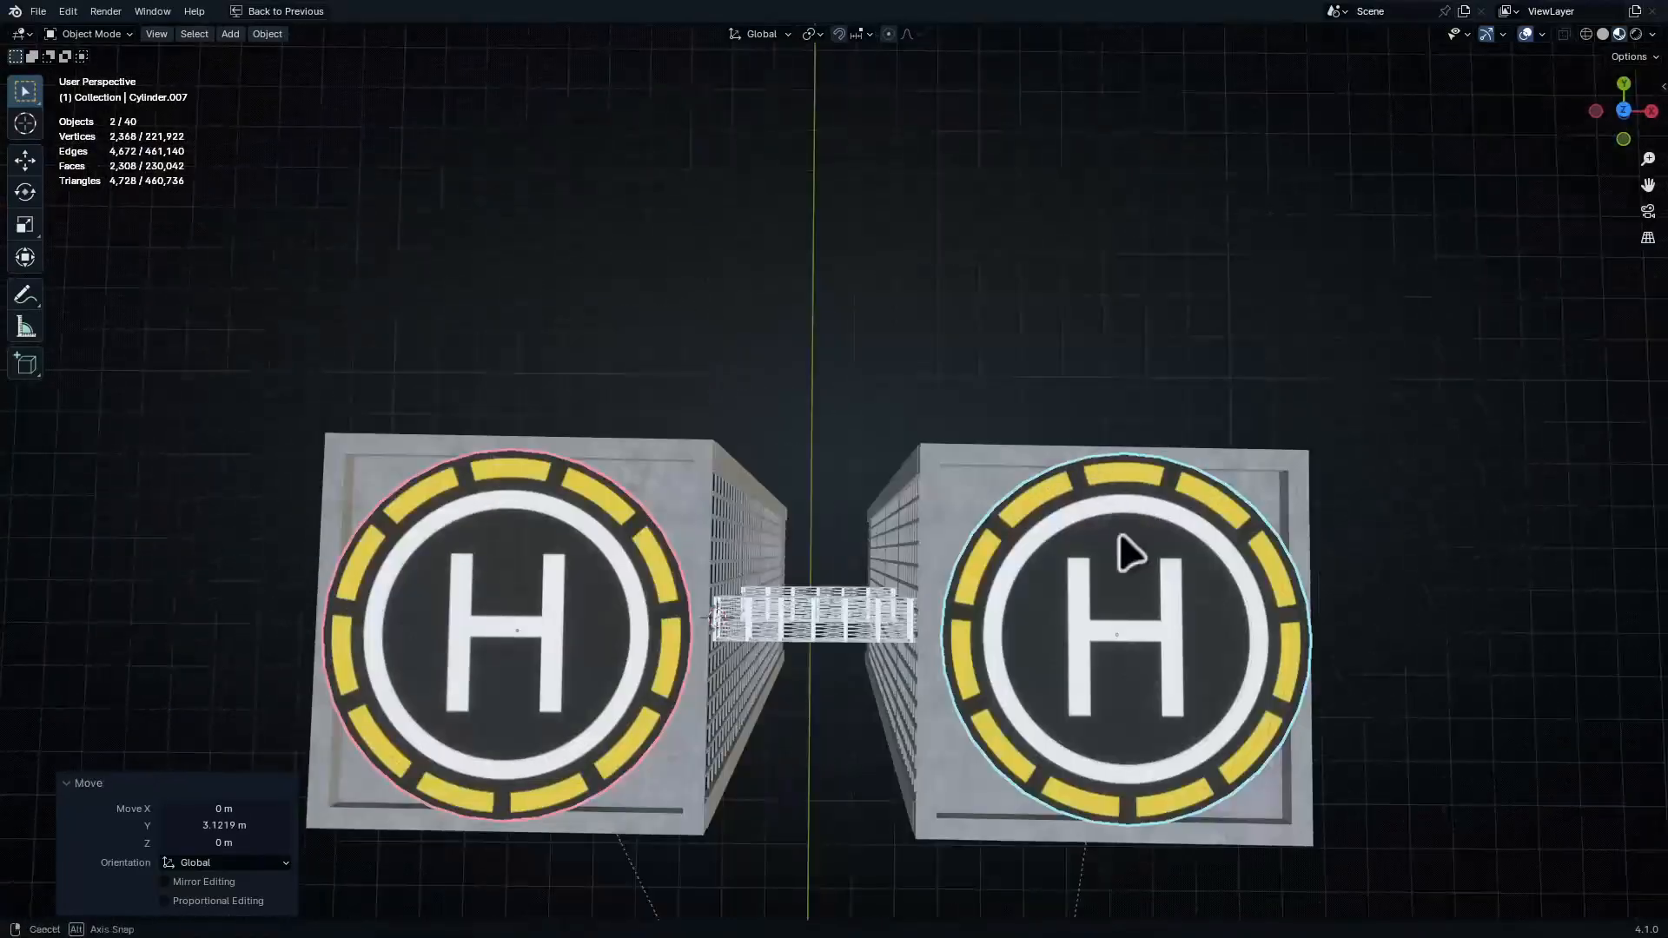
middle_click_drag(1117, 533, 1139, 423)
middle_click_drag(1139, 423, 1155, 696, "ctrl")
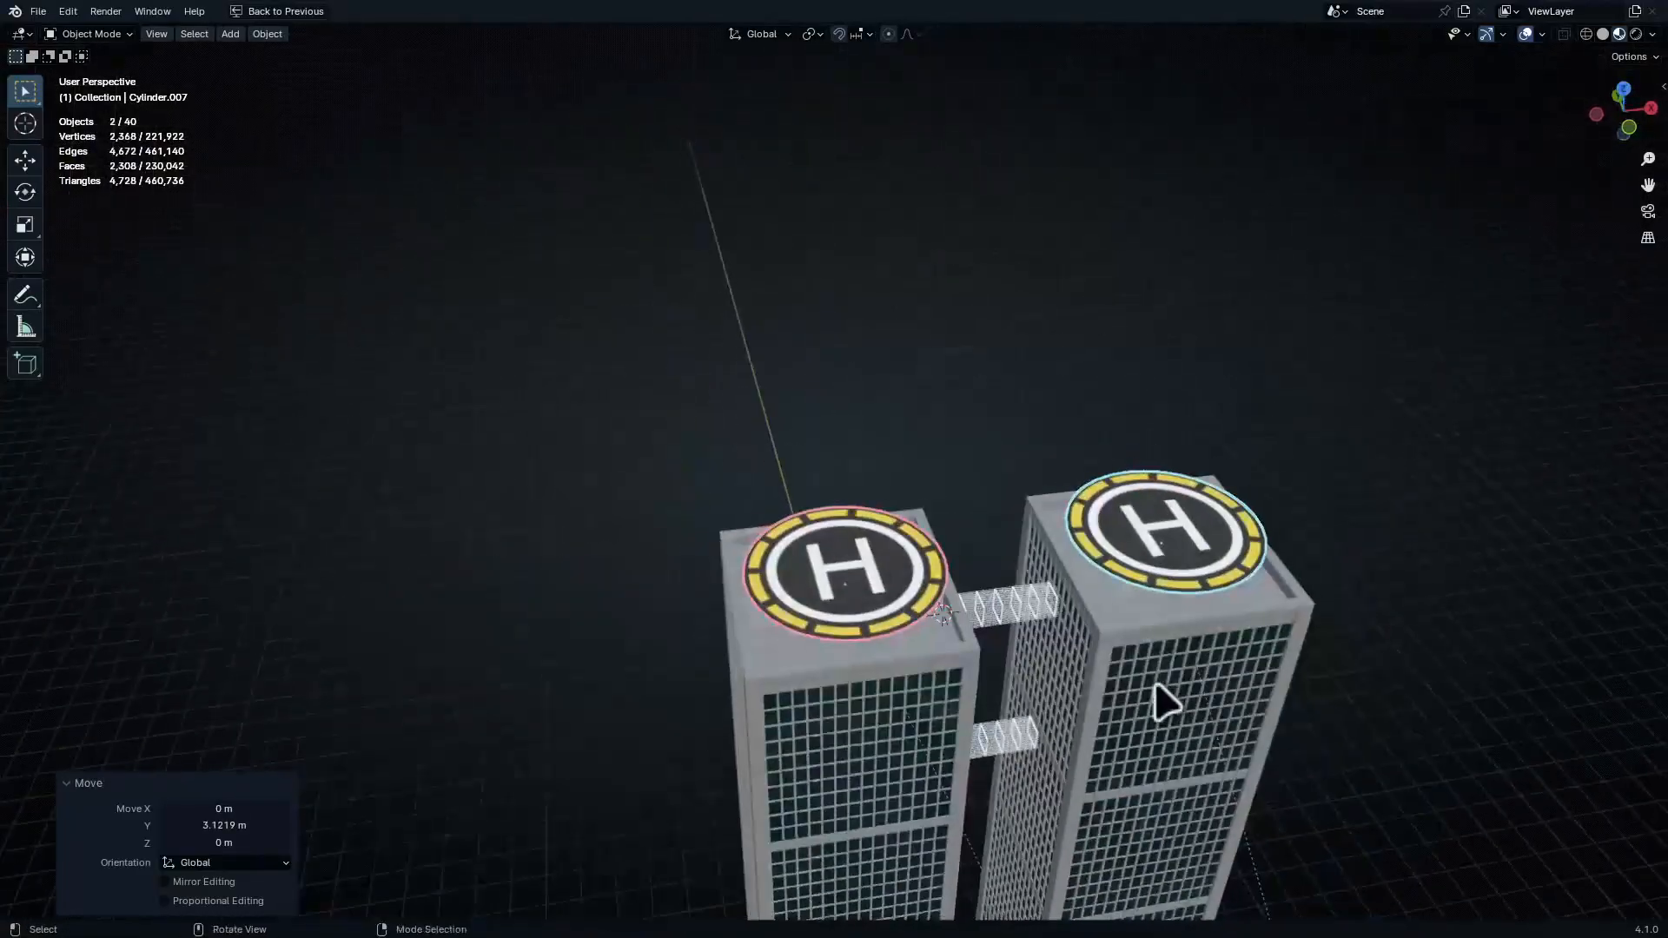
Check the twin towers and surrounding skyscrapers through the camera and inspect the layout around the ring
key("KP_0")
left_click(1396, 830)
middle_click_drag(995, 540, 1145, 601, "ctrl")
middle_click_drag(1195, 478, 1211, 621, "ctrl")
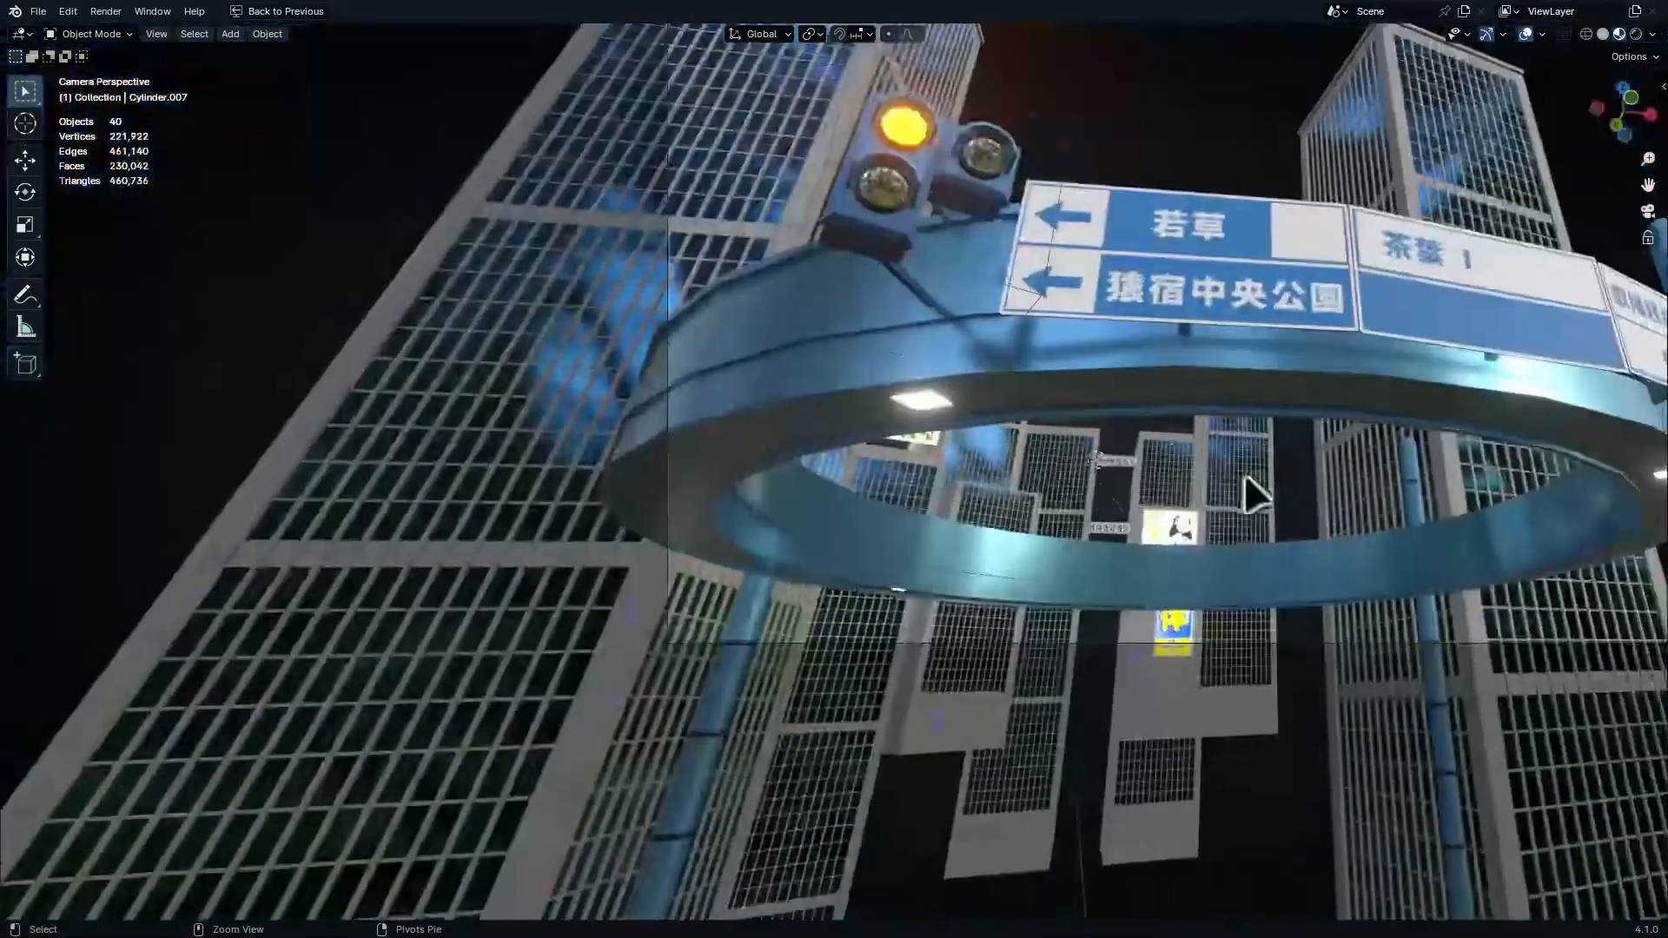
middle_click_drag(1246, 477, 1418, 604, "ctrl")
middle_click_drag(1468, 508, 994, 668, "shift")
middle_click_drag(987, 589, 1012, 686, "shift")
middle_click_drag(1051, 521, 1110, 504, "ctrl")
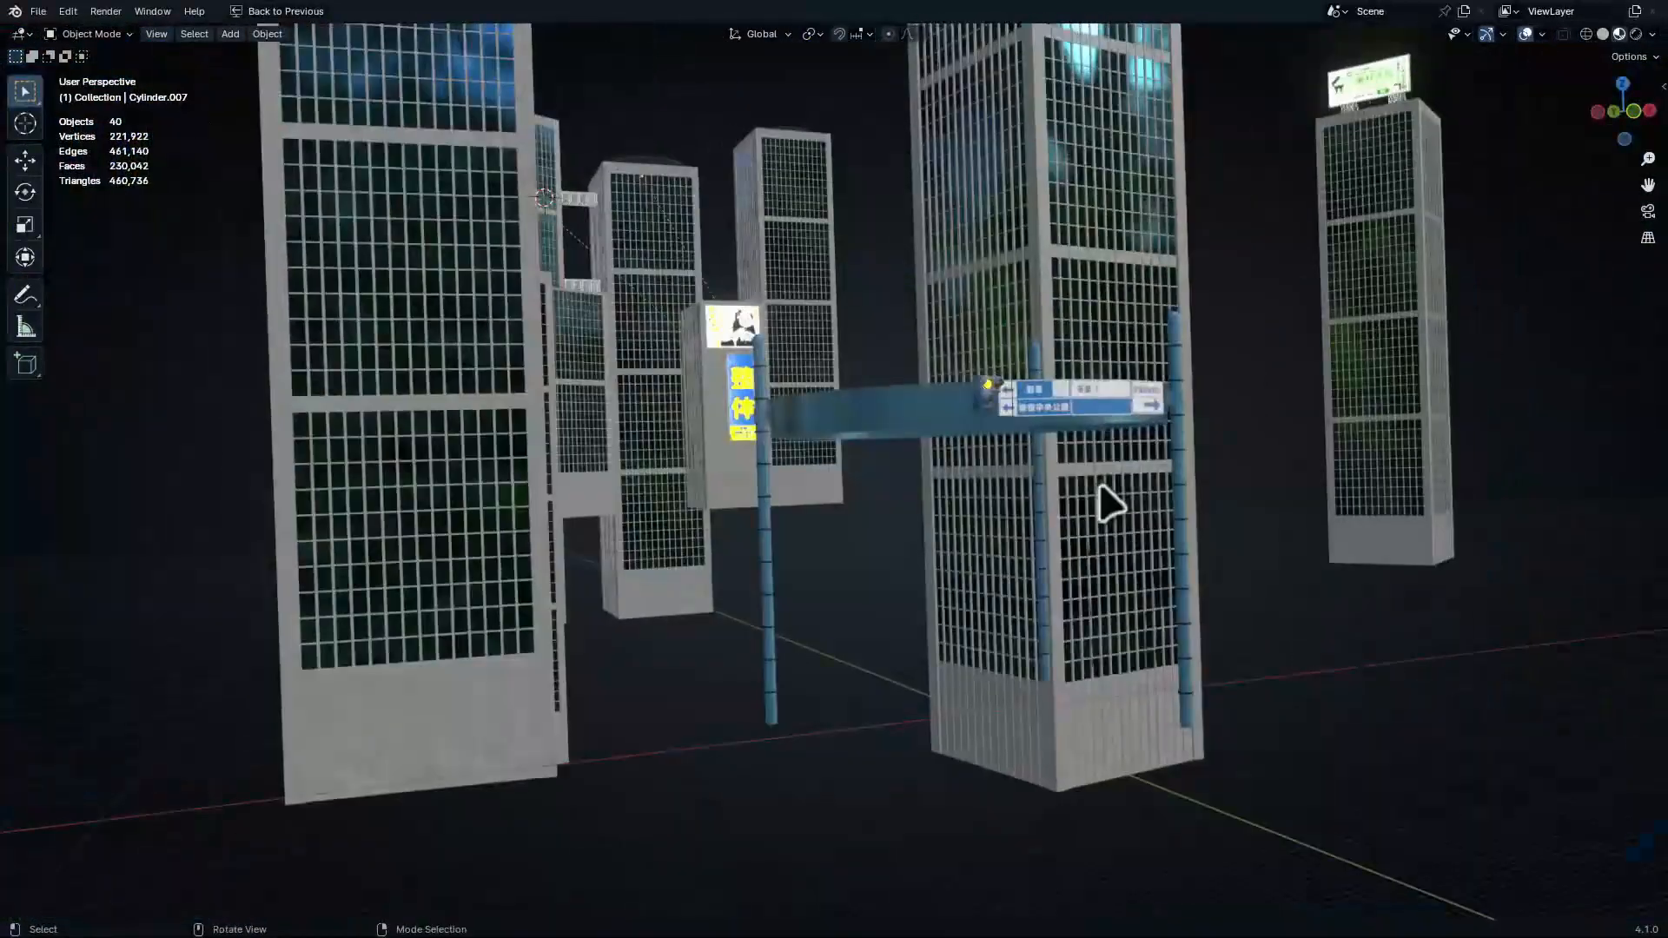
Make a linked duplicate of the billboard tower with its truss and sign, offset 101.99 m X and -3.1357 m Y, and rotate it -126° about Z
key("KP_7")
middle_click_drag(1321, 168, 1006, 584, "shift")
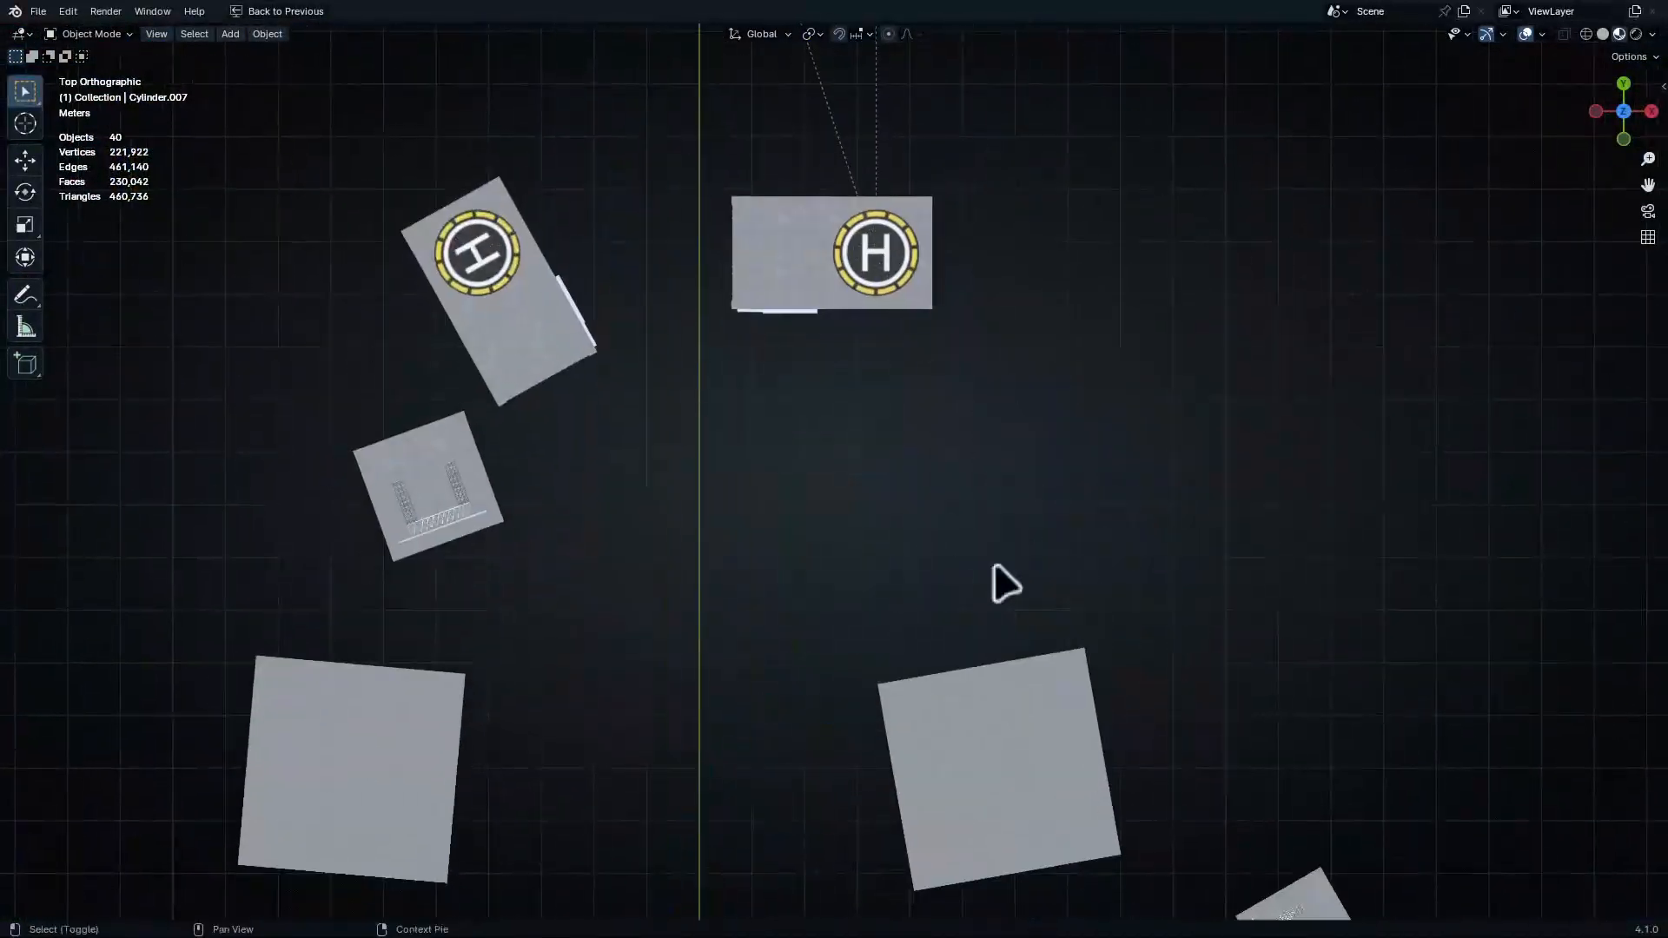
key("alt+d")
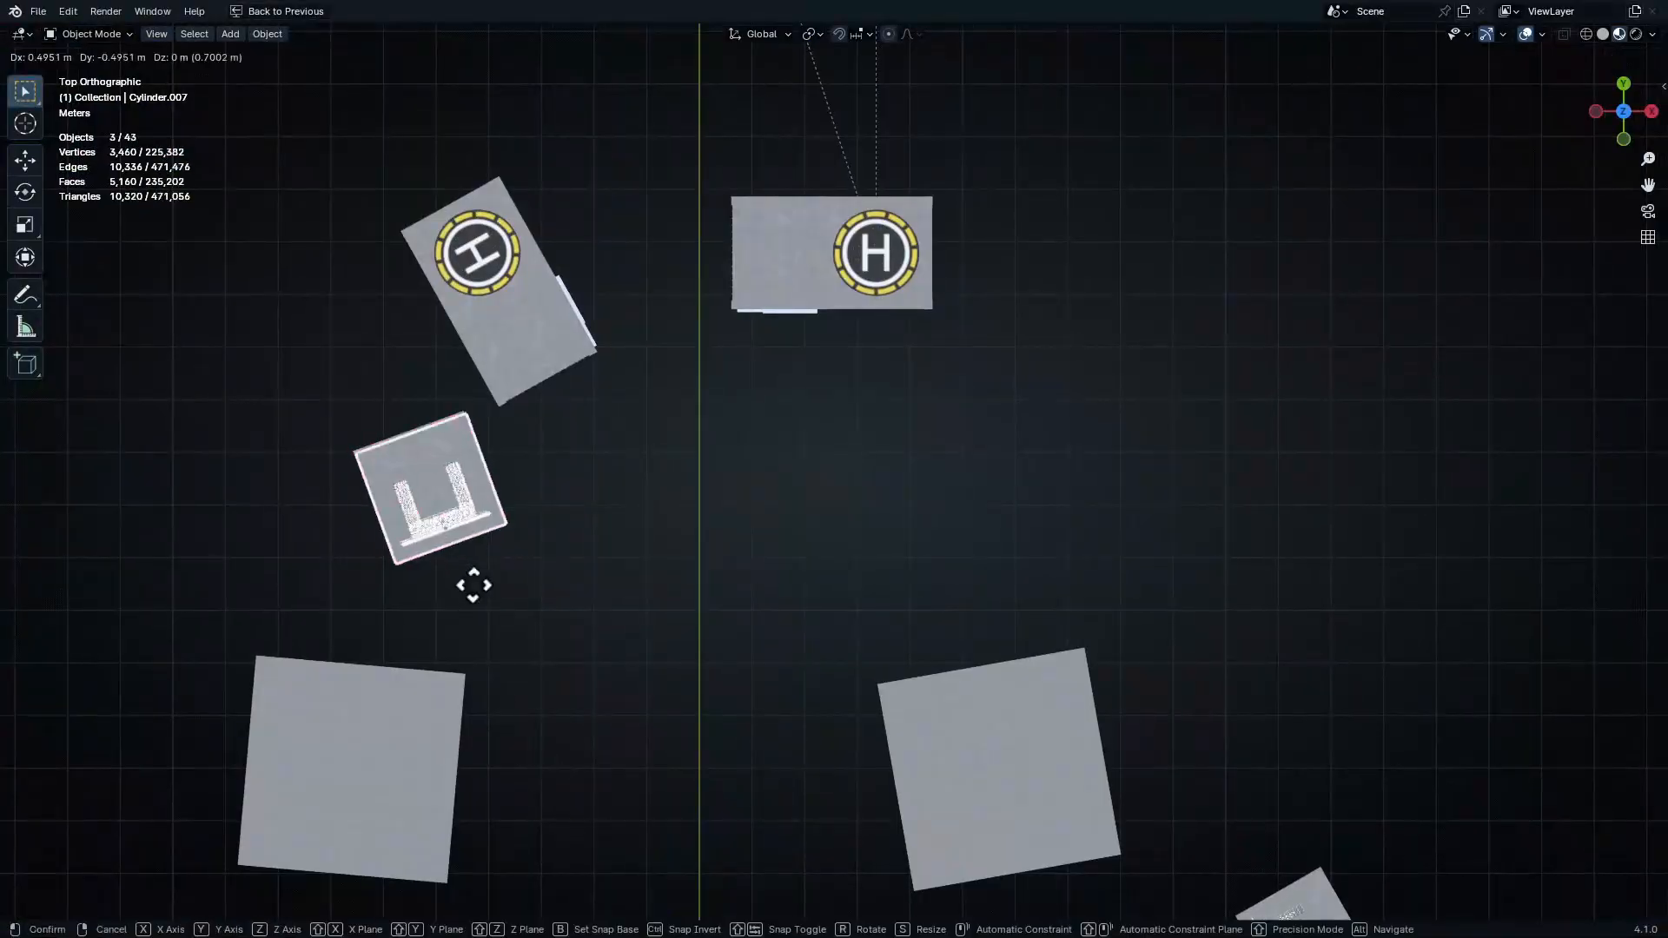
left_click(1010, 613)
key("z")
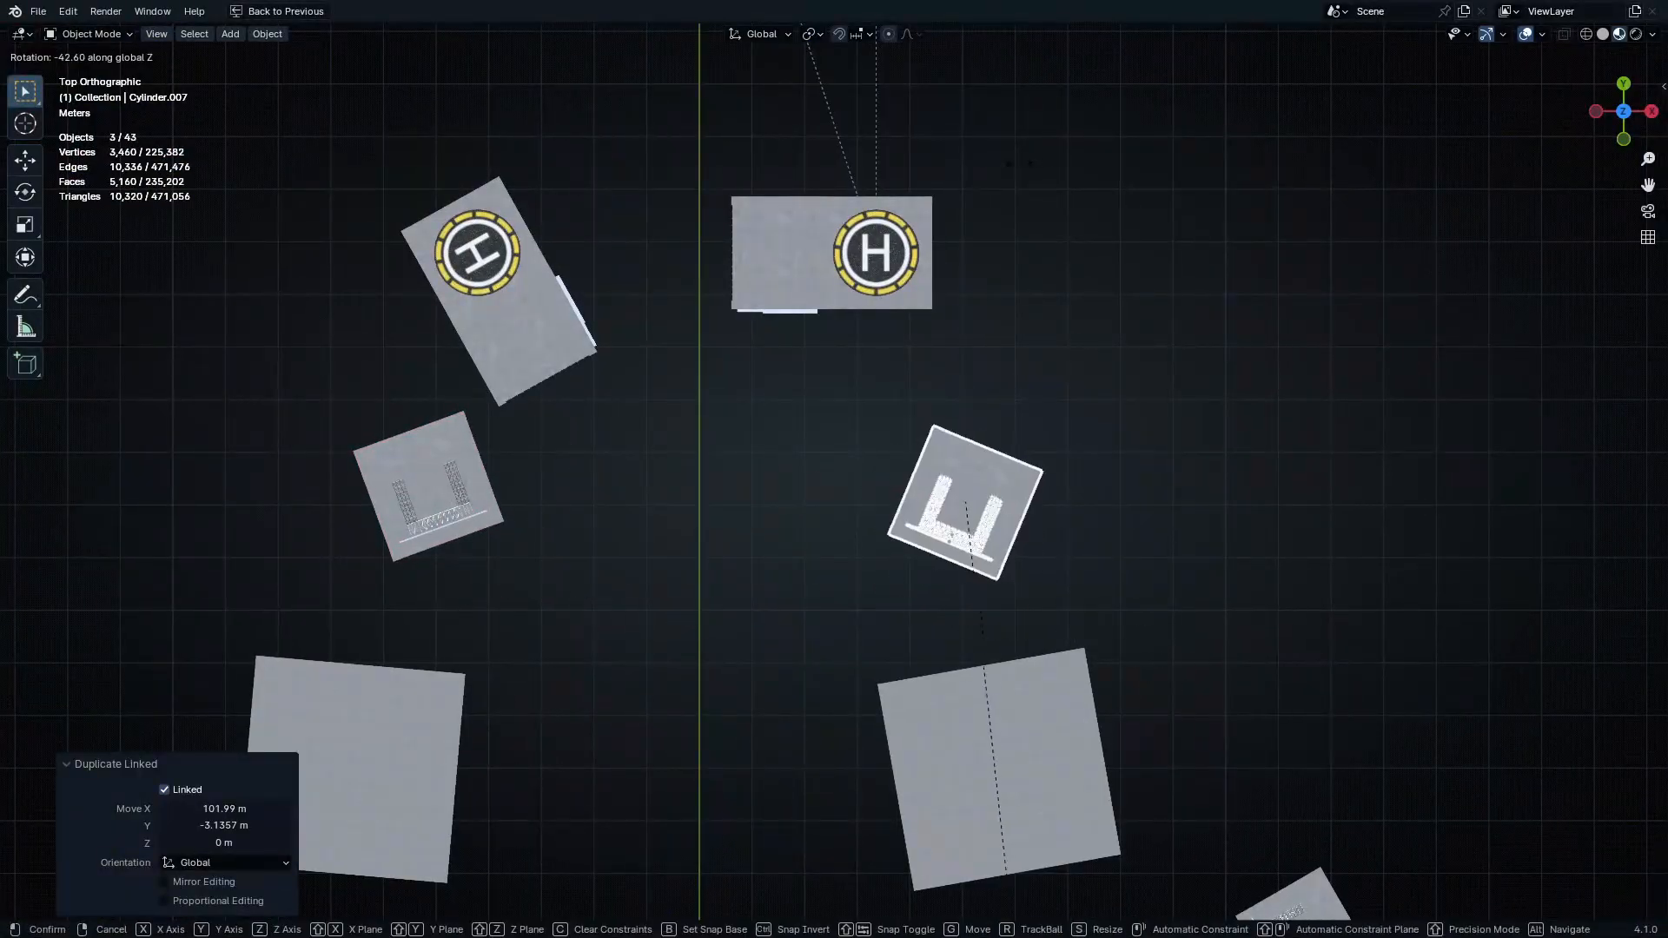
left_click(199, 679)
Enlarge the duplicated billboard tower uniformly and move it 12.708 m along X and 9.9021 m along Y
key("s")
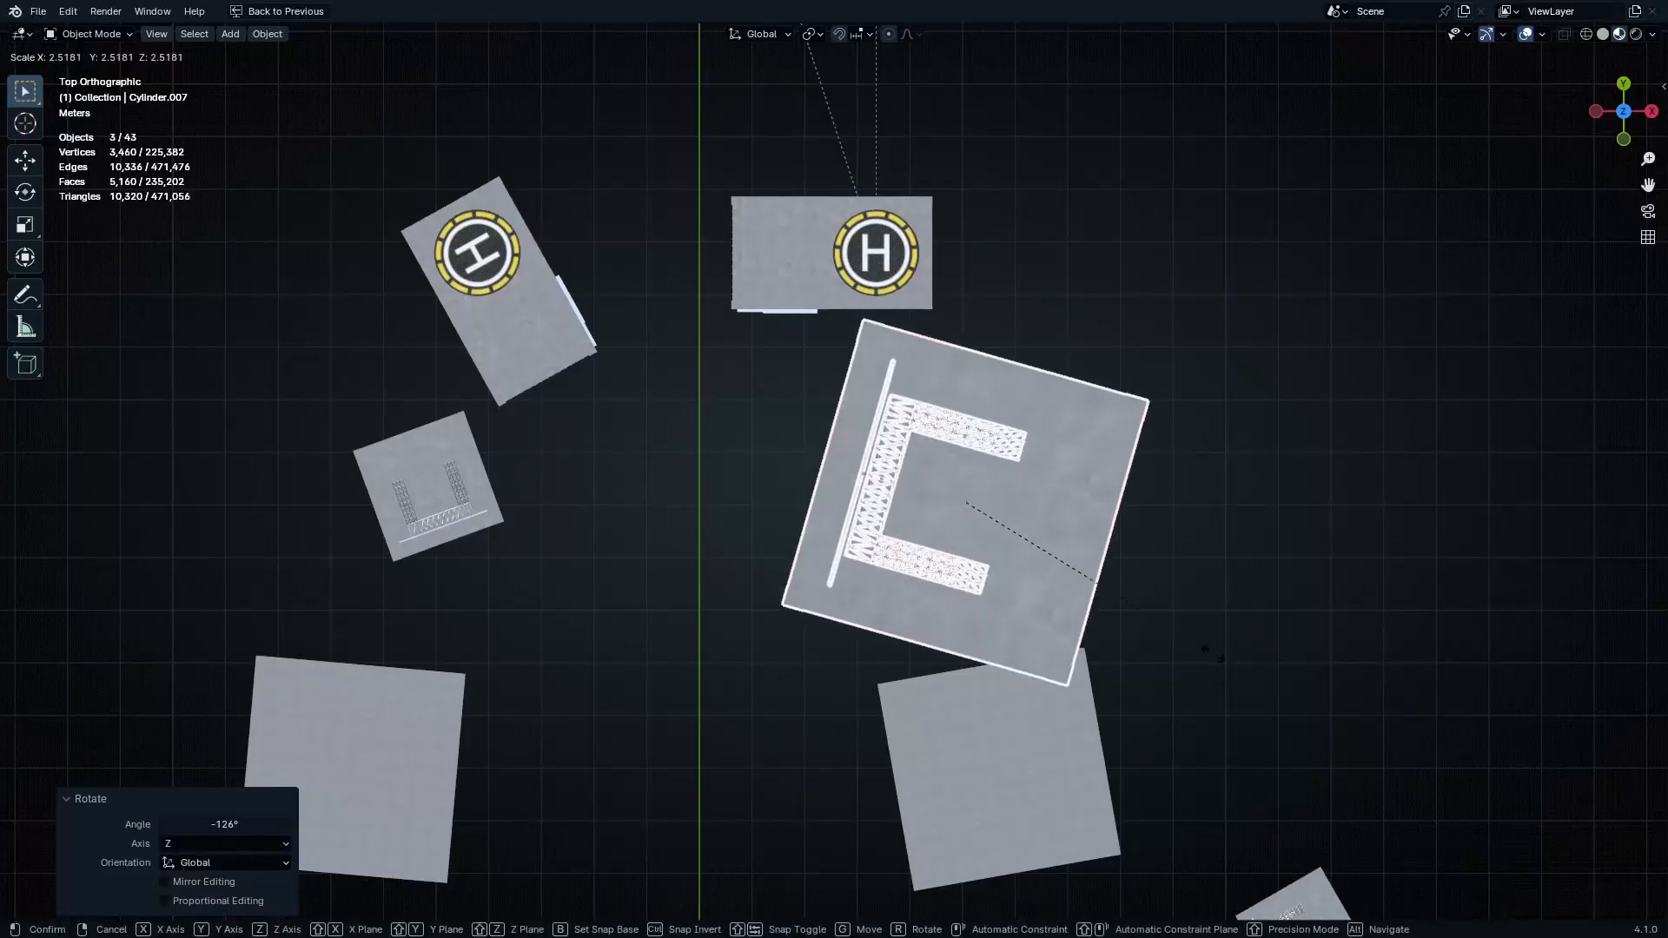
left_click(1139, 596)
key("g")
left_click(1203, 634)
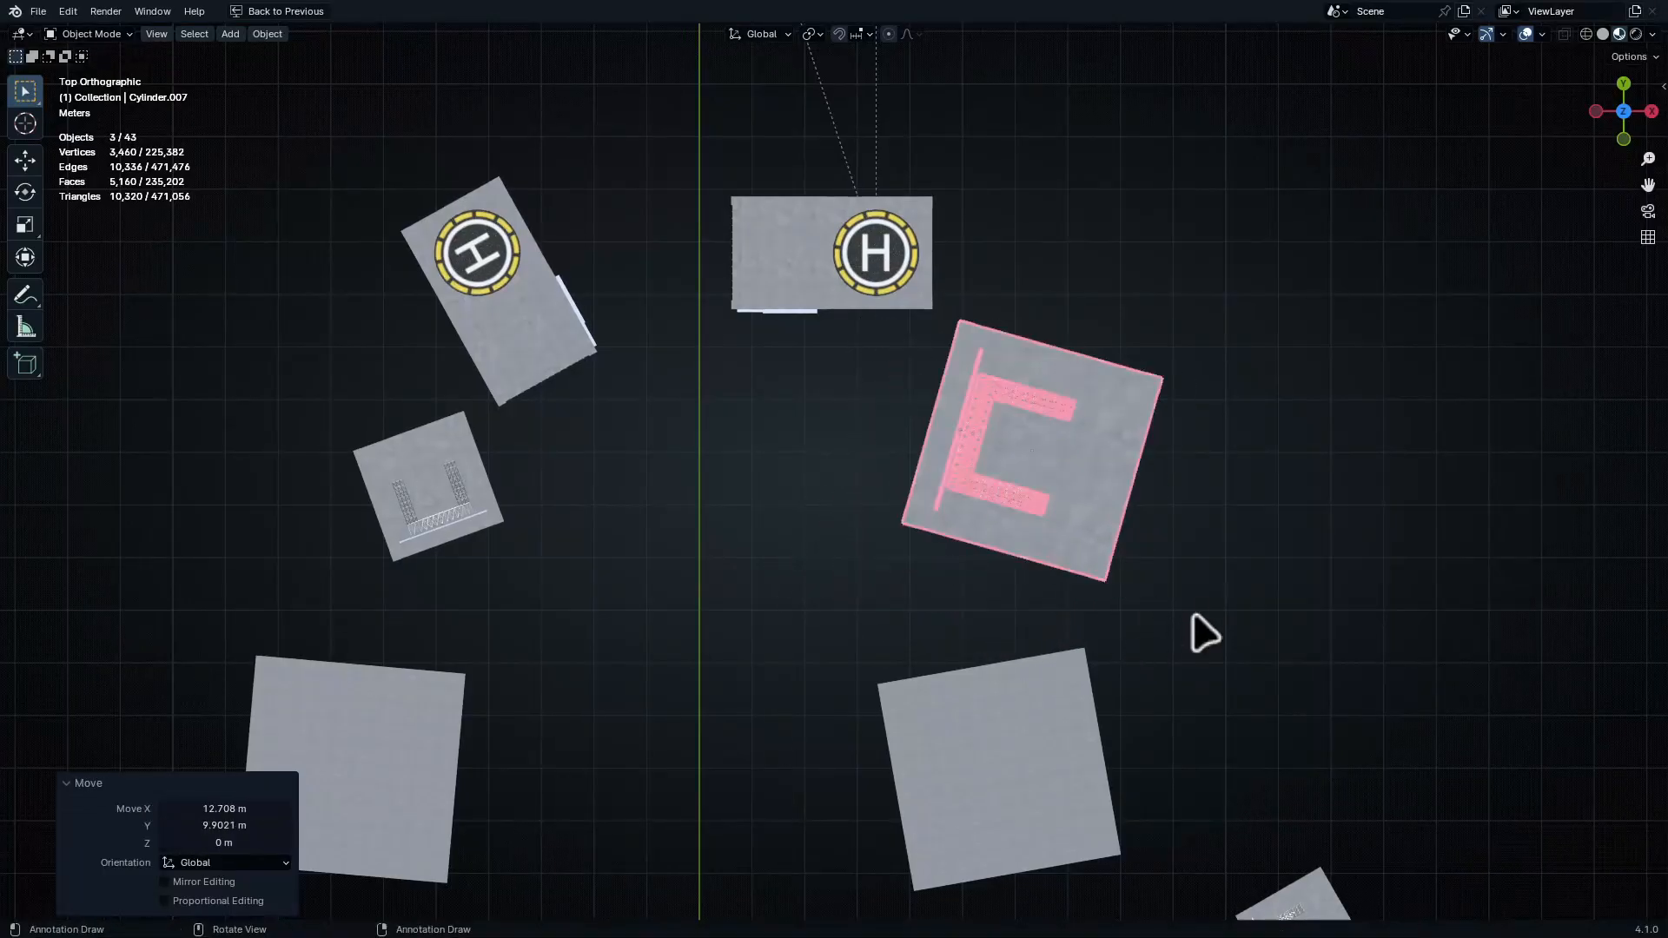
Reposition the duplicated billboard tower horizontally, with Z locked, while judging the composition through the camera
key("KP_0")
middle_click_drag(851, 732, 1007, 790, "ctrl")
key("g")
key("shift+z")
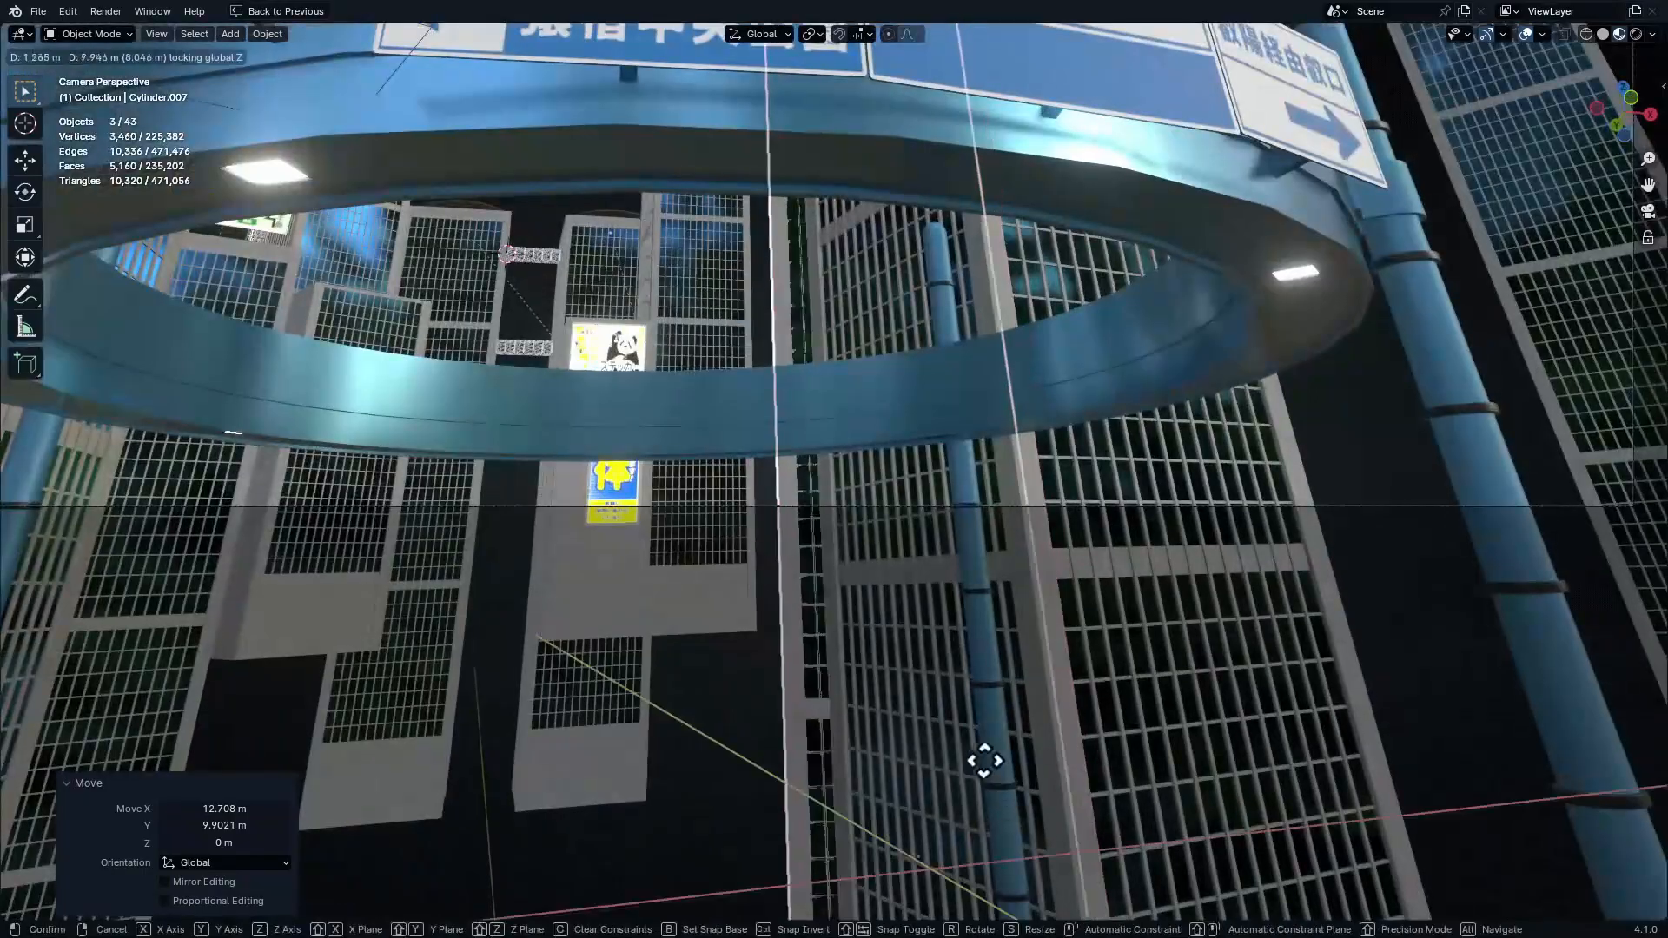
left_click(1156, 697)
Move the stepped building with the panda sign 10.191 m along Y and check it through the camera
middle_click_drag(743, 339, 860, 464)
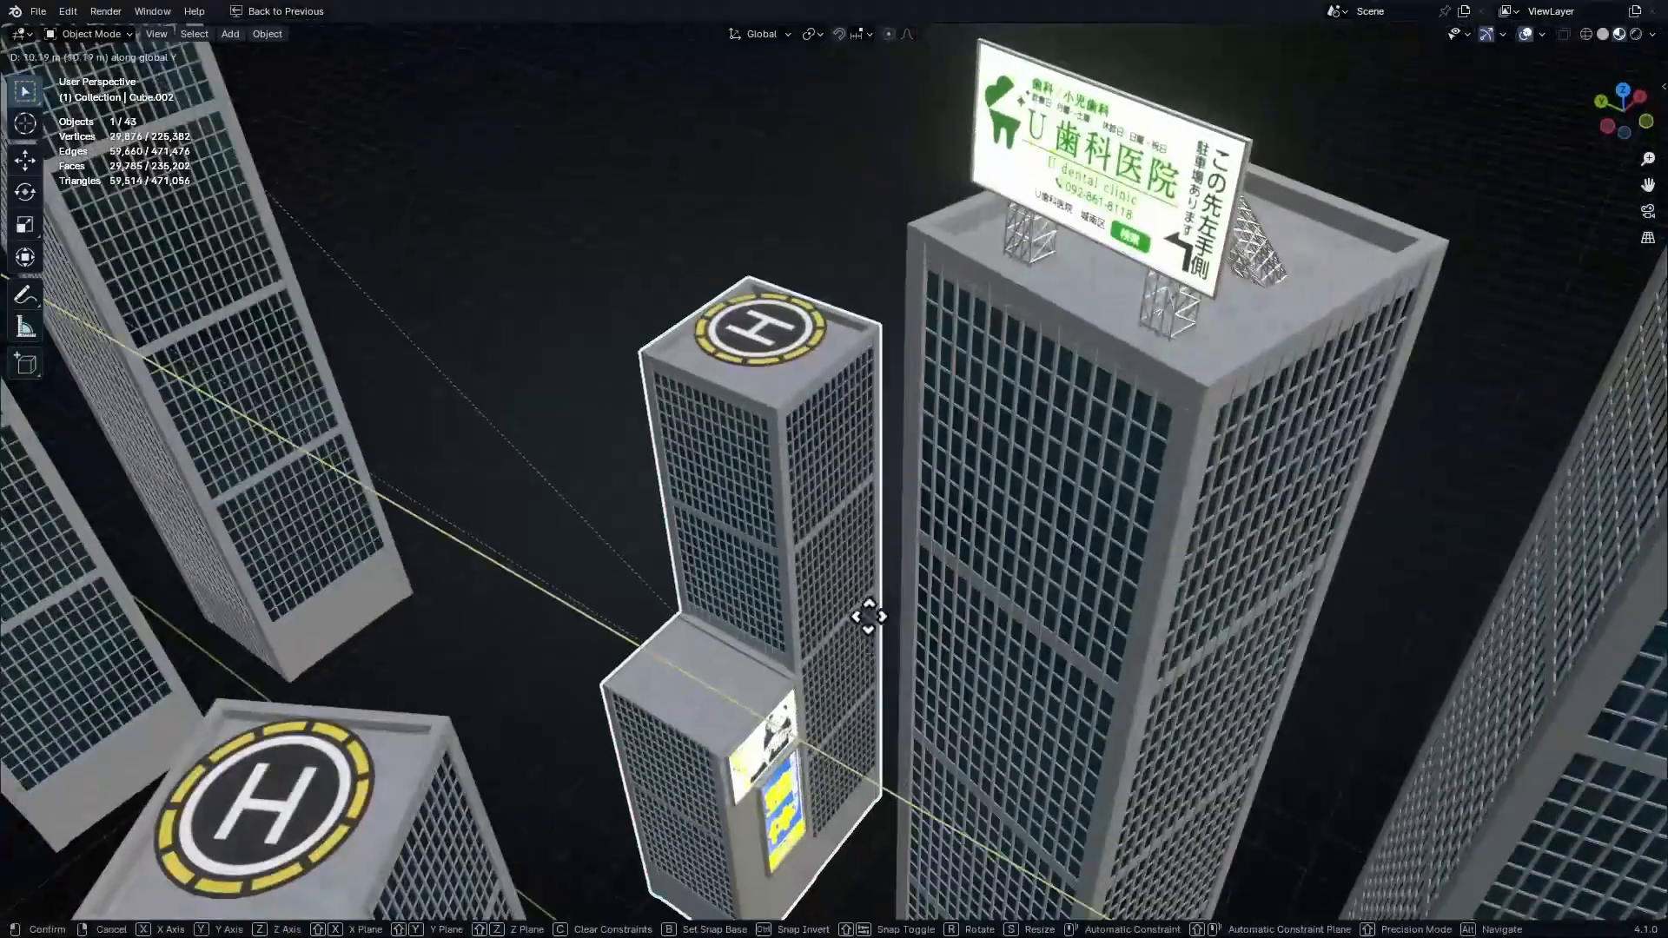
left_click(875, 633)
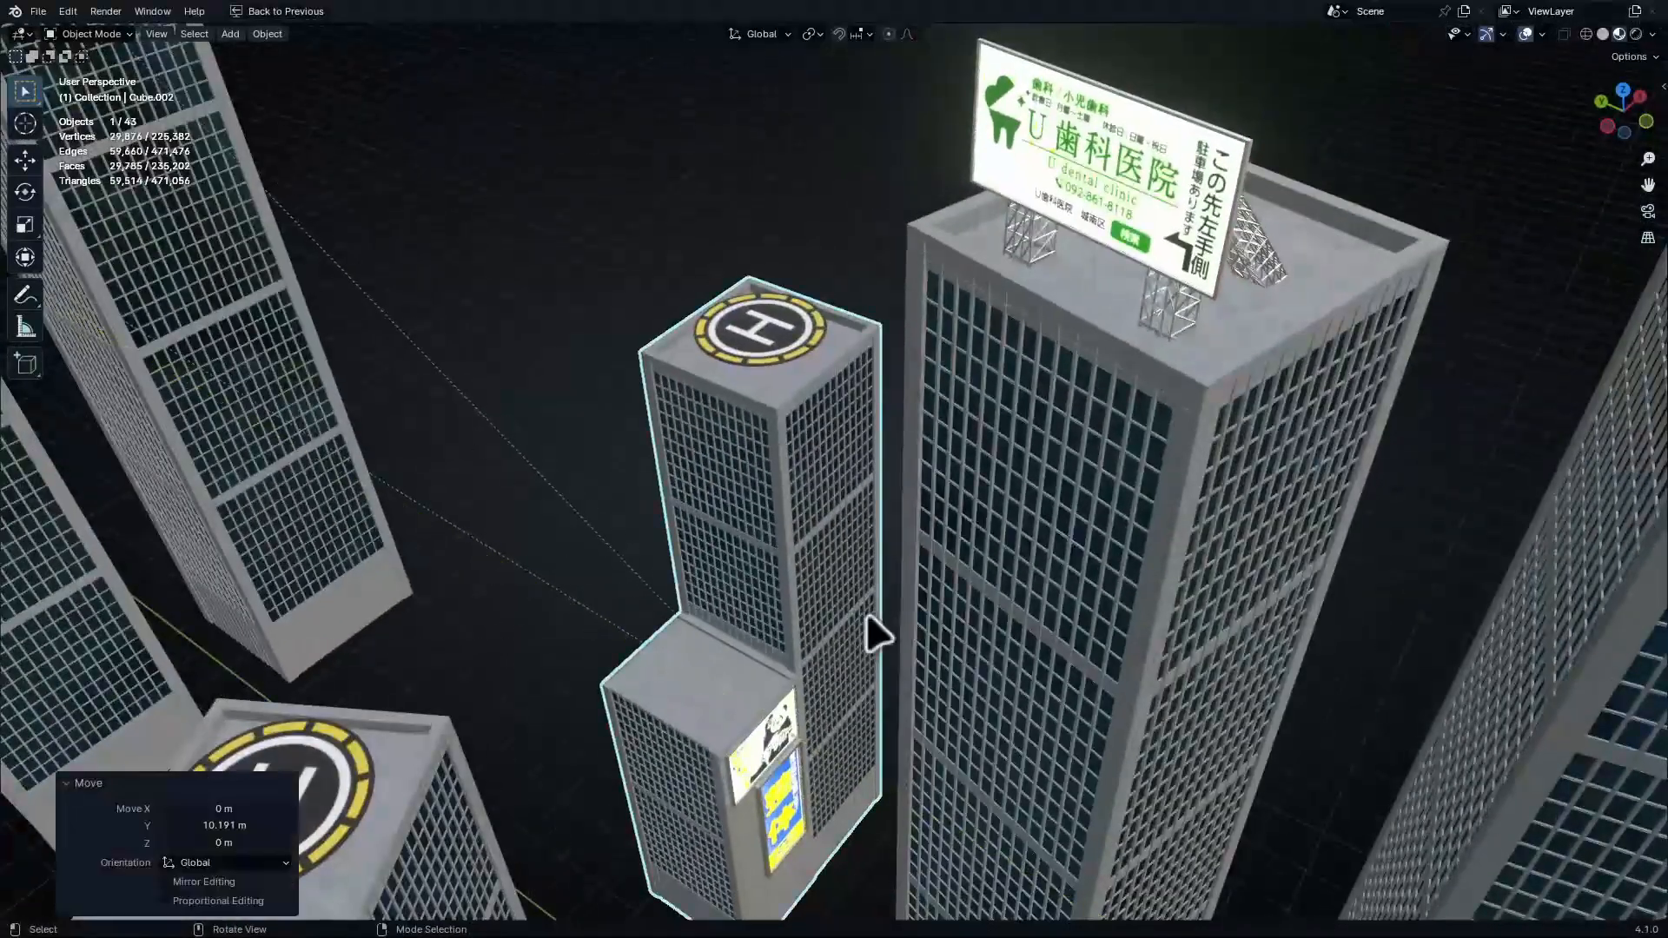
key("KP_0")
left_click(890, 400)
Make a linked duplicate of the plain tower in front of the enlarged billboard tower, offset -3.8286 m X and -91.673 m Y to stand beside the ring
middle_click_drag(891, 390, 871, 643, "ctrl")
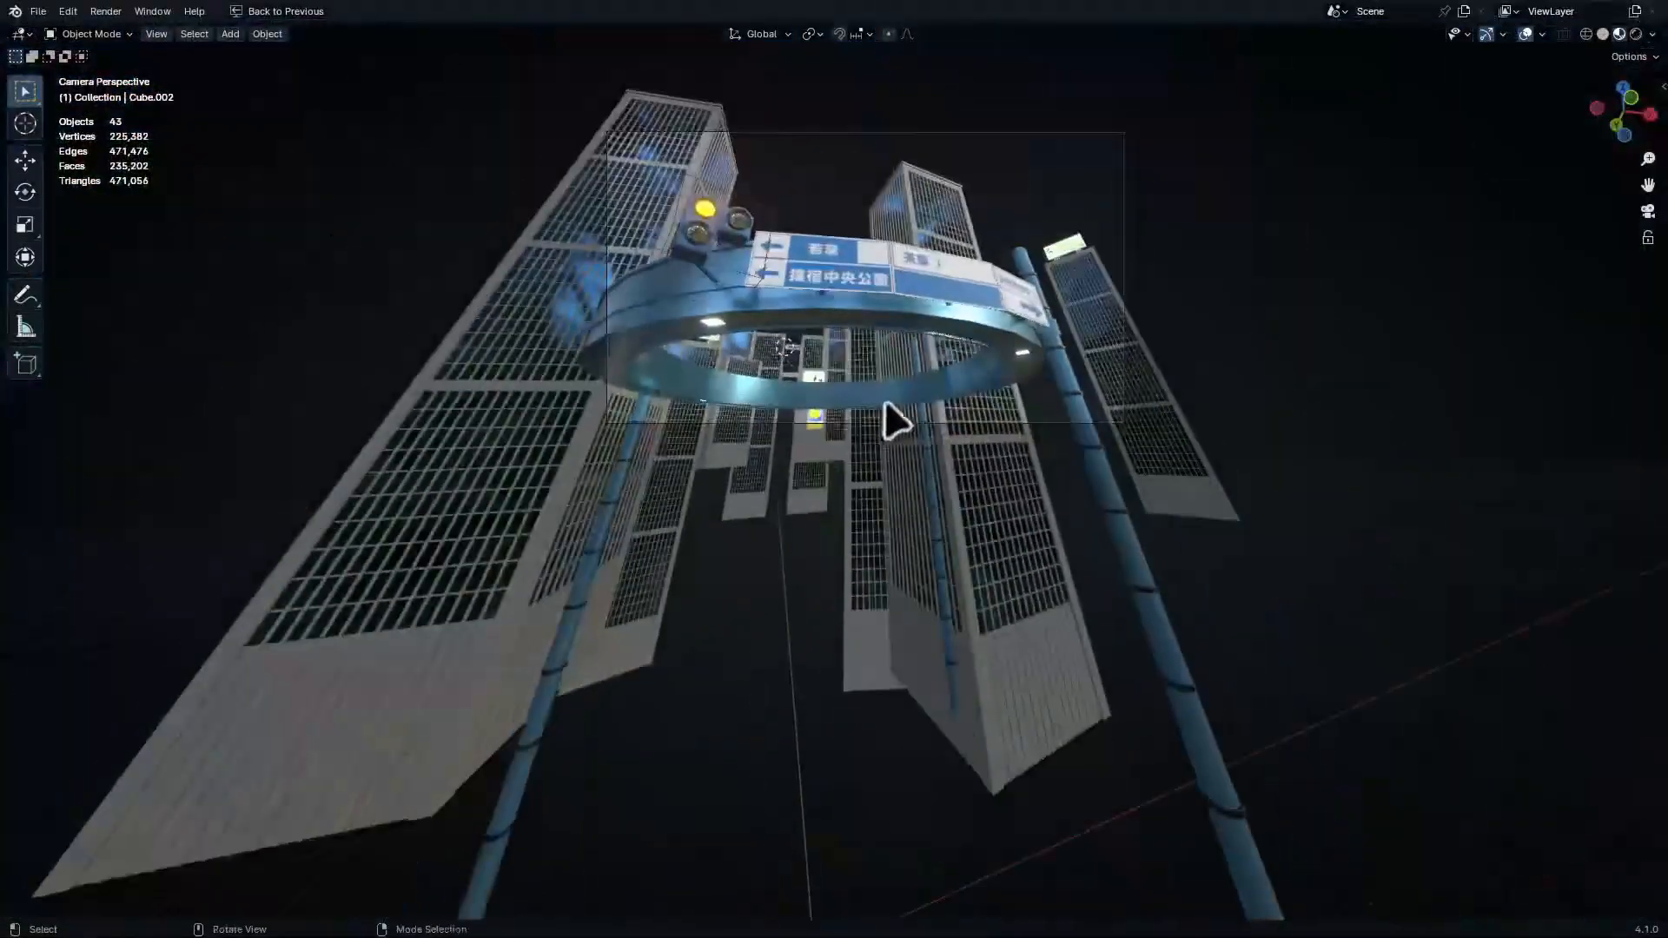
middle_click_drag(1011, 304, 1100, 606, "shift")
middle_click_drag(1003, 391, 1053, 512, "ctrl")
key("KP_7")
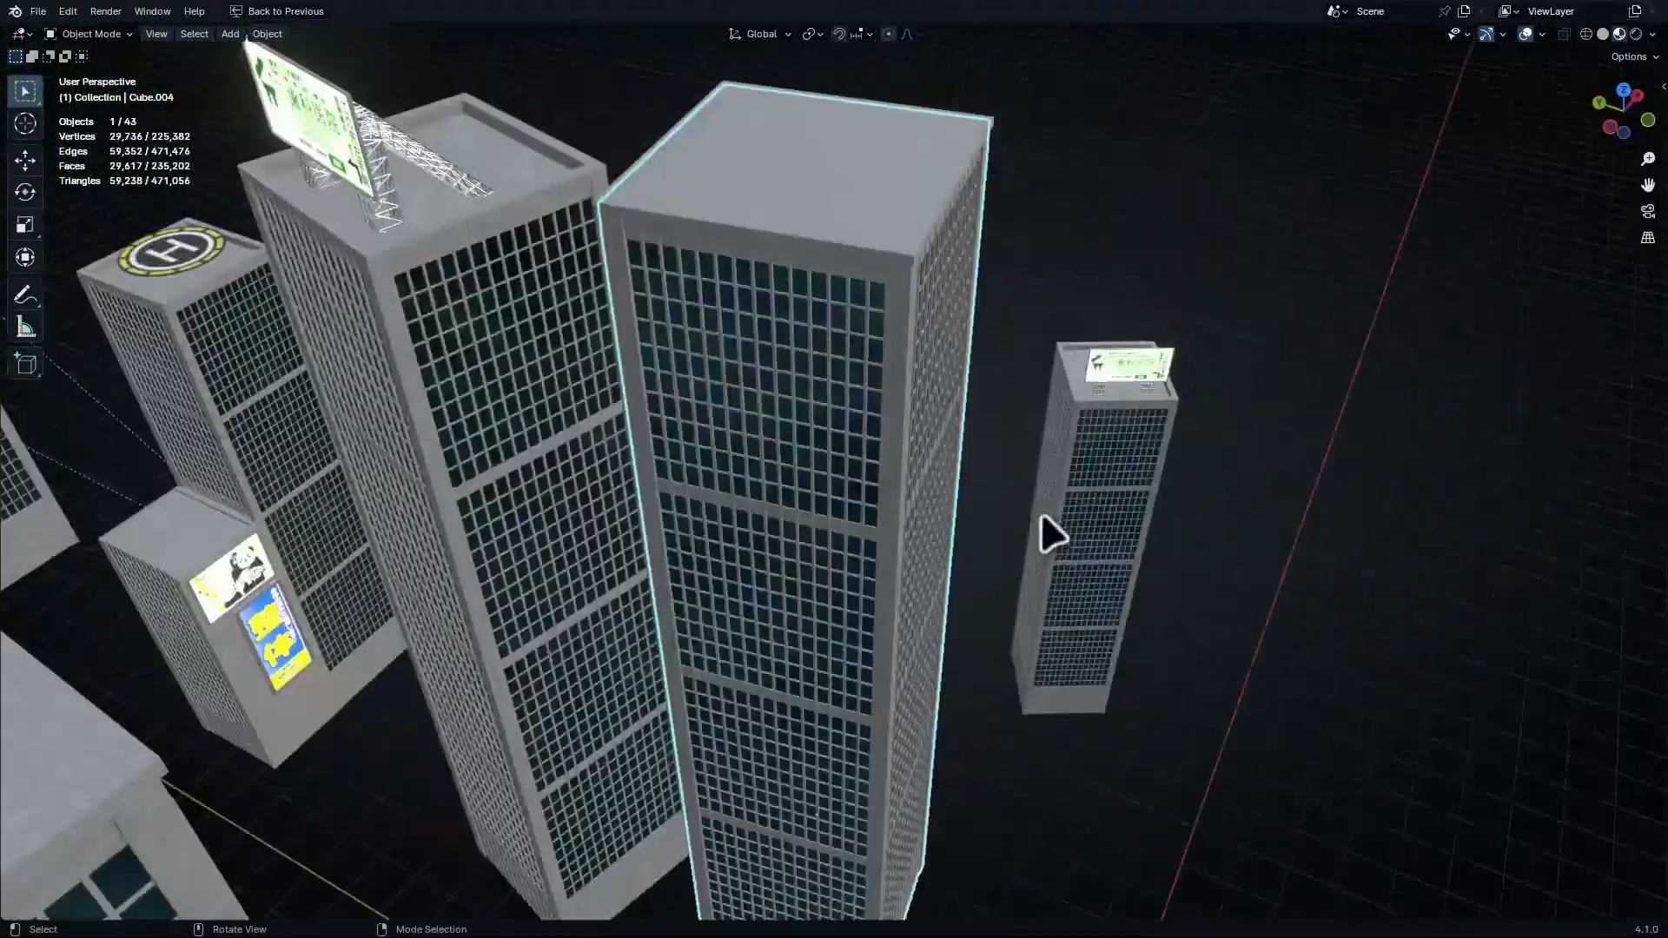
key("KP_7")
scroll(1020, 564, "down", 3)
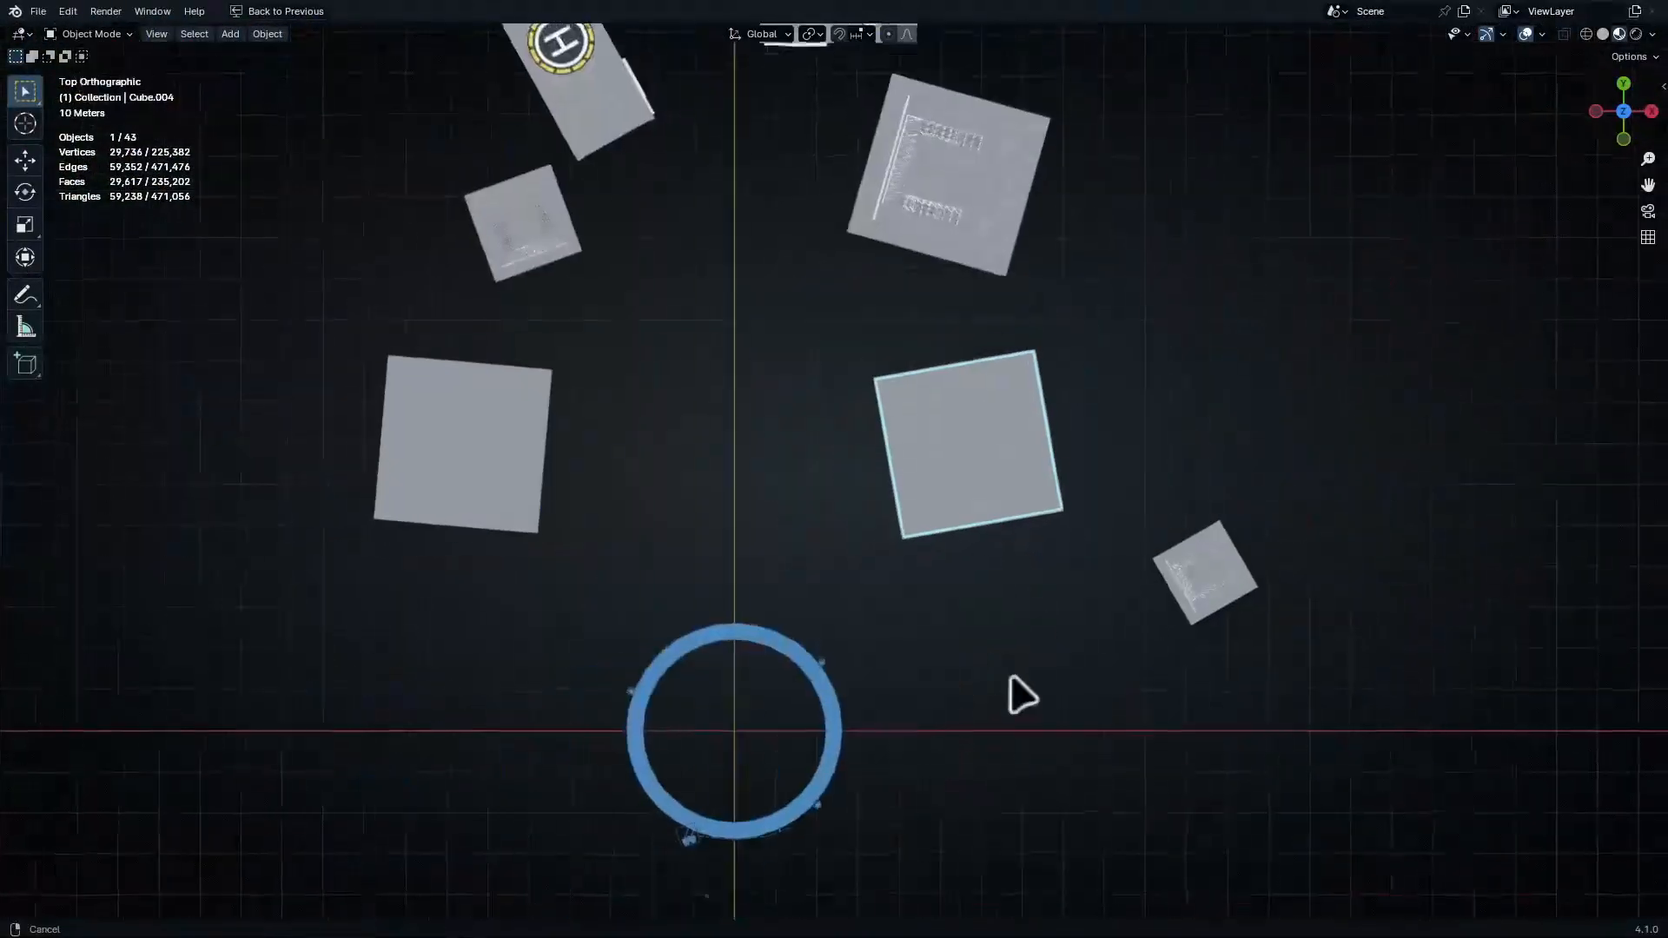
key("alt+d")
left_click(955, 70)
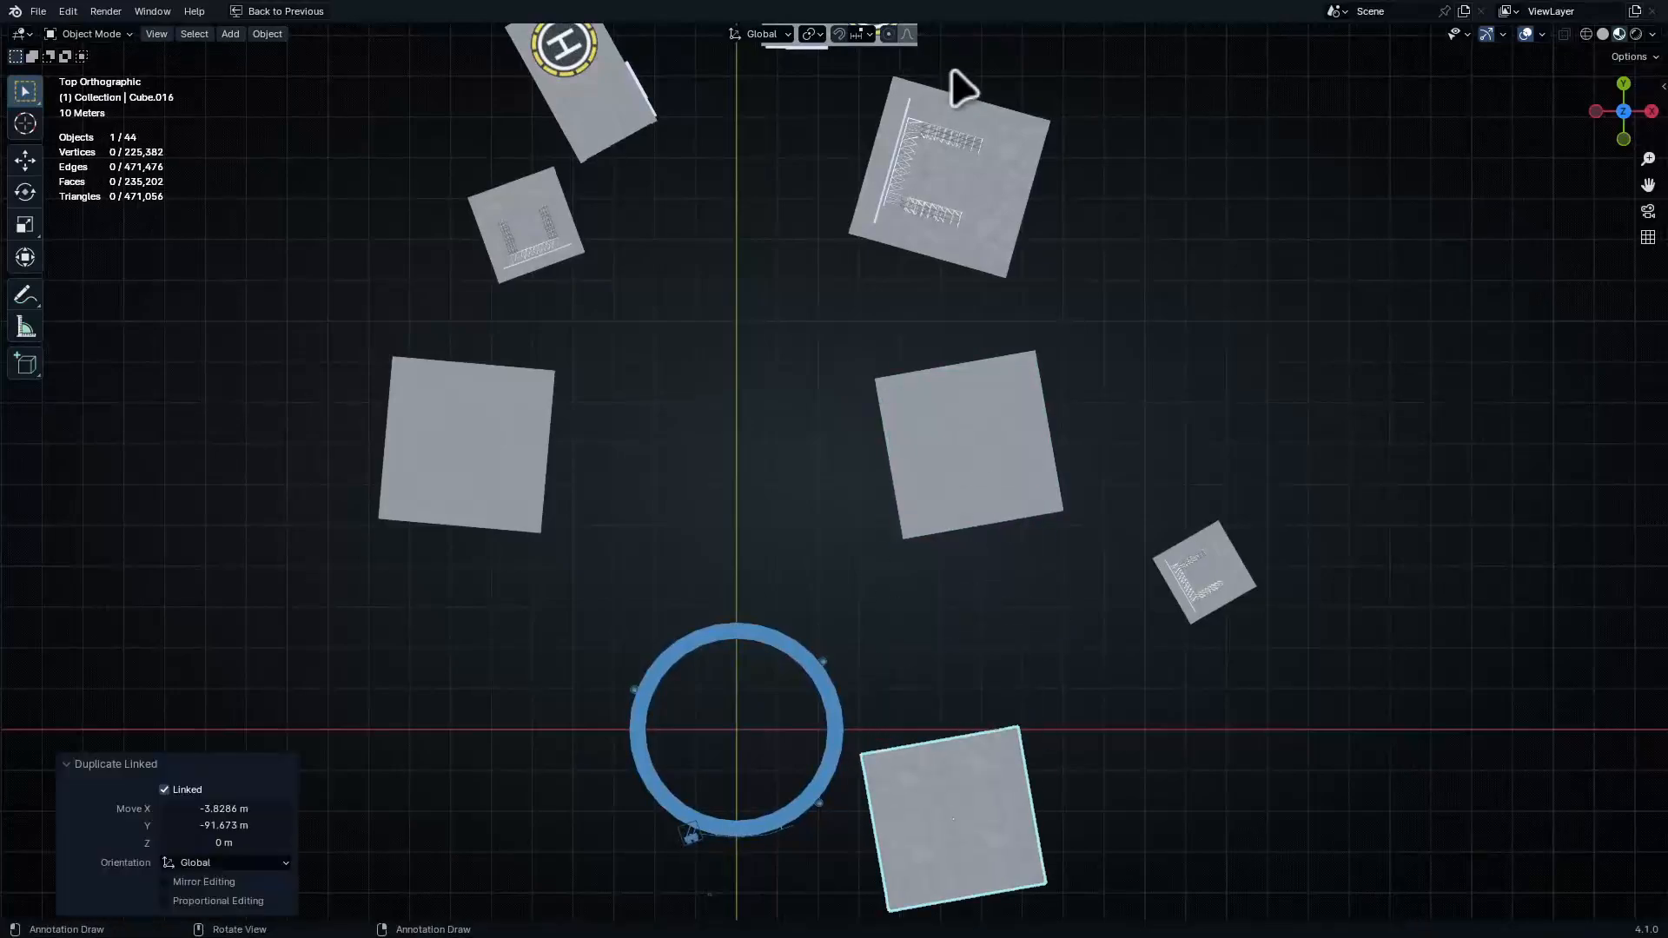
Move the duplicated plain tower 237.34 m along X and 76.599 m along Y while judging its place through the camera
key("KP_0")
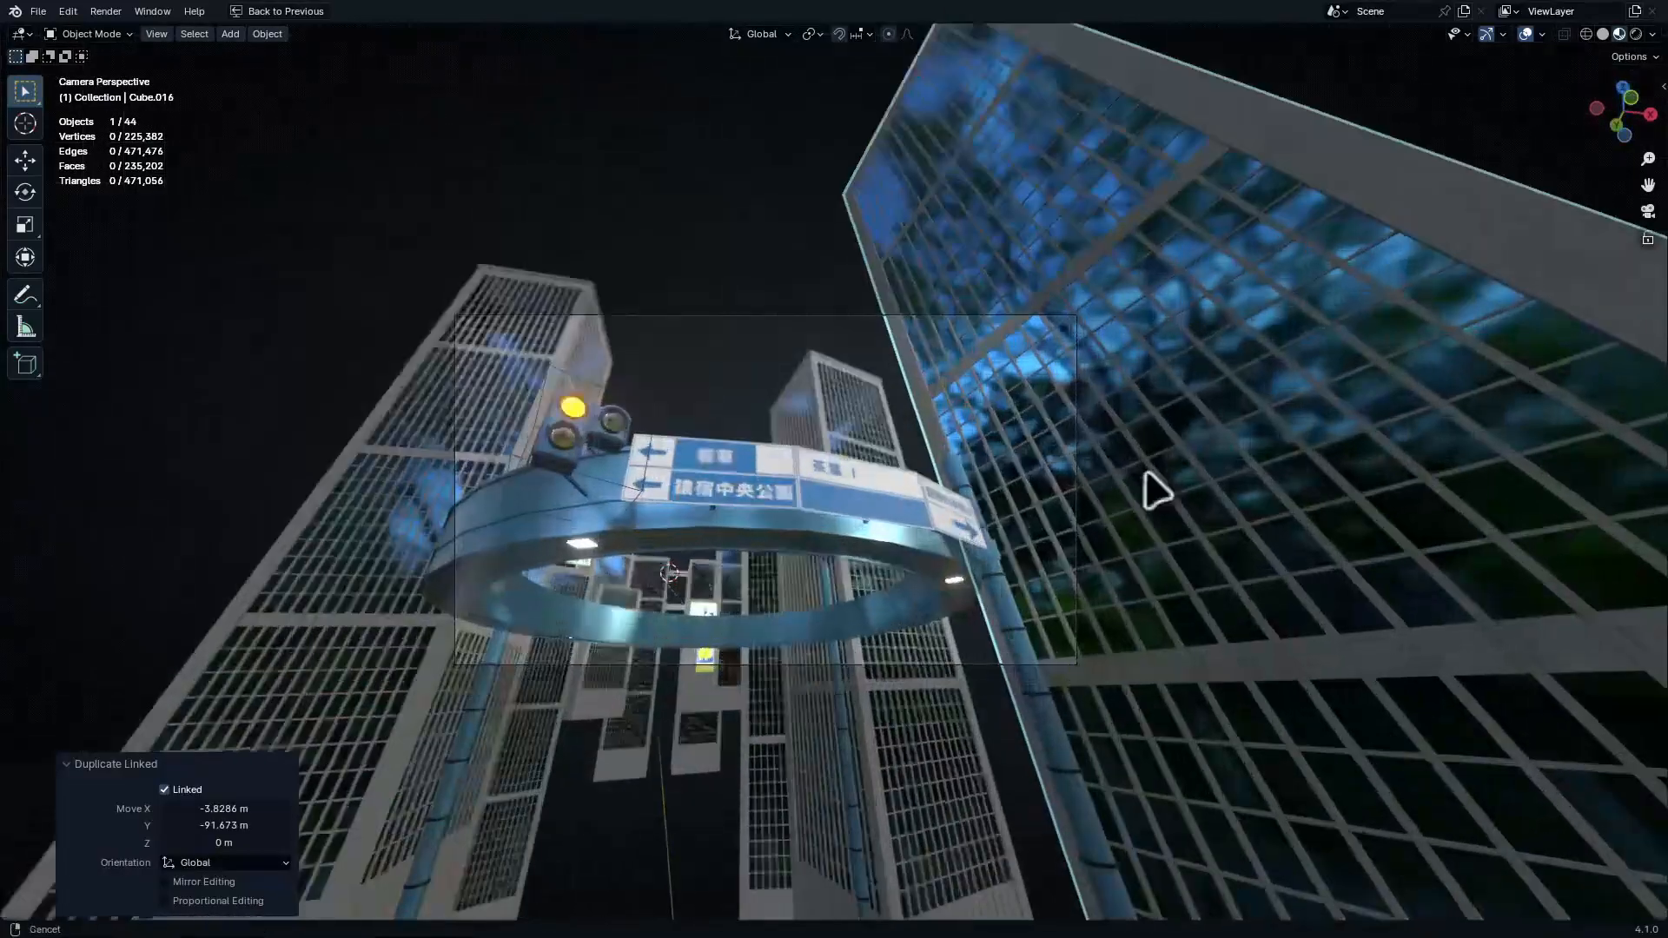
scroll(1155, 491, "up", 4)
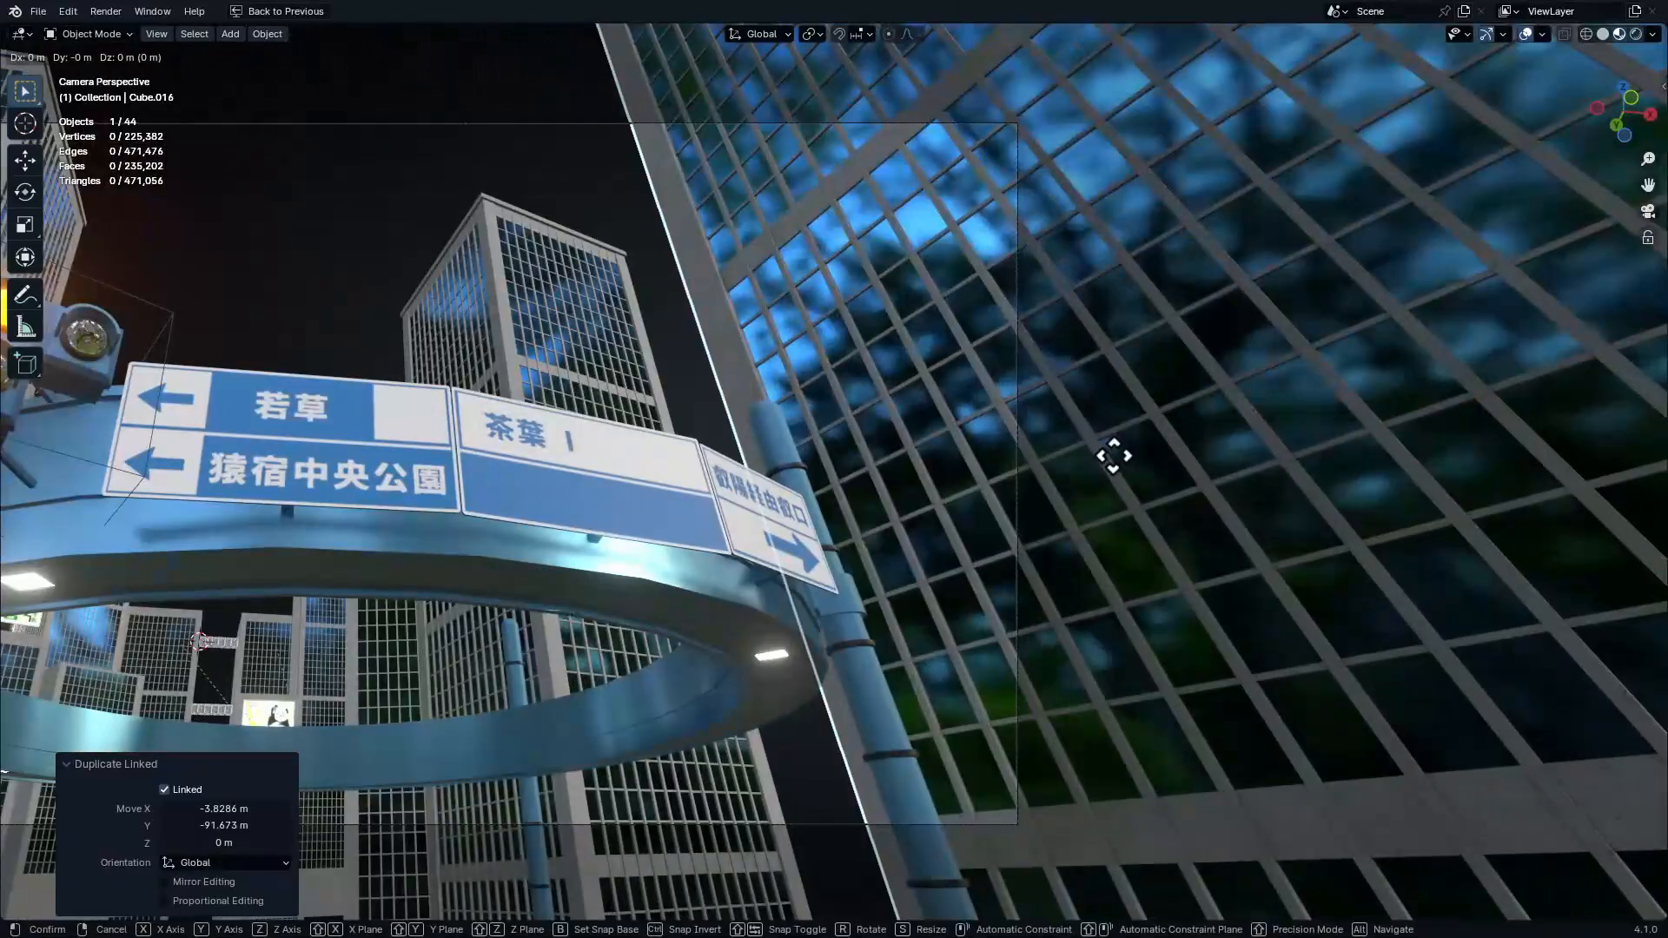
key("y")
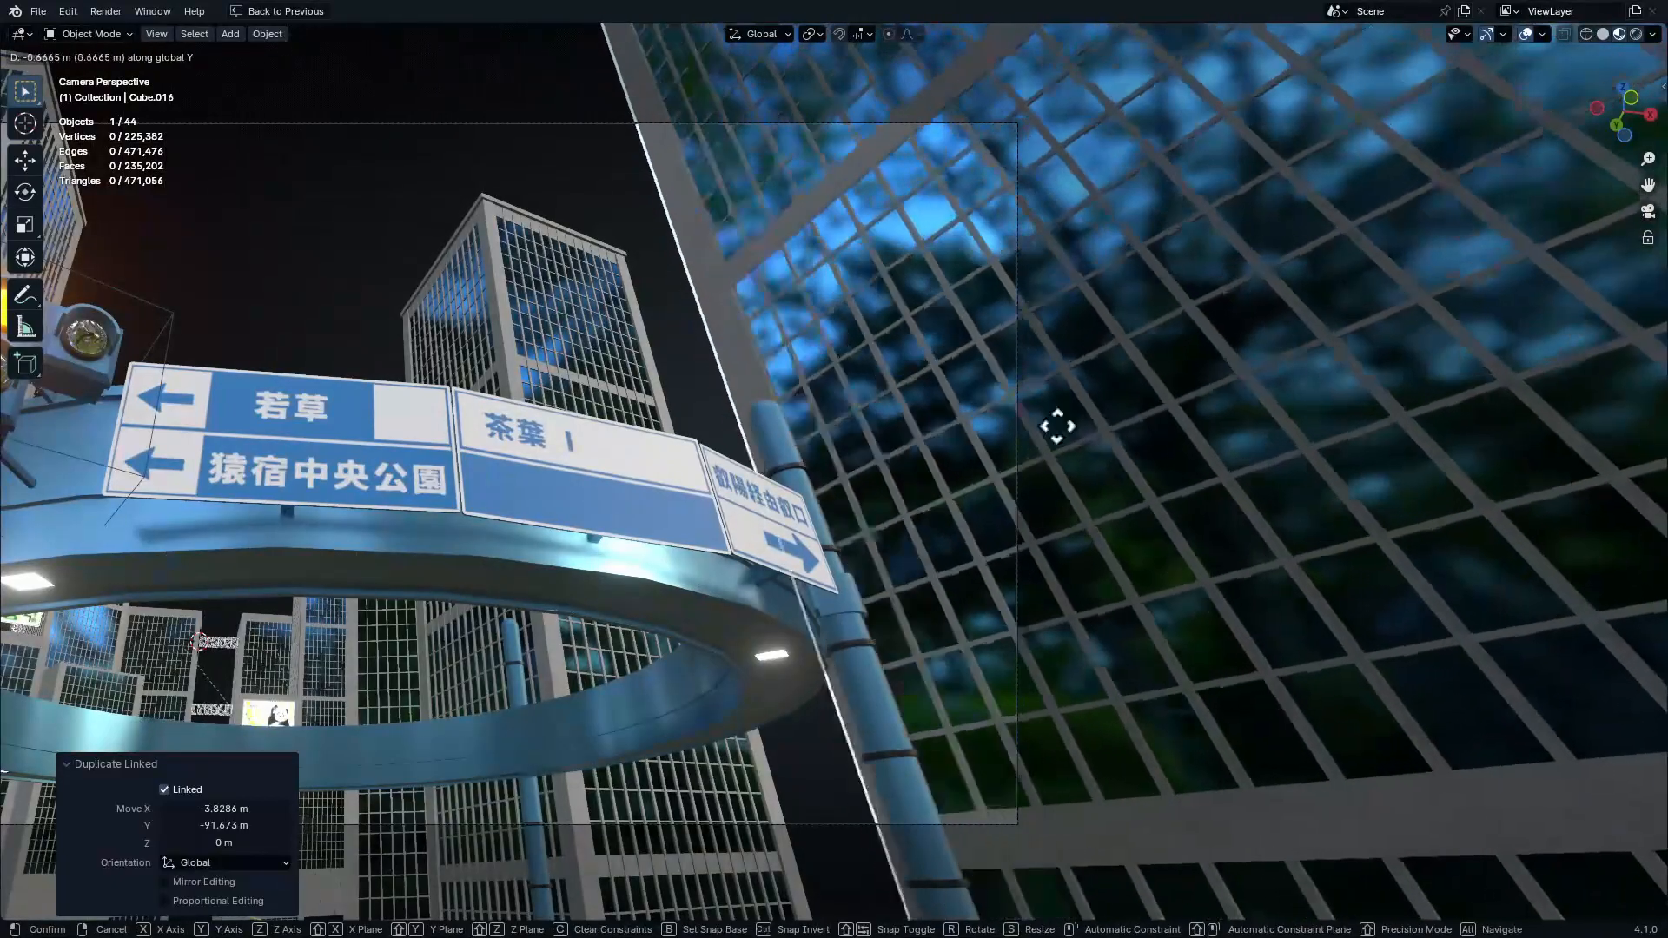
key("x")
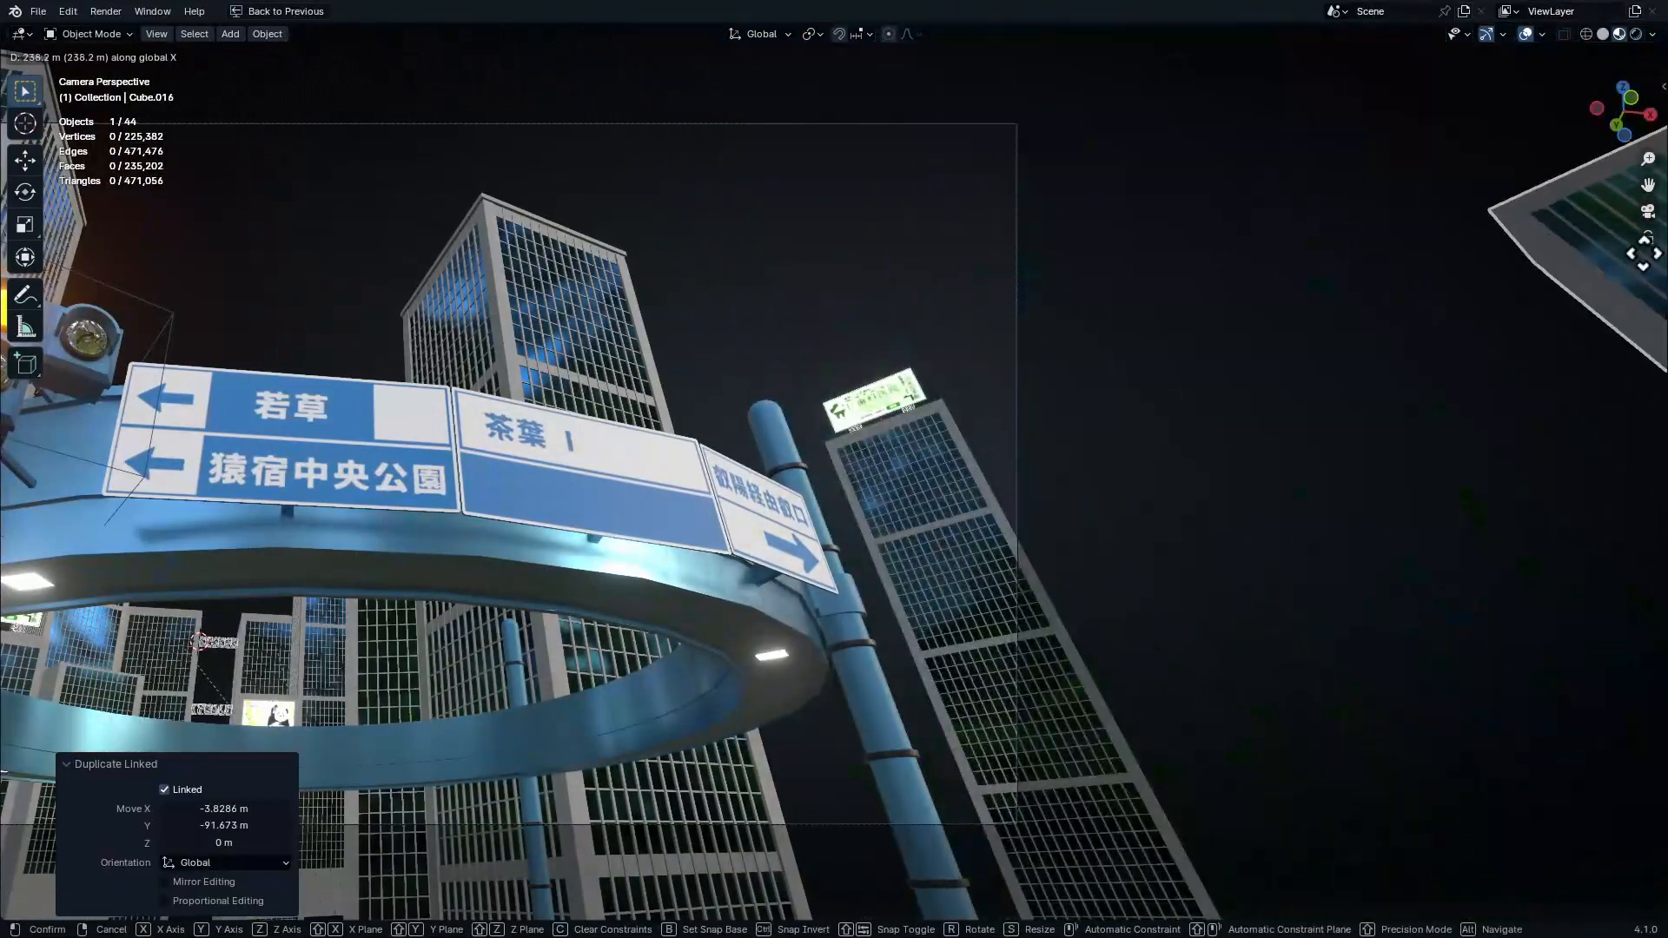
left_click(1648, 279)
key("y")
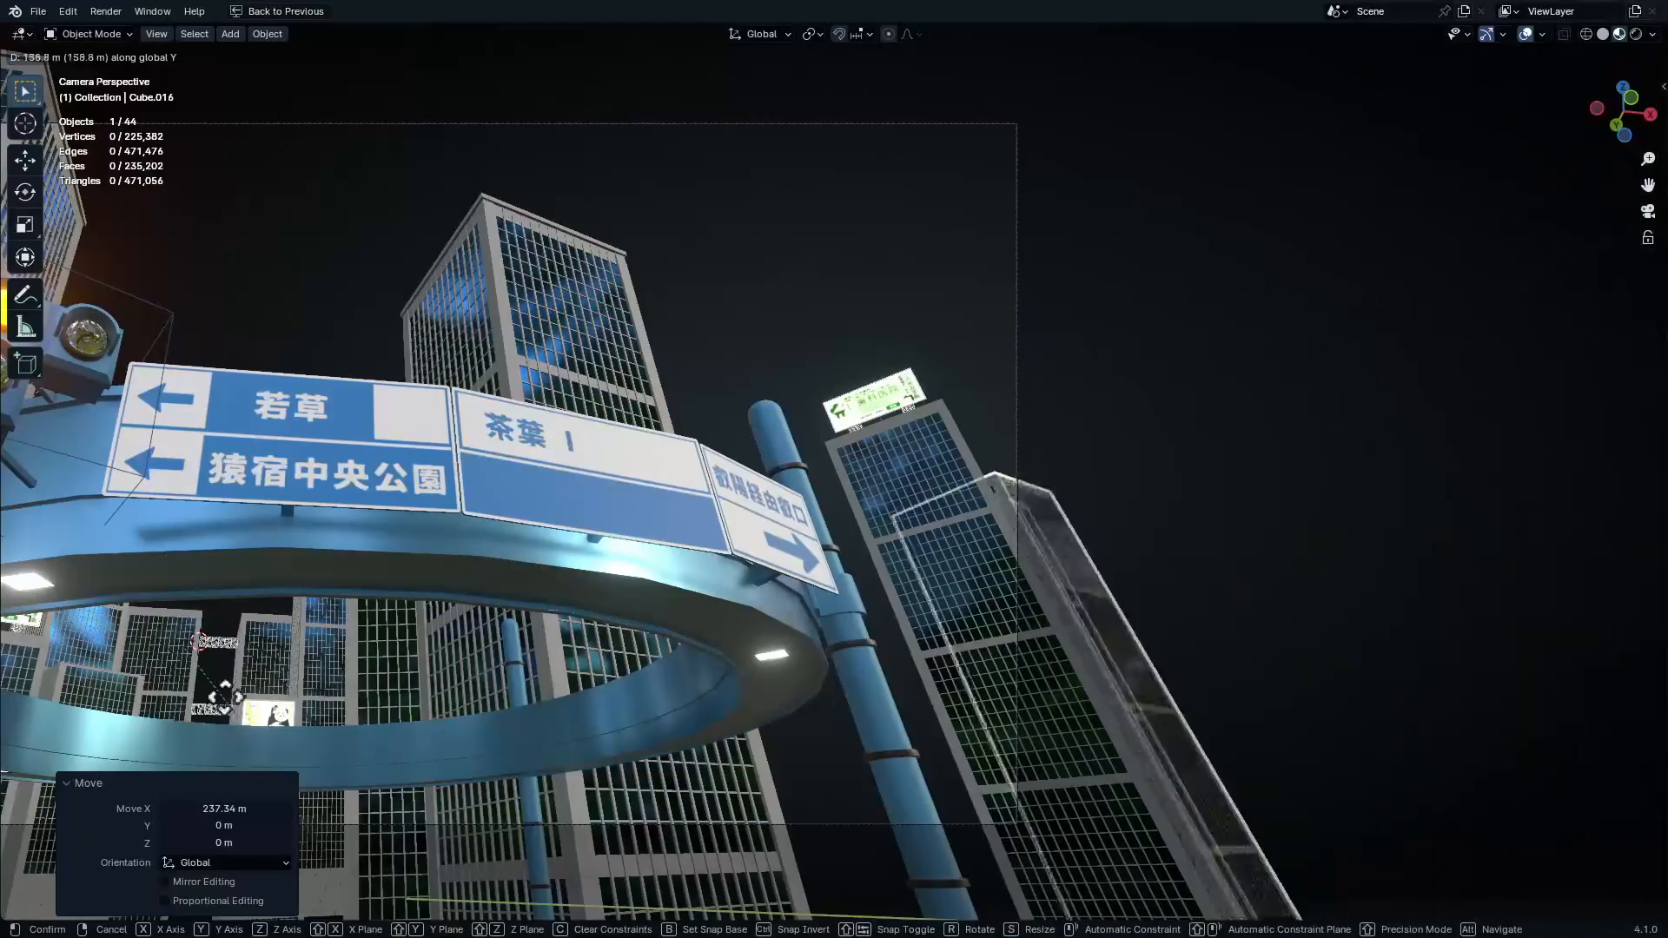
left_click(953, 622)
Shift the duplicated plain tower back toward the ring along negative X, and move it -10.77 m along Y
key("g")
key("x")
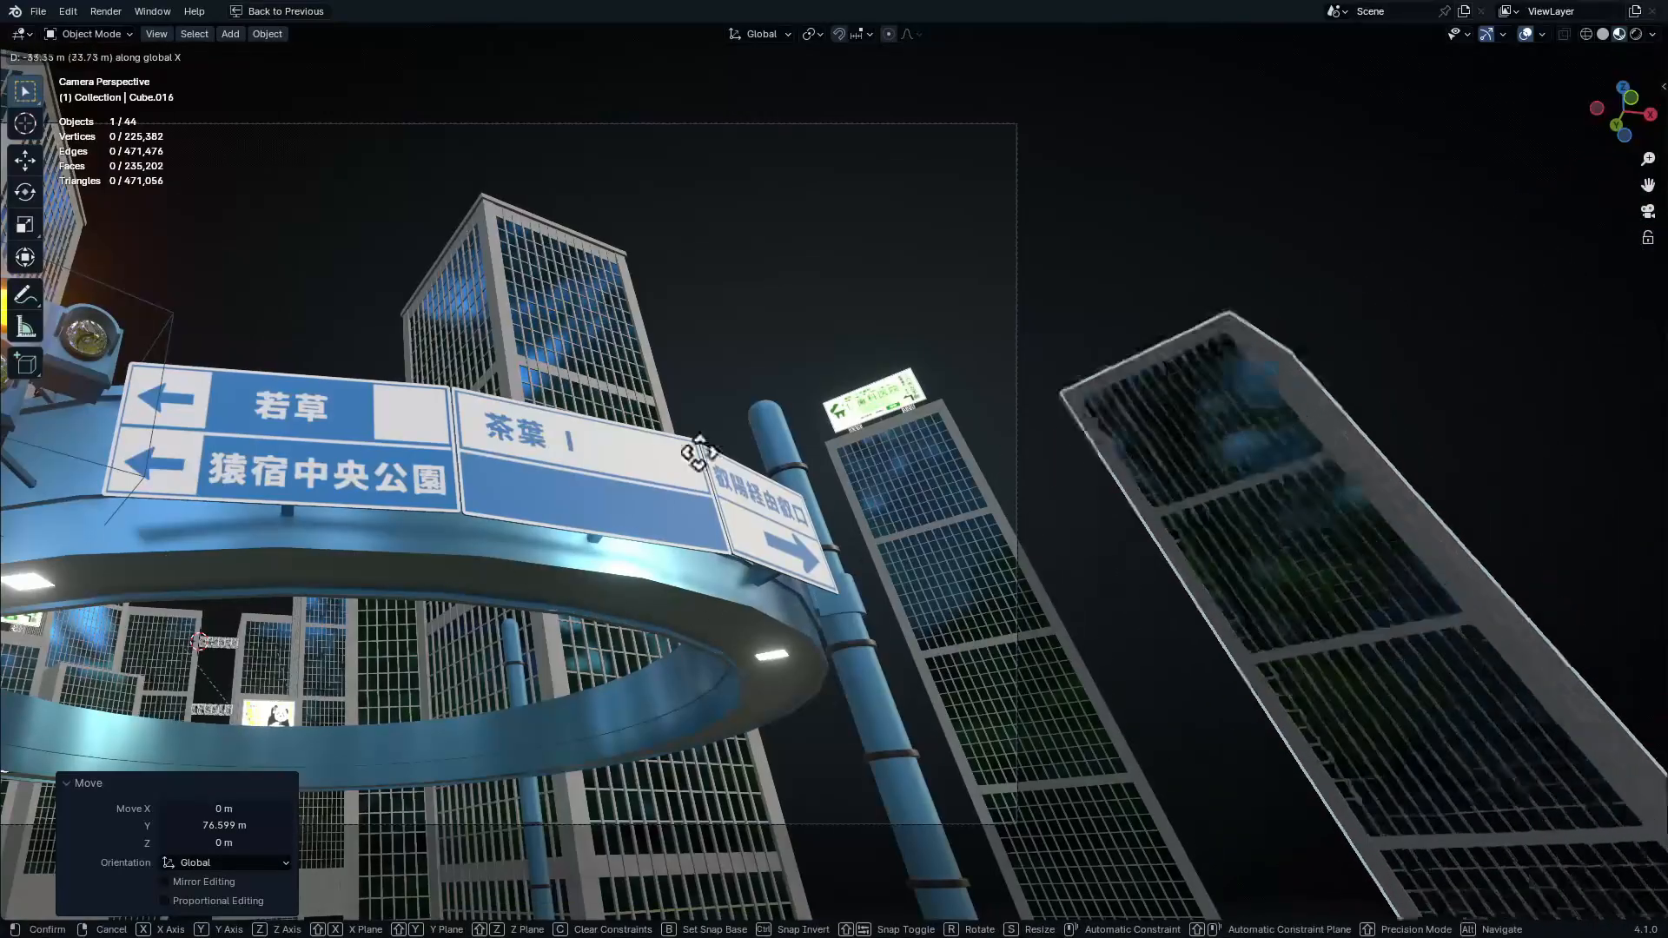
left_click(826, 730)
key("g")
key("y")
left_click(1314, 383)
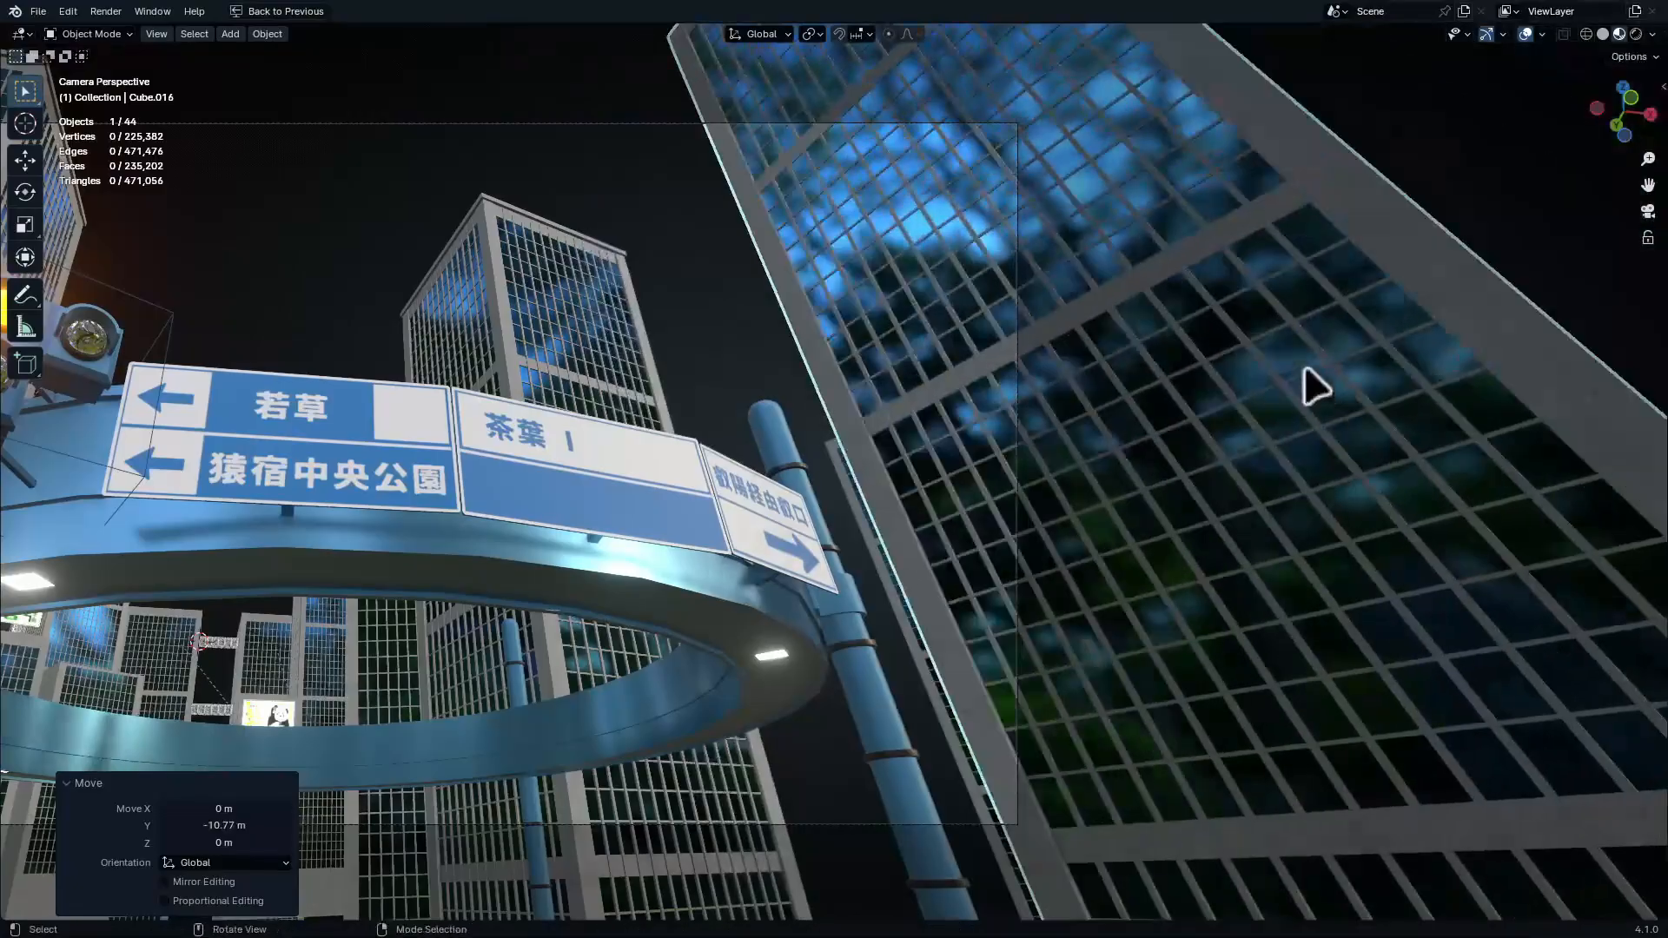
Scale the duplicated tower down uniformly to about 0.7 and move it 9.535 m along X and 13.286 m along Y
middle_click_drag(1314, 383, 1488, 592)
key("KP_7")
key("s")
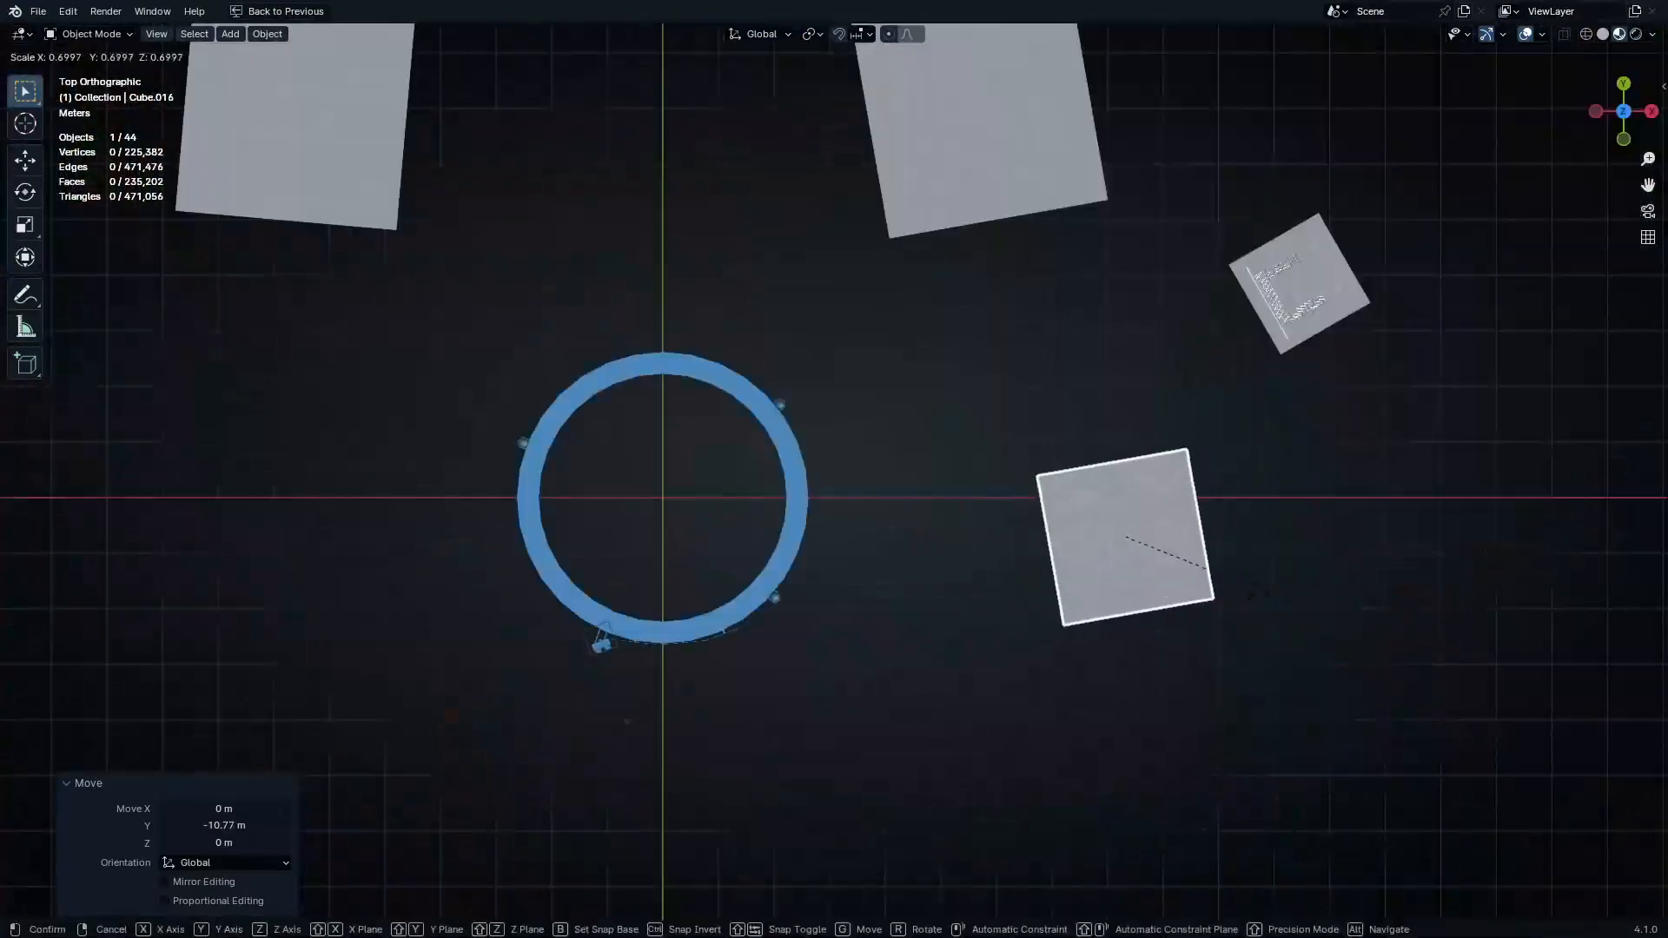
left_click(1217, 591)
key("g")
left_click(1273, 554)
key("KP_0")
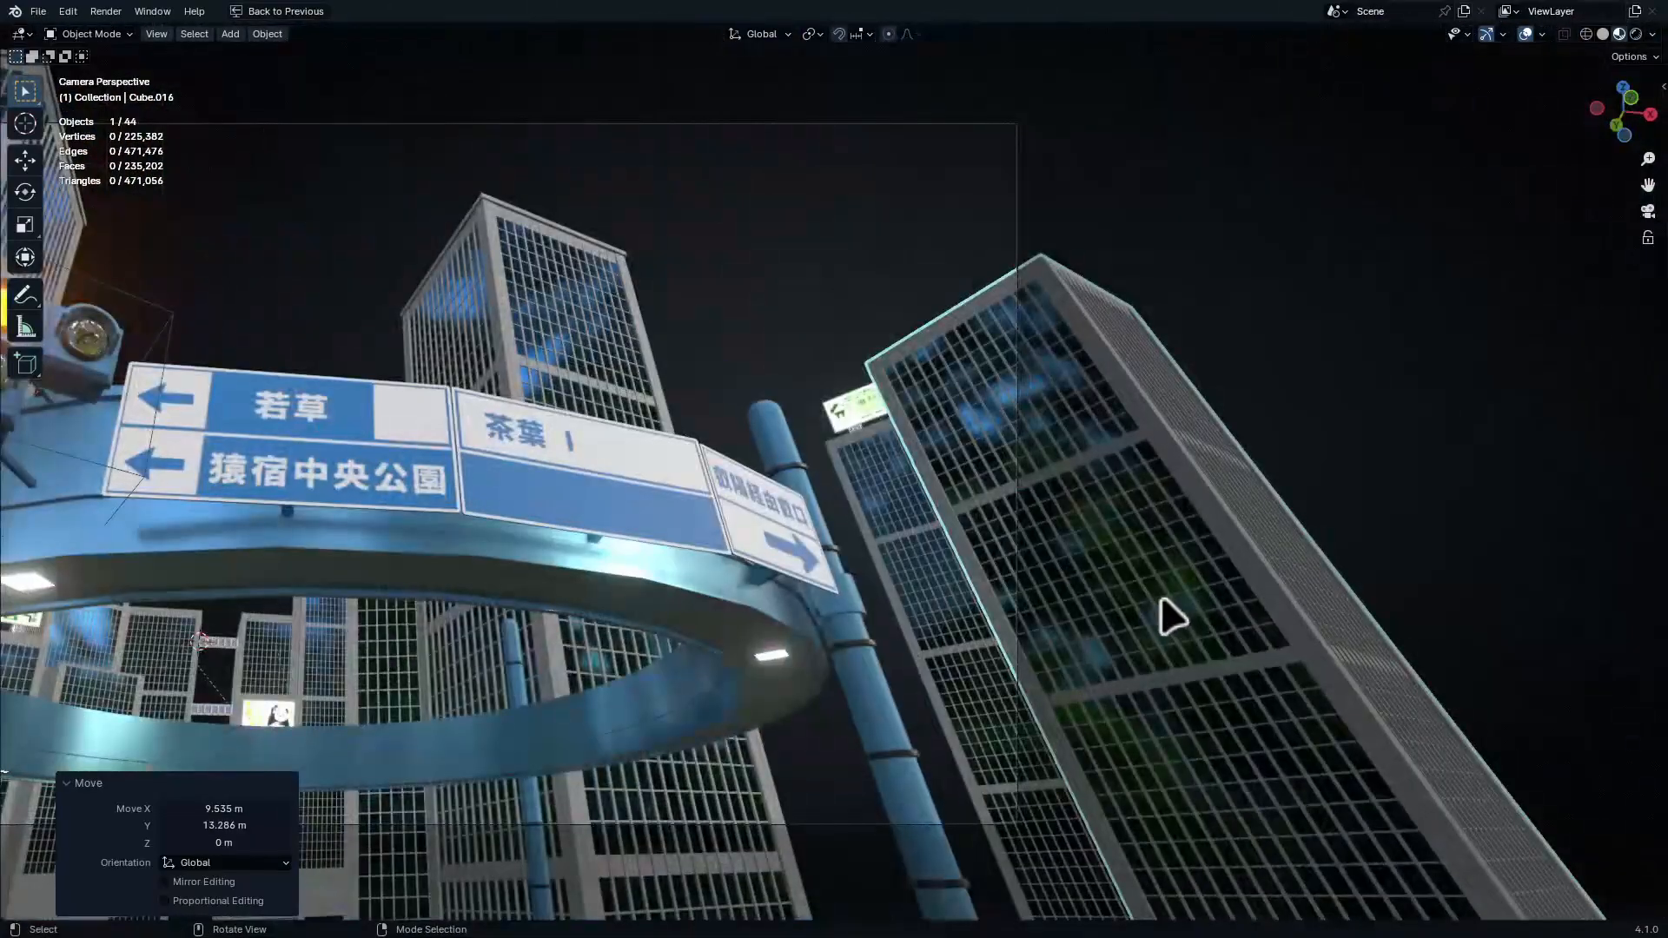
Raise the duplicated tower about 46.7 m along Z, enlarge it uniformly by 1.213 and readjust its position in the camera view
key("g")
key("z")
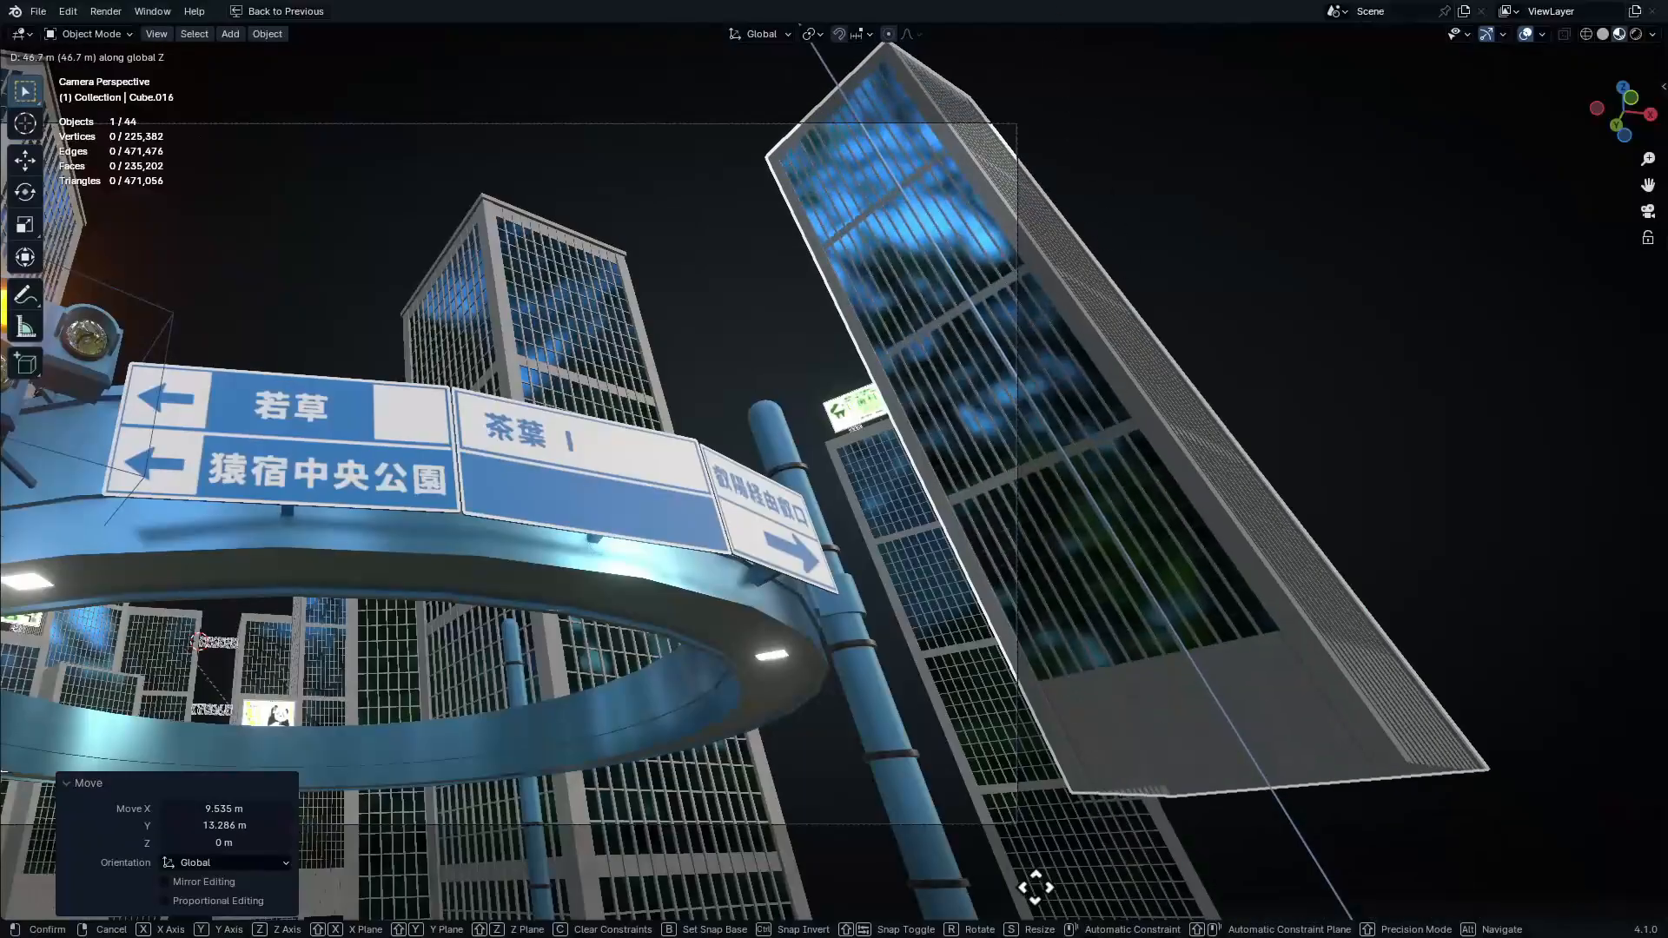
left_click(1033, 884)
key("s")
left_click(1207, 849)
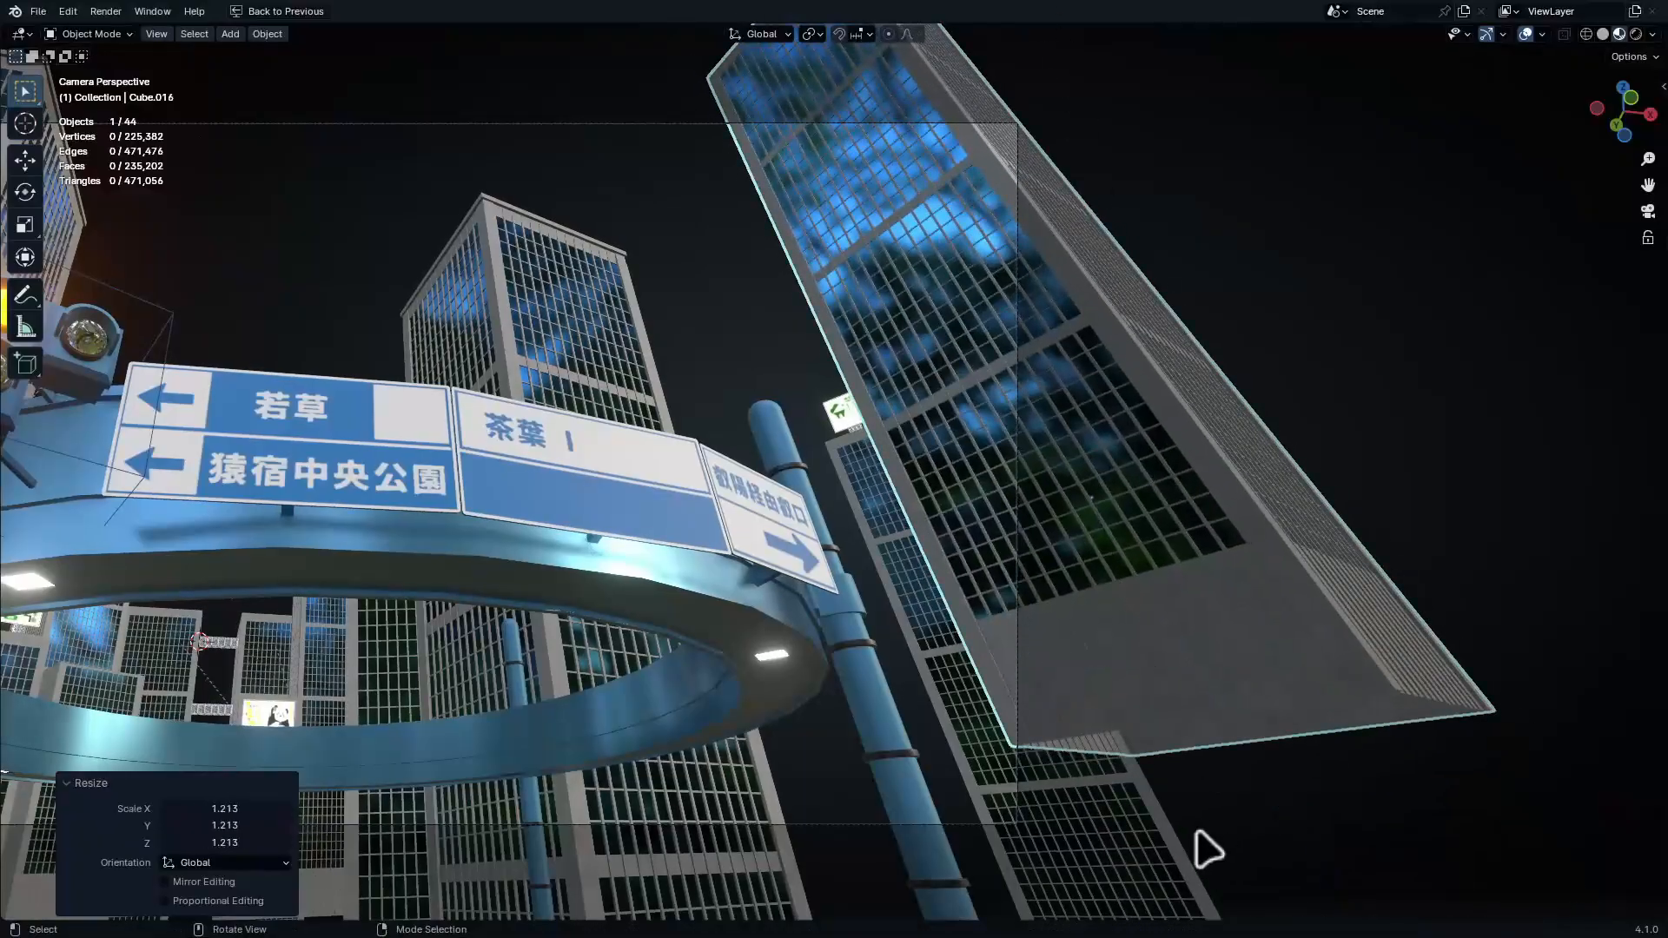
left_click(1198, 831)
Move the slim billboard tower behind the enlarged tower along the Y axis
left_click(895, 517)
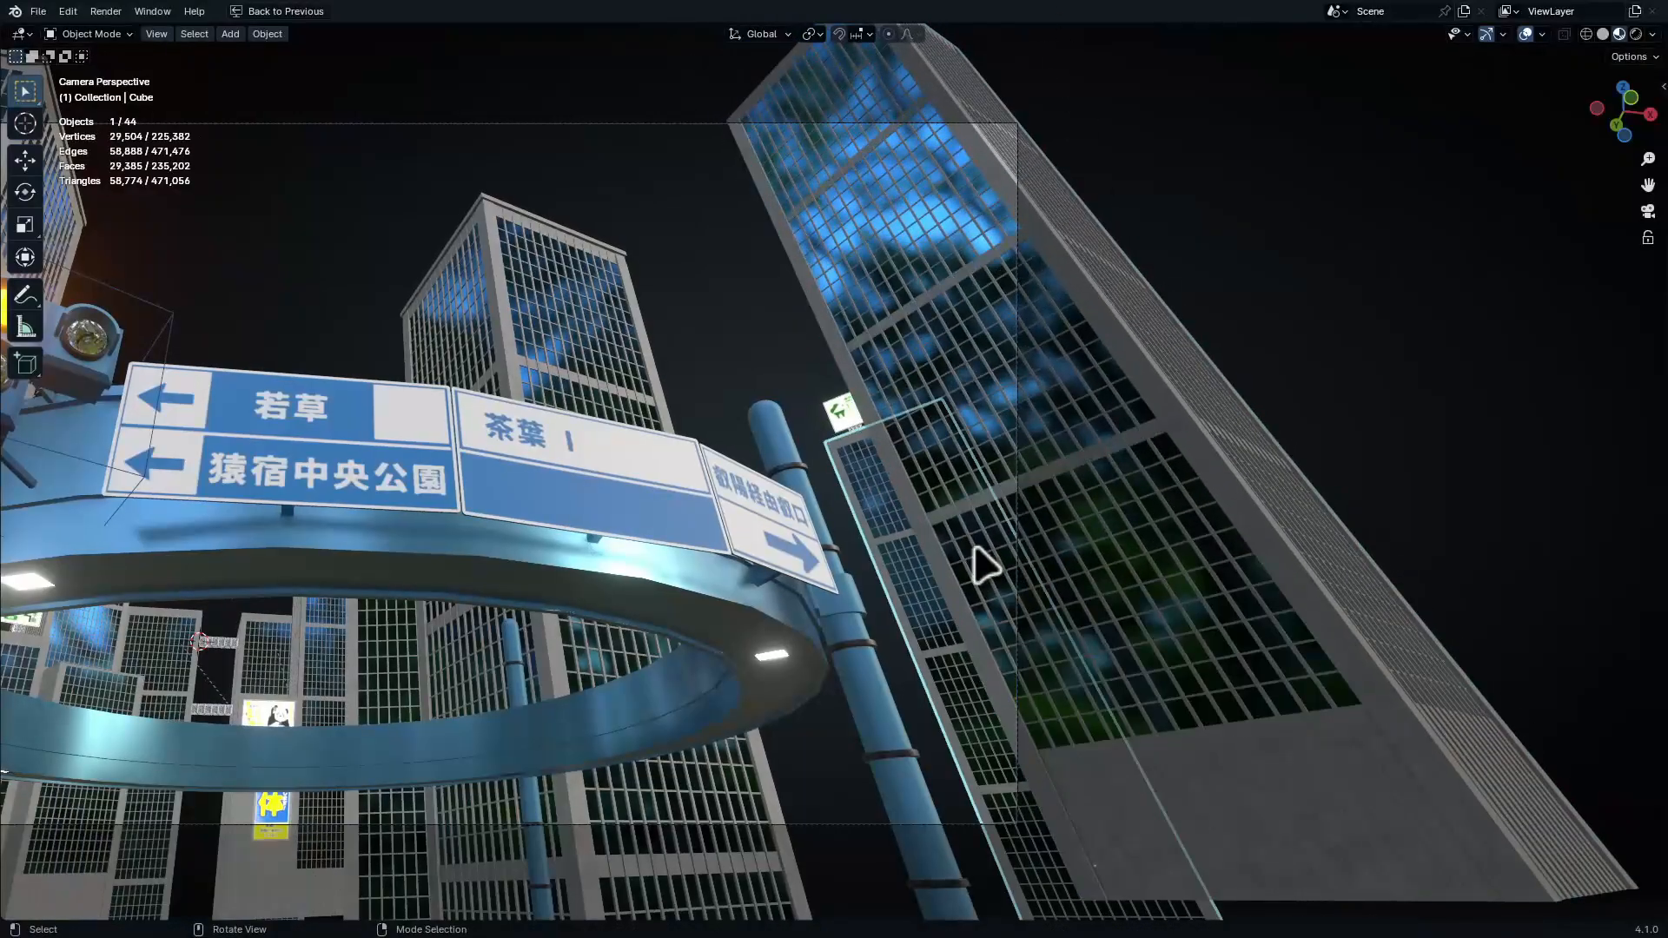
key("g")
key("y")
left_click(714, 636)
Make a linked duplicate of the angled helipad tower block, offset 132.04 m X and -91.415 m Y, beside the large plain tower
middle_click_drag(705, 638, 789, 607)
left_click(680, 669)
middle_click_drag(680, 669, 928, 732)
key("KP_7")
key("alt+d")
left_click(1103, 839)
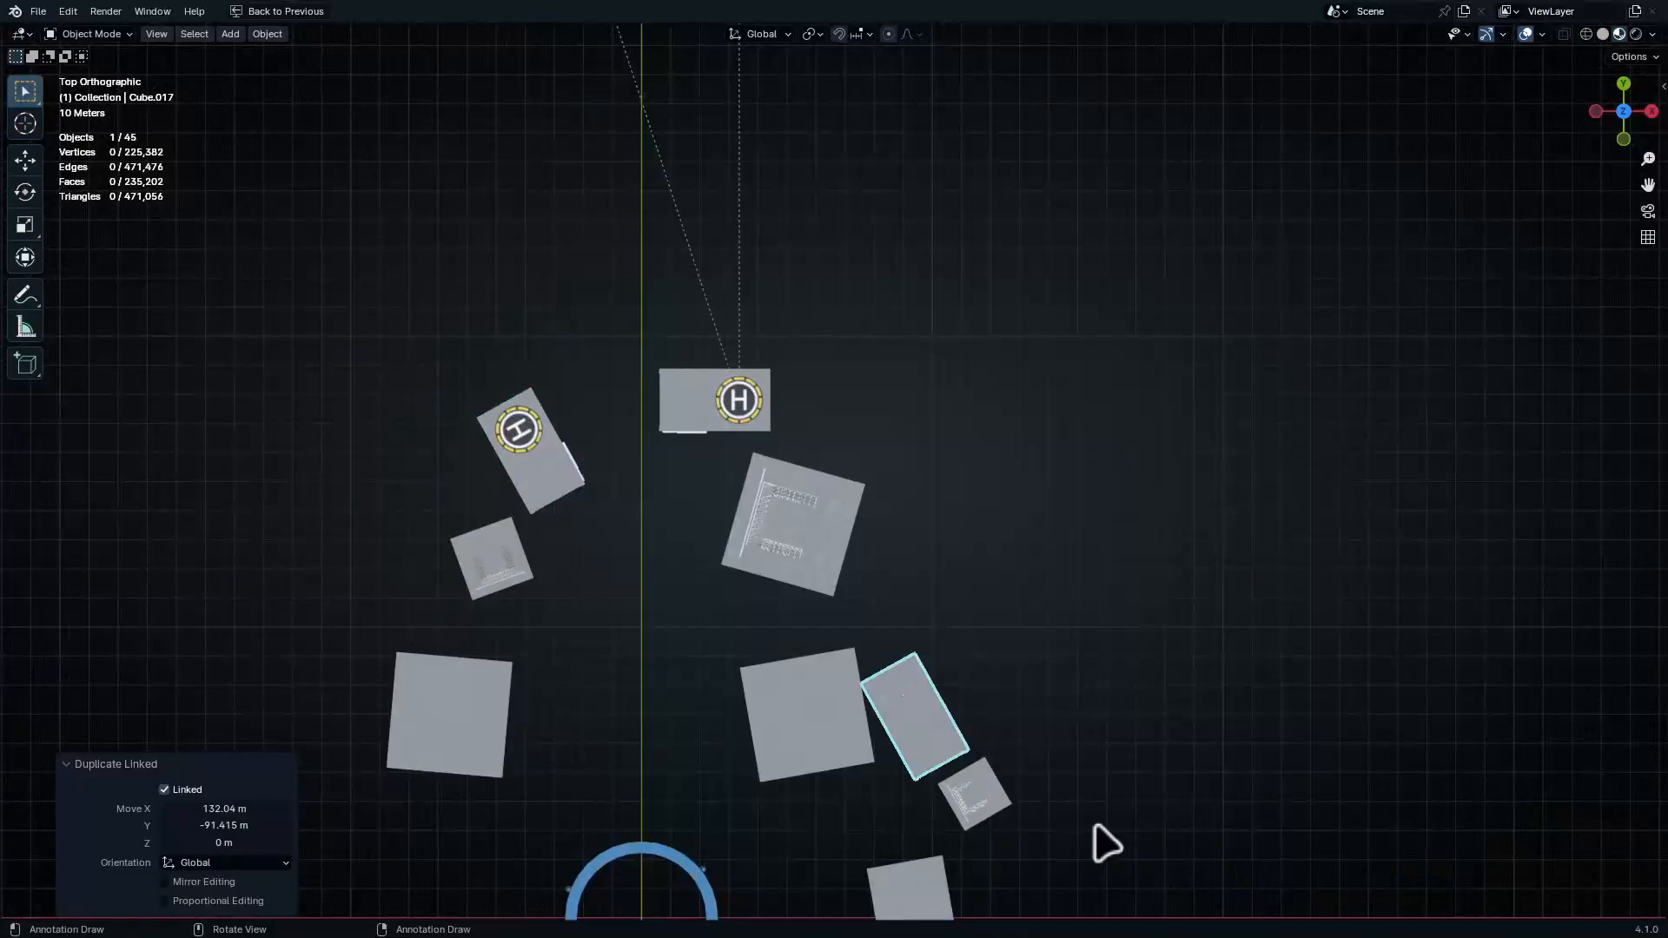
Examine the skyline around the sign ring through the camera, close up and from afar, to judge the tower arrangement
key("KP_0")
scroll(877, 616, "up", 2)
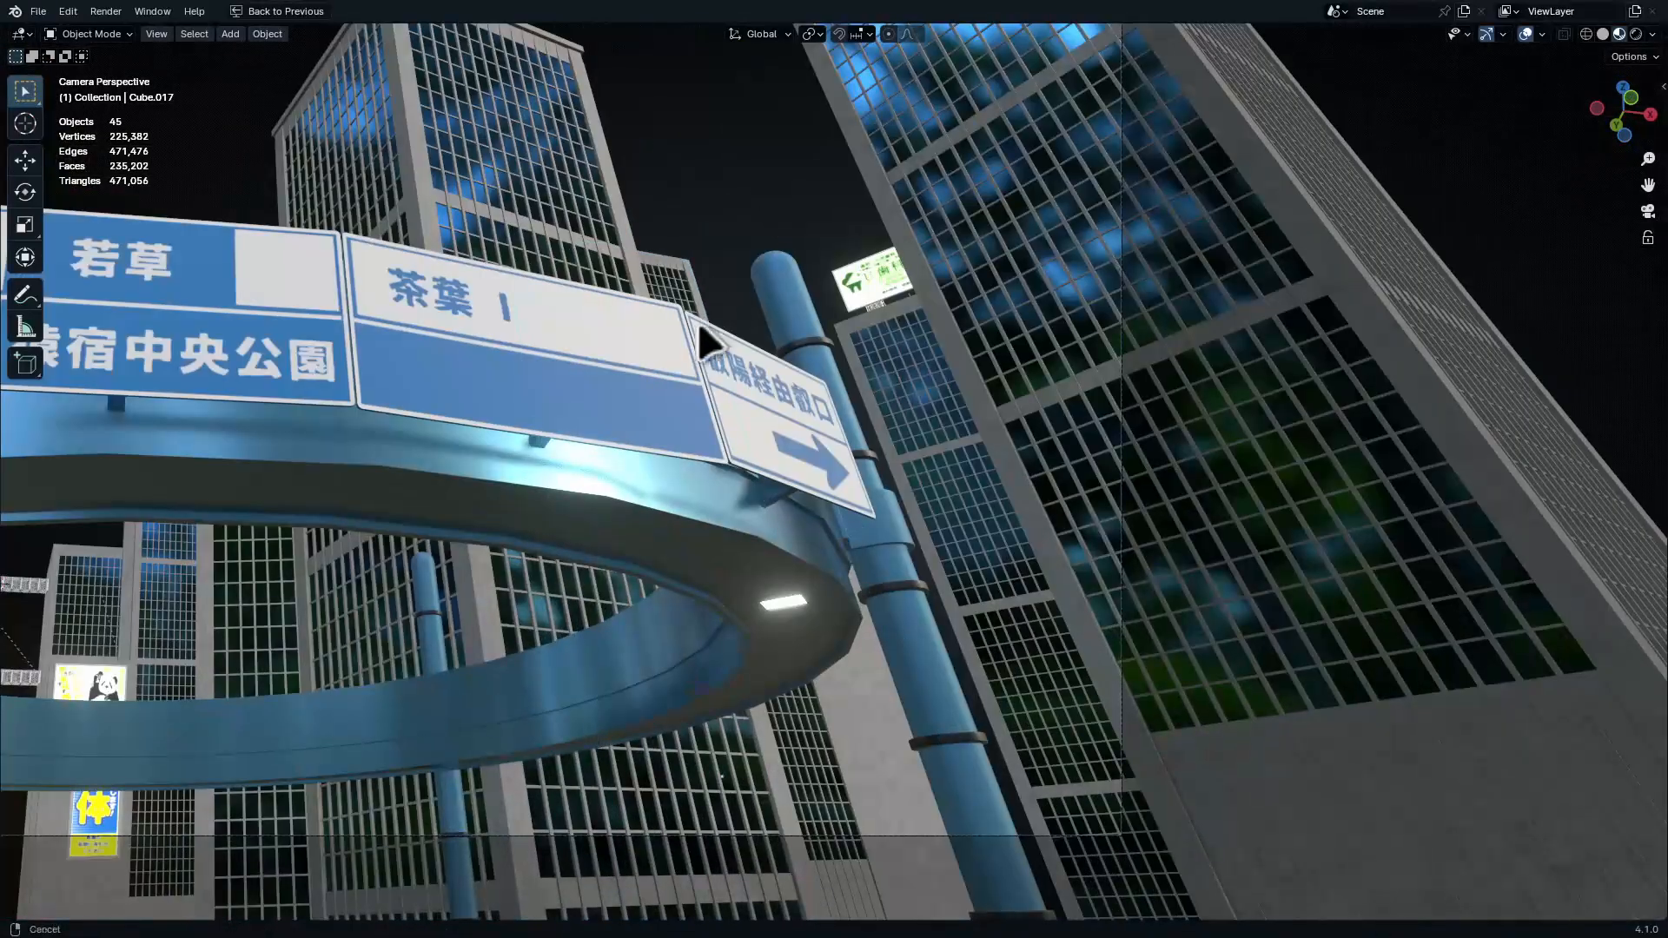
scroll(708, 340, "up", 9)
scroll(834, 486, "down", 15)
scroll(853, 326, "up", 6)
middle_click_drag(960, 52, 984, 221, "shift")
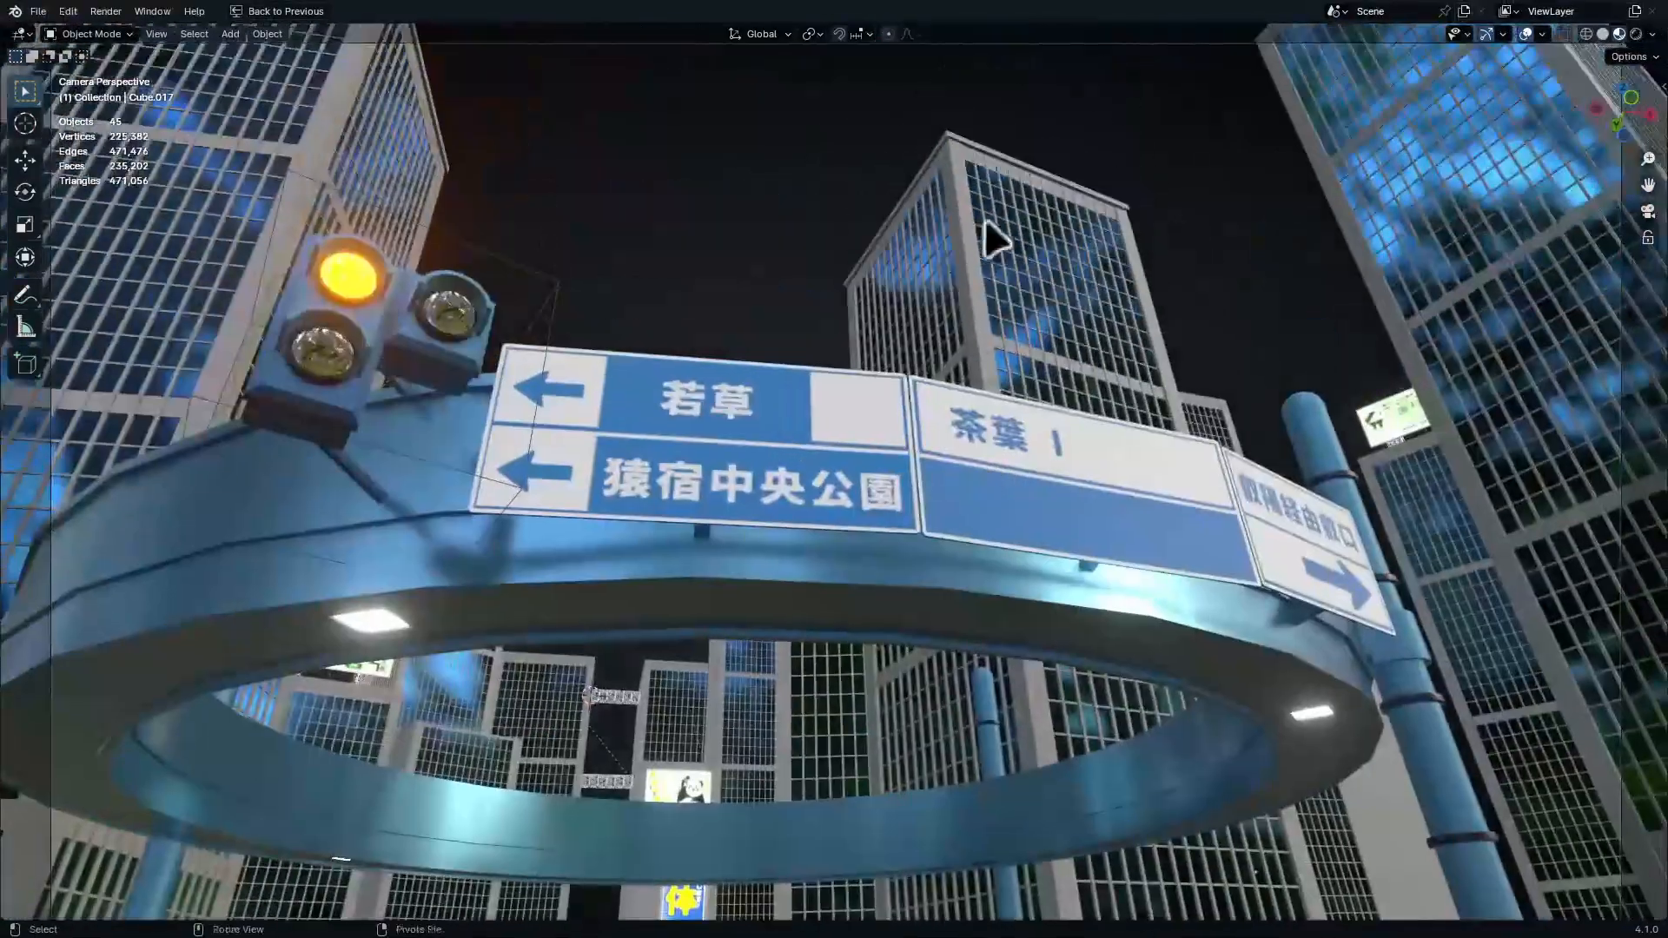
scroll(995, 239, "down", 6)
scroll(1013, 270, "up", 2)
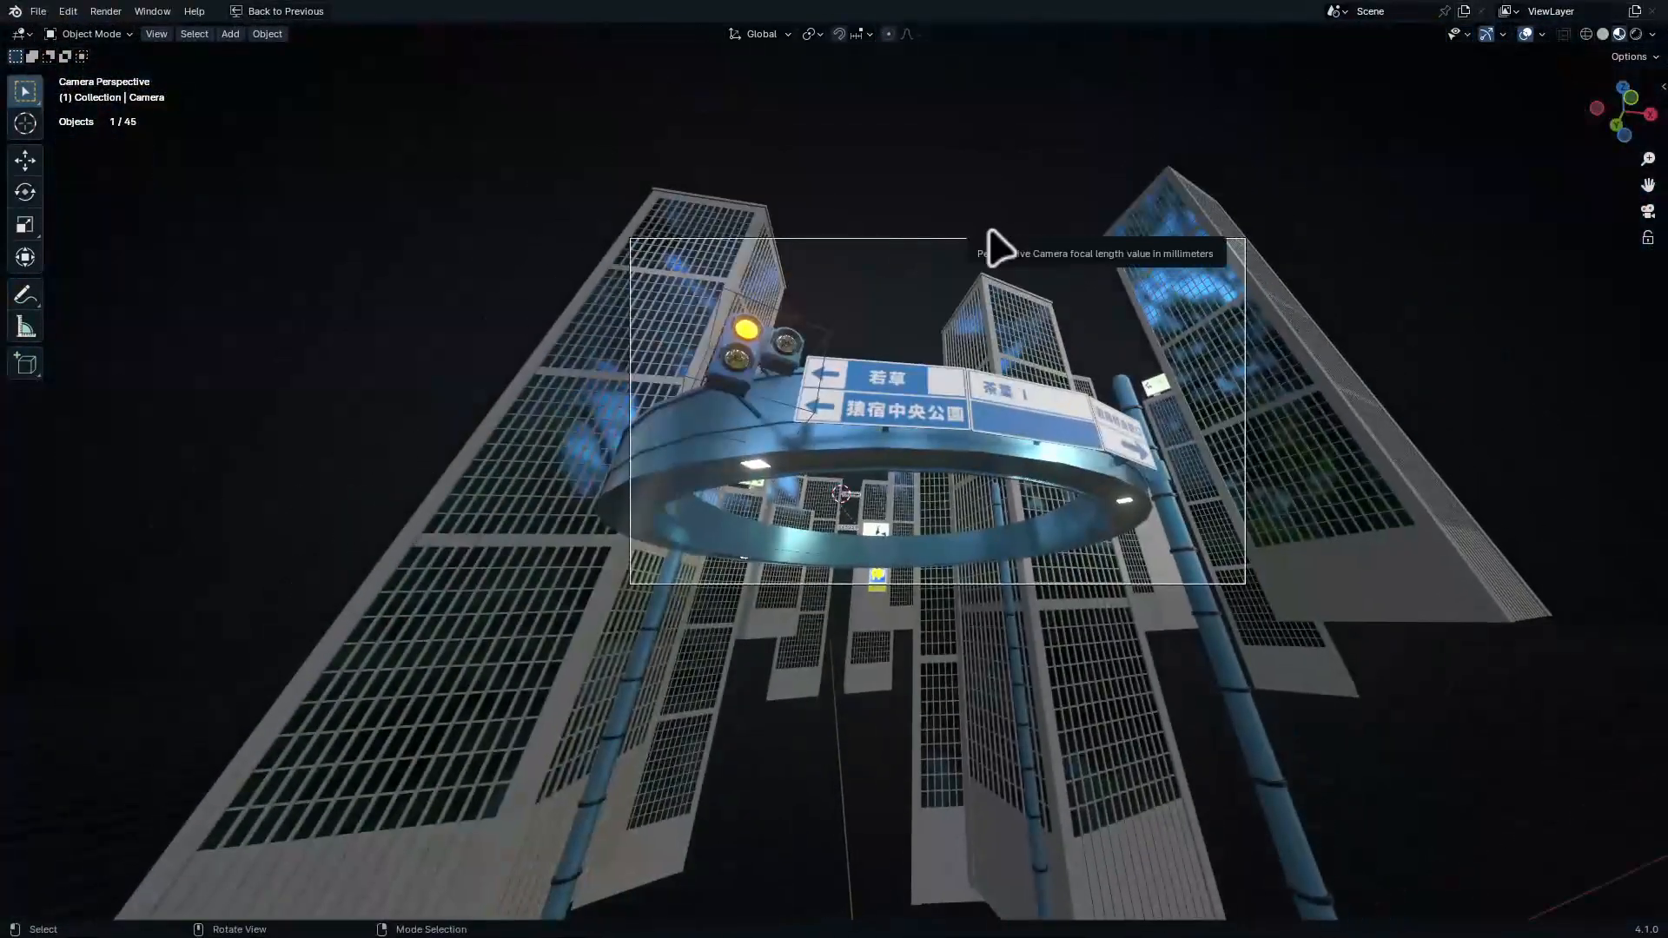
middle_click_drag(985, 235, 975, 308)
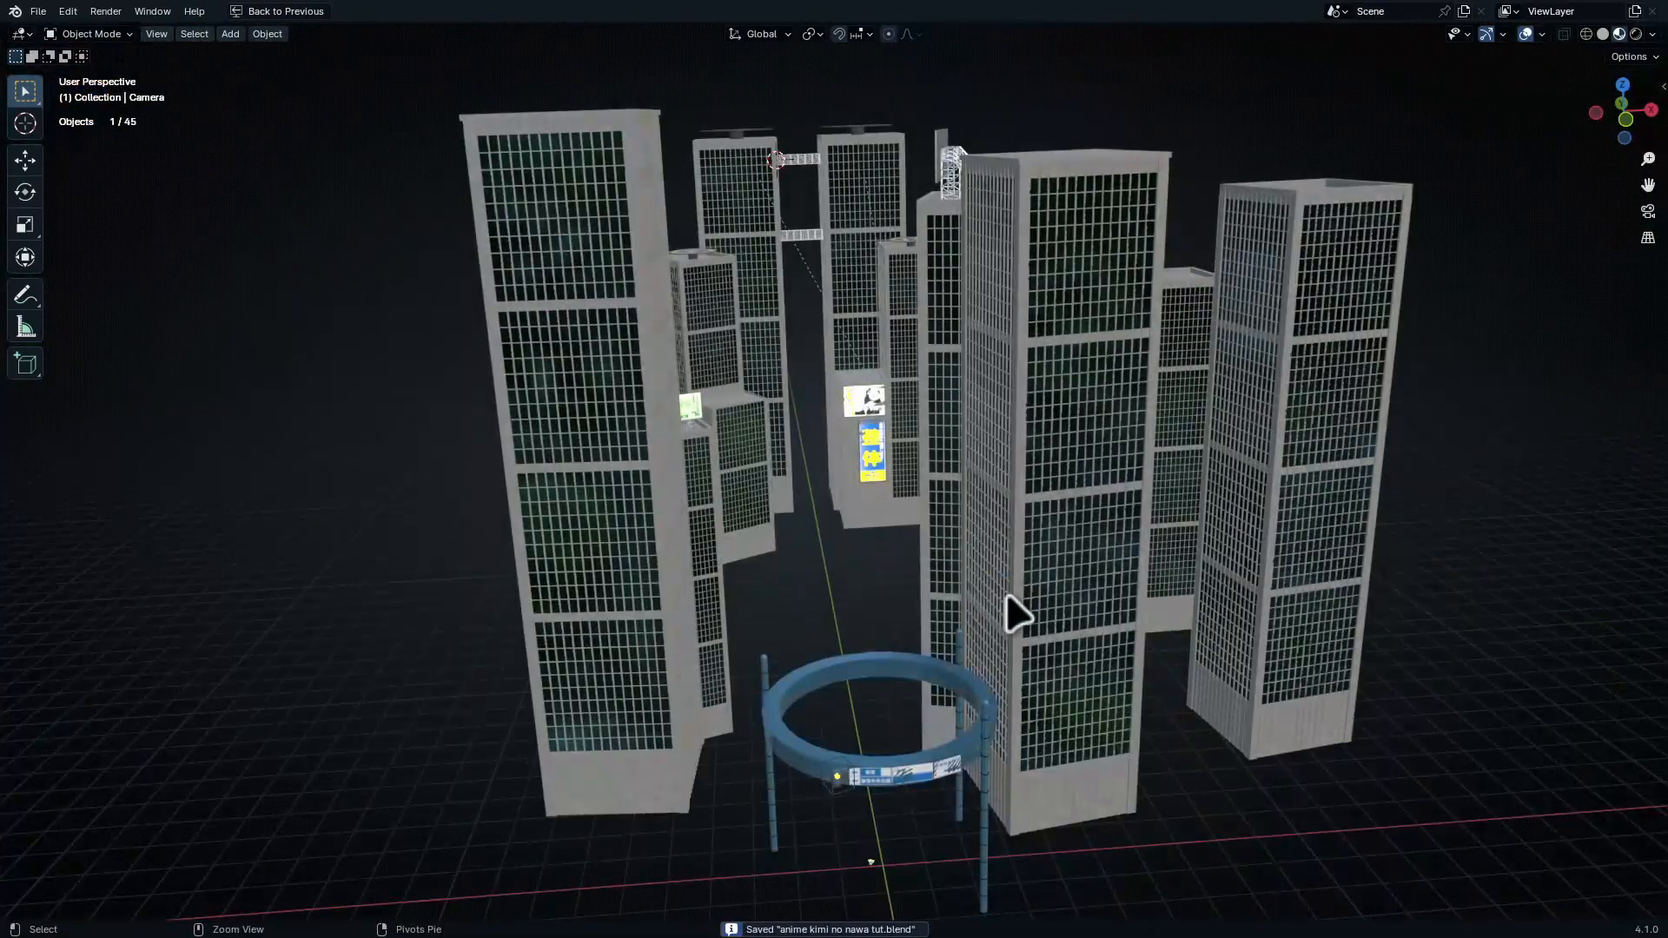
Paste the three copied pink blossom trees into the scene and scale them down uniformly to about 0.32
key("ctrl+v")
scroll(1031, 655, "up", 3)
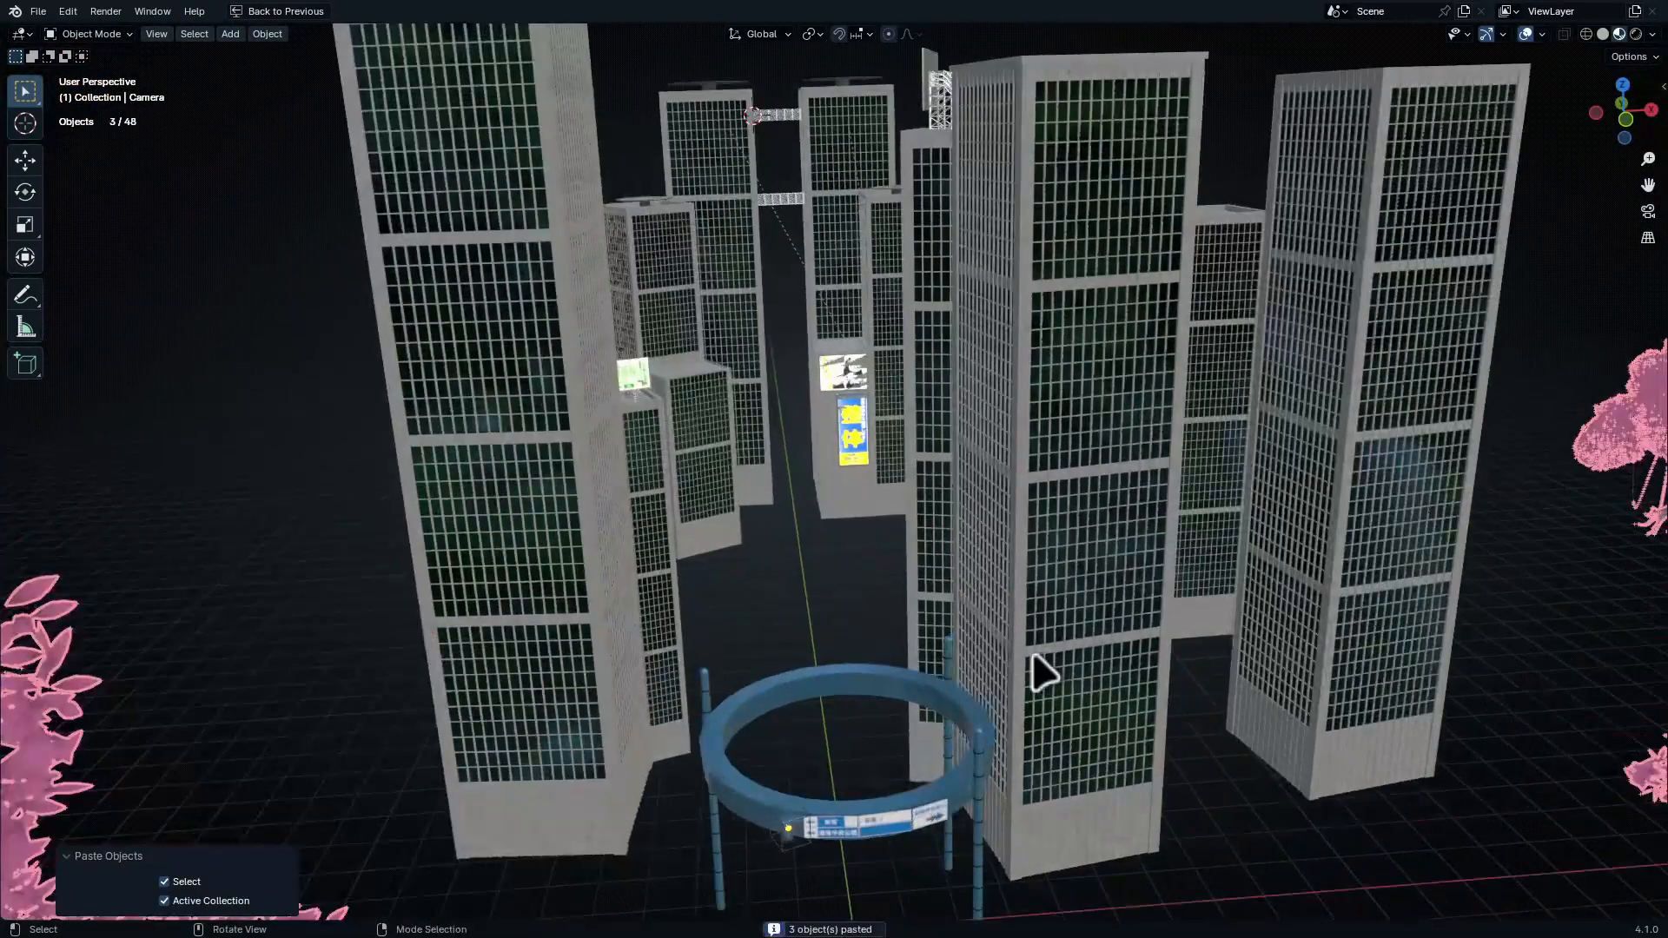
key("KP_7")
scroll(1031, 670, "down", 3)
key("s")
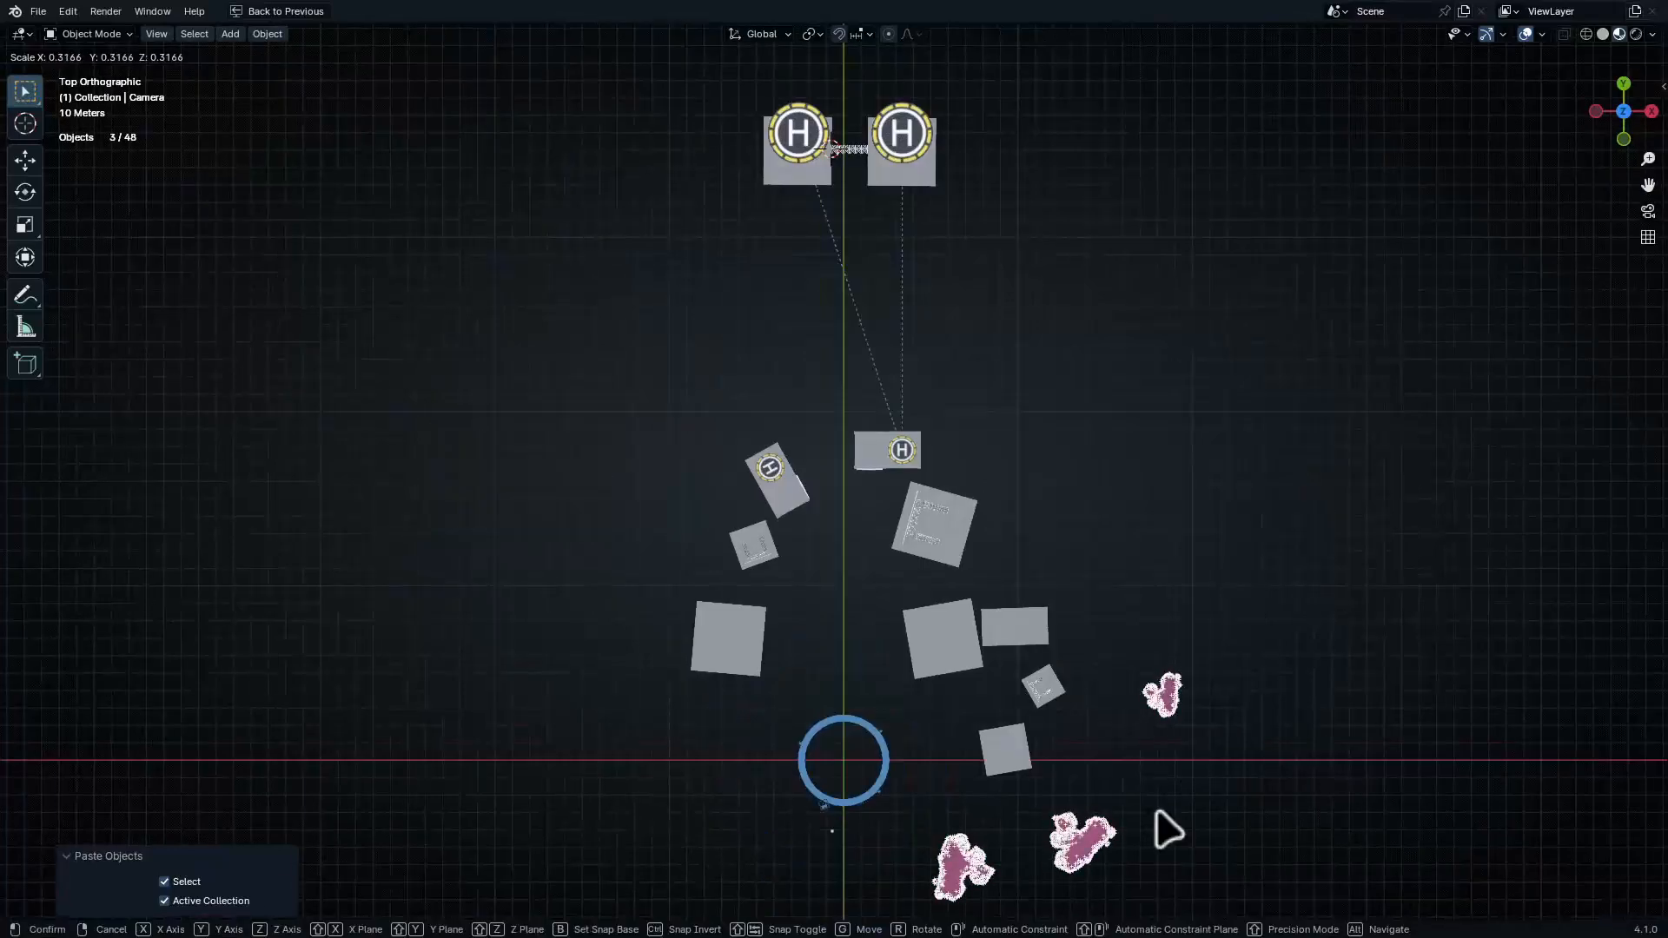
left_click(1166, 829)
Move the three trees -91.185 m along X and 15.945 m along Y, and raise them 20.715 m along Z
key("g")
left_click(993, 808)
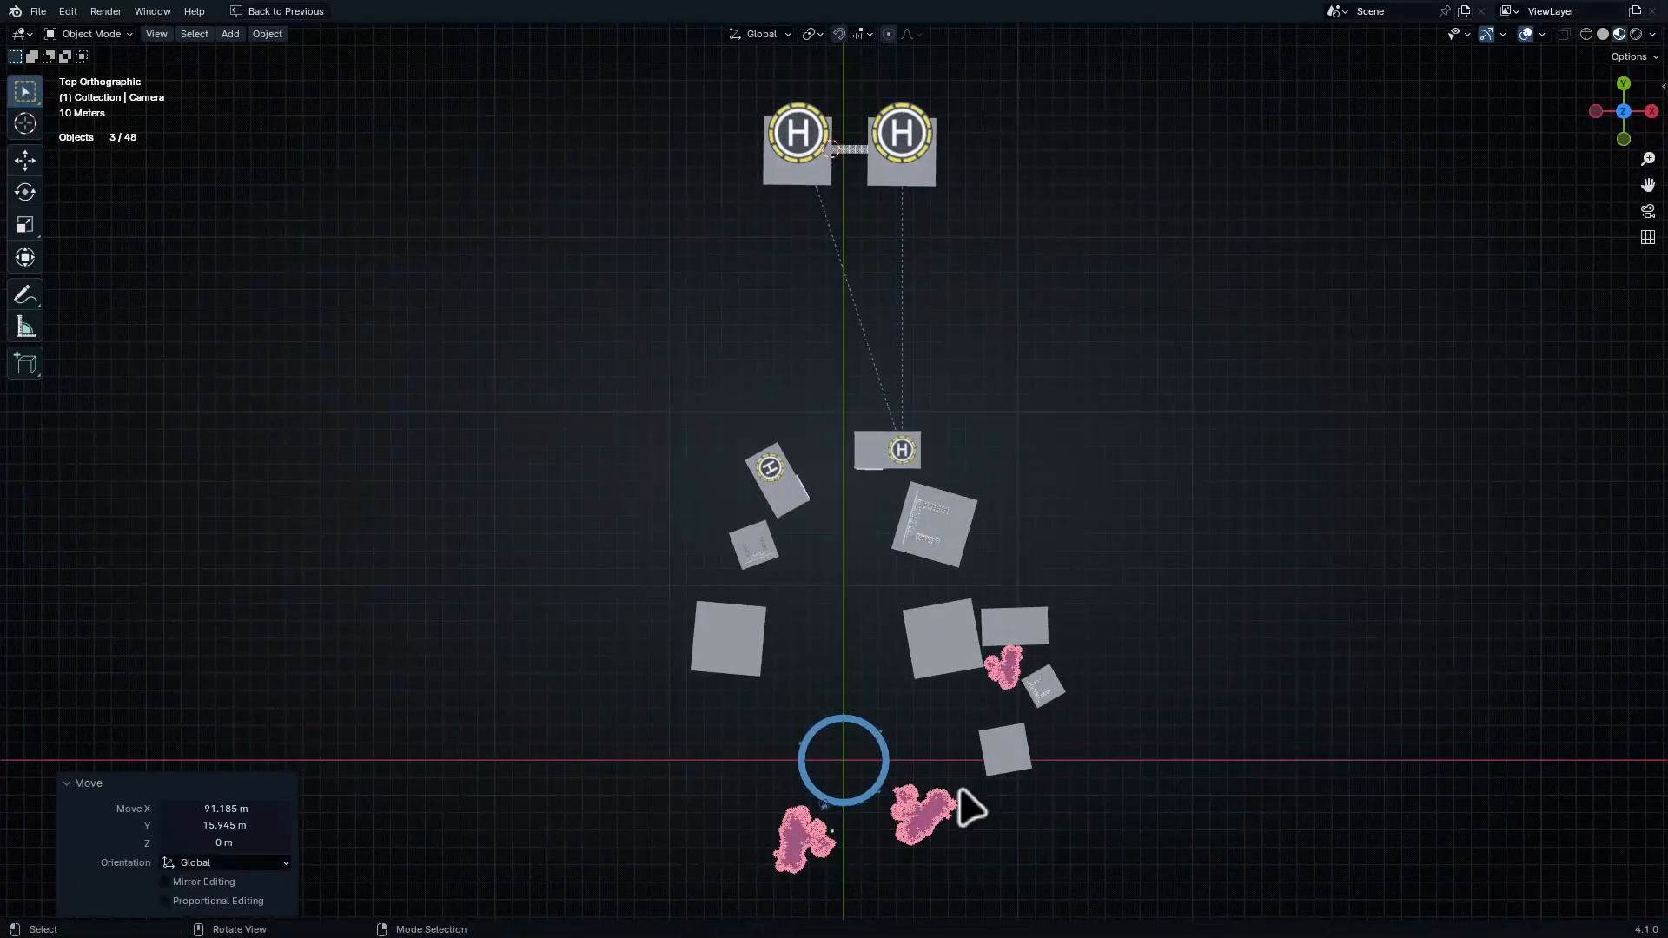
scroll(970, 807, "up", 5)
key("KP_0")
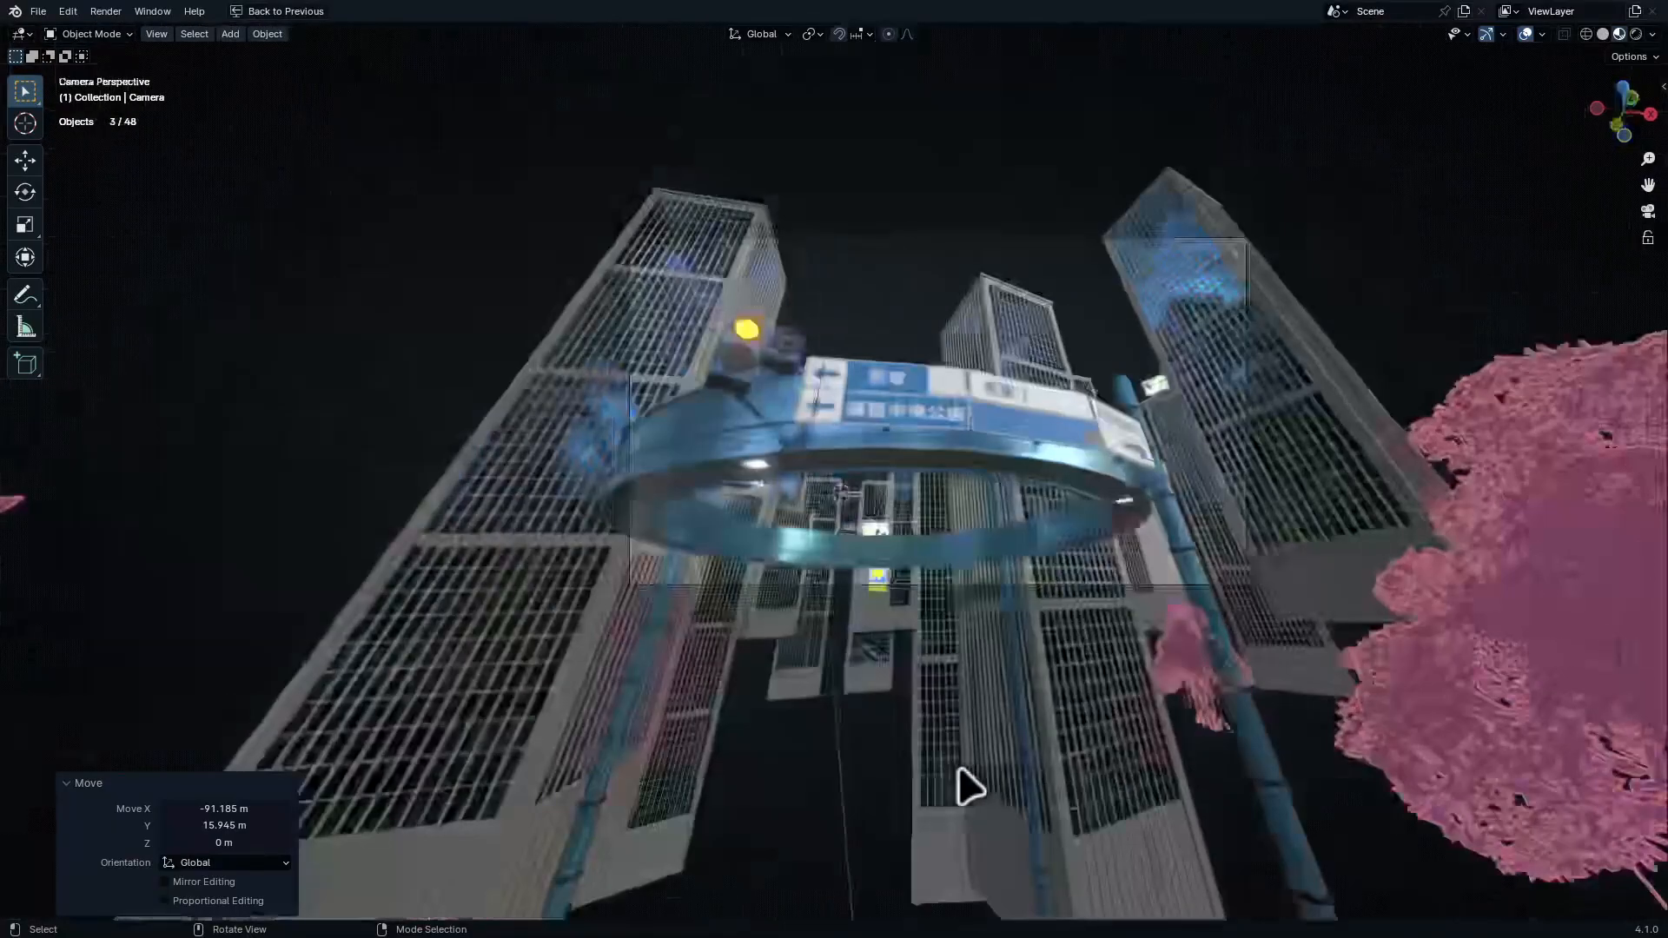
middle_click_drag(1127, 675, 1099, 718, "shift")
key("g")
key("z")
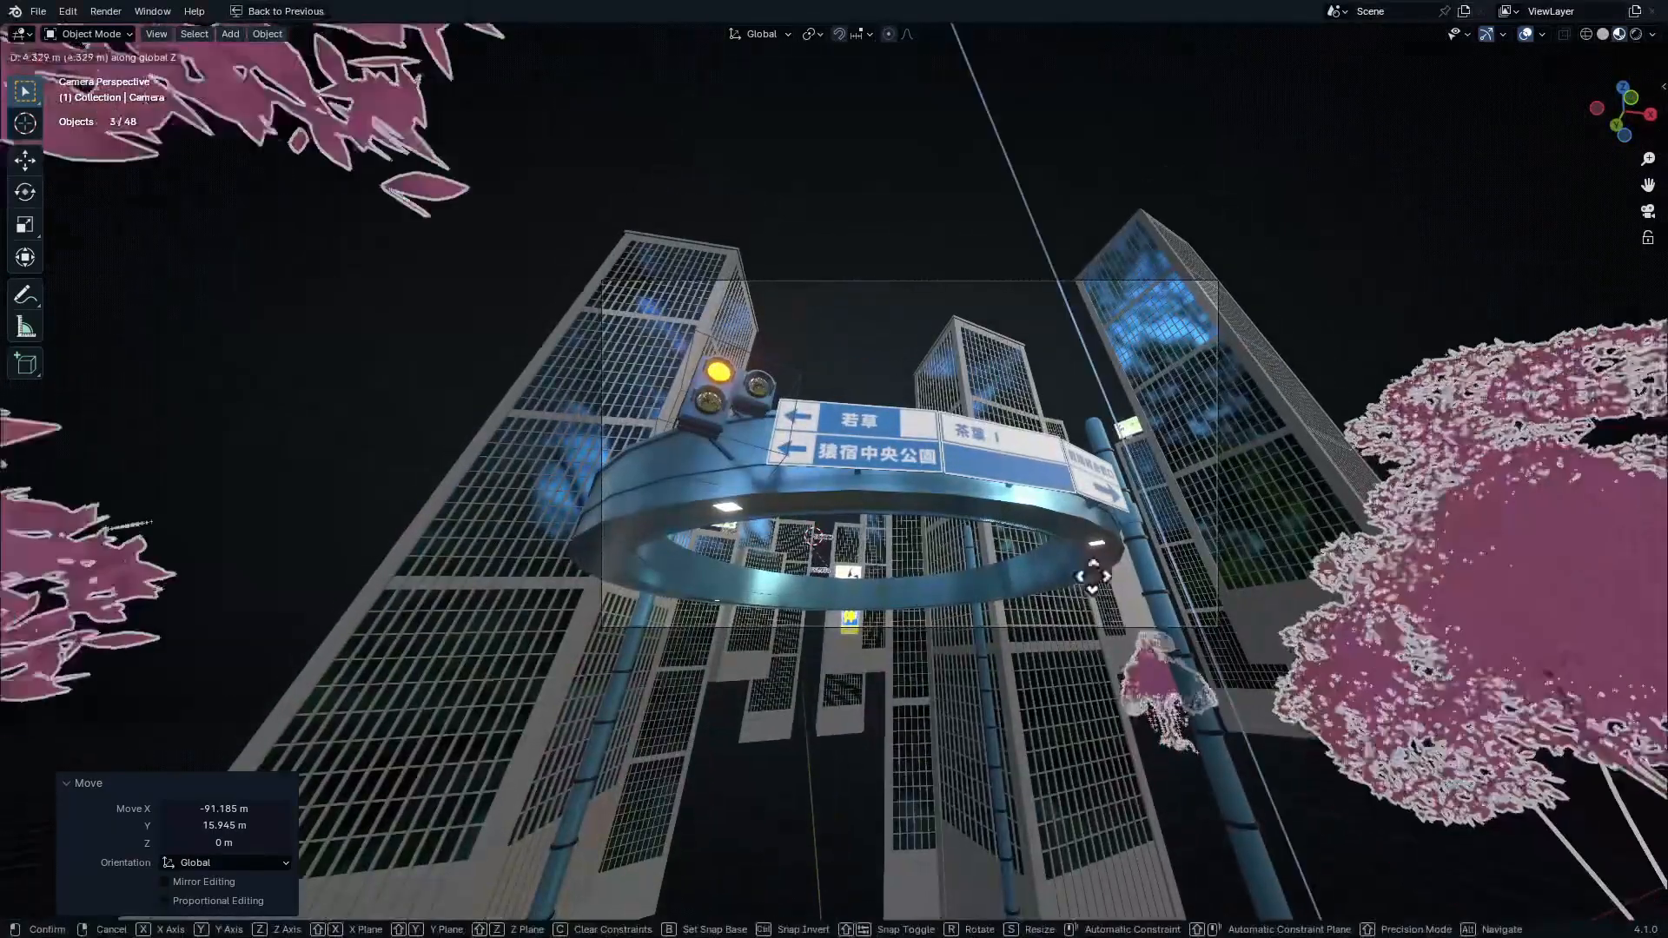
left_click(1053, 375)
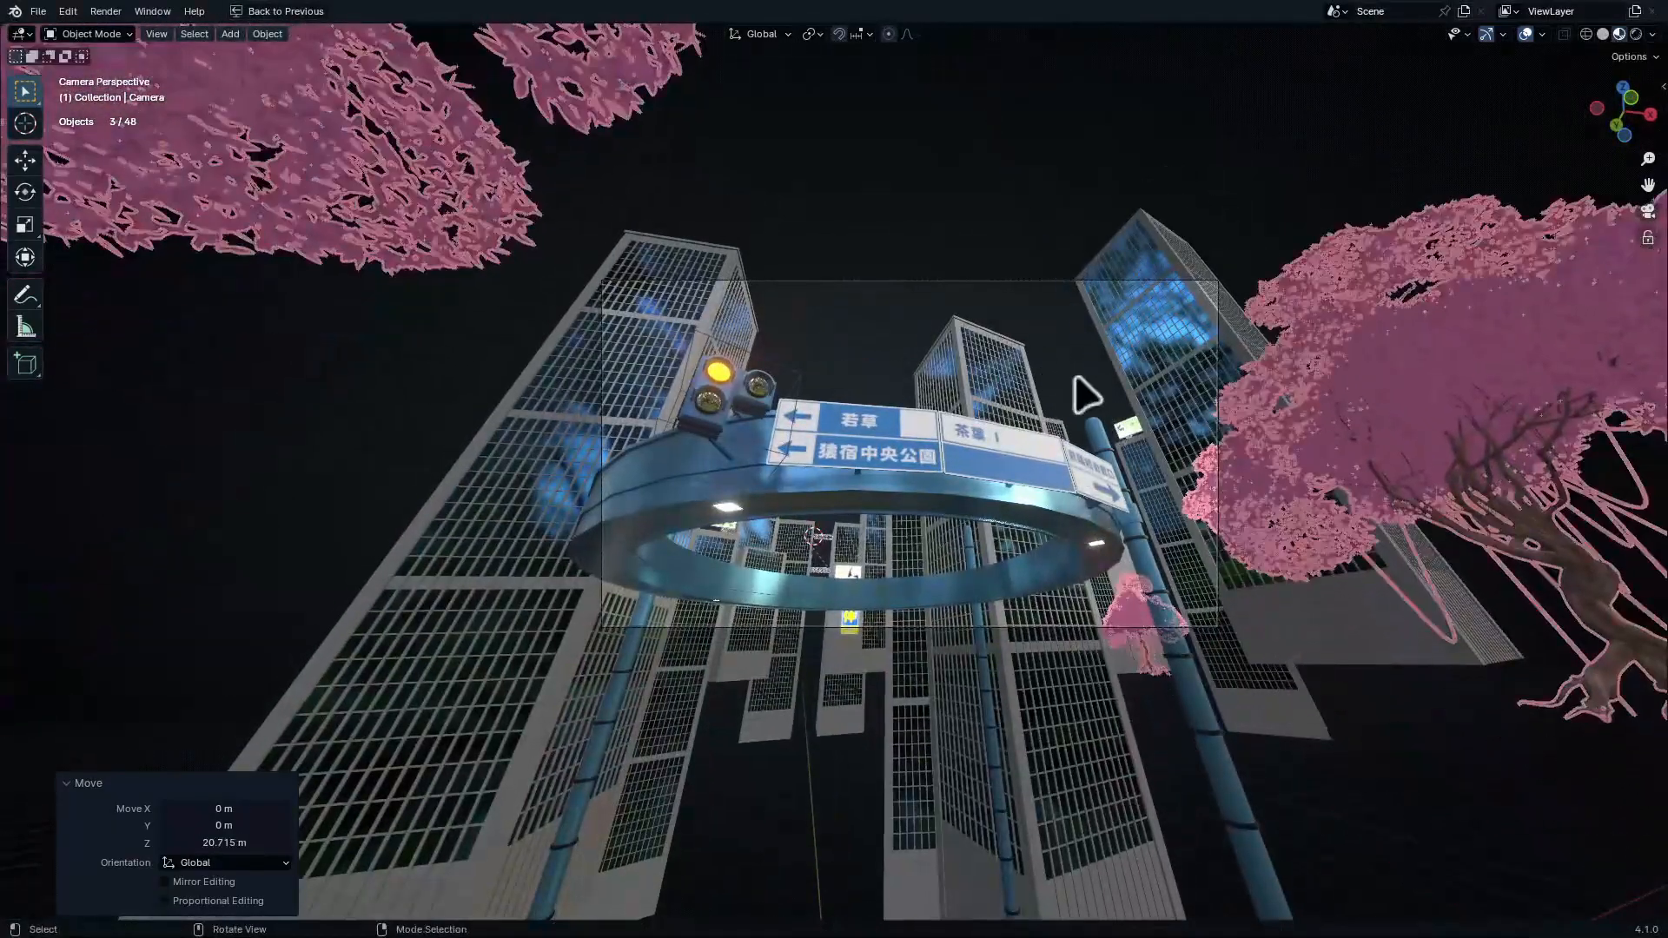
Reposition the two front trees individually beside the ring, moving the one near the traffic light 3.6947 m X and 7.6005 m Y
middle_click_drag(1077, 377, 1003, 489)
middle_click_drag(1268, 357, 1515, 371, "ctrl")
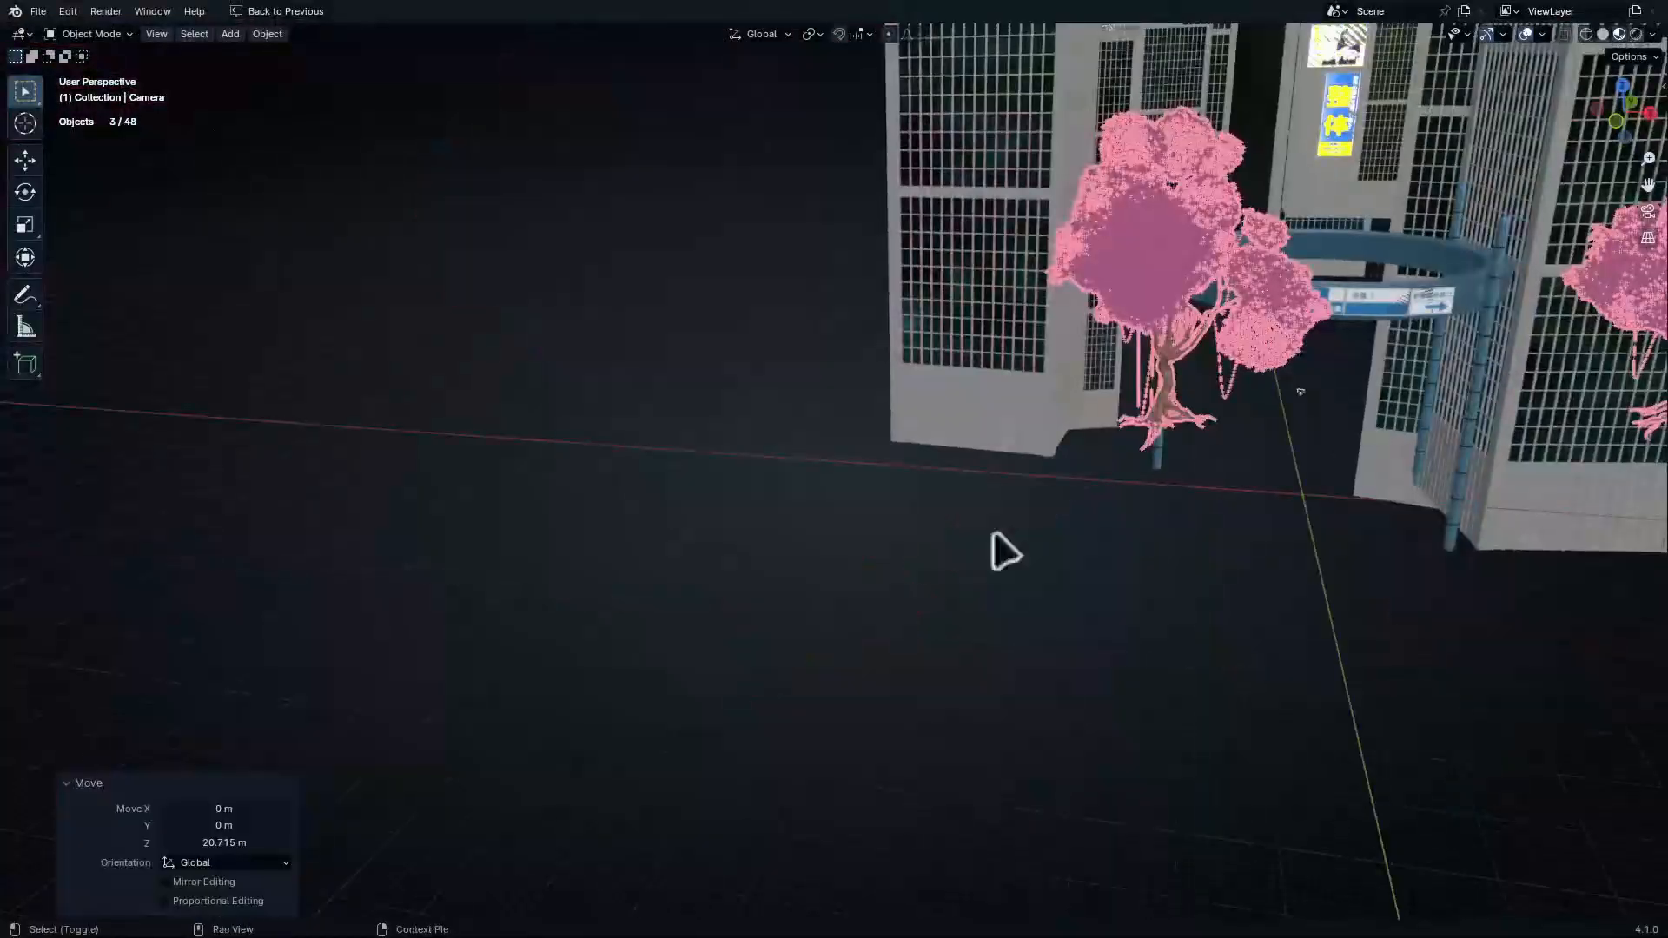
middle_click_drag(992, 532, 808, 556, "shift")
middle_click_drag(1068, 460, 1037, 700)
key("KP_7")
left_click(1097, 658)
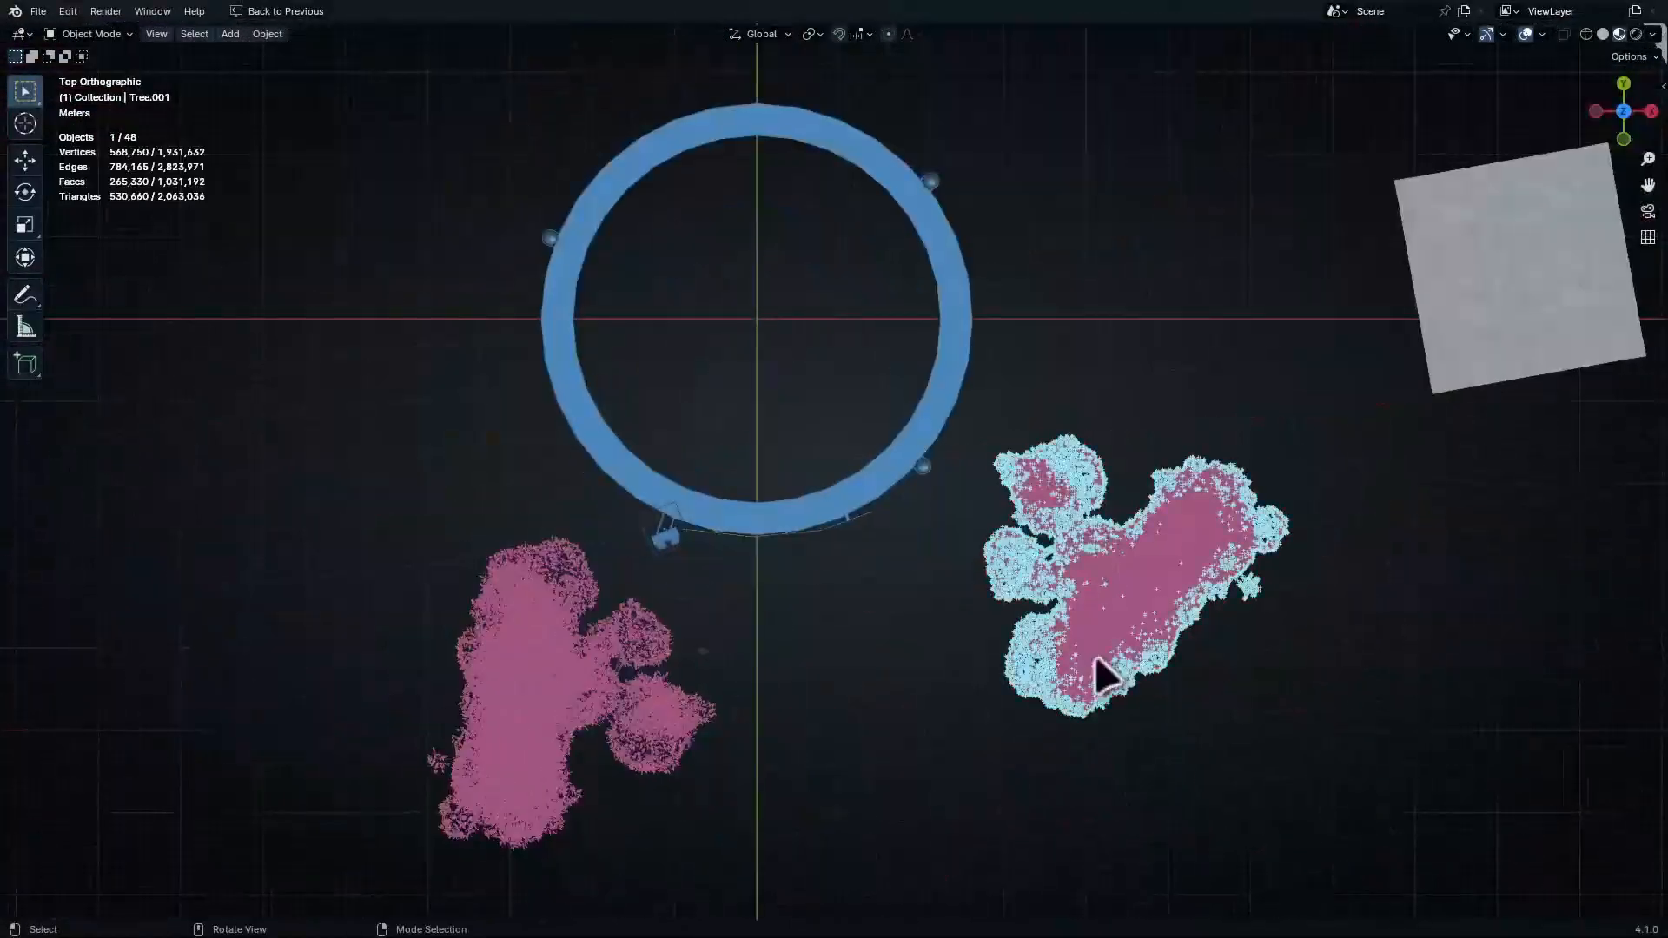
key("g")
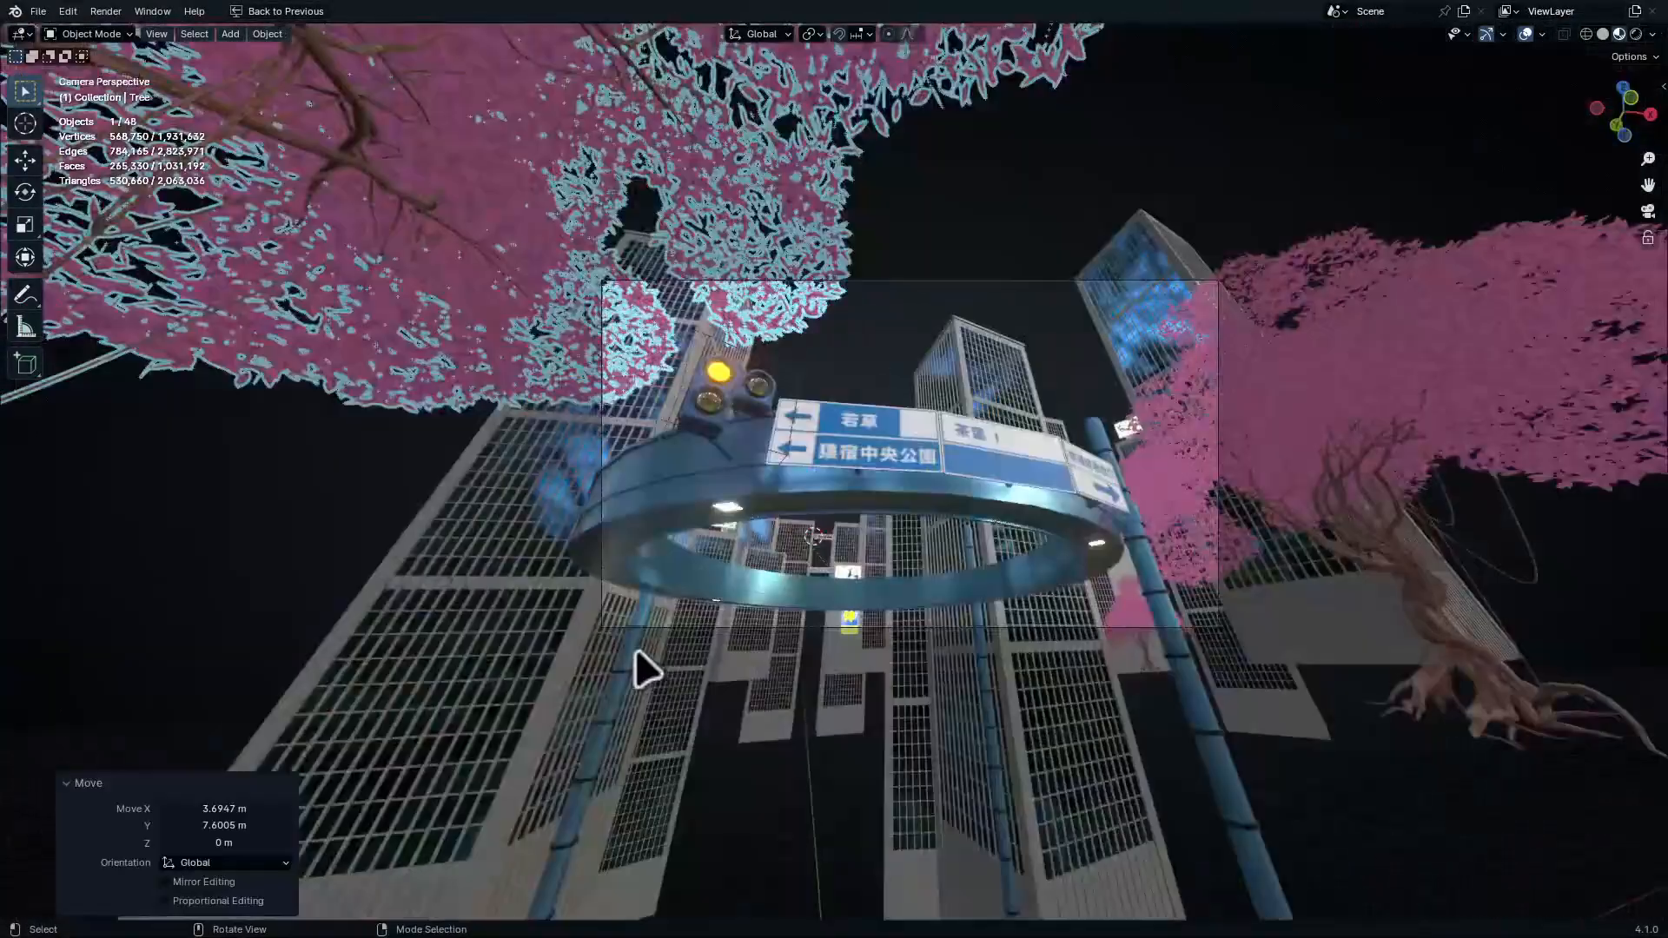
Lower the tree above the traffic light along Z so its foliage frames the camera view, and deselect it
key("g")
key("z")
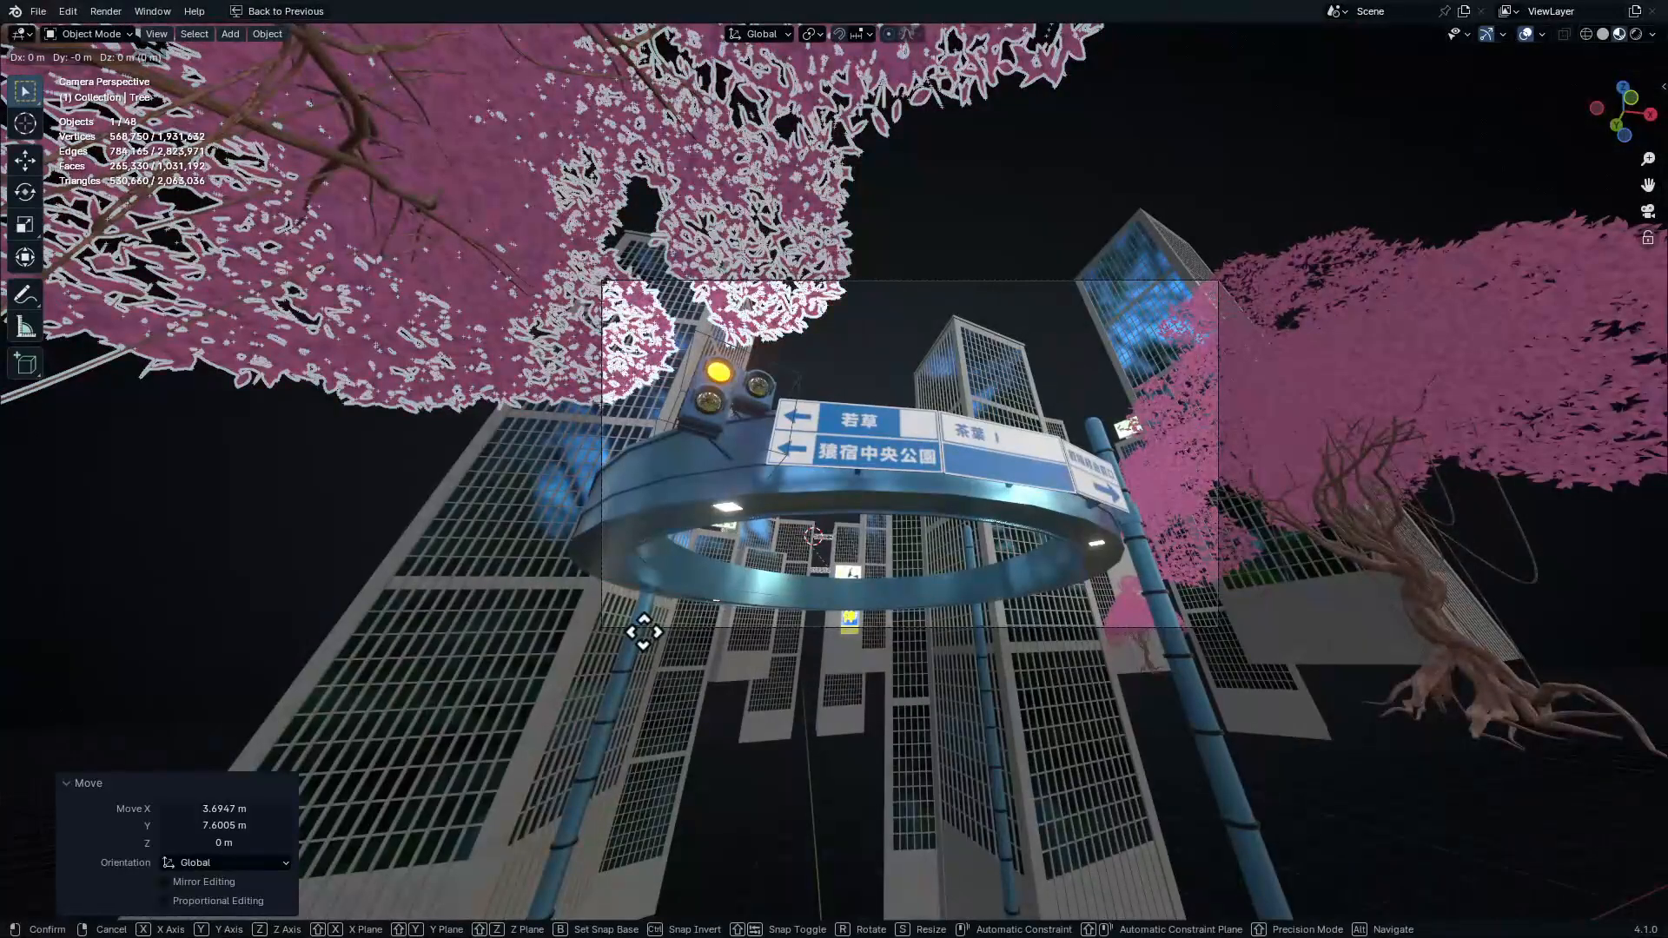
left_click(679, 801)
key("alt+a")
Rotate the tree beside the right-arrow sign -13° about the global Z axis
scroll(1216, 513, "up", 5)
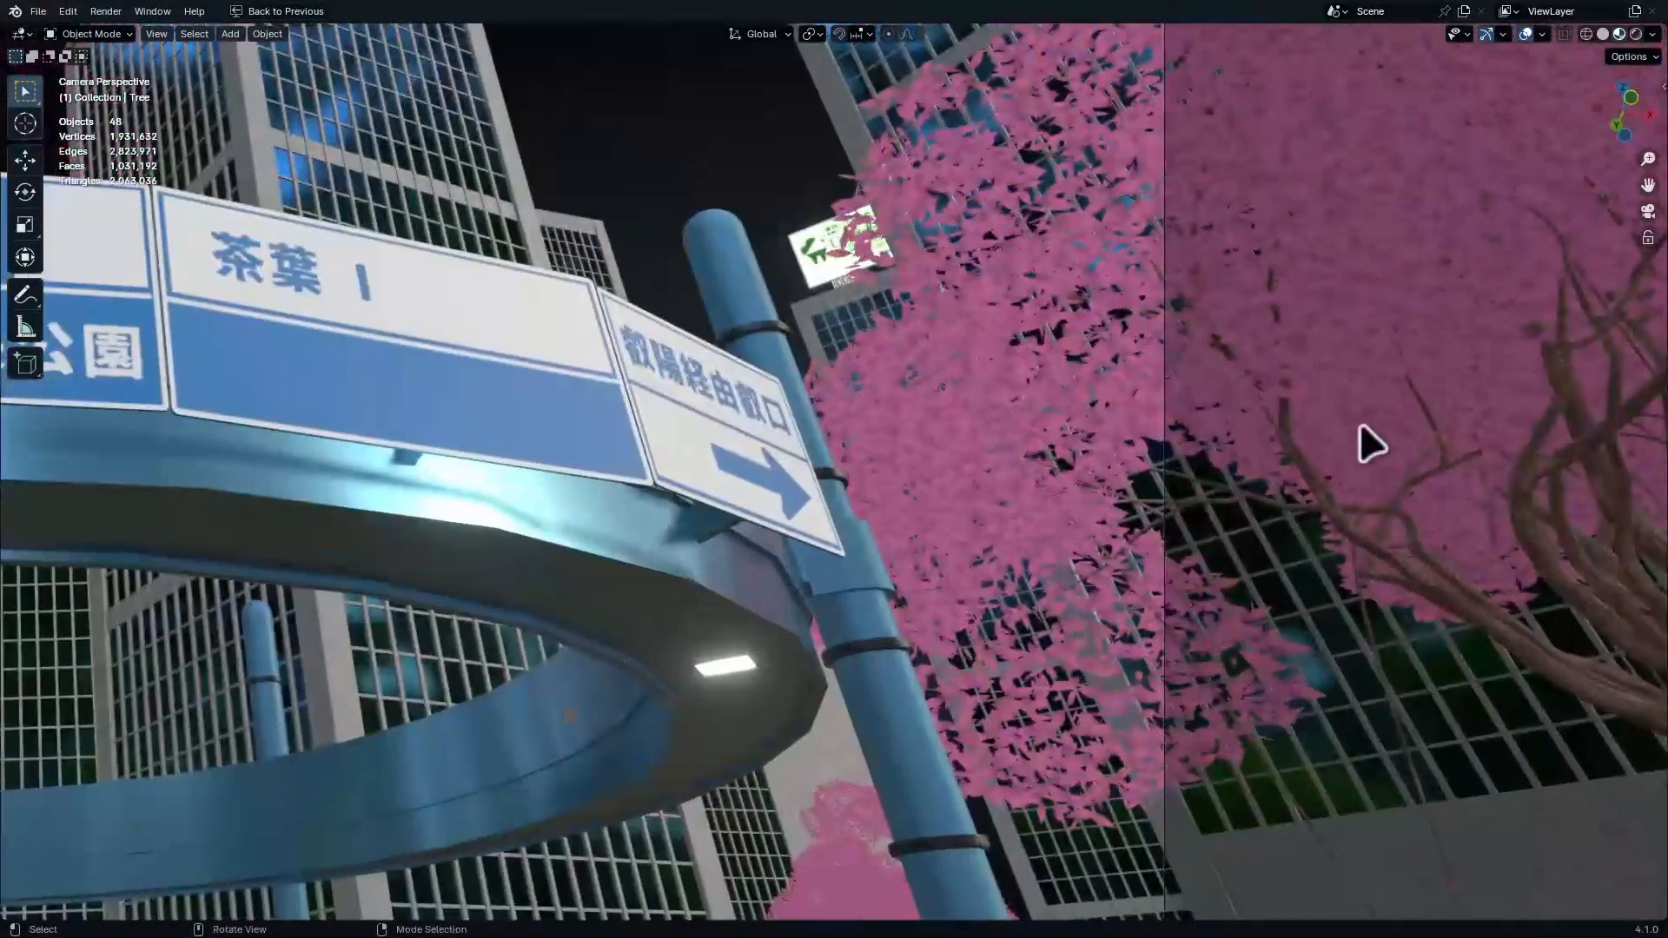
left_click(1316, 497)
key("KP_Decimal")
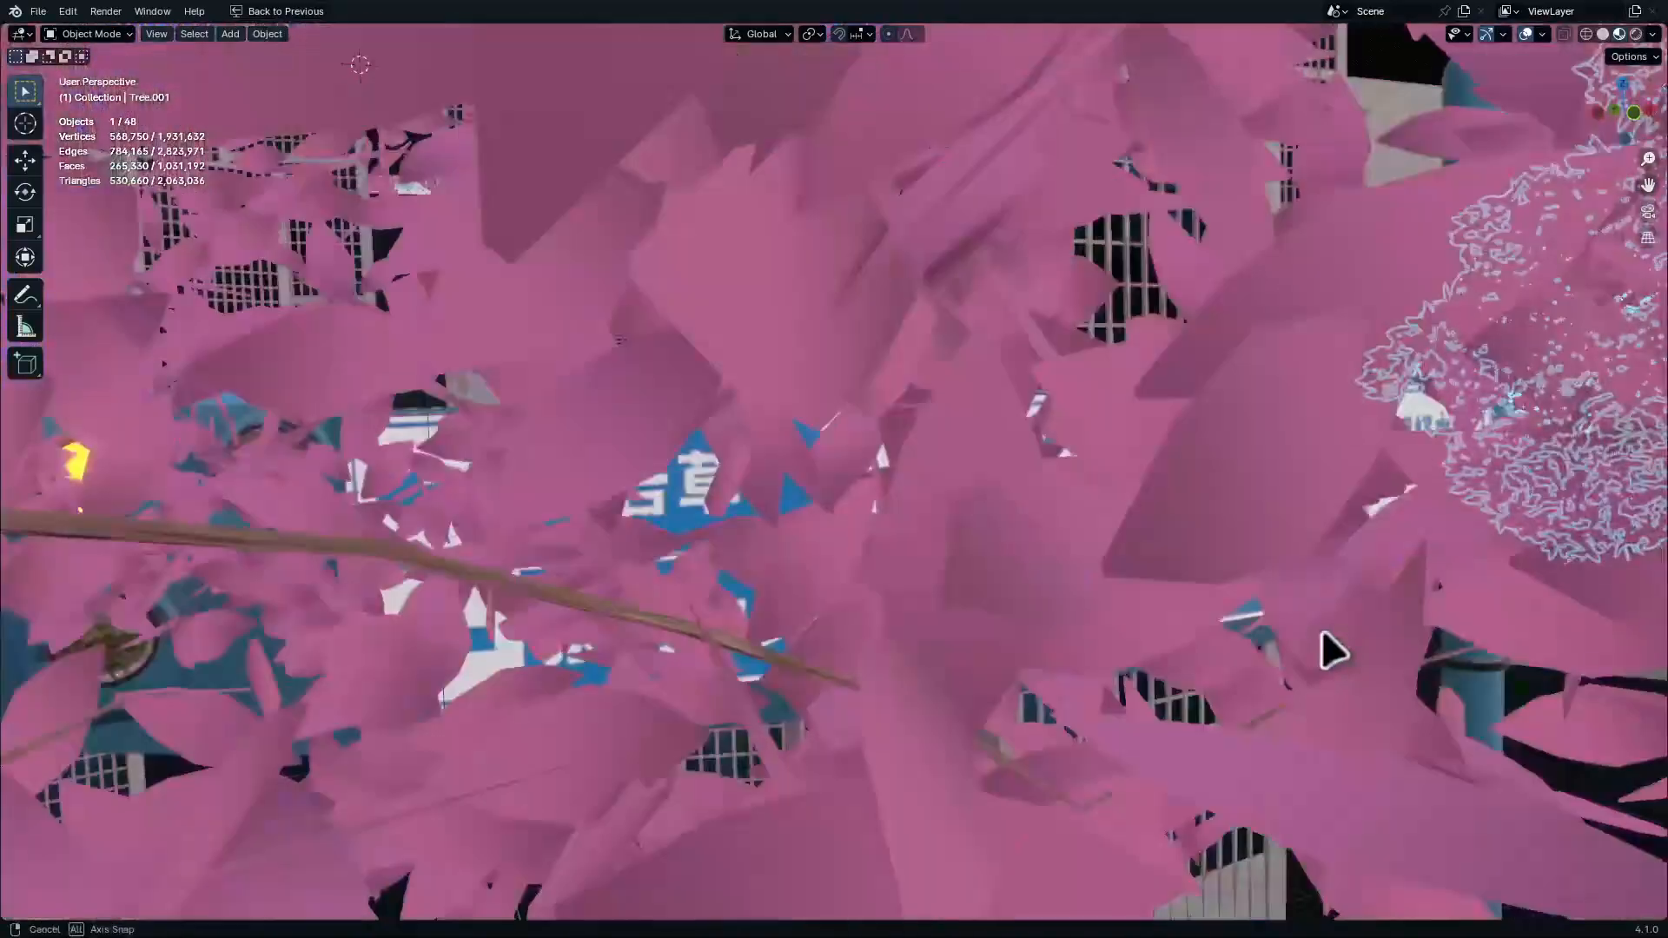
key("KP_7")
scroll(934, 764, "down", 6)
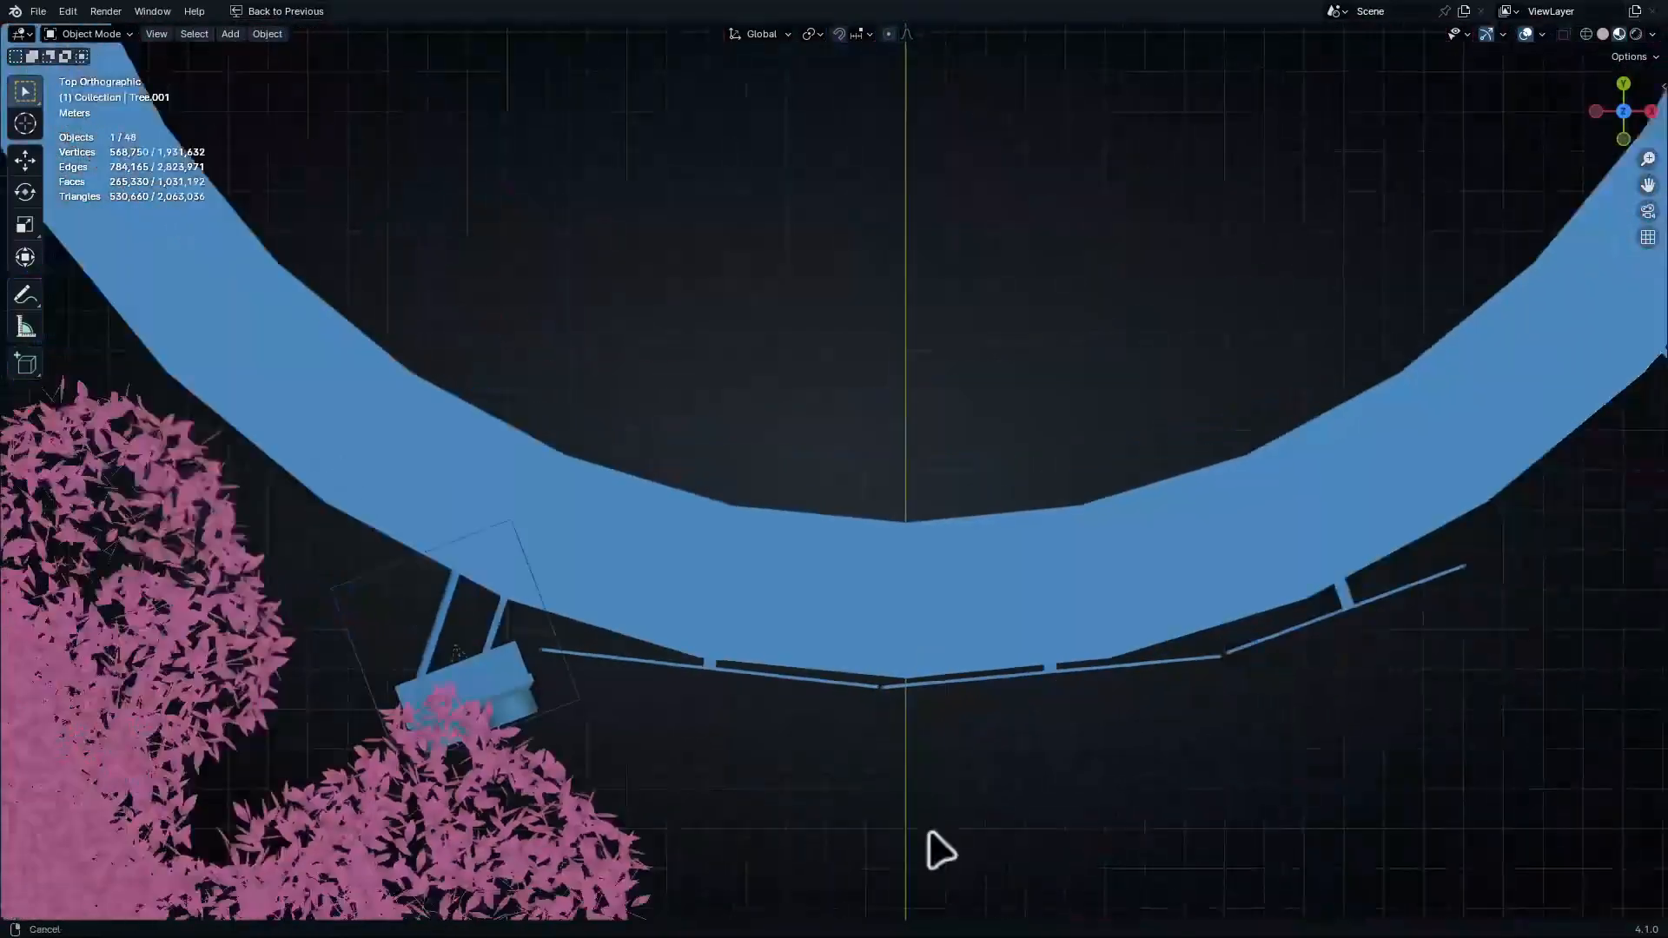
key("r")
key("z")
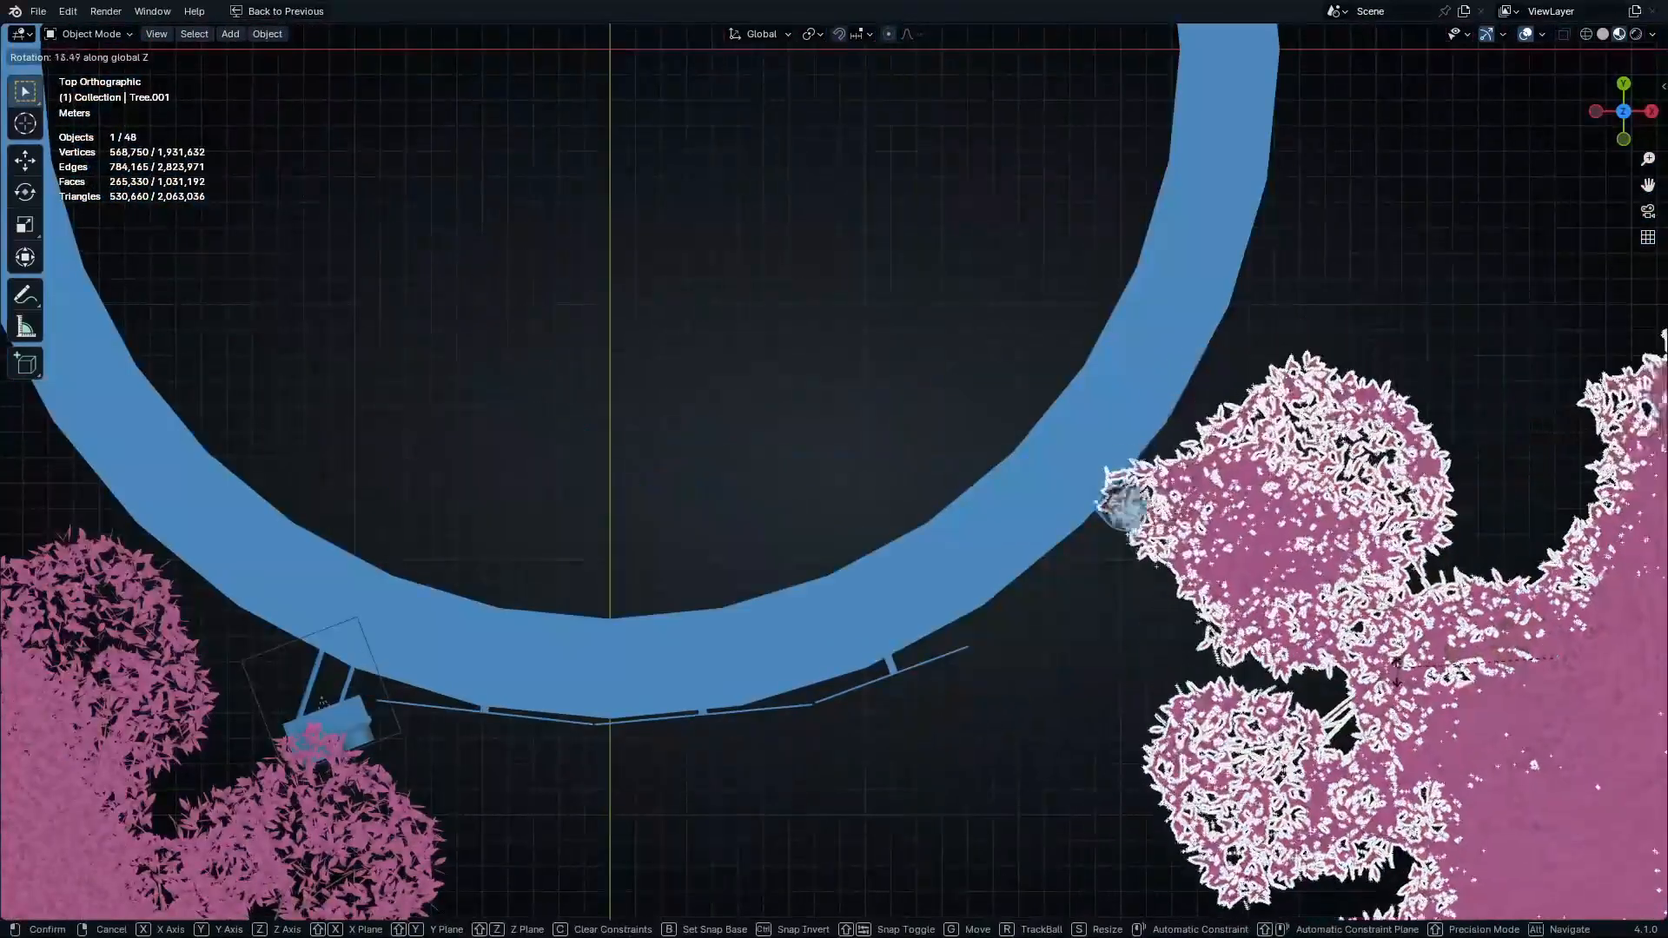
left_click(1390, 571)
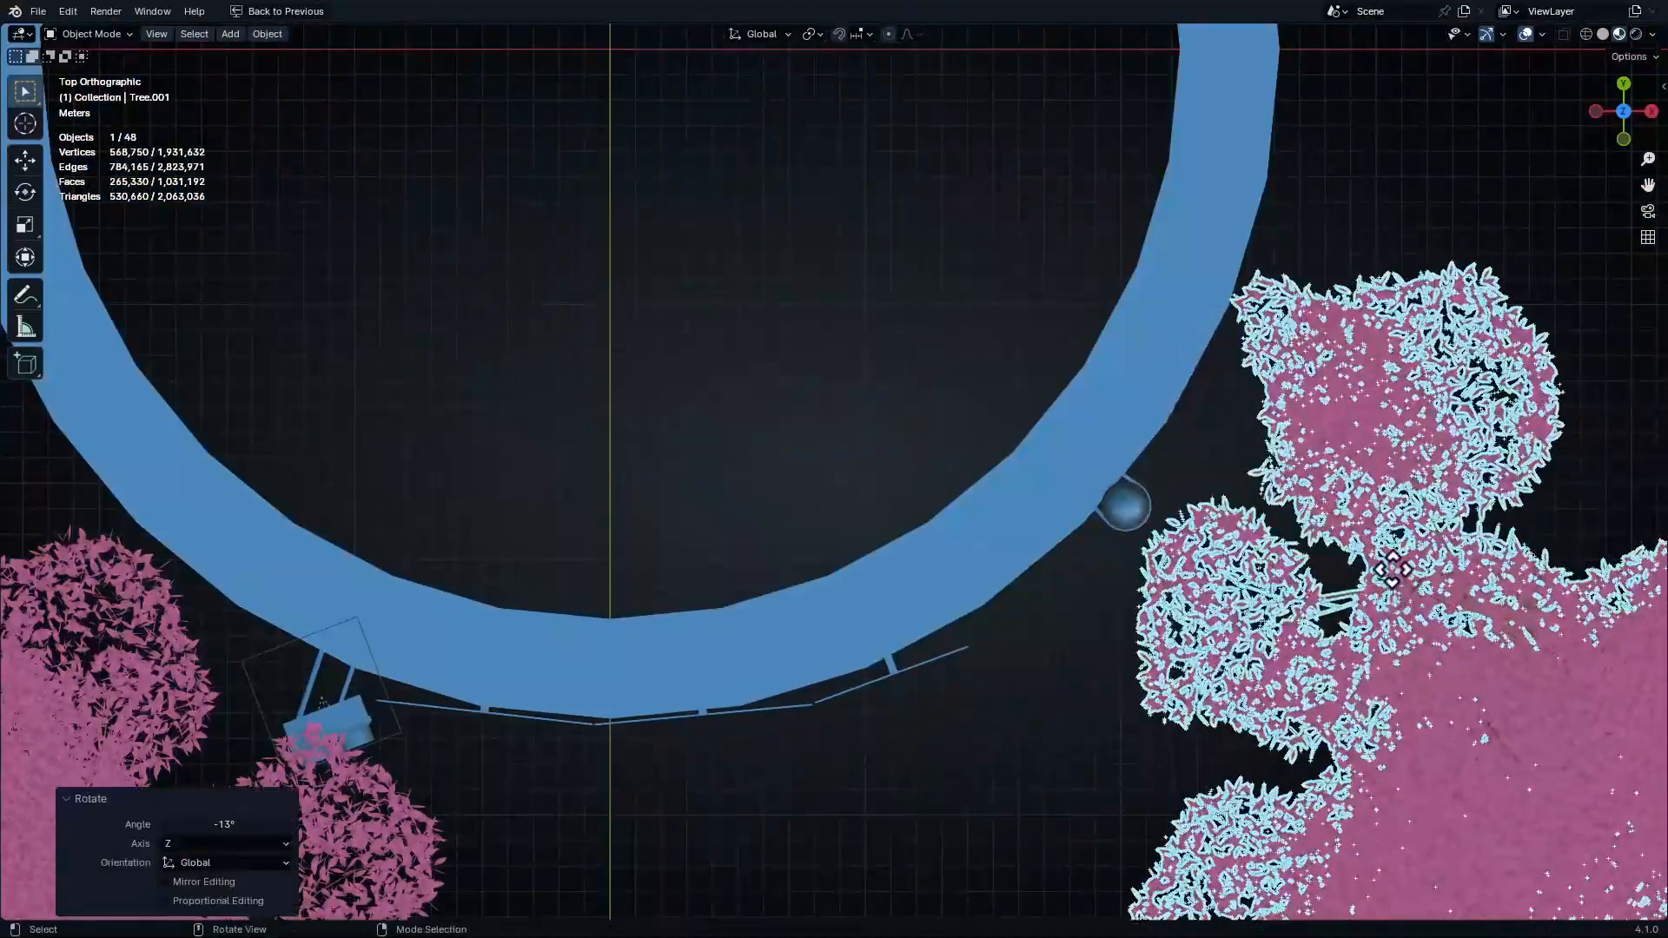
Move the tree beside the right-arrow sign -0.34021 m along X and 1.2928 m along Y, and check it through the camera
key("g")
left_click(1380, 540)
key("KP_0")
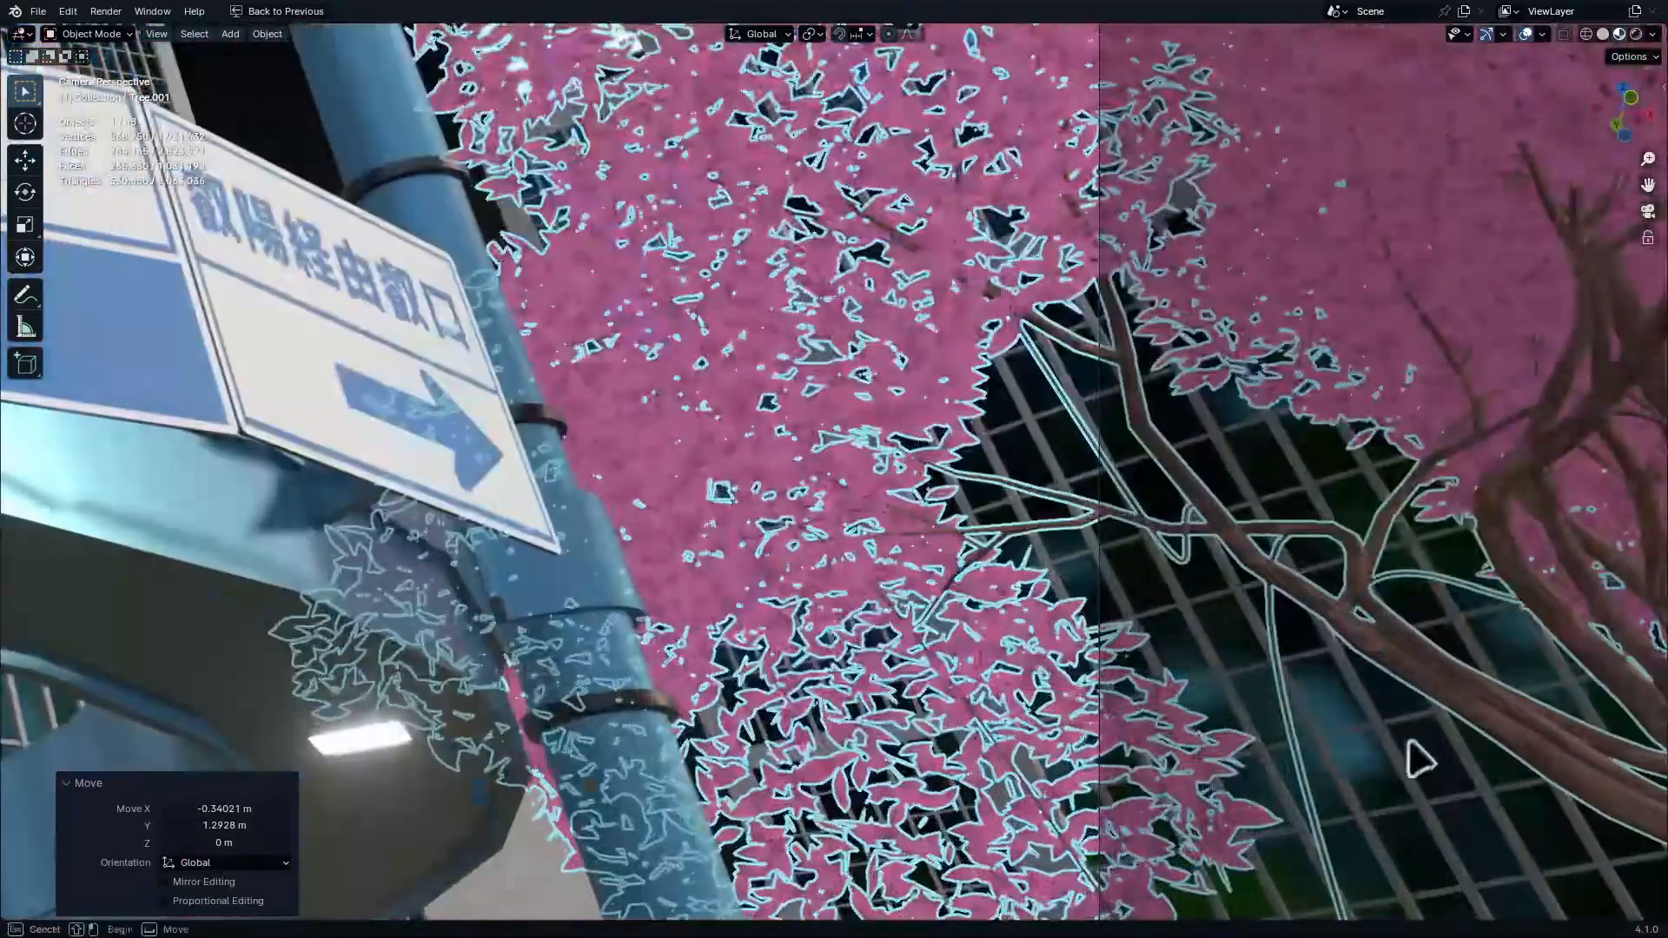
left_click_drag(1409, 743, 1057, 472, "ctrl")
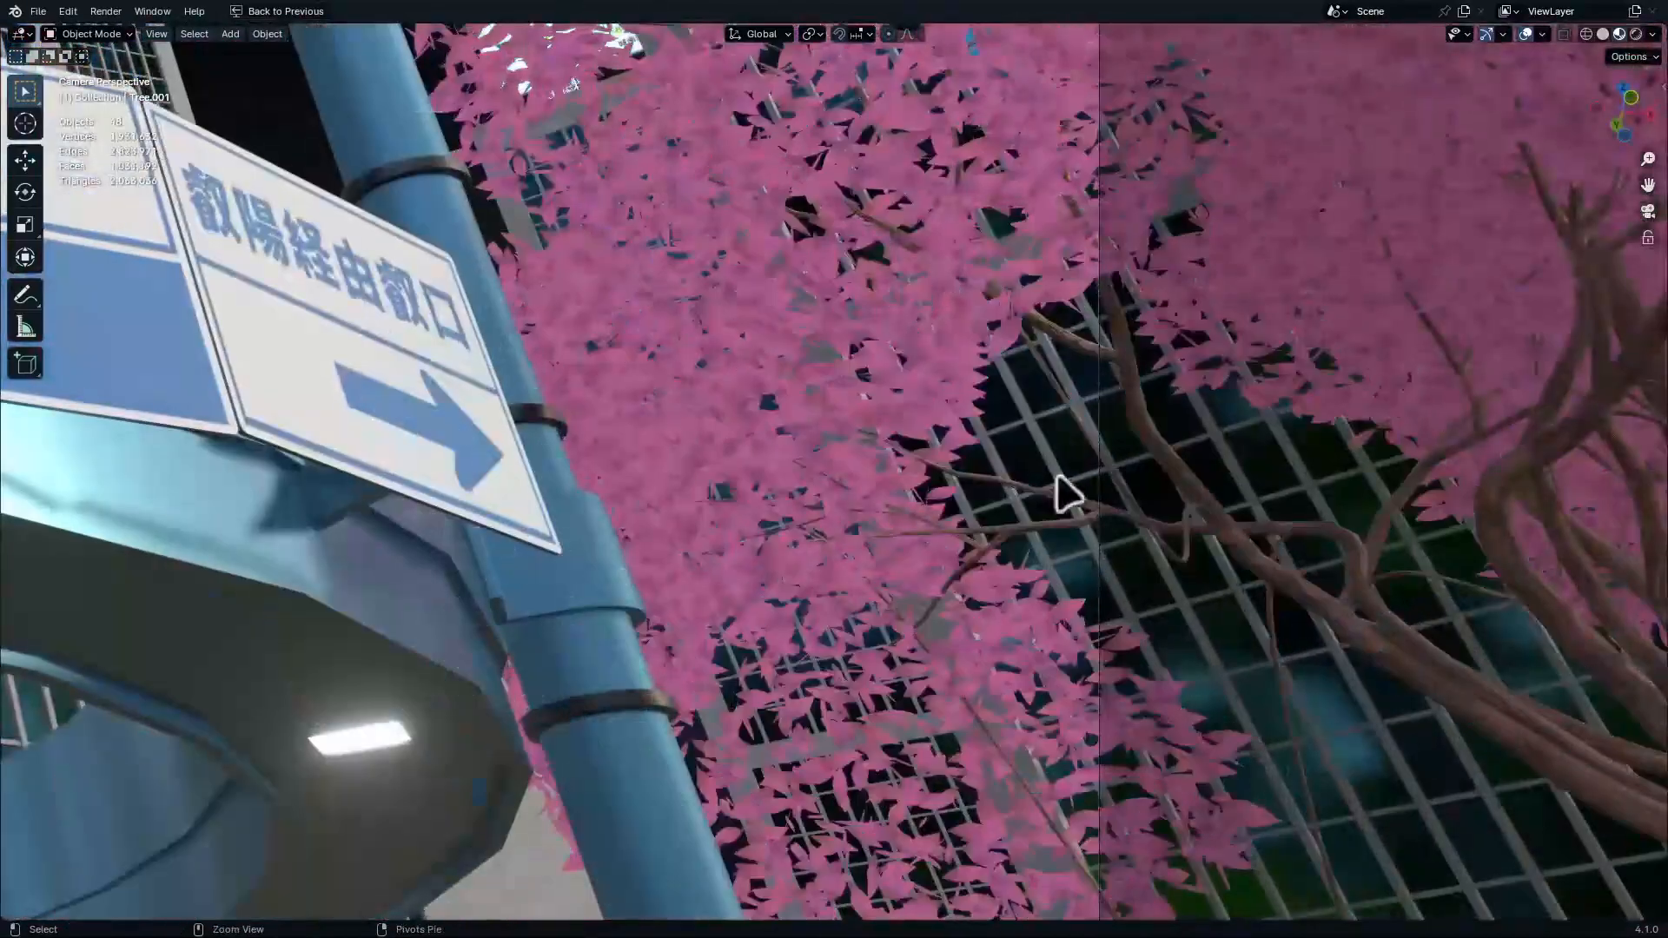
middle_click_drag(1090, 430, 1155, 738, "ctrl")
middle_click_drag(1081, 478, 840, 231, "ctrl")
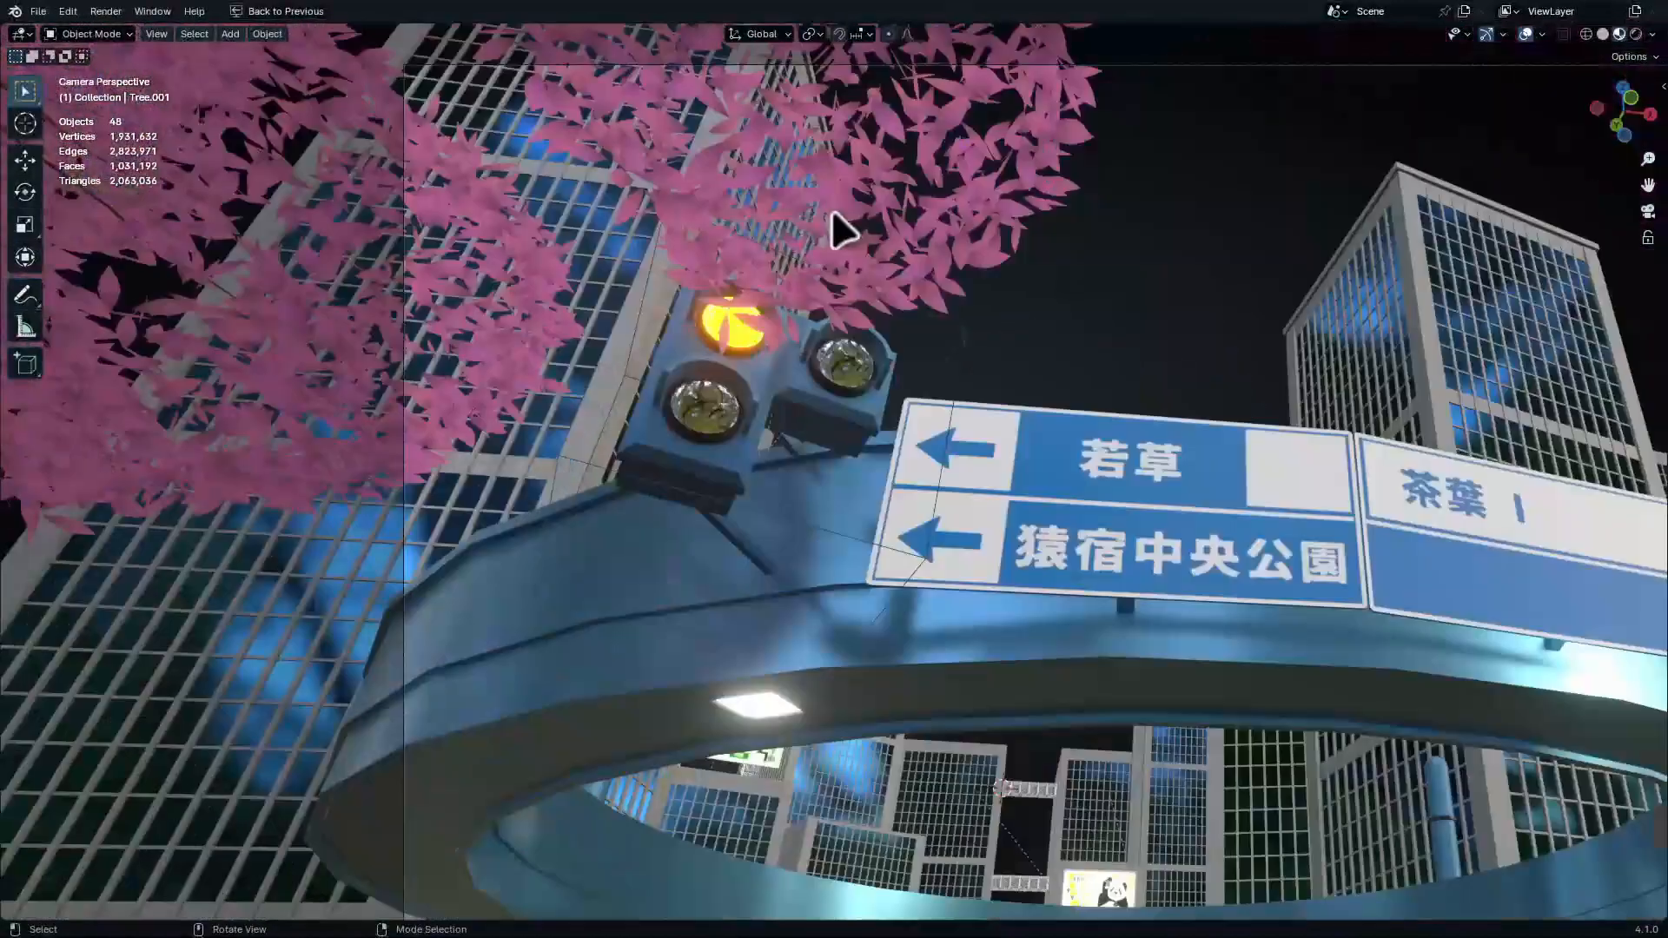
Move the tree above the traffic light 1.8075 m along X and 2.0141 m along Y in the top view
left_click(843, 254)
key("KP_7")
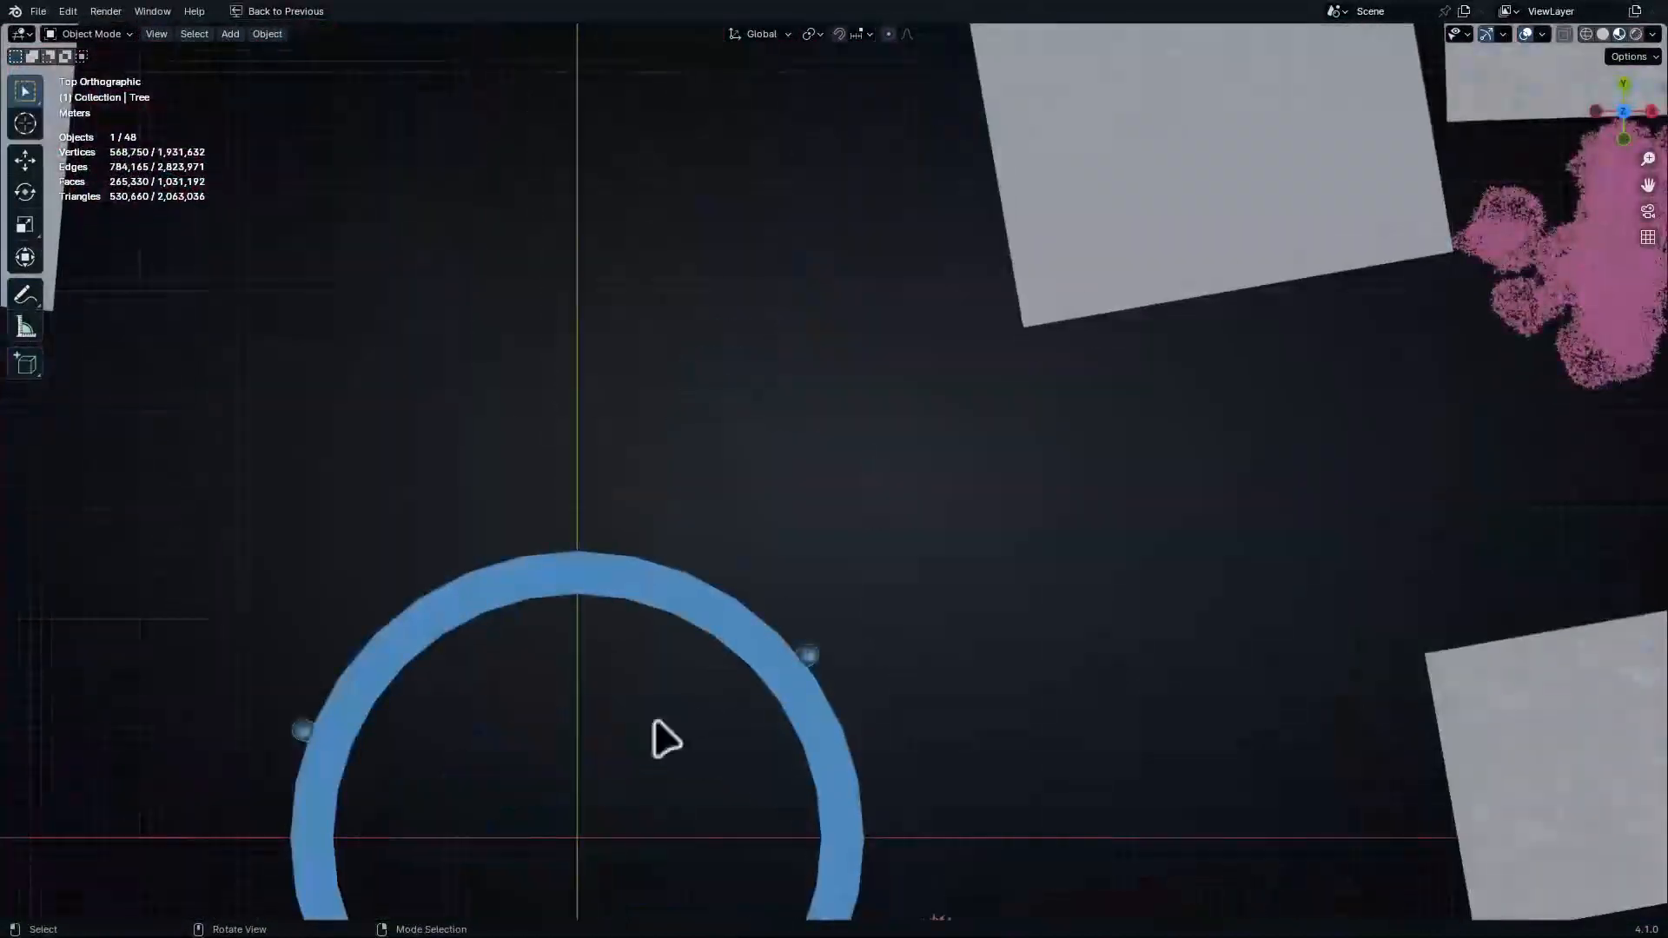
middle_click_drag(645, 730, 957, 301, "shift")
middle_click_drag(786, 723, 797, 760, "ctrl")
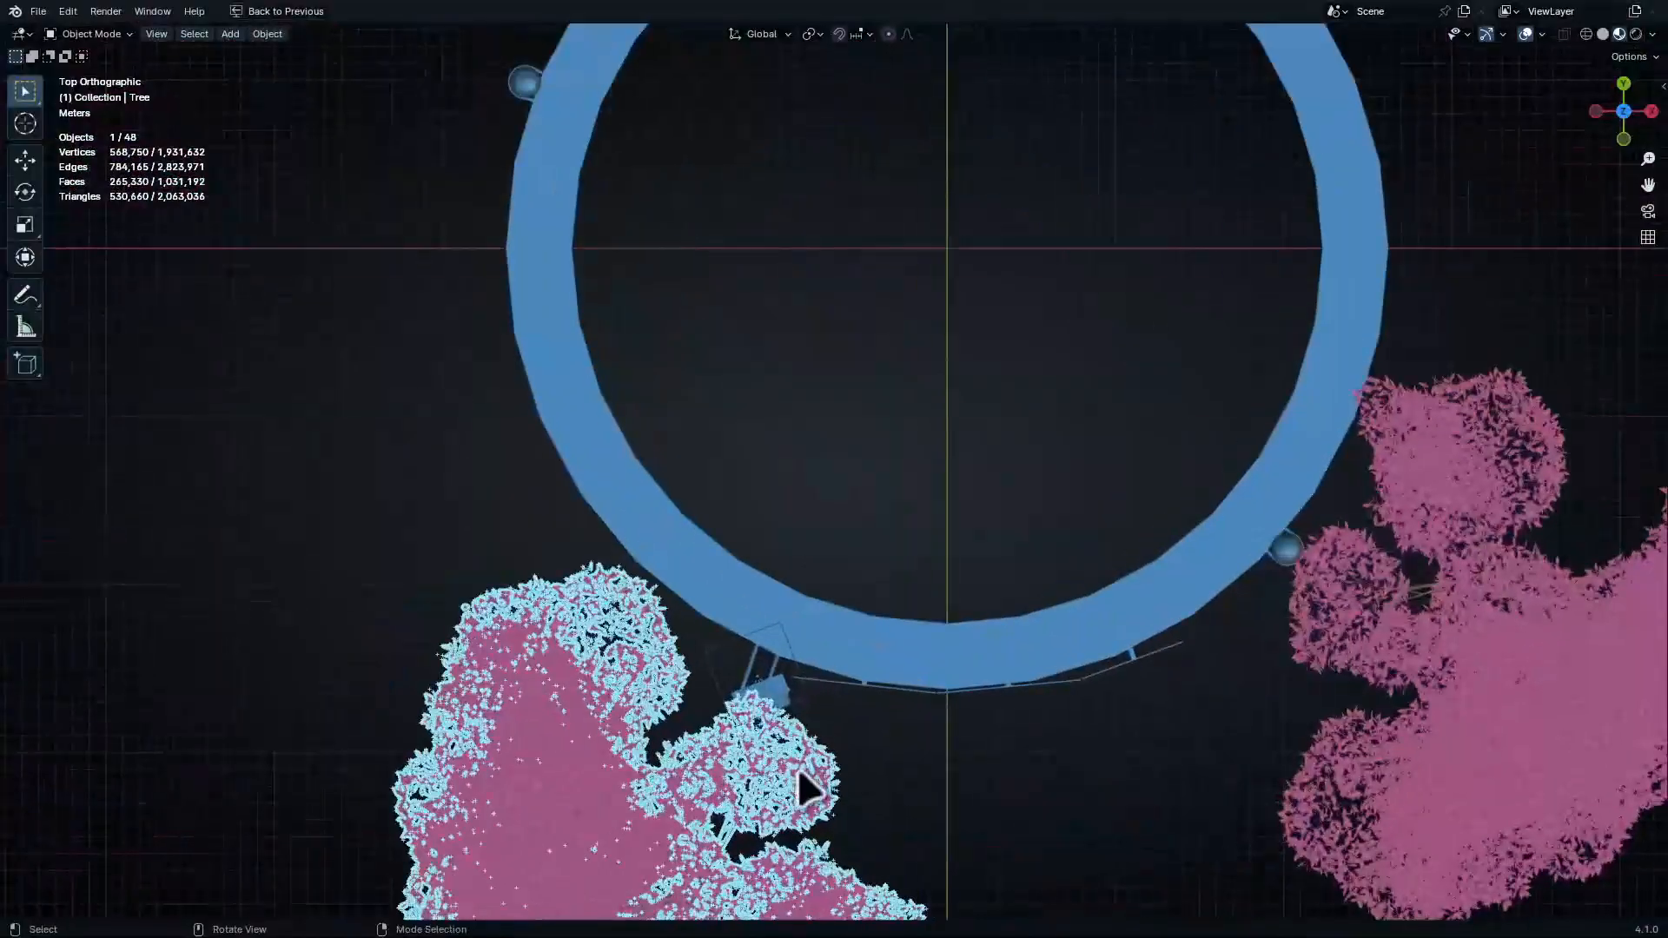
key("g")
left_click(825, 732)
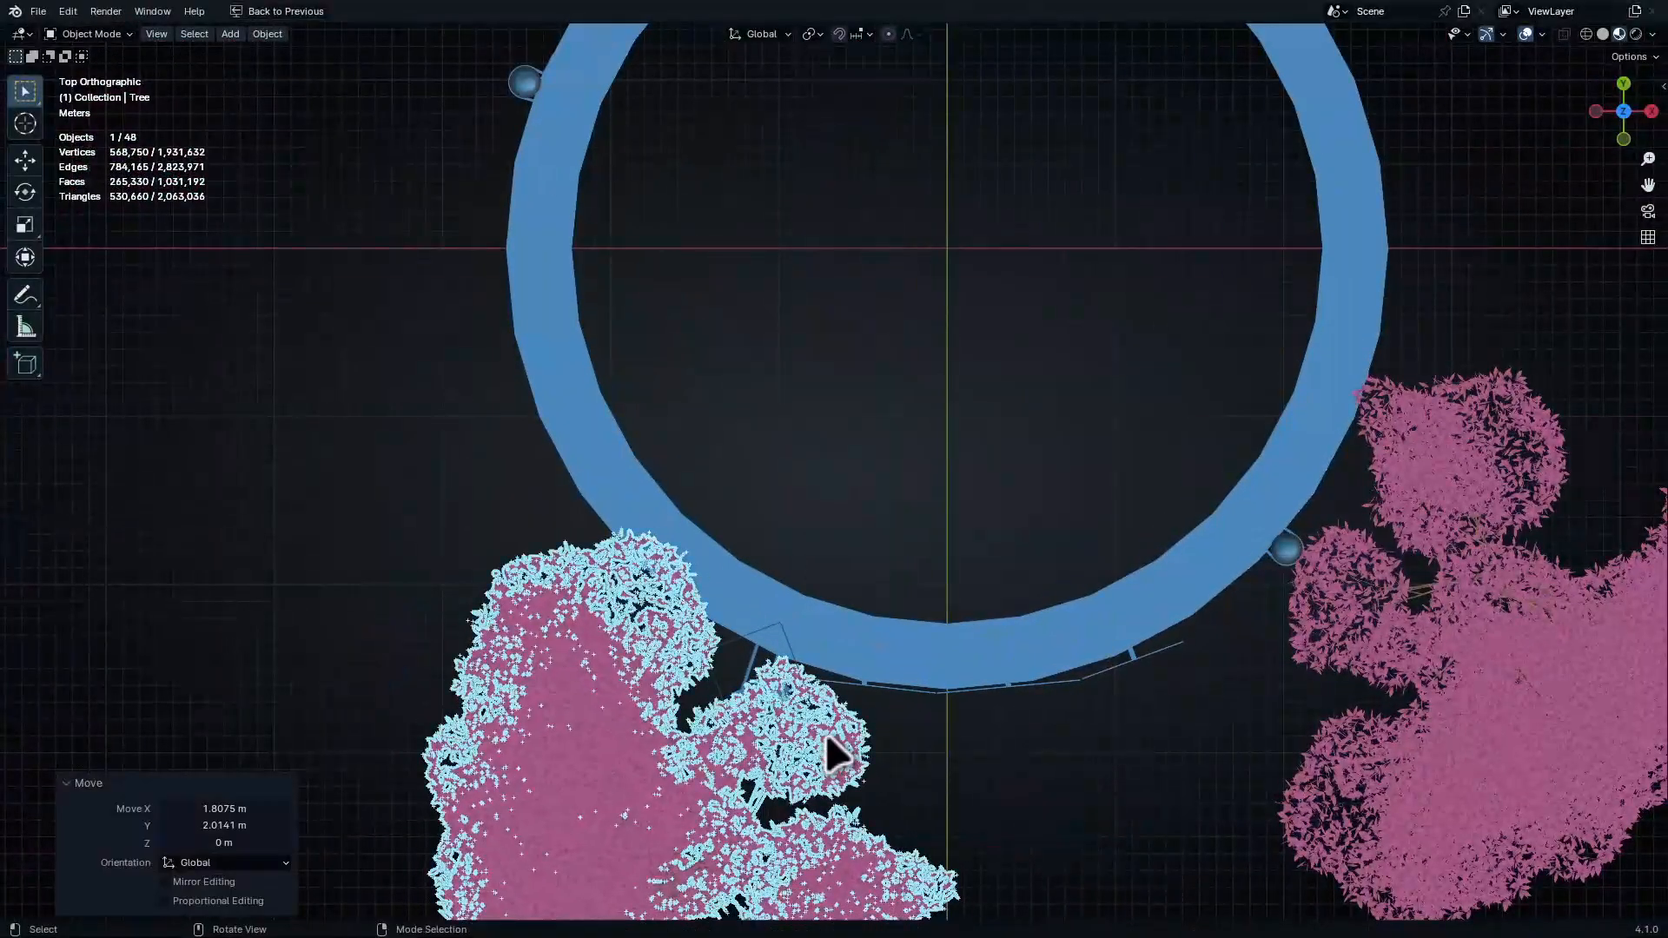
Lower the same tree about 3.4 m along Z through the camera, nudge it along global Y, and deselect it
key("KP_0")
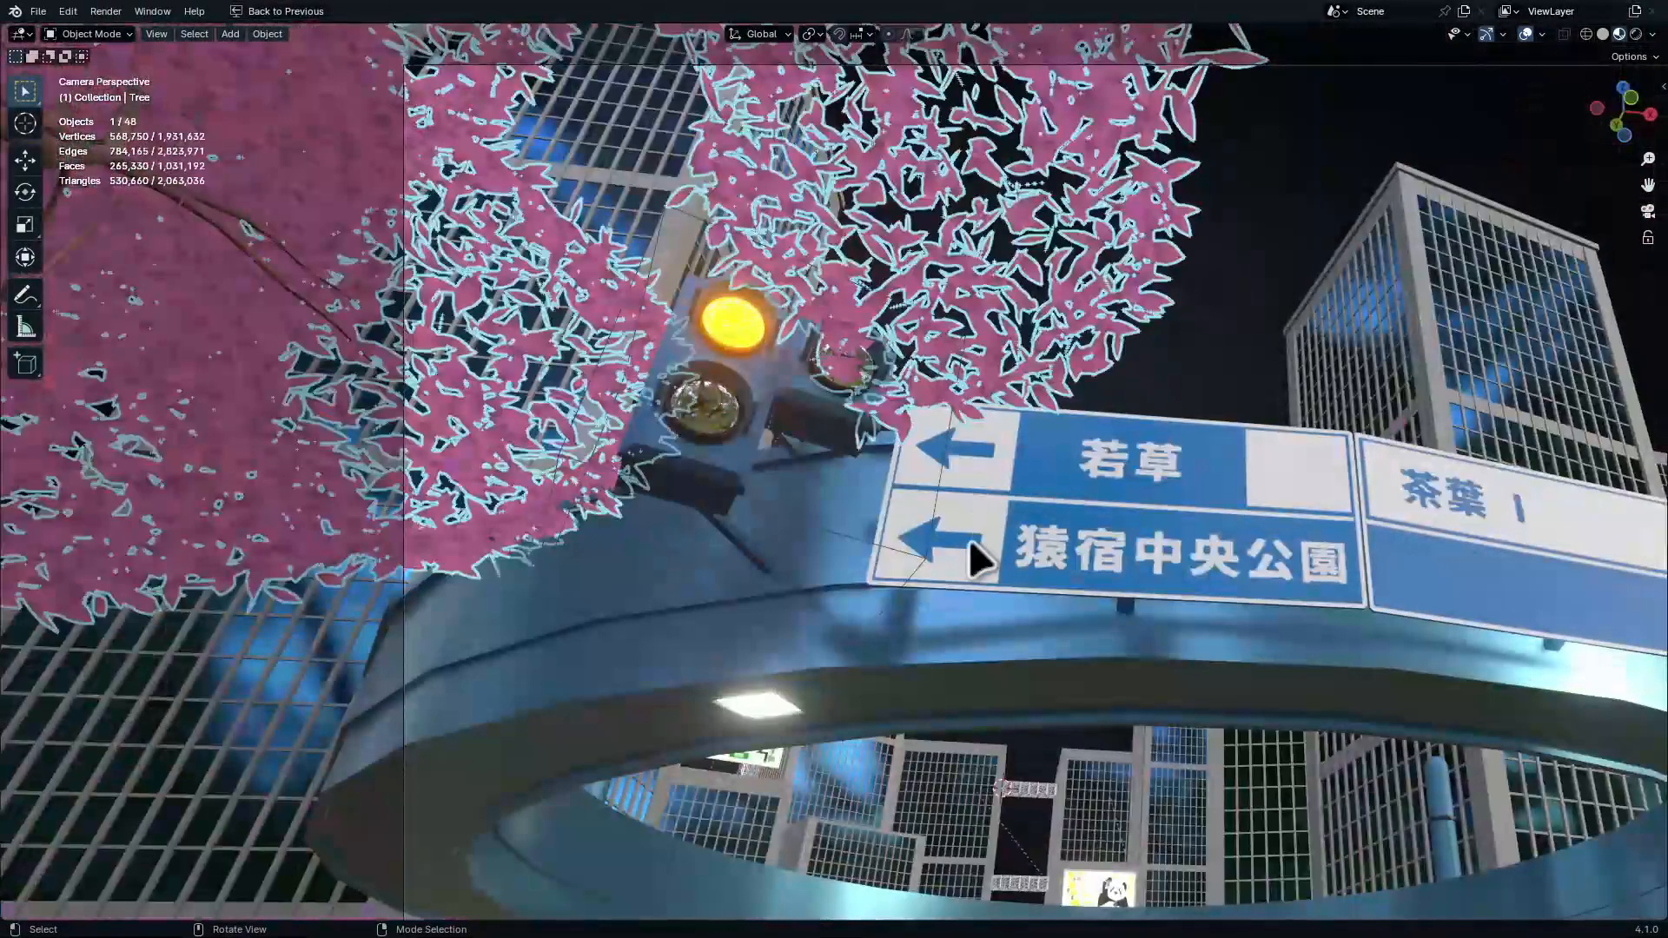
key("g")
key("z")
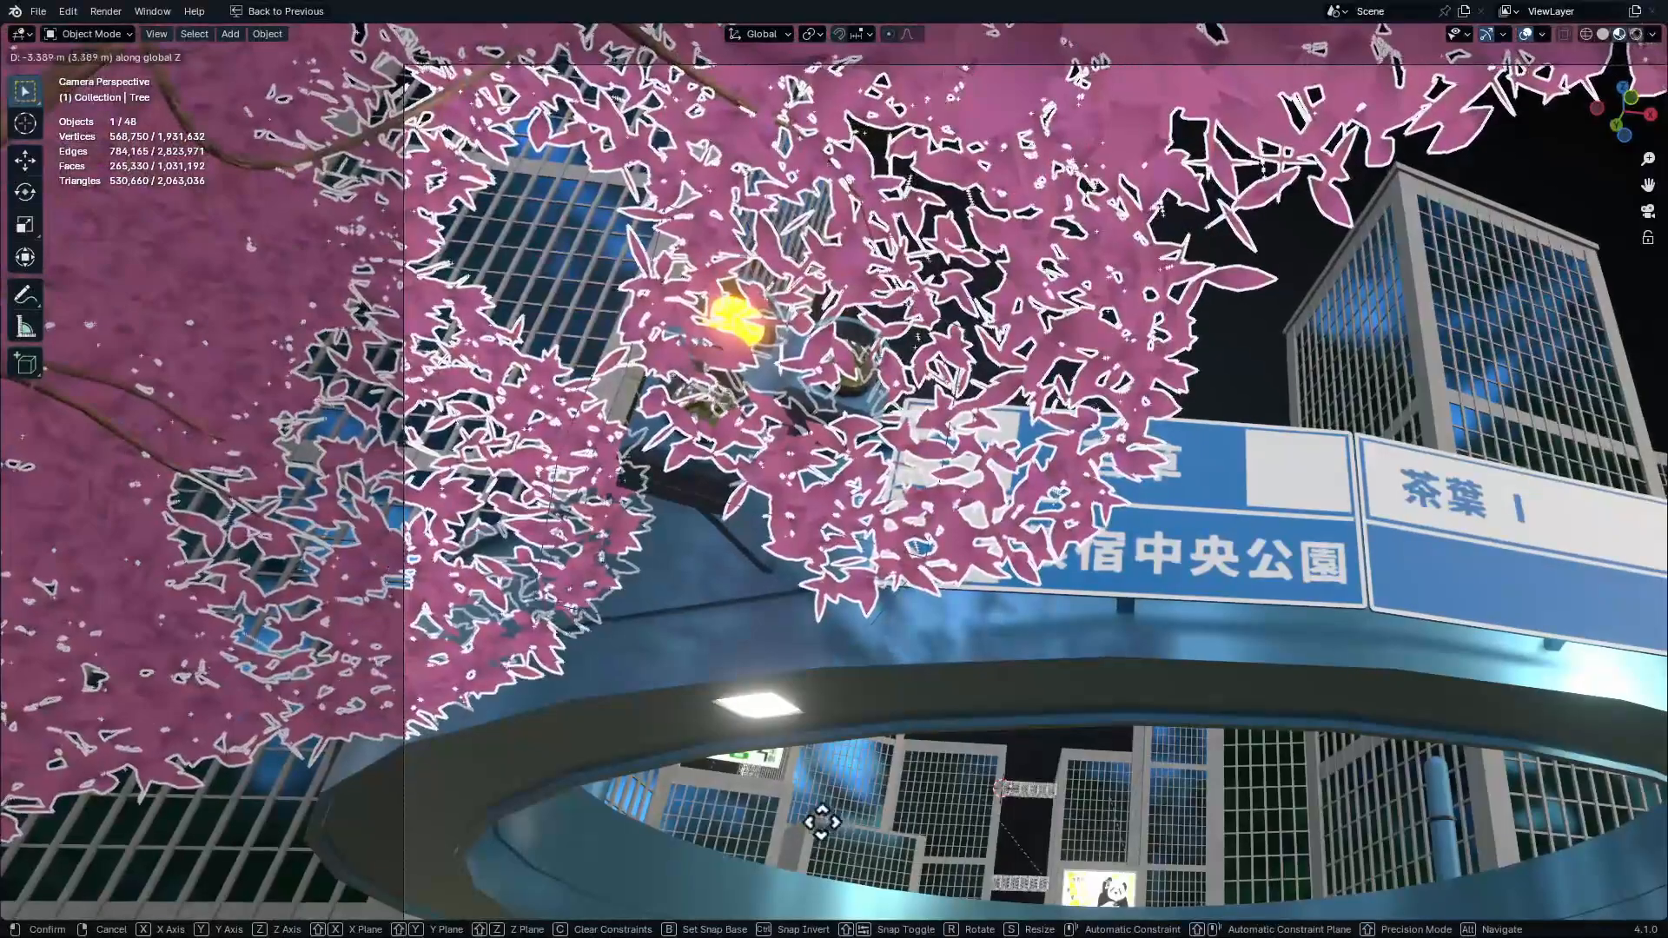
left_click(821, 822)
key("g")
key("y")
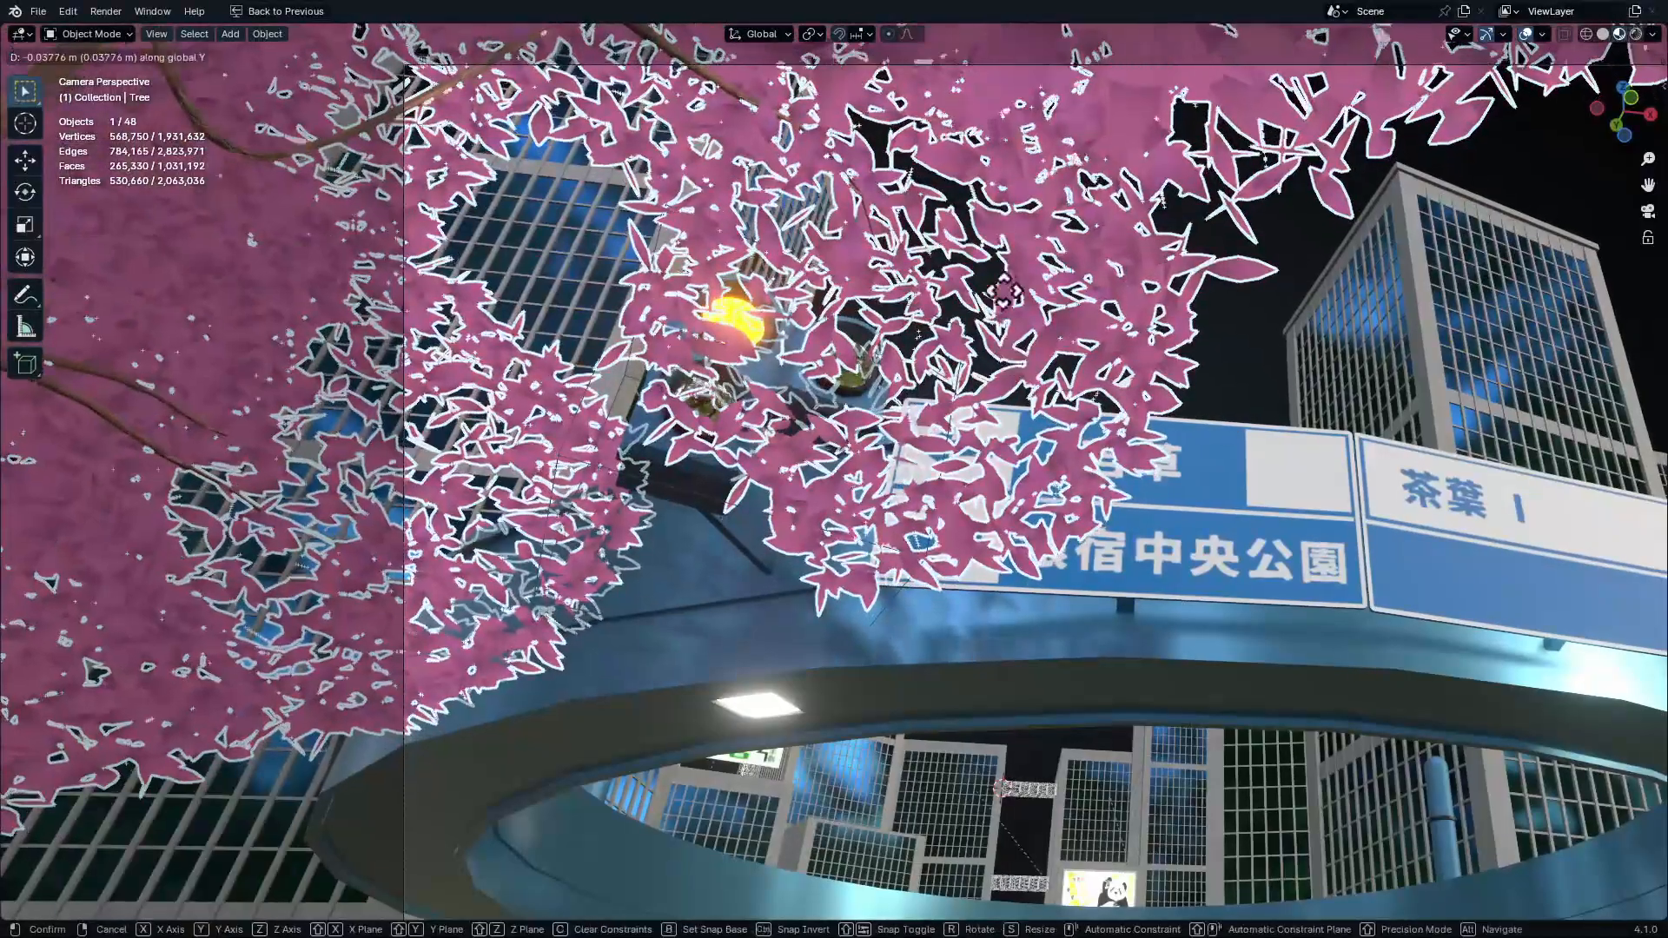
left_click(981, 460)
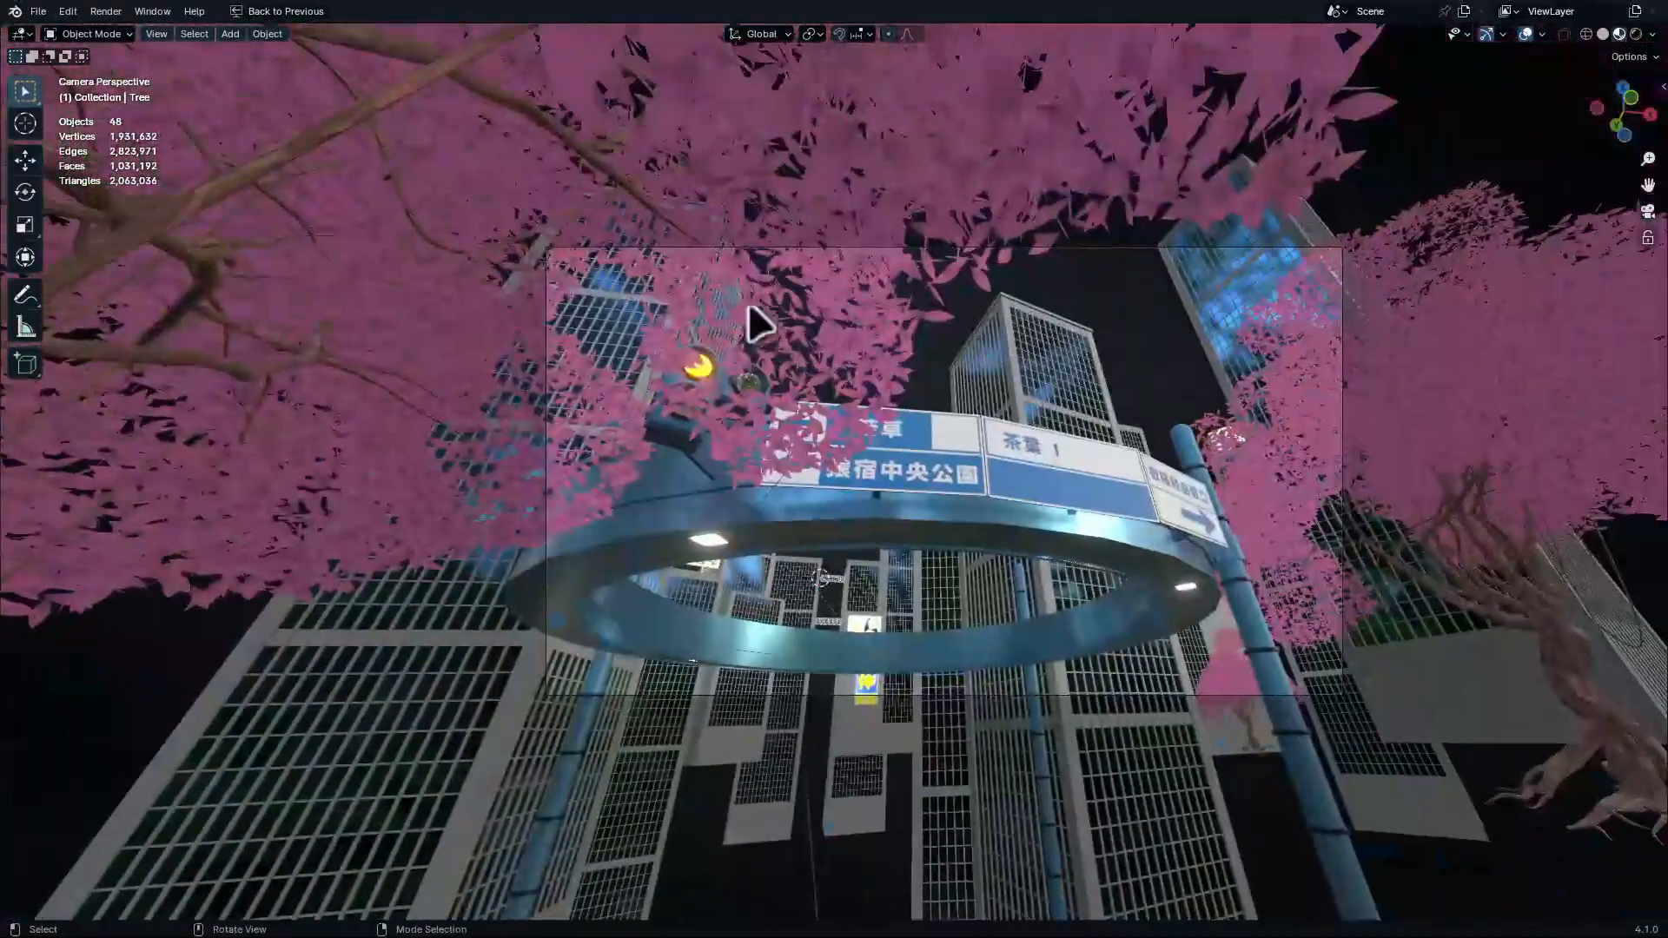
Select the camera and set its passepartout opacity to 1.000 to black out everything outside the frame
middle_click_drag(931, 410, 835, 412, "shift")
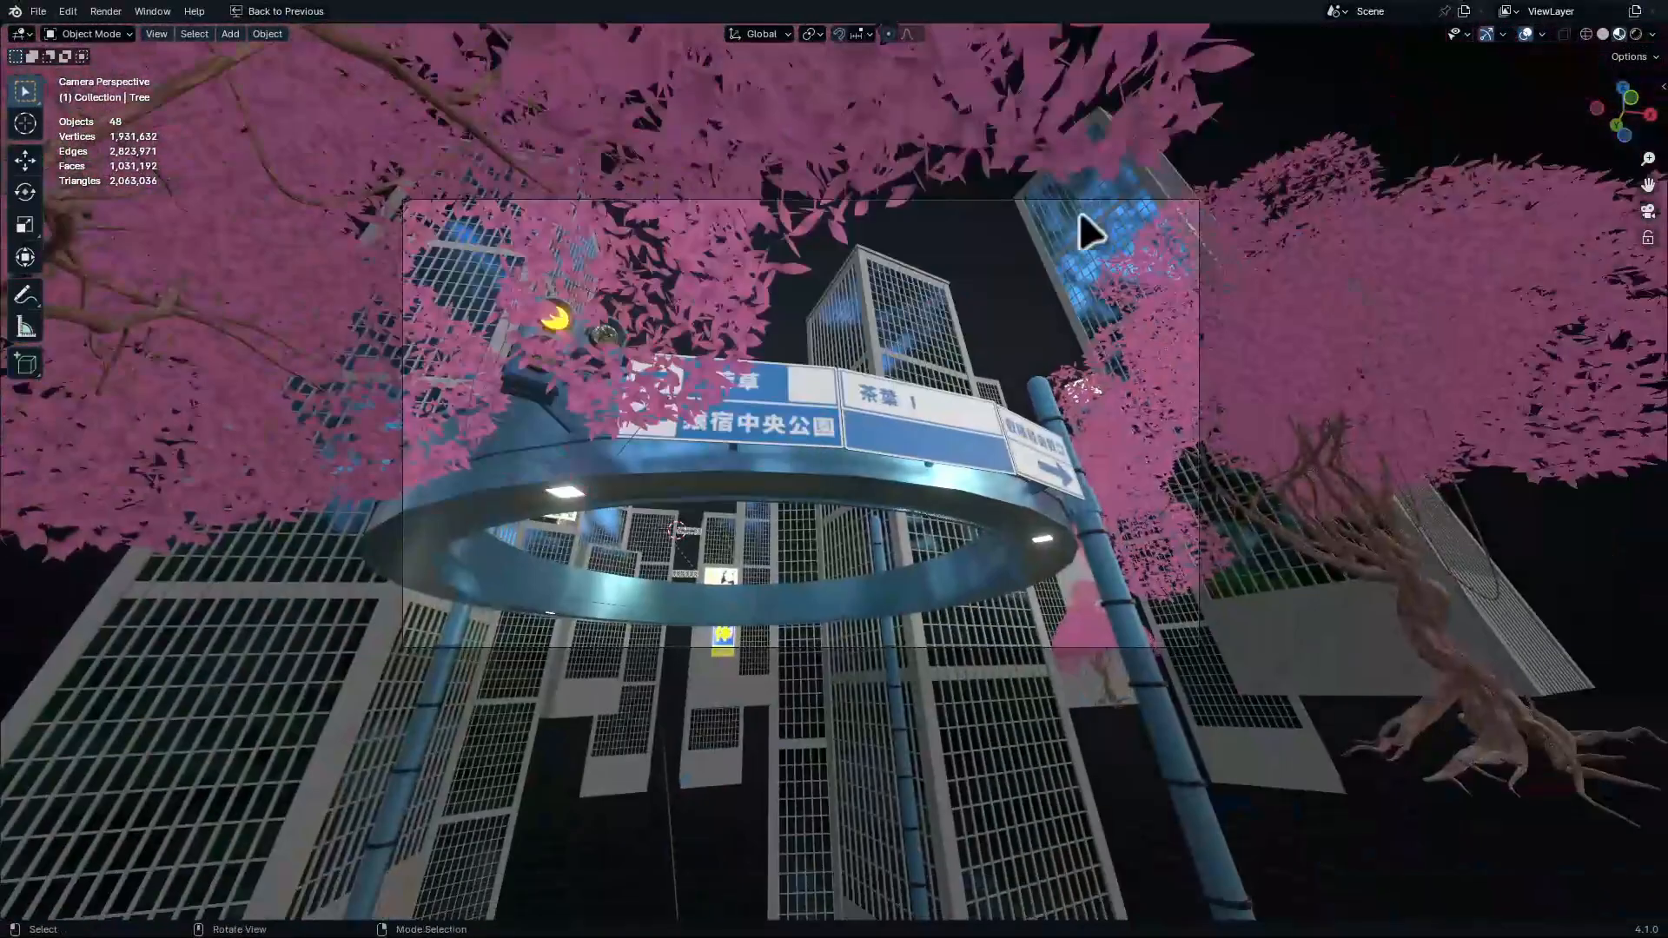
left_click(1036, 201)
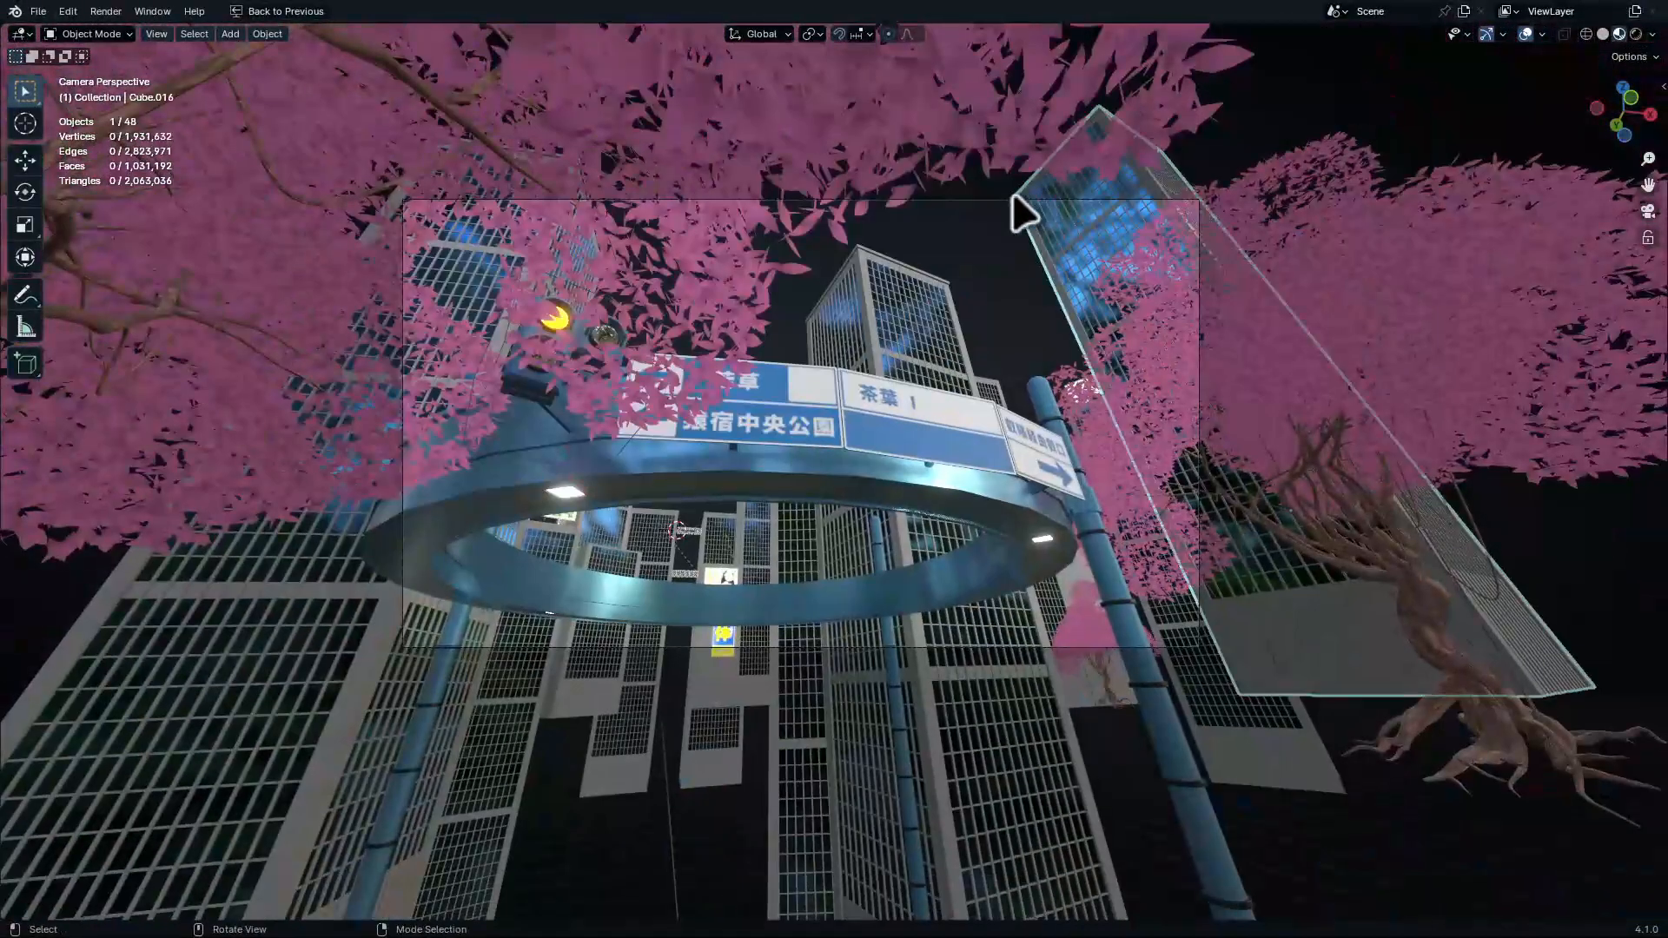
key("ctrl+alt+space")
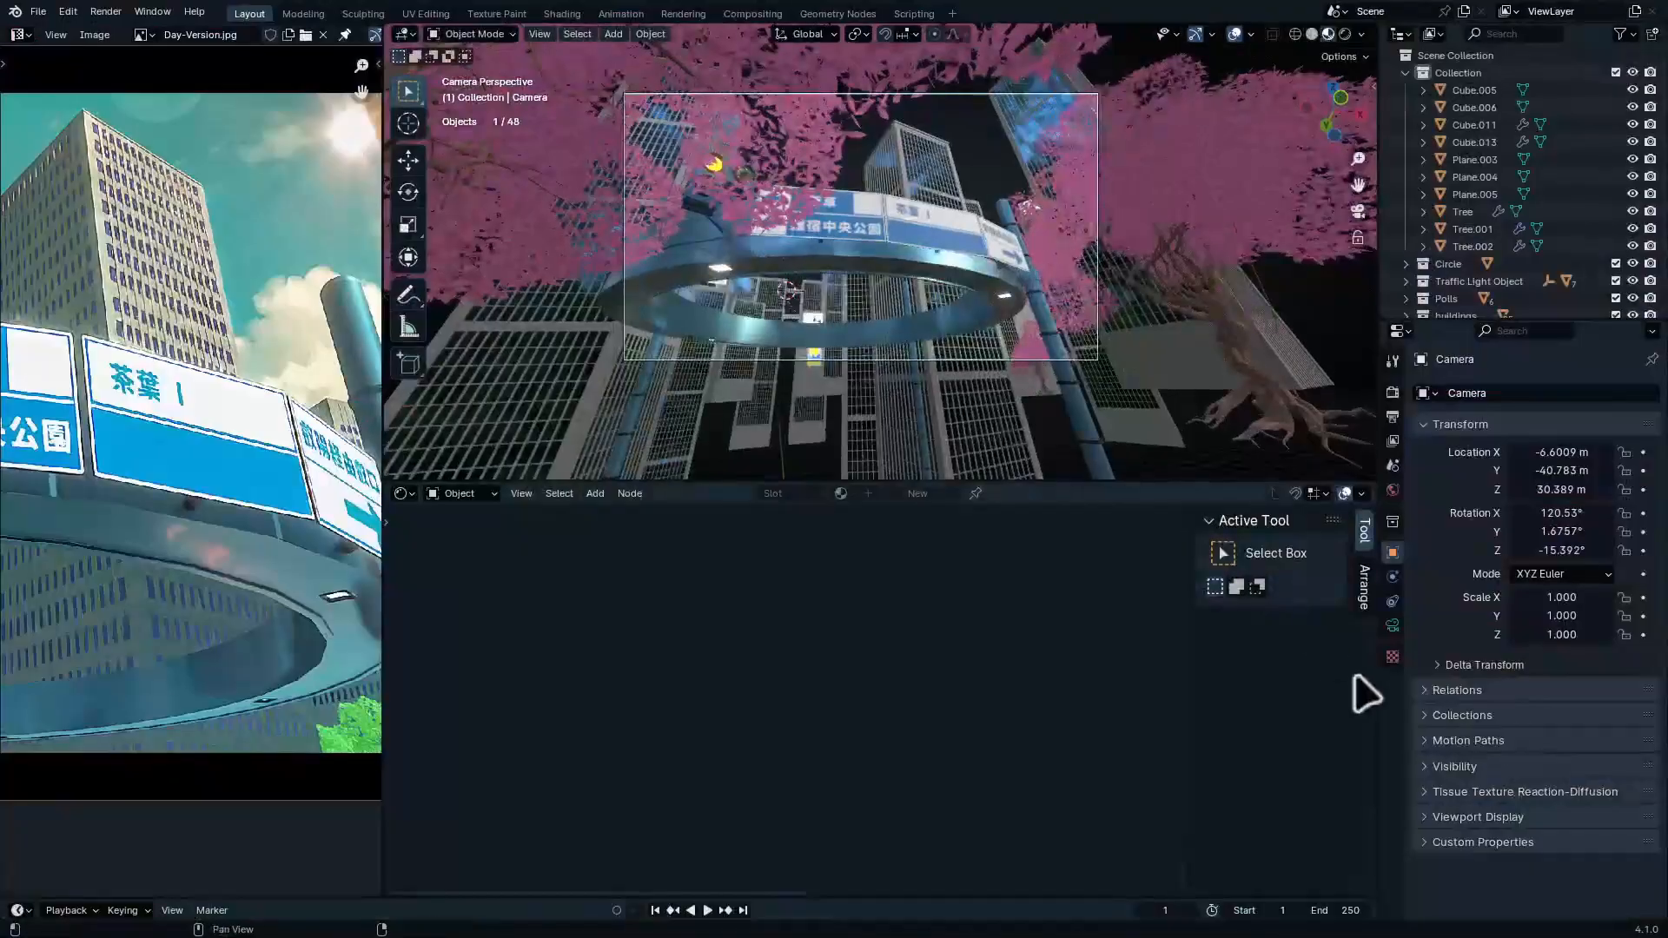
left_click(1390, 627)
scroll(1490, 764, "down", 1)
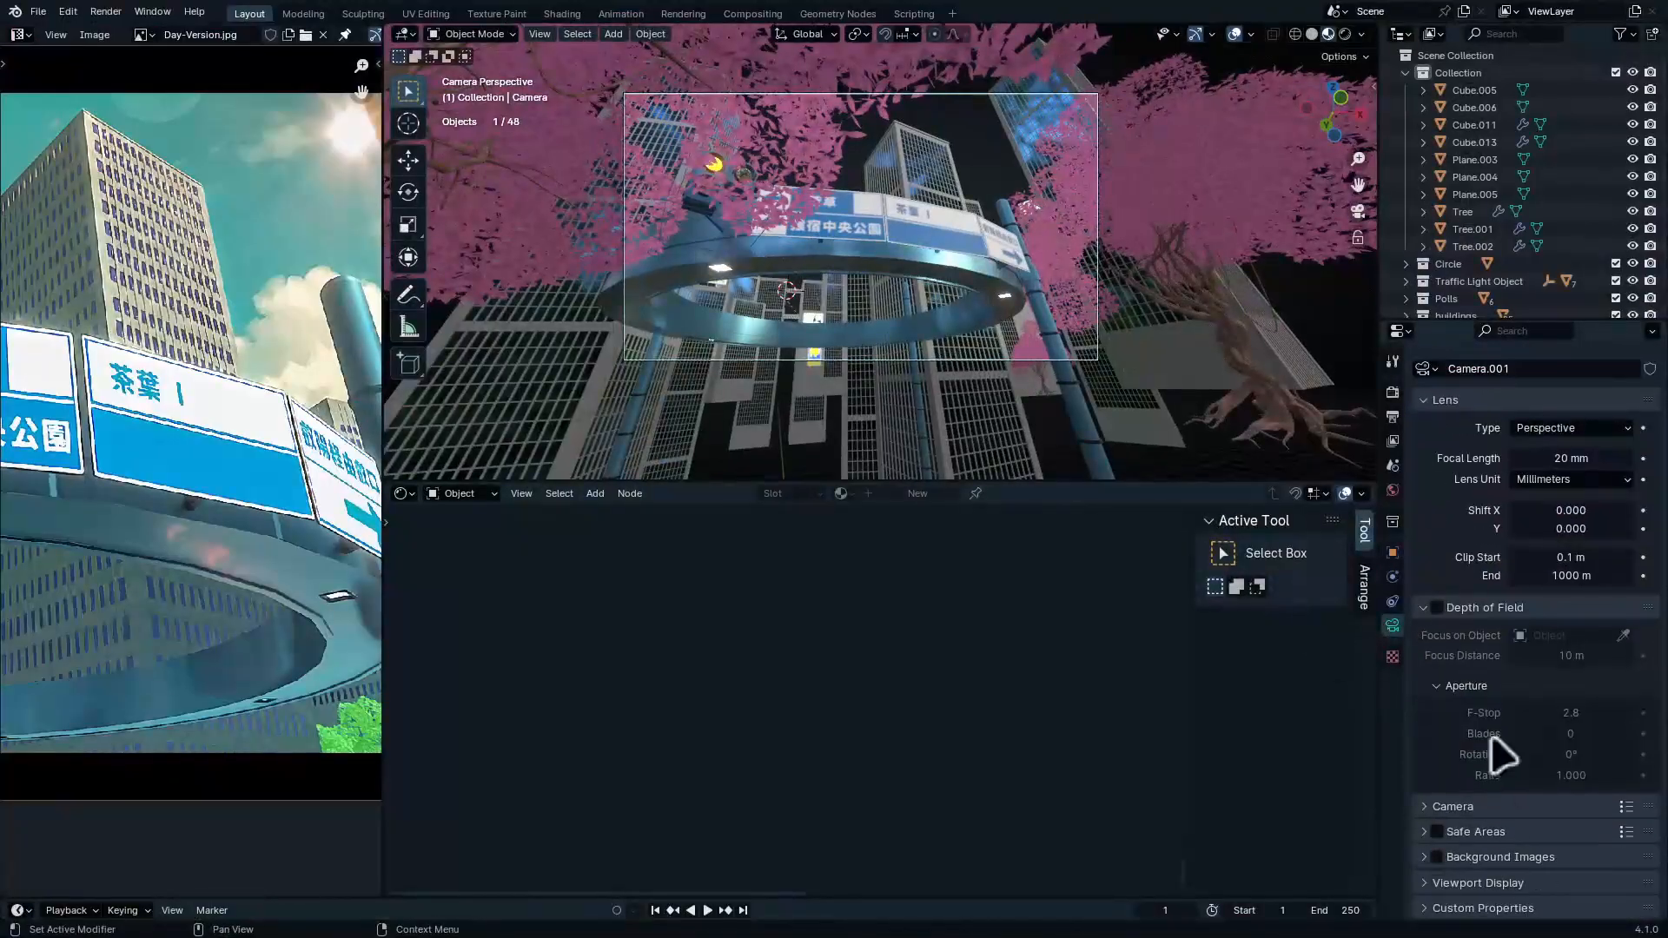
left_click(1476, 882)
scroll(1537, 817, "down", 5)
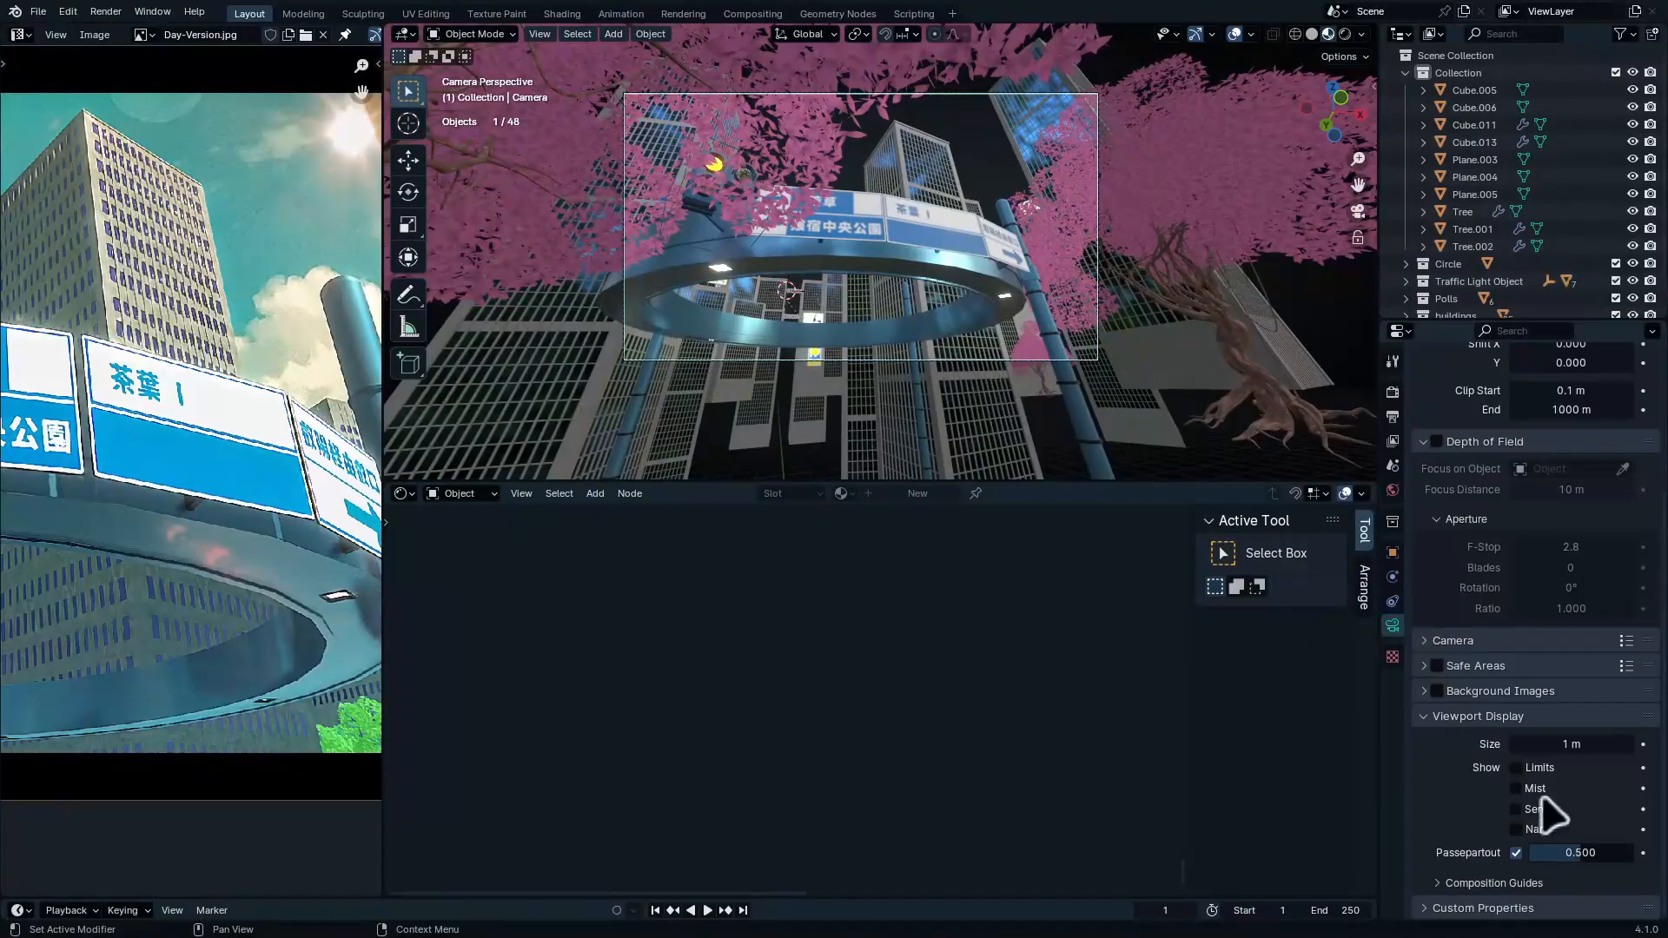
left_click_drag(1580, 852, 1624, 852)
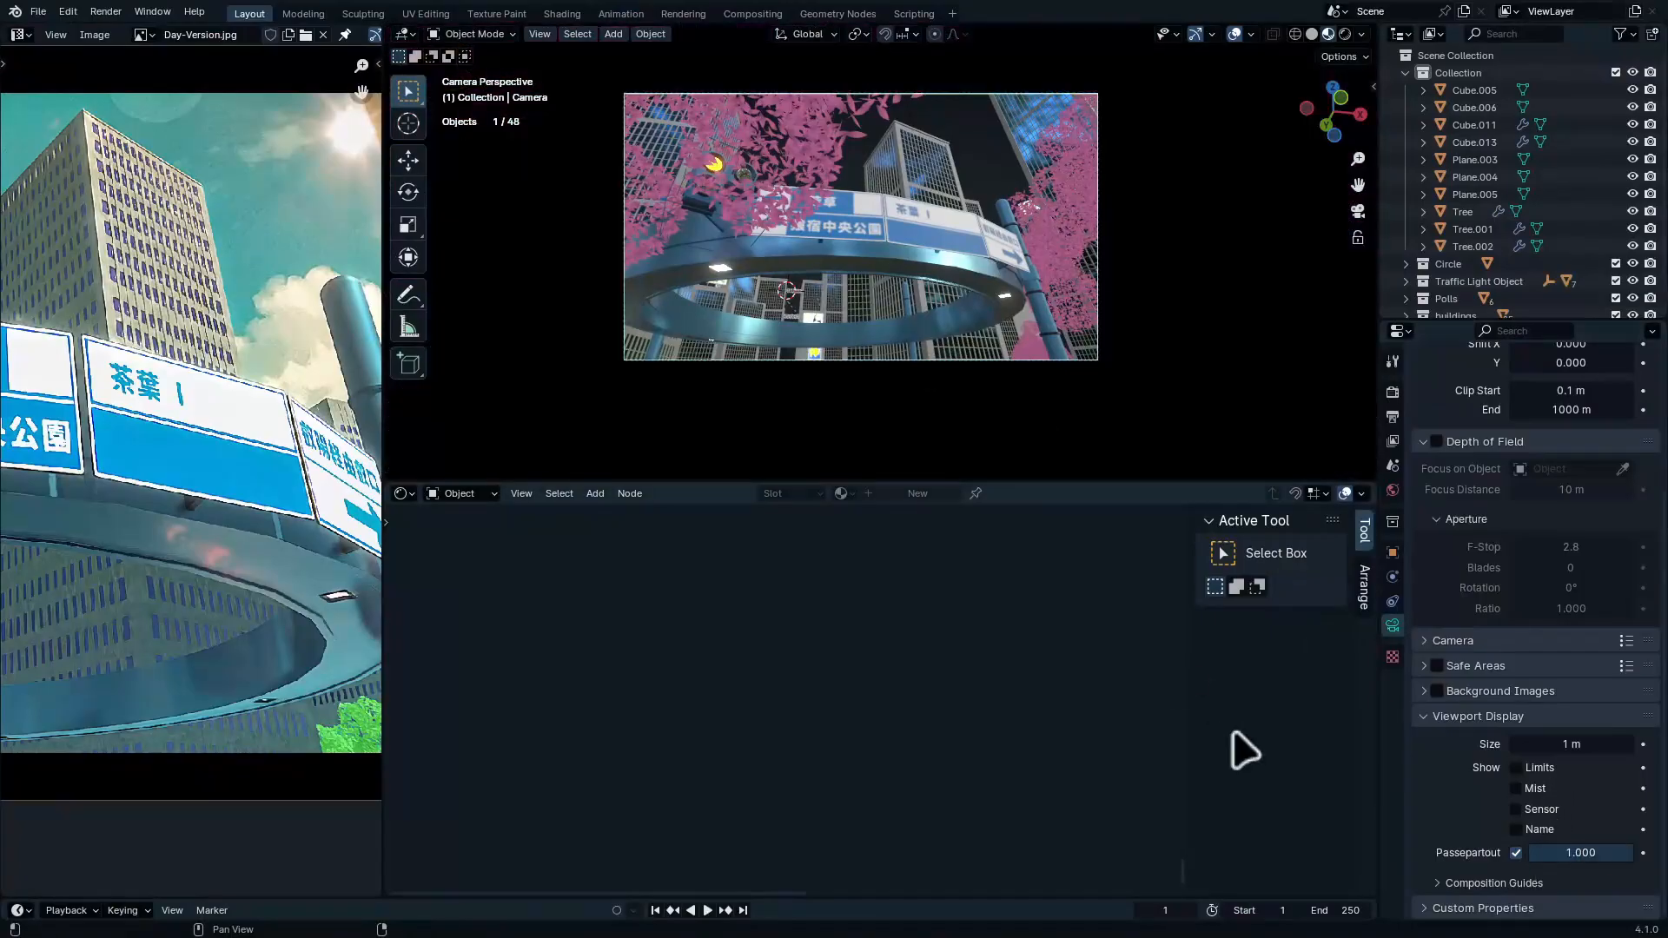
Compare the camera framing with the Day-Version reference, examining the buildings and green foliage around the lower part of the ring
key("ctrl+space")
scroll(983, 403, "up", 5)
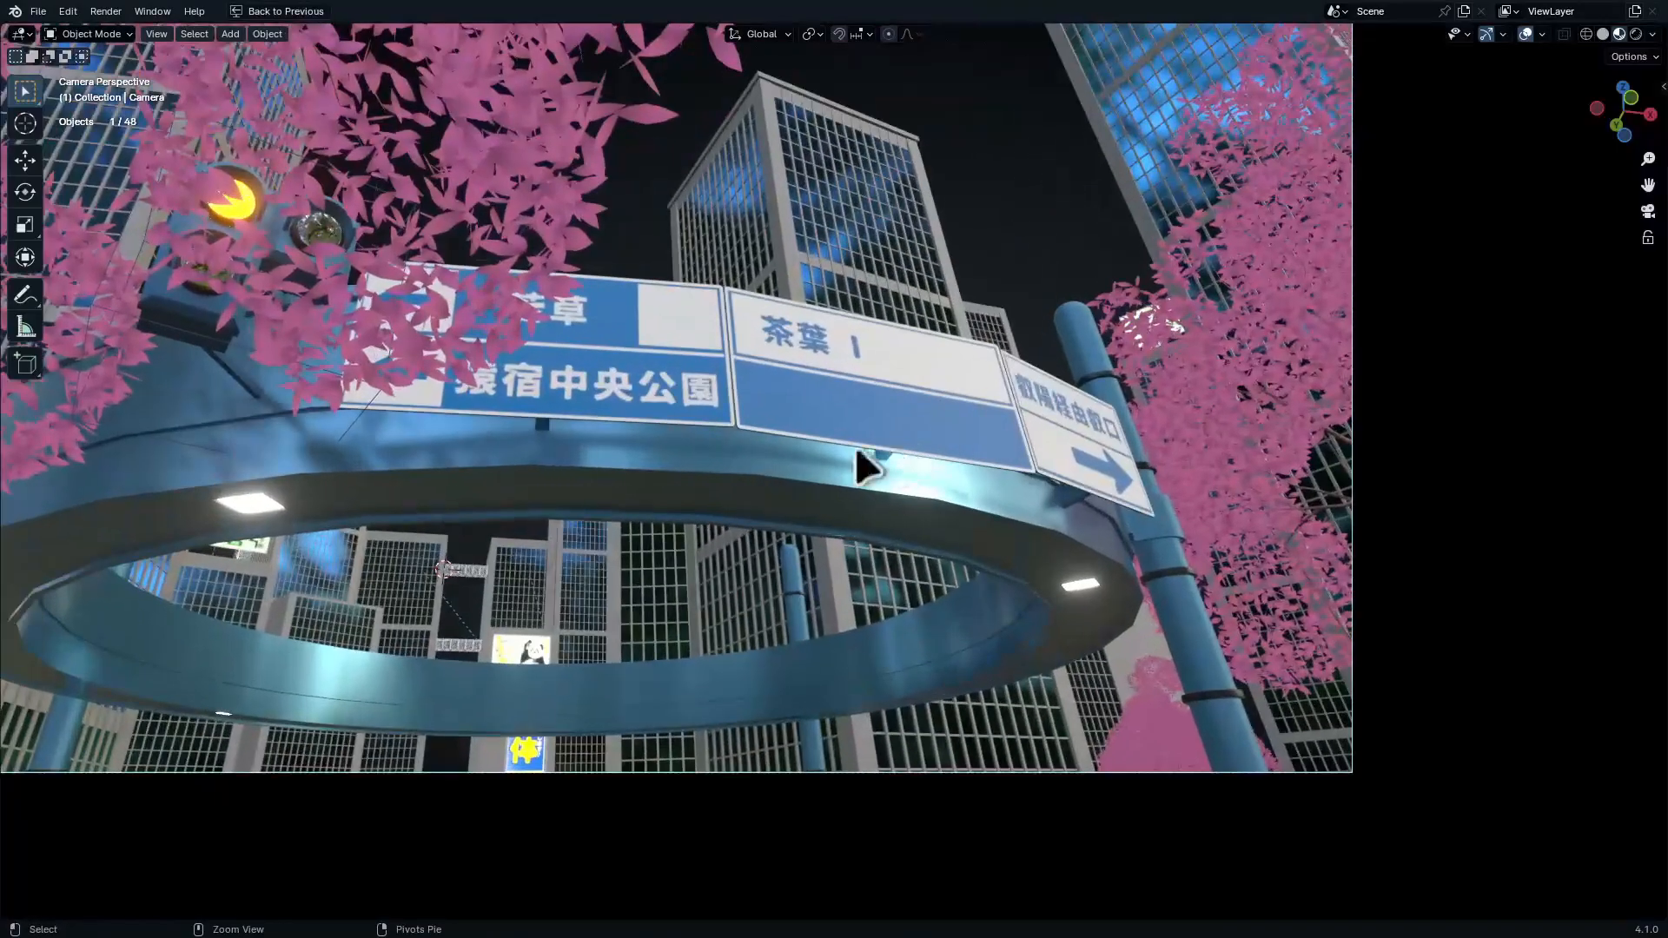
key("ctrl+space")
key("ctrl+space")
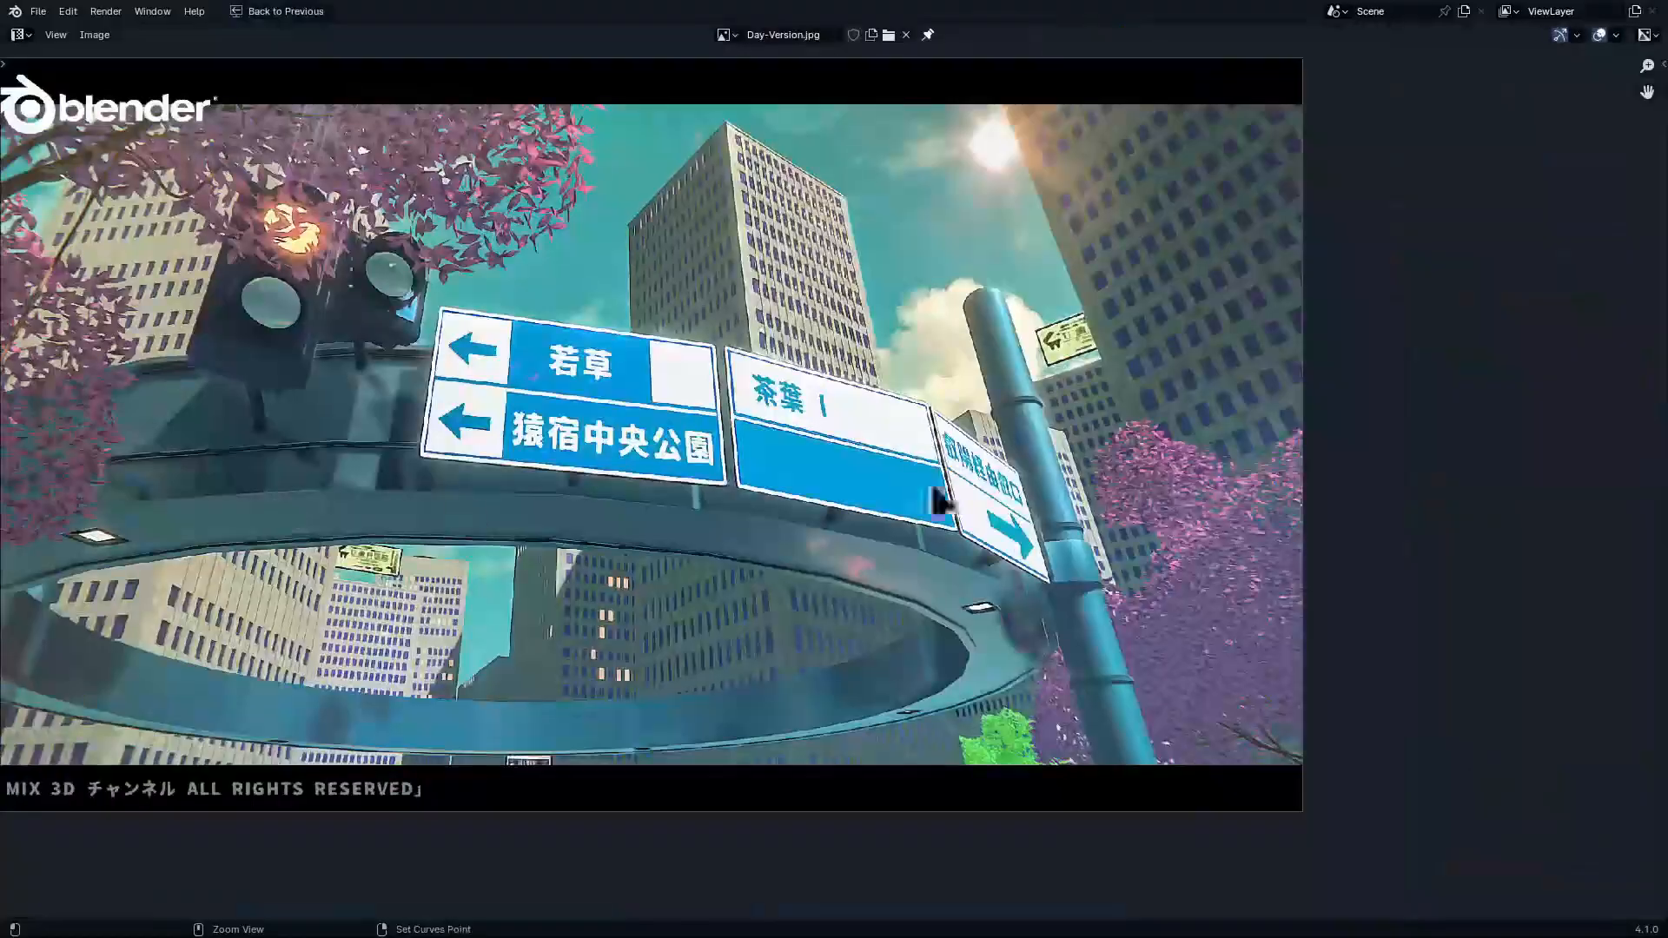
scroll(1120, 374, "up", 4)
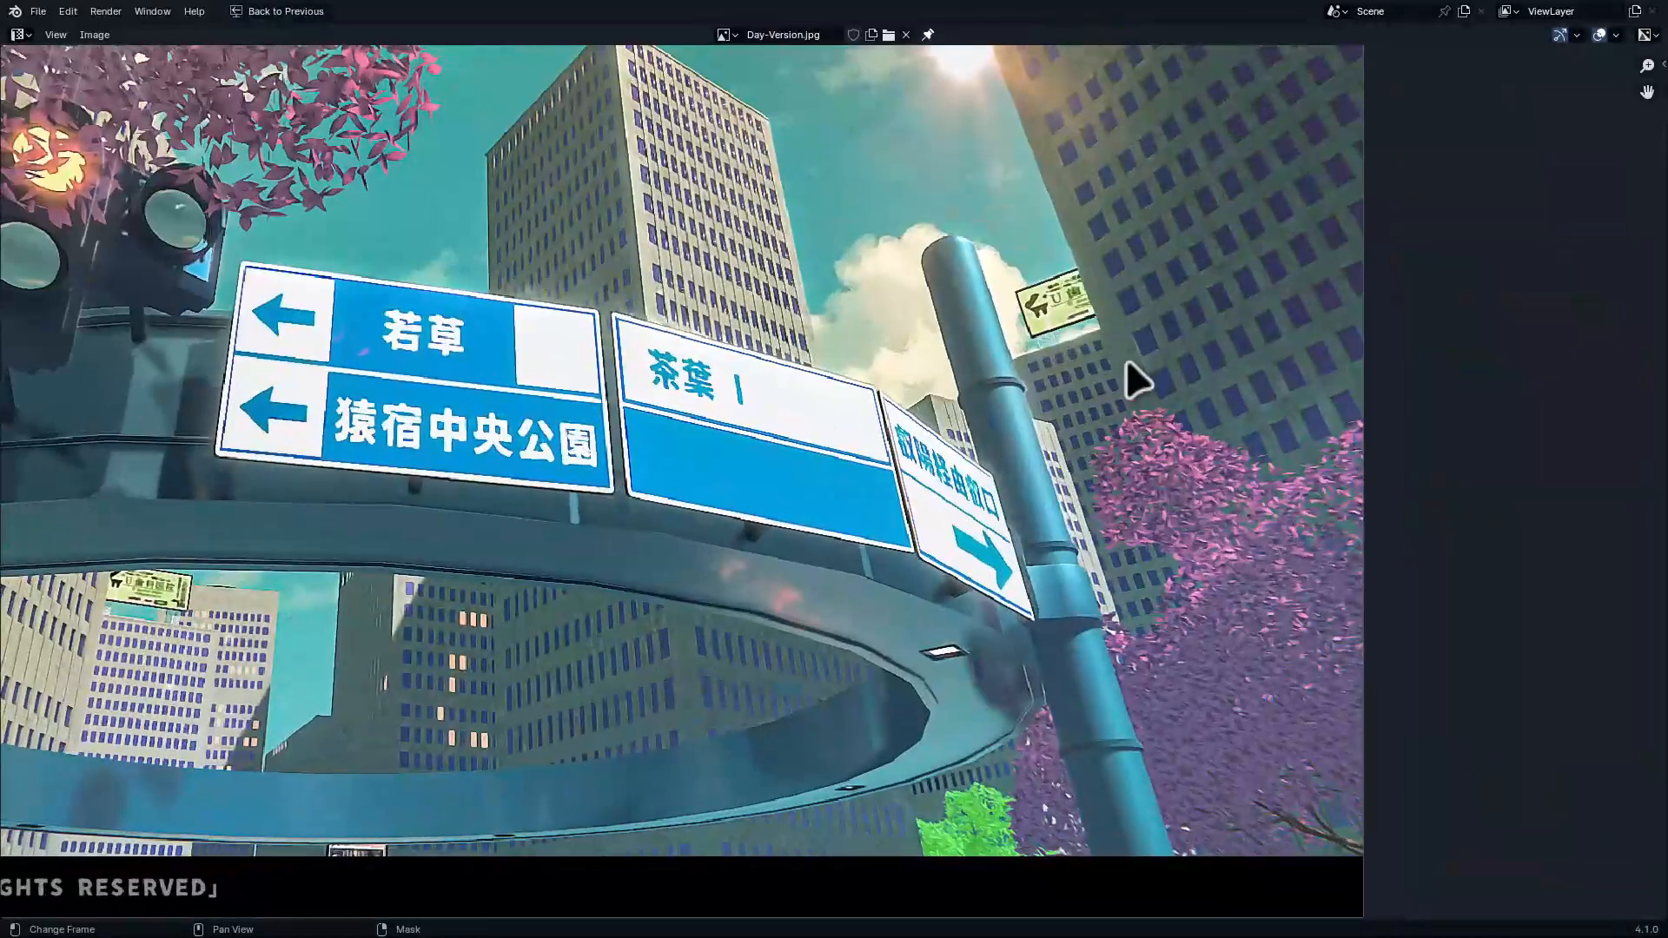
middle_click_drag(418, 643, 424, 473)
middle_click_drag(424, 473, 794, 482, "ctrl")
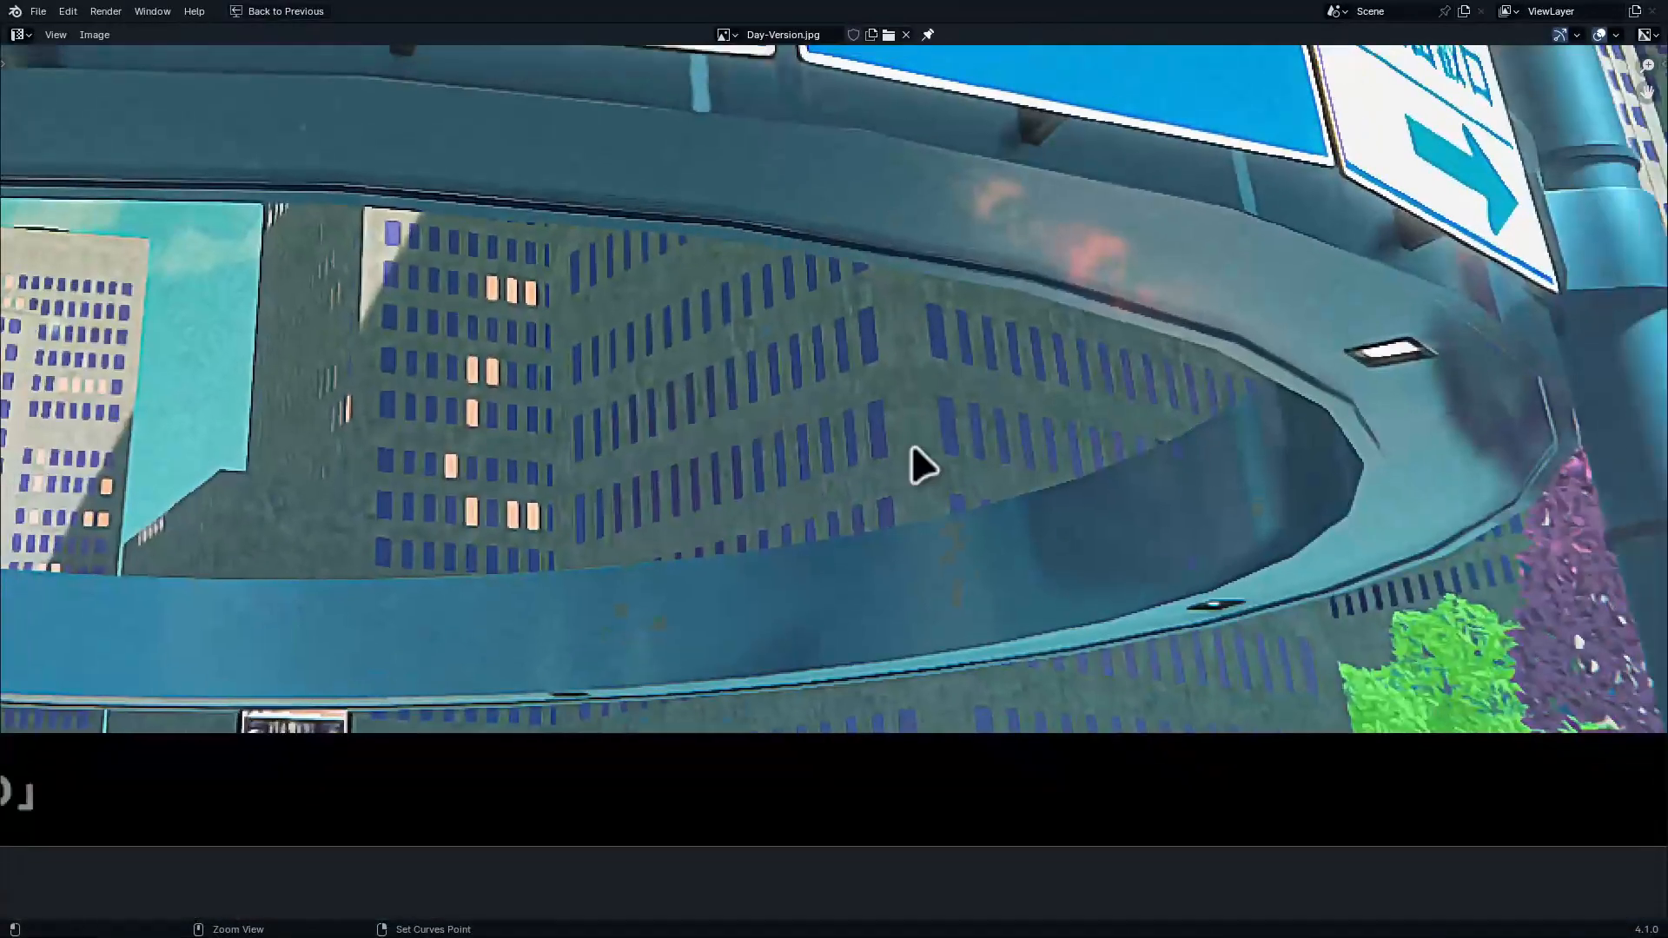
Recolour the leaves of the small tree behind the blue pole, trying bright green before using orange (red 0.780, green 0.336, blue 0.002)
key("ctrl+space")
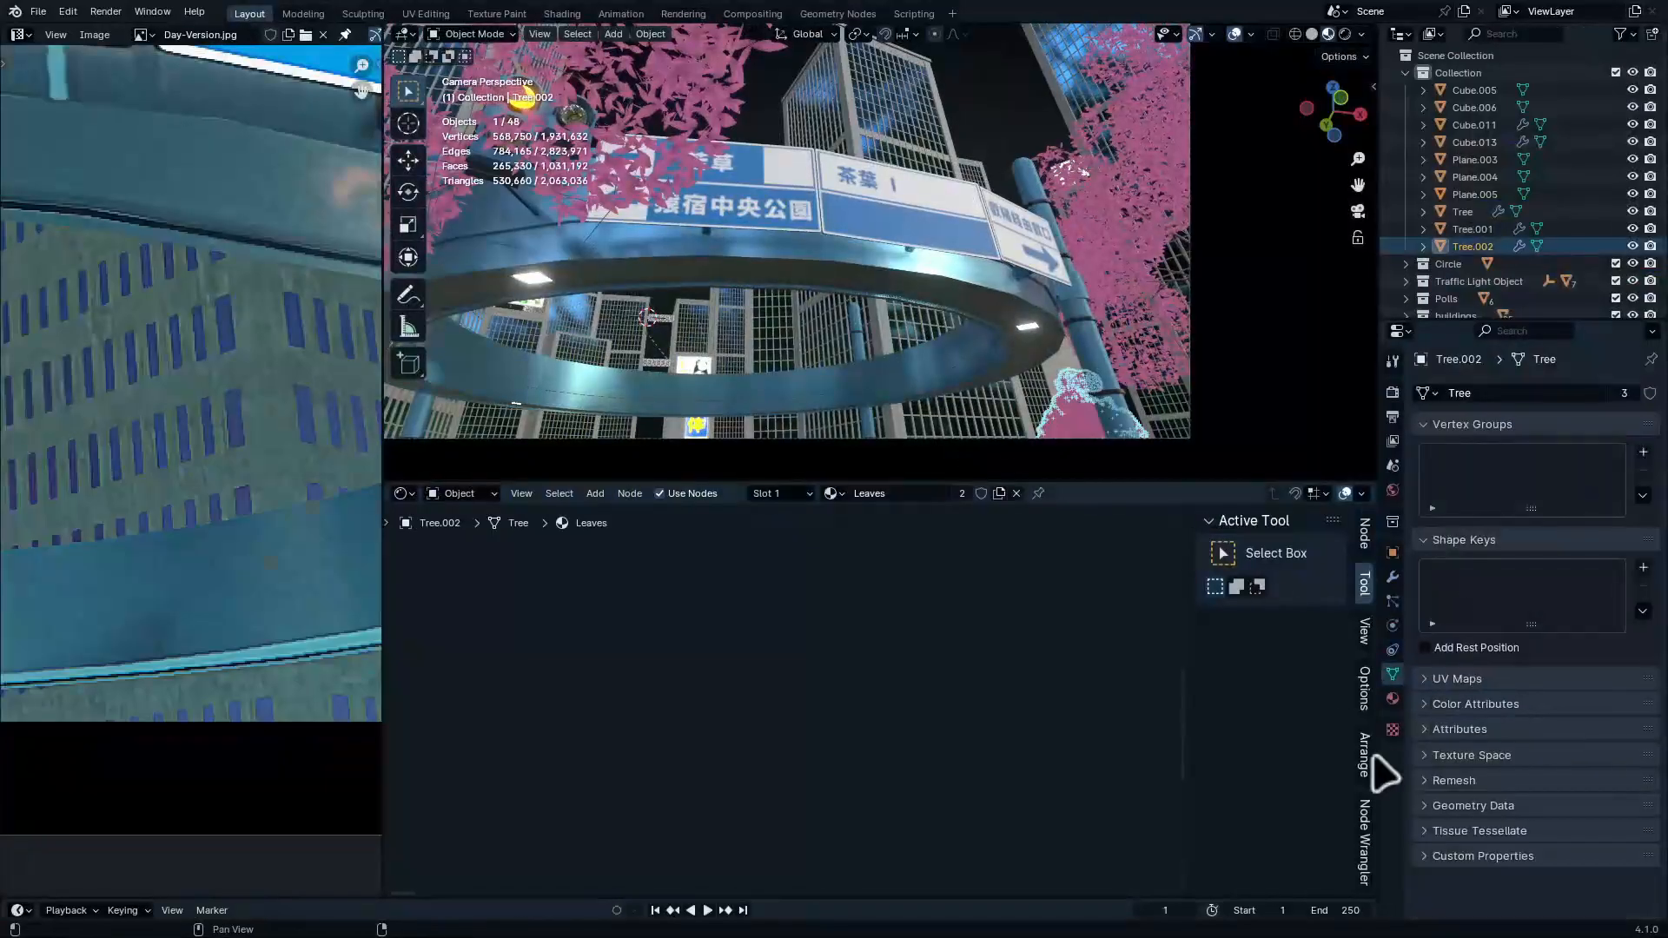
left_click(1393, 577)
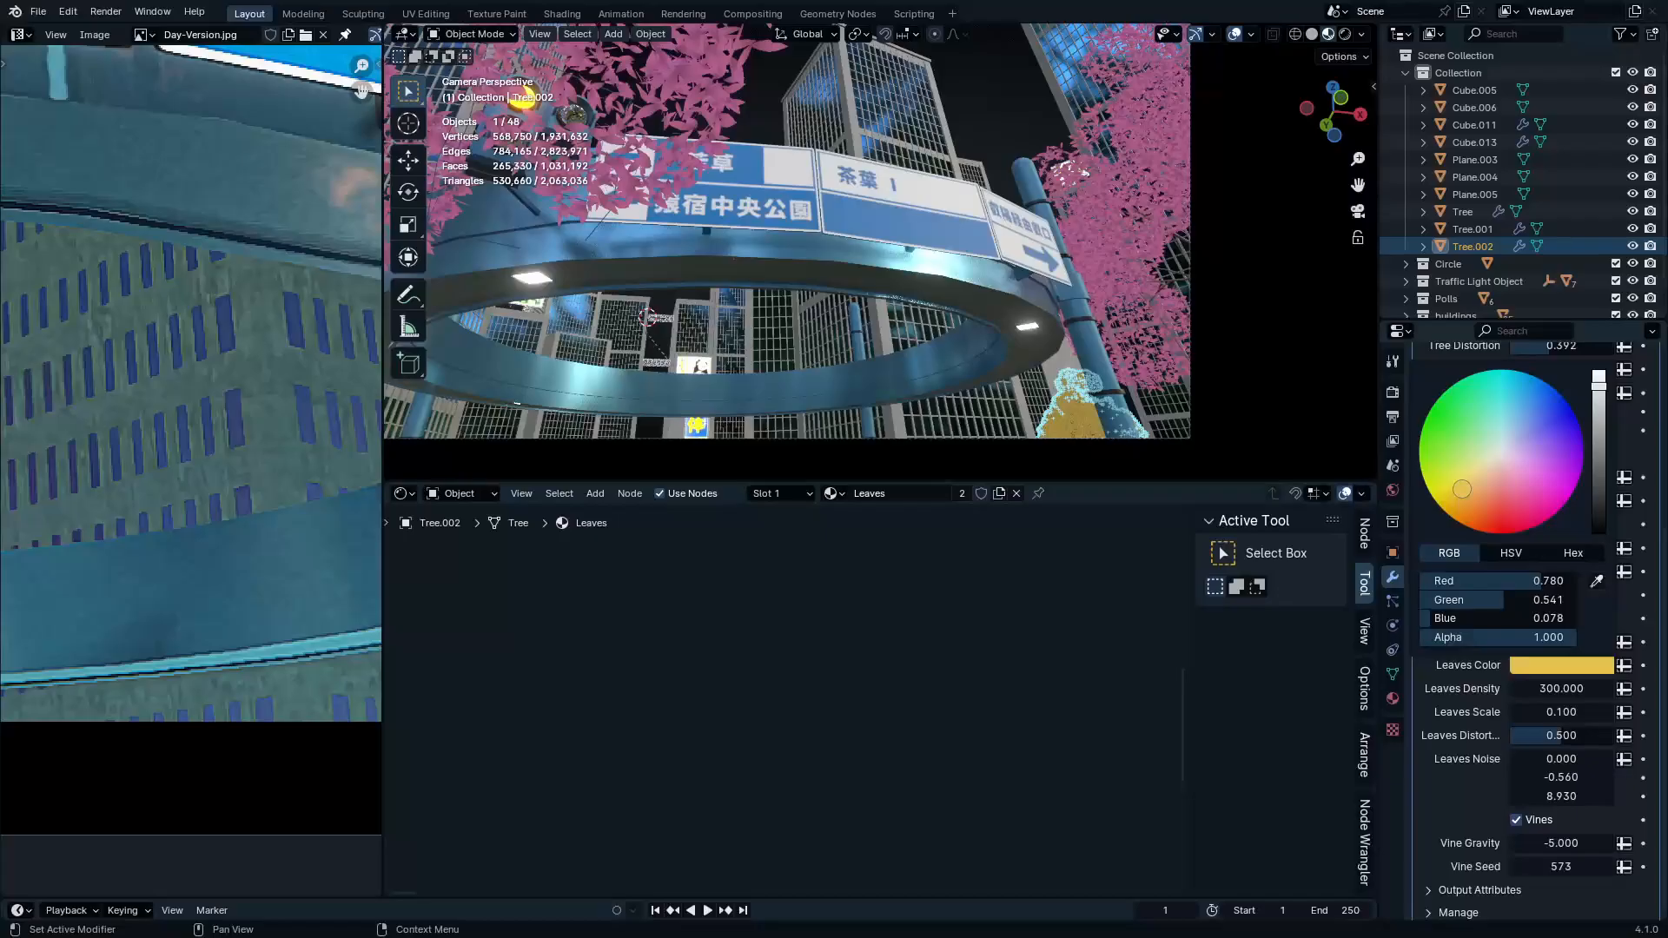
left_click_drag(1462, 489, 1438, 399)
left_click(1560, 665)
scroll(1096, 401, "up", 10)
middle_click_drag(1103, 391, 1051, 302, "shift")
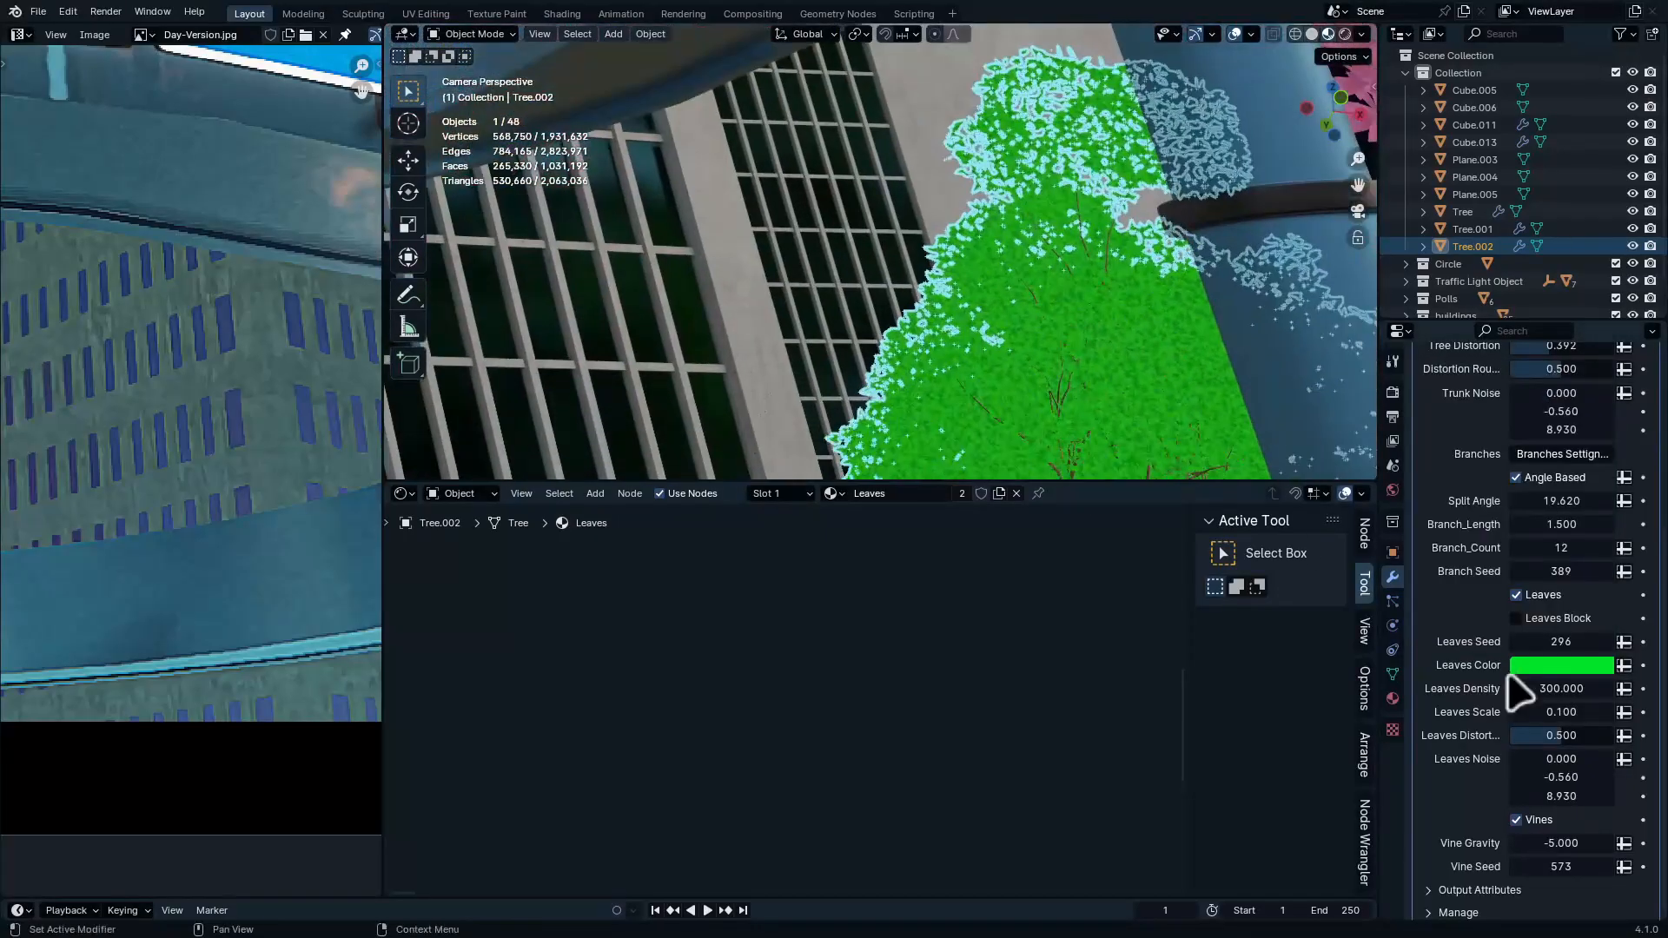
left_click(1551, 667)
left_click(1449, 514)
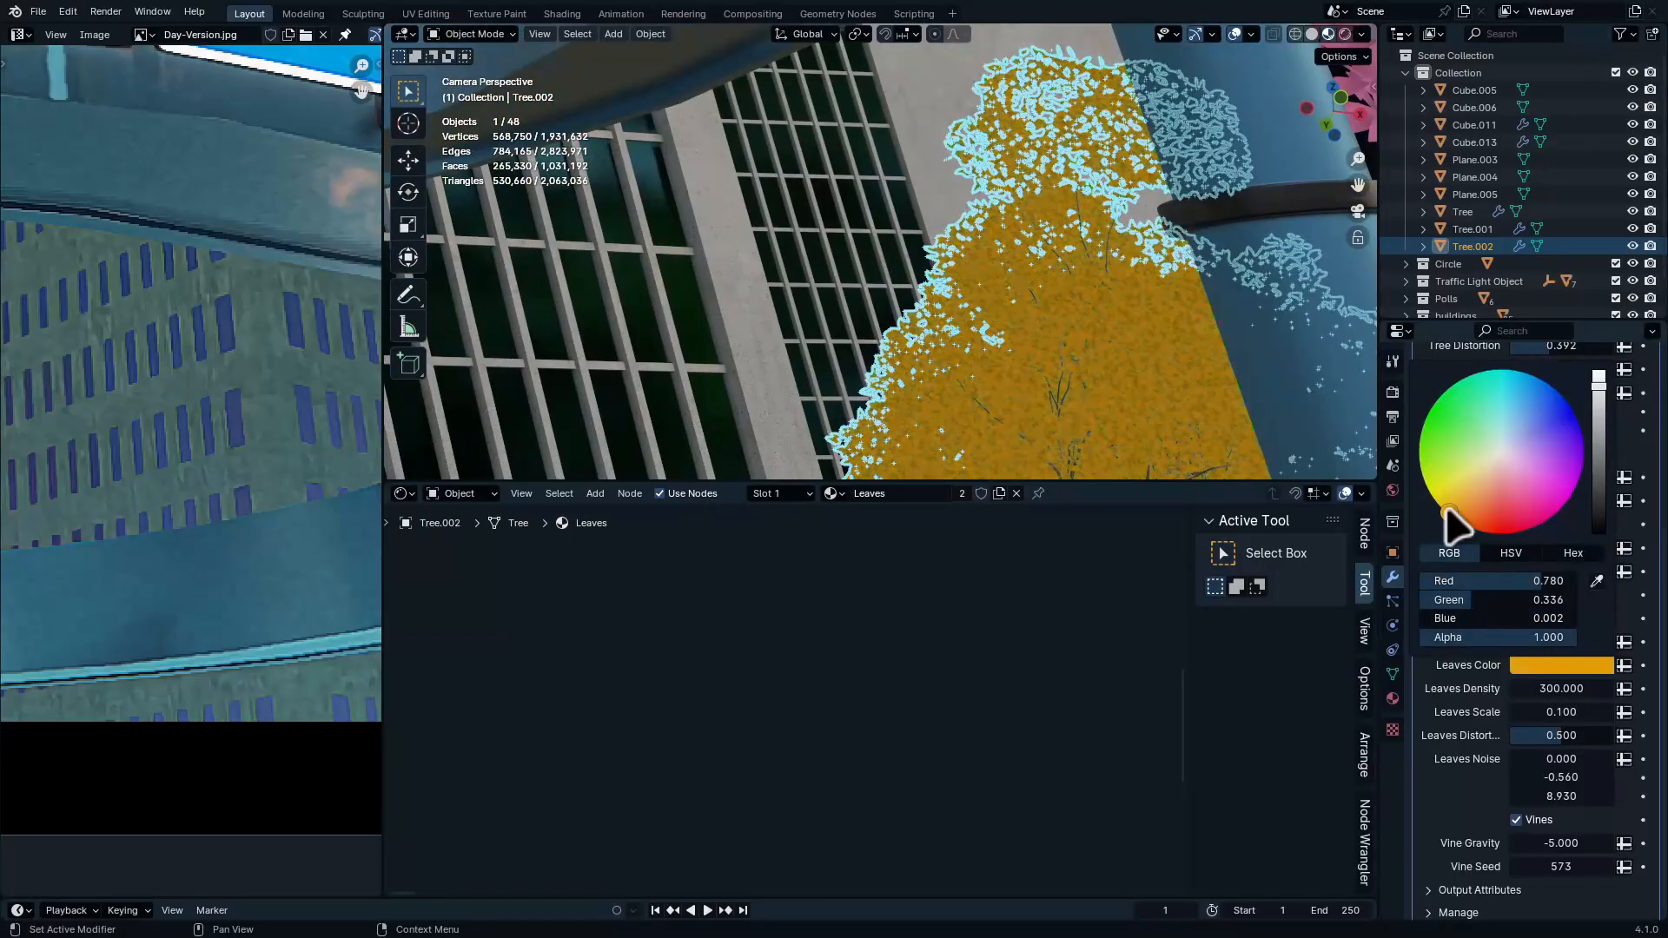
key("alt+a")
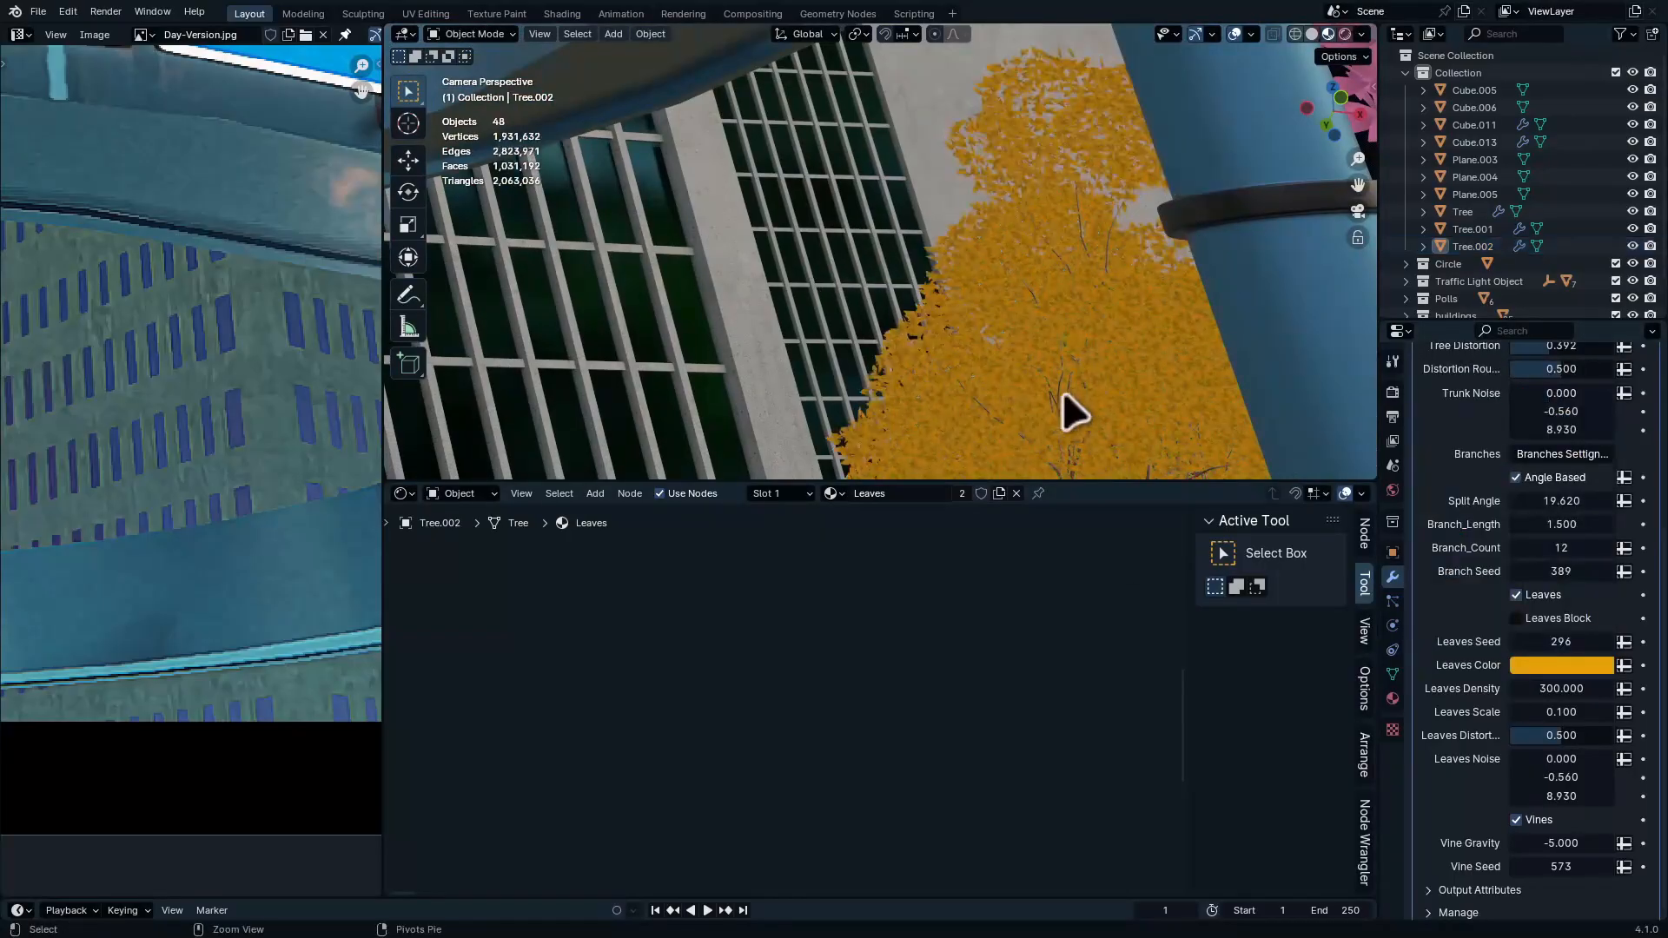
Check the recoloured tree through the camera and examine the whole skyscraper layout from outside
key("ctrl+space")
scroll(1071, 387, "up", 6)
middle_click_drag(1052, 330, 1121, 608, "ctrl")
middle_click_drag(1117, 176, 1083, 361, "ctrl")
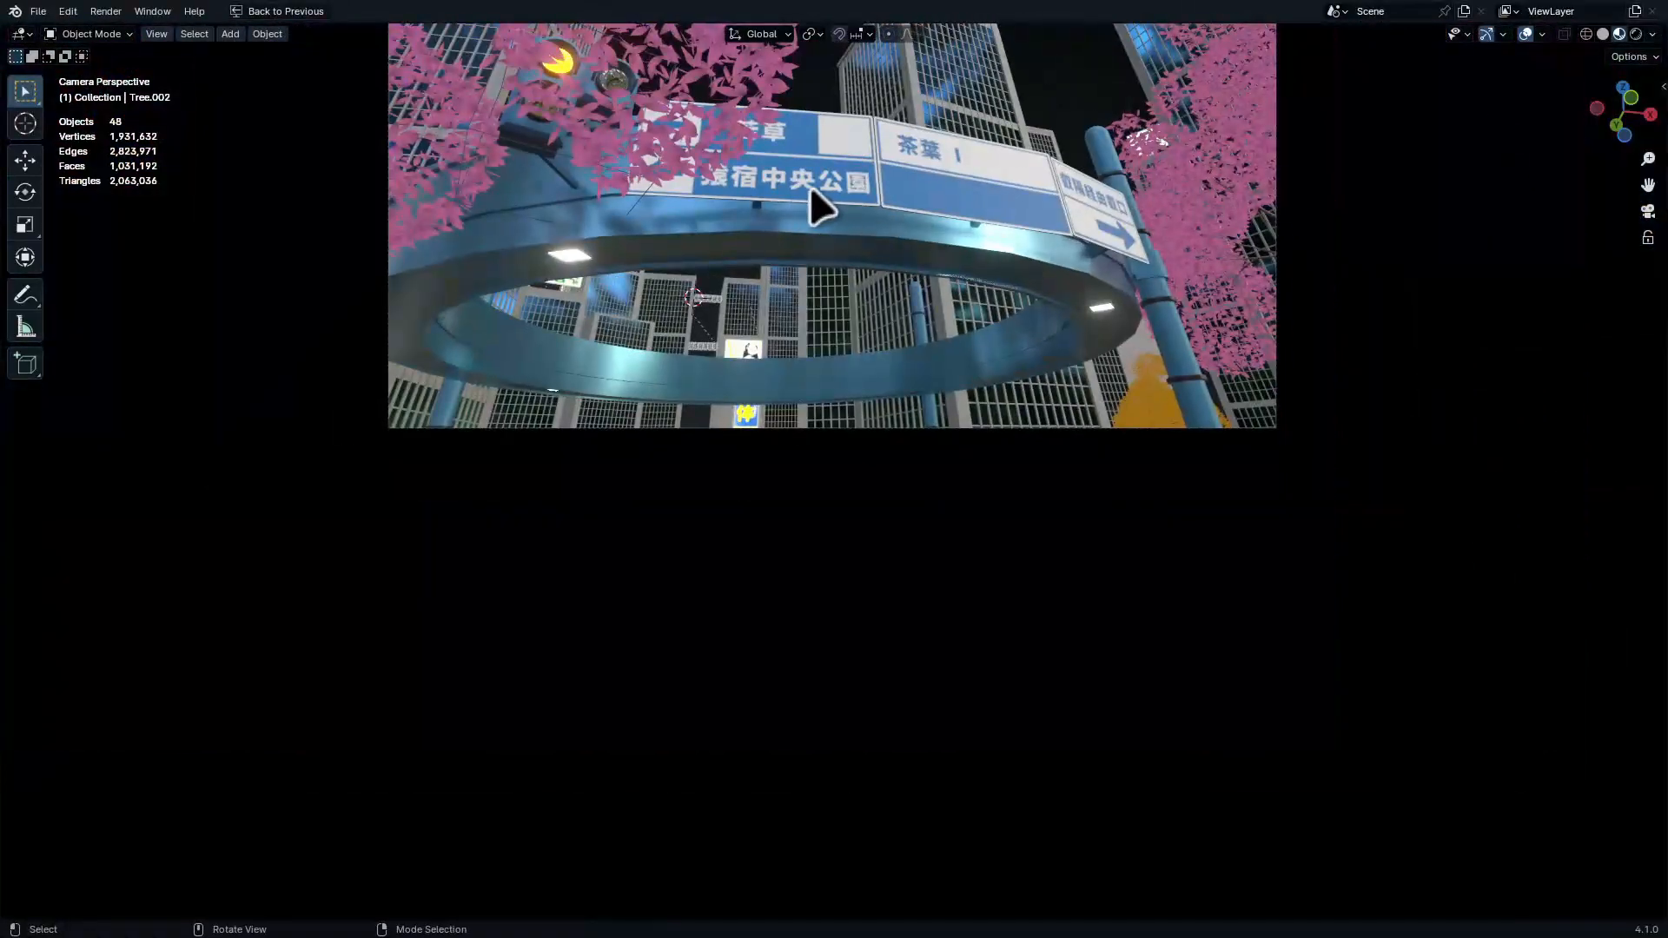
key("ctrl+space")
middle_click_drag(938, 152, 978, 298, "shift")
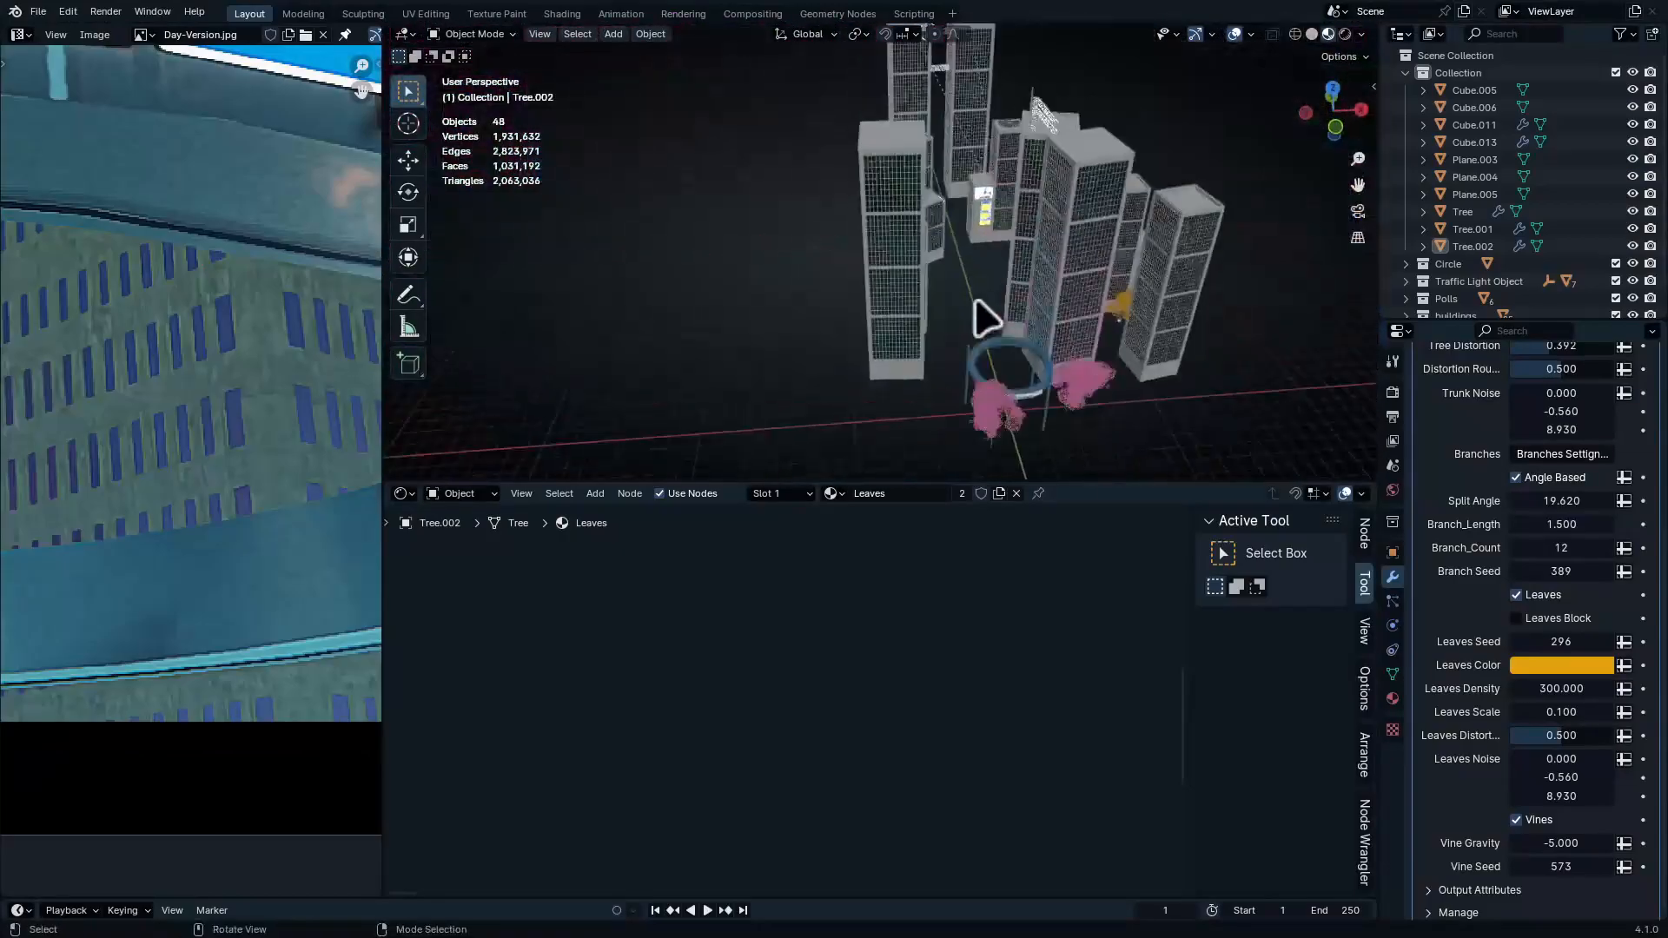
middle_click_drag(1031, 98, 1110, 150)
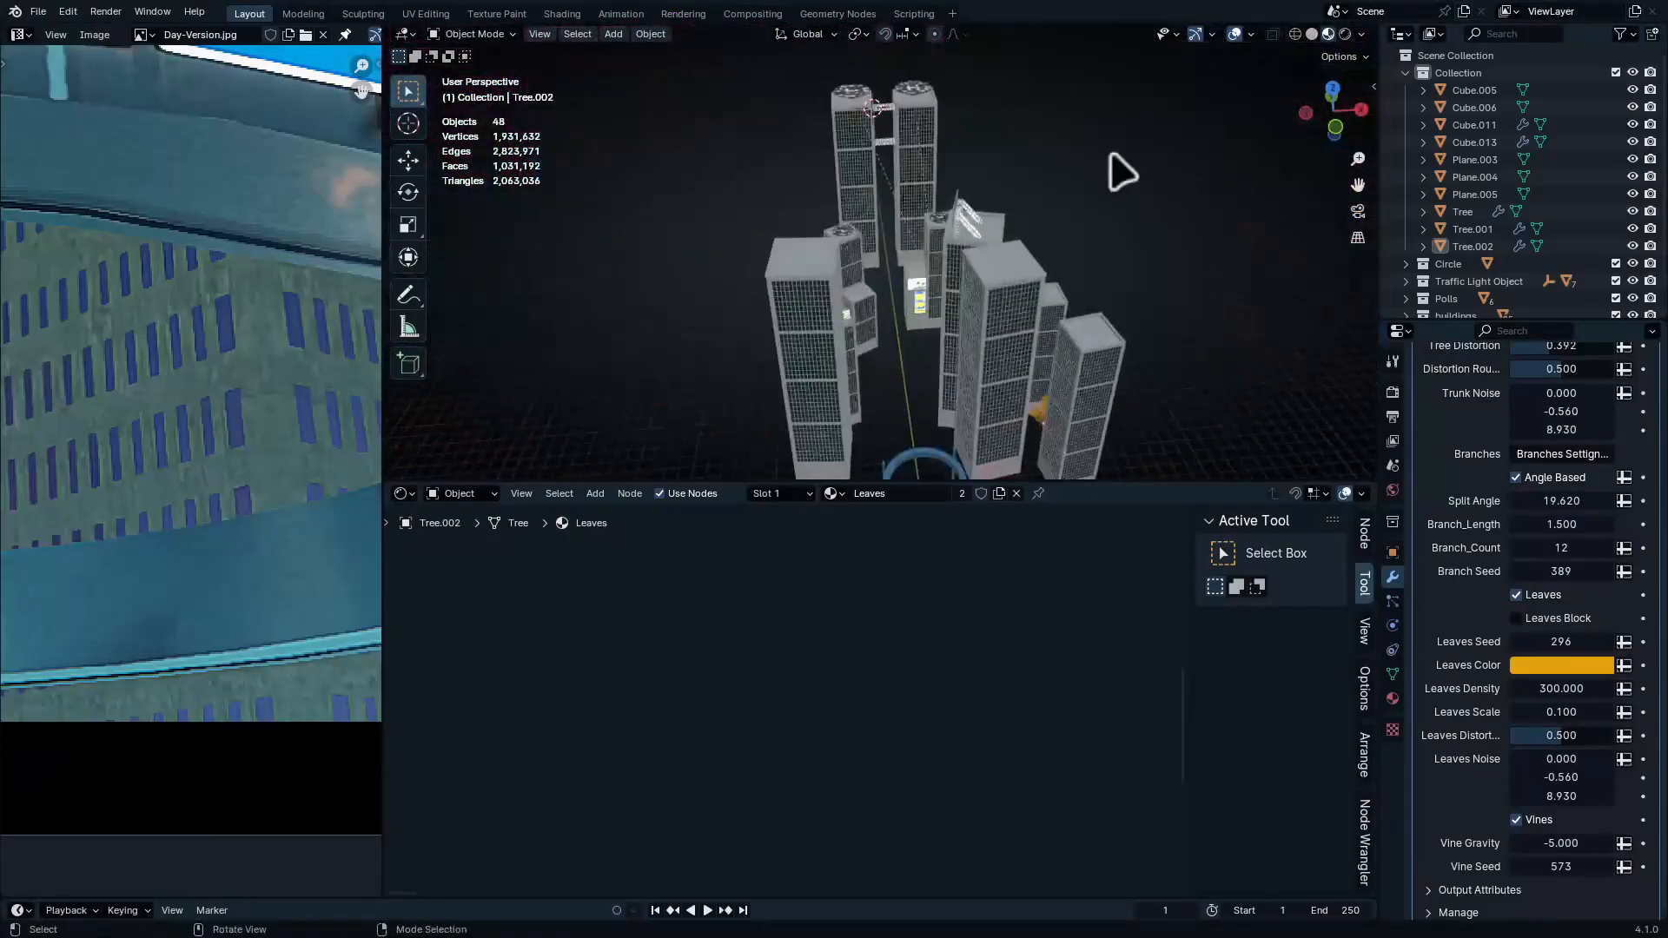
key("ctrl+space")
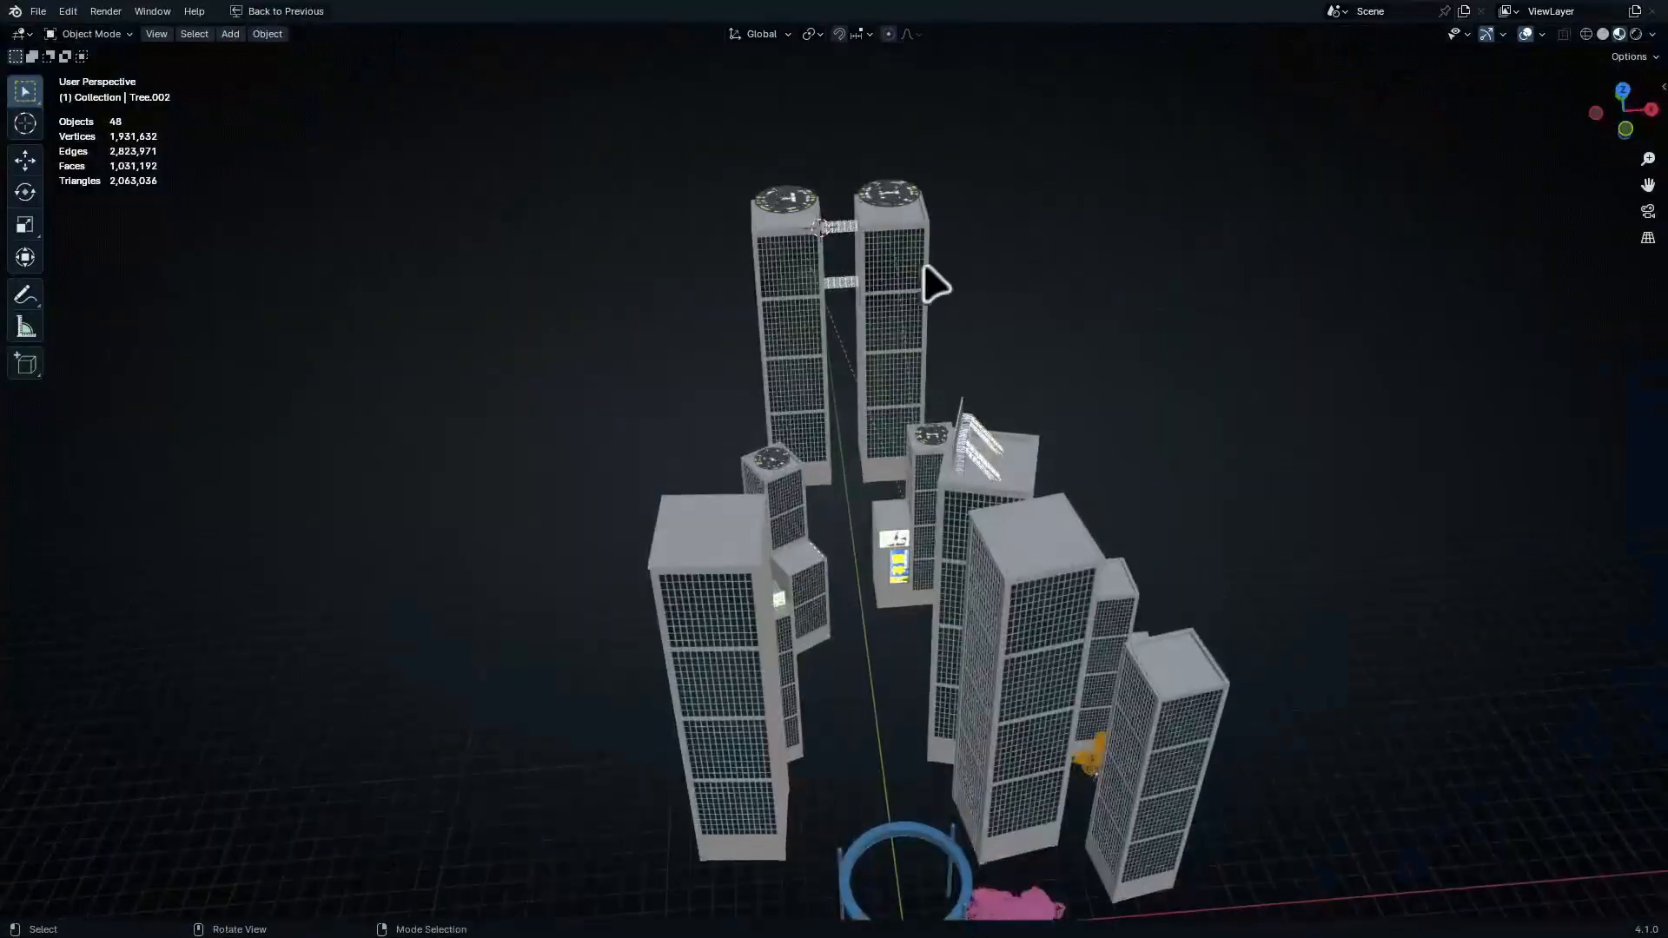
Snap the 3D cursor to the round helipad on the right-hand twin tower and add the ChatGPT sky image as a plane there
left_click(893, 187)
key("shift+s")
left_click(1085, 341)
left_click(1149, 297)
key("shift+a")
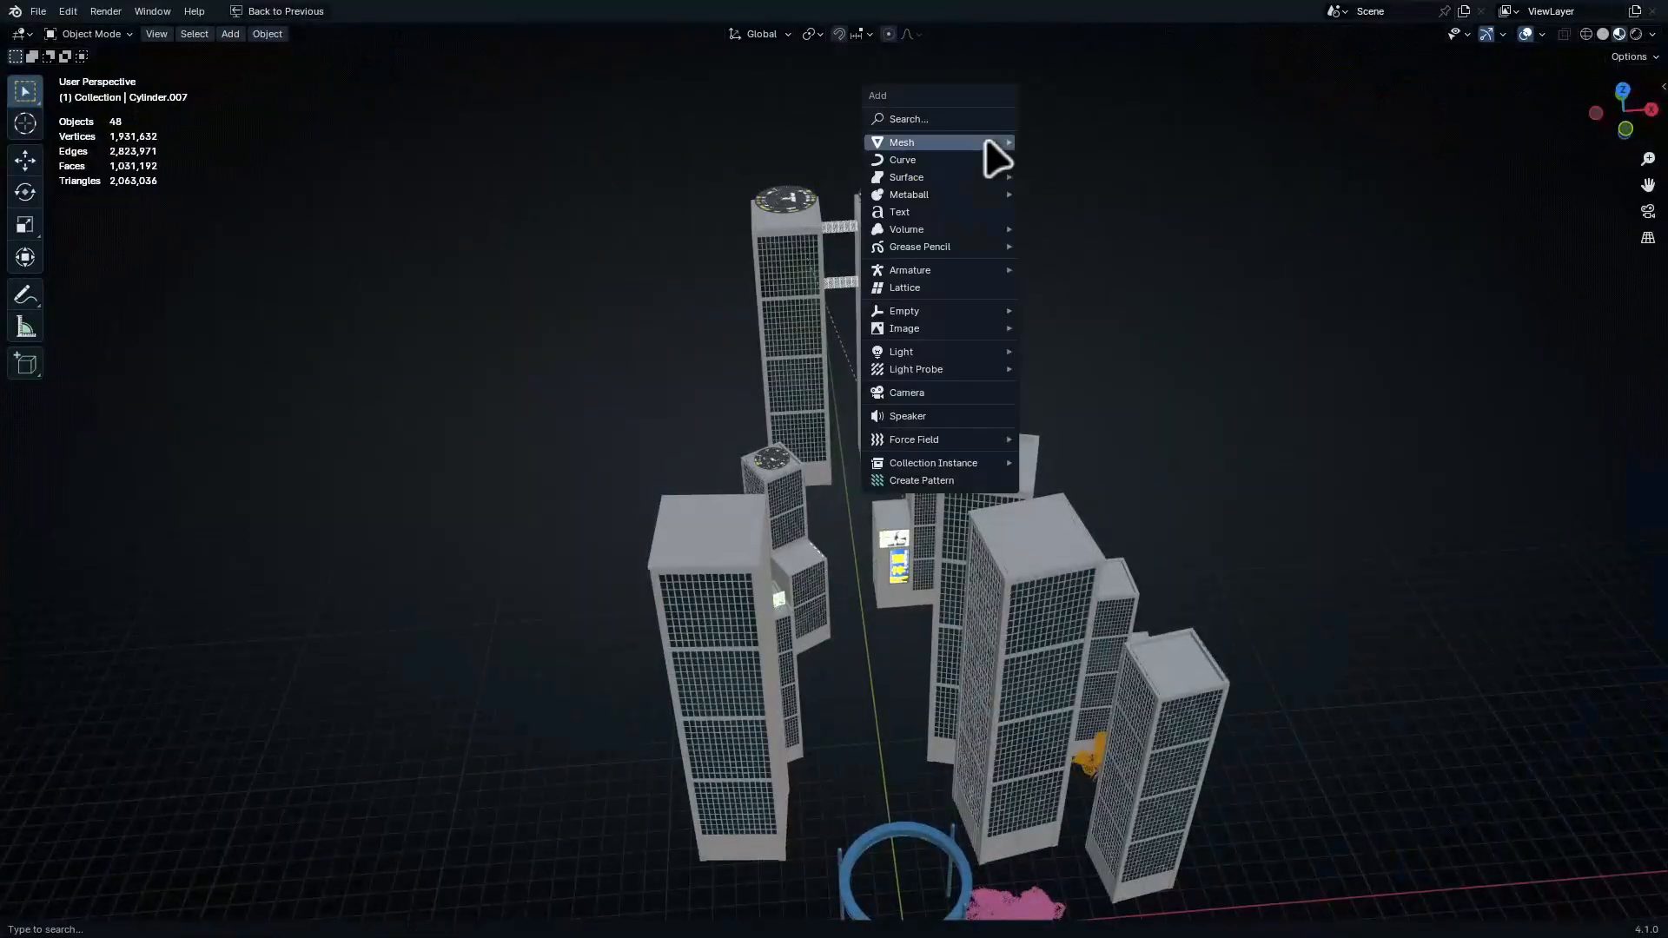
mouse_move(984, 142)
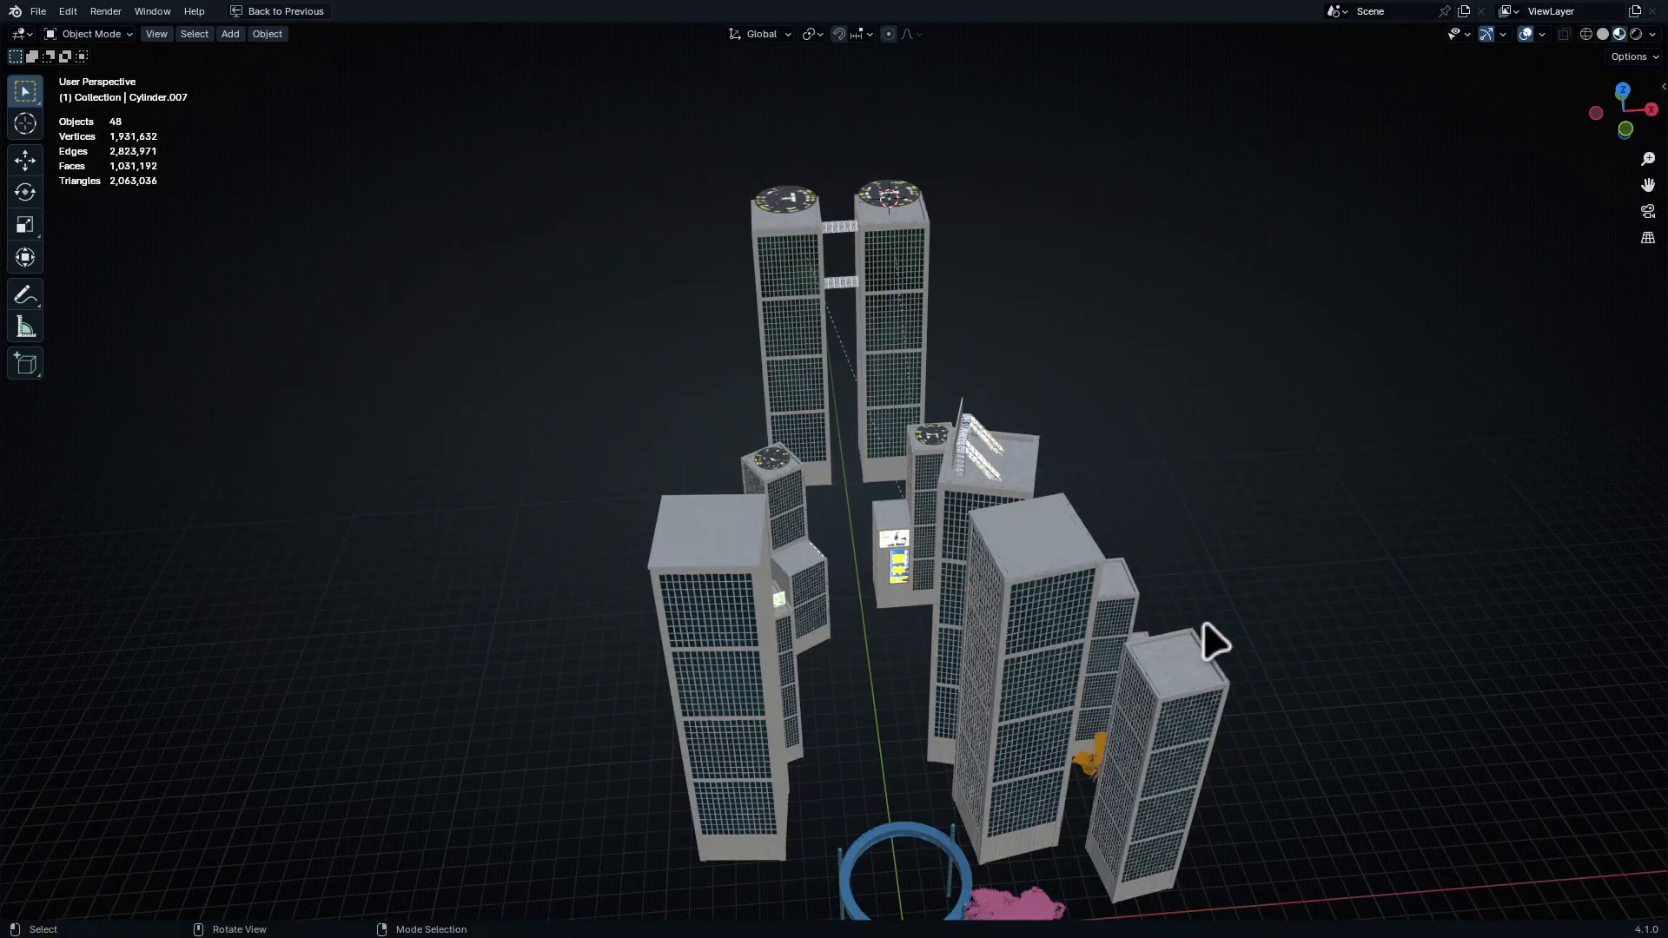
Scale the sky image plane up by 80.517 and again by 5.295, and check it through the camera
key("s")
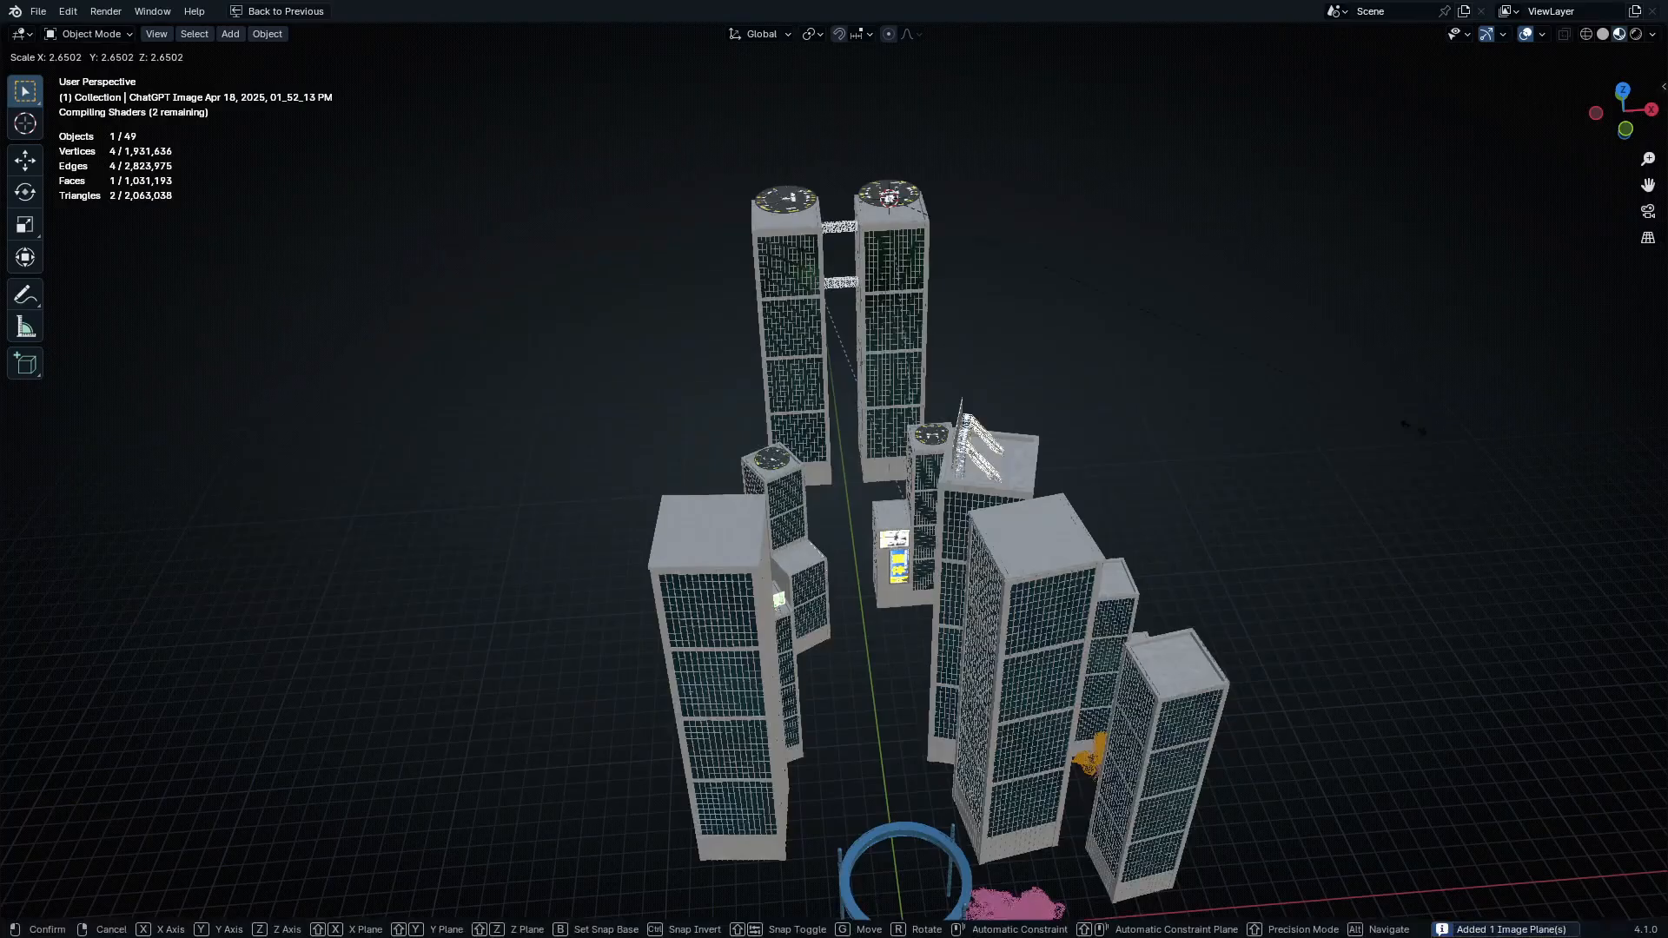
right_click(277, 712)
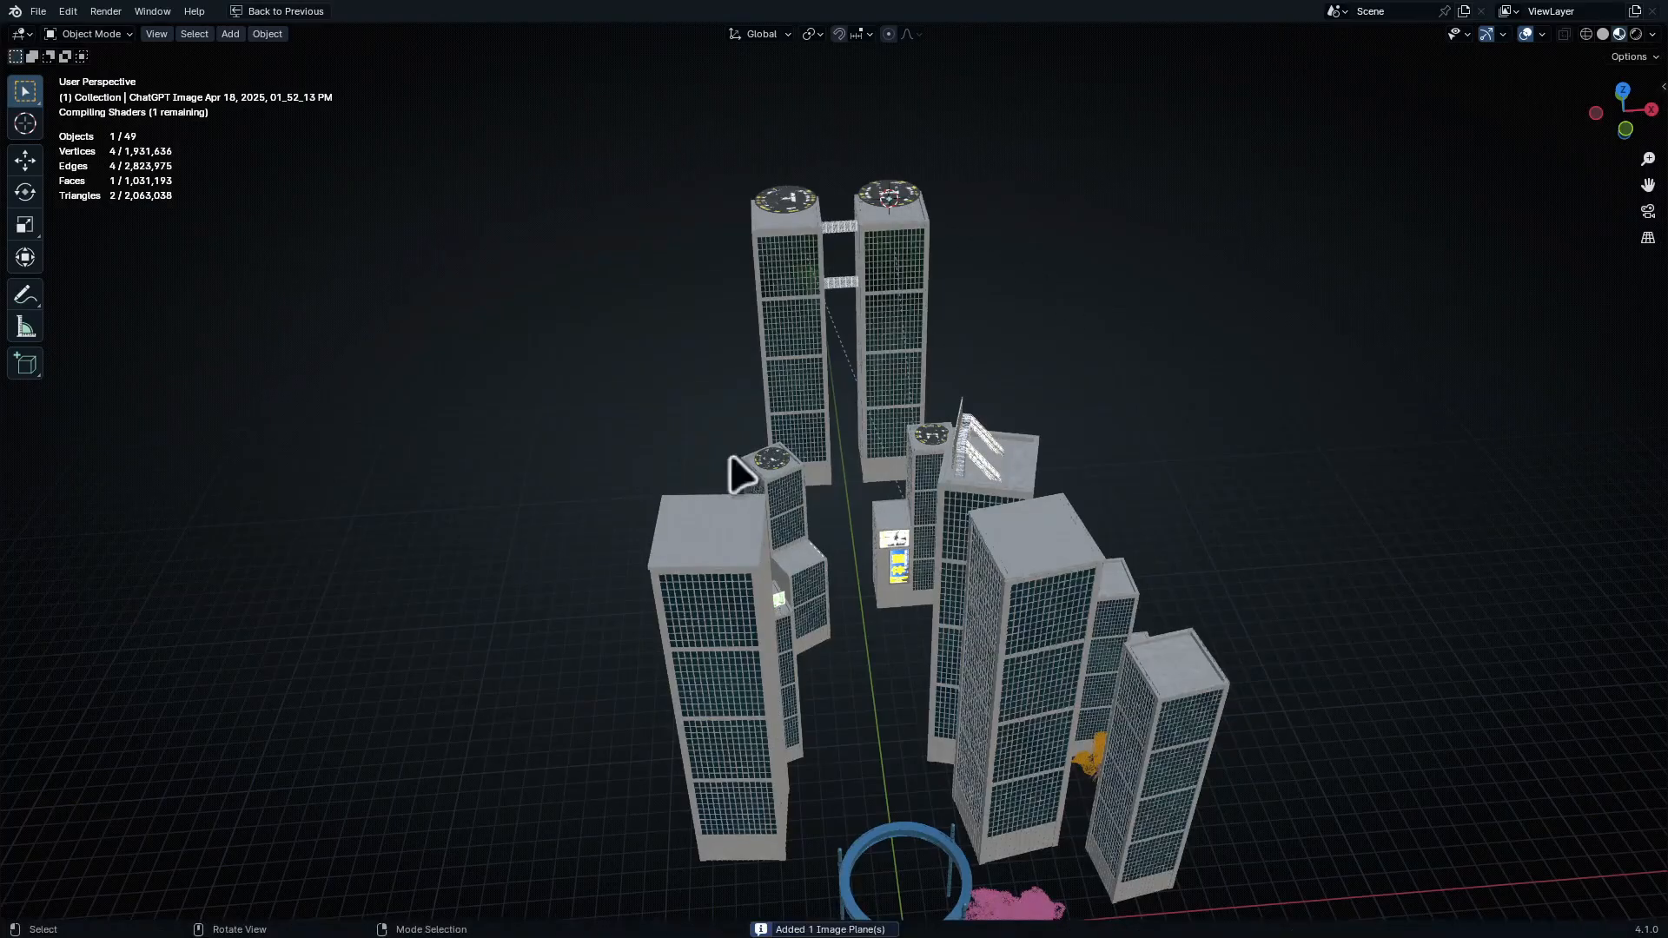
middle_click_drag(732, 456, 702, 448)
key("s")
left_click(910, 195)
key("s")
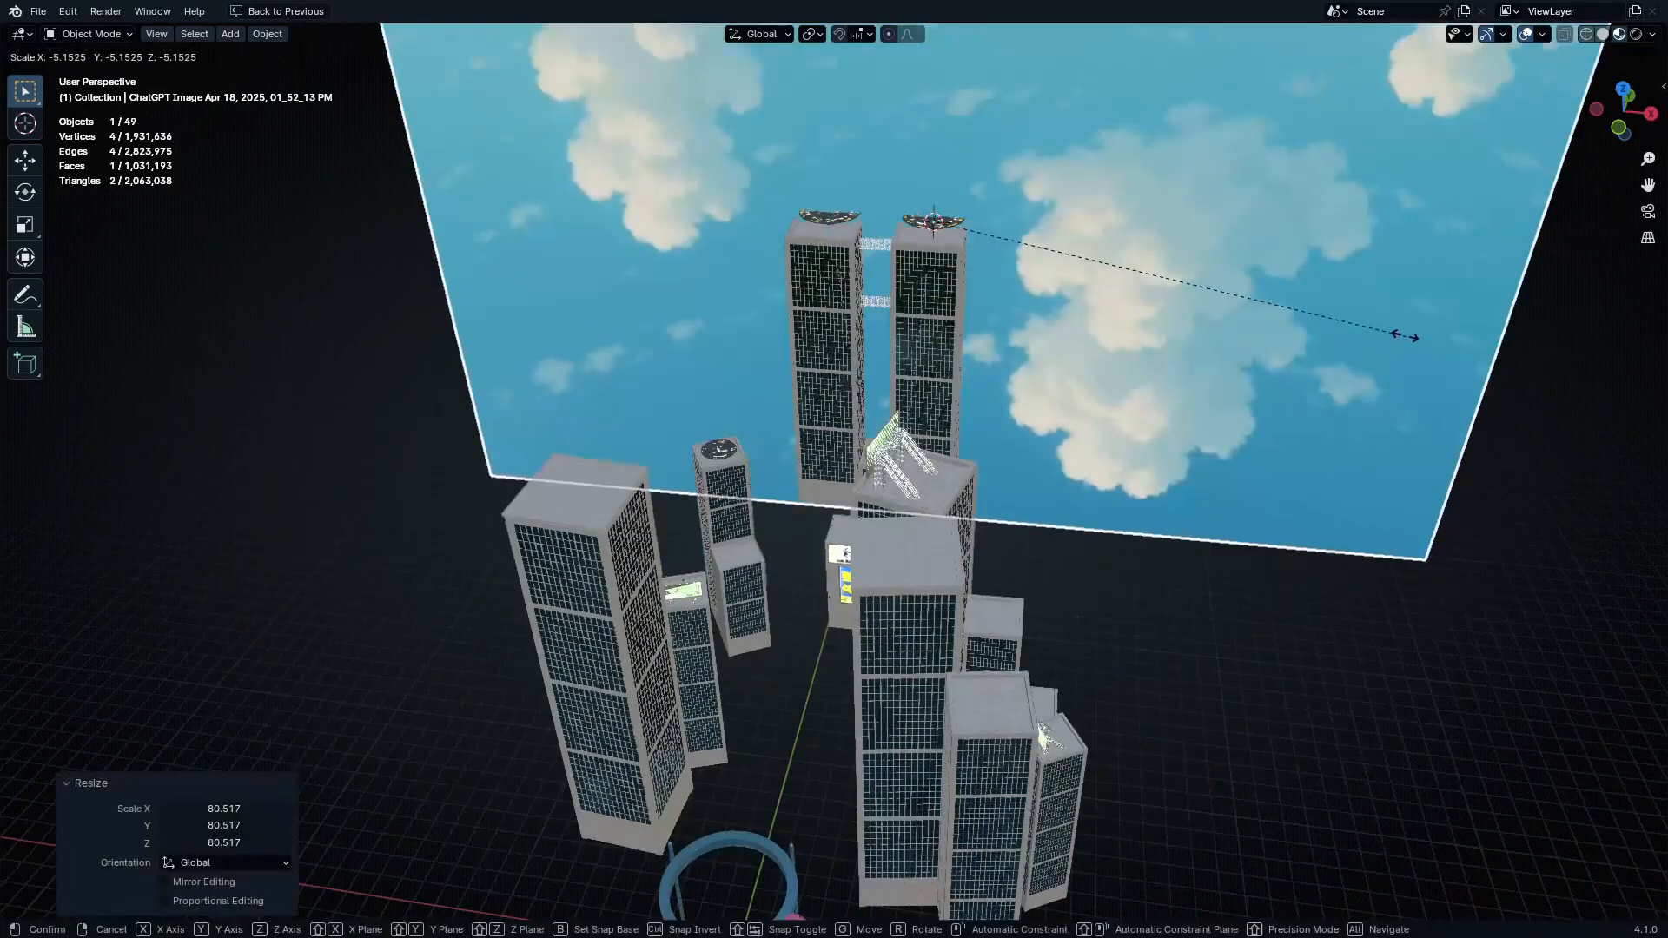
left_click(1294, 304)
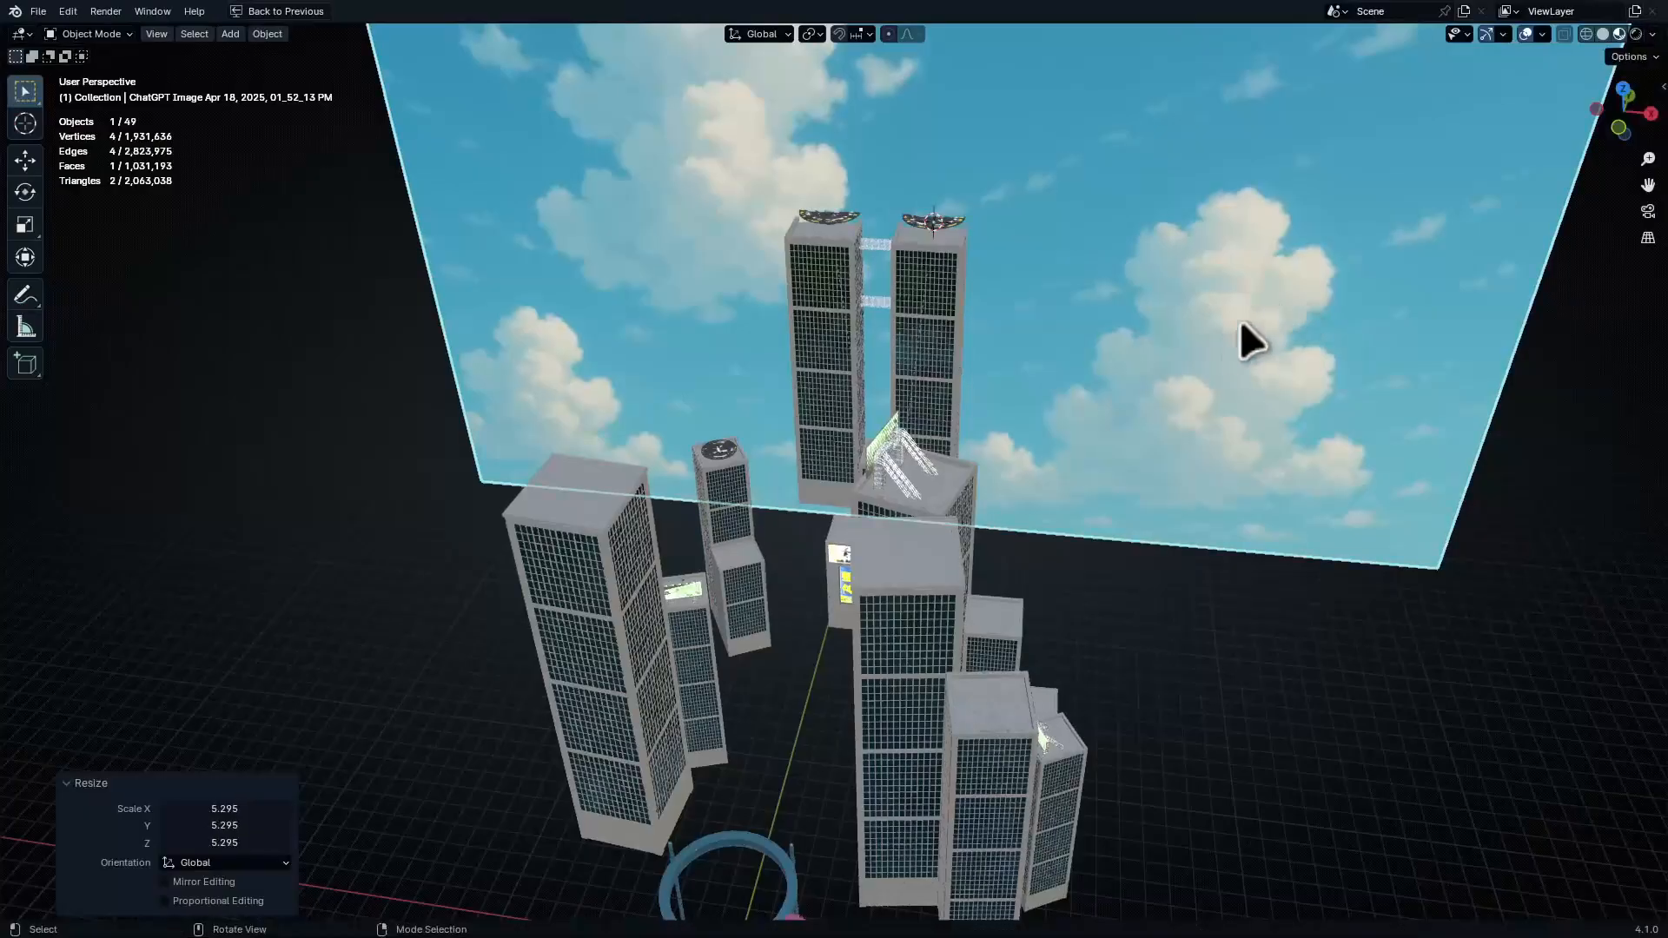
key("KP_0")
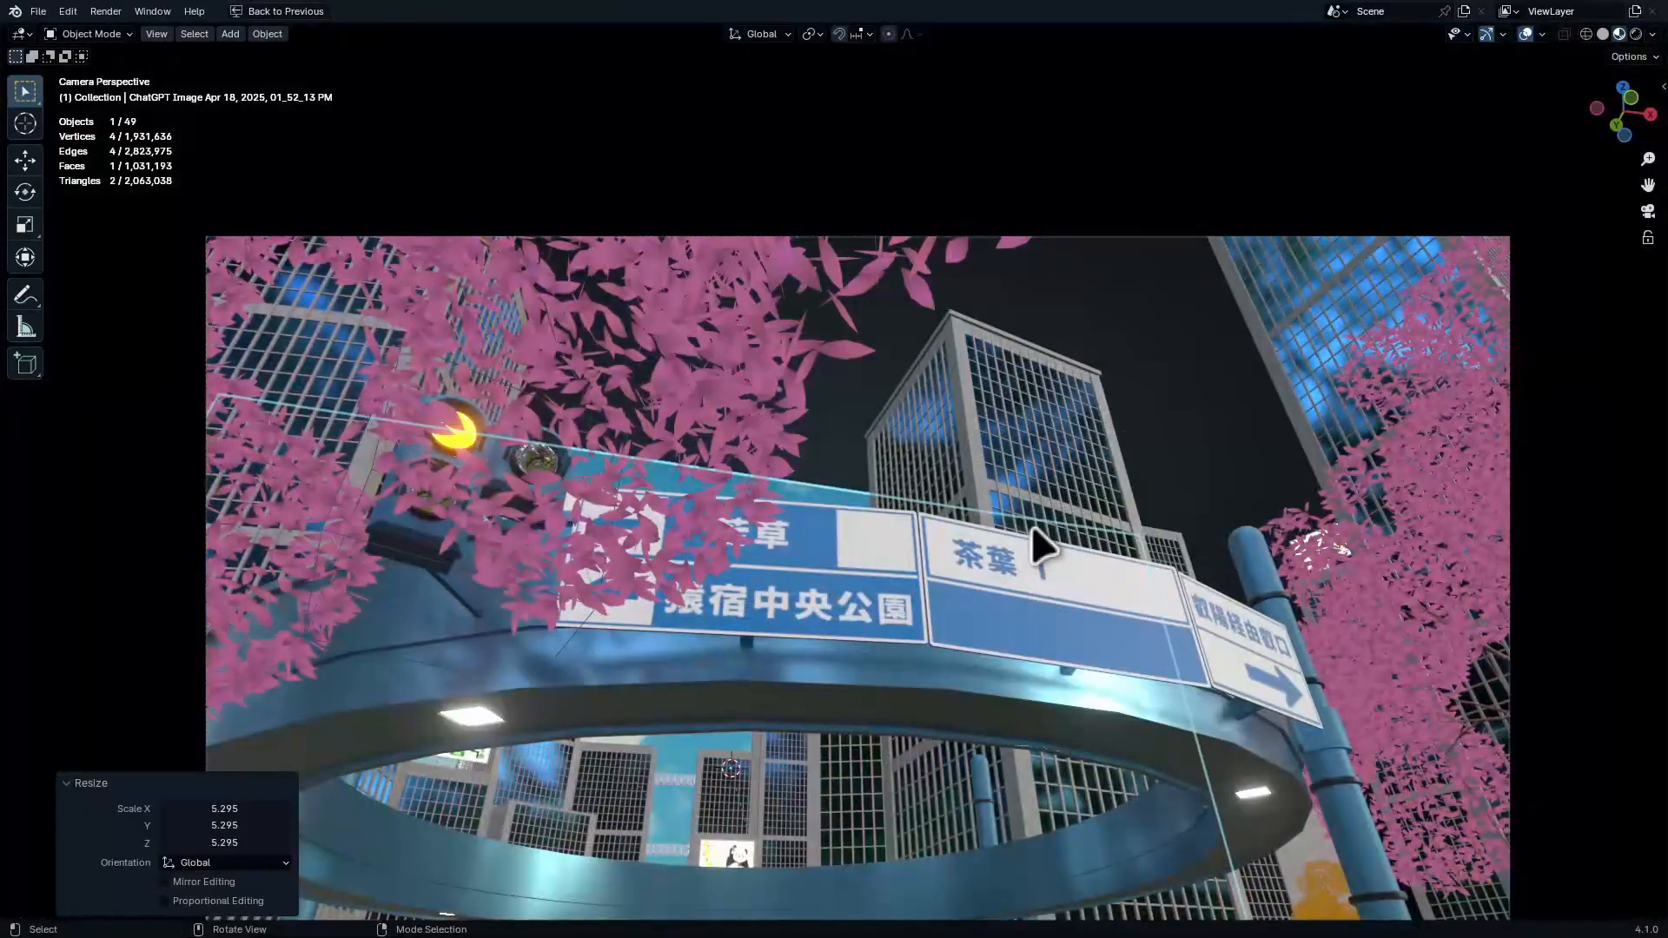
Move the sky plane behind the twin towers by 60.554 m in X, 117.58 m in Y and 16.814 m in Z
middle_click_drag(1031, 526, 961, 570)
scroll(997, 484, "down", 3)
middle_click_drag(998, 484, 1037, 436, "shift")
scroll(1149, 309, "down", 4)
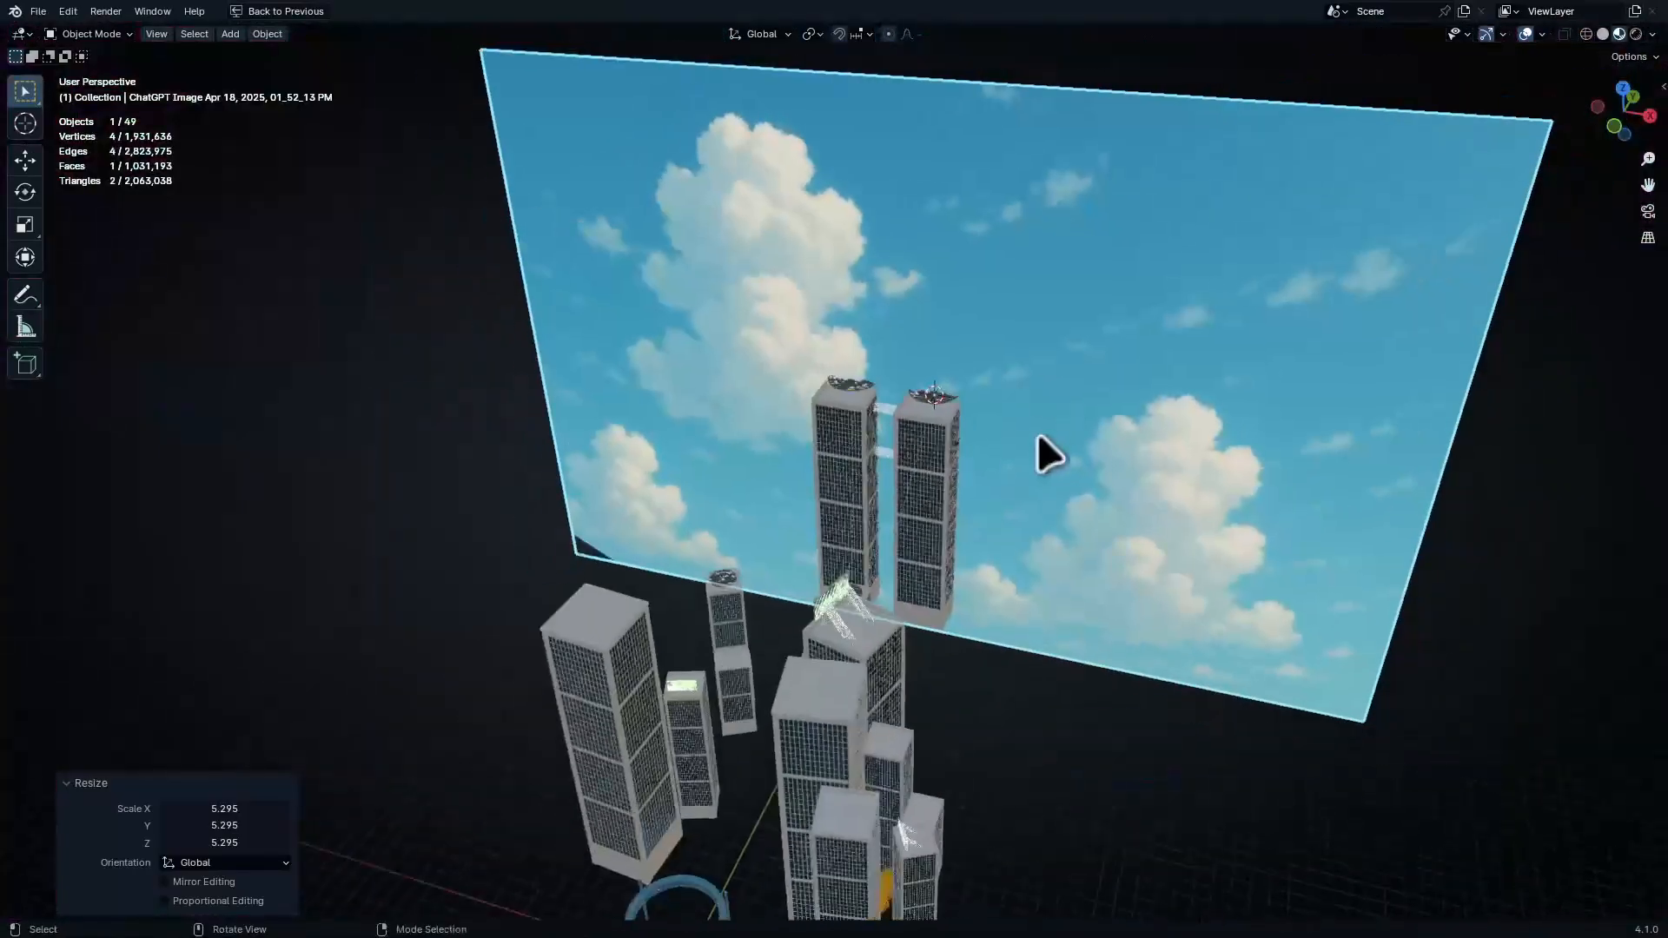
scroll(1037, 431, "down", 3)
key("g")
left_click(1165, 420)
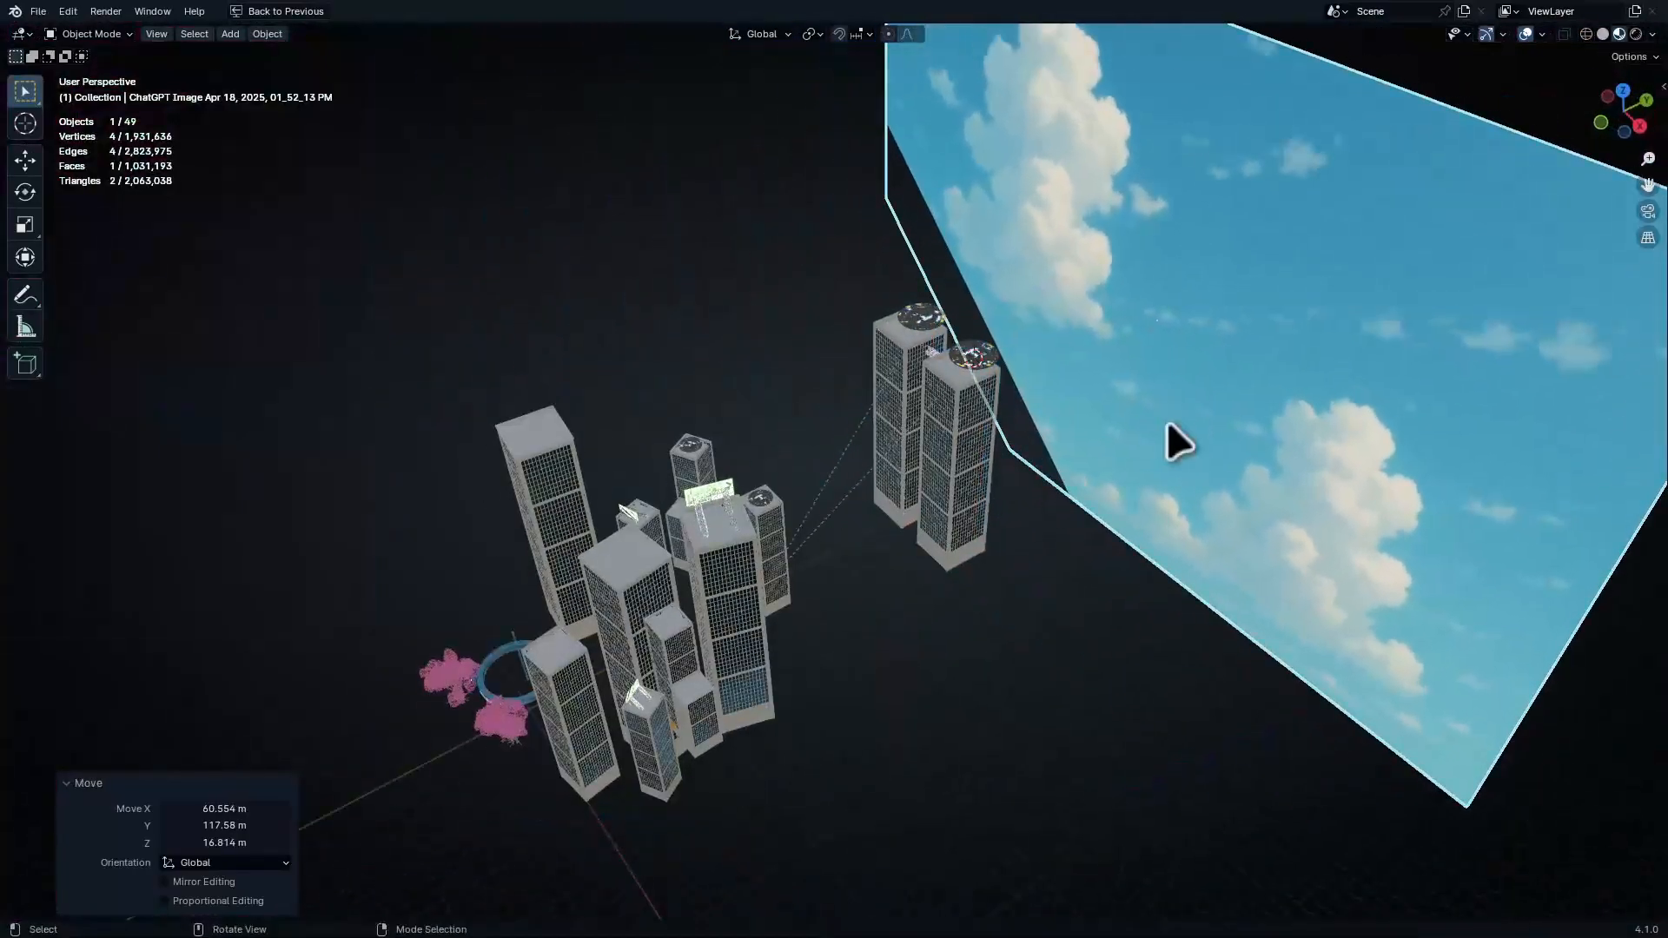
Set the viewport's clip end distance to 100000 m so the far sky plane displays whole
key("n")
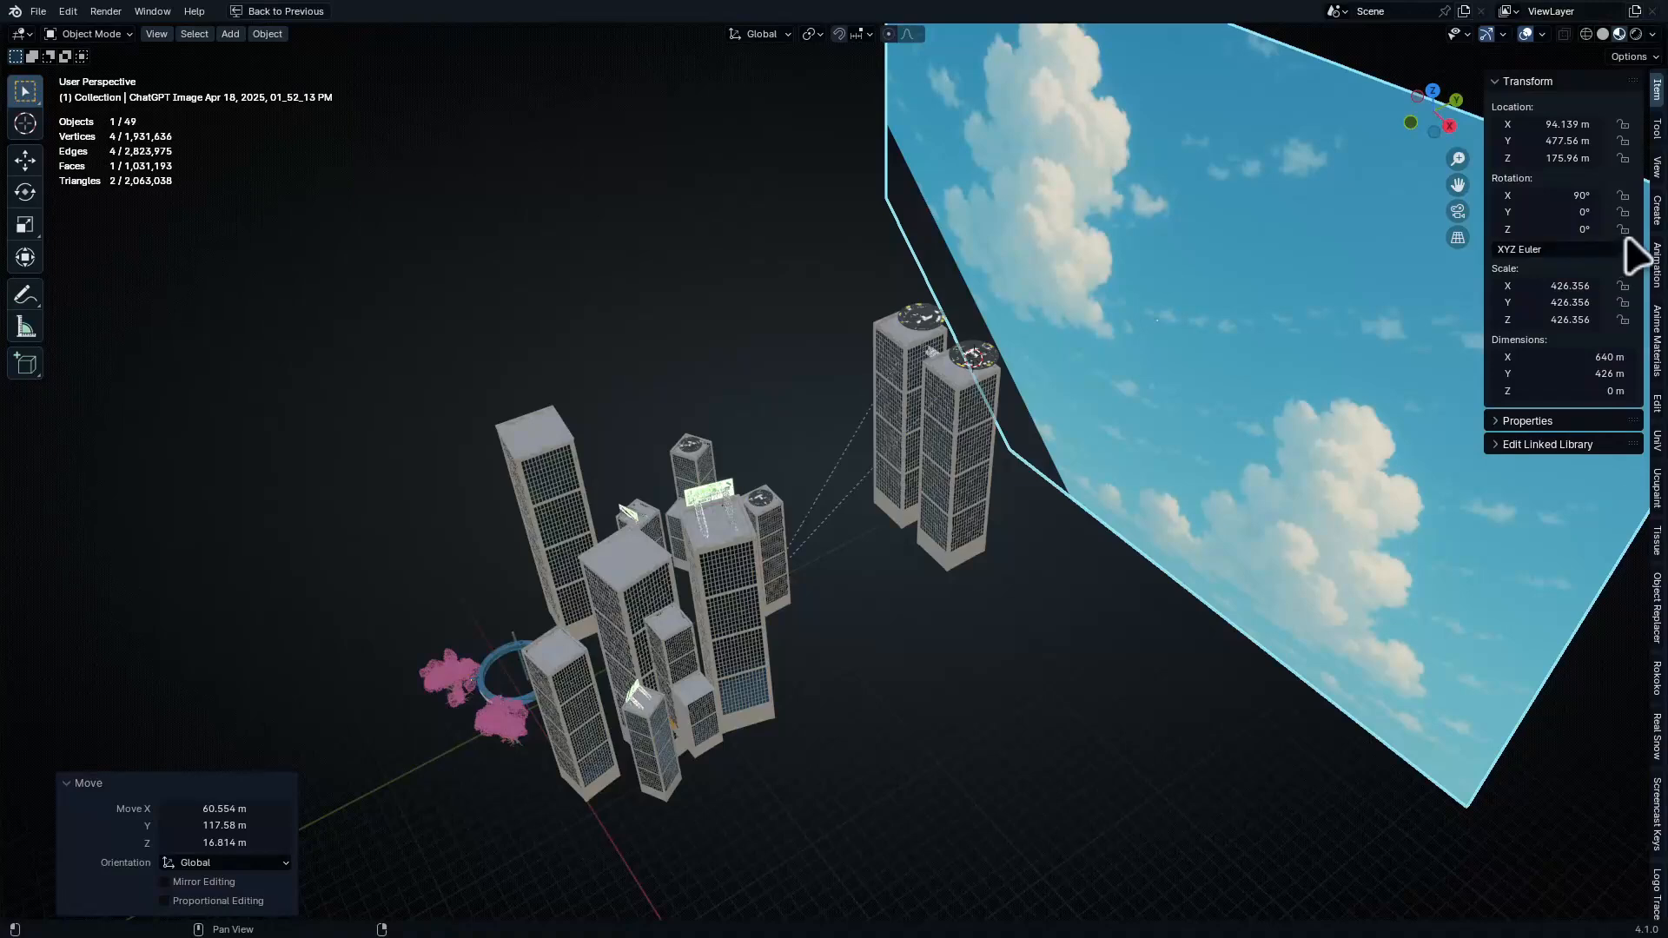
left_click(1662, 140)
left_click(1658, 170)
left_click(1659, 201)
left_click(1658, 171)
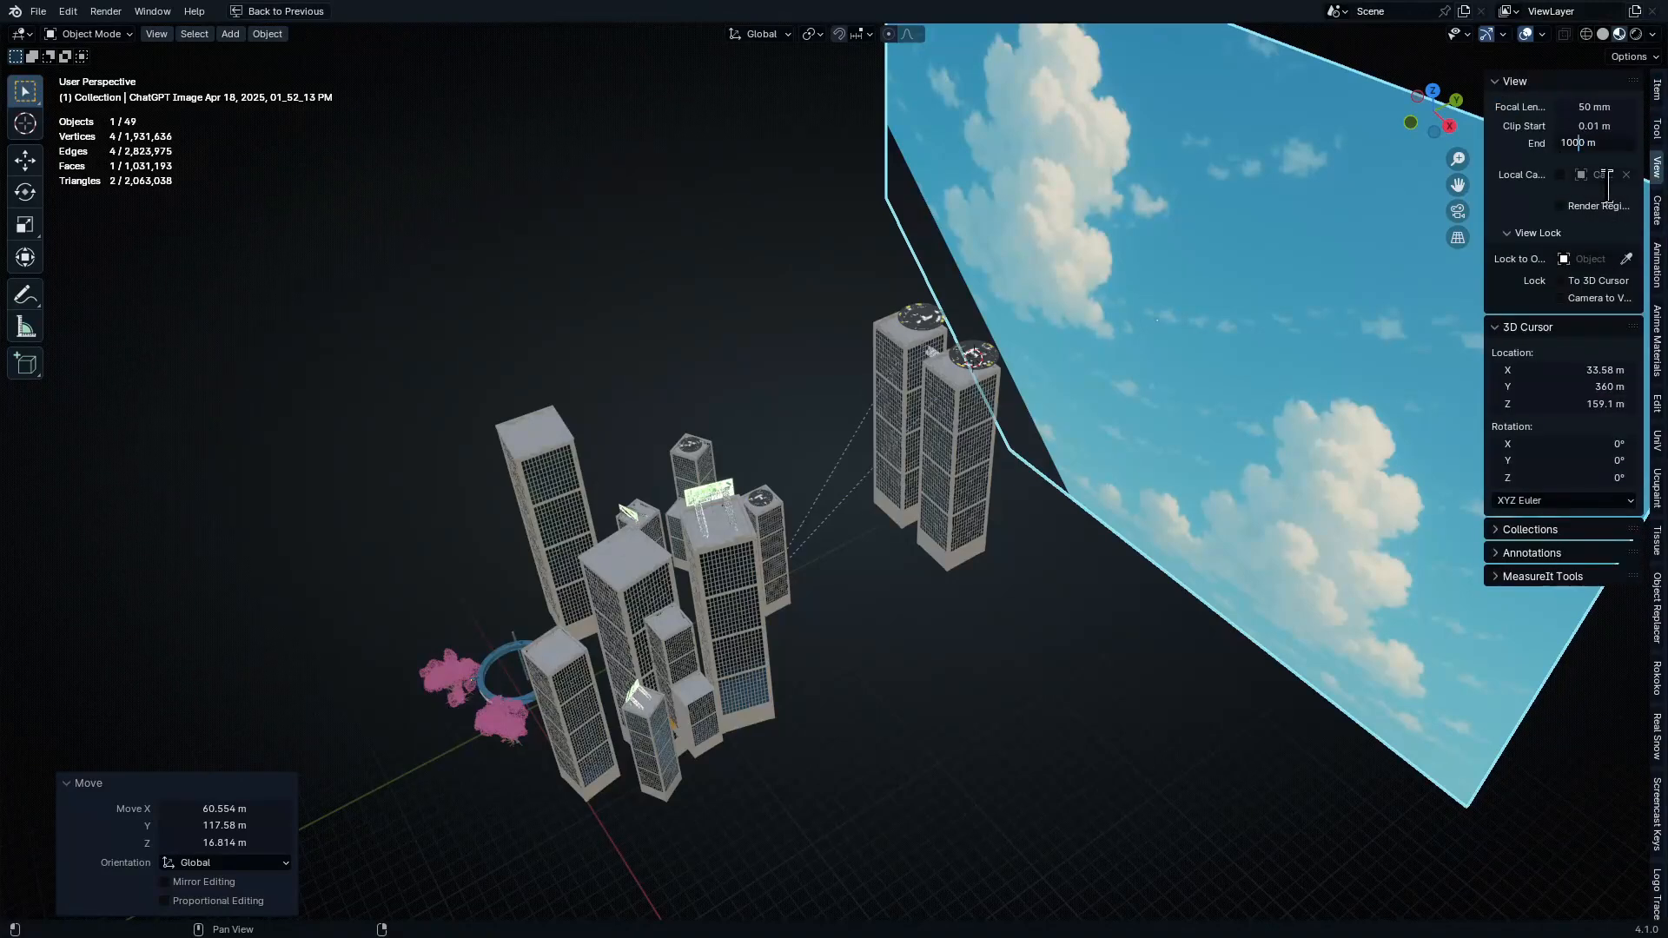
key("Return")
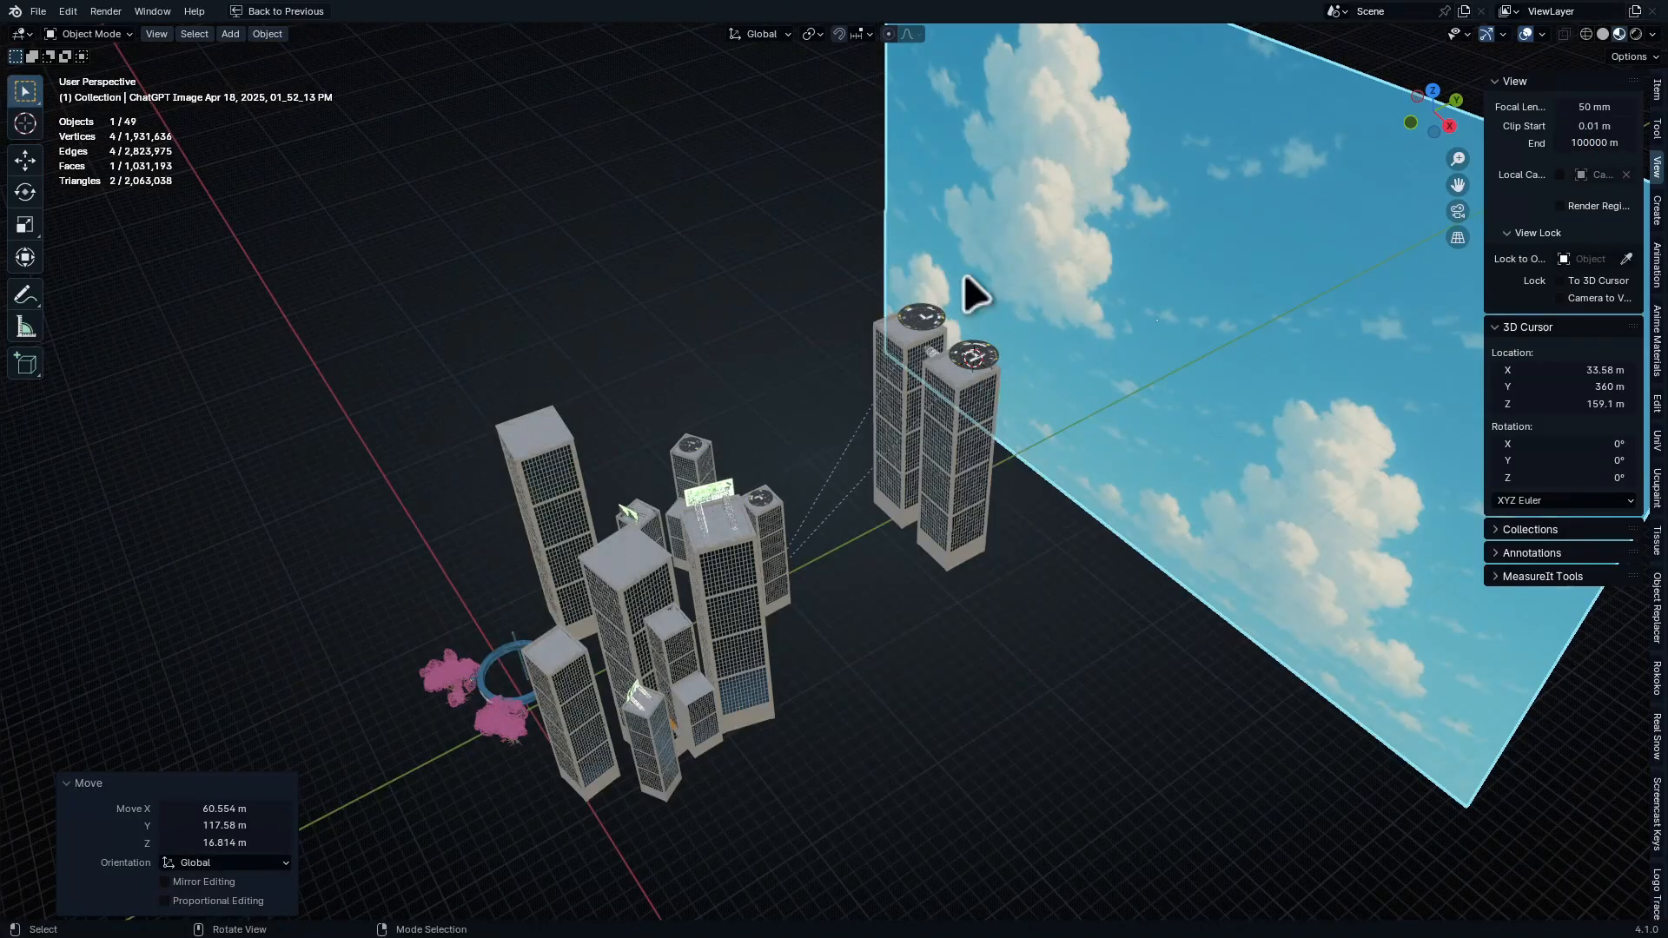
middle_click_drag(962, 273, 1018, 300)
key("n")
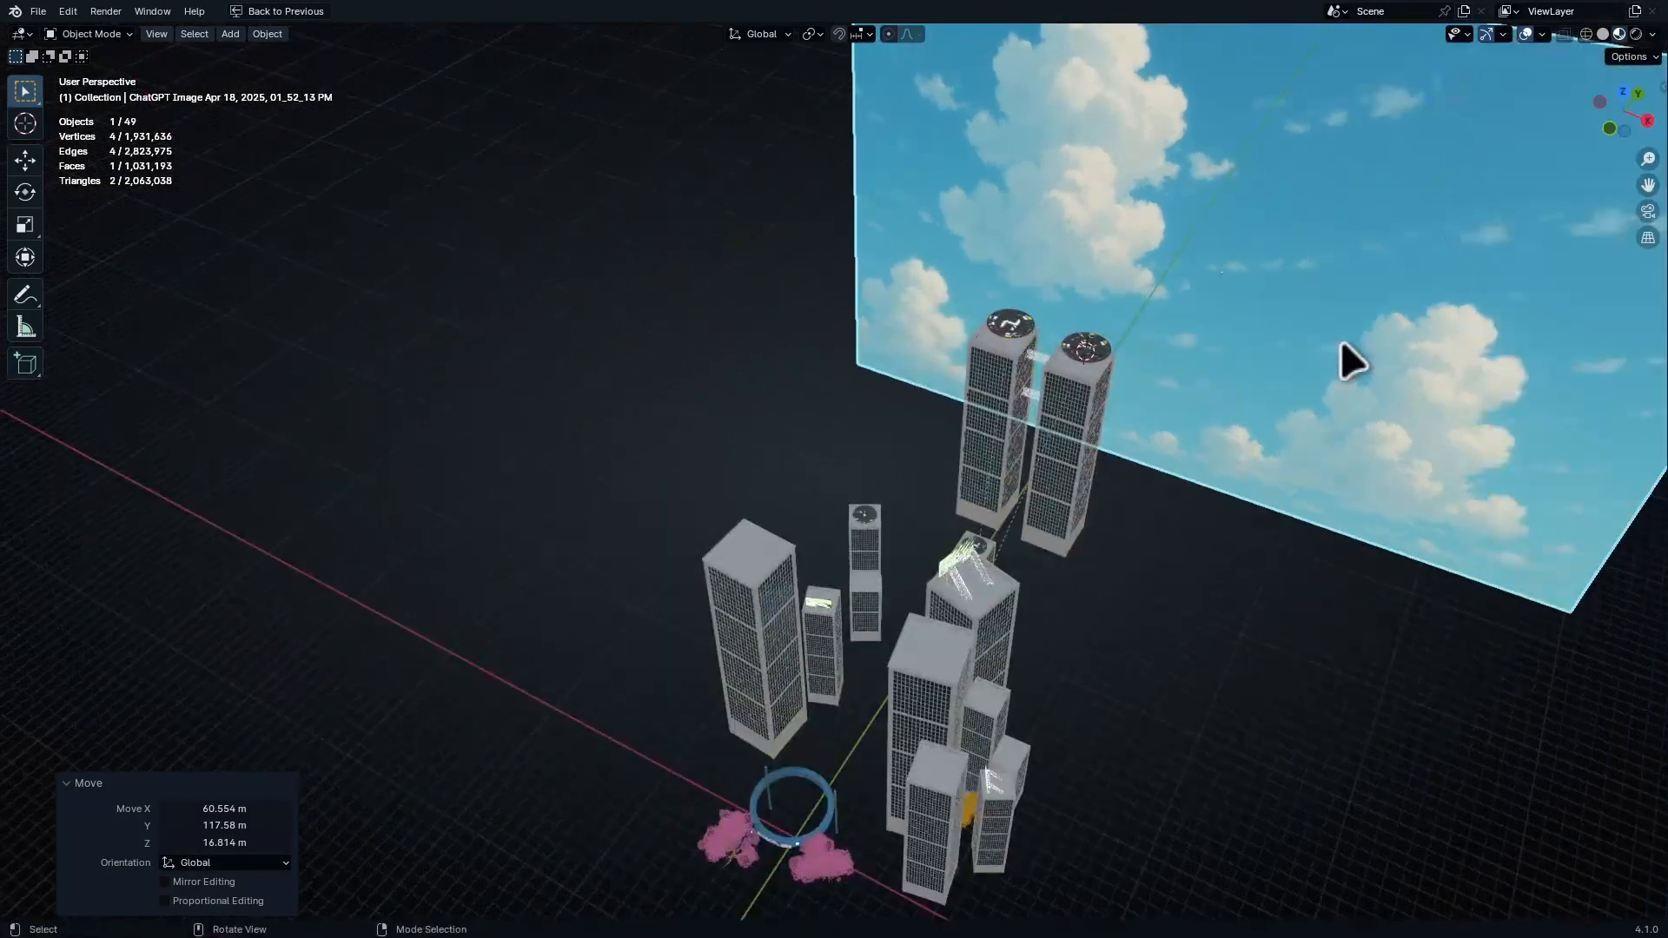
Enlarge the sky plane in camera view, raise it 197.33 m in Z, scale it again by 1.384 and check the framing
middle_click_drag(1347, 361, 1106, 484)
key("KP_0")
key("s")
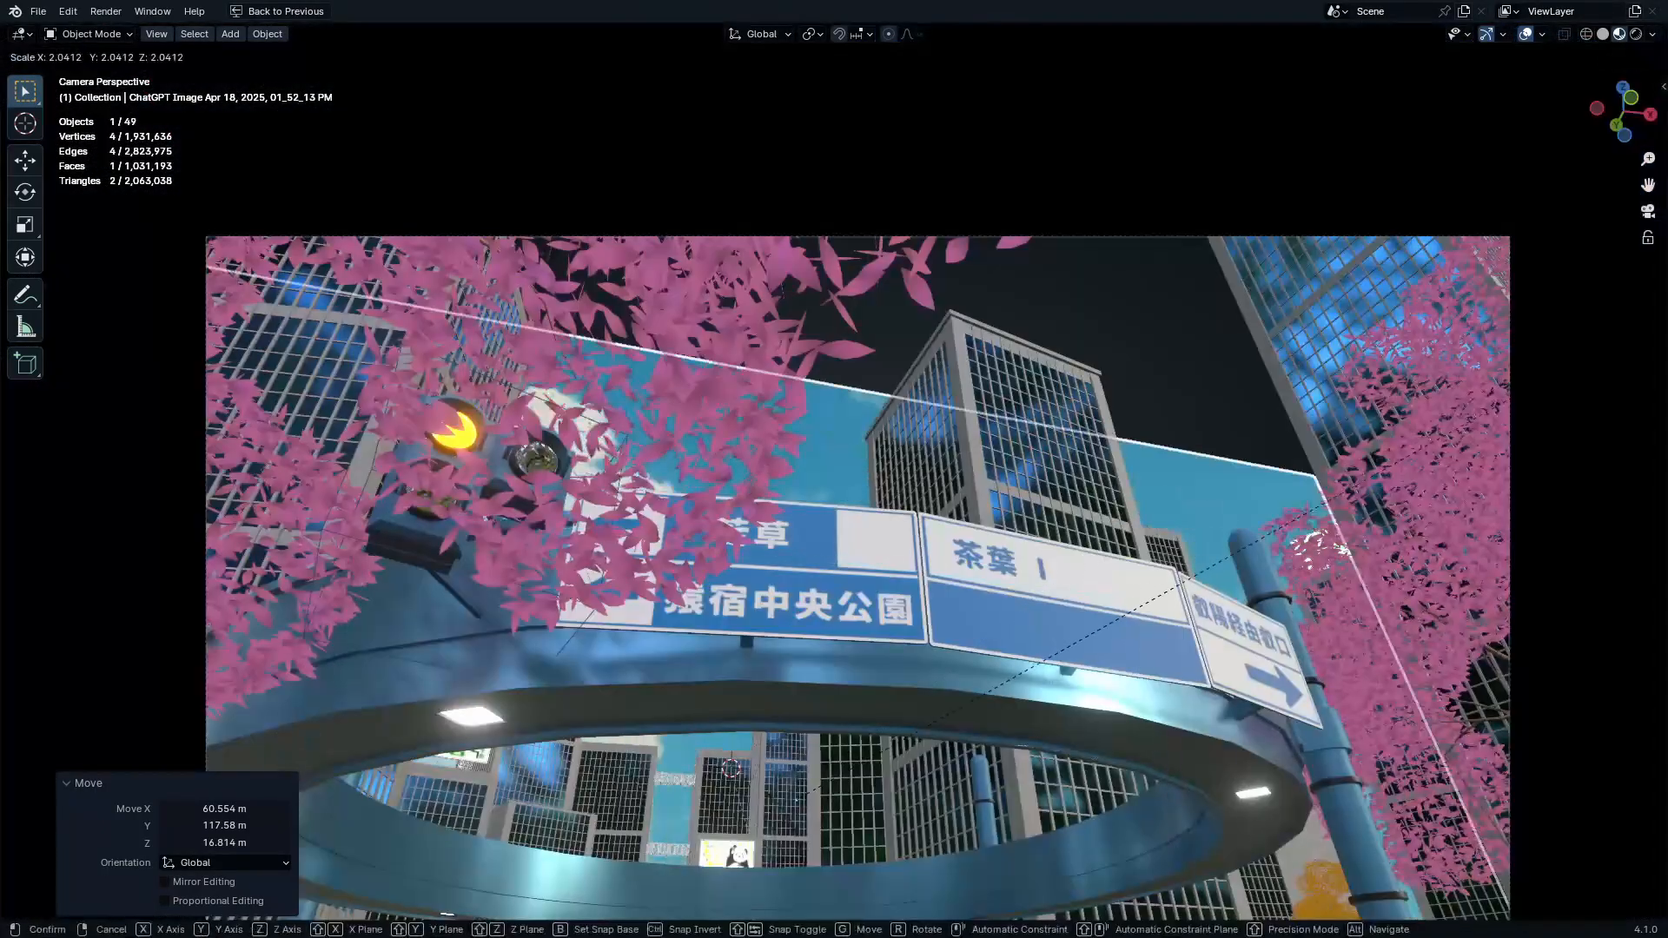
left_click(1462, 518)
key("g")
key("z")
left_click(1424, 318)
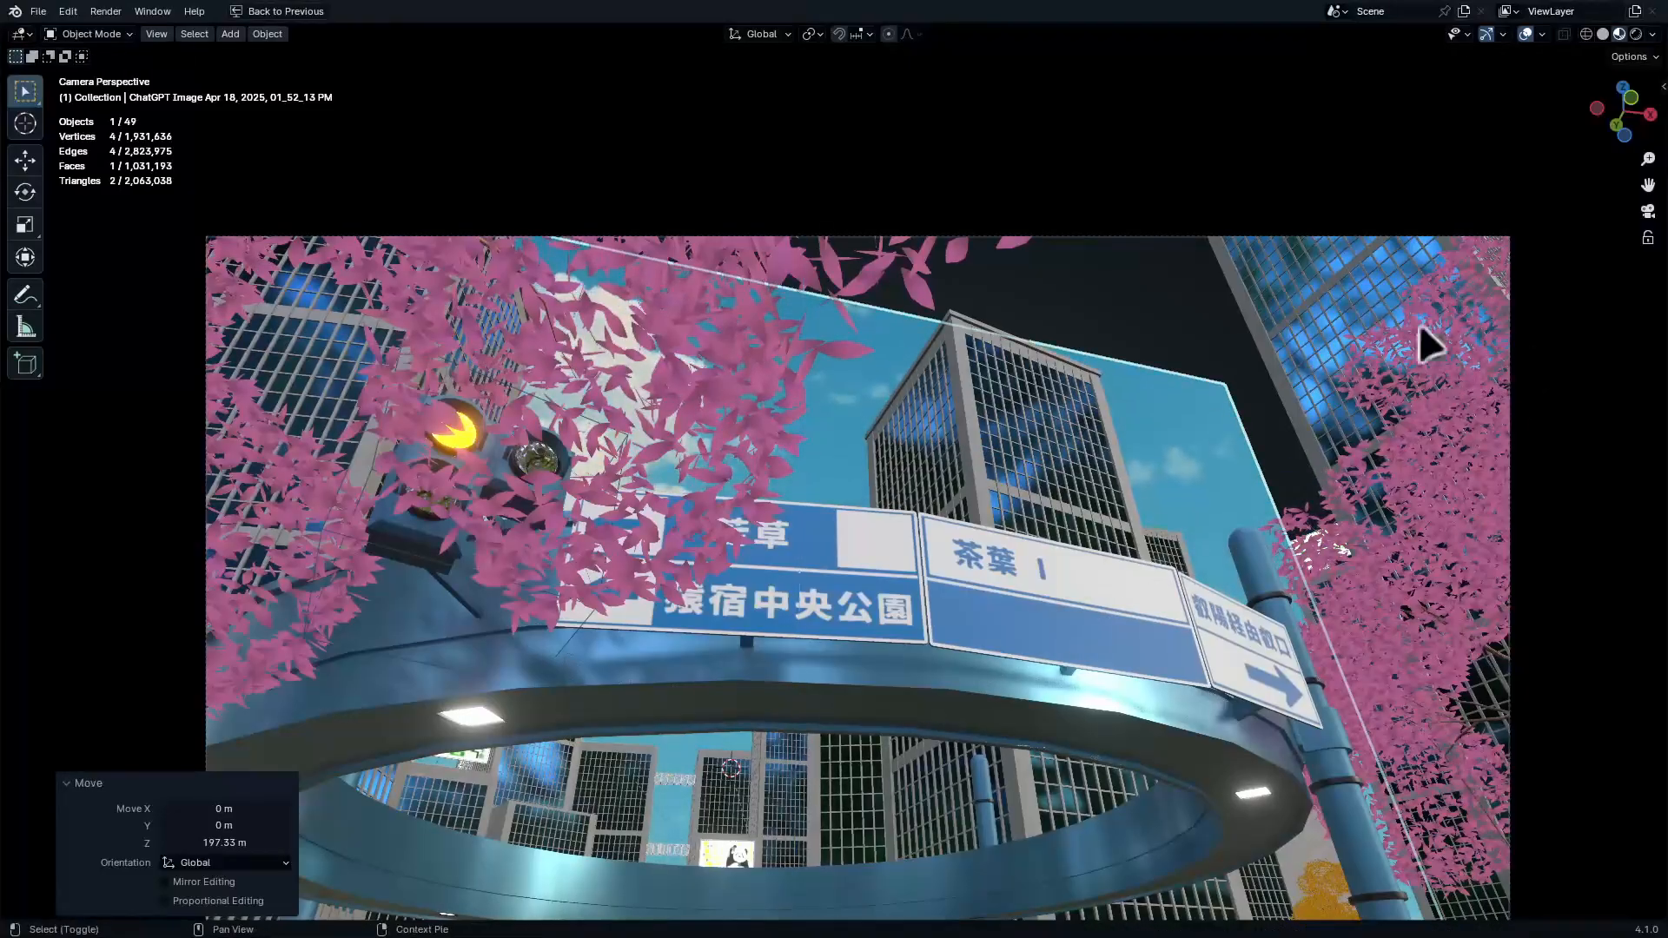
middle_click_drag(1389, 417, 1322, 149, "shift")
key("s")
left_click(1259, 484)
middle_click_drag(1177, 430, 1090, 573)
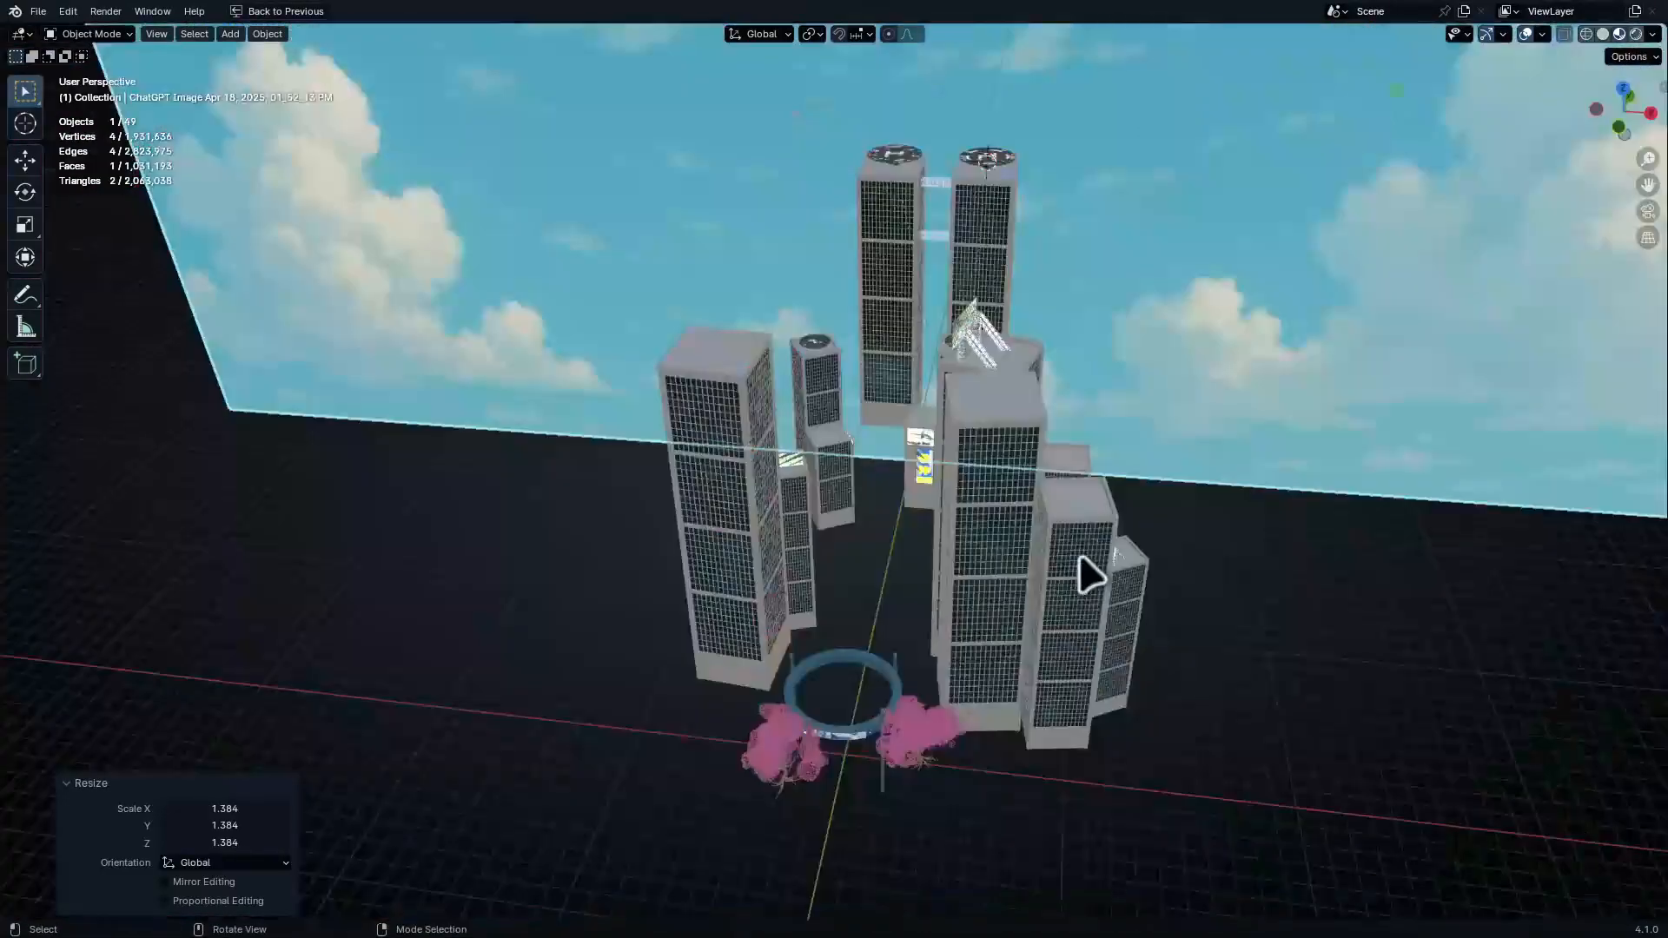
key("KP_0")
Select the camera and set its lens clip end to 100000 m
key("ctrl+space")
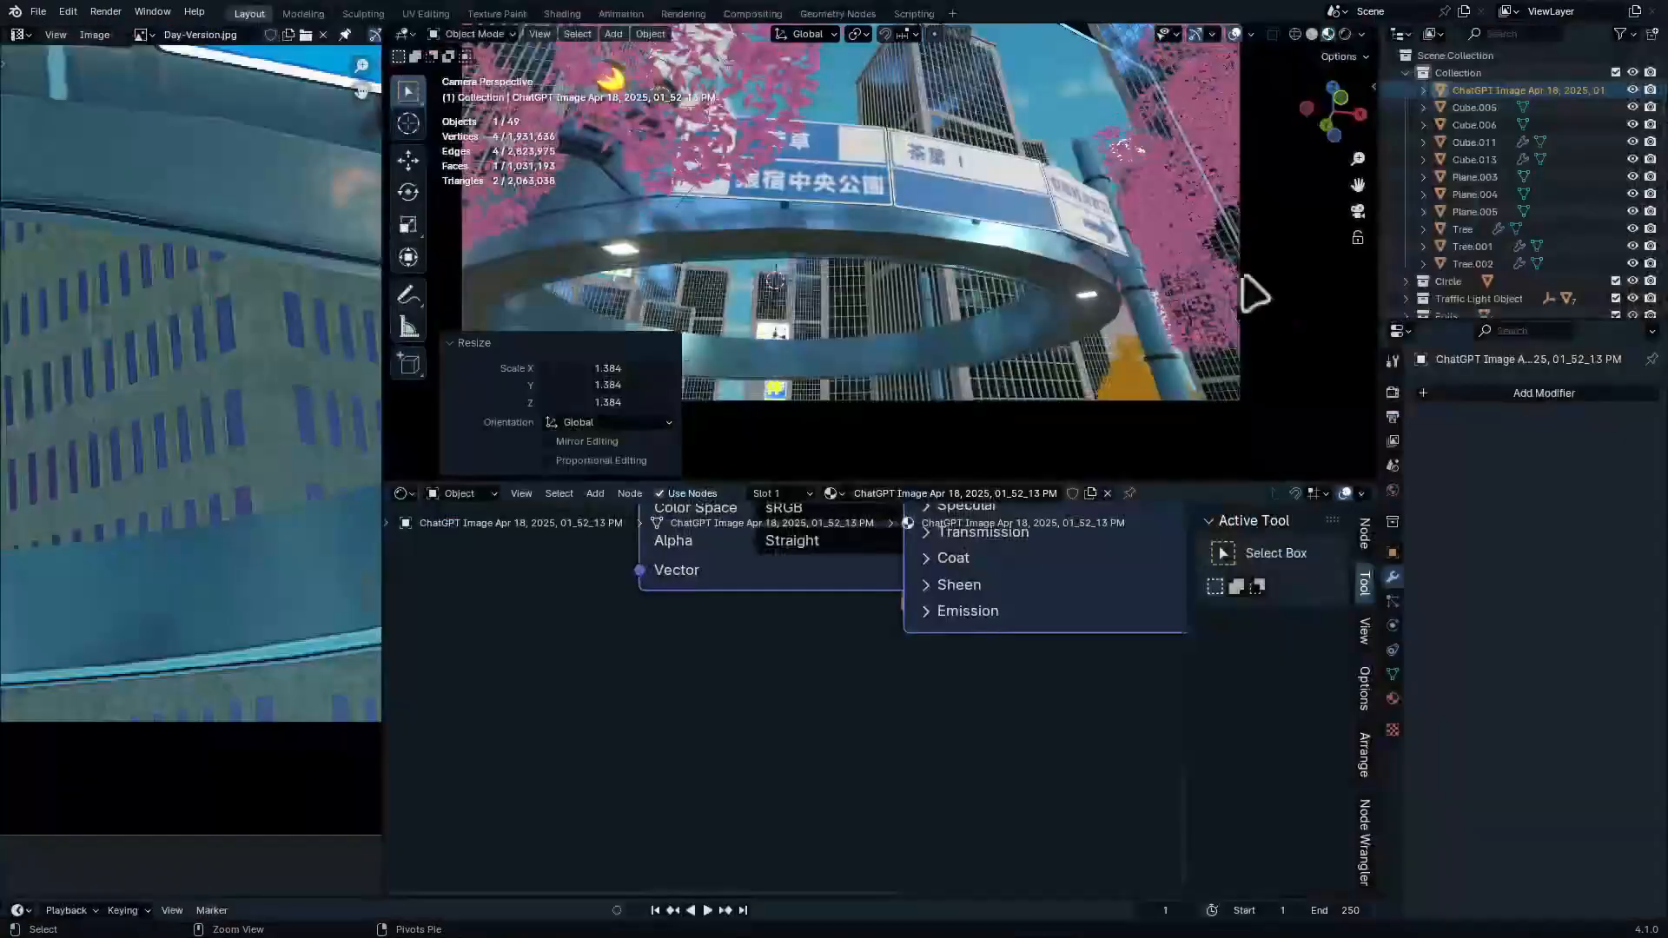
left_click(1248, 364)
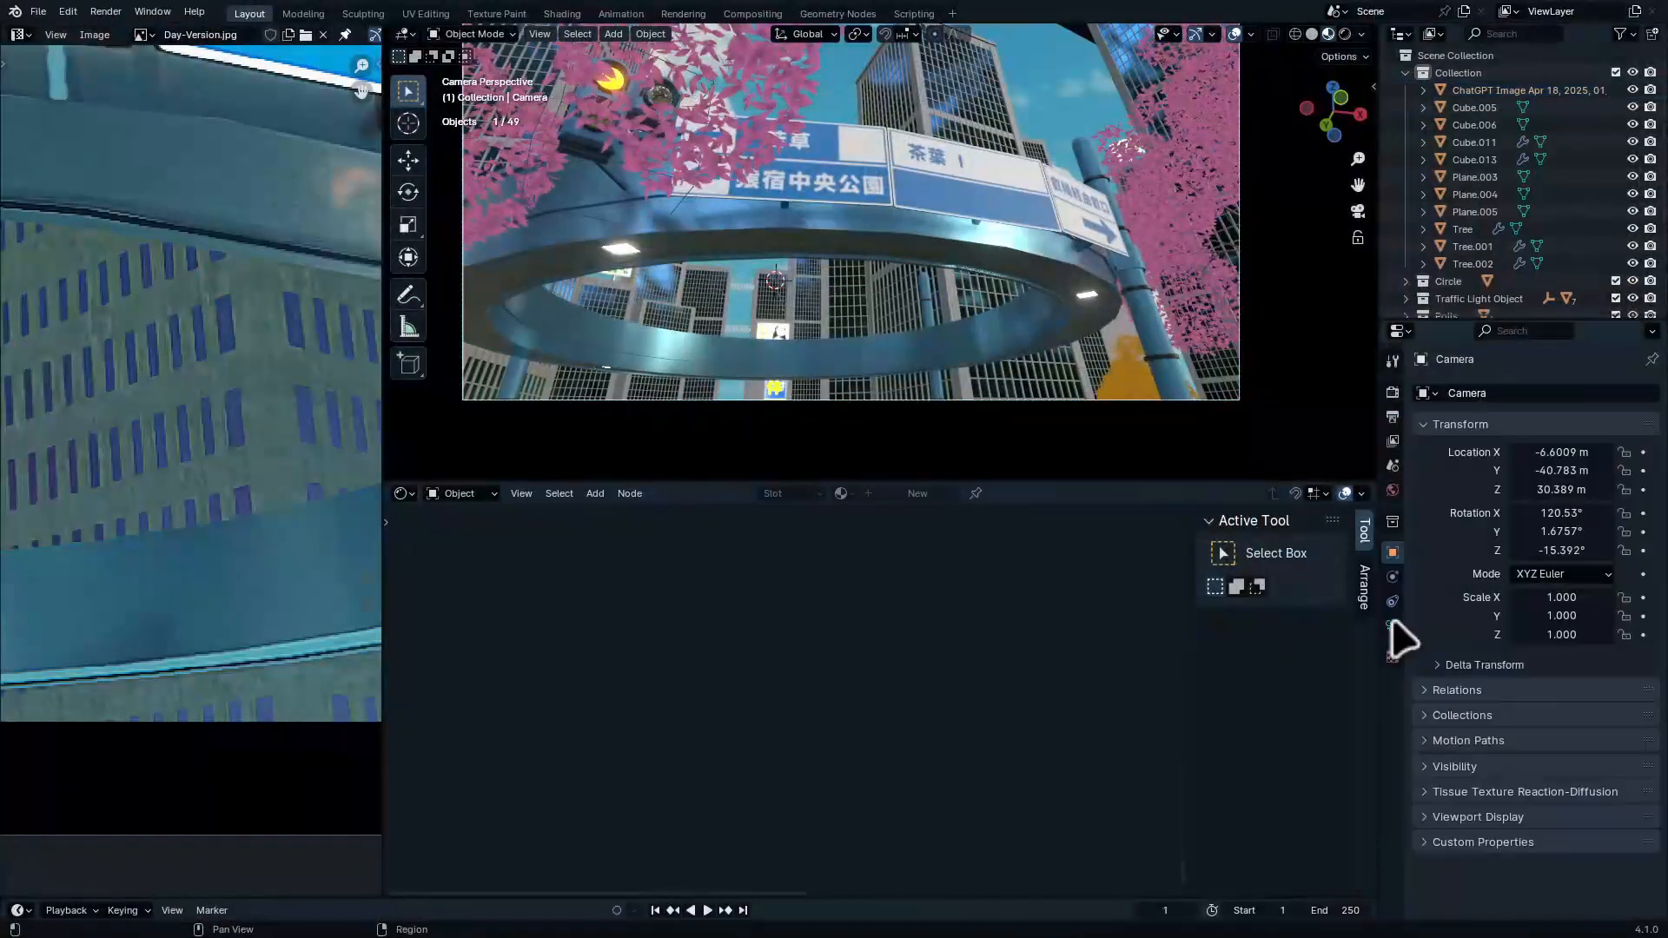
left_click(1392, 625)
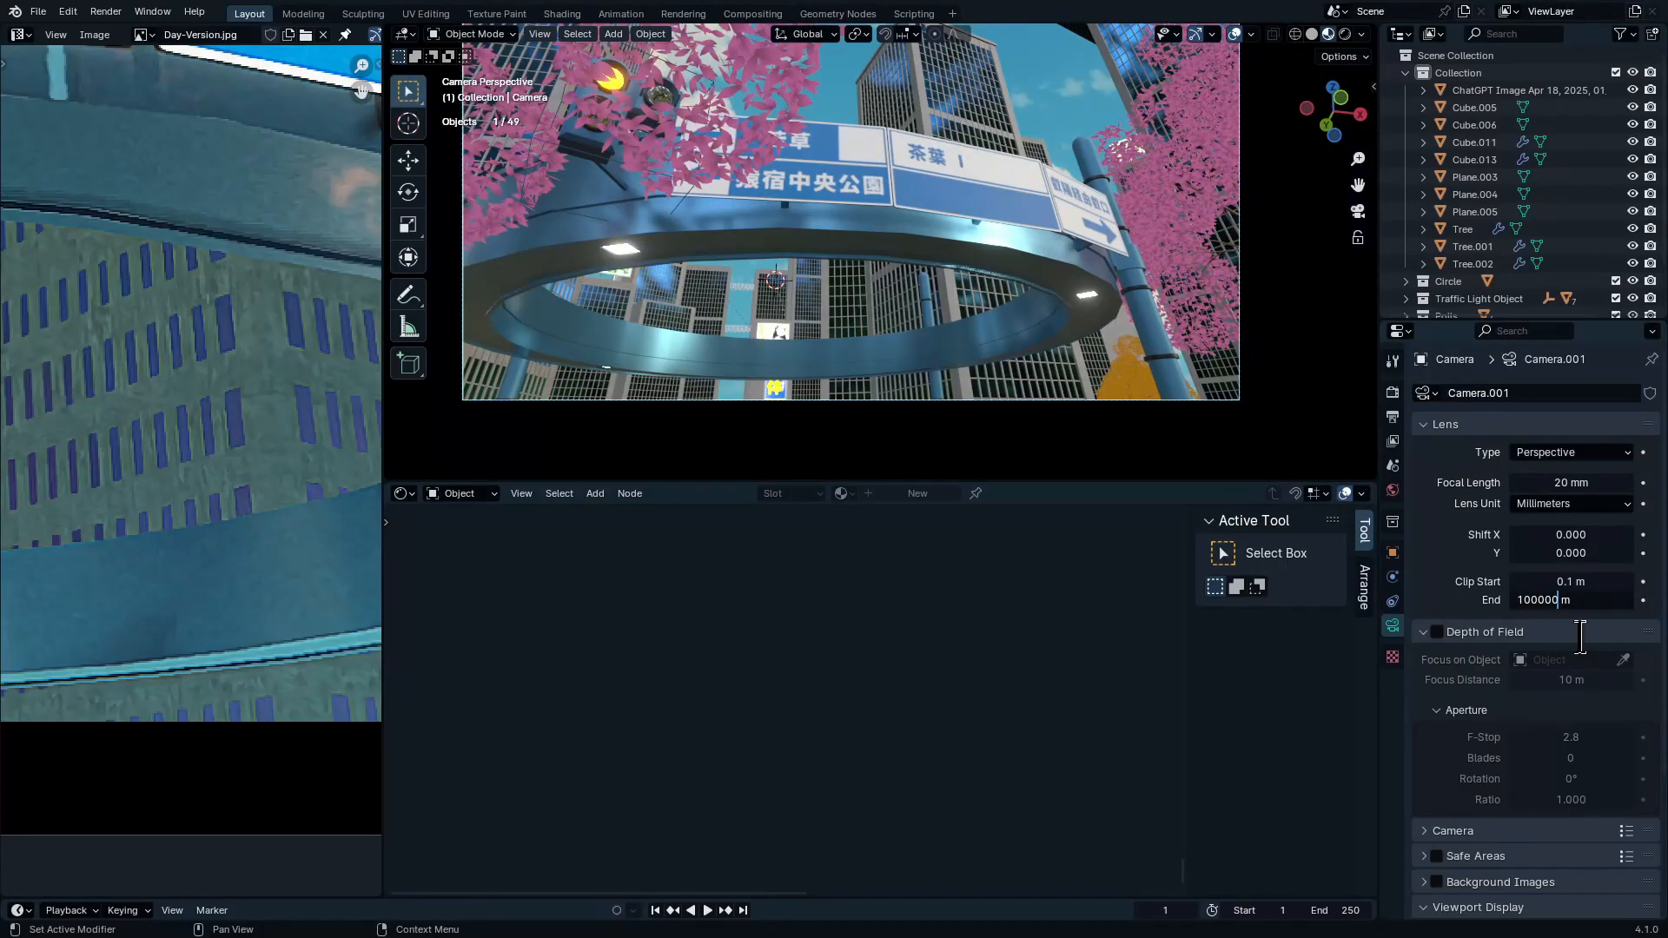
key("Return")
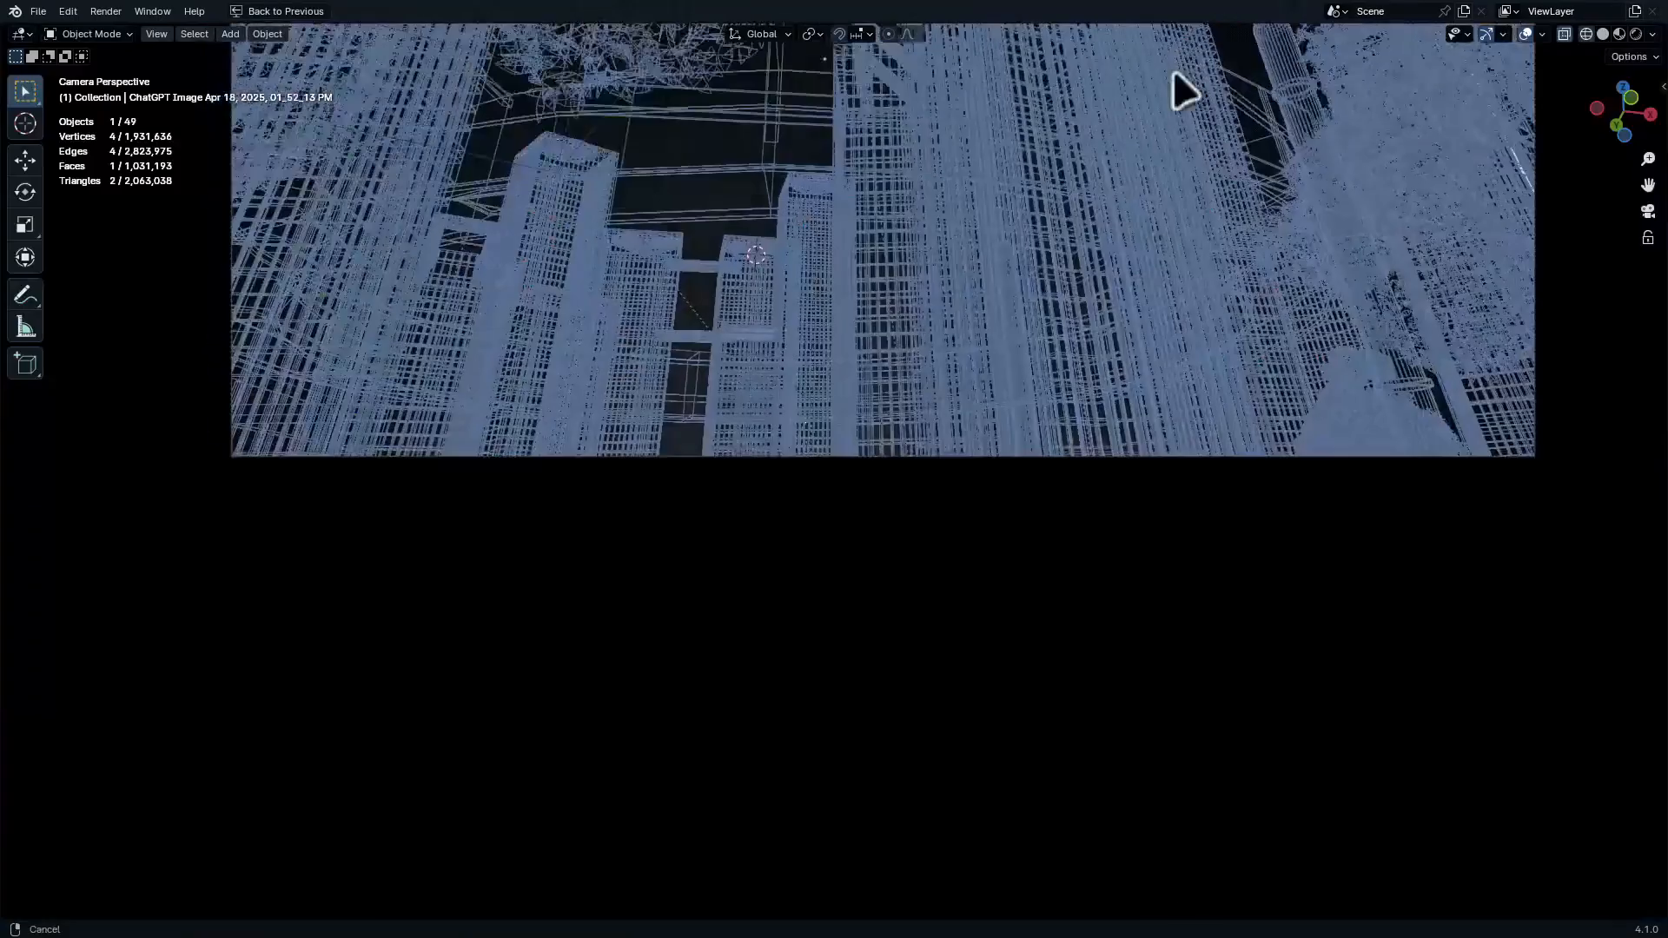
Raise the sky plane another 207.99 m in Z and scale it by 1.374, using wireframe display in camera view
middle_click_drag(1172, 68, 1169, 108, "shift")
middle_click_drag(1138, 297, 1095, 499, "shift")
key("g")
key("z")
left_click(1112, 416)
key("s")
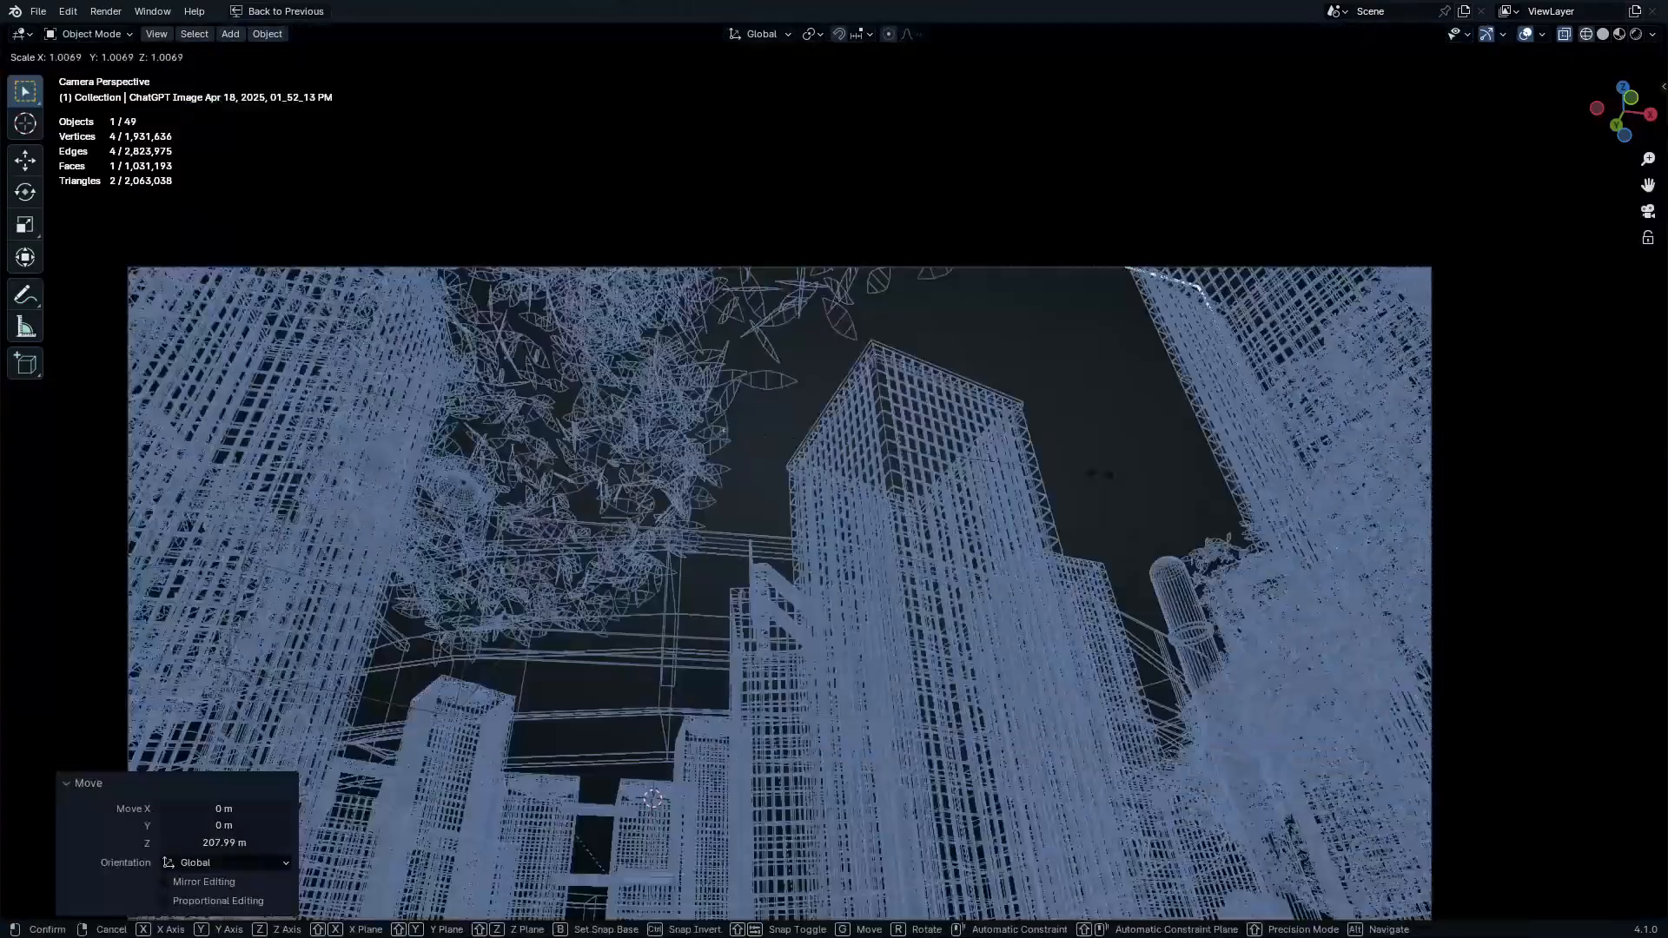
left_click(1195, 435)
key("shift+z")
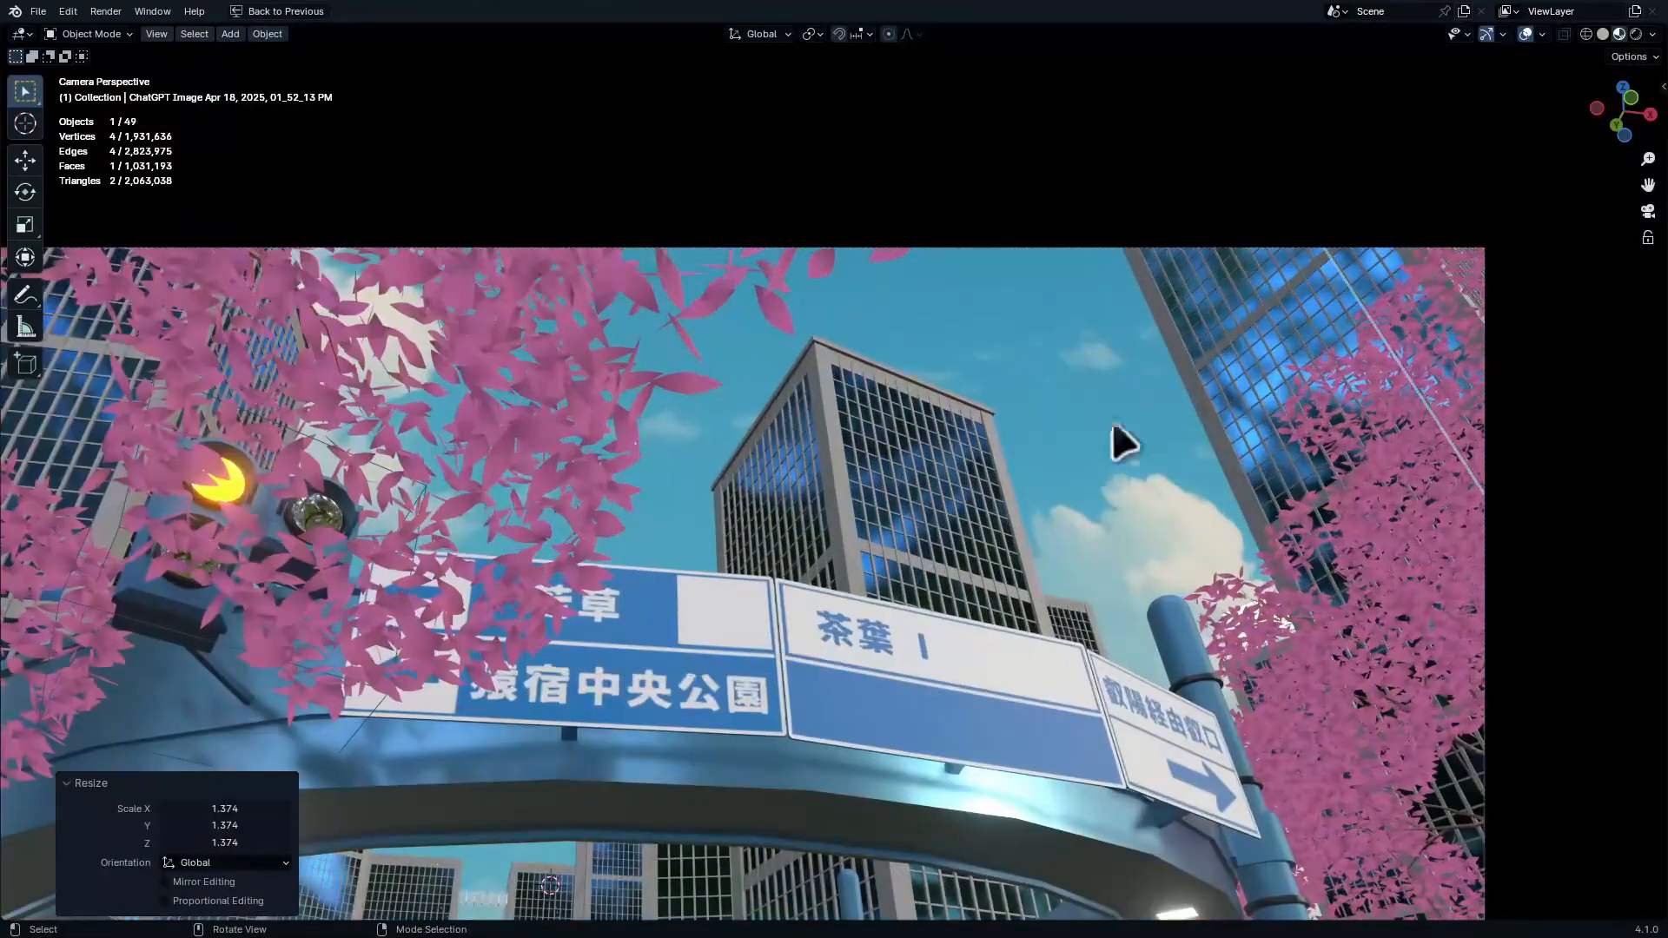
Tilt the sky plane 22.3° about the global X axis and check it through the camera
middle_click_drag(1116, 440, 1135, 231)
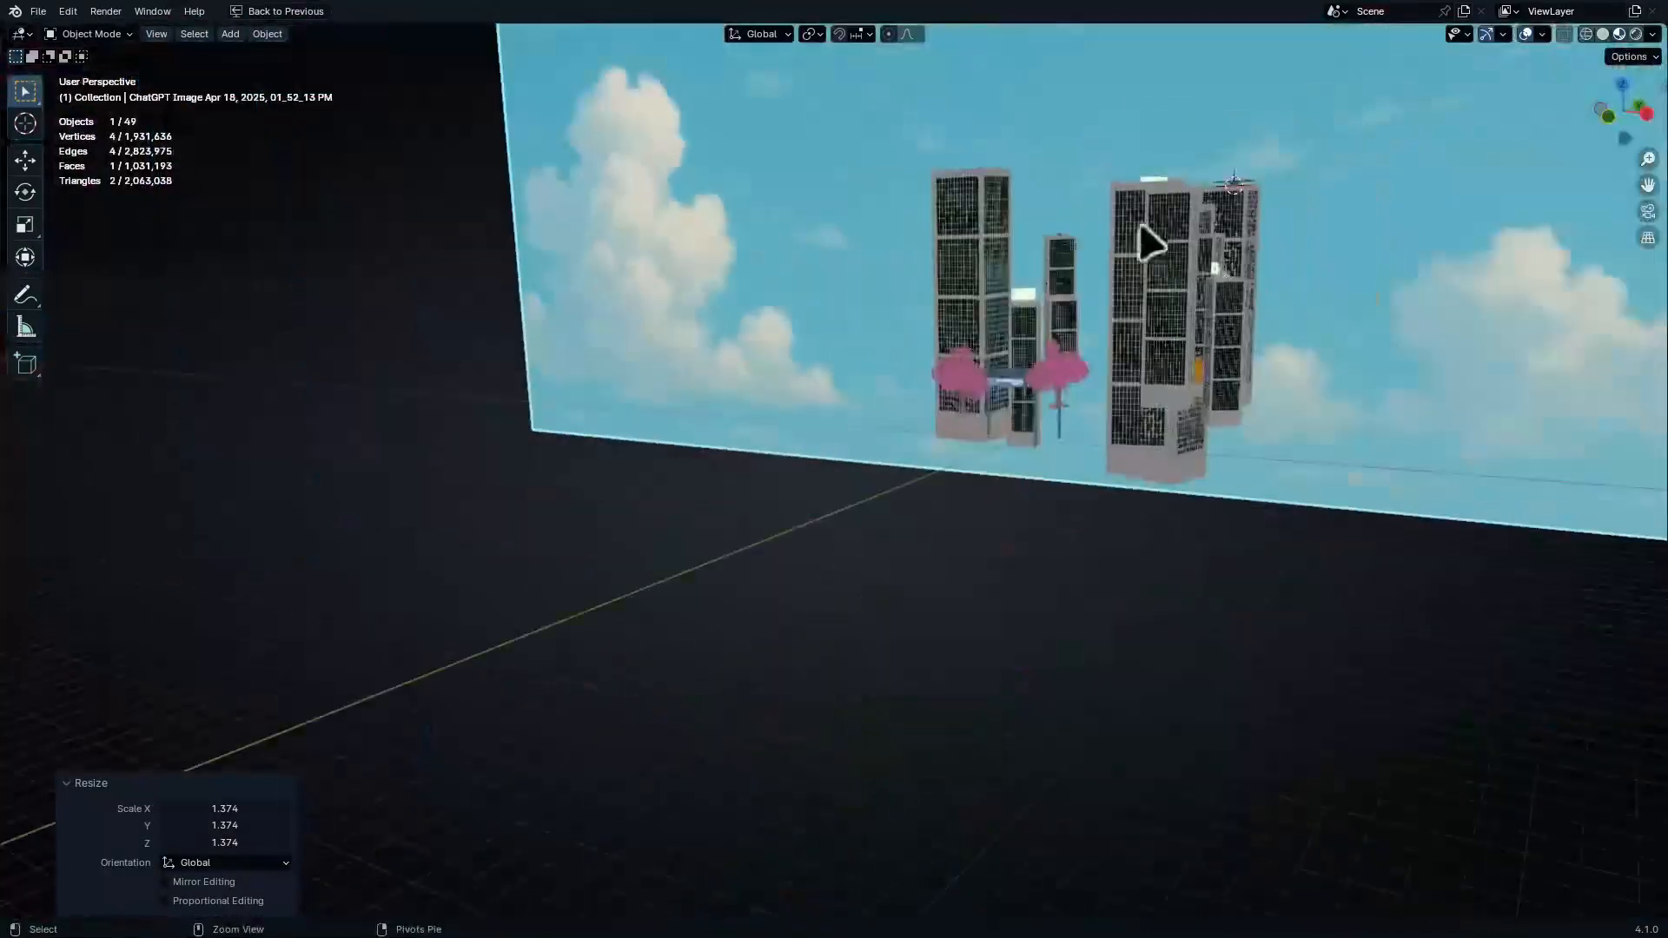
middle_click_drag(1213, 323, 956, 521)
key("r")
key("x")
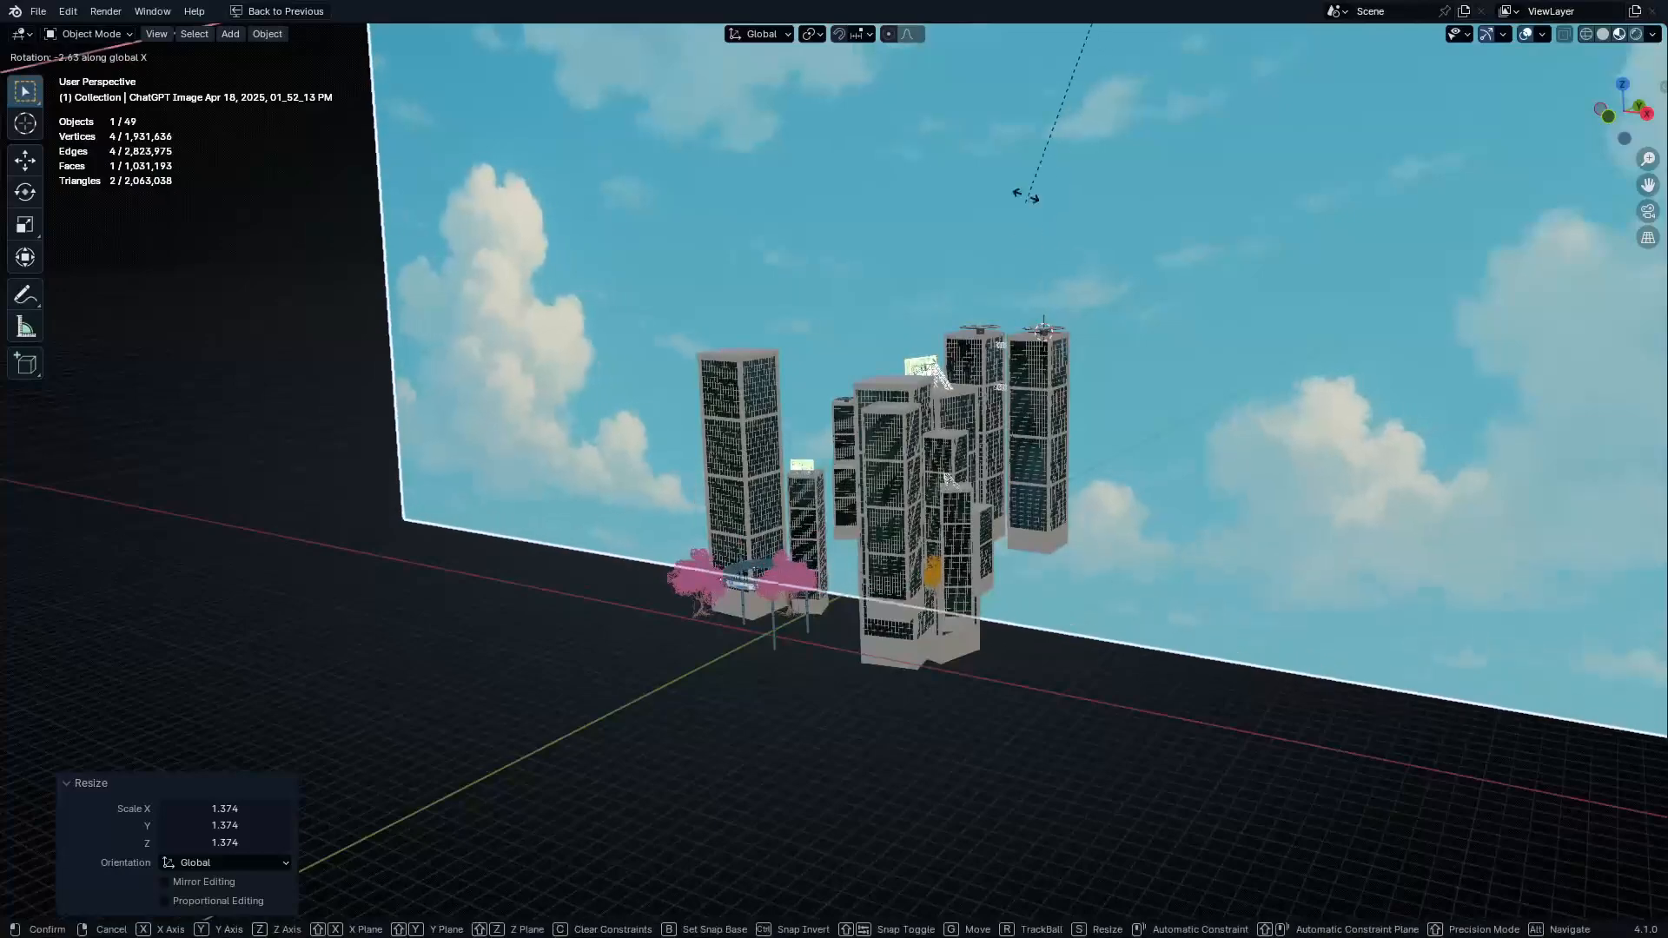
left_click(1203, 383)
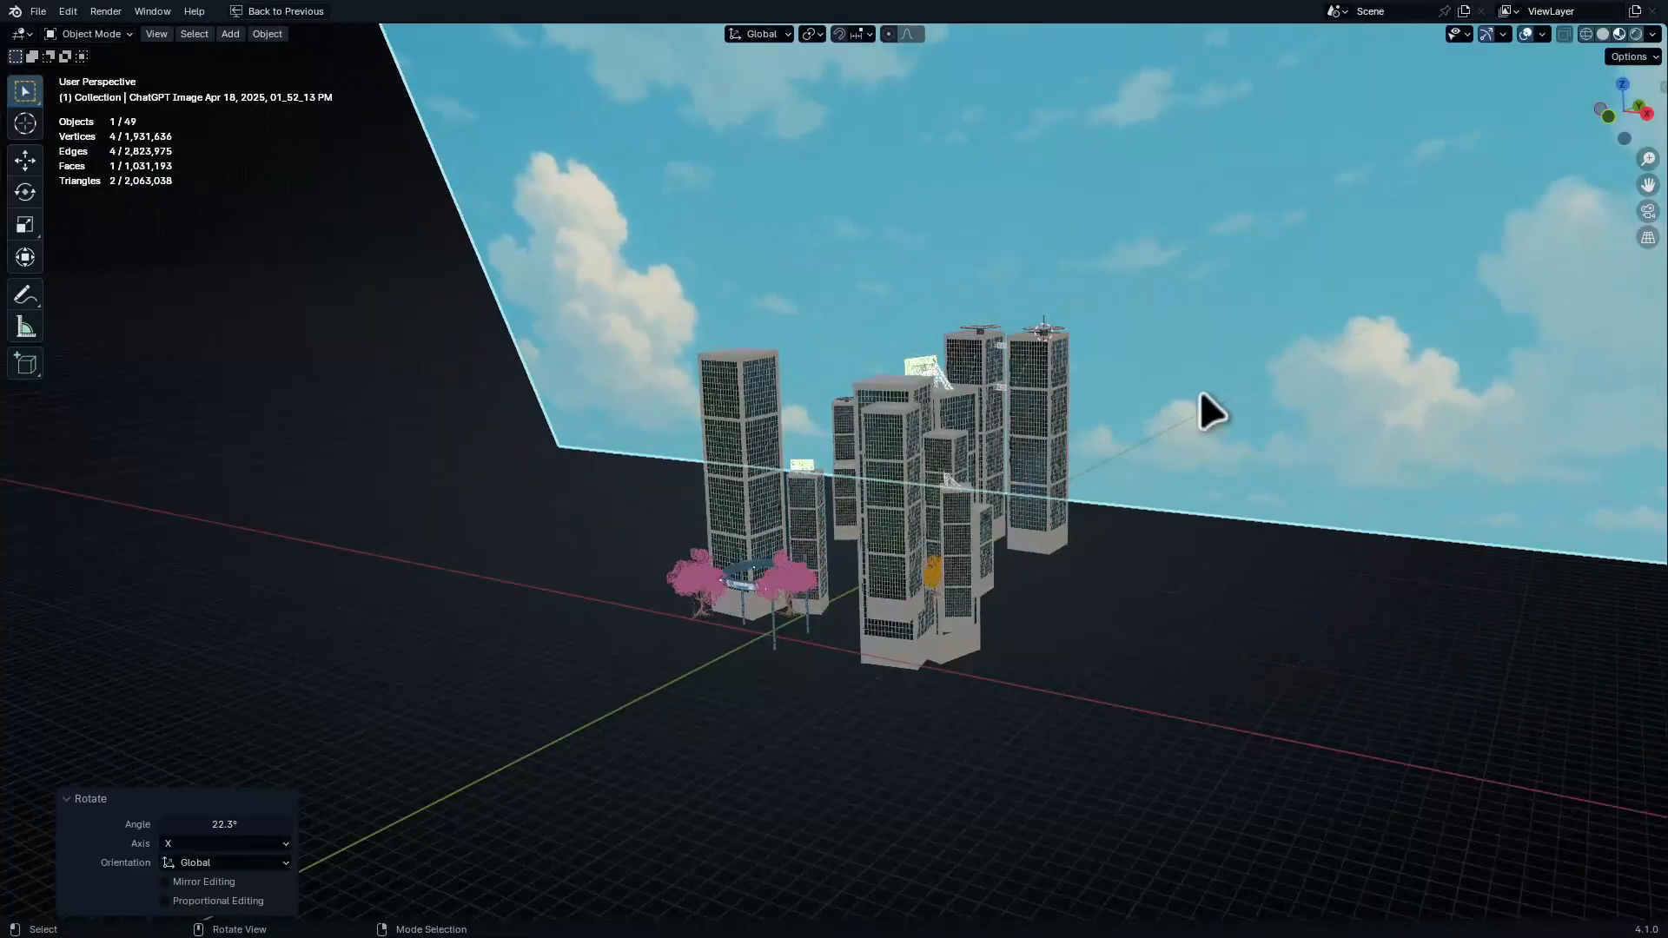
mouse_move(1200, 390)
middle_mouse_down()
mouse_move(1115, 367)
mouse_move(1176, 382)
middle_mouse_up()
key("KP_0")
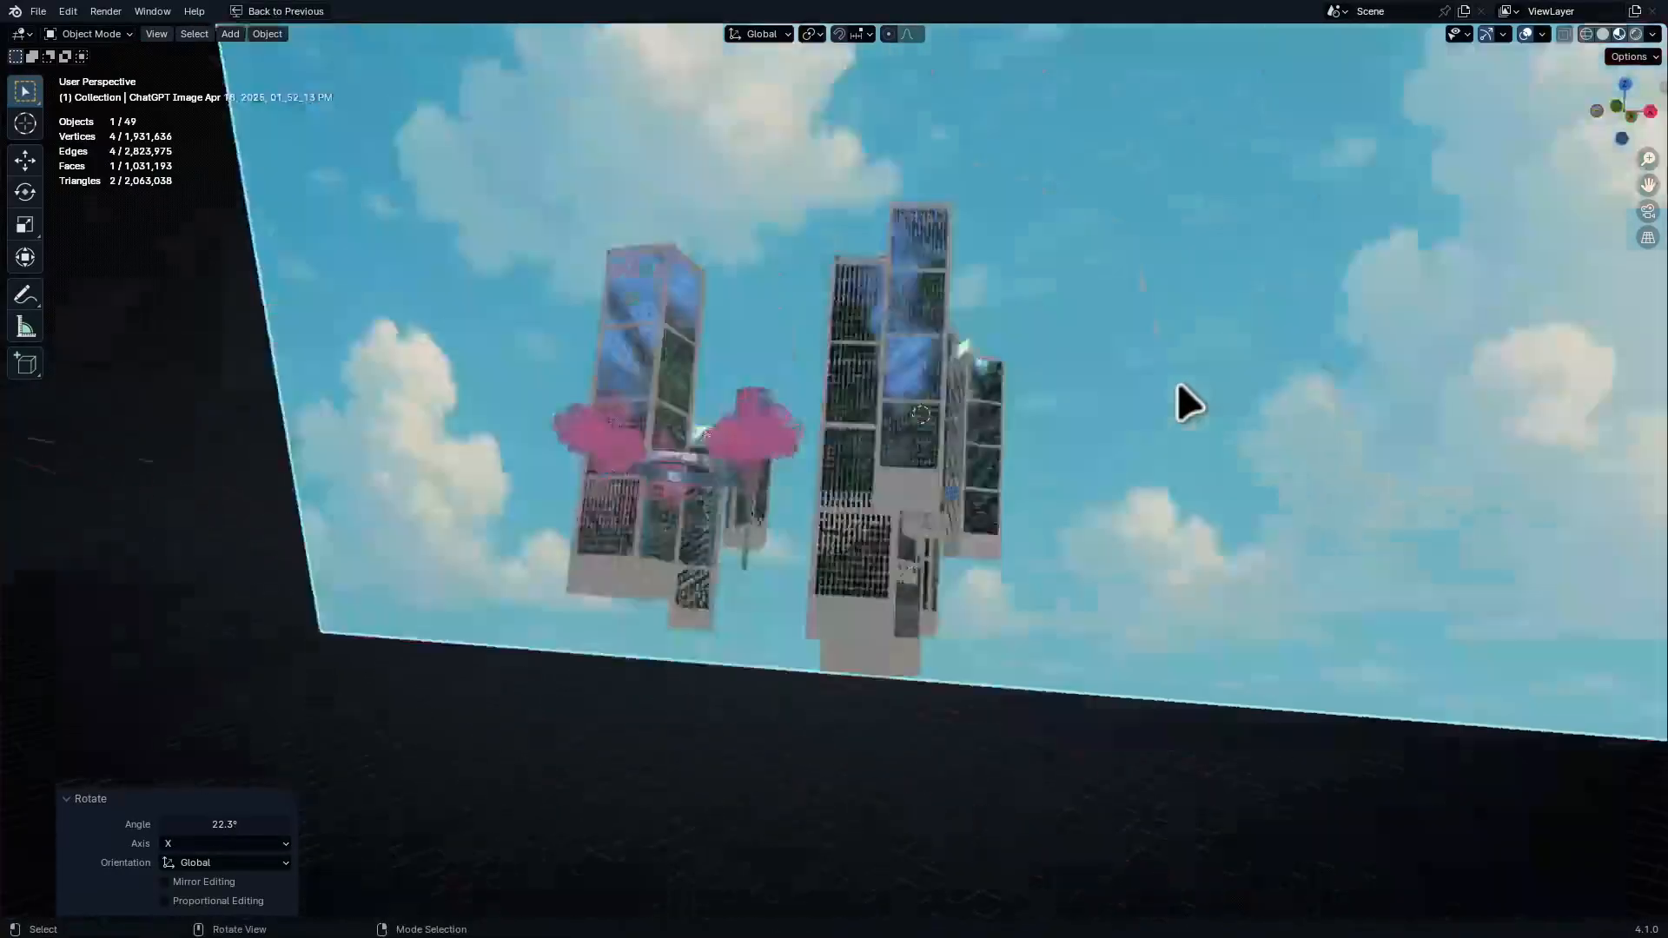
middle_click_drag(837, 510, 860, 588, "shift")
middle_click_drag(1144, 270, 1088, 477, "shift")
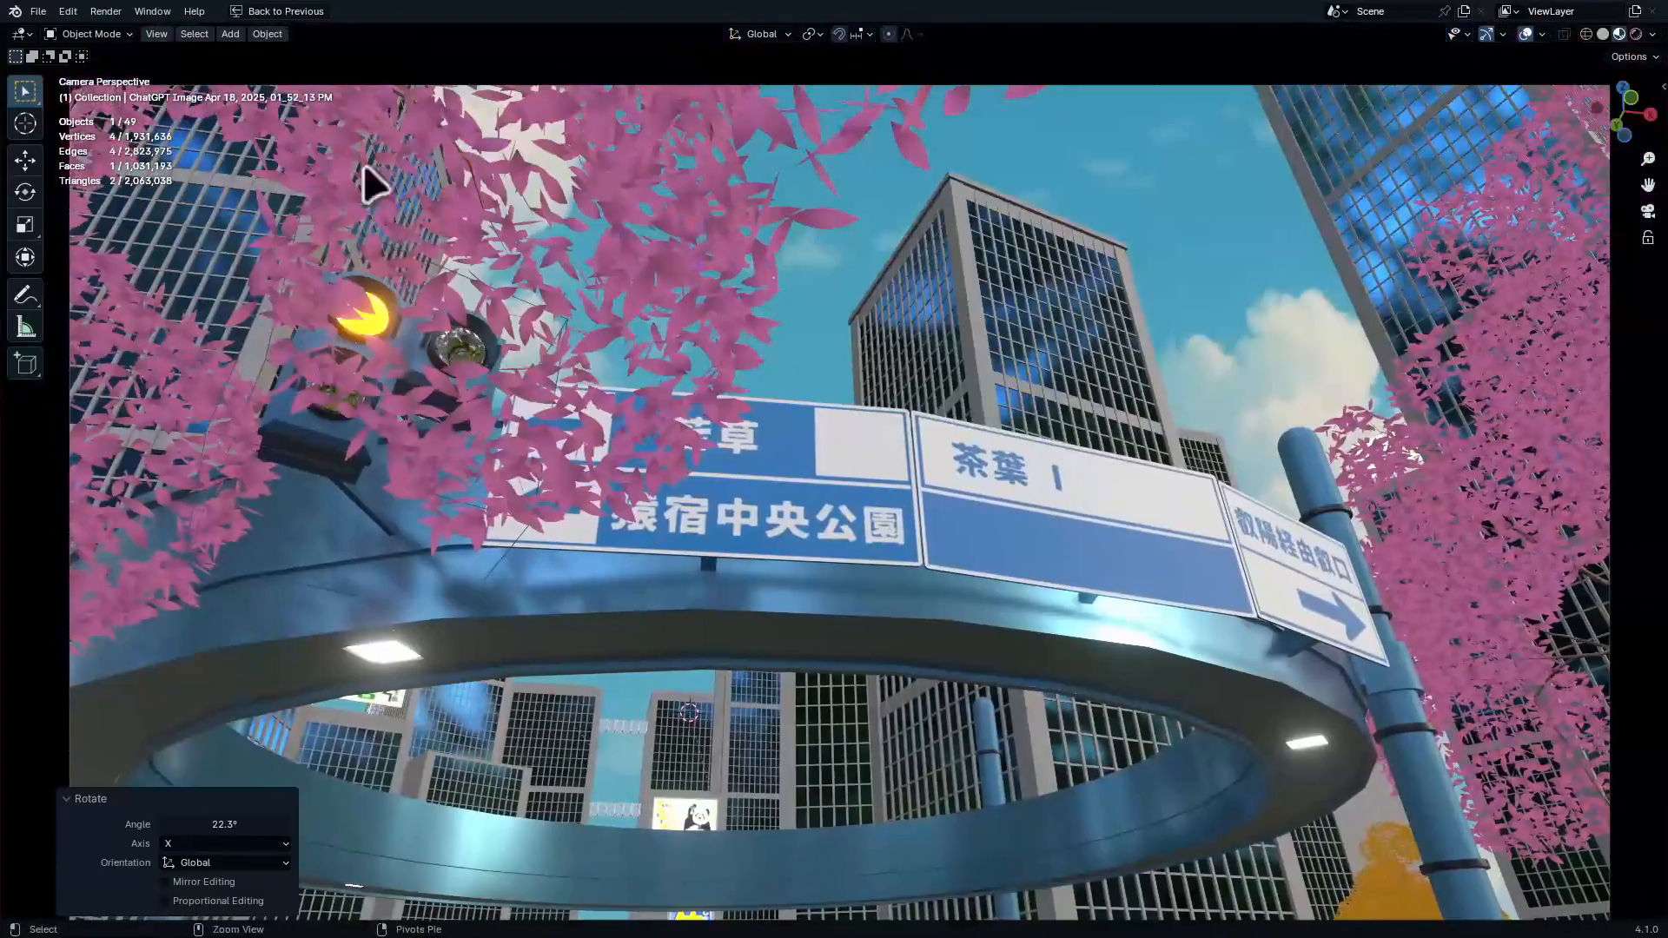
Deselect the sky plane and examine the finished framing through the camera and the scene from outside
left_click(361, 165)
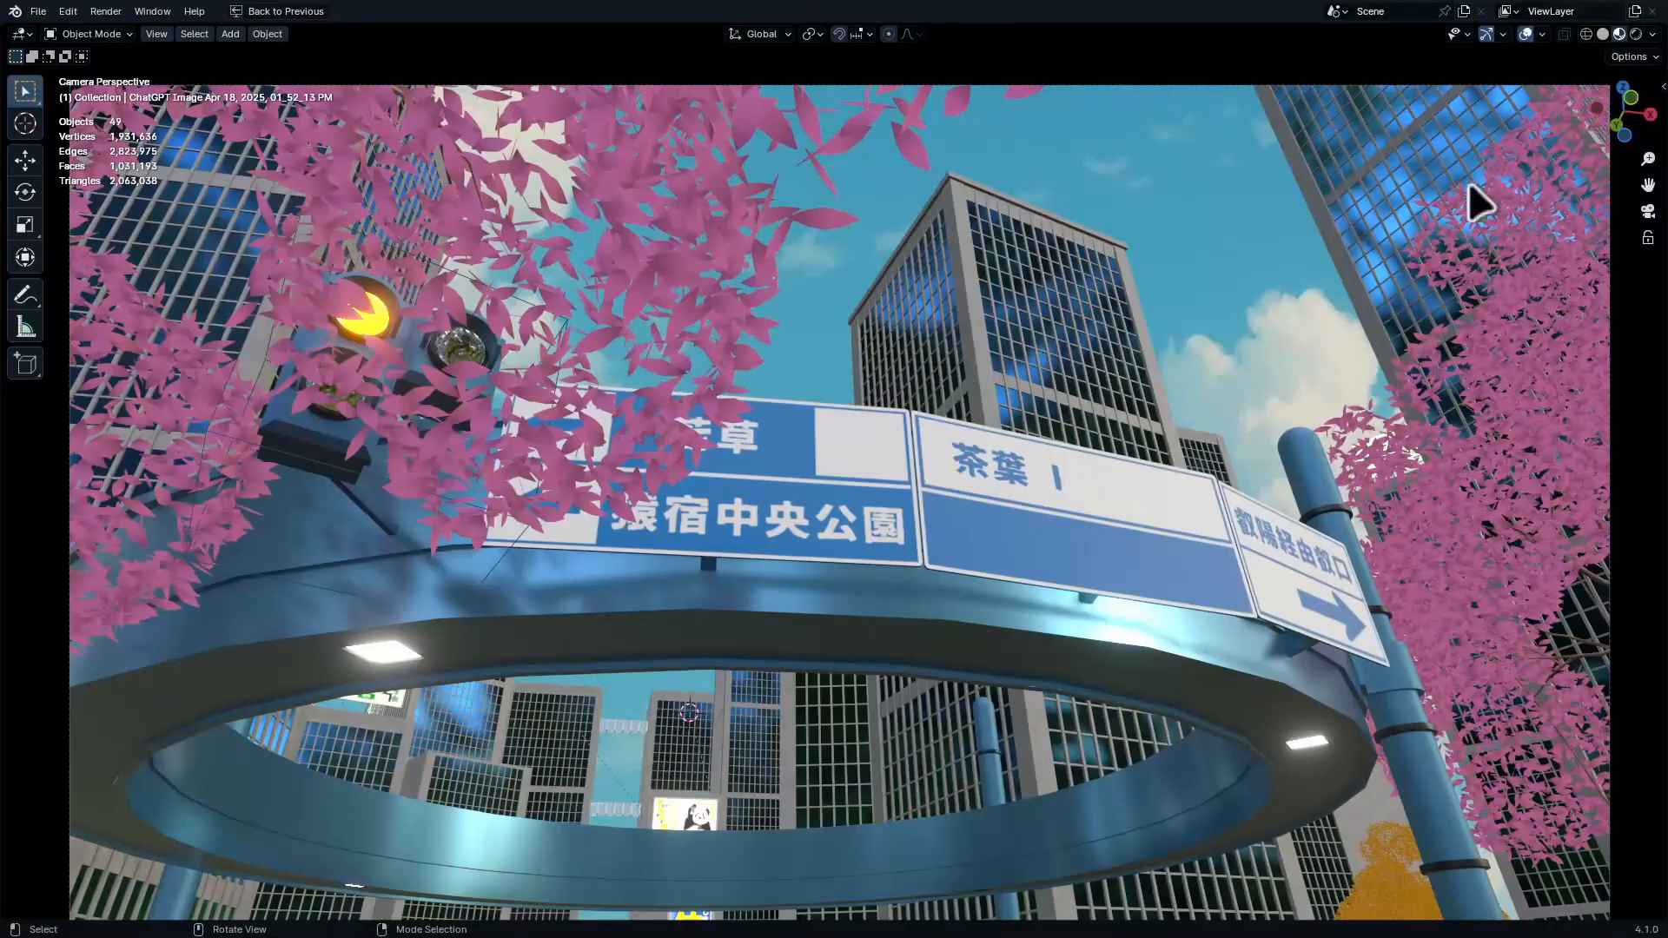
middle_click_drag(1083, 450, 1019, 372, "shift")
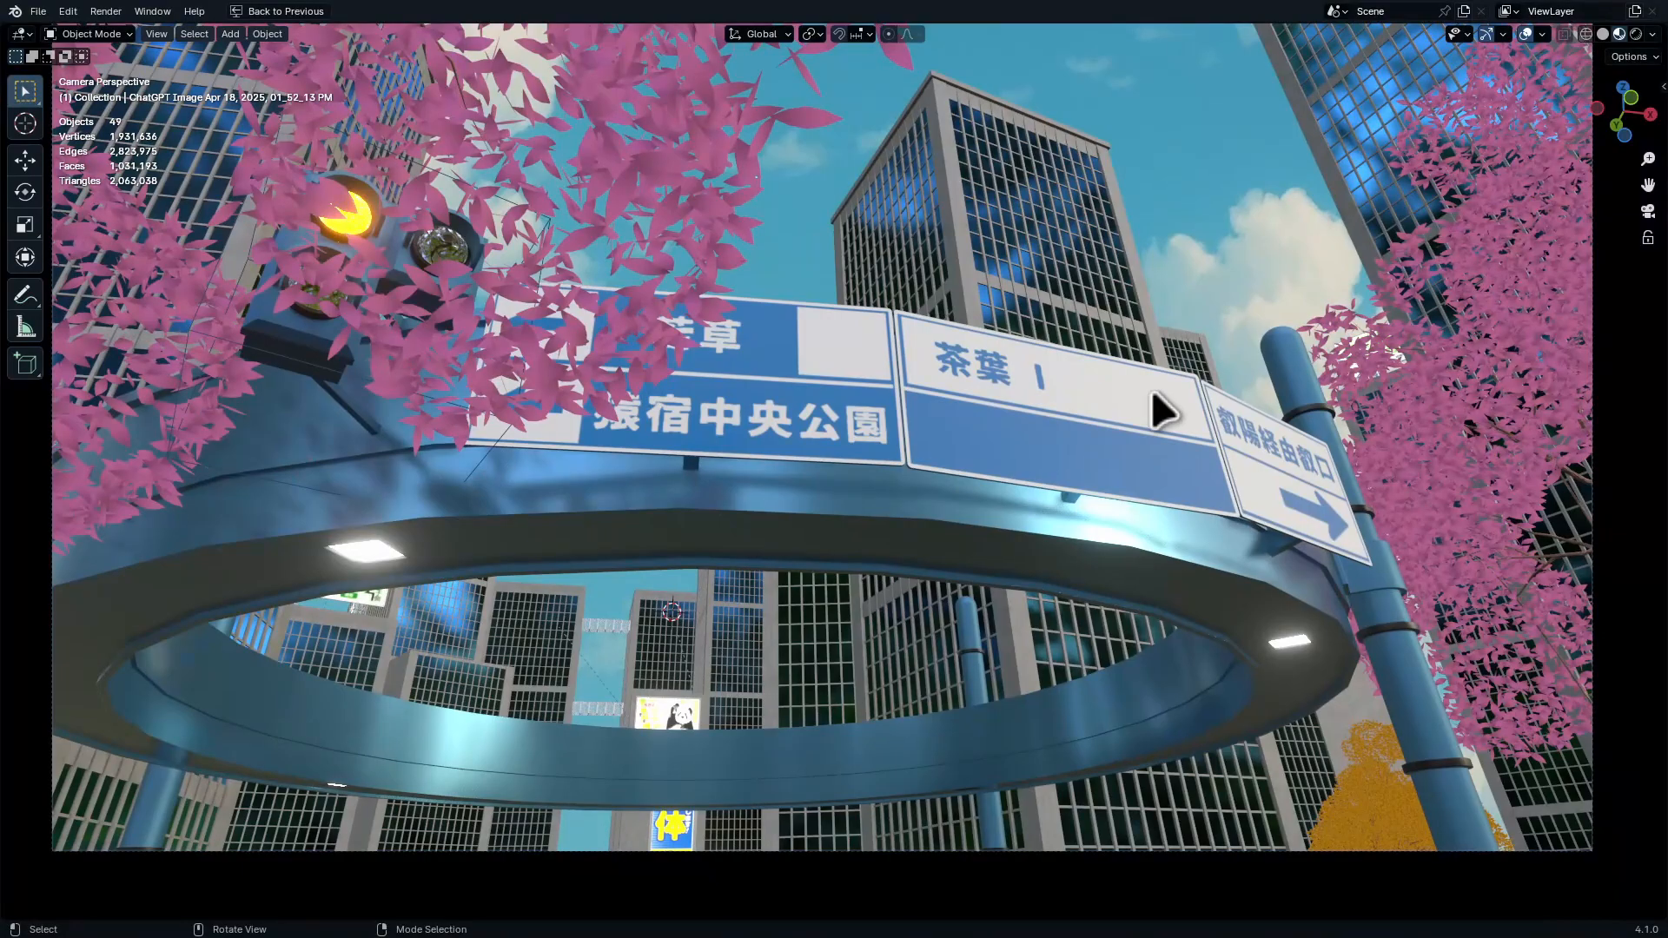
middle_click_drag(960, 384, 1008, 413, "shift")
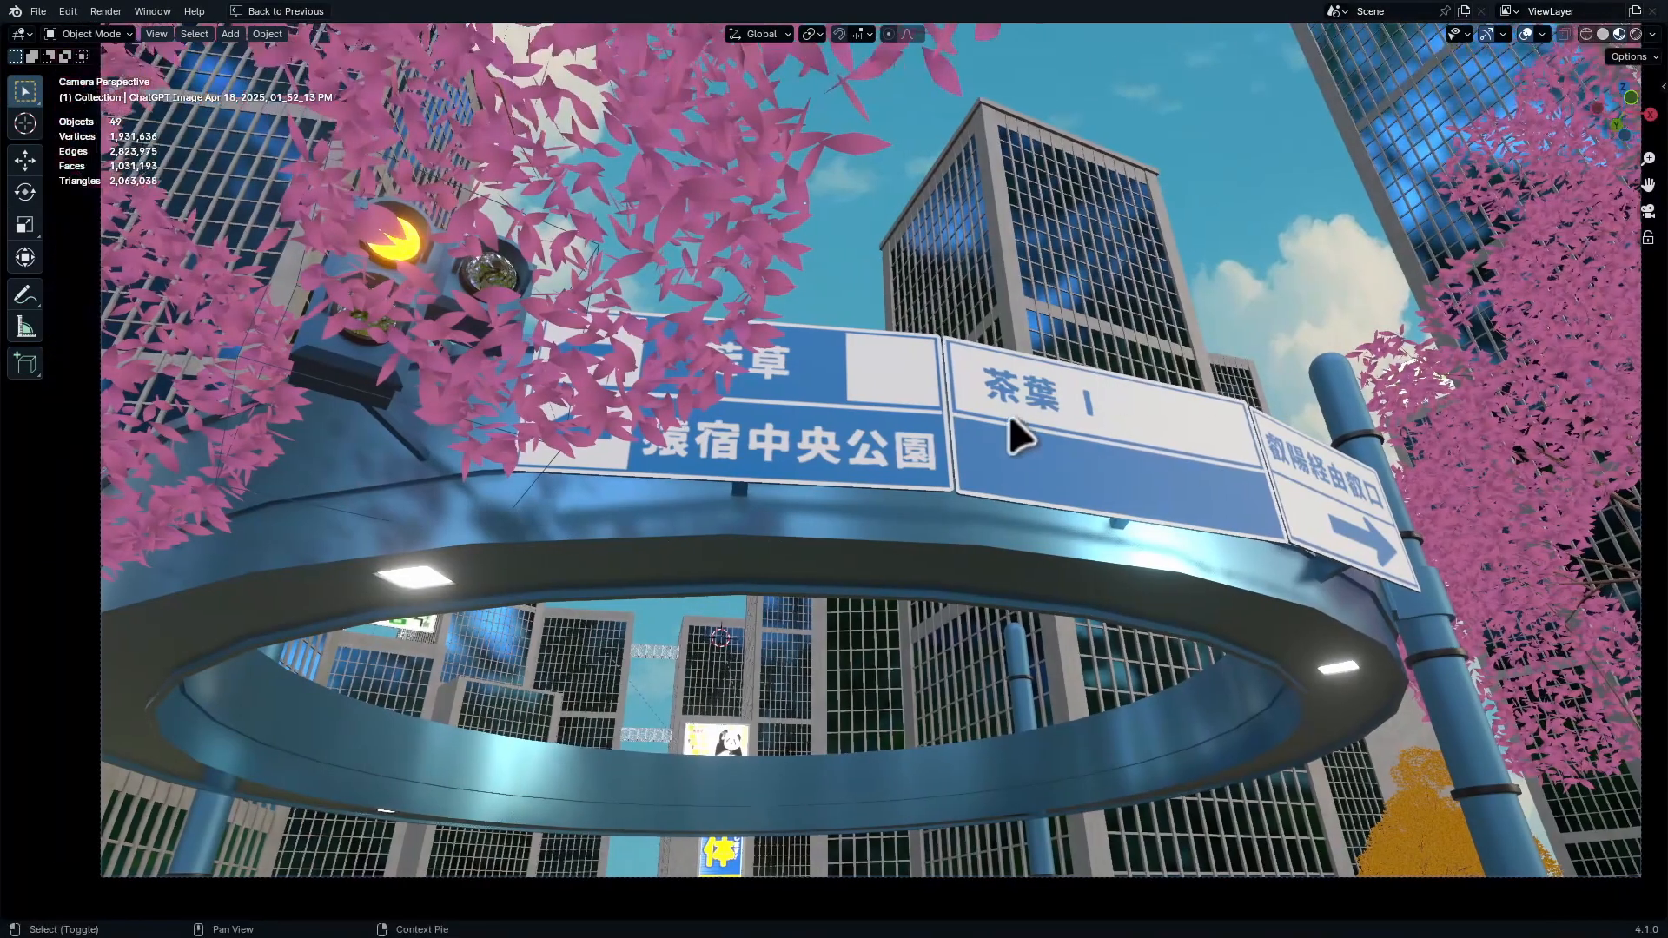
scroll(914, 382, "down", 1)
middle_click_drag(913, 382, 801, 373)
scroll(962, 391, "down", 4)
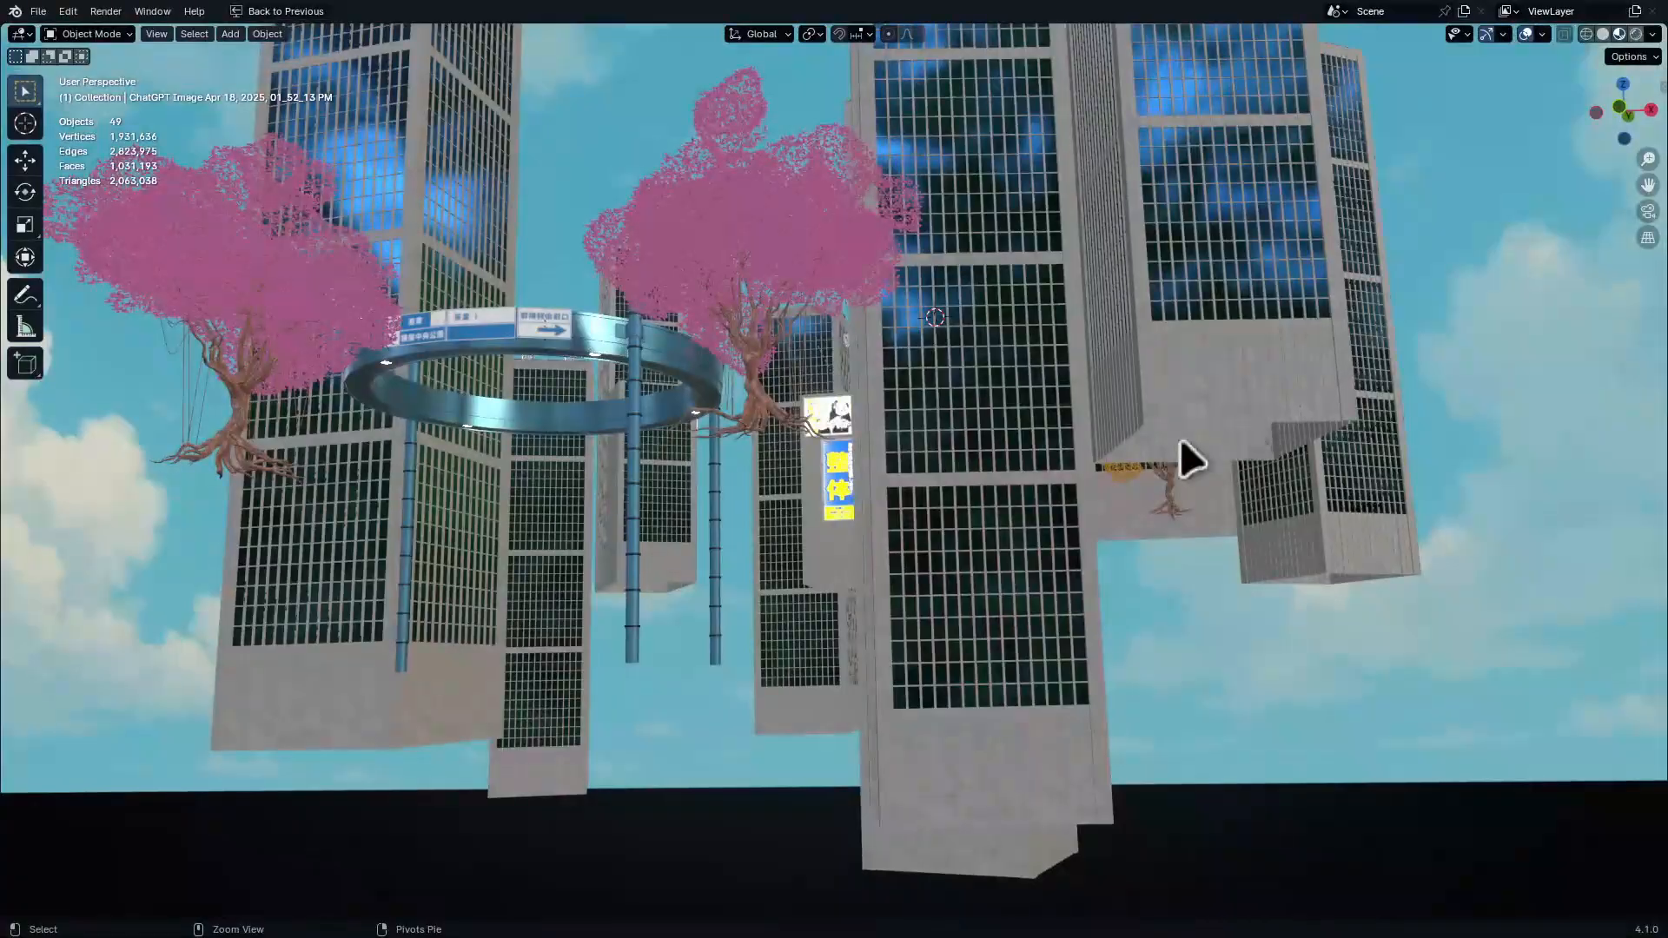
Move the sky image texture node well away from the Principled BSDF in the plane's material
key("ctrl+space")
middle_click_drag(876, 613, 812, 790)
middle_click_drag(812, 790, 872, 911, "ctrl")
middle_click_drag(769, 703, 888, 728)
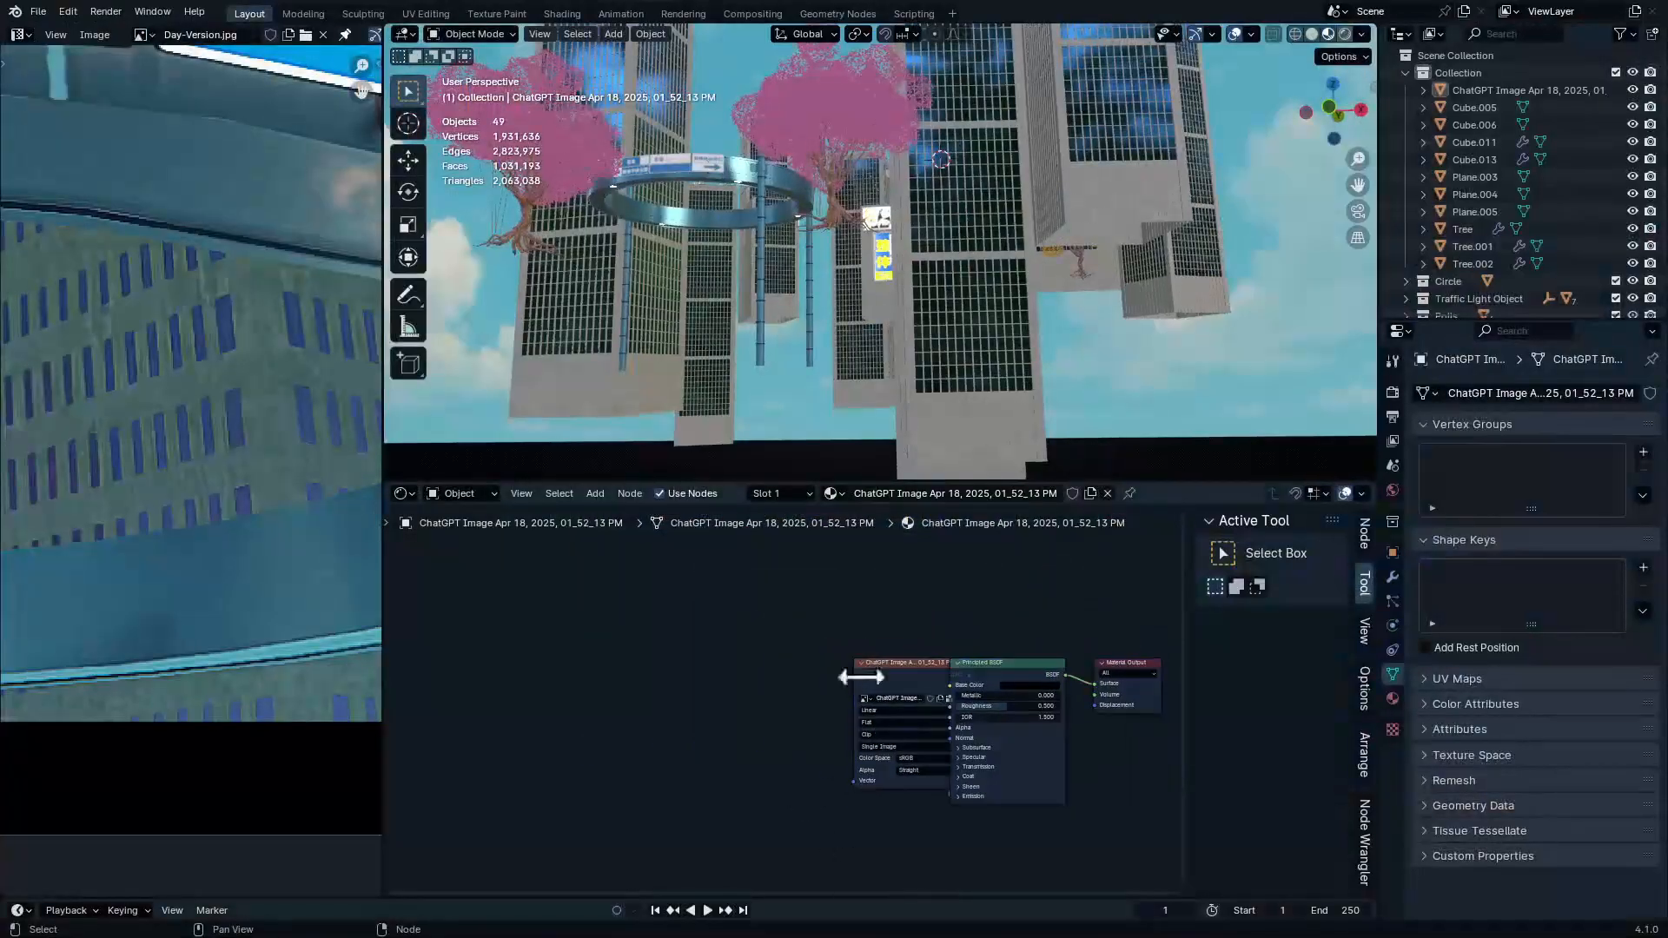
left_click_drag(931, 695, 705, 636)
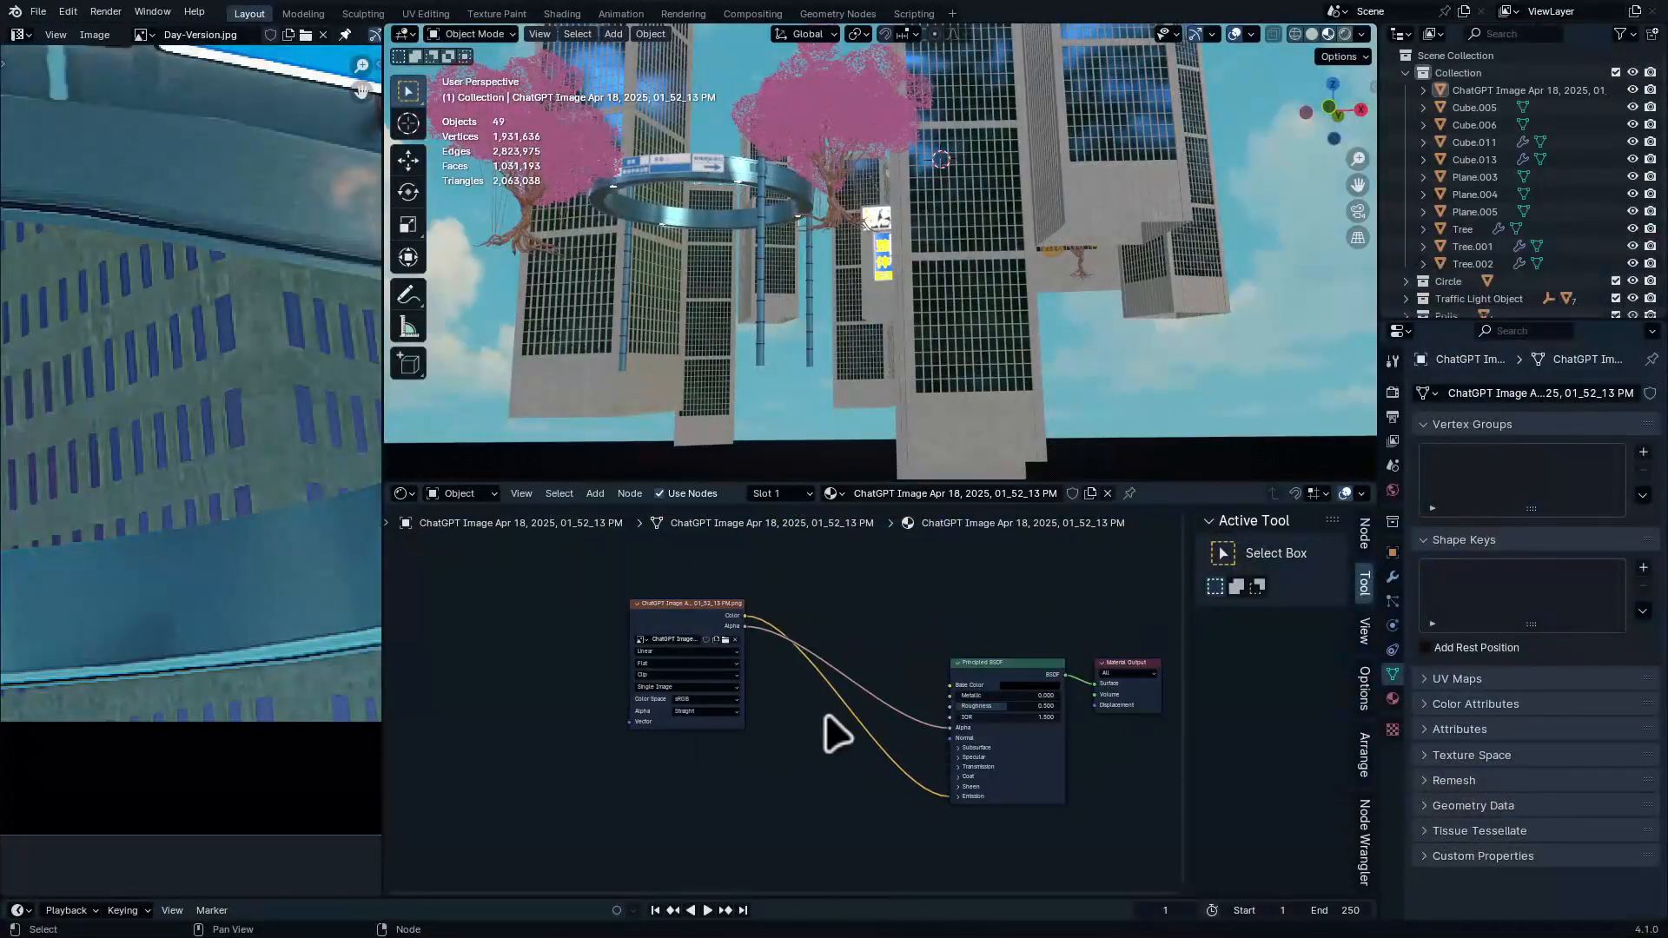
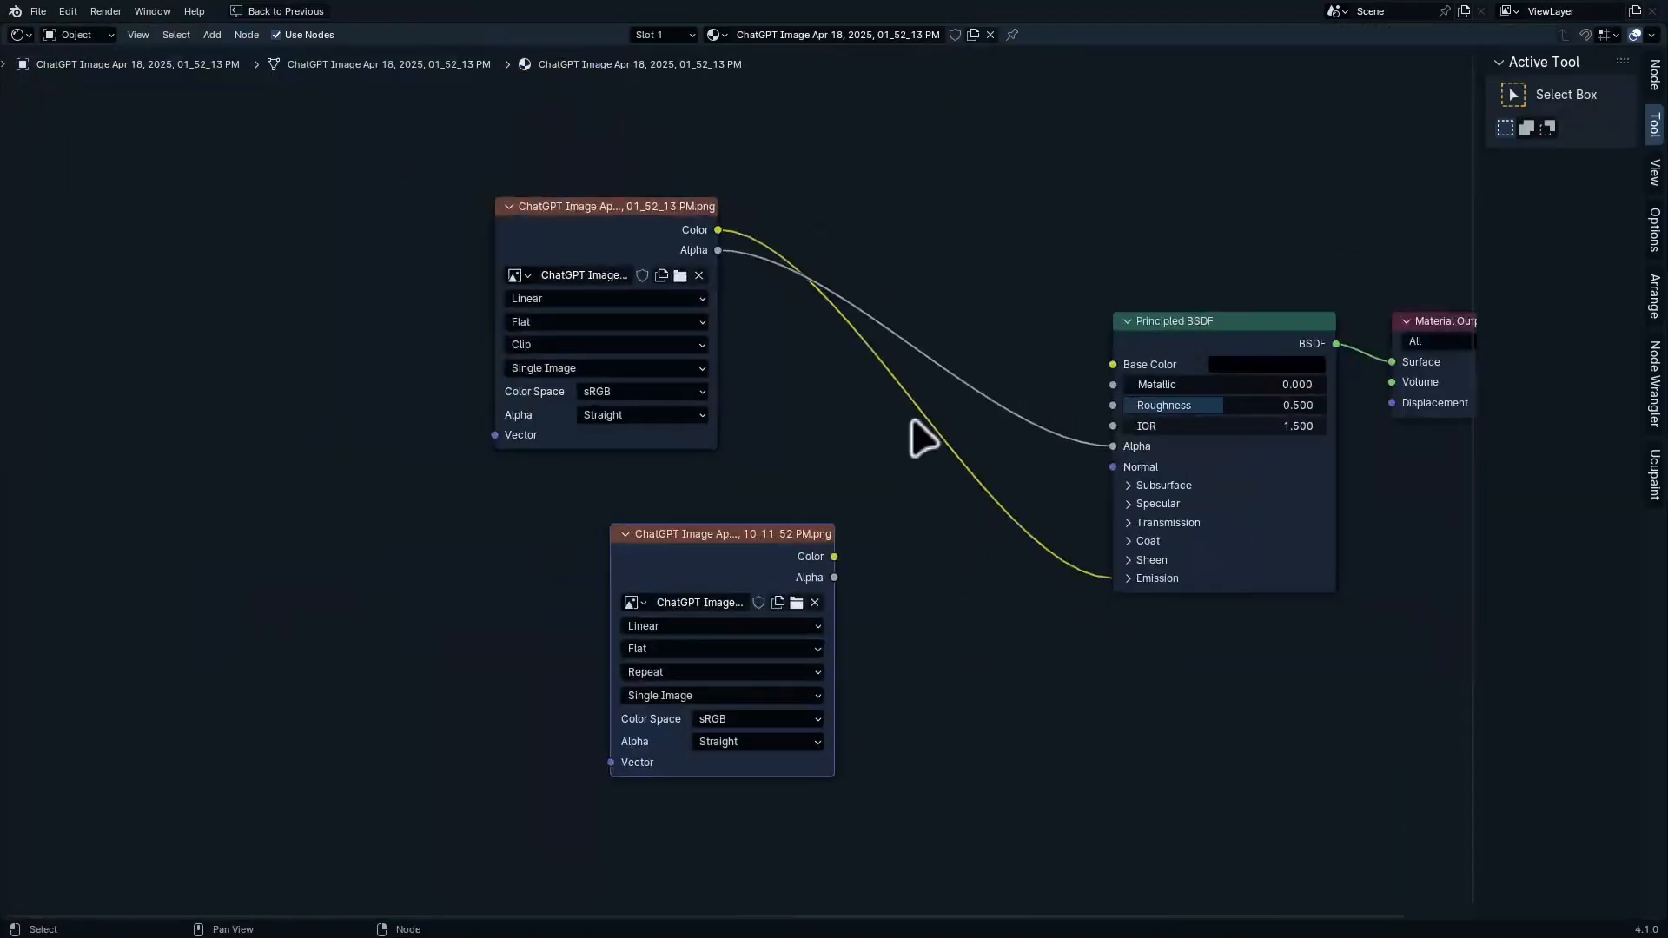
Insert reroute points on the first sky image's Color and Alpha links to the Principled BSDF
right_click_drag(949, 261, 975, 599, "shift")
scroll(856, 522, "up", 4)
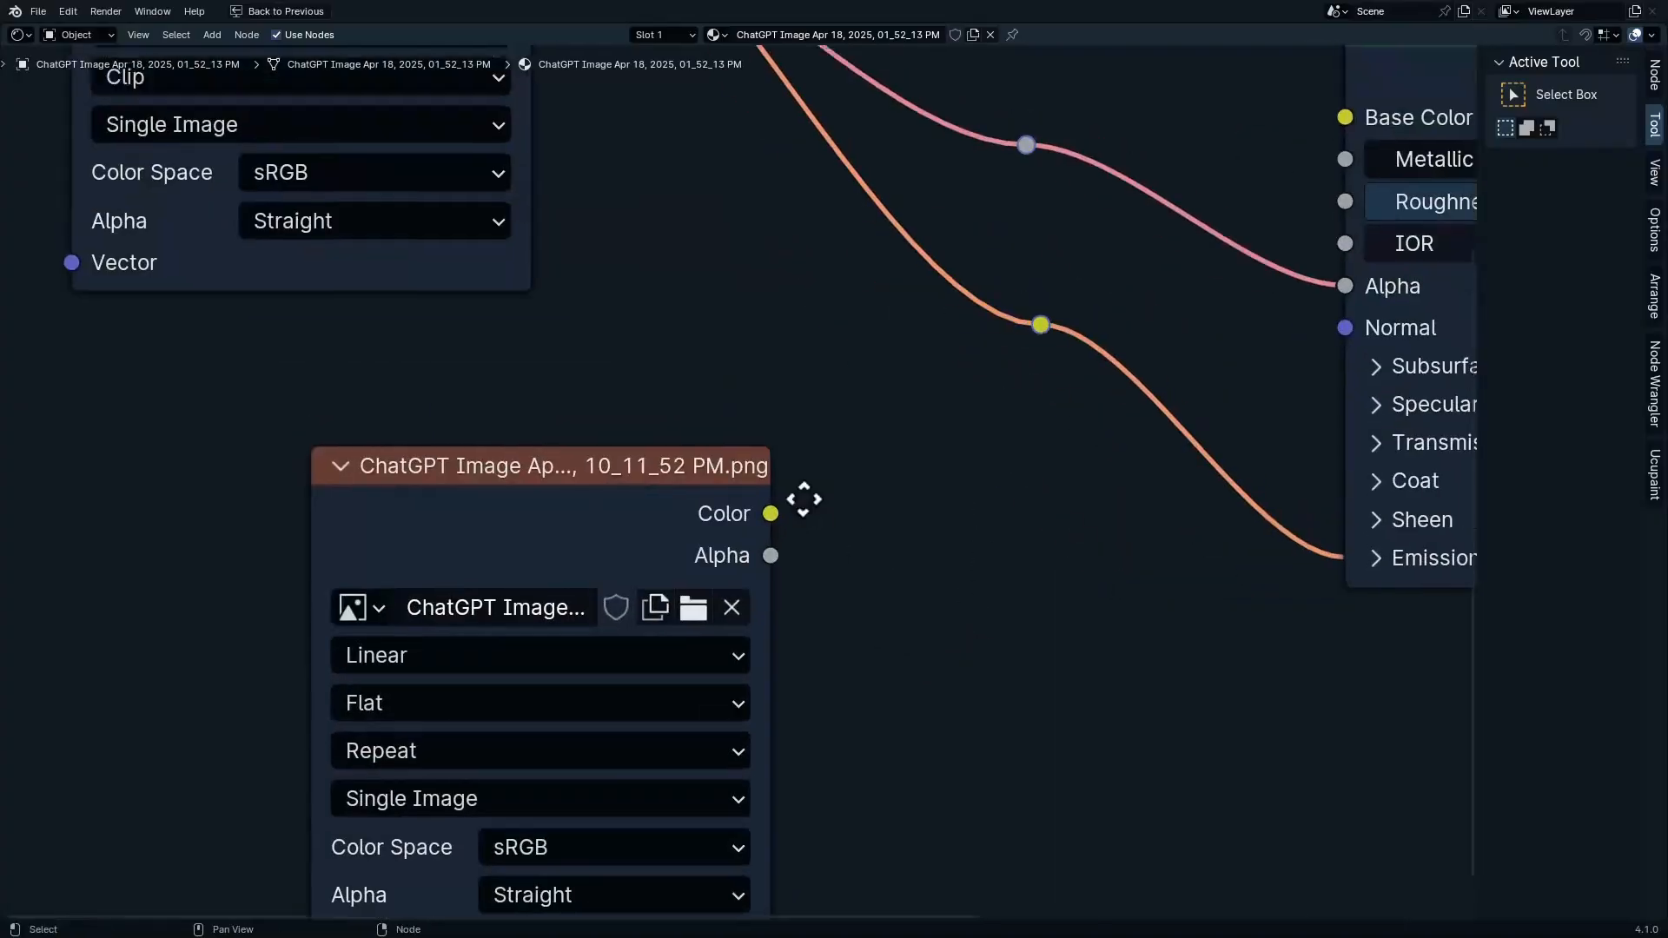
middle_click_drag(803, 499, 810, 664)
Try feeding the second sky image's Color and Alpha into the two reroute points and check the backdrop in the viewport
left_click_drag(793, 679, 1062, 491)
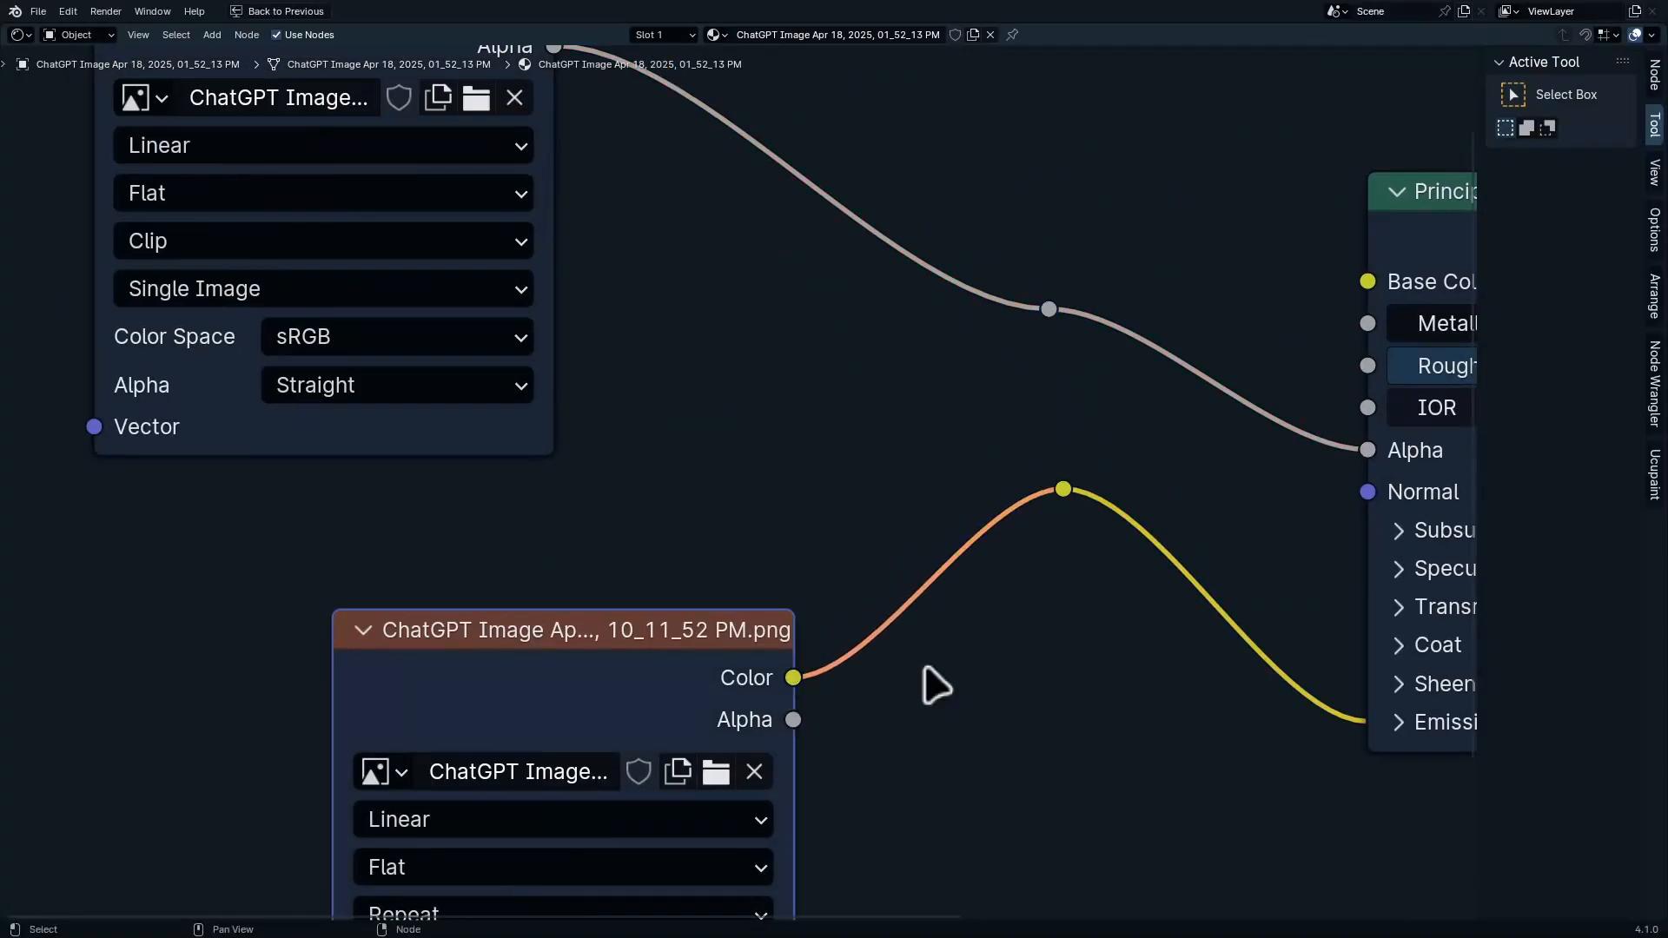
left_click_drag(793, 719, 1048, 311)
key("ctrl+space")
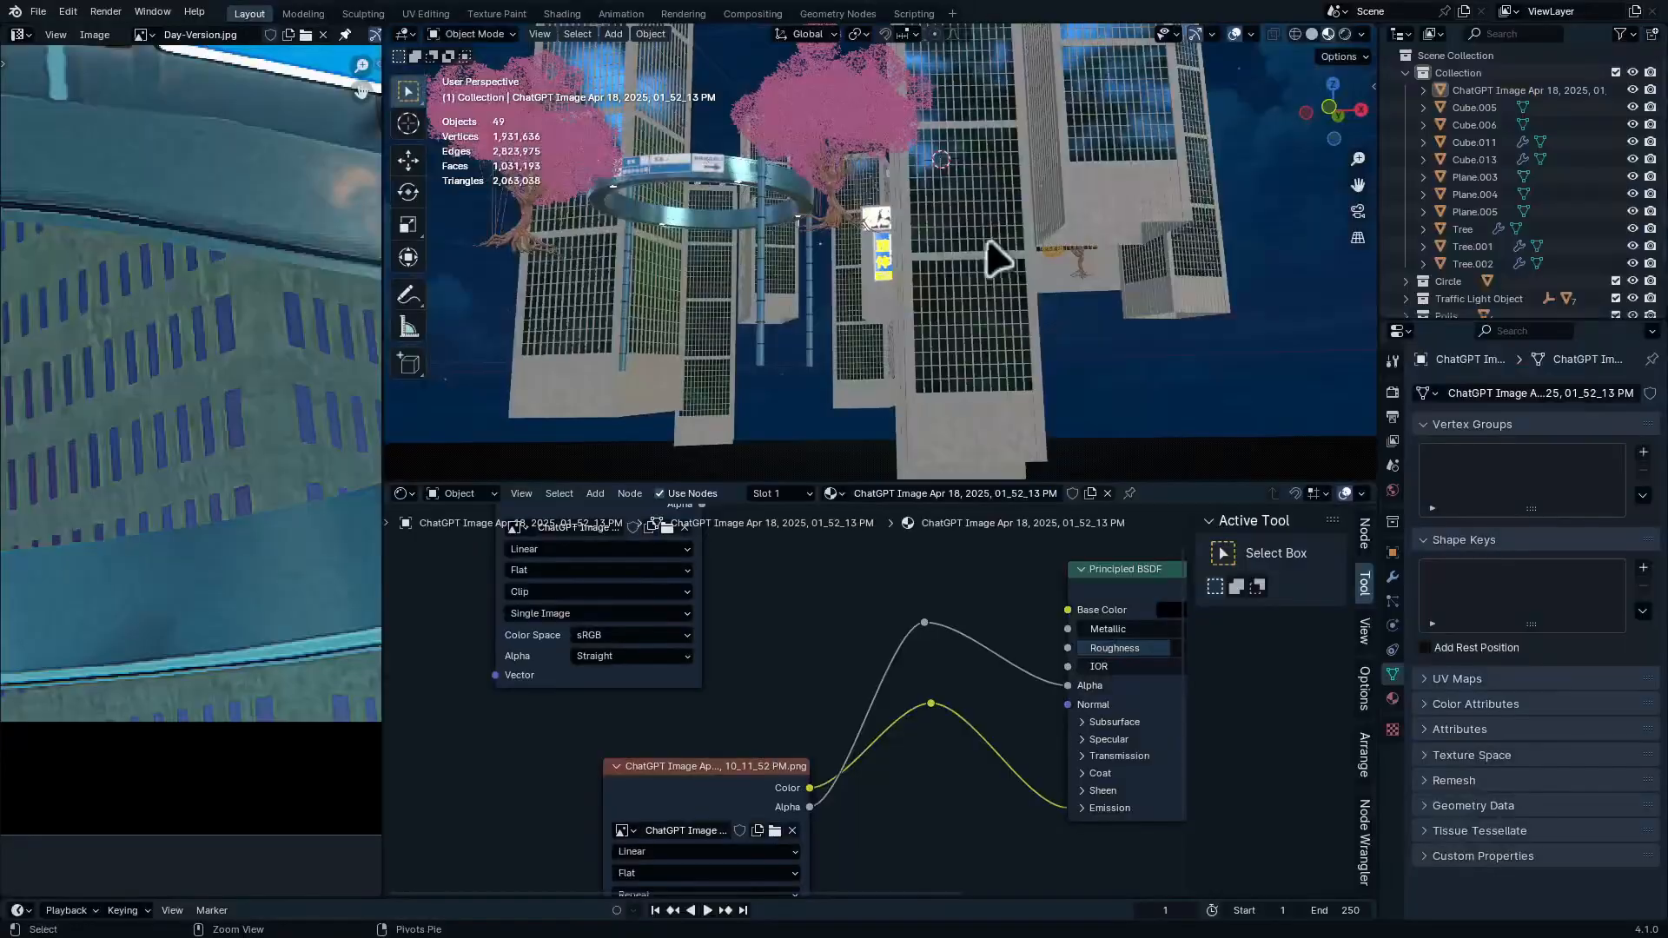
key("ctrl+space")
scroll(879, 447, "up", 3)
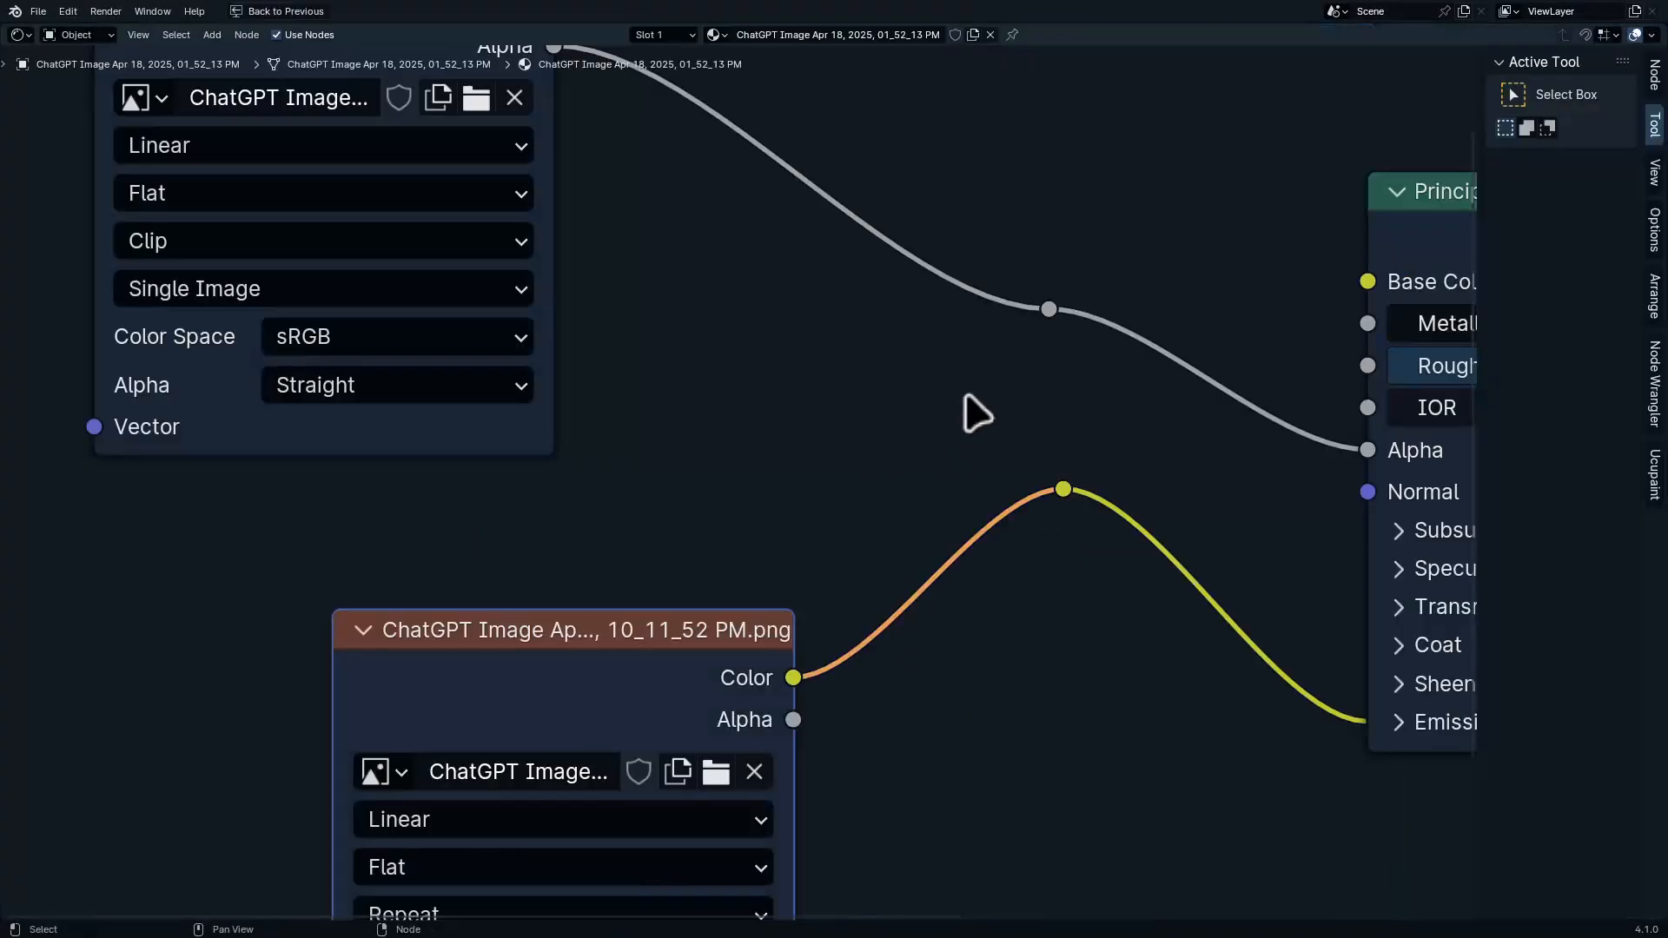
middle_click_drag(973, 410, 972, 520)
middle_click_drag(846, 495, 877, 601)
middle_click_drag(1101, 560, 813, 477)
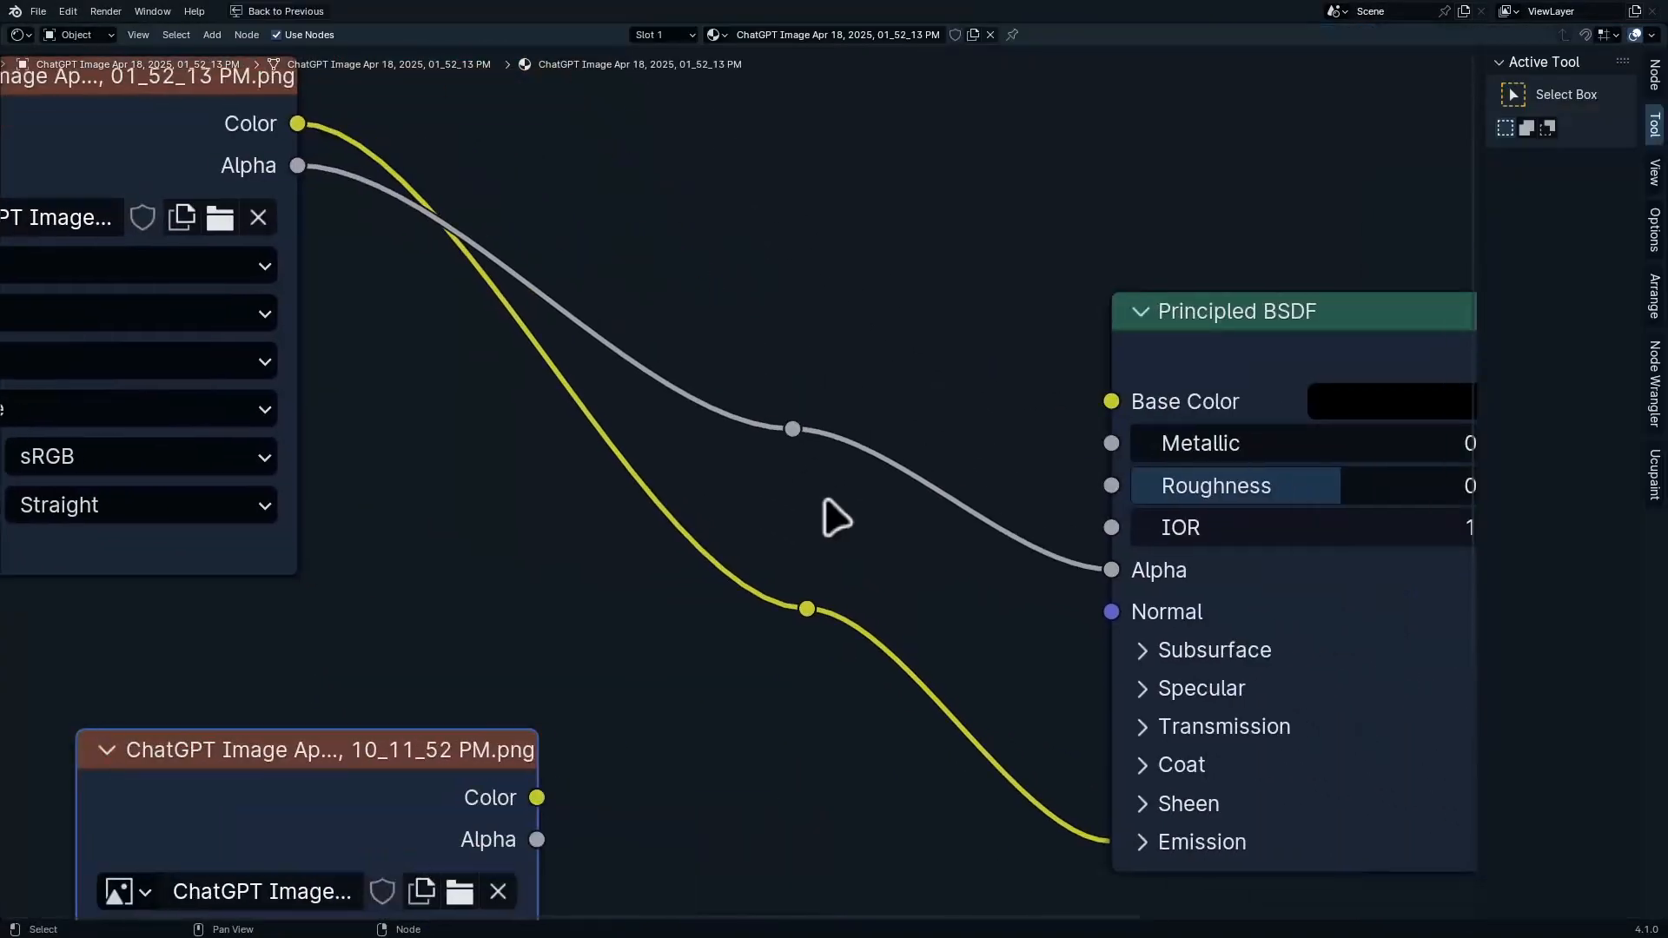
Add a Mix node in Color mode between the sky image nodes and the Principled BSDF
middle_click_drag(743, 273, 929, 438)
key("shift+a")
left_click(864, 289)
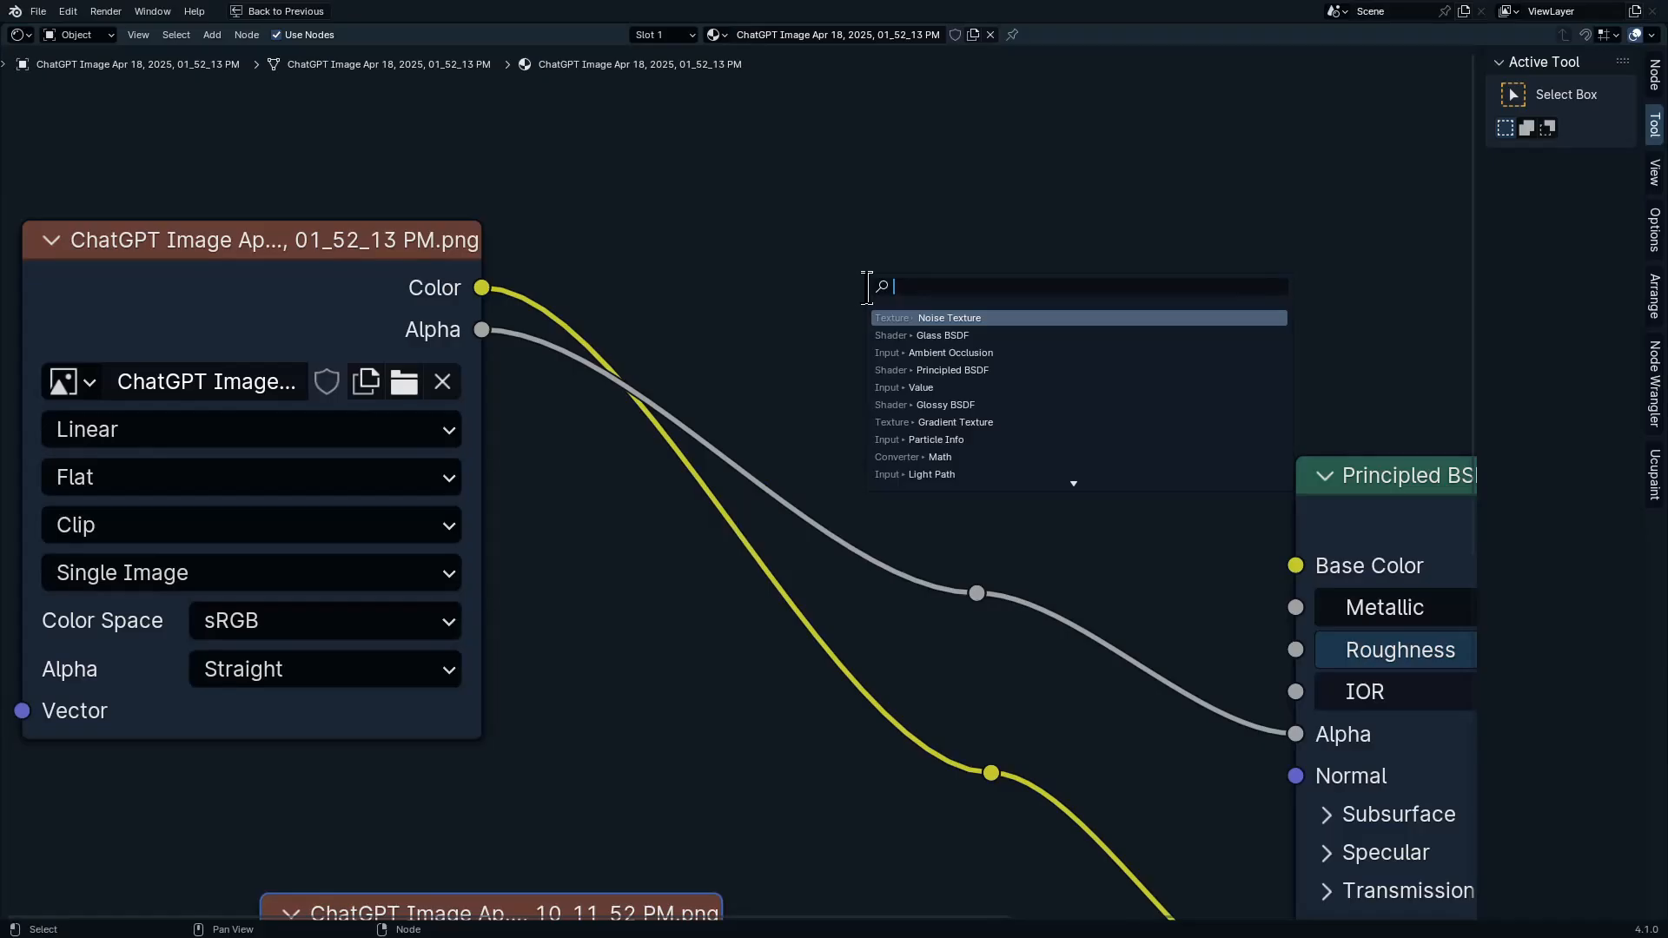
type("mix")
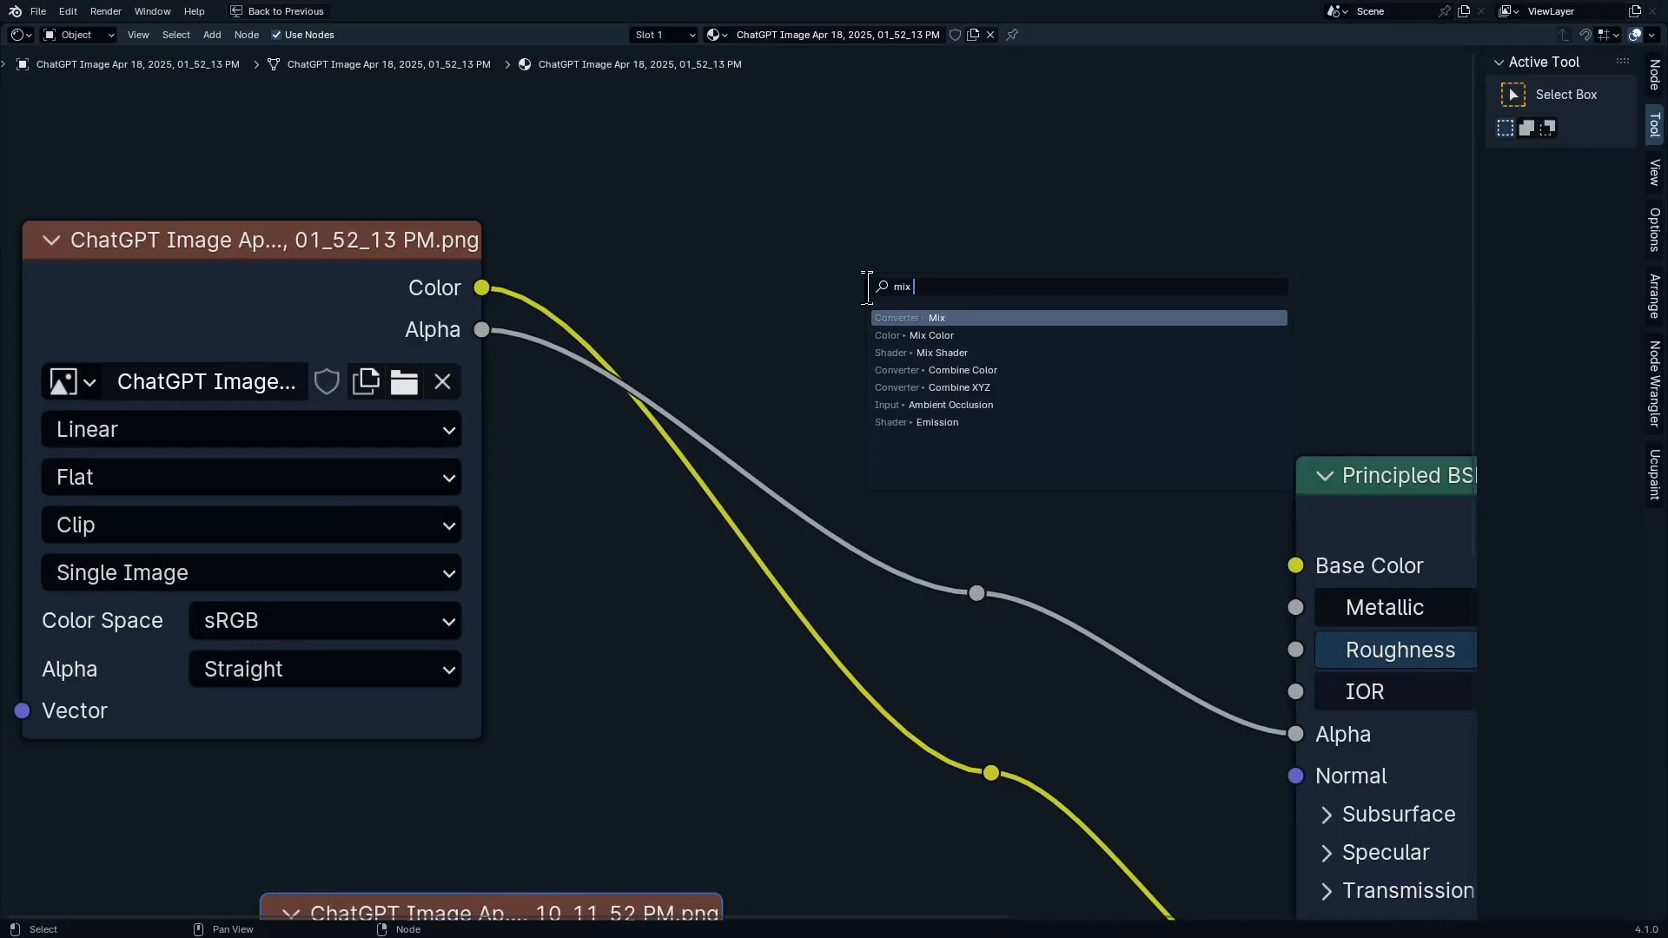
key("Return")
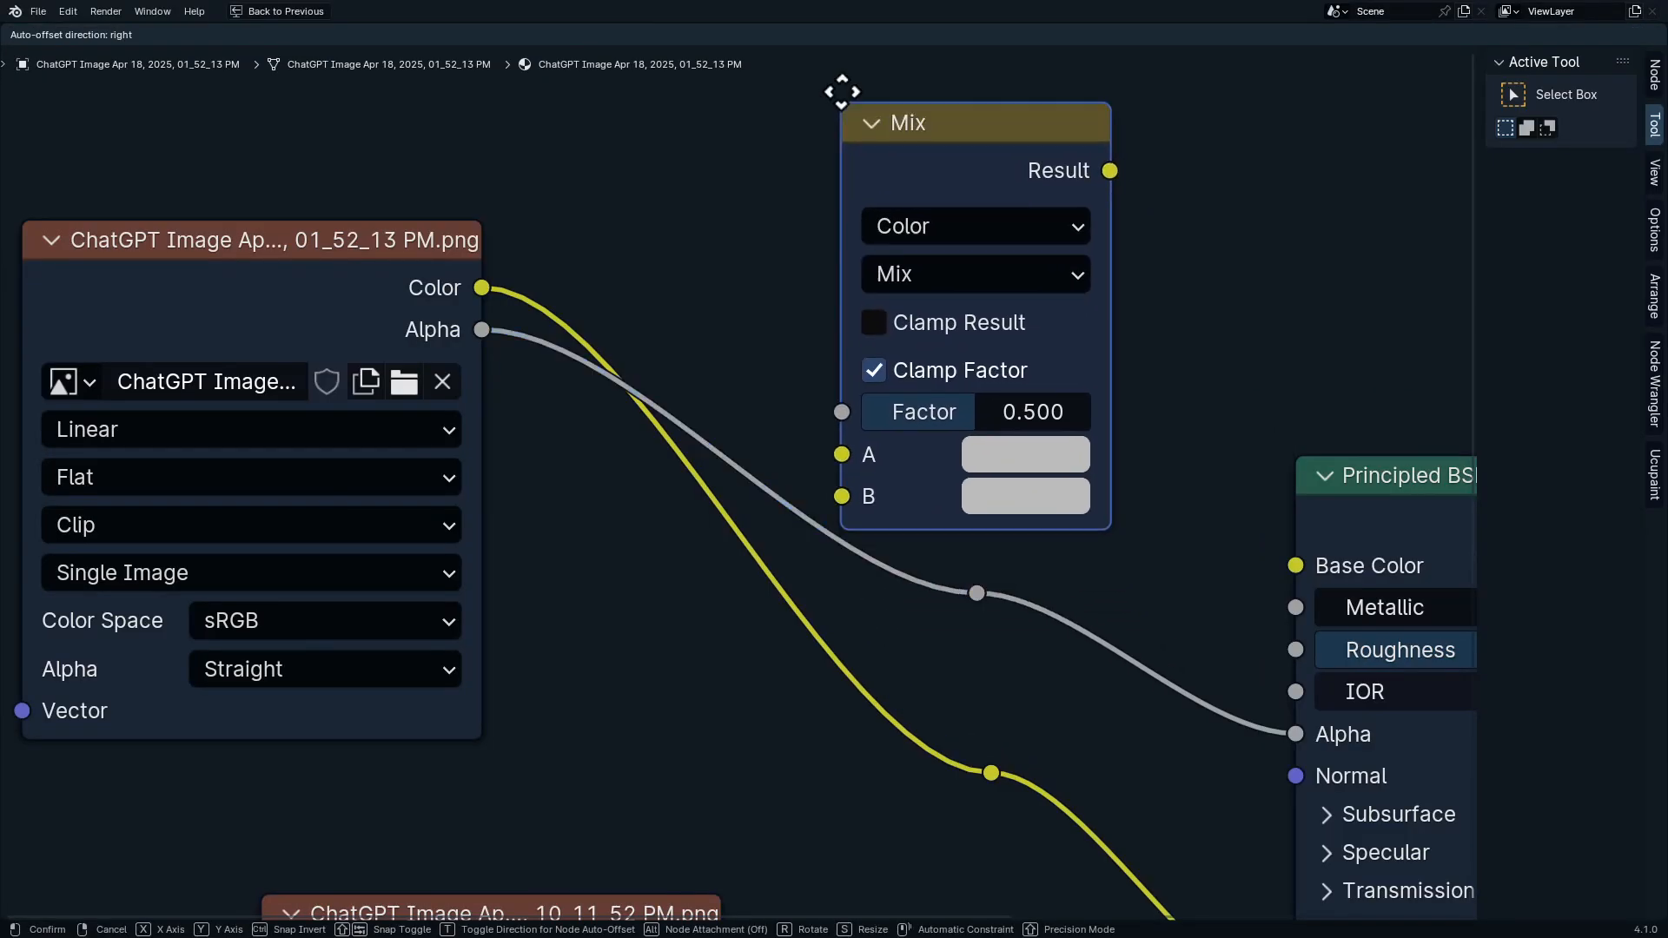
left_click(841, 82)
Wire the first sky image's Color into Mix input A, the second image's Color into B, and the Result into Base Color
left_click_drag(991, 772, 842, 435)
scroll(708, 789, "down", 3)
left_click_drag(745, 776, 798, 360)
left_click_drag(903, 194, 1087, 609)
middle_click_drag(1025, 652, 848, 189)
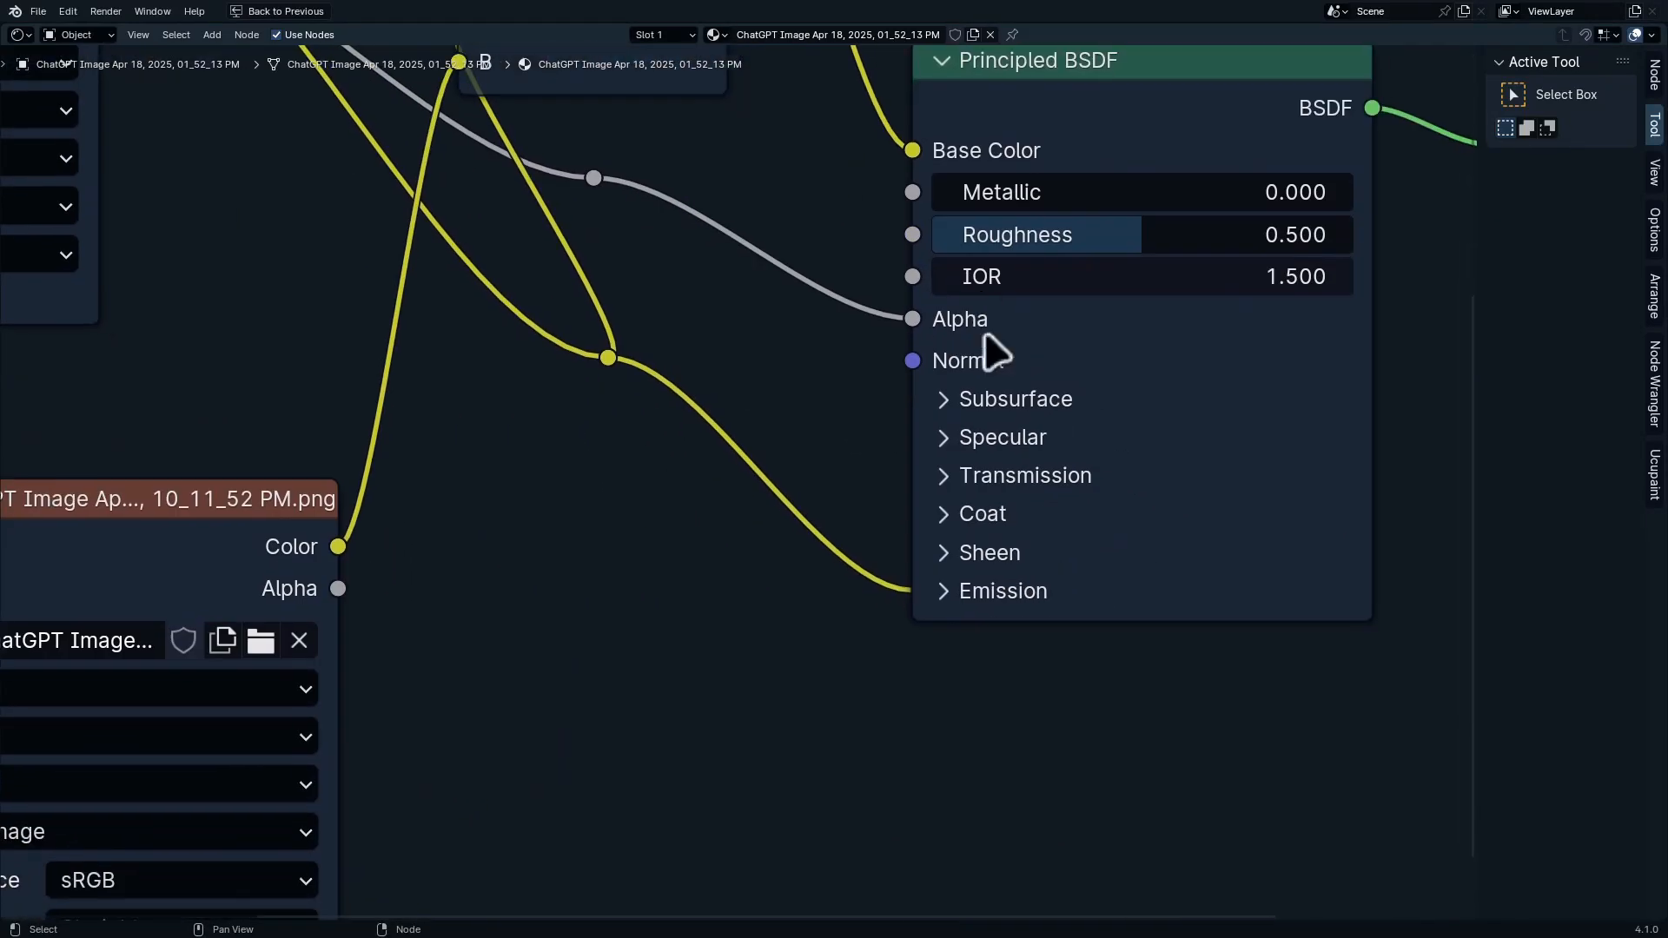
Expand the Principled BSDF's Emission, transfer the Mix Result from Base Color to Emission Color, and place the Mix node beside it
left_click(945, 589)
middle_click_drag(999, 392, 1091, 573)
left_click_drag(1004, 330, 1004, 818)
middle_click_drag(707, 419, 730, 432)
left_click_drag(898, 480, 864, 454)
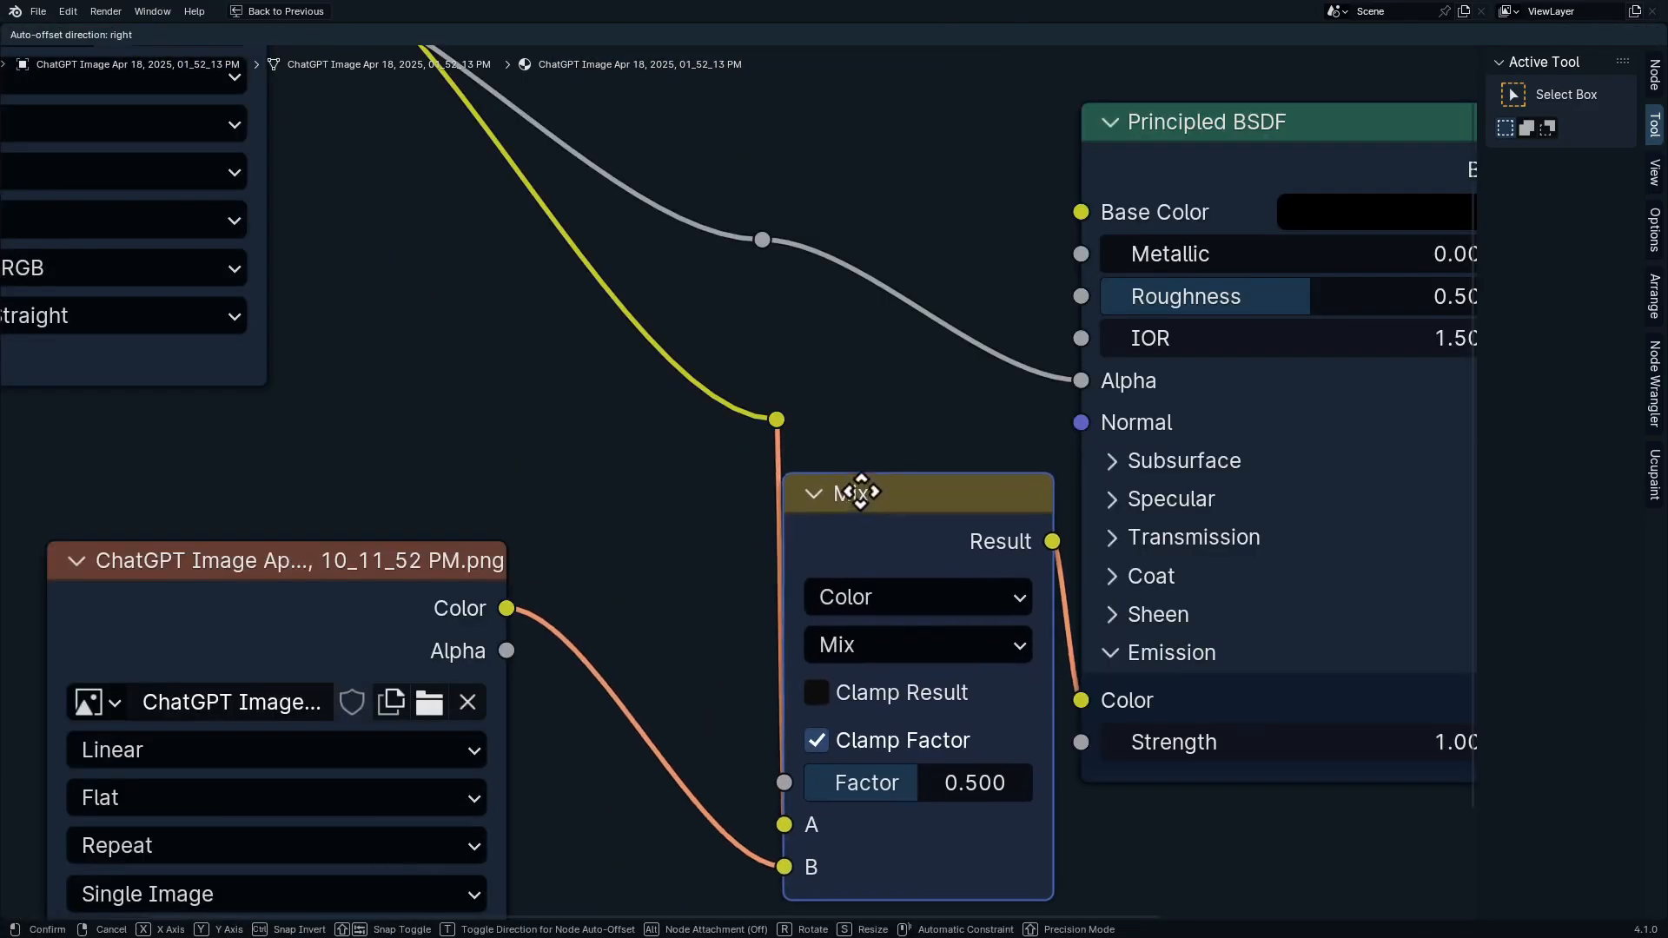
right_click(829, 722)
mouse_move(806, 722)
left_mouse_down()
mouse_move(1034, 719)
mouse_move(824, 719)
left_mouse_up()
right_click(823, 719)
middle_click_drag(654, 424, 957, 485)
key("shift+a")
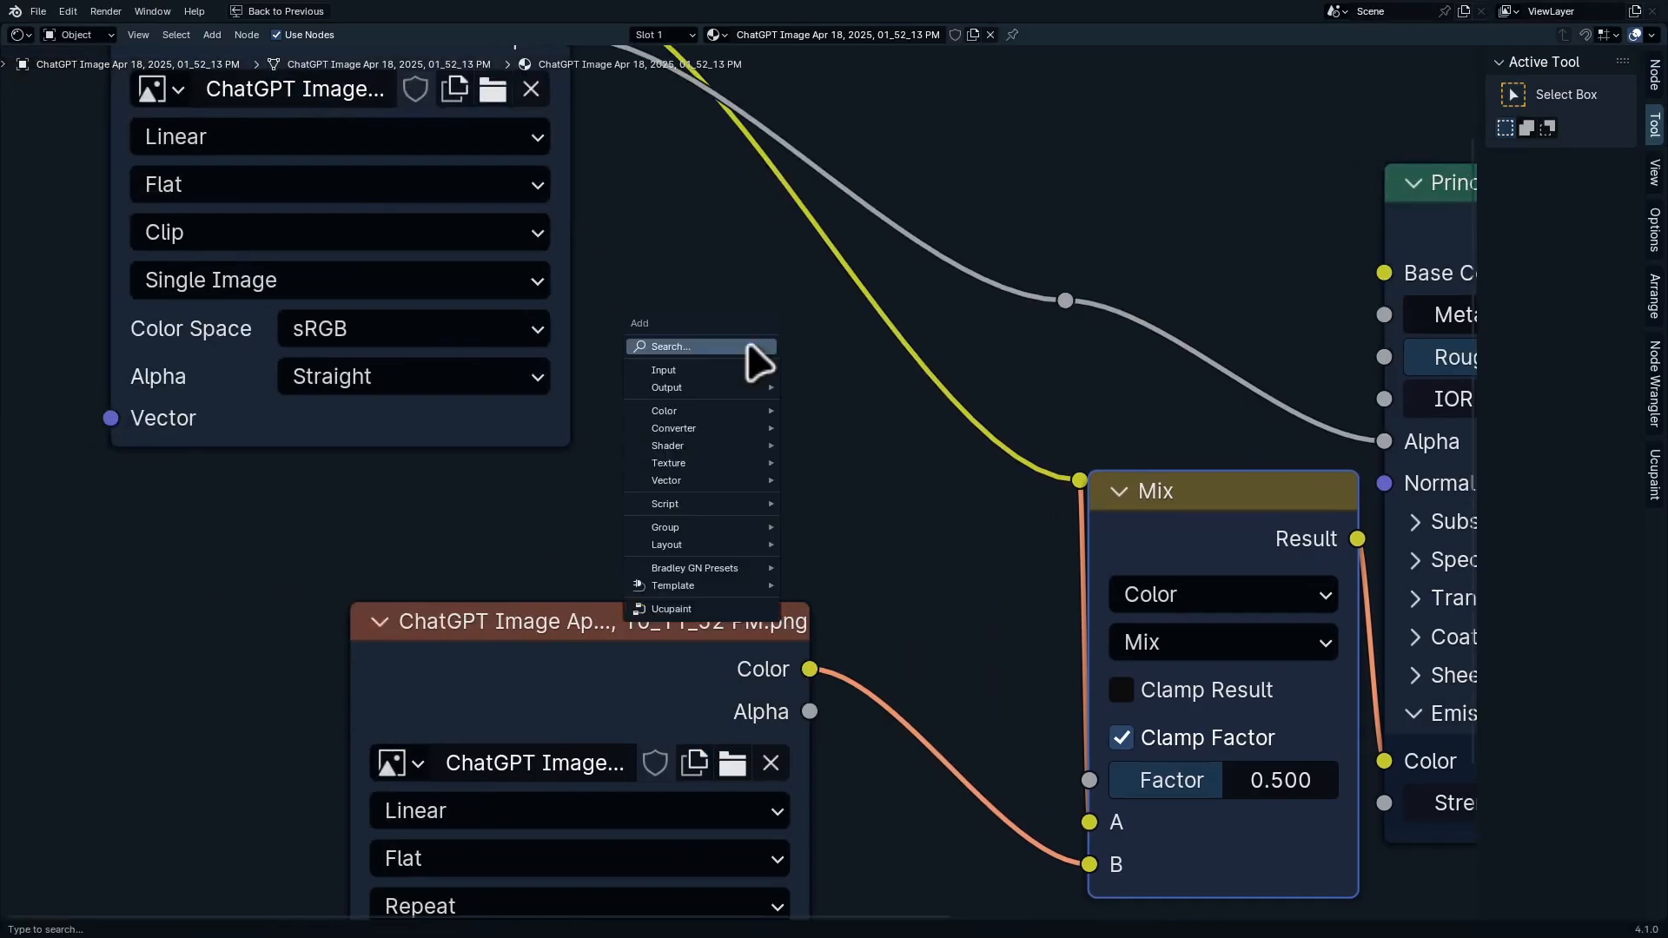
left_click(748, 346)
type("value")
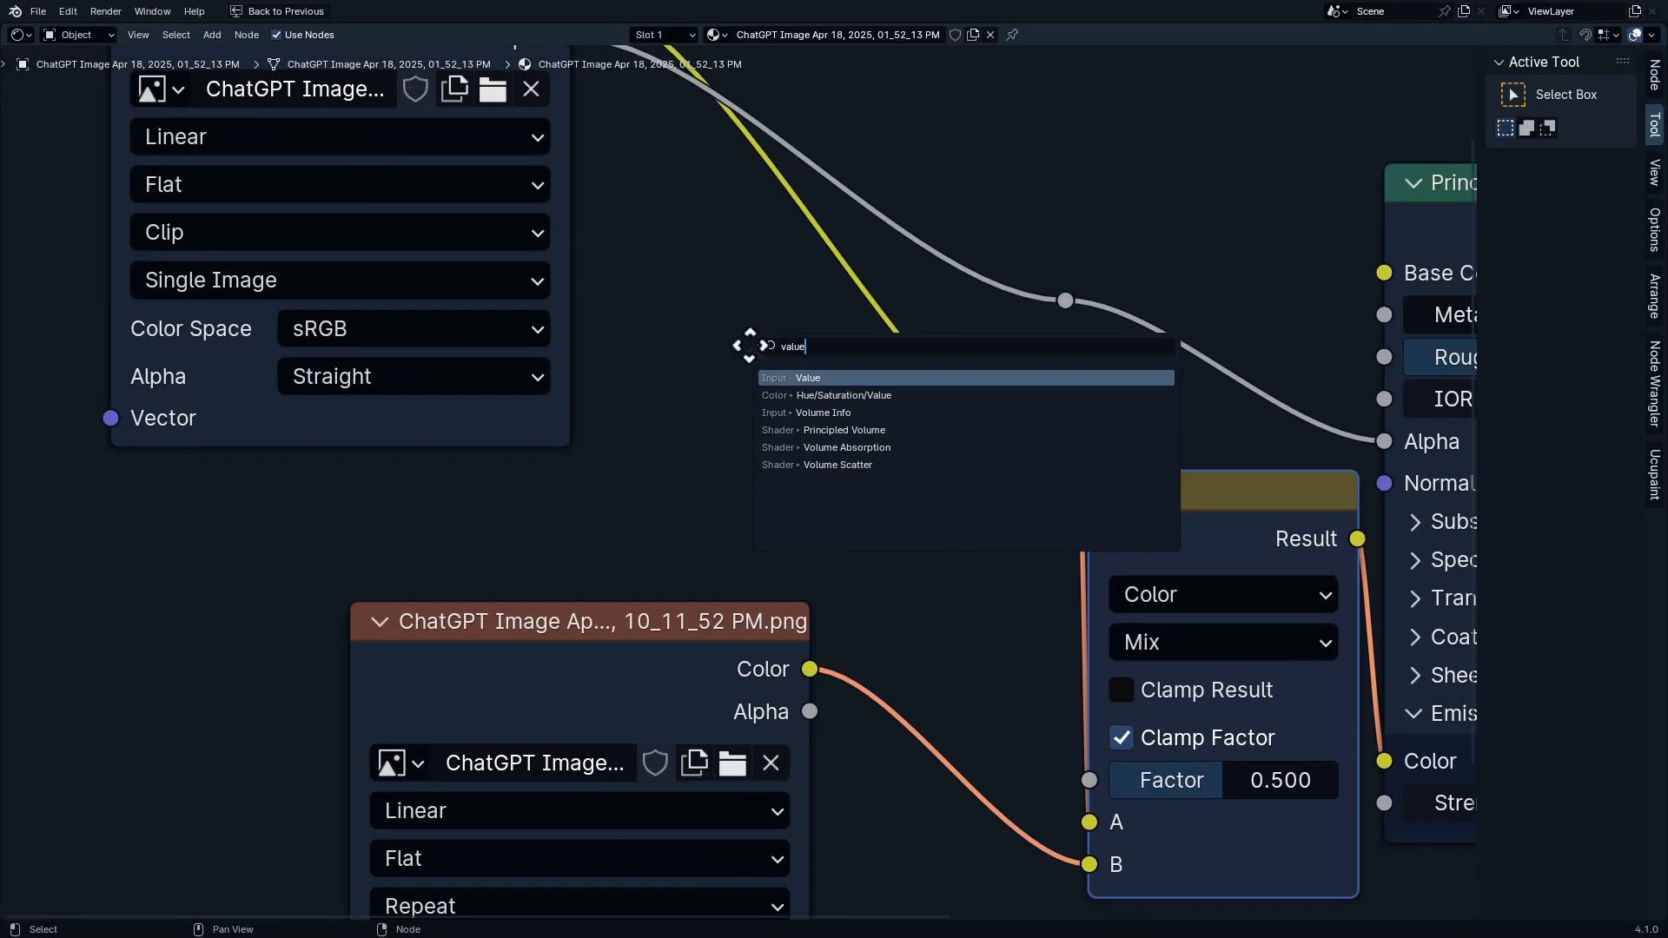
key("Return")
left_click(619, 417)
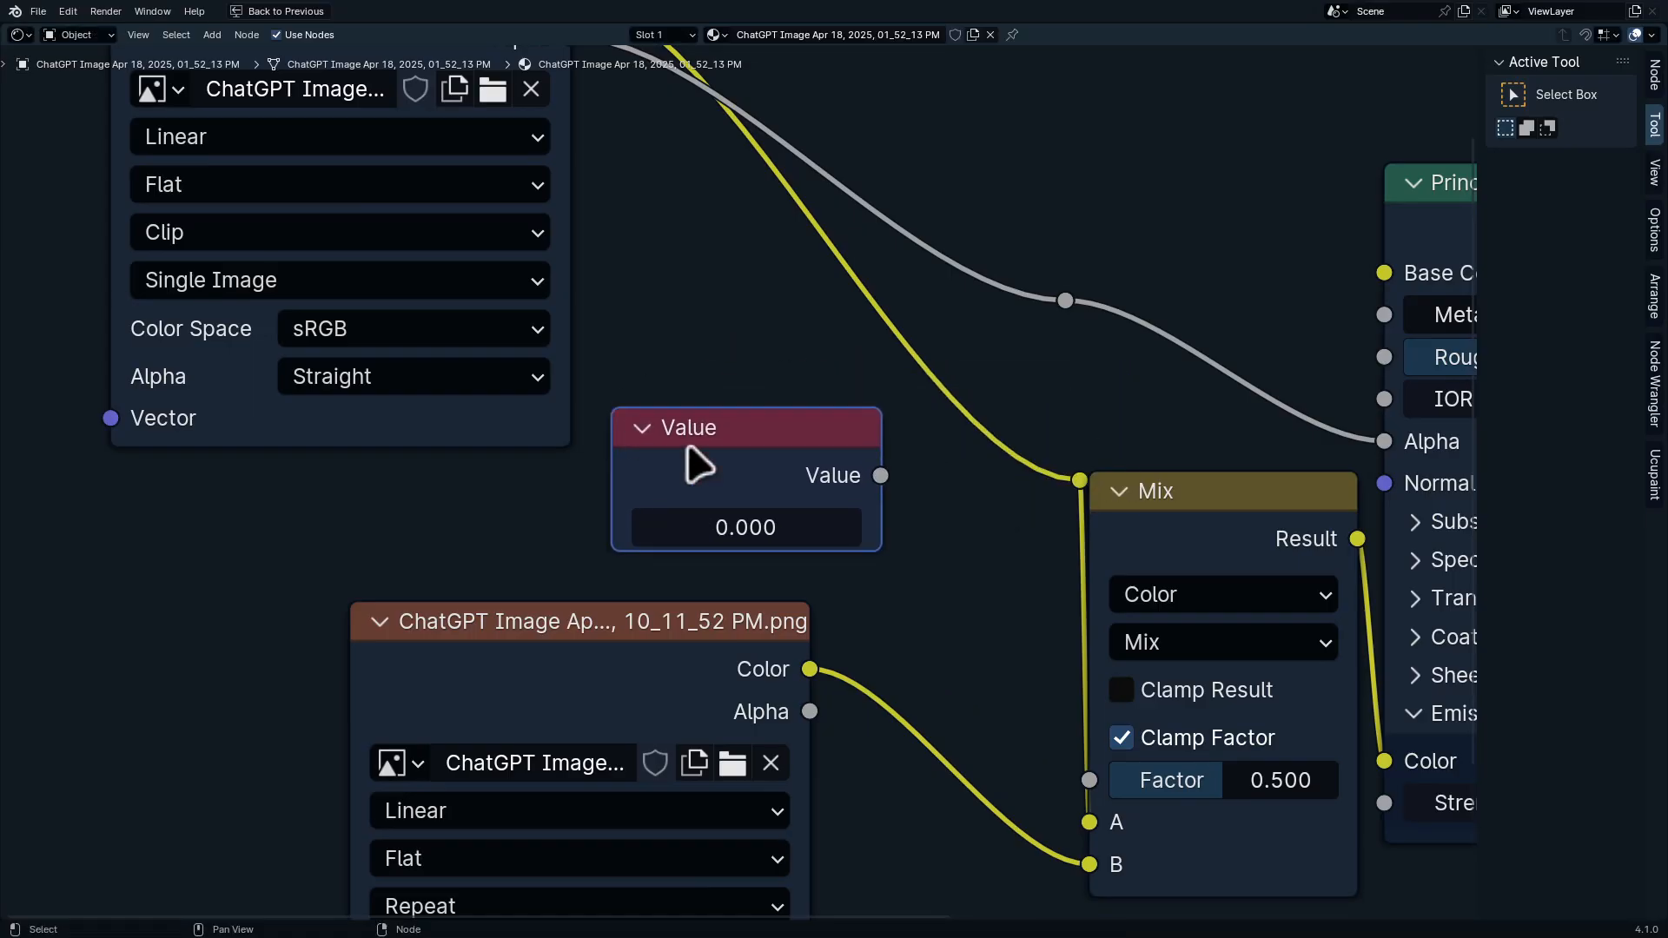
key("x")
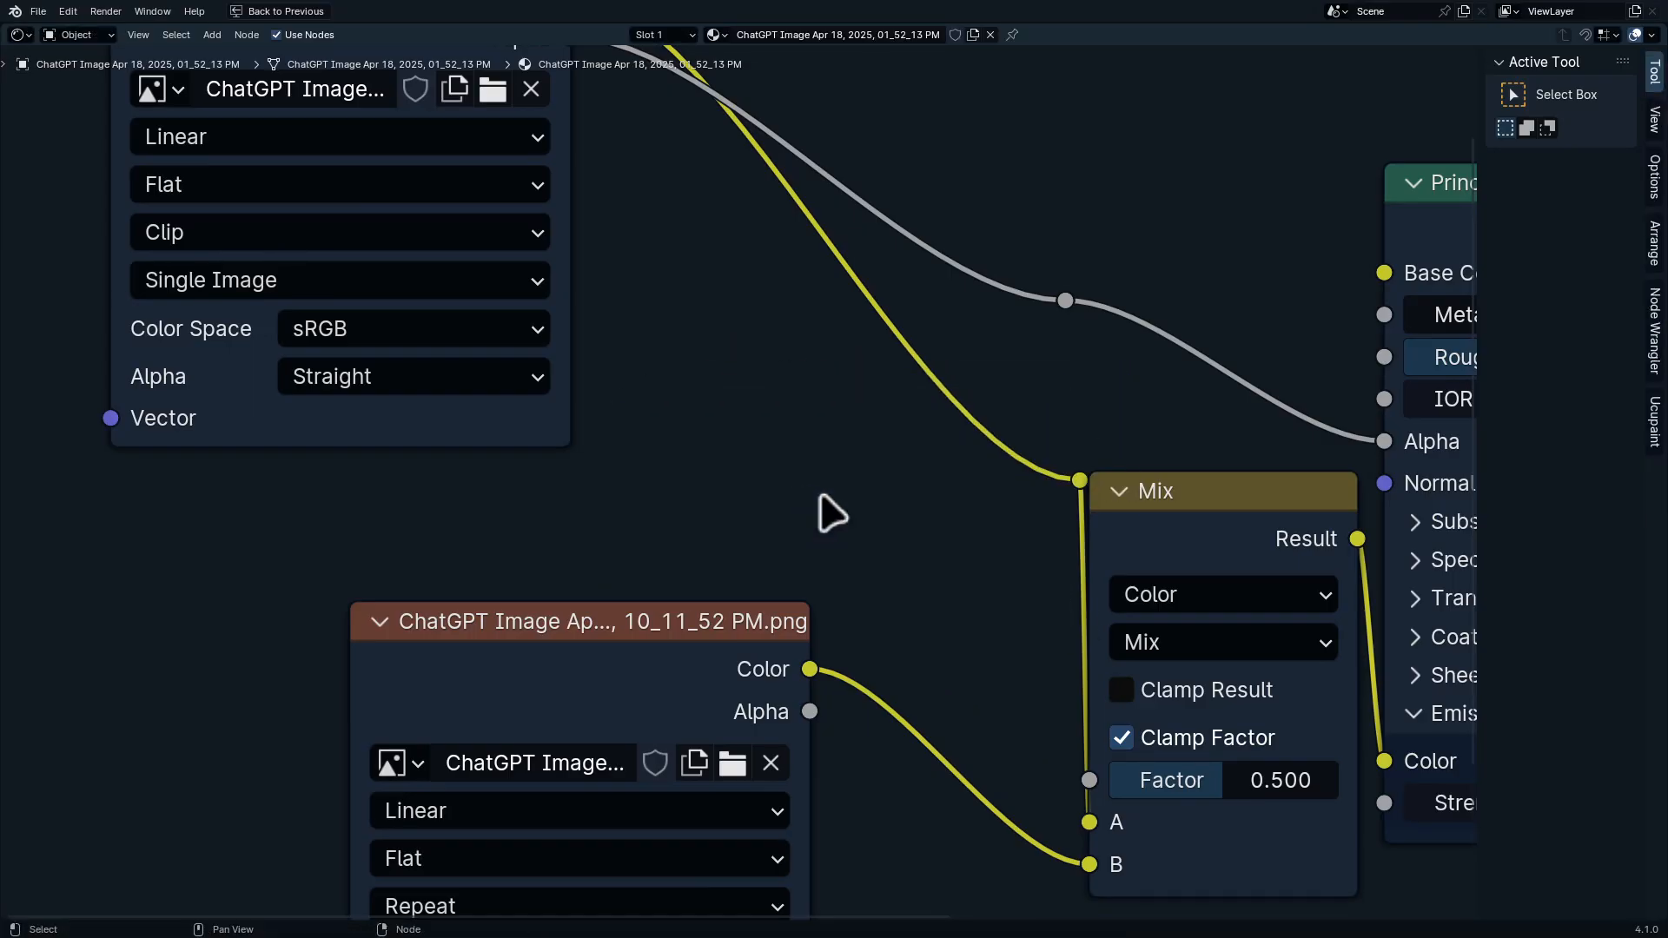
Remove the alpha reroute with its link and place the second sky image node directly below the first
middle_click_drag(1013, 507, 1053, 570)
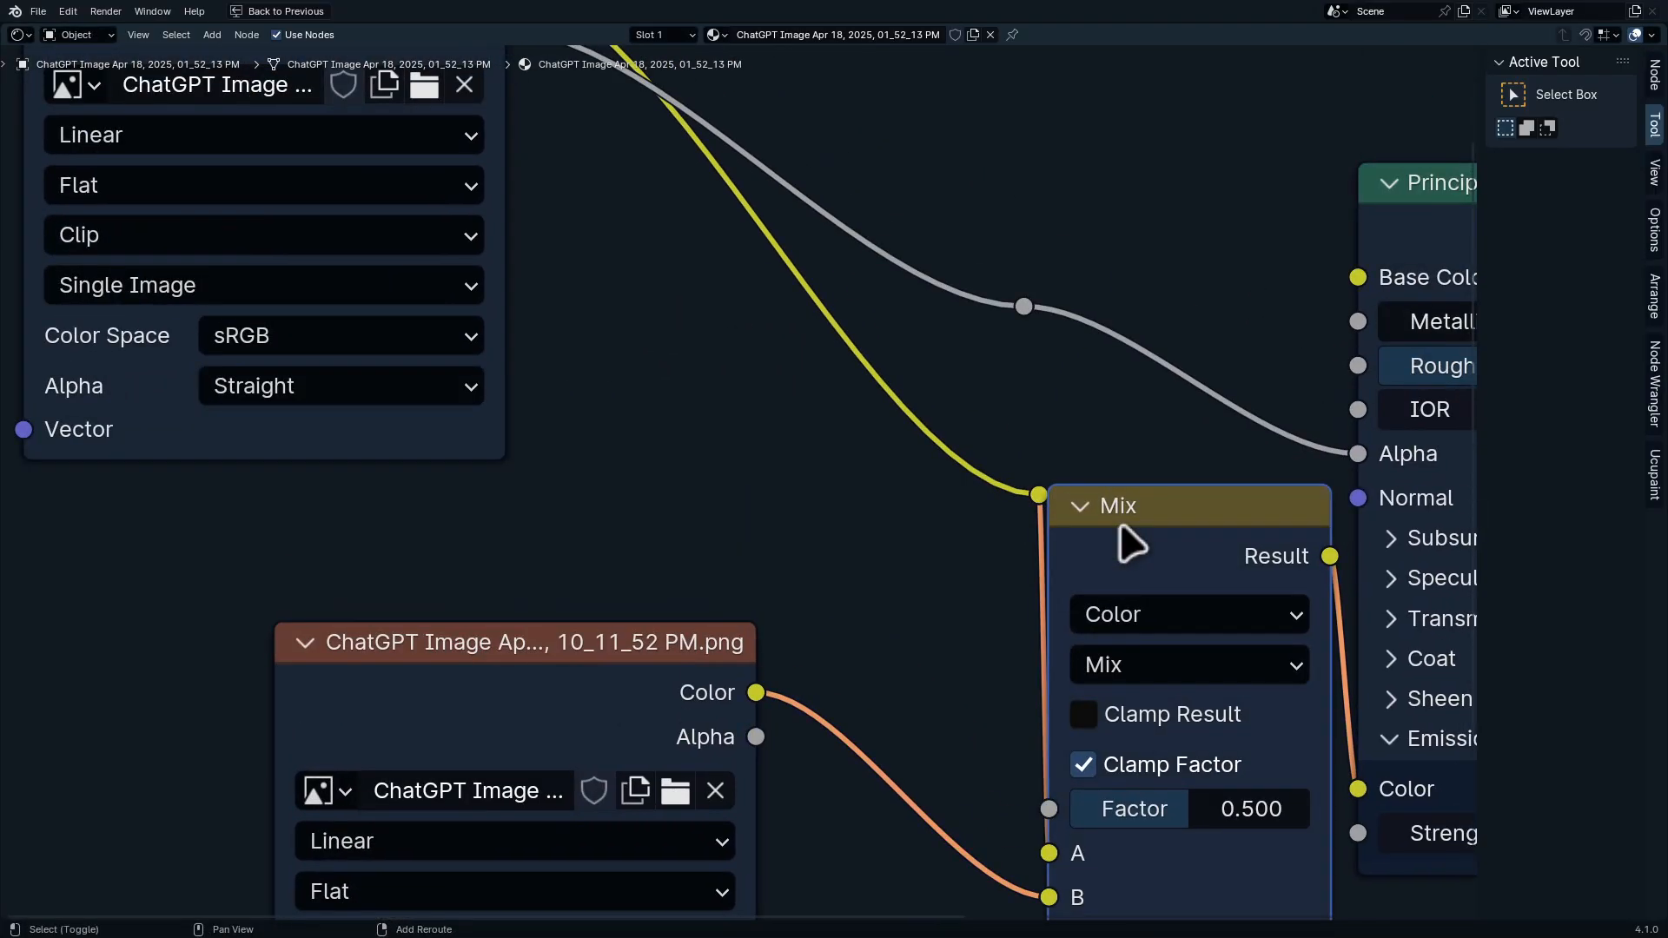
key("shift+d")
left_click(1077, 187)
left_click_drag(1023, 484, 1045, 369)
right_click_drag(1136, 483, 1074, 618, "ctrl")
middle_click_drag(1072, 620, 992, 394)
left_click_drag(676, 691, 958, 180)
right_click_drag(977, 347, 856, 247, "ctrl")
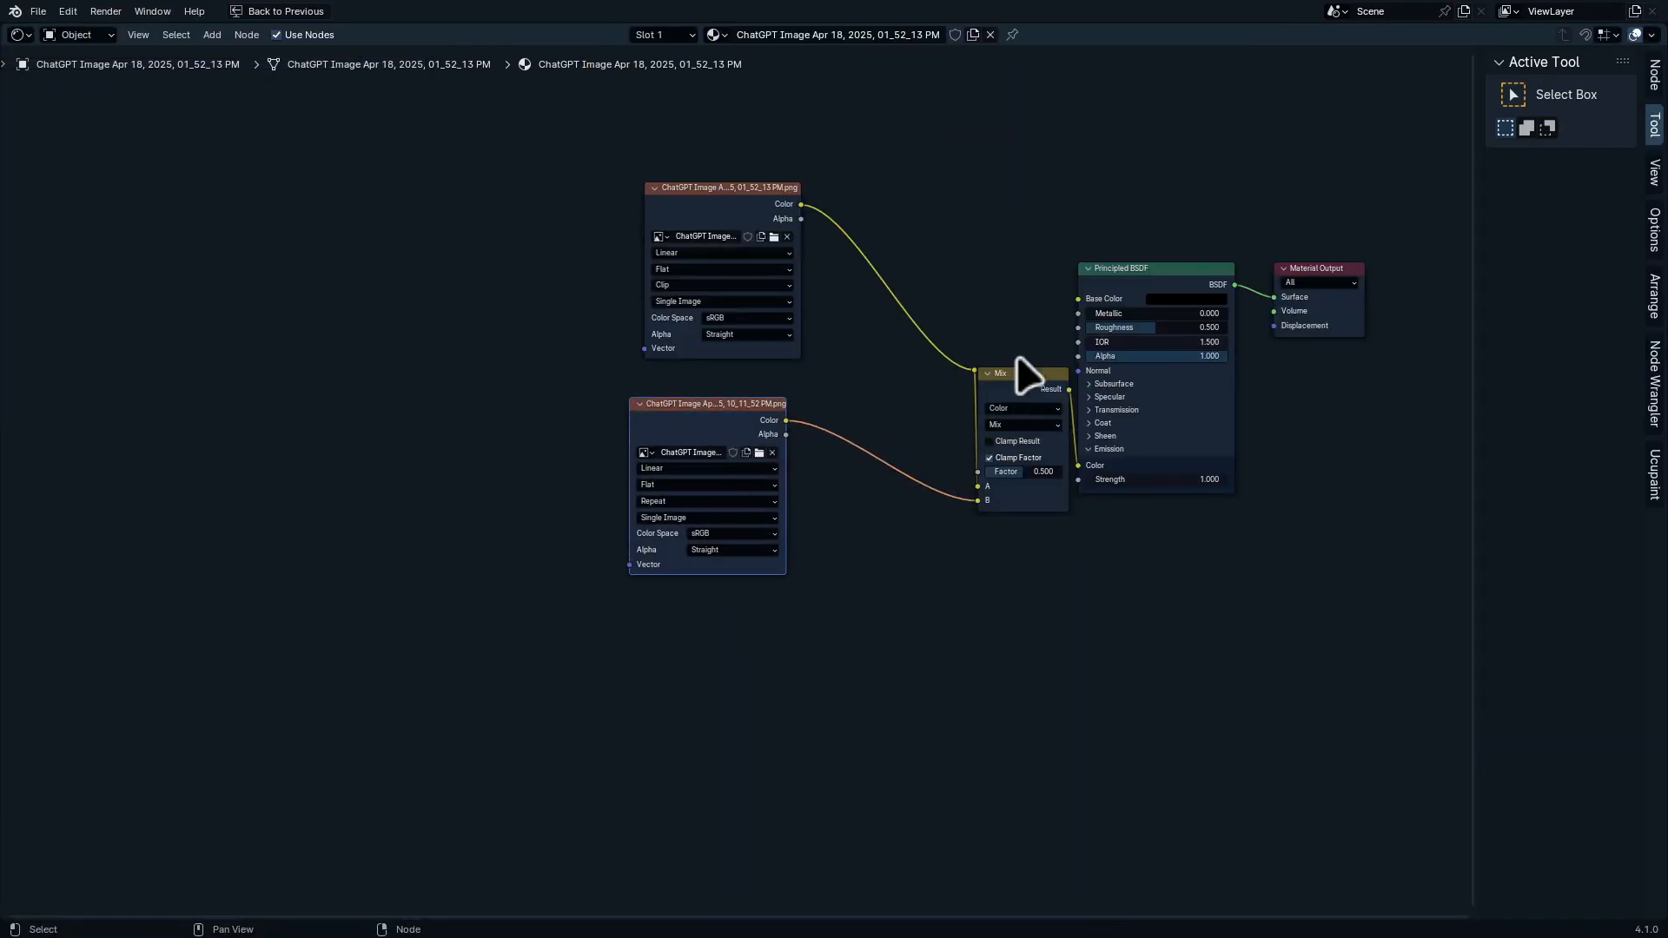
Remove the remaining color reroute so the first image feeds Mix input A directly, and reposition the Mix node near the shader's Emission inputs
left_click_drag(1027, 362, 1046, 430)
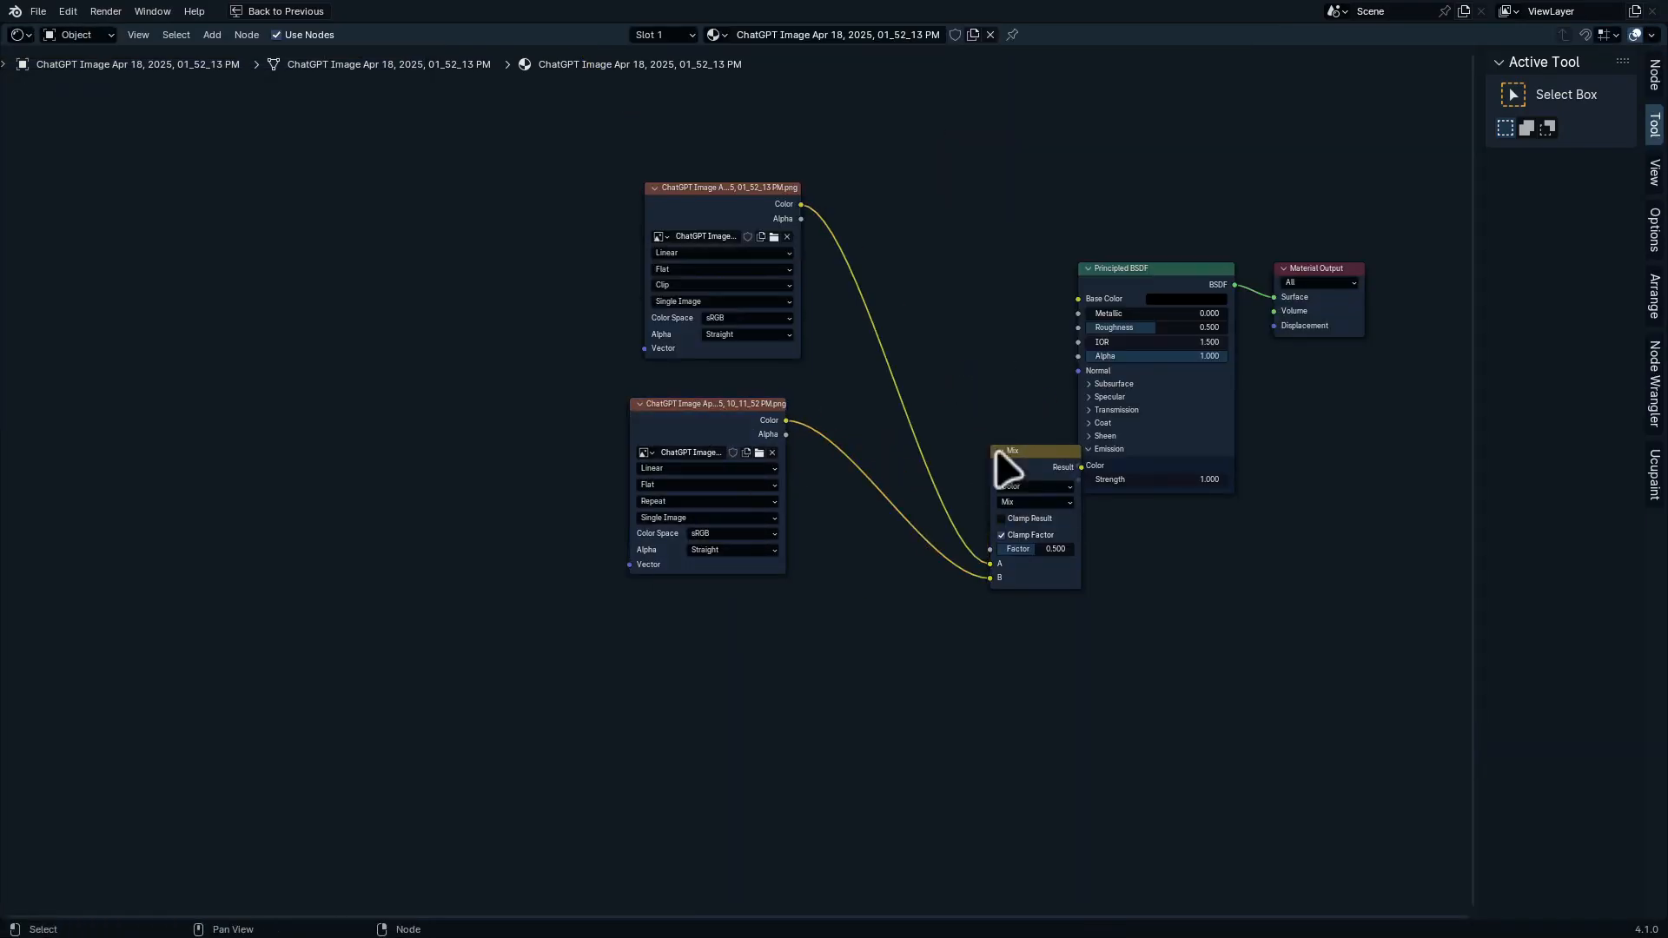
key("g")
left_click(975, 513)
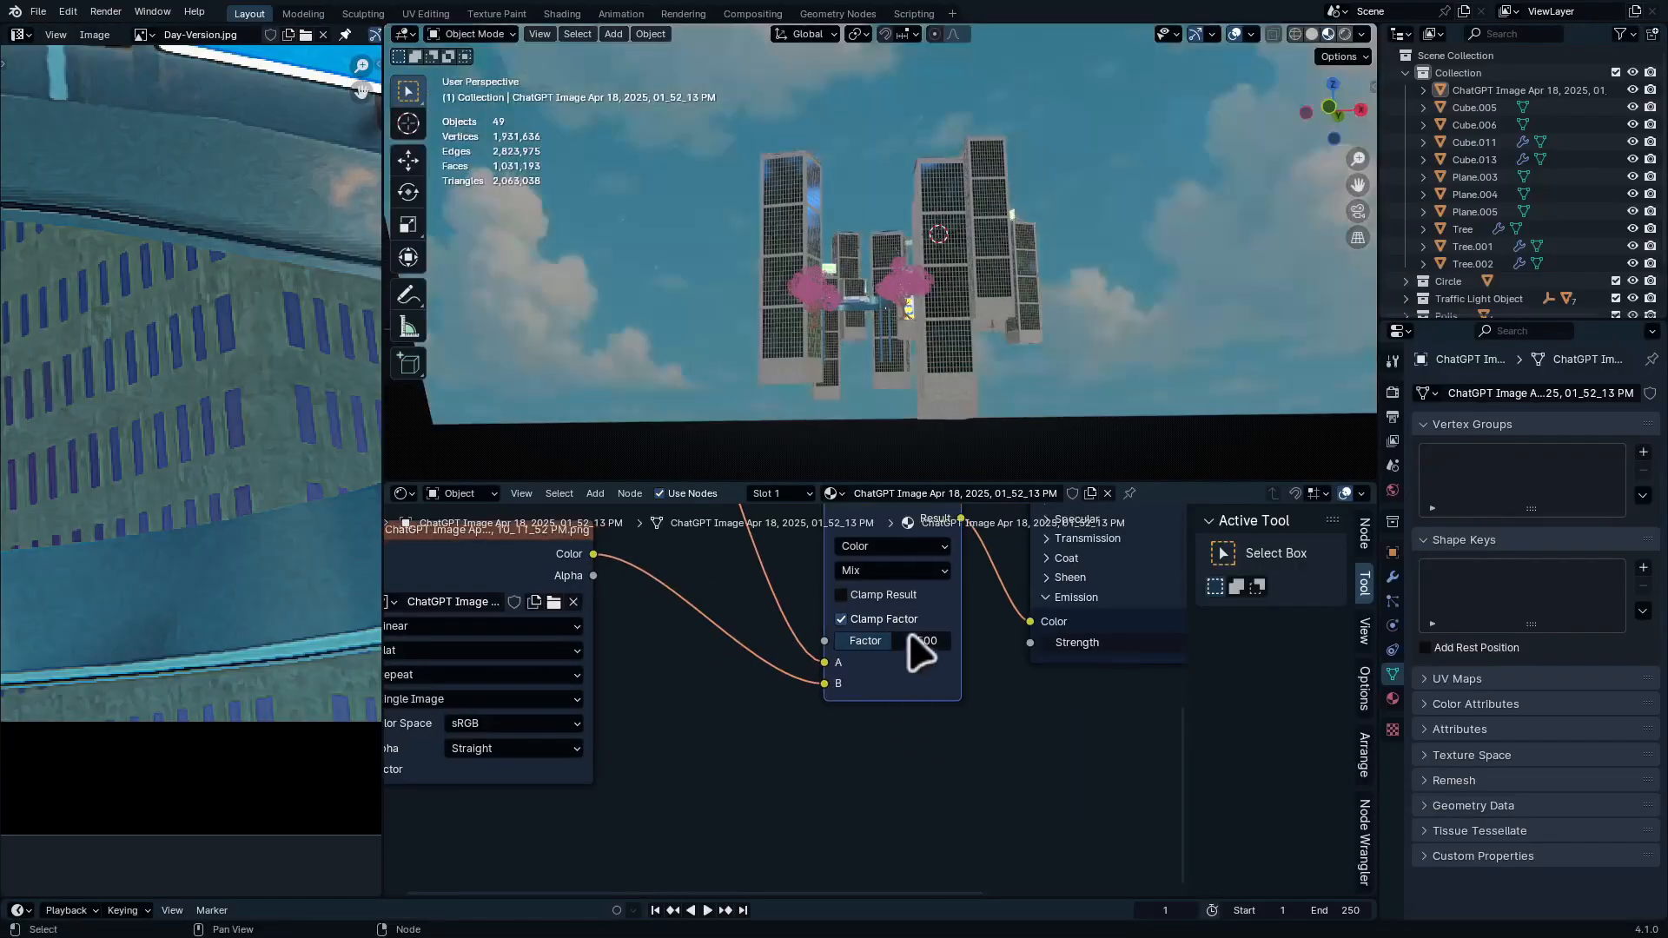
Set the backdrop material's Mix Factor to 0 and check the sky through the camera and from a wider angle
left_click_drag(912, 640, 830, 678)
middle_click_drag(861, 714, 884, 759)
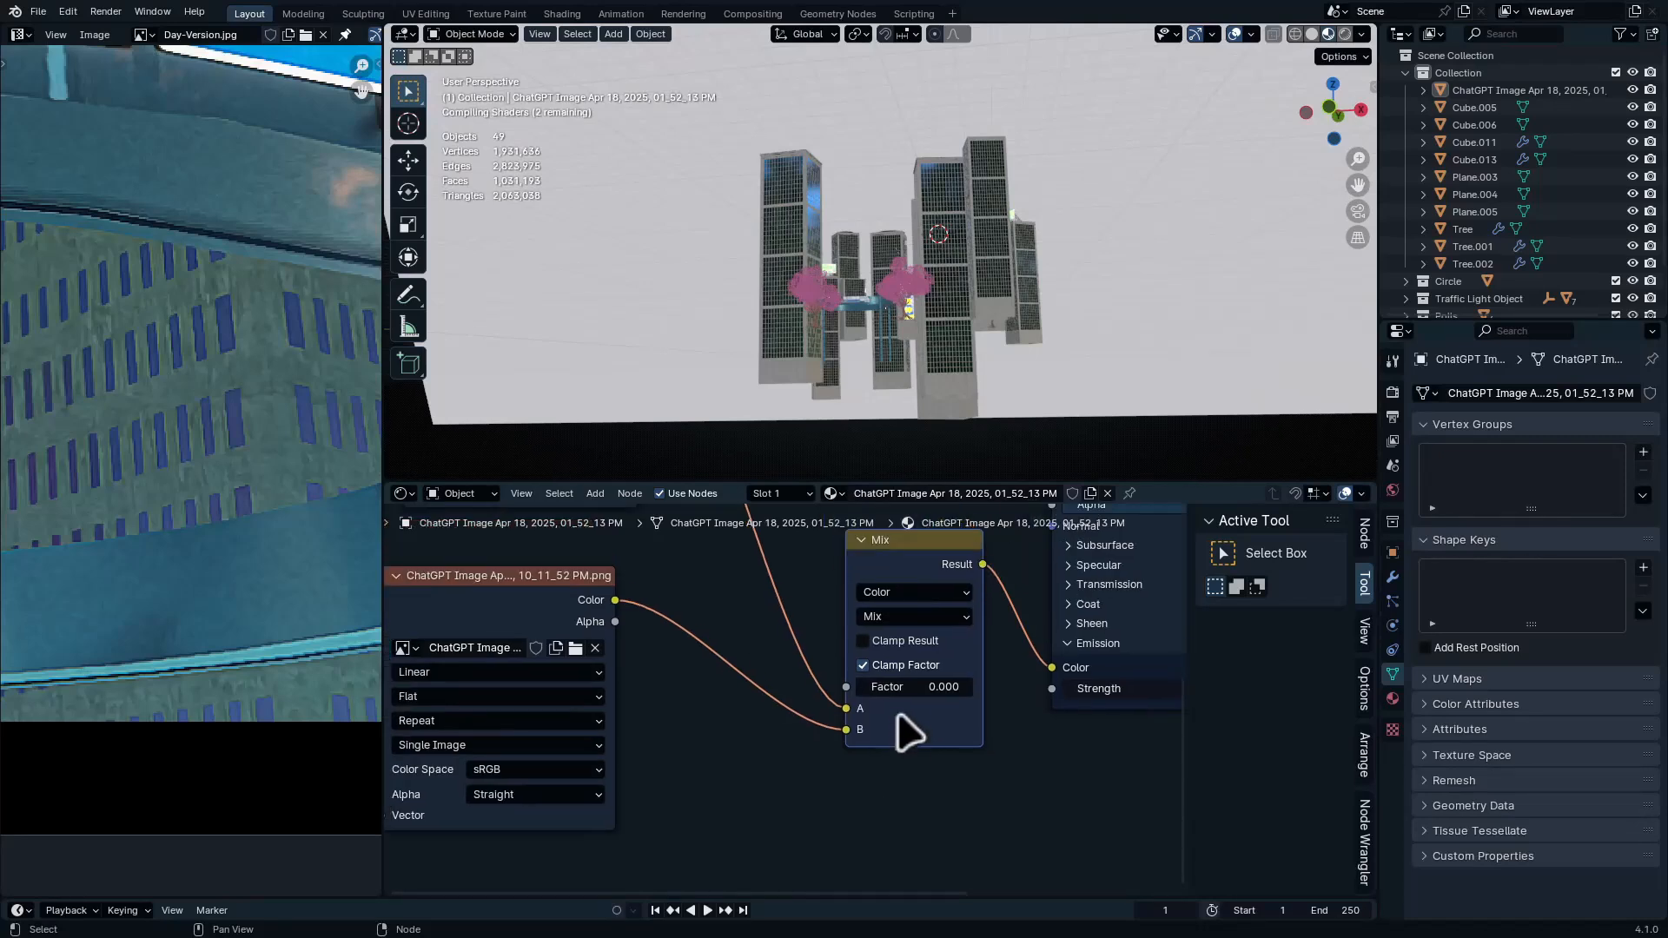
middle_click_drag(807, 660, 878, 774)
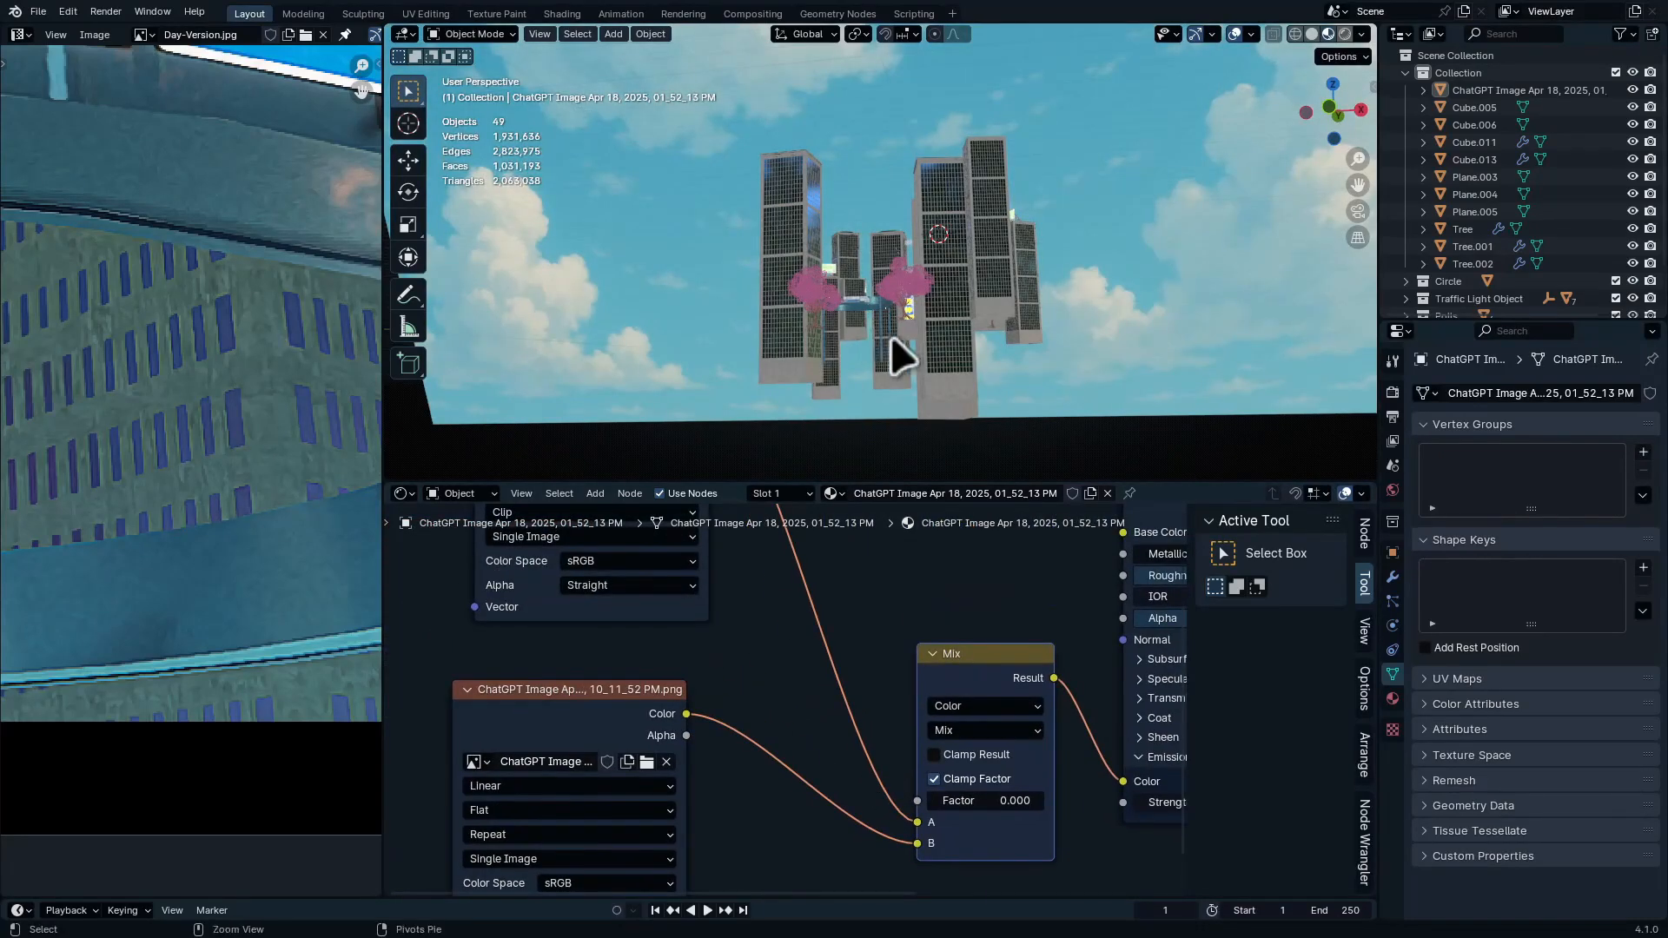
key("ctrl+space")
key("KP_0")
key("ctrl+space")
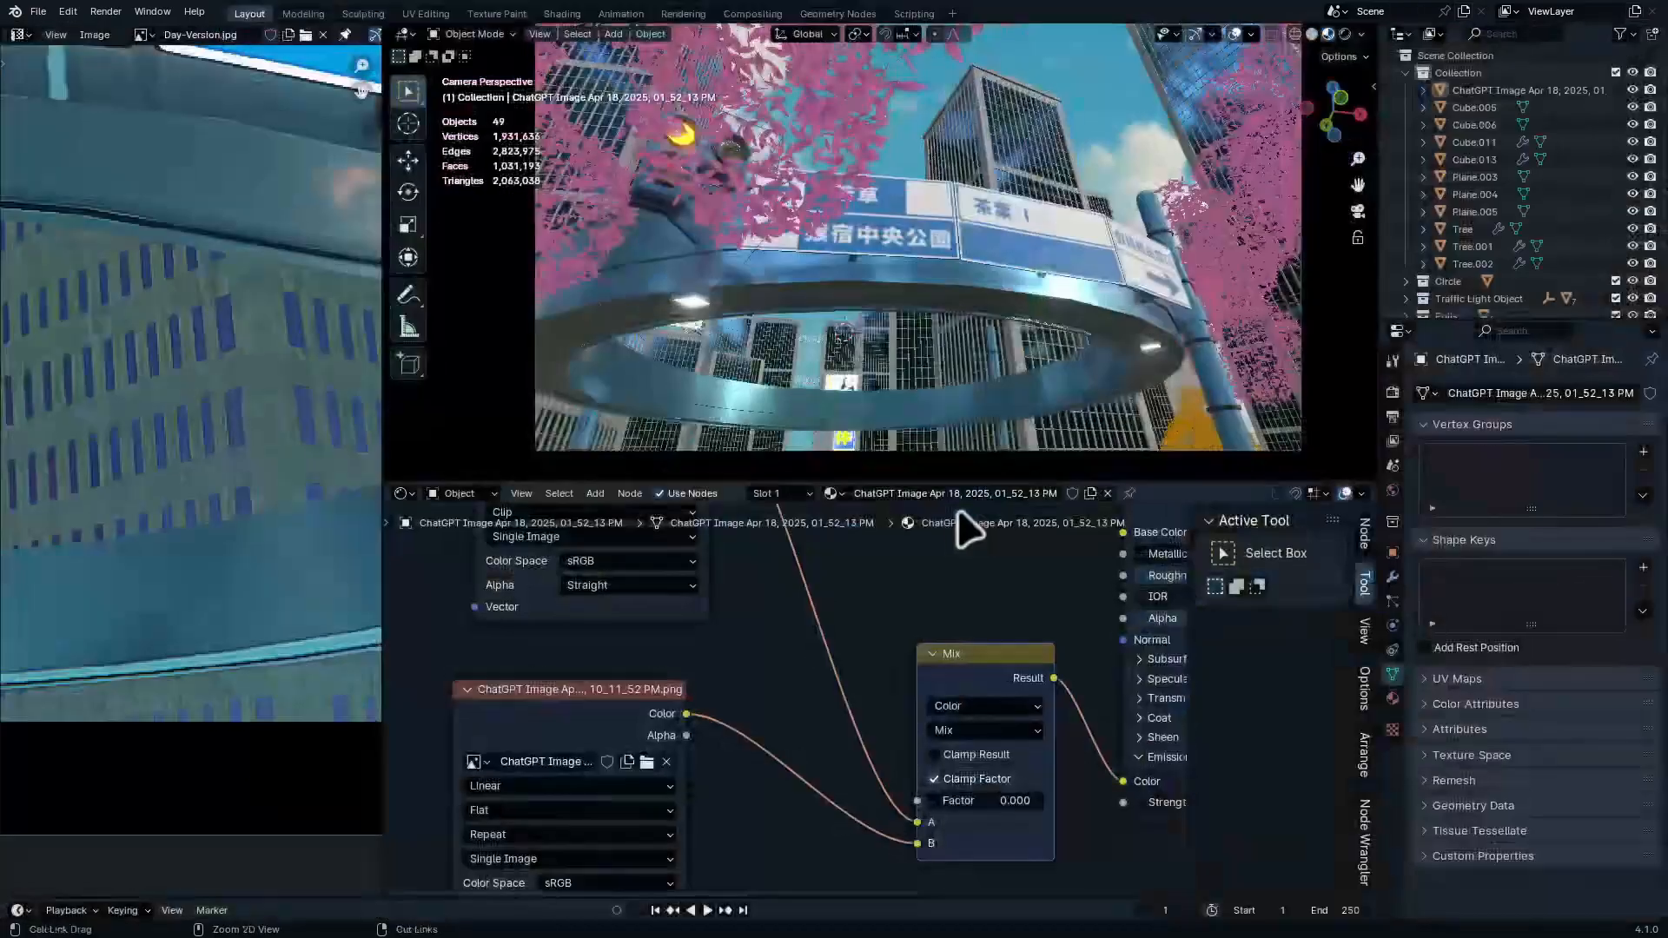
middle_click_drag(999, 213, 878, 417)
scroll(936, 311, "down", 6)
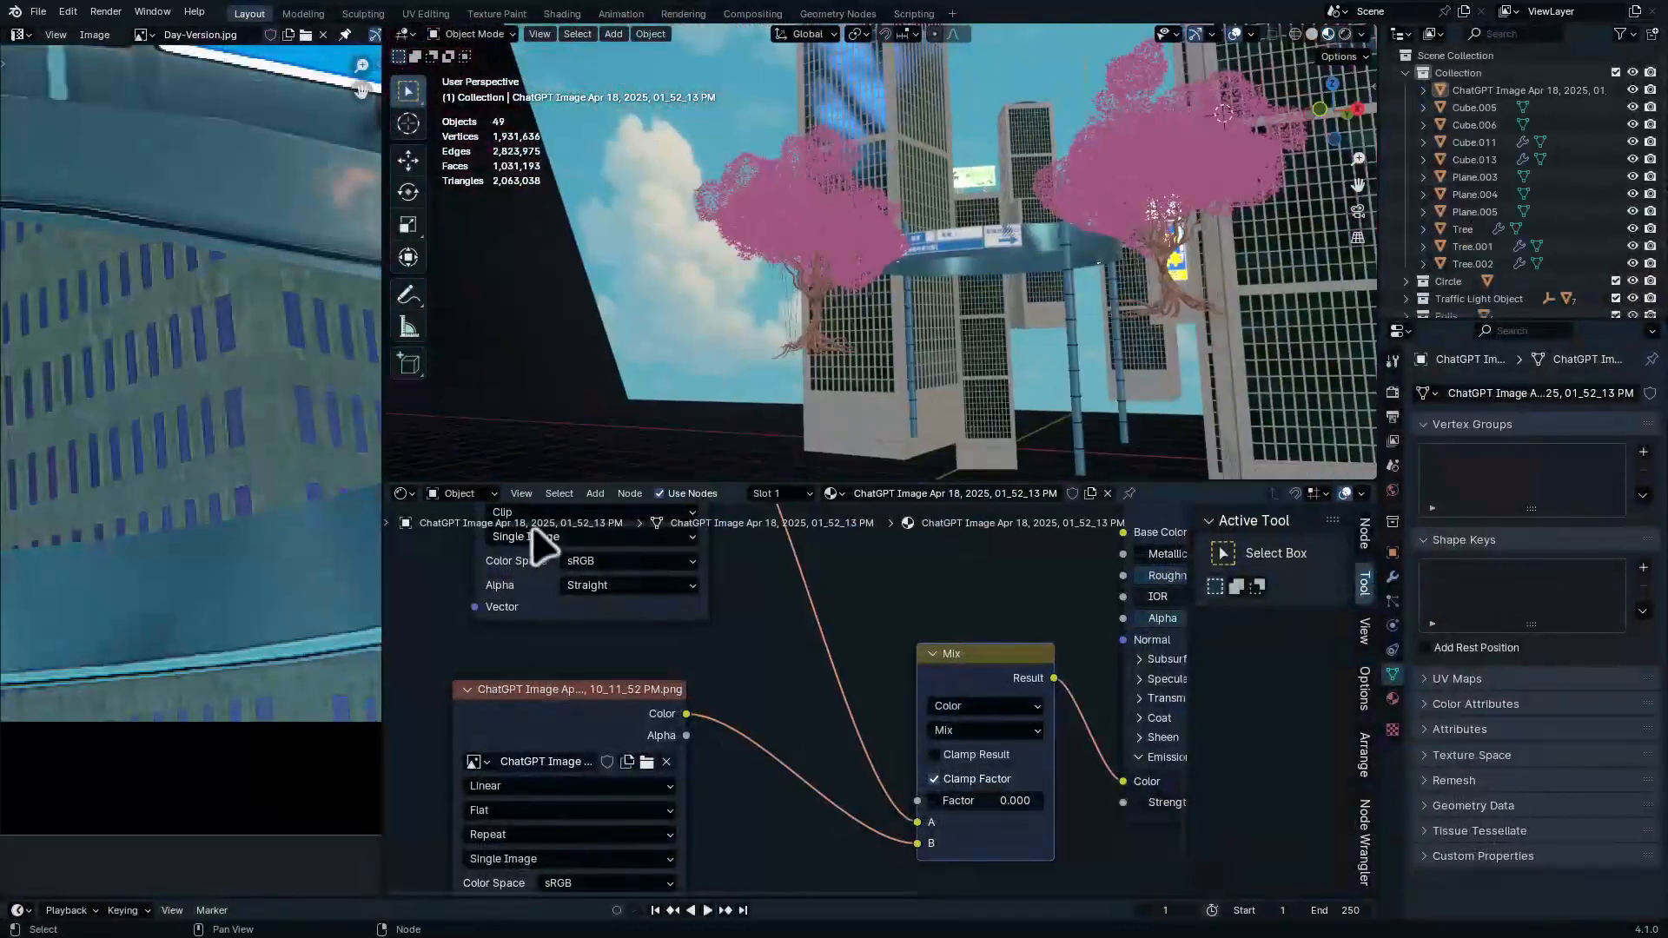
Copy the two sky image nodes and the Mix node, and switch the shader editor to the World nodes
middle_click_drag(807, 629, 874, 676)
key("ctrl+space")
middle_click_drag(807, 450, 926, 564)
middle_click_drag(1097, 358, 1098, 550, "ctrl")
left_click_drag(1134, 195, 935, 734)
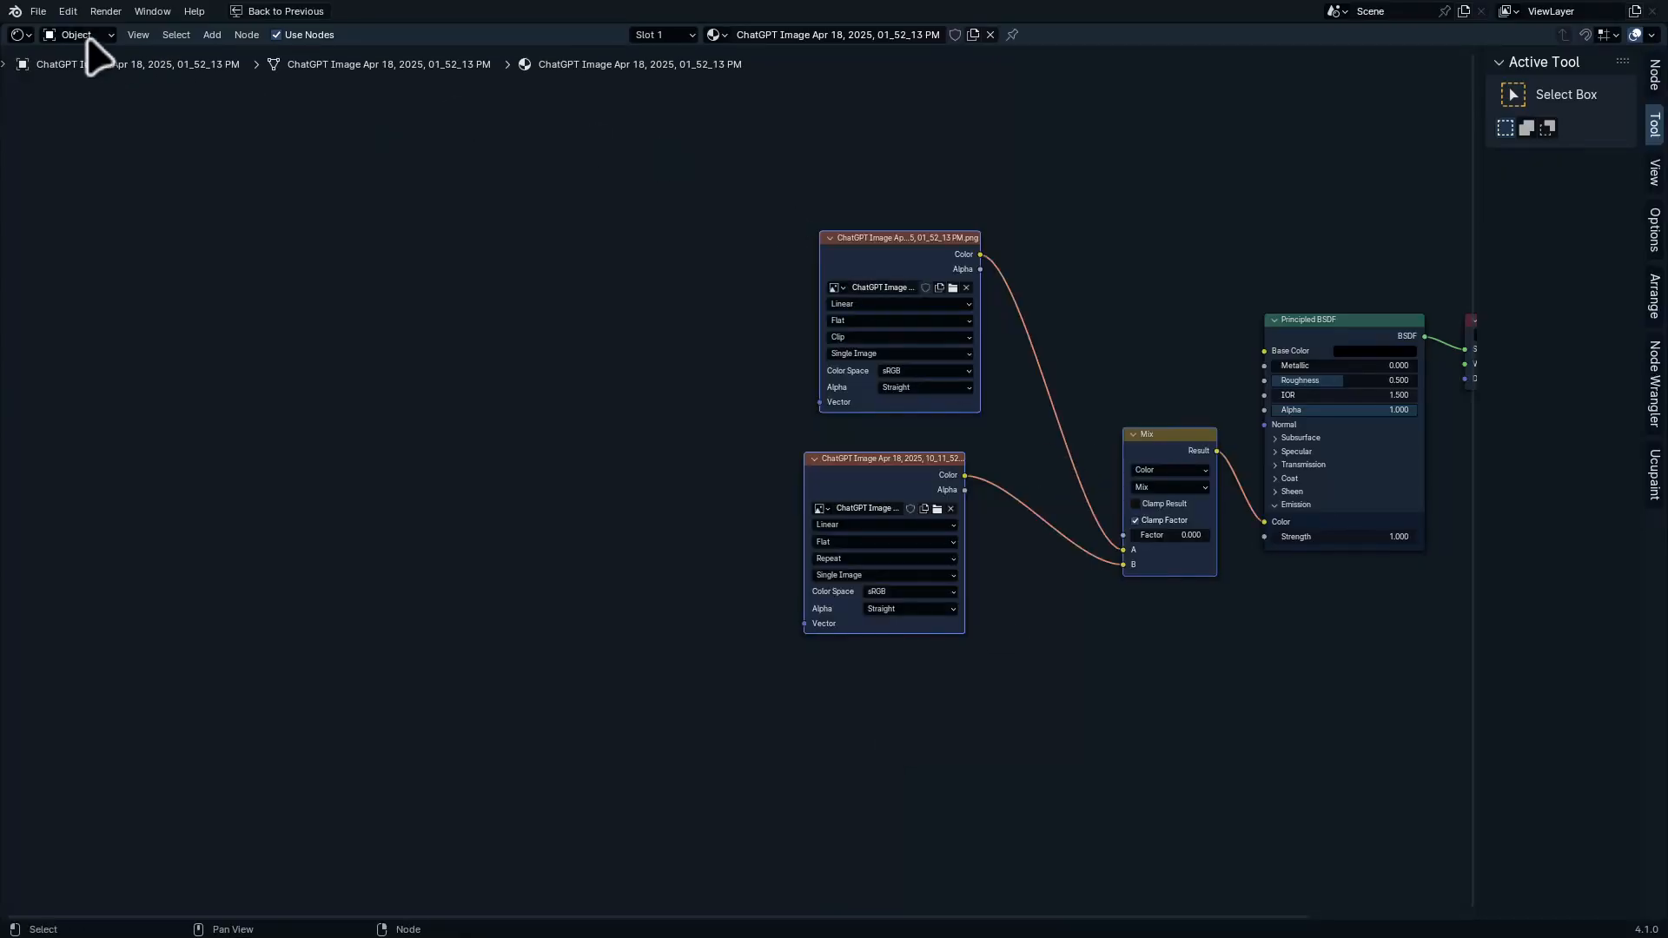
left_click(80, 97)
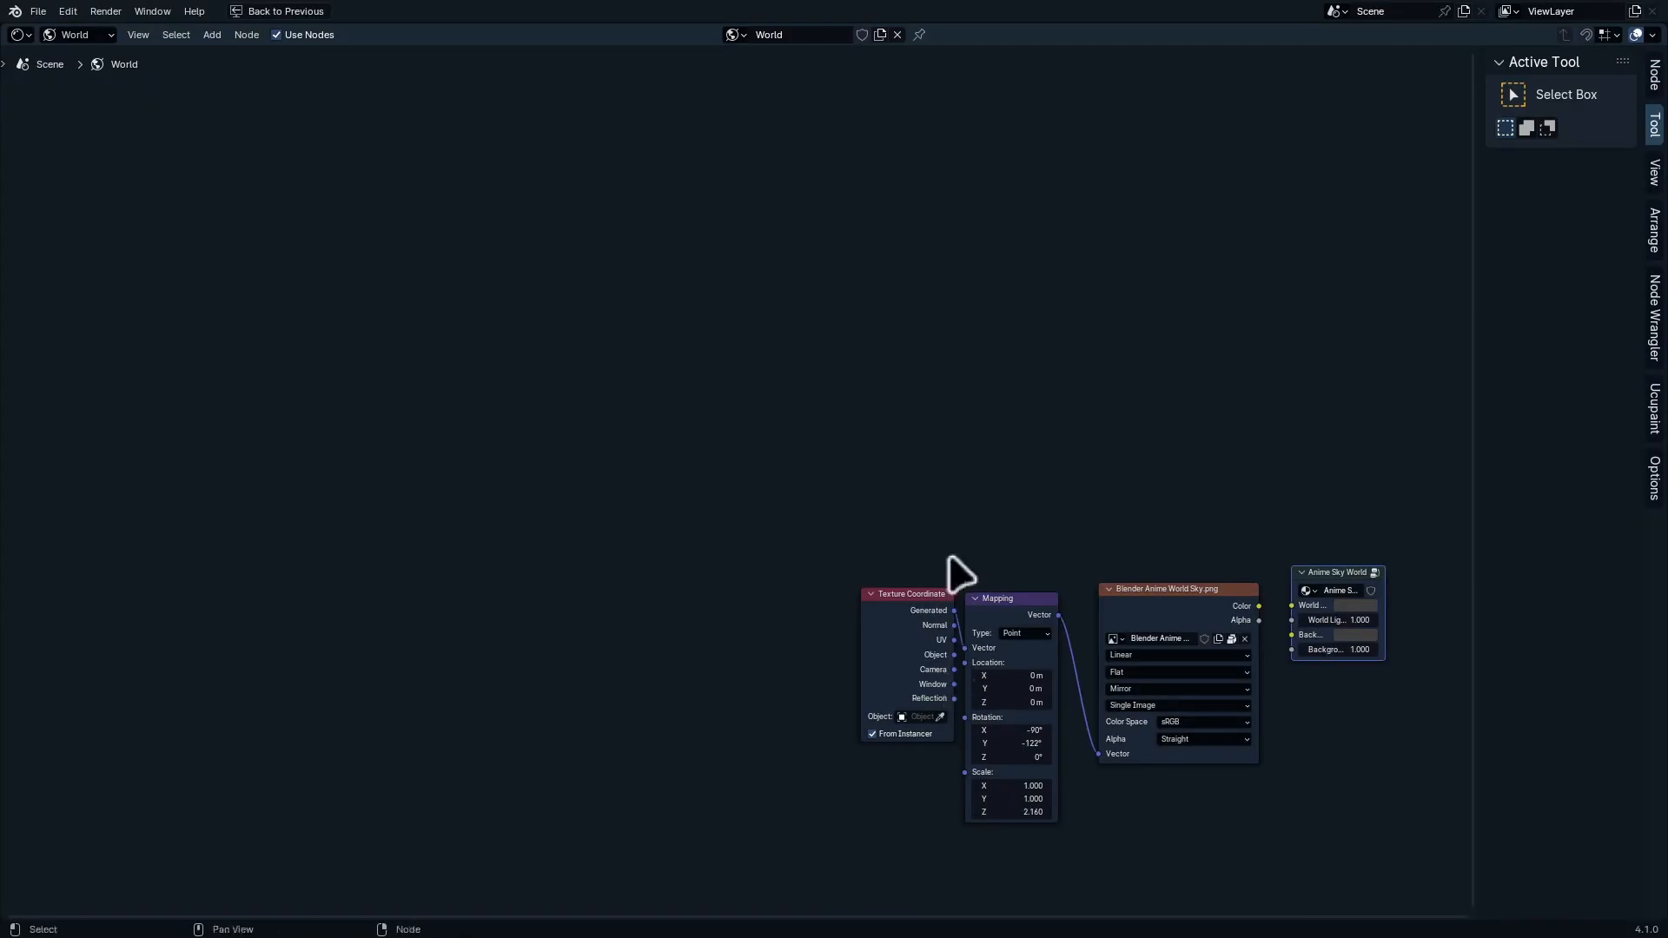
Move the old world texture nodes aside, paste the copied sky nodes, and link the Mix Result to the Anime Sky World's Background Image input
left_click_drag(879, 427, 1249, 788)
left_click_drag(1215, 616, 748, 98)
left_click(1103, 595)
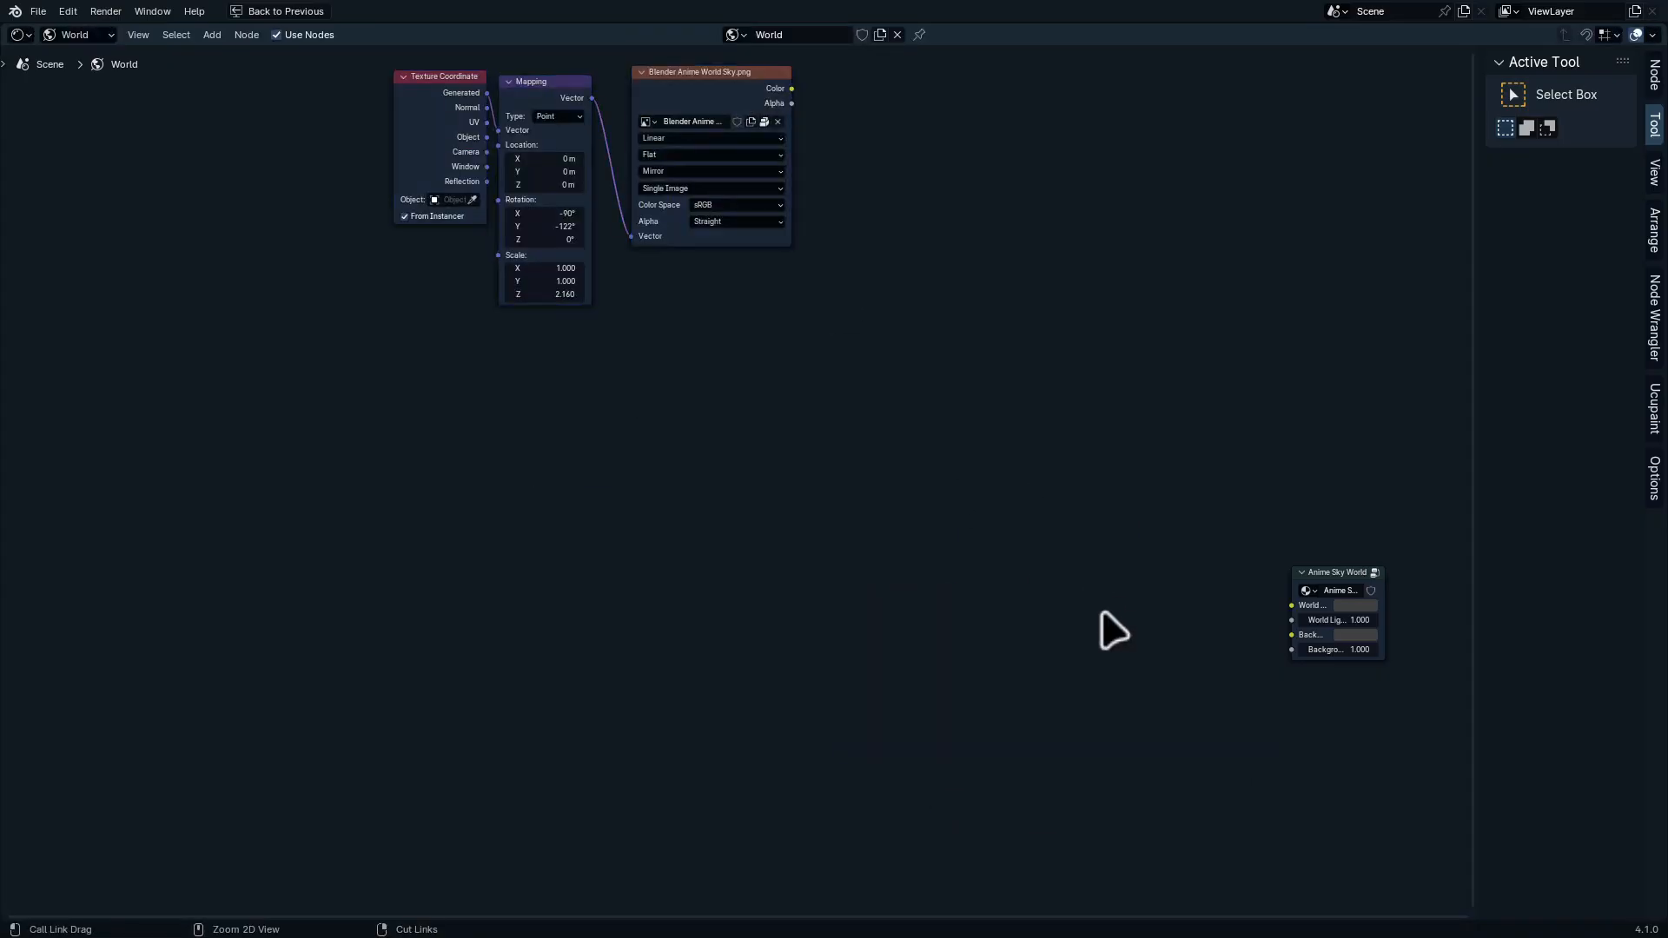
key("ctrl+v")
scroll(1203, 641, "up", 3)
key("ctrl+space")
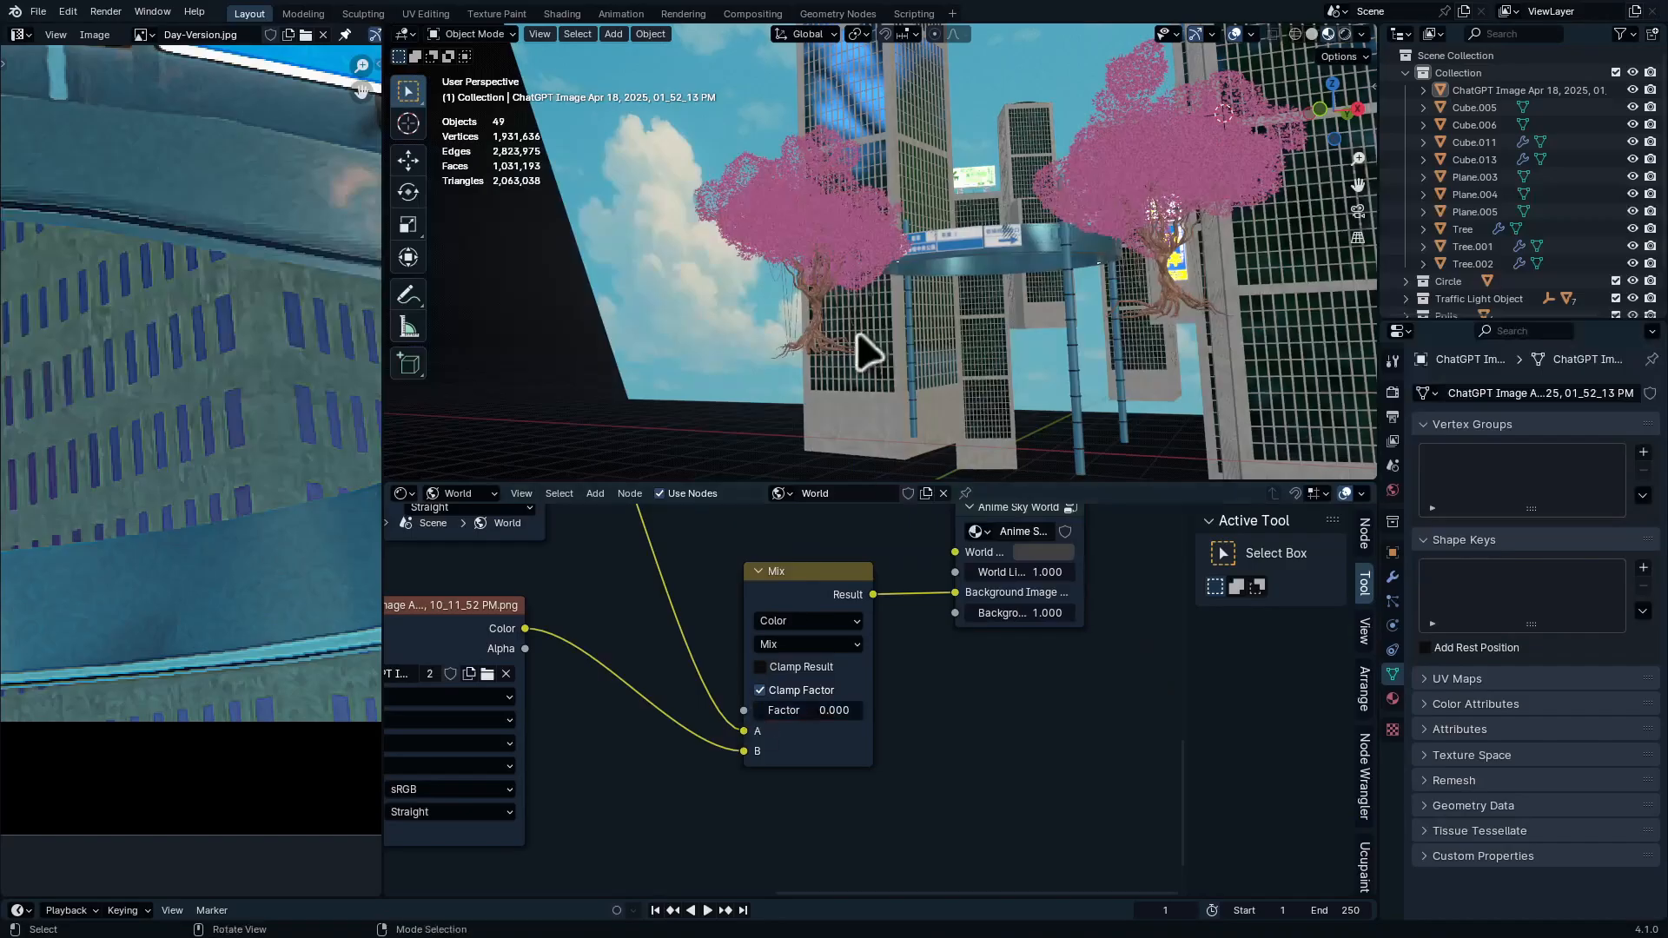
In rendered shading, link the world Mix Result to the World Base Color input too and set its Factor to 1
key("z")
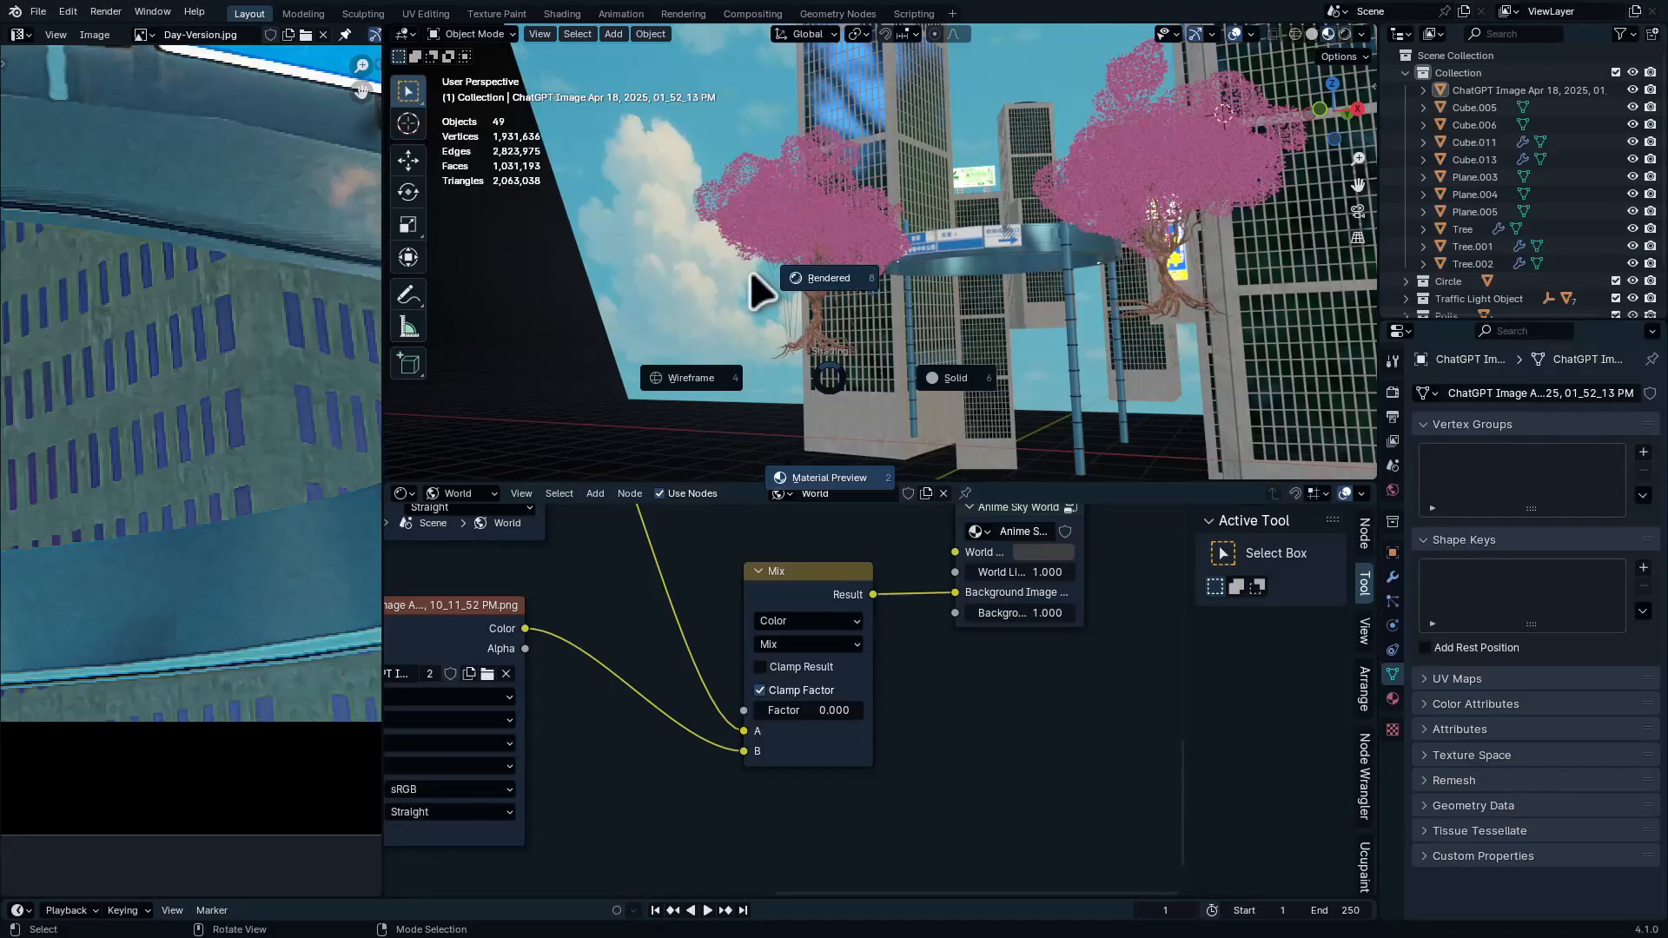
left_click(749, 271)
mouse_move(749, 271)
middle_mouse_down()
mouse_move(914, 323)
mouse_move(853, 316)
mouse_move(857, 374)
middle_mouse_up()
middle_click_drag(880, 610, 901, 630)
left_click_drag(893, 616, 974, 573)
middle_click_drag(903, 335, 886, 371)
mouse_move(769, 630)
middle_mouse_down()
mouse_move(923, 730)
mouse_move(789, 655)
middle_mouse_up()
middle_click_drag(921, 282, 933, 330)
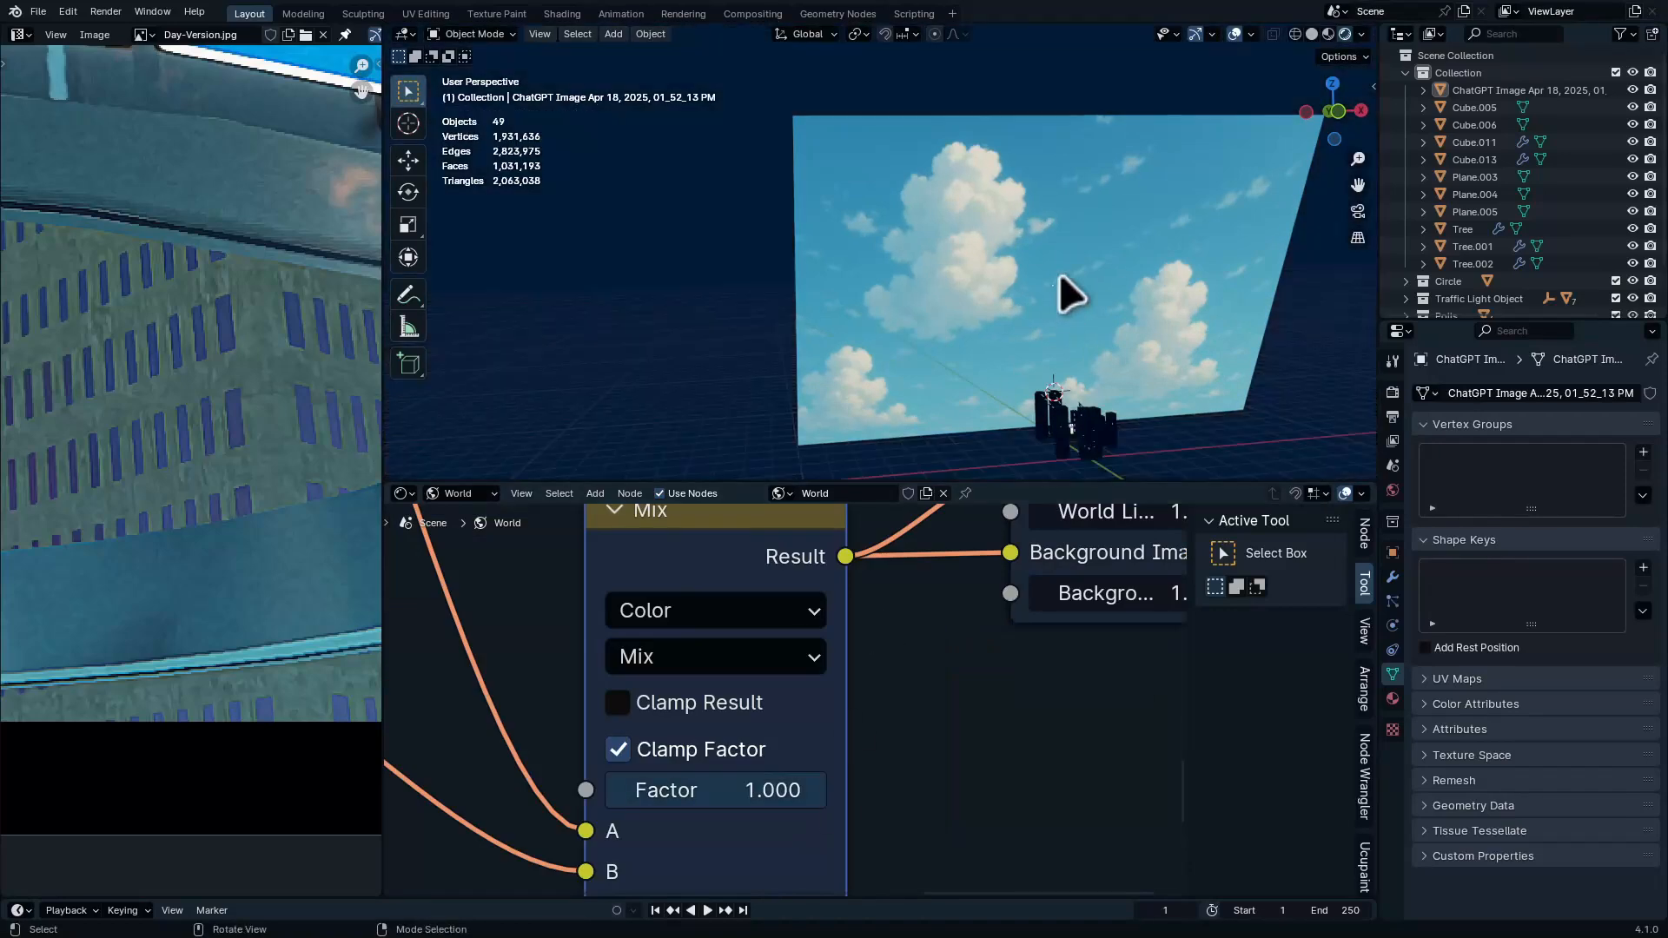
Add Texture Coordinate and Mapping nodes to both sky image nodes in the World nodes
middle_click_drag(1060, 290, 999, 260)
scroll(670, 689, "down", 5)
key("ctrl+space")
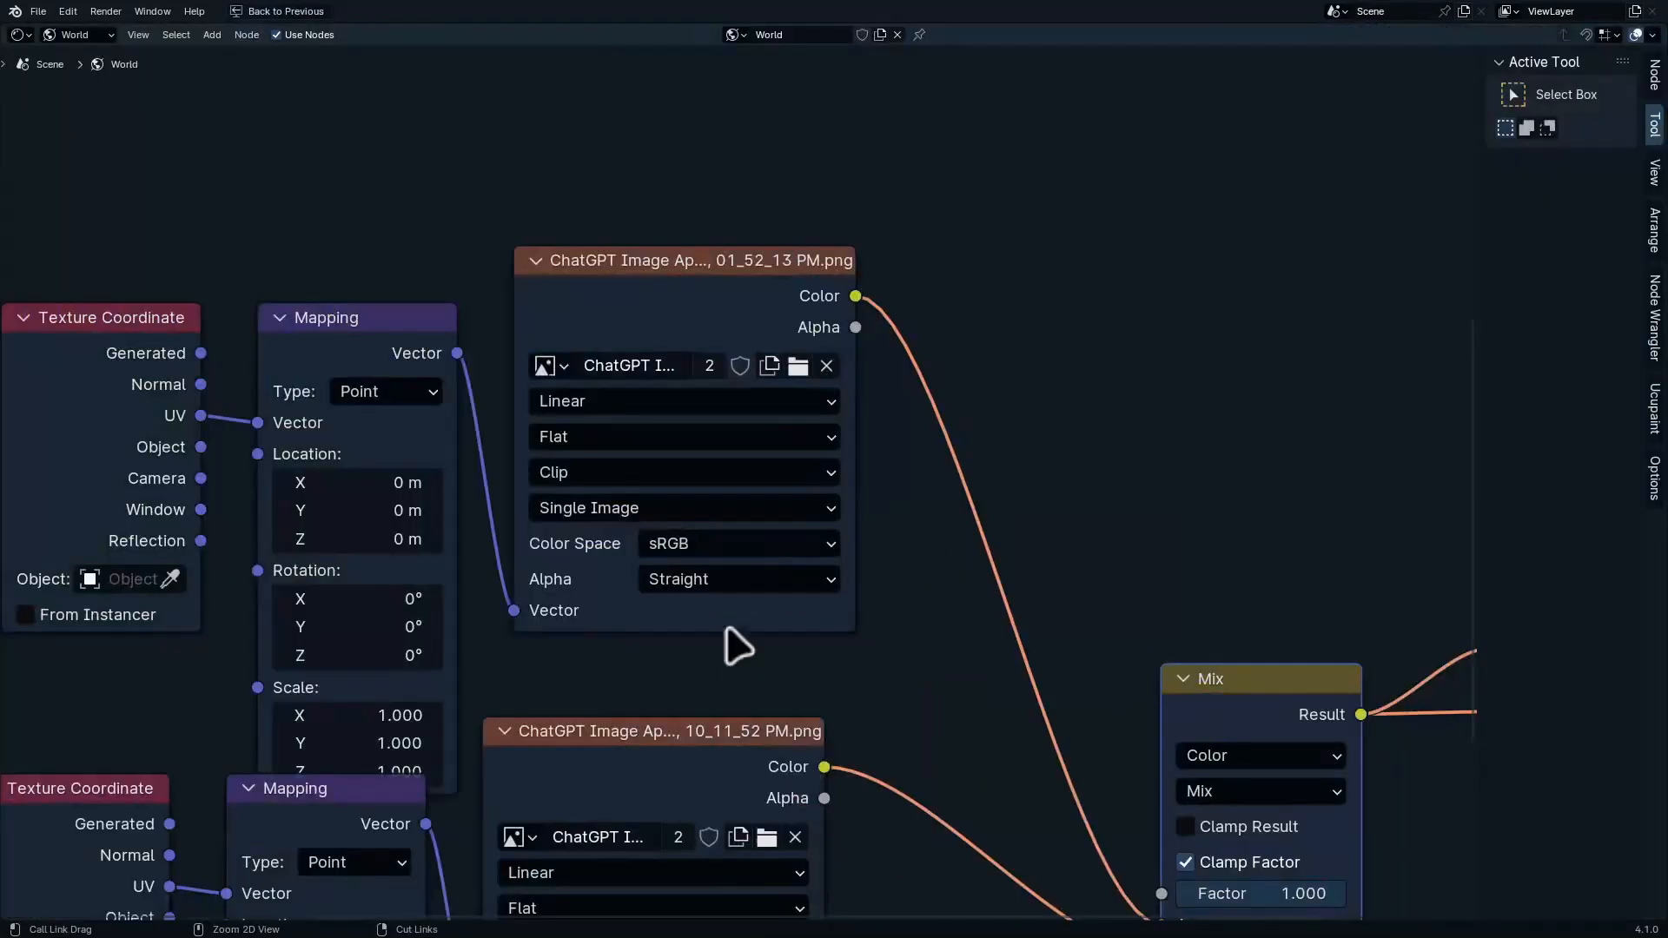
scroll(738, 564, "down", 14)
scroll(667, 495, "up", 1)
middle_click_drag(677, 497, 805, 582)
scroll(577, 448, "up", 7)
Feed both new Mapping nodes from the Generated coordinates instead of UV, matching the old world setup, and inspect the sky
left_click(444, 308)
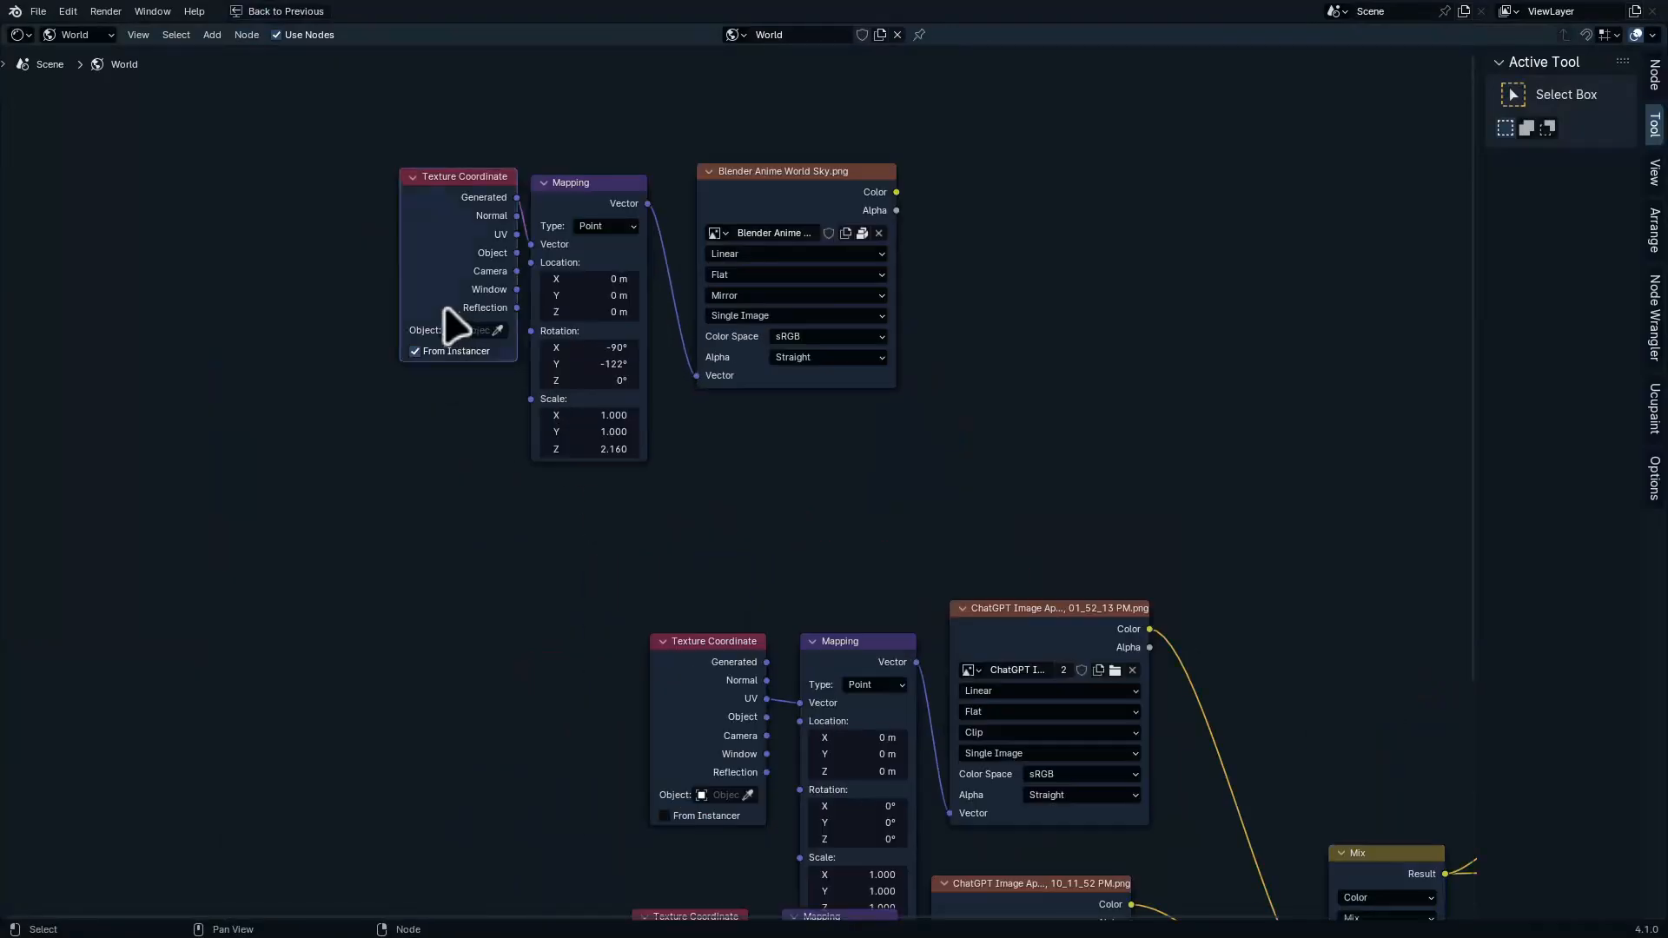
left_click_drag(443, 309, 389, 367)
middle_click_drag(769, 665, 662, 540)
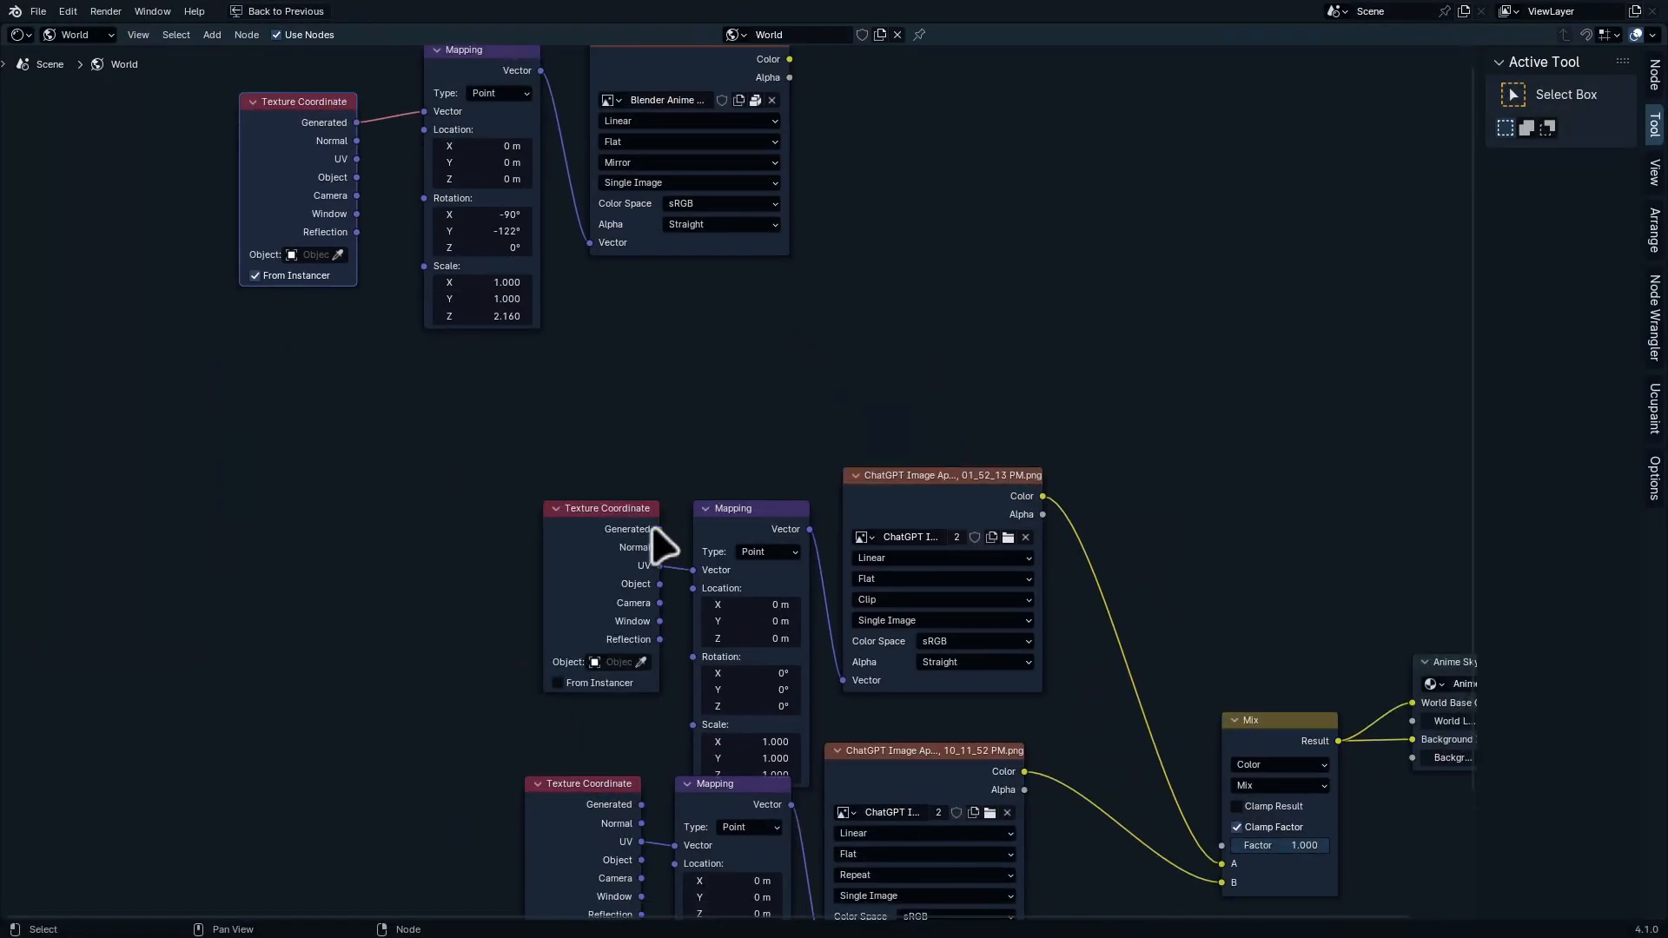
left_click_drag(660, 529, 708, 573)
left_click_drag(642, 803, 676, 845)
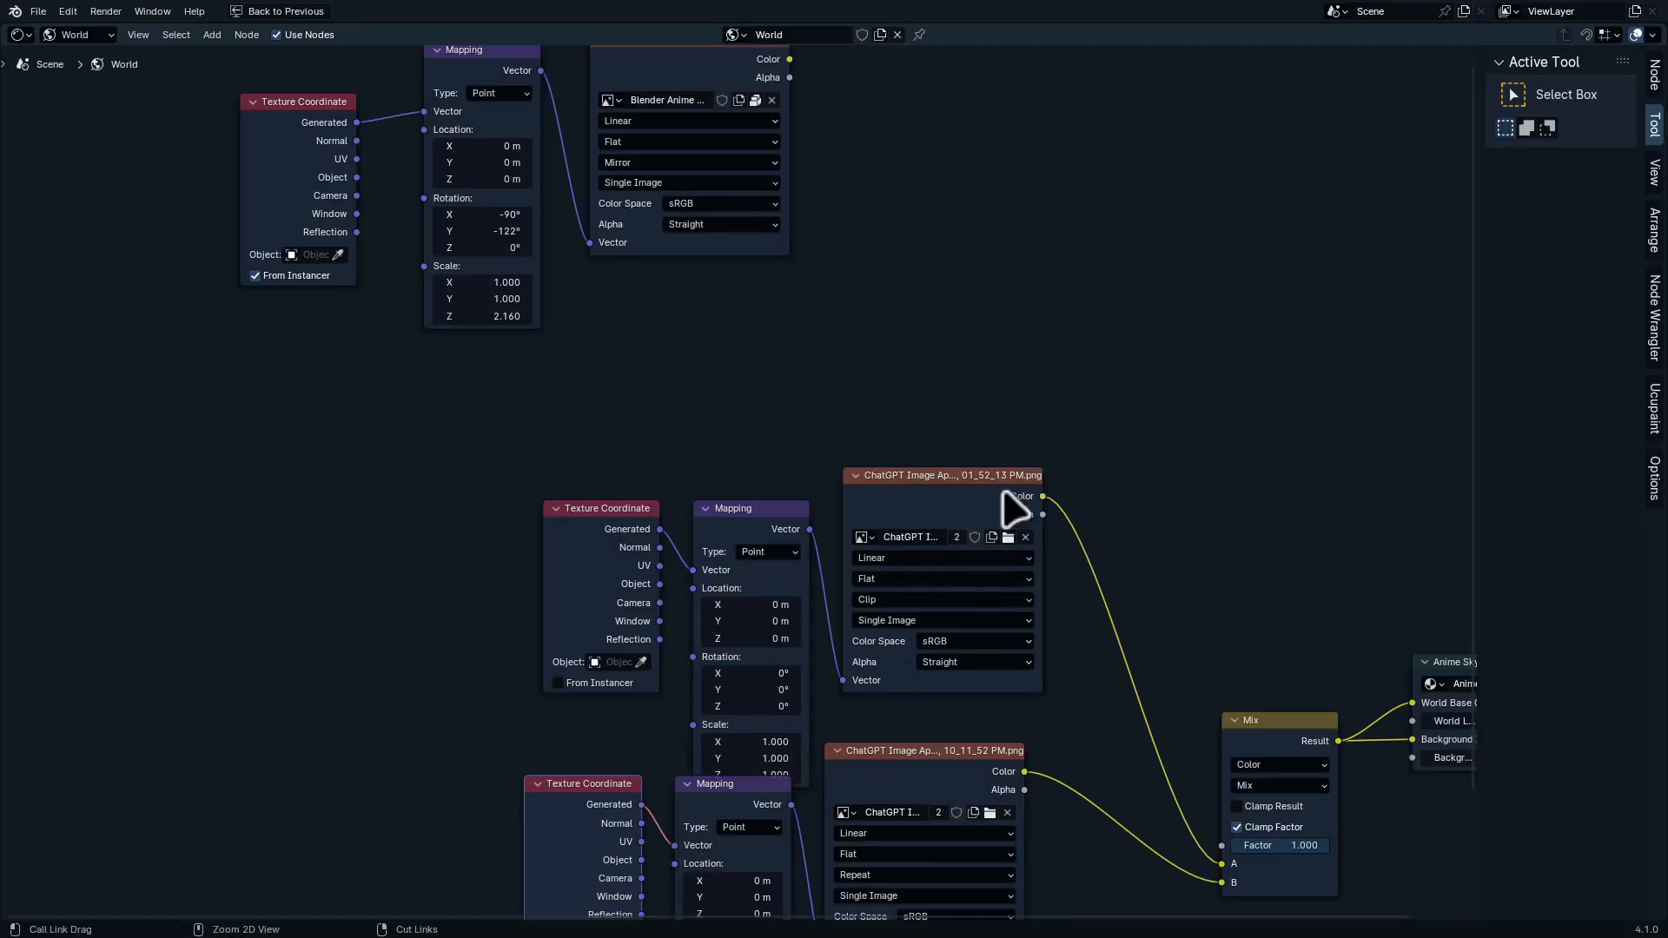
key("ctrl+space")
middle_click_drag(1047, 812, 862, 654)
middle_click_drag(920, 278, 877, 322)
Set Rotation X to -90° in both Mapping nodes and check the world sky in the viewport
key("ctrl+space")
scroll(847, 651, "up", 4)
middle_click_drag(847, 660, 669, 235)
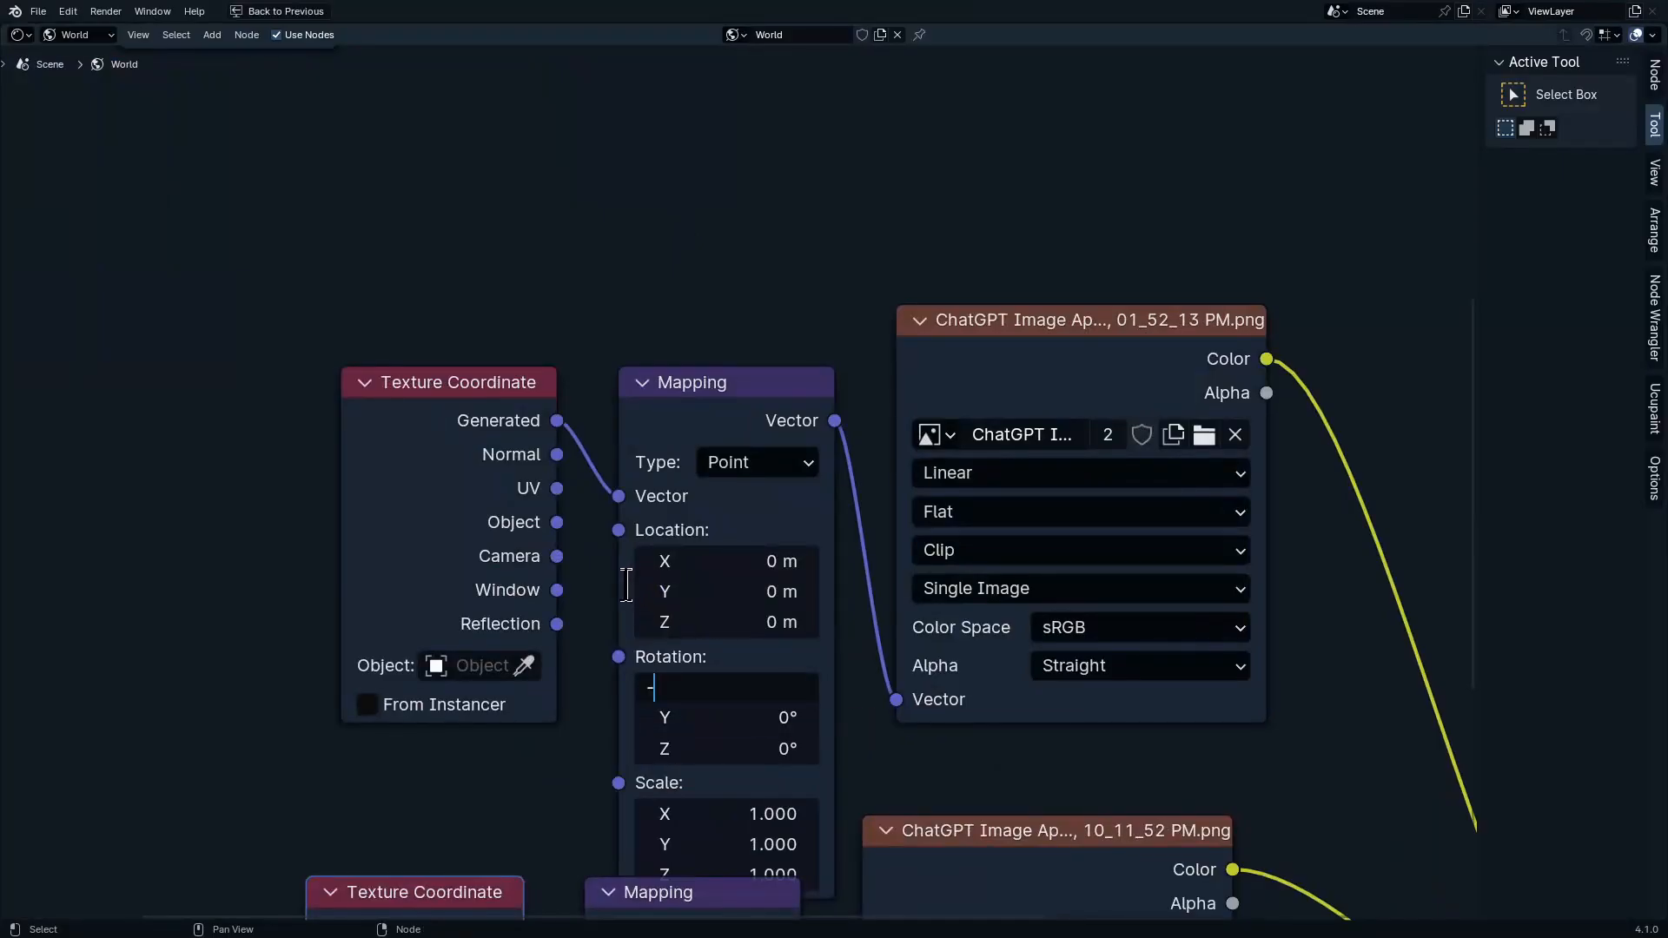
key("Return")
scroll(726, 730, "down", 10, "shift")
left_click(755, 695)
type("1.0")
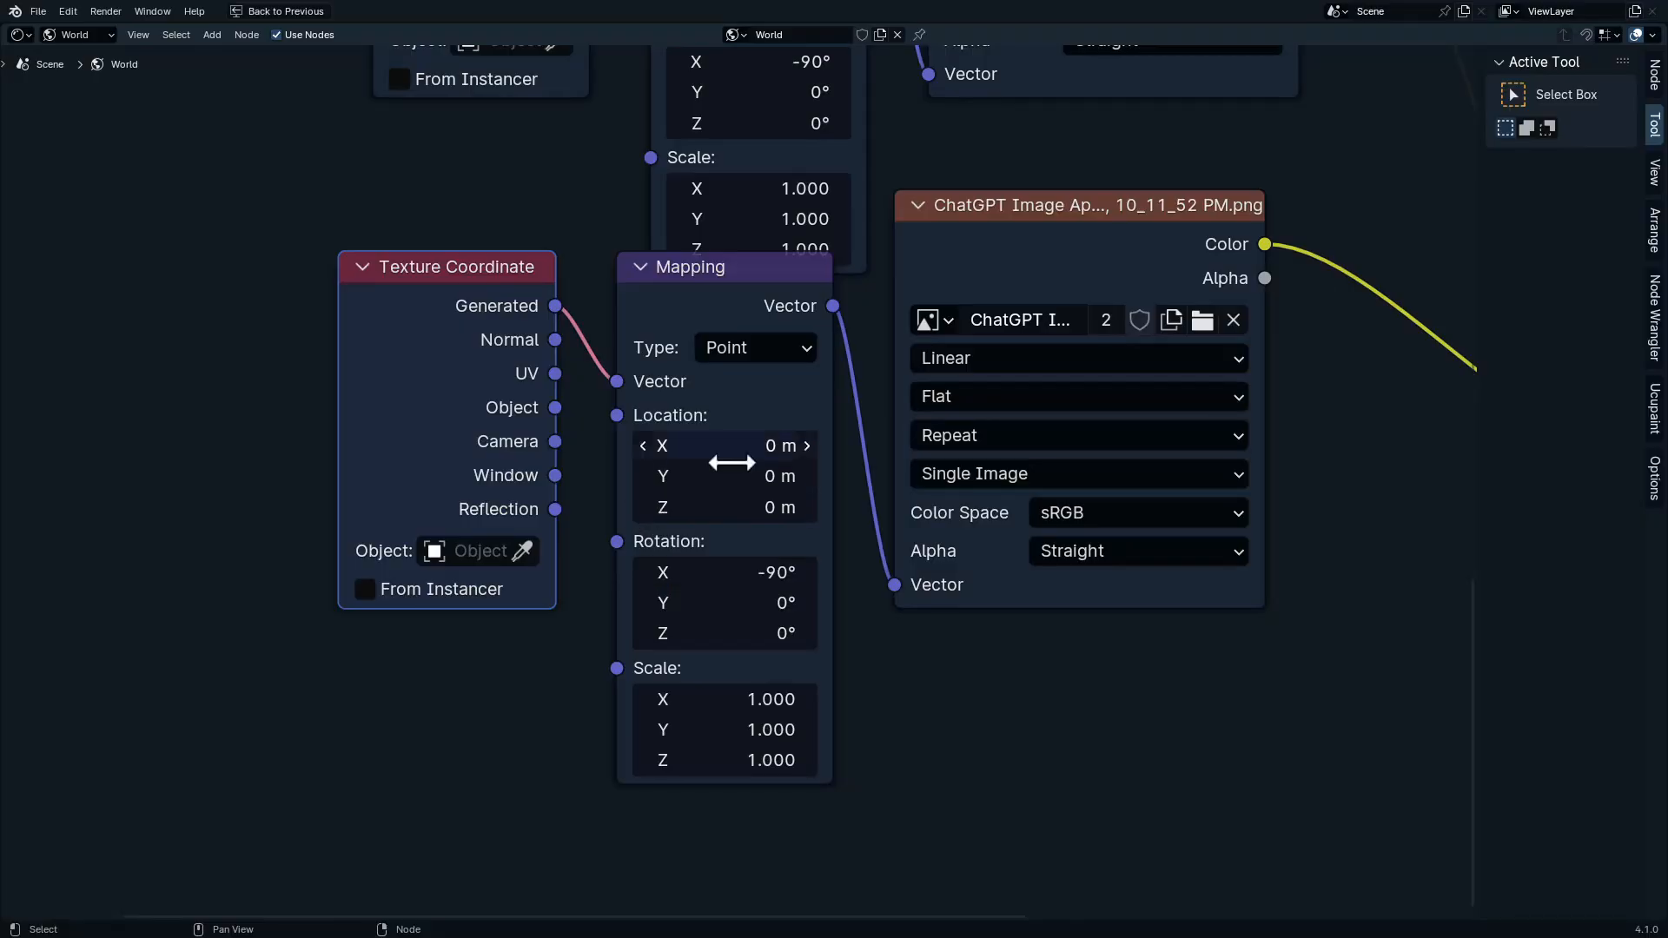
key("ctrl+space")
middle_click_drag(956, 258, 842, 252)
key("ctrl+space")
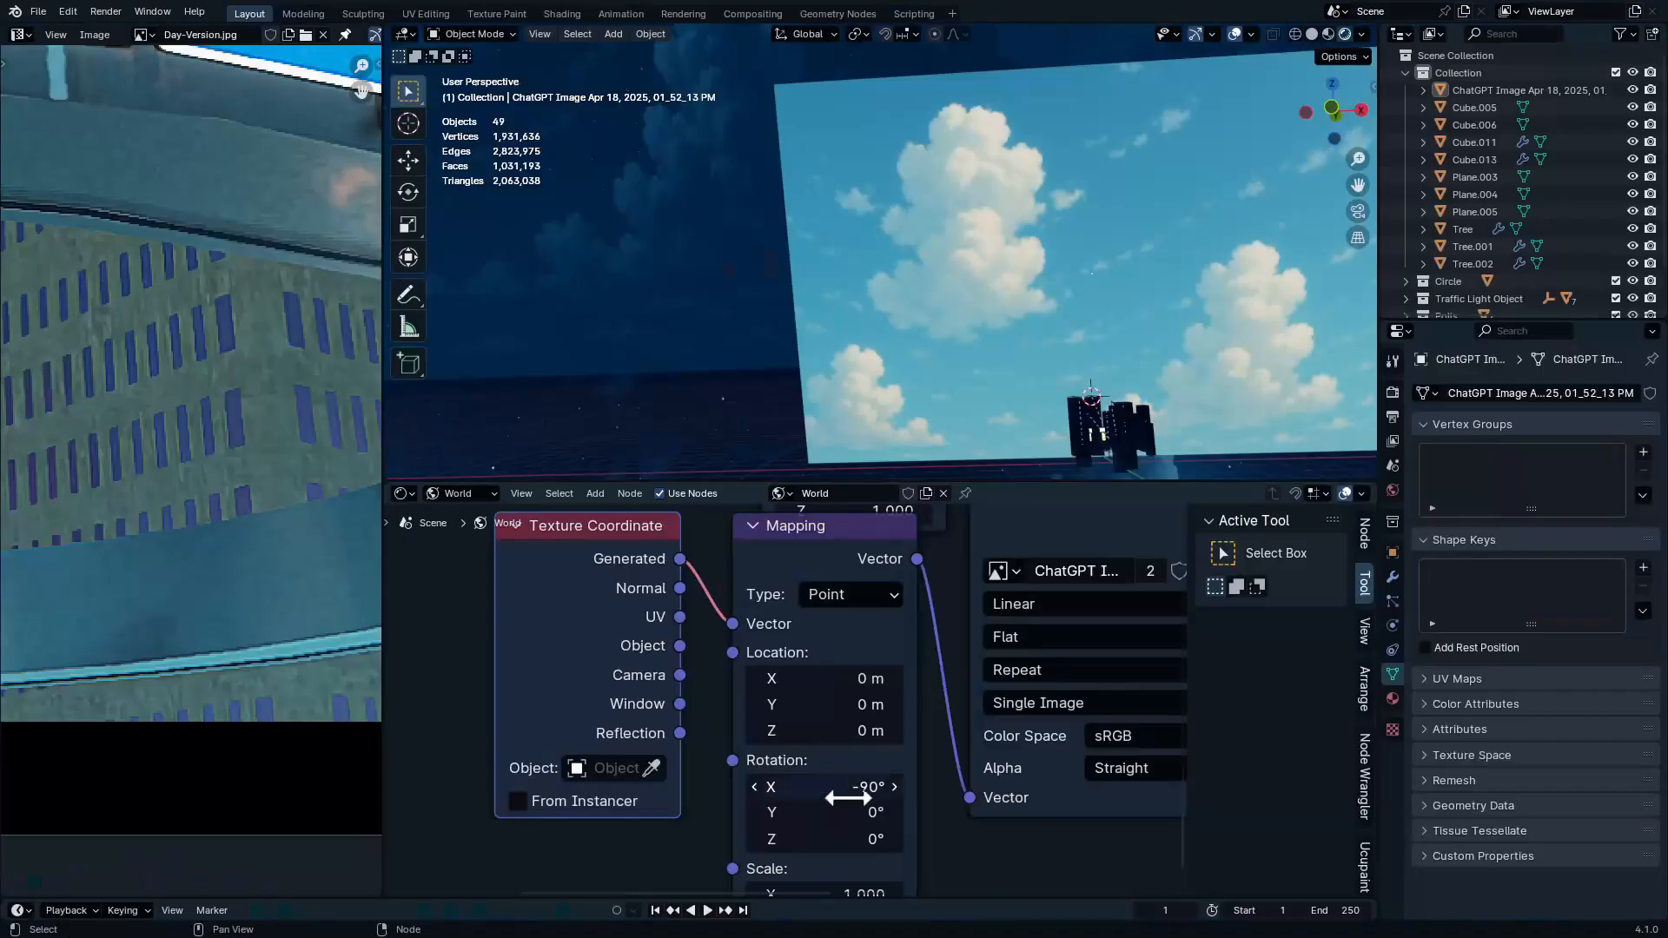
Try Rotation X 0° and Y 90° on the second sky image's Mapping node and inspect the world sky
middle_click_drag(856, 793, 831, 703)
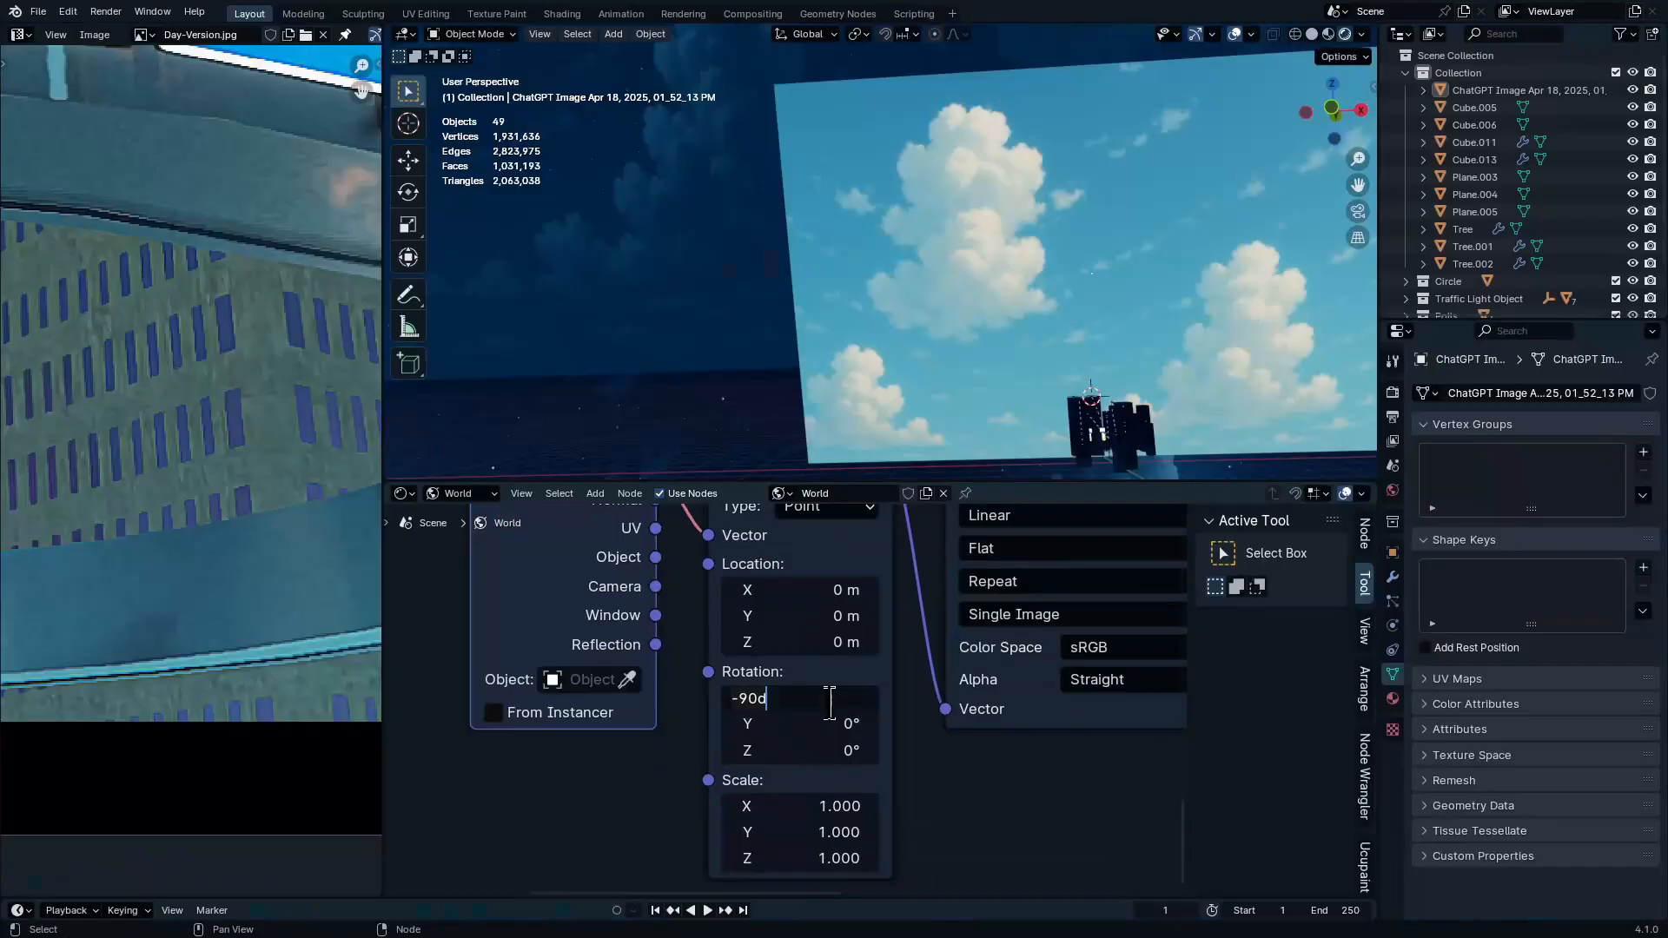
type("0")
key("Return")
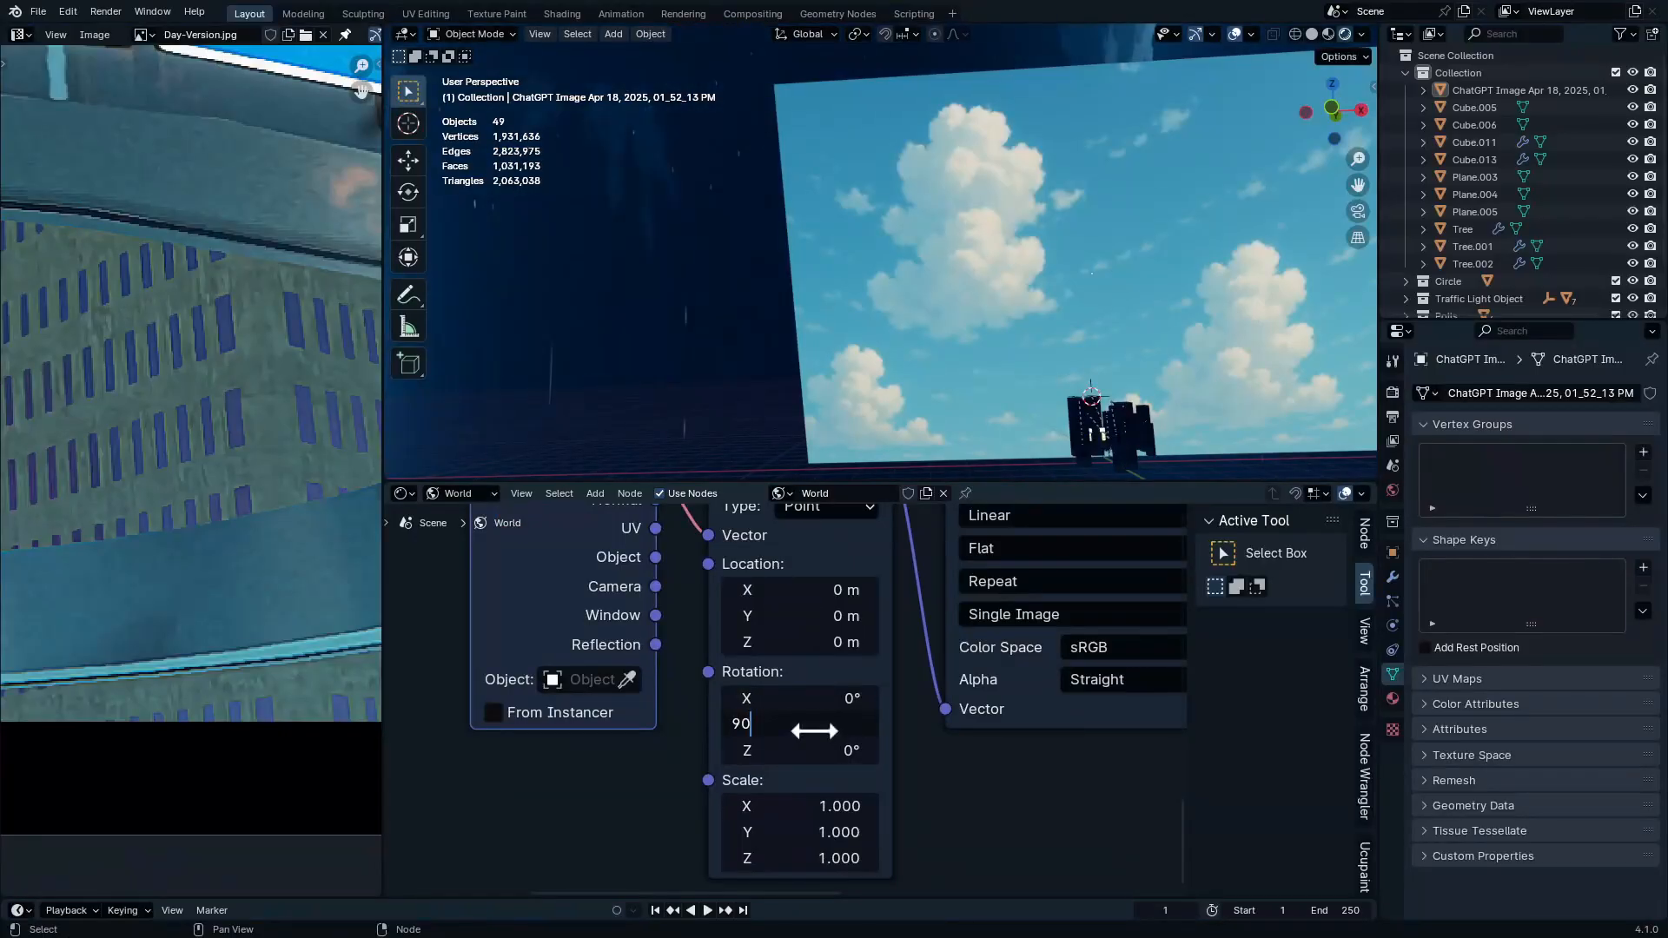
key("Return")
middle_click_drag(890, 211, 933, 190)
key("ctrl+space")
middle_click_drag(932, 190, 939, 223)
middle_click_drag(940, 223, 977, 390, "ctrl")
middle_click_drag(1098, 260, 1044, 306)
key("ctrl+space")
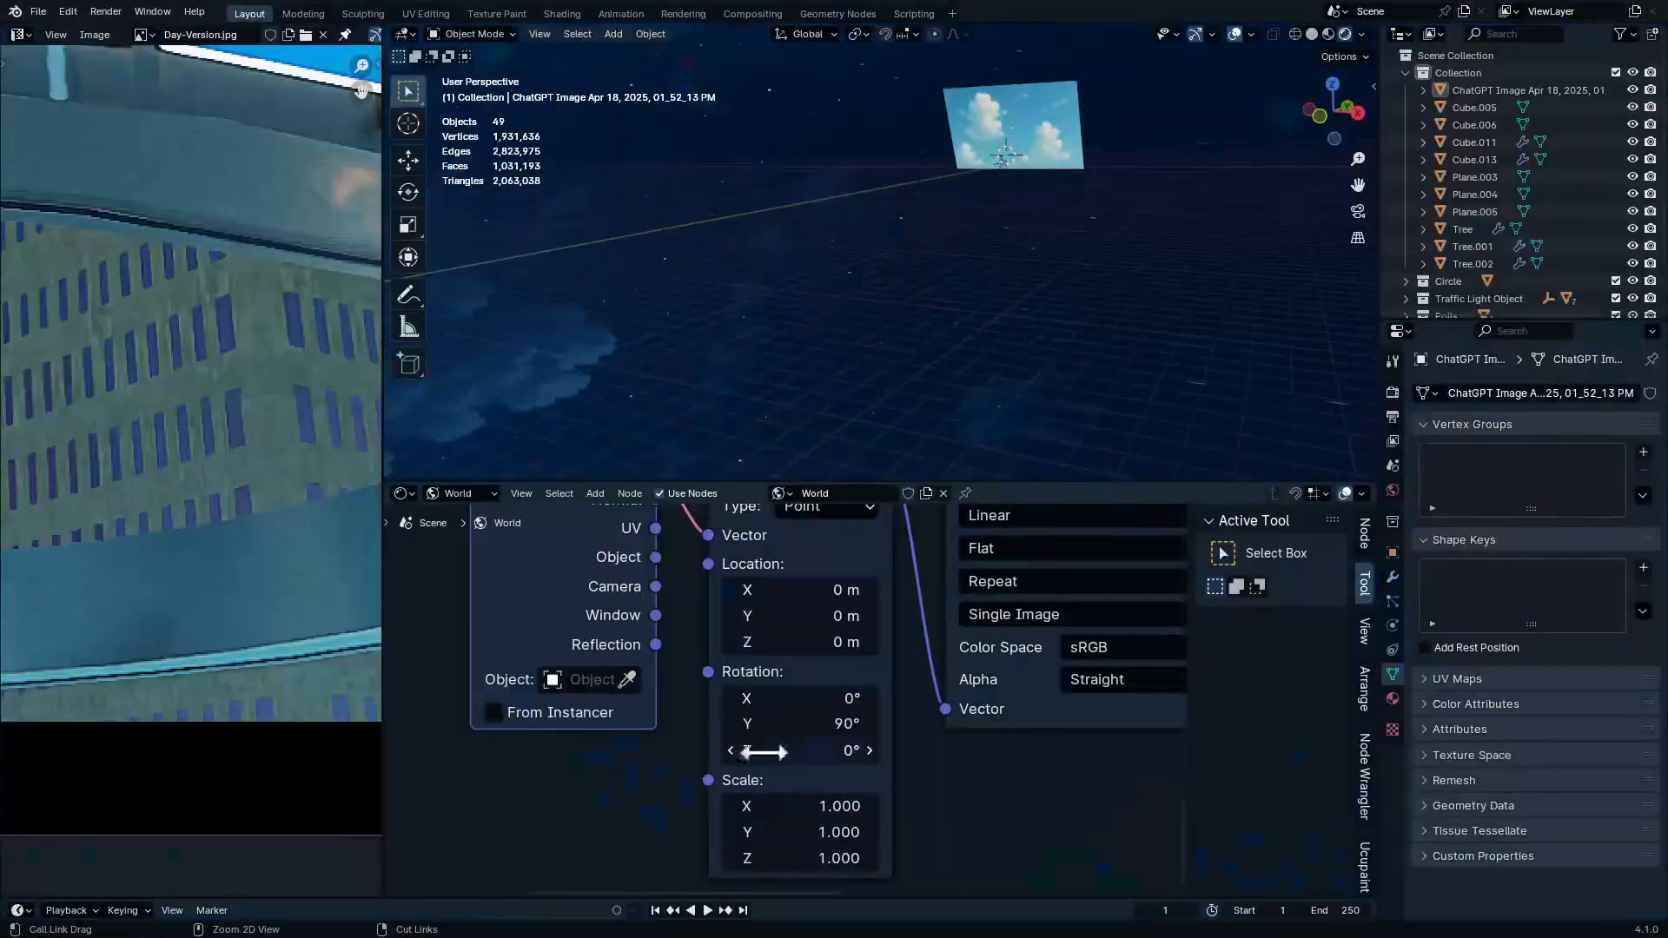
Try Rotation X 90° and Y 0° on the second sky image's Mapping node and orbit around to check the sky
scroll(762, 752, "up", 2)
double_click(836, 673)
type("90")
key("Return")
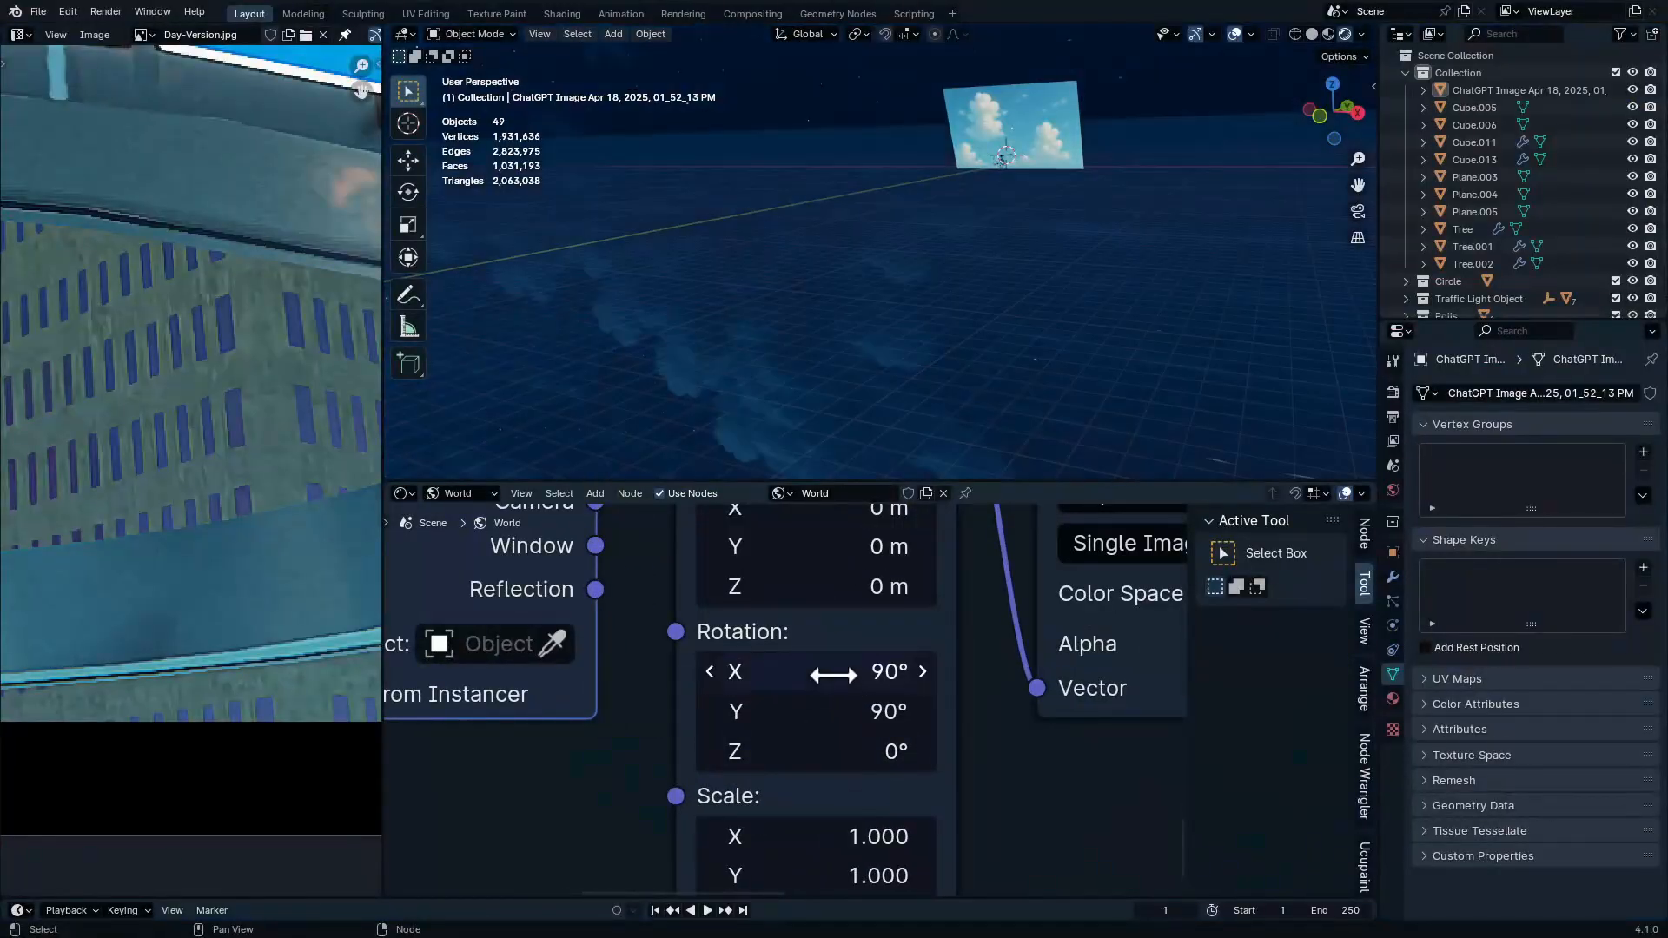
key("Return")
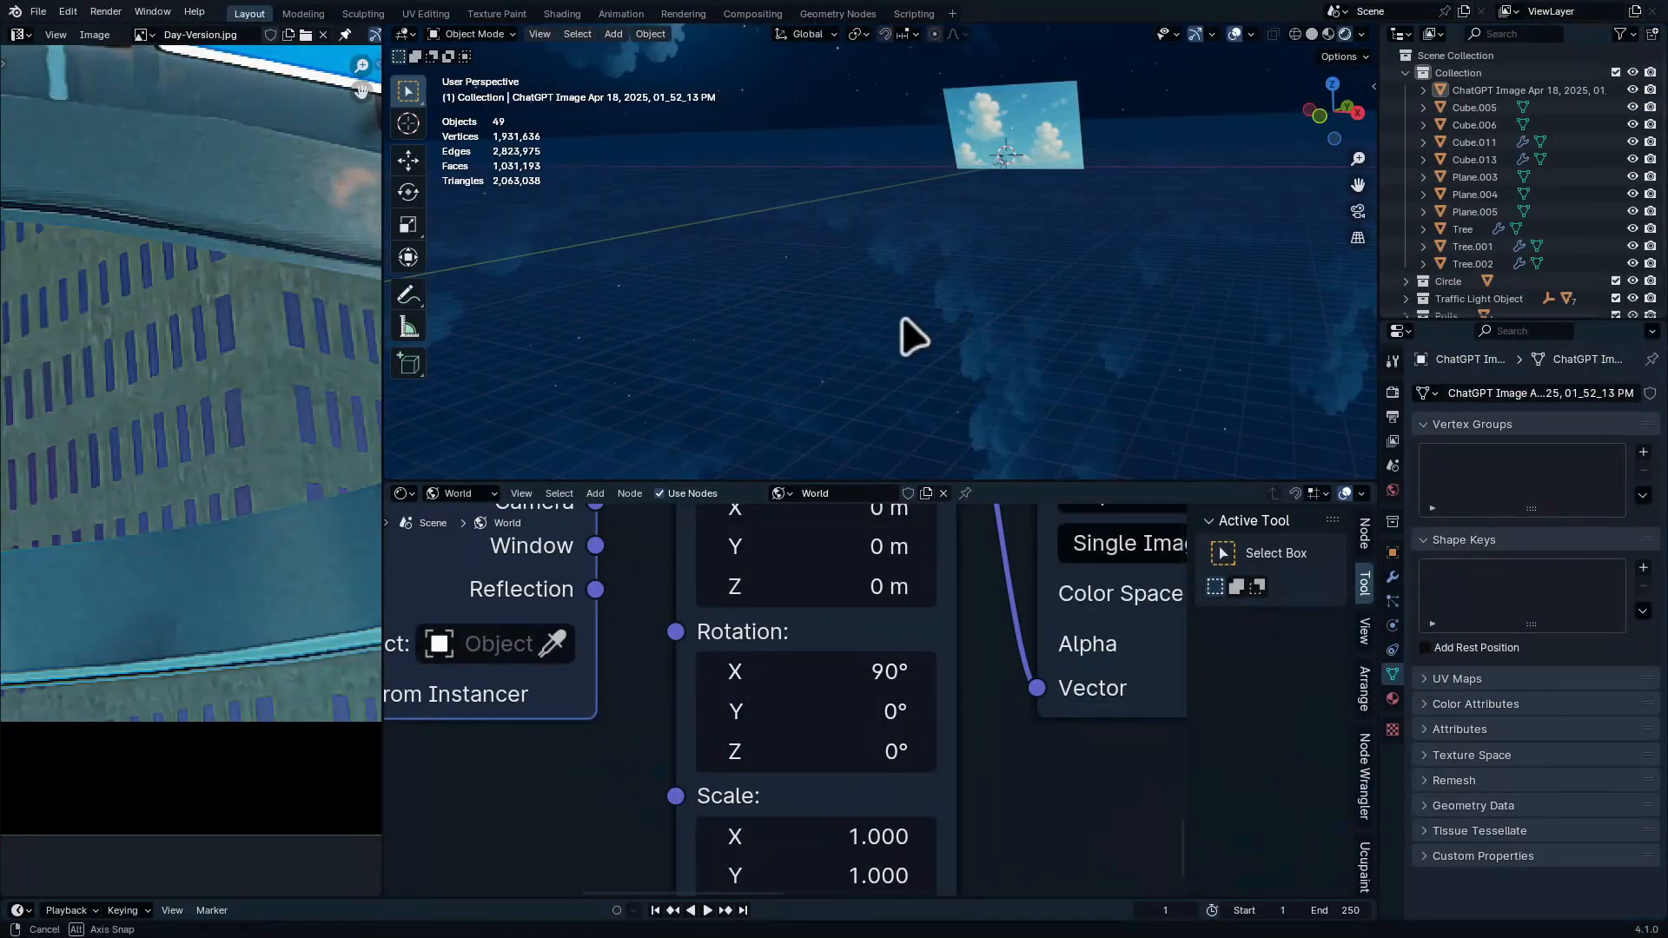
middle_click_drag(904, 335, 938, 330)
scroll(842, 855, "up", 2)
Try Rotation X 0° and Y 94.9° on the second sky image's Mapping node
middle_click_drag(831, 837, 761, 693)
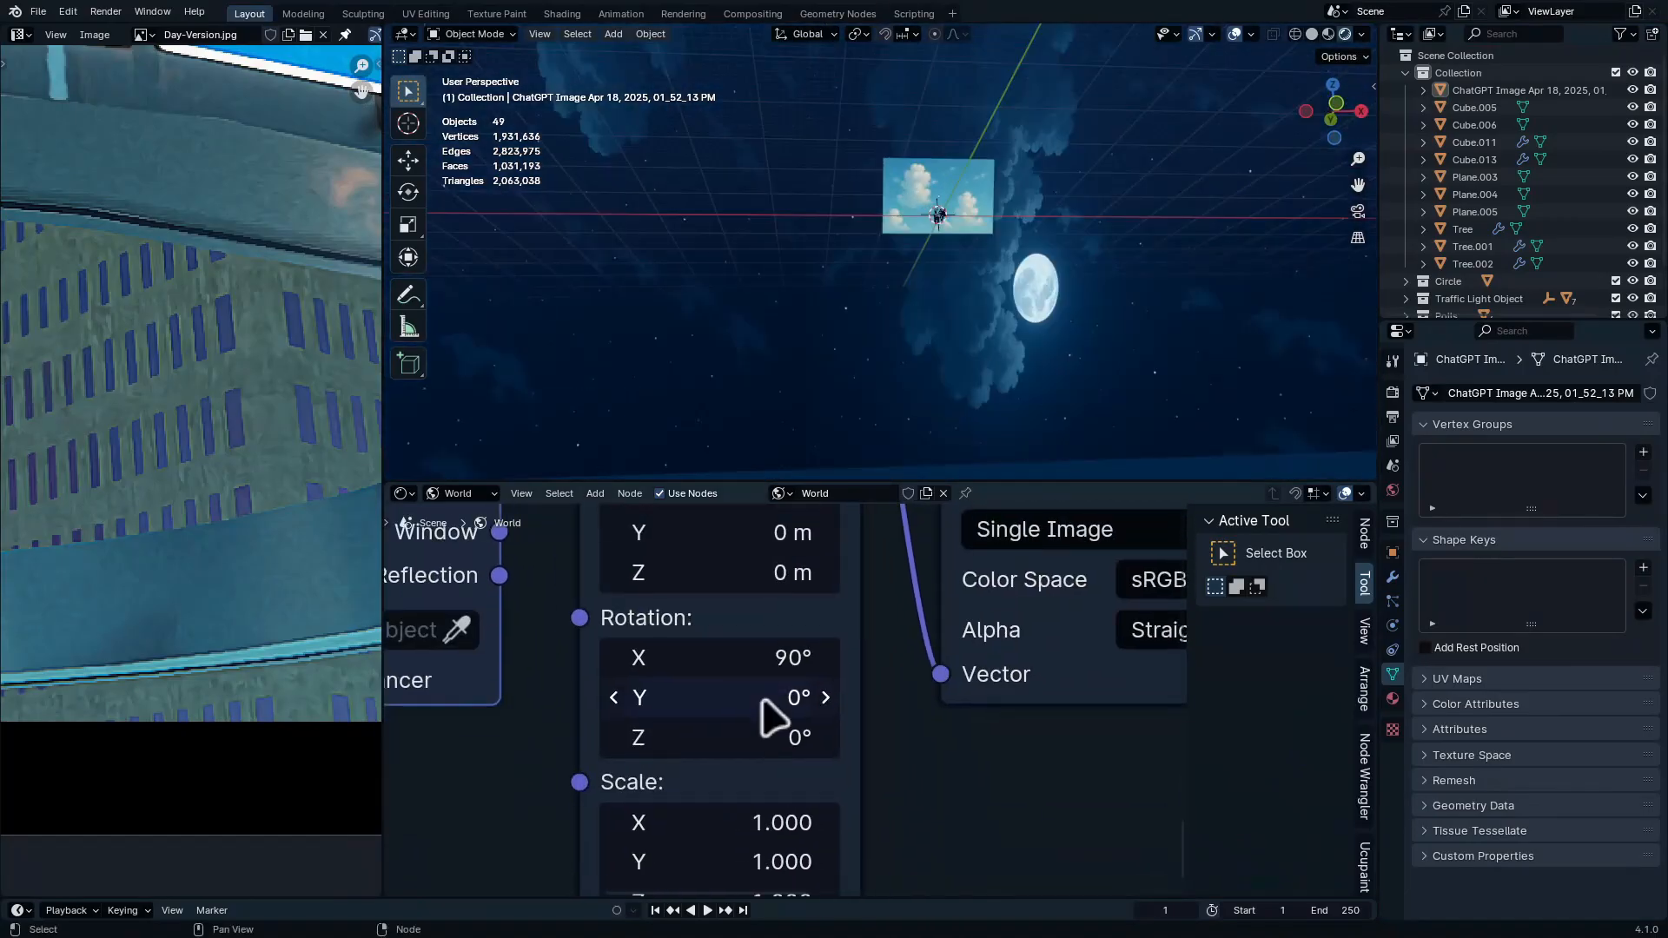
left_click_drag(760, 696, 786, 696)
right_click(786, 696)
left_click(763, 657)
type("0")
key("Return")
middle_click_drag(1021, 213, 1021, 213)
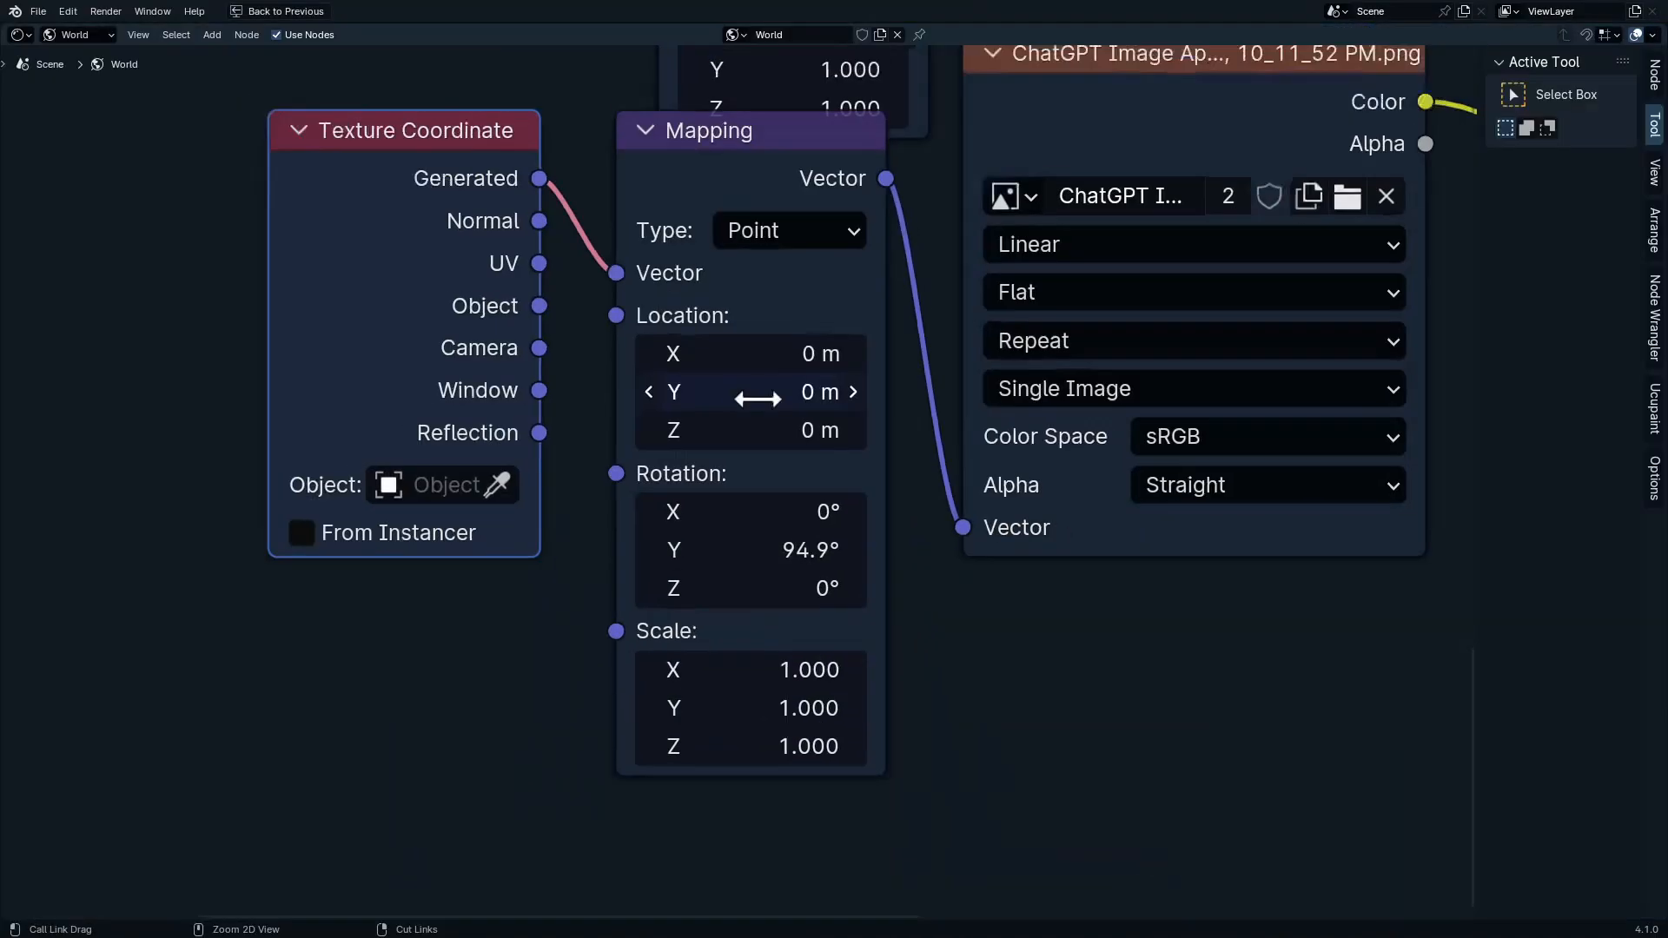
Set the second sky image's Mapping to Location Y 0.1 m, Rotation X -90° and Rotation Y -122°
scroll(764, 387, "down", 3)
left_click_drag(763, 387, 773, 387)
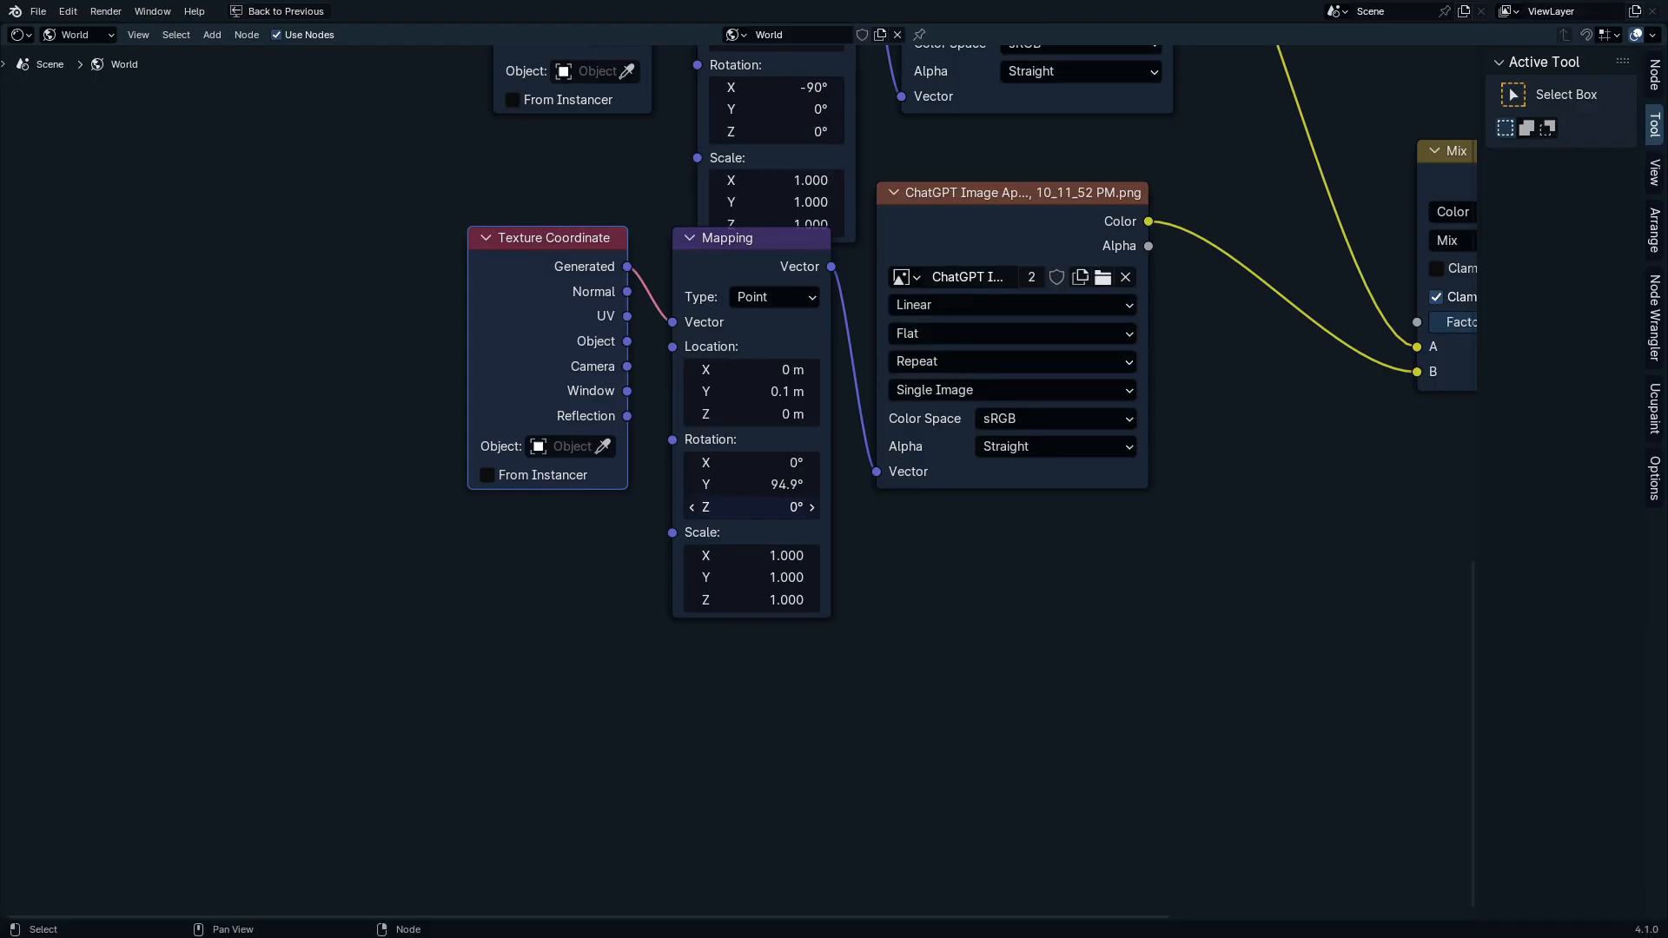
scroll(808, 504, "up", 3)
left_click(778, 464)
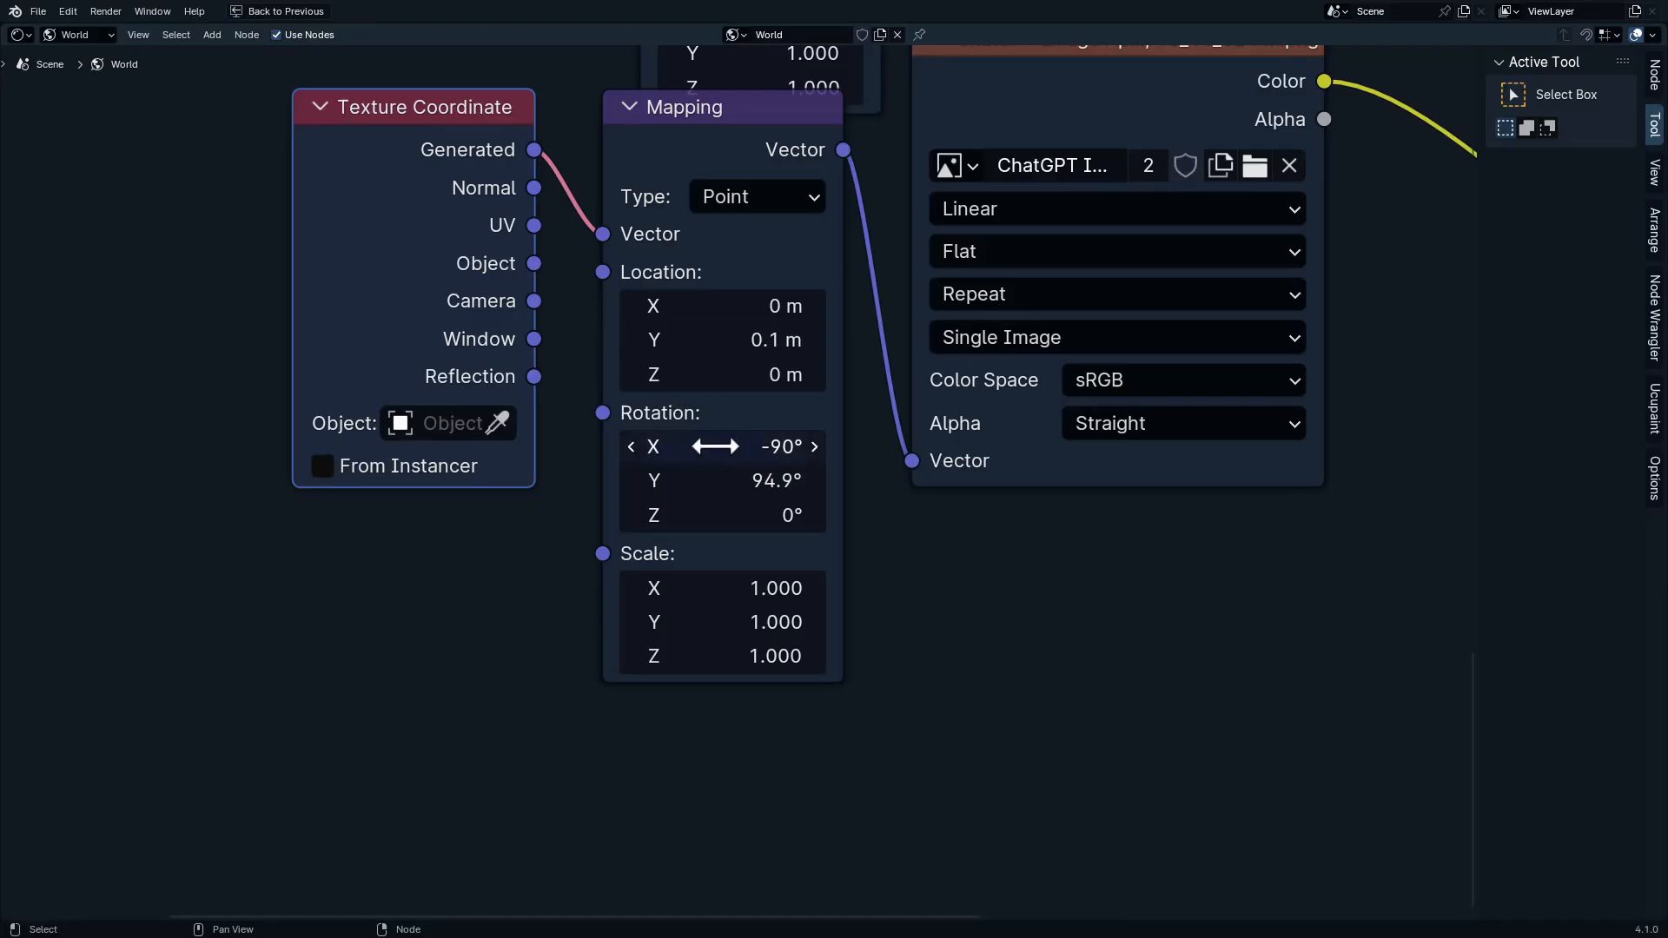
left_click(760, 480)
type("-122")
key("Return")
scroll(1069, 677, "down", 3)
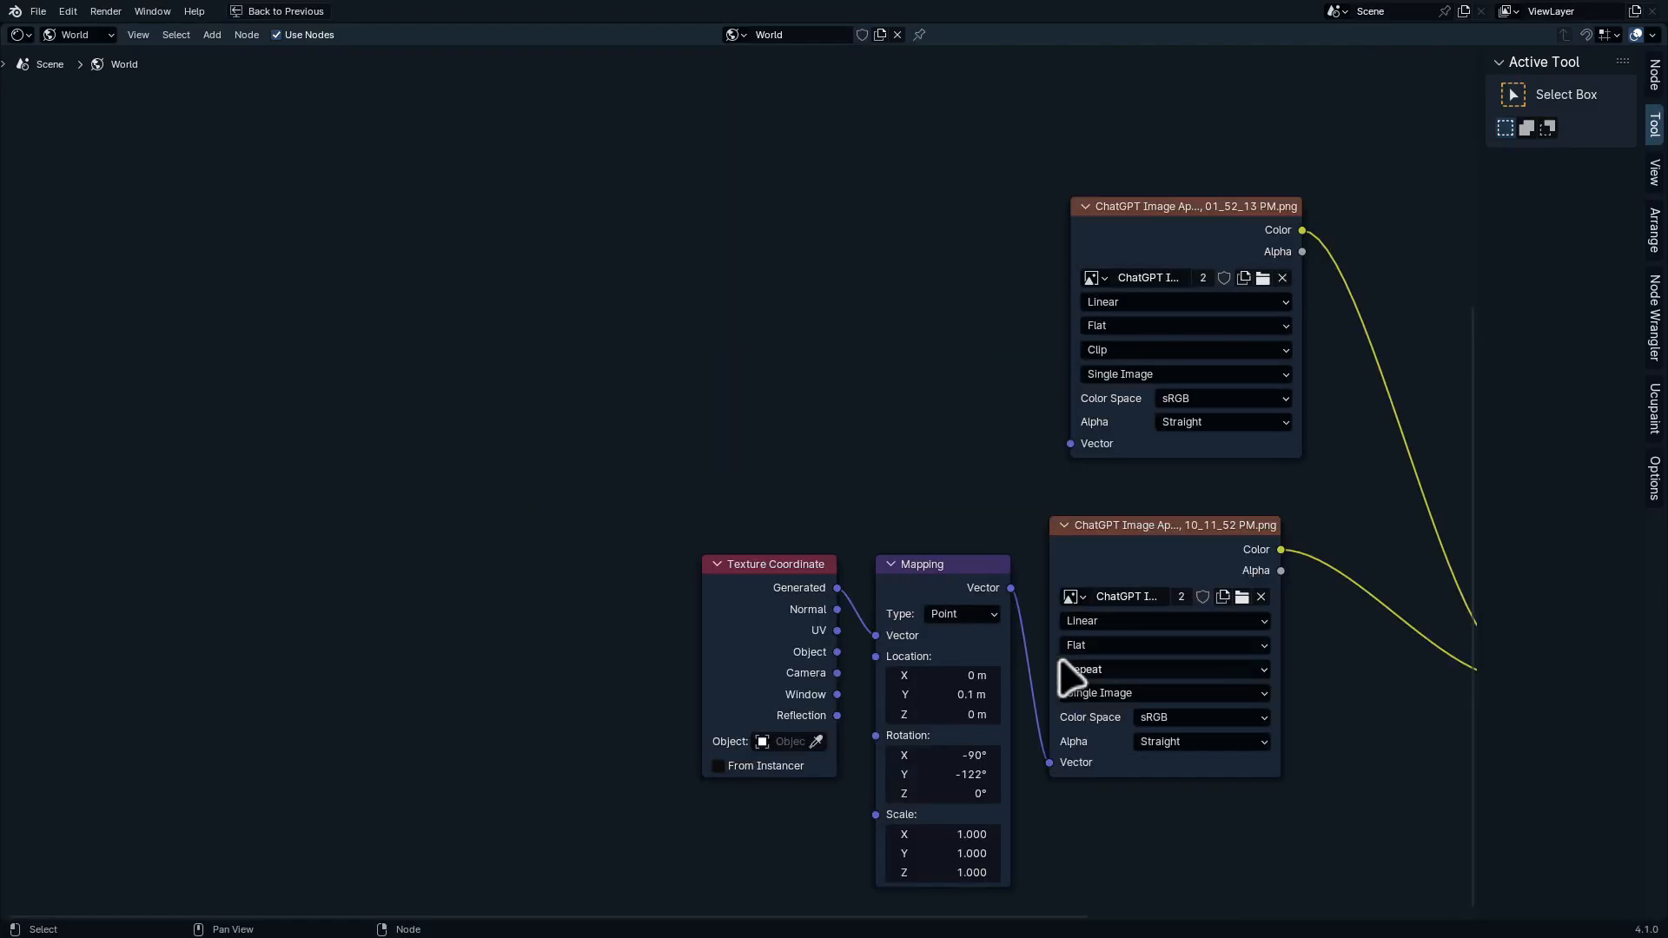
Connect the world's Mapping node to the first sky image as well and check the sky through the camera
left_click_drag(1008, 590, 1074, 441)
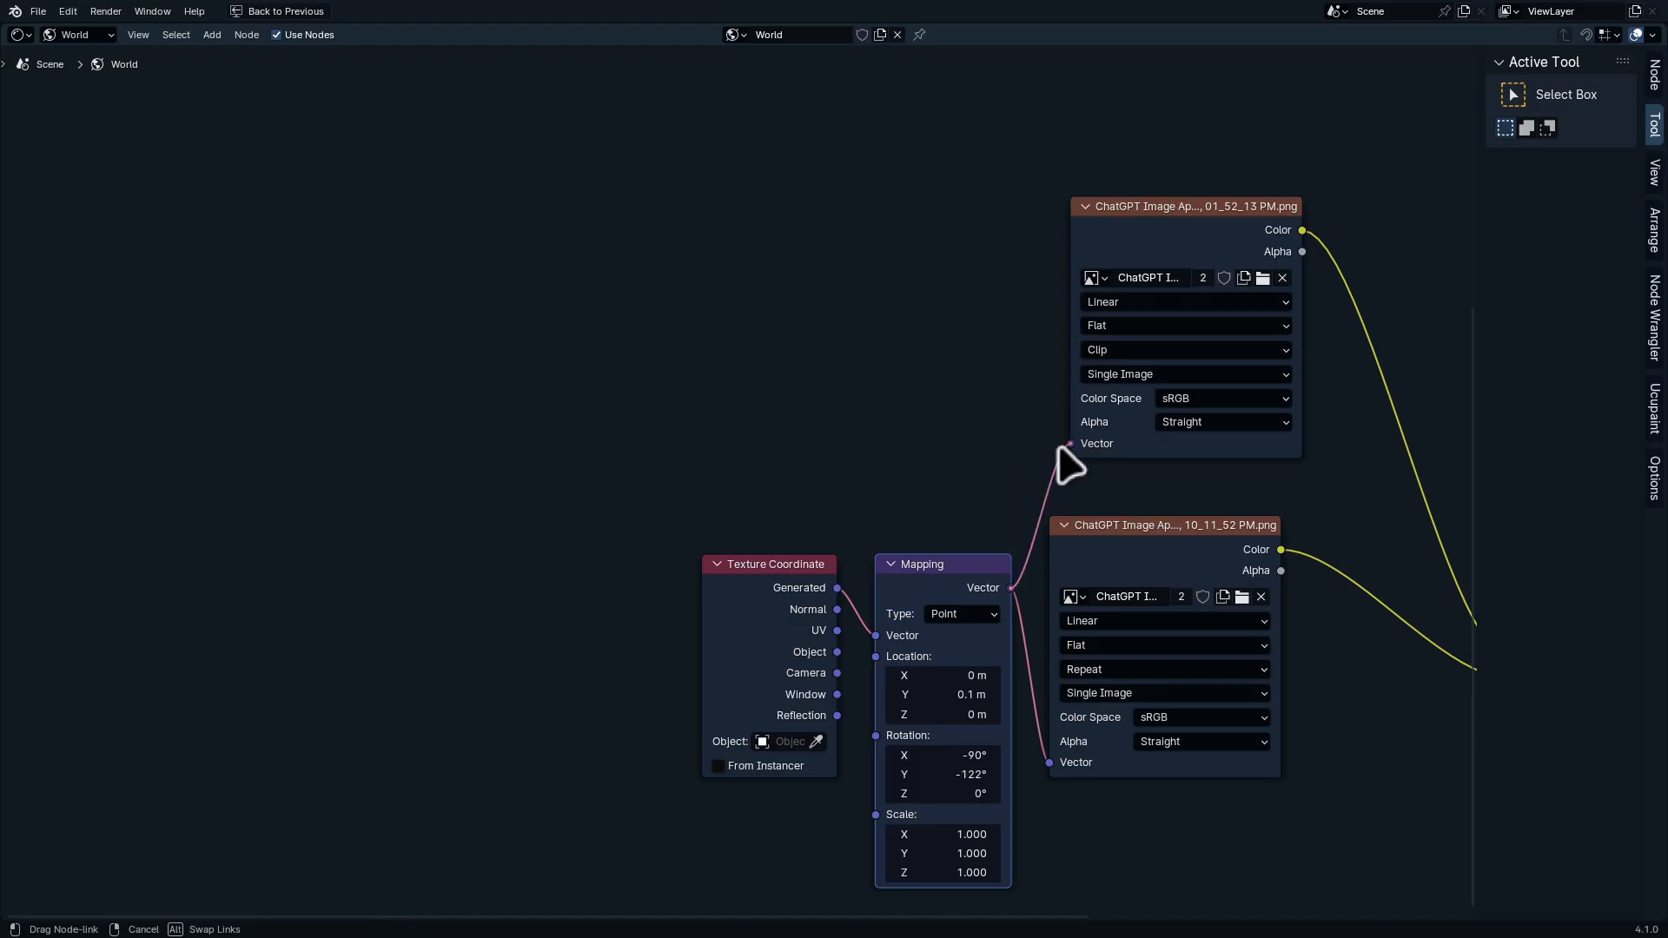
key("ctrl+space")
middle_click_drag(1046, 368, 862, 372)
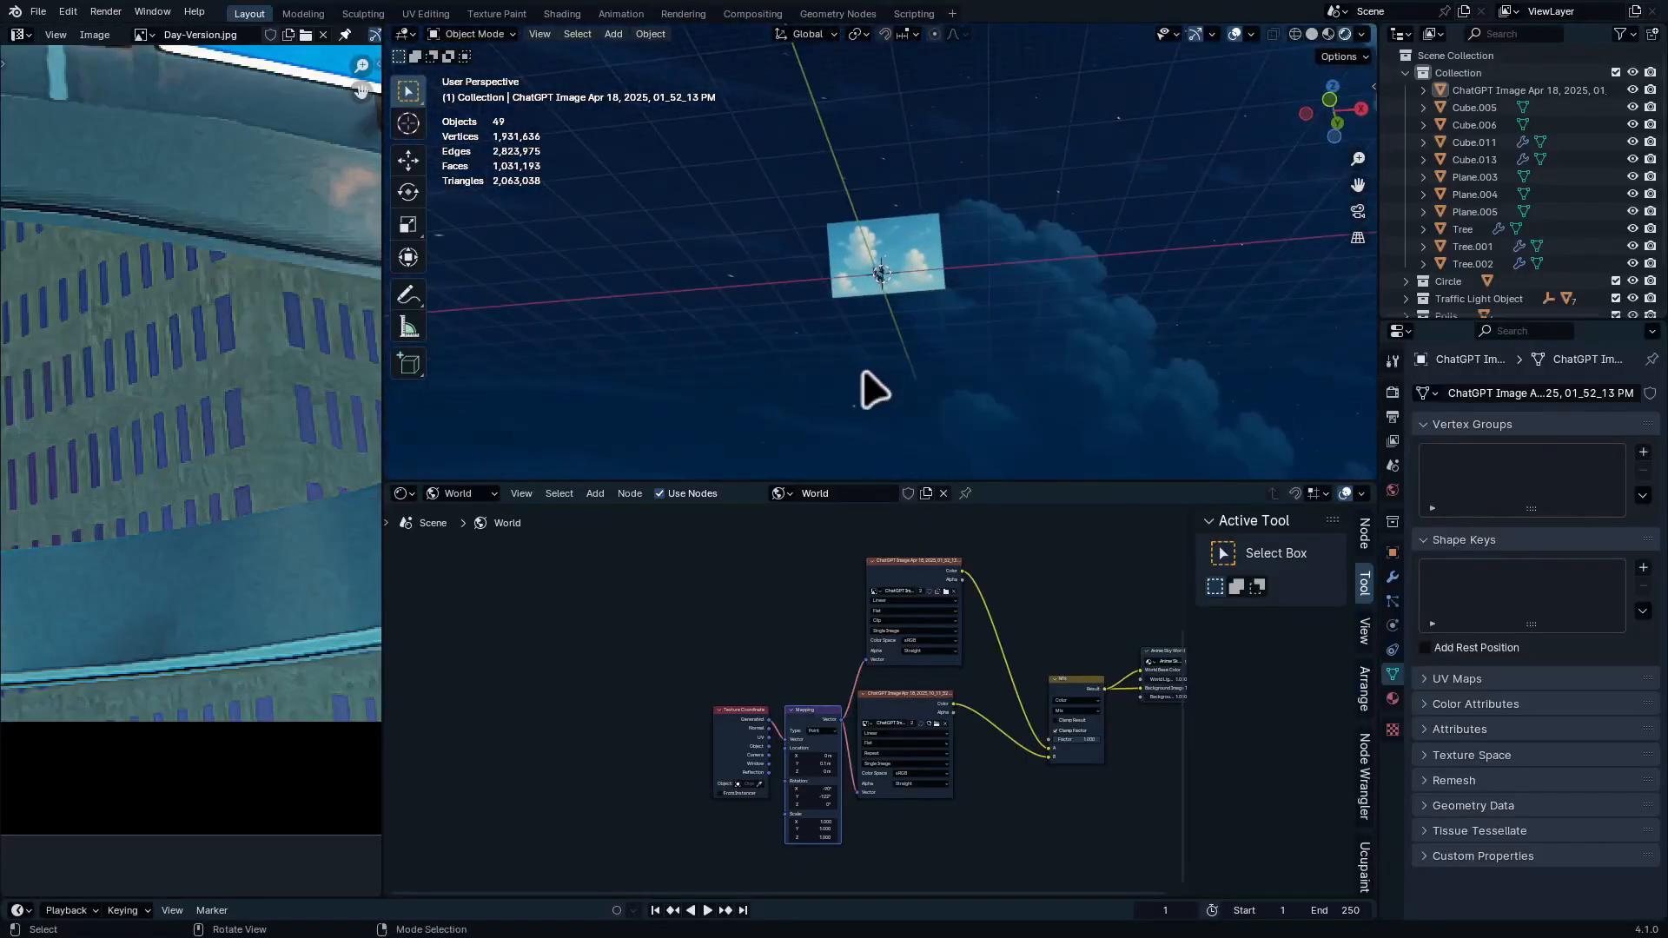
scroll(873, 367, "up", 12)
scroll(998, 264, "up", 3)
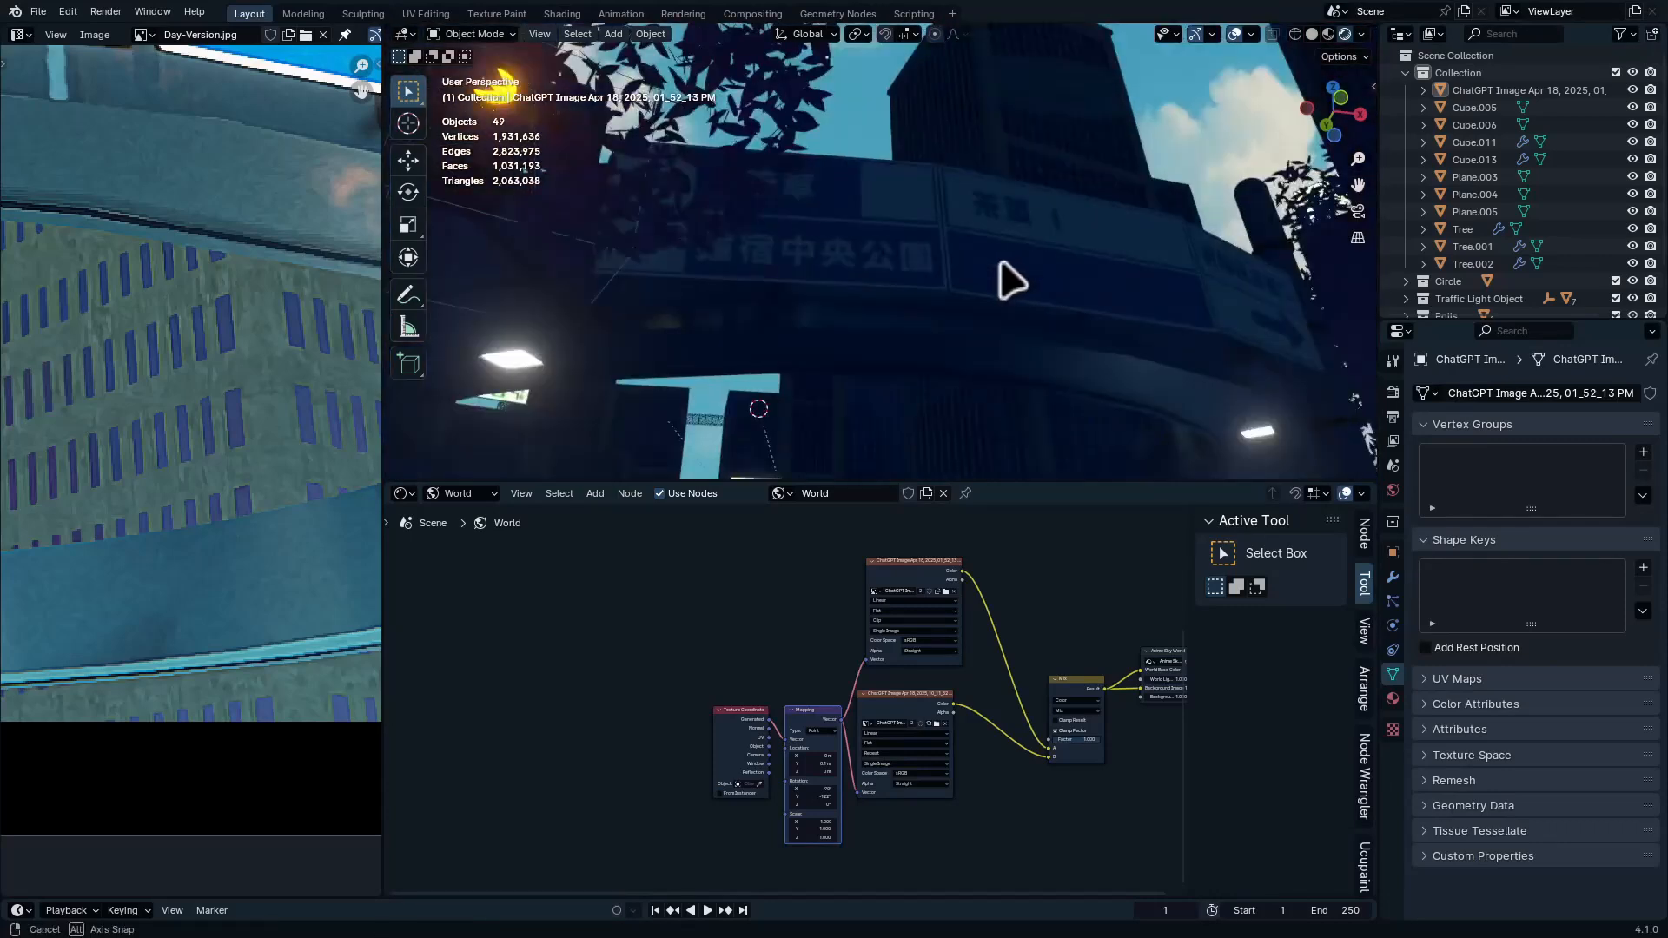
middle_click_drag(998, 264, 1050, 305)
key("KP_0")
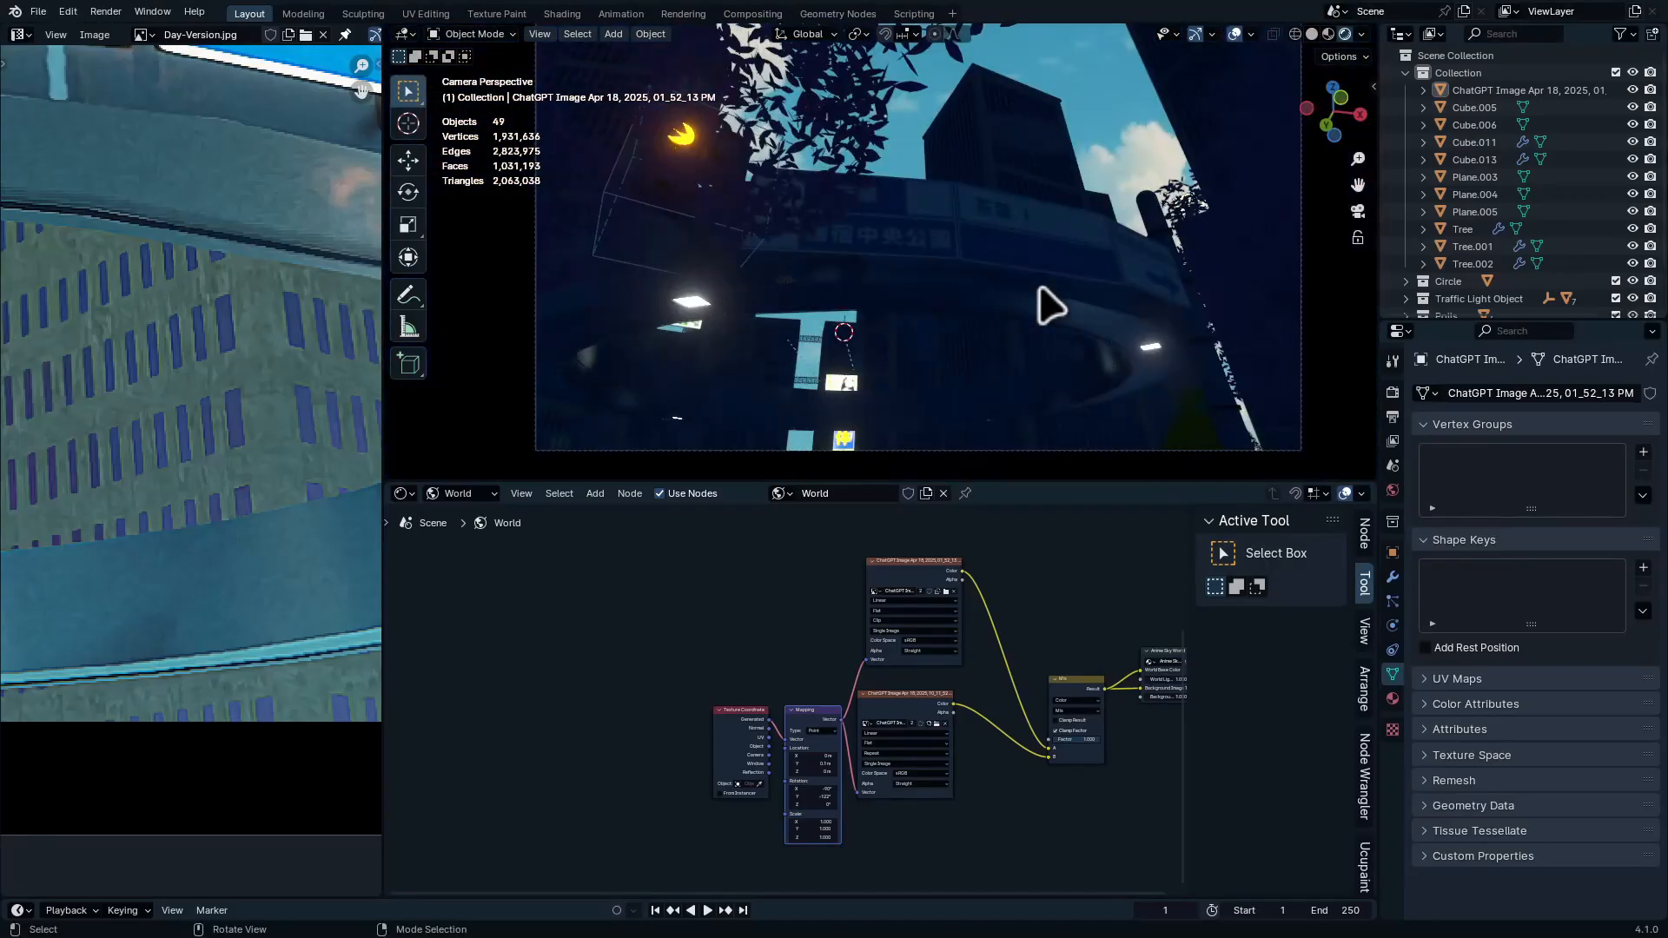
Select the sky backdrop plane, show its material nodes and set its Mix factor to 1
middle_click_drag(1112, 122, 1075, 196, "shift")
left_click(1073, 218)
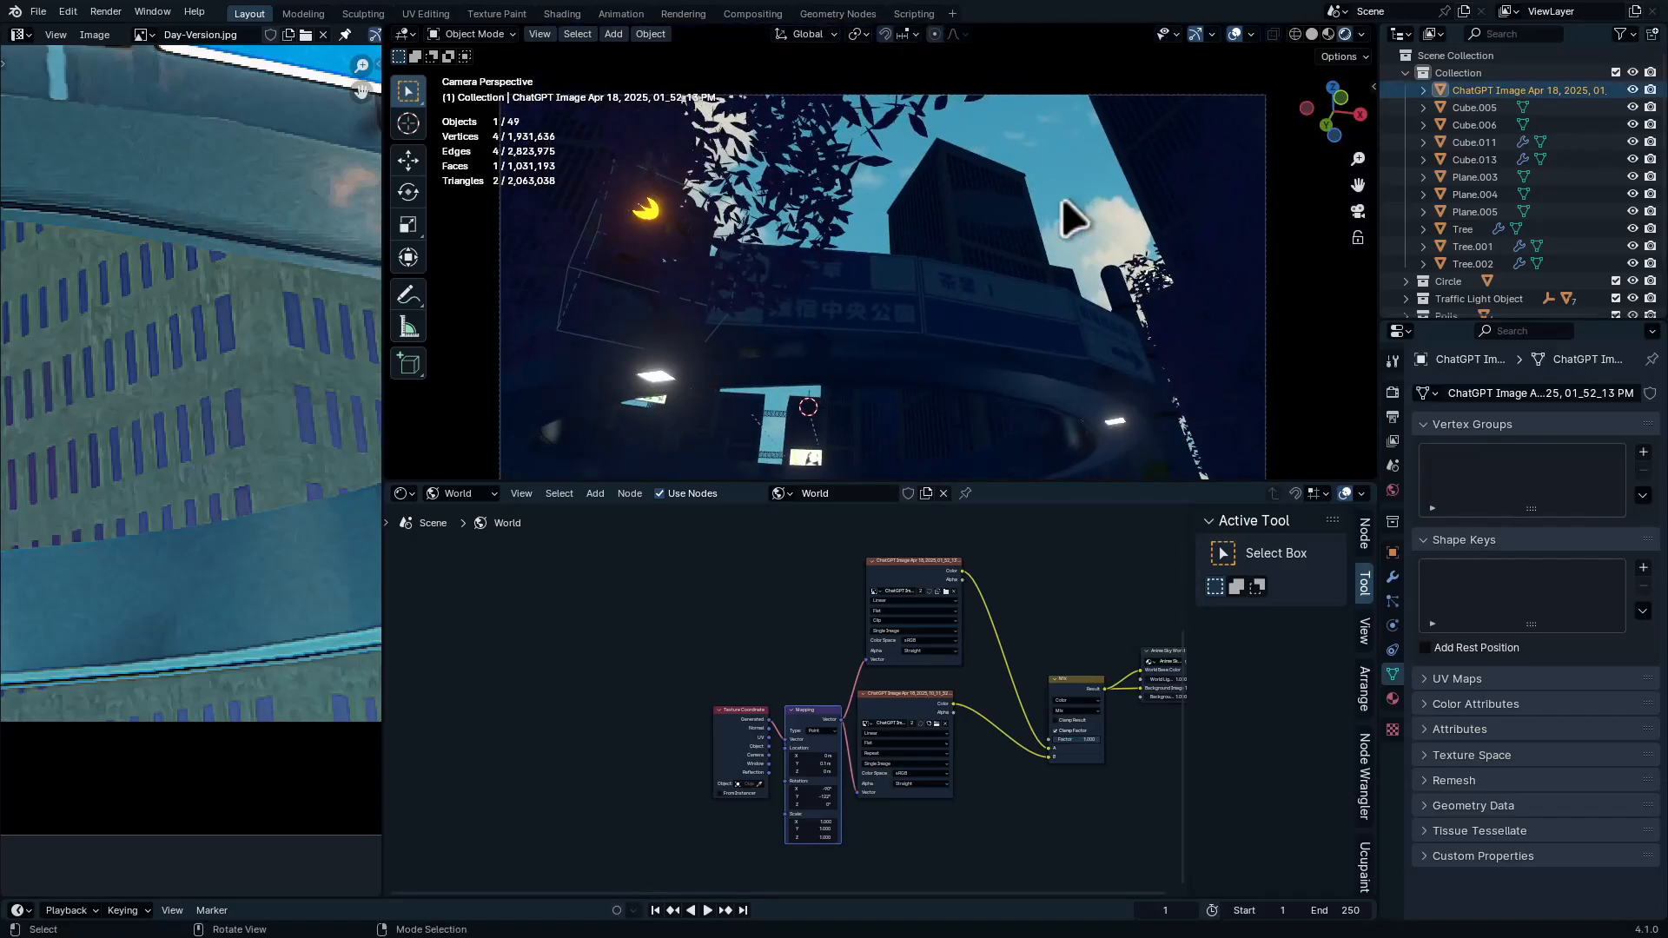
scroll(1007, 790, "up", 3)
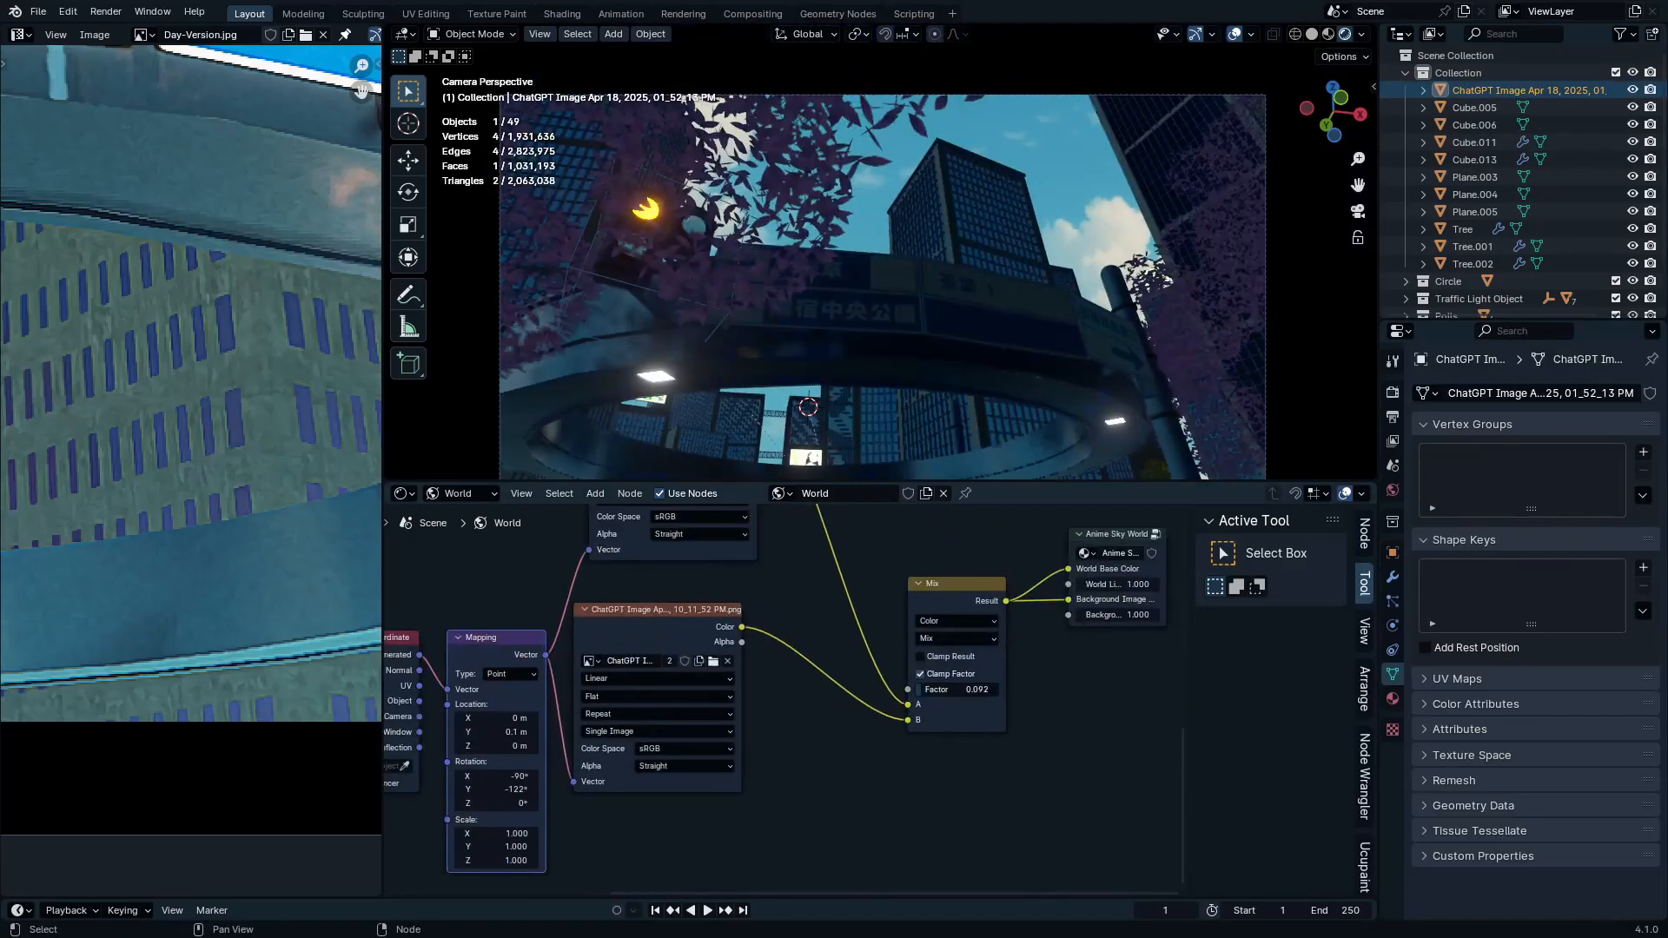
left_click(458, 493)
left_click(483, 549)
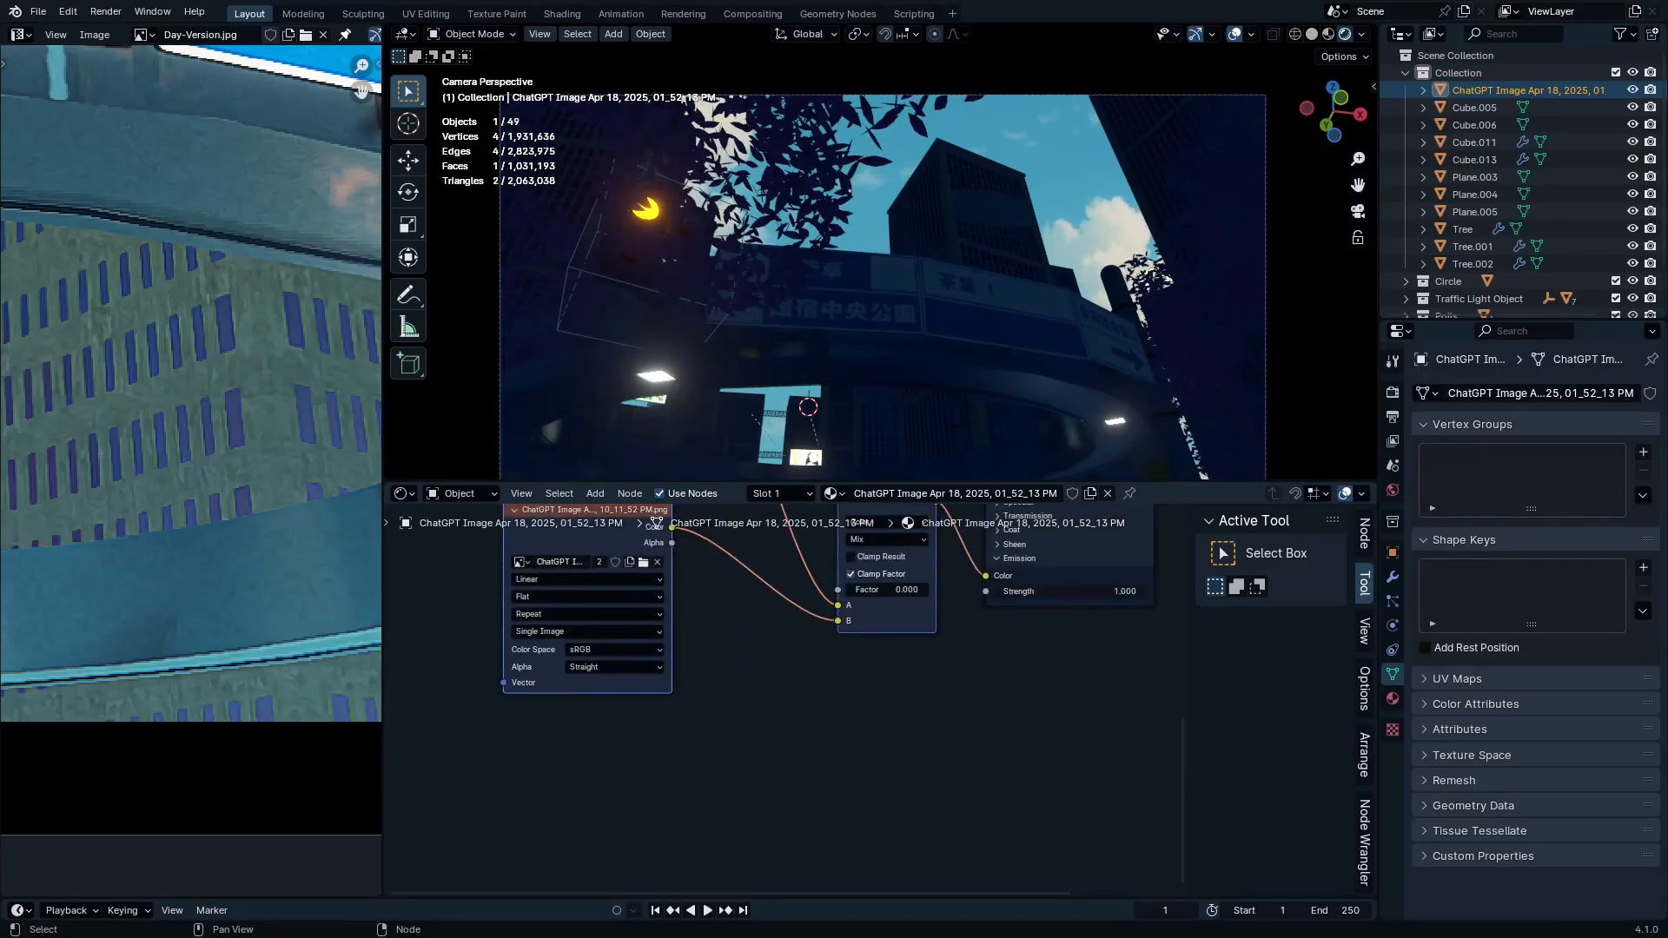
scroll(908, 619, "up", 5)
middle_click_drag(912, 540, 908, 642)
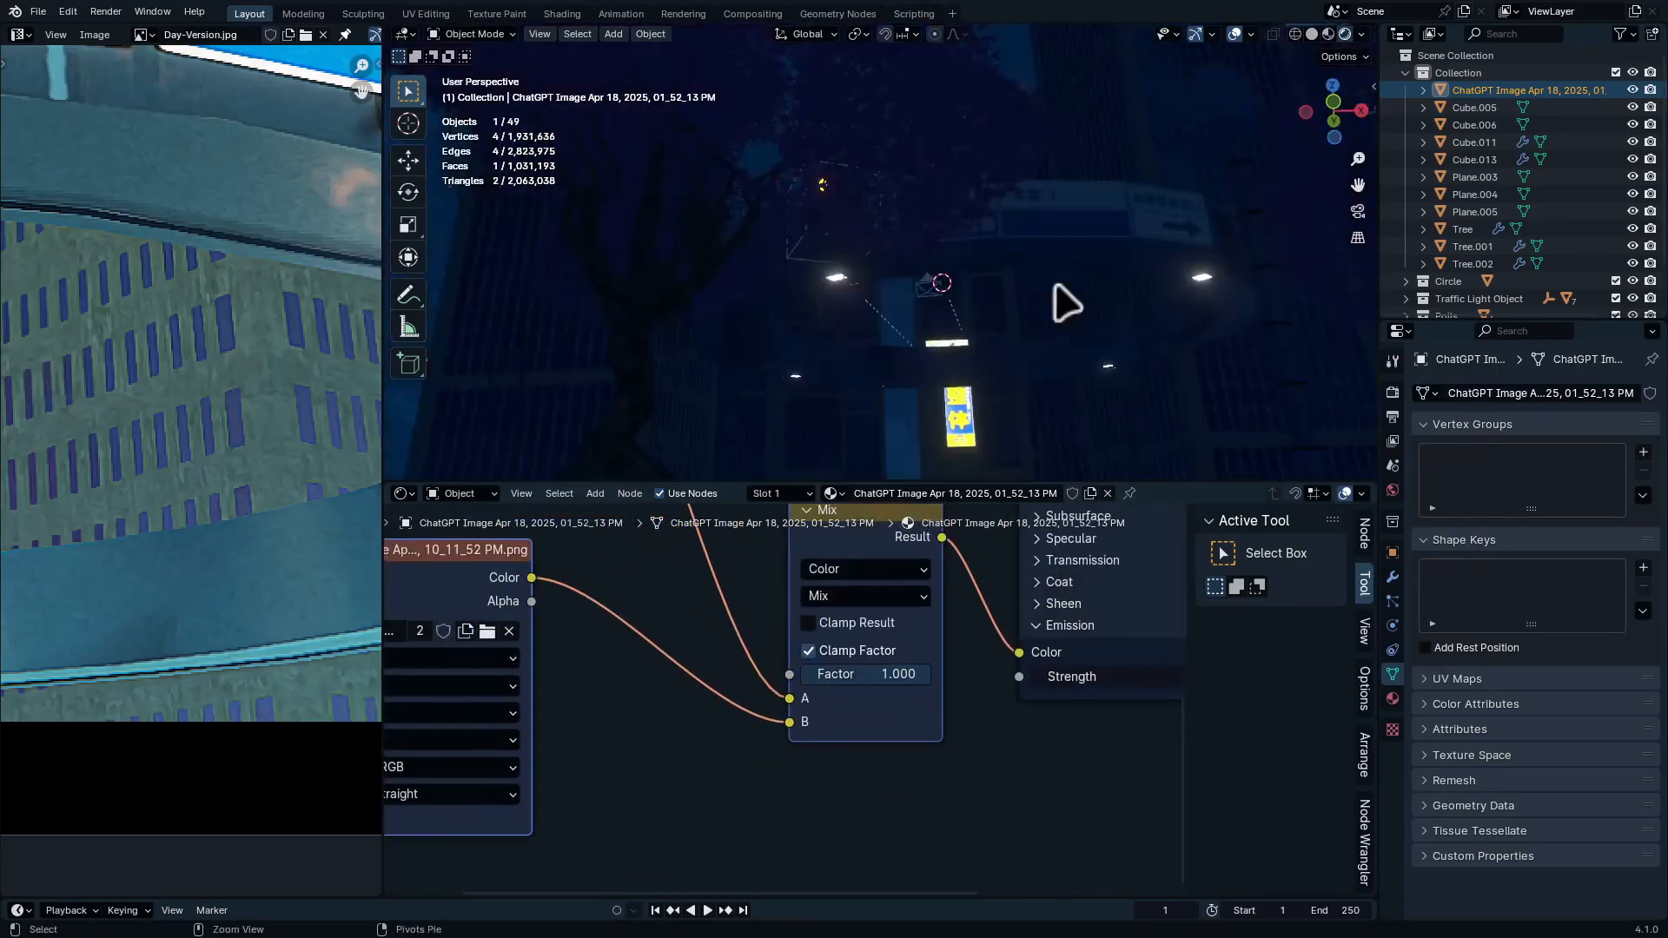
Add Texture Coordinate and Mapping nodes to the backdrop's night sky image and set its projection to Flat
middle_click_drag(1053, 283, 799, 359)
middle_click_drag(536, 667, 803, 743)
scroll(885, 800, "down", 3)
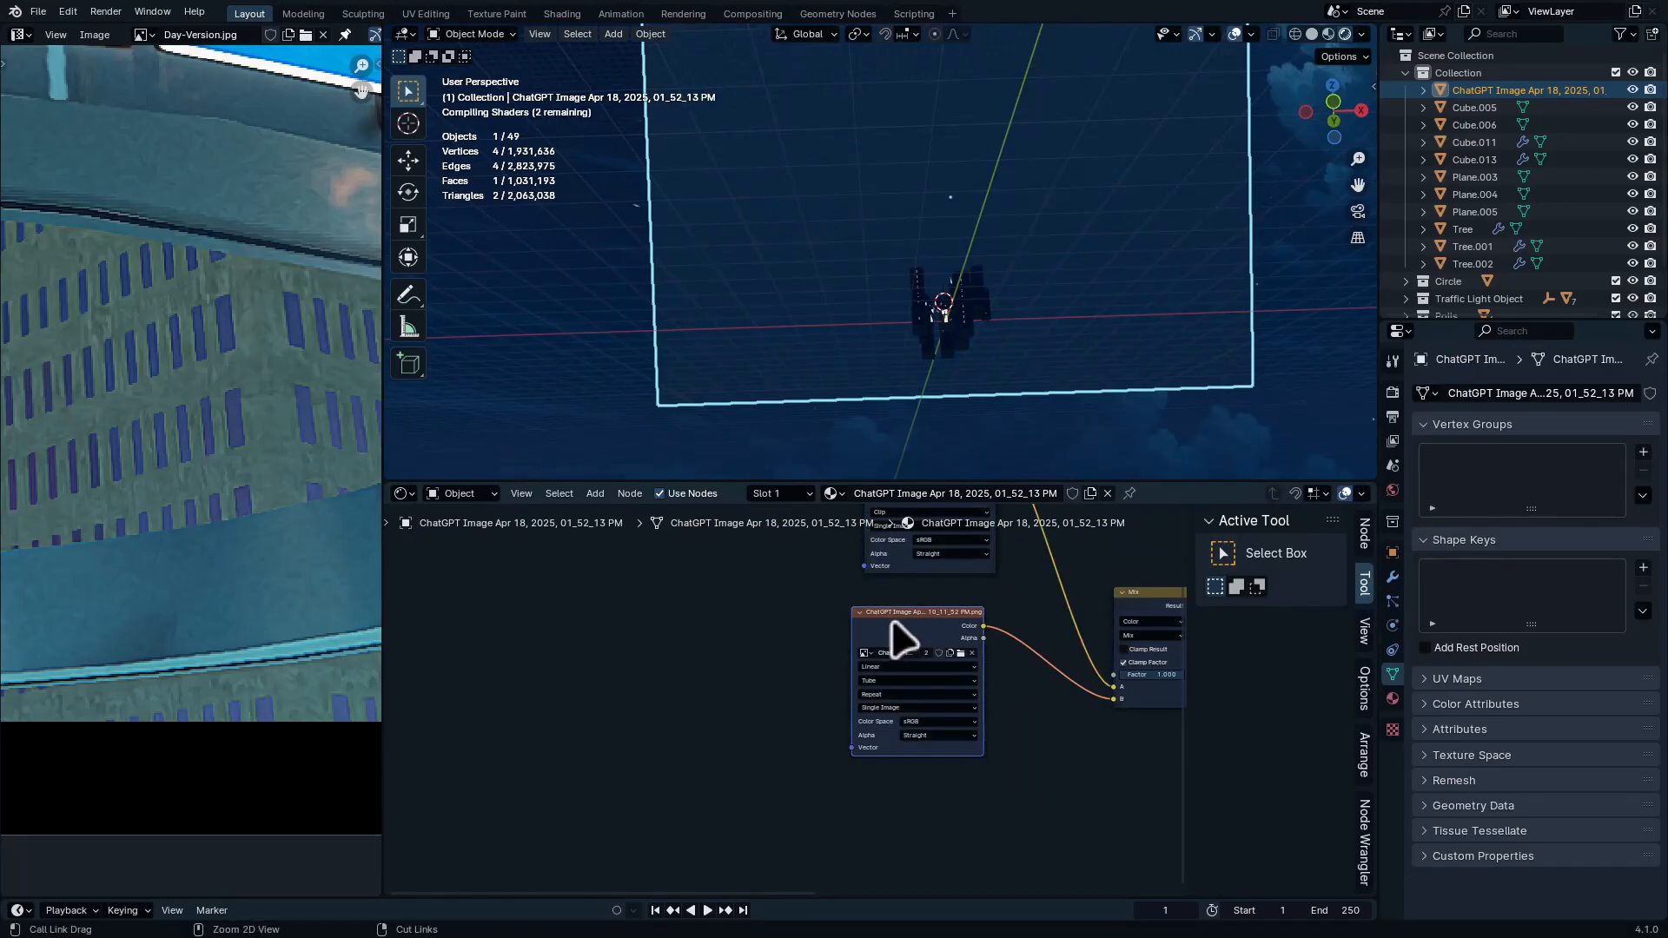
scroll(903, 640, "up", 4)
left_click(811, 772)
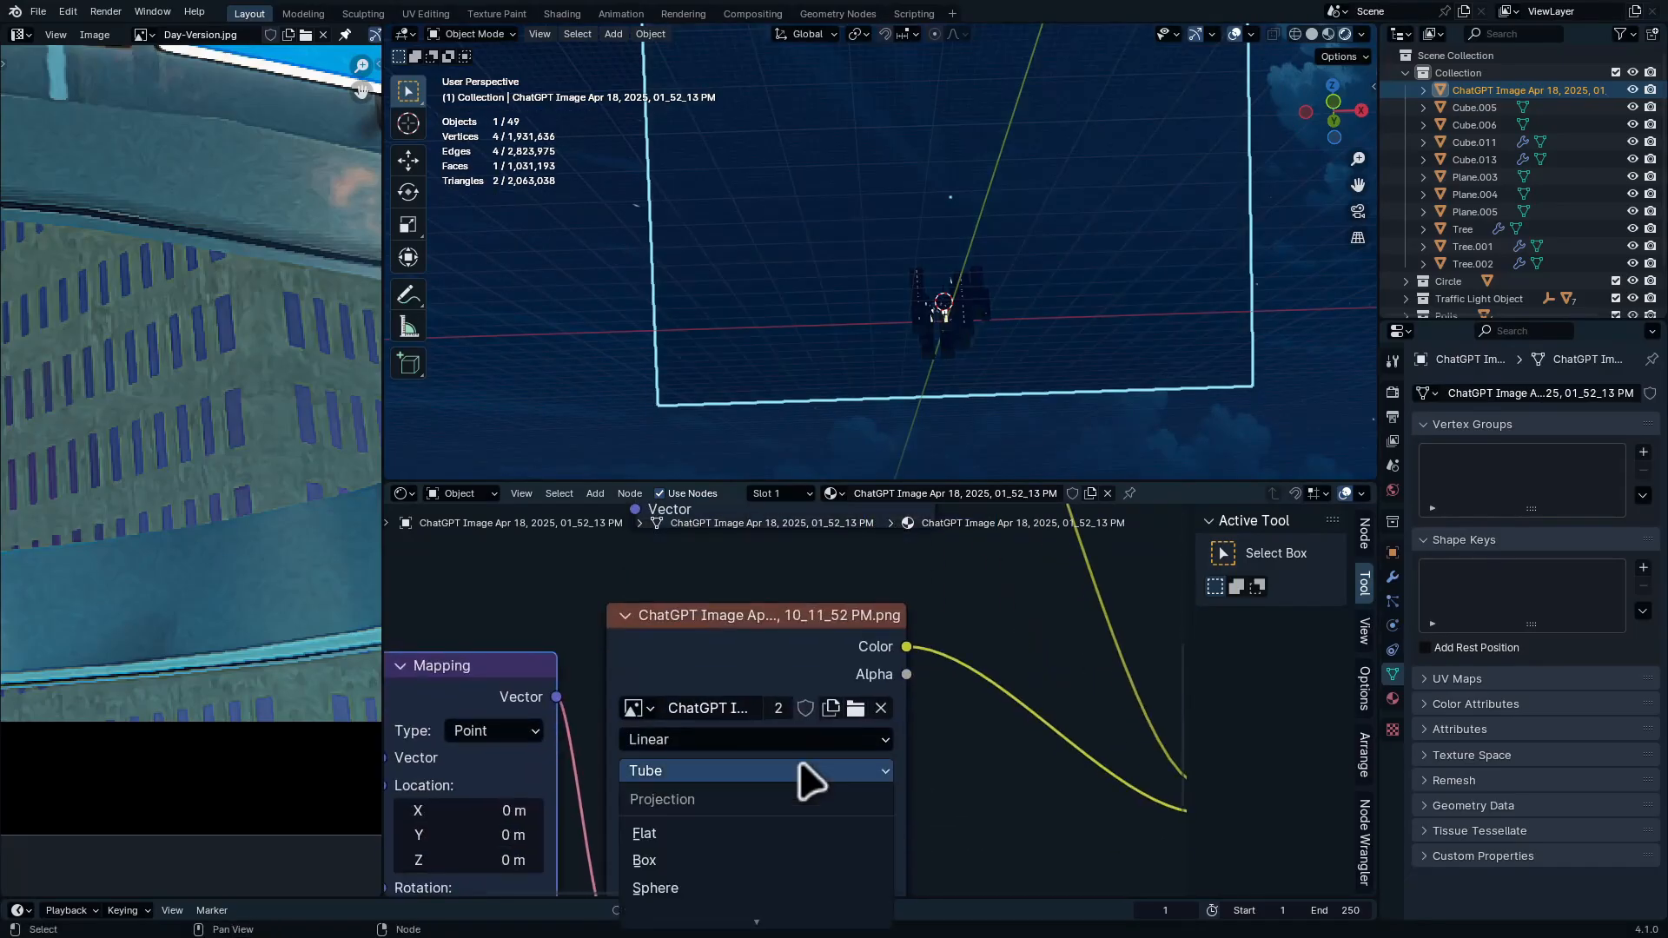
left_click(766, 839)
middle_click_drag(1019, 652, 980, 877)
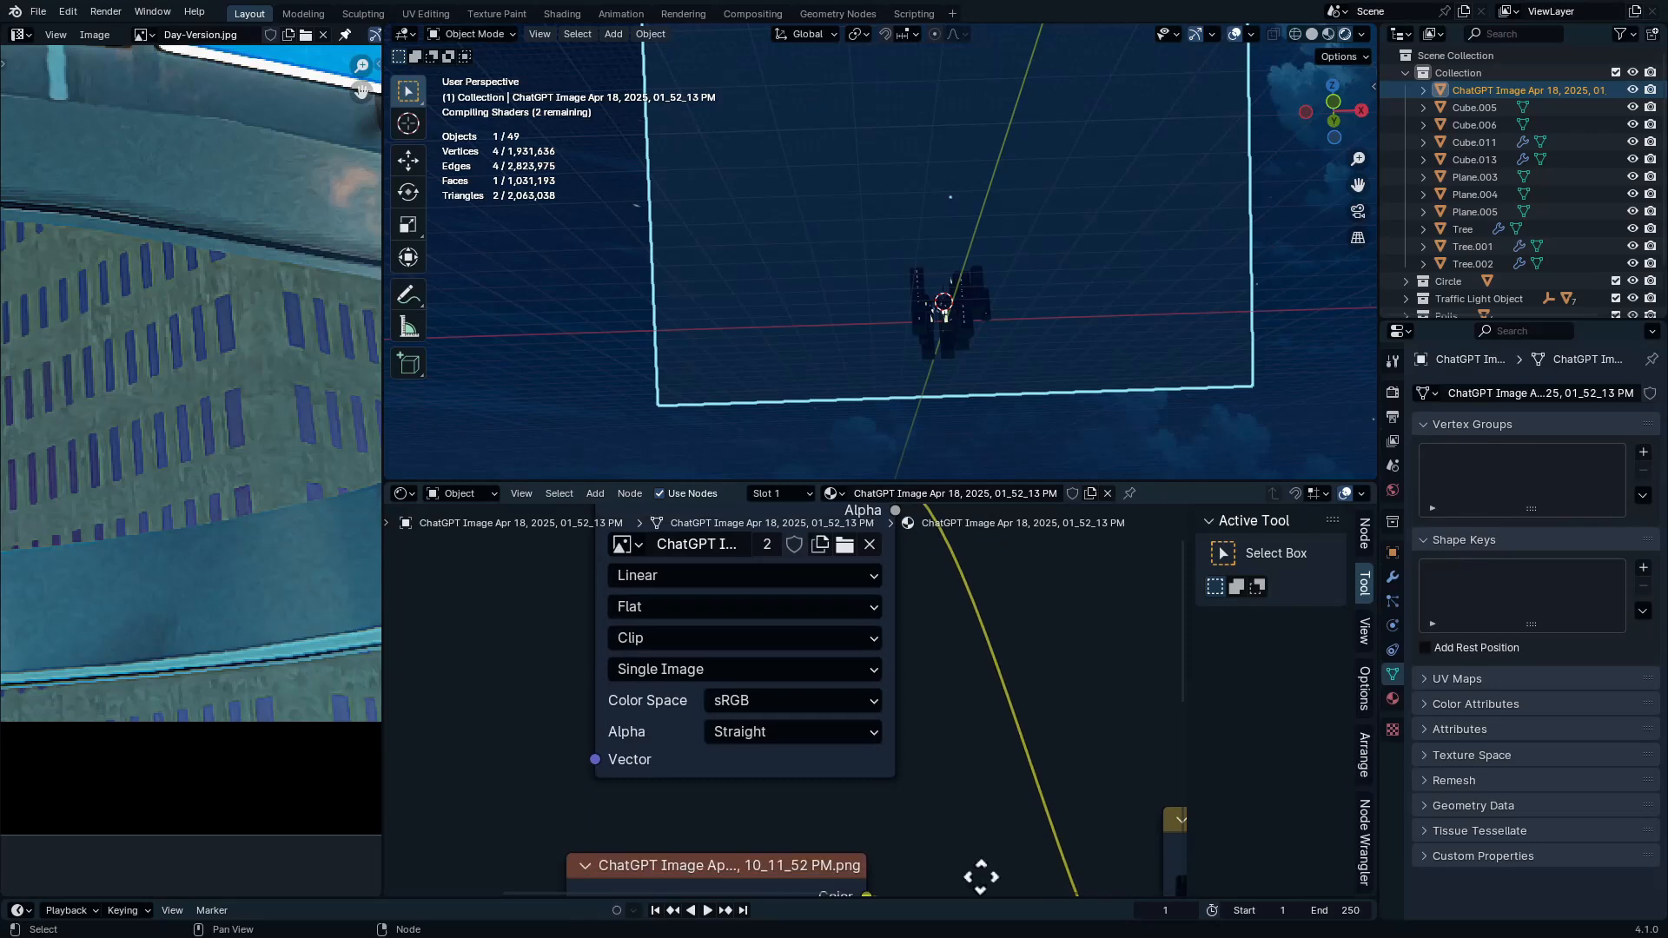
middle_click_drag(979, 562, 938, 689)
Try Clip extension and a Mapping Scale X of -1 on the backdrop's night sky image
left_click(749, 714)
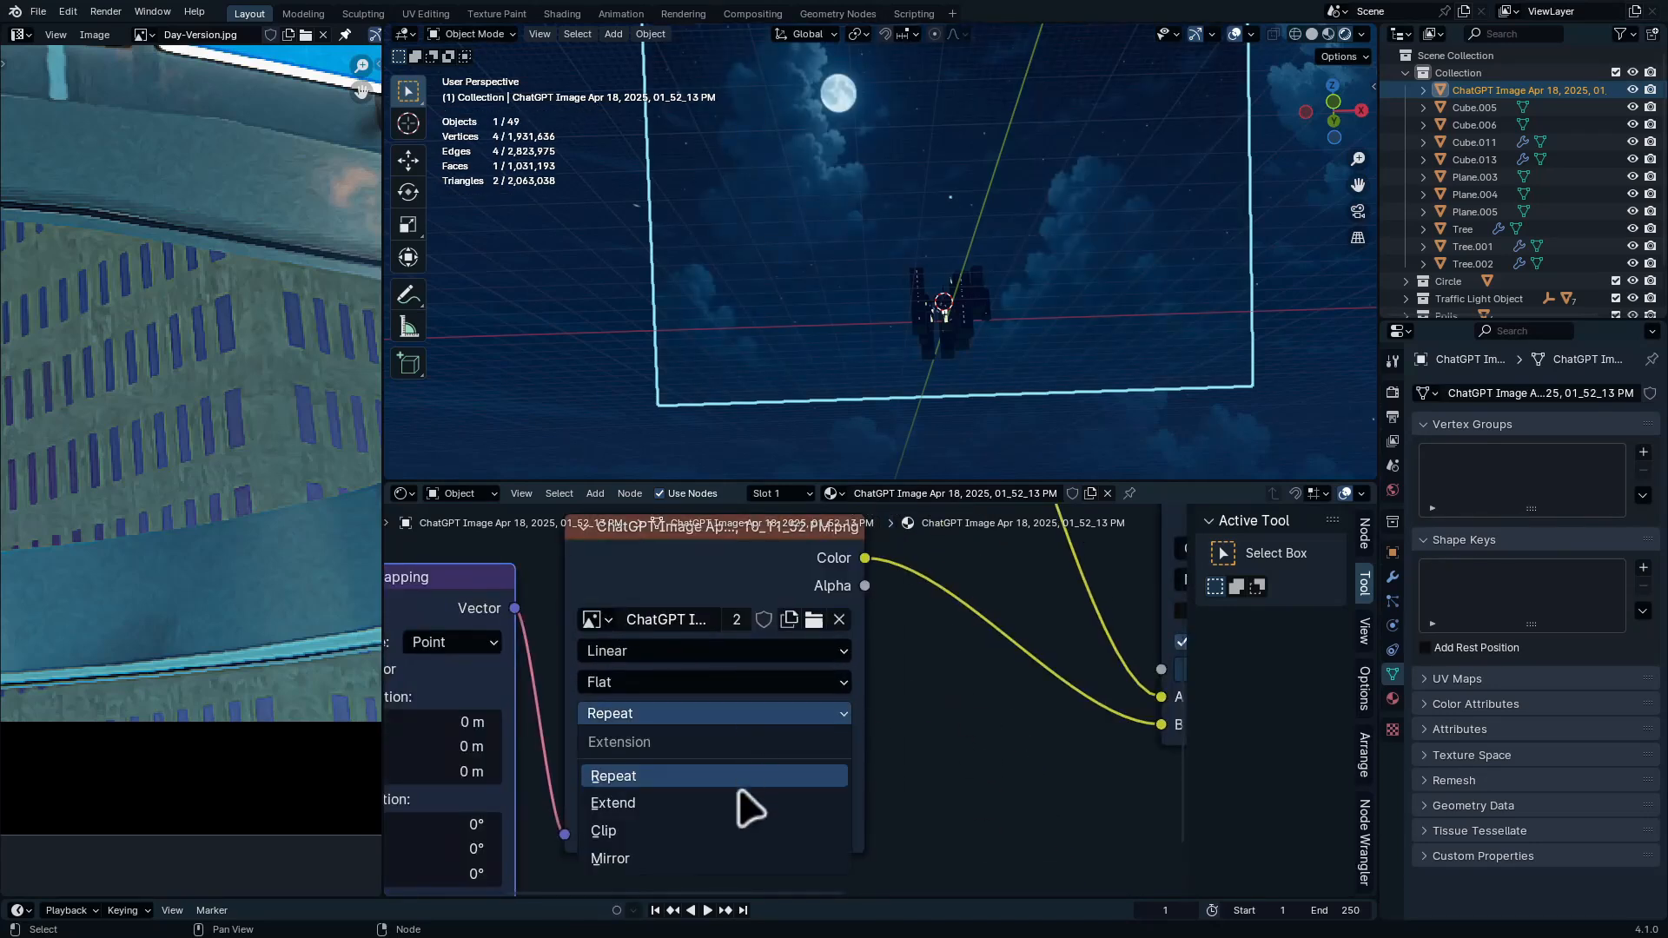
left_click(738, 831)
middle_click_drag(841, 756, 417, 564)
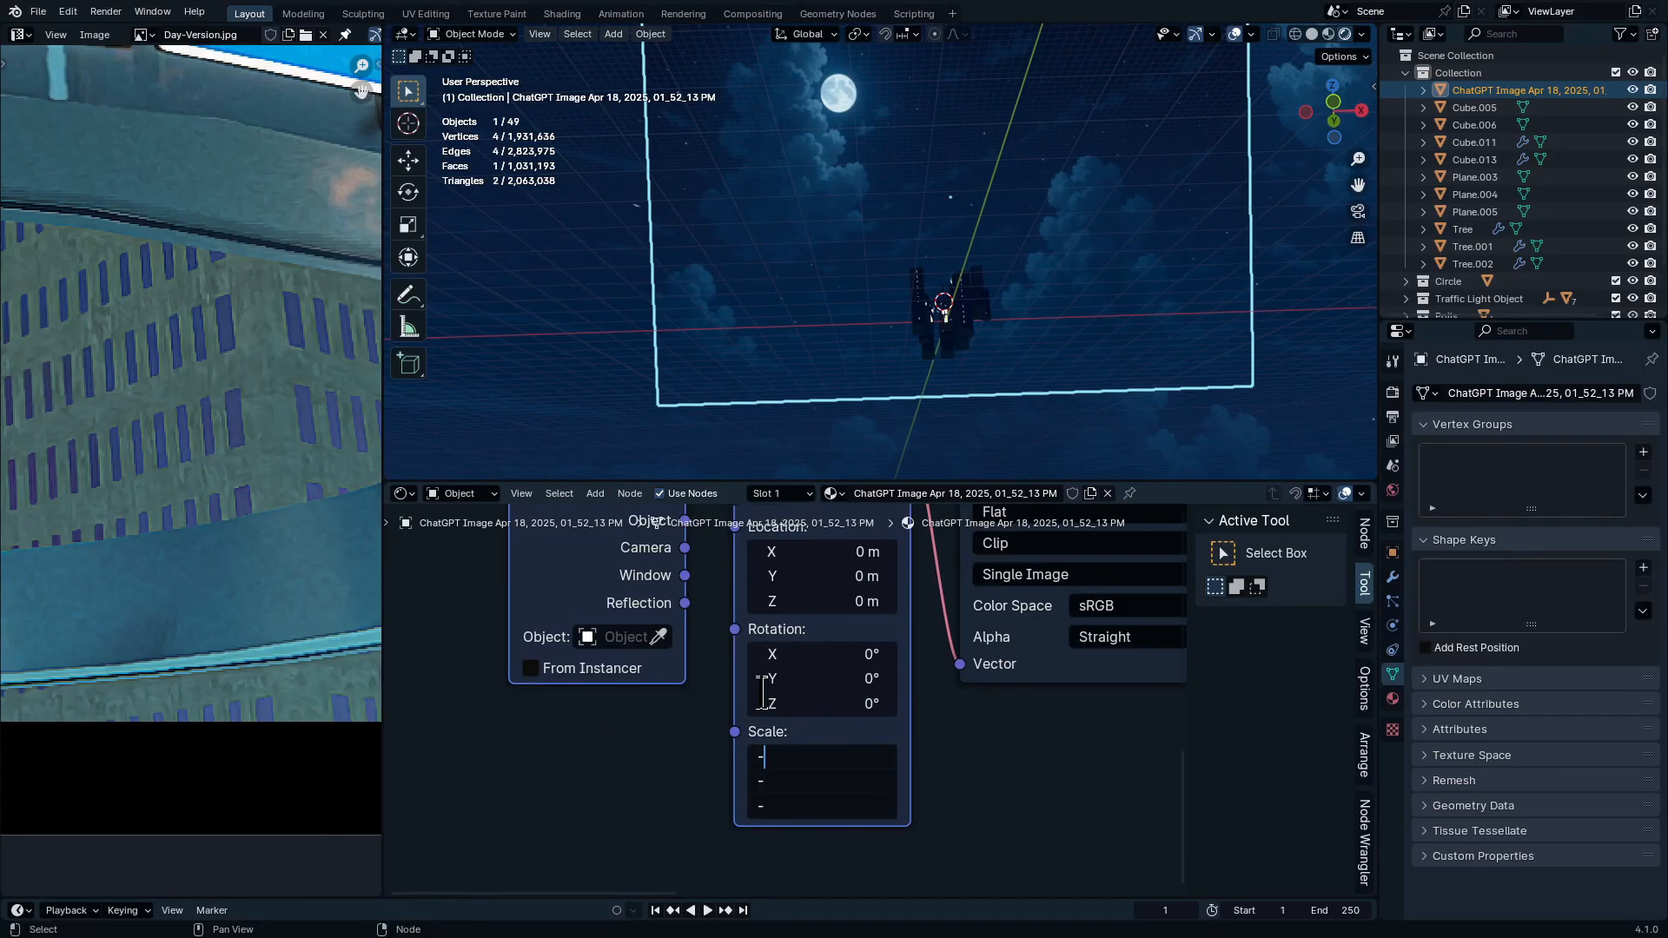
type("1.0")
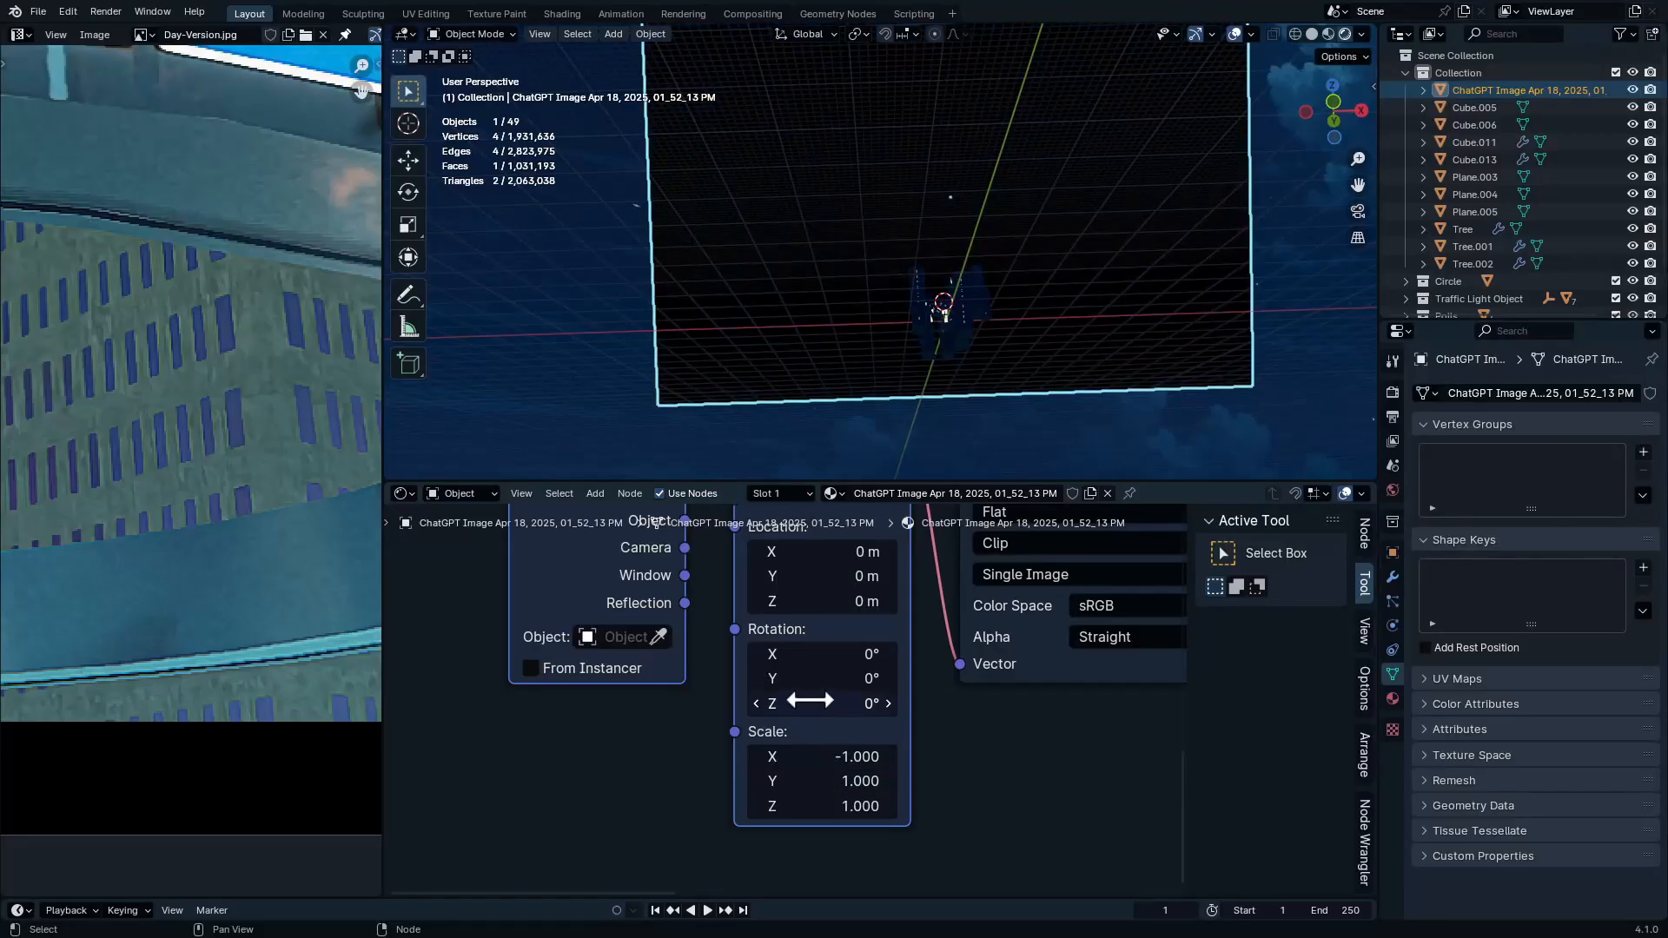
key("ctrl+z")
middle_click_drag(901, 724, 817, 796)
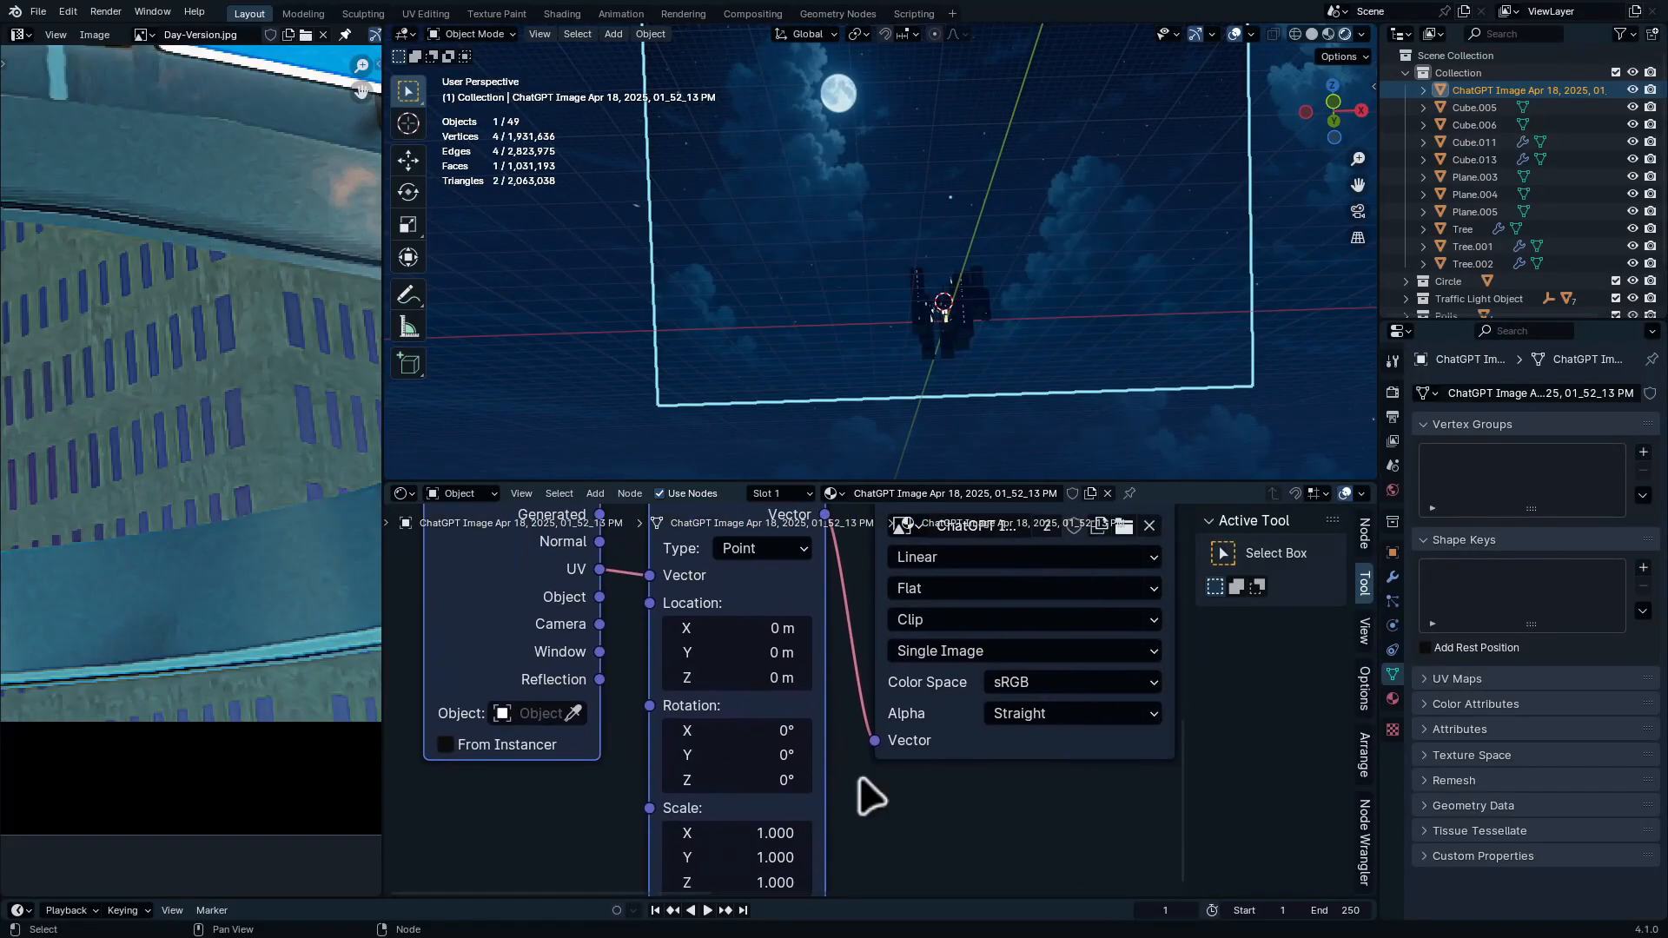
Set the backdrop's night sky image to Repeat extension and its Mapping Scale X to -1
left_click(1045, 624)
left_click(1050, 697)
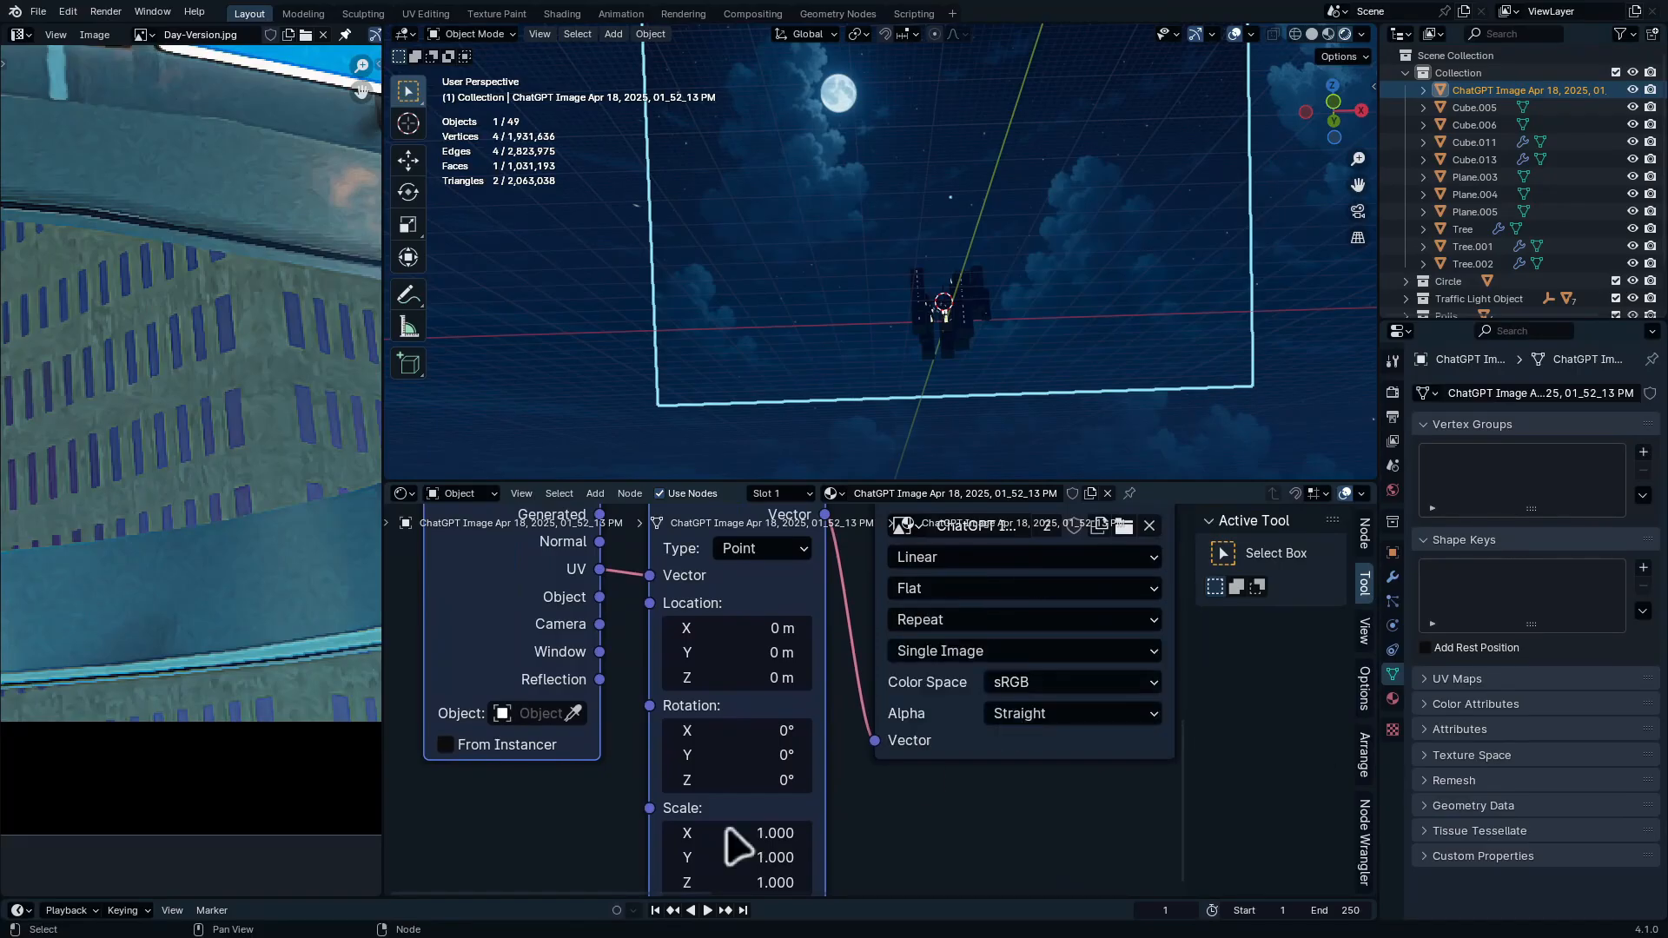
type("-")
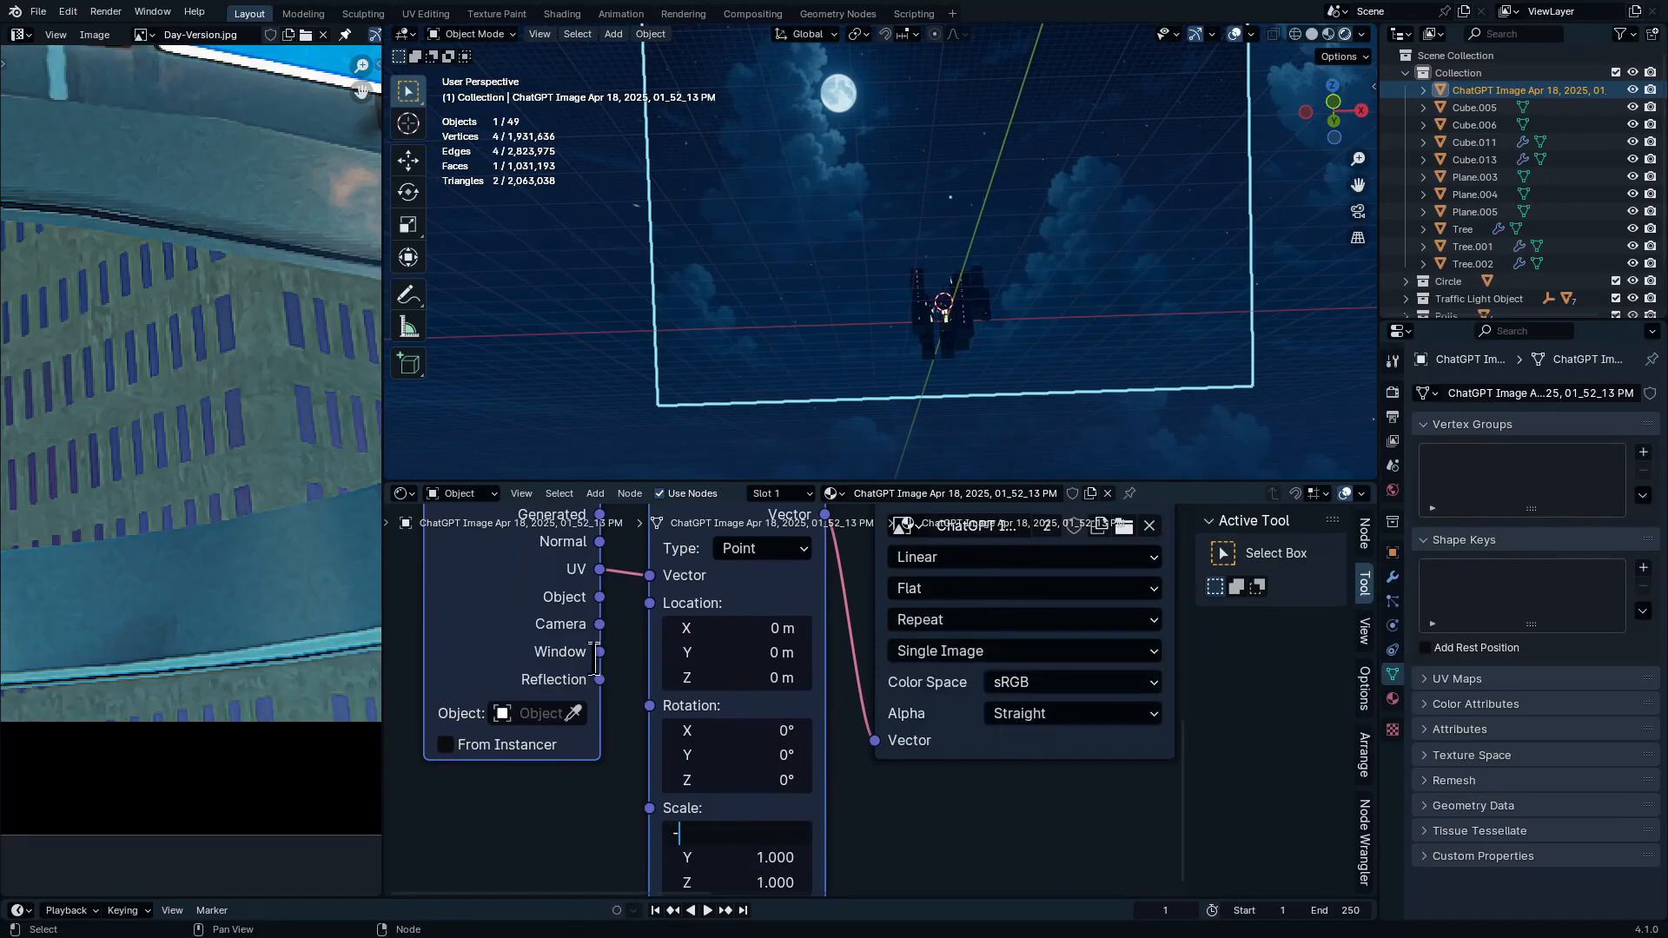
type("1")
key("Return")
mouse_move(981, 287)
middle_mouse_down()
mouse_move(1031, 357)
mouse_move(1001, 283)
mouse_move(1057, 283)
mouse_move(1005, 298)
middle_mouse_up()
key("KP_0")
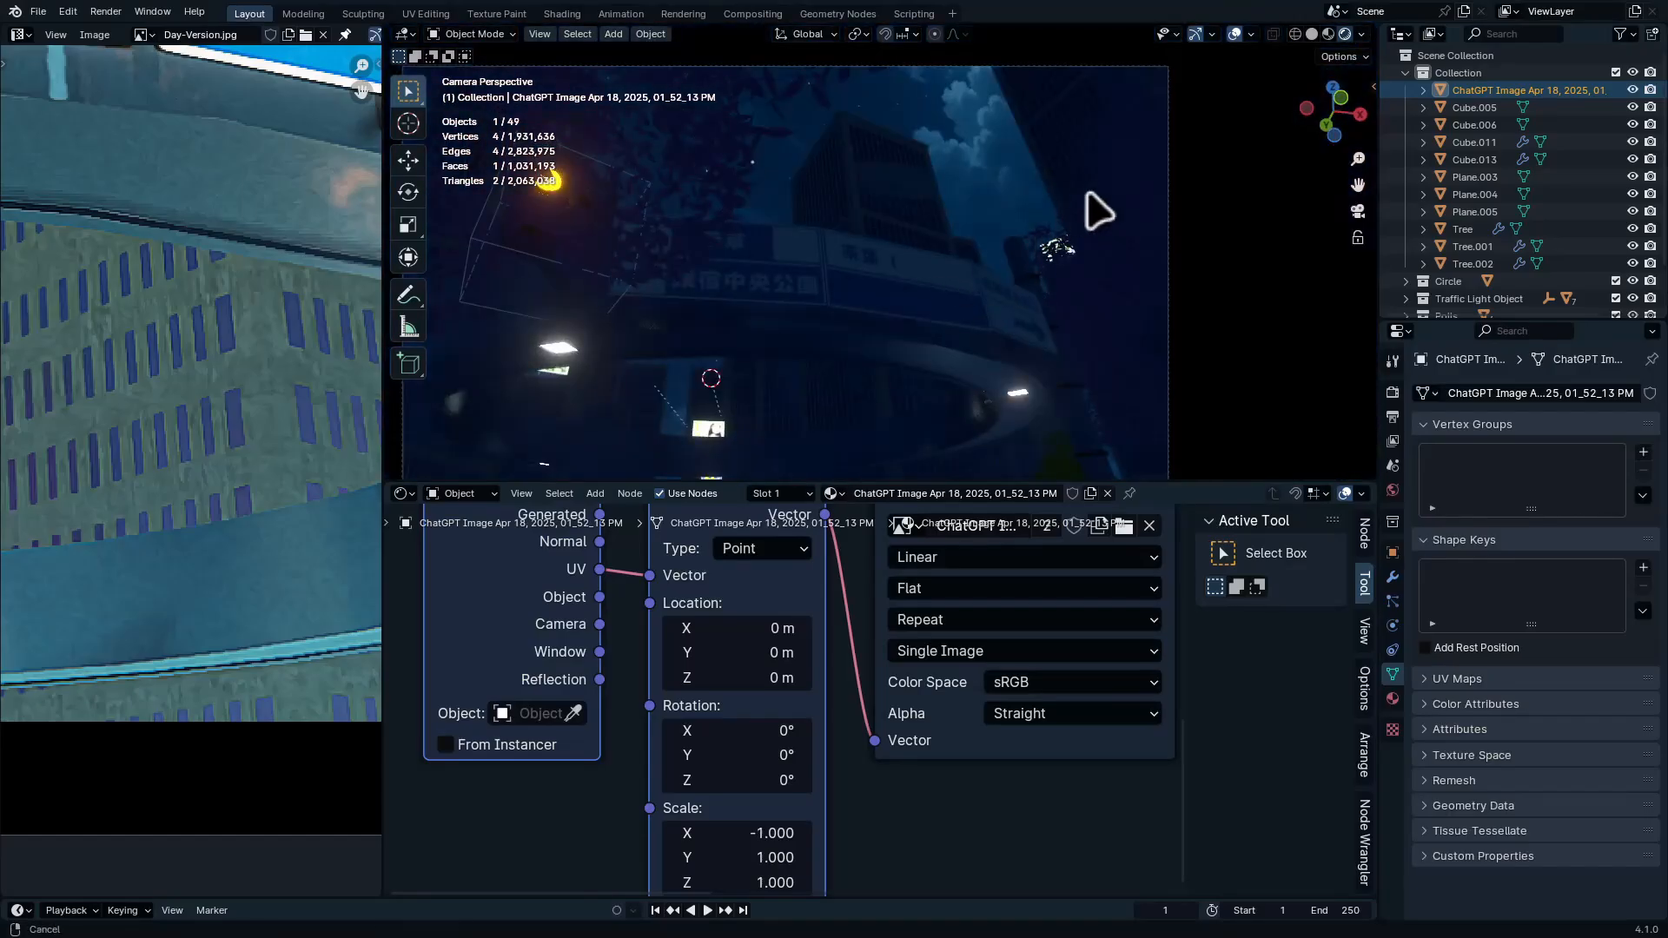
Set the backdrop night sky's Mapping Location to X -0.03 m and Y 0.12 m and check the moon's framing in the camera
mouse_move(733, 650)
left_mouse_down("shift")
mouse_move(764, 649)
mouse_move(707, 623)
mouse_move(725, 623)
left_mouse_up("shift")
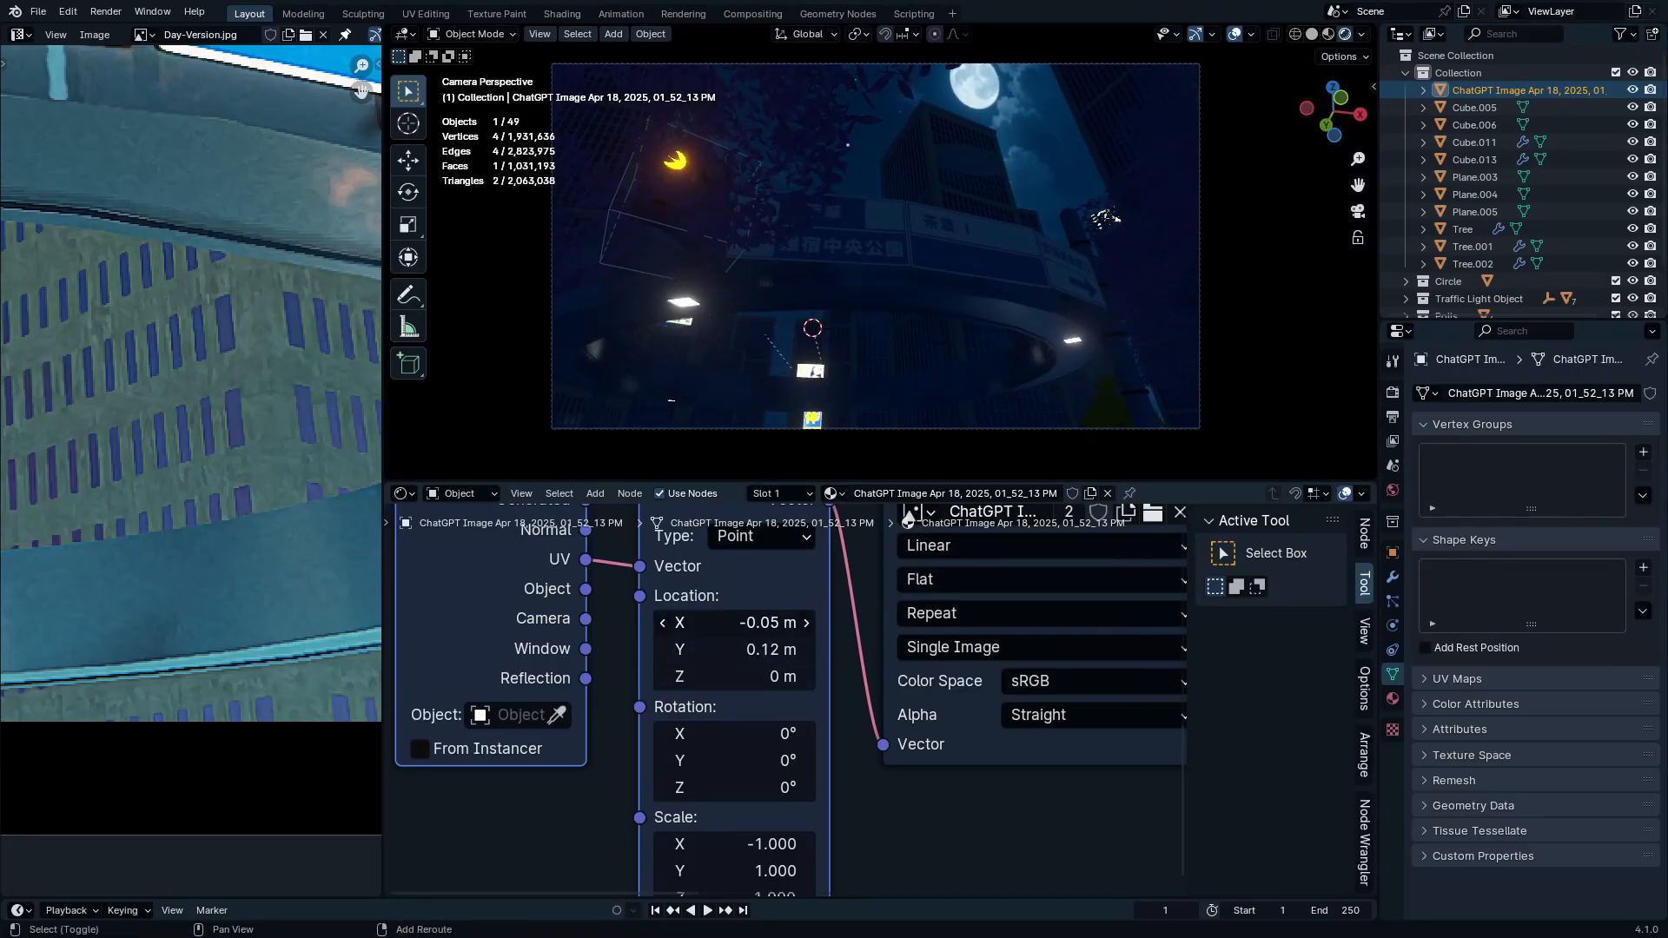
scroll(1008, 391, "up", 3)
middle_click_drag(987, 167, 984, 231, "ctrl")
middle_click_drag(985, 311, 961, 246, "ctrl")
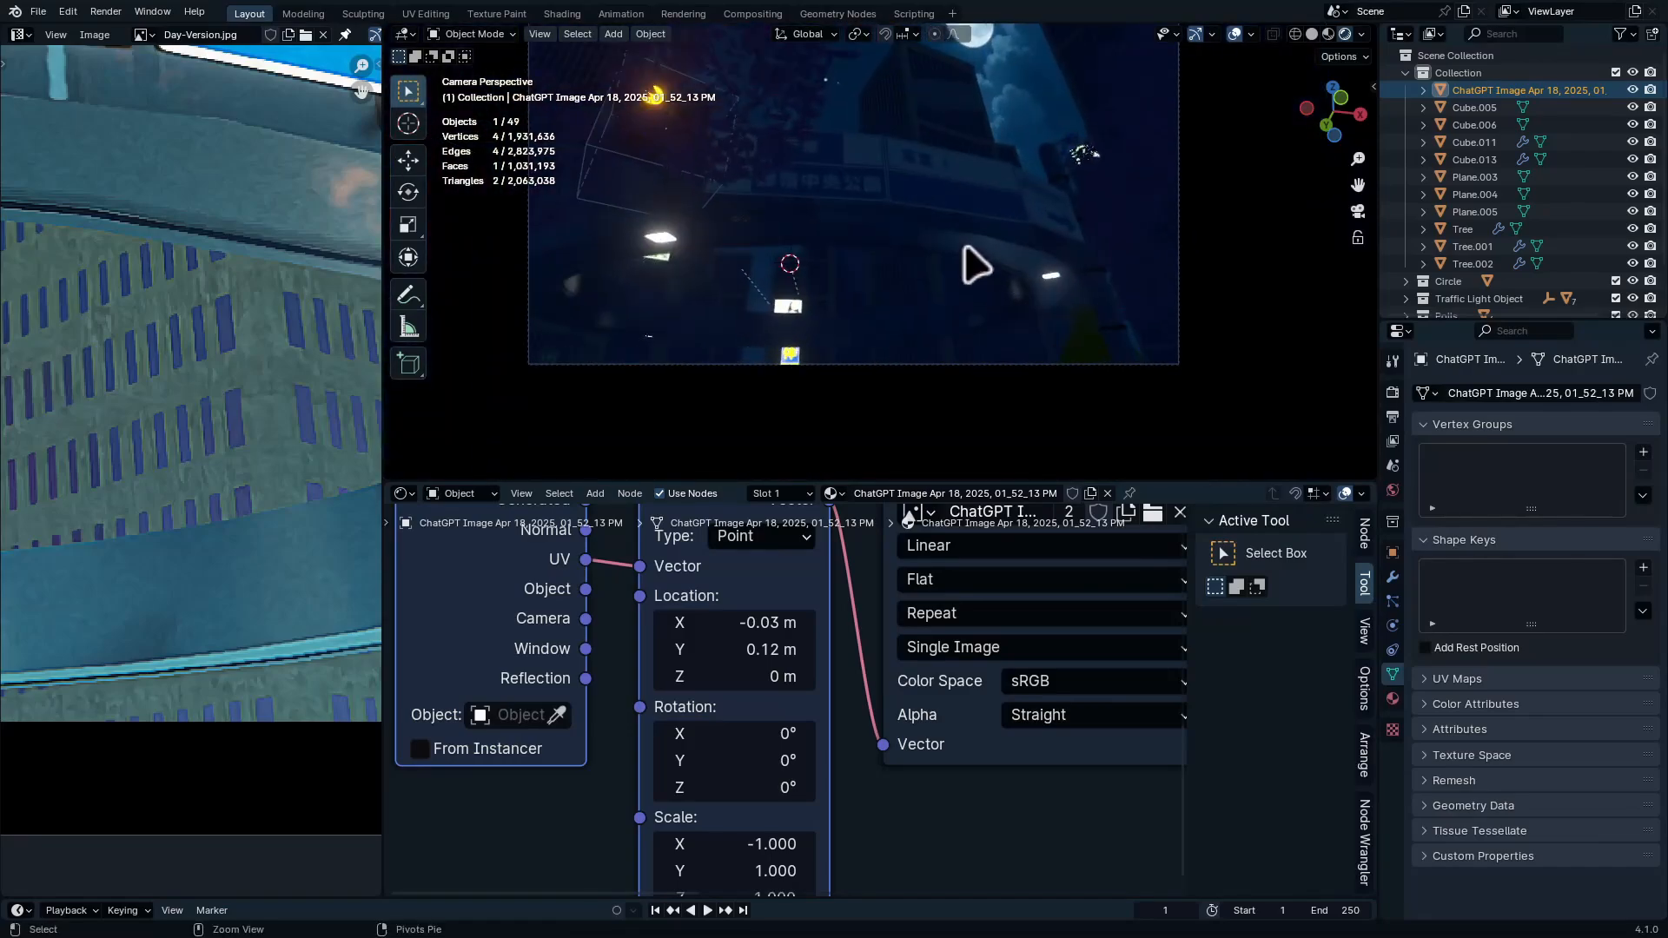
key("ctrl+space")
middle_click_drag(982, 447, 1010, 423, "ctrl")
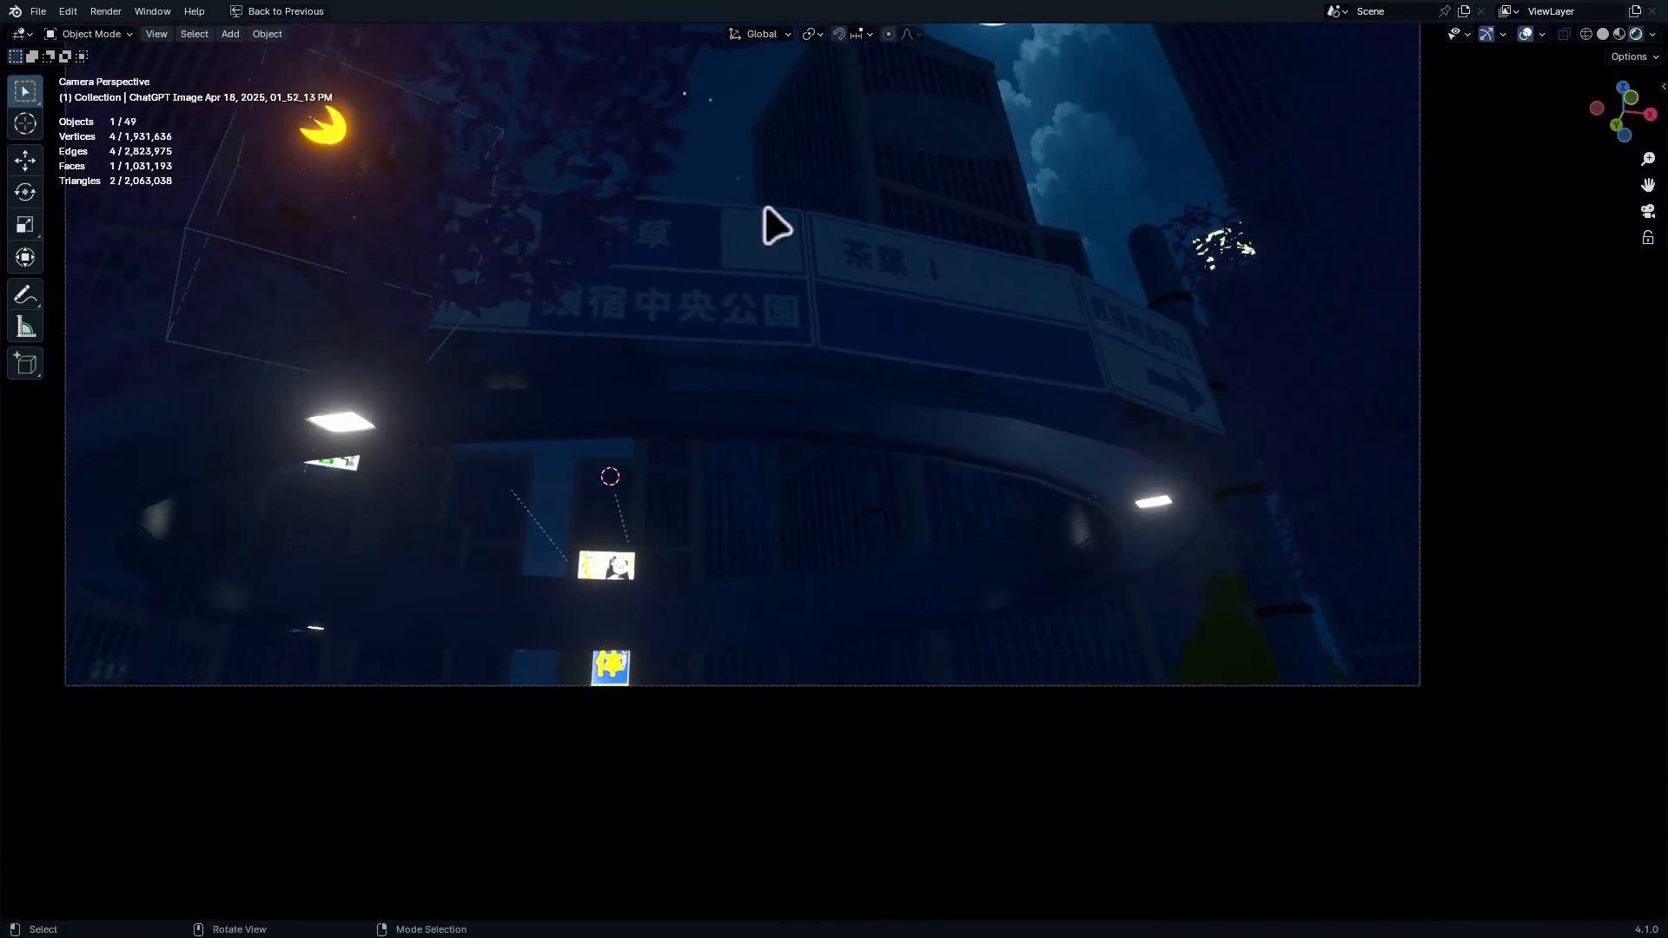
middle_click_drag(671, 254, 719, 394, "shift")
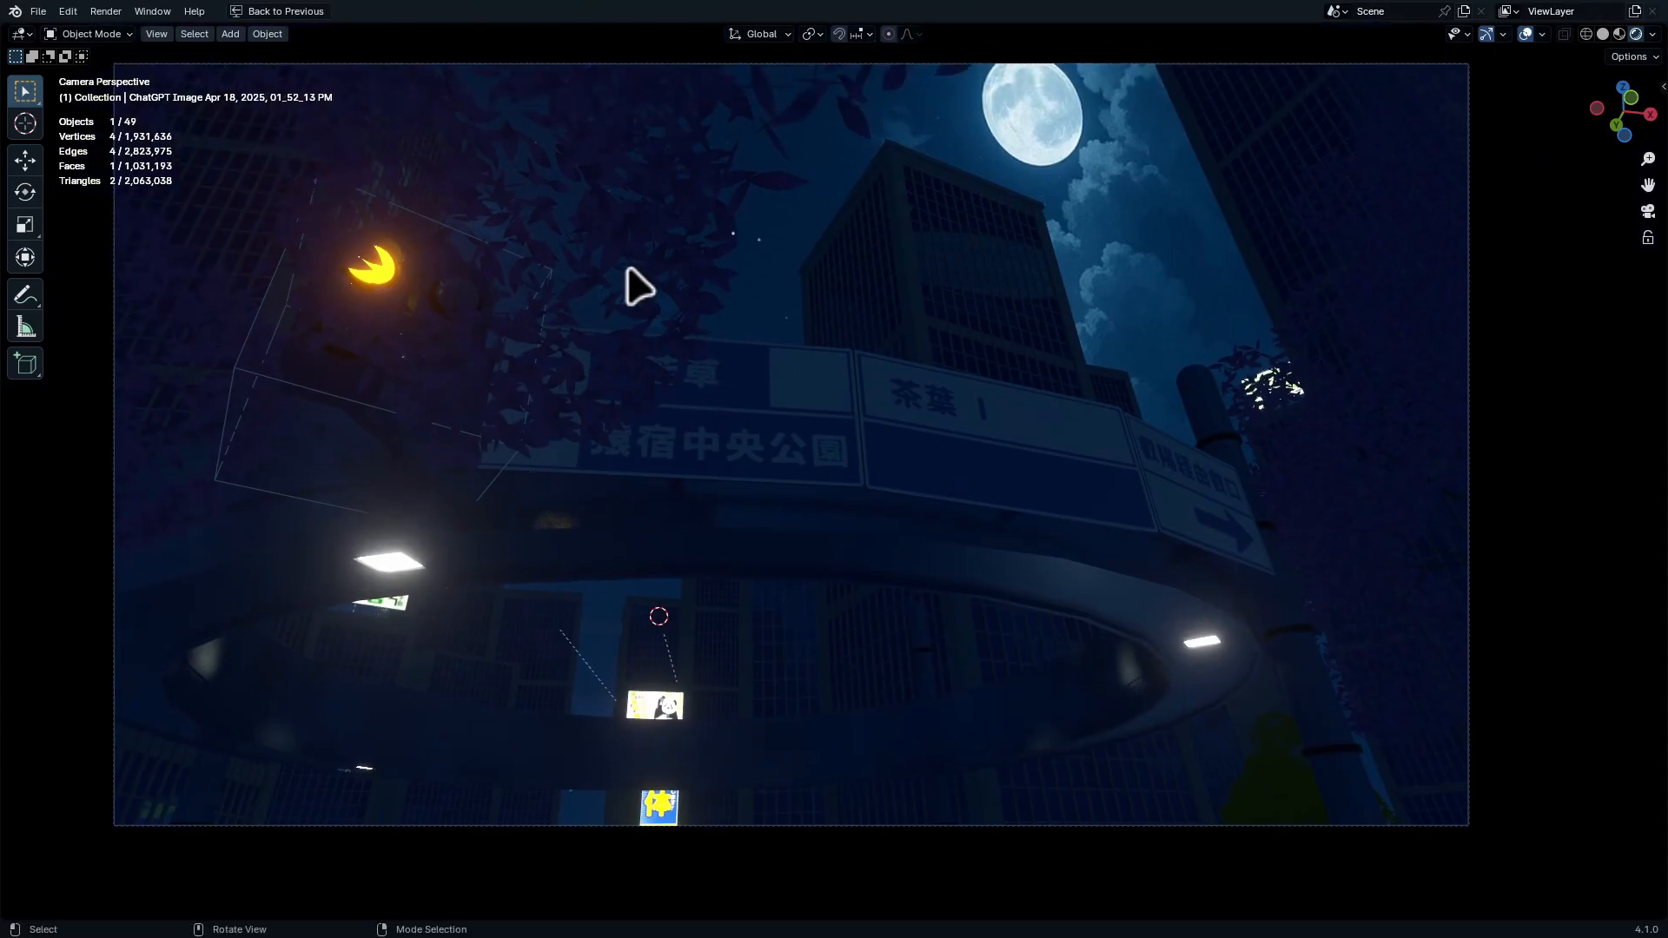
middle_click_drag(774, 343, 782, 309, "ctrl")
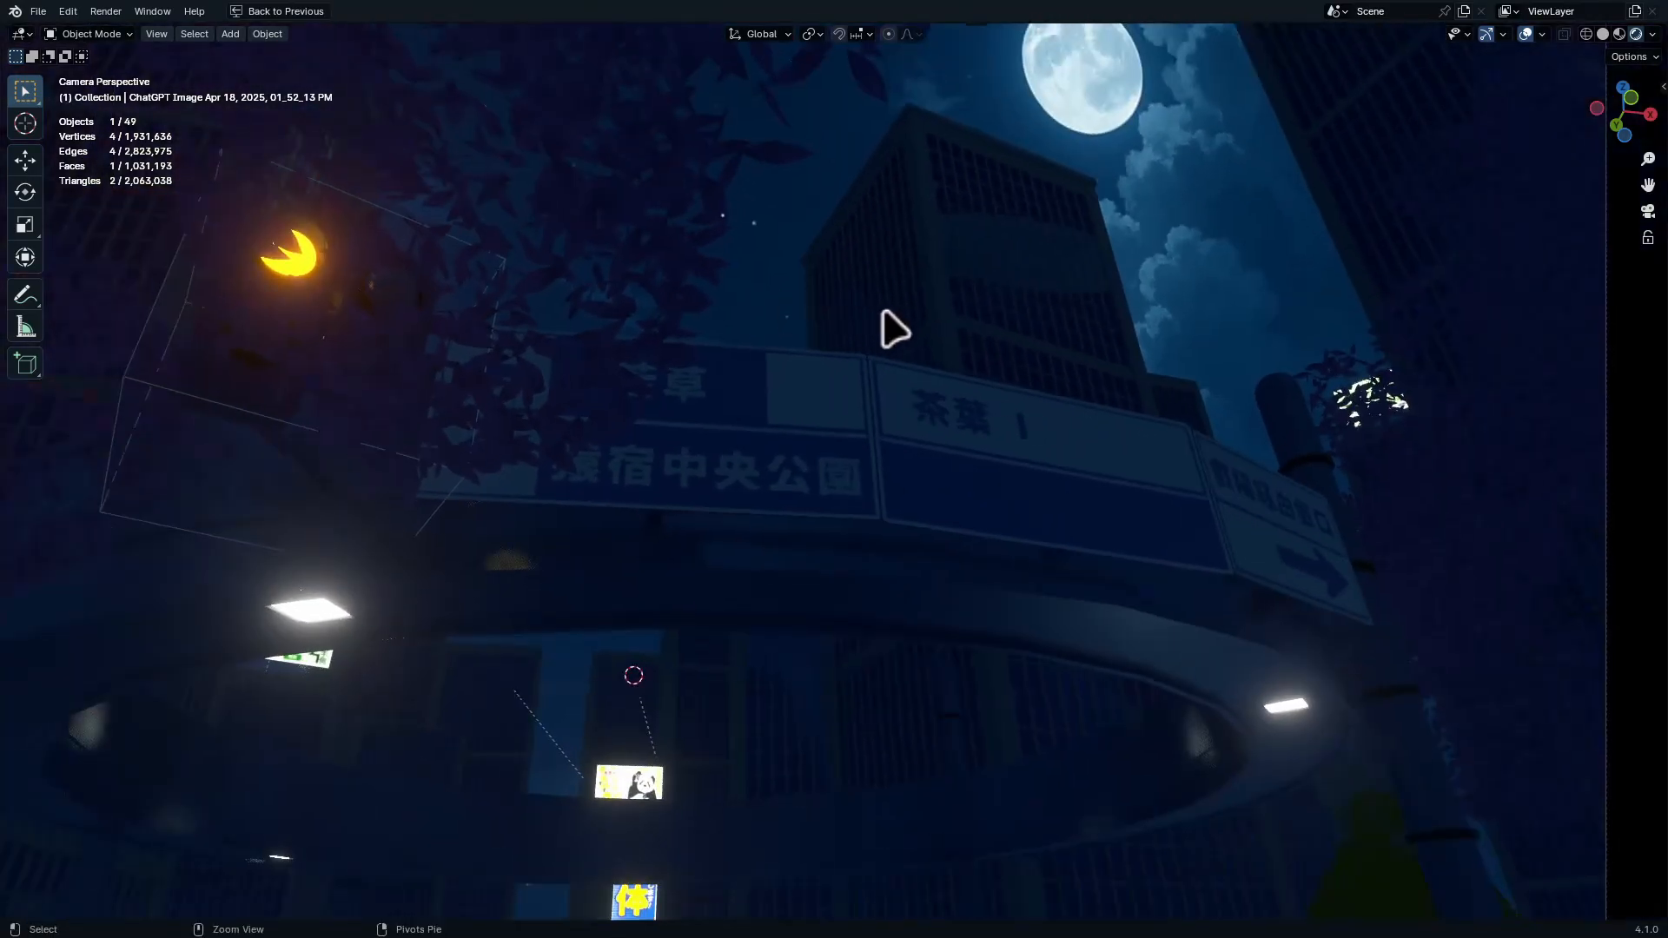
key("ctrl+space")
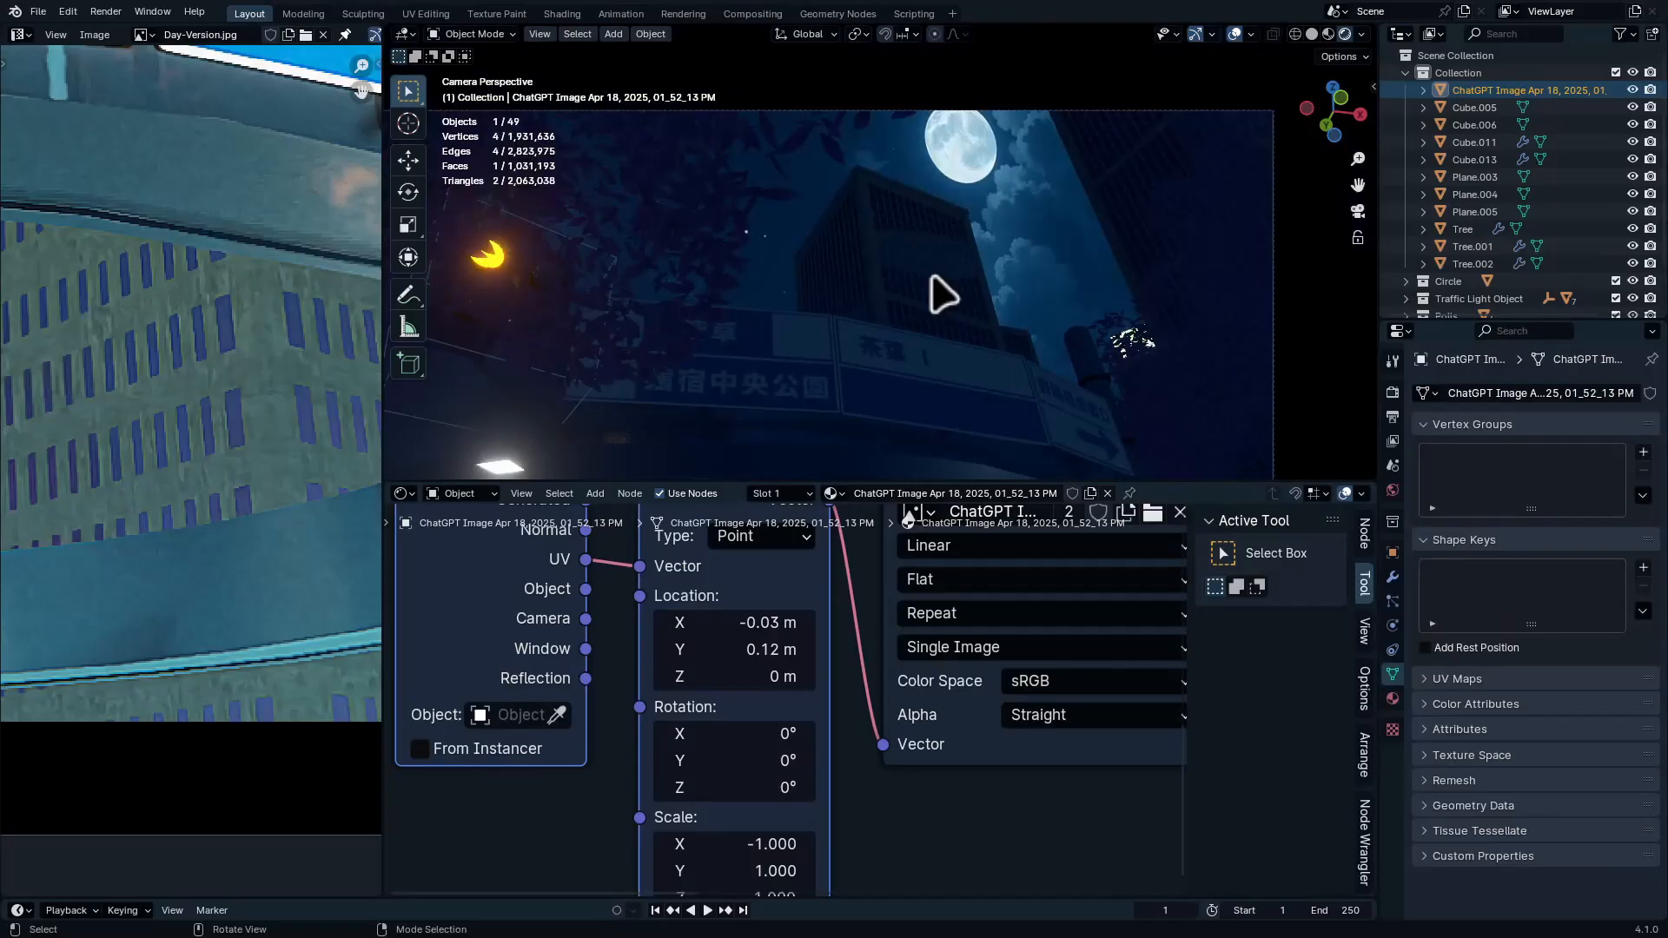
scroll(942, 296, "up", 8)
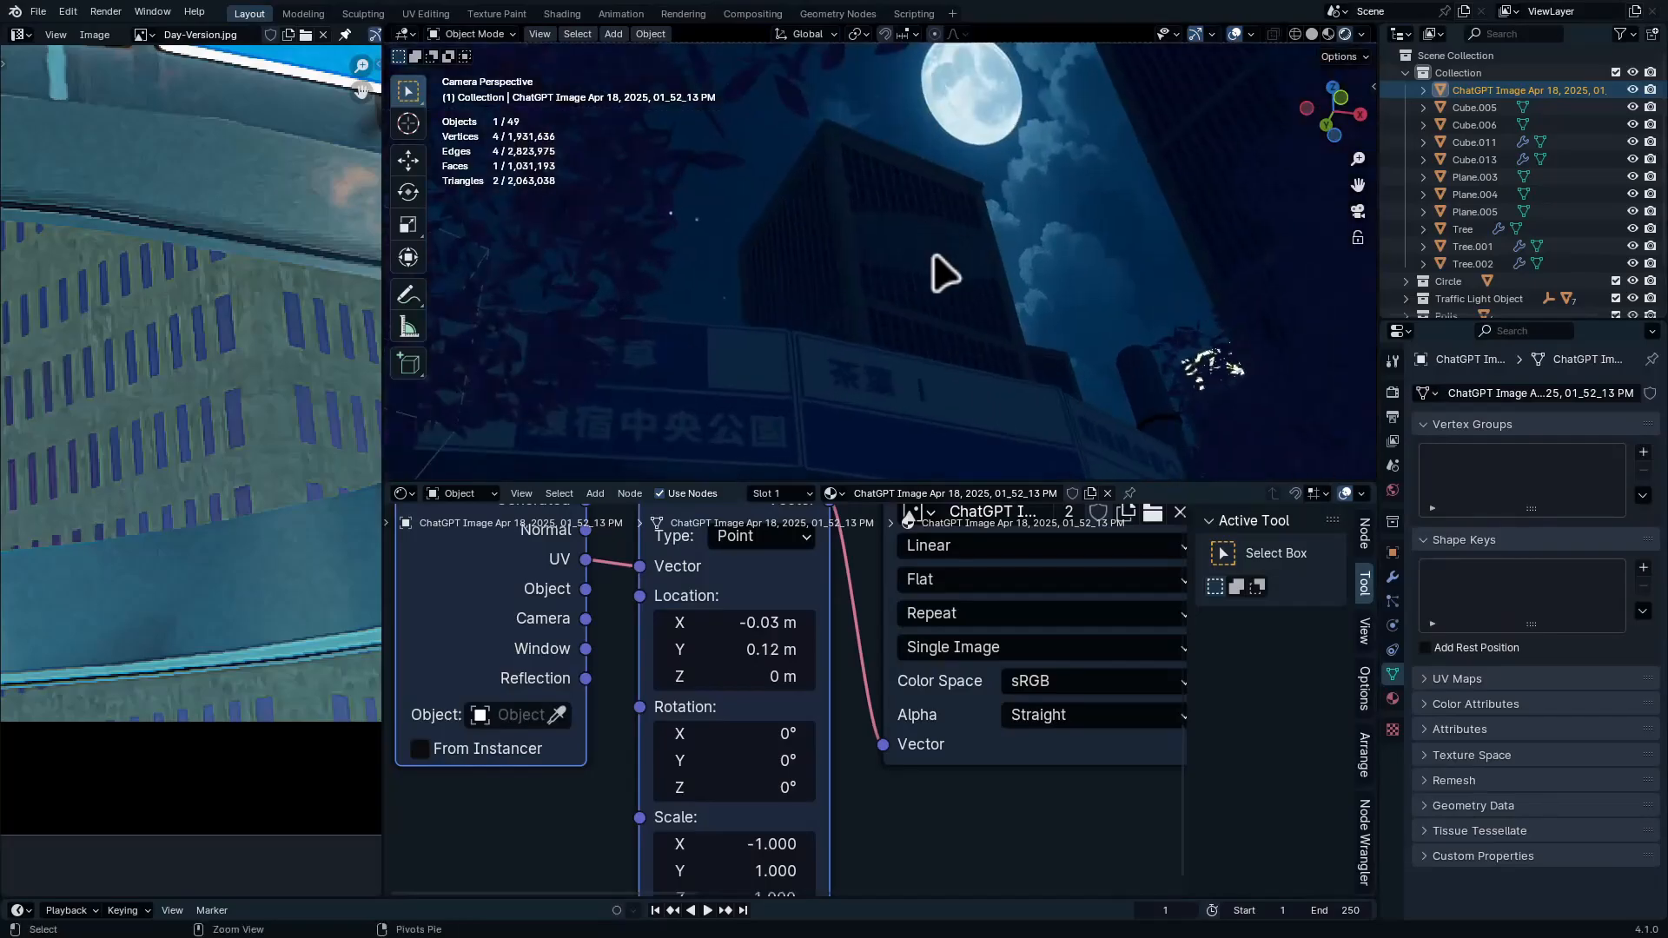
Set the world Mapping node's Scale Z to 2.16 and inspect the sky around the scene and through the camera
left_click(463, 495)
left_click(465, 555)
key("ctrl+space")
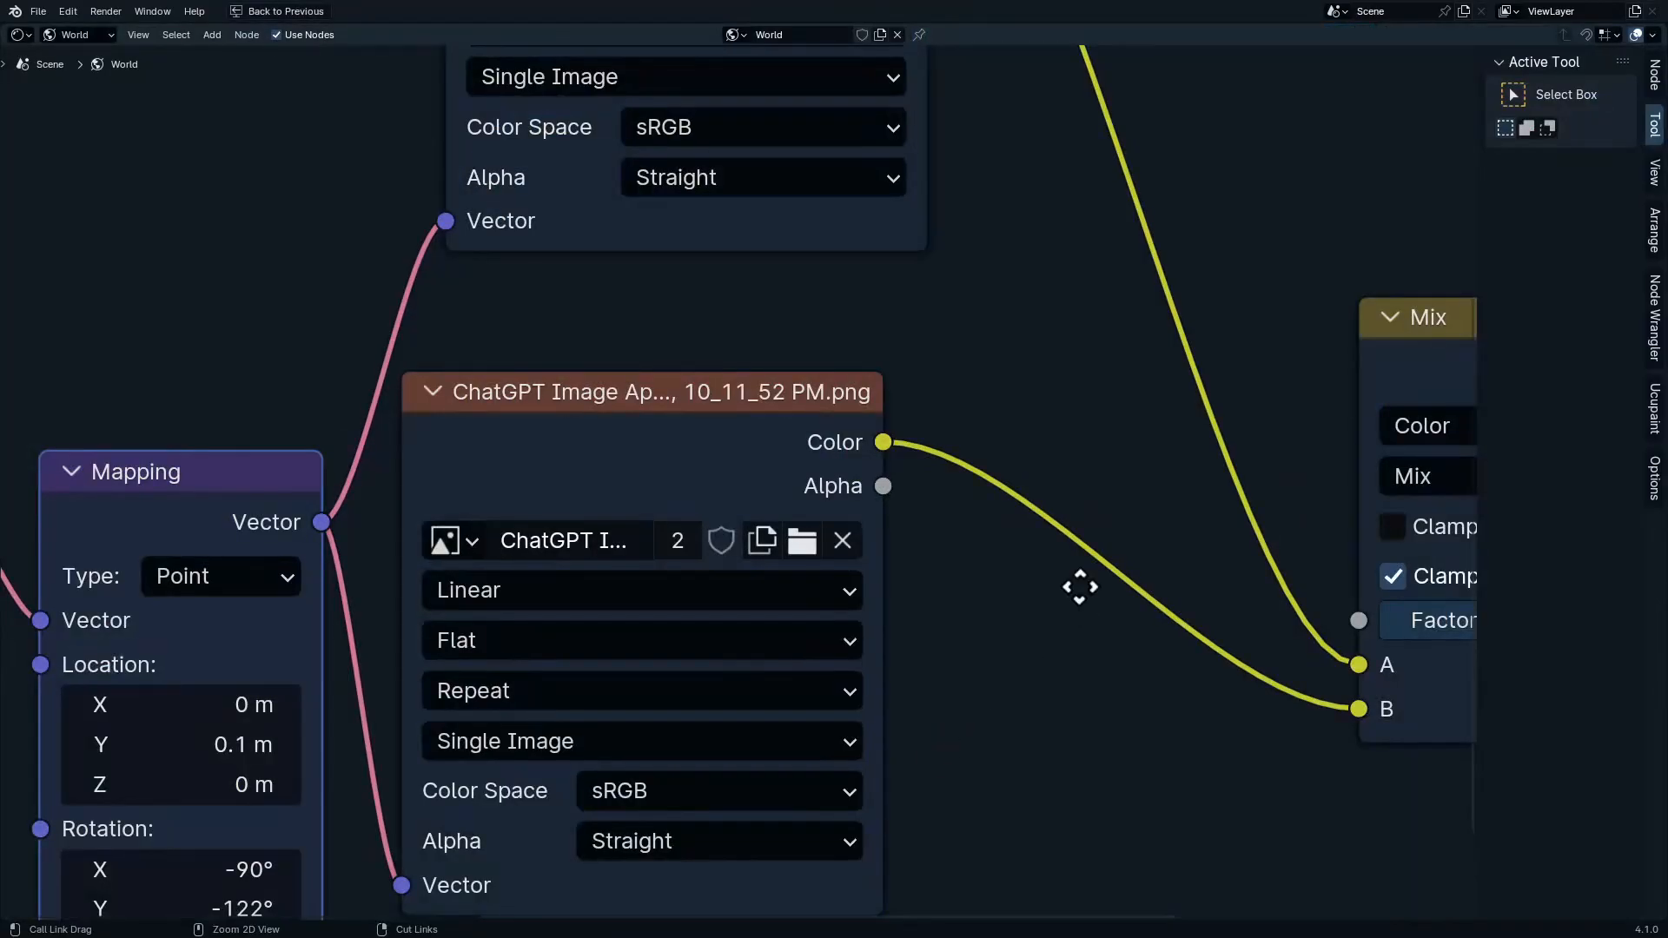
scroll(1184, 550, "down", 4)
scroll(1005, 562, "up", 5)
scroll(1005, 556, "down", 2)
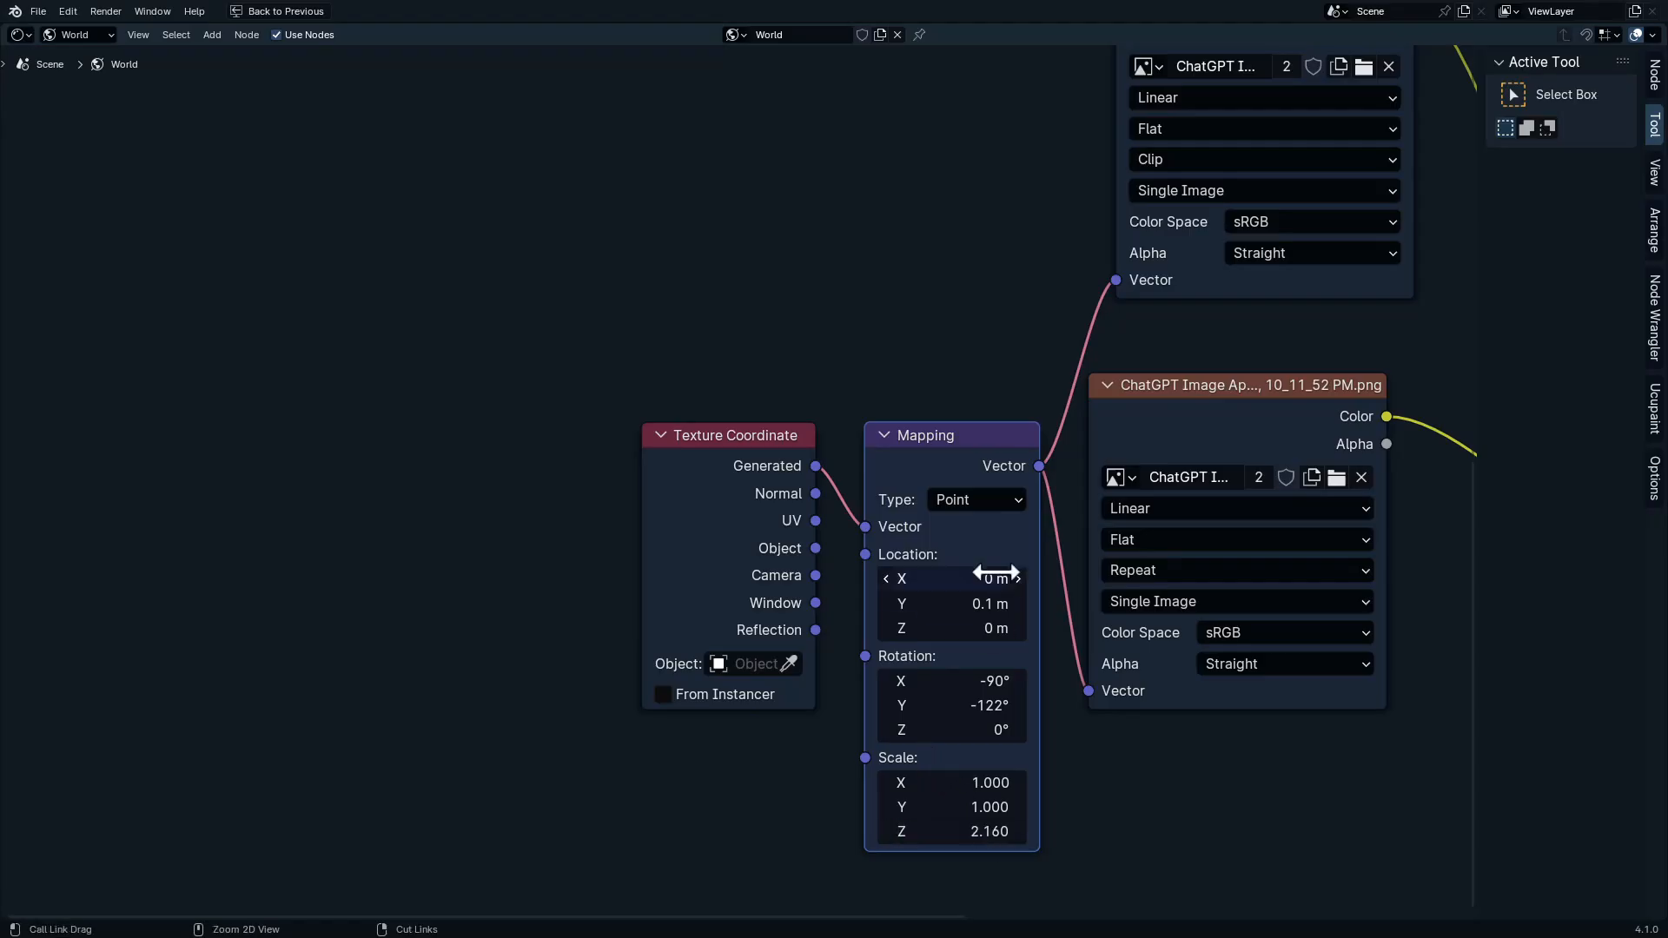
key("ctrl+space")
middle_click_drag(904, 474, 964, 613)
key("ctrl+space")
key("KP_0")
Select the skyscraper behind the sign ring and show its window frames close up in Material Preview shading
middle_click_drag(953, 686, 912, 651, "shift")
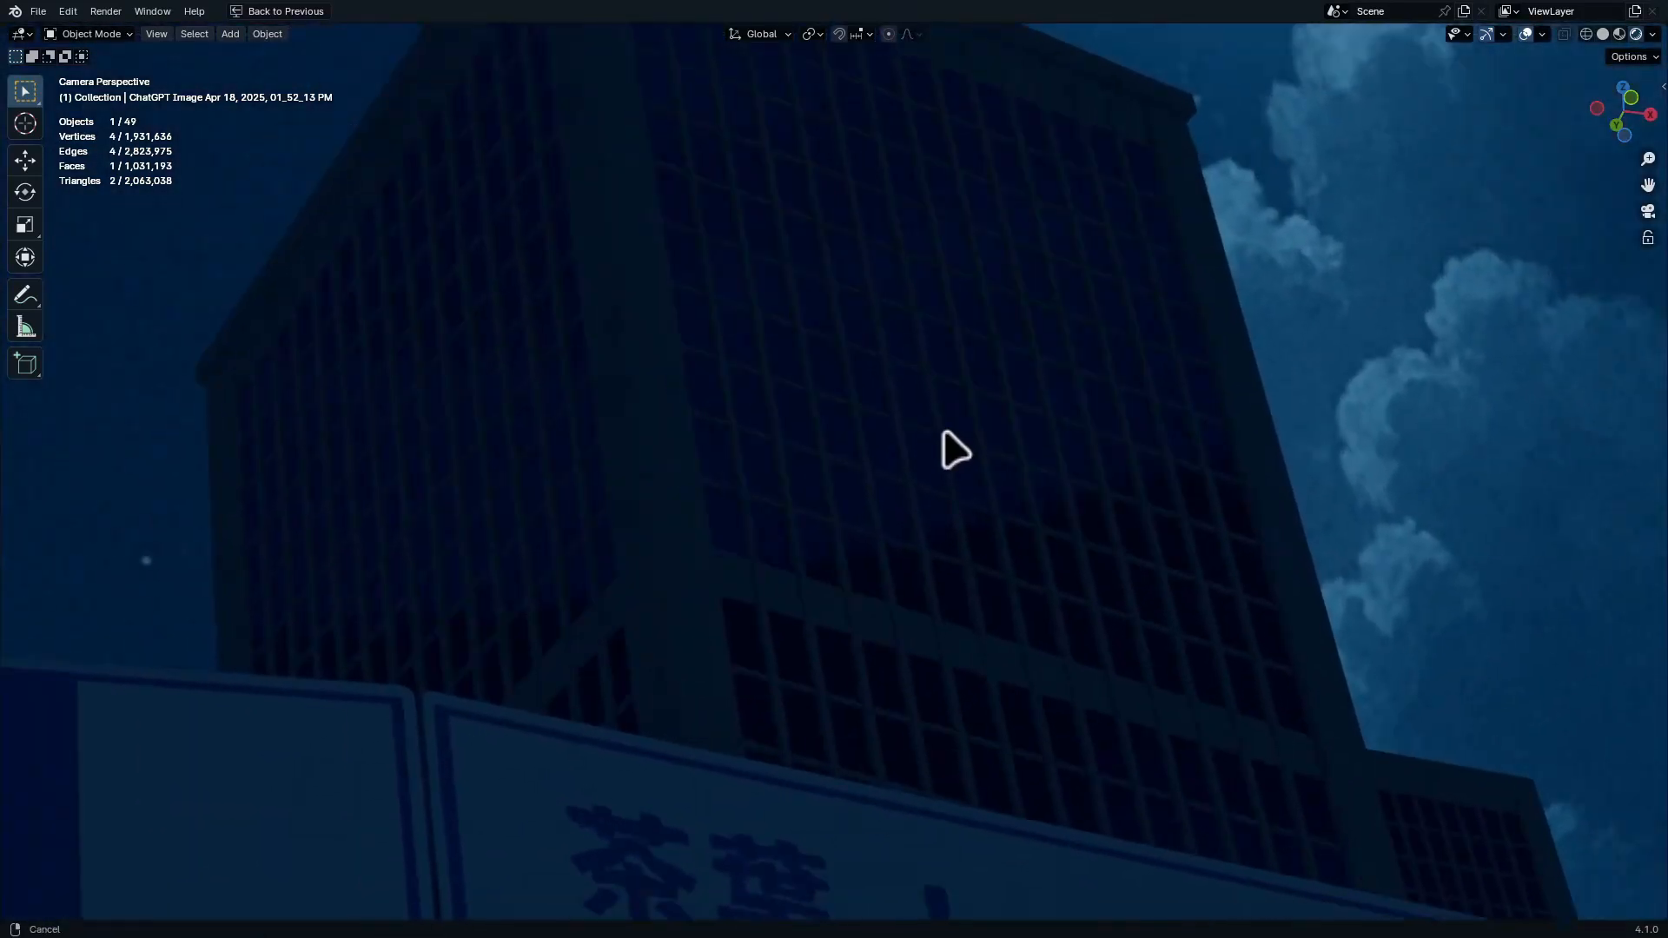
middle_click_drag(912, 651, 920, 556, "ctrl")
left_click(1164, 372)
key("s")
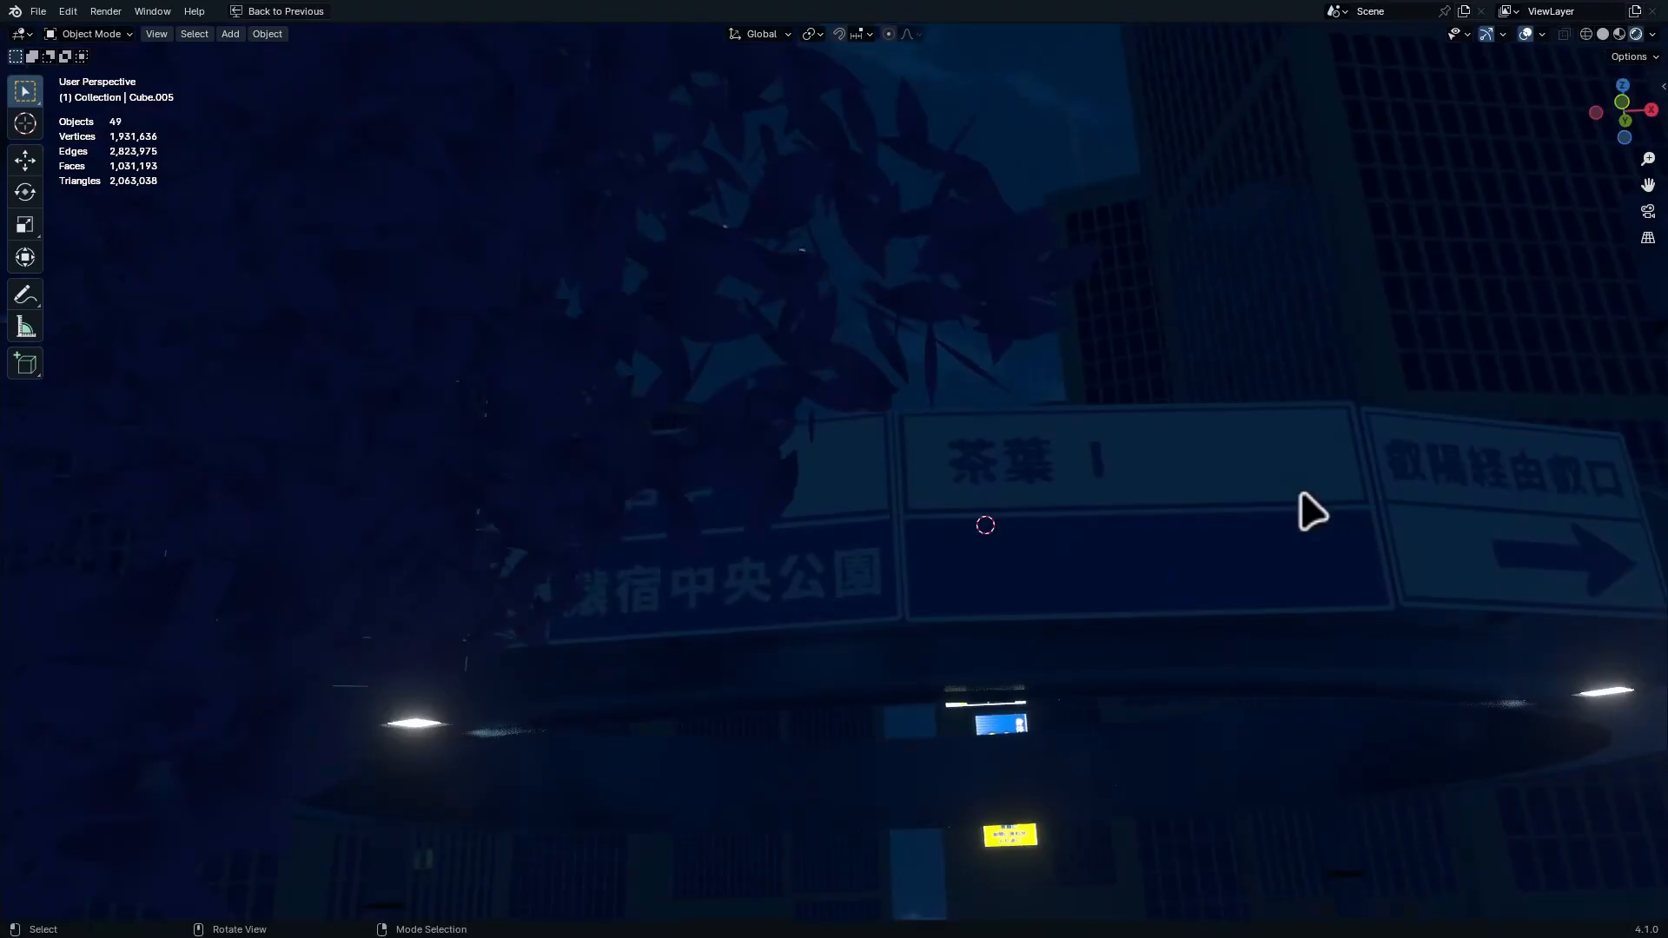
scroll(1312, 512, "down", 3)
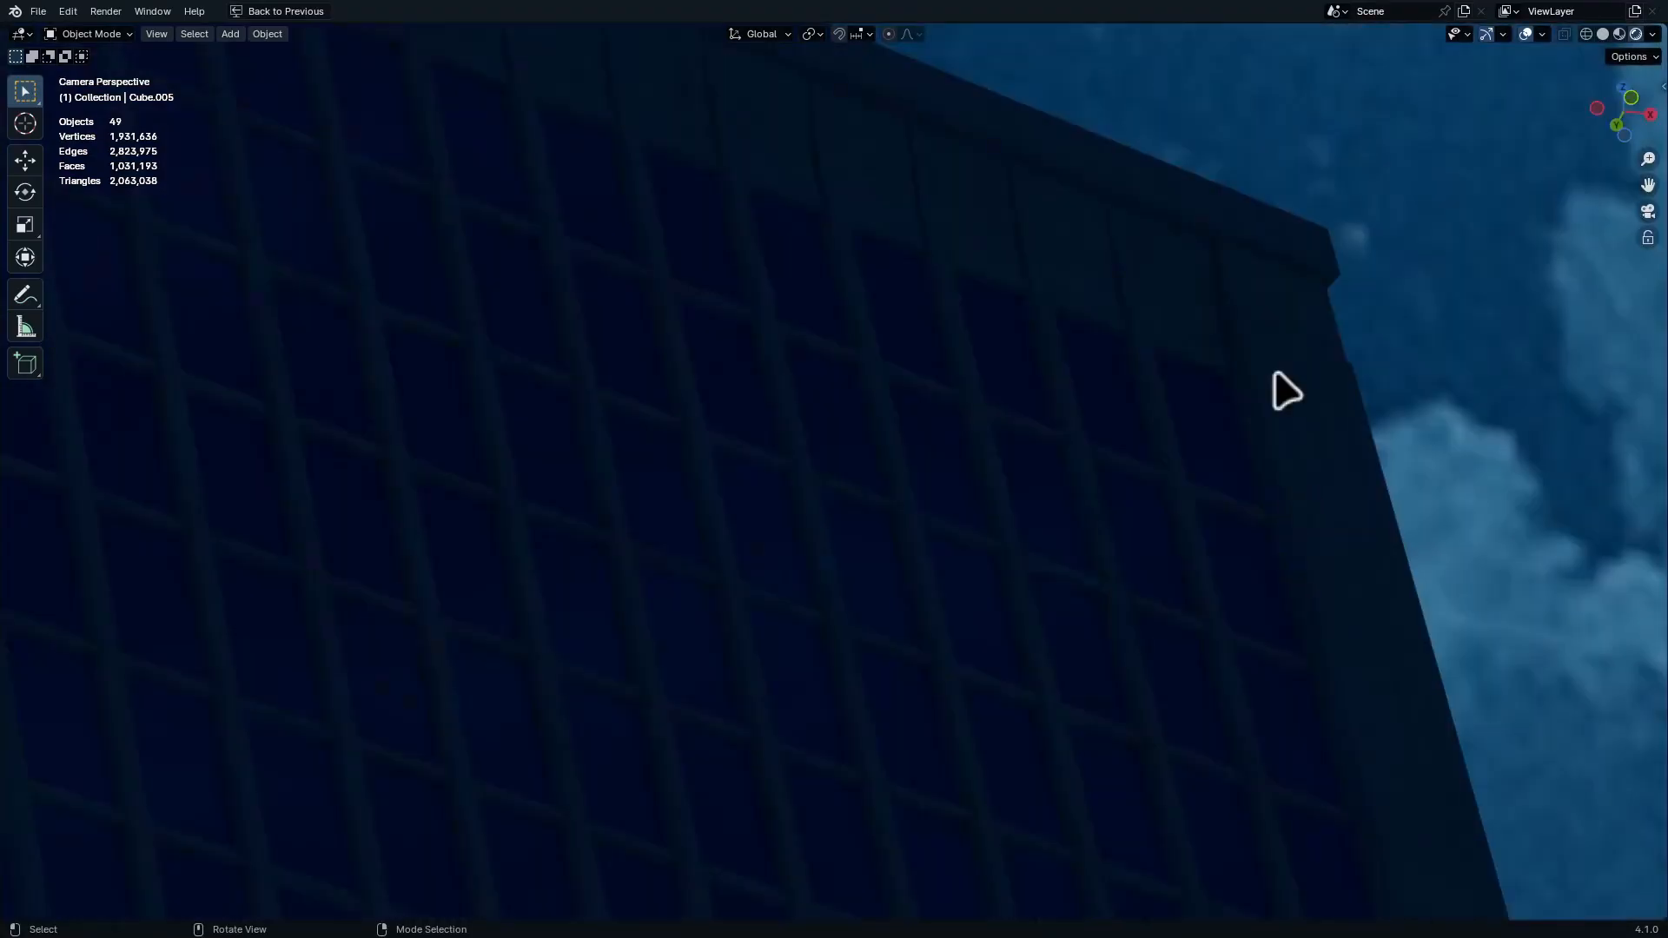
middle_click_drag(1273, 388, 995, 502, "ctrl")
scroll(1025, 525, "up", 8)
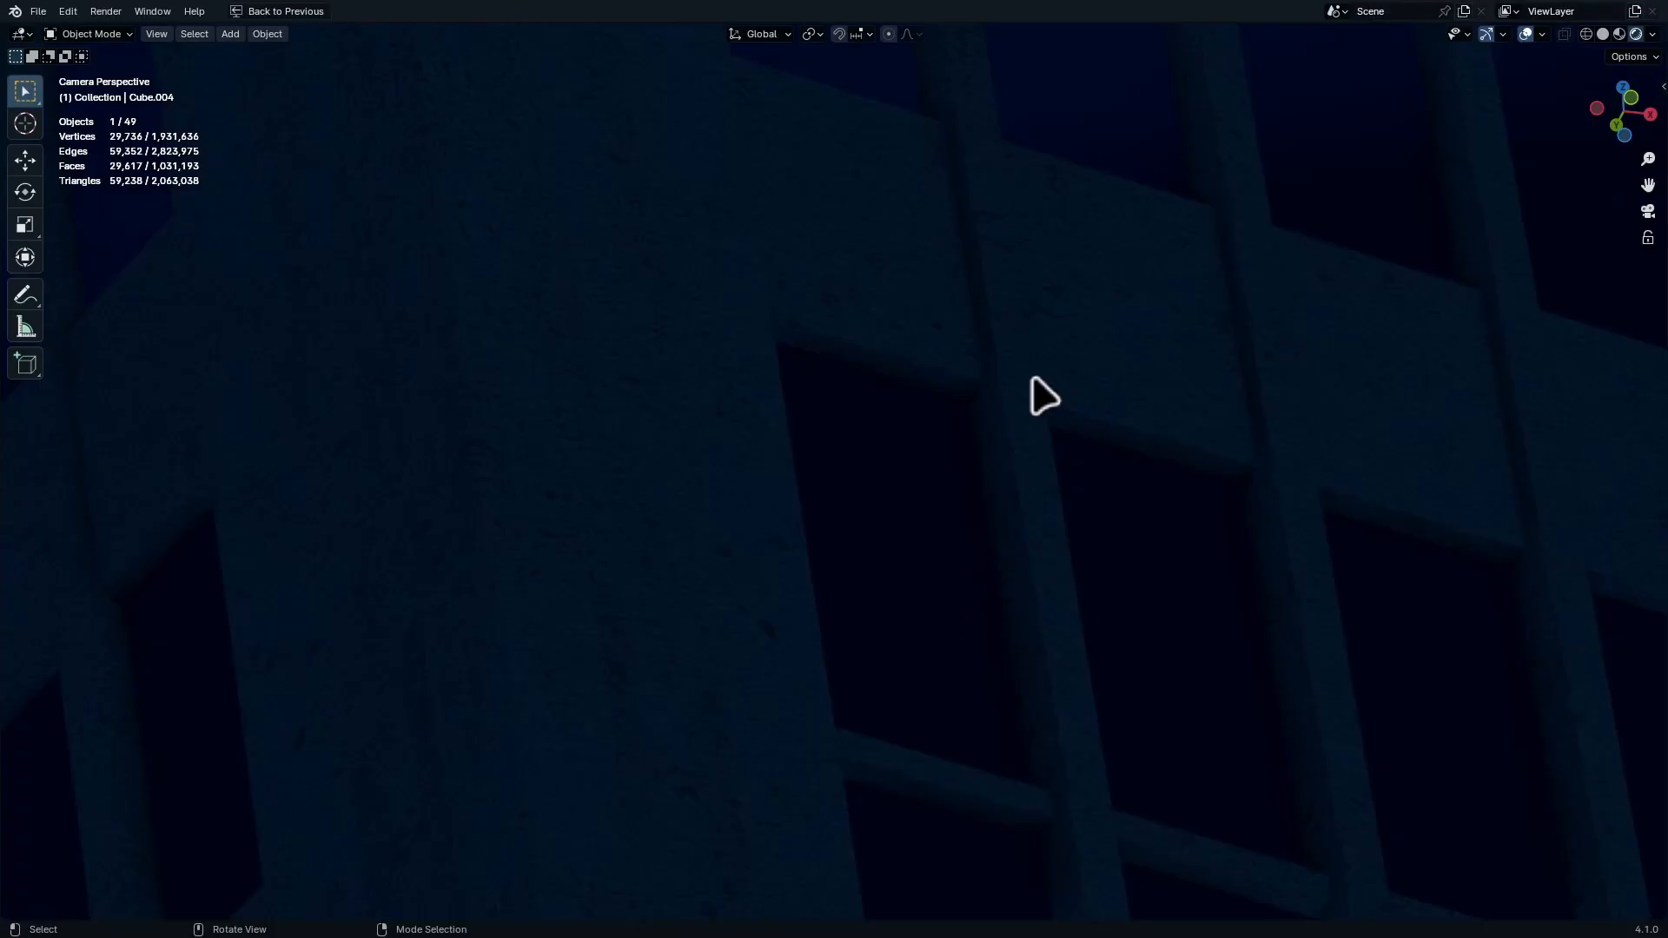
key("z")
left_click(1008, 729)
middle_click_drag(1050, 733, 1002, 540, "ctrl")
key("ctrl+space")
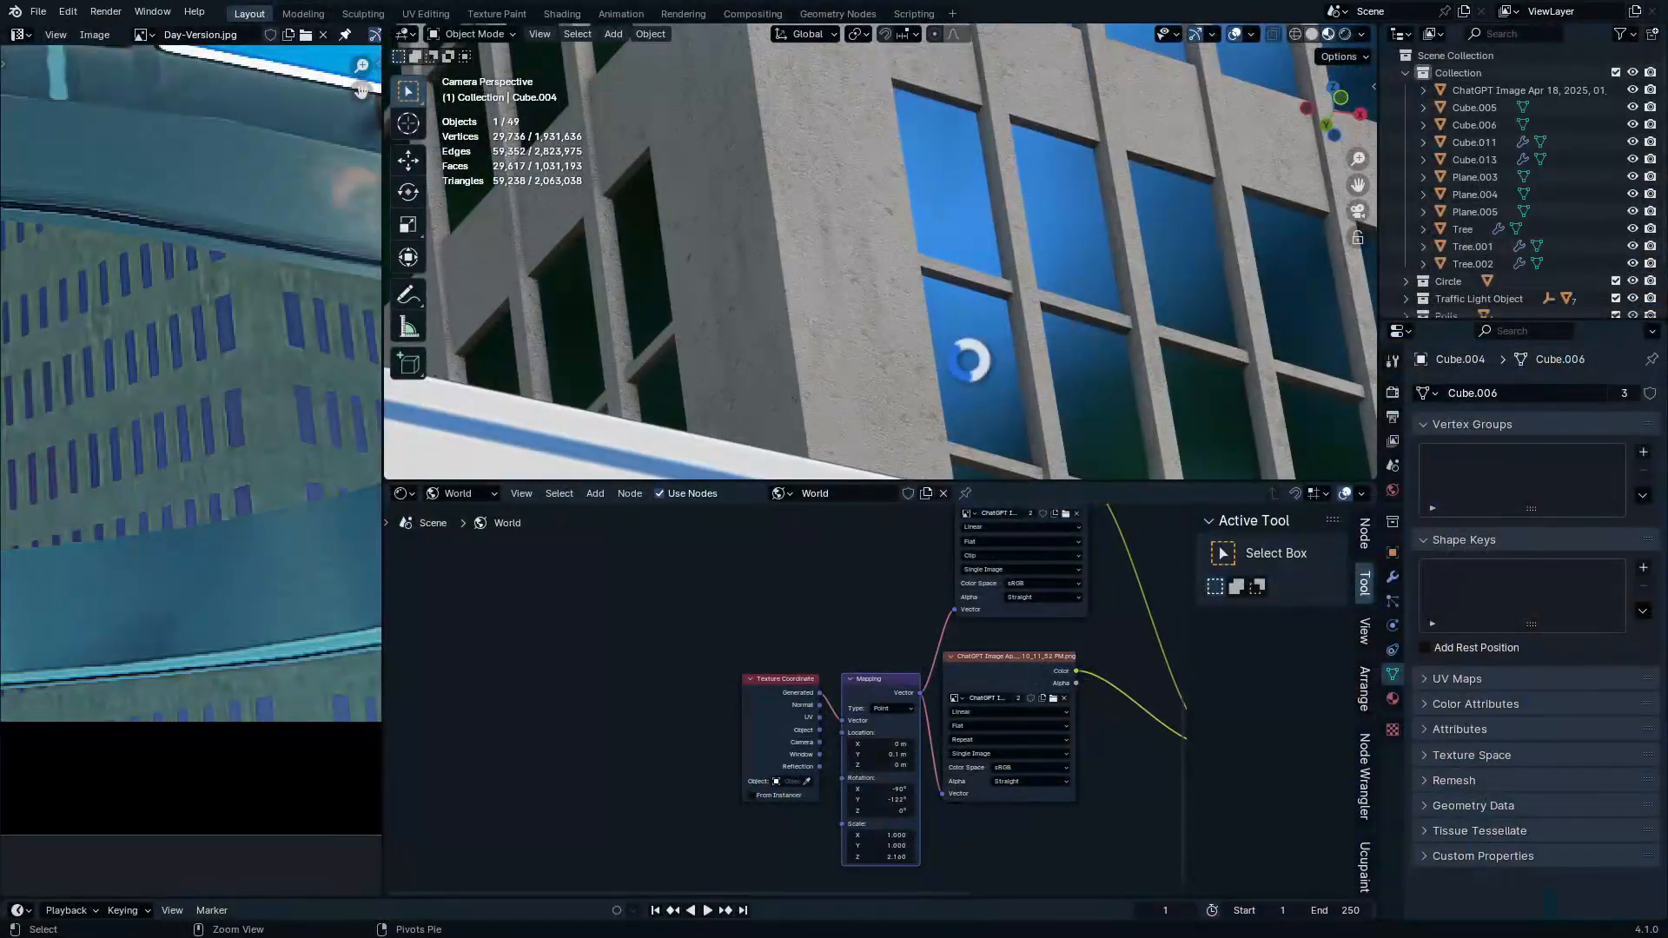
Save the file and add a Bevel modifier to the skyscraper, with its window frame edges in view
key("ctrl+s")
left_click(1392, 577)
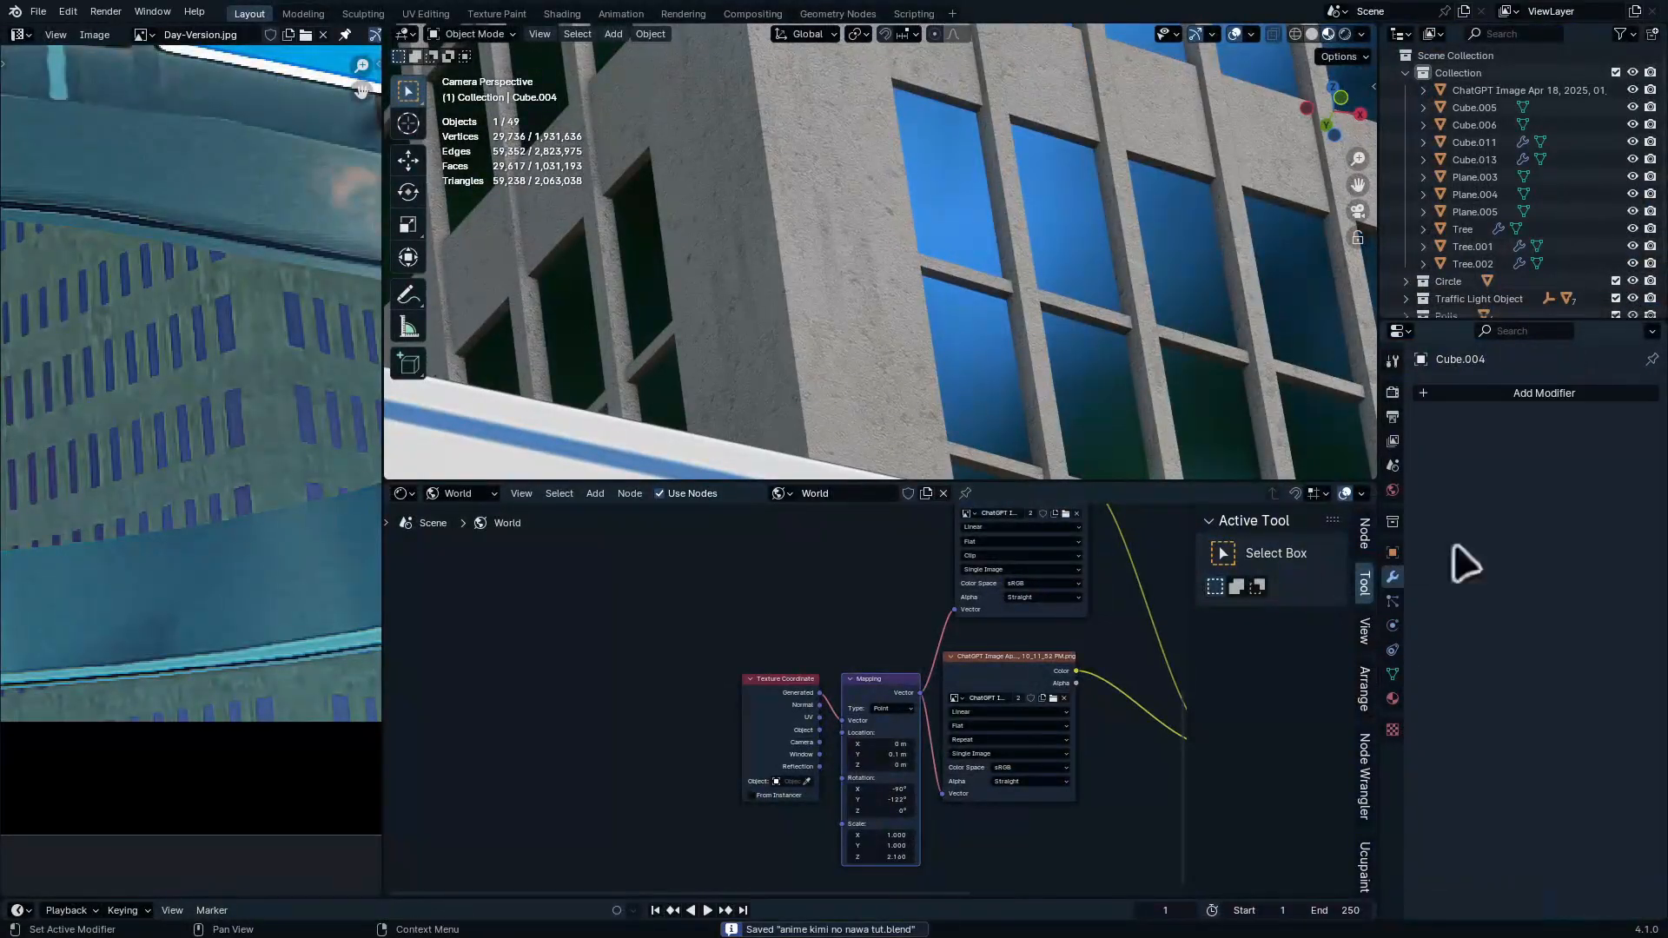
left_click(1591, 392)
key("space")
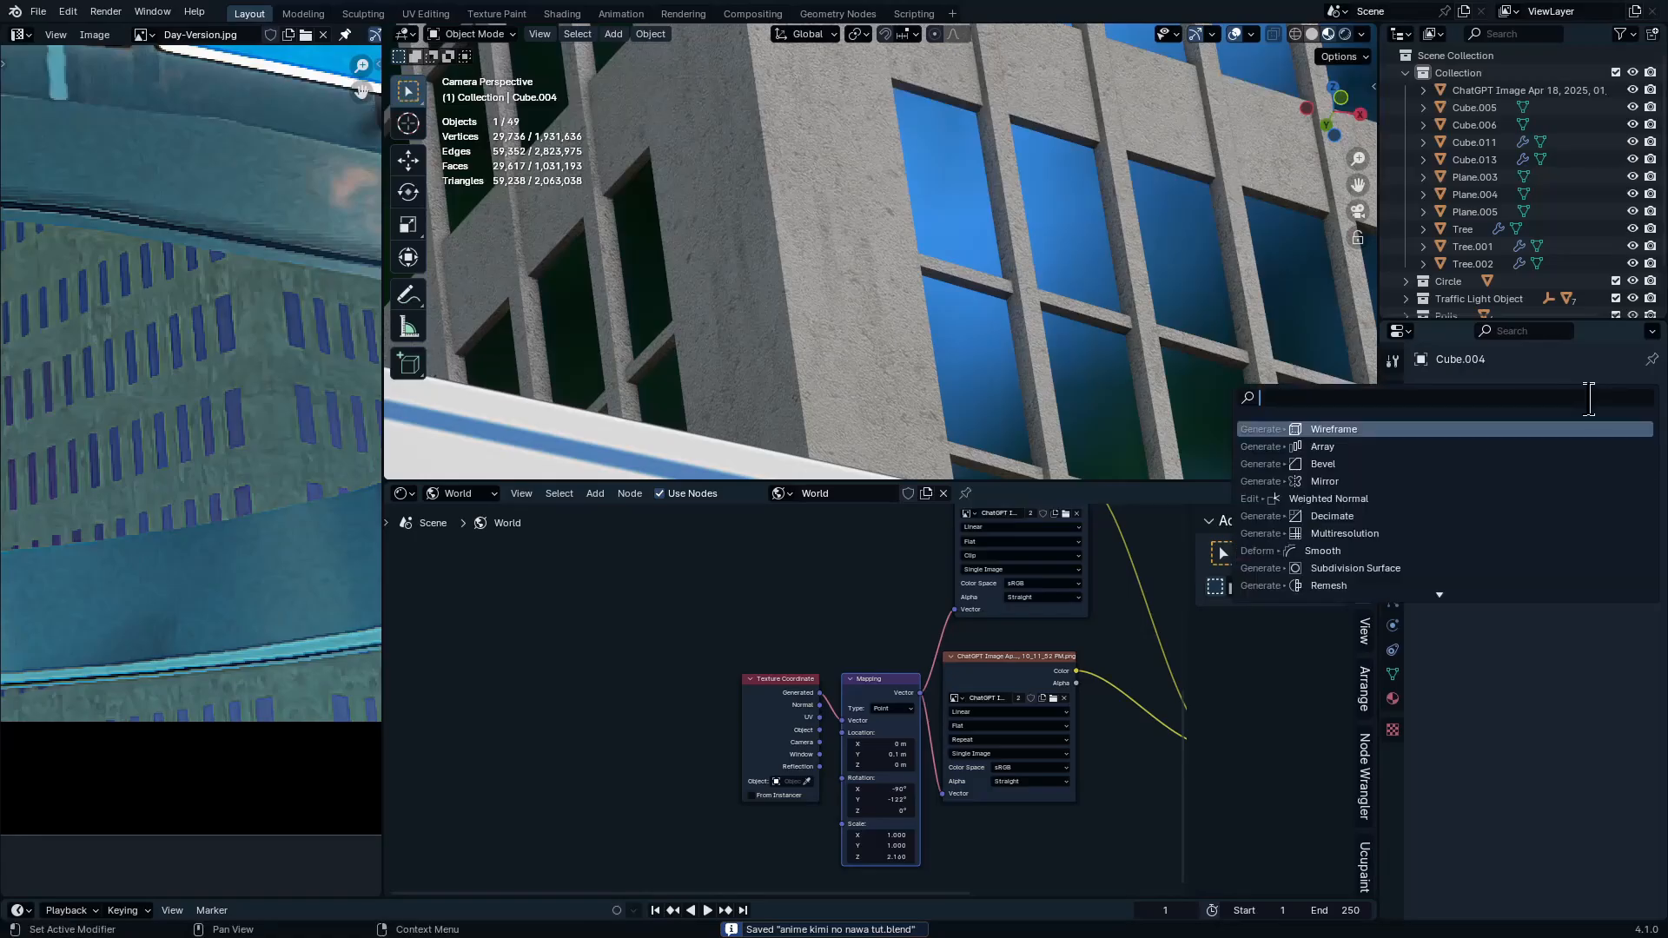
left_click(1424, 464)
middle_click_drag(1089, 274, 921, 272, "shift")
middle_click_drag(878, 339, 918, 435, "ctrl")
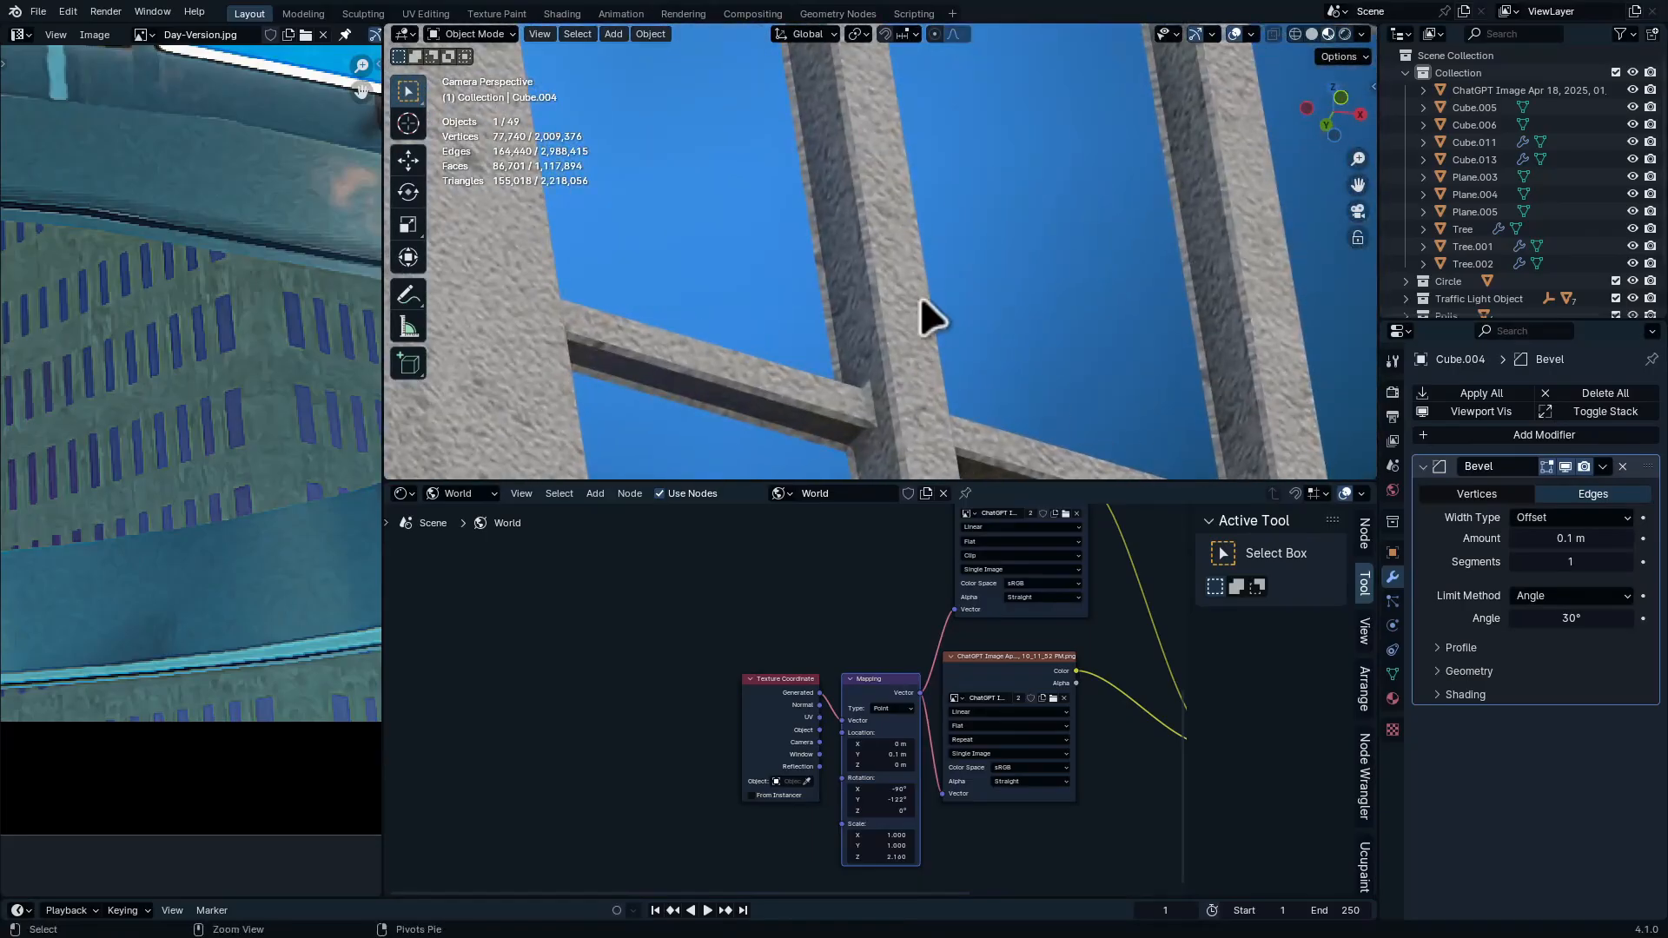
Examine the beveled window frames, then the night shot through the camera in Rendered shading and the towers in wireframe
key("ctrl+space")
middle_click_drag(983, 288, 903, 421, "ctrl")
key("ctrl+space")
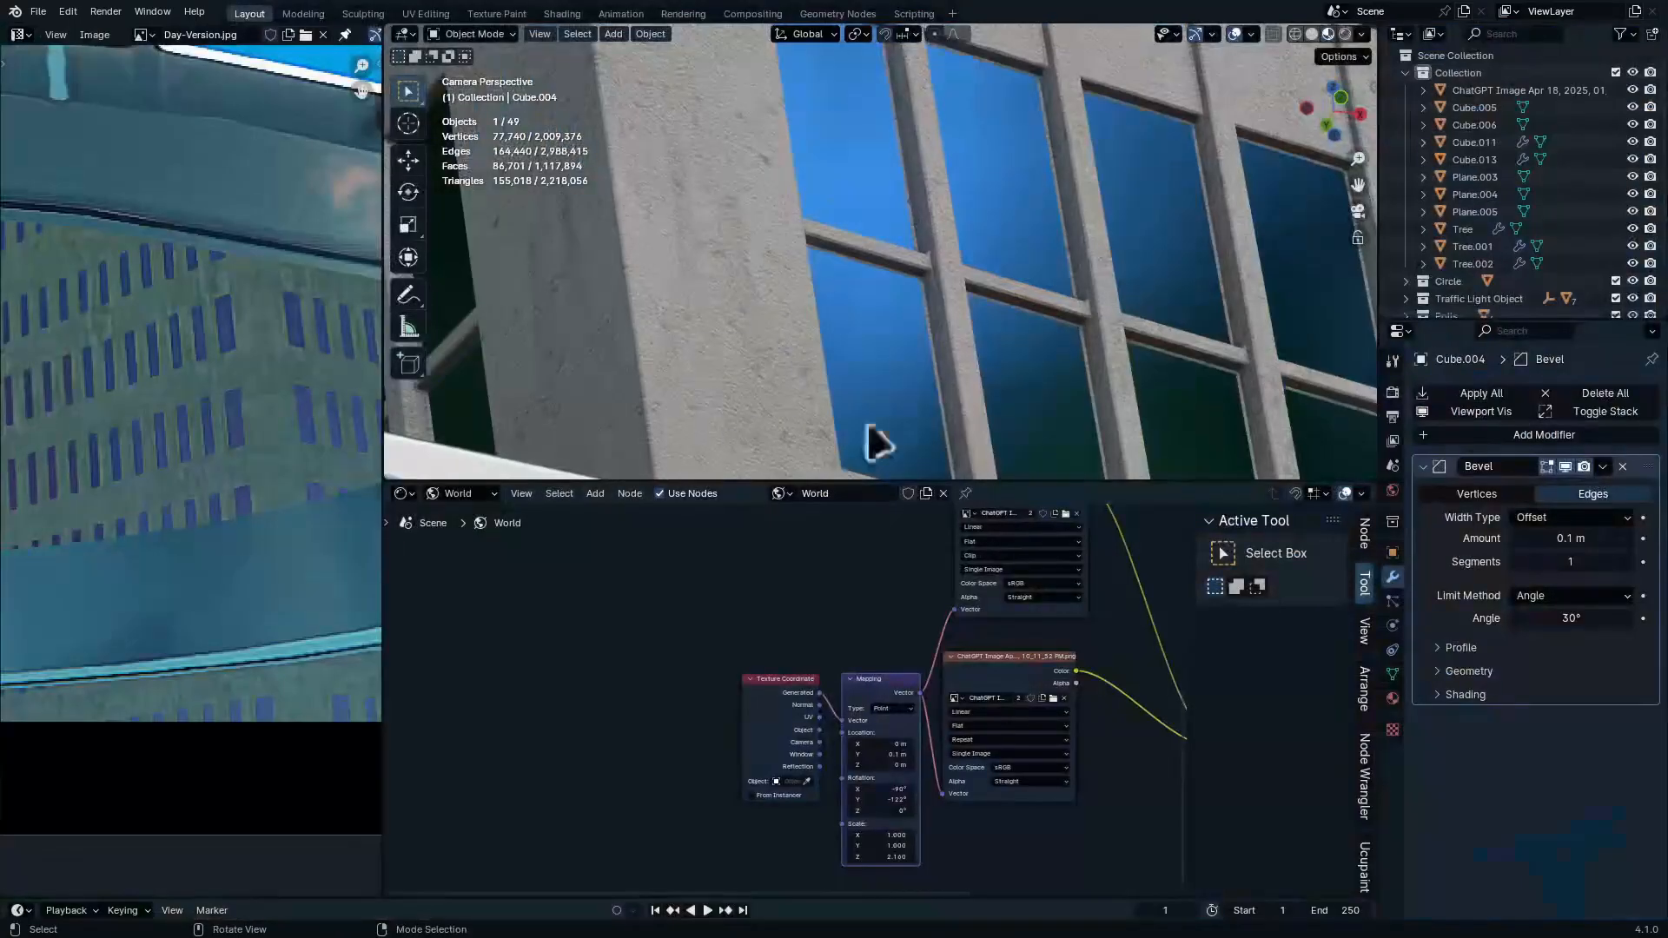
middle_click_drag(1270, 391, 1007, 287, "ctrl")
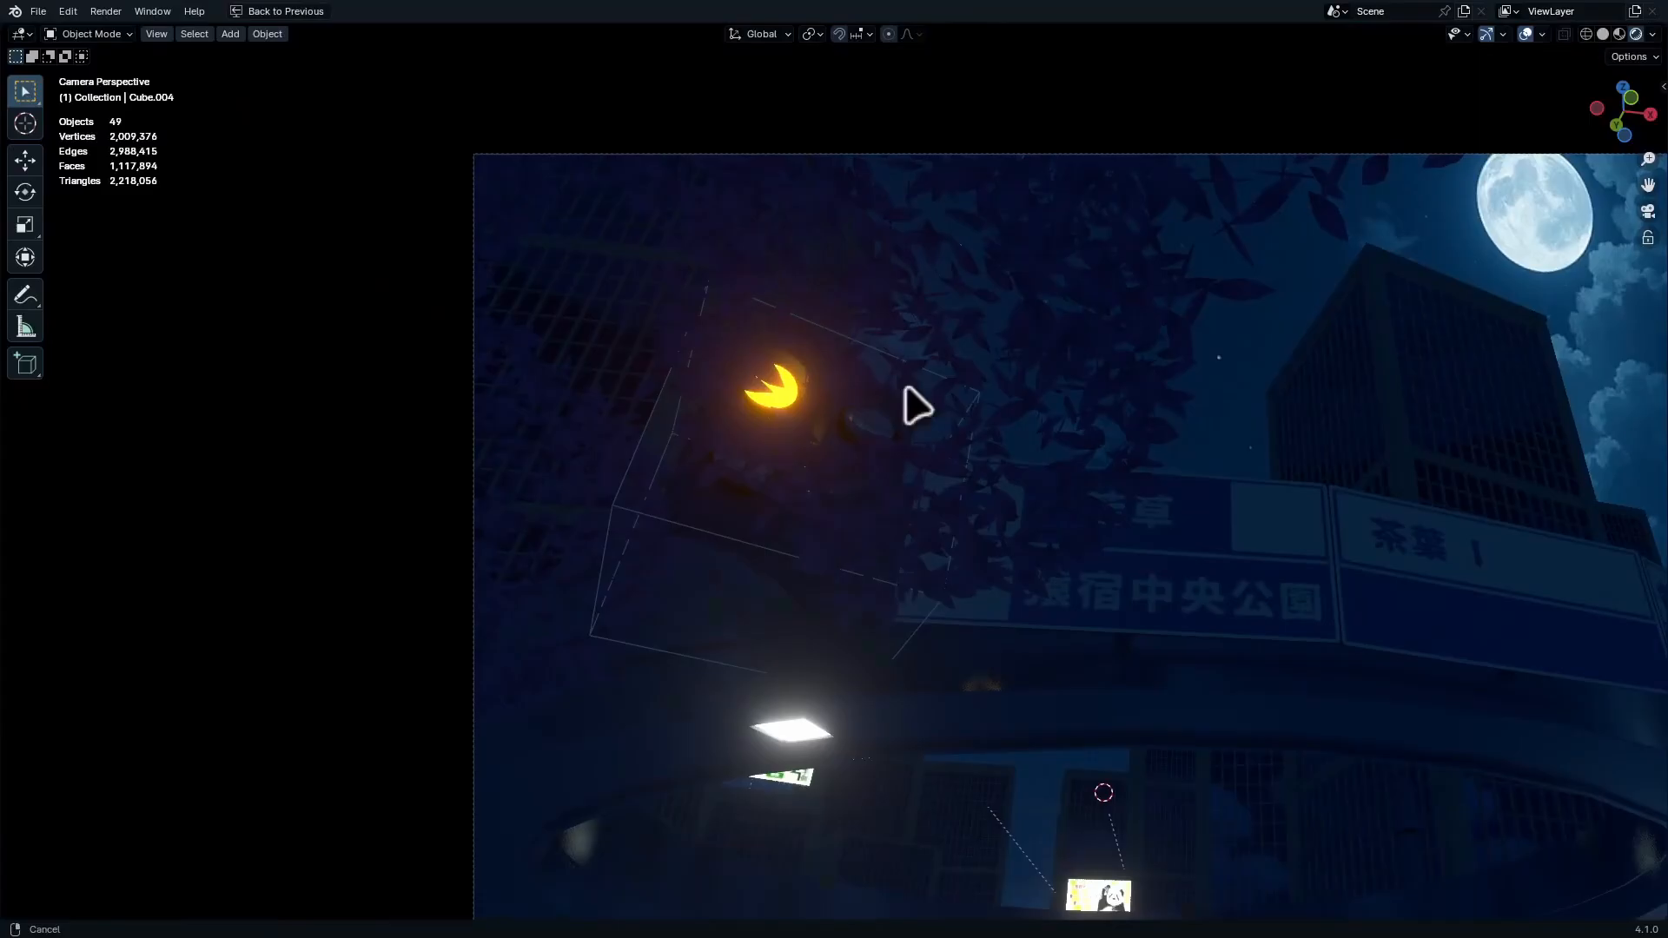
middle_click_drag(904, 402, 580, 217, "ctrl")
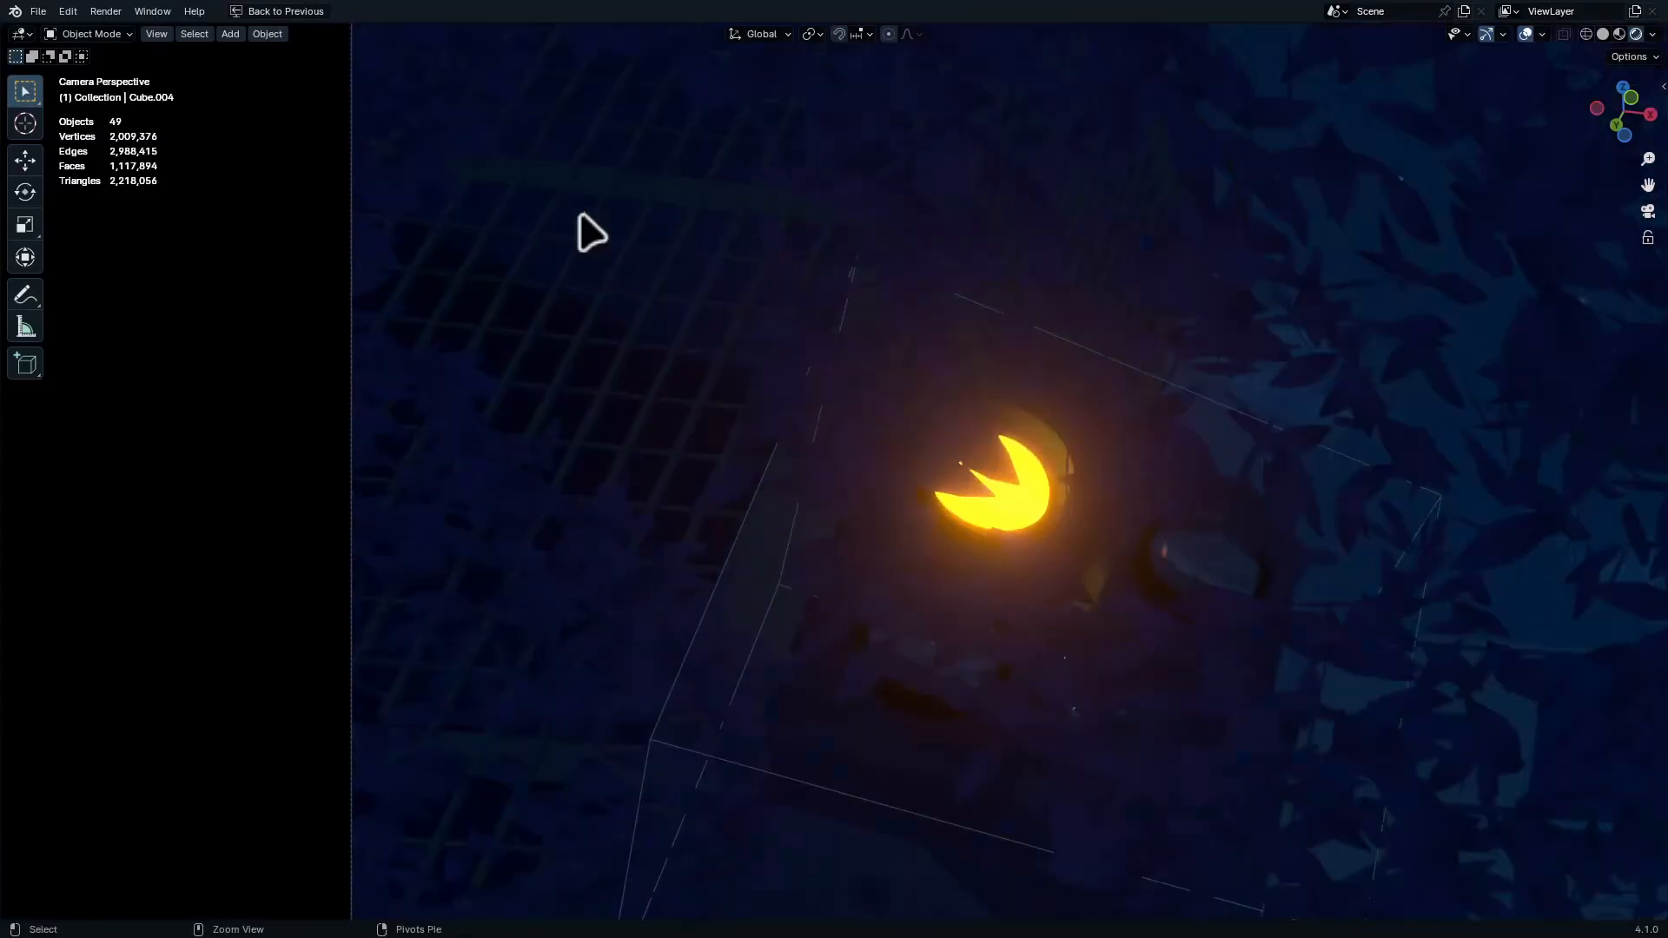
middle_click_drag(924, 319, 667, 437)
key("shift+z")
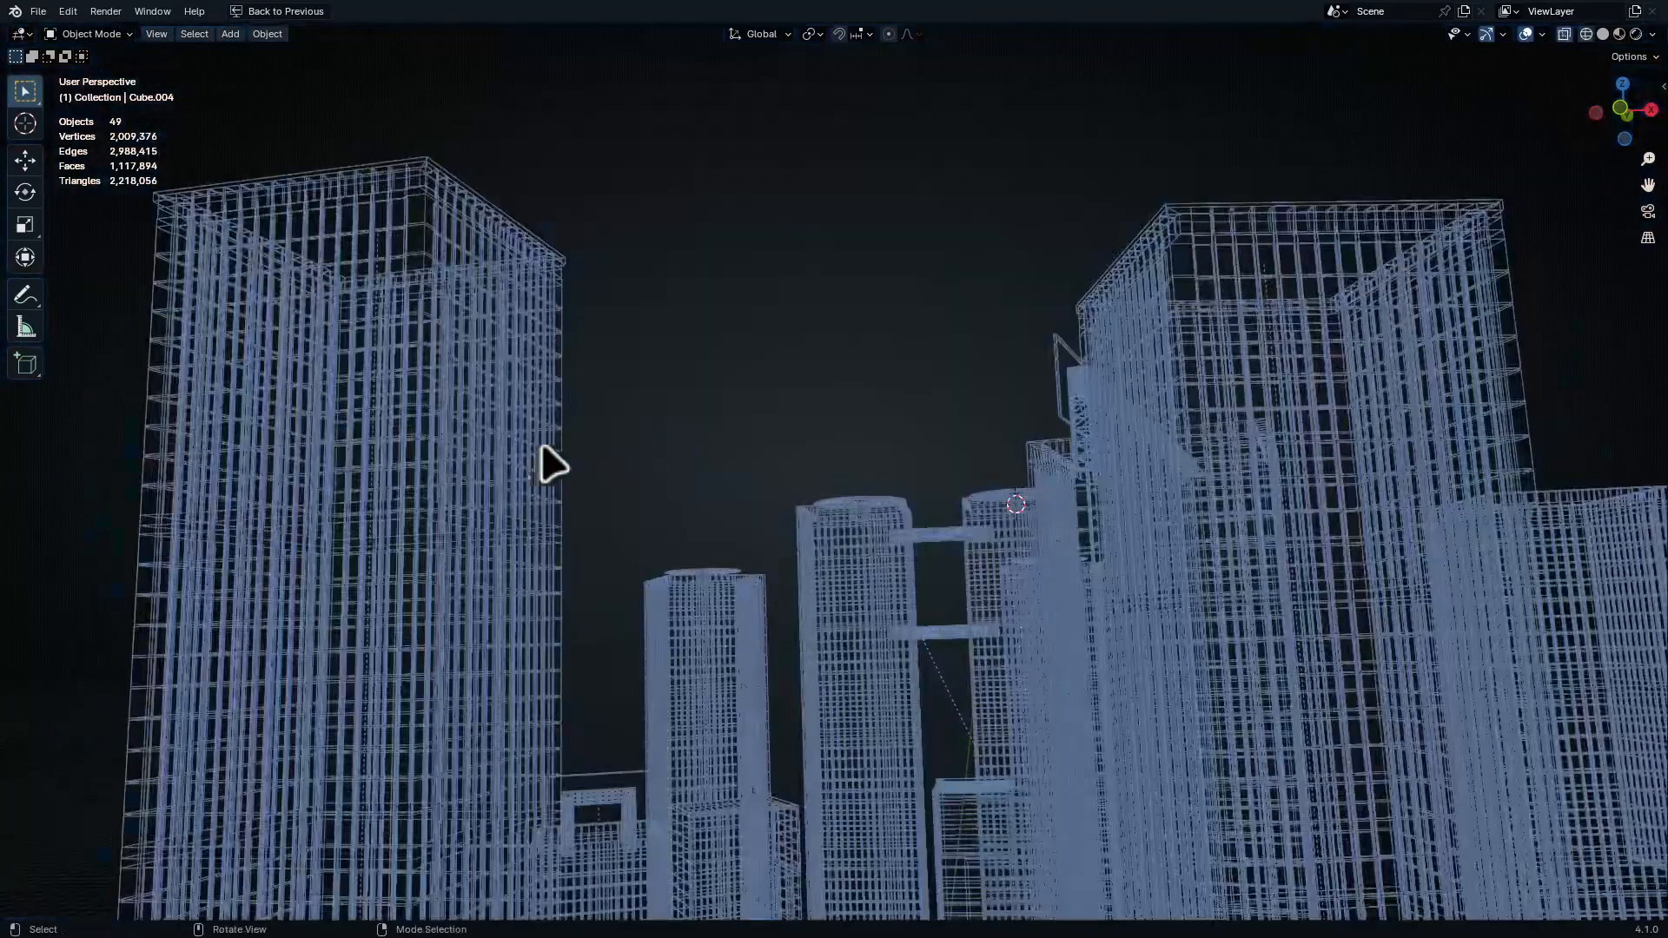
key("shift+z")
Select the neighbouring skyscraper Cube.007, add a Bevel modifier and check its window frame edges close up
middle_click_drag(420, 440, 839, 341)
scroll(841, 434, "down", 5)
left_click(844, 440)
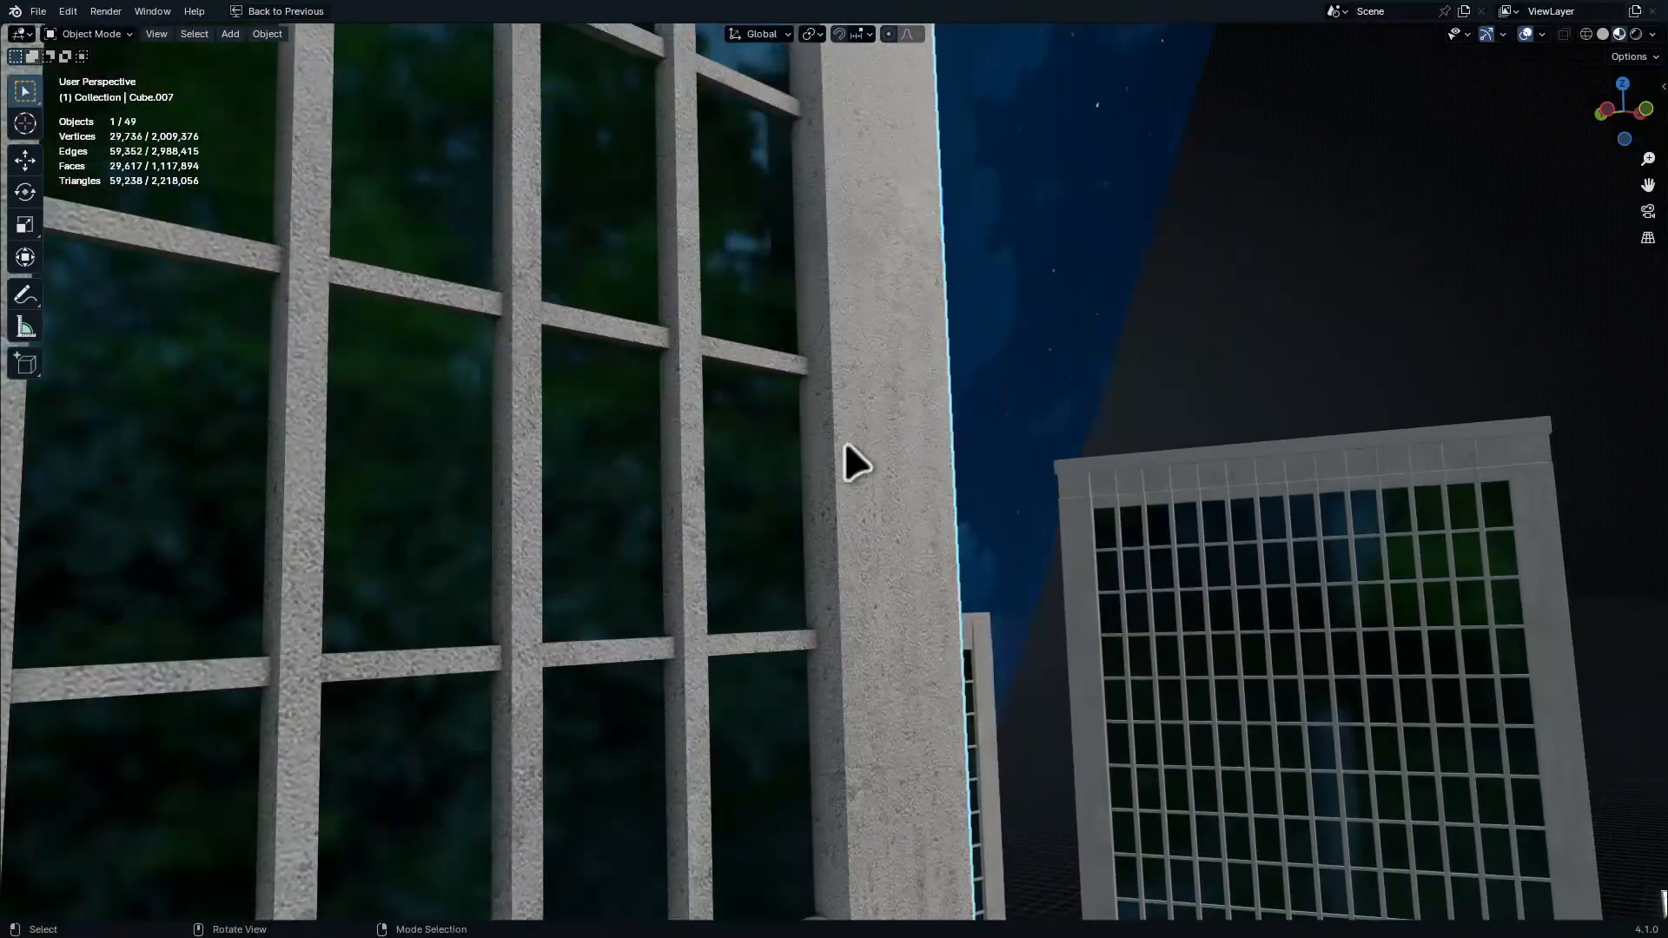
key("ctrl+space")
left_click(1611, 395)
key("space")
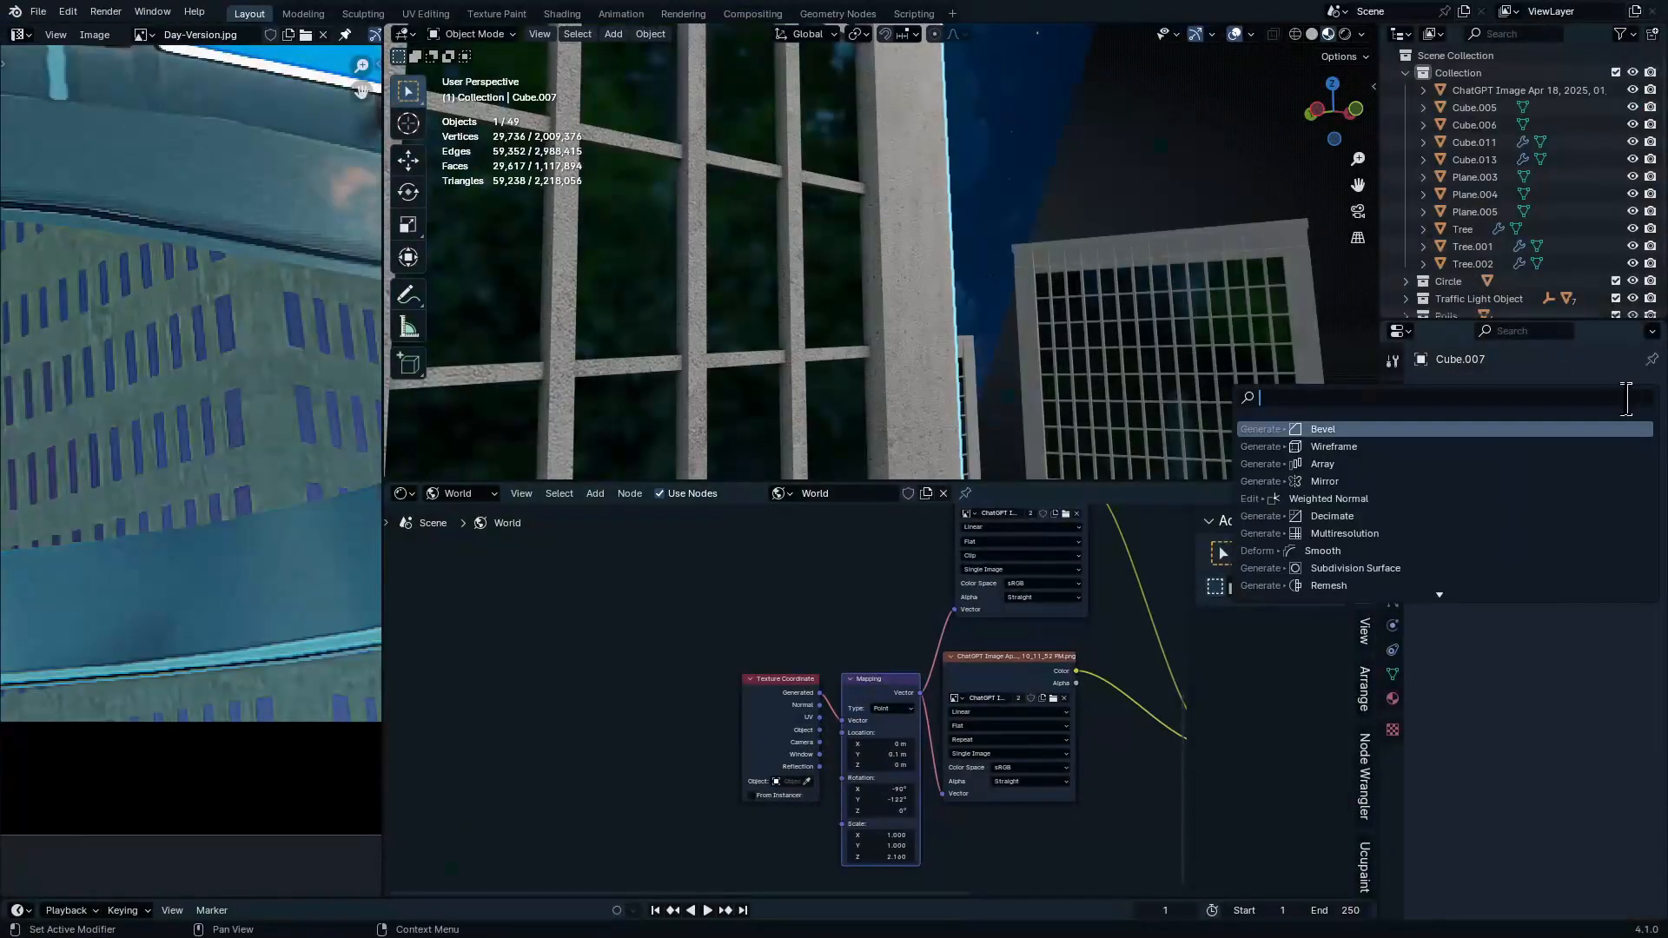
left_click(1427, 425)
scroll(886, 401, "up", 6)
scroll(923, 291, "down", 2)
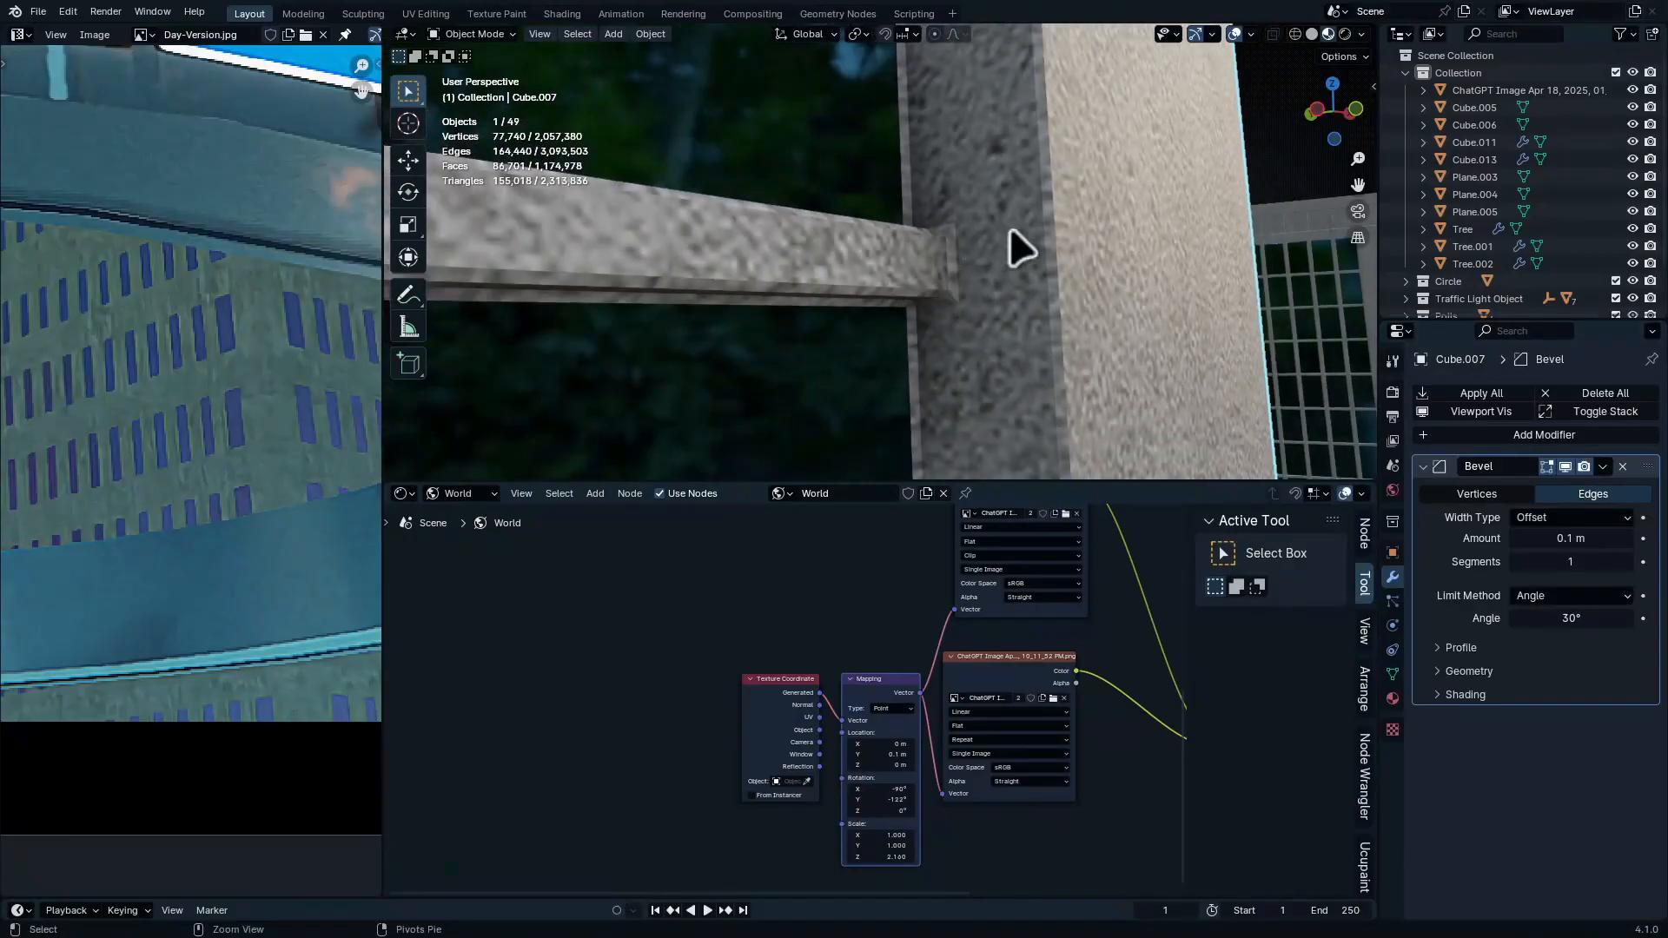
scroll(1042, 261, "down", 4)
Select the stepped skyscraper with the roof terrace and try a Bevel modifier on its window frames
key("ctrl+space")
scroll(1155, 228, "down", 4)
middle_click_drag(1199, 267, 1106, 284)
scroll(1106, 285, "down", 4)
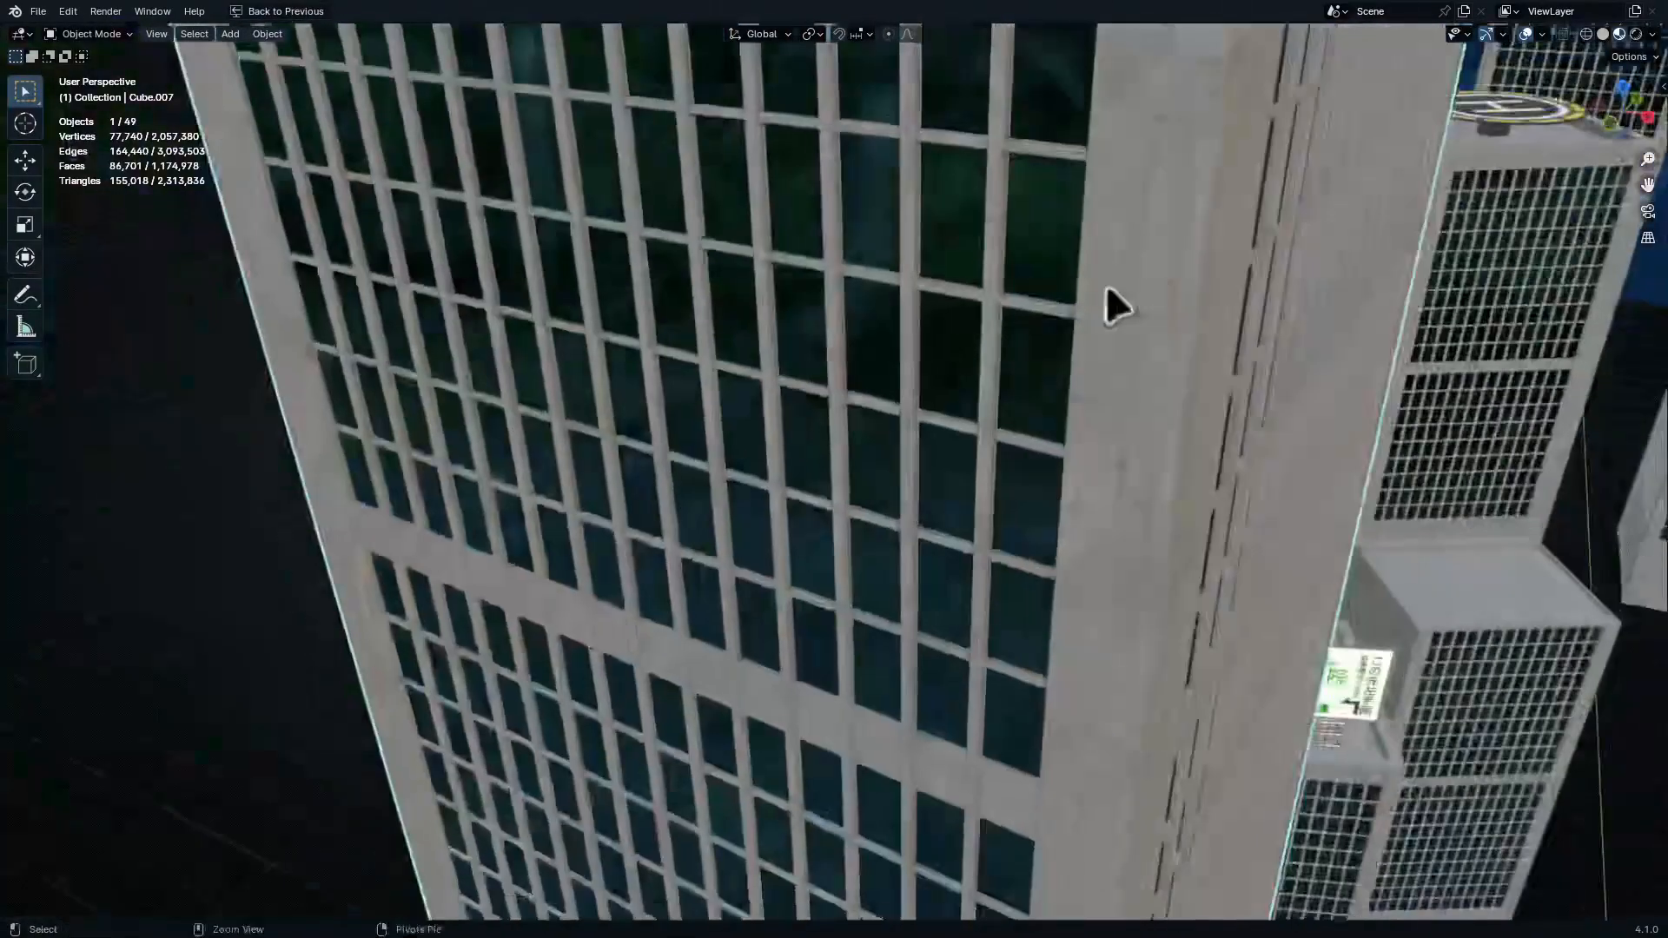
middle_click_drag(1226, 395, 788, 334)
left_click(852, 223)
middle_click_drag(852, 223, 819, 405)
key("KP_Decimal")
scroll(889, 643, "down", 2)
scroll(888, 645, "down", 5)
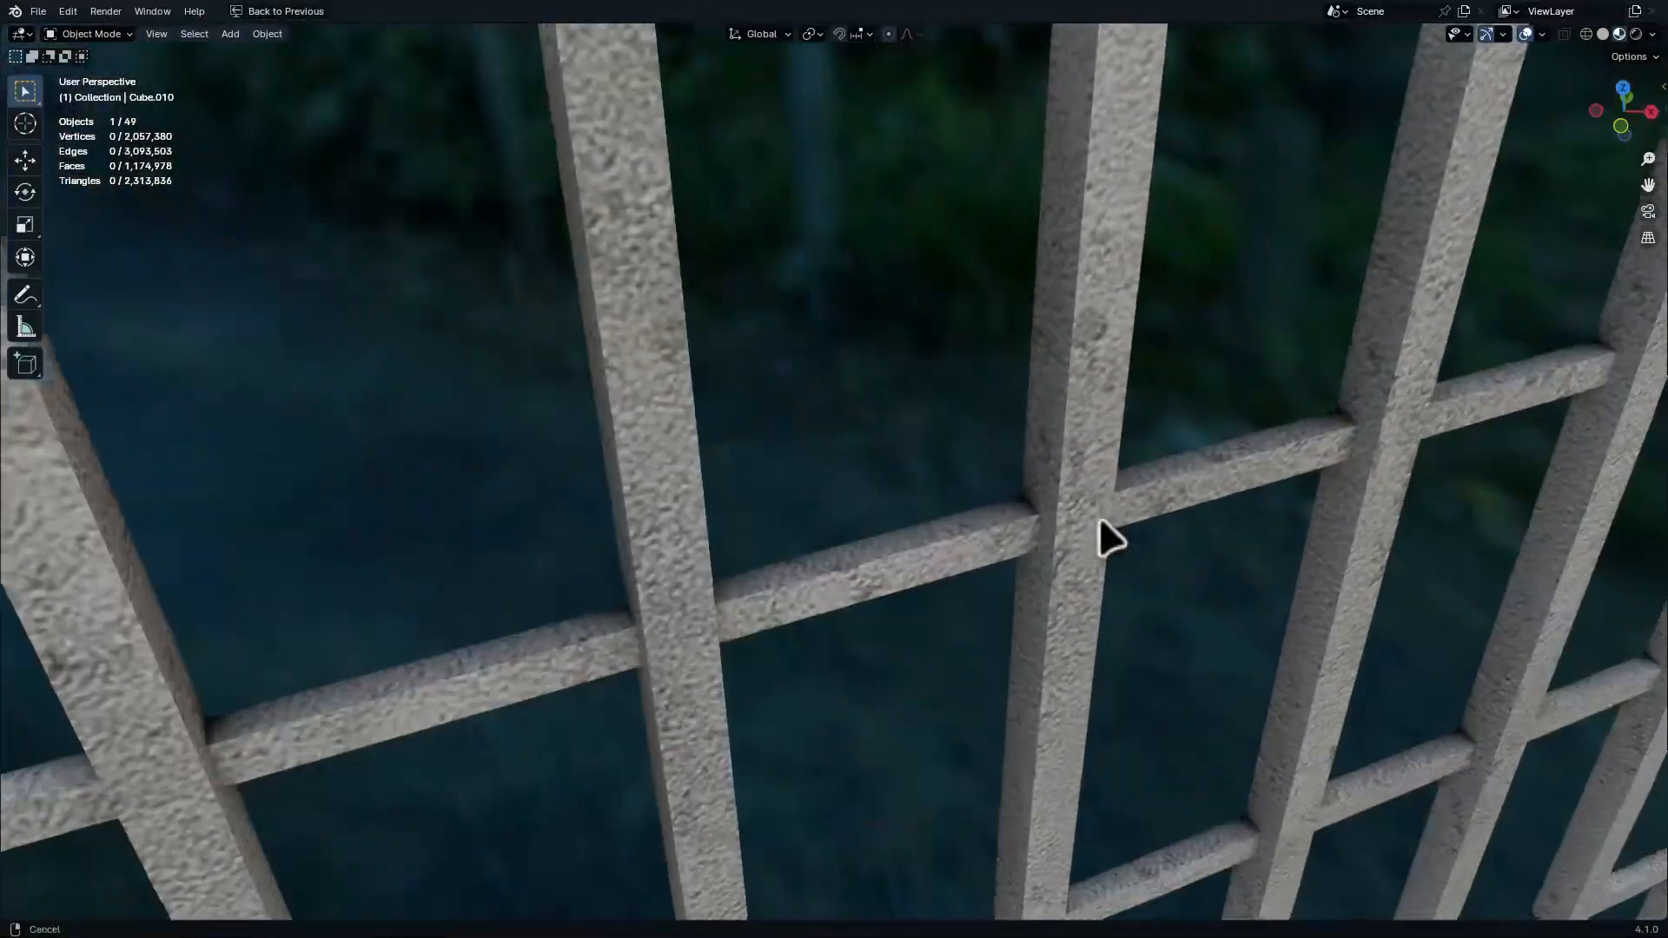
key("ctrl+space")
left_click(1581, 393)
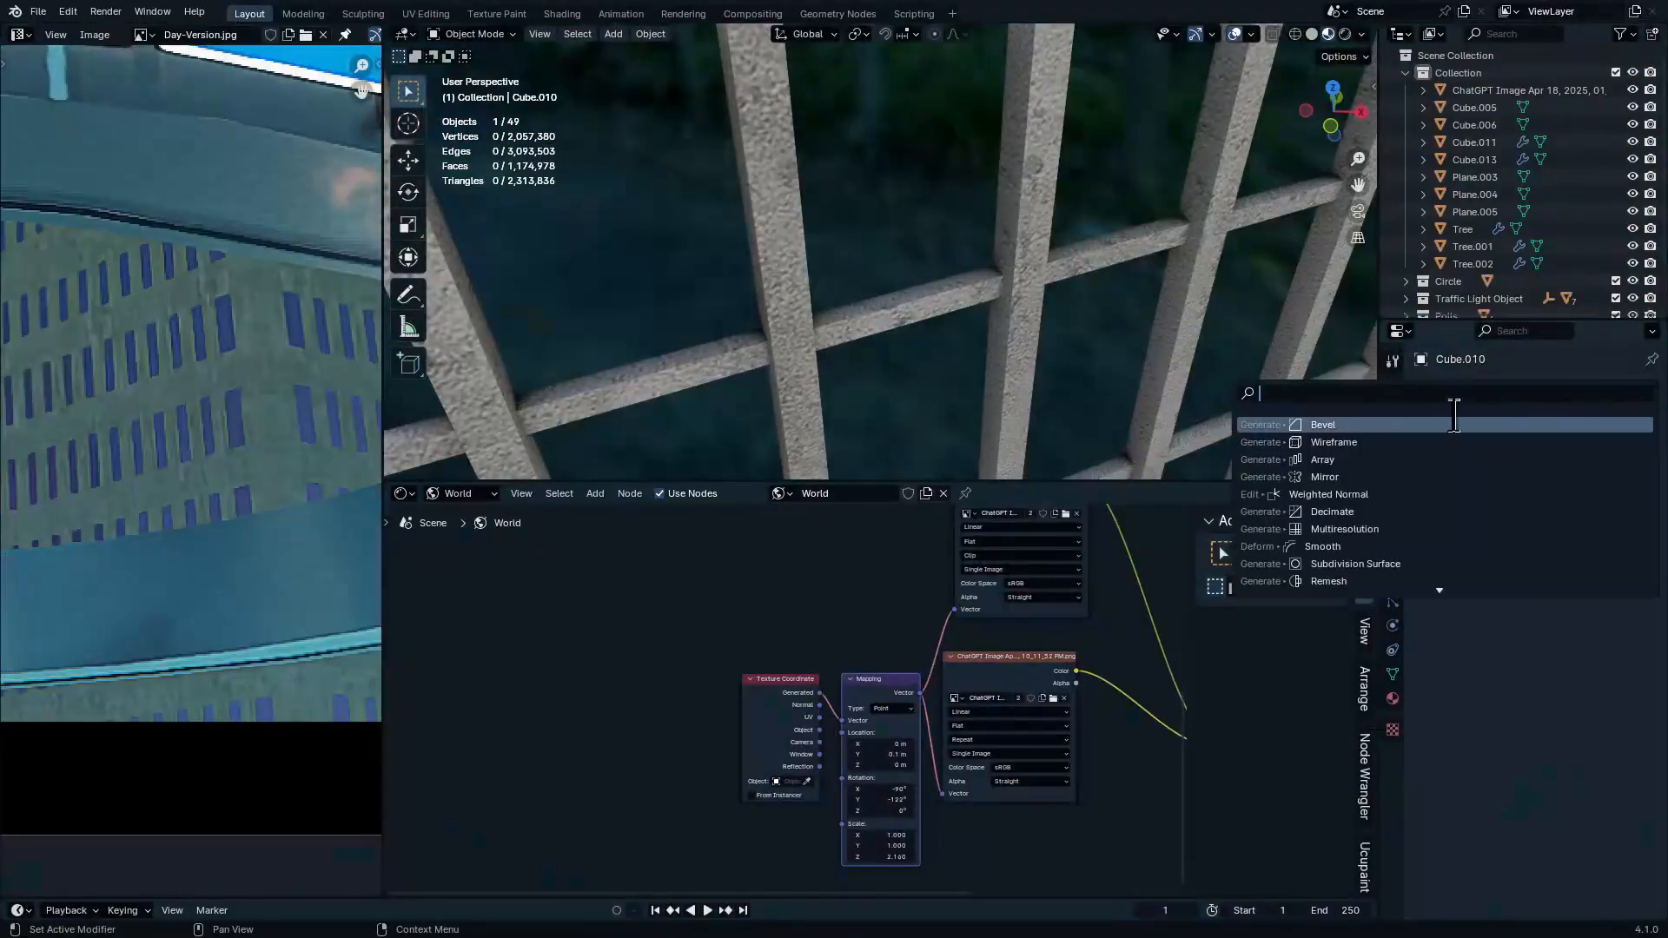
key("Return")
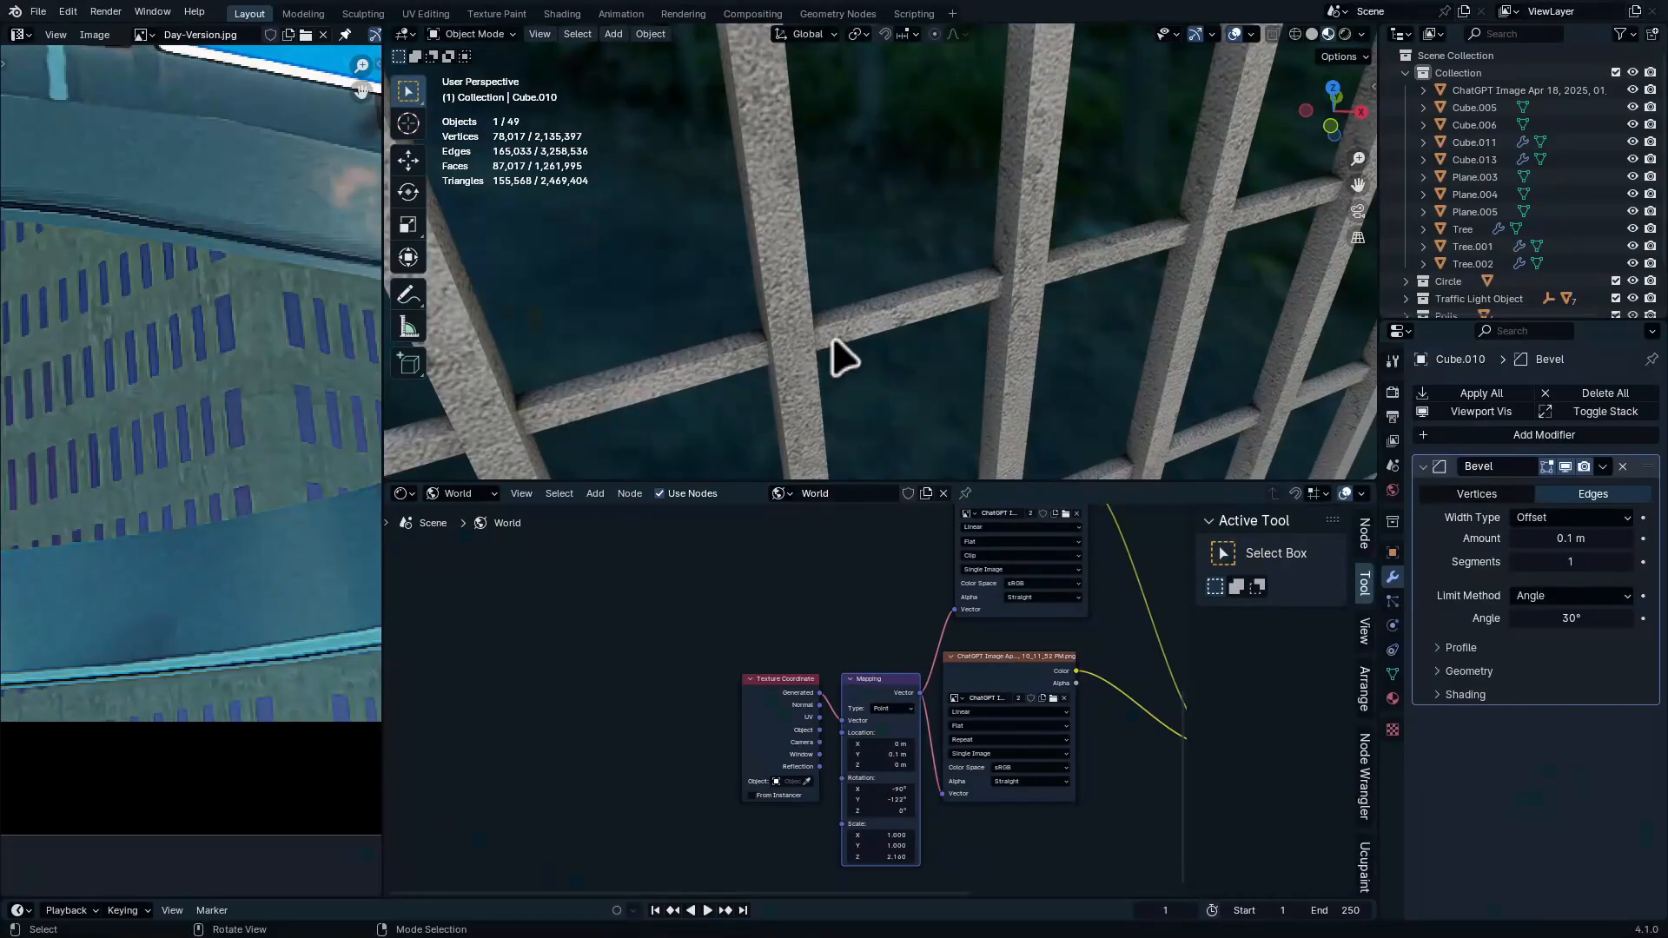
Merge all vertices of the stepped skyscraper's mesh by distance
middle_click_drag(831, 340, 907, 268)
middle_click_drag(782, 350, 838, 347, "ctrl")
key("ctrl+space")
middle_click_drag(1235, 246, 1262, 353, "ctrl")
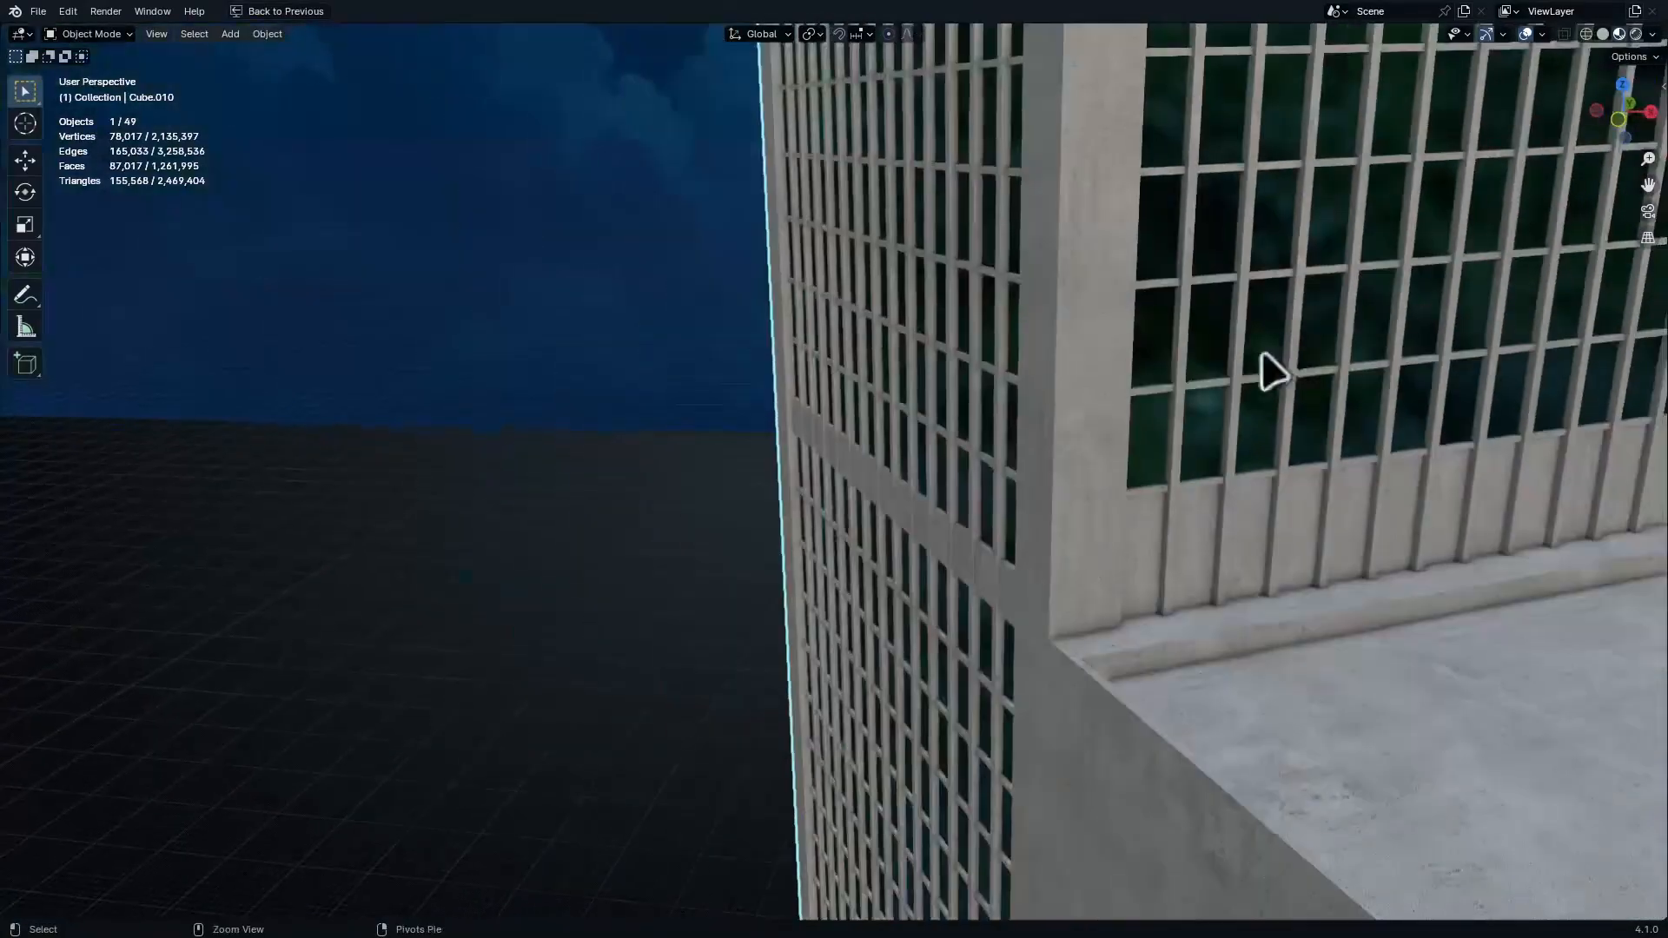
key("Tab")
middle_click_drag(1420, 365, 1329, 328)
key("a")
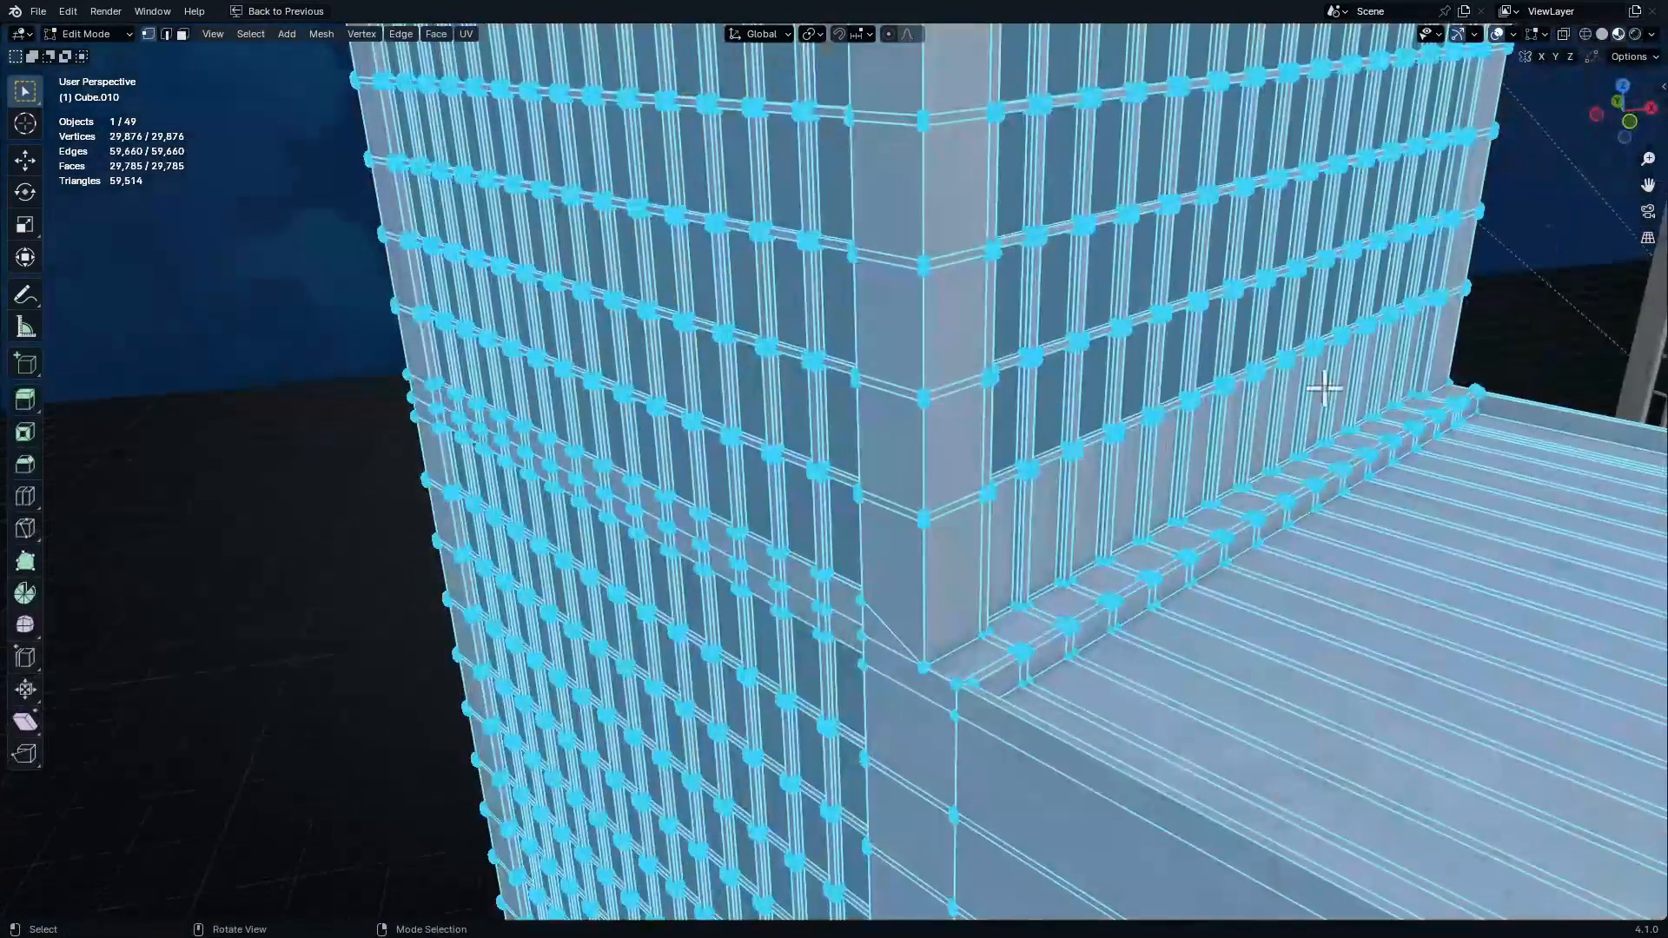
middle_click_drag(1016, 569, 1103, 603)
middle_click_drag(951, 682, 956, 622, "ctrl")
middle_click_drag(1011, 718, 1012, 630, "ctrl")
middle_click_drag(1025, 639, 1076, 614)
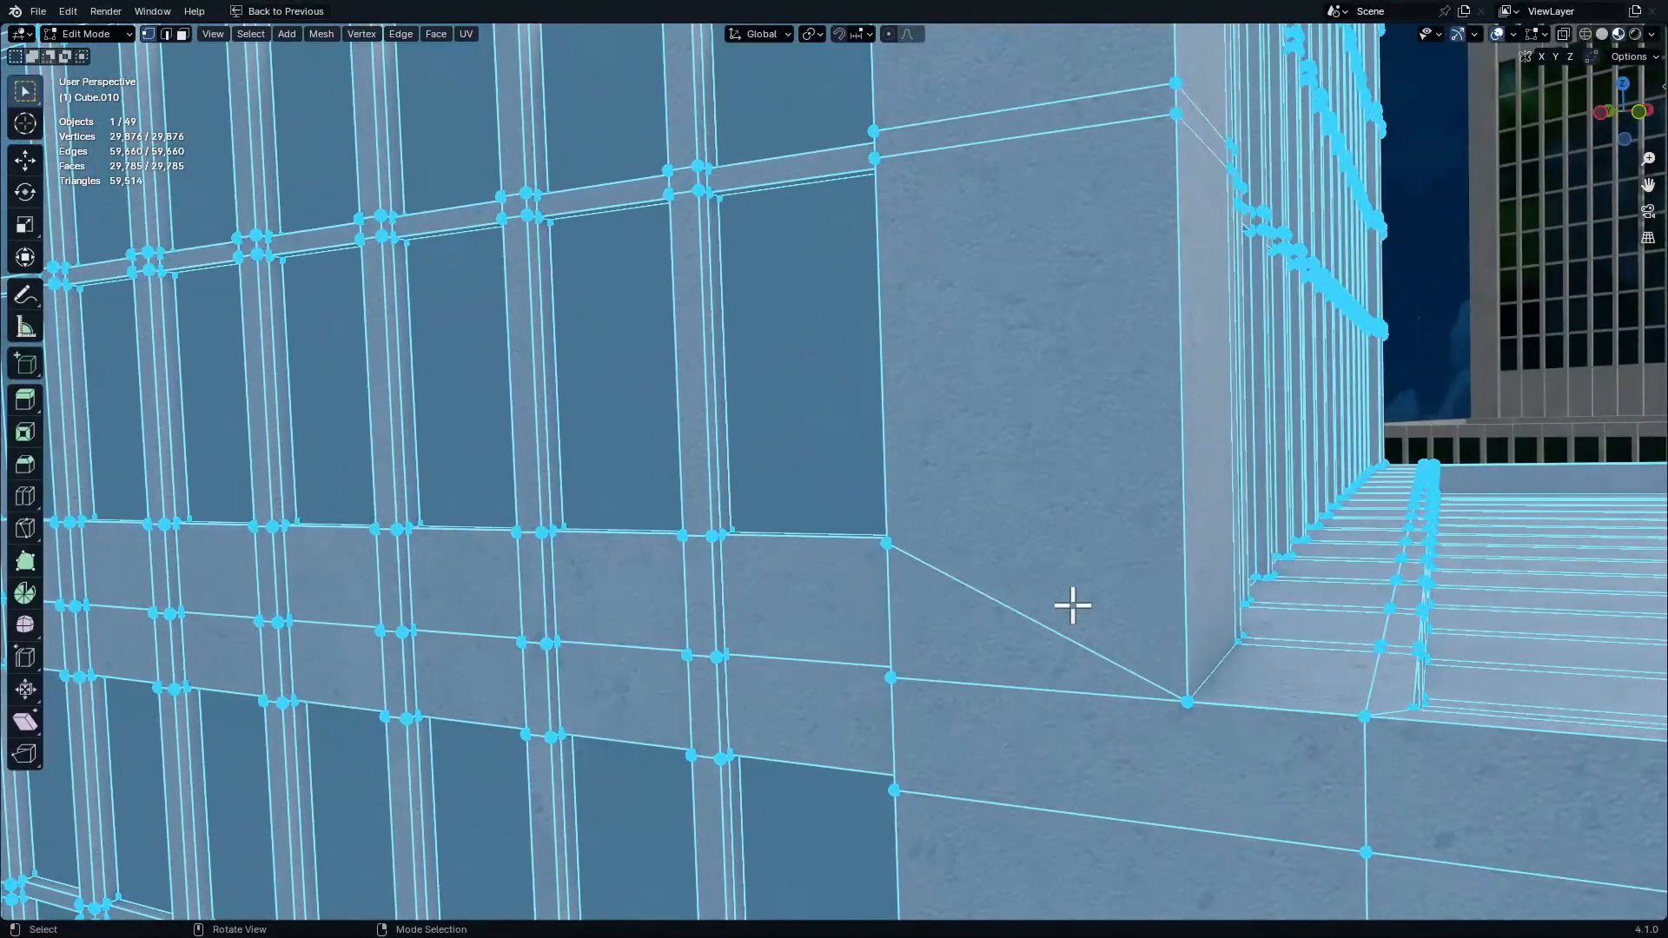
key("m")
left_click(1073, 603)
Examine the vertices and diagonal edge at the stepped skyscraper's corner beside the terrace
middle_click_drag(1072, 601, 1104, 665, "ctrl")
middle_click_drag(1104, 665, 1139, 633, "shift")
left_click(1141, 633)
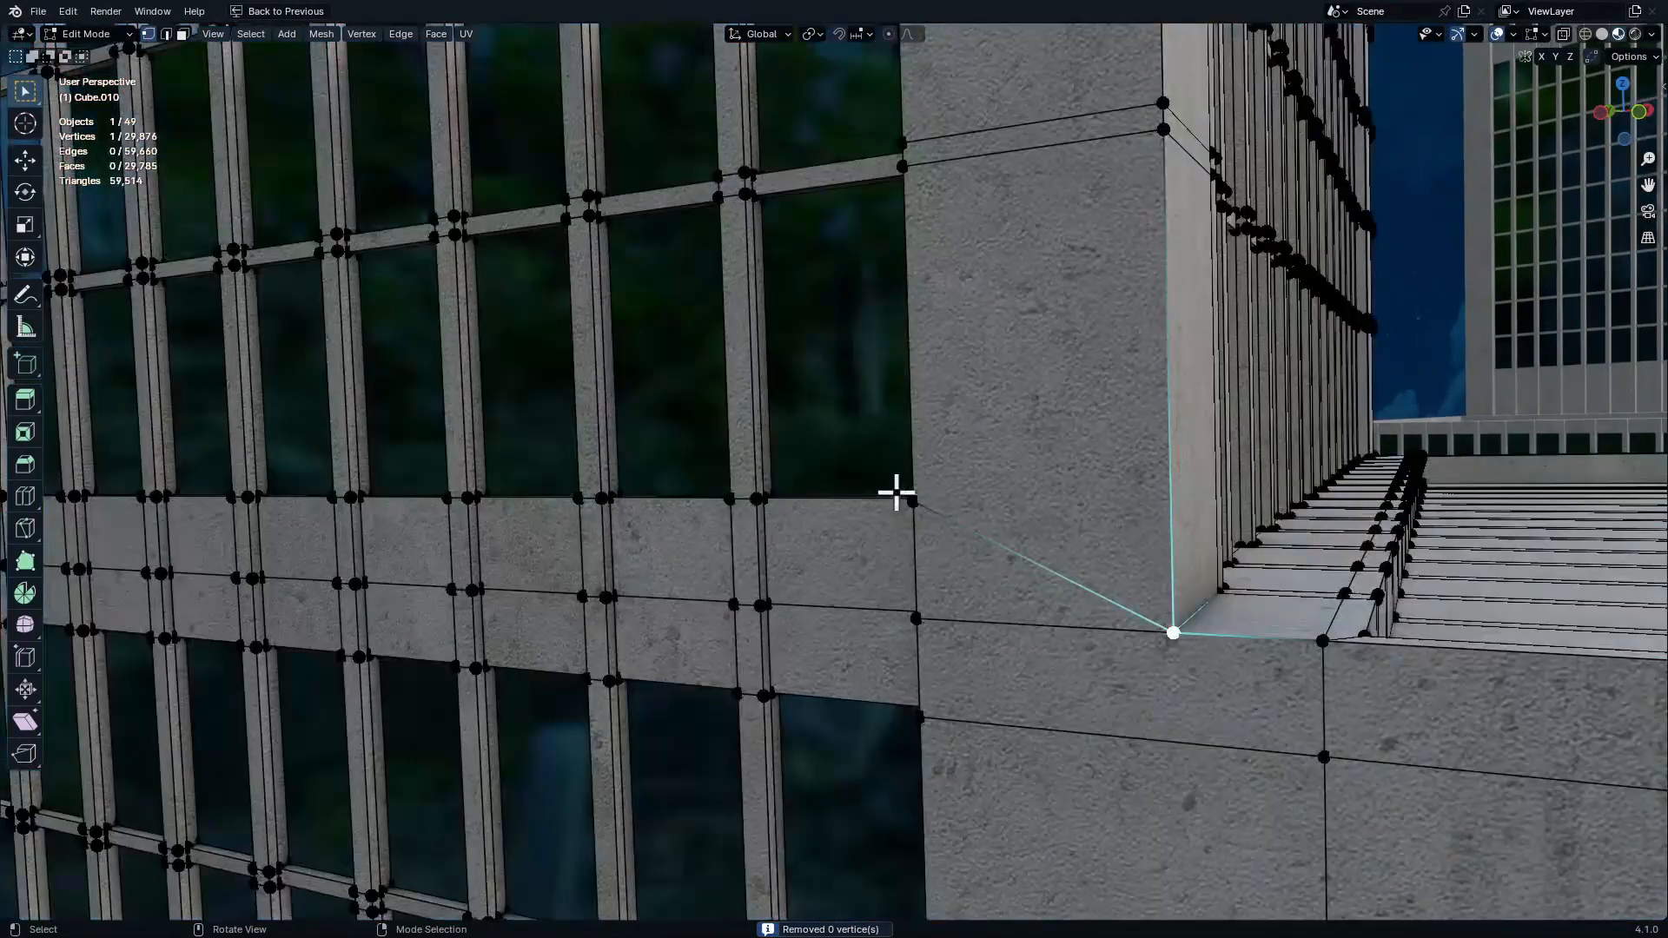
left_click_drag(1262, 693, 1262, 693)
middle_click_drag(1102, 651, 1145, 564)
key("alt+a")
middle_click_drag(909, 592, 1024, 536)
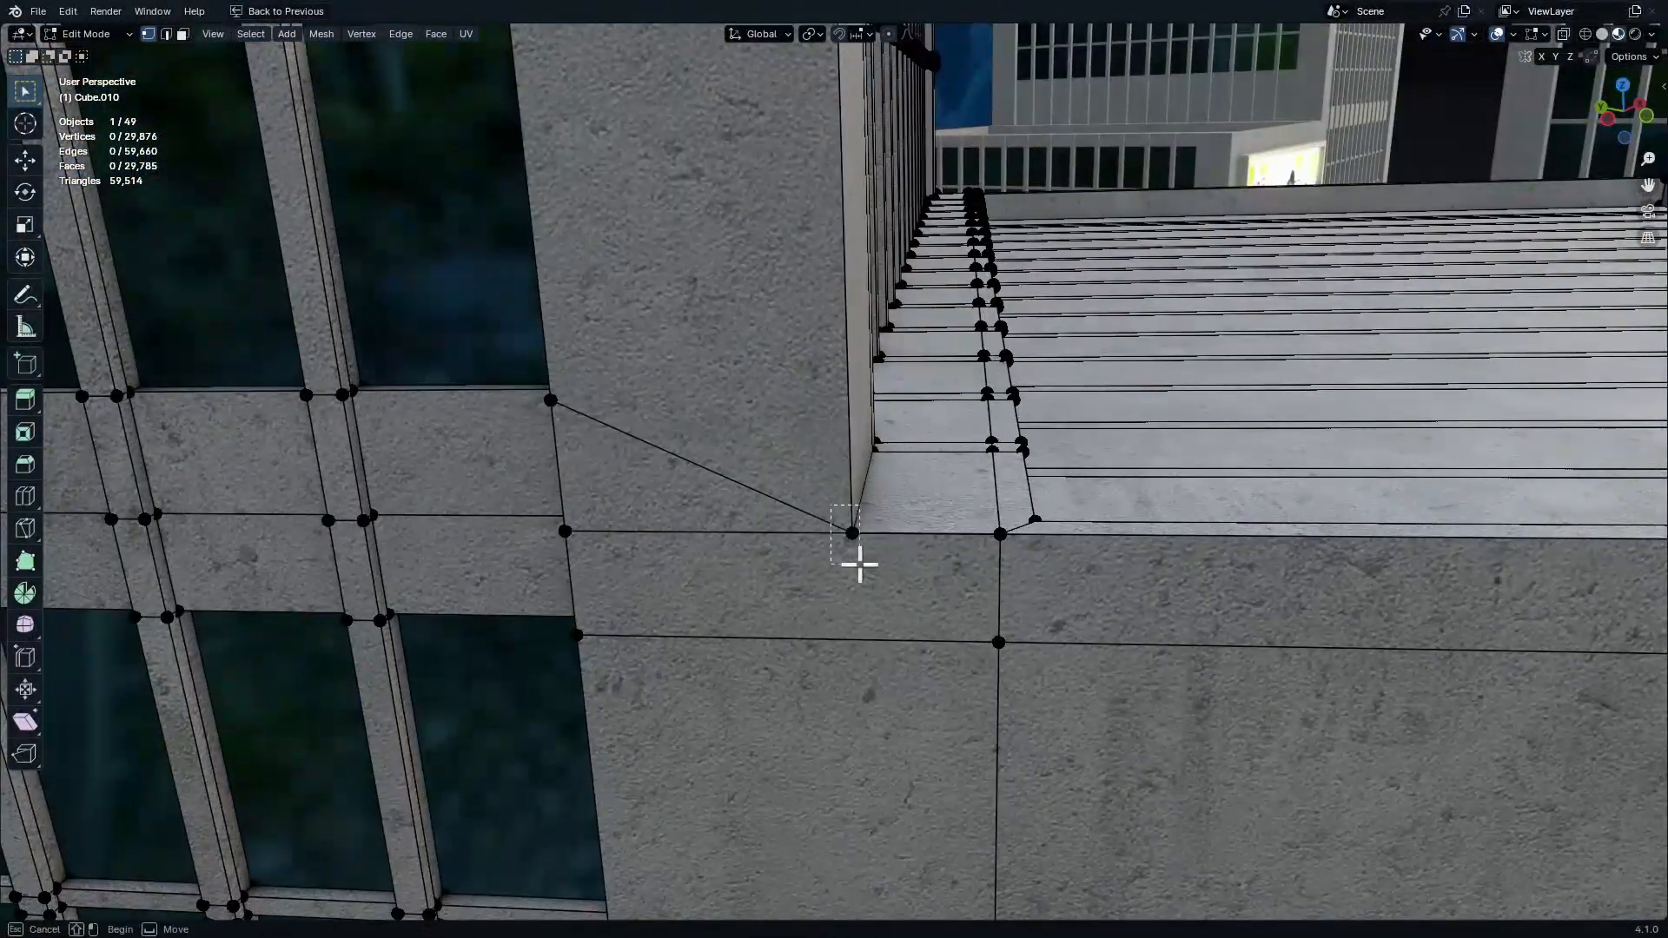
middle_click_drag(874, 845, 986, 551)
Return the stepped skyscraper to Object Mode and remove its Bevel modifier
key("Tab")
middle_click_drag(900, 488, 857, 633)
key("ctrl+alt+space")
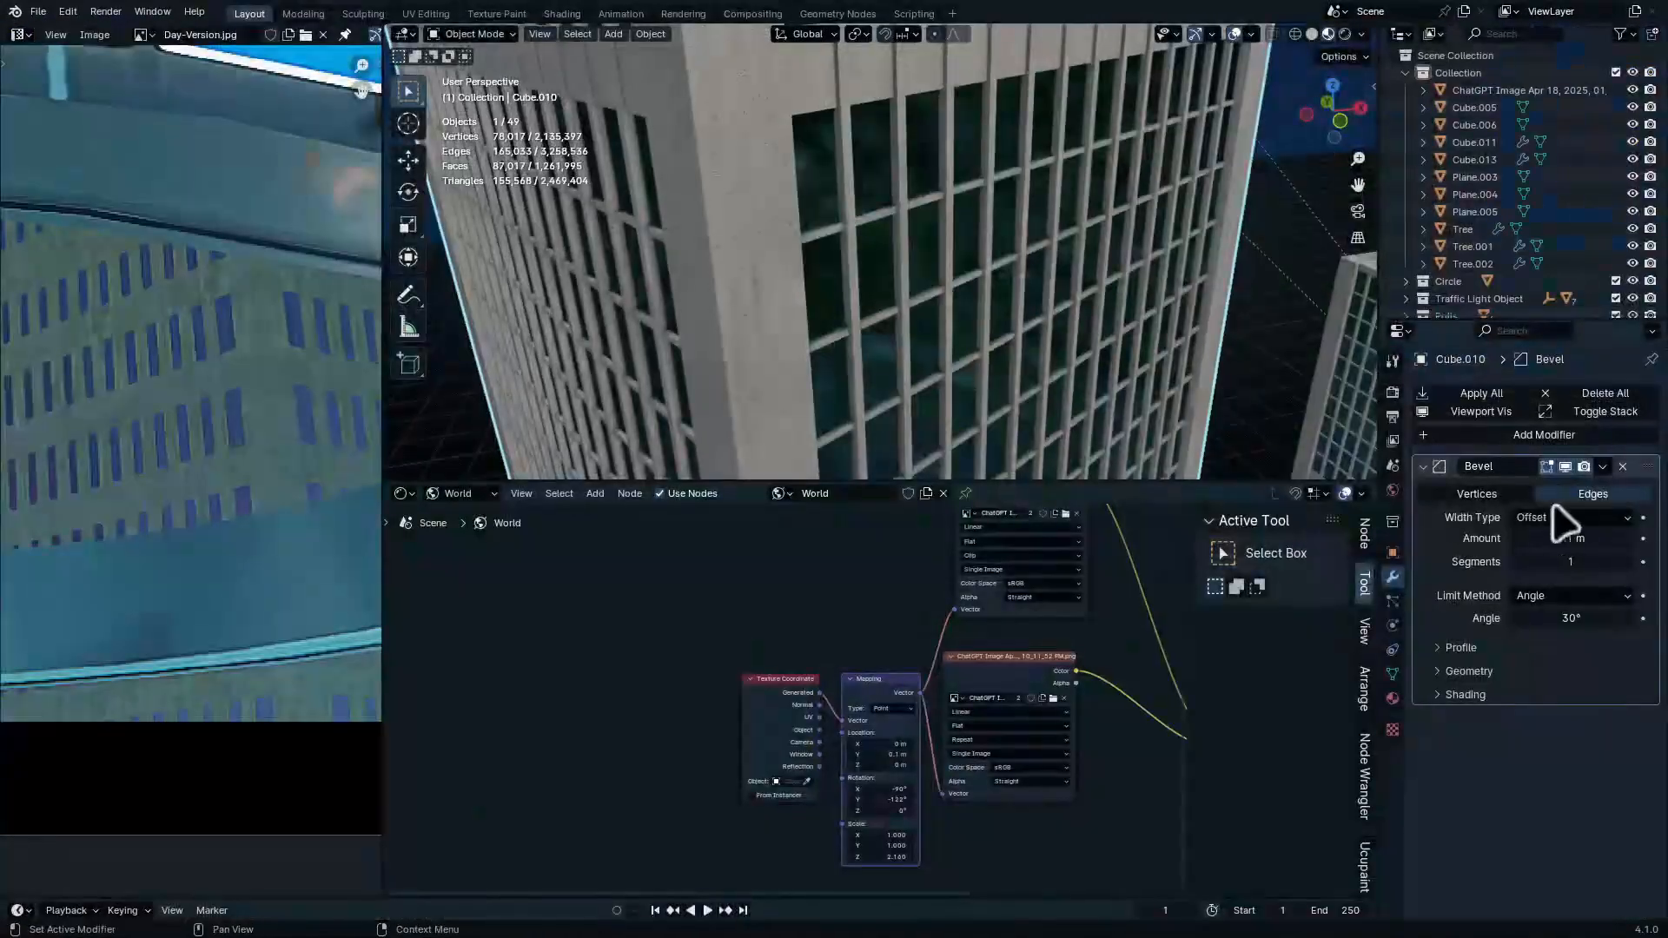
key("ctrl+space")
Select the tall skyscraper behind the pink tree beside the moon, view it through the camera and add a Bevel modifier
scroll(1147, 382, "down", 7)
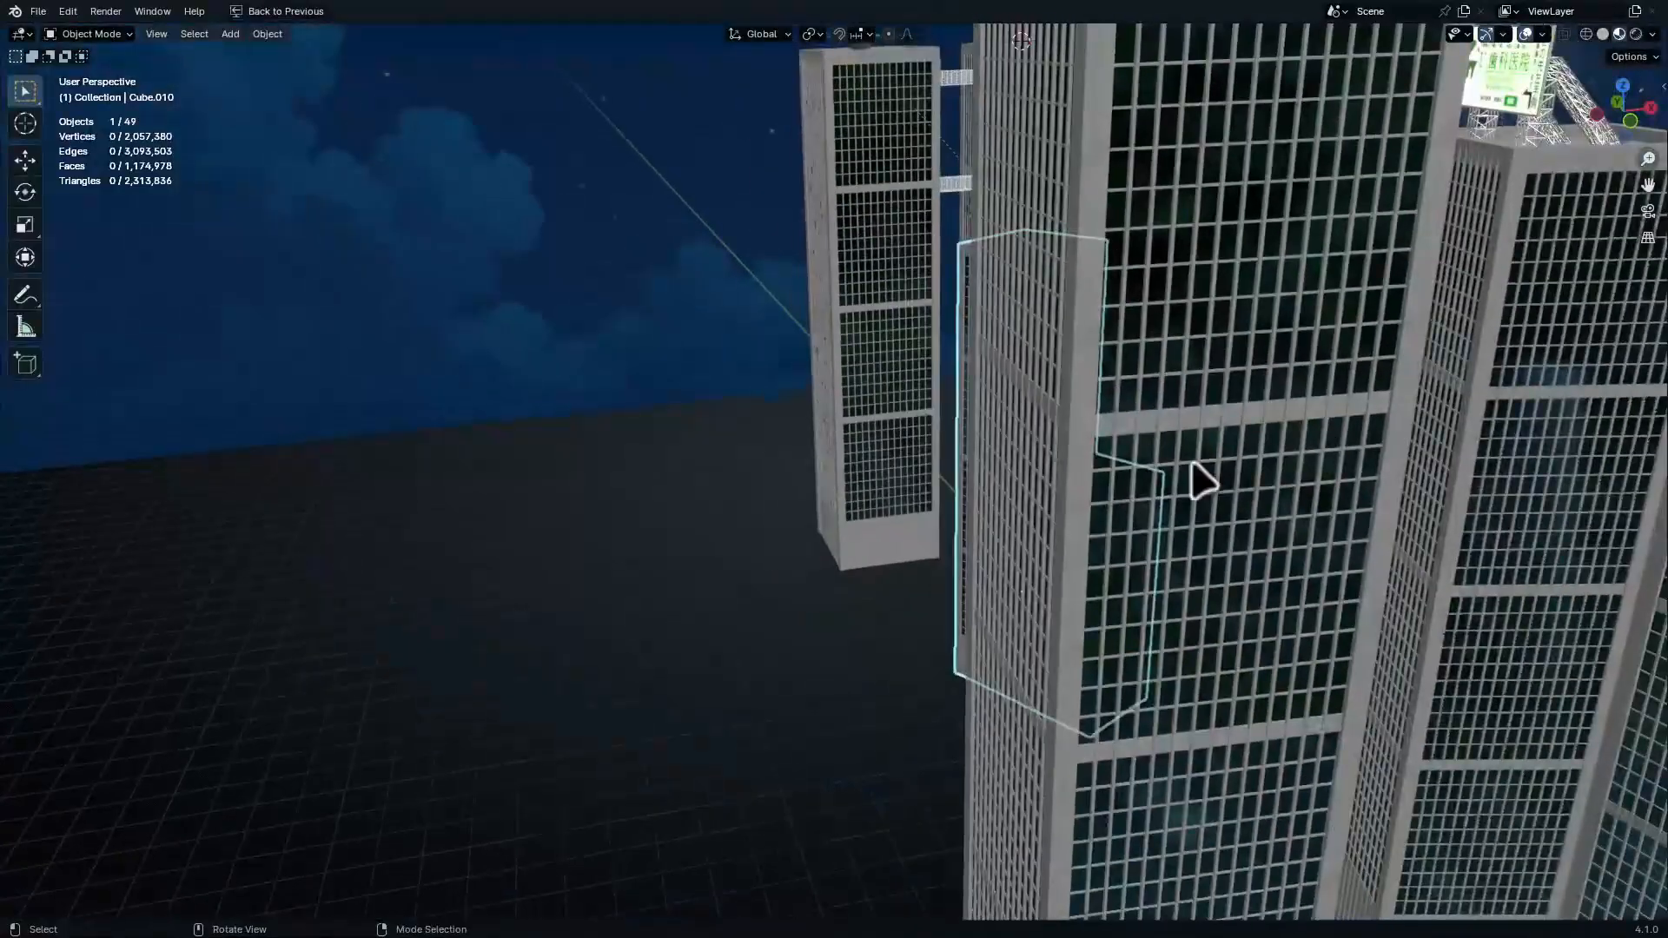
middle_click_drag(1197, 476, 867, 483)
left_click(908, 458)
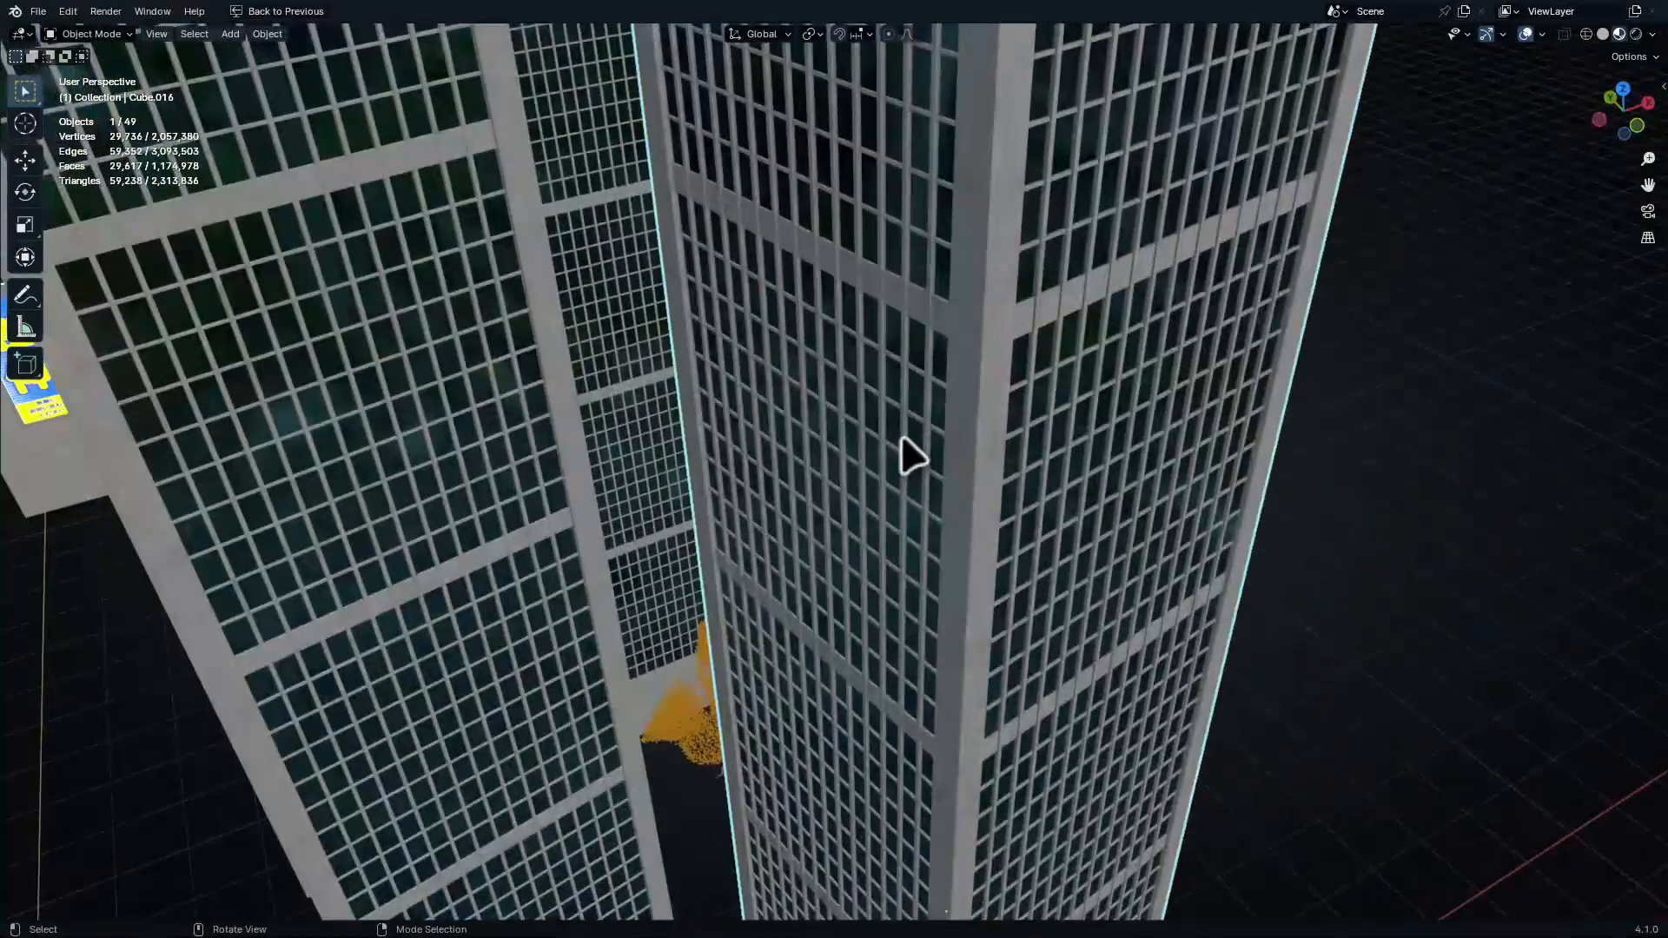
key("KP_0")
middle_click_drag(1325, 393, 1663, 417, "shift")
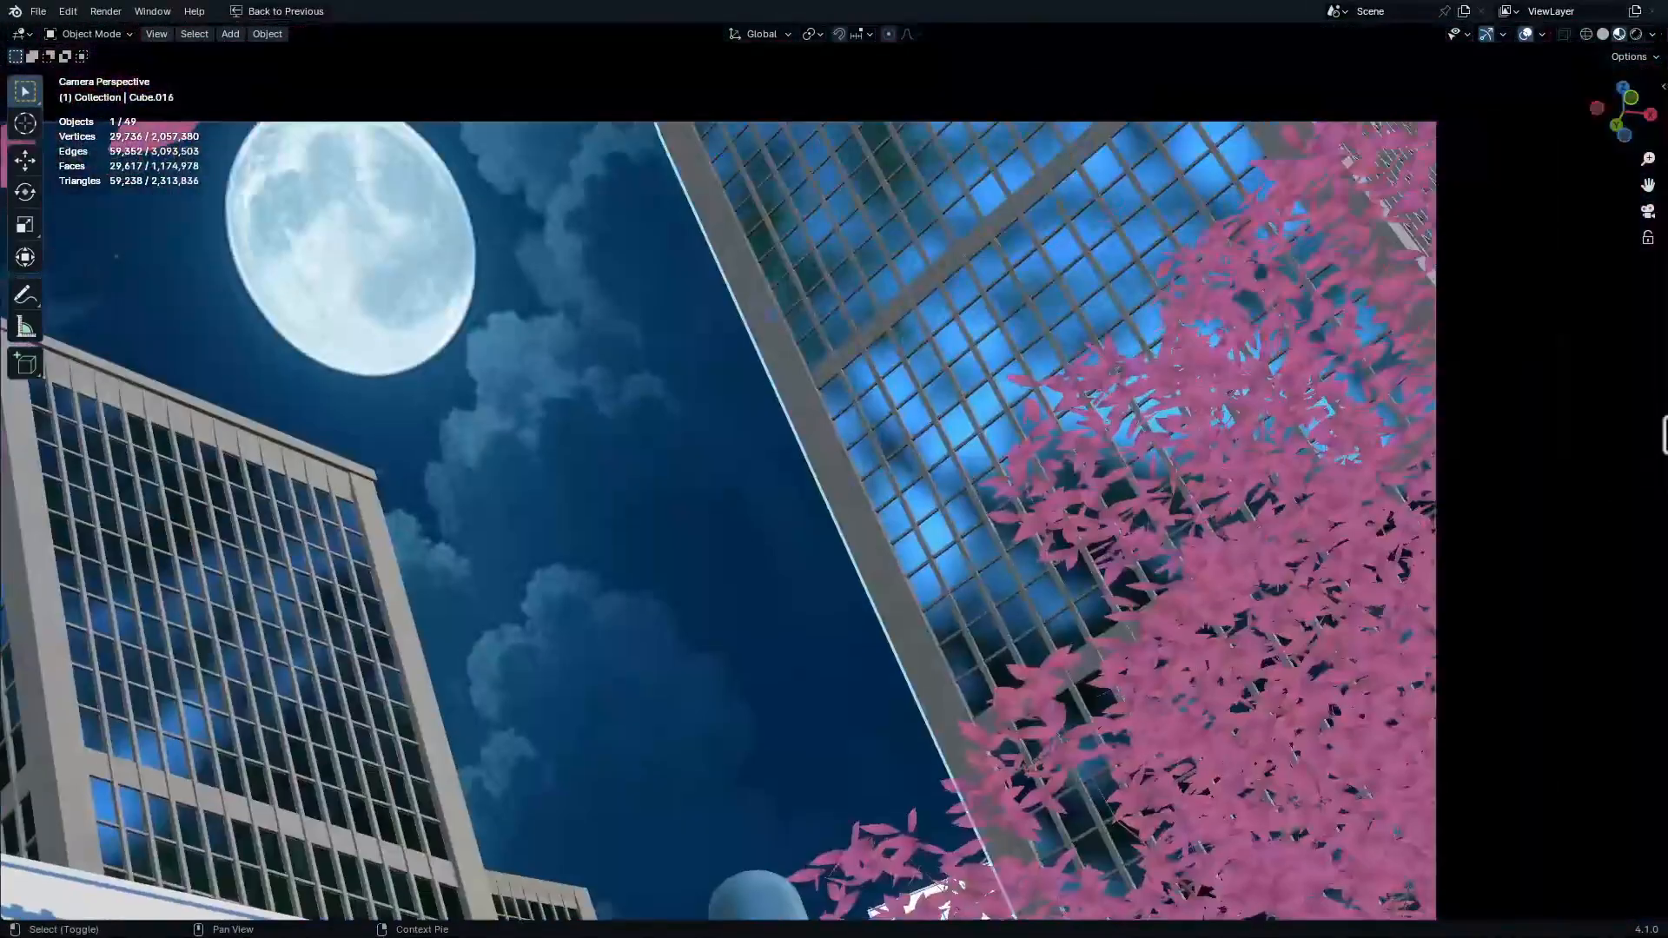
middle_click_drag(1143, 401, 1159, 444, "shift")
middle_click_drag(1159, 445, 1328, 513, "ctrl")
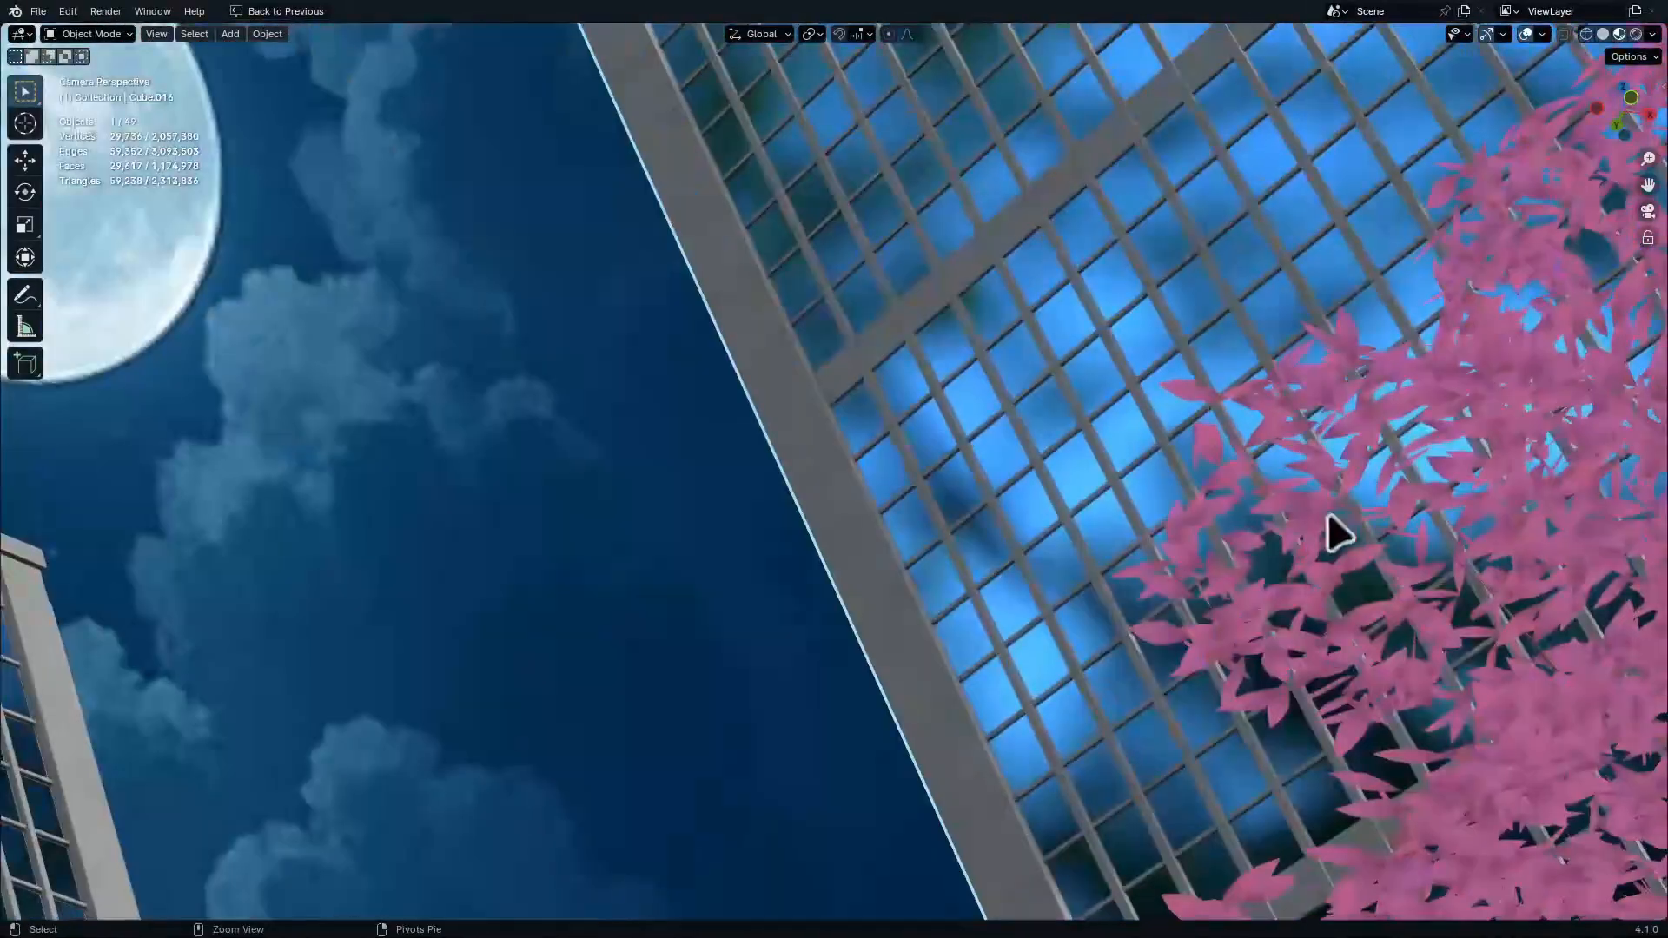
key("ctrl+space")
left_click(1568, 396)
left_click(1568, 396)
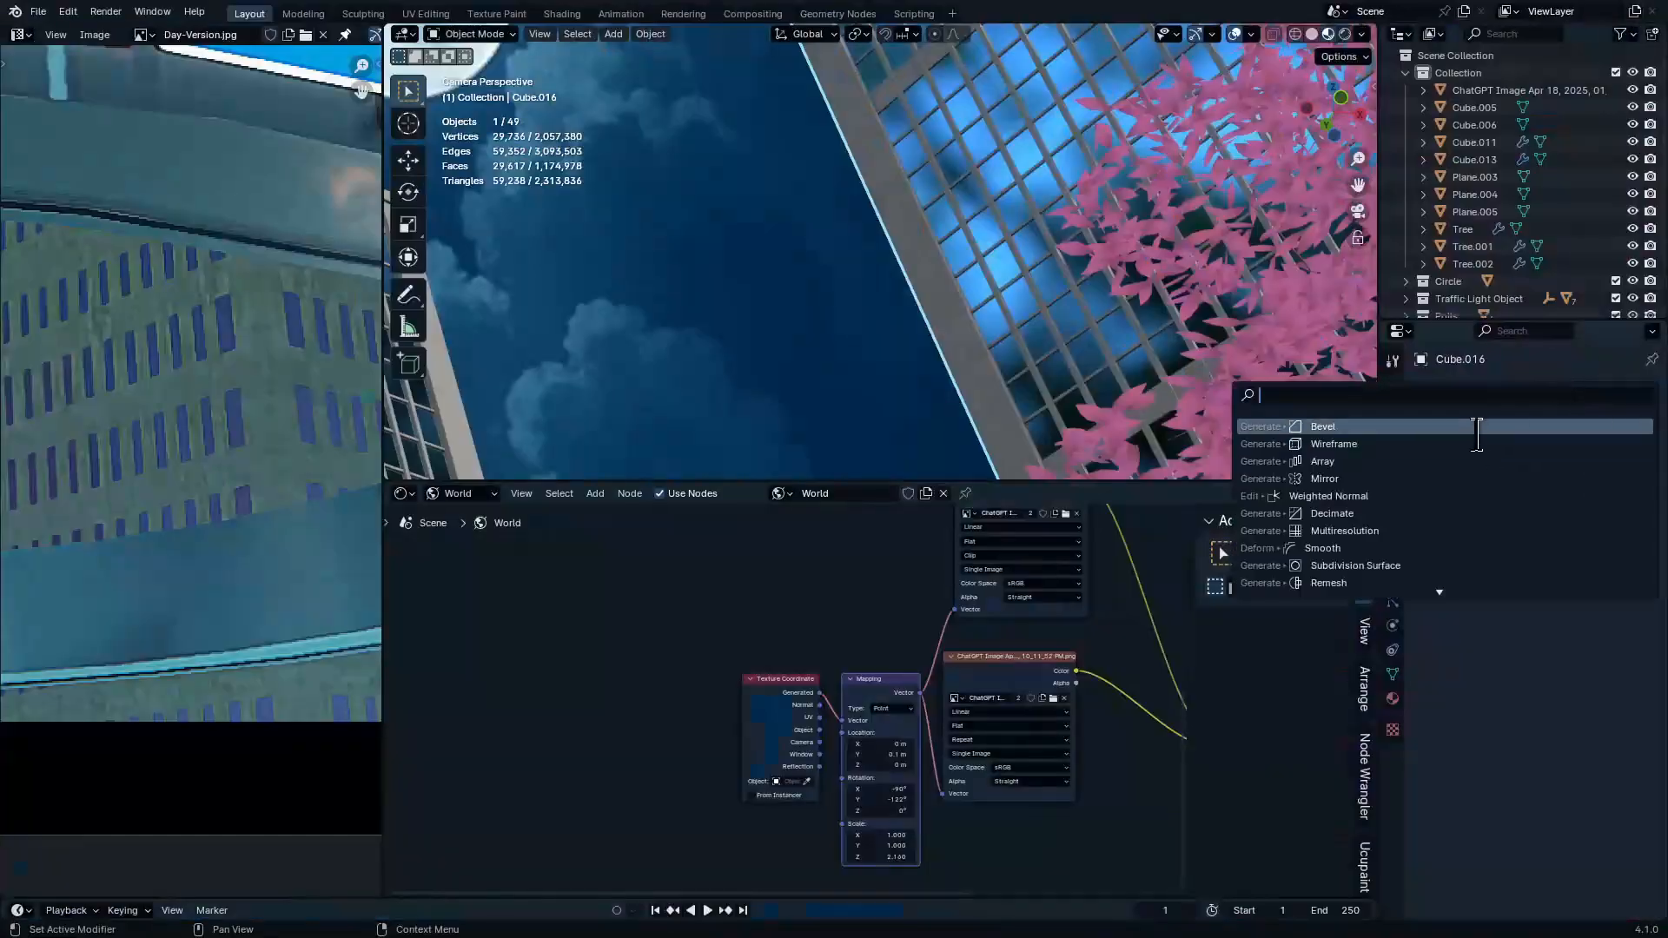
left_click(1479, 425)
Check the new bevel close up and show the full sign-ring shot through the camera in Rendered shading
middle_click_drag(981, 430, 1212, 335, "ctrl")
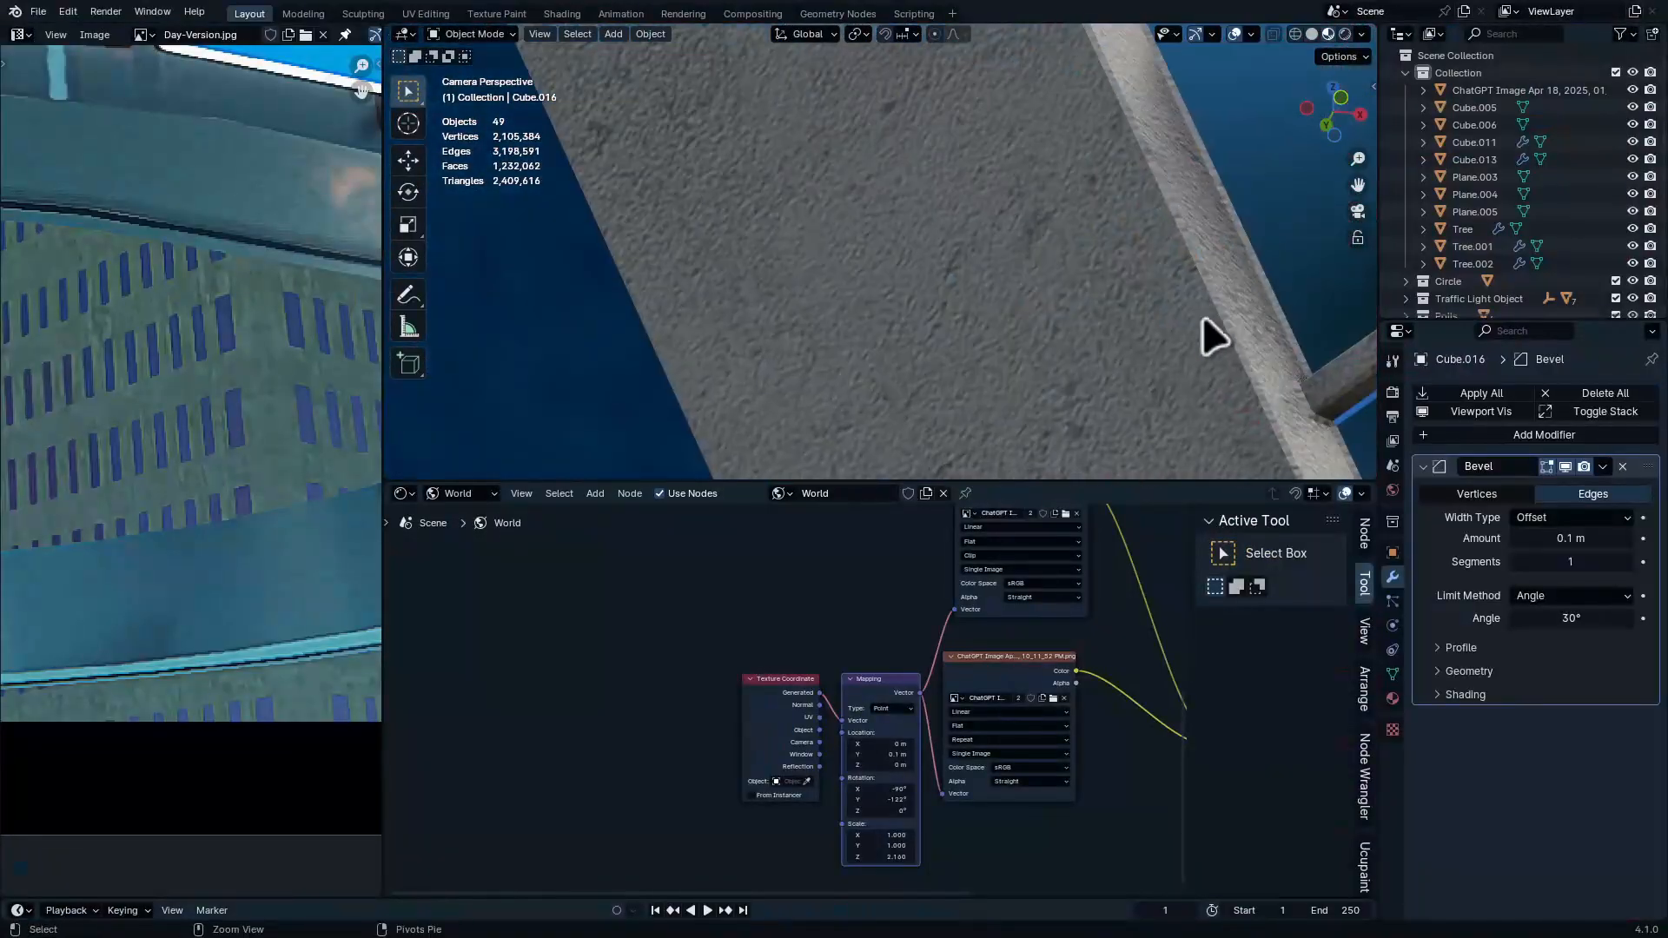
middle_click_drag(903, 178, 885, 243, "ctrl")
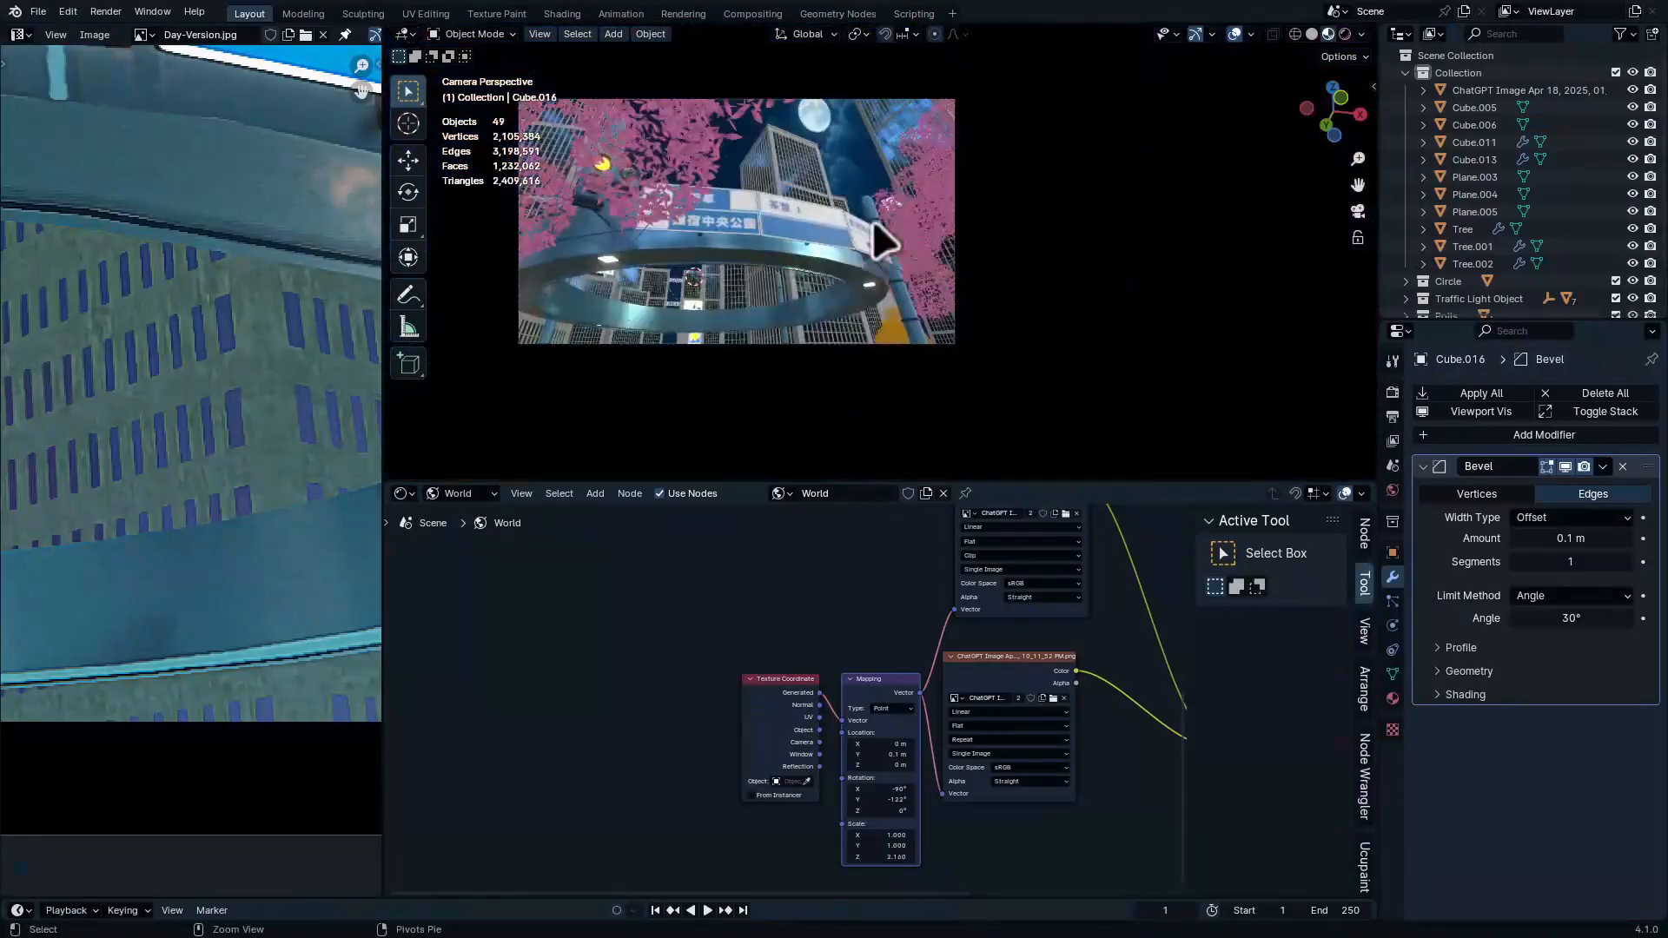
key("ctrl+space")
middle_click_drag(686, 478, 1021, 557, "shift")
middle_click_drag(894, 592, 734, 287, "ctrl")
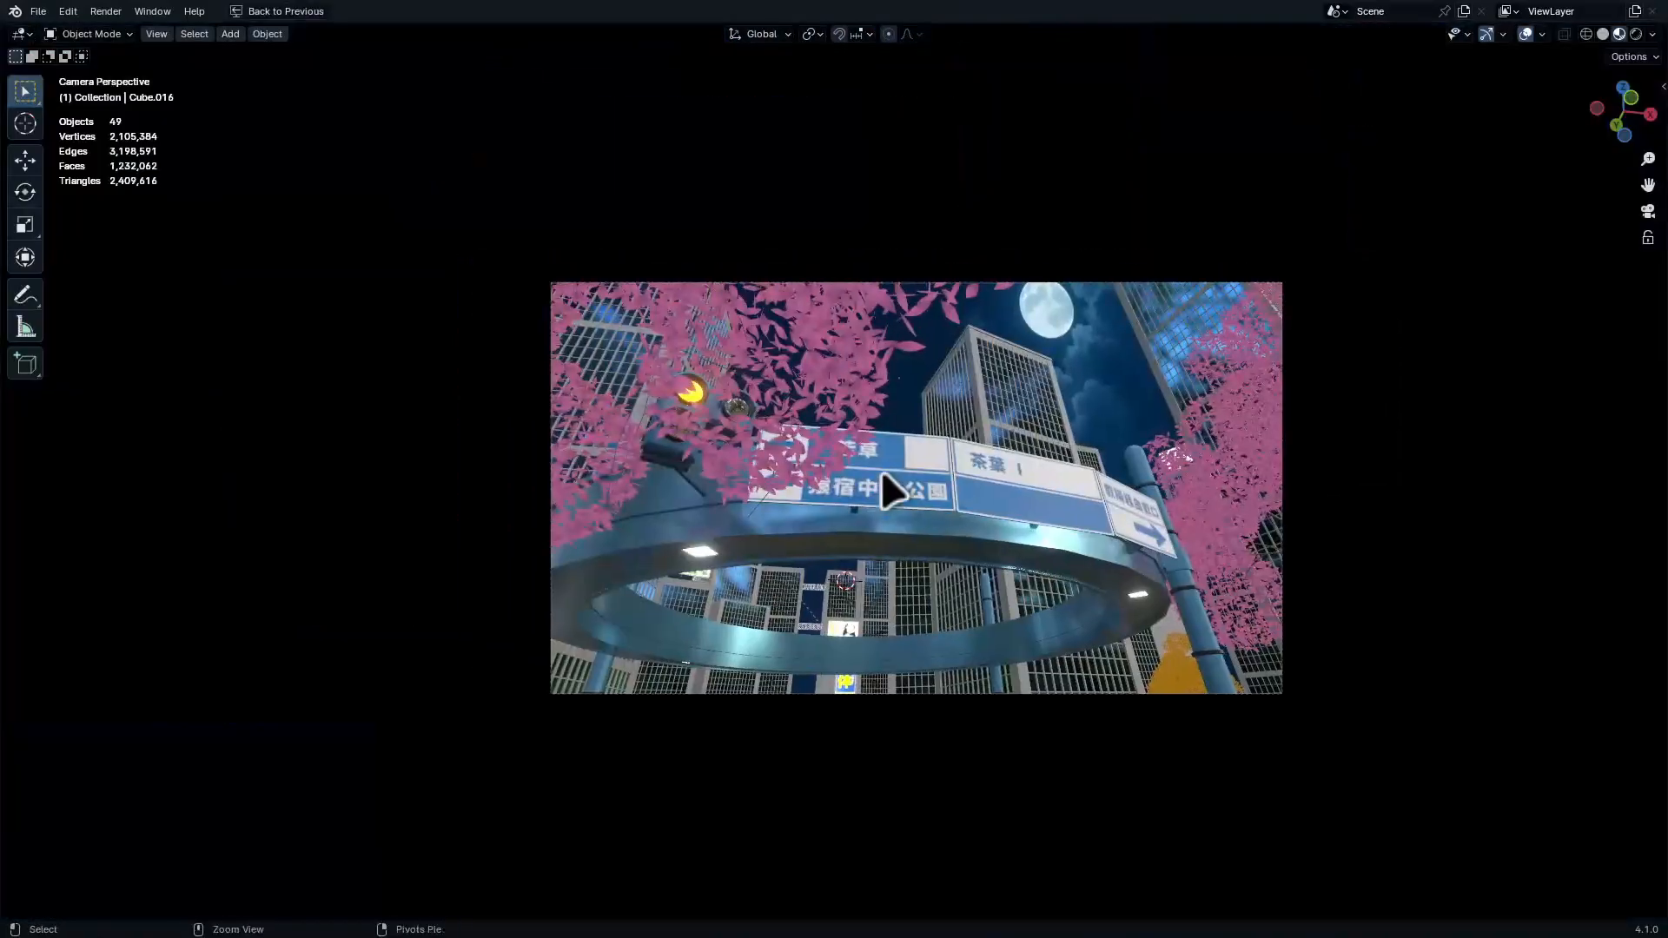
key("z")
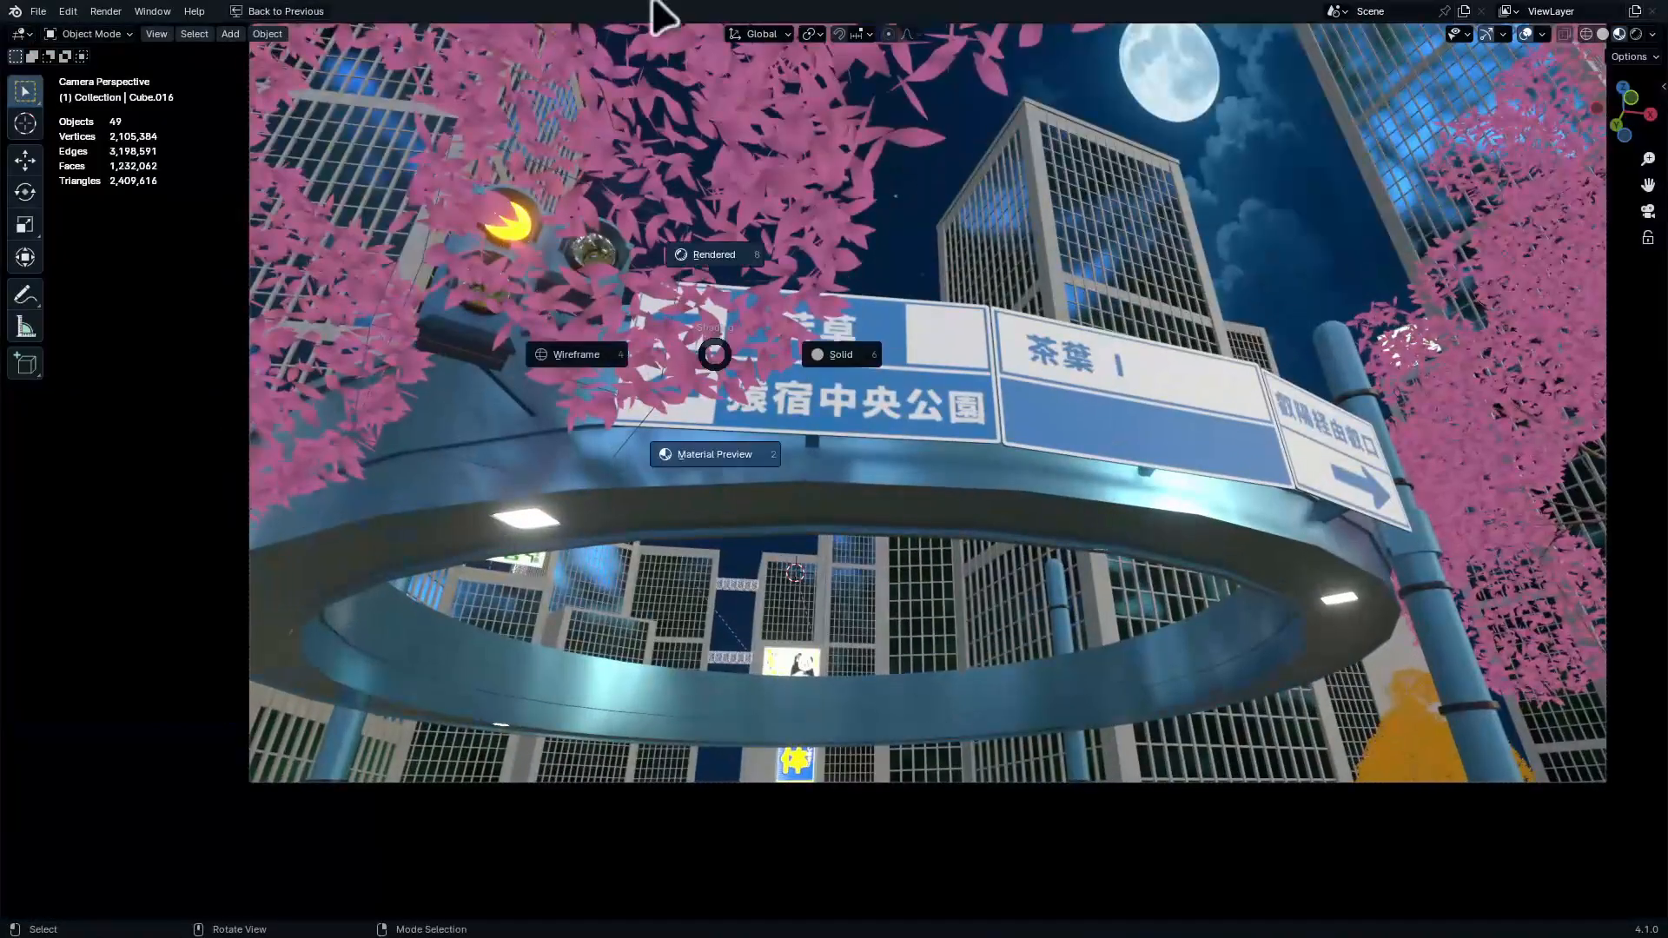
left_click(654, 4)
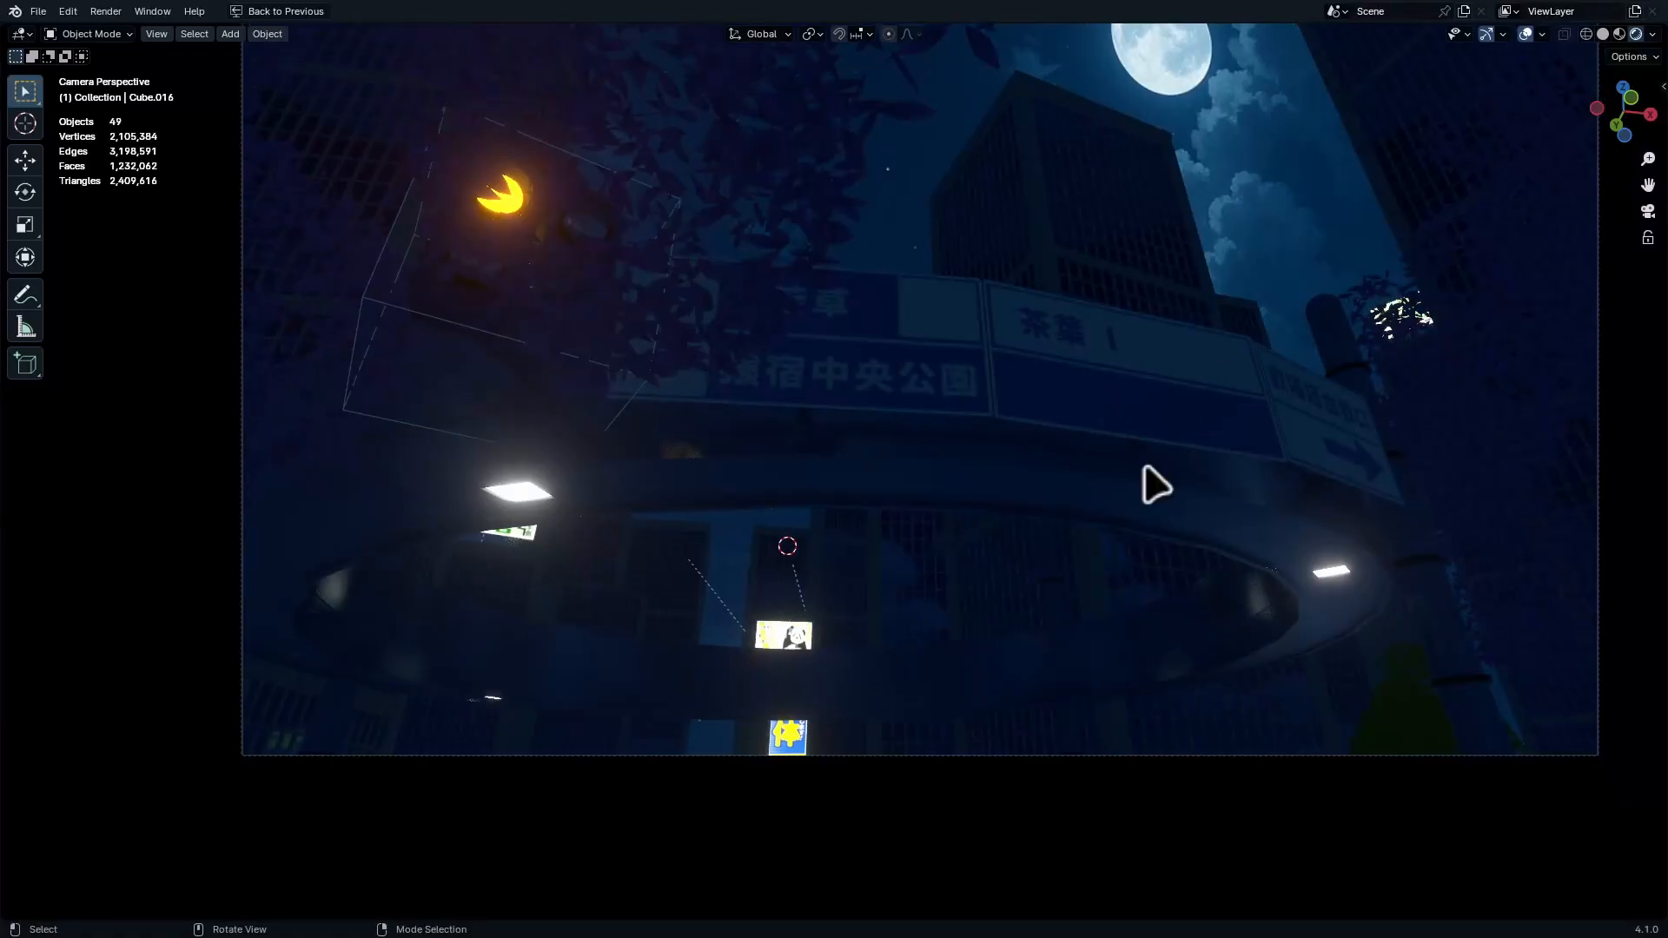
Move the ChatGPT Image sky backdrop plane into a new collection named Sky
left_click(1182, 507)
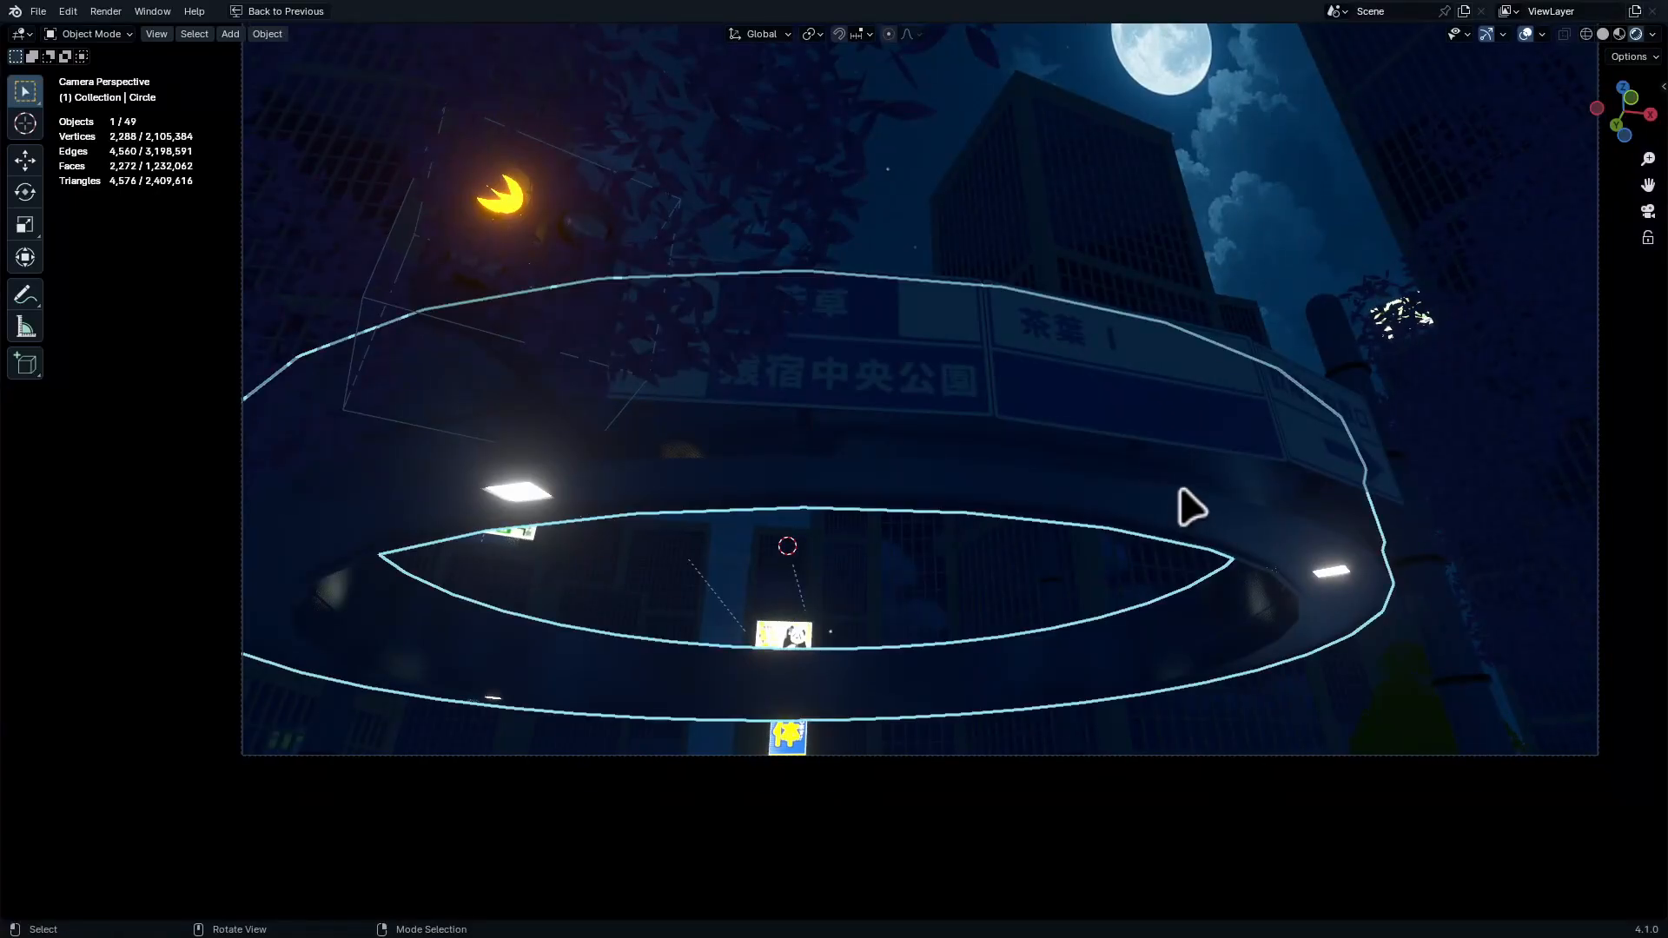
key("ctrl+space")
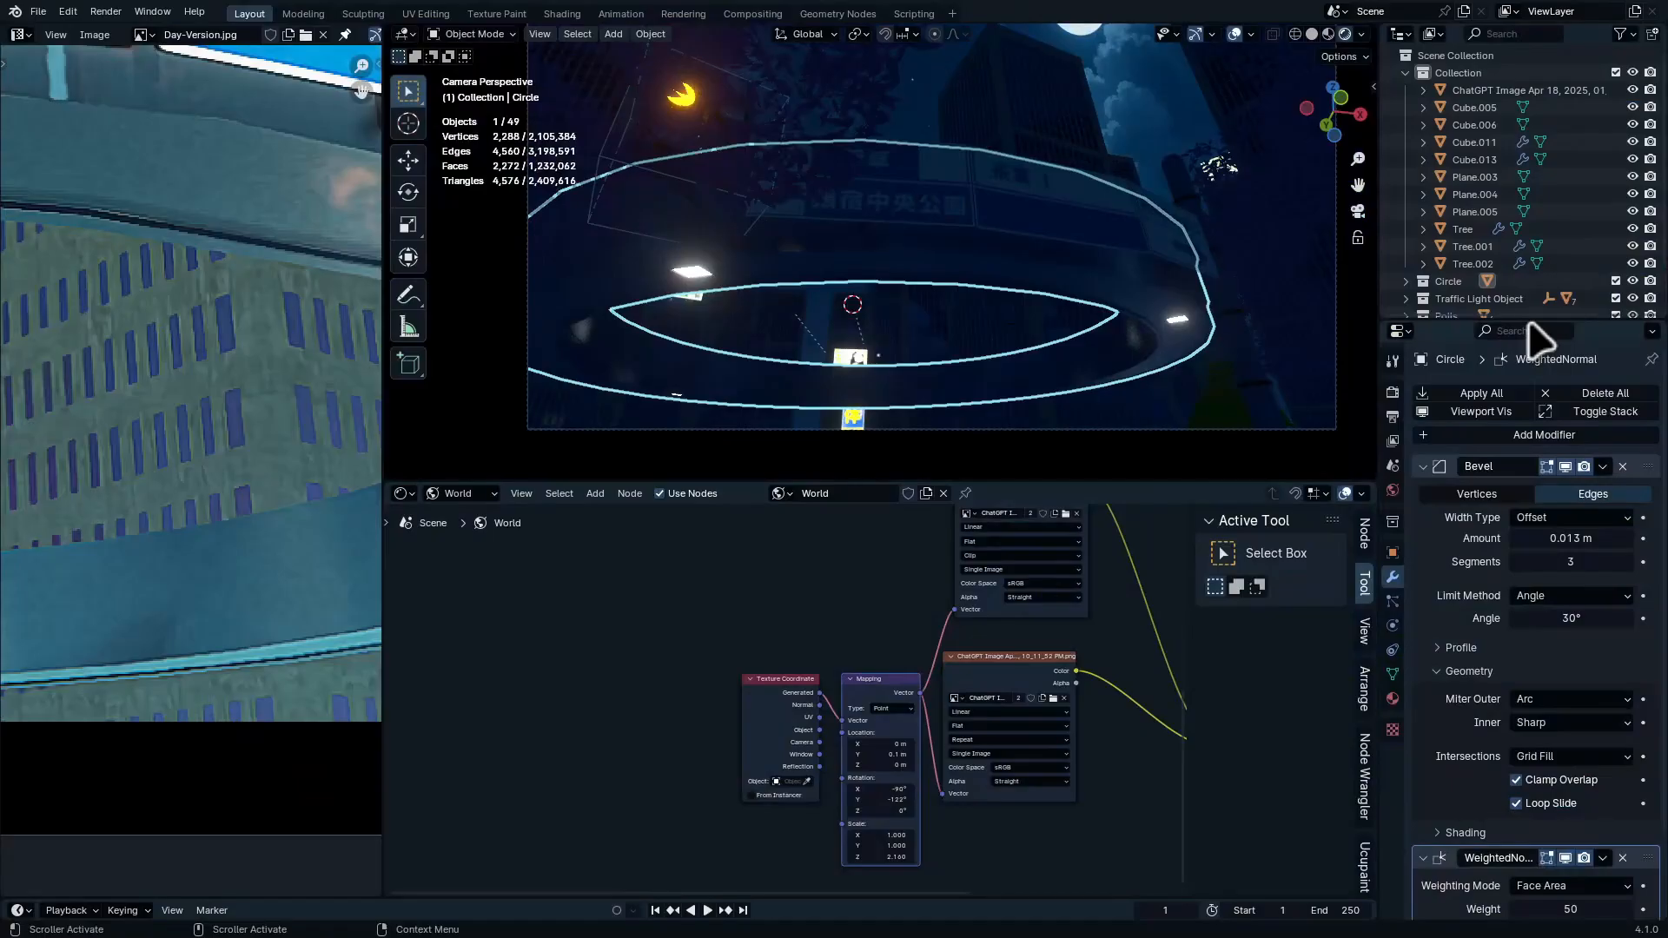
left_click(1525, 90)
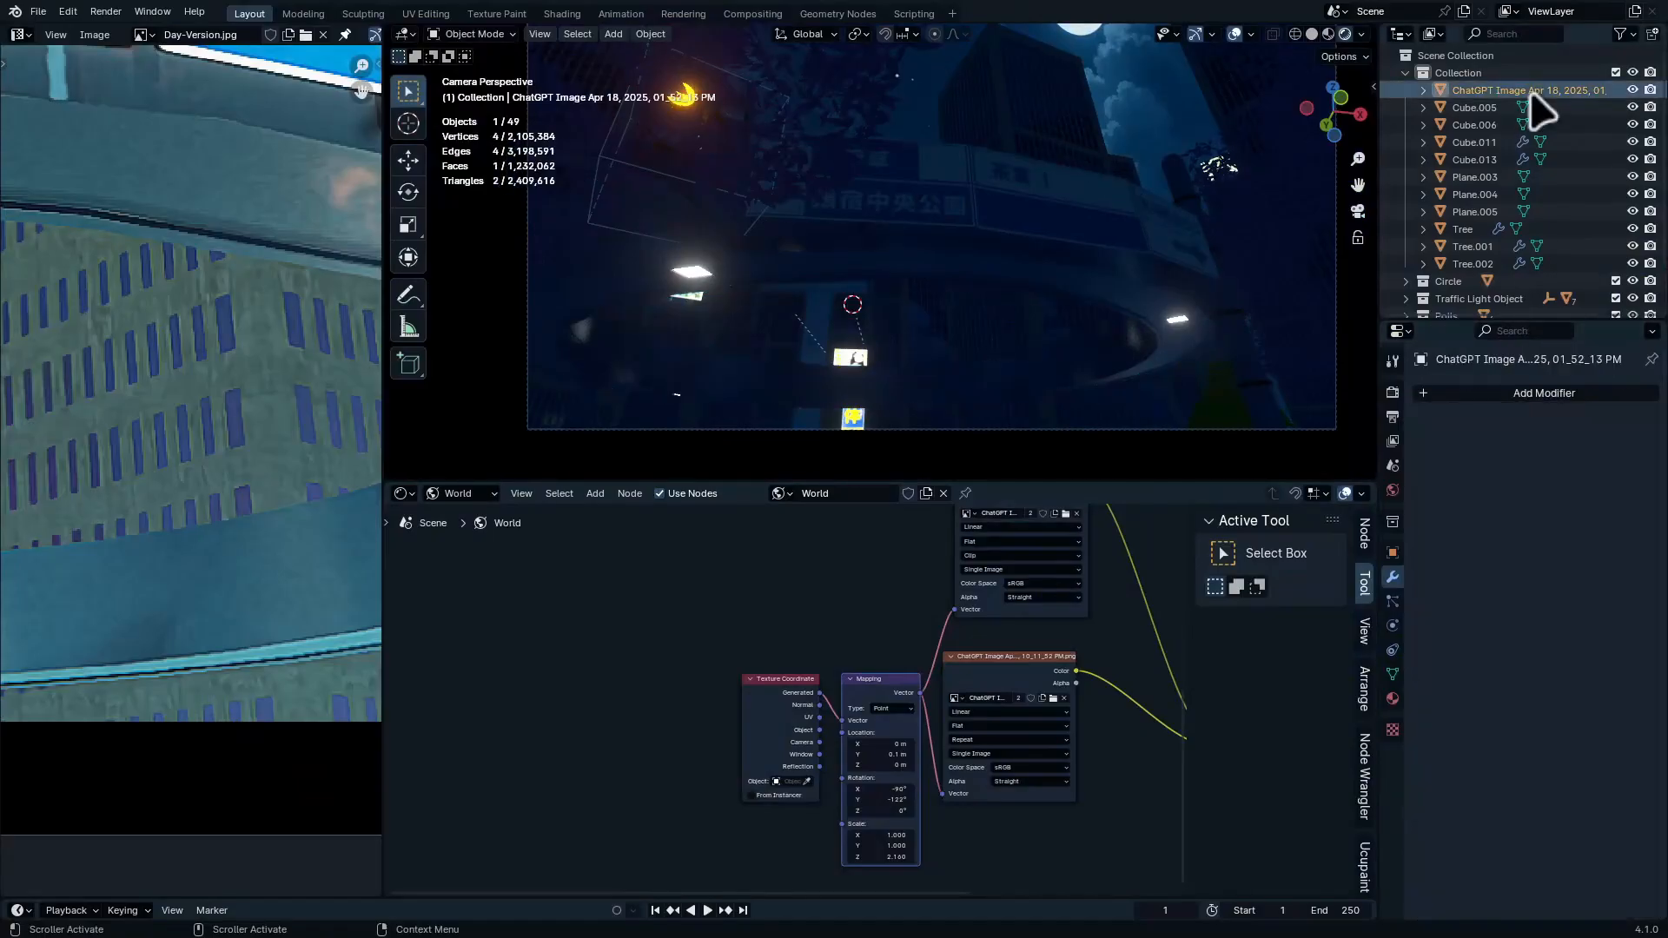
key("m")
left_click(782, 304)
type("Sky")
key("Return")
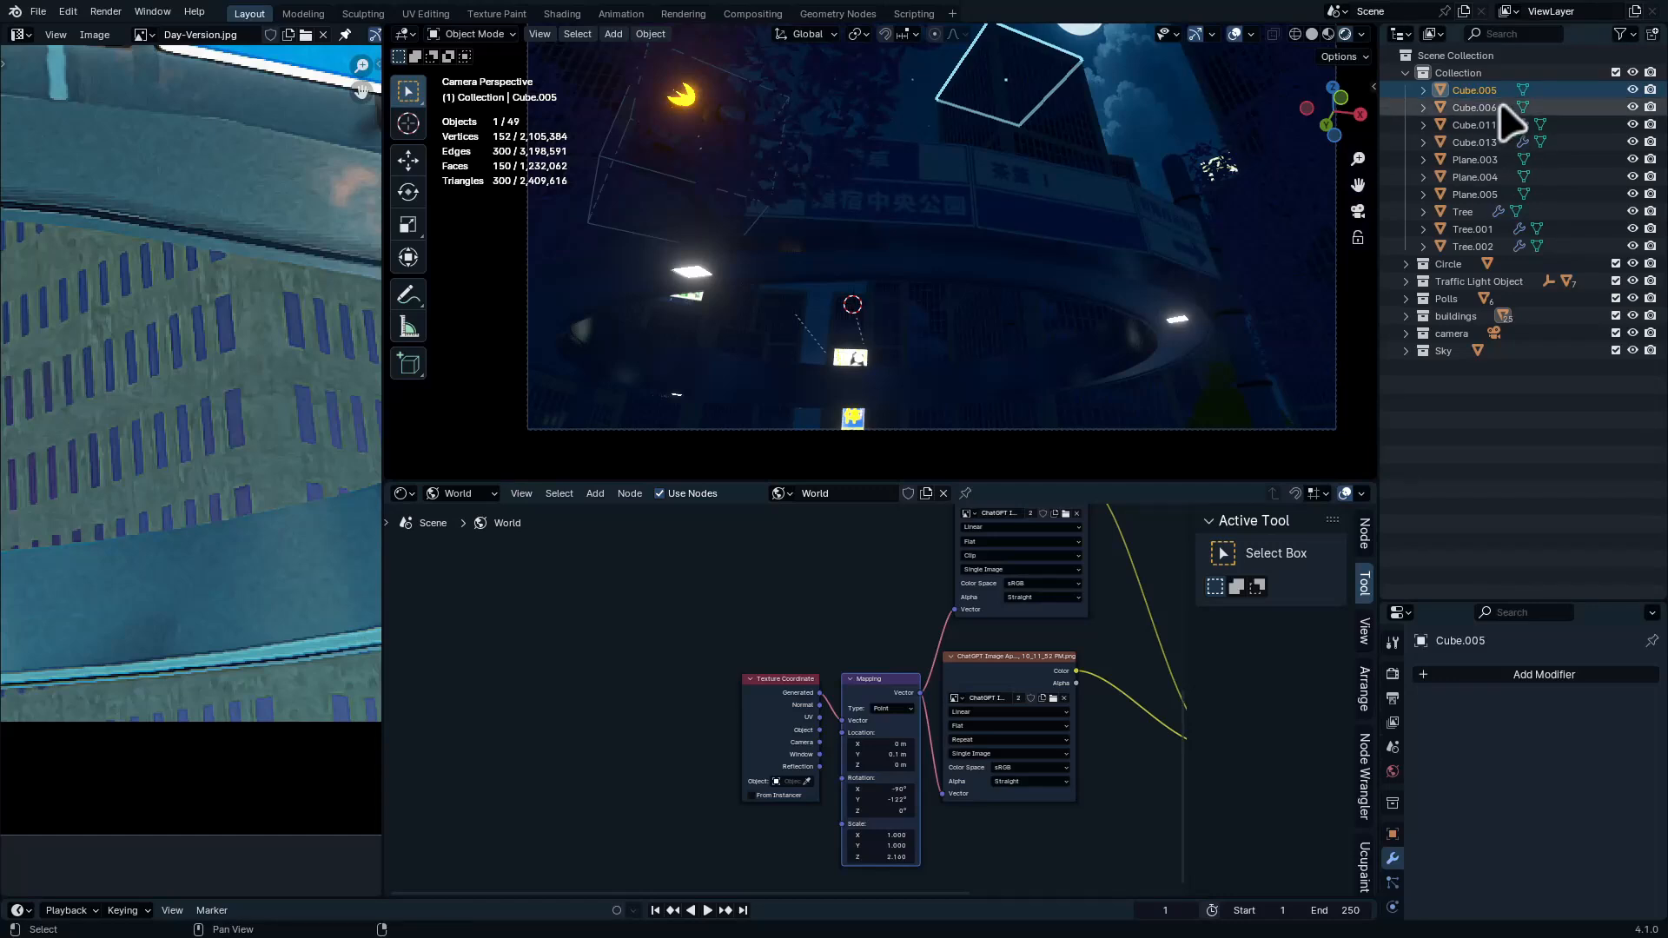
Move Cube.005, Cube.006, Cube.011 and Cube.013 into the buildings collection
left_click(1494, 107, "shift")
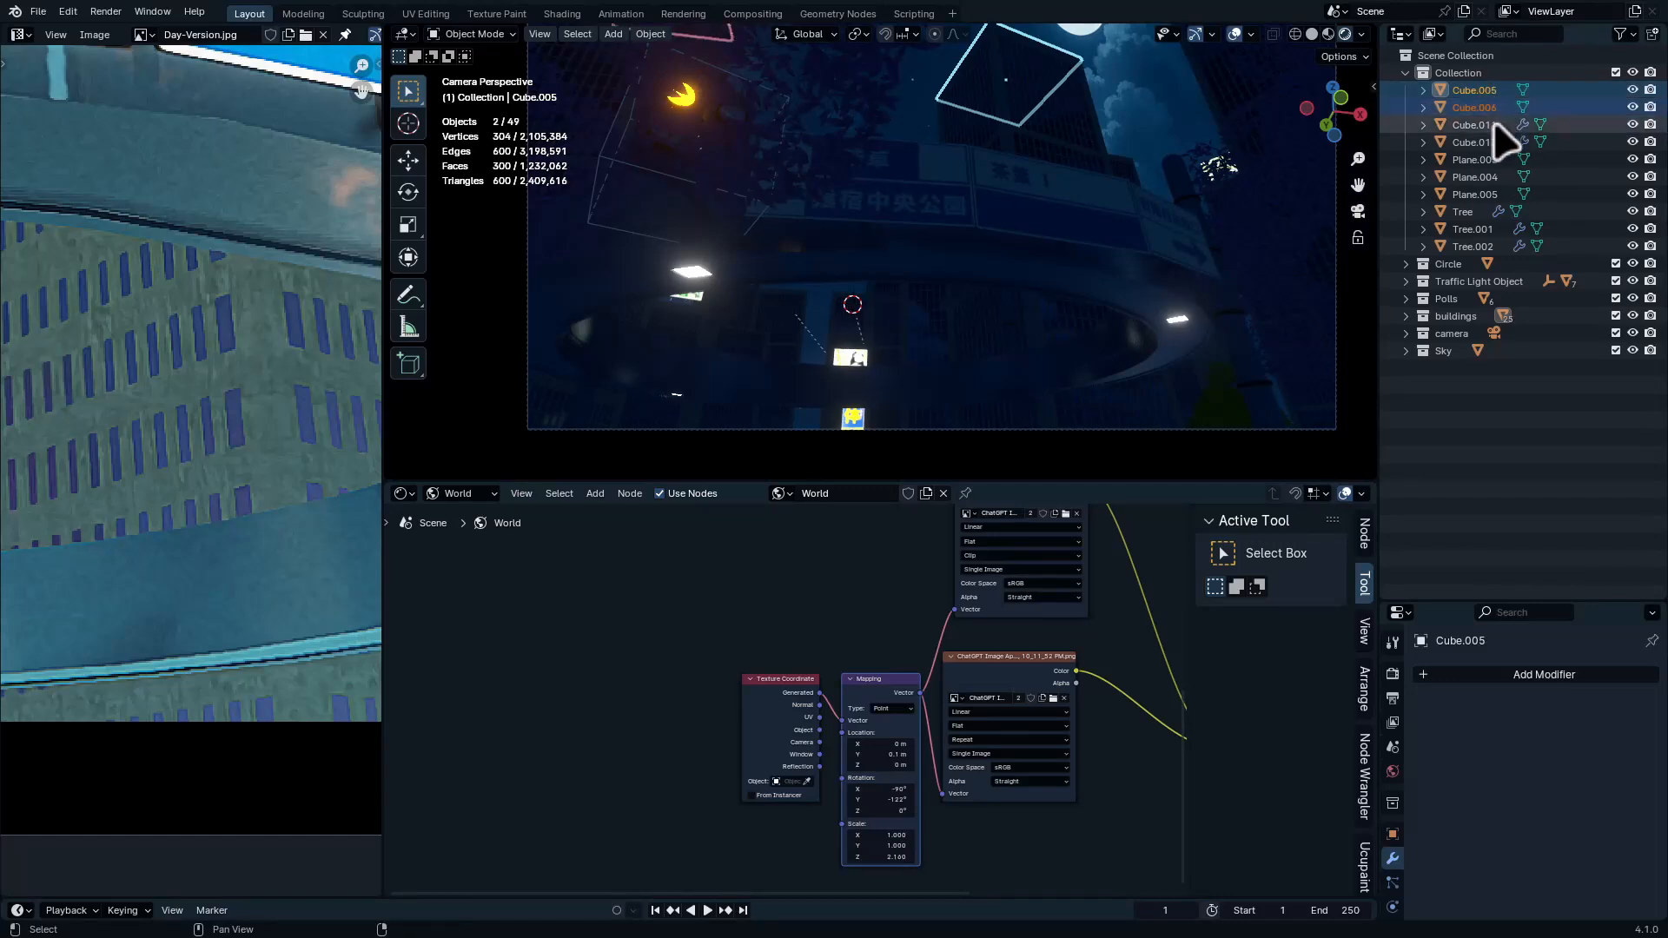
left_click(1494, 124, "shift")
left_click(1500, 142, "shift")
key("m")
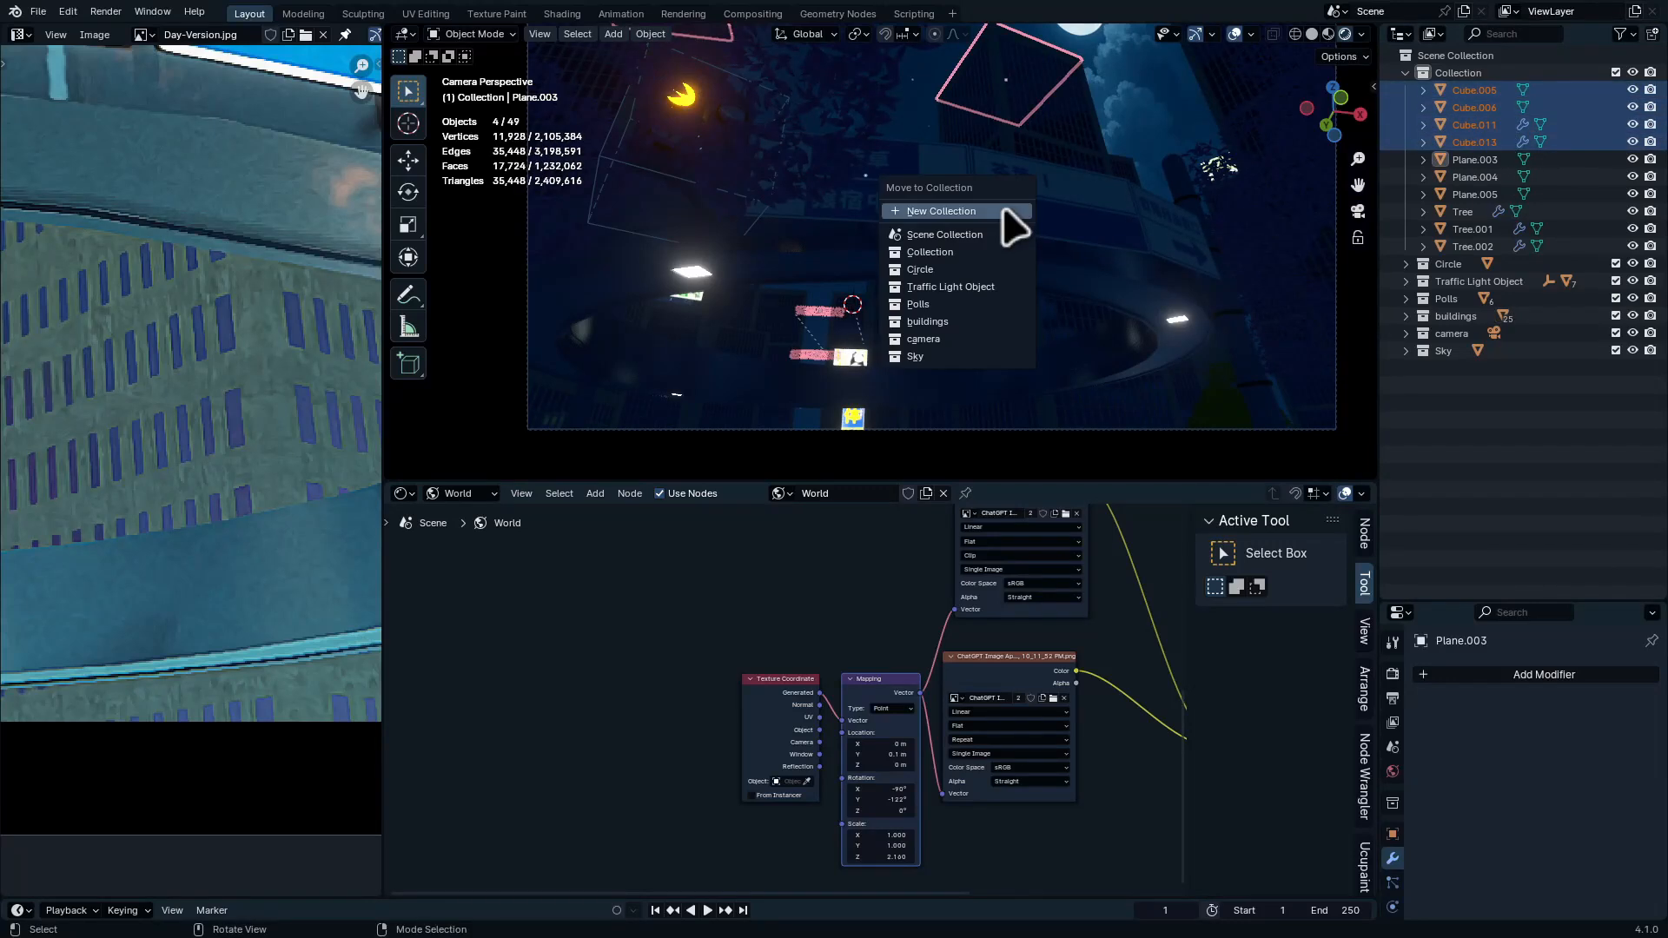
left_click(997, 320)
Move the three sign panels Plane.003, Plane.004 and Plane.005 into a new collection named signs and collapse it in the Outliner
left_click(1490, 91)
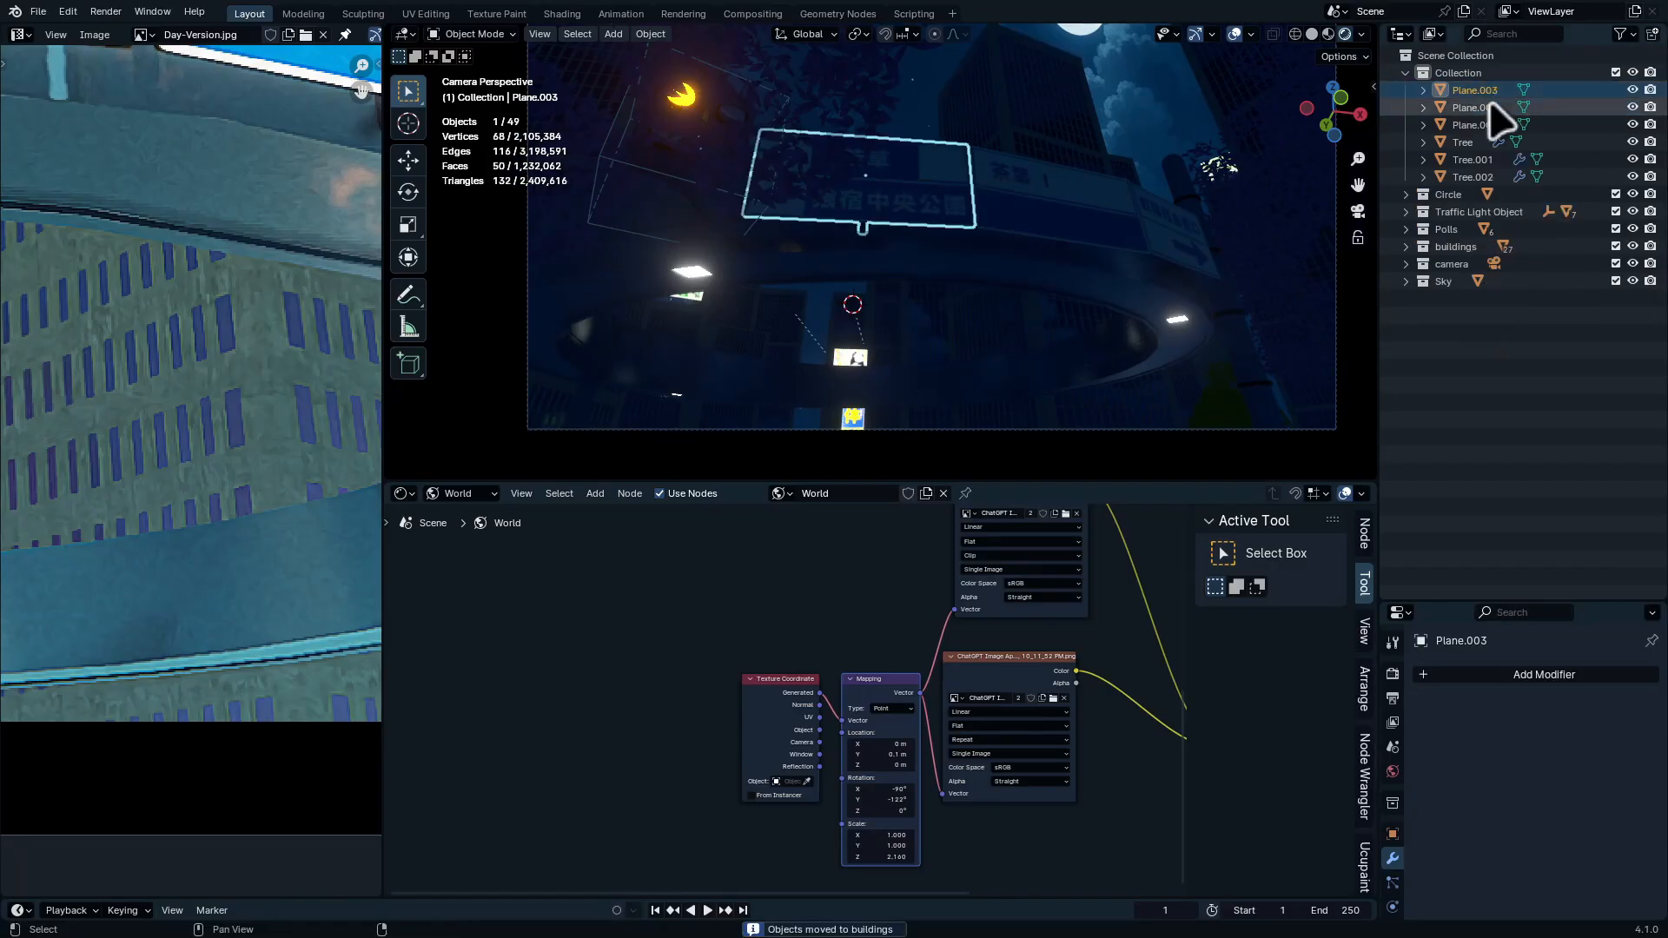
left_click(1487, 108, "shift")
left_click(1483, 125, "shift")
left_click(1471, 143, "shift")
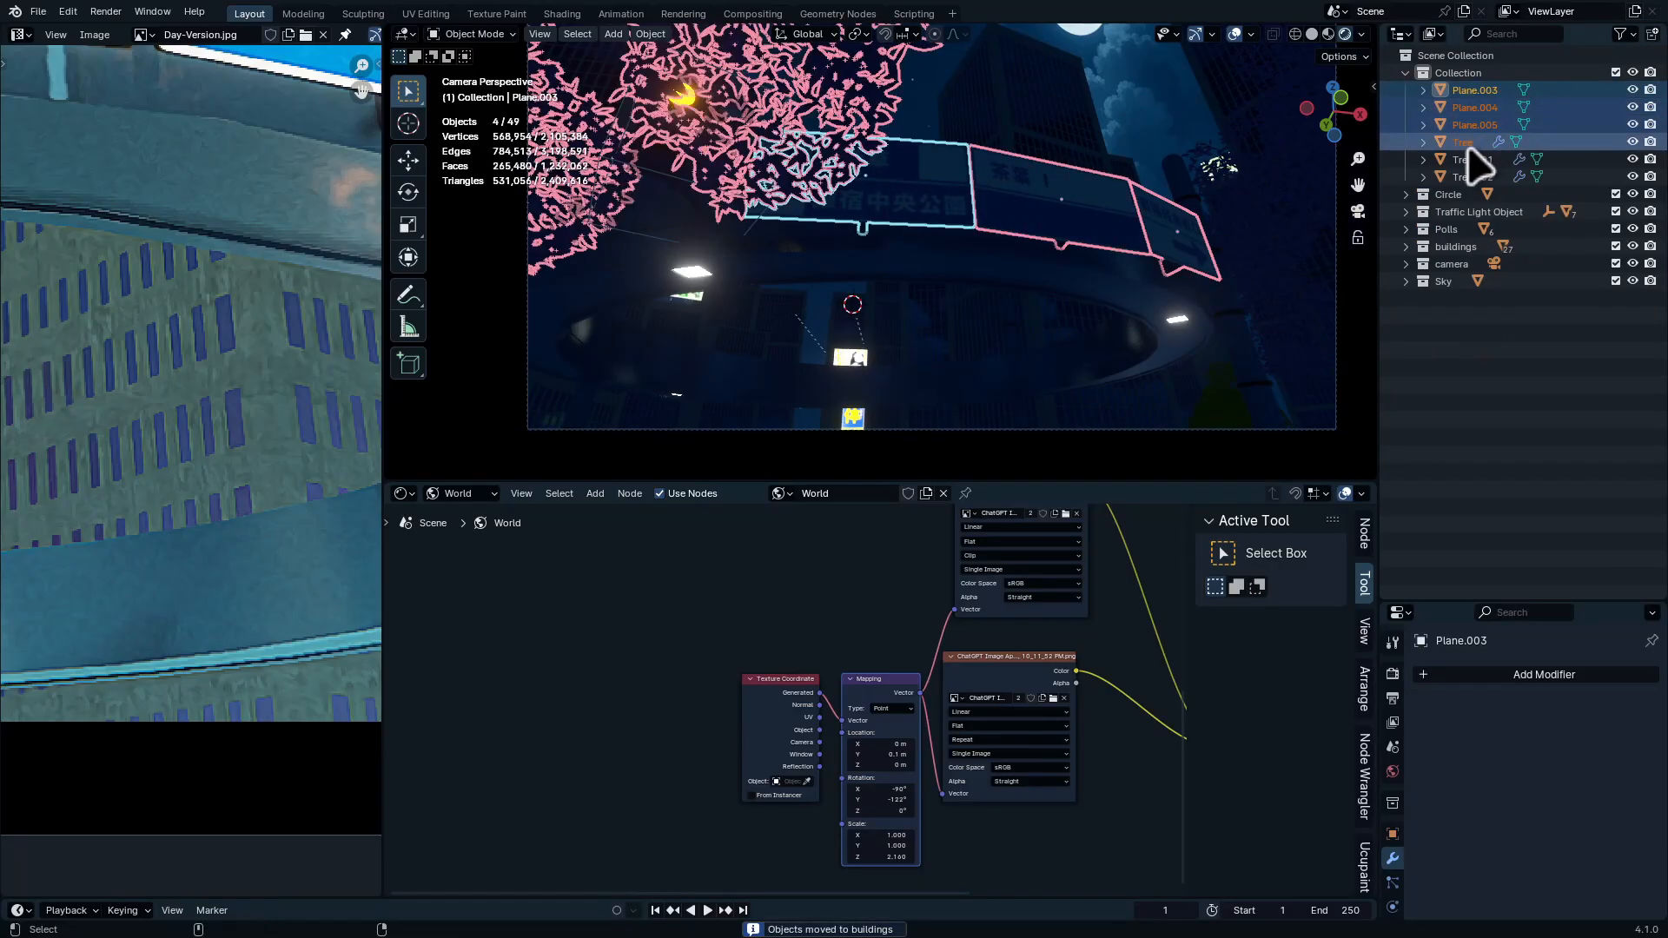
left_click(1468, 145, "ctrl")
left_click(1487, 127)
left_click(1496, 91, "shift")
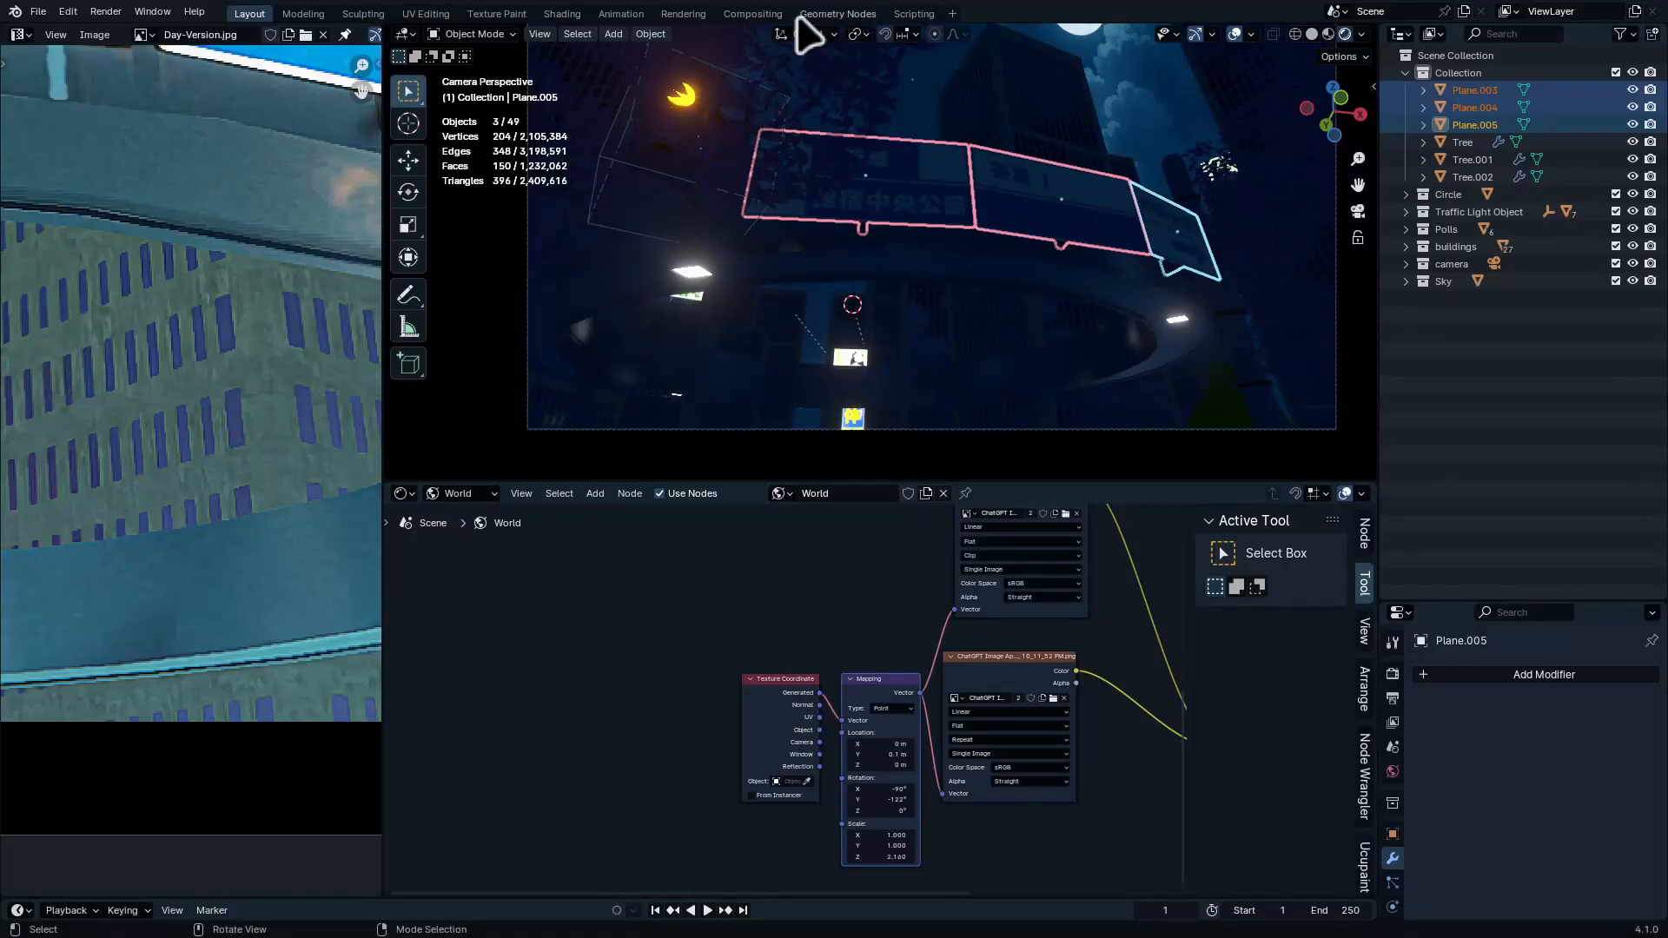
key("m")
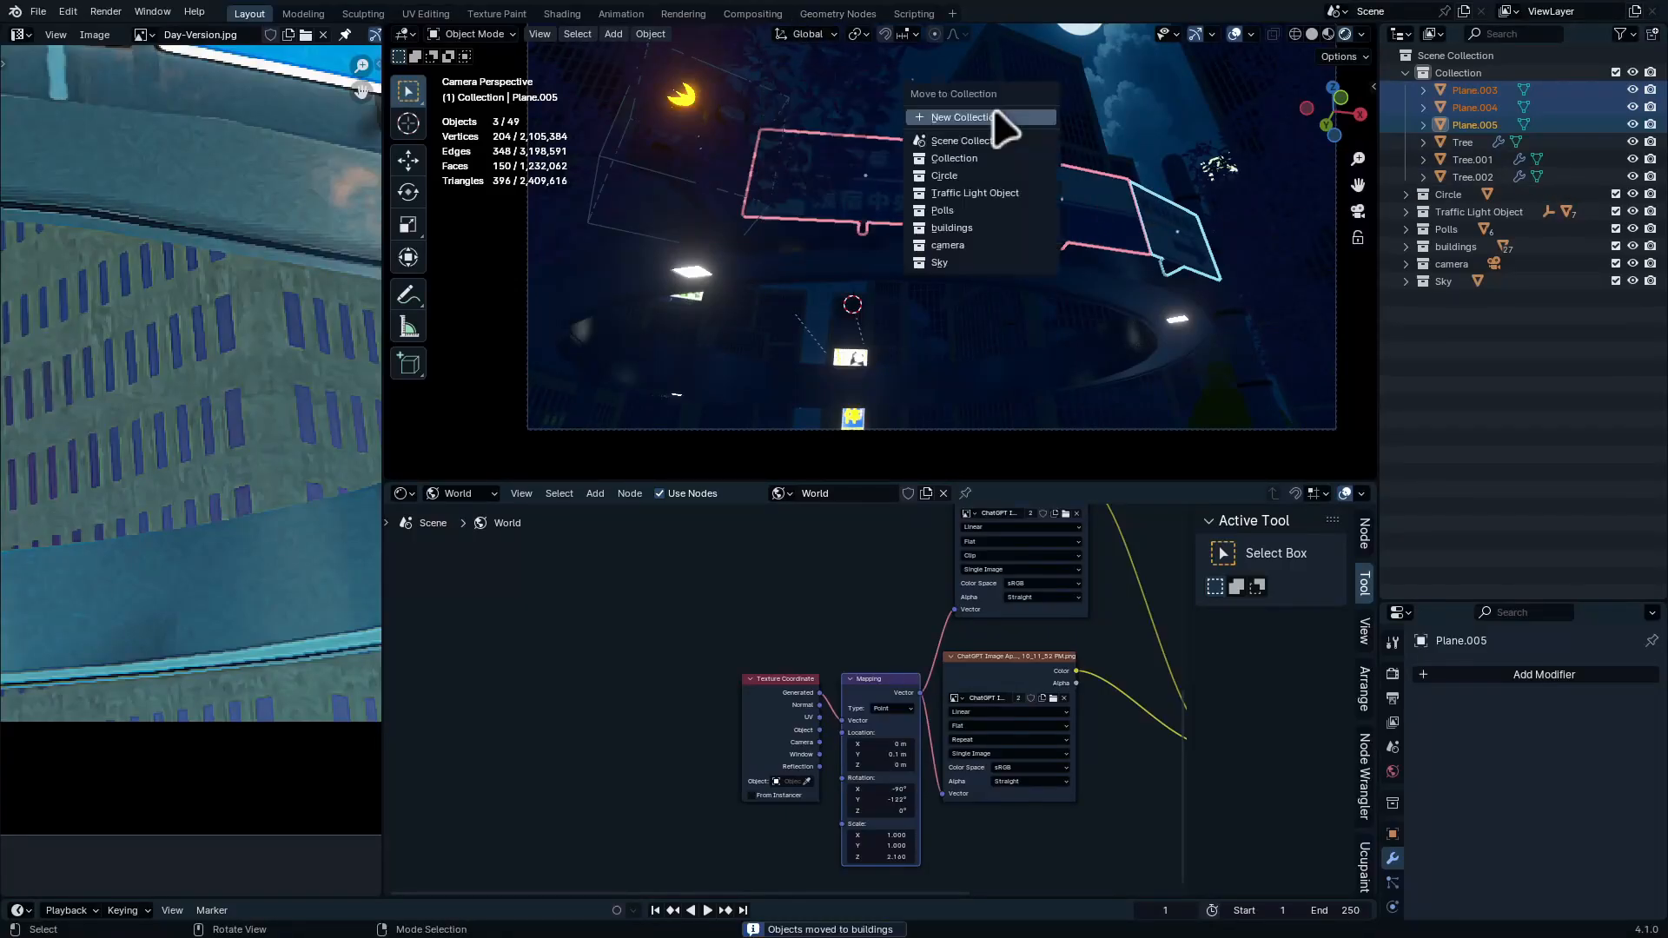
left_click(997, 123)
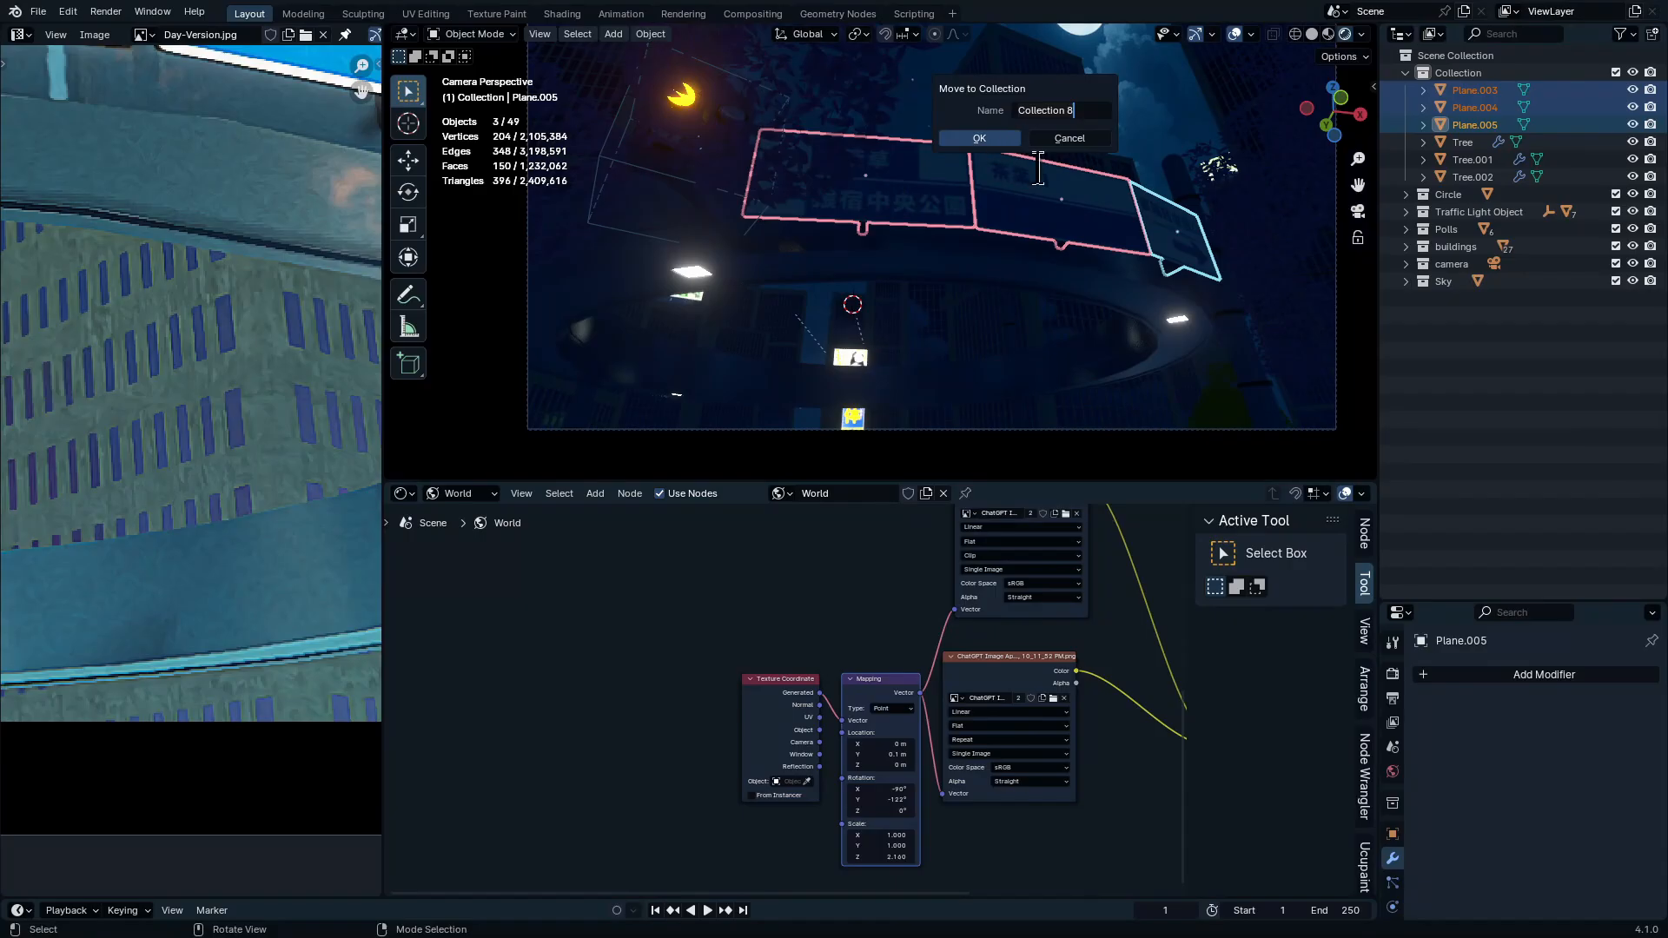
type("signs")
key("Return")
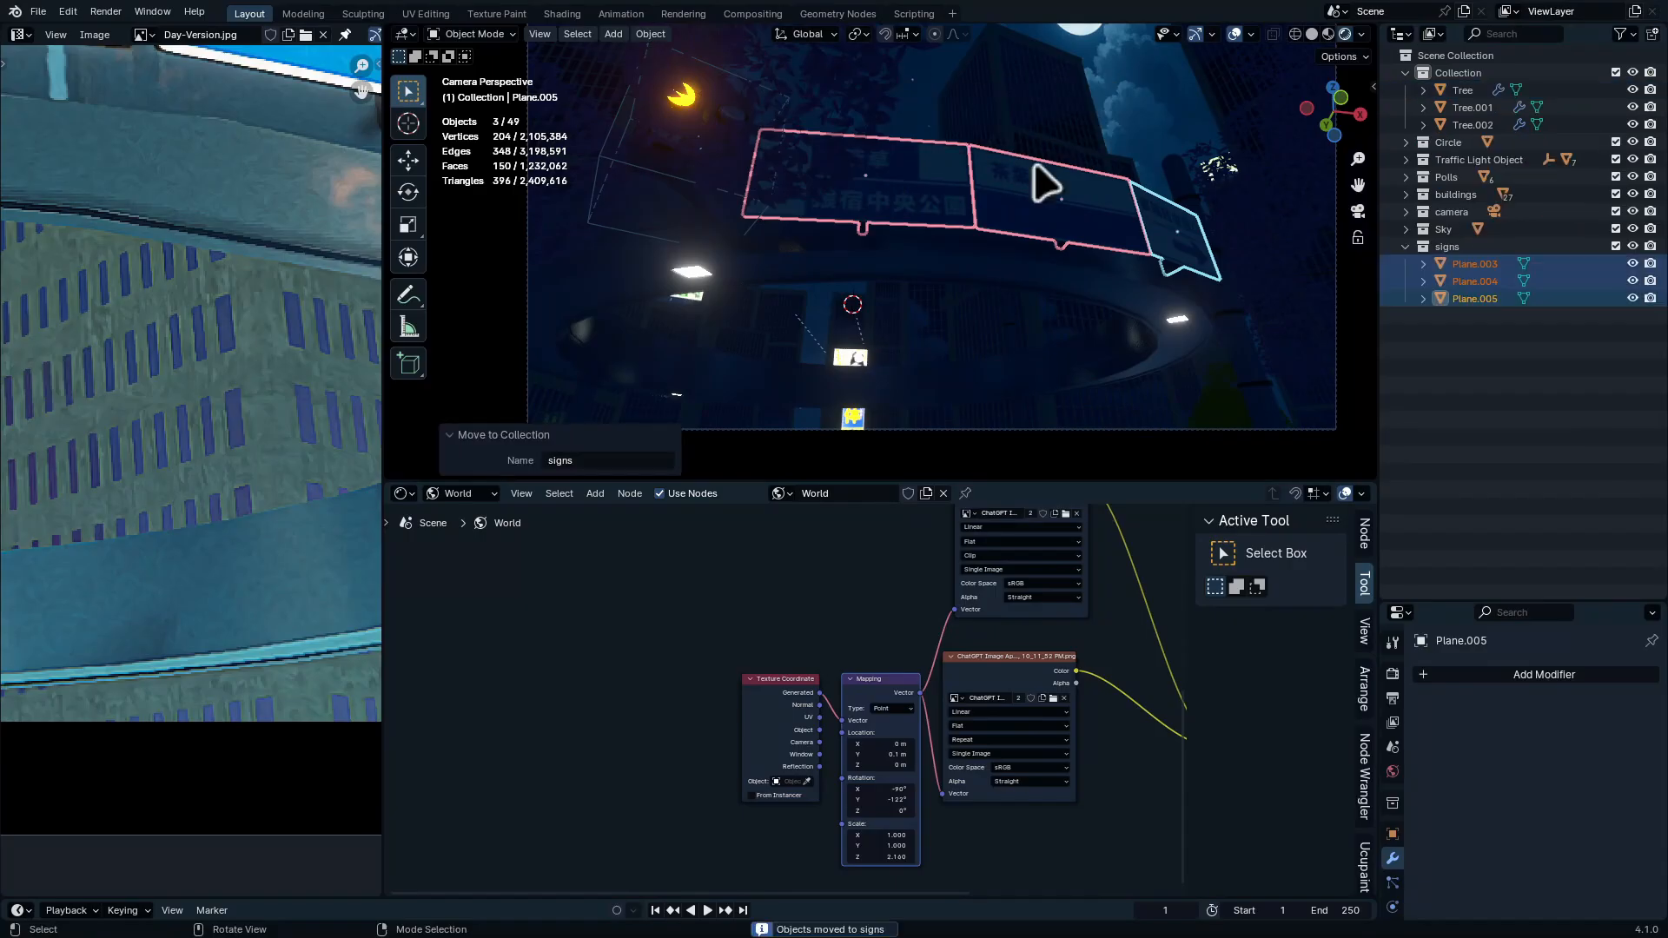
left_click(1405, 246)
Move Tree, Tree.001 and Tree.002 into a new collection named Trees and collapse it in the Outliner
left_click(1470, 90)
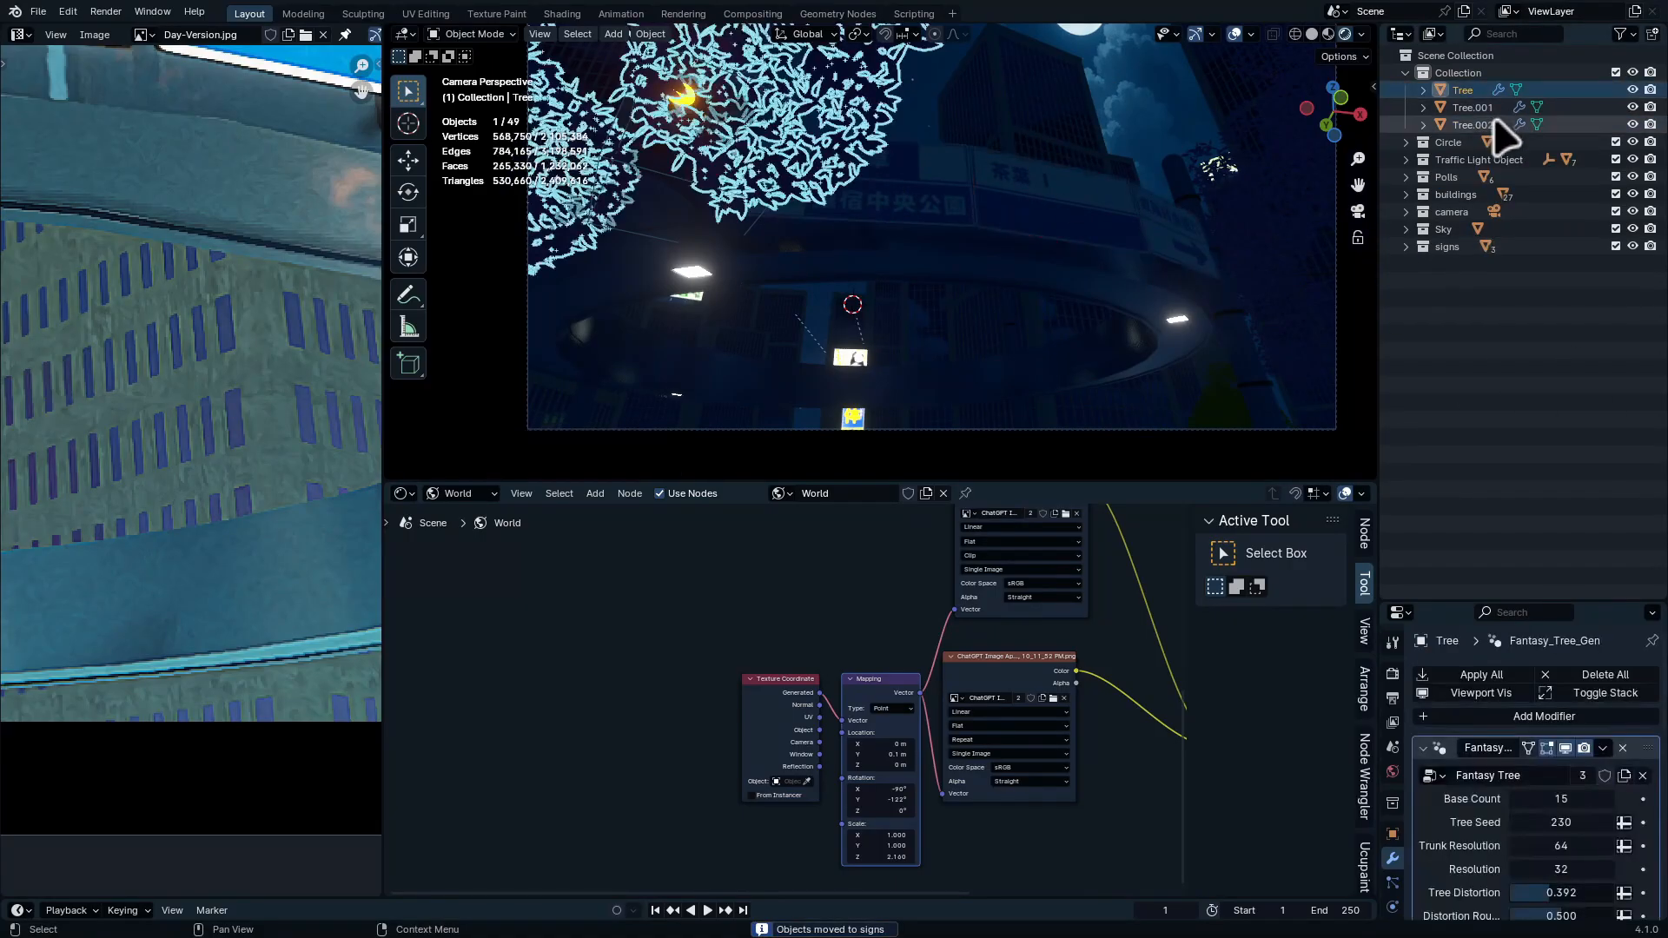
left_click(1476, 124, "shift")
key("m")
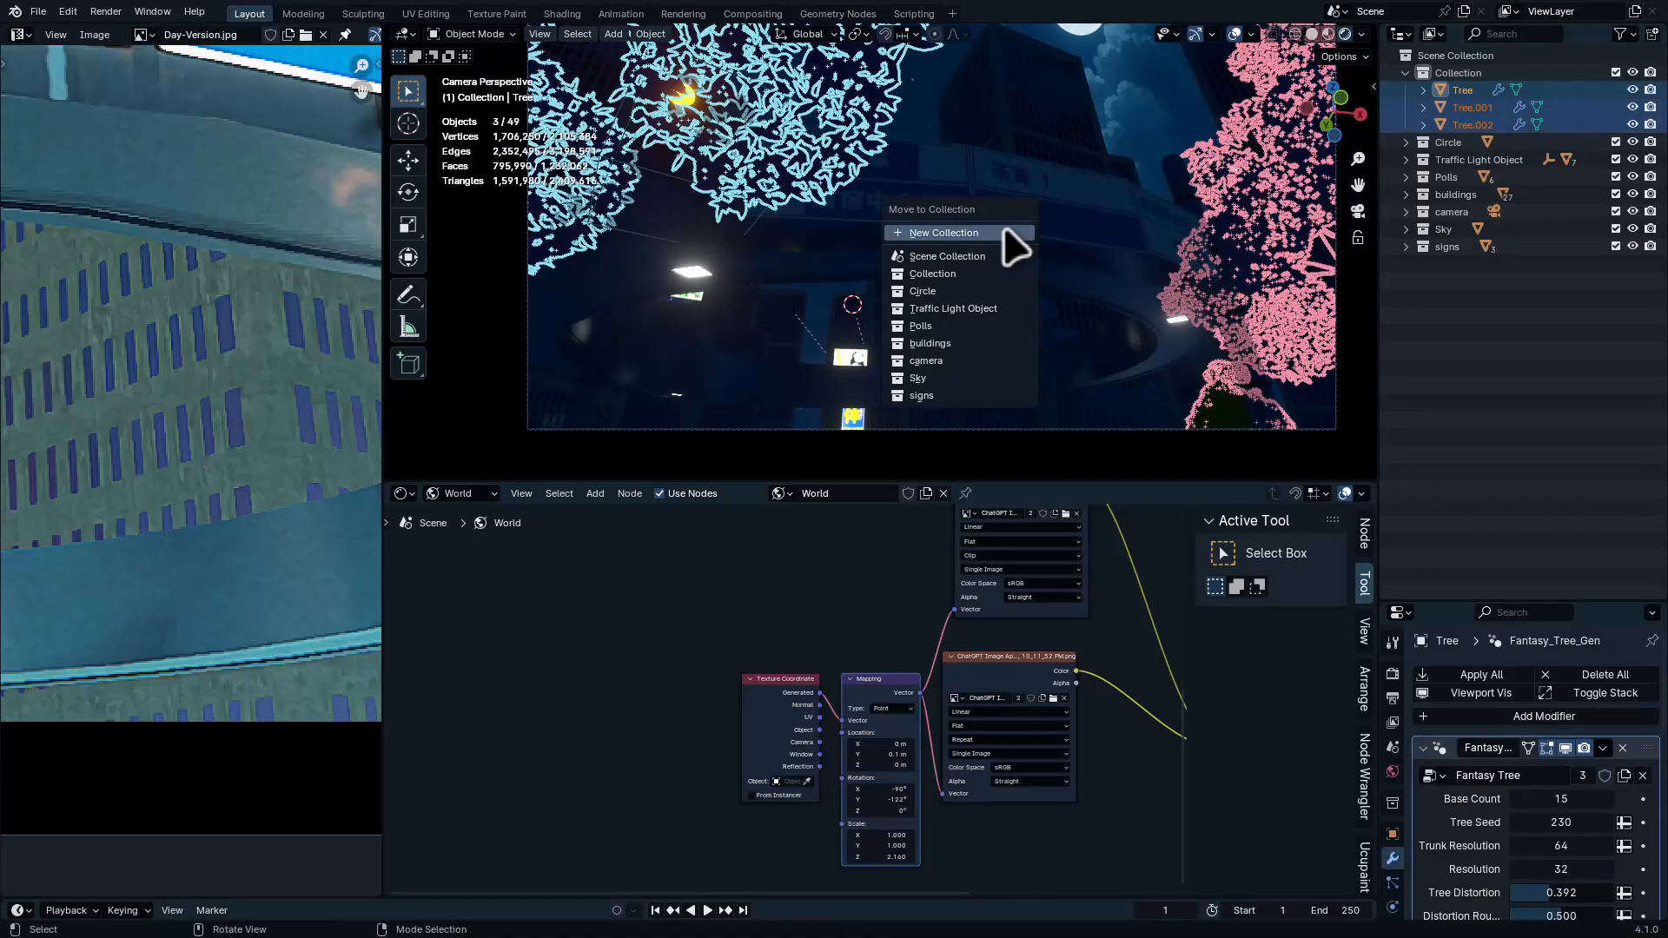
left_click(1009, 233)
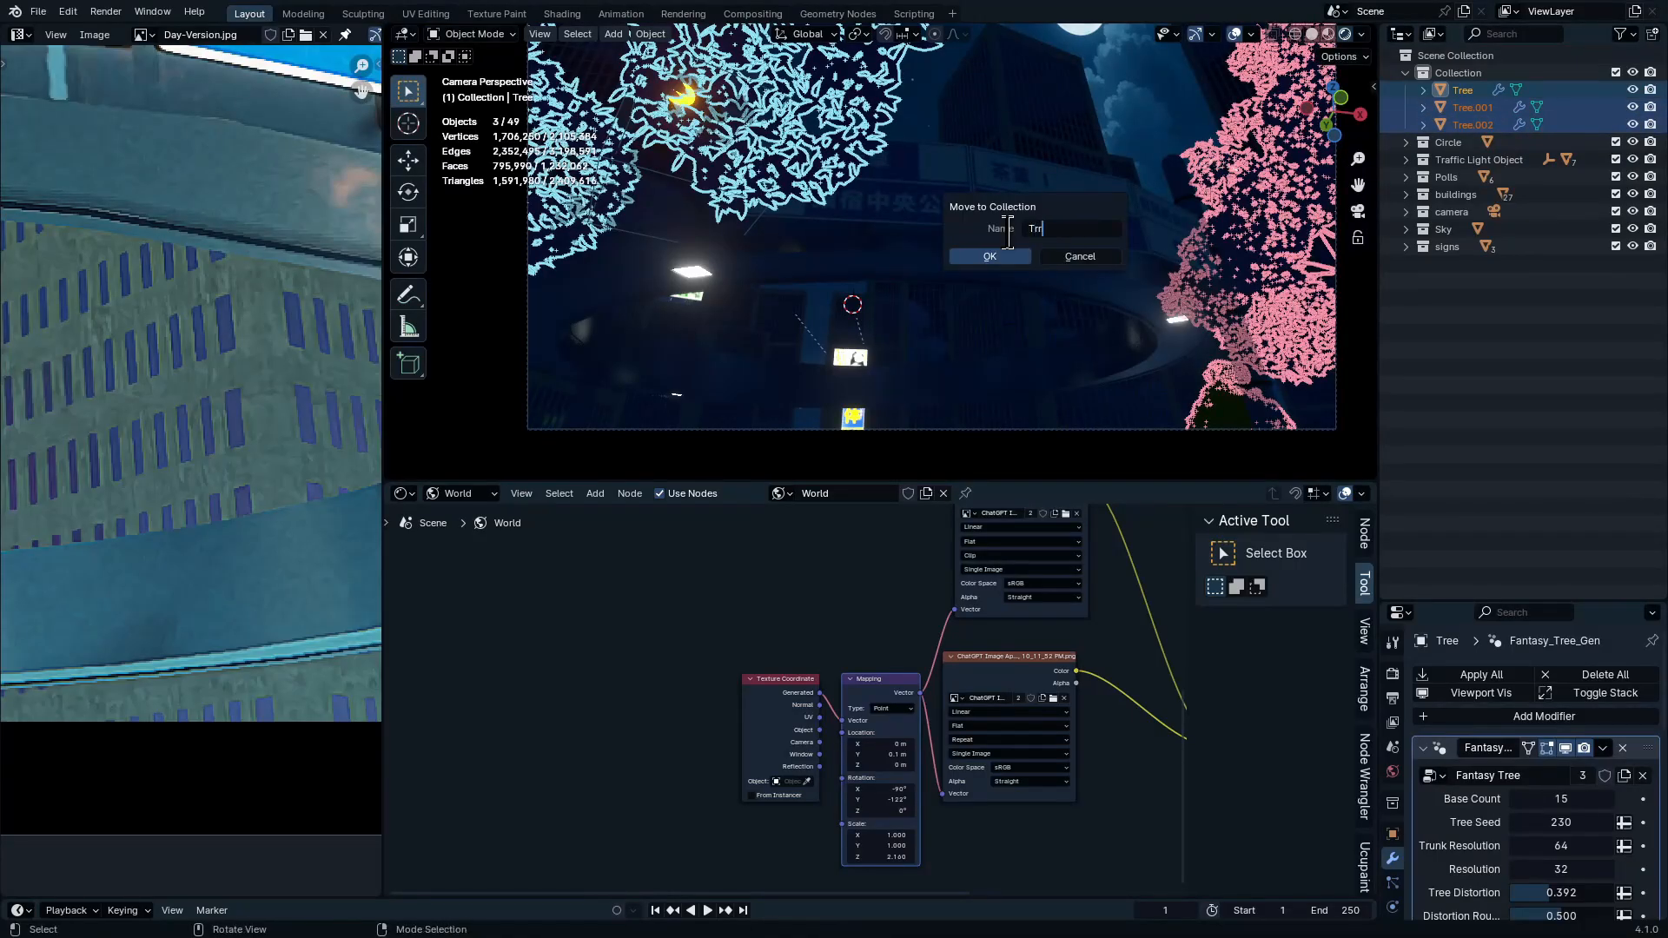
type("Trees")
key("Return")
left_click(1405, 212)
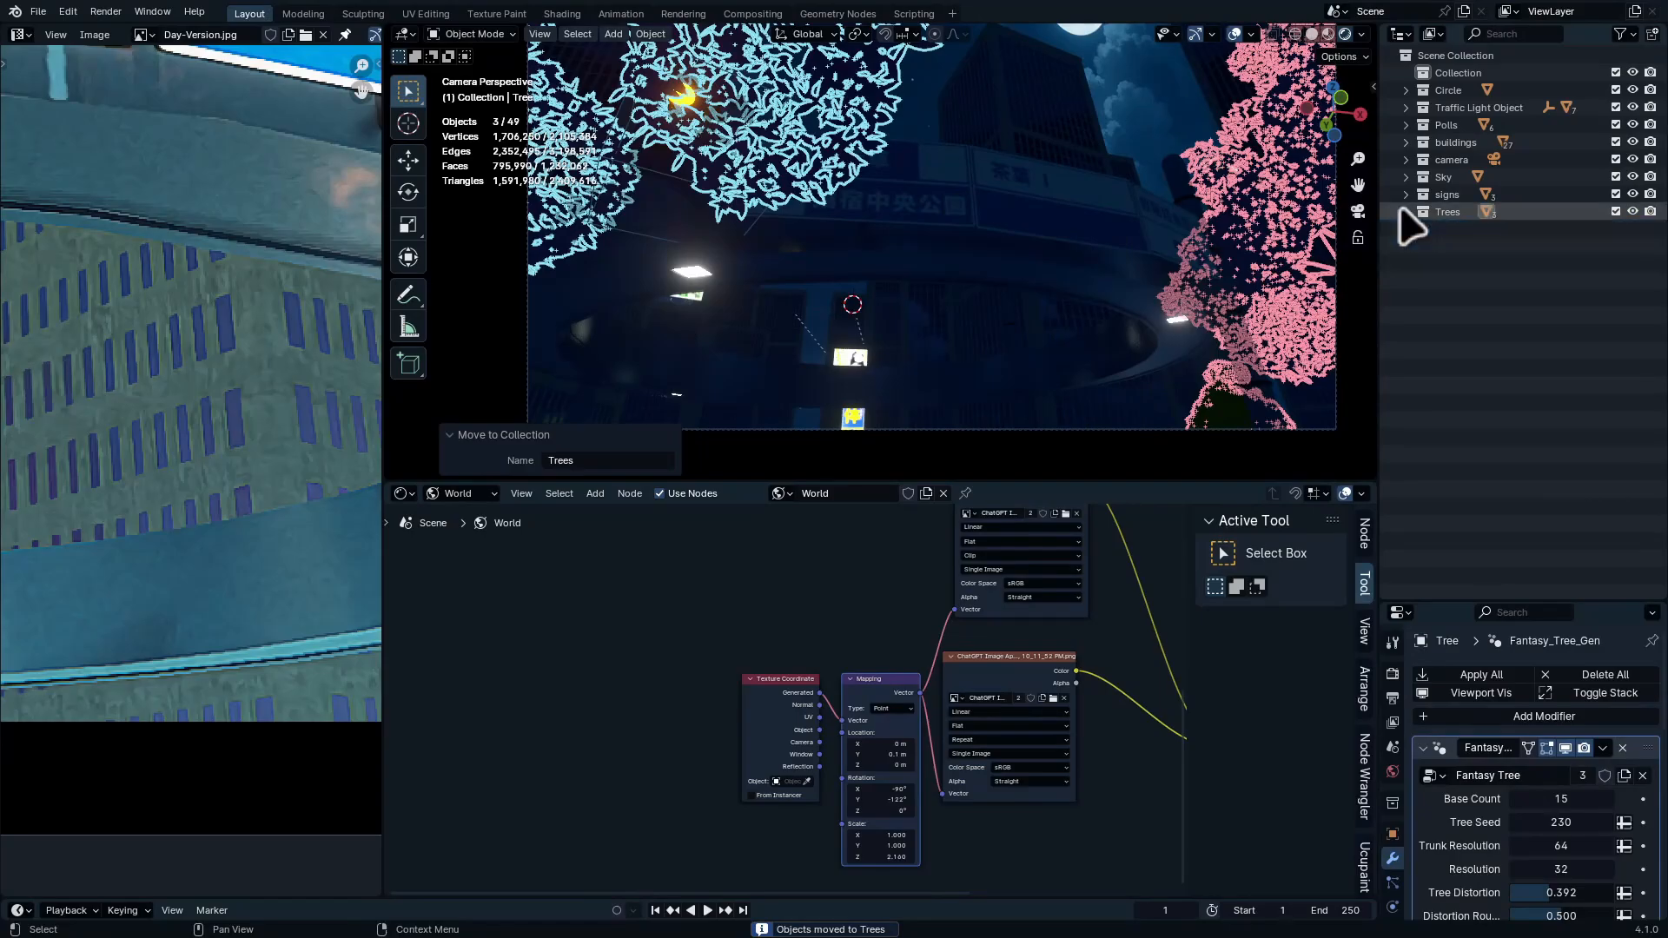
Deselect the trees, make the emptied Collection active and add a Sun light to it
left_click(1007, 297)
scroll(999, 260, "down", 2)
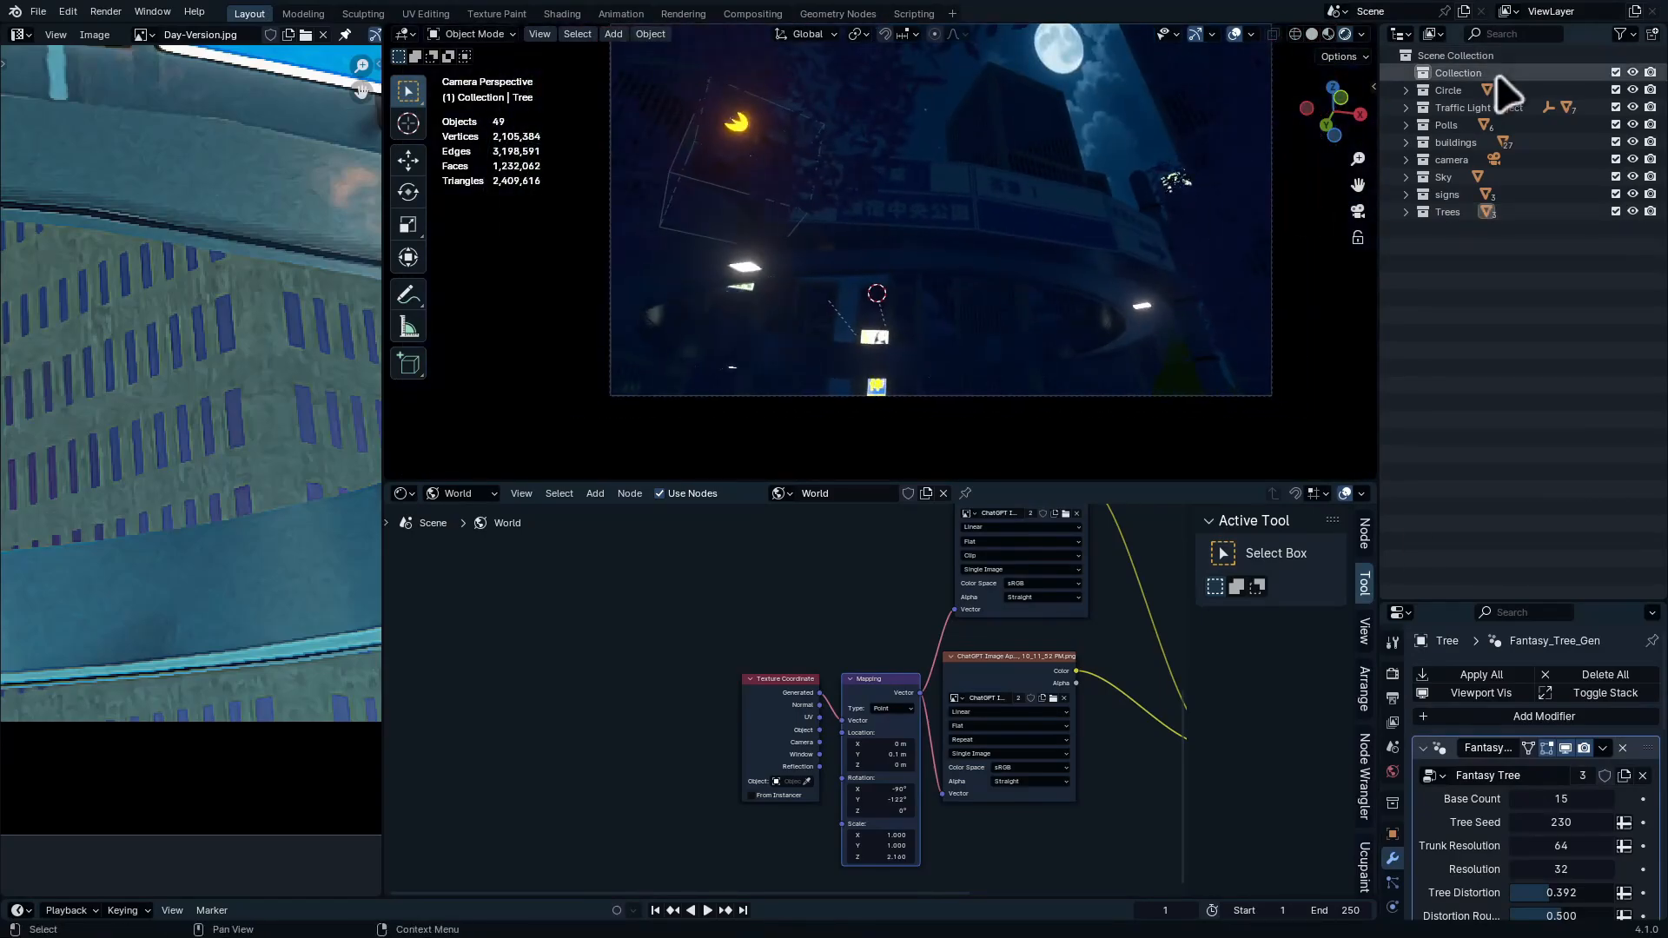
left_click(1495, 75)
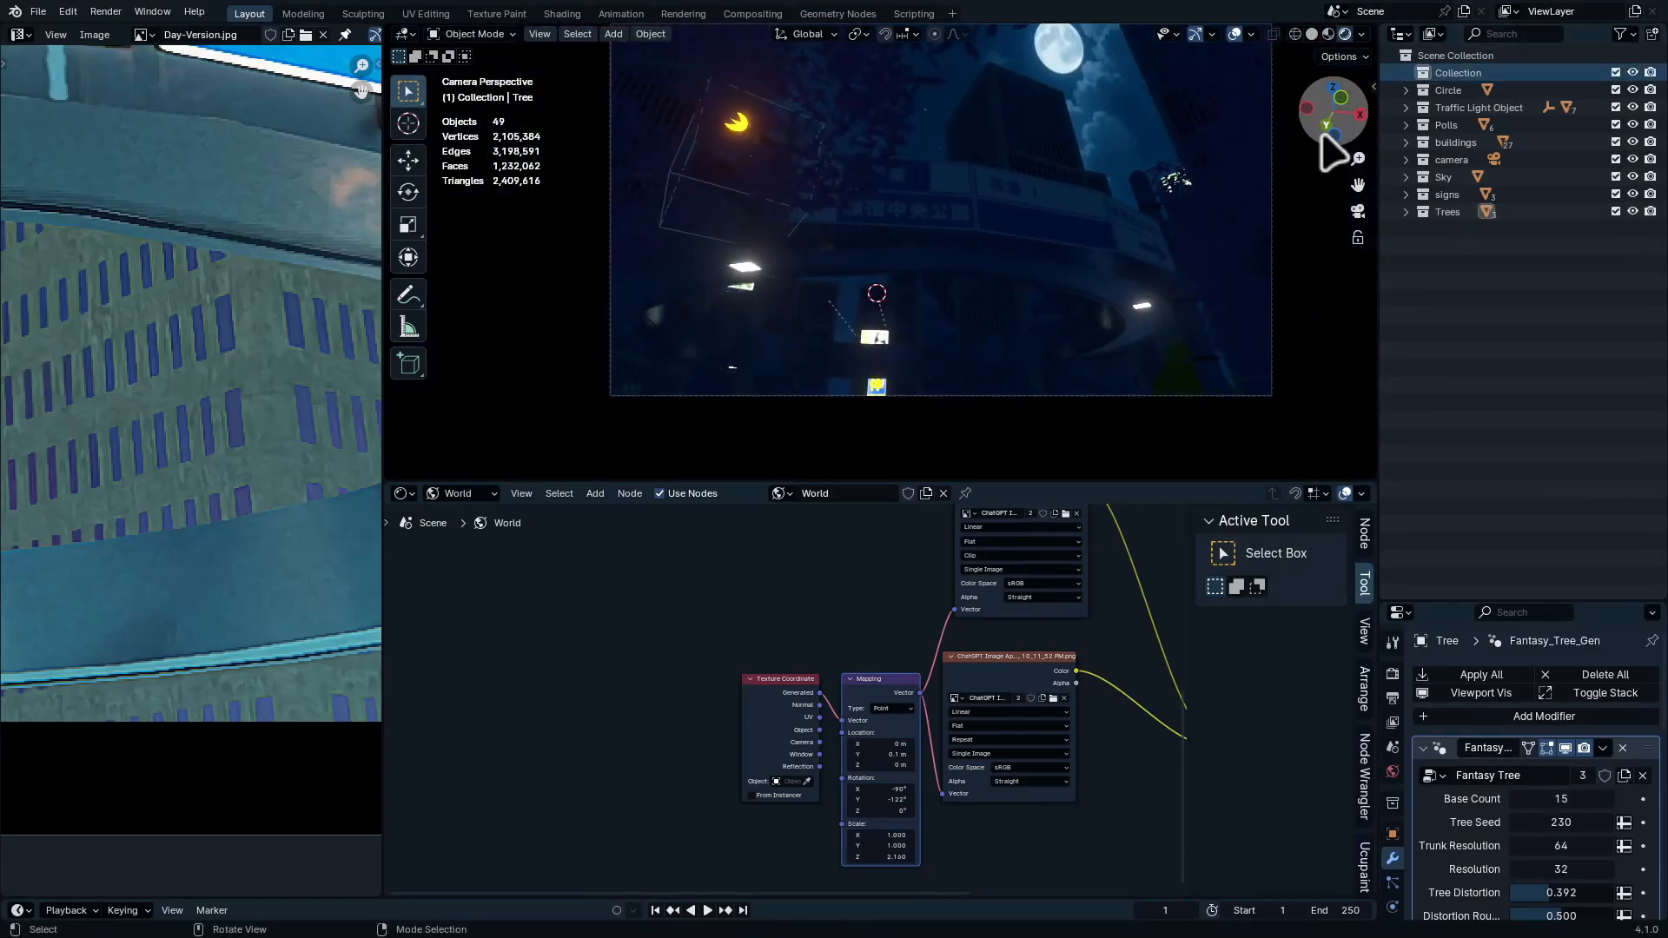
key("shift+a")
mouse_move(922, 390)
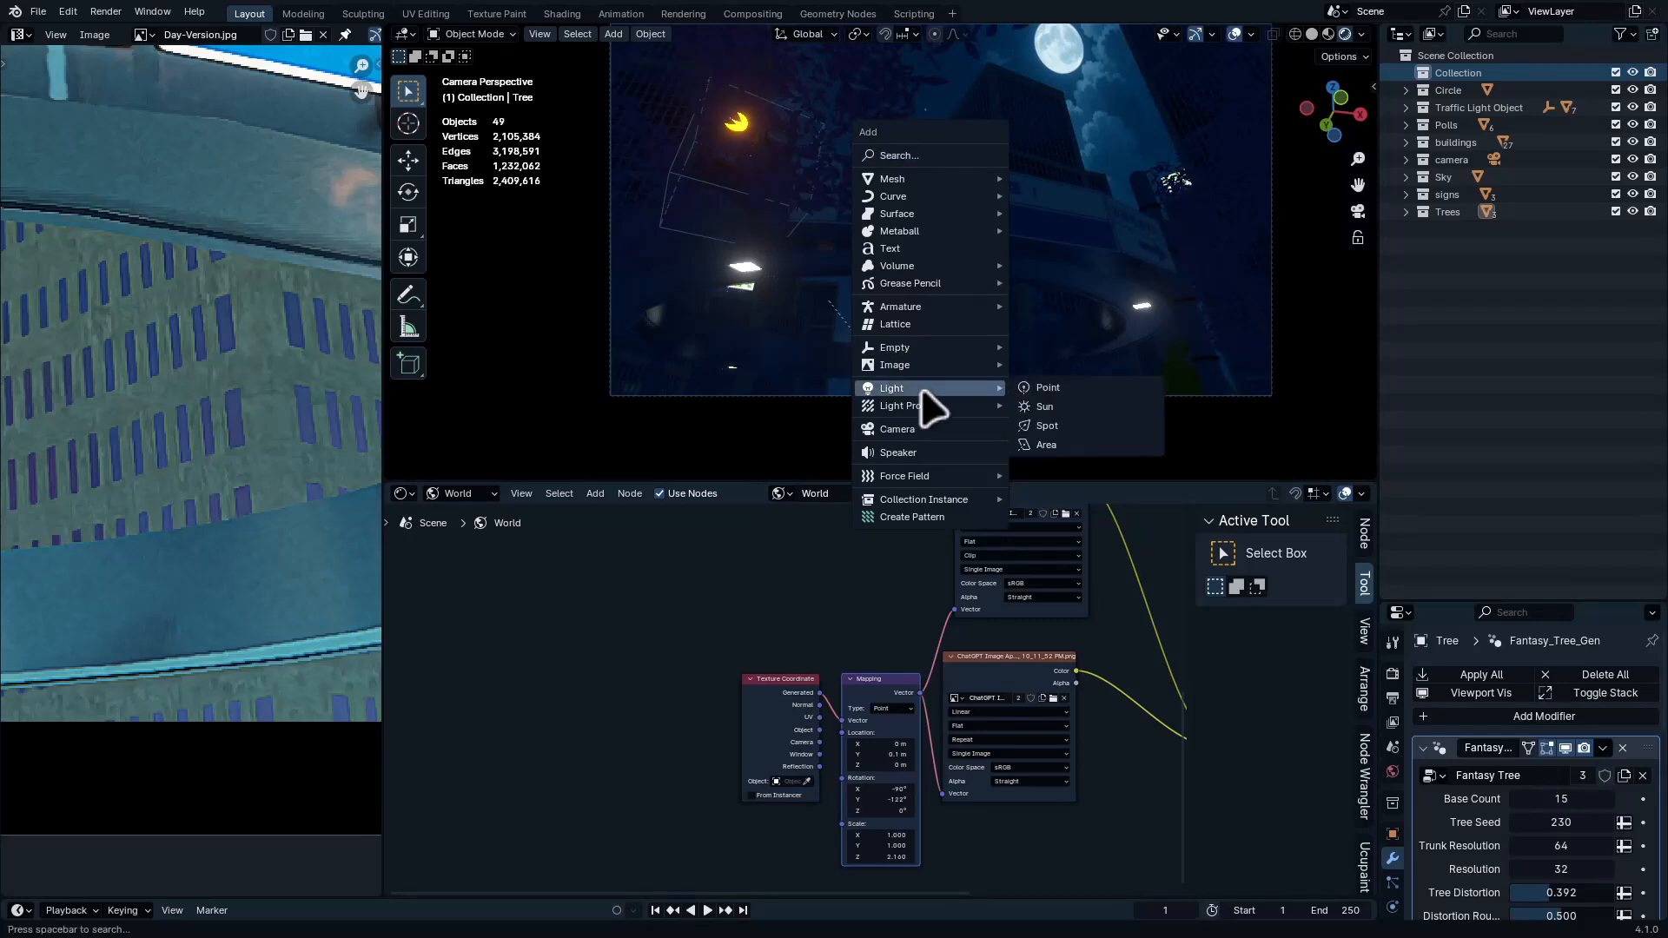
left_click(1061, 408)
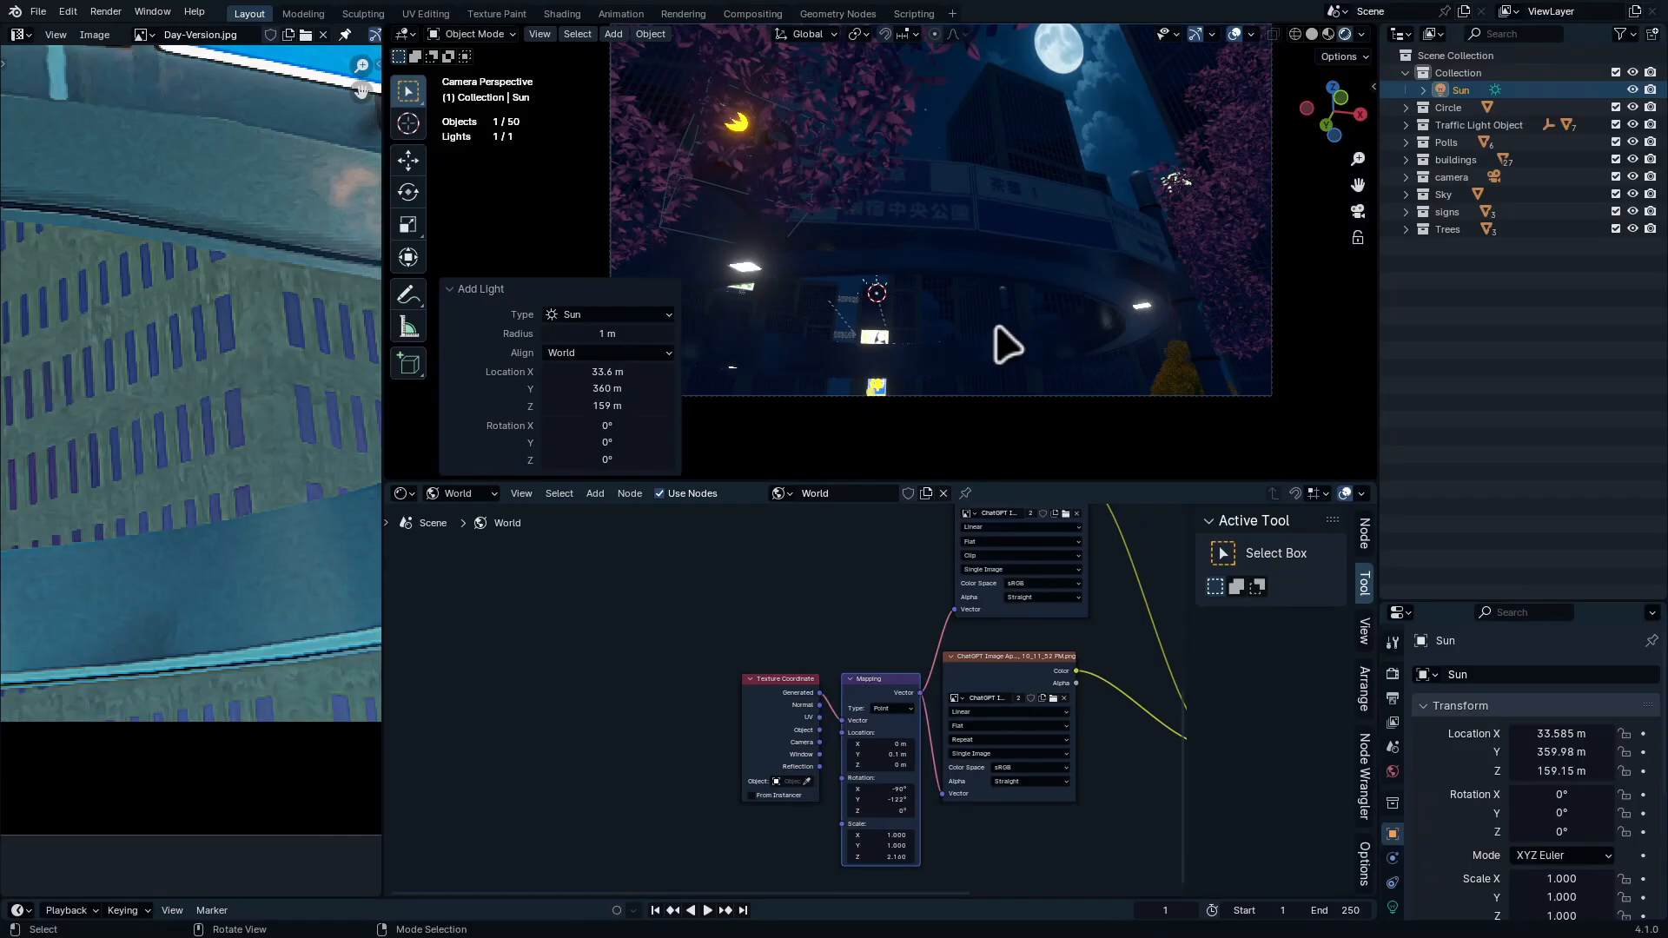
middle_click_drag(1161, 248, 1111, 429, "shift")
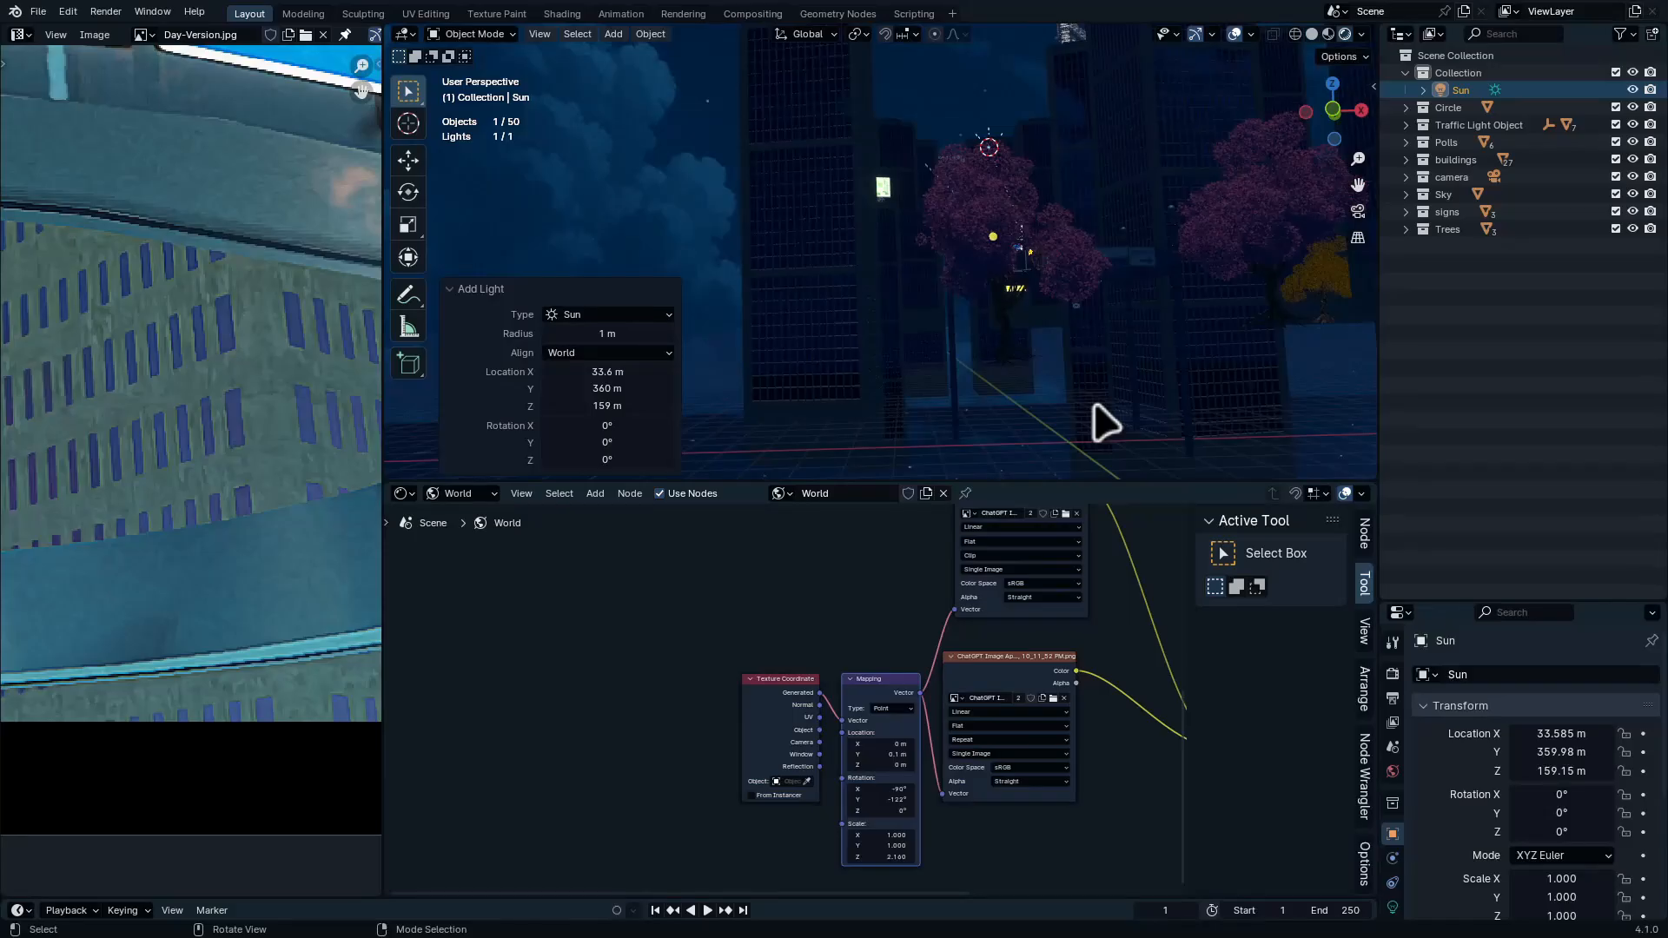
Switch to solid shading and snap the Sun light to the 3D cursor at the world origin
key("KP_7")
key("ctrl+space")
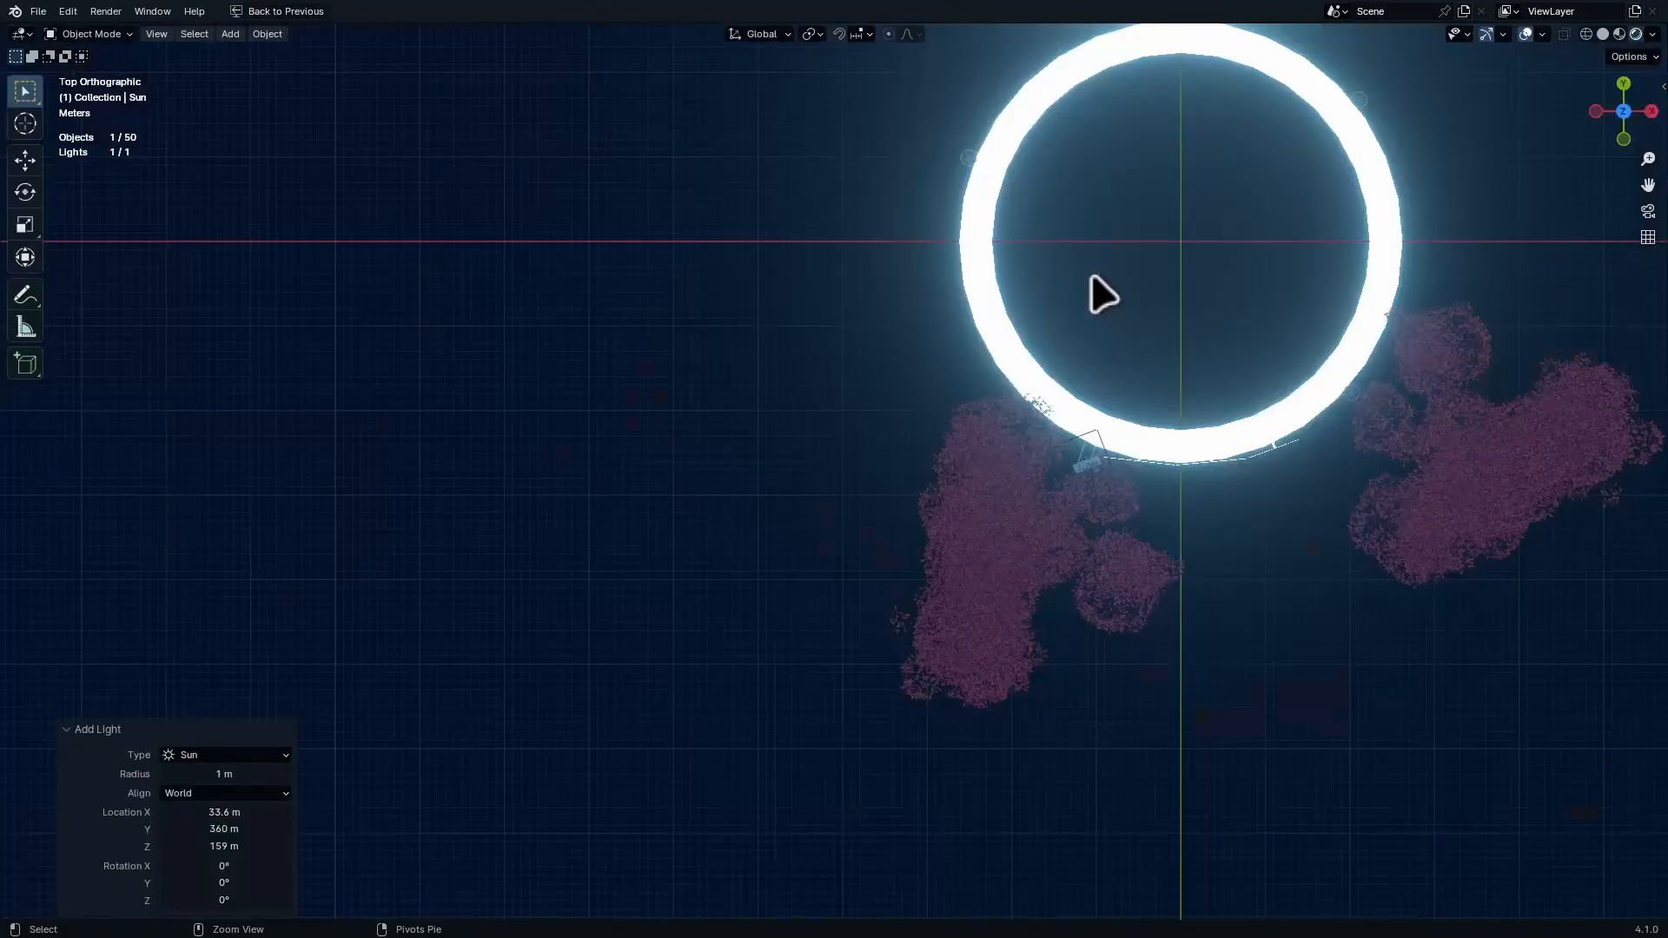
mouse_move(1266, 327)
middle_mouse_down("shift")
mouse_move(1021, 461)
mouse_move(990, 454)
middle_mouse_up("shift")
key("z")
left_click(1396, 460)
middle_click_drag(1395, 460, 1213, 440)
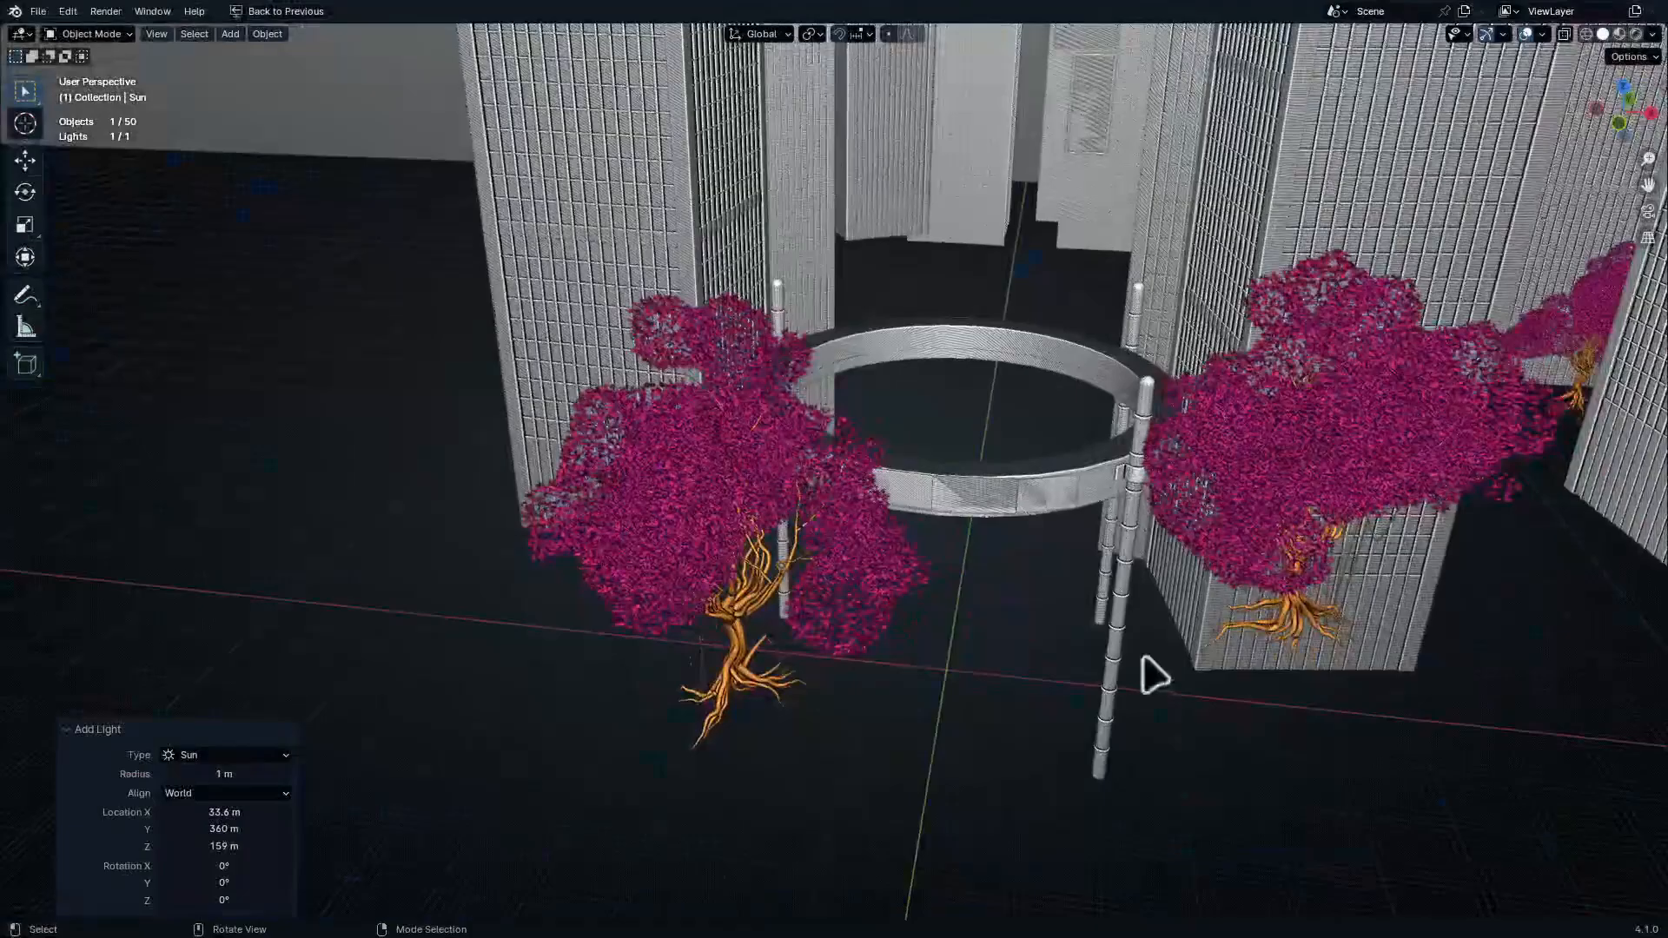
key("Home")
key("shift+s")
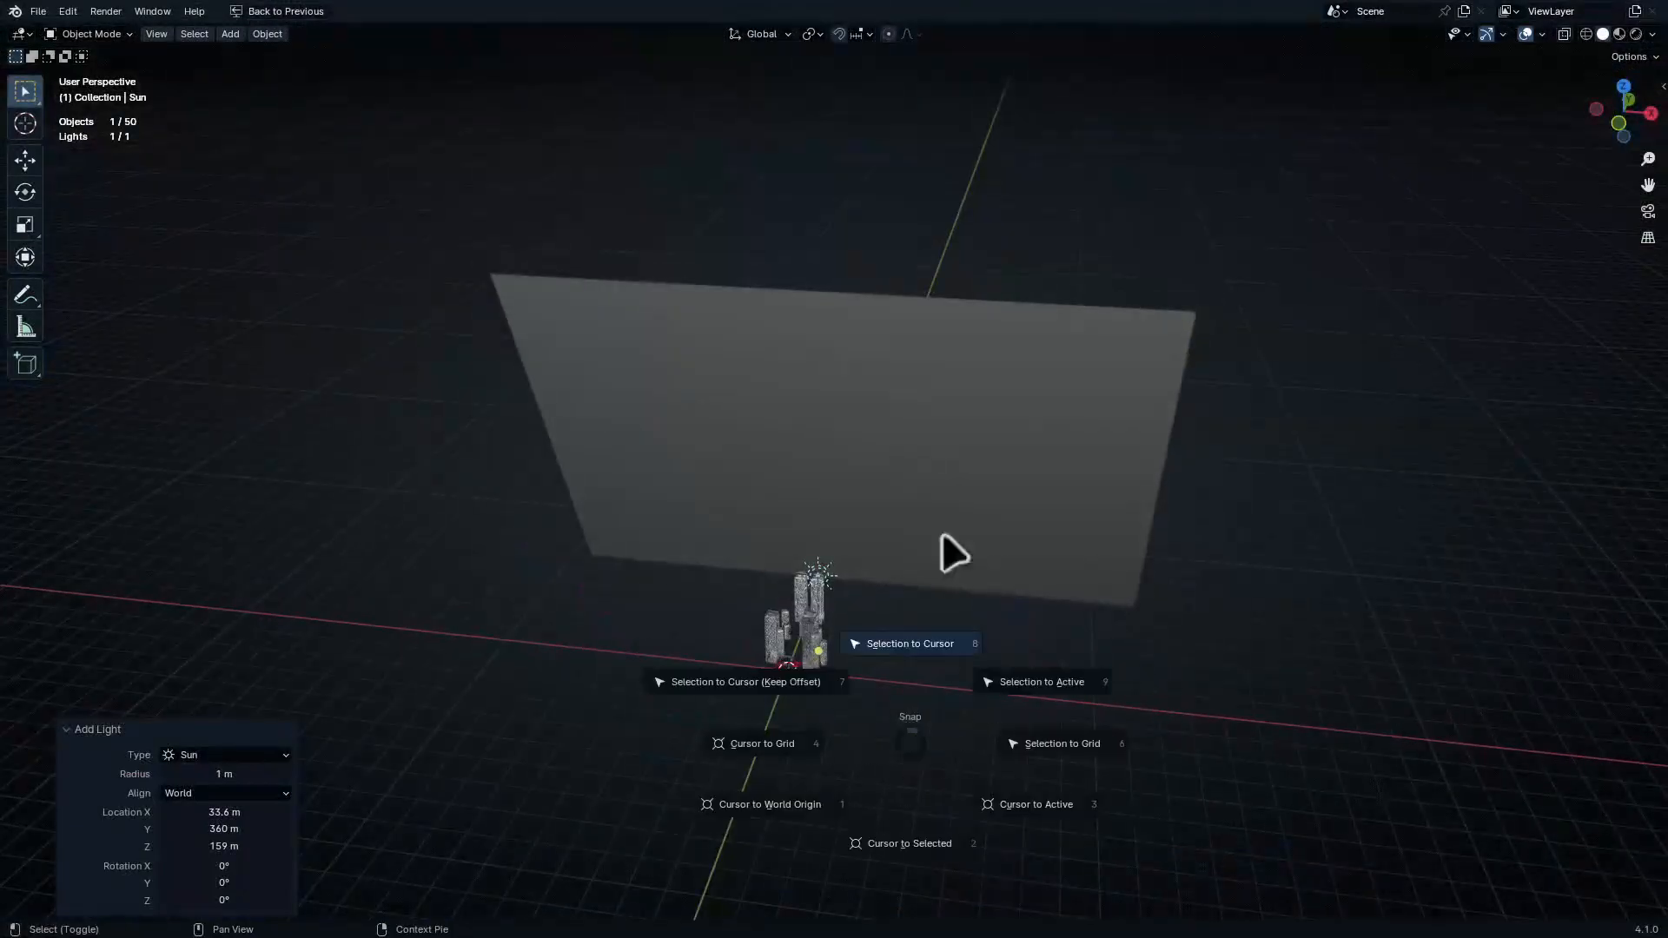
left_click(891, 418)
Rotate the Sun light about 35° around the global Y axis and about 49.5° around the global Z axis
key("KP_Decimal")
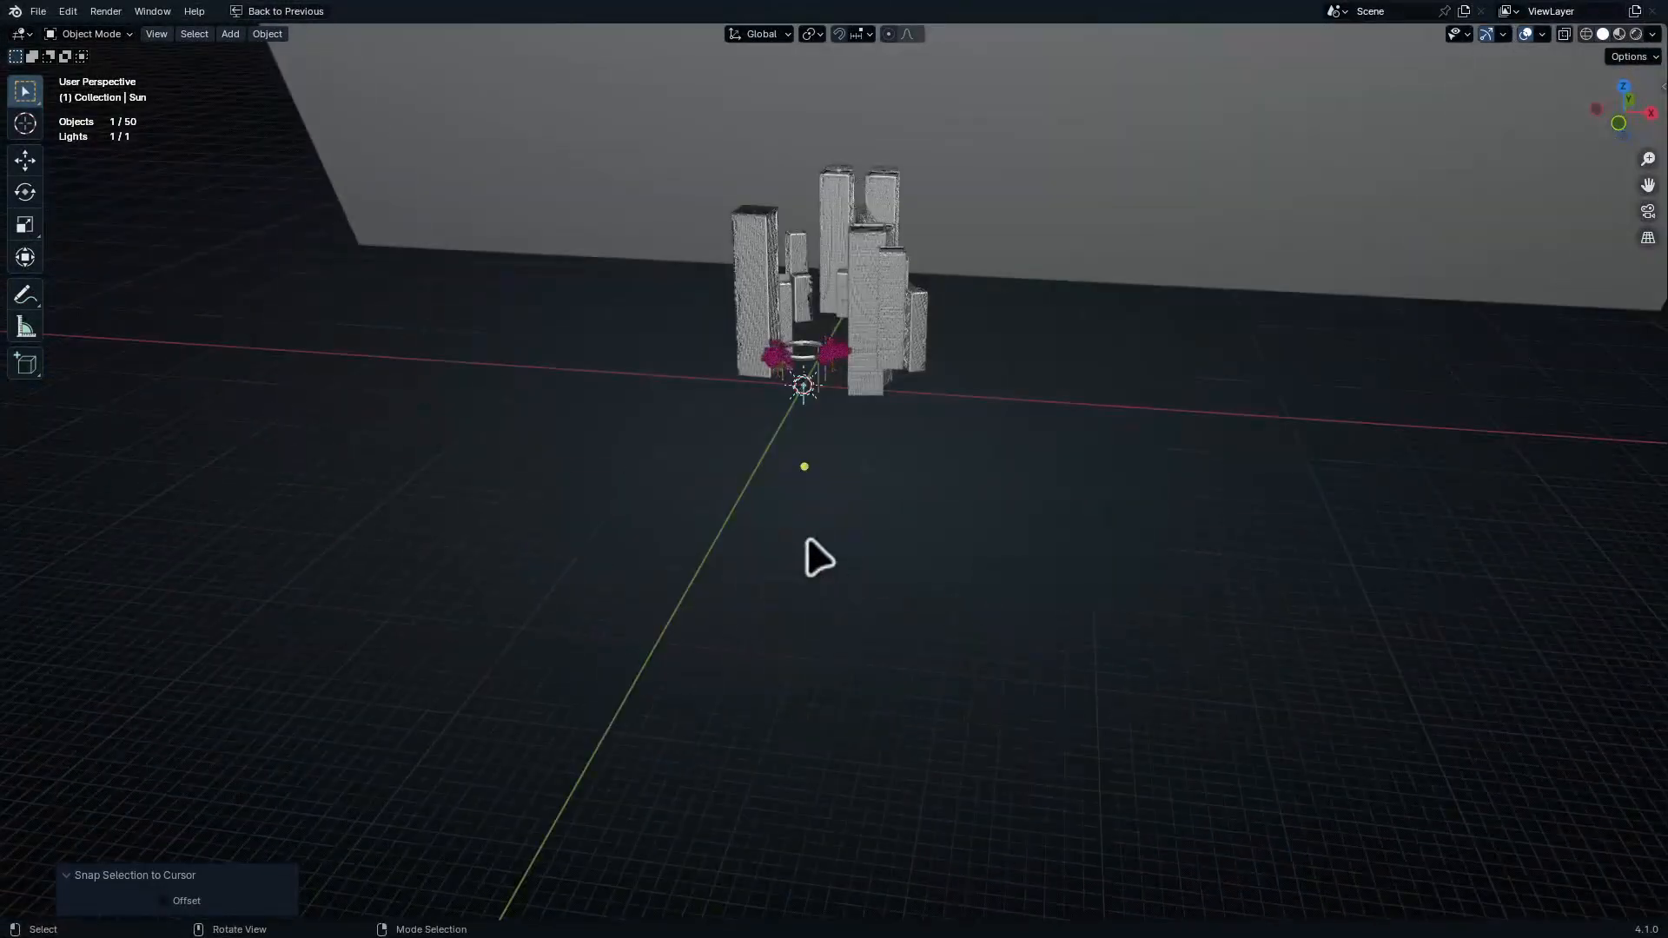
key("KP_7")
scroll(790, 475, "up", 12)
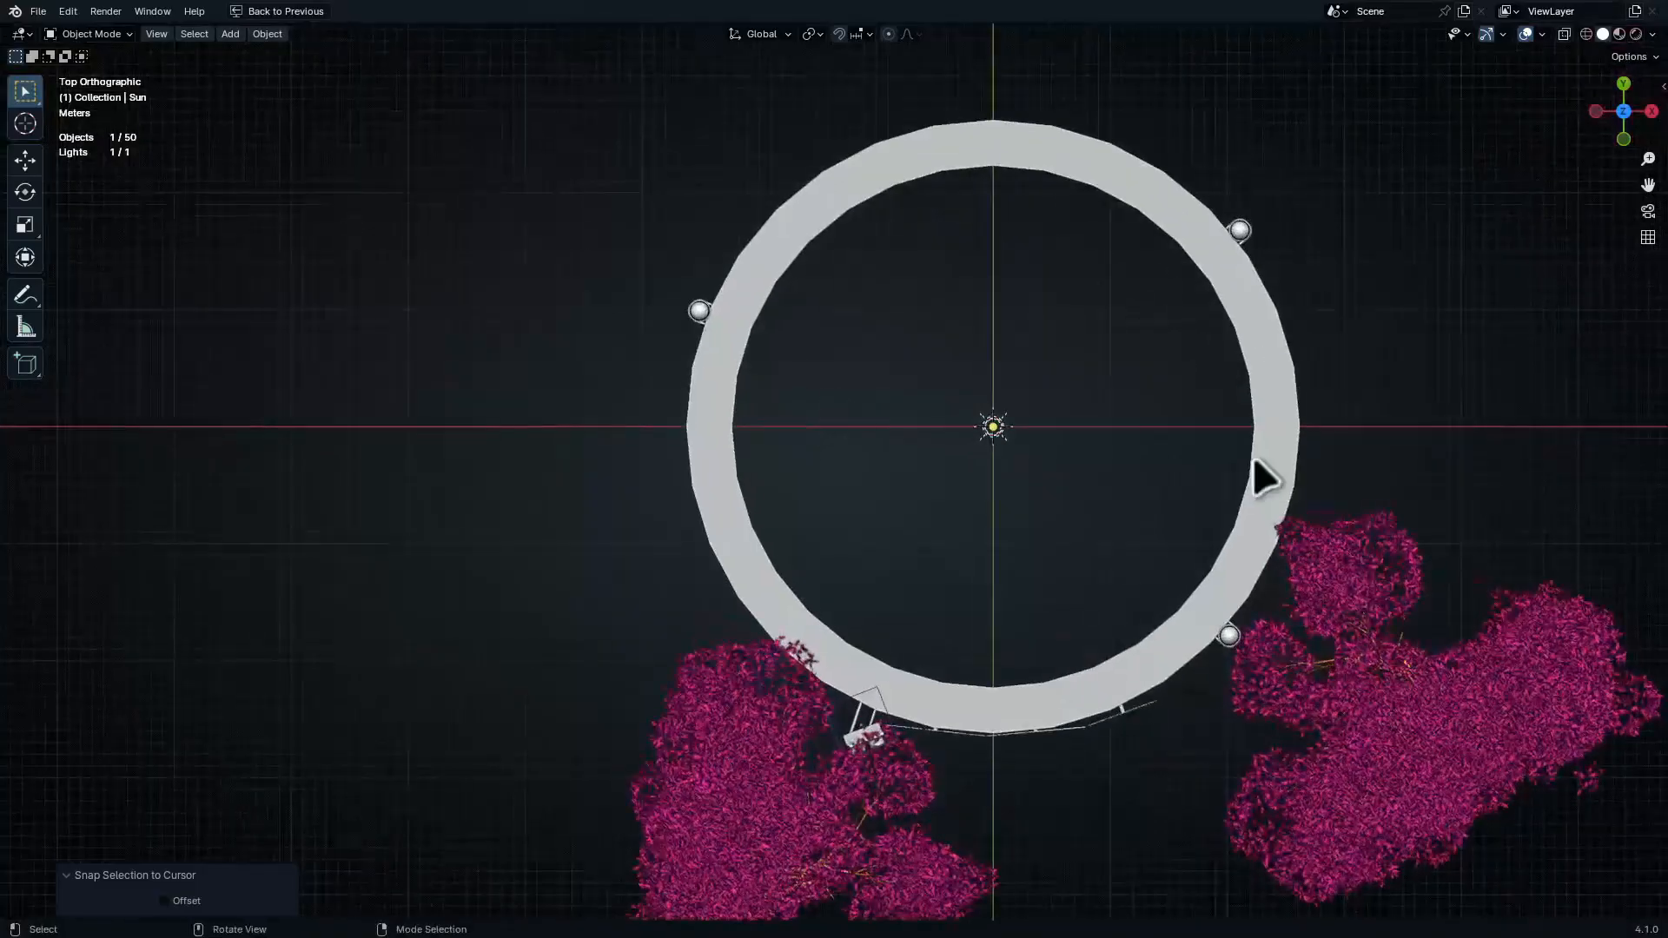
key("r")
key("r")
key("y")
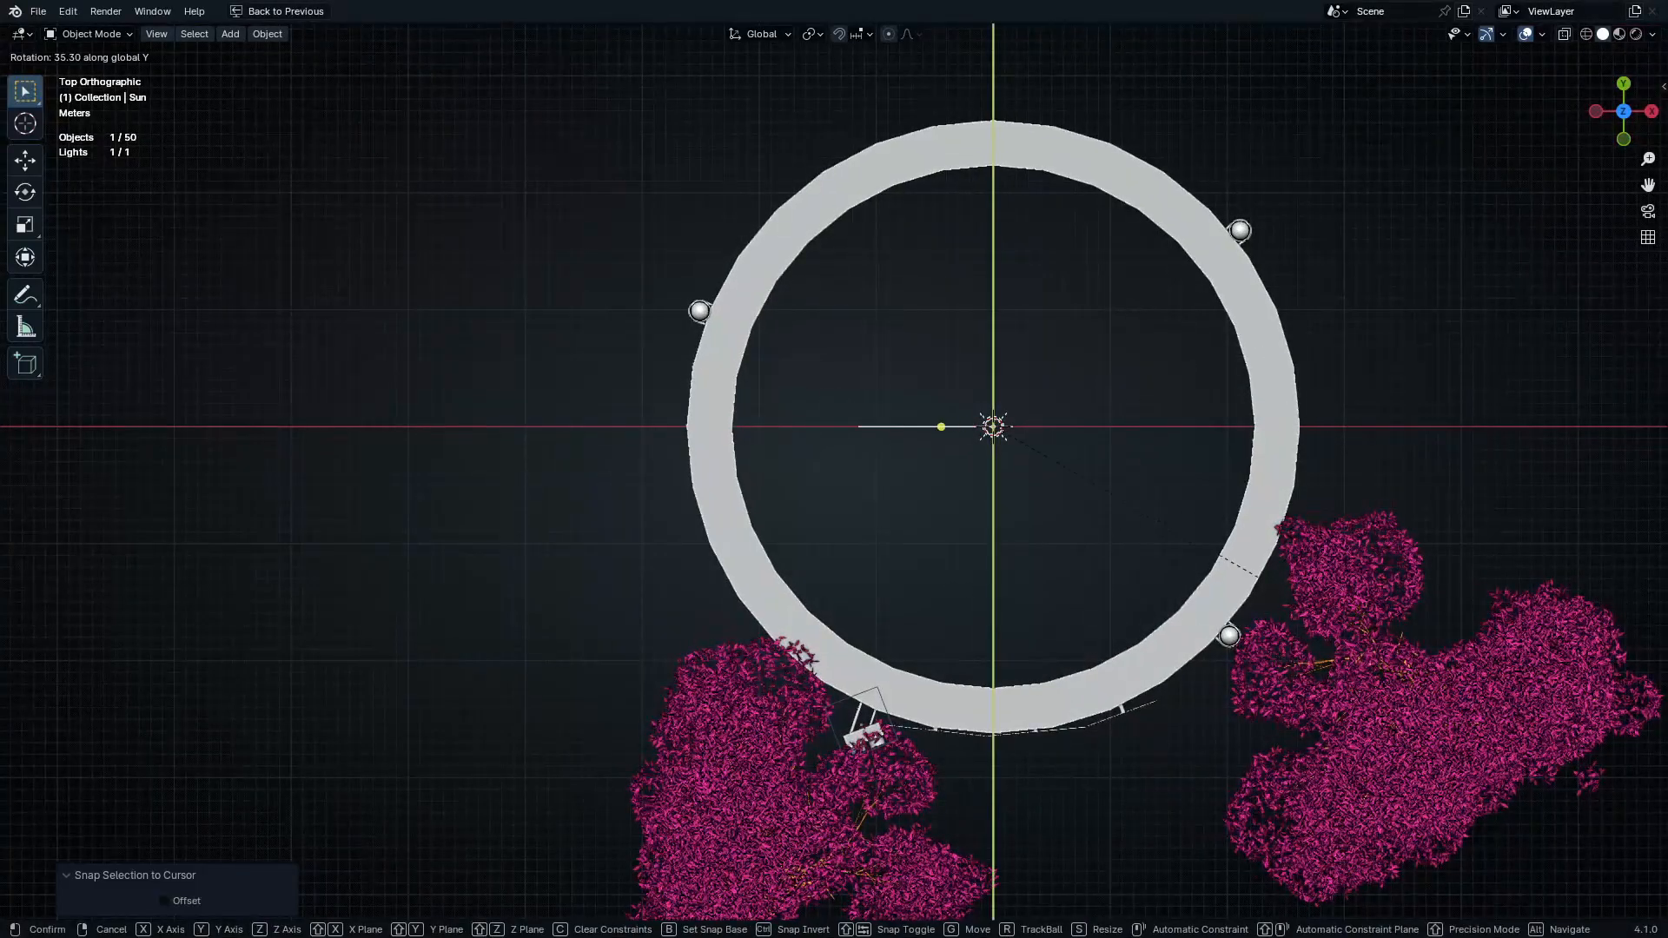
left_click(1455, 700)
key("r")
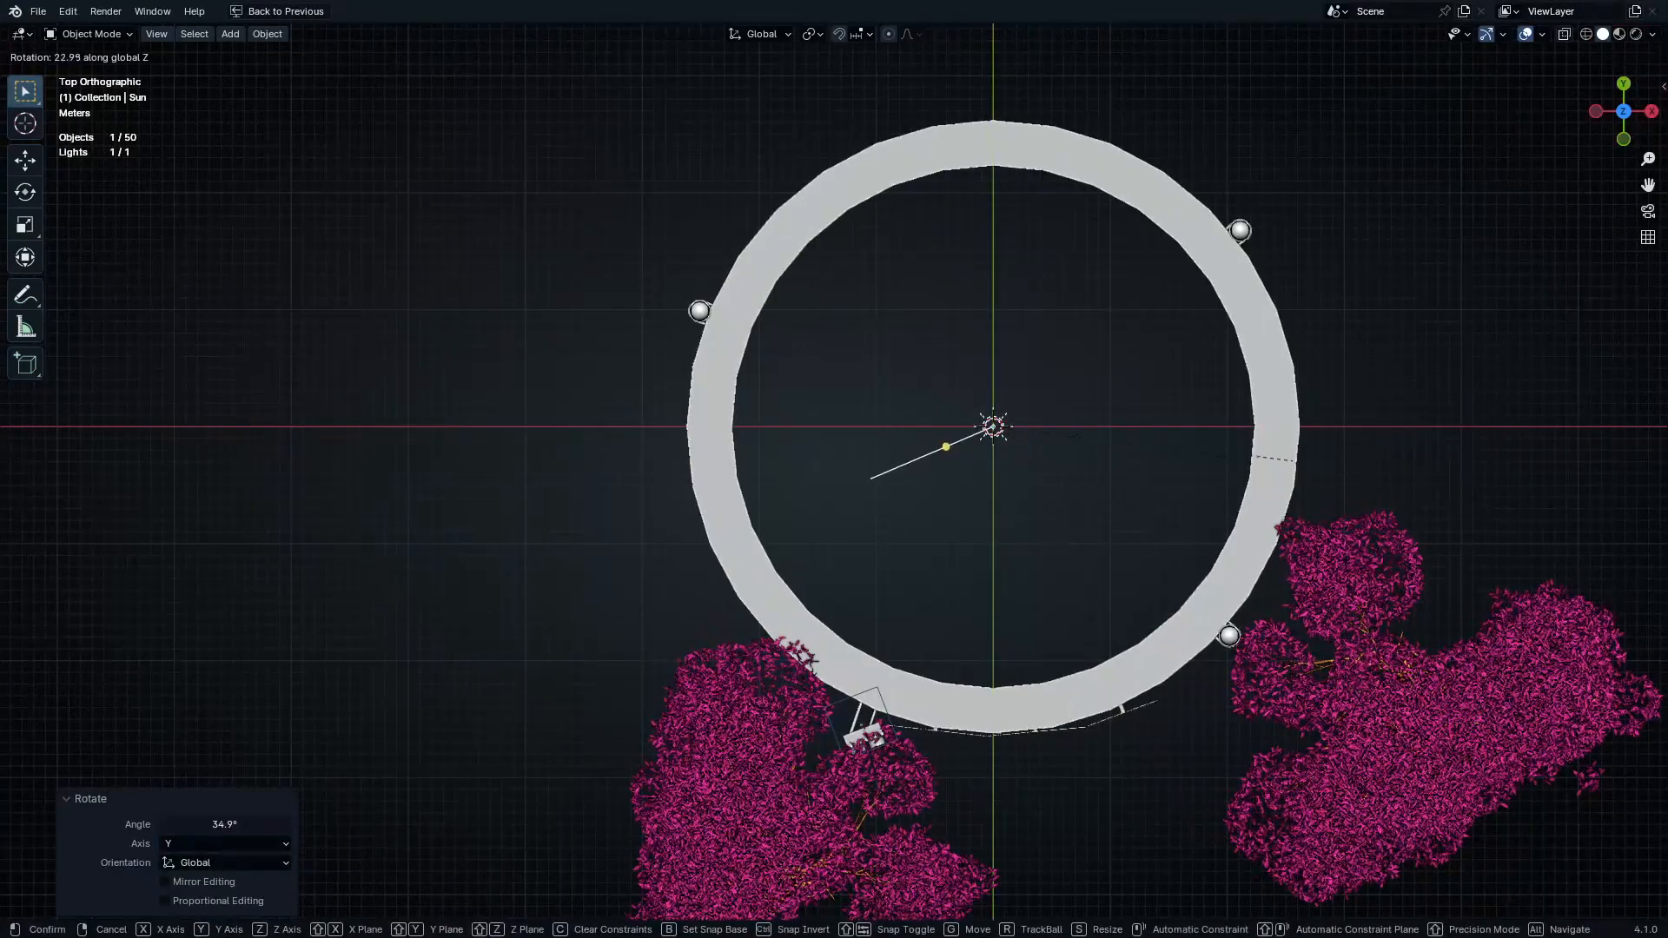
left_click(906, 524)
In the rendered camera view, set the Sun's strength to 4.02 and tint it blue with a colour sampled from the moon
middle_click_drag(1425, 290, 1174, 602)
key("KP_0")
key("z")
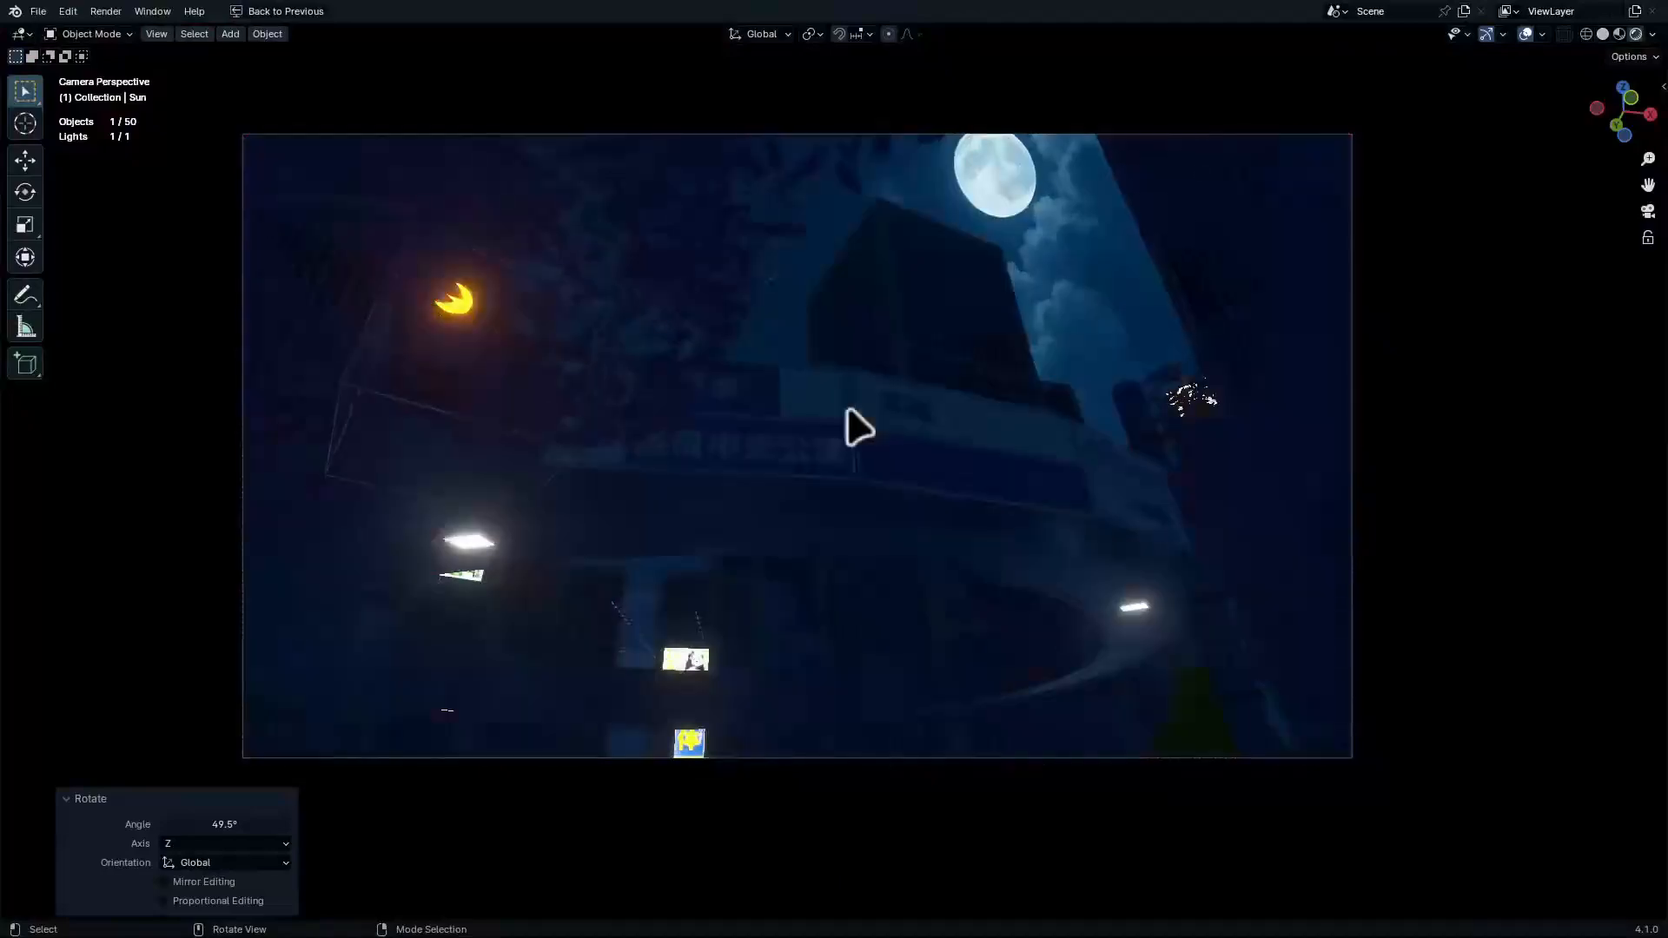
scroll(916, 596, "up", 2)
key("ctrl+space")
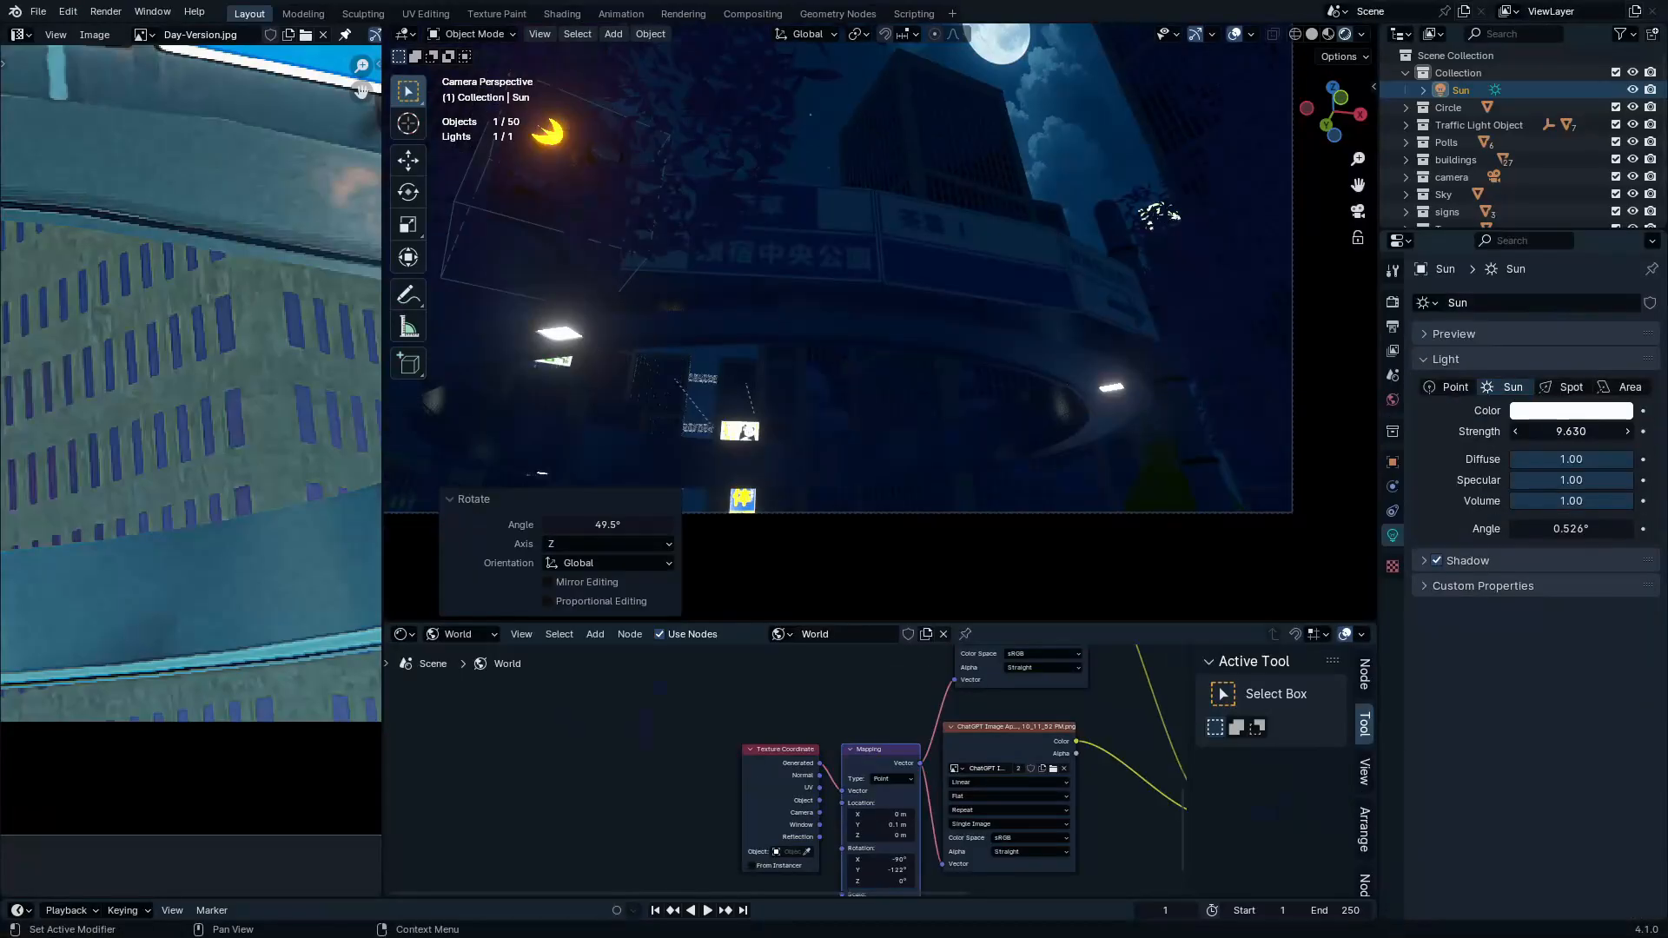
middle_click_drag(830, 141, 847, 226, "shift")
middle_click_drag(936, 294, 999, 340, "ctrl")
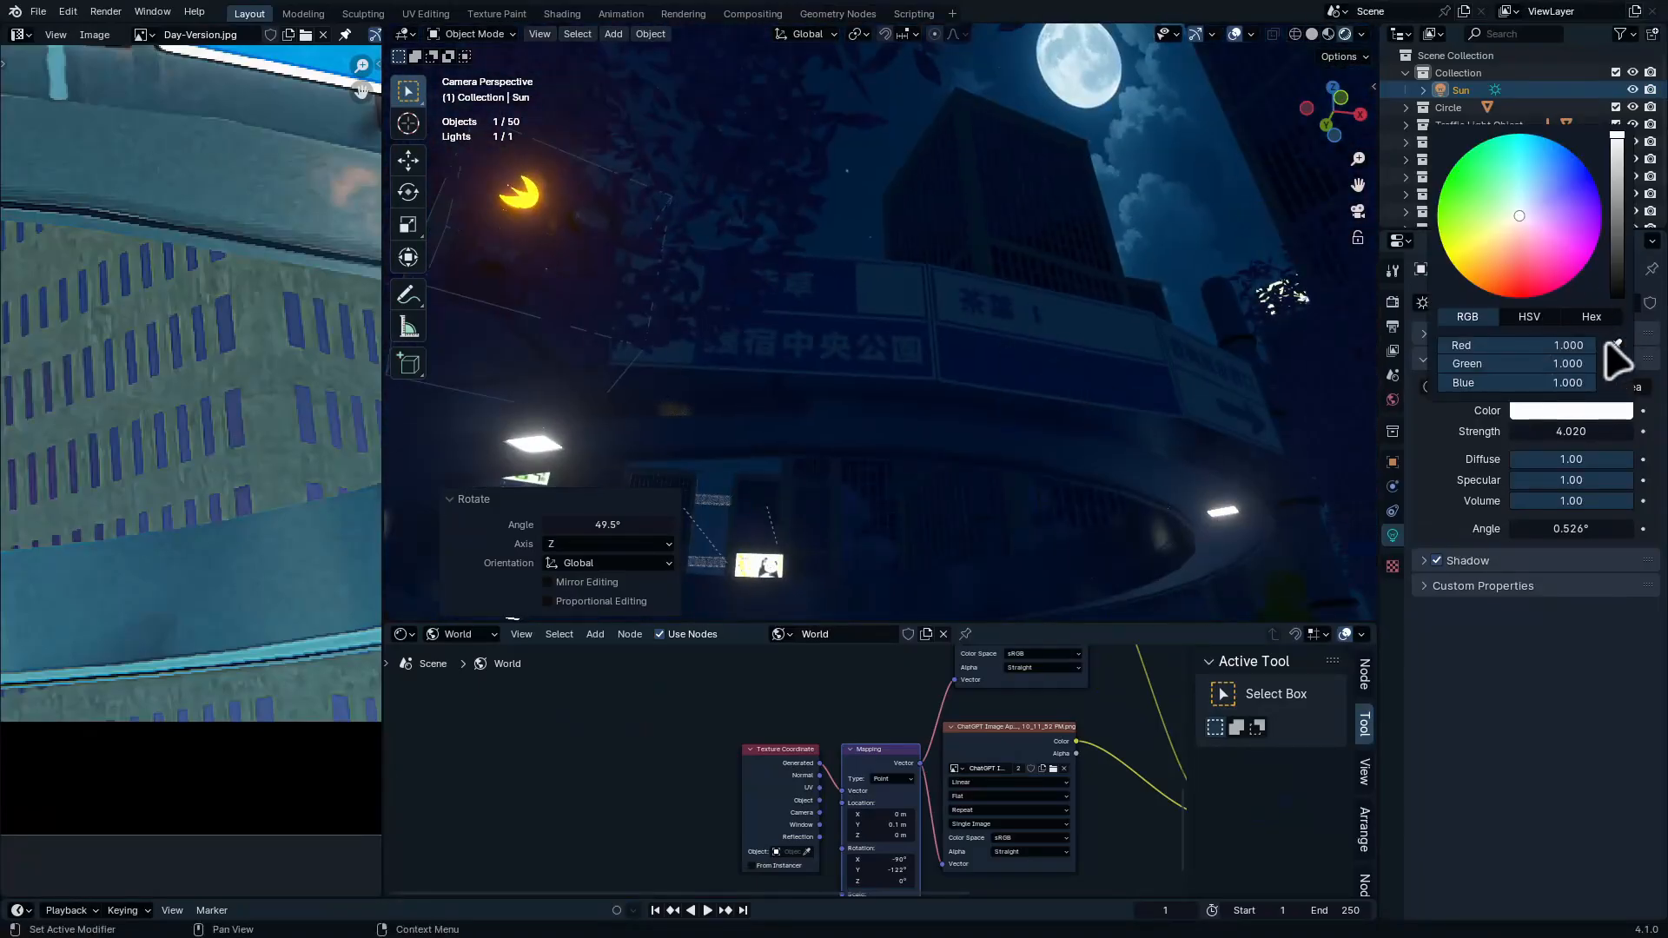
left_click(1608, 344)
left_click(1093, 117)
left_click(1595, 406)
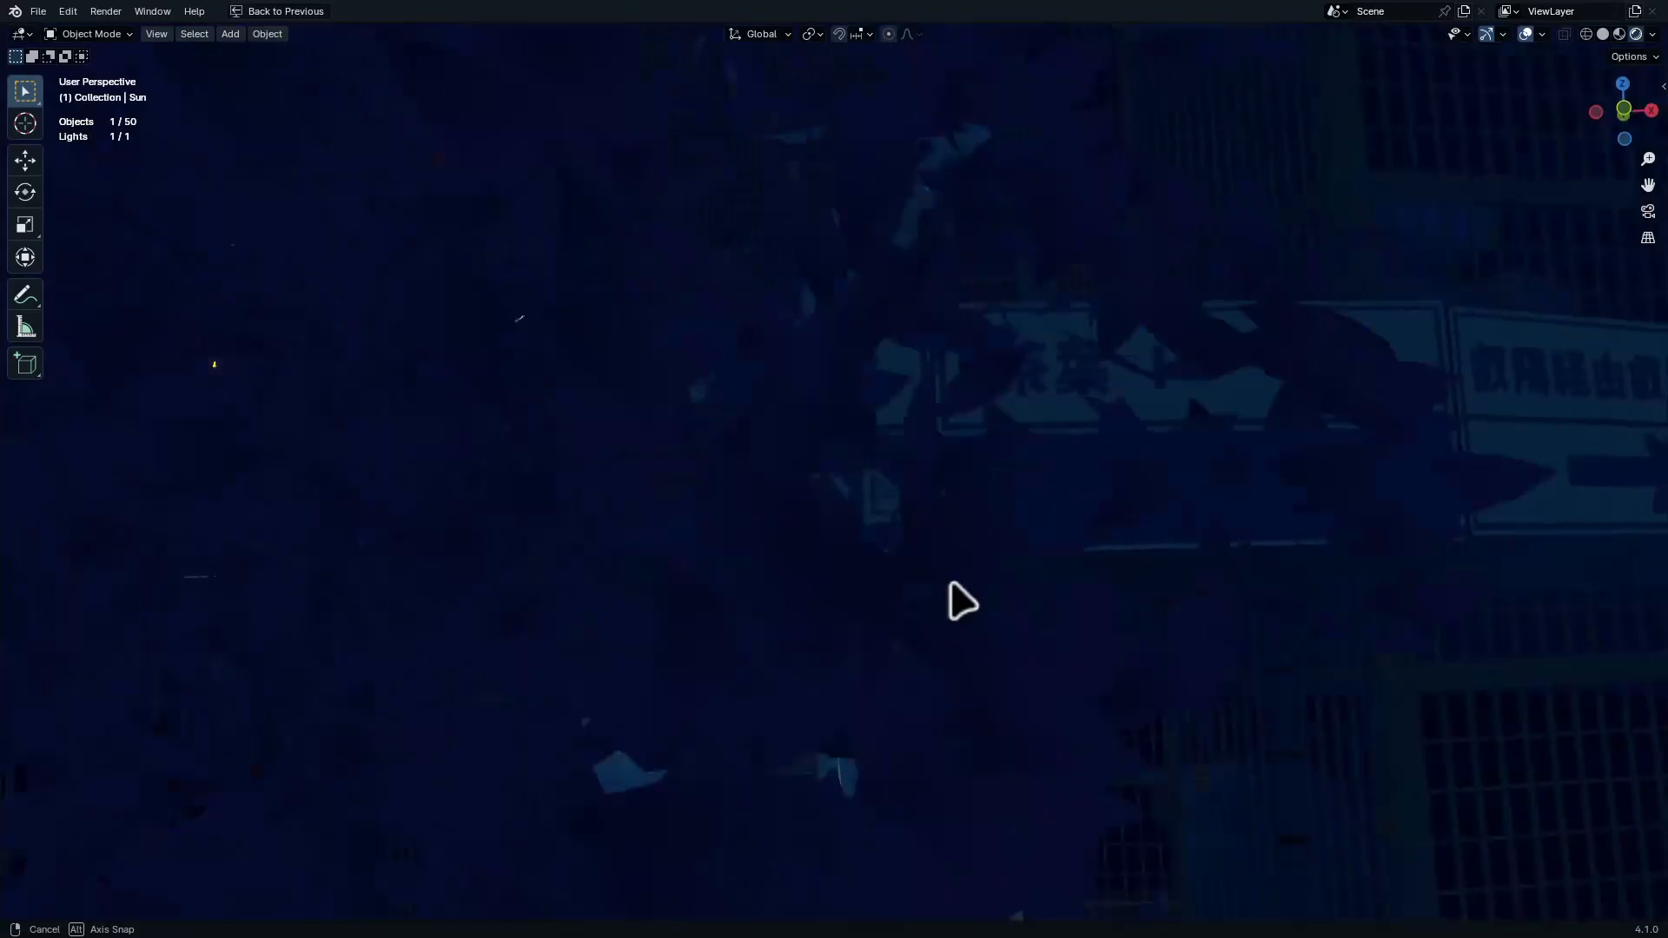
Raise the Sun light's strength to 10 and enable Contact Shadows in its shadow settings
middle_click_drag(950, 581, 890, 506)
middle_click_drag(1047, 252, 752, 492, "ctrl")
key("ctrl+space")
middle_click_drag(821, 347, 1028, 380, "shift")
key("ctrl+space")
key("ctrl+space")
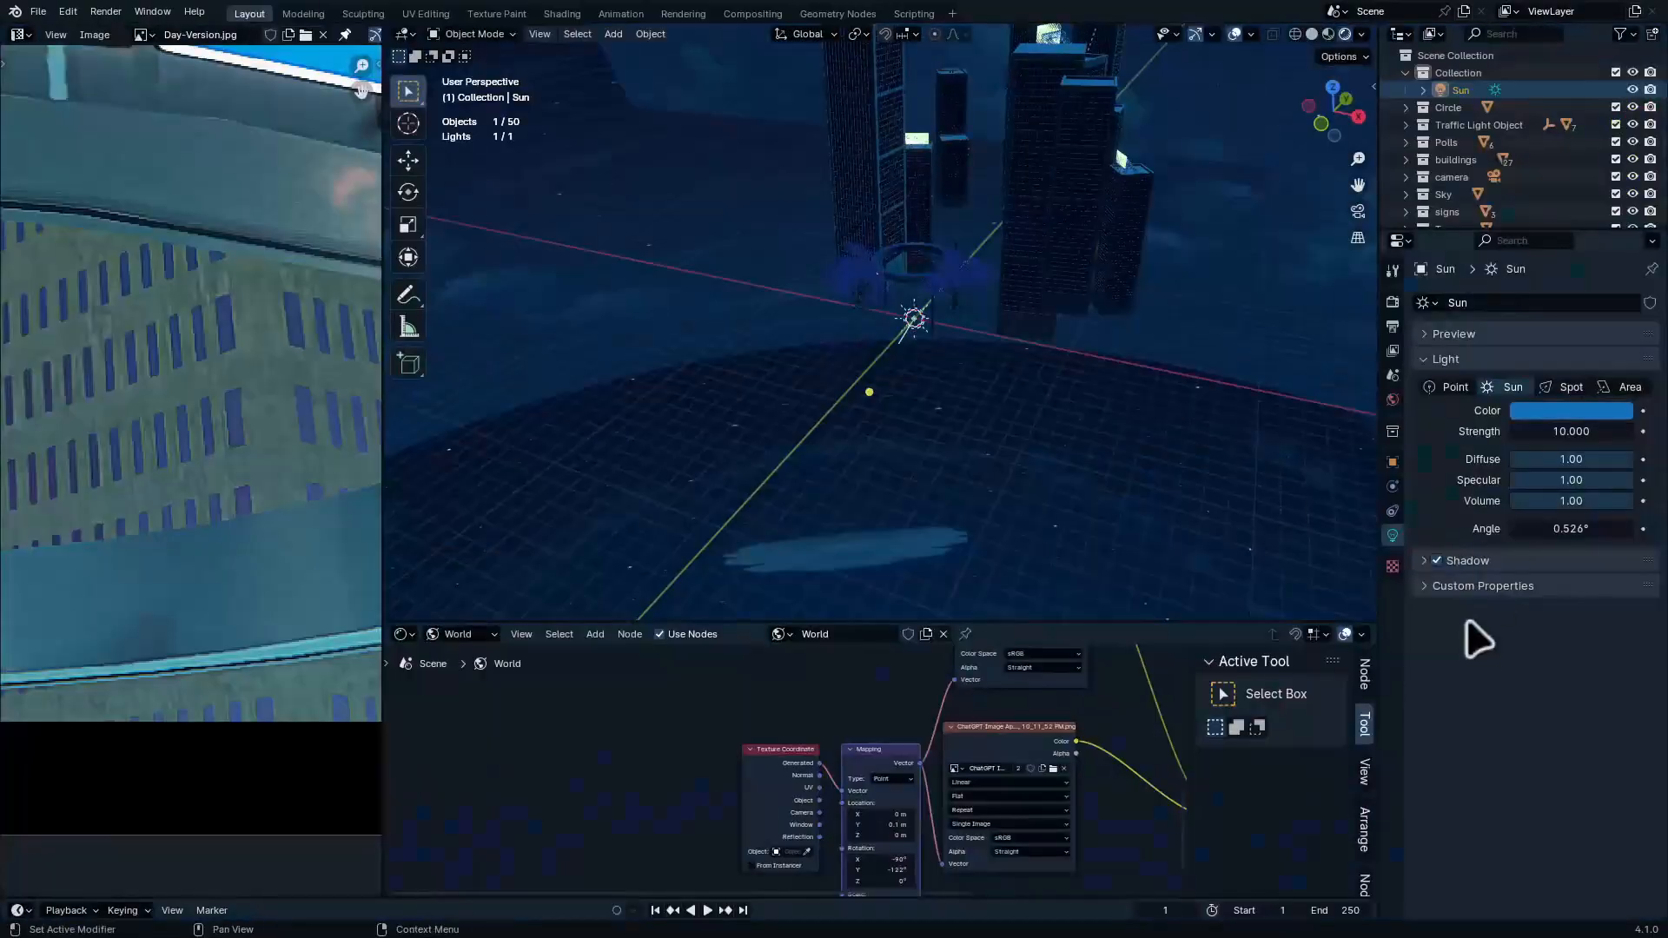
left_click(1423, 562)
left_click(1444, 644)
Rotate the Sun light around the global Z axis and readjust its direction in the camera view
key("ctrl+space")
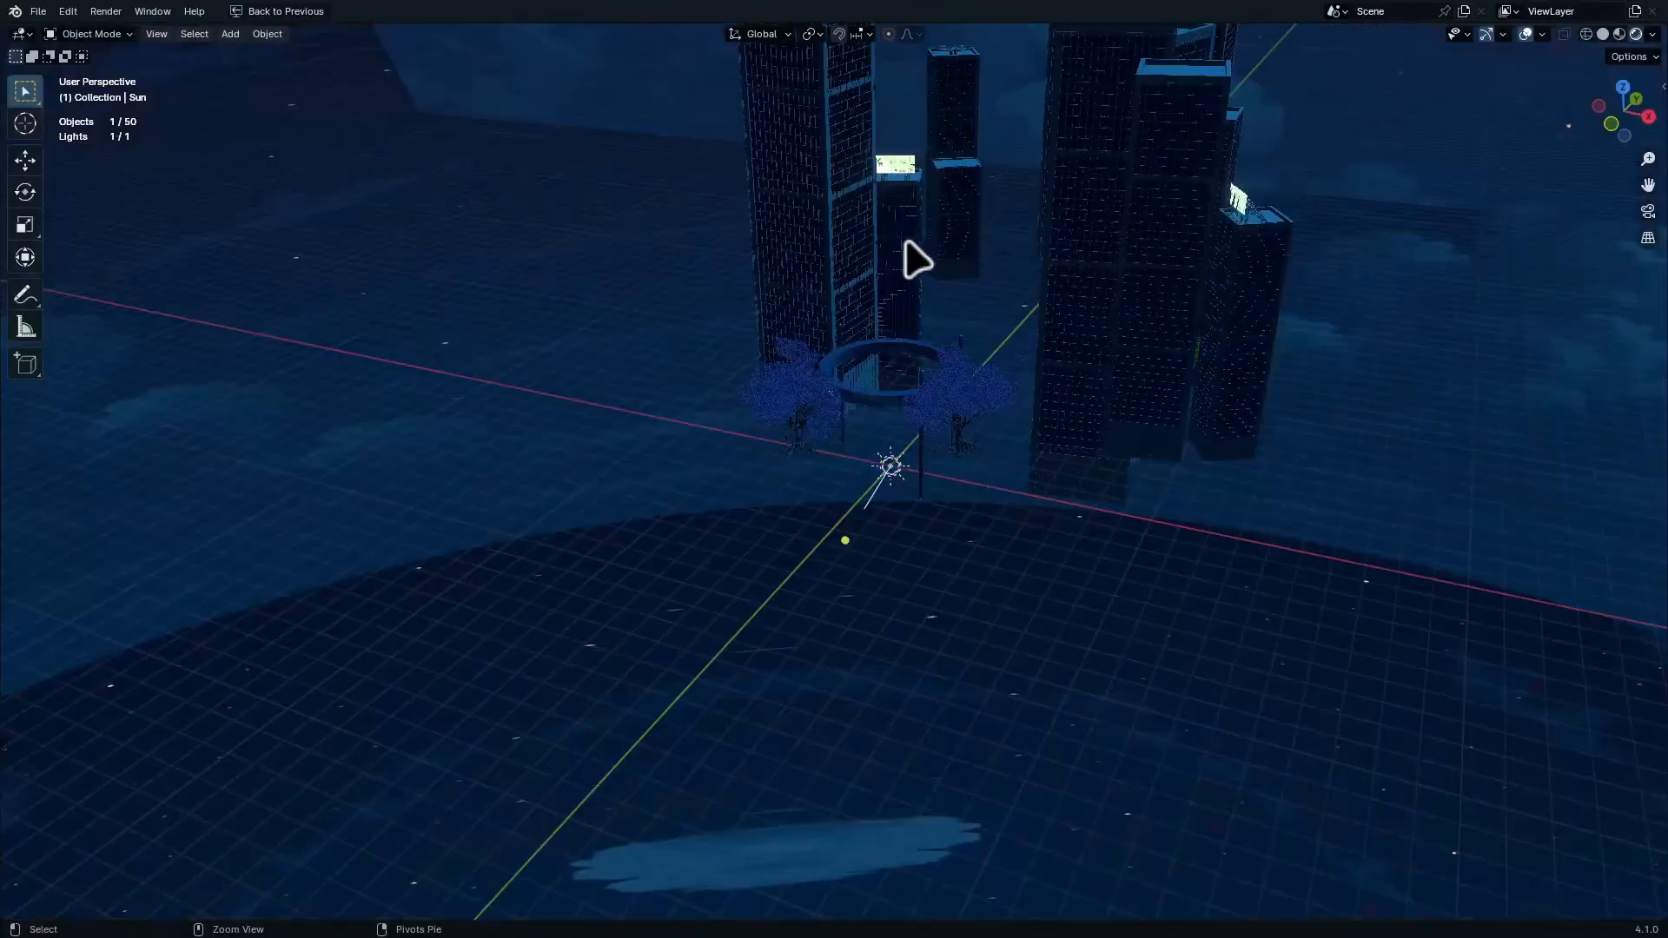
middle_click_drag(890, 350, 899, 513, "shift")
middle_click_drag(899, 512, 945, 573)
scroll(945, 577, "up", 2)
scroll(956, 599, "down", 2)
middle_click_drag(962, 683, 990, 639)
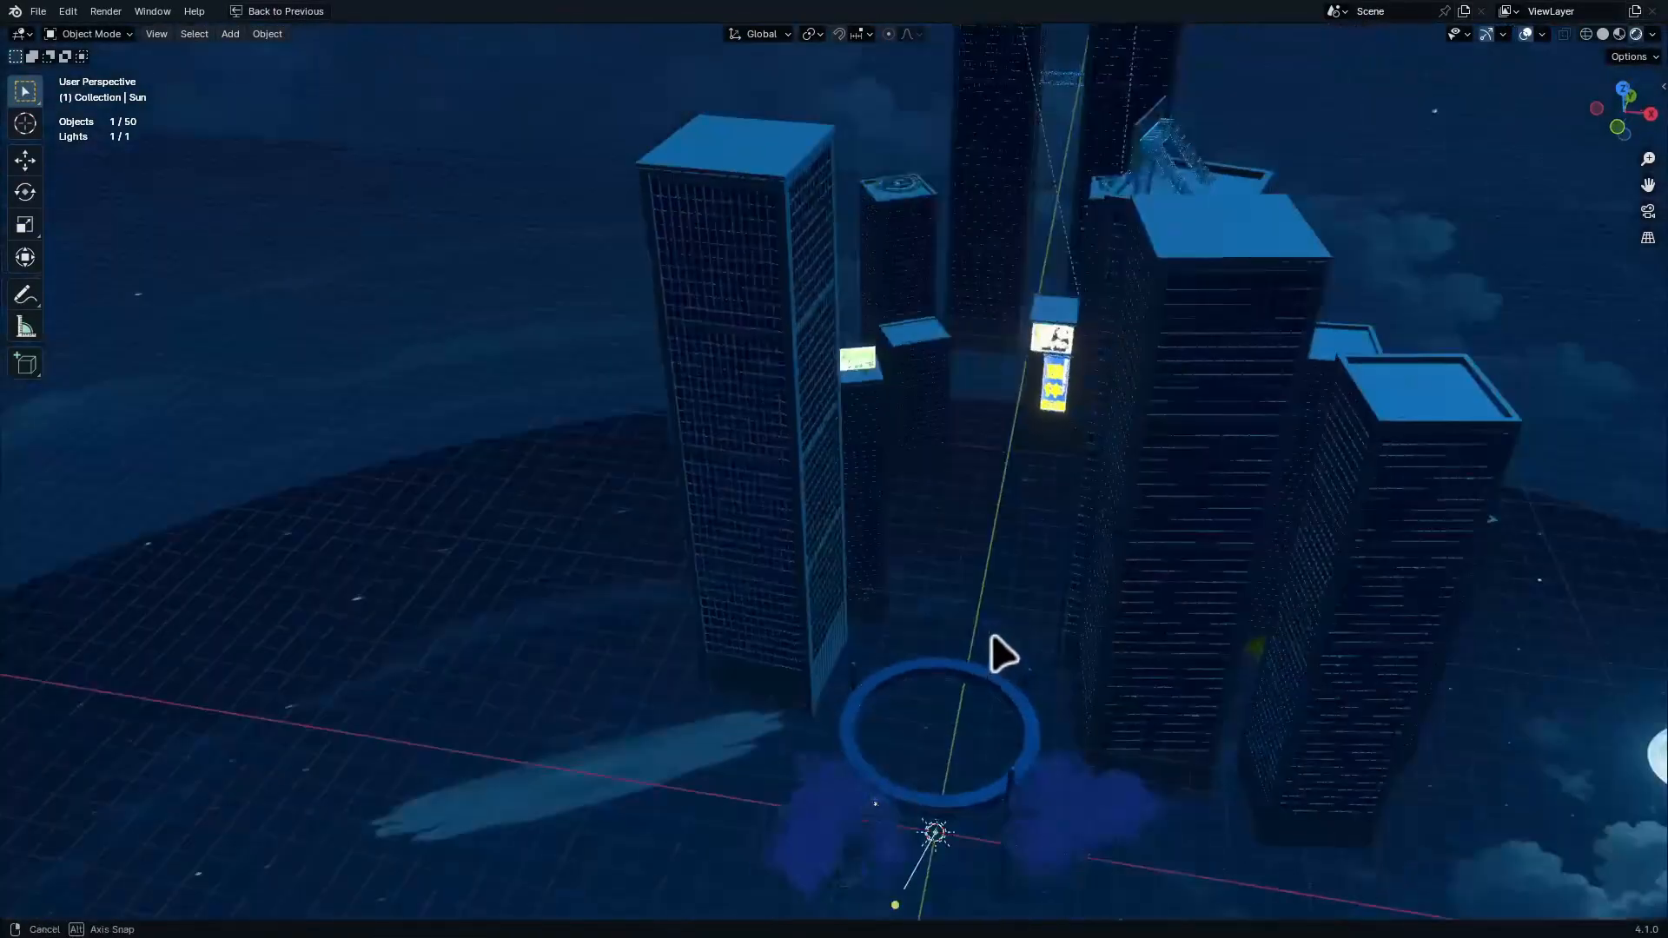
scroll(947, 764, "up", 5)
key("r")
key("z")
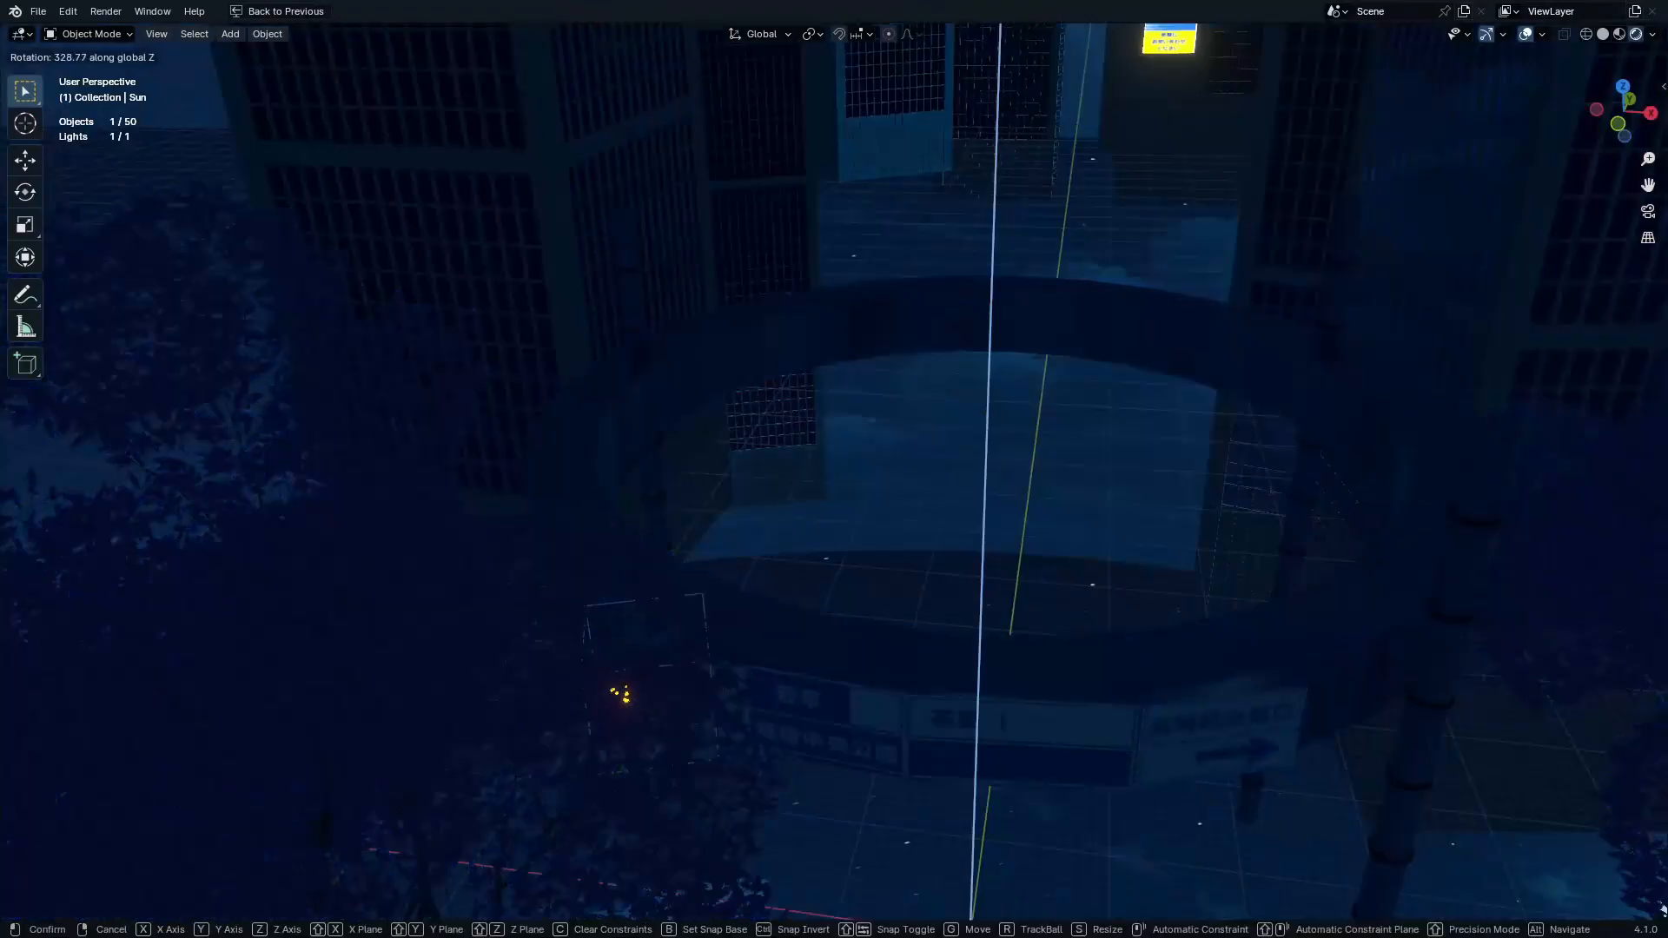
left_click(793, 547)
key("KP_0")
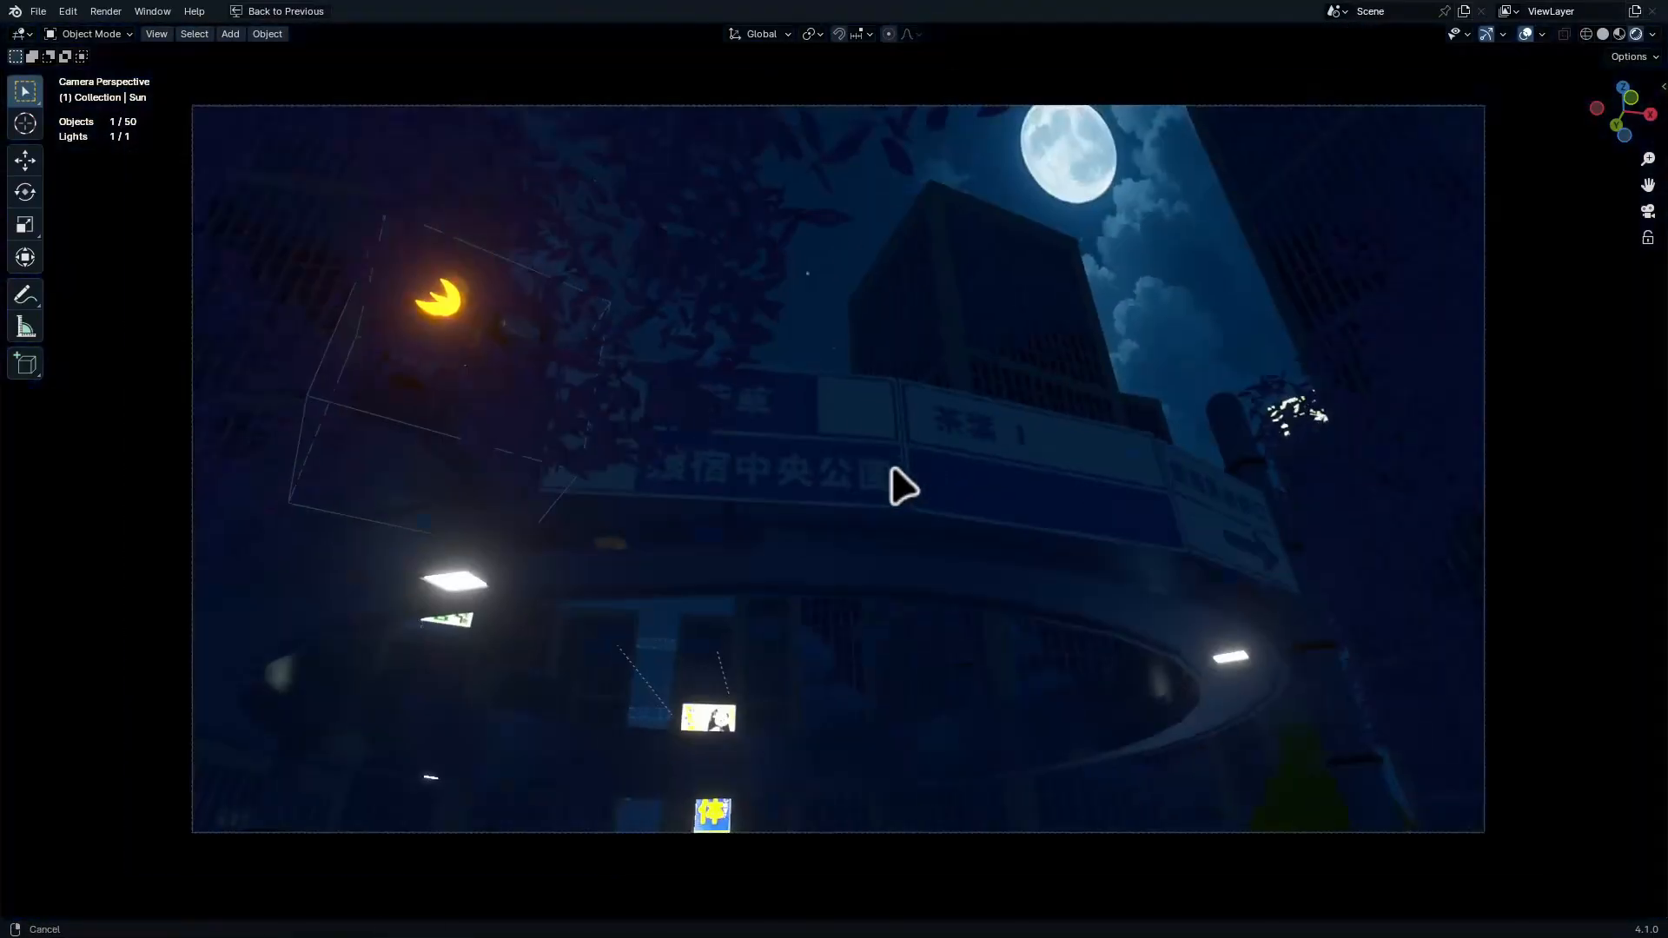
key("r")
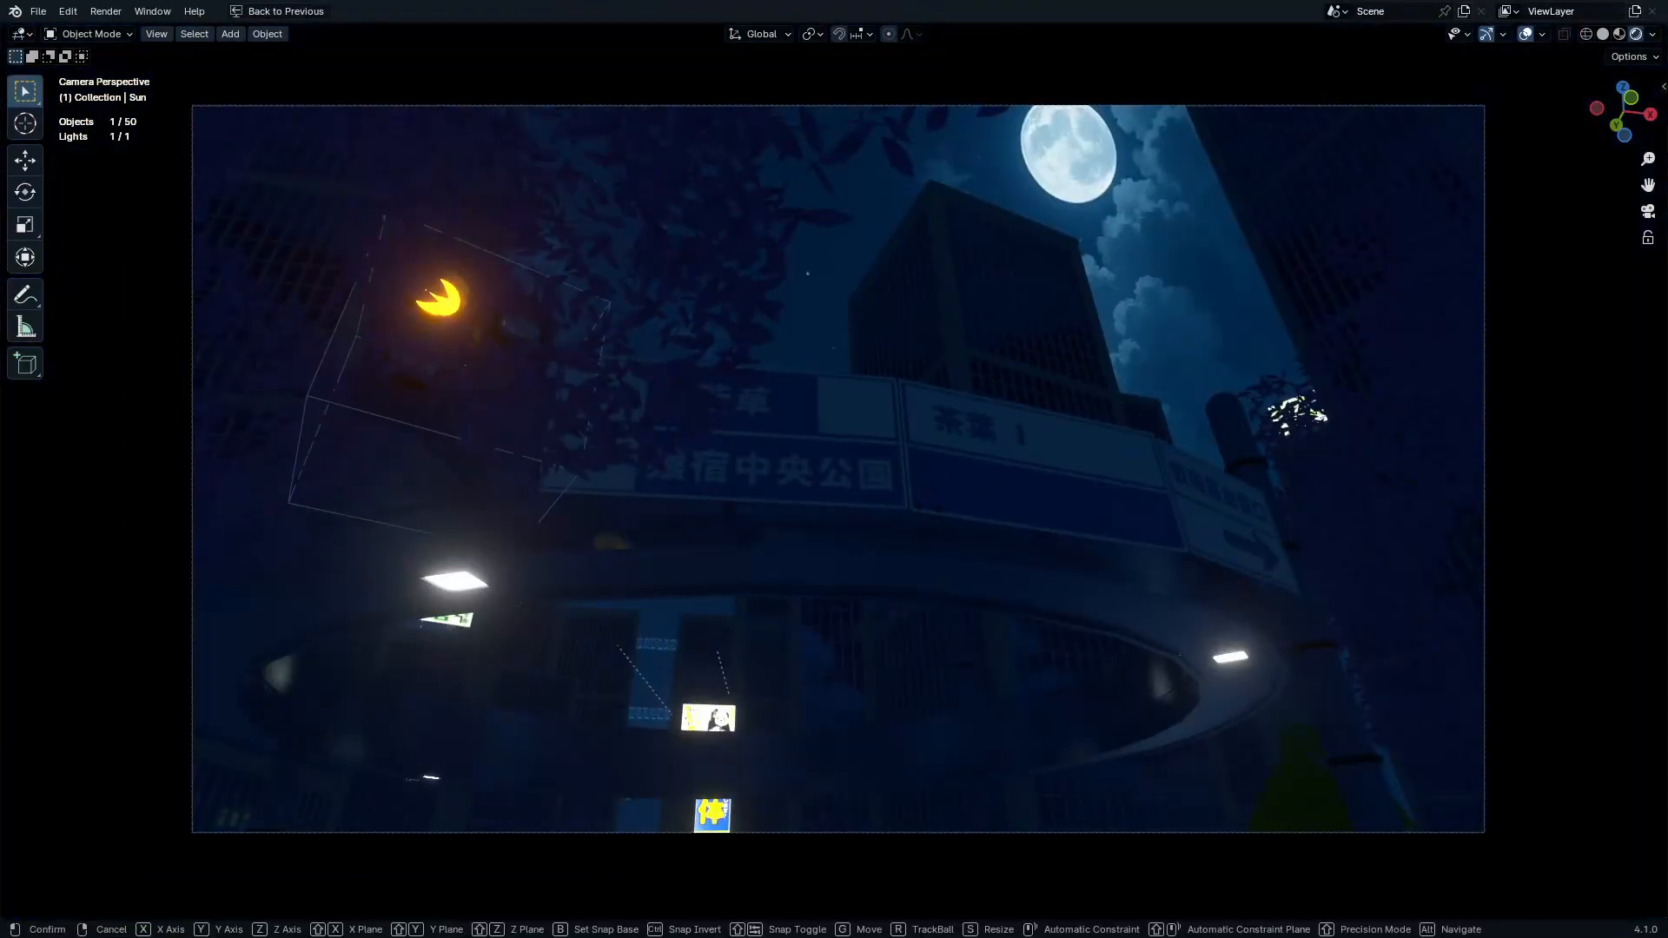
left_click(924, 585)
Toggle the Sun light's visibility off and on to compare its effect on the buildings near the panda billboard
key("ctrl+space")
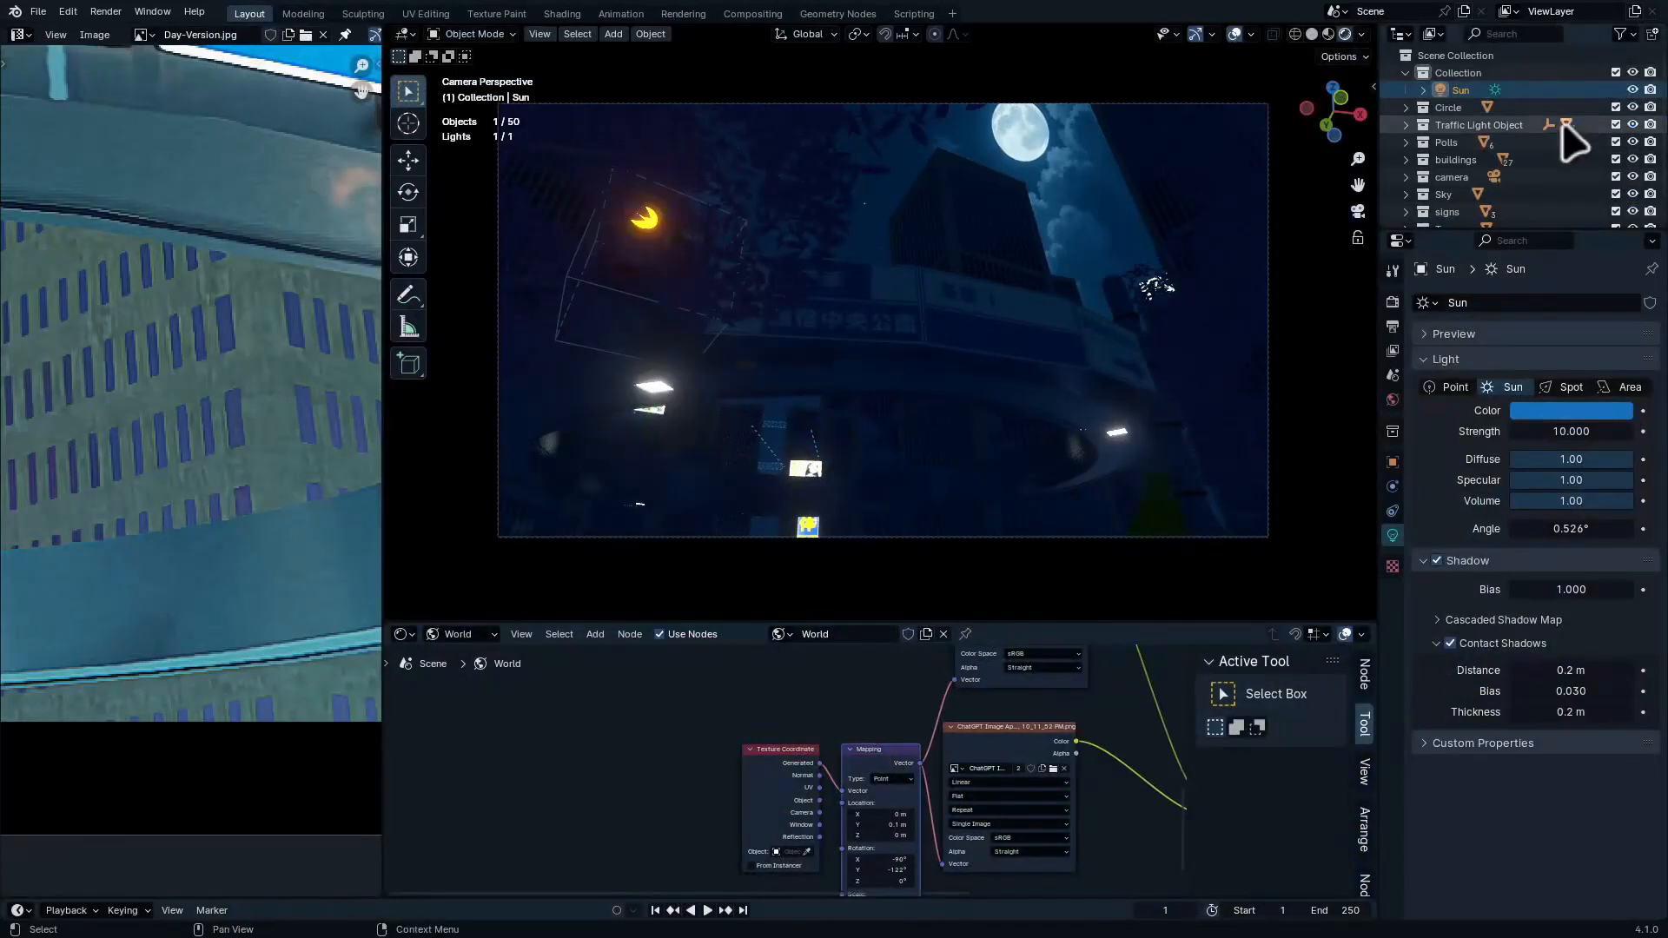
left_click(1631, 90)
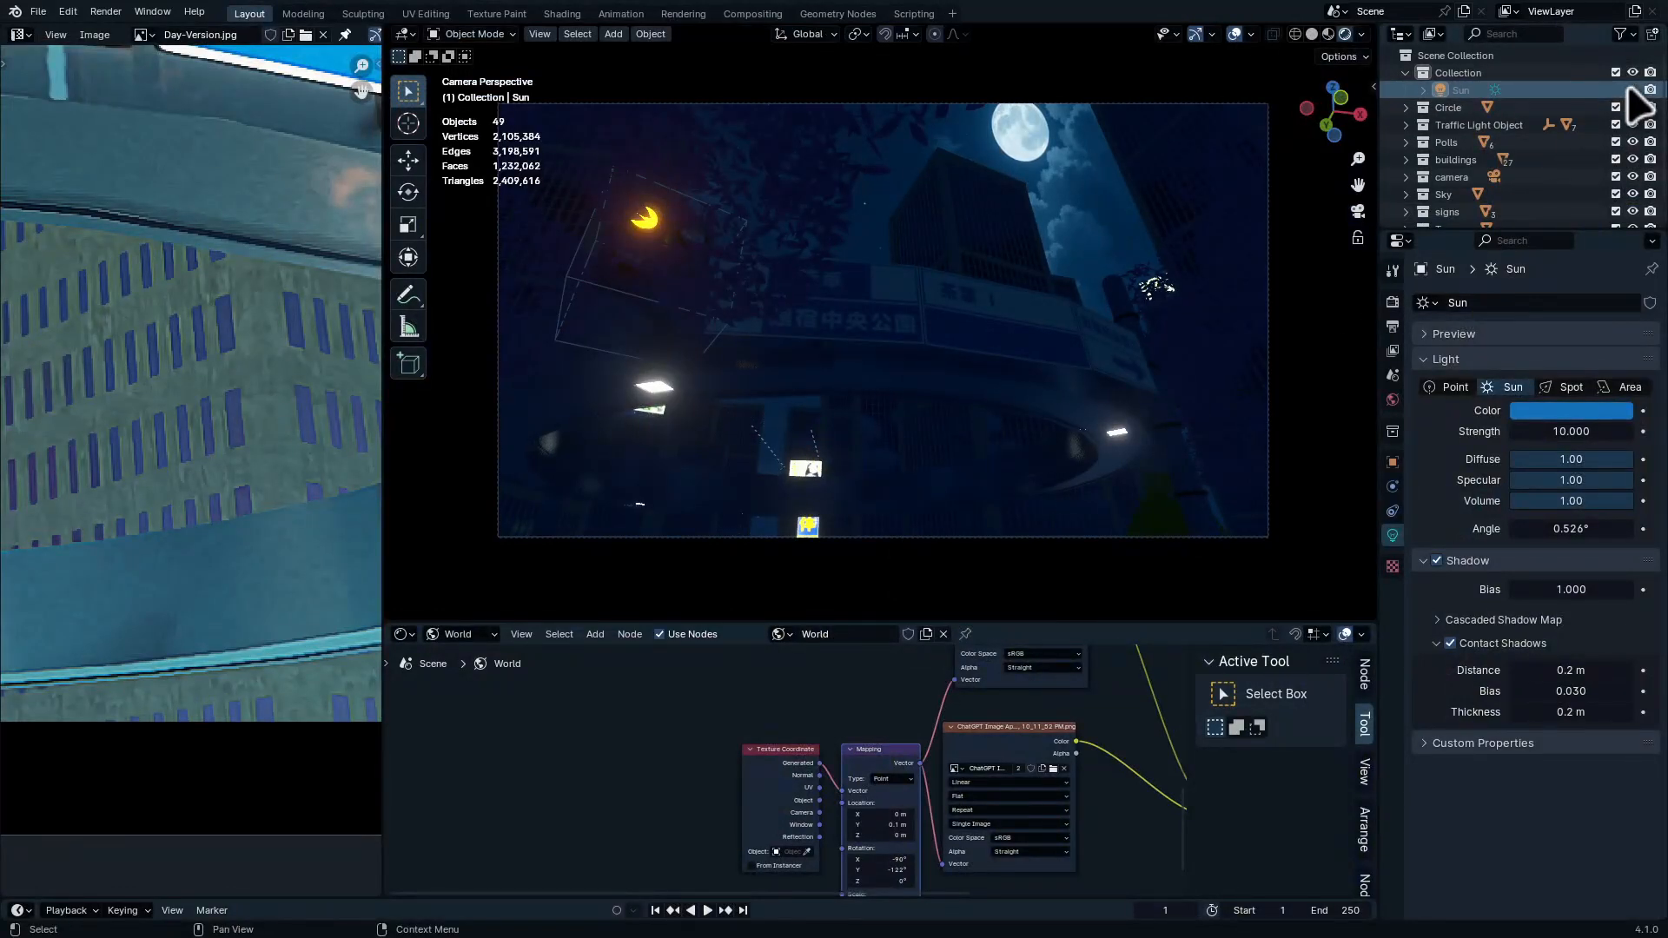
left_click(1632, 91)
middle_click_drag(726, 510, 869, 276, "ctrl")
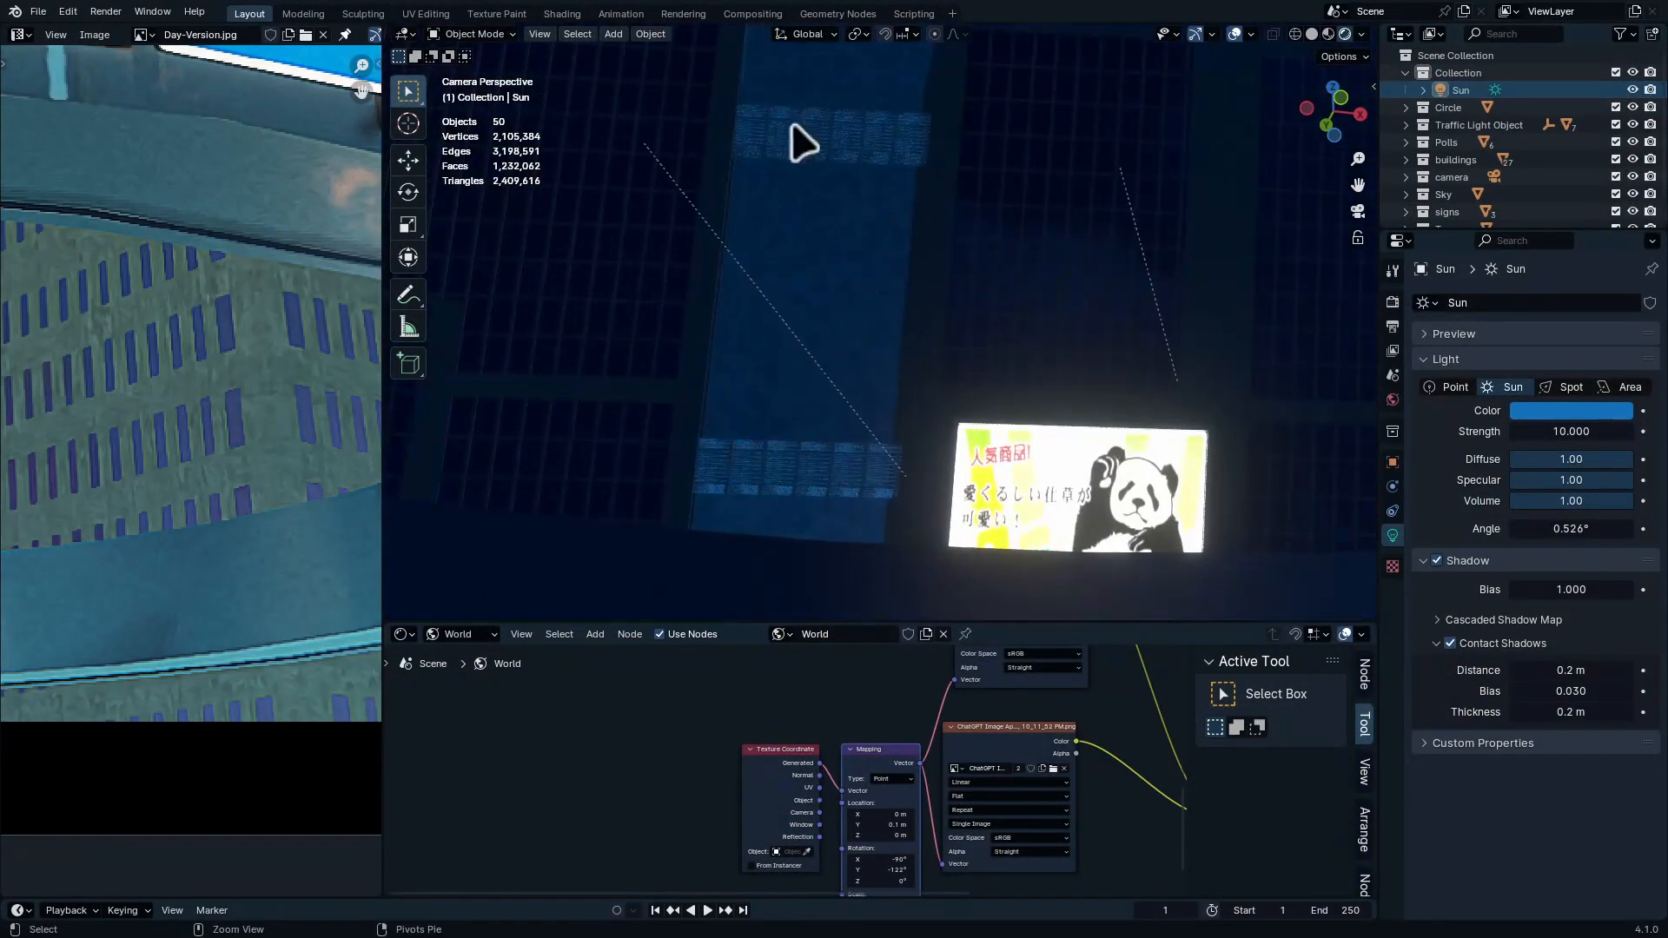
left_click(1632, 90)
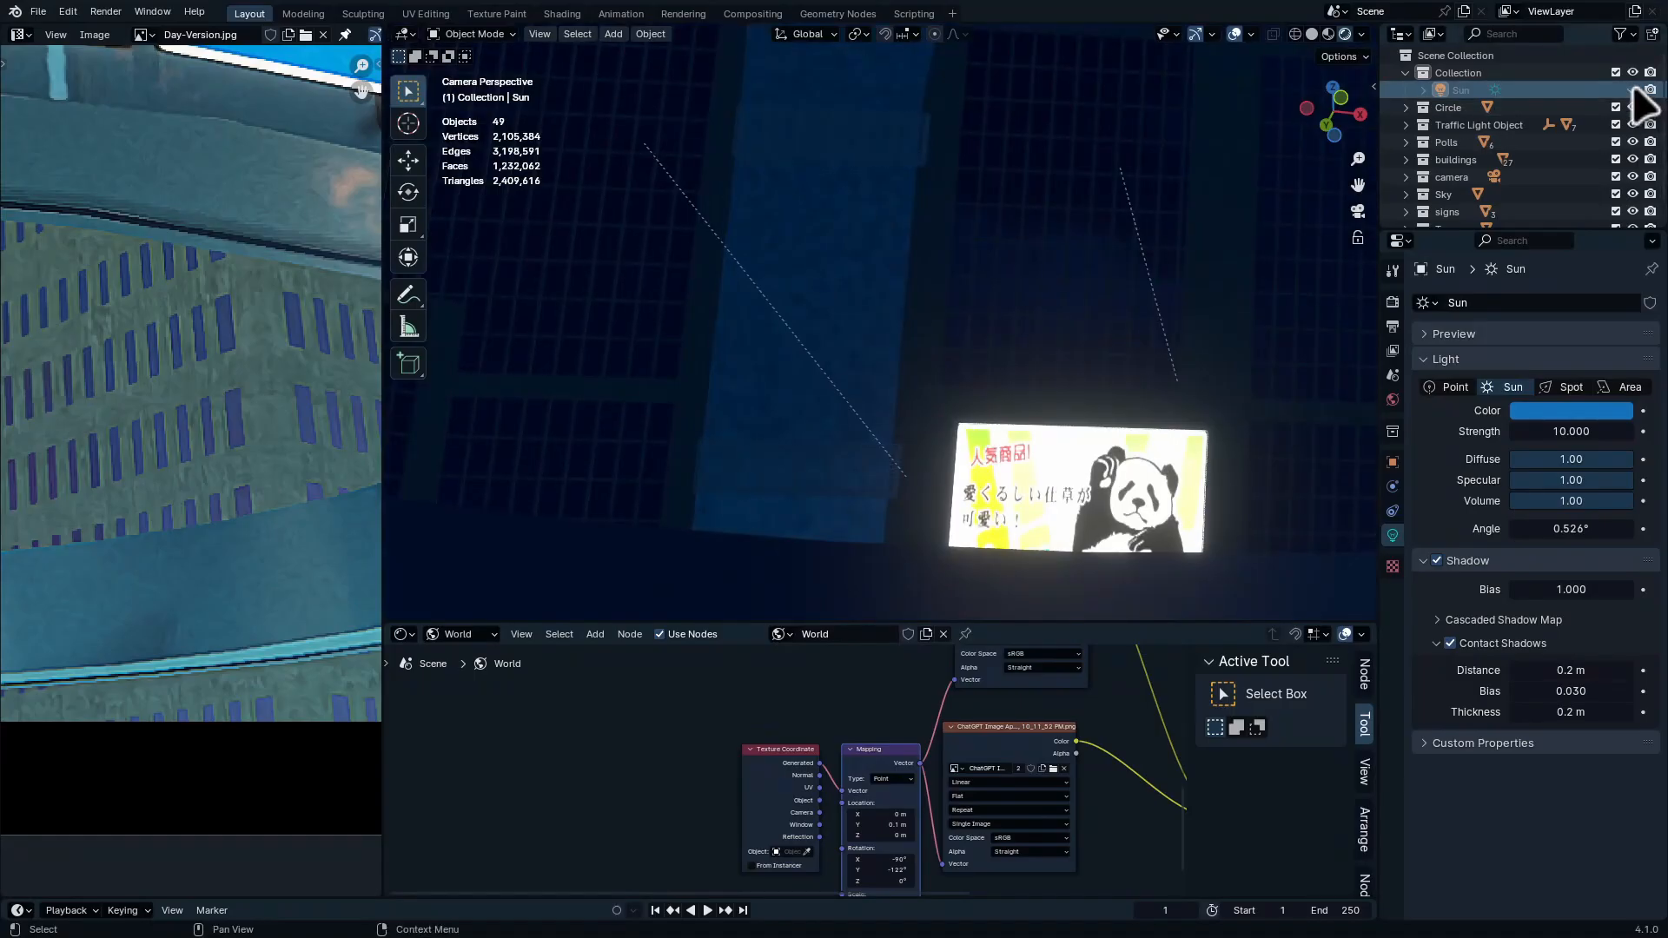
middle_click_drag(979, 293, 1176, 391, "ctrl")
key("ctrl+space")
key("ctrl+space")
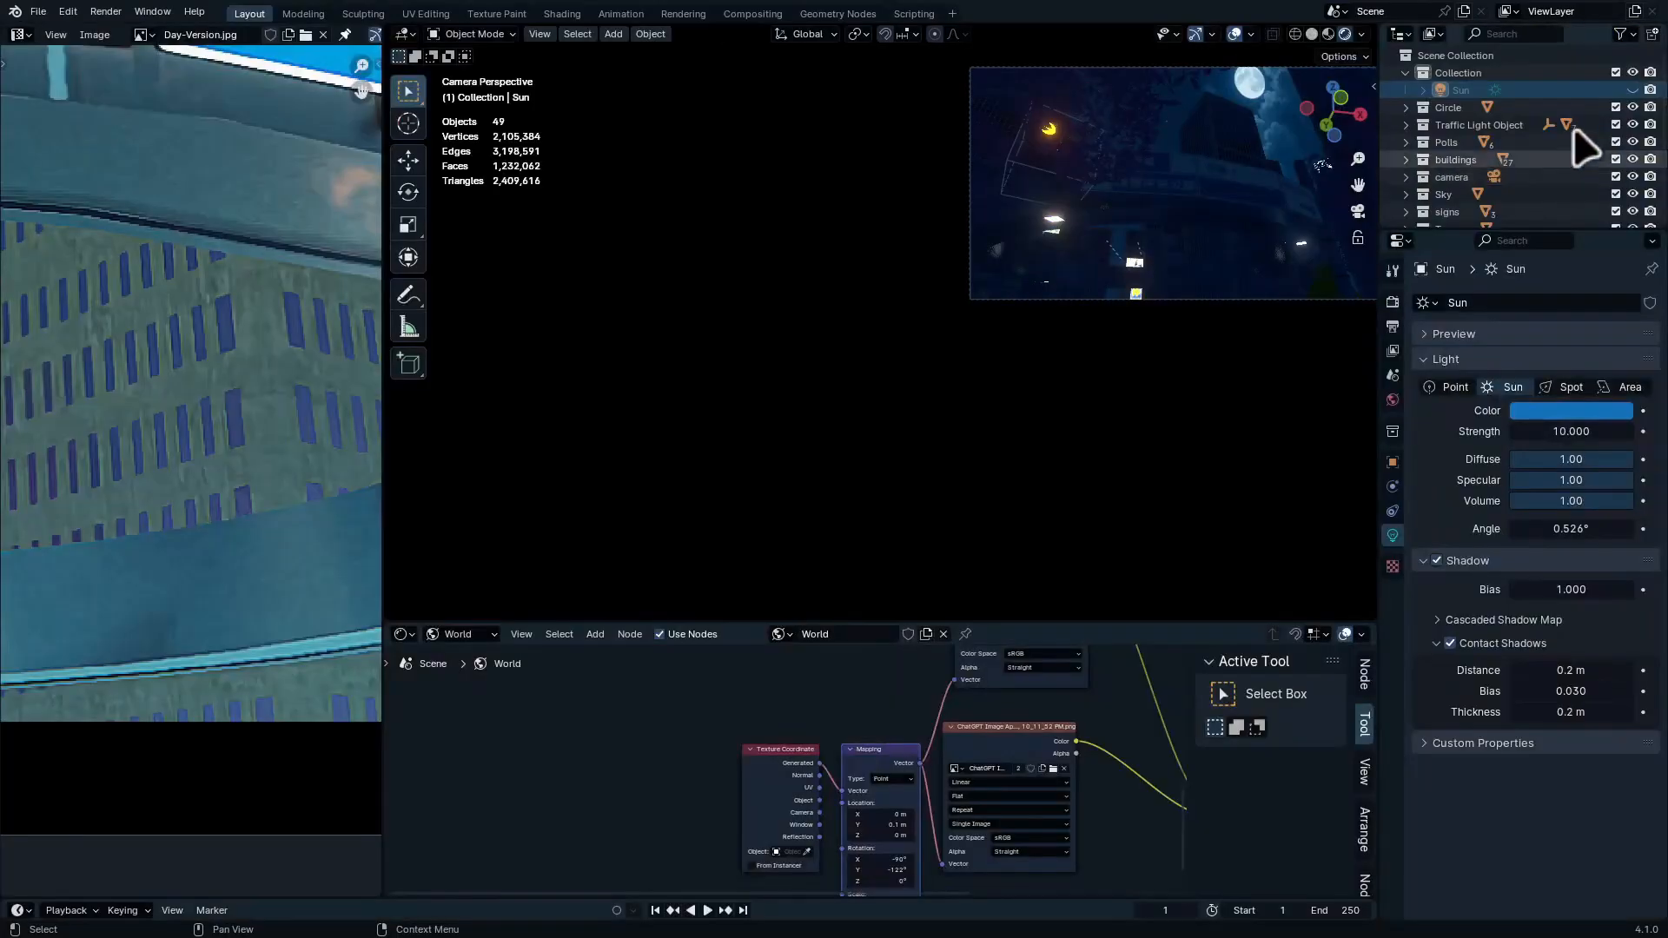
key("Home")
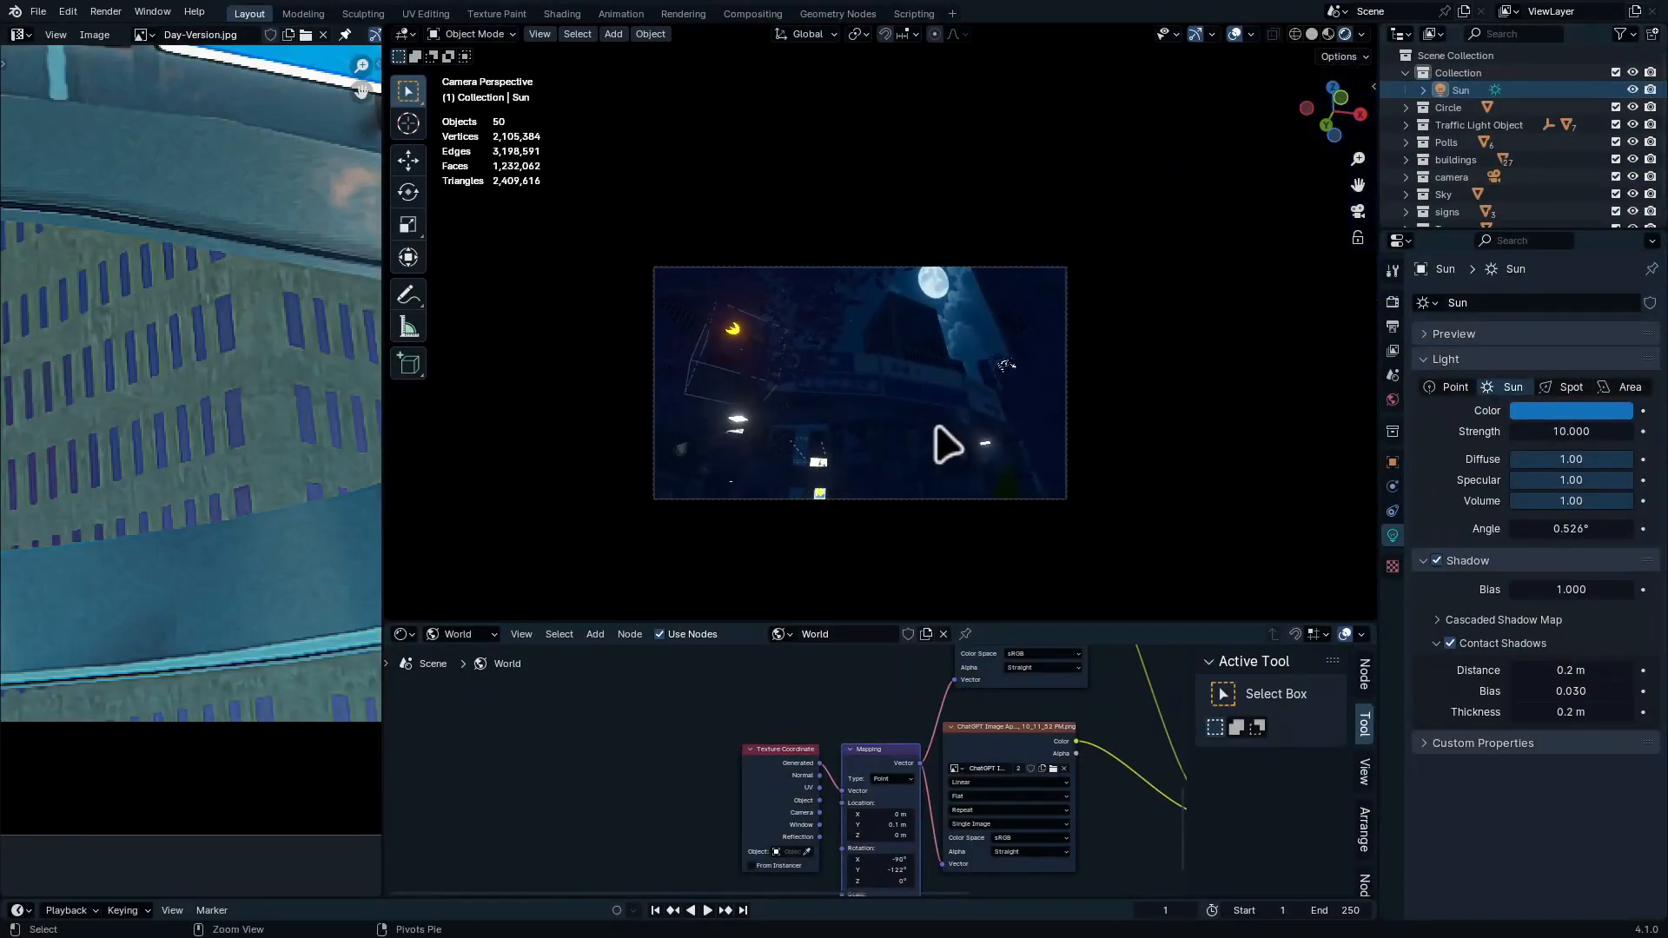
Refresh the rendered shading of the camera view and rotate the Sun light around the global Z axis
key("ctrl+space")
key("z")
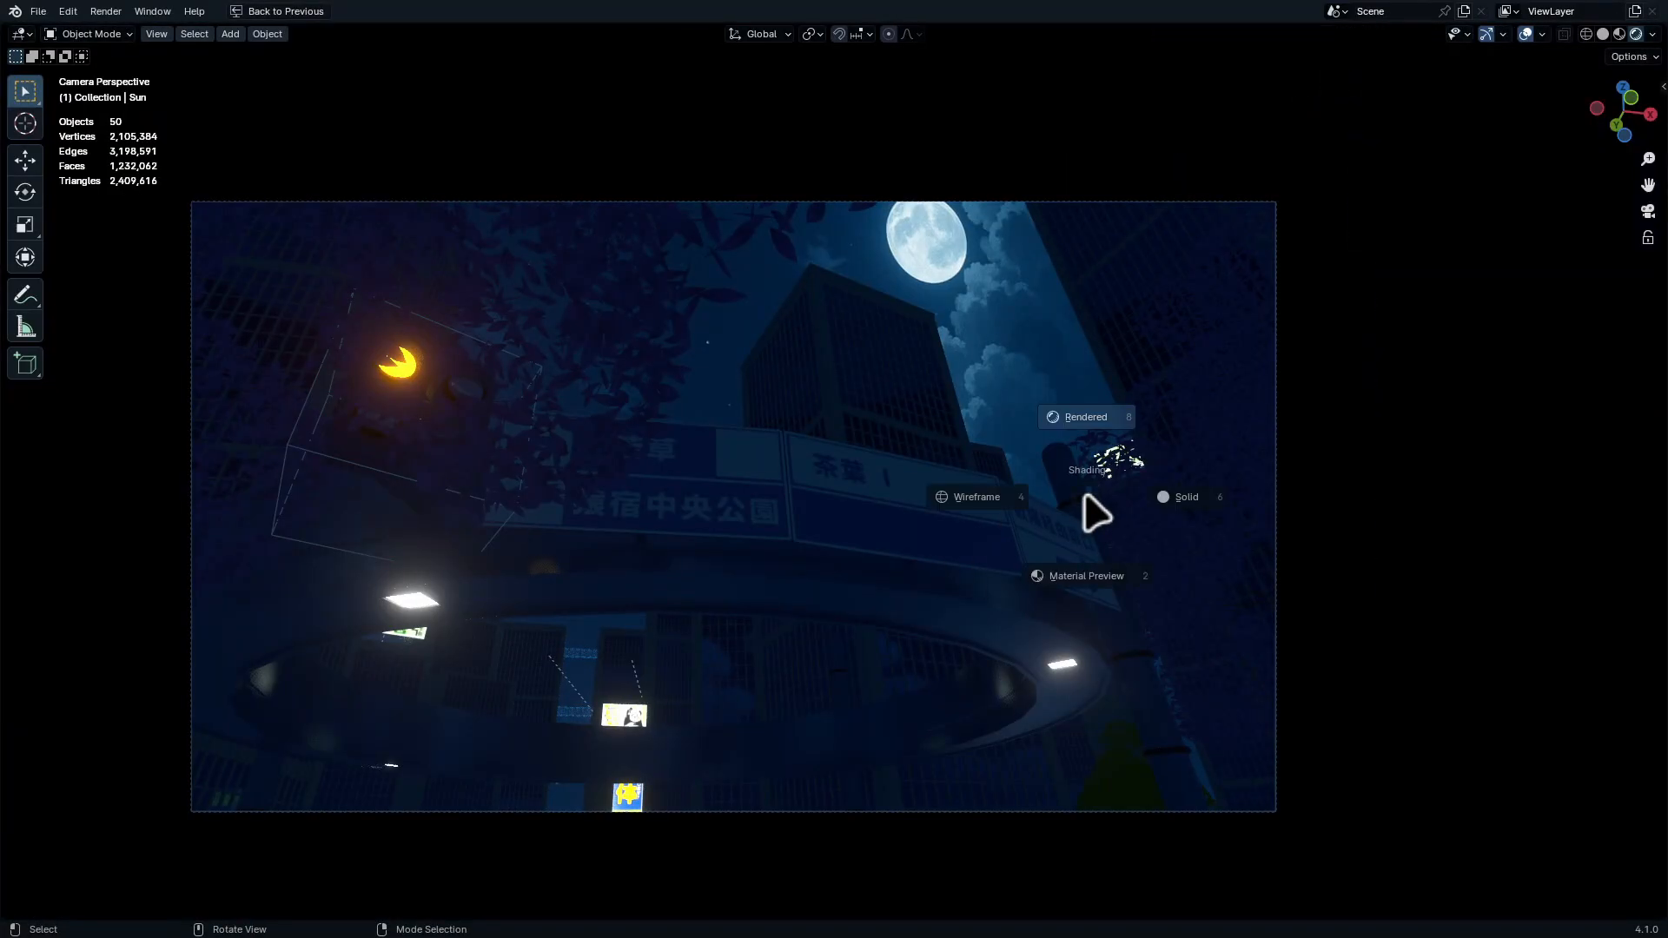
left_click(997, 551)
key("z")
left_click(999, 451)
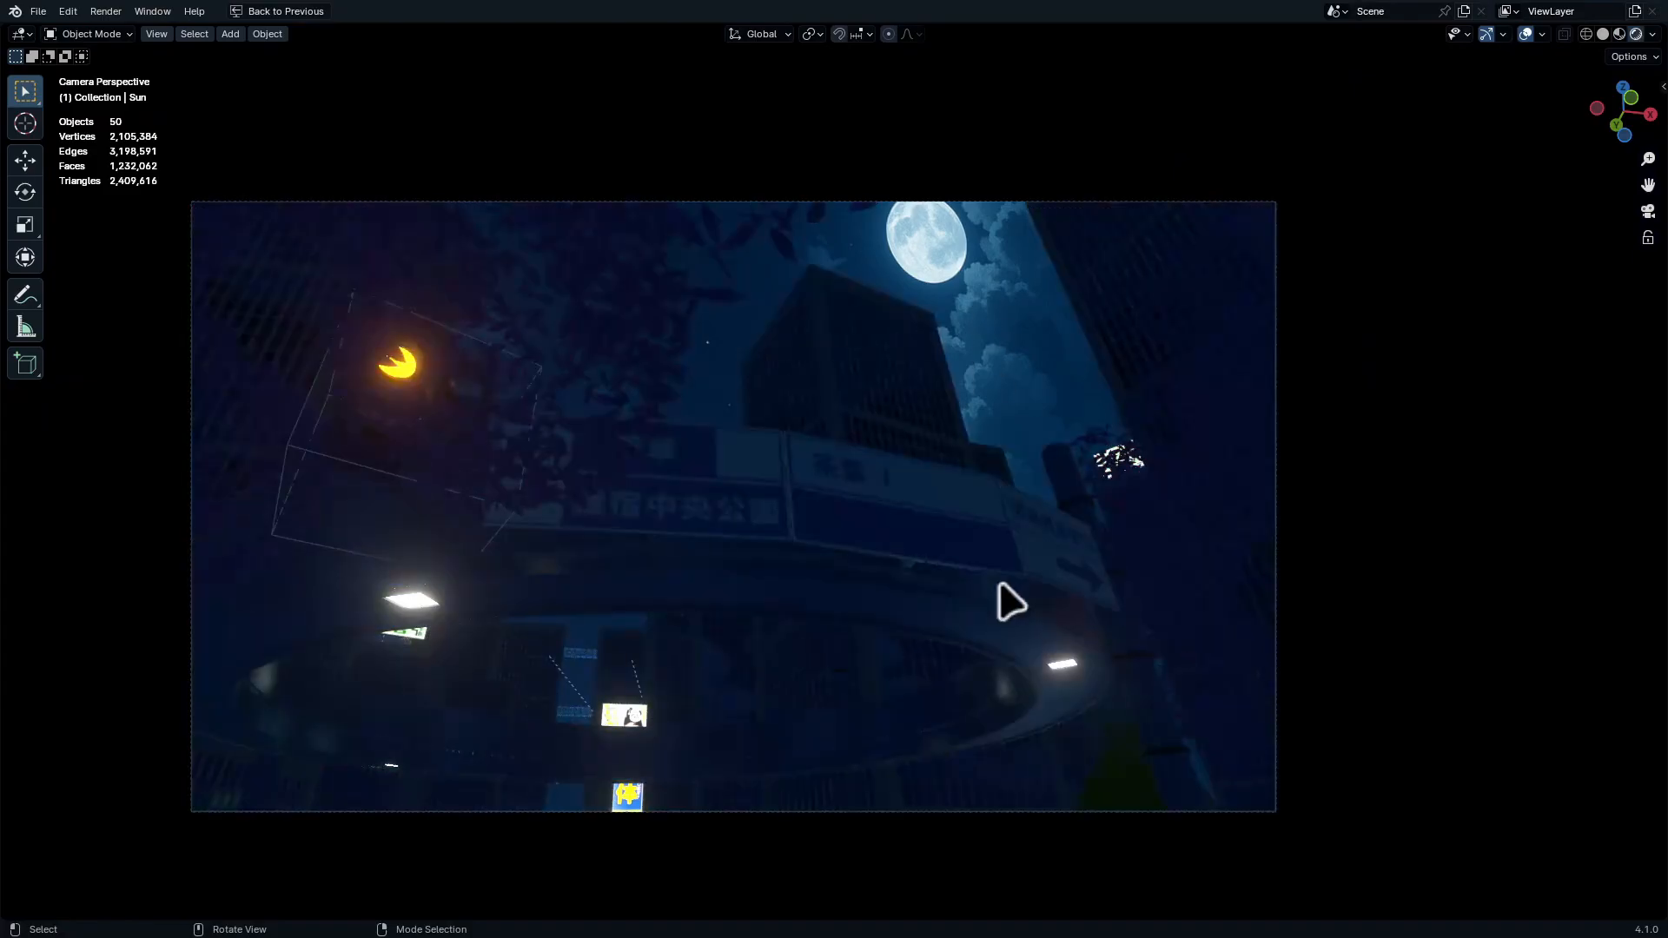
key("z")
left_click(1014, 425)
key("r")
key("z")
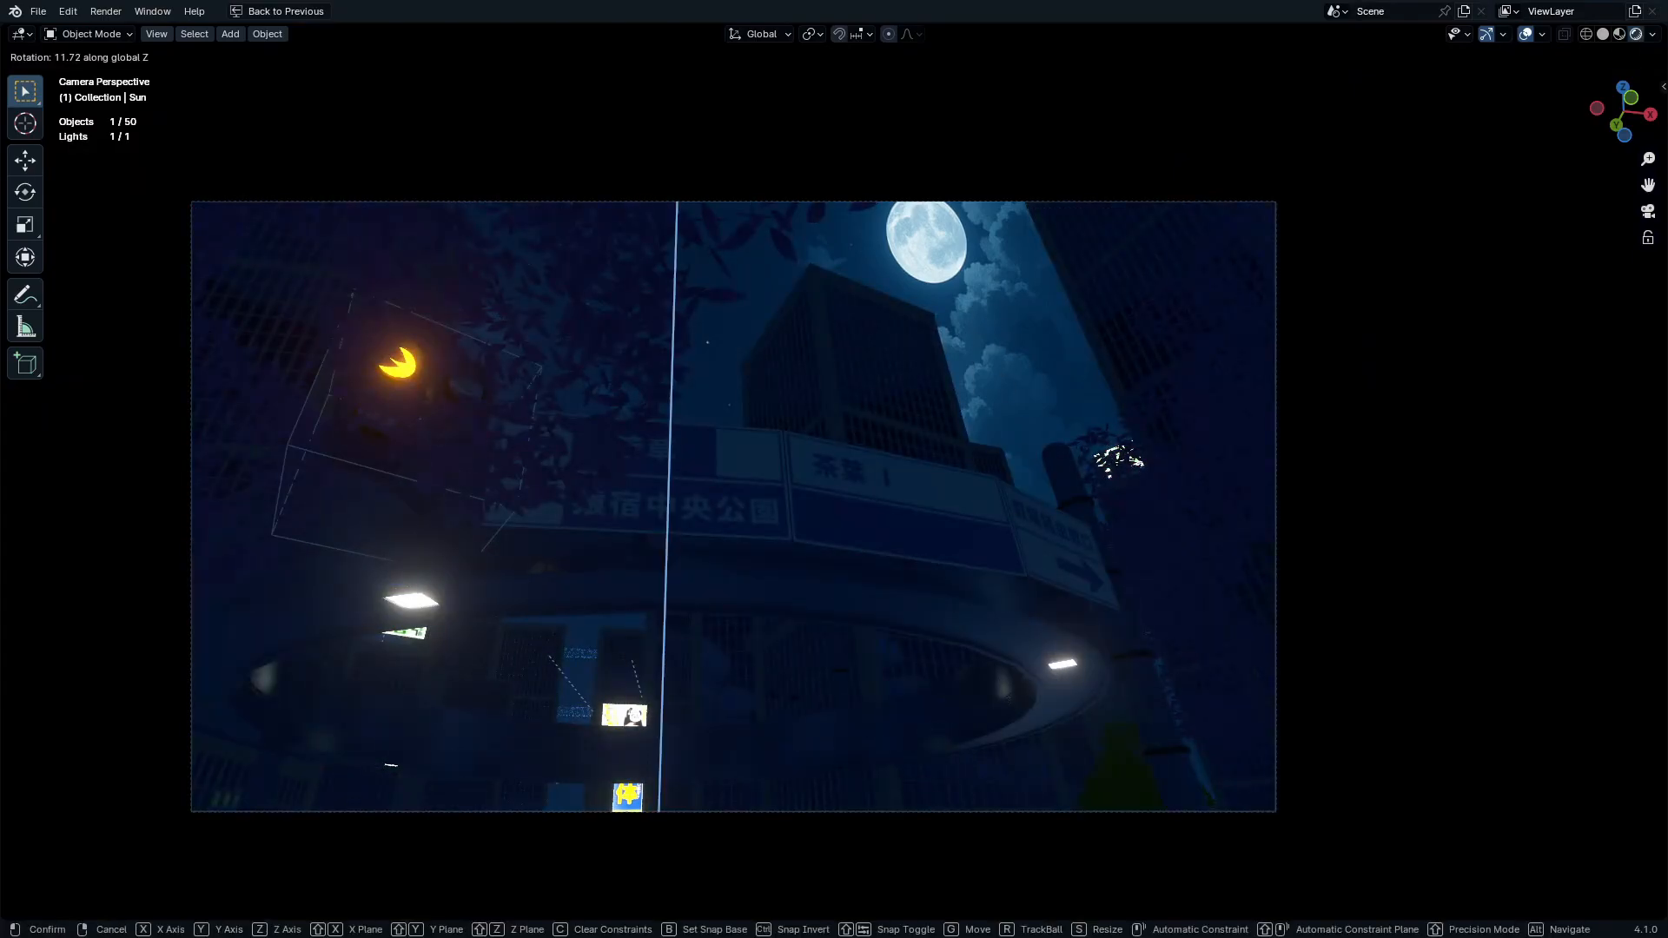
left_click(270, 797)
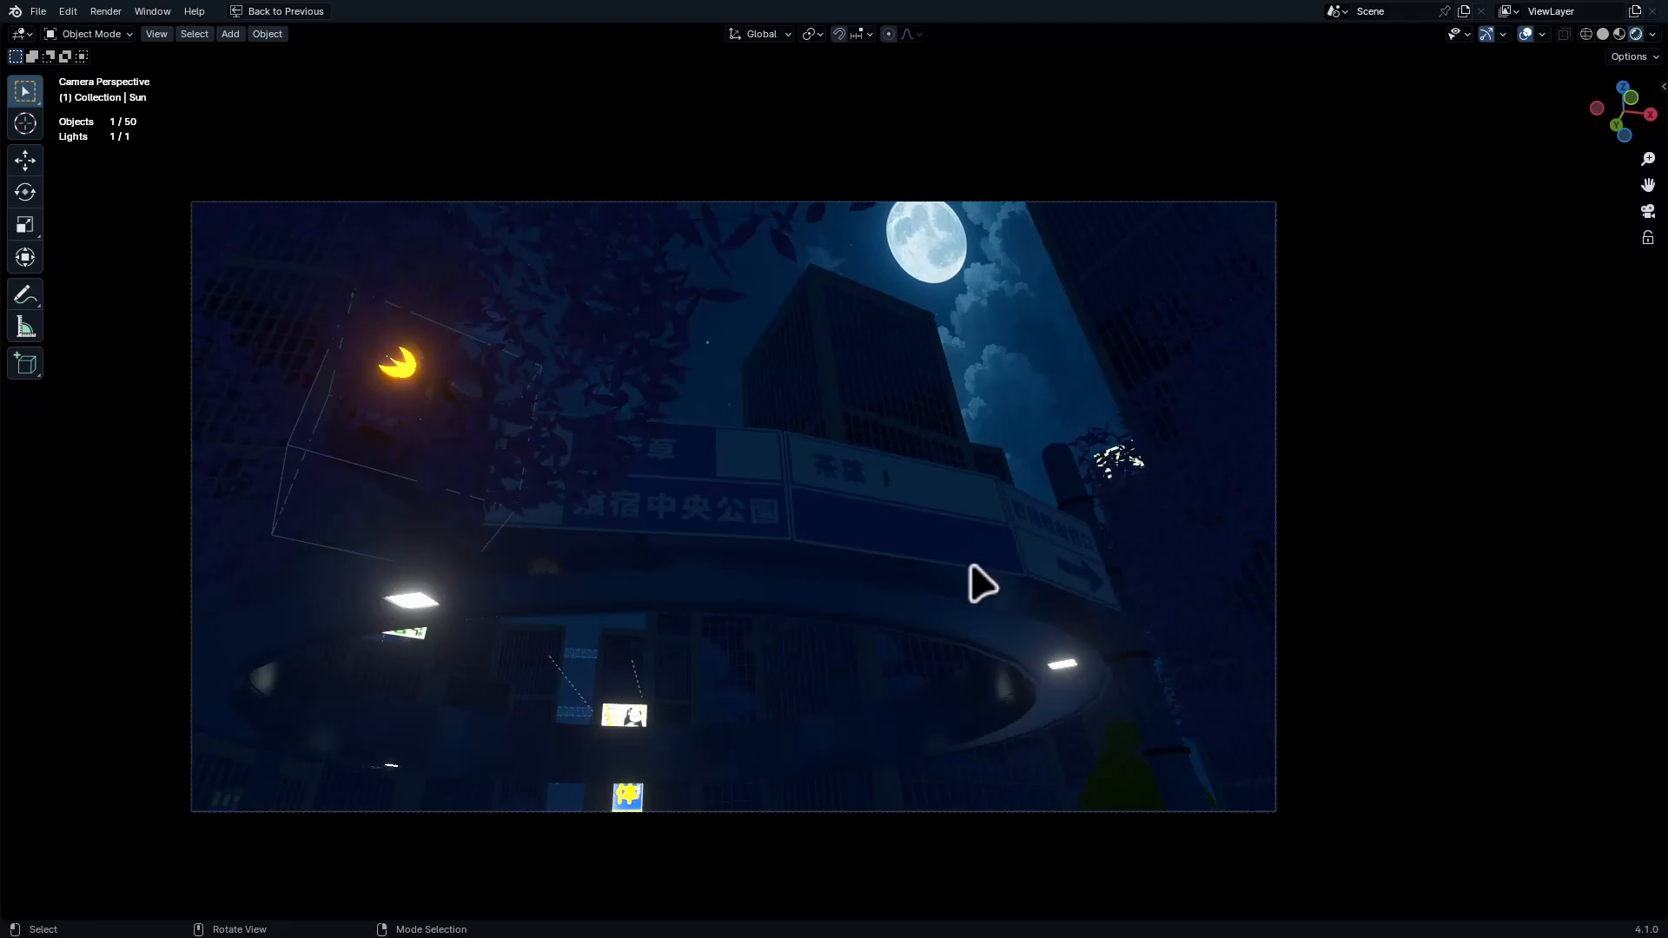
Rotate the Sun light by -414° around the global Z axis and check the lighting on the trees
key("r")
key("z")
left_click(623, 441)
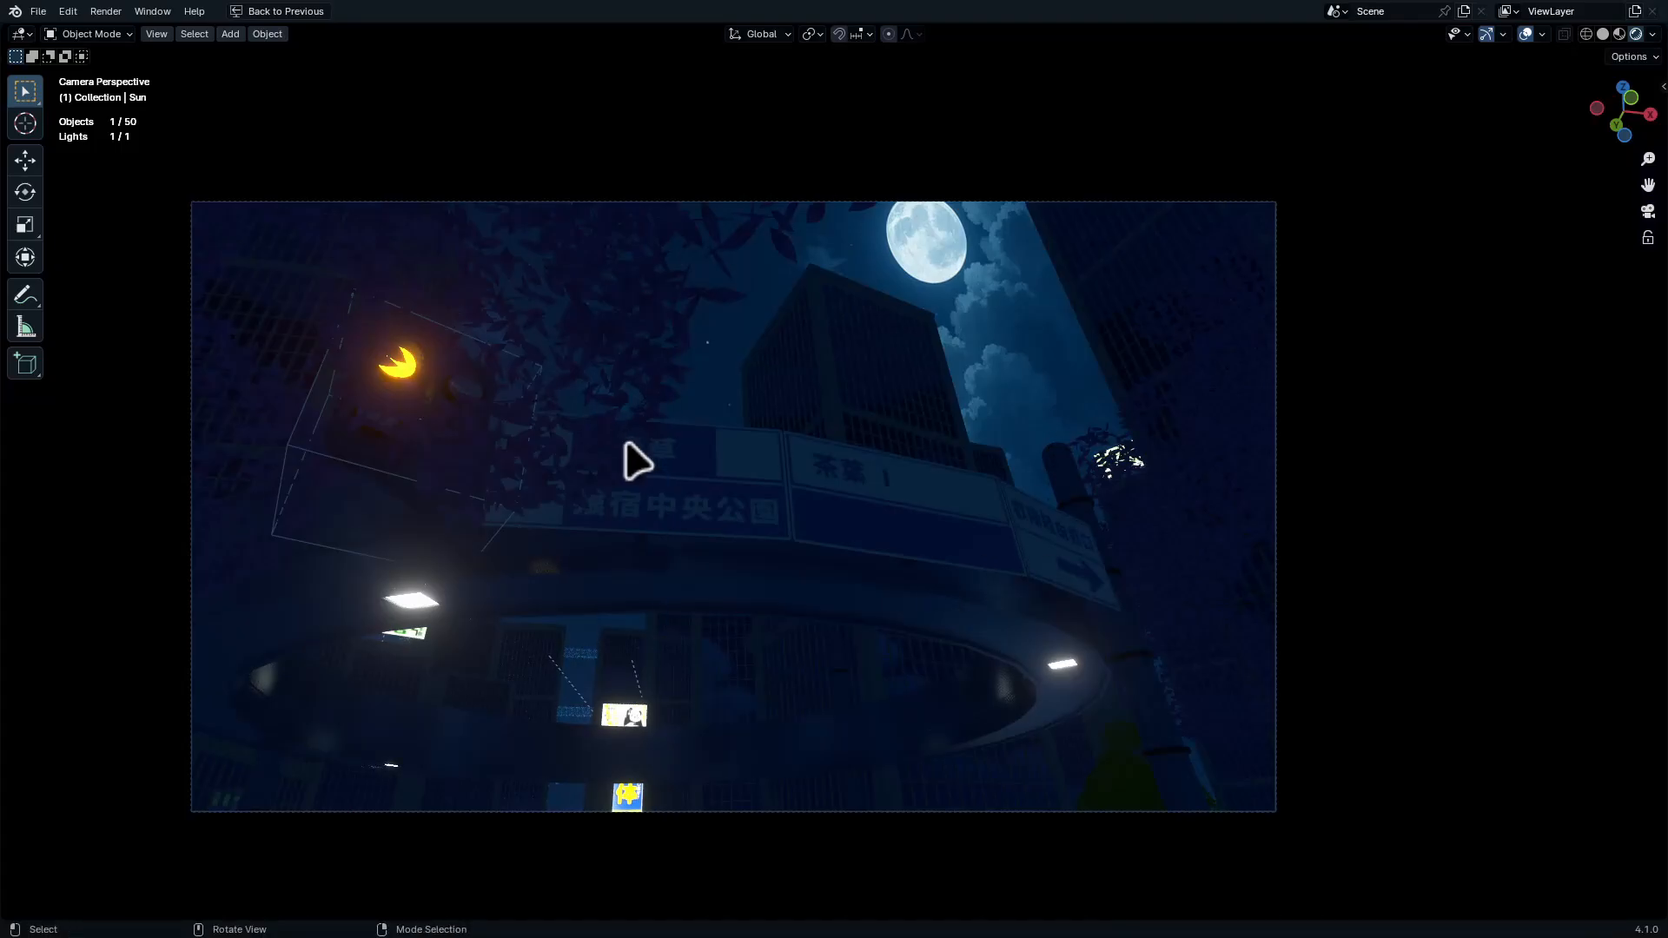
middle_click_drag(623, 441, 961, 622)
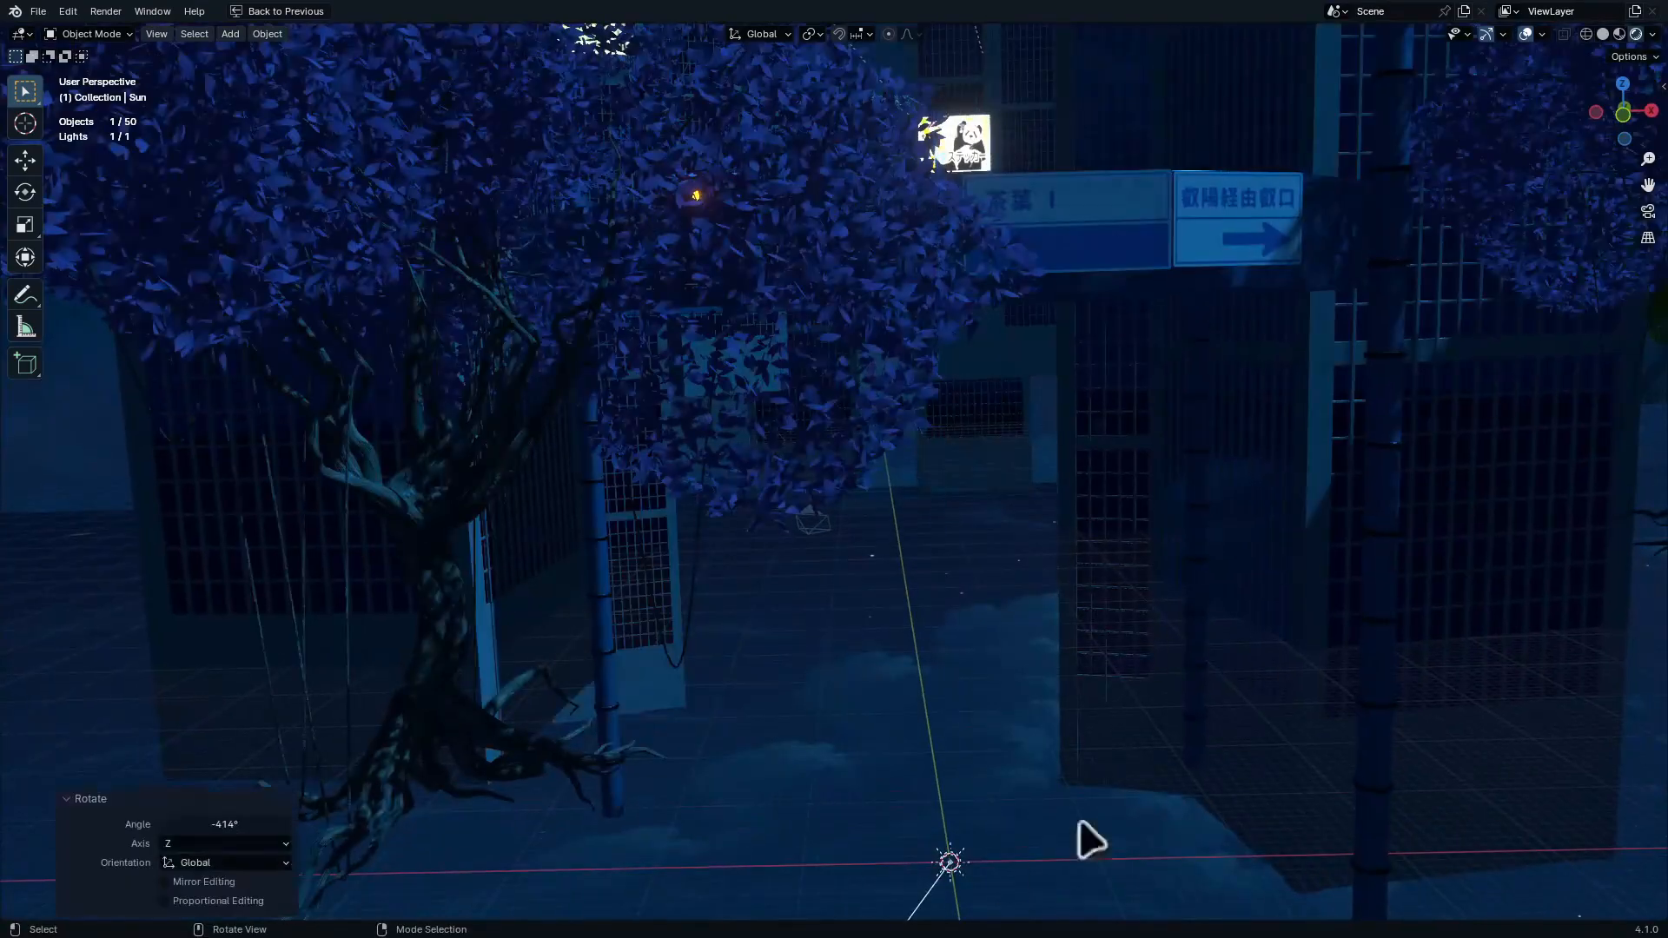
Return to the camera view and rotate the Sun light about 11.9° around the global Z axis
key("KP_0")
key("Home")
key("r")
key("z")
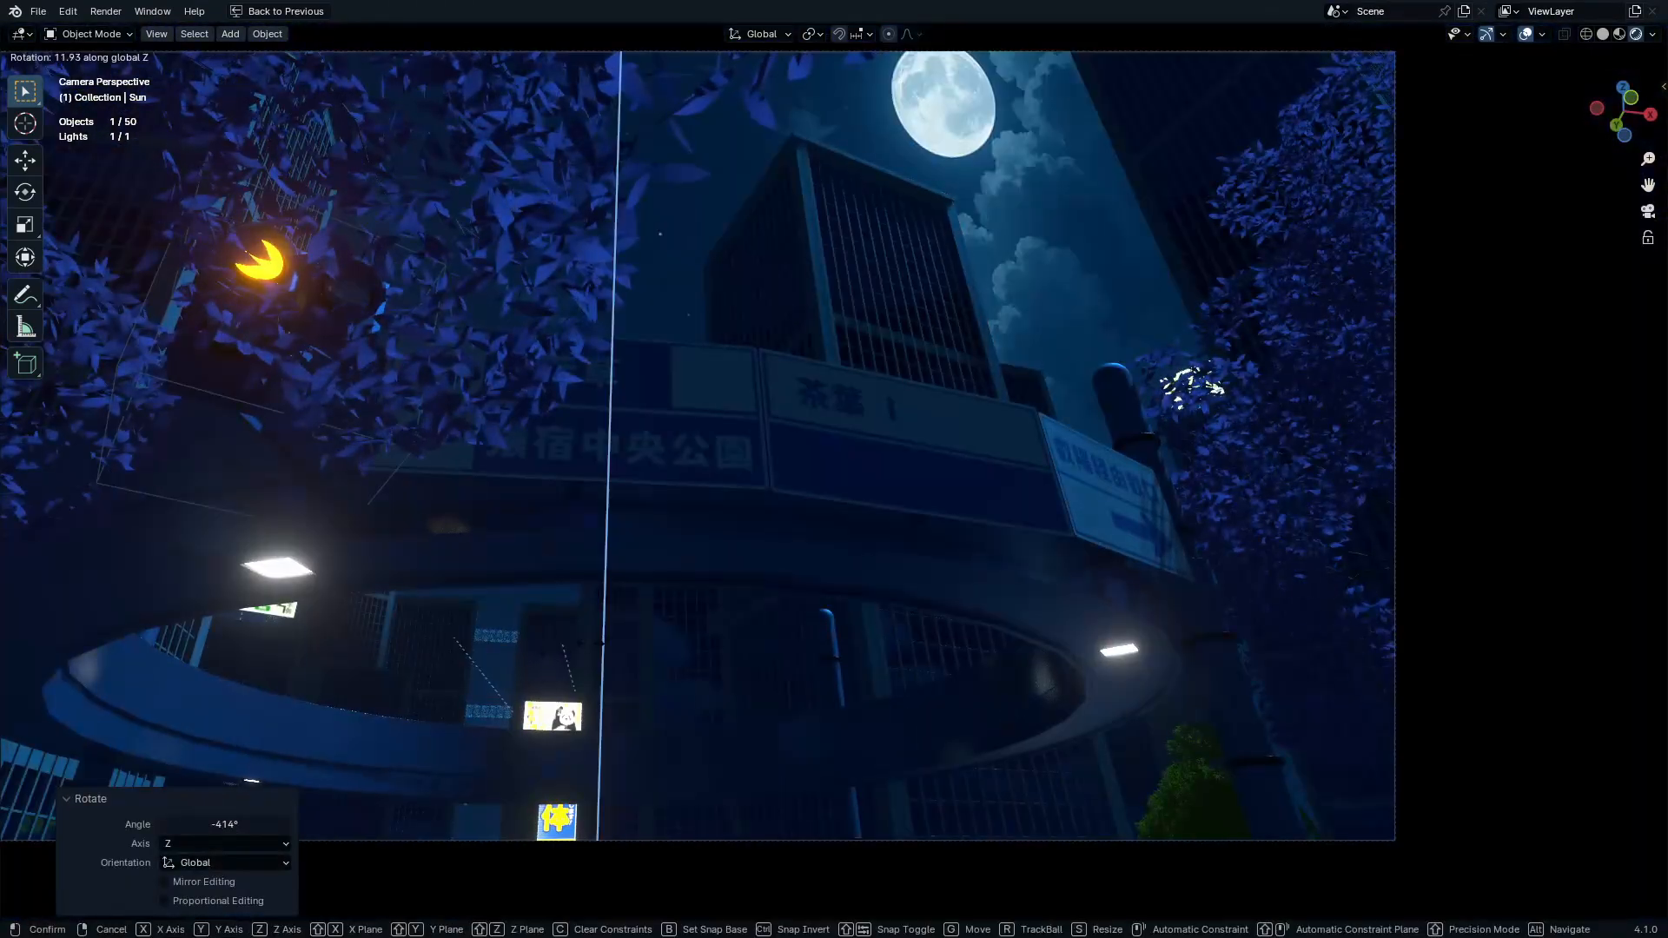
left_click(590, 644)
Lower the Sun light's strength to 4.64
middle_click_drag(880, 472, 916, 391, "shift")
key("ctrl+space")
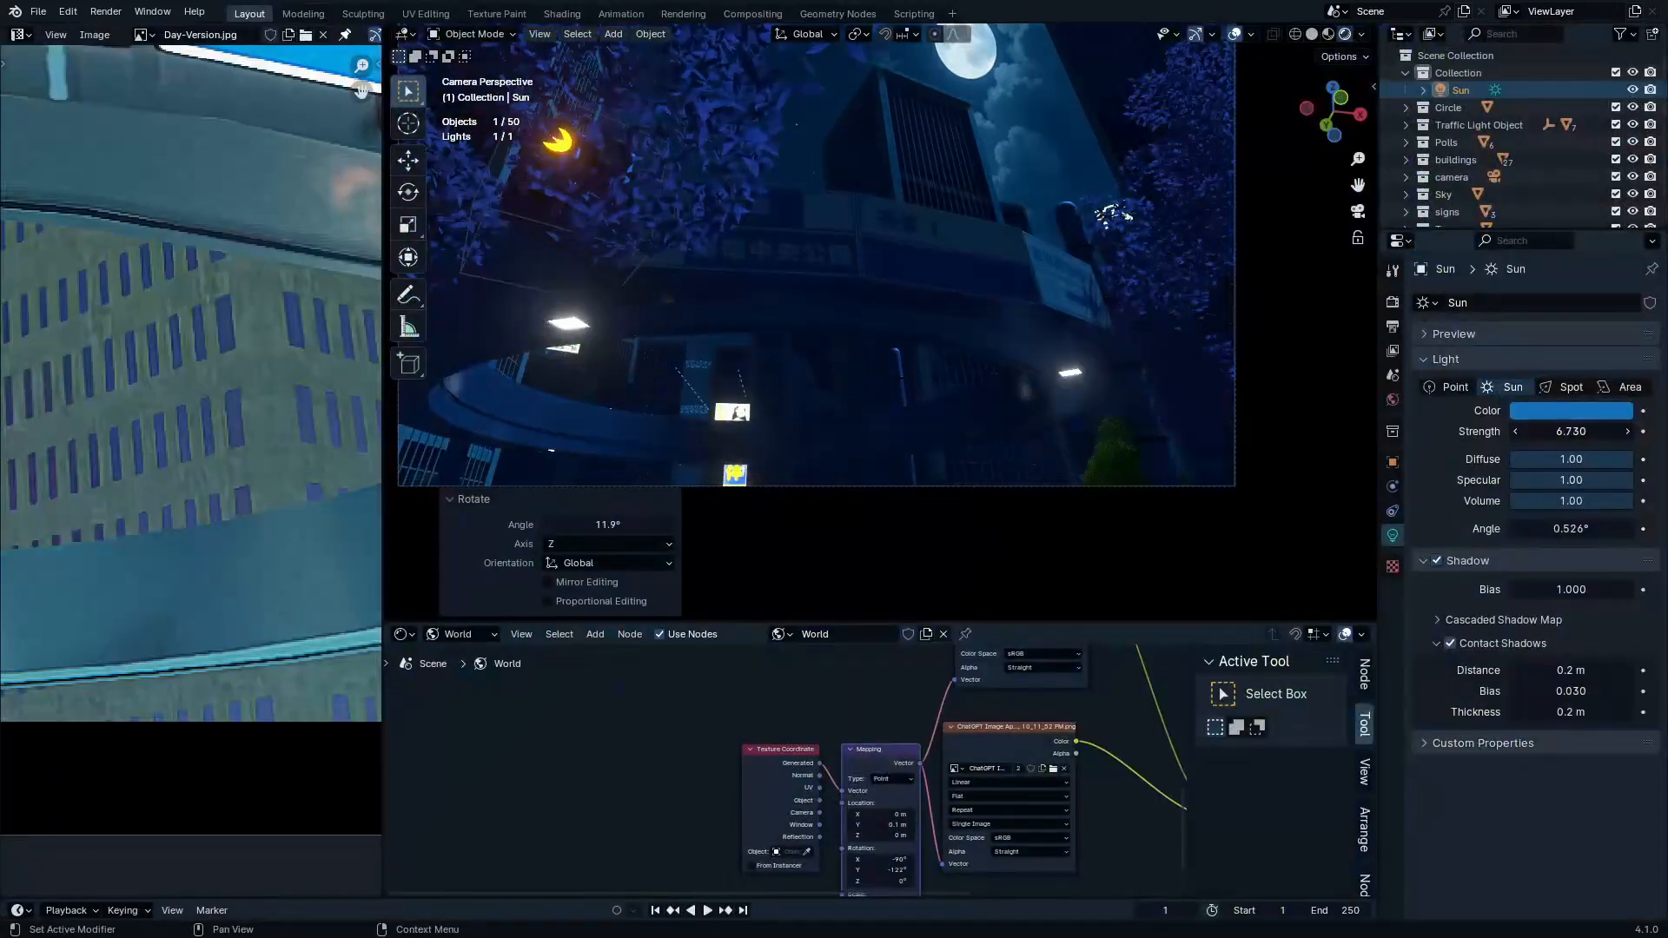
mouse_move(1570, 431)
left_mouse_down()
mouse_move(1520, 431)
mouse_move(1550, 432)
left_mouse_up()
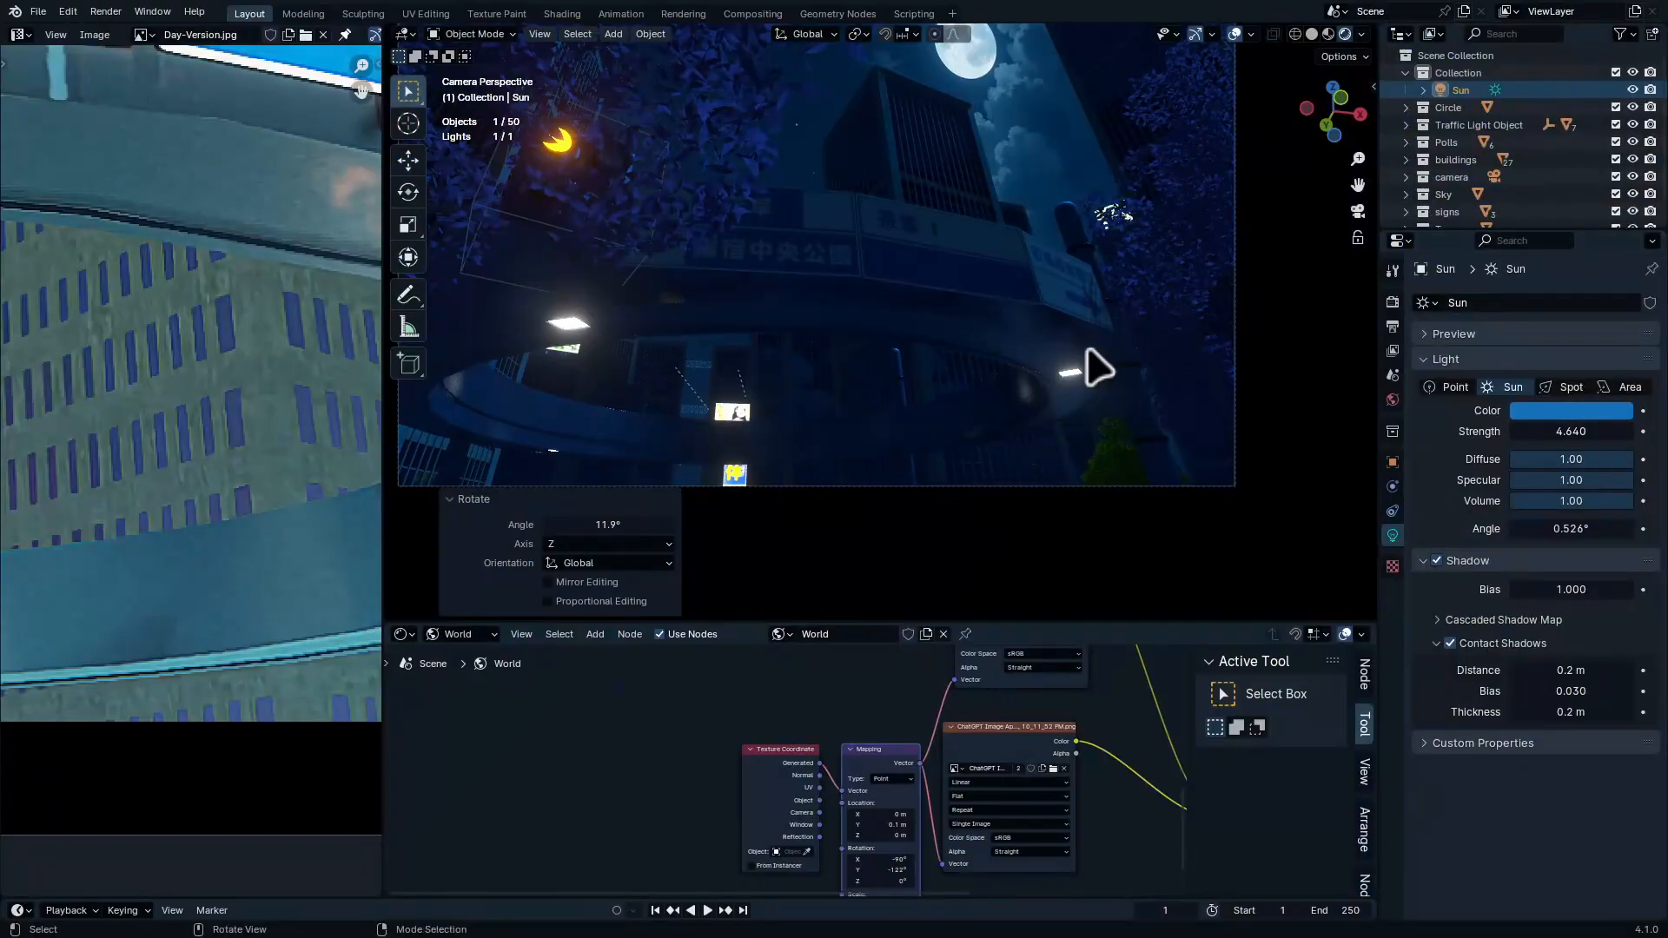
Duplicate the Sun light in place and change the copy's colour to a neutral light grey
key("shift+d")
right_click(1168, 441)
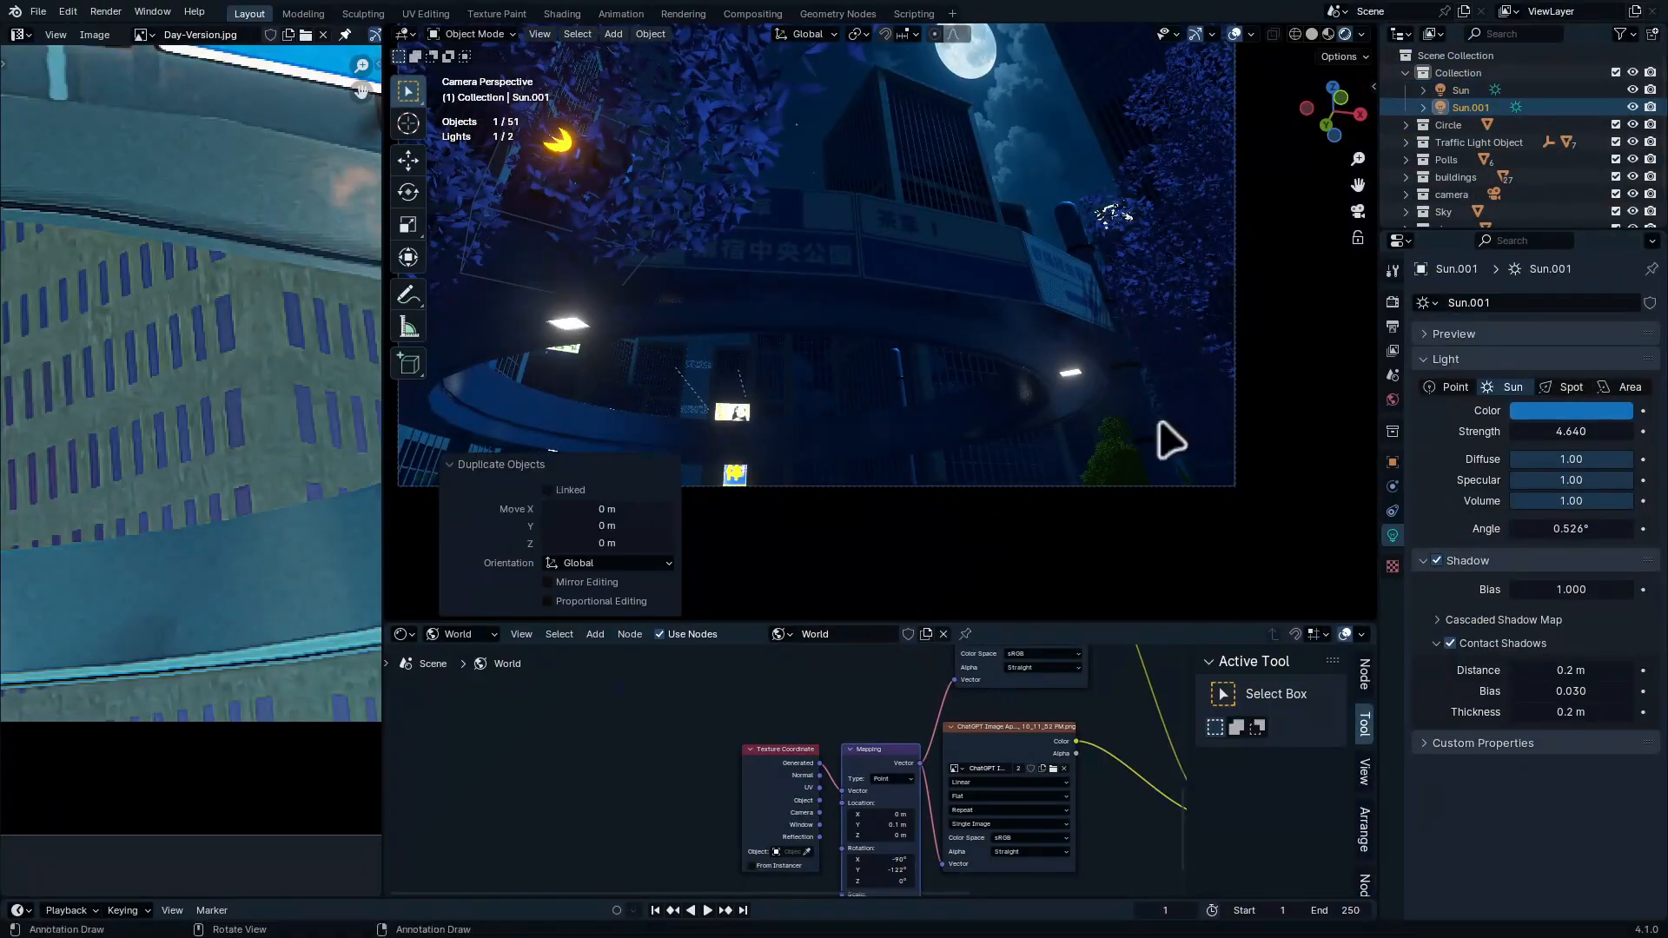
left_click(1606, 411)
left_click_drag(1520, 230, 1522, 215)
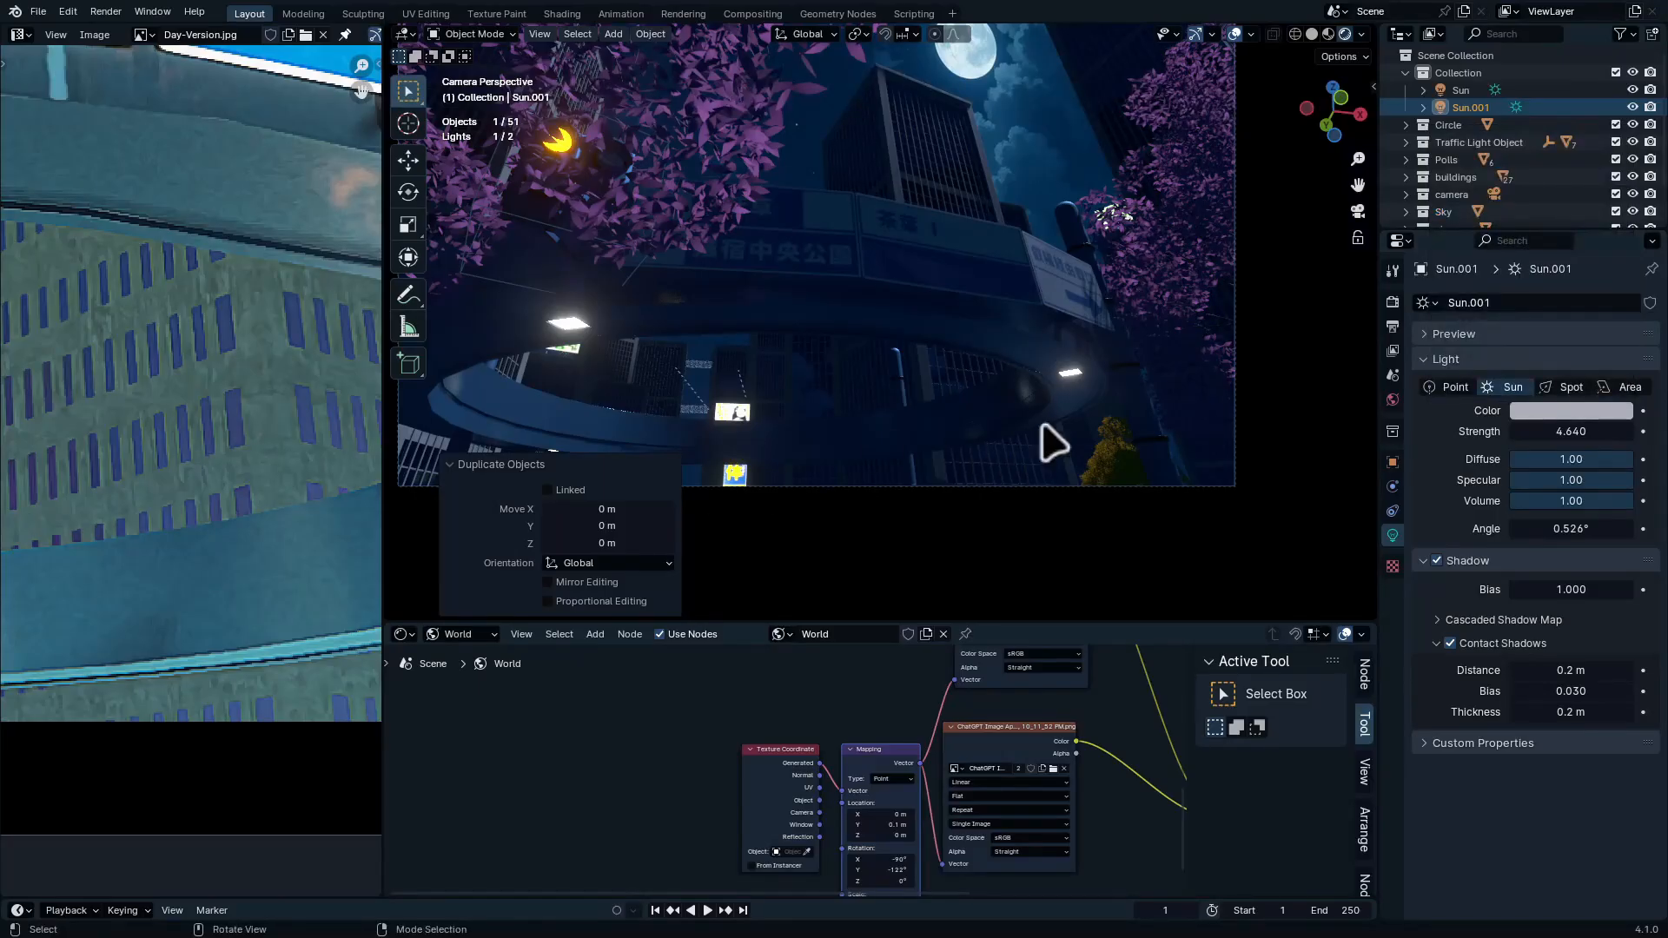
Rotate the neutral grey Sun light by 0.769° around the global Z axis
key("r")
key("z")
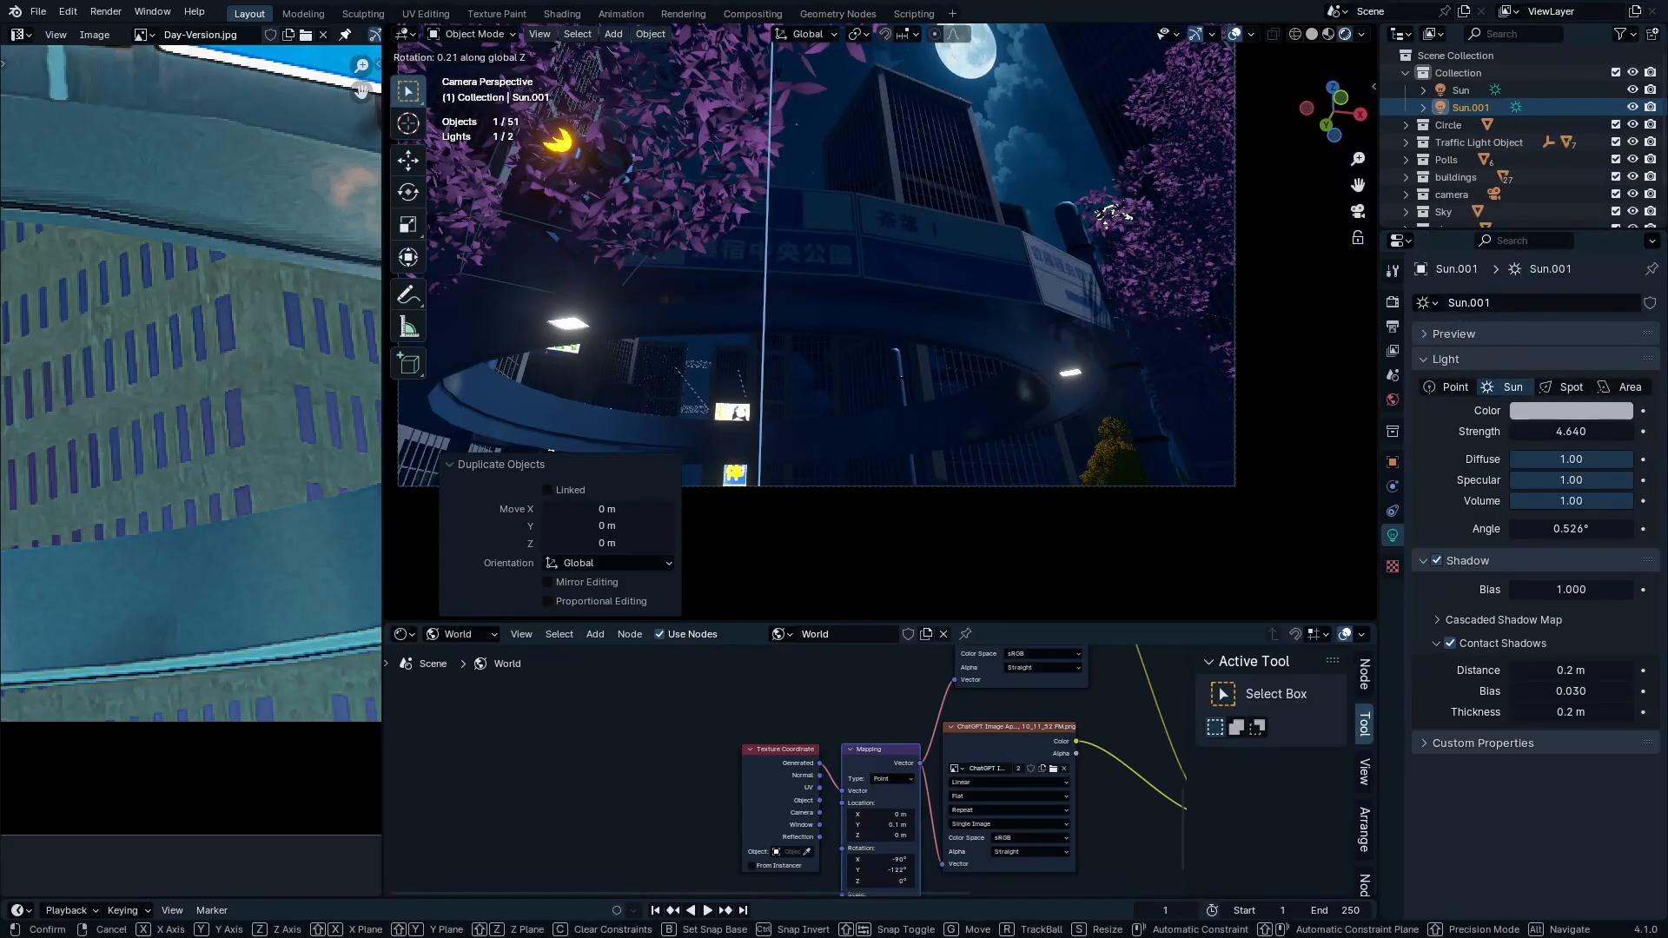
left_click(718, 413)
Examine the lighting on the ring's signs, the arrow panel and the tall building beneath the moon up close
middle_click_drag(943, 365, 1010, 258, "ctrl")
key("ctrl+space")
middle_click_drag(766, 365, 1351, 476, "ctrl")
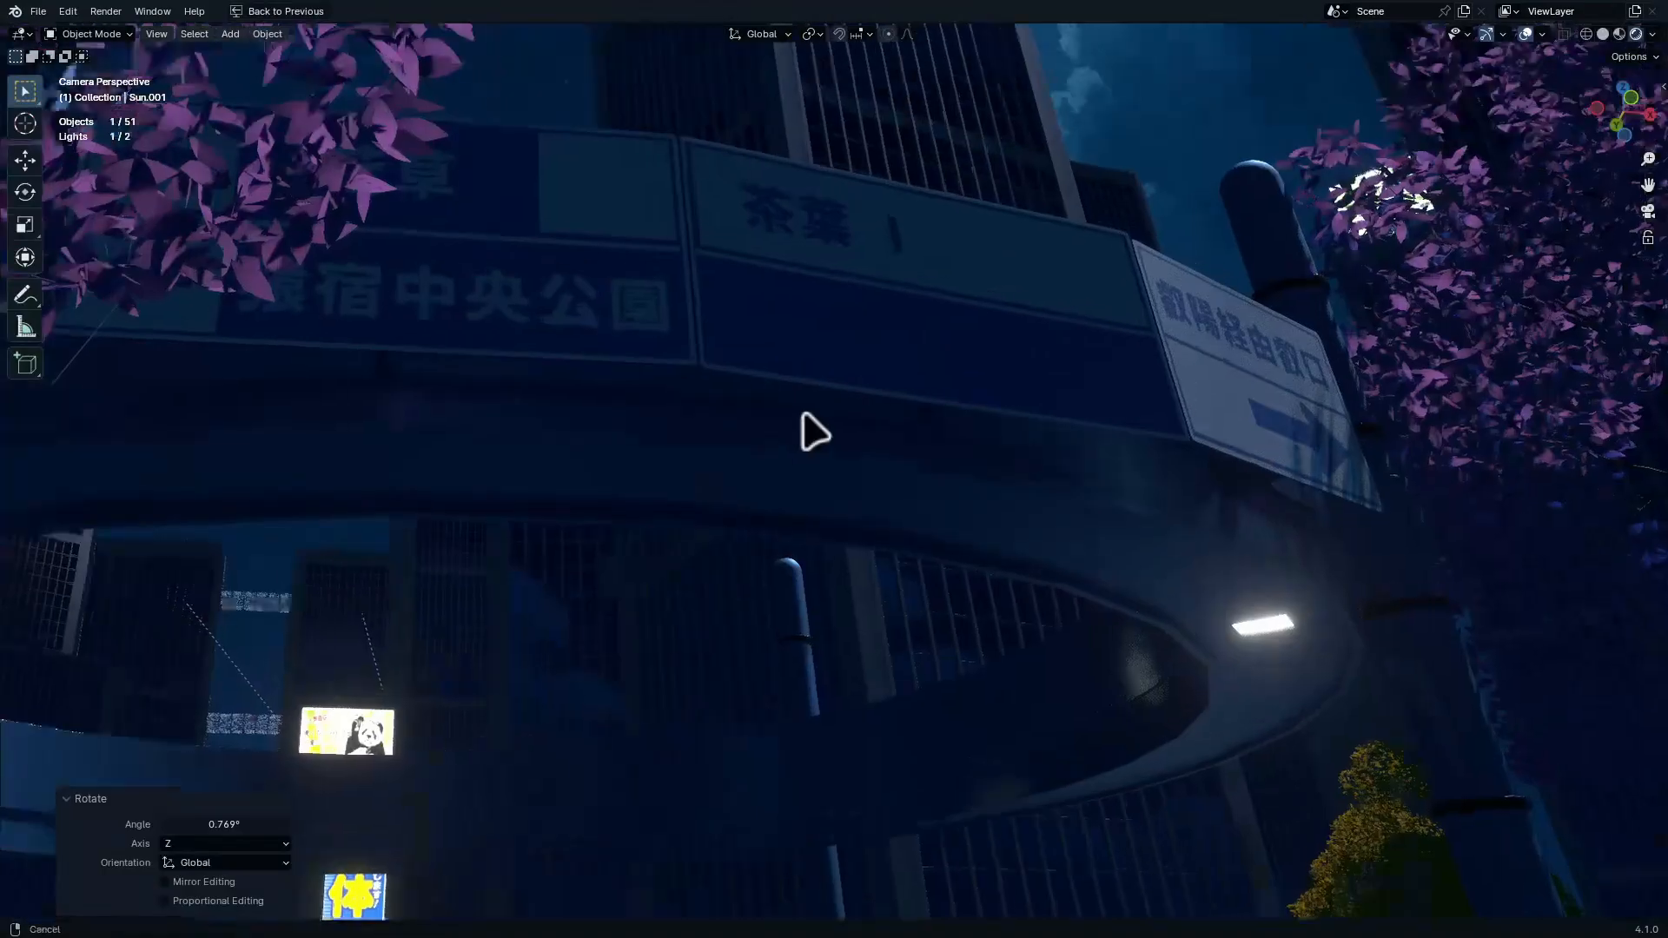
middle_click_drag(929, 638, 521, 721, "shift")
middle_click_drag(1411, 482, 1100, 606, "shift")
middle_click_drag(964, 695, 955, 391, "ctrl")
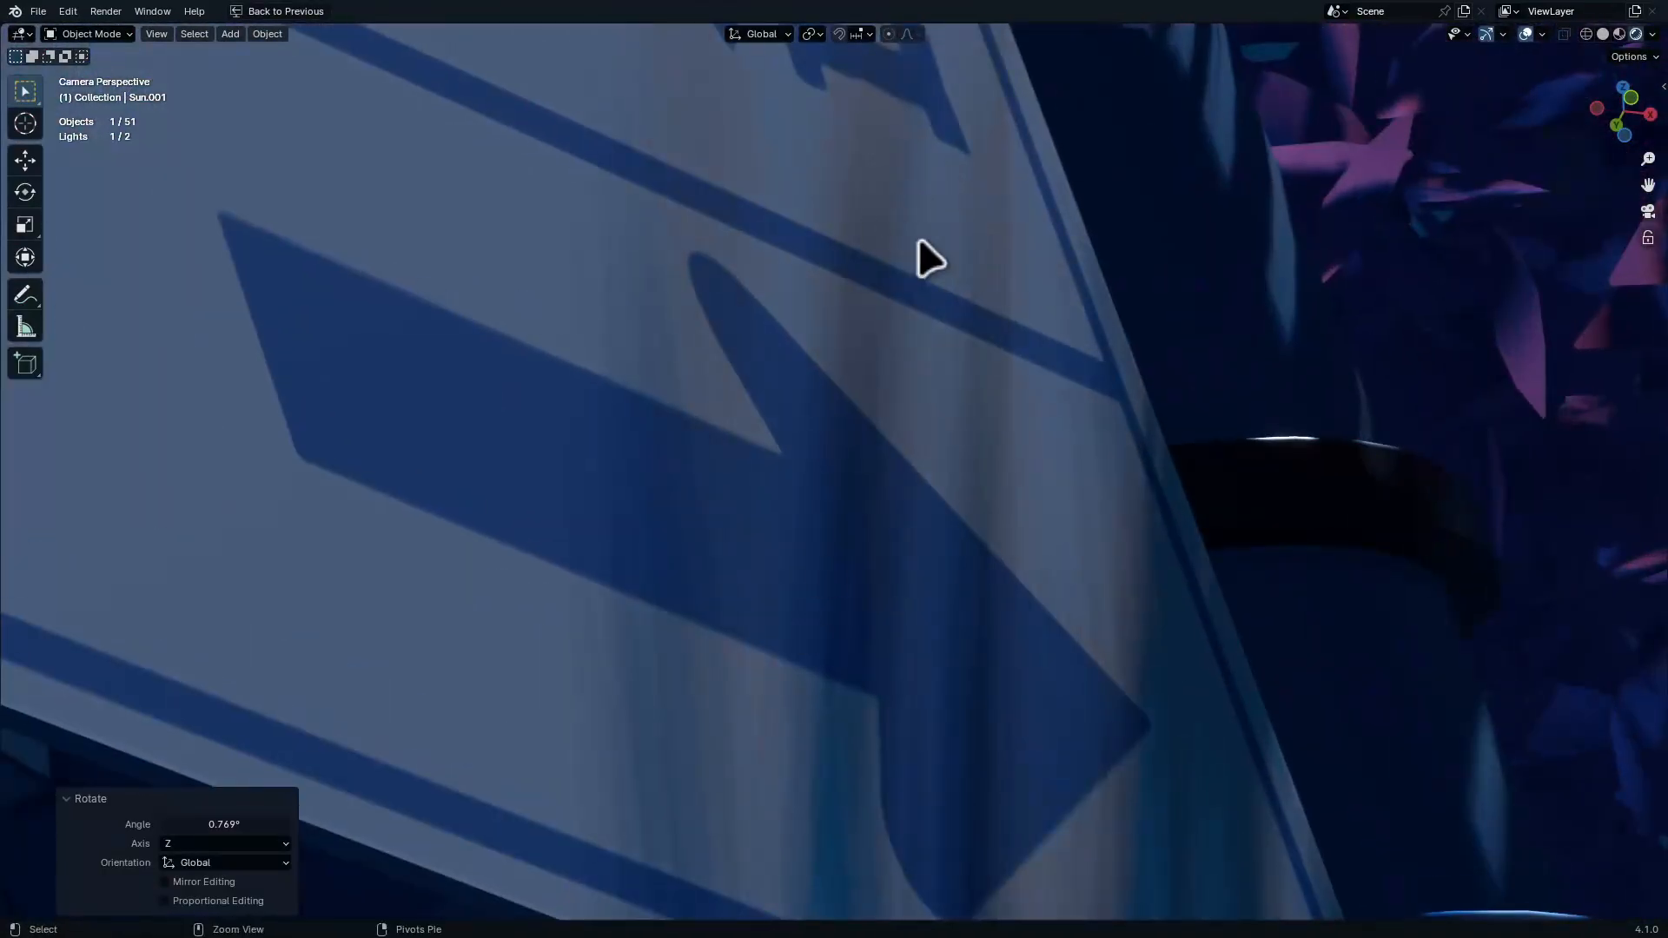
middle_click_drag(486, 183, 1043, 286, "shift")
middle_click_drag(1033, 191, 834, 357, "shift")
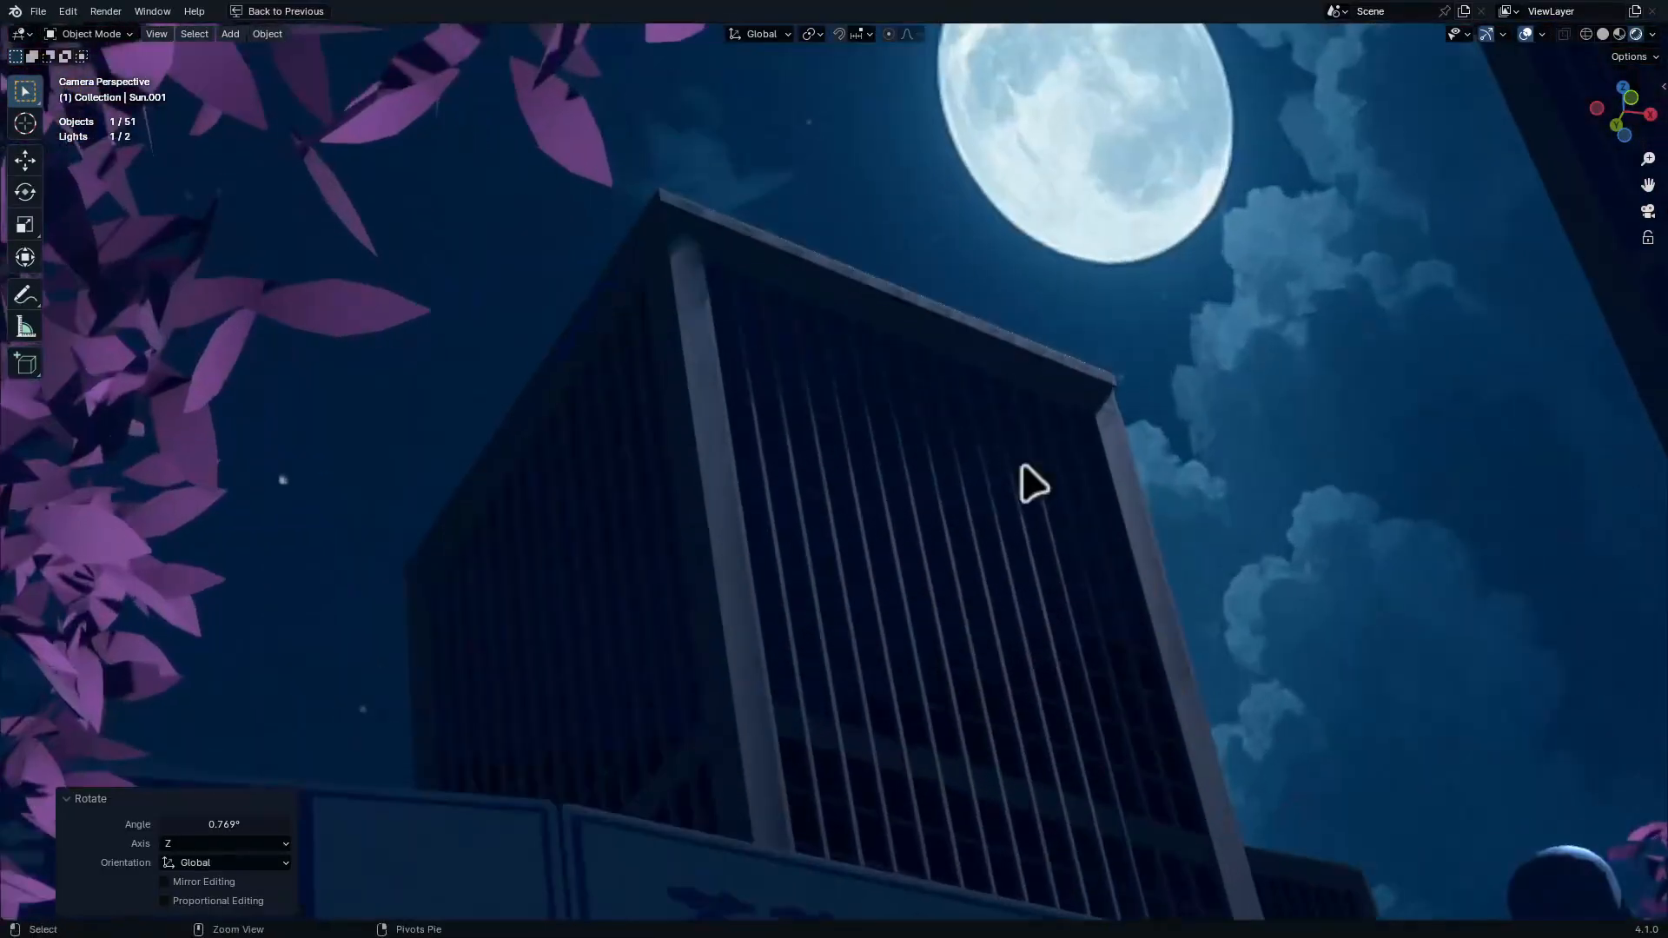
key("ctrl+space")
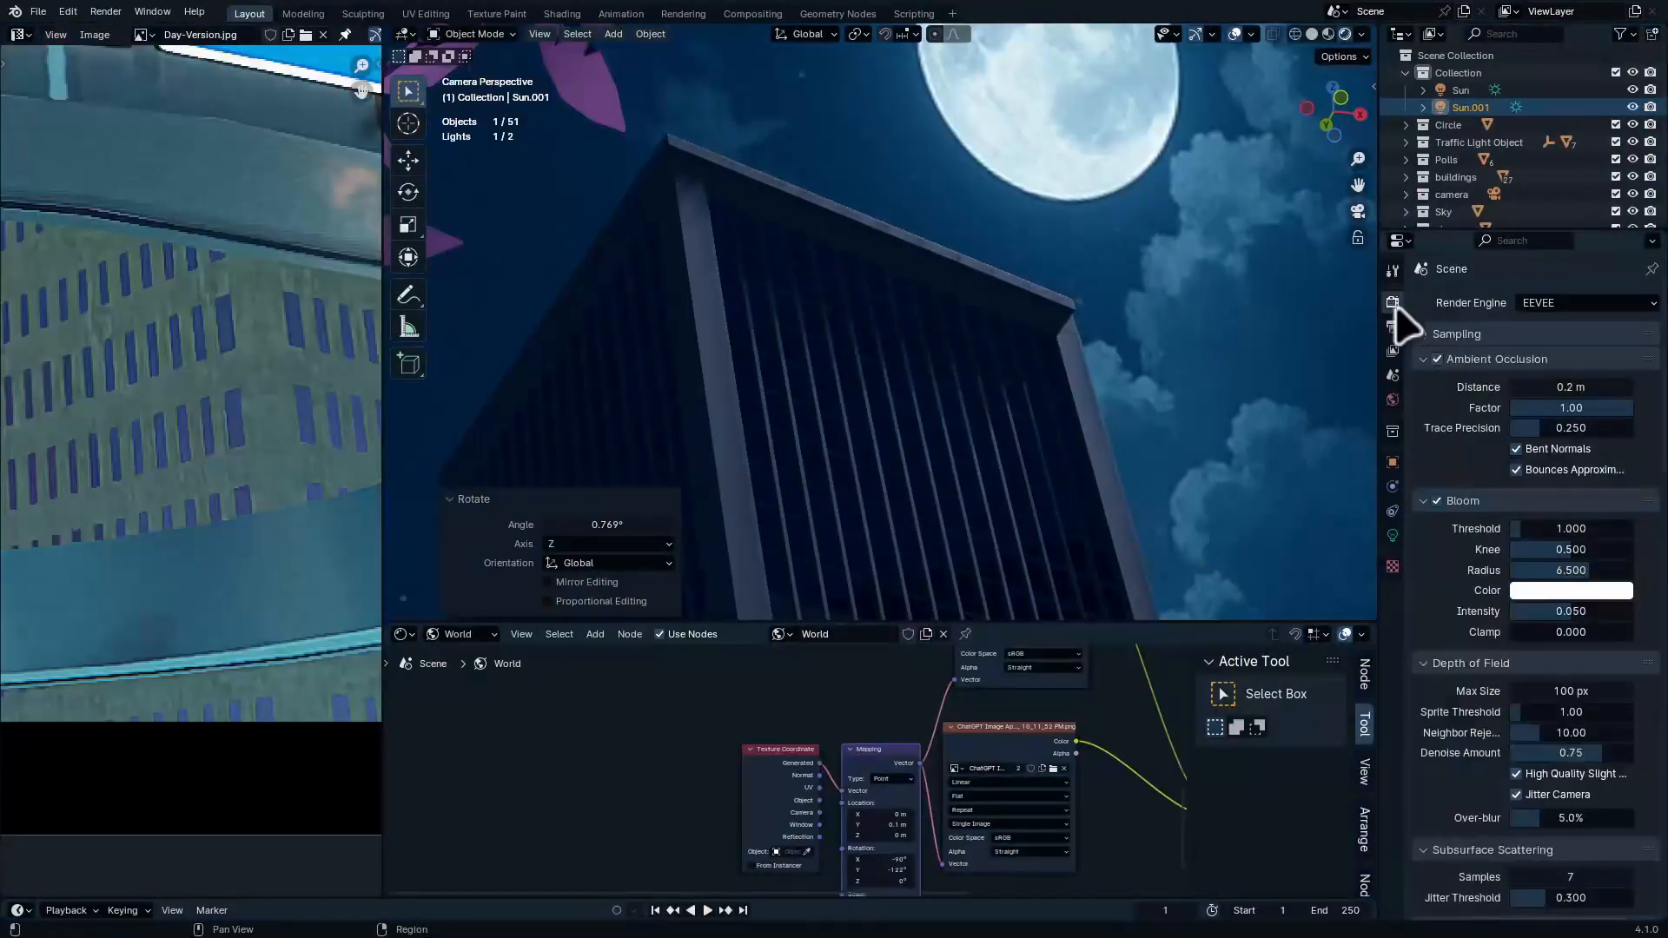
Try turning off Soft Shadows in the EEVEE render settings and check the scene in the enlarged camera view
scroll(1476, 326, "down", 15)
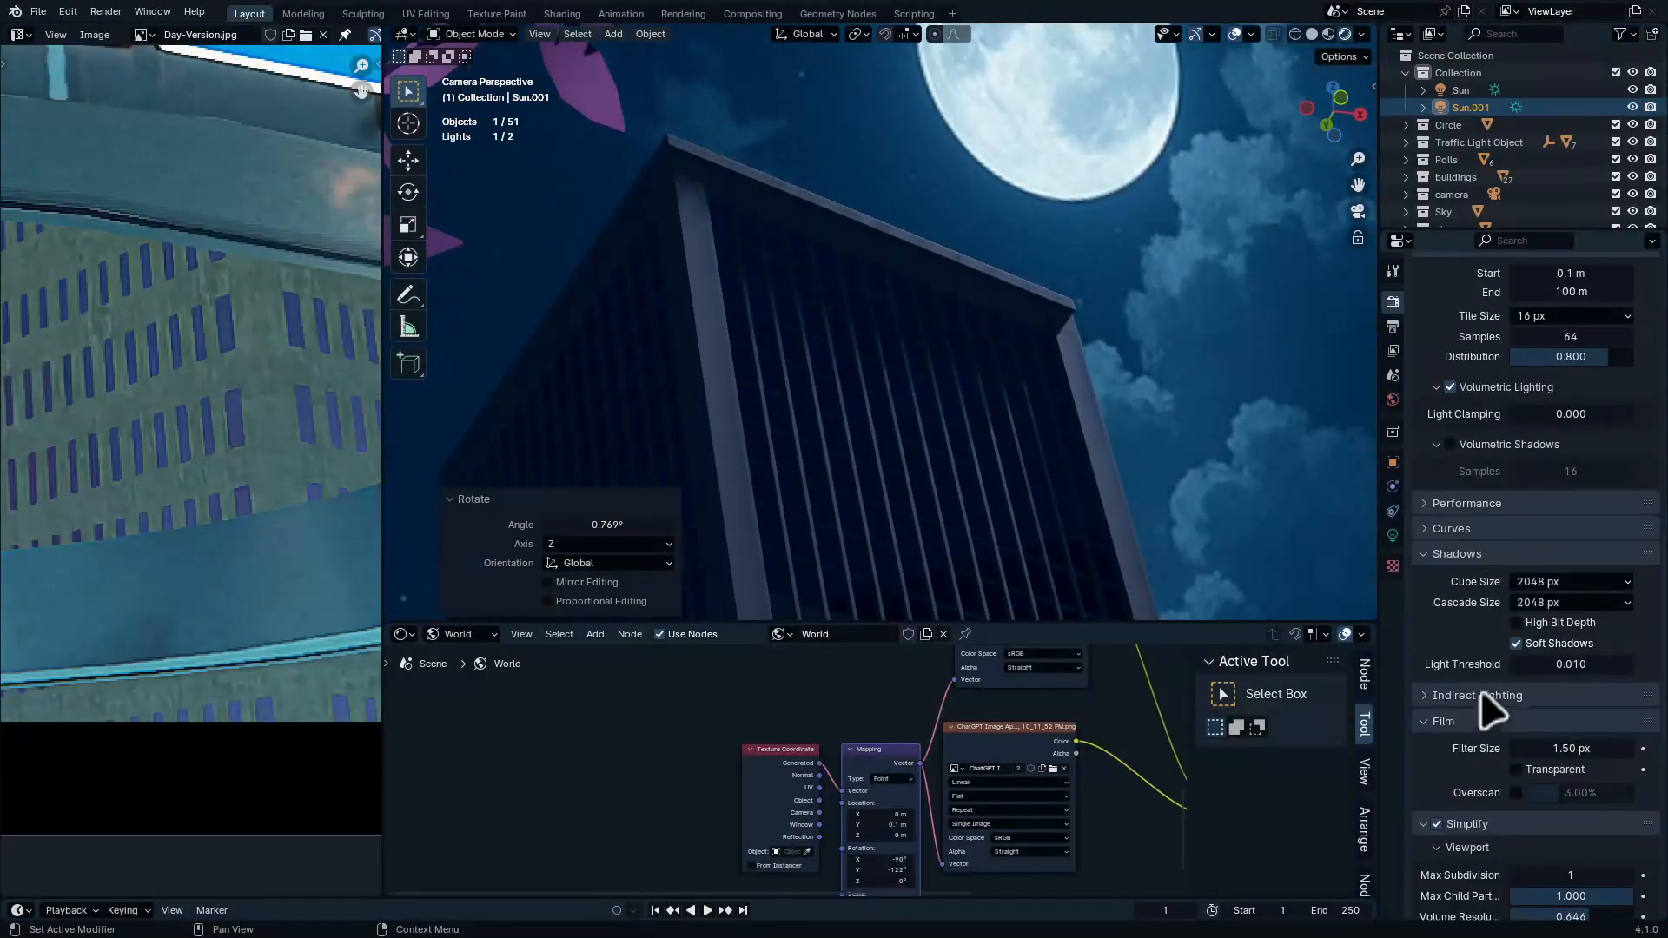
left_click(1585, 580)
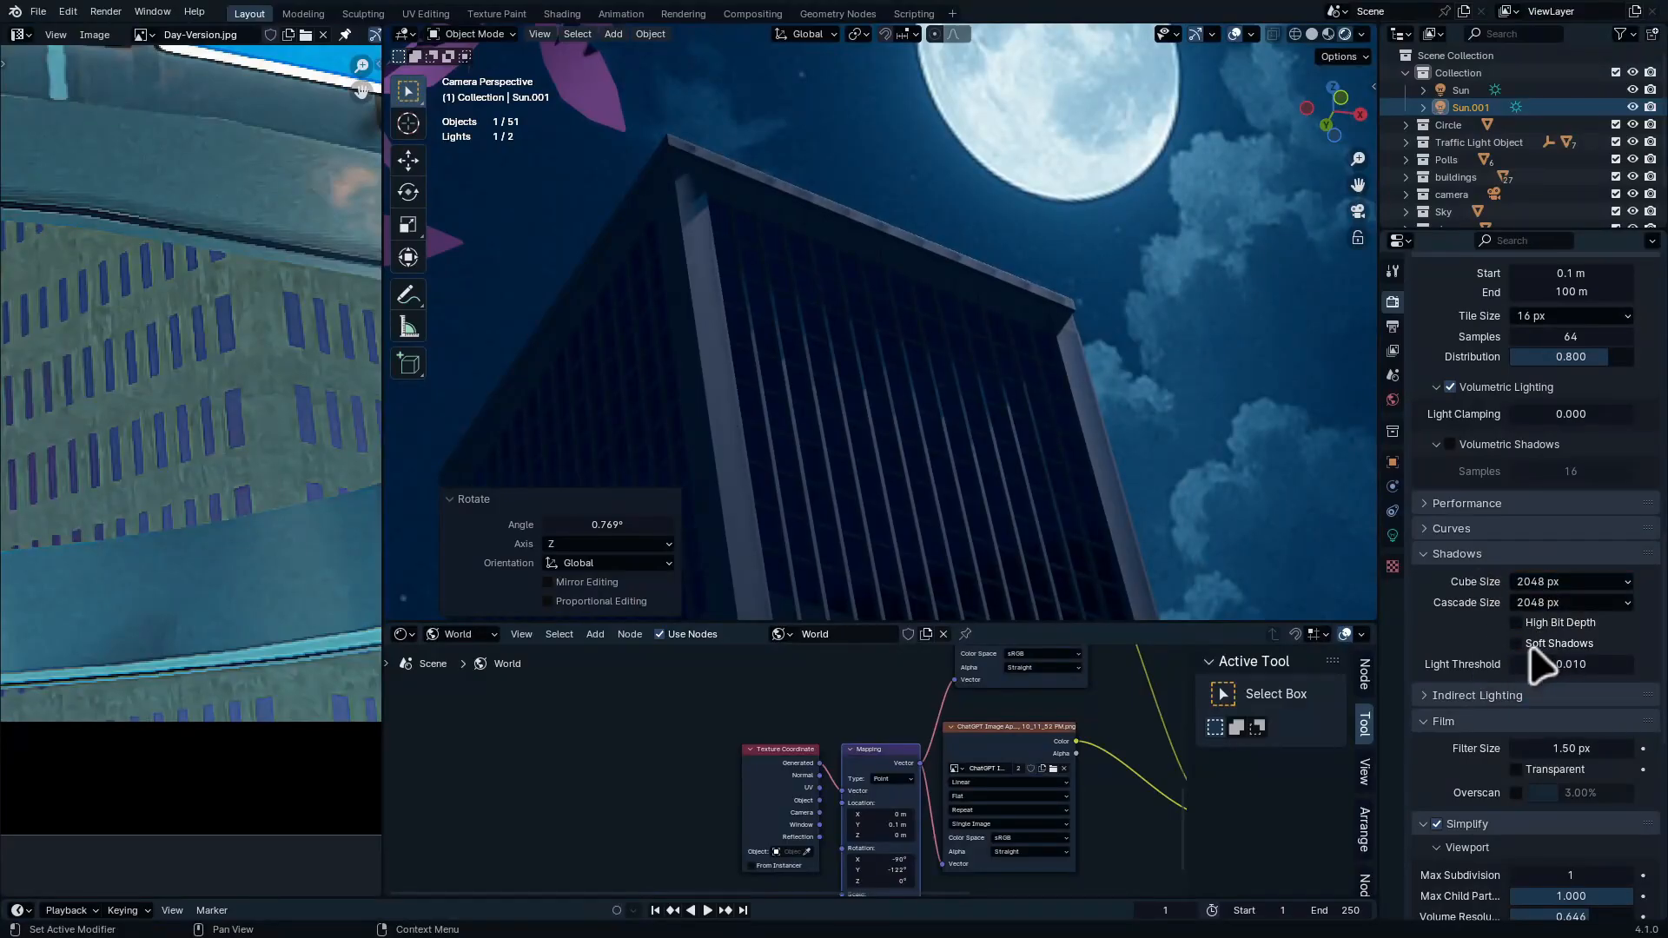
key("ctrl+space")
left_click(1049, 322)
left_click_drag(812, 160, 1213, 552)
middle_click_drag(1084, 391, 1150, 420, "ctrl")
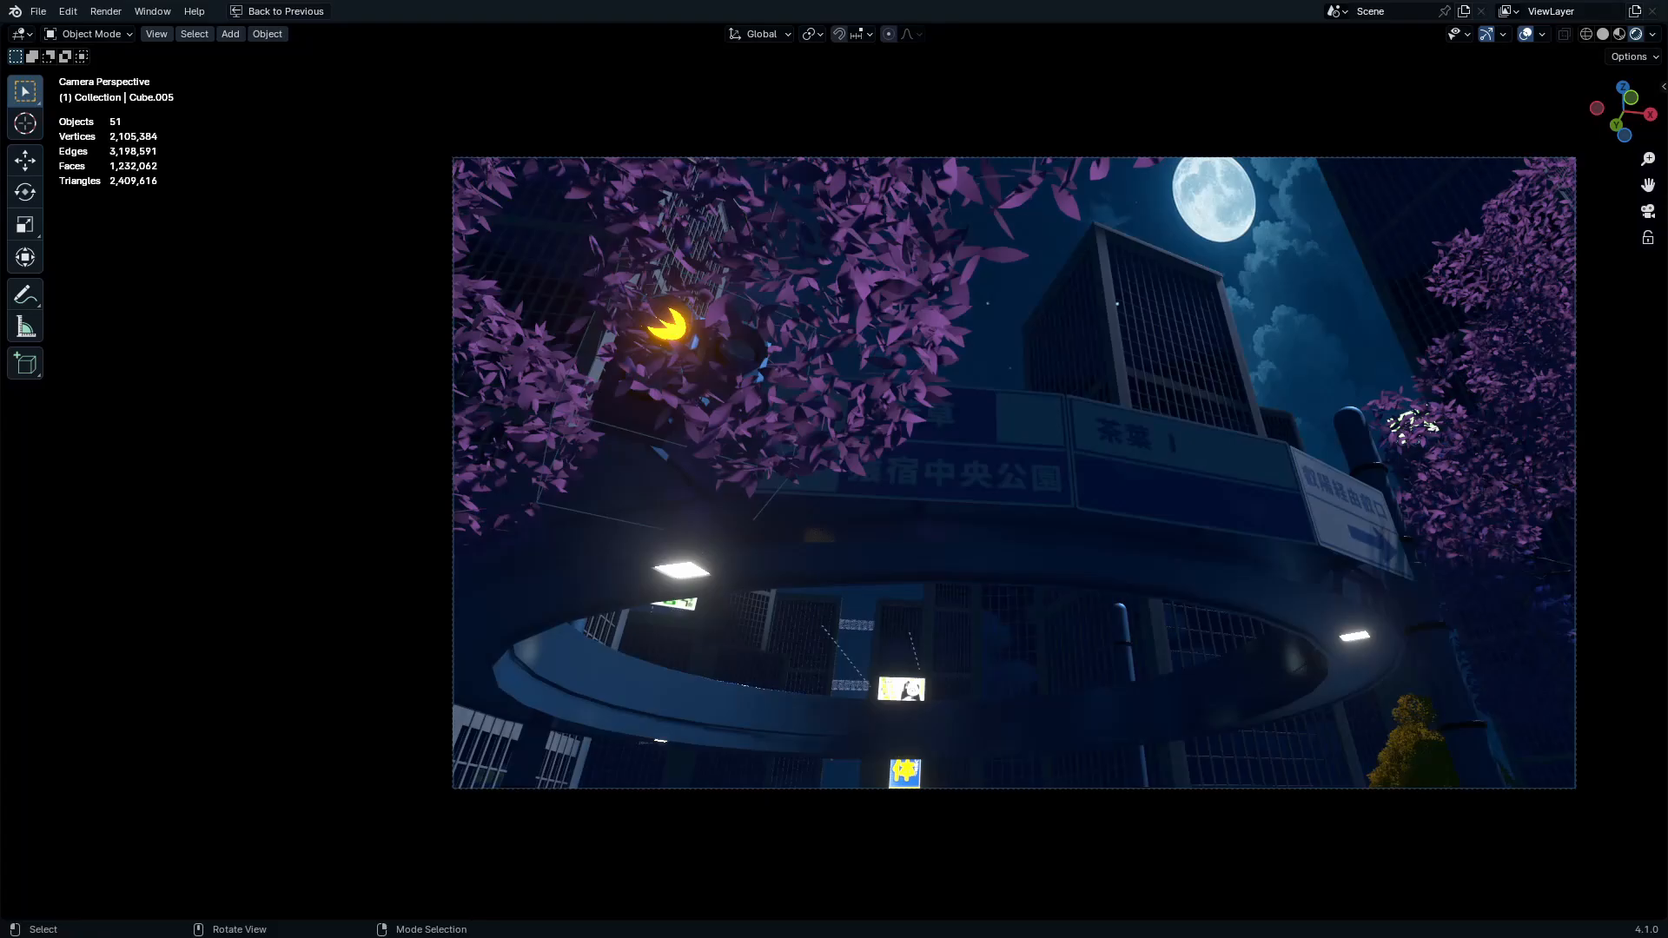
Select the tall building below the moon and show its object material in the shader editor
key("ctrl+space")
left_click(1079, 250)
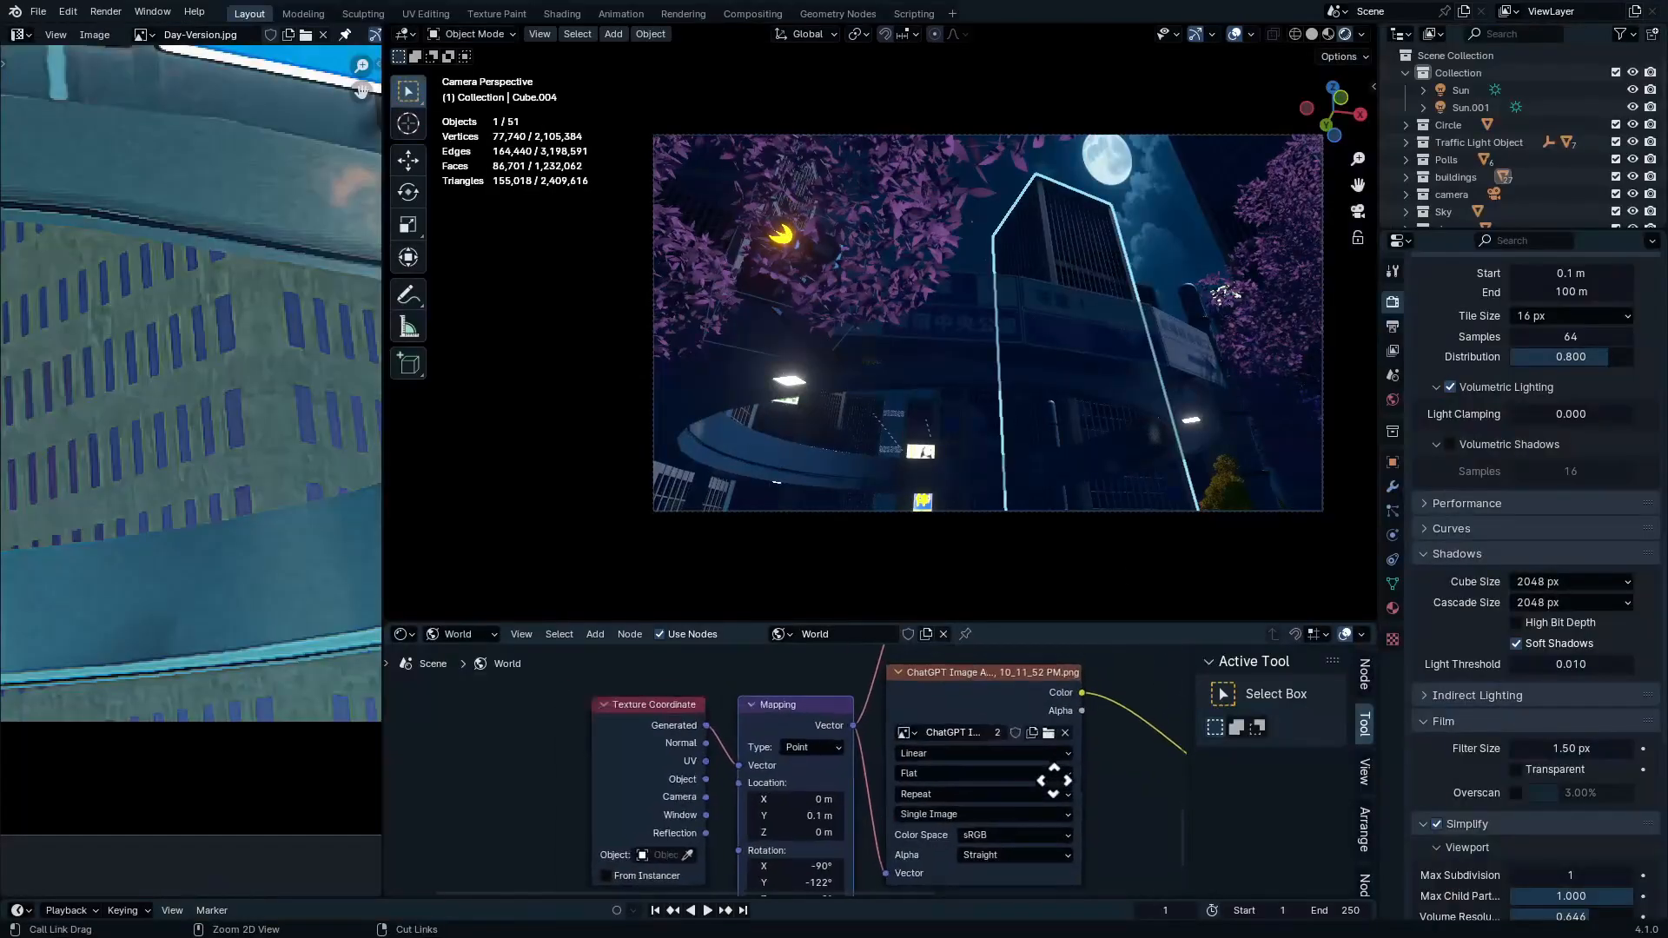
scroll(1053, 780, "down", 2)
left_click(476, 647)
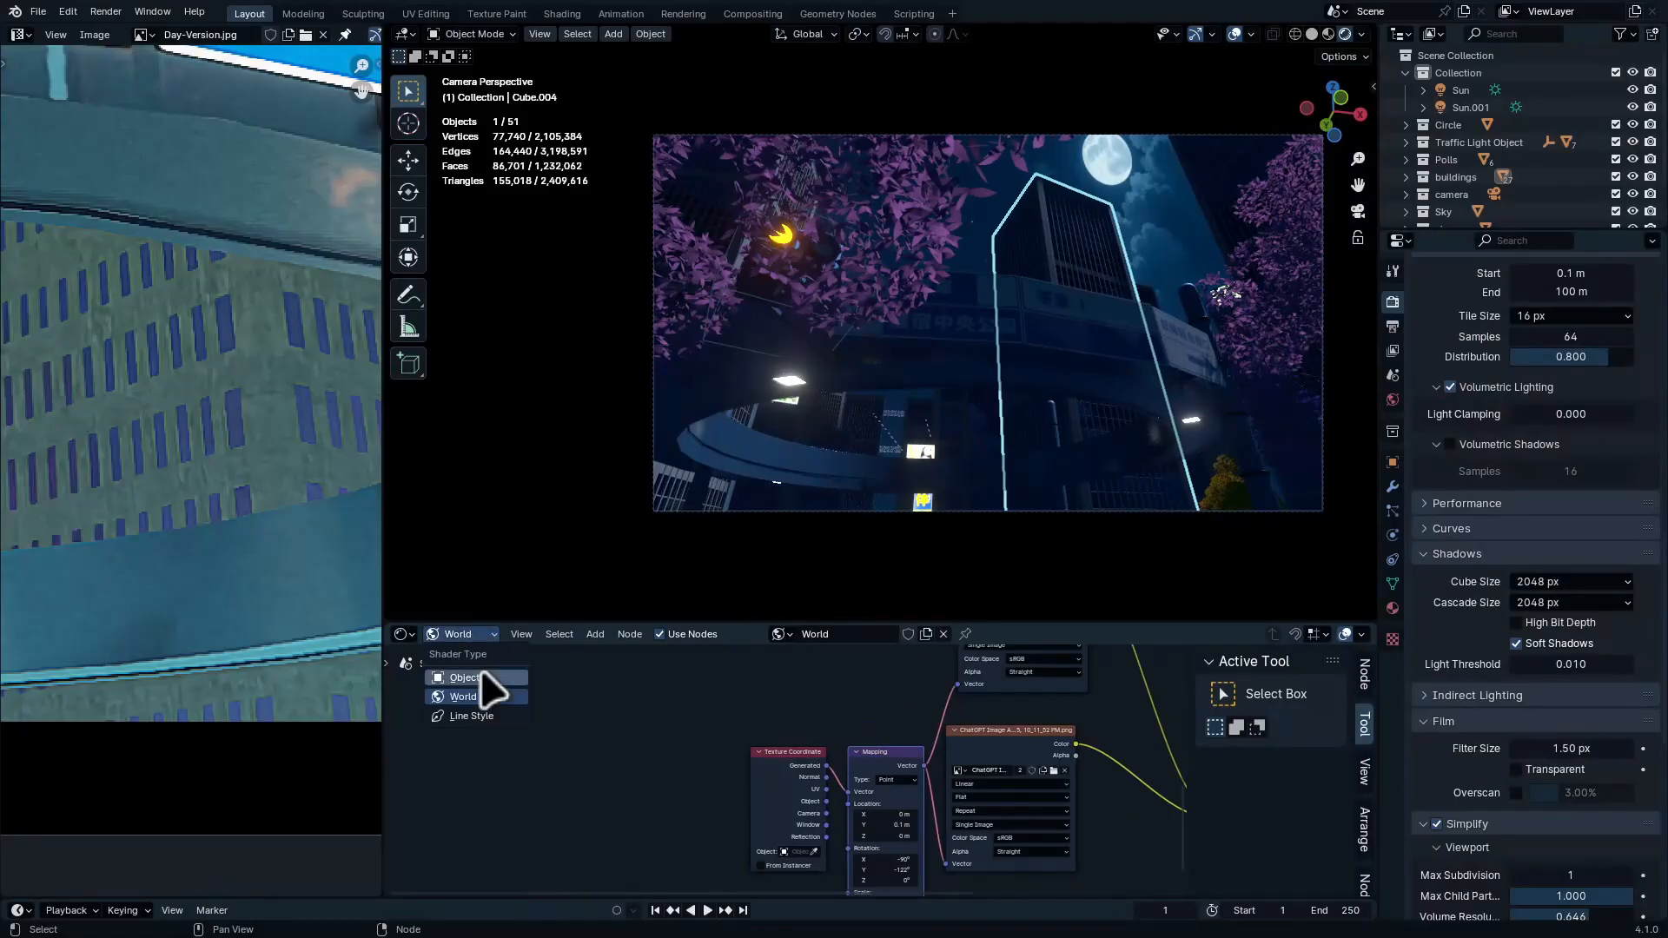
left_click(476, 687)
Try a roughness of 0.1 on the window material's Glass BSDF, check the building and set it to 0.054
scroll(1069, 670, "up", 10)
middle_click_drag(1068, 670, 812, 782)
scroll(814, 779, "up", 2)
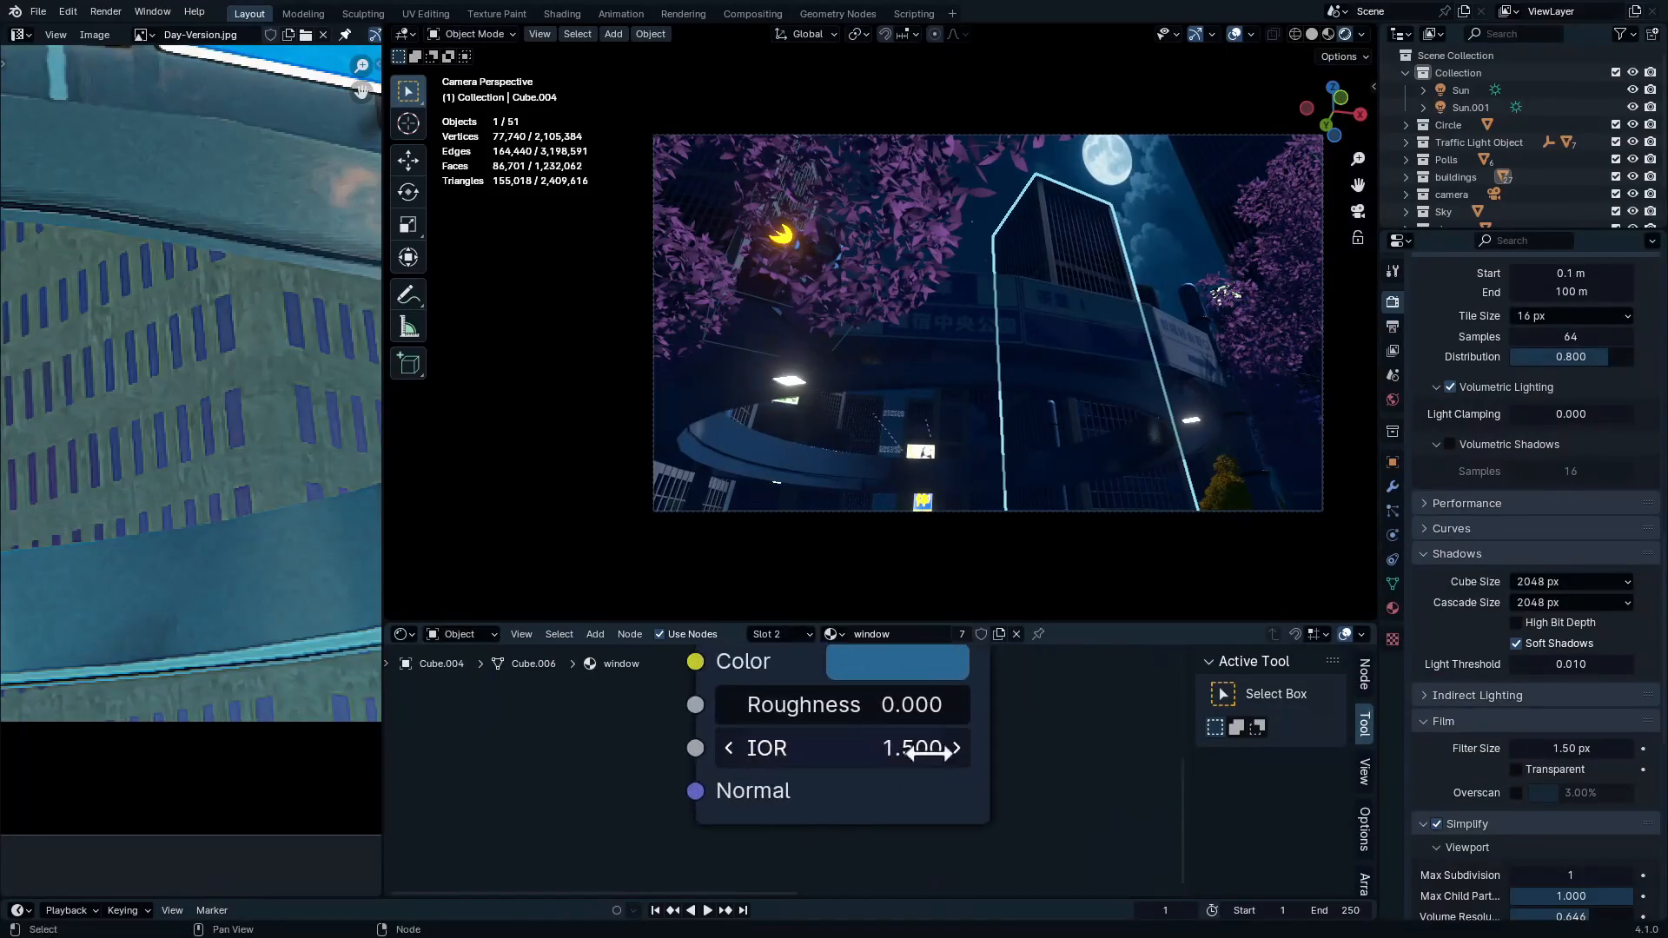
middle_click_drag(921, 752, 917, 823)
left_click_drag(836, 775, 861, 775)
scroll(1023, 313, "up", 5)
middle_click_drag(1023, 314, 780, 451, "shift")
scroll(986, 254, "up", 1)
scroll(1005, 321, "up", 2)
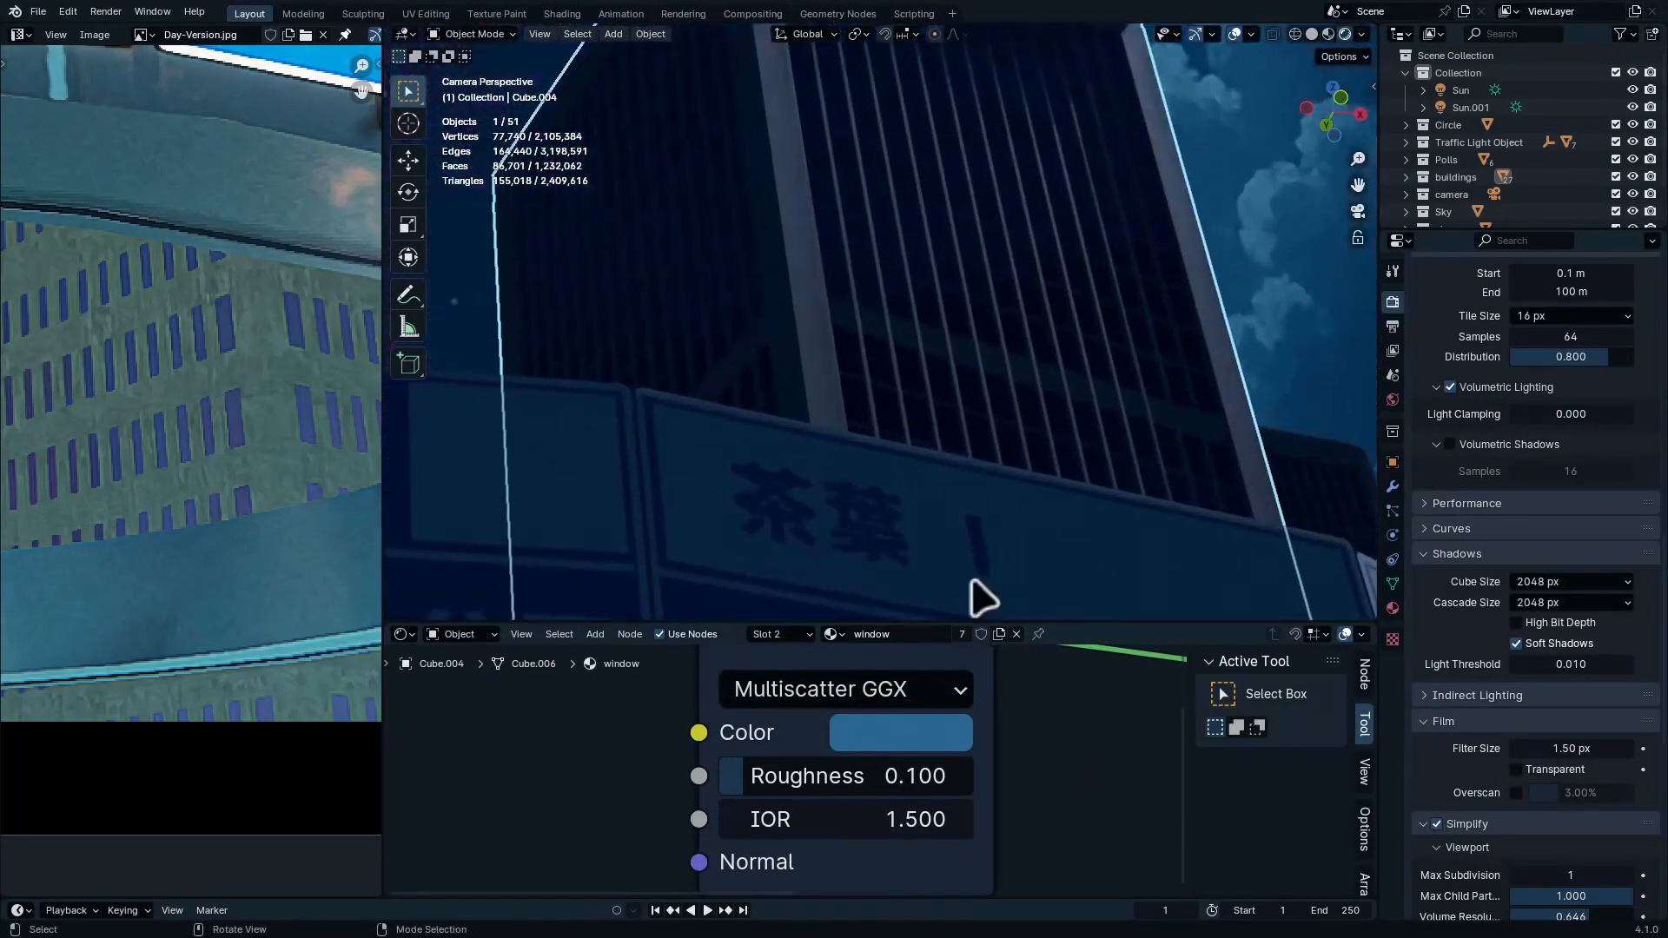
left_click_drag(821, 795, 1005, 848)
Add a Glossy BSDF with the glass's blue colour and roughness 0.092, and connect it to the Material Output's Surface
key("ctrl+space")
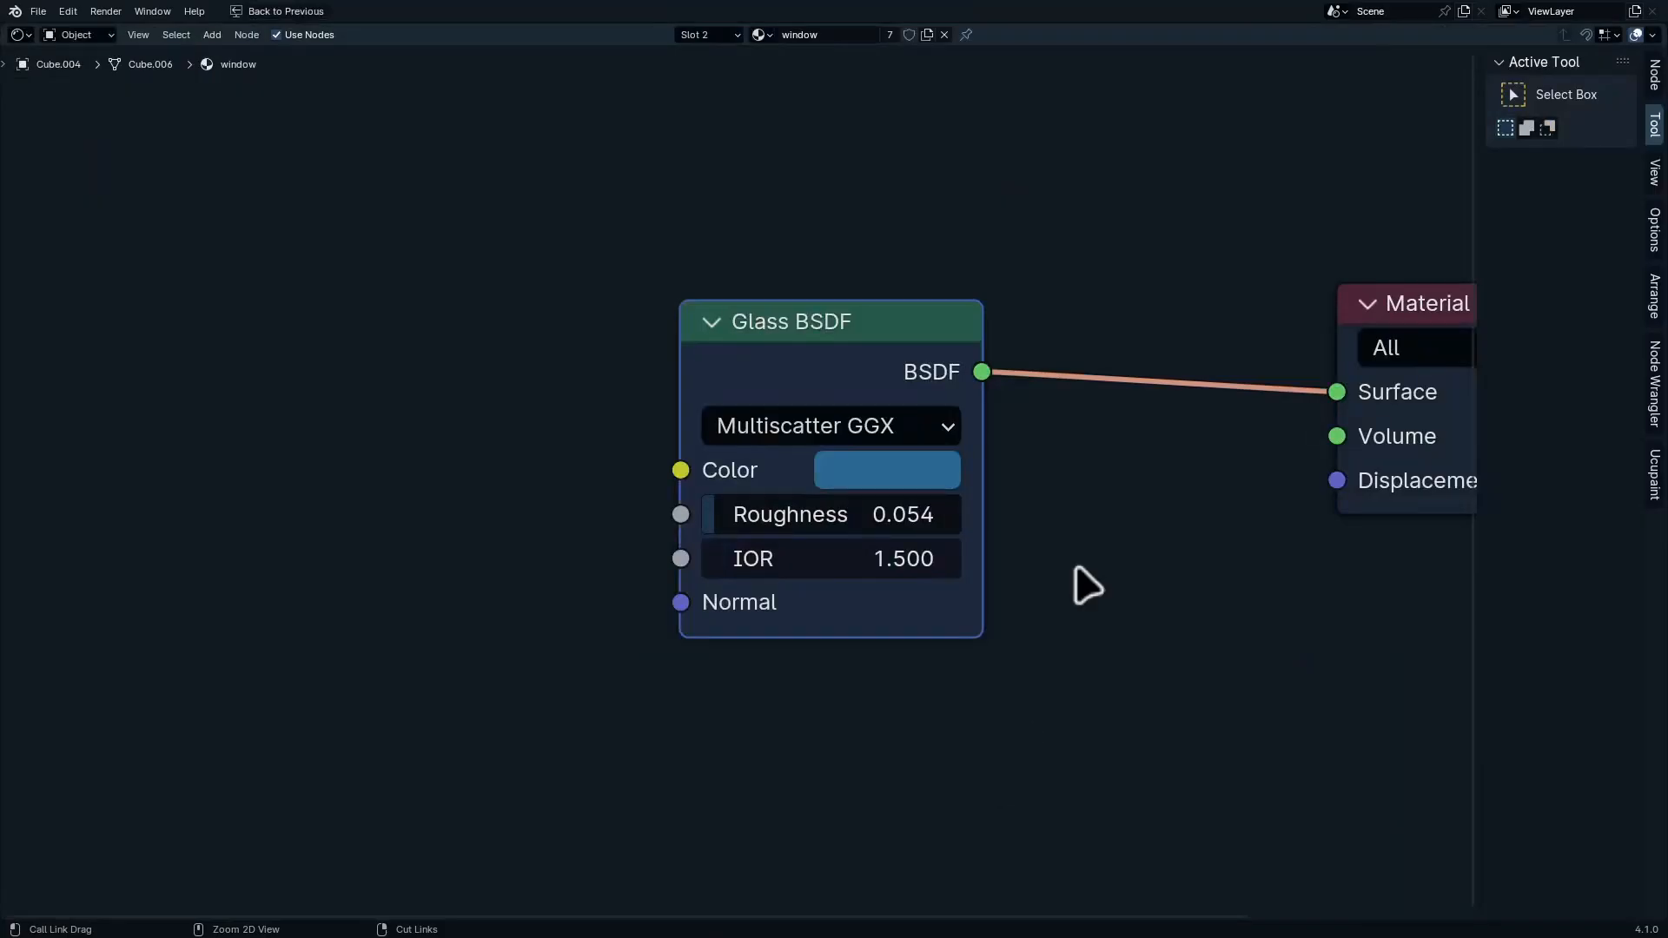
key("shift+a")
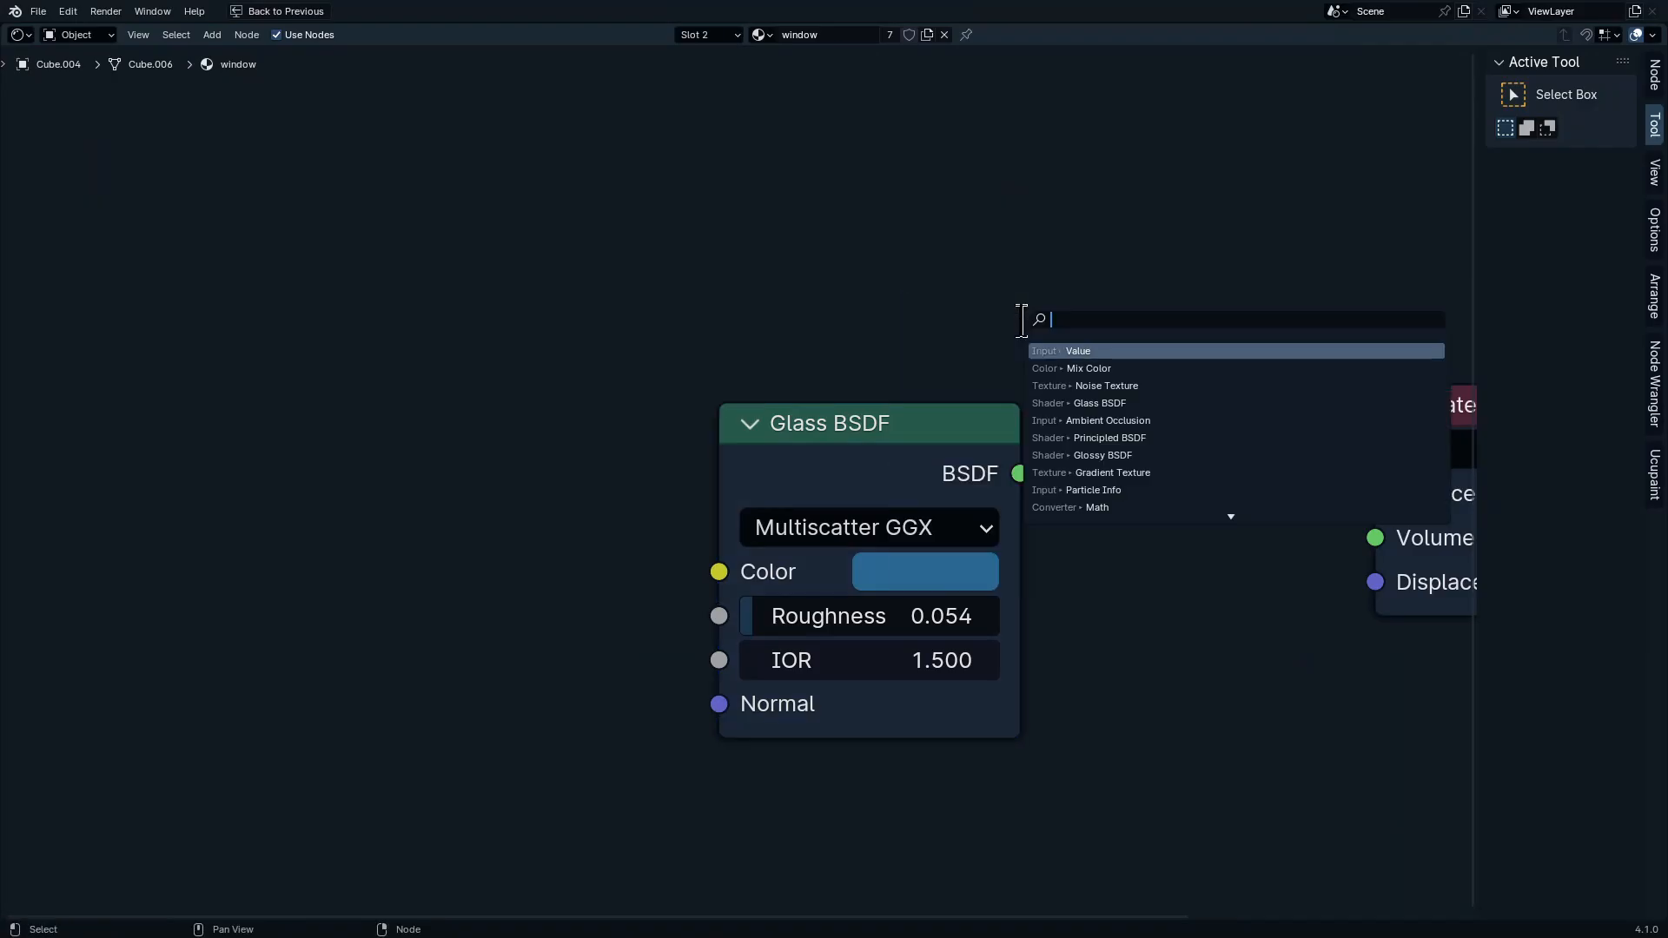
type("glossy")
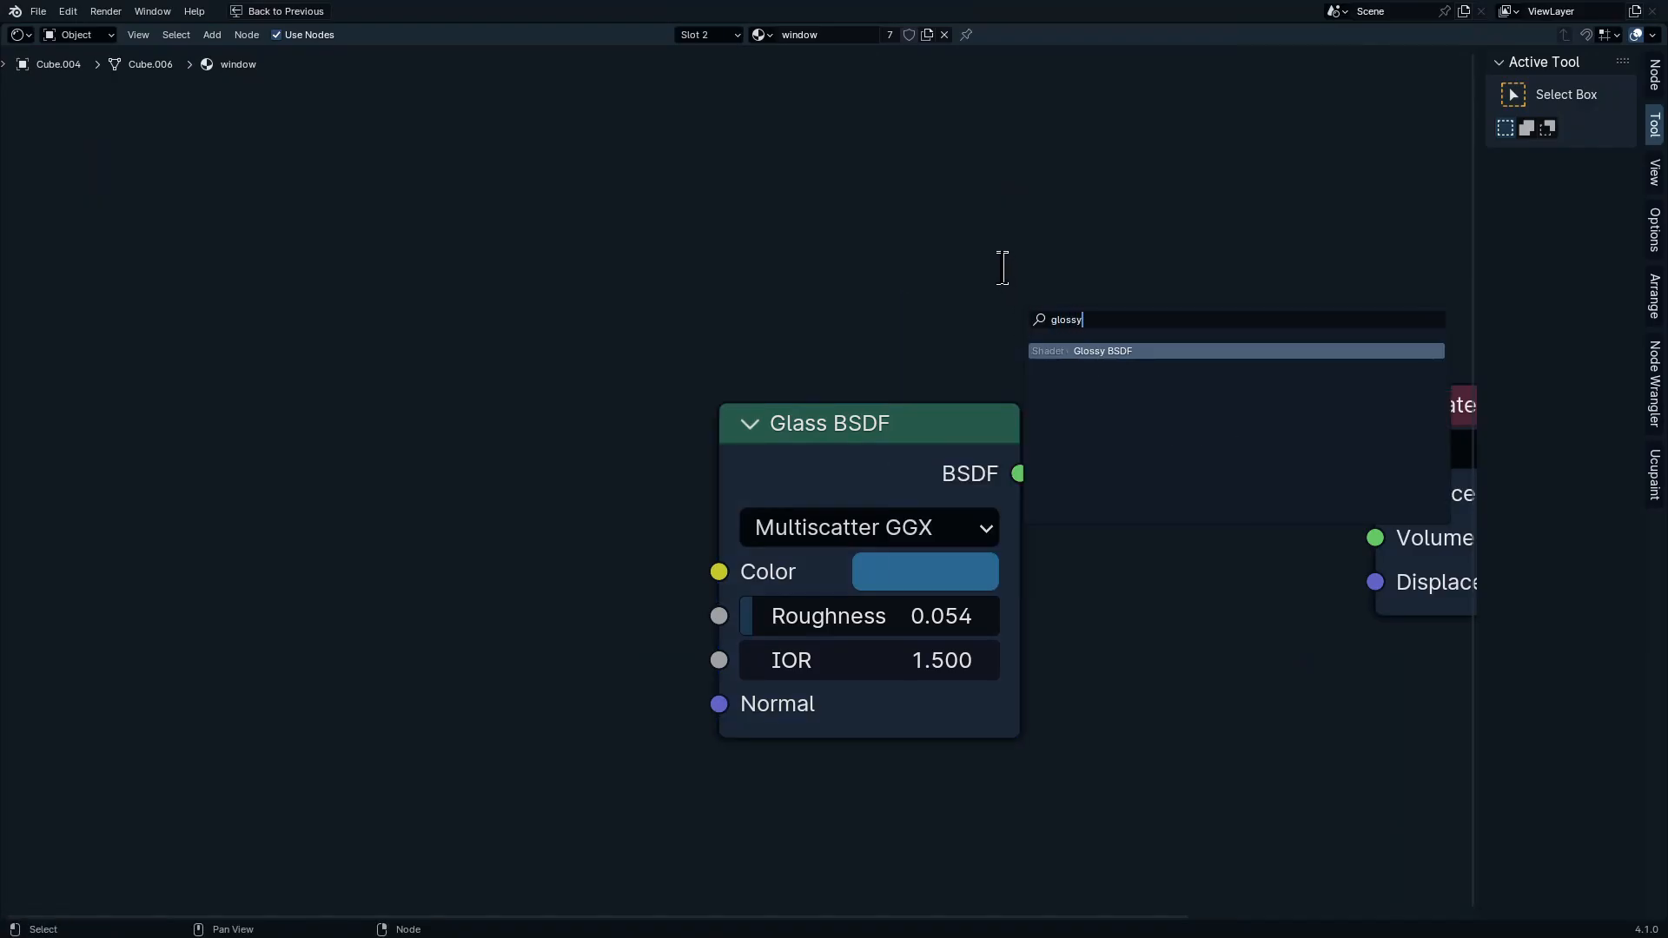
key("Return")
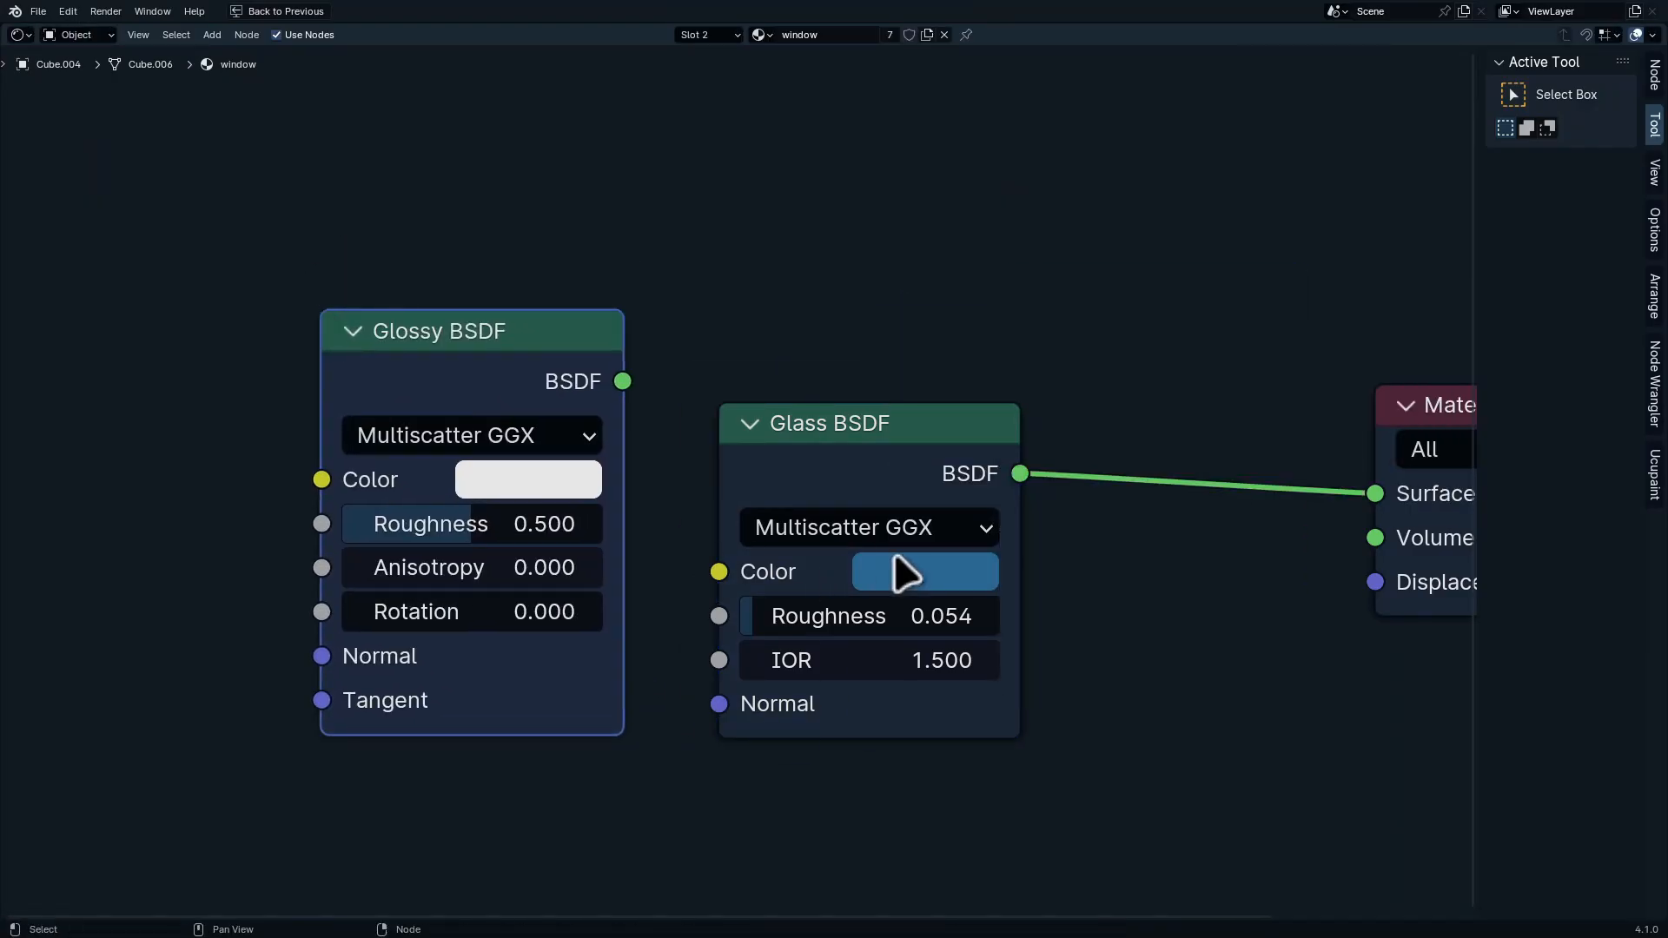
key("ctrl+c")
key("ctrl+v")
left_click_drag(622, 382, 1393, 542)
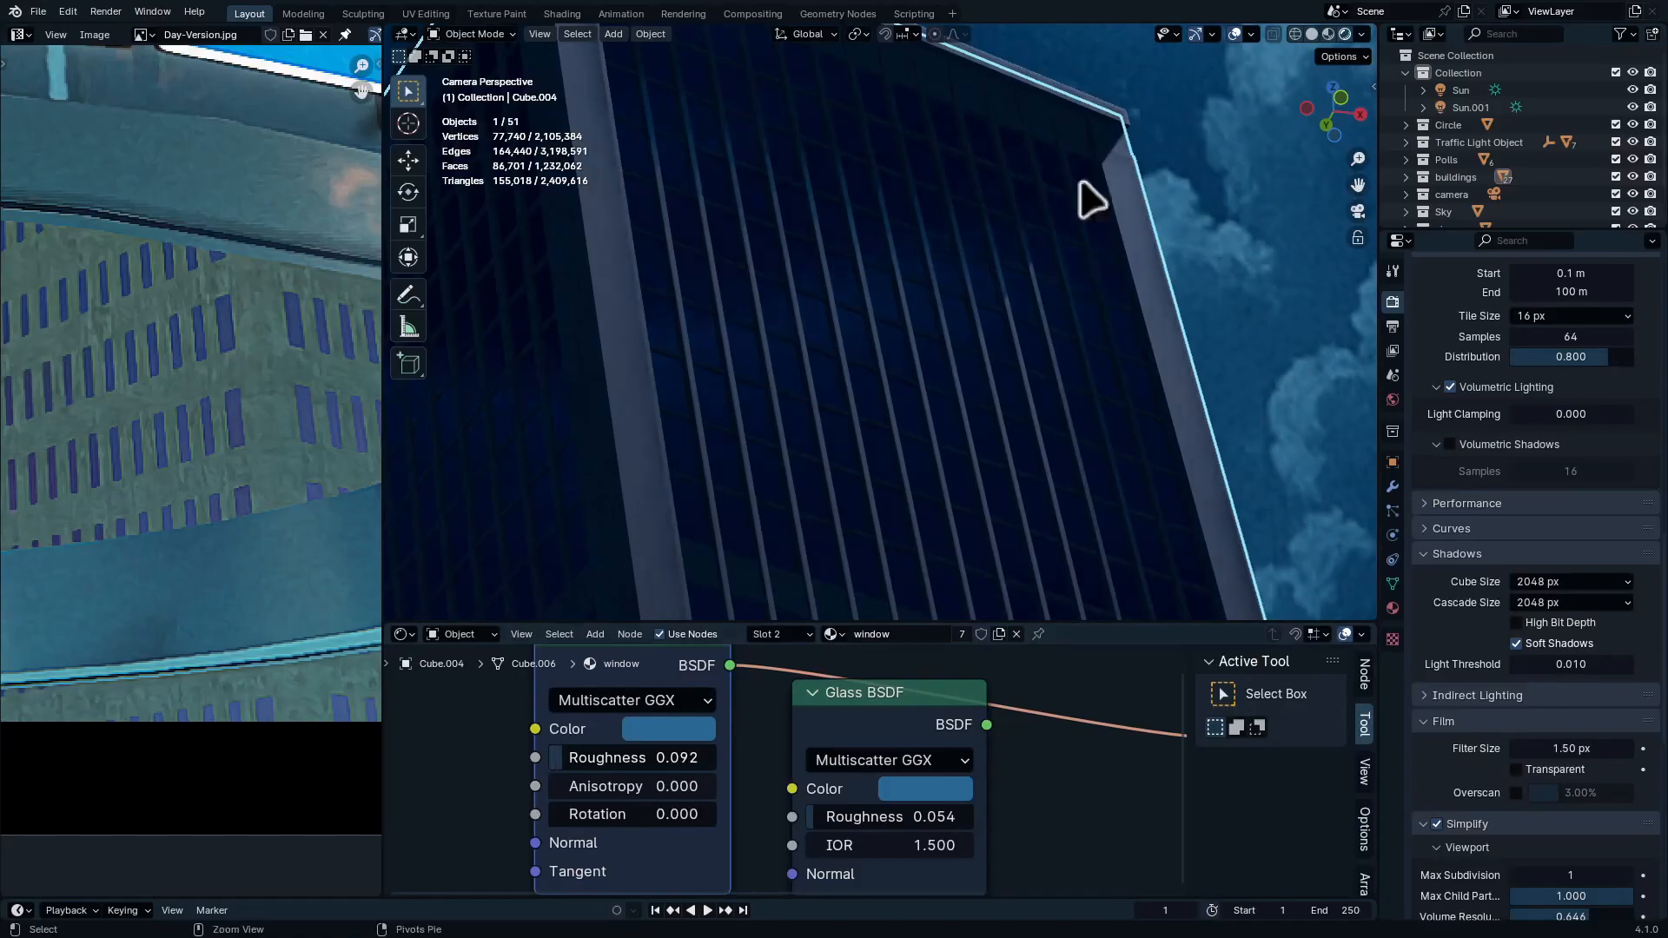
Compare the Glass BSDF with the Glossy BSDF on the building's windows, leave Glossy connected and check the full camera view
middle_click_drag(1080, 181, 1067, 295, "ctrl")
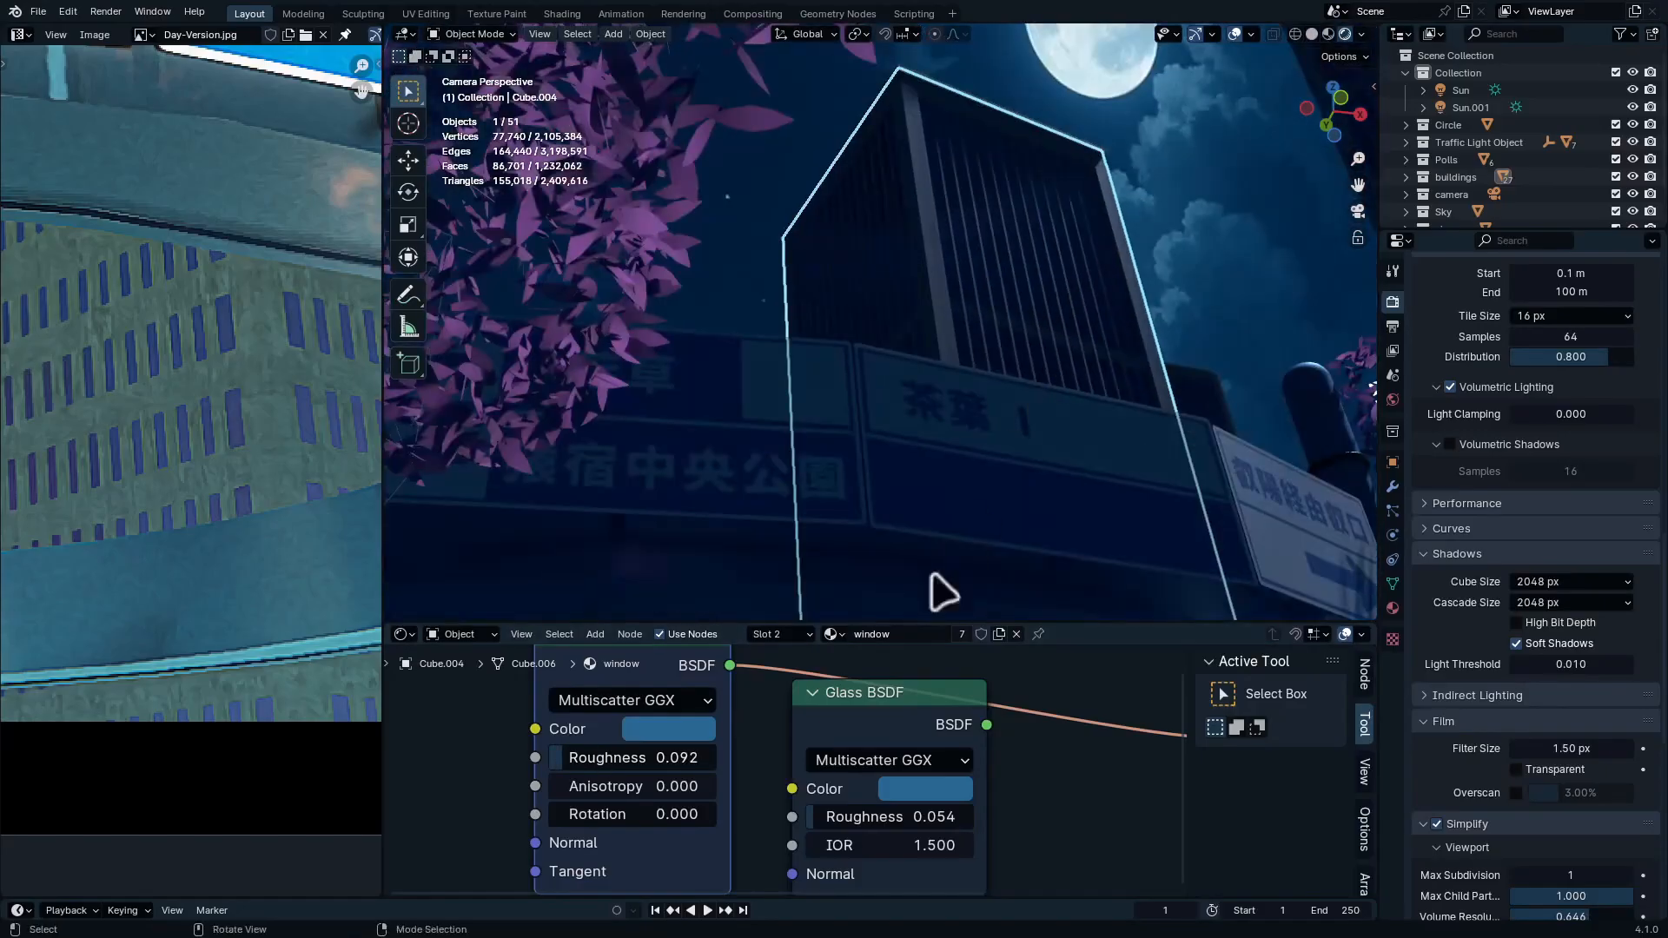
left_click(912, 724, "ctrl+shift")
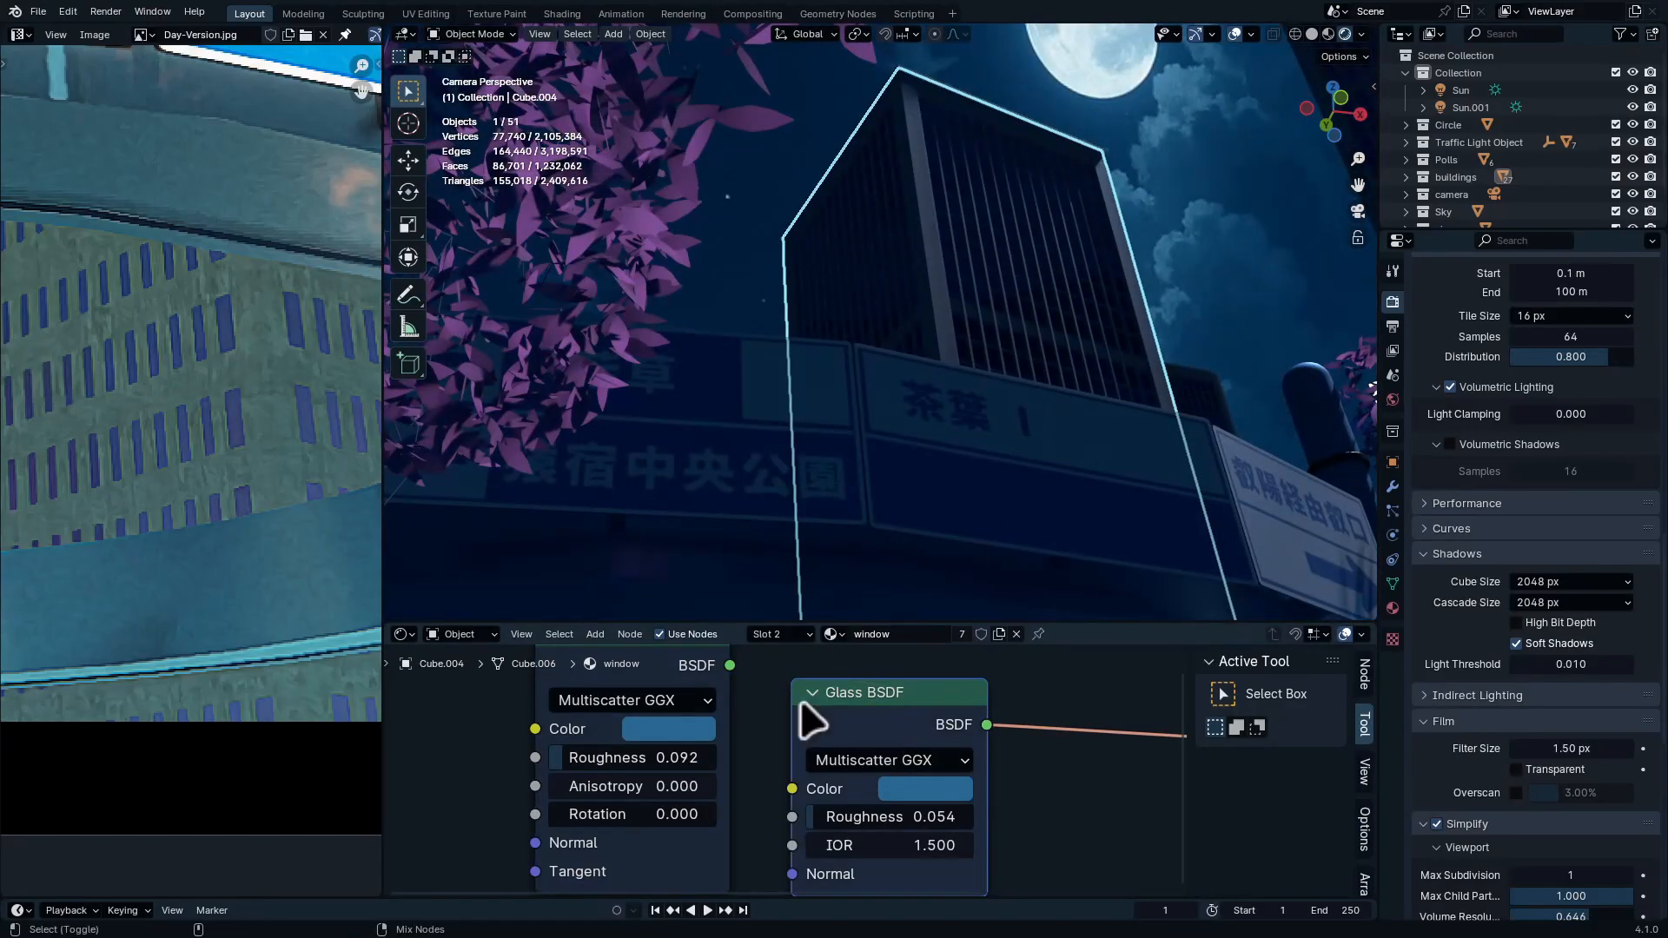
left_click(627, 680, "ctrl+shift")
scroll(1079, 177, "up", 8)
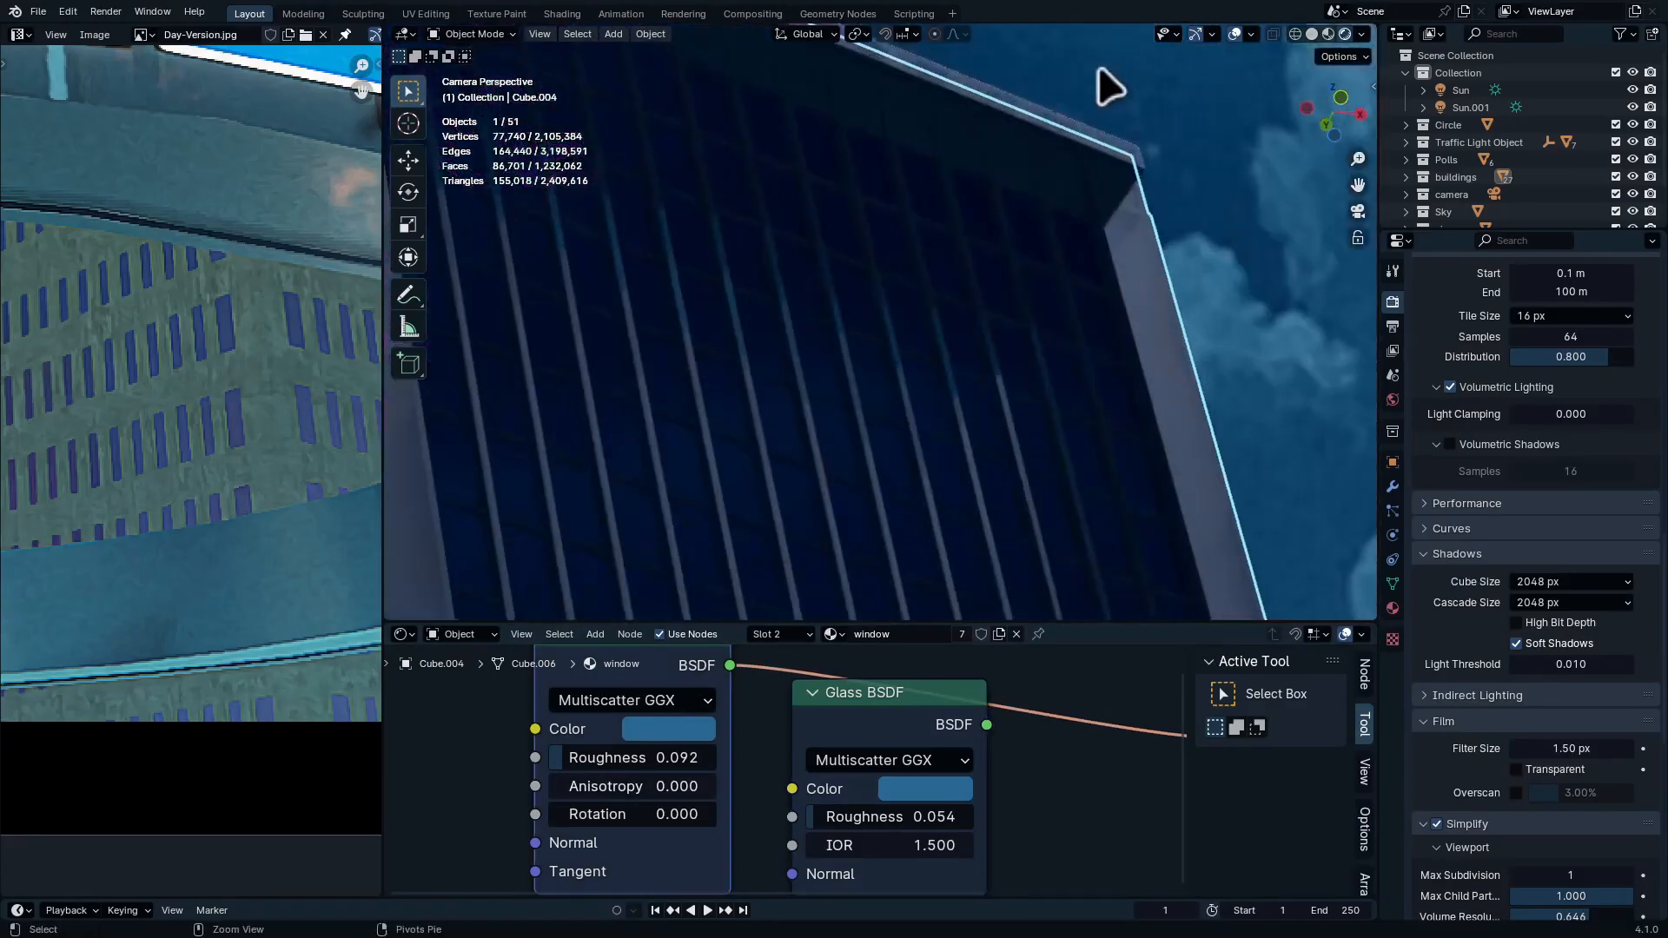
scroll(893, 547, "down", 8)
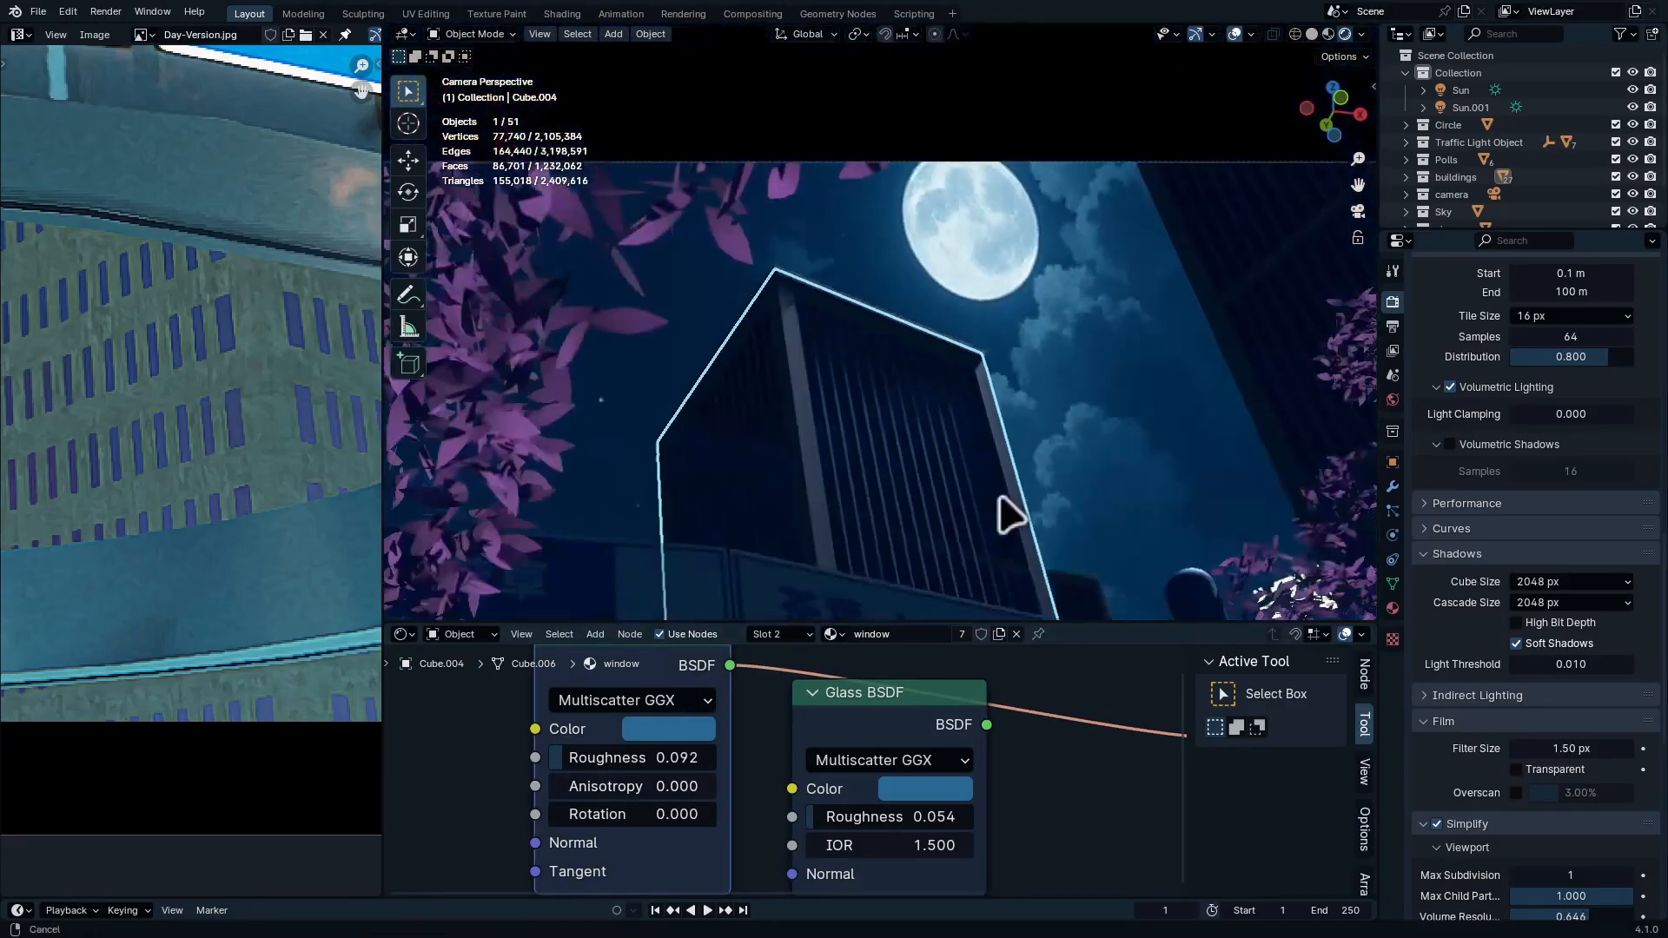
key("ctrl+alt+space")
middle_click_drag(968, 639, 973, 685, "ctrl")
mouse_move(739, 342)
left_mouse_down("ctrl")
mouse_move(1054, 755)
mouse_move(938, 754)
left_mouse_up("ctrl")
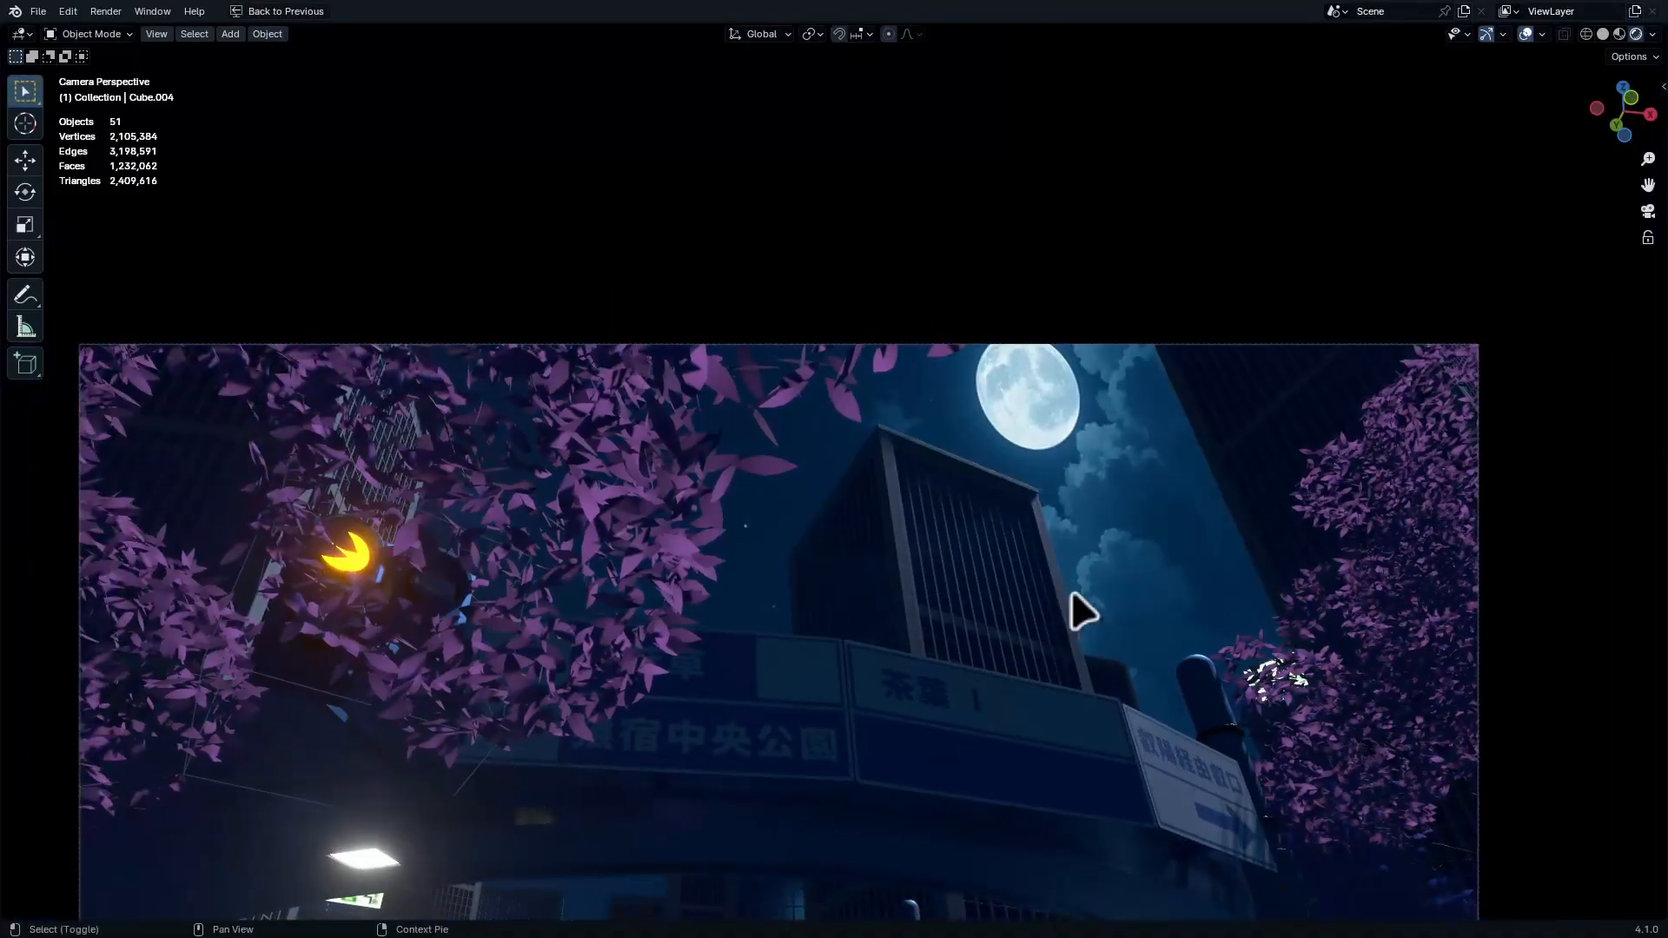
middle_click_drag(1081, 612, 1098, 536, "shift")
key("KP_0")
key("ctrl+space")
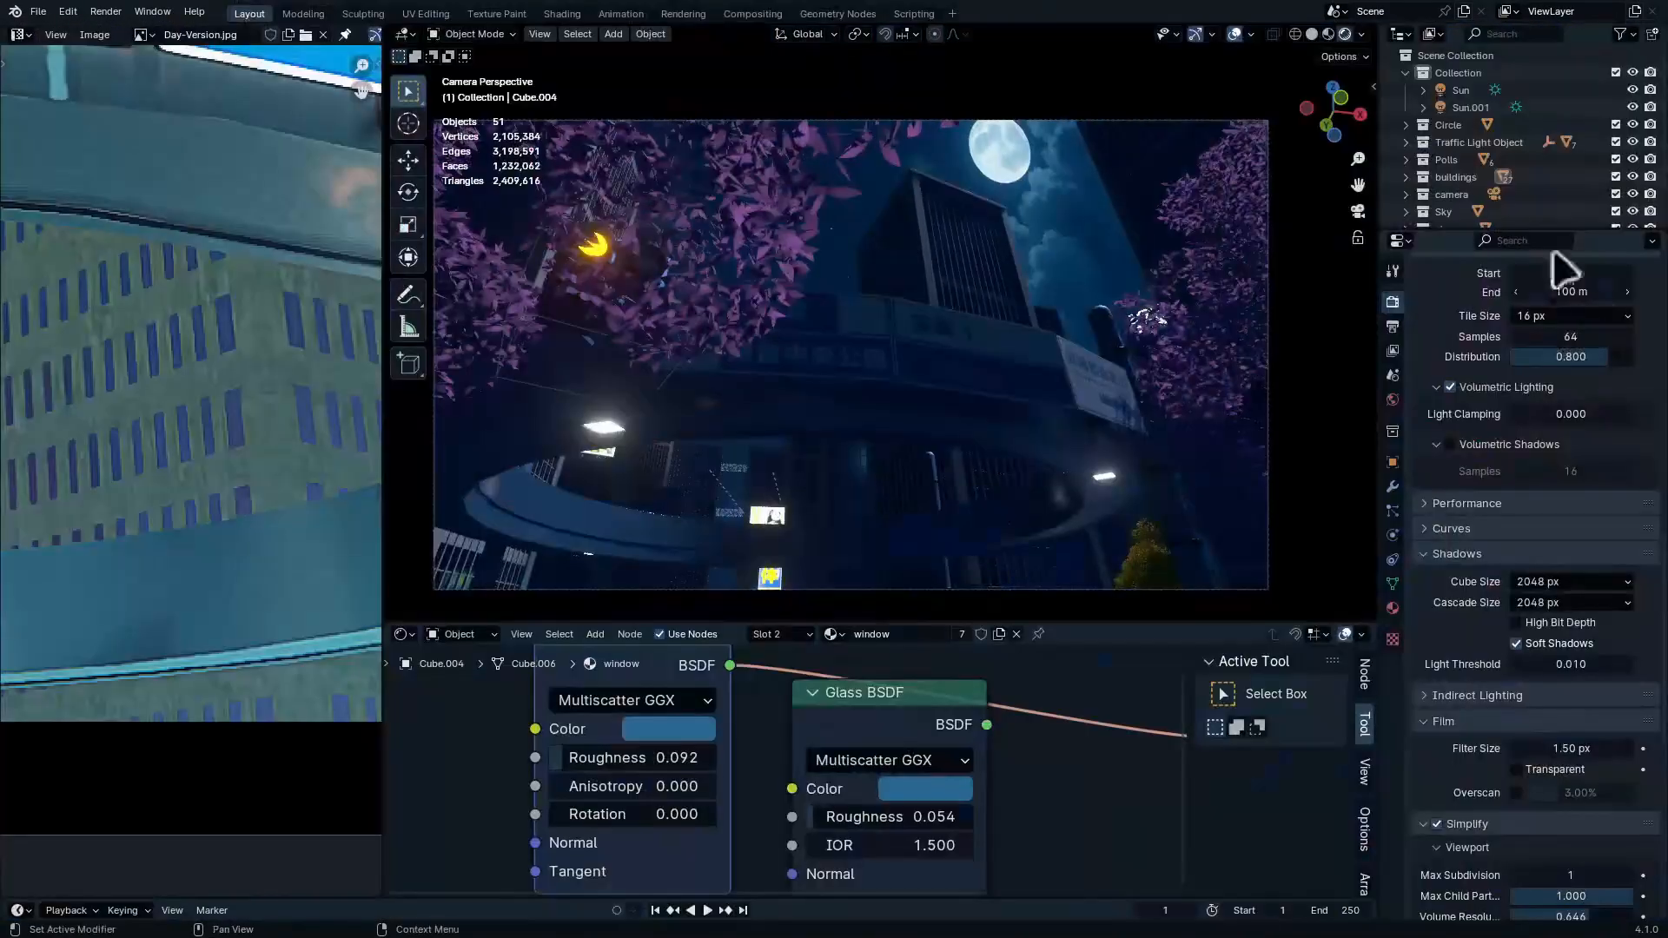
Enlarge the Outliner, select the neutral Sun.001 light and hide the blue Sun light in the viewport
left_click_drag(1509, 228, 1481, 445)
left_click(1442, 229)
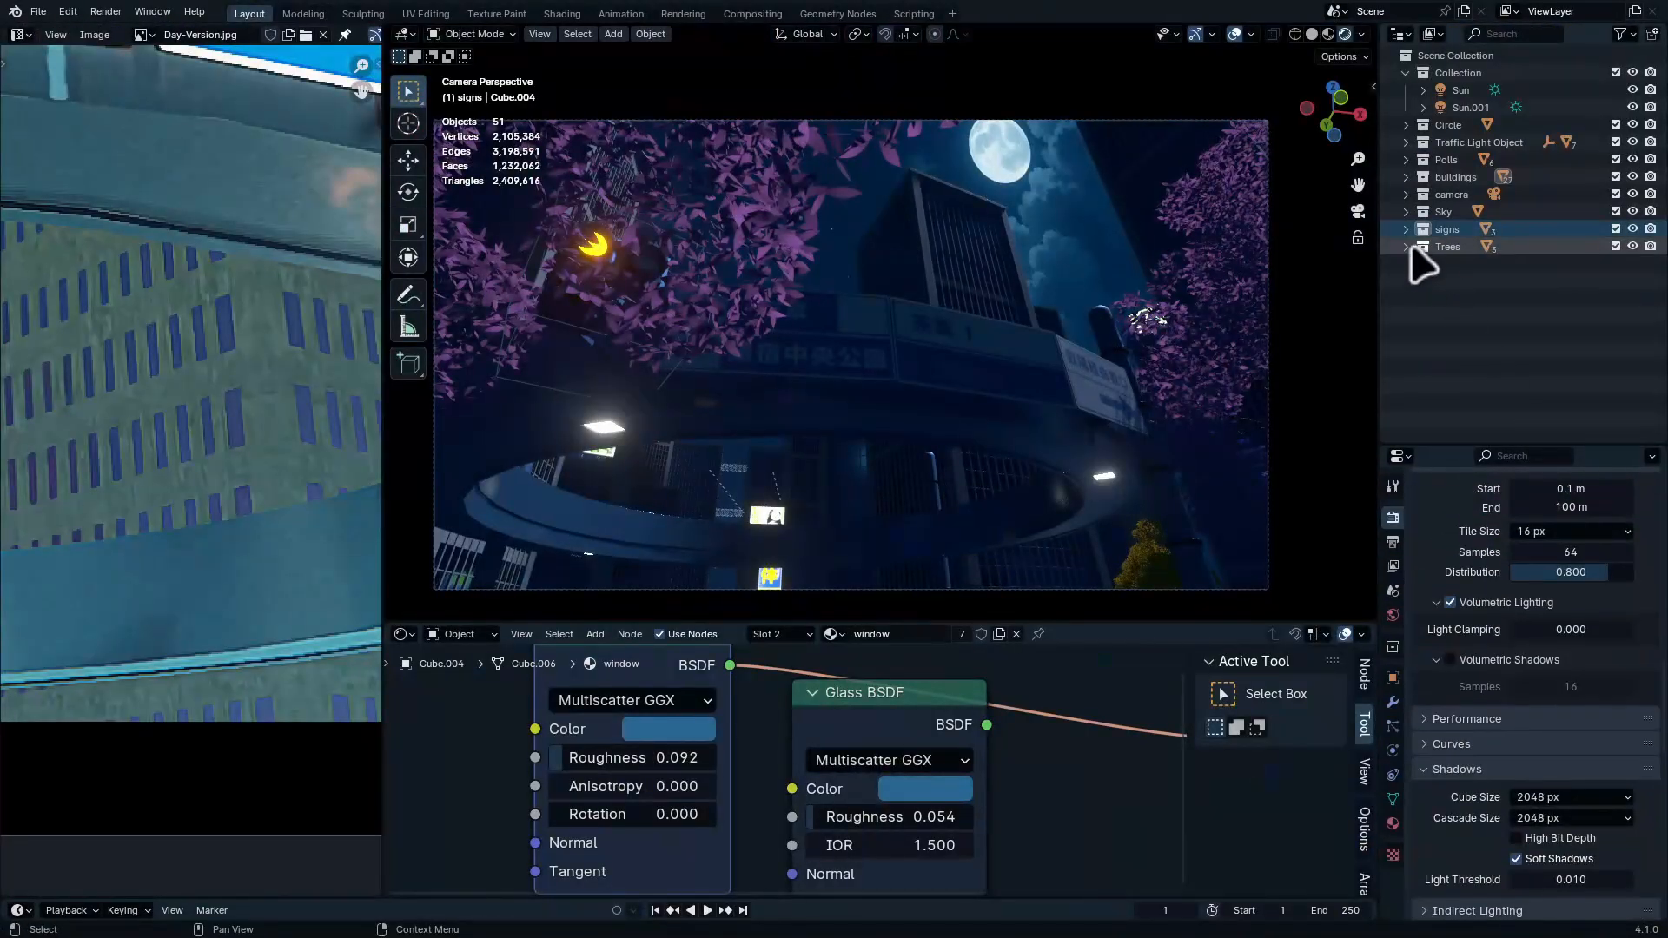
left_click(1424, 247)
left_click(1452, 90)
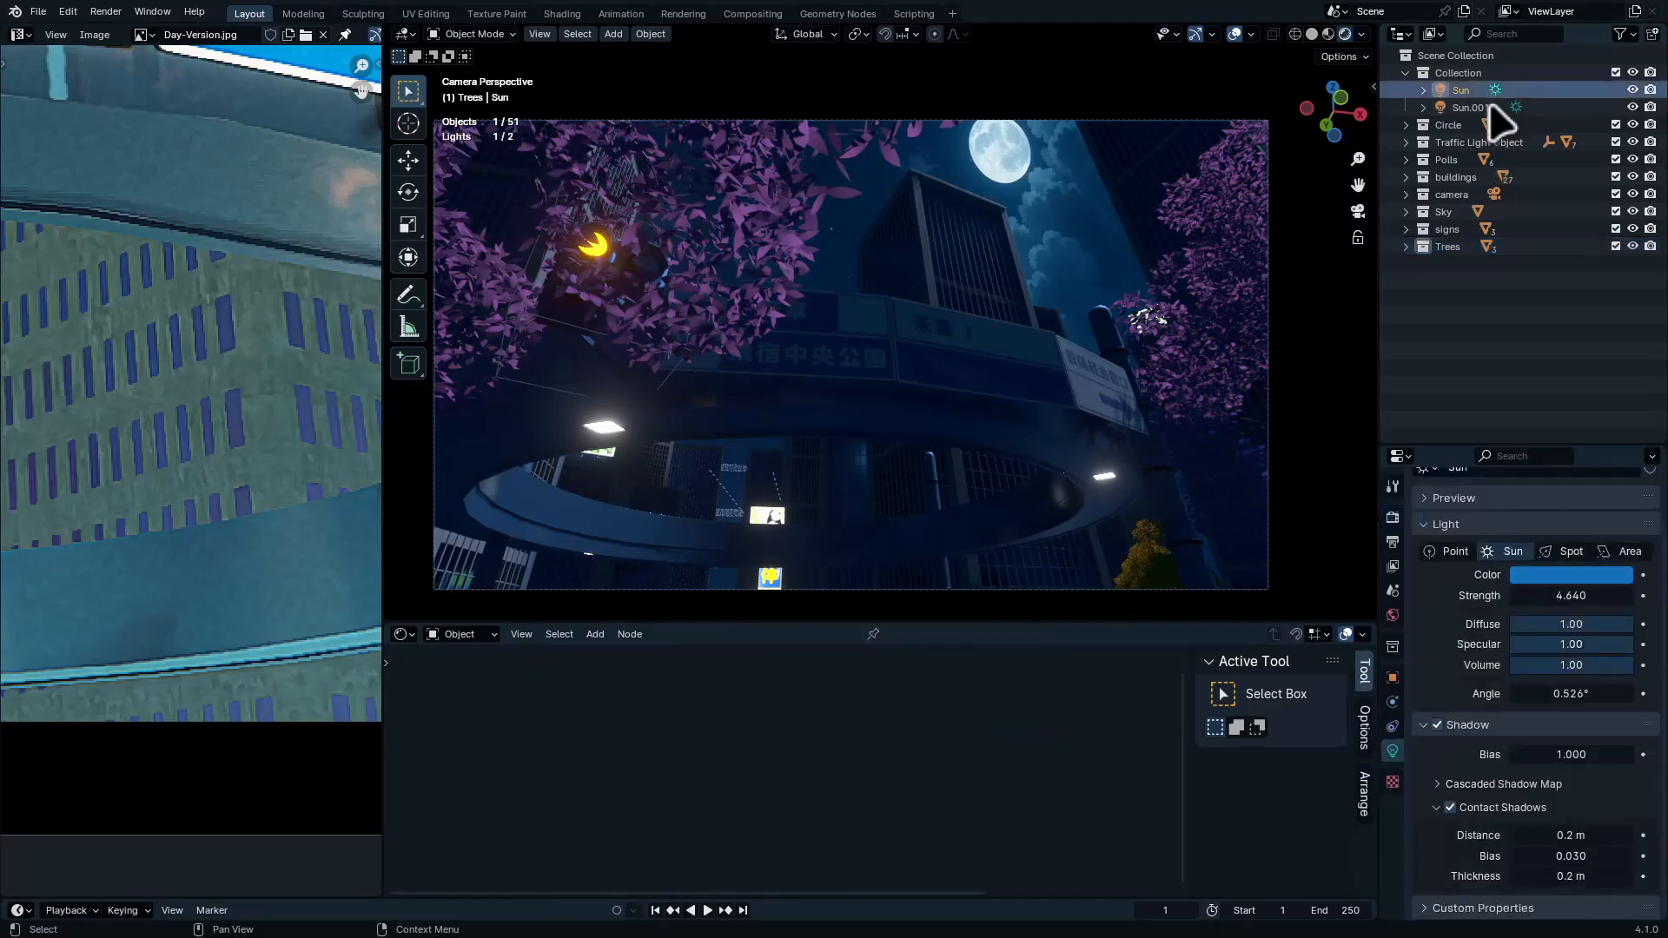
left_click(1477, 107)
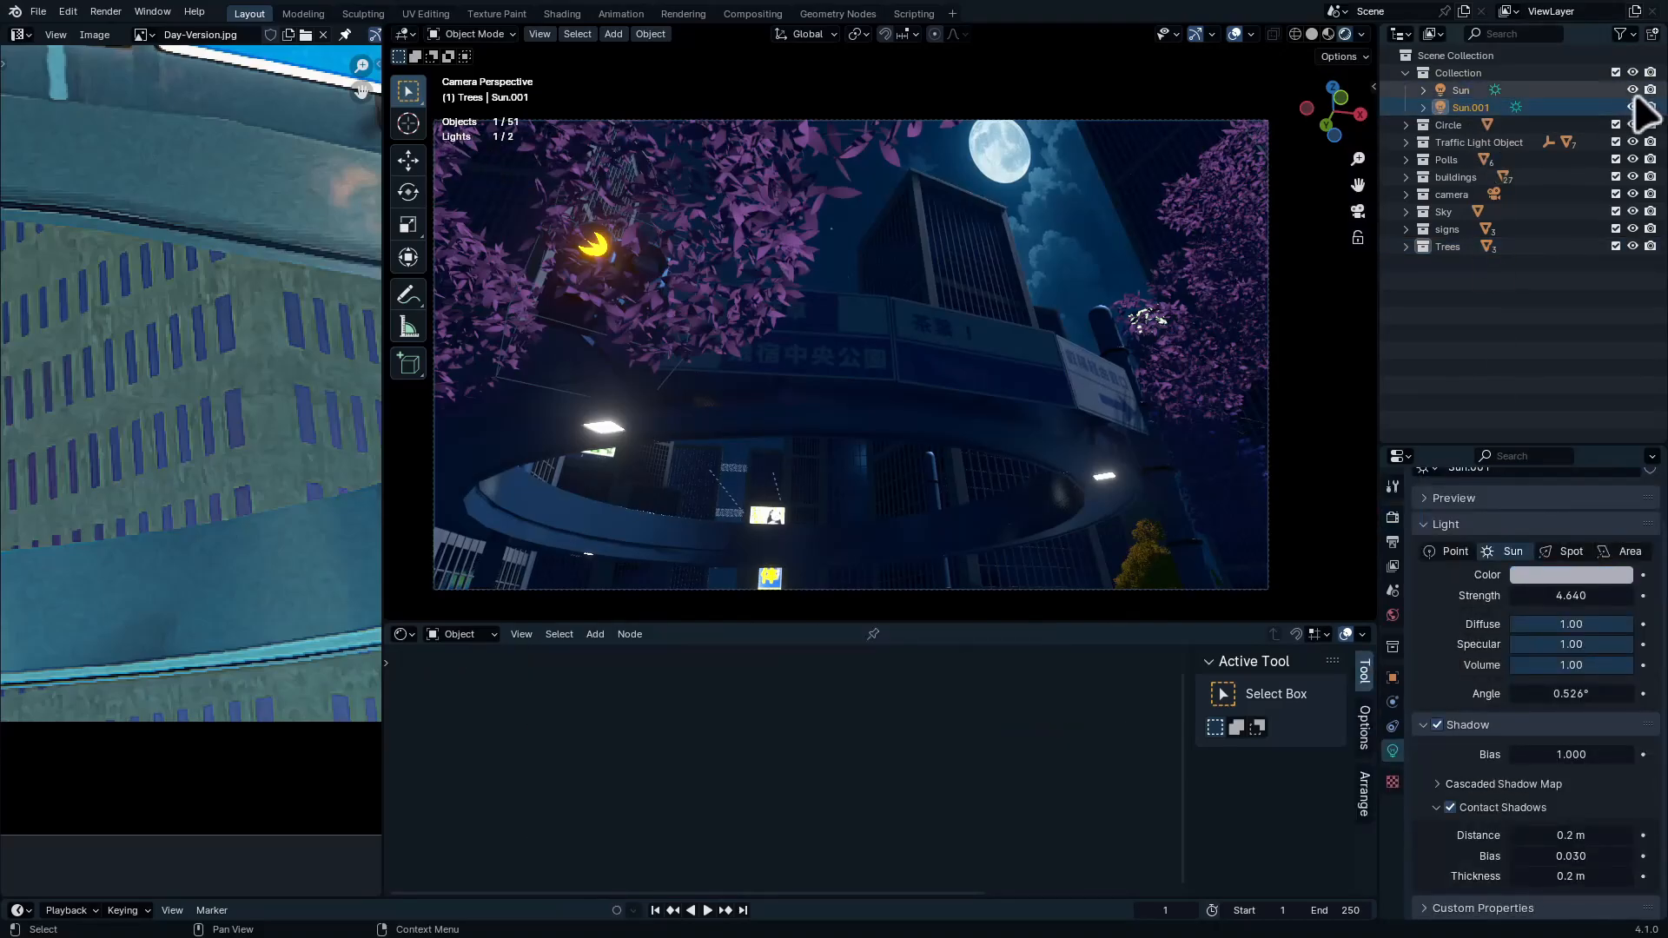
left_click(1632, 89)
Rotate the Sun.001 light around the global Z axis and raise its strength to 10
key("r")
key("z")
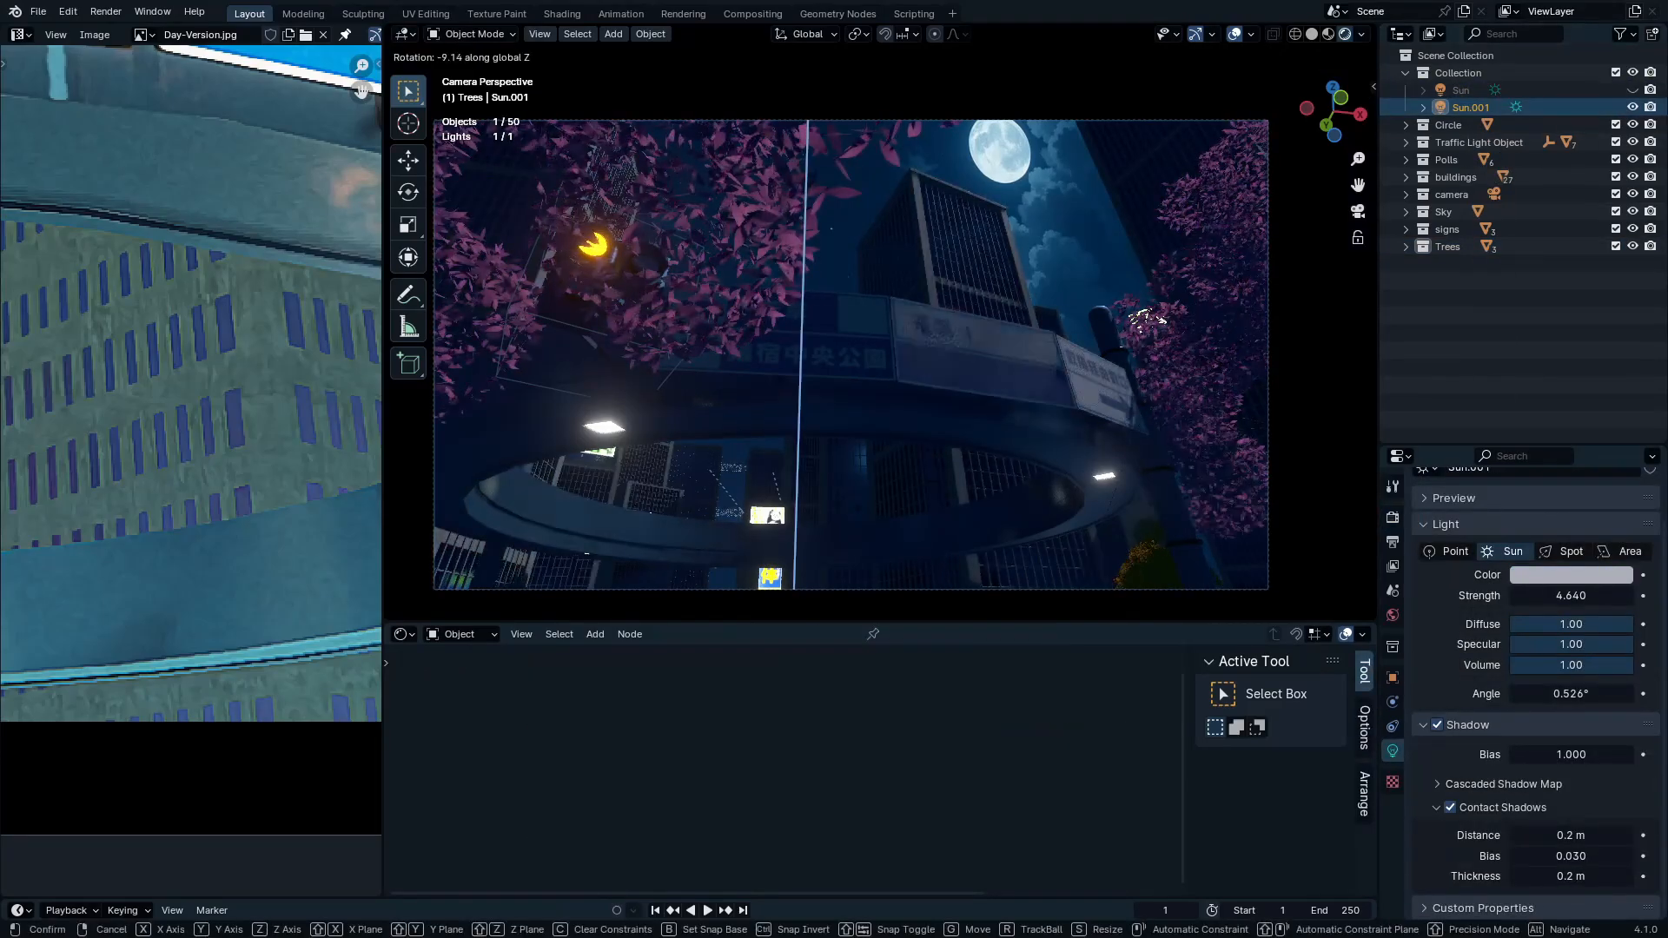
left_click_drag(1570, 596, 1624, 595)
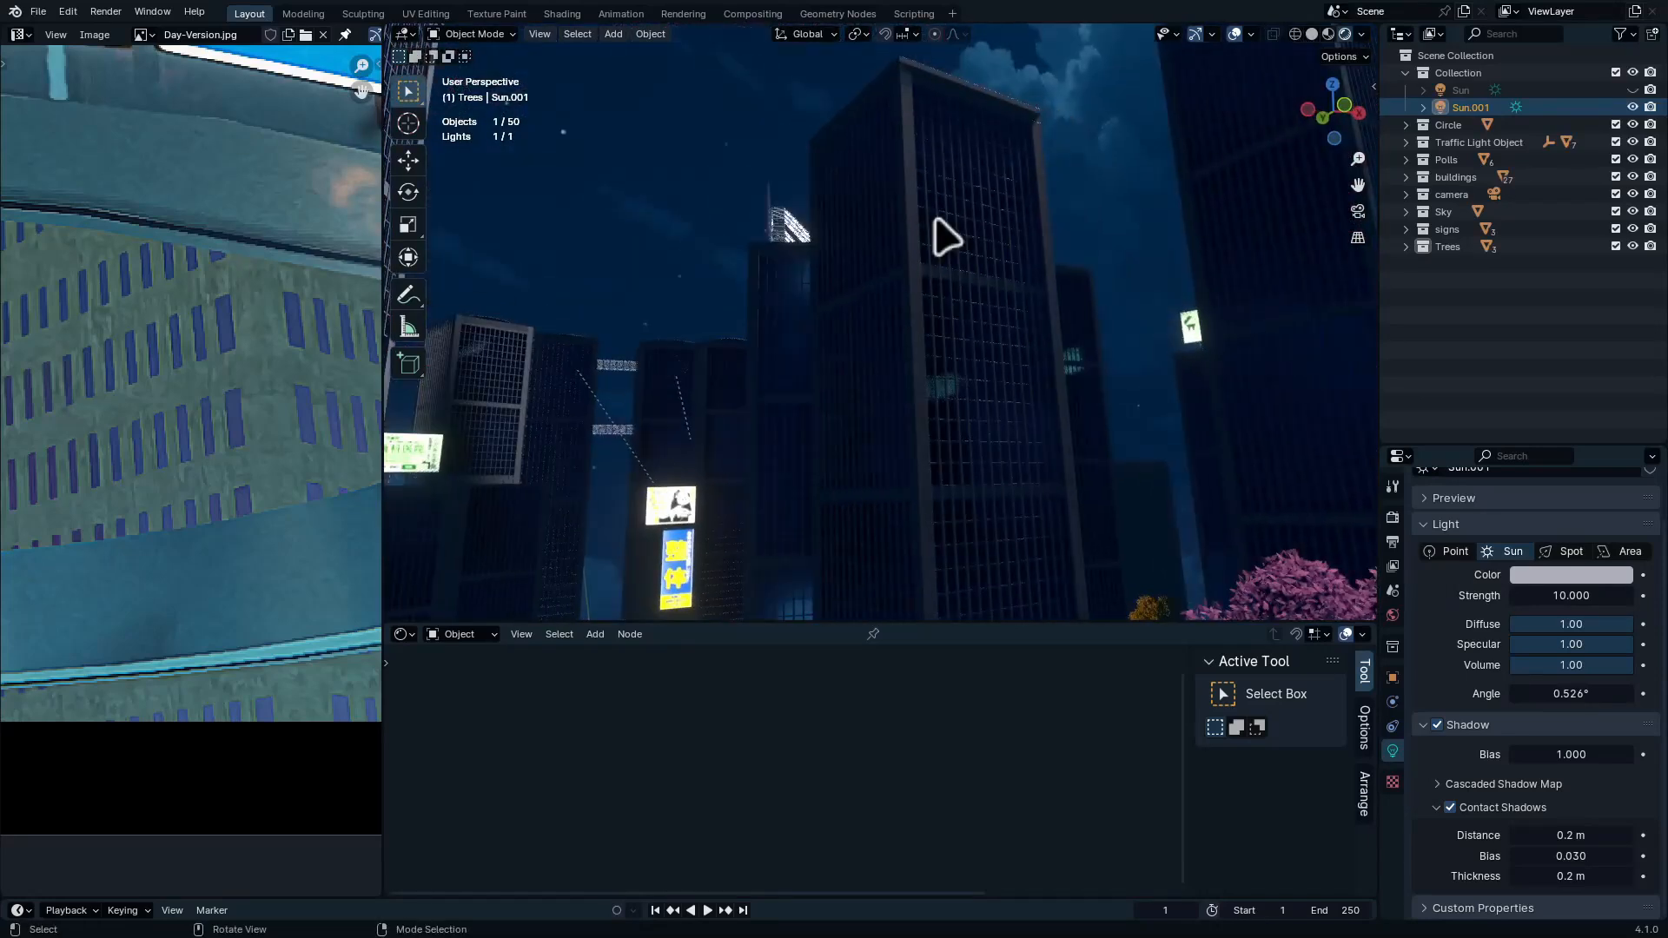
Add a Principled BSDF below the Glass BSDF in the tall building's window material and connect it to the Material Output's Surface
left_click(943, 235)
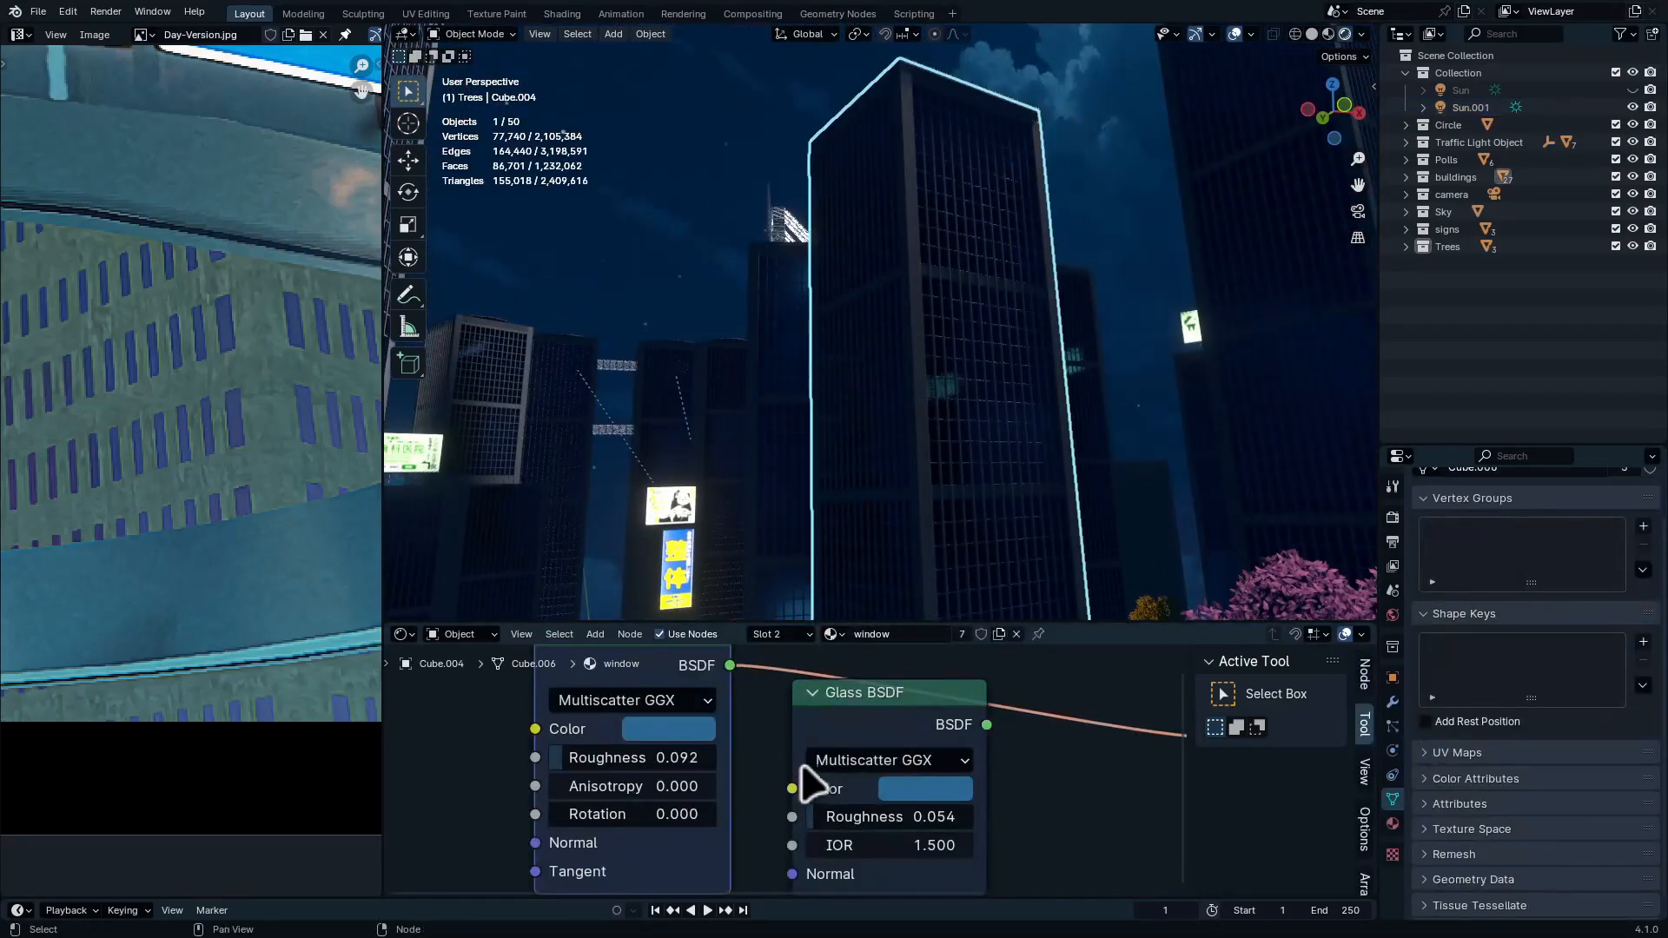
key("ctrl+space")
middle_click_drag(1055, 587, 748, 581)
left_click(1024, 467)
key("shift+a")
left_click(1024, 466)
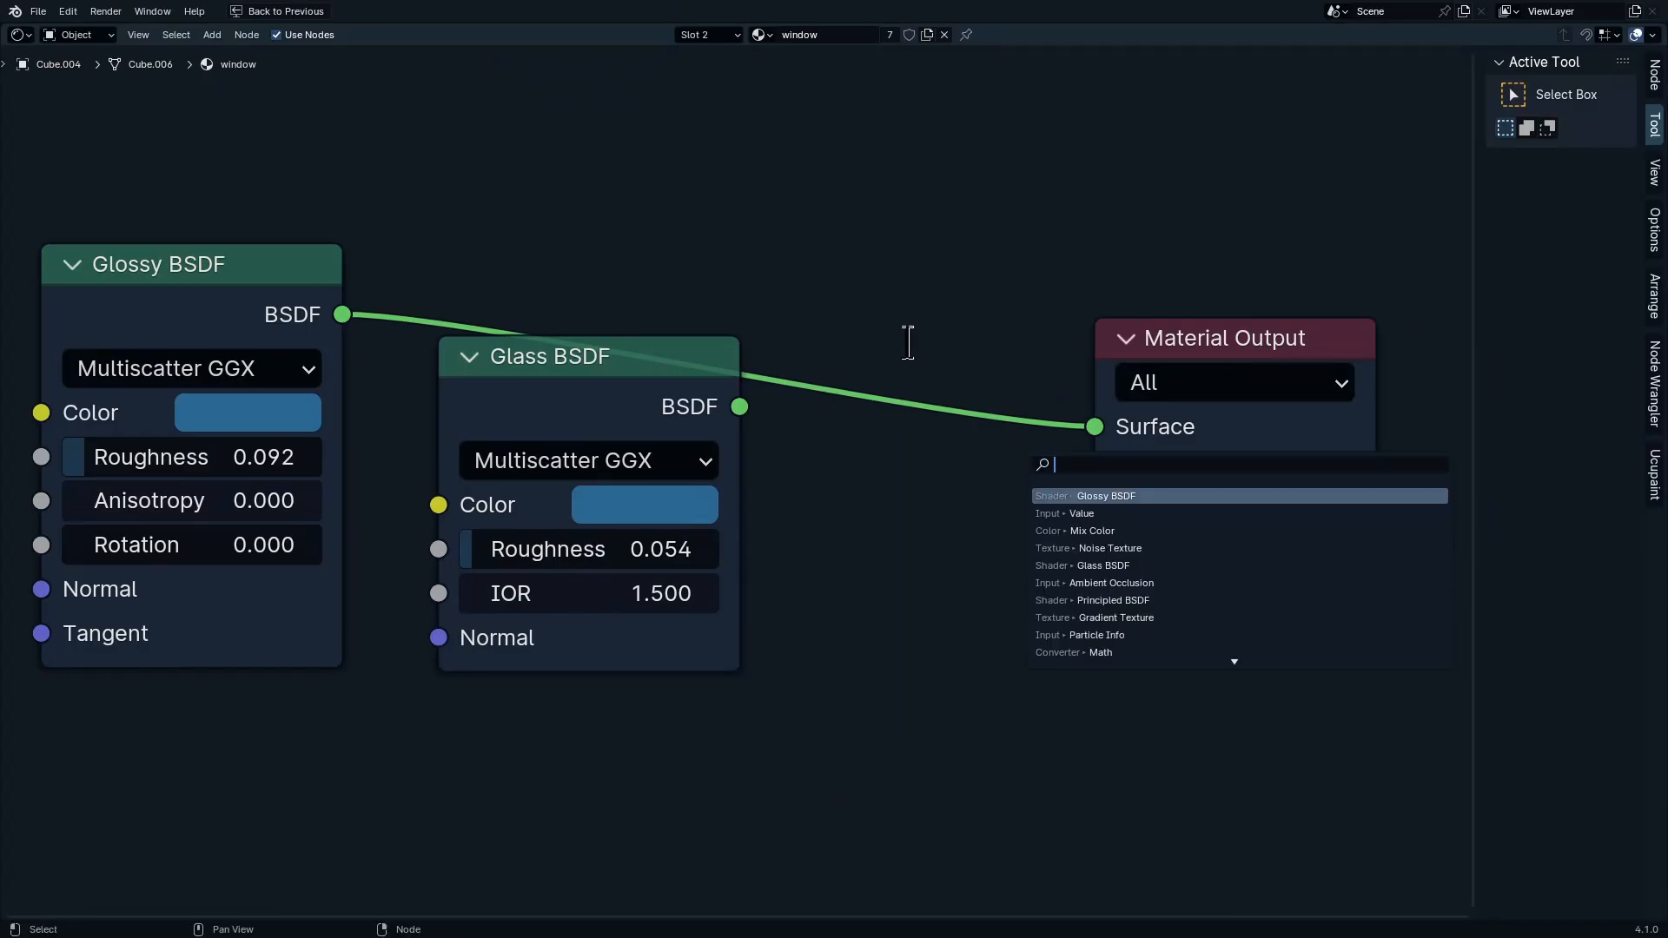
type("princi")
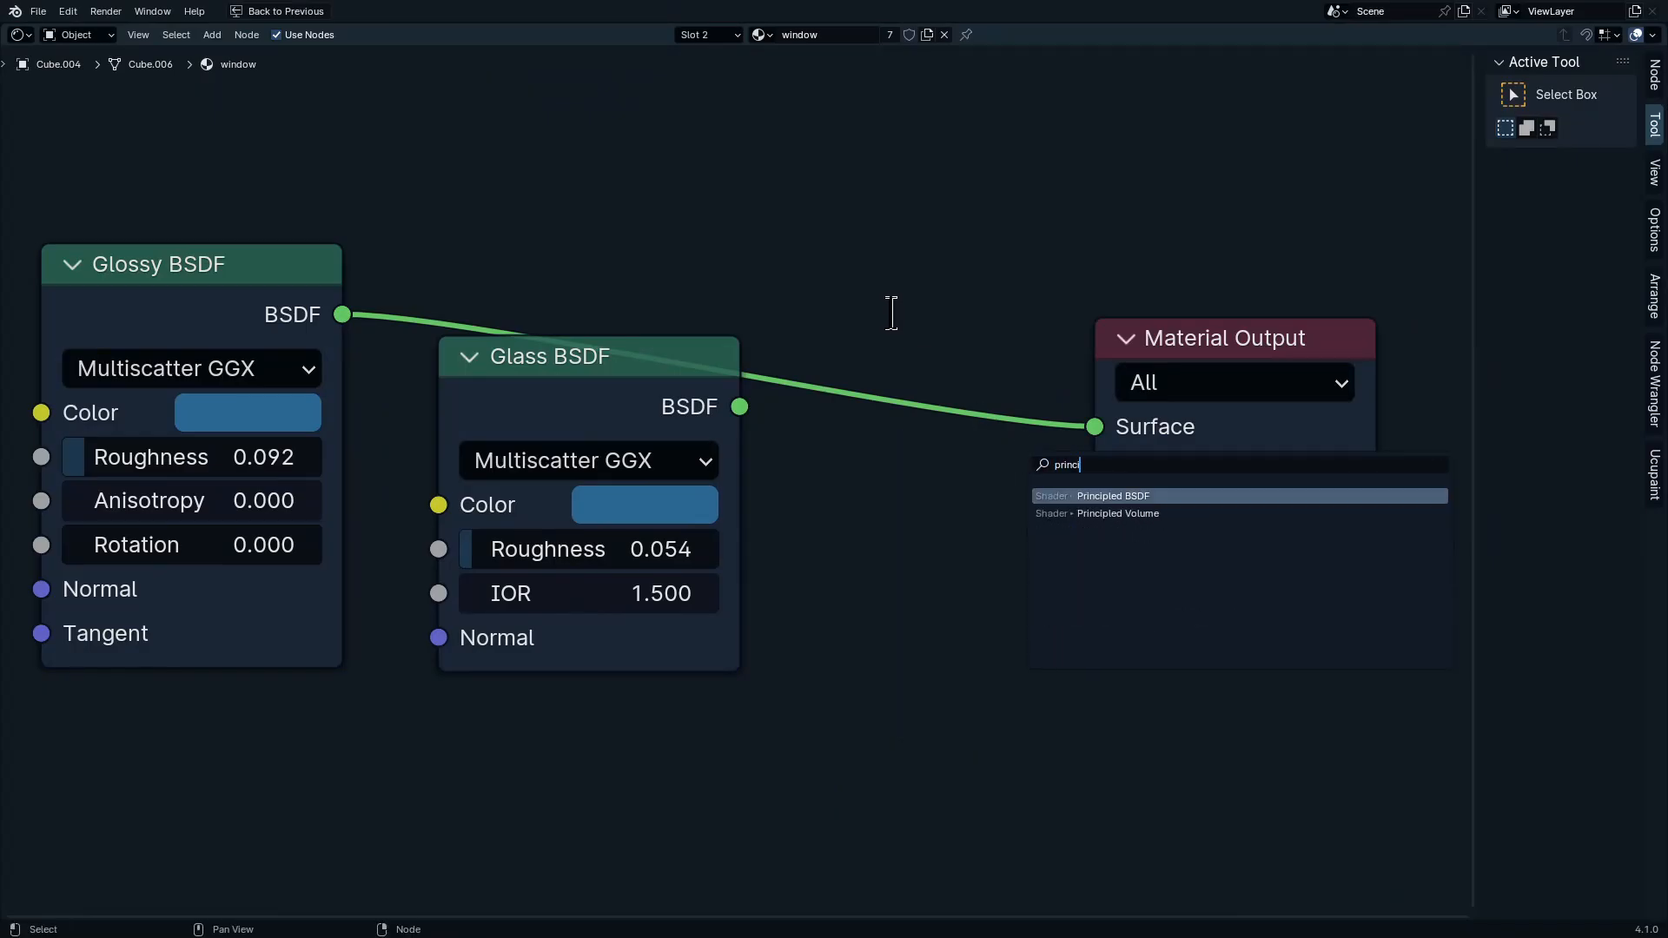
key("Return")
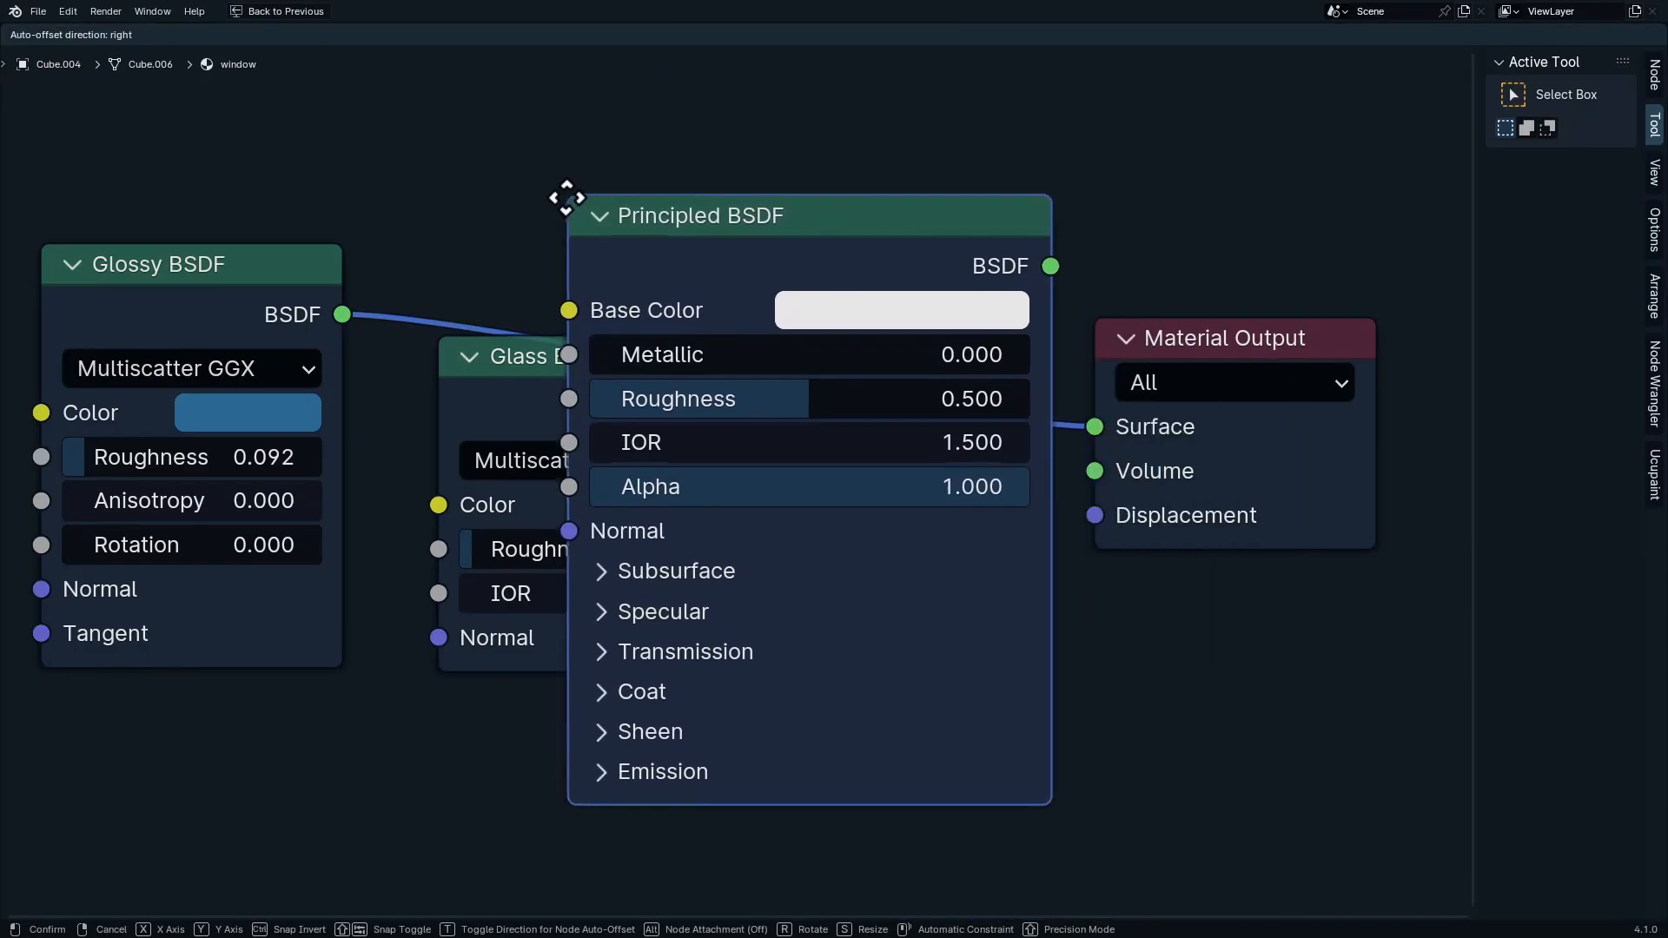
left_click(566, 198)
left_click_drag(747, 262, 648, 771)
middle_click_drag(627, 652, 695, 464)
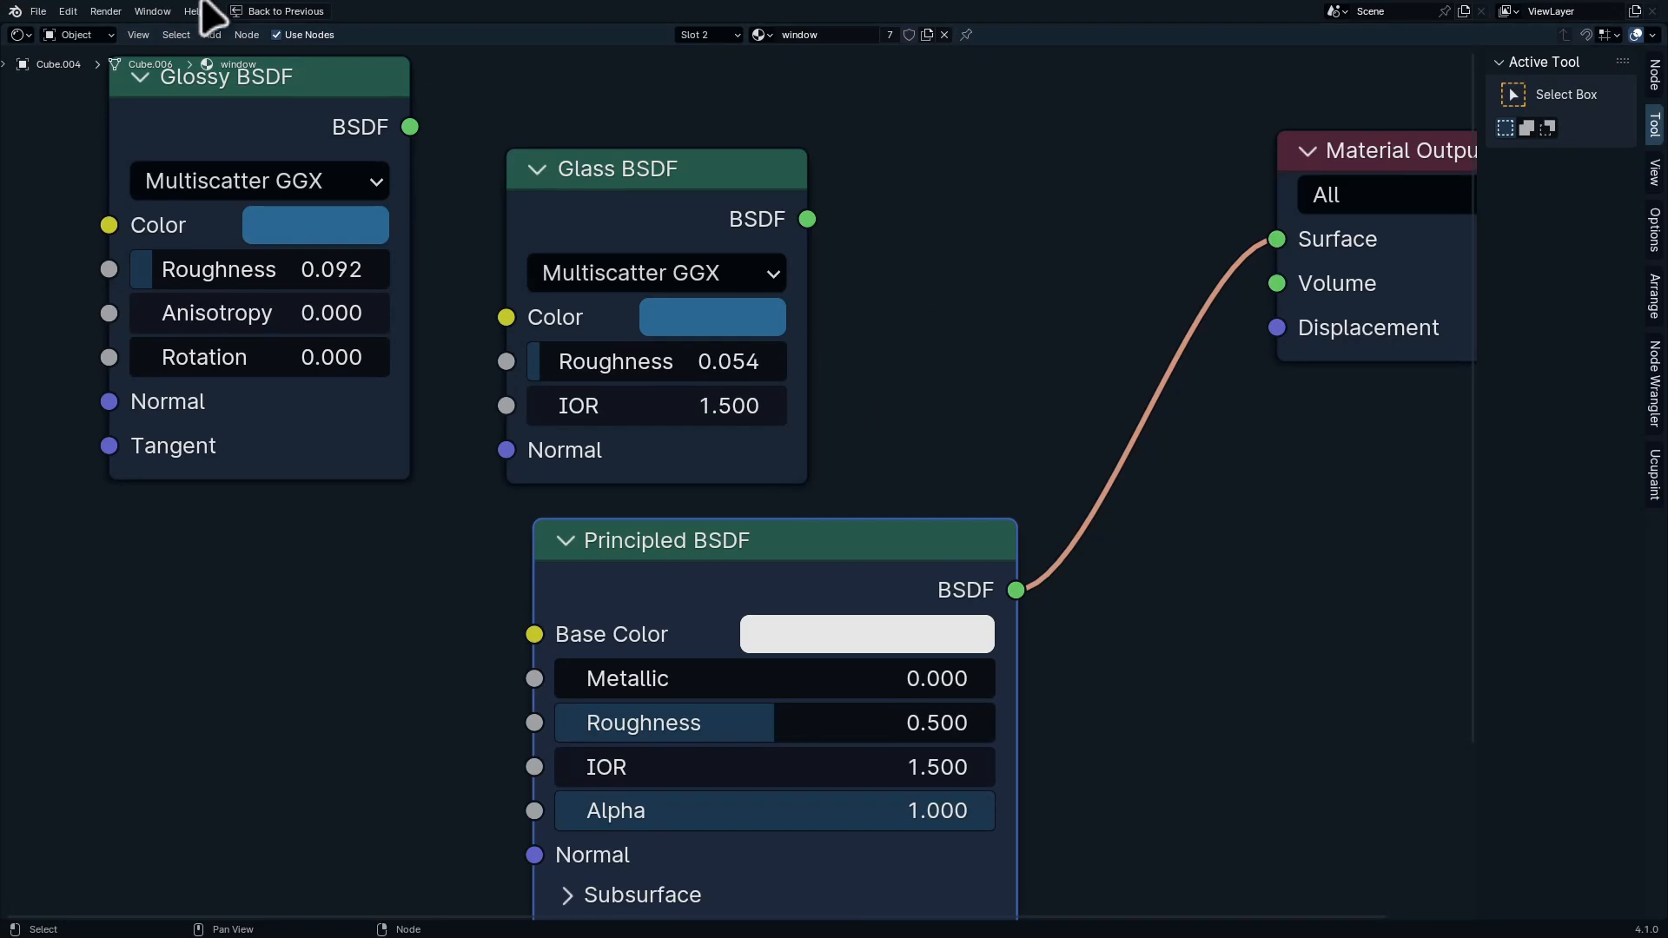
Copy the window's blue colour into the Principled BSDF's Base Color and brighten it to a lighter blue
key("ctrl+c")
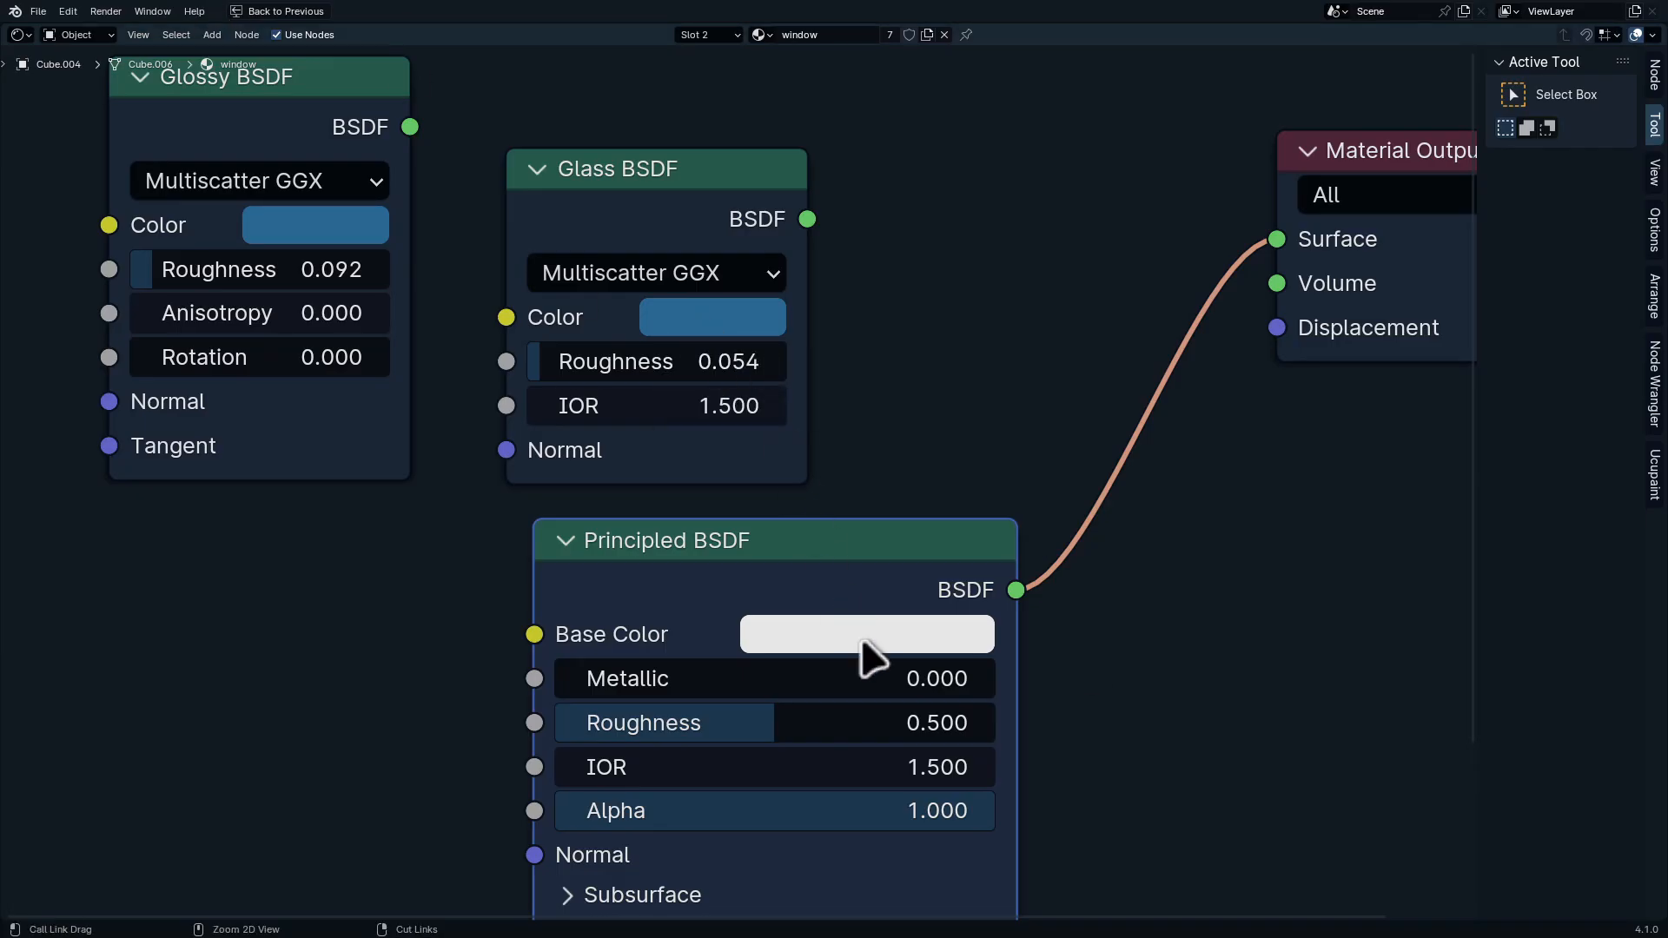
key("ctrl+v")
left_click(879, 659)
left_click_drag(1136, 179, 1143, 84)
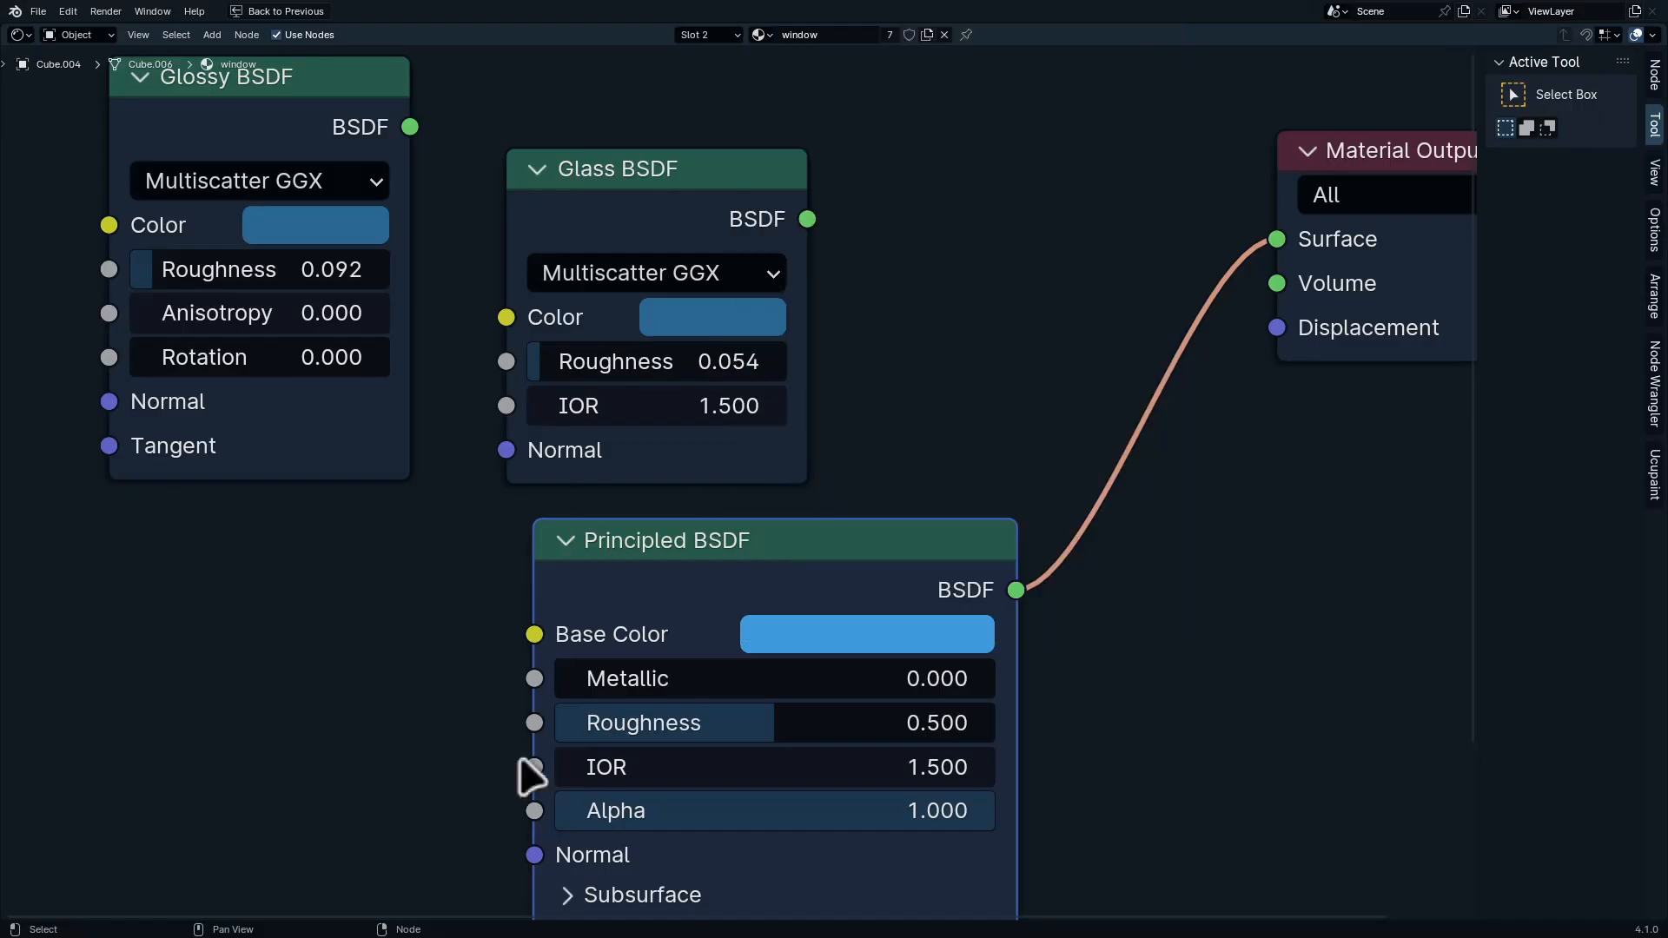
Select the Sun.001 light and rotate it about -8.28° around the global Z axis
key("ctrl+space")
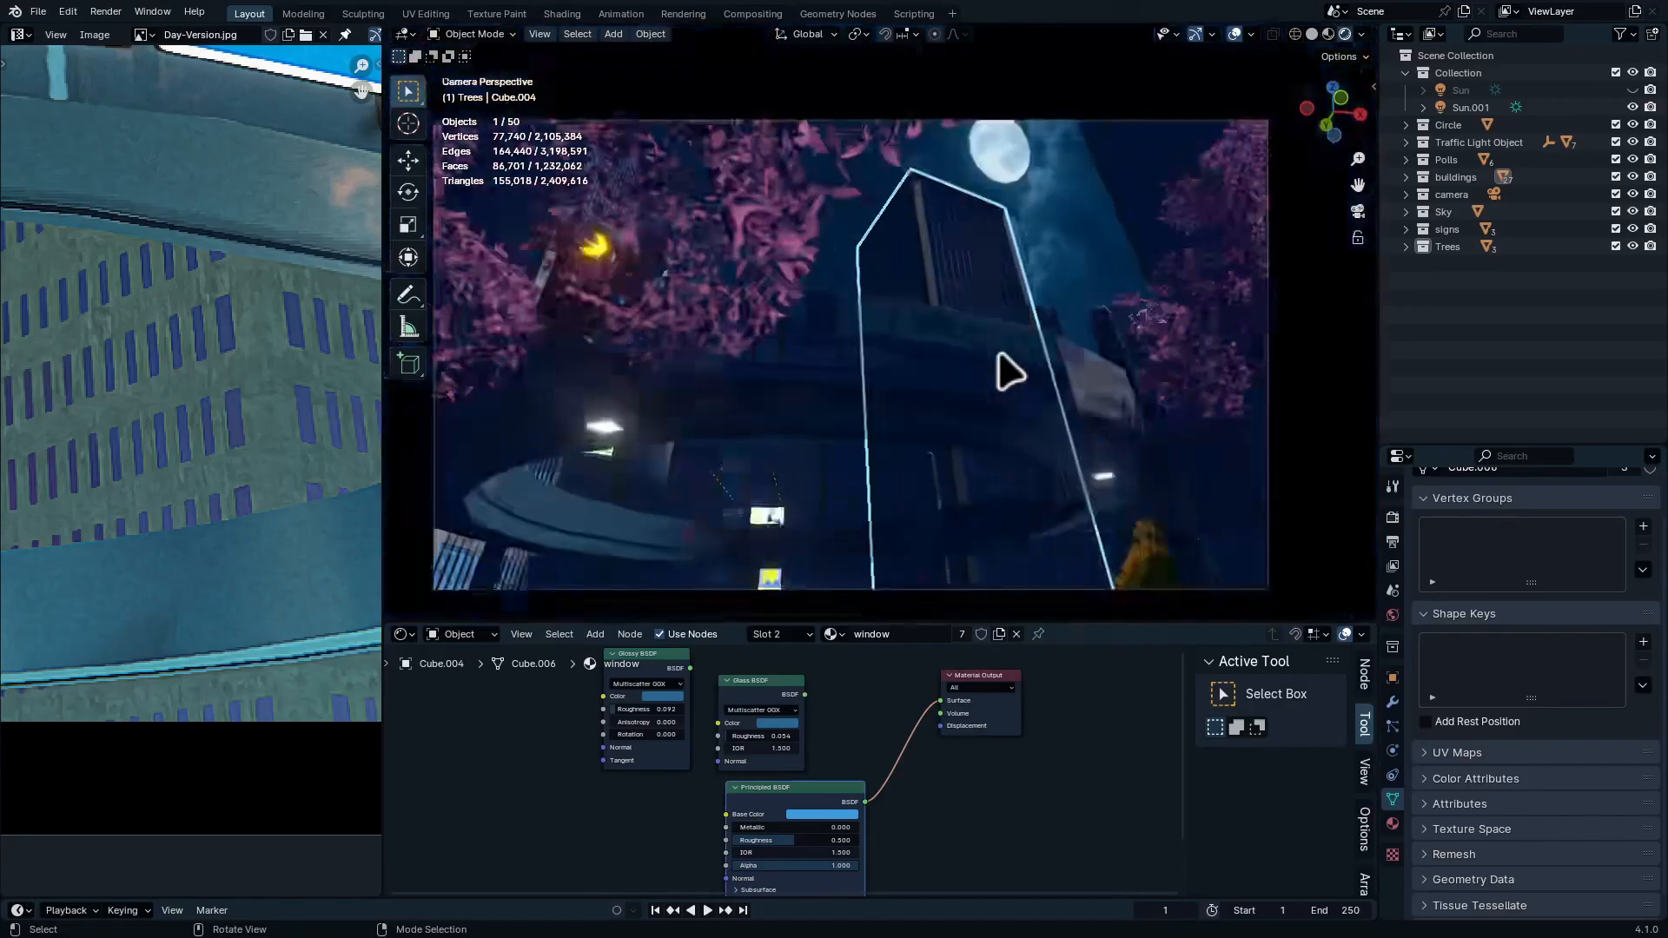
left_click(1471, 107)
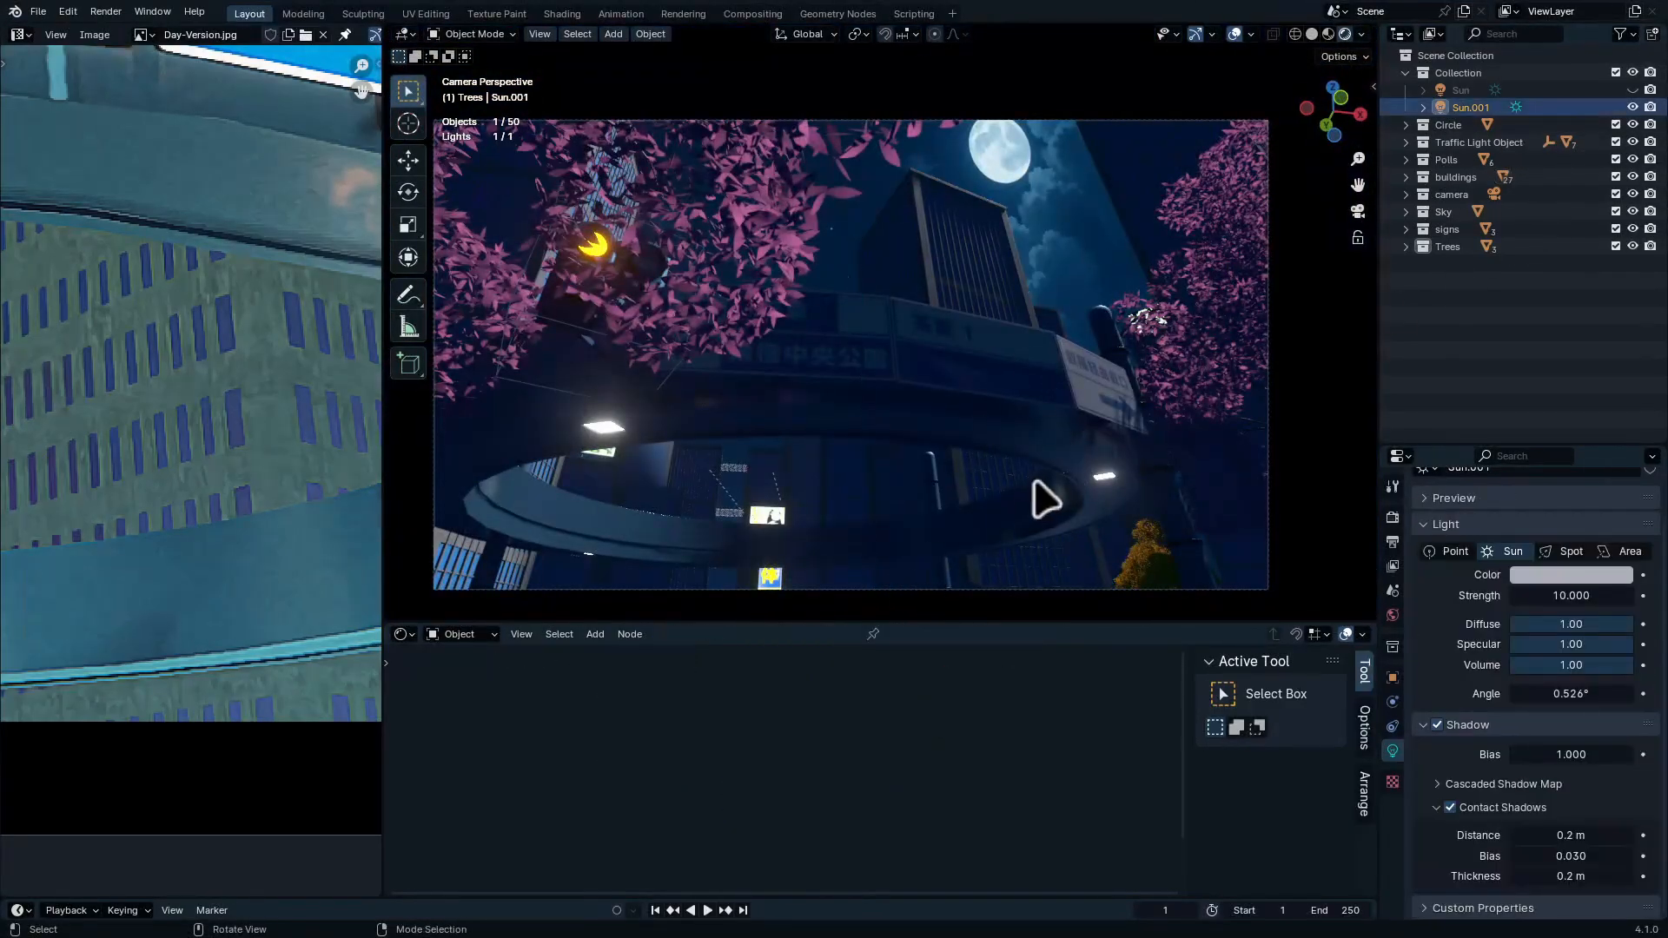
key("r")
key("z")
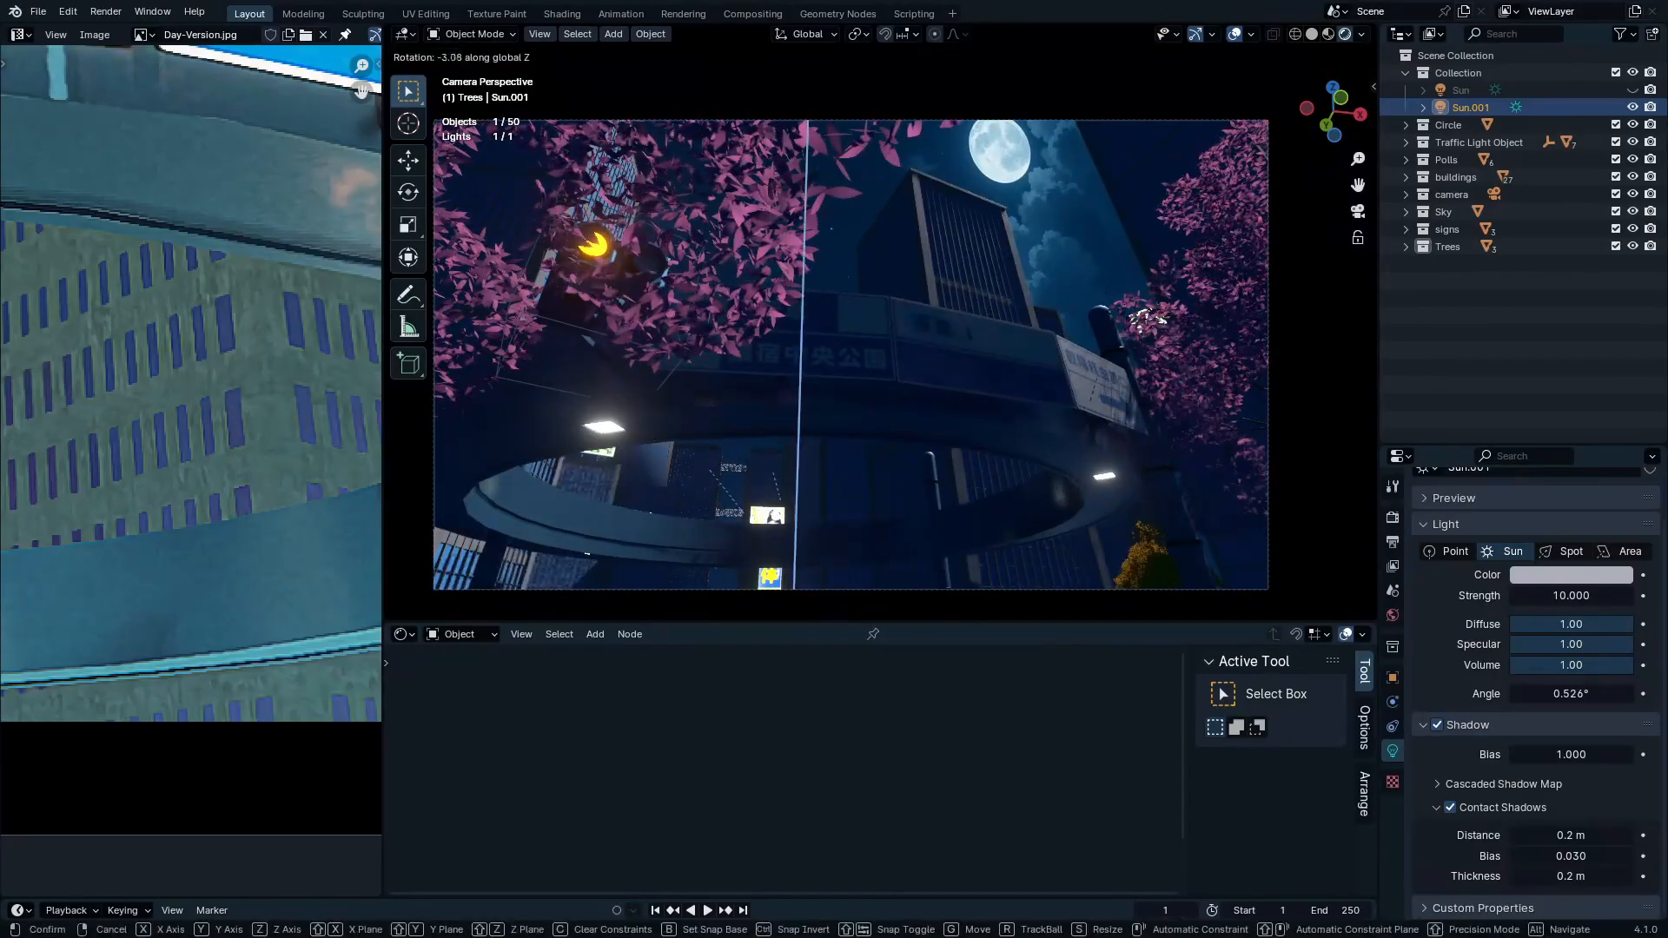
key("Return")
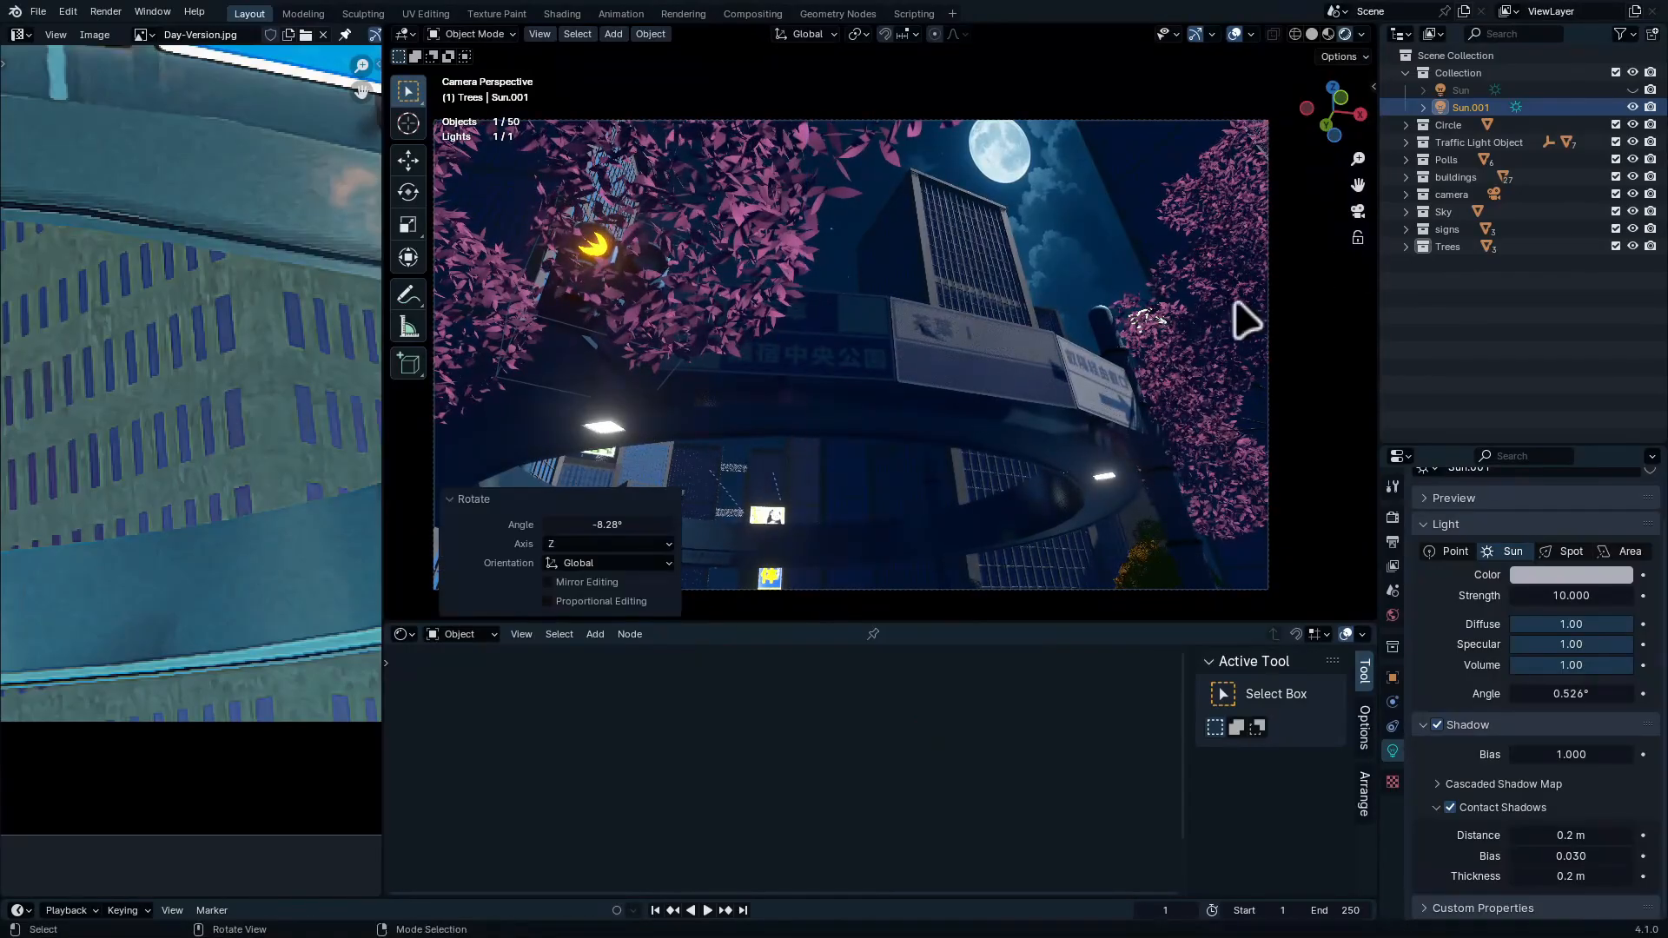
Select the middle sign on the ring bridge and lower the Roughness of its sign 2 material
left_click(938, 395)
scroll(847, 699, "up", 2)
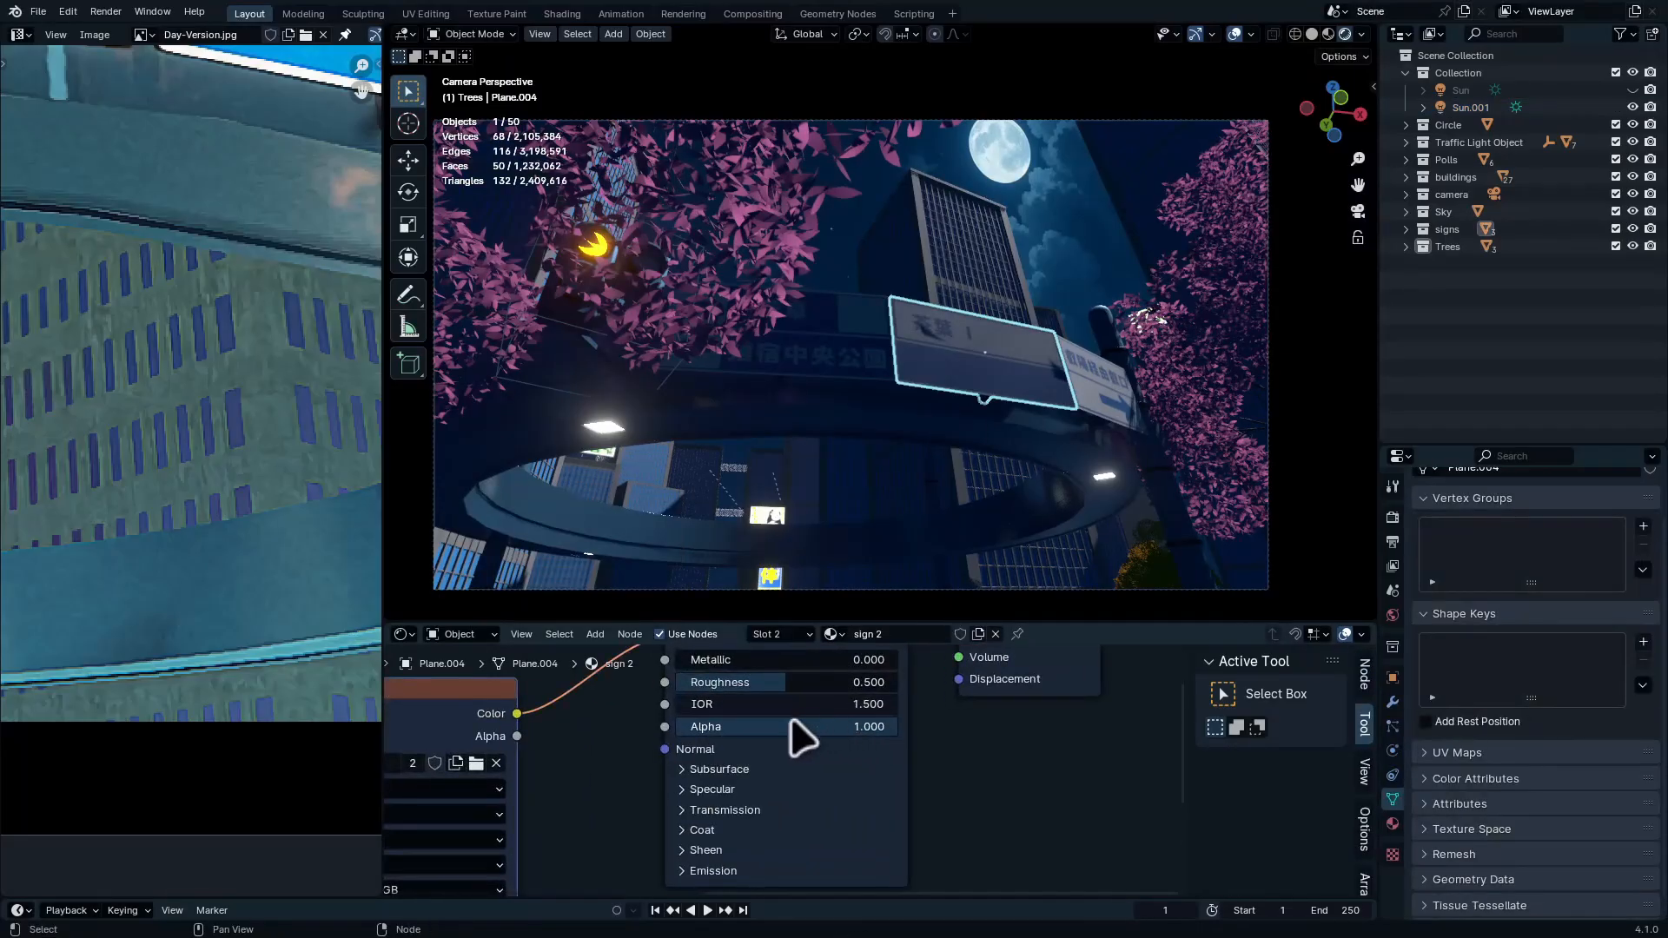
scroll(807, 714, "up", 1)
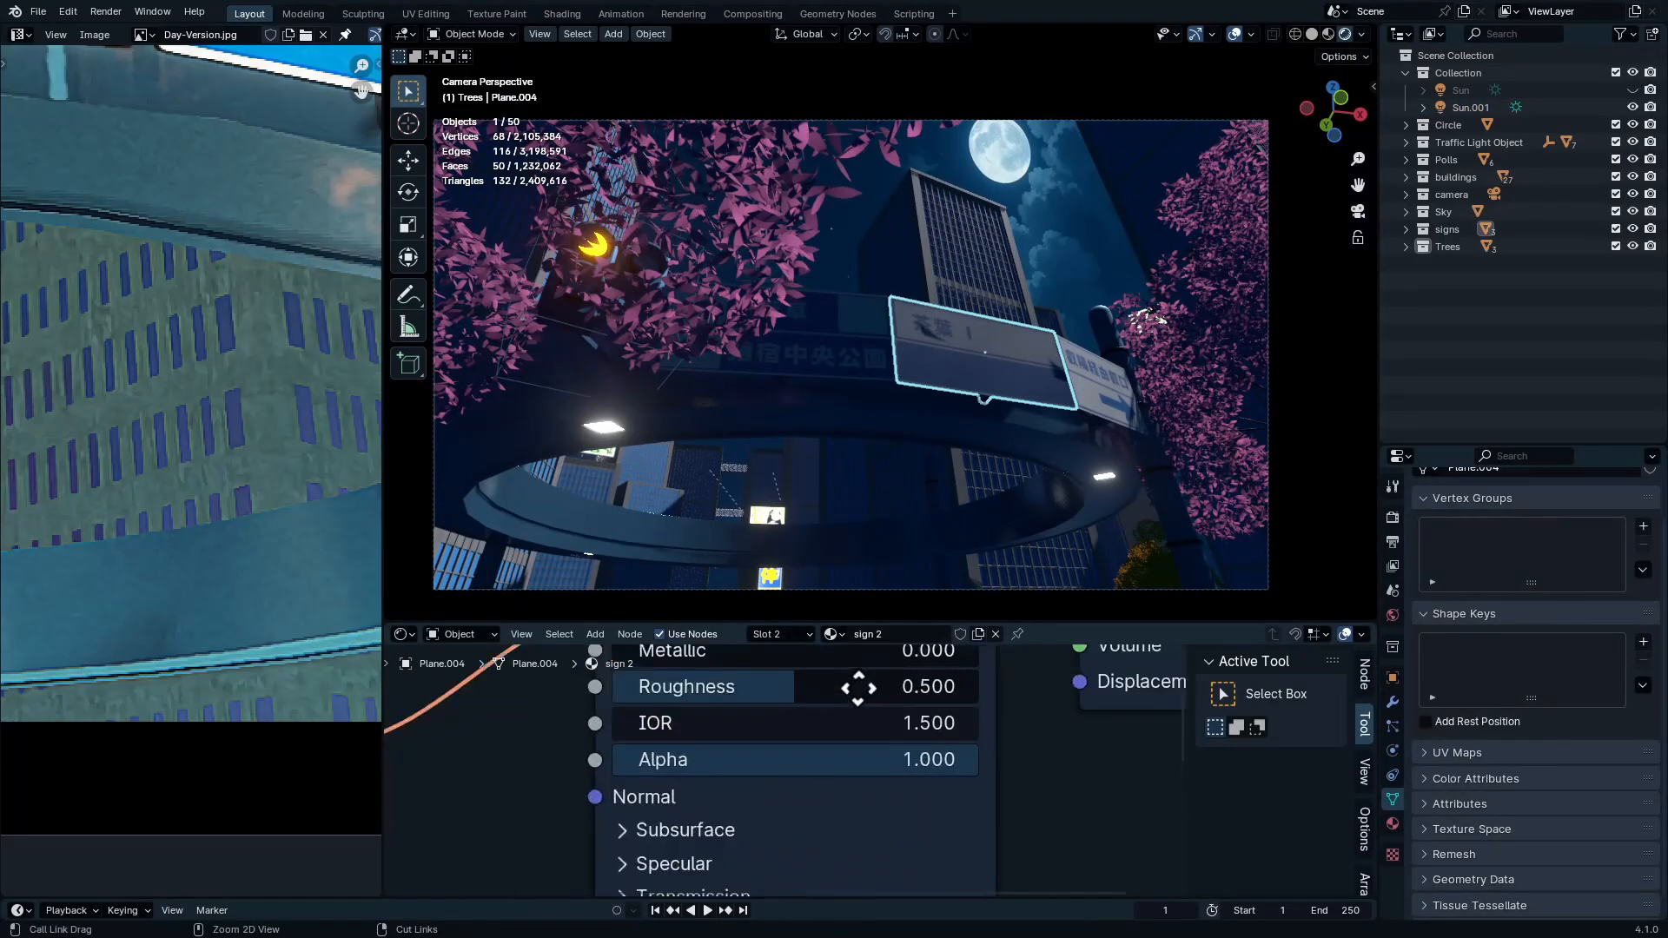
left_click_drag(857, 685, 782, 685)
Raise Metallic to about 0.464 on the sign.001 material, and set Metallic 0.568 and Roughness 0.168 on the sign 3 material
middle_click_drag(772, 679, 811, 766)
scroll(799, 757, "up", 1)
left_click_drag(748, 712, 741, 712)
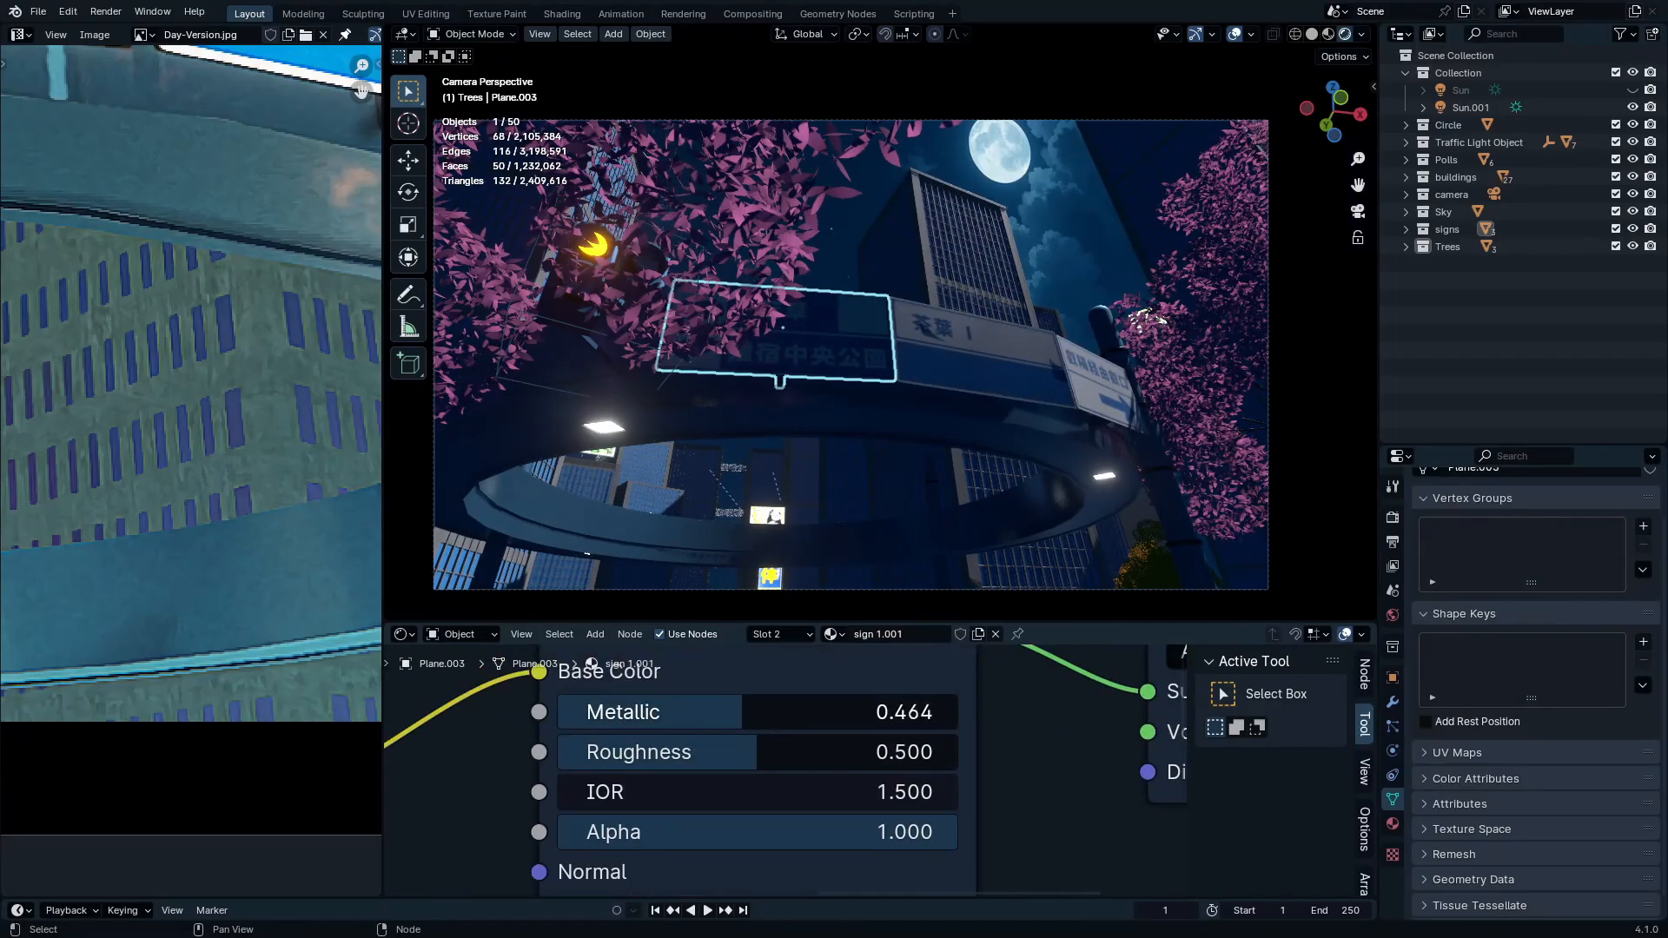
left_click_drag(733, 738, 809, 738)
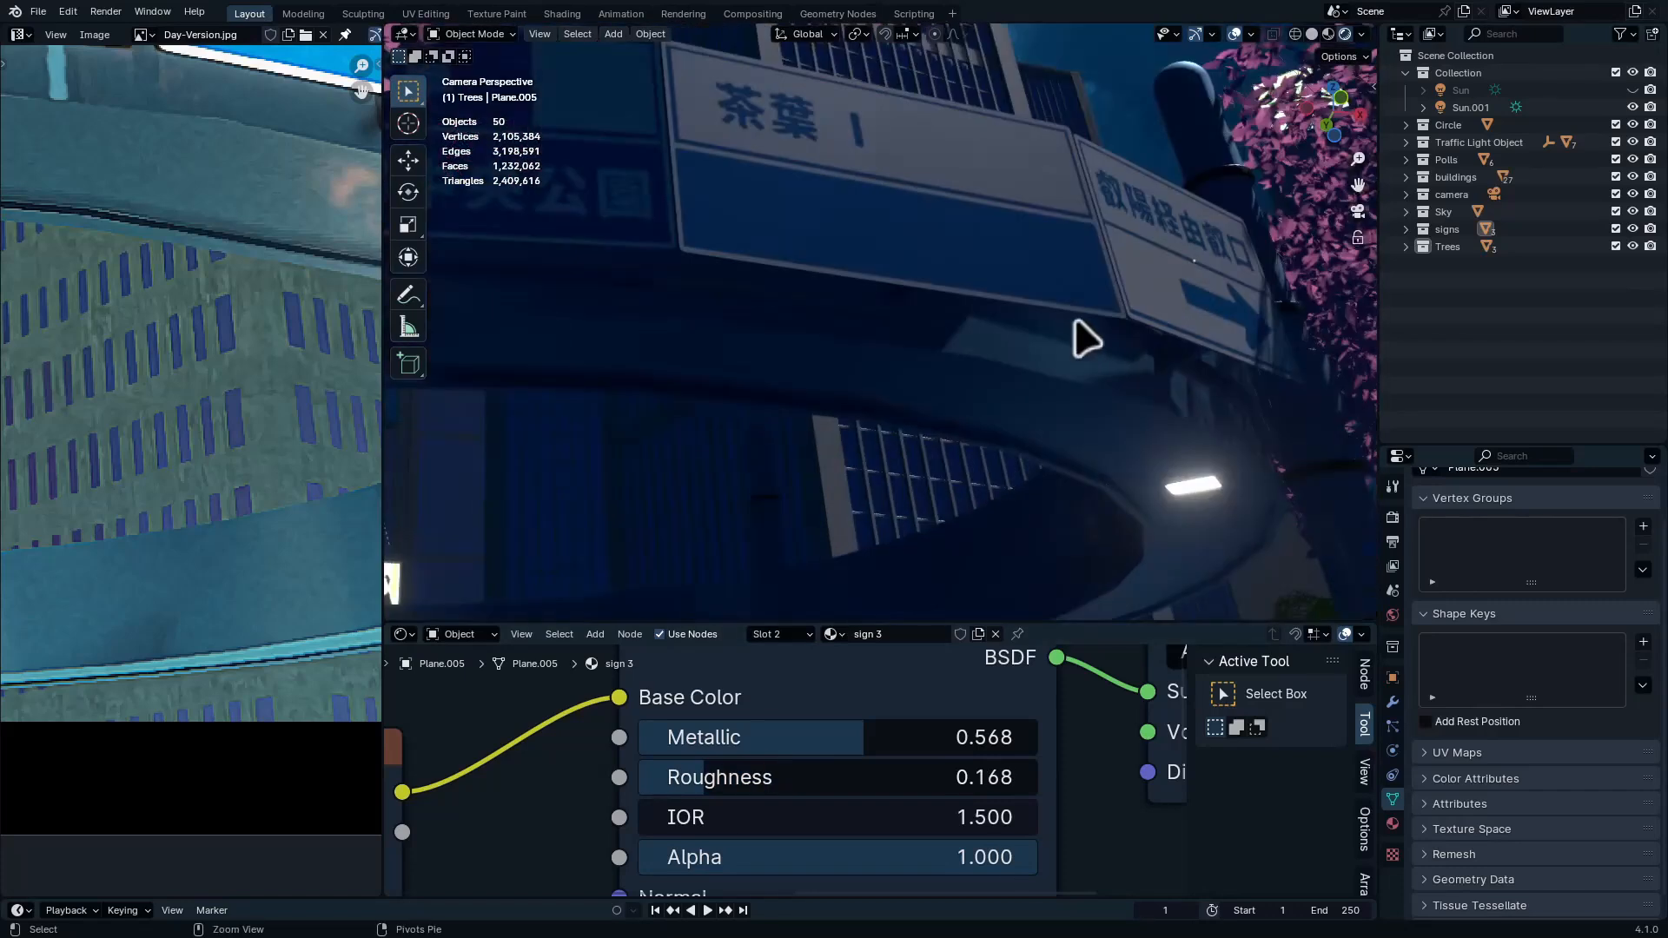
middle_click_drag(1071, 336, 1018, 377)
scroll(1140, 284, "down", 6)
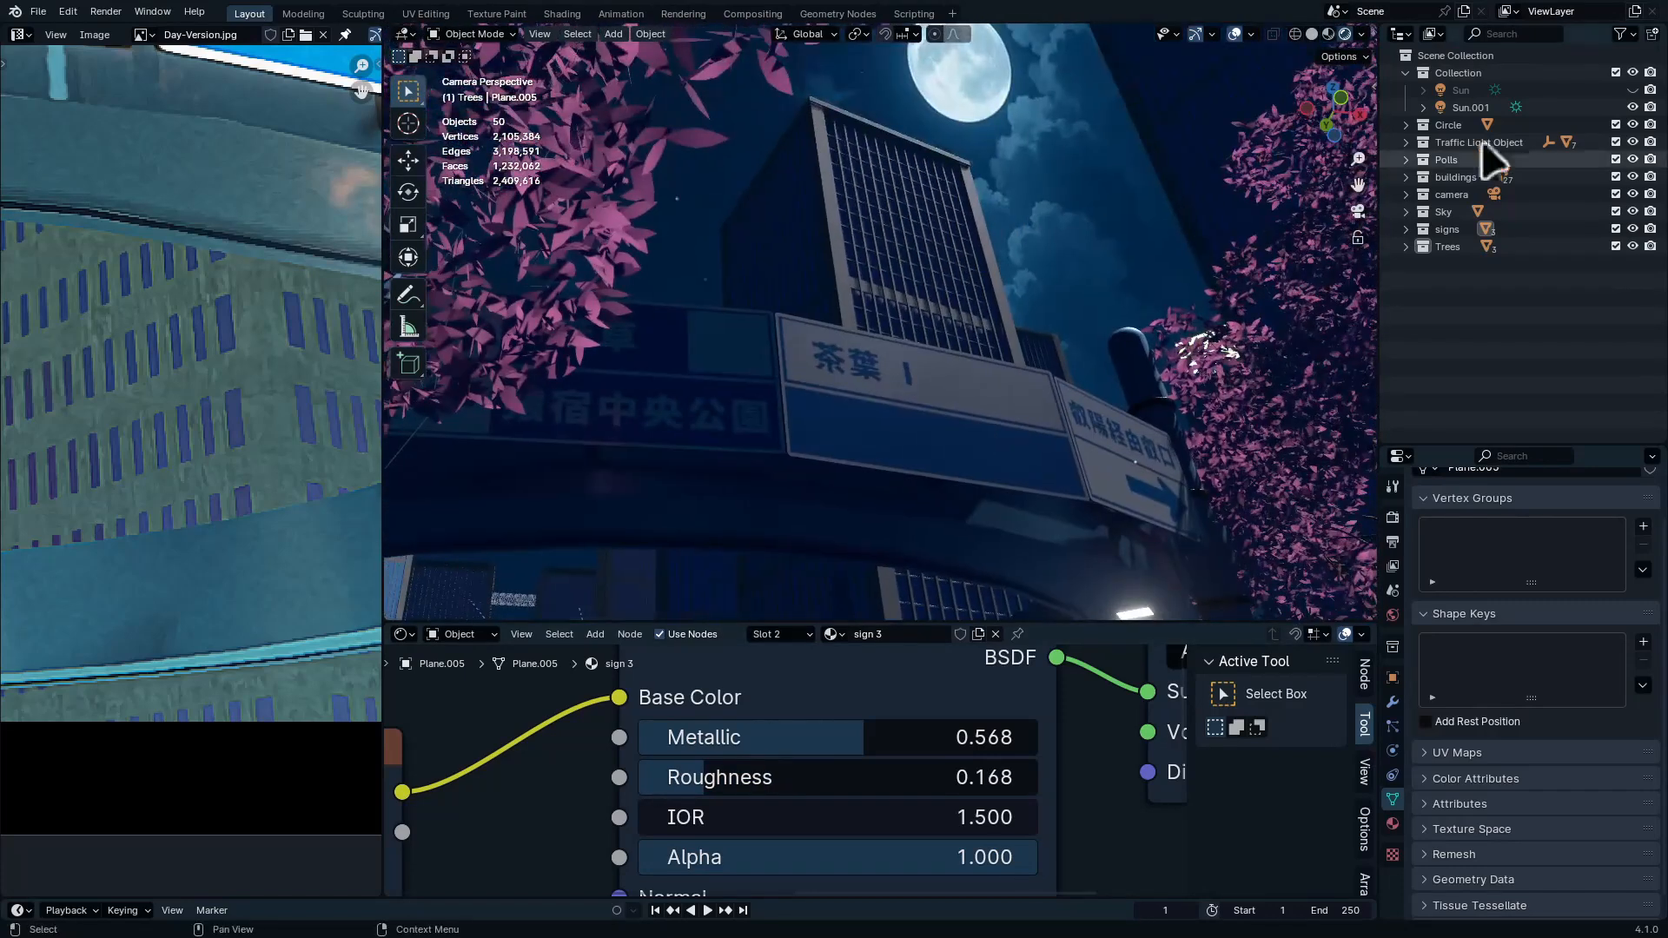
Select the Sun.001 light and rotate it about -5.25° around the global Y axis, judged from the camera view
left_click(1463, 92)
left_click(1538, 102)
middle_click_drag(964, 434, 1128, 508)
key("ctrl+space")
scroll(998, 423, "down", 4)
scroll(1128, 509, "down", 5)
middle_click_drag(1113, 700, 1031, 596)
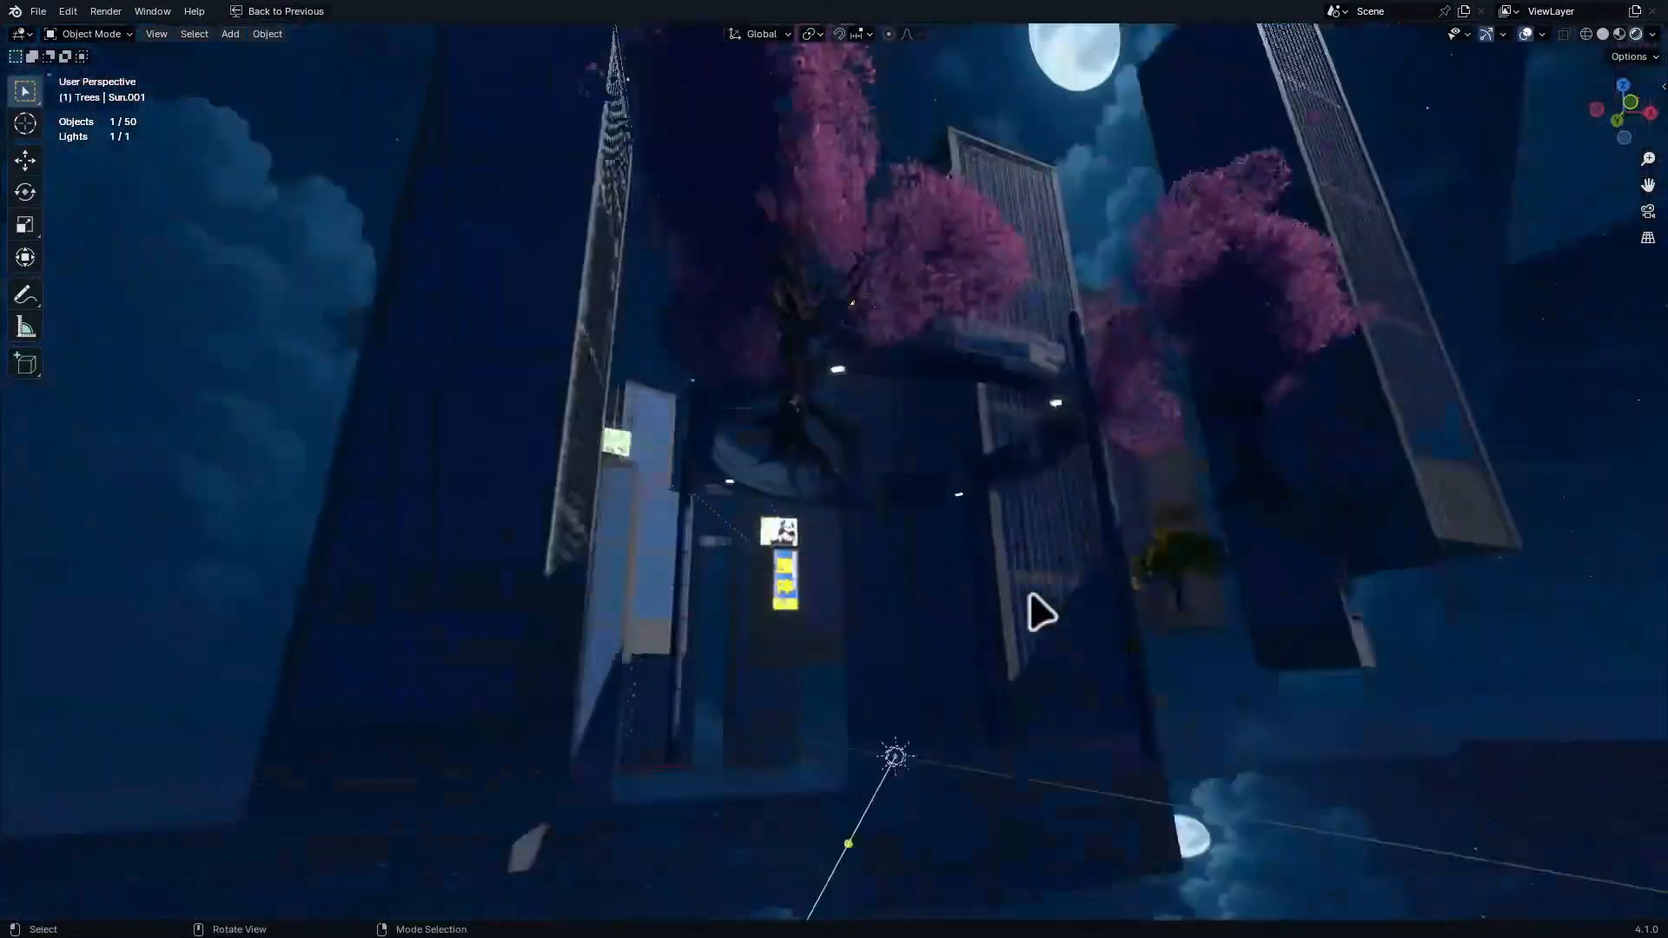
key("KP_0")
key("r")
key("y")
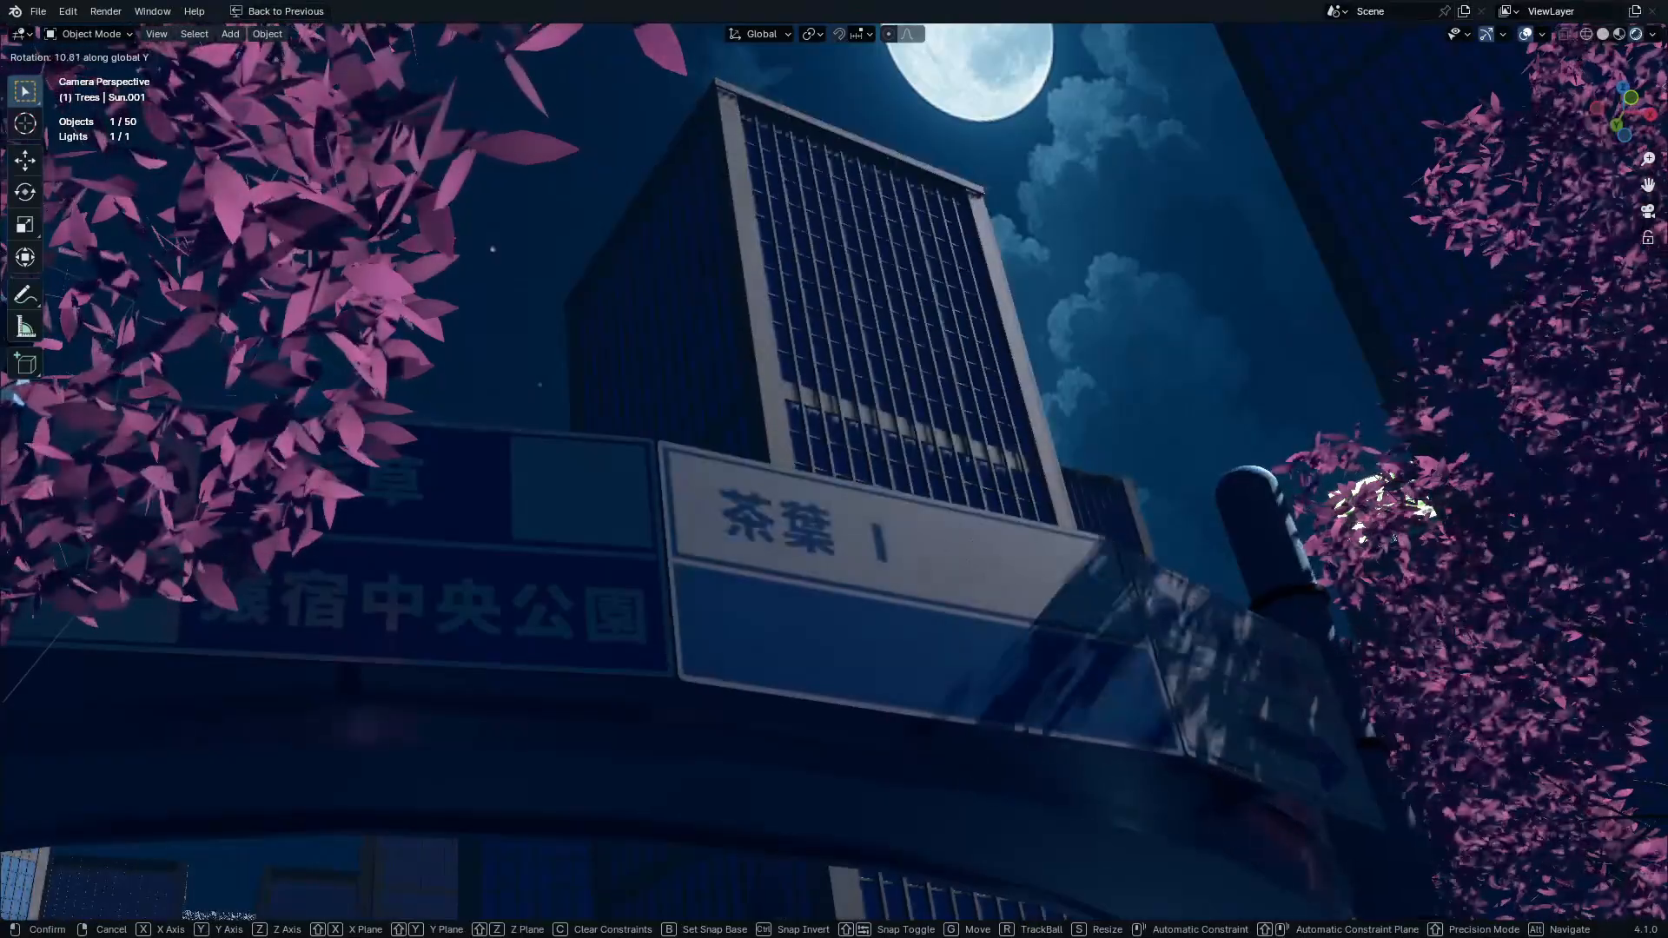
key("Return")
Rotate the Sun.001 light about -5.32° around the global Z axis so it lights the signs
key("r")
key("z")
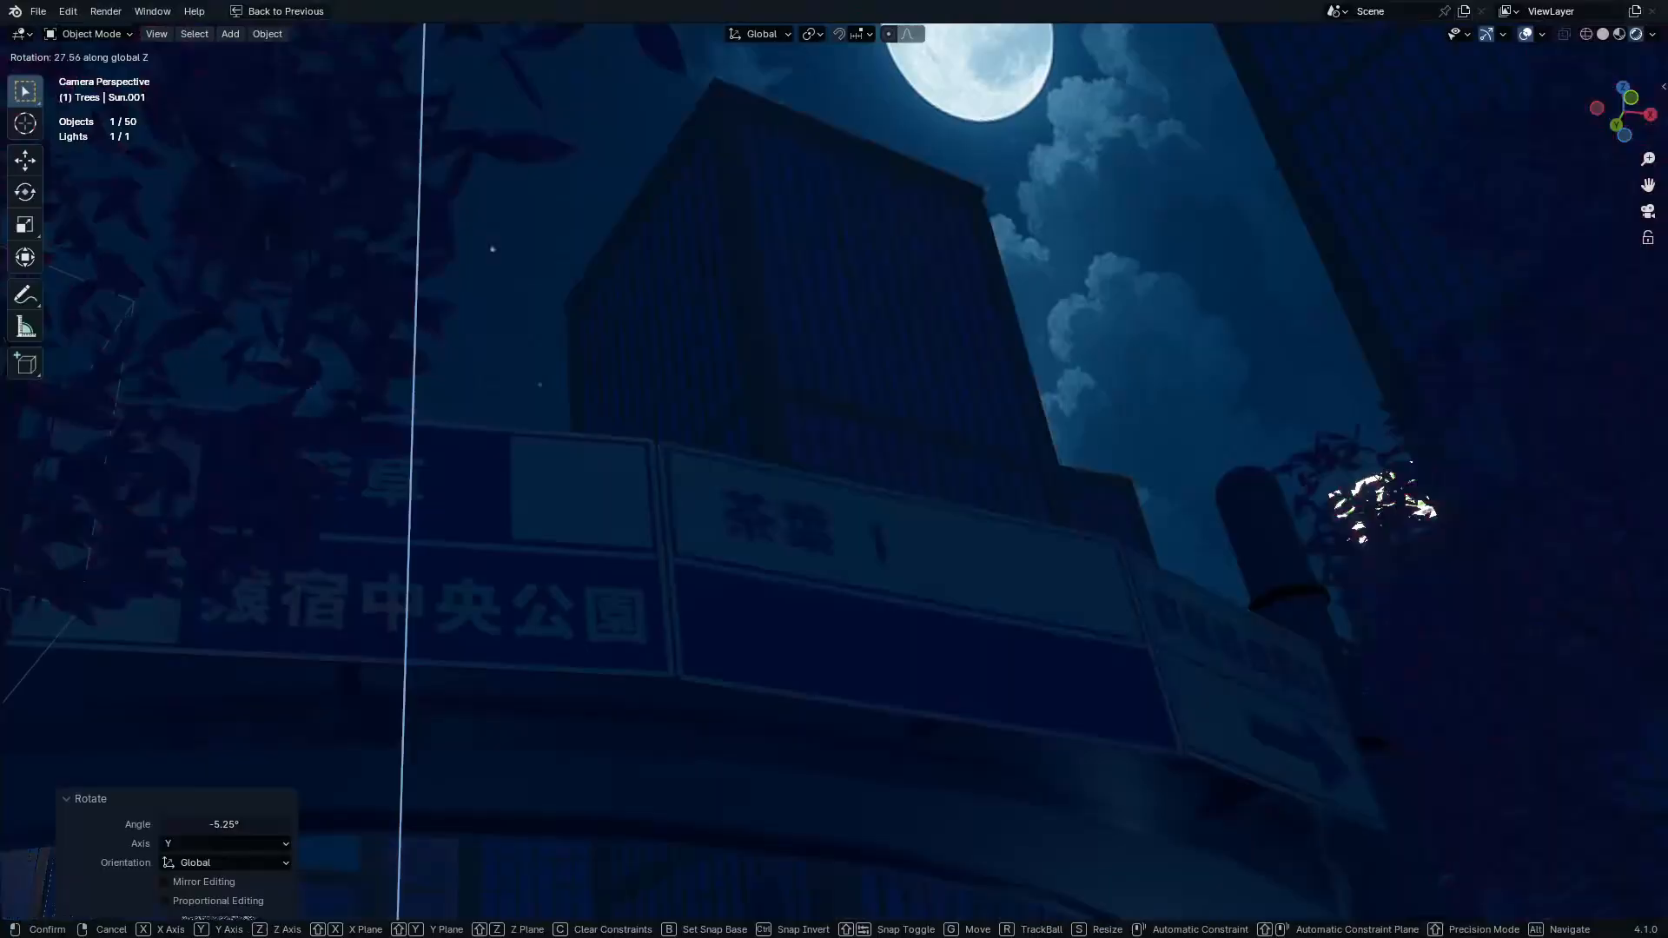
left_click(1096, 519)
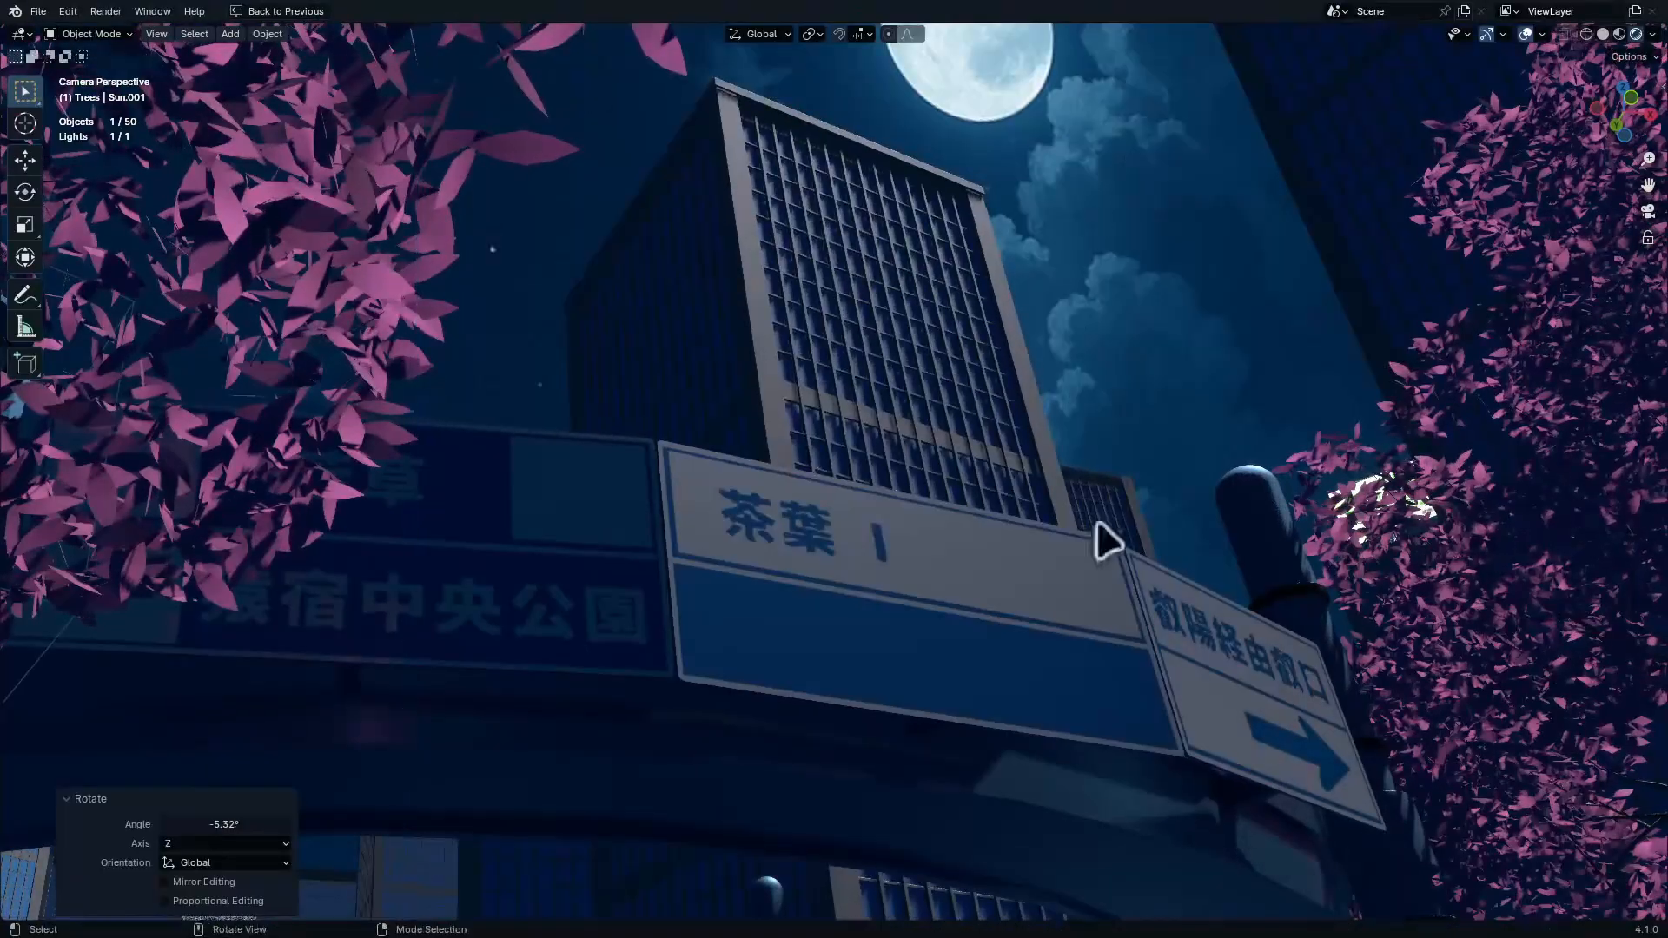
Select the tall building and lower the Roughness of the Principled BSDF in its window material
scroll(912, 423, "up", 12)
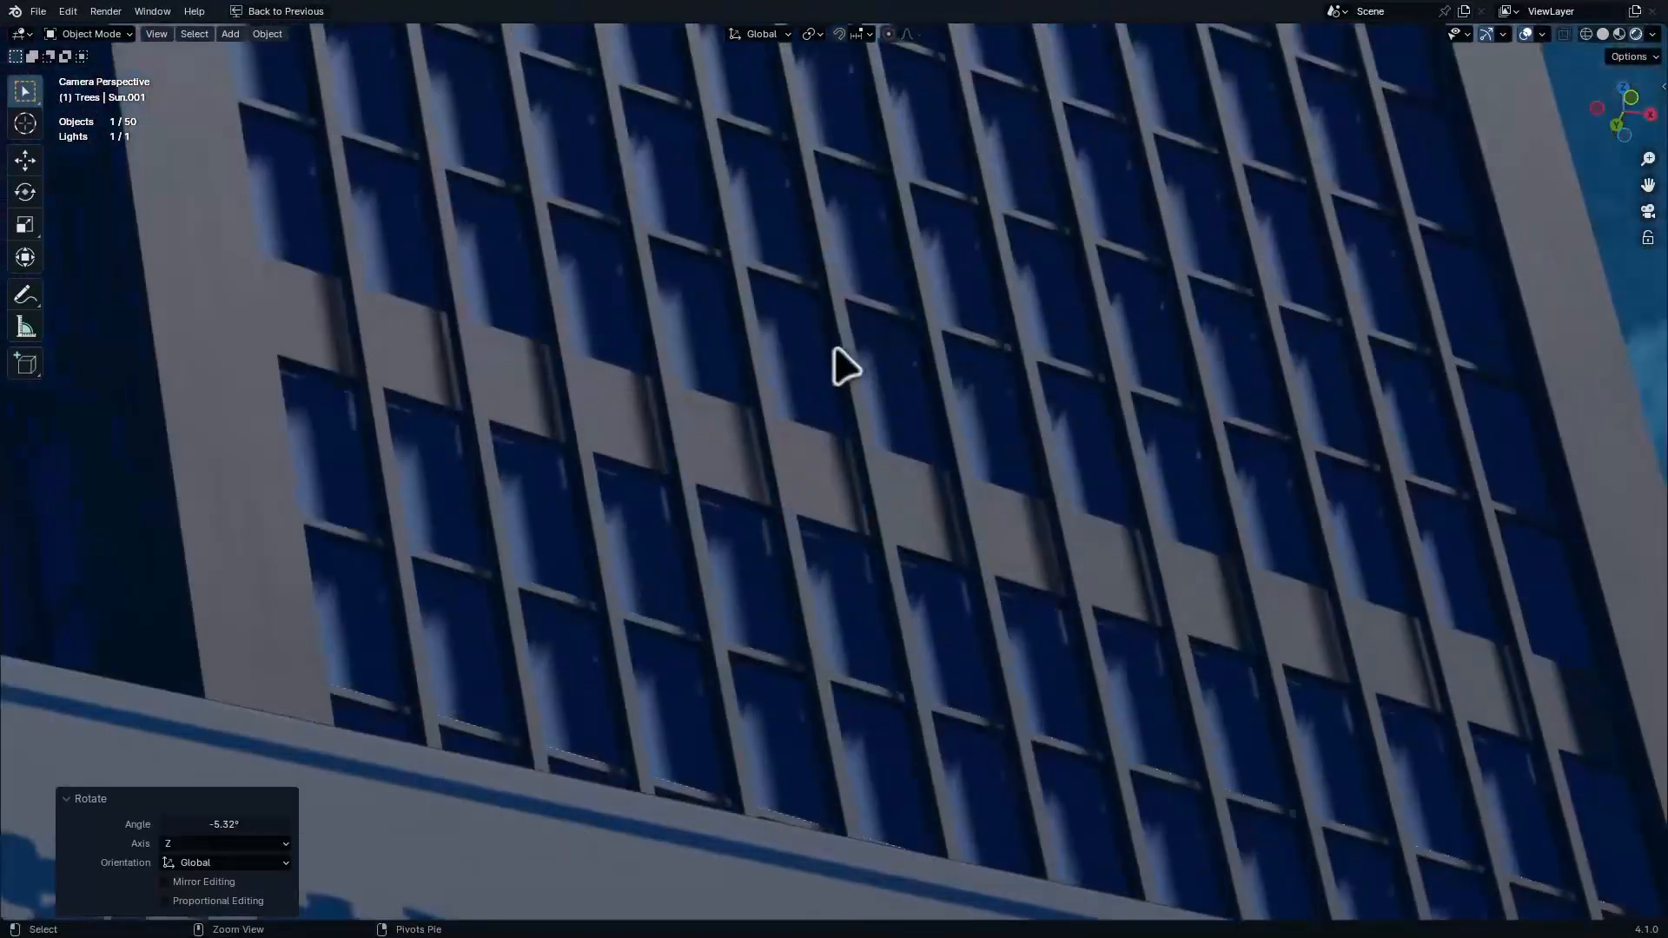
scroll(841, 408, "down", 2)
key("ctrl+space")
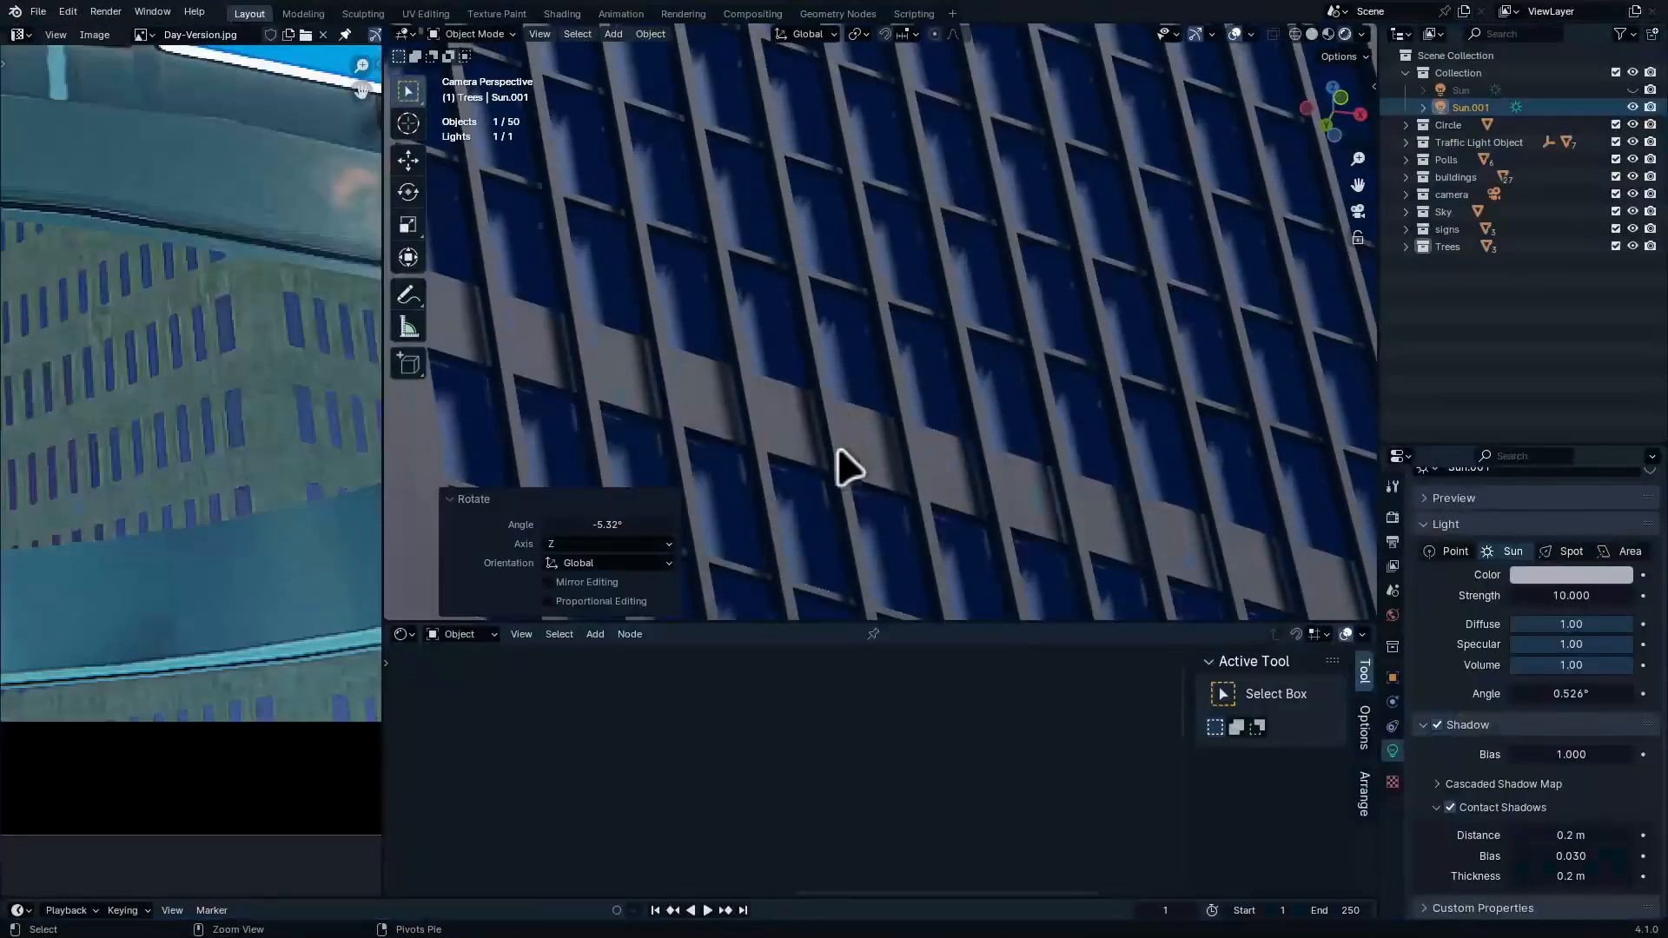
left_click(921, 530)
key("ctrl+space")
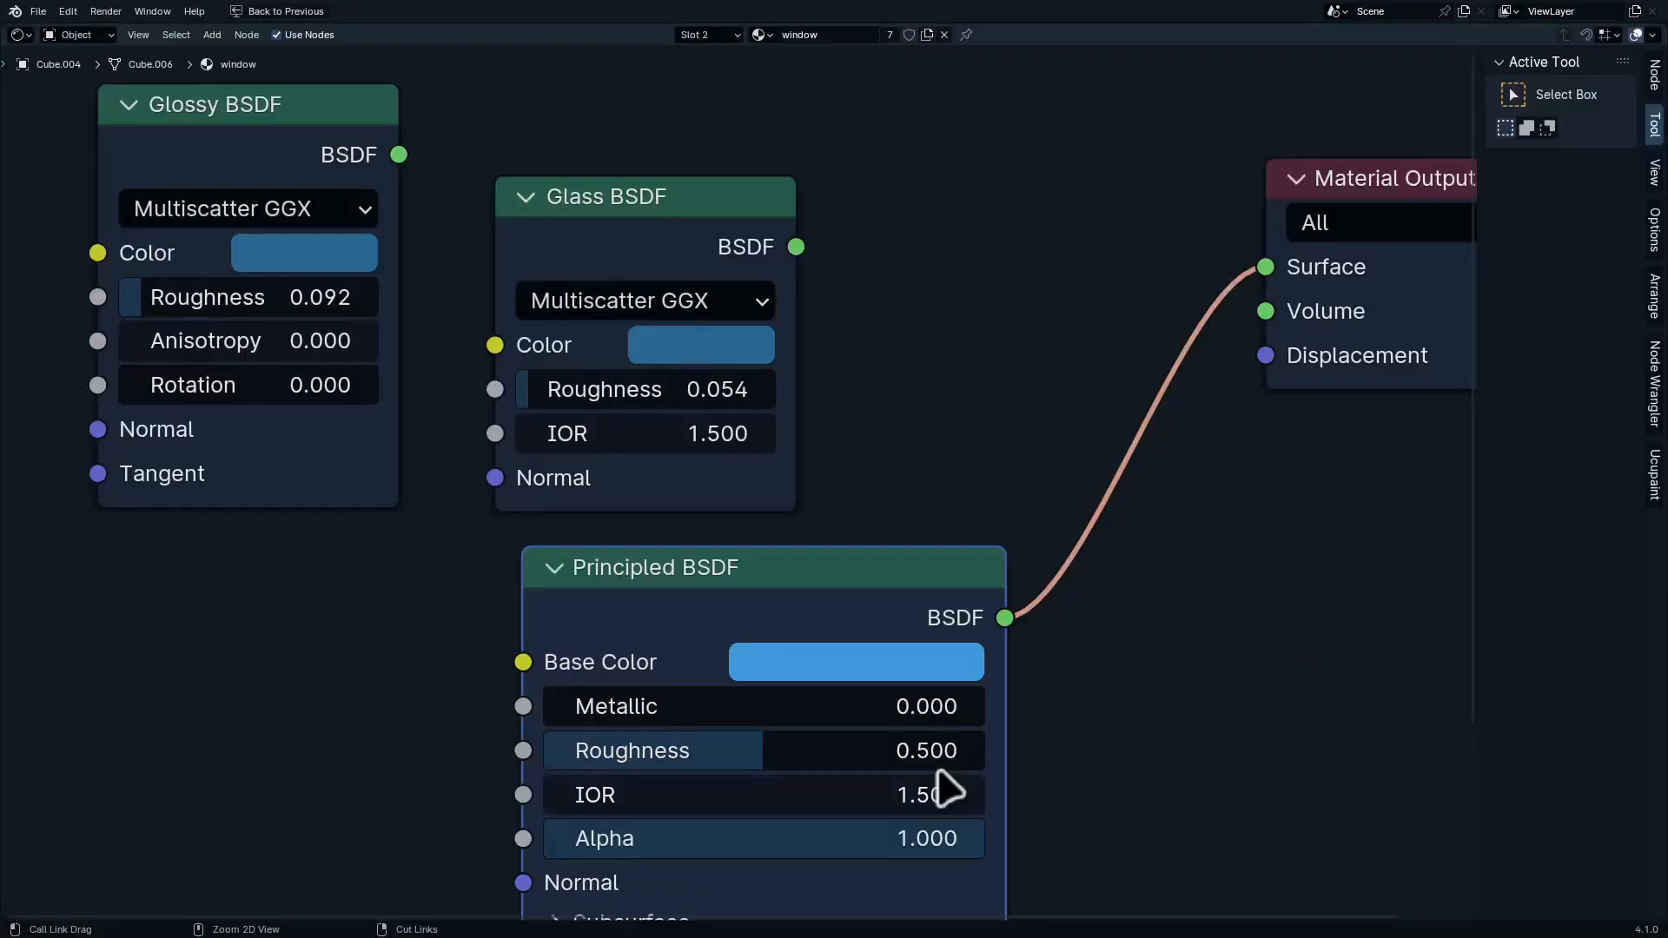
scroll(949, 786, "down", 1)
key("ctrl+space")
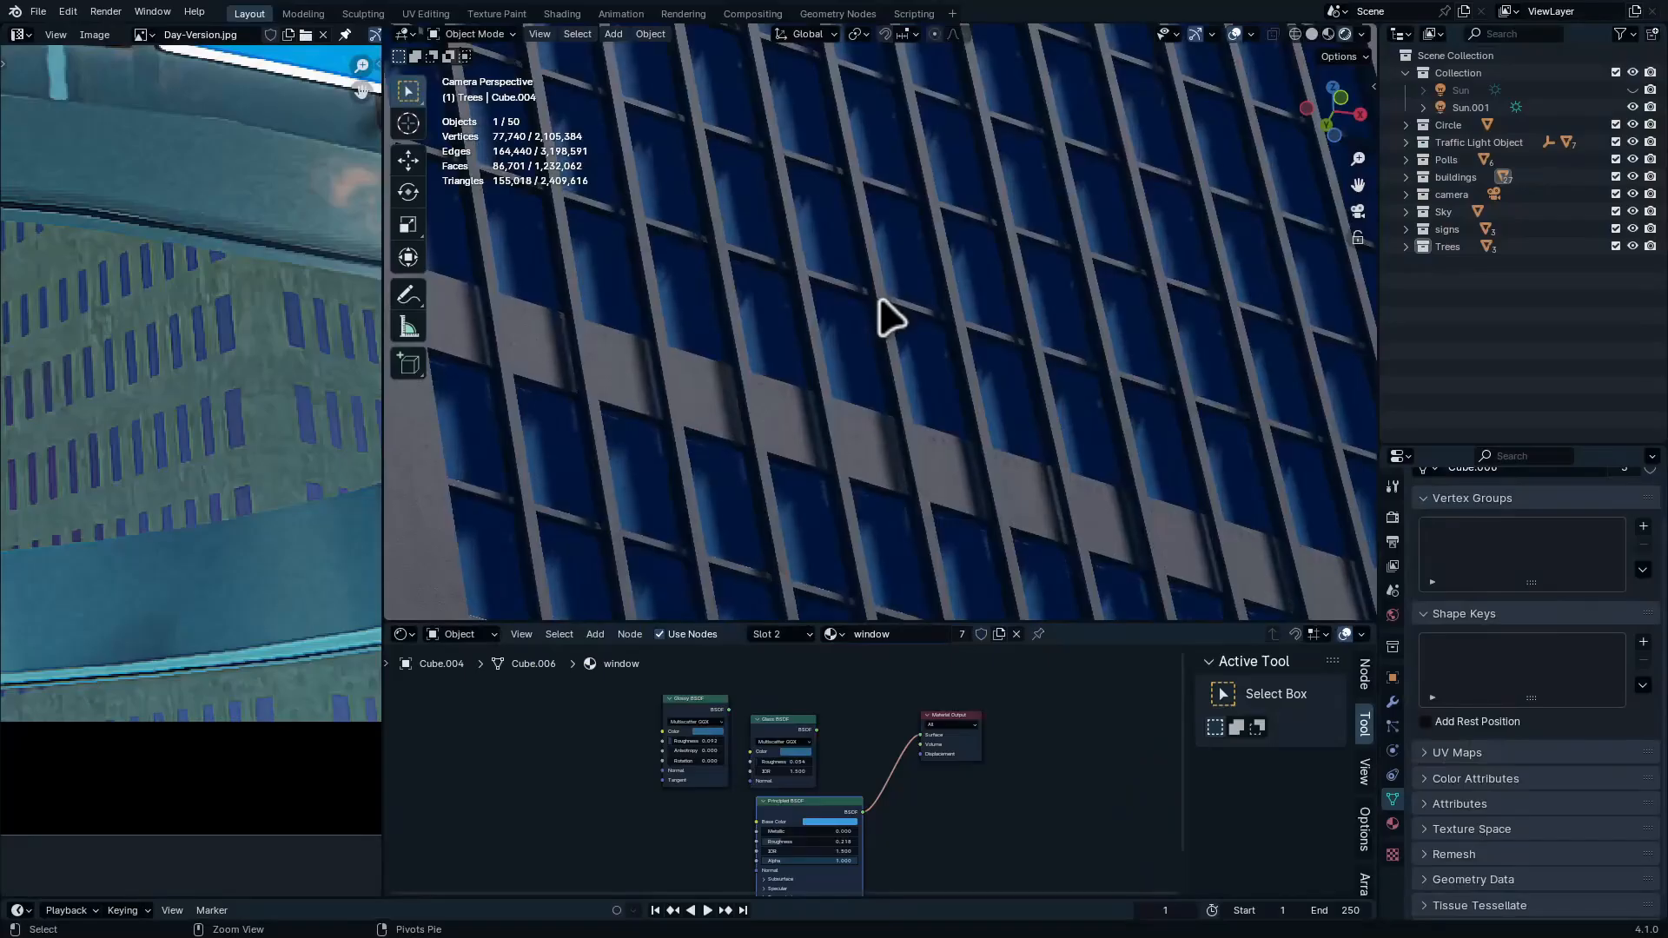
Set the window material's Metallic to about 0.723 and its Roughness to about 0.277 while comparing the windows
scroll(837, 495, "up", 5)
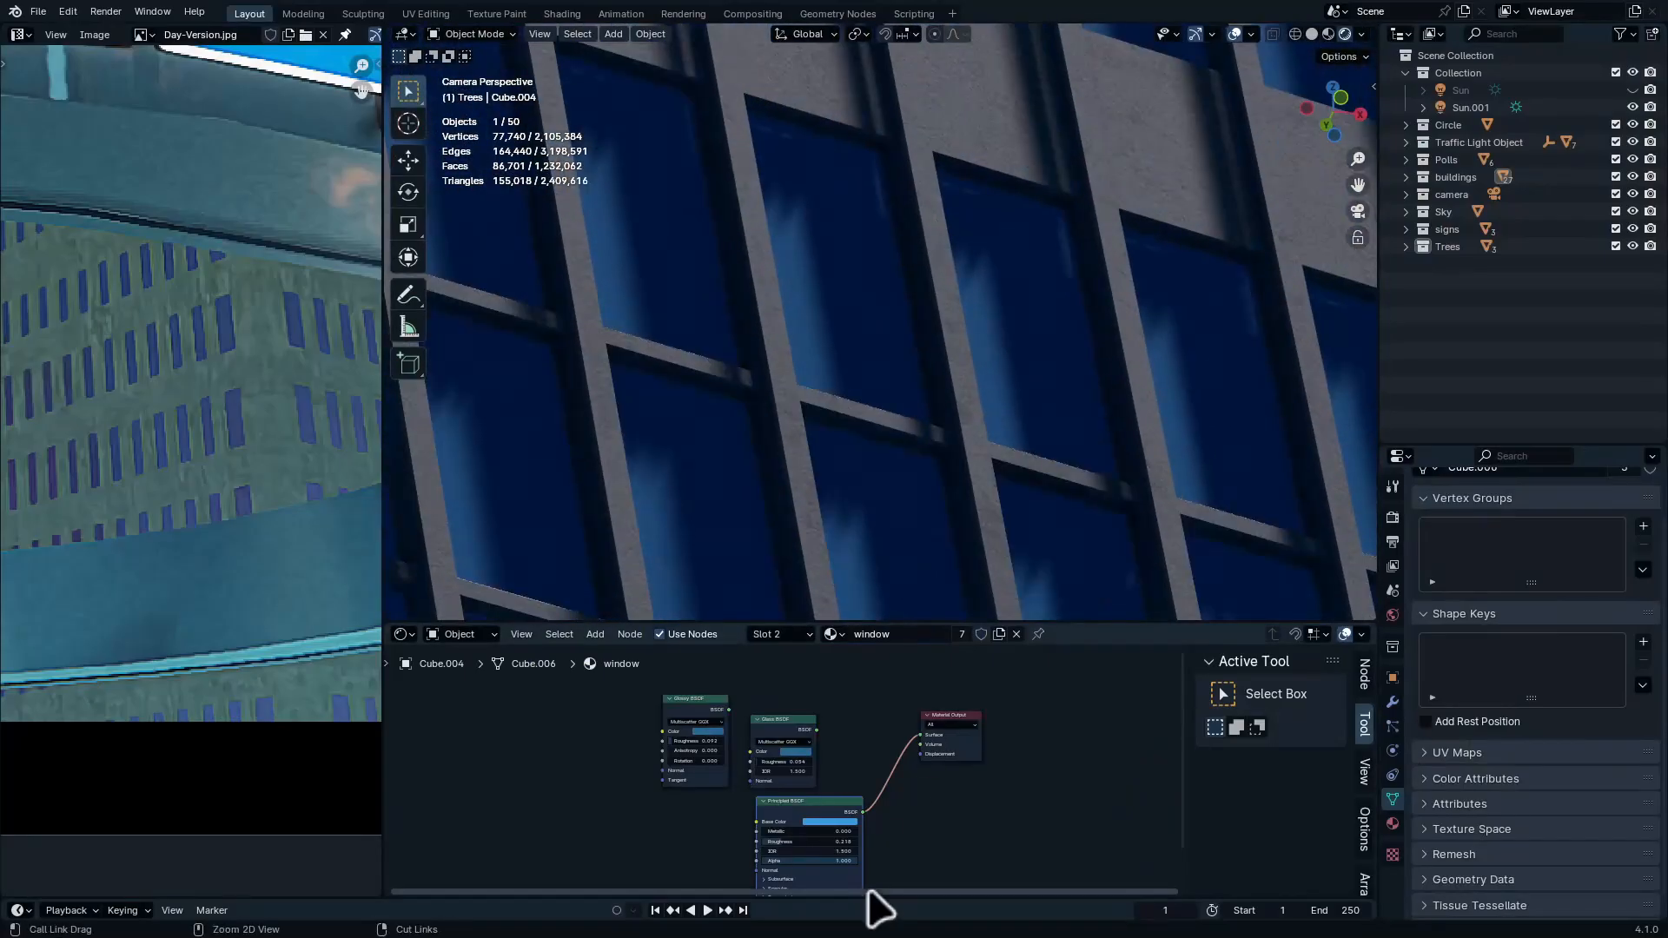
scroll(868, 864, "up", 5)
middle_click_drag(861, 720, 967, 820)
left_click_drag(729, 809, 759, 808)
left_click_drag(760, 778, 988, 777)
scroll(891, 538, "down", 5)
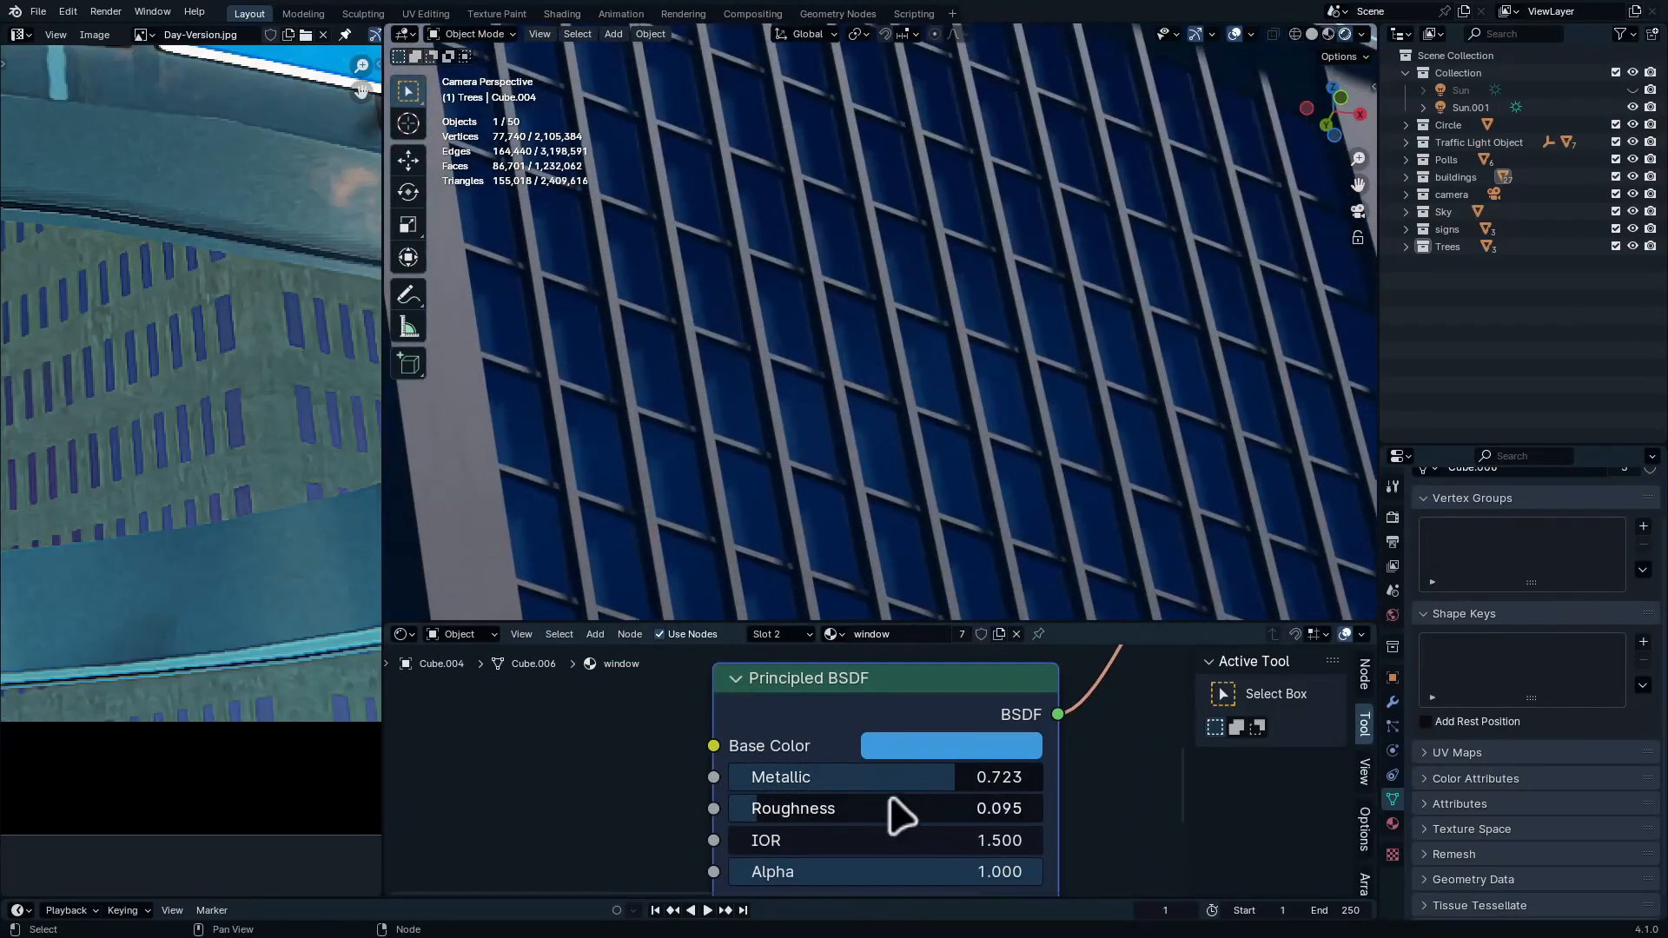
mouse_move(864, 808)
left_mouse_down()
mouse_move(837, 808)
mouse_move(964, 809)
mouse_move(857, 819)
left_mouse_up()
scroll(904, 608, "down", 5)
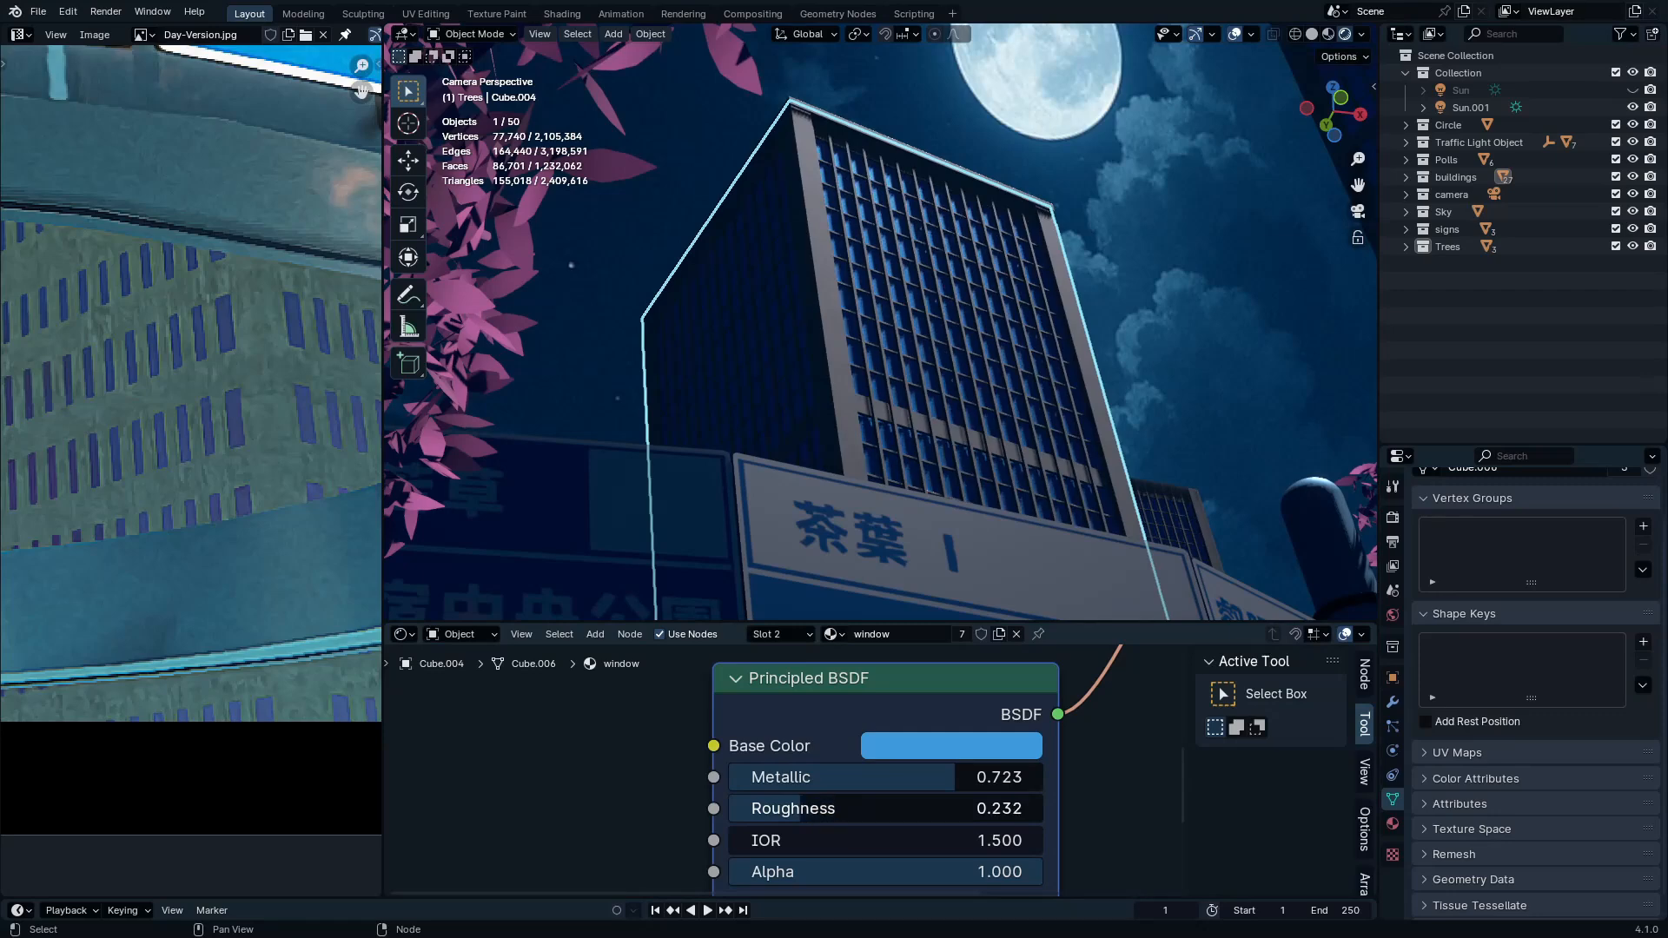
Isolate the tall building to examine its window geometry in Edit Mode, then return to the lit camera view with nothing selected
middle_click_drag(829, 301, 938, 462, "ctrl")
left_click(1177, 493)
middle_click_drag(782, 392, 1072, 201, "ctrl")
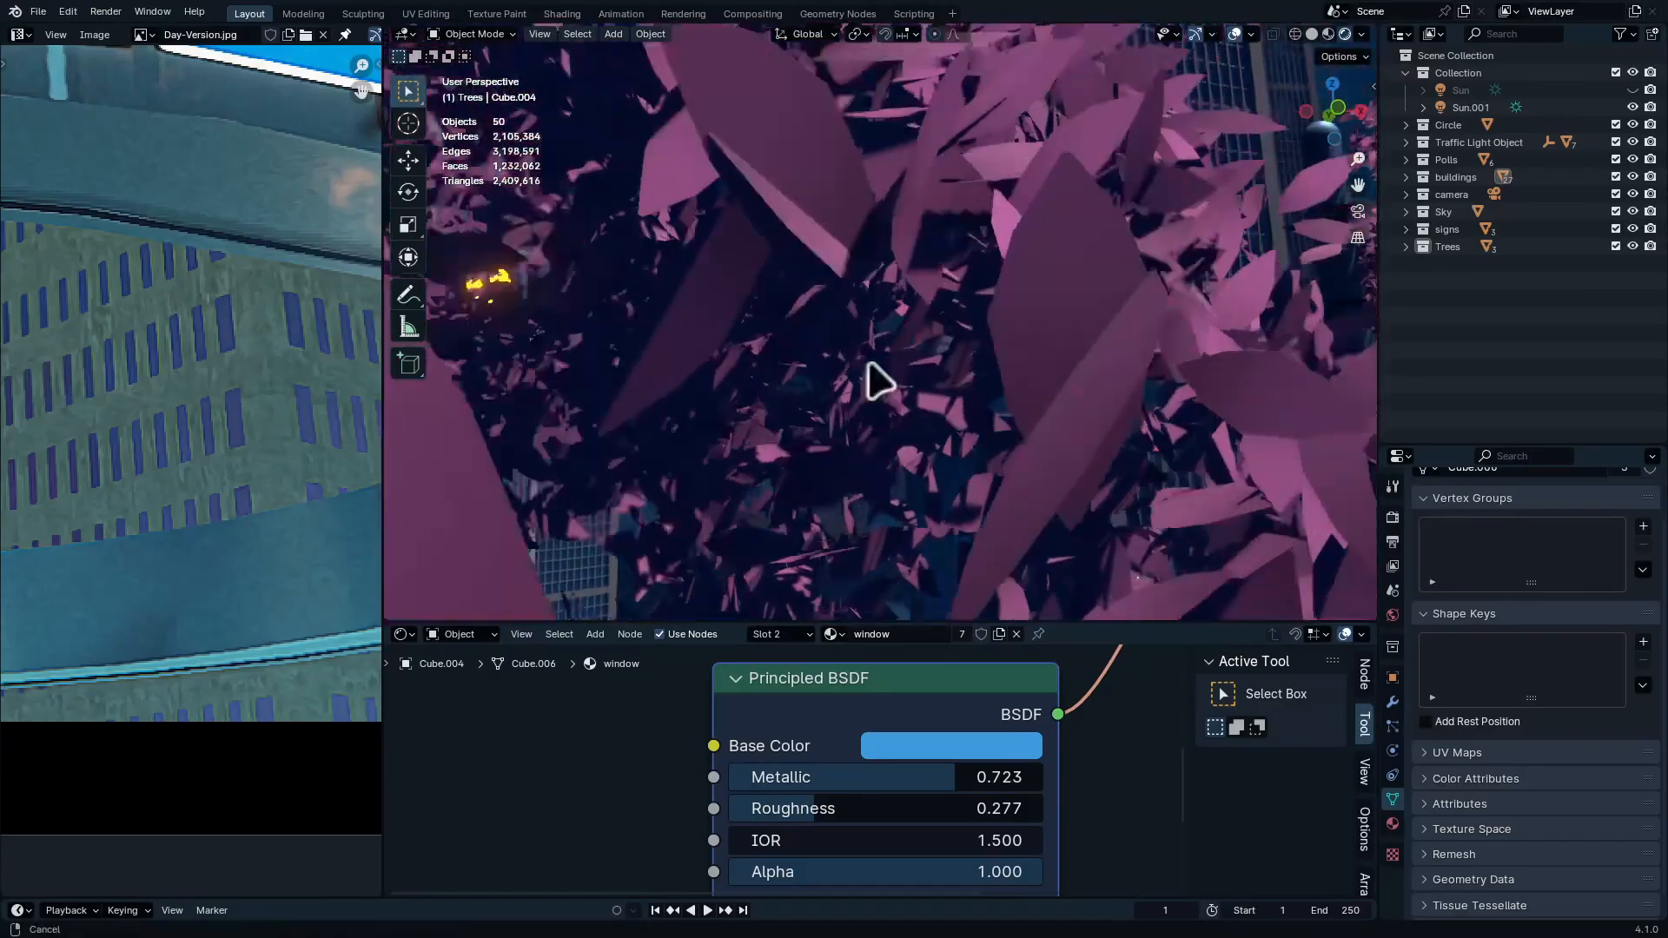
left_click(1072, 209)
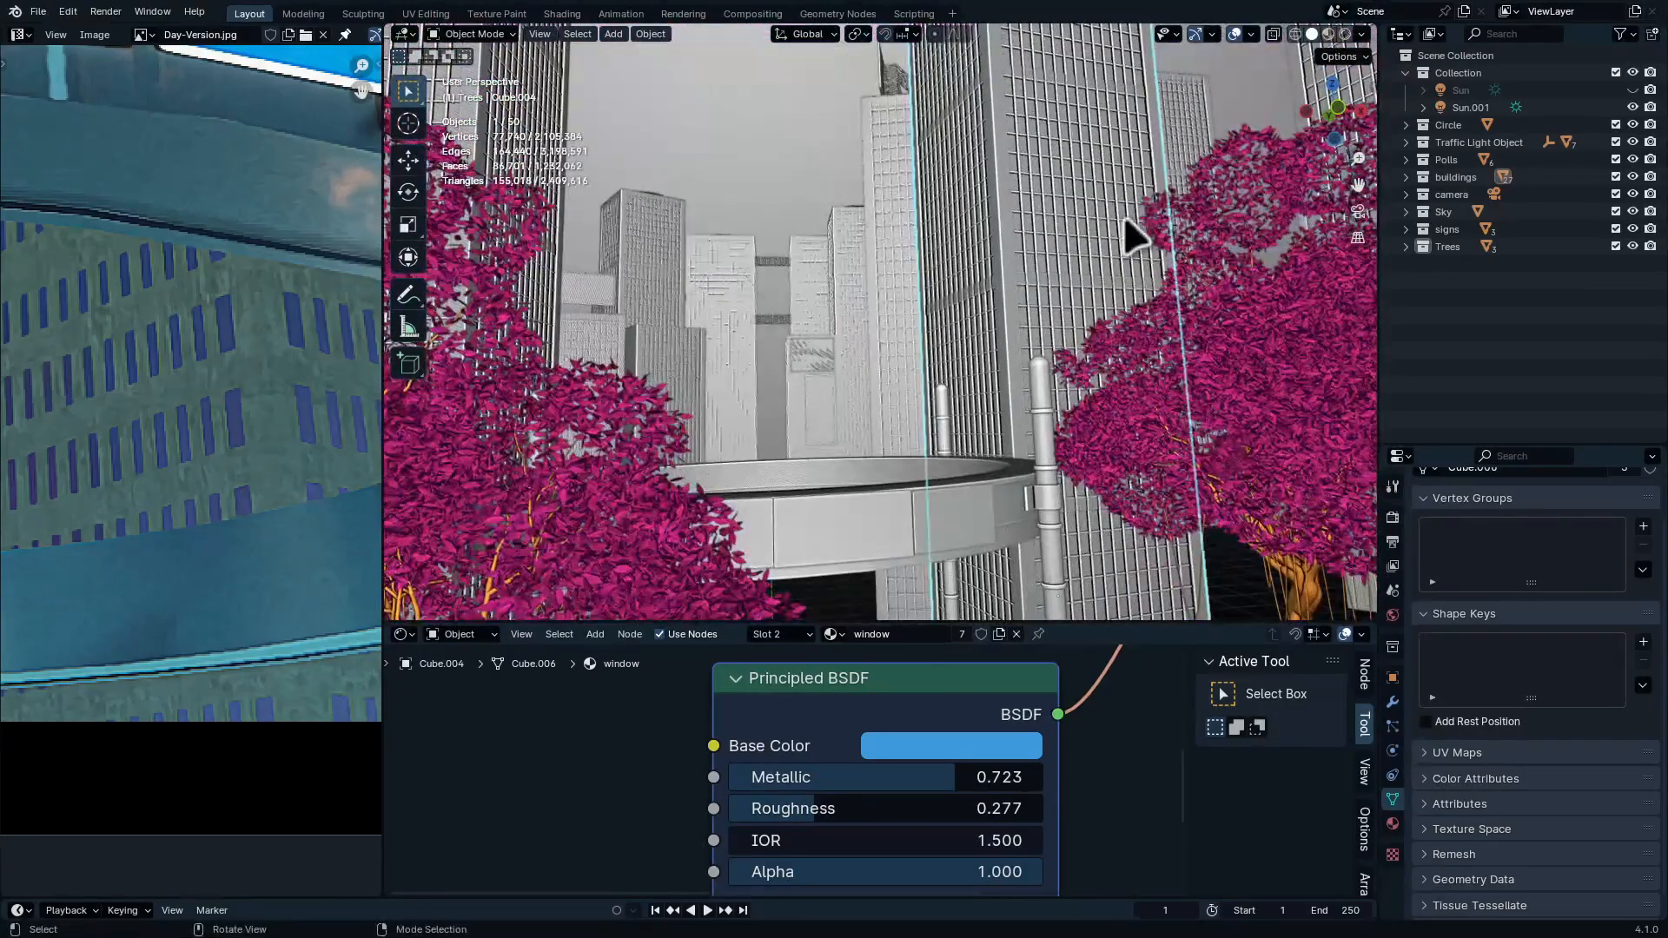
key("KP_Divide")
middle_click_drag(911, 238, 1122, 335)
key("Tab")
mouse_move(1087, 396)
middle_mouse_down()
mouse_move(1016, 399)
mouse_move(1082, 362)
mouse_move(1068, 369)
middle_mouse_up()
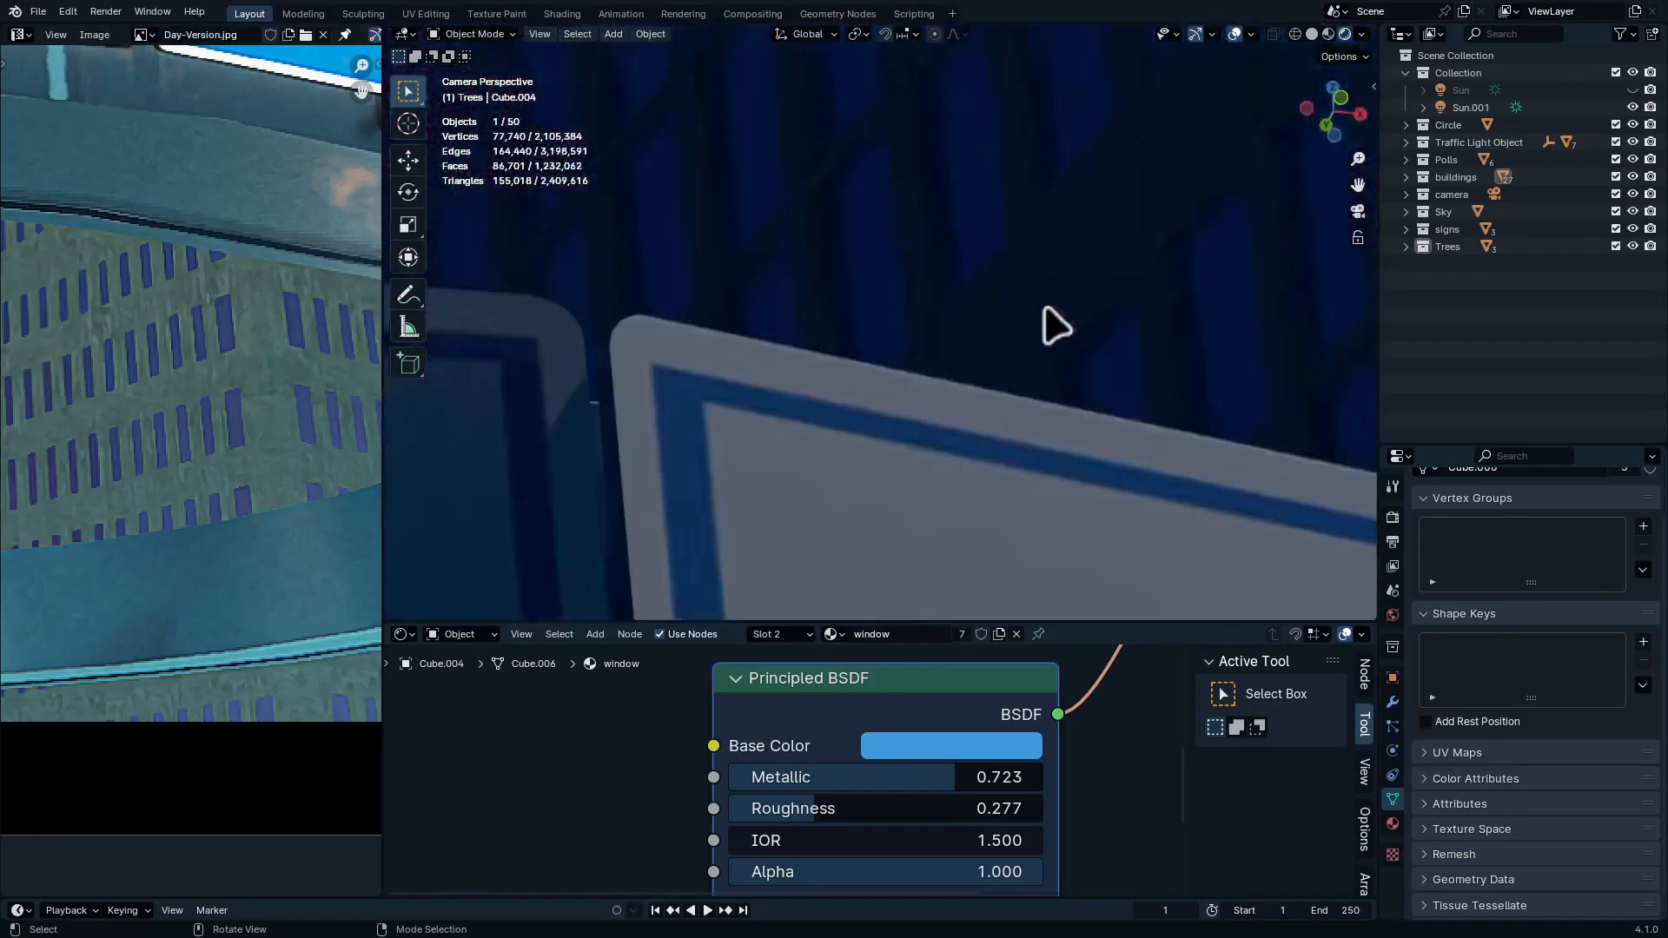
scroll(1080, 291, "down", 20)
middle_click_drag(1080, 252, 896, 335, "shift")
scroll(896, 334, "up", 8)
key("alt+a")
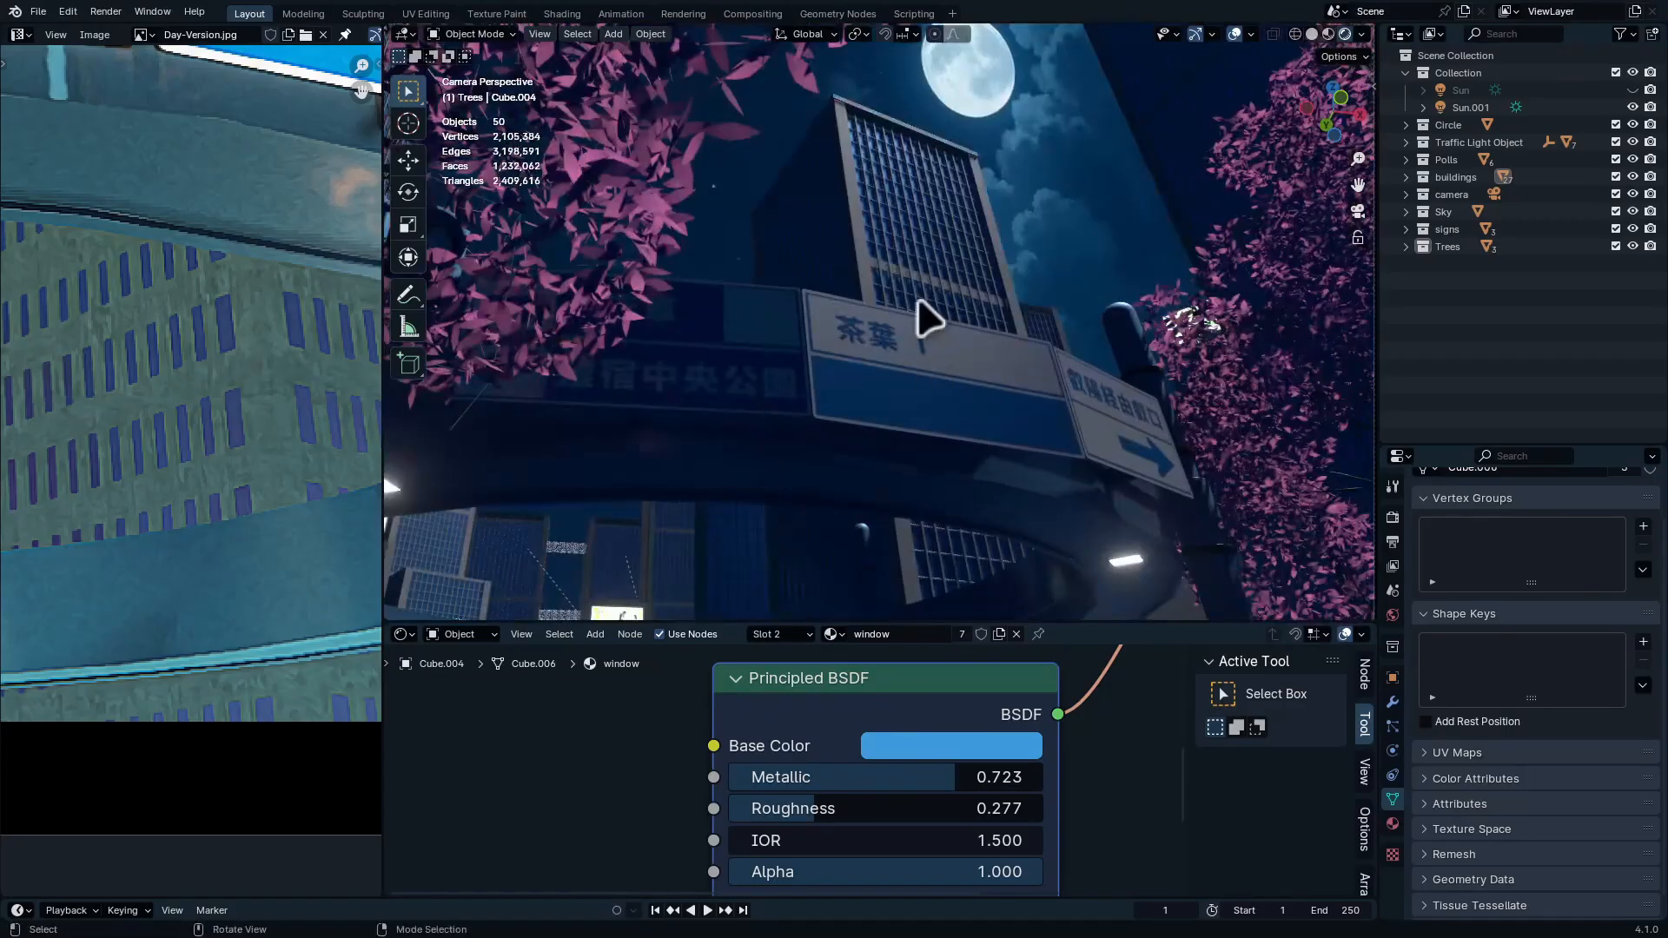
Set the Metallic value of the window material's Principled BSDF to 0.7
middle_click_drag(958, 135, 999, 299, "shift")
scroll(999, 299, "up", 7)
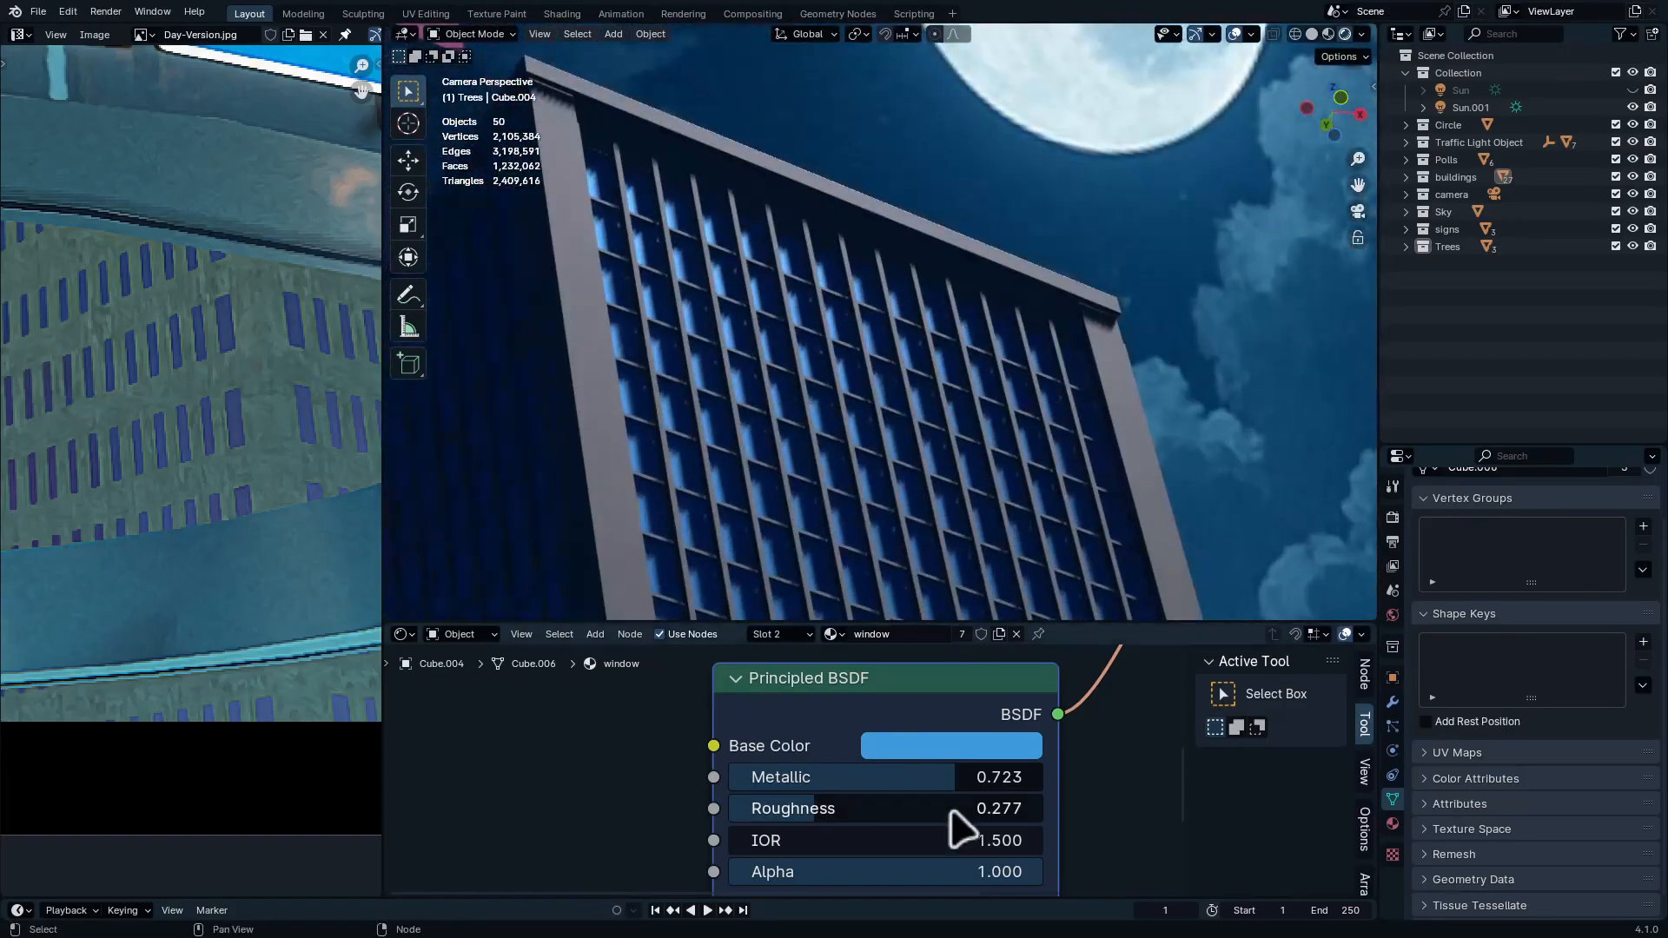
mouse_move(956, 776)
left_mouse_down()
mouse_move(929, 776)
mouse_move(946, 788)
left_mouse_up()
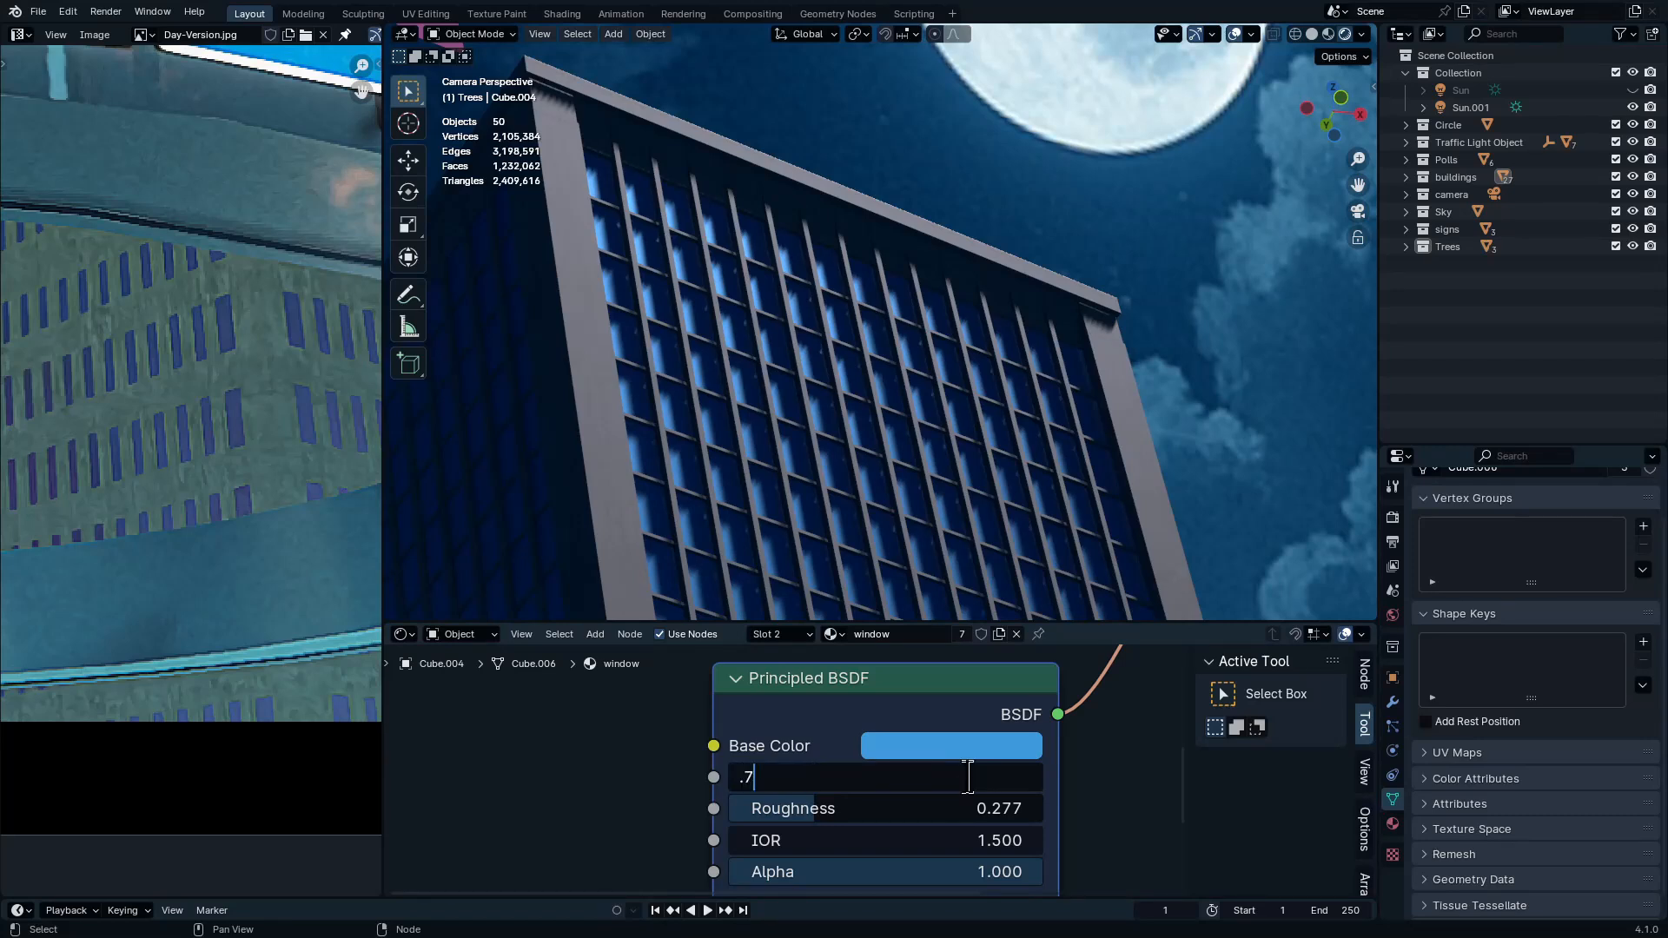
key("Return")
scroll(998, 350, "up", 2)
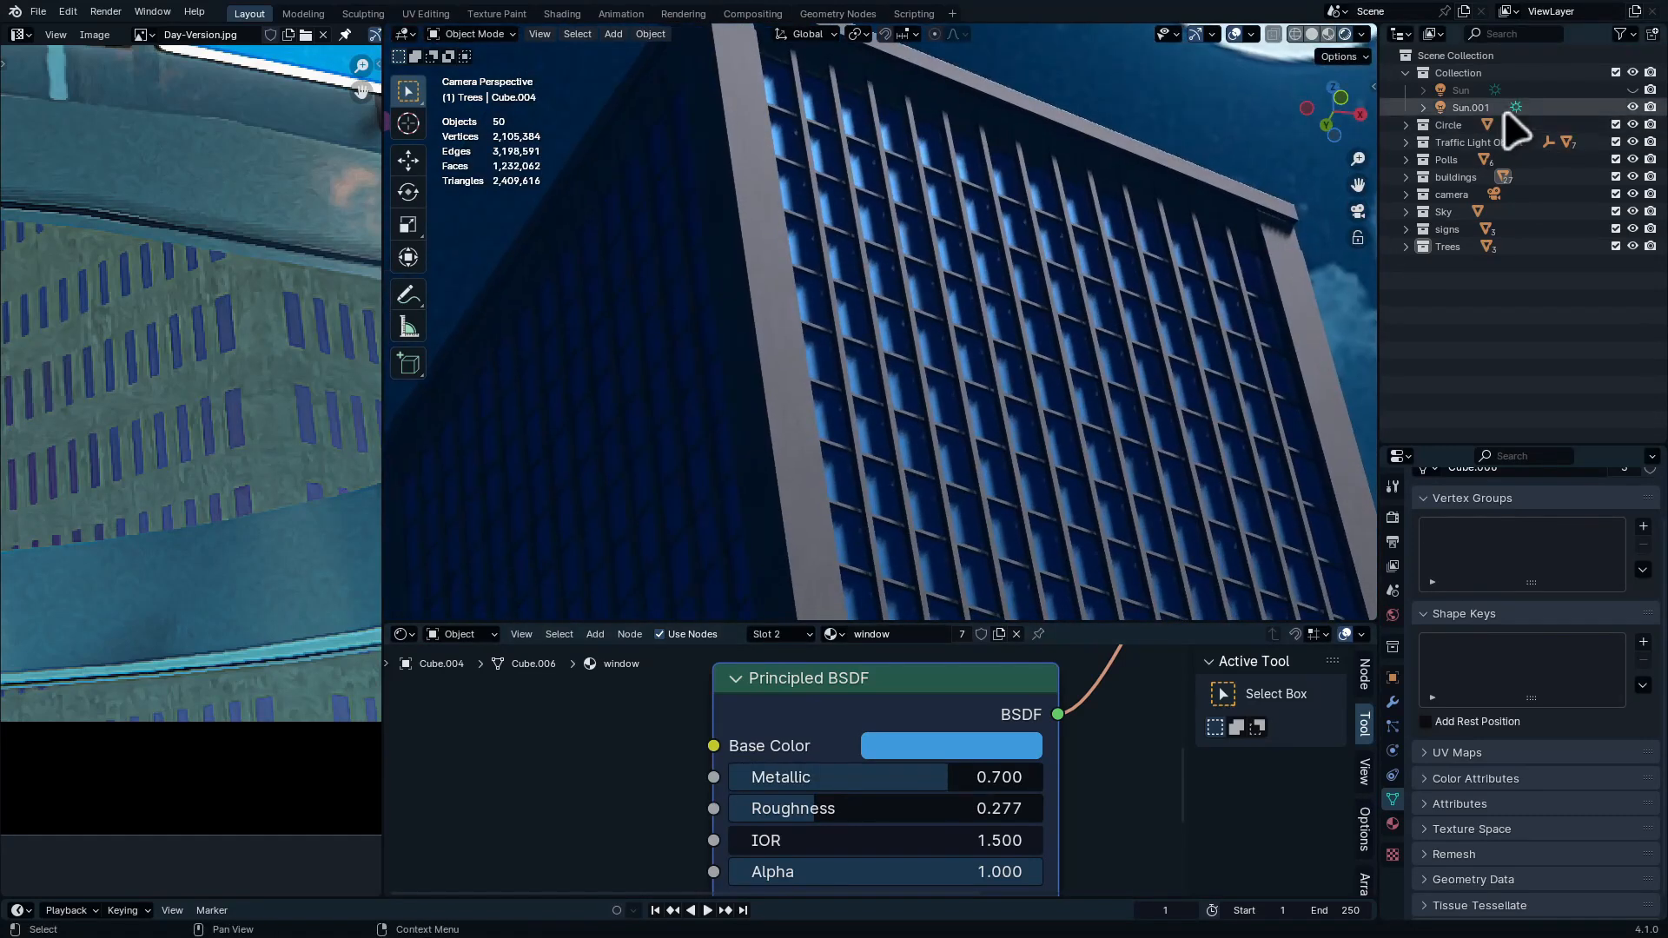
Select the Sun.001 light and rotate it slightly in the camera's view plane
left_click(1505, 110)
key("r")
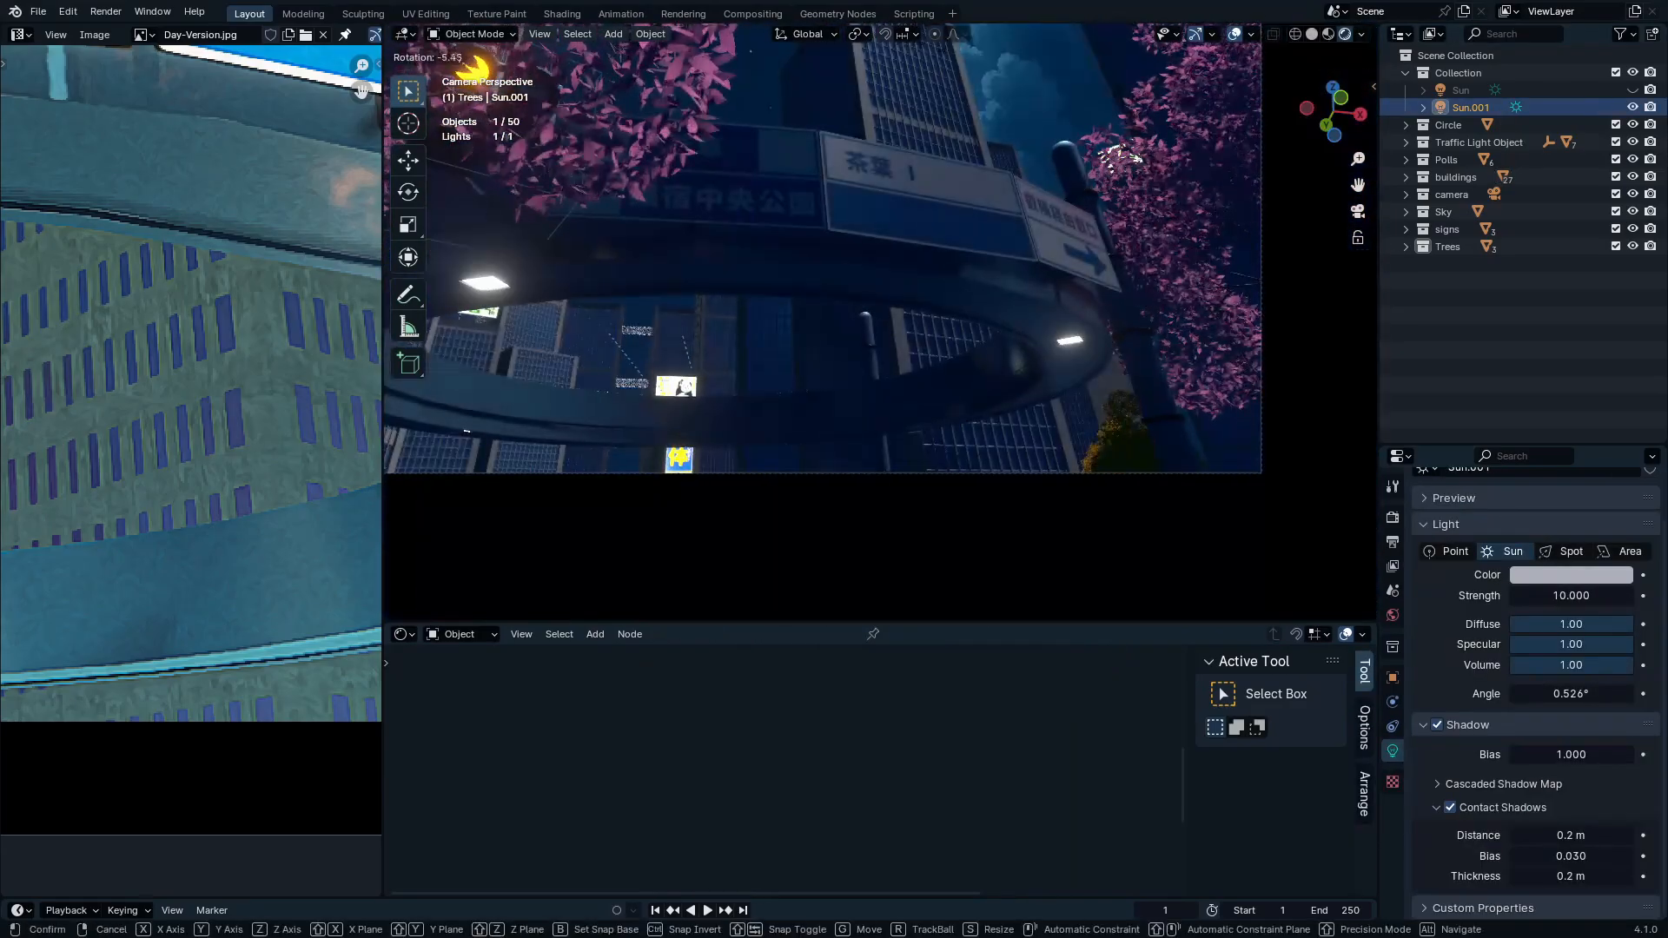
left_click(907, 250)
middle_click_drag(910, 250, 976, 391, "shift")
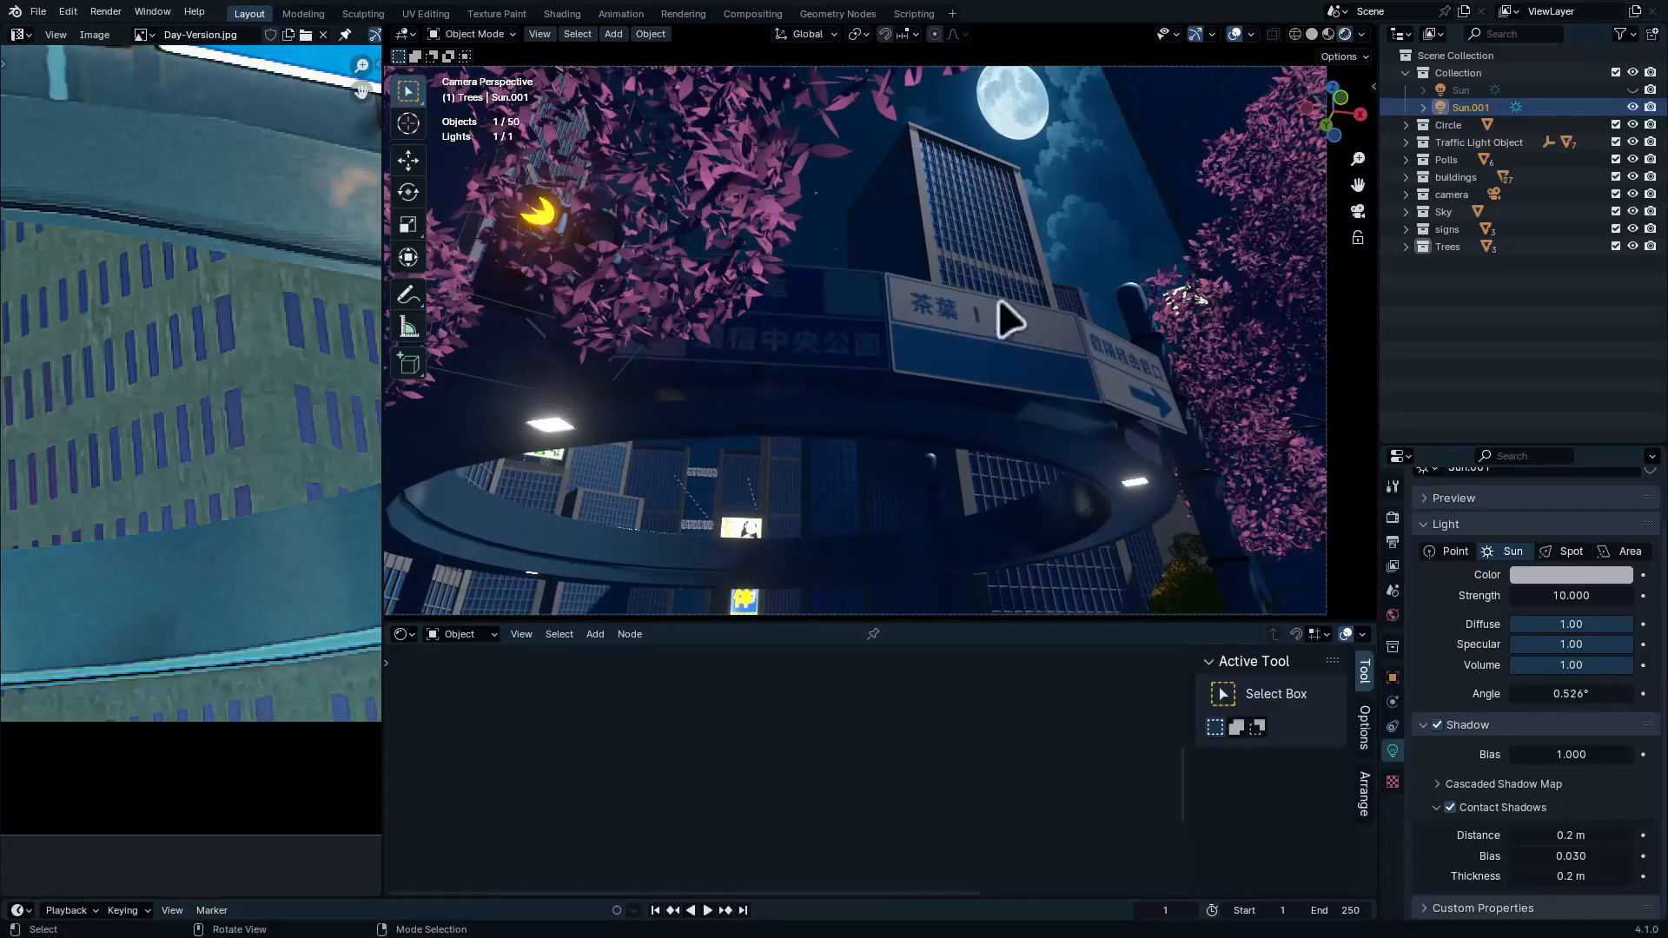
Rotate the Sun.001 light -16° around the global Z axis and reduce its strength to 5.56
key("r")
key("z")
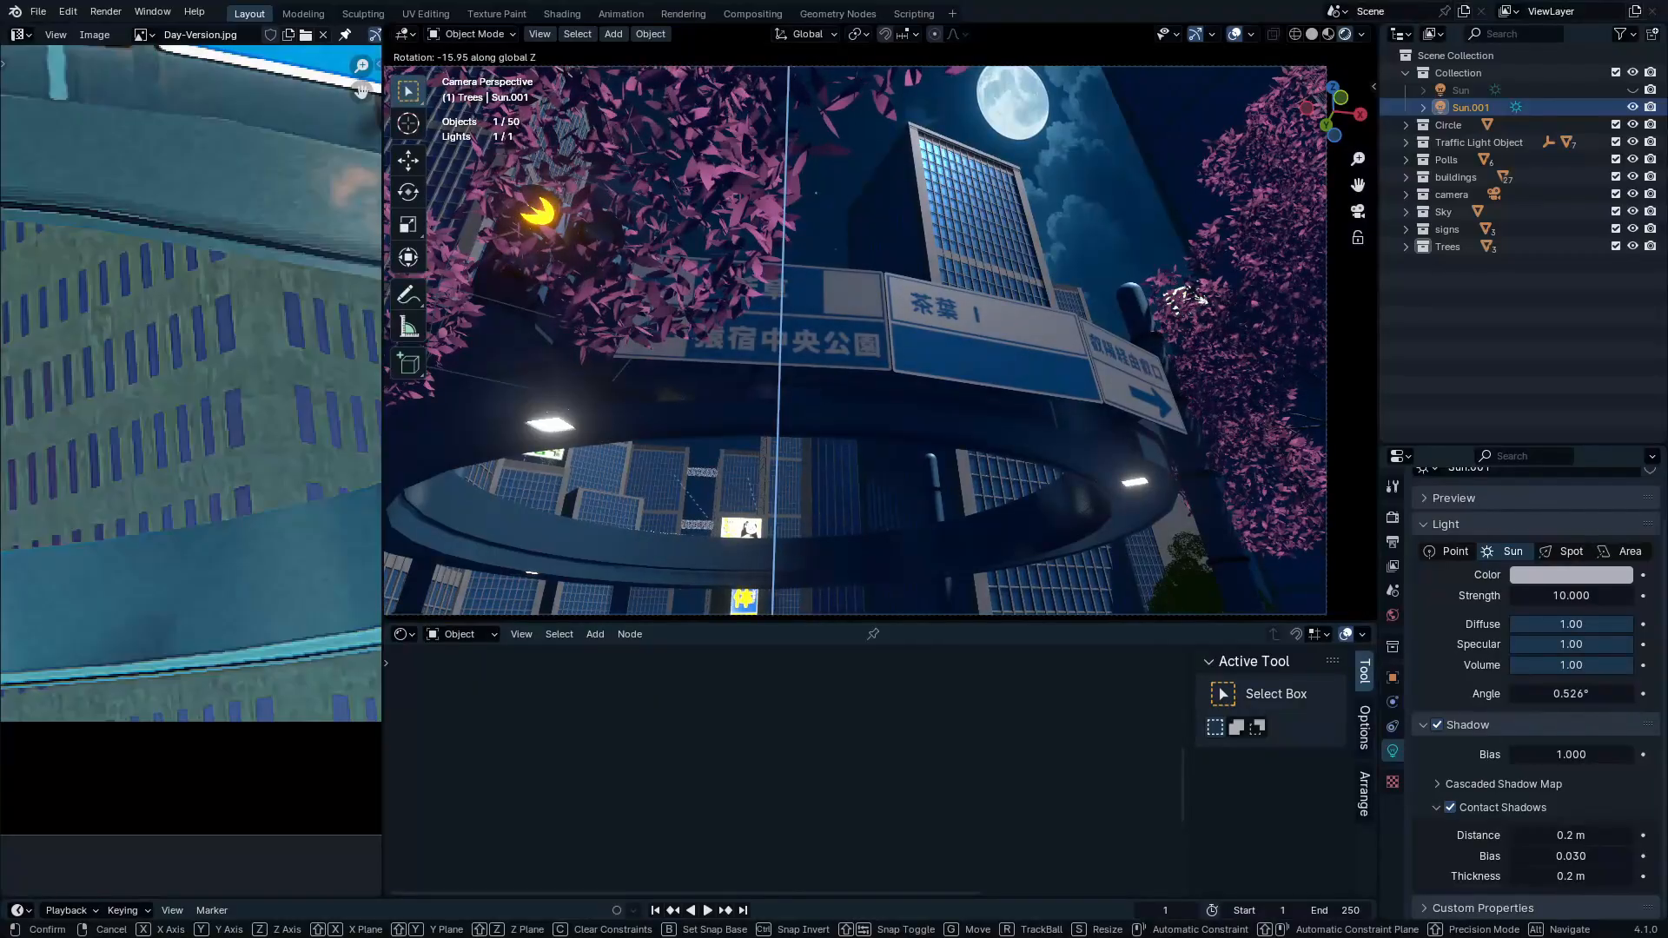
key("Return")
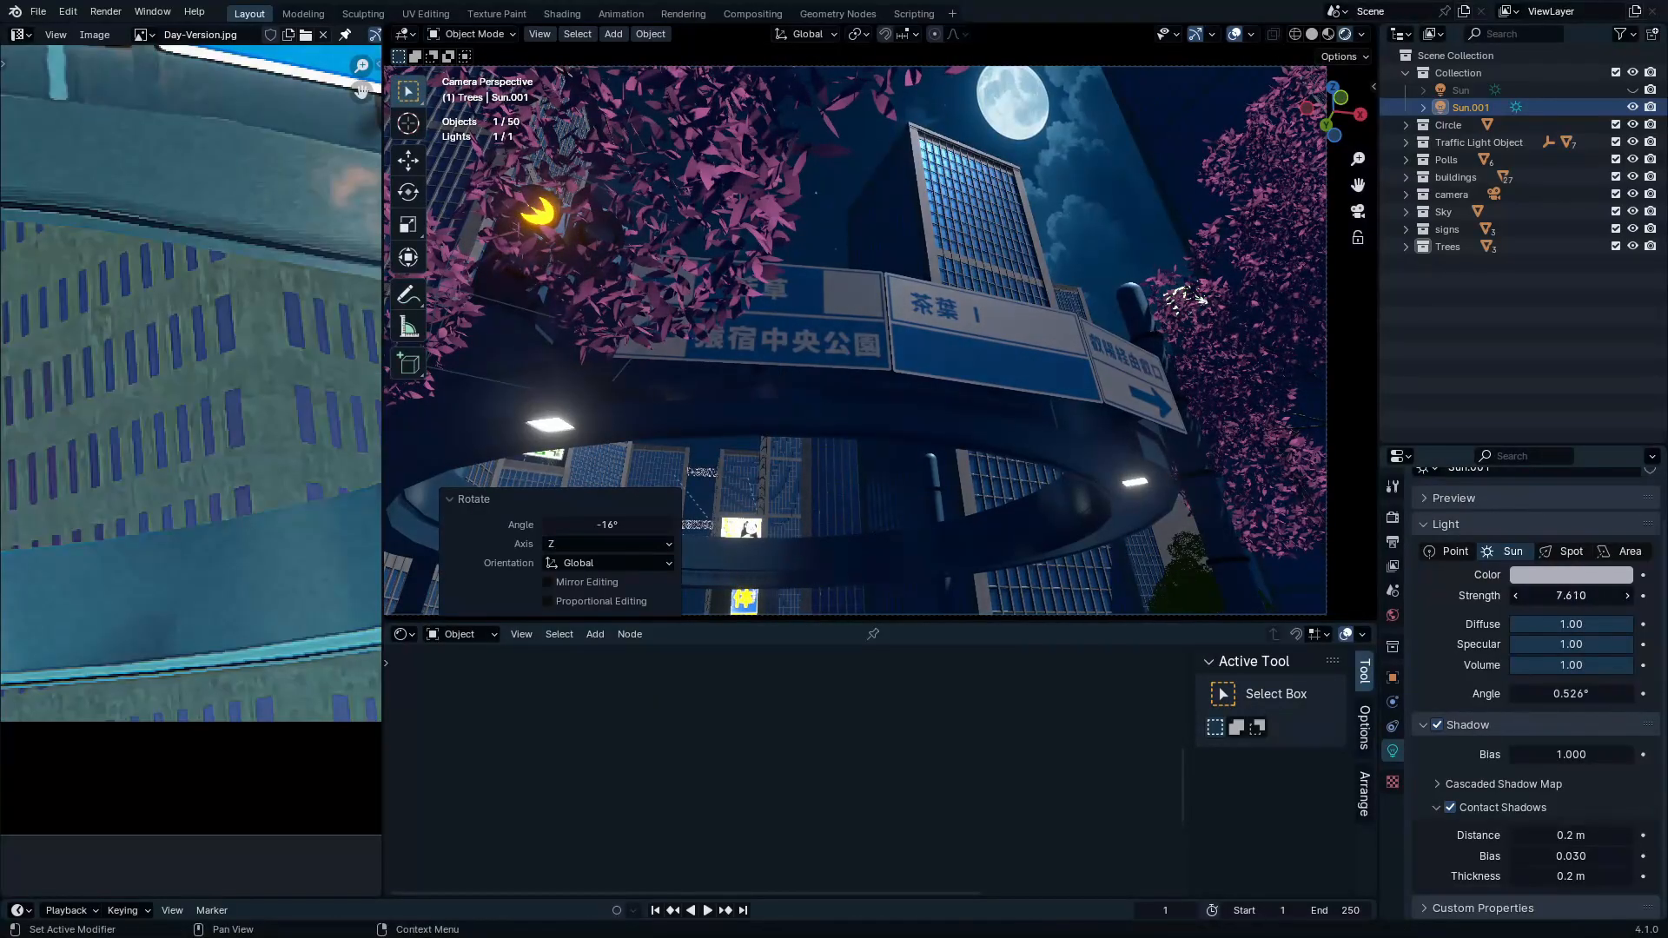
left_click_drag(1571, 596, 1520, 596)
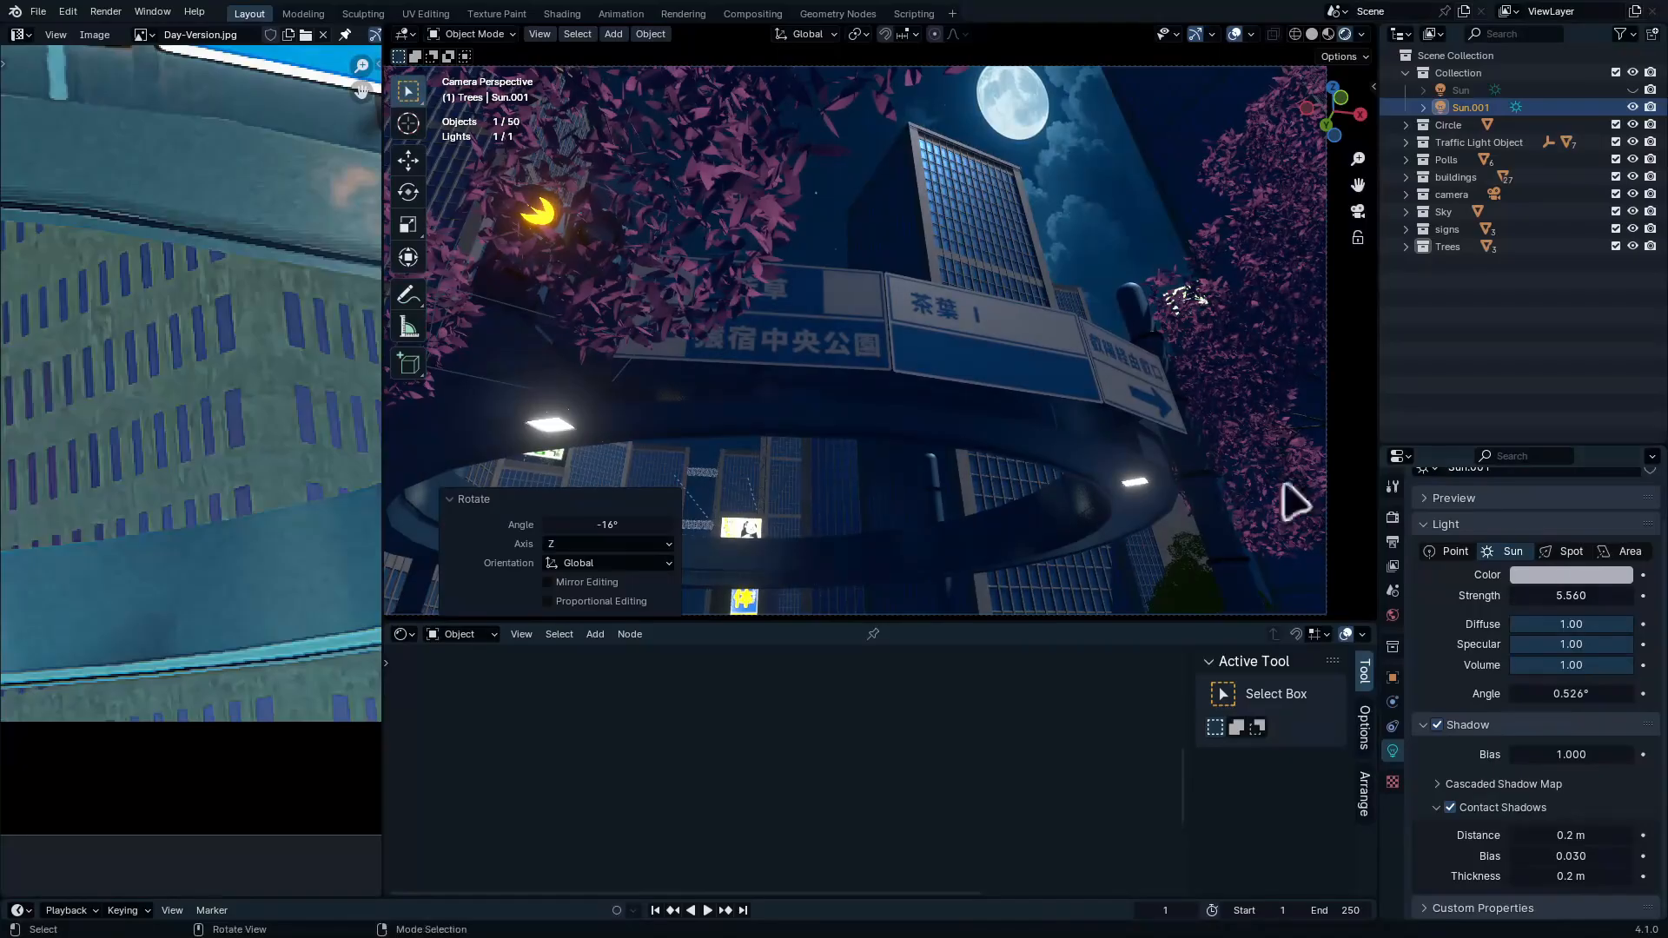
Select the tall building, set its window material's Roughness to about 0.286 and deselect the building
scroll(941, 290, "up", 5)
left_click(867, 328)
scroll(1030, 391, "down", 6)
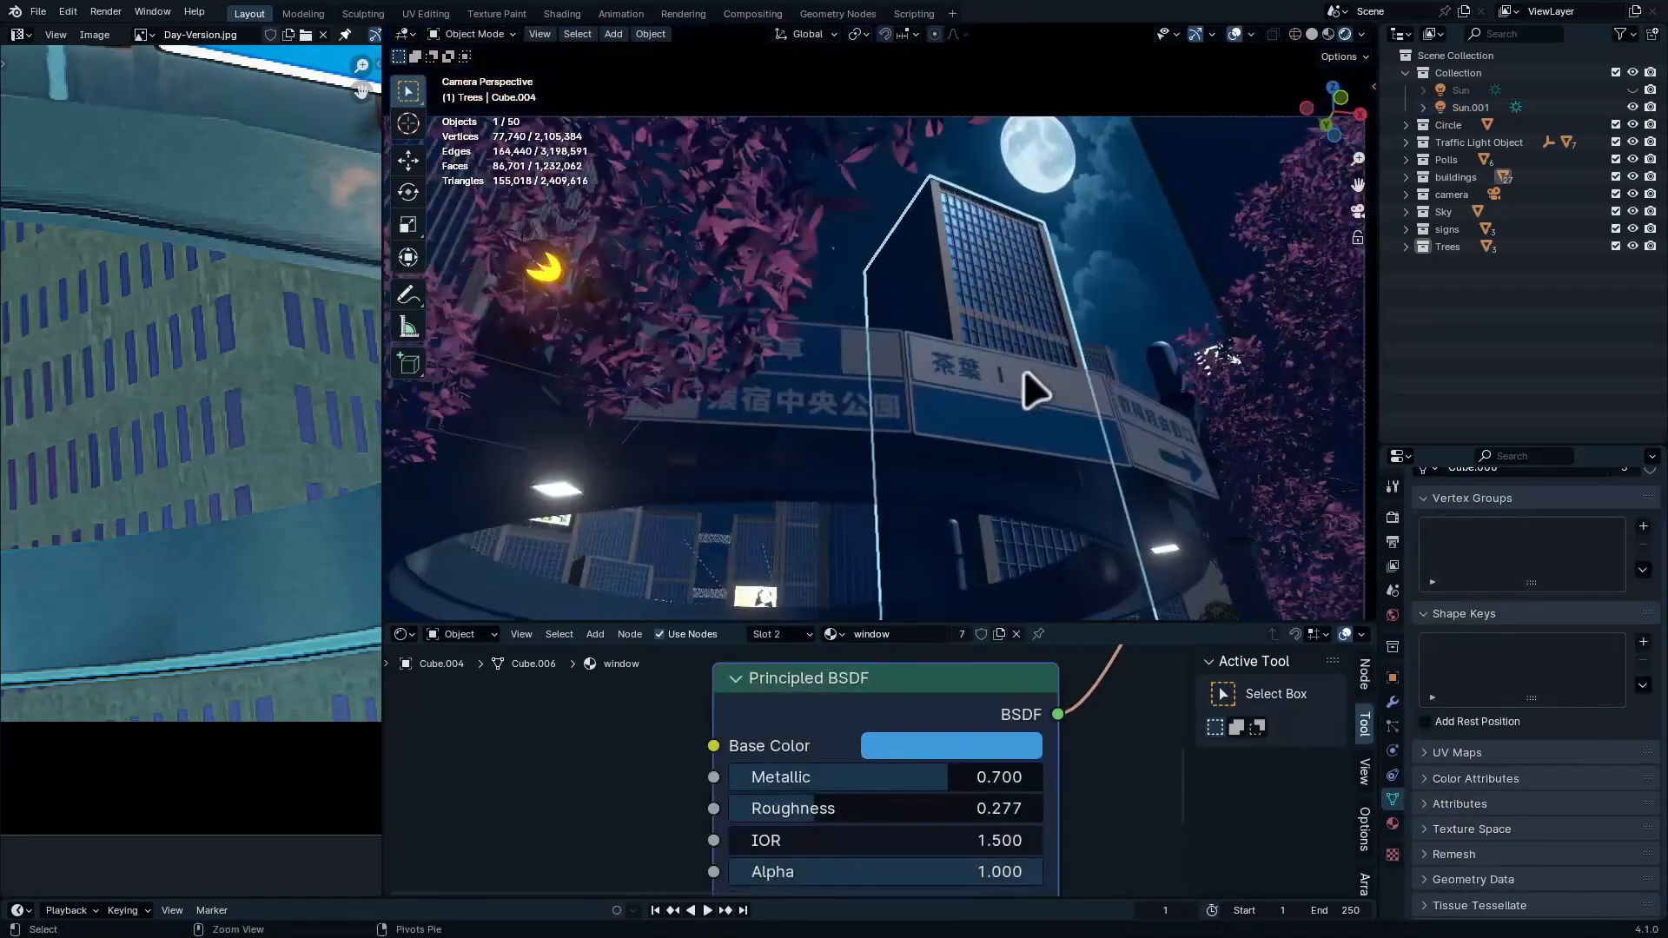
scroll(1033, 391, "up", 2)
middle_click_drag(948, 840, 991, 834)
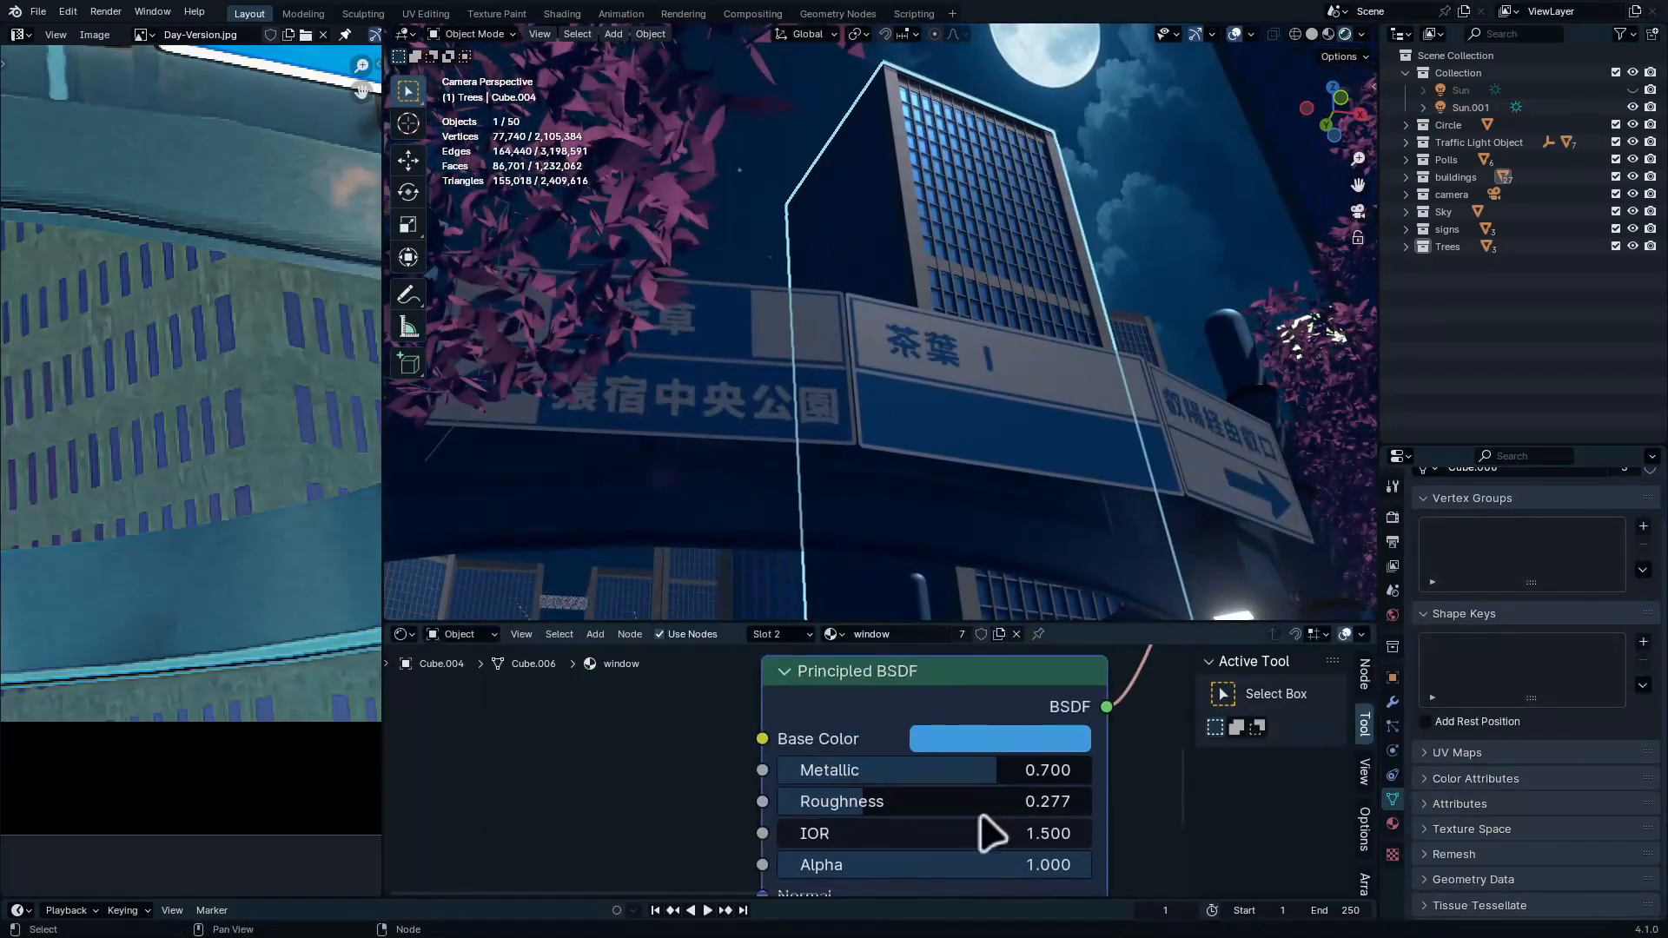
middle_click_drag(1033, 134, 1032, 278, "ctrl")
left_click_drag(901, 98, 1362, 402, "ctrl")
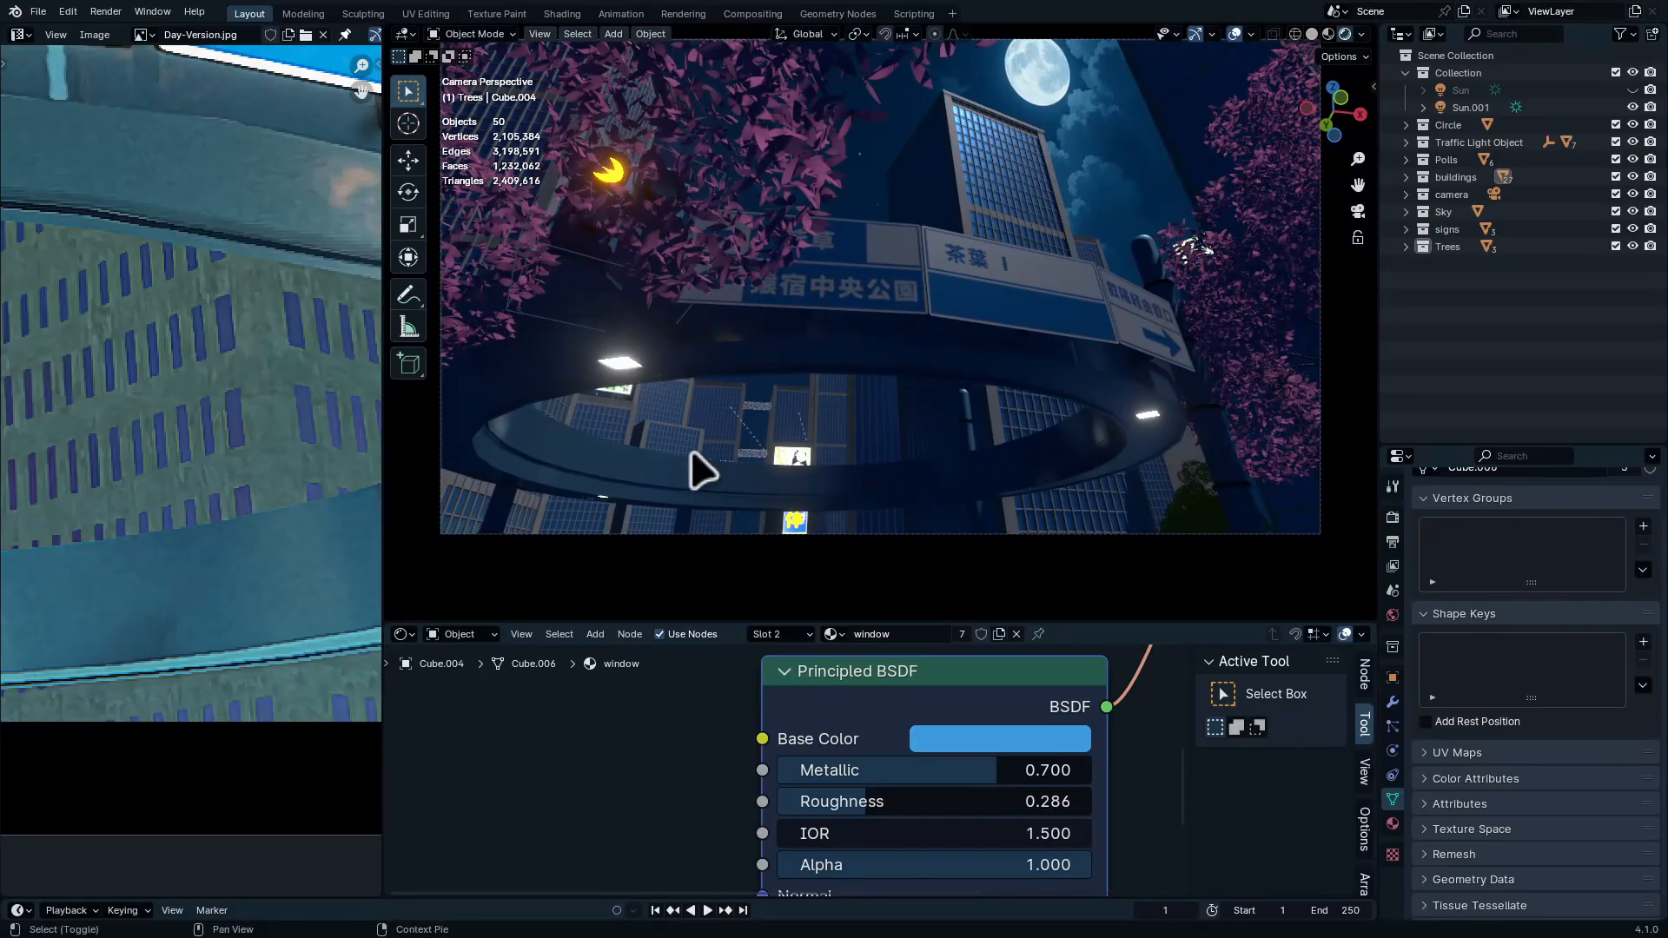
Move the building standing behind the ring's opening across the global horizontal plane, keeping its height, and deselect it
middle_click_drag(691, 451, 826, 421, "shift")
key("ctrl+space")
mouse_move(901, 498)
middle_mouse_down()
mouse_move(1172, 339)
mouse_move(897, 435)
mouse_move(770, 451)
mouse_move(912, 504)
middle_mouse_up()
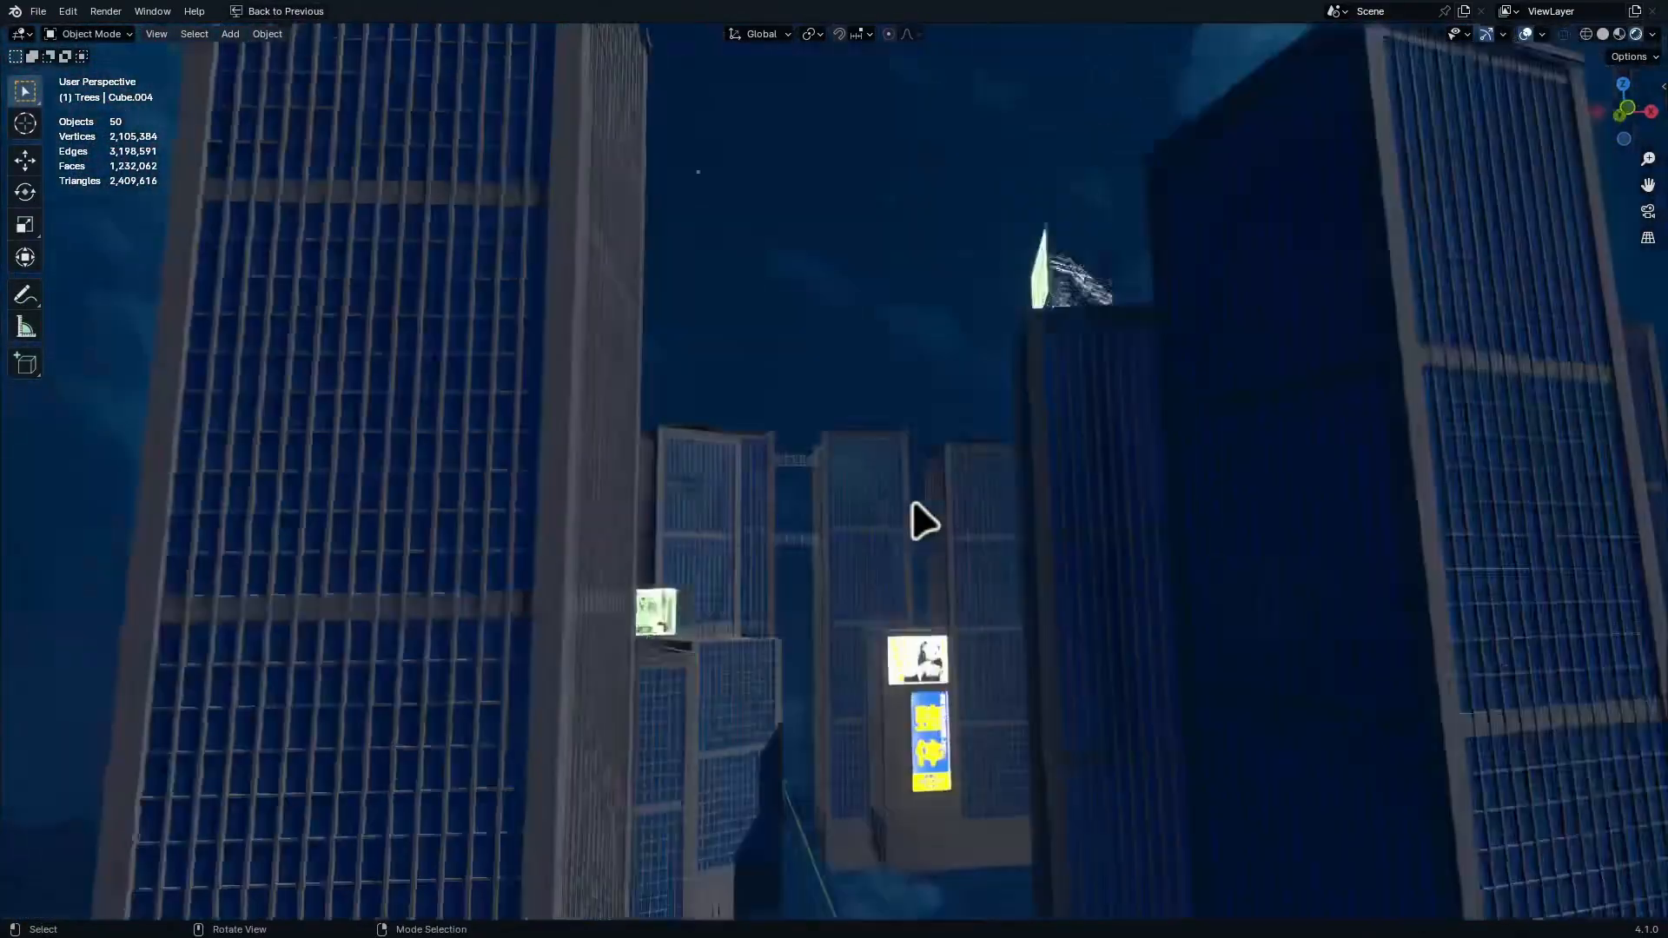
key("KP_0")
middle_click_drag(778, 633, 999, 504, "shift")
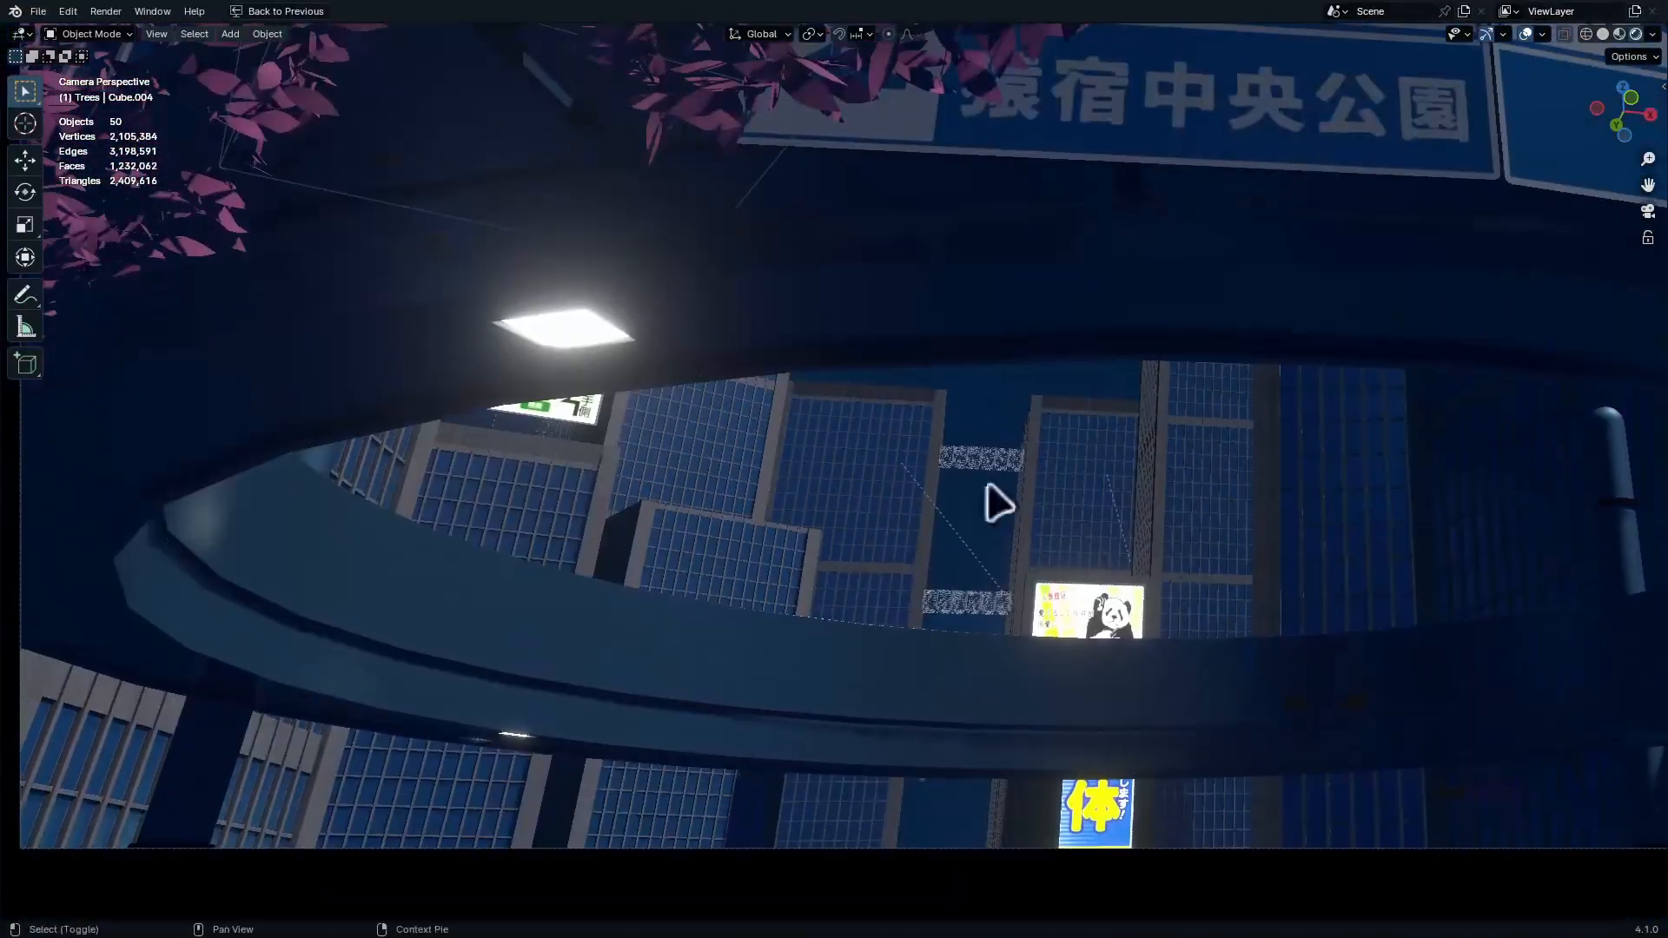
left_click(738, 574)
key("g")
key("z")
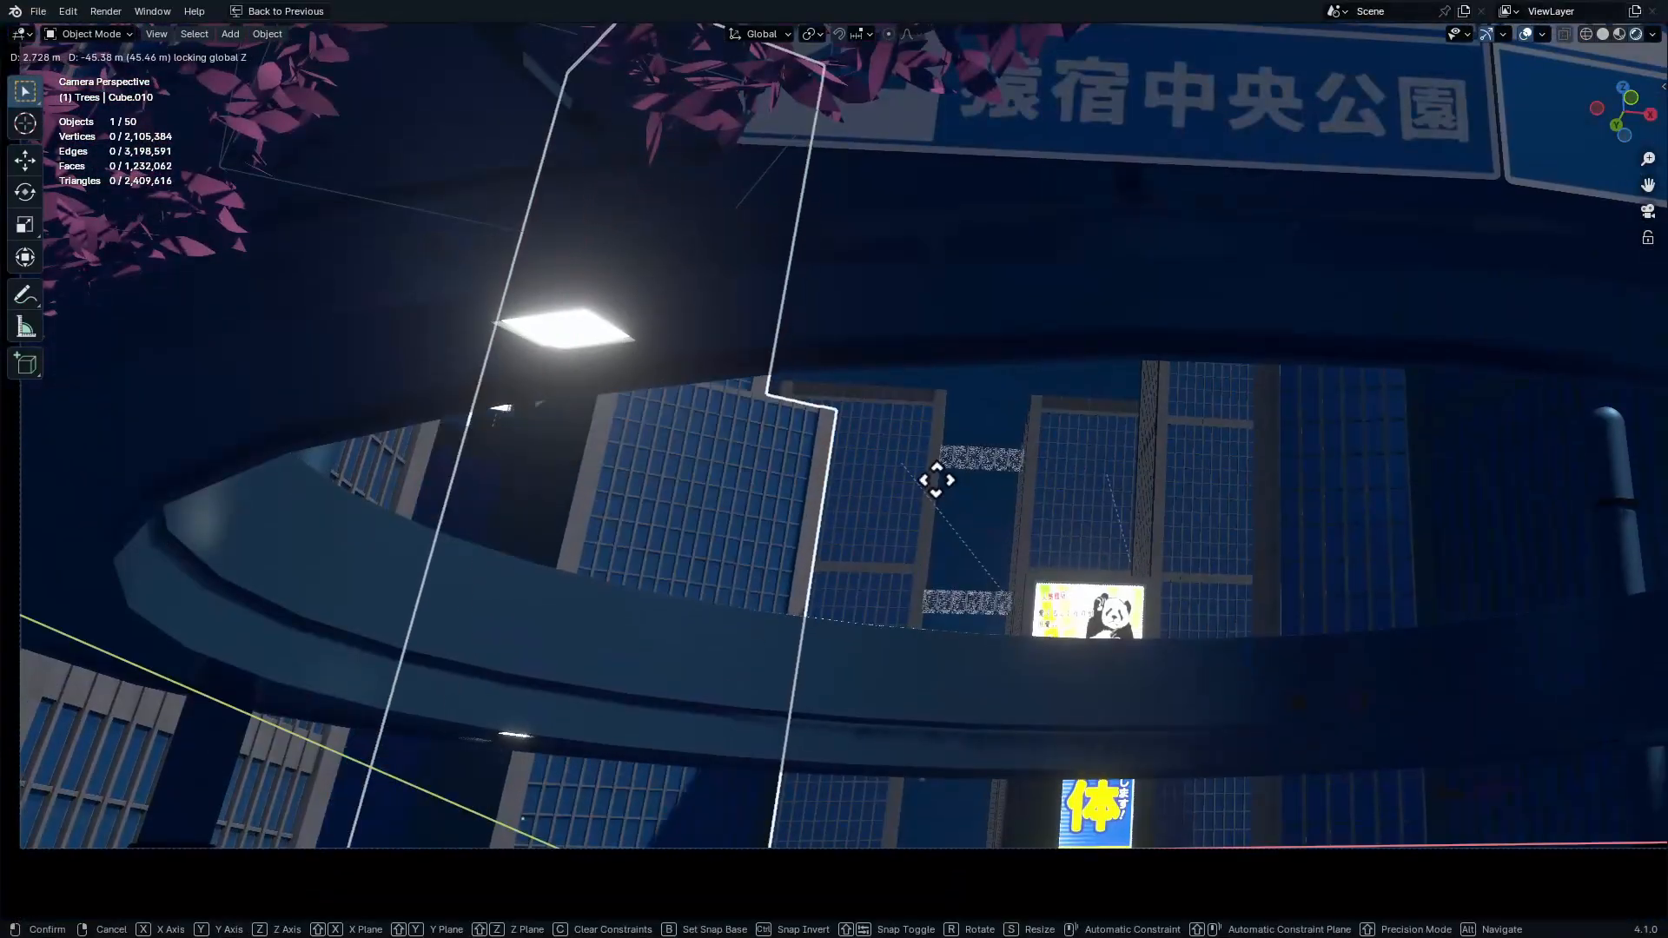
left_click(946, 544)
key("alt+a")
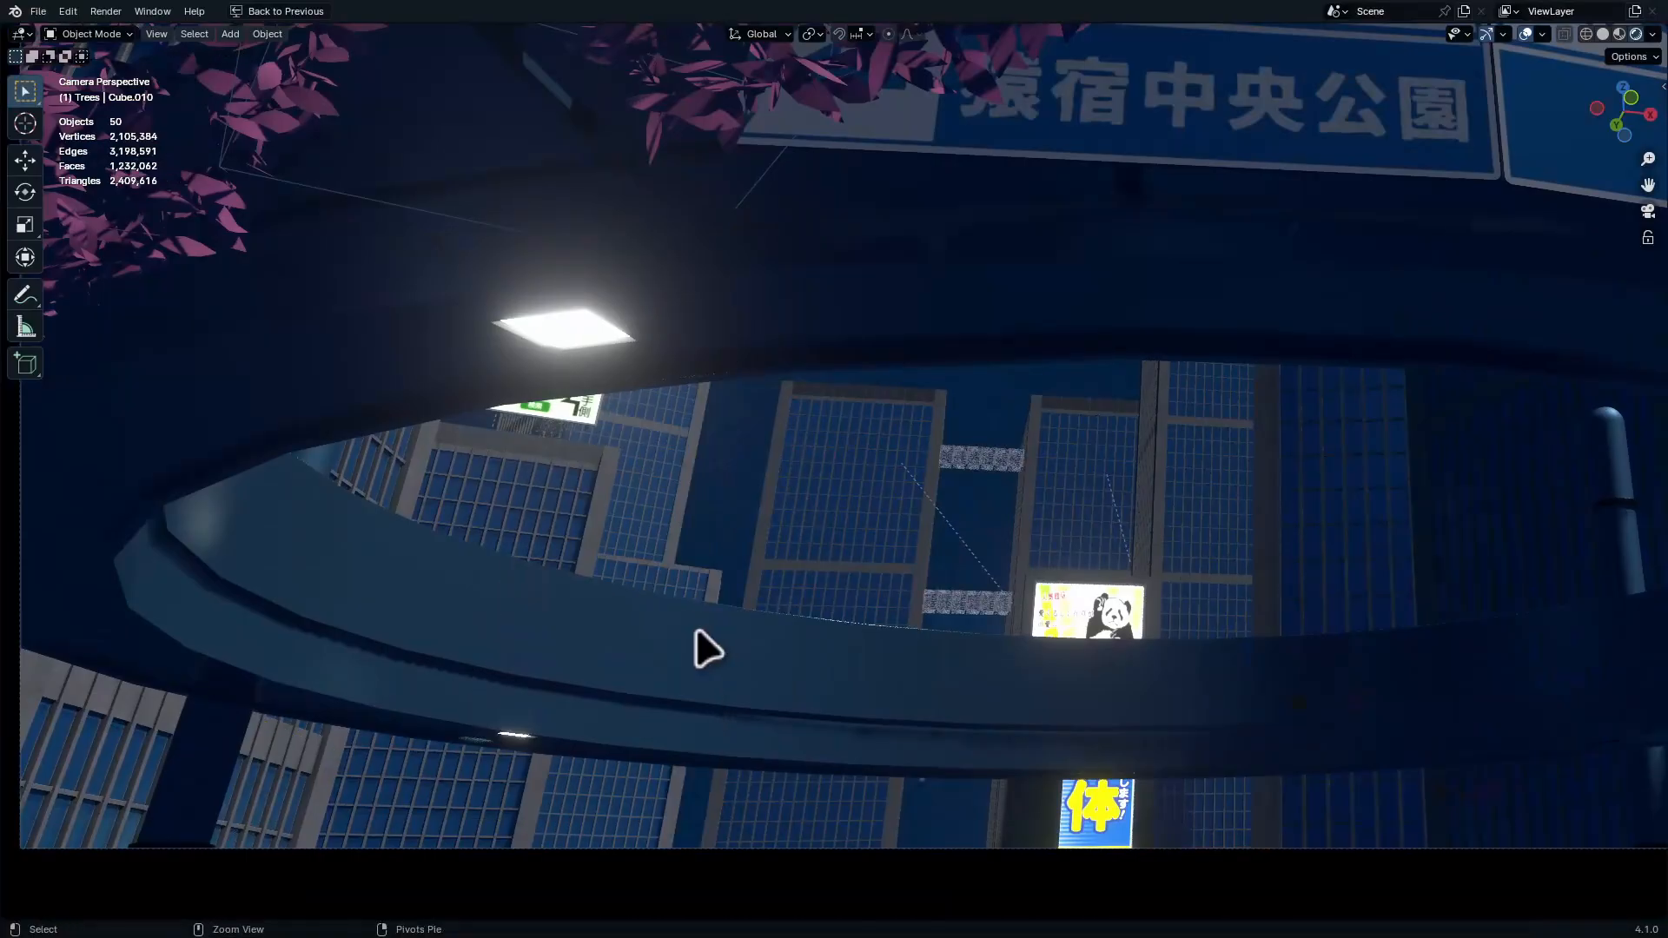
Lower the building in front of the green-and-white billboard by about 1.82 m along global Z and deselect it
middle_click_drag(772, 591, 777, 620, "ctrl")
left_click(646, 545)
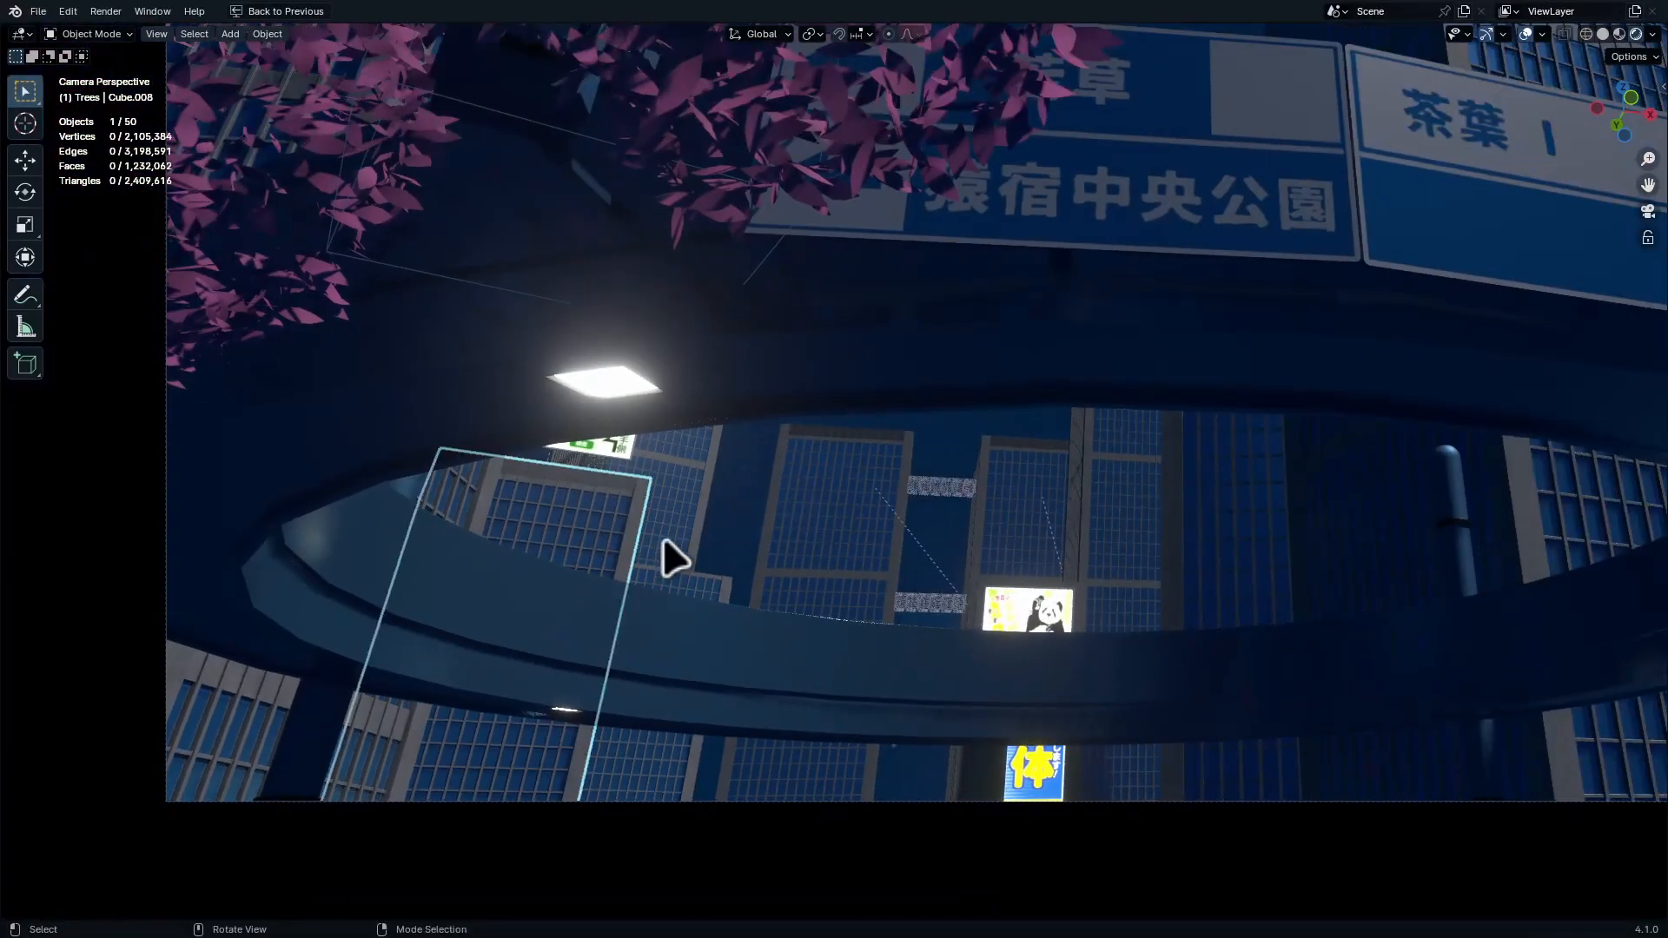
key("g")
key("z")
left_click(585, 798)
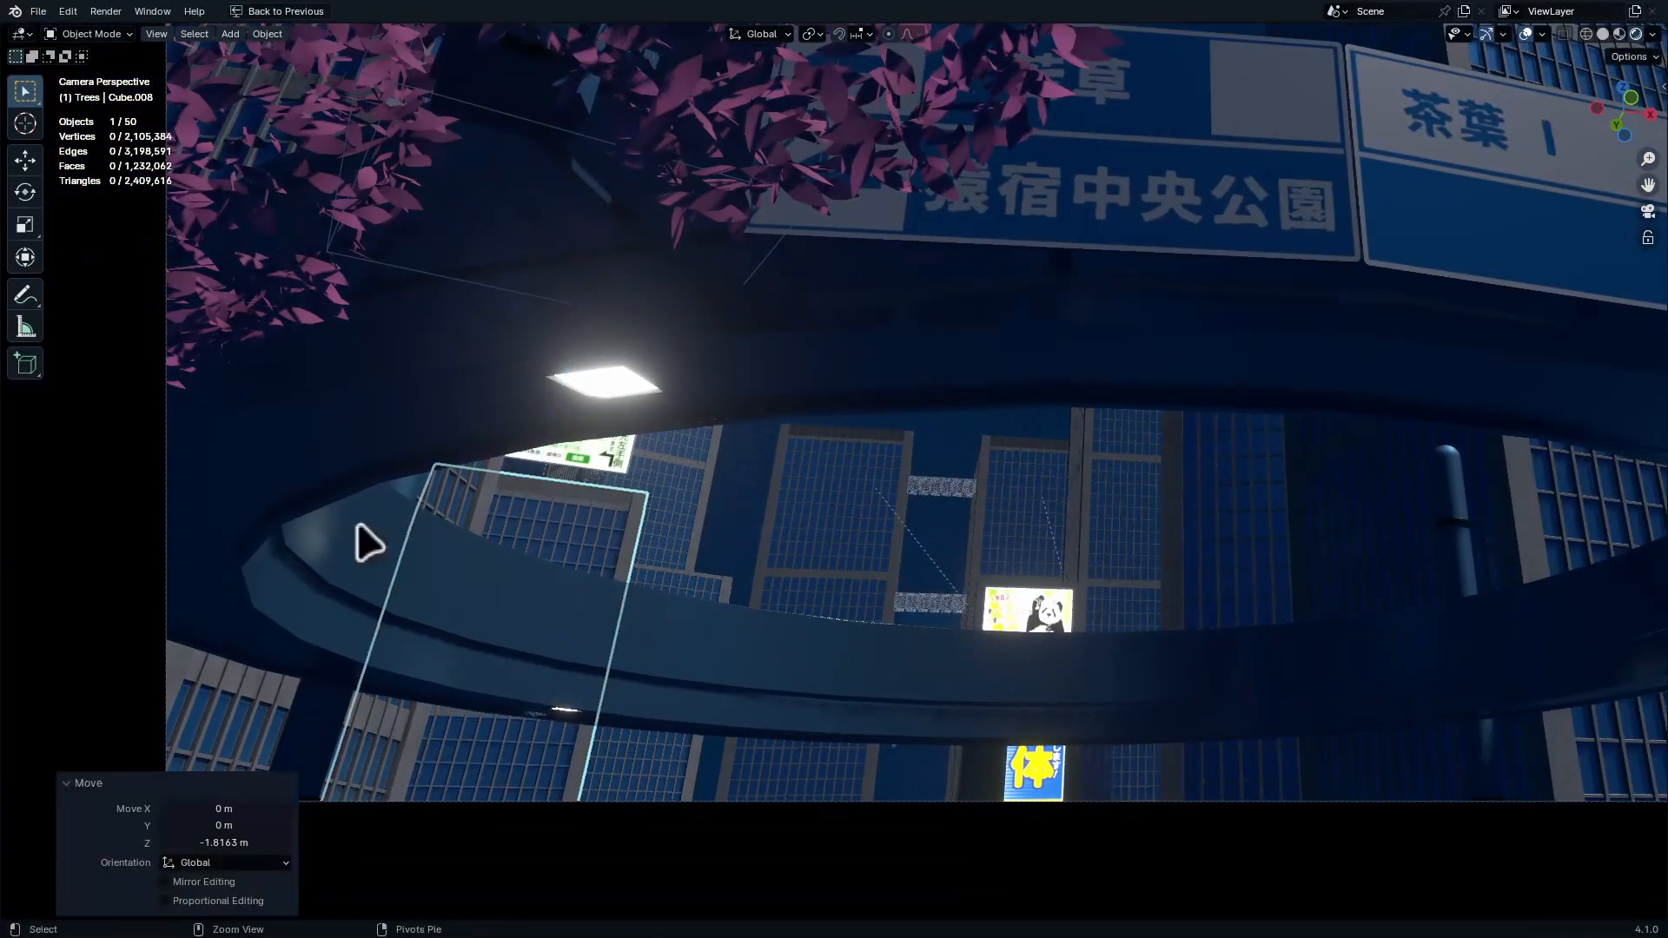
key("alt+a")
middle_click_drag(540, 558, 634, 335, "ctrl")
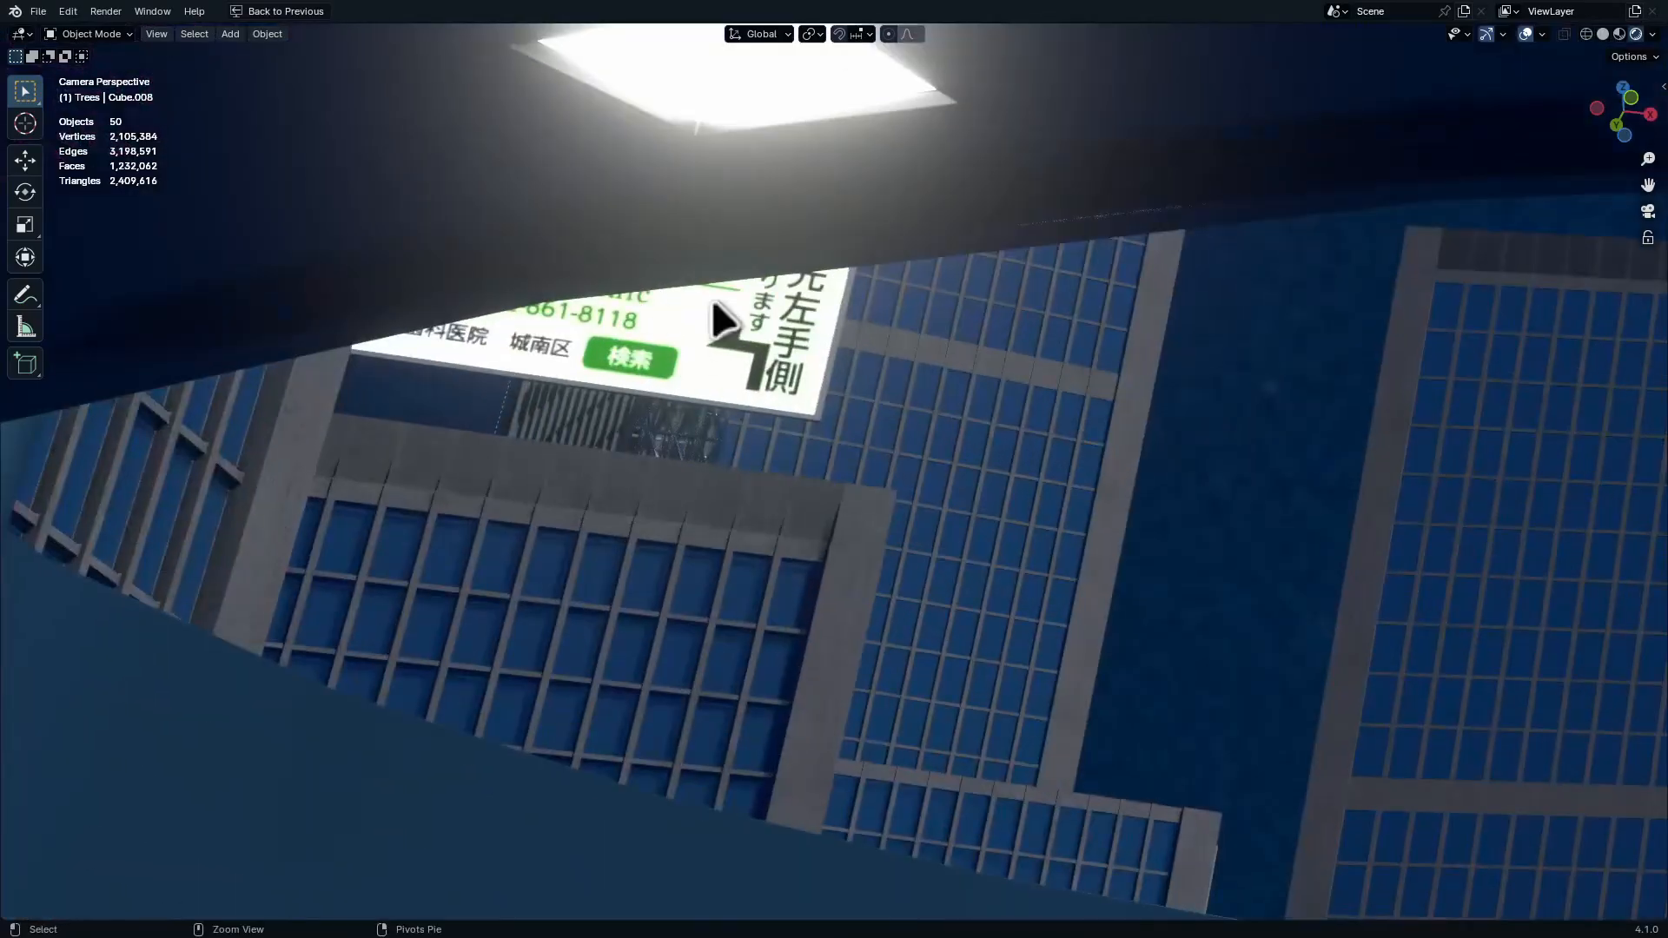
middle_click_drag(886, 298, 938, 564, "ctrl")
middle_click_drag(1259, 306, 787, 541, "shift")
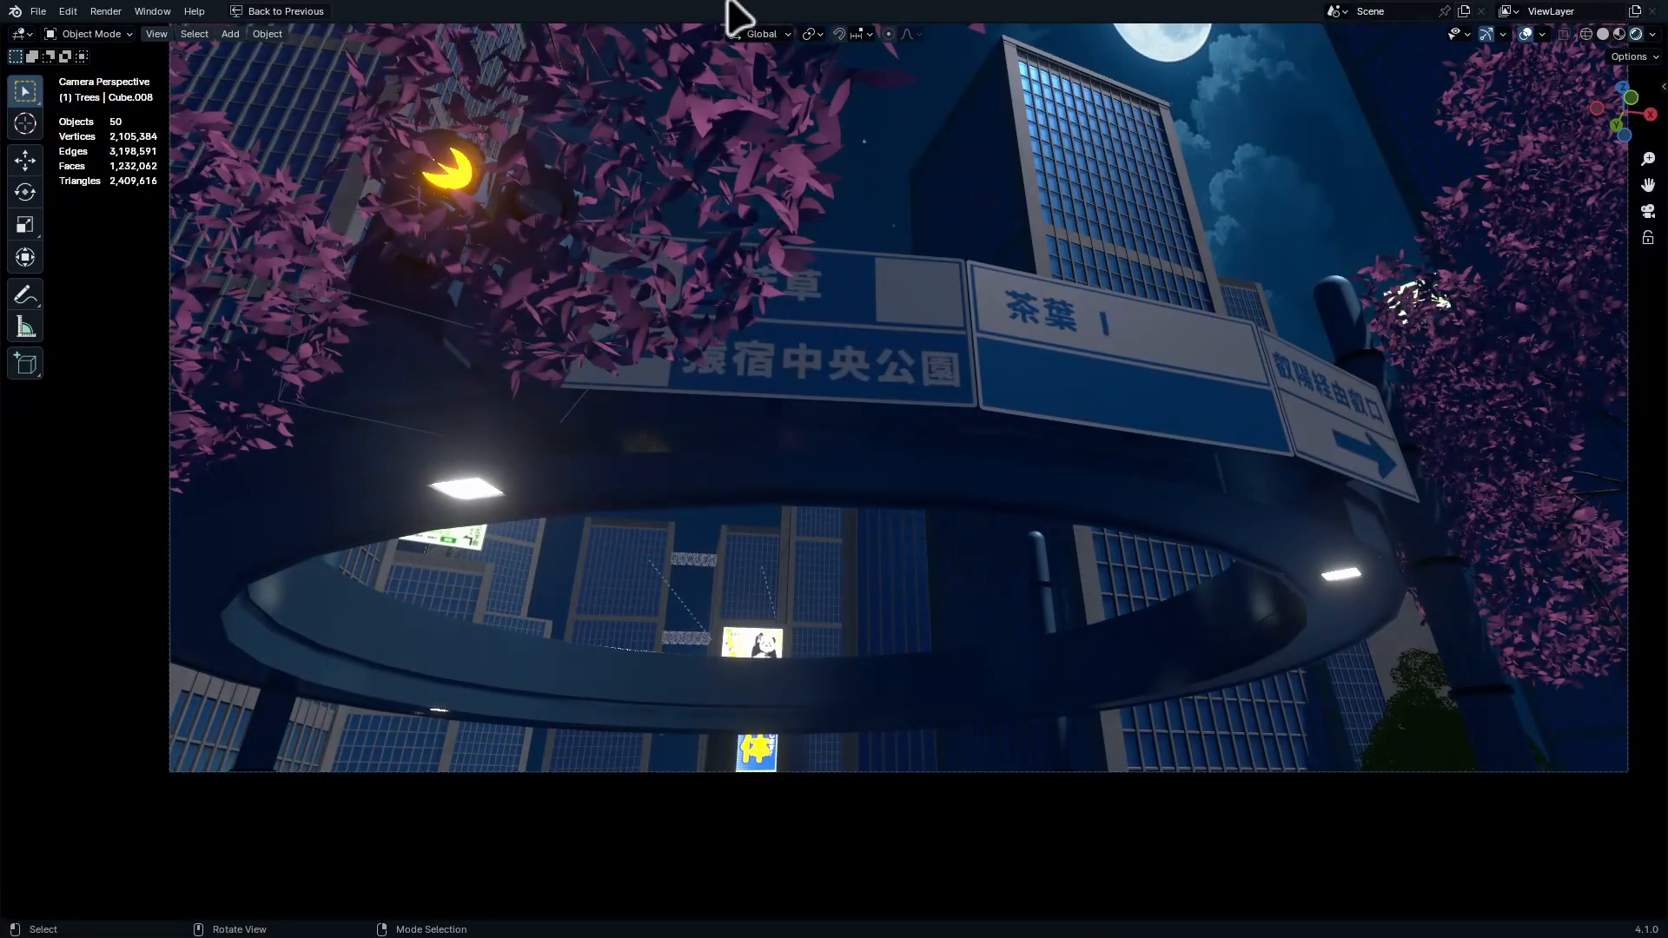
middle_click_drag(1190, 437, 1037, 437, "shift")
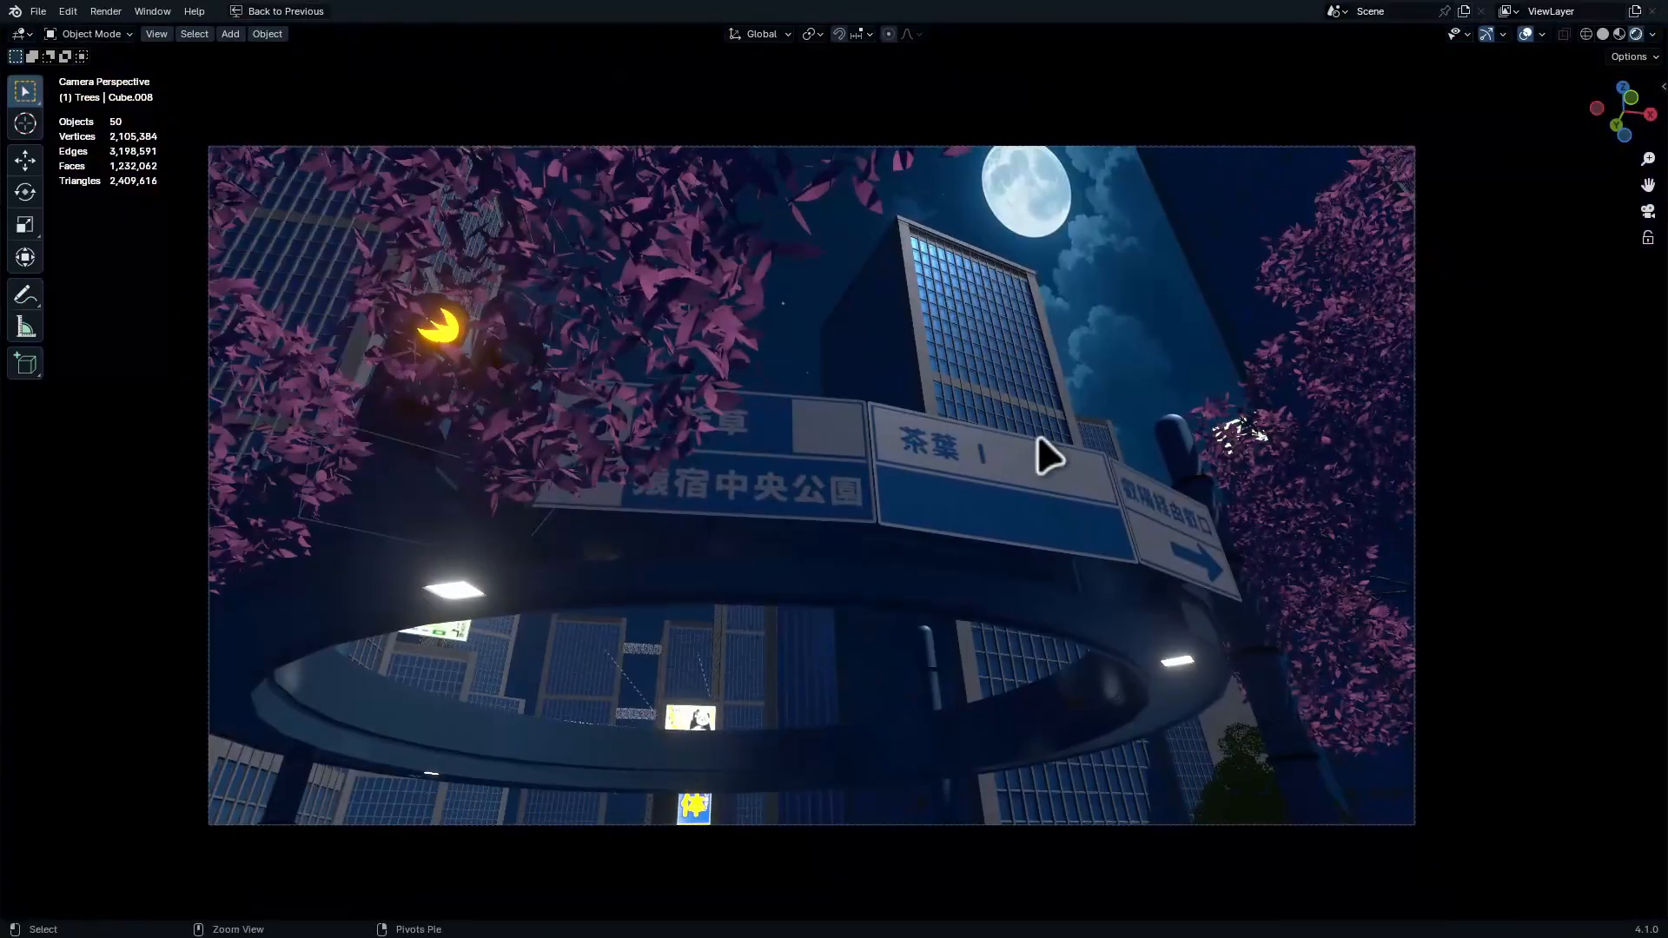
Delete the hidden light named Sun from the scene collection
key("ctrl+space")
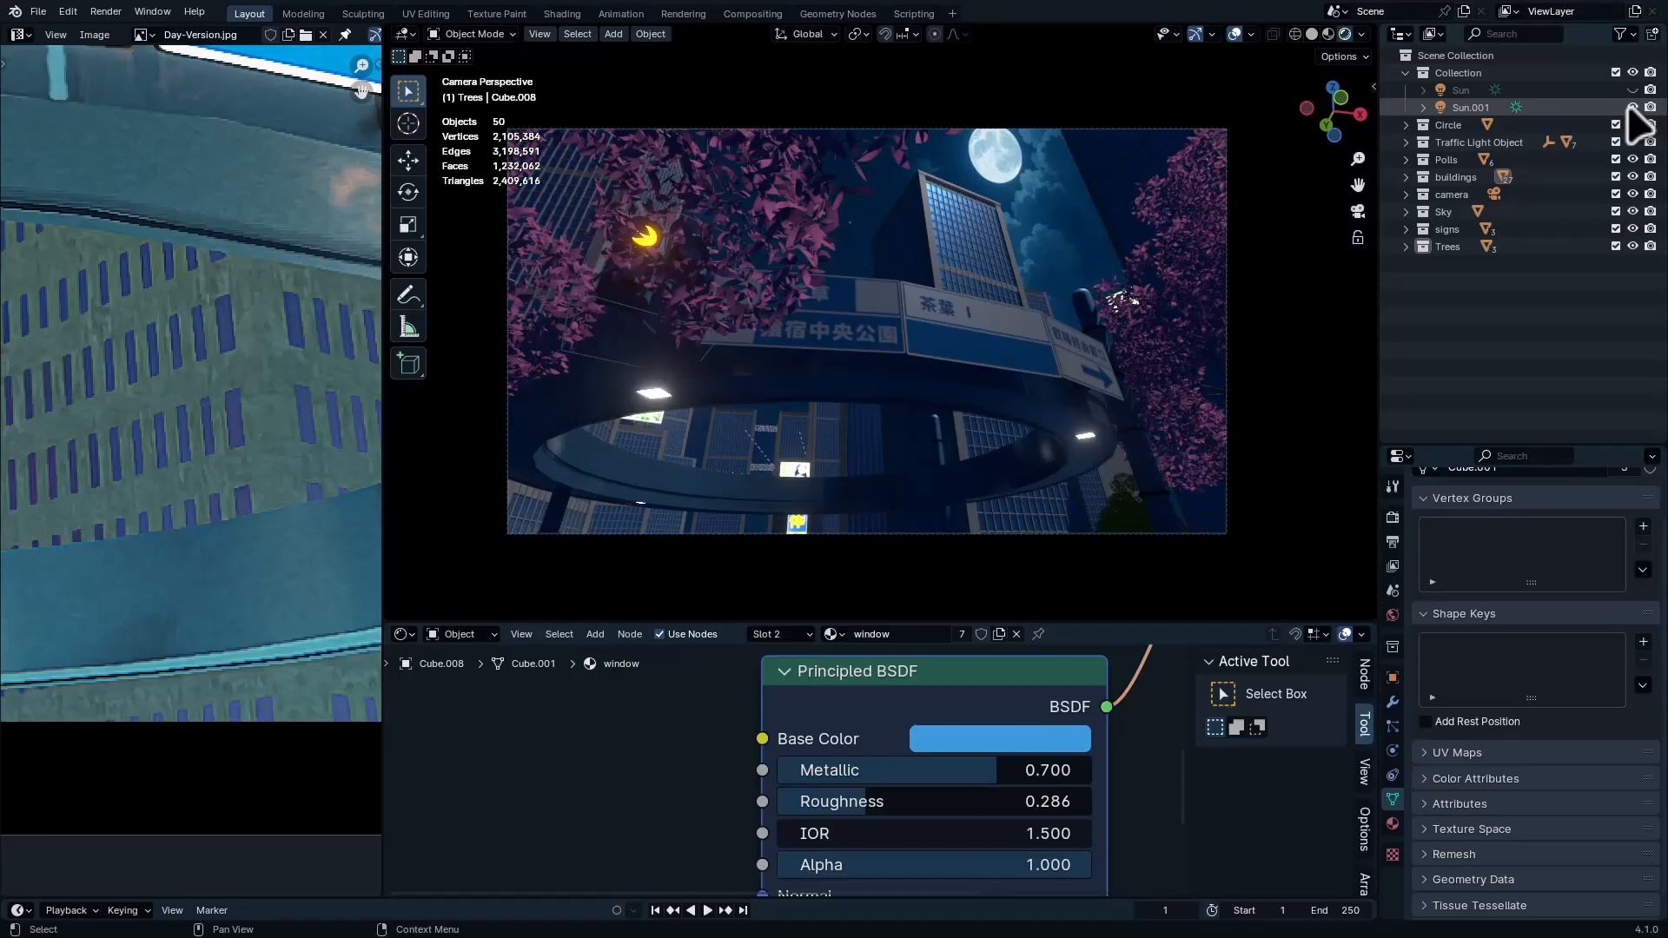
left_click(1553, 90)
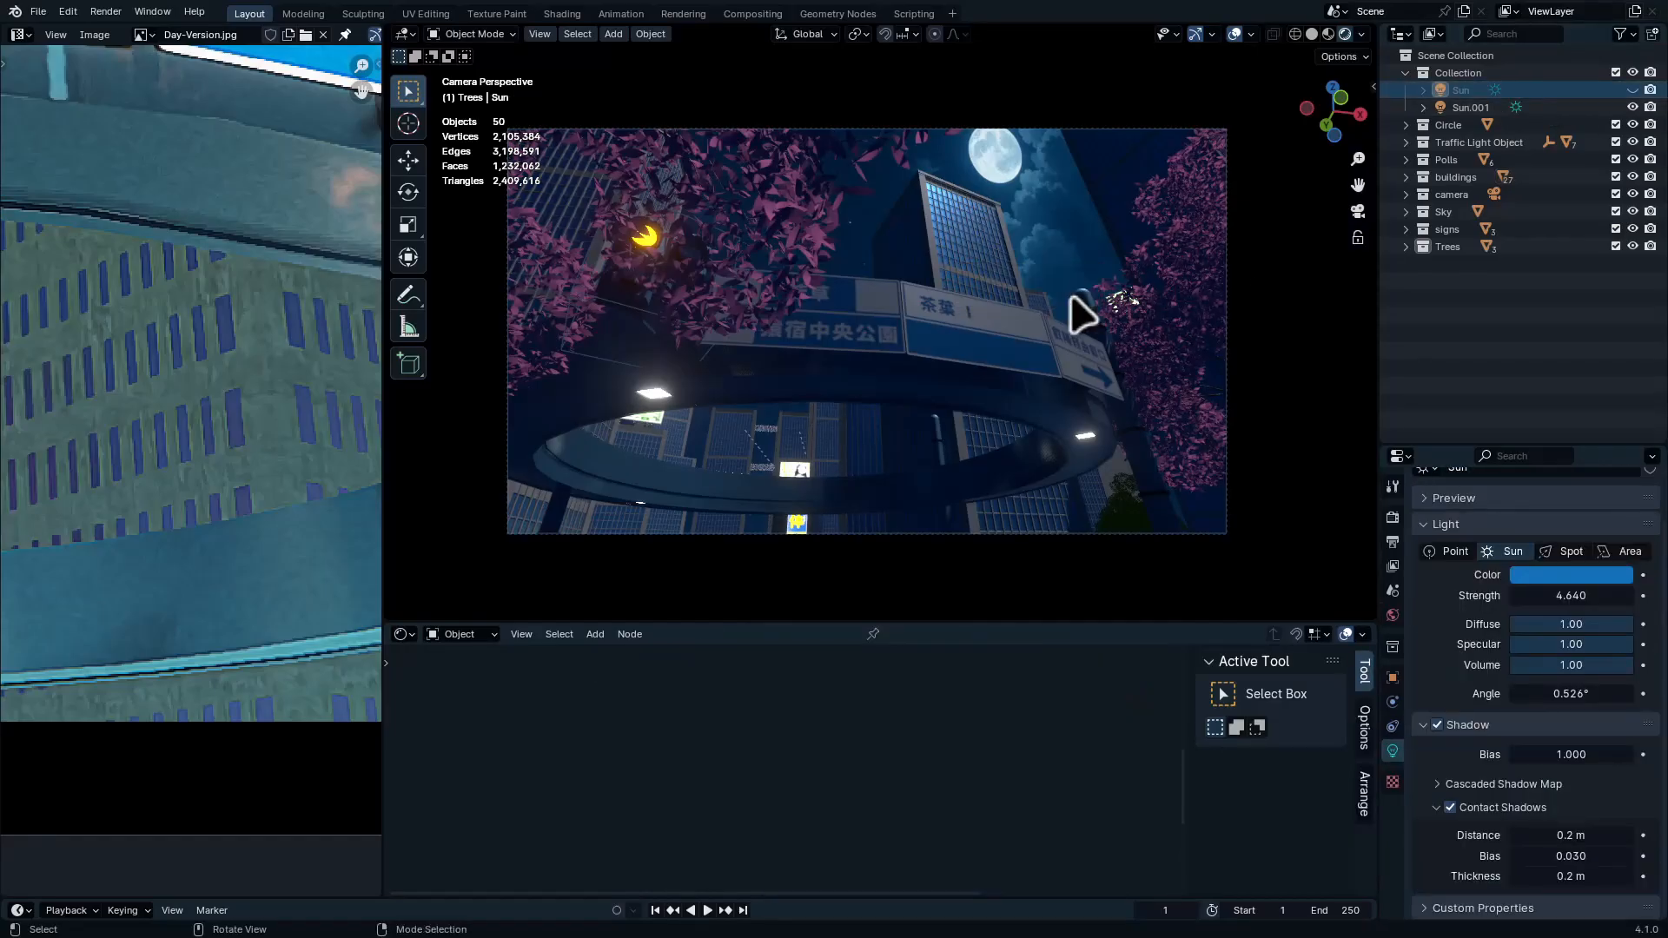
key("x")
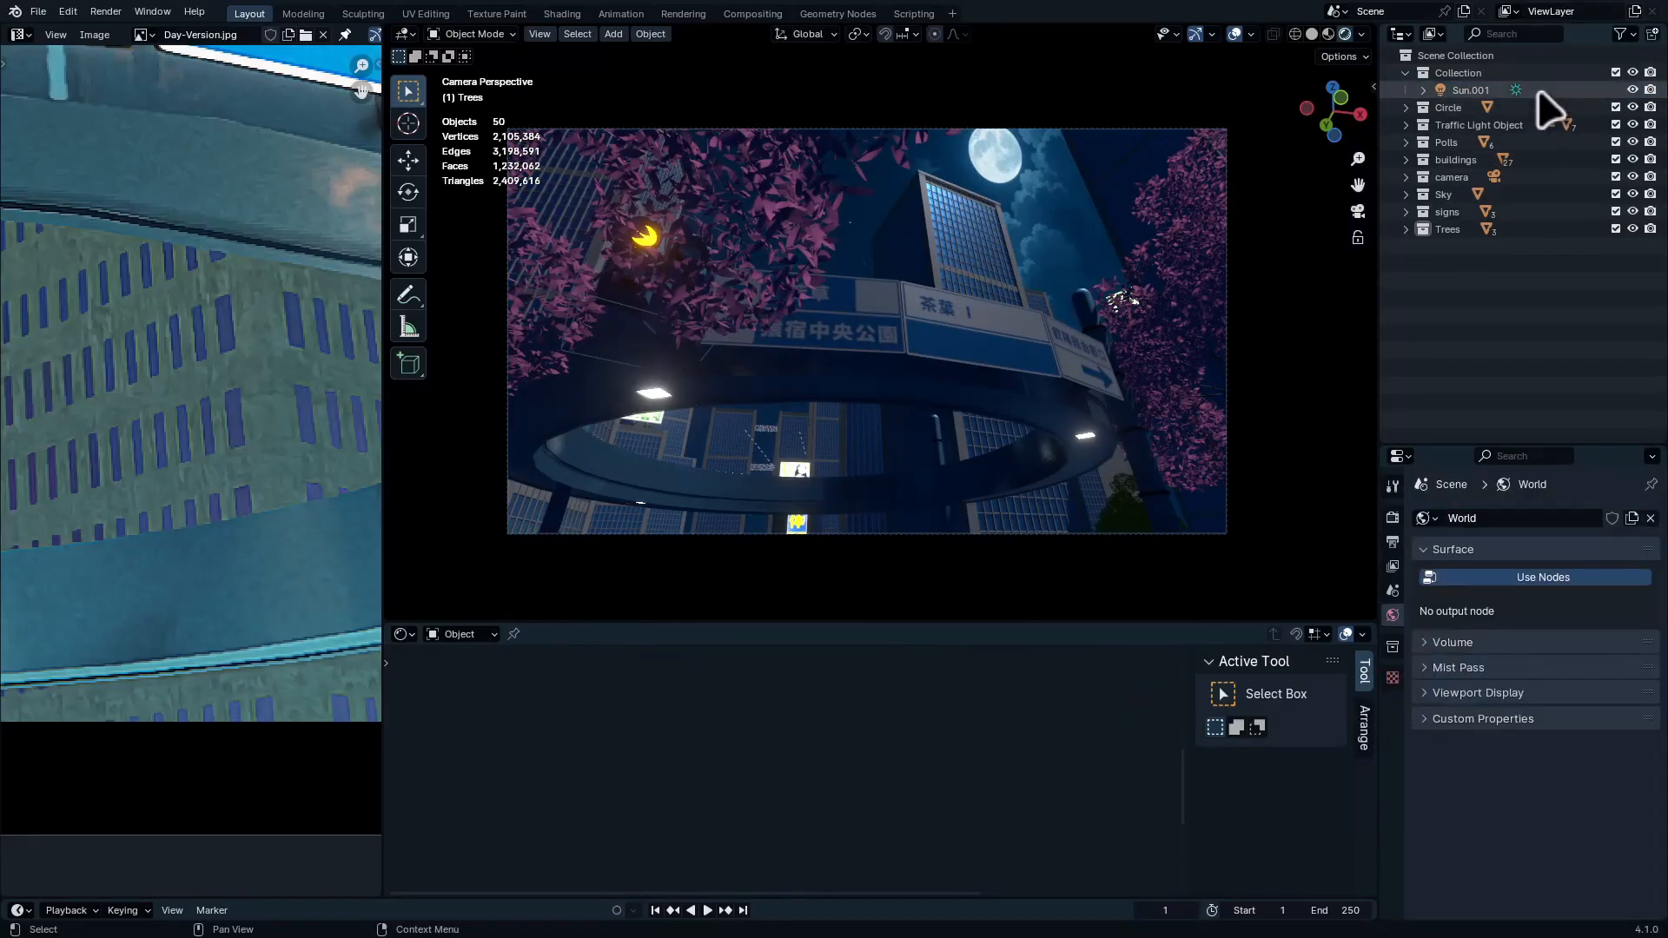
Duplicate the Sun.001 light in place, hide the copy and select the original again
left_click(1540, 91)
key("shift+d")
right_click(1035, 347)
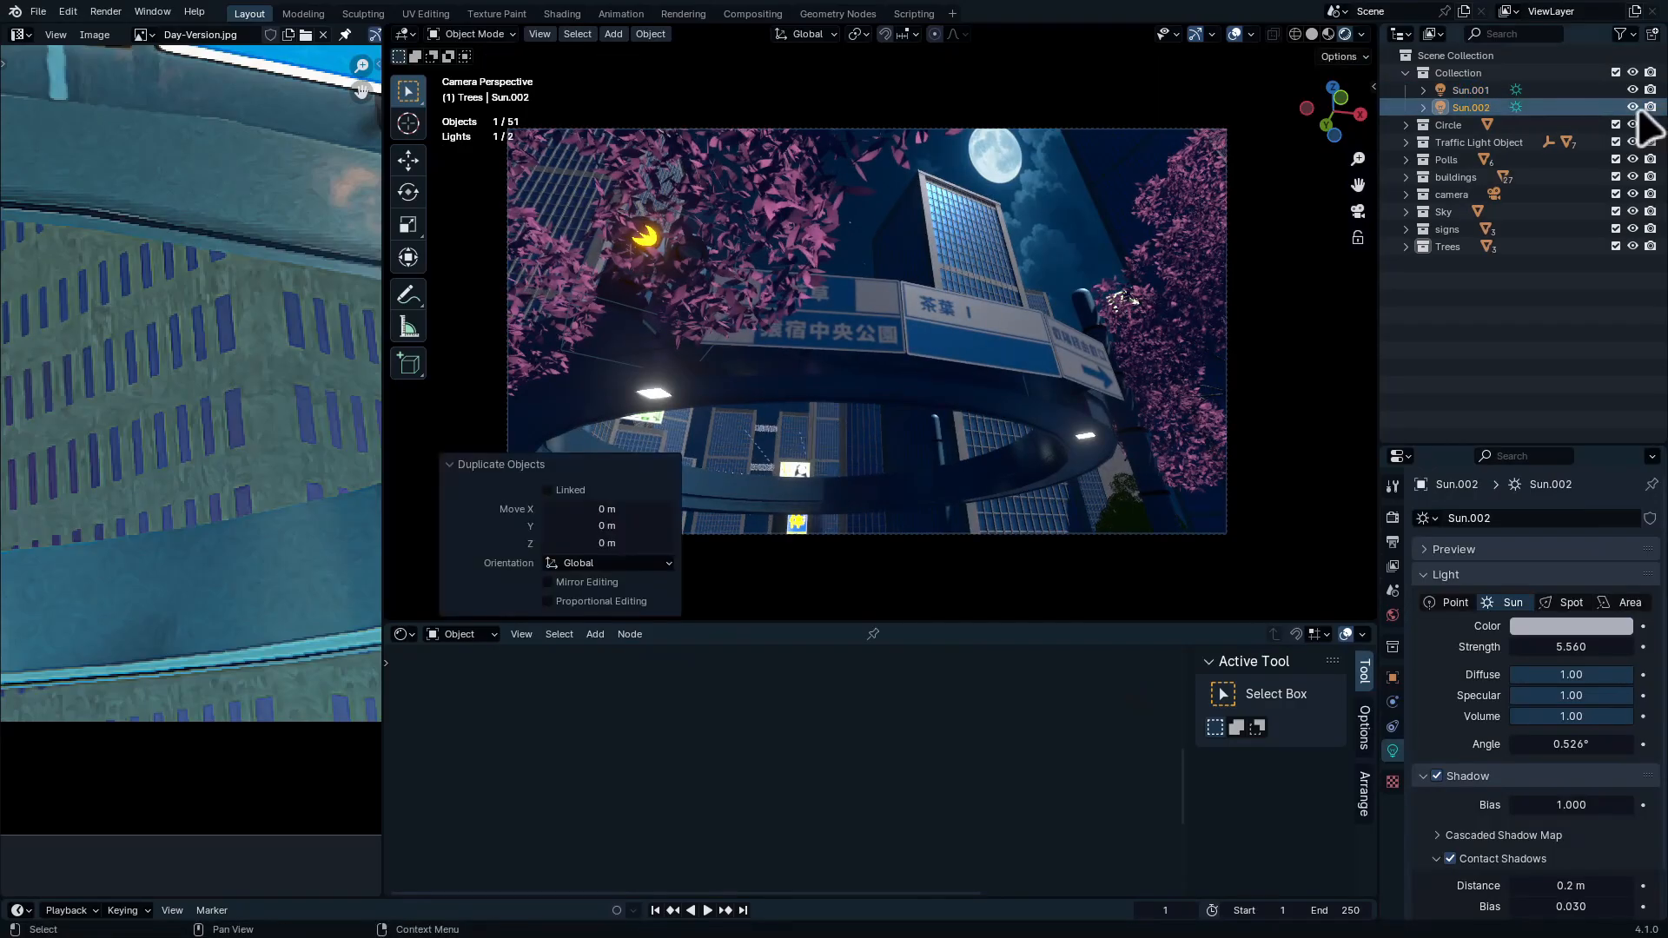
left_click(1566, 91)
Tint the Sun.001 light blue with RGB 0.158, 0.378, 0.492 and inspect the tall building and signs
left_click(1579, 627)
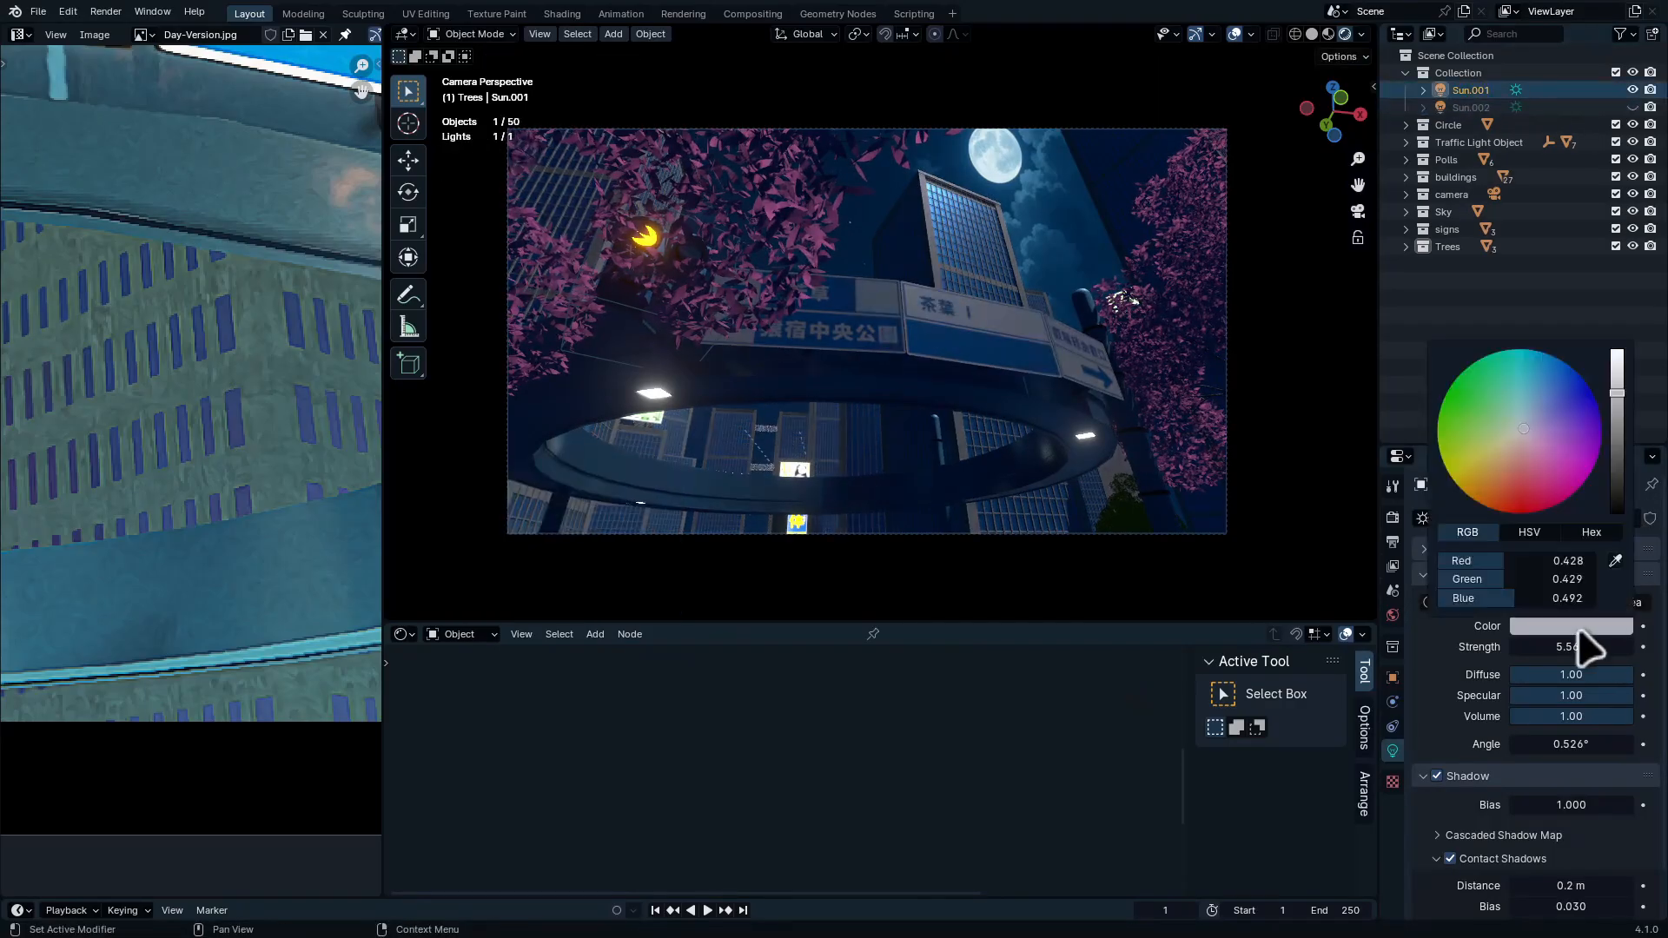
left_click_drag(1523, 438, 1528, 399)
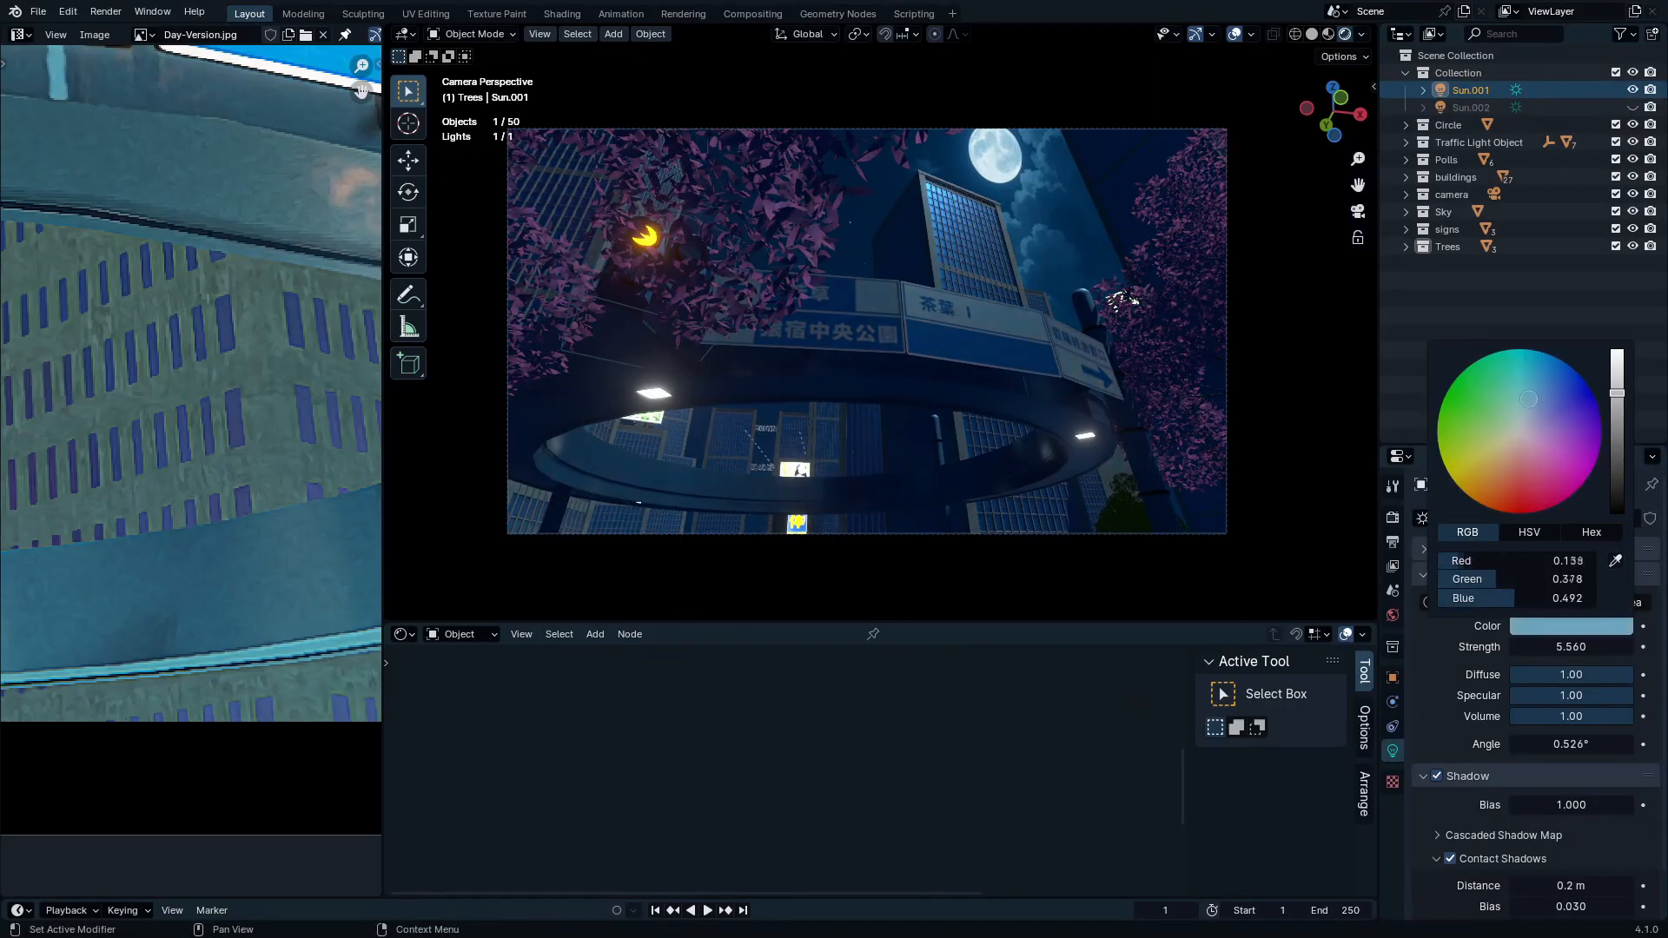
left_click_drag(752, 101, 1292, 530)
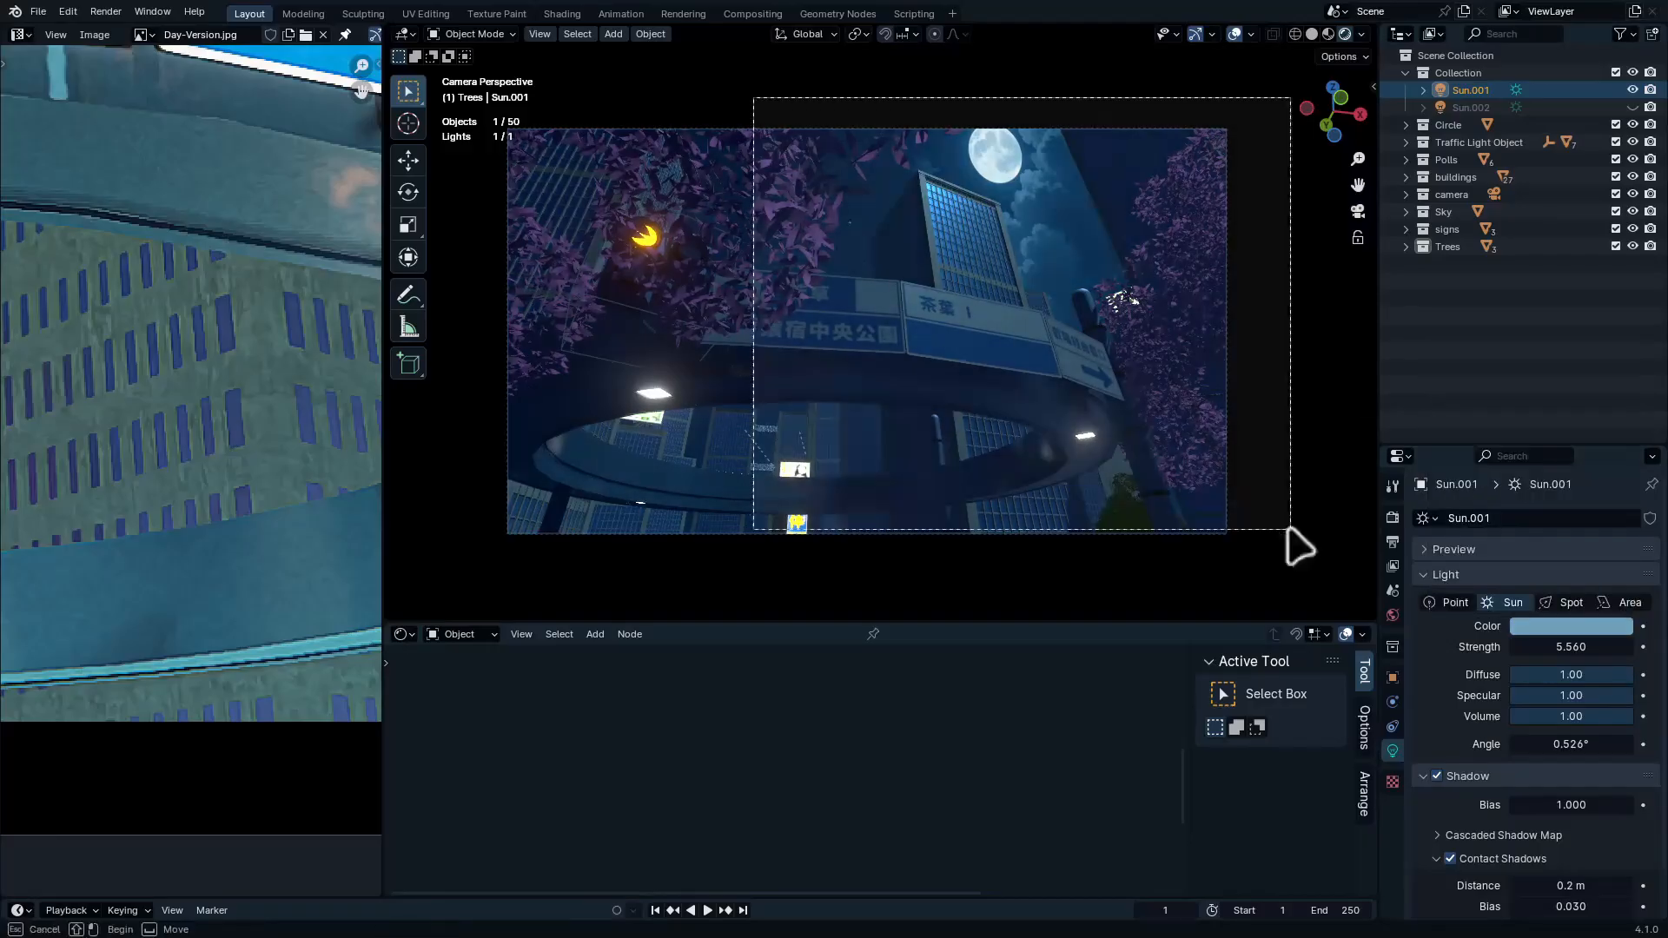
scroll(975, 278, "up", 6)
middle_click_drag(1045, 244, 1073, 505, "shift")
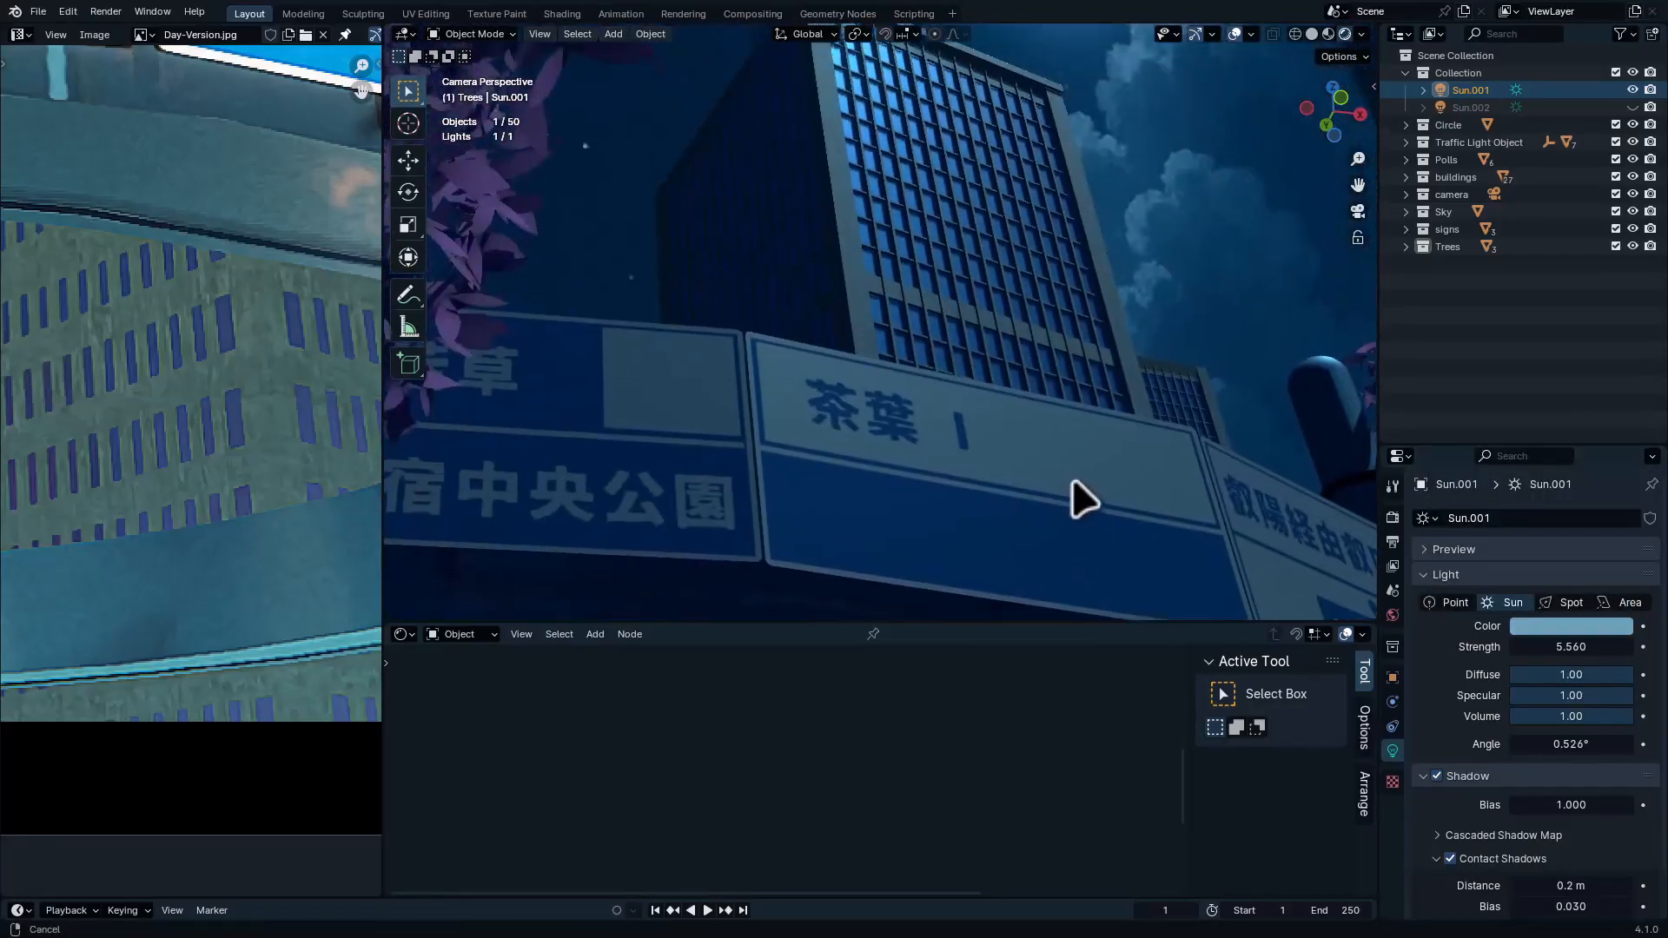
key("ctrl+z")
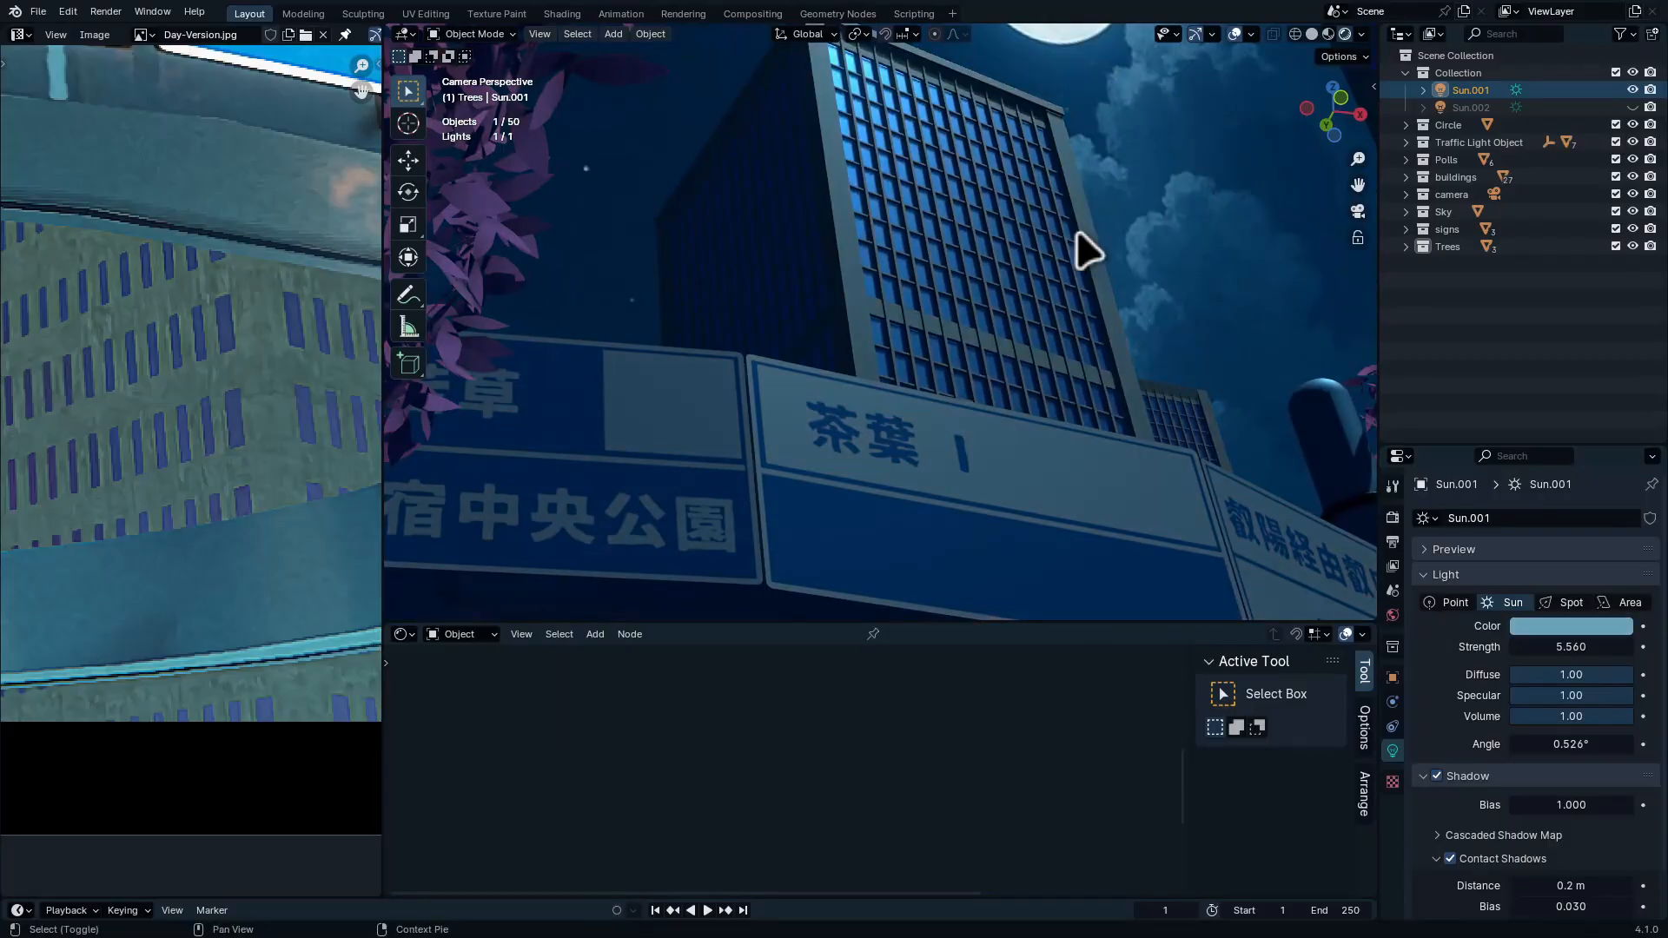
scroll(1332, 368, "down", 3)
key("ctrl+space")
middle_click_drag(1199, 408, 1021, 180)
key("ctrl+space")
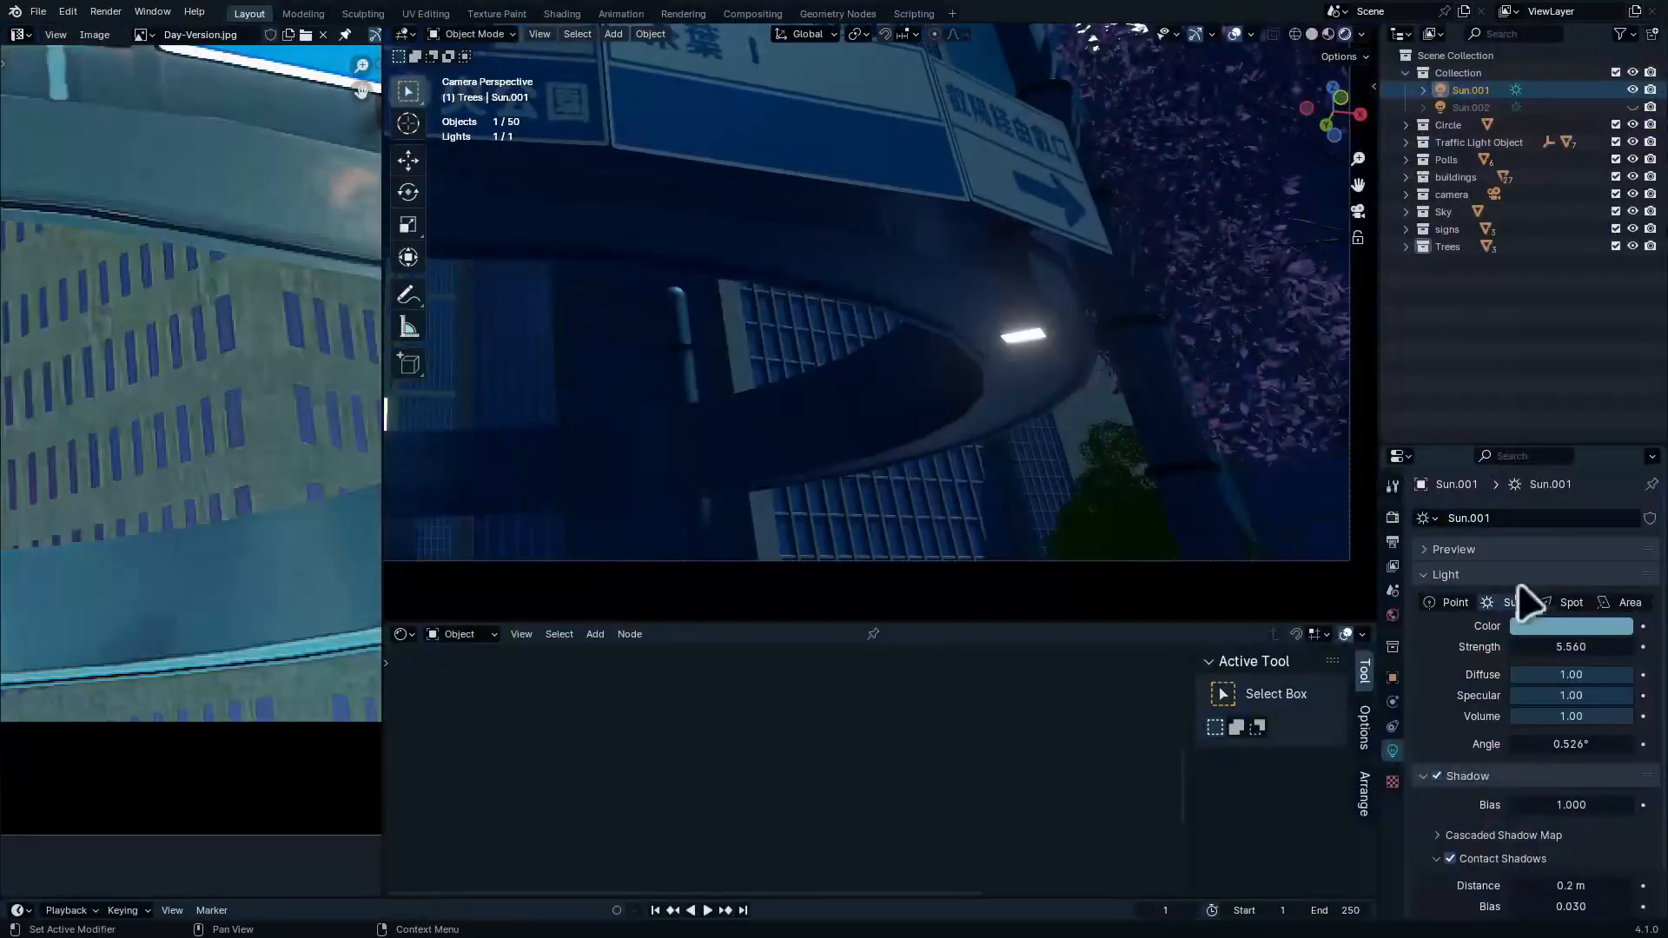
Soften the colour of the Sun.001 light to a pale grey-blue
left_click(1570, 627)
left_click(1522, 418)
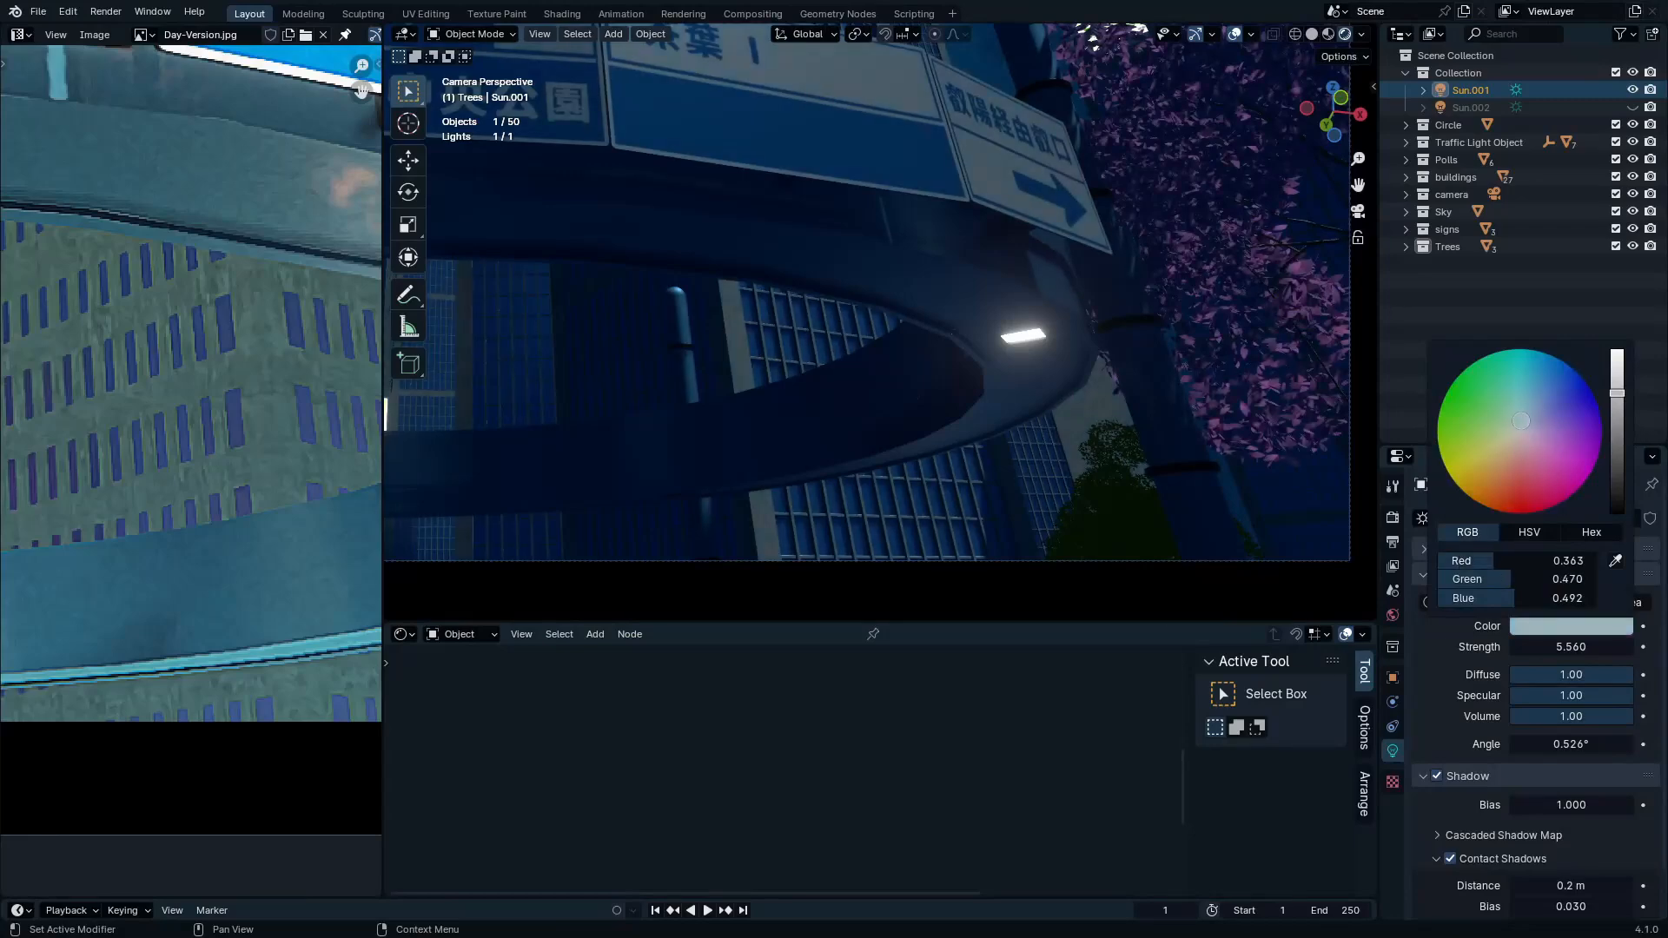
left_click_drag(1527, 418, 1527, 421)
key("ctrl+space")
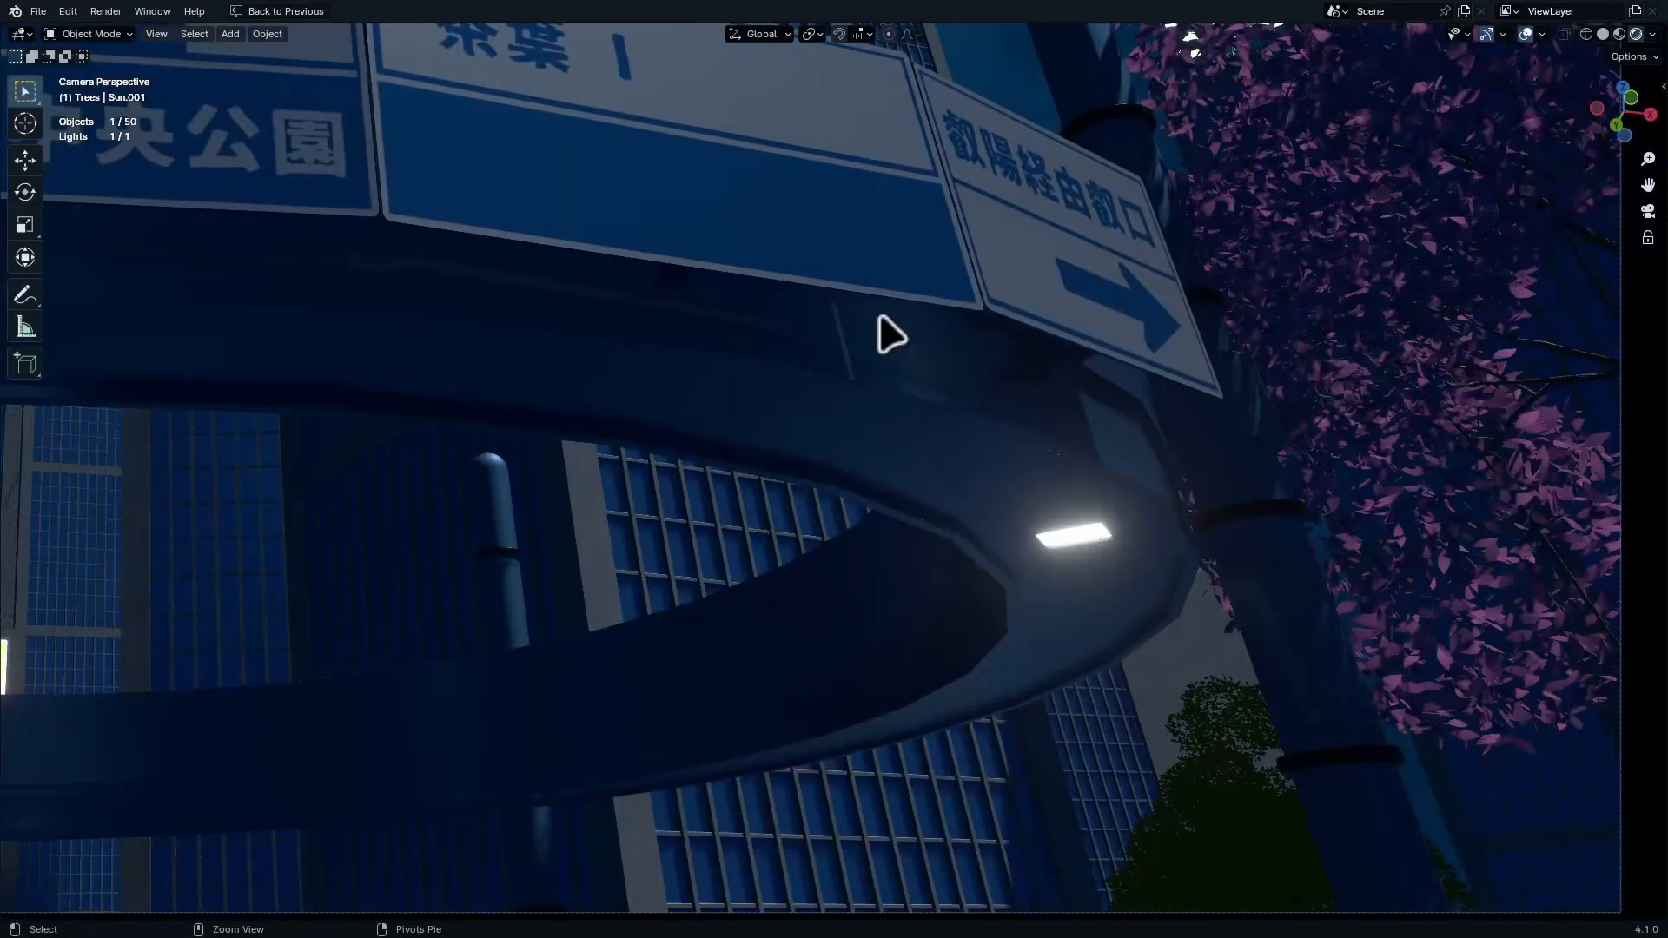
Examine the signs, ring, traffic light and blossom tree in the camera view under the softened Sun.001 colour
middle_click_drag(875, 269, 1161, 429, "shift")
scroll(1091, 362, "down", 3)
middle_click_drag(1055, 289, 1138, 428, "shift")
middle_click_drag(1192, 236, 1171, 270, "shift")
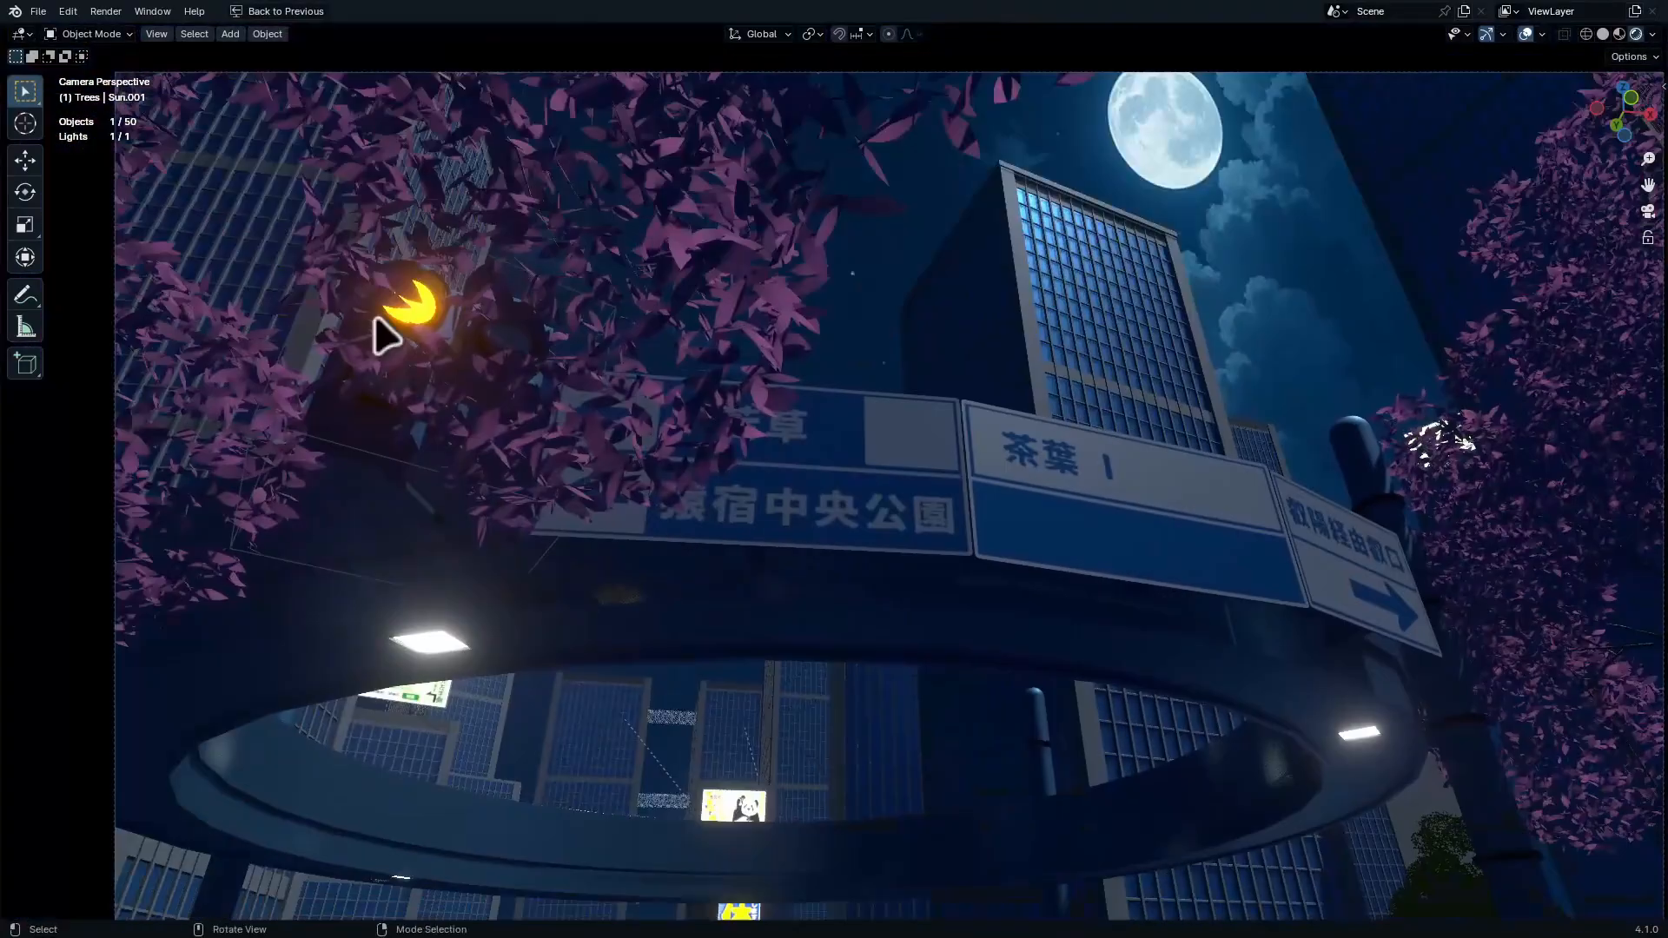
middle_click_drag(376, 320, 436, 282, "ctrl")
middle_click_drag(436, 283, 700, 727, "shift")
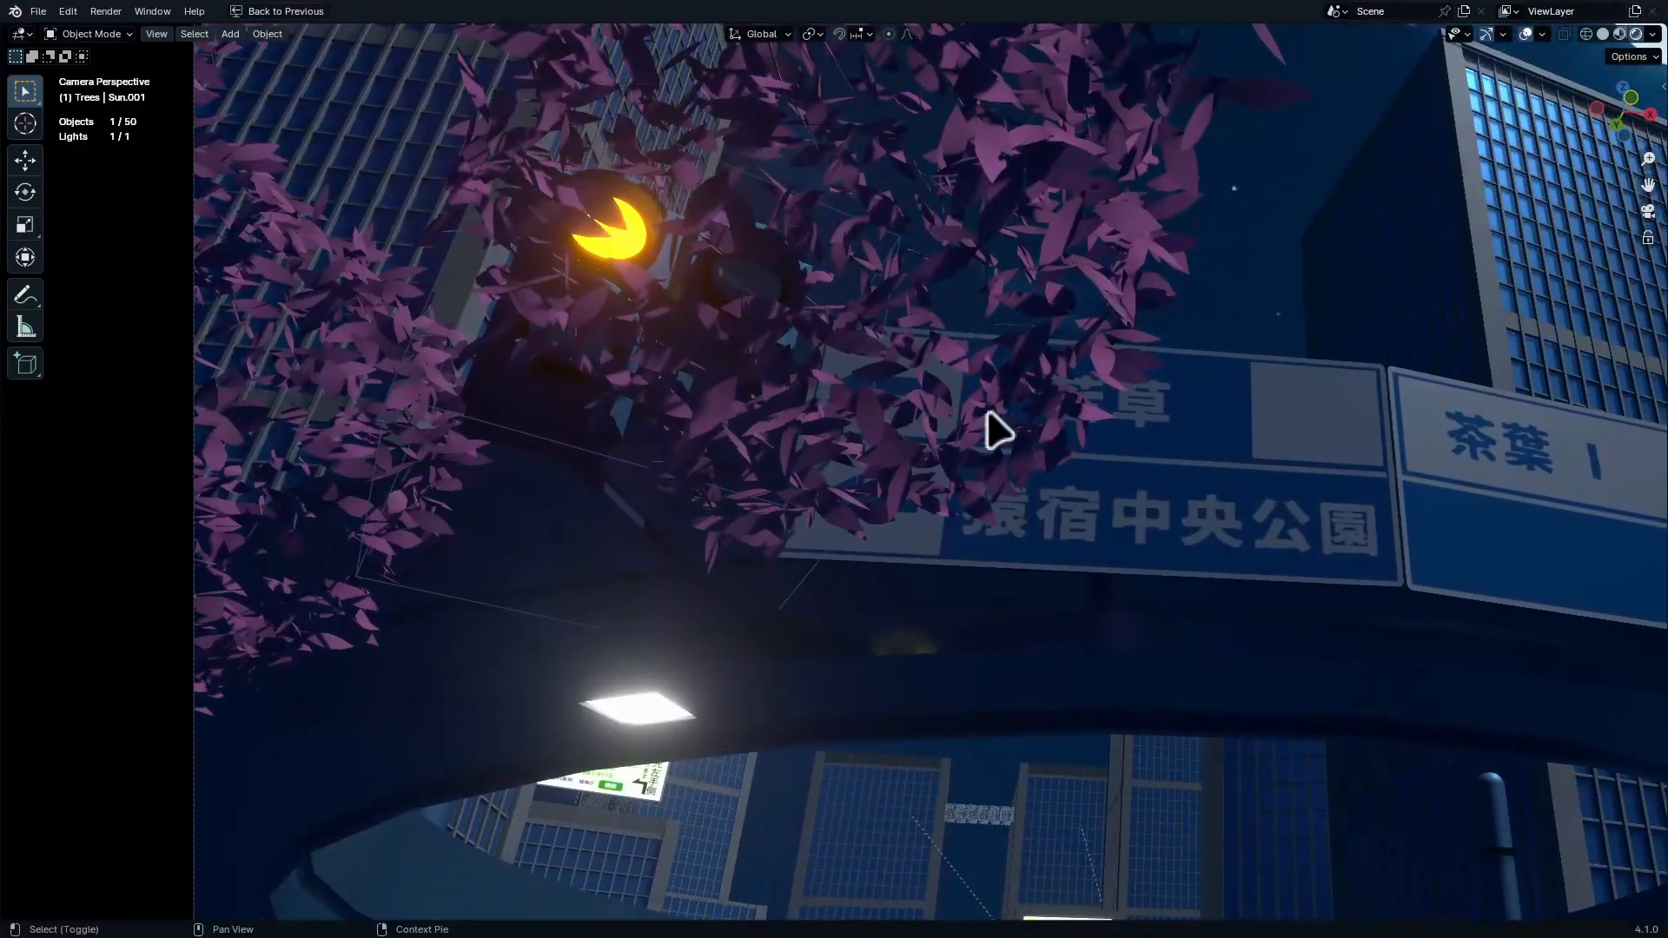
key("ctrl+space")
middle_click_drag(1051, 201, 1026, 293, "ctrl")
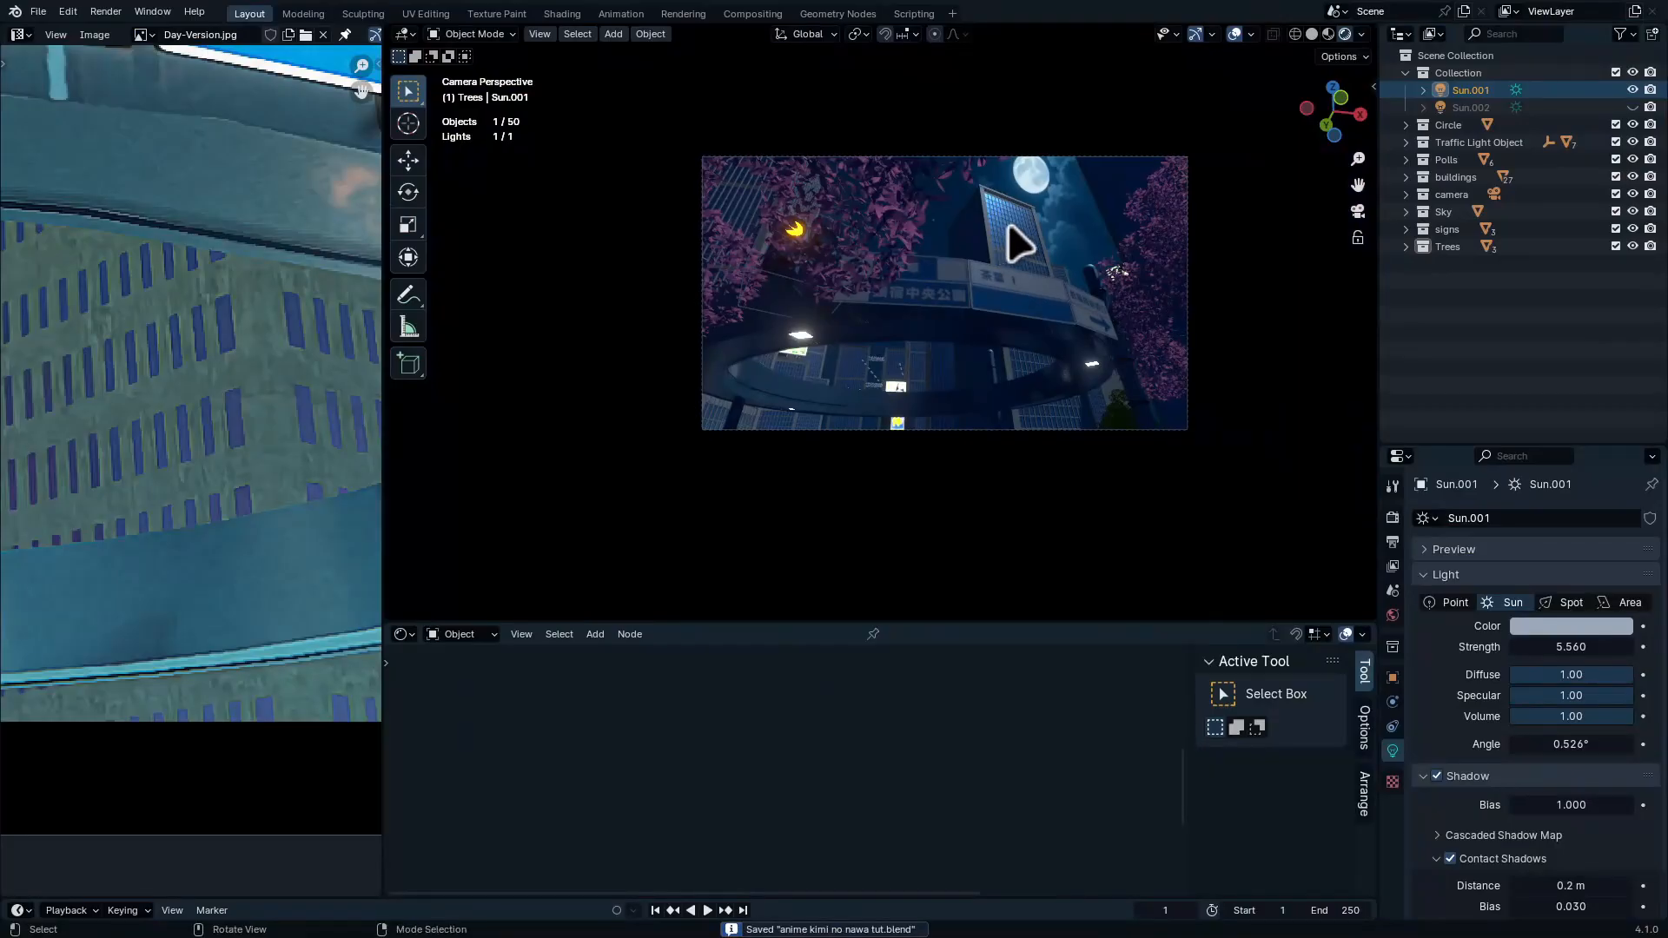
Unhide the Sun.002 light and hide Sun.001 in the viewport
left_click(1618, 106)
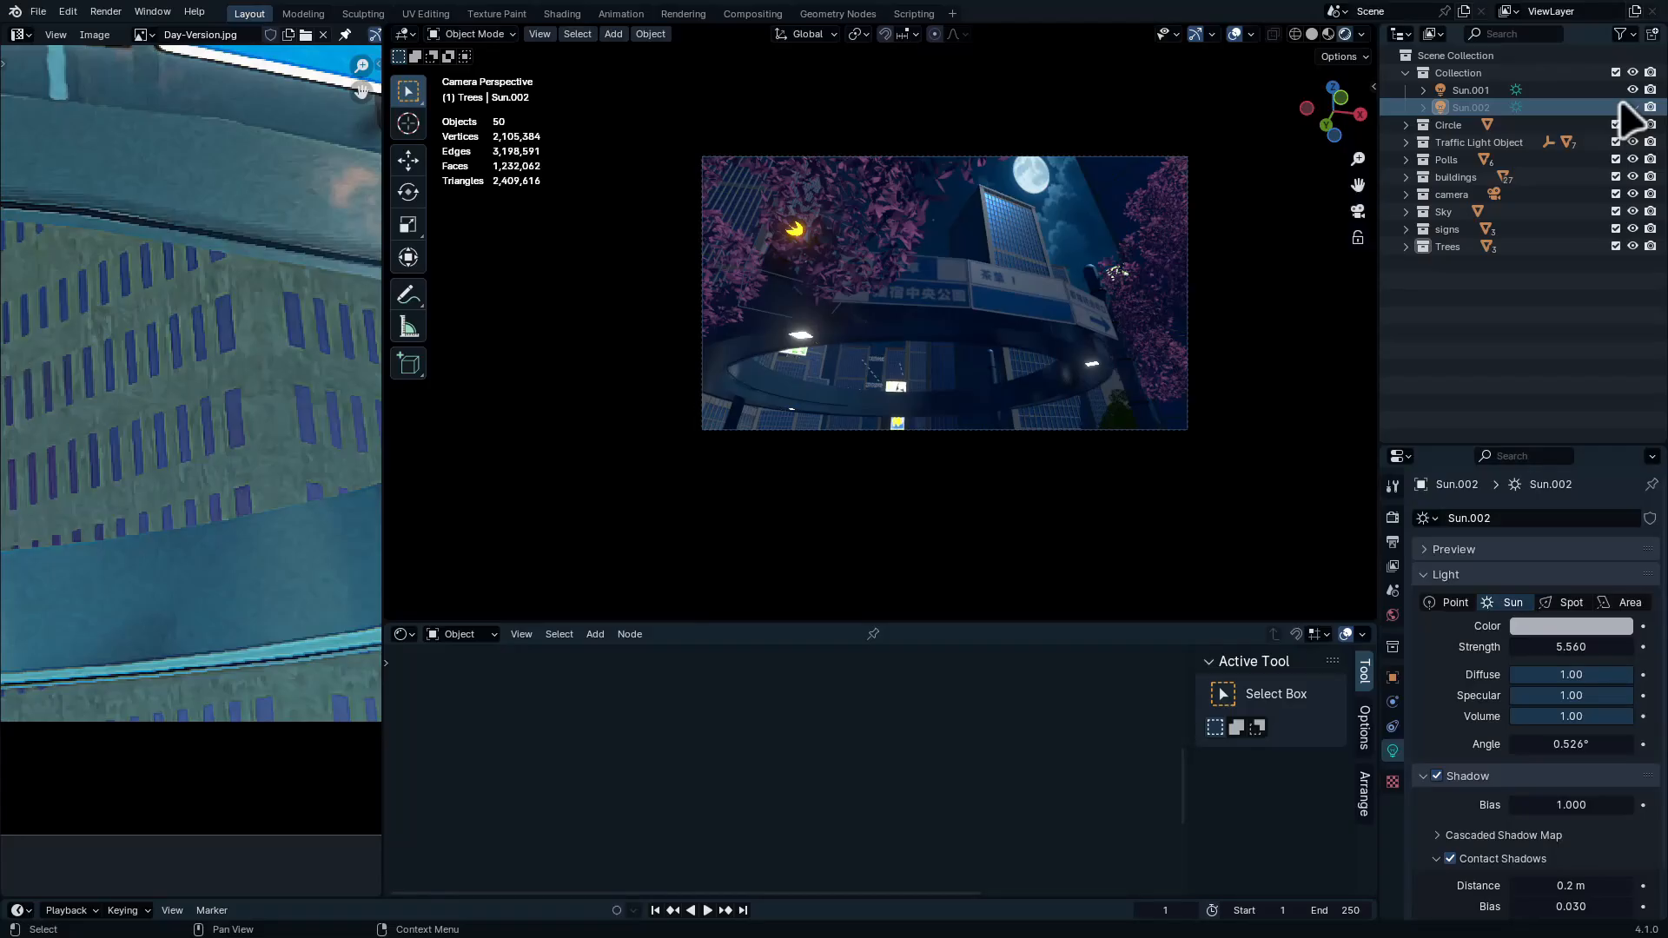
left_click(1632, 106)
left_click(1563, 106)
left_click(1553, 75)
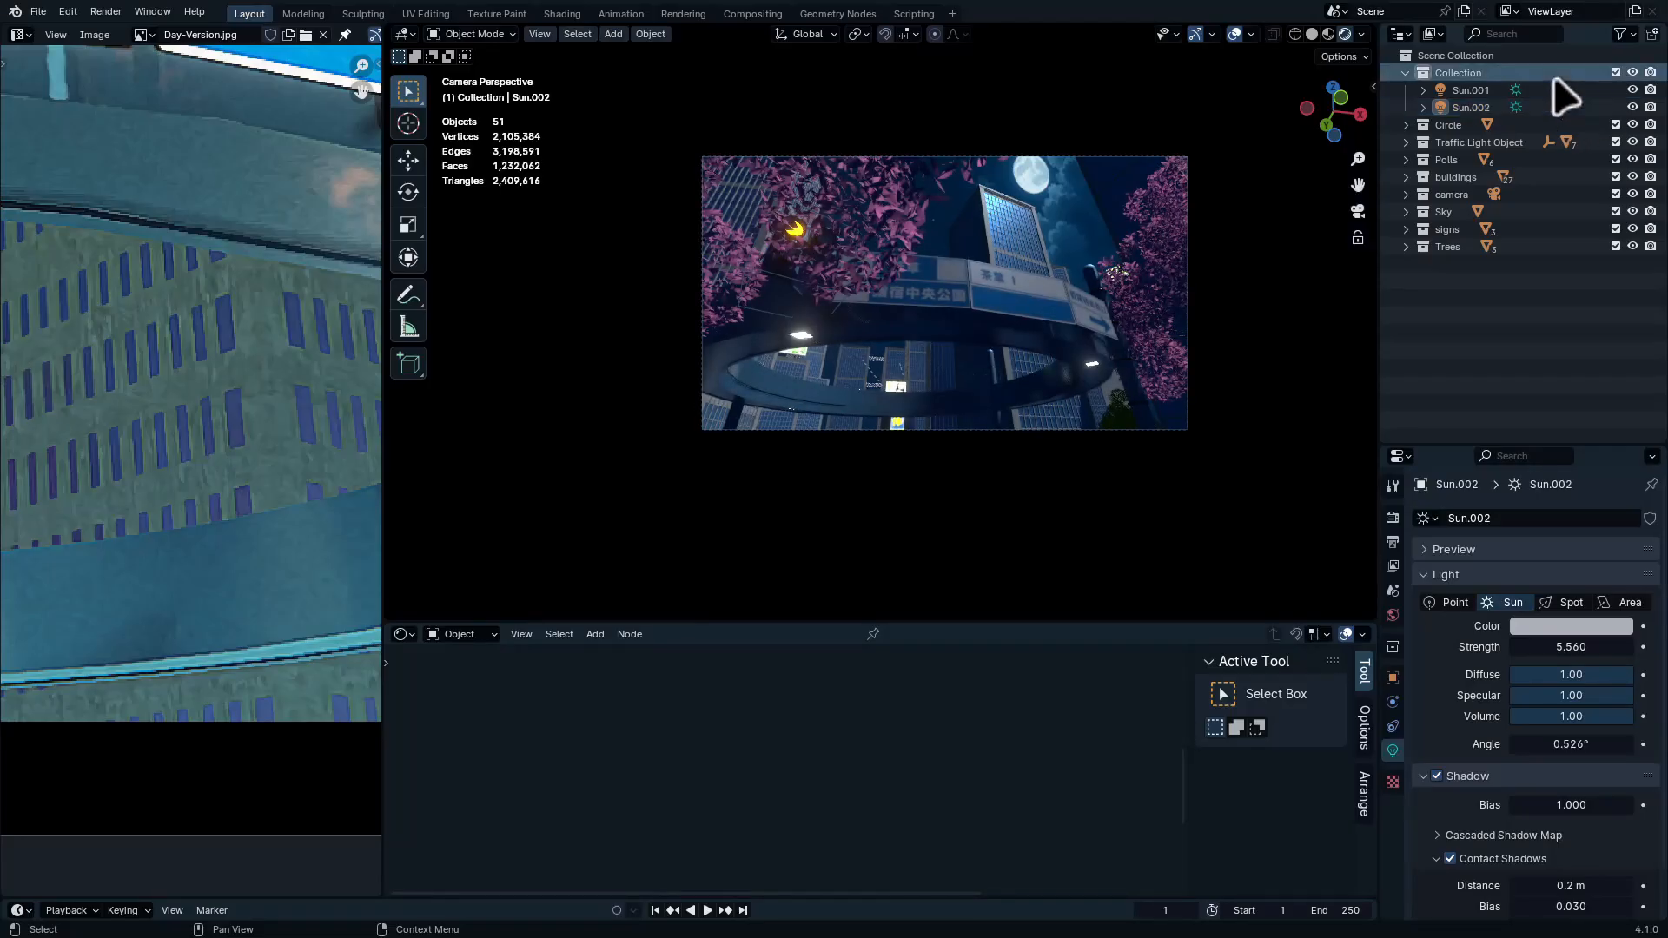
left_click(1553, 92)
left_click(1630, 90)
left_click(1632, 90)
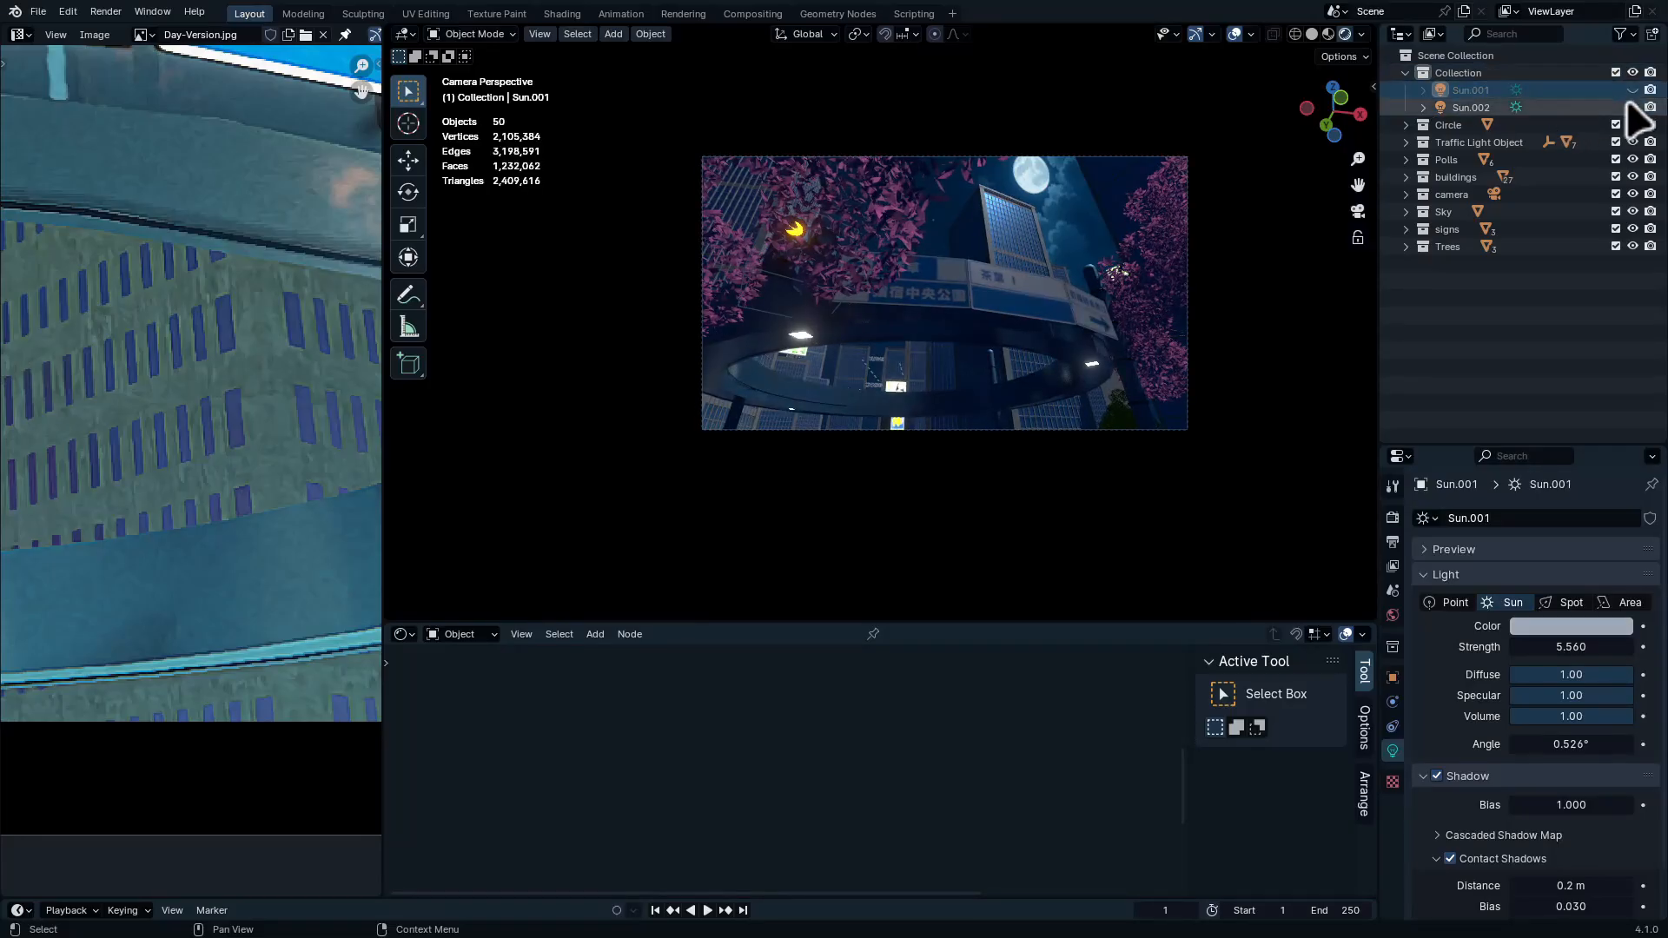
Raise the strength of the Sun.002 light to 9.99 and brighten its colour to a warm cream
left_click(1563, 108)
left_click_drag(1553, 646, 1649, 646)
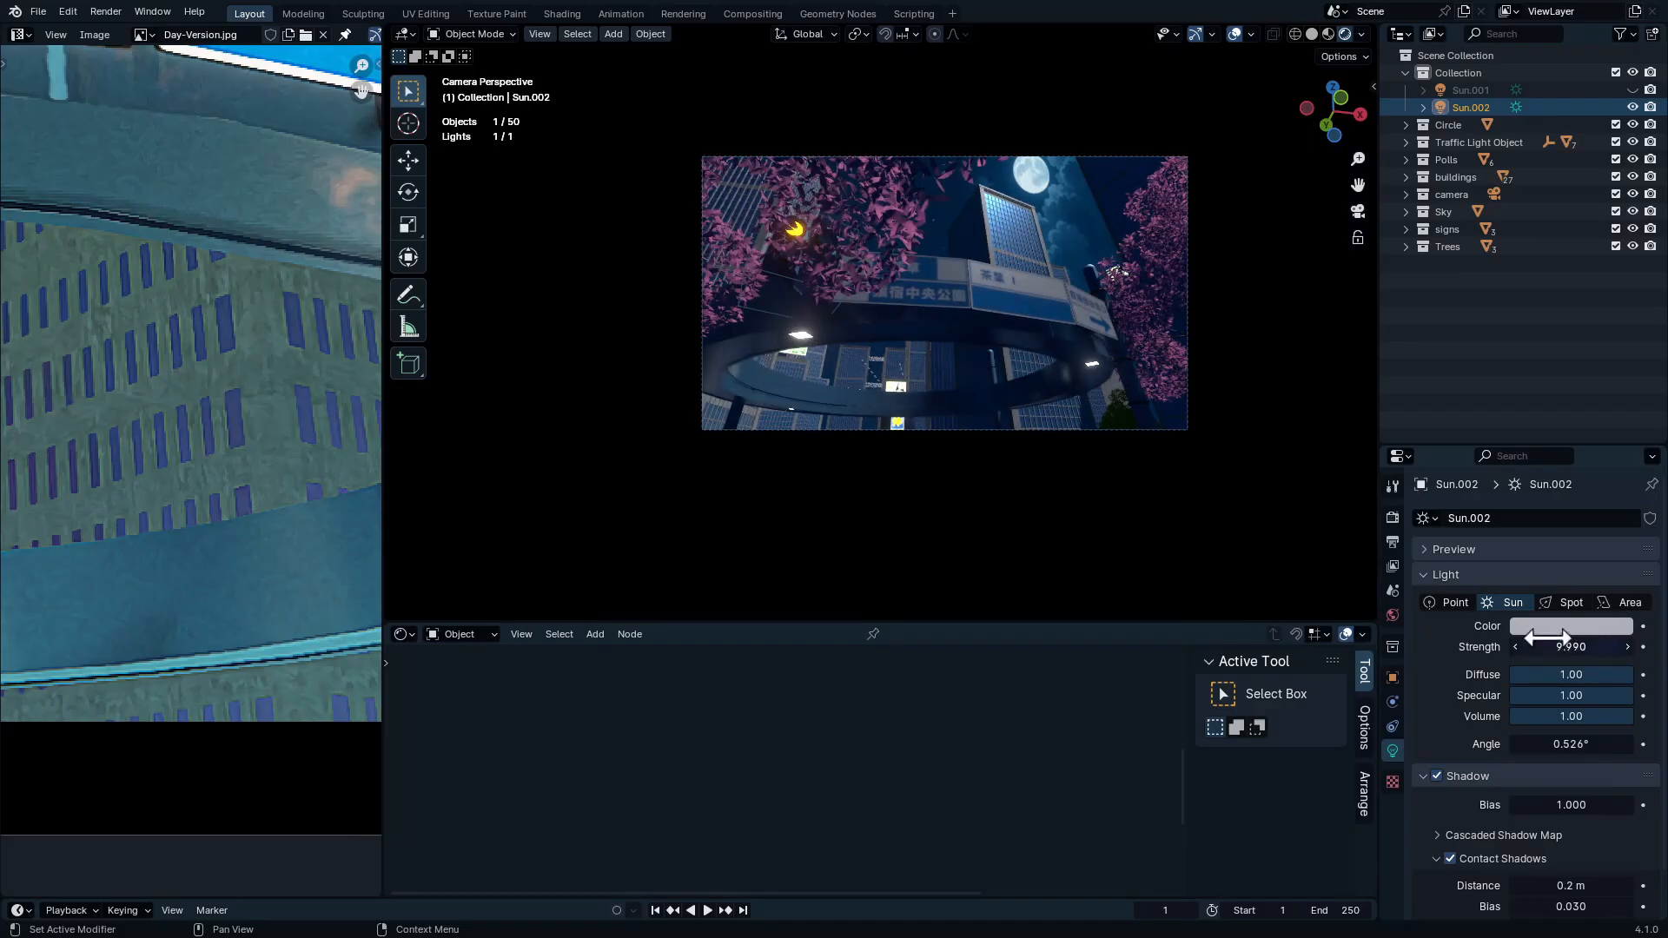
left_click(1548, 629)
left_click_drag(1614, 386, 1616, 350)
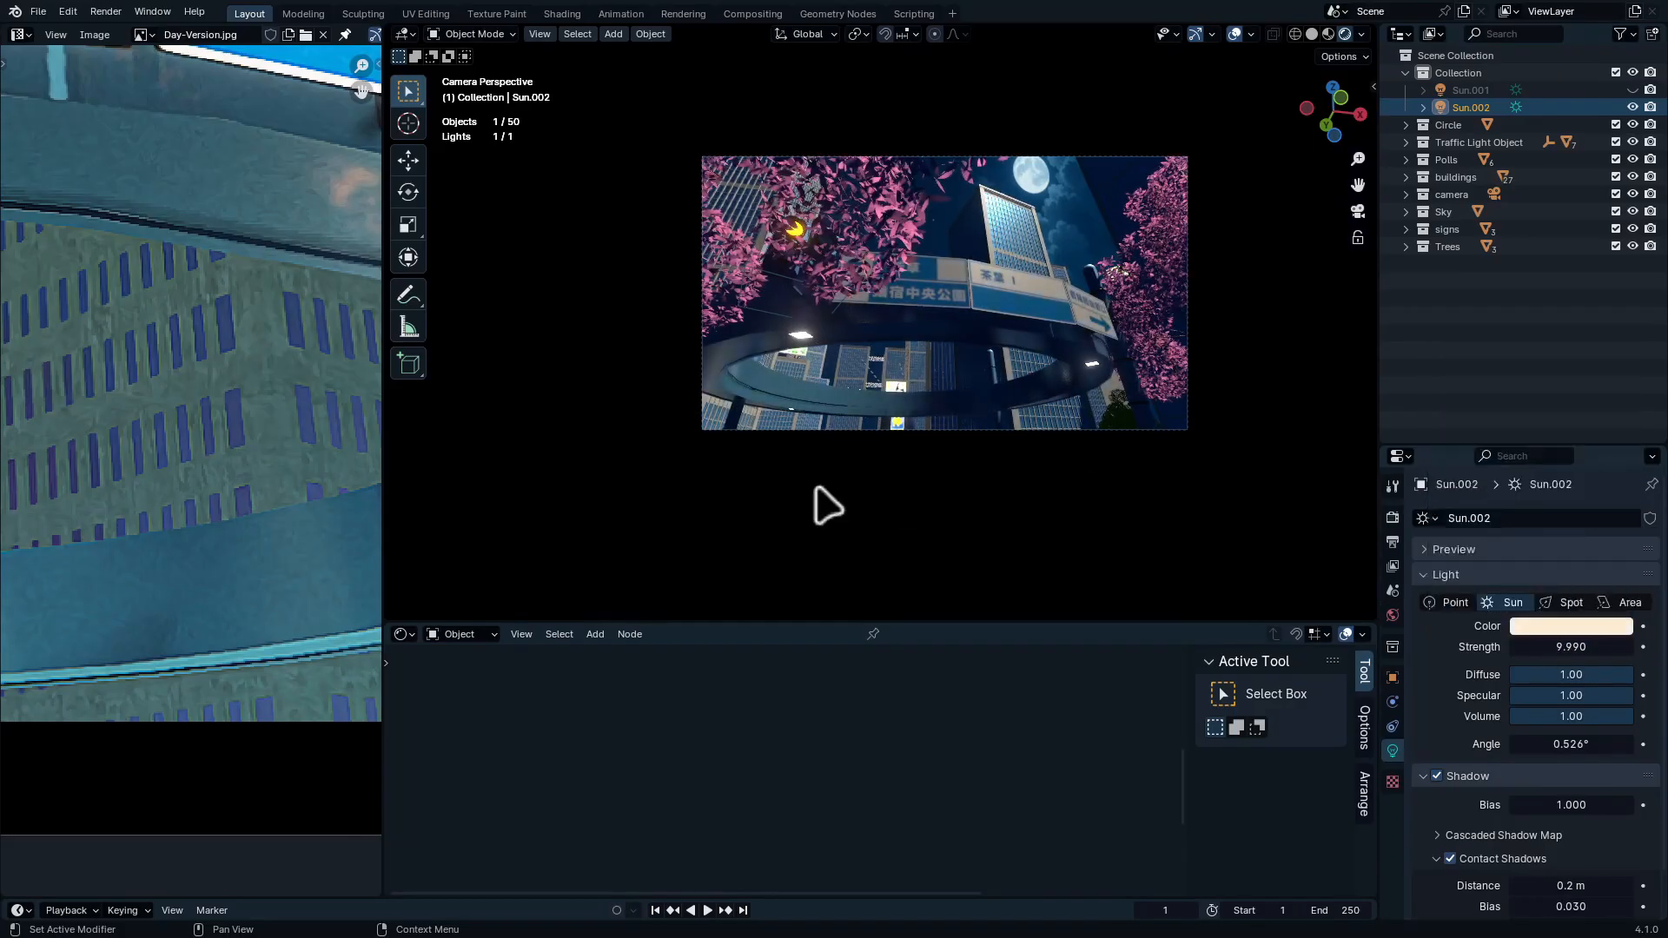
Rotate the Sun.002 light about -27.2° around the global Z axis
scroll(990, 260, "up", 5)
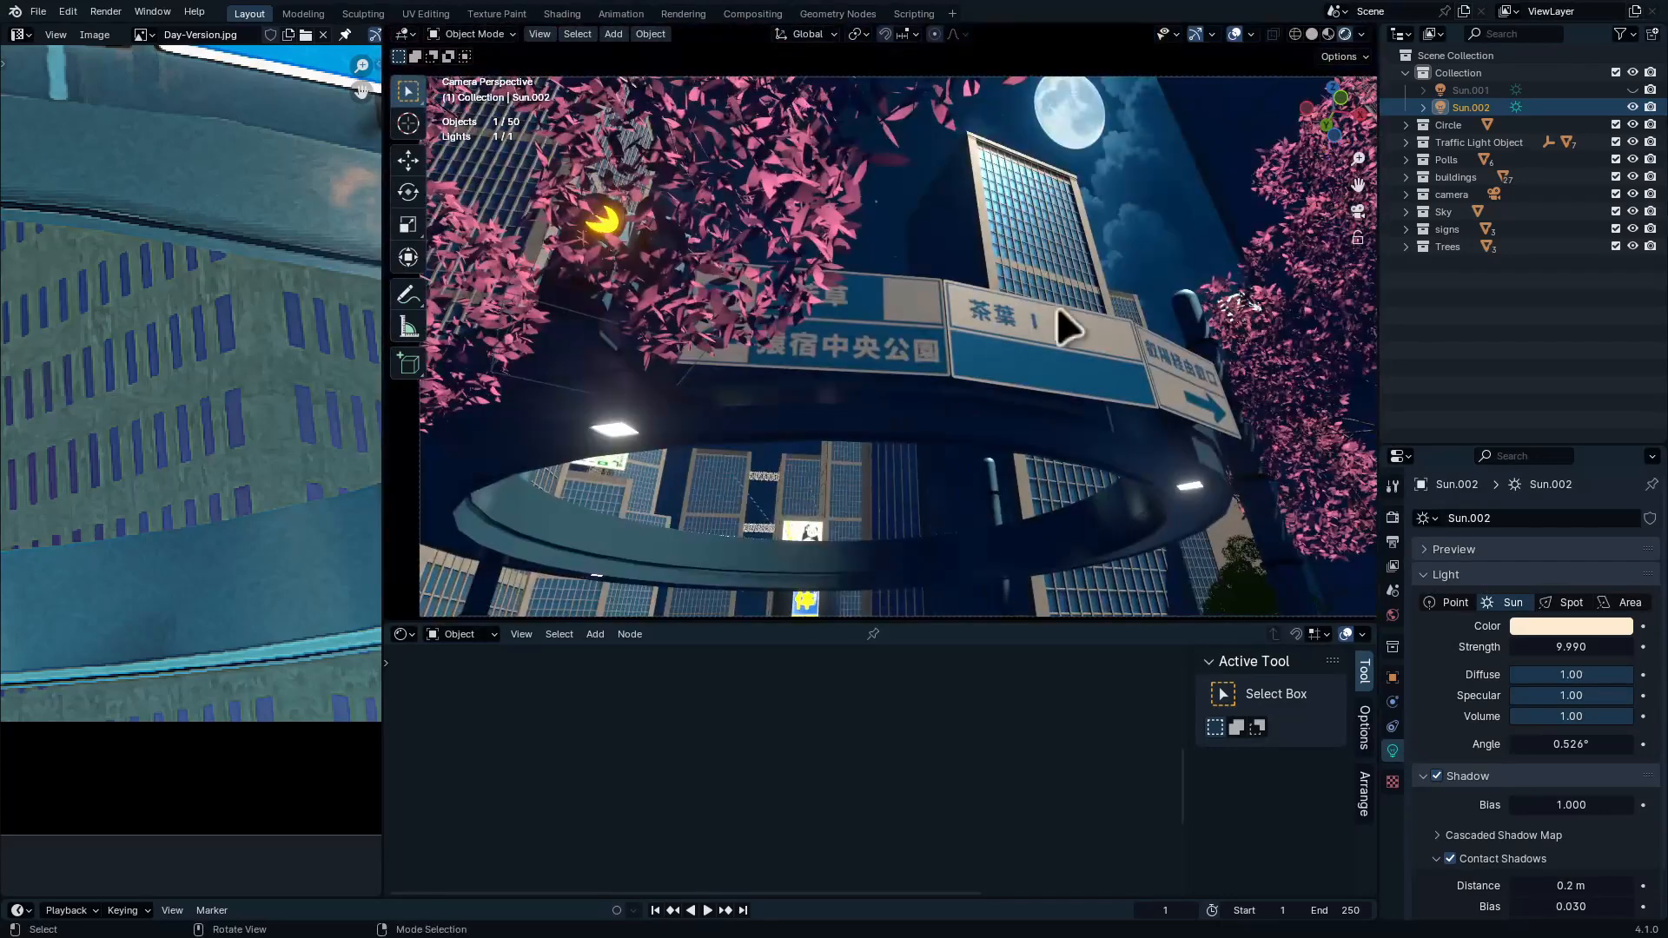
key("r")
key("z")
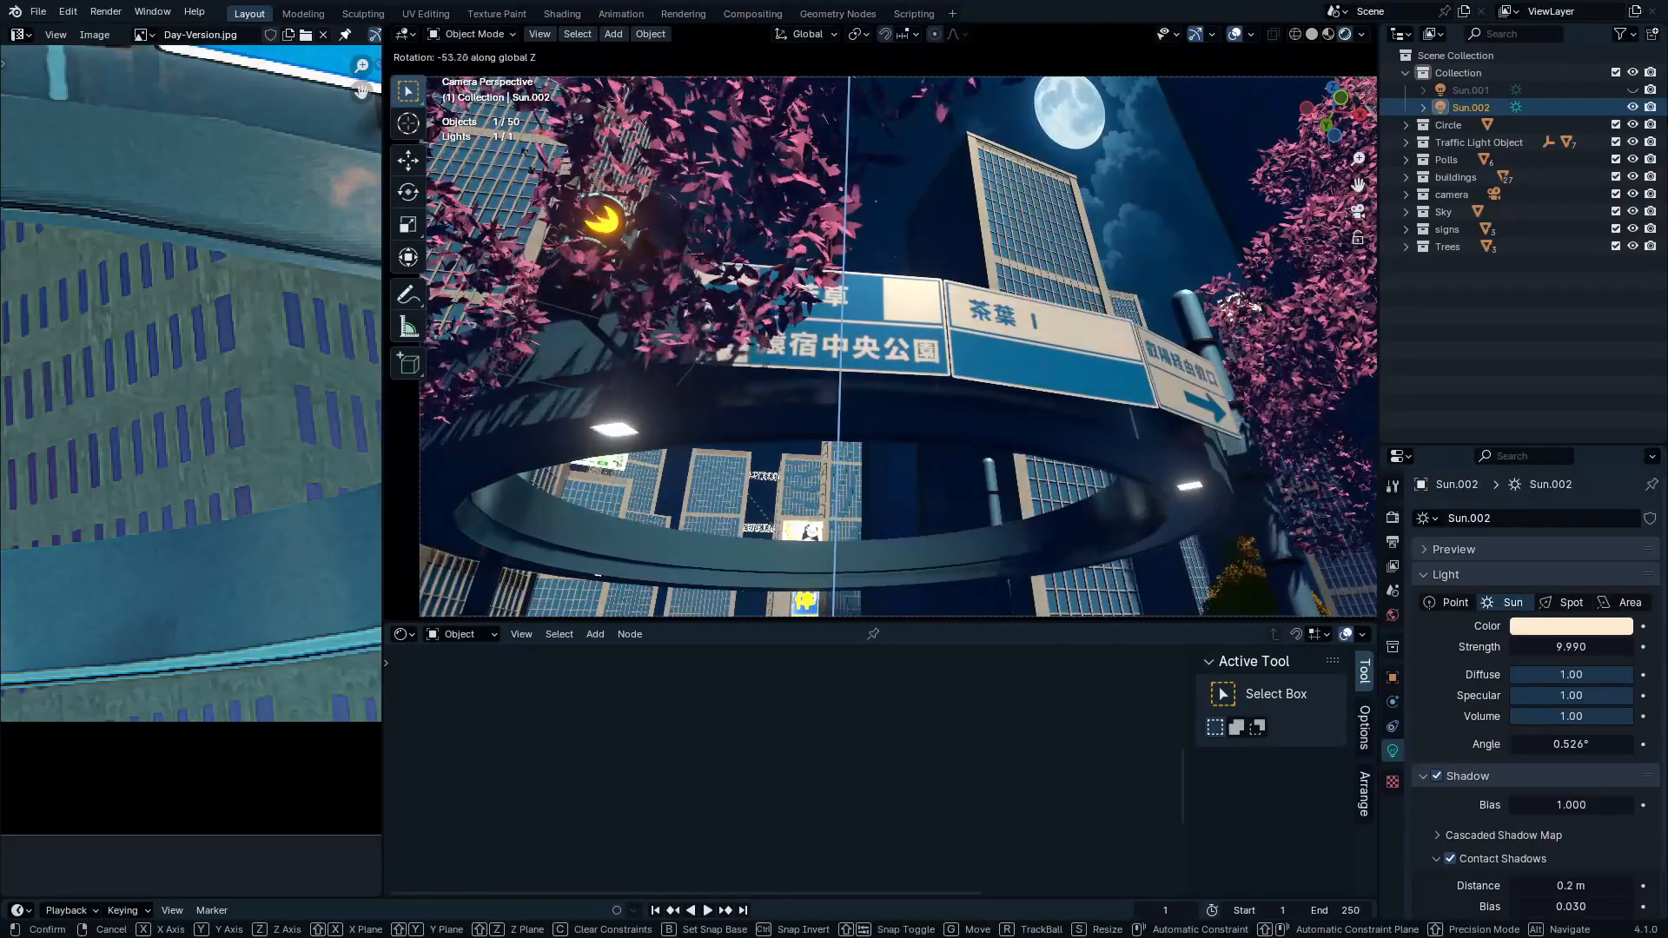
left_click(536, 238)
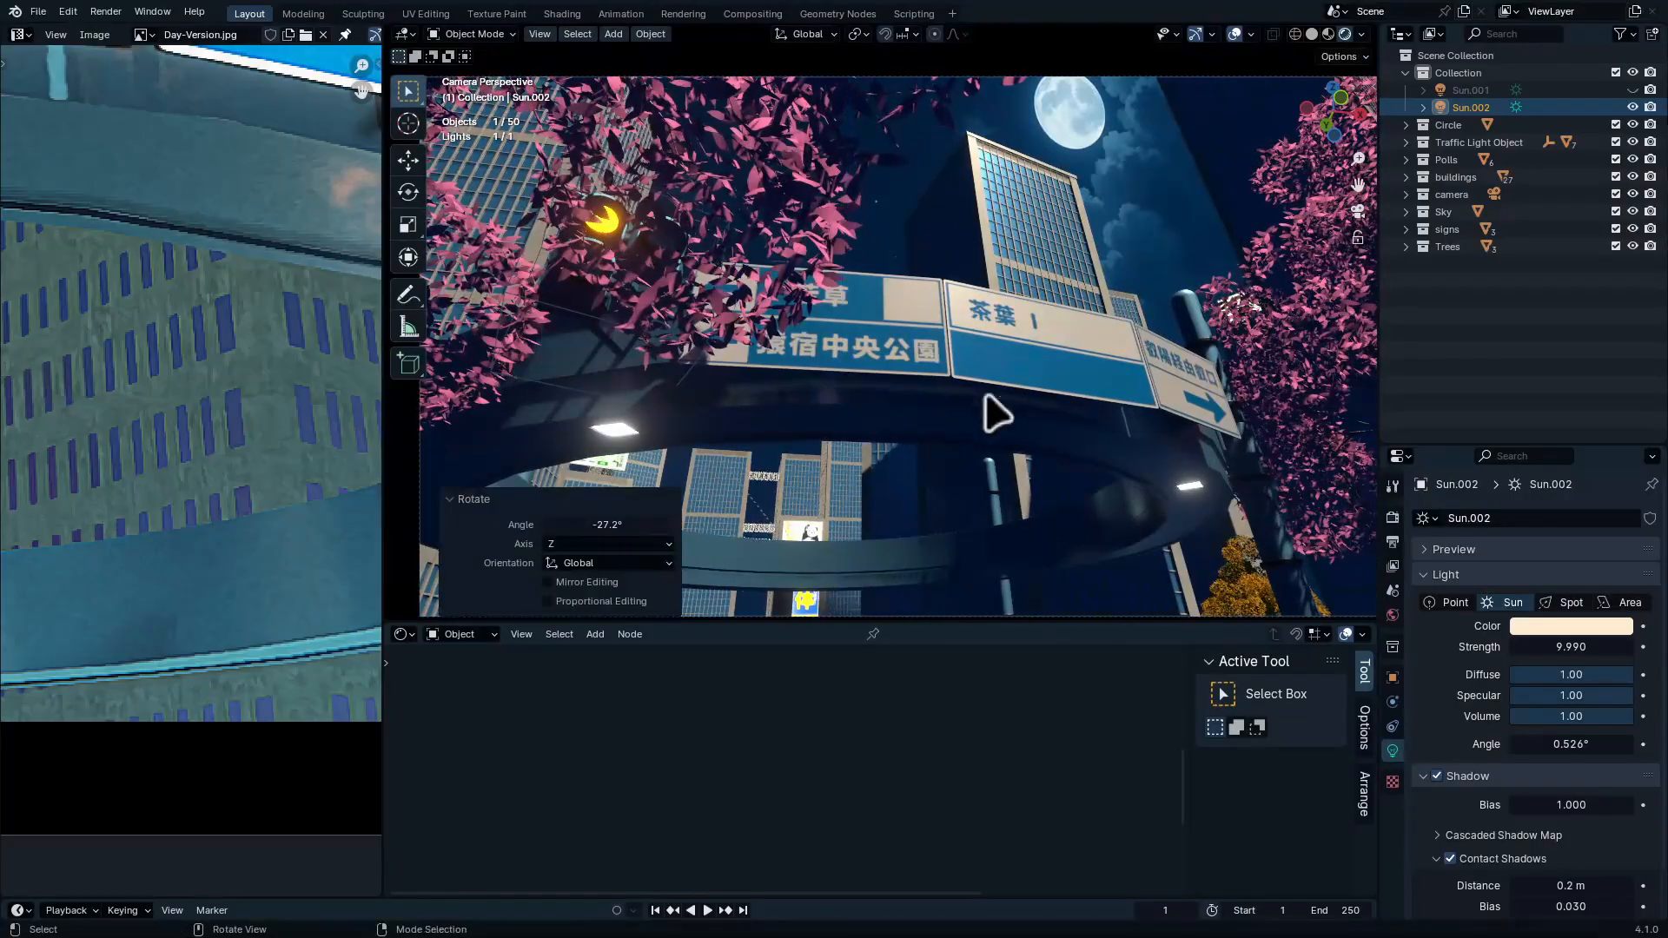
Select the sky image plane and bring its material's Mix and Principled BSDF nodes into view
left_click(1145, 148)
scroll(854, 766, "up", 1)
scroll(841, 747, "down", 11)
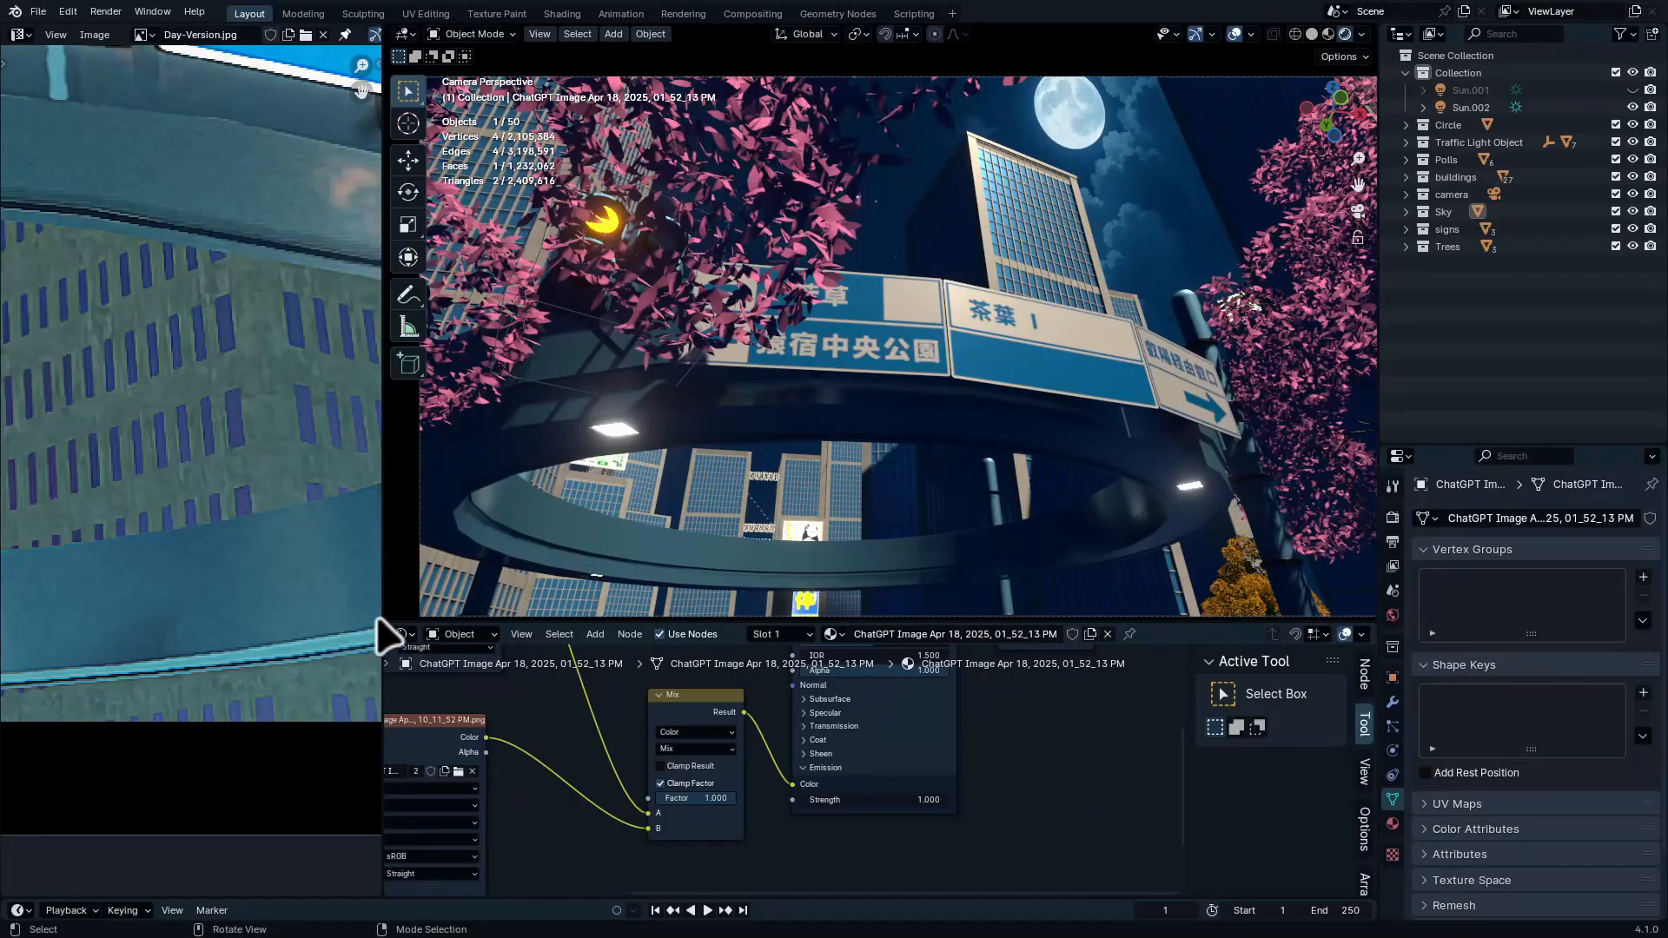
Split off a narrow area beneath the 3D viewport and turn it into a Shader Editor
left_click_drag(384, 614, 388, 556)
left_click(403, 565)
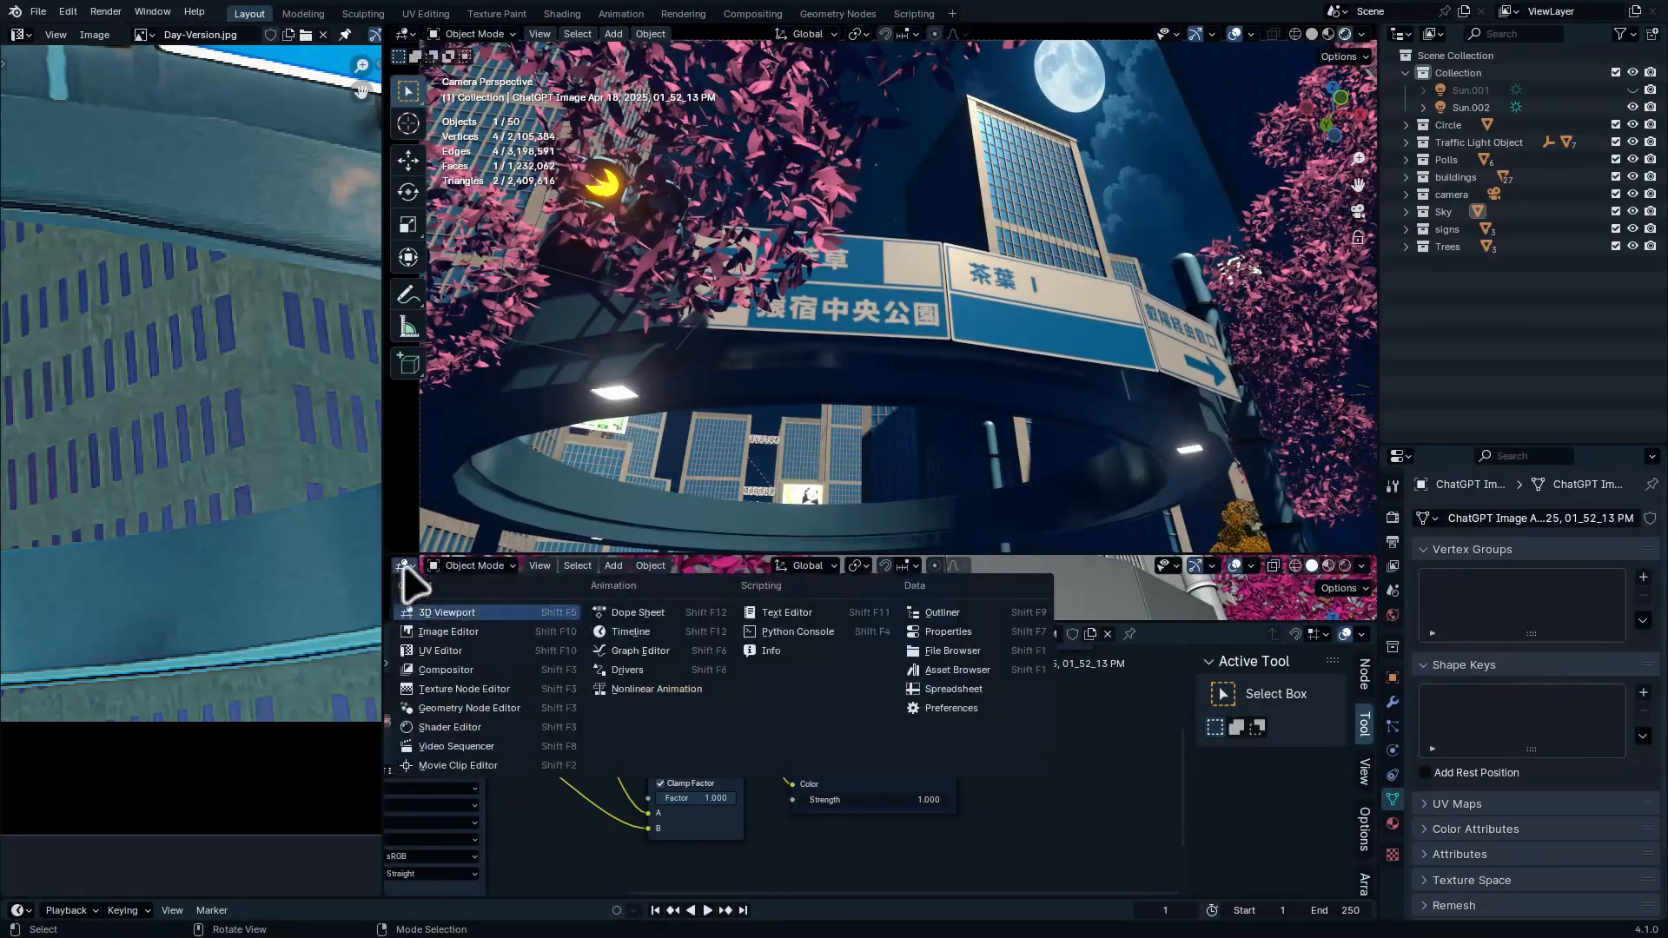
left_click(520, 726)
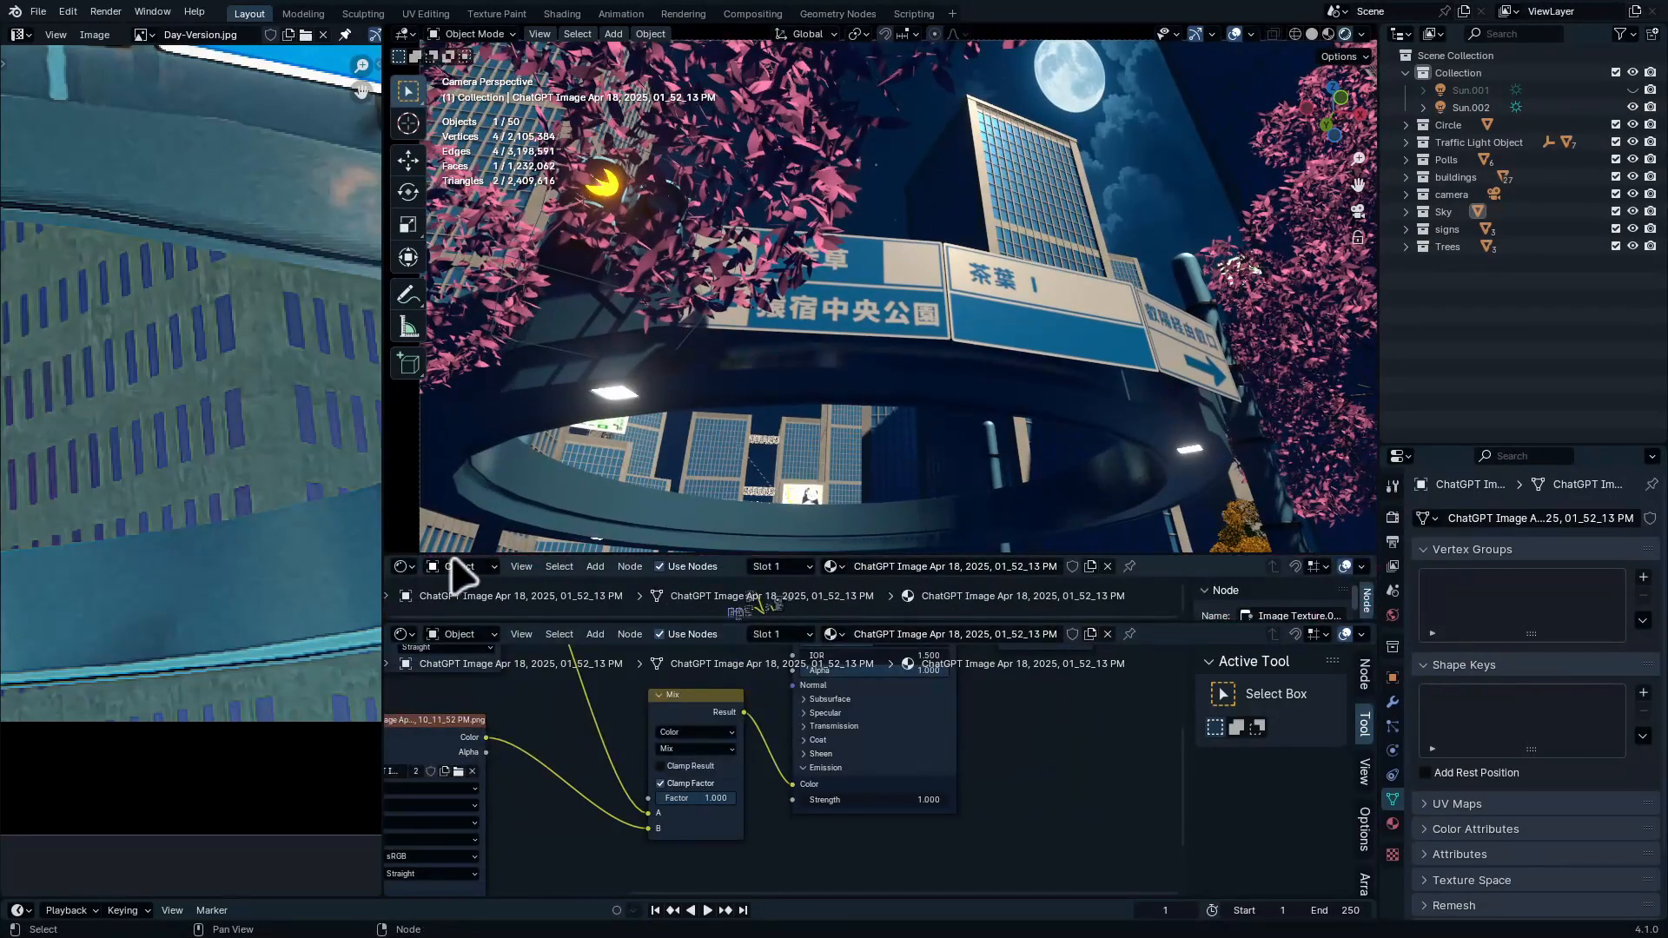
Turn the upper of the two areas beneath the 3D viewport into a Timeline and go to frame 0
left_click(402, 565)
left_click(640, 635)
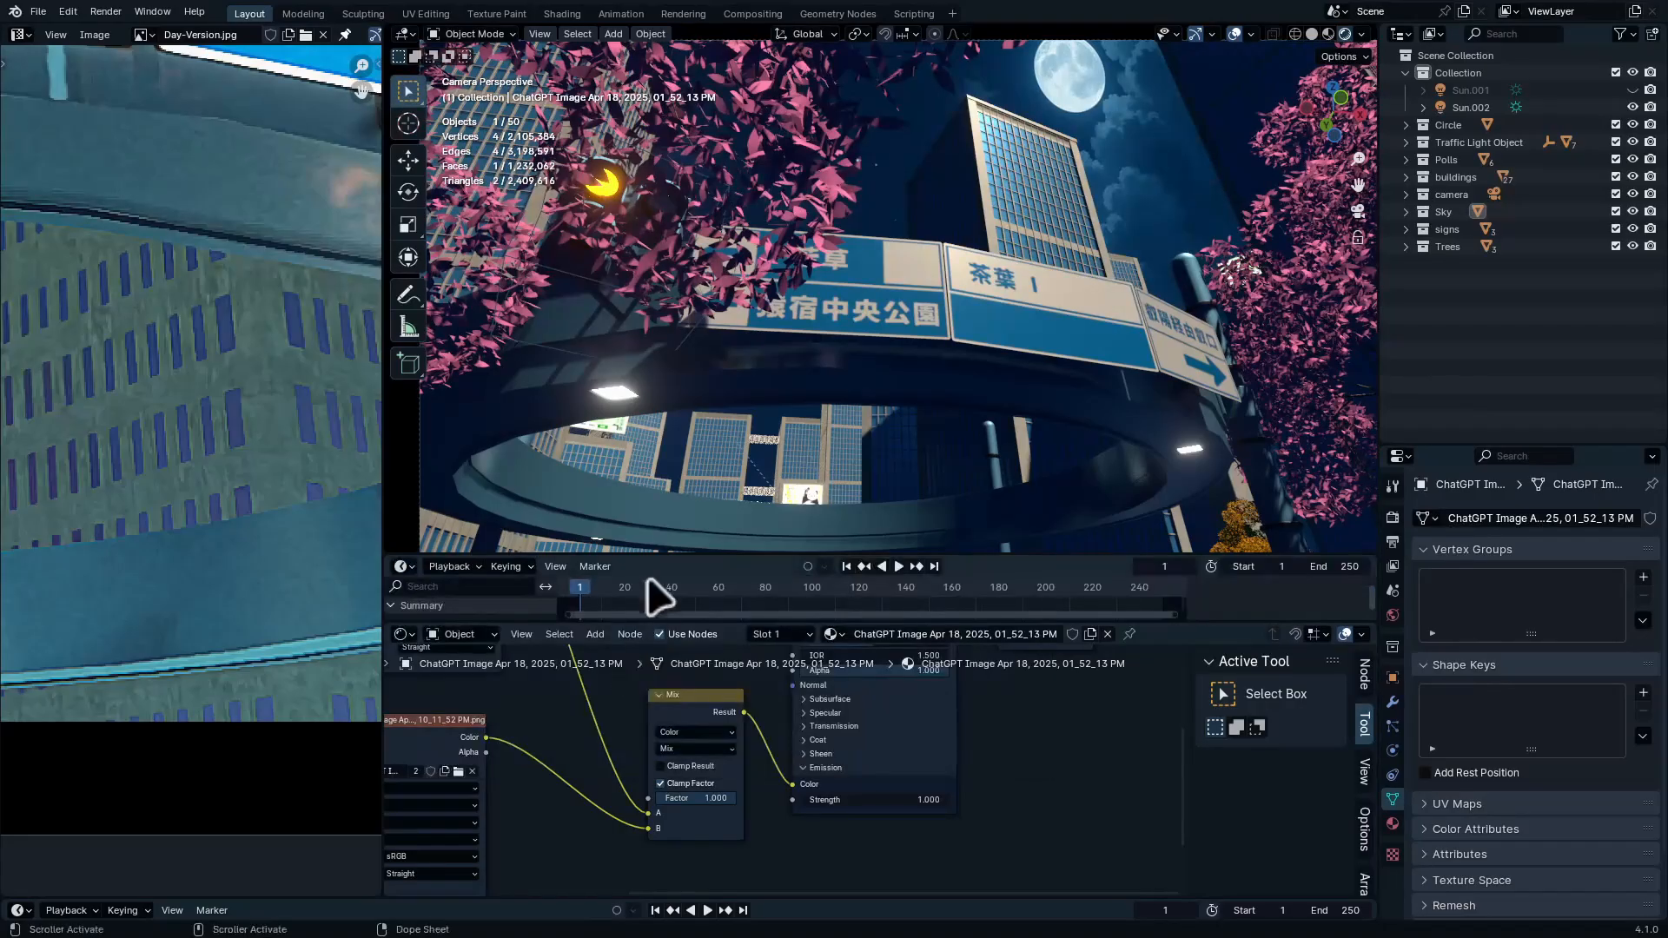
left_click(576, 584)
Keyframe the sky material's Mix factor at 1.000 on frame 0
middle_click_drag(737, 778, 894, 806)
scroll(912, 848, "up", 1)
scroll(899, 821, "up", 3)
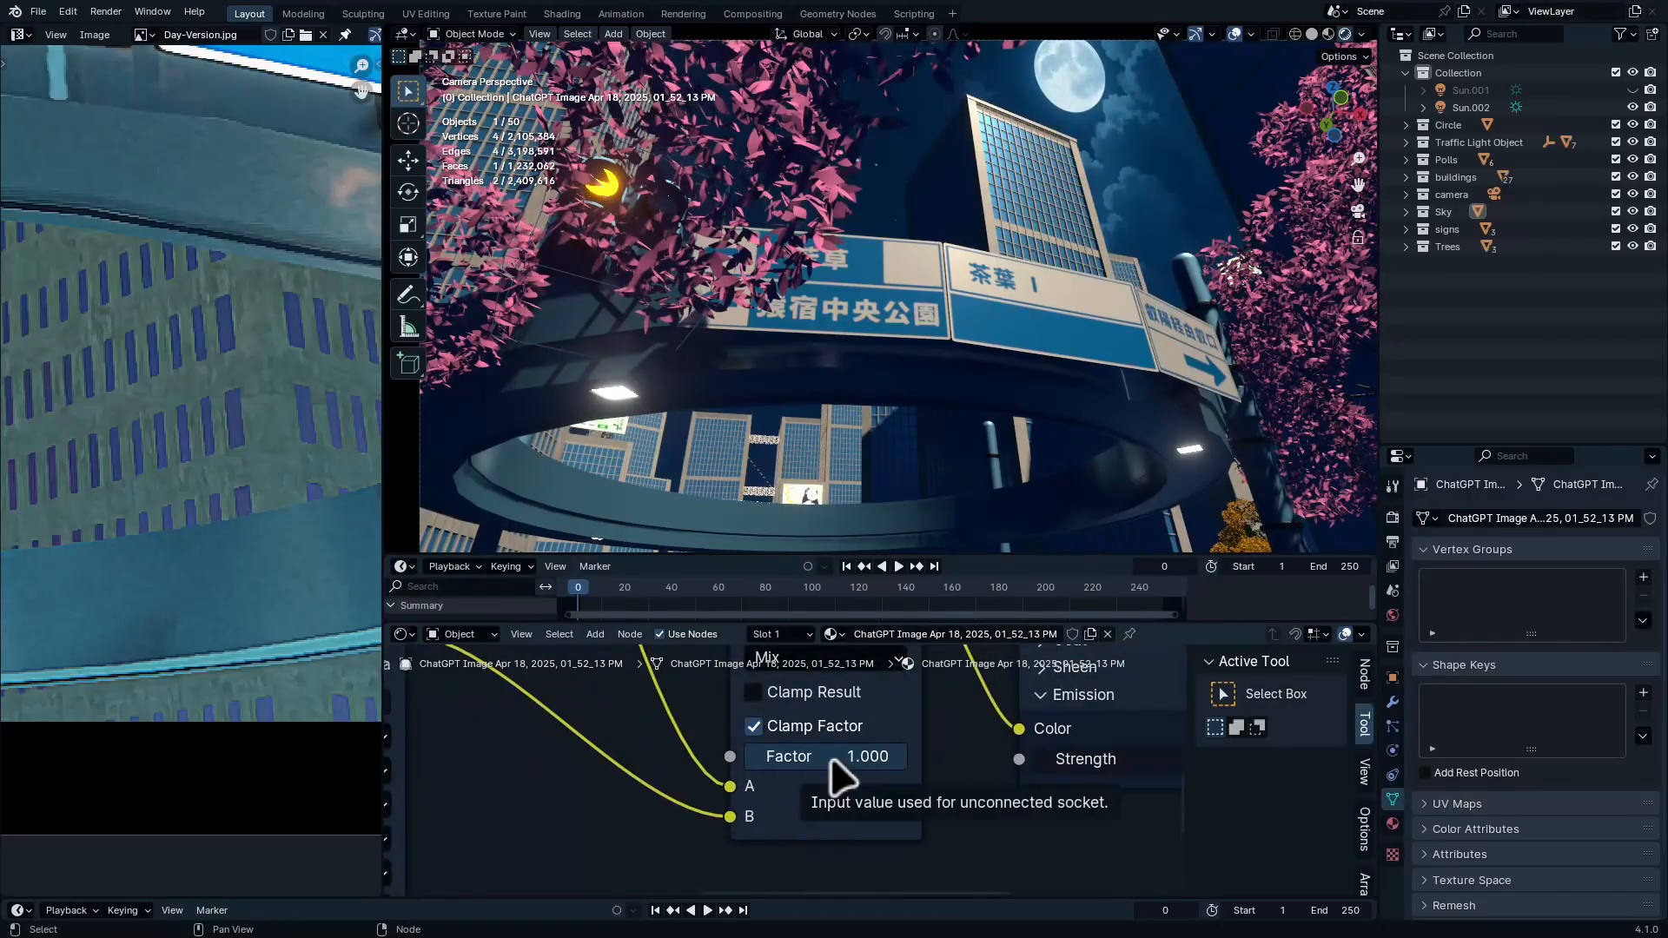
key("i")
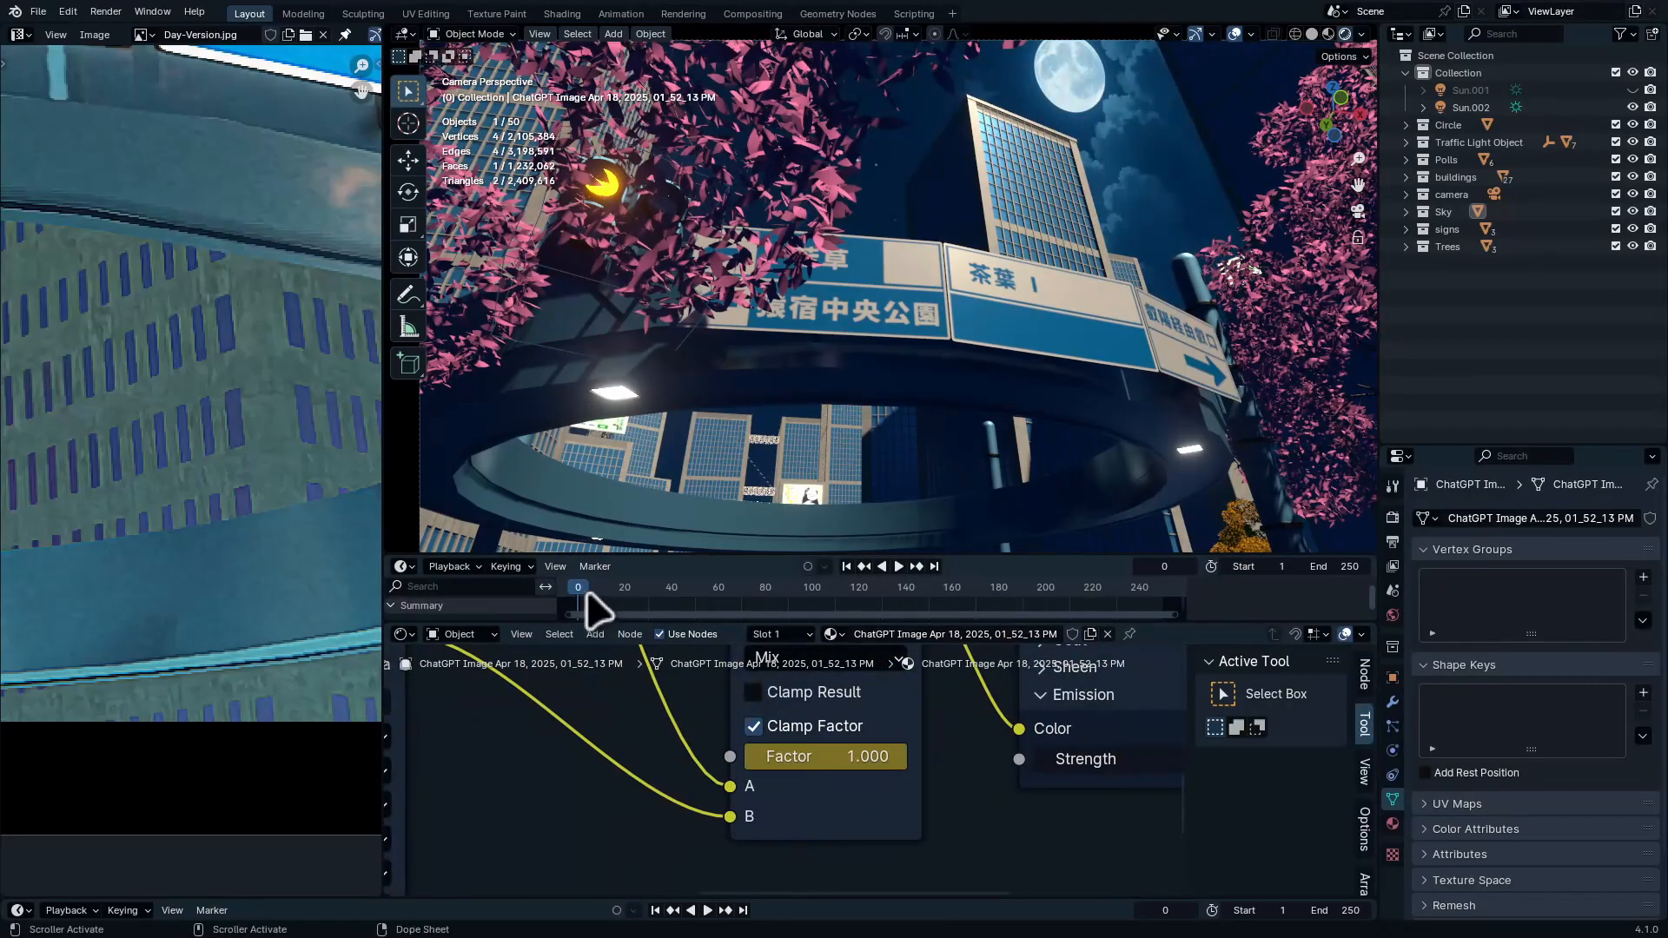
Go to frame 61, lower the sky material's Mix factor to 0.000 and keyframe it there
left_click_drag(590, 593, 757, 610)
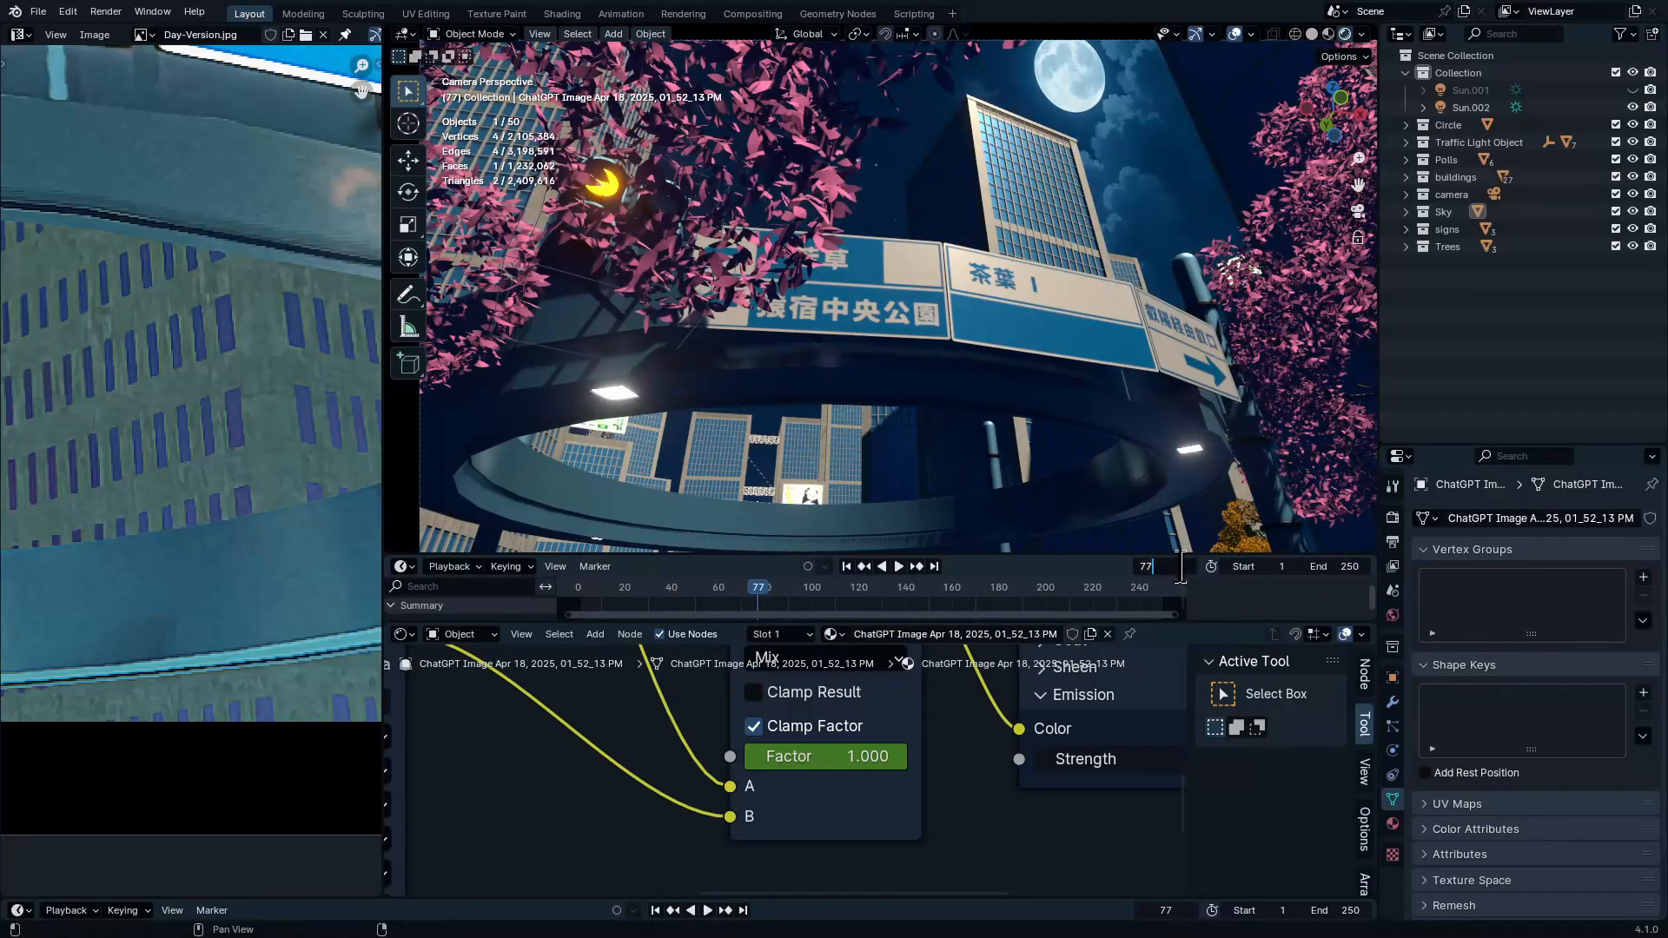
key("Return")
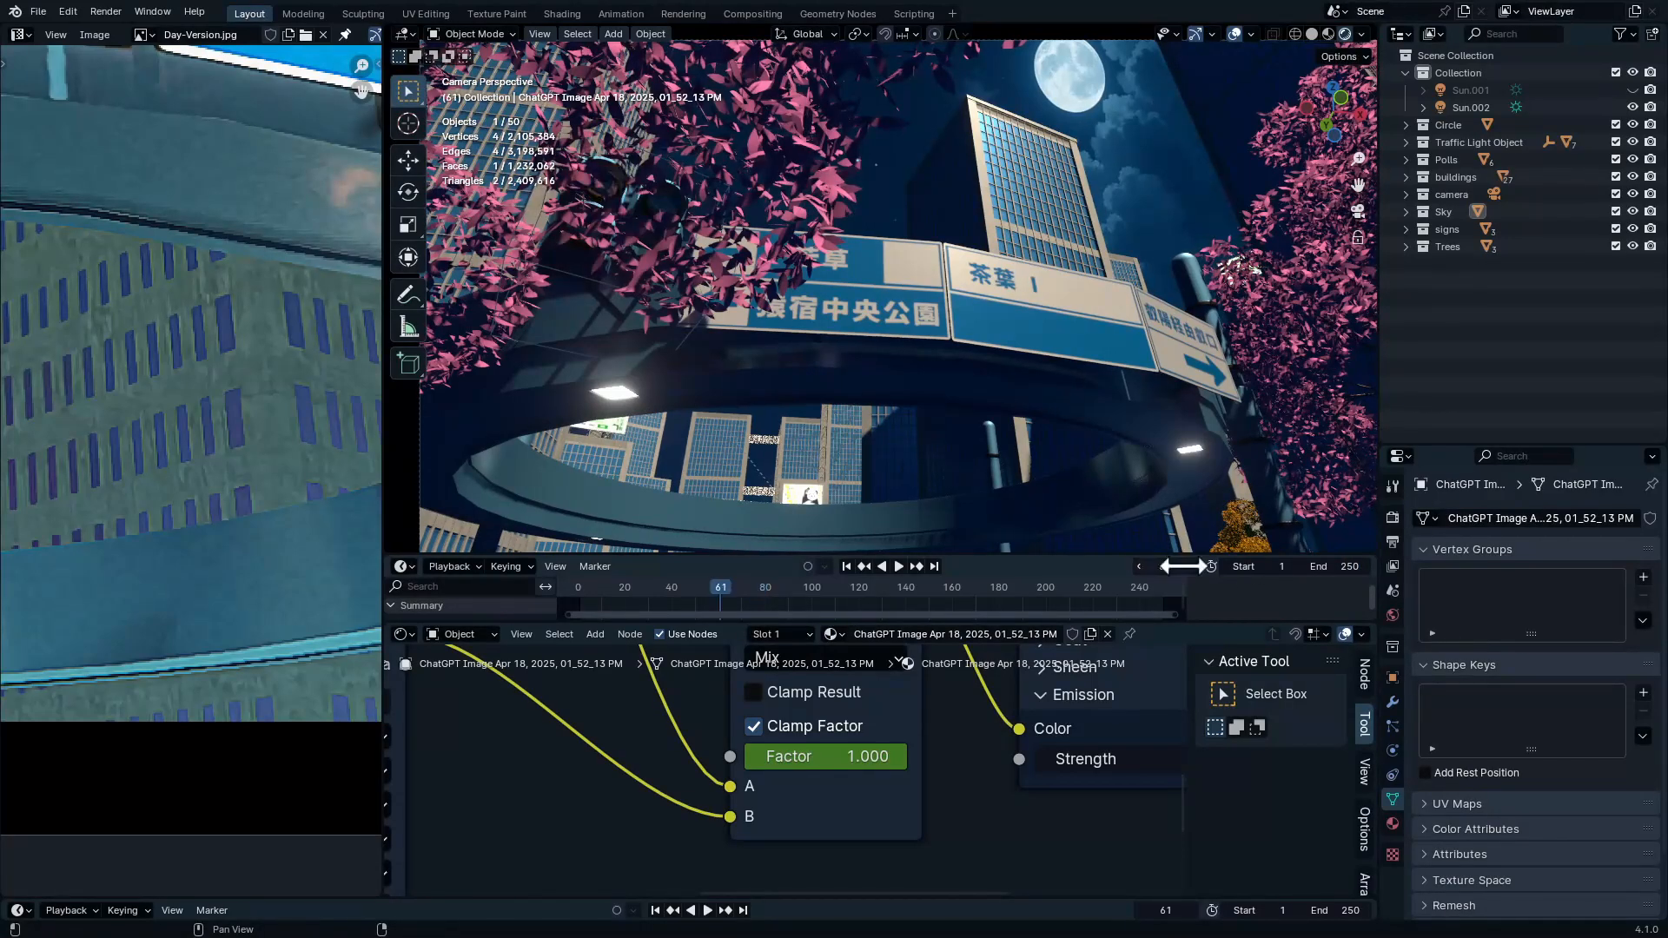
left_click_drag(882, 779, 747, 792)
key("i")
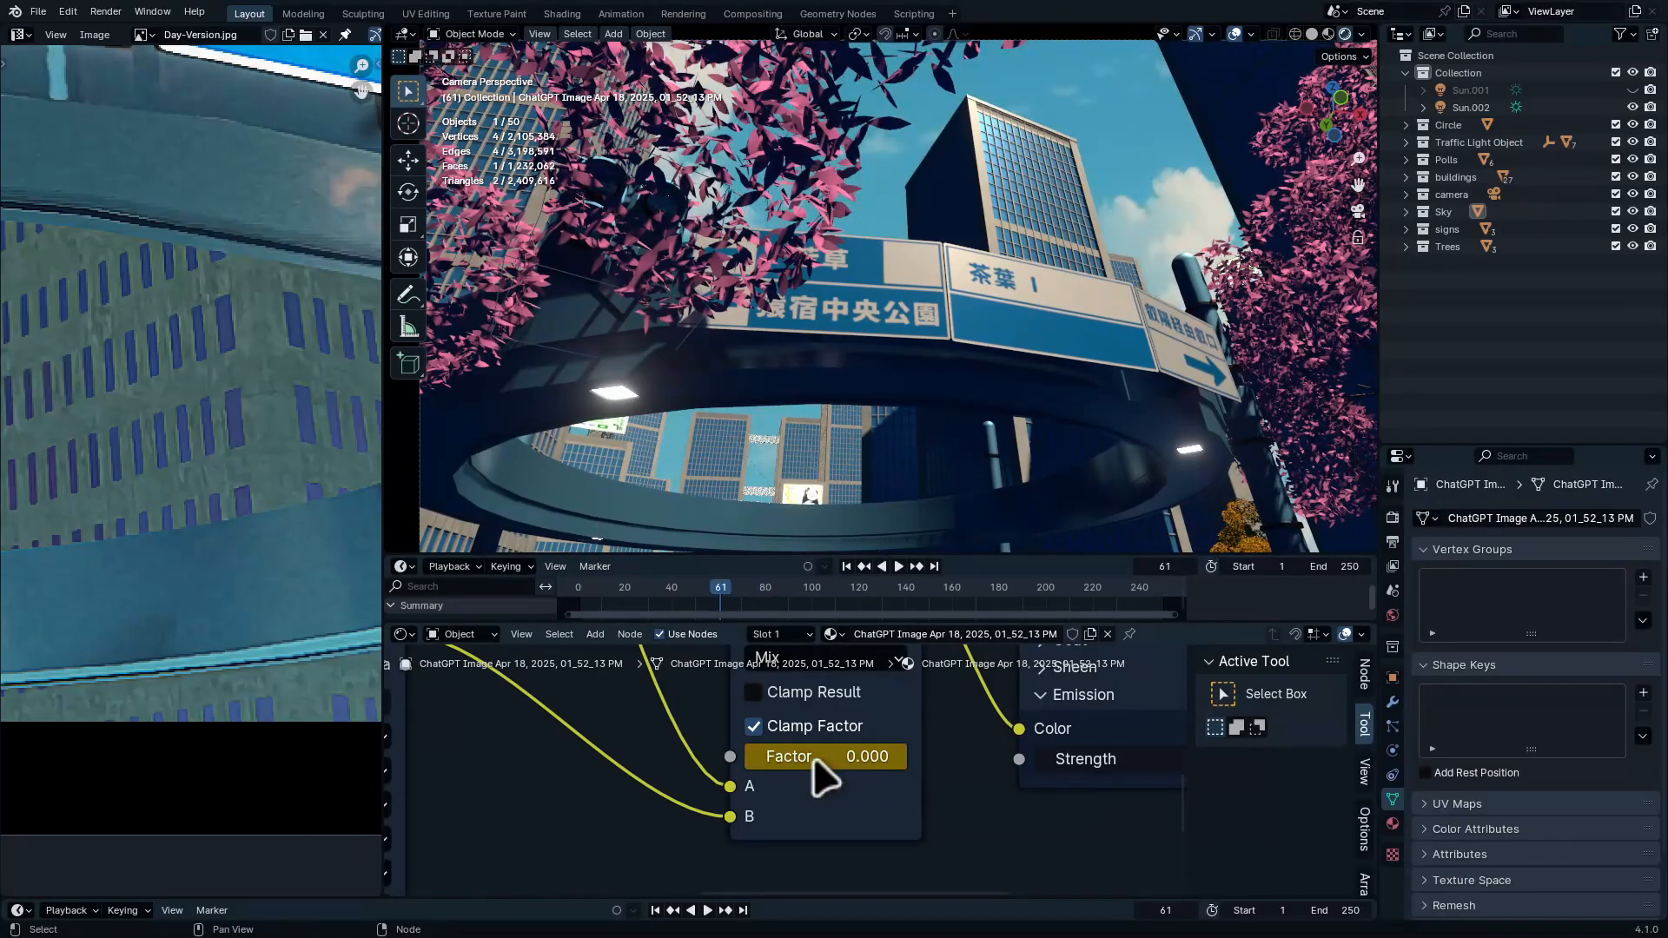
Set the end frame of the animation to 60
left_click(1353, 566)
type("60")
key("Return")
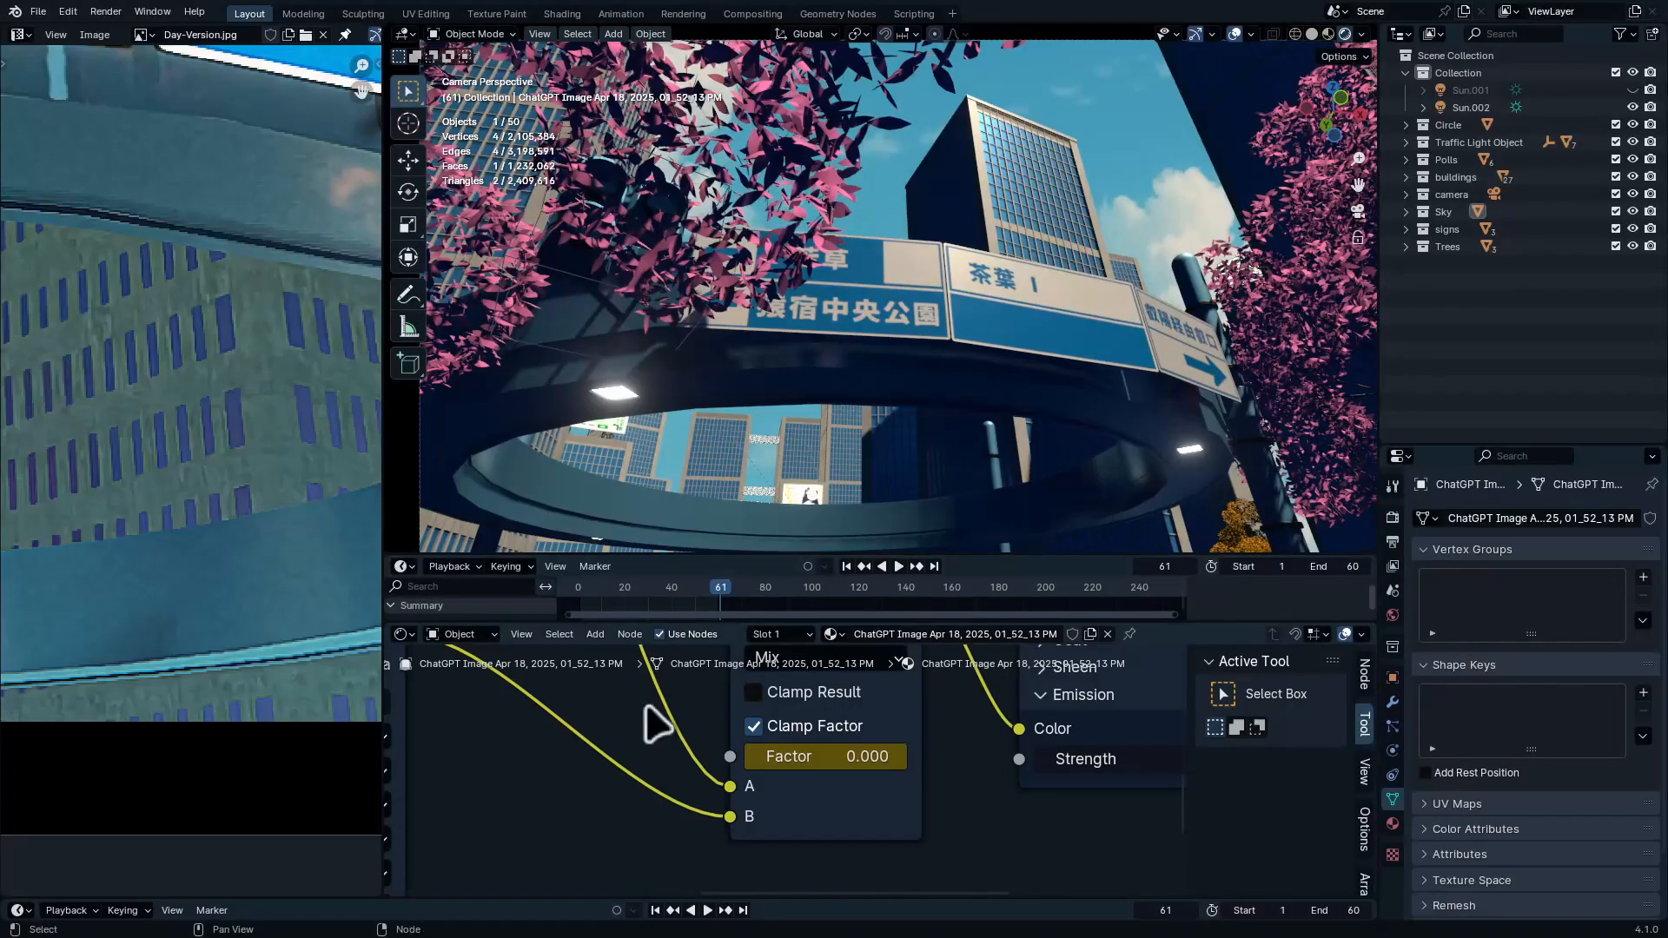
Switch the Shader Editor to the World nodes and keyframe the Mix factor at 0.000 on frame 61
left_click(457, 634)
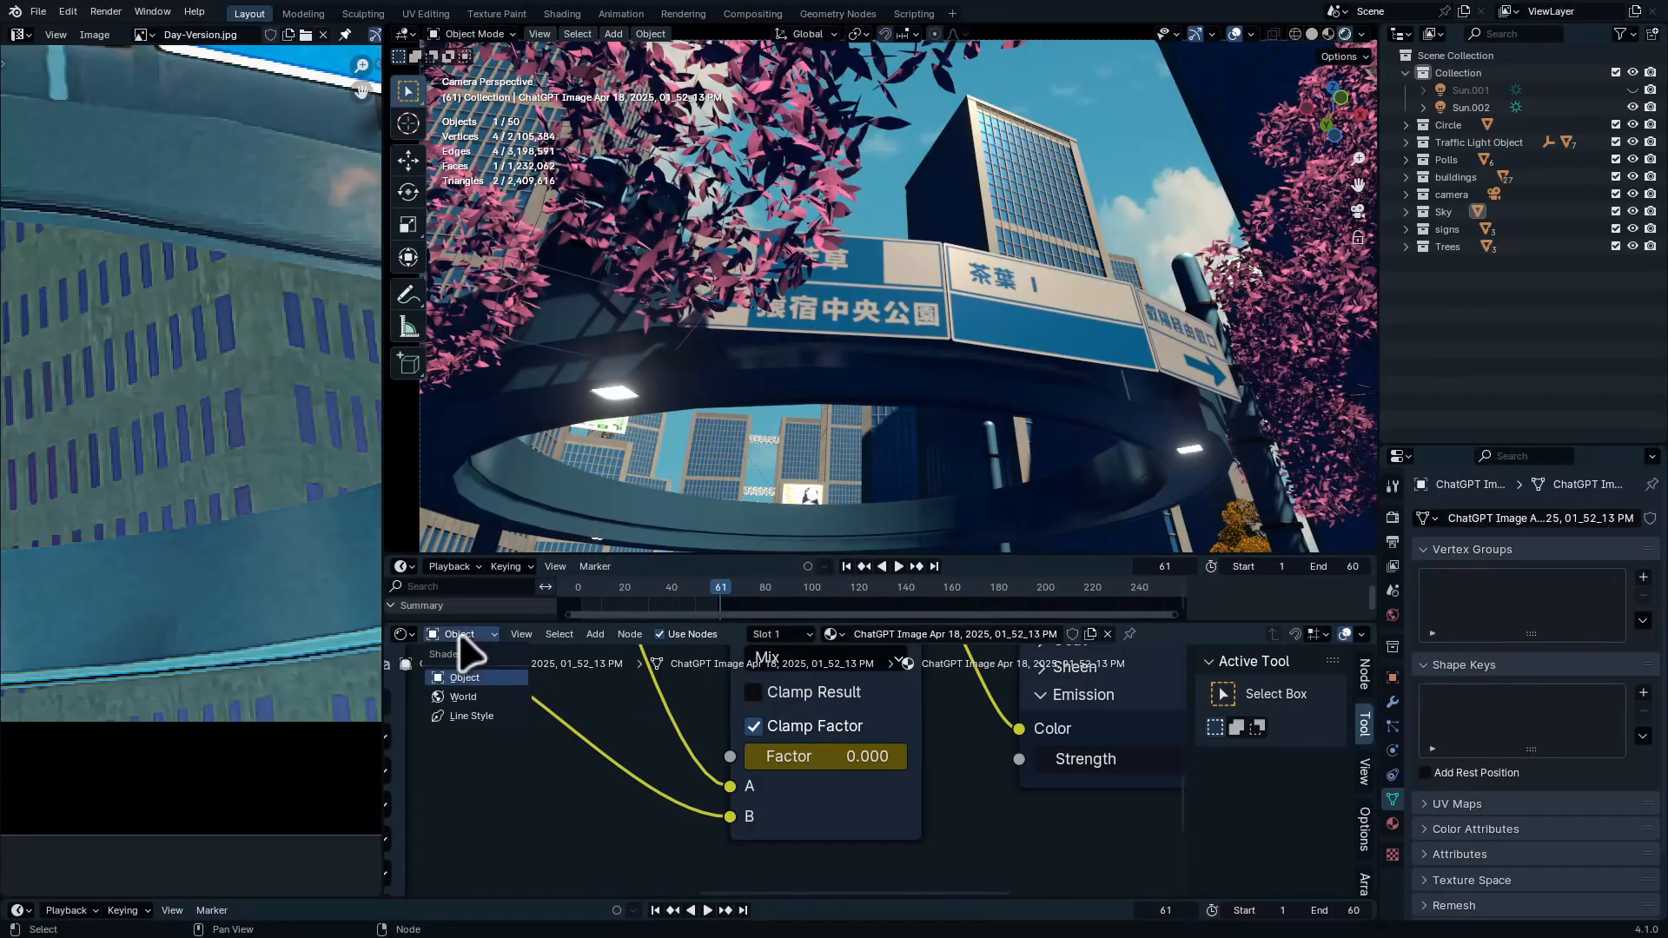
left_click(476, 699)
middle_click_drag(964, 726, 878, 711, "ctrl")
left_click_drag(823, 833, 790, 829)
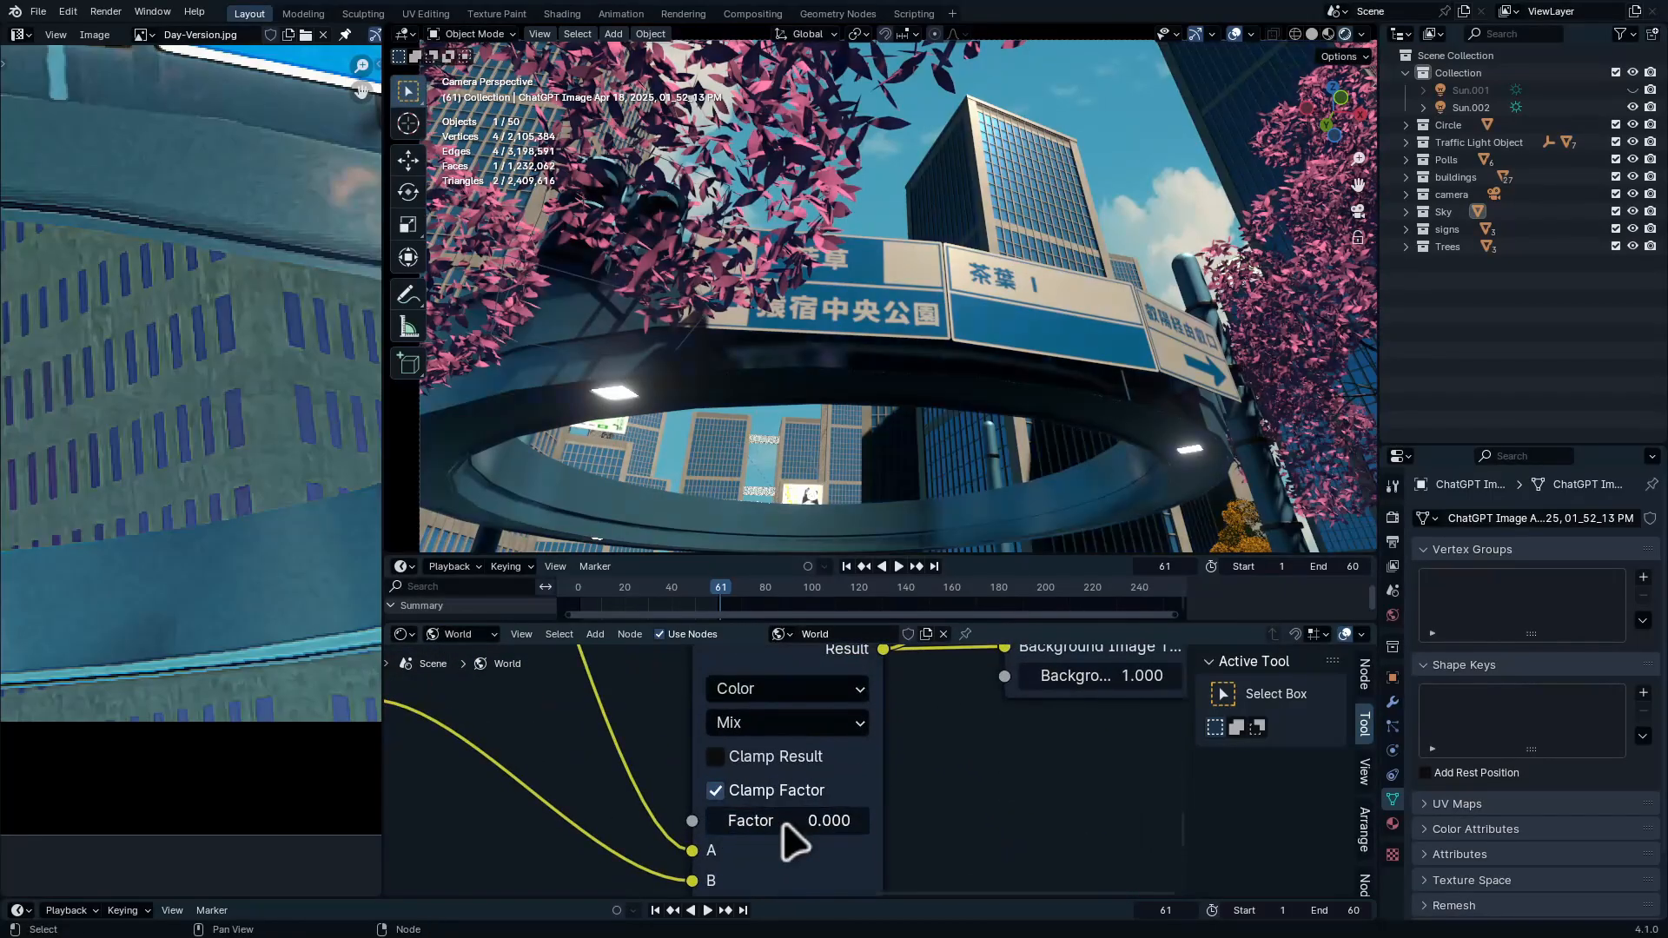
key("i")
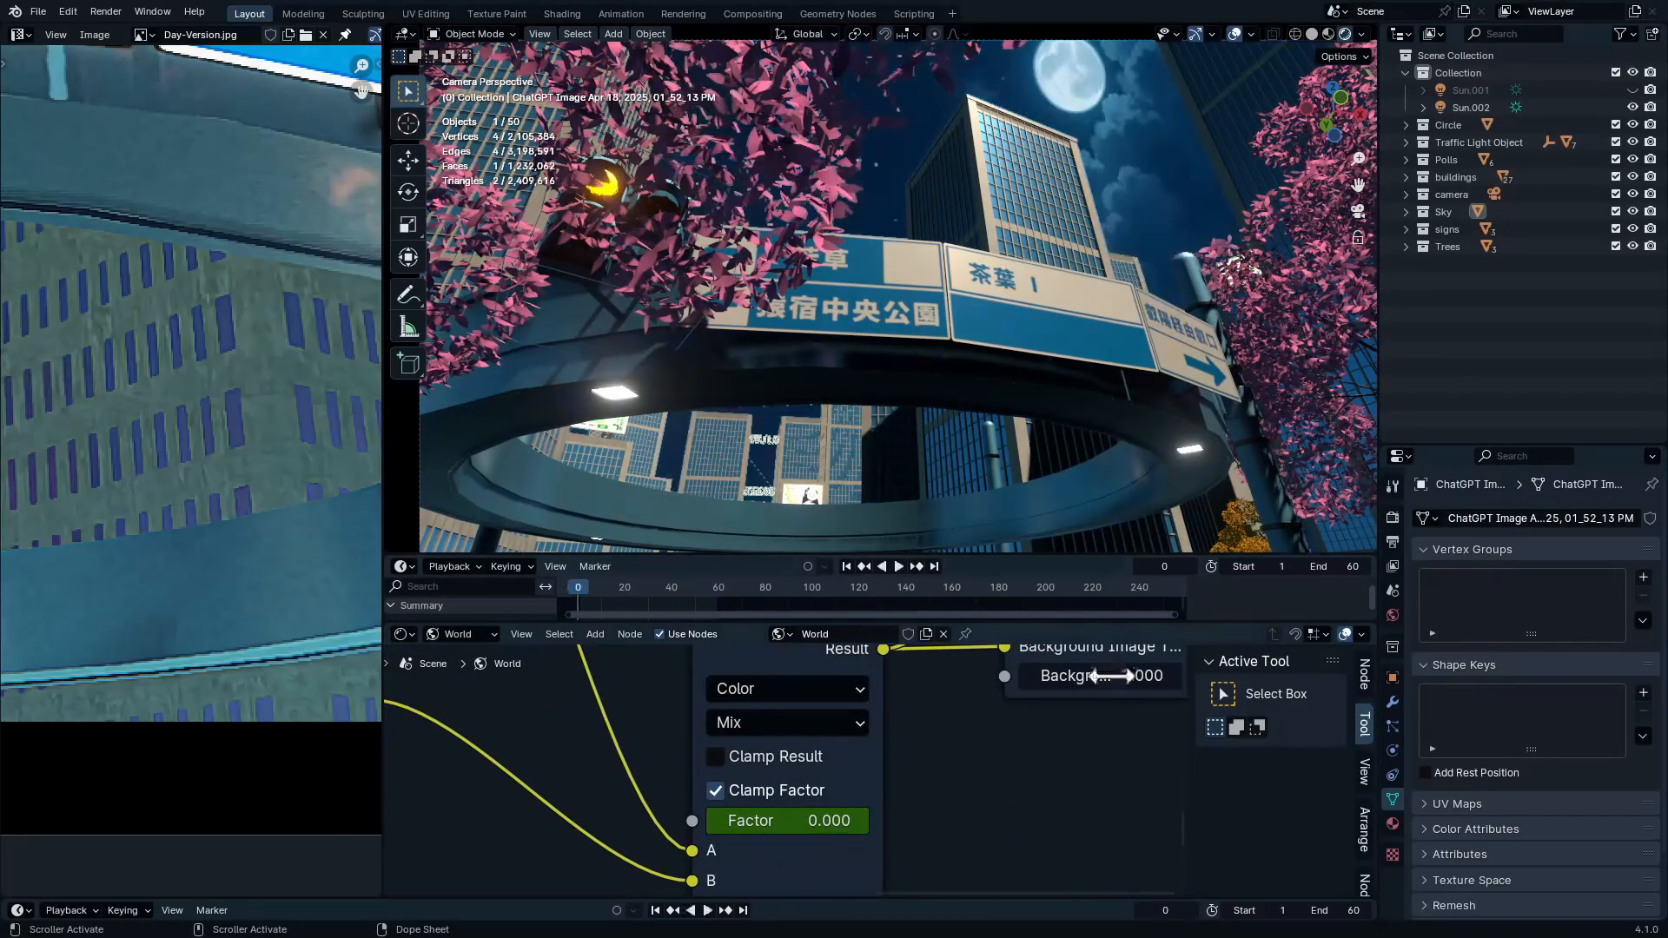
Keyframe the World Mix factor at 1.000 on frame 0 and scrub through the night-to-day transition
left_click_drag(803, 824, 852, 824)
key("i")
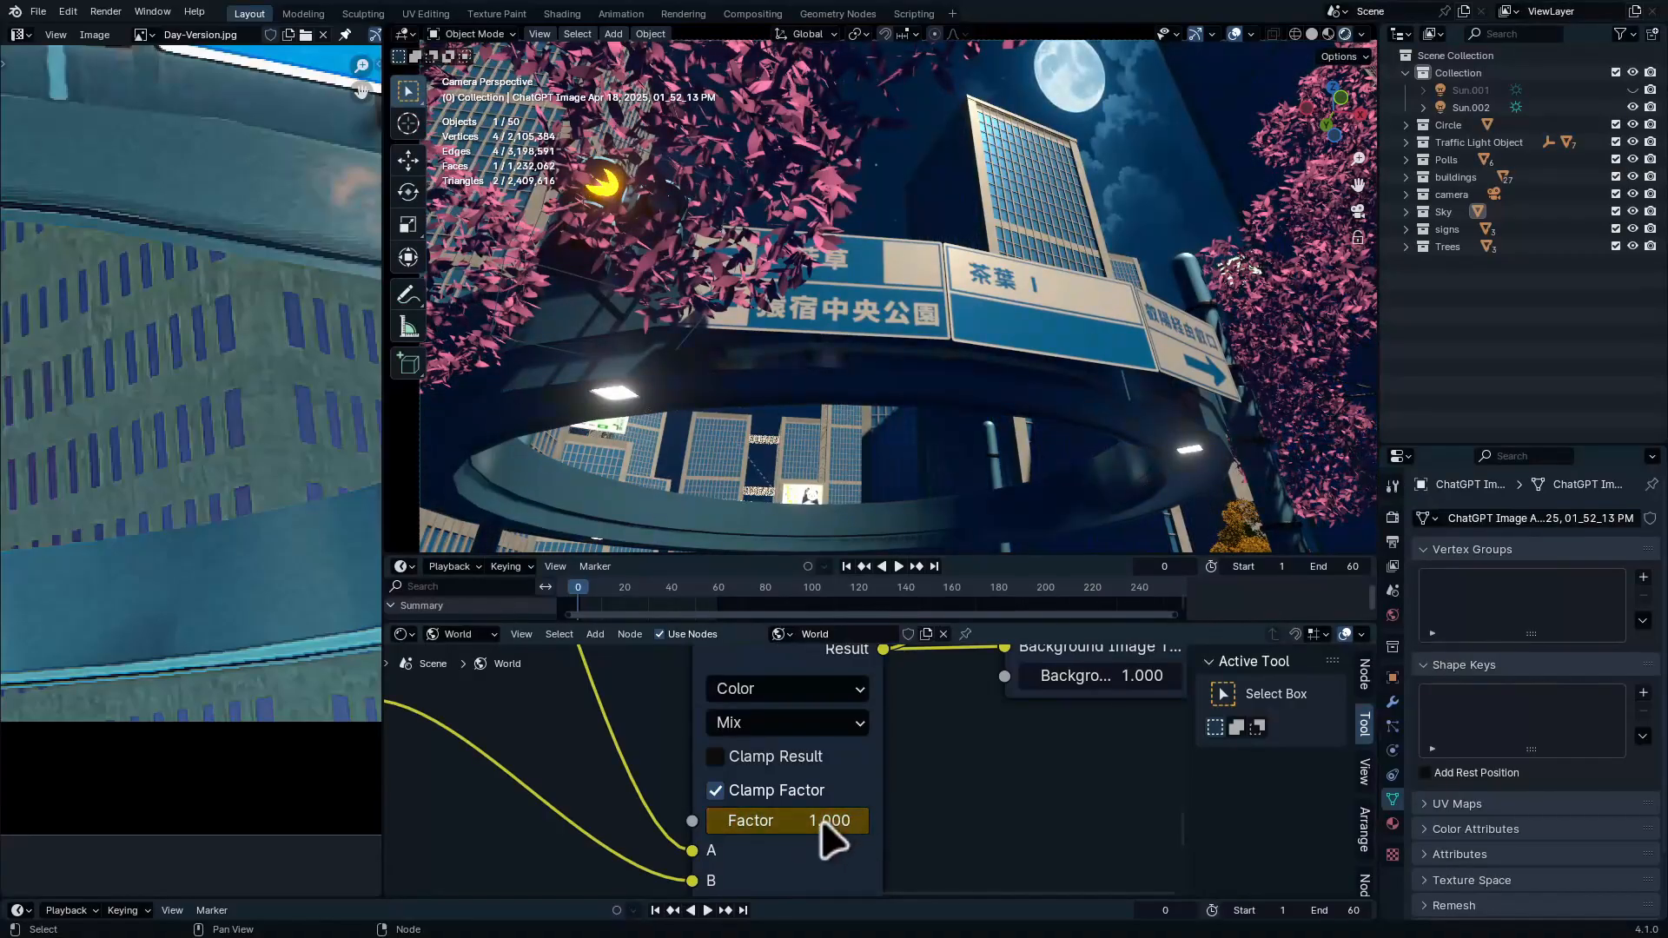
left_click_drag(595, 588, 714, 592)
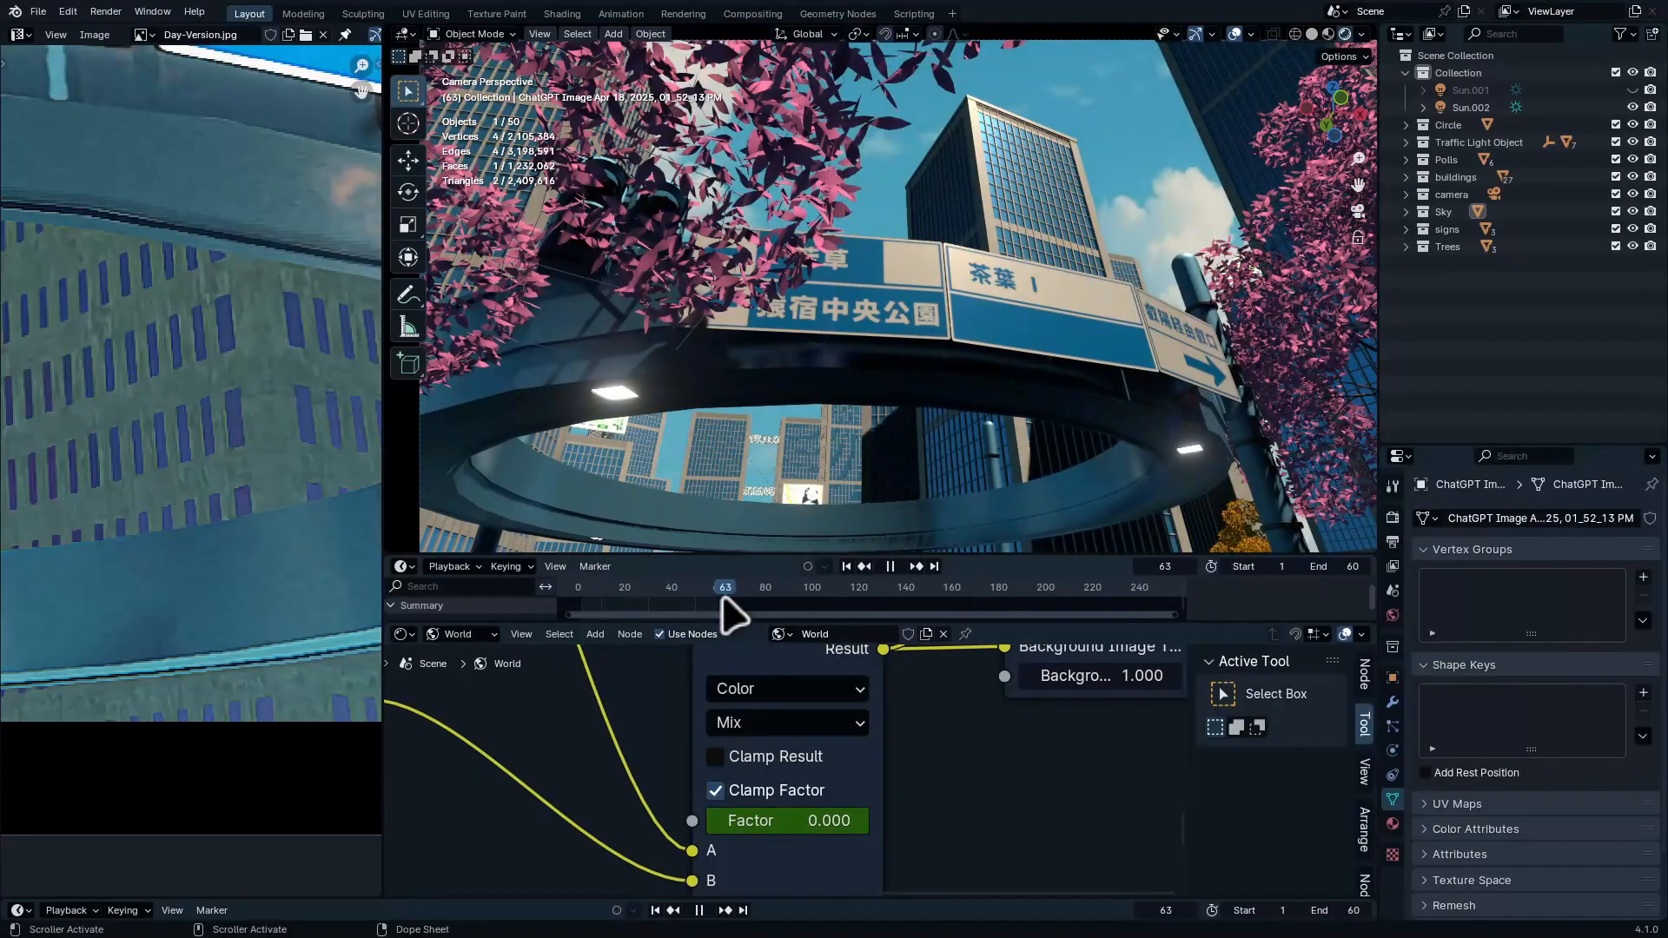
Maximize the 3D viewport and move the foreground tree along global Z to clear the traffic light and signs
key("ctrl+space")
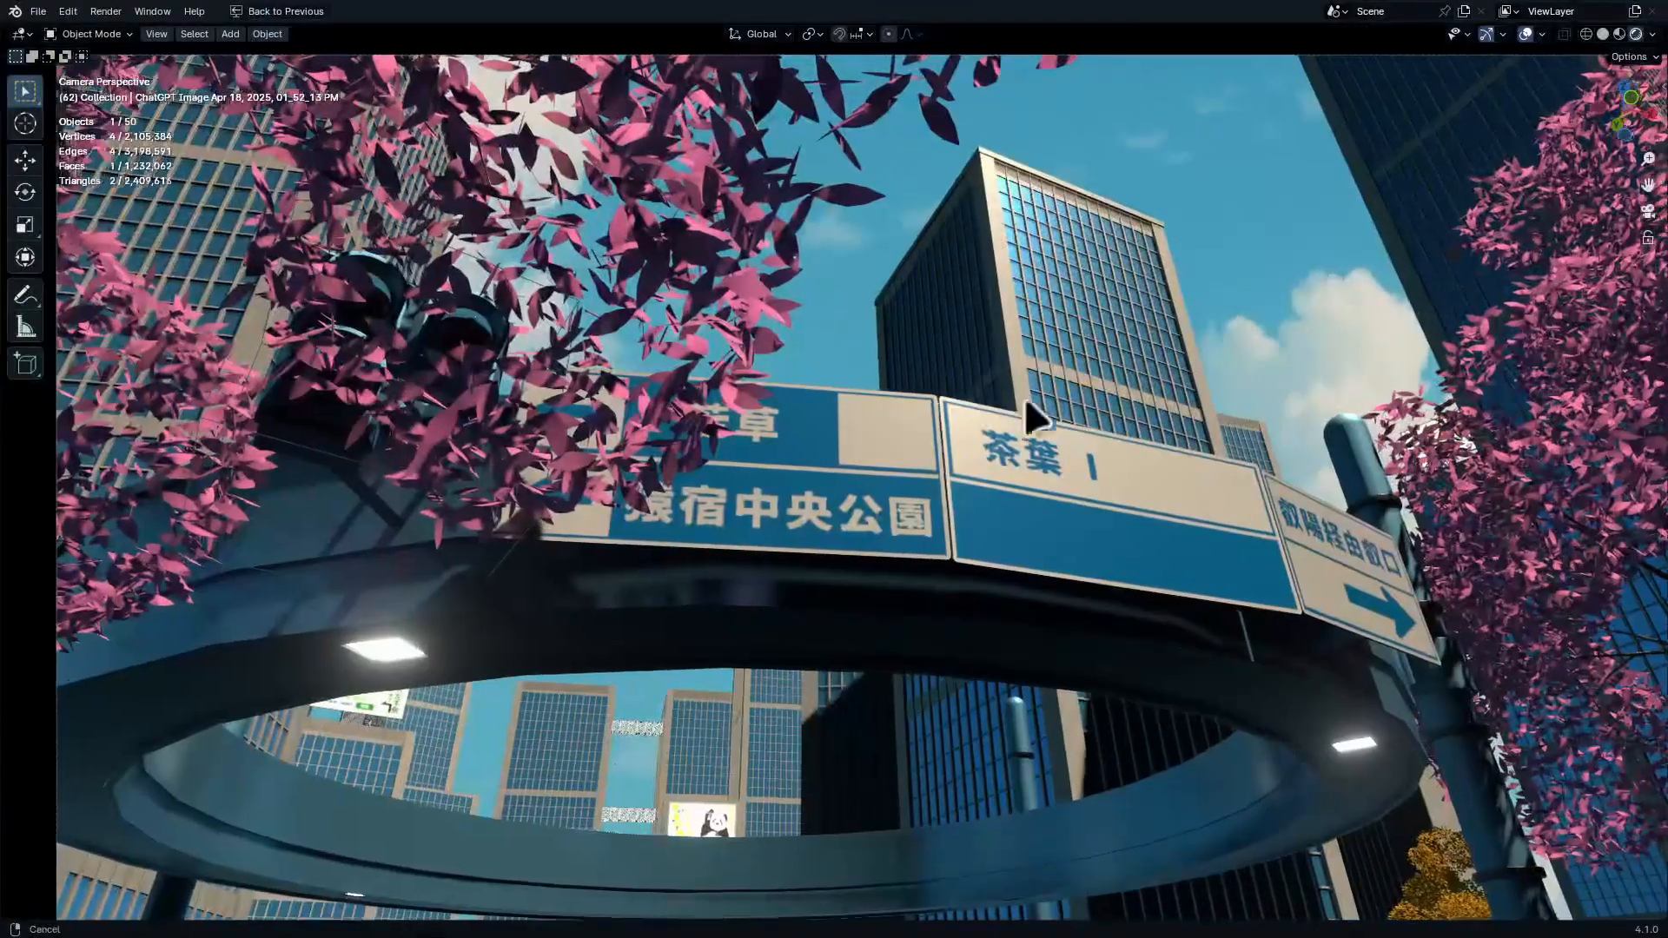
scroll(1030, 416, "up", 2)
left_click(549, 371)
key("g")
key("z")
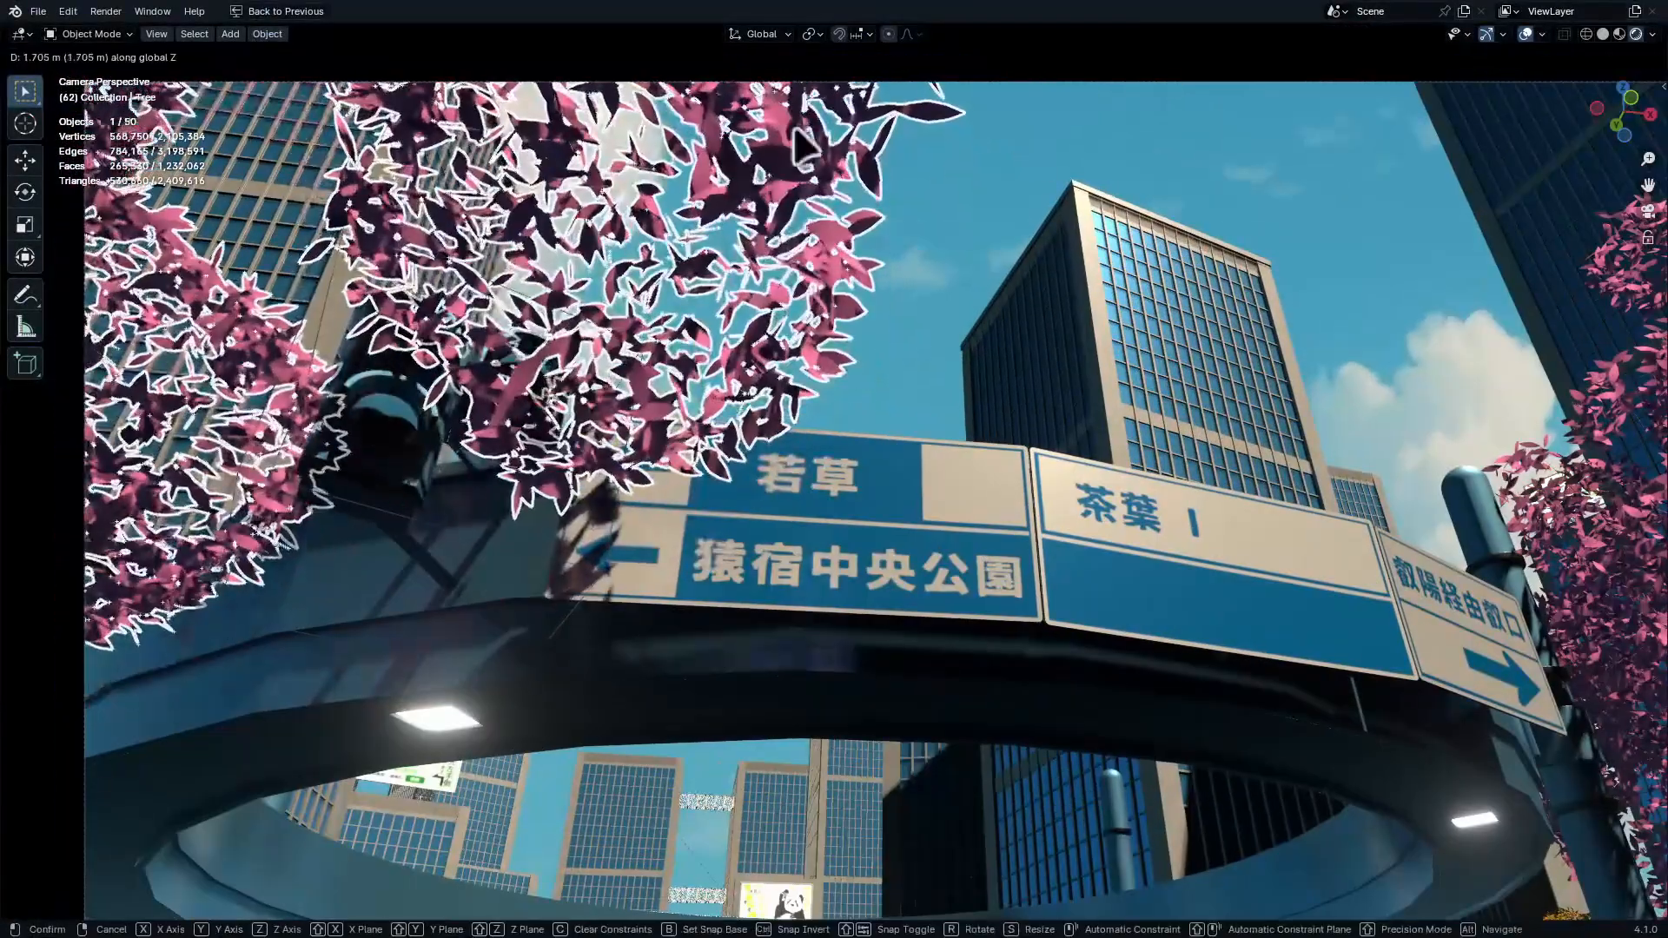
left_click(784, 558)
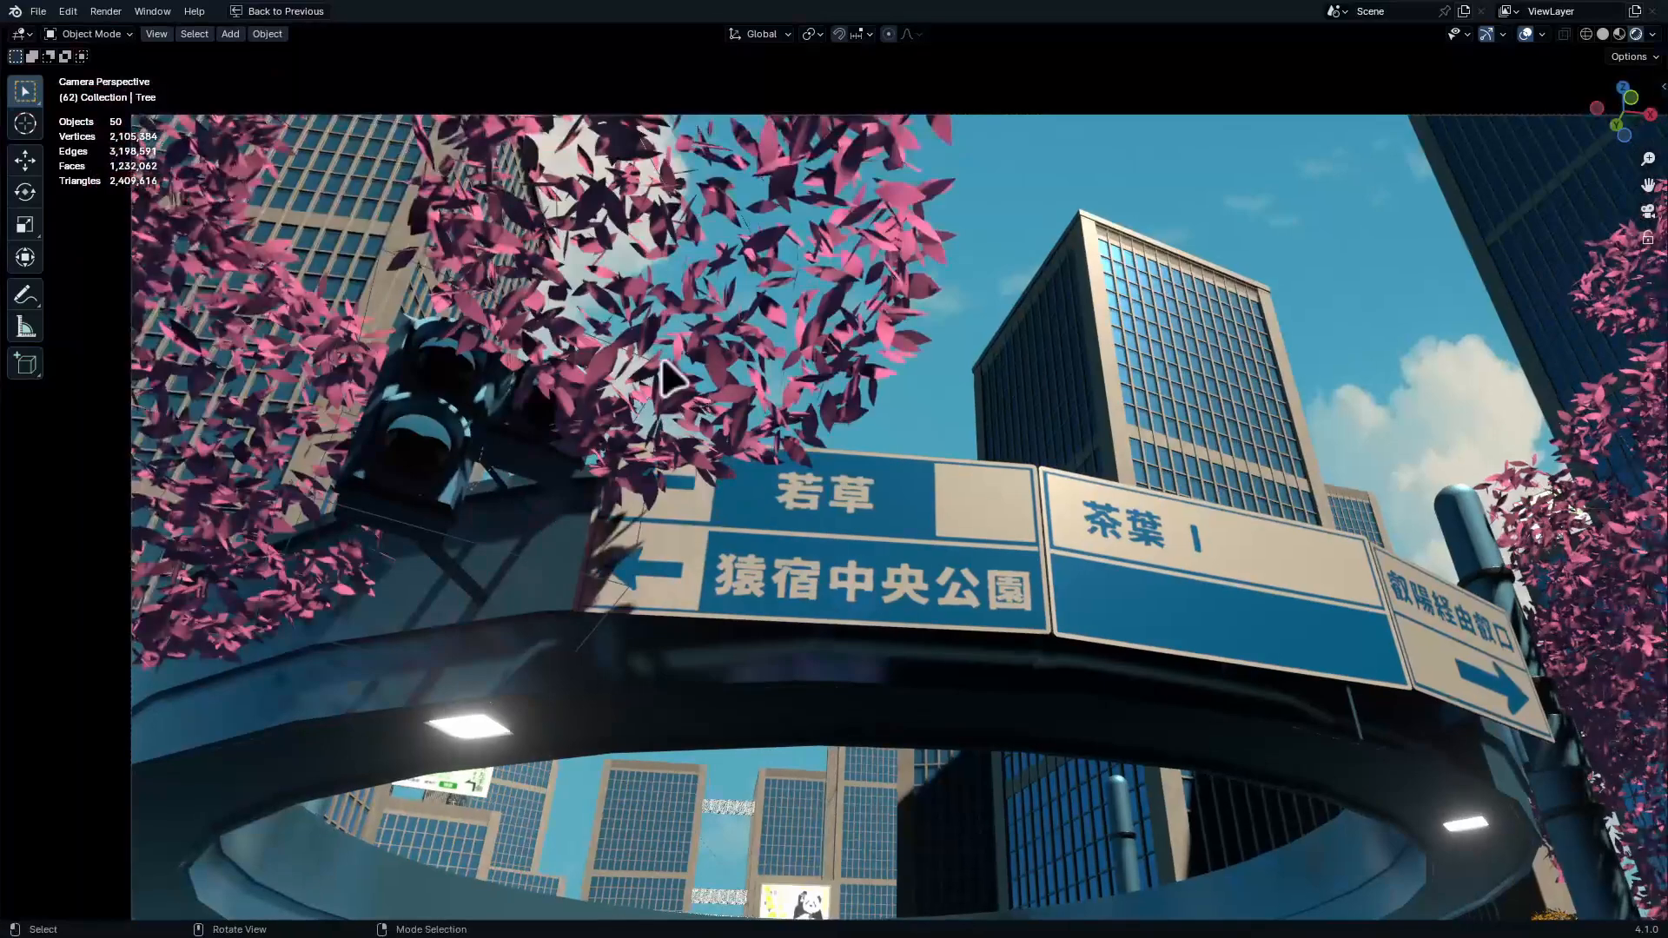
left_click(662, 363)
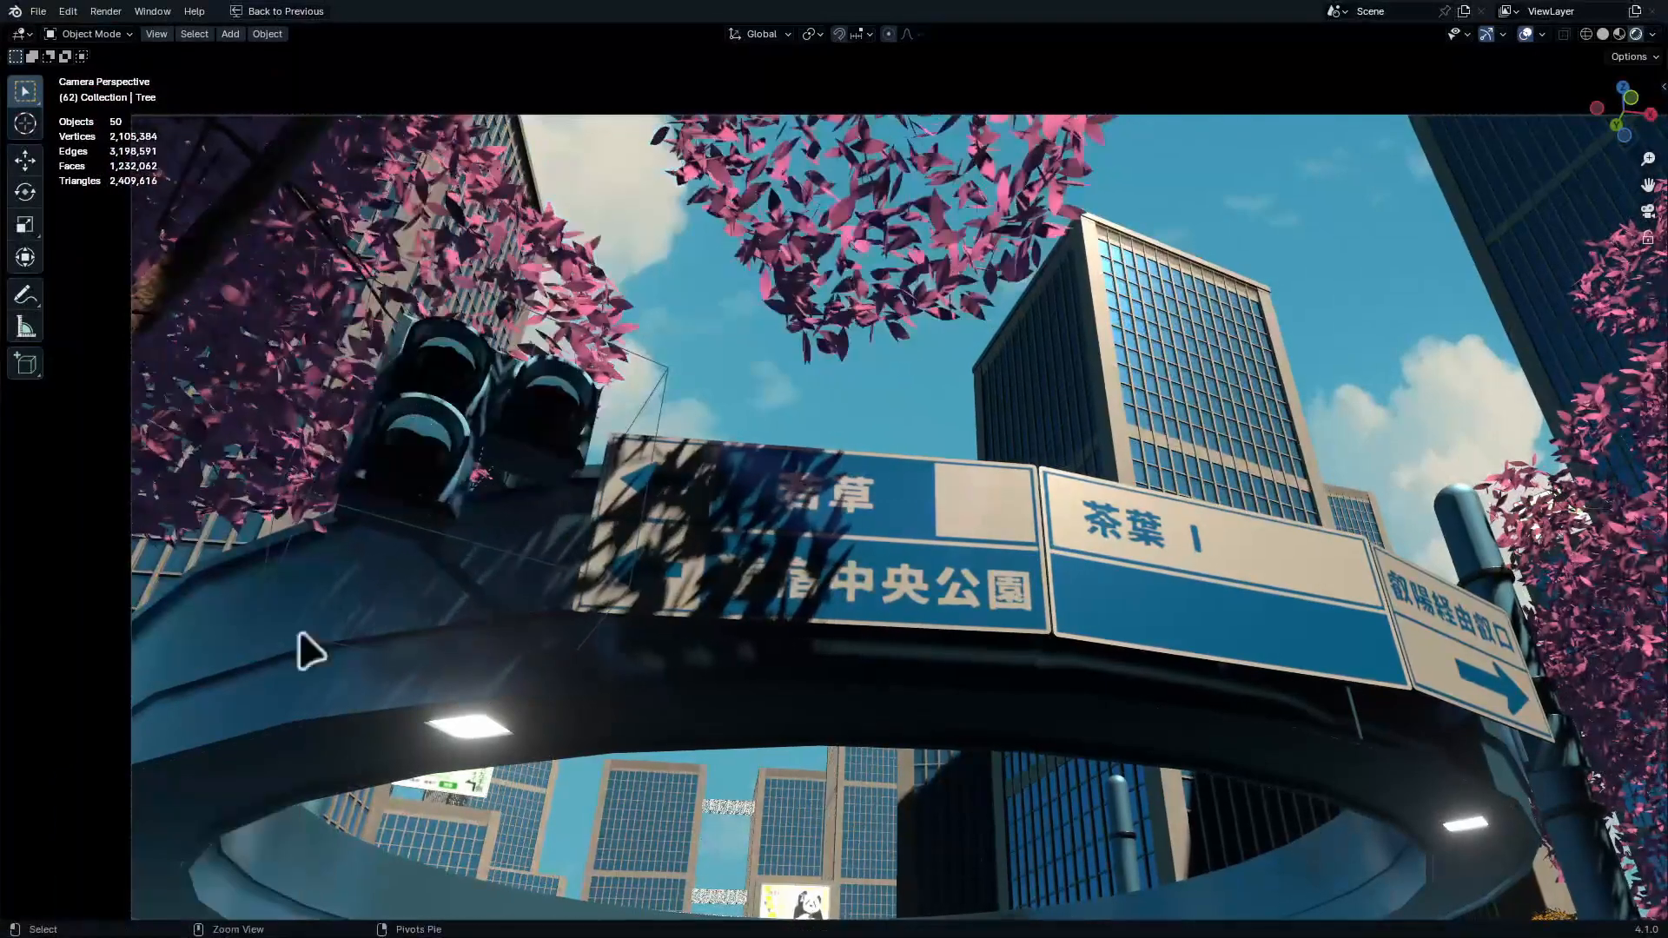
middle_click_drag(842, 570, 880, 583, "ctrl")
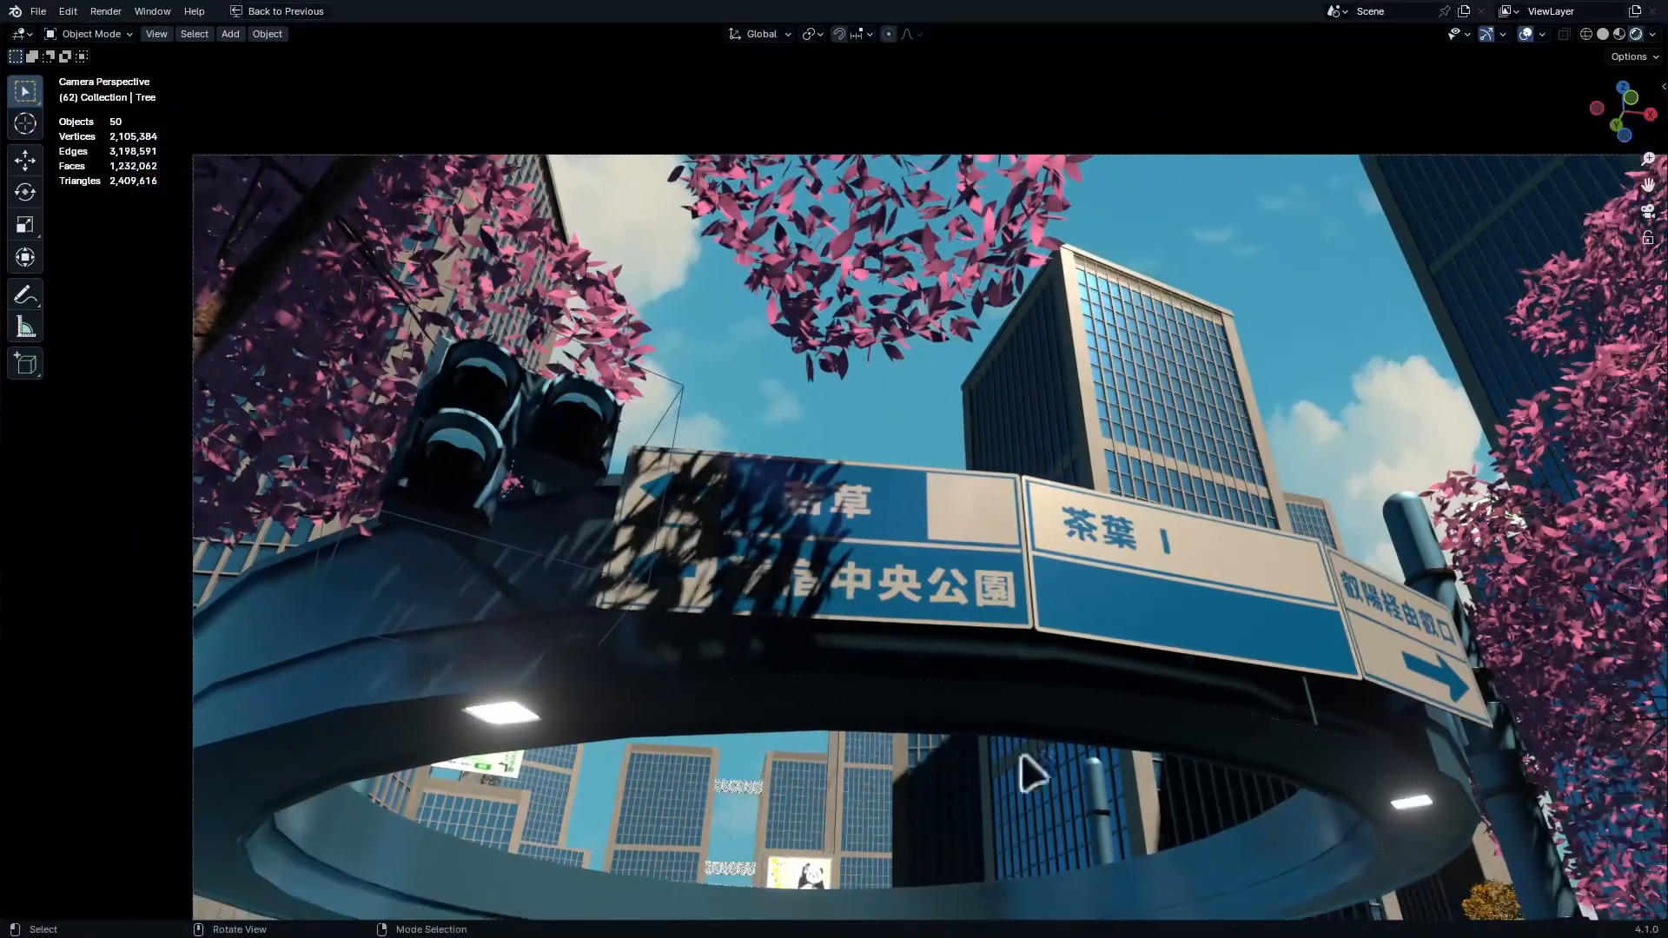
Apply Shade Smooth with Keep Sharp Edges to the round-topped pole behind the arrow sign
left_click(1539, 584)
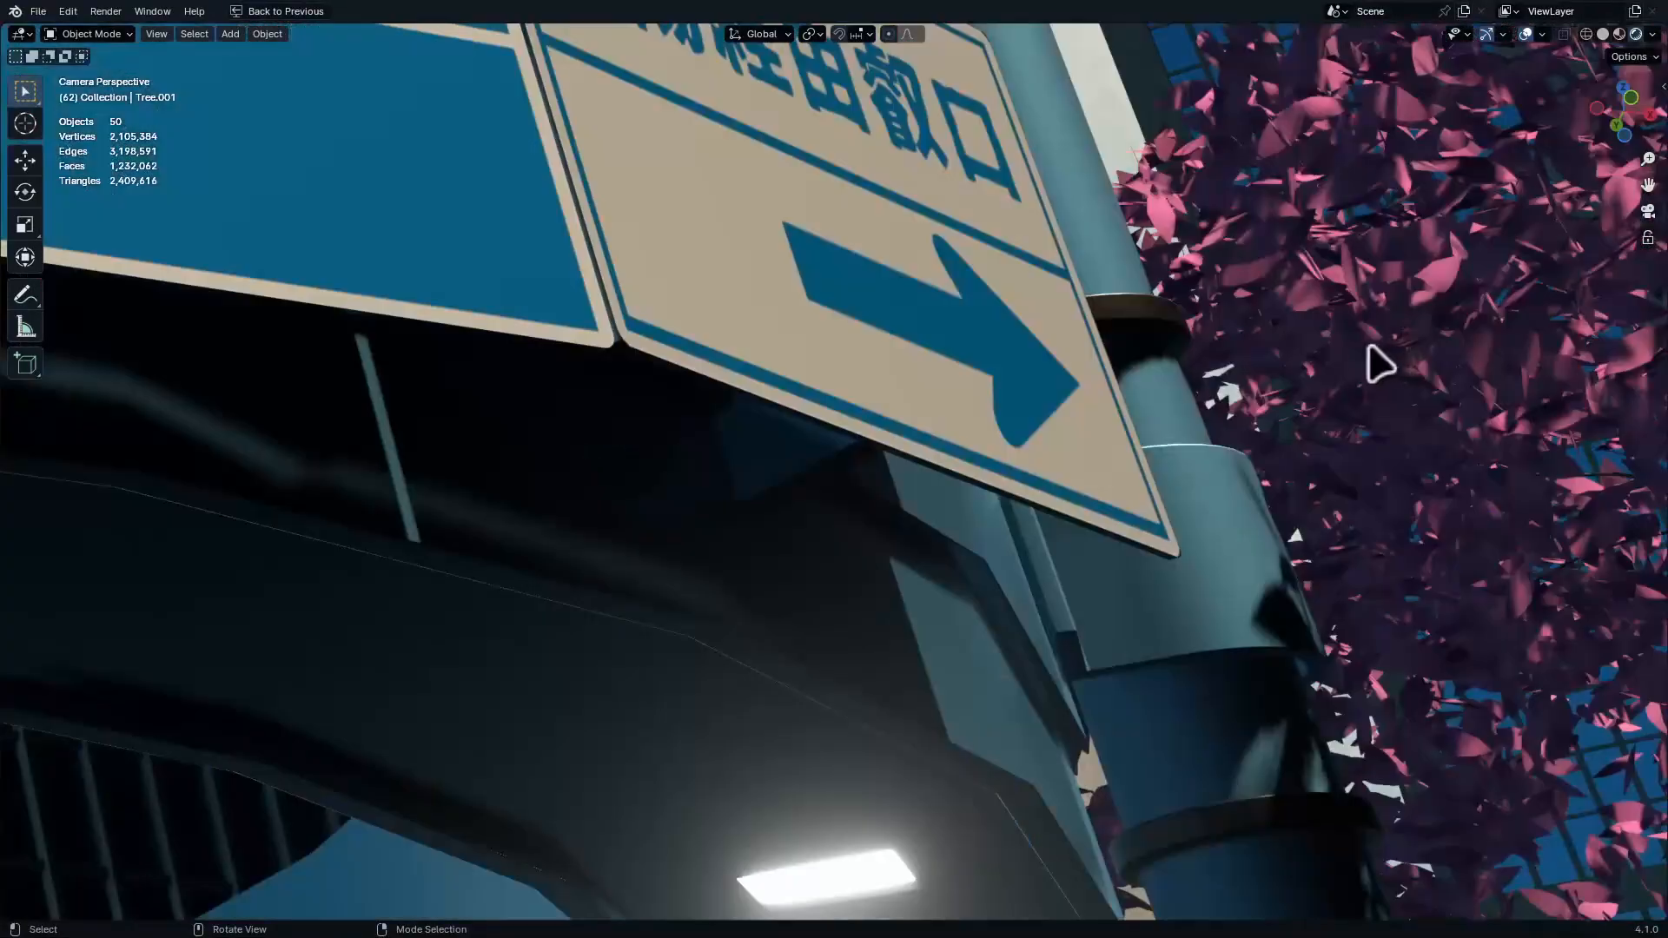
middle_click_drag(1319, 438, 1047, 334, "ctrl")
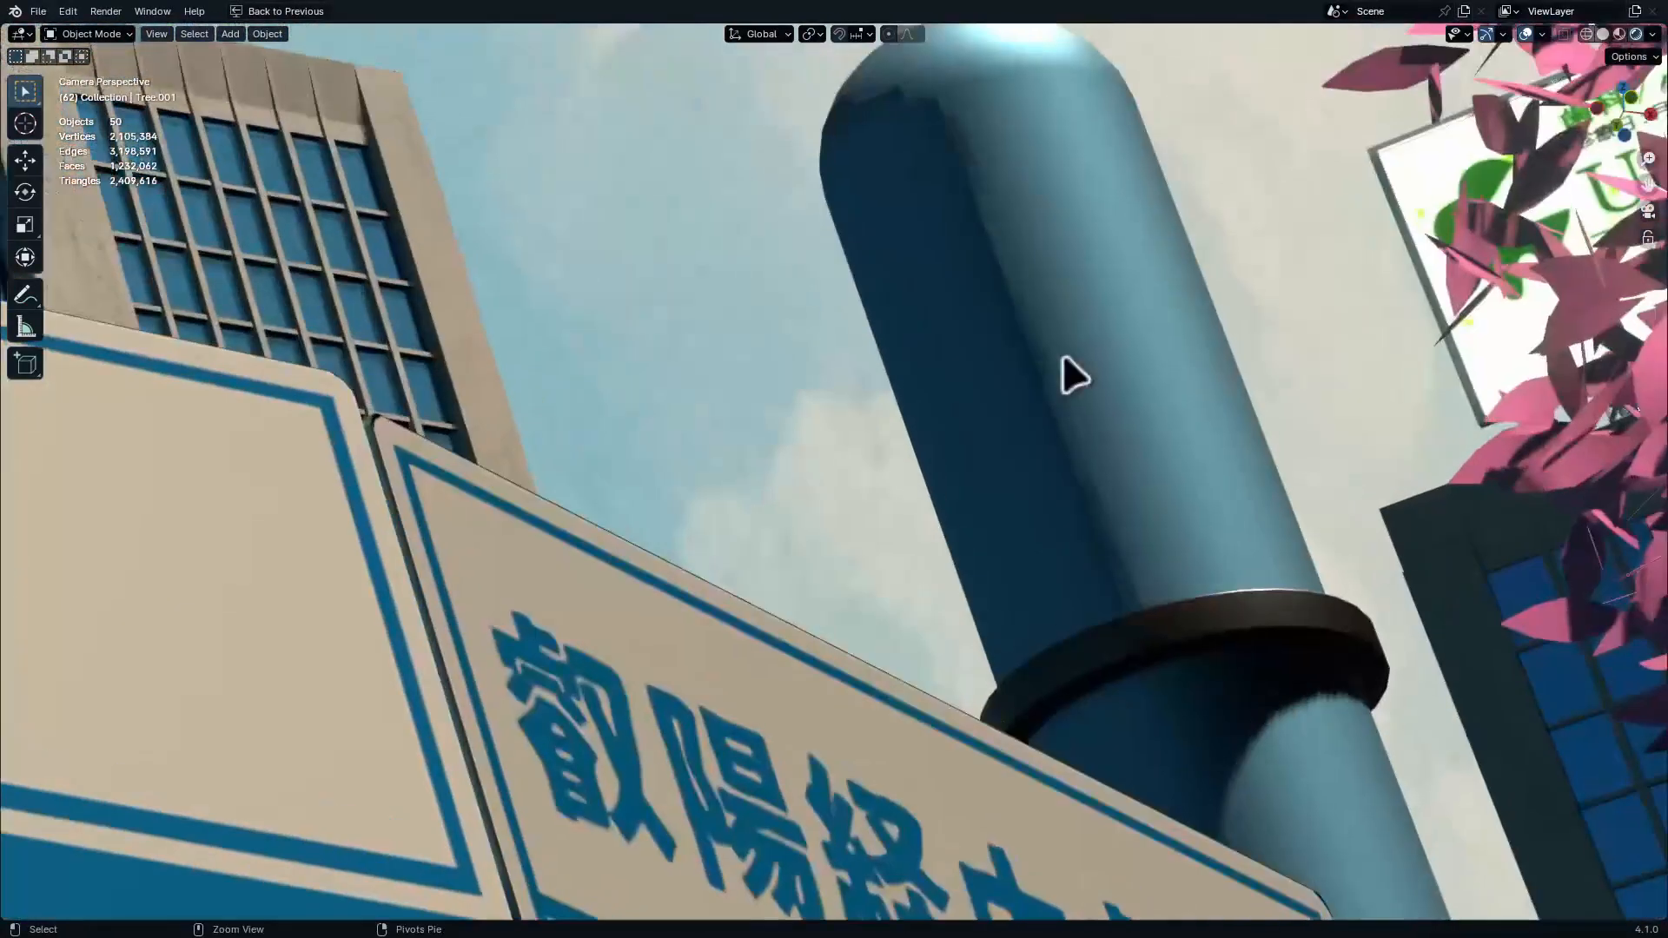
middle_click_drag(1047, 334, 999, 556, "shift")
middle_click_drag(999, 556, 1012, 295, "ctrl")
left_click(976, 384)
key("ctrl+Tab")
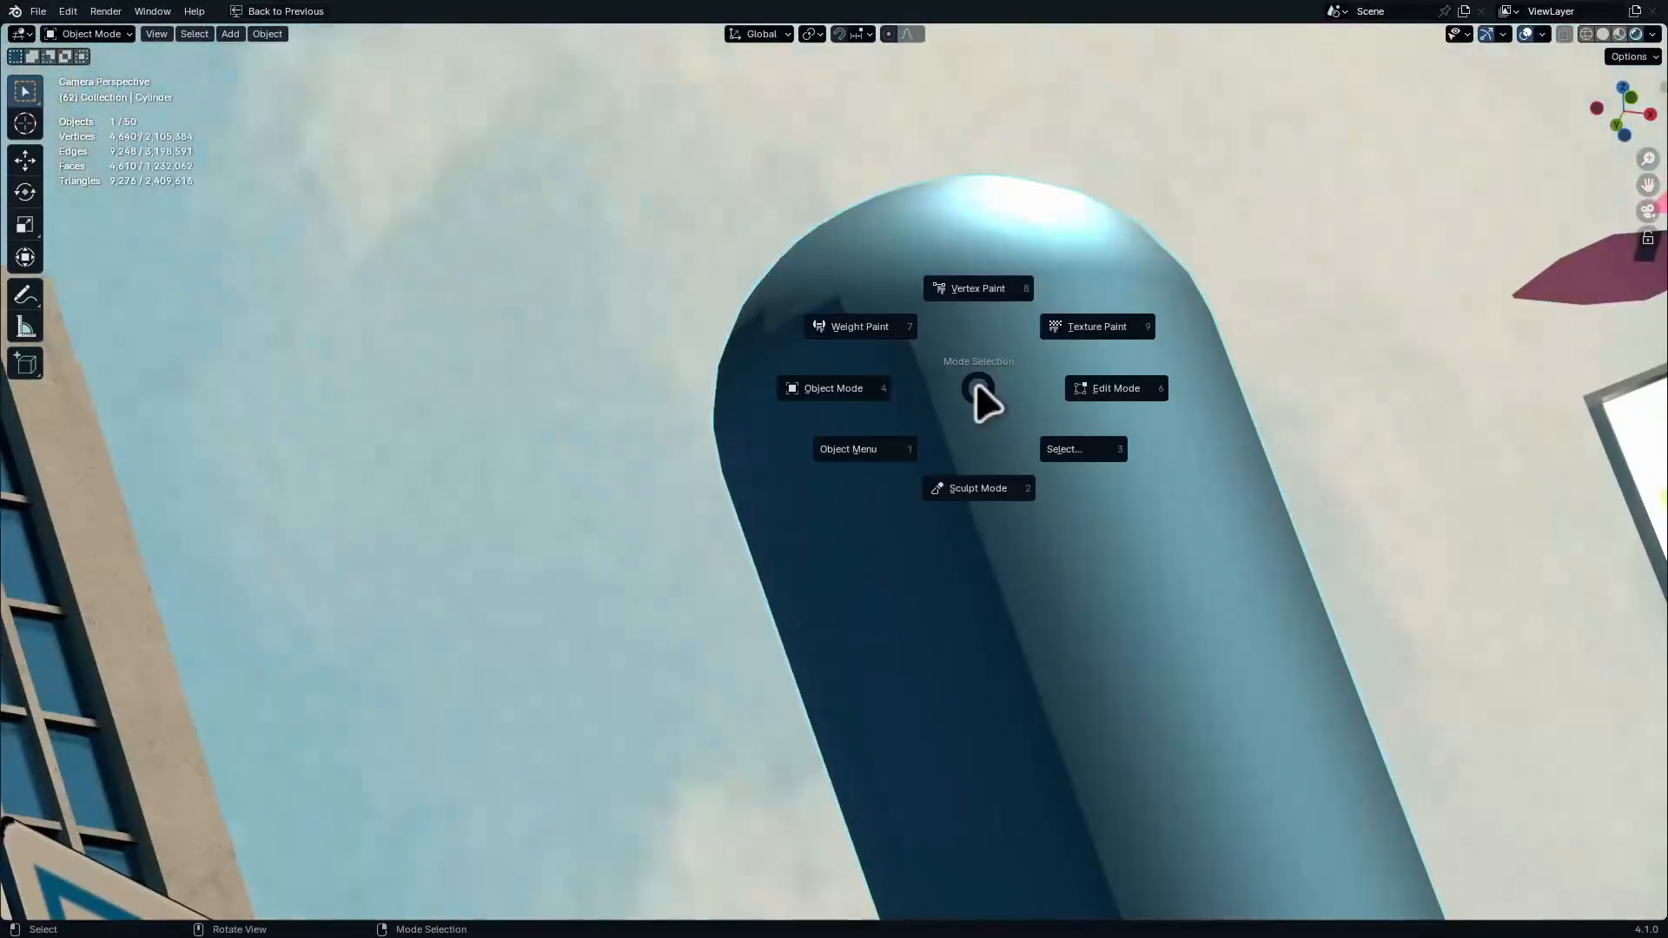
key("ctrl+Tab")
left_click(860, 460)
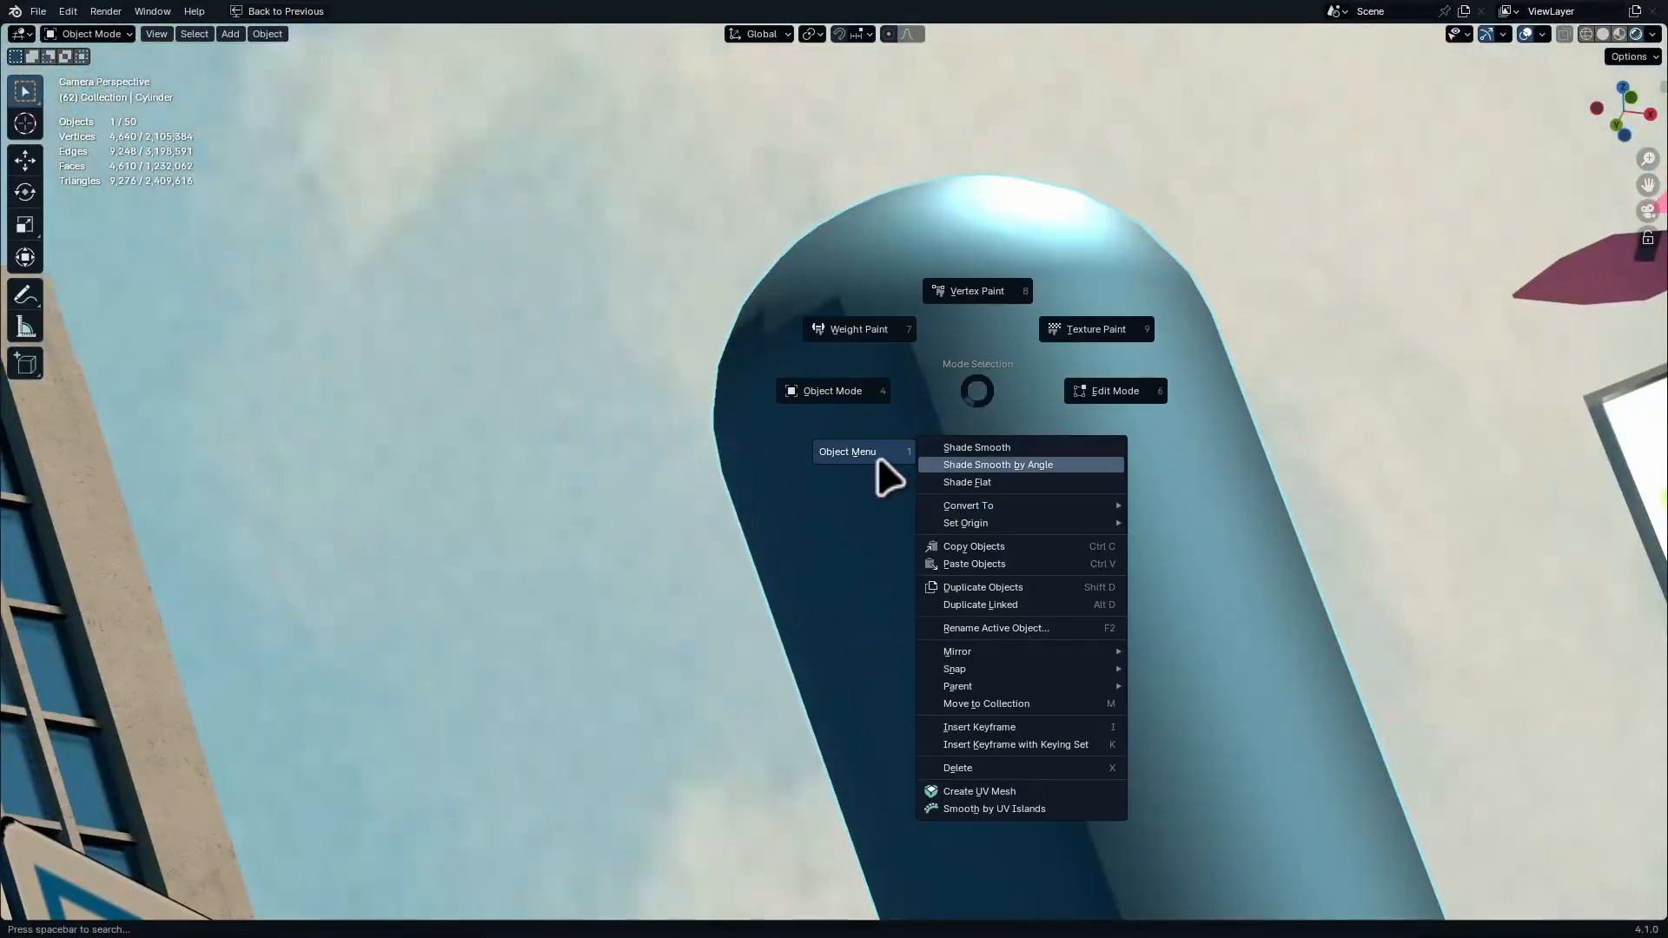
left_click(990, 443)
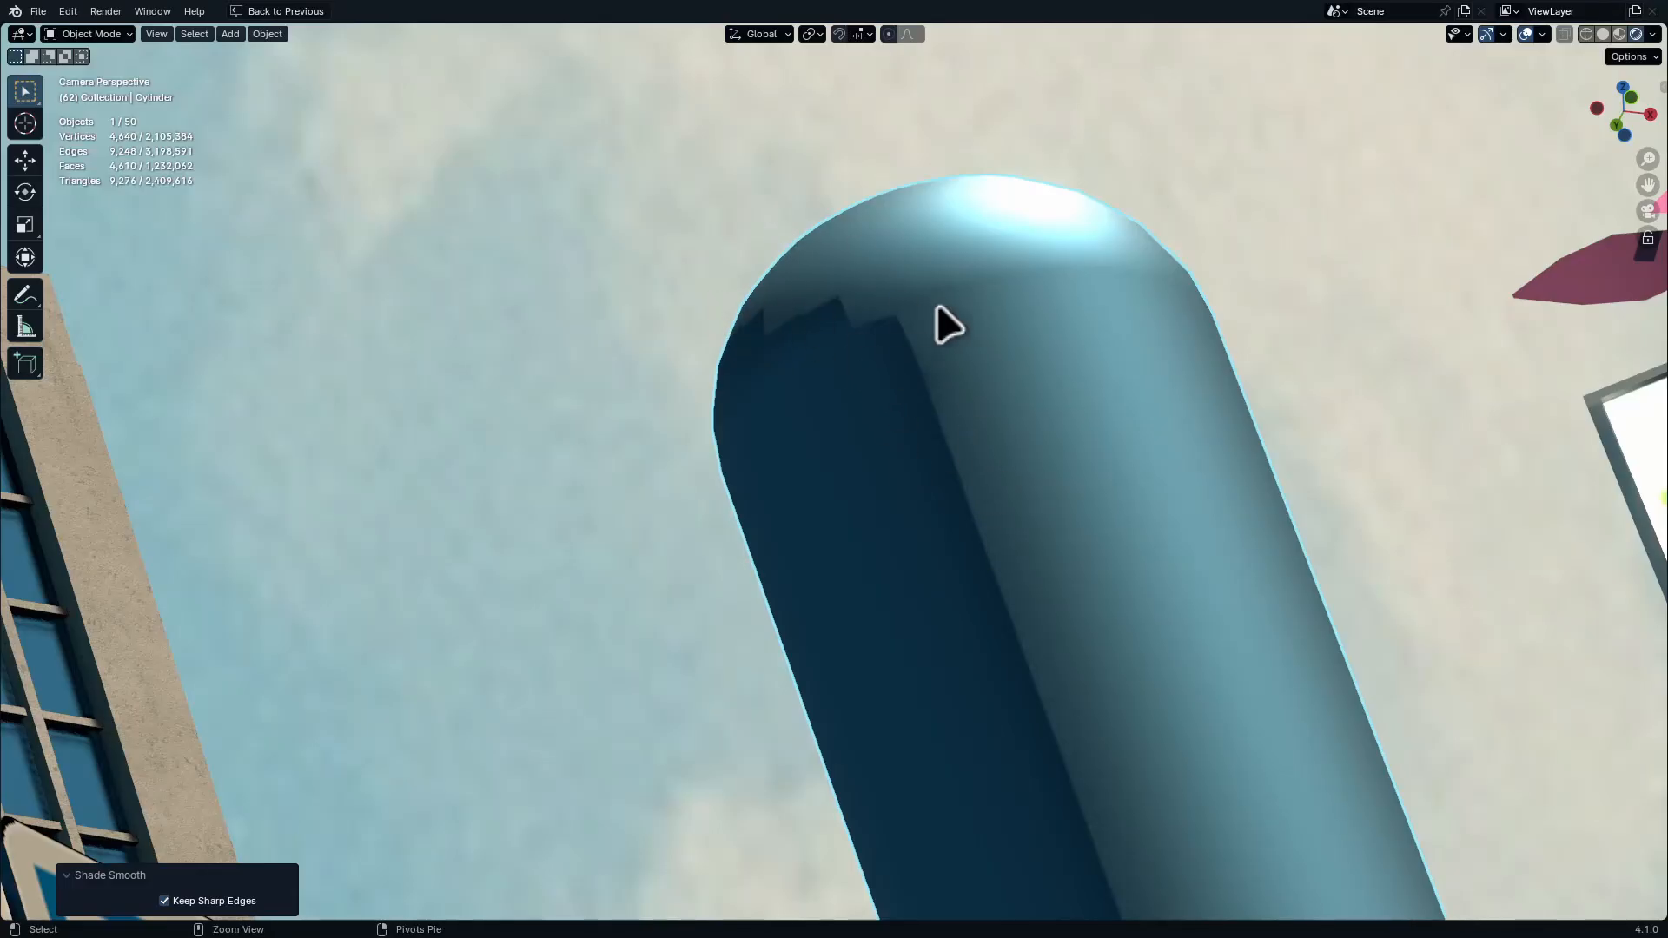
middle_click_drag(936, 306, 1027, 738, "ctrl")
middle_click_drag(1028, 739, 1301, 456, "shift")
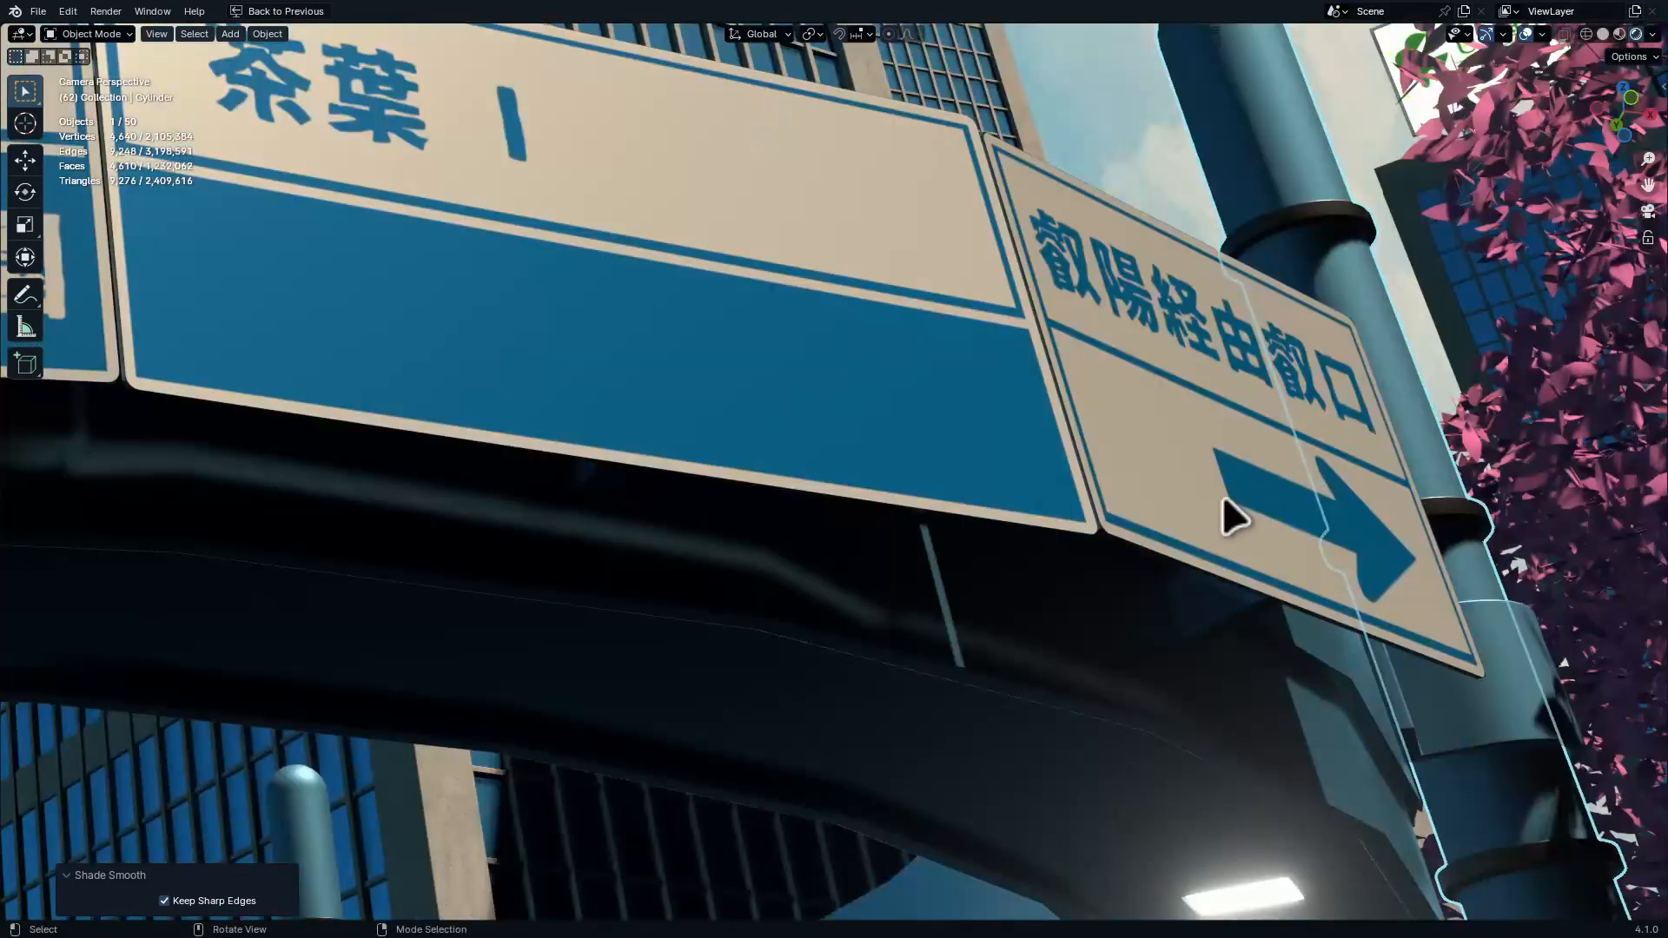
key("Home")
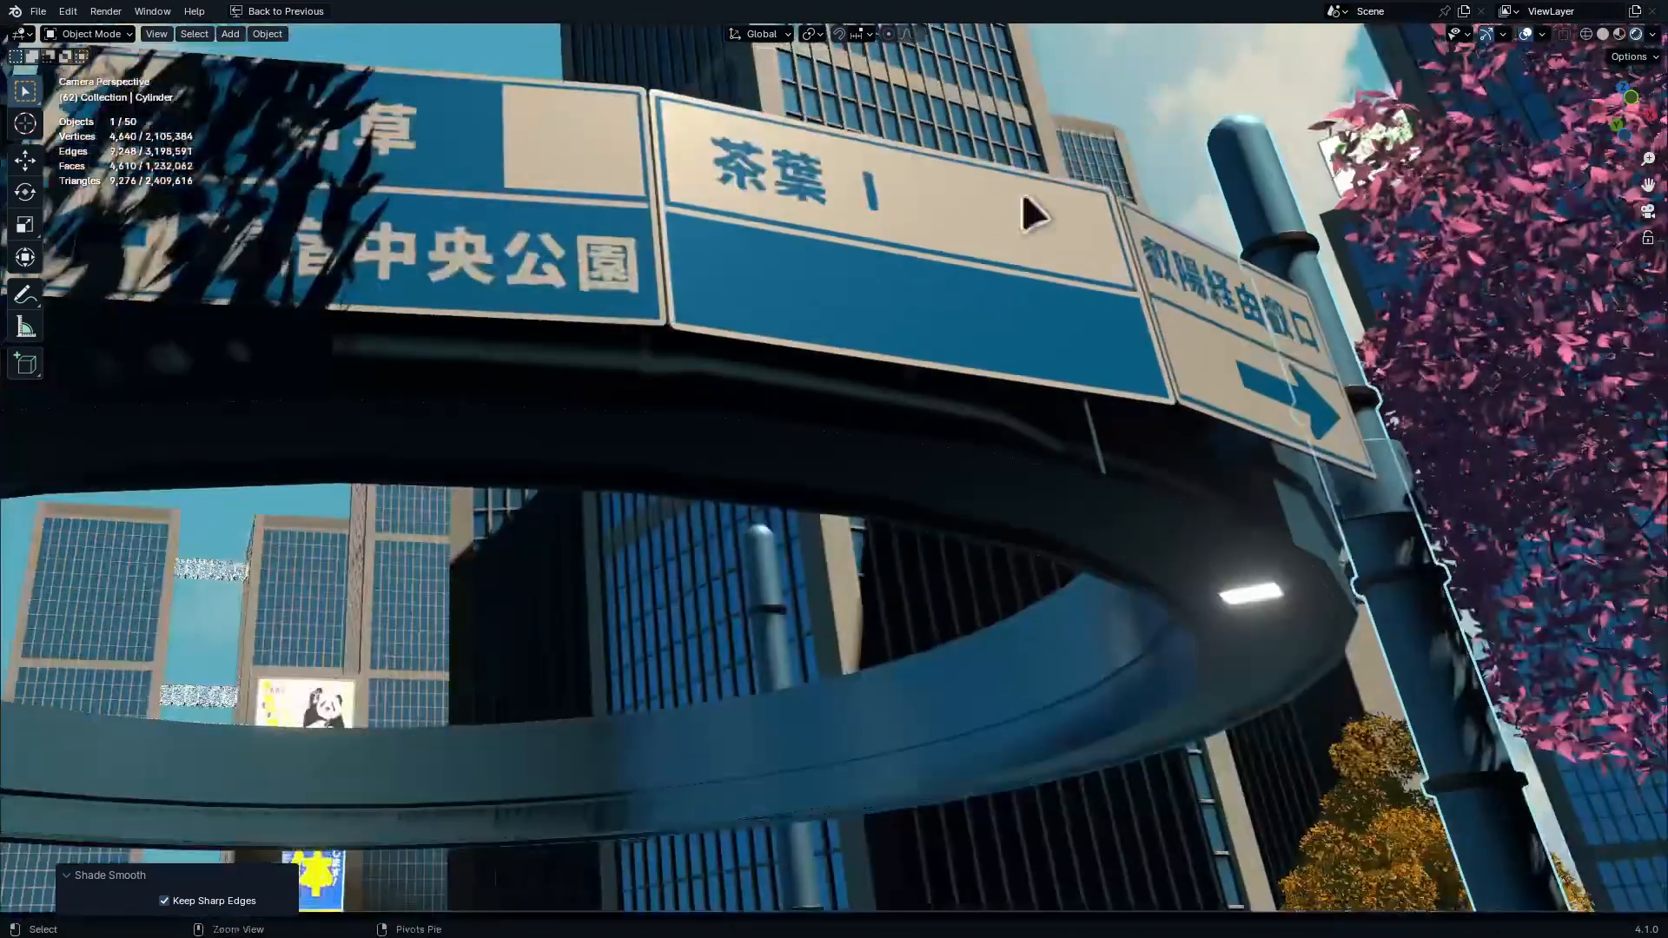
Select the large overhead ring, restore the full layout and bring its object material nodes into the Shader Editor
key("alt+a")
middle_click_drag(808, 568, 632, 512)
left_click(633, 512)
key("Home")
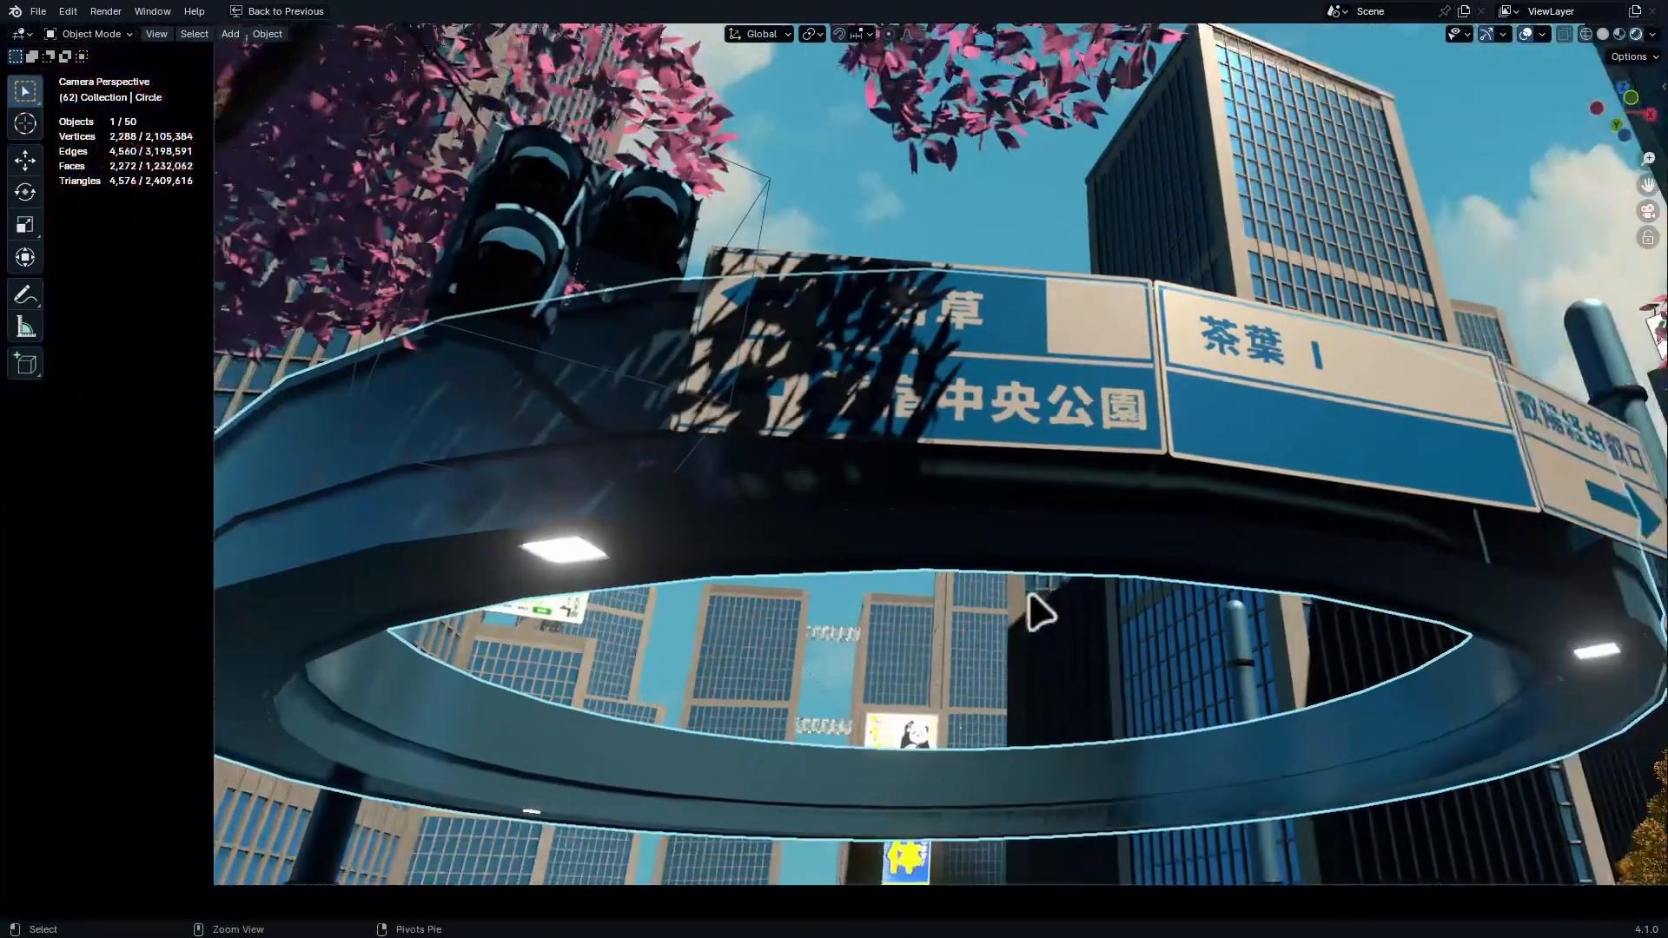
key("ctrl+space")
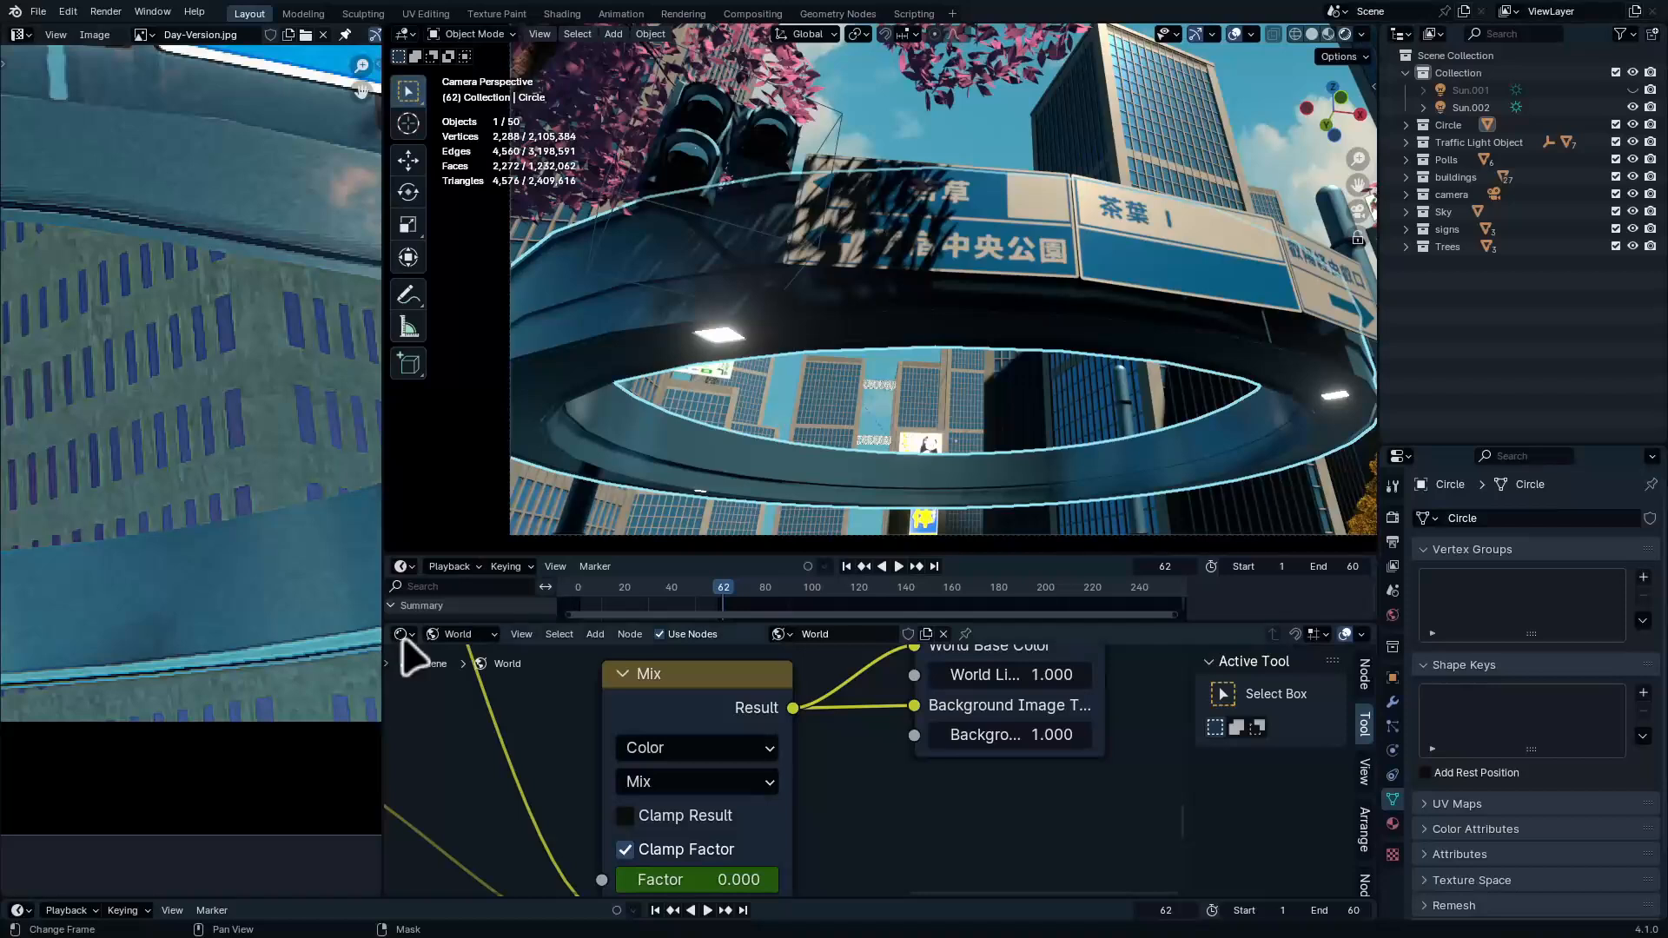
left_click(471, 640)
left_click(466, 692)
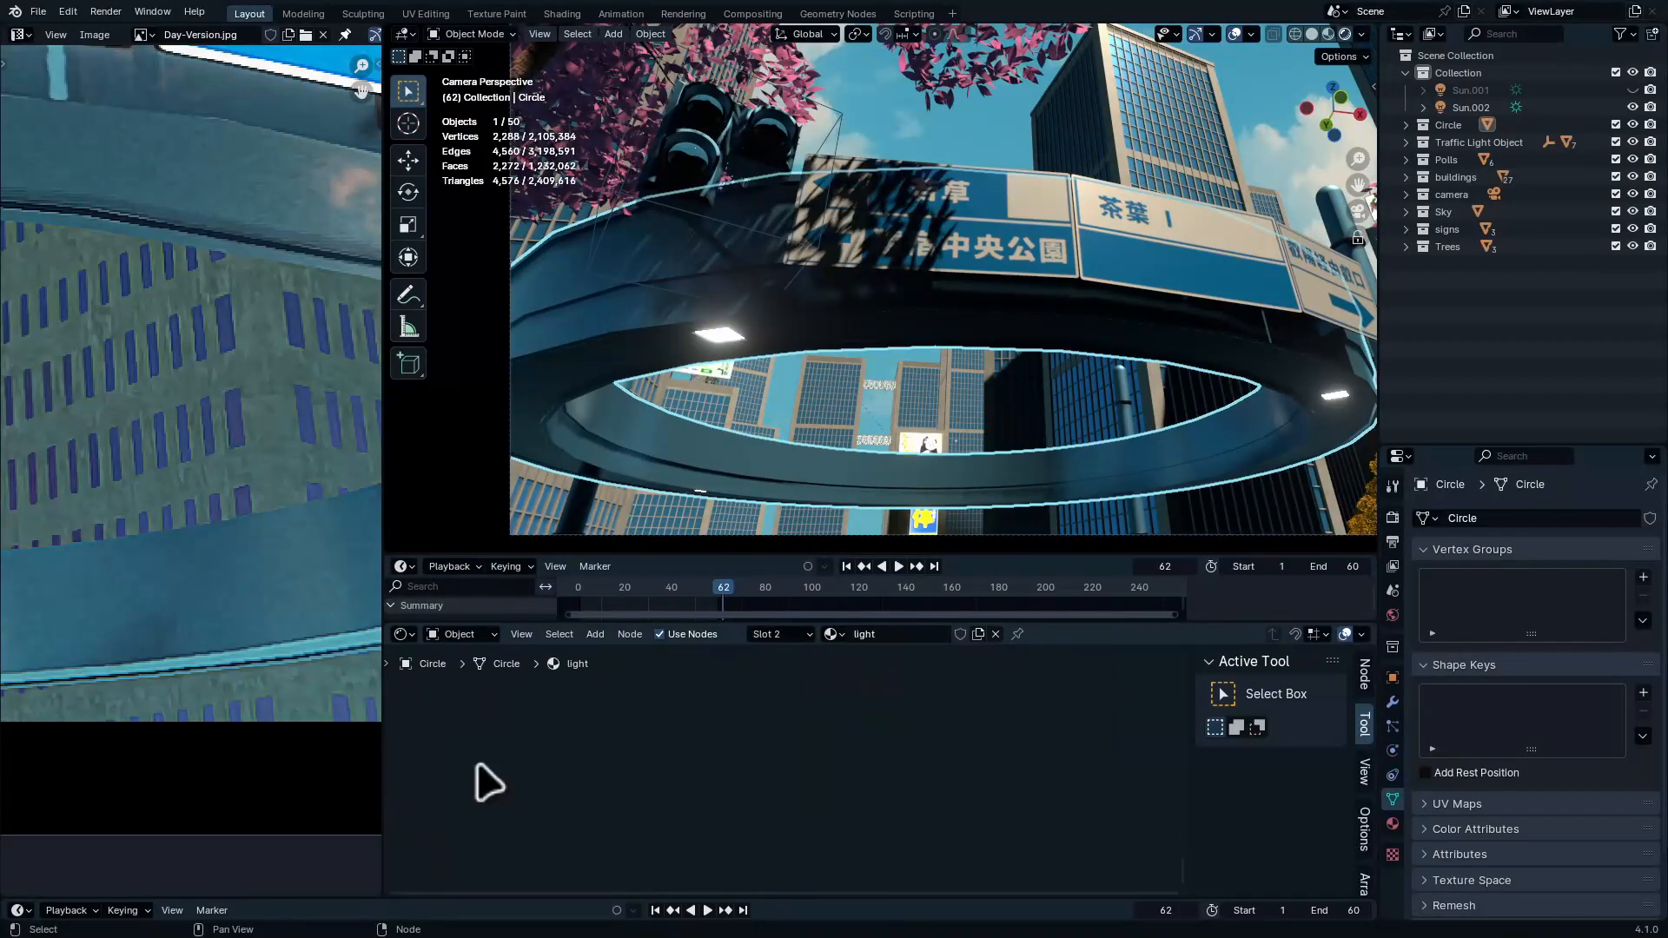
key("Home")
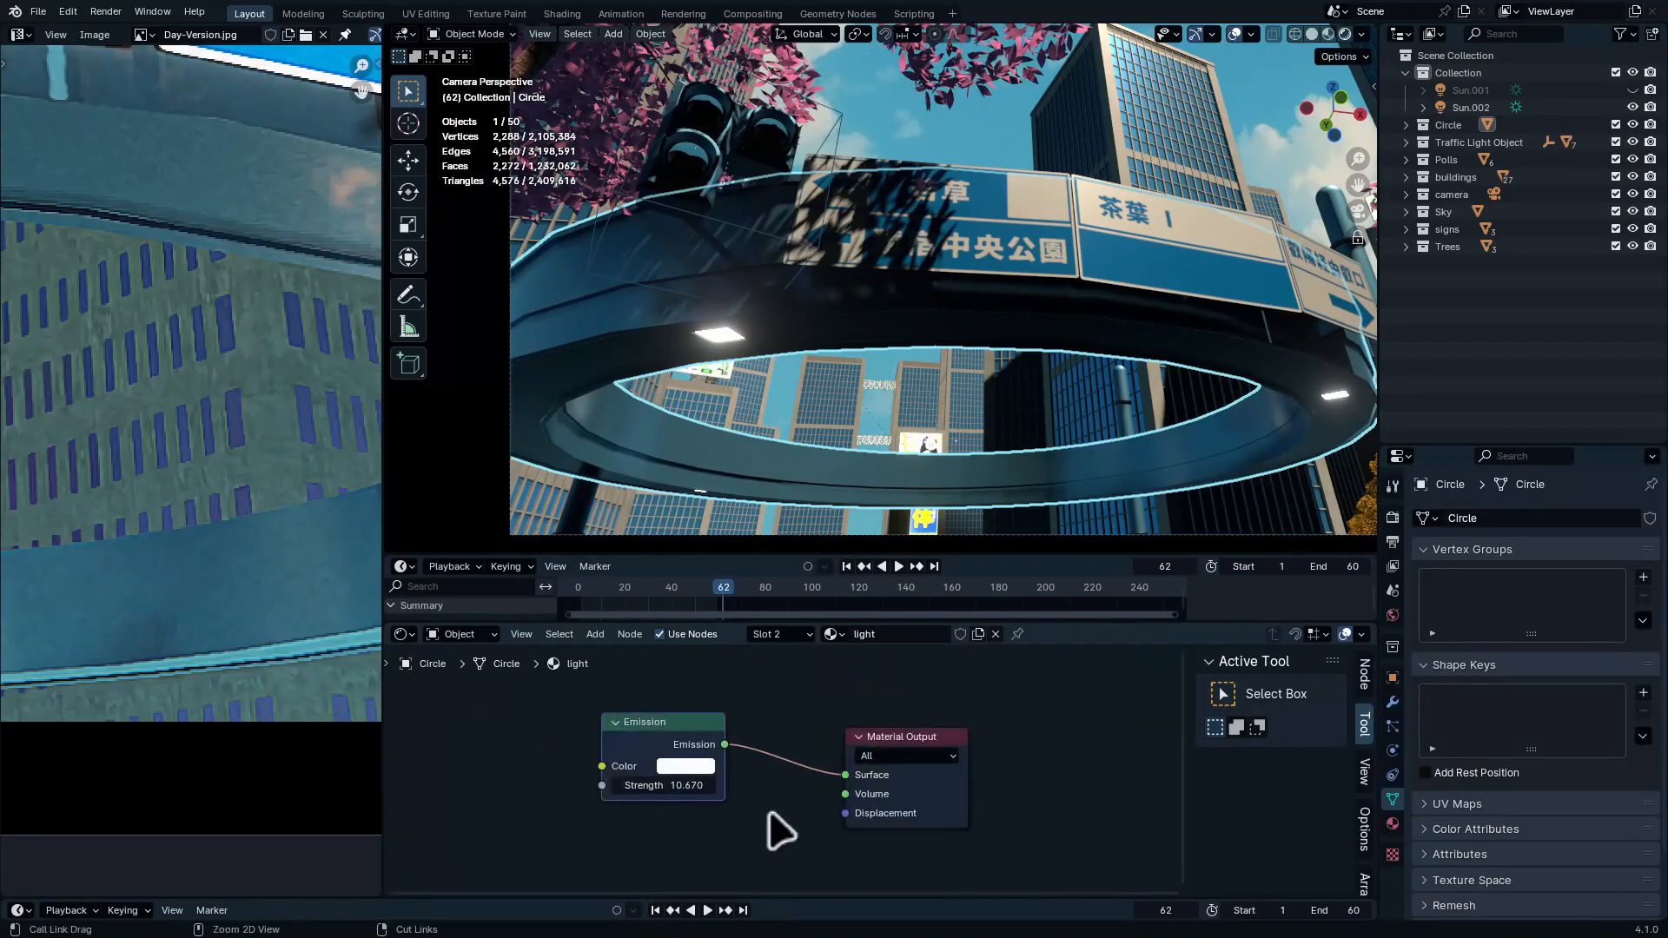
scroll(689, 819, "up", 7)
Switch to the ring's metal shine material slot and bring its Principled BSDF settings into view
left_click(775, 636)
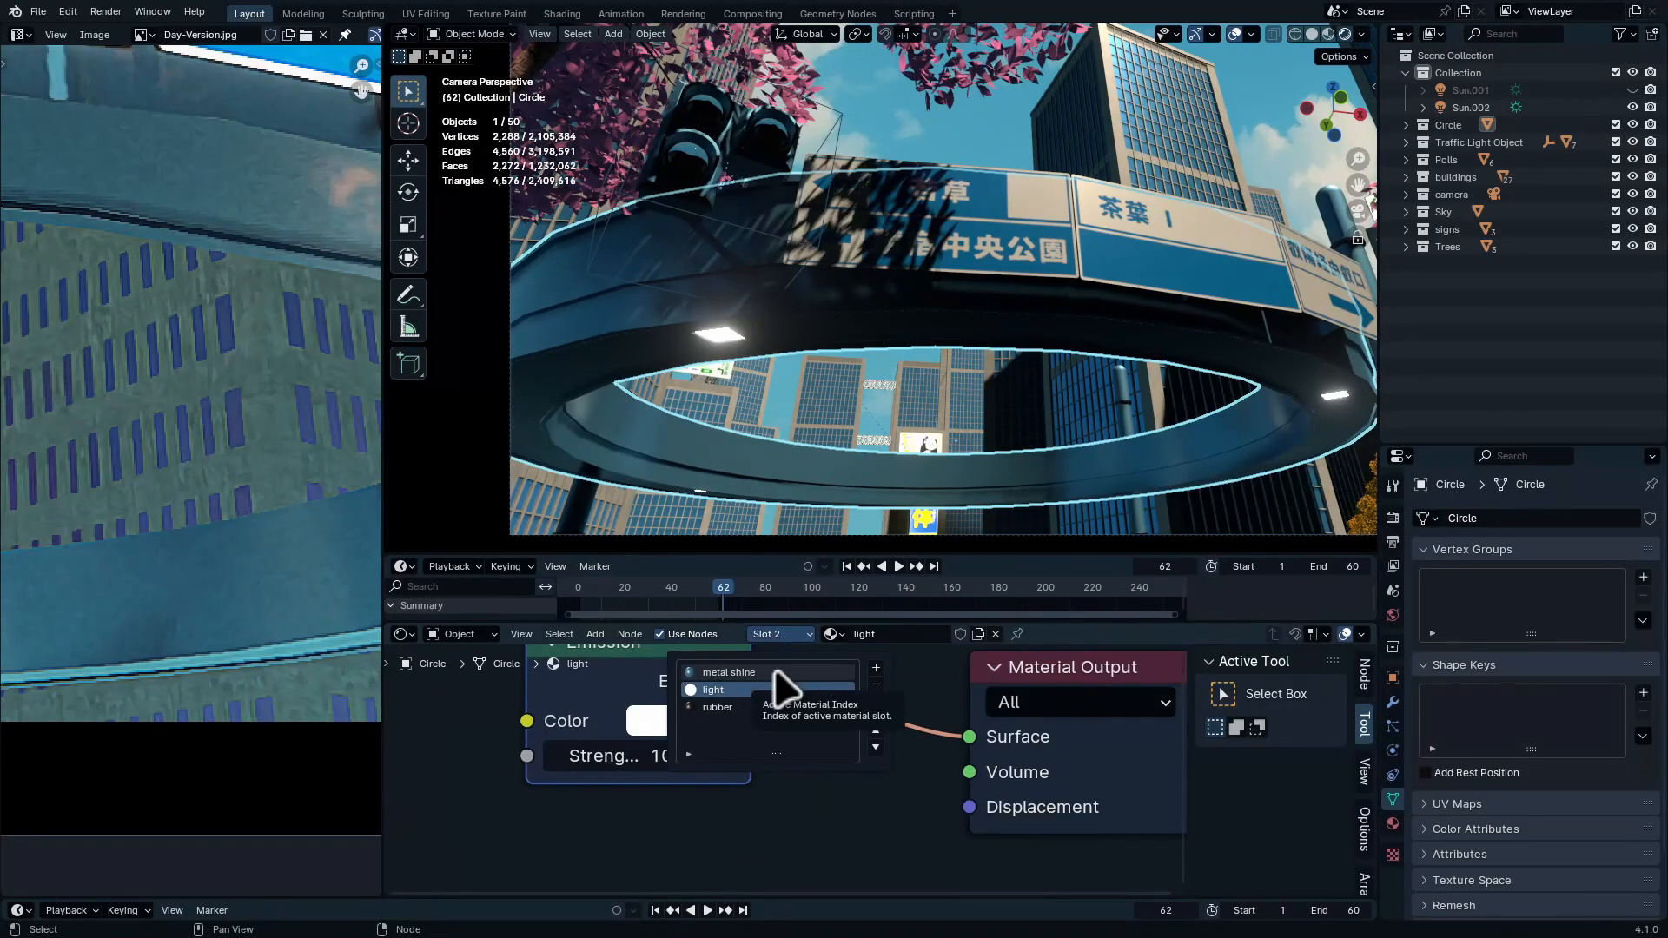
left_click(777, 673)
mouse_move(728, 808)
left_mouse_down()
mouse_move(650, 807)
mouse_move(747, 808)
mouse_move(715, 808)
left_mouse_up()
scroll(1077, 452, "up", 2)
scroll(1156, 470, "up", 2)
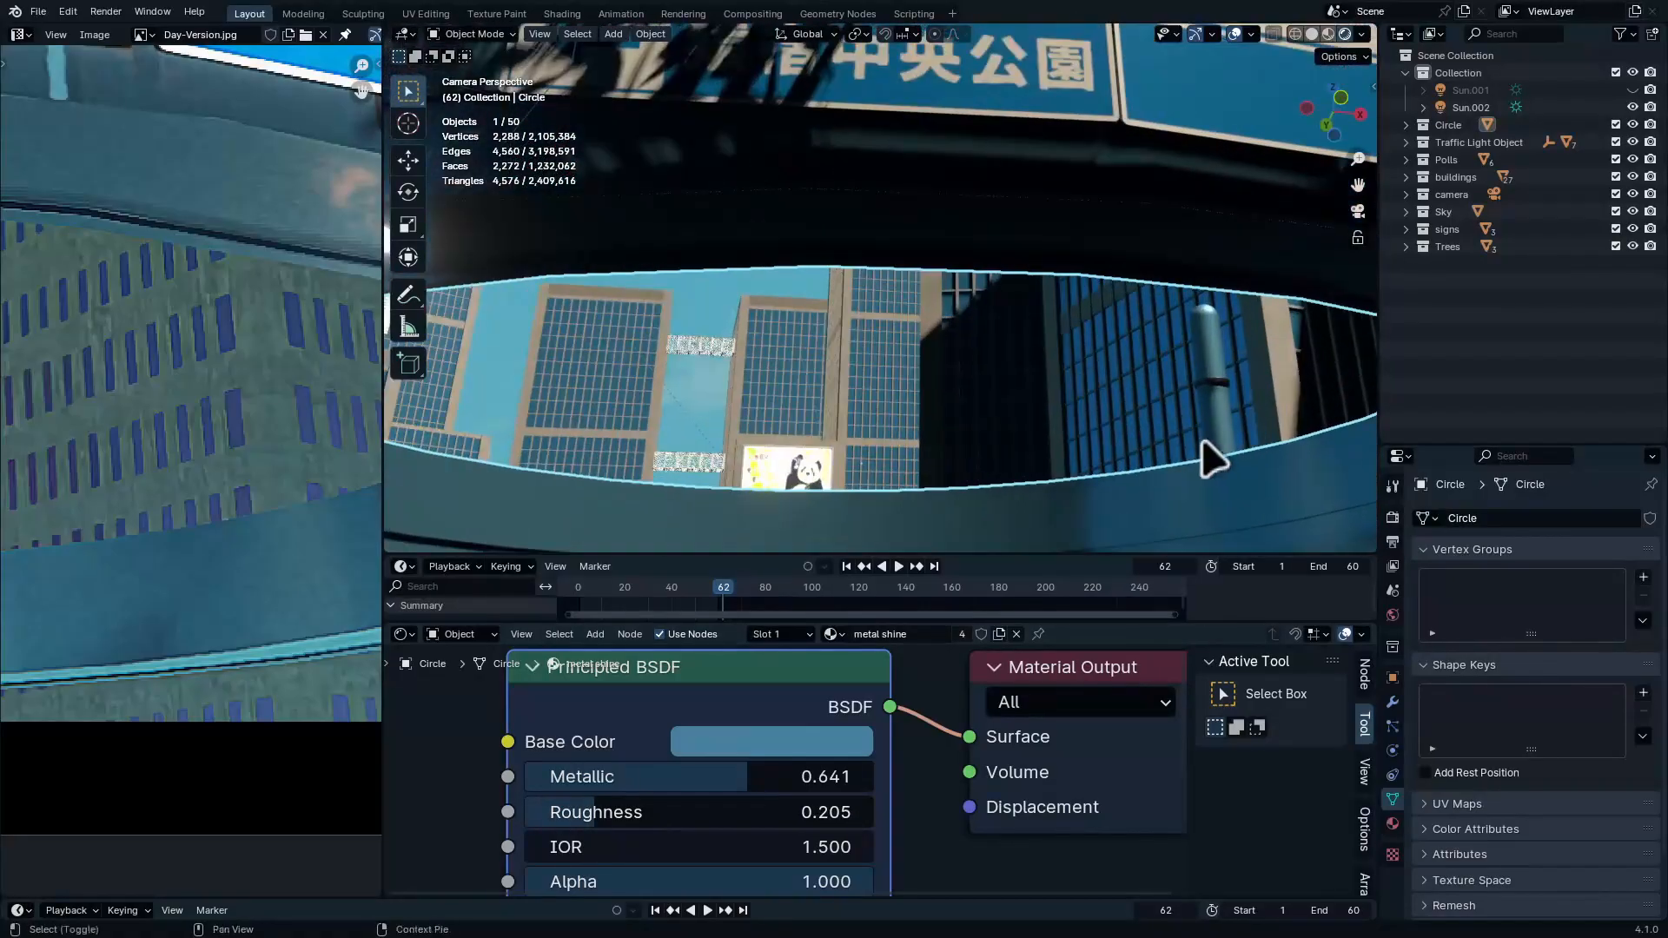
Examine the ring's surface reflections up close, then reselect the ring and bring up its modifiers
middle_click_drag(1202, 435, 946, 270, "shift")
key("alt+a")
key("ctrl+space")
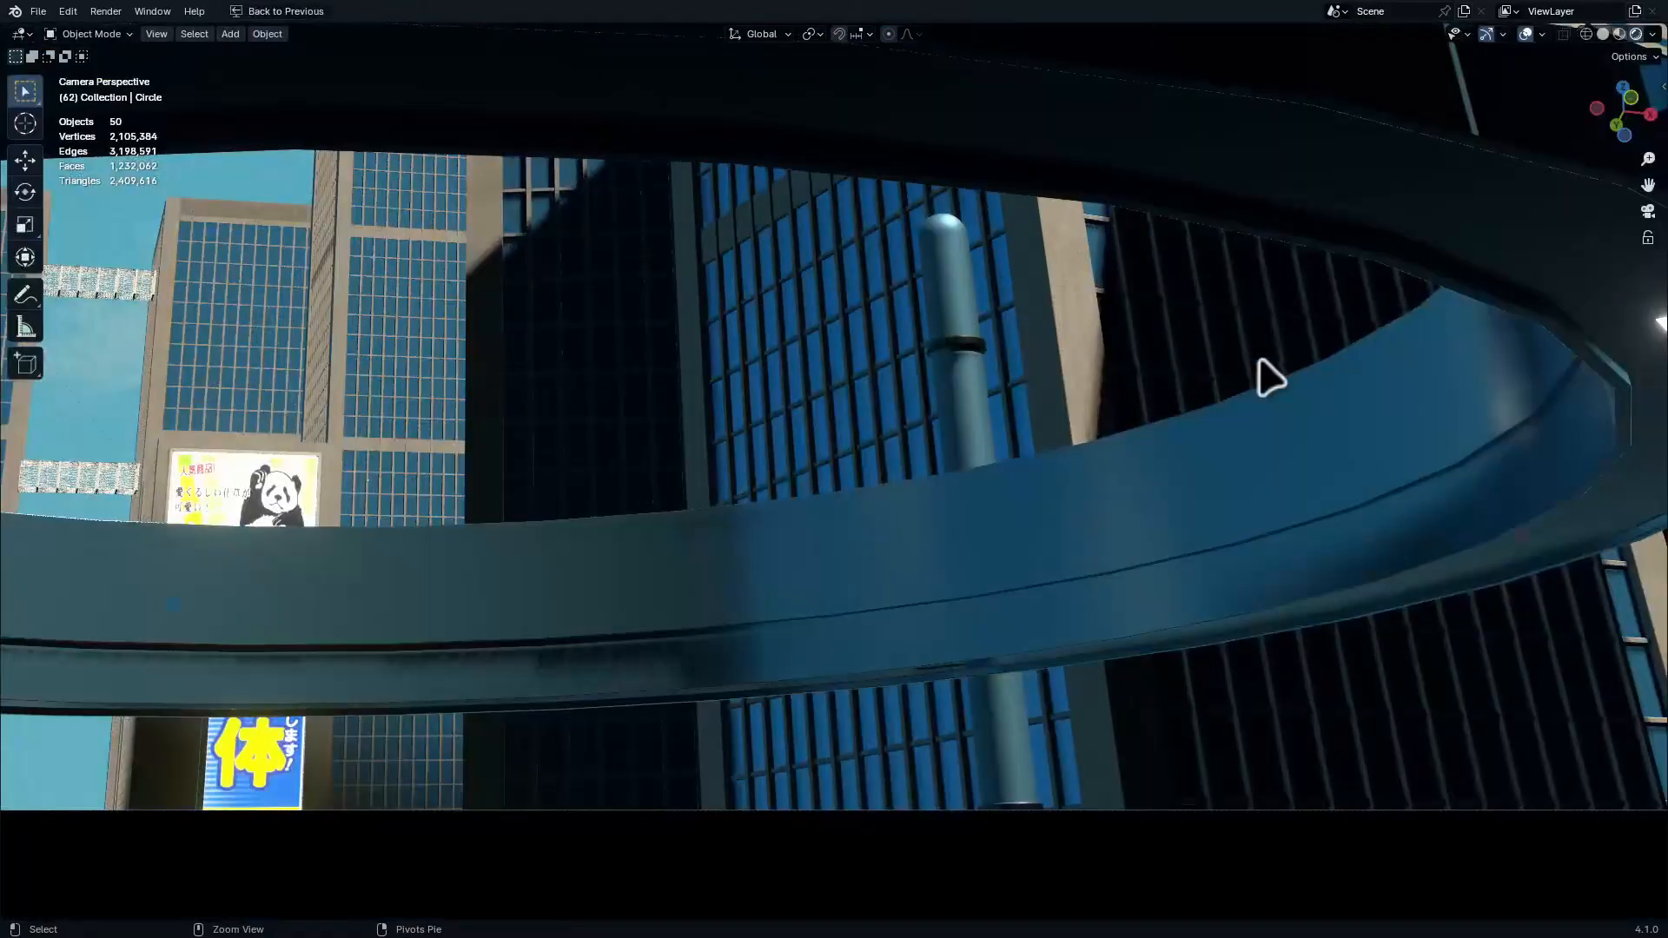
key("ctrl+space")
middle_click_drag(1198, 245, 1051, 424)
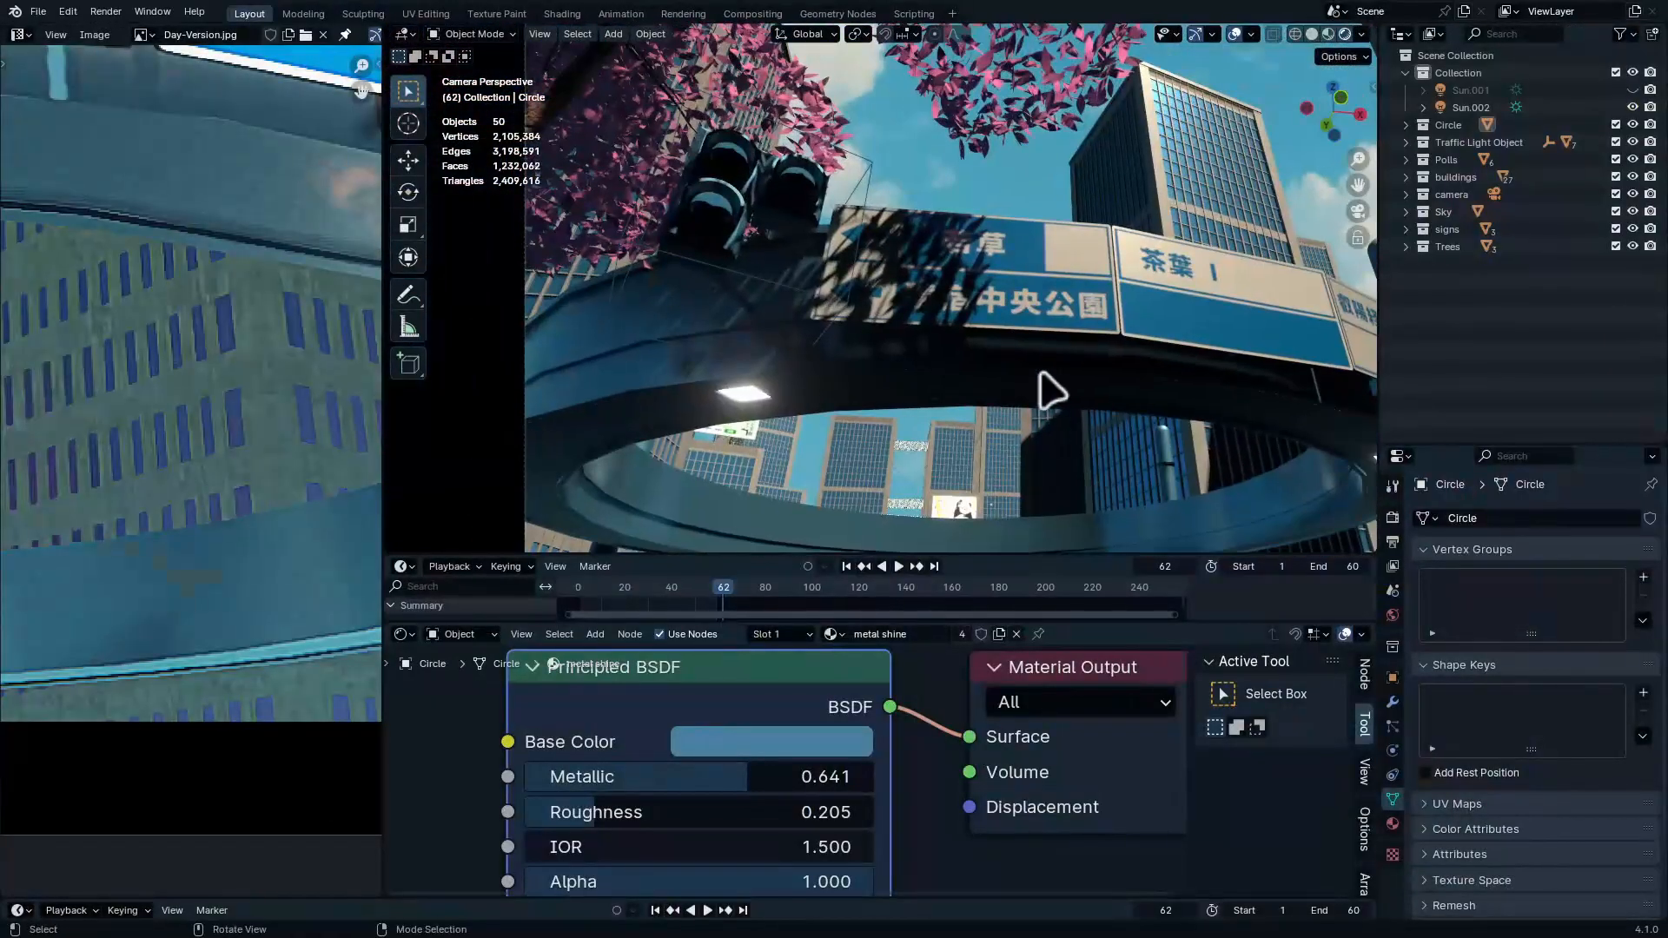
left_click(1041, 373)
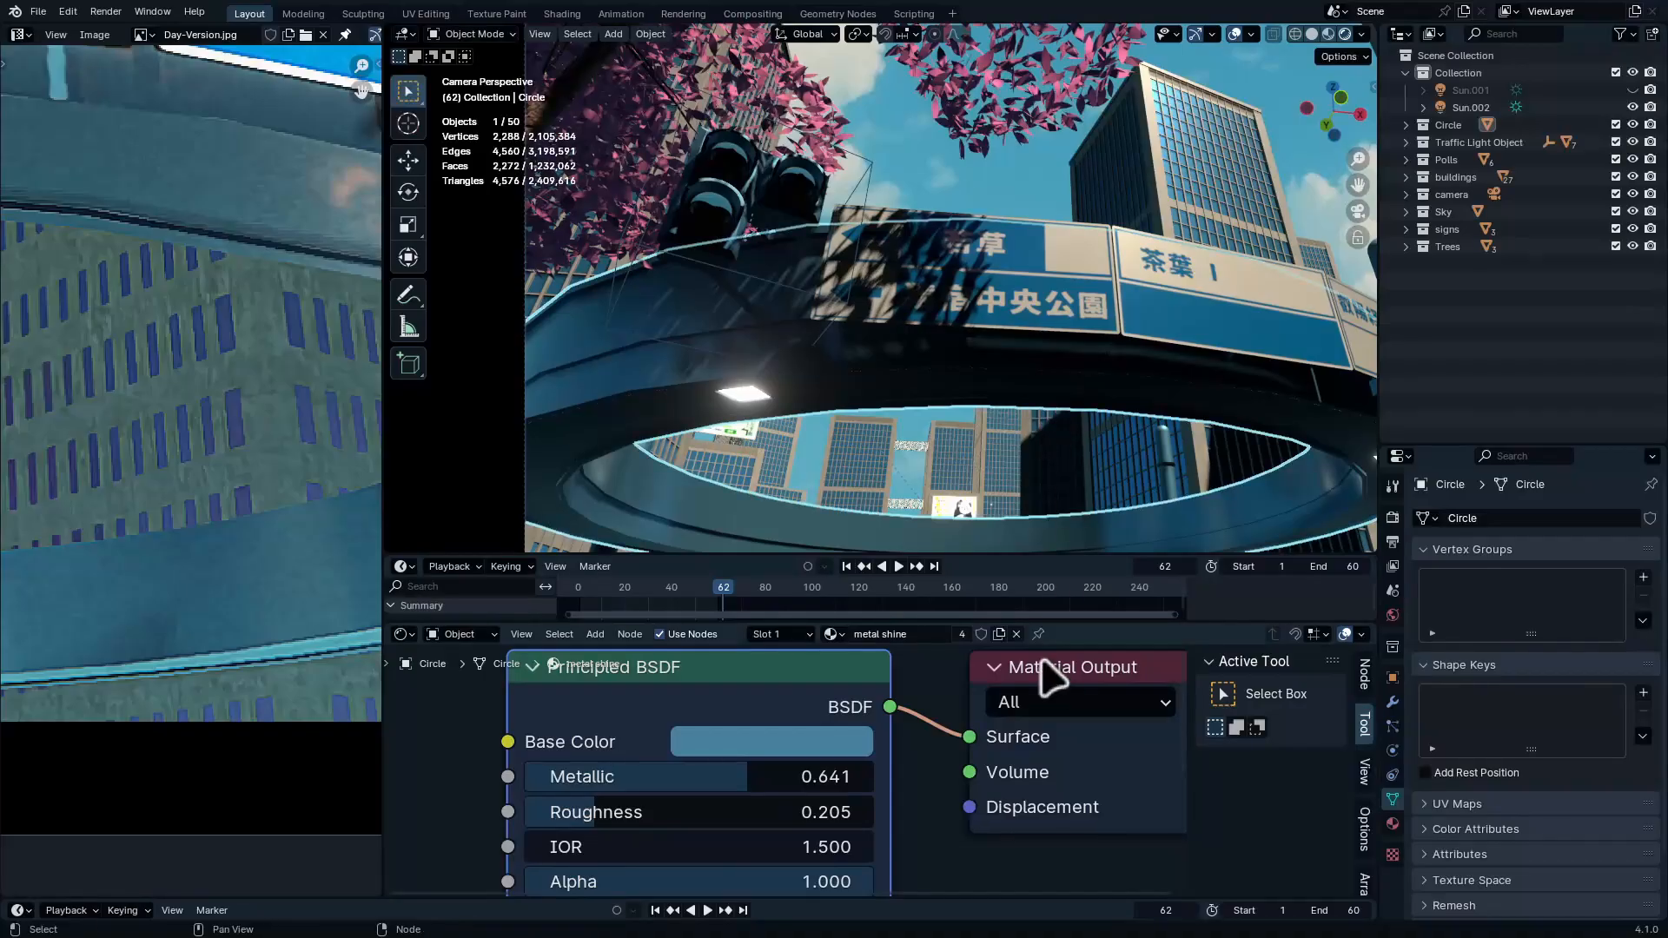
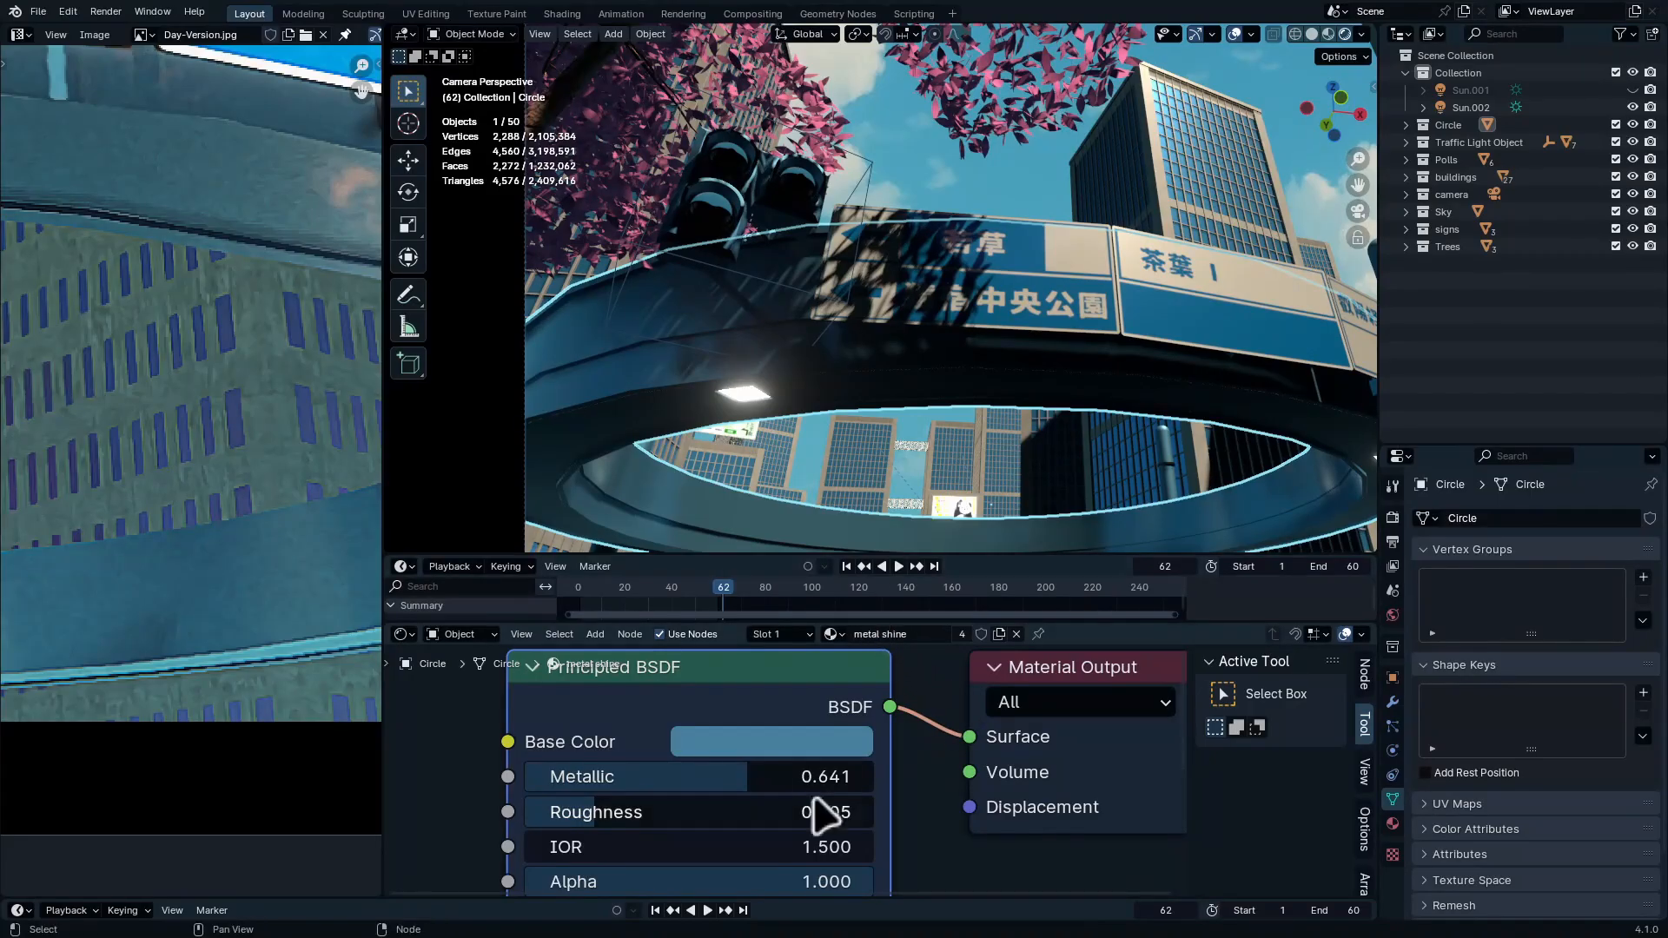
left_click(1392, 702)
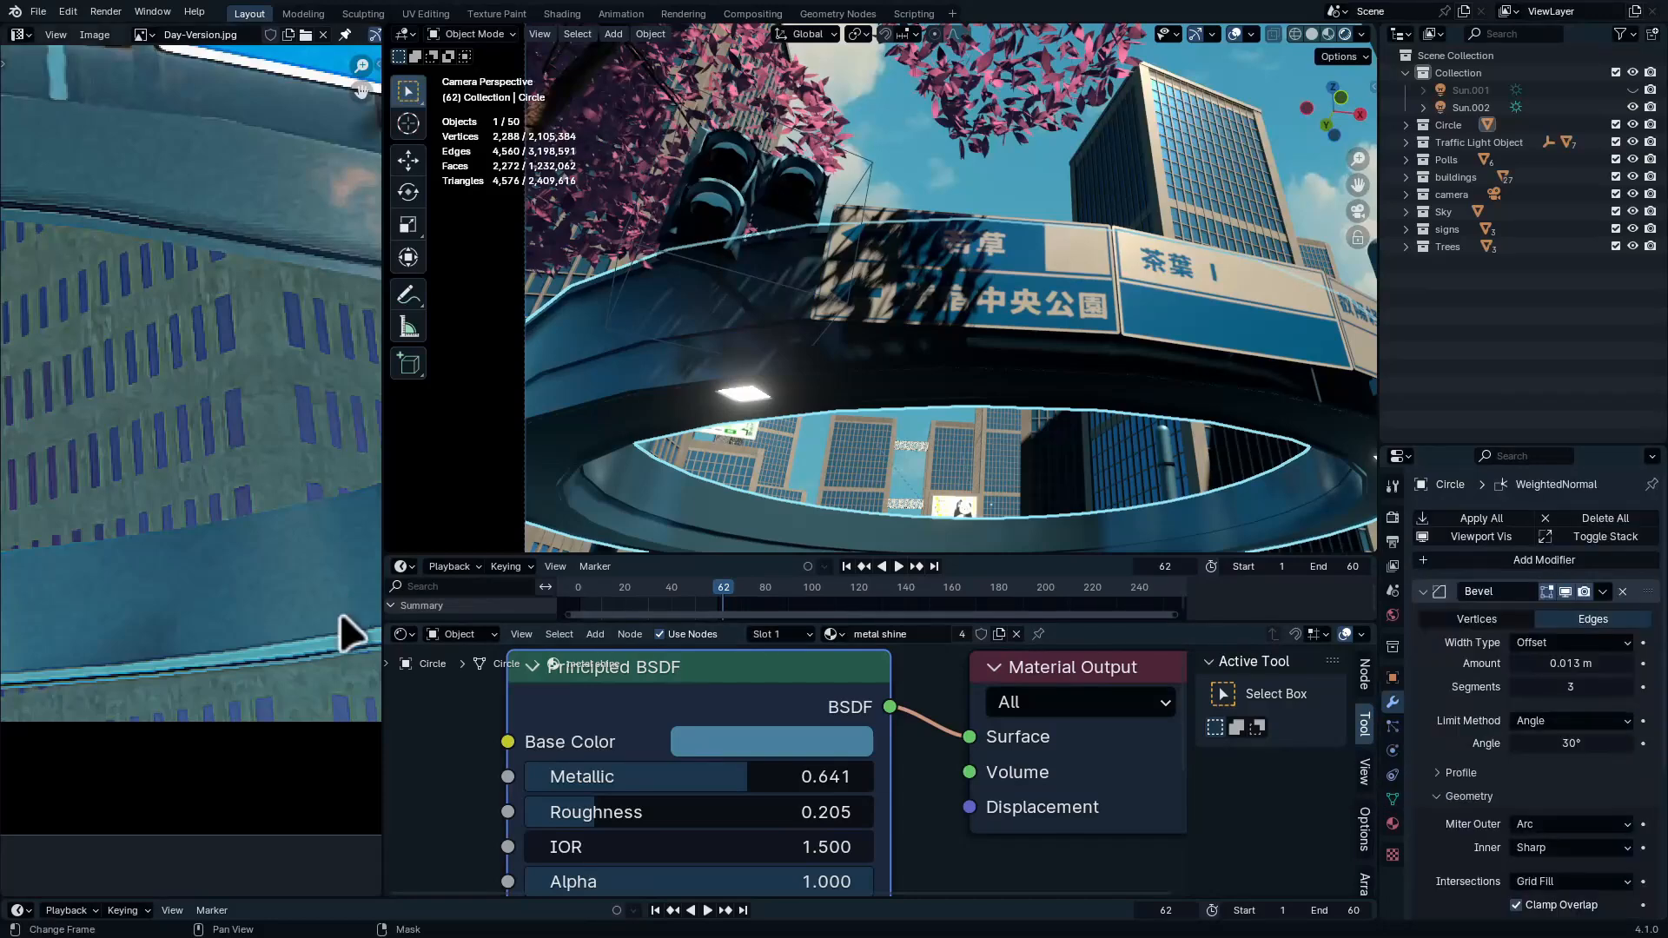
Replace the Shader Editor with the Geometry Node Editor for the ring and show its node tree maximized
left_click(404, 633)
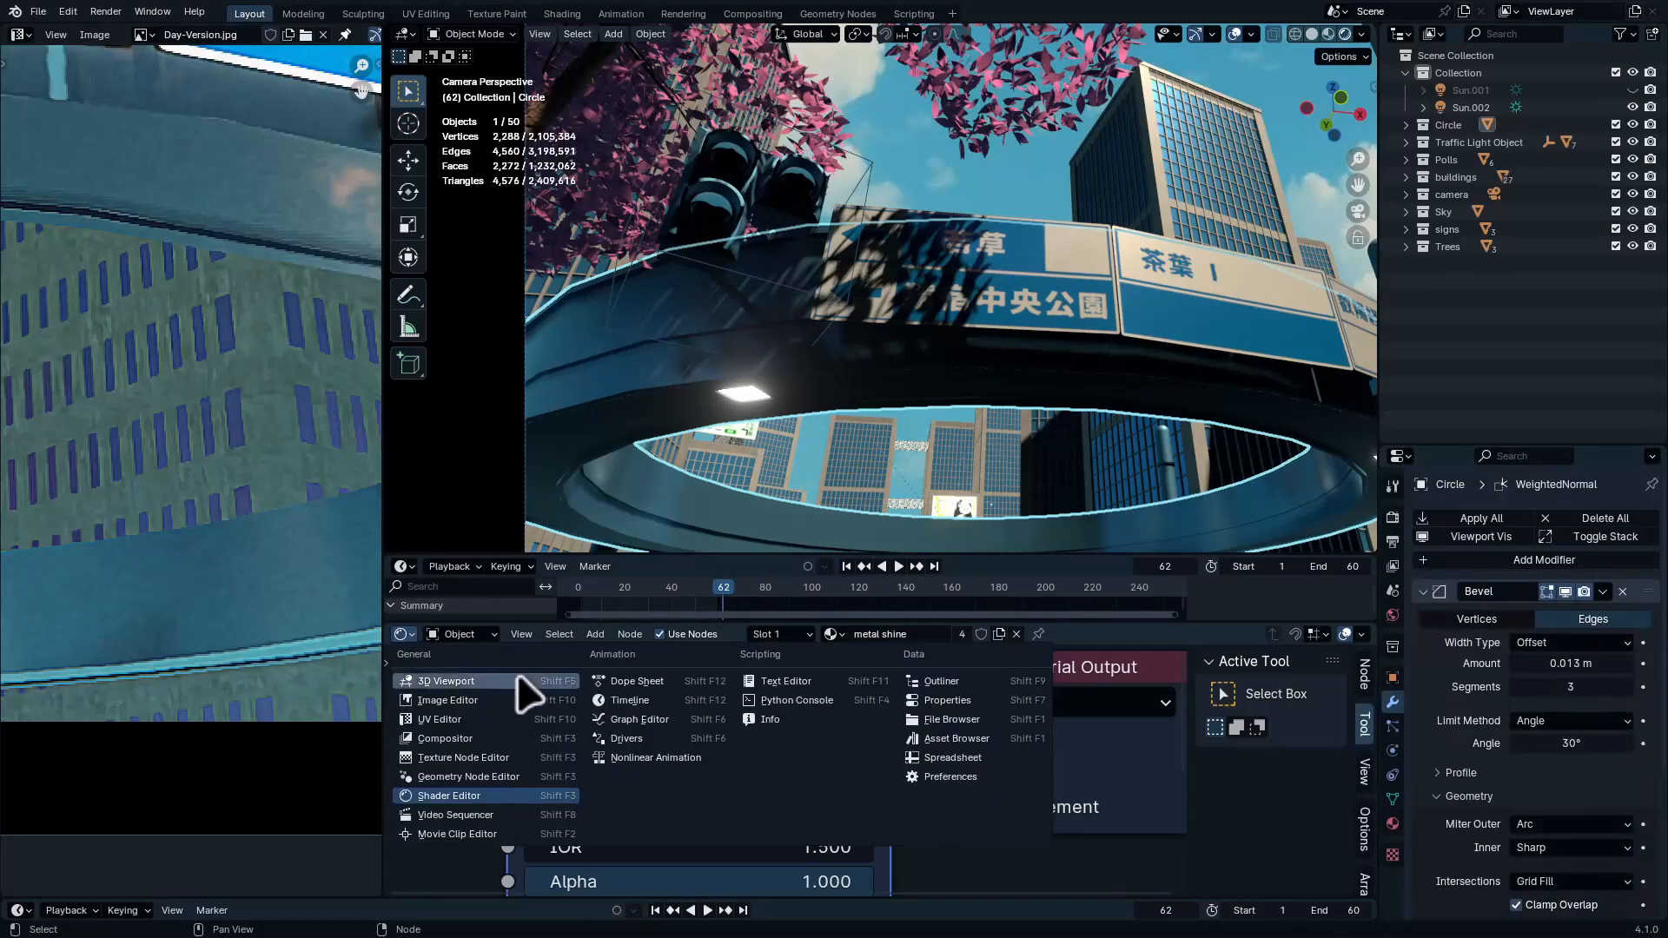
left_click(511, 777)
key("ctrl+space")
middle_click_drag(942, 712, 1362, 426)
scroll(1216, 434, "down", 6)
middle_click_drag(1209, 497, 1117, 535)
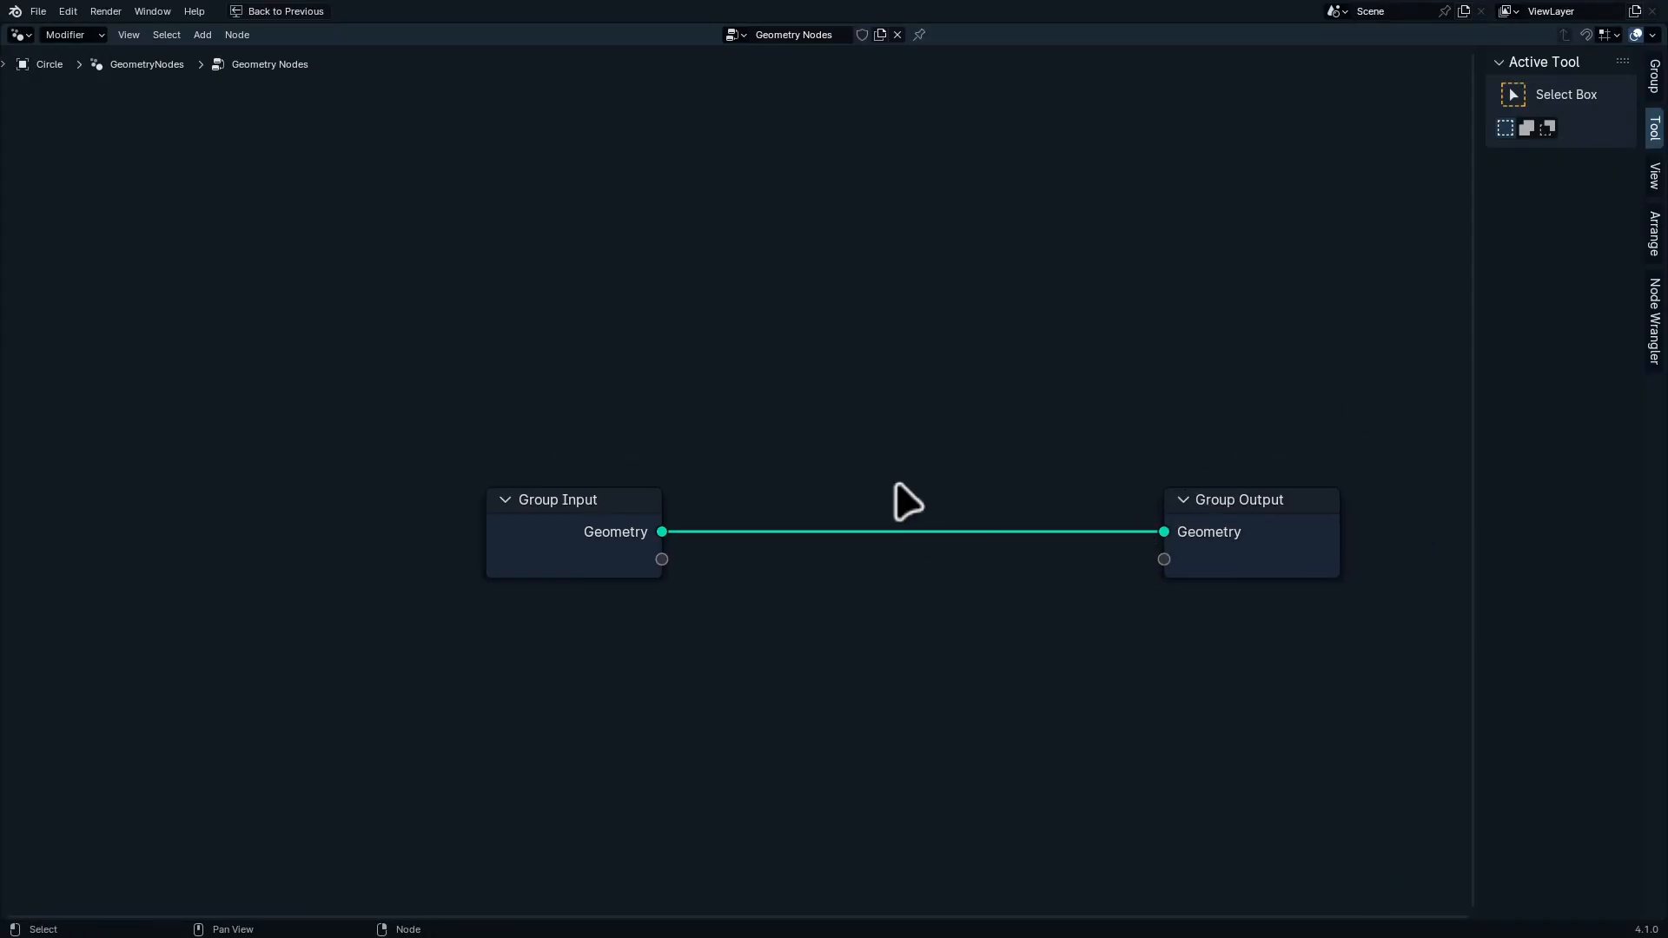
Add an Edge Angle node and a Map Range node below the Group Input to Group Output link
key("shift+a")
left_click(939, 379)
type("e")
key("Return")
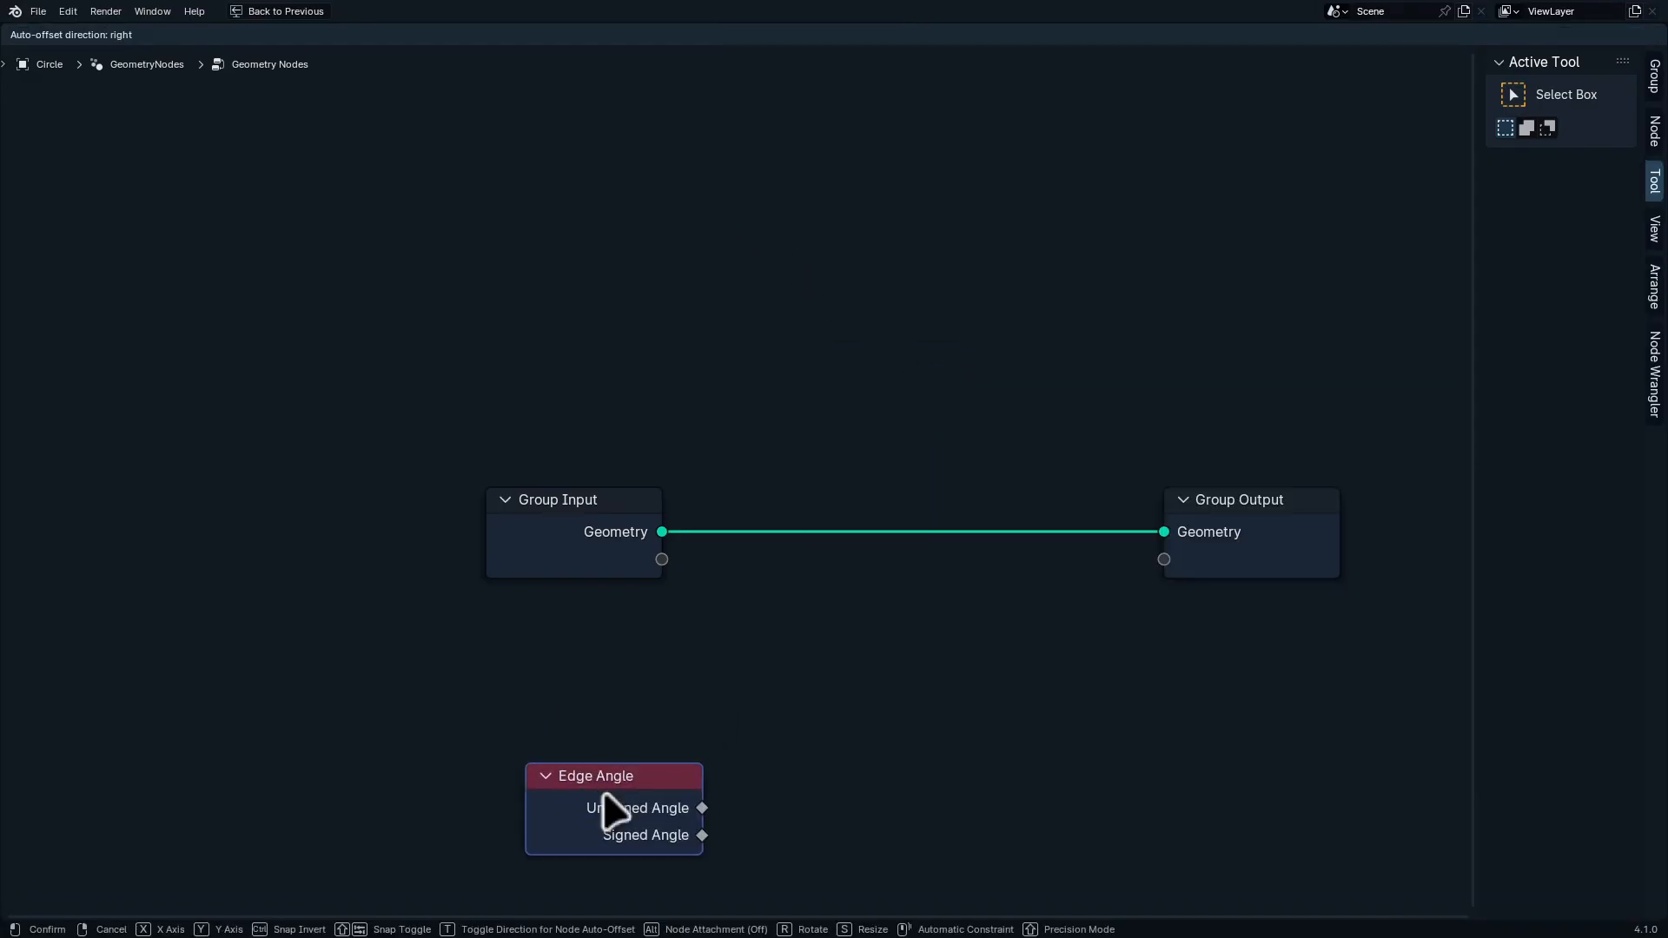
left_click(614, 806)
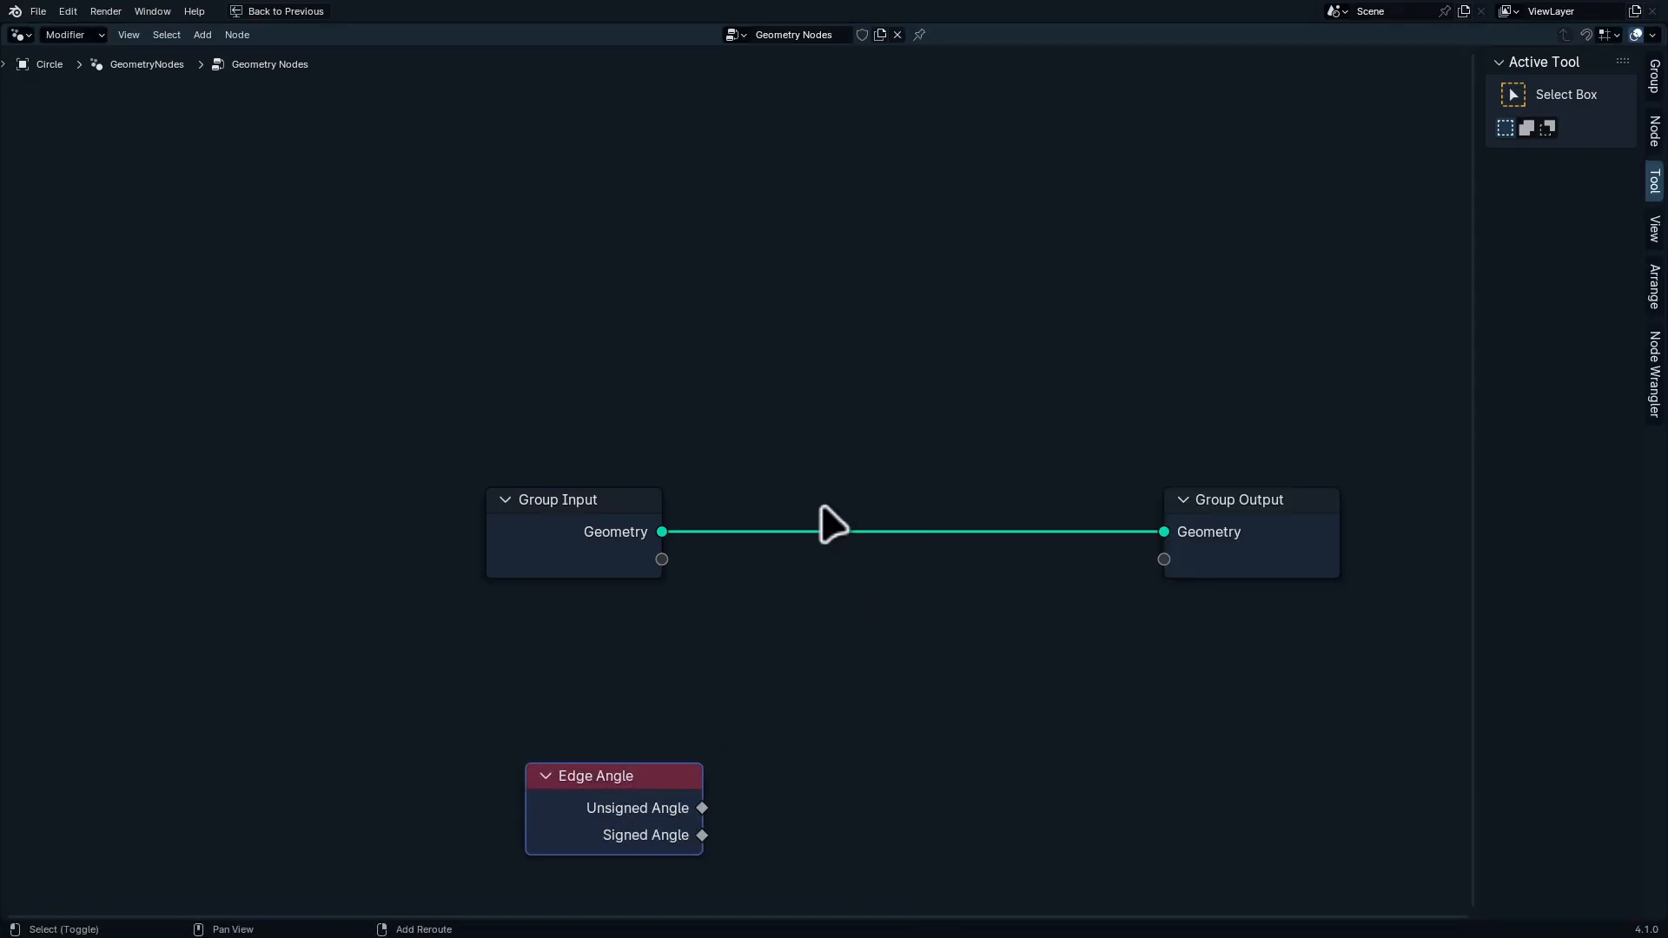
key("shift+a")
type("map")
key("Return")
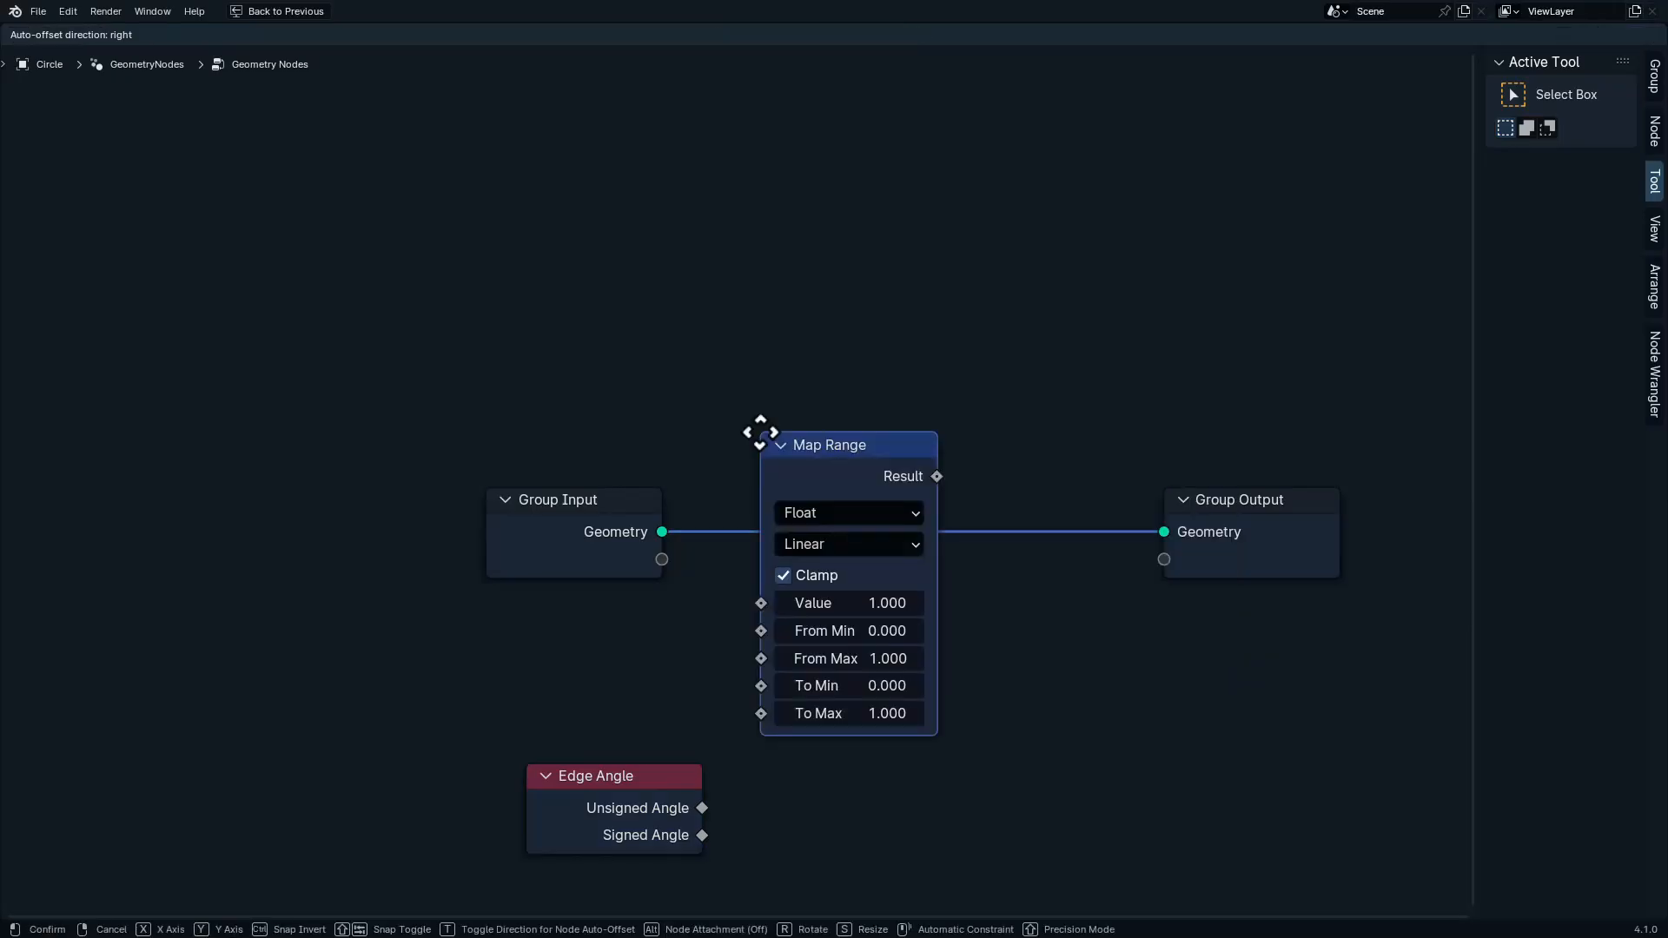
left_click(872, 702)
key("shift+a")
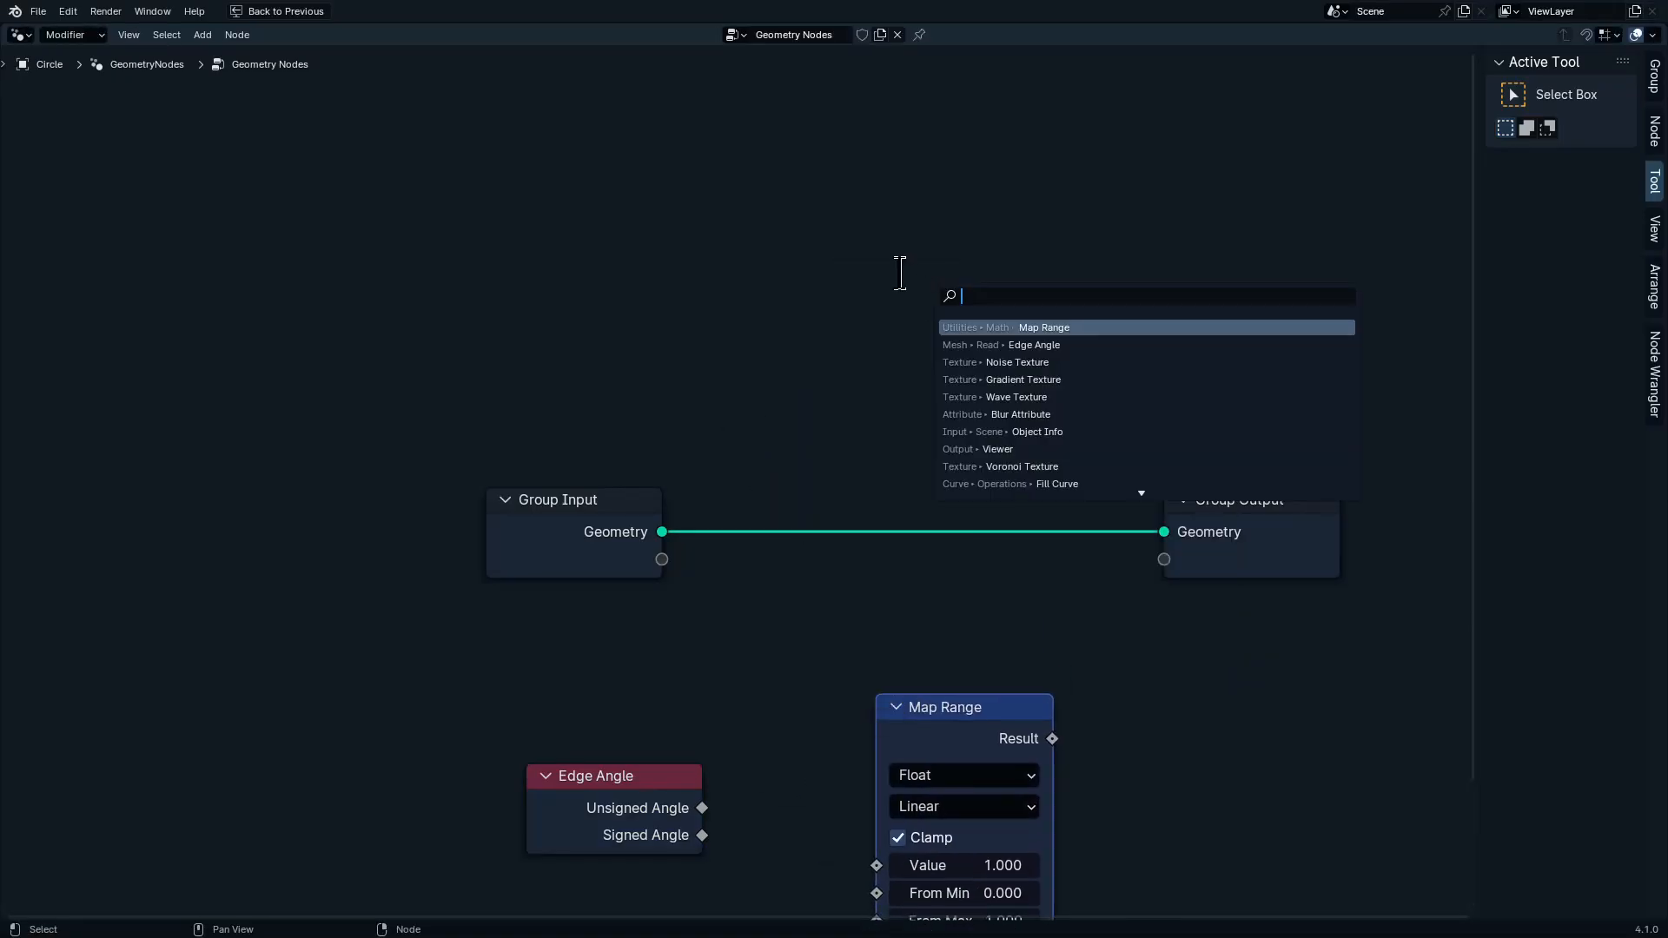
type("color ramp")
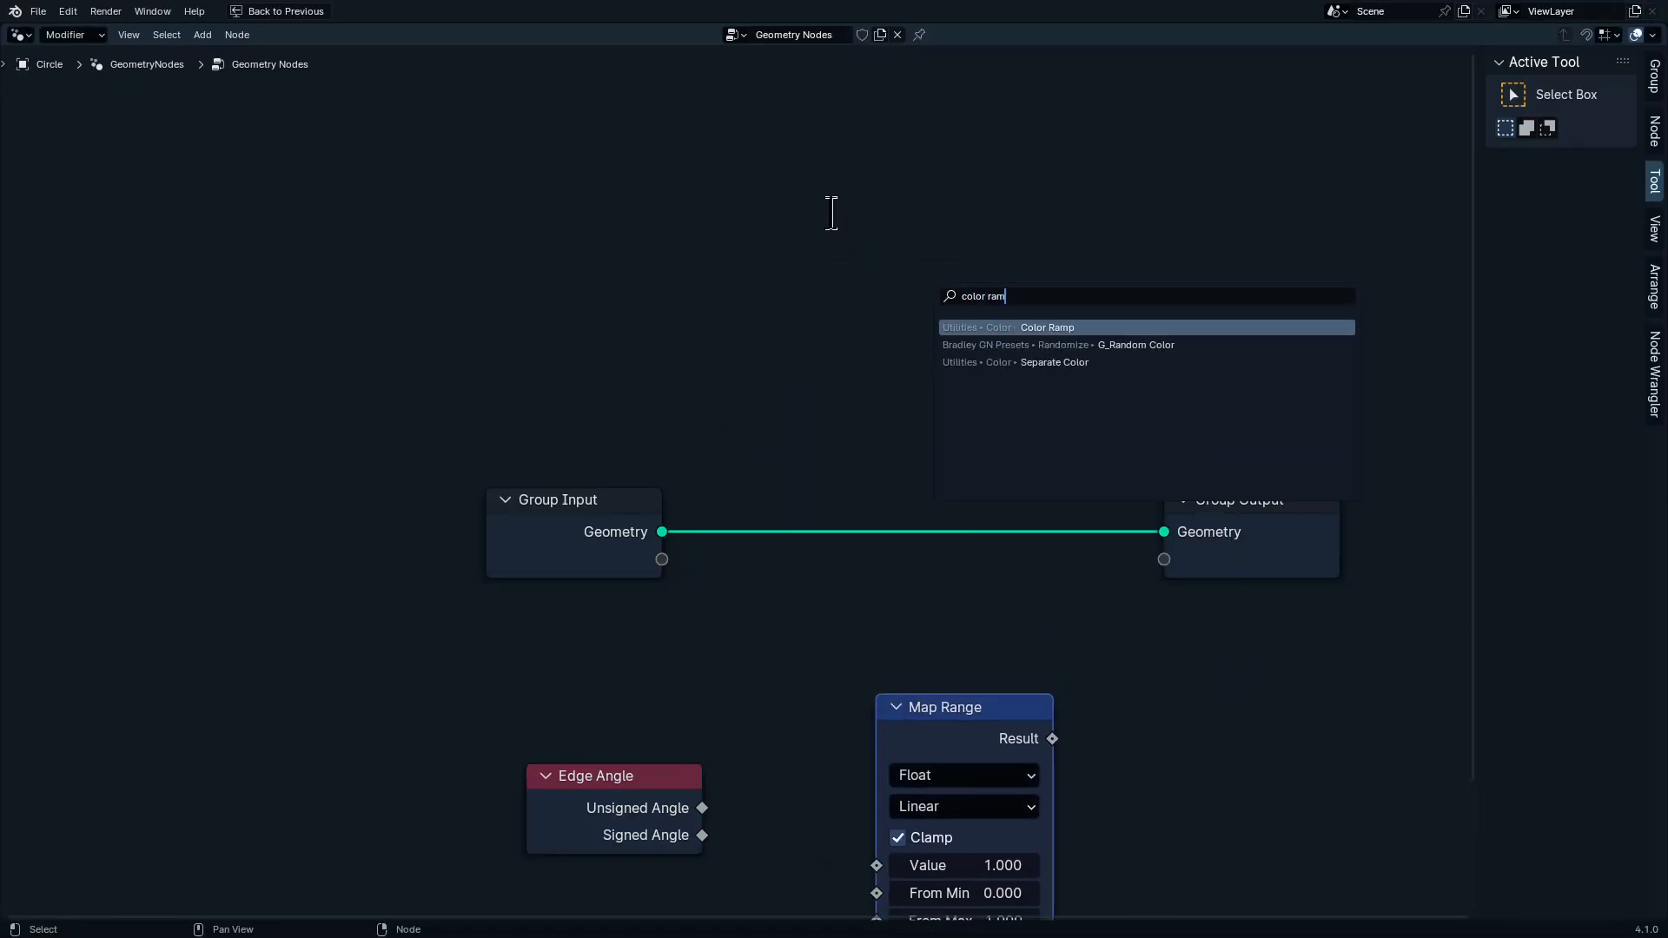
key("Return")
left_click(818, 233)
key("x")
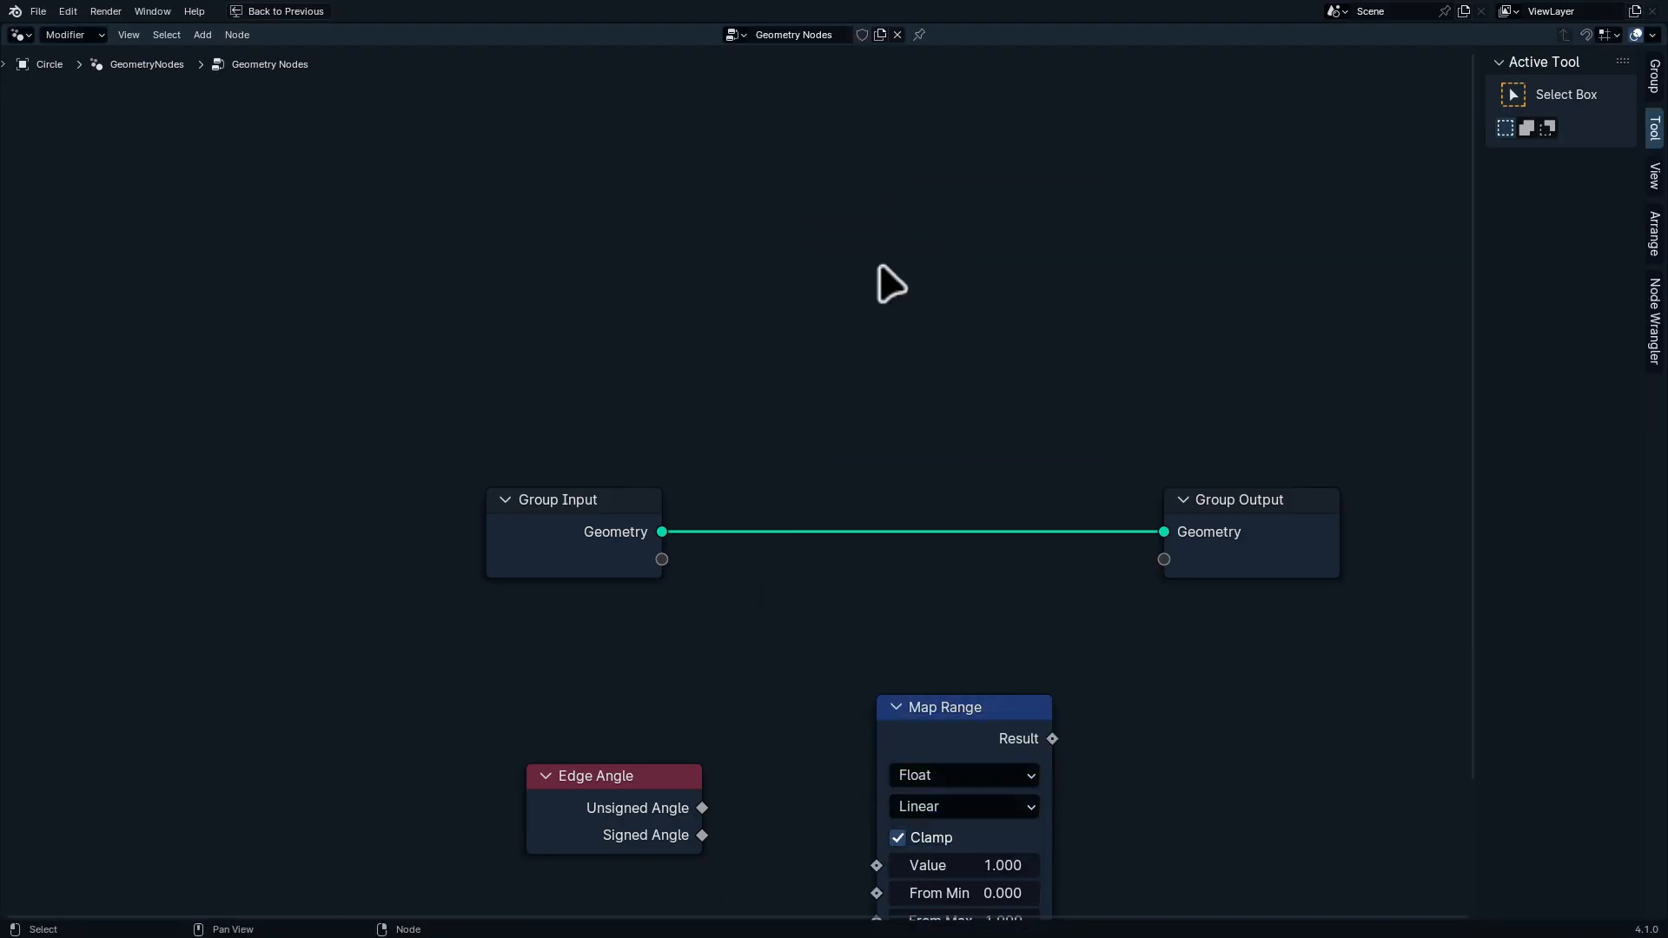
Link Unsigned Angle to the Map Range Value and feed its Result and the input Geometry into a Viewer node
middle_click_drag(984, 592, 884, 392)
scroll(884, 392, "up", 1)
left_click_drag(852, 518, 818, 510)
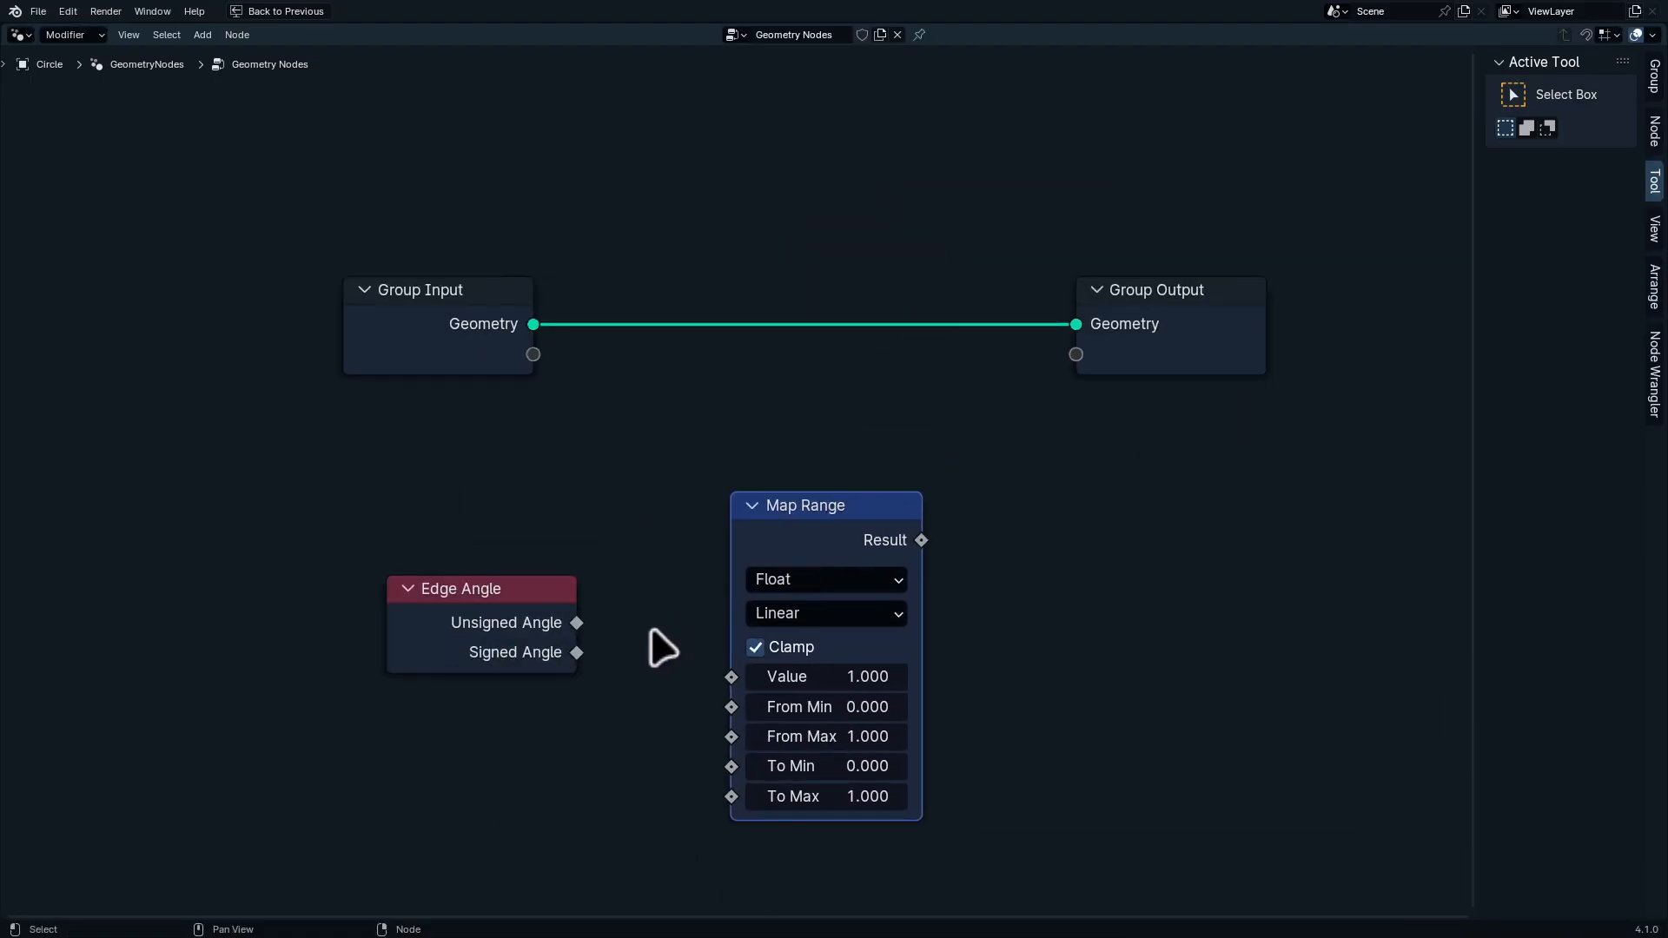
left_click_drag(579, 652, 716, 680)
right_click(625, 648)
middle_click_drag(686, 679, 589, 780)
left_click(729, 633, "ctrl+shift")
left_click(409, 415, "ctrl+shift")
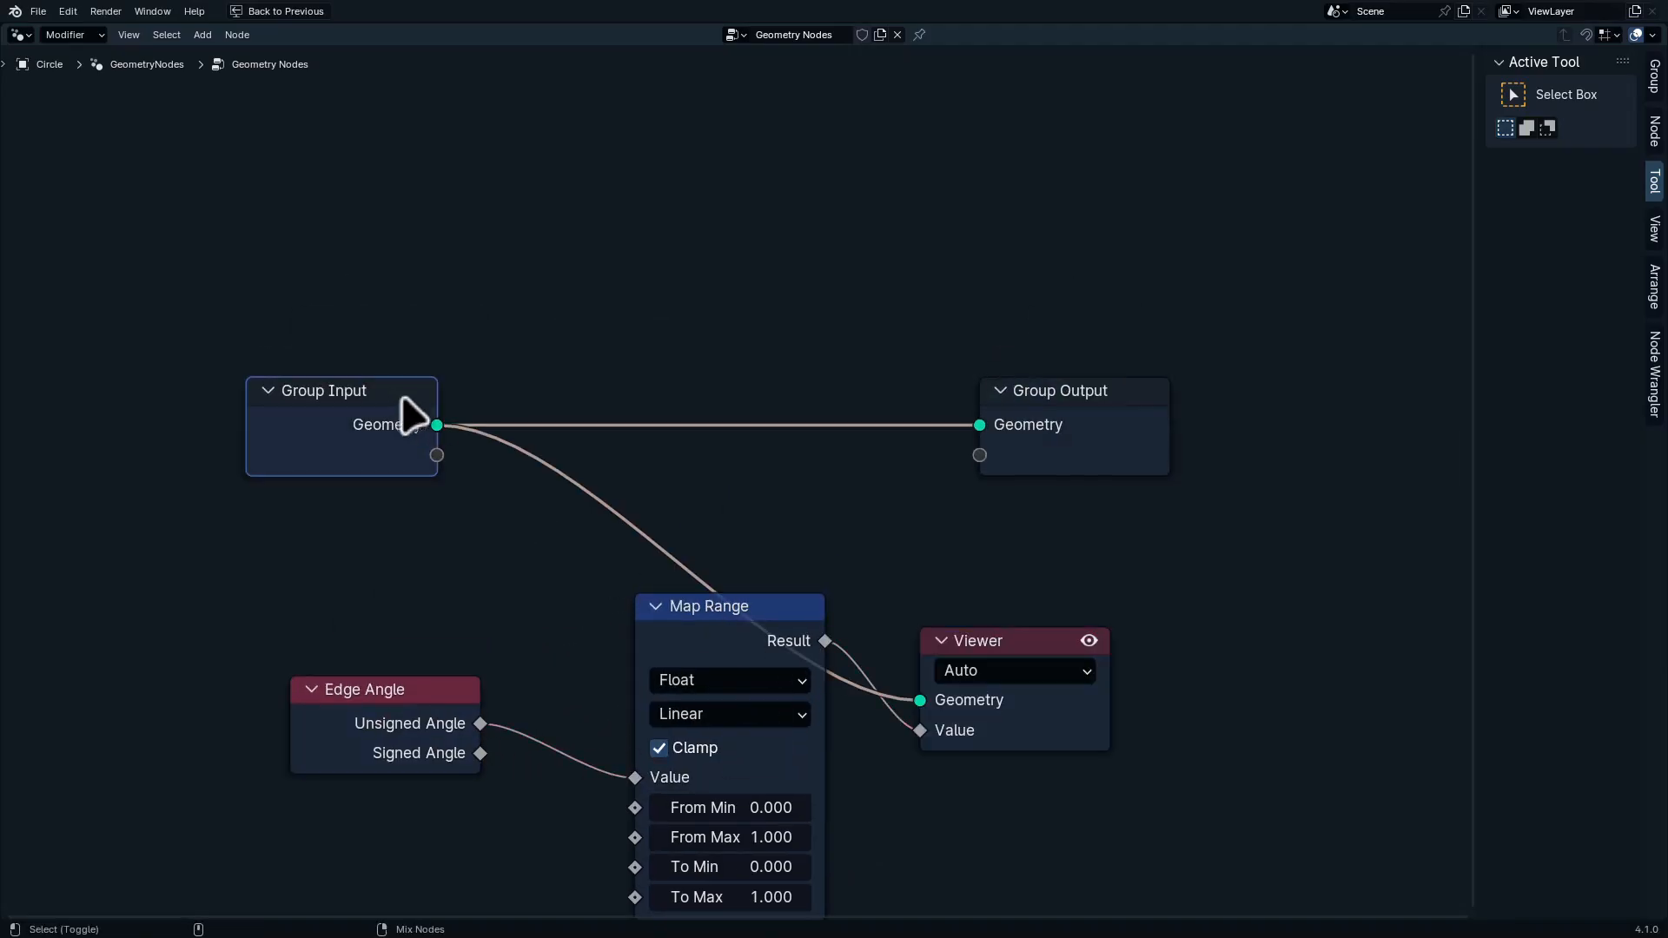
left_click_drag(985, 634, 1146, 647)
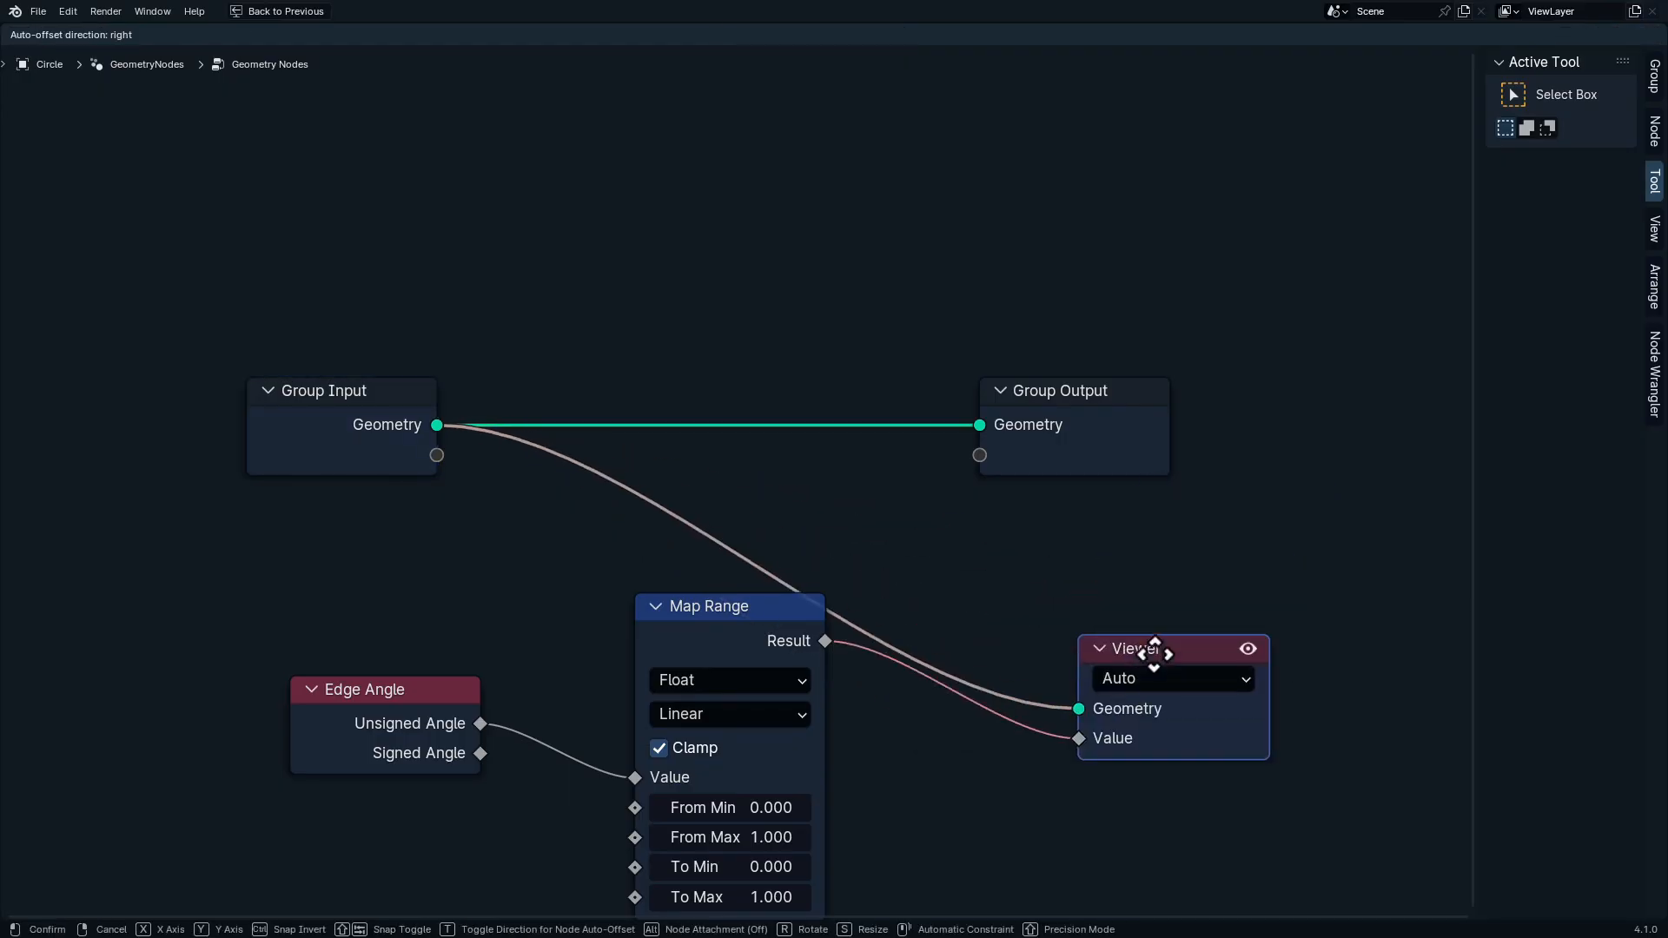
key("shift+a")
left_click(792, 293)
type("vi")
key("Return")
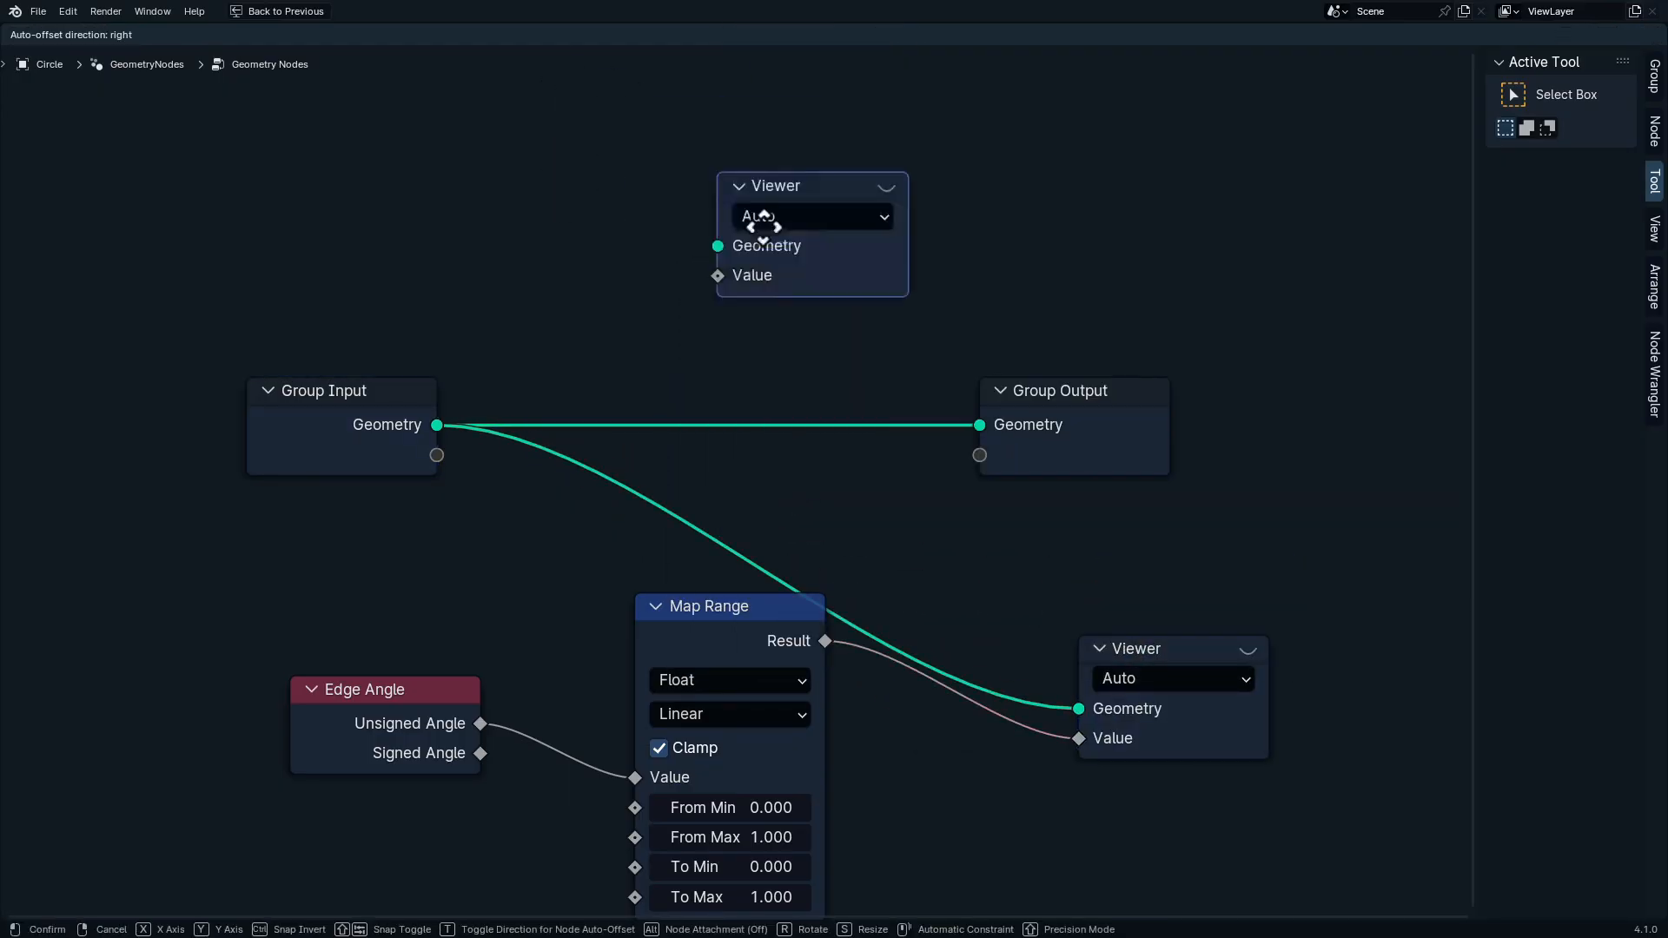
left_click(1309, 492)
key("x")
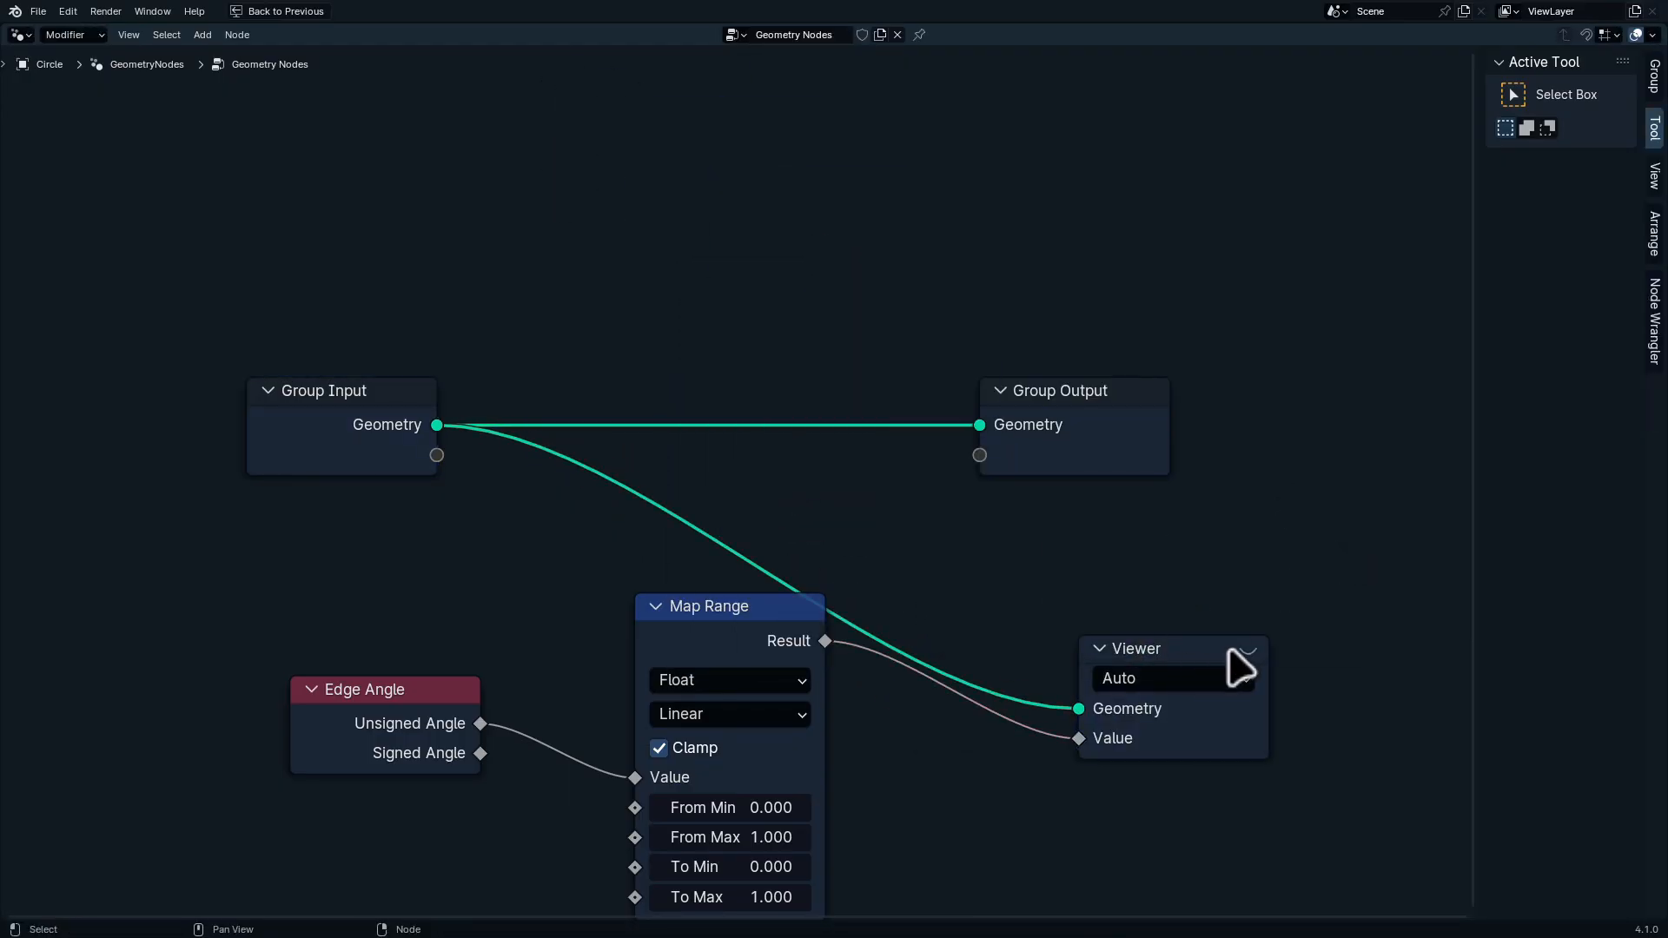
Activate the remaining Viewer node, restore the full layout and examine the edge-angle preview on the ring
left_click(1098, 705)
key("ctrl+space")
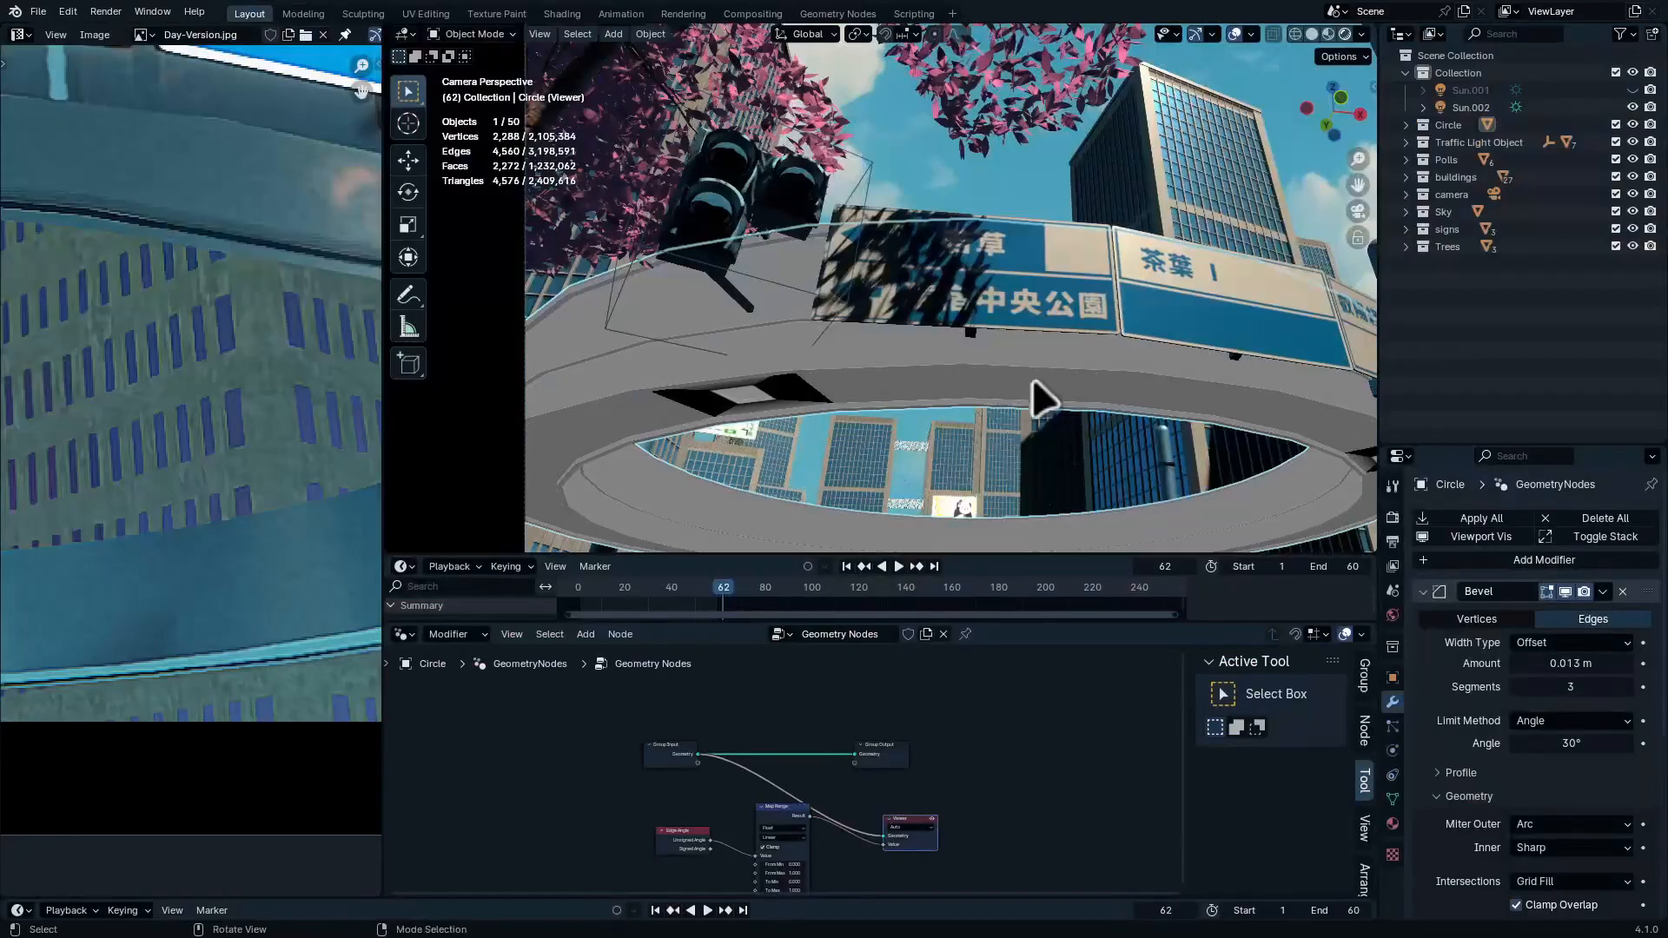
middle_click_drag(1157, 396, 1006, 413)
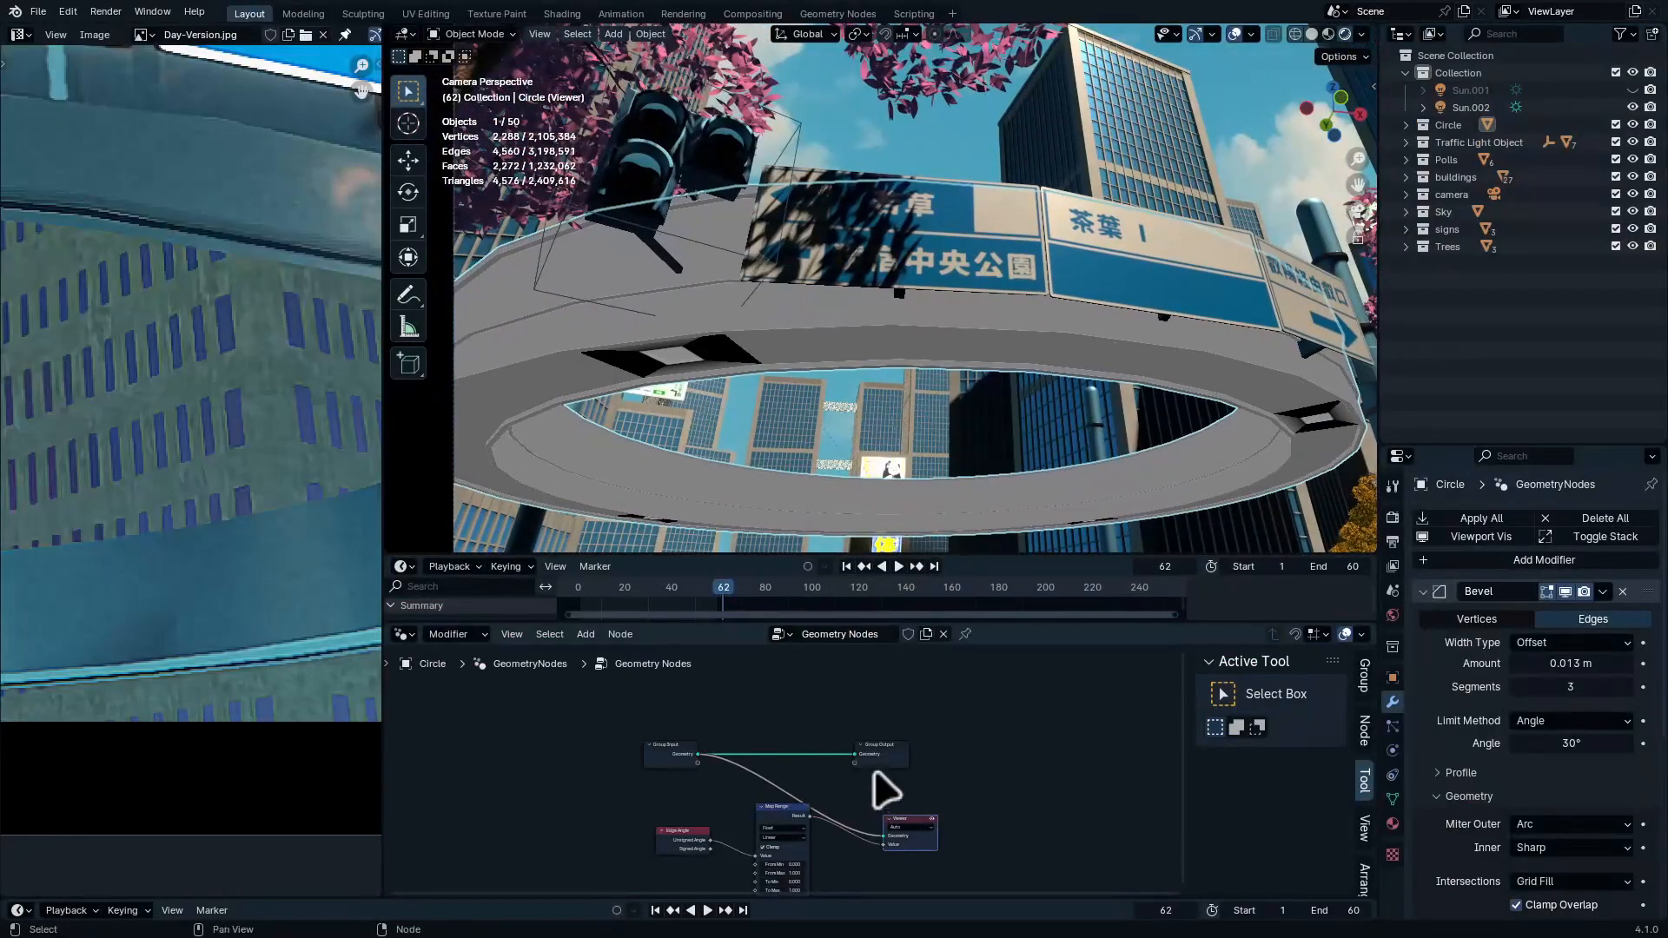
scroll(882, 785, "up", 1)
scroll(765, 356, "up", 4)
middle_click_drag(669, 320, 794, 325, "ctrl")
Set the Map Range node's From Min to 0.3 and check the previewed ring edges up close
middle_click_drag(824, 860, 929, 801)
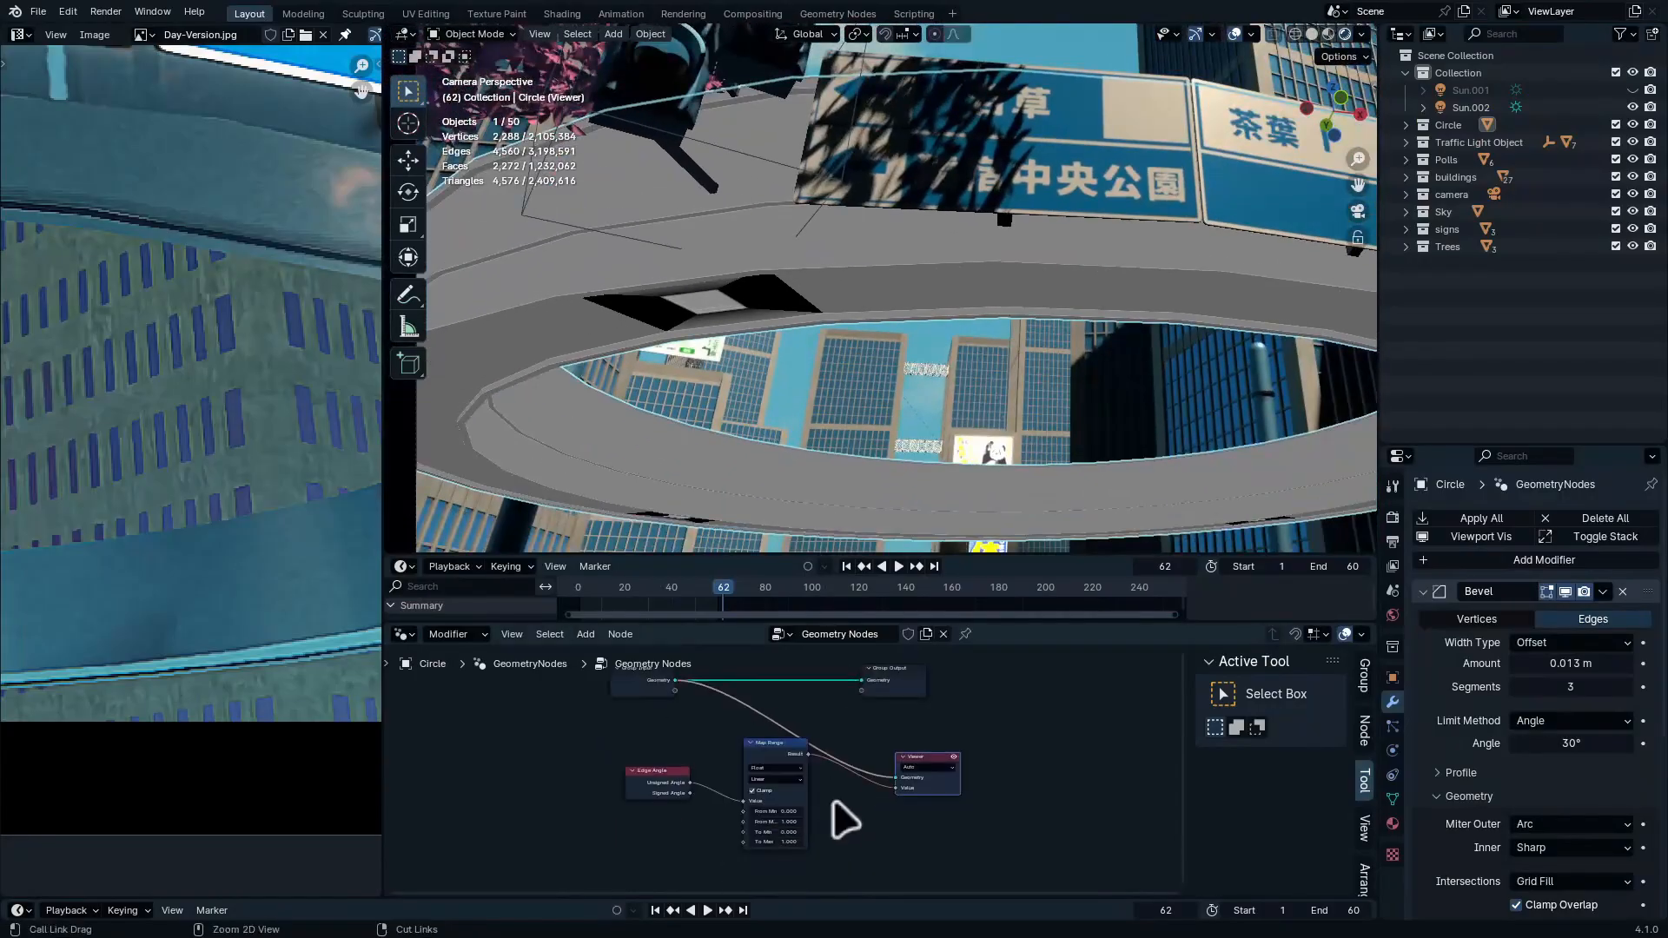
middle_click_drag(870, 813, 938, 761)
mouse_move(894, 754)
left_mouse_down()
mouse_move(952, 754)
mouse_move(869, 755)
left_mouse_up()
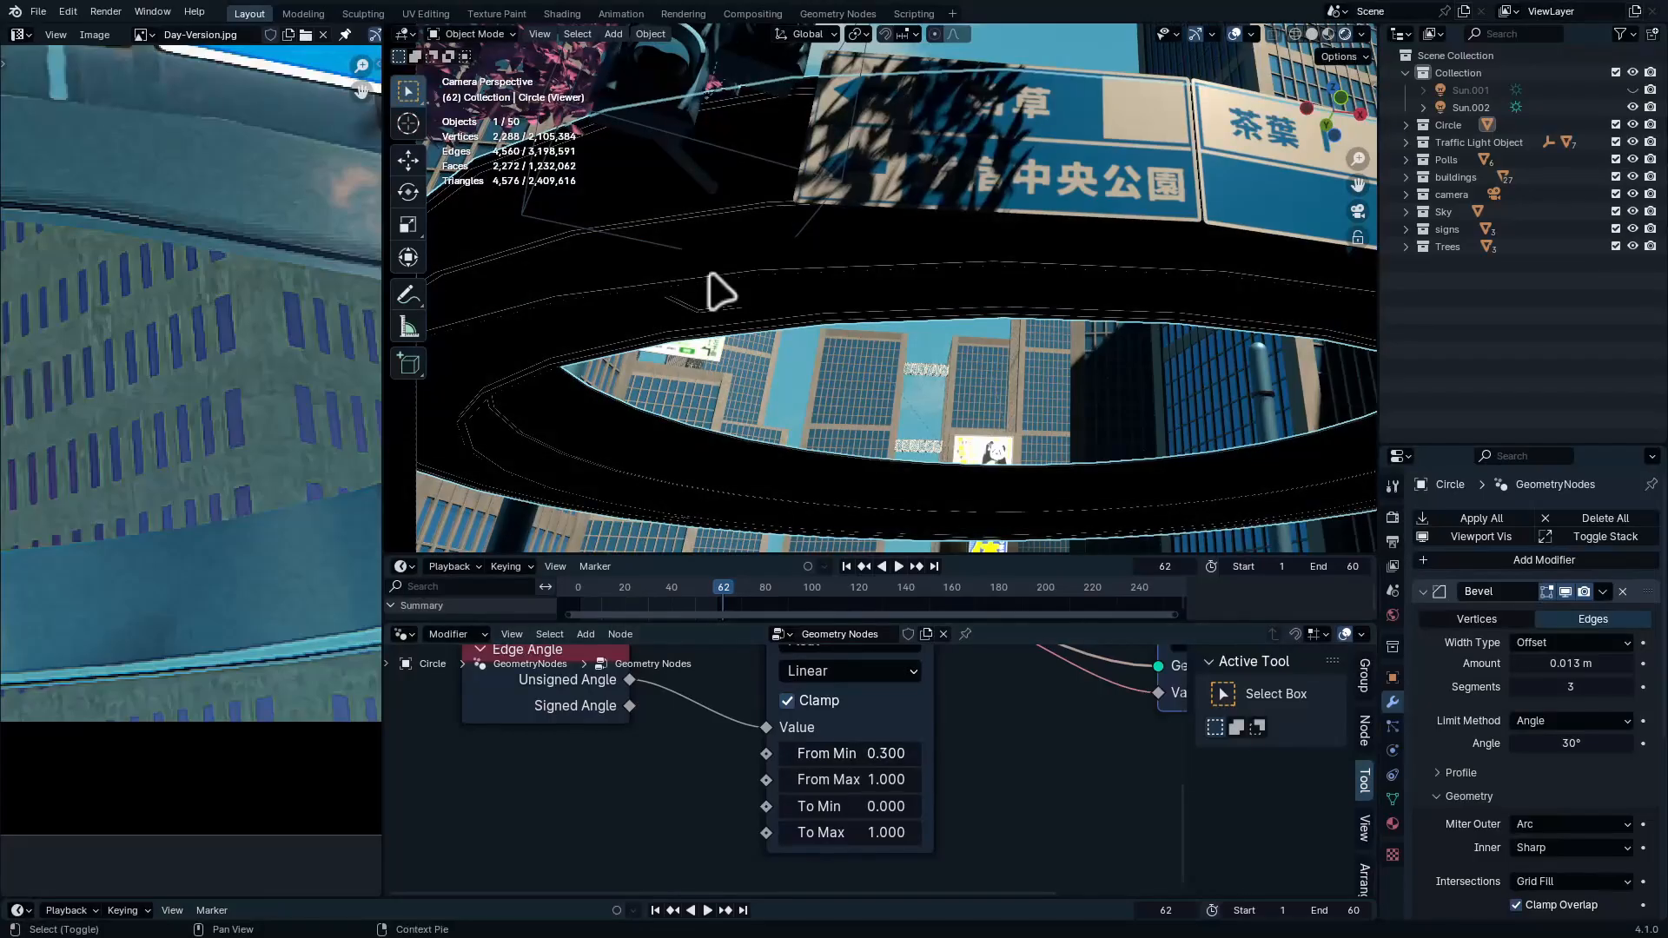
scroll(808, 260, "up", 4)
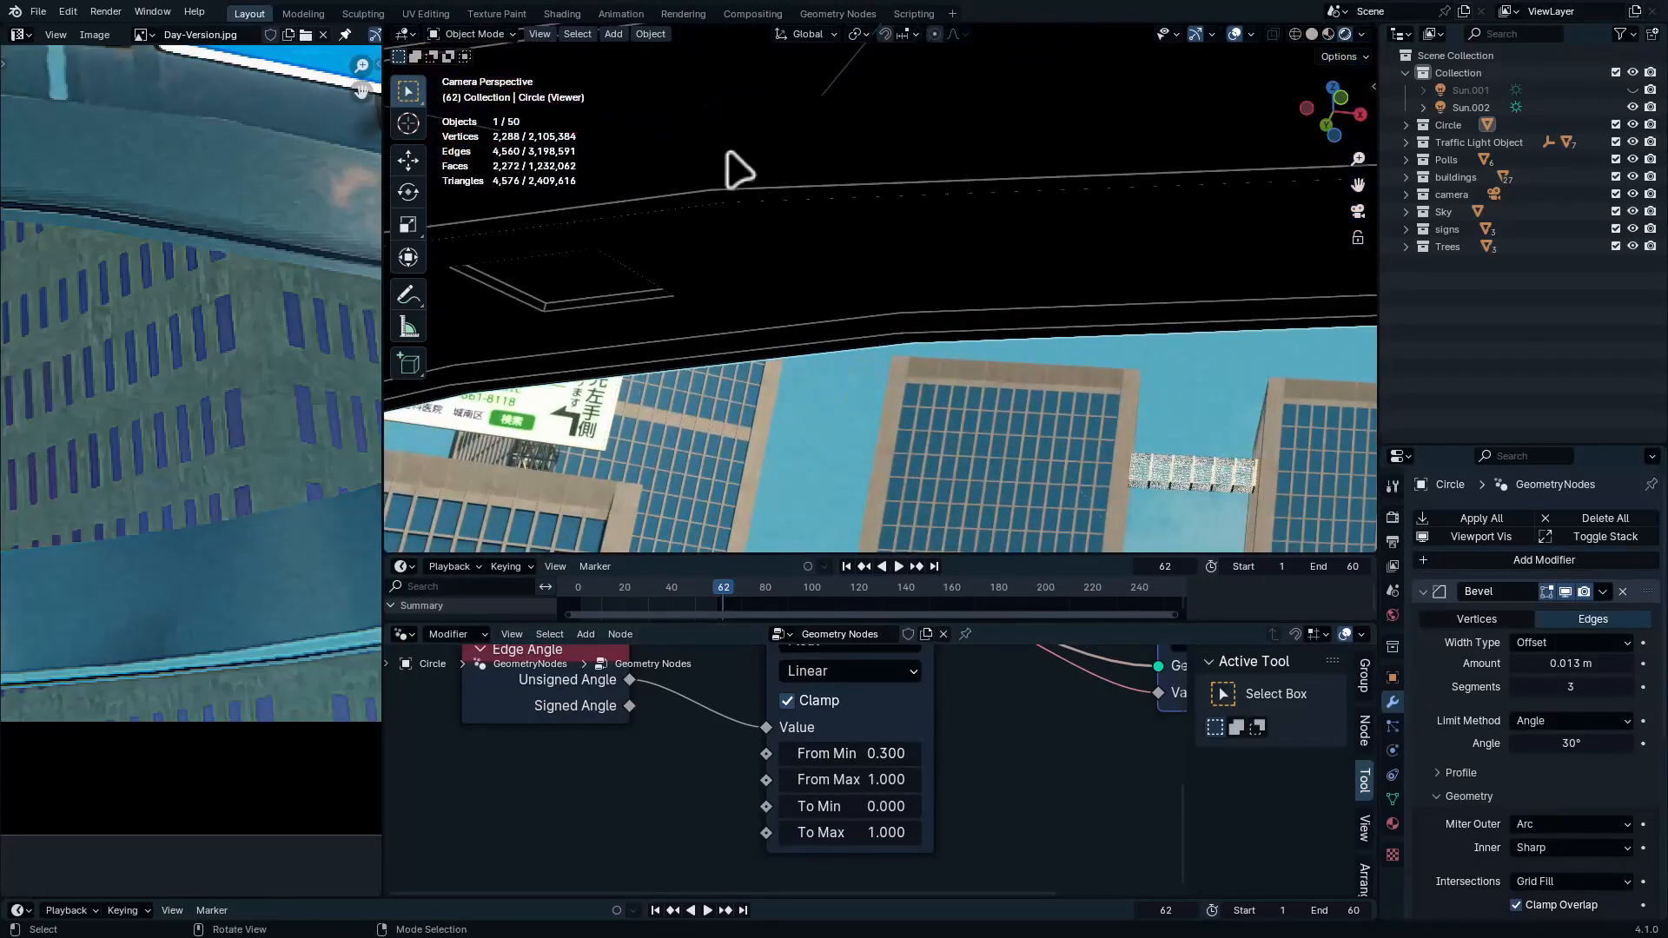
Maximize the node editor, save the file and delete the Viewer node
key("ctrl+space")
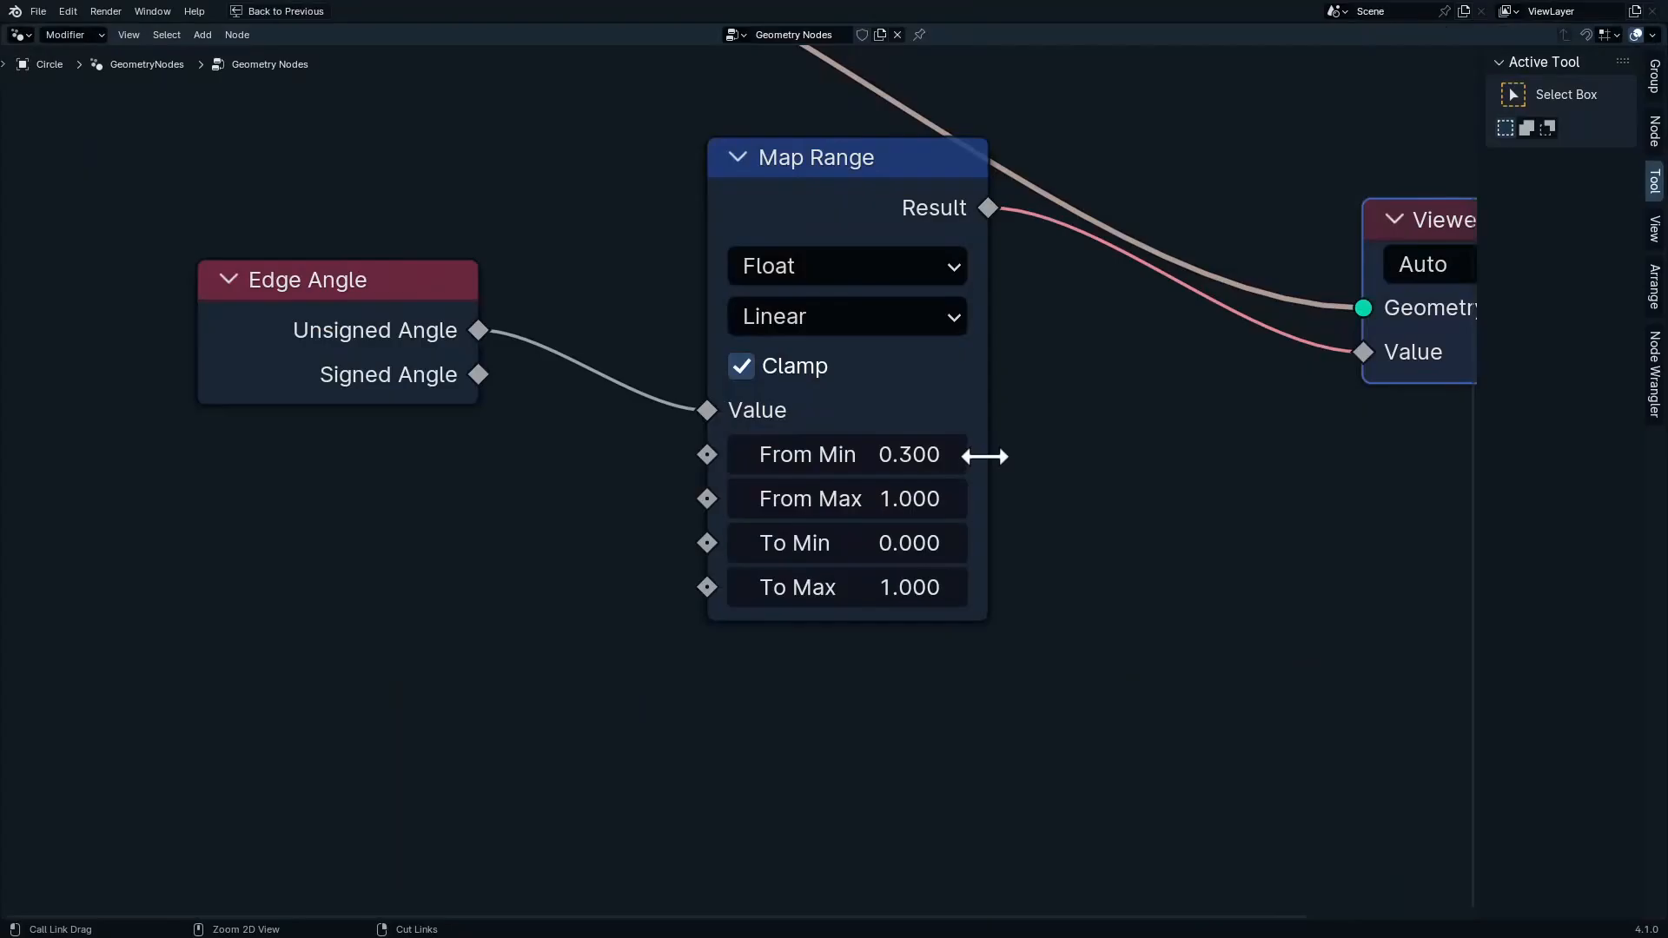
key("ctrl+s")
middle_click_drag(1060, 420, 559, 644)
left_click_drag(848, 398, 980, 489)
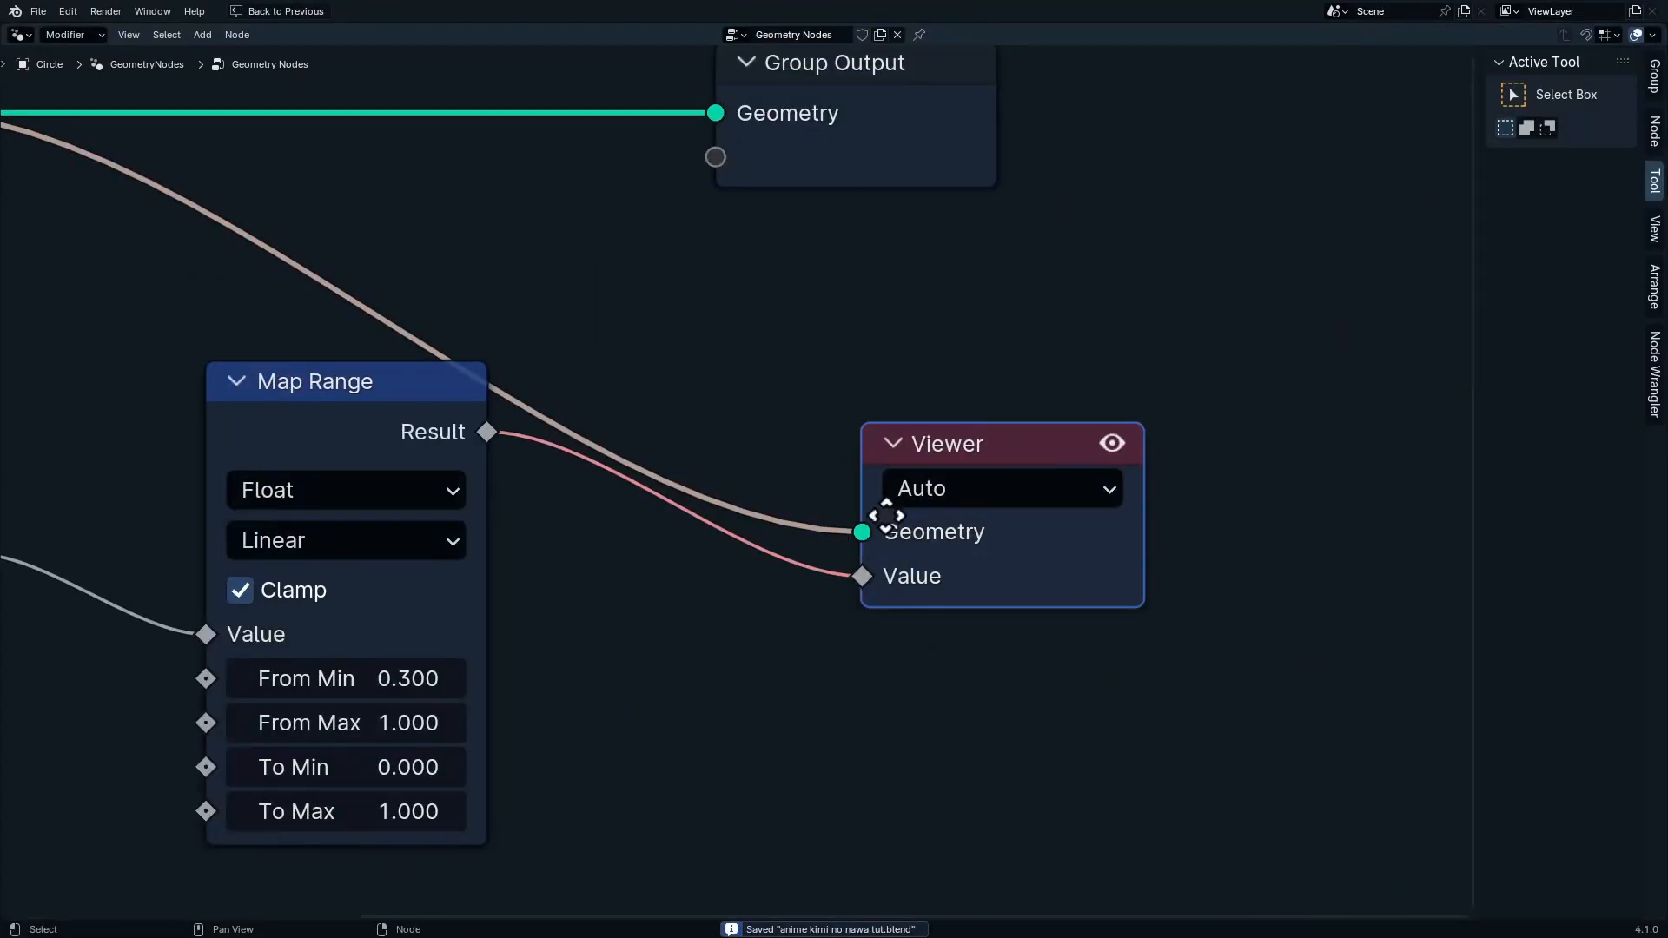
middle_click_drag(886, 516, 930, 642)
key("x")
Connect the Map Range Result to a new socket on the Group Output node
middle_click_drag(401, 625, 713, 375)
middle_click_drag(729, 740, 733, 644)
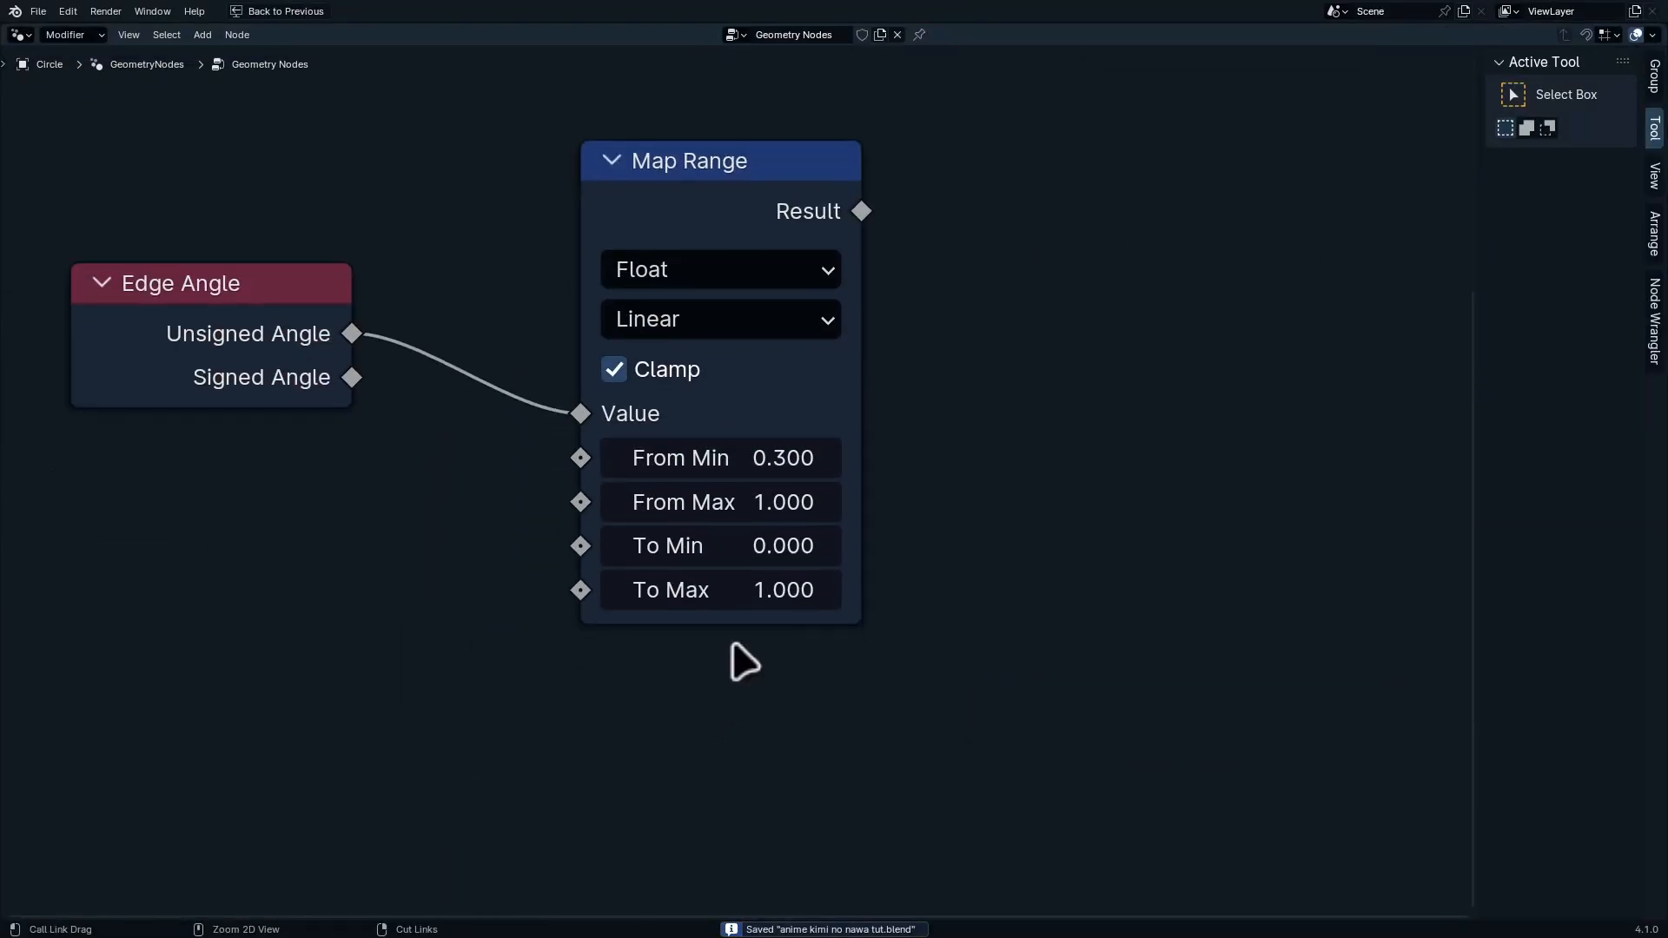
middle_click_drag(938, 331, 853, 656)
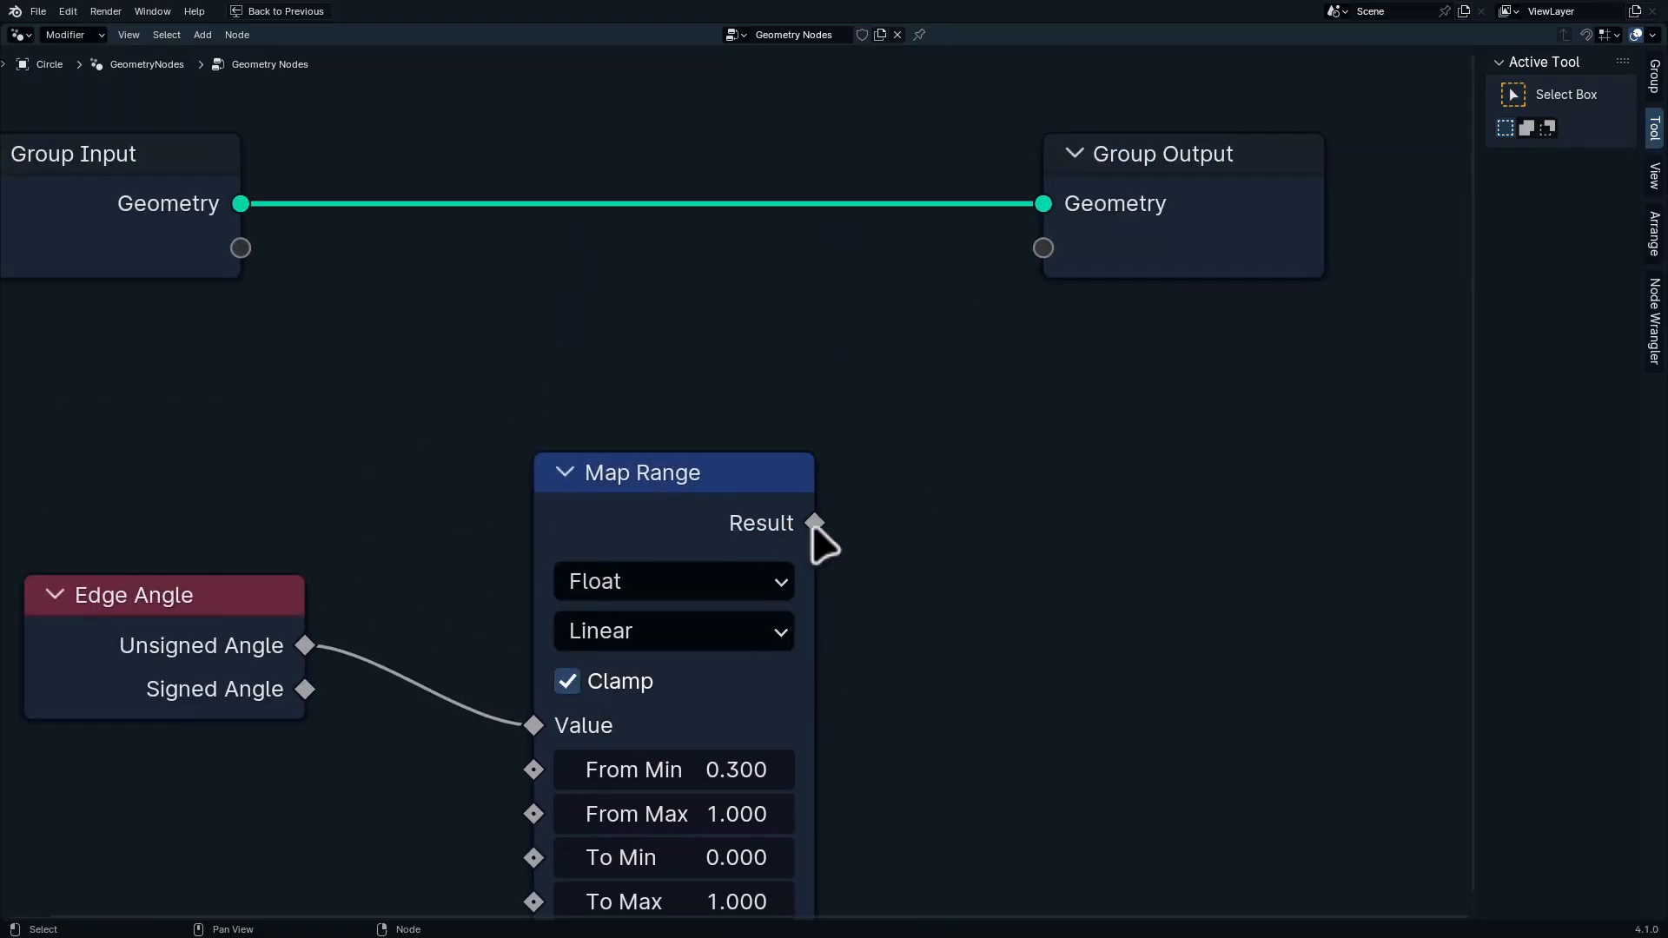
left_click_drag(815, 522, 1043, 252)
left_click(1164, 286)
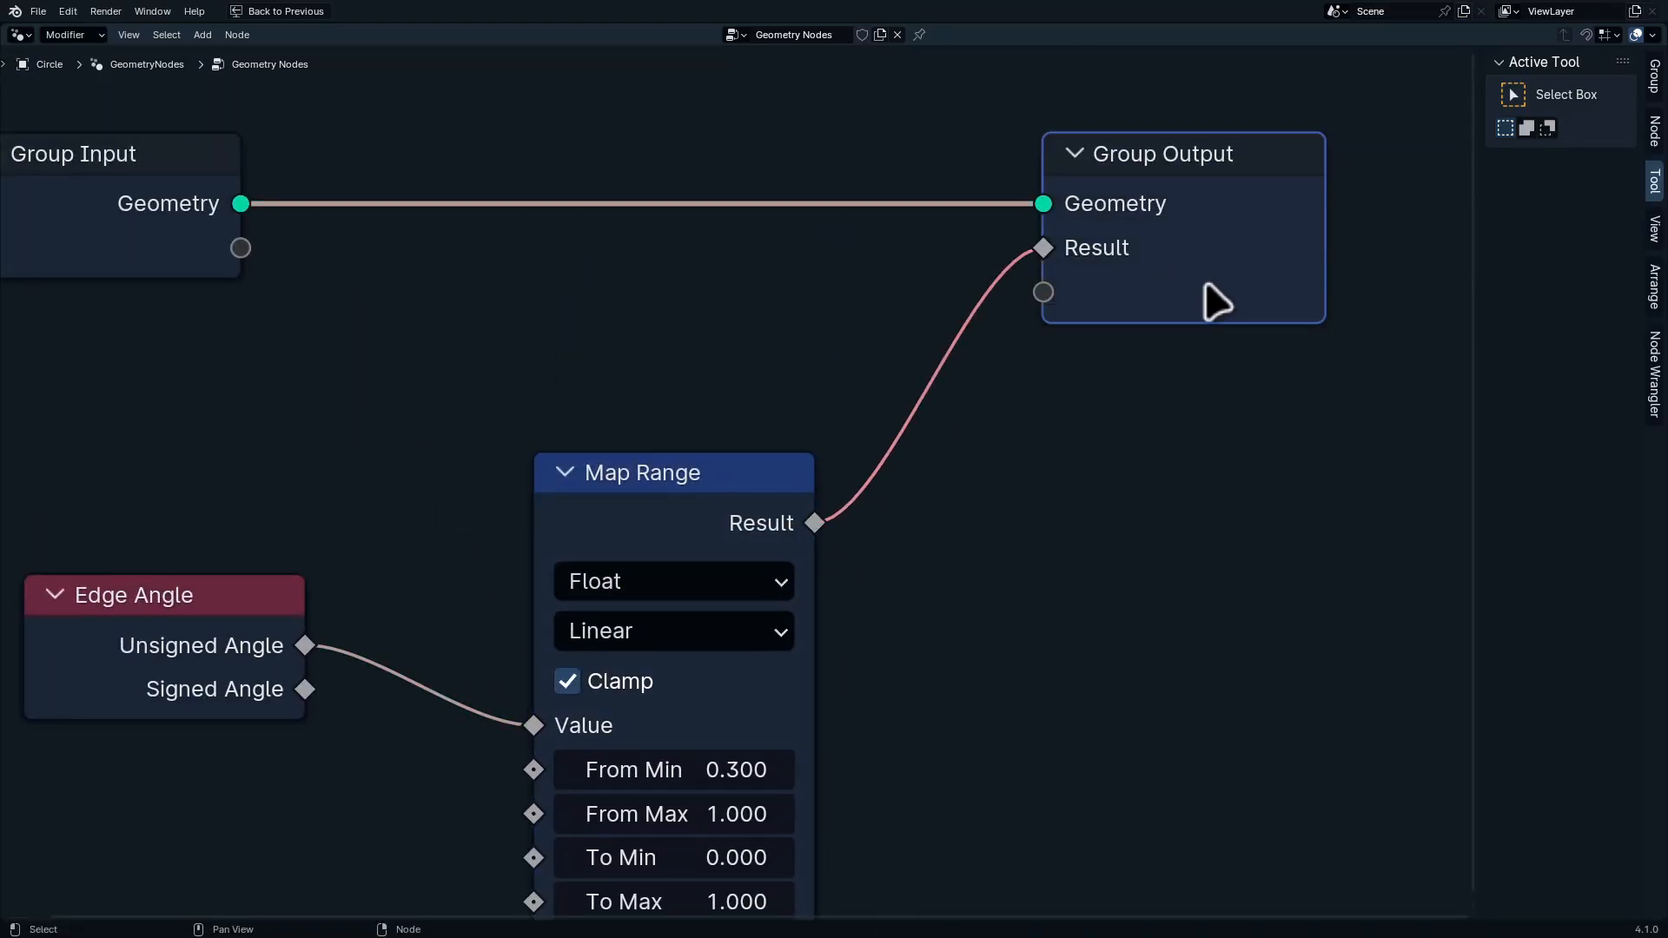
Rename the Result output socket as Ede Angle and enter Ede Angle as its description in the group interface
key("n")
key("n")
left_click(1655, 82)
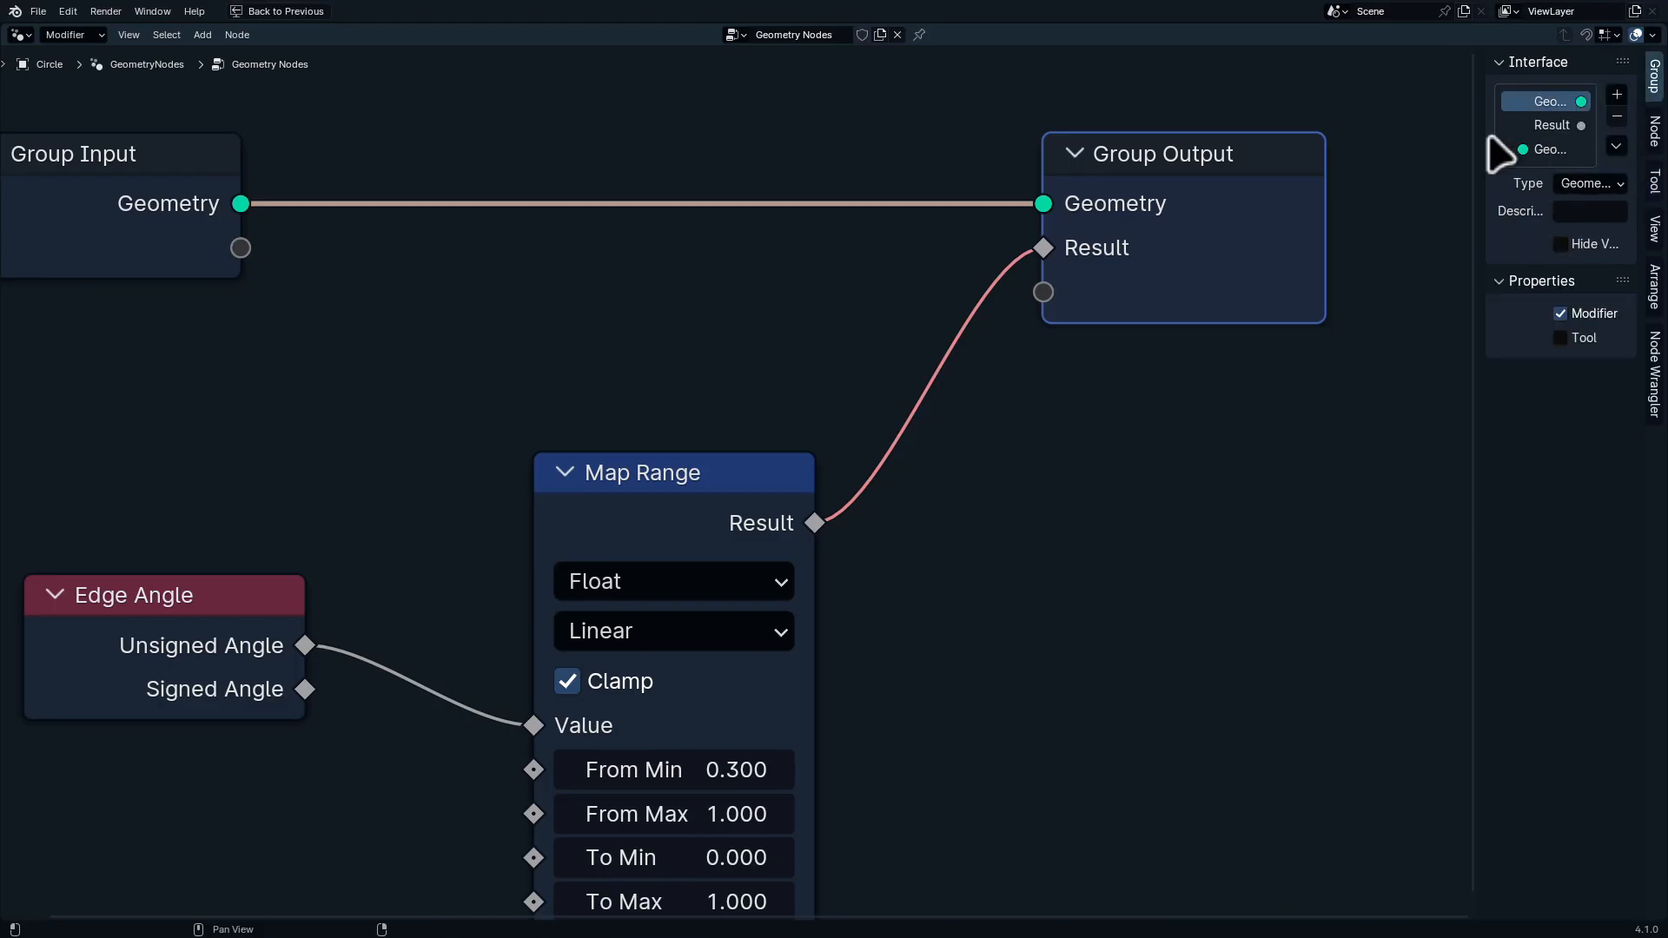
left_click_drag(1475, 148, 1354, 163)
double_click(1461, 126)
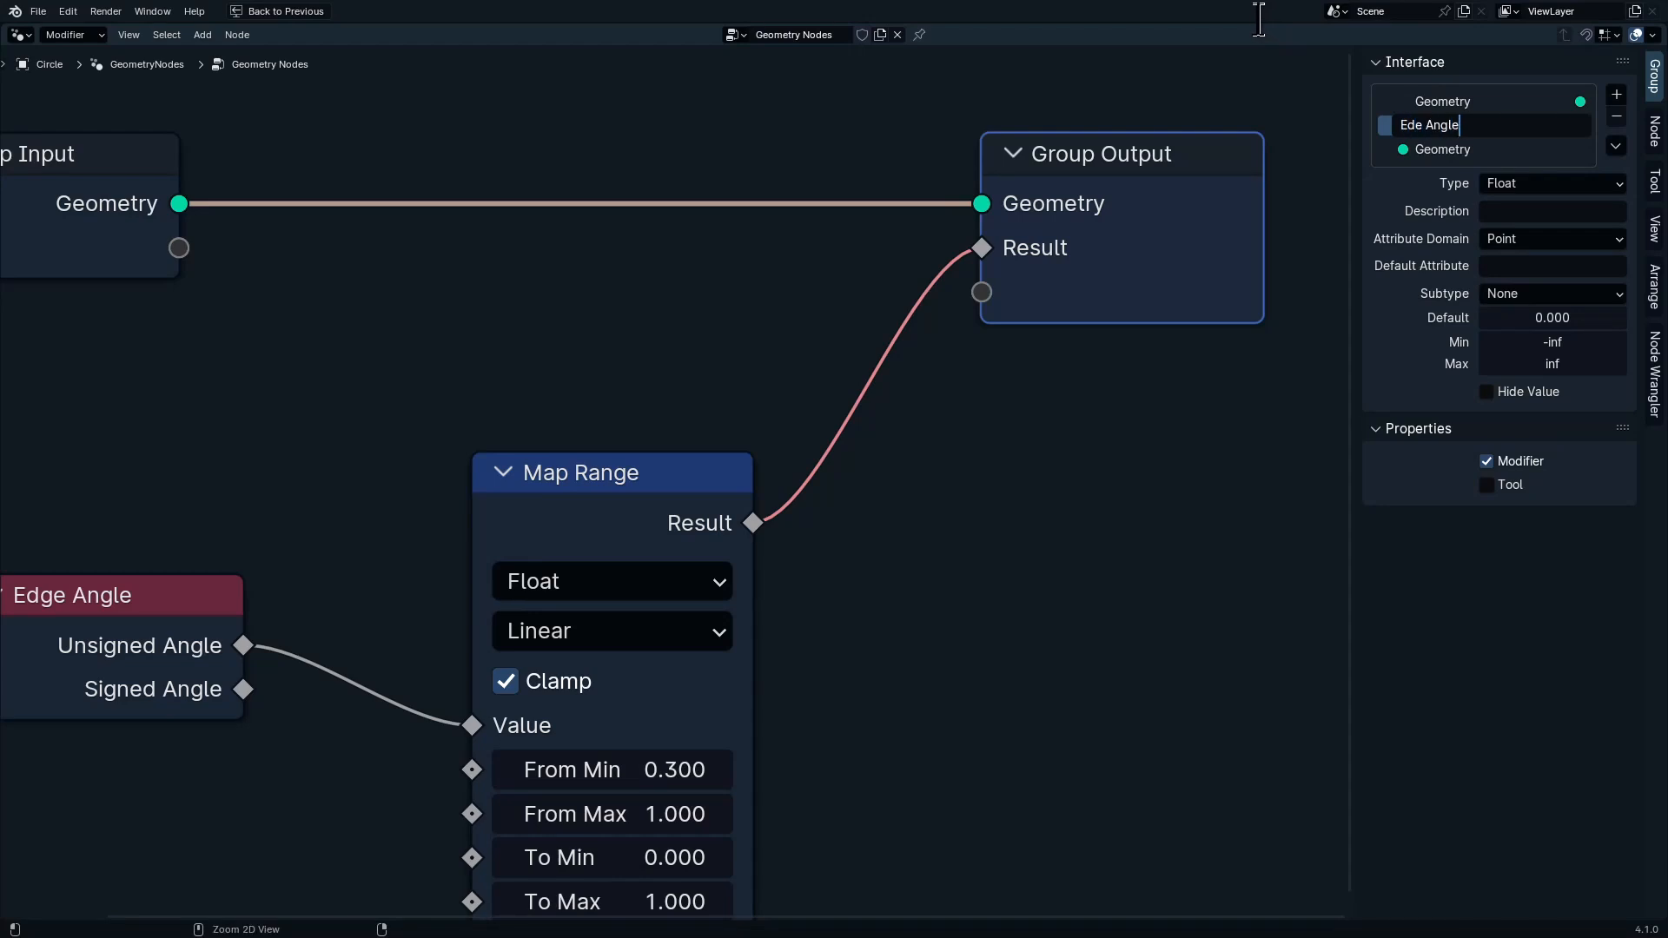
key("Return")
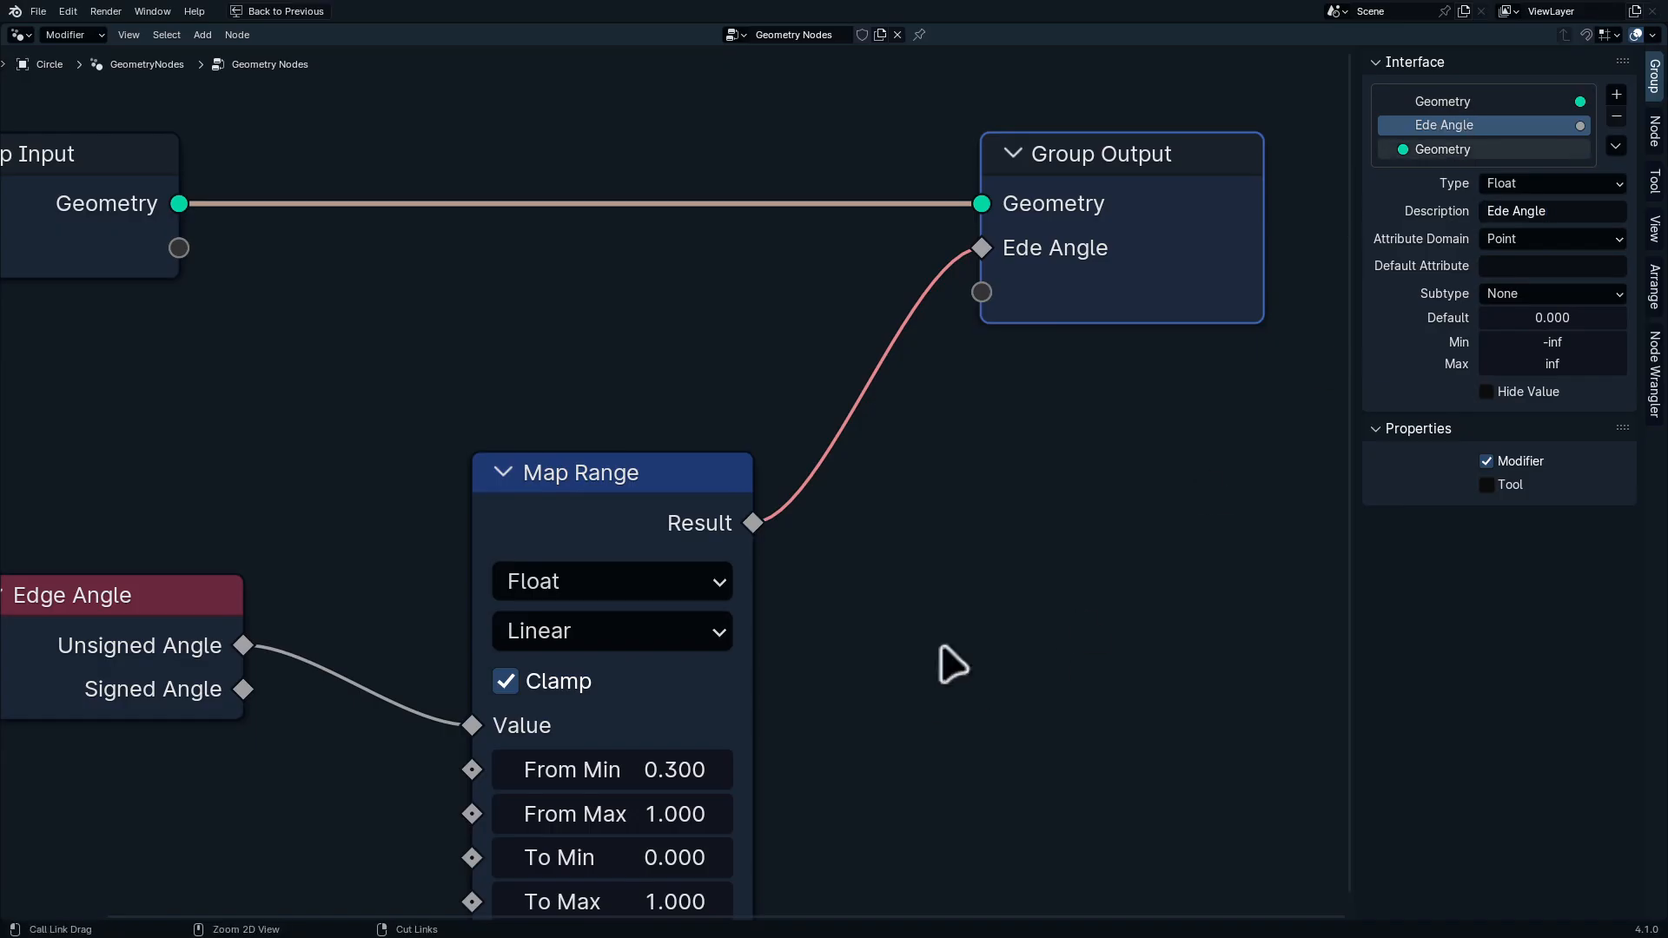
left_click_drag(1347, 267, 1537, 350)
Restore the full layout, enlarge the properties editor and bring the ring's Geometry Nodes modifier into view
key("ctrl+space")
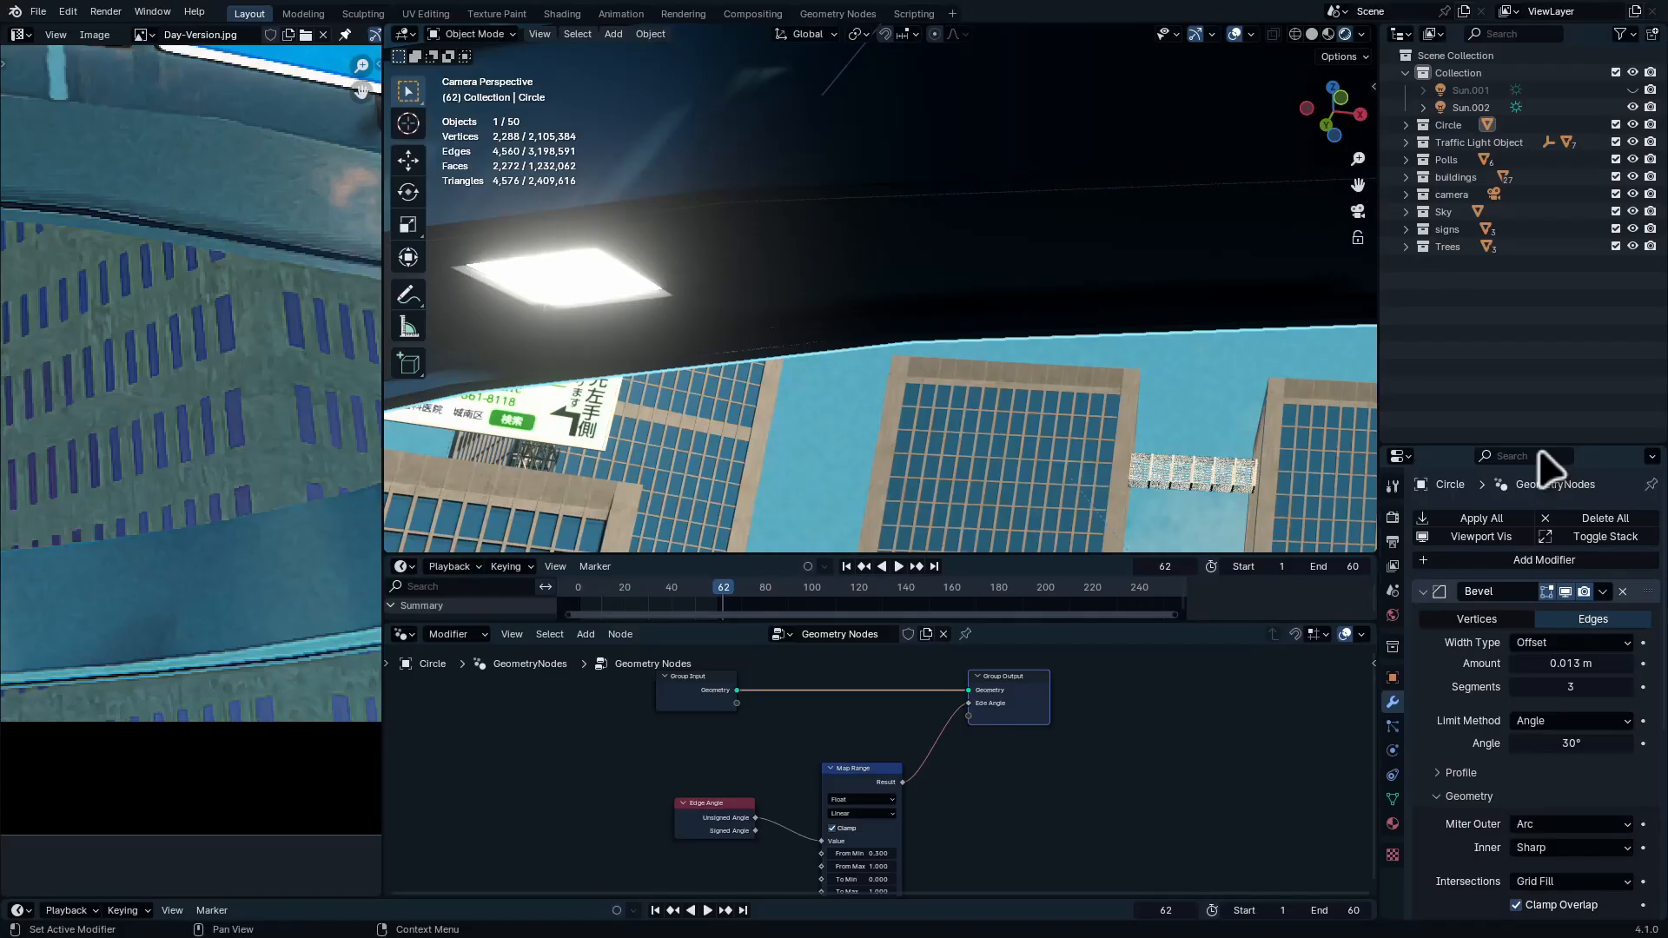
left_click_drag(1537, 442, 1510, 187)
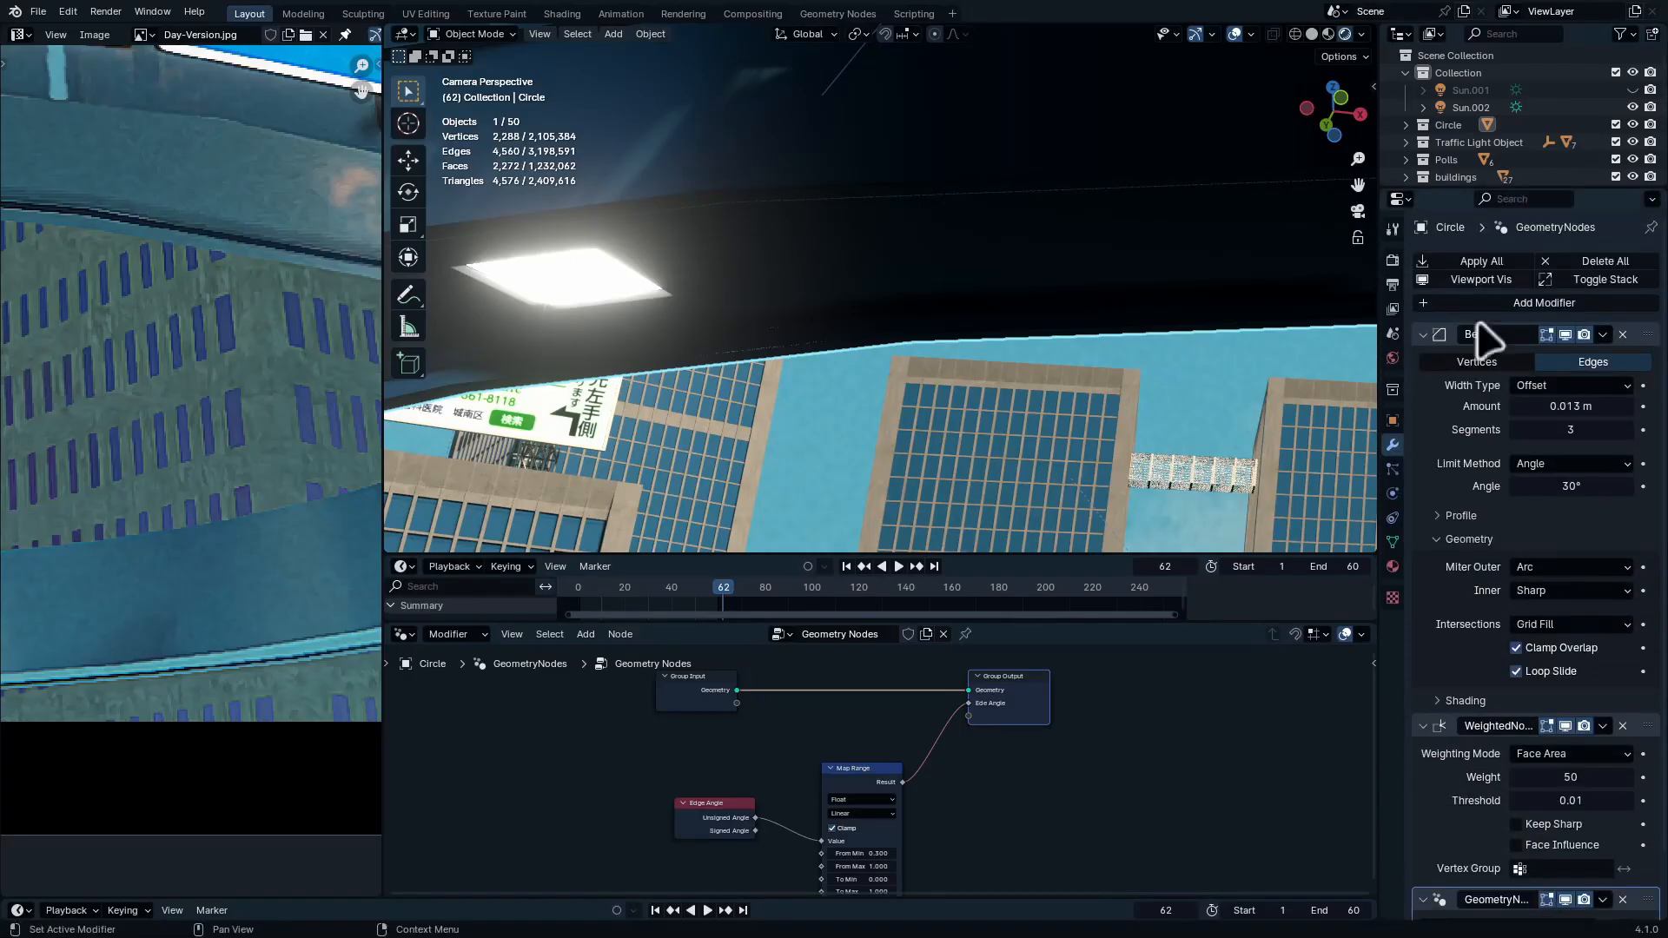
key("n")
key("n")
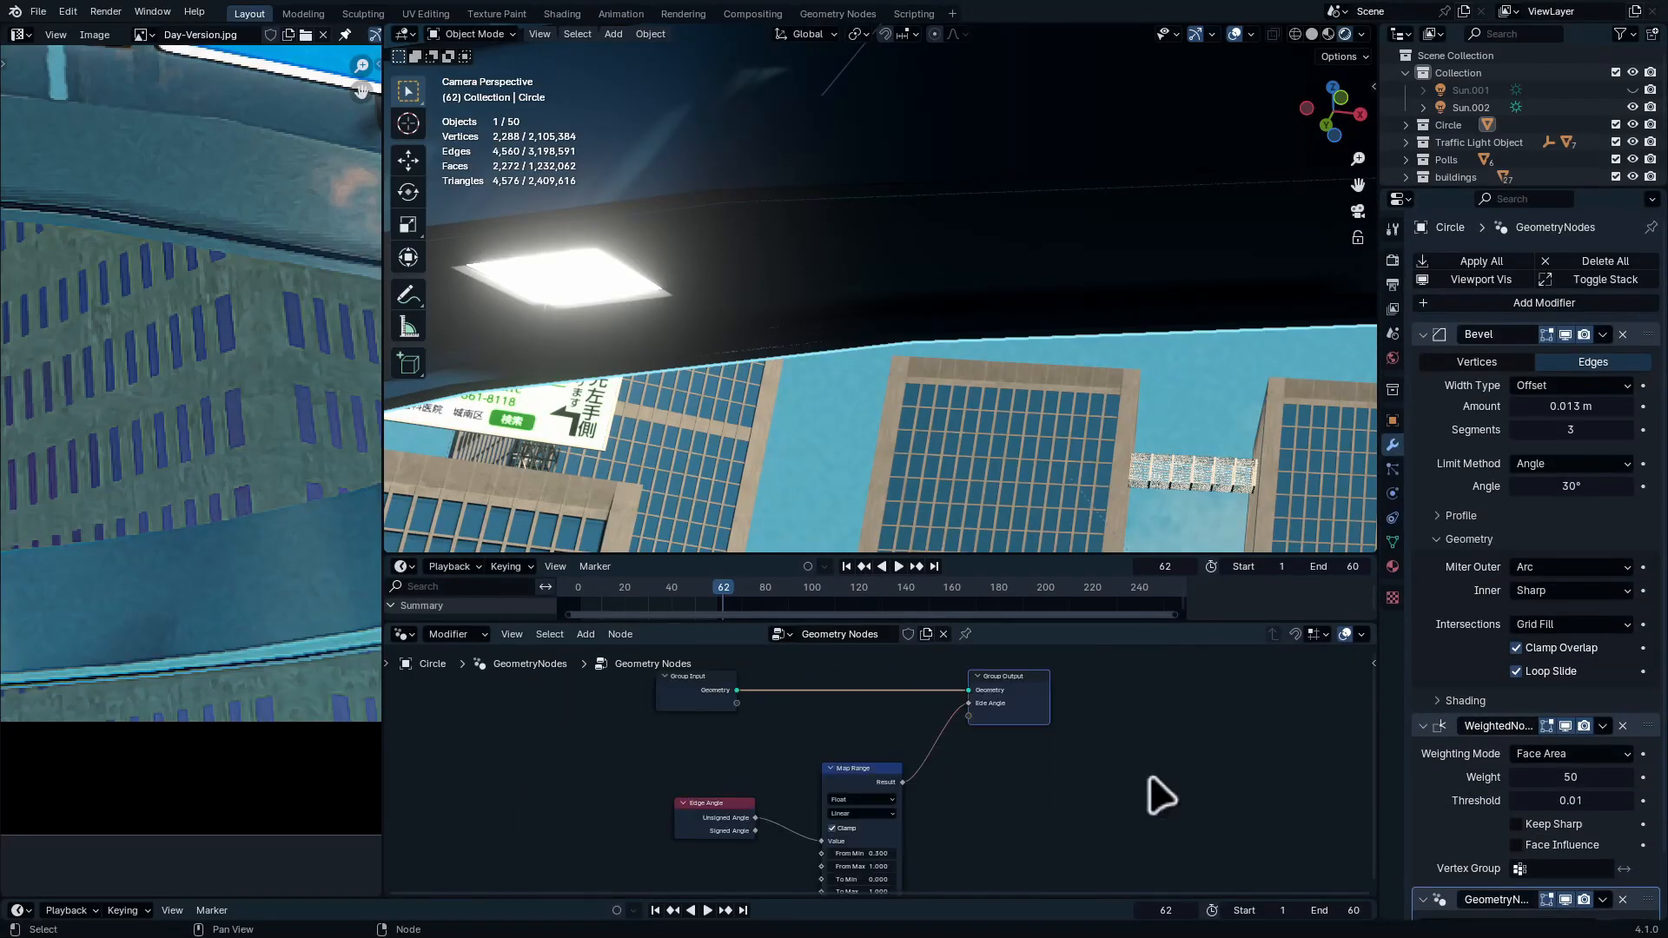
scroll(1555, 796, "down", 2)
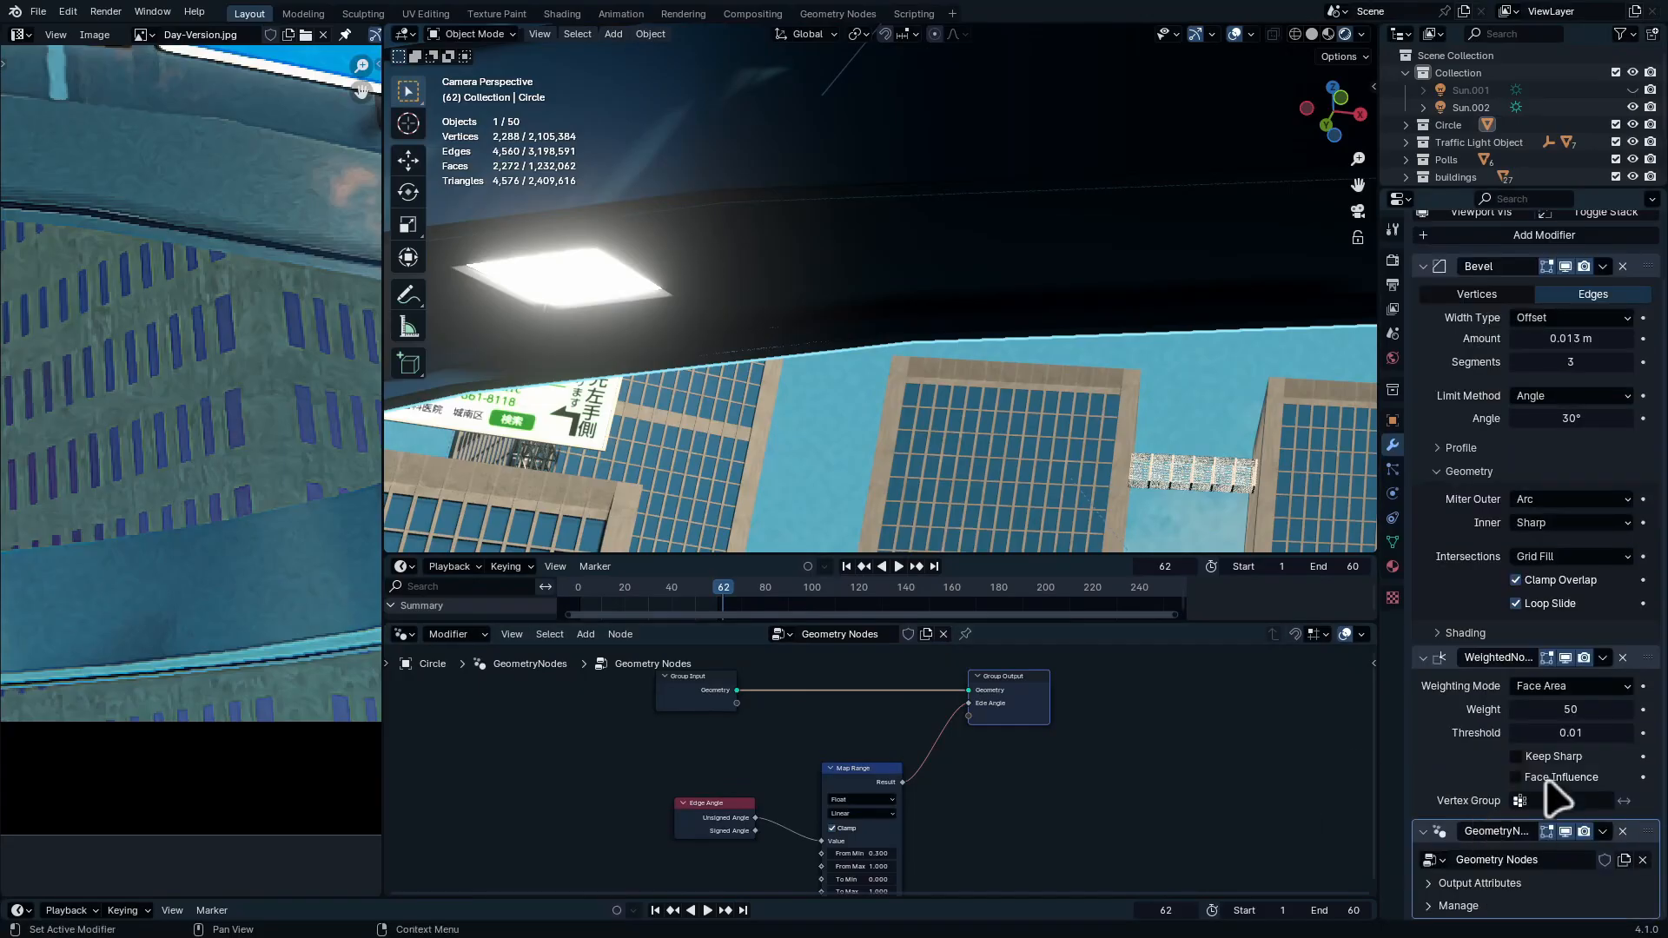
Name the Geometry Nodes modifier's output attribute Ede Angle for the Ede Angle socket
left_click(1476, 885)
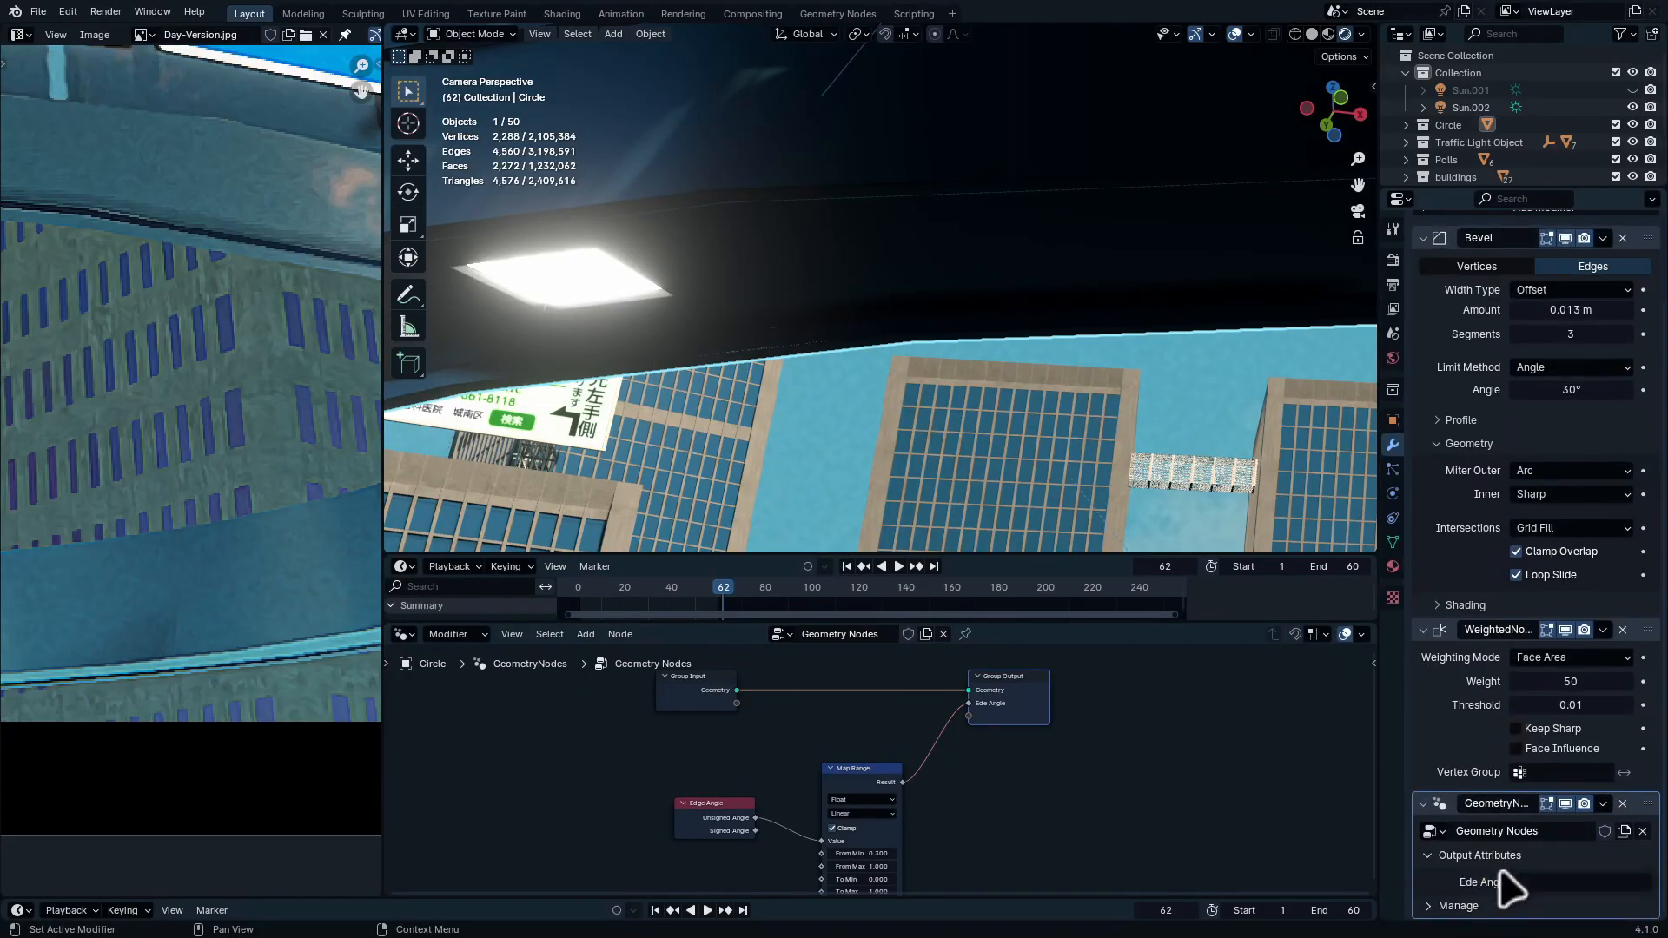
left_click(1586, 881)
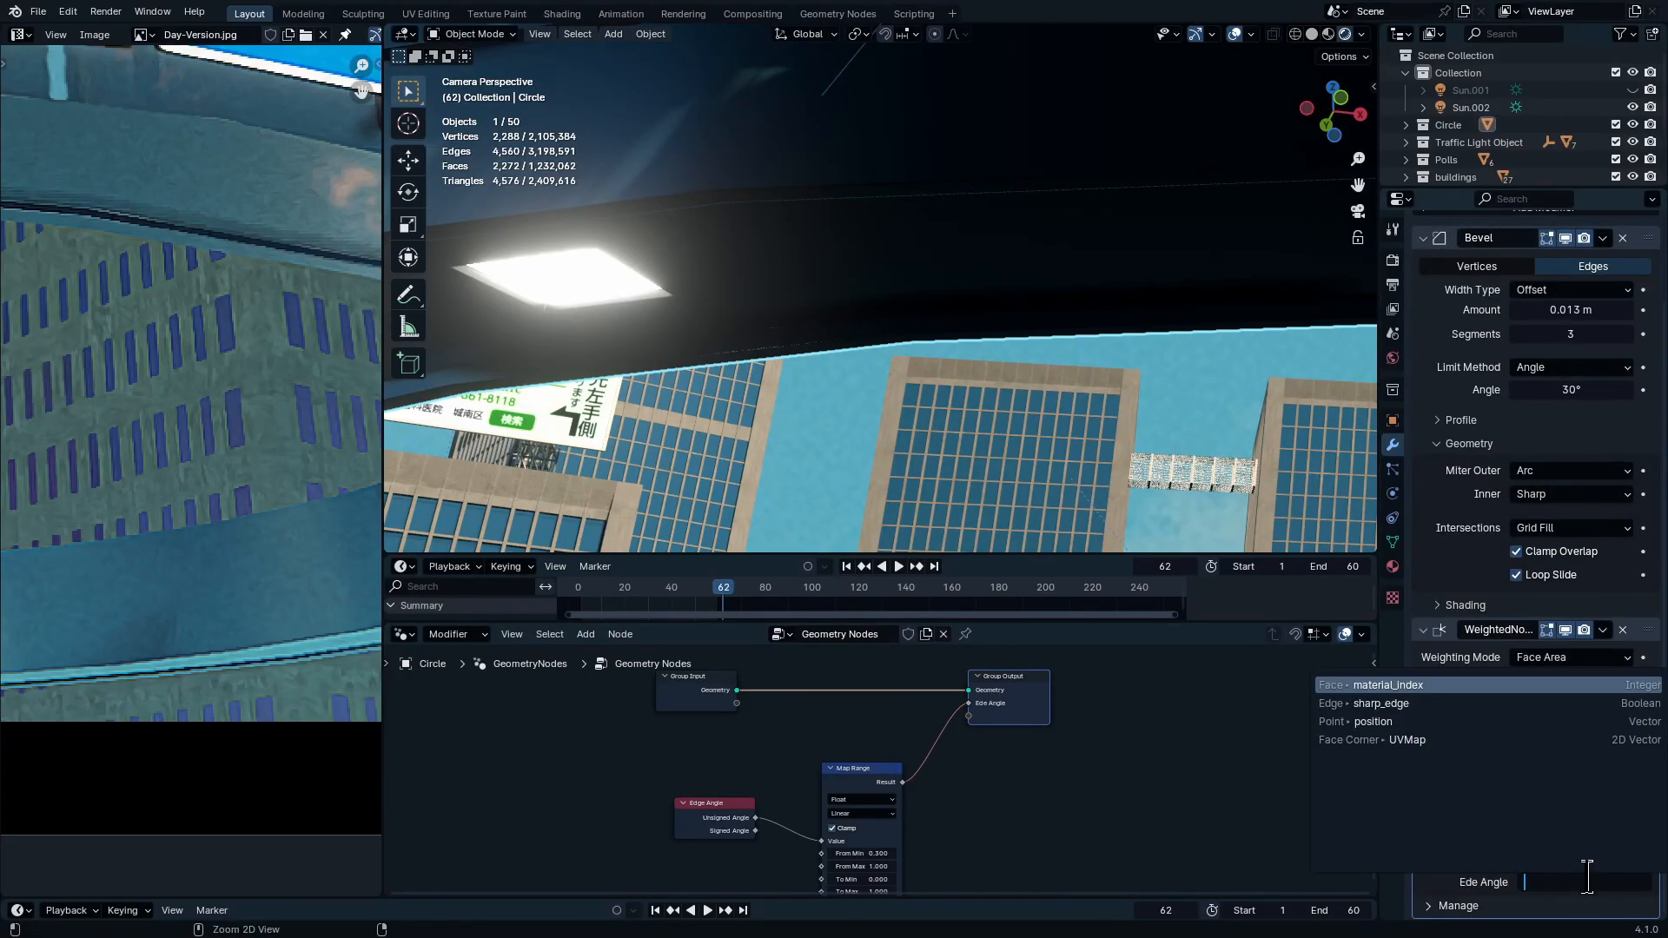
type("Ede Angle")
key("Return")
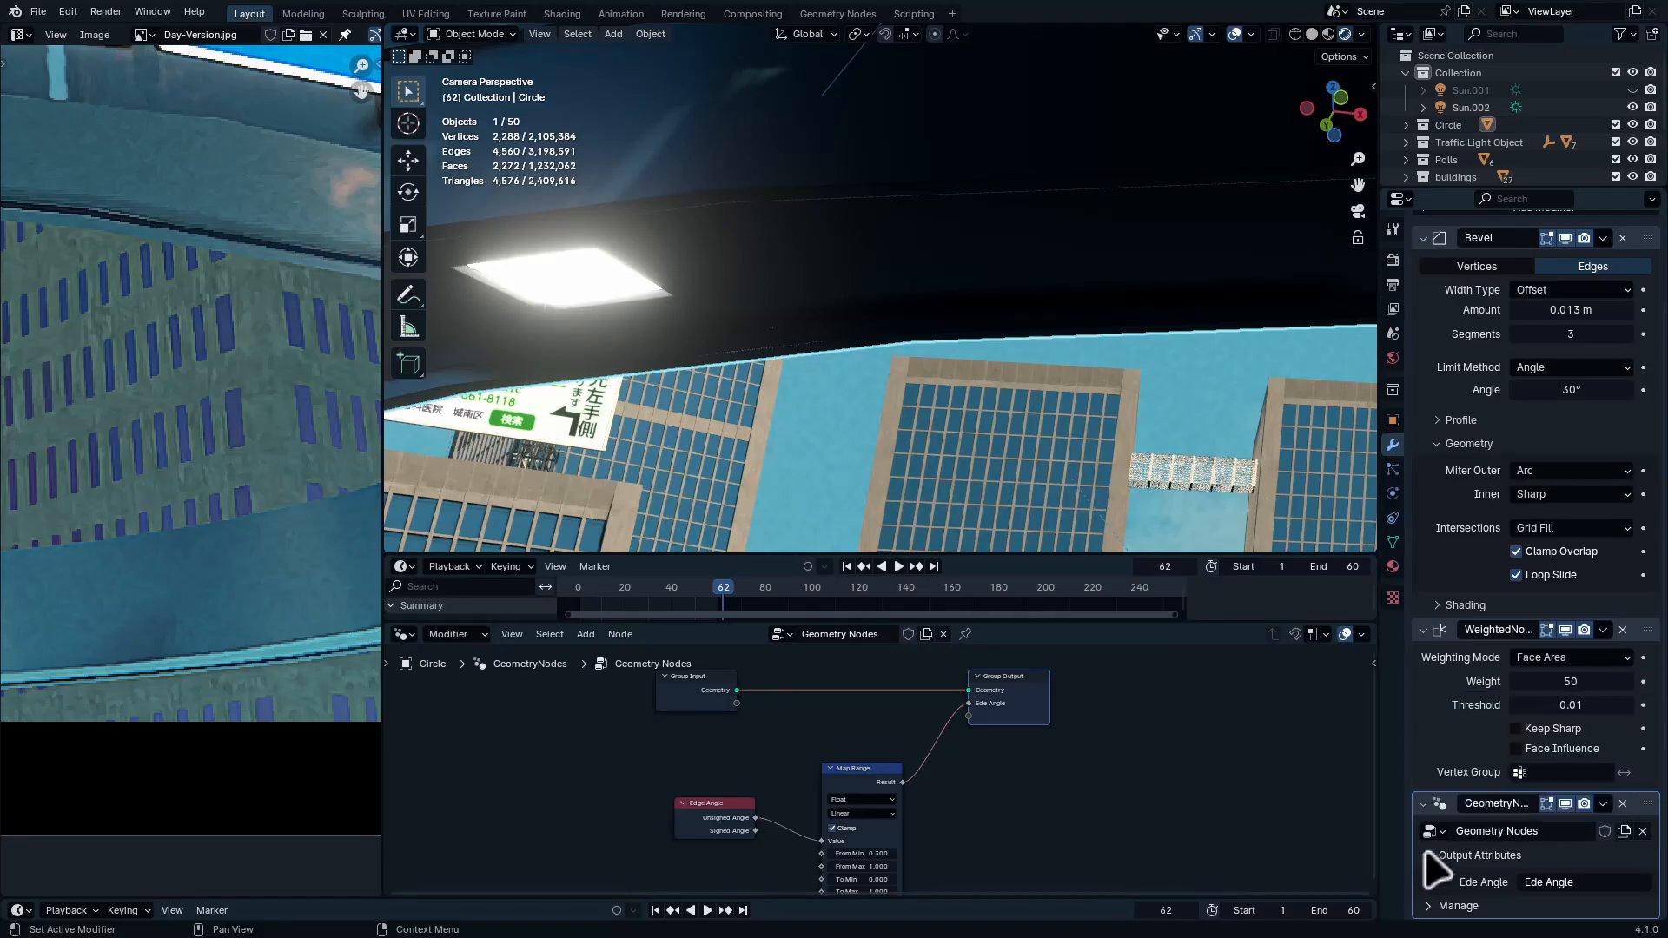
left_click(1461, 860)
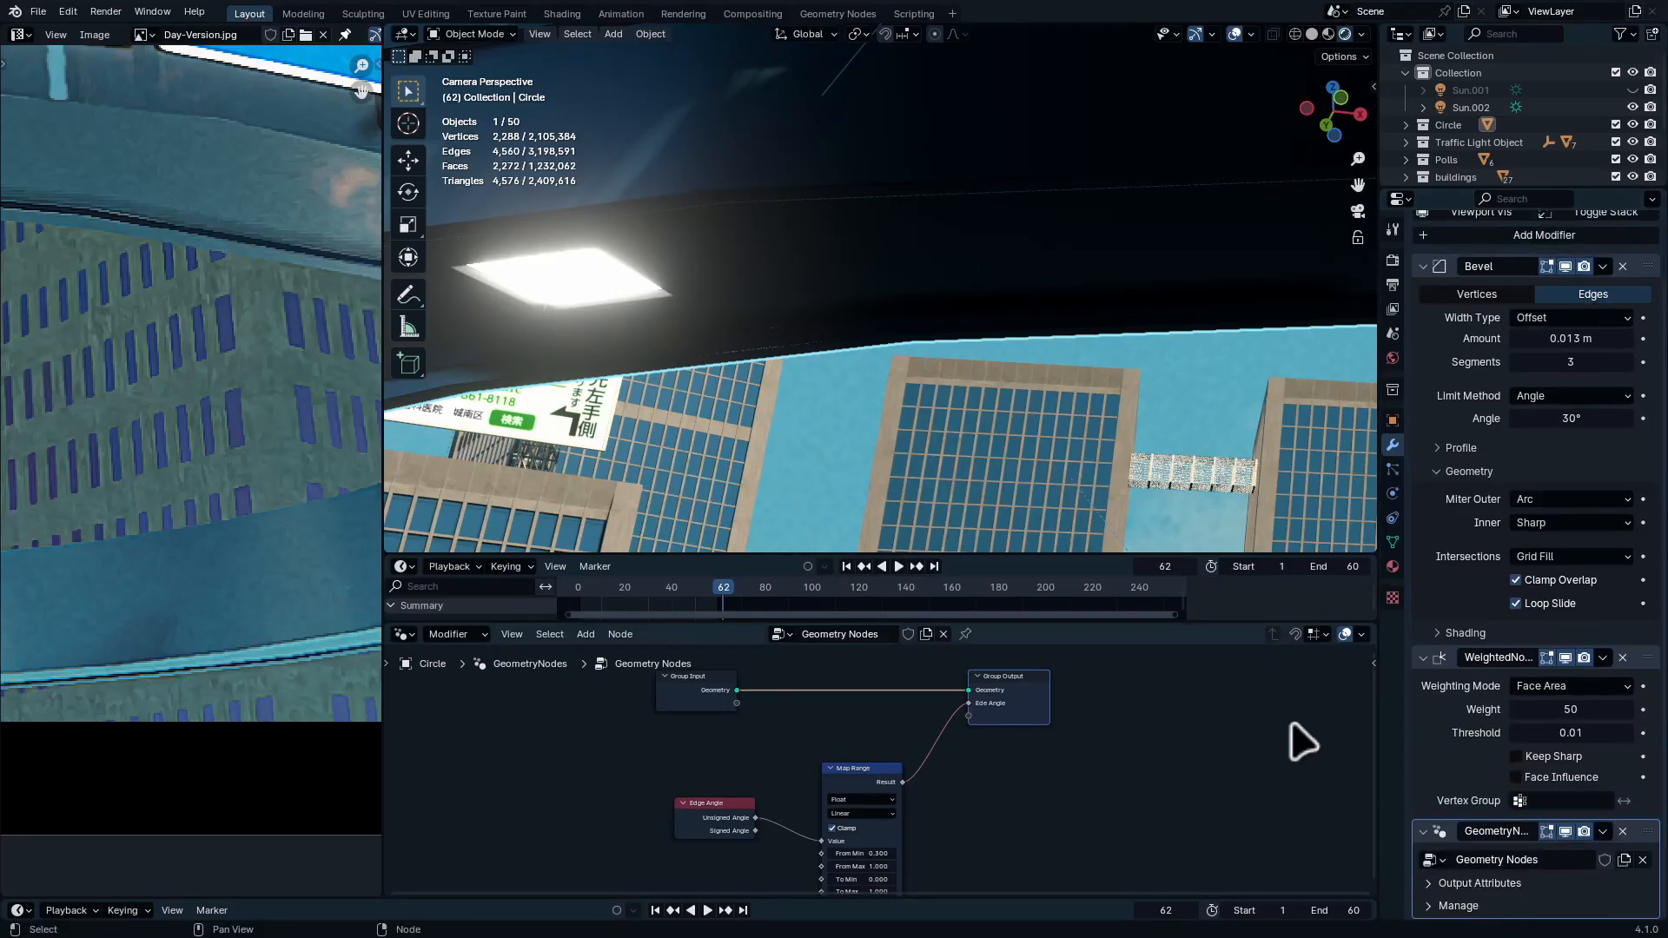
scroll(984, 321, "down", 7)
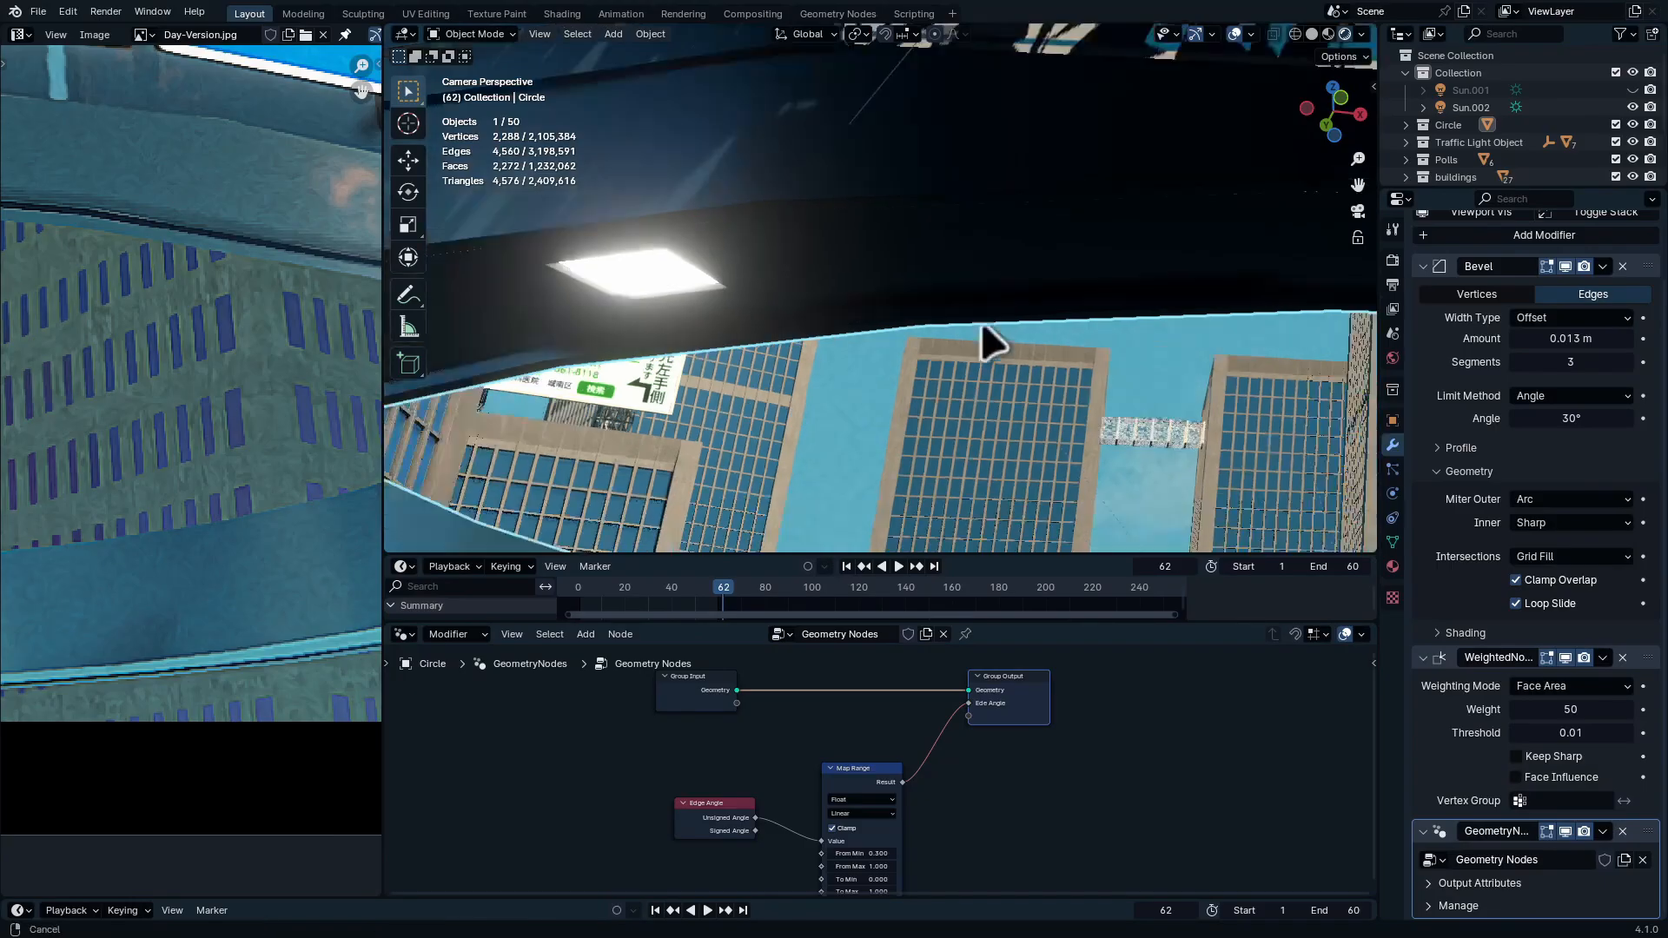
Switch the node editor to the Shader Editor and maximize it on the ring's metal shine material
middle_click_drag(1019, 247, 1096, 258, "shift")
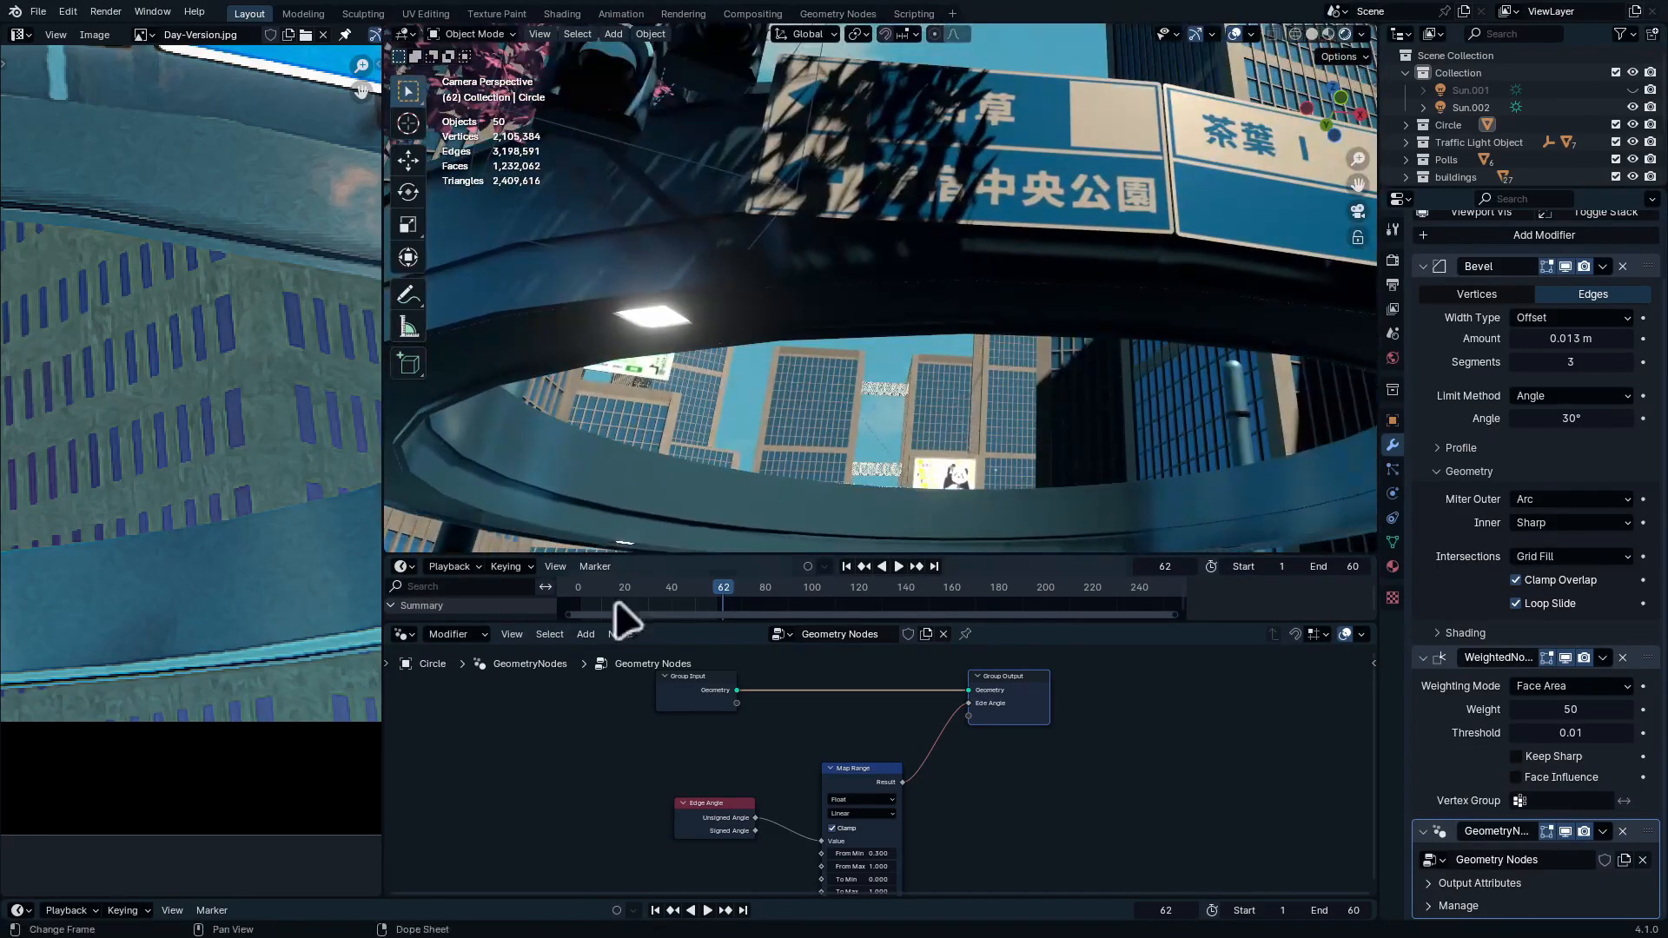
left_click(402, 635)
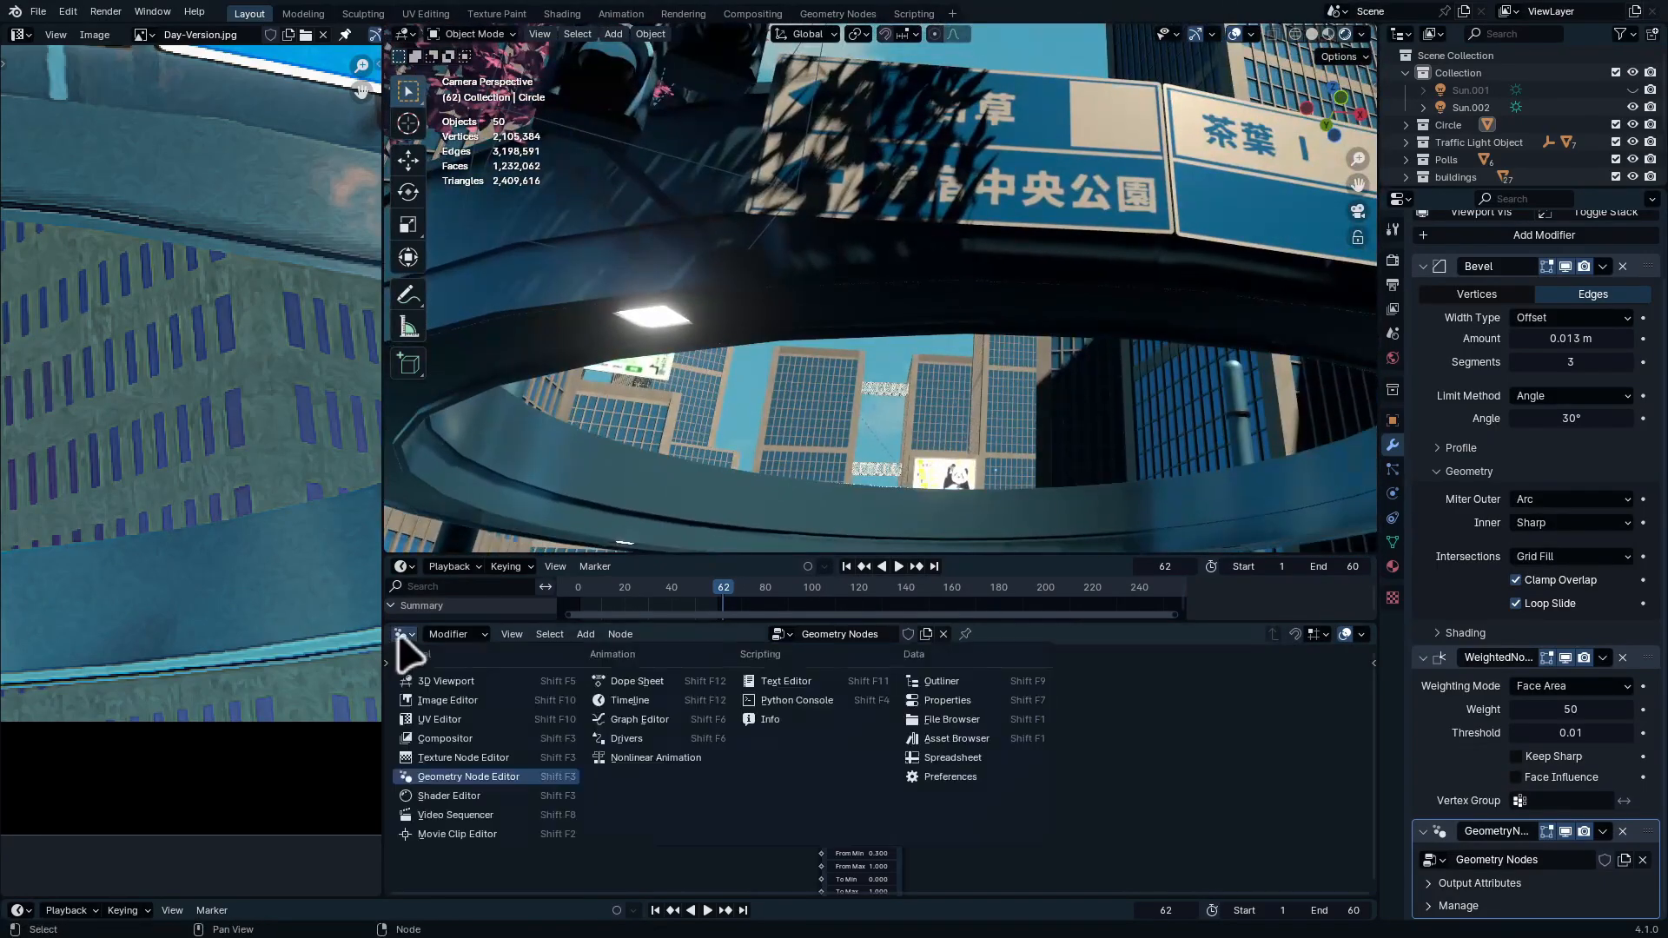
left_click(449, 795)
key("ctrl+space")
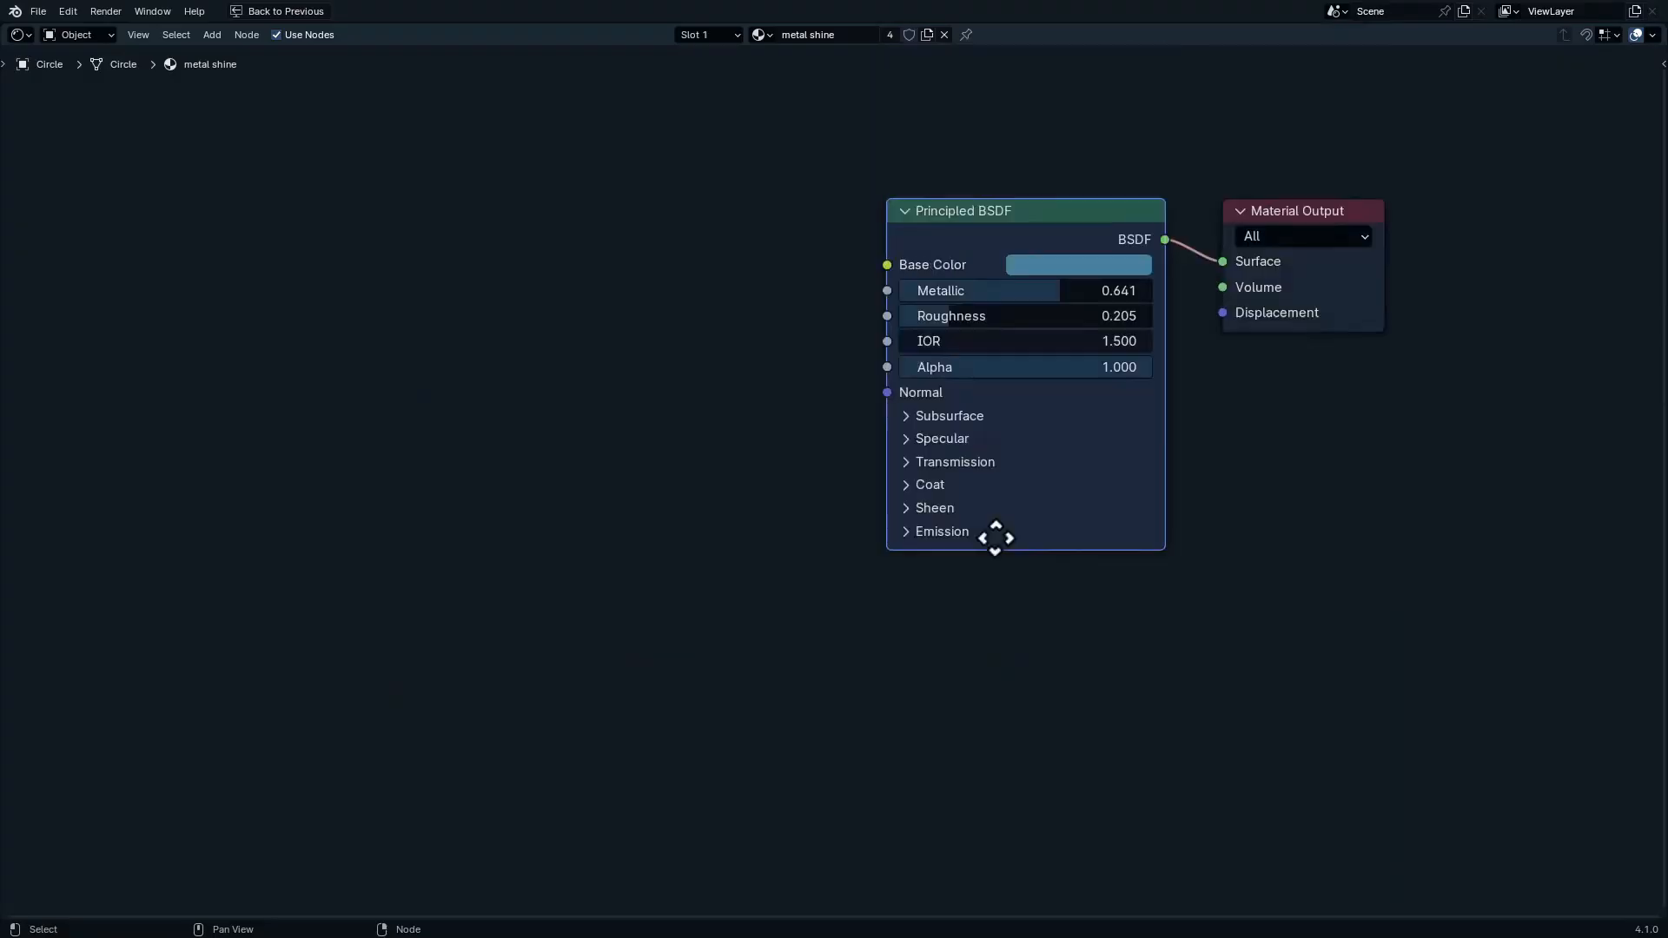
scroll(993, 535, "up", 3)
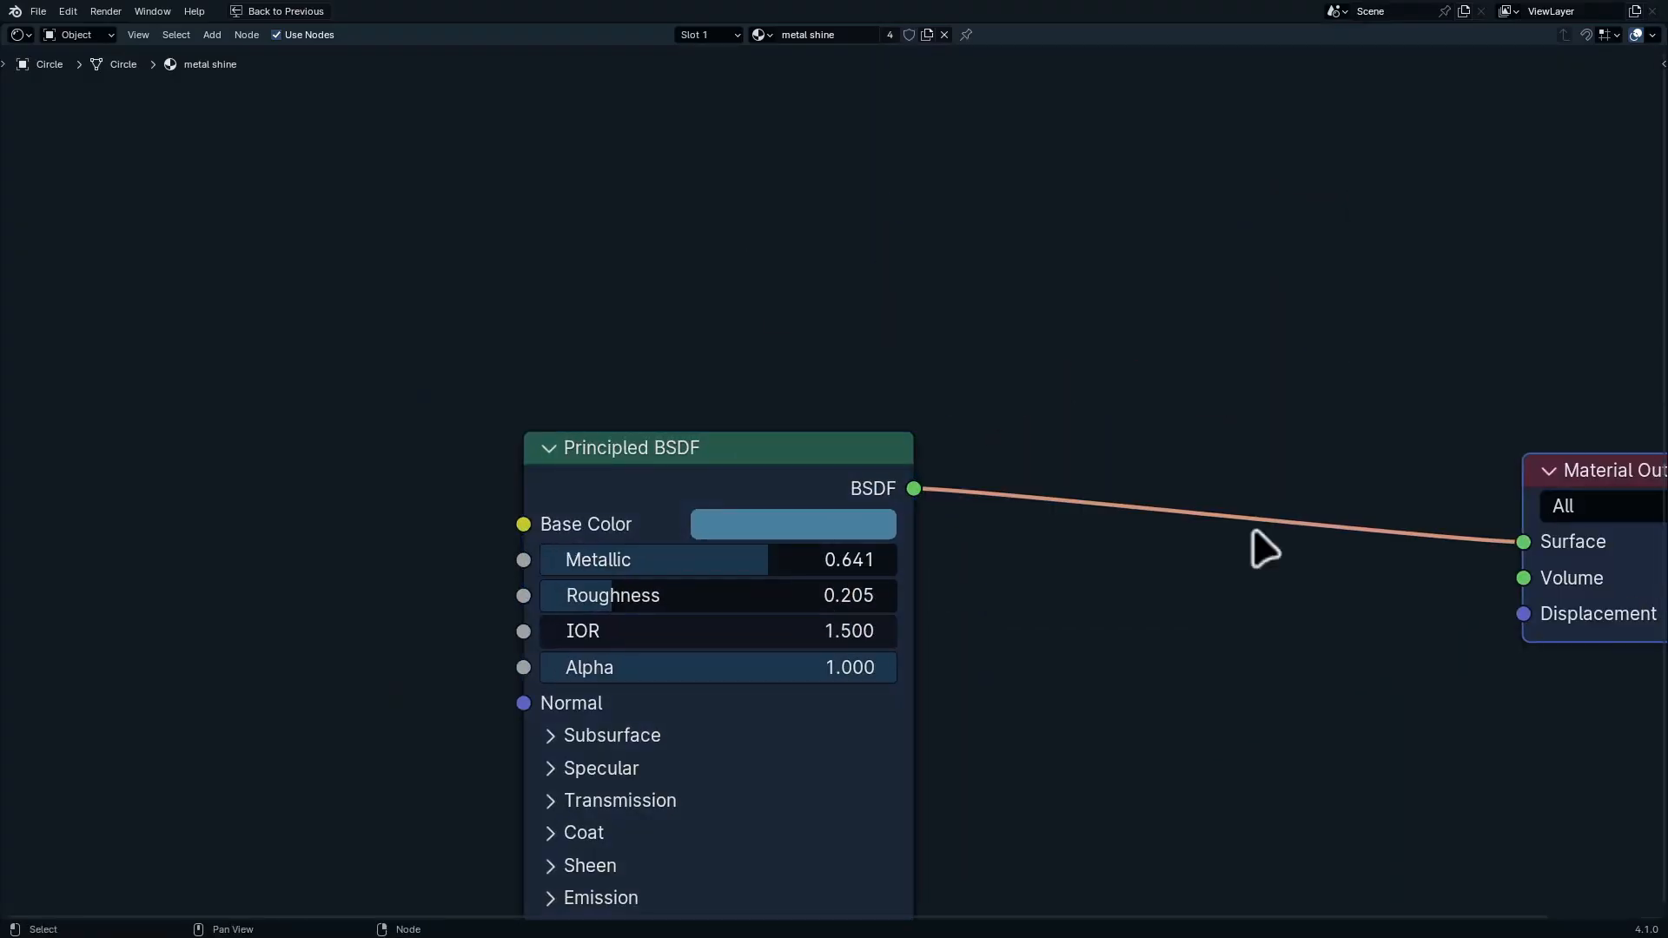
middle_click_drag(1190, 725, 960, 399)
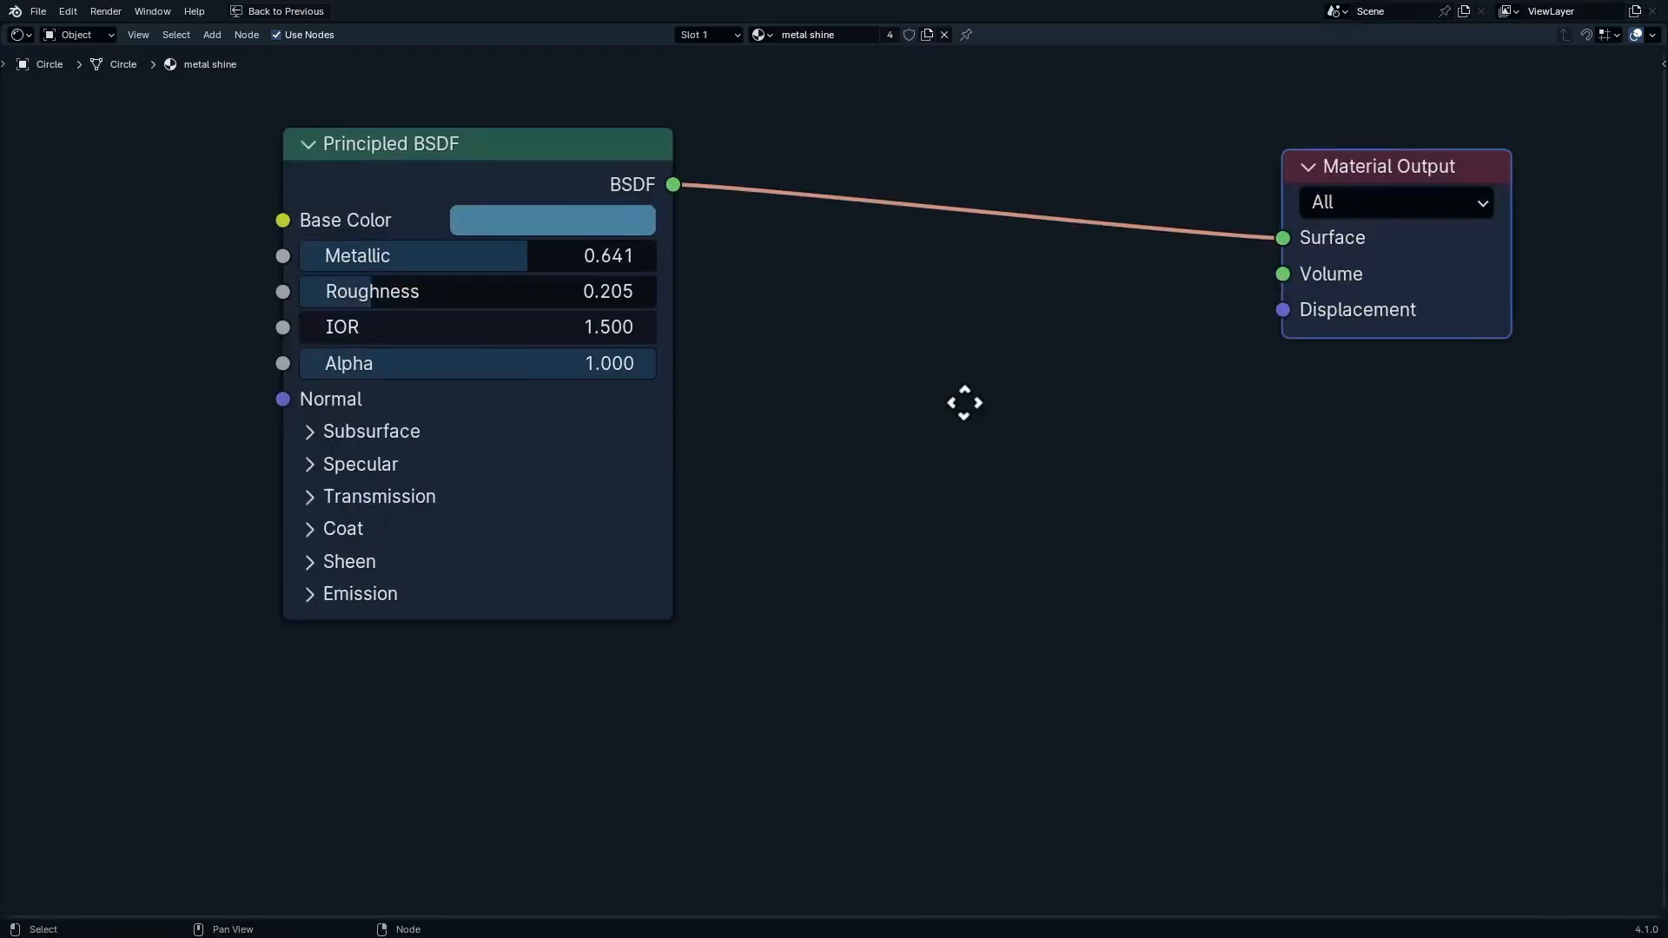
Add an Emission shader node below the Principled BSDF
key("shift+a")
left_click(1157, 459)
type("emissip")
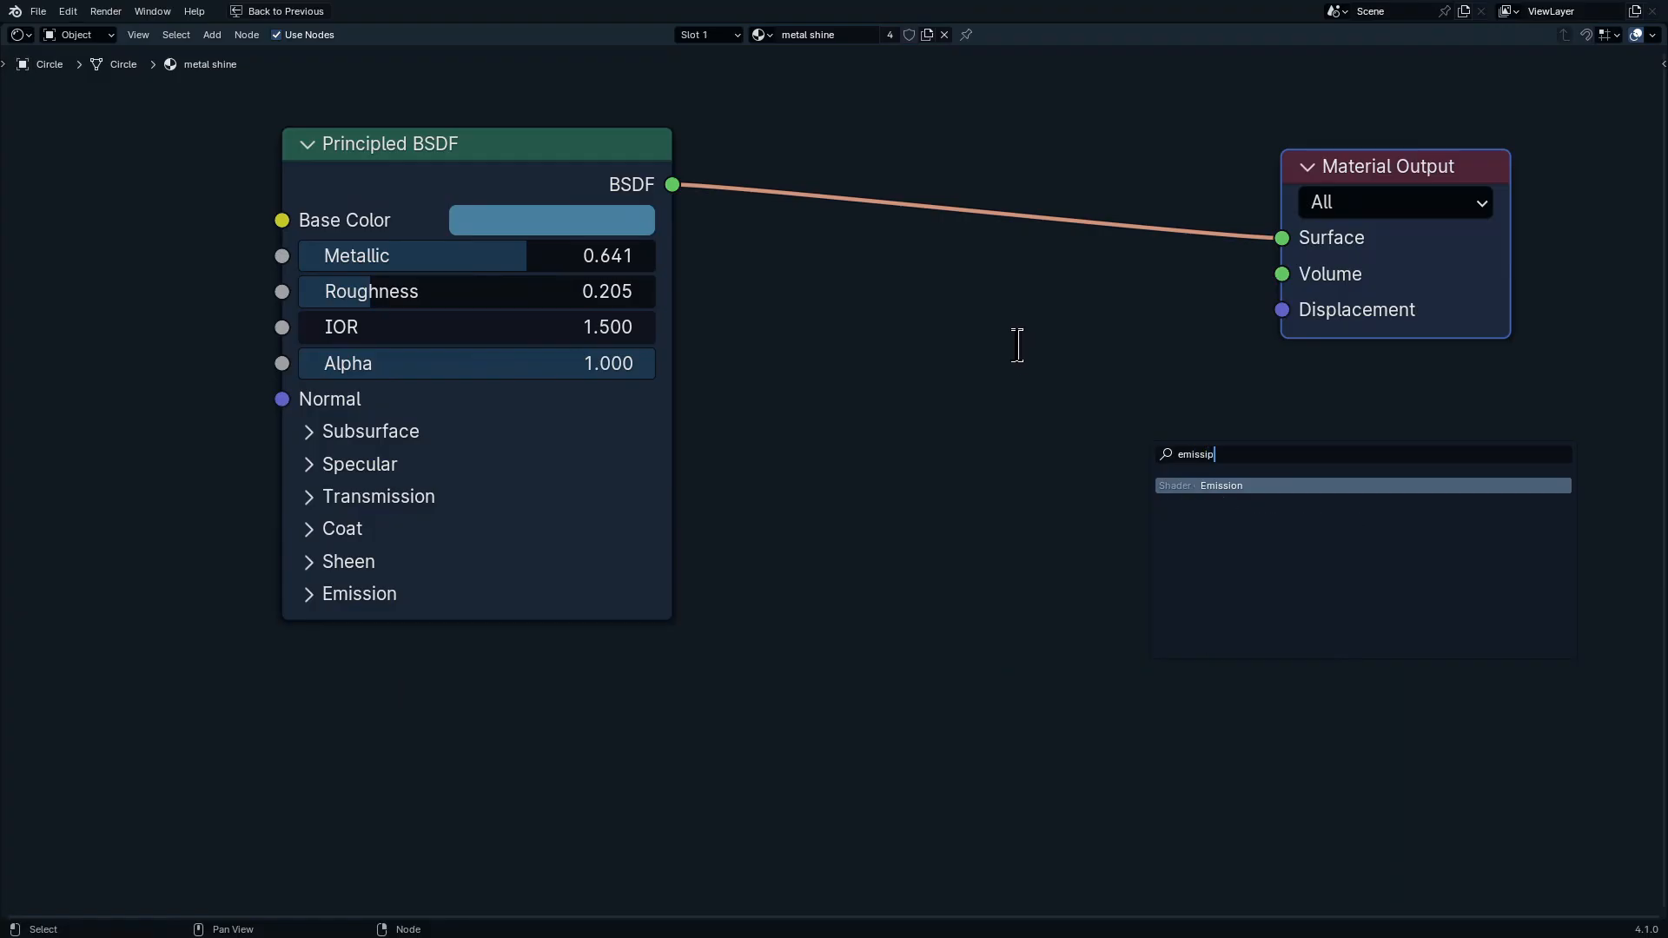
key("Return")
left_click(681, 672)
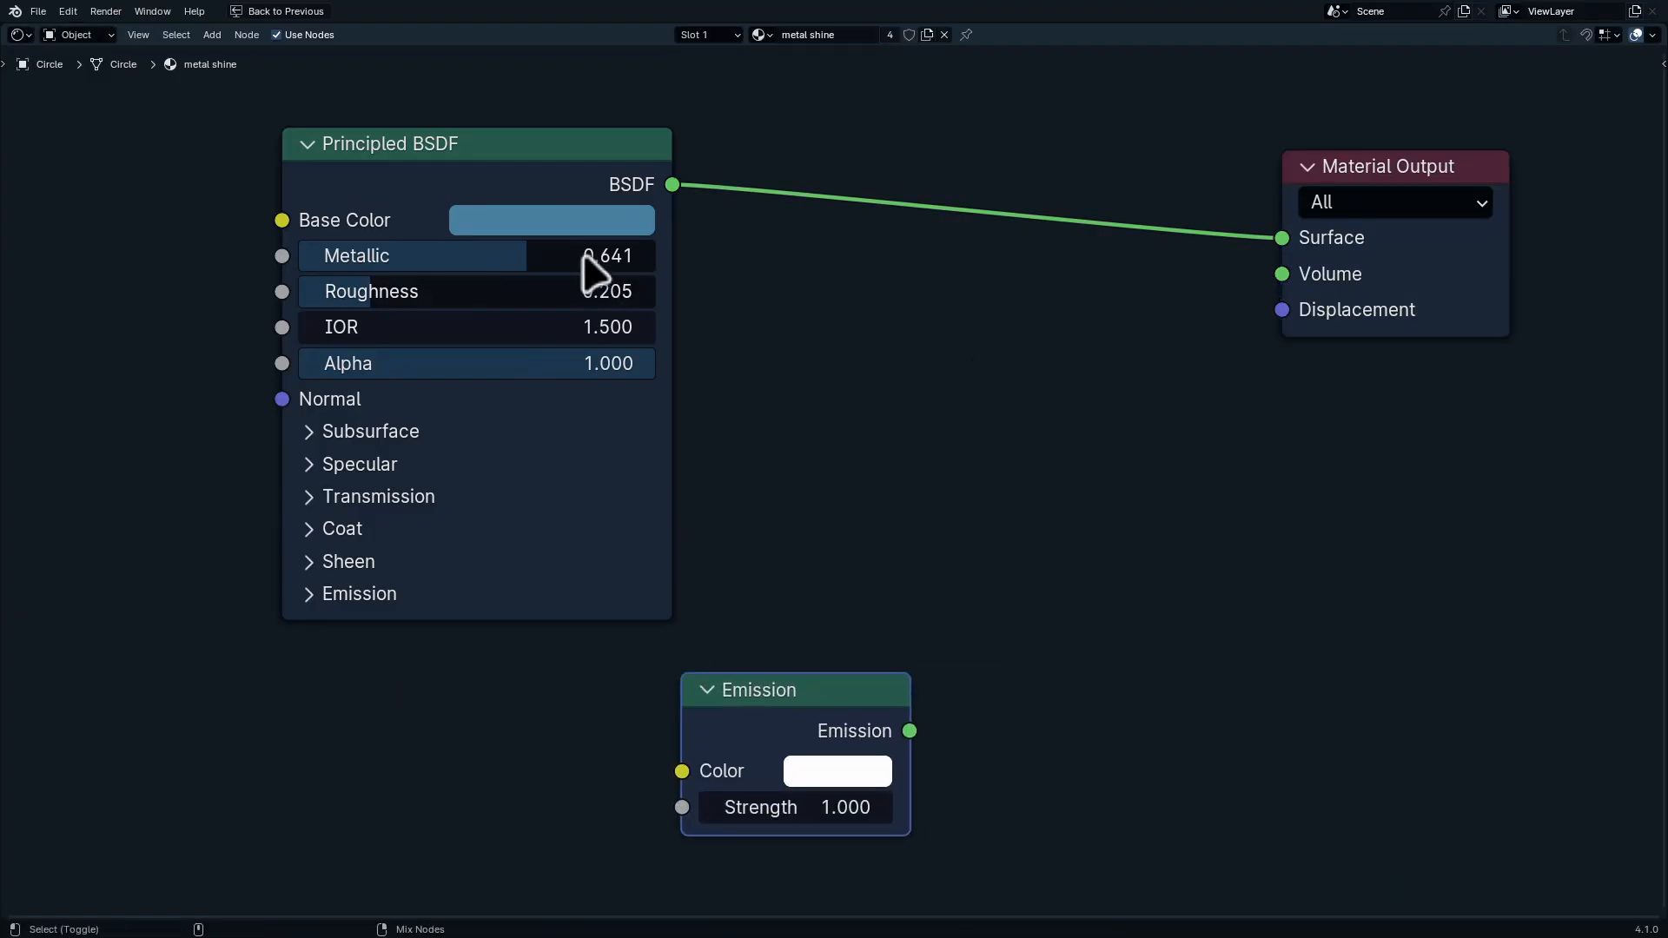
Blend the Principled BSDF and Emission with a Mix Shader feeding the Material Output, and tuck Emission under the Principled BSDF
mouse_move(562, 212)
left_mouse_down("ctrl+shift")
mouse_move(733, 700)
mouse_move(828, 472)
left_mouse_up("ctrl+shift")
mouse_move(588, 209)
right_mouse_down("ctrl+shift")
mouse_move(738, 663)
mouse_move(774, 681)
right_mouse_up("ctrl+shift")
left_click_drag(1090, 472, 956, 312)
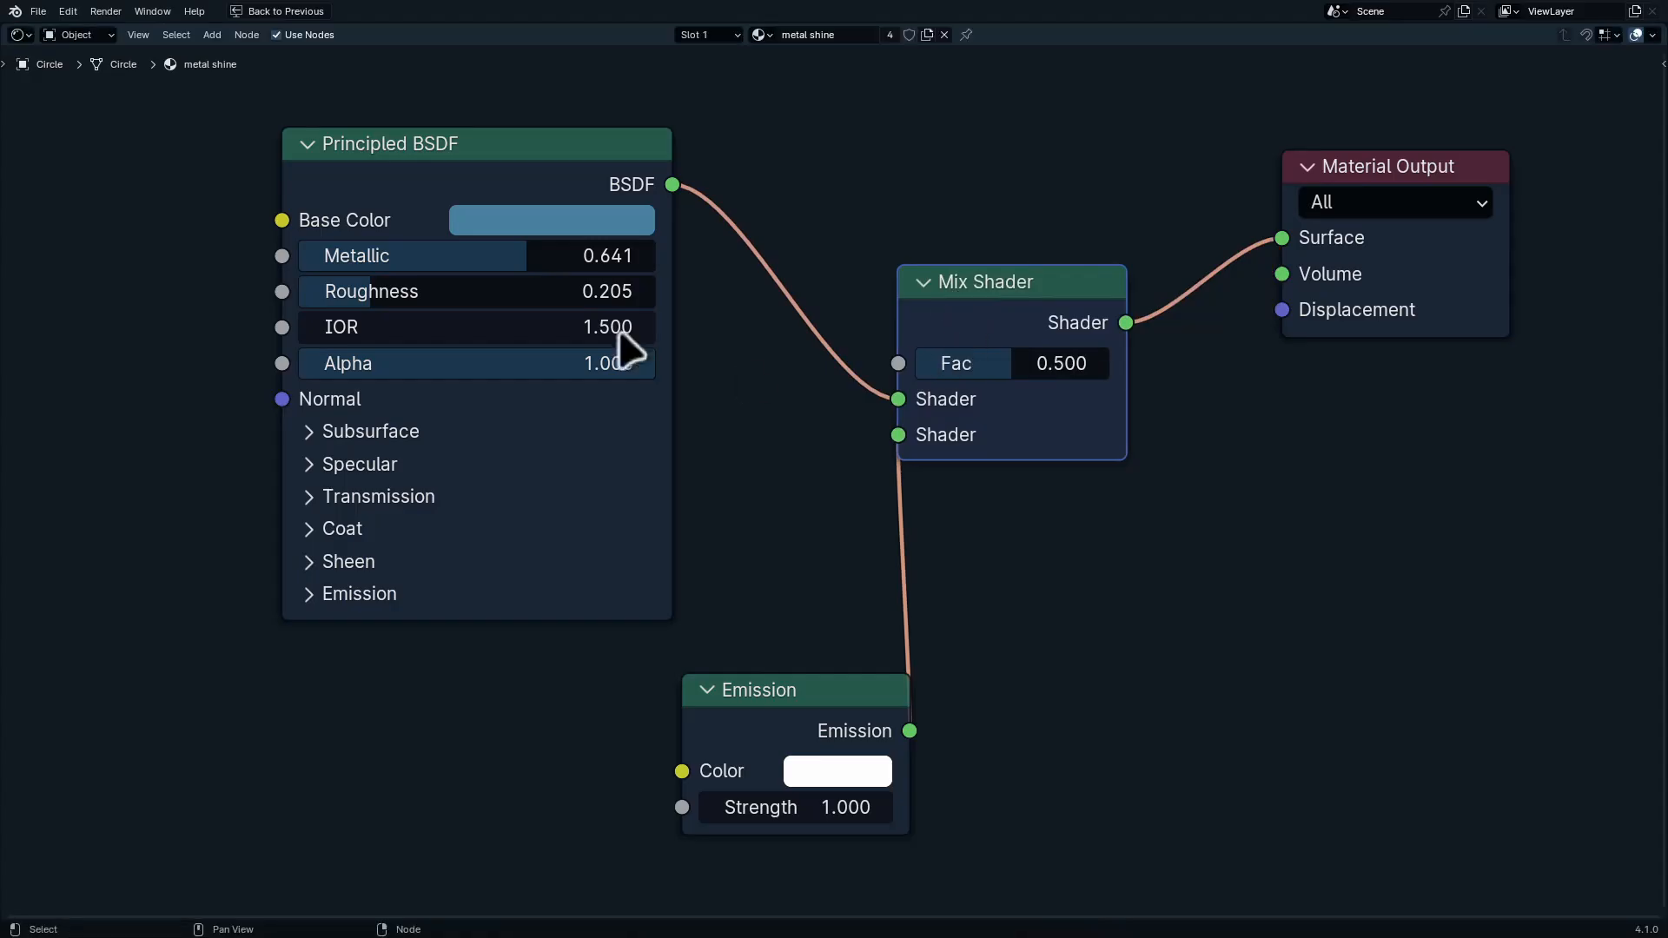
middle_click_drag(718, 559, 997, 510)
left_click_drag(1058, 668, 768, 644)
Add an Attribute node named Ede Angle above the Principled BSDF and connect its Fac to the Mix Shader's Fac
middle_click_drag(733, 614, 1031, 912)
scroll(697, 423, "up", 1)
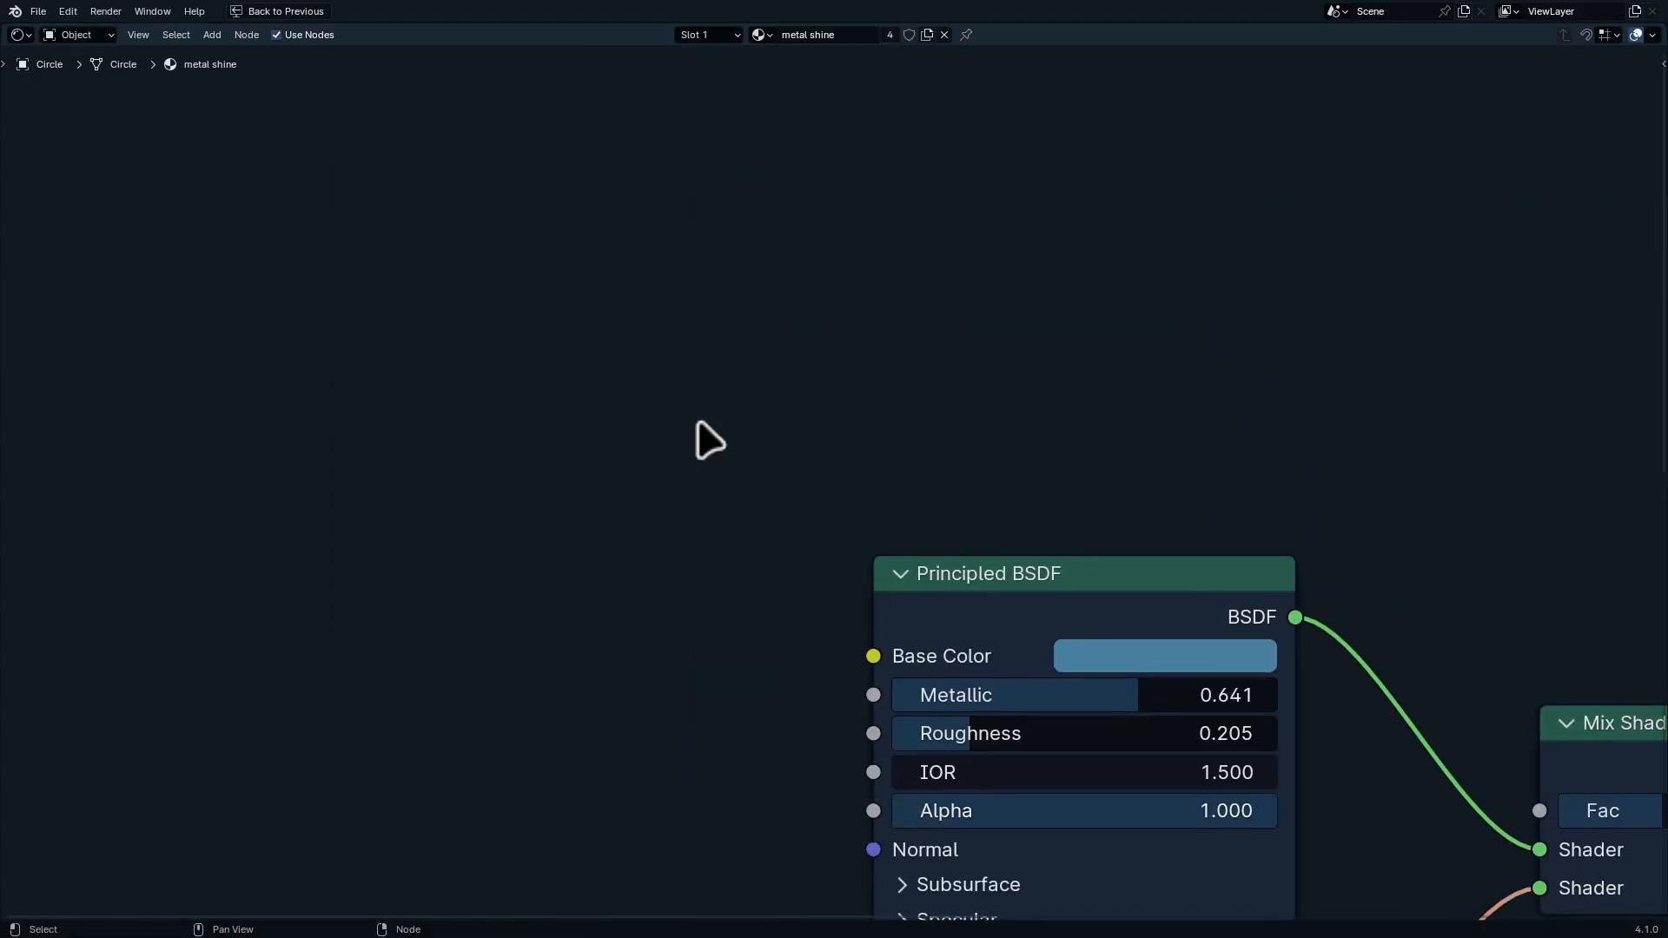
key("shift+a")
type("attr")
key("Return")
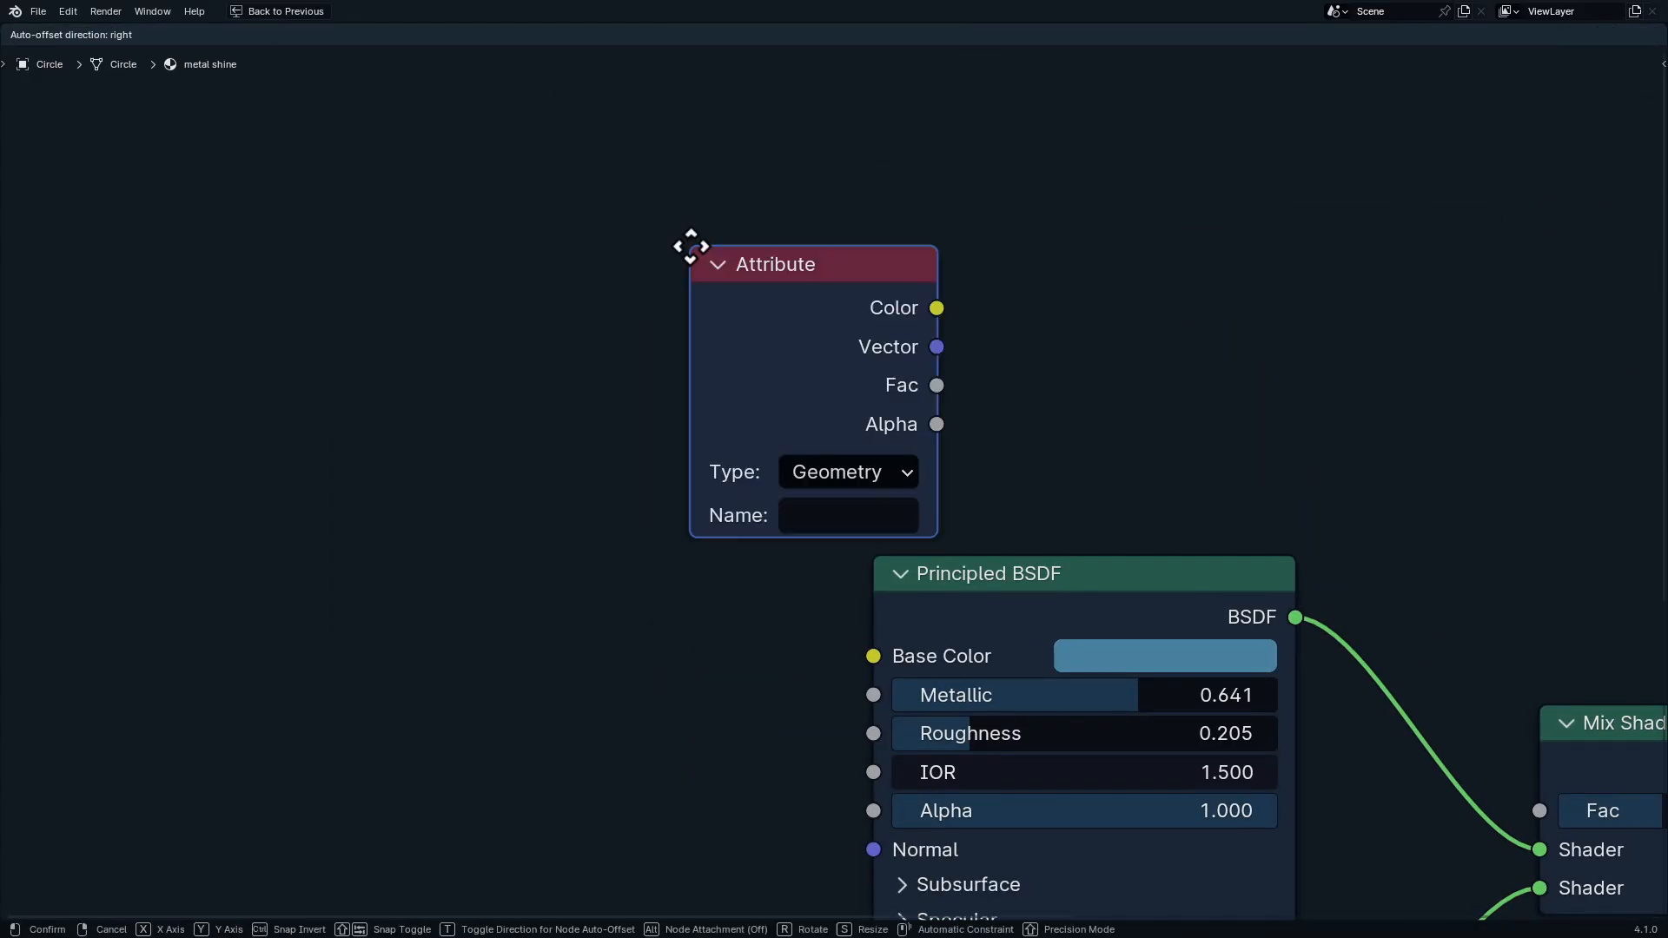
left_click(1076, 187)
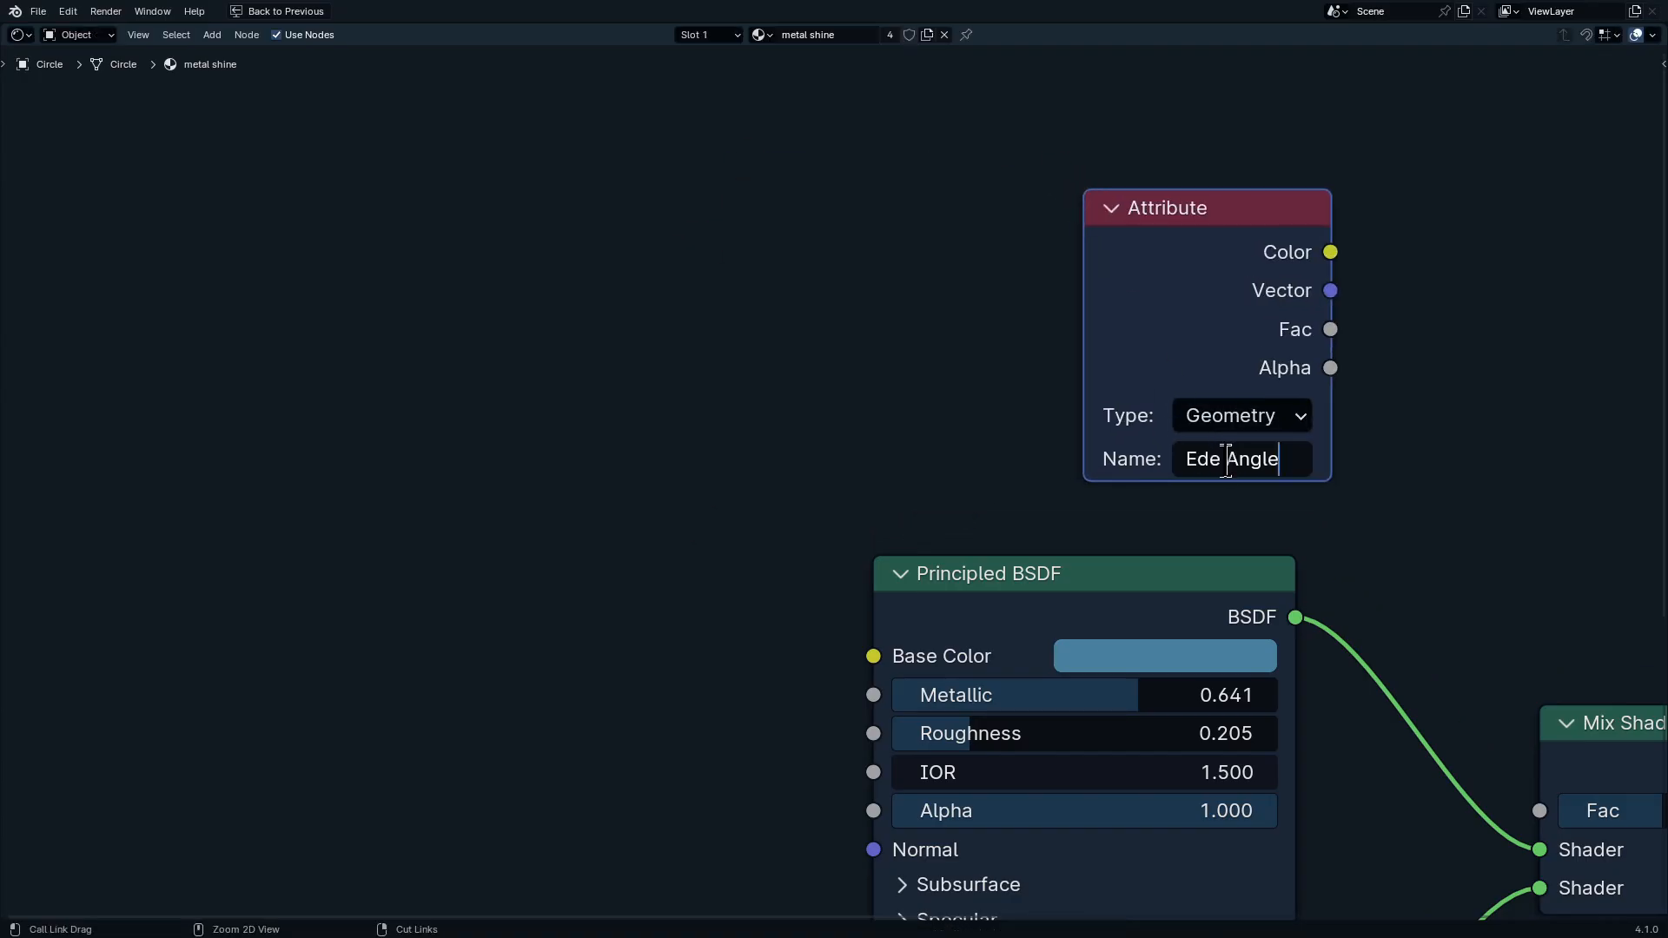
middle_click_drag(1373, 573, 910, 525)
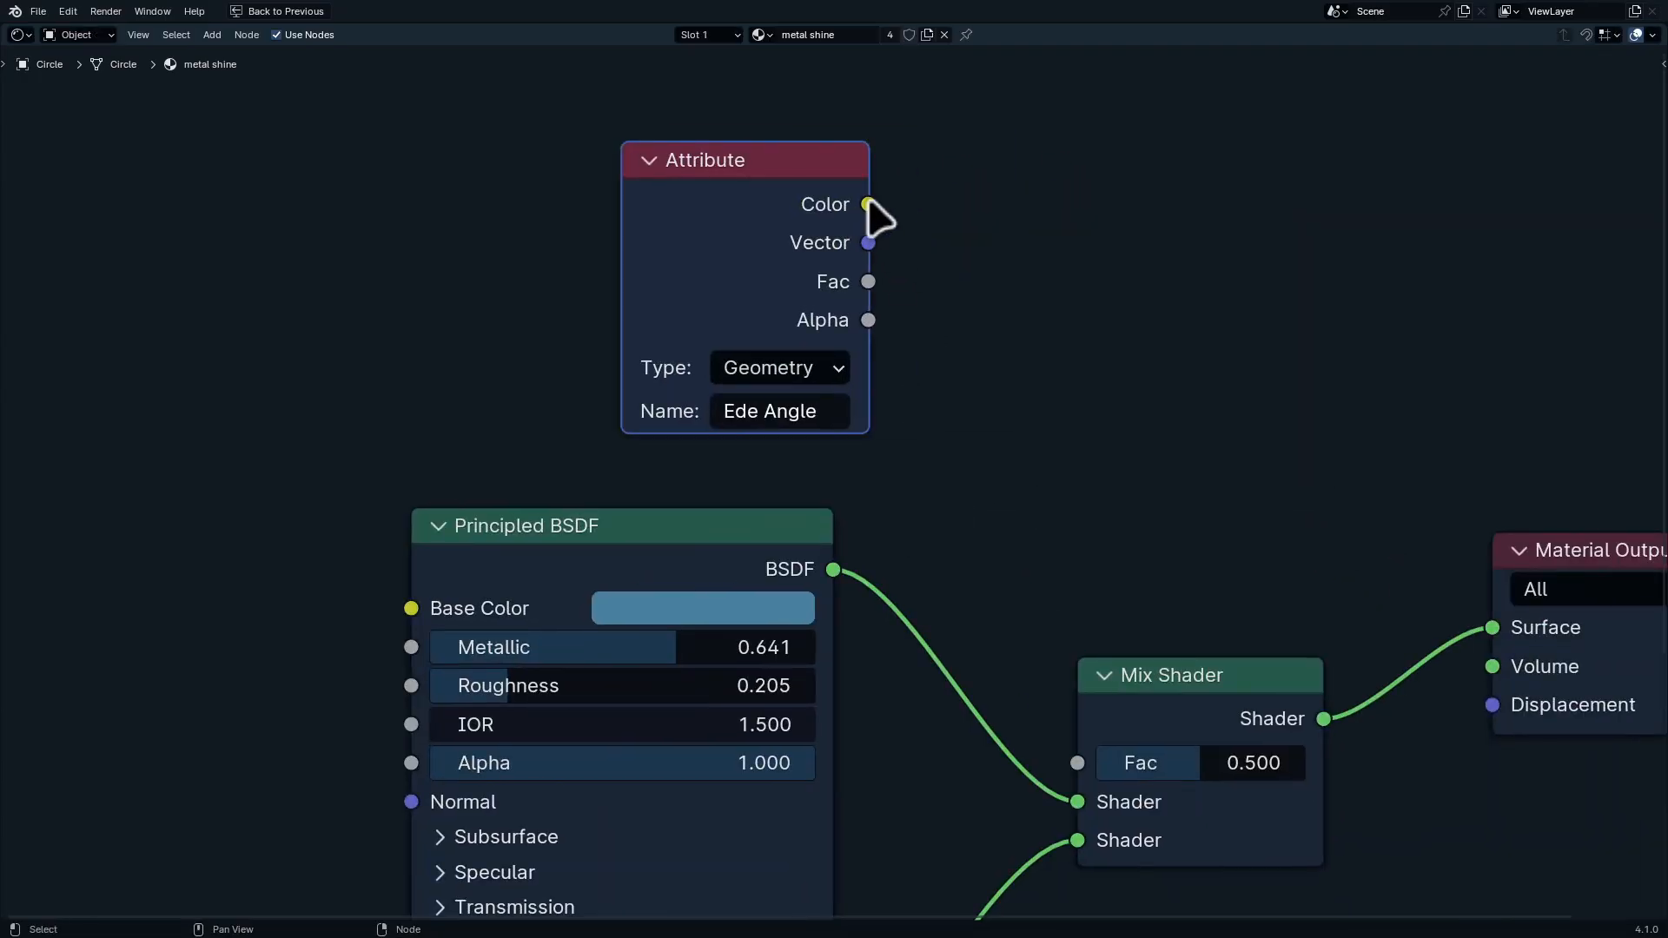
left_click_drag(868, 281, 1077, 692)
Restore the full layout, go to frame 0, hide Sun.002 and show Sun.001 for the night lighting
key("ctrl+space")
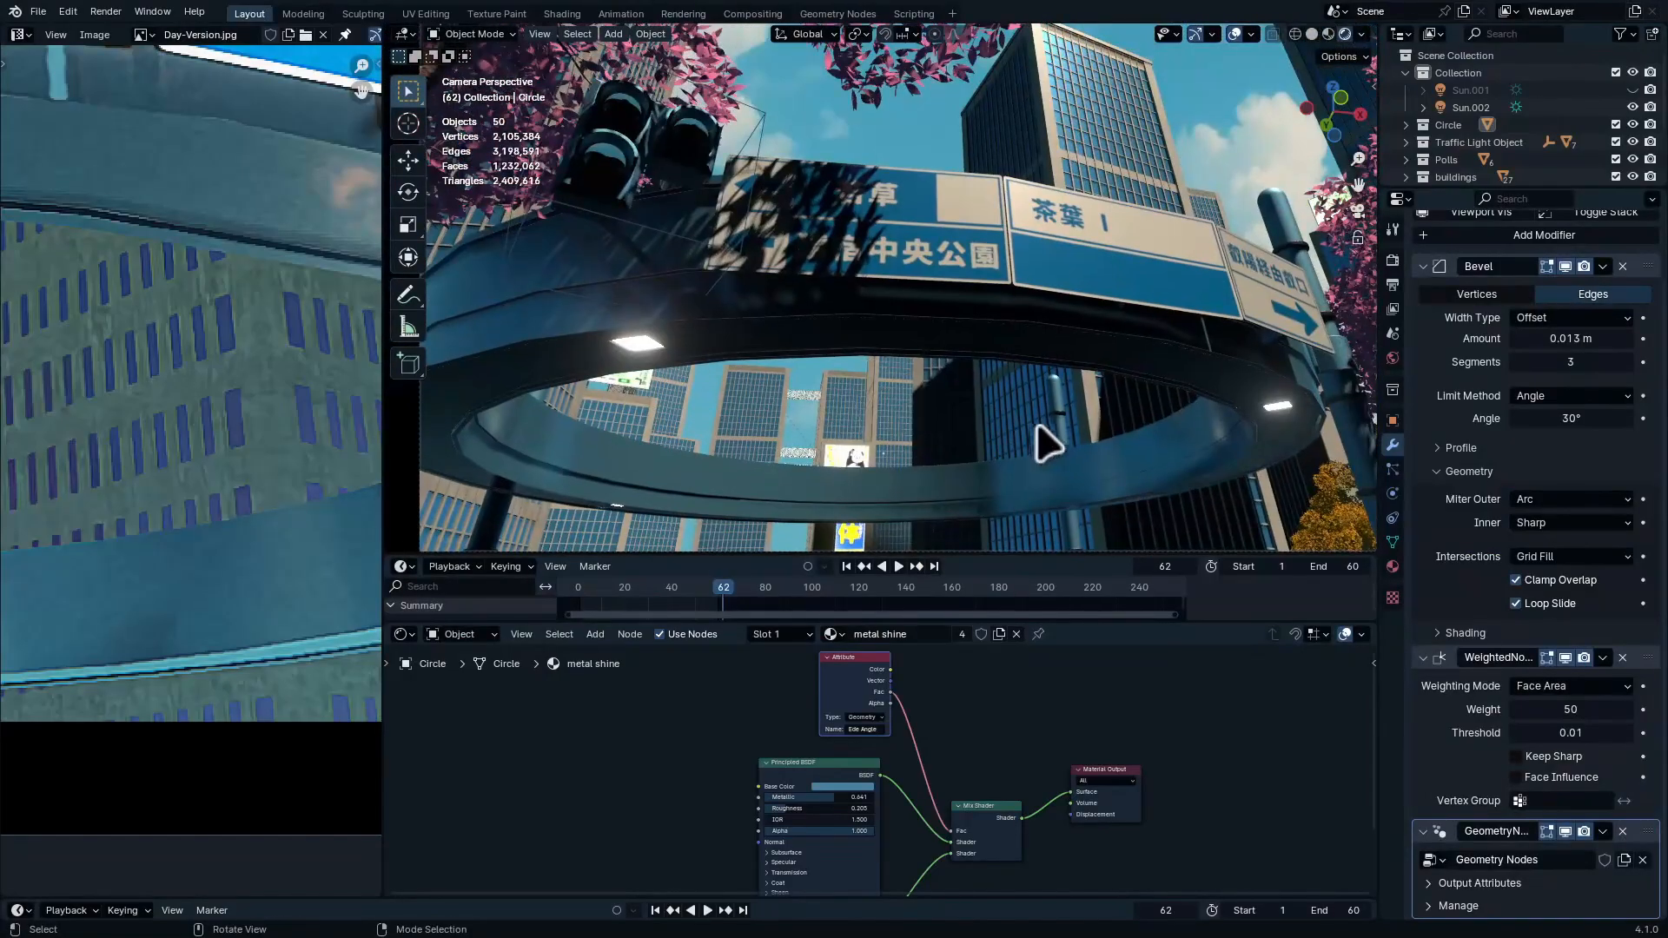
left_click(577, 590)
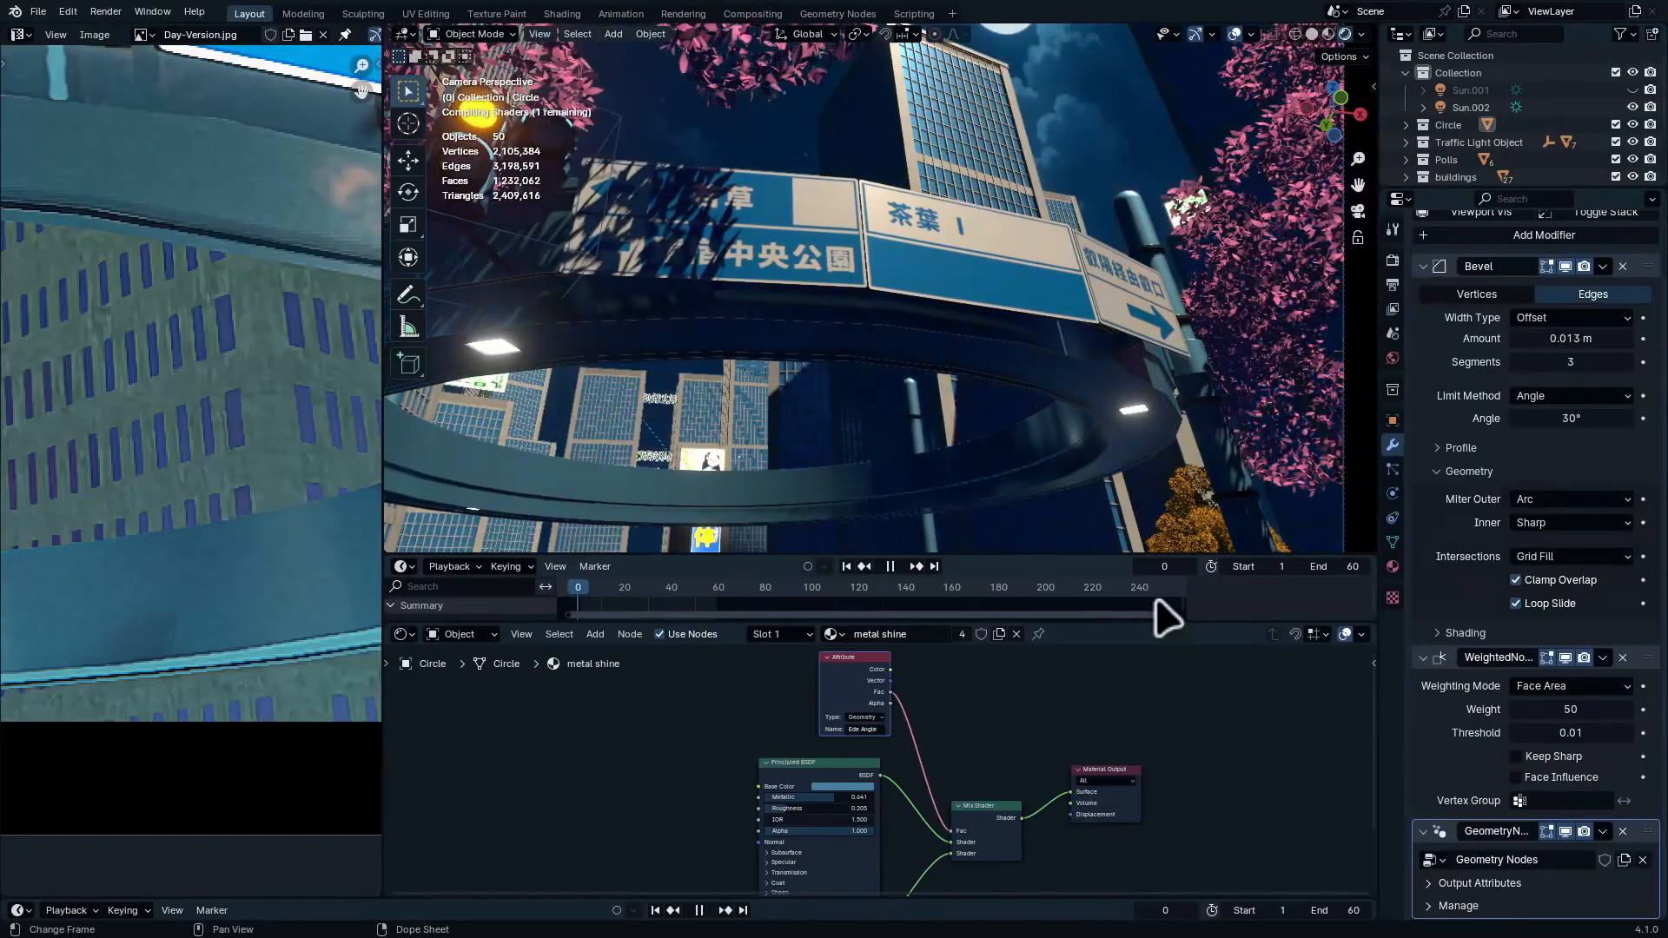
middle_click_drag(863, 313, 1041, 358, "shift")
left_click_drag(752, 201, 1073, 436)
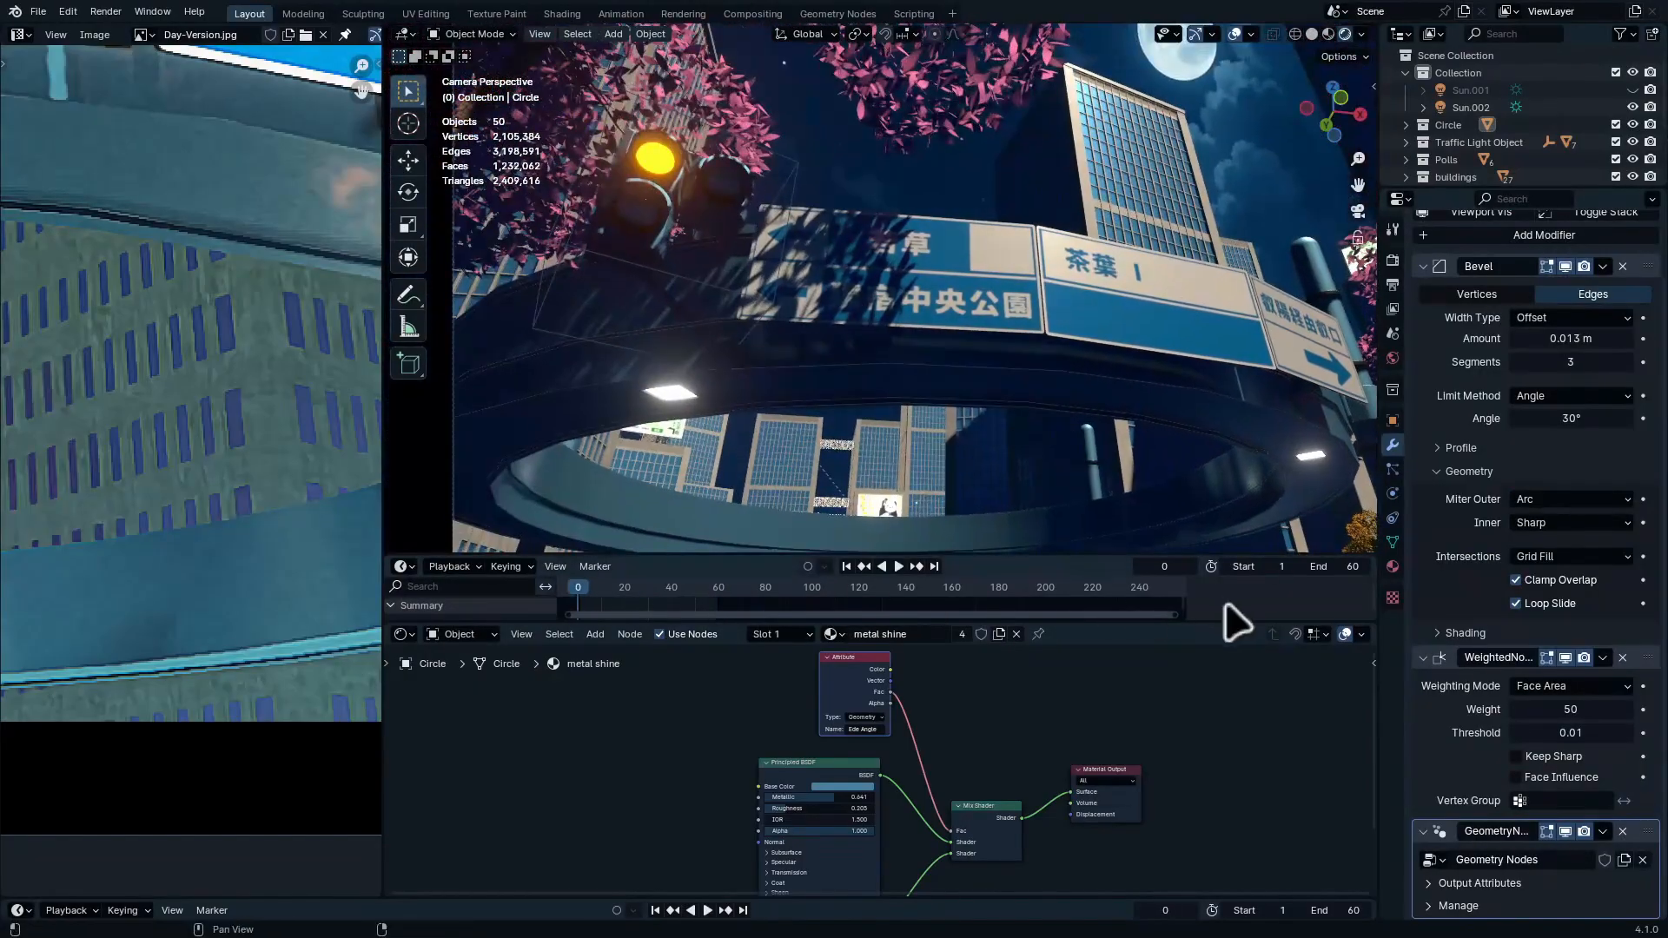
left_click(1632, 107)
left_click(1632, 90)
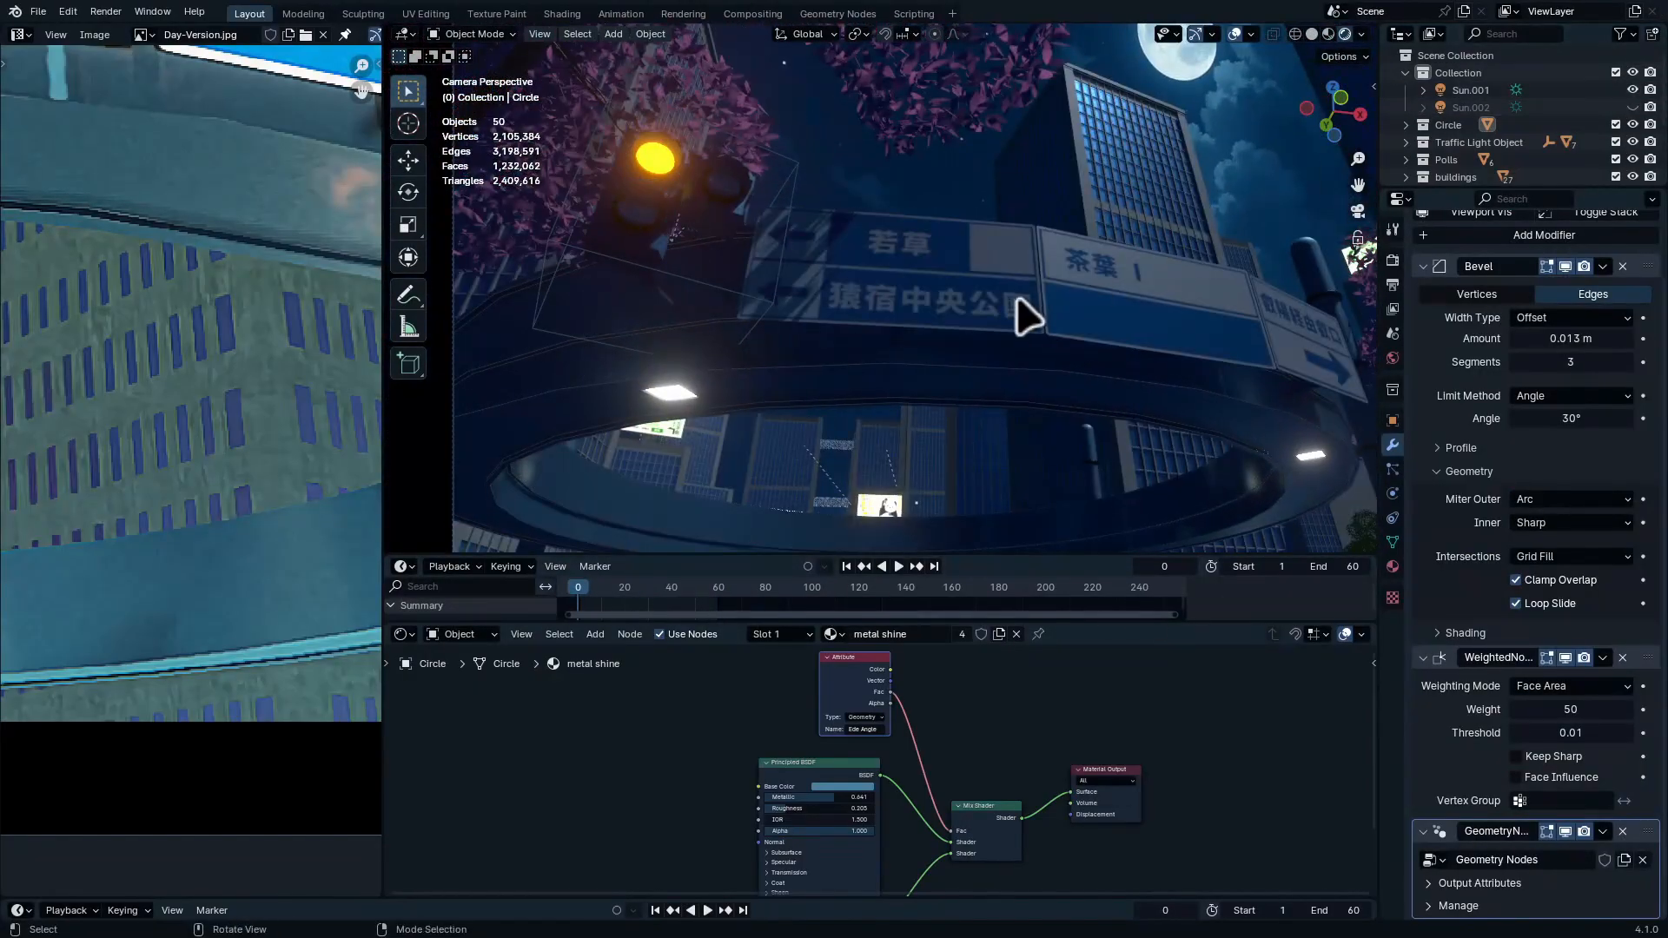
Examine the edge lines on the overhead ring up close around the signs and ring lights in the night scene
middle_click_drag(1028, 317, 942, 385, "ctrl")
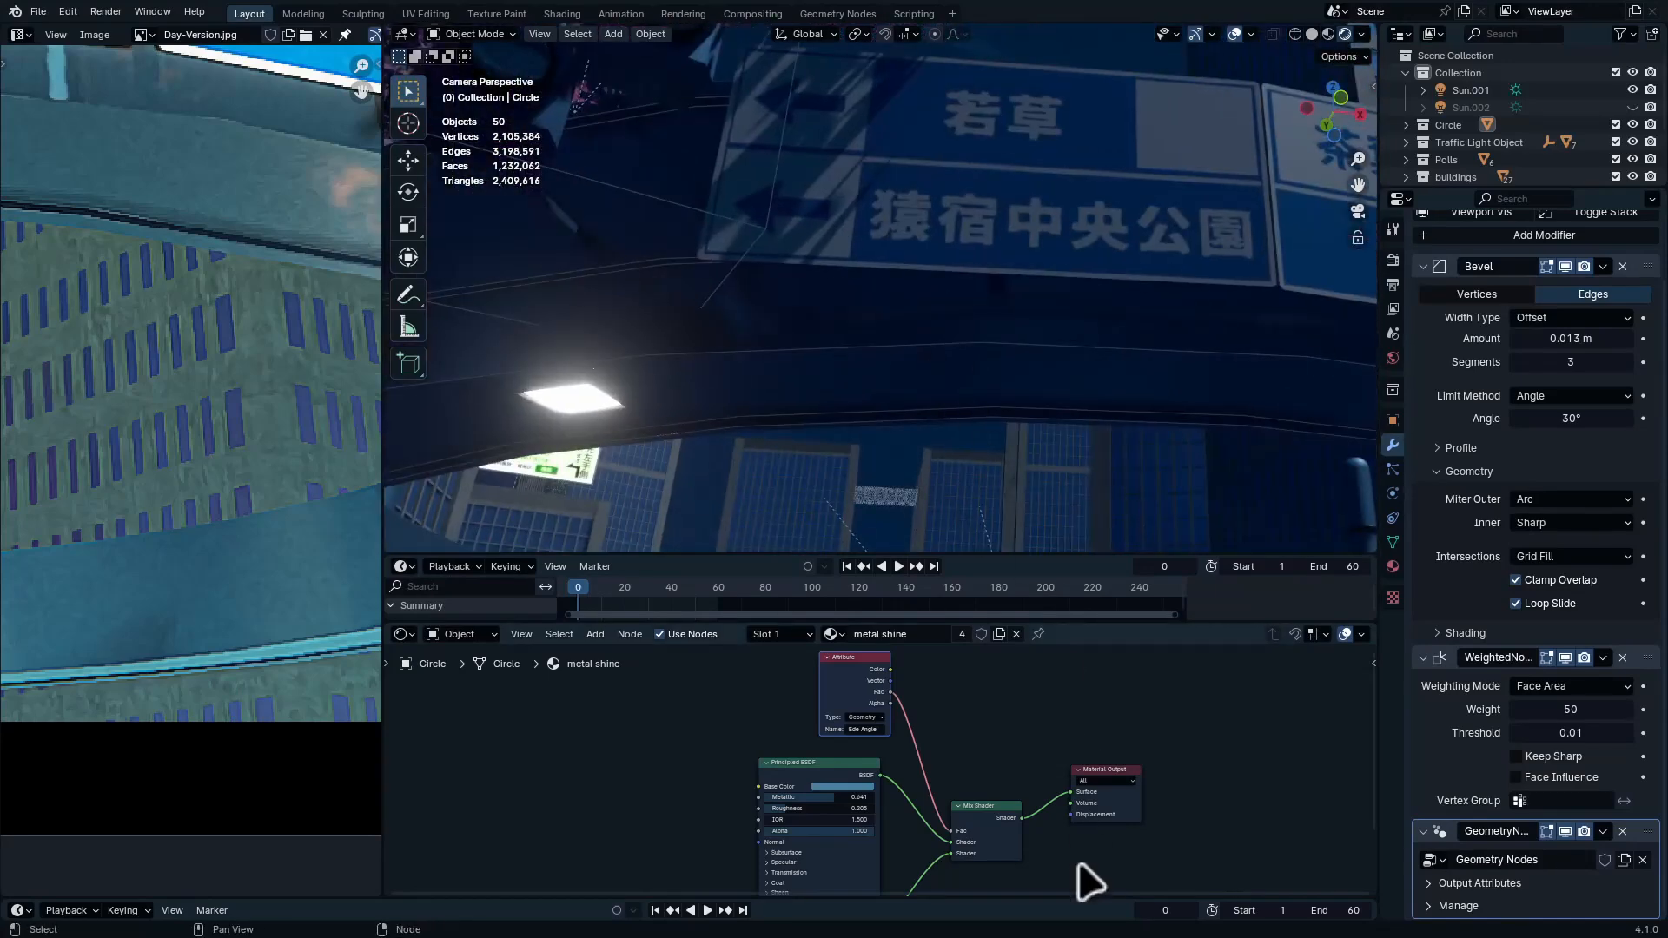
middle_click_drag(1078, 862, 1053, 778)
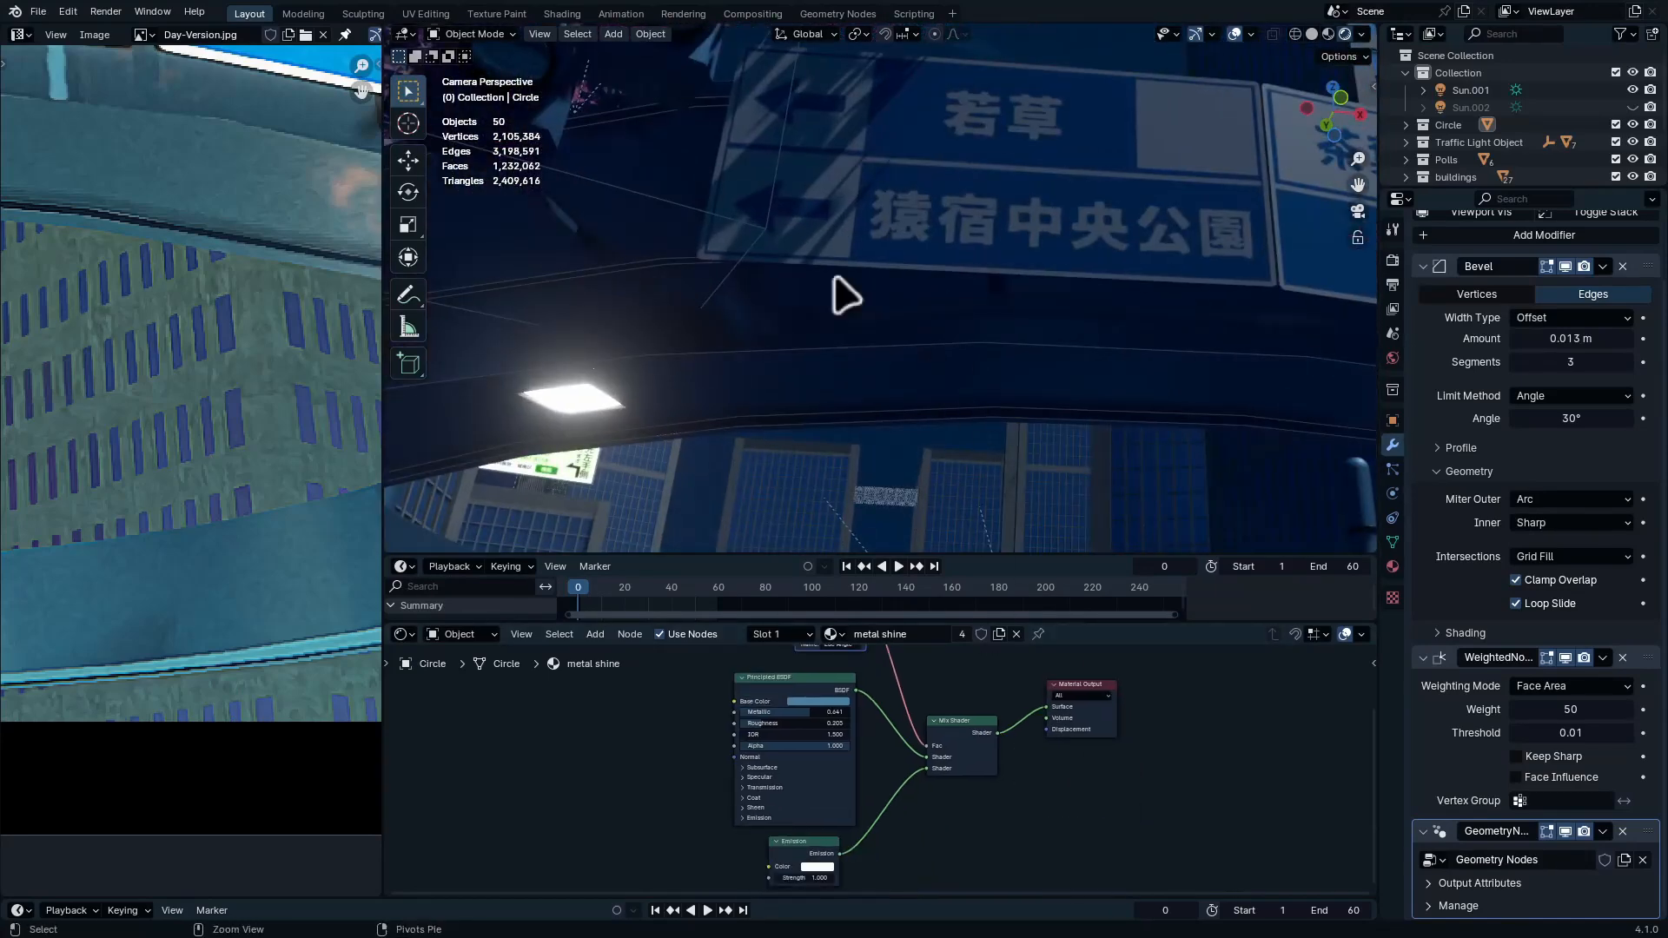
left_click_drag(766, 85, 1296, 508)
middle_click_drag(741, 190, 771, 372, "shift")
key("ctrl+space")
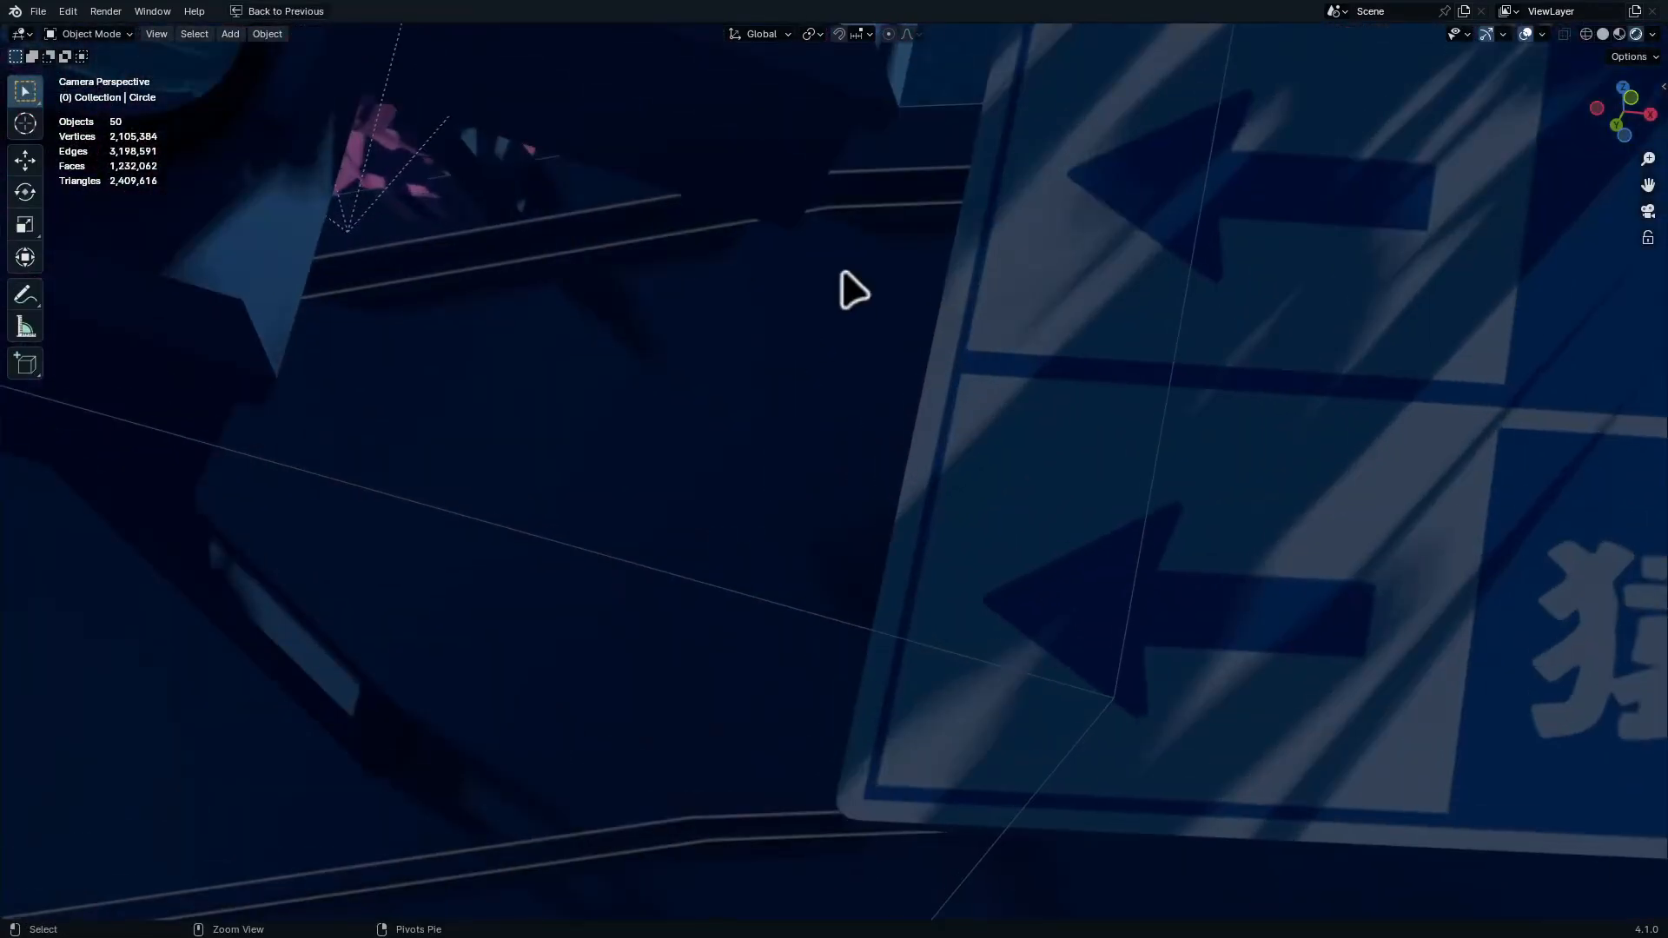
middle_click_drag(951, 403, 701, 519, "ctrl")
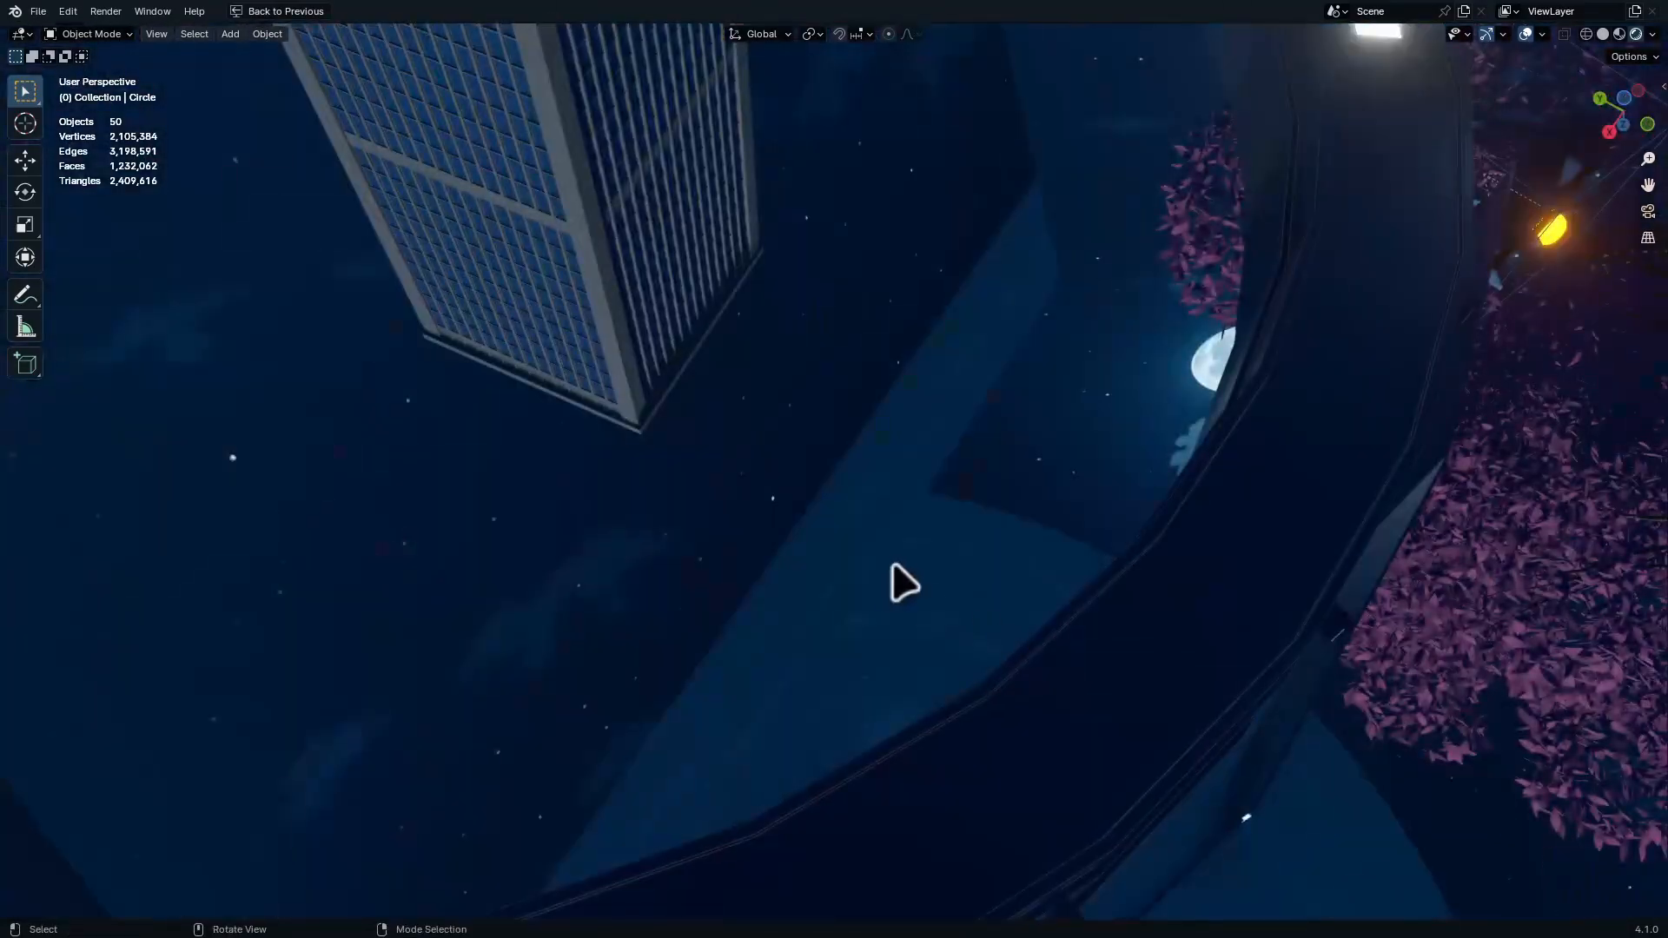
key("KP_0")
middle_click_drag(1297, 626, 440, 507, "shift")
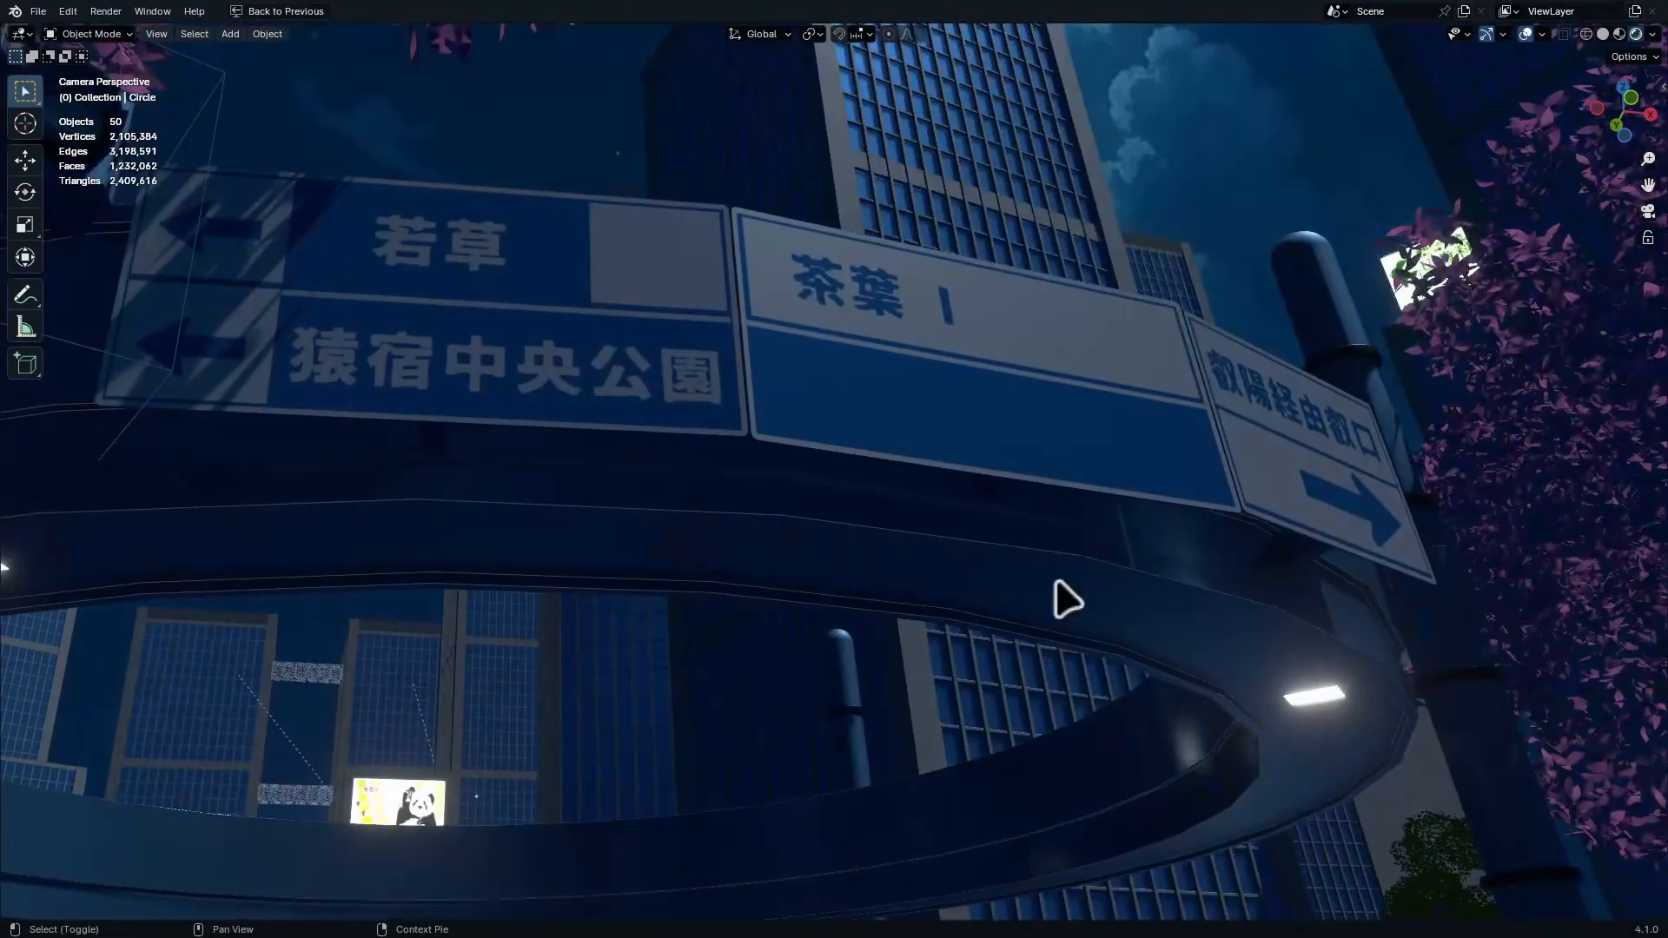
middle_click_drag(1209, 682, 1002, 517, "shift")
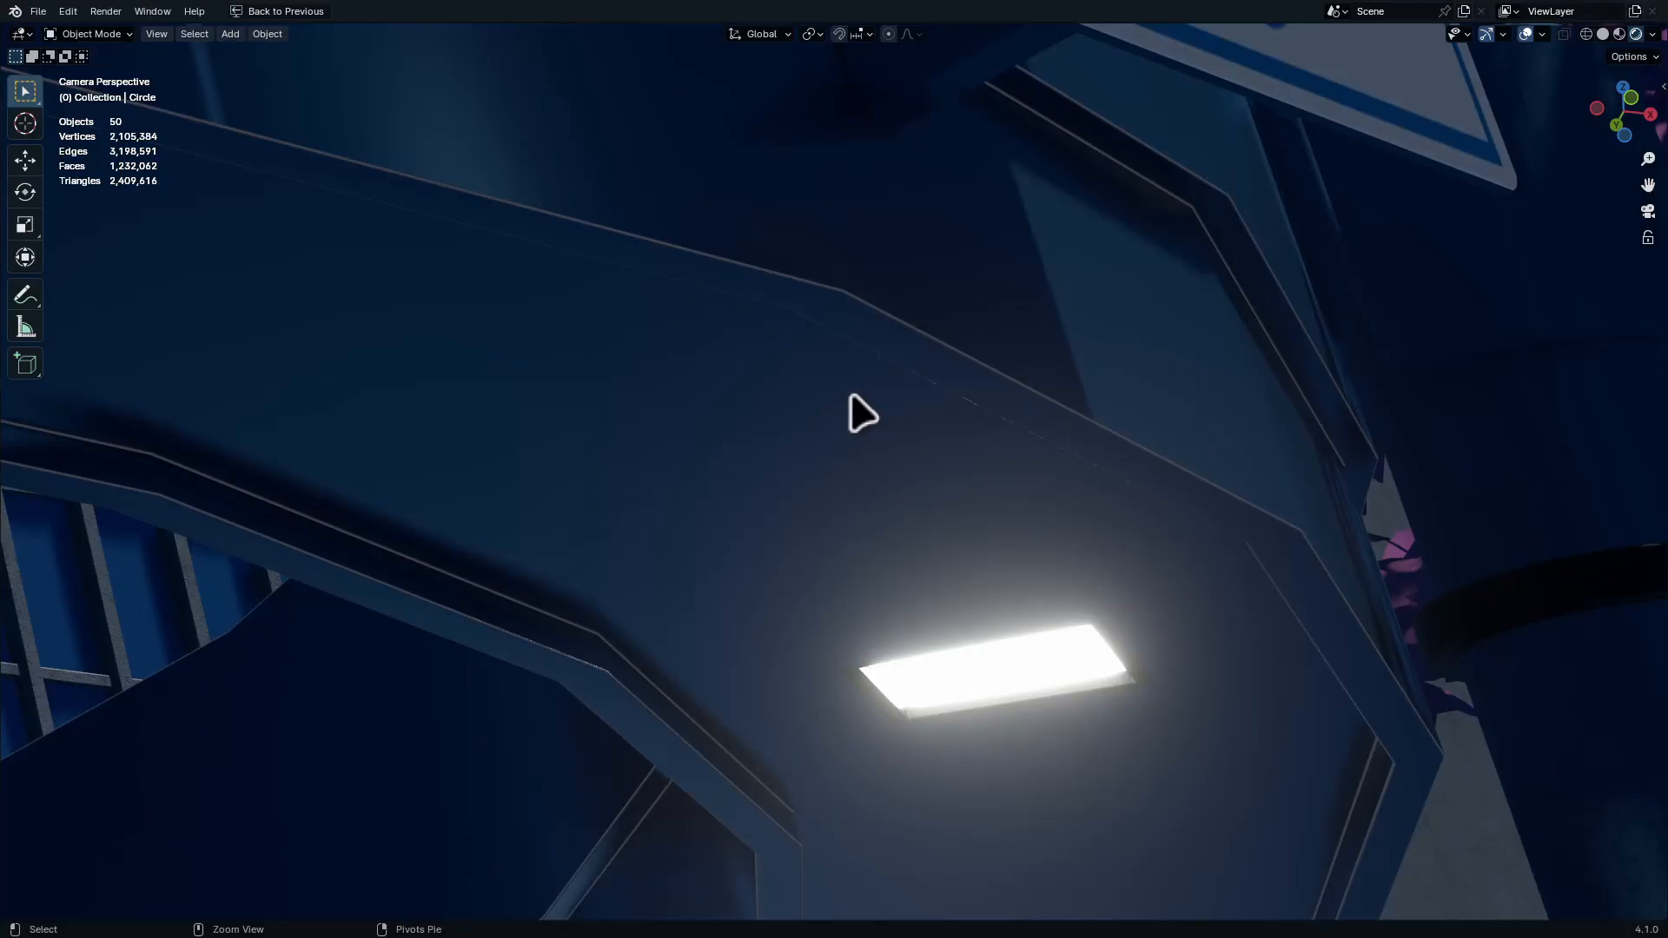
key("ctrl+space")
Maximize the shader editor and move the Attribute node well above the Principled BSDF to make room
key("ctrl+space")
middle_click_drag(832, 393, 1088, 796)
scroll(1010, 400, "down", 10)
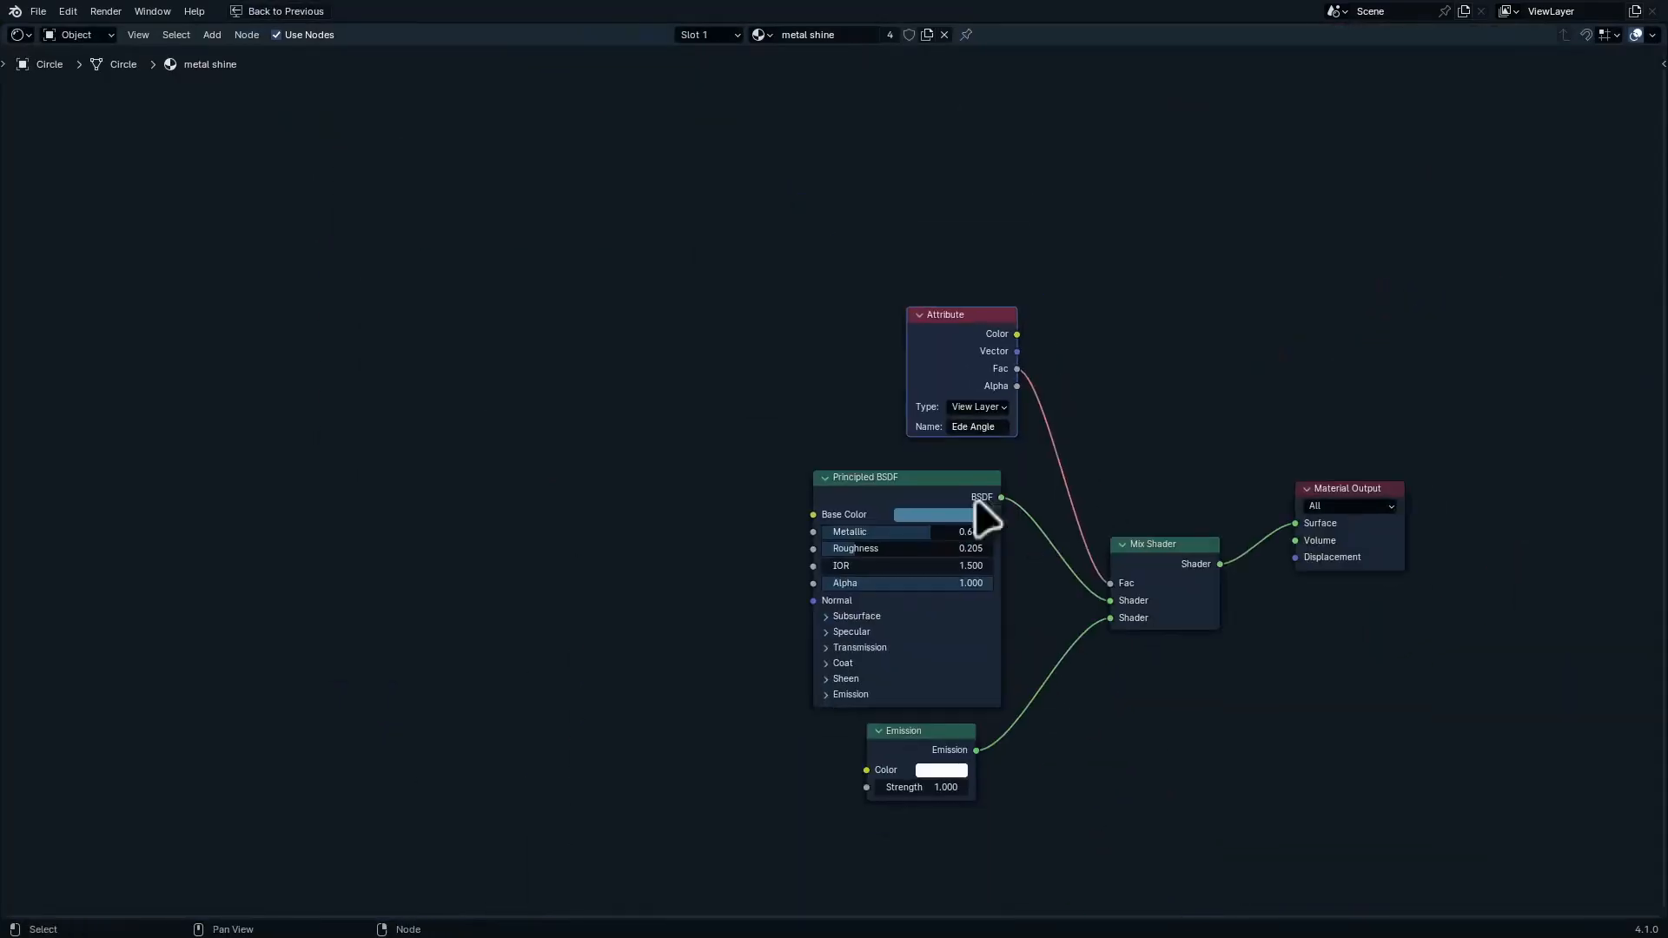
middle_click_drag(968, 474, 1177, 782)
left_click_drag(1158, 652, 968, 165)
left_click(1131, 335)
Add a Noise Texture node between the Attribute node and the Principled BSDF
key("shift+a")
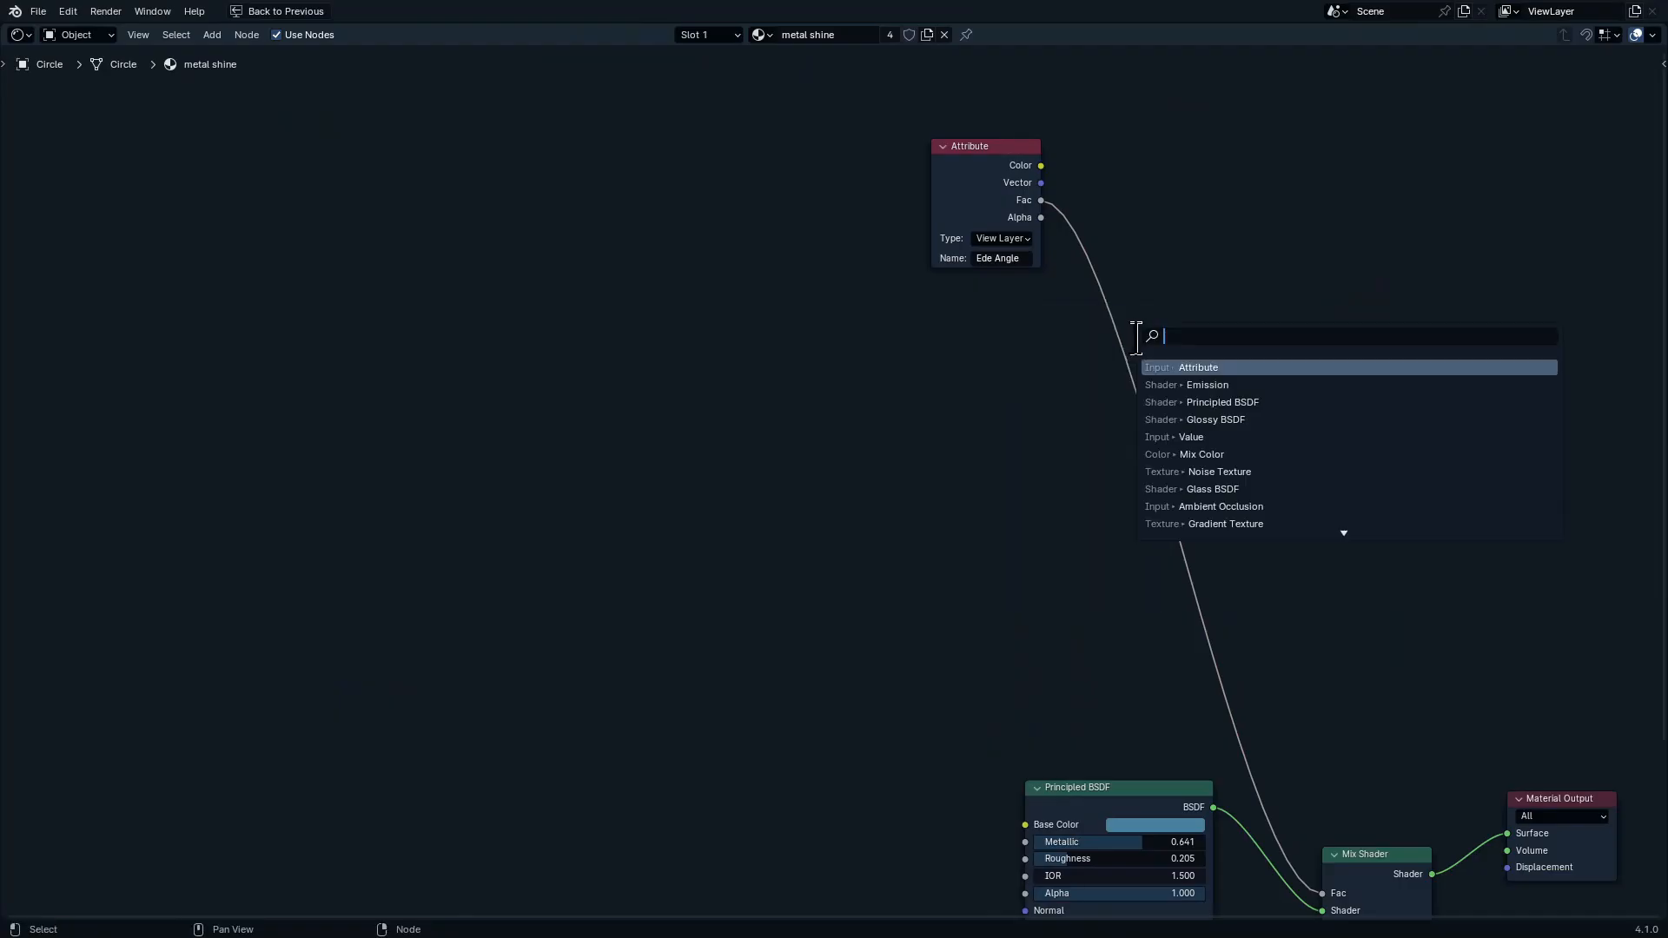
type("noise")
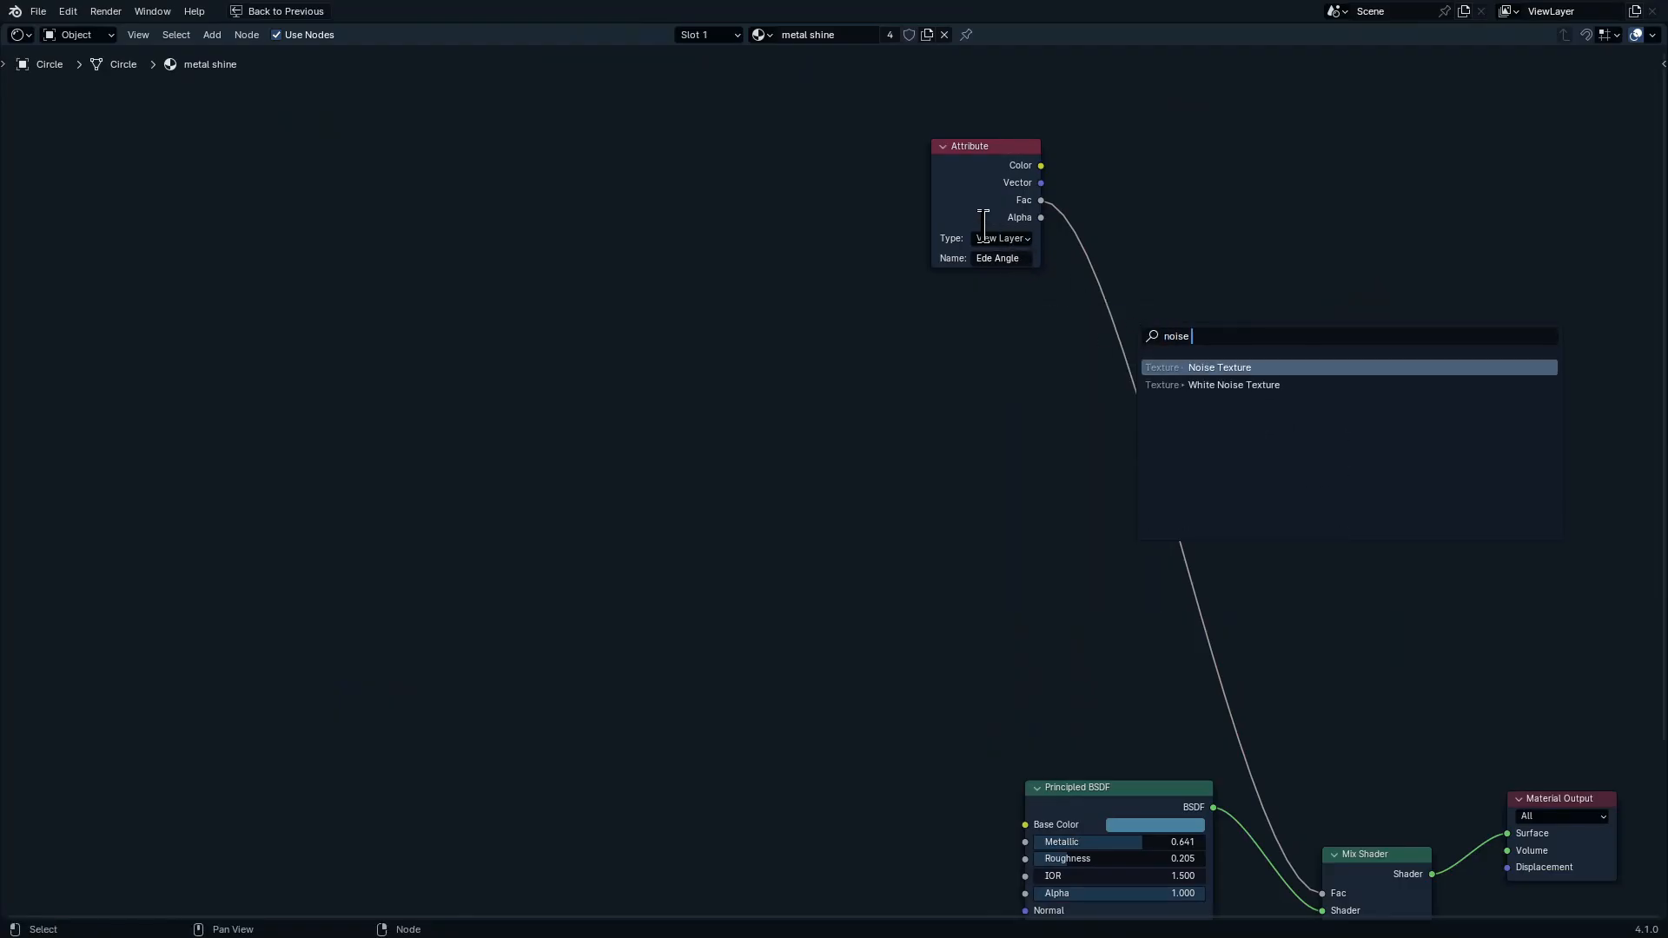
key("Return")
left_click(977, 395)
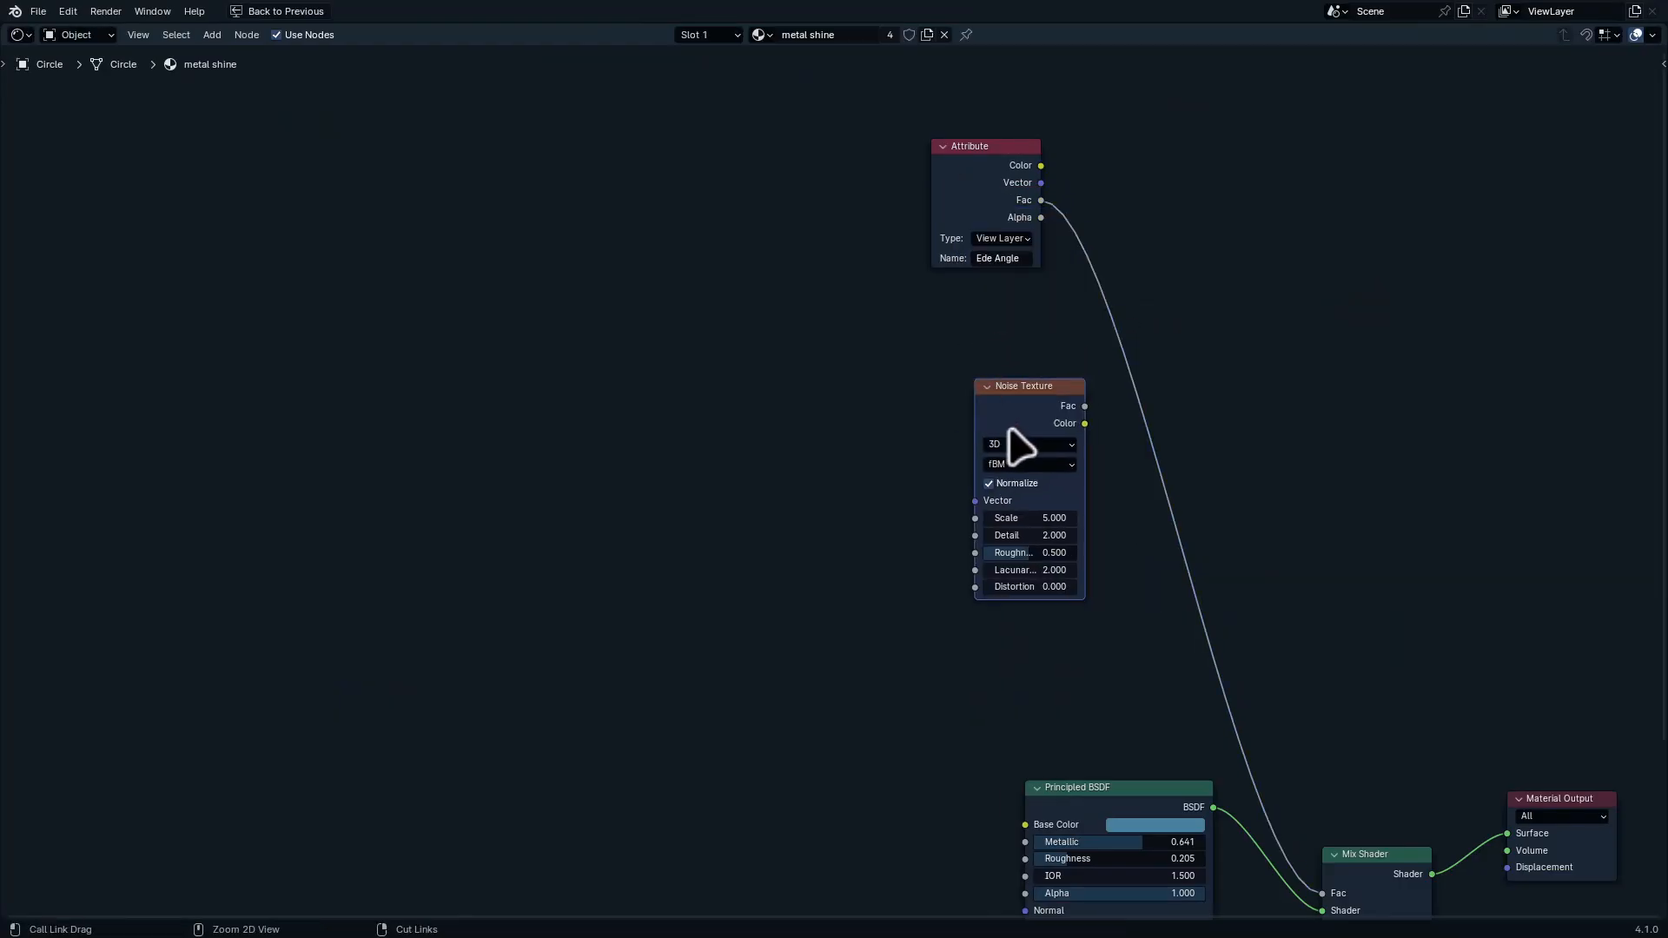
Add Texture Coordinate and Mapping nodes to the Noise Texture, shift the group aside, and feed the mapping from Object coordinates
key("ctrl+t")
key("g")
left_click(789, 361)
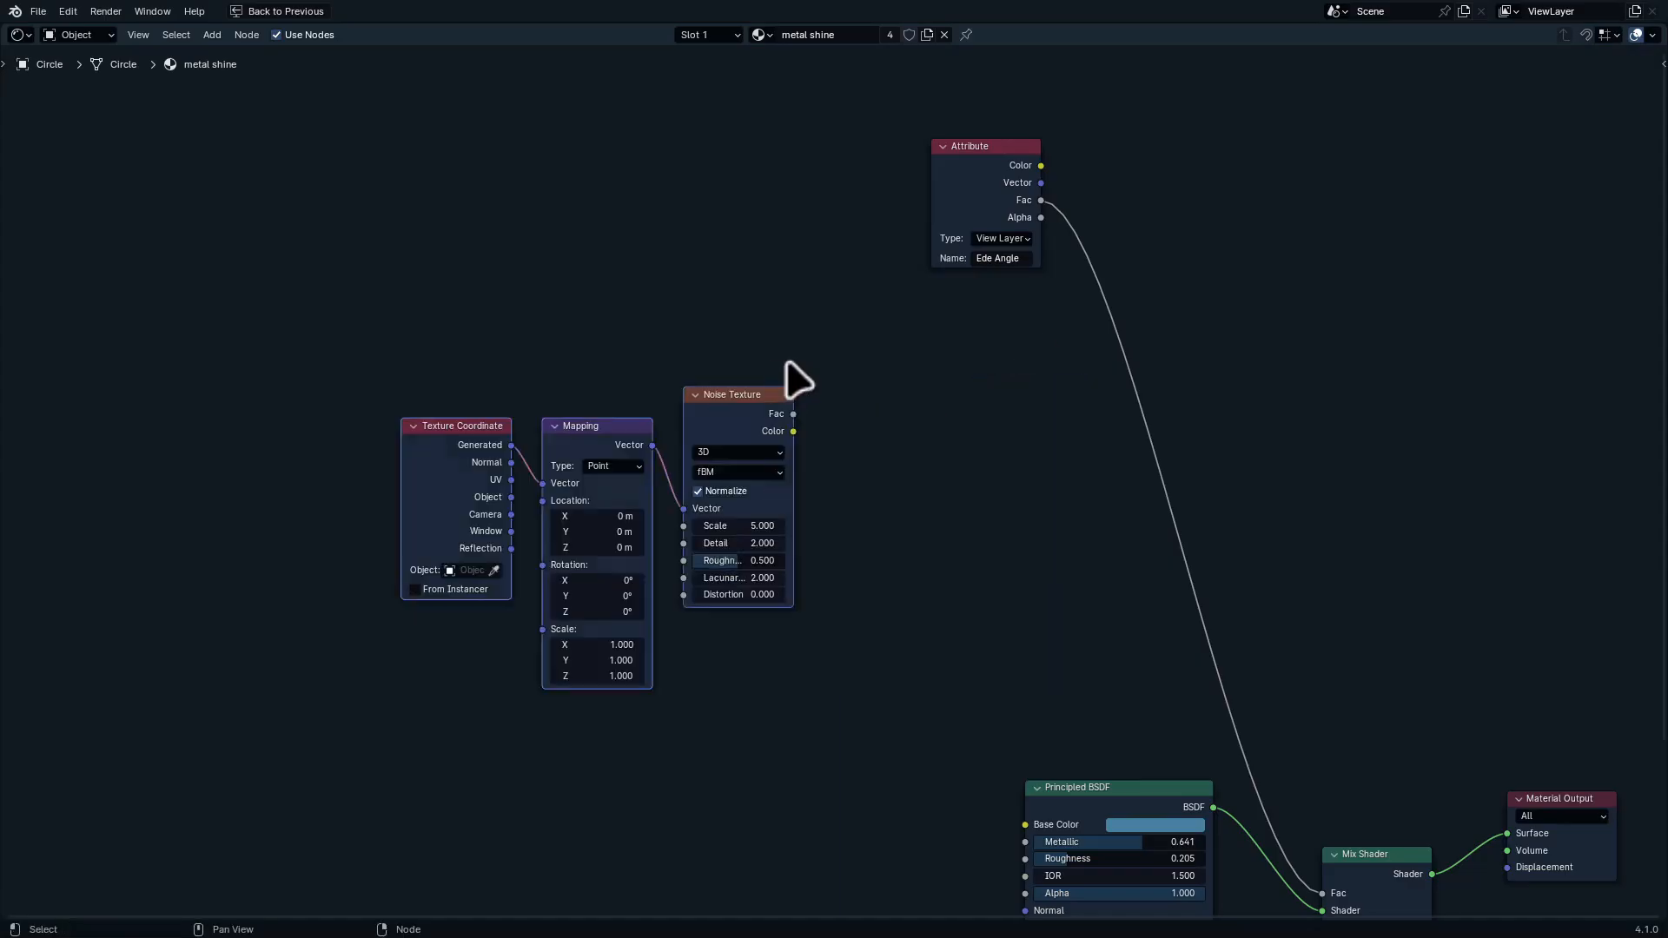
left_click(789, 360)
middle_click_drag(603, 471, 594, 415, "ctrl")
left_click_drag(224, 509, 284, 484)
Add a Color Ramp node driven by the Noise Texture's Fac output
middle_click_drag(764, 495, 640, 547)
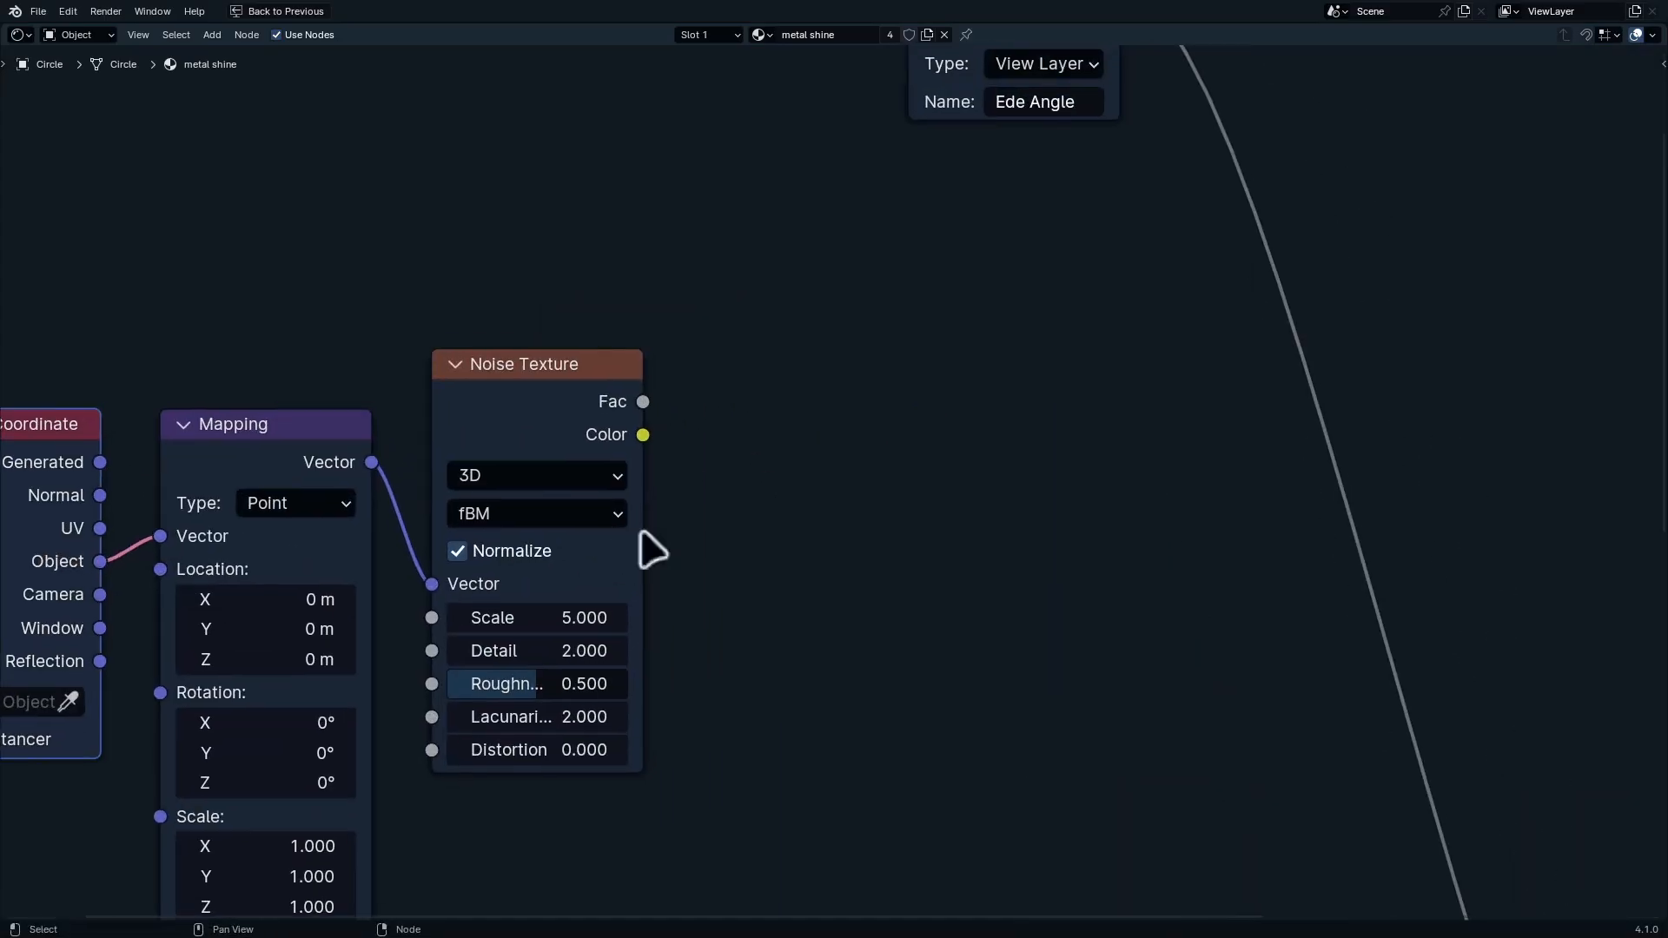
left_click_drag(634, 400, 973, 464)
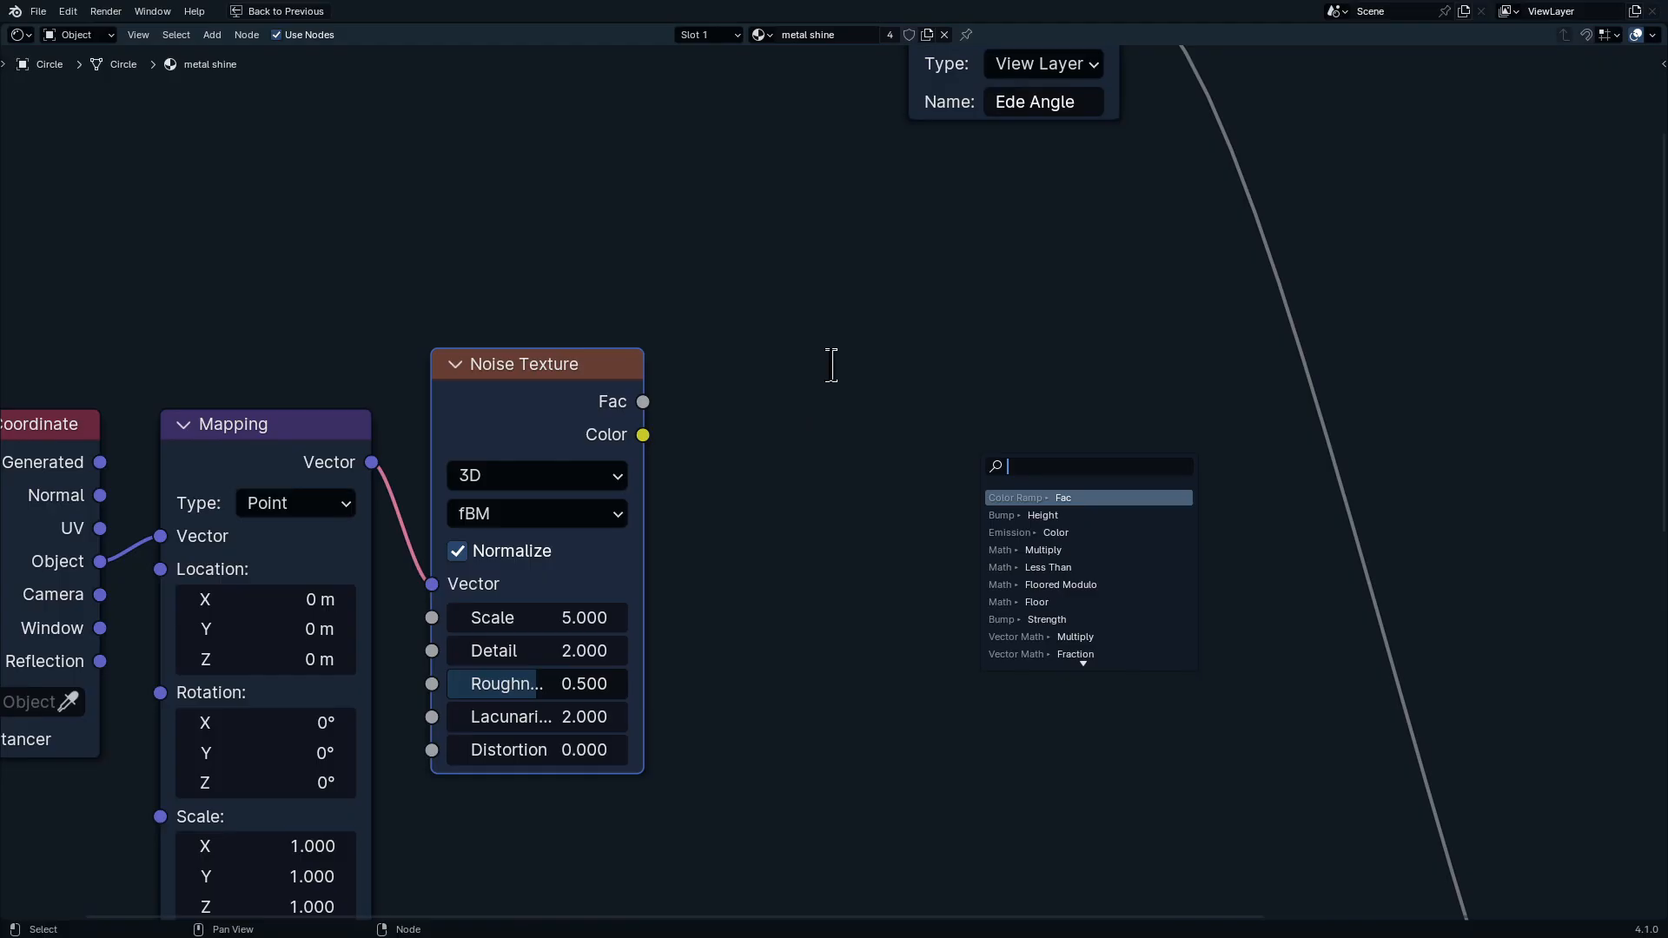
type("color r")
key("Return")
left_click(633, 242)
middle_click_drag(866, 321, 809, 571)
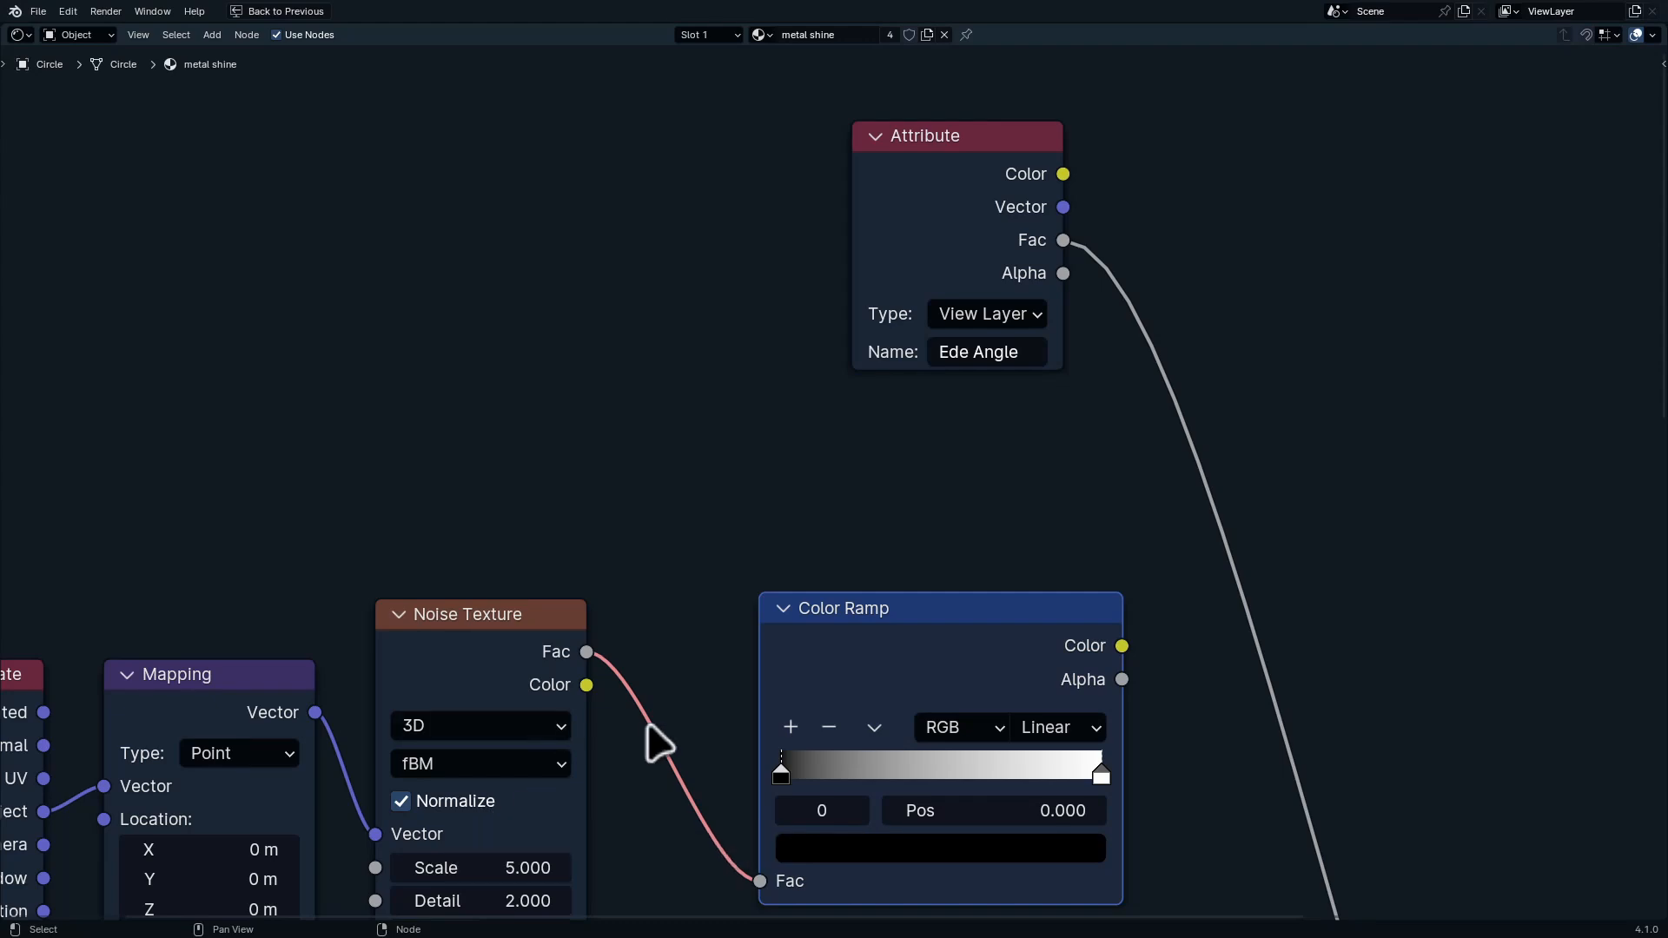
middle_click_drag(760, 754, 743, 717)
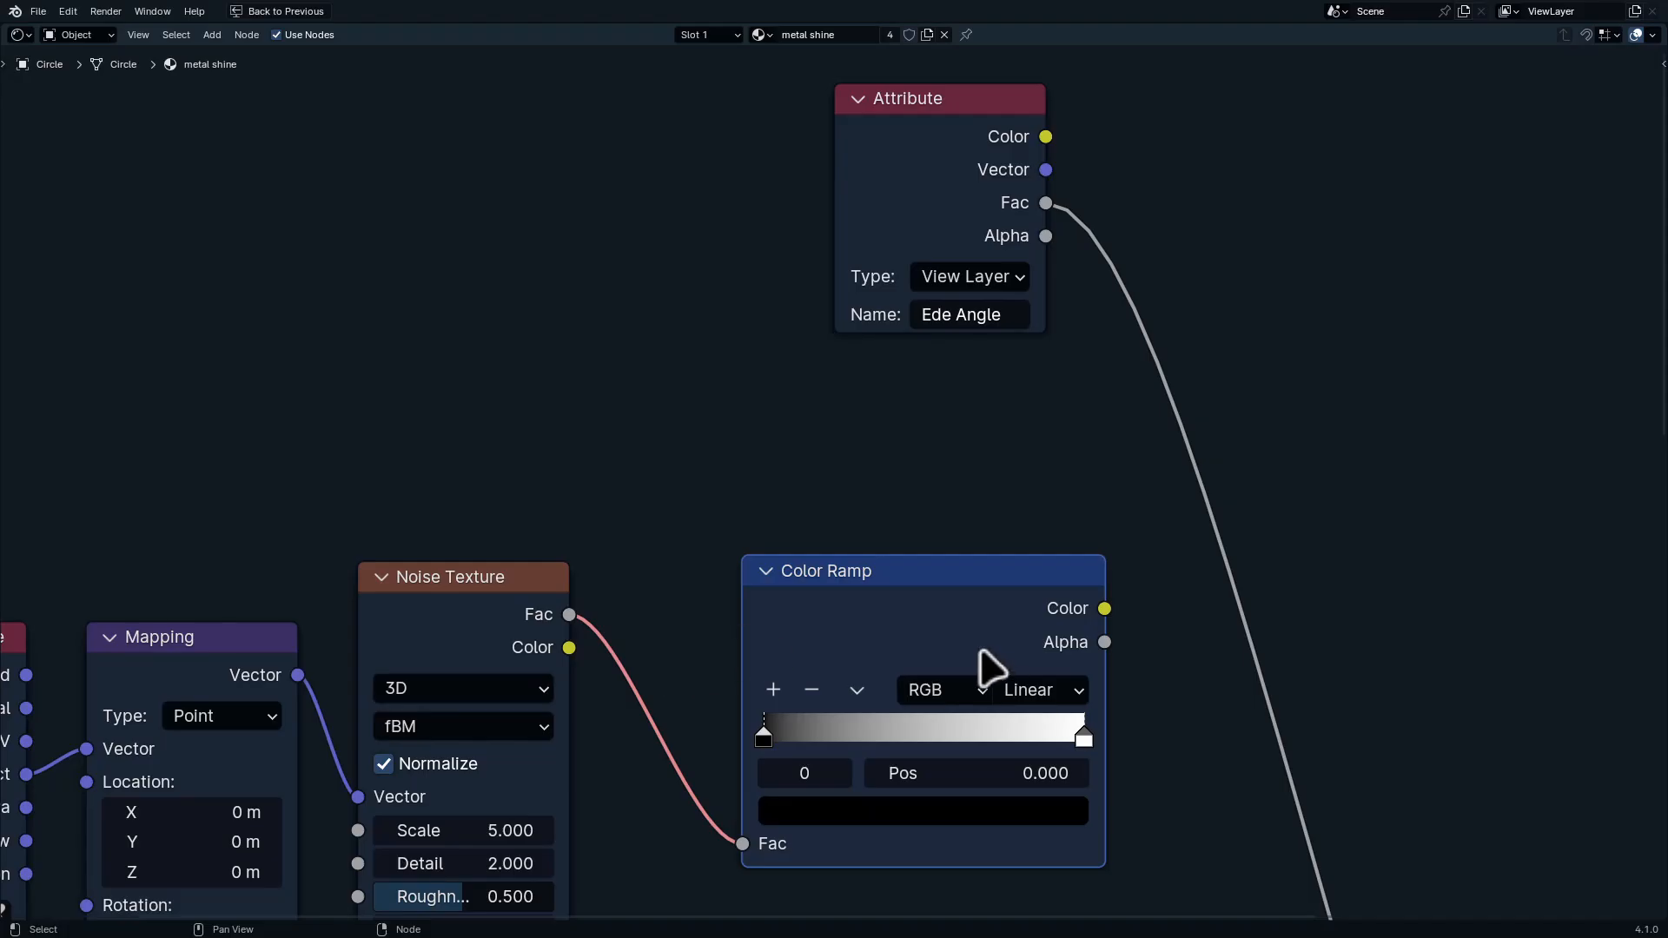
Move the Color Ramp up closer to the Noise Texture and keep it linked from the noise's Fac output
left_click_drag(942, 652, 891, 565)
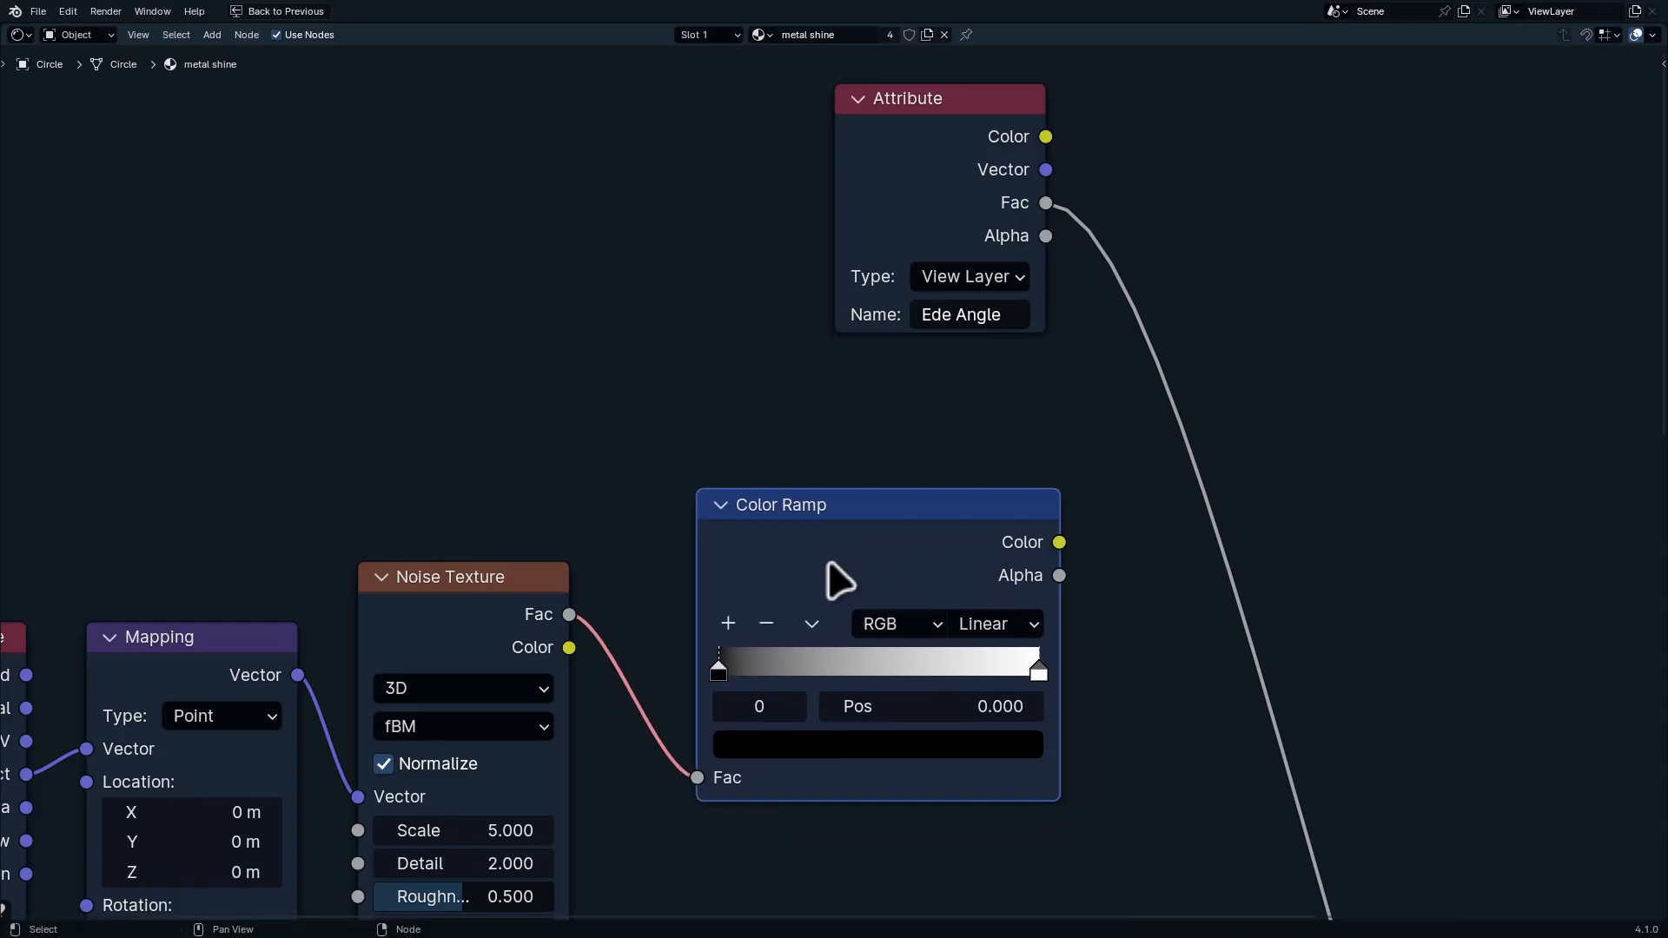
left_click_drag(572, 647, 699, 775)
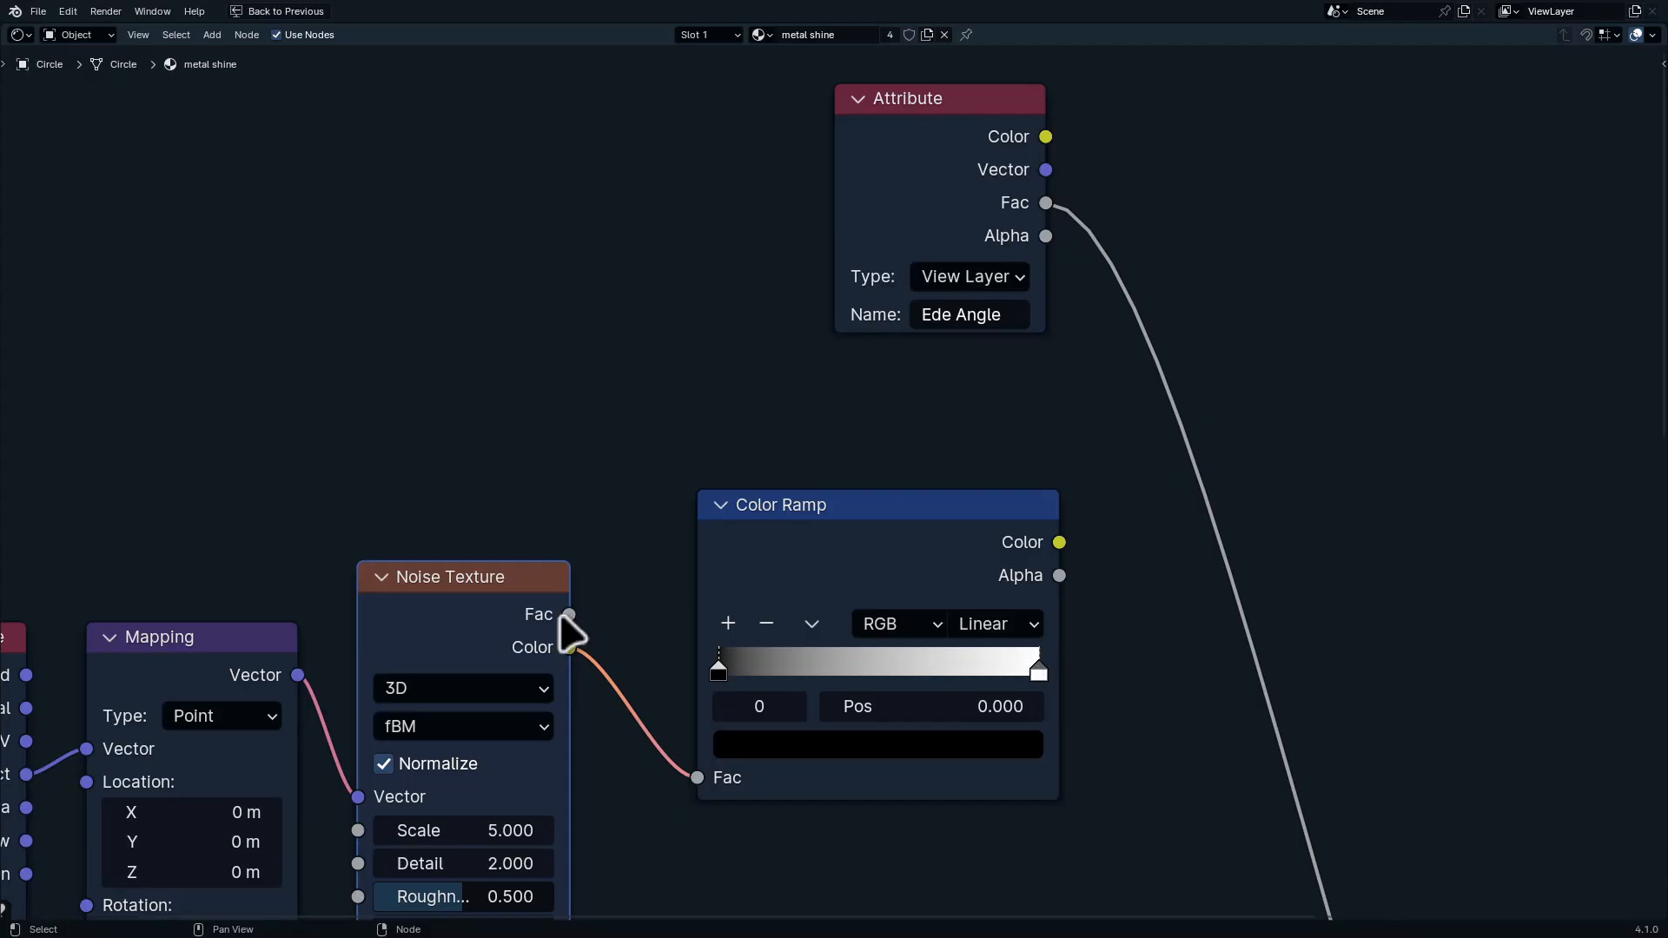
left_click_drag(569, 615, 699, 777)
Combine the Attribute node's Color and the Color Ramp's Color in a Mix node
scroll(1072, 473, "down", 1)
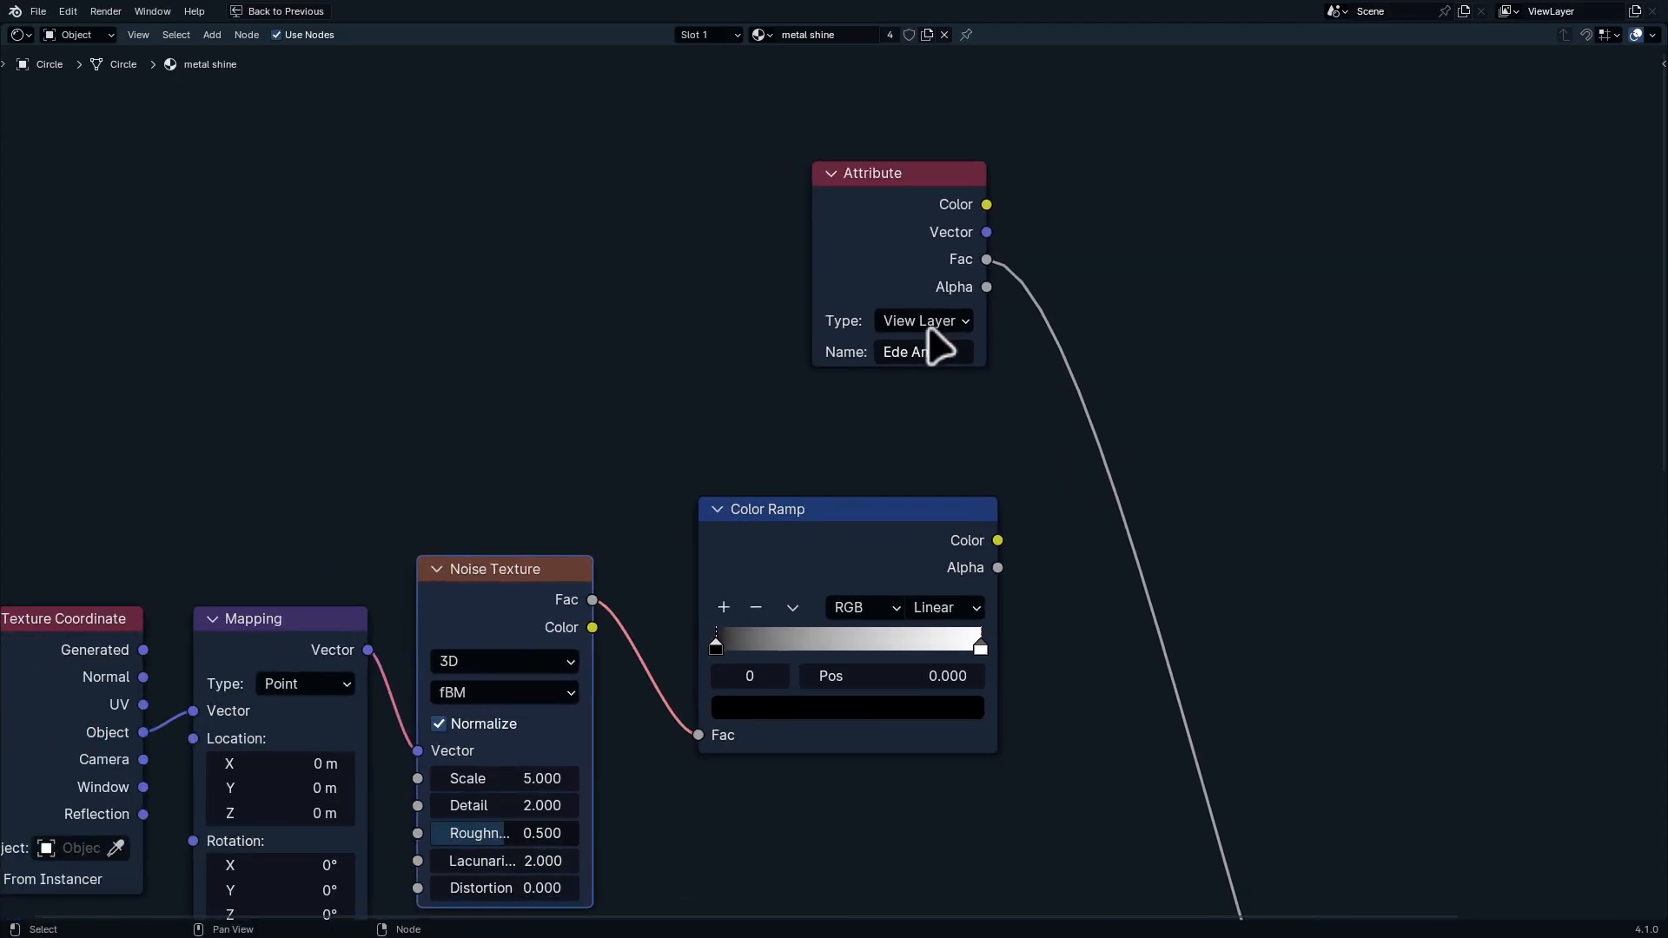
right_click_drag(938, 348, 899, 664, "ctrl+shift")
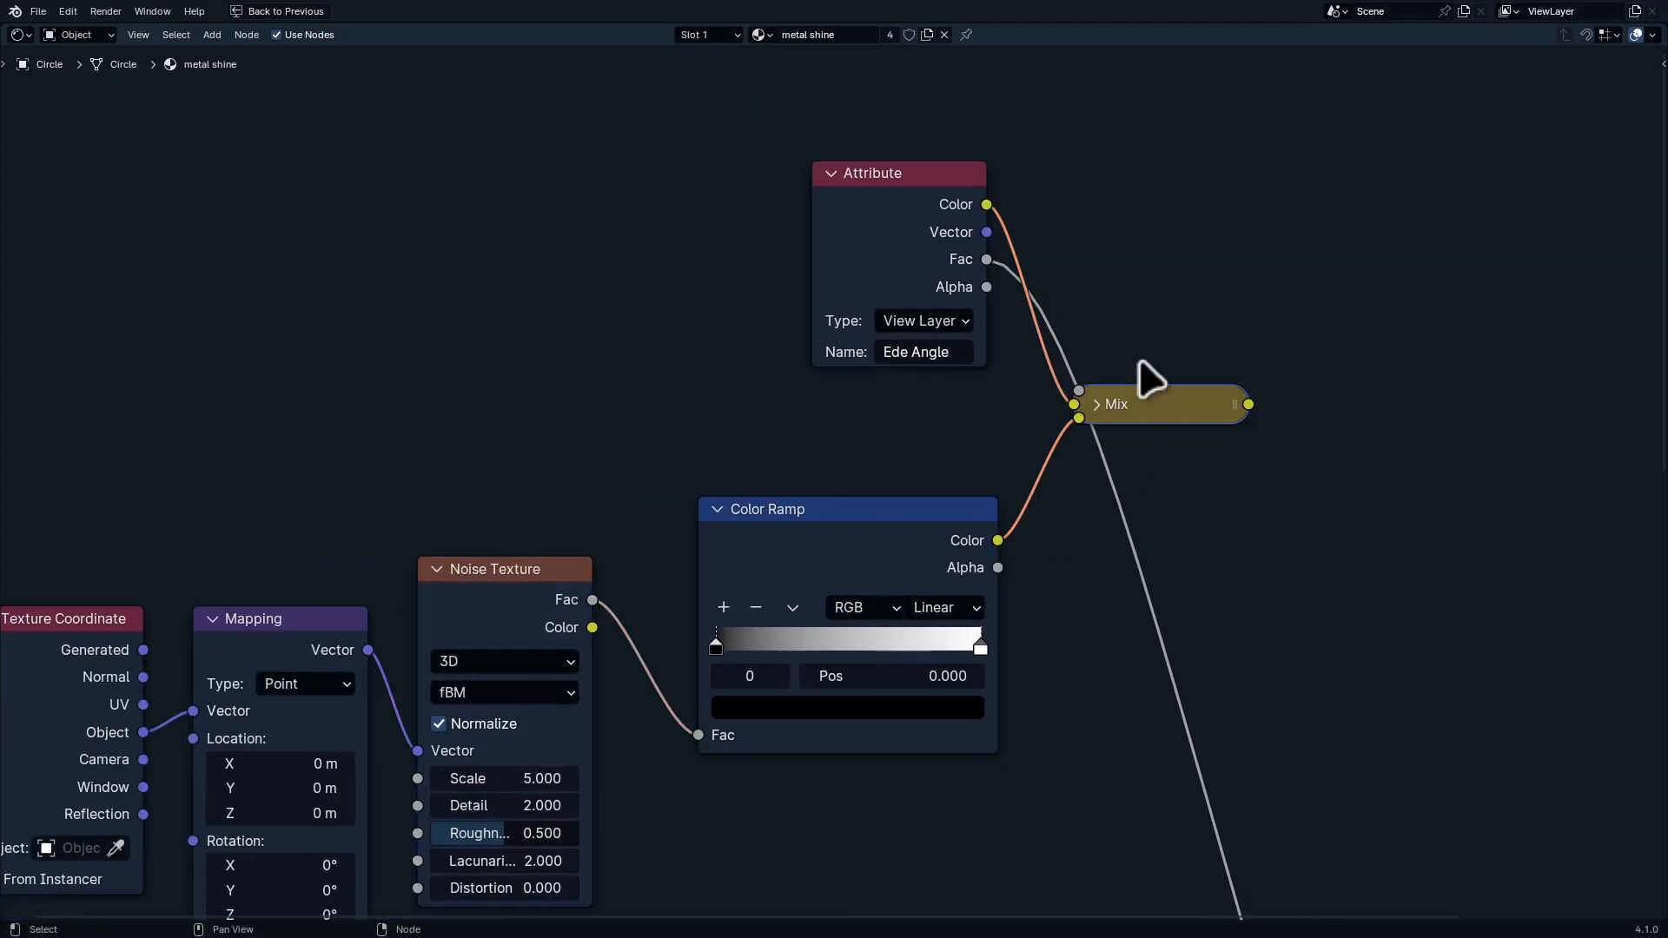
Expand the Mix node, link the Attribute's Fac into its A input, and feed its Result down to the Mix Shader's Fac
left_click_drag(1201, 404, 1368, 404)
left_click(1260, 400)
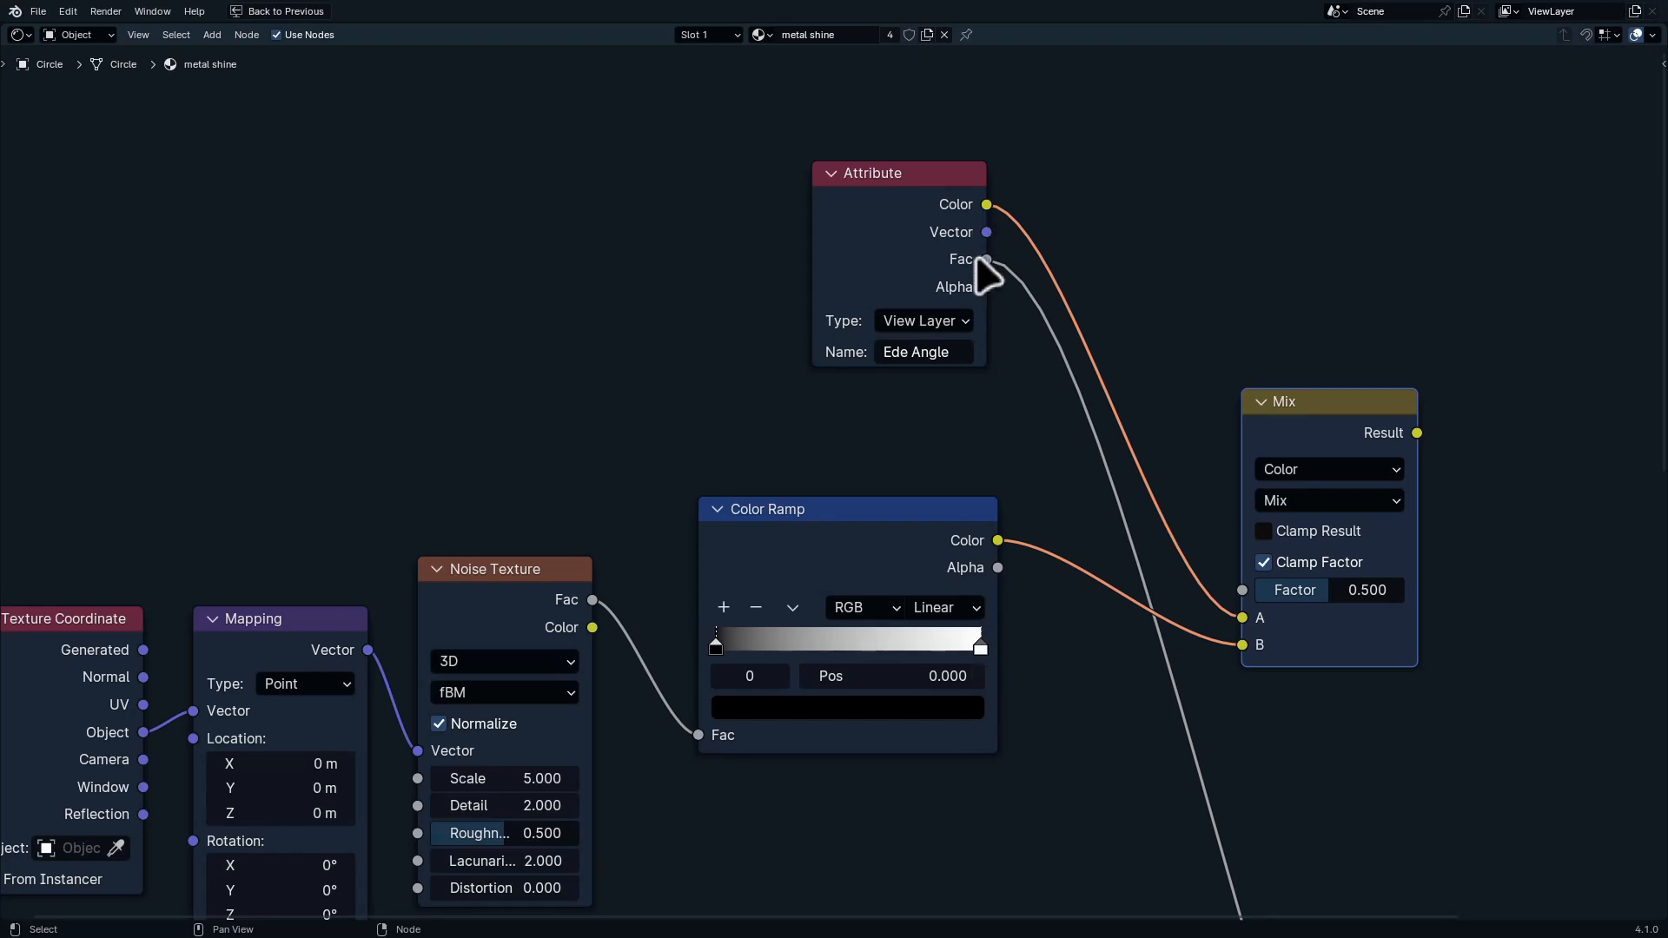
left_click_drag(985, 259, 1248, 622)
middle_click_drag(1240, 651, 1100, 702)
left_click_drag(1169, 492, 1134, 628)
middle_click_drag(1184, 644, 1045, 265)
middle_click_drag(1118, 446, 1151, 425)
left_click_drag(1178, 296, 1217, 863)
Set the Mix node's blending mode to Multiply with a factor of 1.000
scroll(1076, 633, "up", 5)
left_click(1090, 438)
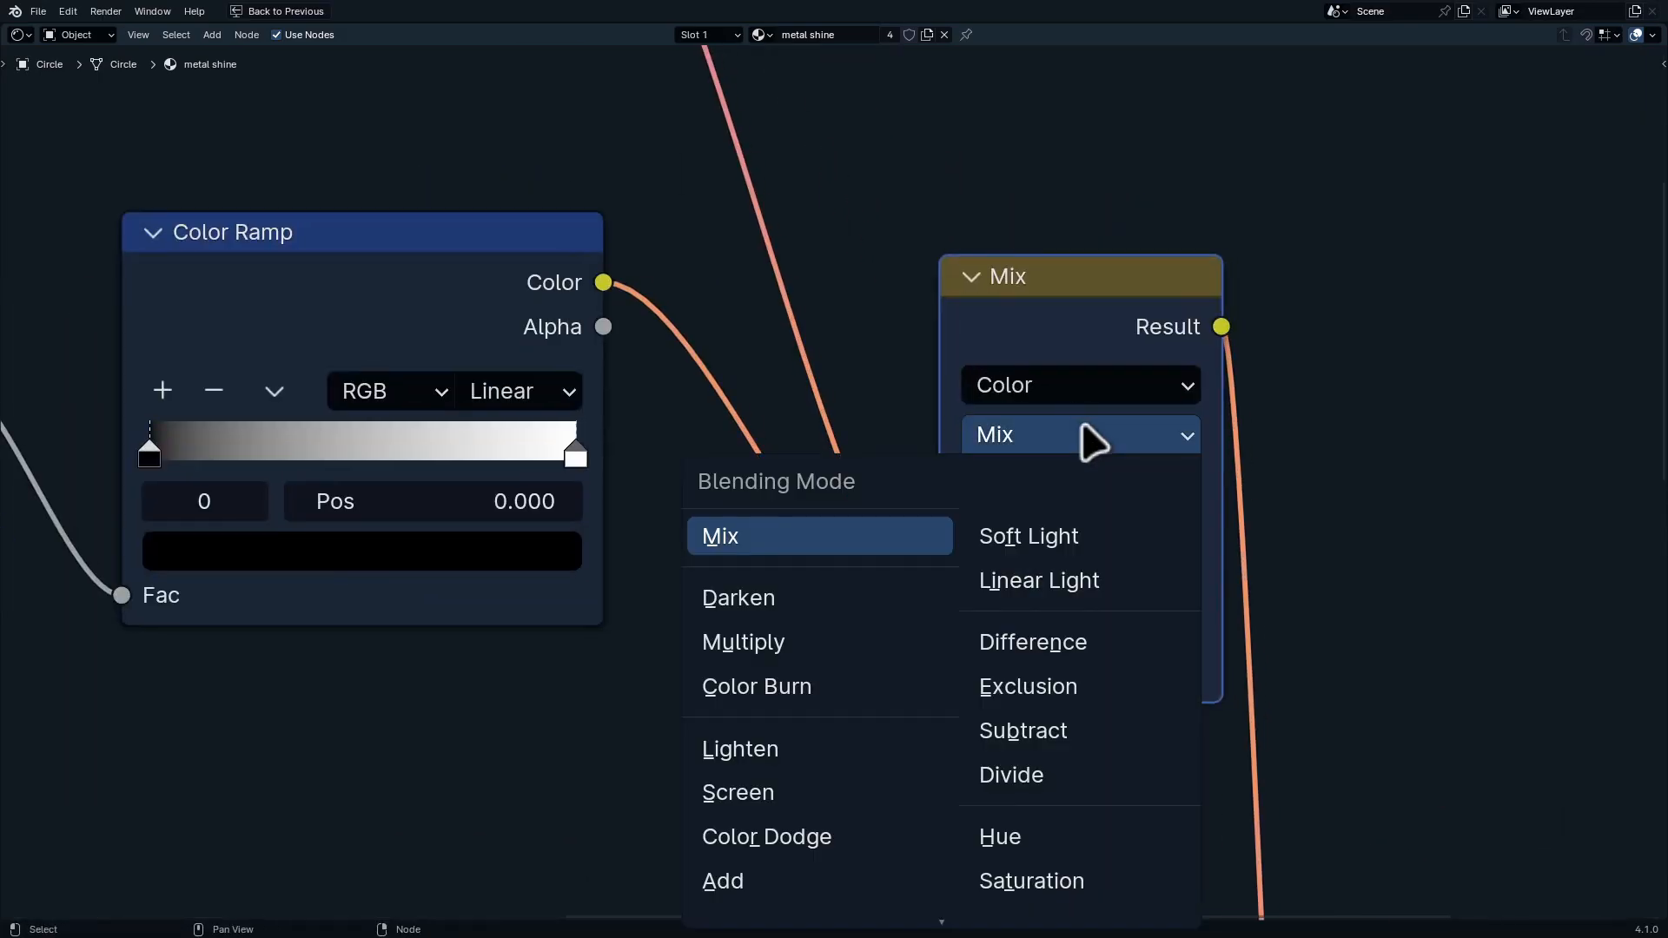
left_click(810, 643)
left_click_drag(1060, 577, 1199, 578)
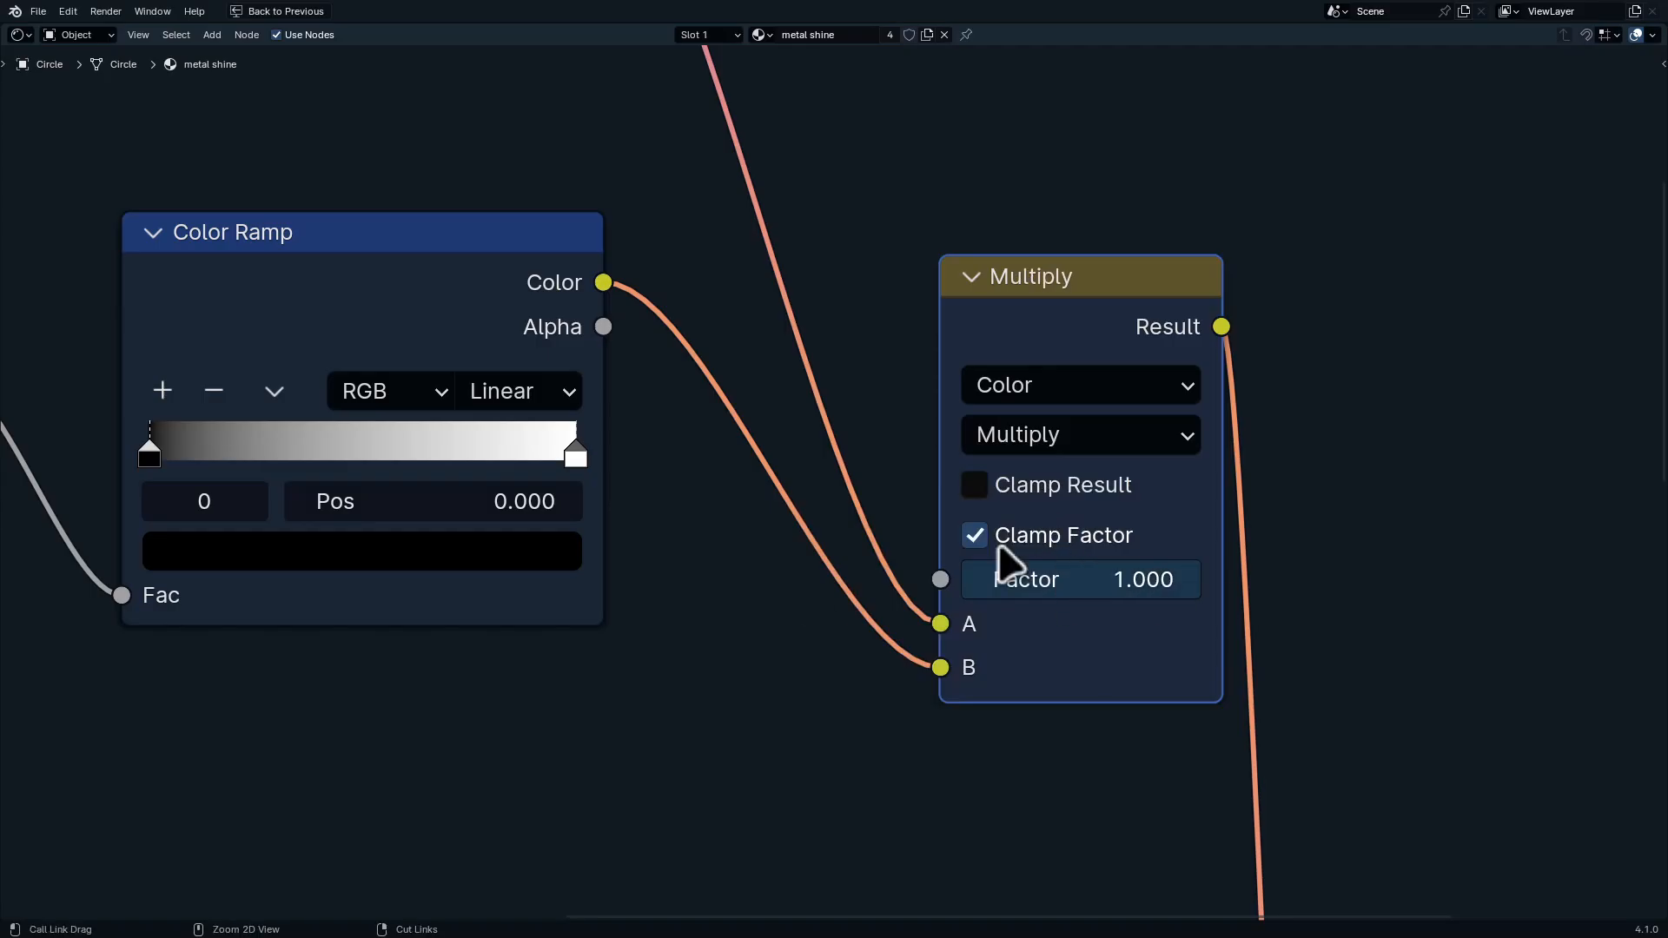
key("ctrl+space")
Move the Color Ramp's black stop to 0.464 and its white stop to 0.909
middle_click_drag(987, 330, 1004, 418, "ctrl")
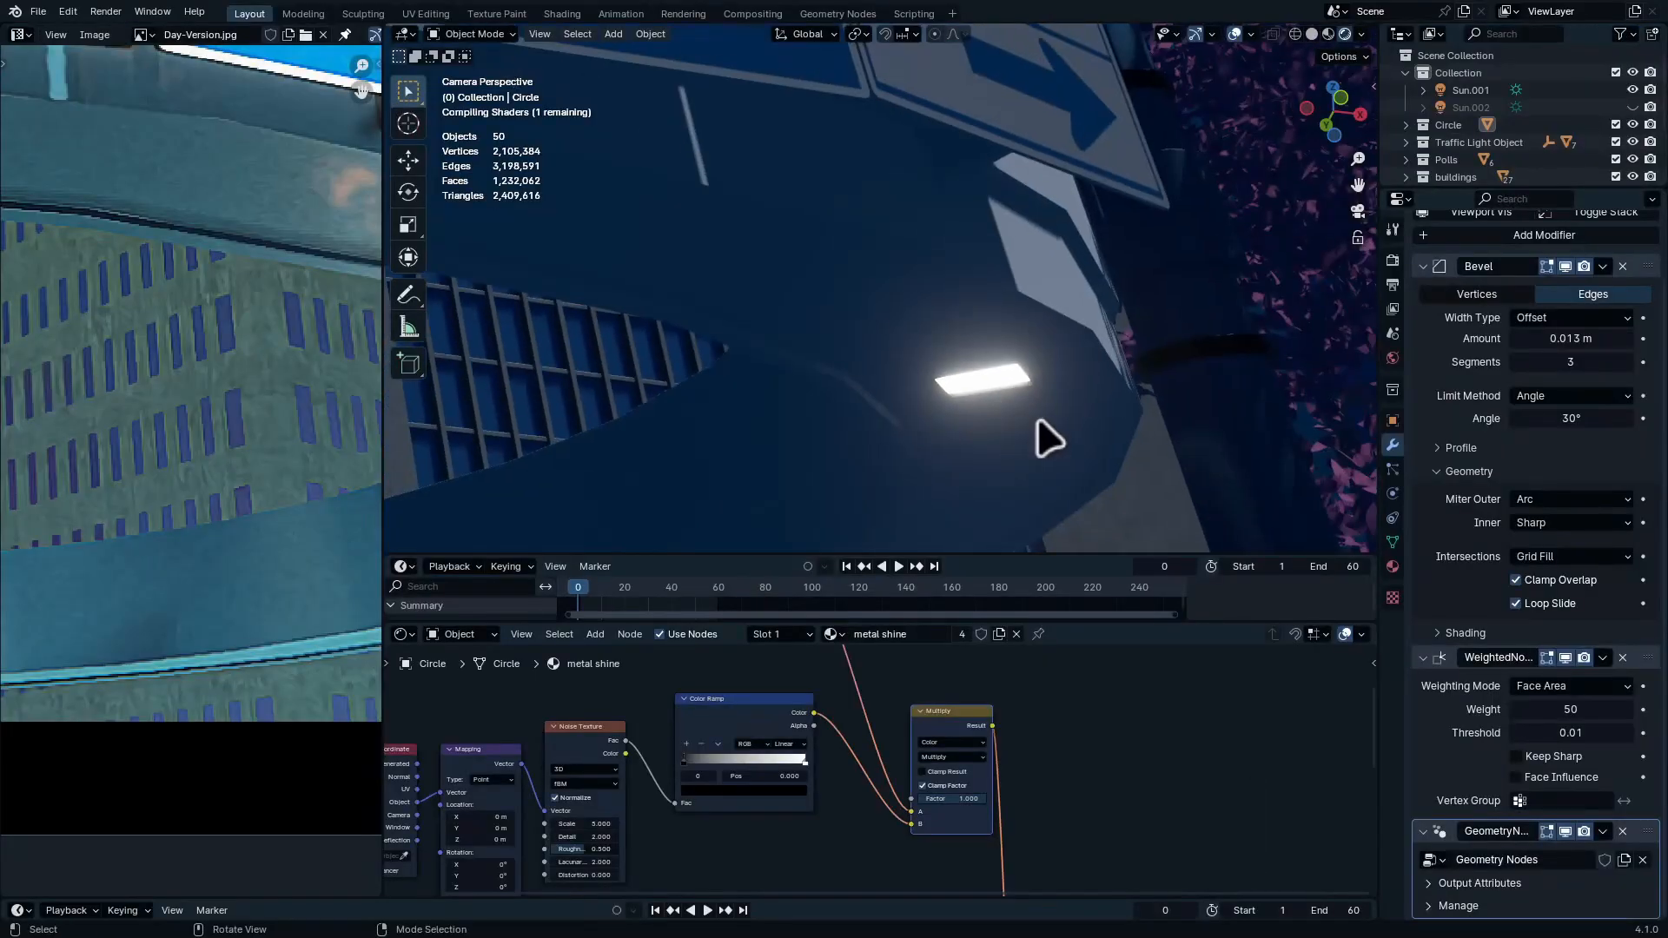
middle_click_drag(848, 312, 999, 400, "ctrl")
middle_click_drag(1160, 391, 1190, 327, "ctrl")
middle_click_drag(781, 838, 809, 714, "ctrl")
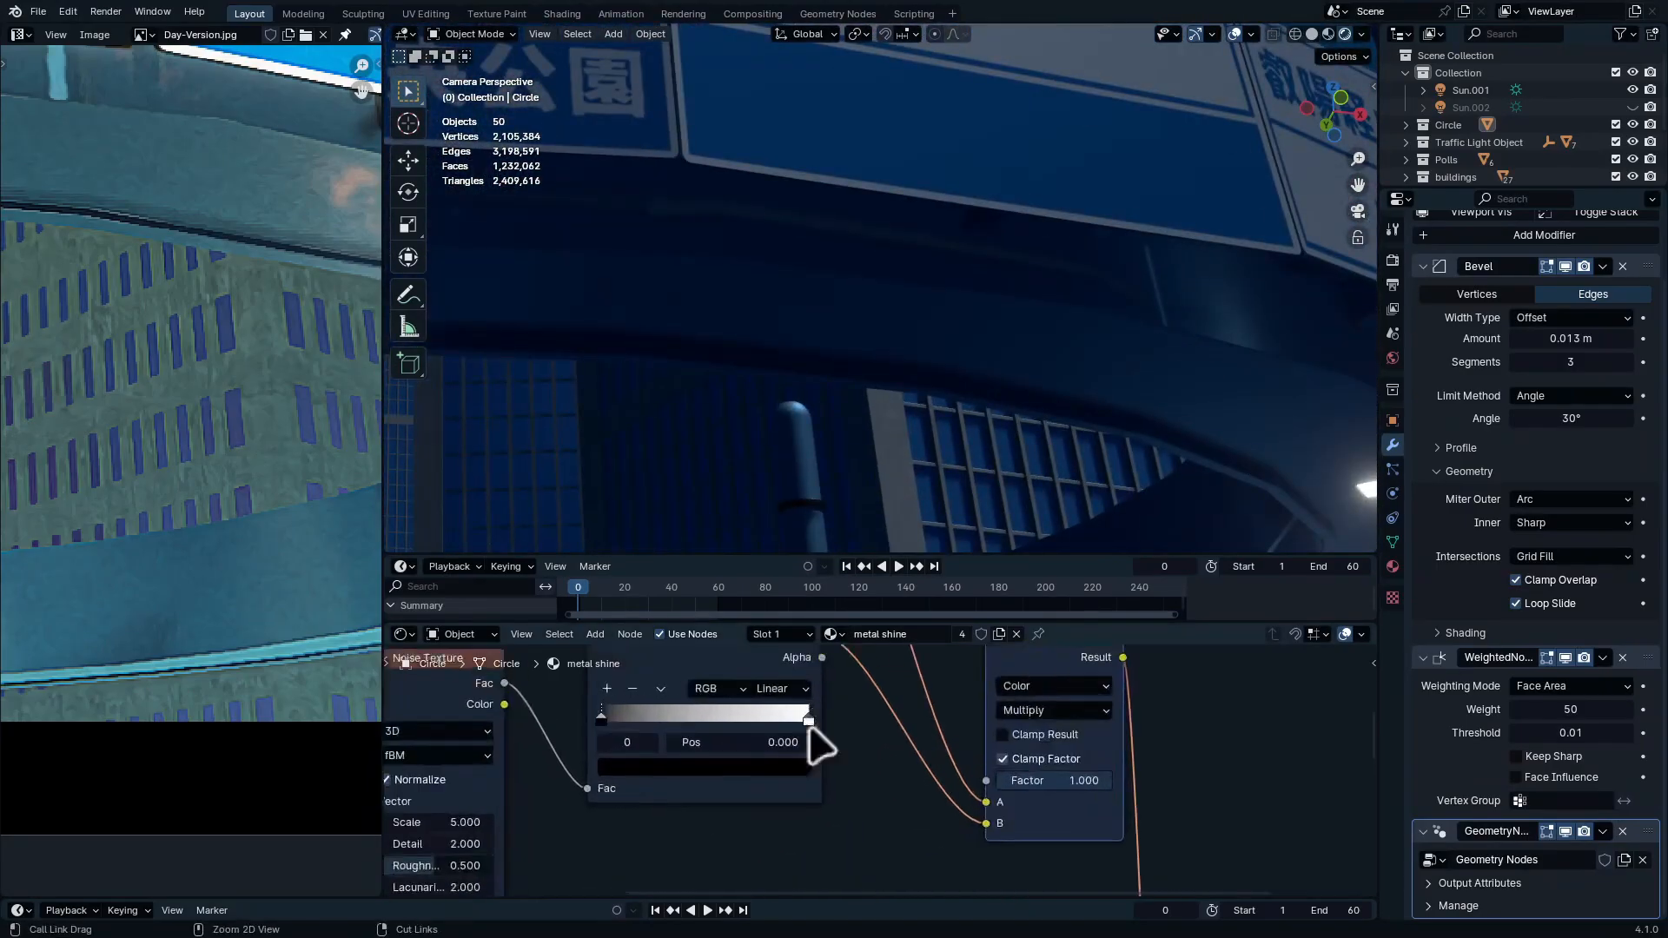
middle_click_drag(651, 765, 945, 871)
middle_click_drag(829, 893, 778, 722)
scroll(781, 725, "up", 3)
mouse_move(681, 741)
left_mouse_down()
mouse_move(756, 742)
mouse_move(674, 743)
left_mouse_up()
key("ctrl+z")
middle_click_drag(1062, 750, 823, 849)
middle_click_drag(787, 759, 816, 860)
left_click_drag(754, 770, 909, 774)
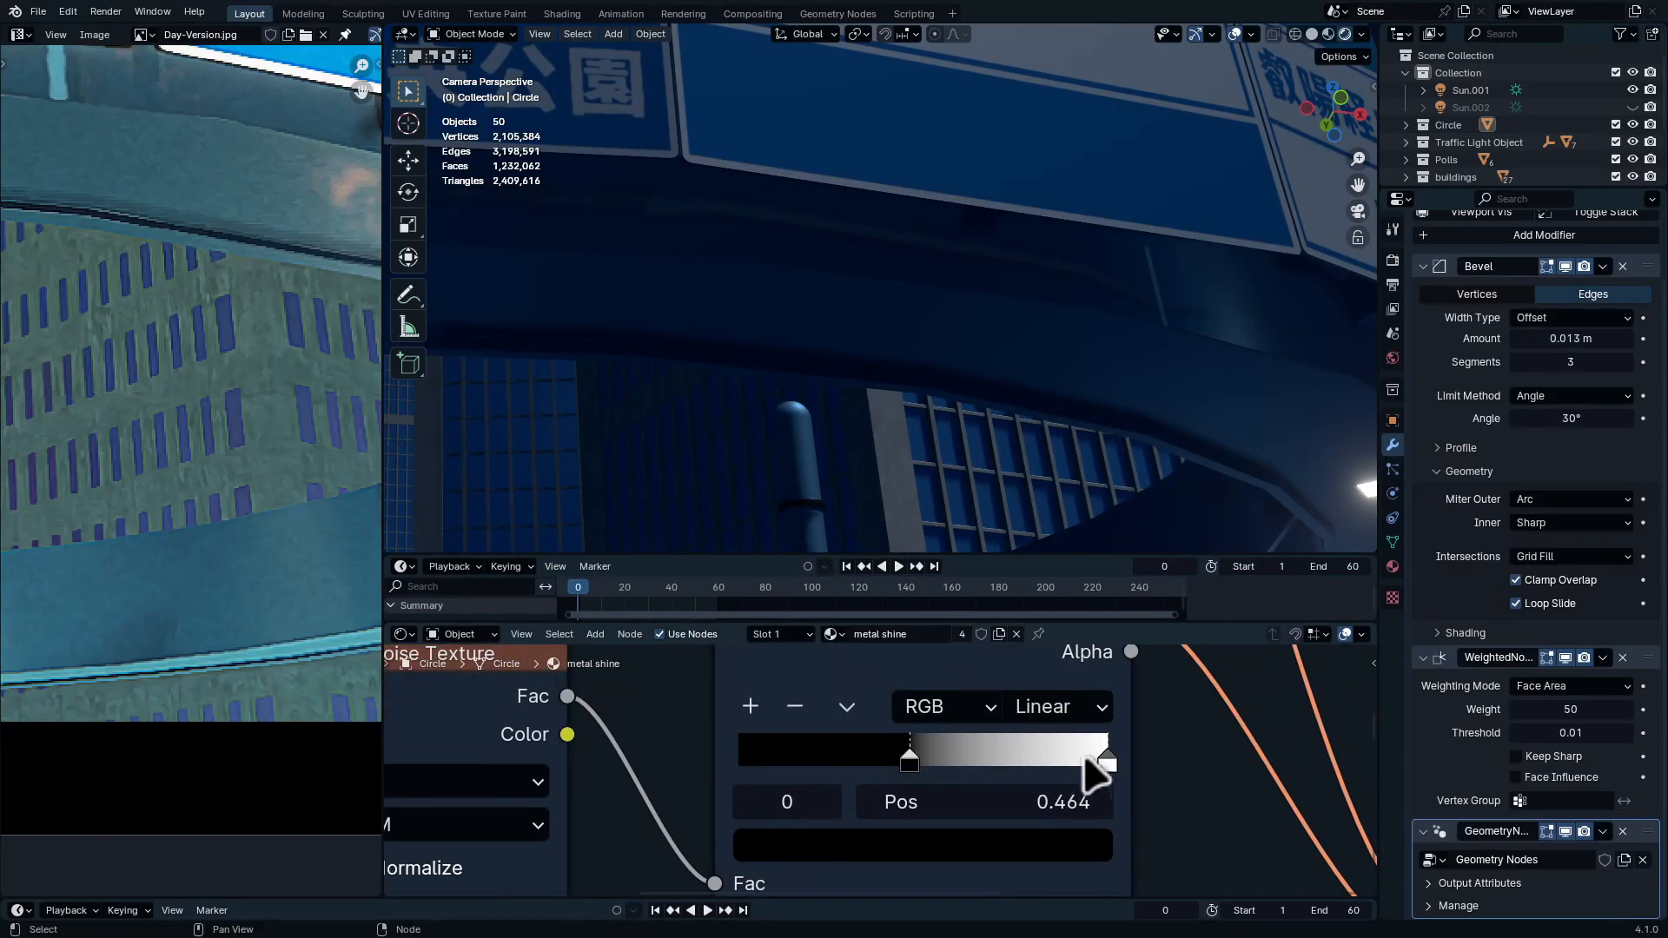
mouse_move(1091, 771)
left_mouse_down()
mouse_move(954, 755)
mouse_move(1075, 770)
left_mouse_up()
Change the Ede Angle Attribute node's type from View Layer to Geometry
key("ctrl+space")
mouse_move(1146, 625)
middle_mouse_down("ctrl")
mouse_move(1247, 622)
mouse_move(1094, 566)
mouse_move(1164, 608)
middle_mouse_up("ctrl")
middle_click_drag(879, 378, 831, 554, "ctrl")
middle_click_drag(1177, 816, 891, 609, "ctrl")
middle_click_drag(970, 468, 965, 384, "ctrl")
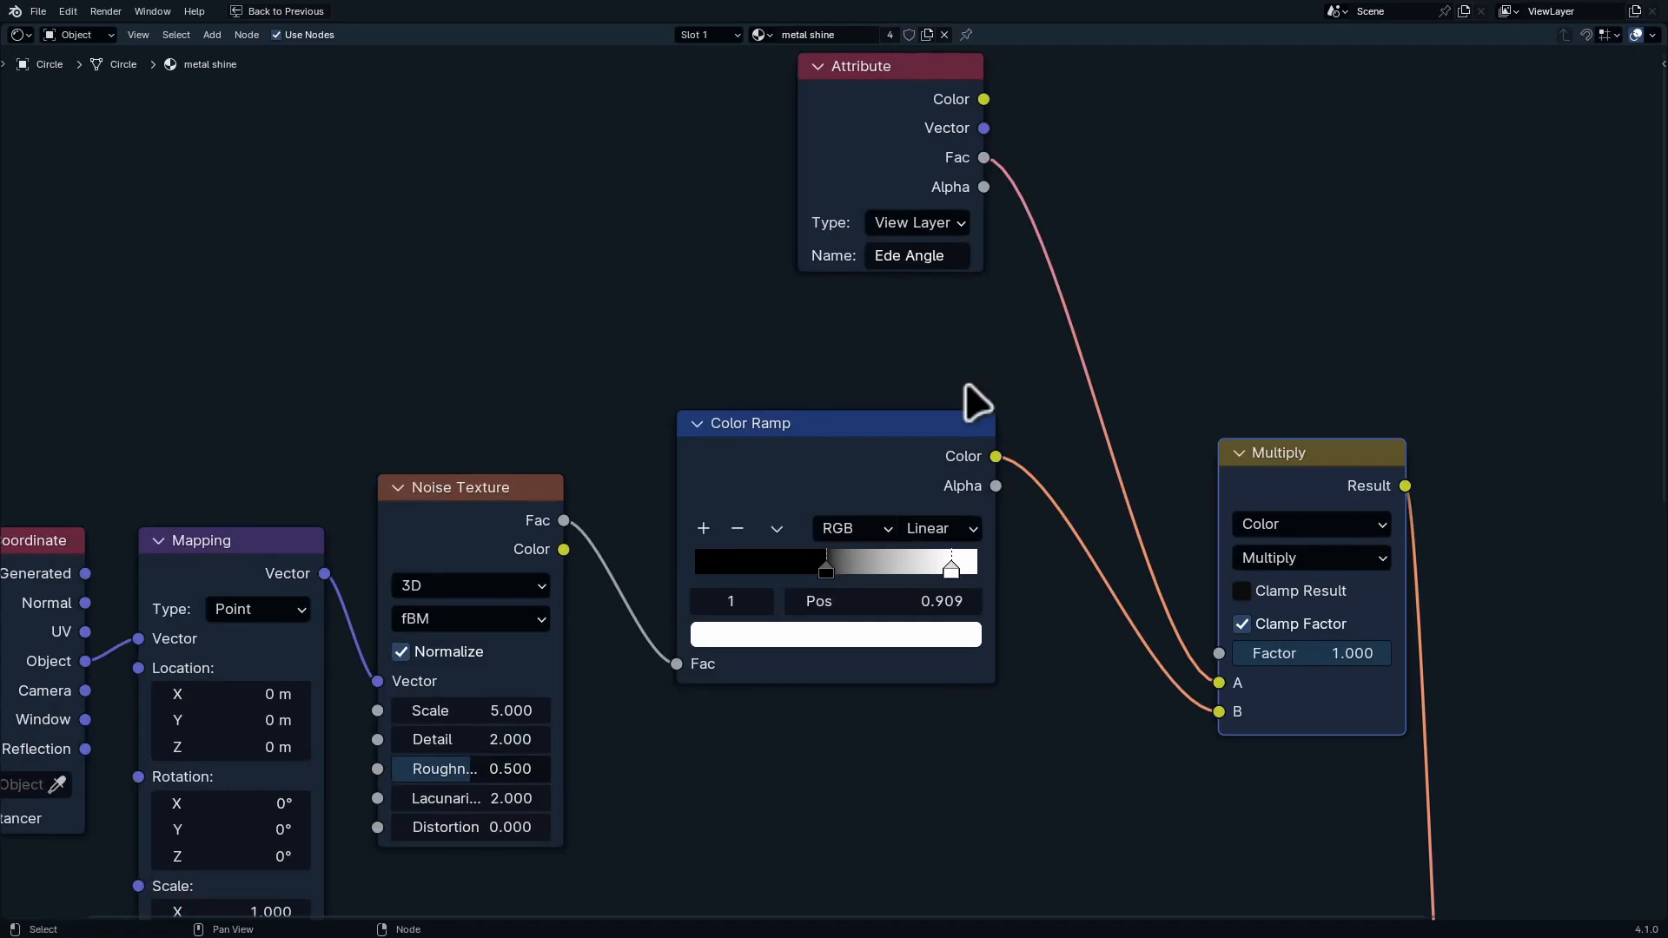
left_click(956, 223)
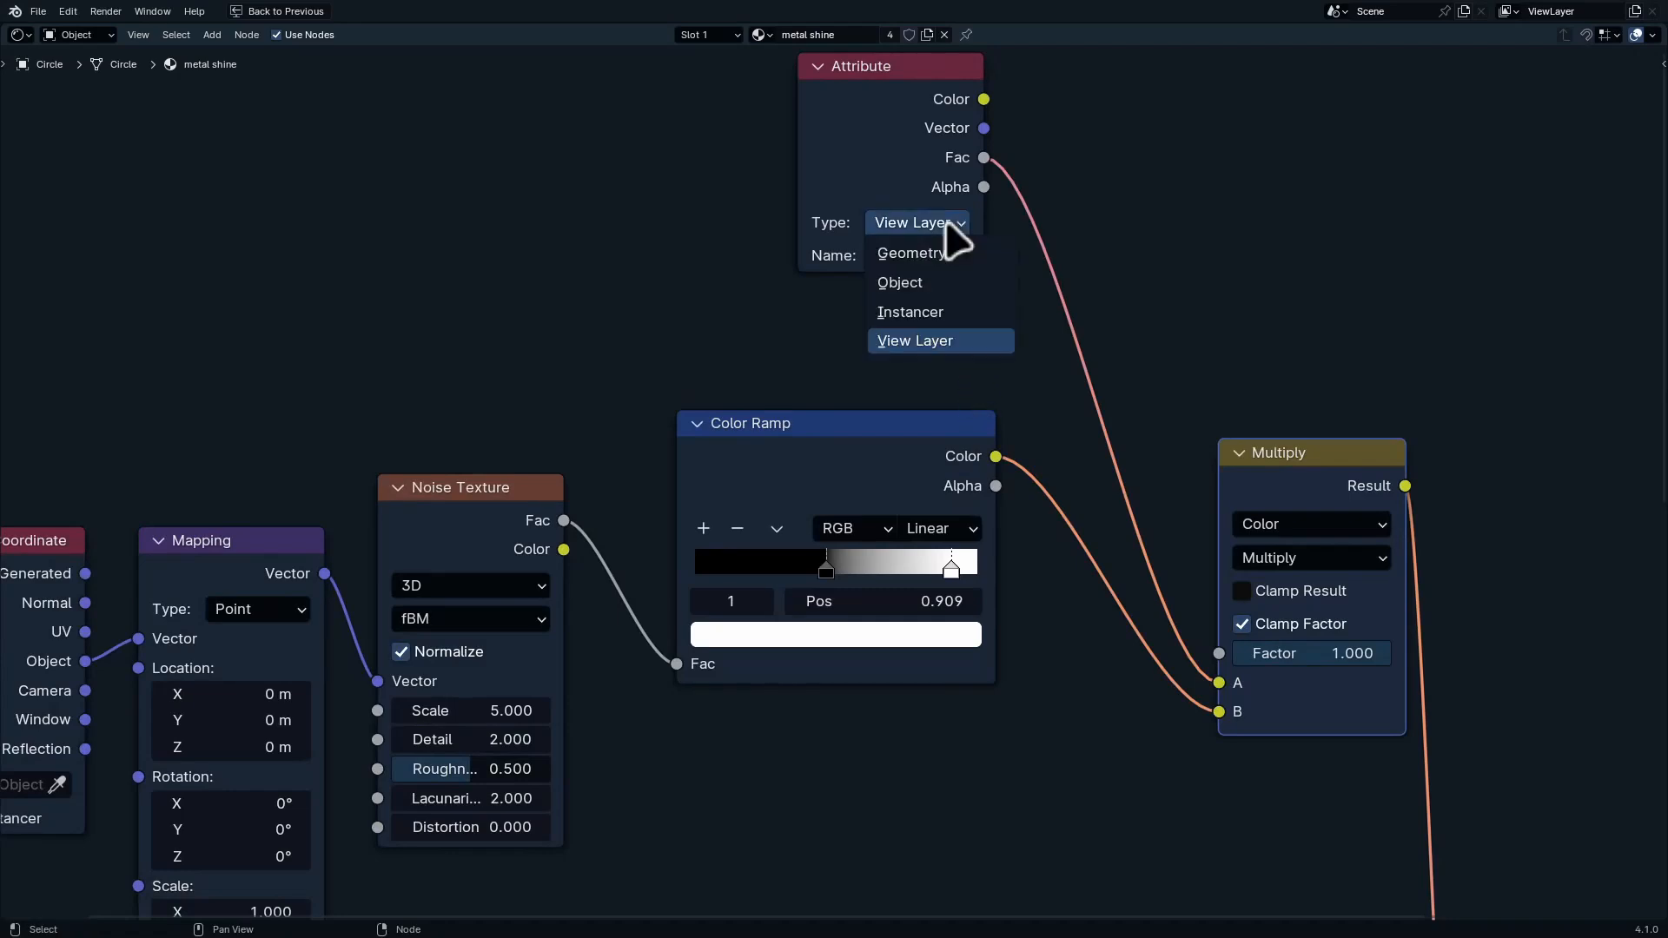
left_click(953, 252)
key("ctrl+space")
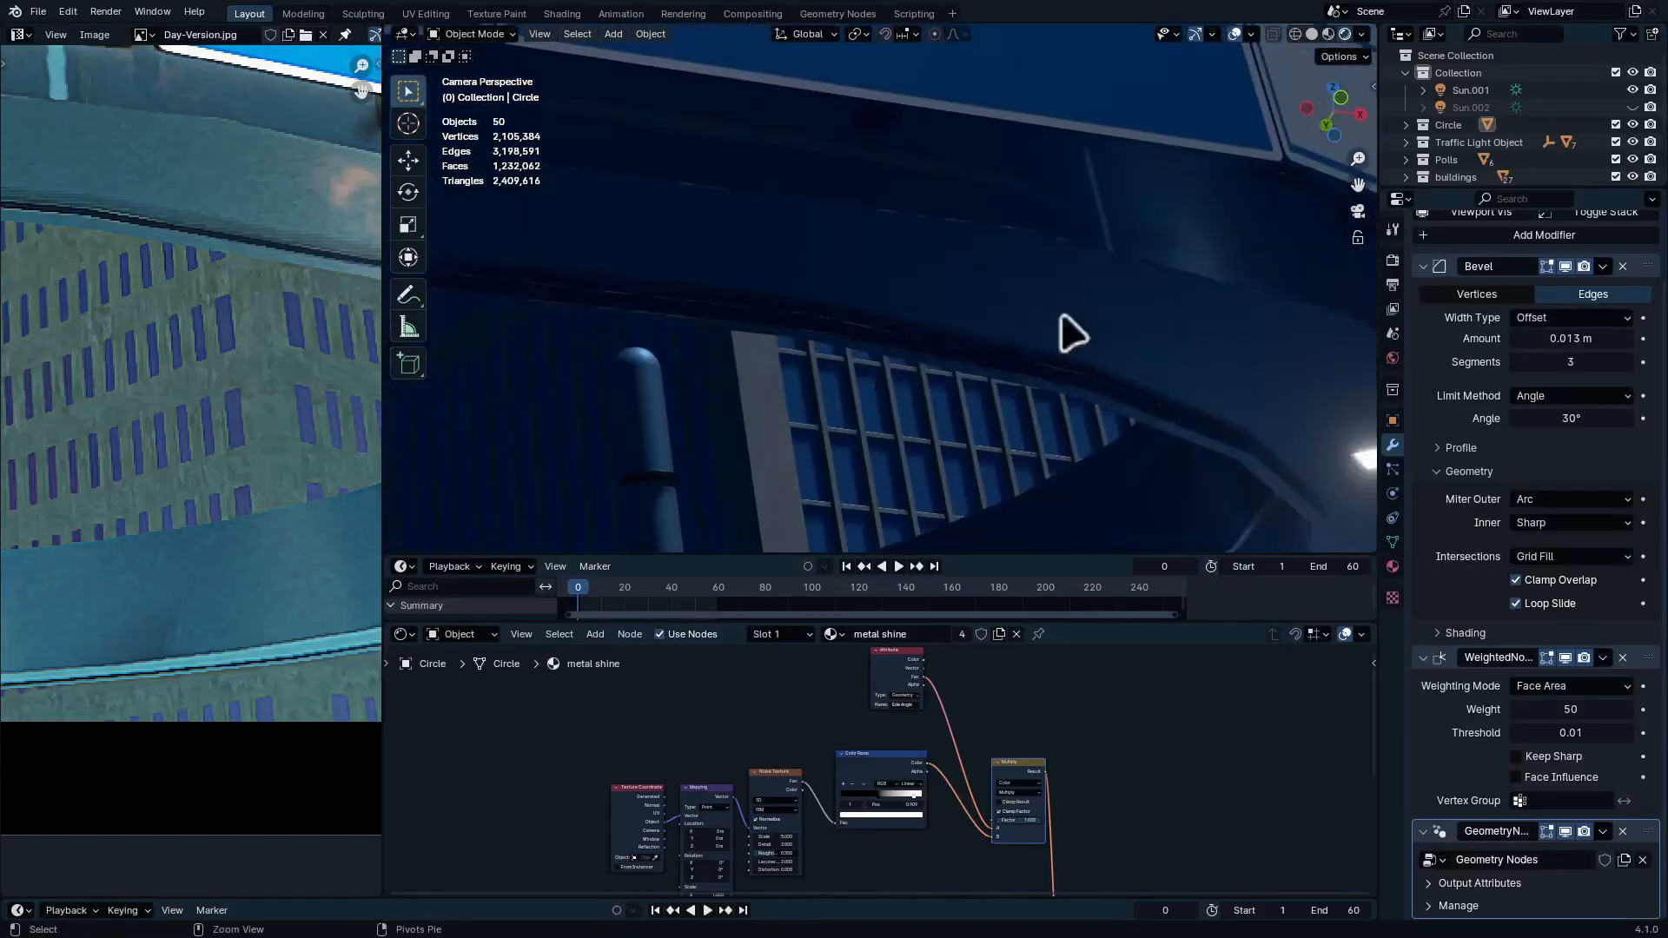
Move the Color Ramp's black stop to 0.332 and set the Noise Texture's Scale to 0.610
middle_click_drag(980, 787, 965, 733, "ctrl")
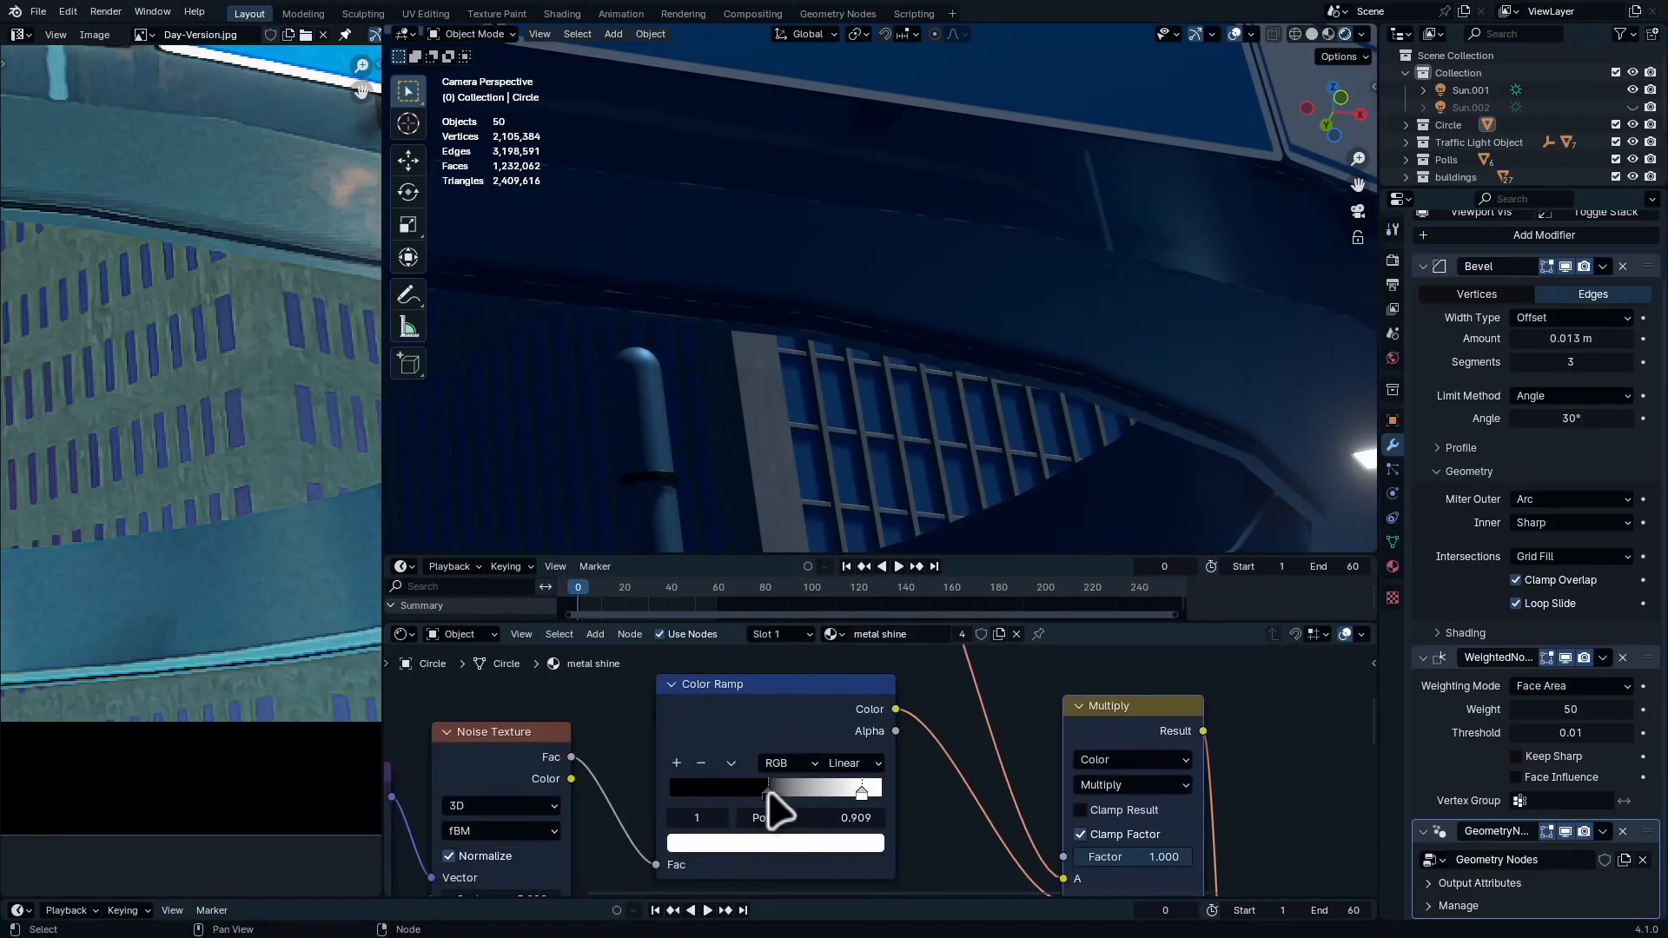
left_click_drag(769, 792, 737, 808)
scroll(618, 877, "up", 1)
middle_click_drag(618, 878, 1018, 710)
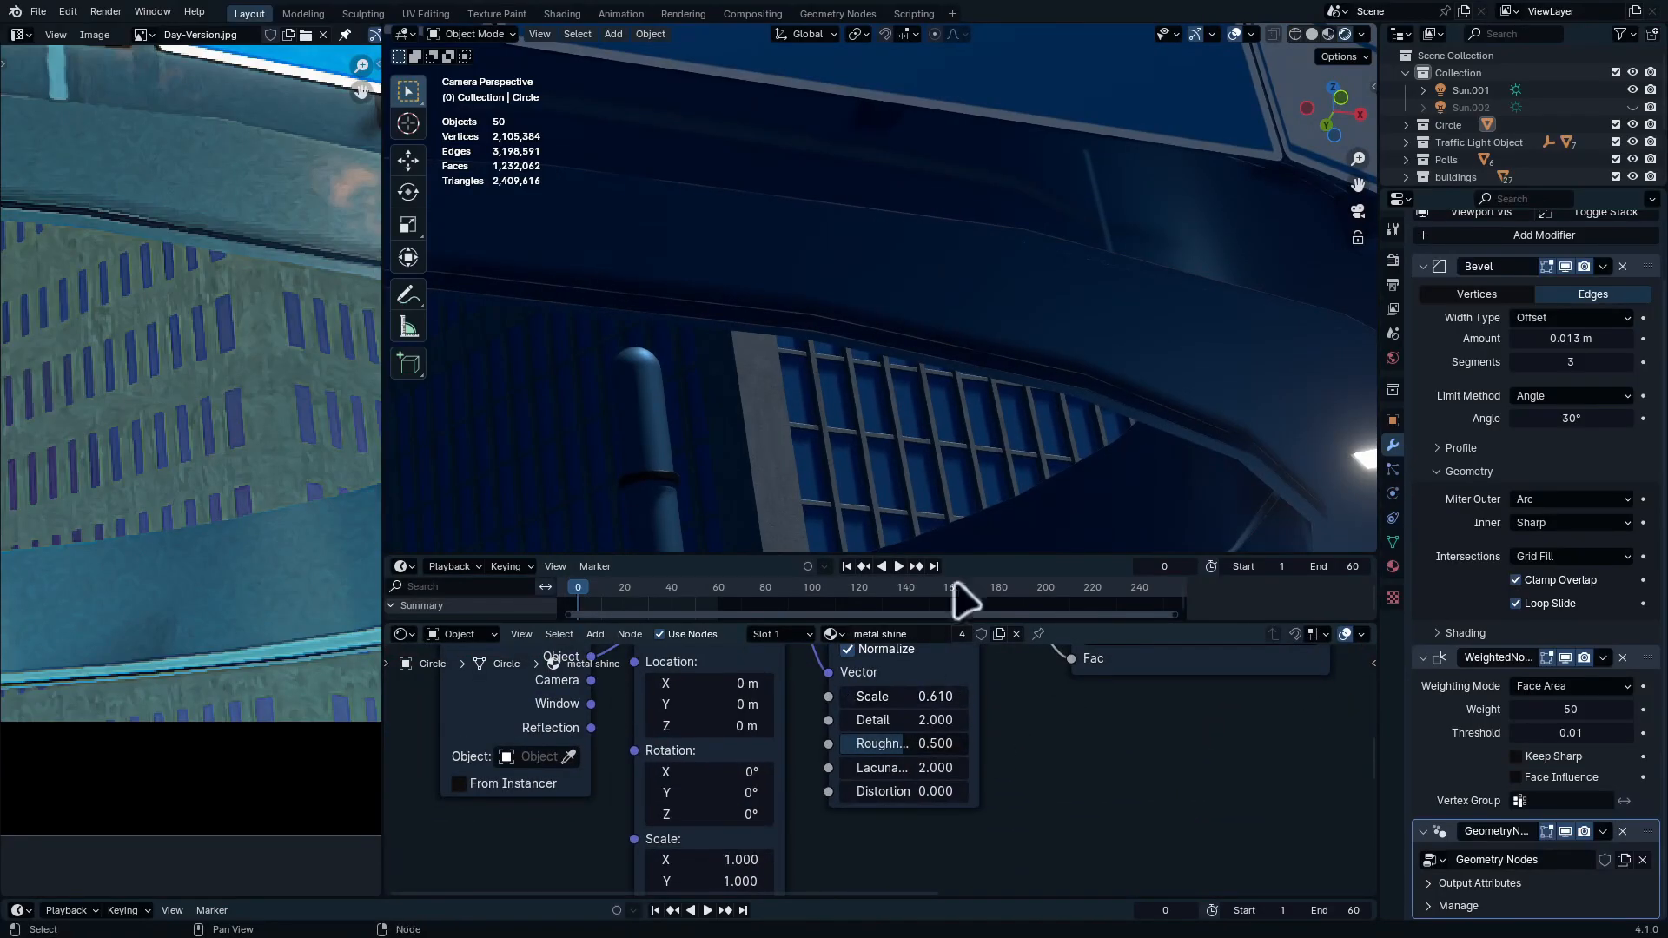
middle_click_drag(937, 236, 1042, 371, "shift")
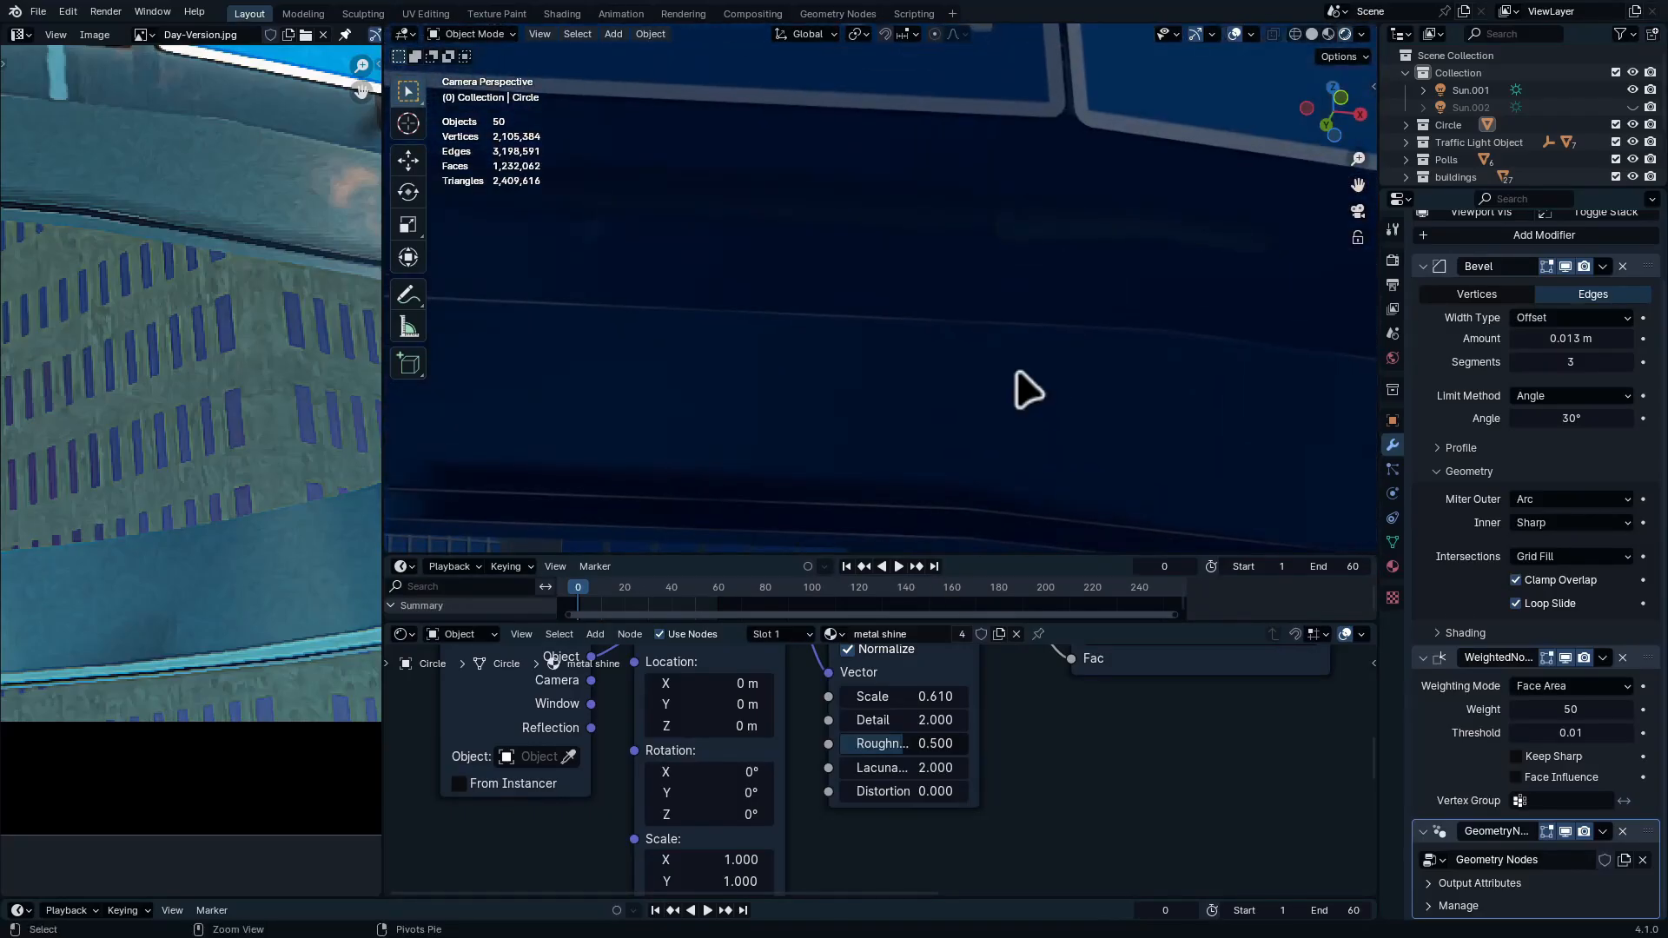
key("ctrl+space")
middle_click_drag(1133, 396, 1142, 604, "ctrl")
key("ctrl+space")
Raise the Emission node's strength to 19.700 and check the ring's edges in the viewport
key("ctrl+space")
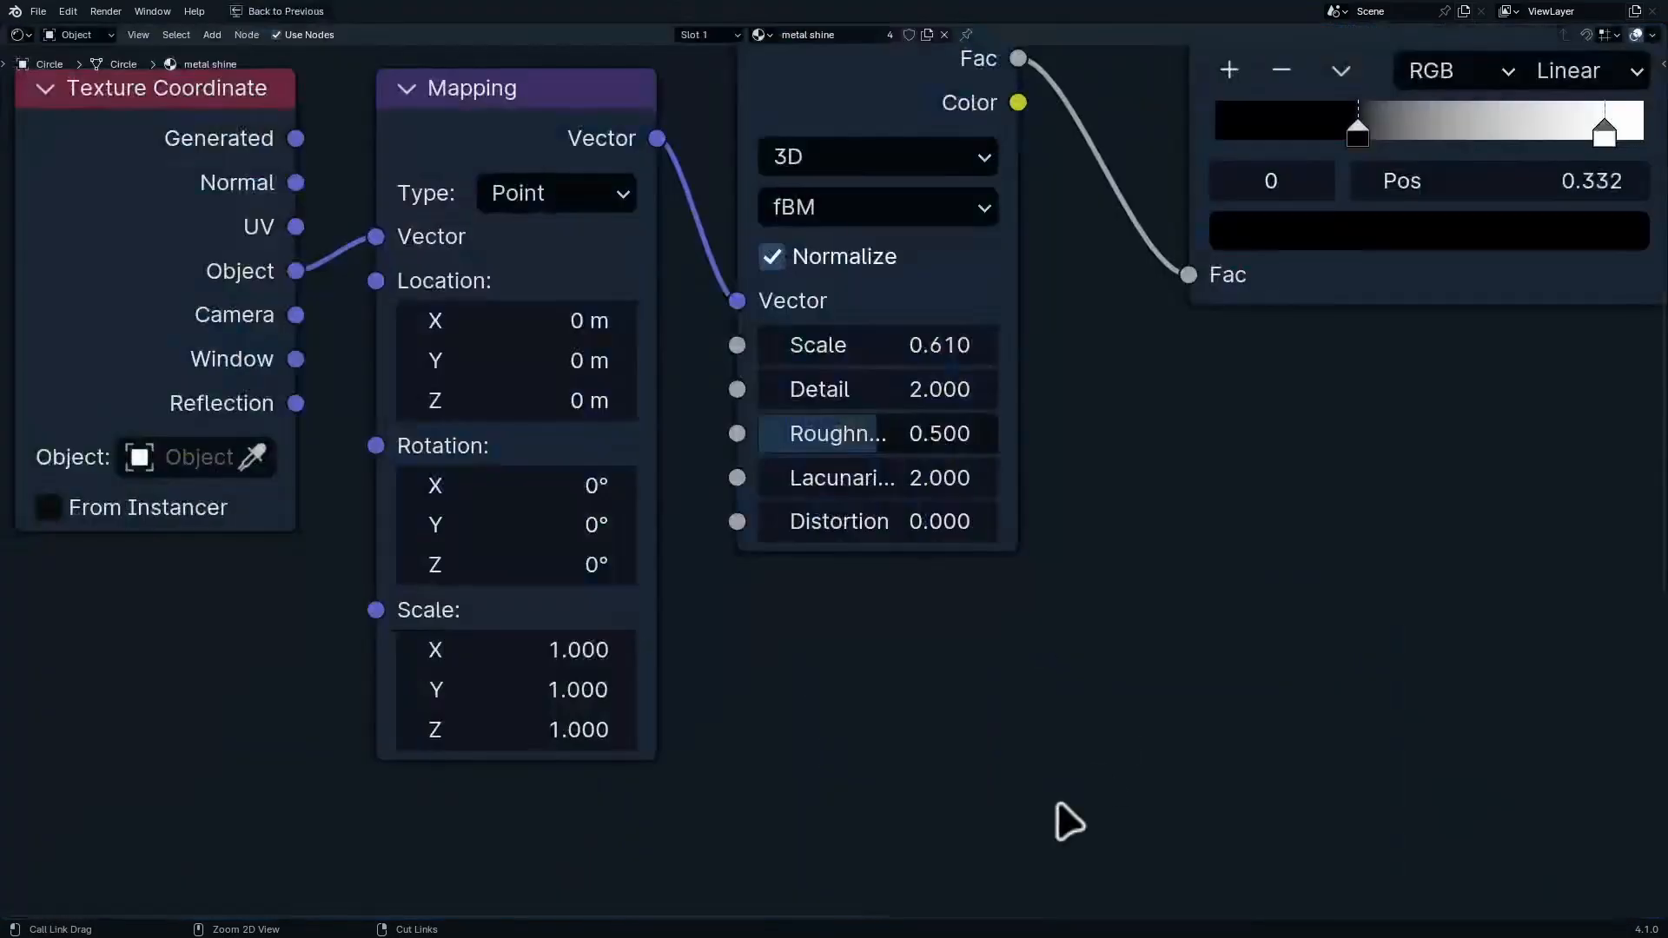
middle_click_drag(1057, 803, 1203, 660, "ctrl")
middle_click_drag(1203, 660, 678, 287)
middle_click_drag(678, 287, 992, 825, "ctrl")
middle_click_drag(992, 825, 900, 607)
left_click_drag(901, 607, 999, 607)
key("ctrl+space")
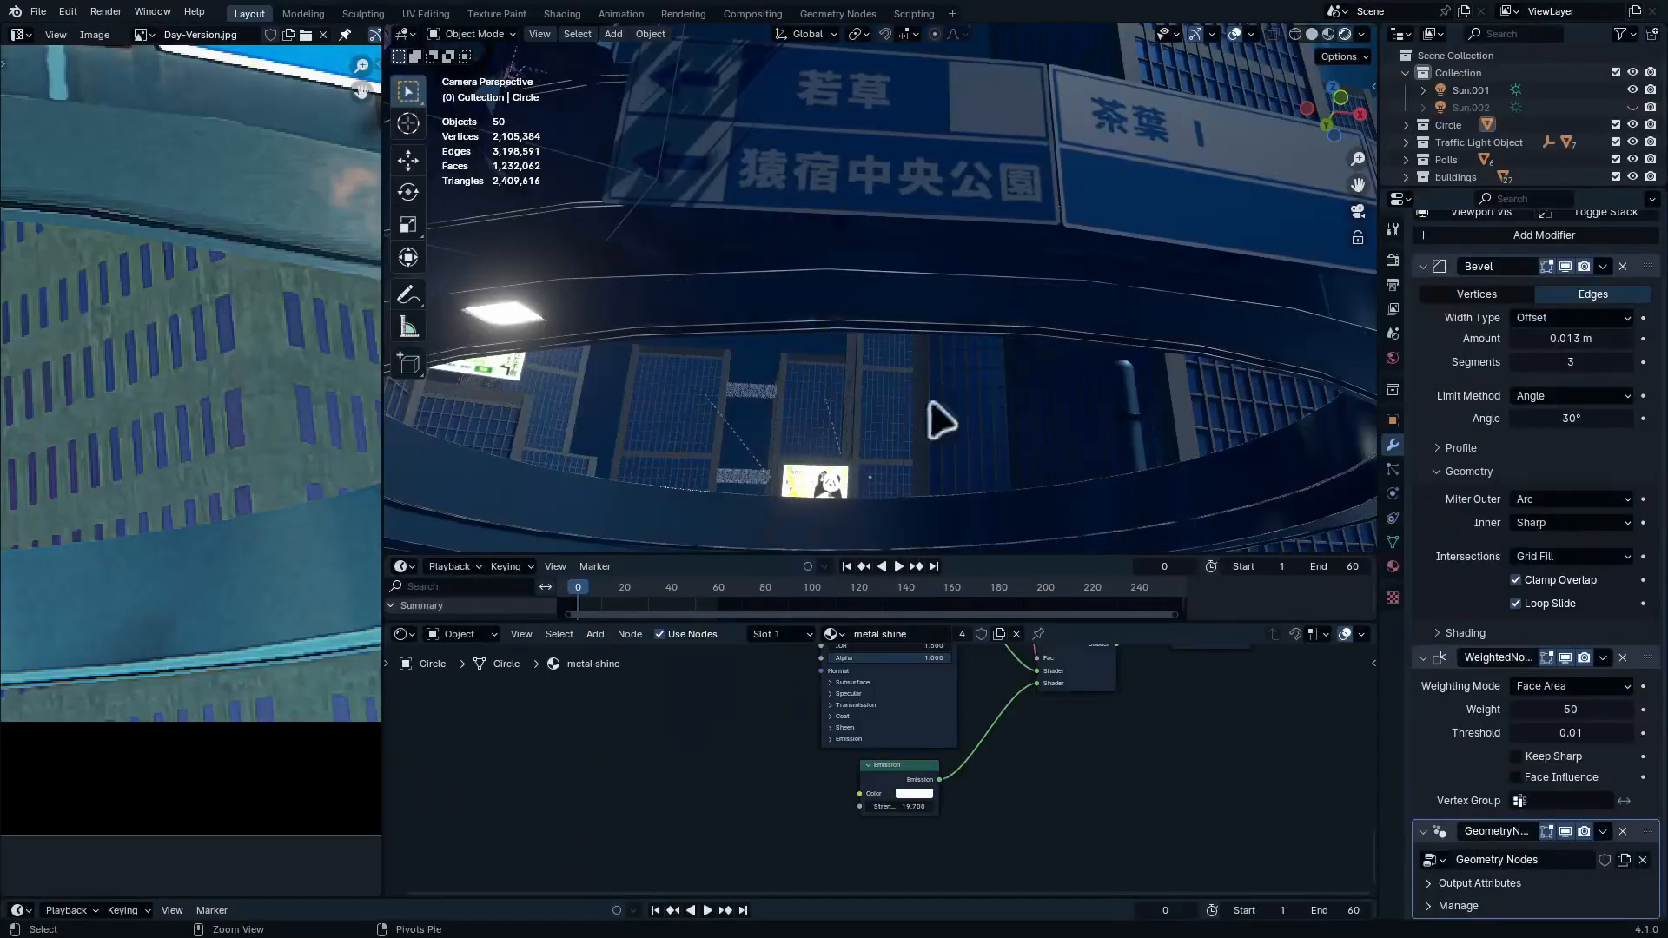
key("ctrl+space")
middle_click_drag(927, 402, 1016, 420, "ctrl")
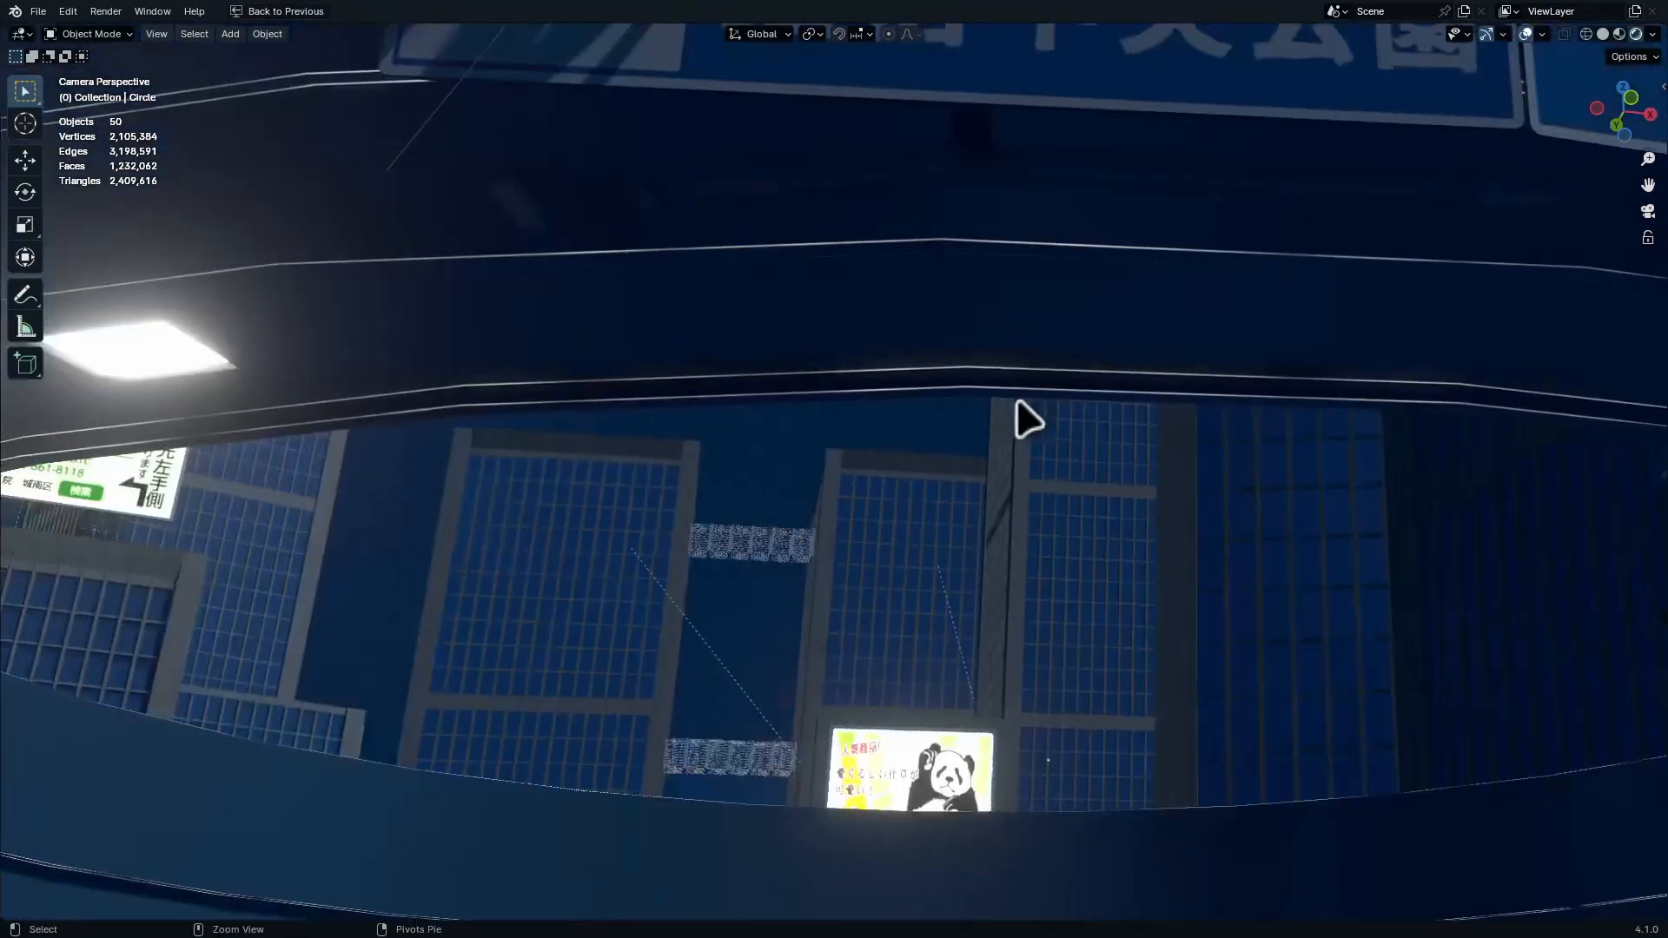
key("ctrl+space")
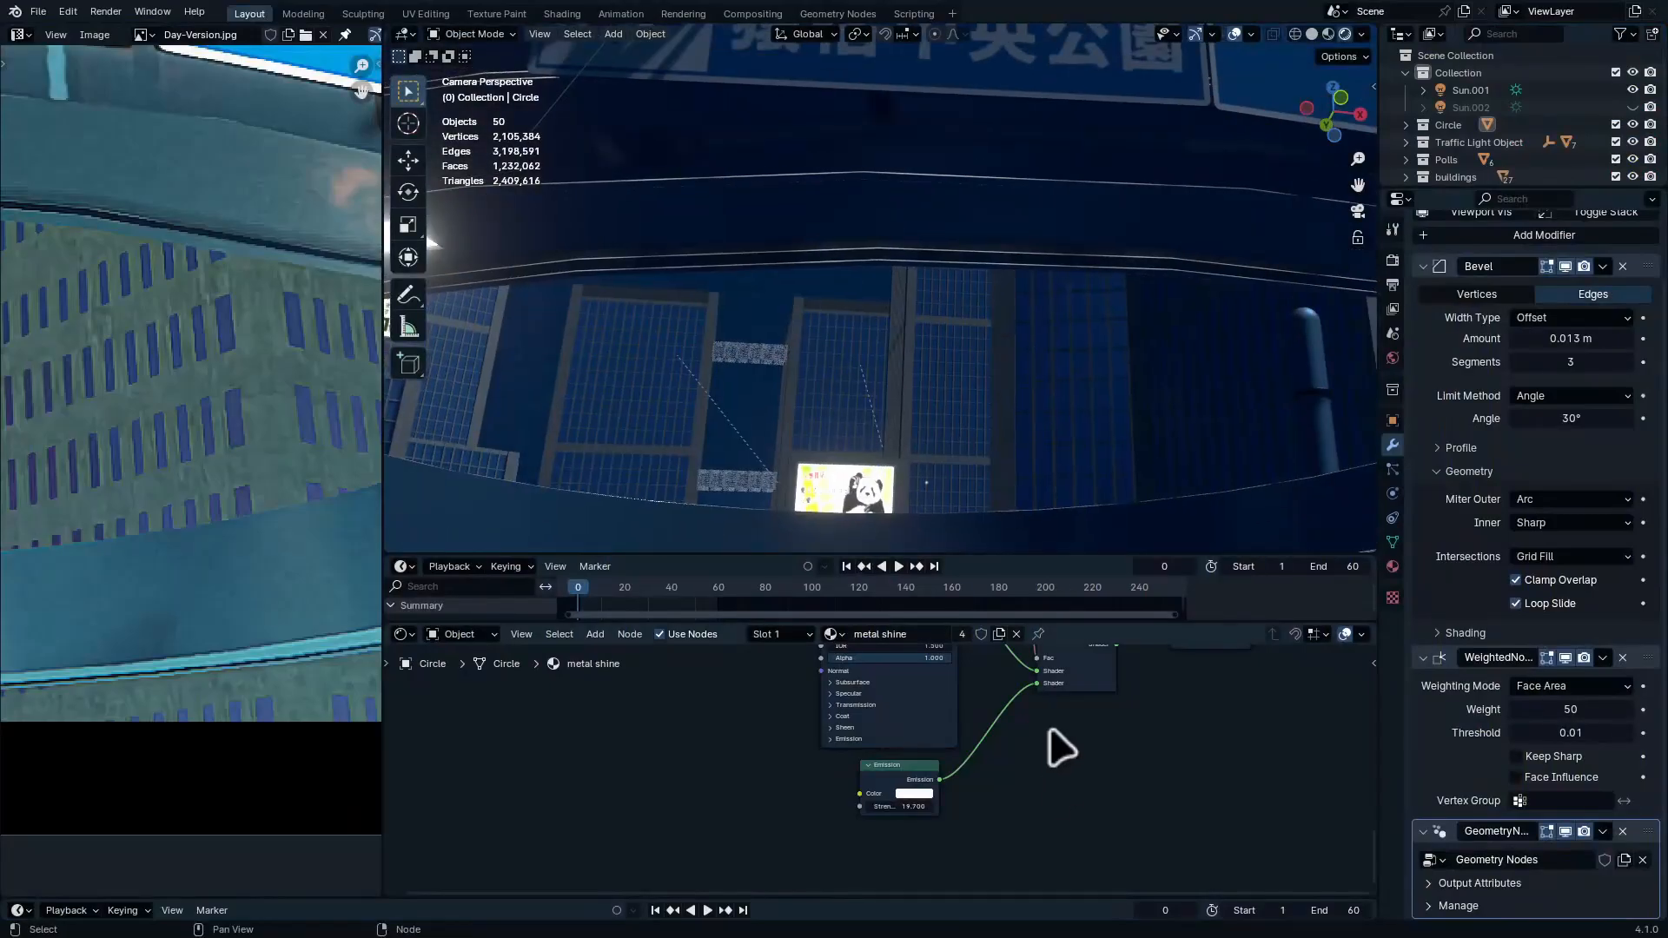
Shift the Color Ramp's white stop slightly toward the black one and move the black stop to 0.441
middle_click_drag(1049, 731, 1032, 895)
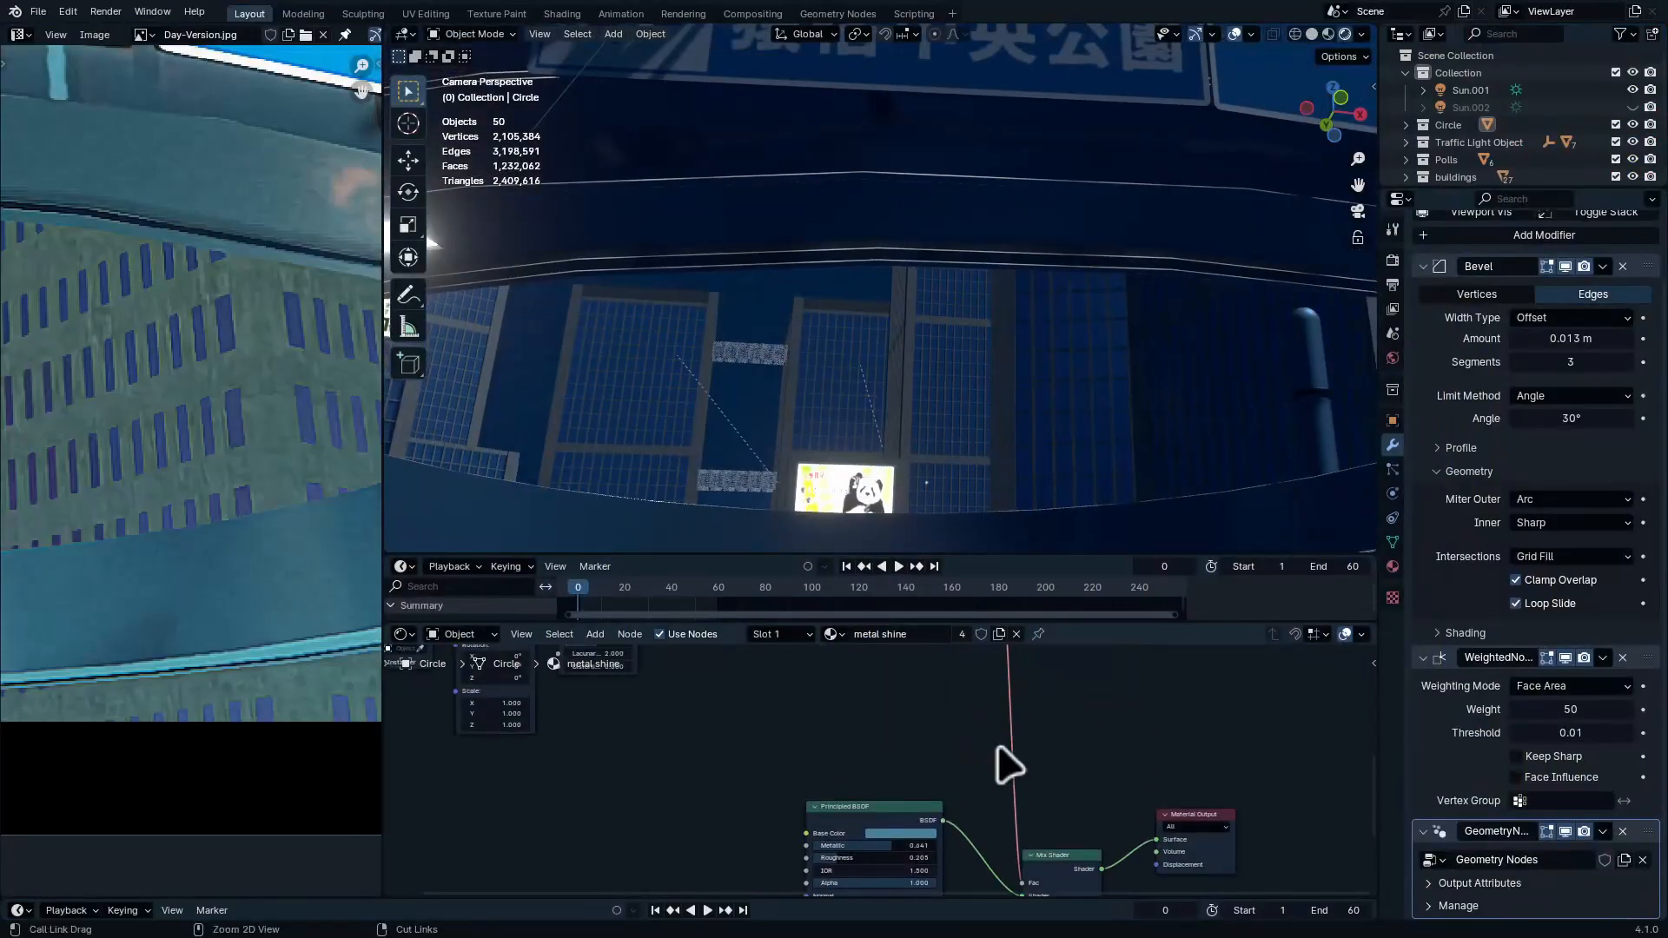
middle_click_drag(934, 692, 834, 786, "ctrl")
left_click_drag(936, 772, 941, 764)
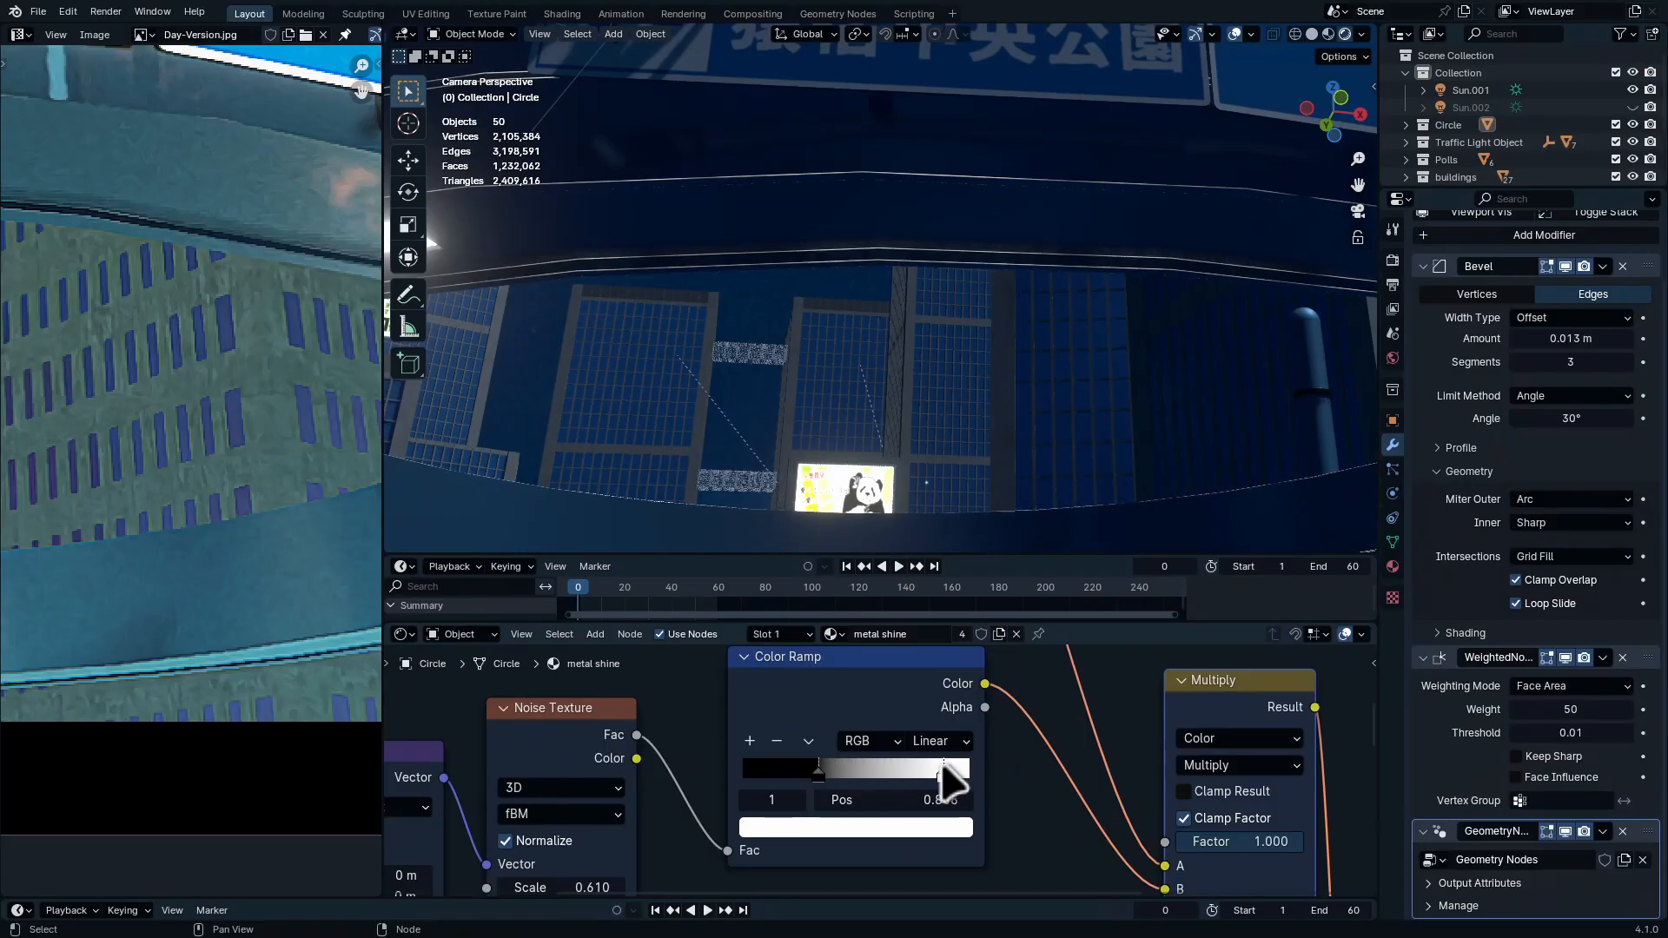
mouse_move(833, 757)
left_mouse_down()
mouse_move(863, 764)
mouse_move(840, 770)
left_mouse_up()
Set the metal shine material's Emission strength to 2.190
middle_click_drag(833, 302, 1060, 269, "shift")
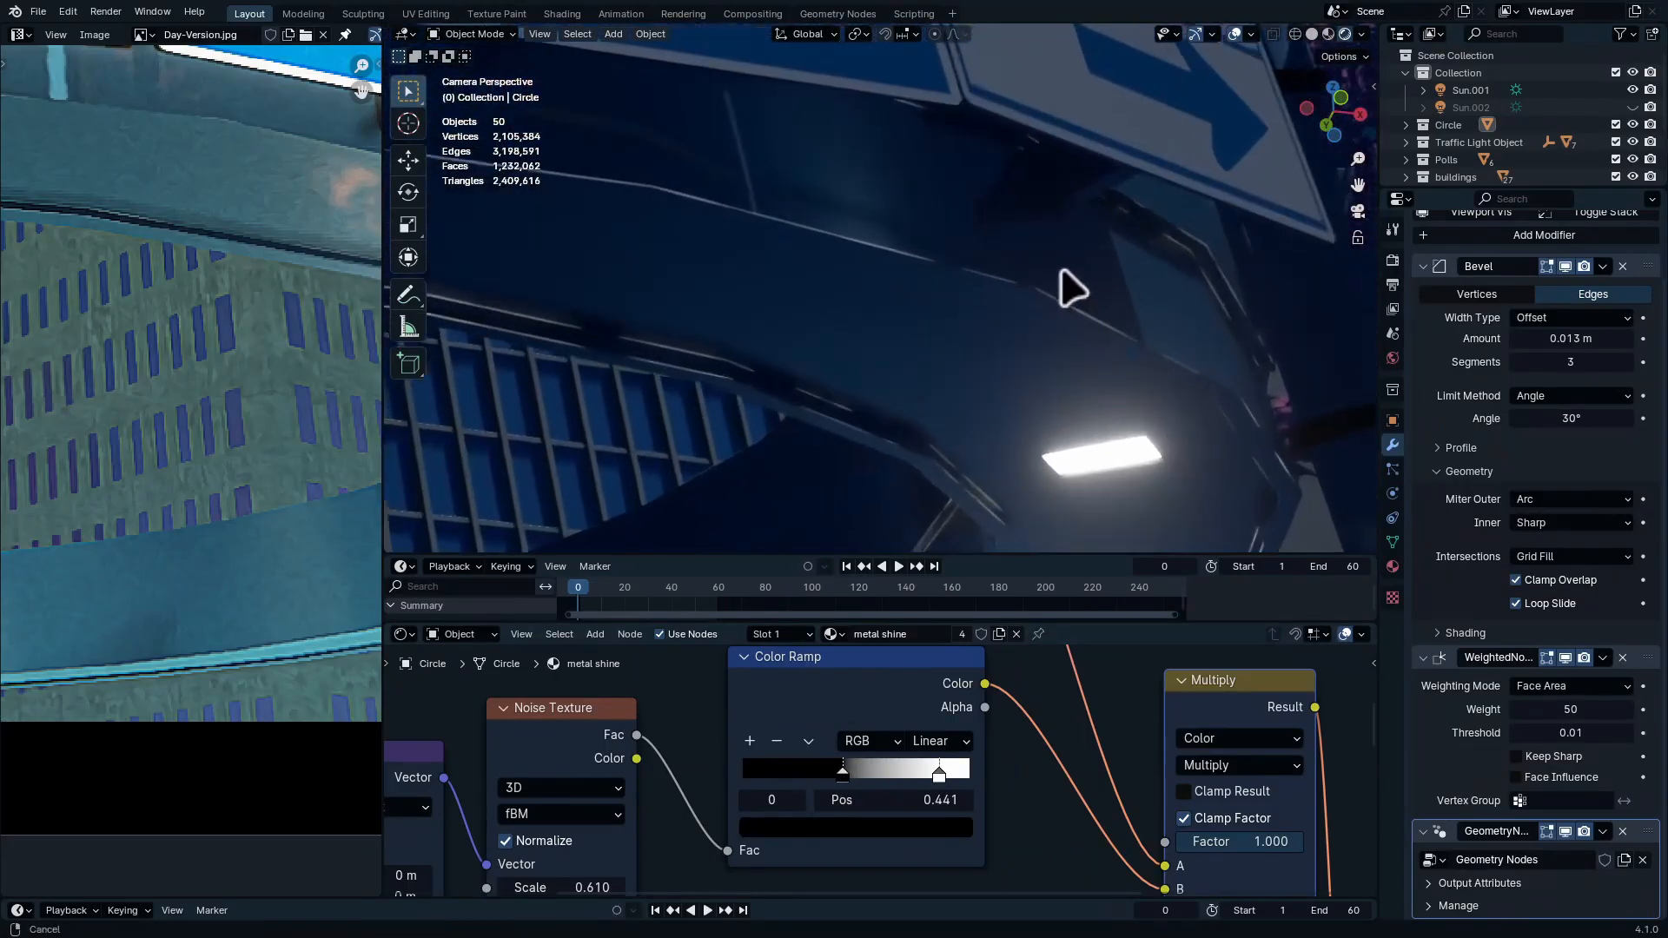
middle_click_drag(1184, 841, 941, 781)
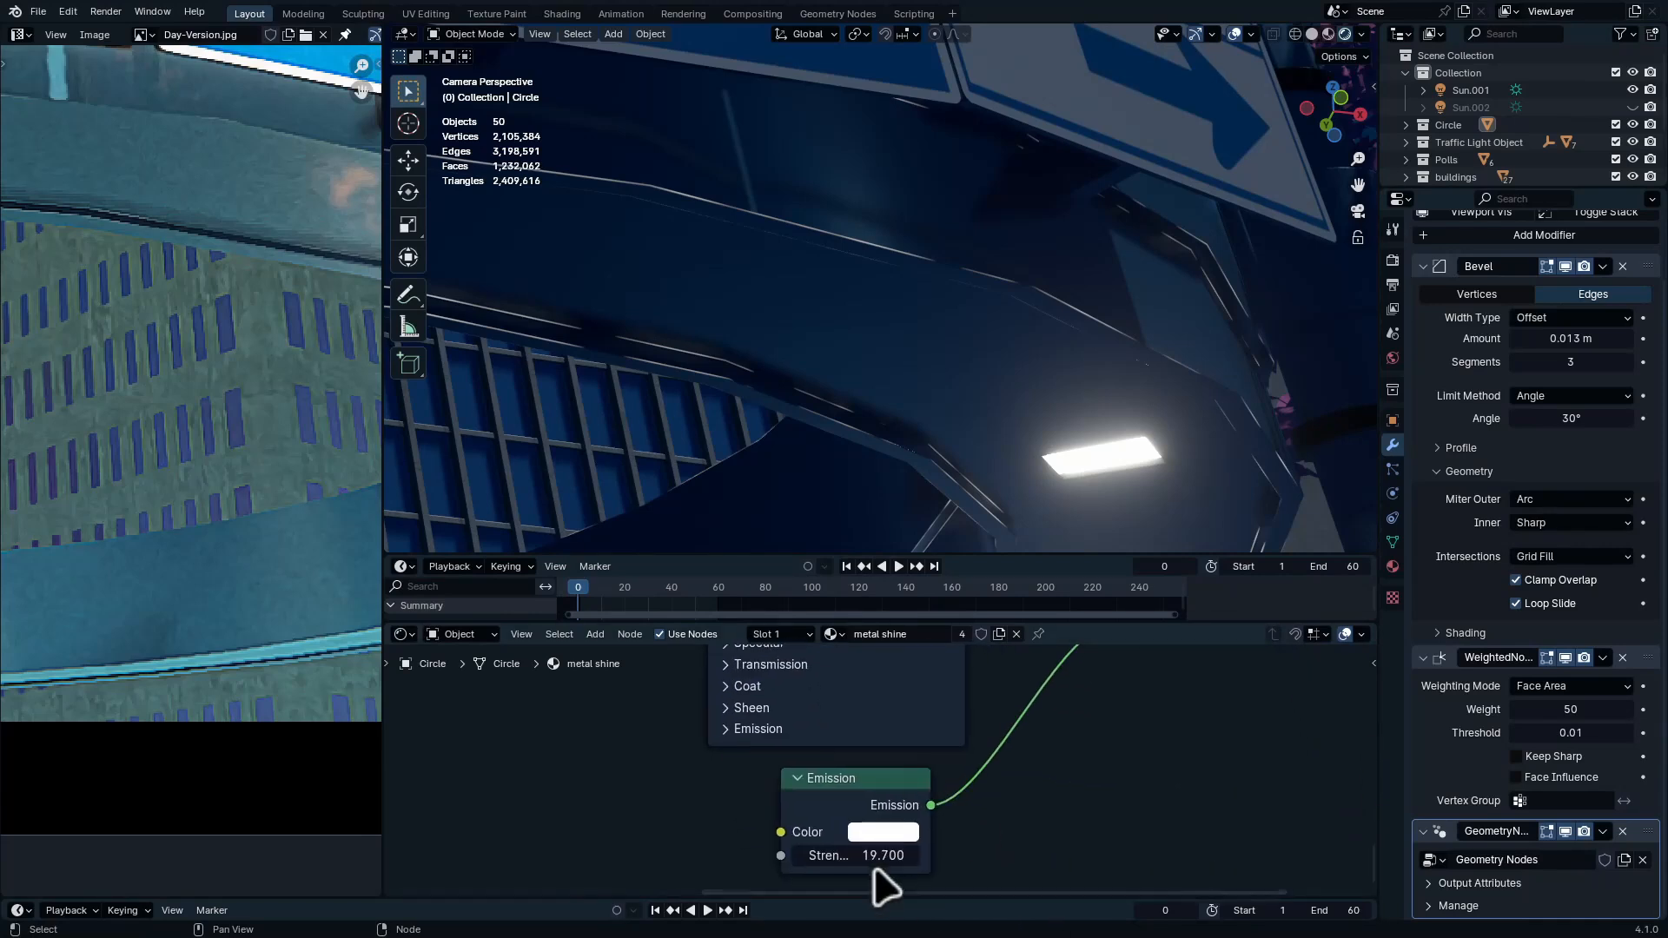
left_click_drag(856, 855, 810, 856)
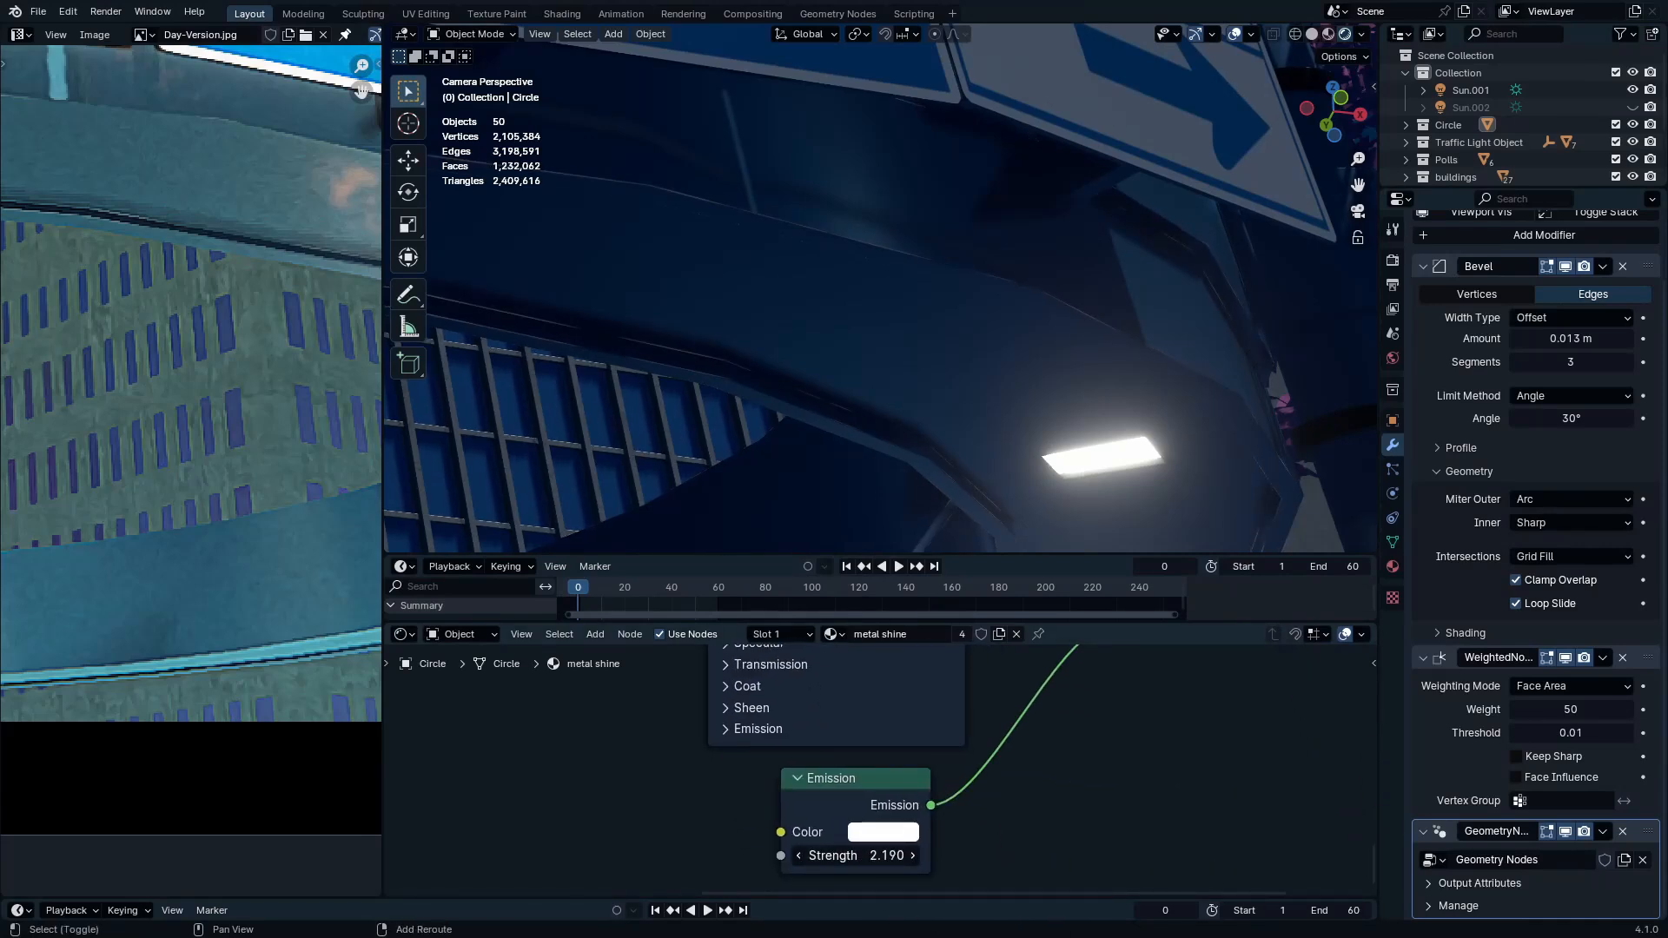
Examine the ring's edge highlights, the road signs and the traffic light in the camera view
middle_click_drag(693, 337, 696, 430, "ctrl")
key("ctrl+space")
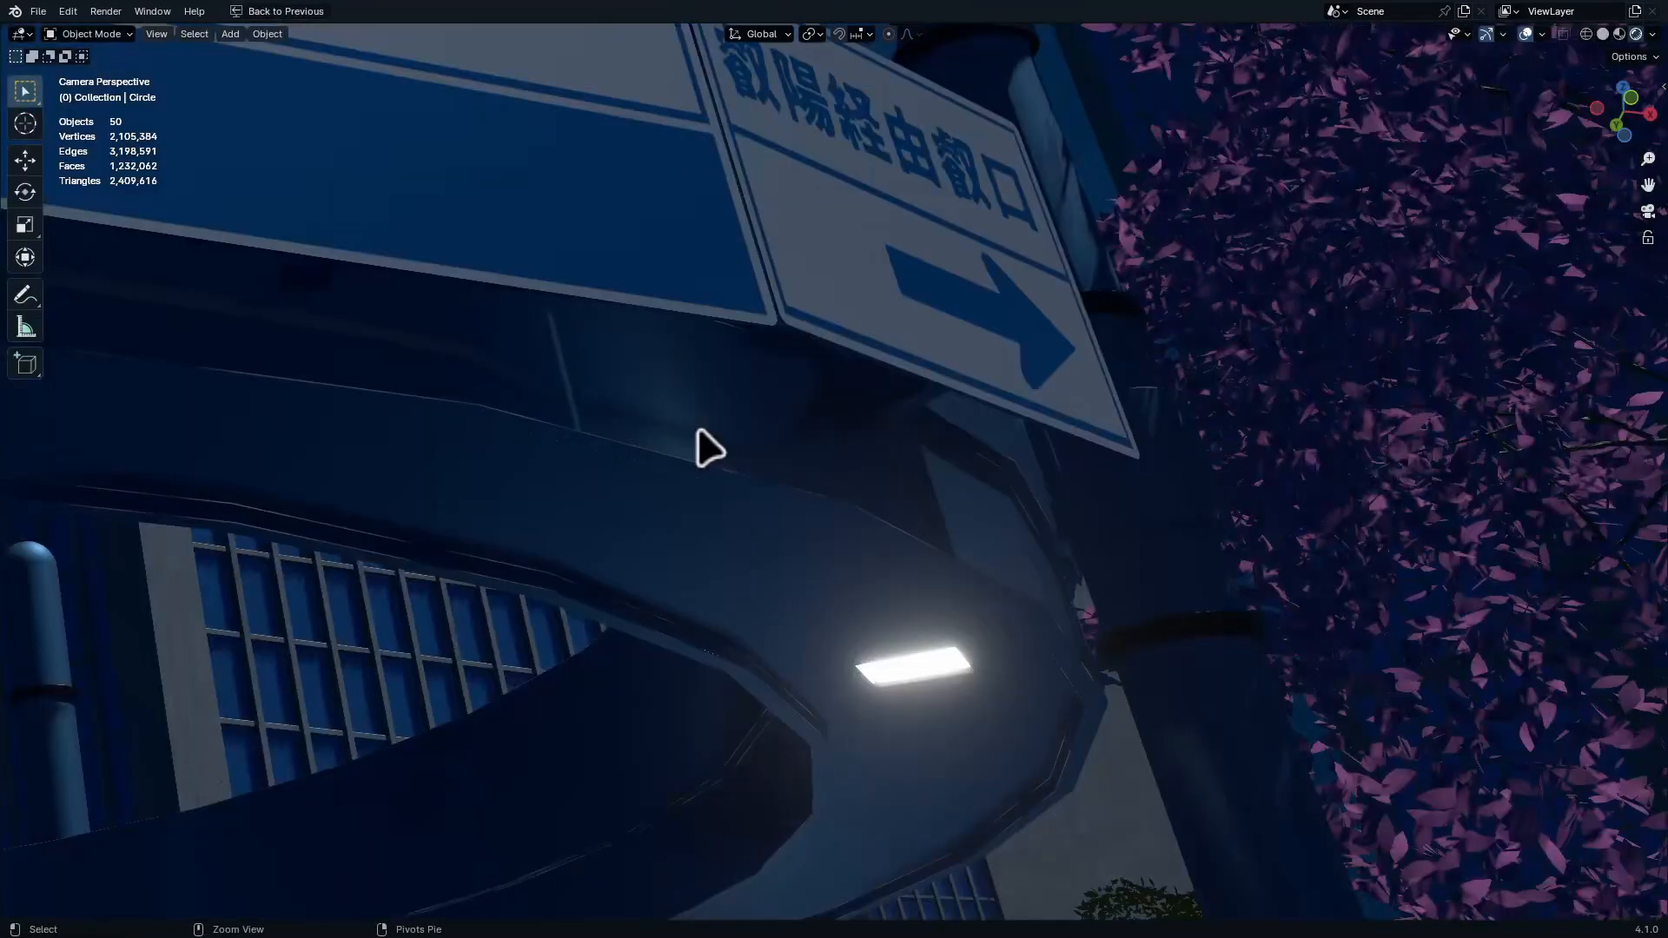
middle_click_drag(1019, 286, 790, 465, "ctrl")
middle_click_drag(871, 247, 964, 648, "shift")
middle_click_drag(1061, 595, 1116, 358, "ctrl")
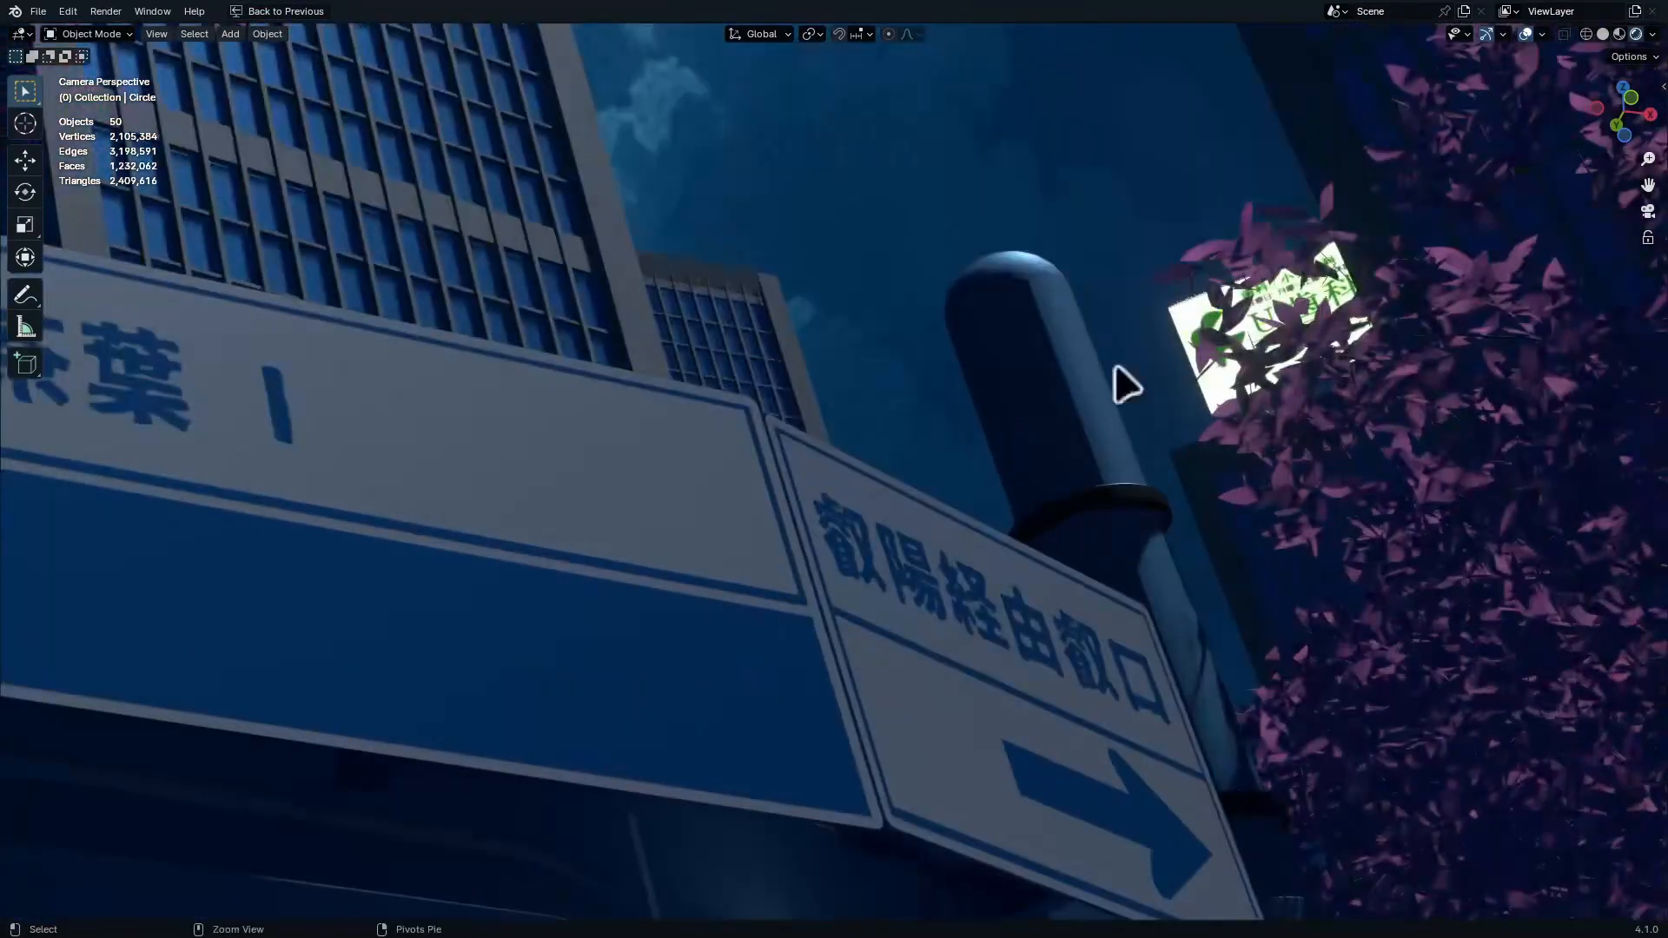
mouse_move(1139, 525)
middle_mouse_down("ctrl")
mouse_move(1166, 377)
mouse_move(1107, 445)
mouse_move(1120, 538)
middle_mouse_up("ctrl")
middle_click_drag(1047, 364, 1021, 529, "ctrl")
middle_click_drag(261, 434, 577, 427, "shift")
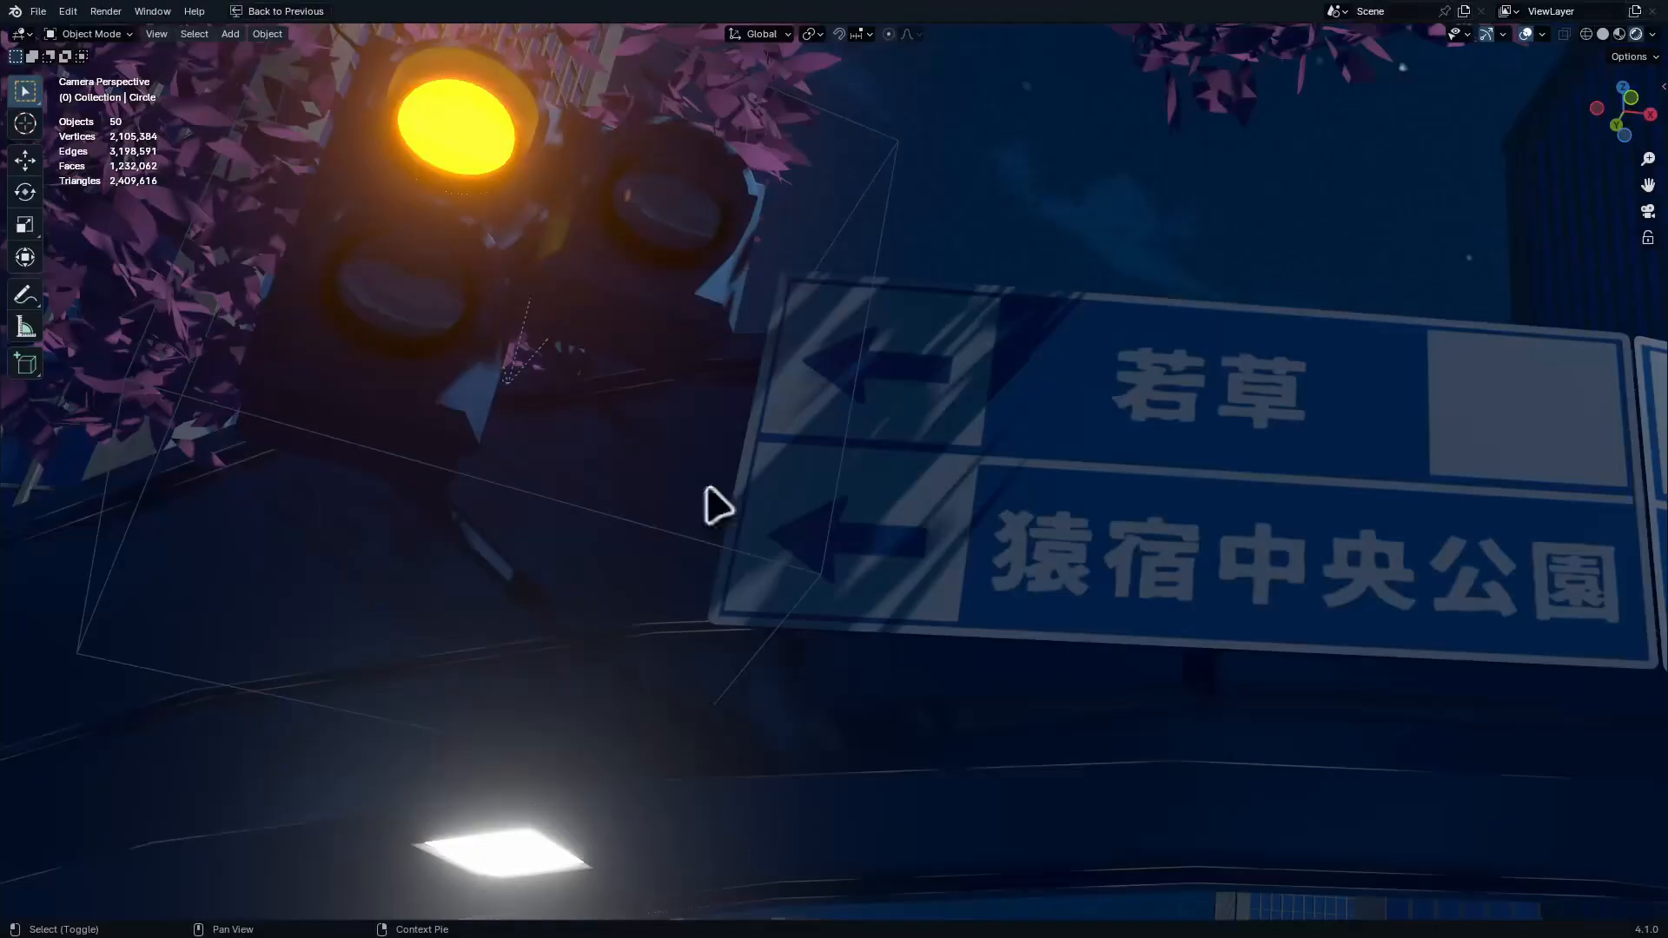
middle_click_drag(705, 488, 885, 524, "shift")
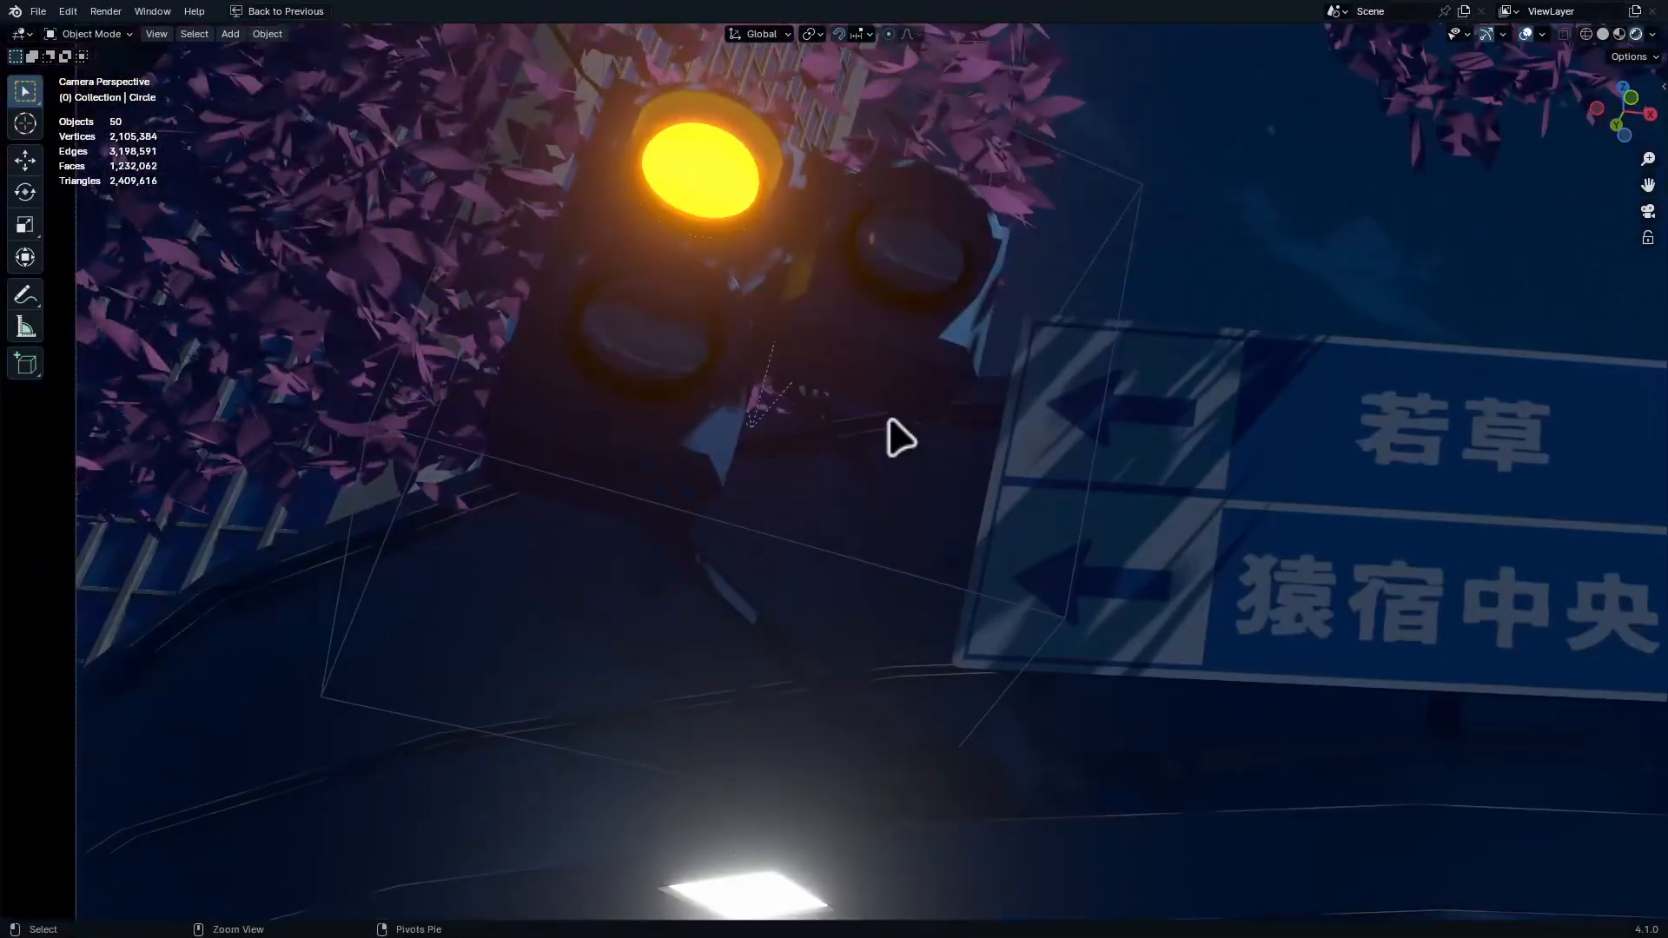
middle_click_drag(885, 420, 1123, 541, "ctrl")
Add a Geometry Nodes modifier to the traffic light housing and assign it the existing Geometry Nodes group
left_click(931, 282)
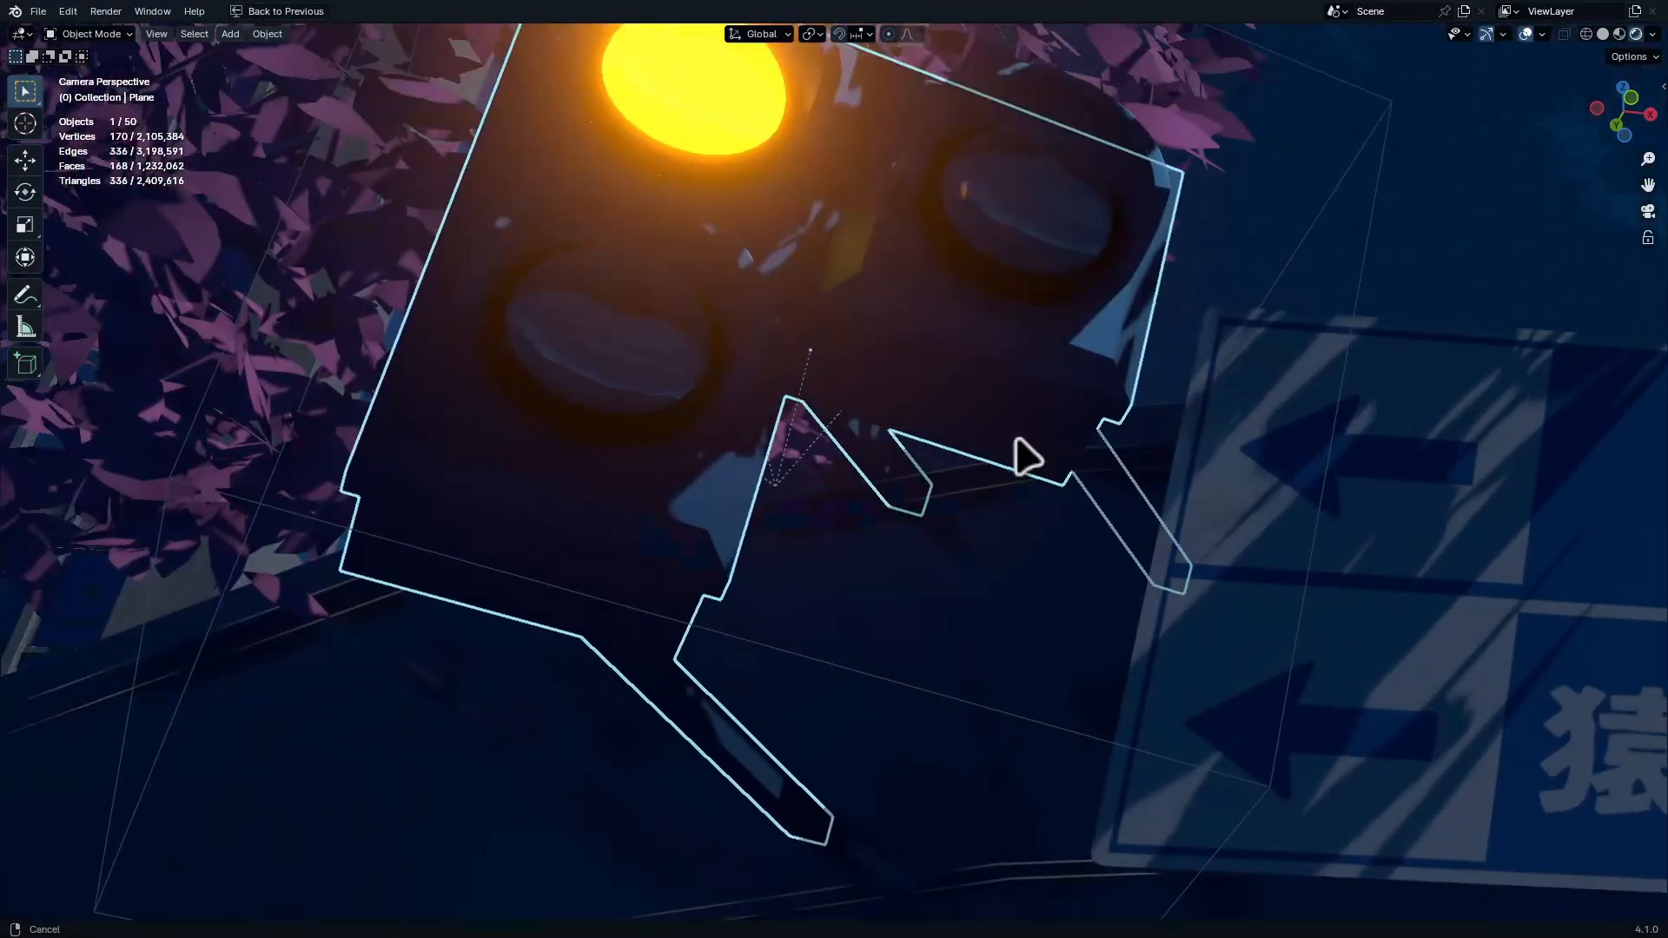
middle_click_drag(1264, 456, 1242, 252, "ctrl")
middle_click_drag(1176, 430, 1169, 462, "ctrl")
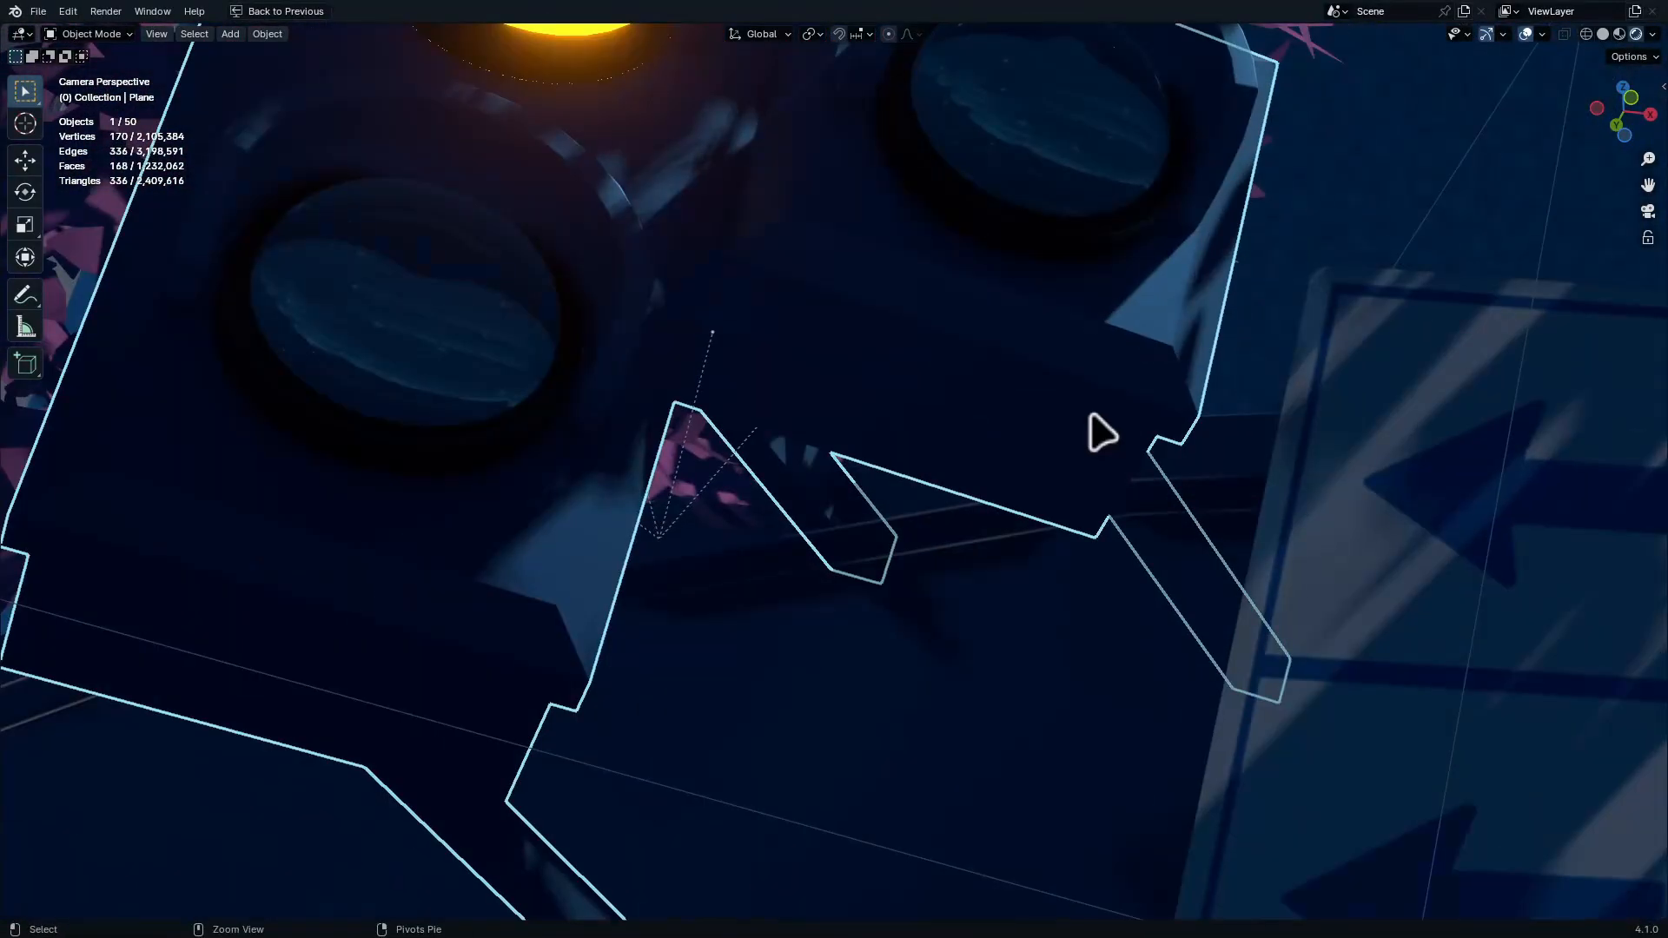
key("ctrl+alt+space")
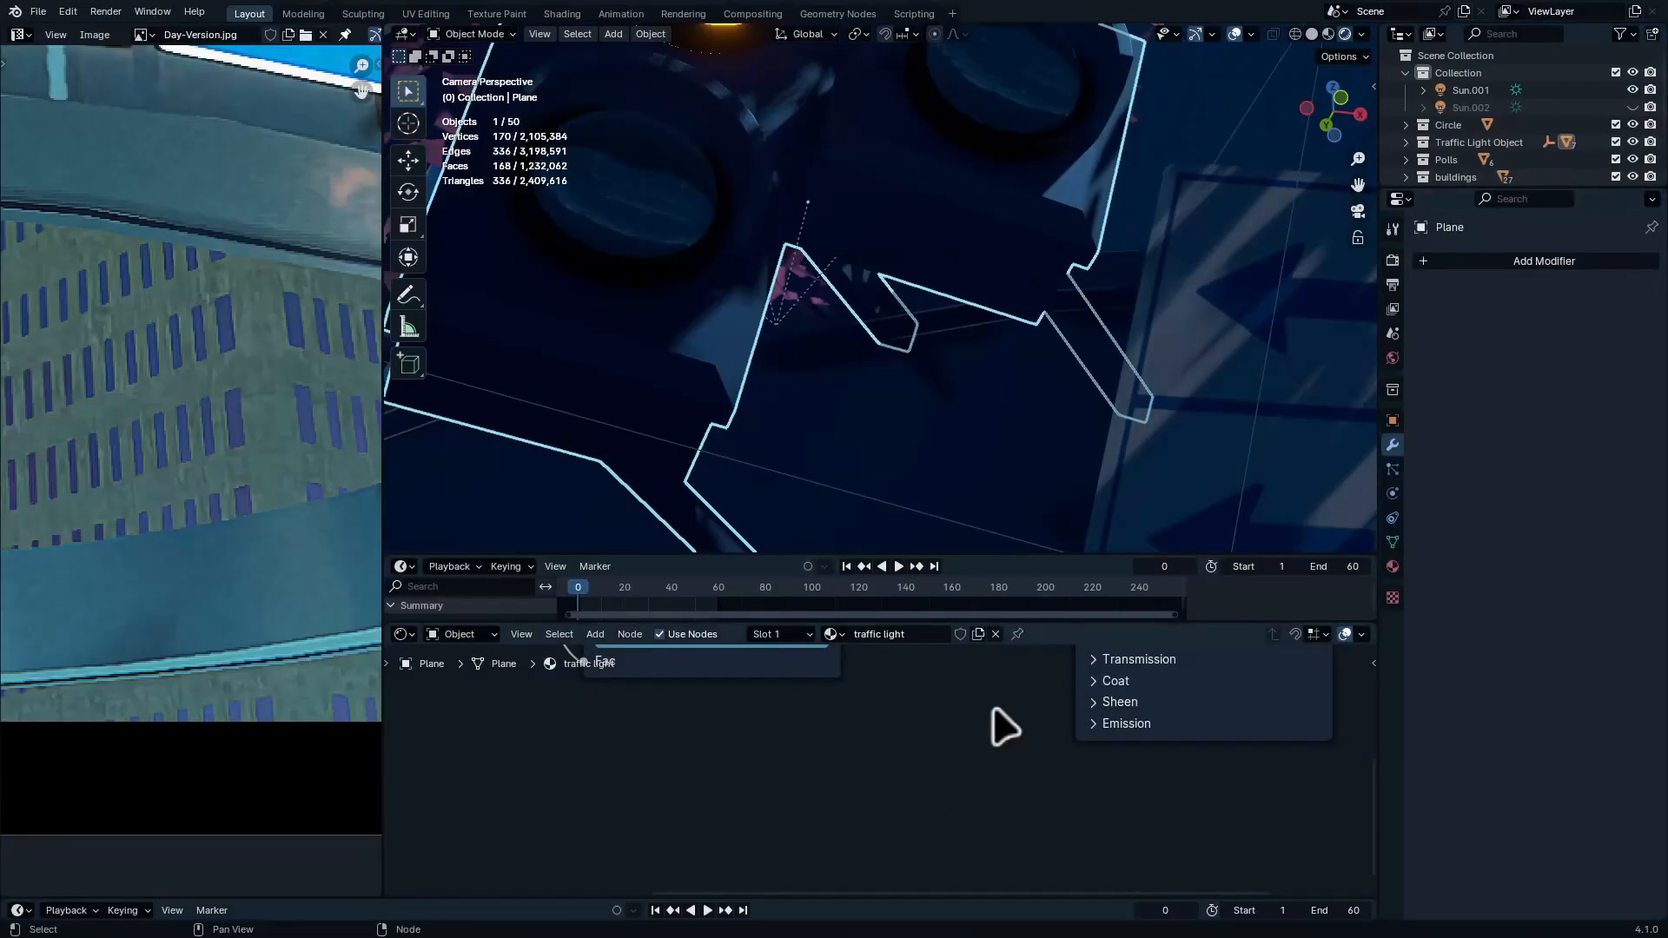
left_click(1506, 262)
left_click(1512, 264)
left_click(1519, 221)
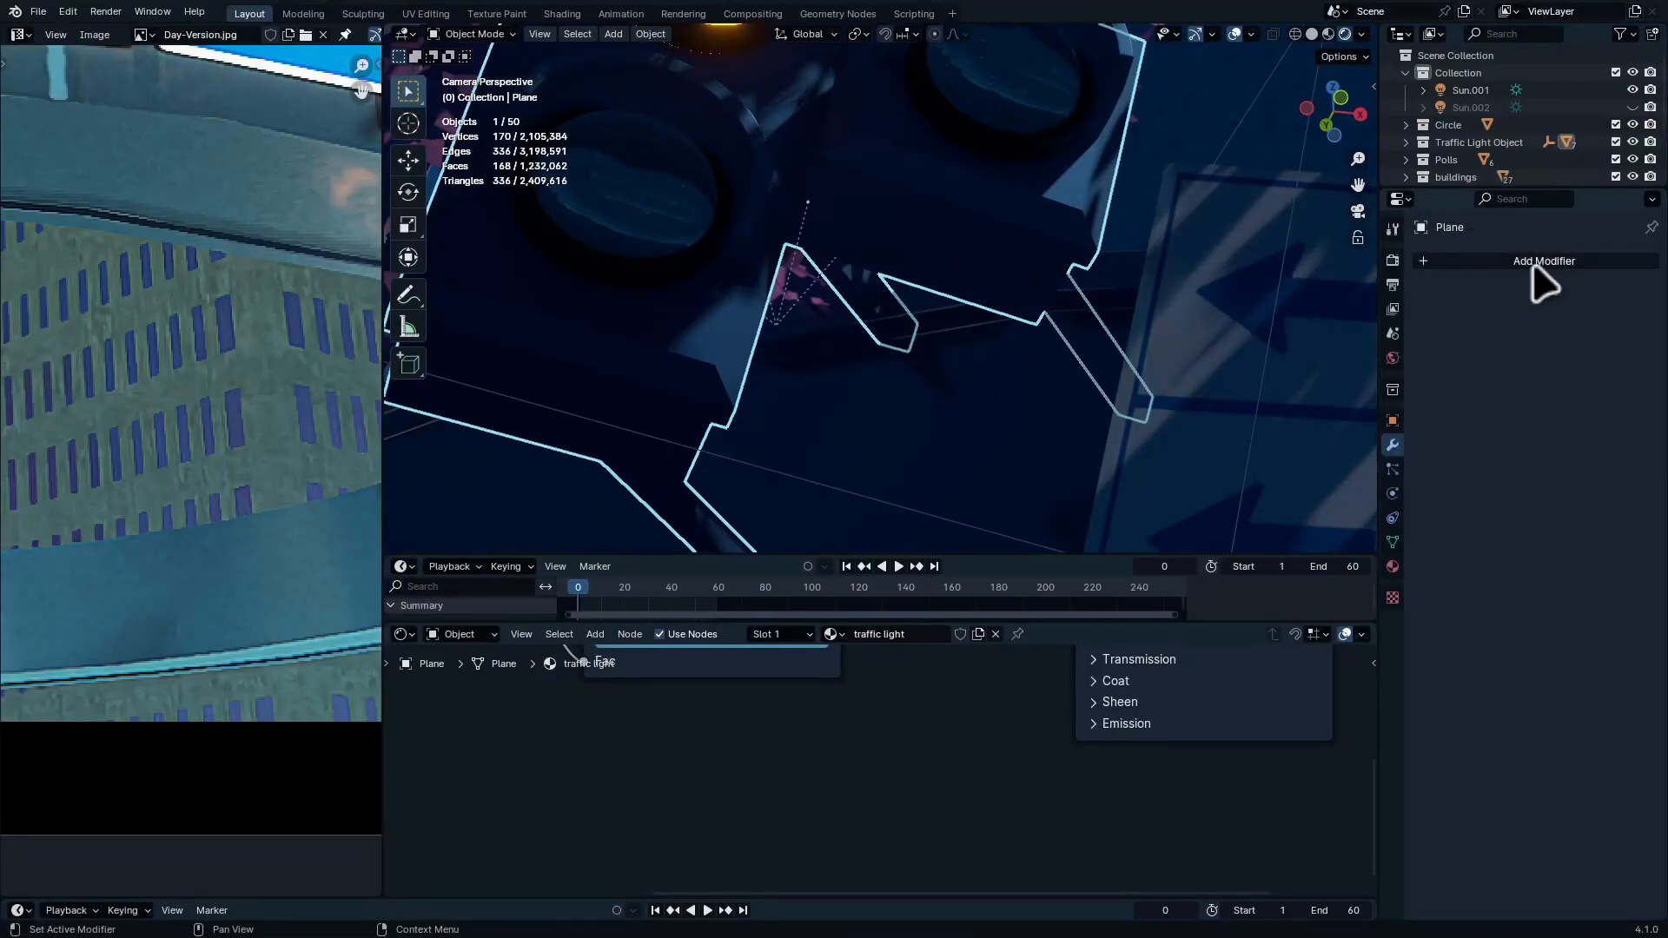
left_click(1534, 261)
left_click(1482, 285)
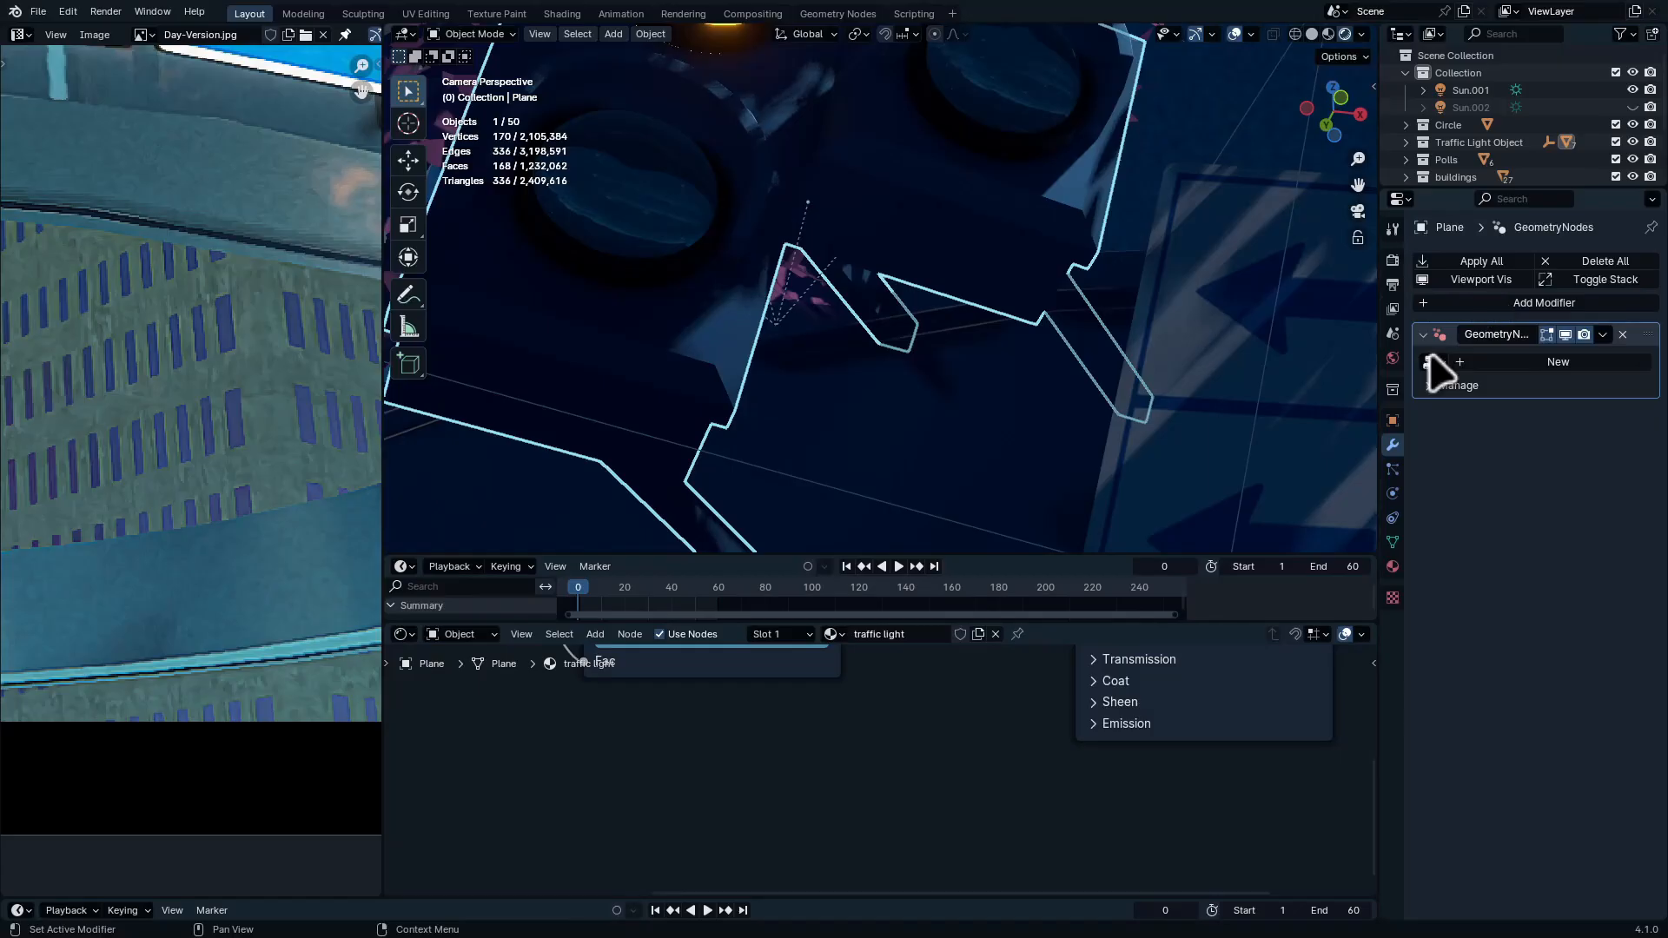
left_click(1433, 361)
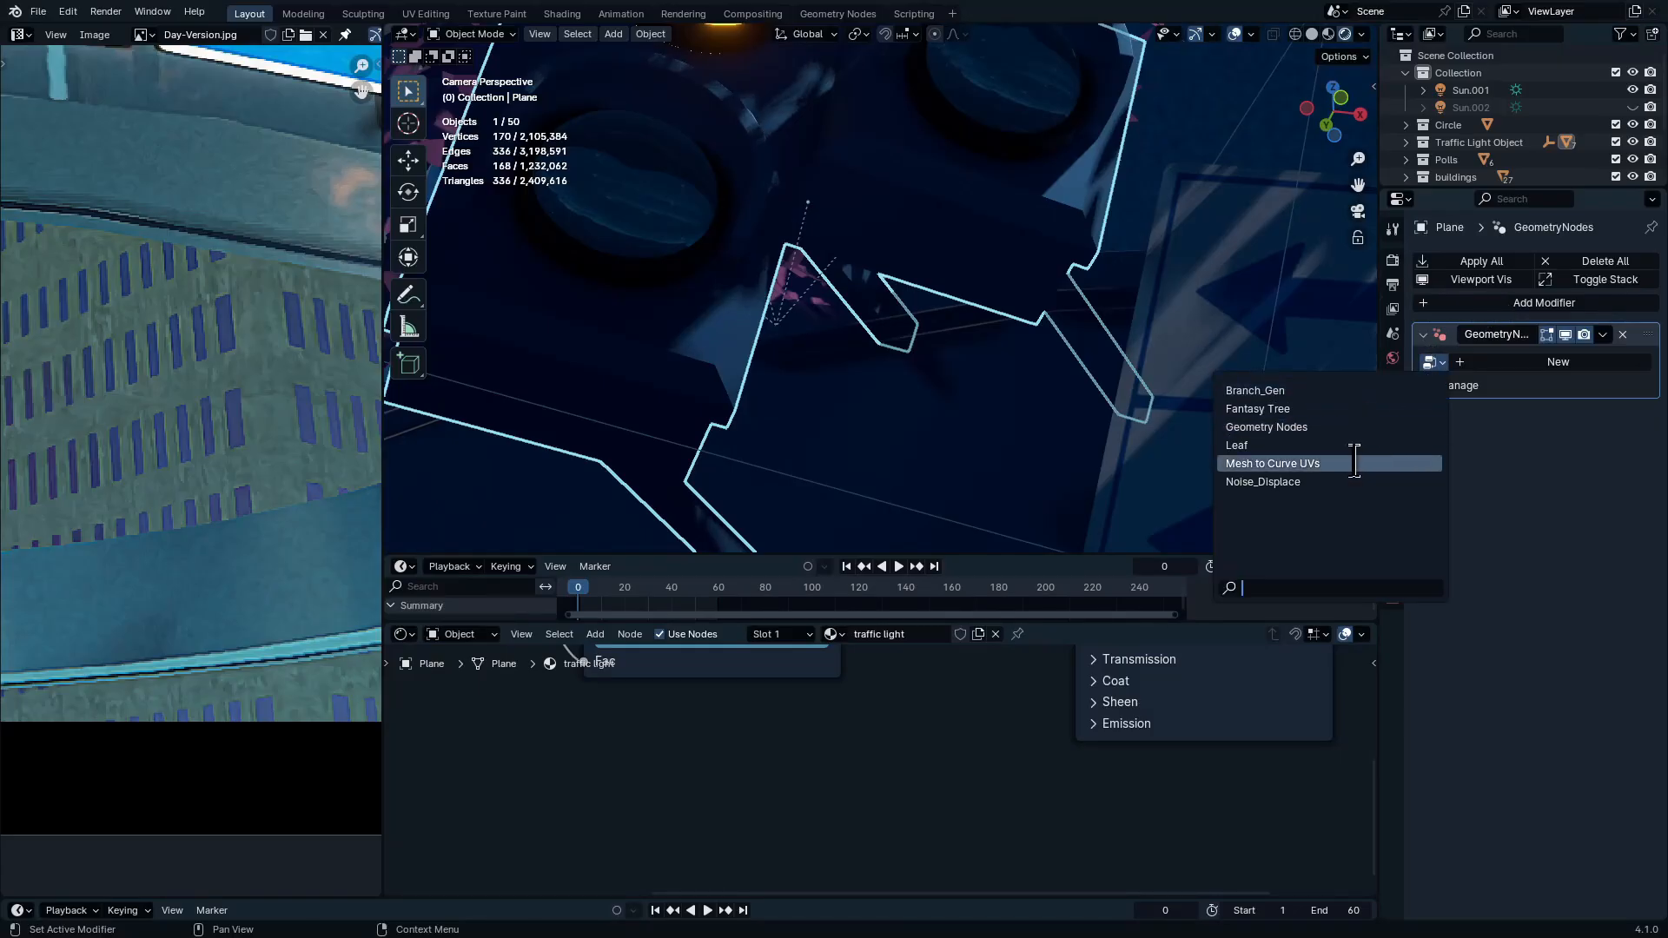
left_click(1351, 427)
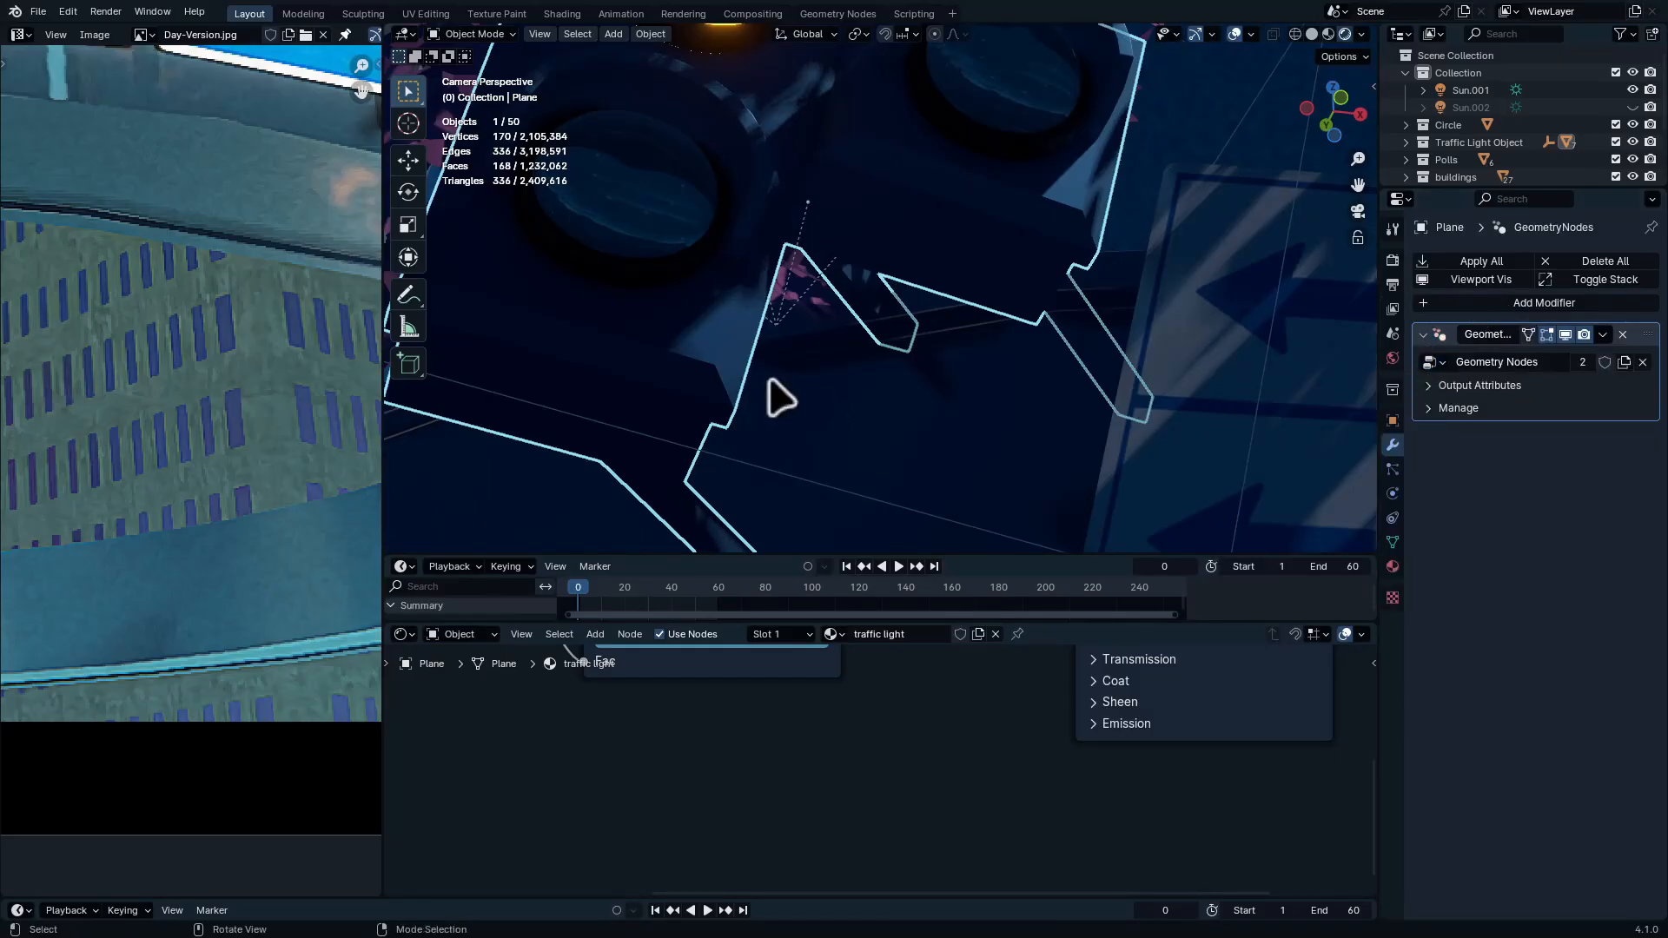
Name the modifier's Ede Angle output attribute "Ede Angle"
left_click(1546, 385)
left_click(1546, 413)
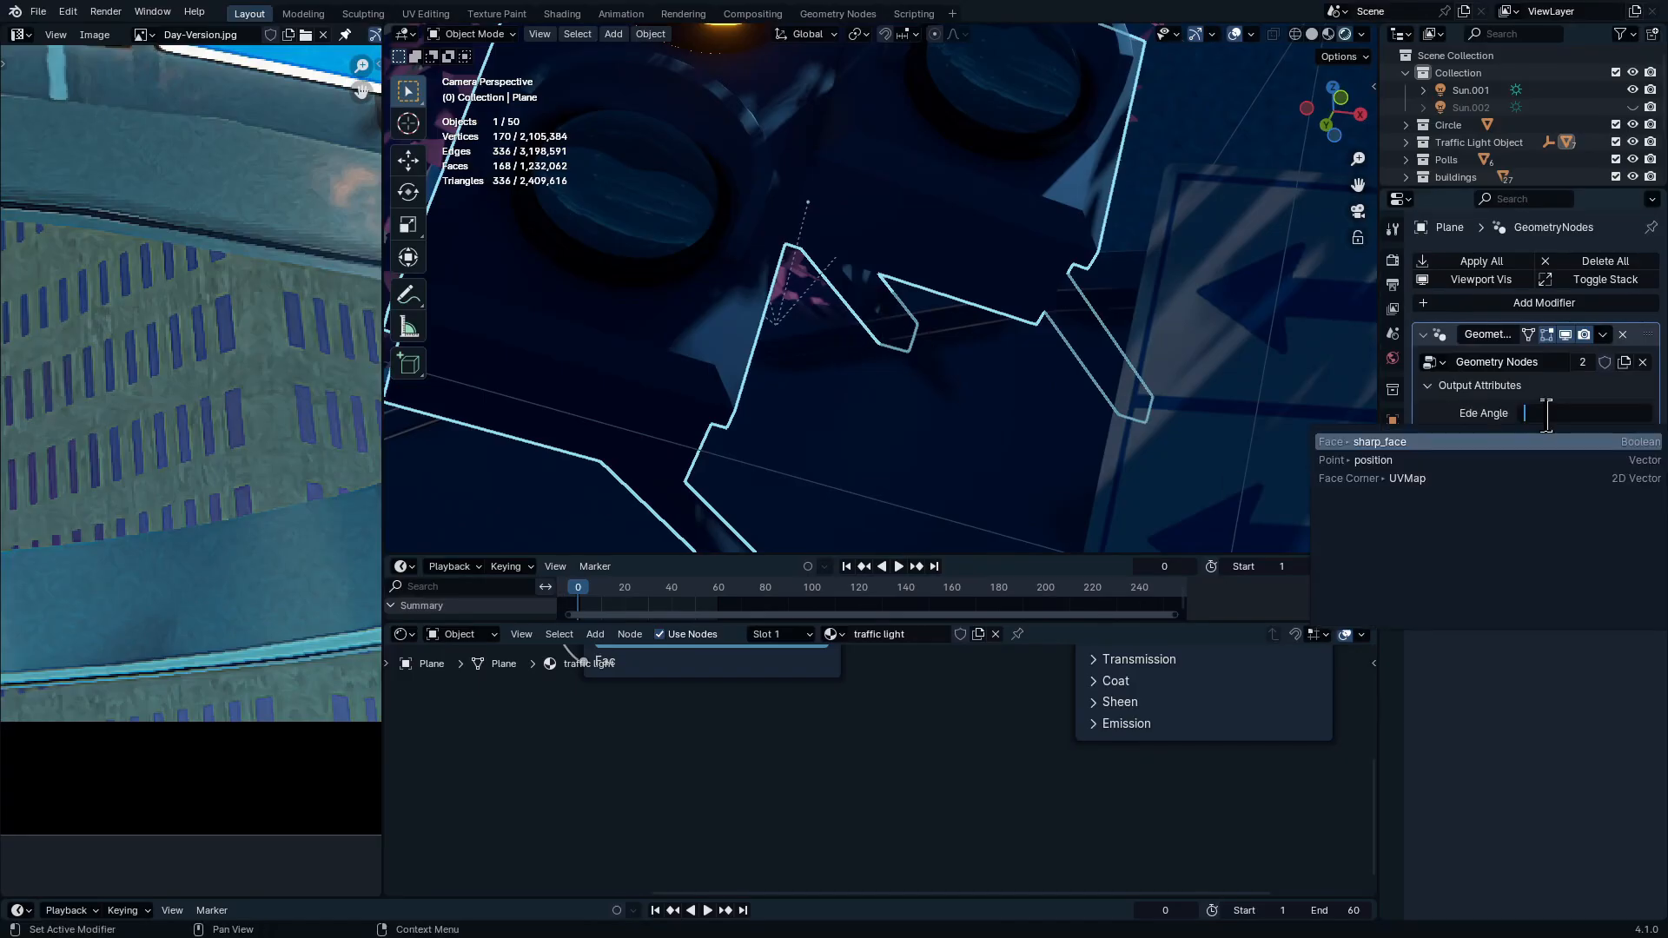
type("Ede Angle")
key("Return")
Add an Attribute node above the Principled BSDF in the traffic light material
middle_click_drag(992, 722, 961, 808, "ctrl")
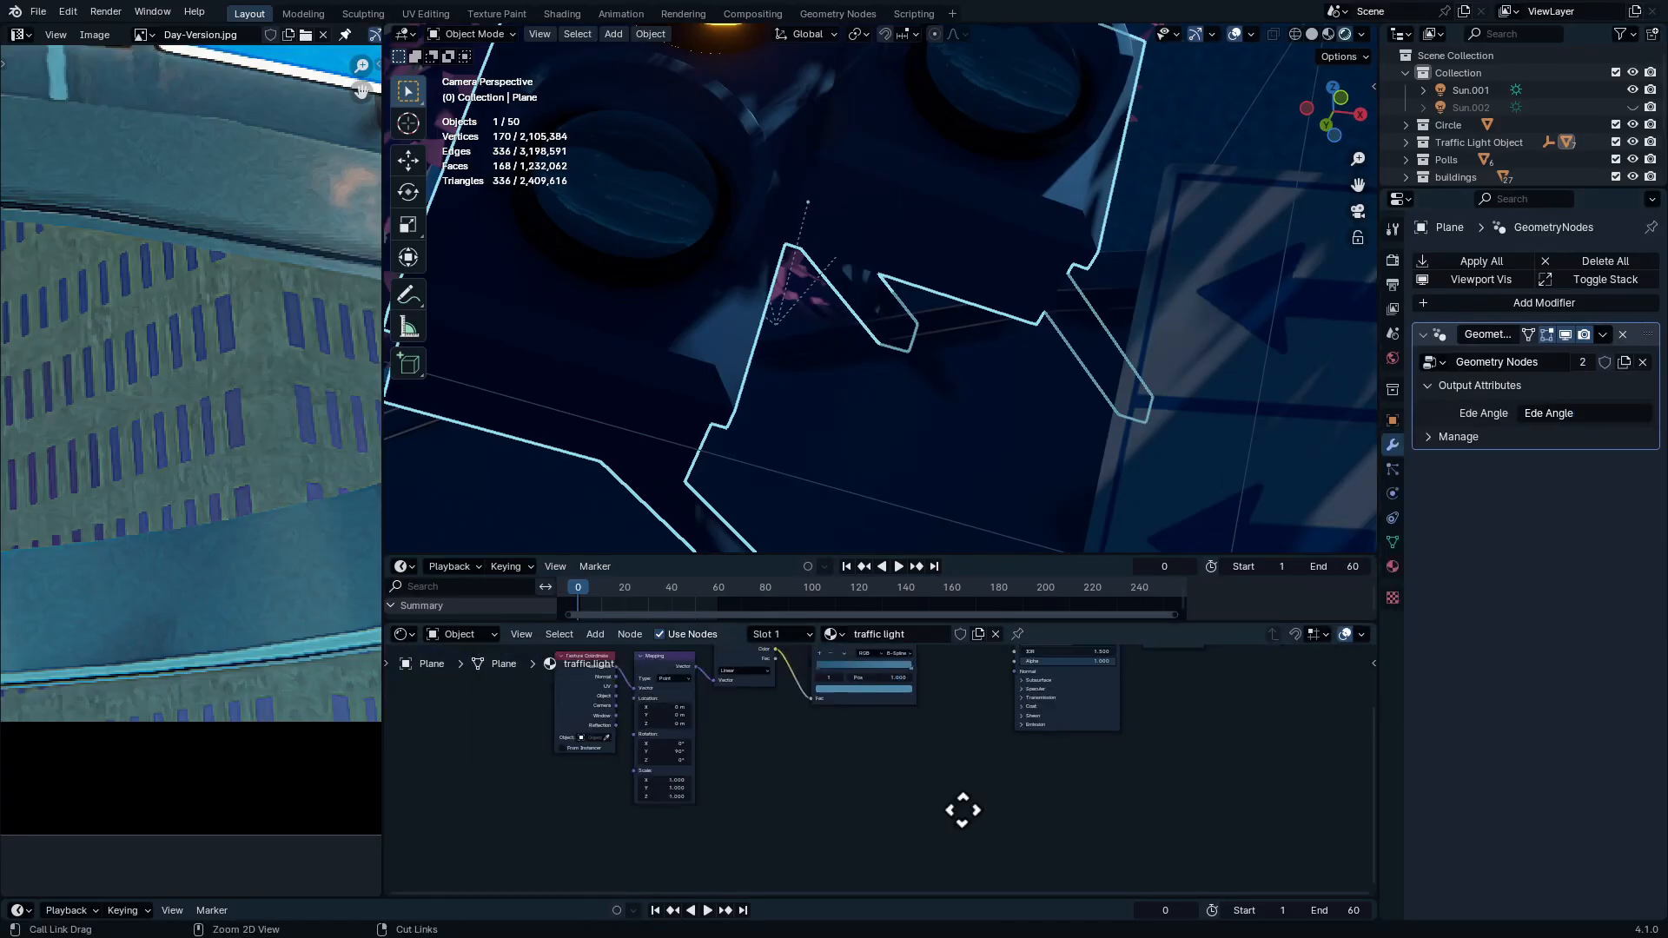
middle_click_drag(888, 756, 945, 839)
key("ctrl+space")
key("shift+a")
left_click(968, 347)
type("att")
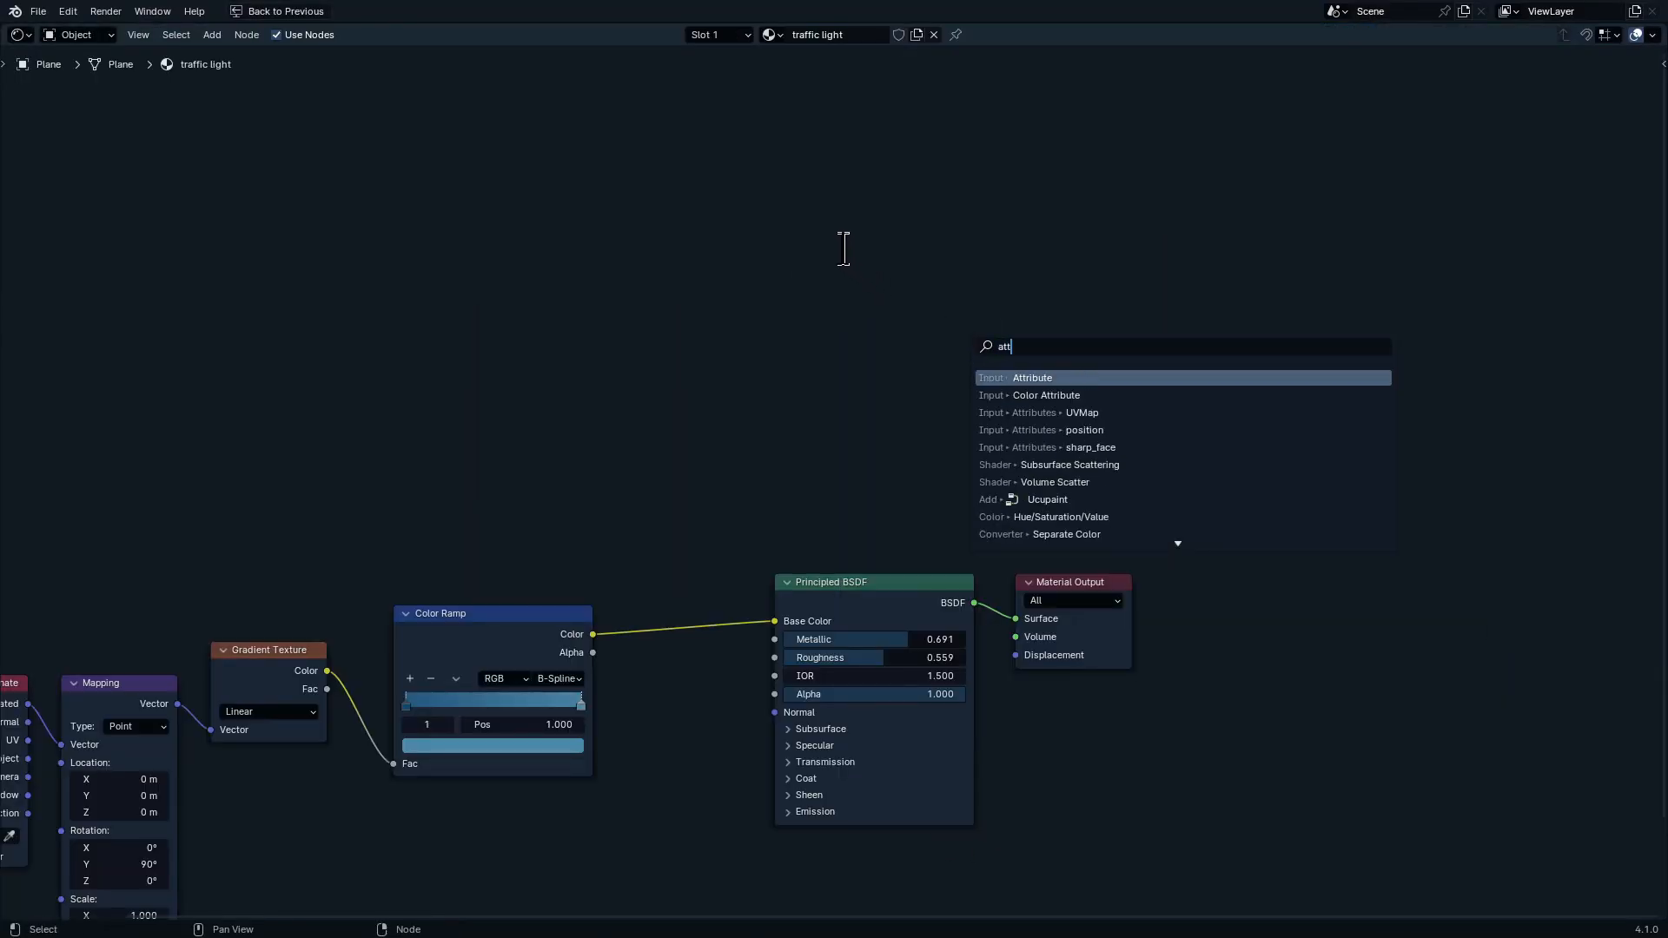
key("Return")
left_click(798, 354)
middle_click_drag(1077, 736, 1144, 623)
Add an Emission shader below the Principled BSDF and combine both with a Mix Shader feeding the Material Output
key("q")
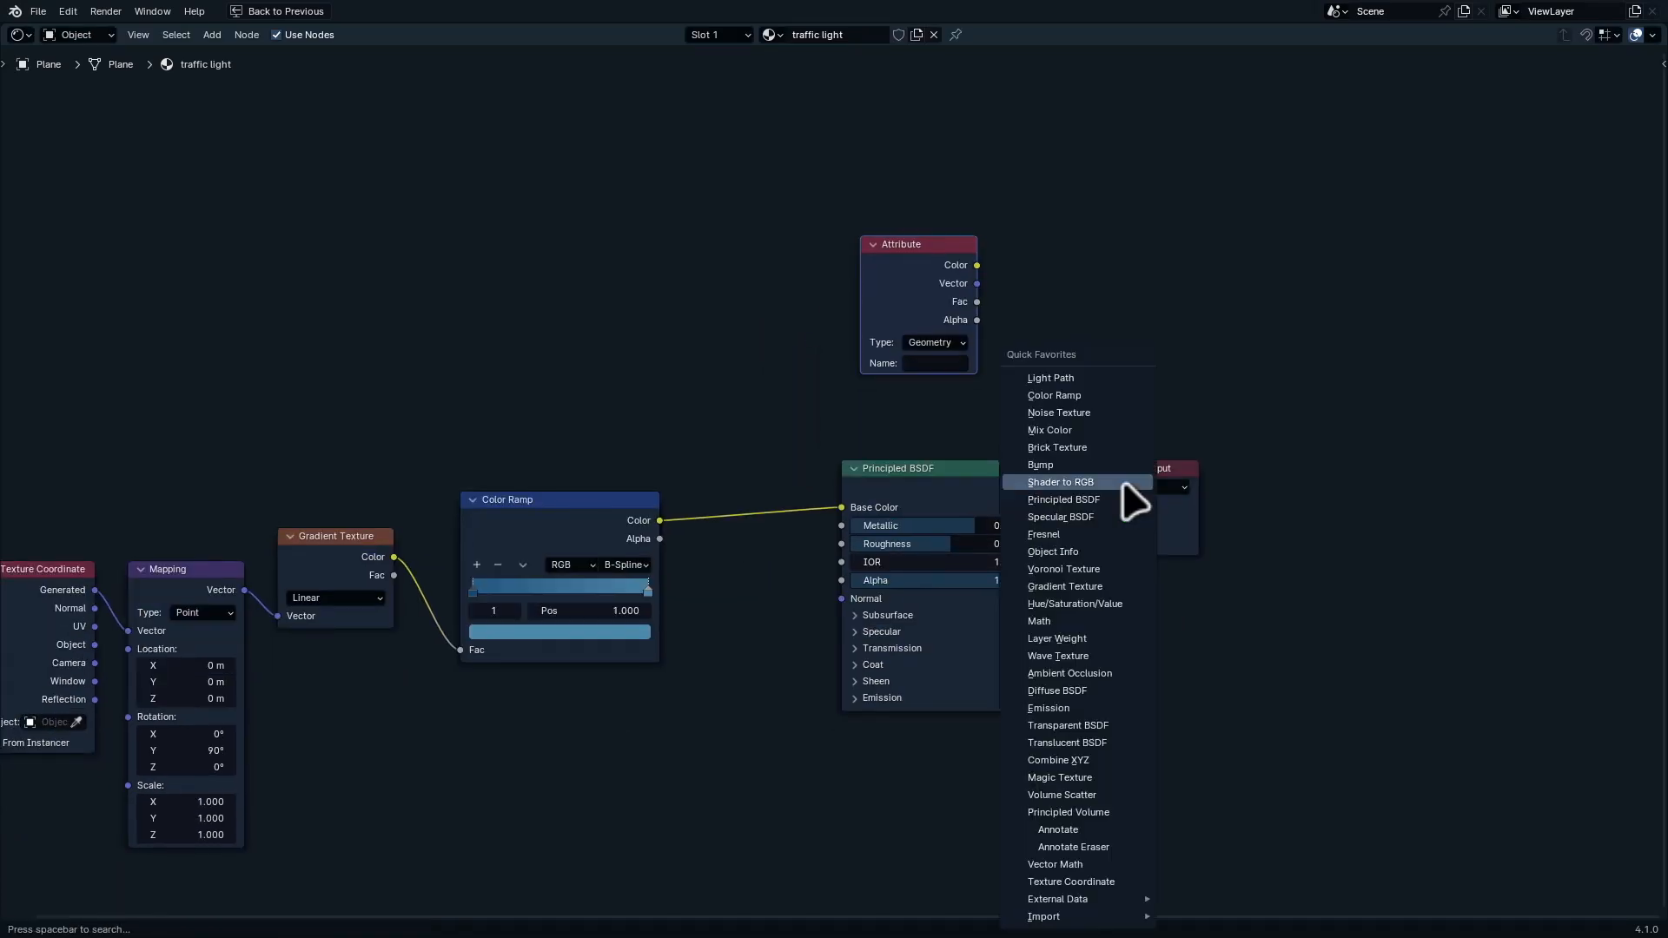
left_click(1121, 481)
left_click(920, 774)
right_click_drag(971, 507, 990, 769, "ctrl+shift")
left_click_drag(1123, 533, 1533, 704)
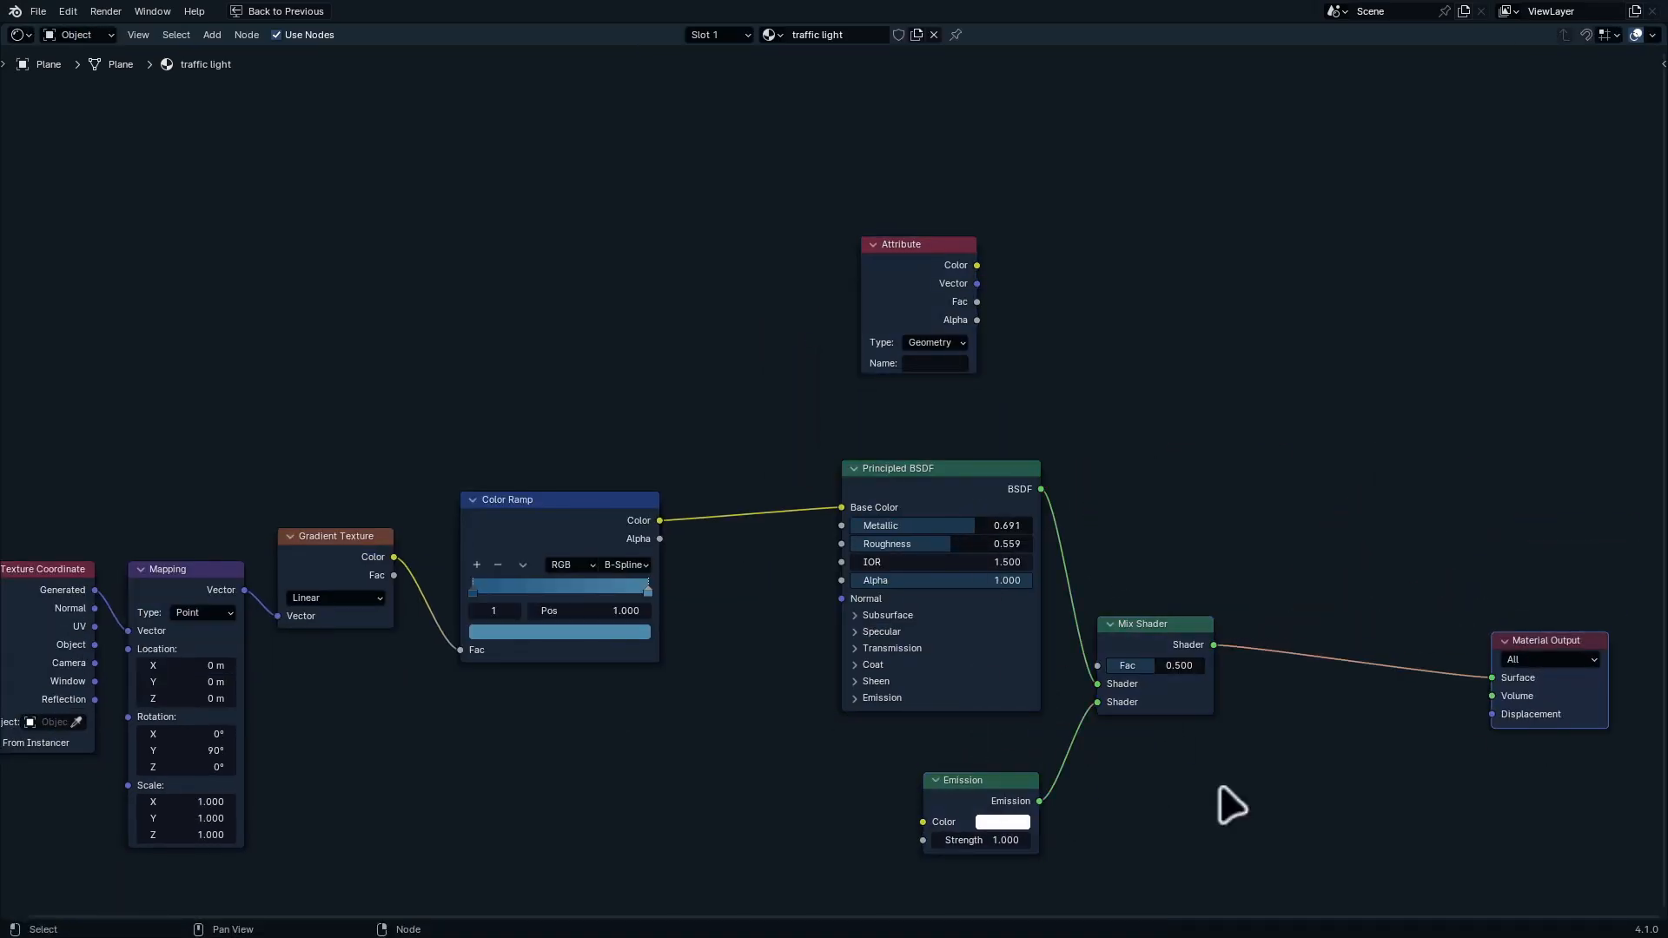
Connect the Attribute node's Fac output to the Mix Shader's factor and check the traffic light housing
middle_click_drag(1064, 750, 1050, 615, "ctrl")
middle_click_drag(928, 61, 881, 369)
left_click_drag(858, 256, 1073, 764)
key("ctrl+space")
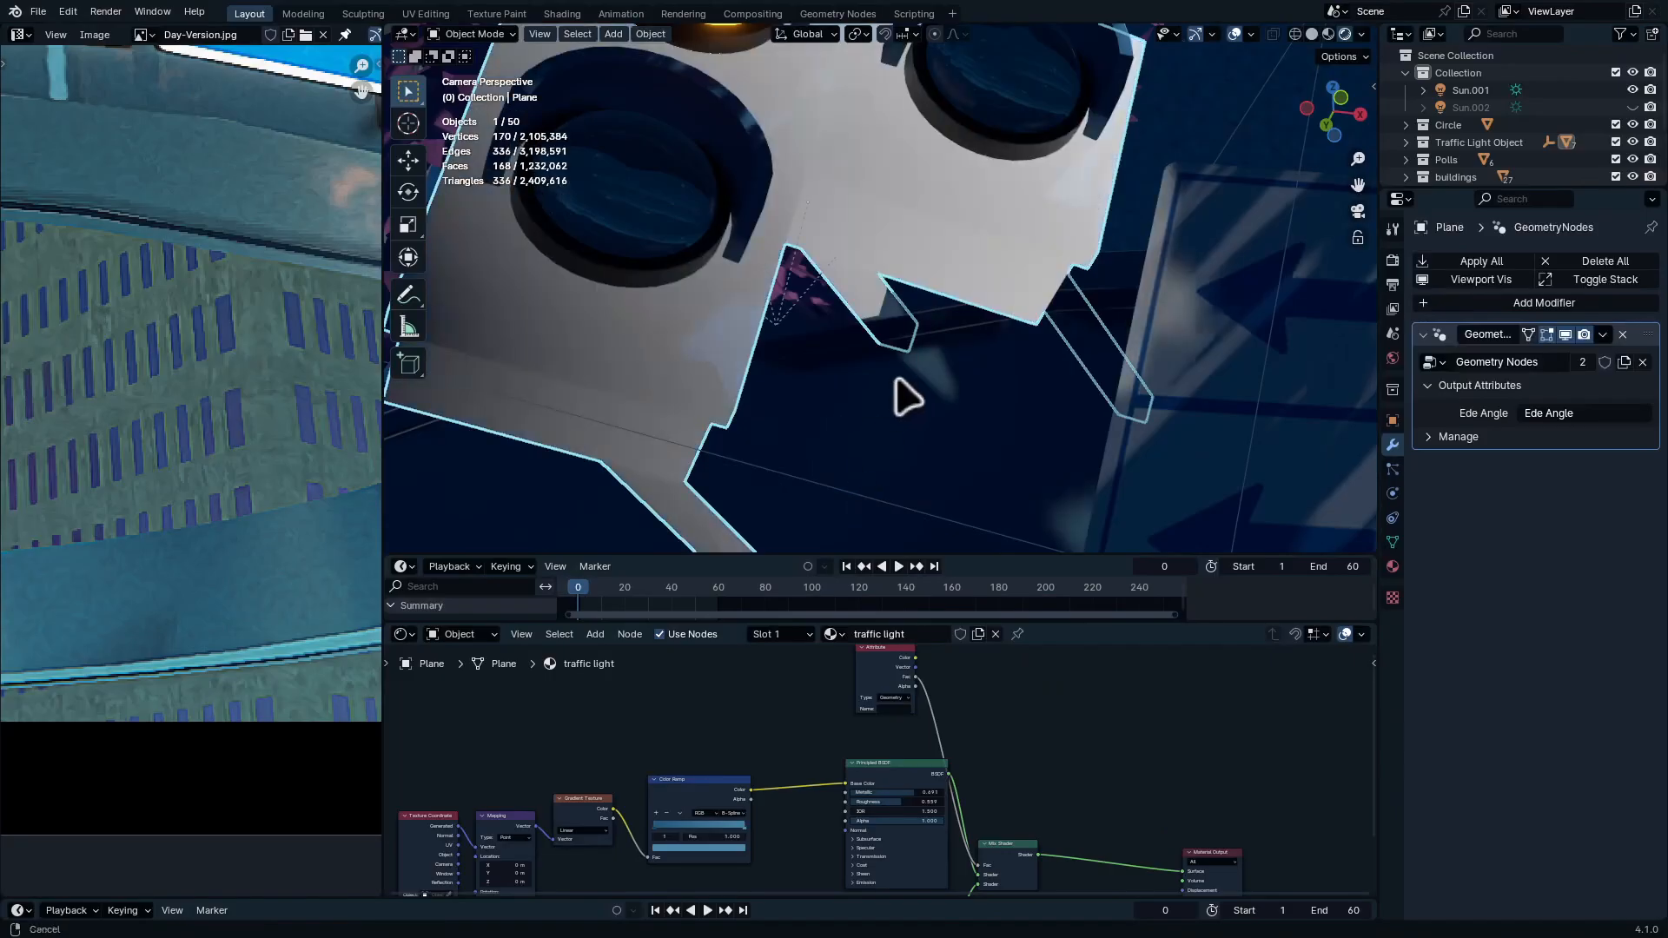
scroll(899, 378, "down", 2)
scroll(908, 379, "up", 1)
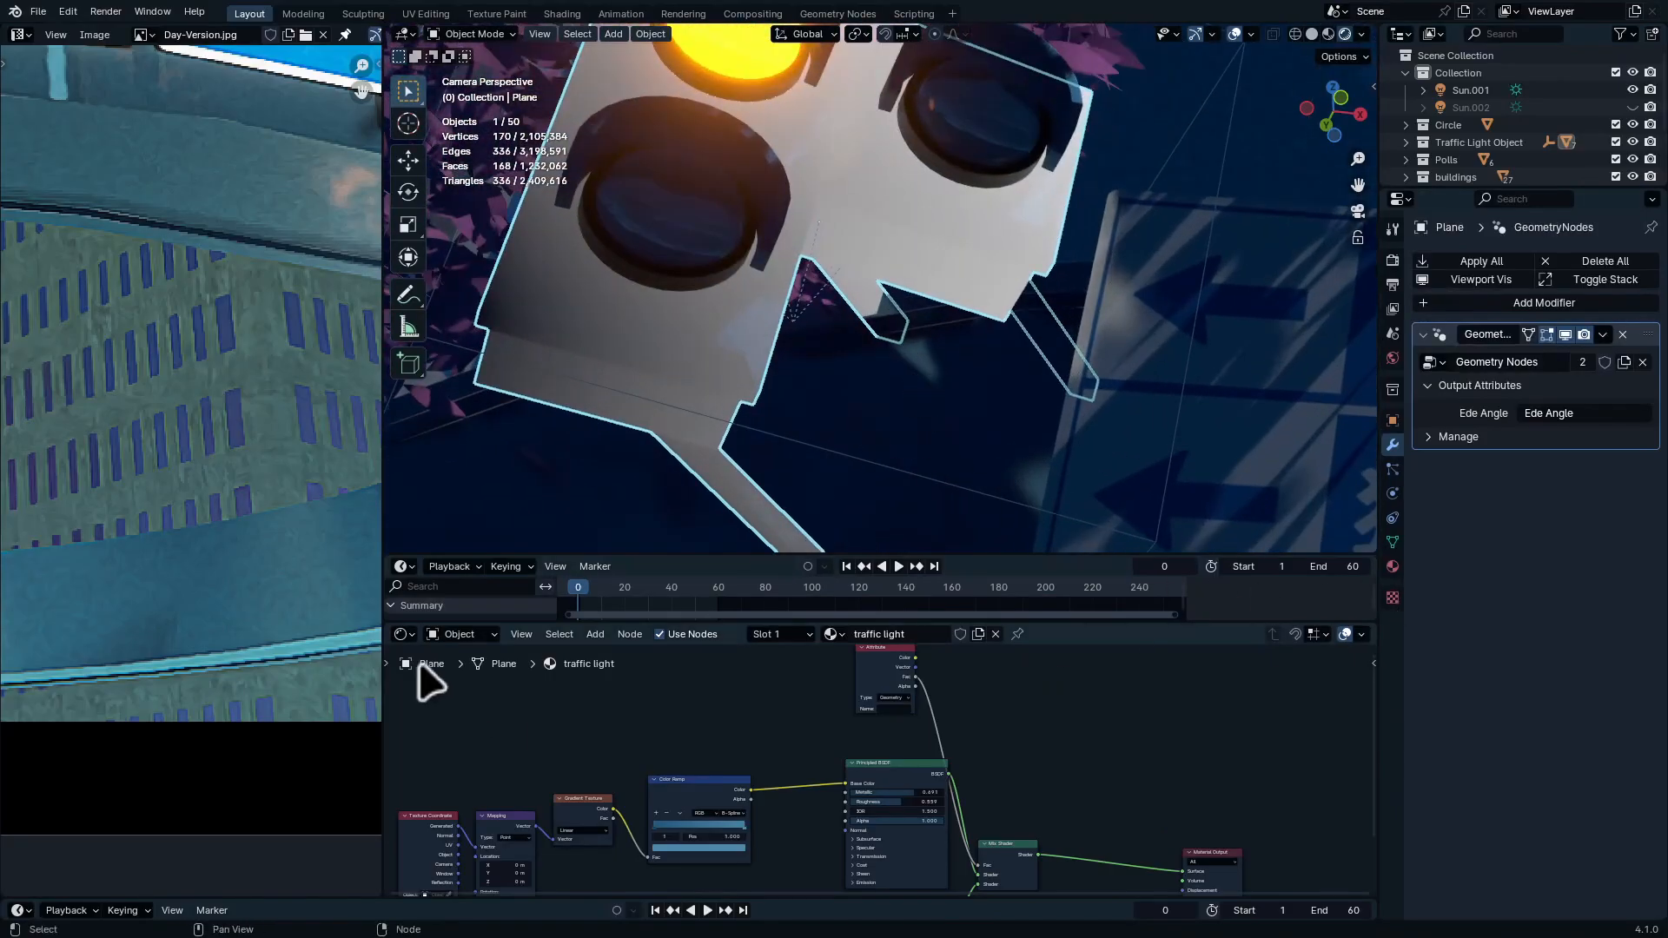
Expose the Map Range node's From Min, From Max, To Min and To Max as Group Input values in the geometry node group
left_click(402, 634)
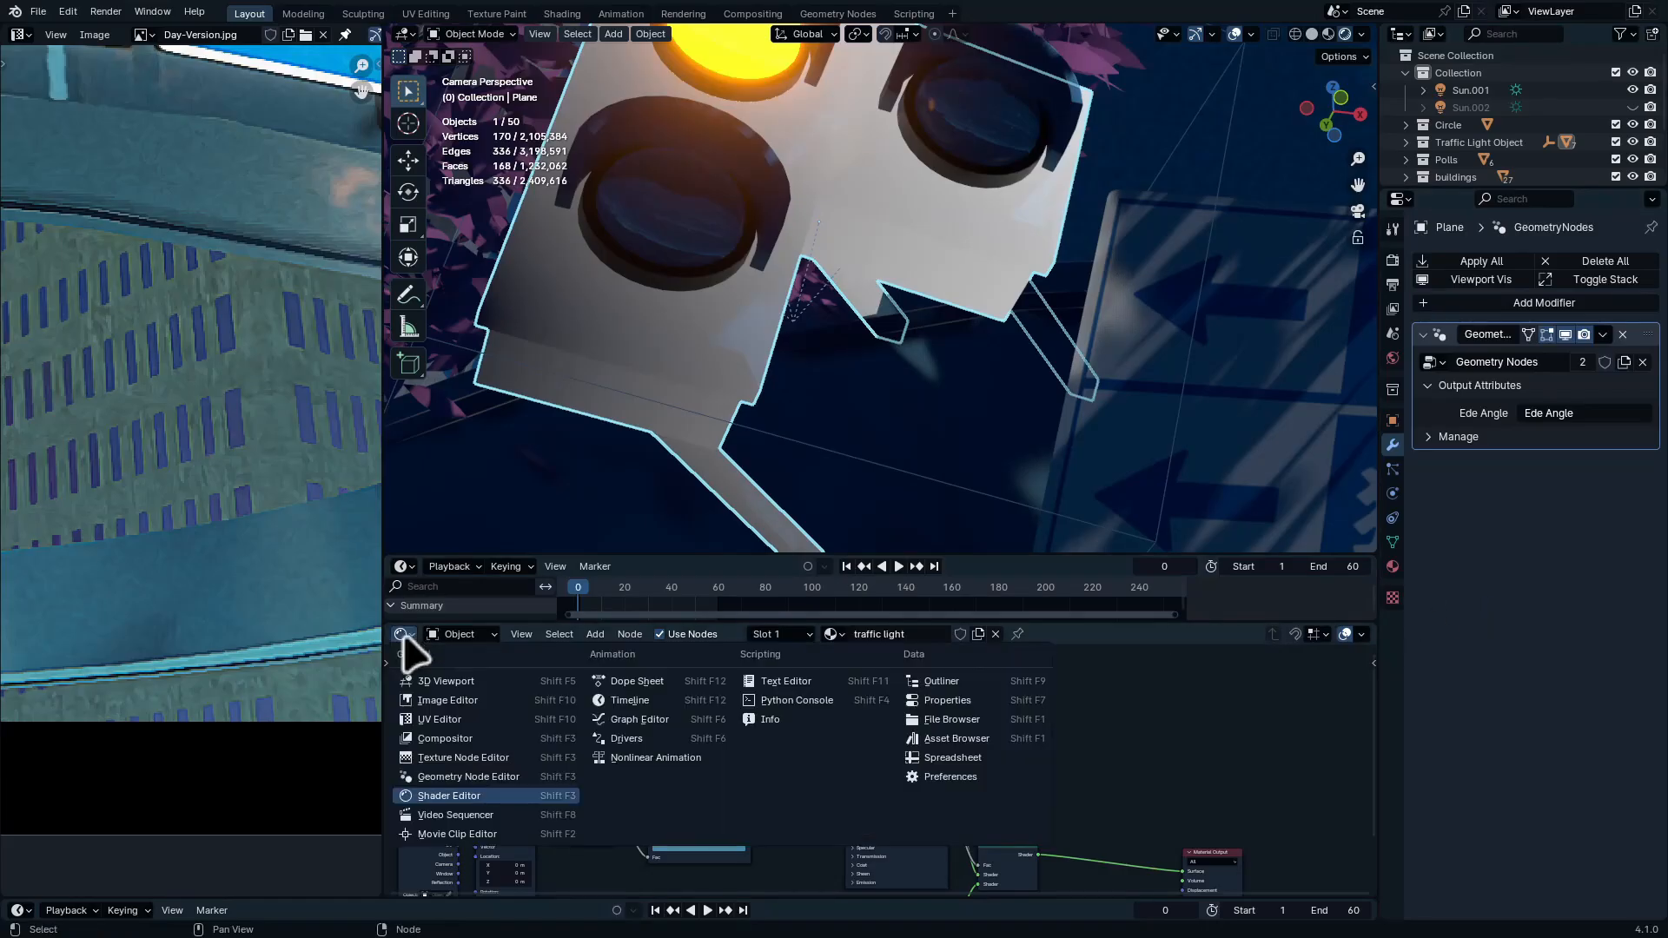
left_click(468, 777)
key("ctrl+space")
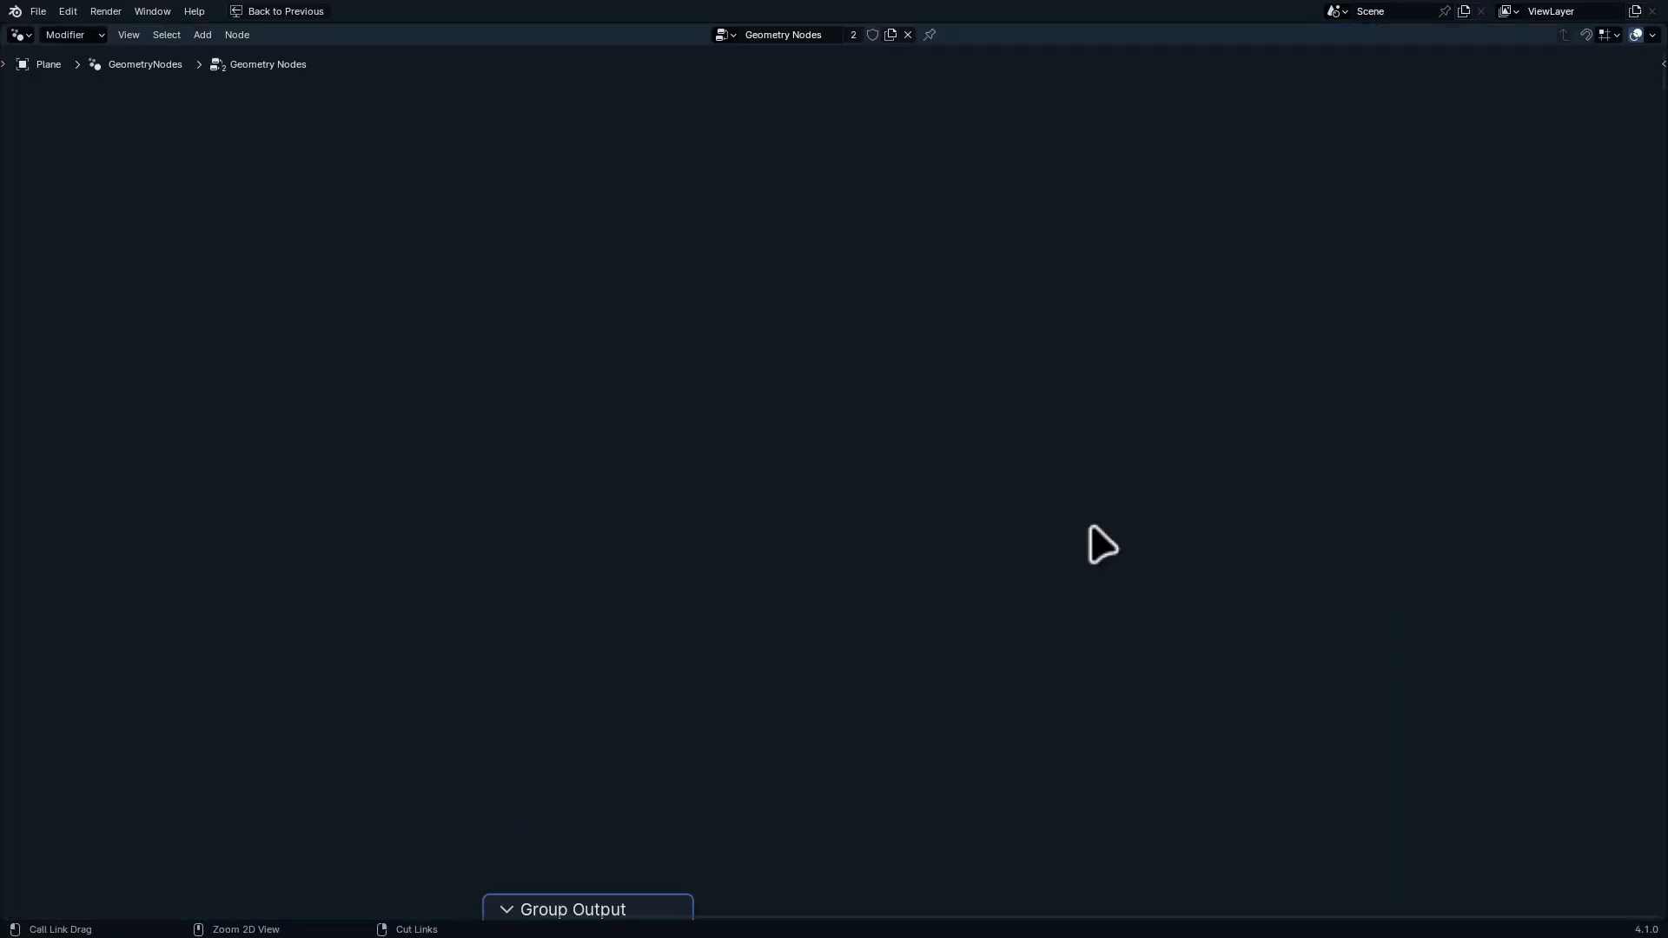
middle_click_drag(926, 780, 1296, 595)
middle_click_drag(1193, 686, 1164, 532, "ctrl")
middle_click_drag(755, 265, 909, 402)
left_click(822, 385)
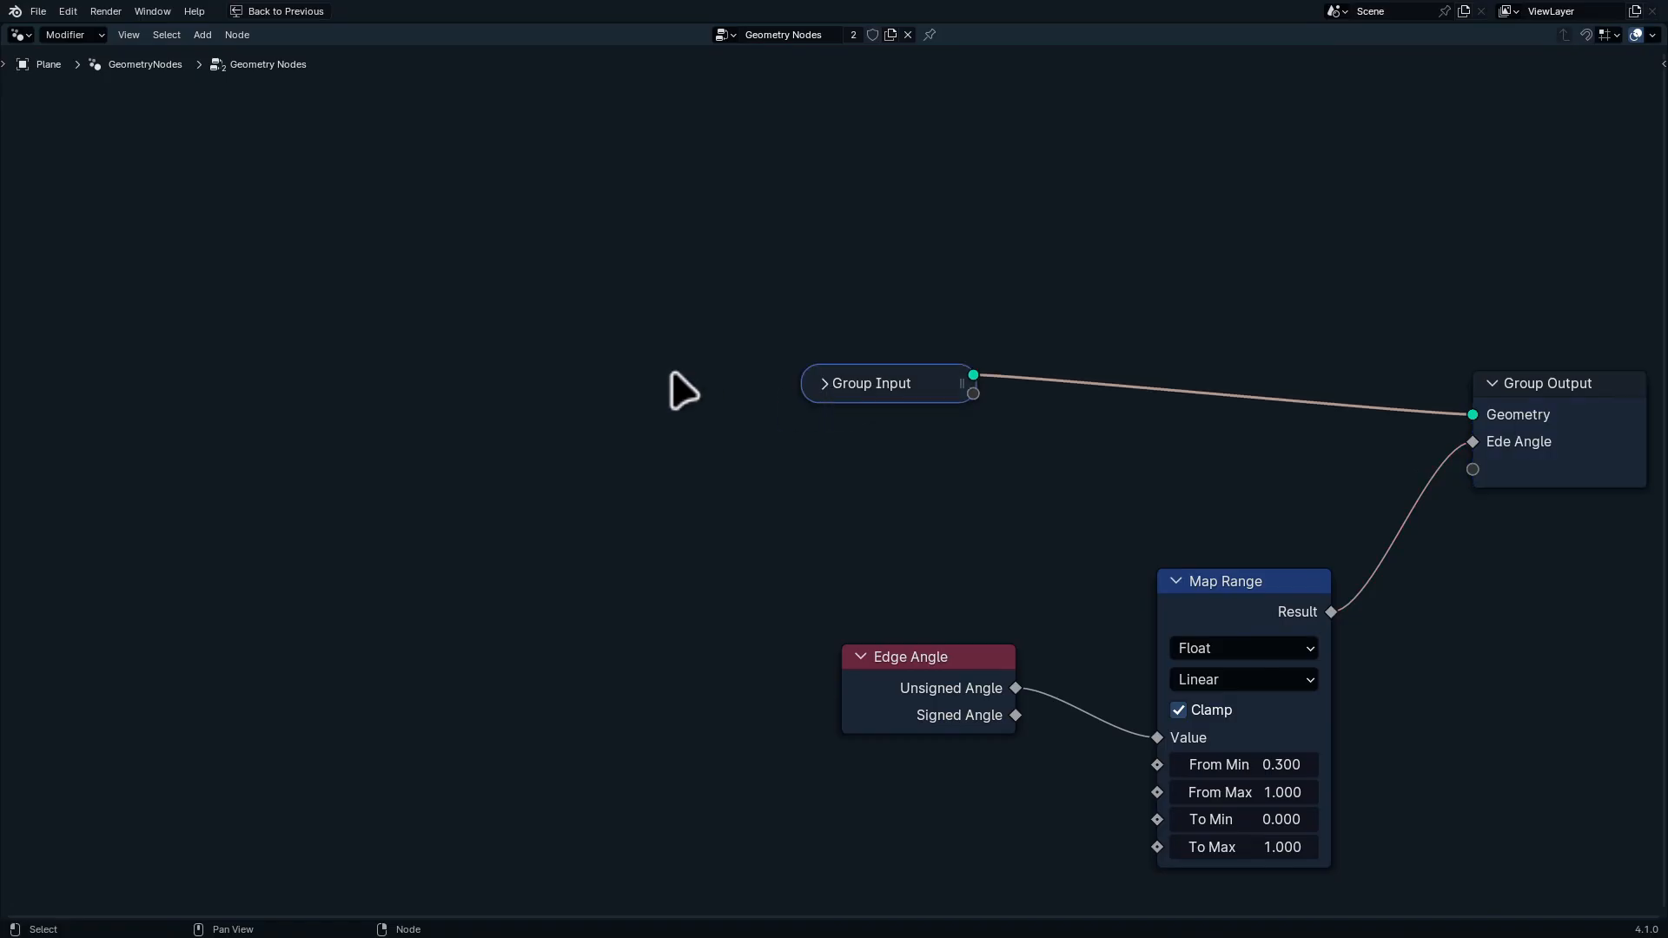
left_click(822, 386)
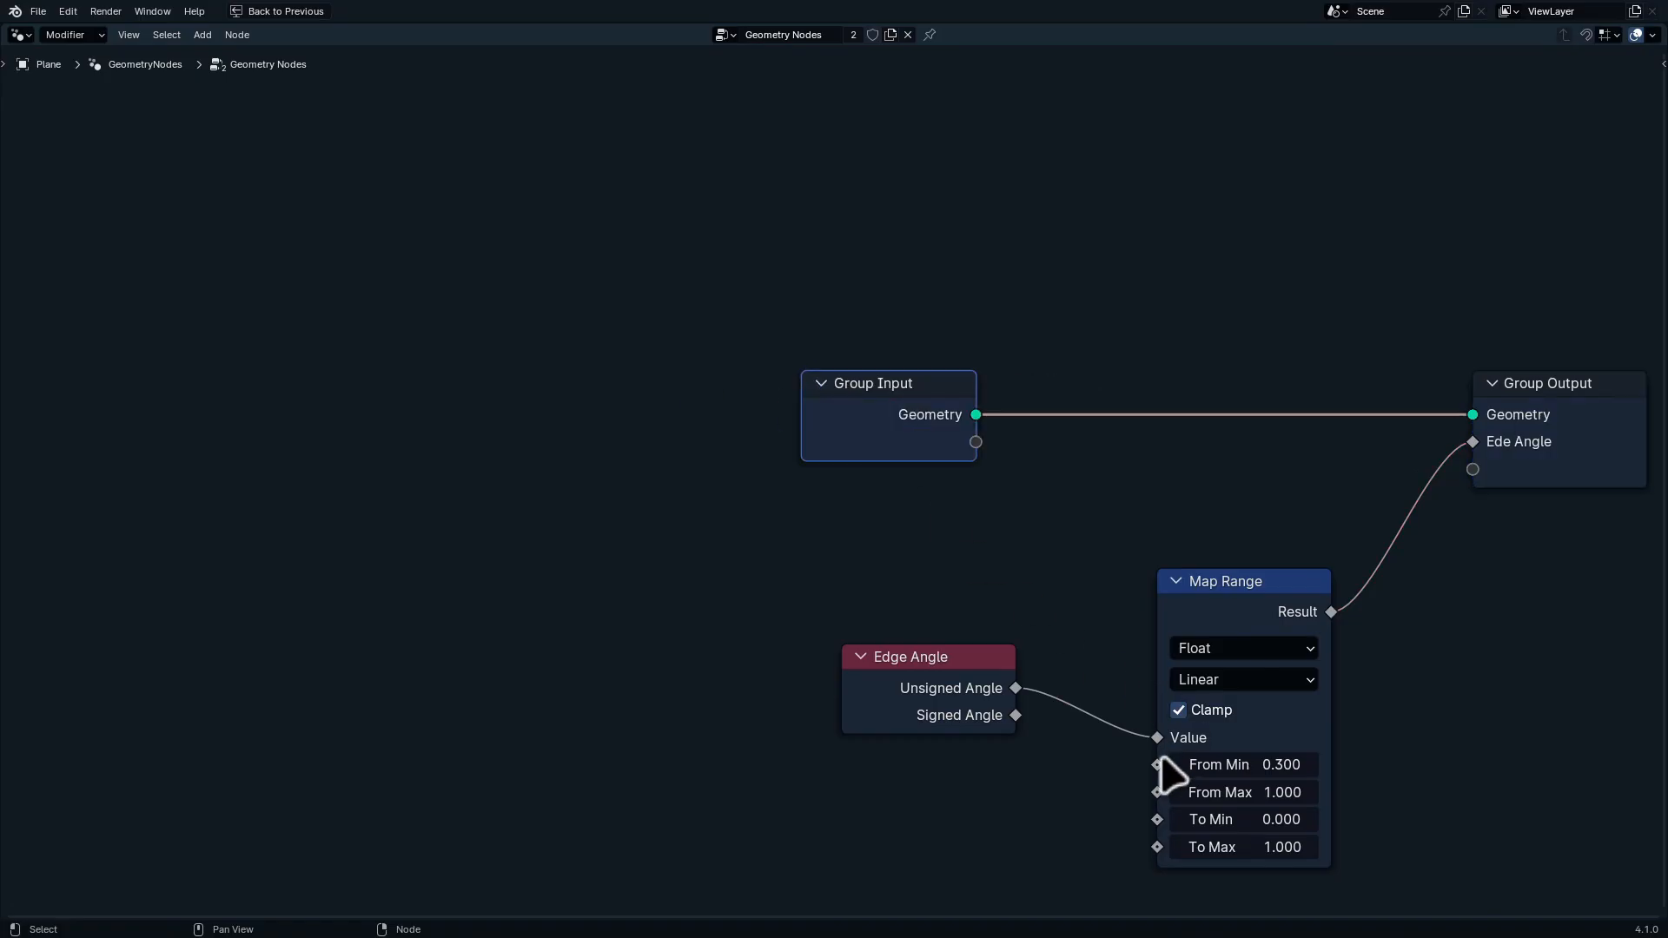
left_click_drag(1158, 765, 975, 442)
left_click_drag(1158, 792, 976, 496)
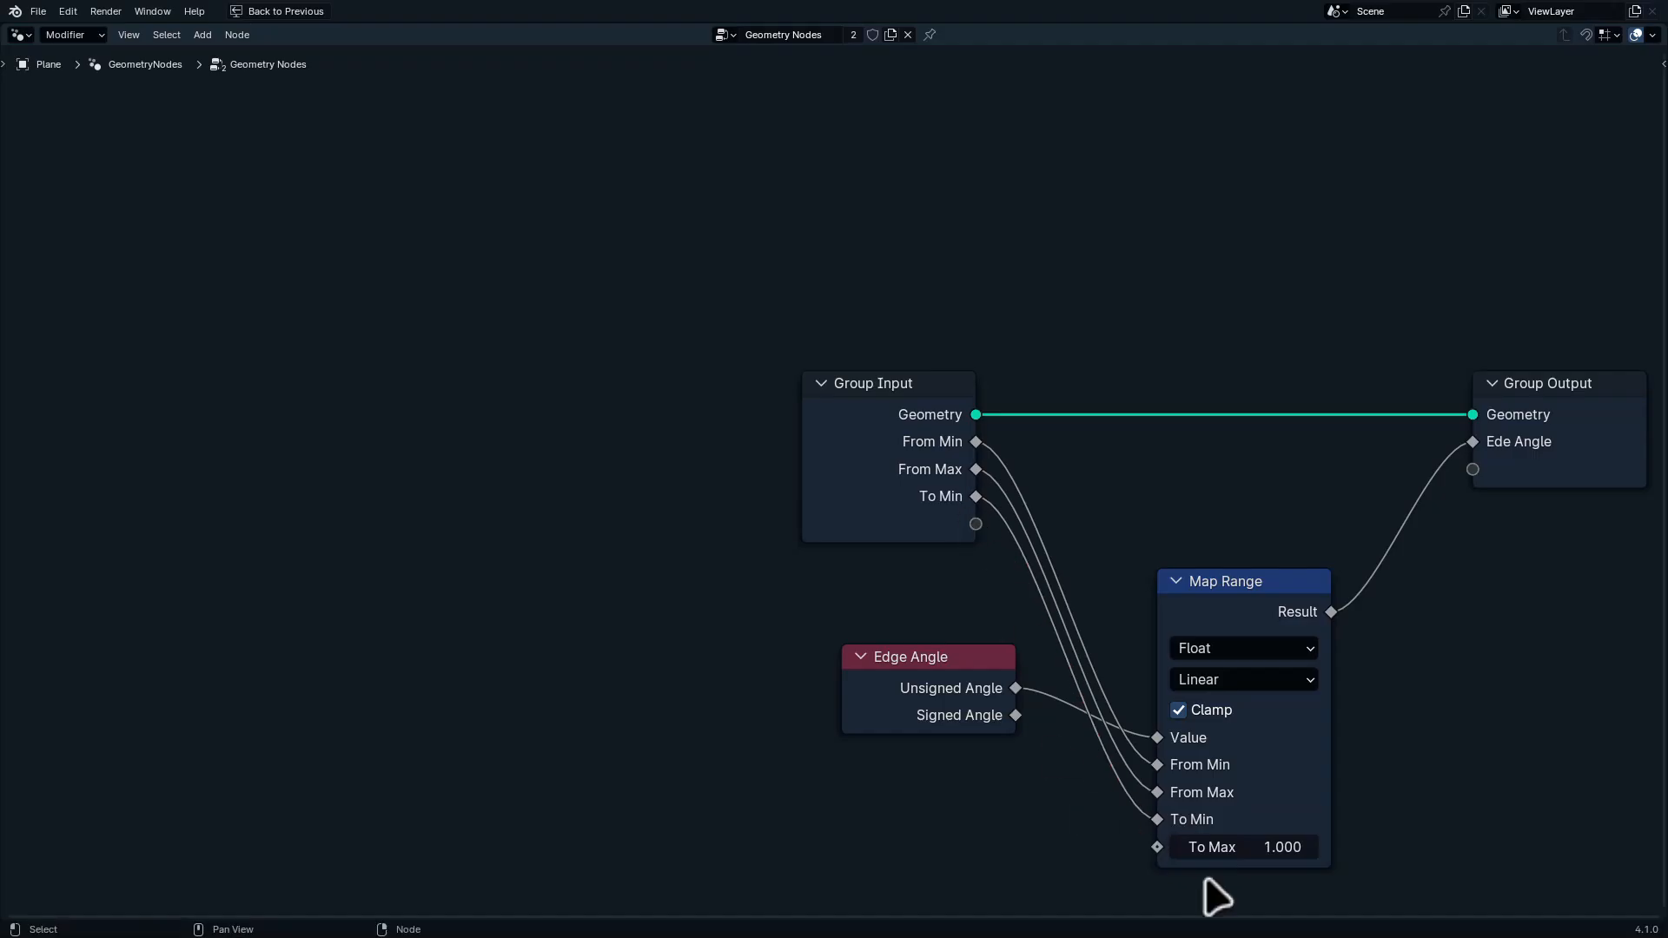
left_click_drag(1157, 846, 975, 524)
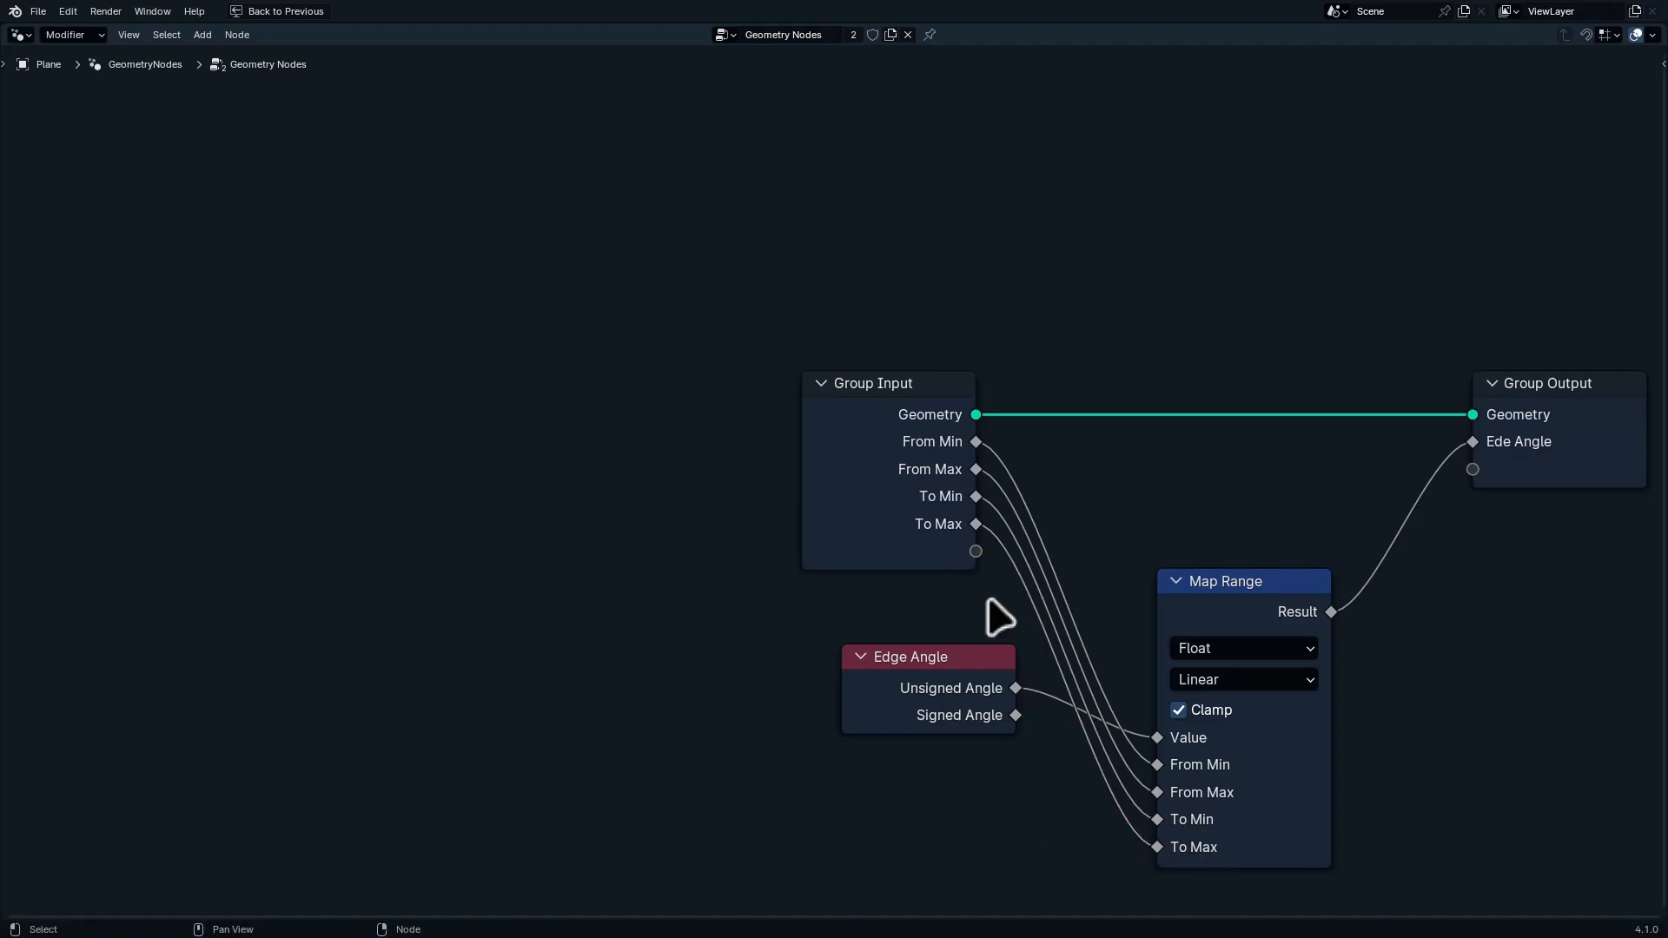
key("ctrl+space")
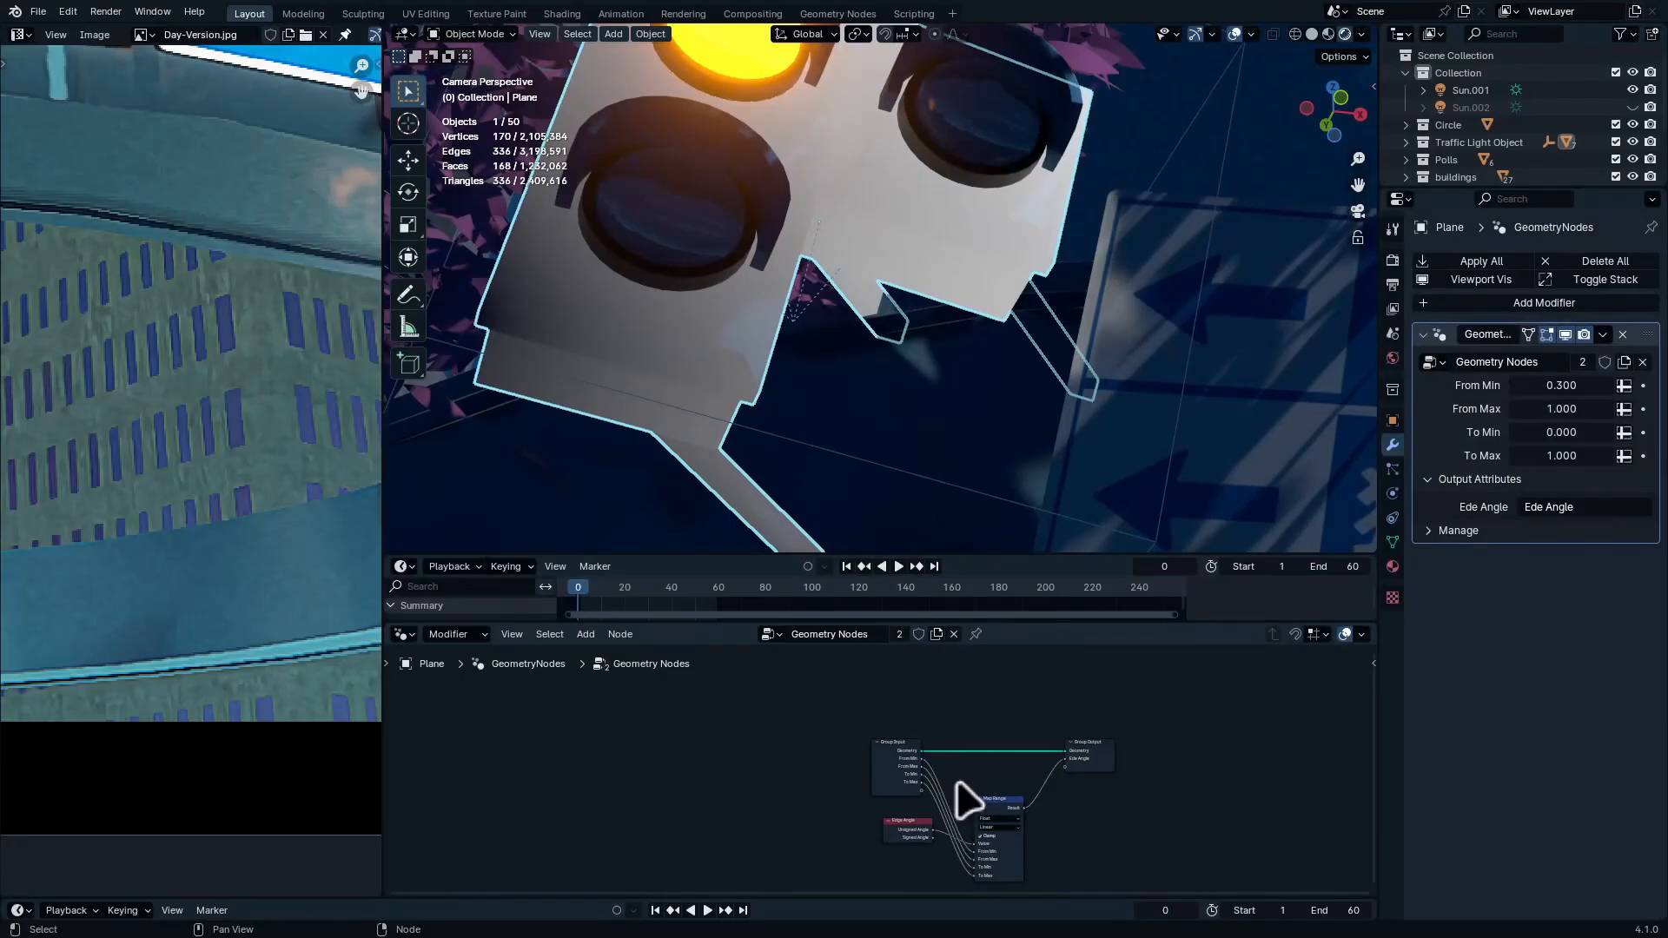
Try a higher From Min value in the traffic light's Geometry Nodes modifier and inspect the housing
scroll(942, 343, "up", 4)
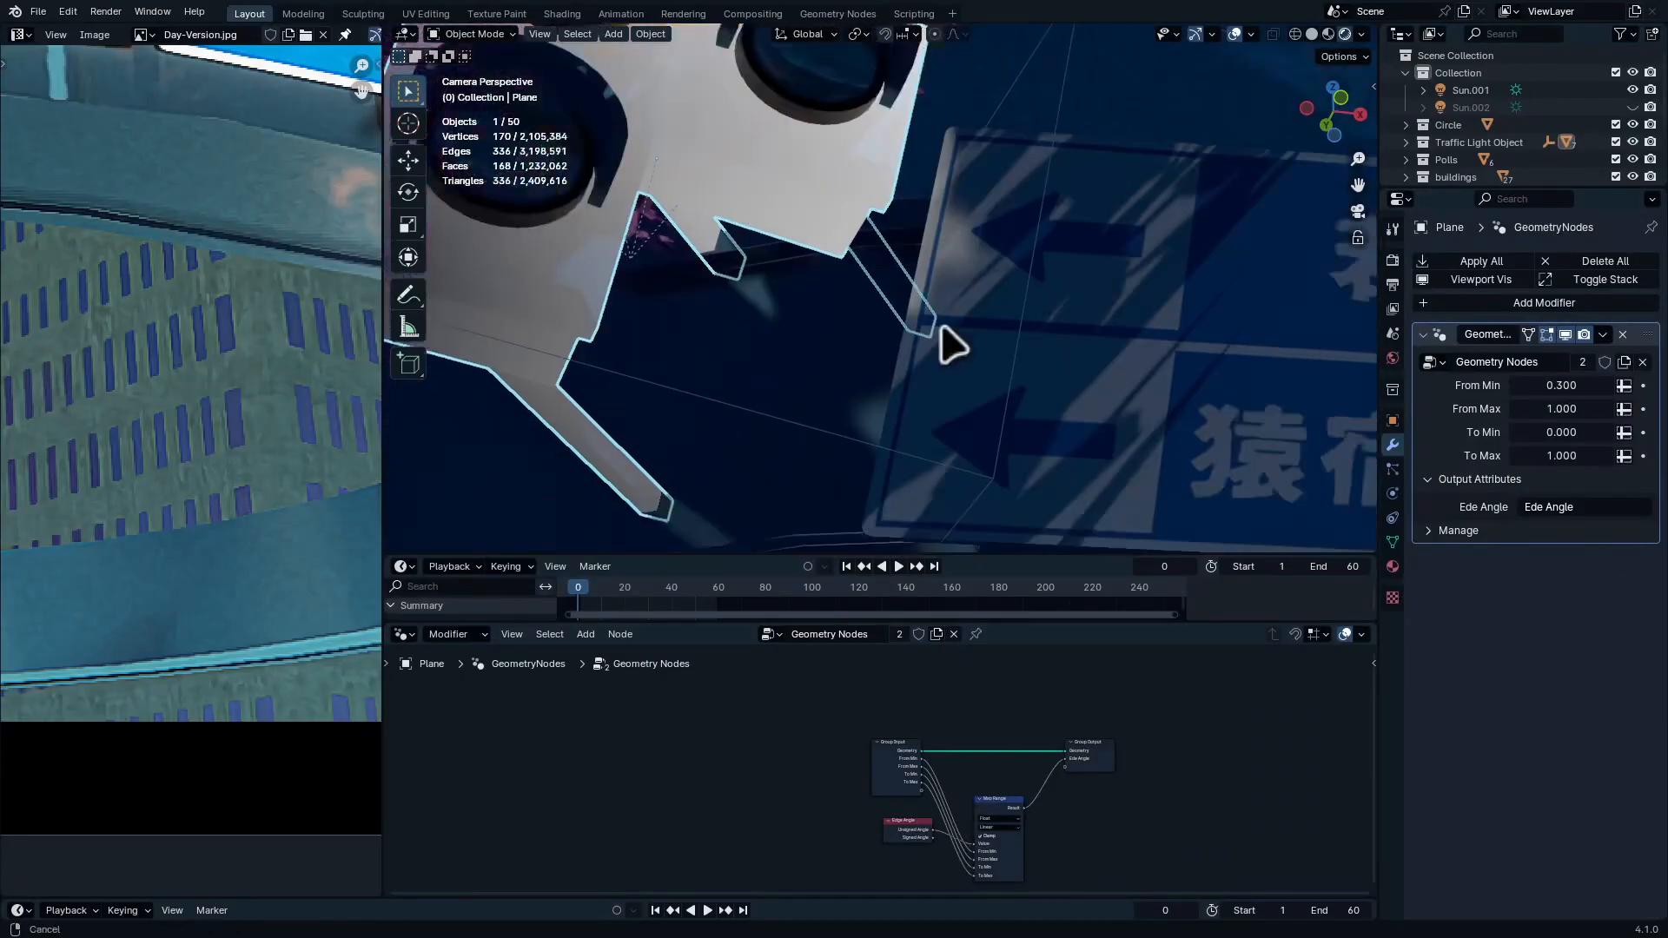
middle_click_drag(947, 843, 900, 743)
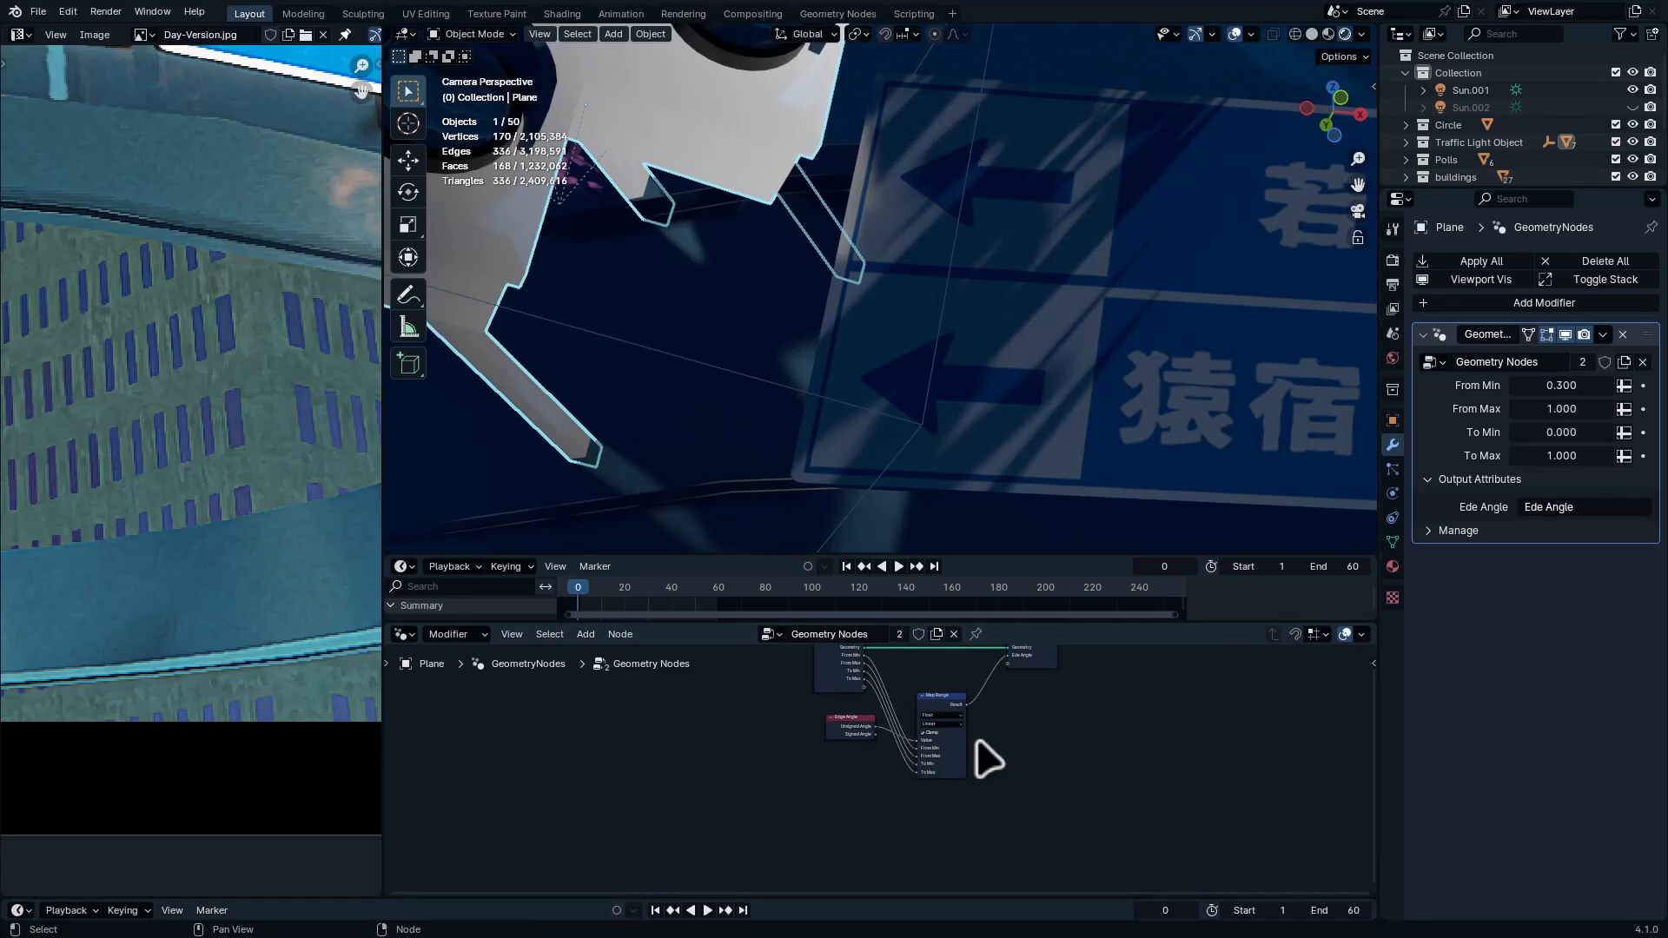
scroll(978, 743, "up", 3)
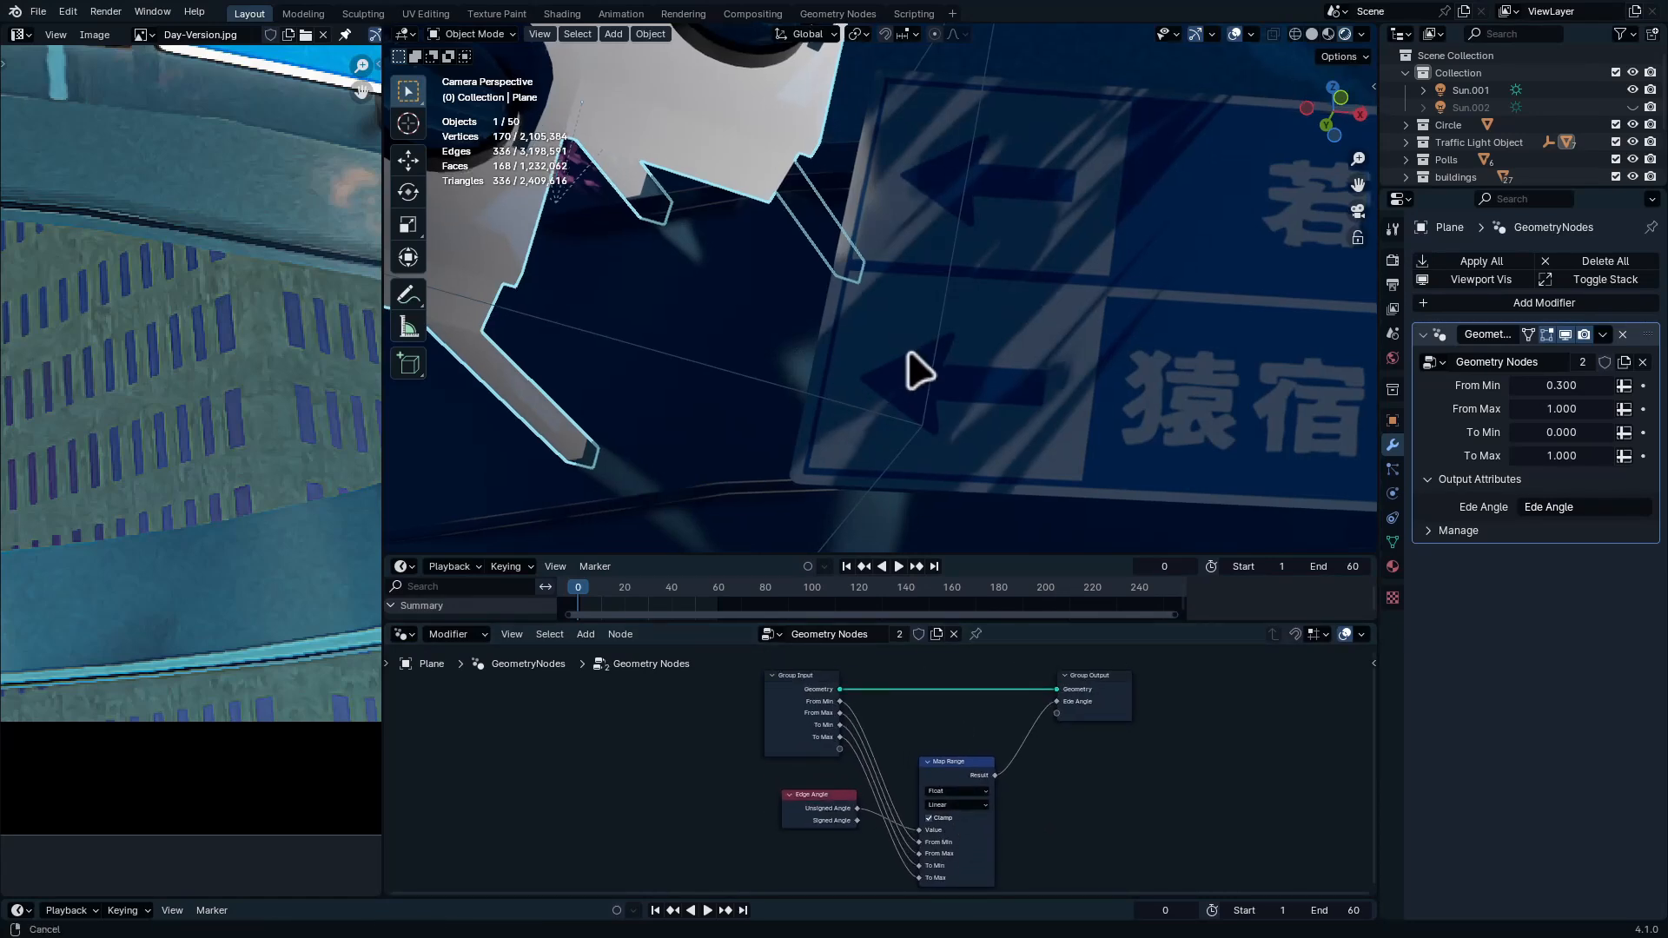
scroll(910, 352, "down", 6)
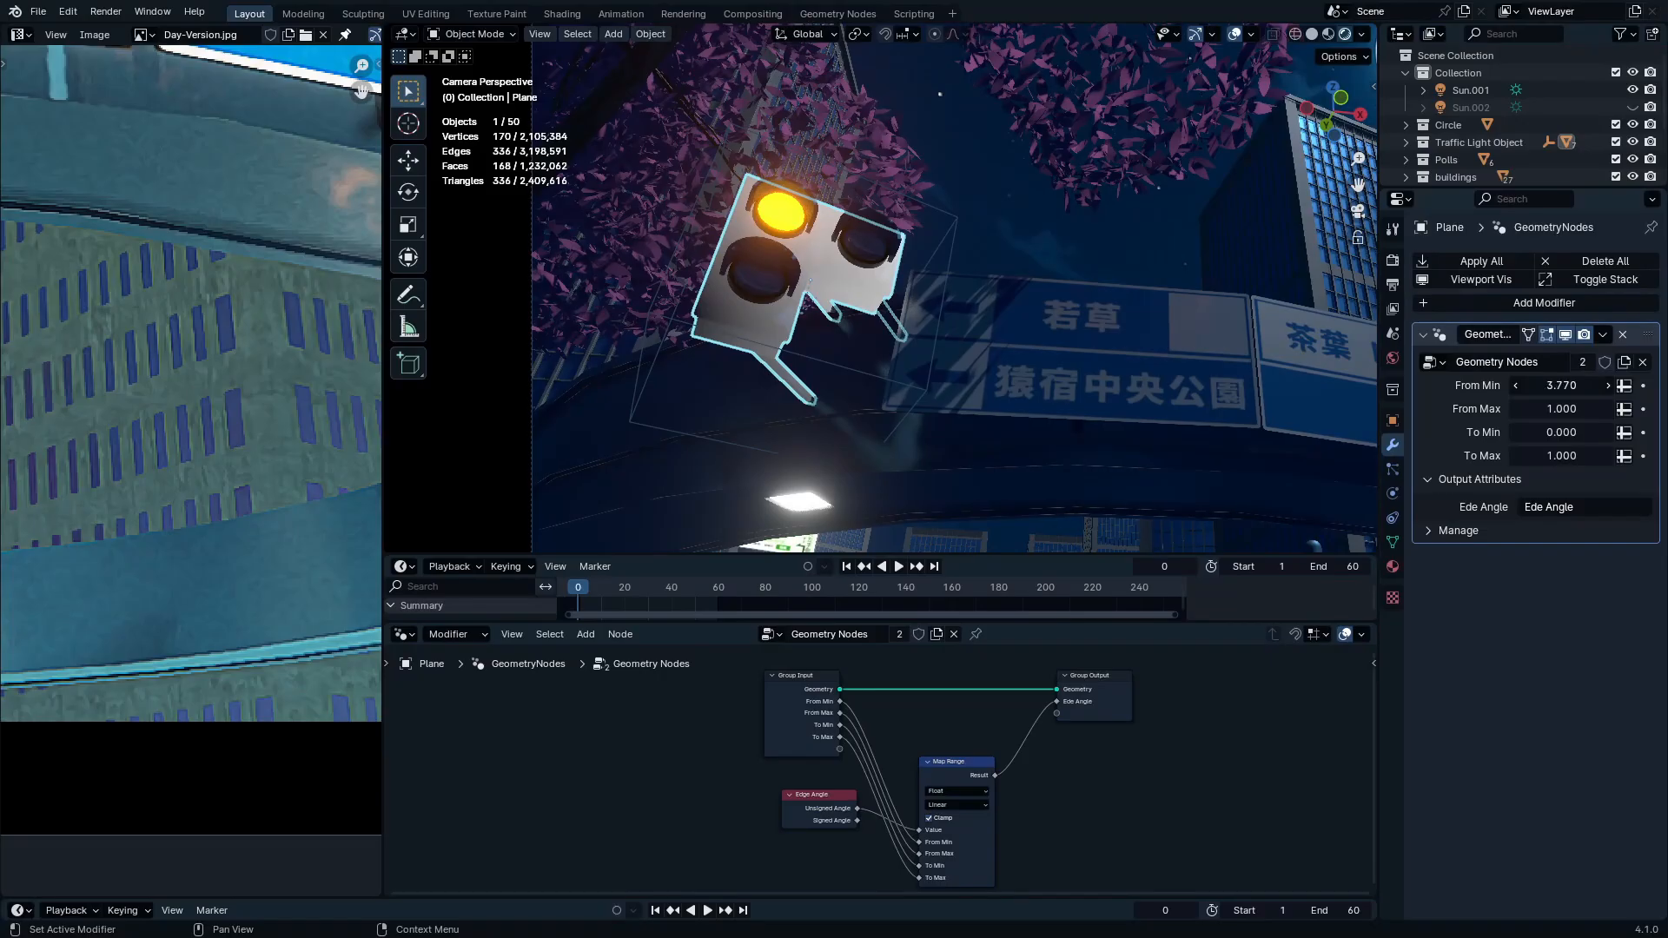
left_click_drag(1561, 385, 1520, 385)
middle_click_drag(805, 375, 852, 439, "shift")
scroll(842, 400, "up", 6)
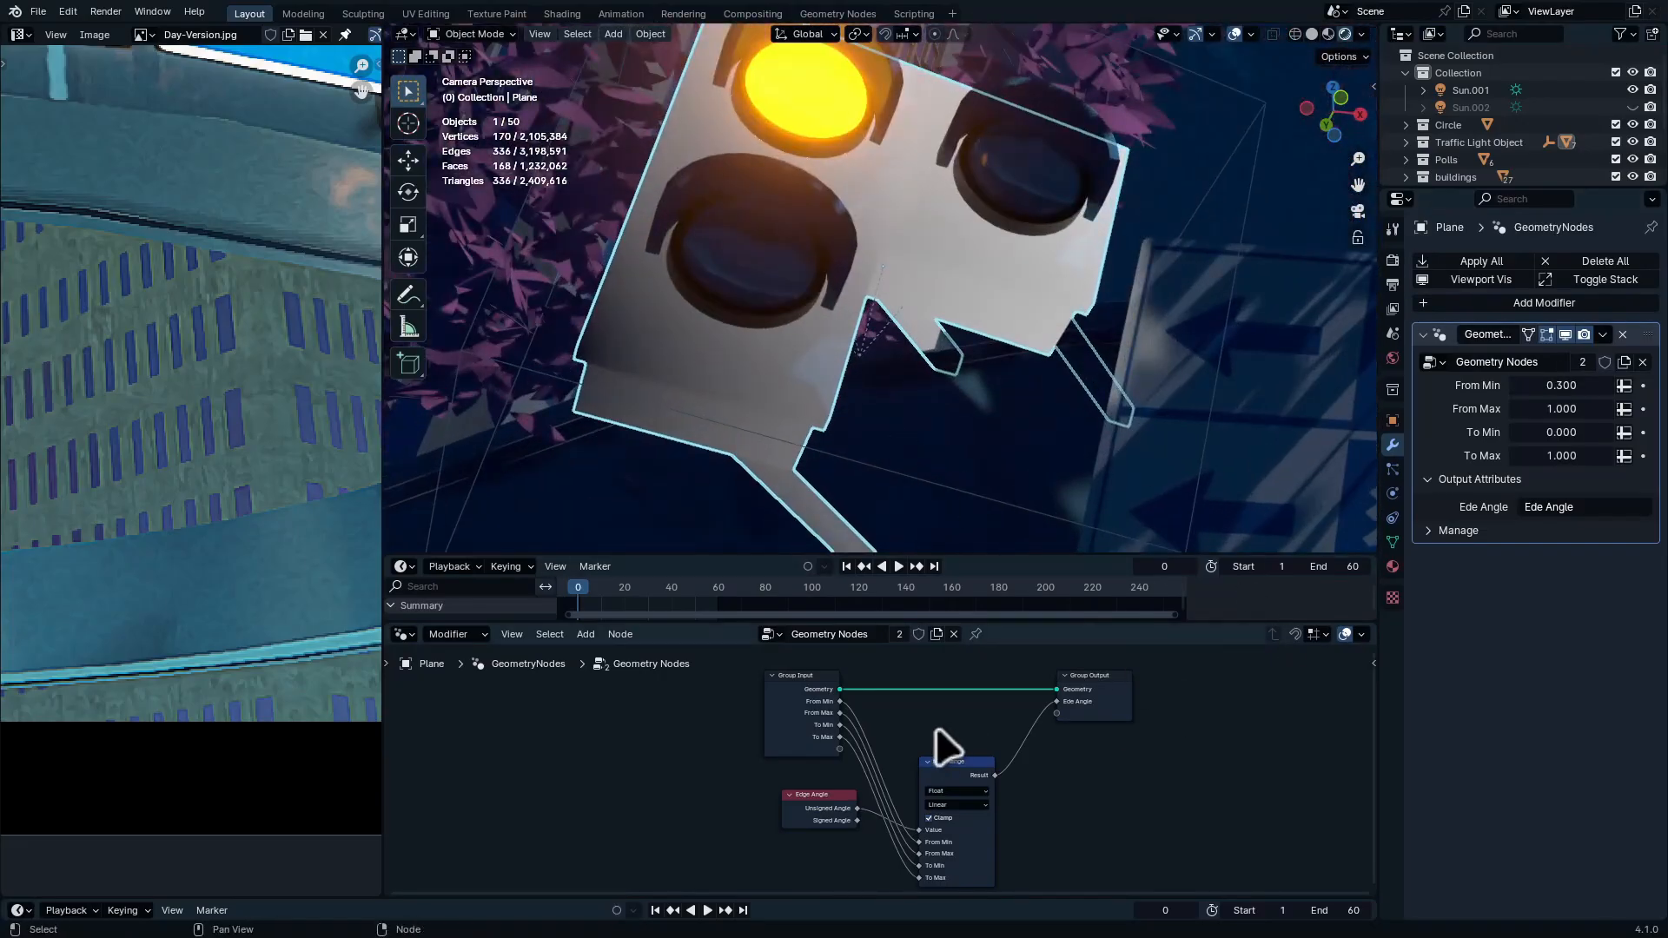
middle_click_drag(936, 729, 975, 736)
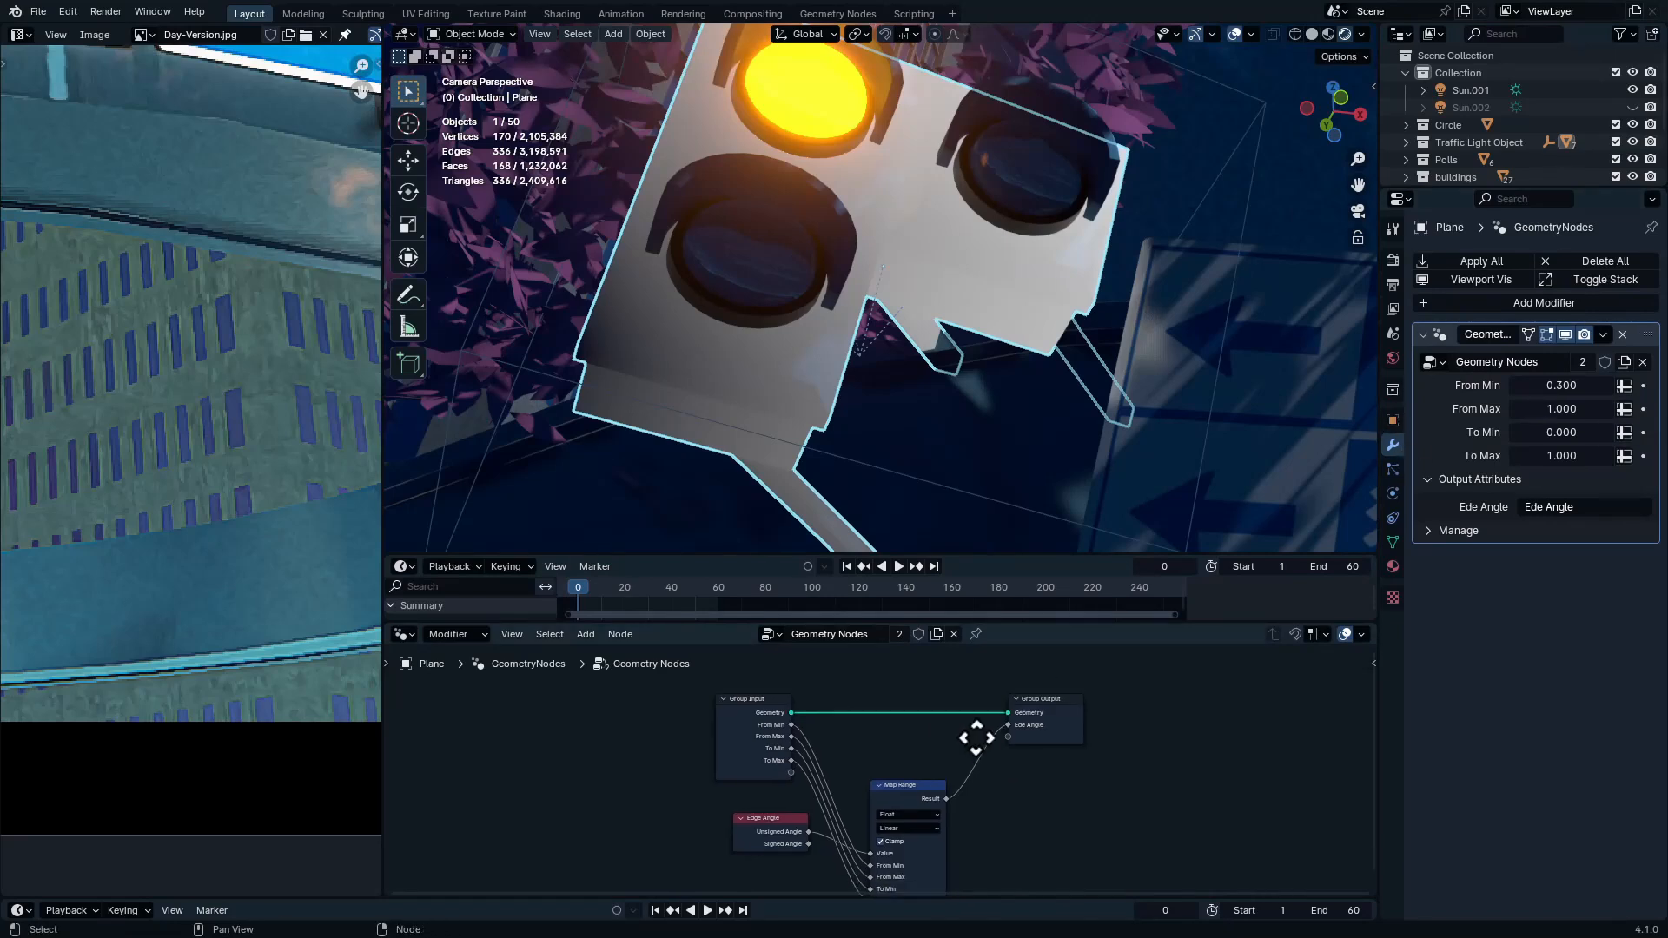
scroll(990, 773, "up", 2)
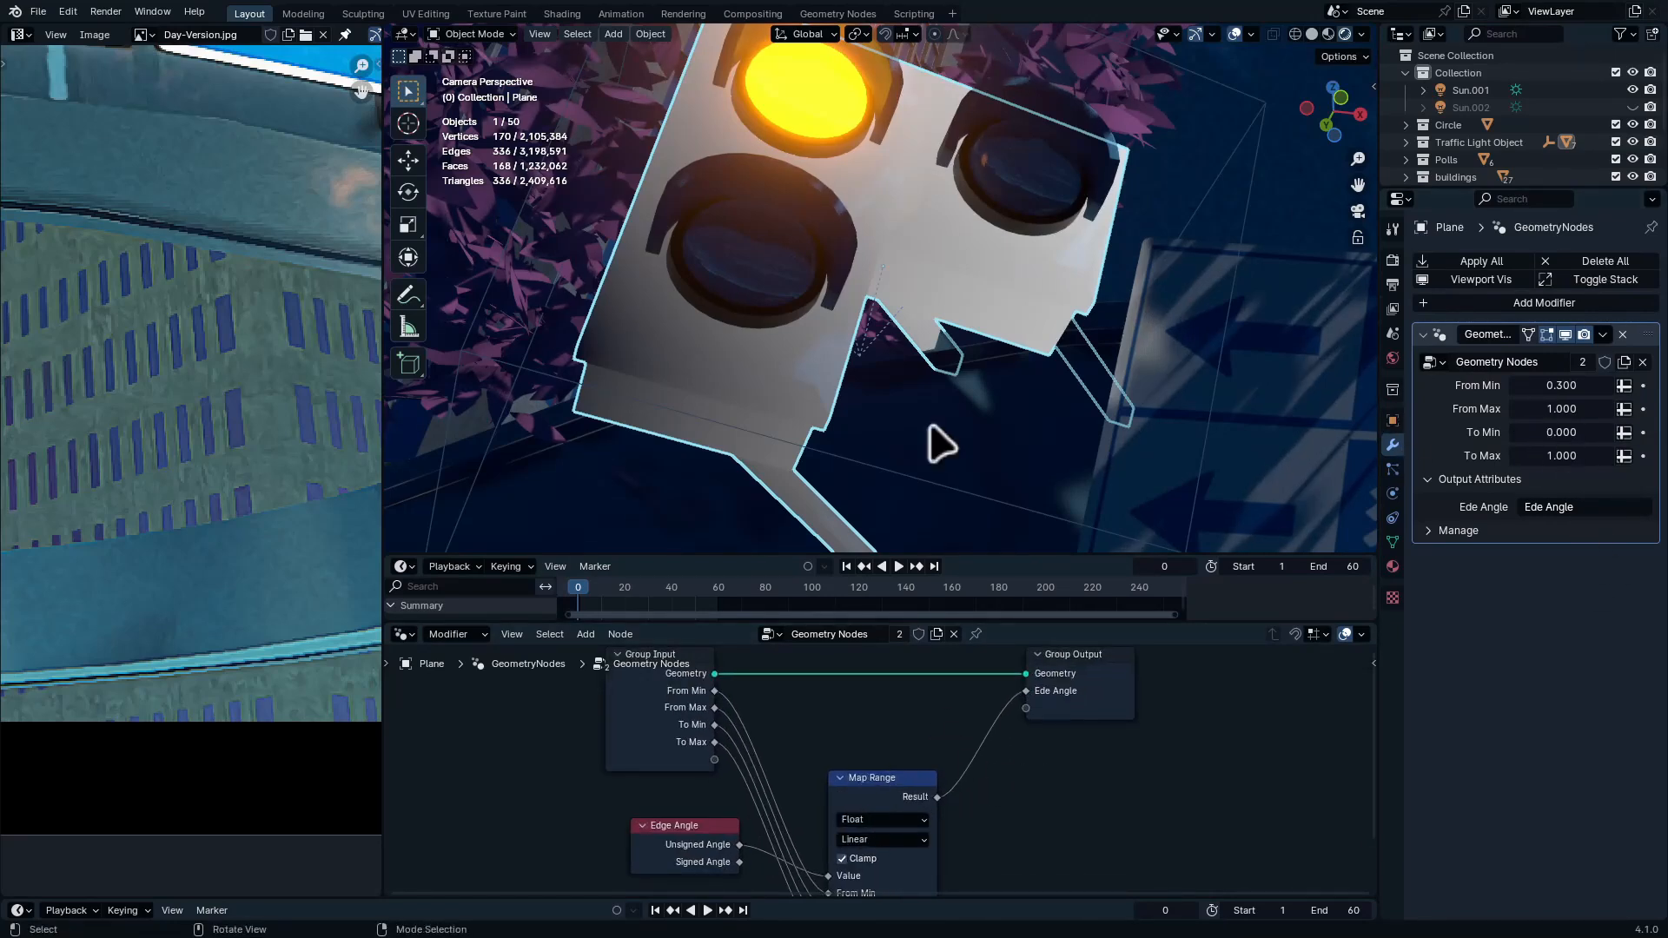
middle_click_drag(938, 440, 1016, 212)
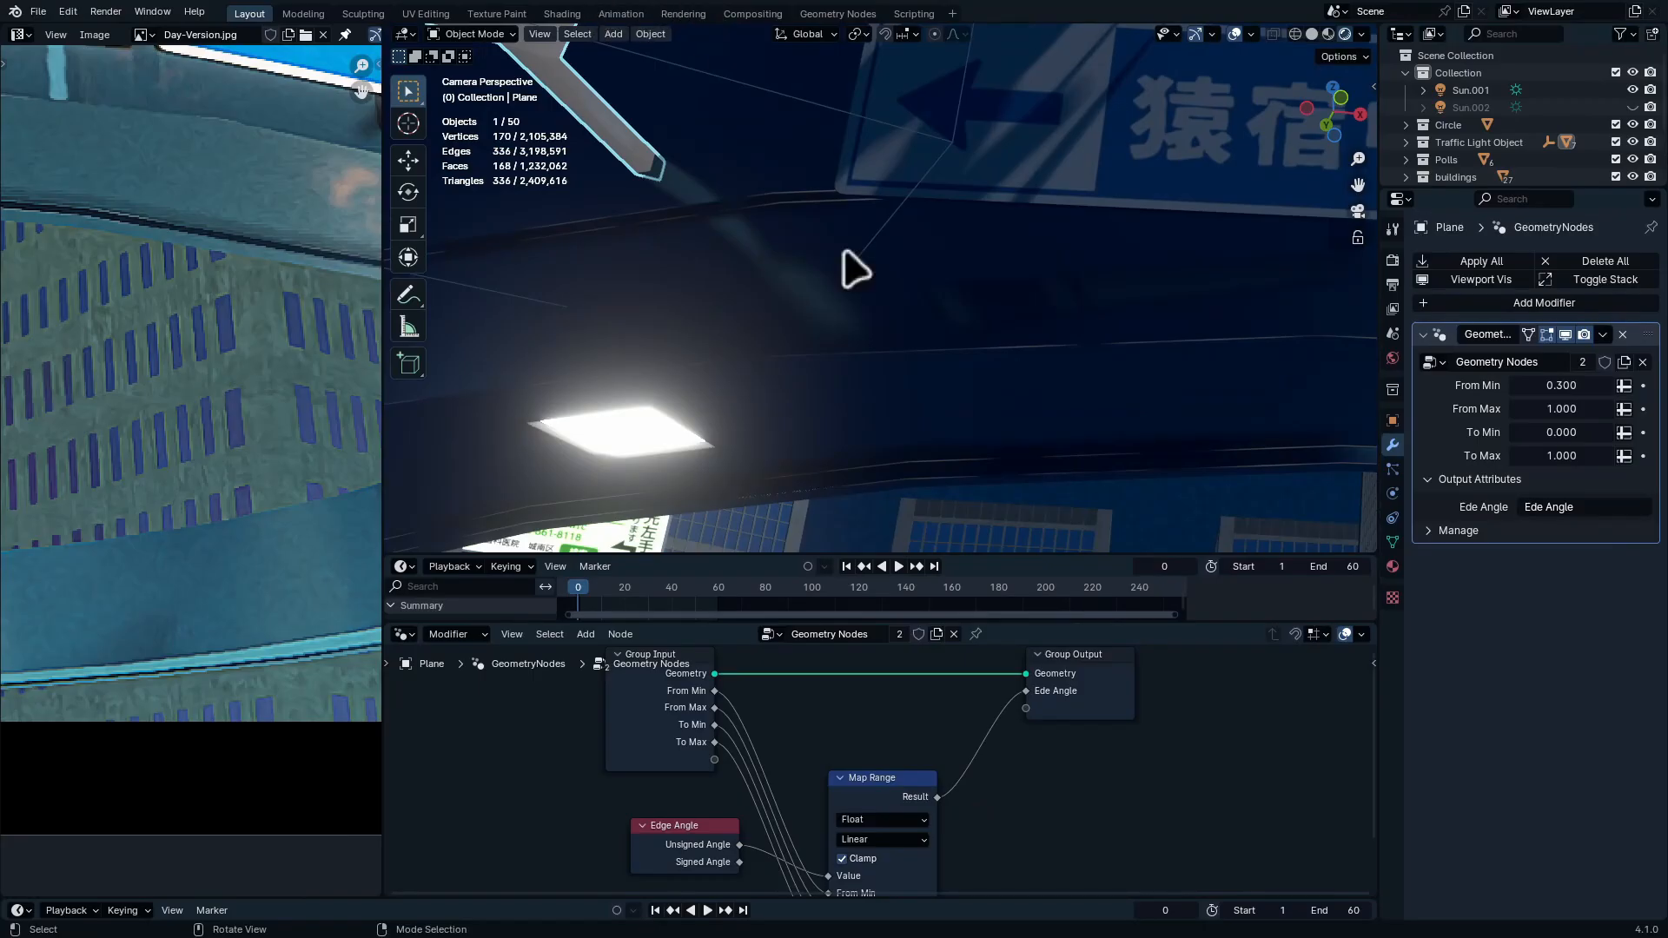
Rename the modifier's Ede Angle output attribute to "Ede Angle1"
left_click(1608, 504)
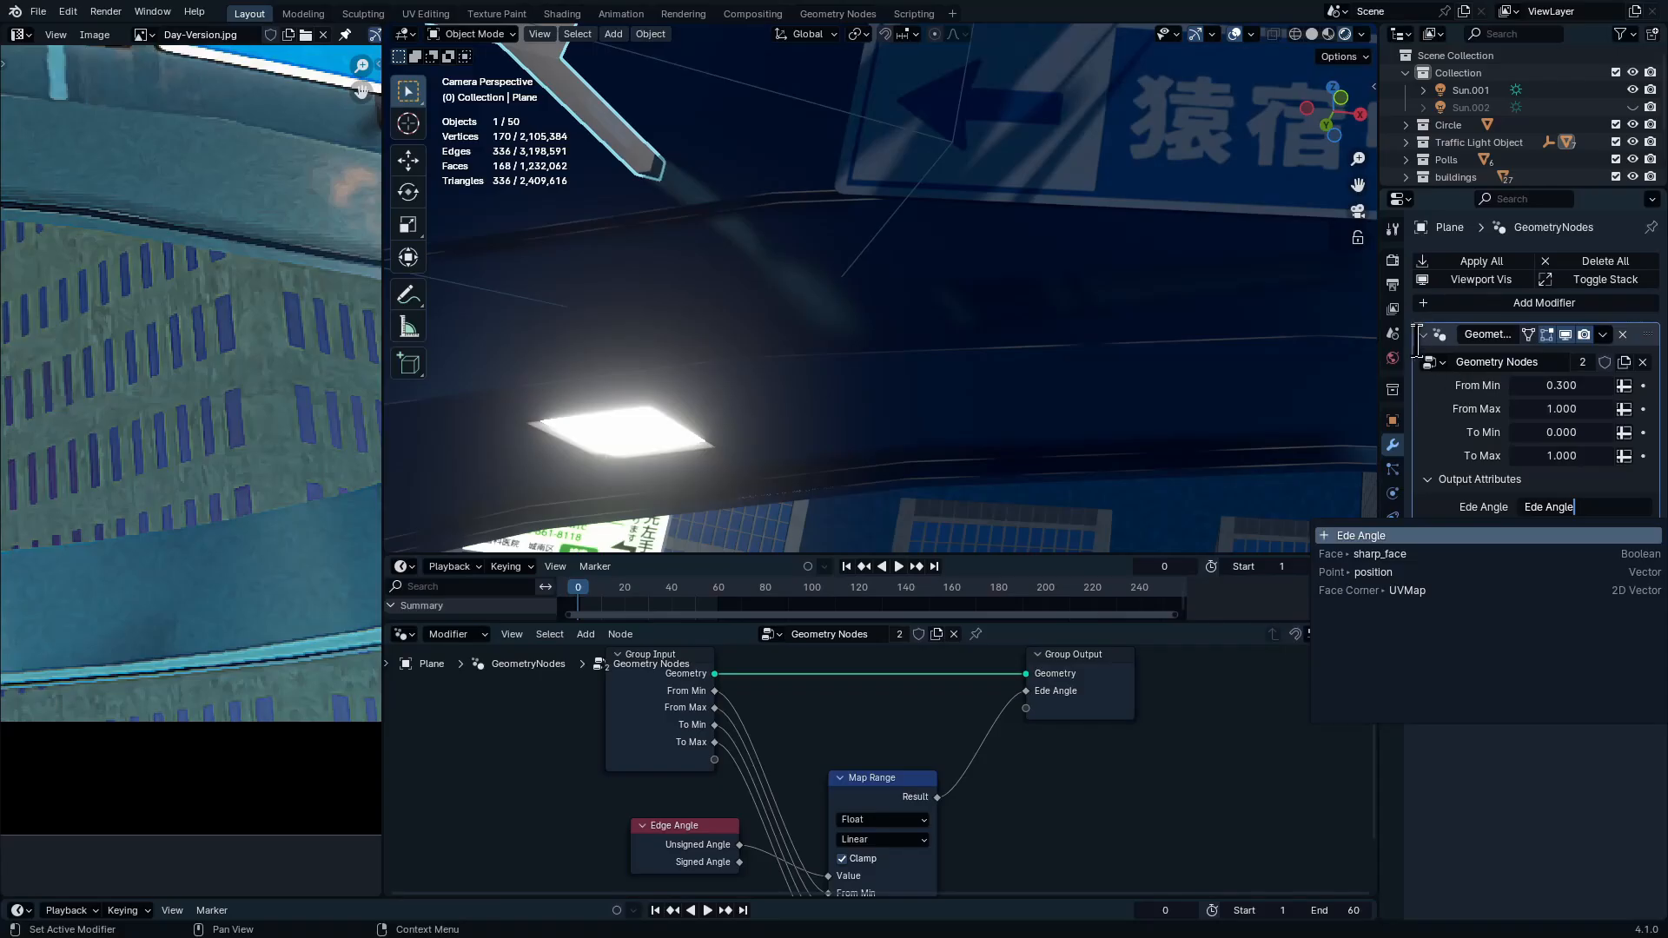
type("1")
key("Return")
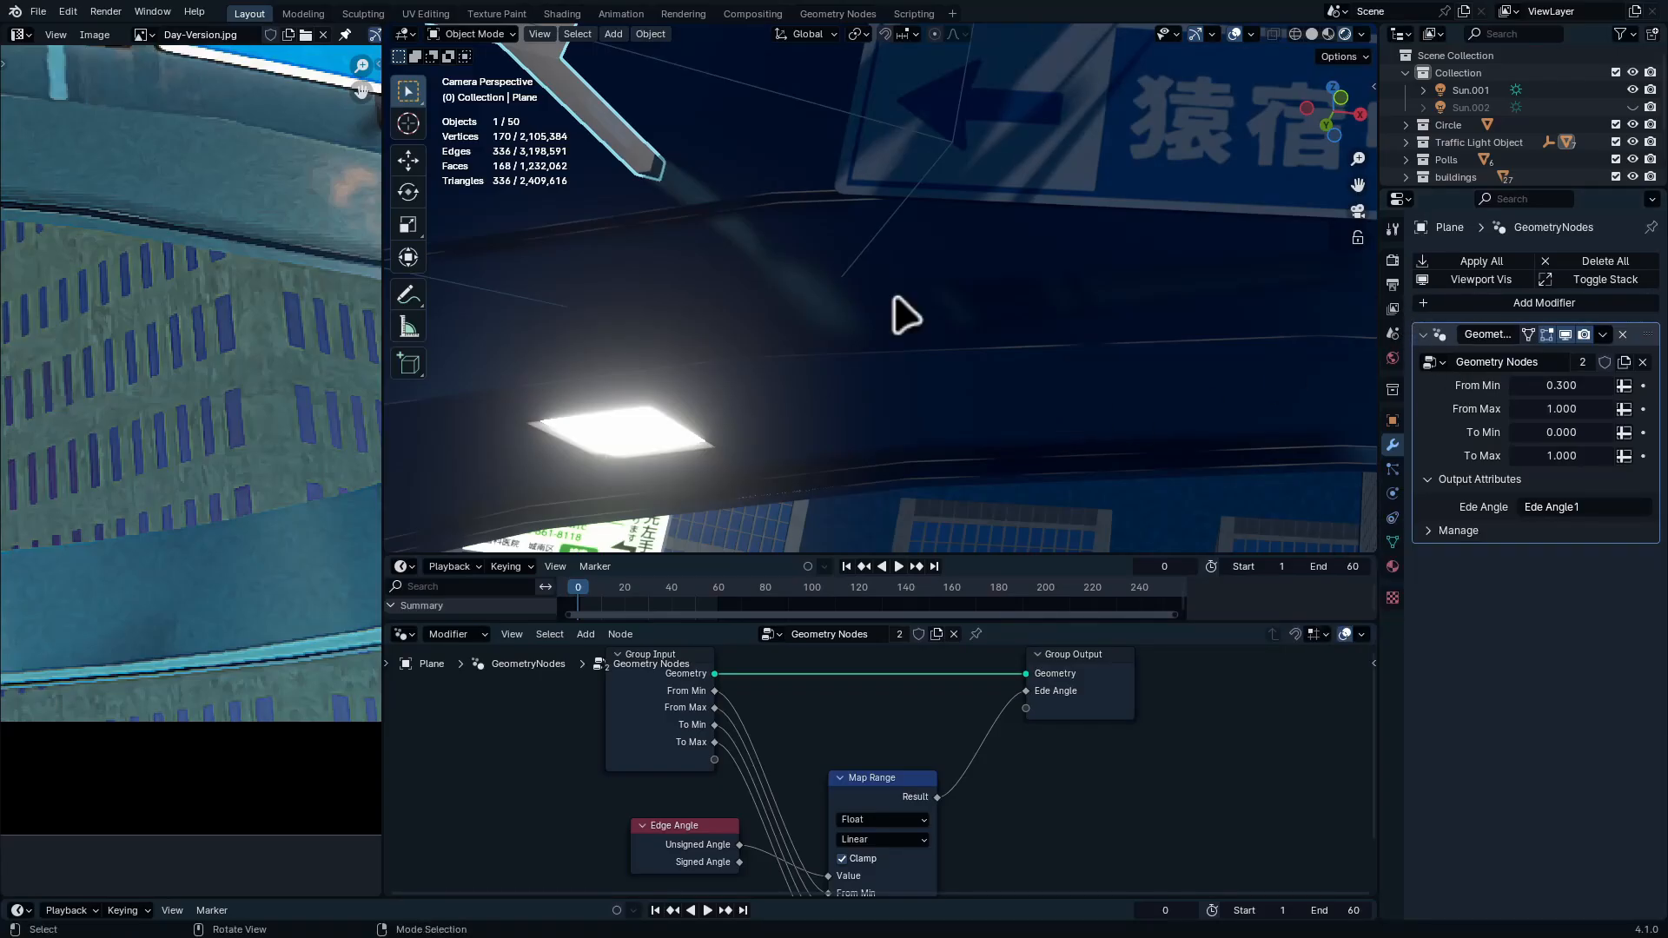
middle_click_drag(764, 187, 997, 413, "shift")
Set the Attribute node's name in the traffic light material to "Ede Angle1"
left_click(403, 634)
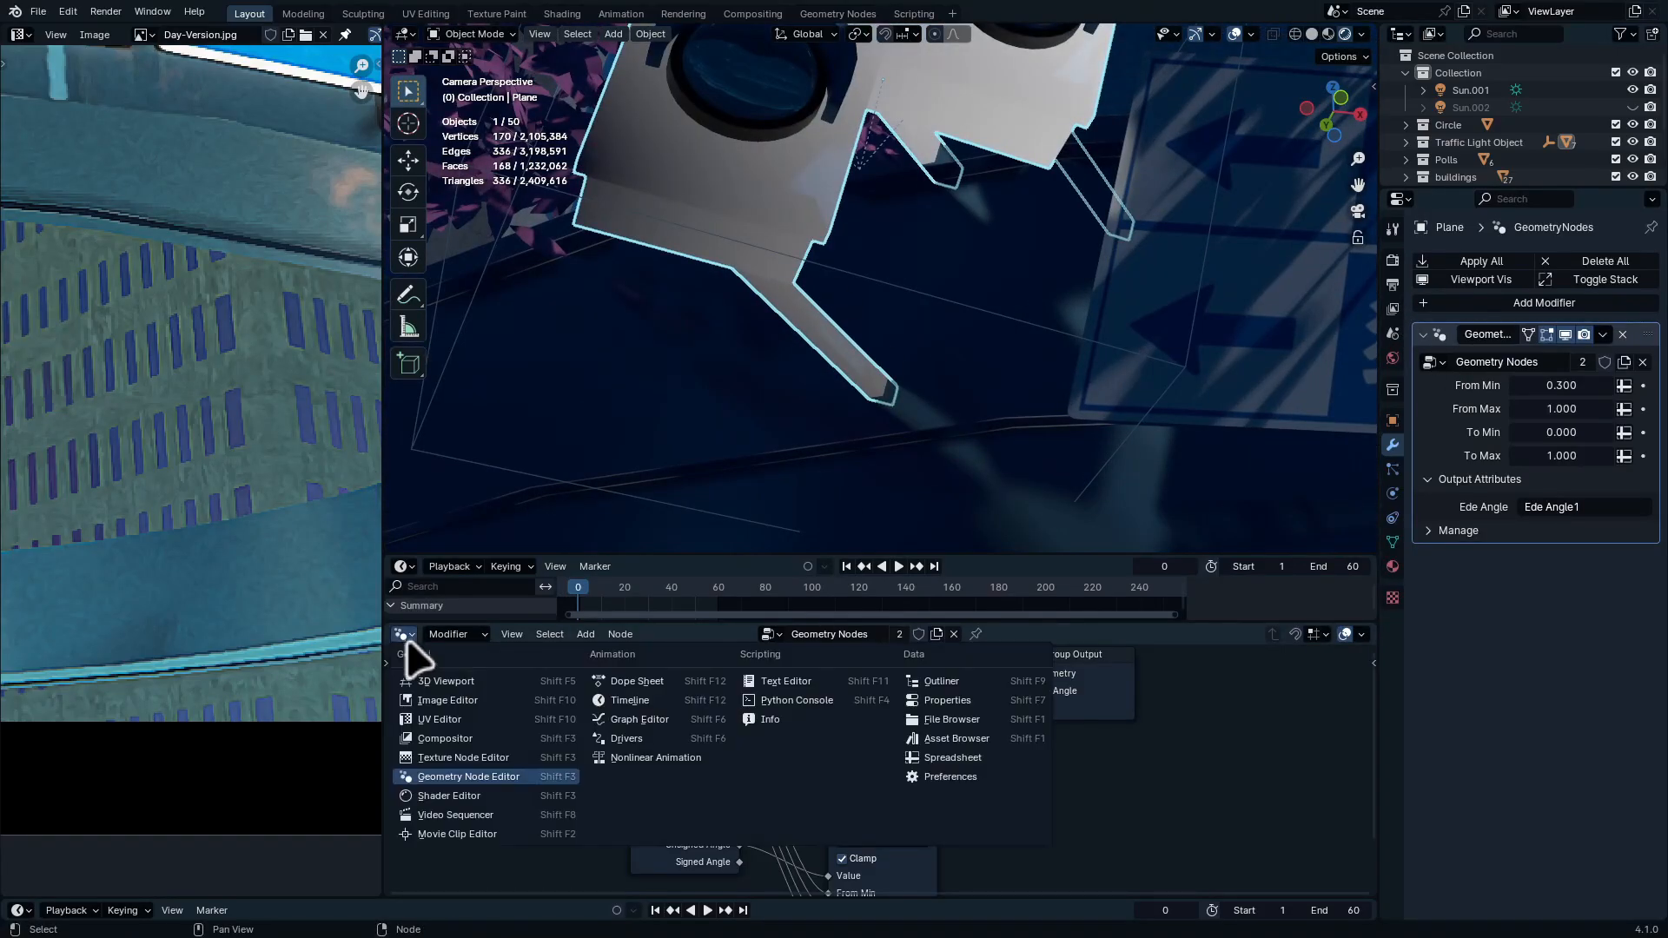
left_click(473, 800)
left_click(1622, 506)
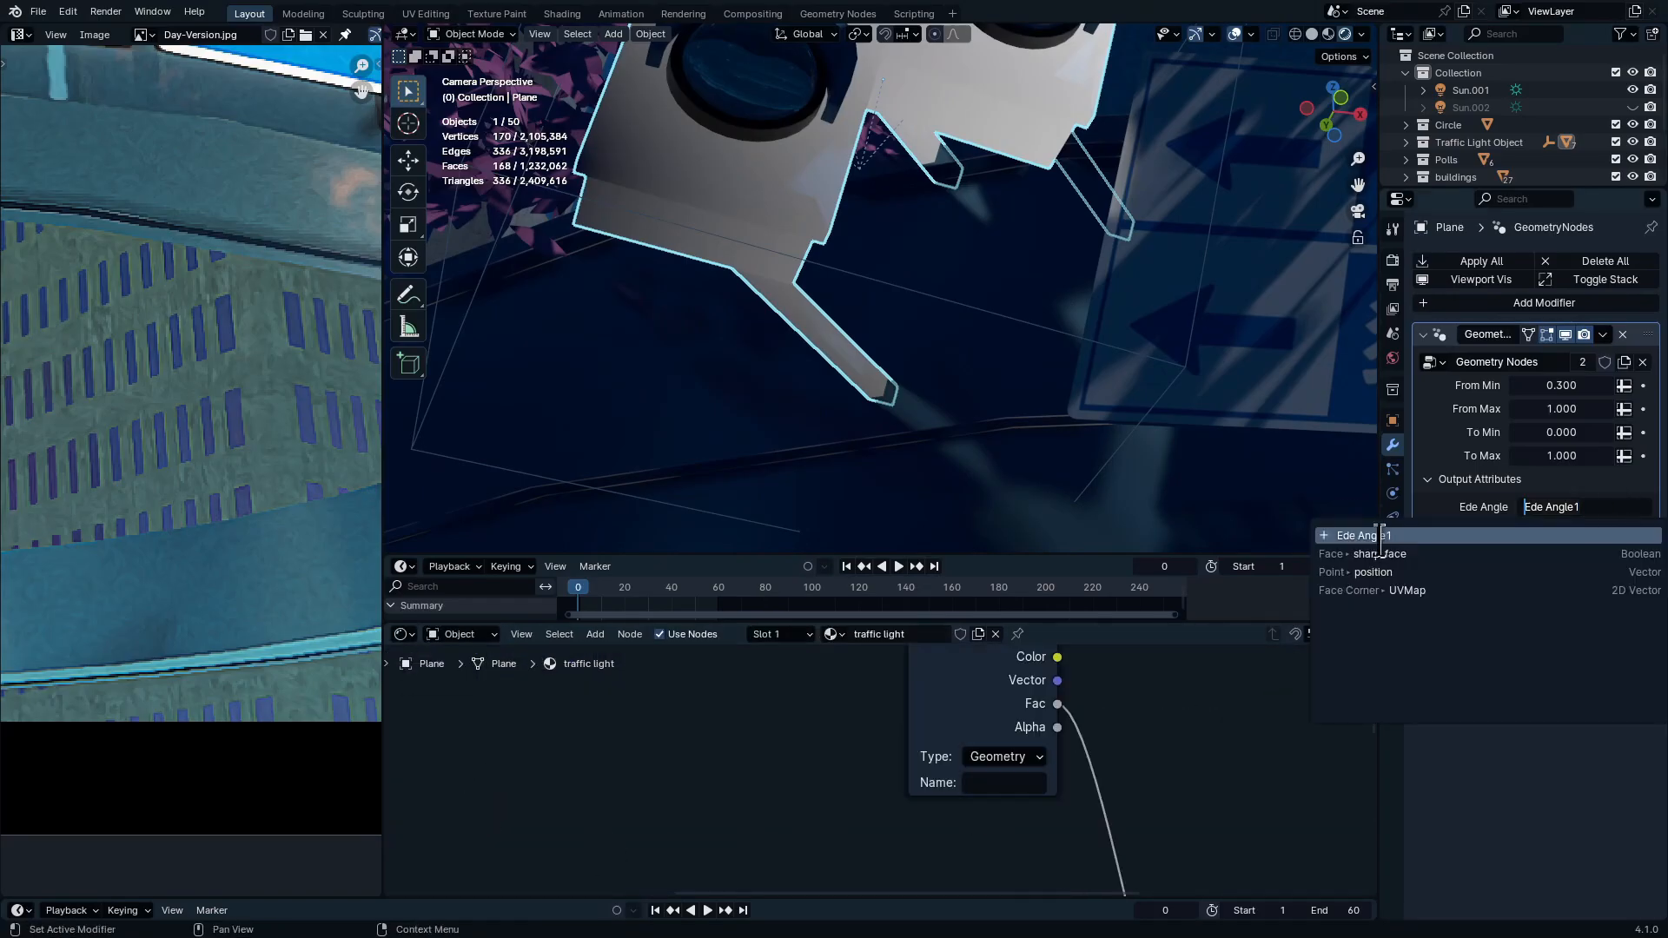
left_click(997, 782)
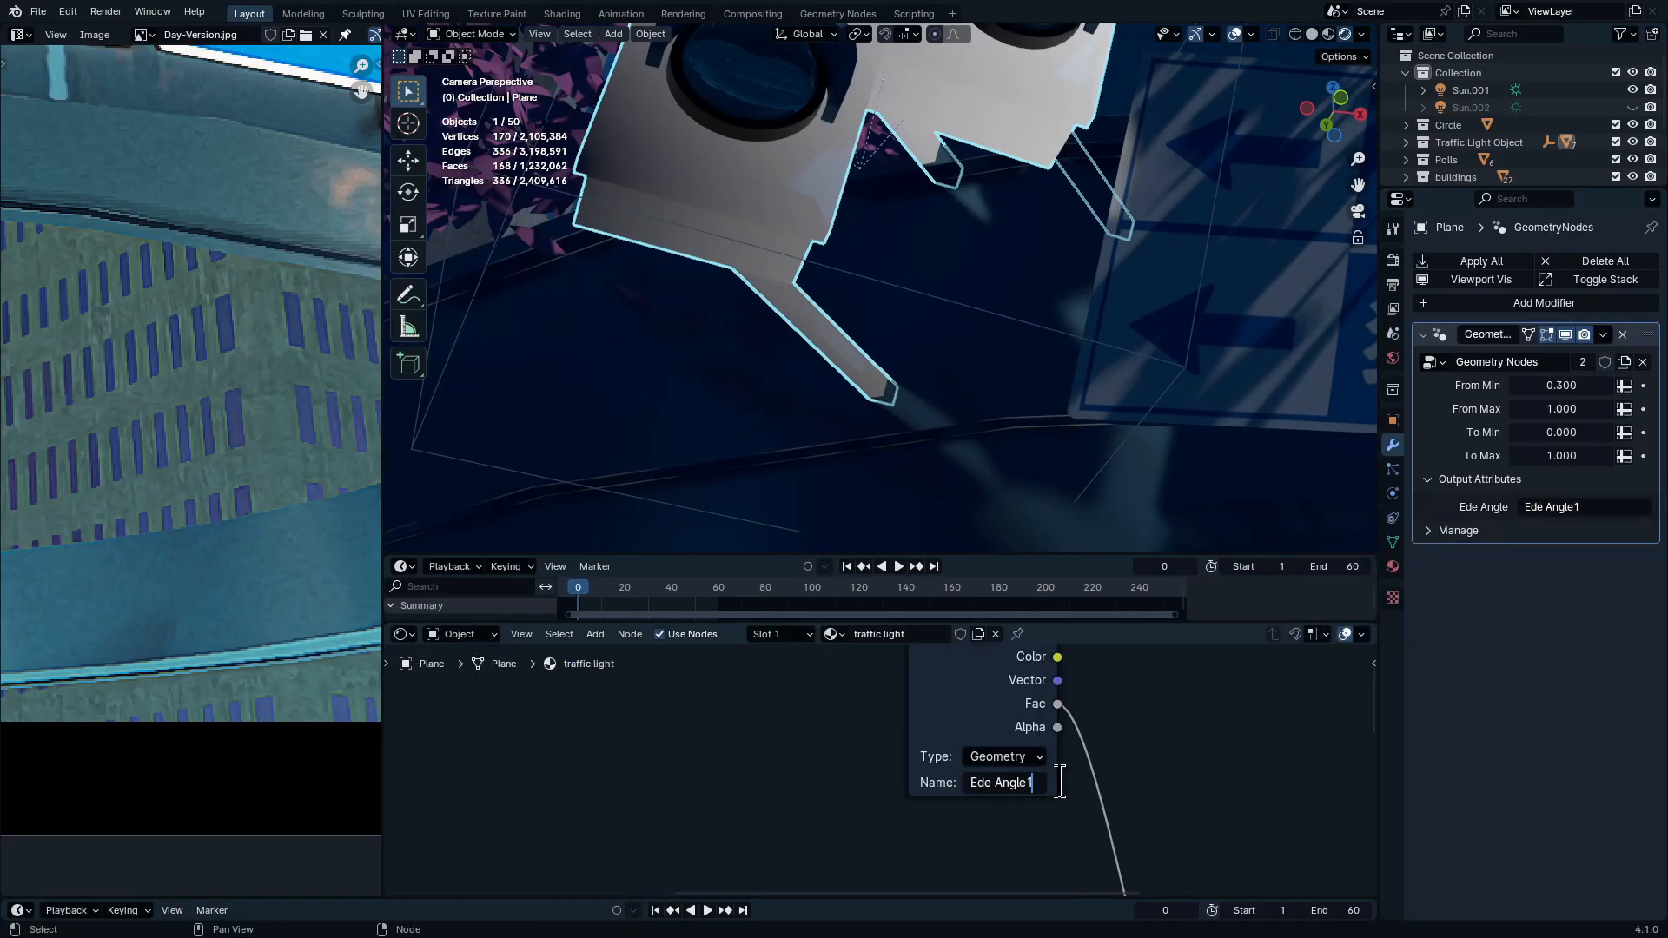
key("Return")
middle_click_drag(1061, 217, 1116, 392, "shift")
middle_click_drag(990, 465, 896, 427, "shift")
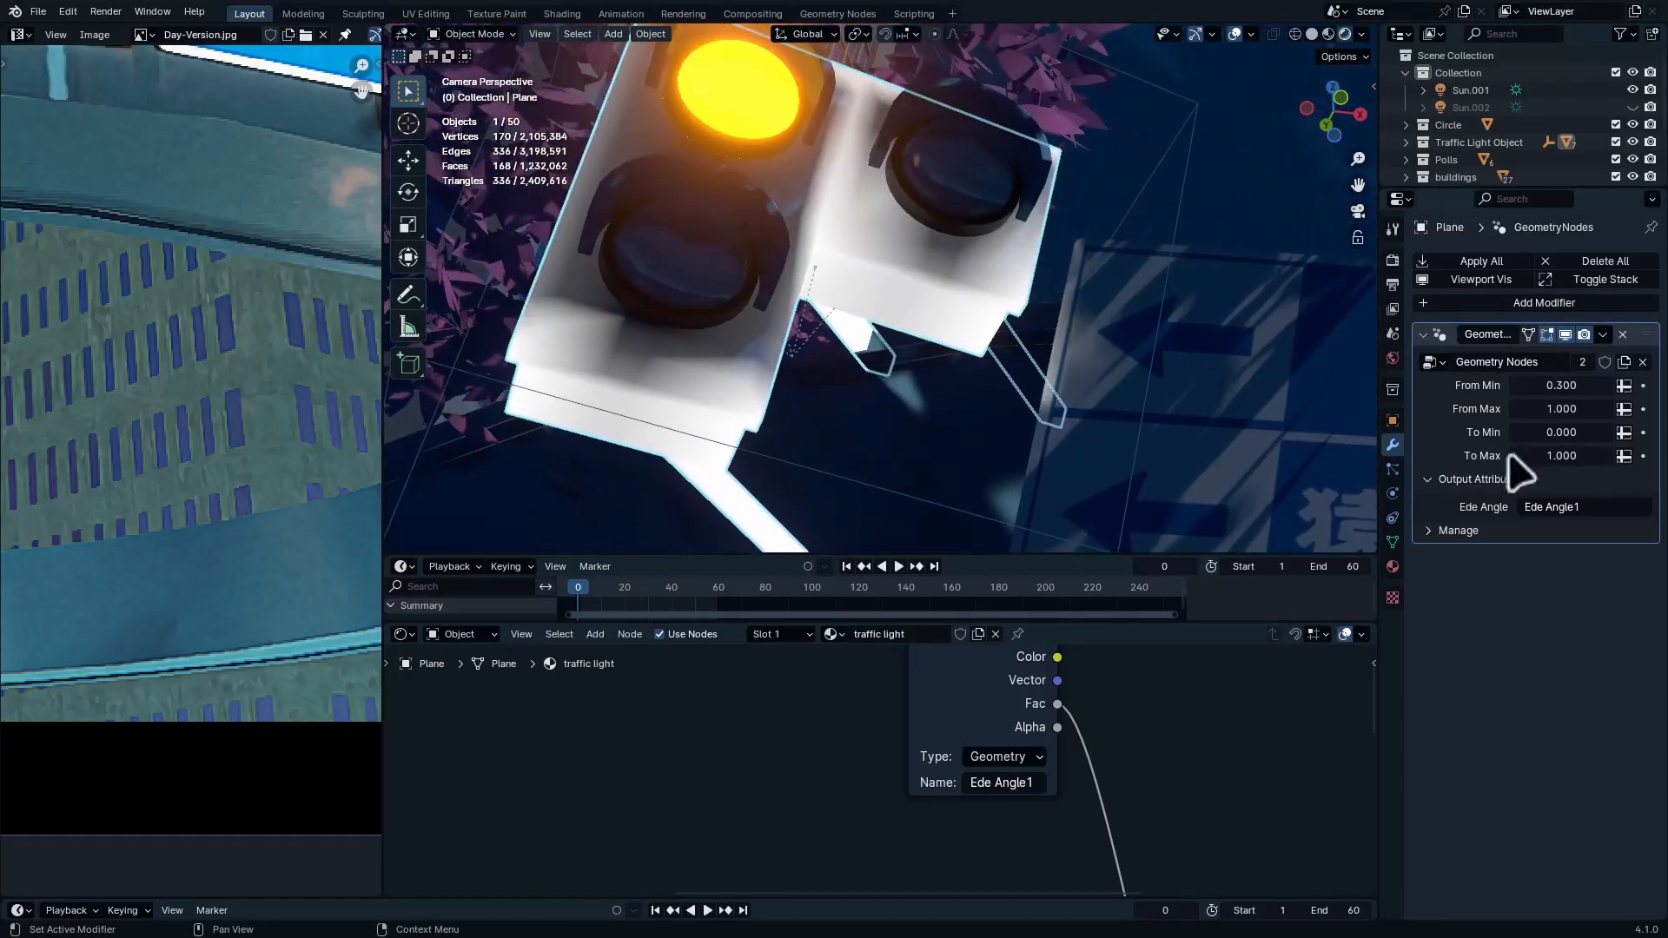
Try different From Min and To Min values in the traffic light's Geometry Nodes modifier
mouse_move(1560, 385)
left_mouse_down()
mouse_move(1631, 384)
mouse_move(1584, 385)
mouse_move(1616, 384)
left_mouse_up()
right_click(1567, 385)
mouse_move(1560, 433)
left_mouse_down()
mouse_move(1328, 433)
mouse_move(1484, 433)
left_mouse_up()
right_click(1560, 433)
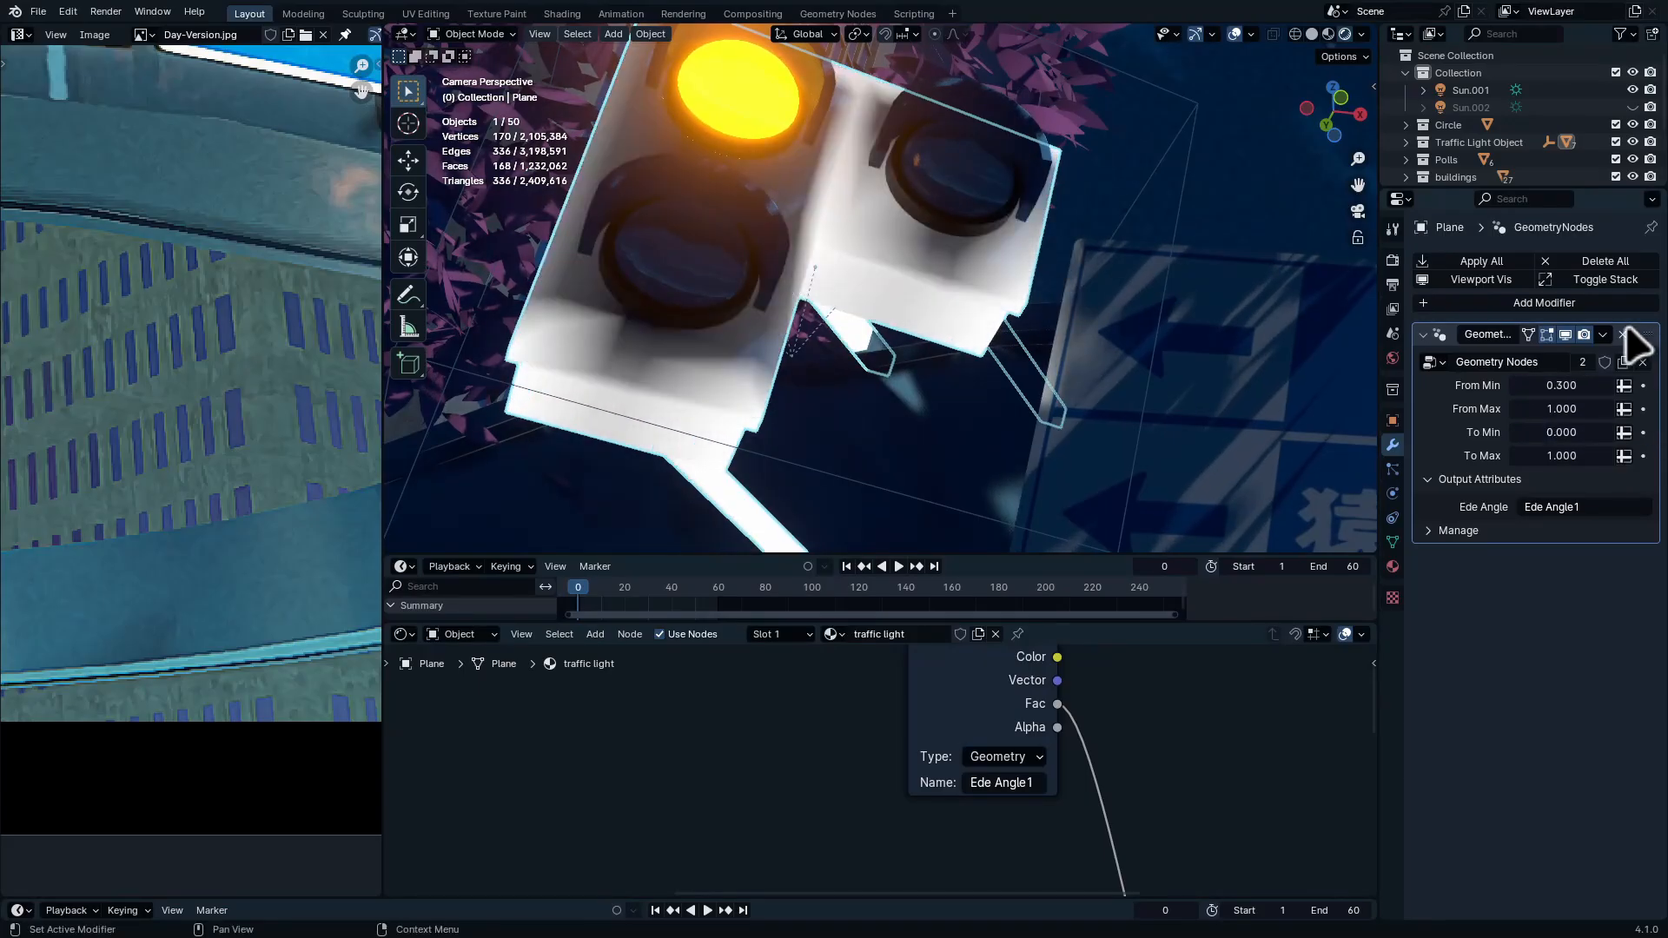
Remove the Geometry Nodes modifier from the traffic light and delete the Attribute node from its material
left_click(1623, 335)
scroll(1096, 792, "down", 5)
key("ctrl+space")
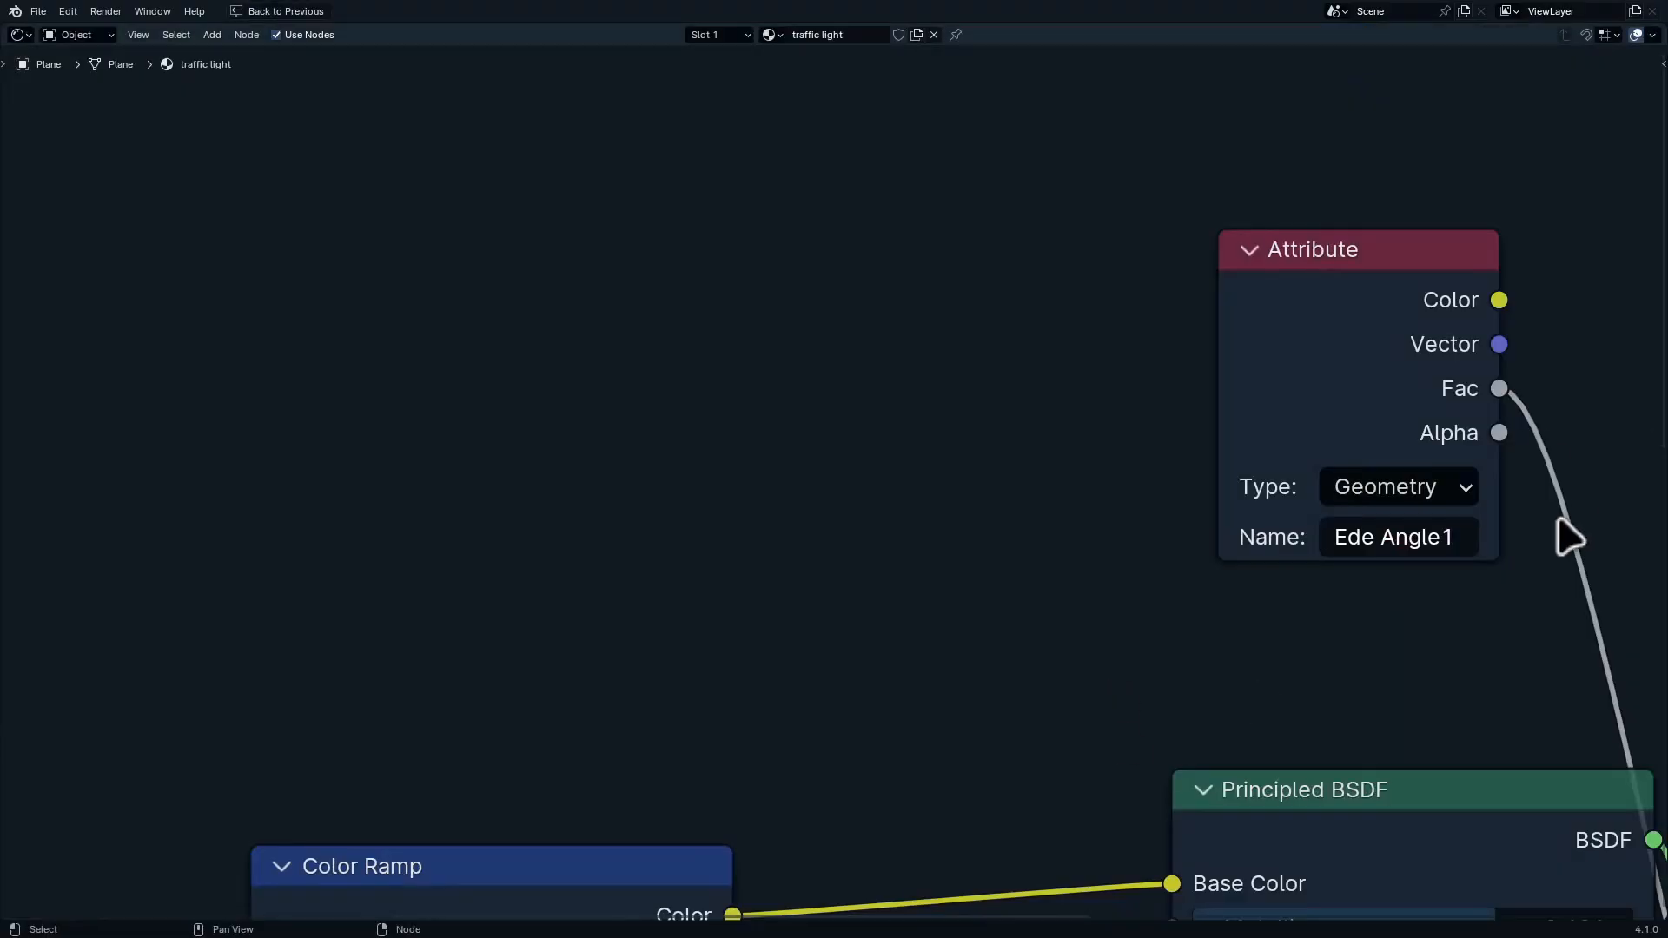
middle_click_drag(1558, 520, 1221, 294)
scroll(1203, 282, "down", 10)
left_click_drag(1269, 86, 842, 193)
key("x")
Add a Fresnel node above the Principled BSDF in the traffic light material
middle_click_drag(1110, 287, 1191, 521)
key("a")
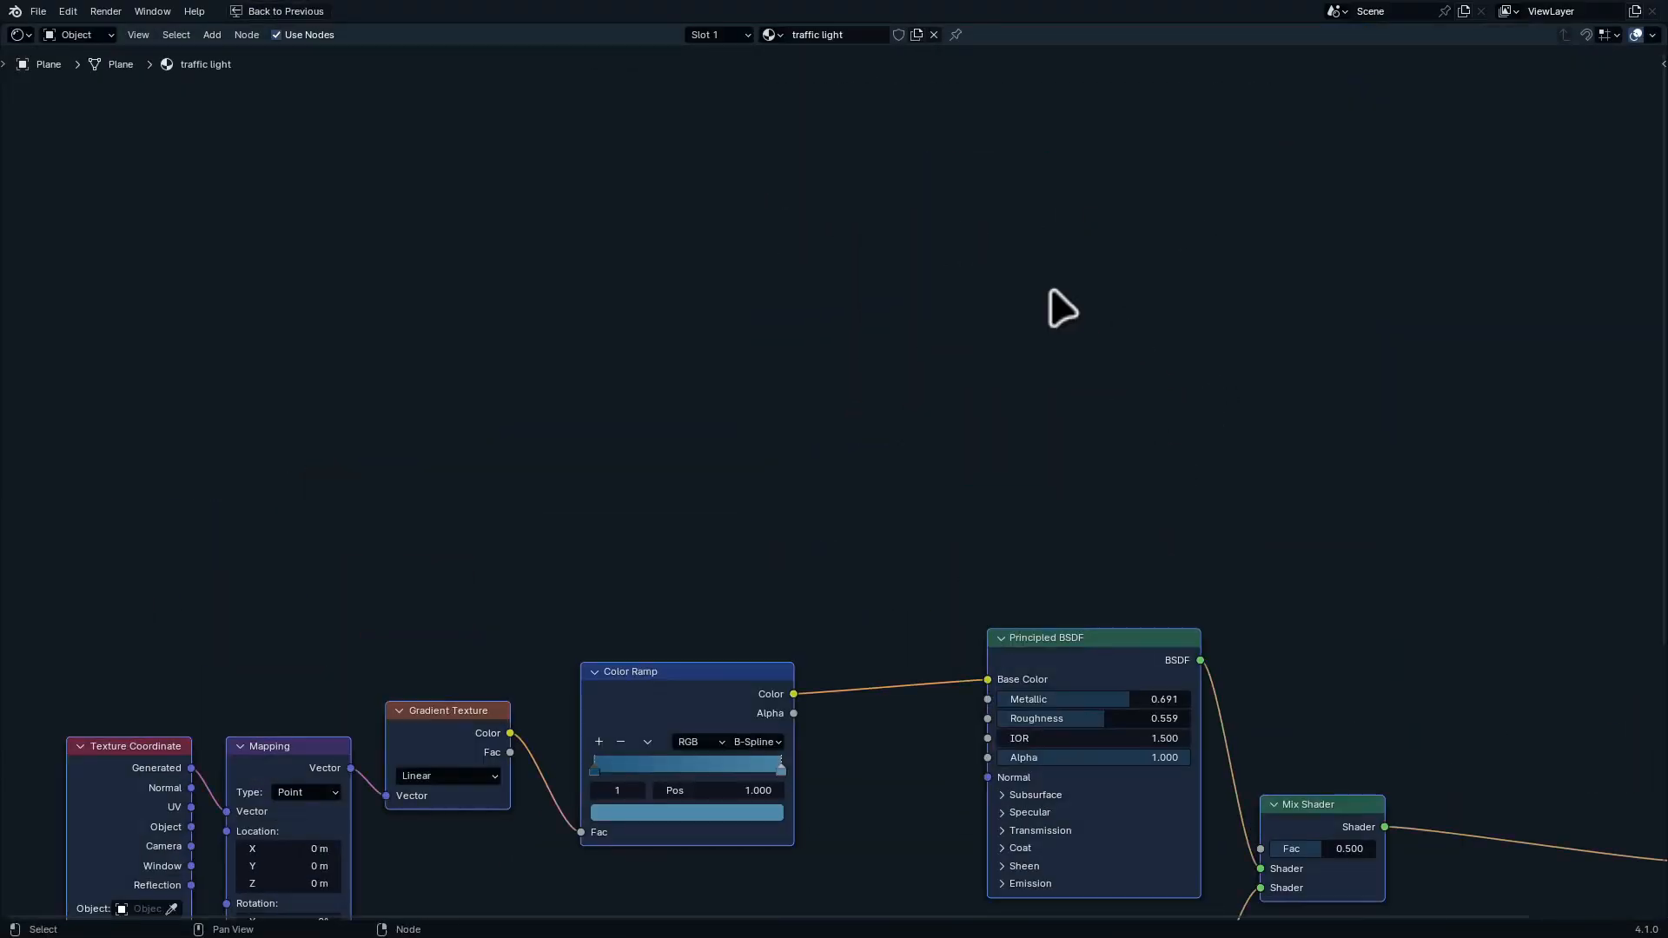
left_click(1043, 273)
key("shift+a")
type("fres")
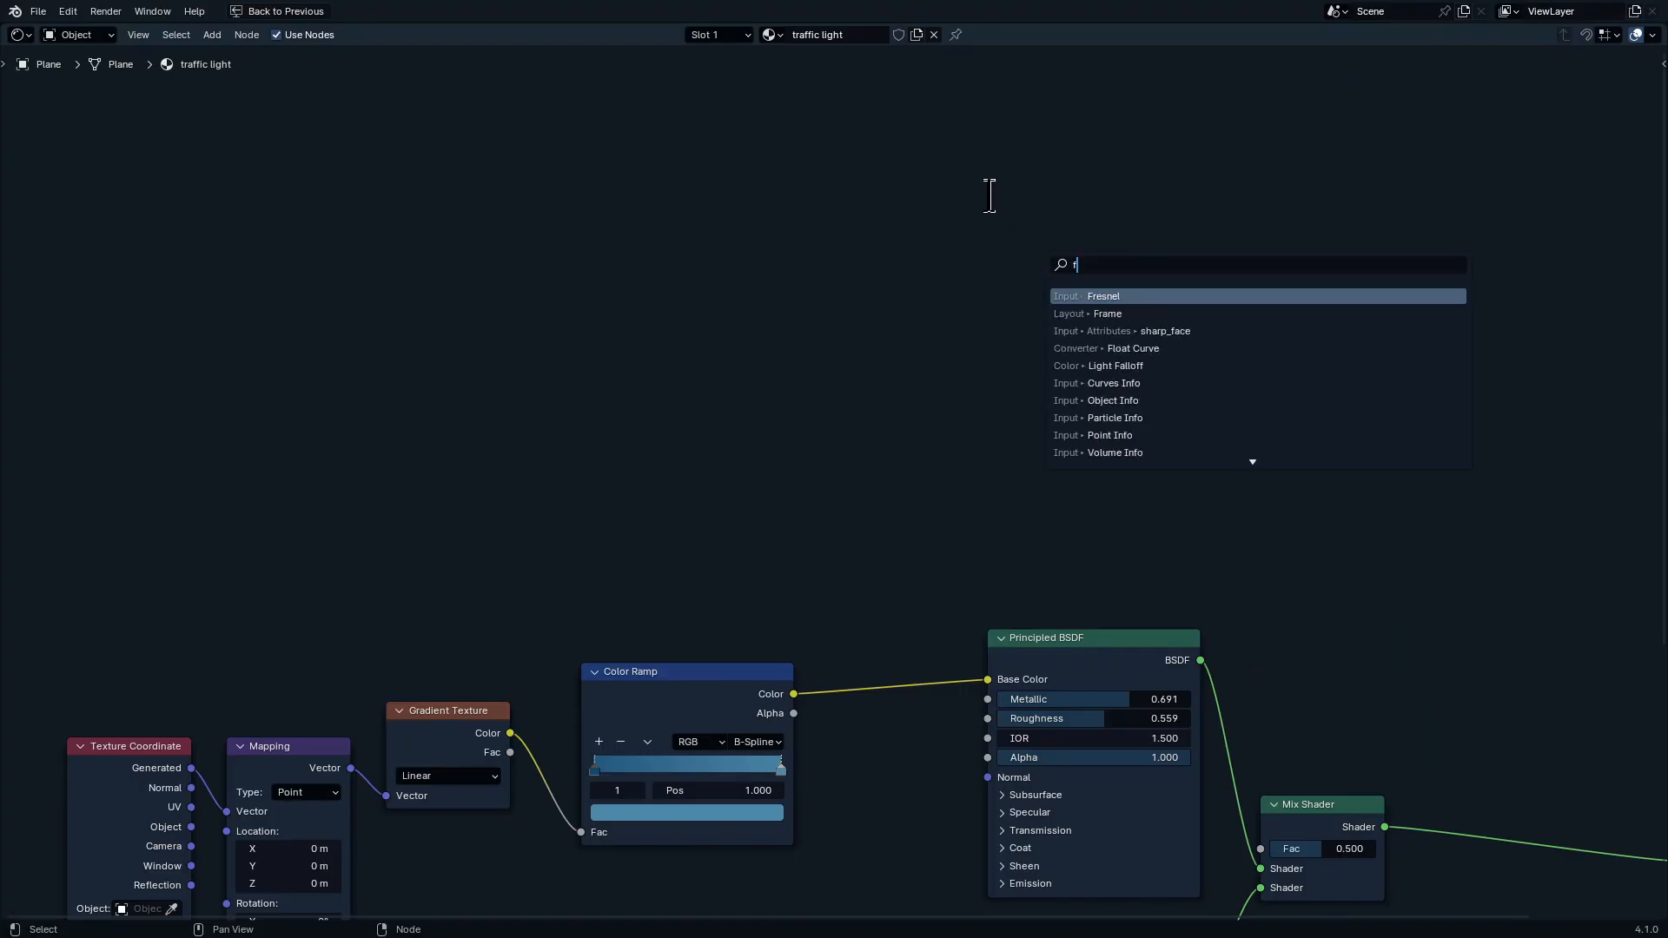
key("Return")
left_click(990, 323)
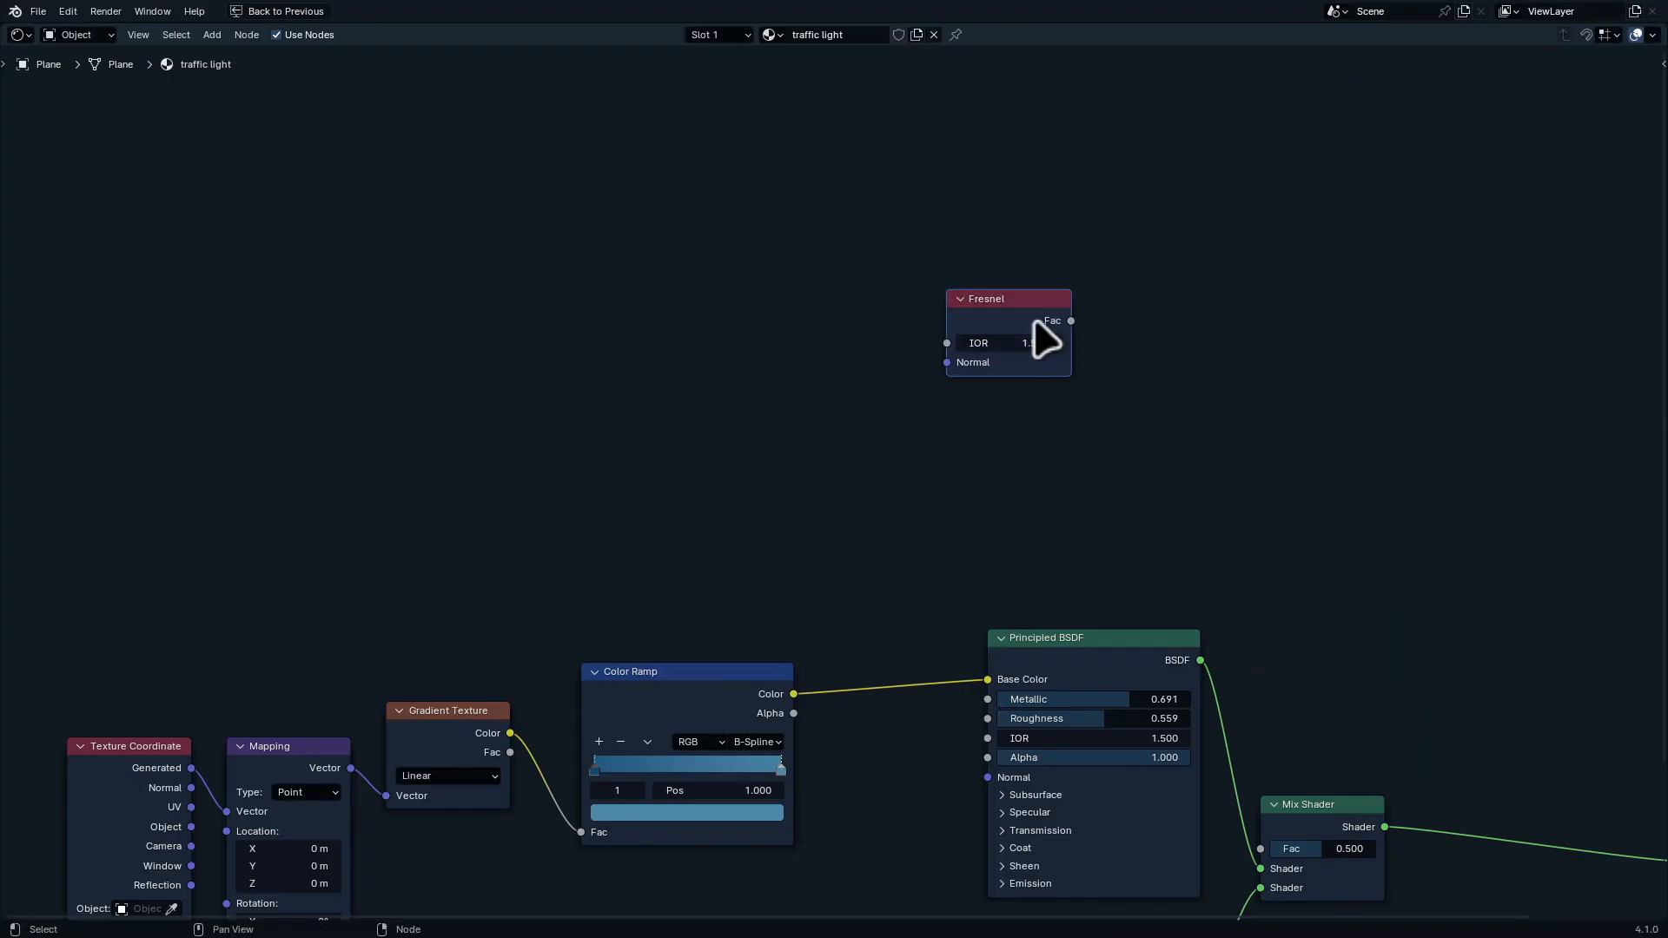
Add a Color Ramp driven by the Fresnel node's Fac output
left_click_drag(1070, 321, 1209, 392)
type("color")
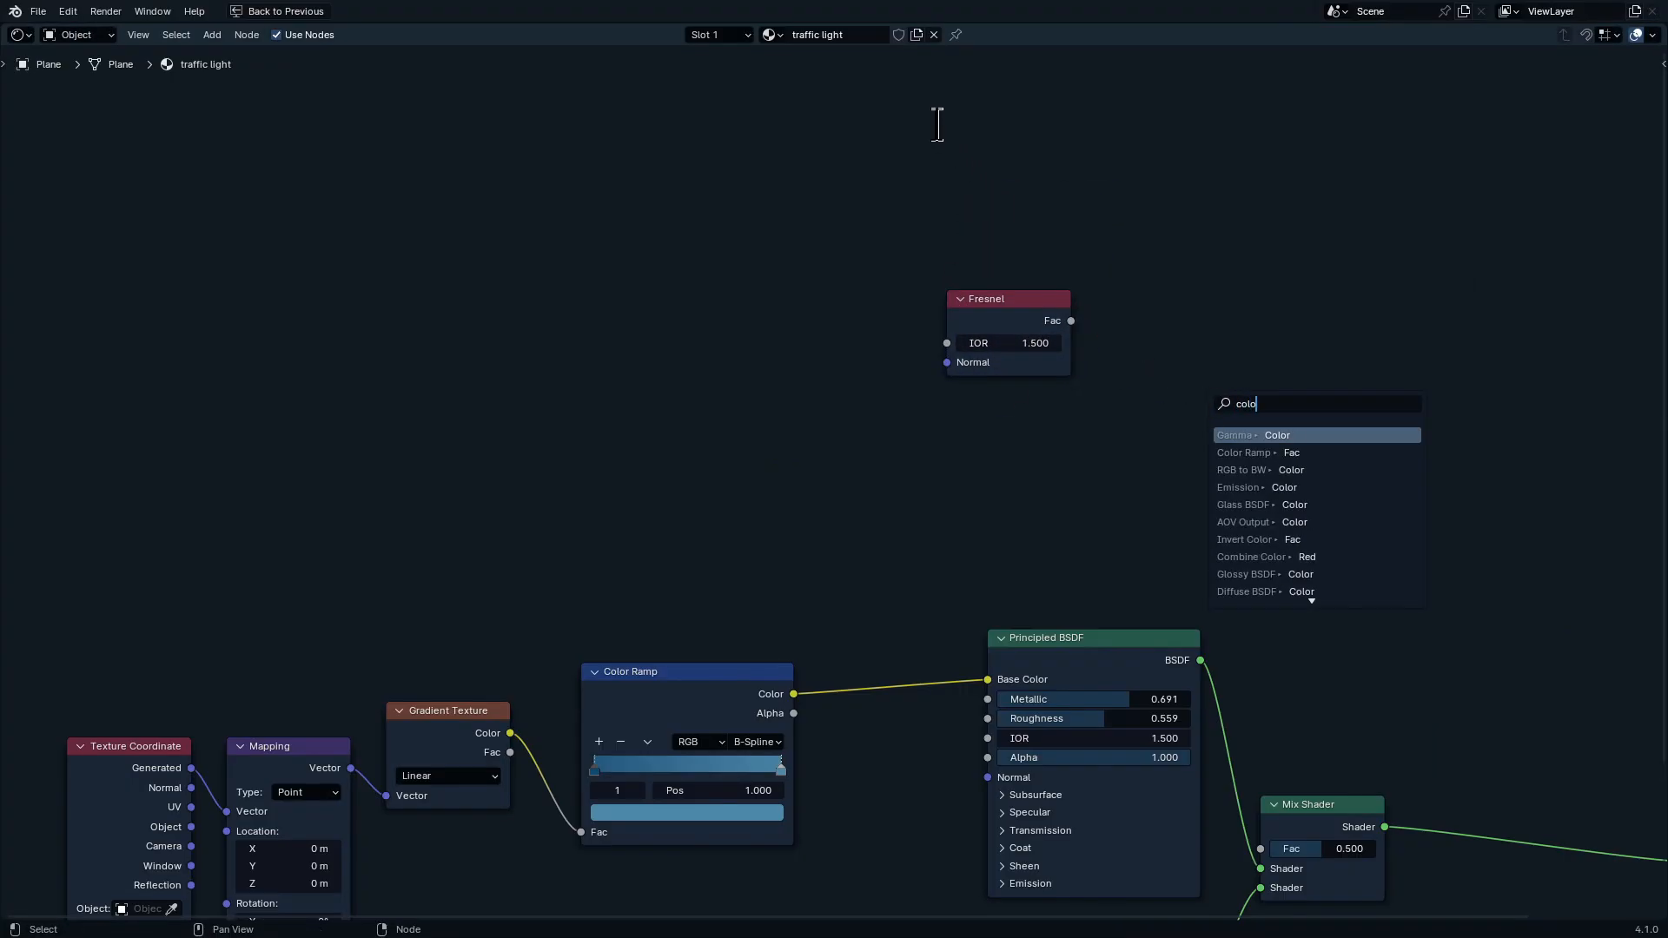
key("Return")
left_click(831, 4)
middle_click_drag(1273, 464, 1011, 253)
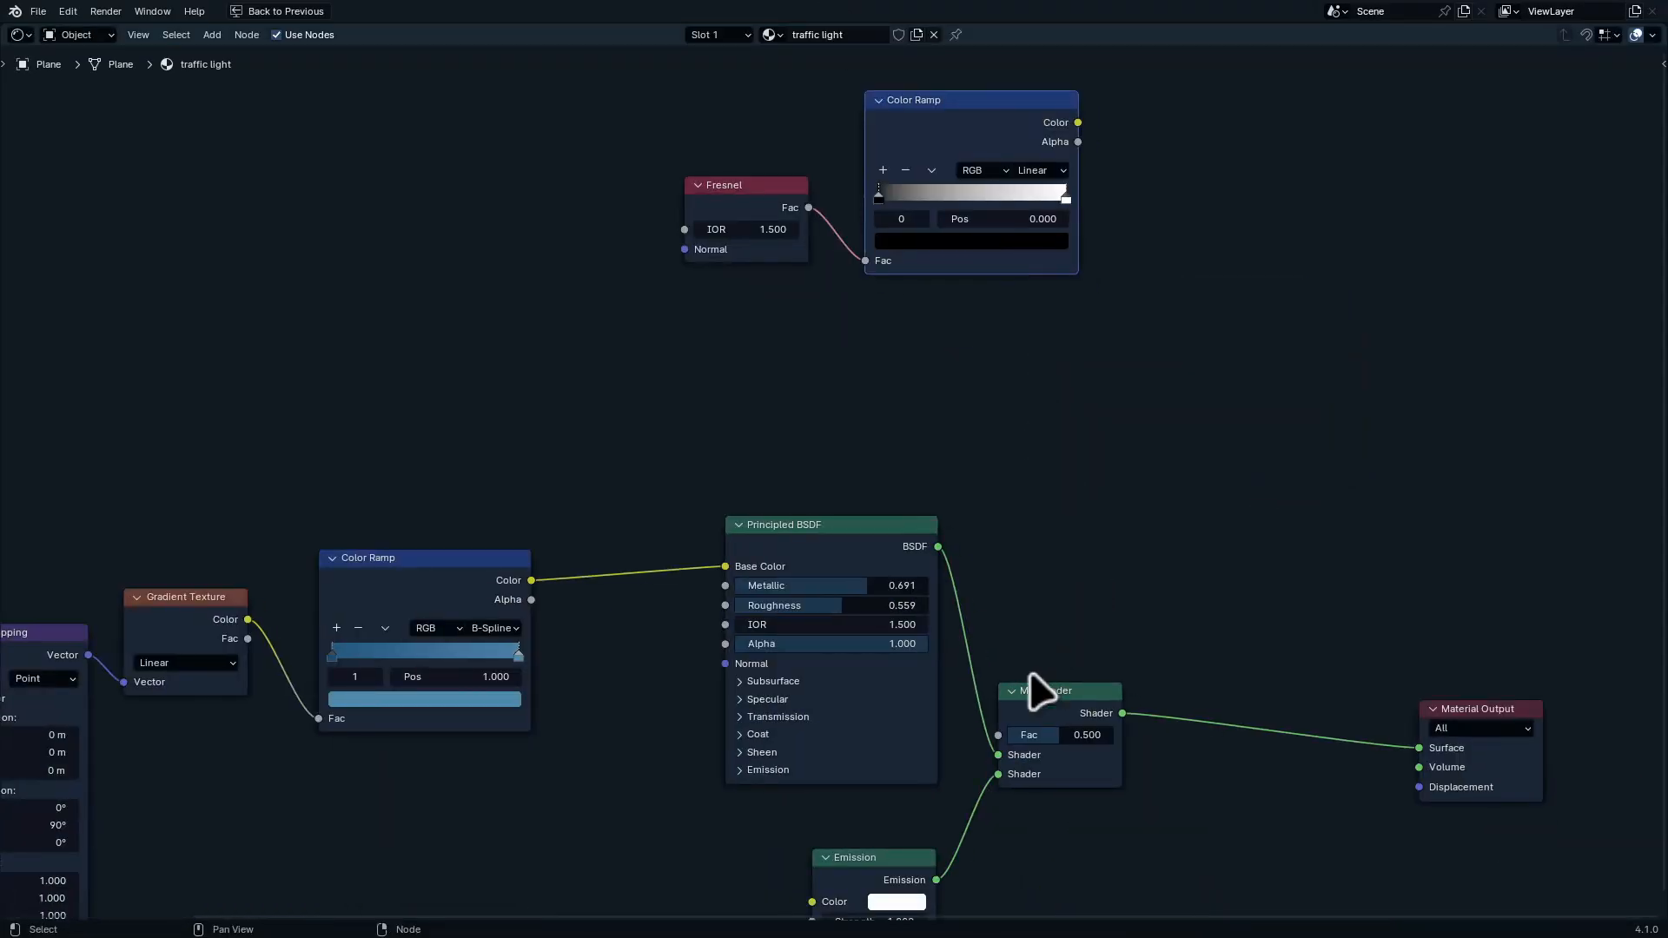
Move the Mix Shader clear of the Principled BSDF and drive its factor with the new Color Ramp's color
left_click_drag(1033, 691, 1251, 584)
left_click_drag(1078, 123, 1225, 632)
key("ctrl+space")
middle_click_drag(876, 791, 932, 847, "shift")
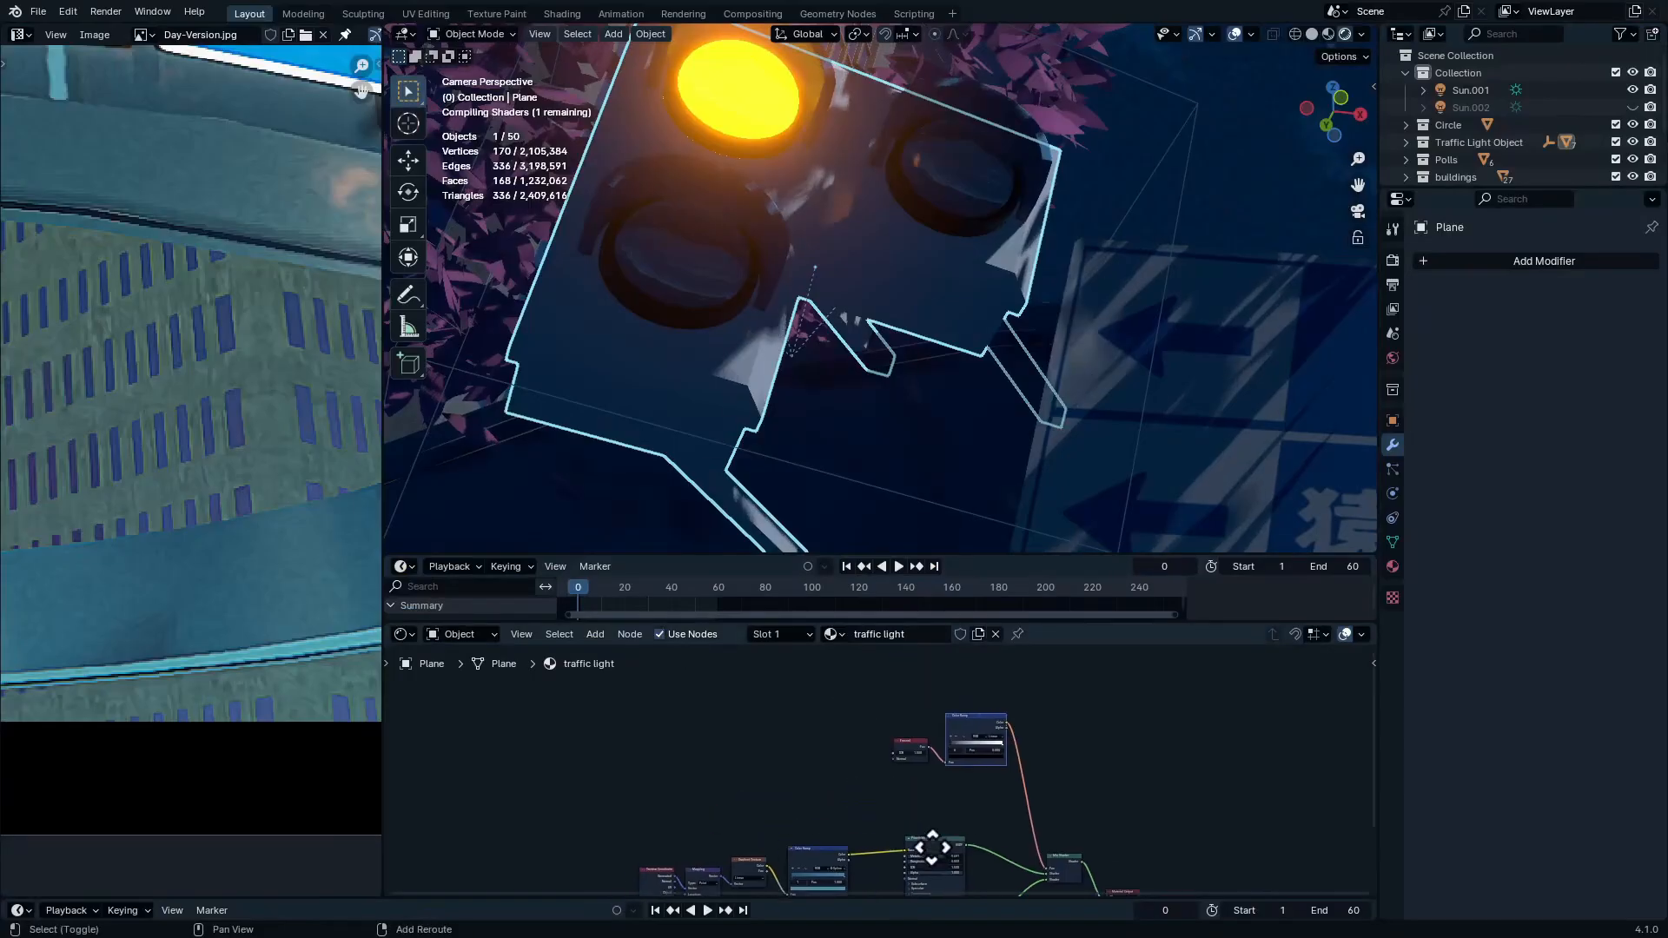
Set the Fresnel-driven Color Ramp to Constant interpolation and move its white stop to position 0.059
scroll(1009, 738, "up", 6)
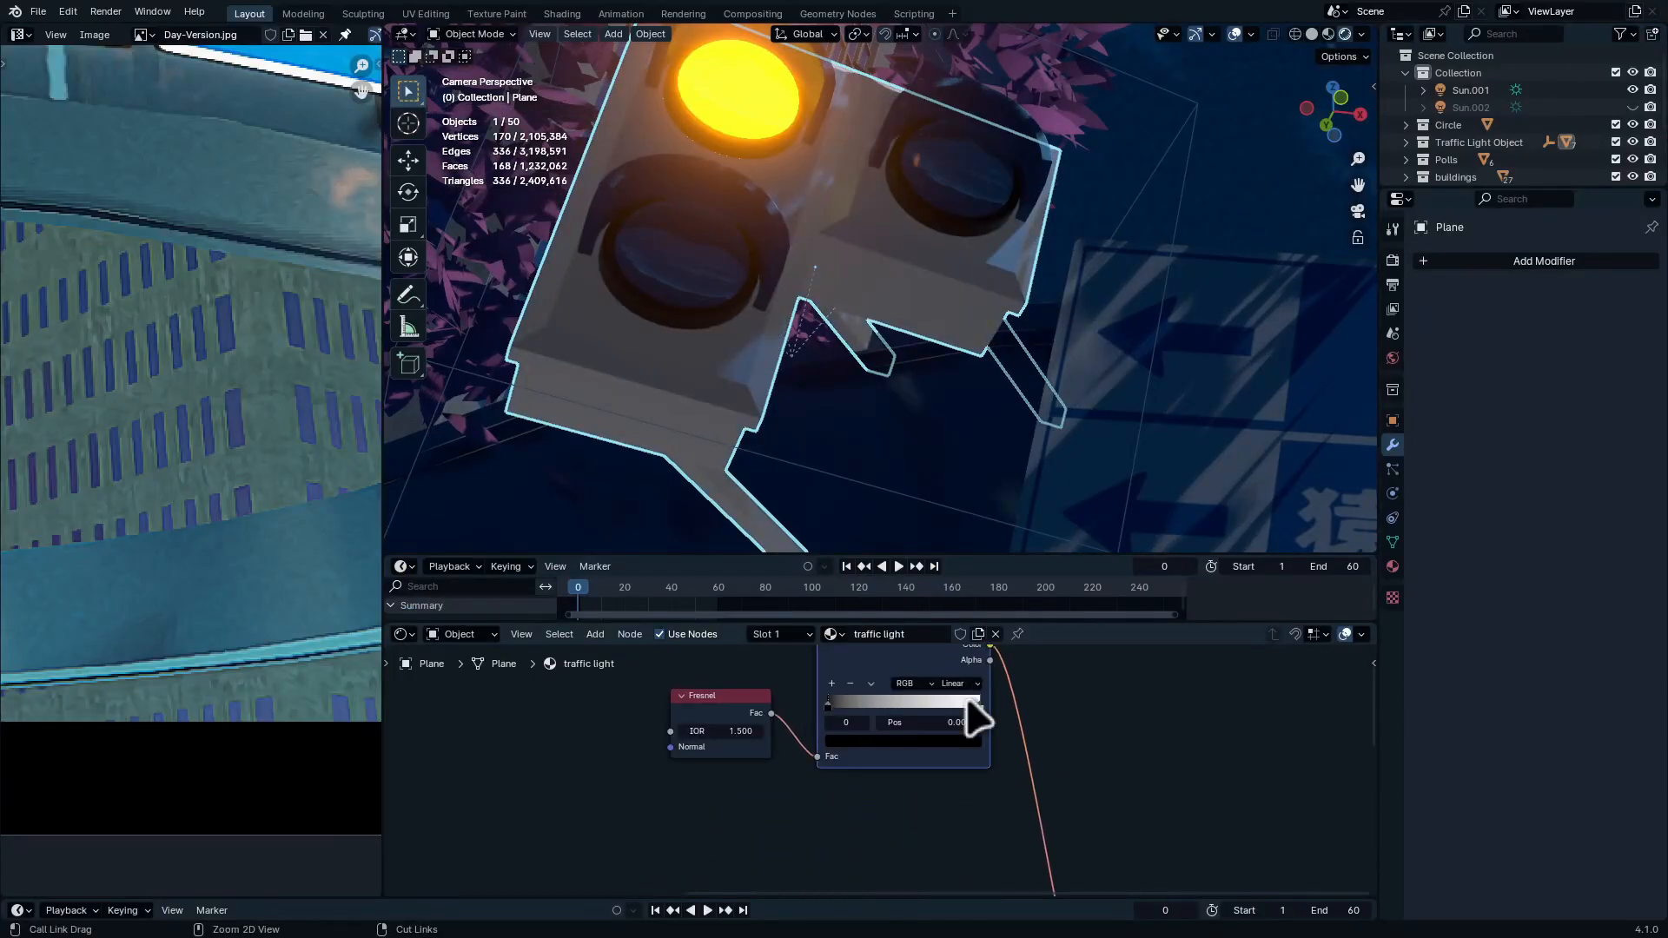
middle_click_drag(986, 712, 1004, 816)
left_click(997, 772)
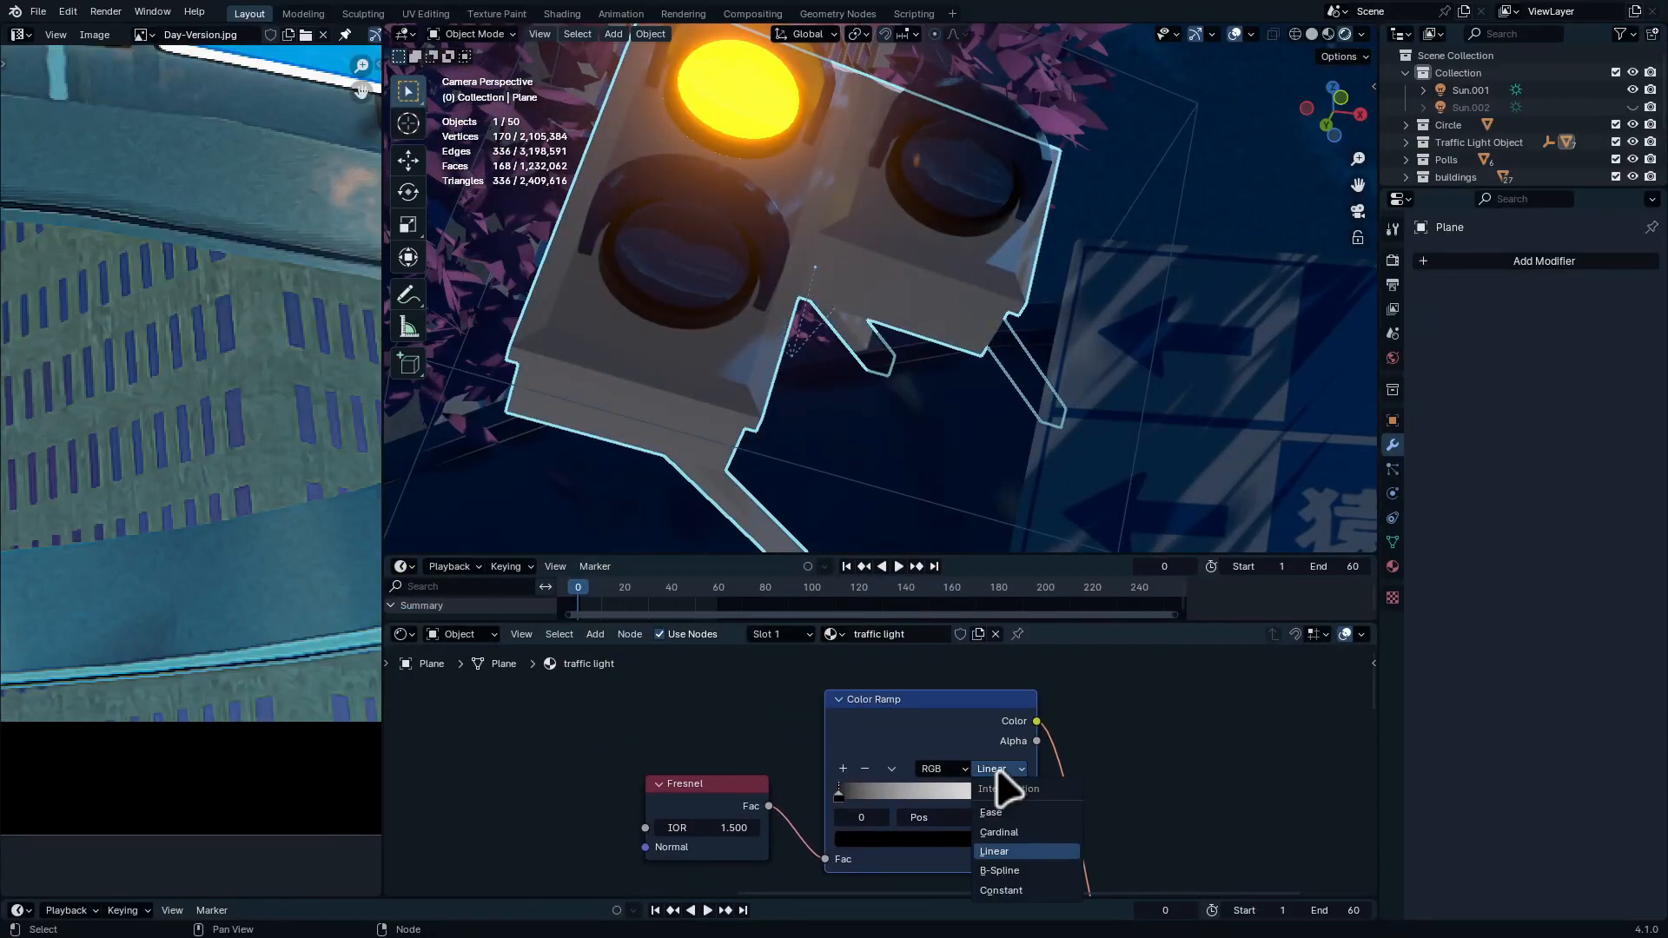
left_click(1012, 901)
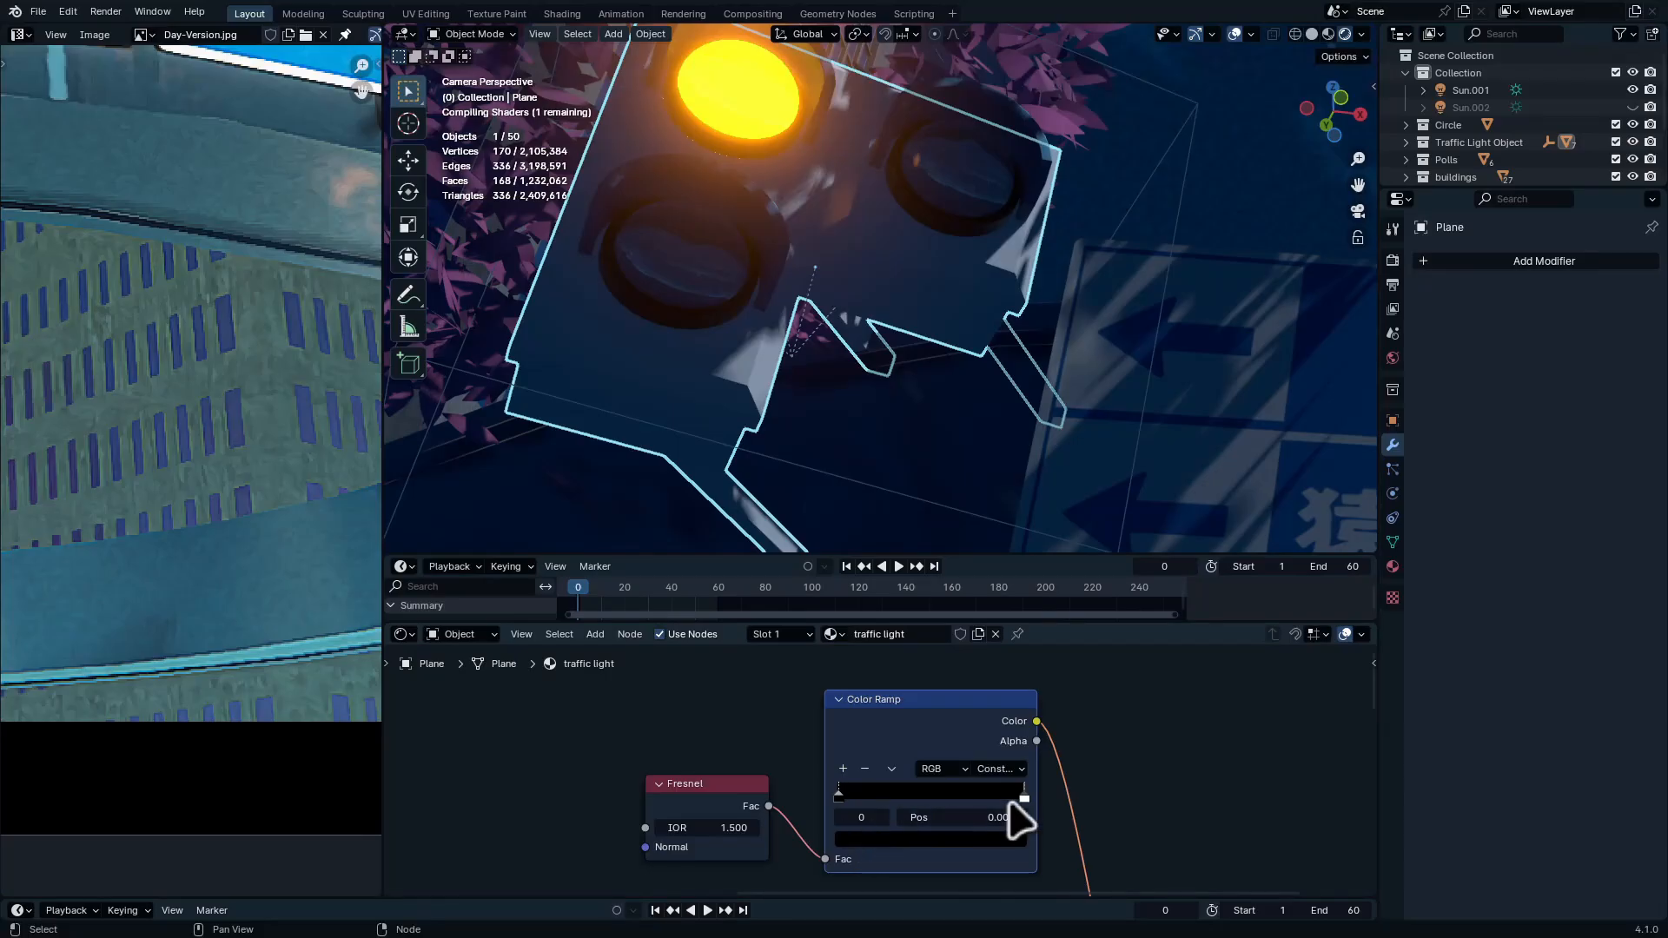
left_click_drag(1010, 804, 831, 809)
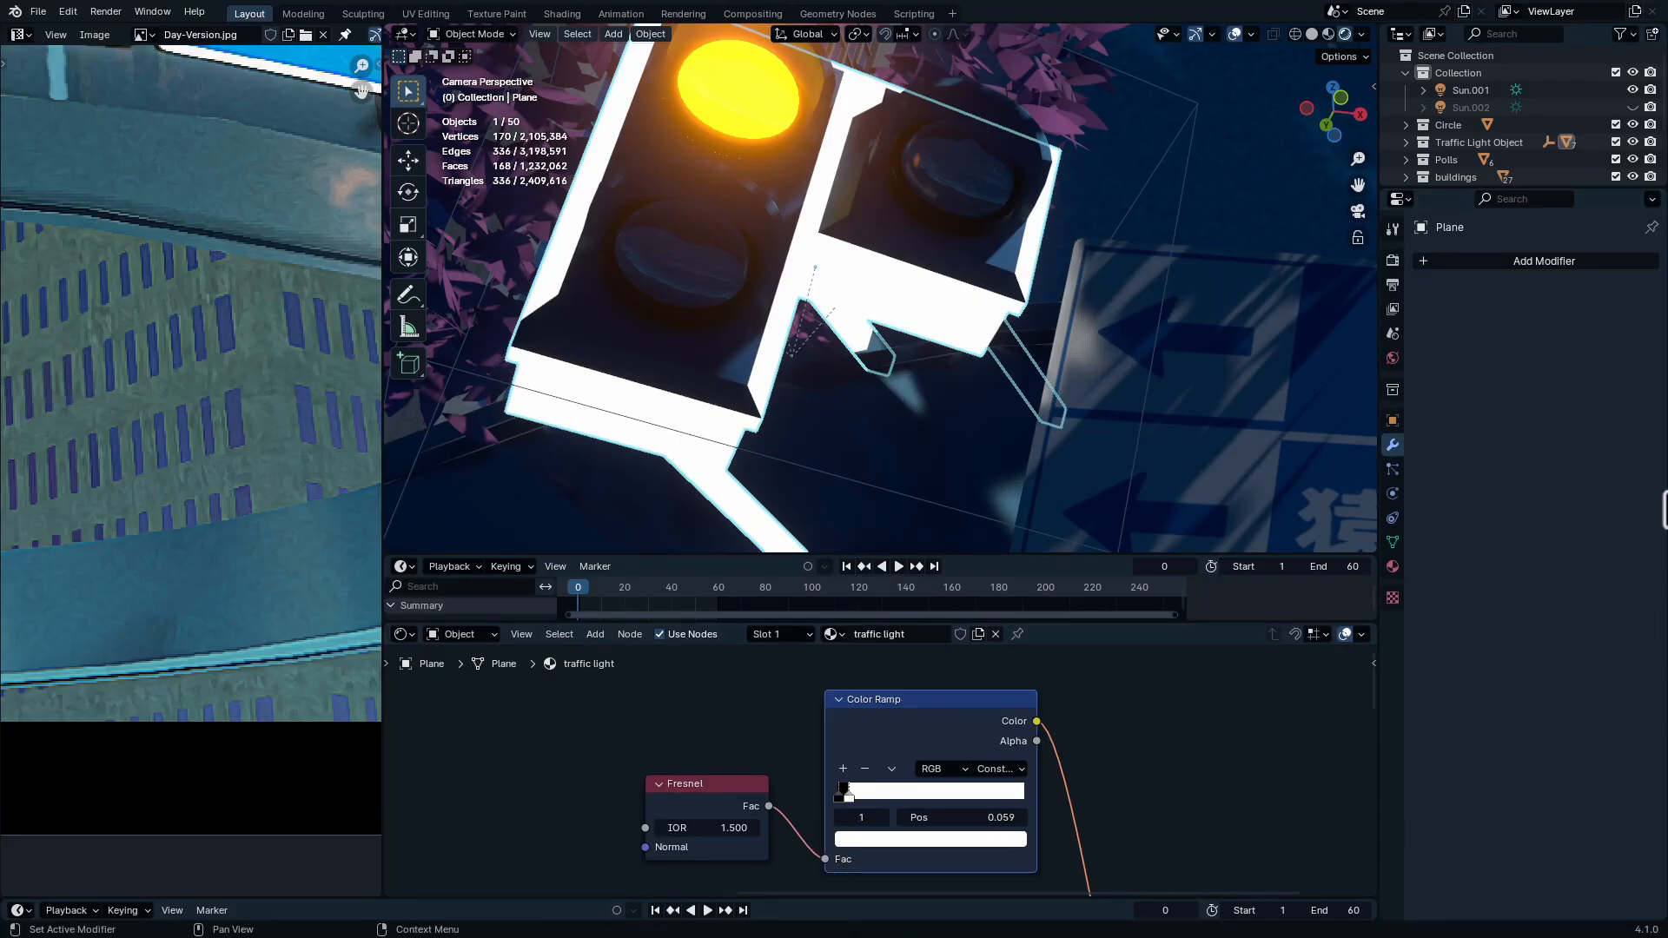
Set the Fresnel IOR to 1.560 and its Color Ramp to Ease, with black at 0.045 and white near the middle
middle_click_drag(896, 808, 1088, 859)
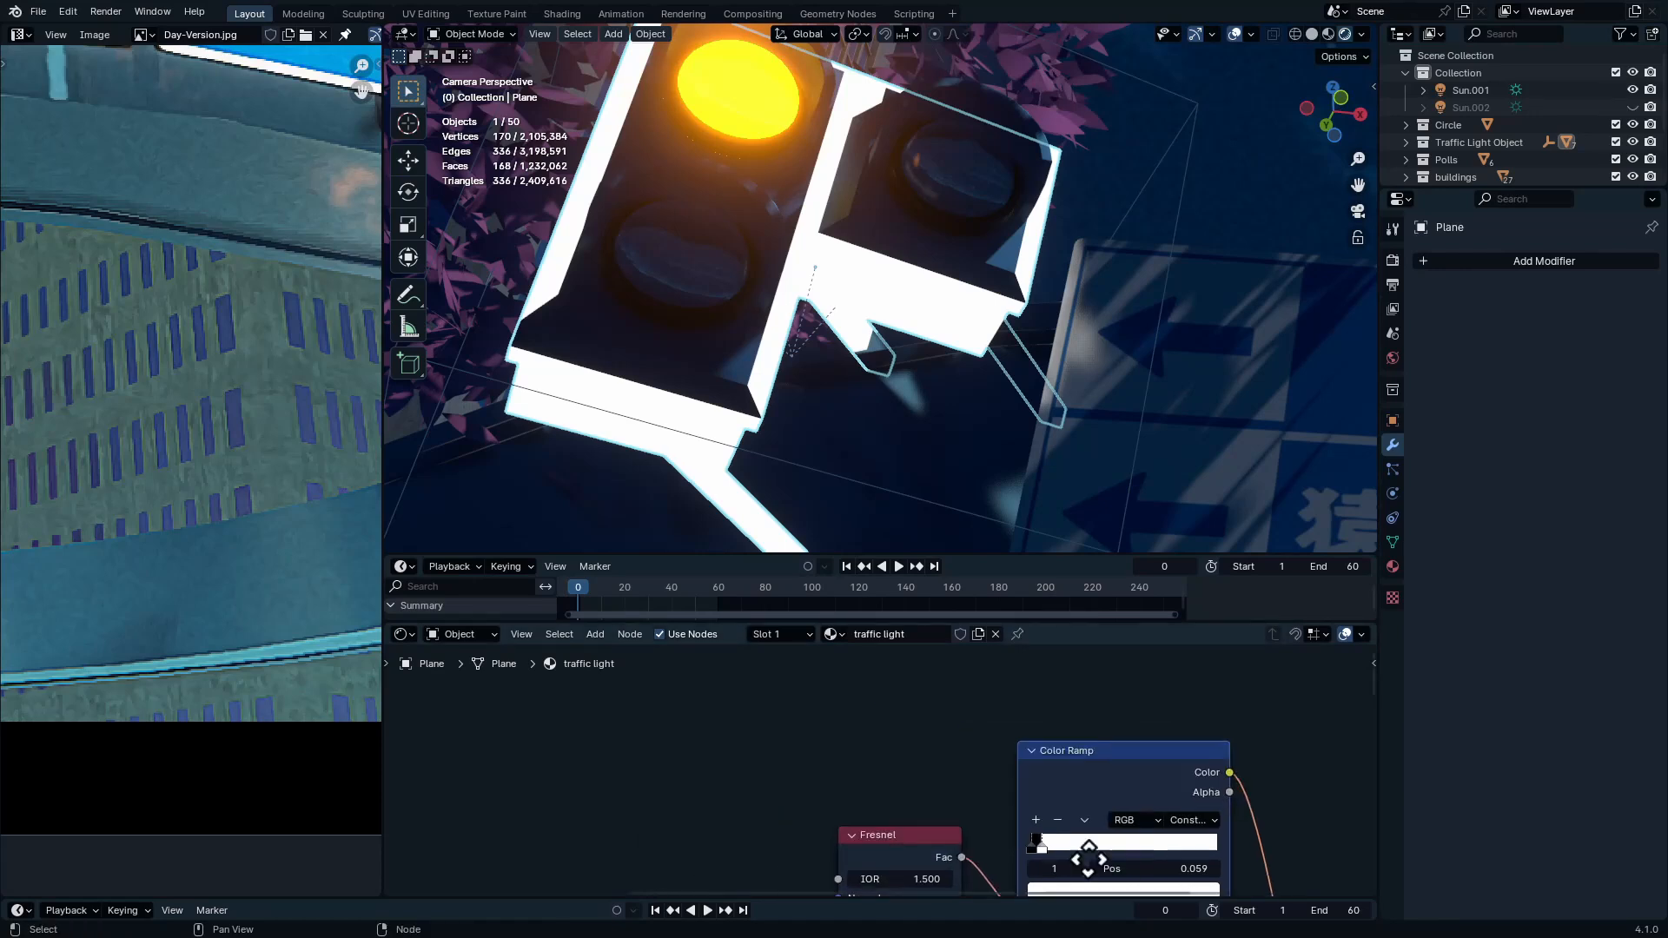
middle_click_drag(1120, 762, 1102, 795, "ctrl")
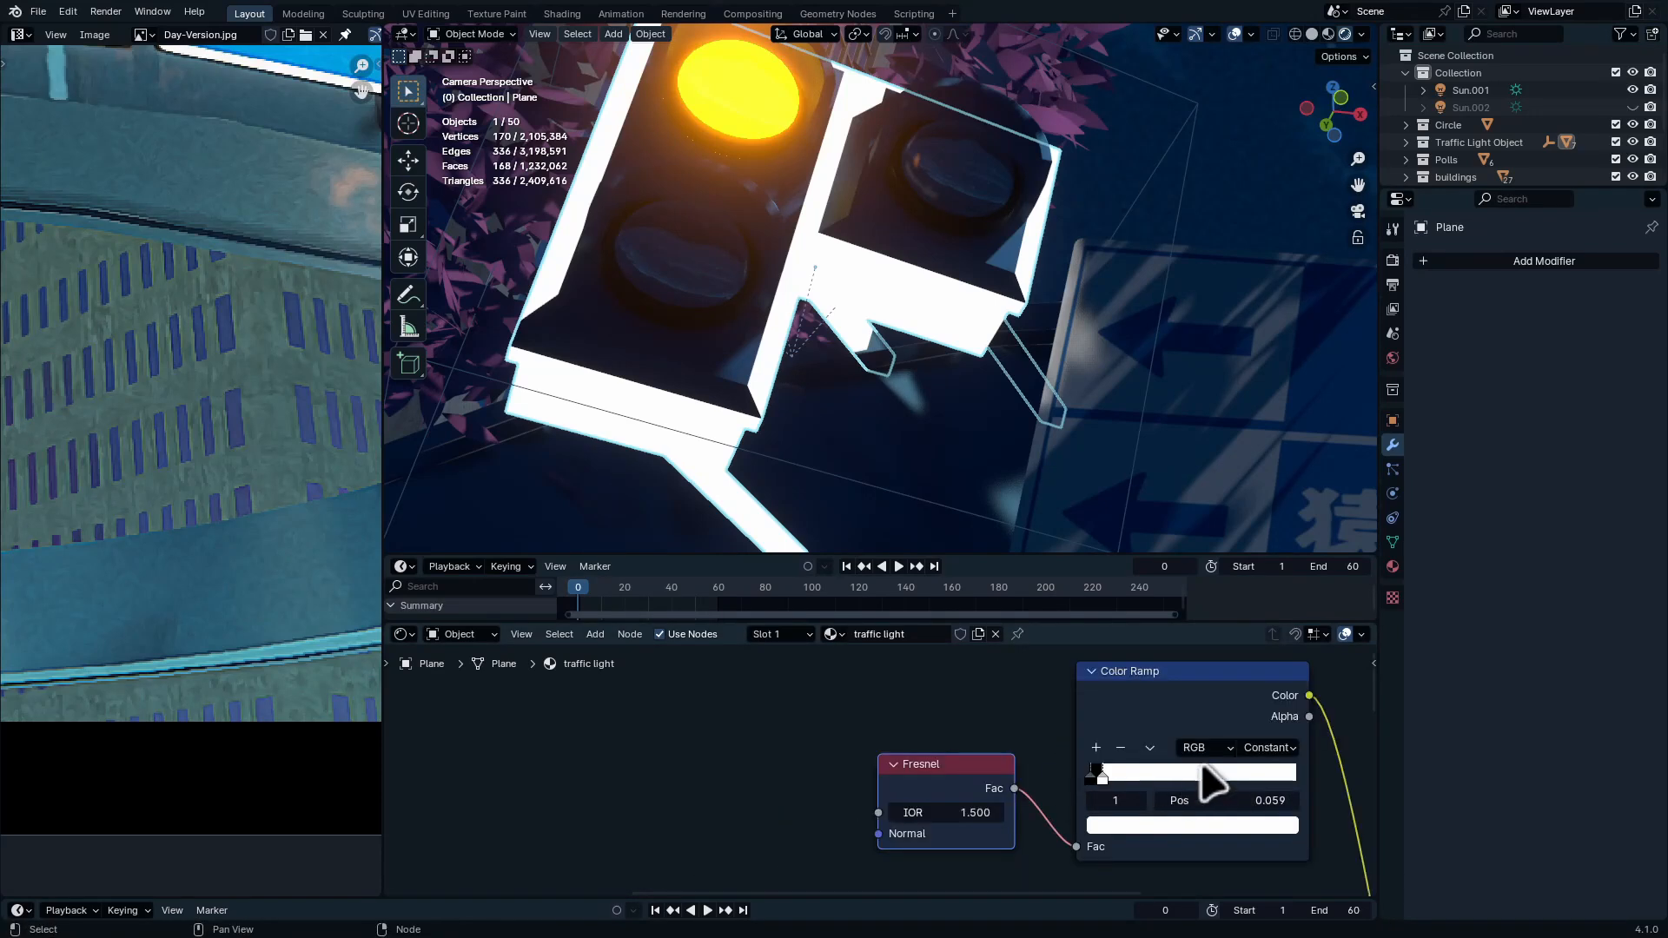
left_click_drag(943, 809, 964, 810)
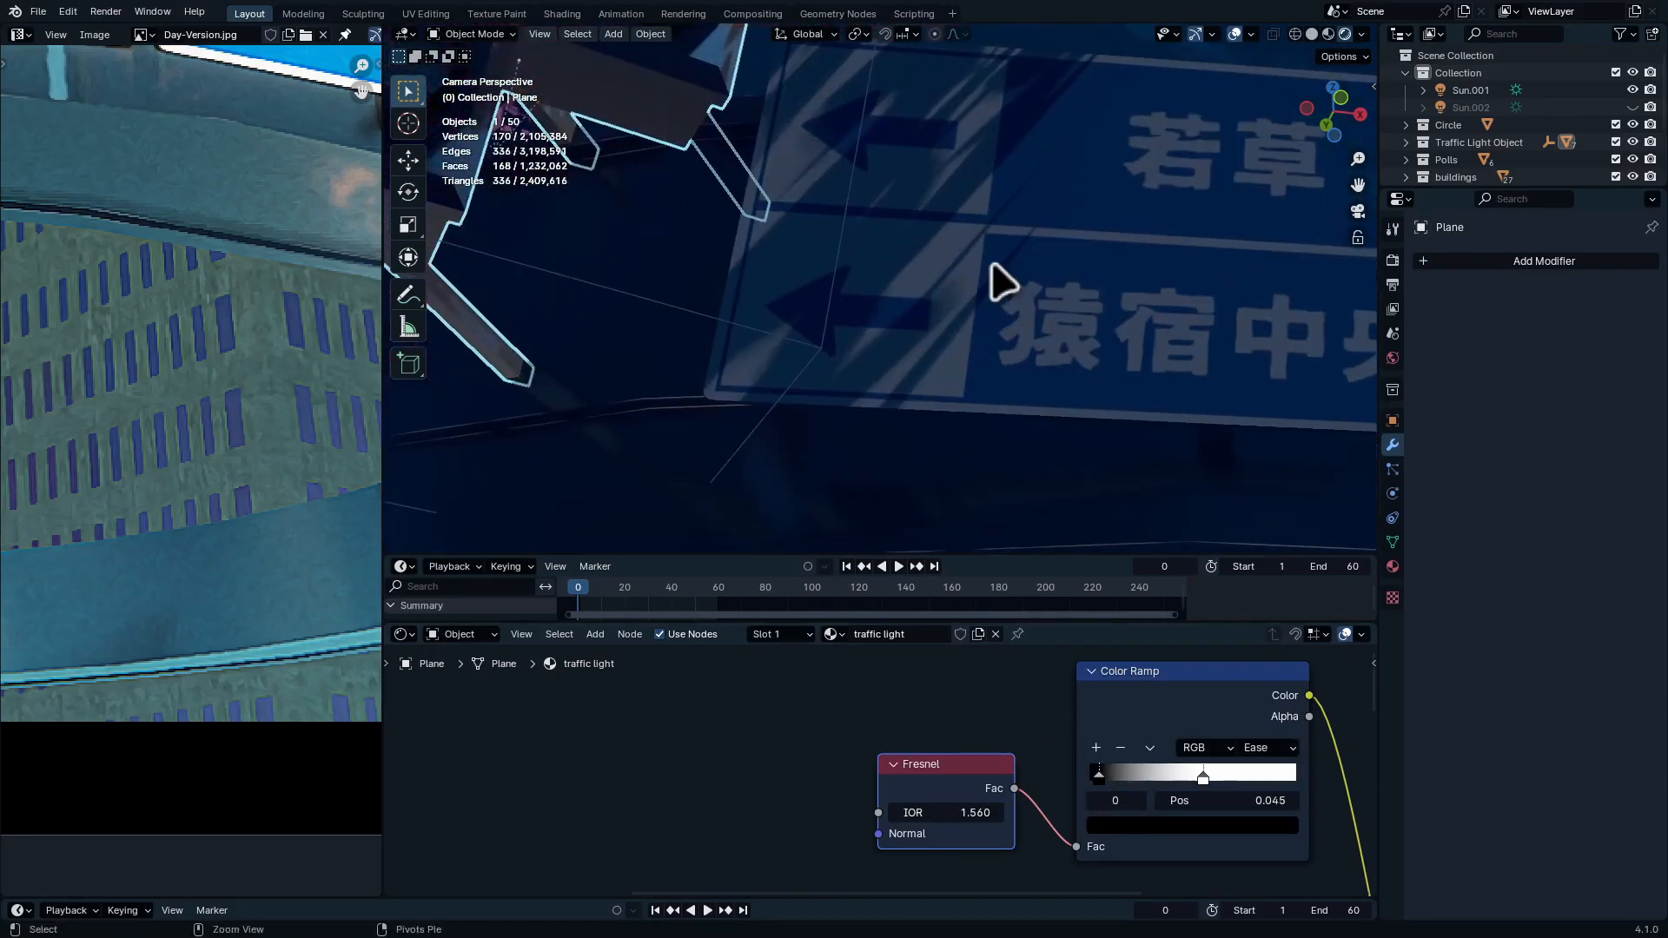
key("alt+a")
scroll(781, 273, "down", 1)
middle_click_drag(794, 326, 893, 423, "shift")
scroll(846, 415, "up", 3)
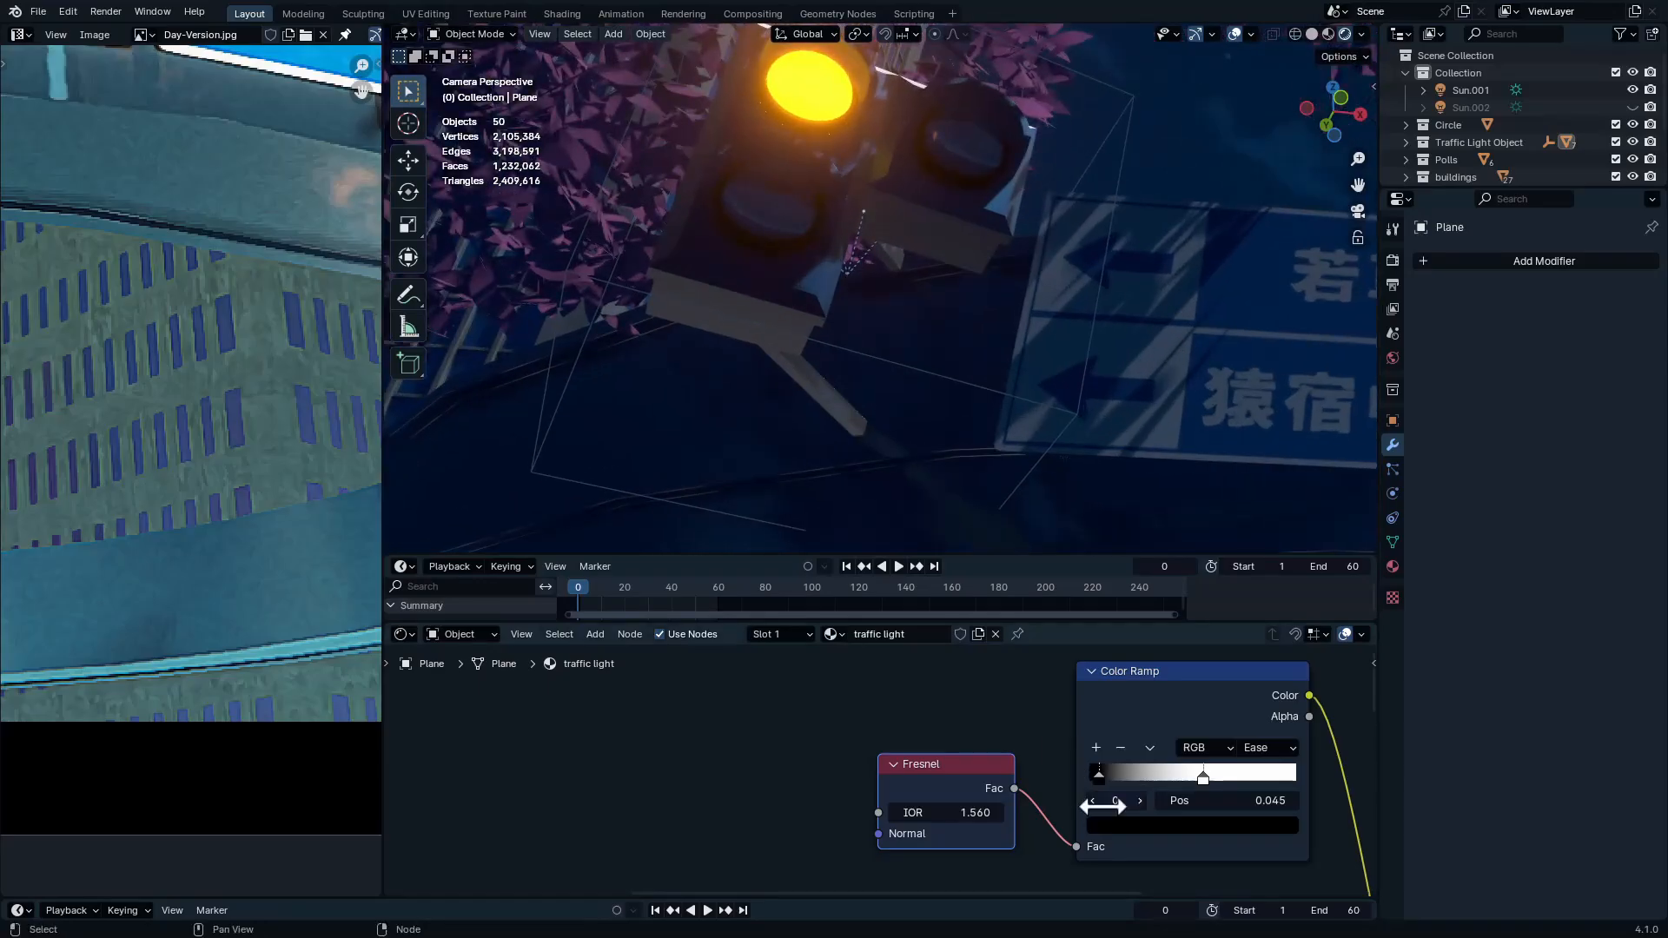
Change the Emission node's color in the traffic light material to a deep blue
middle_click_drag(1200, 888, 877, 665)
scroll(940, 835, "up", 1)
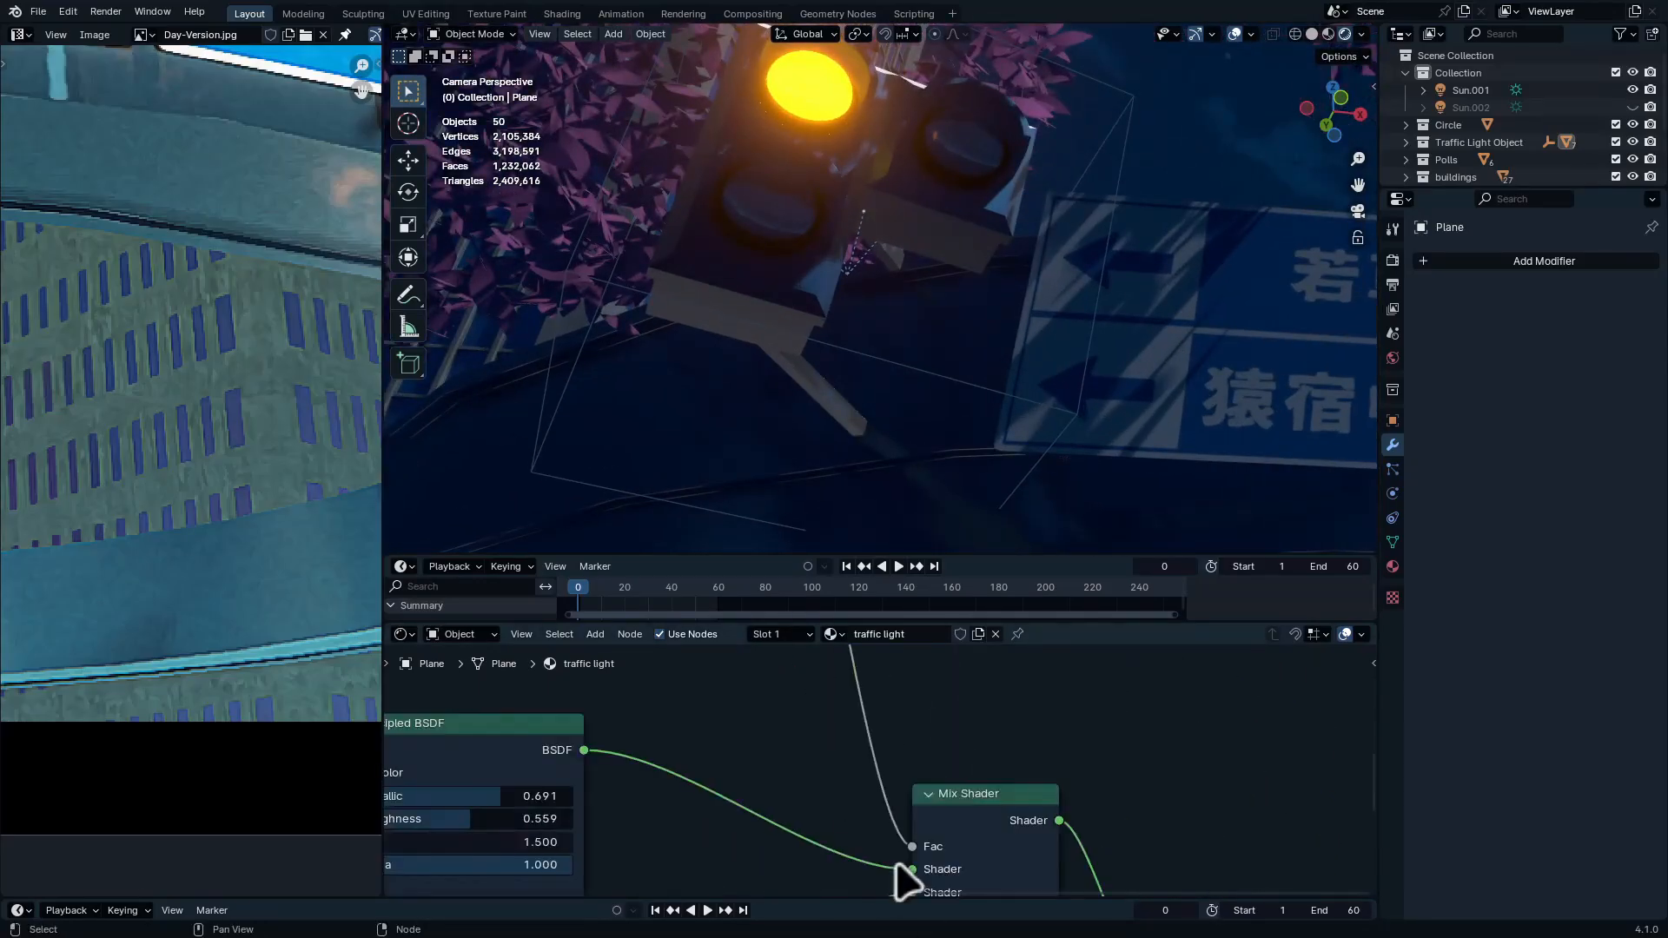
middle_click_drag(884, 858, 746, 660)
middle_click_drag(903, 781, 1285, 487)
left_click(727, 710)
left_click_drag(904, 400, 811, 423)
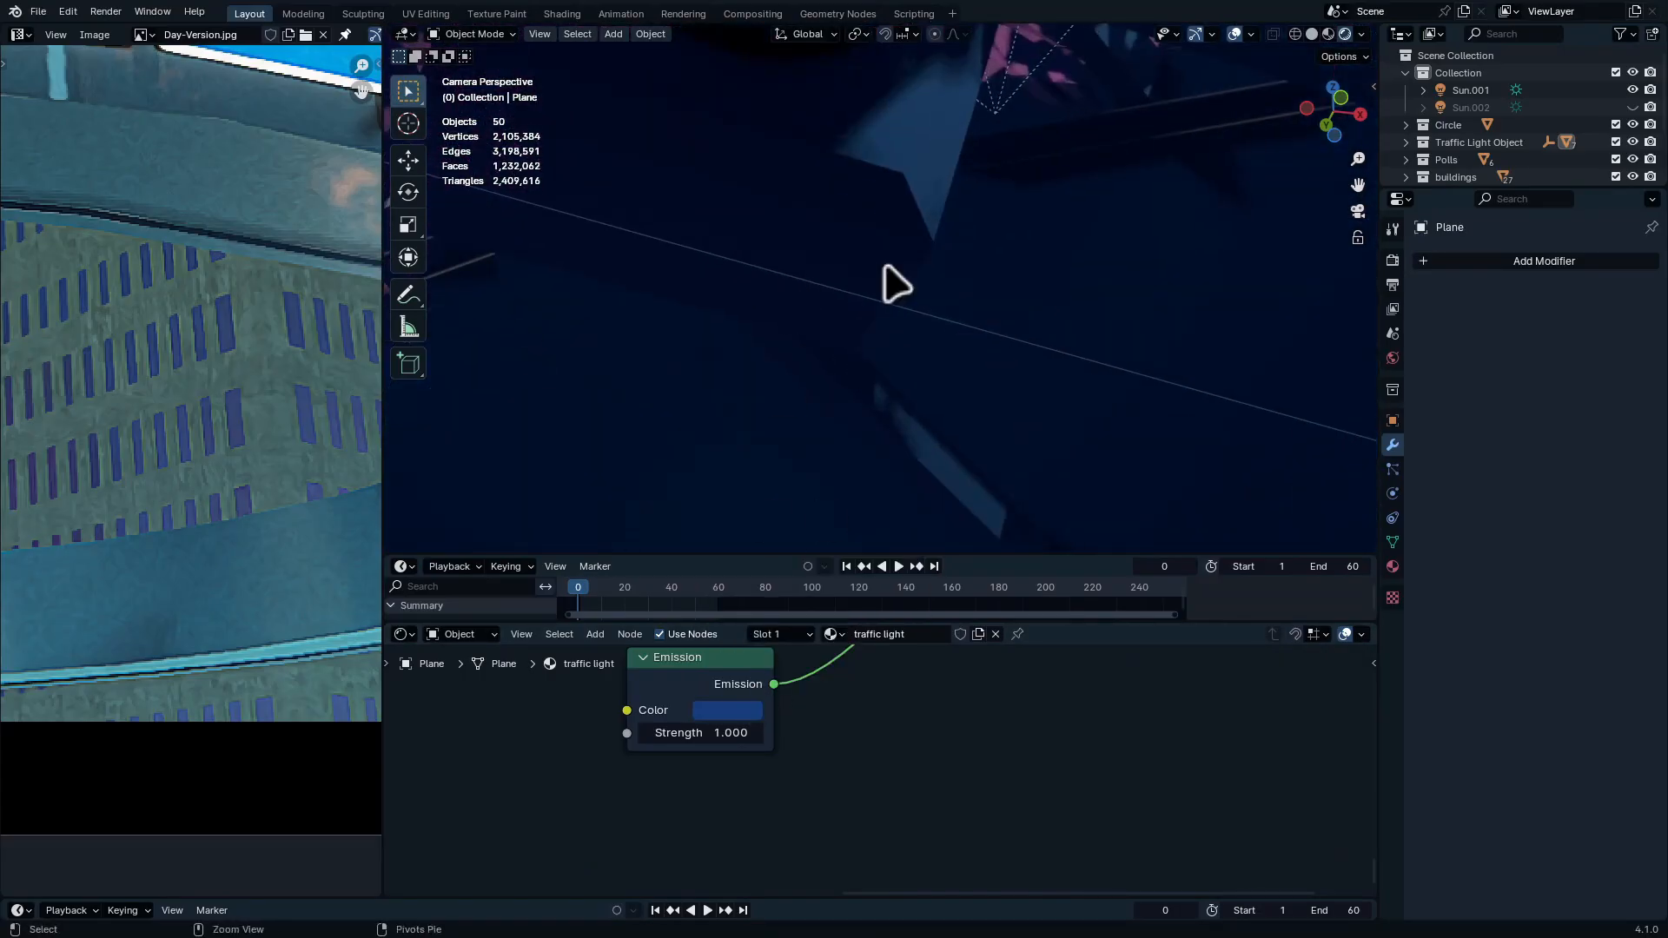
Examine the blue highlights along the traffic light's edges and compare them with the neighbouring road sign
left_click(886, 268)
middle_click_drag(886, 267, 811, 550, "shift")
middle_click_drag(914, 697, 860, 788, "ctrl")
middle_click_drag(861, 660, 881, 794)
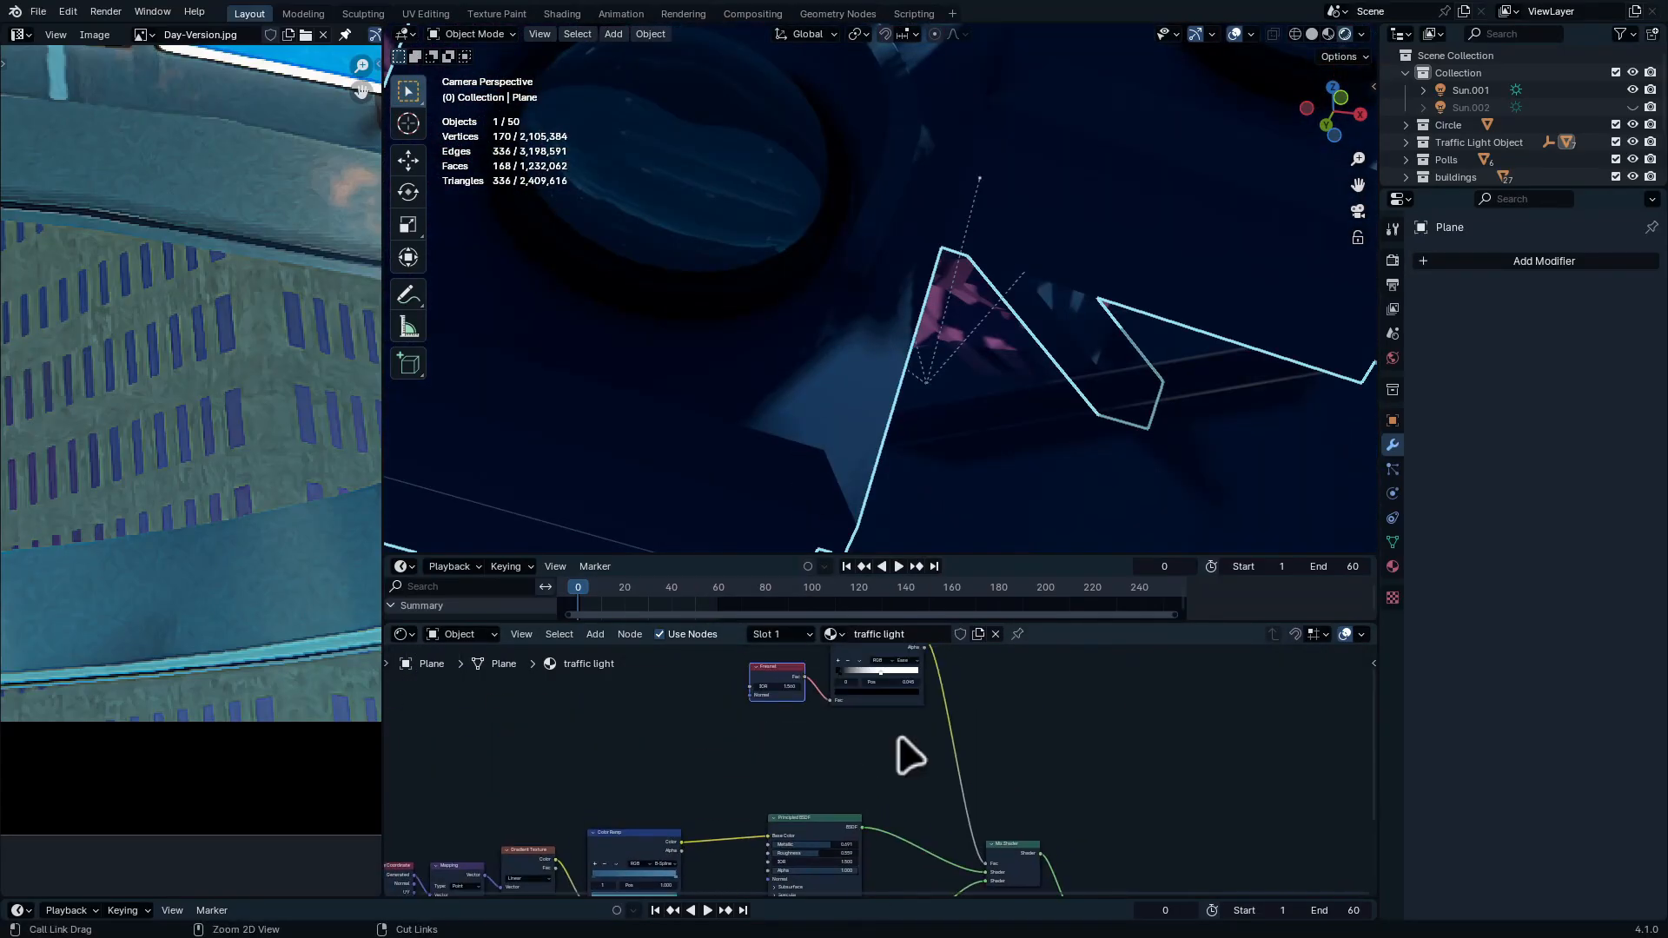
middle_click_drag(897, 736, 898, 751, "ctrl")
middle_click_drag(1002, 341, 1039, 376, "ctrl")
middle_click_drag(1057, 287, 1076, 324, "ctrl")
middle_click_drag(1216, 315, 822, 246, "shift")
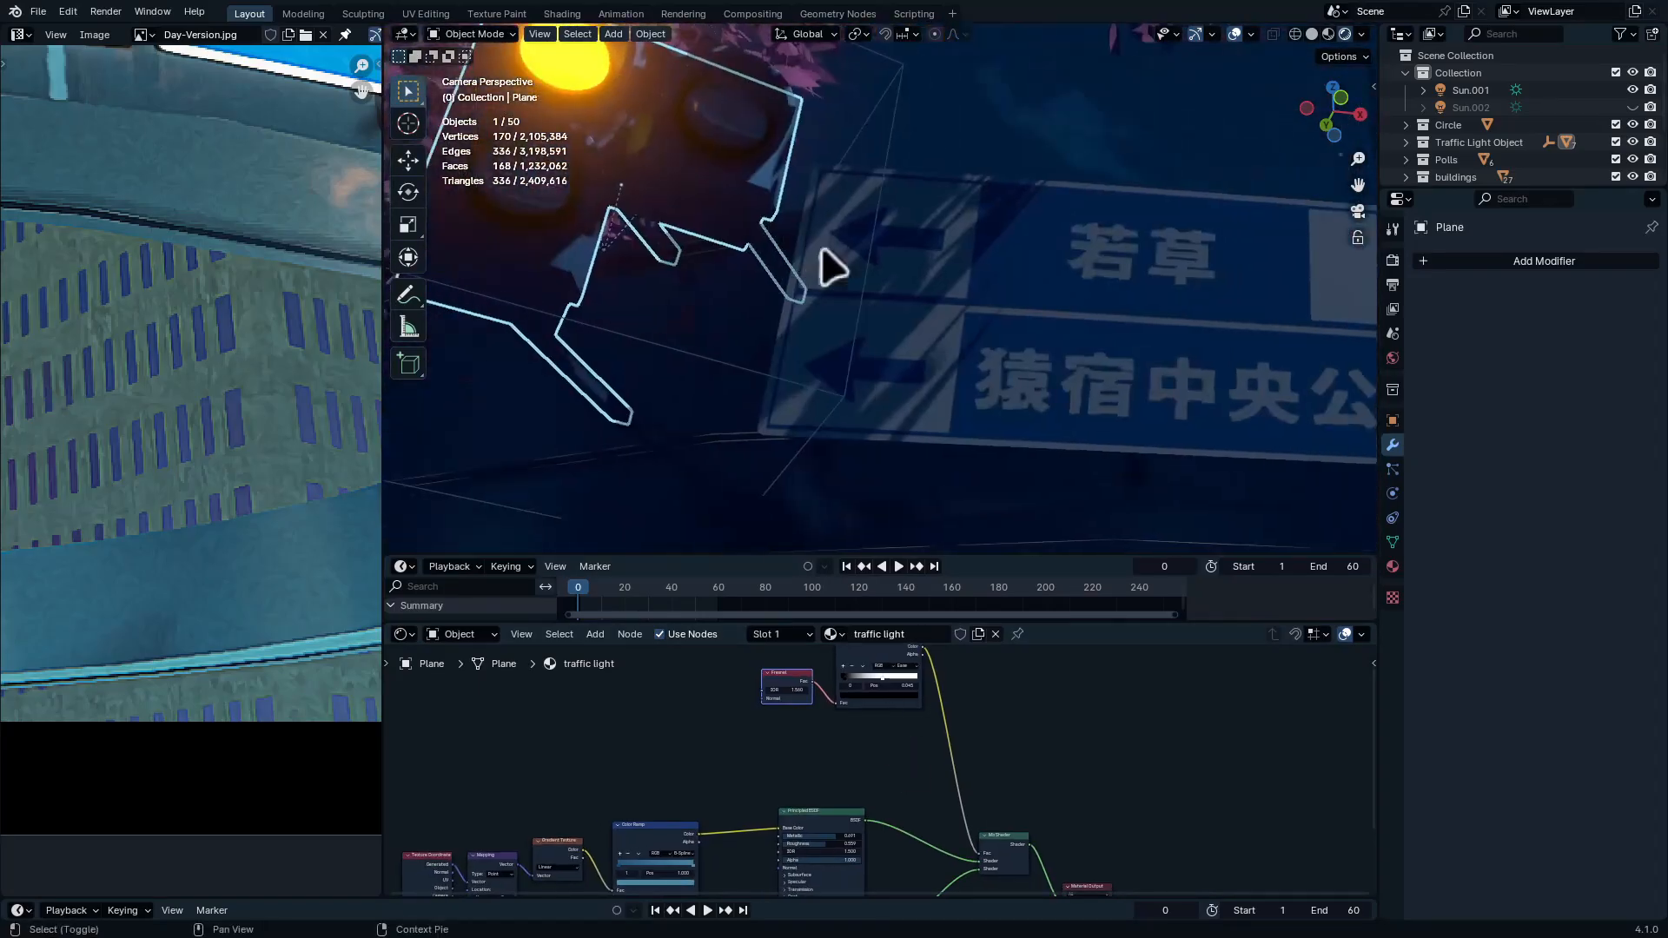
Set the Principled BSDF's roughness in the traffic light material to 0.400
key("ctrl+space")
middle_click_drag(1004, 745, 775, 434)
left_click_drag(554, 358, 778, 427)
right_click(773, 412)
middle_click_drag(573, 153, 871, 583)
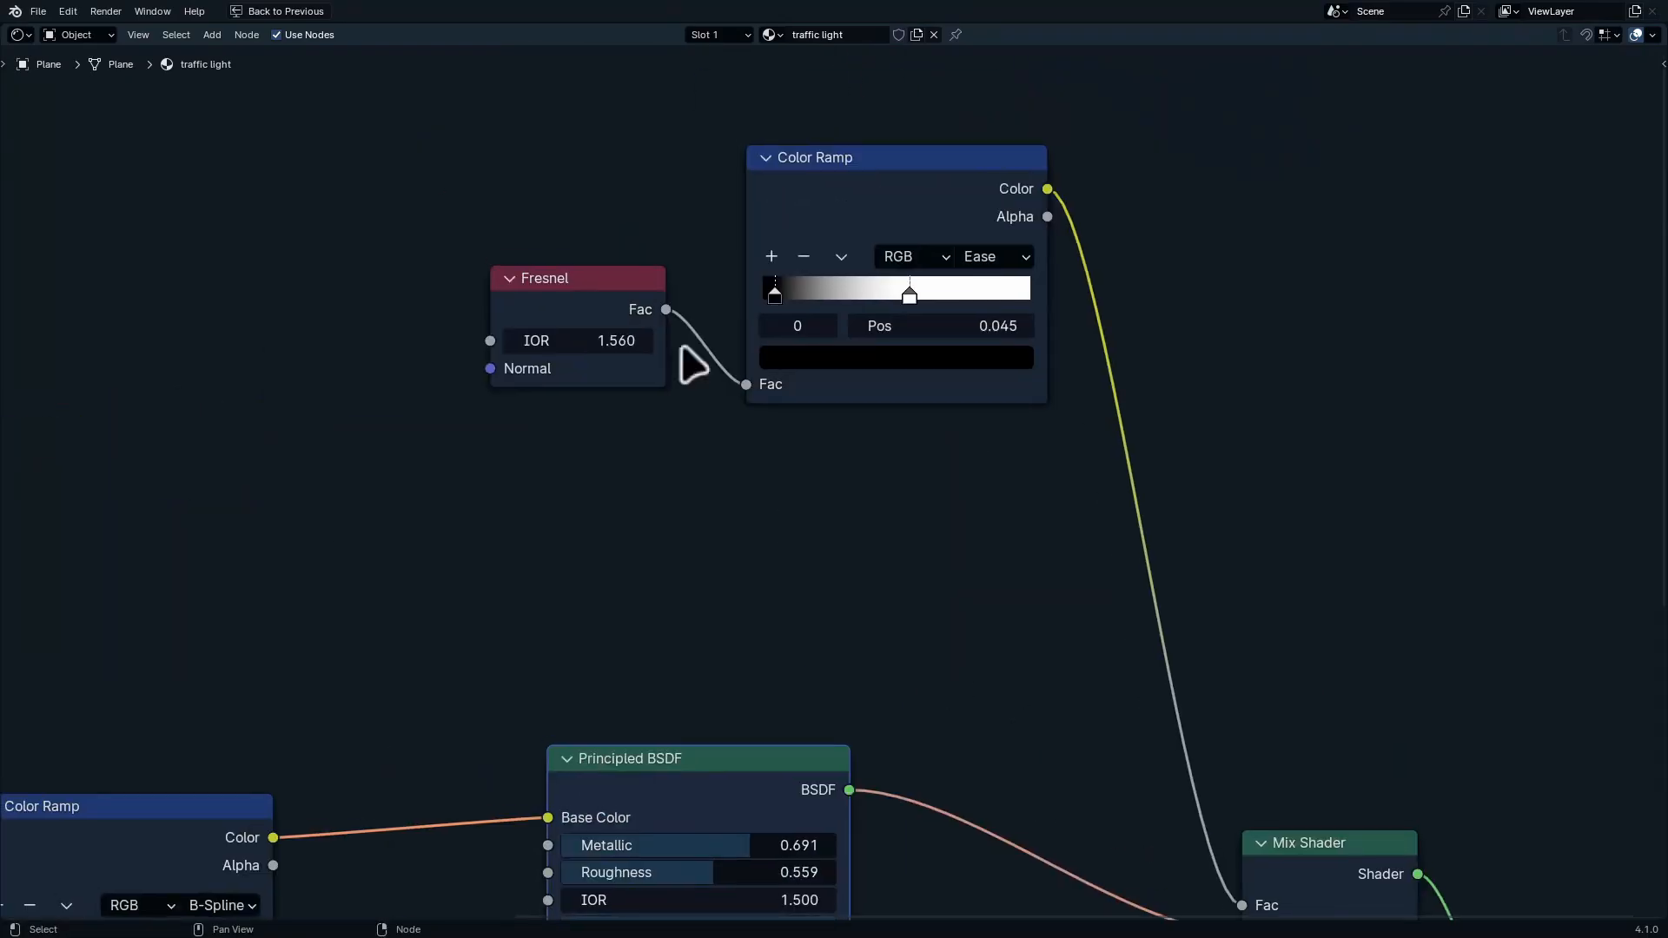
middle_click_drag(771, 787, 748, 441)
key("ctrl+space")
middle_click_drag(586, 267, 990, 408, "shift")
middle_click_drag(990, 408, 999, 352, "ctrl")
key("alt+a")
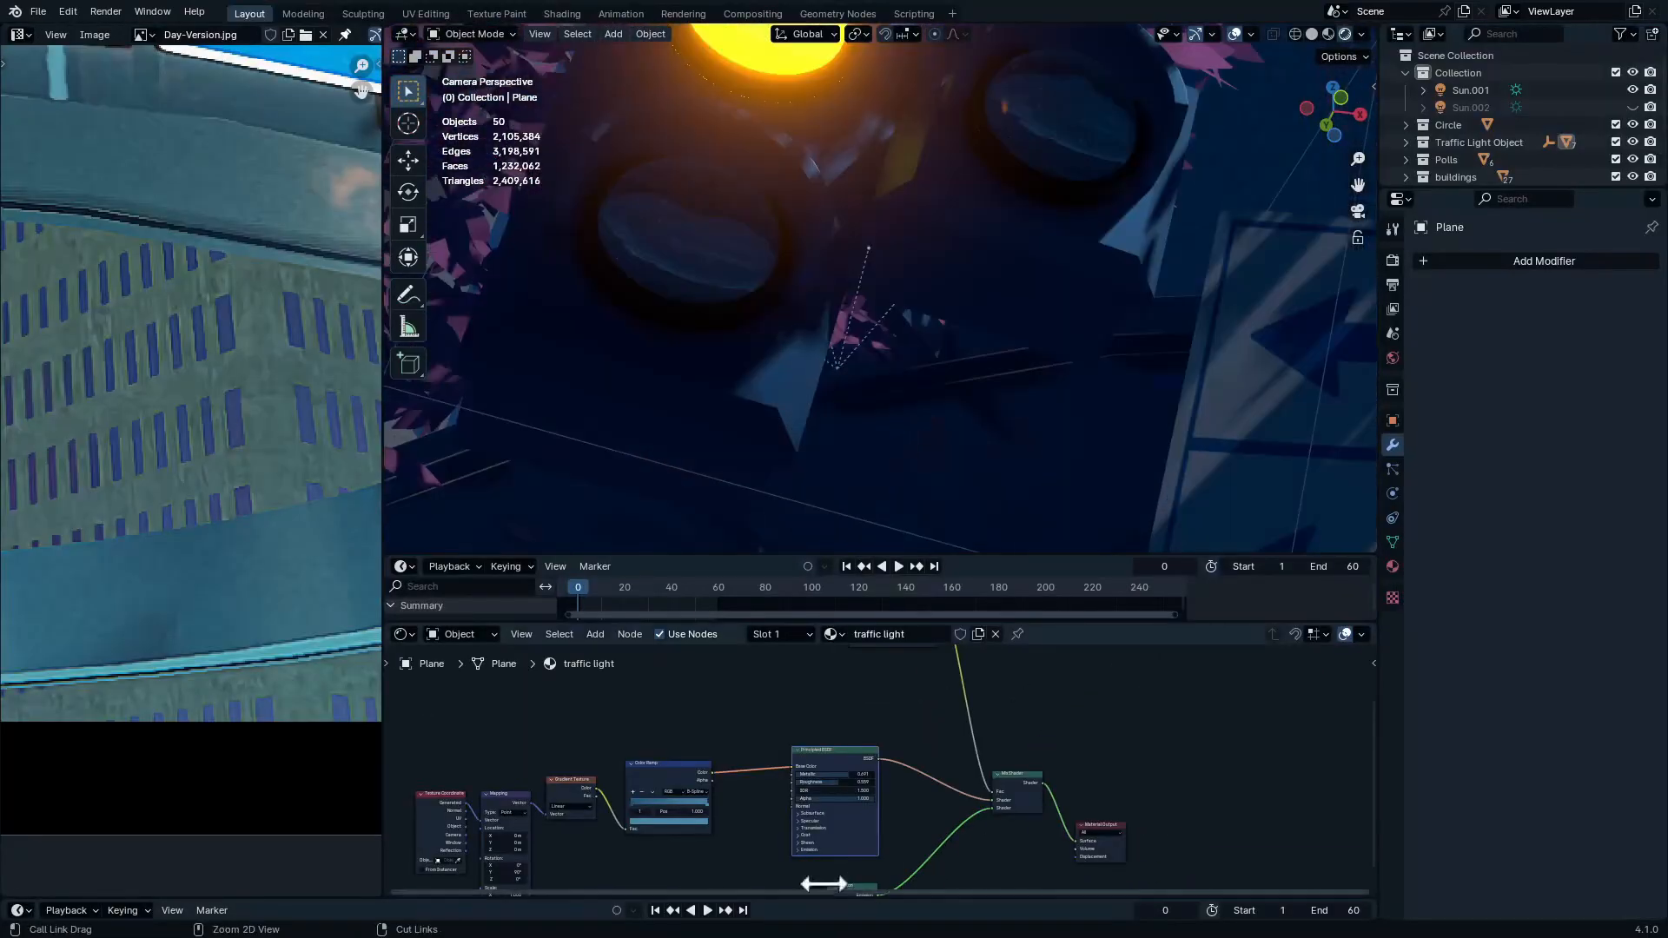
middle_click_drag(829, 838, 922, 768, "ctrl")
left_click_drag(921, 792, 878, 792)
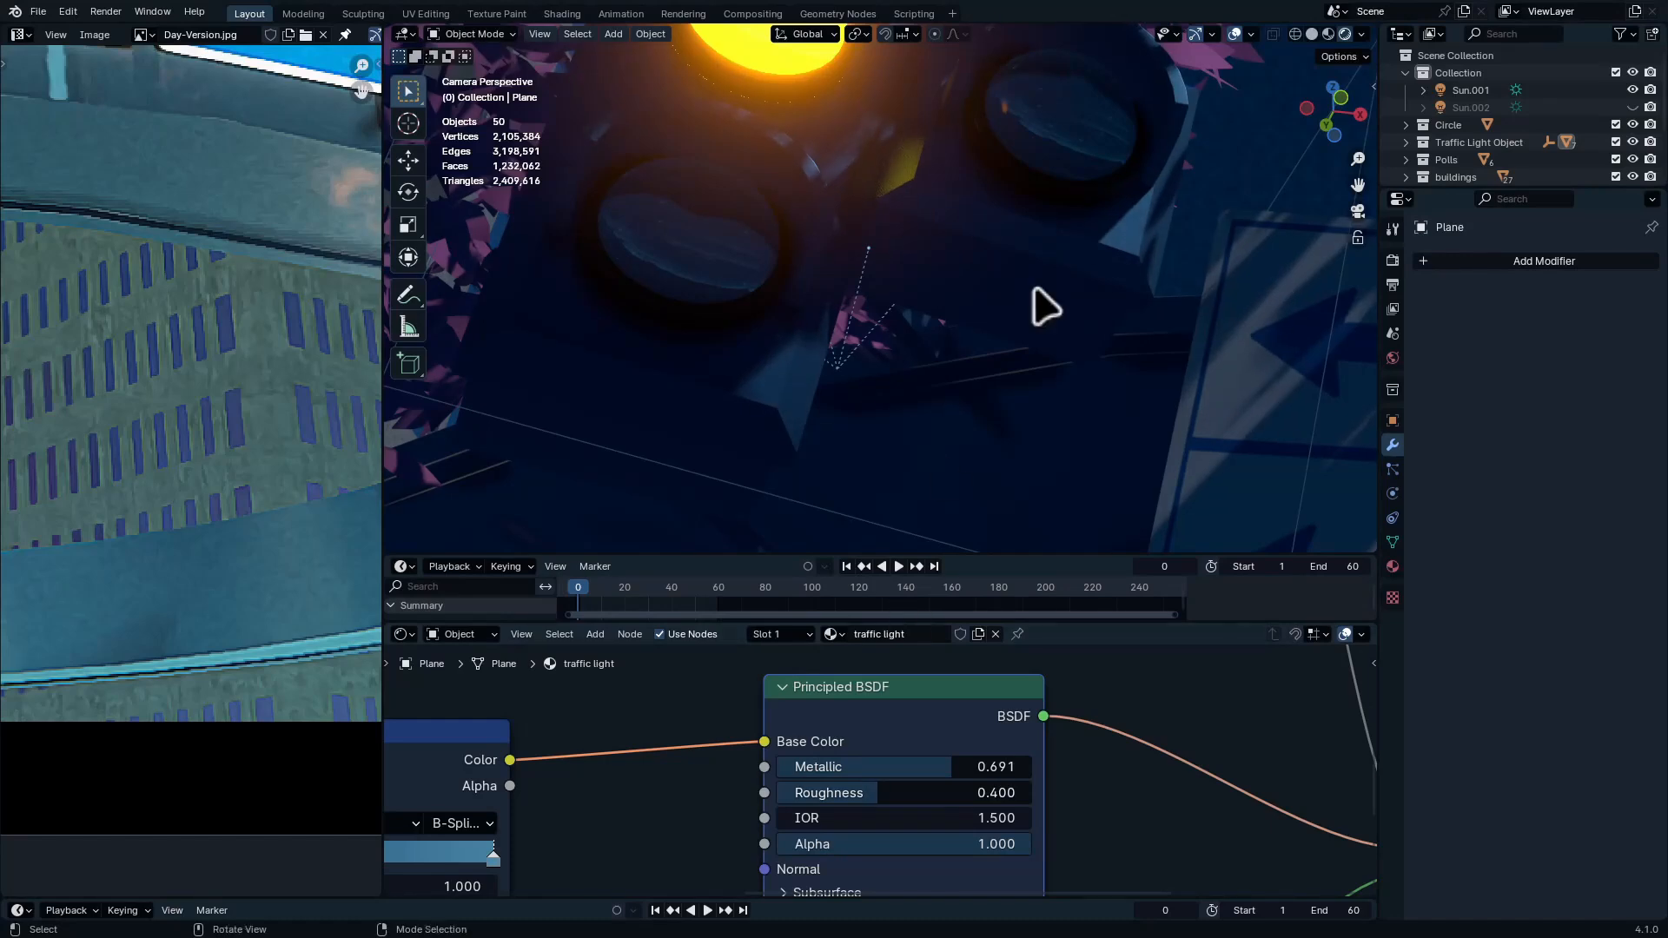
Add a Bevel modifier to the traffic light housing
middle_click_drag(1129, 139, 998, 291, "shift")
middle_click_drag(951, 460, 903, 417, "ctrl")
middle_click_drag(816, 304, 981, 296, "shift")
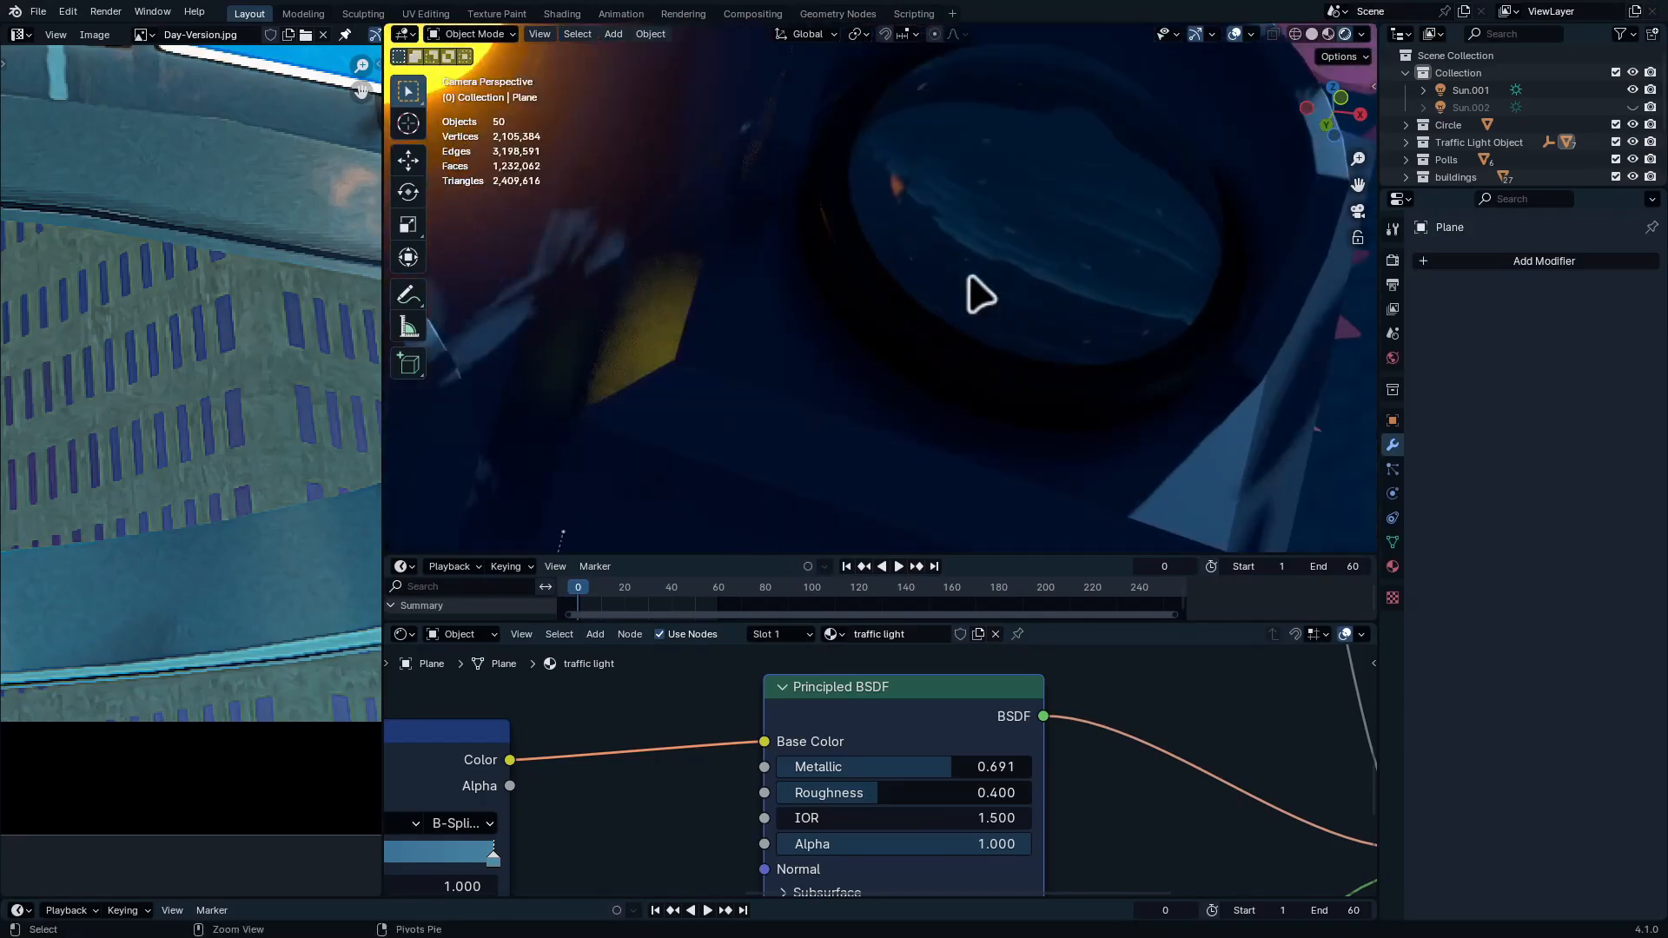
middle_click_drag(1044, 196, 1046, 240, "ctrl")
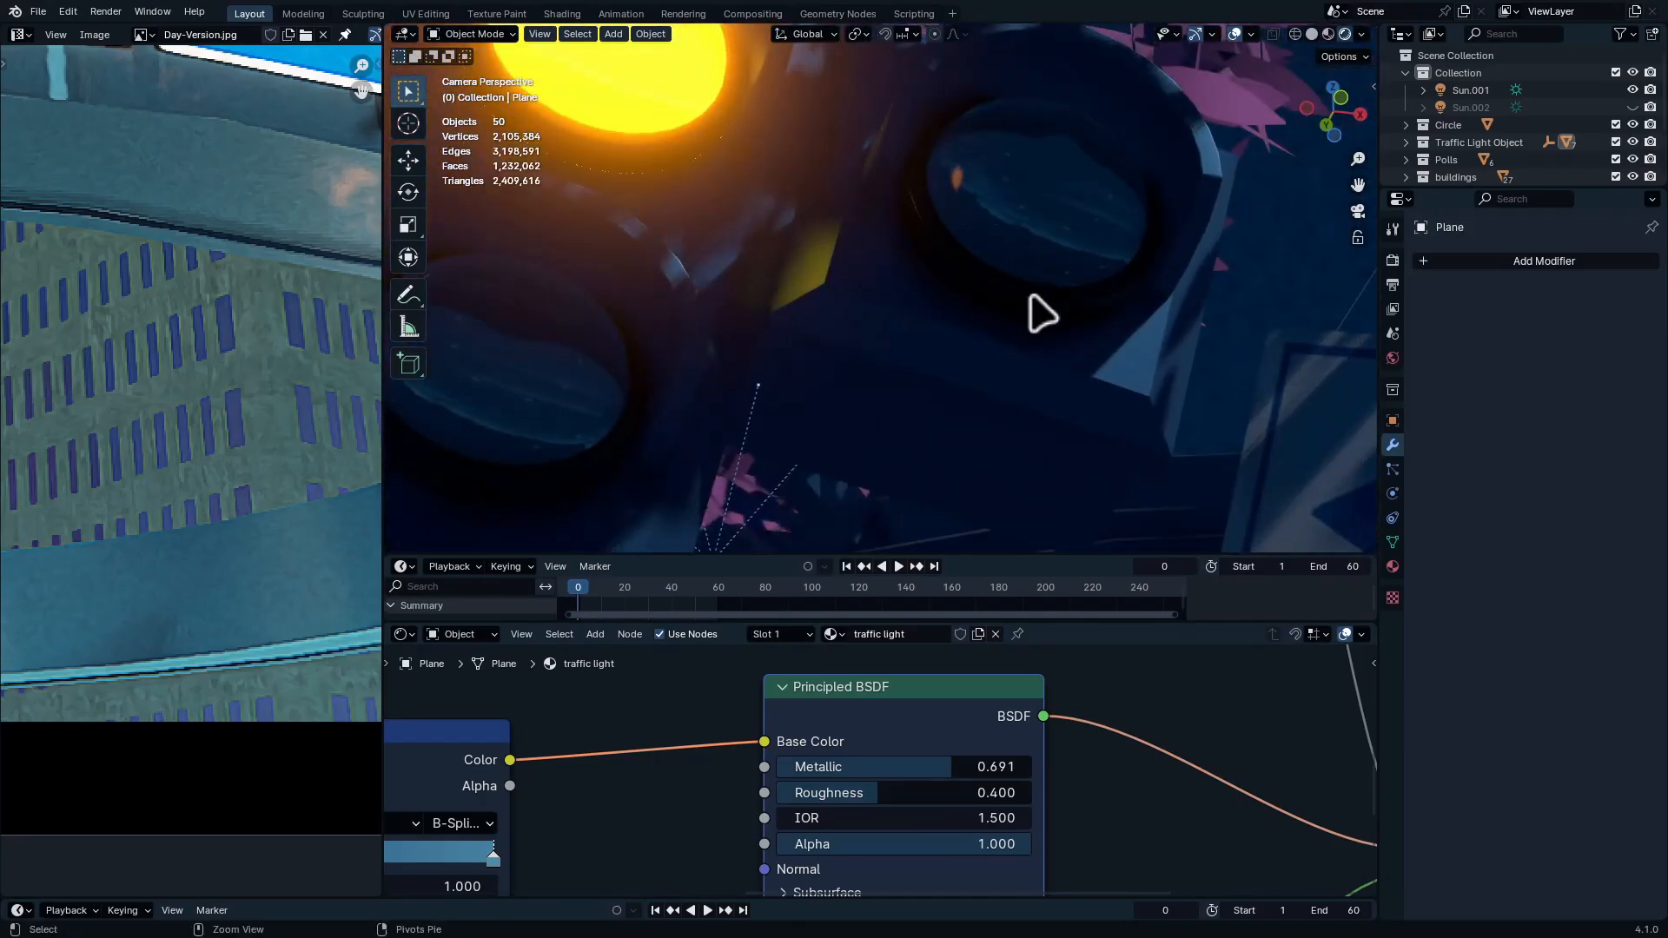
middle_click_drag(1145, 405, 1109, 296, "ctrl")
left_click(1110, 296)
left_click(1543, 254)
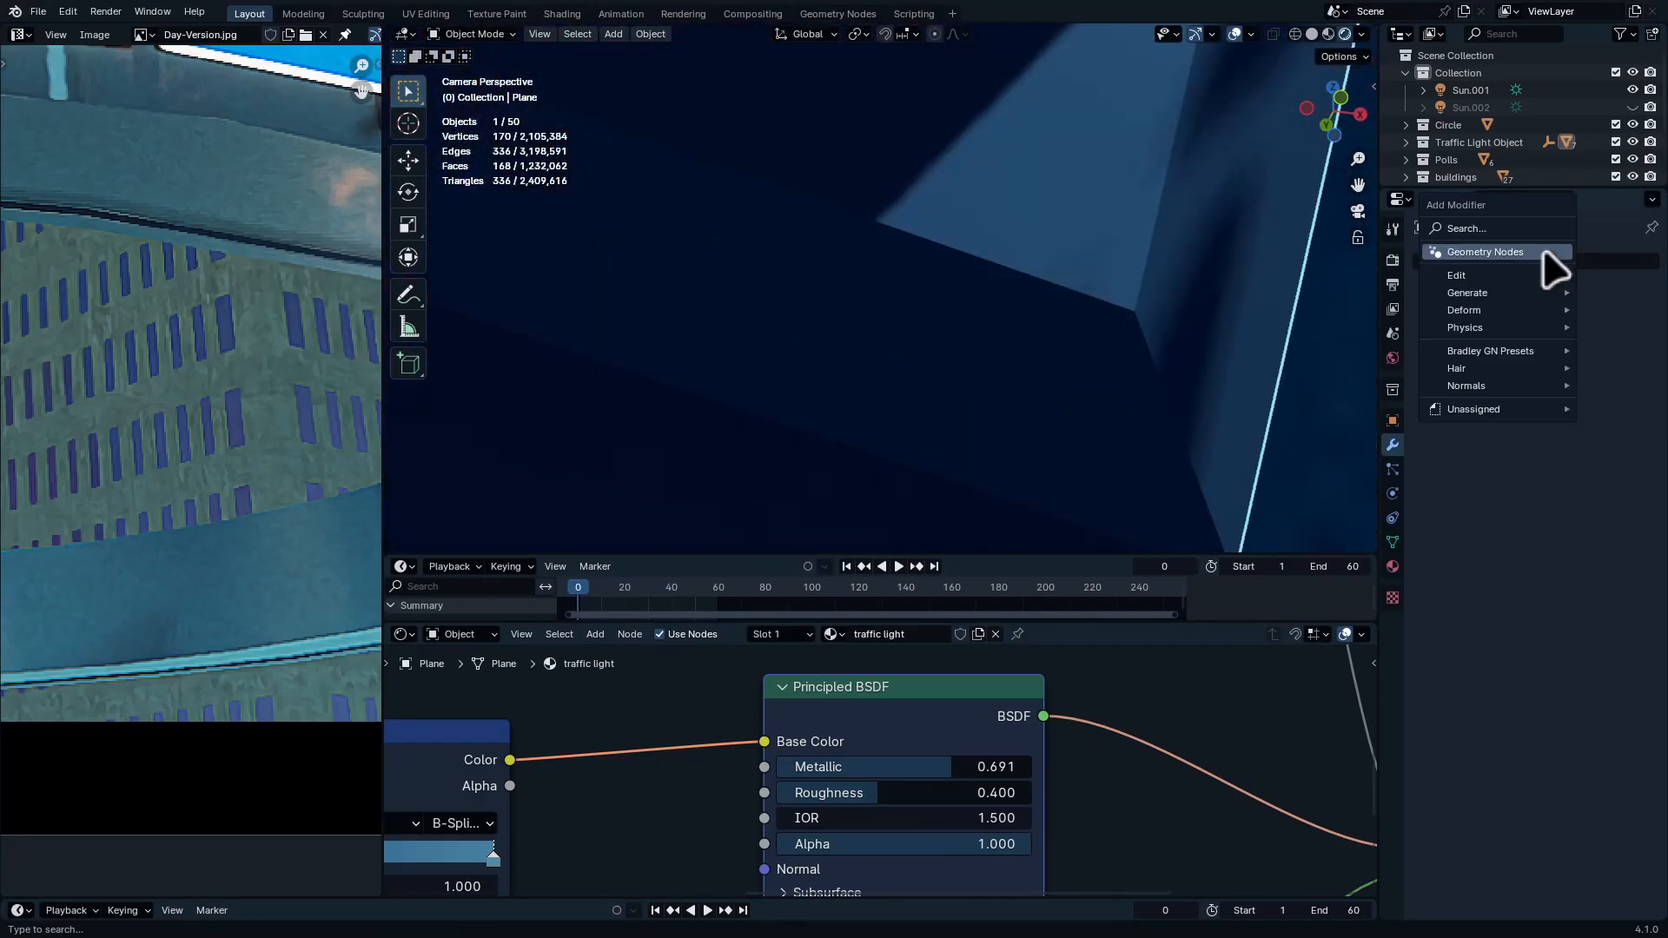
left_click(1544, 252)
left_click(1621, 334)
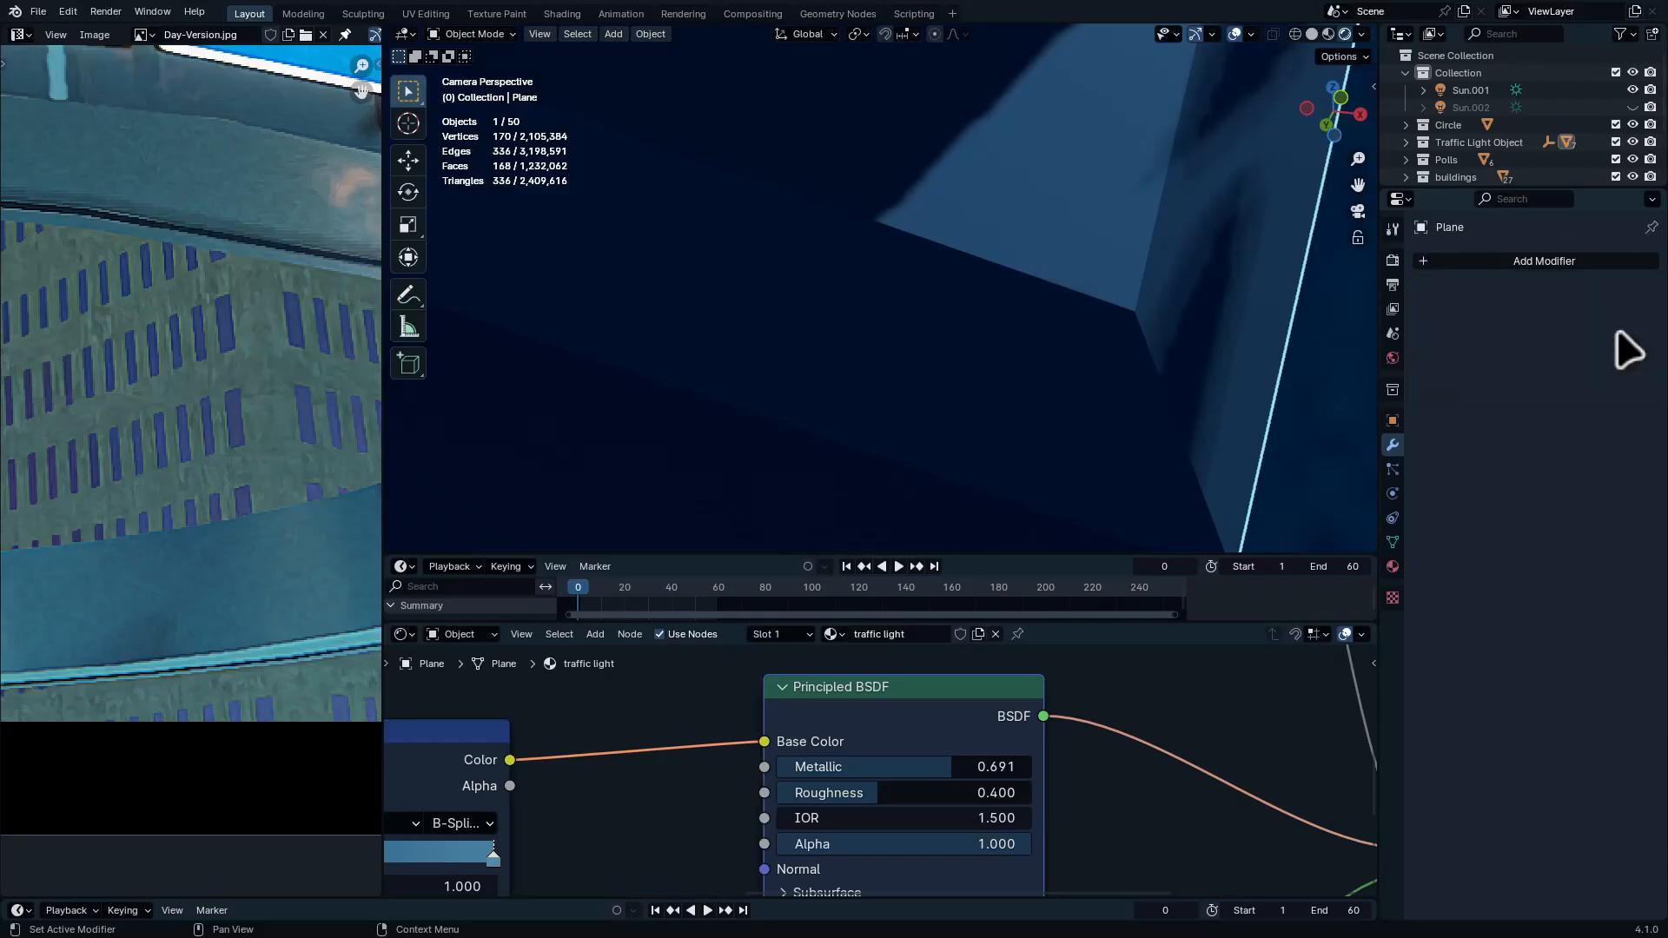
left_click(1558, 265)
left_click(1557, 265)
left_click(1620, 335)
left_click(1555, 262)
left_click(1553, 246)
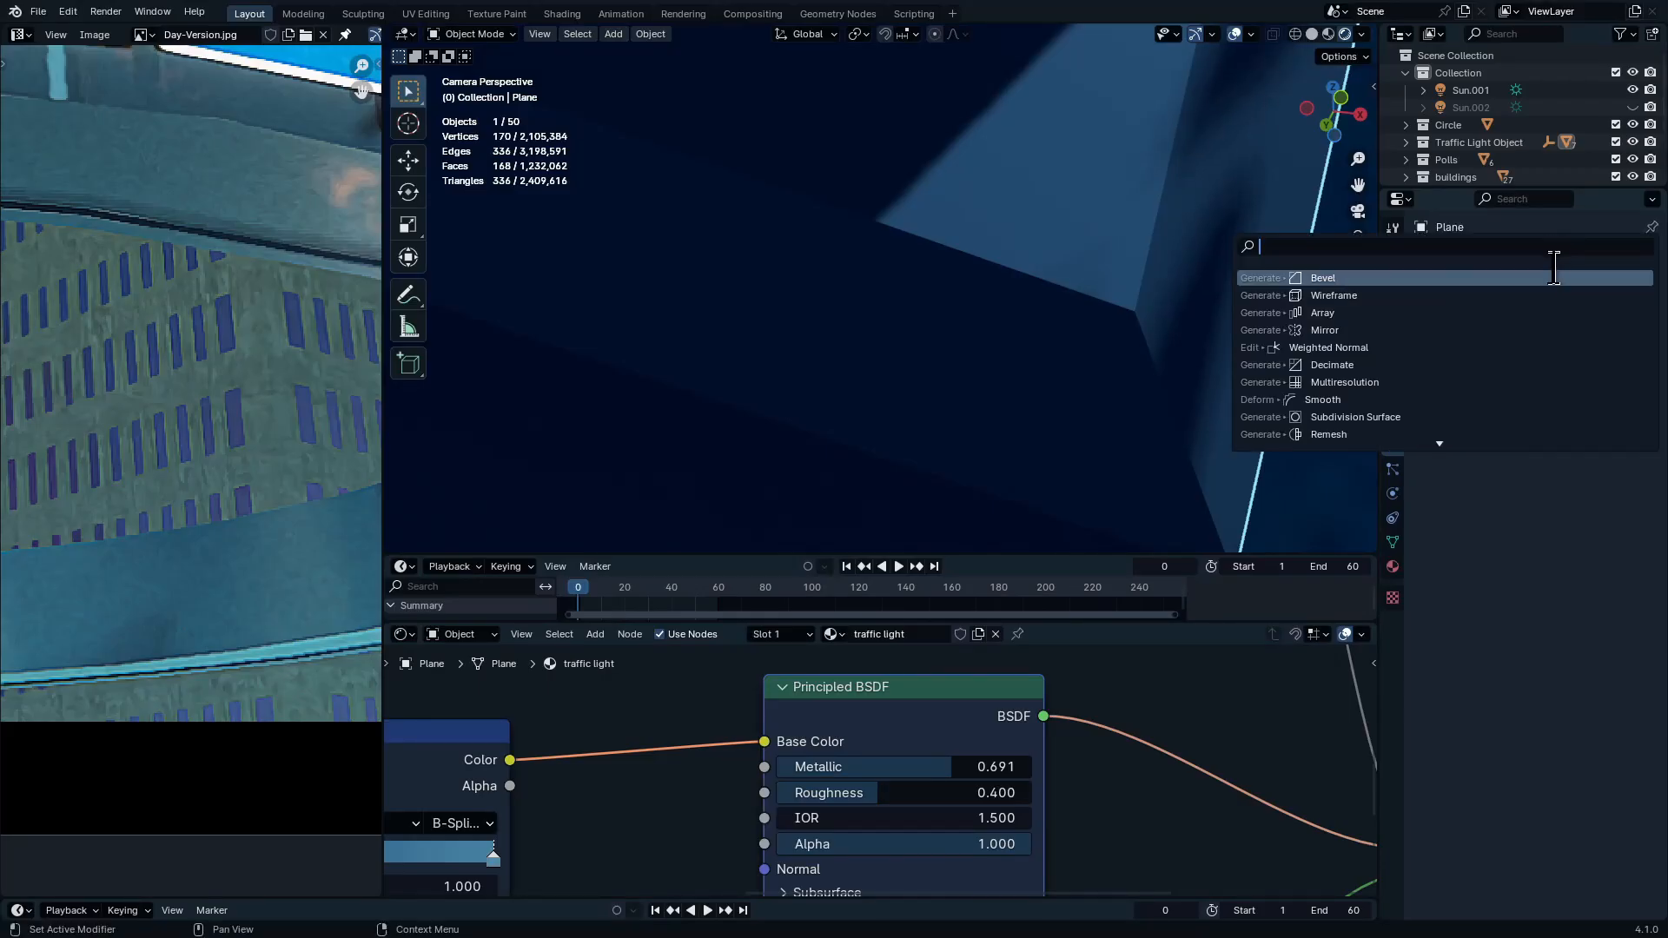
left_click(1480, 276)
Set the traffic light's bevel amount to 0.005 m with 3 segments
mouse_move(1594, 404)
left_mouse_down()
mouse_move(1550, 405)
mouse_move(1588, 405)
left_mouse_up()
left_click(1626, 431)
left_click(1626, 431)
middle_click_drag(1136, 327, 1145, 393, "ctrl")
scroll(1109, 231, "down", 7)
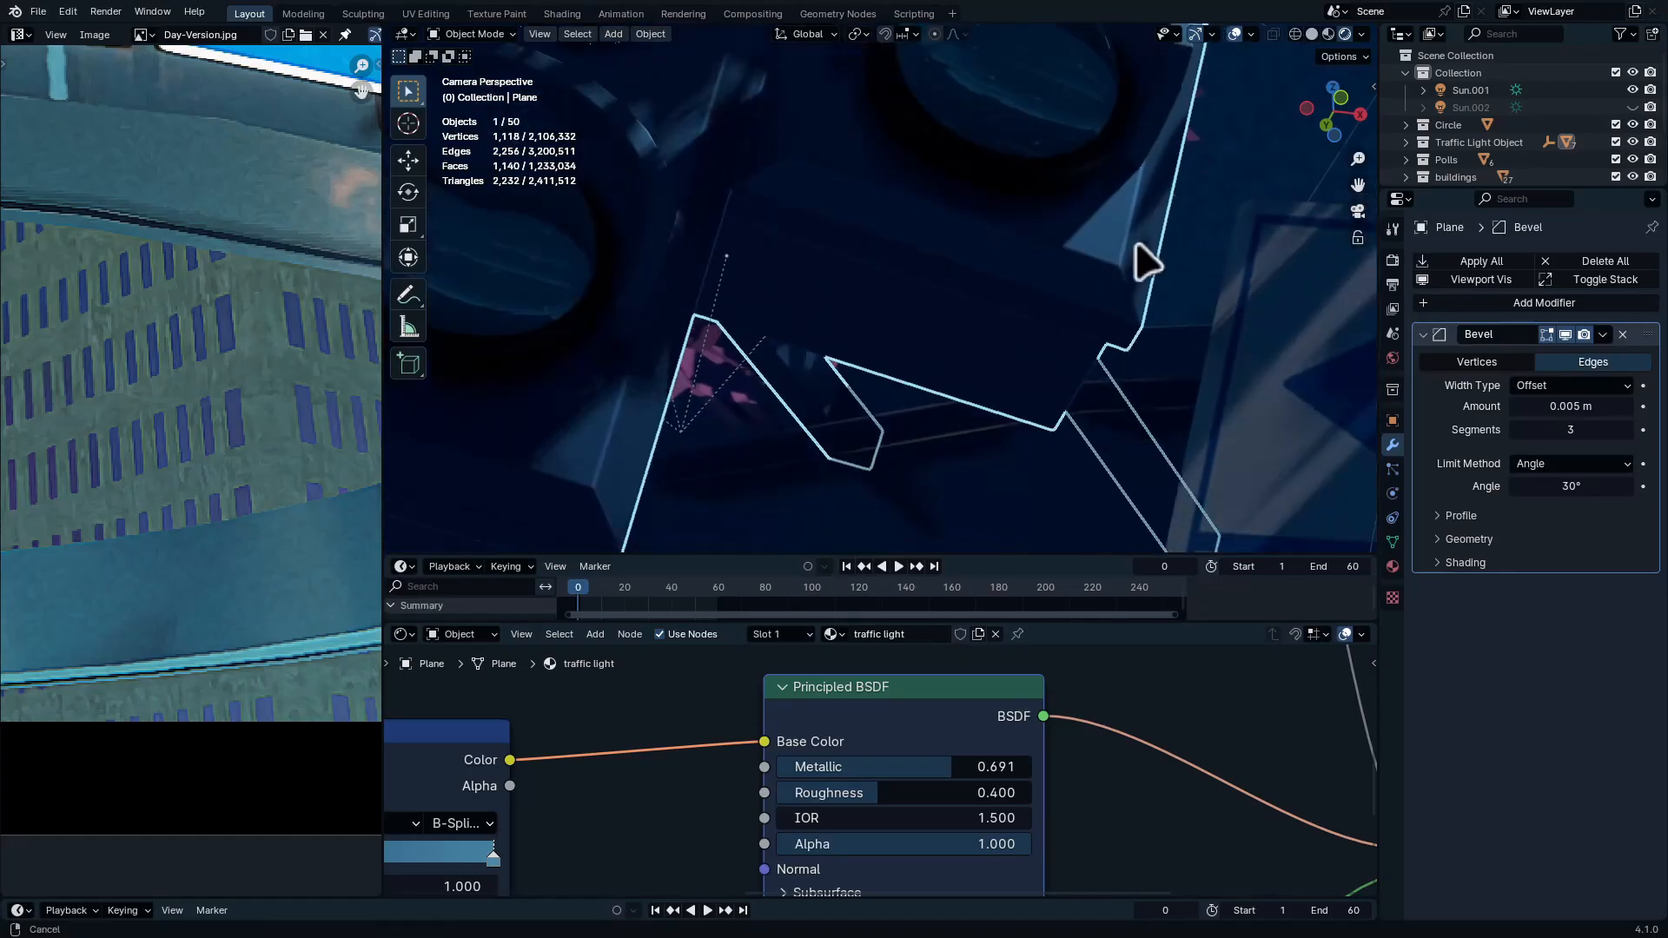
middle_click_drag(1134, 243, 1115, 315, "shift")
left_click_drag(895, 208, 1234, 401)
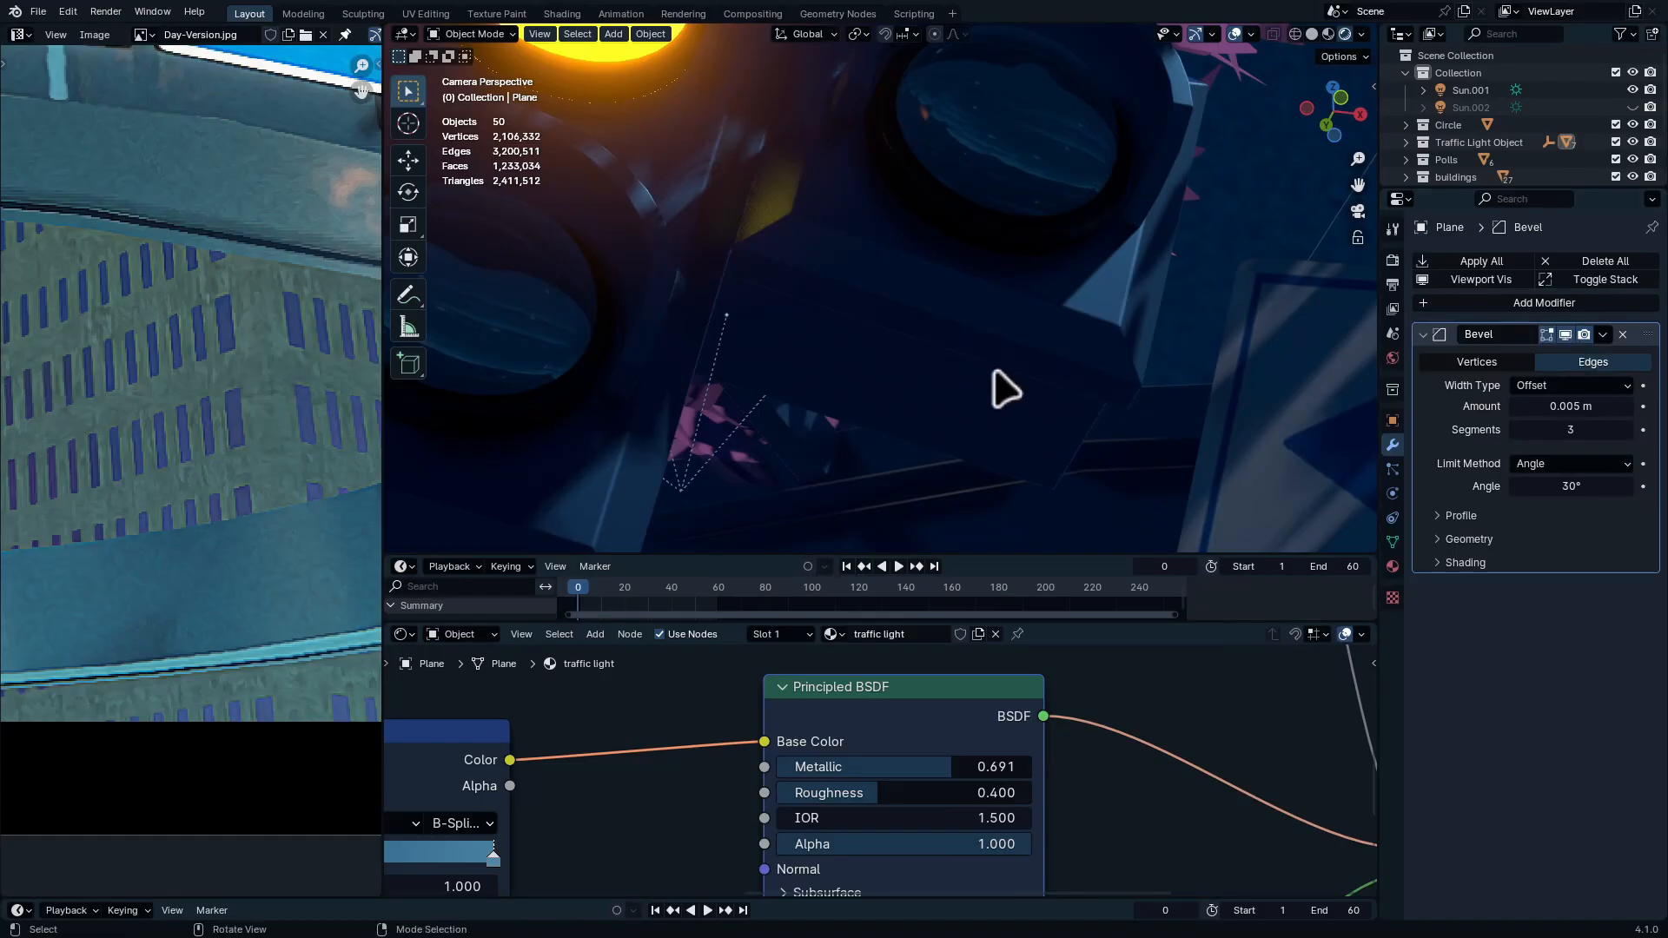
scroll(1031, 334, "down", 3)
left_click(1042, 314)
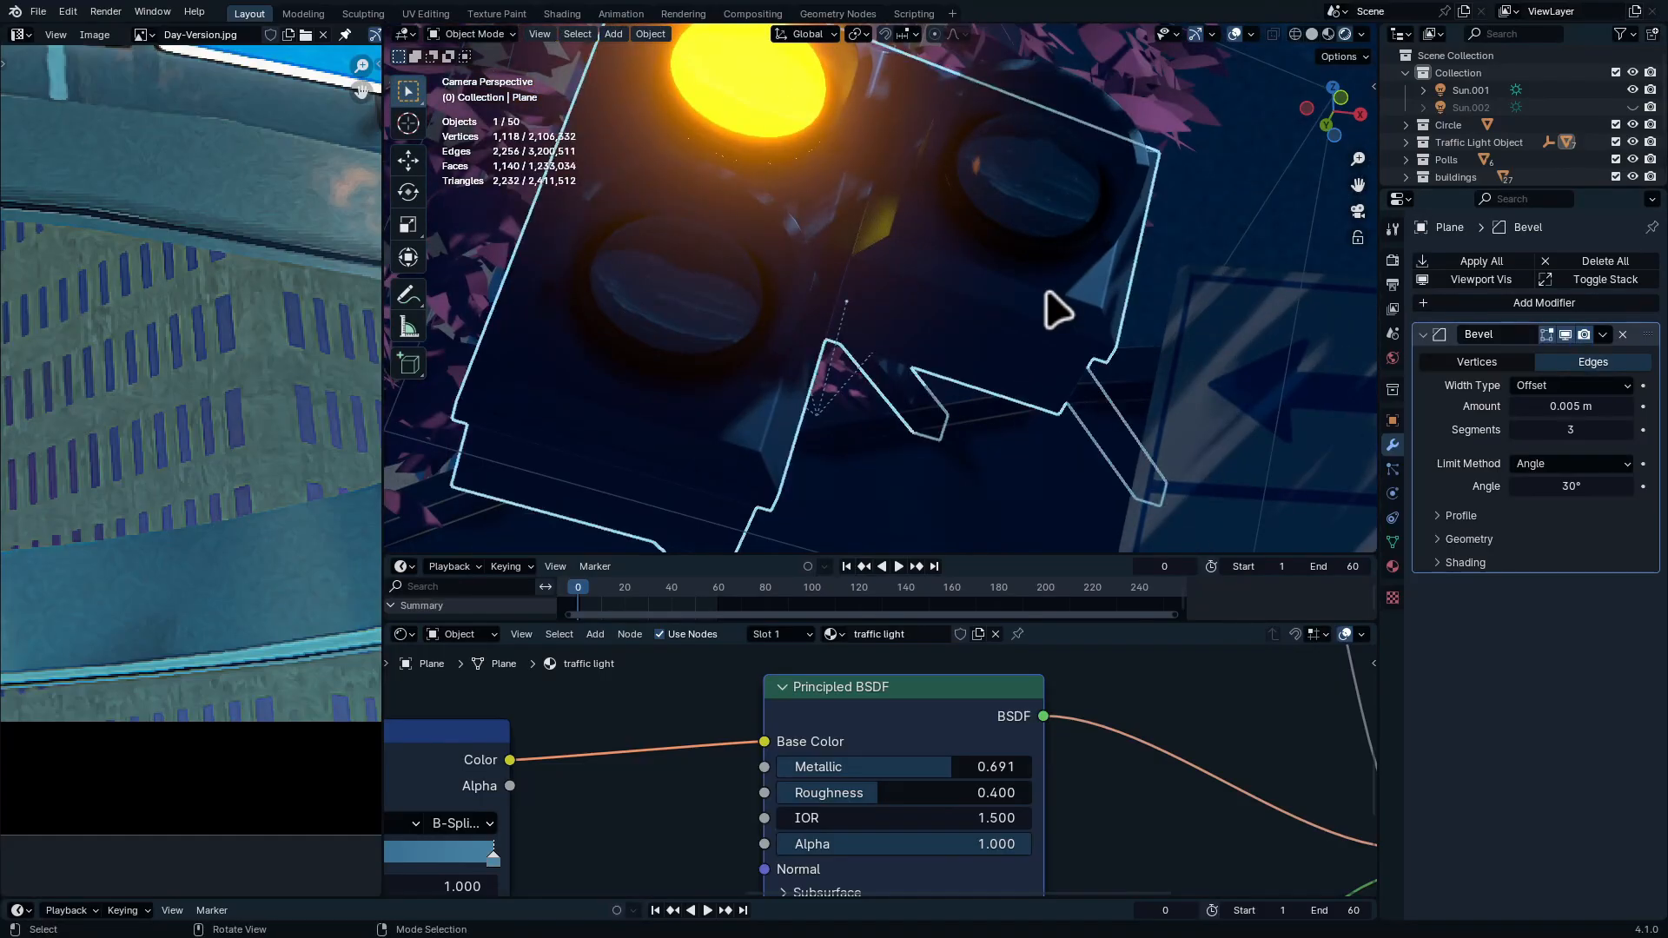
Examine the beveled traffic light and the nearby overpass edge from outside the camera view
key("ctrl+Tab")
left_click(946, 368)
left_click(1049, 346)
left_click_drag(949, 173, 1192, 401, "ctrl")
middle_click_drag(1025, 309, 1123, 307, "ctrl")
key("ctrl+space")
middle_click_drag(1098, 430, 790, 581, "ctrl")
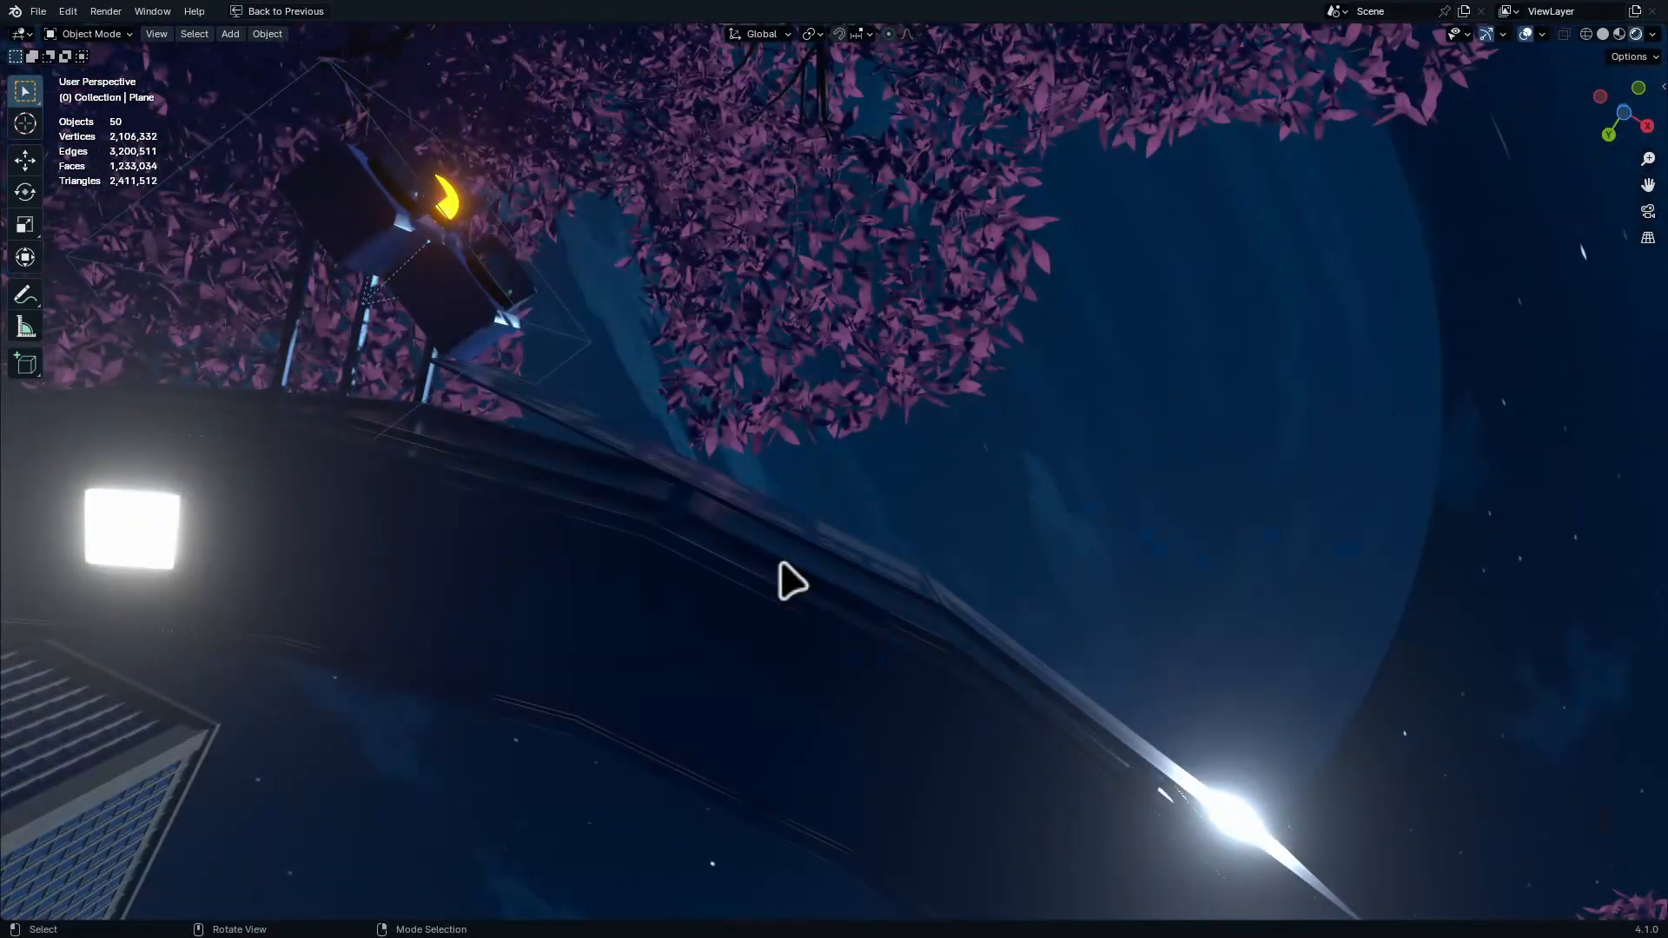
Examine the overpass ring and the buildings behind it through the scene camera
key("KP_0")
middle_click_drag(1160, 592, 942, 375, "shift")
middle_click_drag(1112, 265, 1021, 320, "shift")
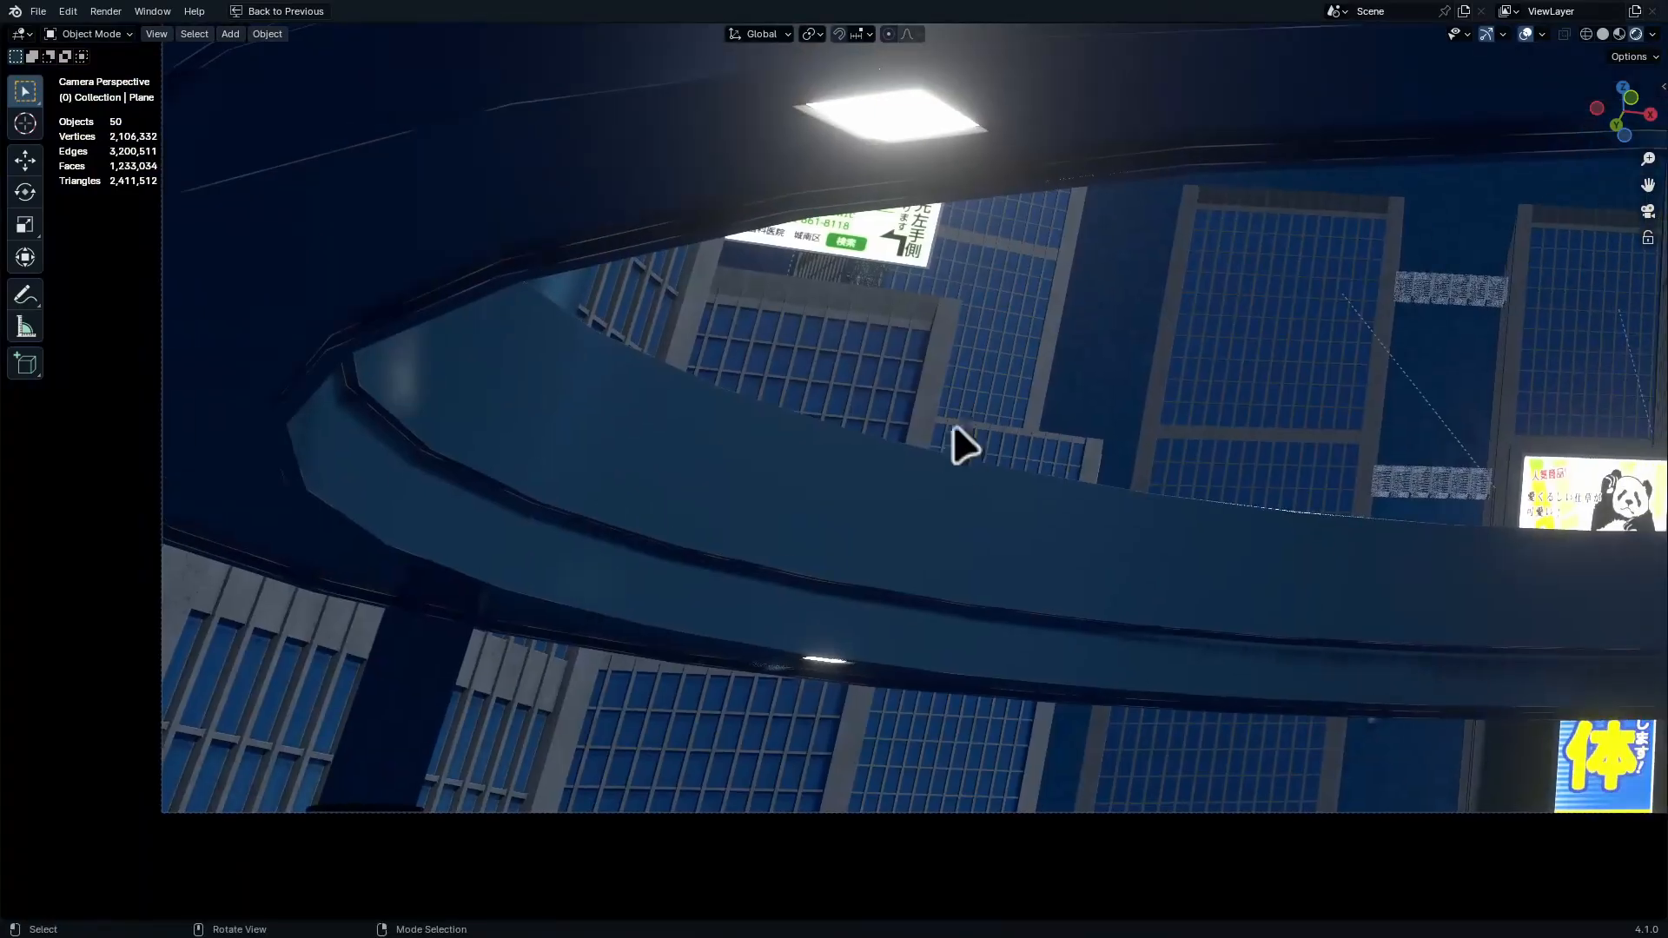
middle_click_drag(953, 425, 908, 480)
key("KP_0")
middle_click_drag(1260, 469, 660, 317, "shift")
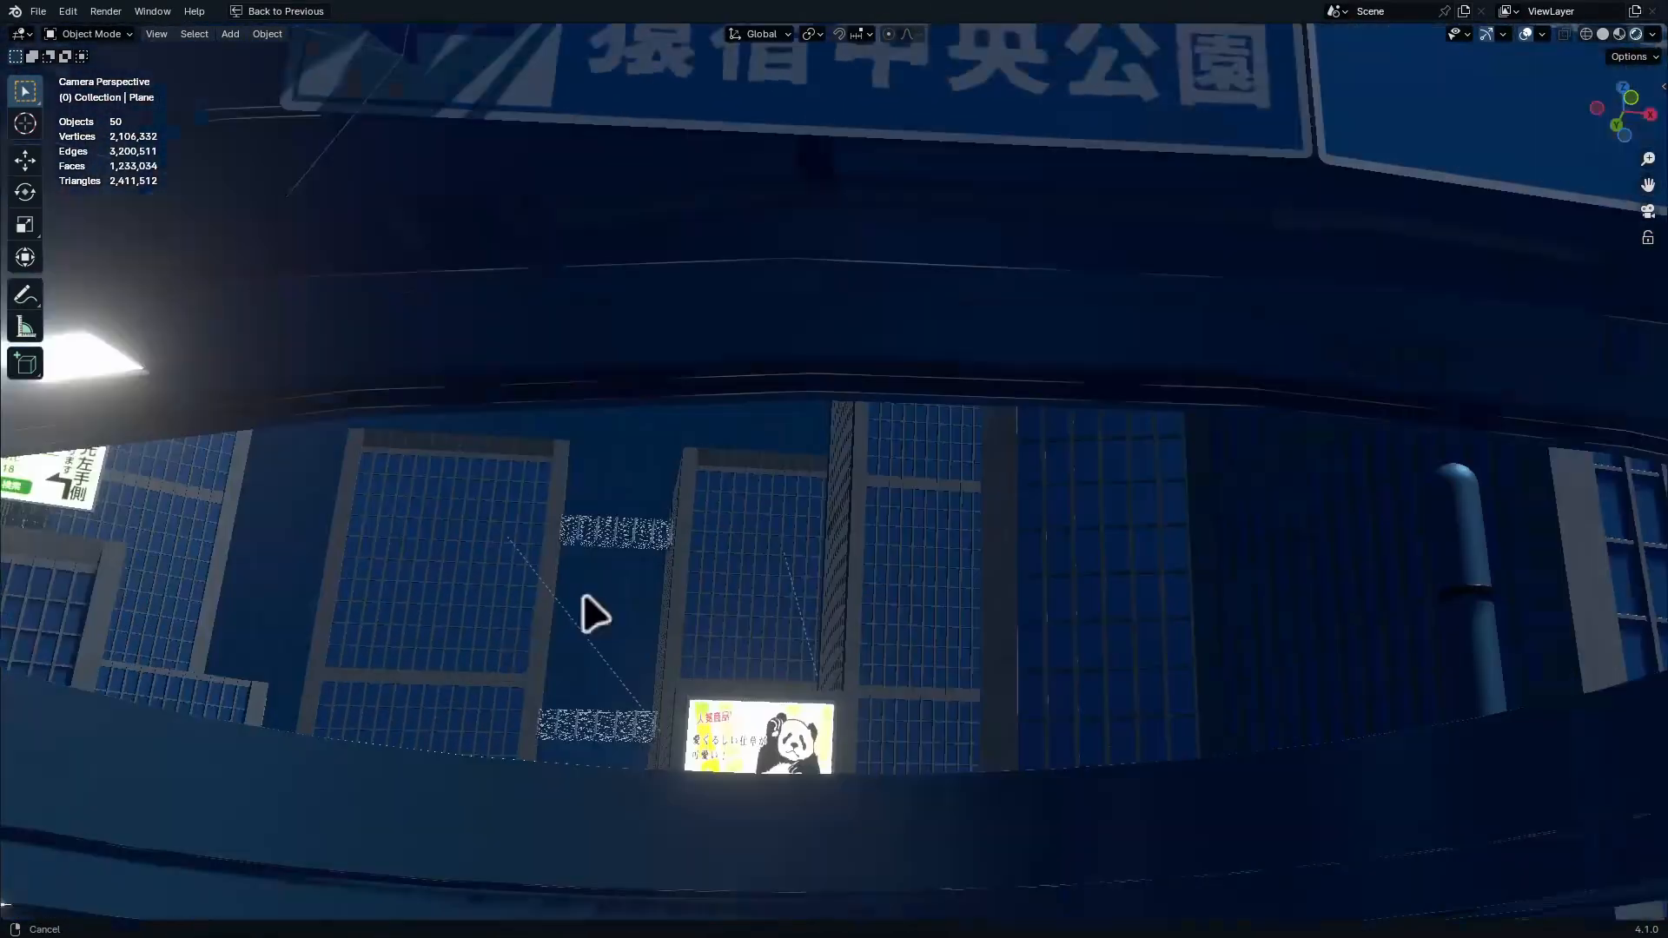
scroll(667, 395, "up", 2)
scroll(696, 409, "up", 6)
scroll(863, 281, "down", 6)
Clear the object selection, review the road signs in the camera view and save the scene file
left_click_drag(590, 278, 1611, 525)
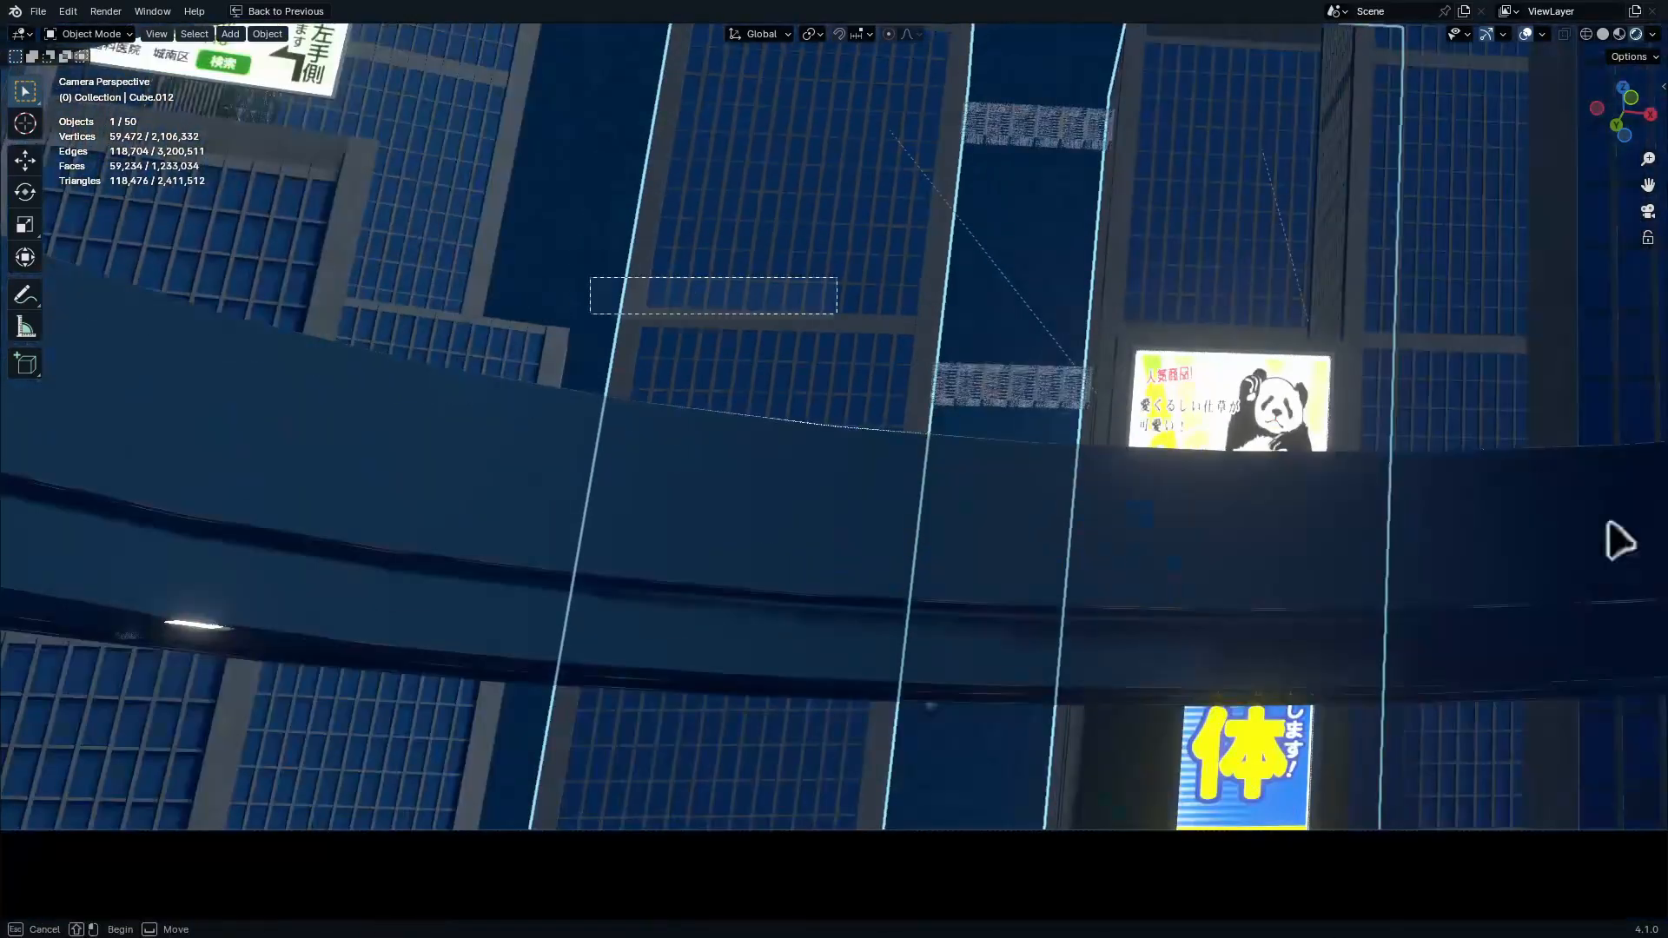
middle_click_drag(808, 409, 539, 550, "shift")
middle_click_drag(538, 550, 846, 466, "ctrl")
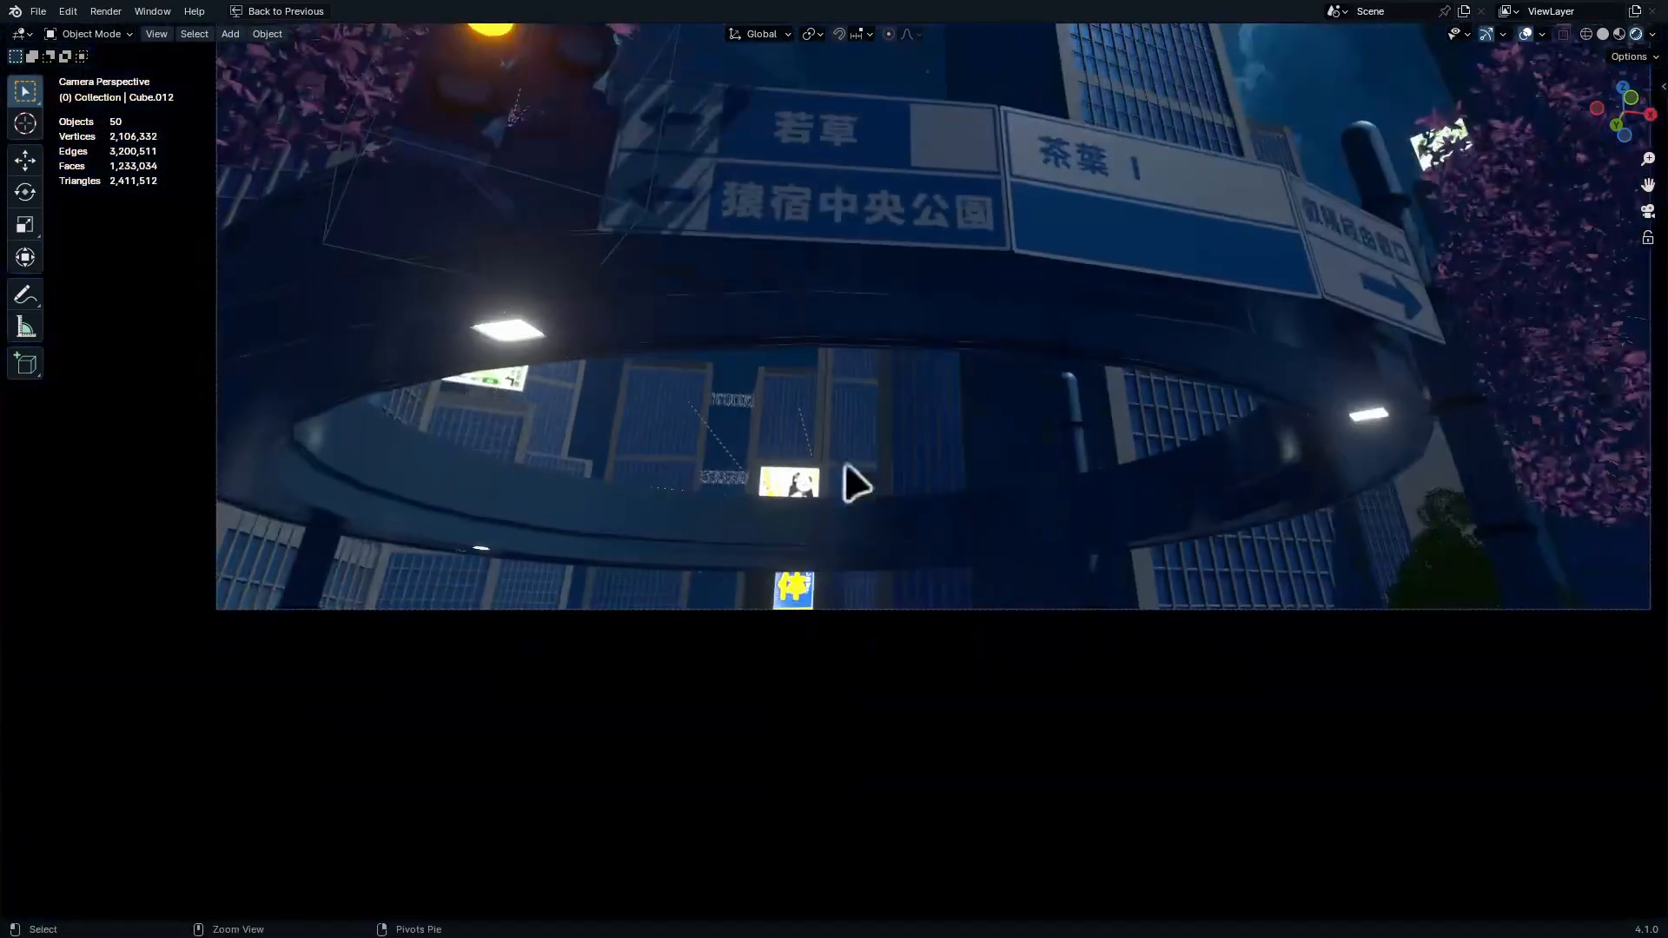
middle_click_drag(1210, 270, 811, 576, "shift")
middle_click_drag(964, 449, 995, 556, "shift")
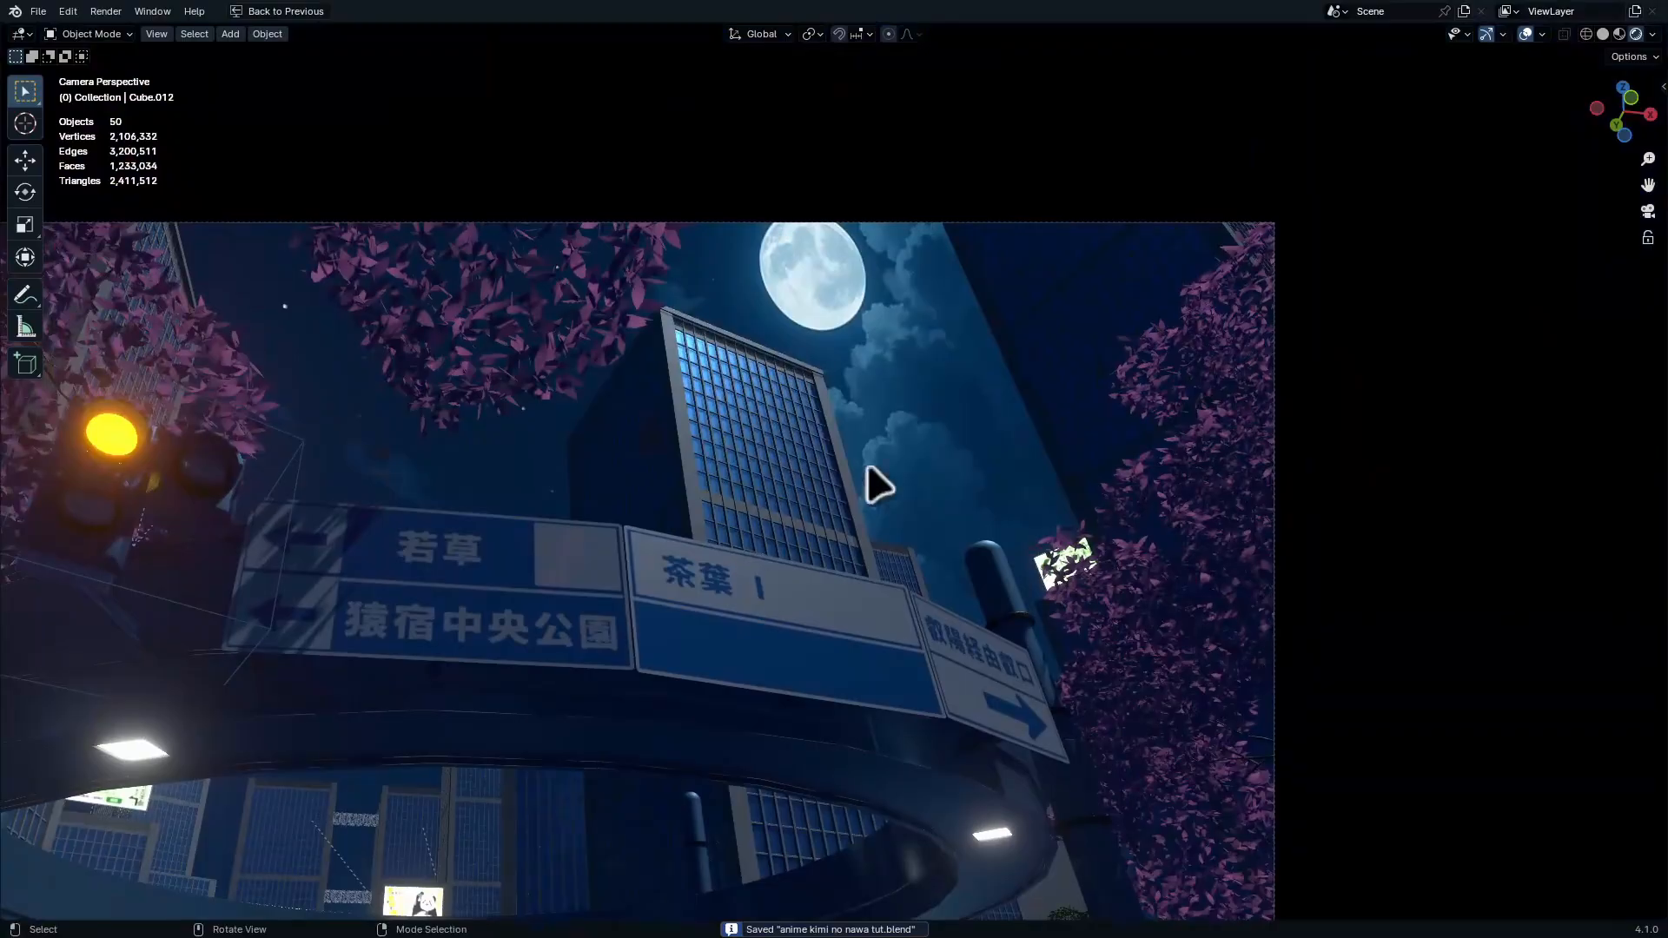
Select the tower beneath the moon and open its building material from slot 1 in the maximized node editor
middle_click_drag(782, 247, 1452, 372, "ctrl")
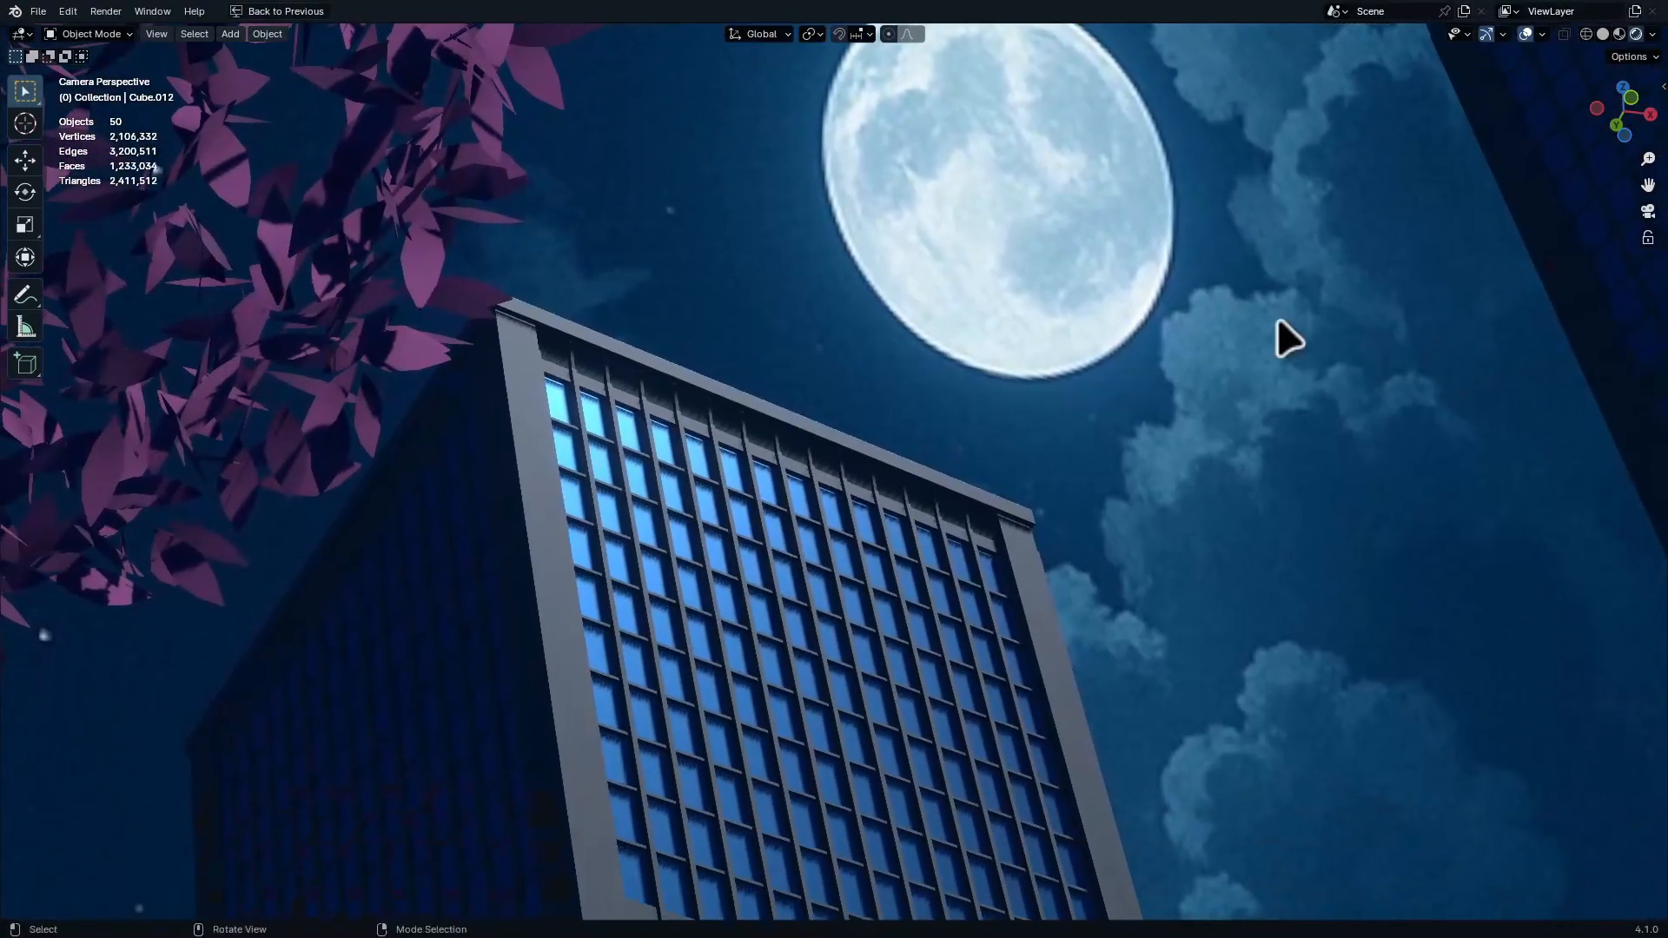
middle_click_drag(876, 599, 1129, 443, "ctrl")
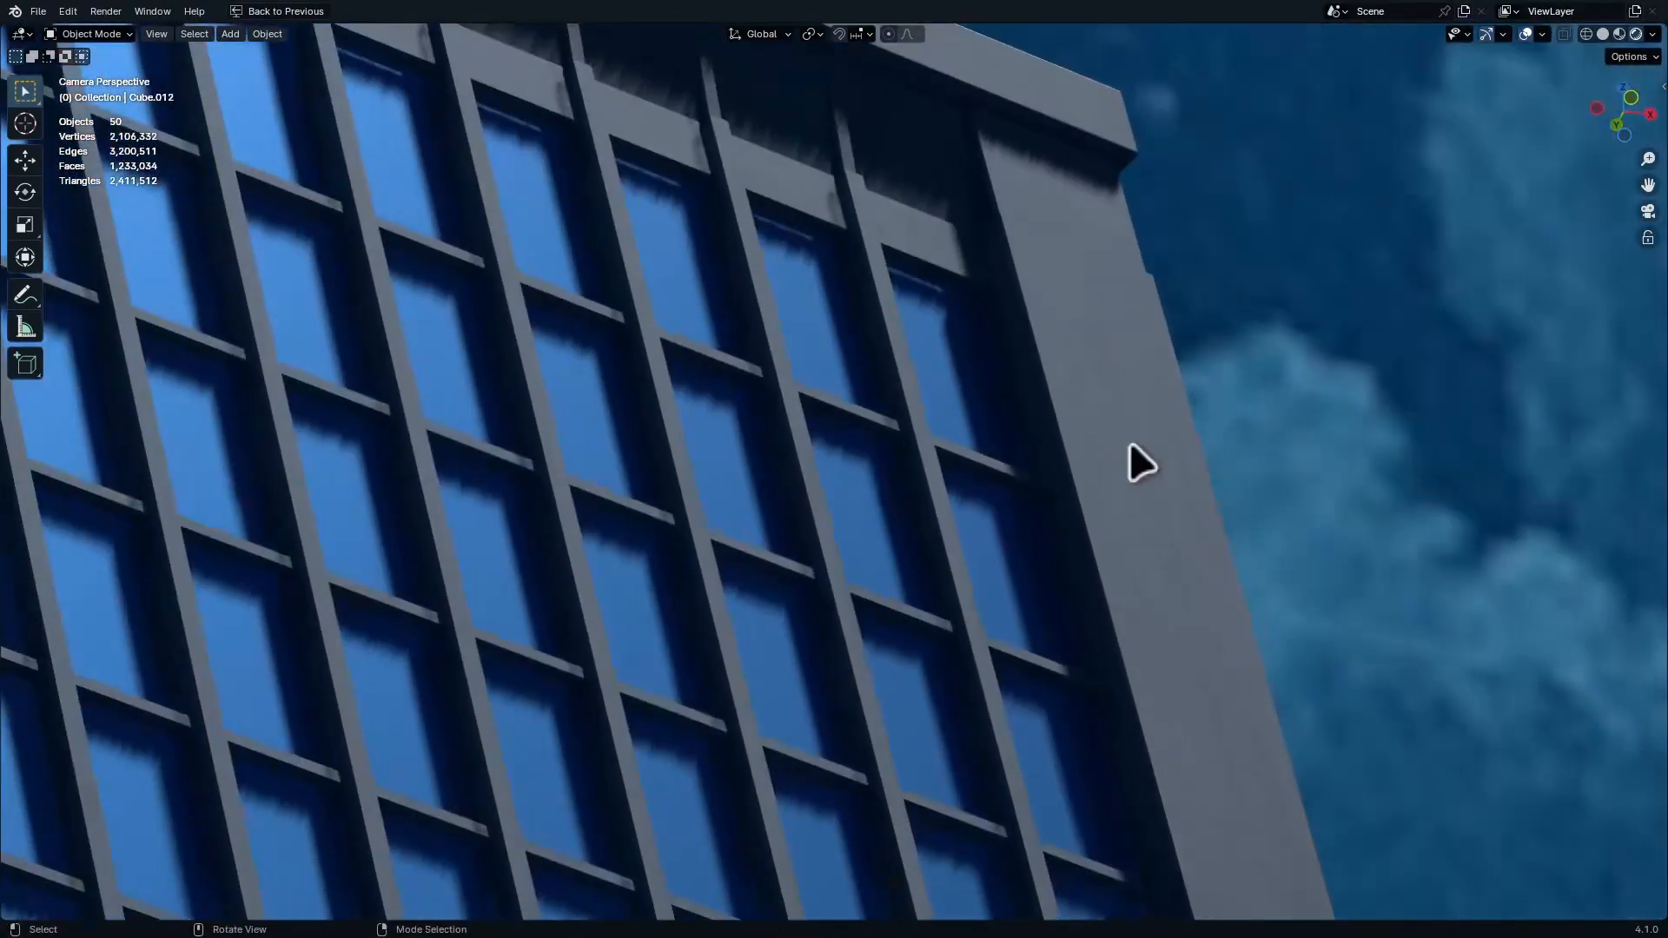
left_click(1127, 444)
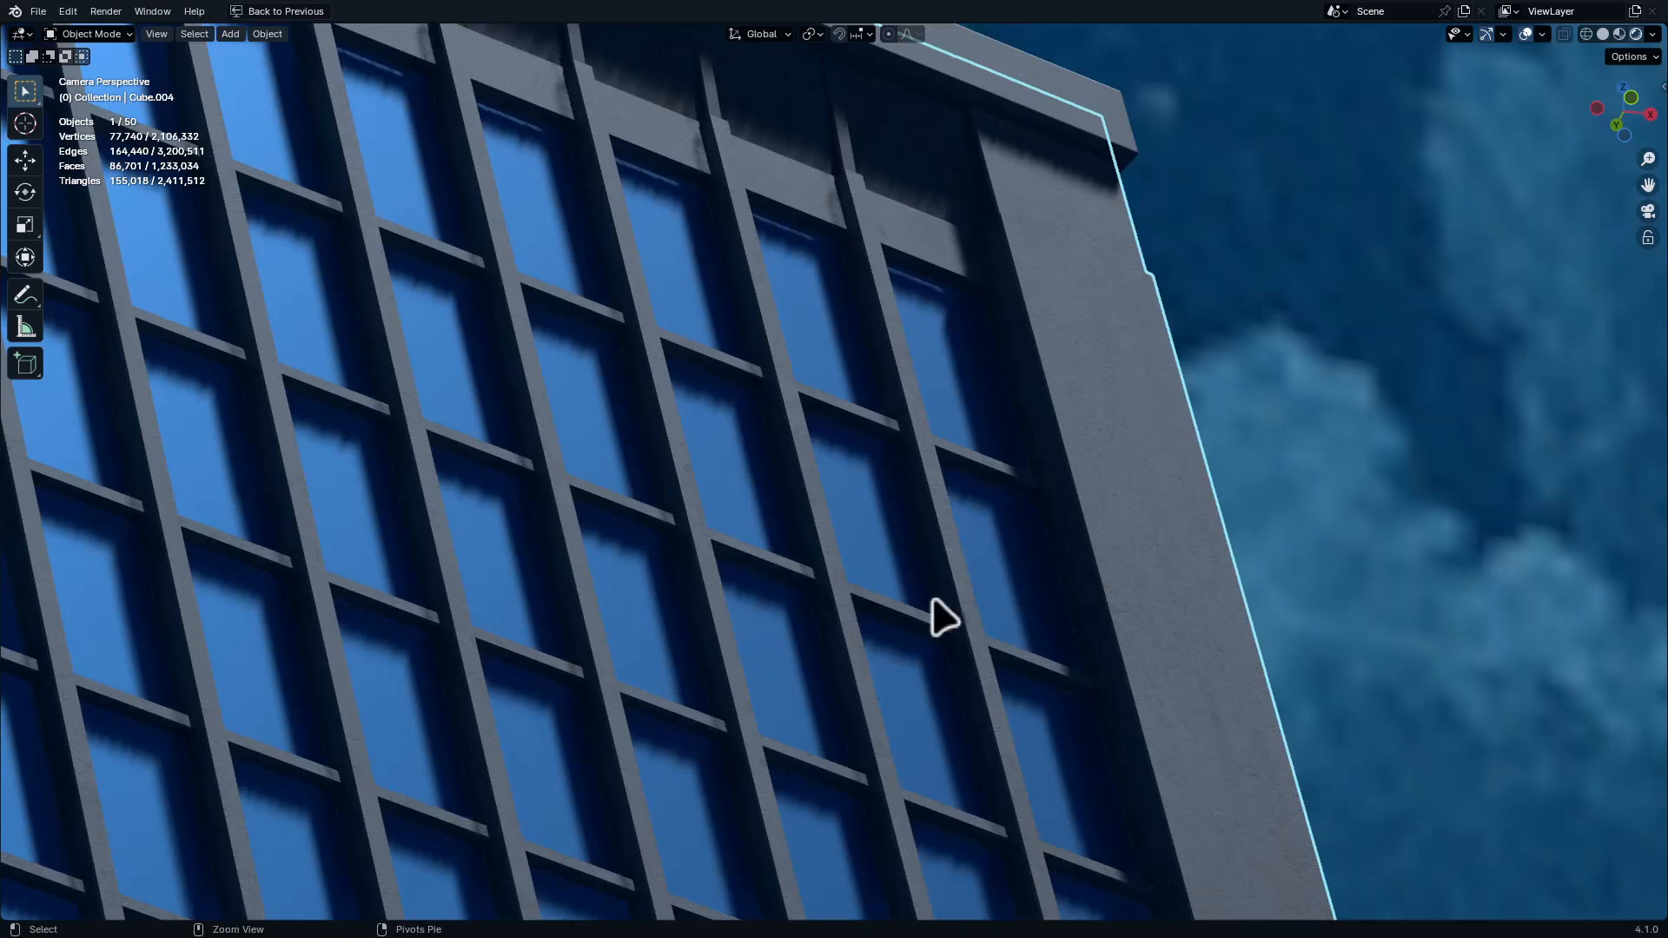
key("ctrl+space")
key("ctrl+space")
key("Home")
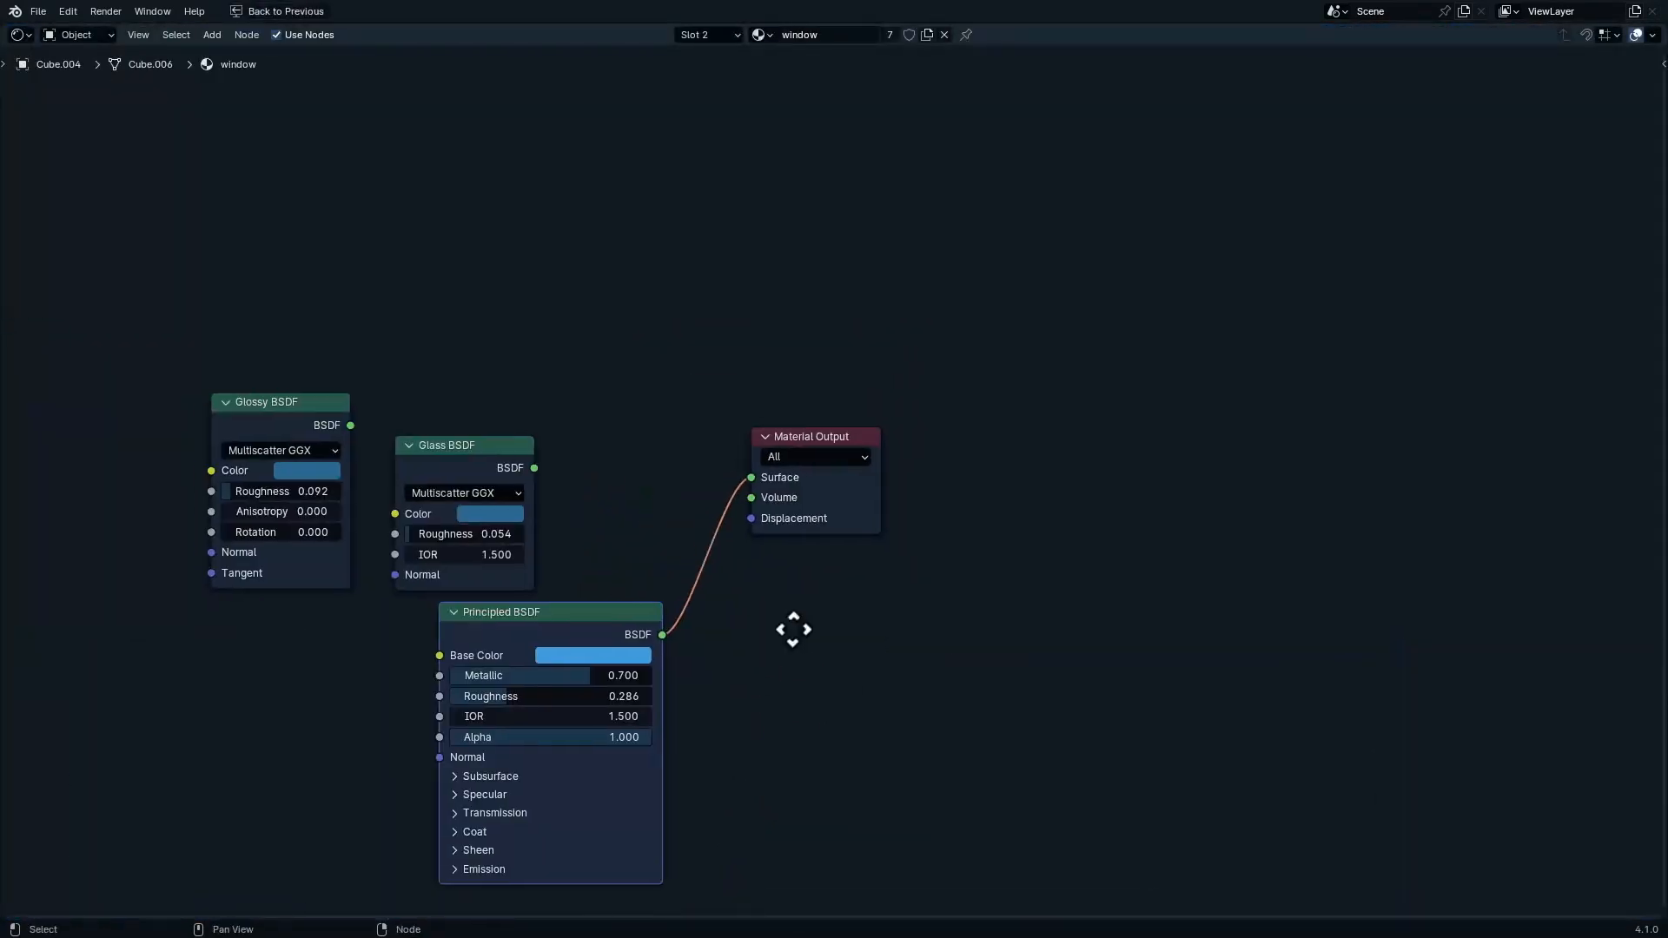
left_click(708, 37)
left_click(661, 73)
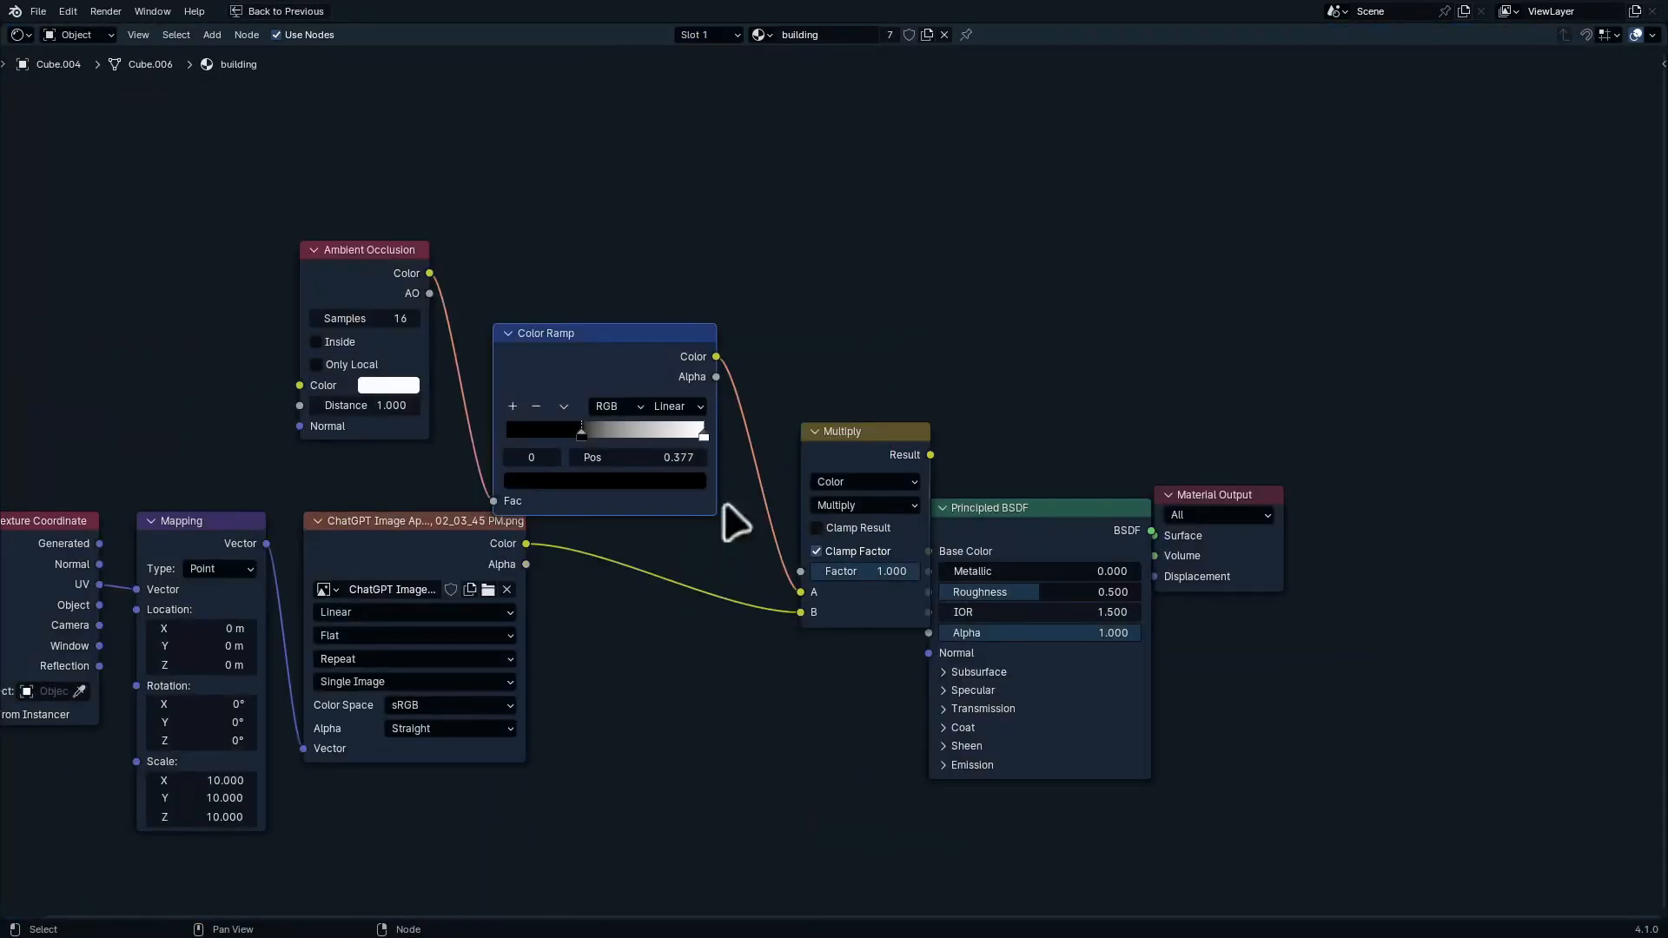
Move the Principled BSDF and Material Output nodes away from the Multiply node to make room
scroll(733, 521, "up", 5)
left_click_drag(966, 187, 1303, 408)
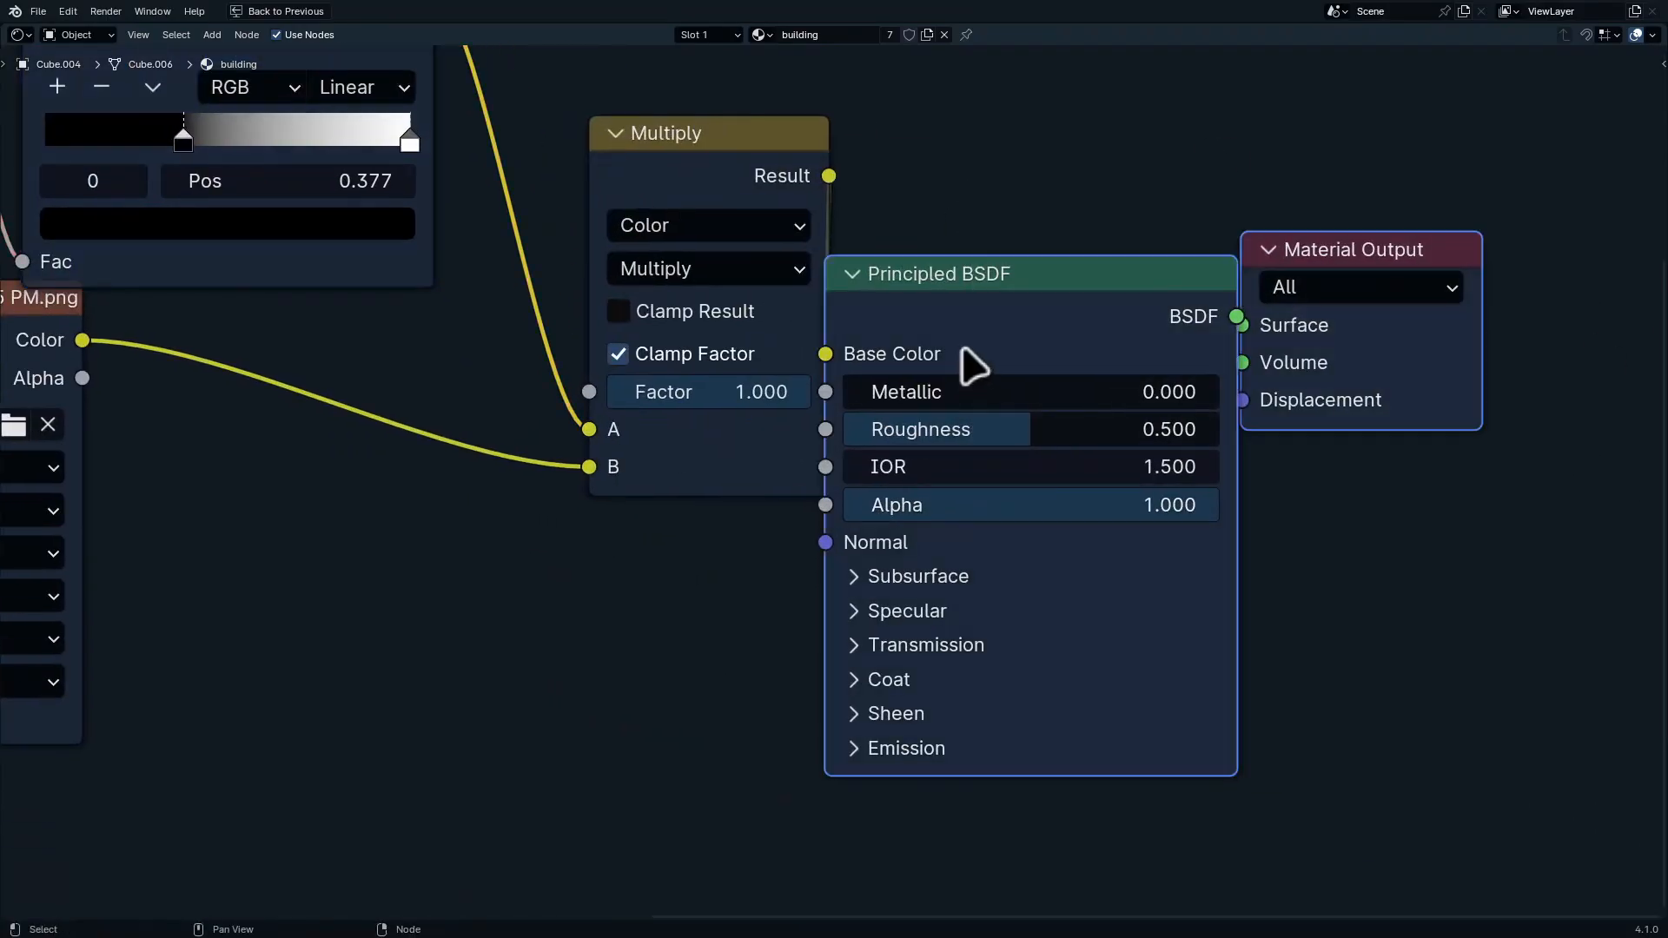
left_click_drag(964, 350, 1658, 343)
left_click(971, 383)
Add a Bump node with the image texture's color feeding its Height, and connect its output to the Principled BSDF's Normal
scroll(554, 516, "down", 3)
key("shift+a")
type("bump")
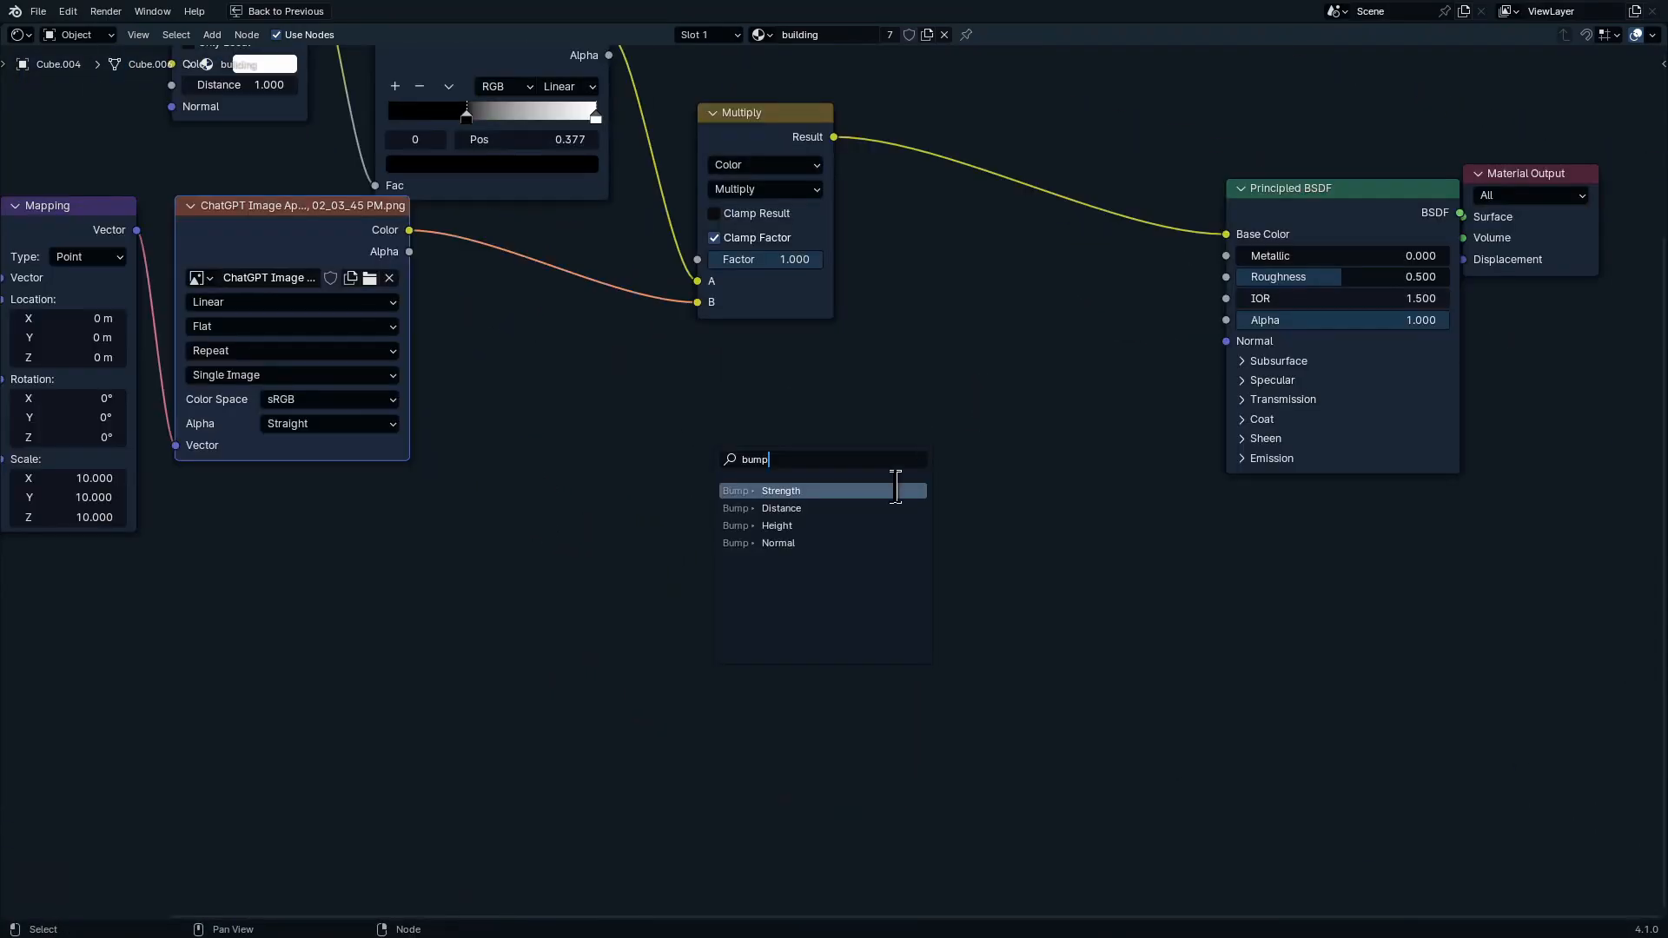
left_click(899, 525)
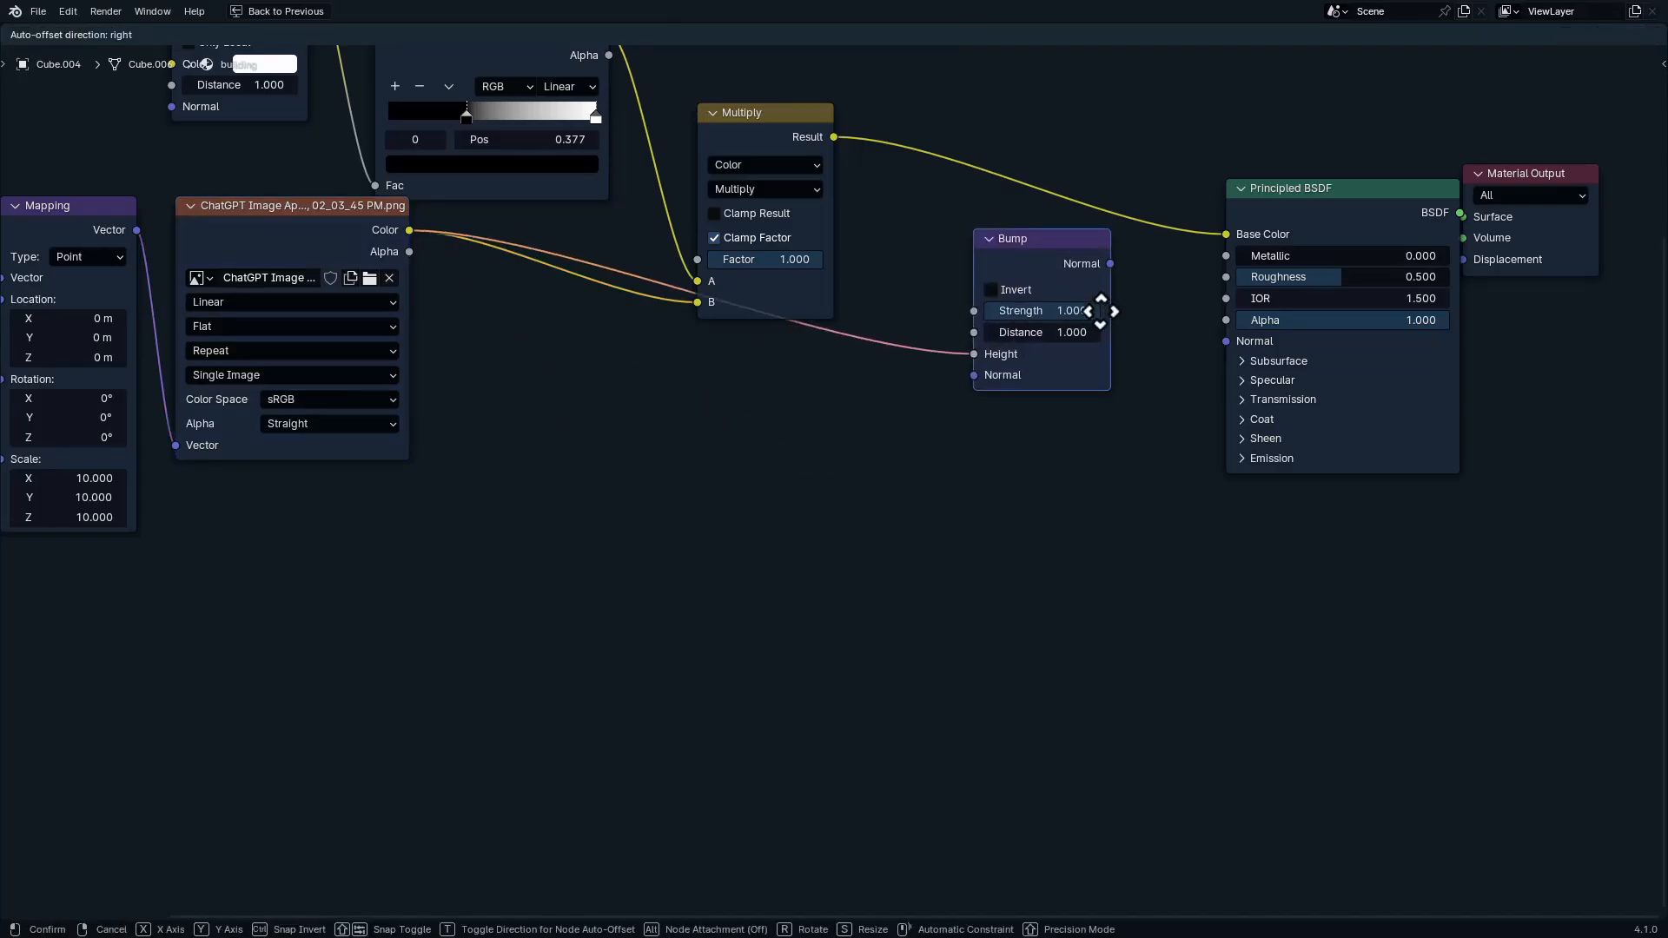
middle_click_drag(1063, 348, 1013, 248, "shift")
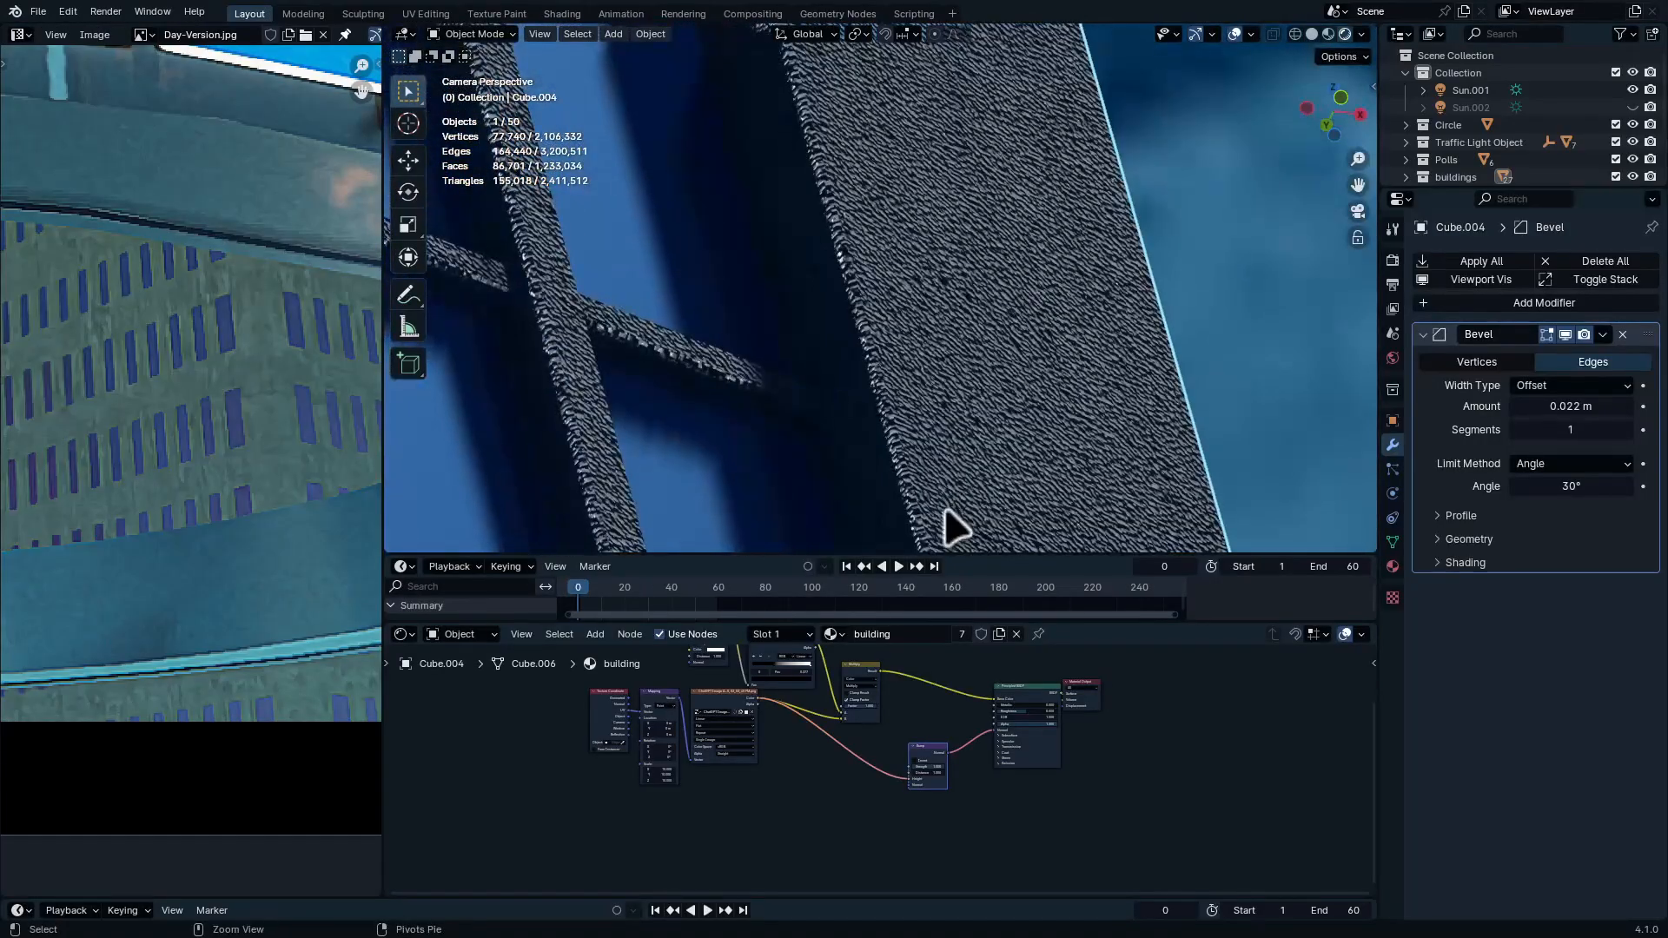
Set the Bump node's distance to 0.020 in the building material
middle_click_drag(908, 785, 912, 735, "ctrl")
middle_click_drag(982, 792, 979, 702, "ctrl")
left_click_drag(922, 721, 790, 721, "shift")
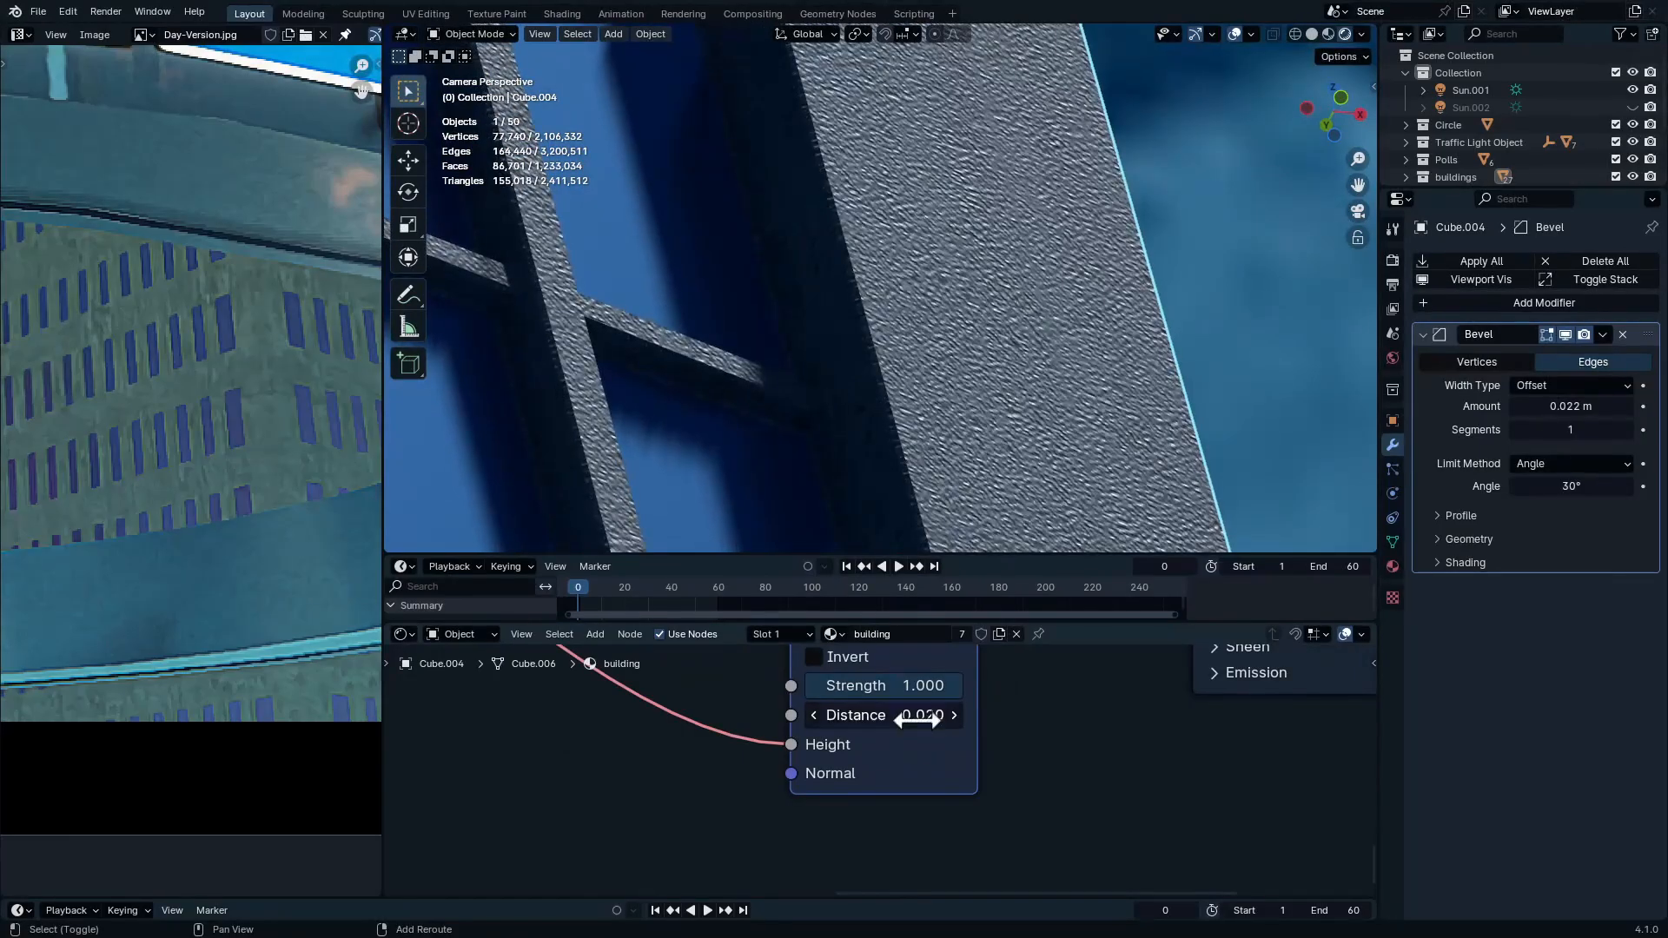
Examine the bumped concrete on the tower beneath the moon and on the buildings behind the overpass ring
middle_click_drag(1004, 208, 969, 460, "ctrl")
key("alt+a")
key("ctrl+space")
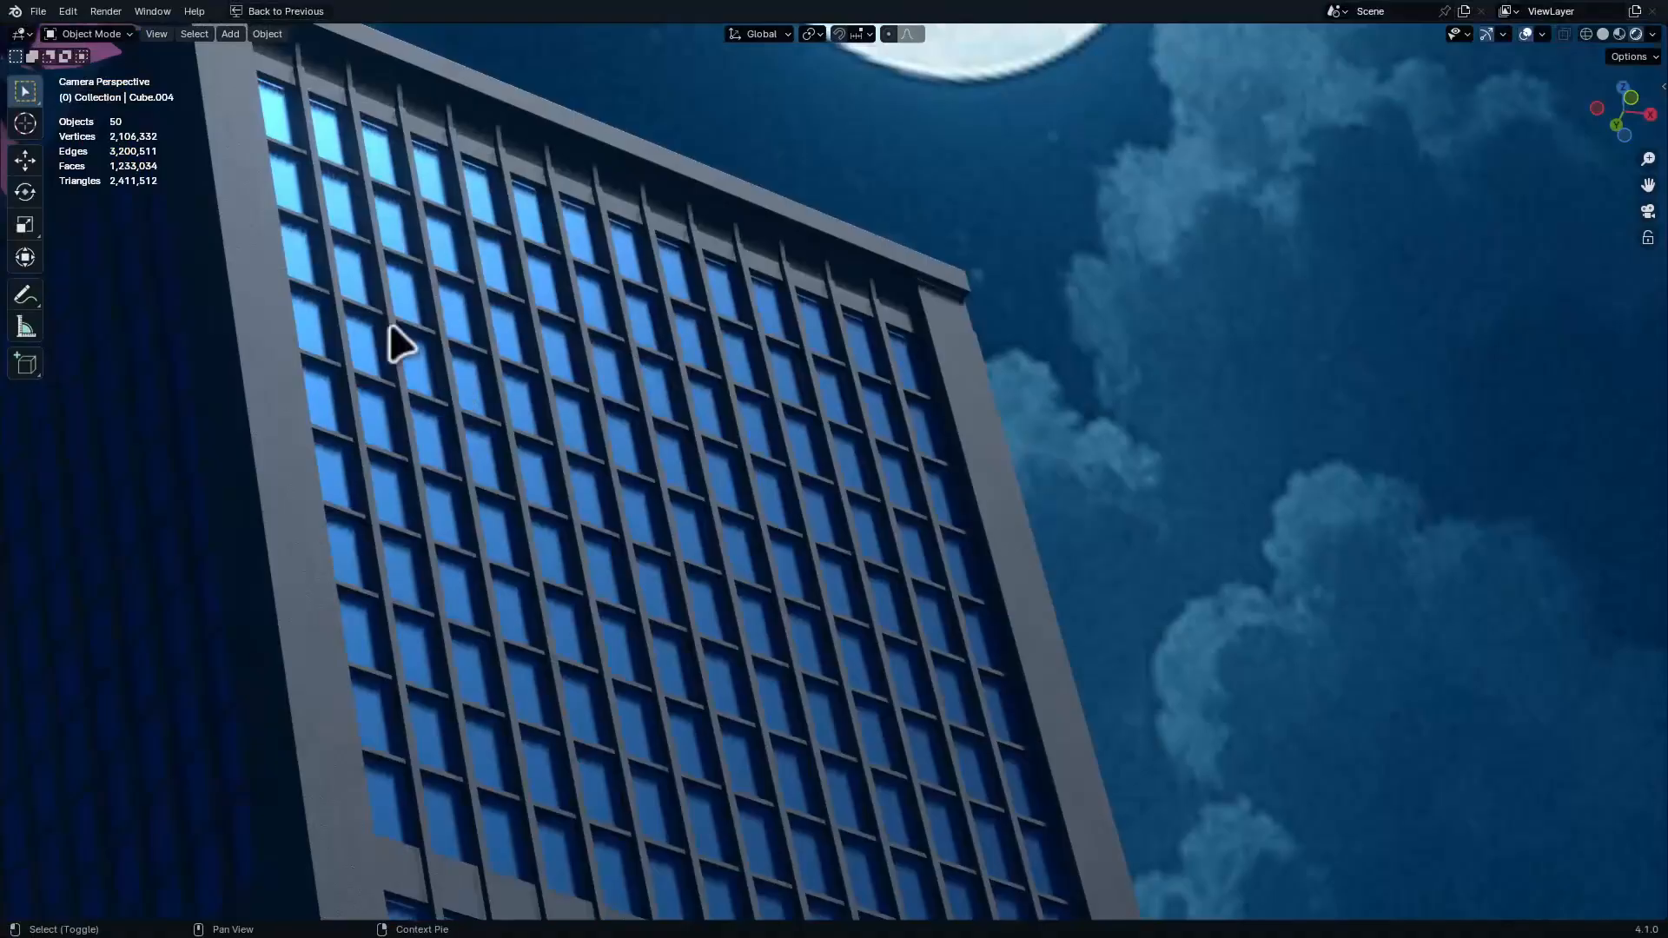
middle_click_drag(390, 327, 859, 530, "shift")
middle_click_drag(577, 300, 580, 200, "ctrl")
middle_click_drag(923, 530, 1068, 708, "ctrl")
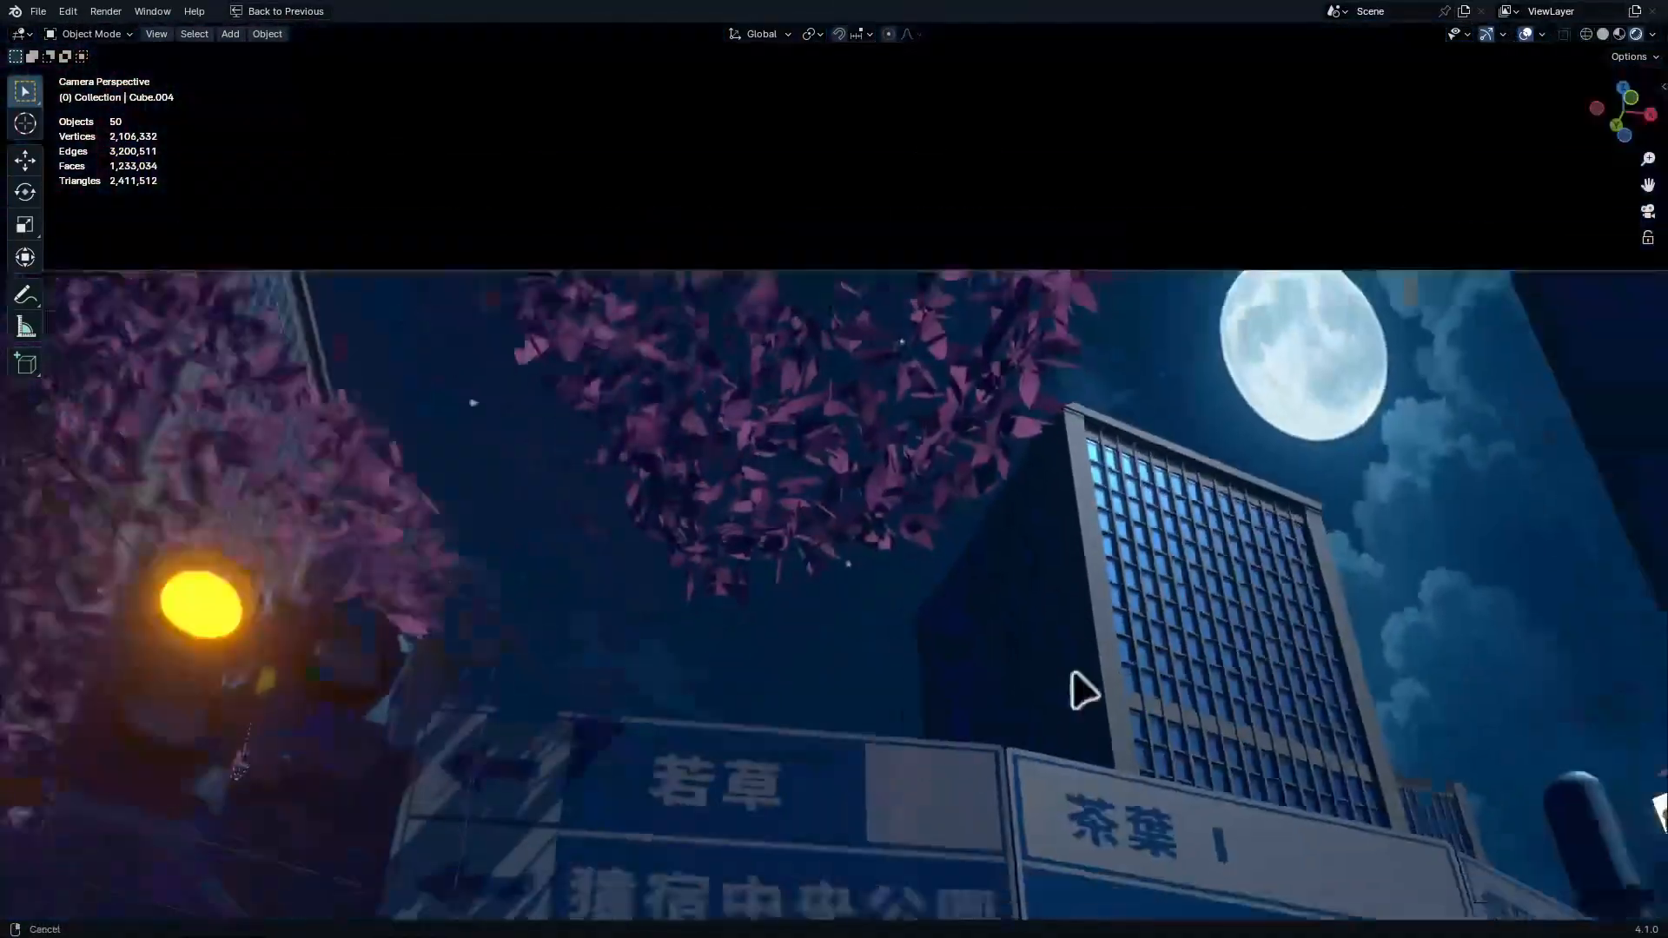
middle_click_drag(850, 720, 1028, 298, "shift")
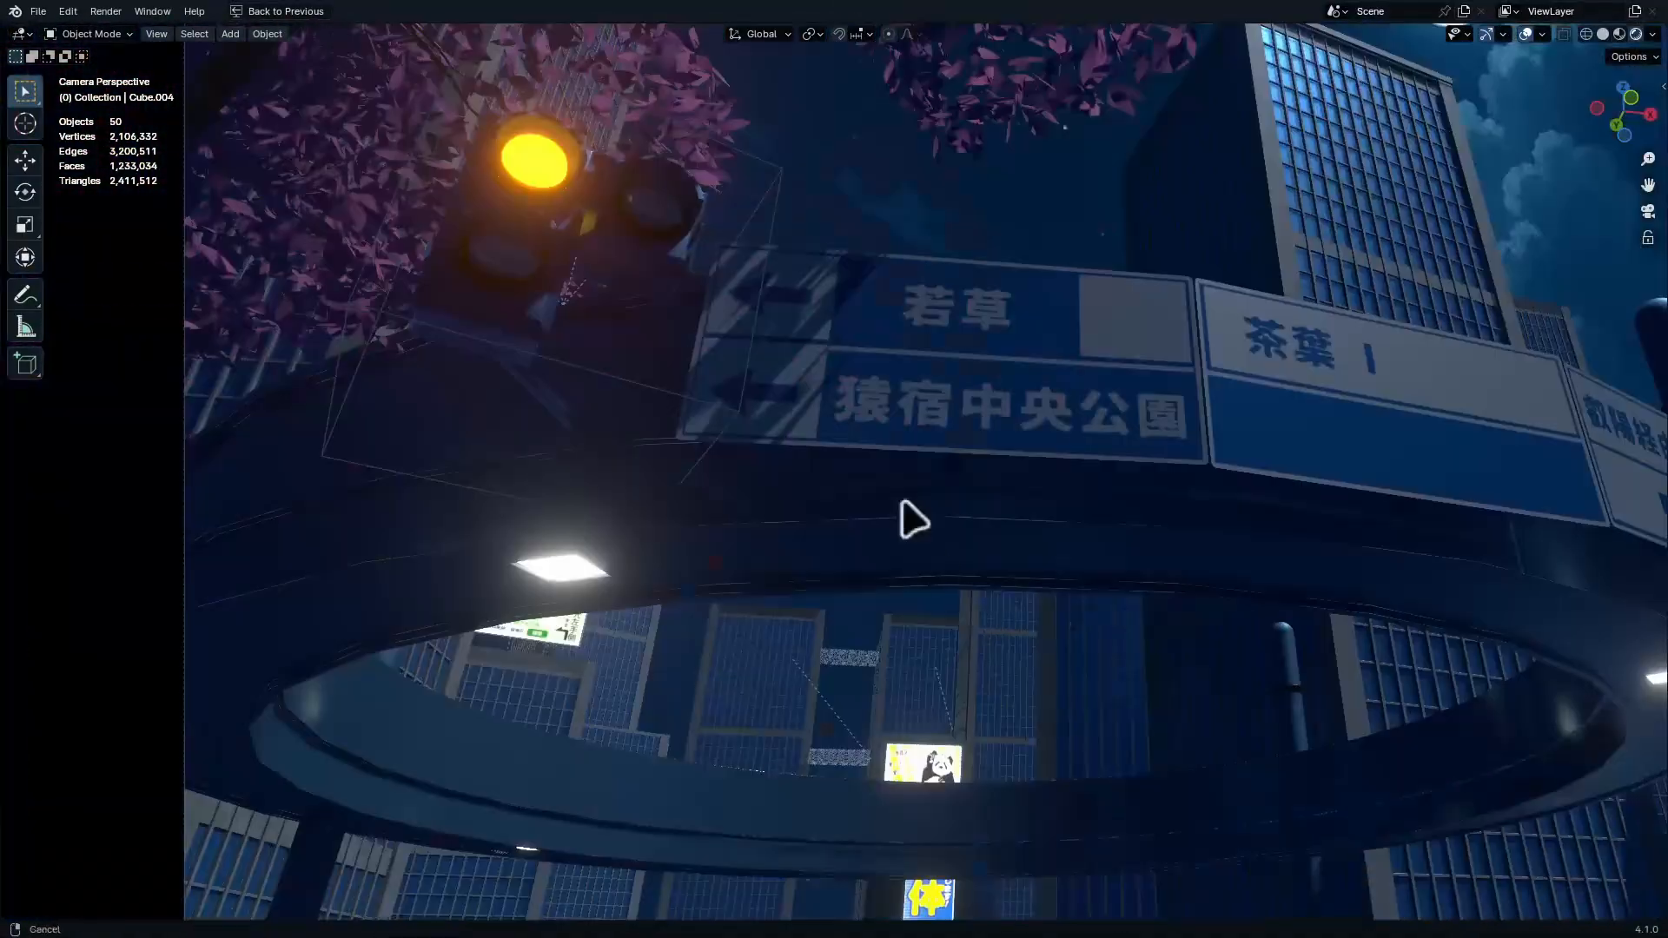
middle_click_drag(901, 499, 834, 394, "shift")
middle_click_drag(691, 683, 711, 584, "ctrl")
middle_click_drag(700, 643, 680, 352, "ctrl")
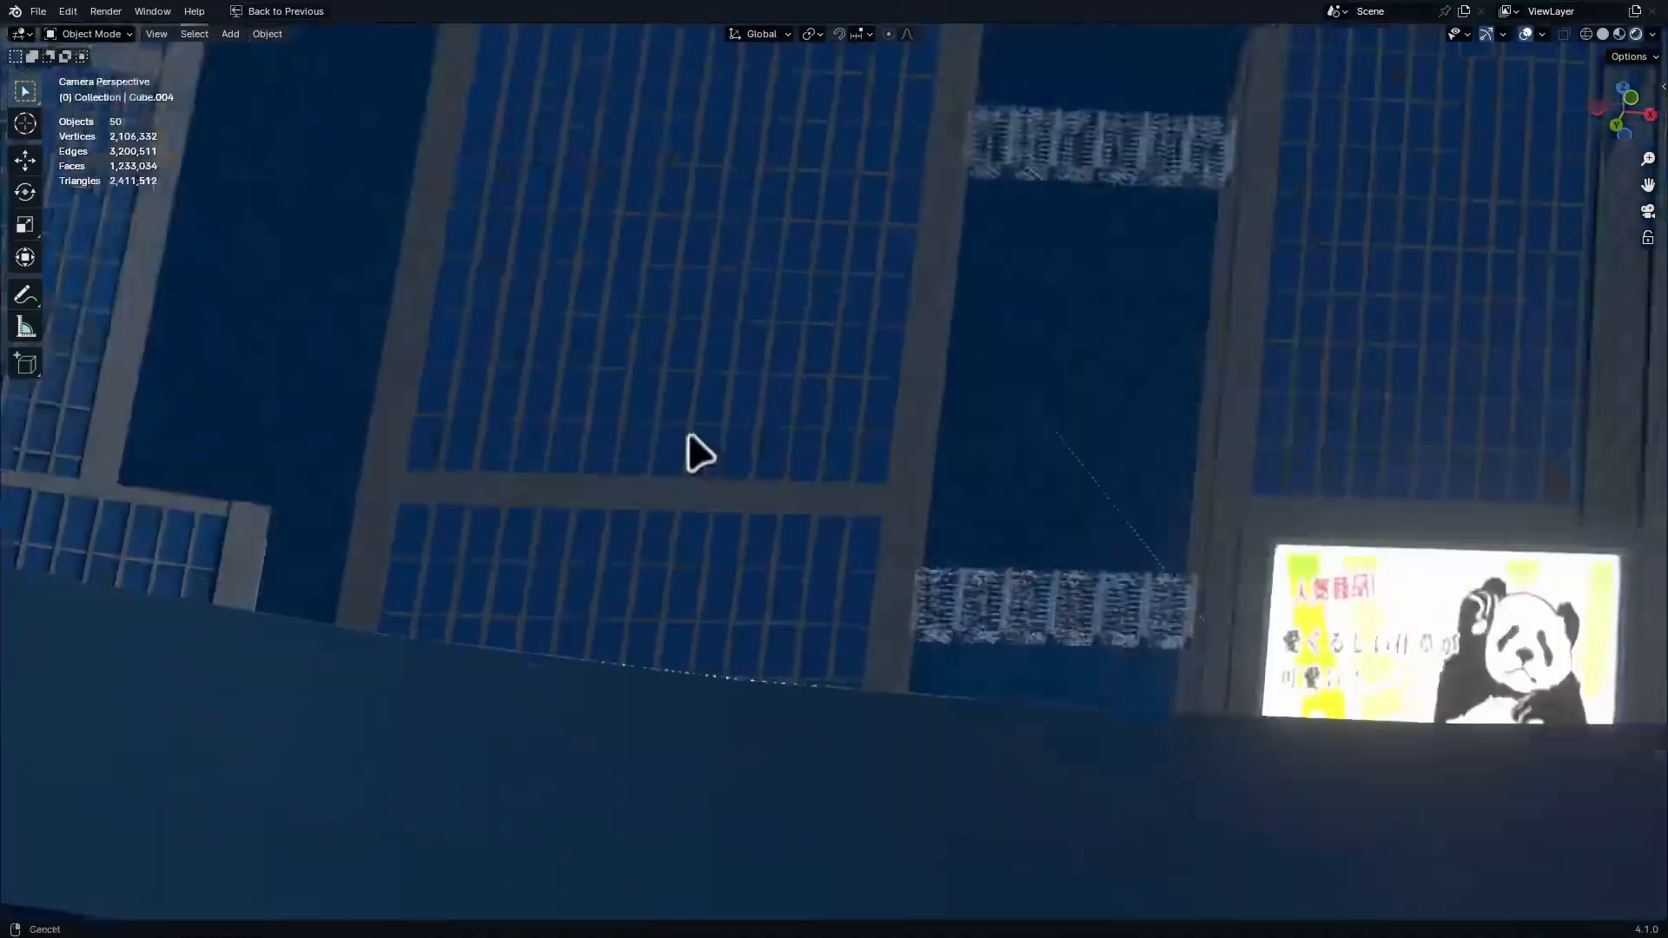
middle_click_drag(565, 461, 1086, 519, "shift")
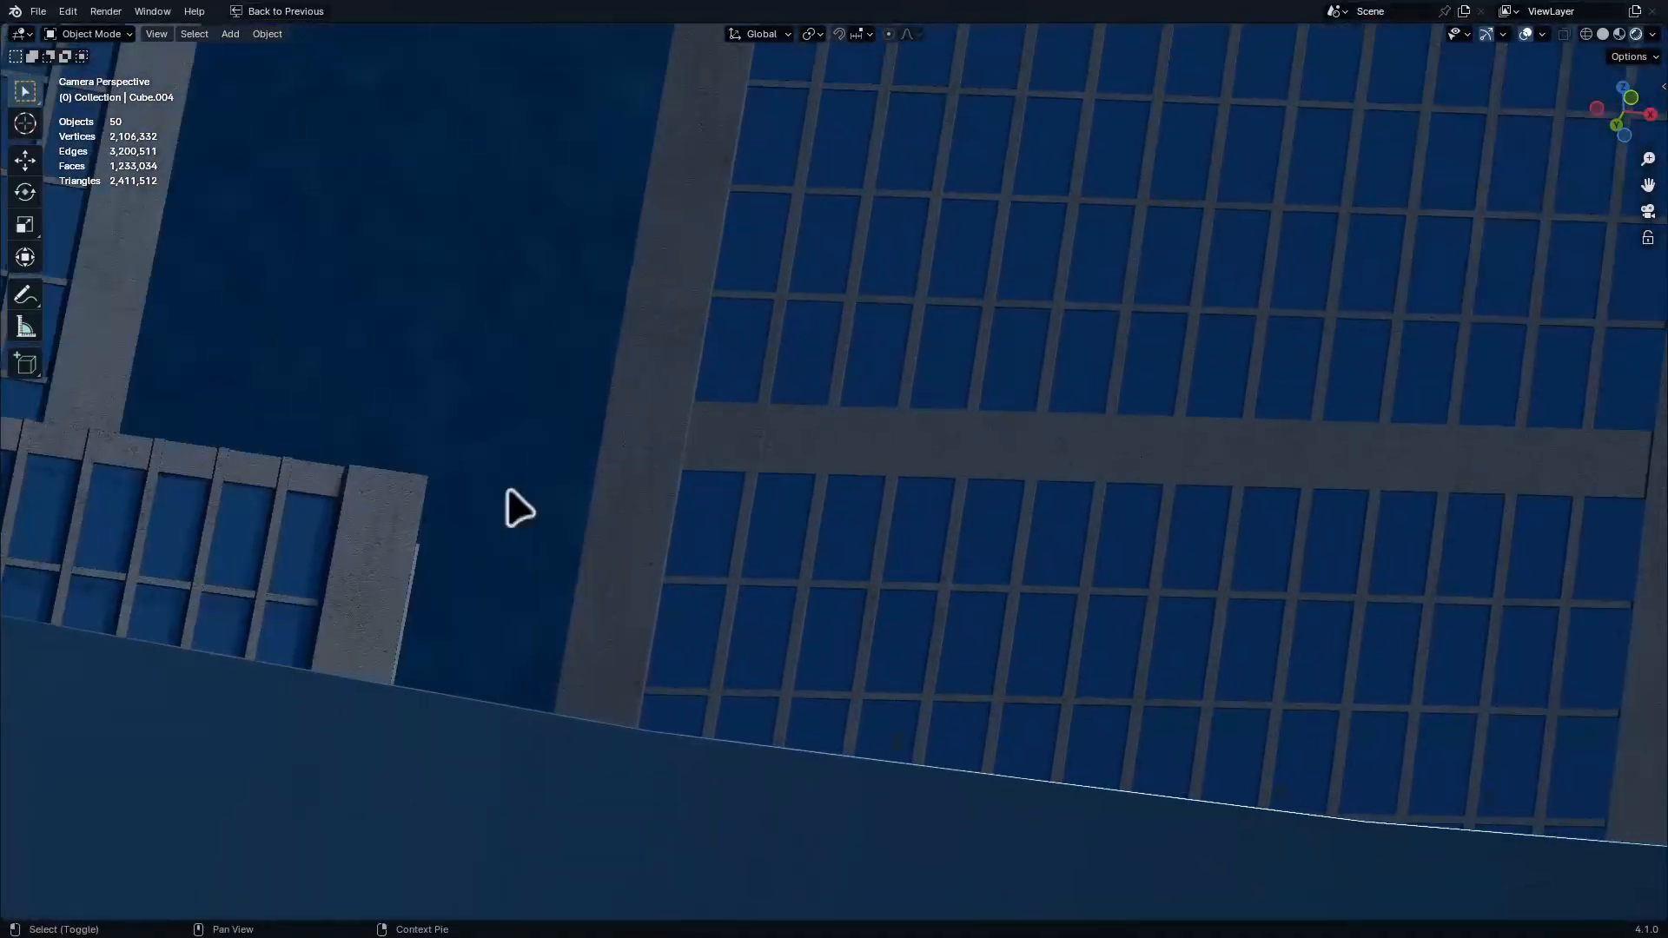
middle_click_drag(514, 488, 1329, 662, "shift")
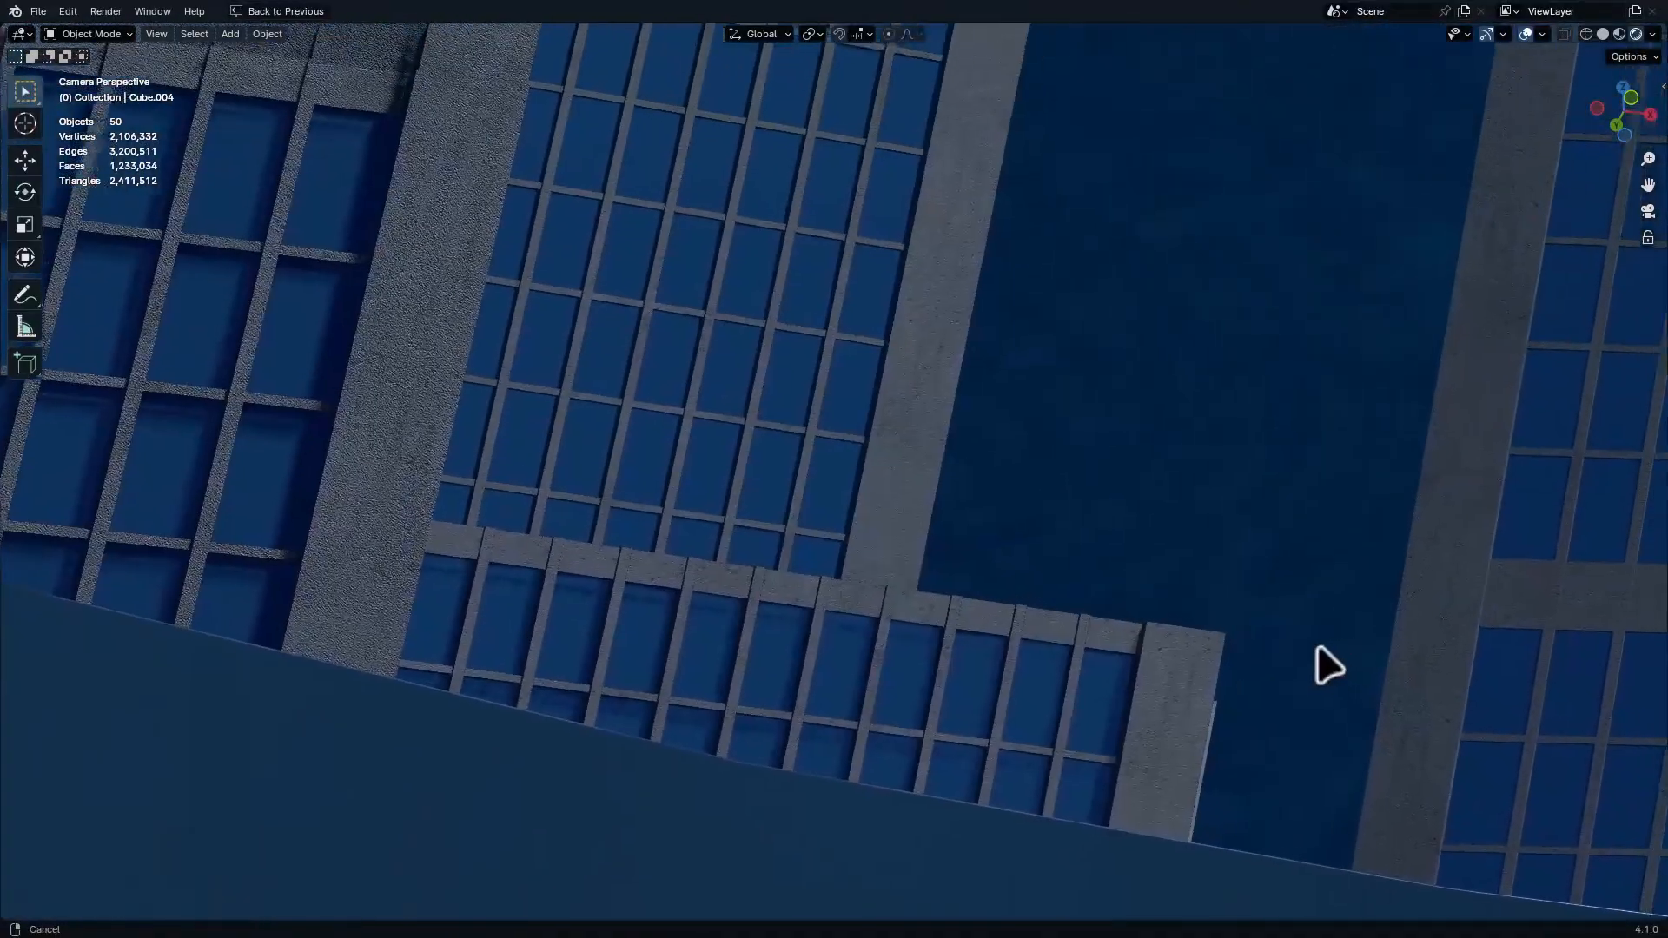
key("ctrl+alt+space")
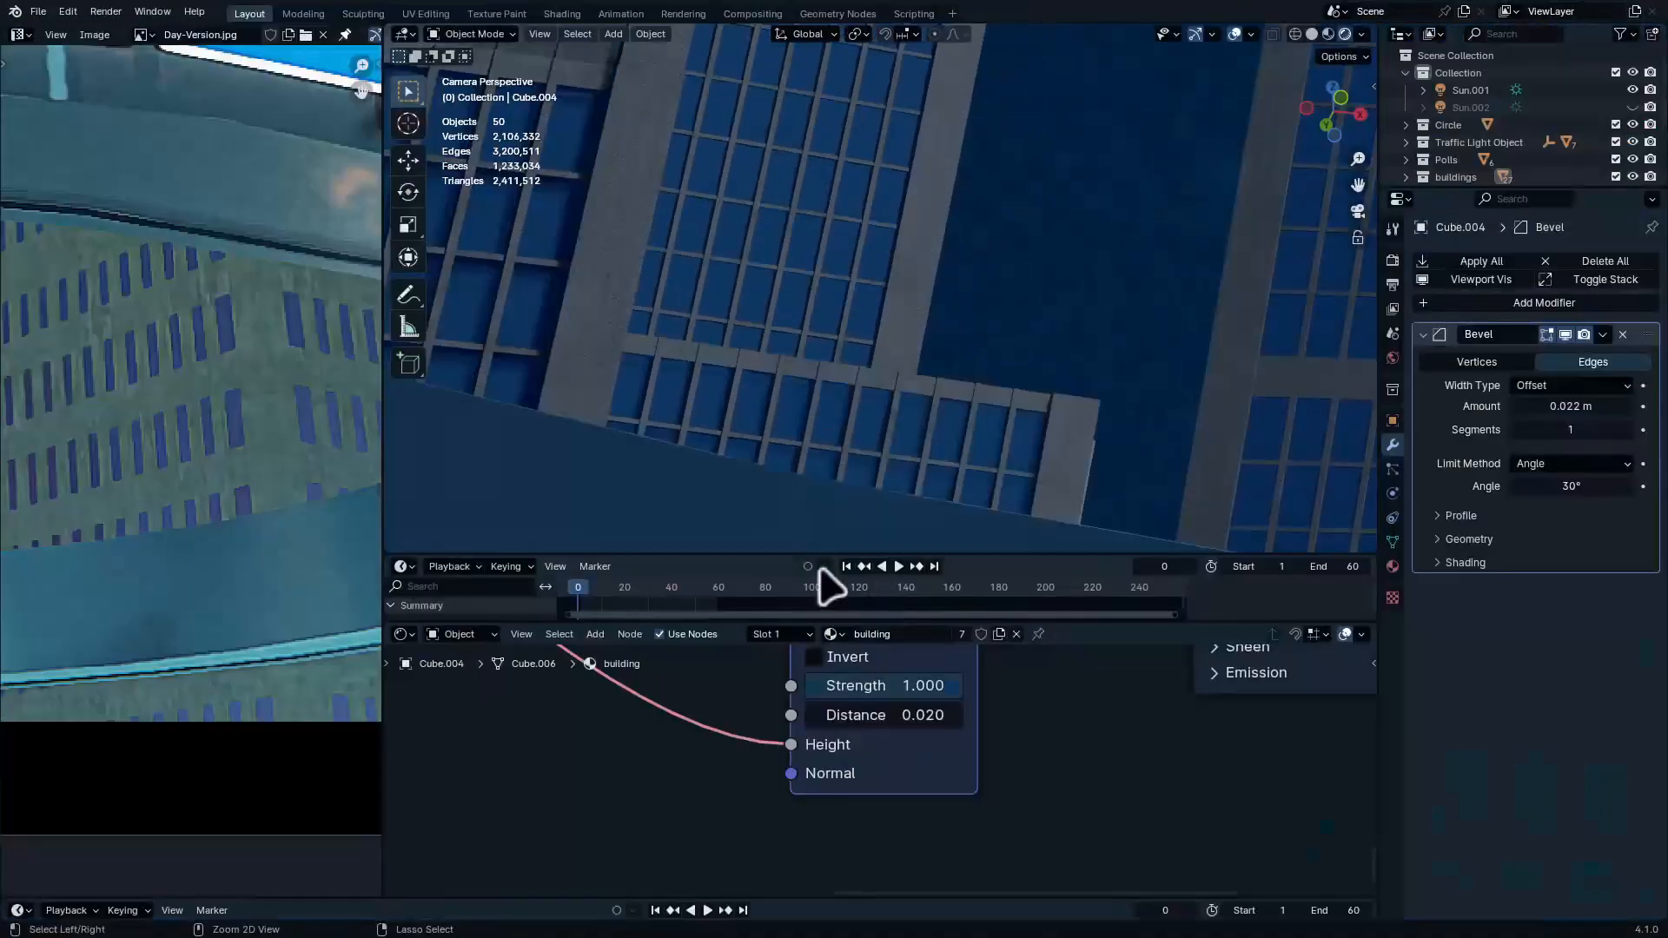
Toggle the Bump node off and on to compare its effect on the buildings behind the overpass ring
middle_click_drag(923, 786, 970, 891)
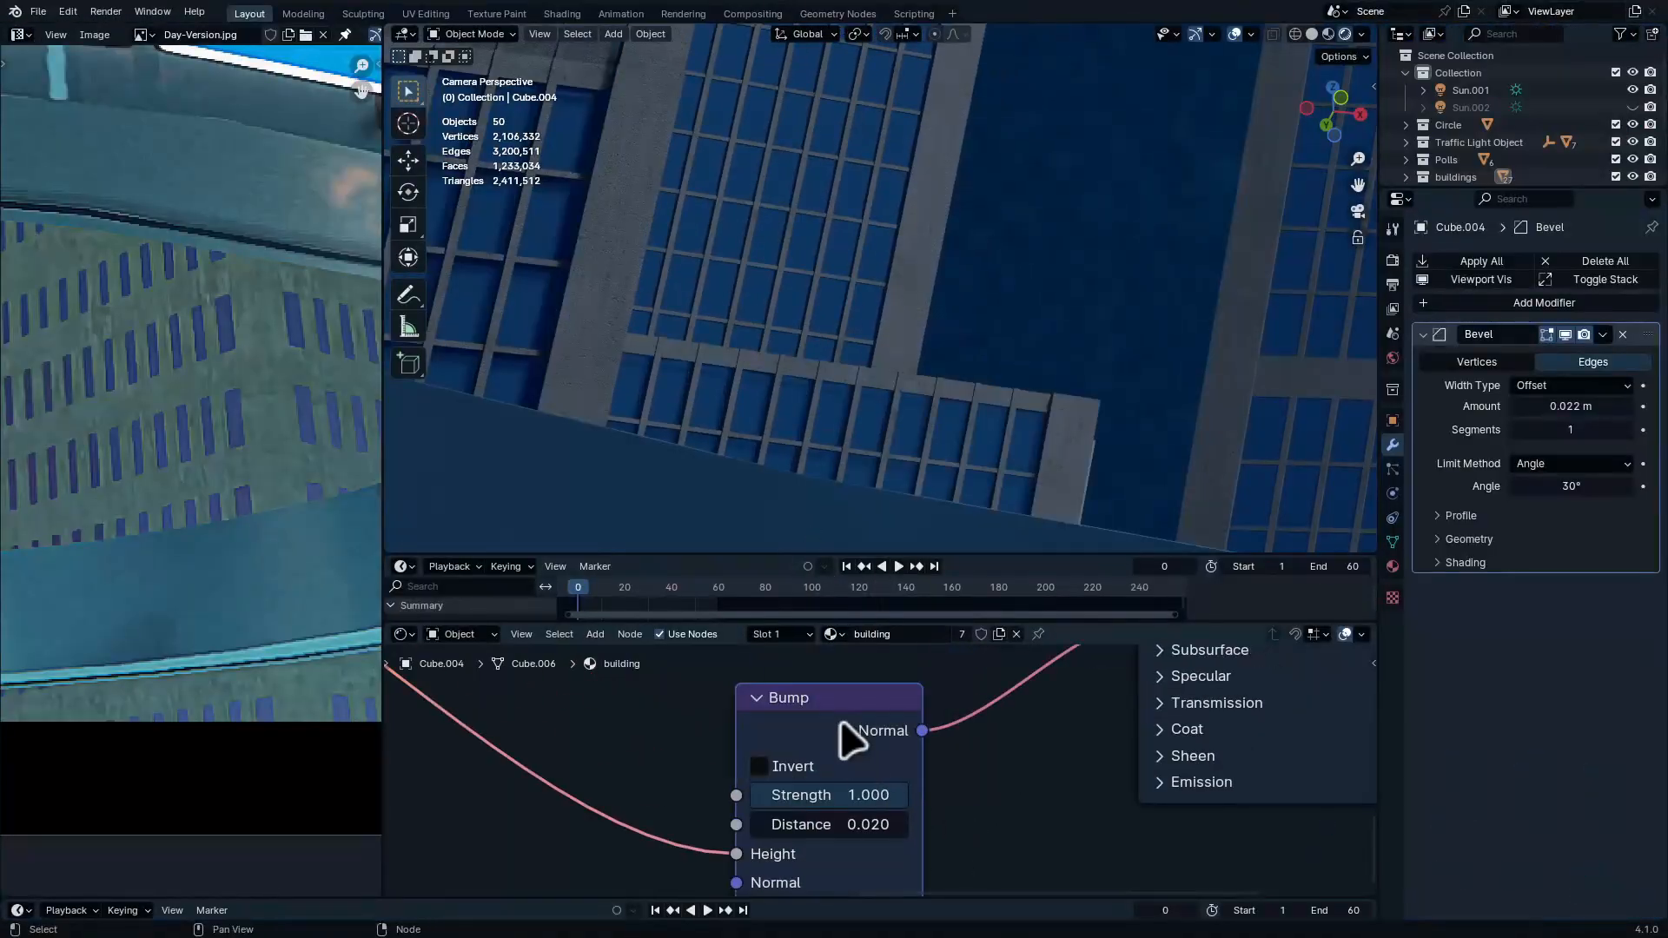
key("m")
key("m")
key("m")
key("m")
key("m")
key("m")
key("m")
key("m")
key("m")
key("m")
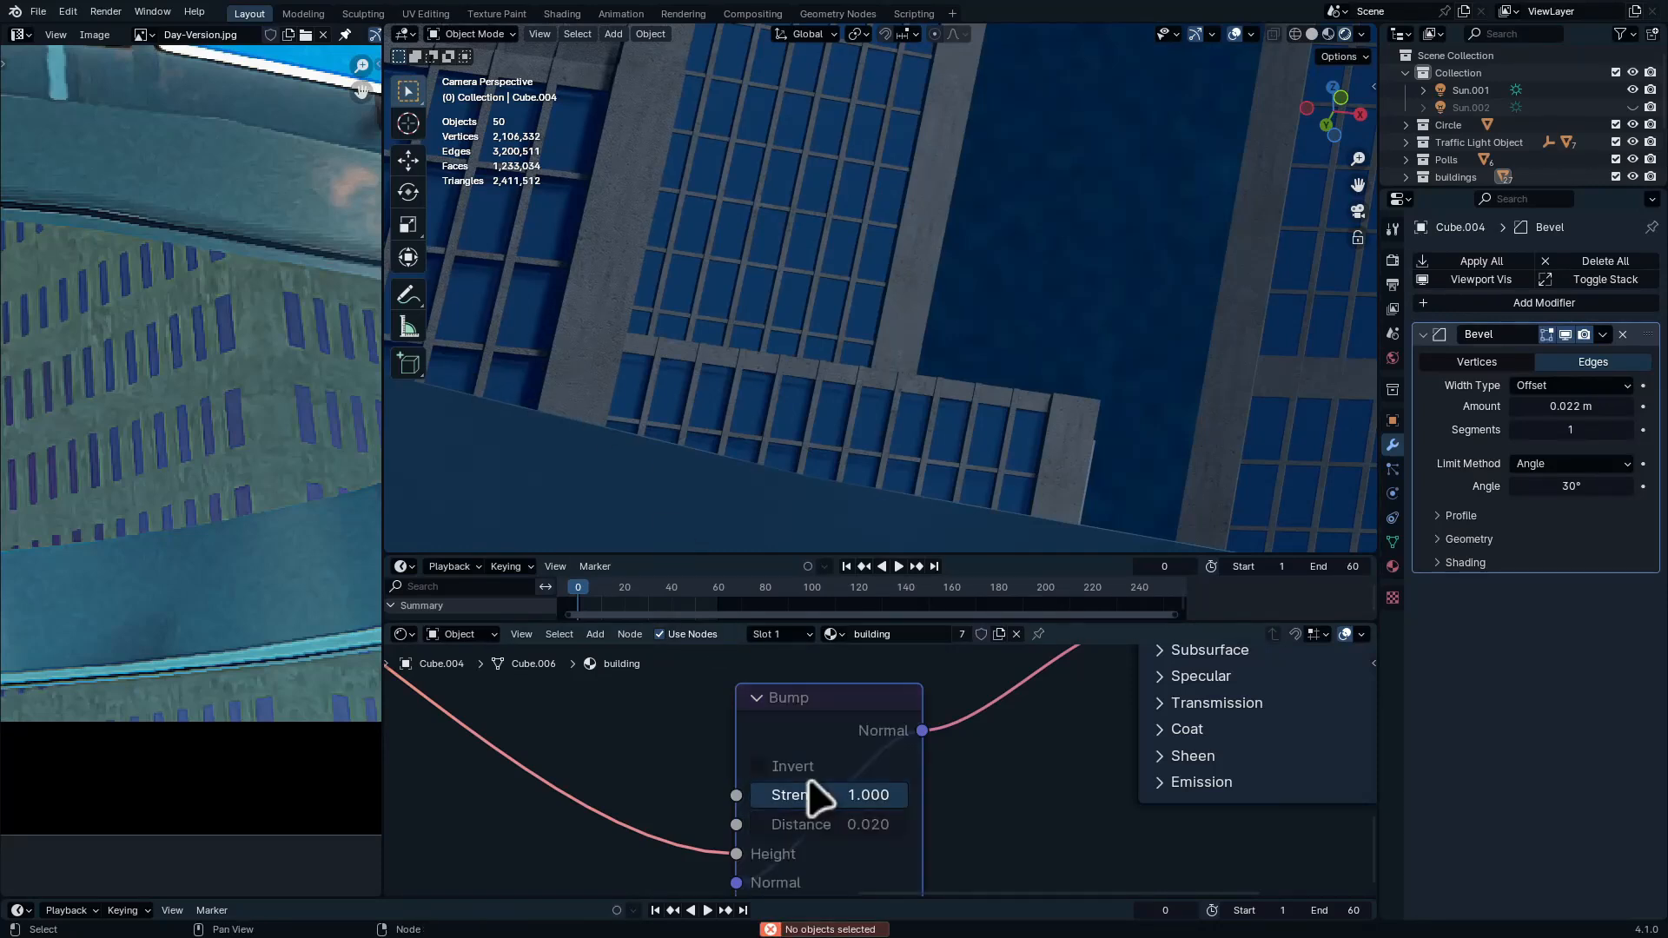
Frame the tower beneath the moon and compare its surface with the Bump node muted and active
middle_click_drag(982, 365, 725, 329)
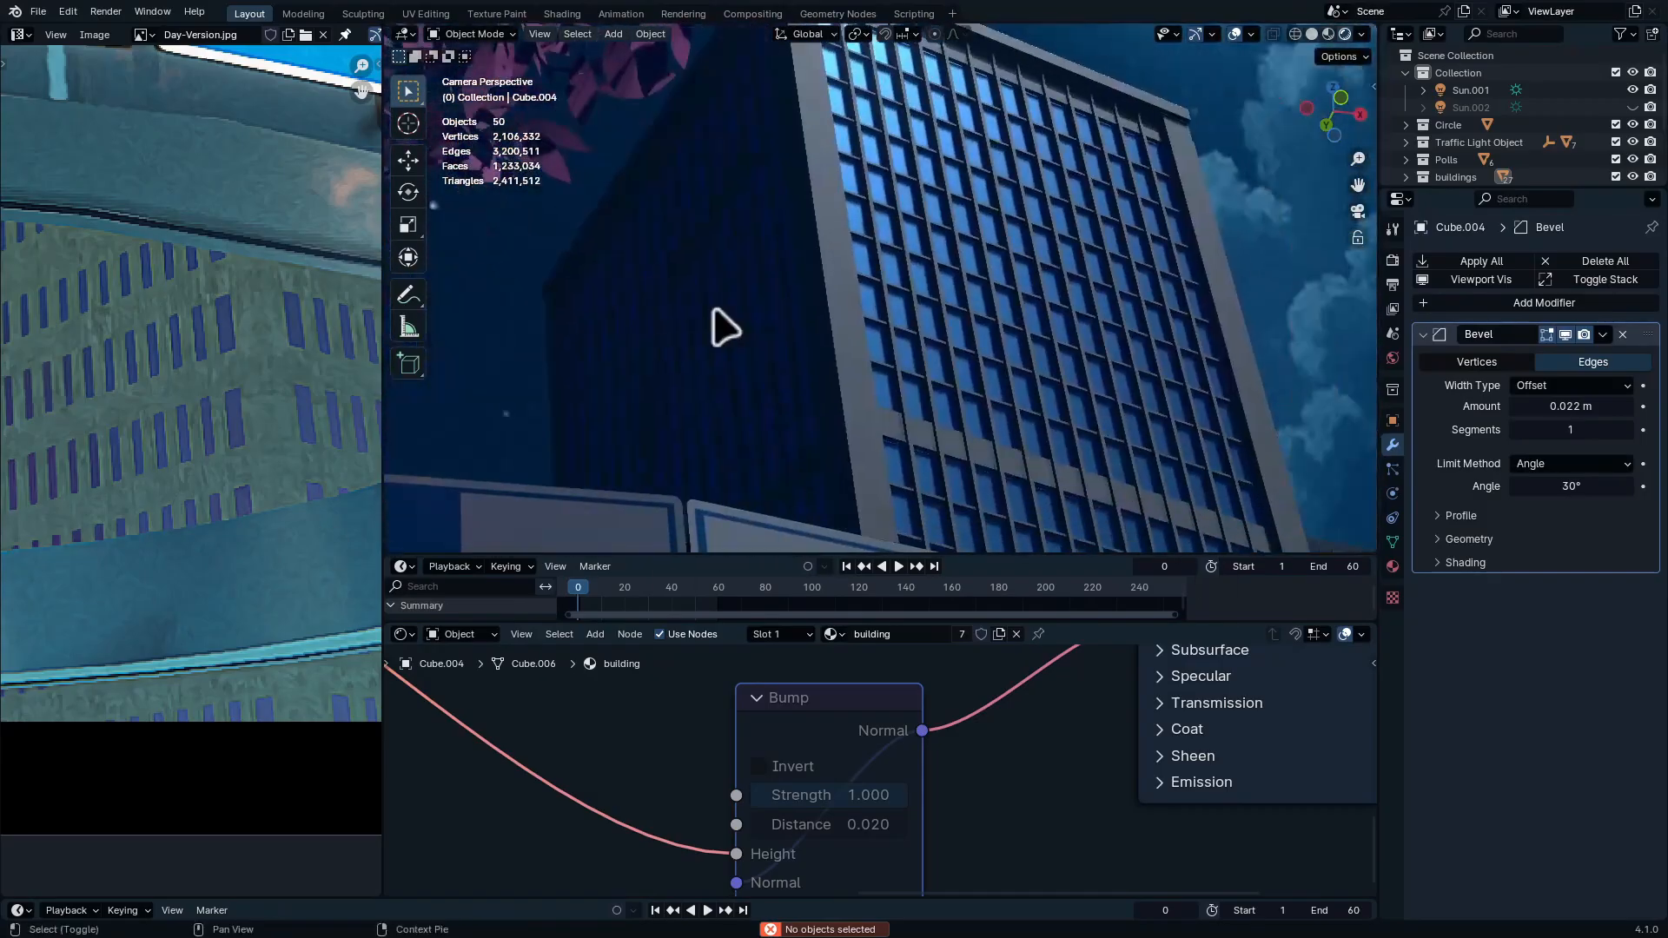
key("m")
key("m")
key("m")
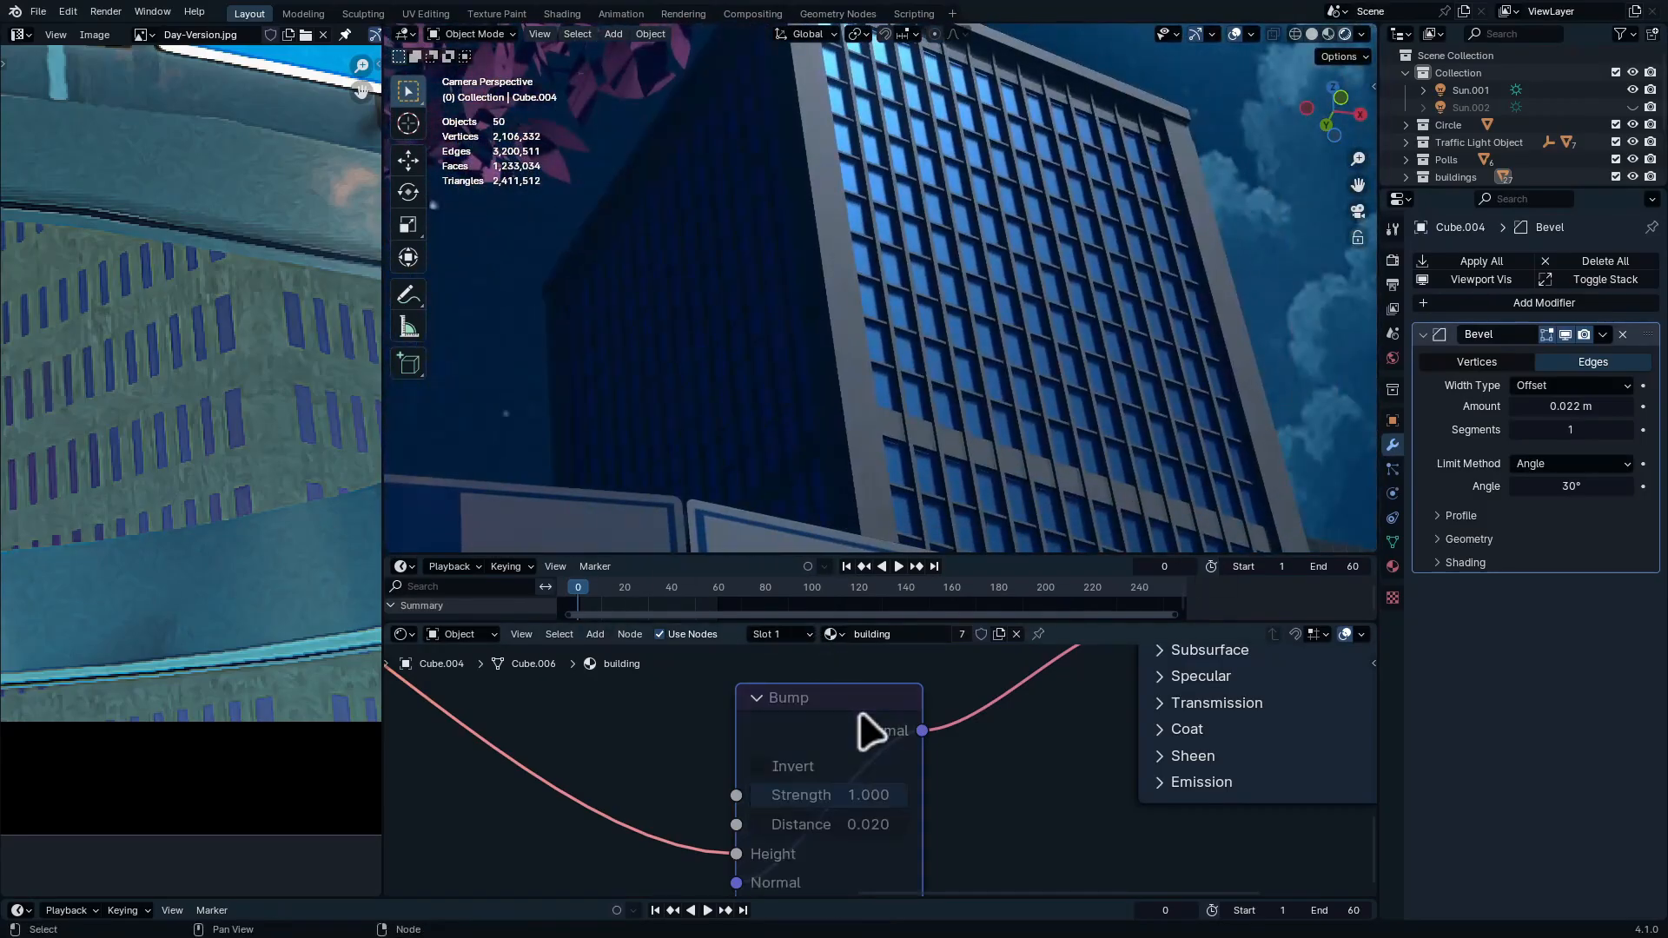
Review the tower and the whole scene through the camera in the maximized viewport
middle_click_drag(908, 271, 947, 369)
key("KP_0")
key("ctrl+space")
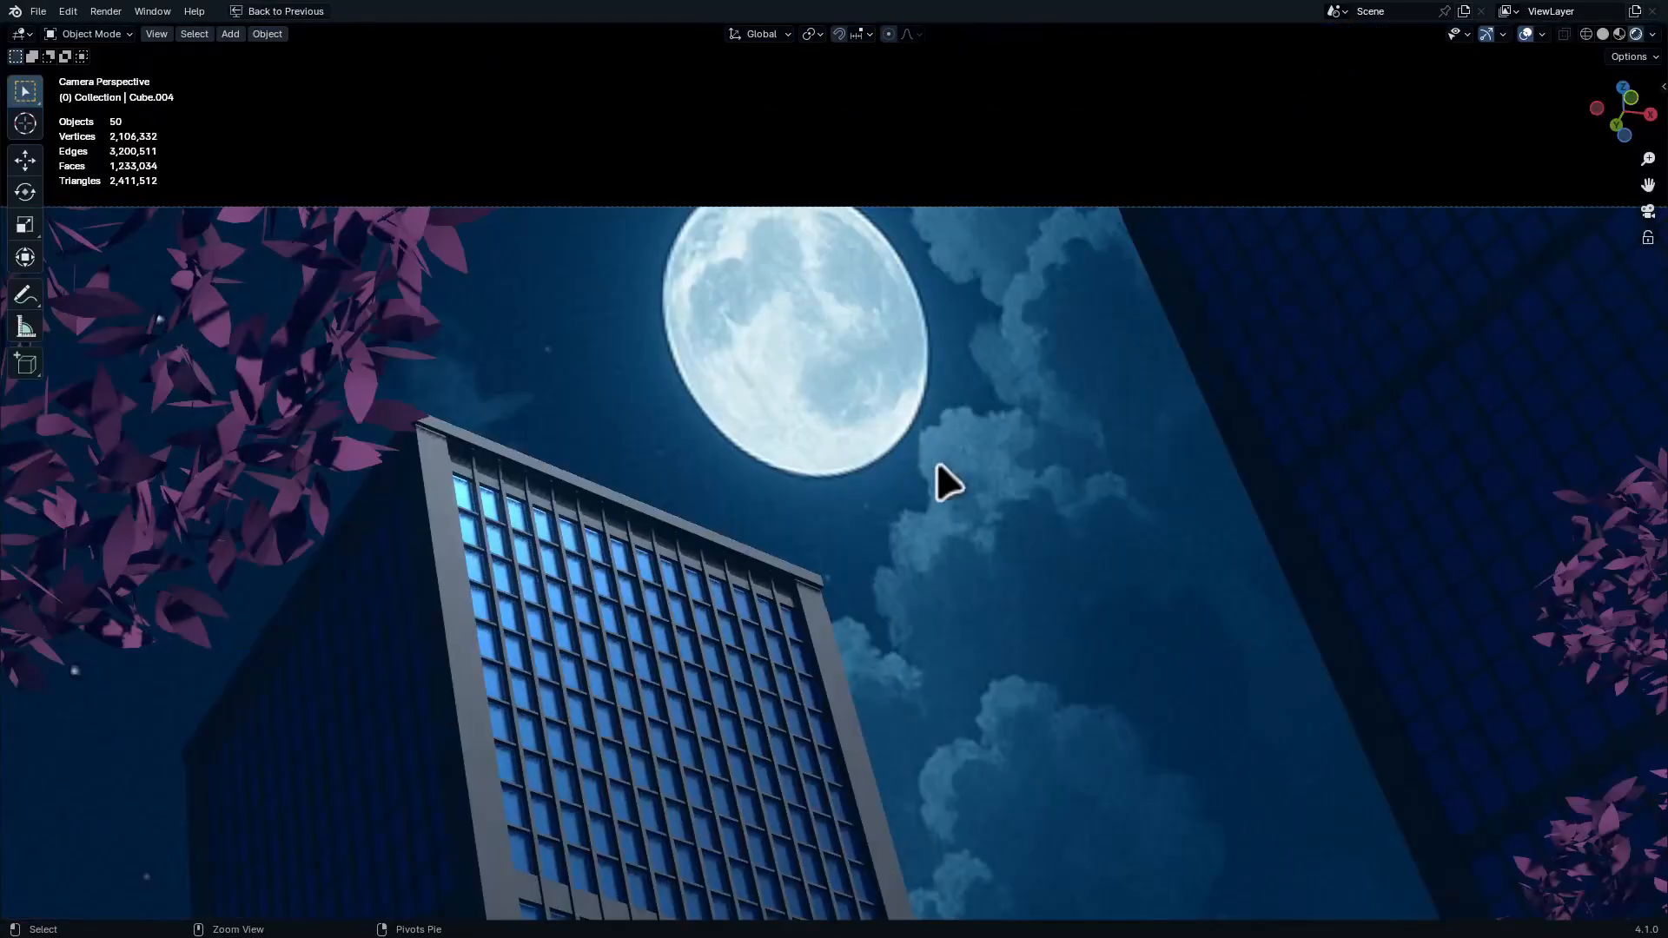
middle_click_drag(937, 461, 990, 626, "ctrl")
middle_click_drag(949, 430, 970, 417, "shift")
key("ctrl+space")
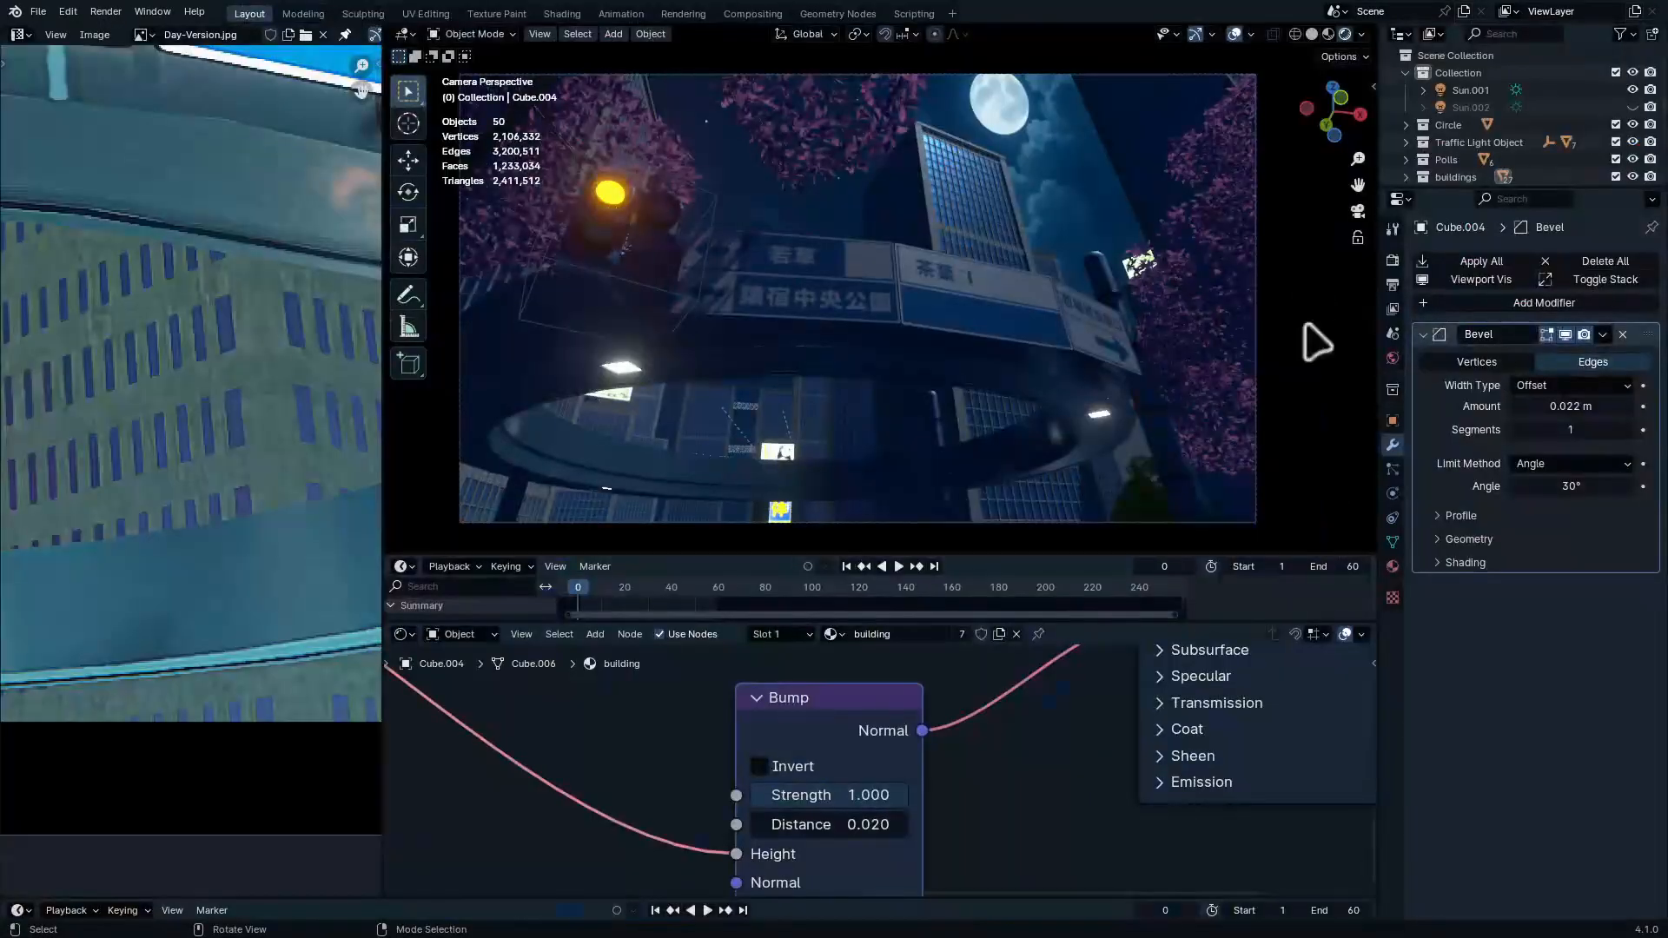
Select the scene camera, enable its depth of field and set the F-stop to 0.1
left_click(1178, 75)
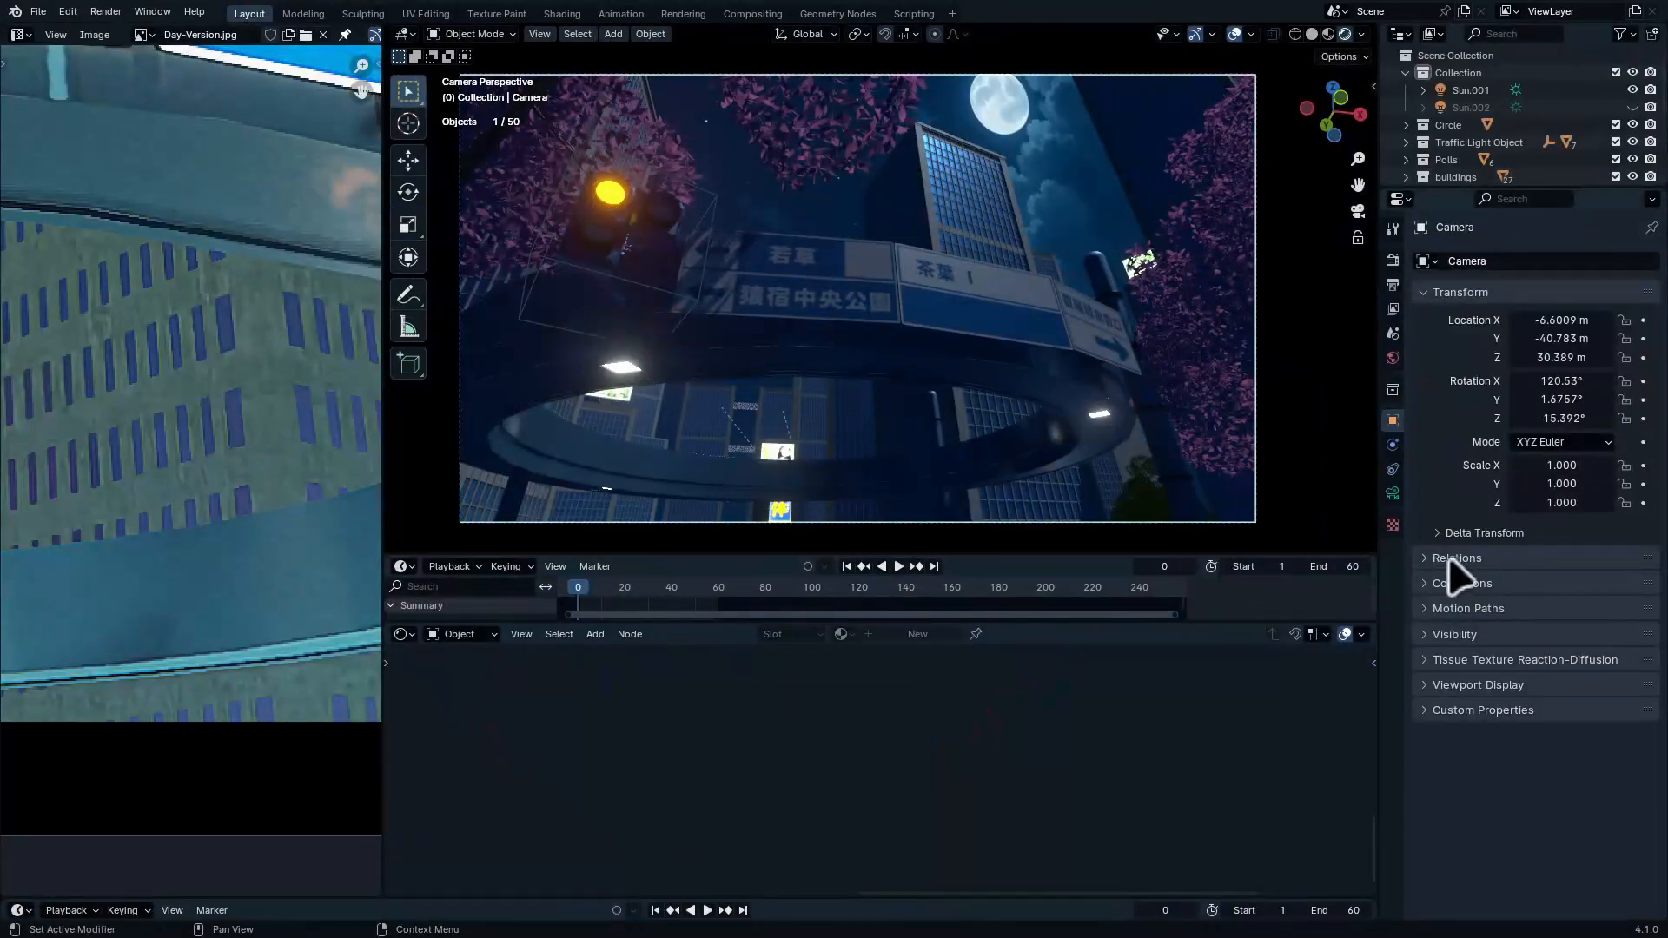
left_click(1391, 494)
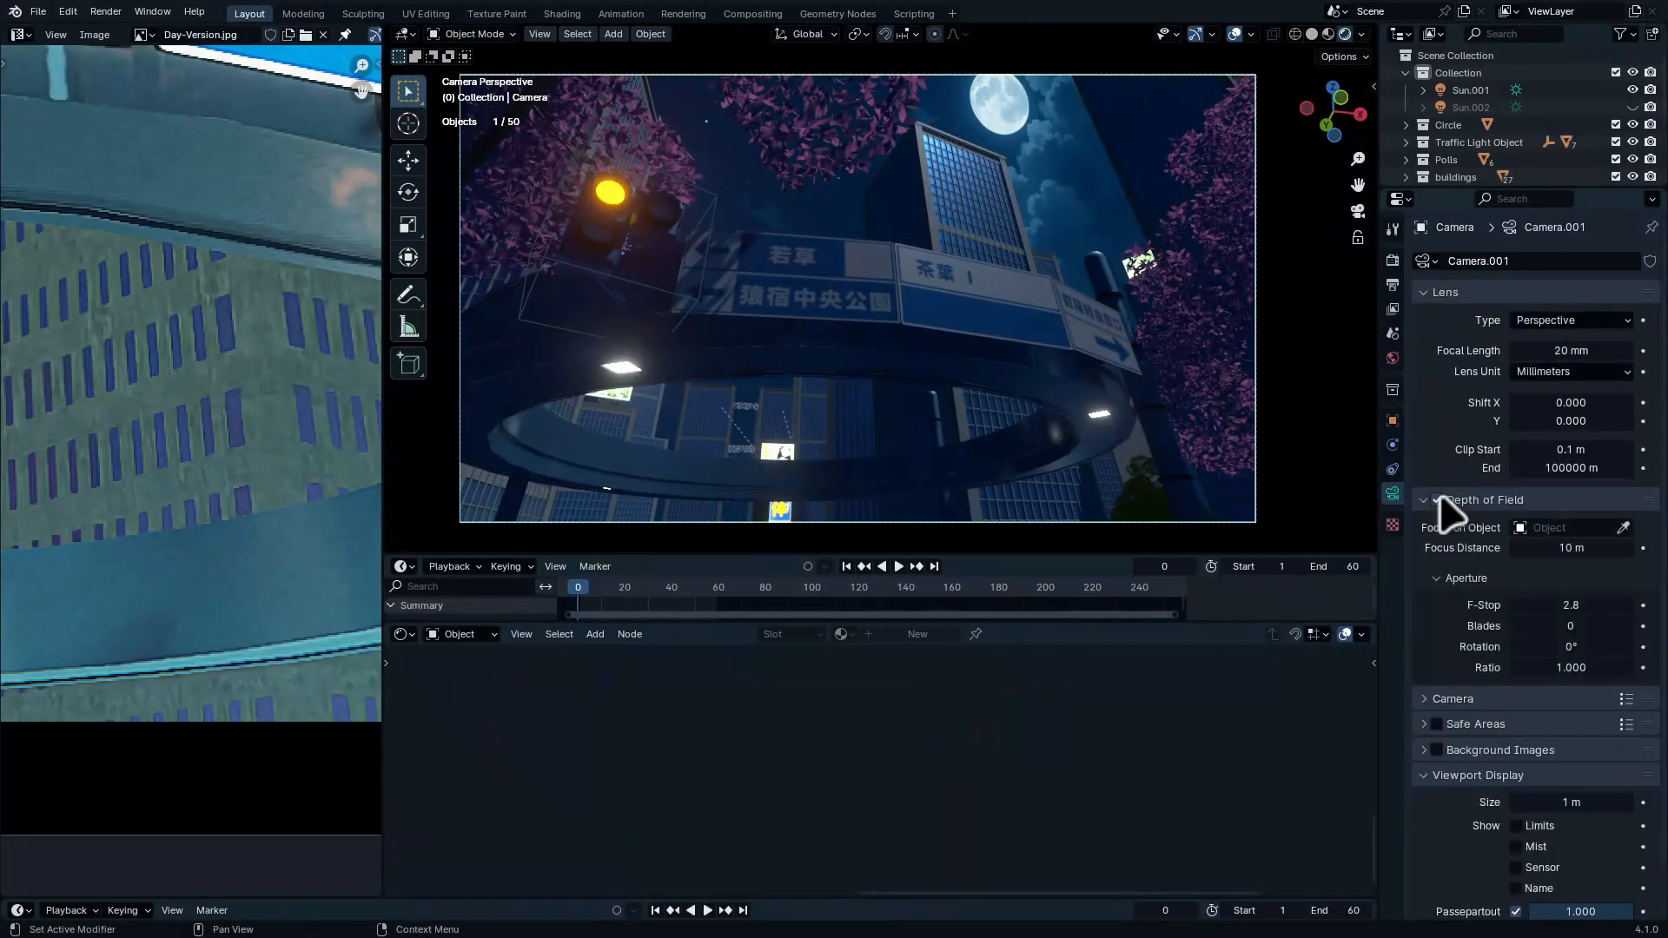
scroll(823, 315, "up", 6)
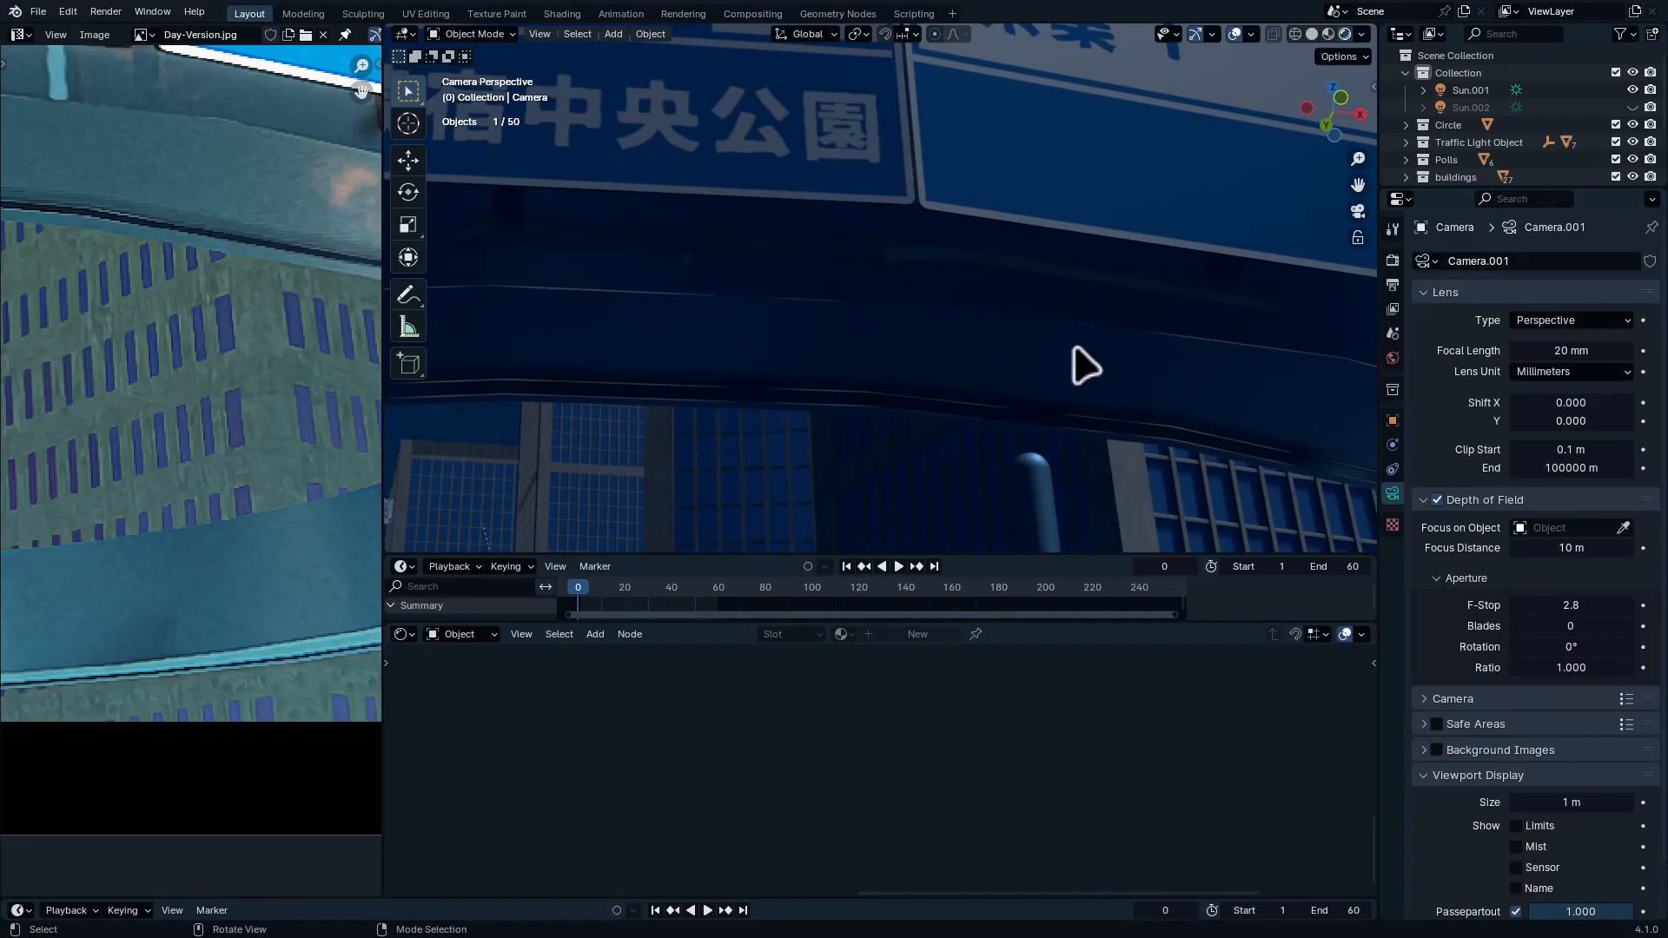
middle_click_drag(818, 260, 982, 469, "shift")
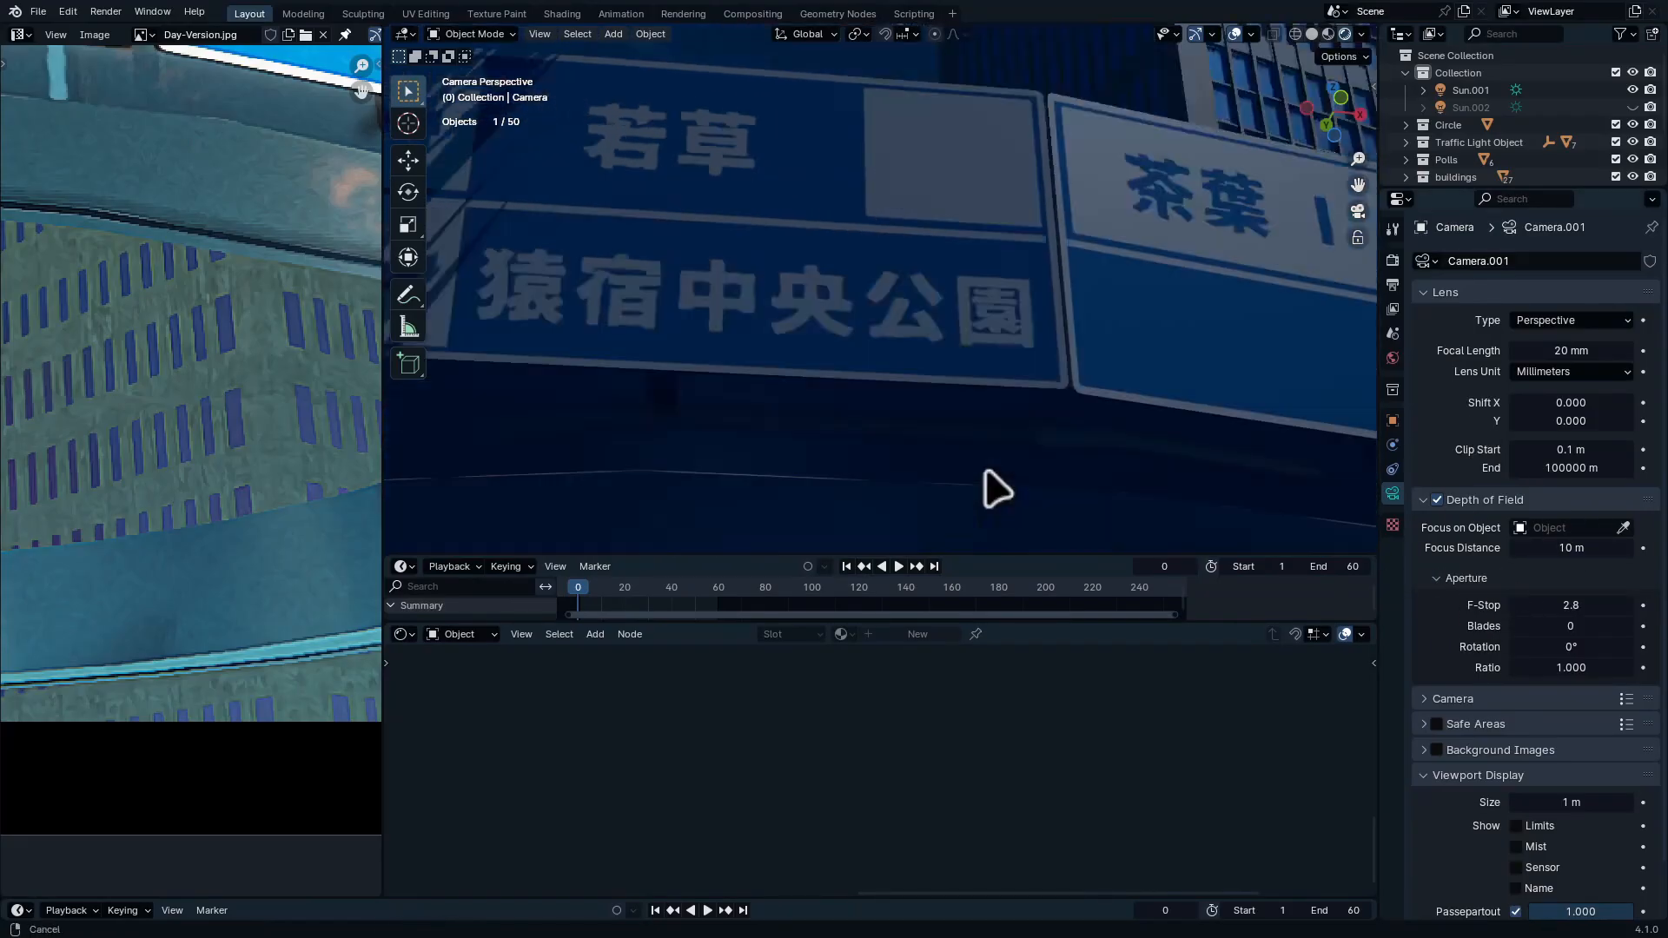
middle_click_drag(1101, 244, 1303, 339, "shift")
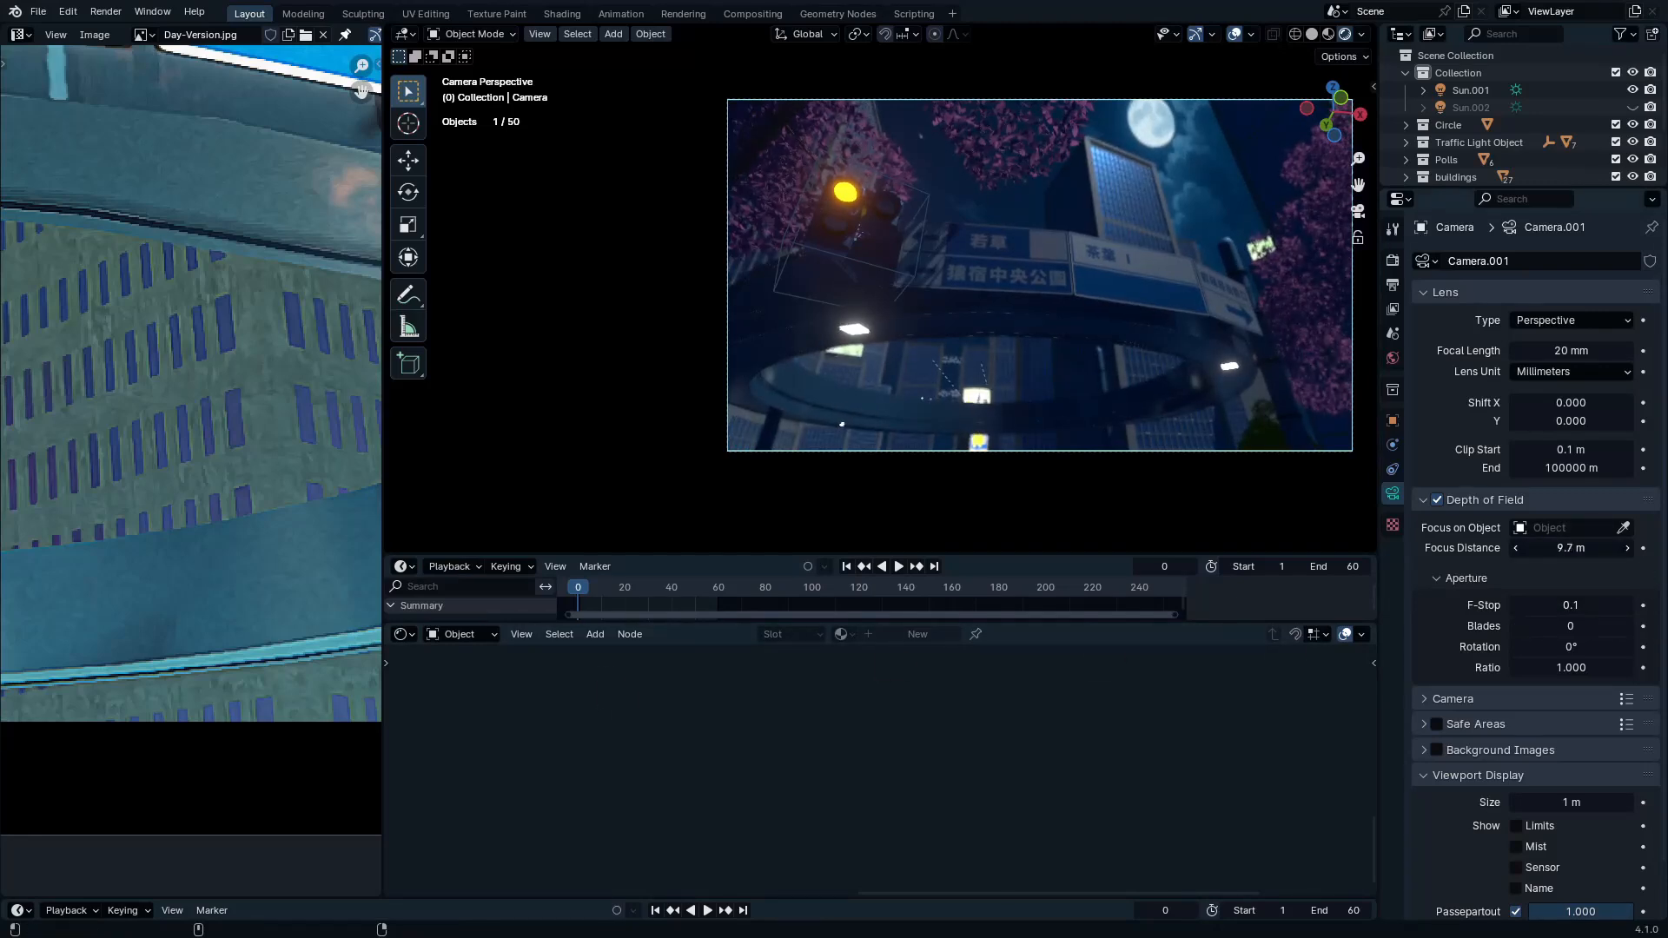
Focus the camera on the road sign with a focus distance of 11 m and check the blur in the maximized view
middle_click_drag(1023, 348, 1038, 485, "ctrl")
middle_click_drag(1037, 484, 807, 512, "ctrl")
left_click(1623, 528)
left_click(861, 300)
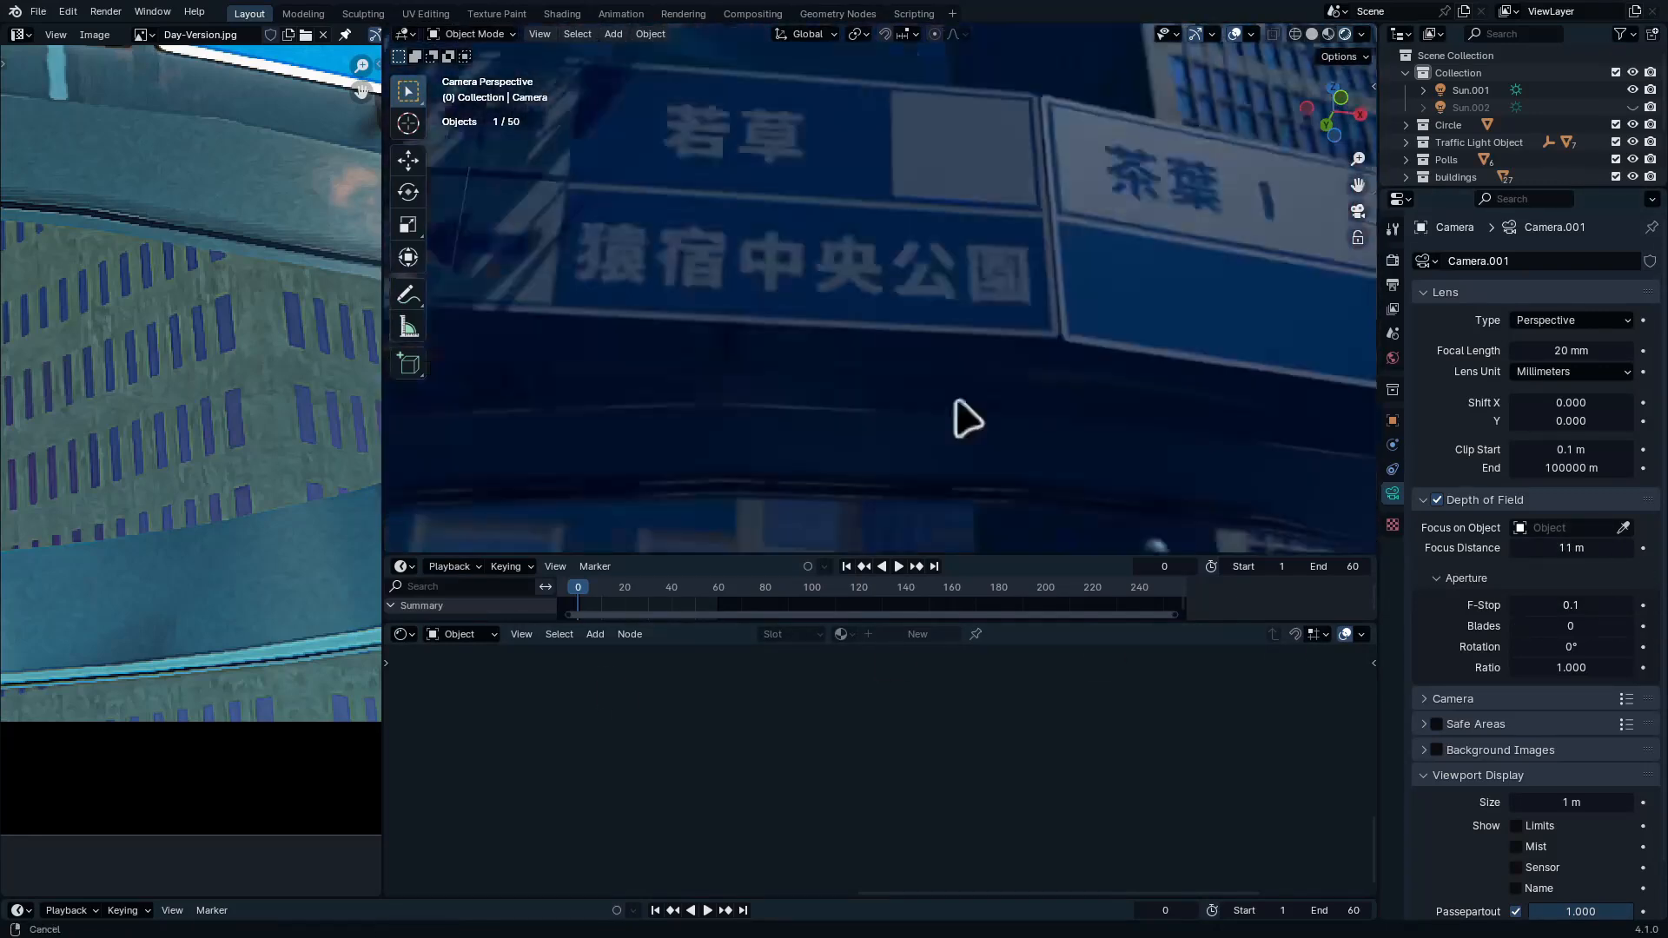
middle_click_drag(873, 201, 898, 282, "ctrl")
key("ctrl+space")
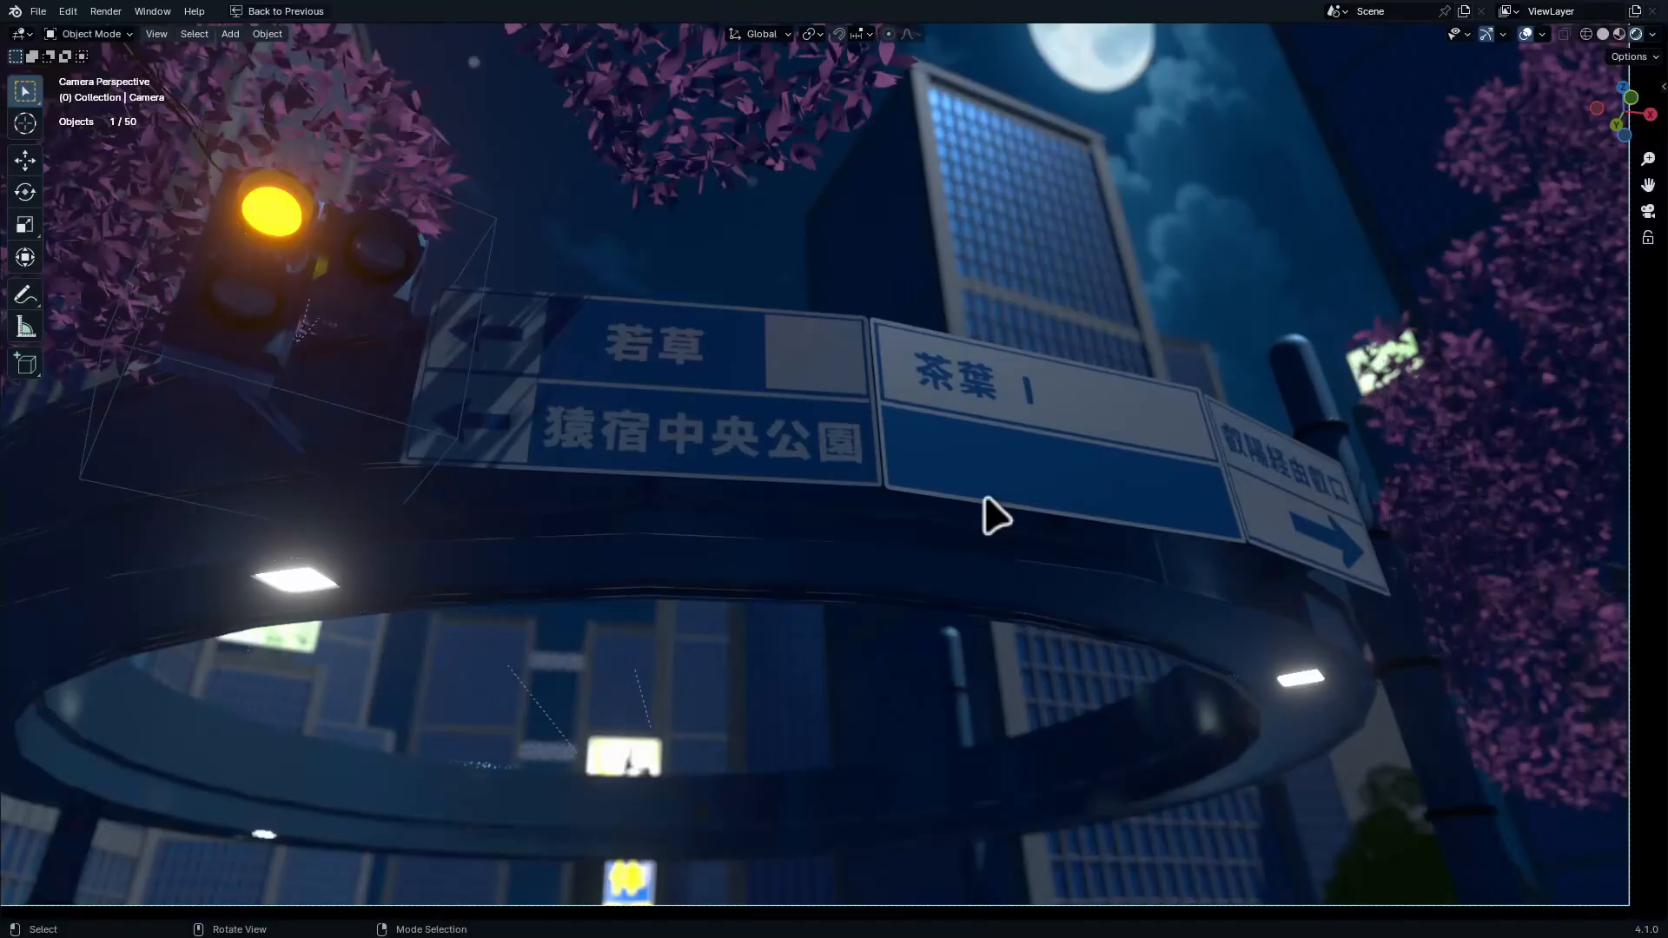
middle_click_drag(854, 361, 958, 395, "shift")
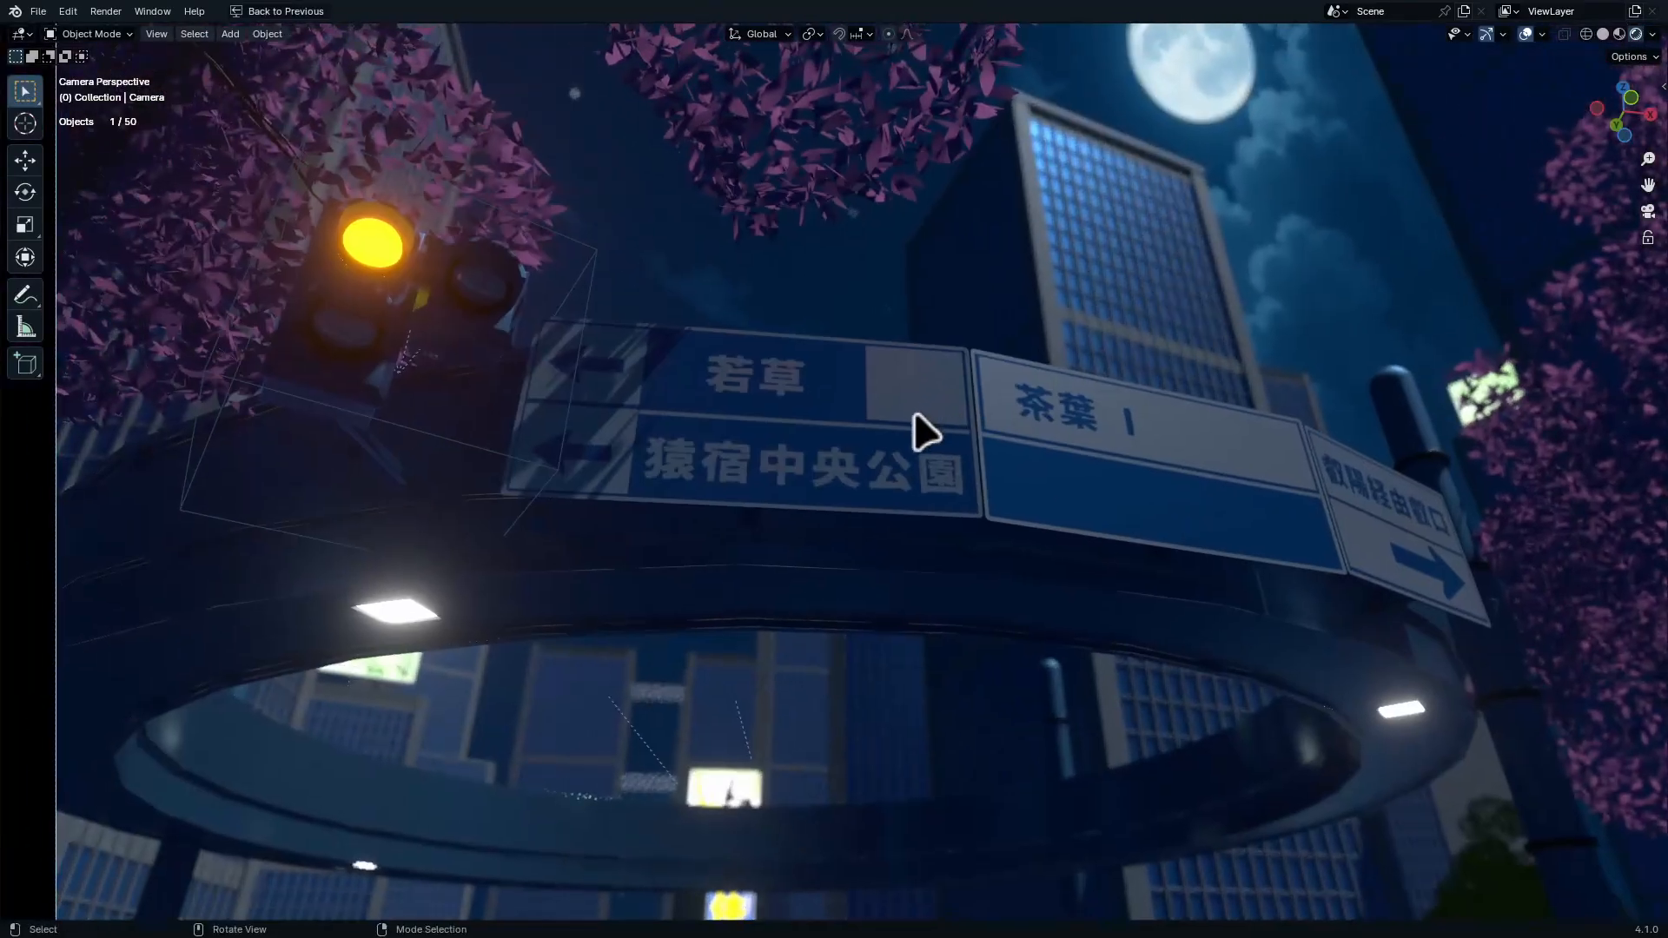
middle_click_drag(925, 510, 859, 327, "shift")
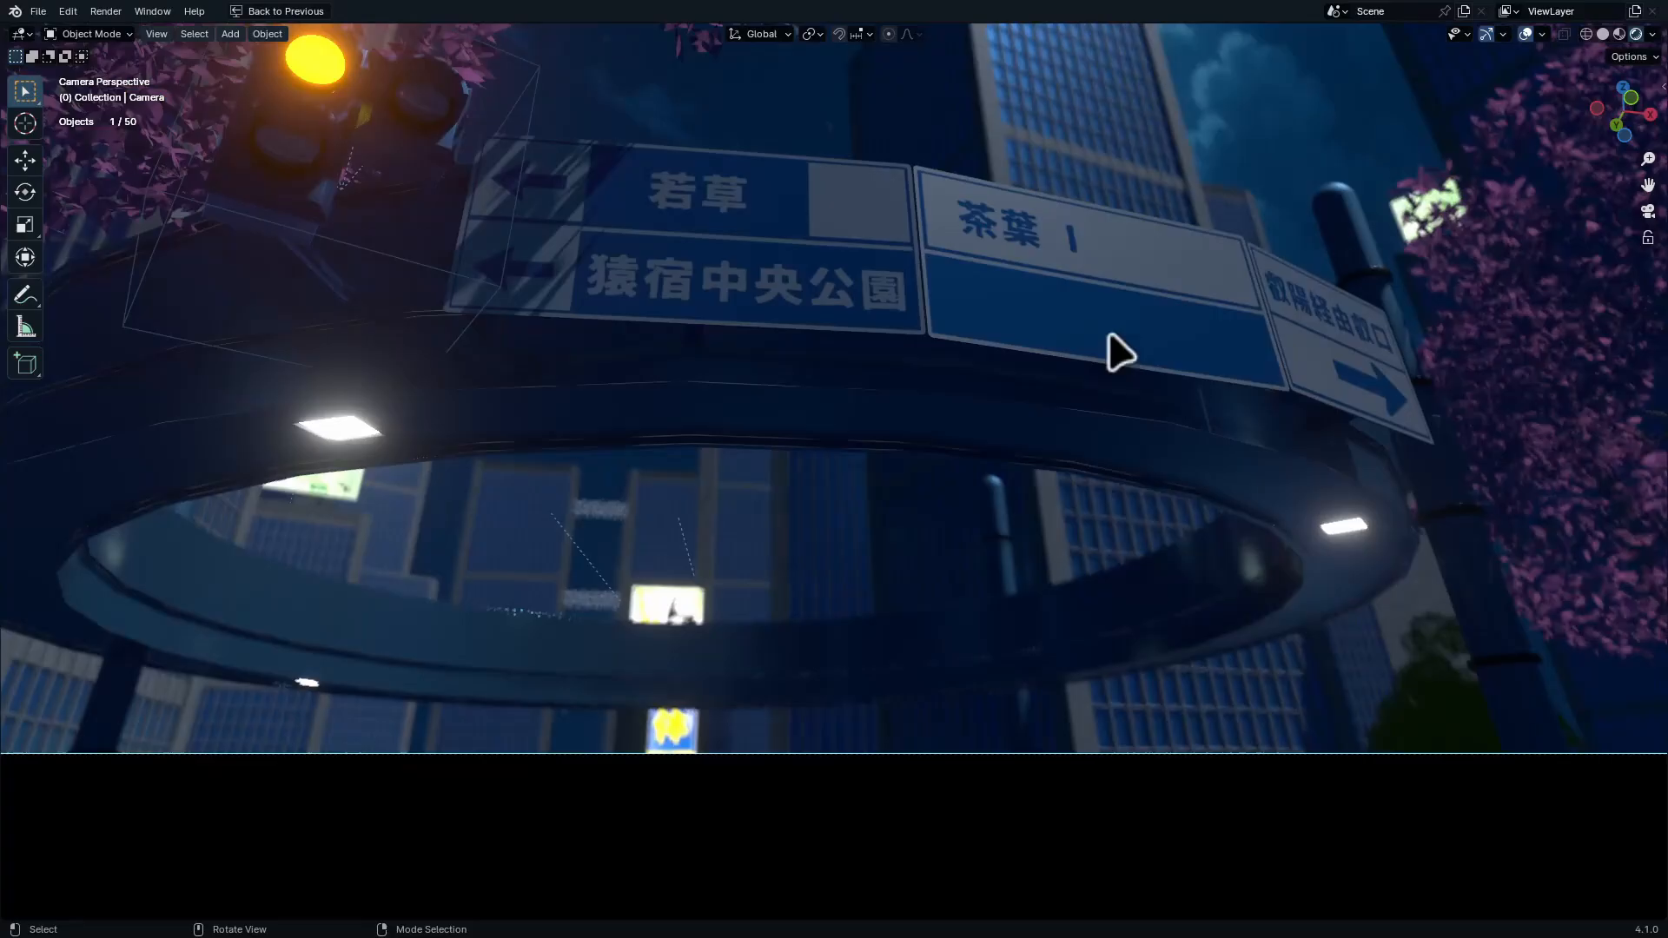
From the top view, duplicate the pink tree beside the overpass ring and place the copy inside the ring
key("KP_0")
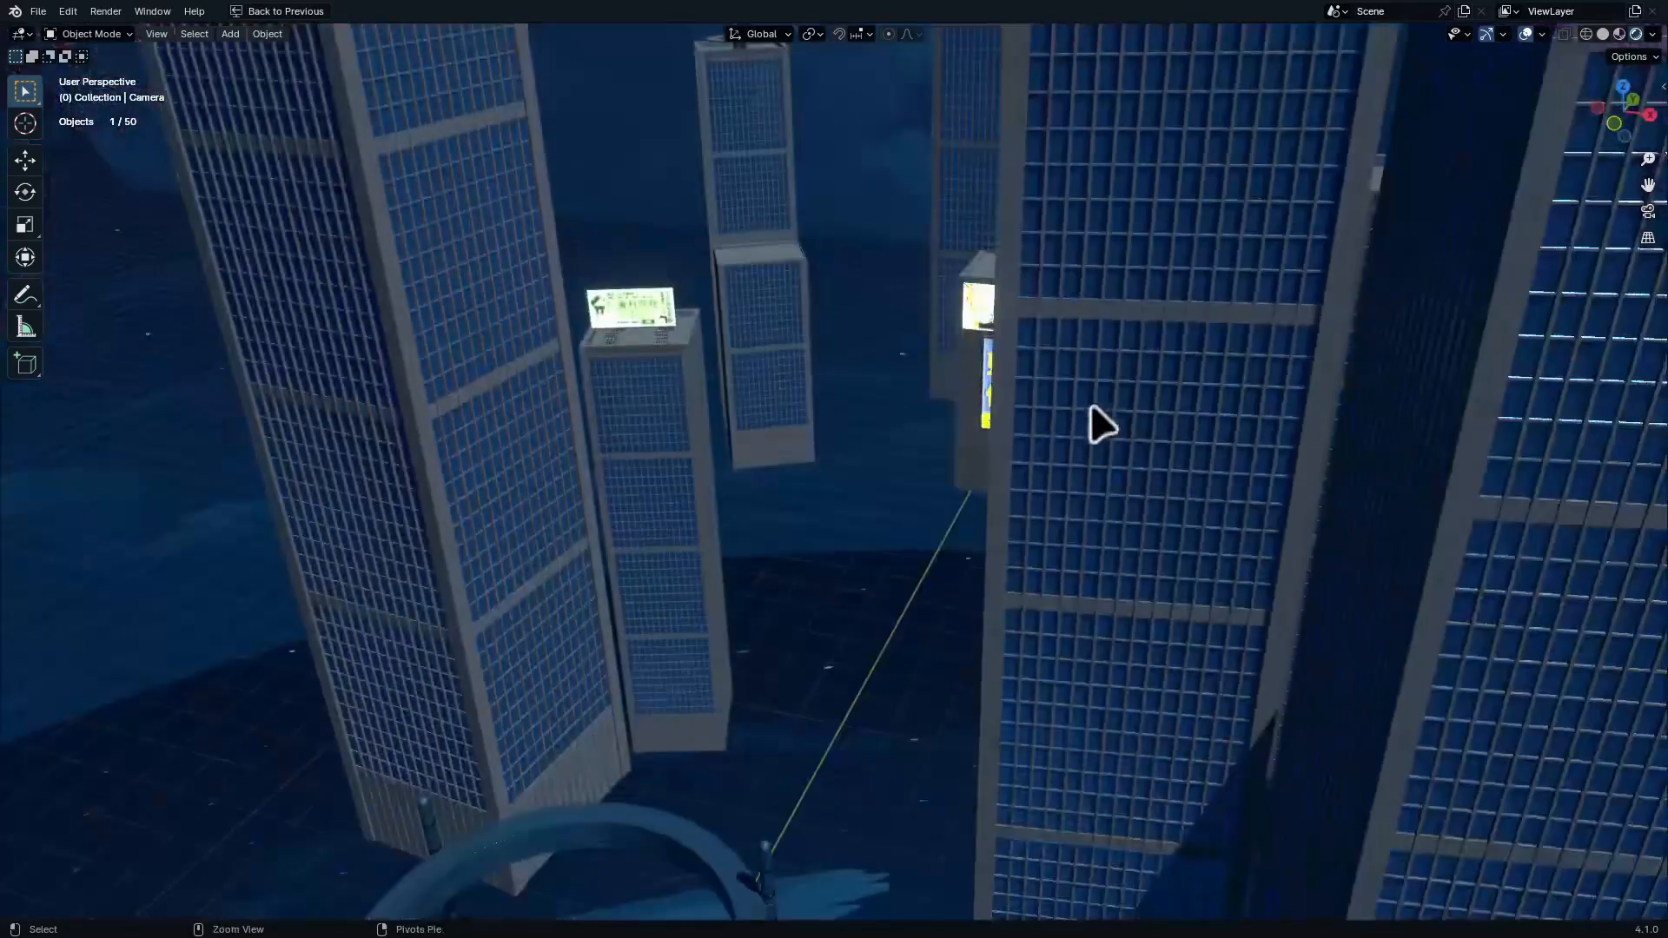
middle_click_drag(1101, 426, 1098, 476, "ctrl")
key("KP_Divide")
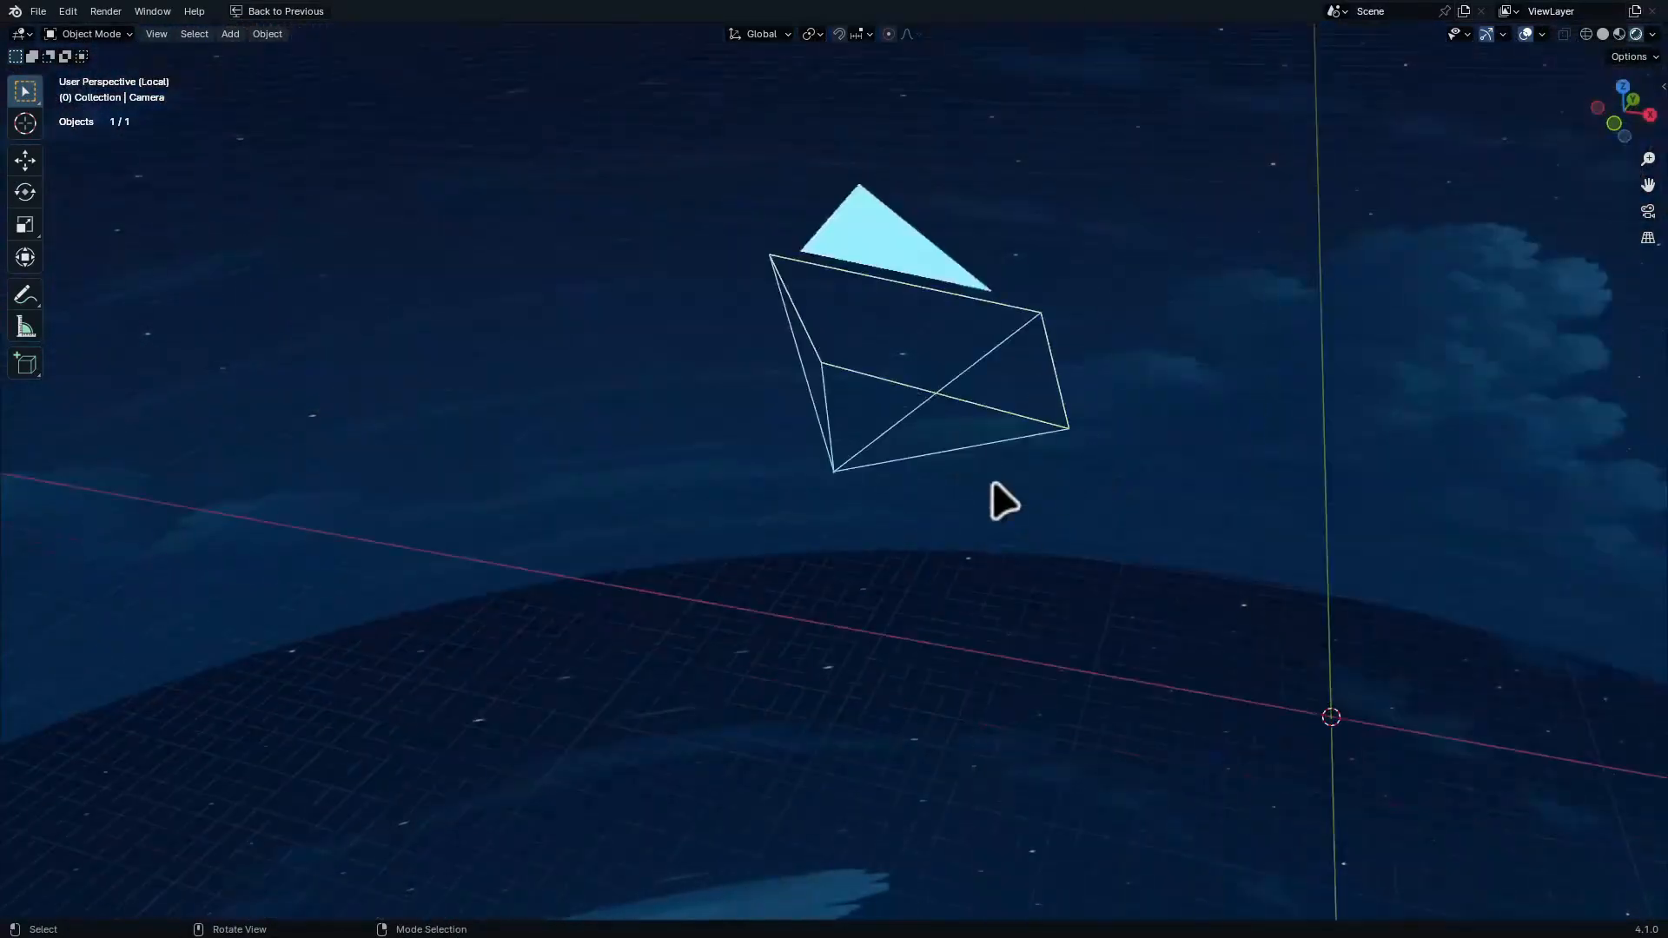
key("KP_Divide")
key("KP_7")
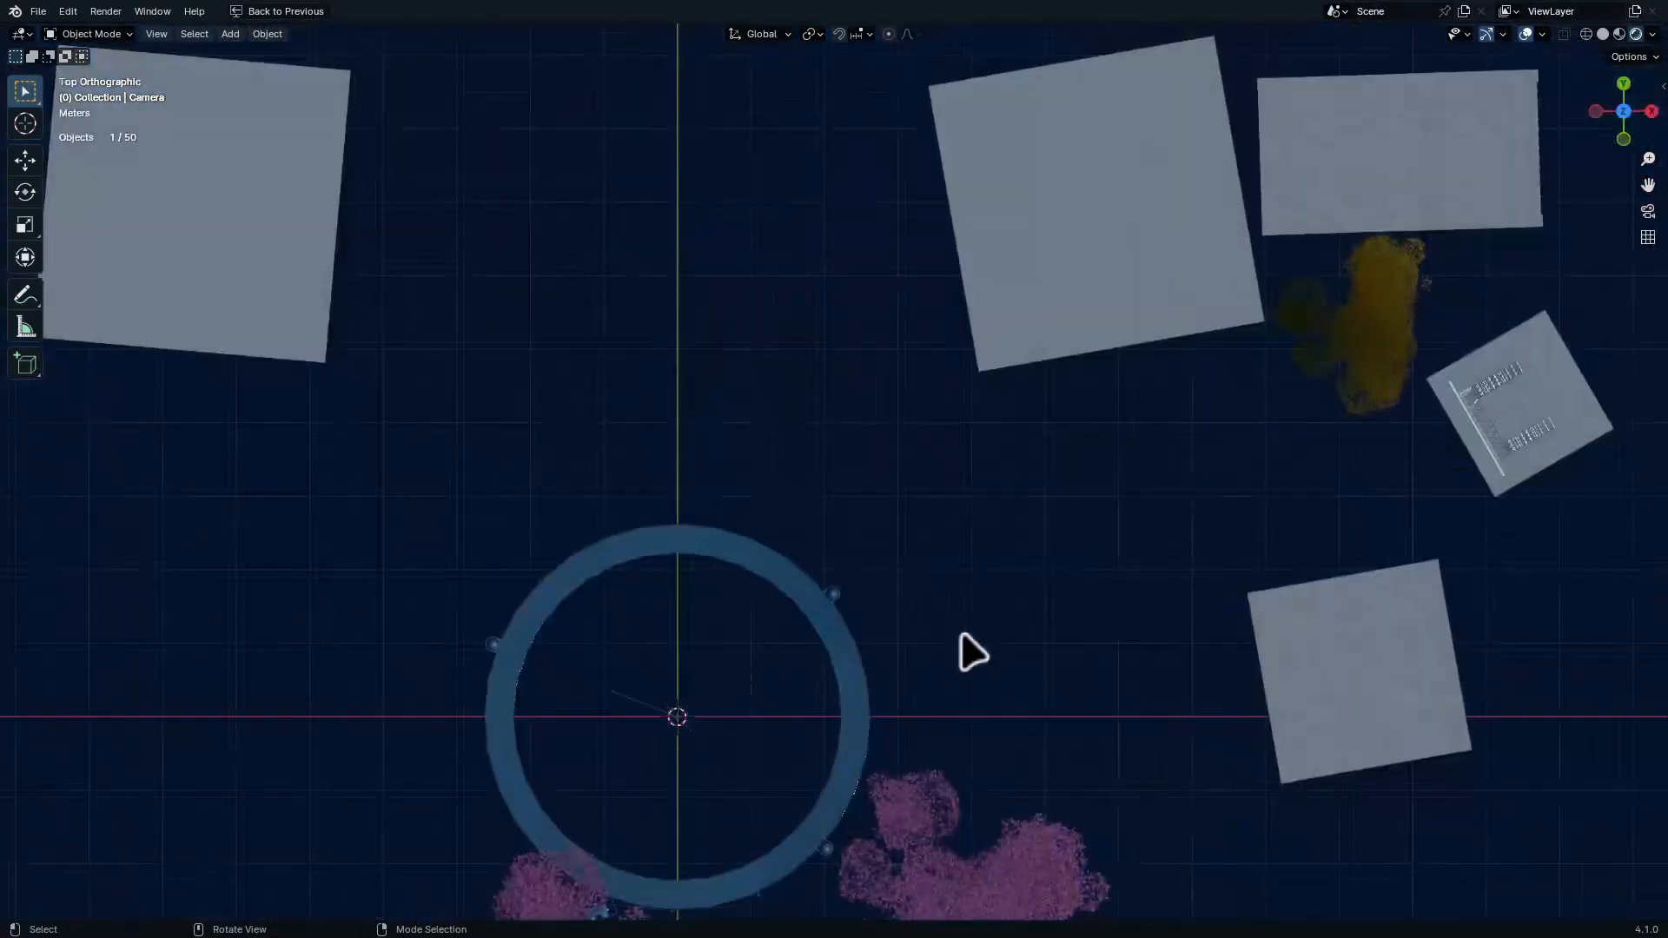
middle_click_drag(948, 579, 1108, 322, "shift")
left_click(1185, 619)
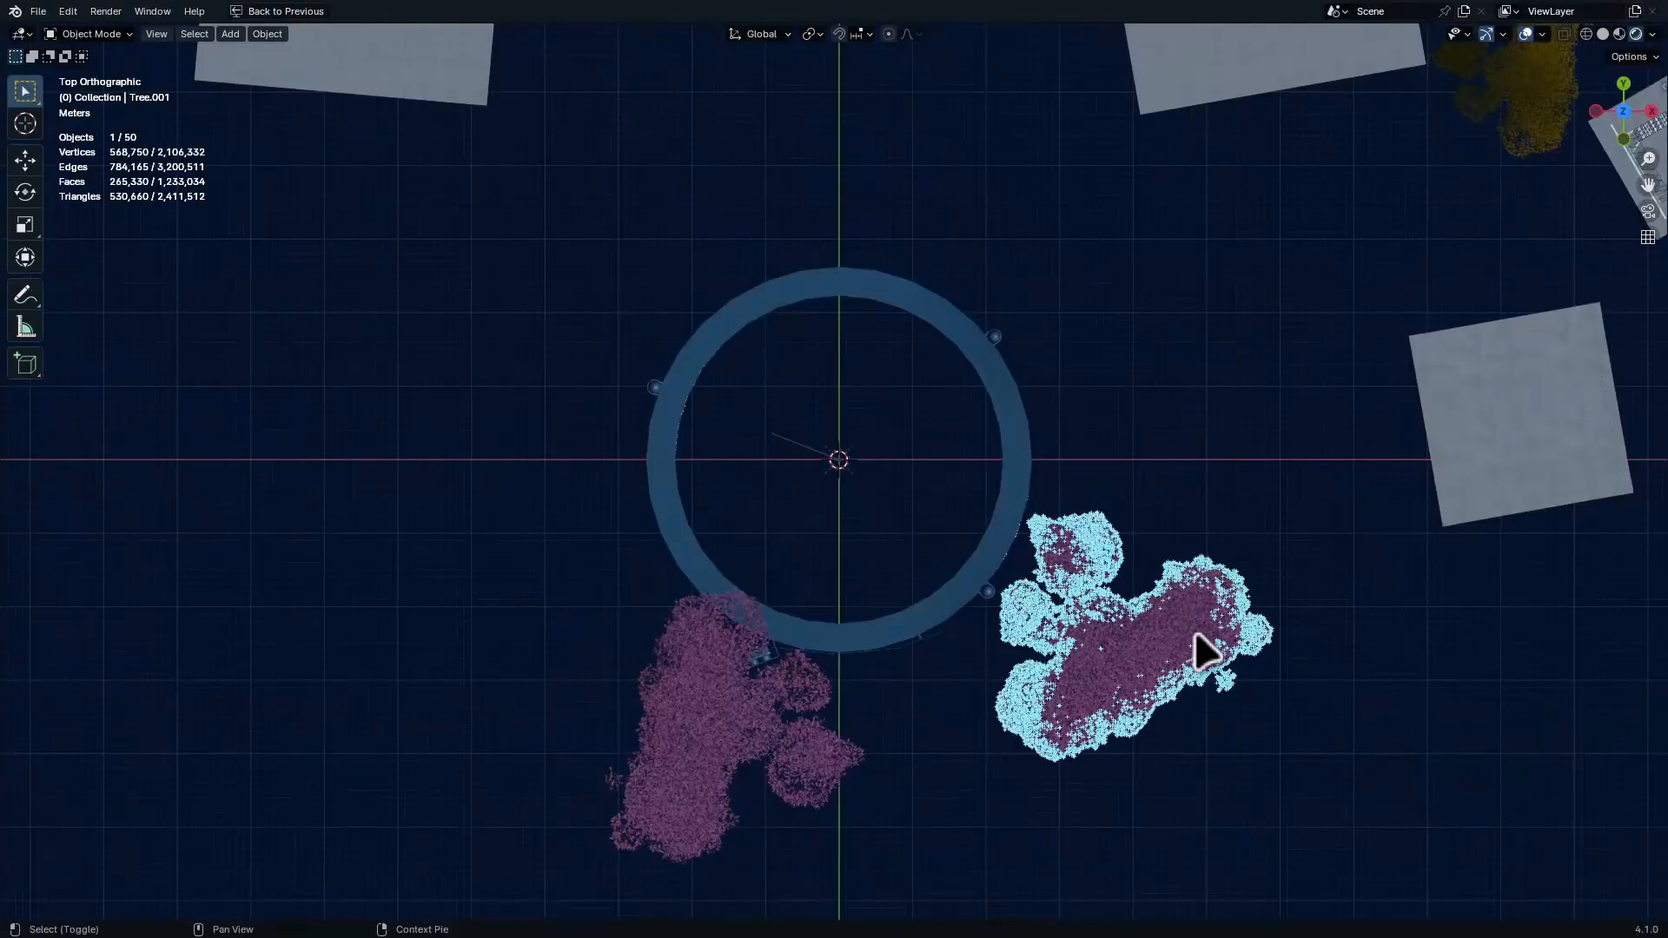
key("shift+d")
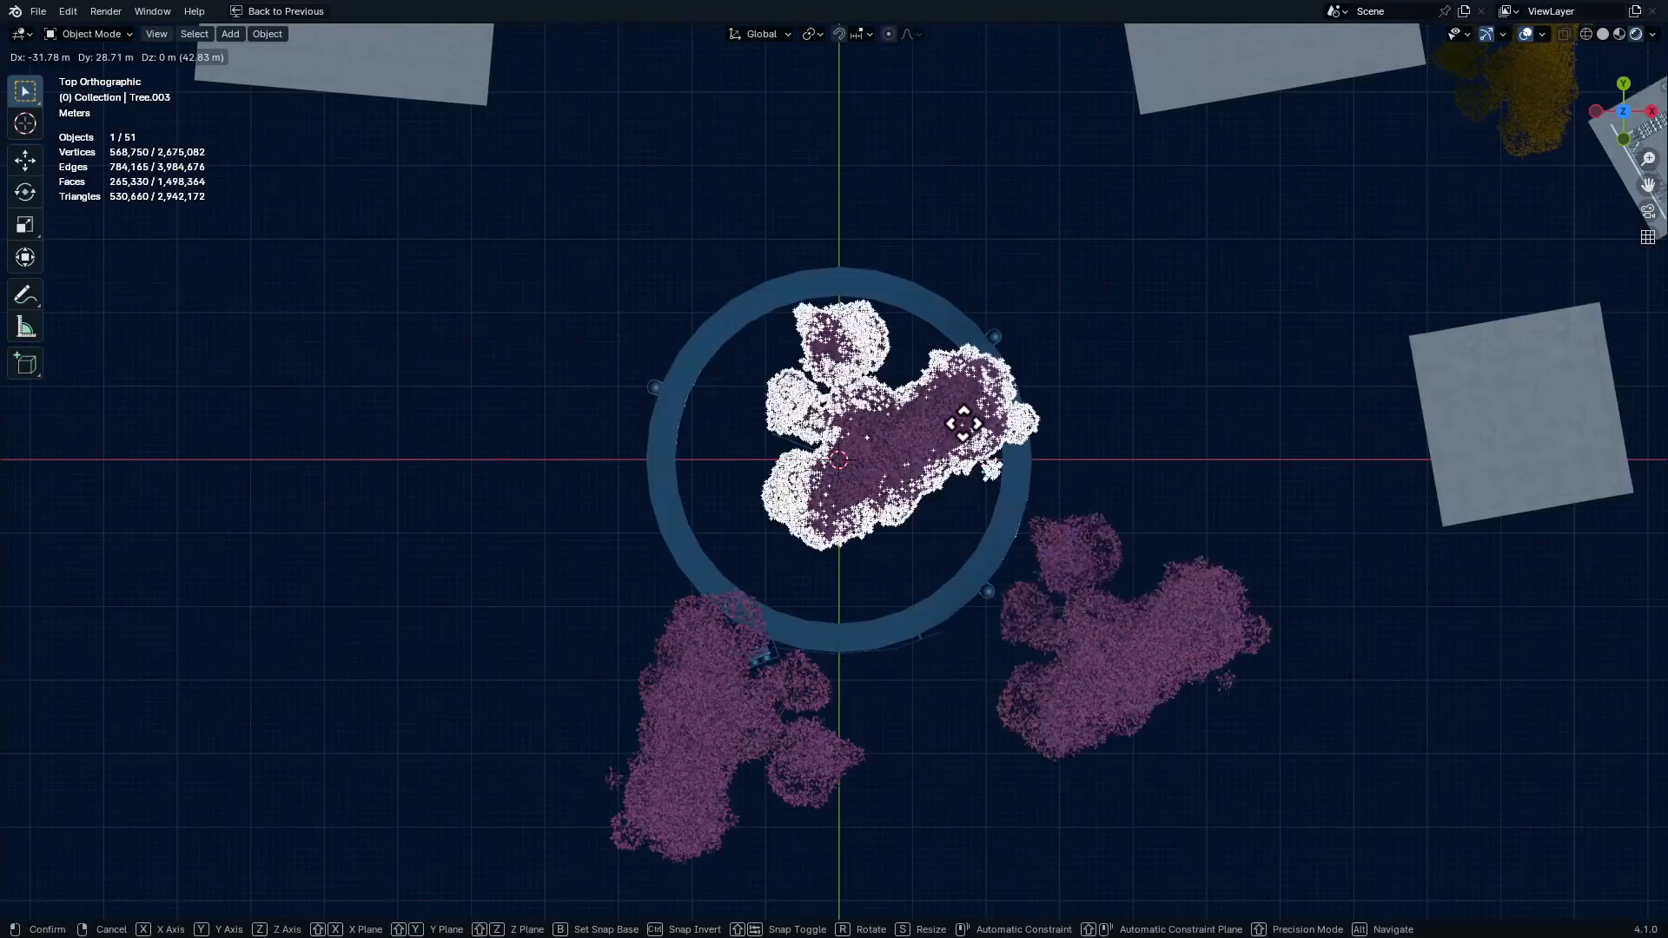
left_click(935, 484)
Scale the duplicated tree inside the ring while judging its size through the scene camera
middle_click_drag(934, 484, 947, 345)
key("KP_0")
left_click(1028, 525)
mouse_move(1028, 525)
middle_mouse_down("ctrl")
mouse_move(1099, 592)
mouse_move(1042, 548)
middle_mouse_up("ctrl")
left_click(973, 526)
key("s")
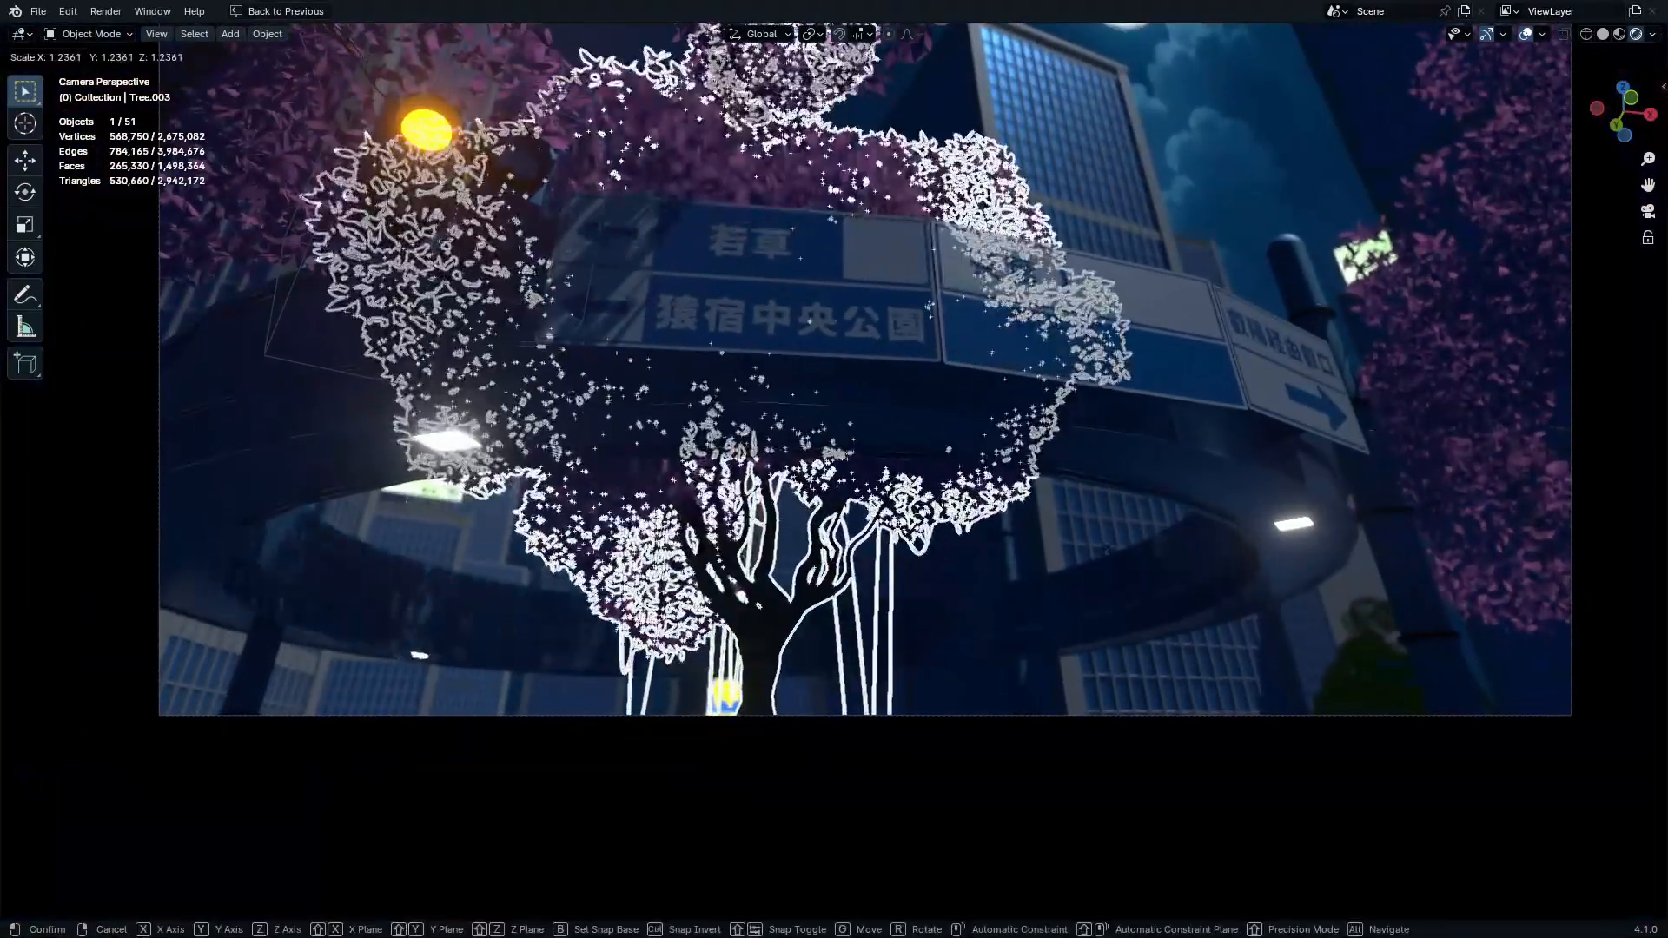
left_click(956, 354)
key("alt+a")
middle_click_drag(955, 353, 1040, 351, "ctrl")
middle_click_drag(1028, 398, 997, 531, "shift")
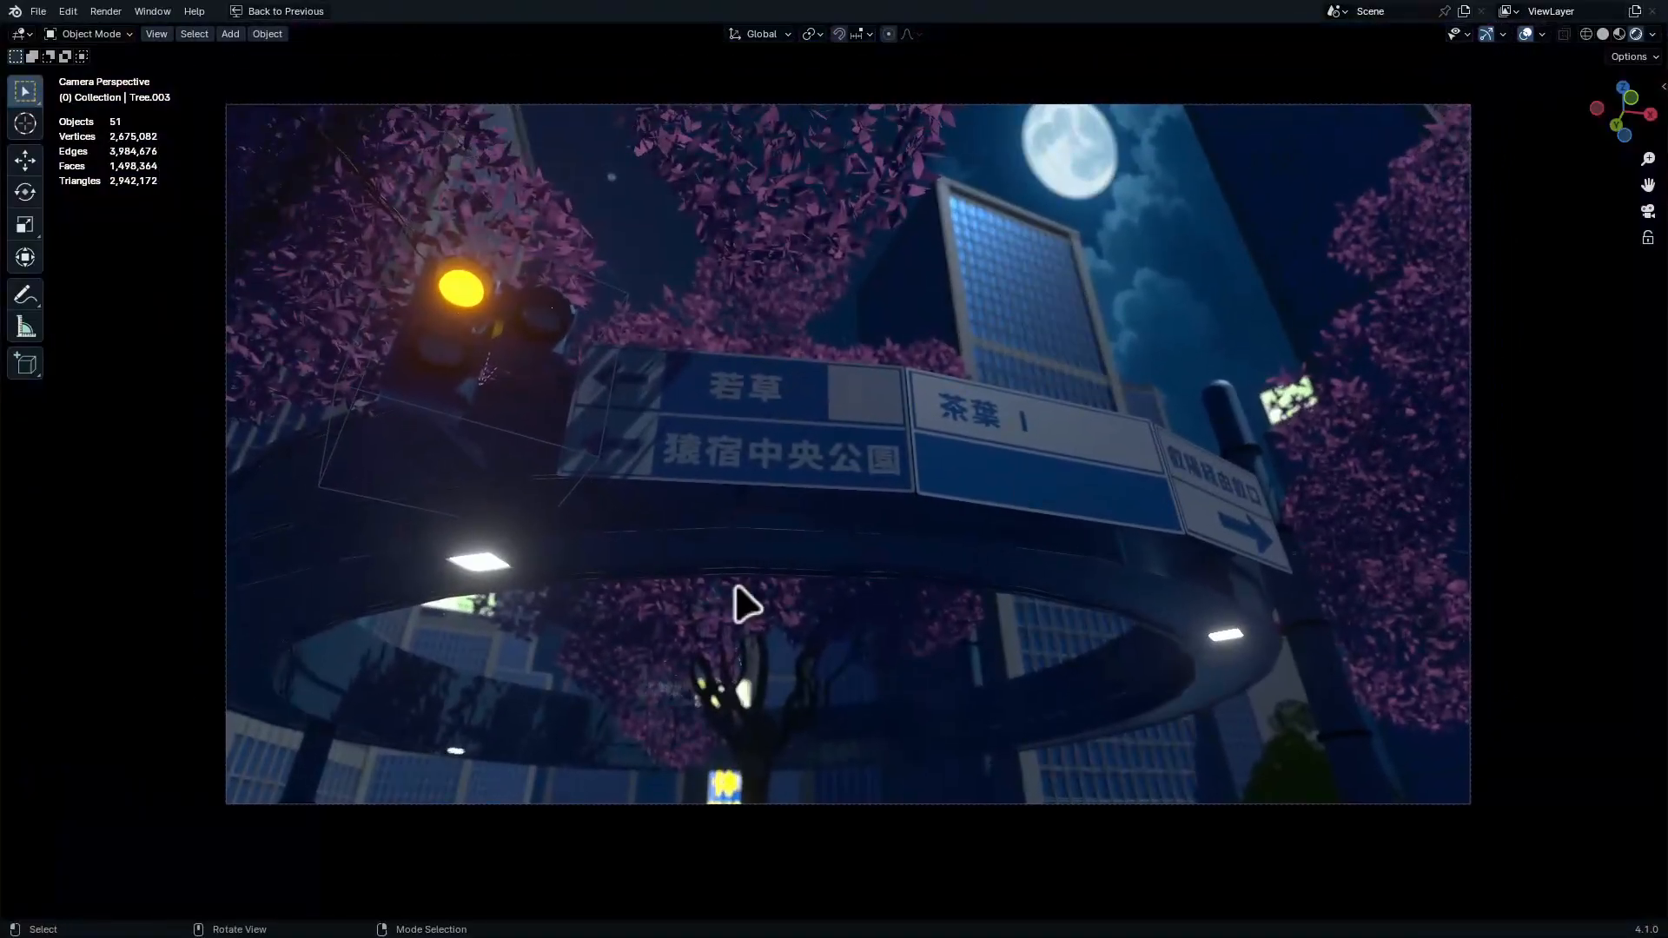
Rotate the duplicated tree inside the ring about the global Z axis and clear the selection
left_click(732, 631)
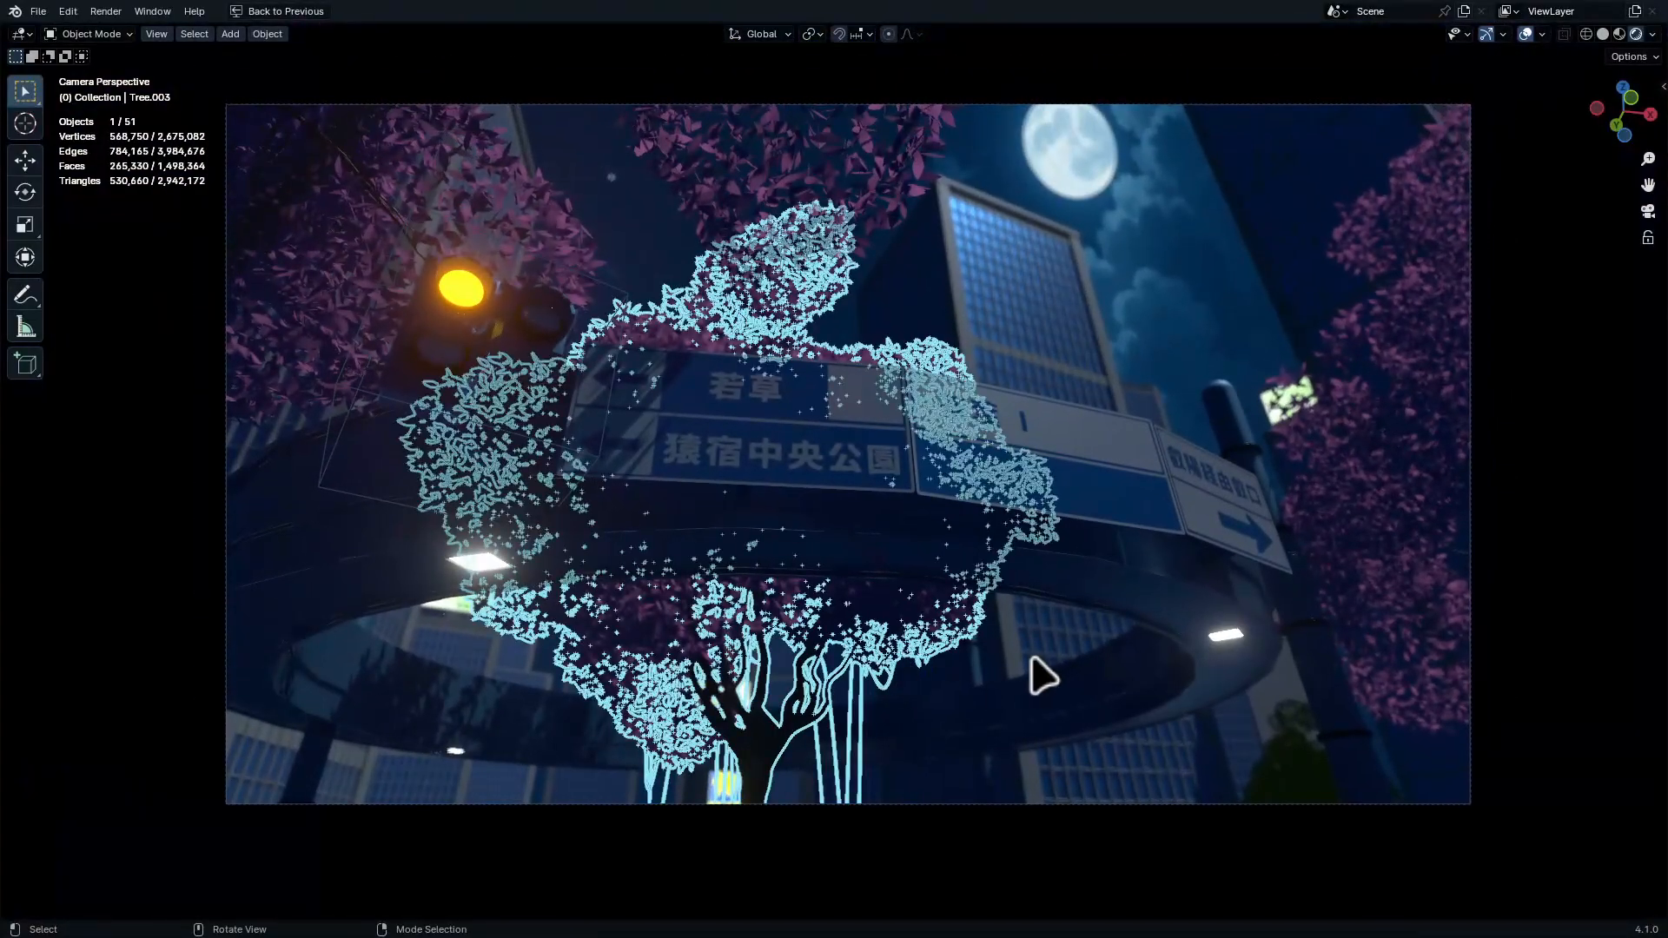
key("r")
key("z")
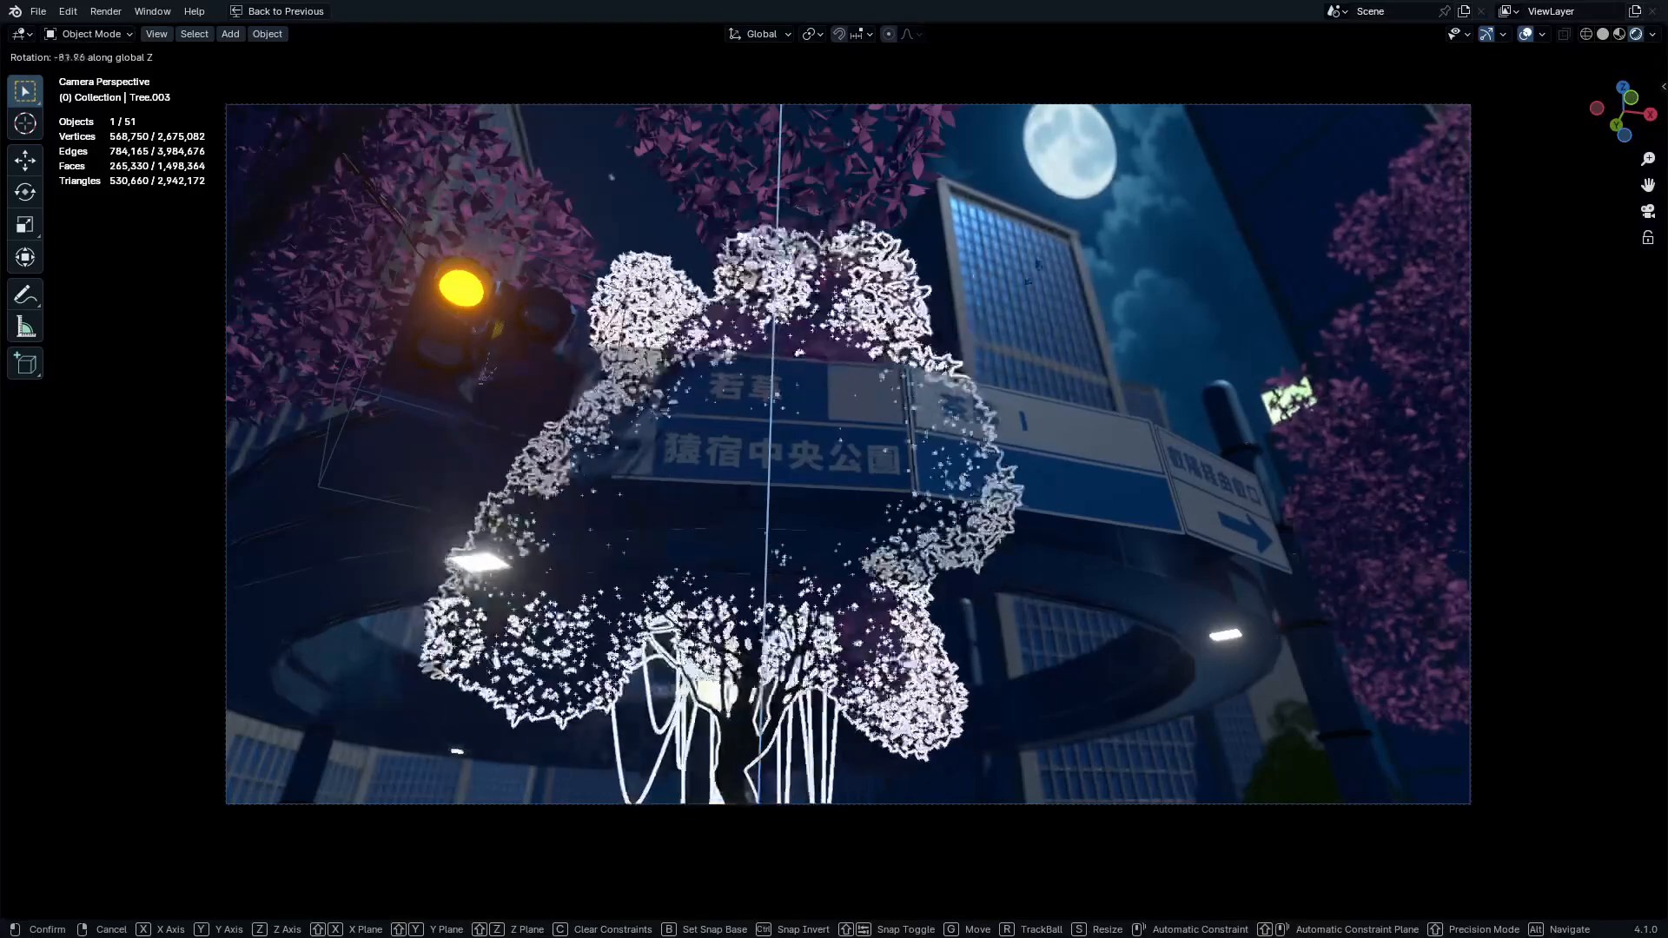
left_click(1033, 273)
key("alt+a")
middle_click_drag(826, 576, 842, 428, "shift")
middle_click_drag(792, 264, 886, 508, "shift")
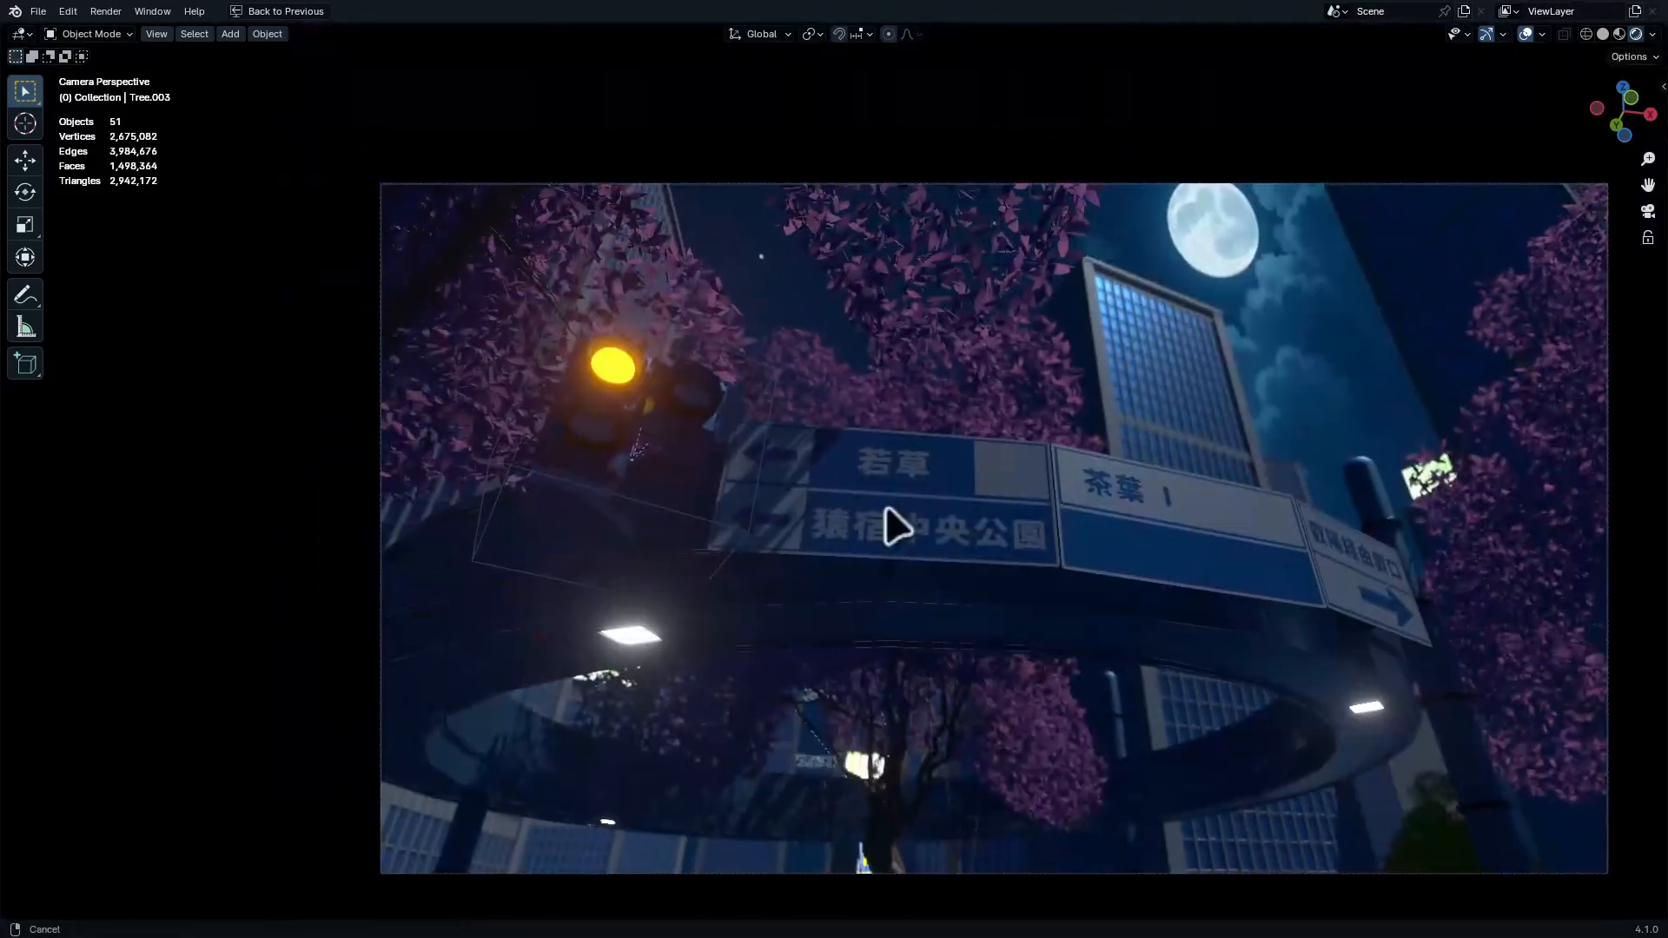
Move the foreground tree overhanging the traffic light along the Z axis to uncover the signal, road signs and sky
left_click(886, 252)
key("g")
key("z")
left_click(907, 624)
key("alt+a")
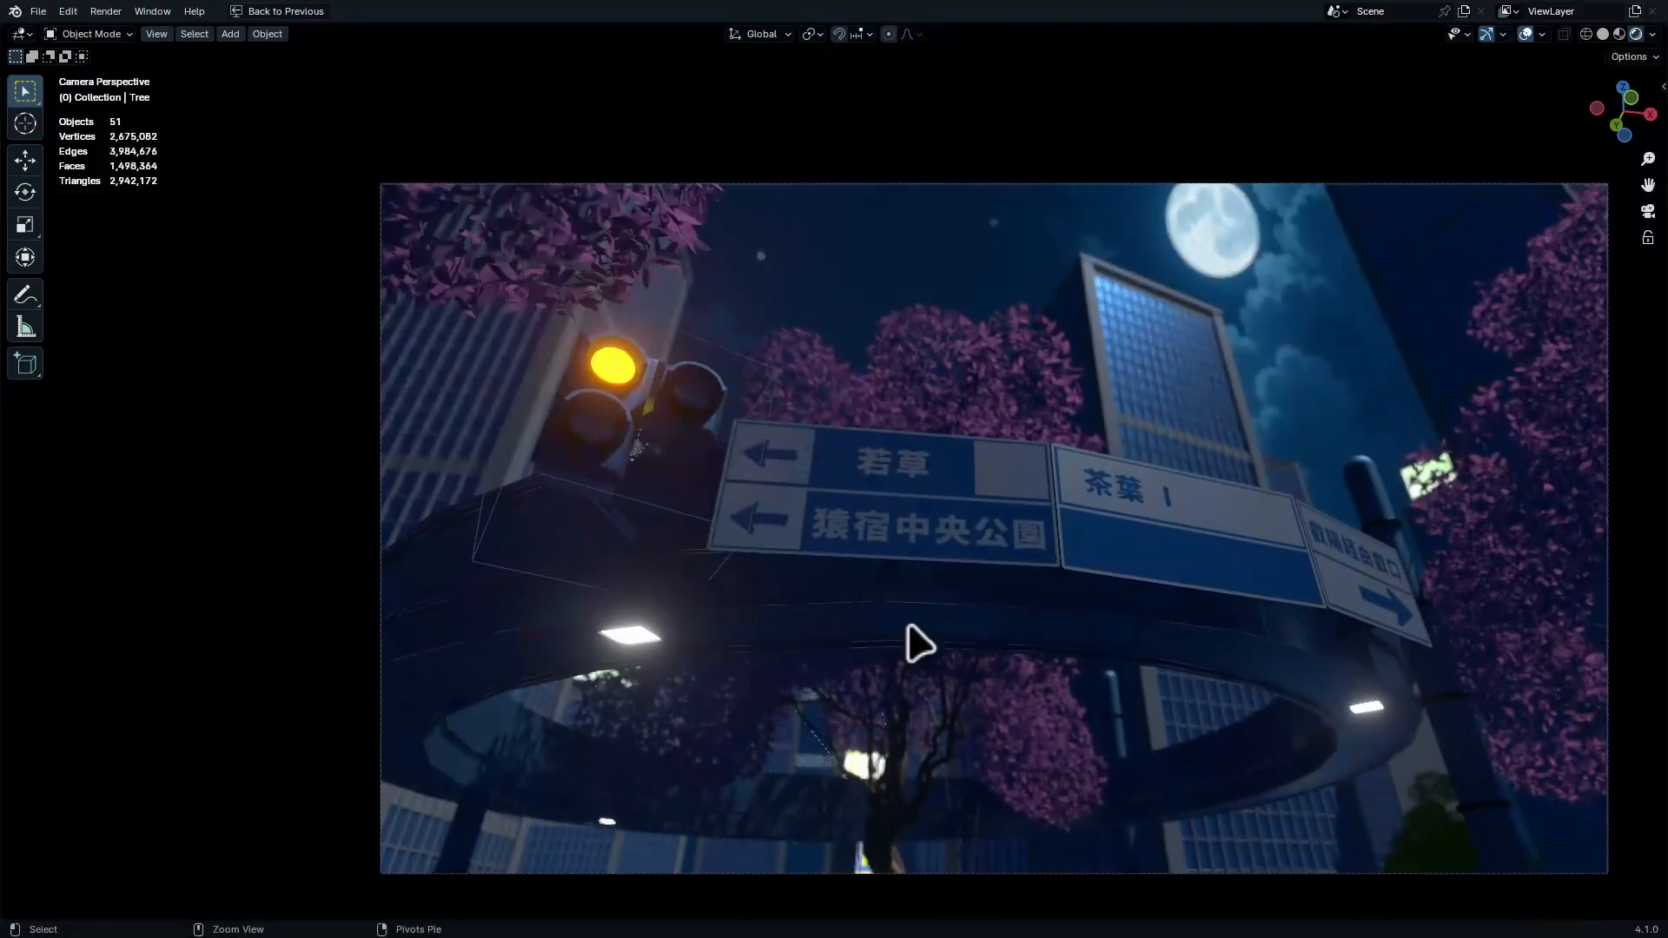
Undo the last two changes to the foreground tree
key("ctrl+z")
key("ctrl+z")
left_click_drag(399, 178, 1390, 667, "ctrl")
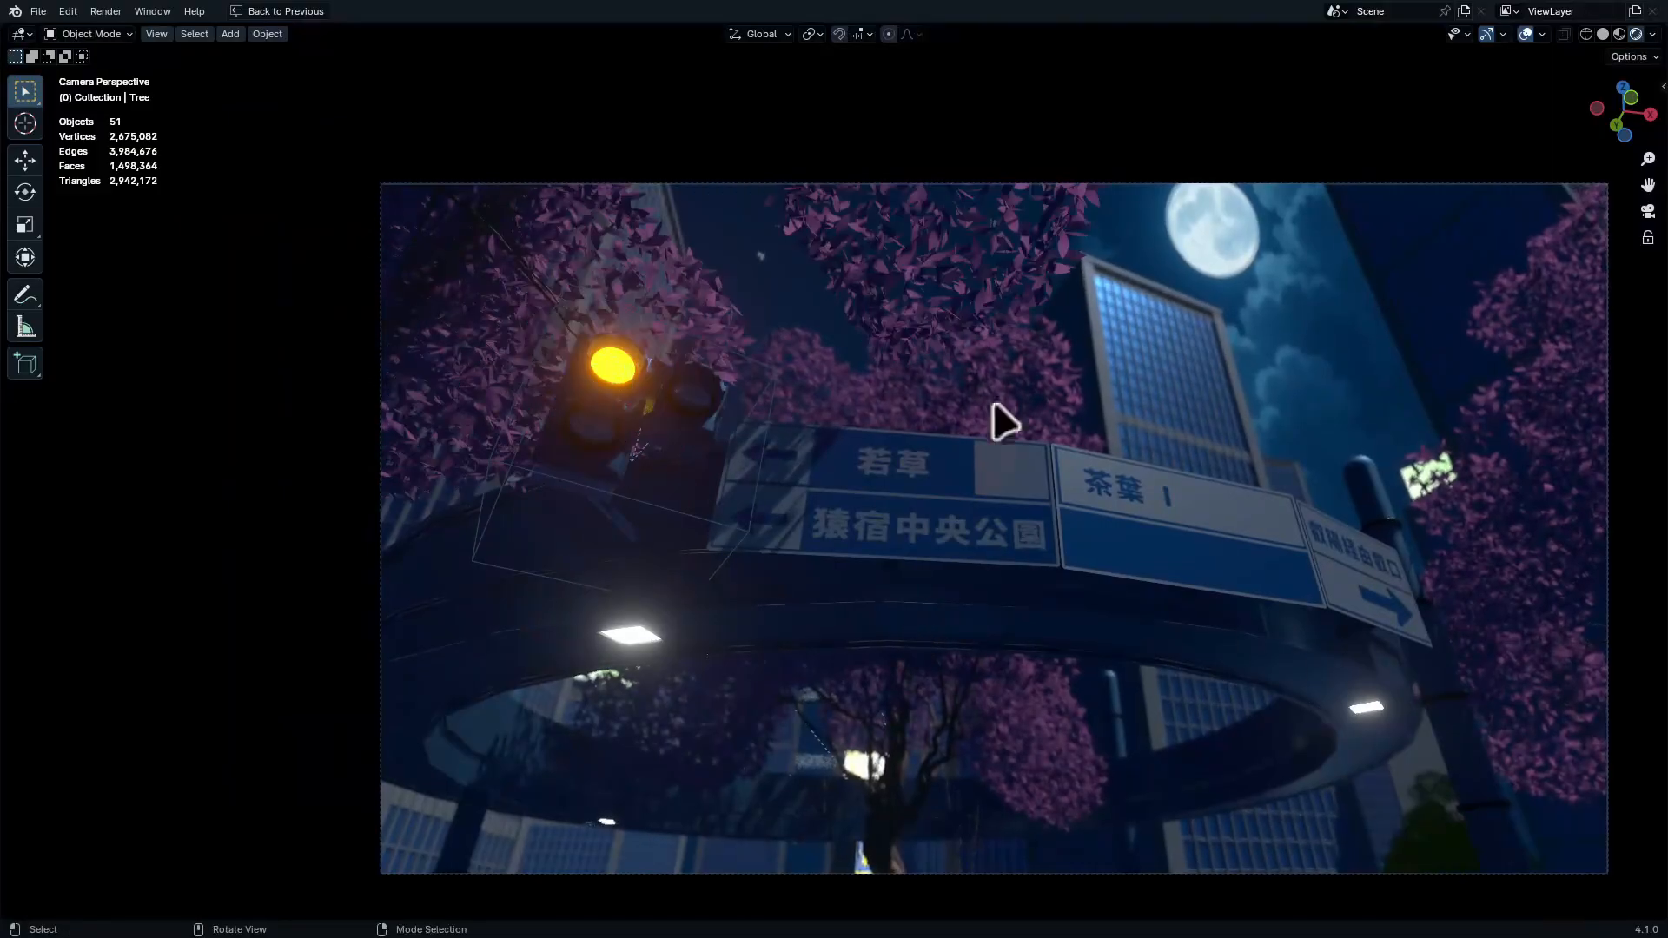
Select the scene camera and change the F-Stop of its depth of field
middle_click_drag(534, 335, 664, 674, "shift")
middle_click_drag(664, 673, 677, 503, "ctrl")
key("ctrl+space")
middle_click_drag(1139, 438, 867, 137, "shift")
scroll(1160, 330, "down", 3)
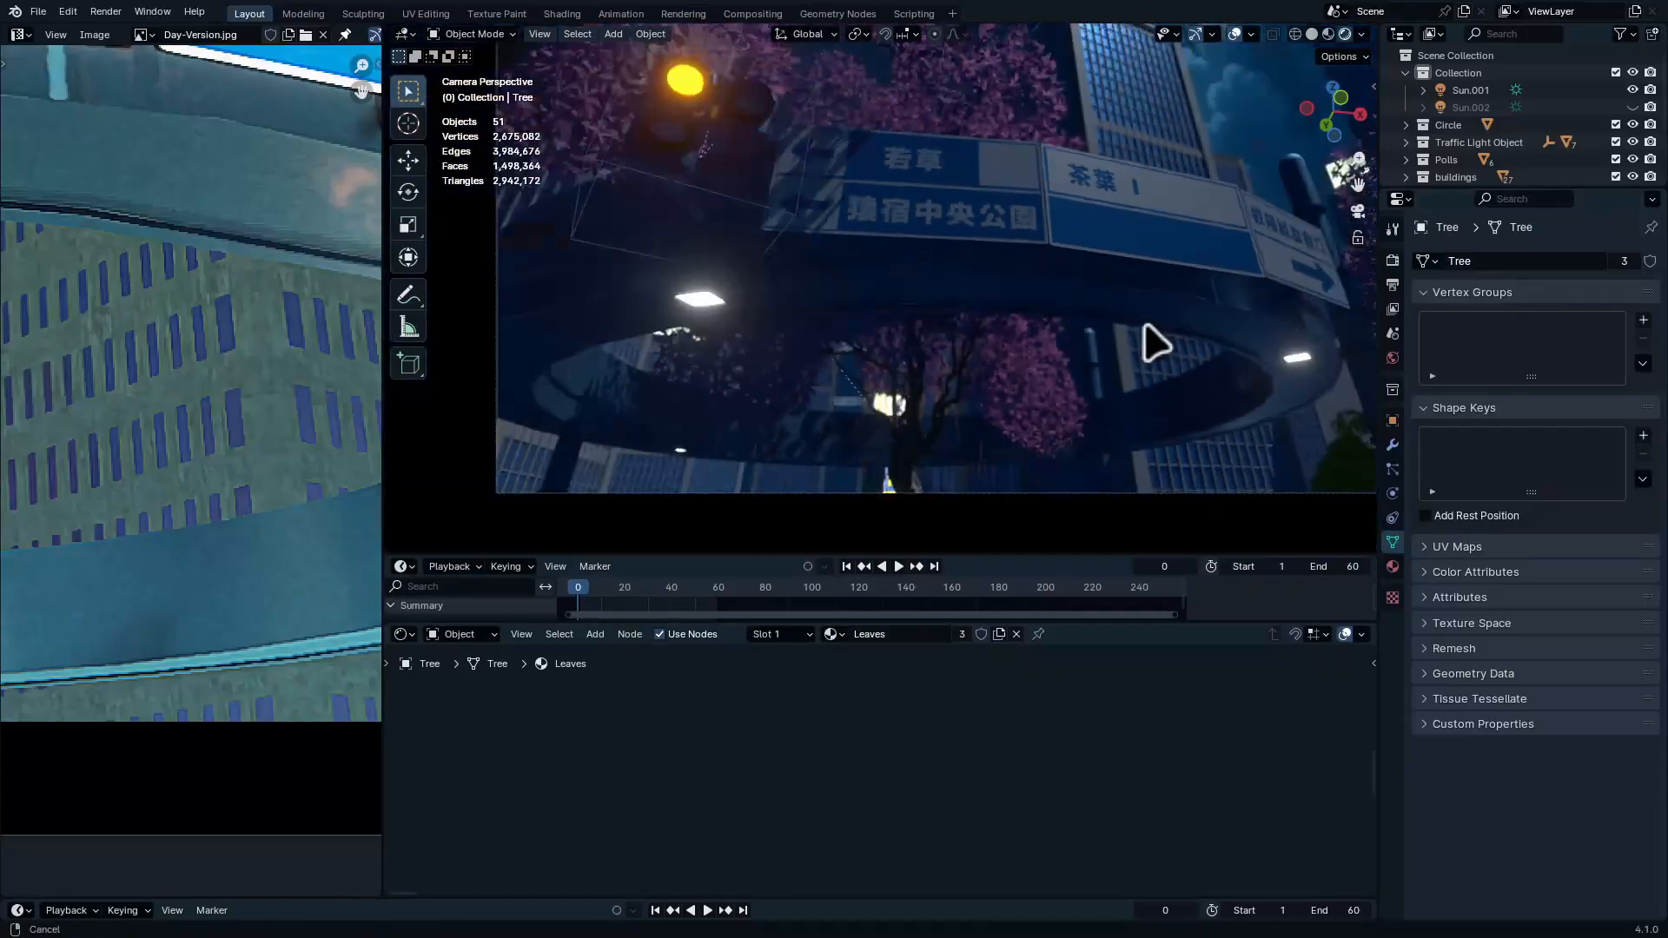
key("ctrl+space")
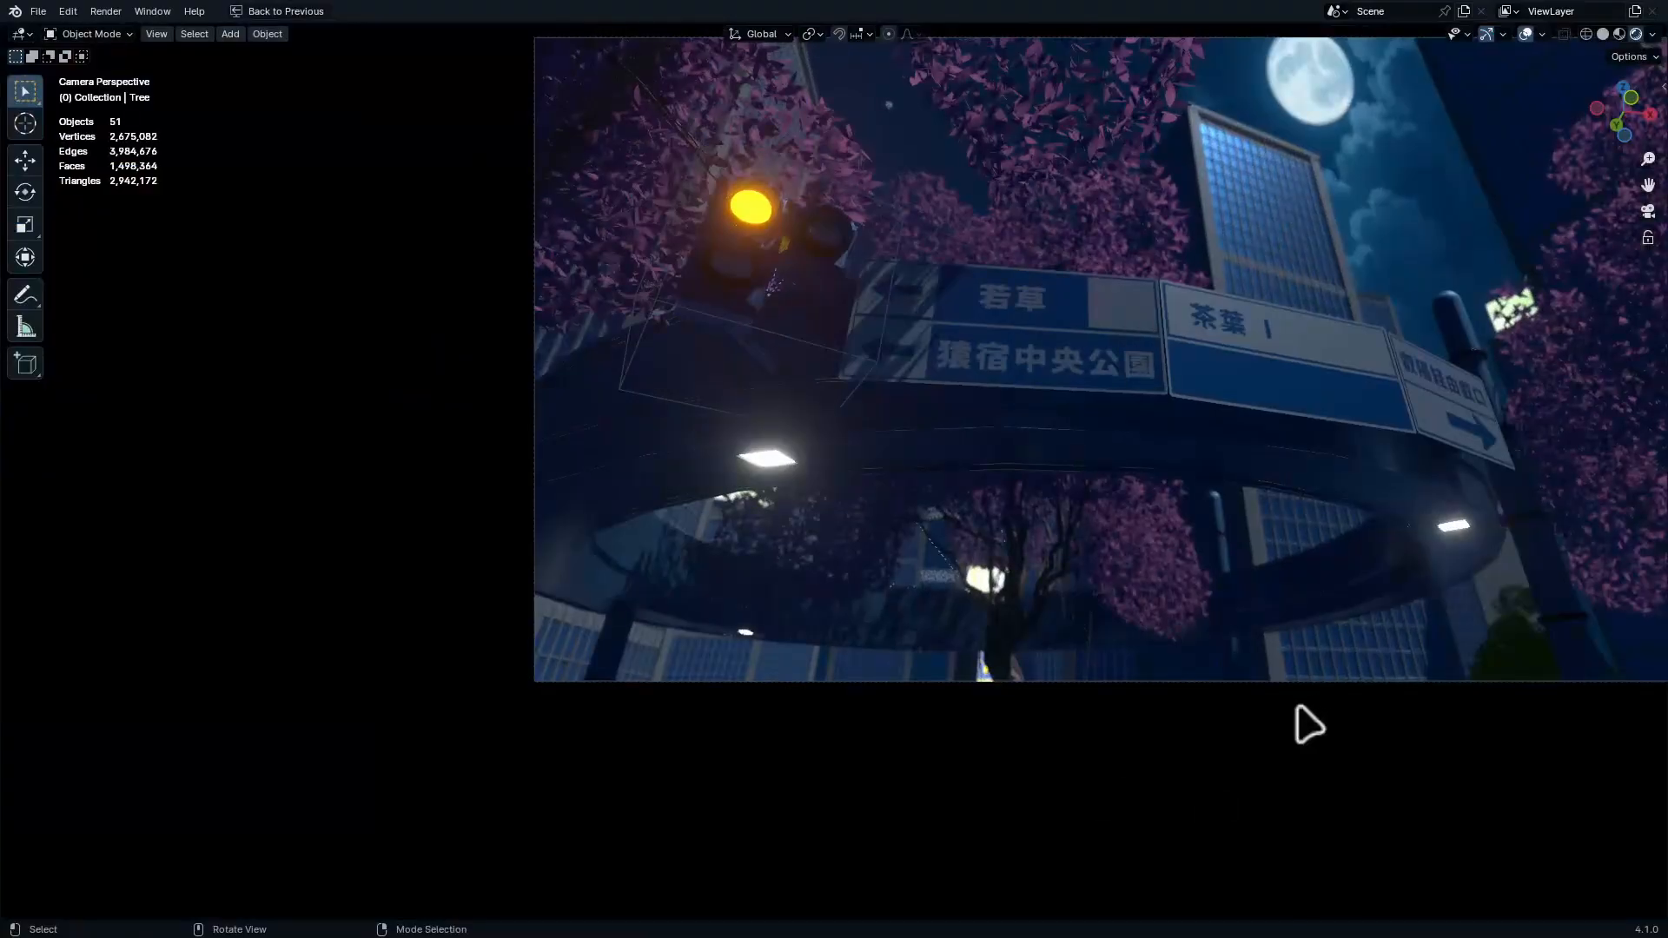
left_click(1297, 707)
middle_click_drag(1298, 707, 1030, 1, "shift")
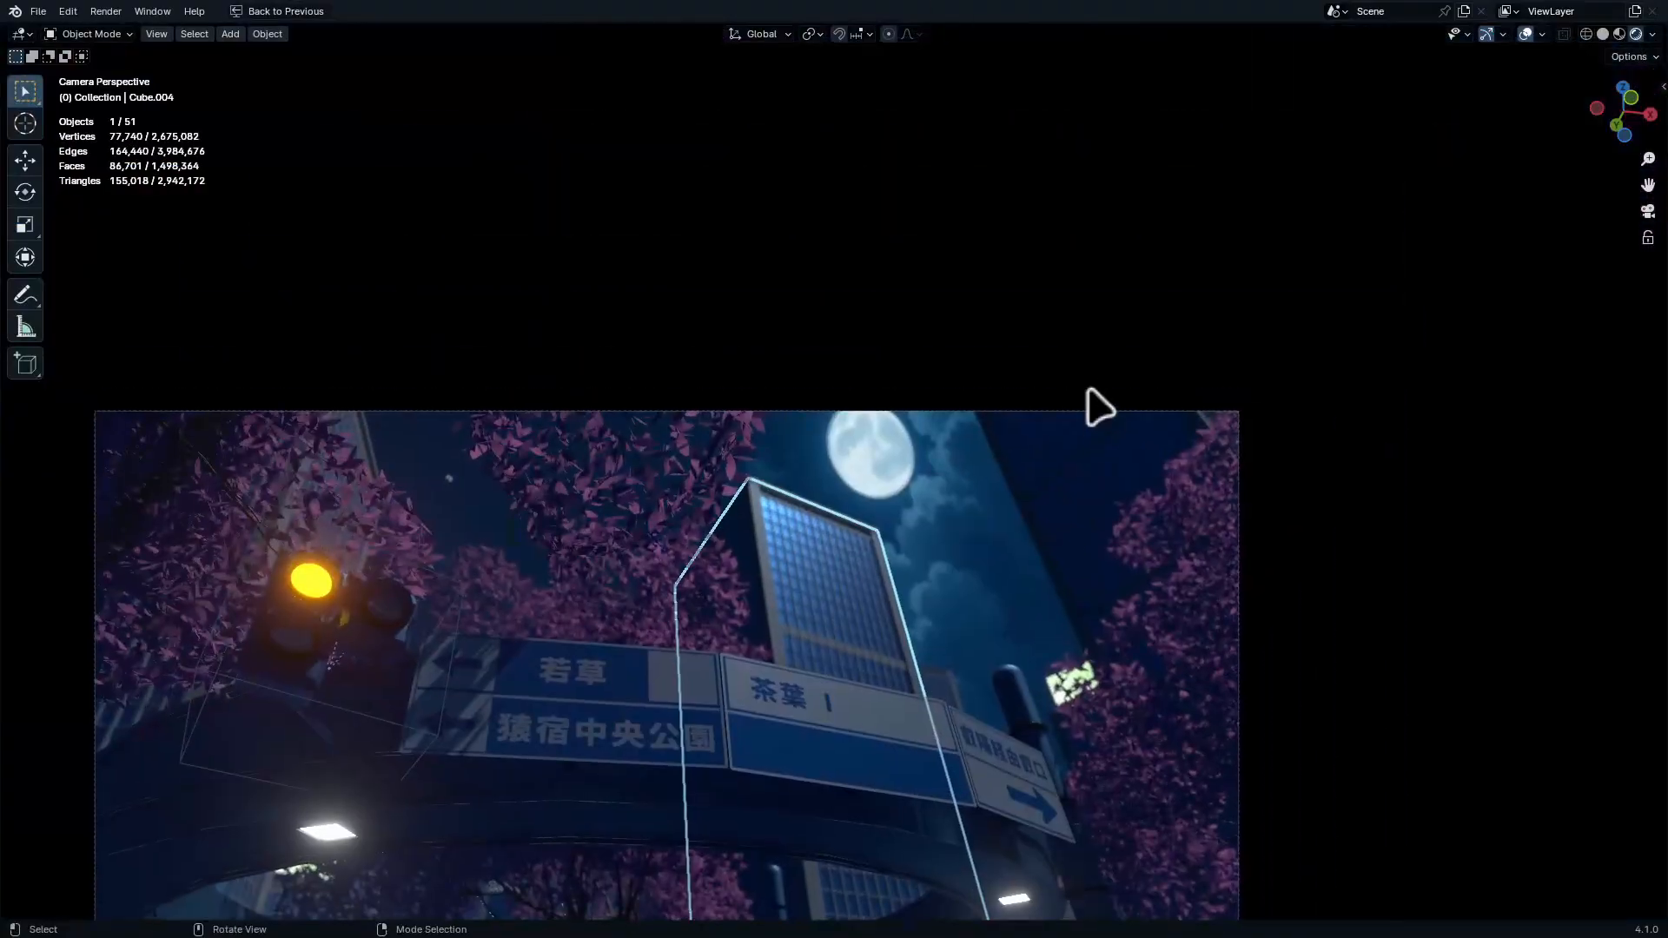
left_click(1077, 415)
key("ctrl+space")
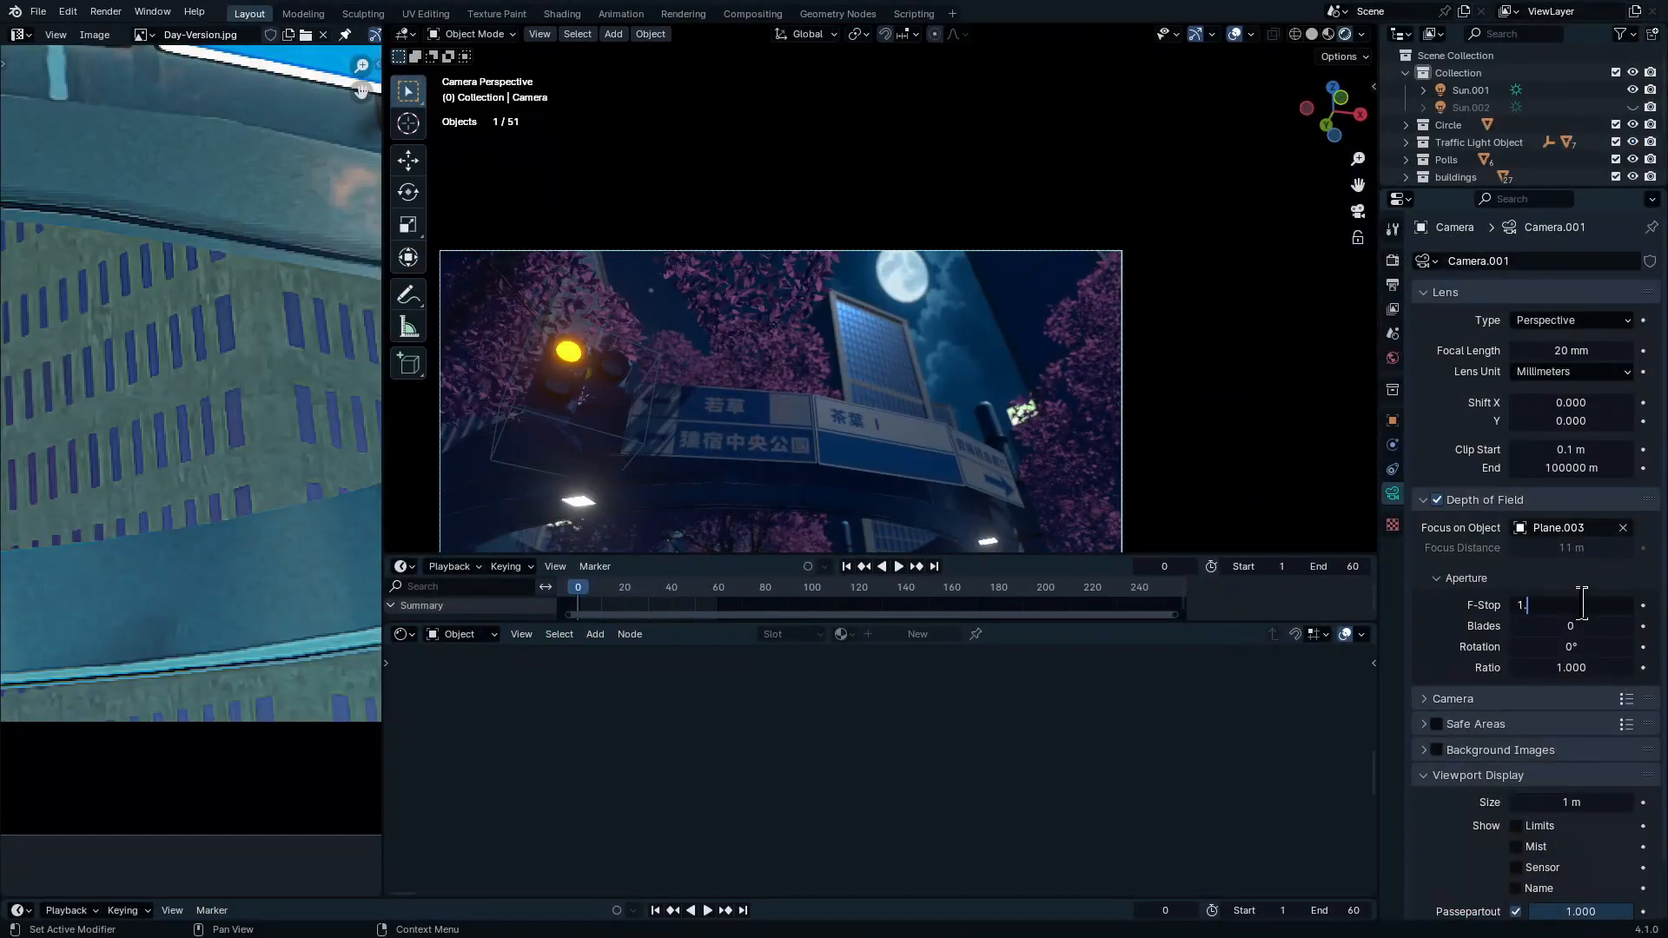
Examine the camera view up close for sharpness on the skyscraper, the moon, the blossom leaves and the road signs
key("ctrl+space")
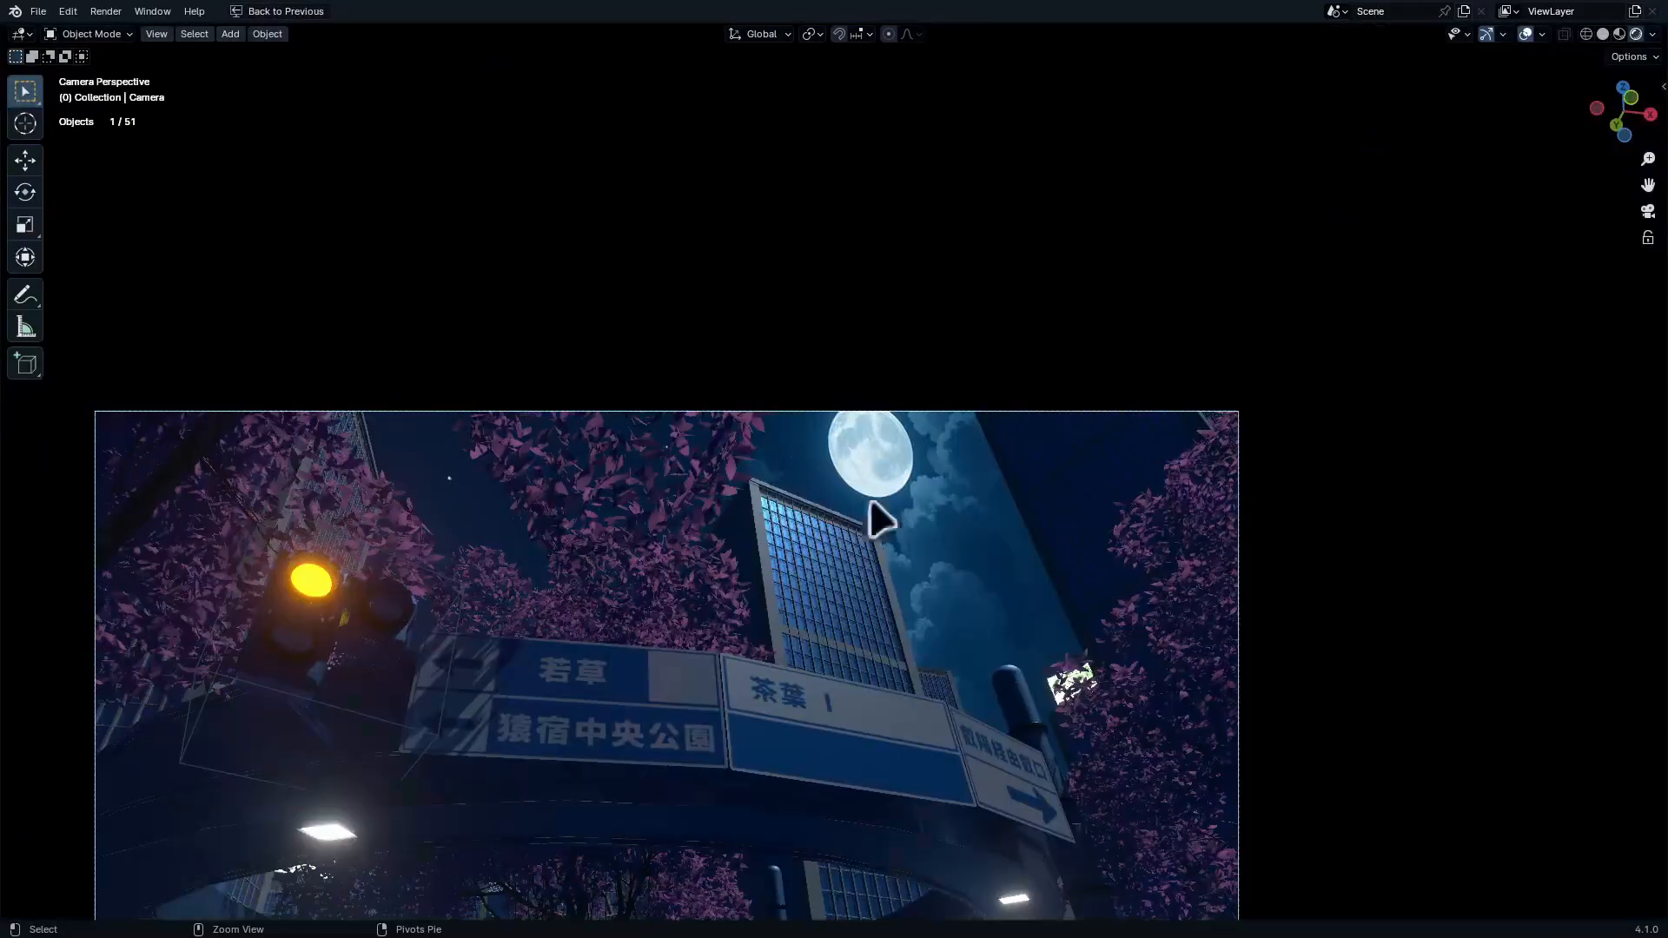
middle_click_drag(794, 782, 946, 419, "ctrl")
middle_click_drag(958, 274, 1040, 567, "shift")
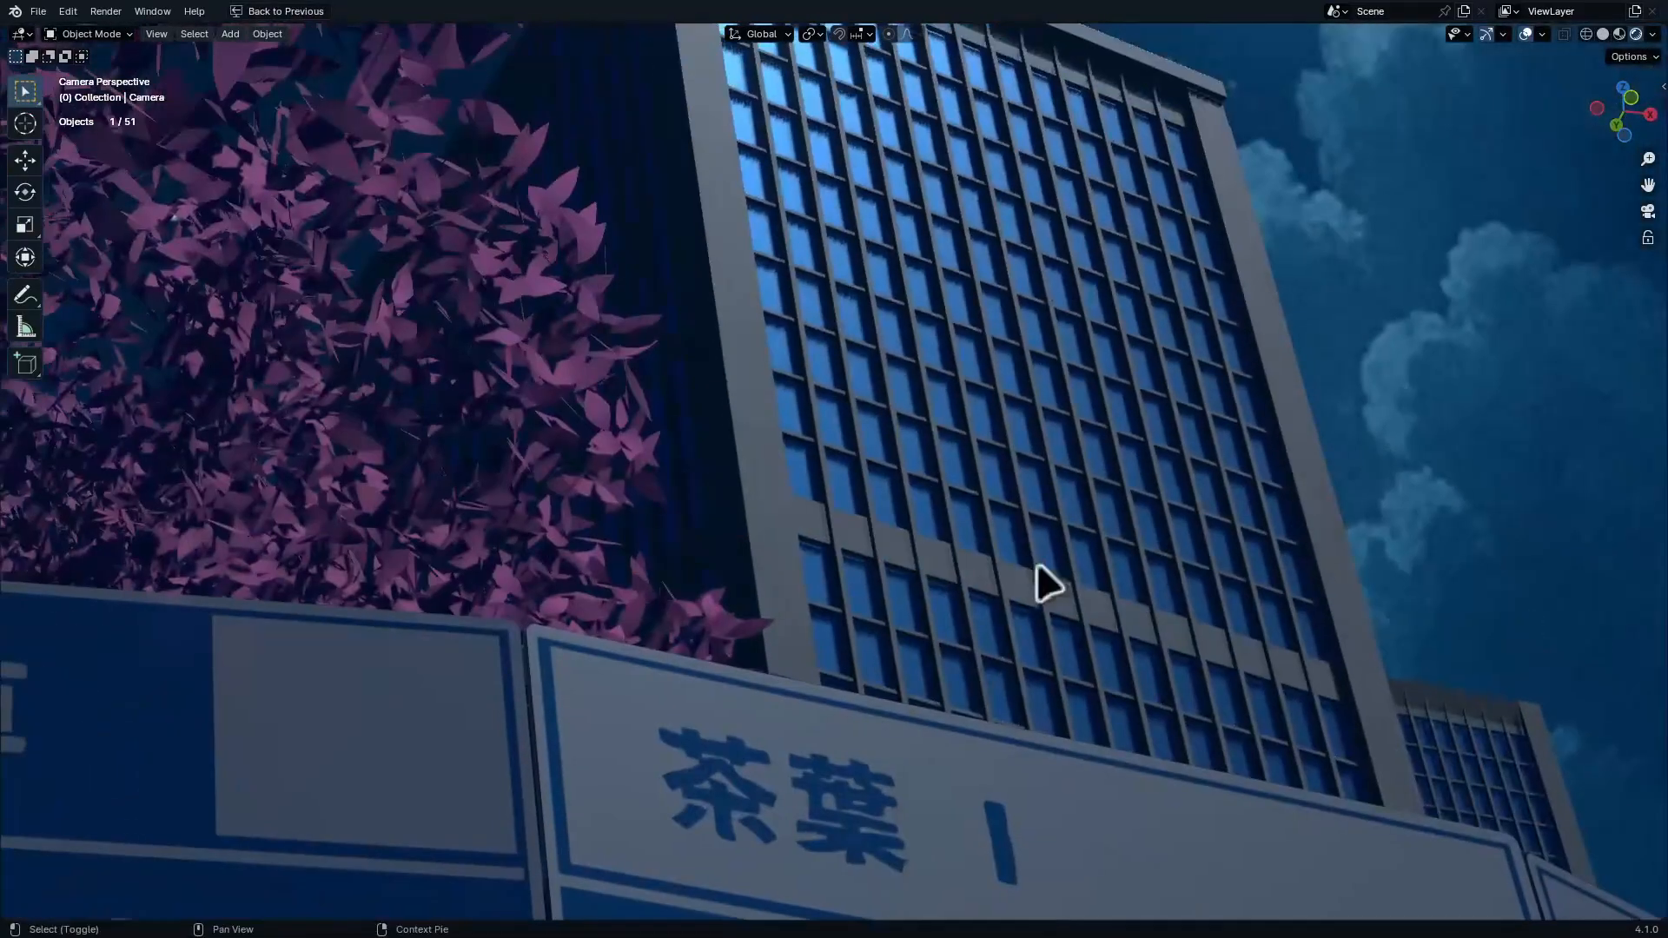
middle_click_drag(933, 233, 1146, 387, "shift")
middle_click_drag(1242, 343, 811, 670, "shift")
middle_click_drag(938, 608, 997, 524, "ctrl")
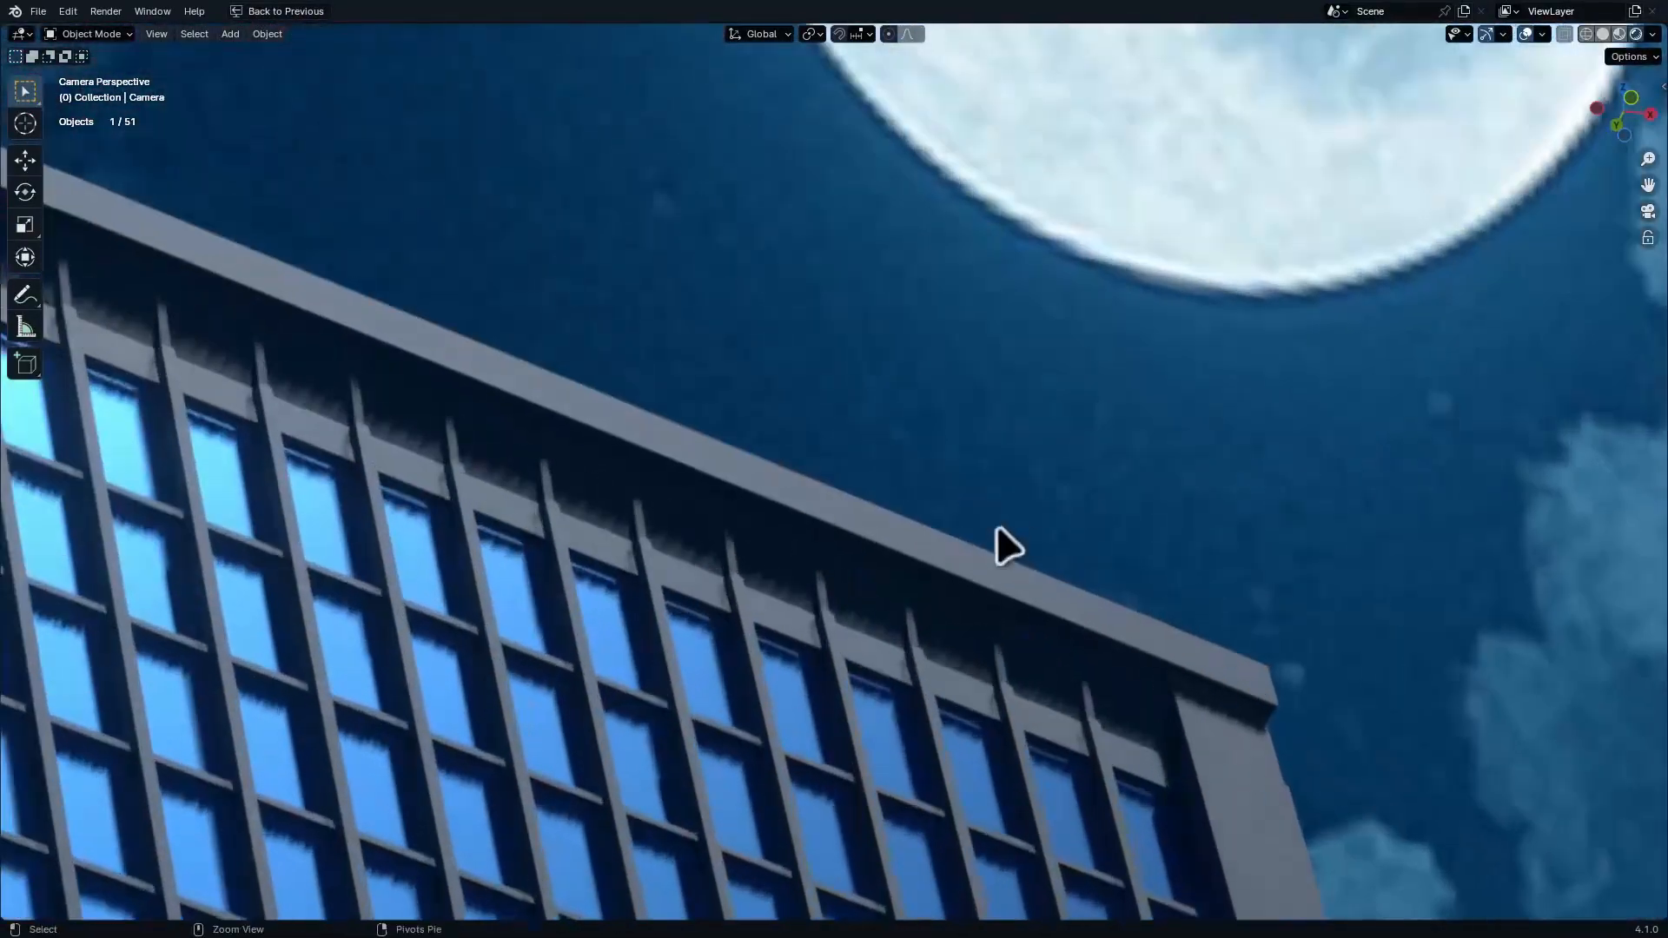
middle_click_drag(1076, 434, 1043, 521, "ctrl")
middle_click_drag(999, 156, 990, 515, "shift")
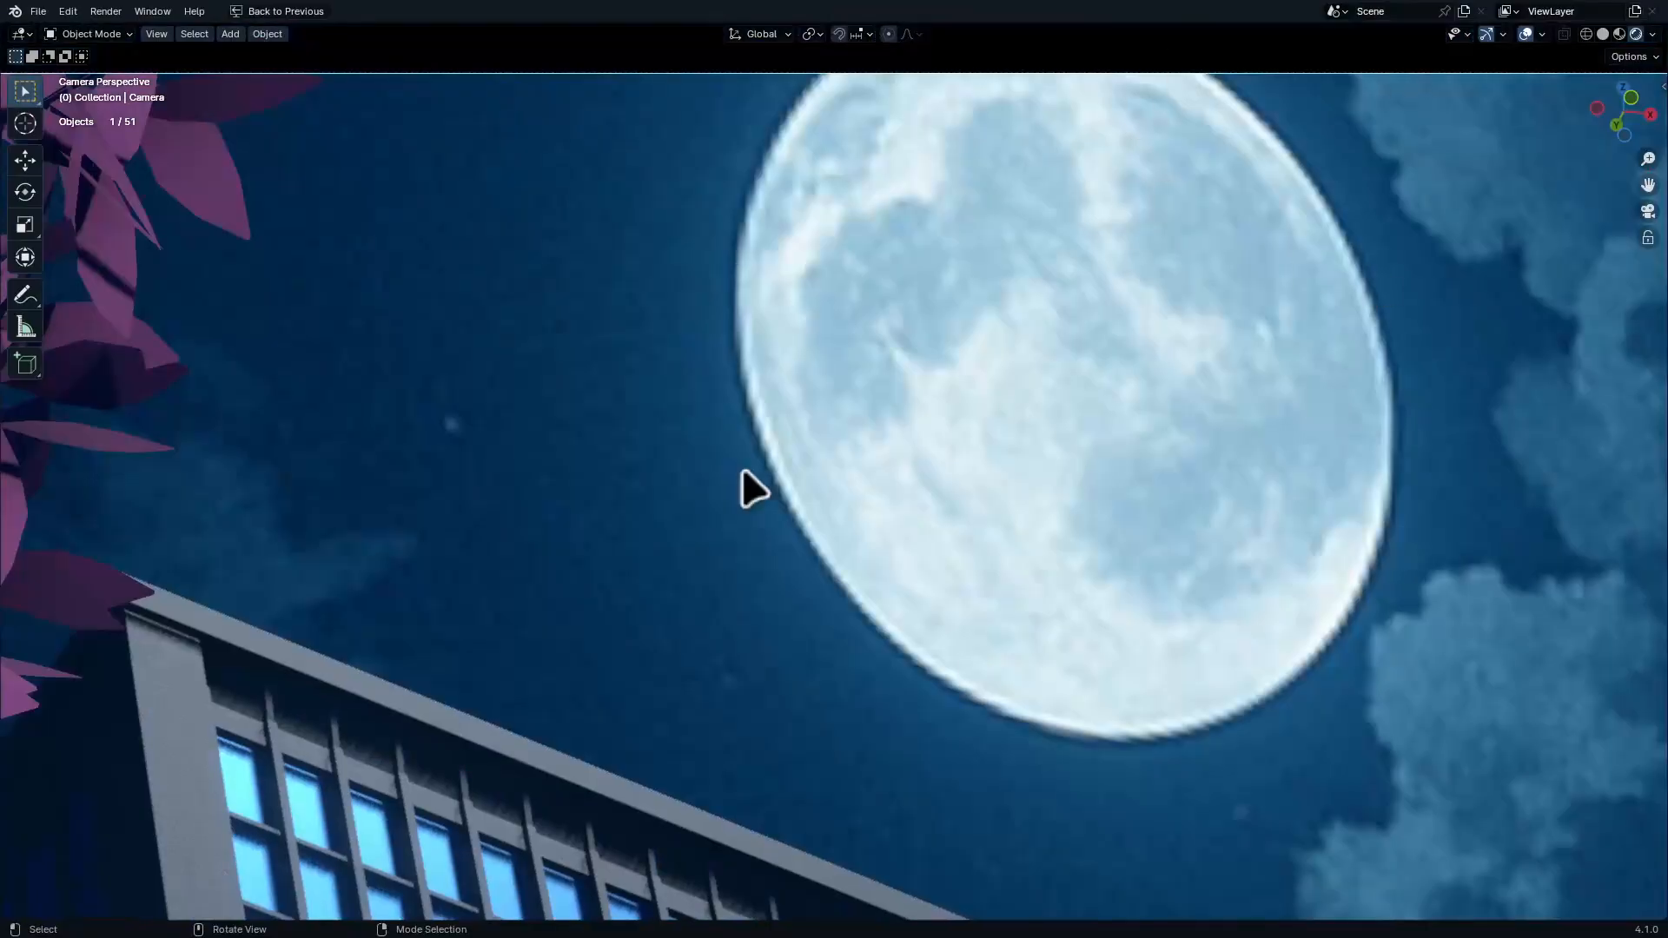
middle_click_drag(741, 470, 647, 560, "ctrl")
middle_click_drag(803, 600, 869, 452, "shift")
middle_click_drag(779, 409, 1090, 39, "shift")
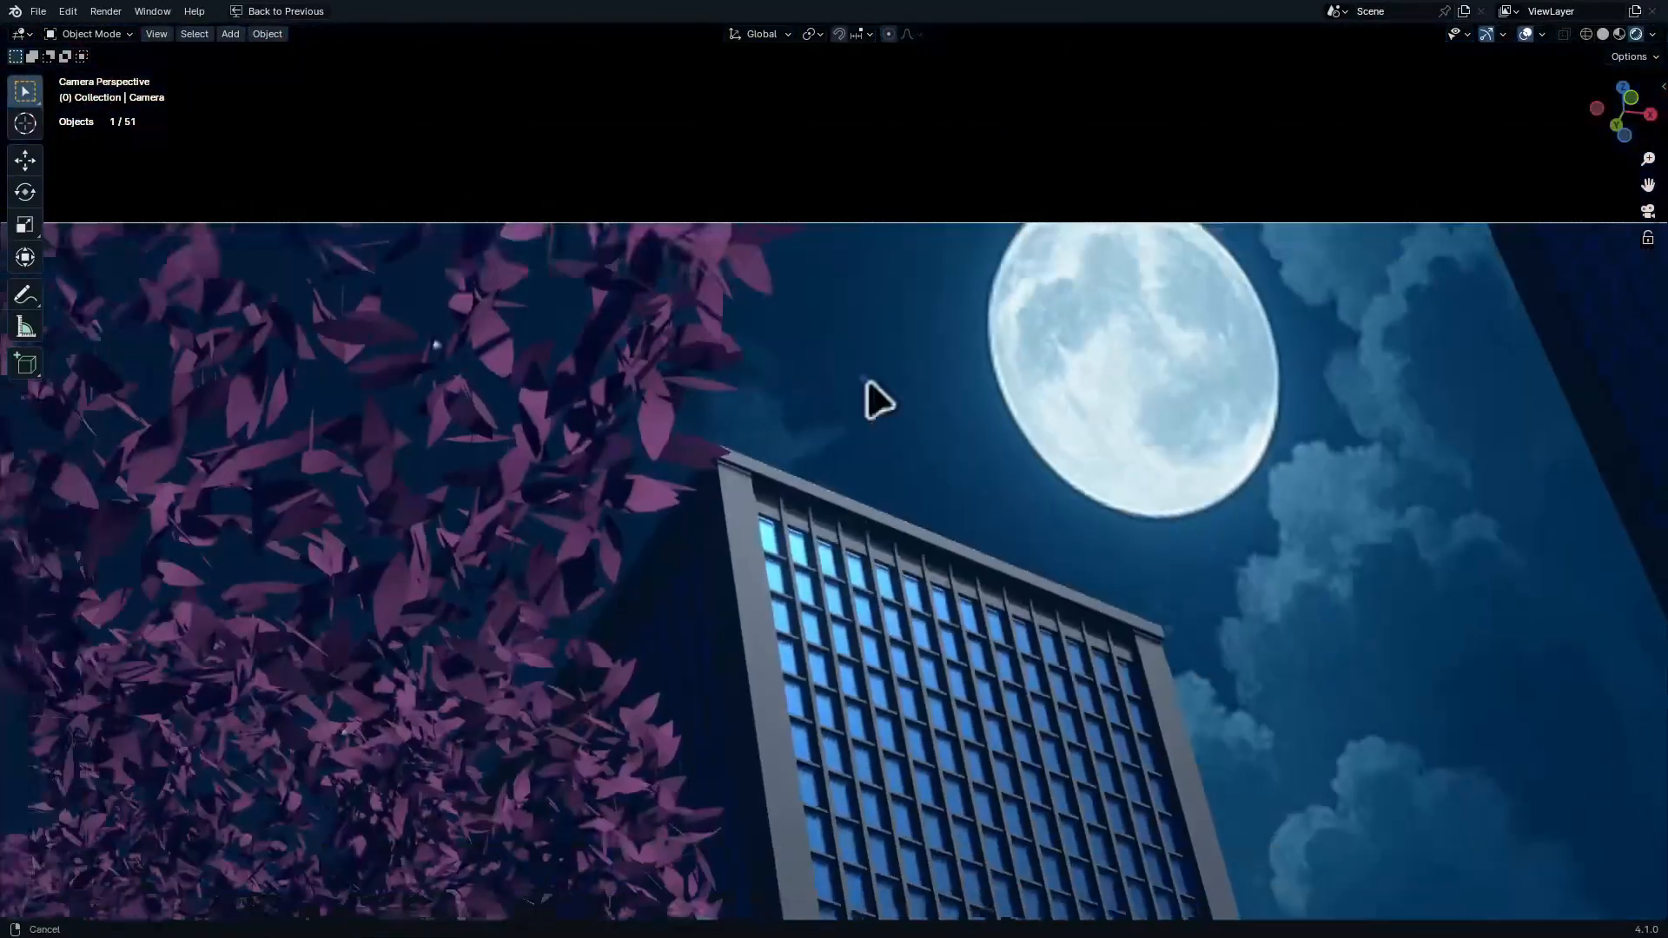
middle_click_drag(821, 695, 868, 606, "ctrl")
middle_click_drag(391, 443, 873, 453, "shift")
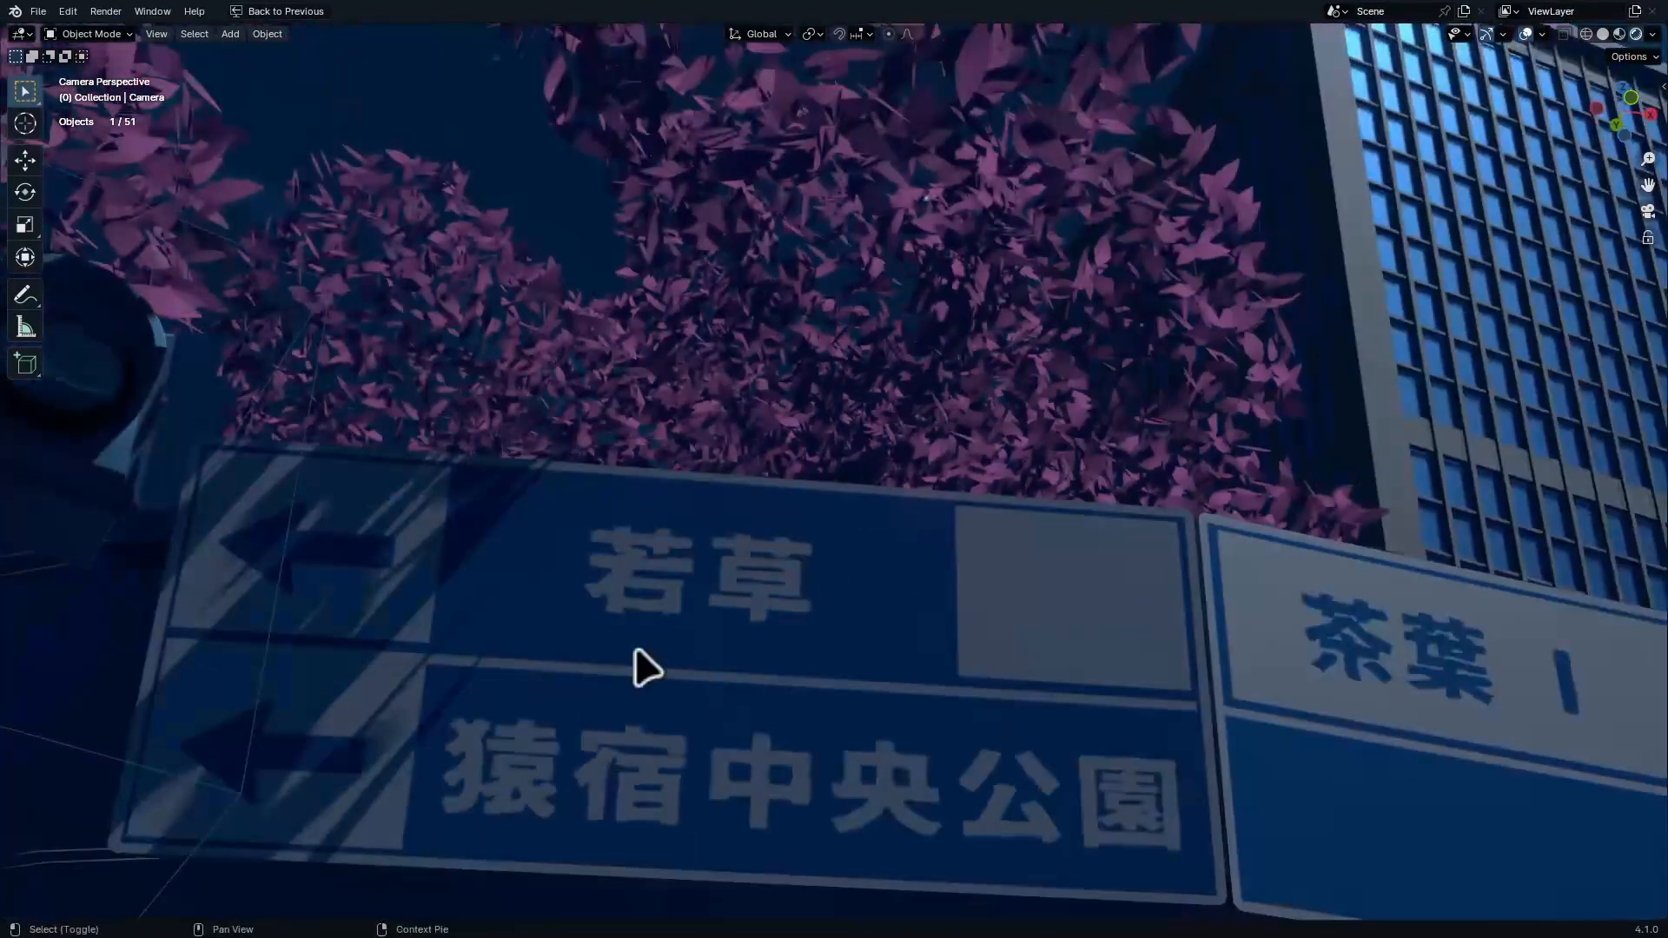
middle_click_drag(647, 669, 686, 847, "shift")
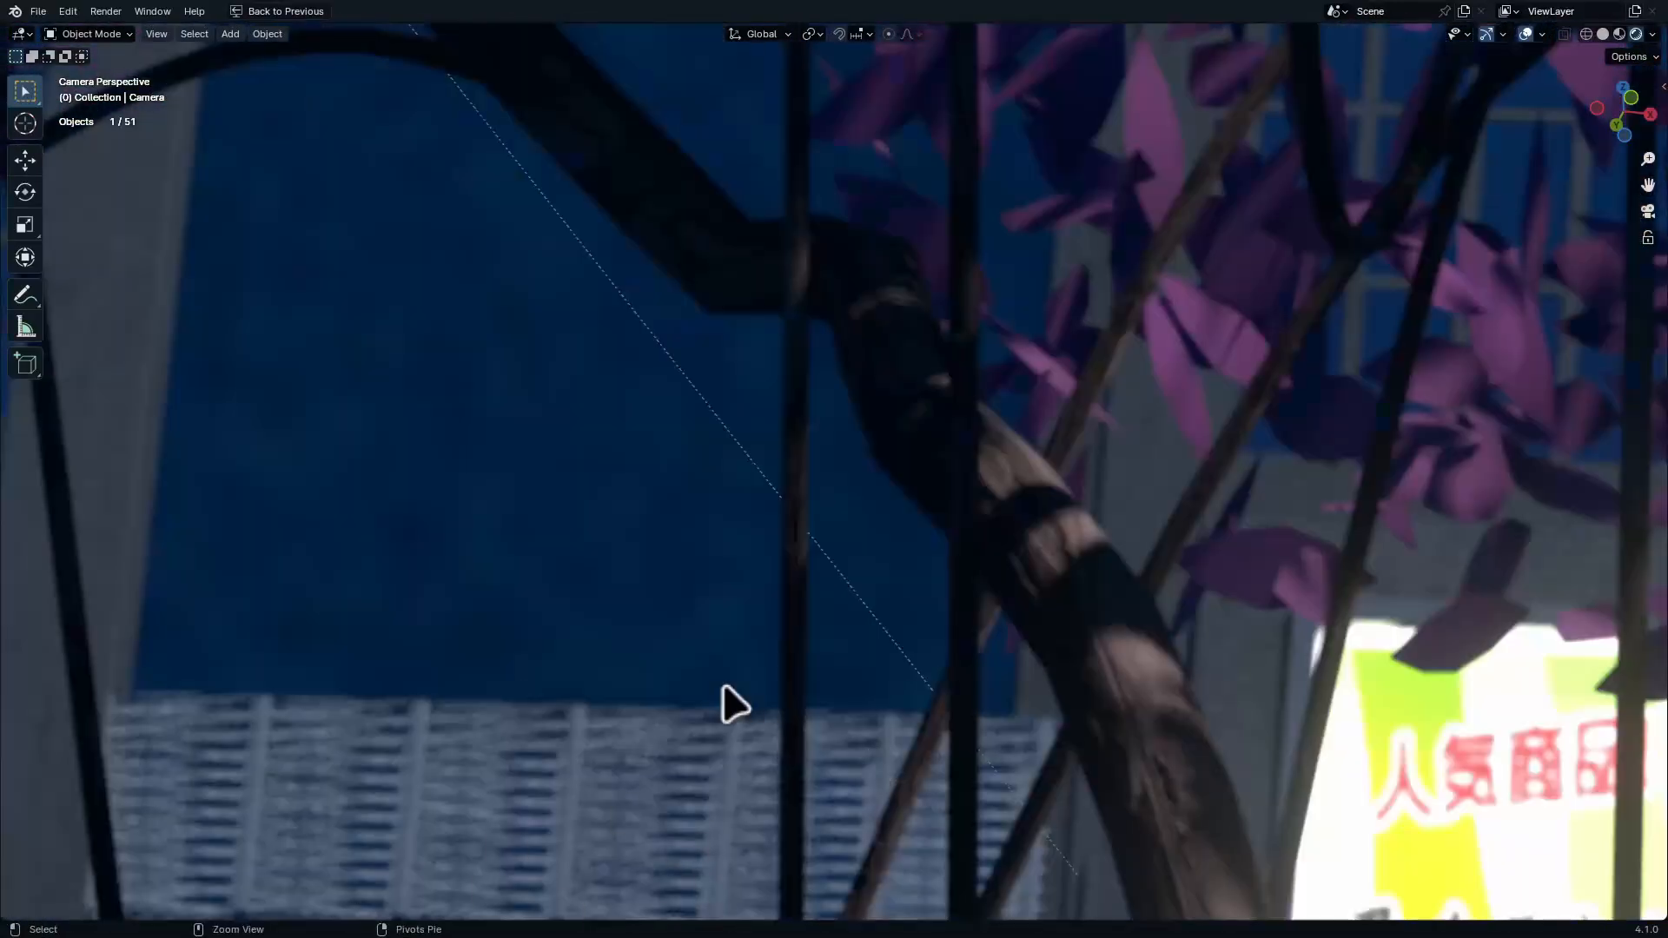
Edit the mesh of the light ribbed panel behind the tree branches, selecting one of its vertical loops, and return to Object Mode with nothing selected
middle_click_drag(724, 687, 588, 793, "ctrl")
left_click(581, 778)
key("Tab")
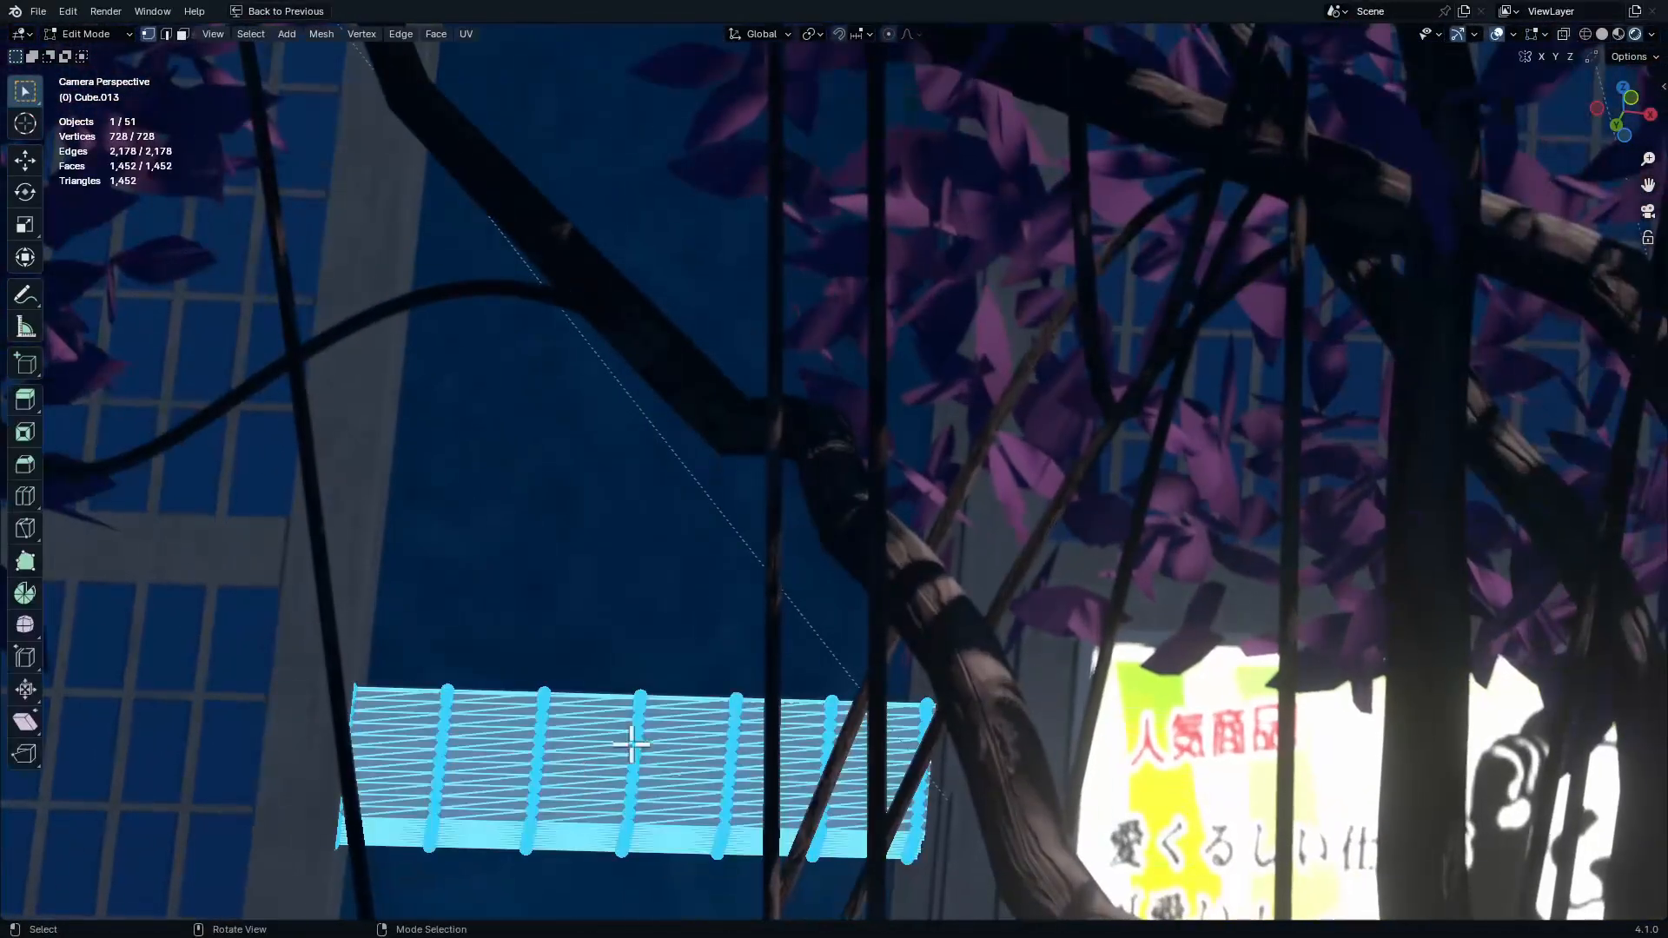
left_click(537, 769, "alt")
key("Tab")
key("alt+a")
middle_click_drag(643, 729, 774, 732, "ctrl")
Select the moonlit sky image plane and bring its material's emission settings into view
middle_click_drag(927, 608, 1242, 799, "shift")
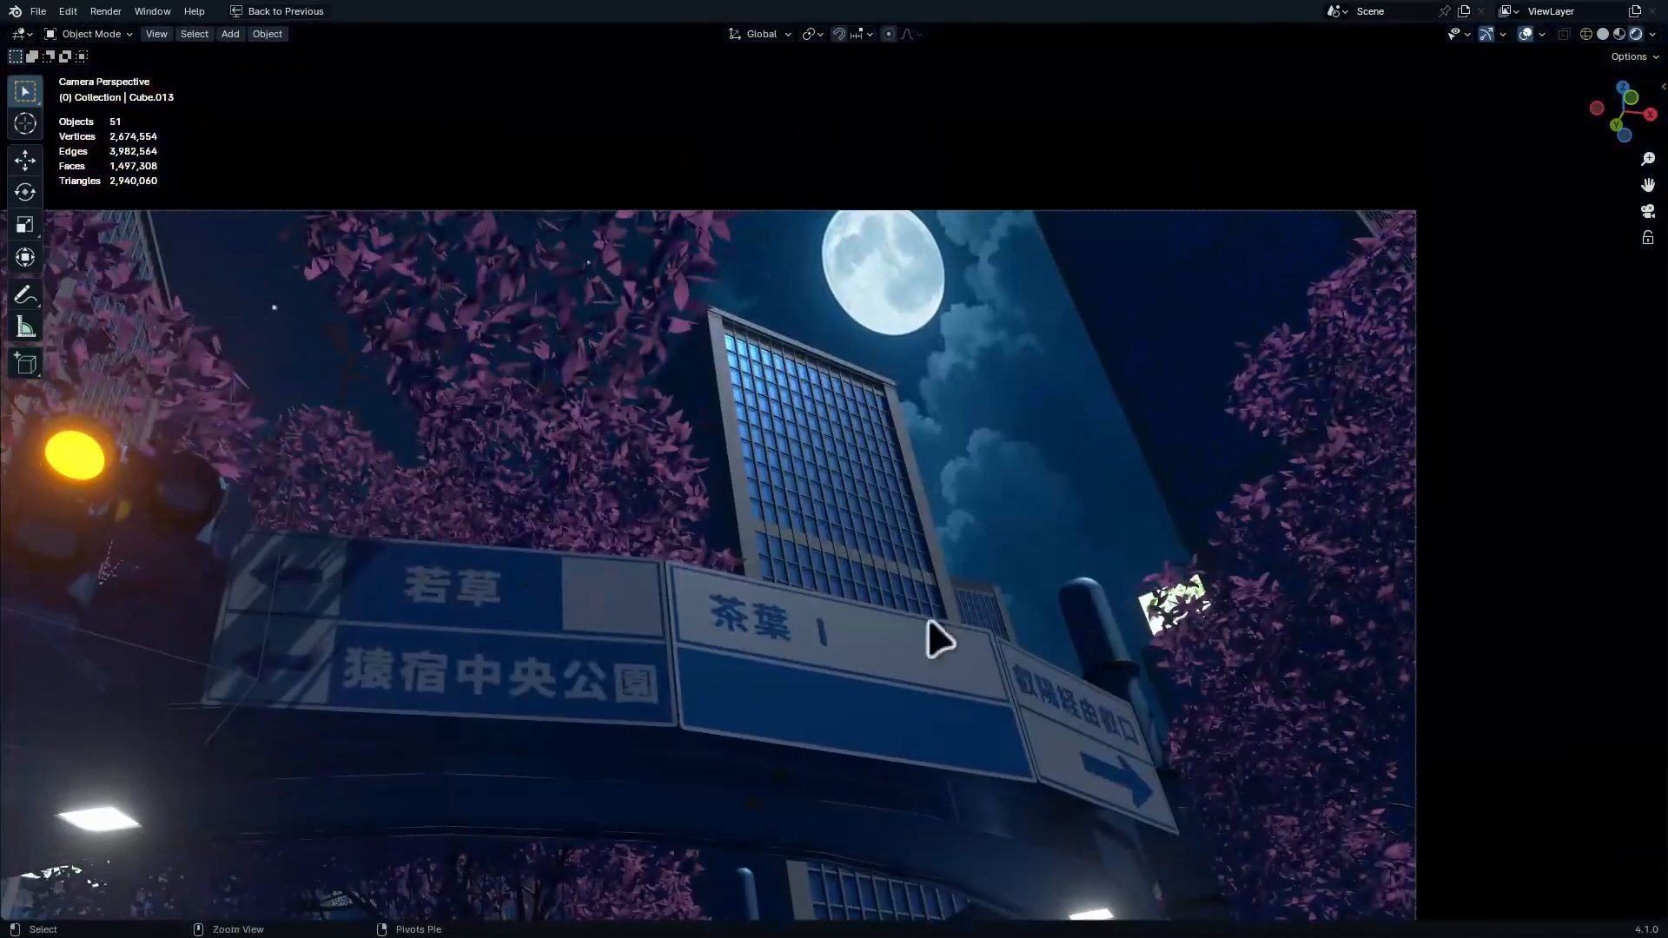
middle_click_drag(1242, 799, 1190, 591, "shift")
middle_click_drag(1190, 591, 1121, 617, "shift")
middle_click_drag(1120, 616, 942, 469, "shift")
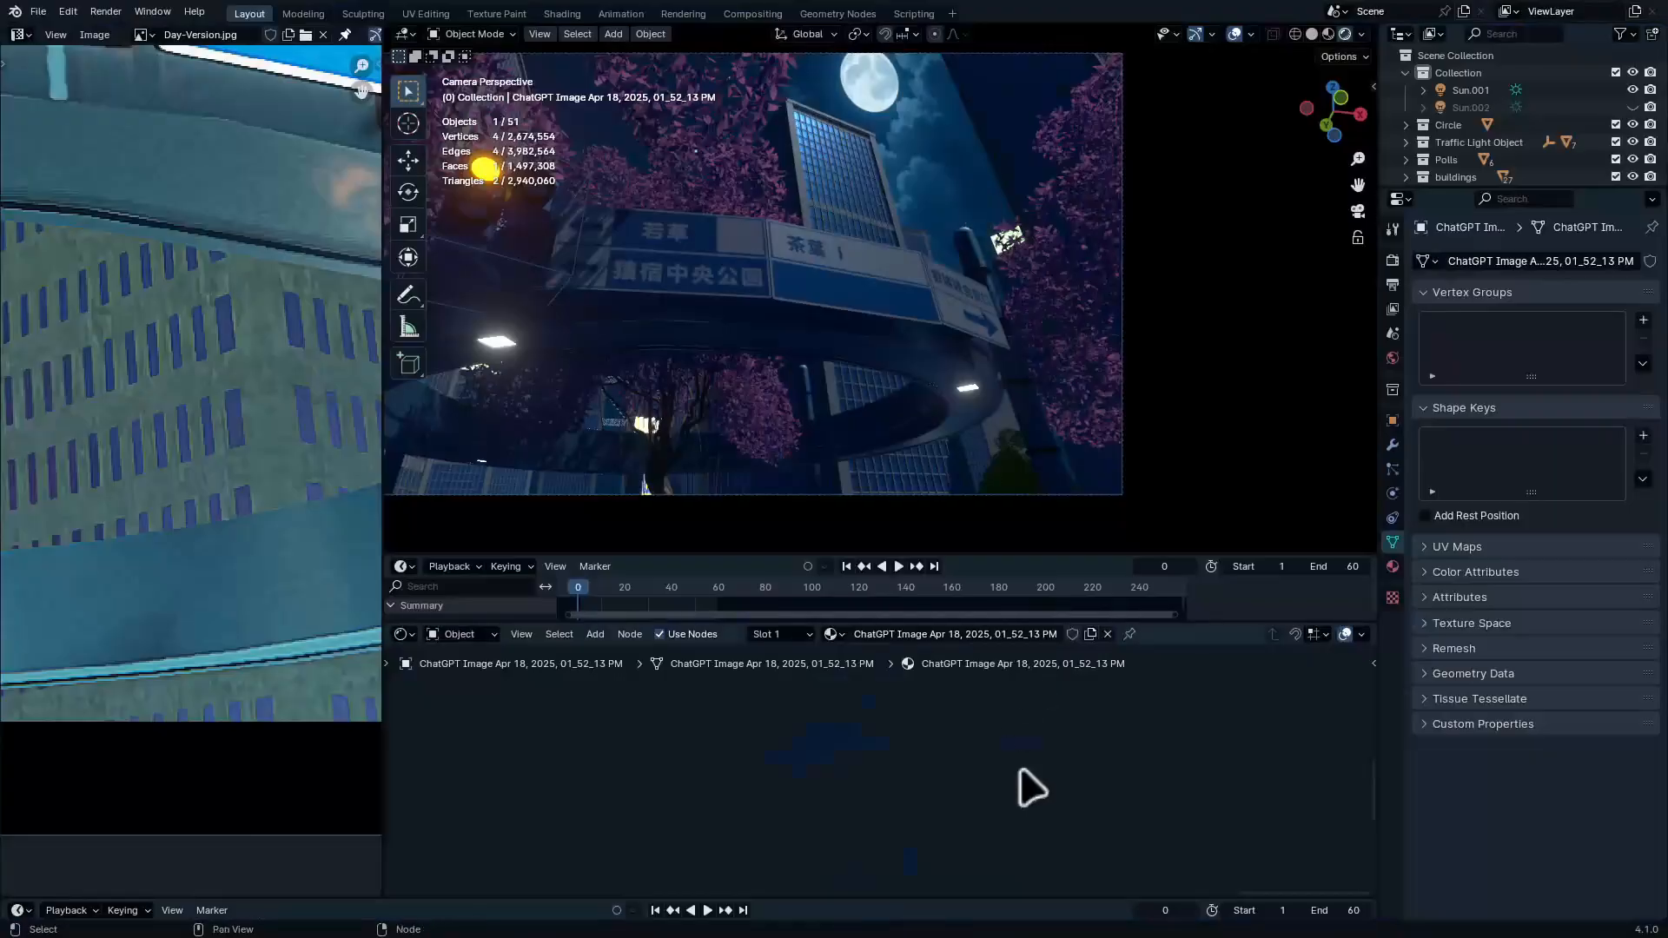
middle_click_drag(1020, 771, 1025, 803, "ctrl")
middle_click_drag(1025, 804, 1068, 838)
middle_click_drag(1068, 838, 929, 752, "ctrl")
middle_click_drag(930, 752, 908, 807)
middle_click_drag(908, 808, 939, 737)
Try brighter emission strengths of 2.410 and 2.5 on the sky image material and check the moon up close
left_click_drag(886, 808, 980, 808)
right_click(886, 808)
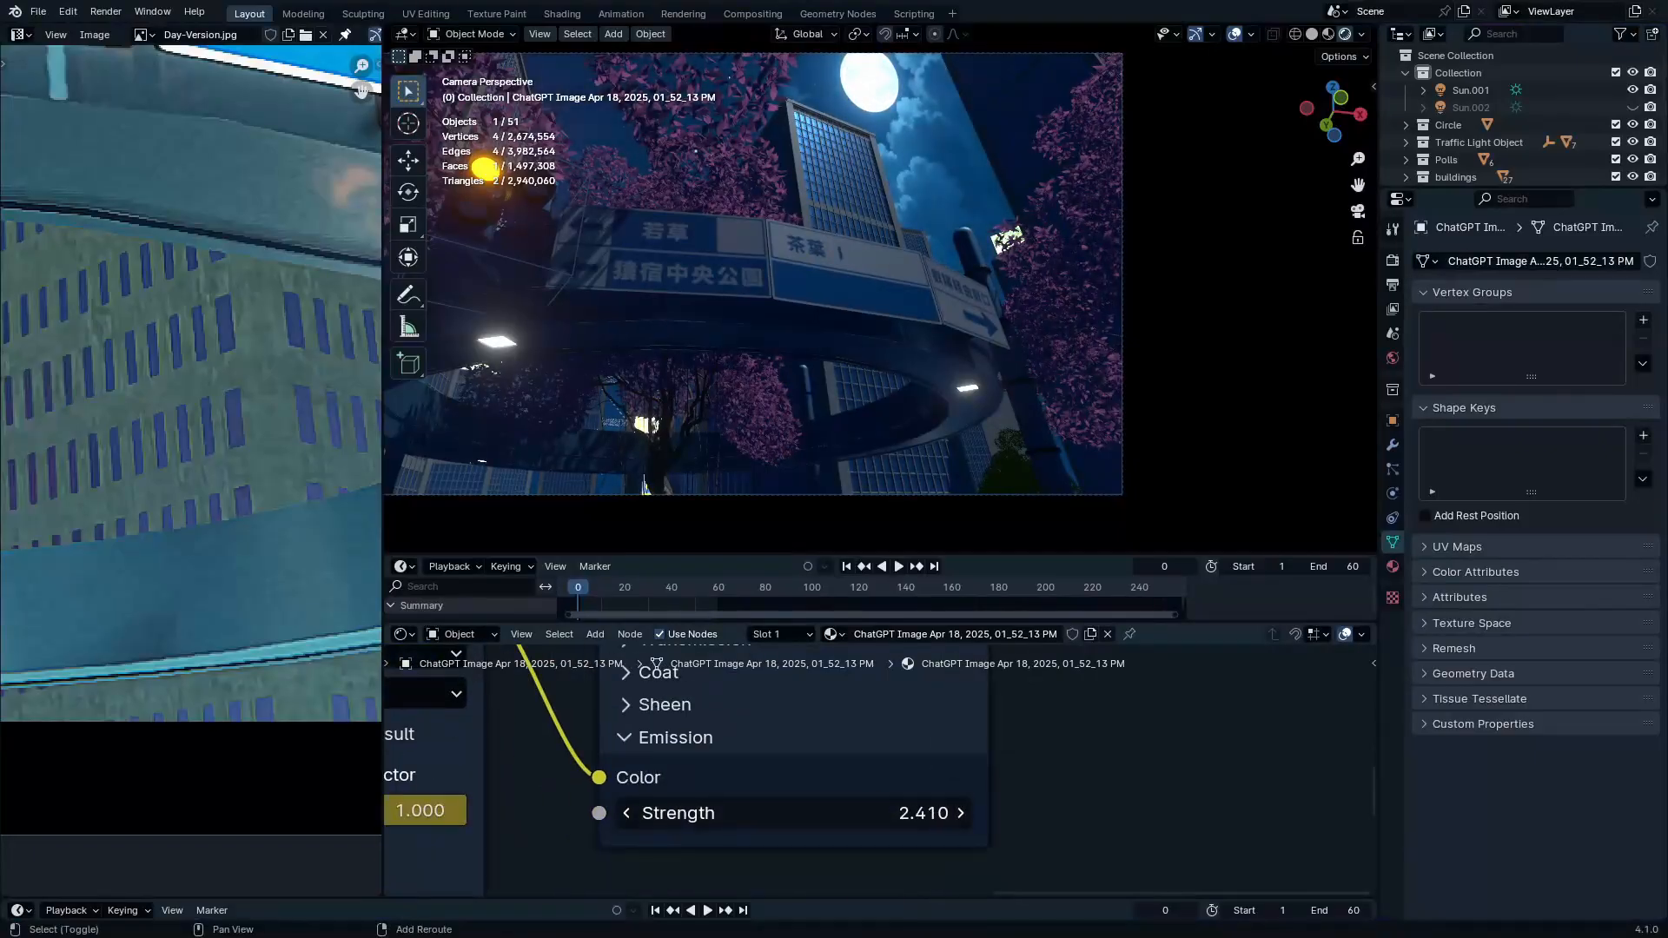
key("ctrl+space")
scroll(882, 298, "up", 8)
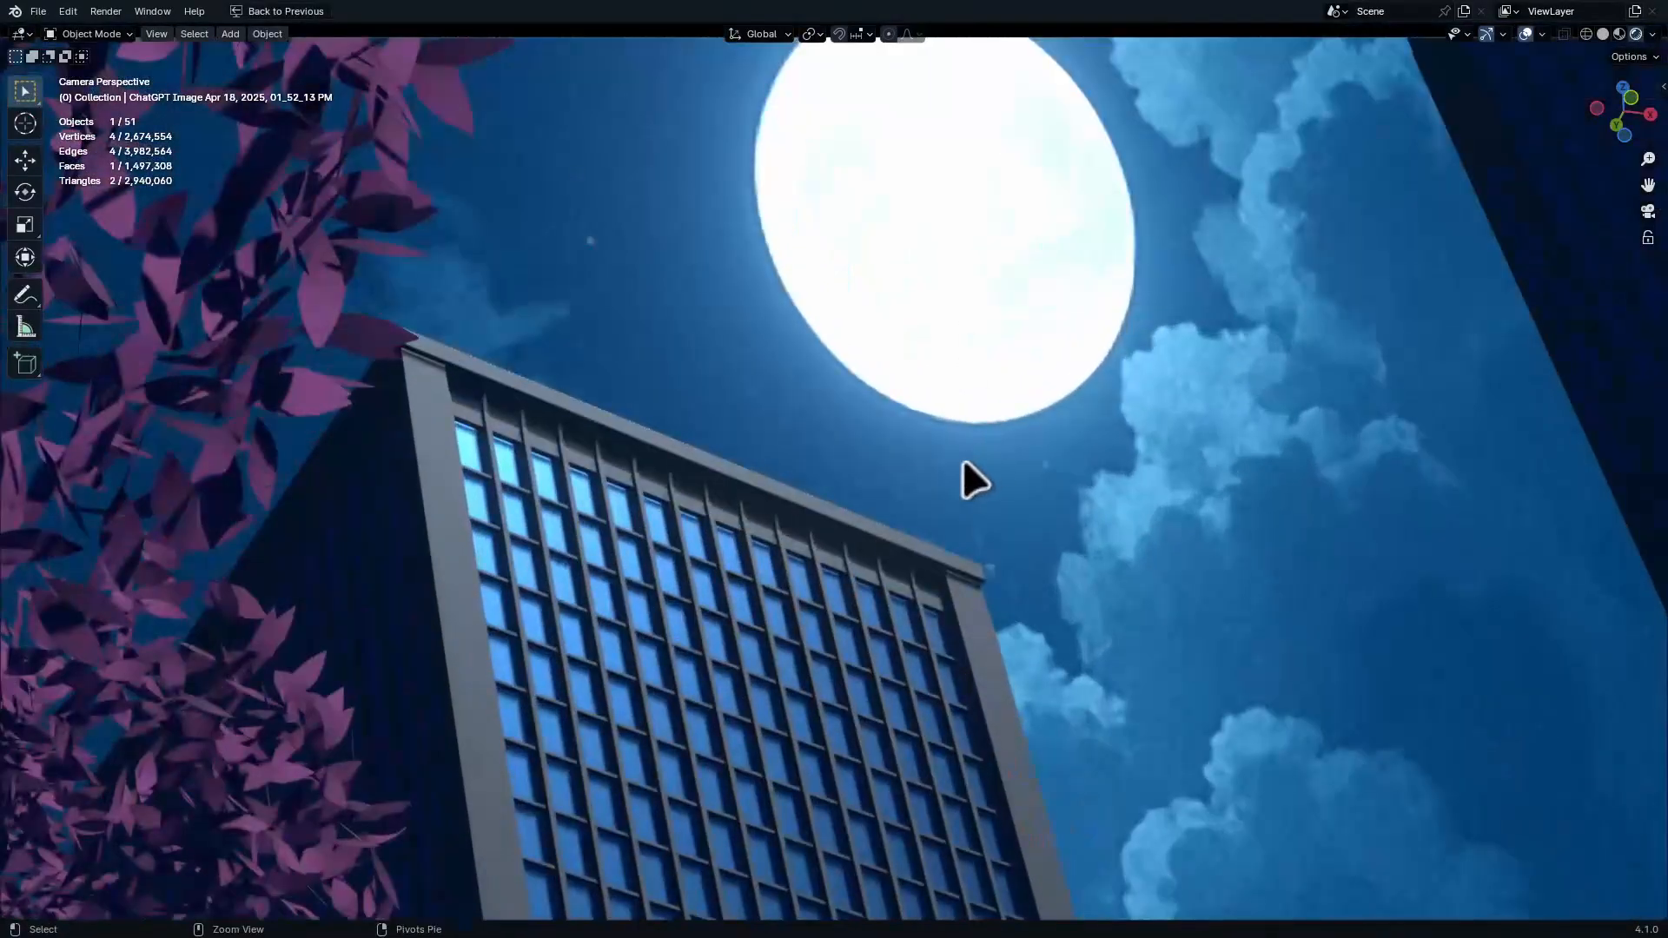
key("ctrl+space")
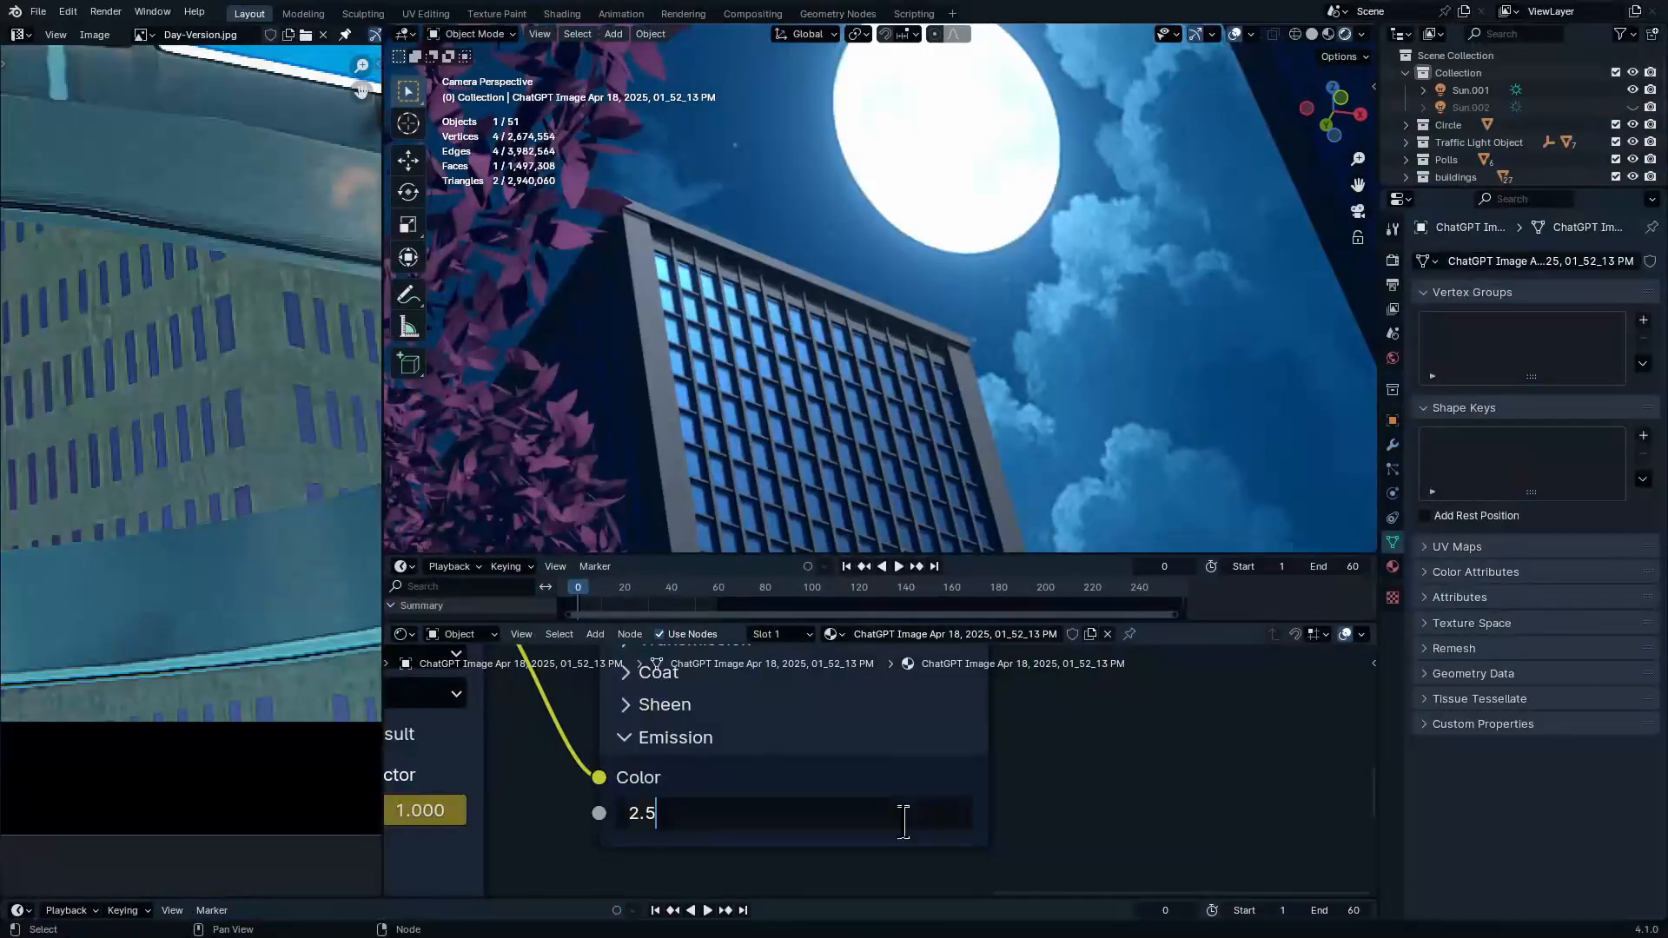
key("Return")
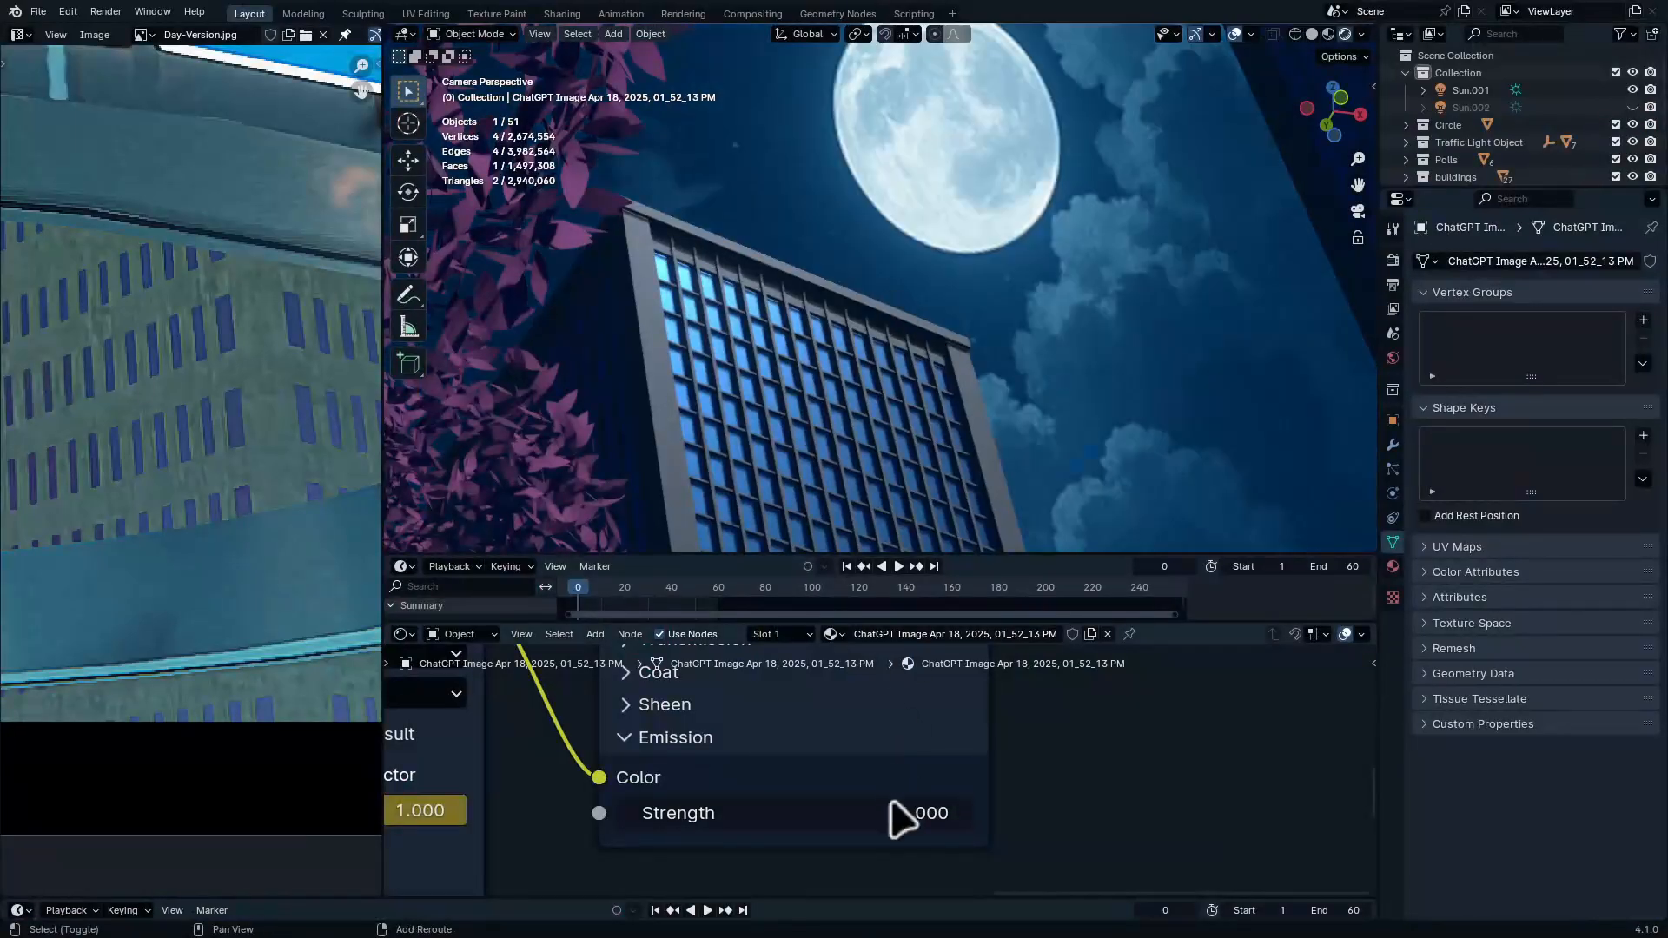
Set the sky image material's emission strength to 1.140, deselect everything and save the file
left_click_drag(794, 813, 808, 813)
key("ctrl+space")
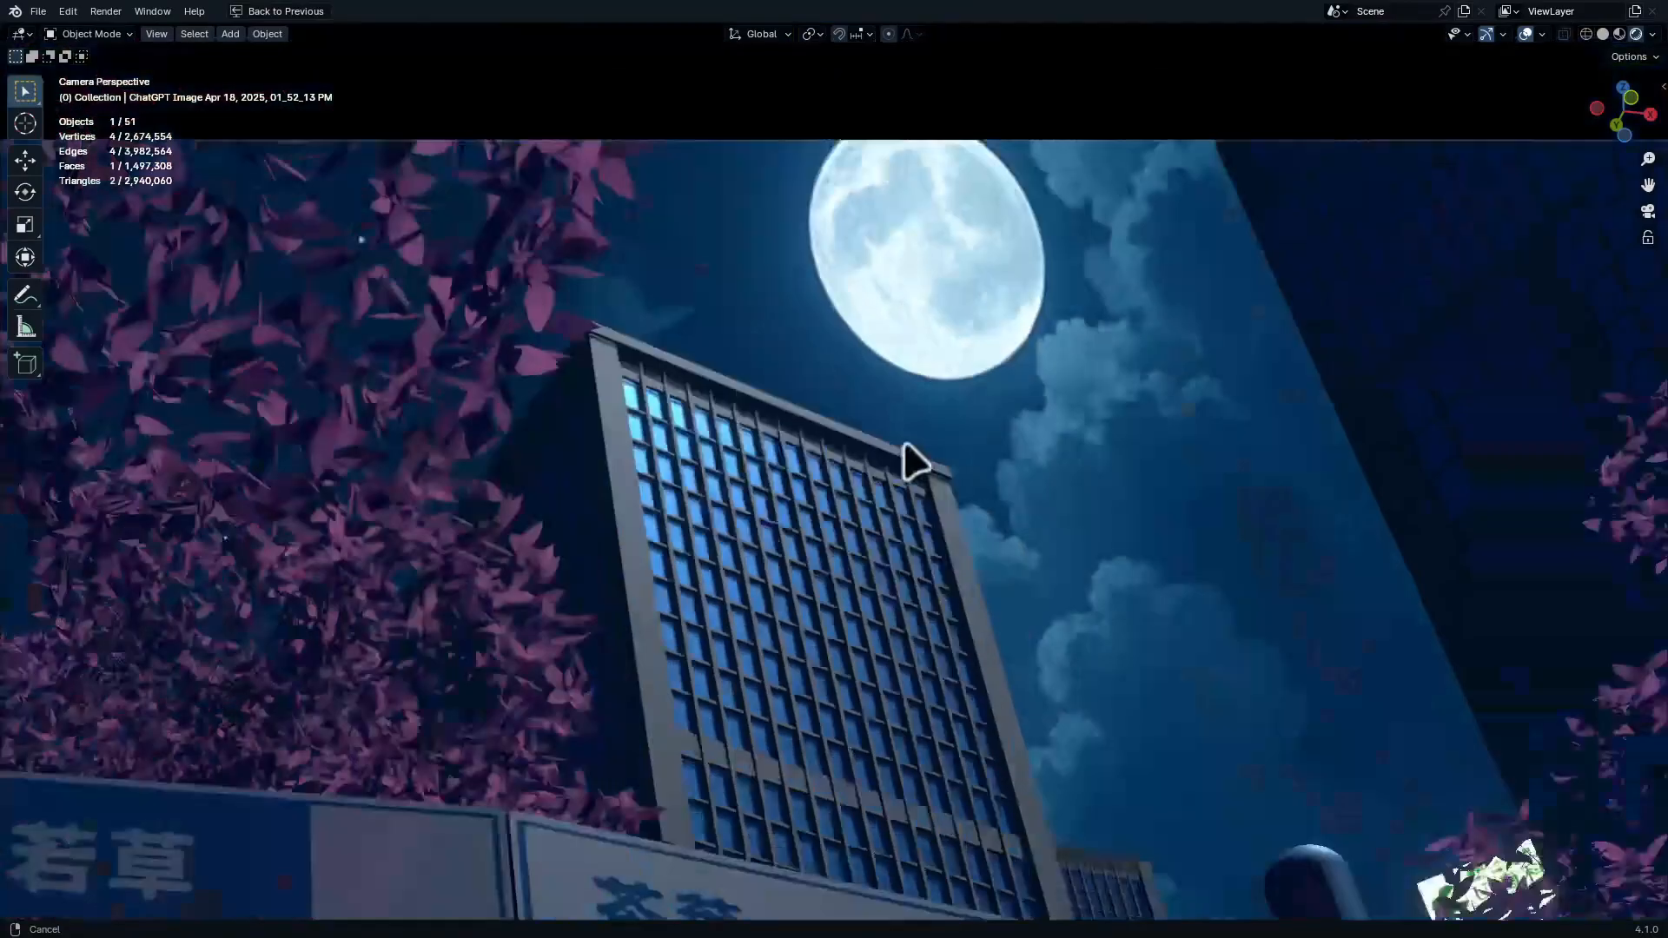
scroll(912, 454, "down", 4)
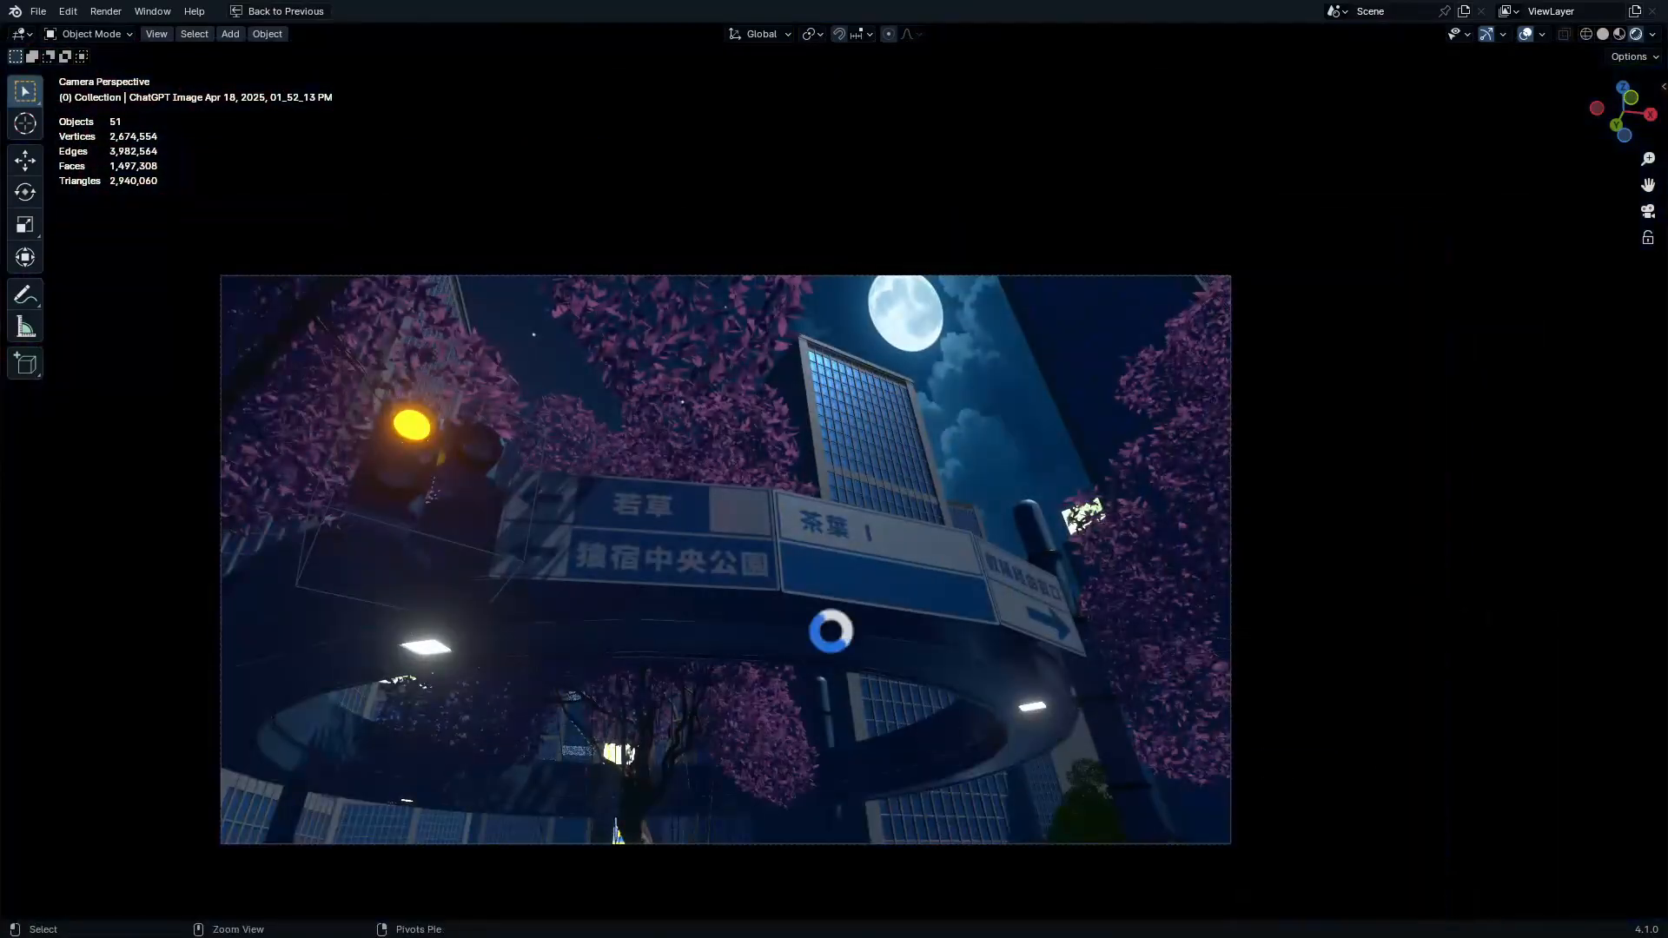
scroll(1105, 656, "up", 10)
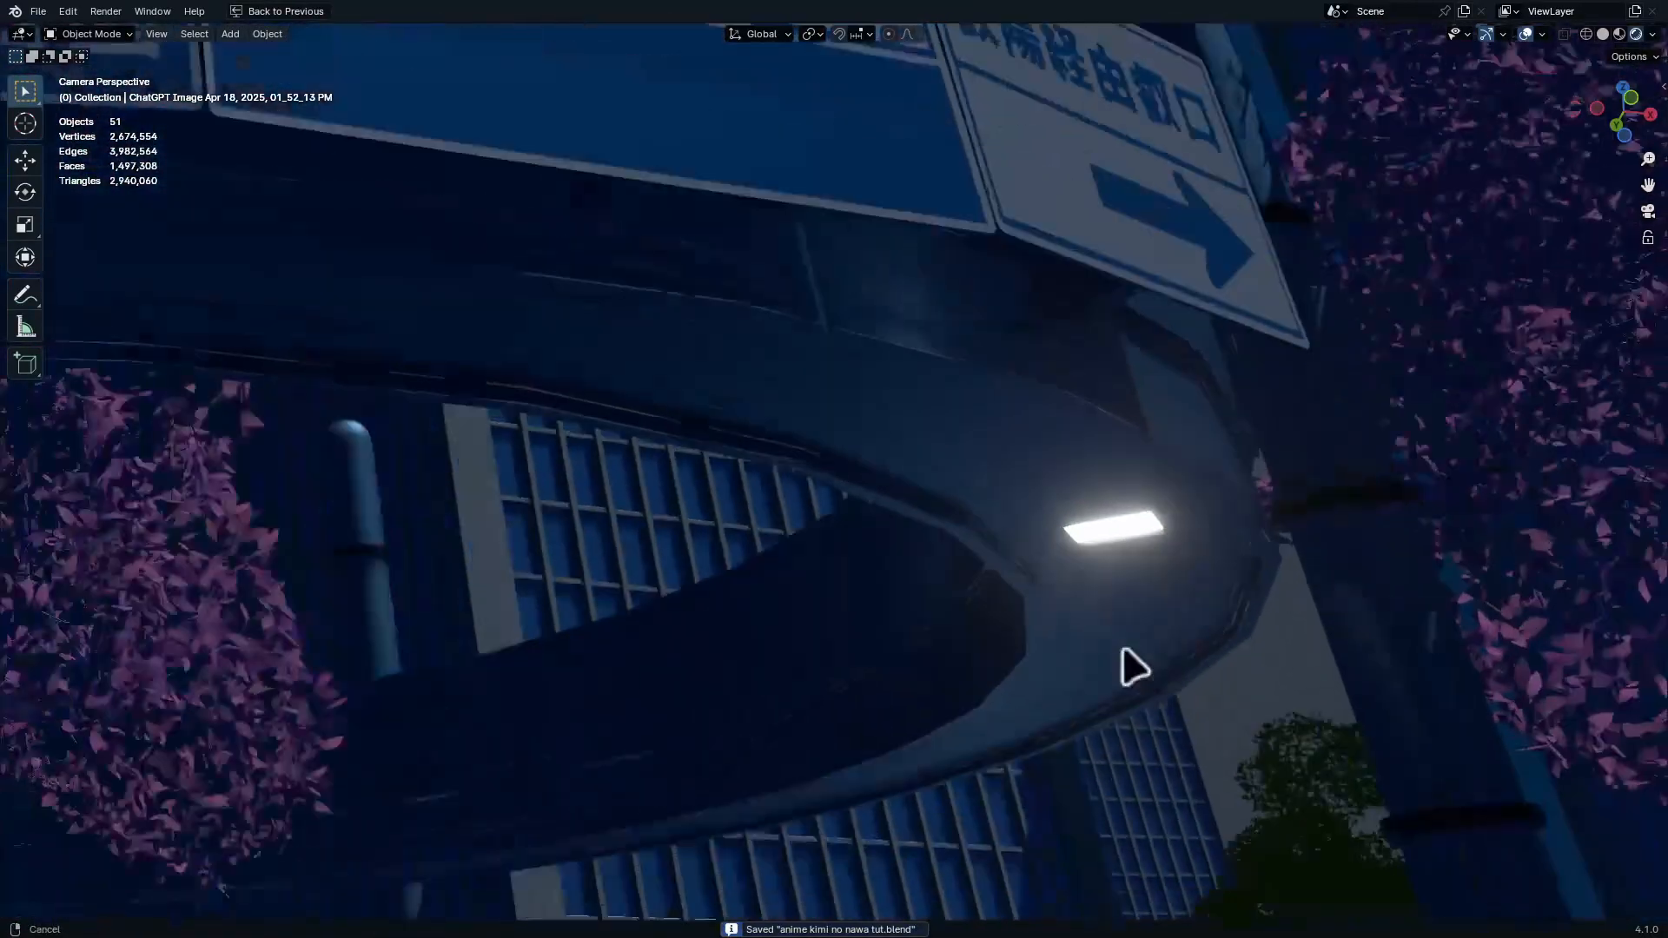
scroll(1050, 629, "down", 5)
Show the scene's compositing node tree and set the viewport compositor to Camera for the fitted camera view
key("ctrl+space")
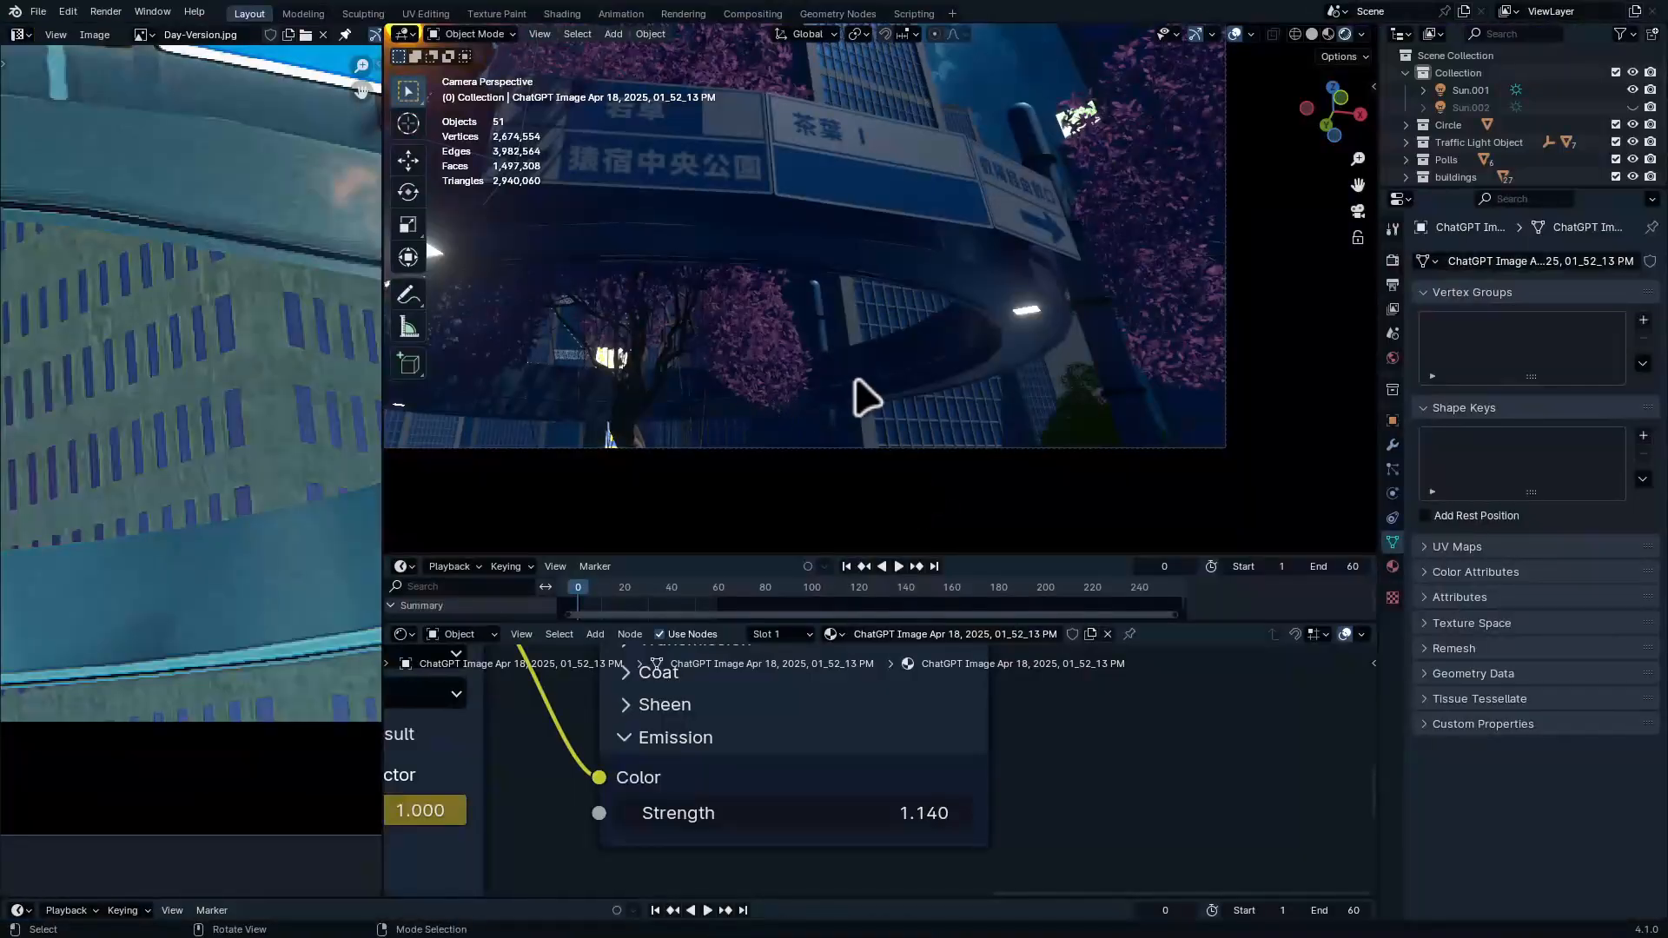
scroll(976, 420, "down", 4)
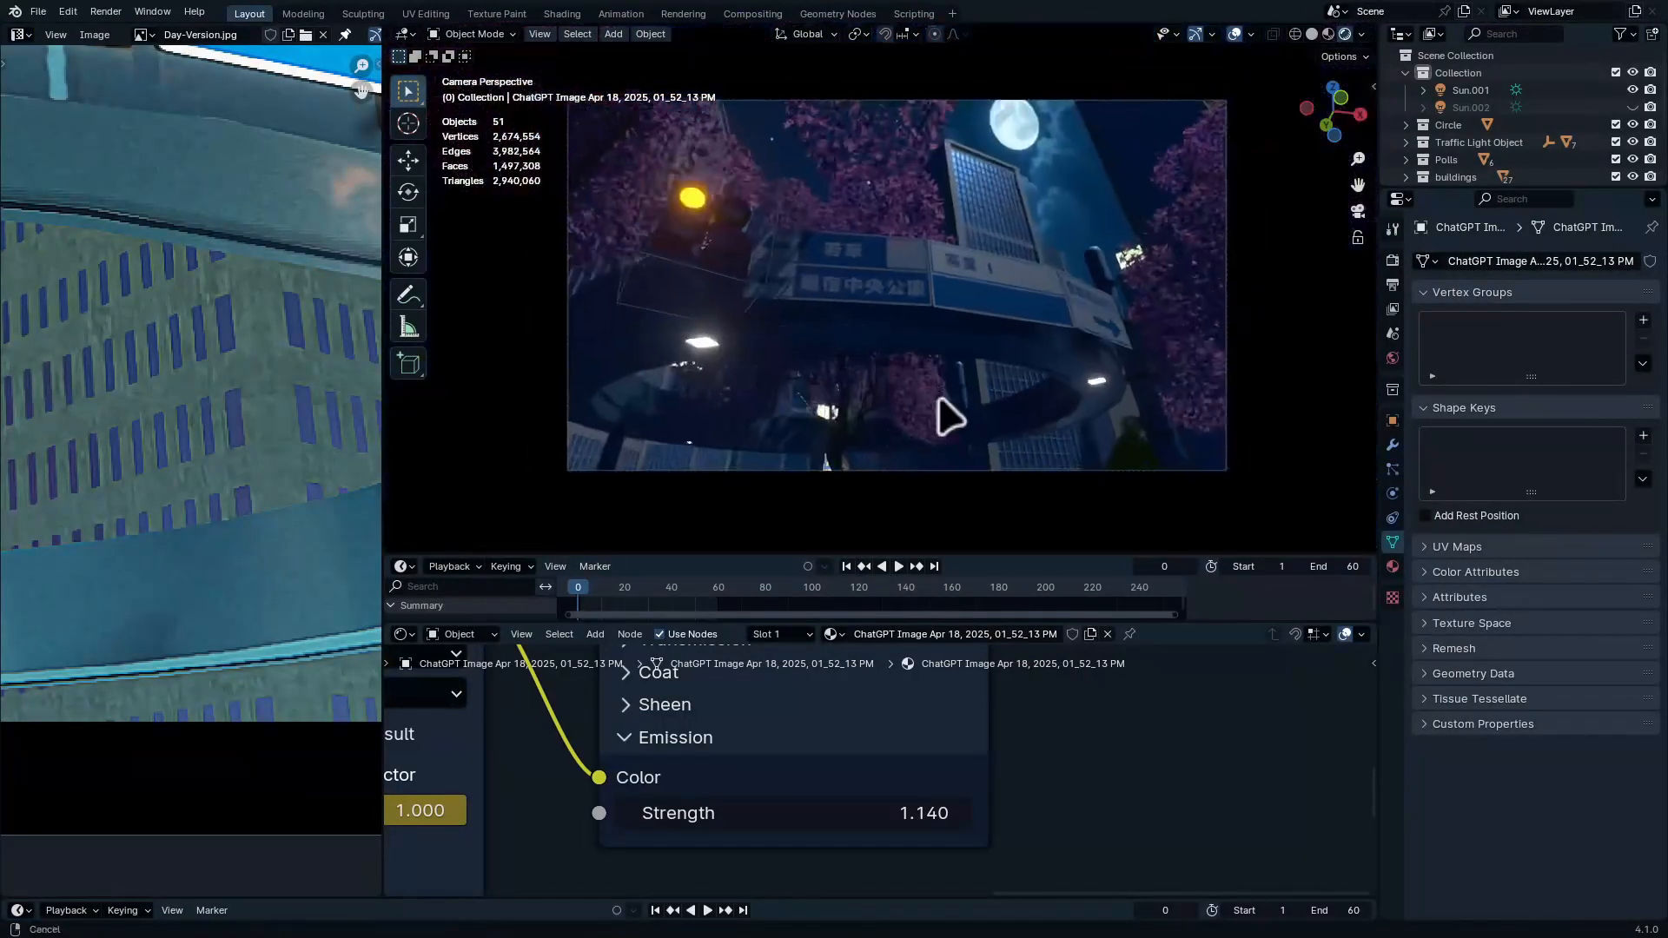
key("shift+F3")
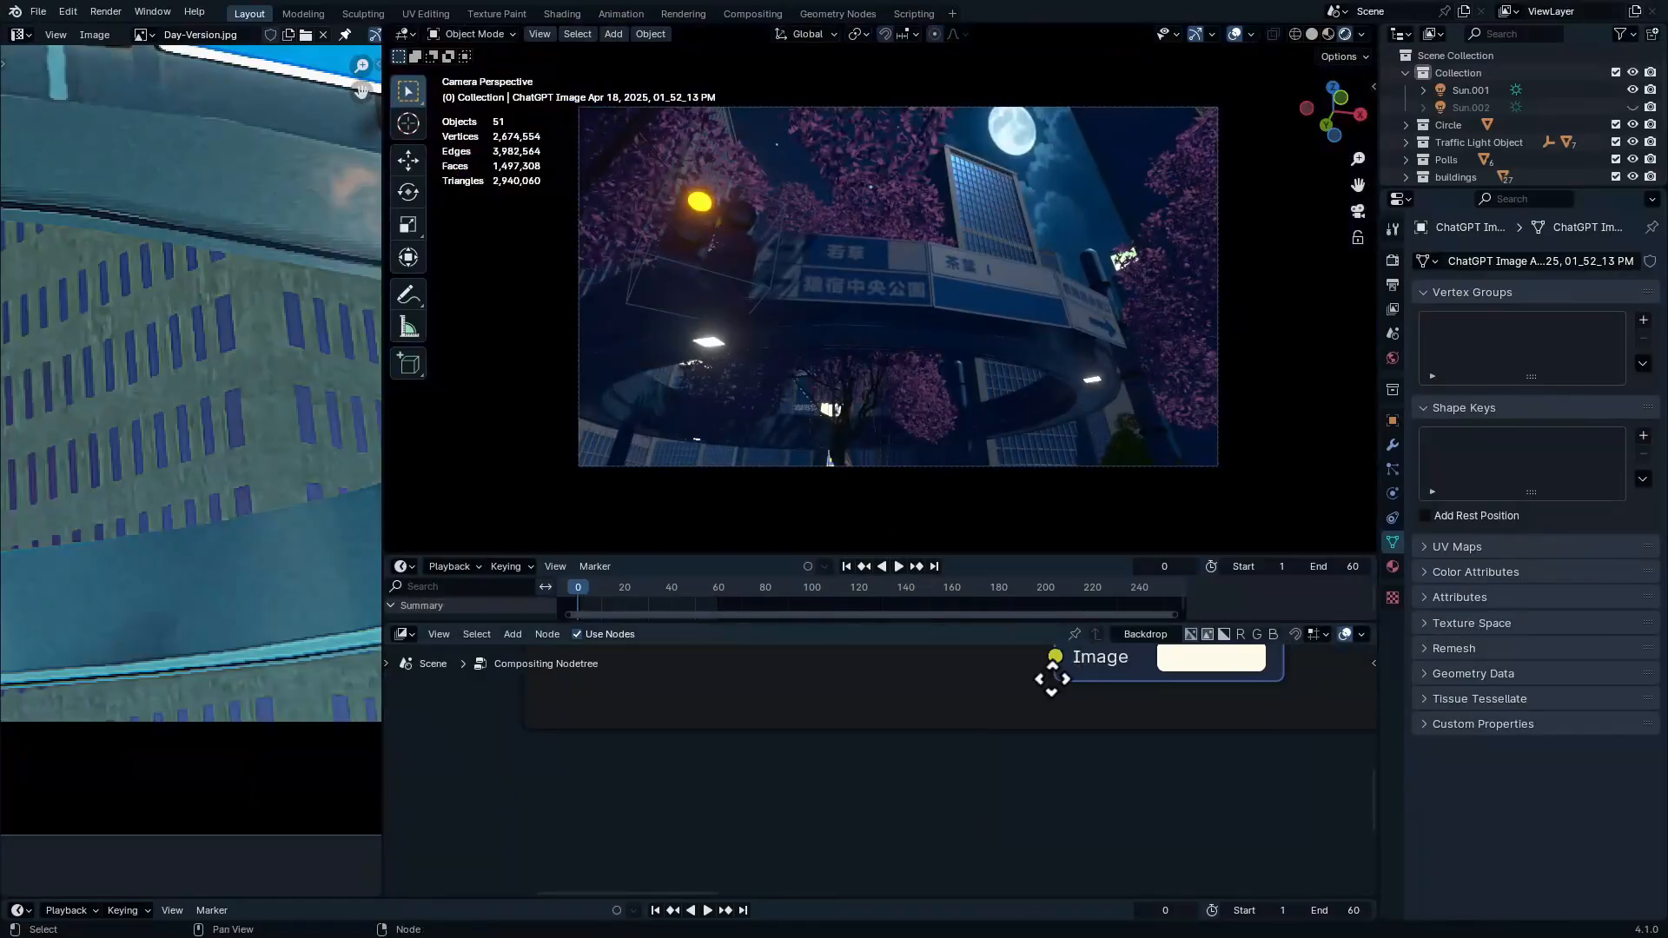
scroll(1053, 674, "down", 8)
middle_click_drag(1064, 786, 753, 746)
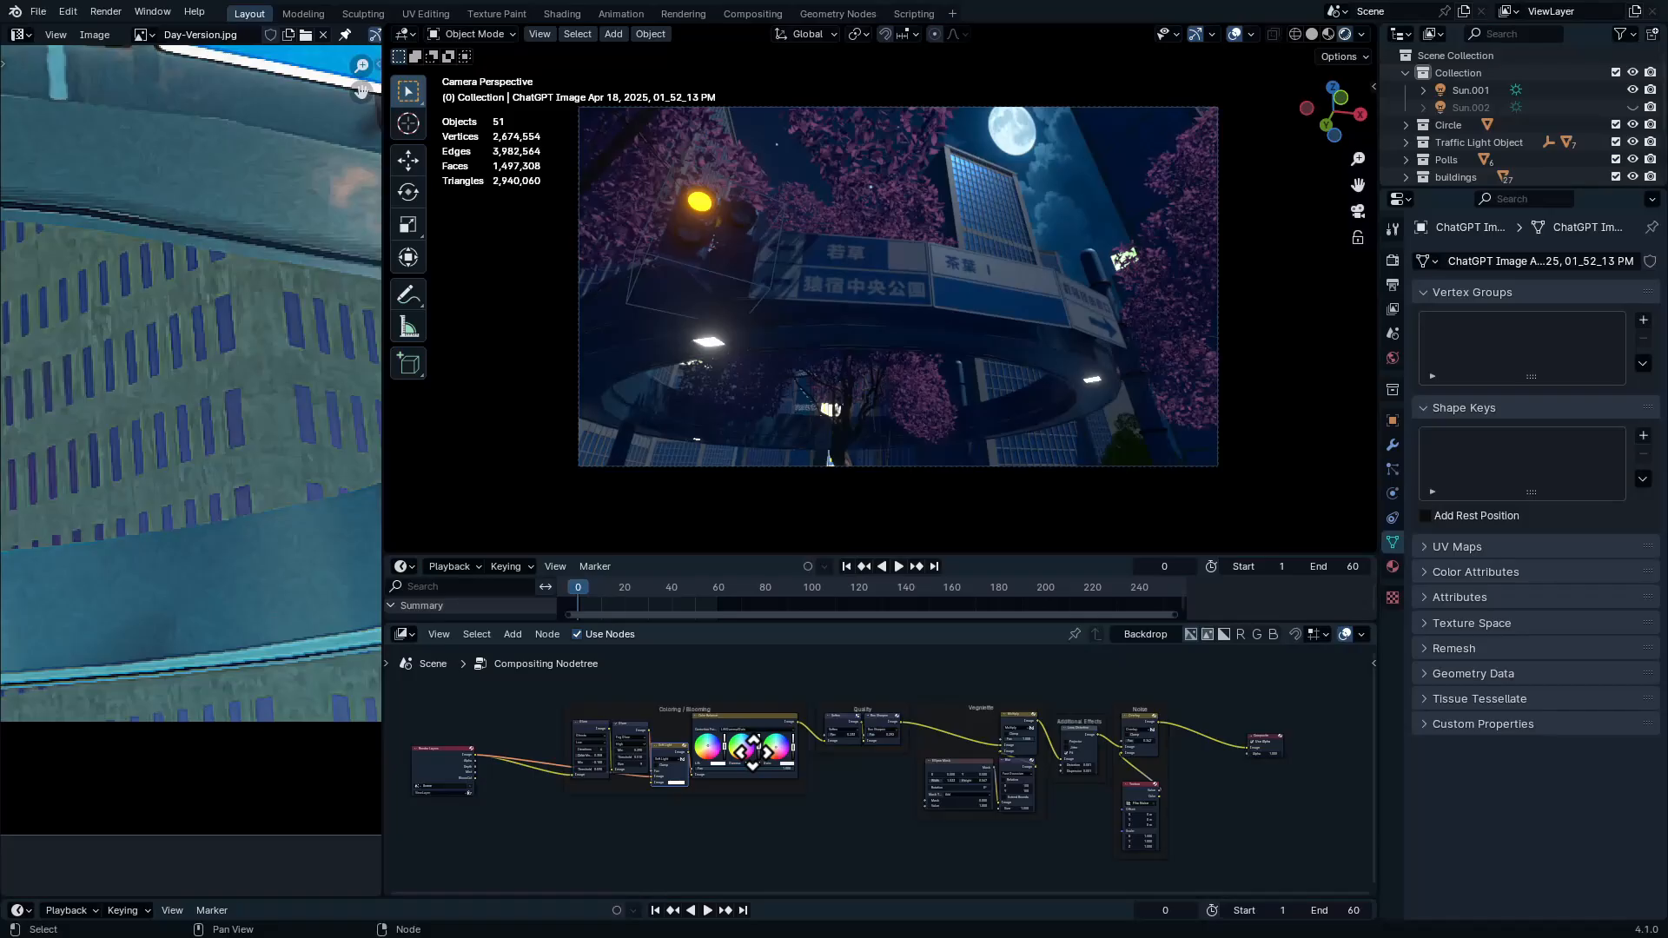
left_click(1361, 35)
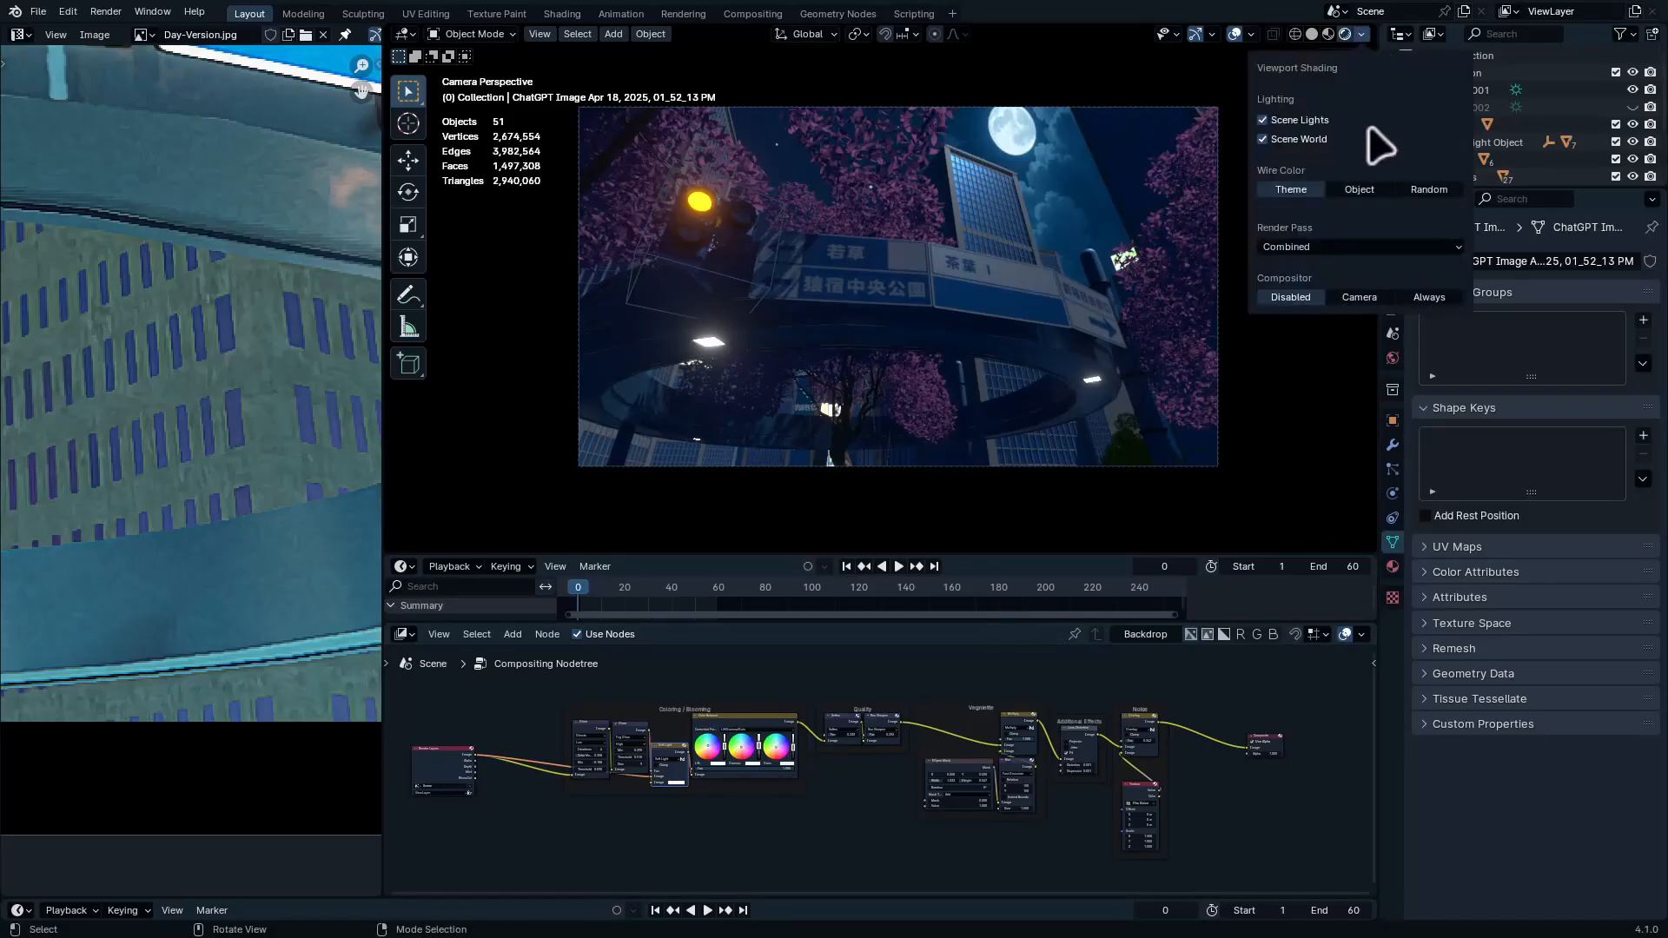
left_click(1359, 297)
key("Home")
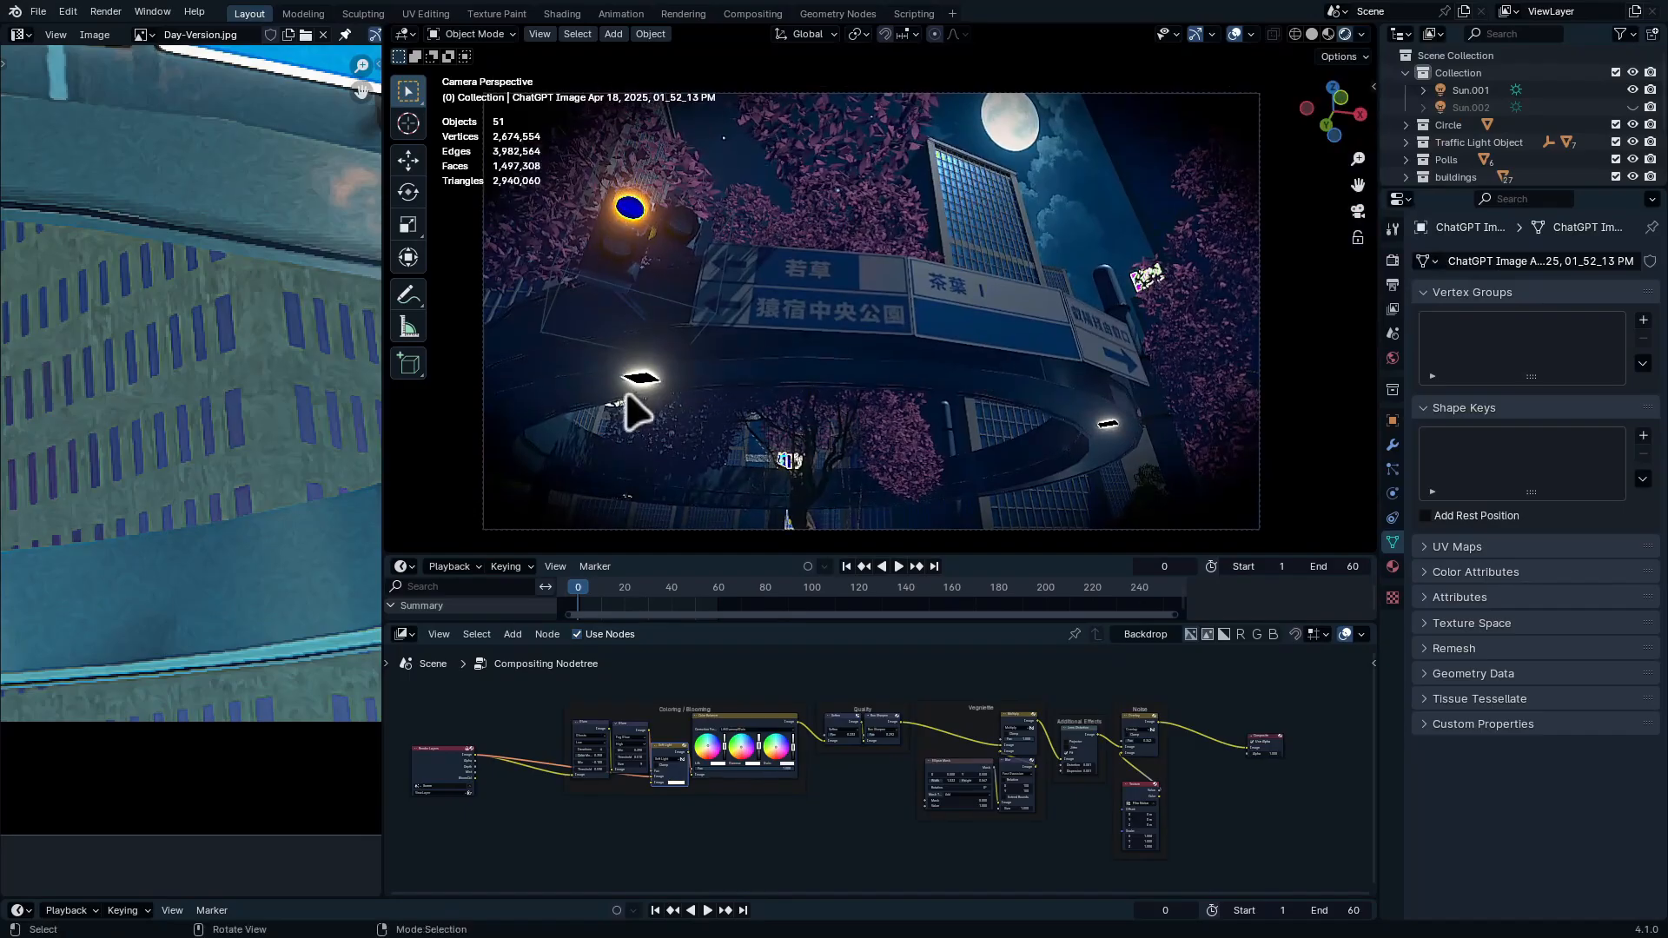
Try the Linear Light blending mode on the Soft Light node between the glare nodes and Color Balance
middle_click_drag(620, 773, 778, 653)
middle_click_drag(778, 653, 747, 753)
middle_click_drag(766, 824, 892, 760, "ctrl")
left_click(895, 757)
left_click(895, 757)
left_click(894, 756)
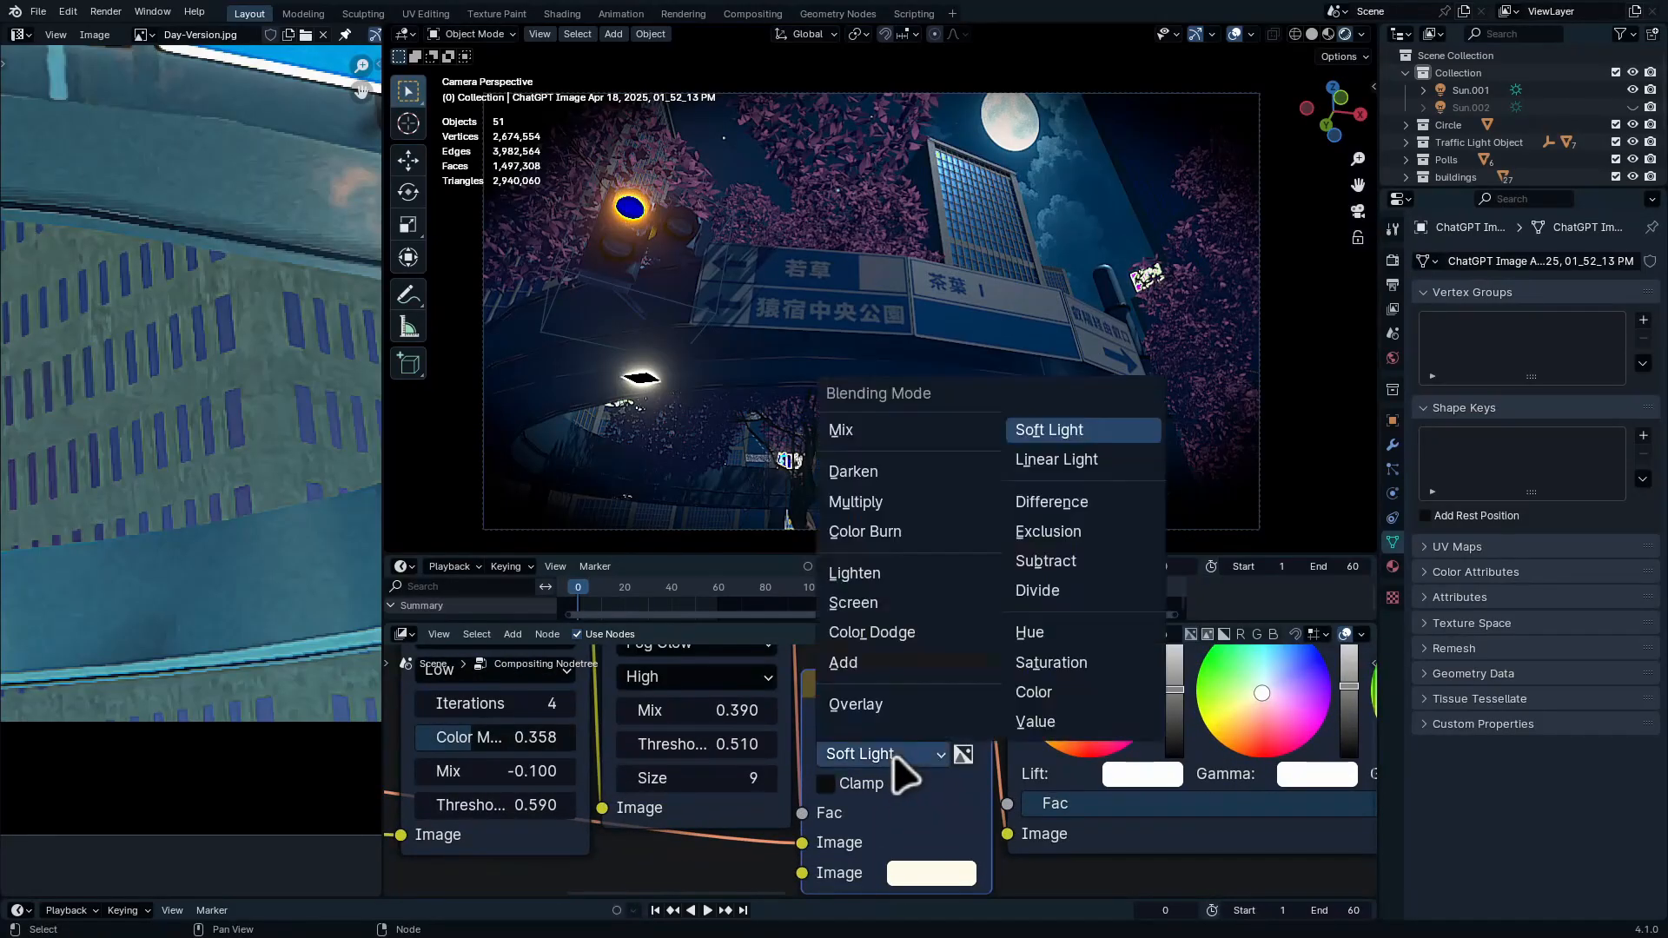
left_click(890, 755)
left_click(889, 754)
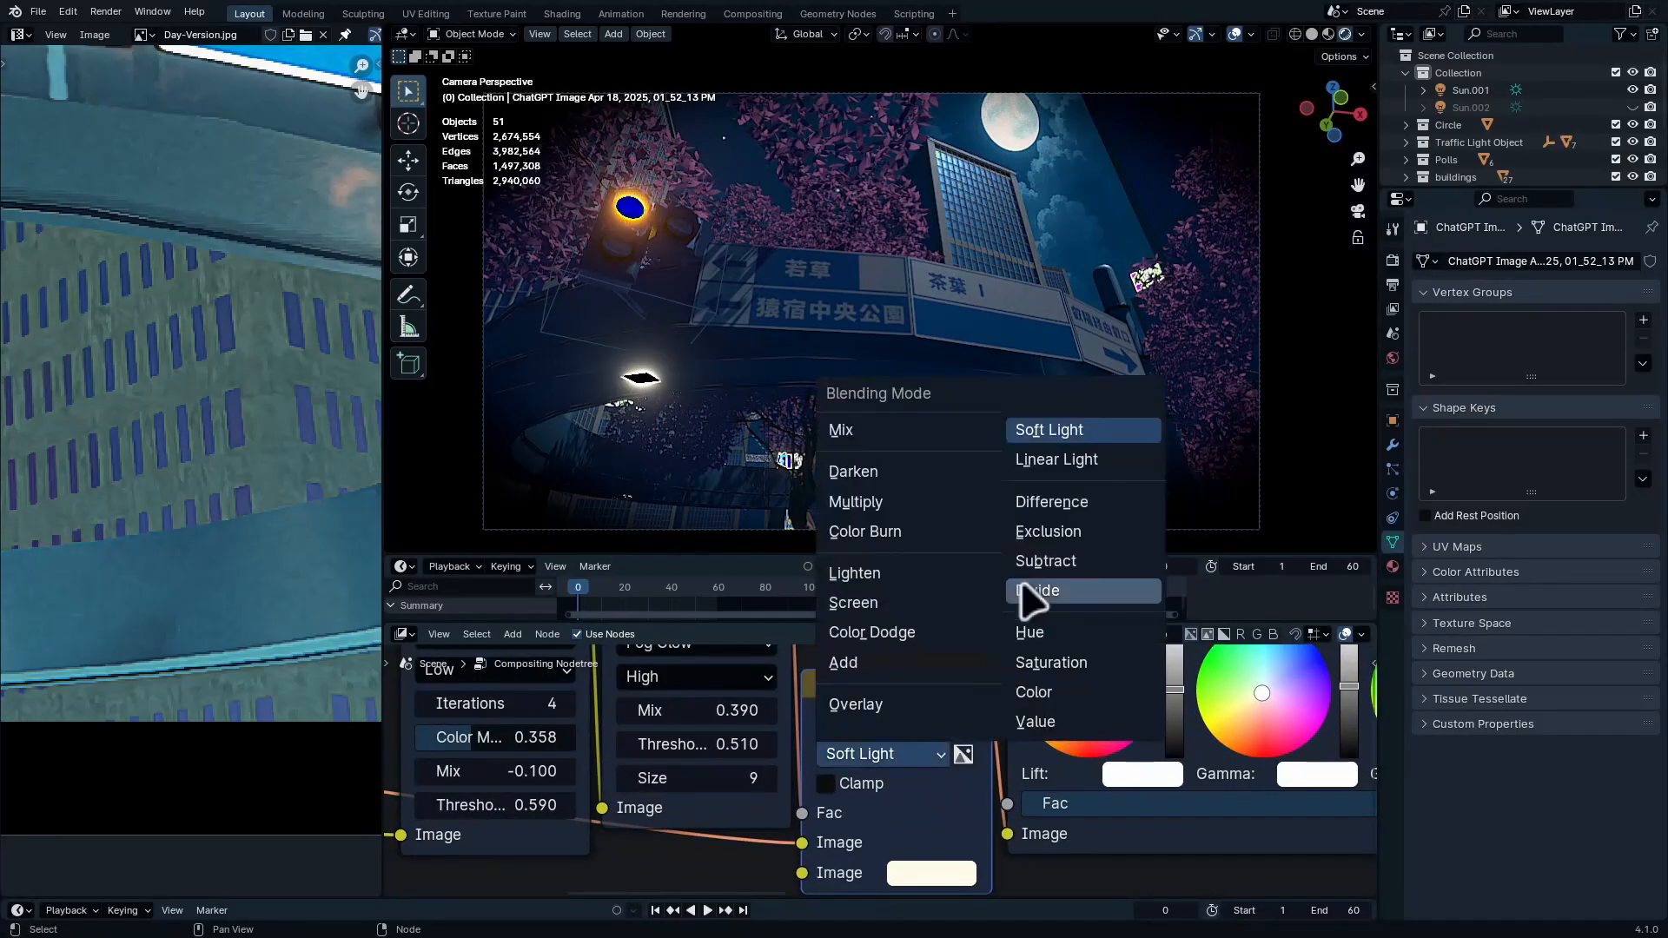
left_click(1081, 474)
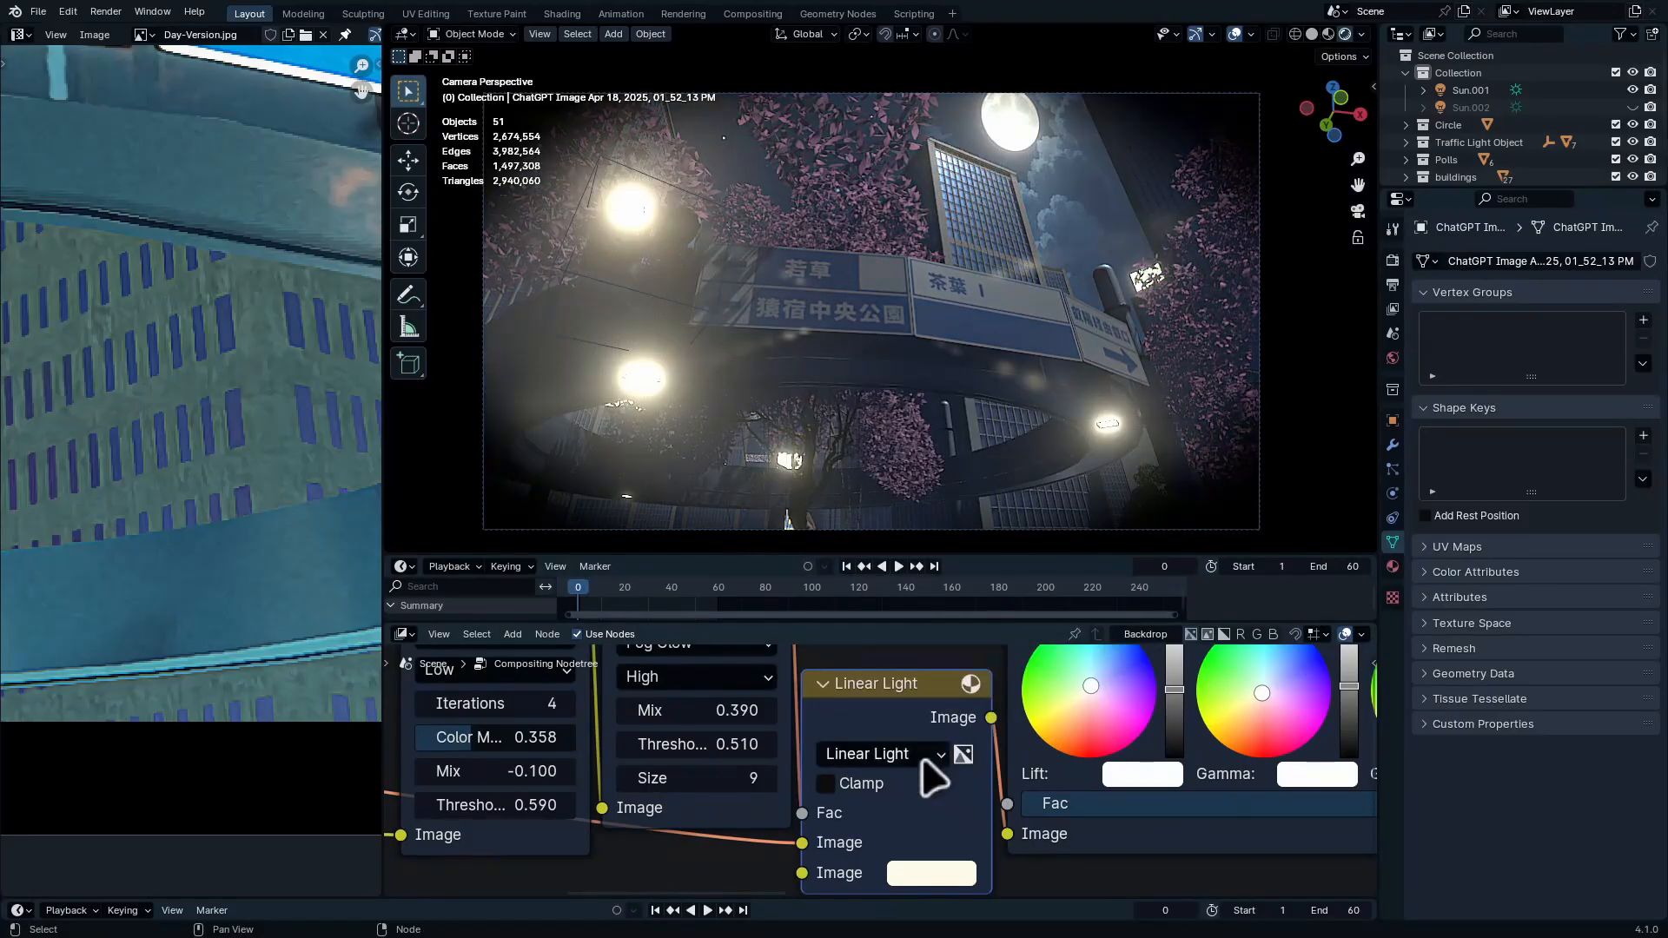
Remove the Linear Light mix node between the Fog Glow glare and Color Balance
middle_click_drag(894, 795, 952, 777)
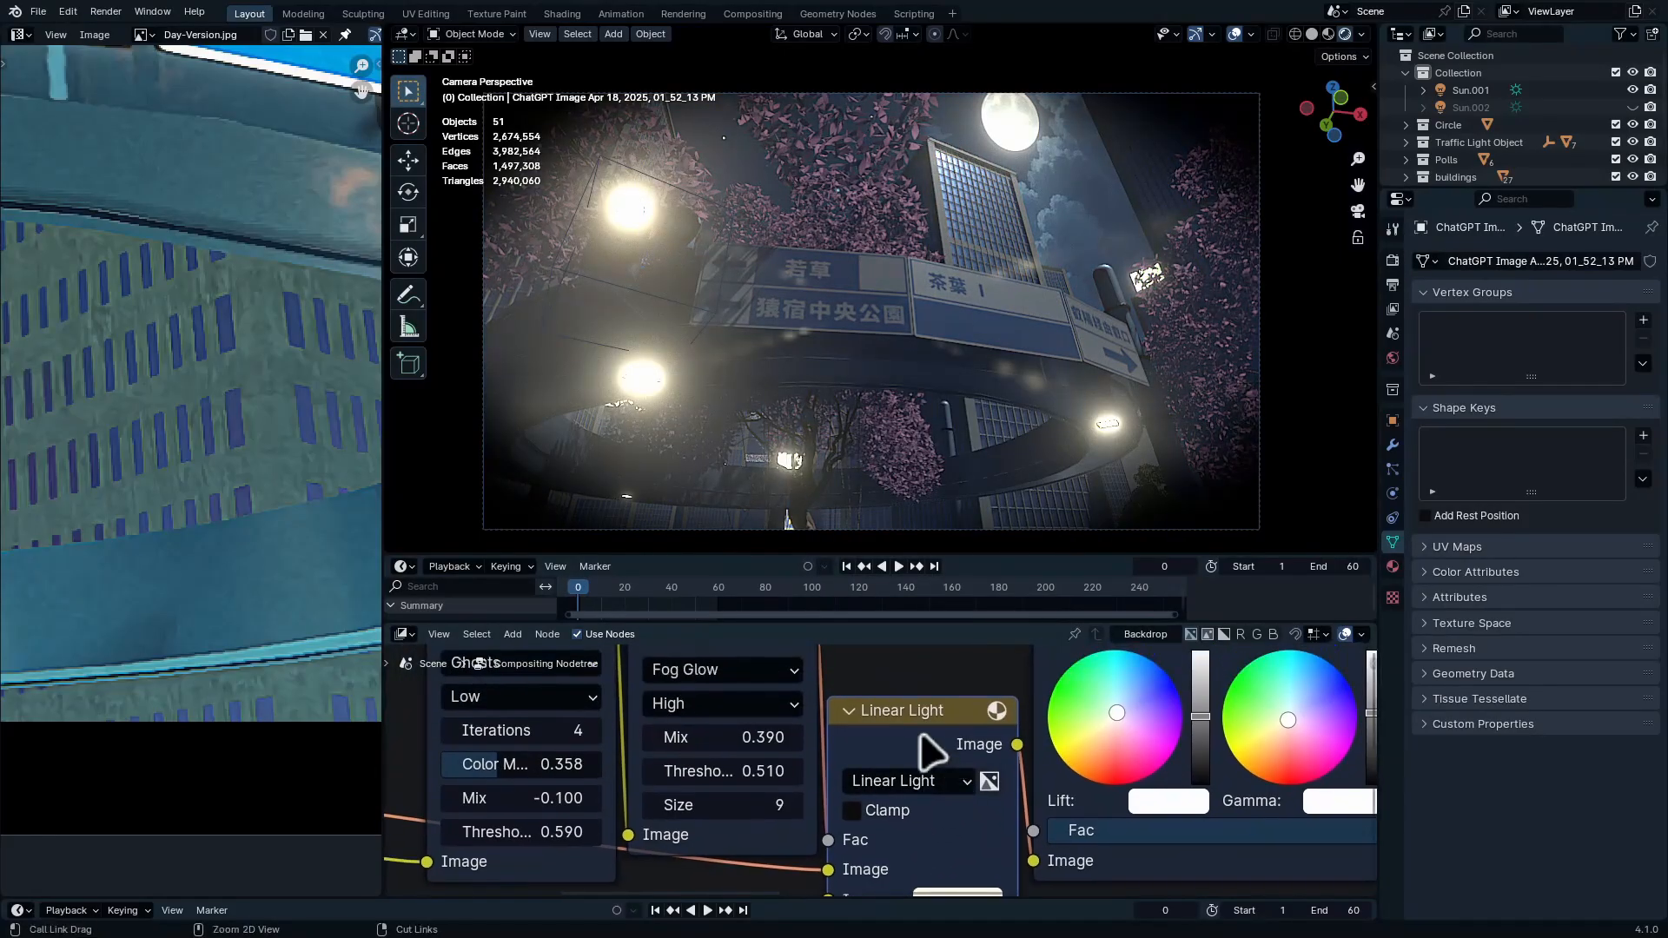
key("ctrl+x")
middle_click_drag(830, 734, 907, 807, "ctrl")
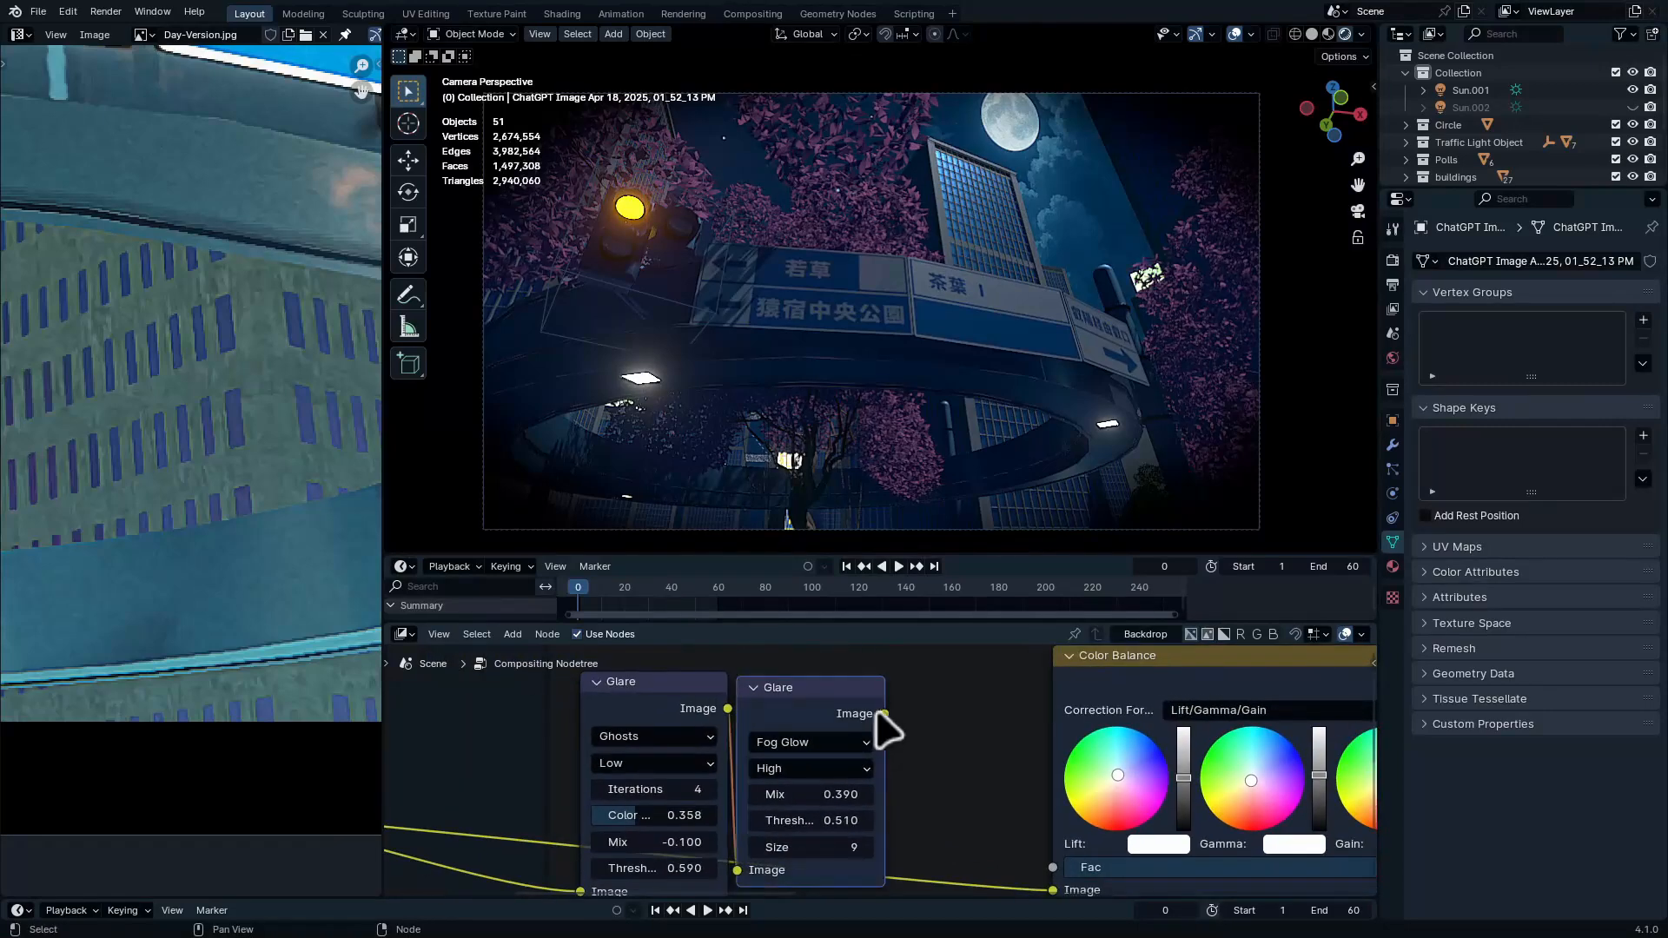
Connect the Fog Glow glare's output to Color Balance's image input, and dissolve that glare node so the Ghosts glare feeds Color Balance directly
left_click_drag(881, 714, 1049, 871)
middle_click_drag(895, 677, 899, 719)
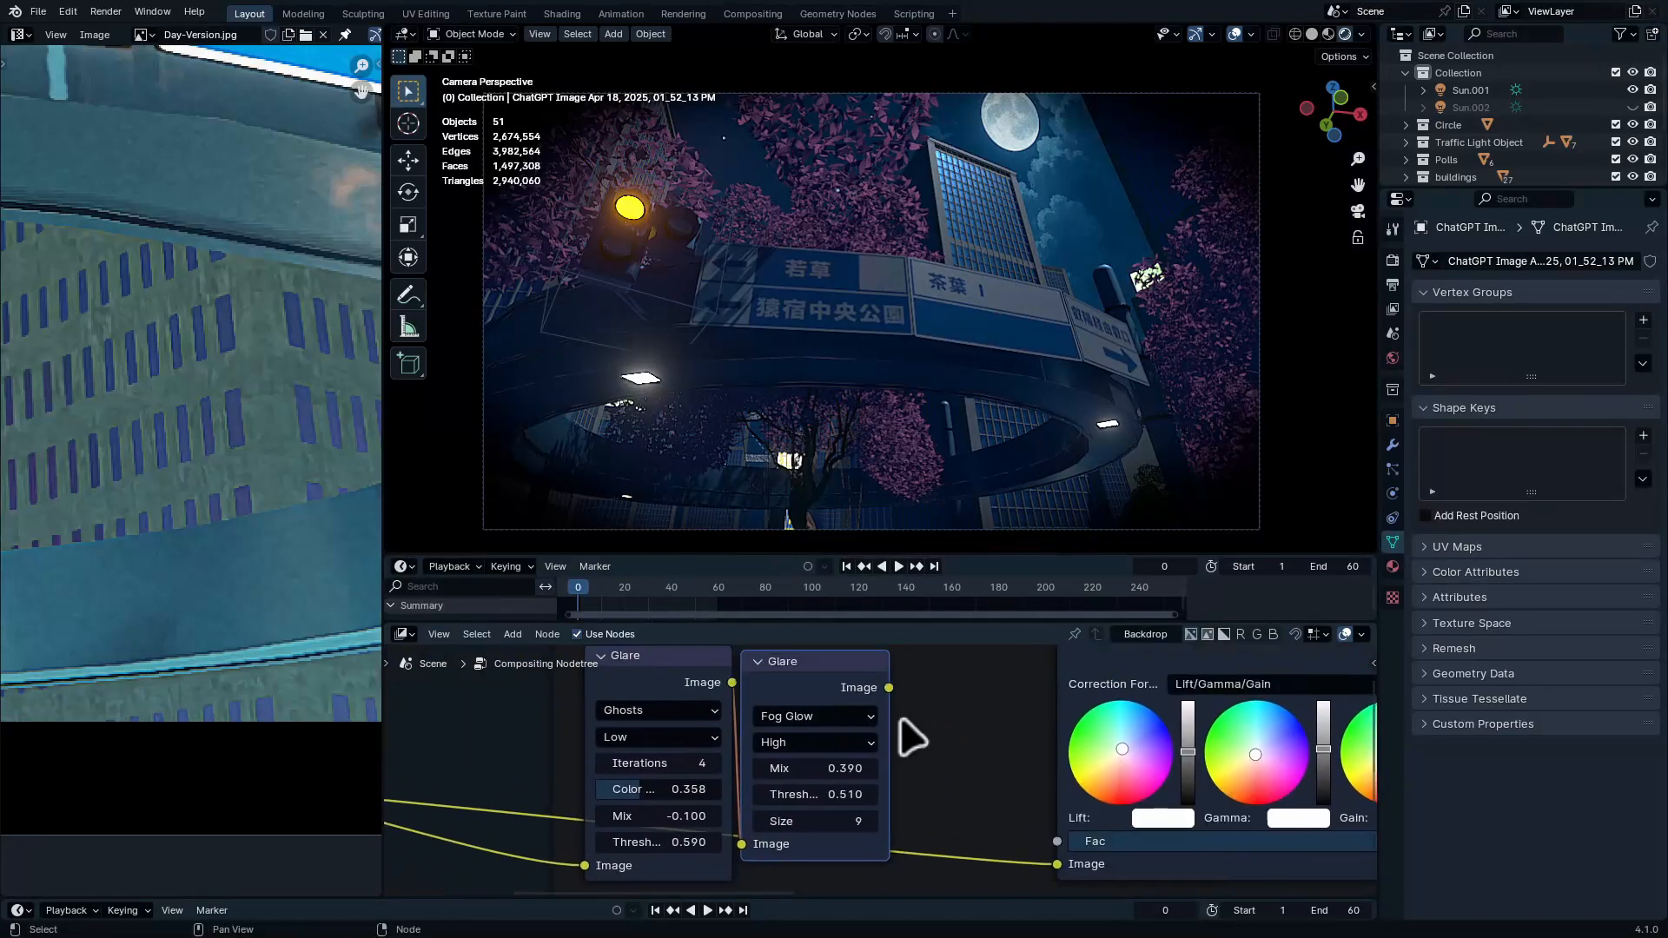
left_click_drag(887, 687, 1060, 821)
middle_click_drag(808, 756, 916, 829)
key("ctrl+x")
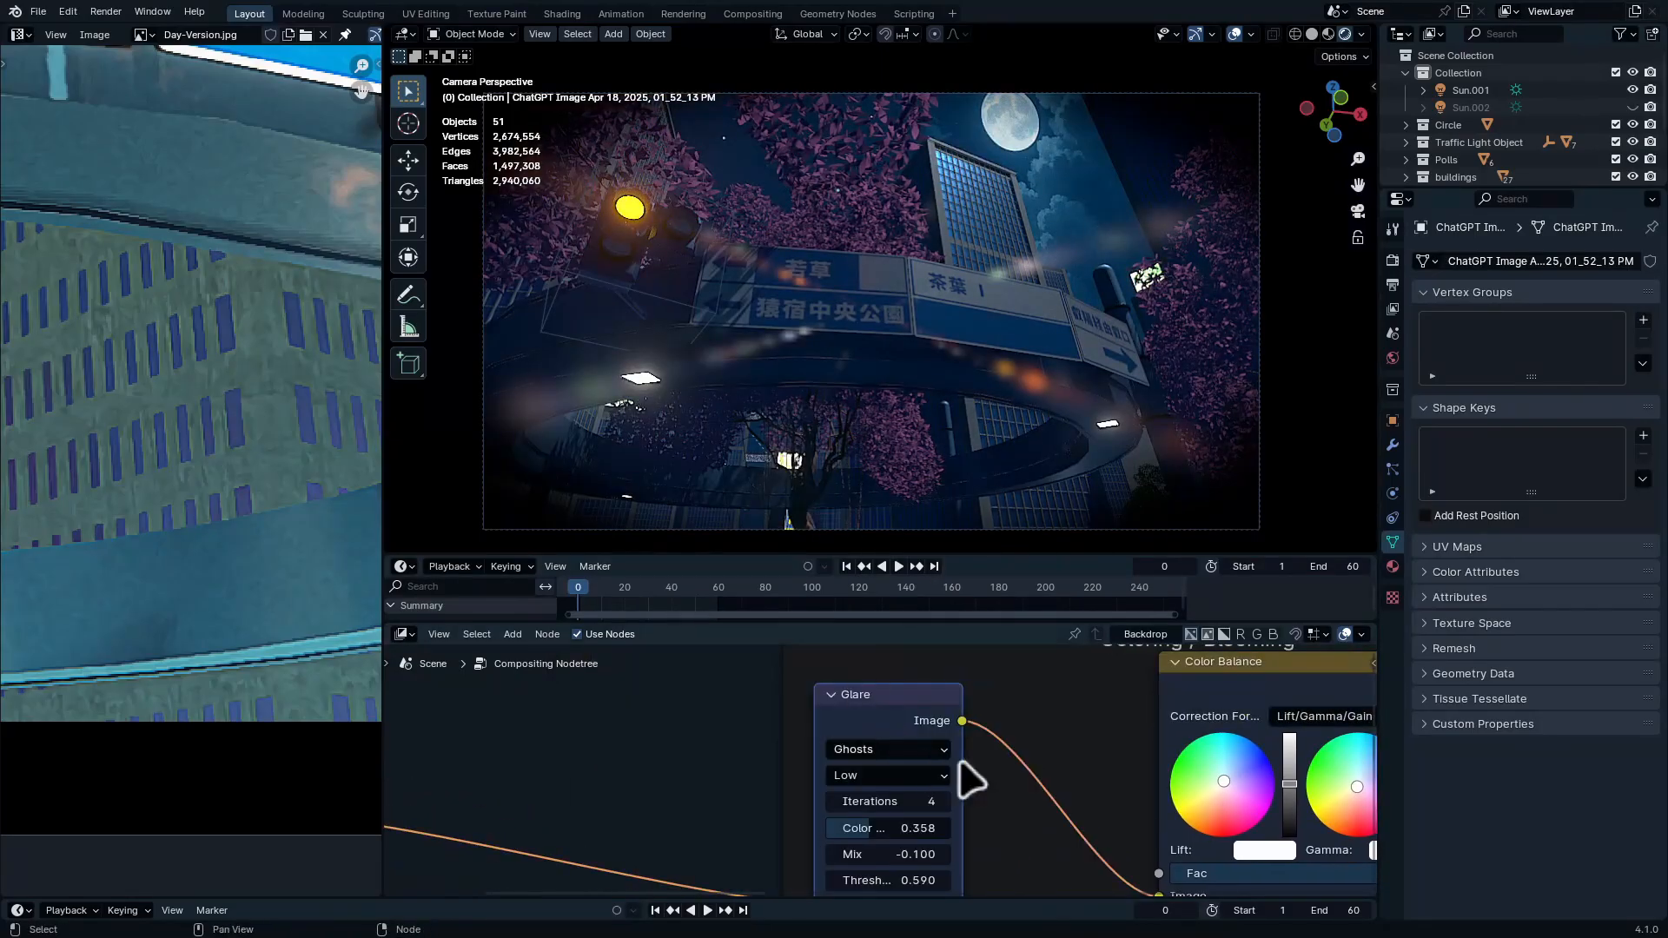
Set the Ghosts glare node's quality to High
middle_click_drag(1011, 869, 1023, 826)
scroll(937, 807, "up", 2)
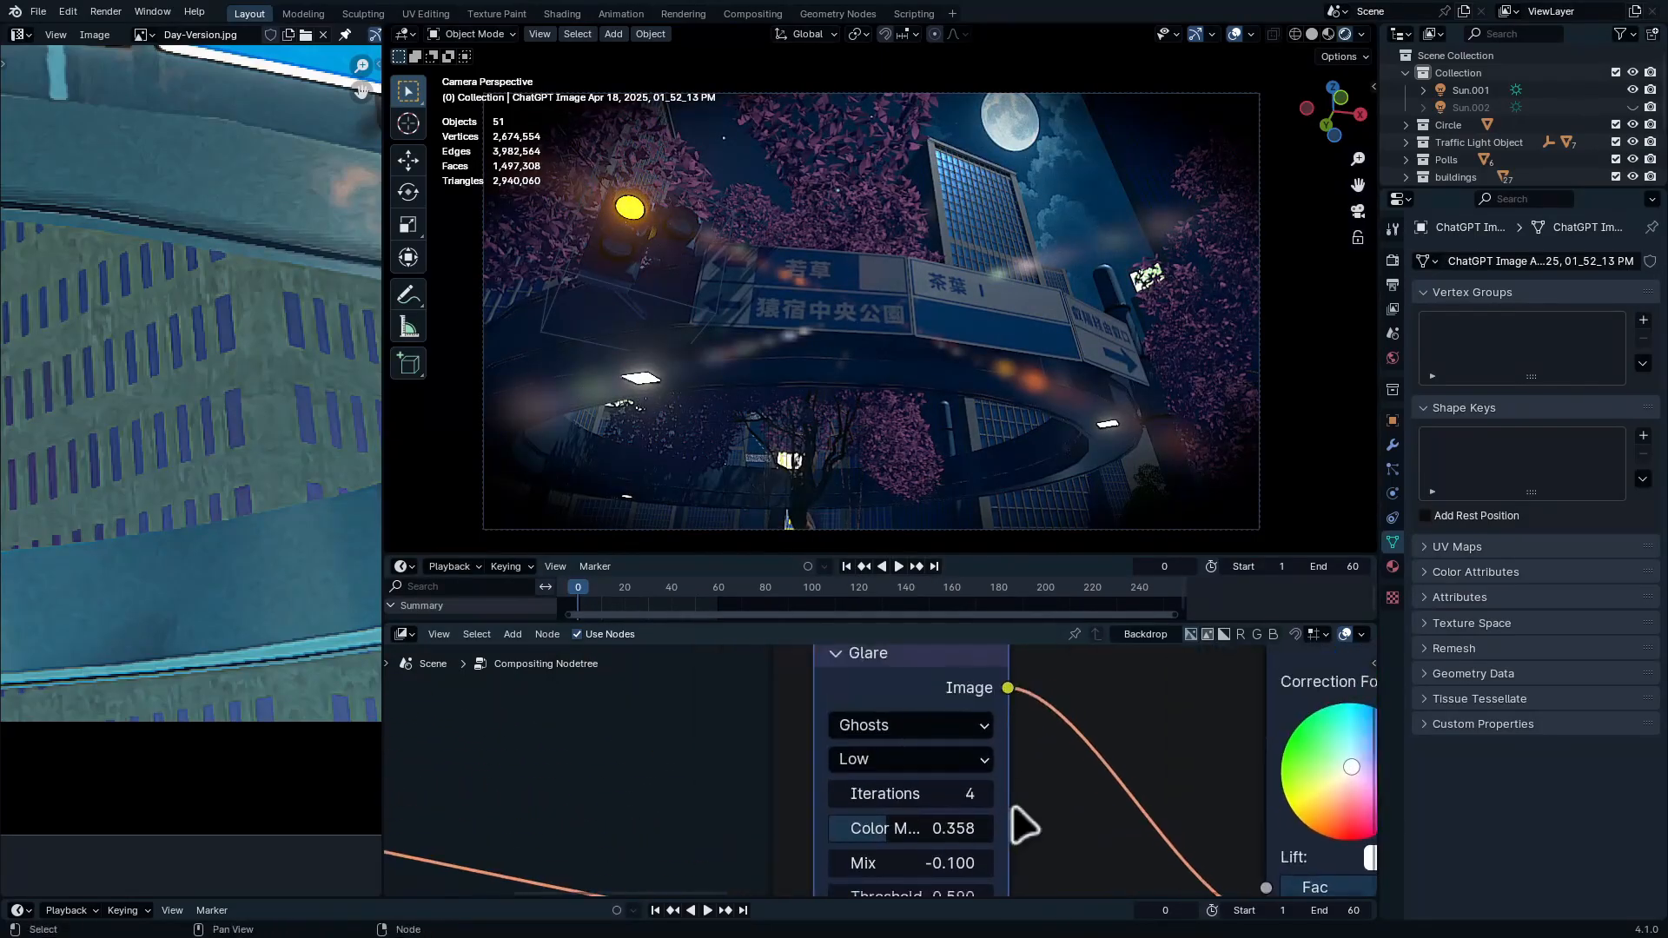
key("ctrl+space")
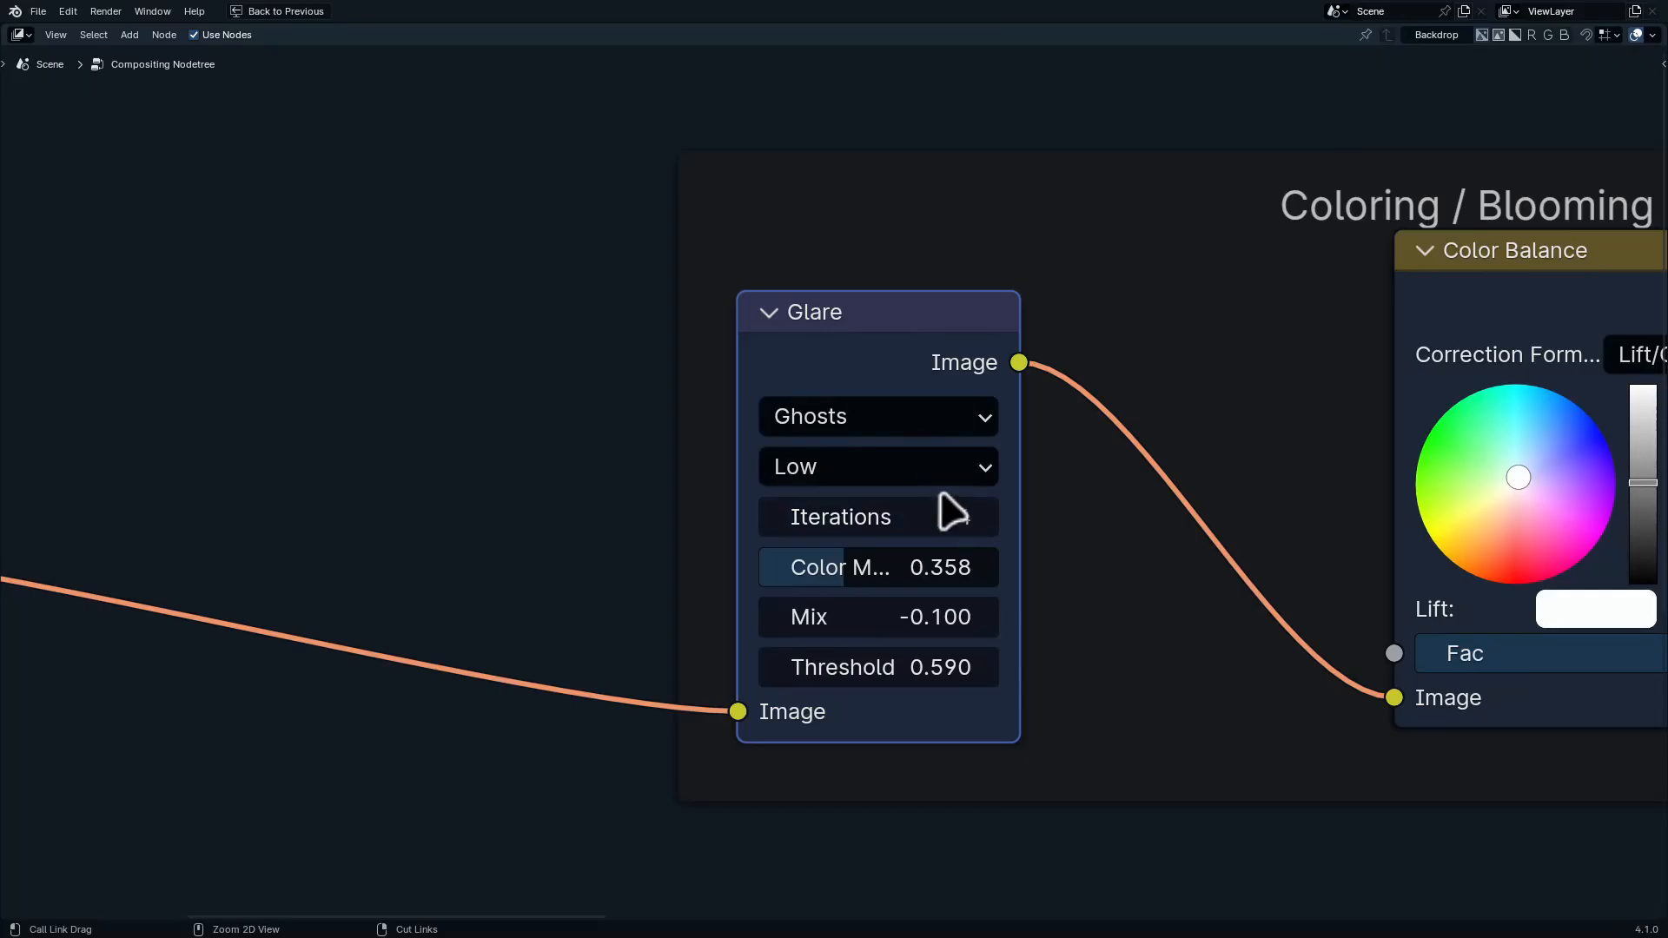
key("ctrl+space")
scroll(894, 755, "up", 3)
left_click(877, 725)
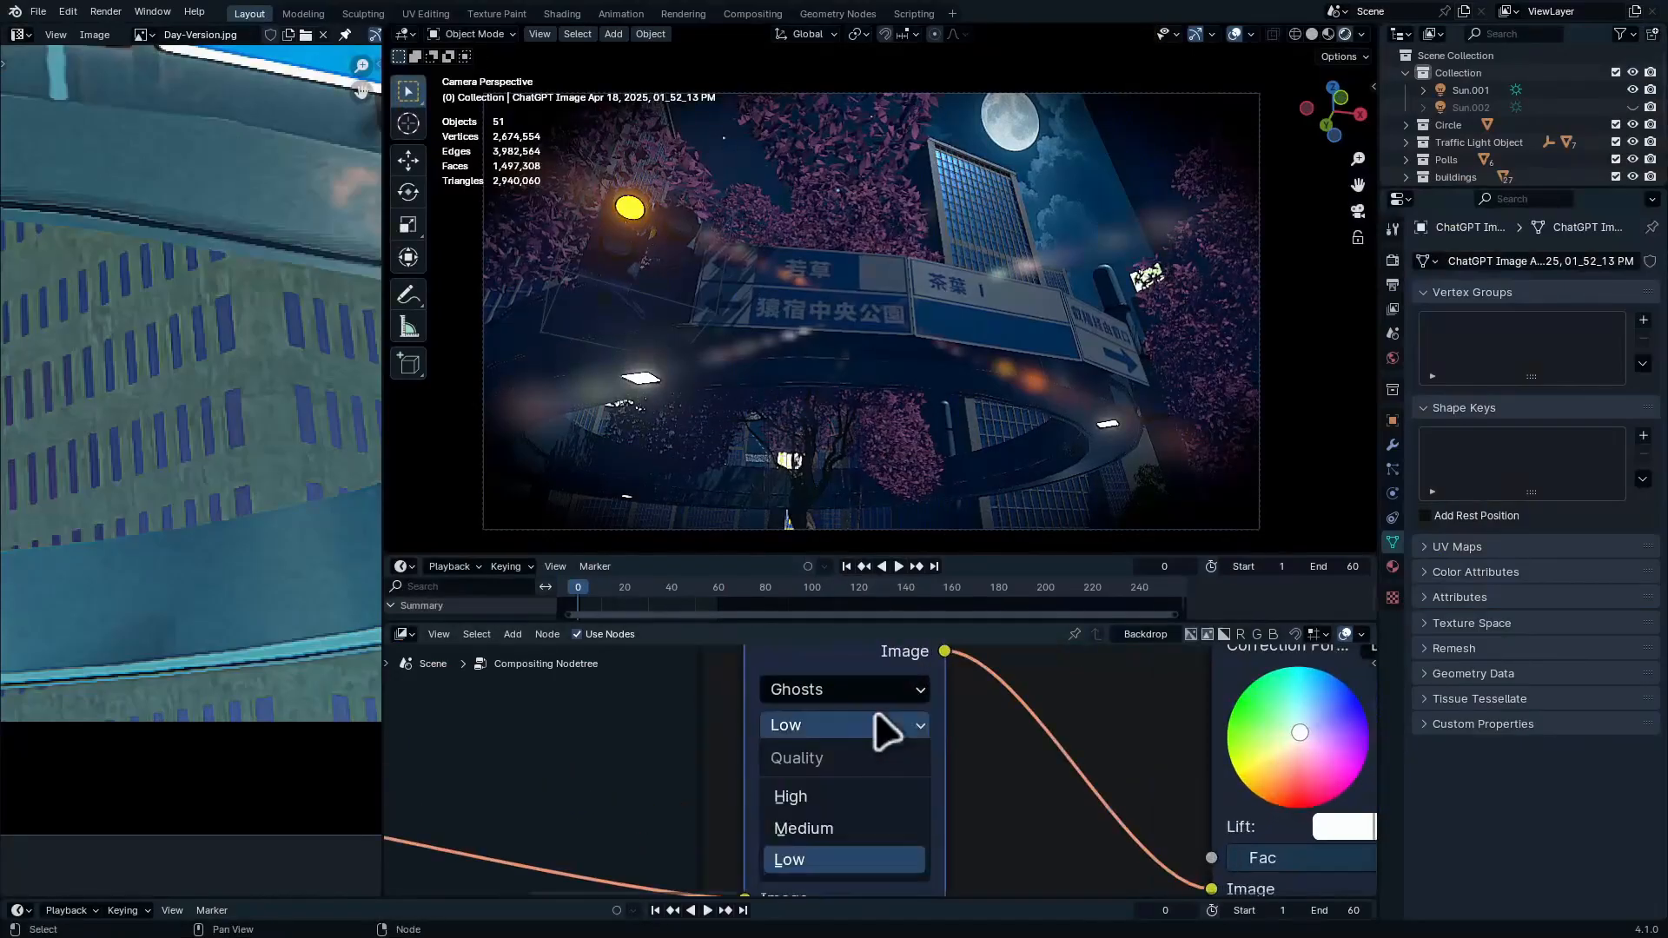
left_click(862, 795)
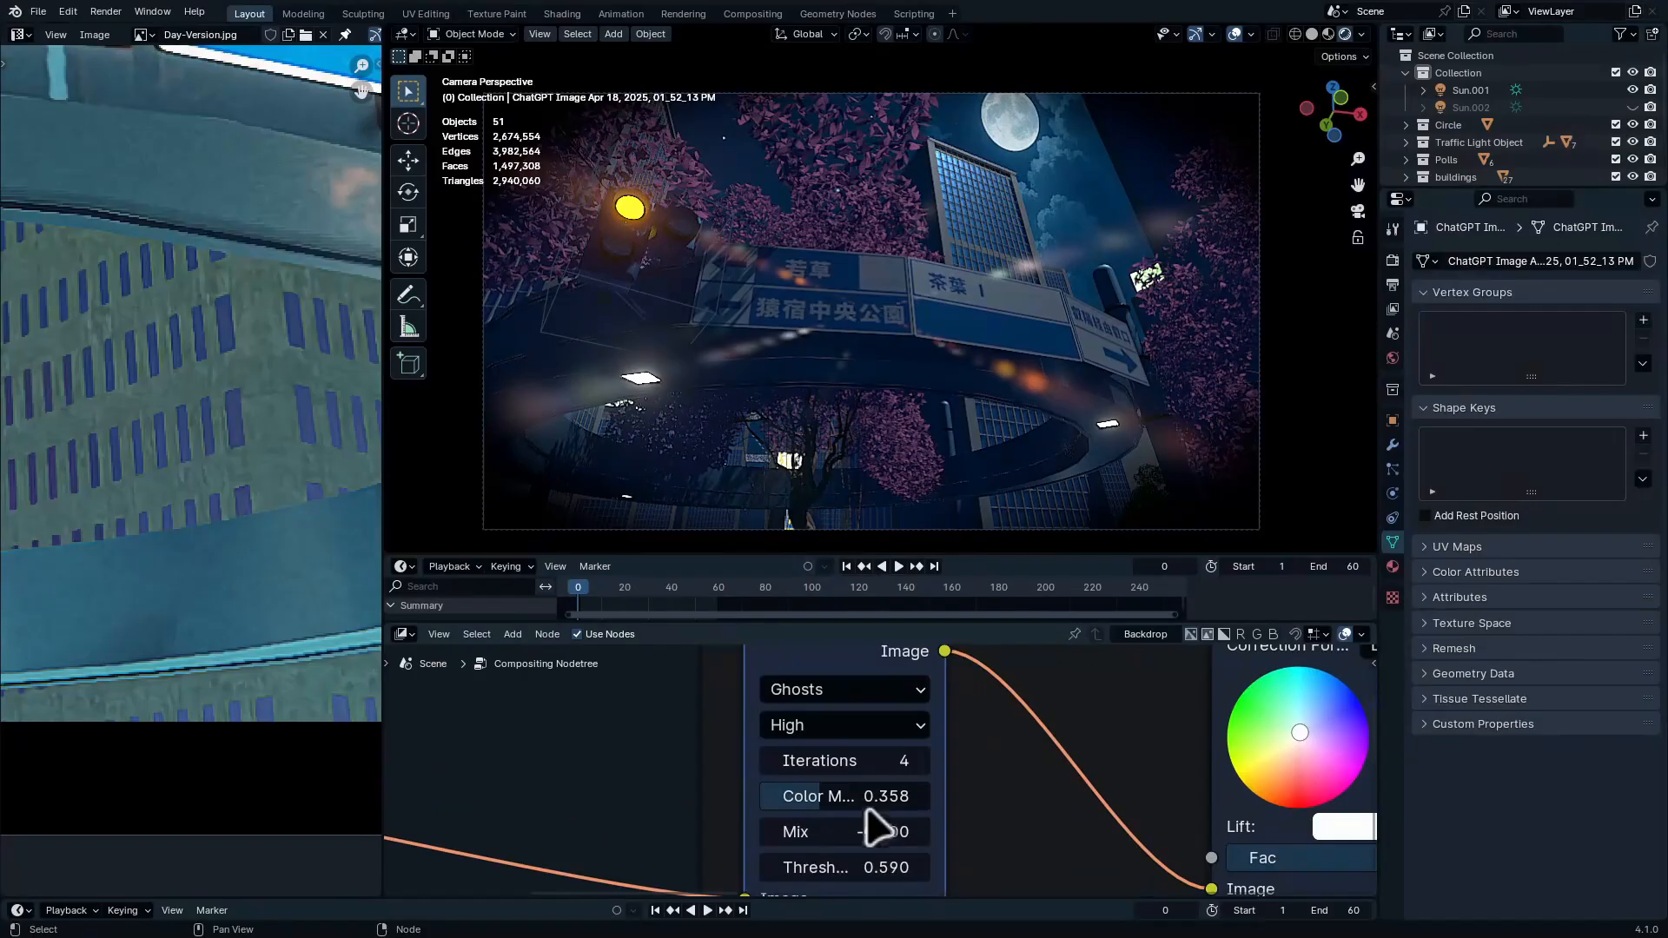
Set the Ghosts glare's color modulation to 0.967, threshold to 0 and iterations to 5
middle_click_drag(874, 803, 877, 762)
mouse_move(877, 758)
left_mouse_down()
mouse_move(824, 759)
mouse_move(985, 758)
mouse_move(860, 754)
mouse_move(885, 755)
left_mouse_up()
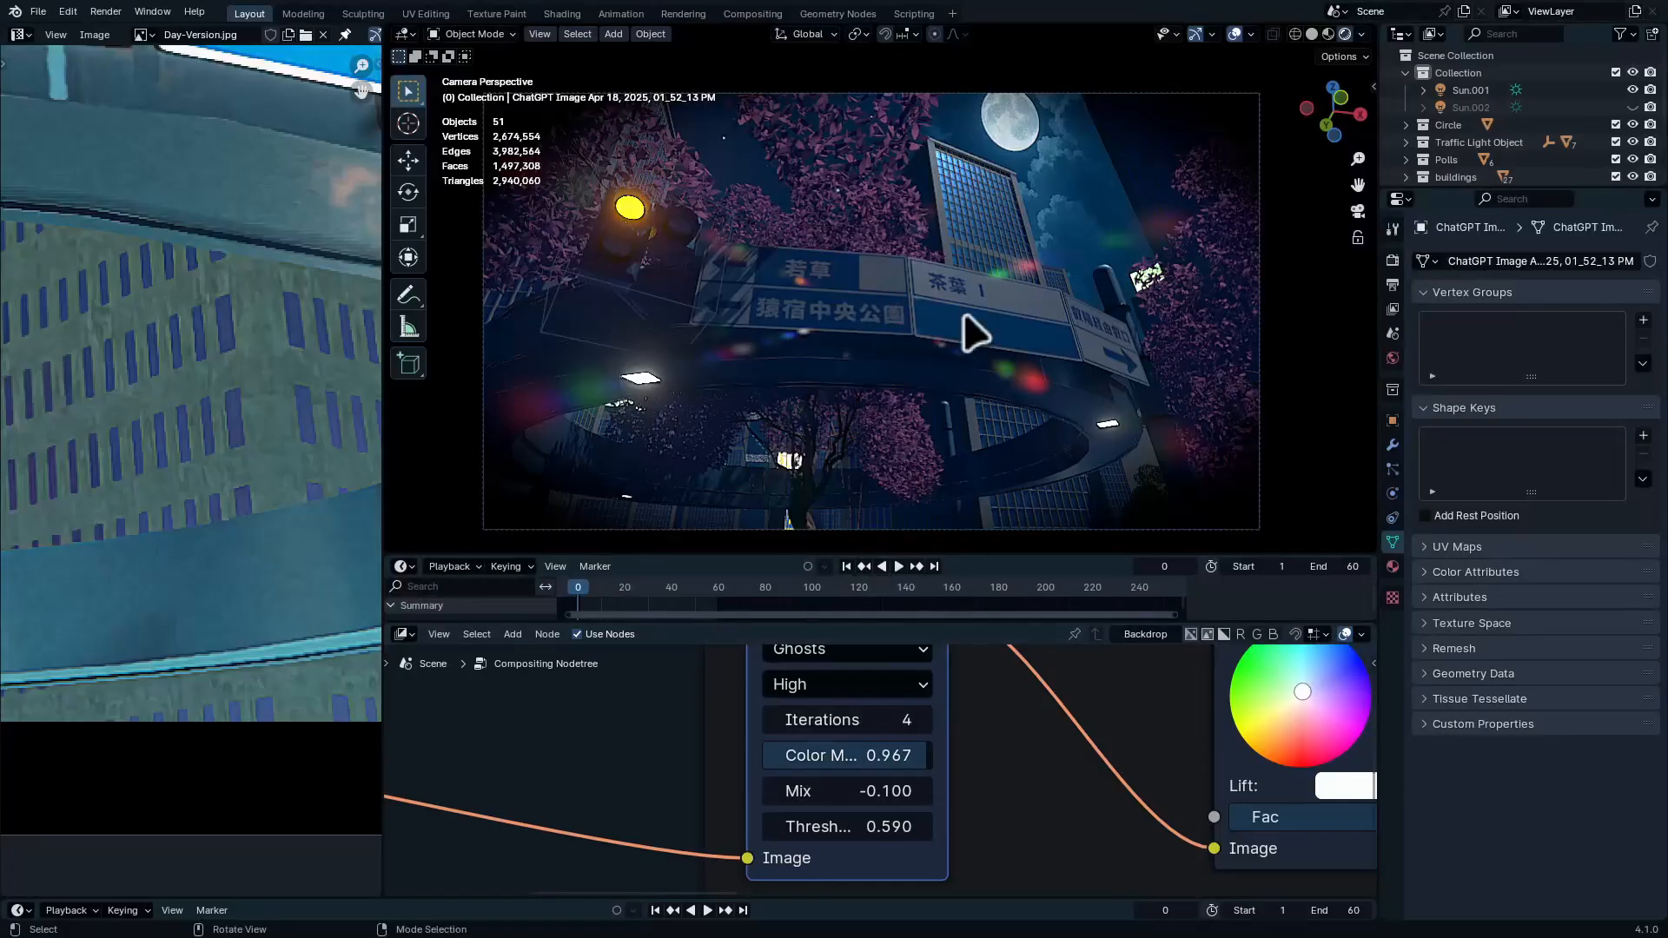
mouse_move(895, 826)
left_mouse_down()
mouse_move(825, 826)
mouse_move(903, 826)
mouse_move(827, 826)
mouse_move(869, 829)
left_mouse_up()
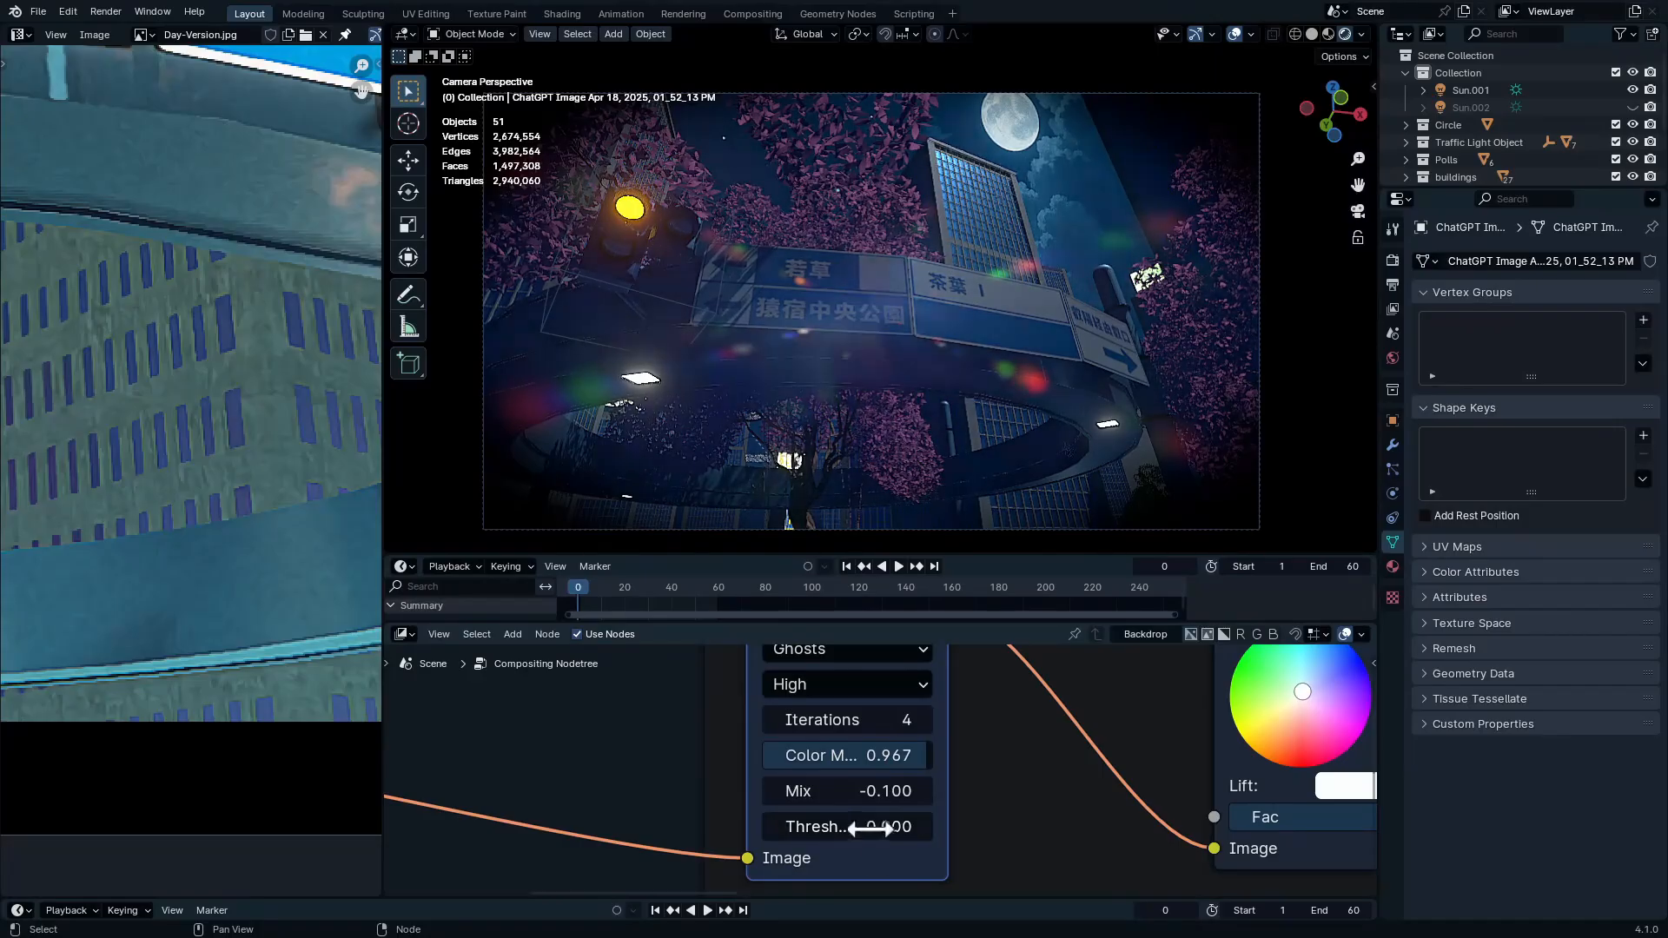
left_click_drag(886, 711, 898, 710)
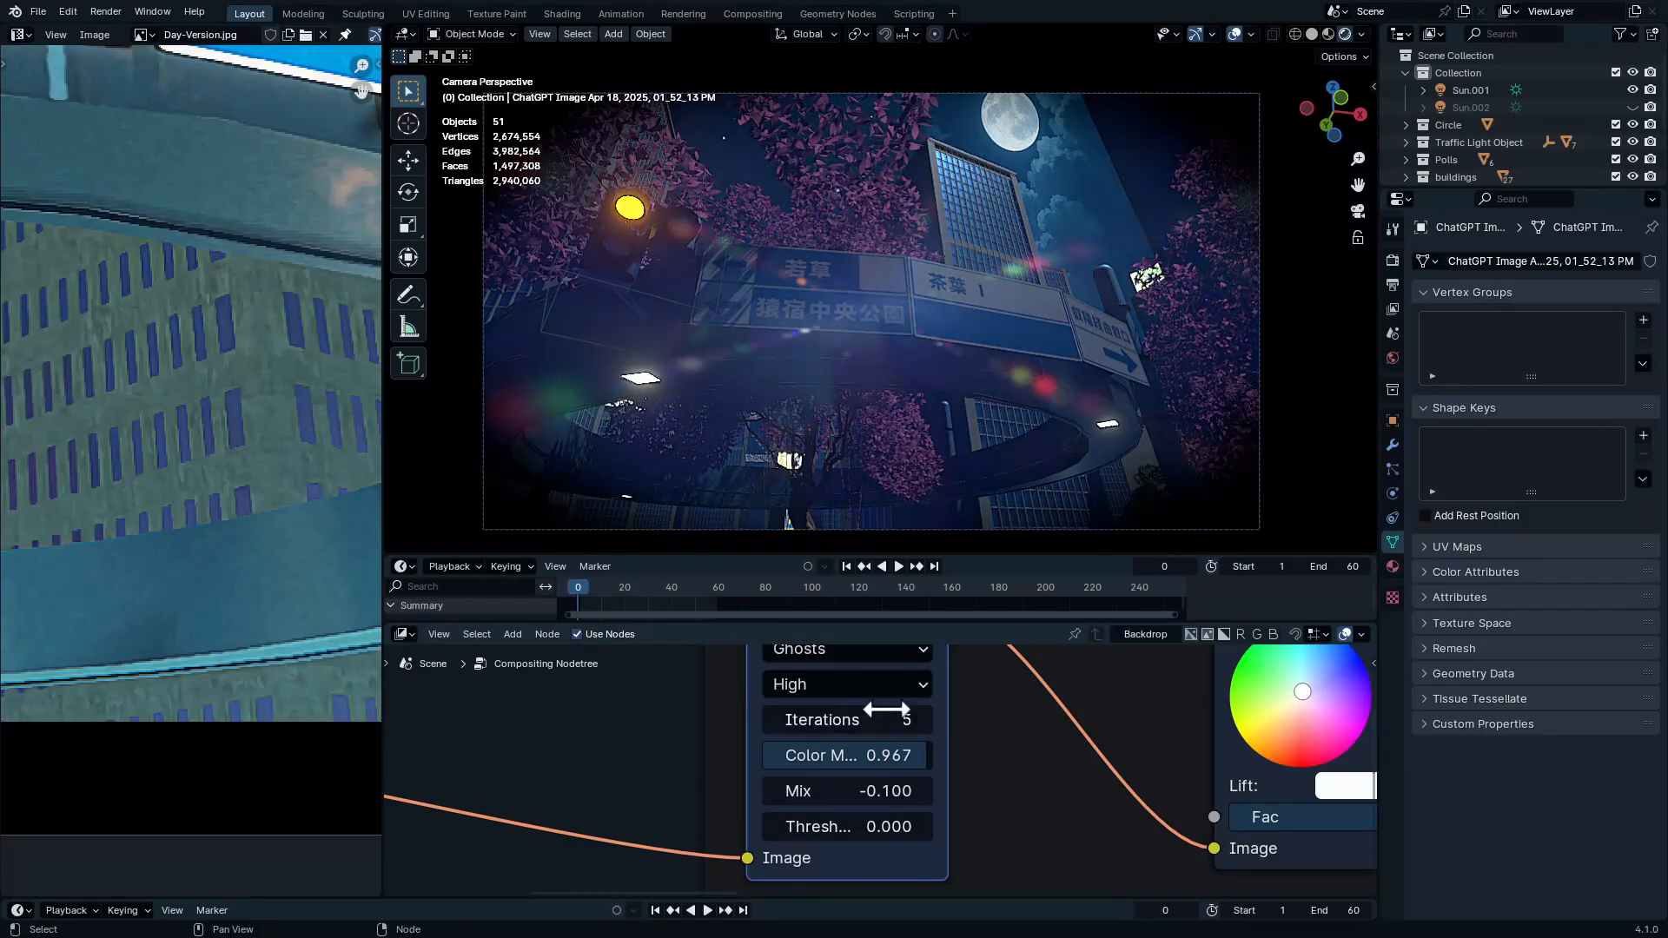
Hide the signs collection in the viewport
left_click(1633, 90)
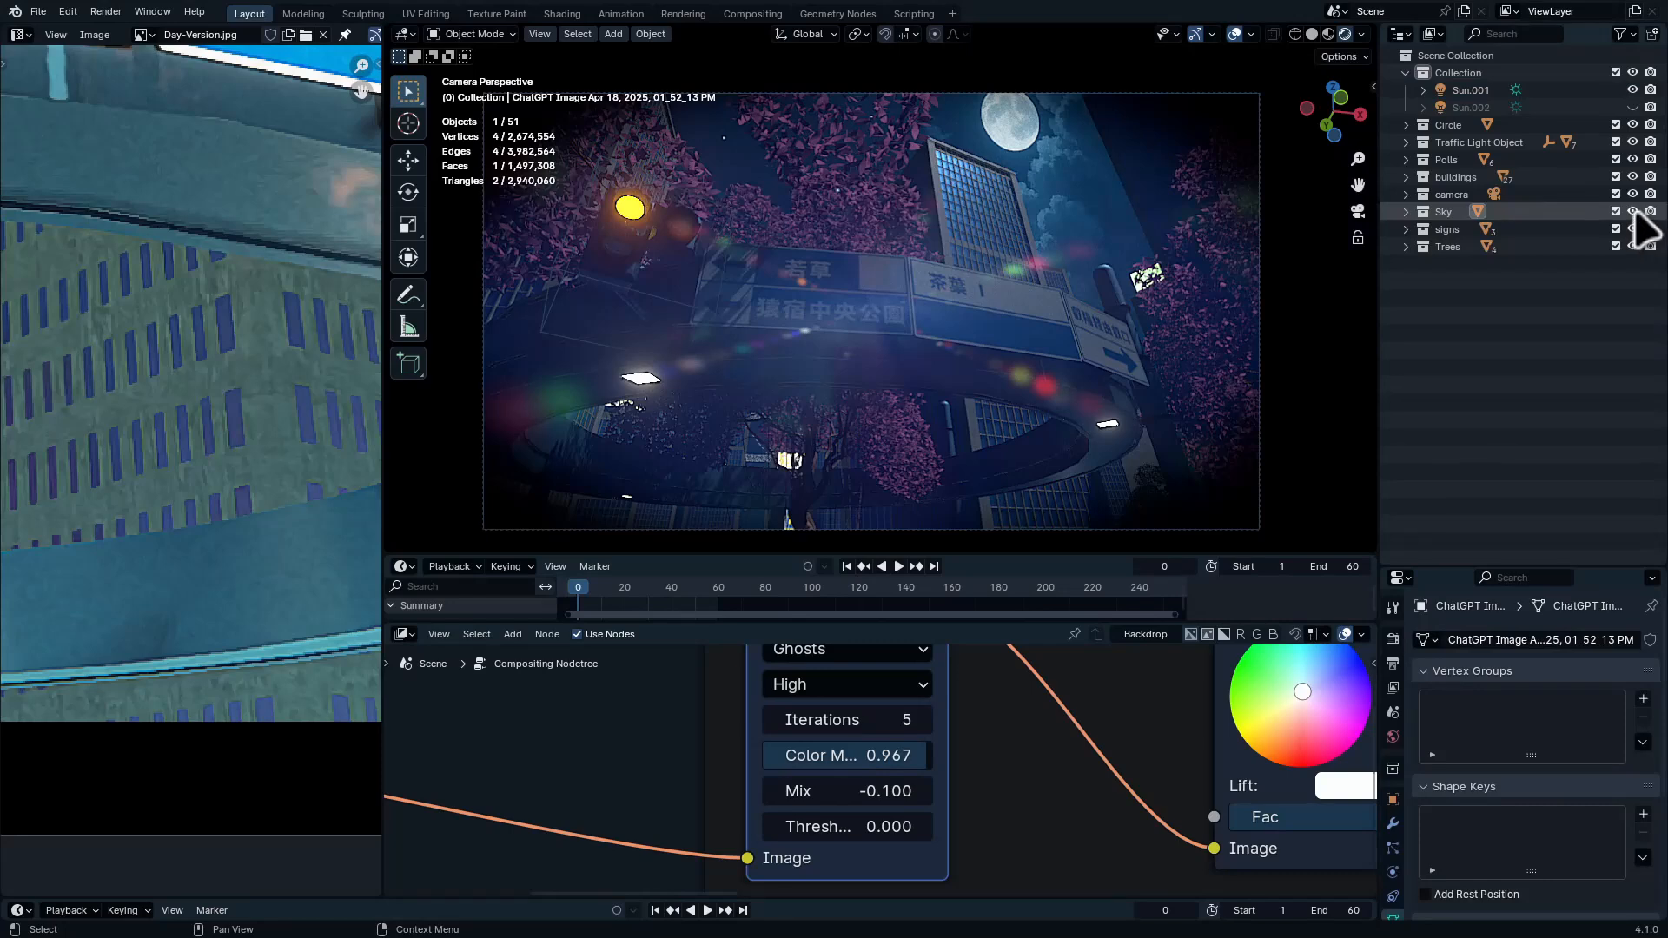
left_click(1632, 211)
left_click(1632, 211)
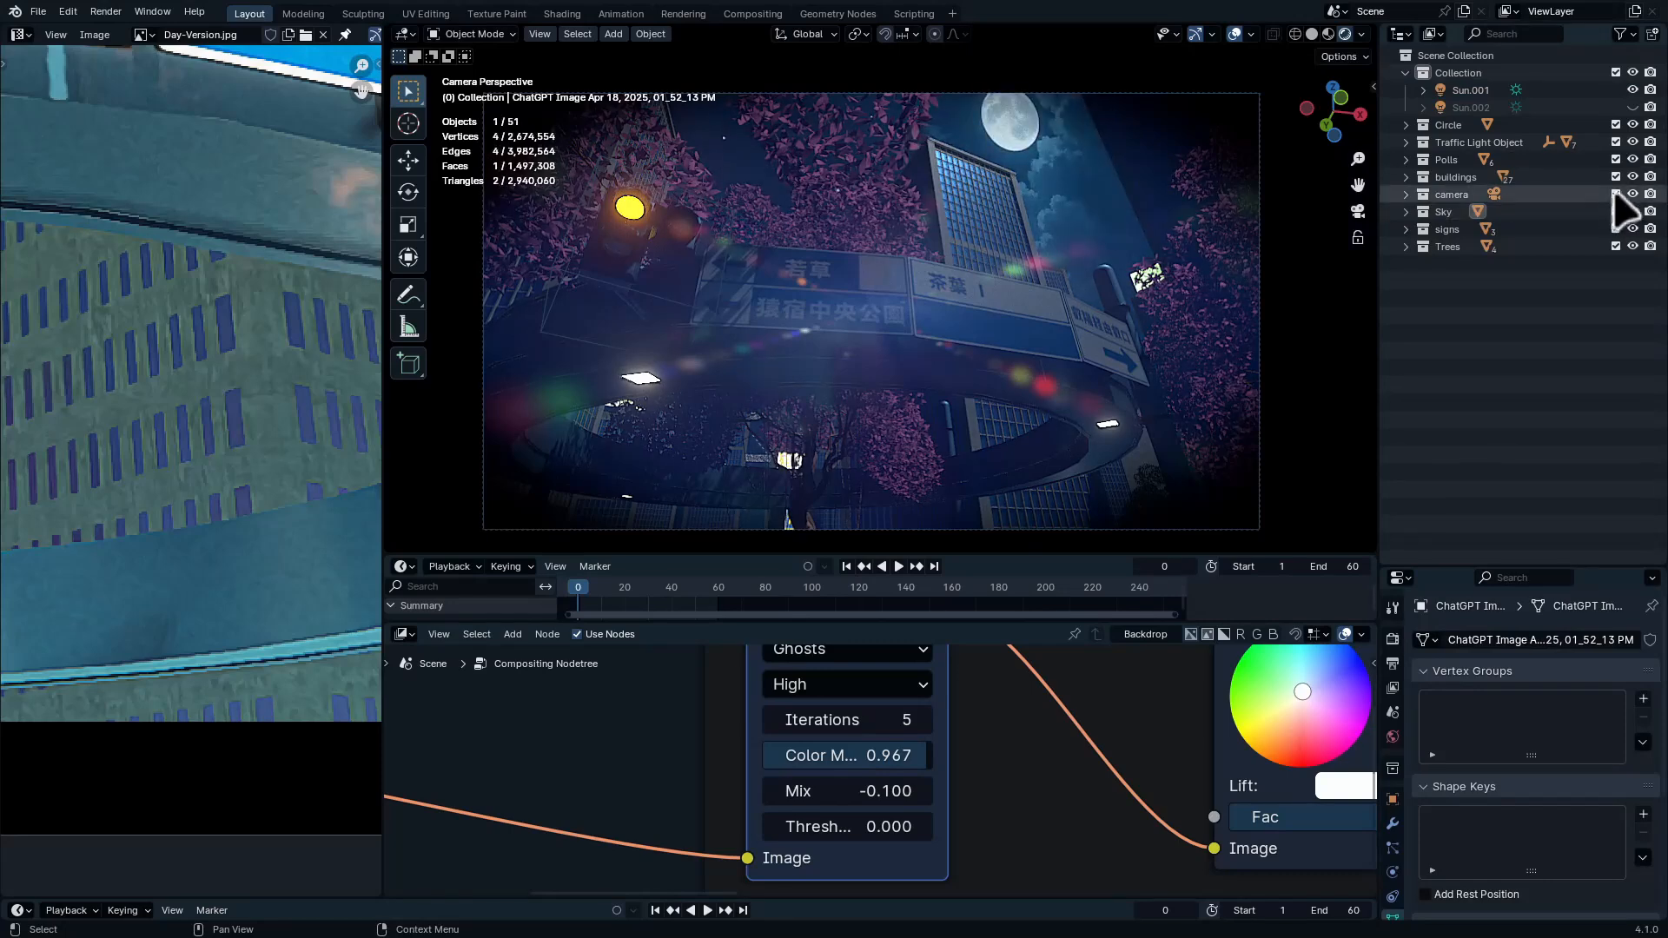
left_click(1632, 229)
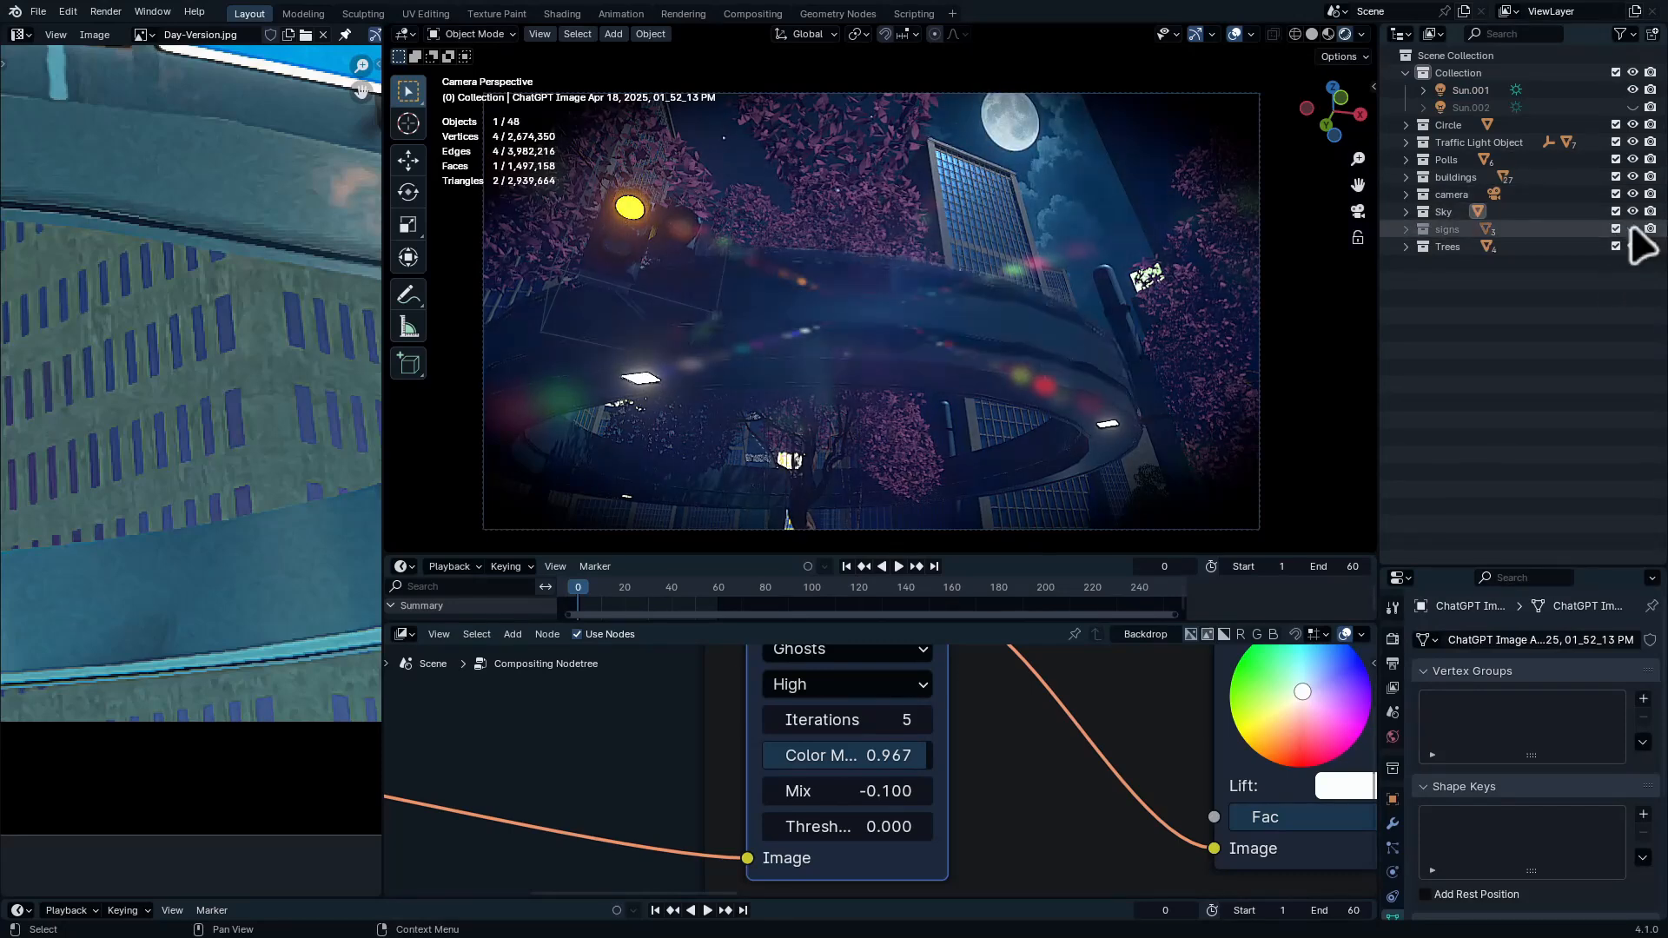
Turn on the backdrop for the compositing node tree
key("ctrl+space")
scroll(708, 760, "down", 3)
middle_click_drag(697, 740, 681, 610, "ctrl")
middle_click_drag(680, 610, 719, 607)
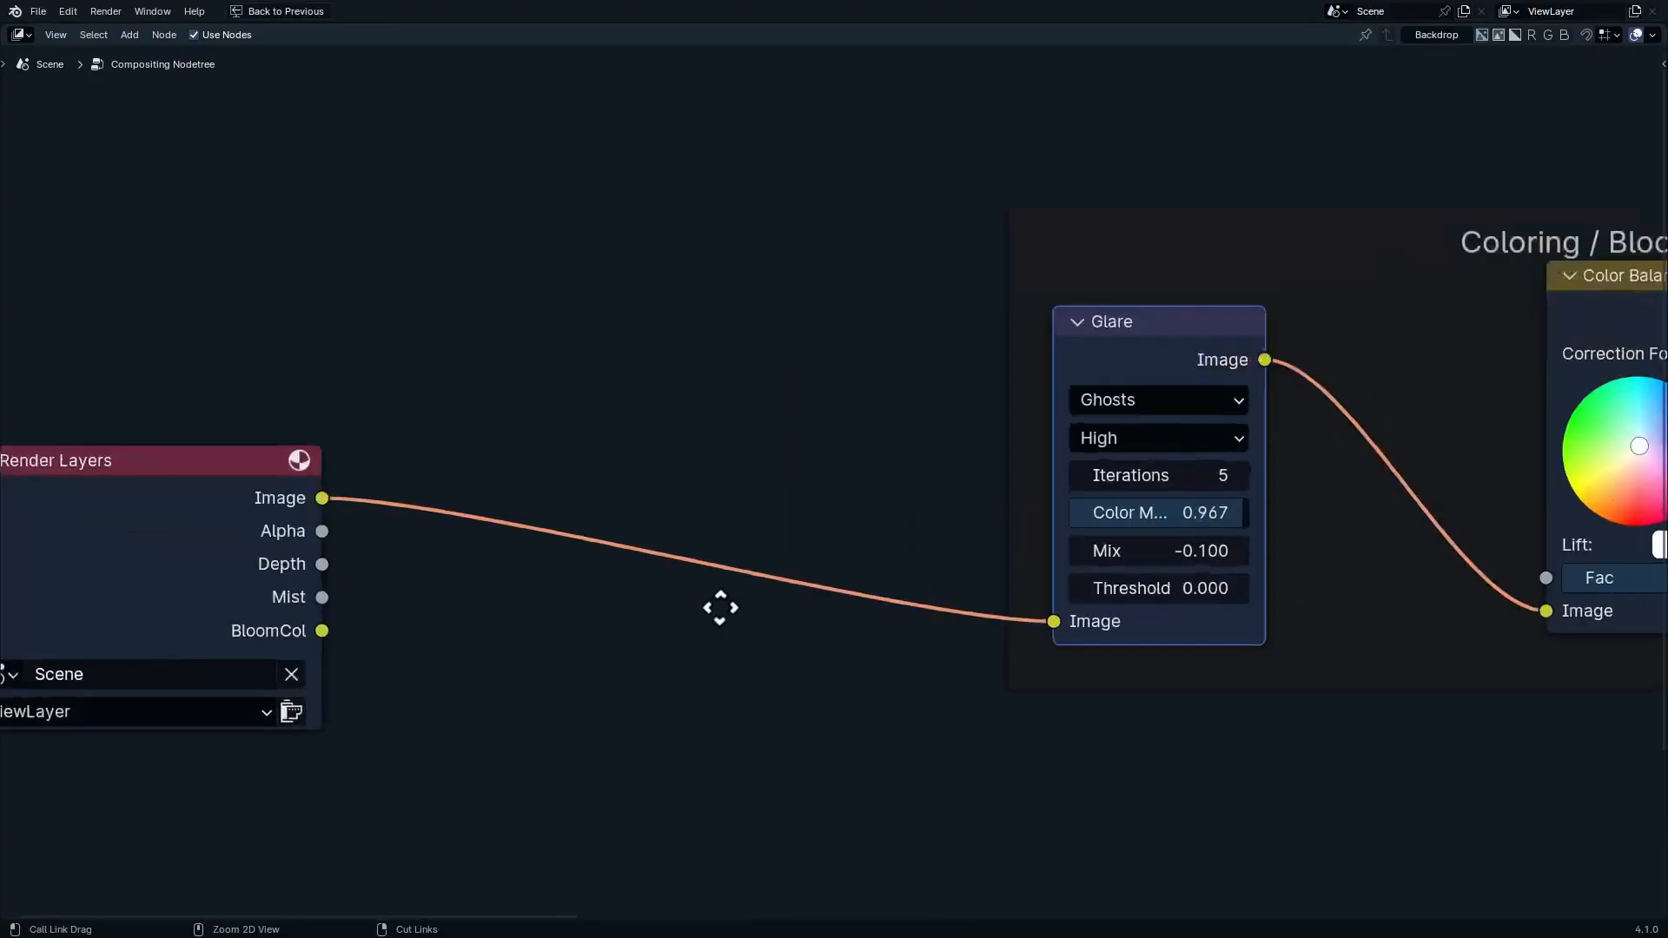
middle_click_drag(718, 608, 815, 554)
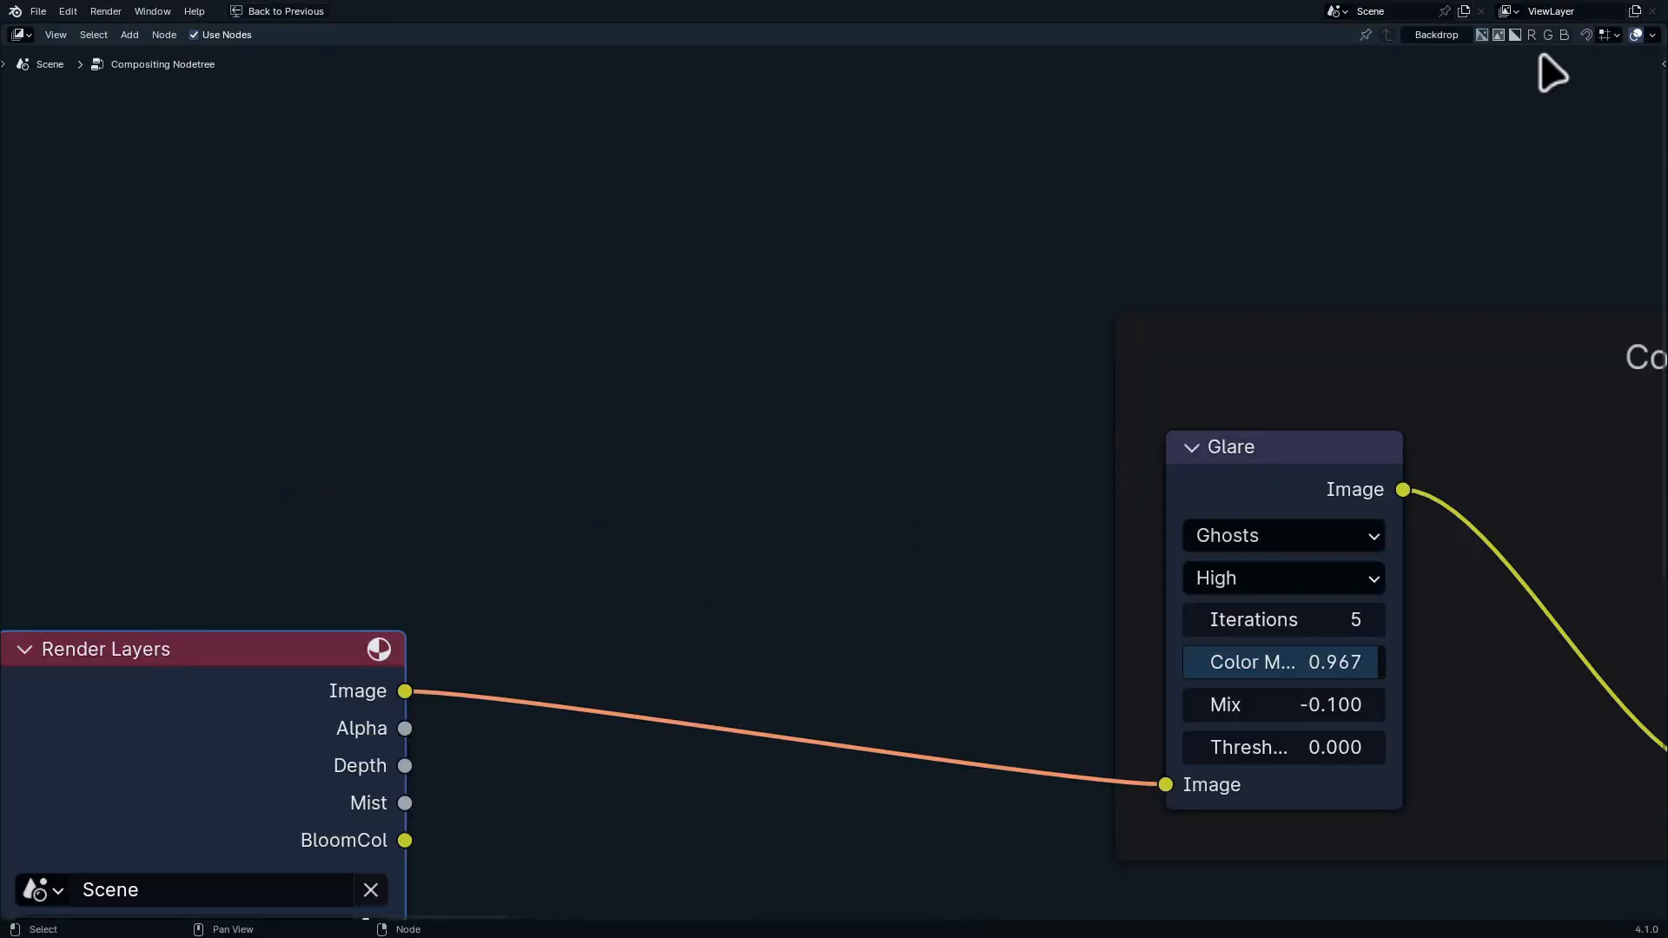
left_click(1409, 33)
Add a Color Ramp node above Render Layers, fed by the Render Layers image output
middle_click_drag(987, 354, 1001, 450, "ctrl")
middle_click_drag(942, 519, 910, 582)
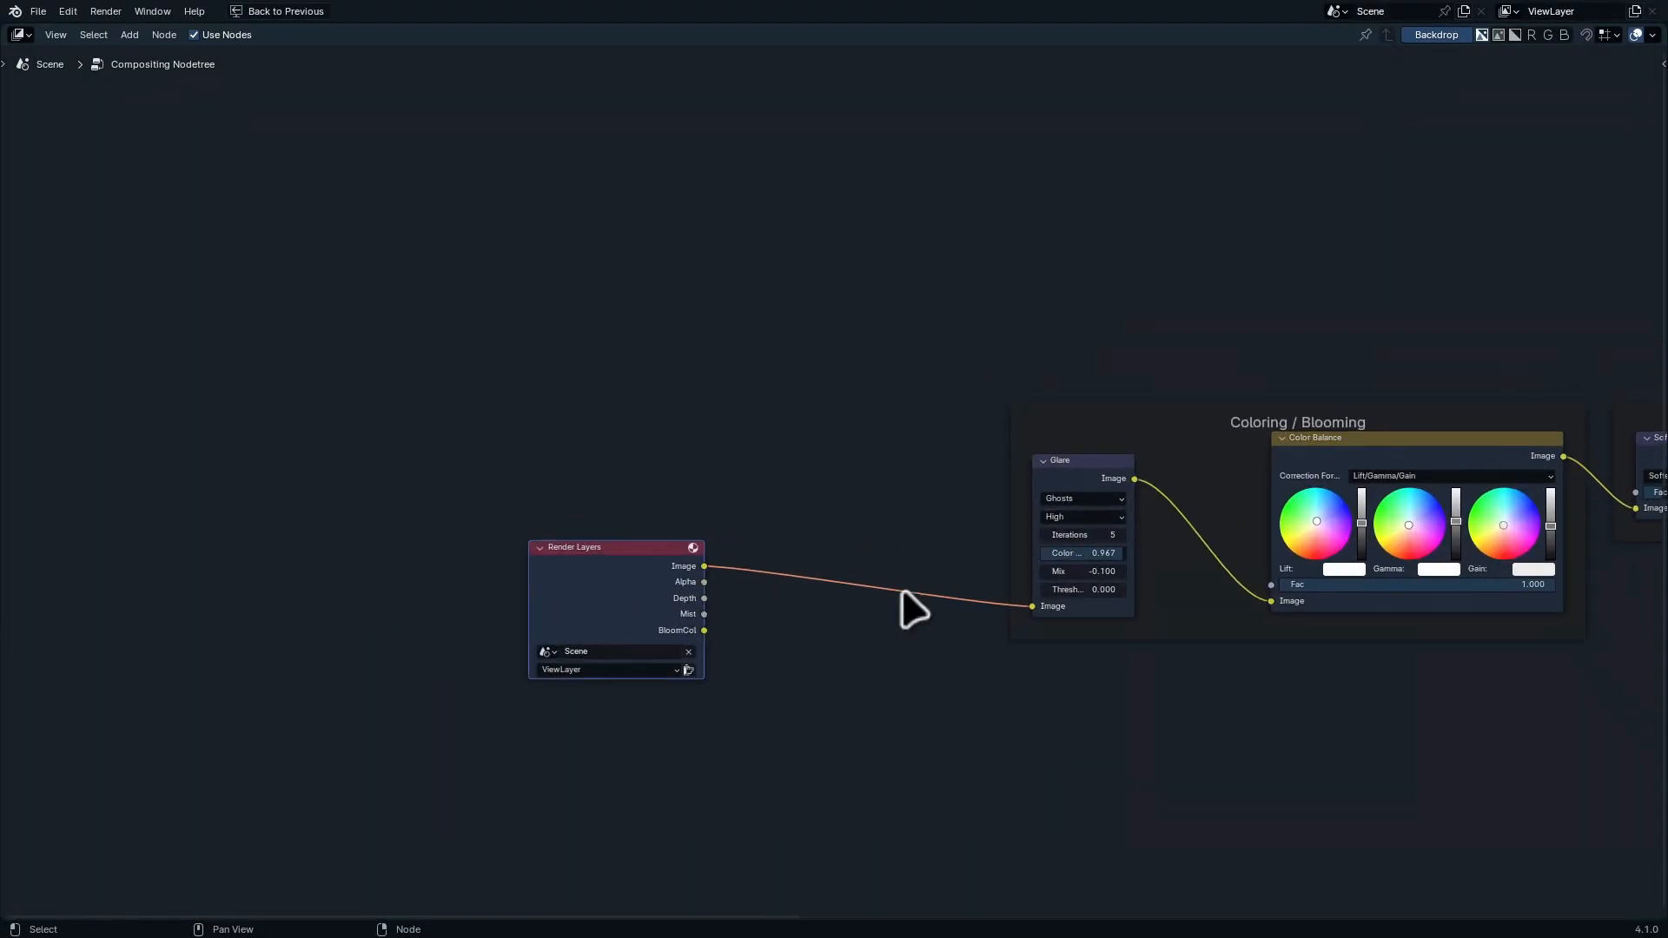
middle_click_drag(813, 678, 738, 578, "ctrl")
left_click_drag(595, 445, 867, 180)
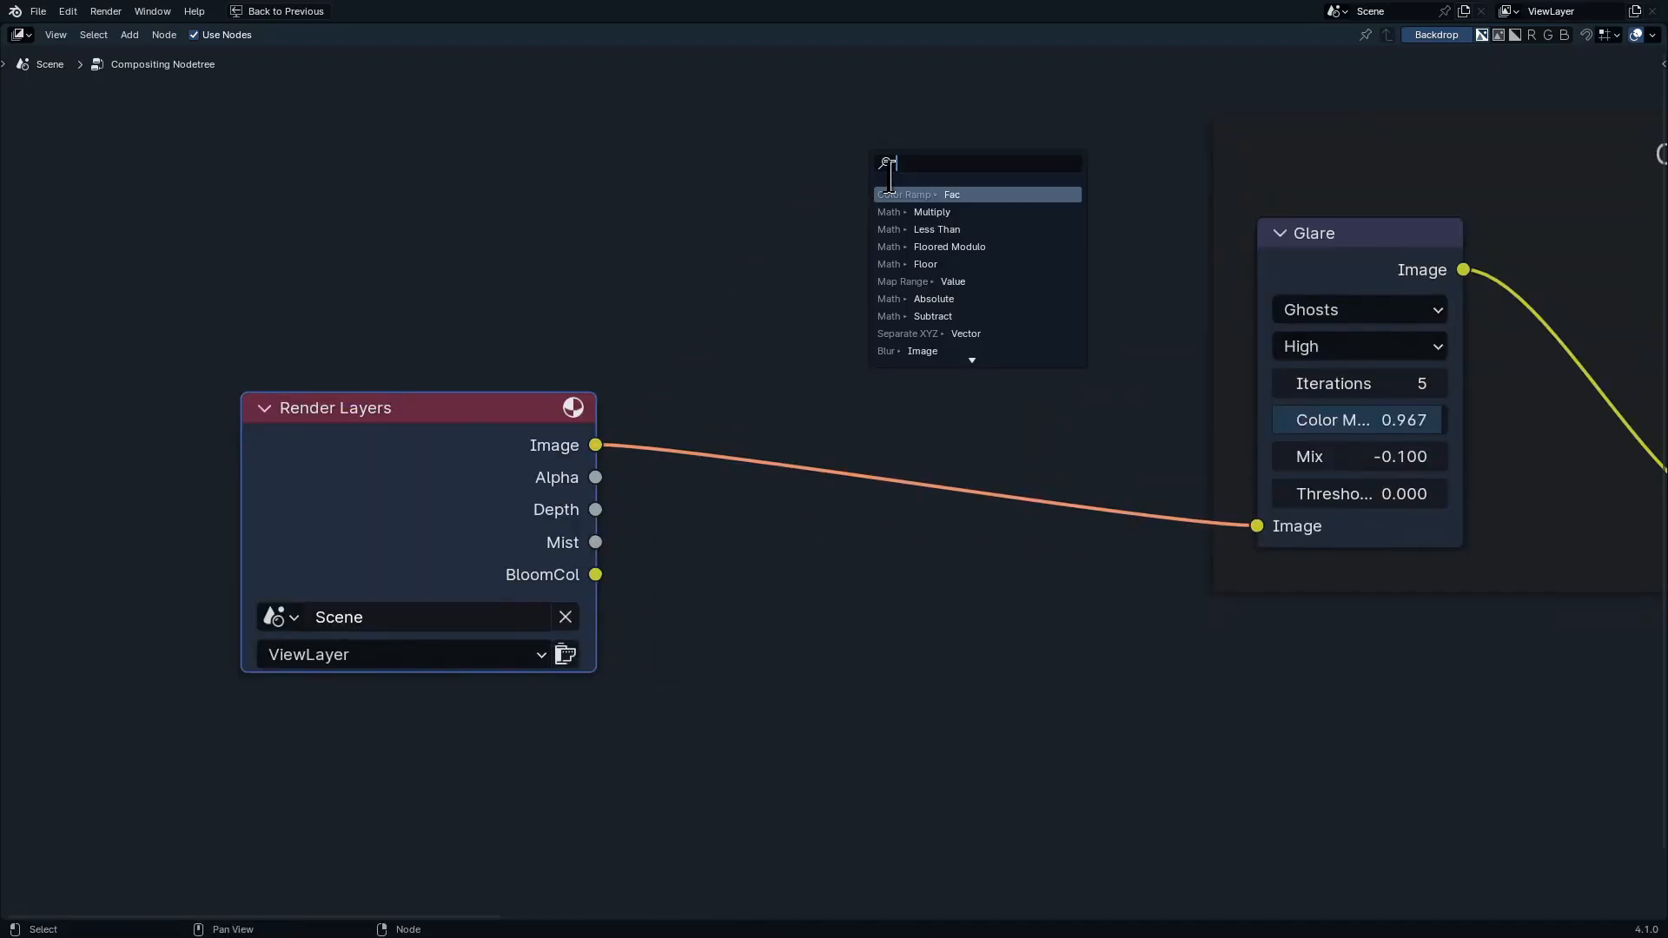
type("color r")
key("Return")
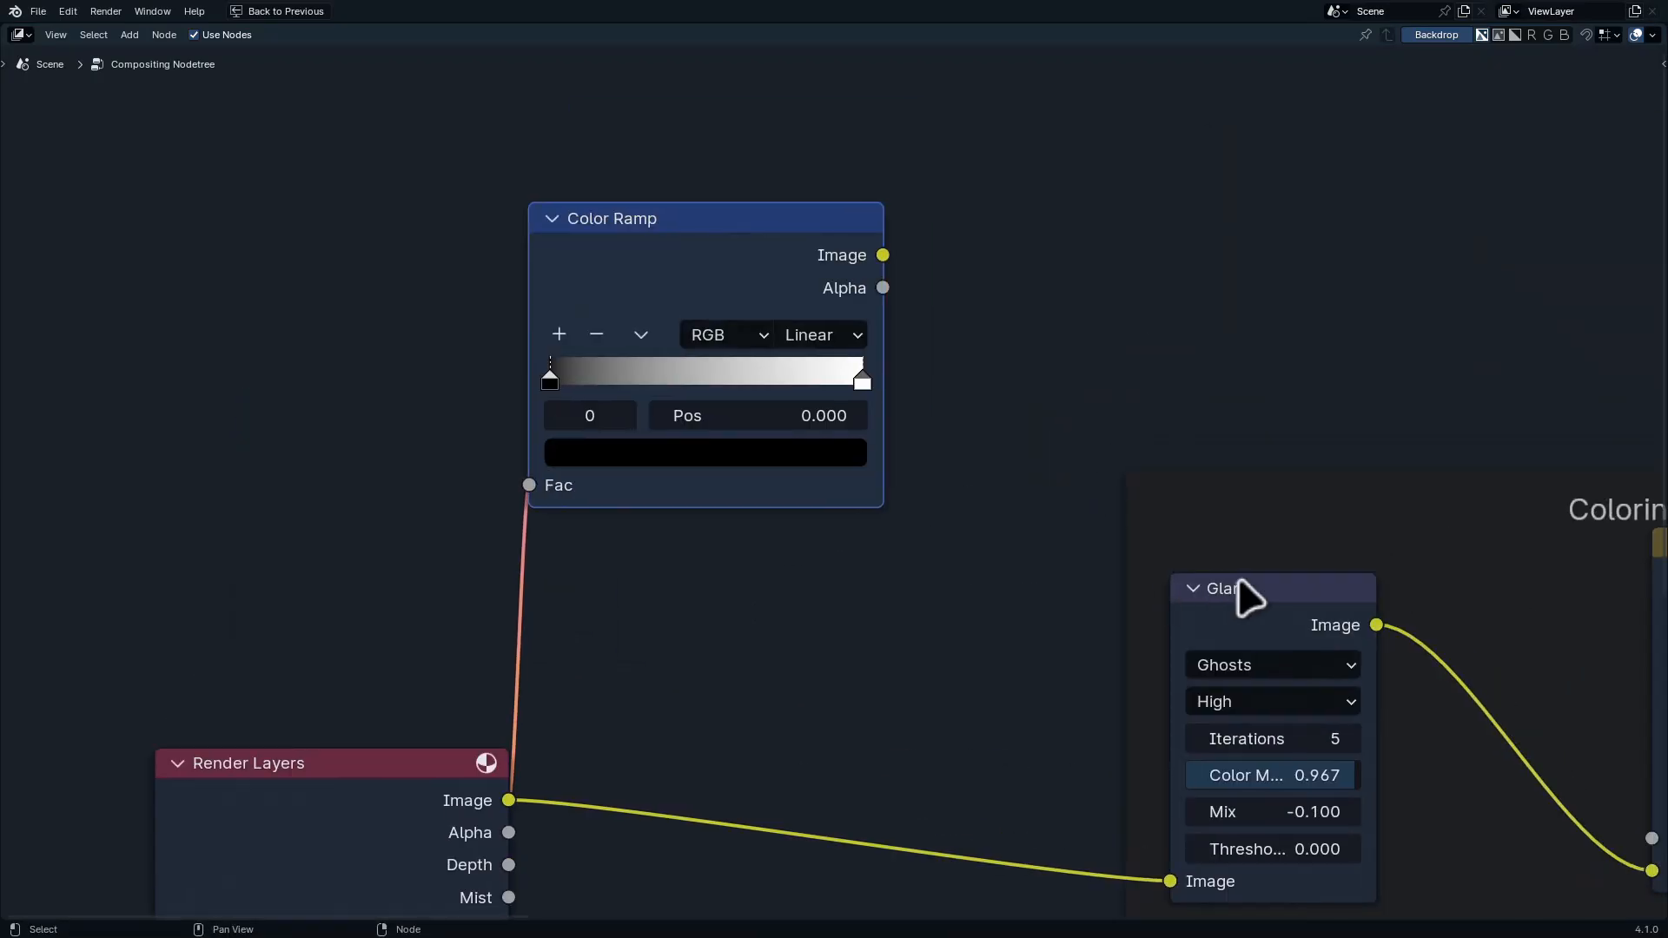
Detach the Ghosts glare node and rewire it between the Color Ramp's image output and Color Balance's image input
left_click_drag(1248, 595, 1232, 306, "alt")
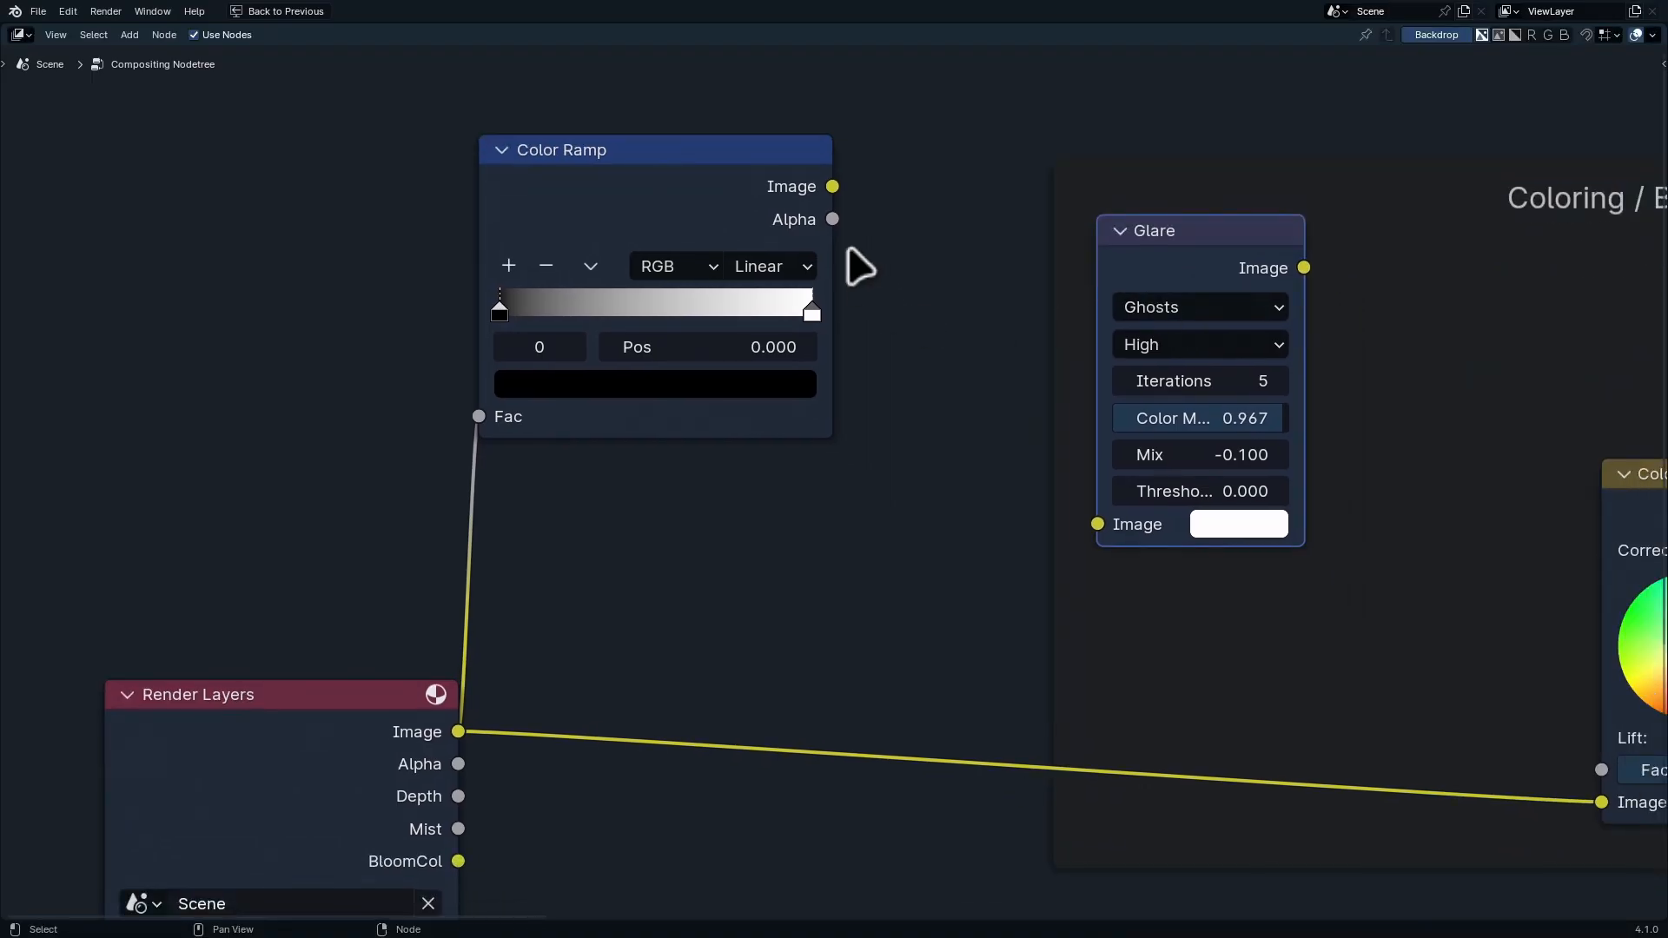
left_click_drag(832, 186, 1098, 524)
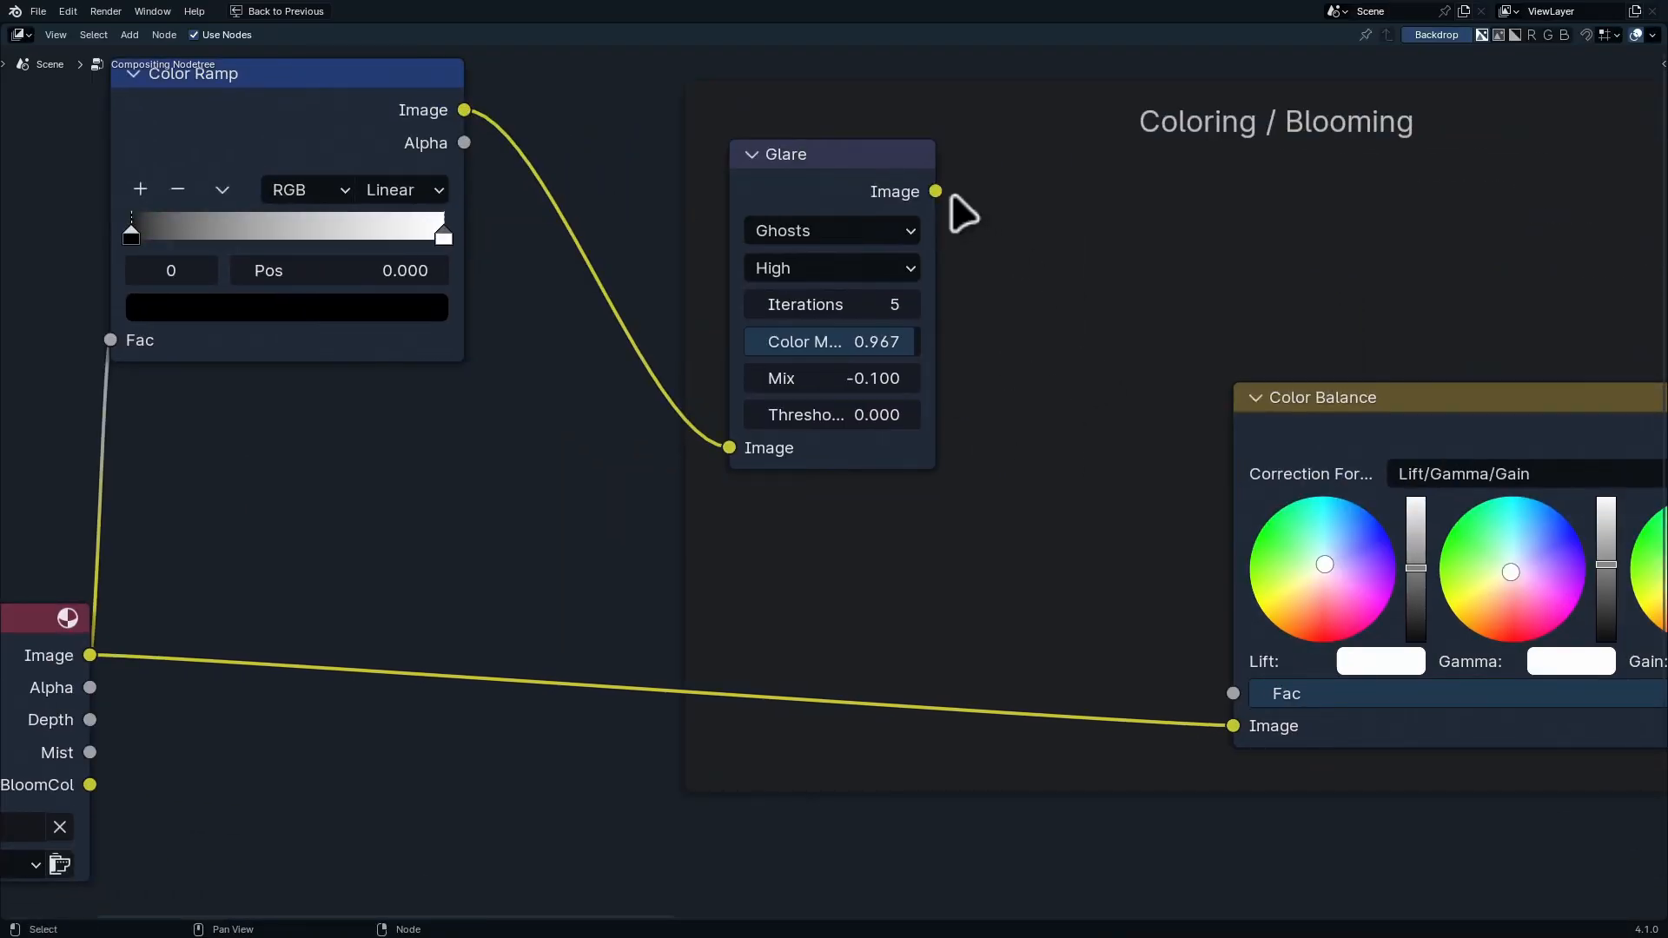
left_click_drag(937, 191, 1233, 726)
Move the Color Ramp's black stop to position 0.241 and its white stop to 0.668
key("ctrl+space")
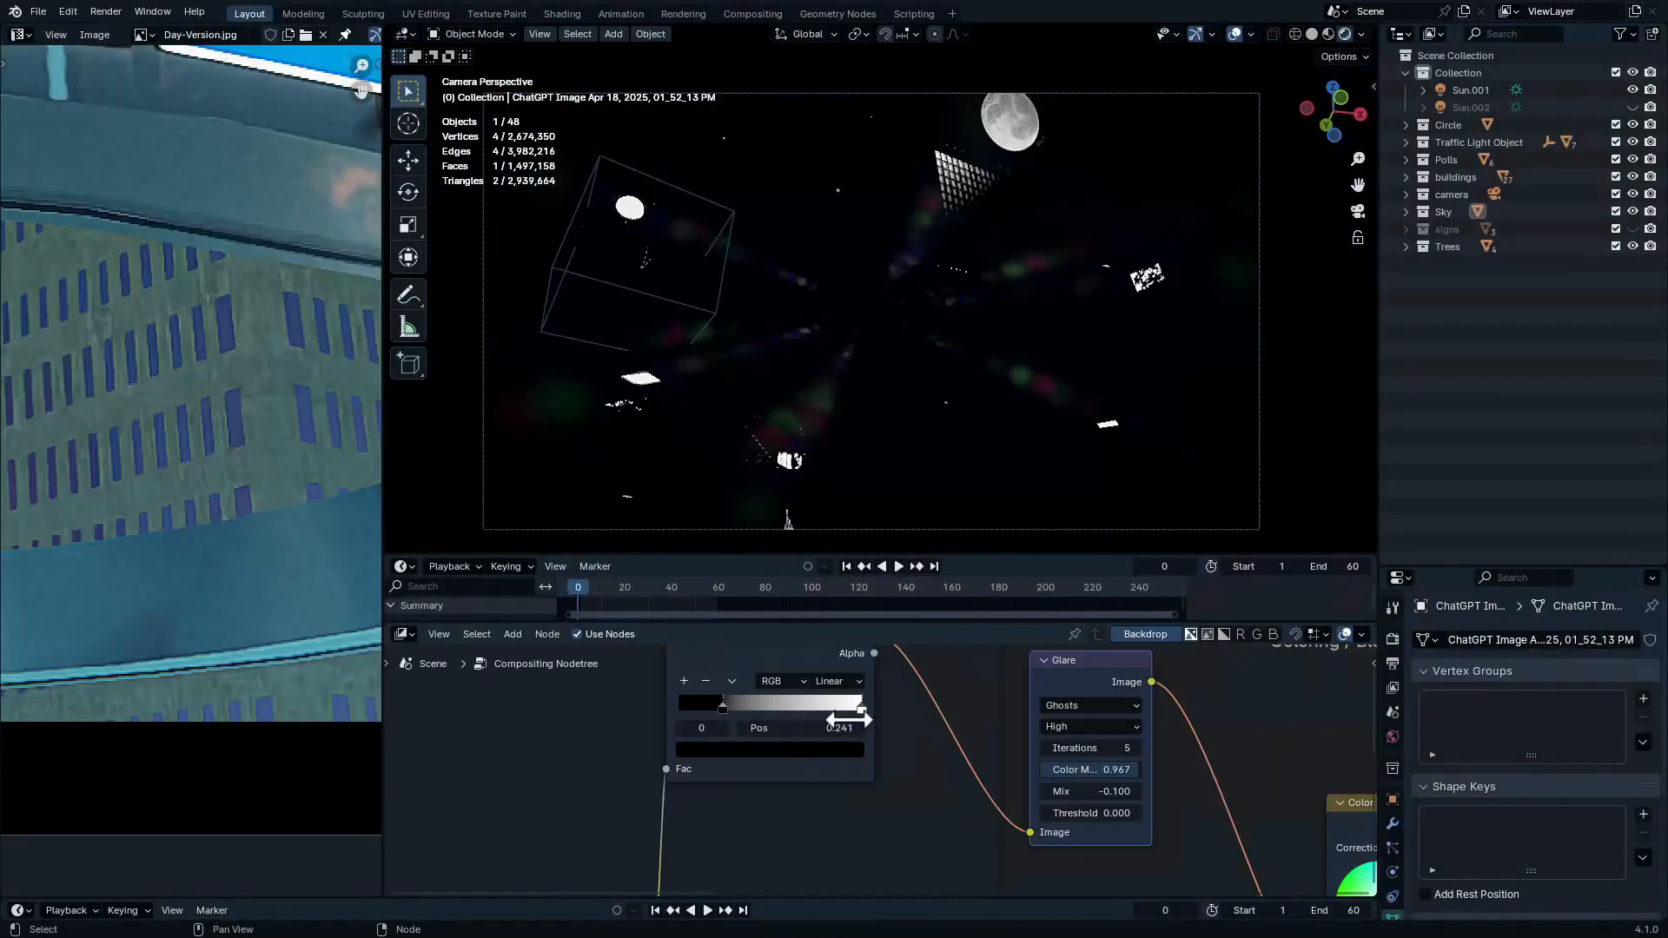
left_click_drag(858, 707, 803, 717)
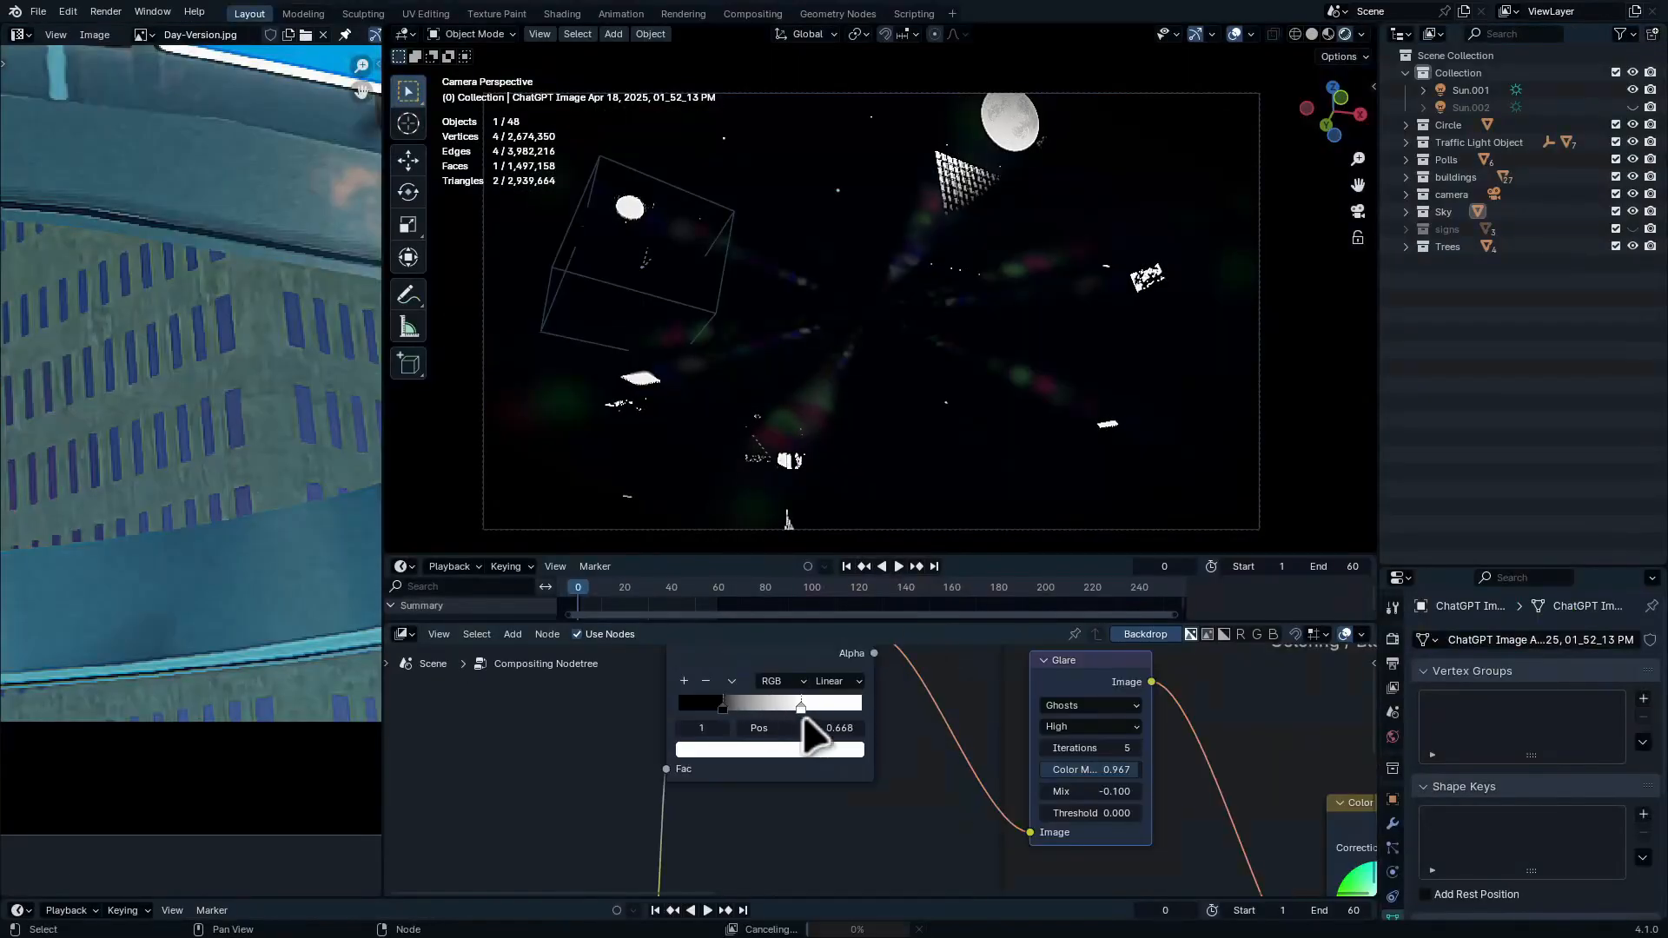
scroll(828, 728, "down", 4)
Connect the Render Layers image output straight to the Ghosts glare's image input, bypassing the Color Ramp
key("ctrl+space")
scroll(903, 673, "down", 4)
middle_click_drag(1040, 555, 1039, 556)
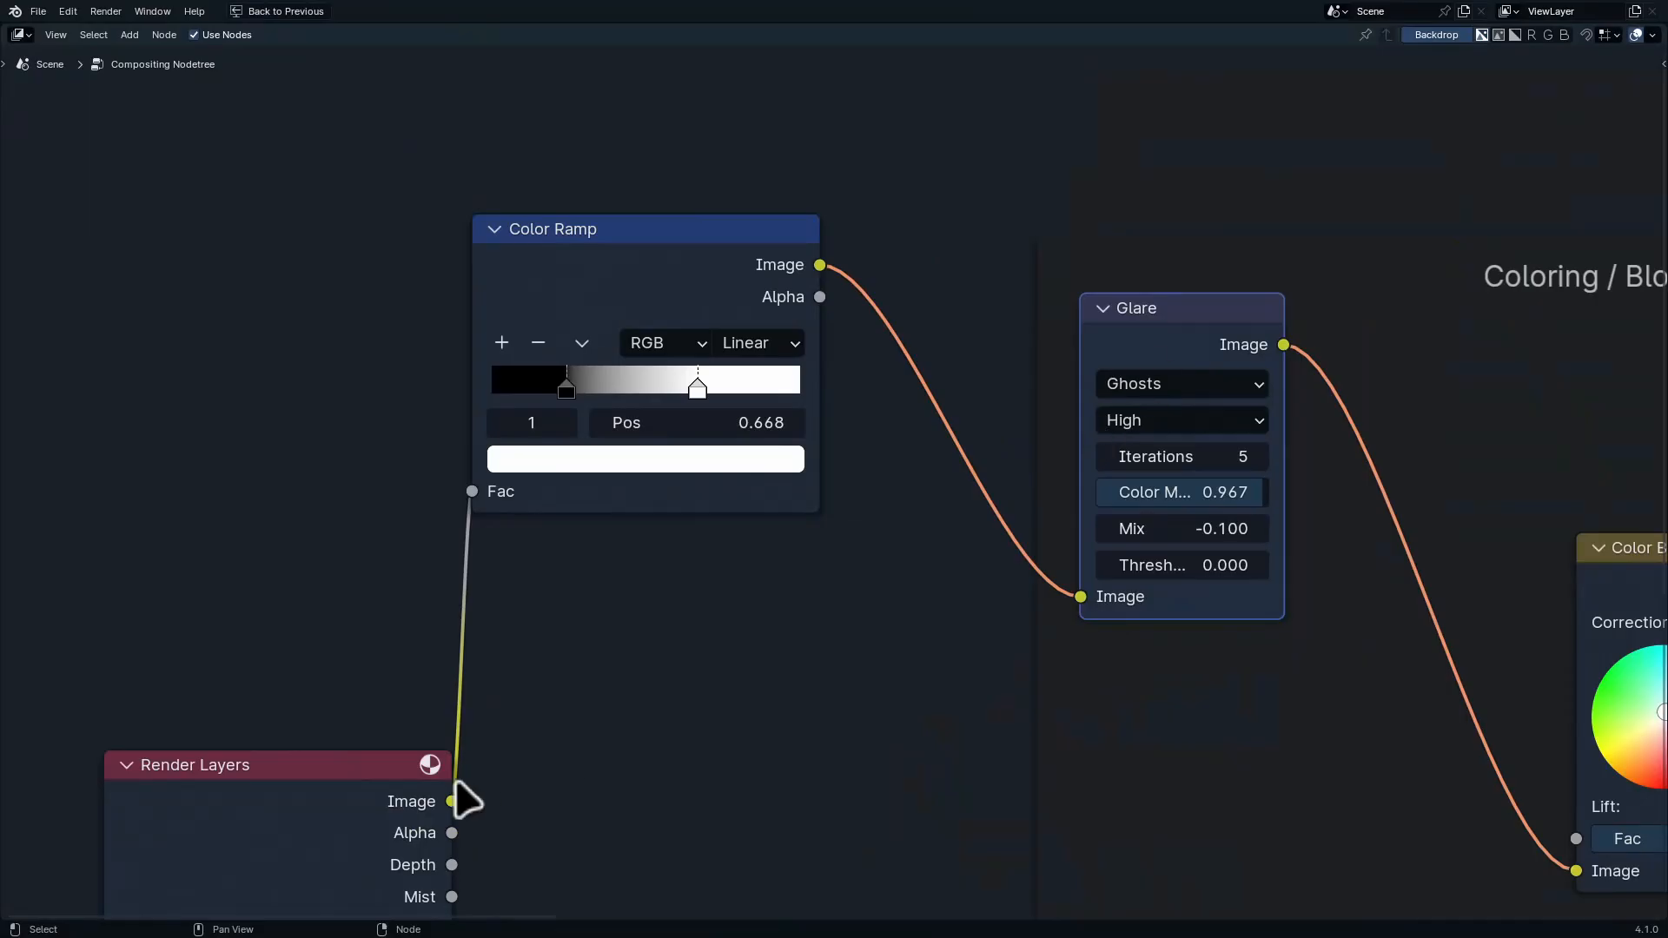
left_click_drag(452, 801, 1055, 601)
Set the vignette's Multiply node factor to 0.175
key("ctrl+space")
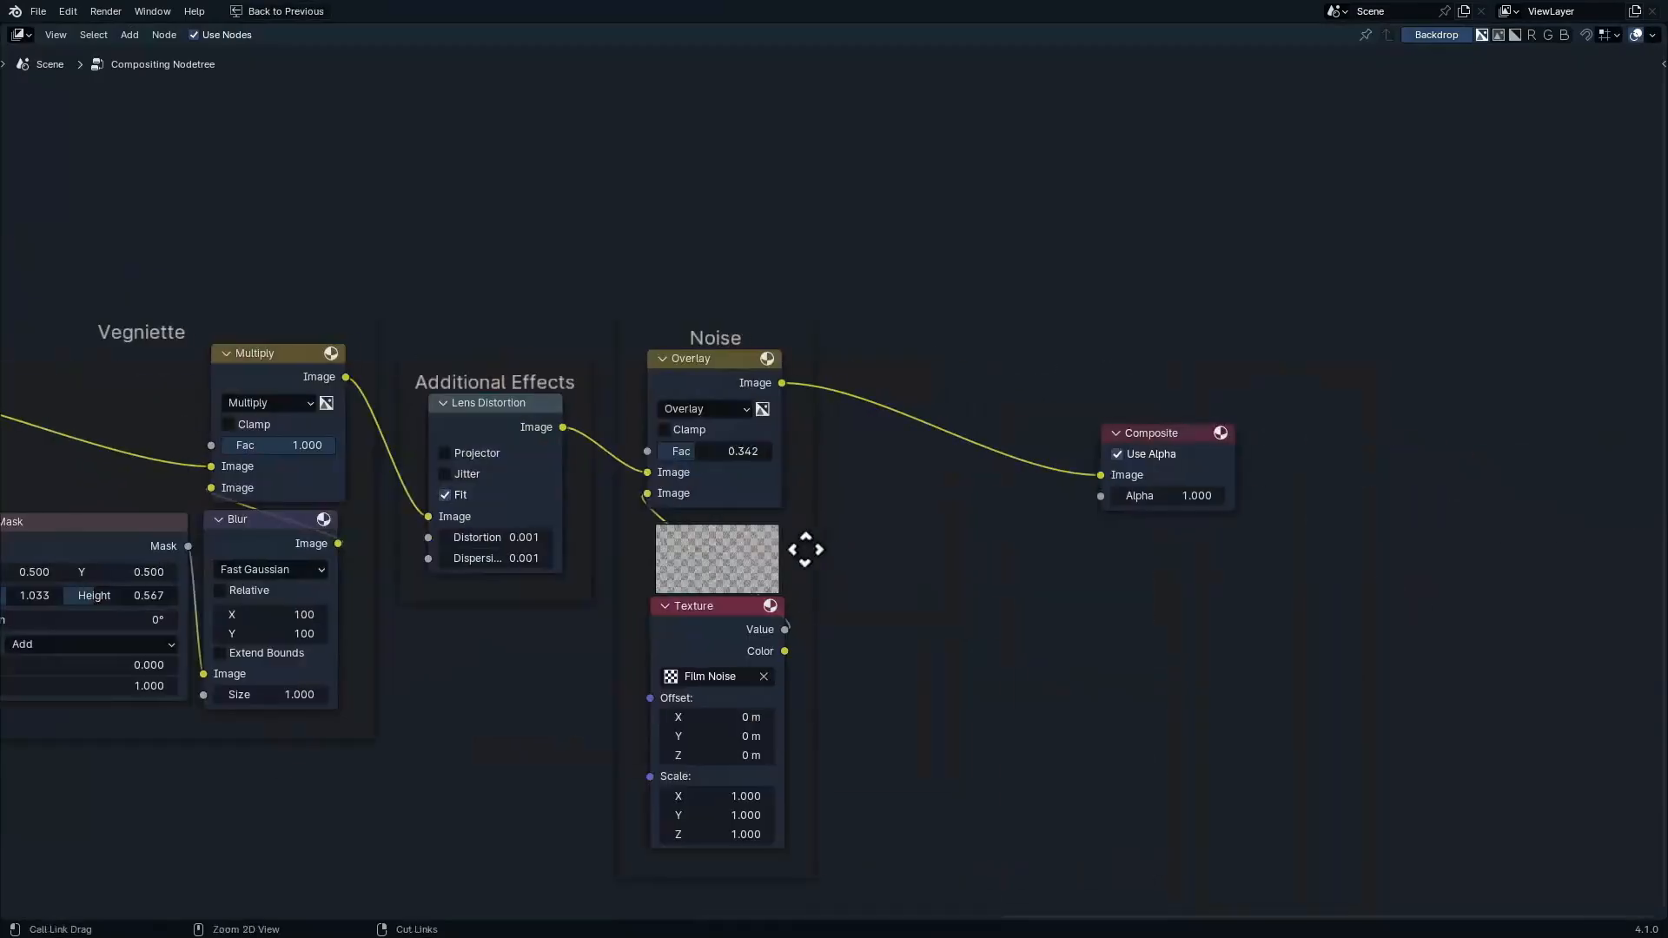
scroll(804, 547, "up", 3)
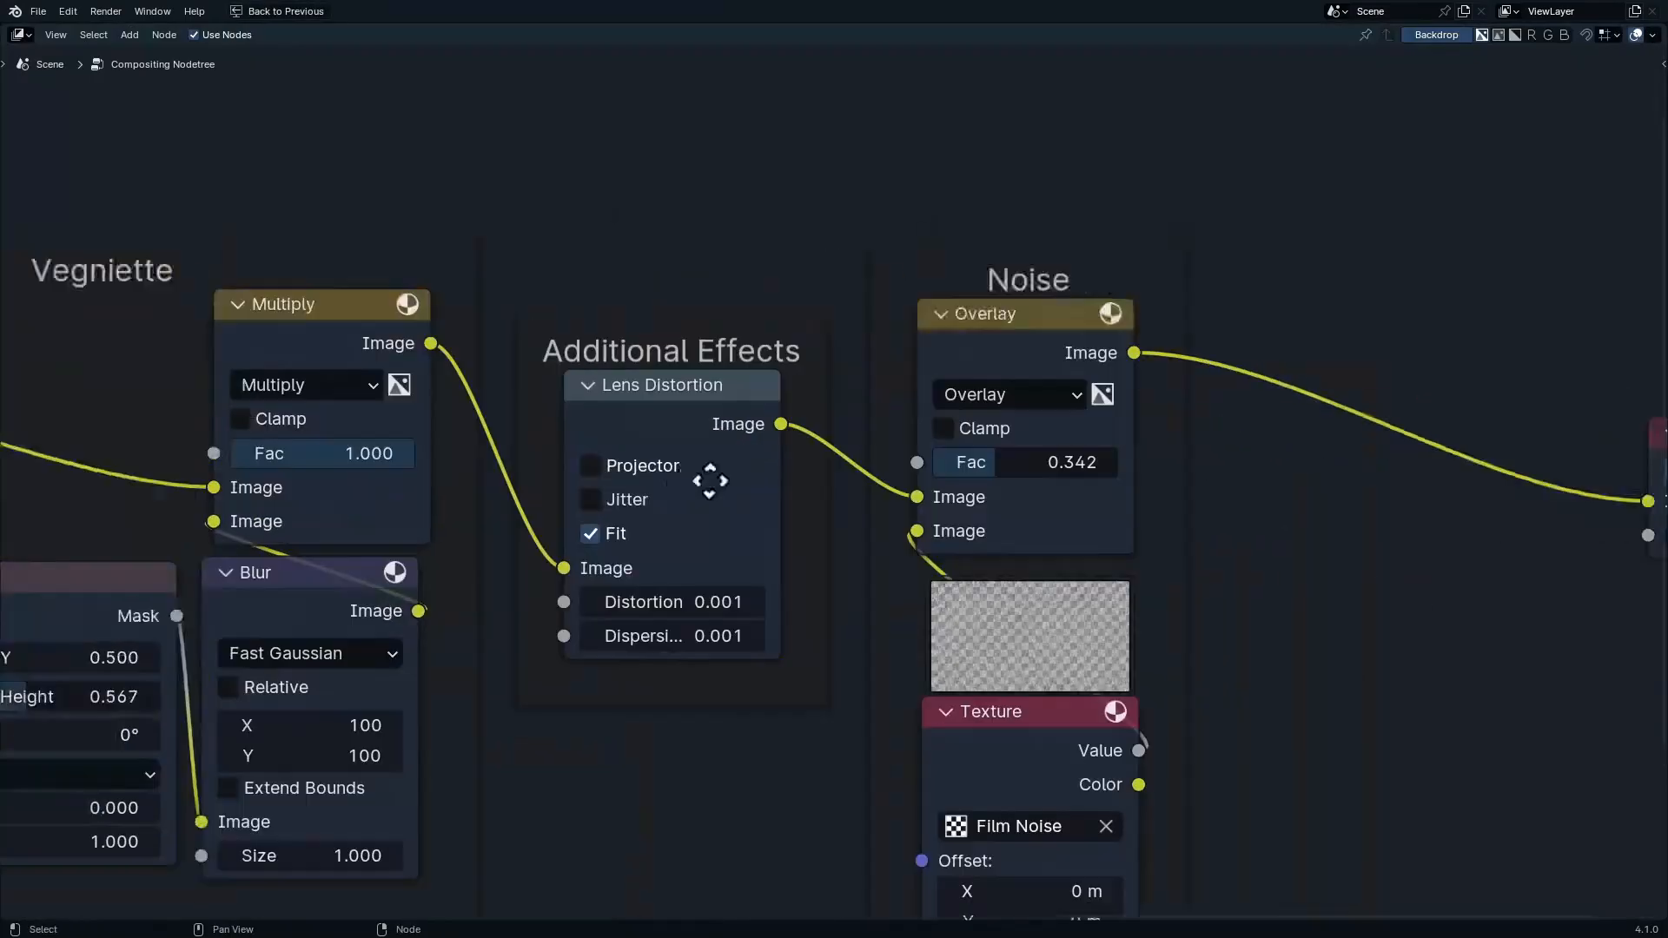
scroll(708, 484, "left", 5, "ctrl")
left_click_drag(771, 474, 663, 474)
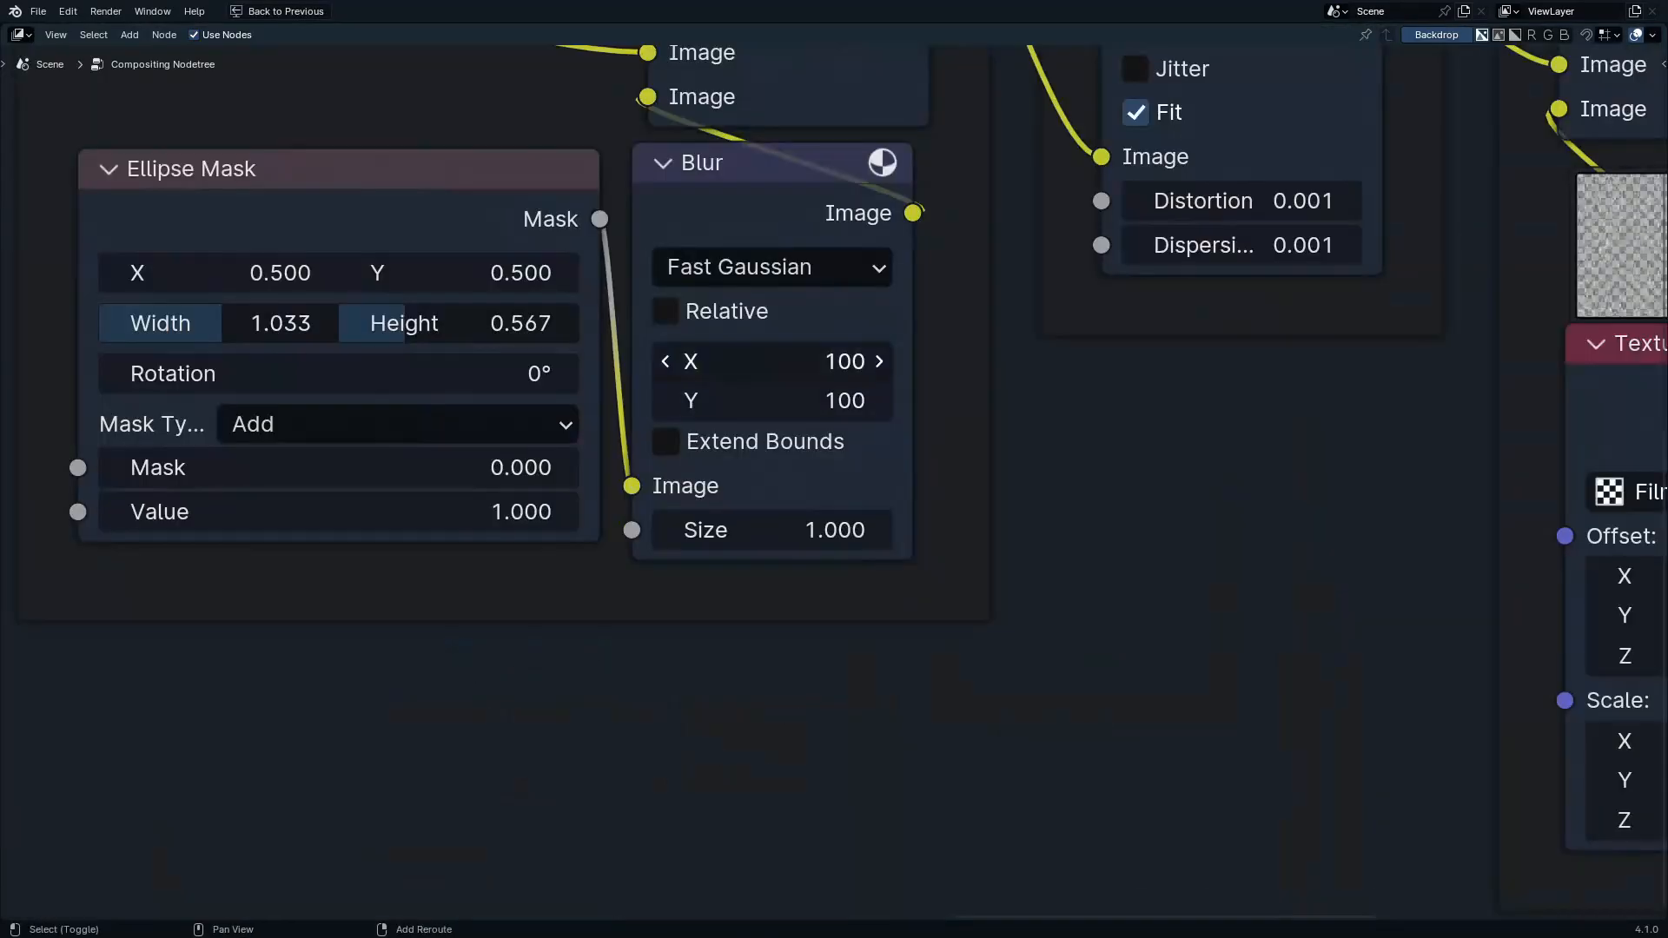
Set the vignette Blur node's X and Y size to 150
left_click(805, 363)
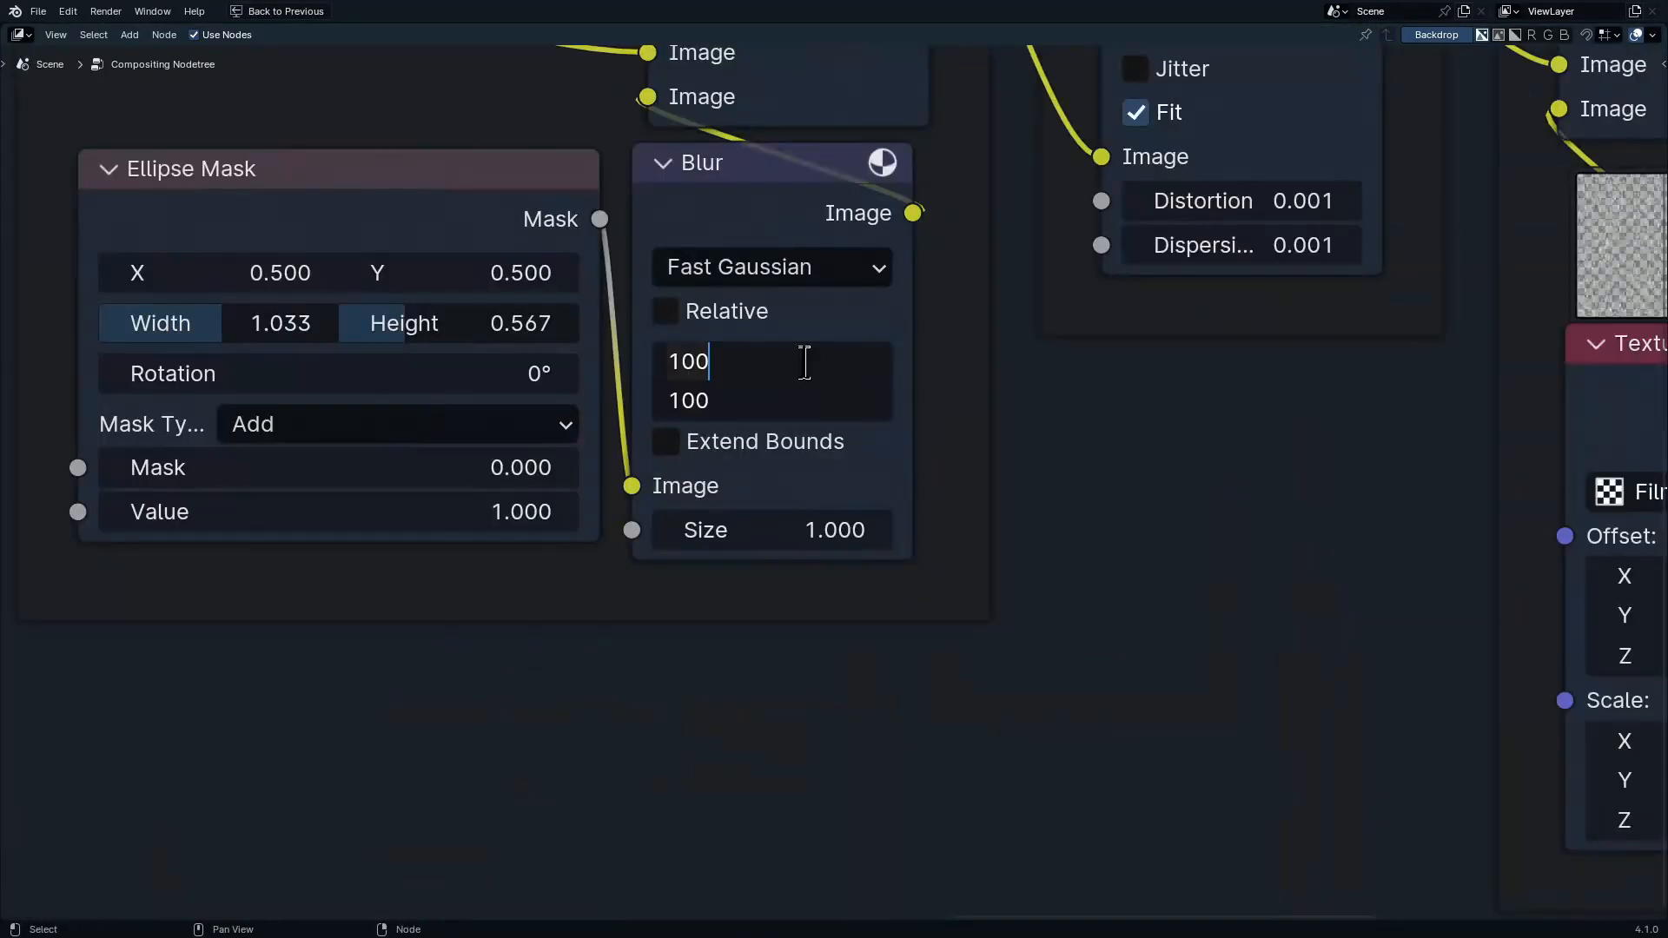
key("Return")
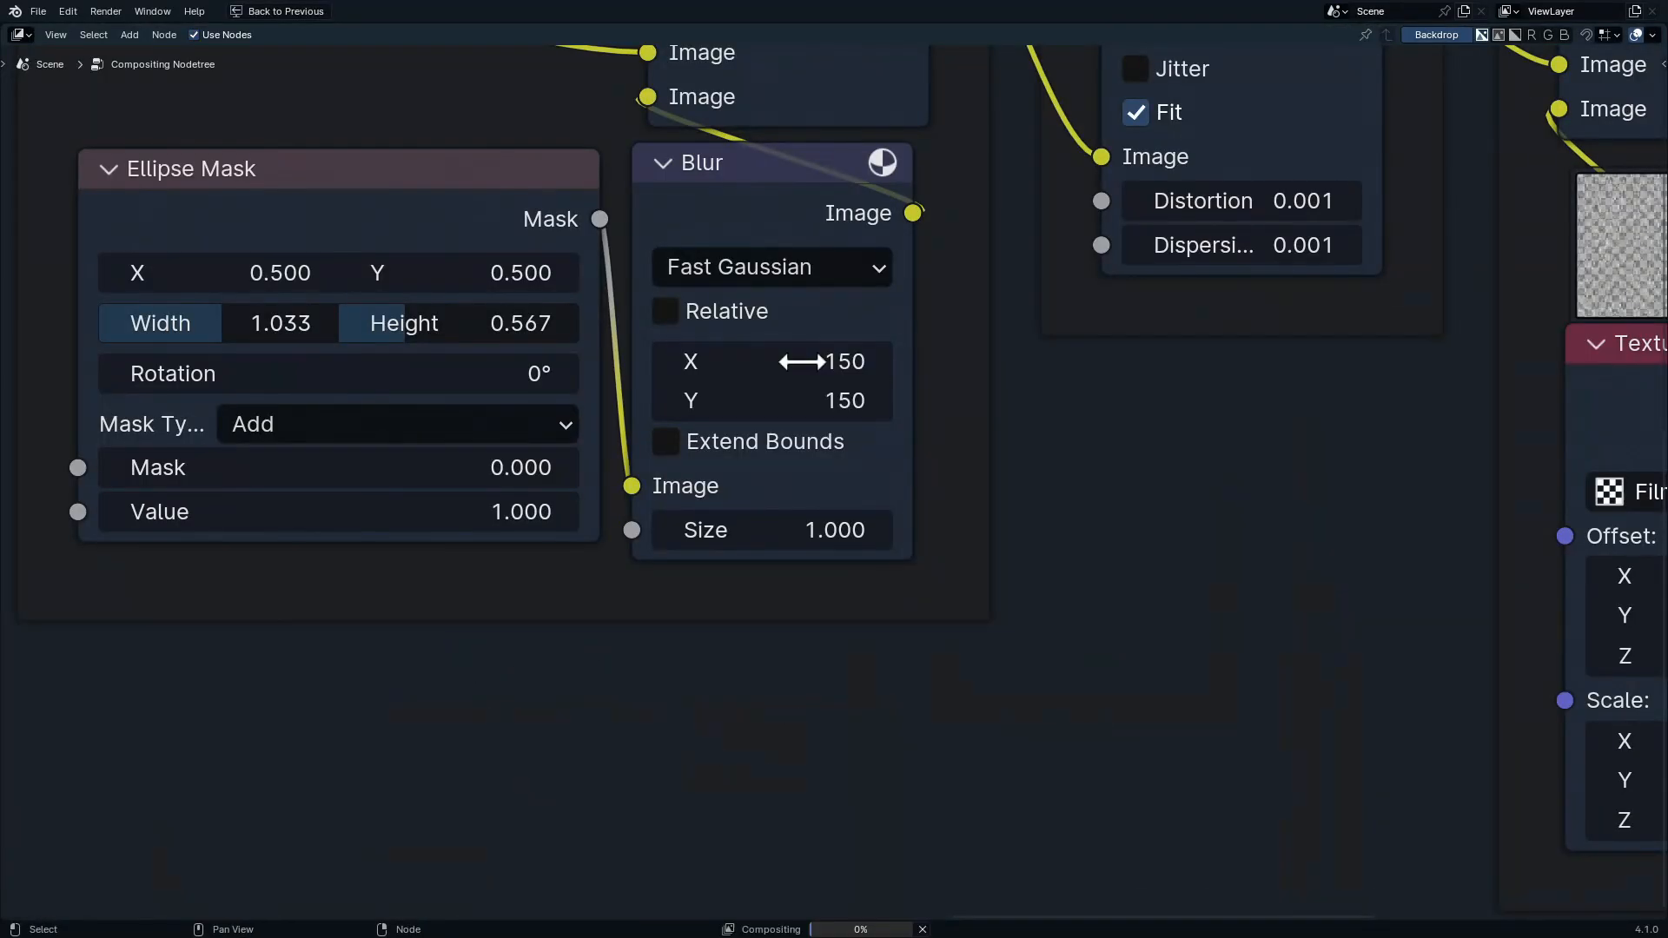
middle_click_drag(573, 611, 800, 706)
scroll(997, 491, "down", 7)
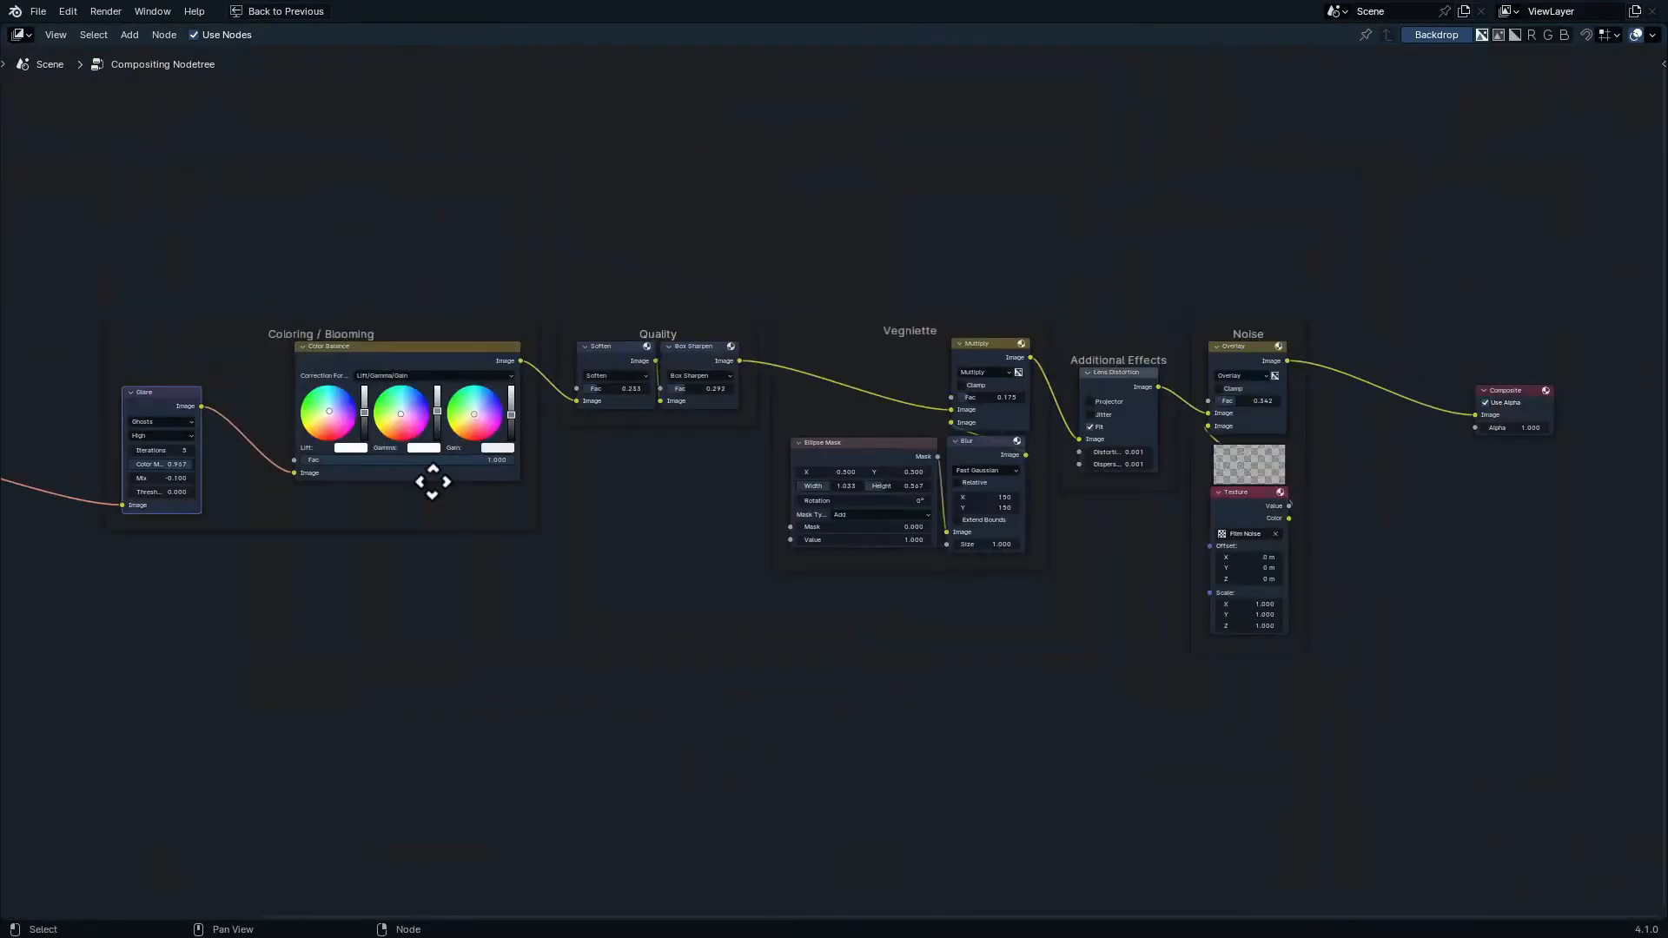
middle_click_drag(432, 481, 1043, 439)
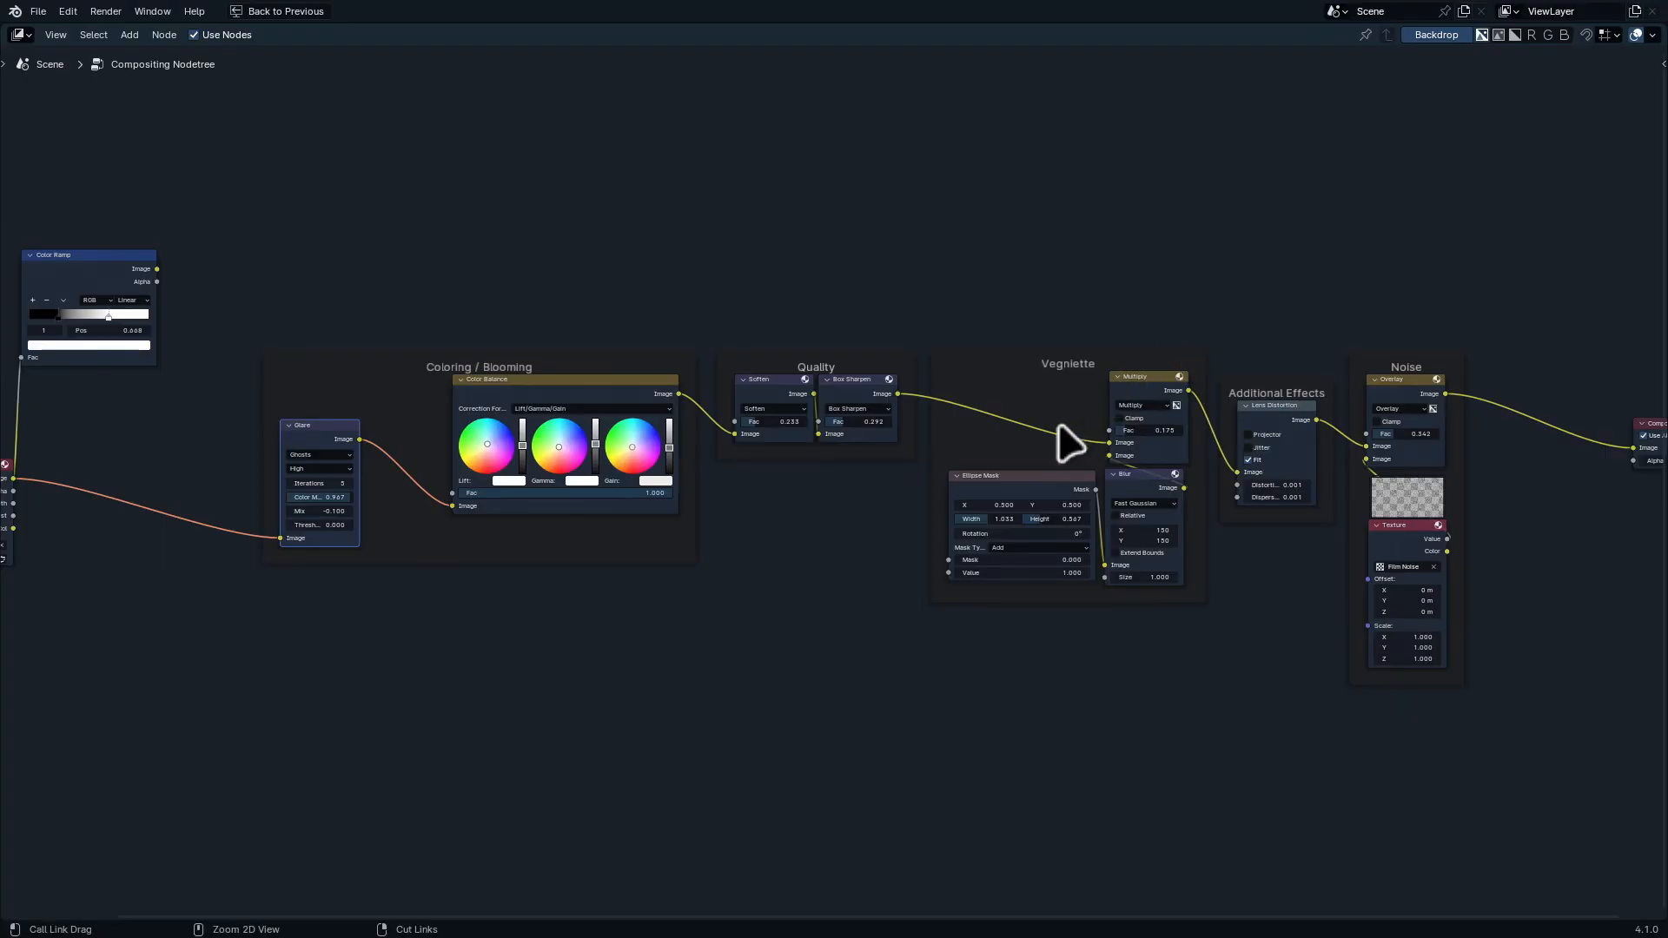
Detach the Ghosts glare node so Render Layers feeds Color Balance directly
key("ctrl+space")
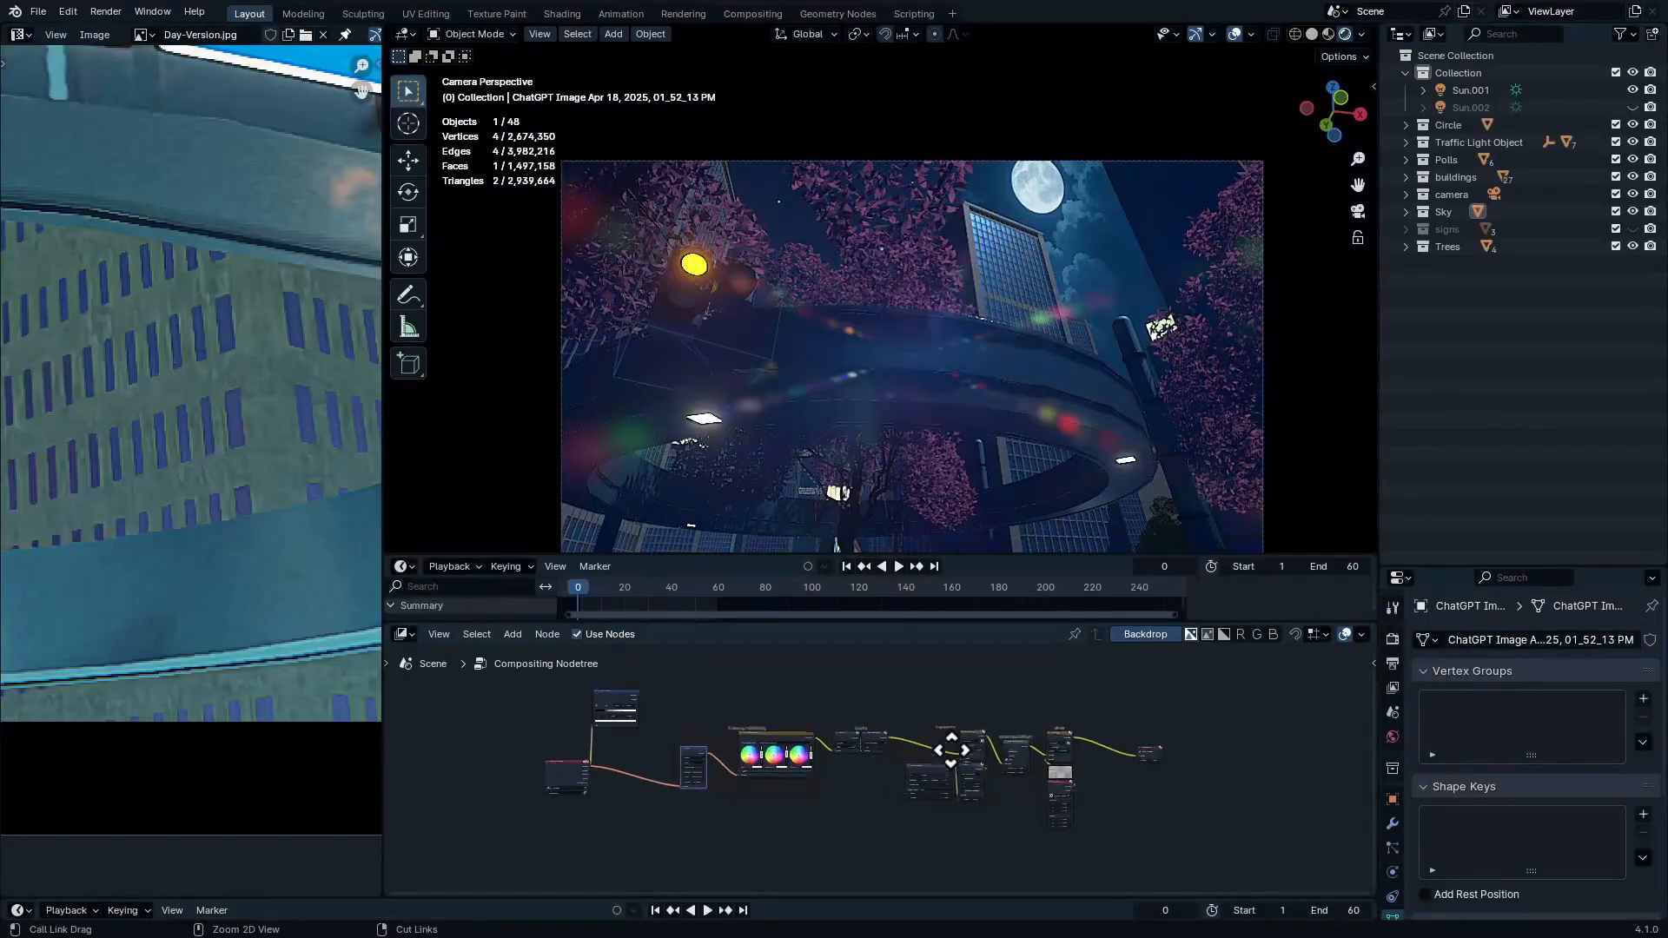
scroll(952, 749, "up", 8)
scroll(847, 834, "up", 3)
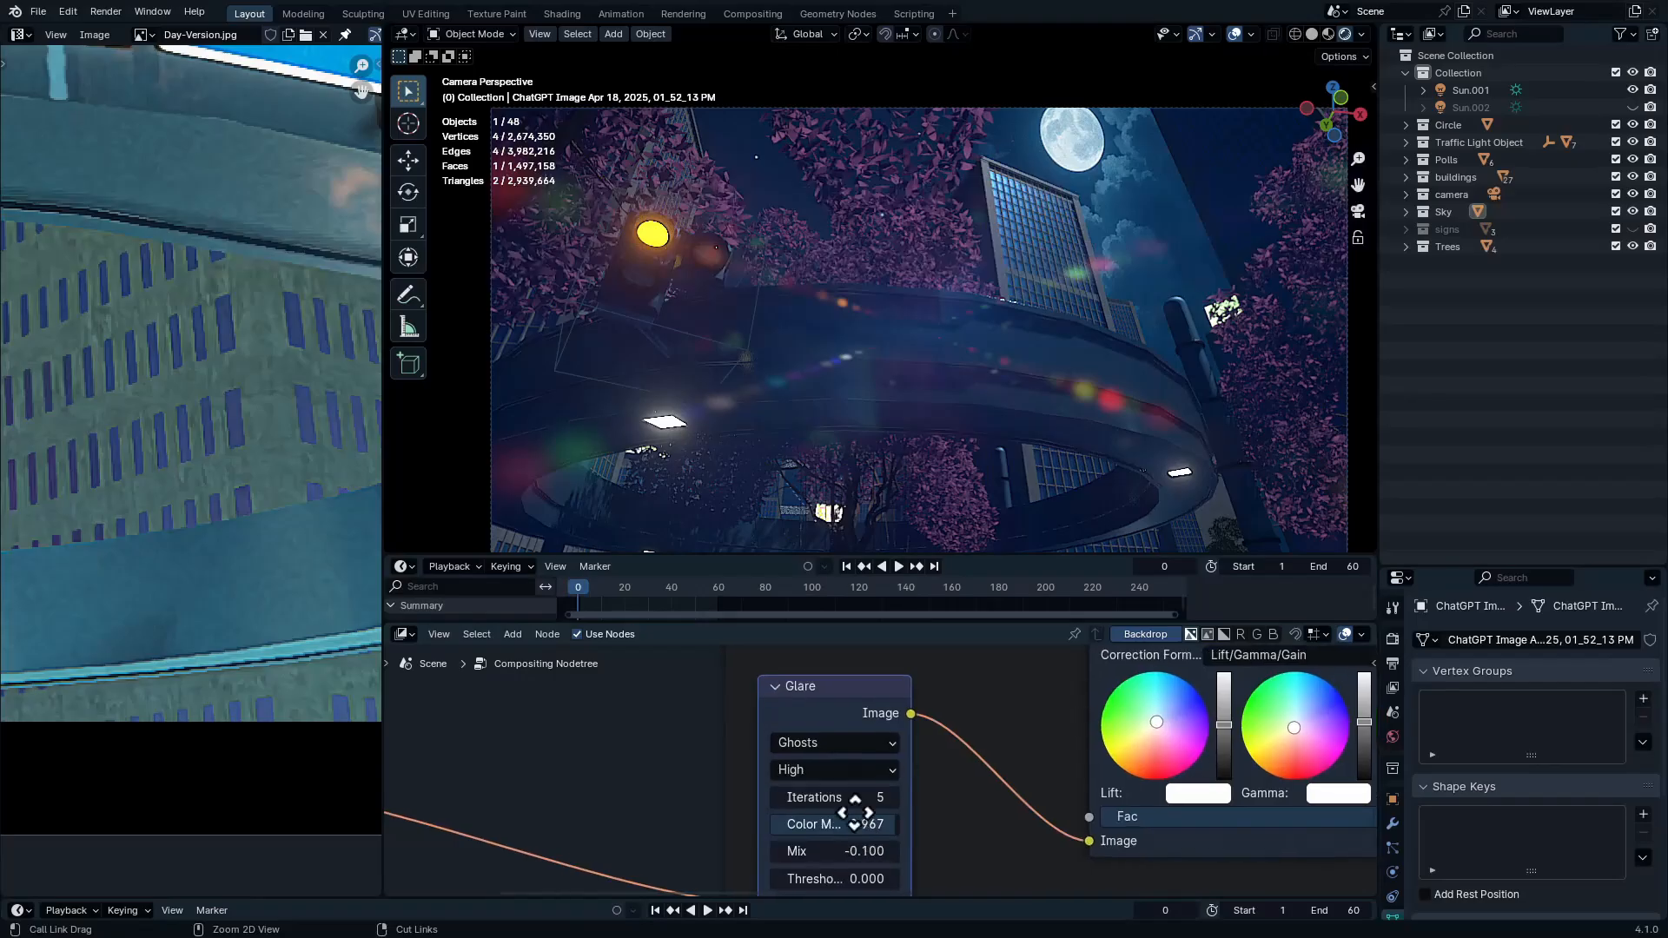
key("ctrl+space")
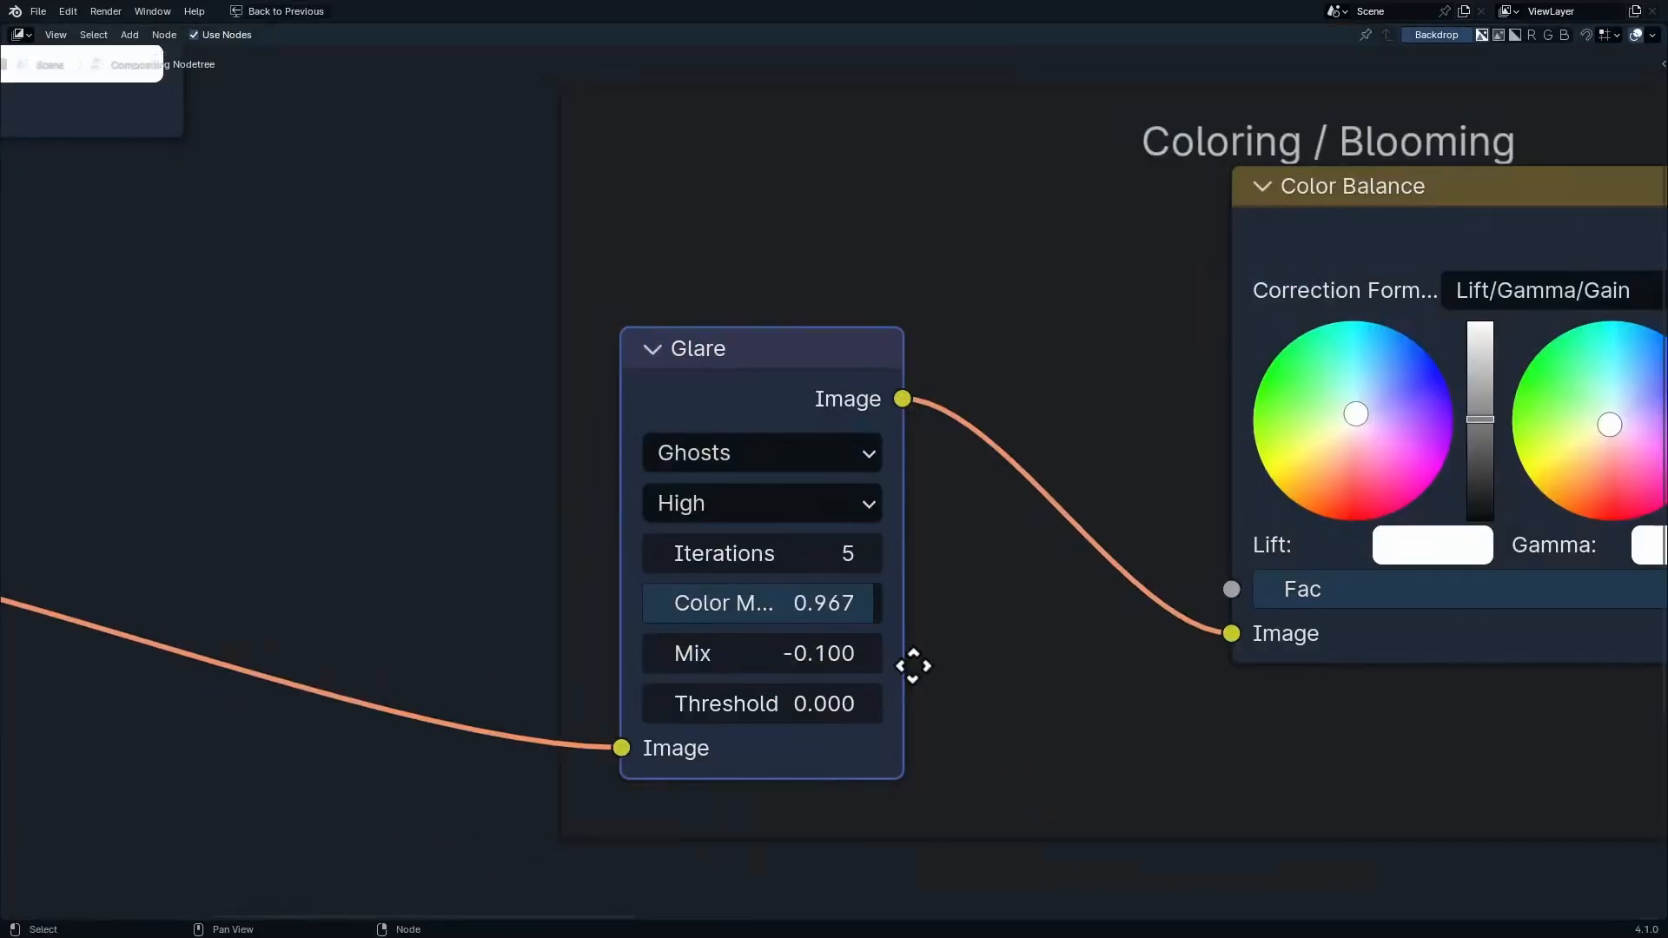
left_click_drag(894, 510, 900, 291, "alt")
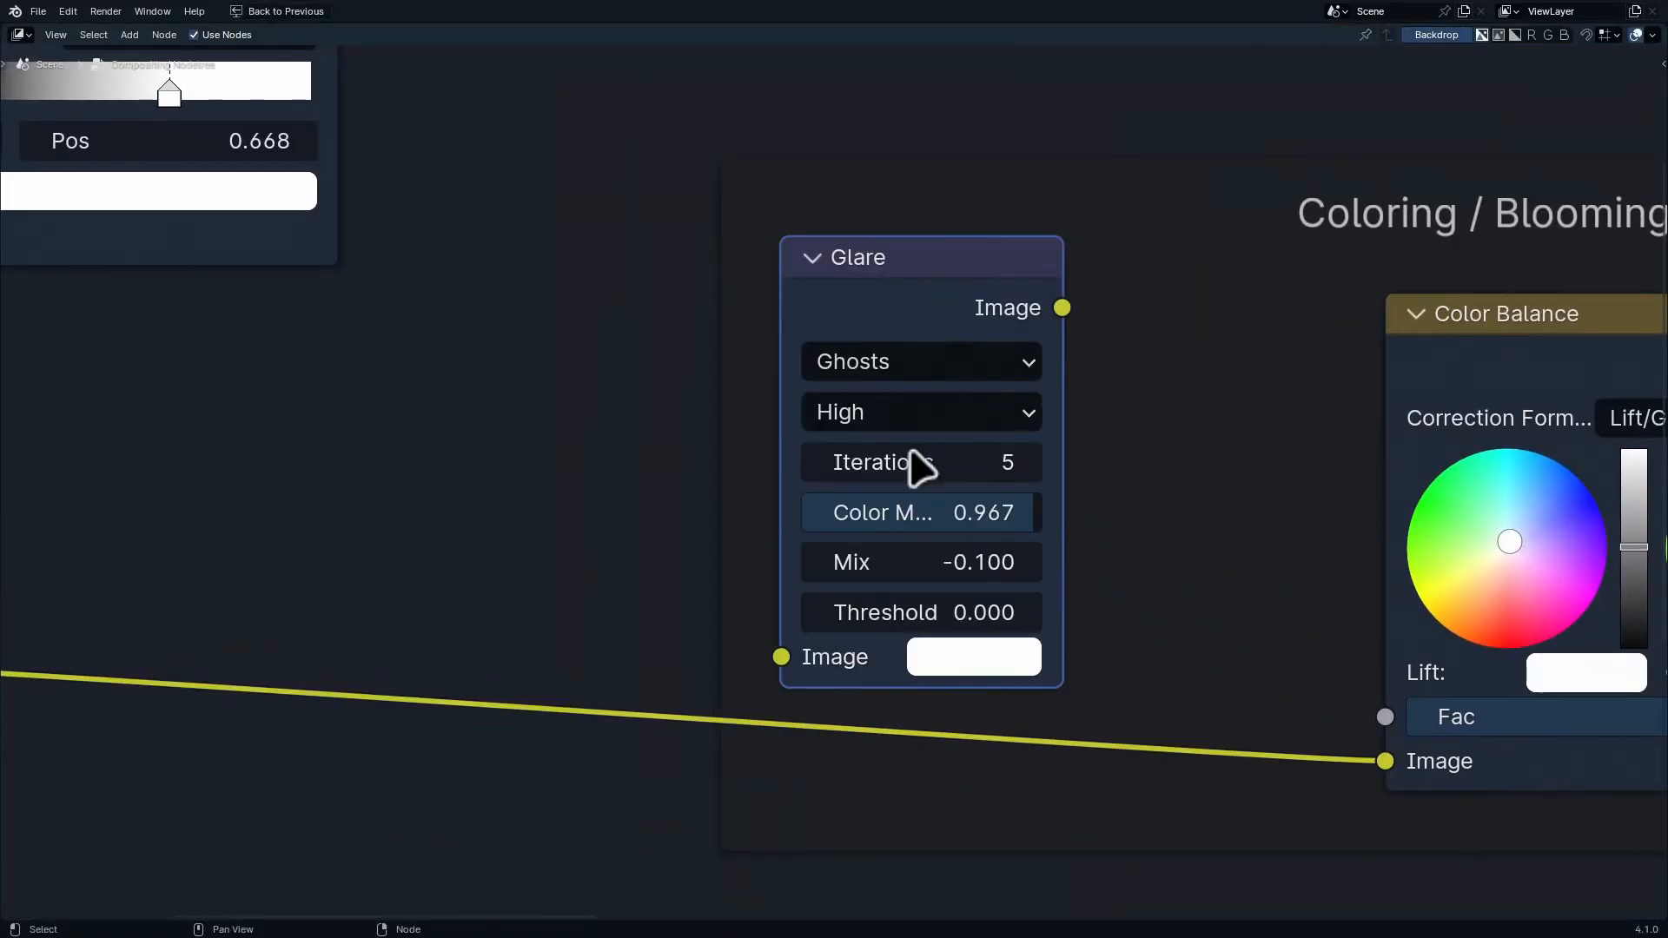
Duplicate the glare node onto the link before Color Balance and change the copy's type to Fog Glow
middle_click_drag(959, 552, 962, 427)
key("shift+d")
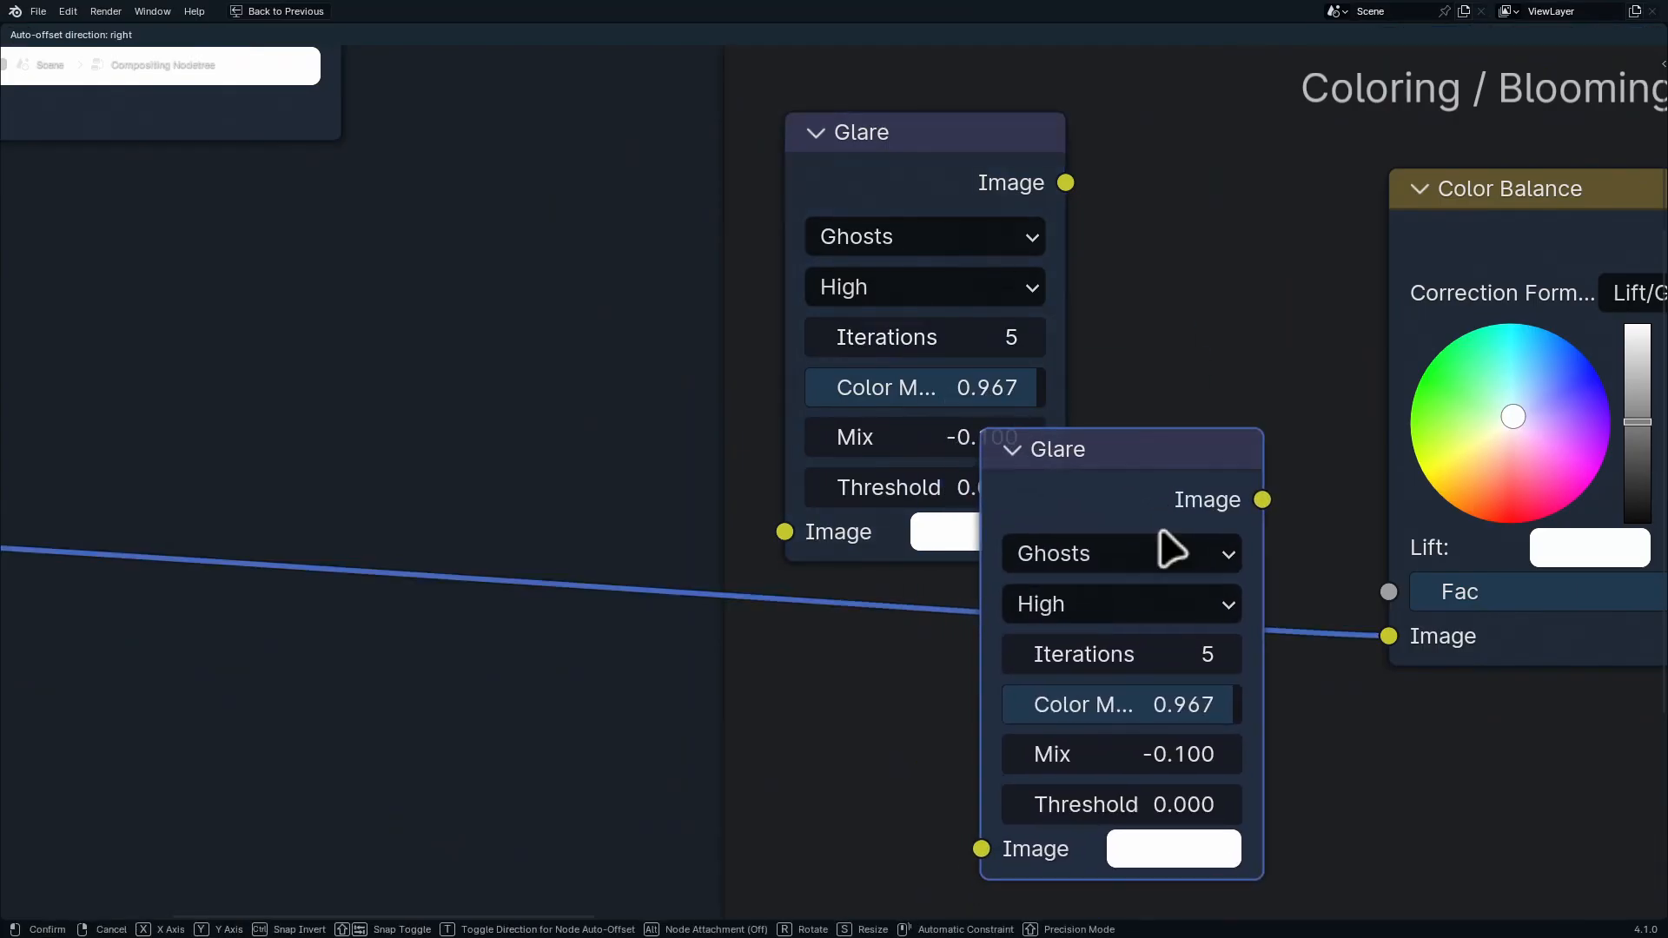
left_click(1117, 576)
left_click(1101, 565)
left_click(1038, 743)
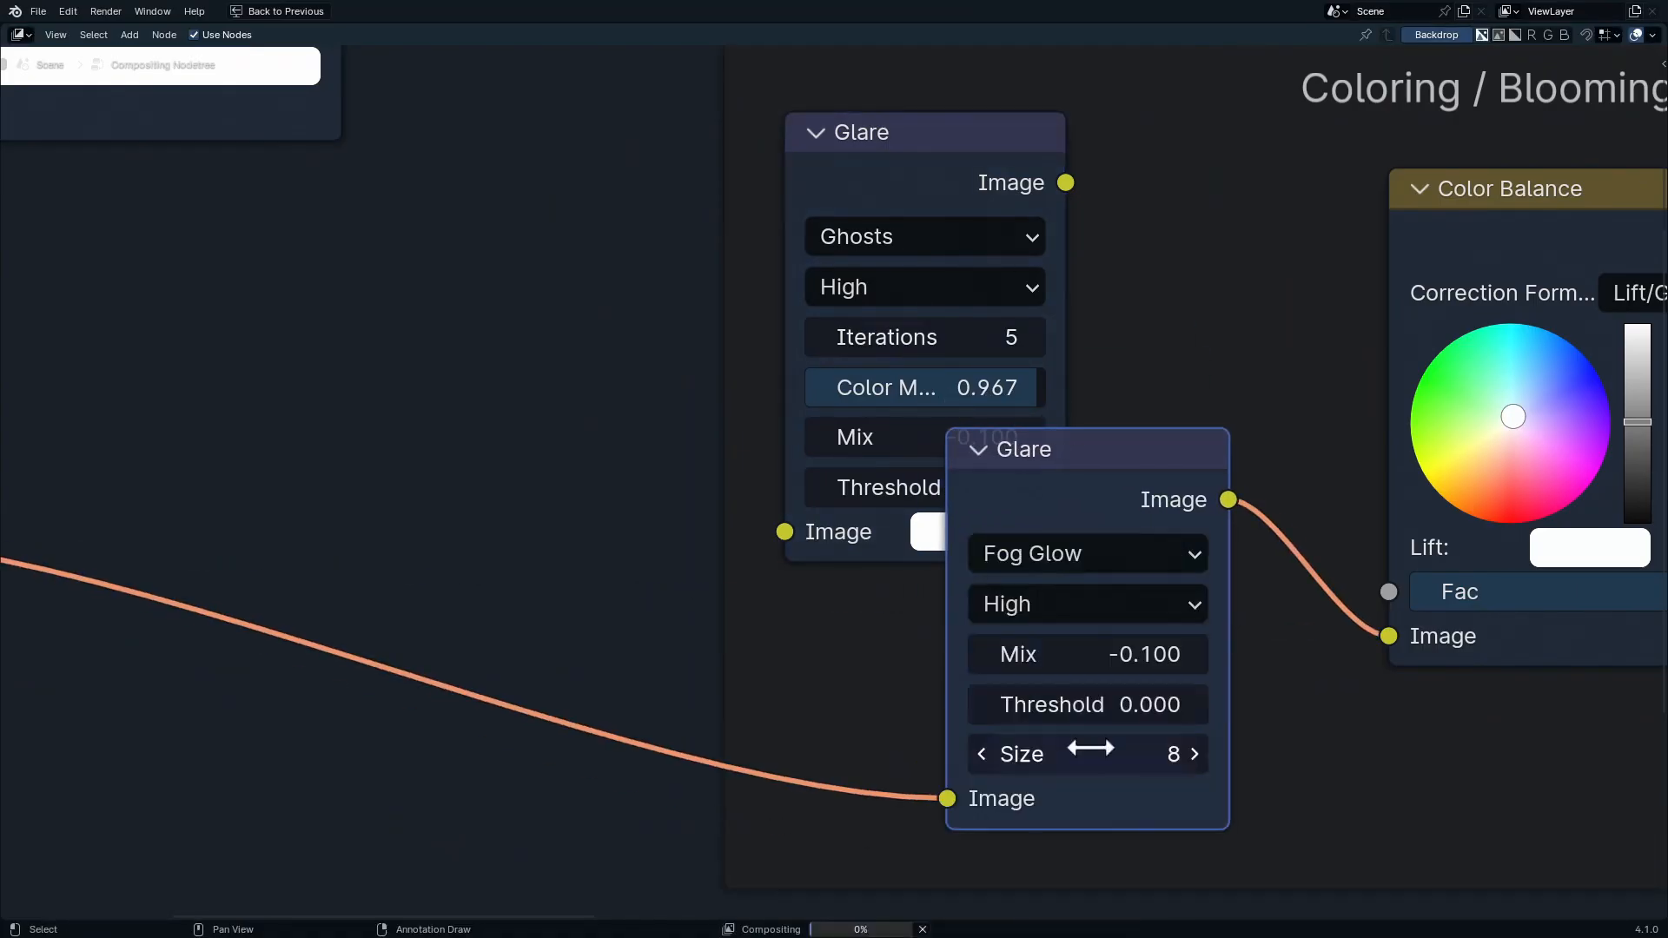
Set the Fog Glow glare node's Mix to 0.000 and its Threshold to 8.710
key("ctrl+space")
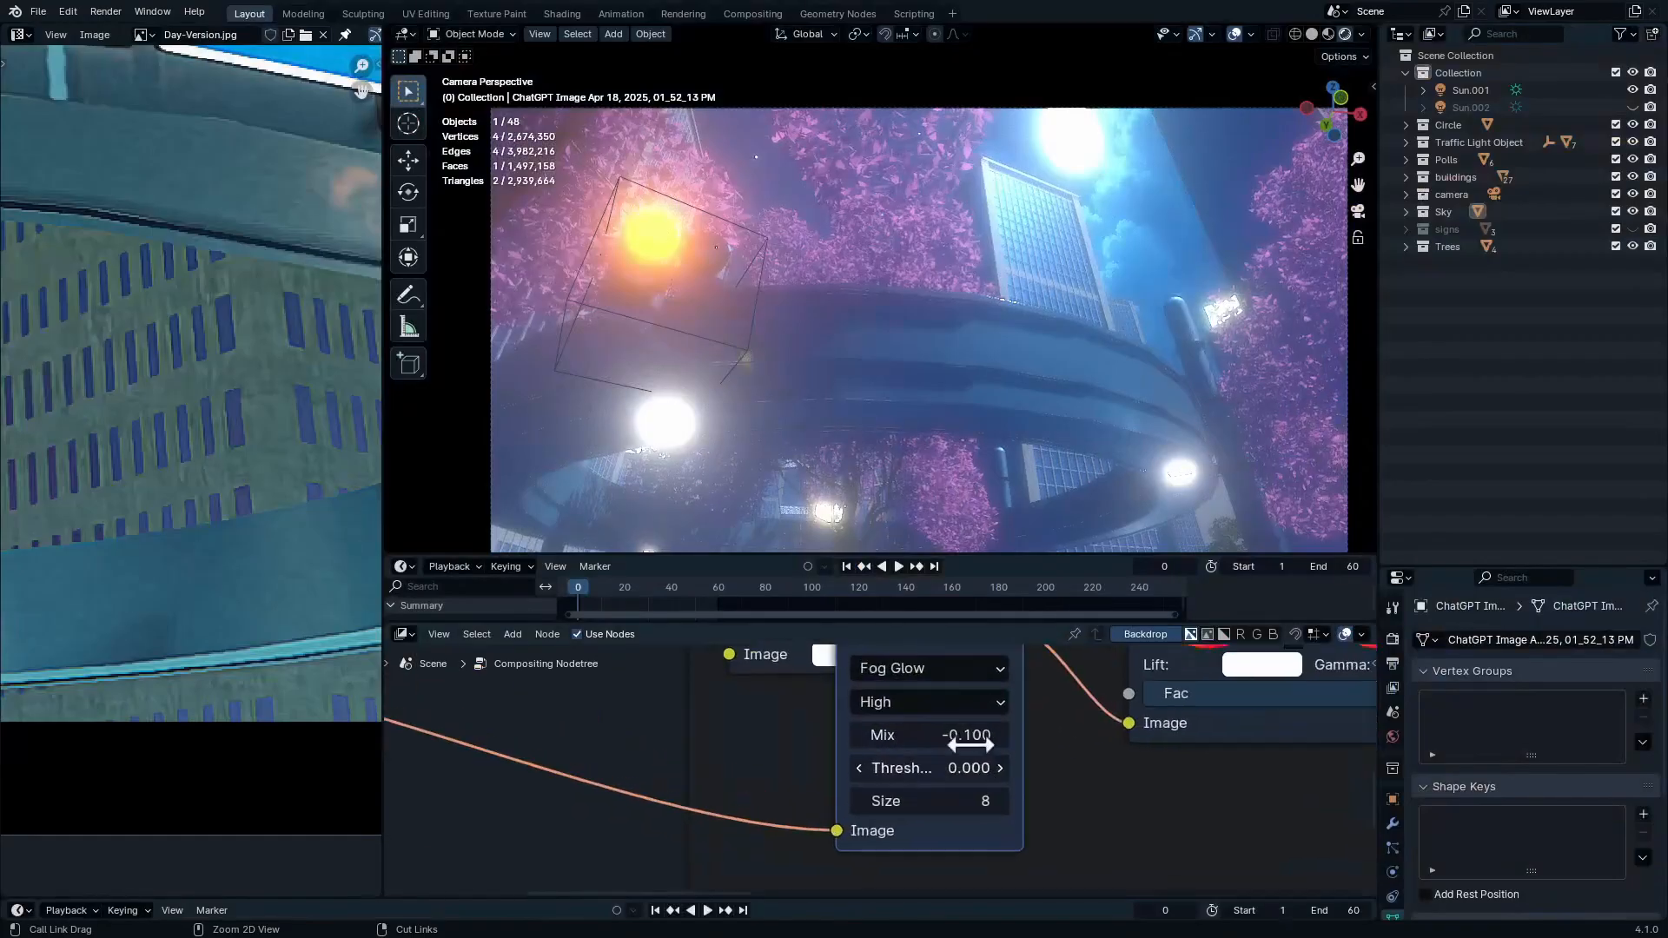
scroll(947, 763, "up", 3)
left_click_drag(949, 728, 995, 727, "shift")
left_click(952, 728)
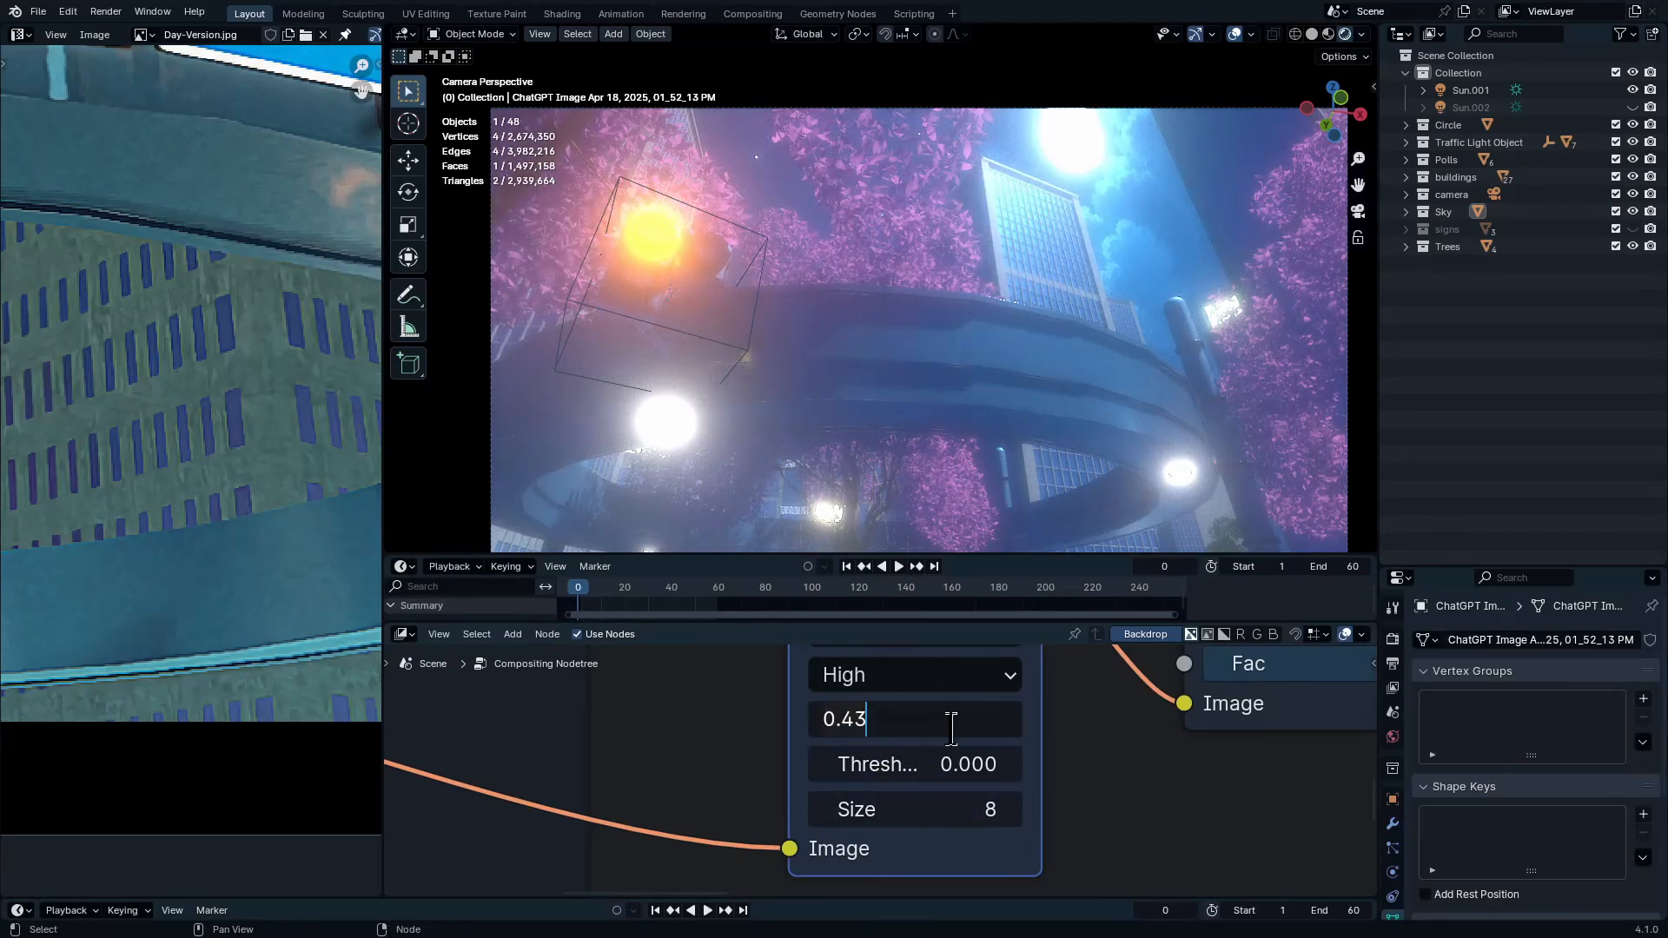
key("Return")
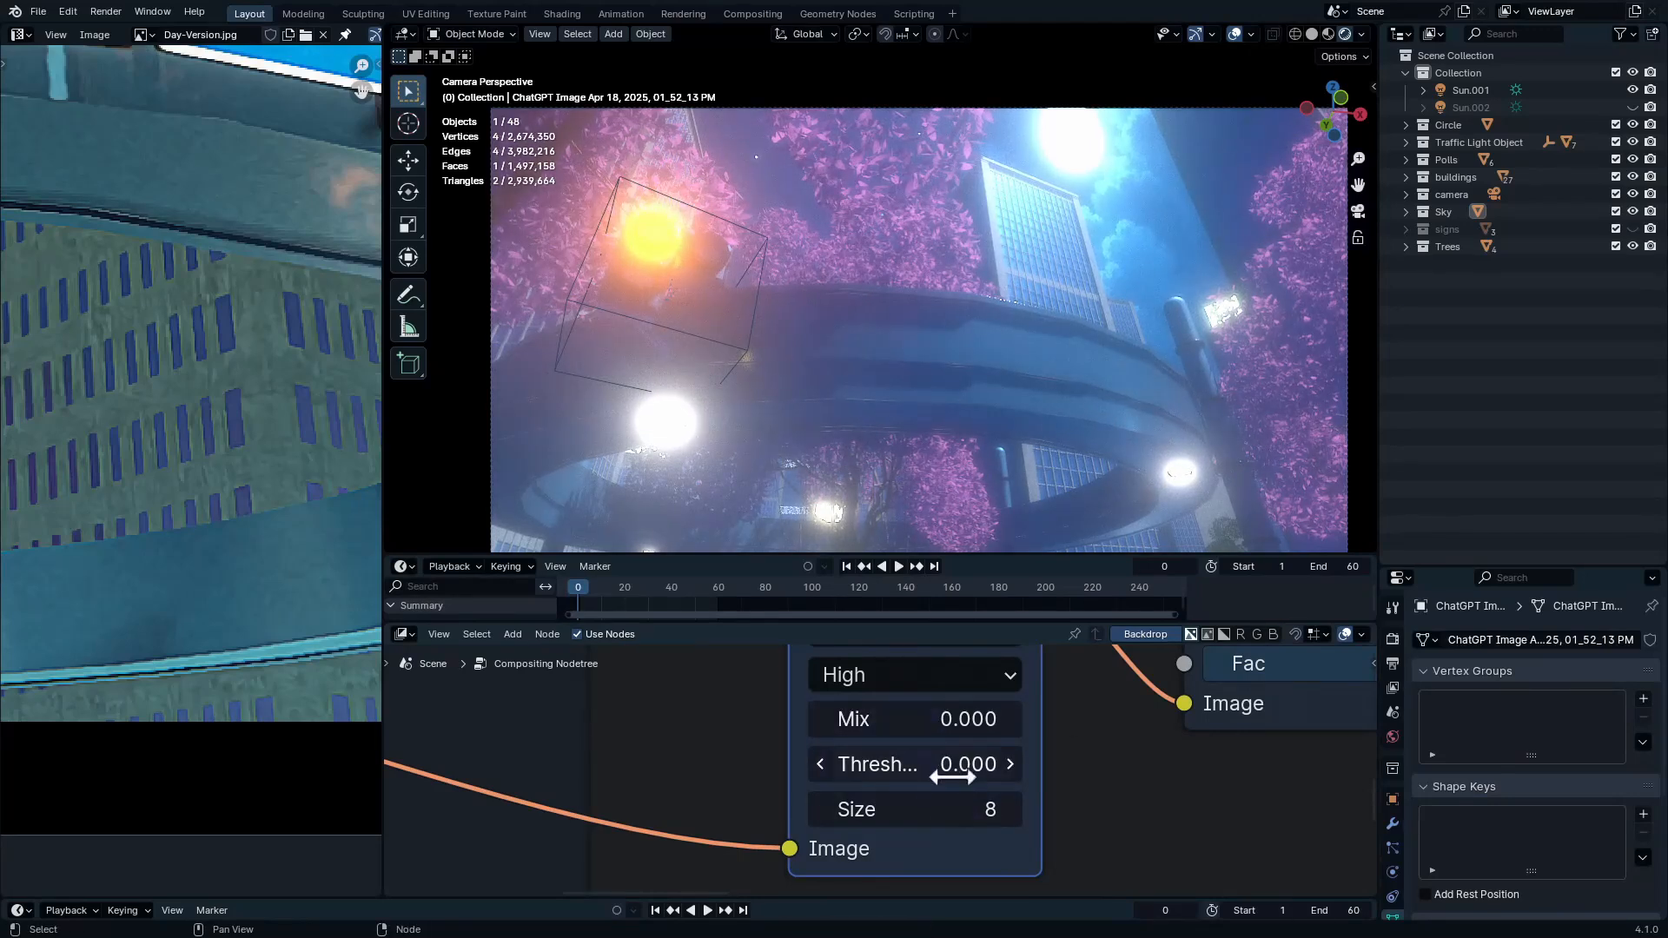
left_click_drag(943, 772, 1017, 765, "shift")
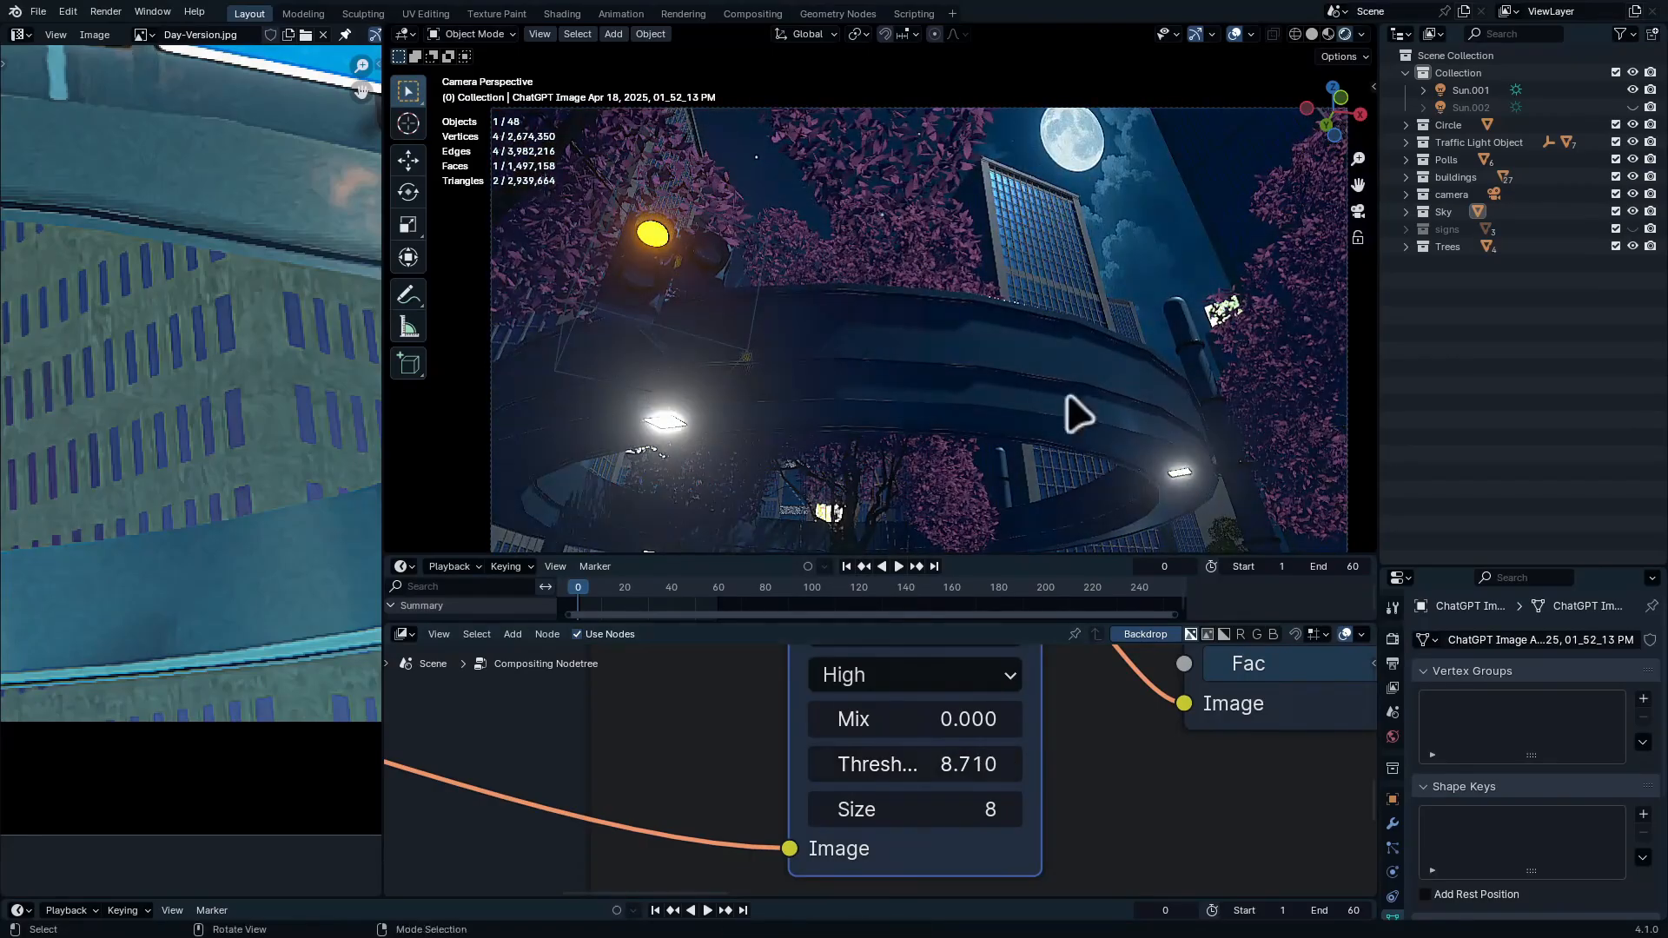
Lower the emission strength of the ring walkway's "light" material to 8.100 in the Shader Editor
left_click(1155, 521)
left_click(402, 634)
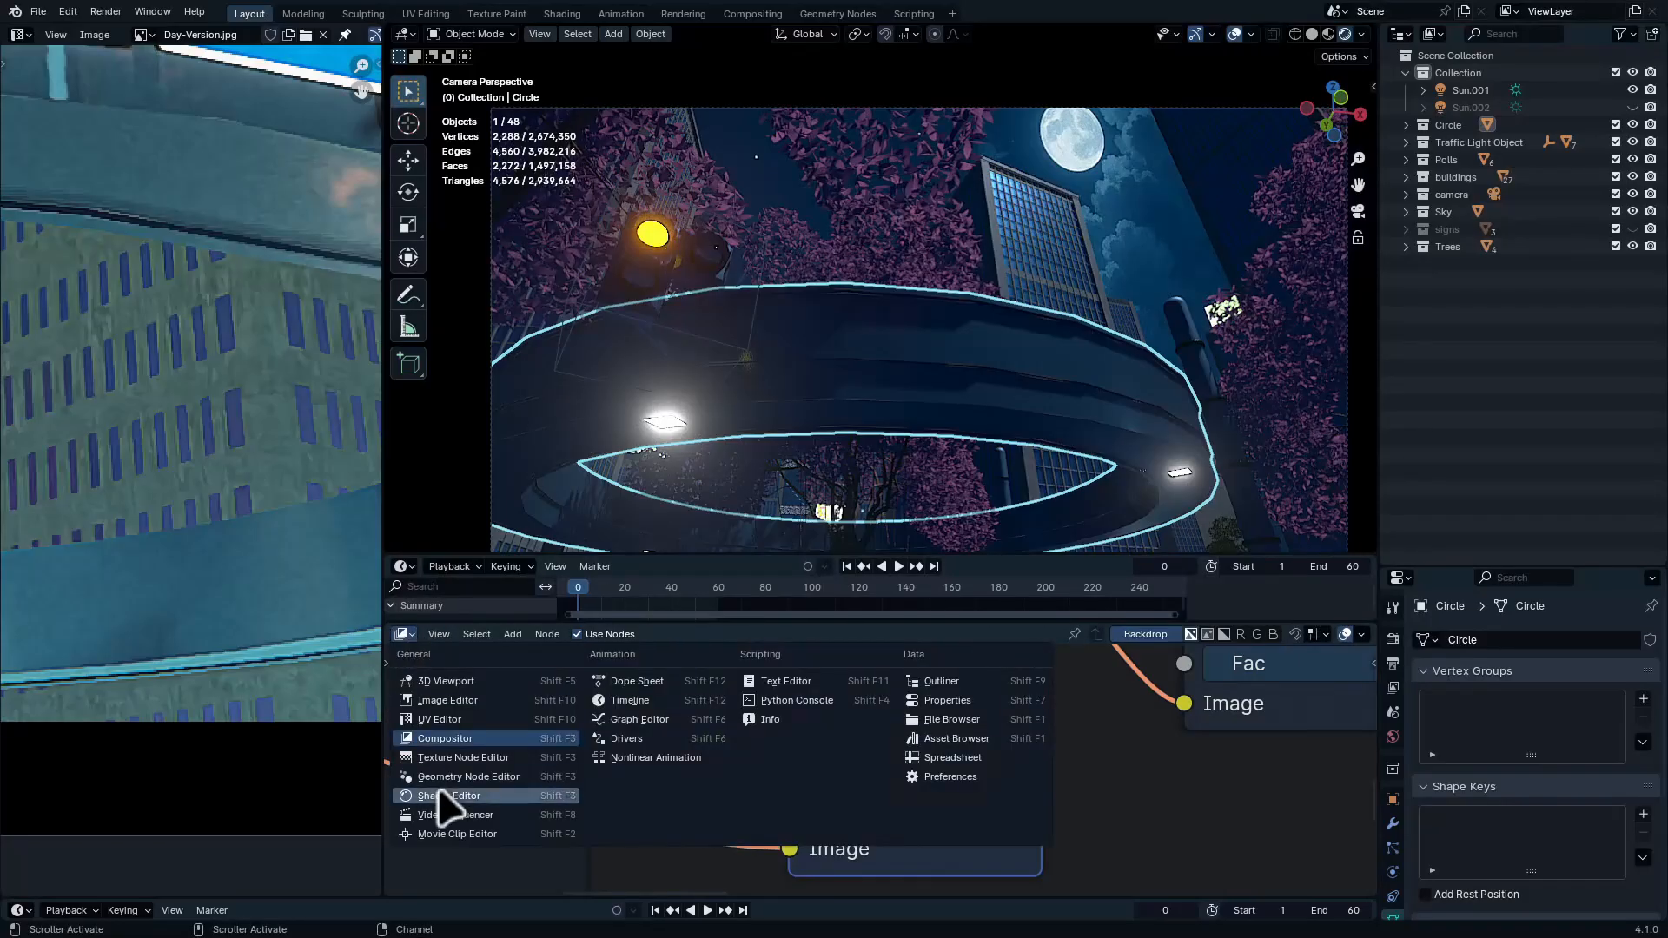
left_click(456, 829)
scroll(956, 790, "down", 5)
scroll(868, 834, "up", 5)
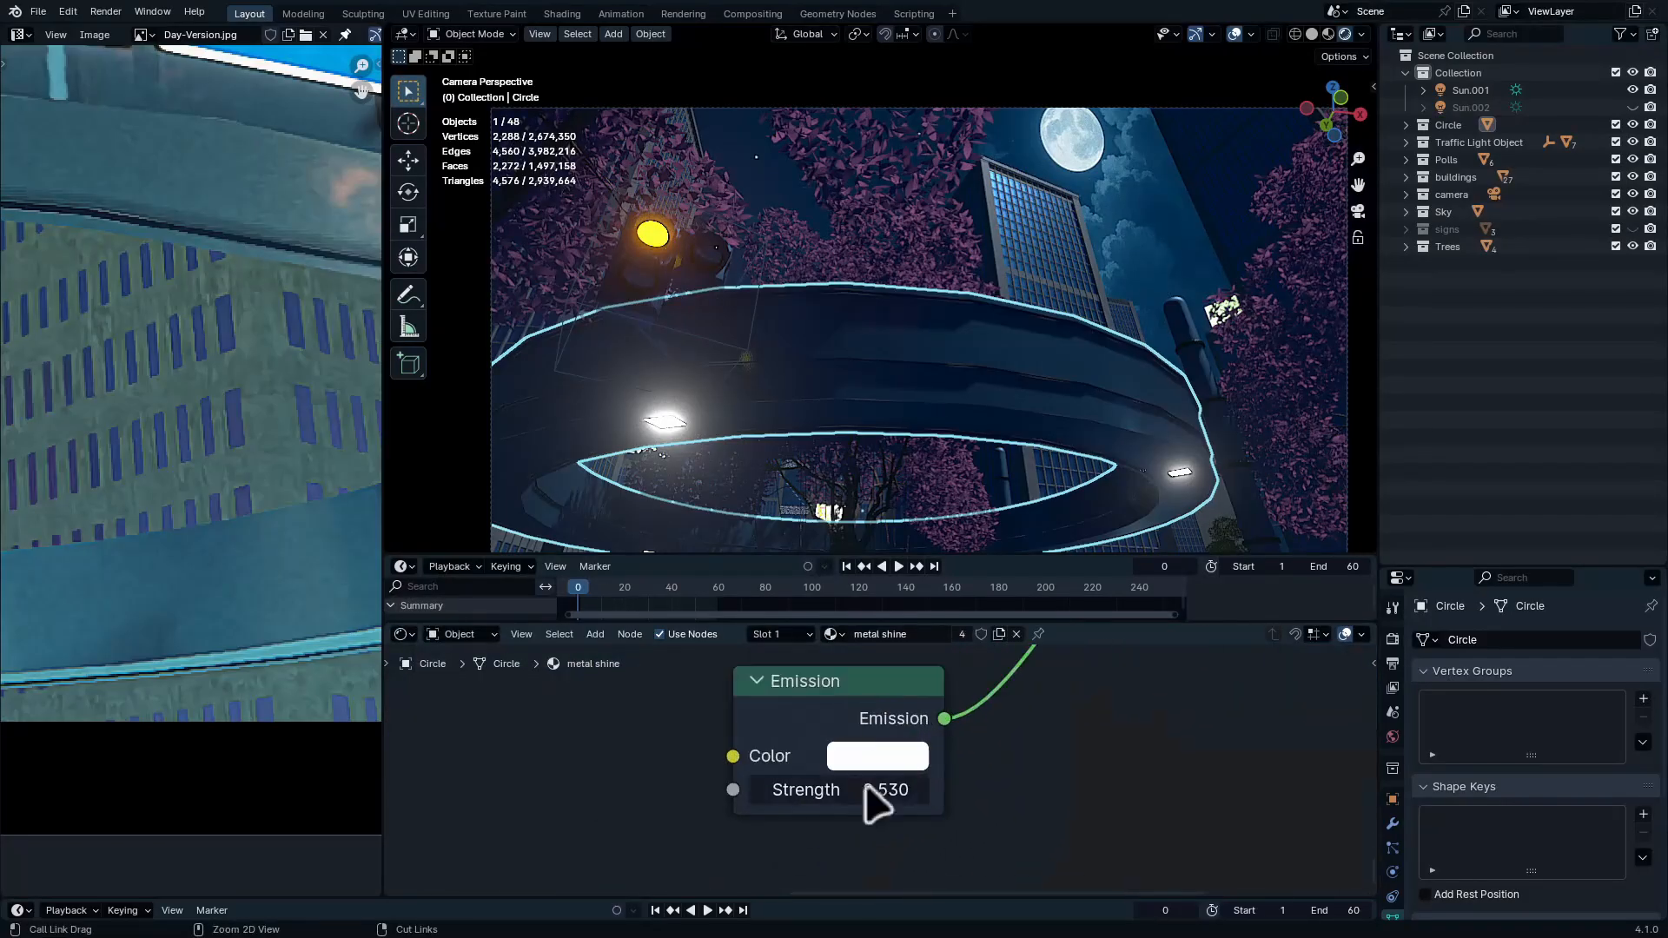
left_click_drag(878, 793, 847, 793)
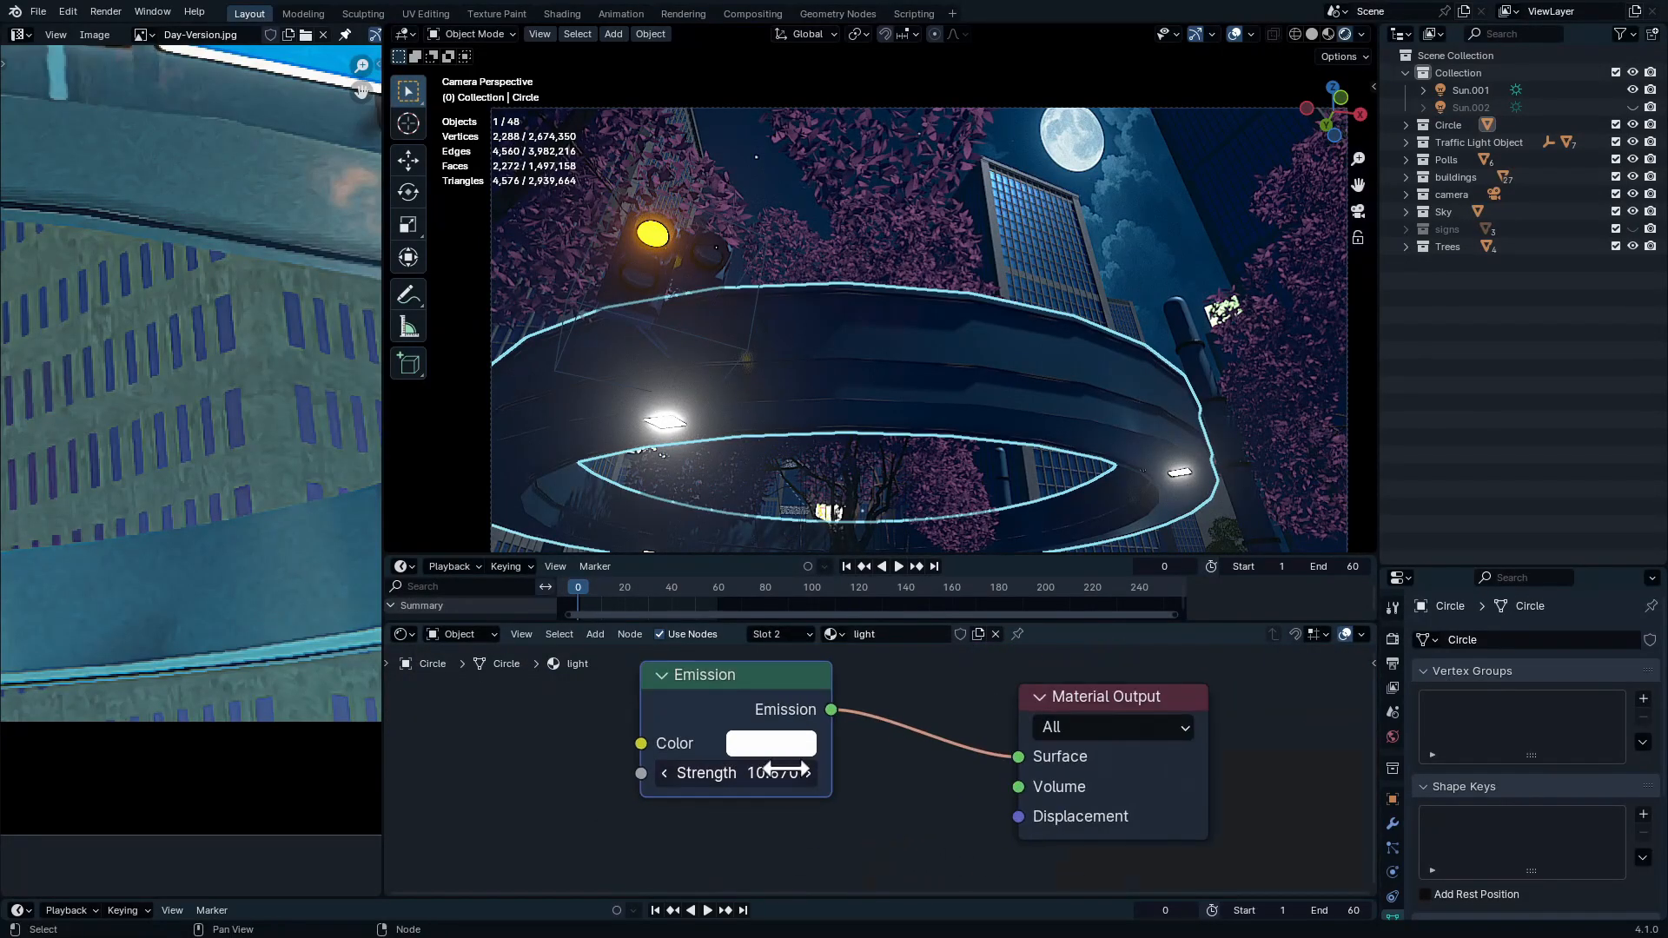
left_click_drag(764, 773, 739, 773)
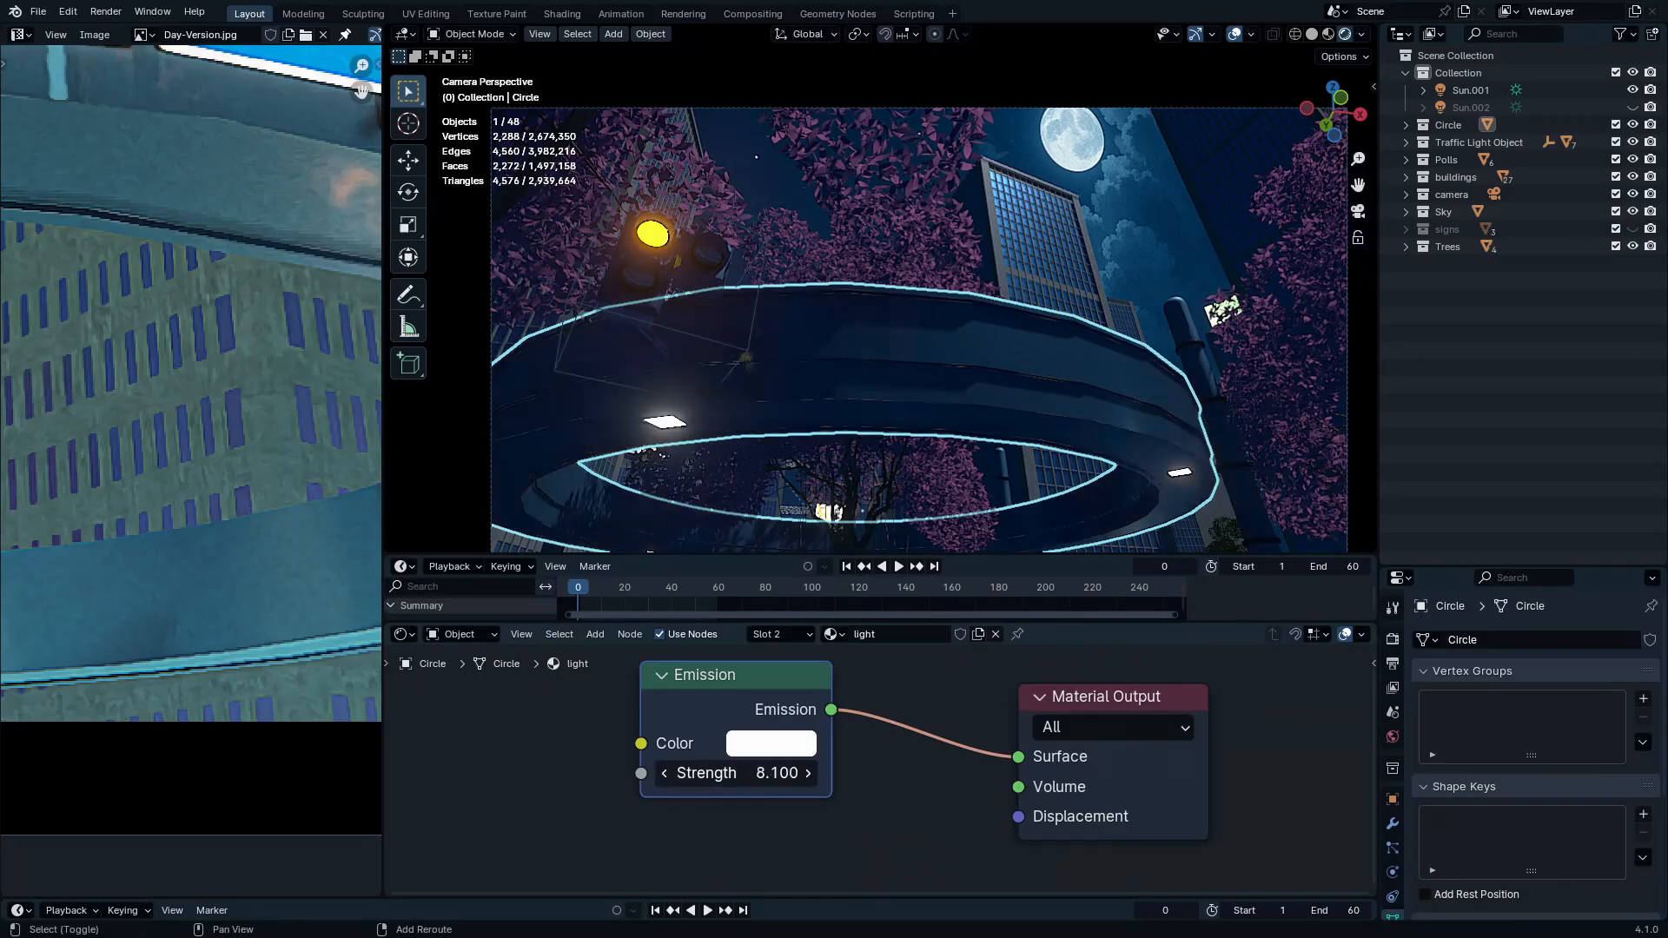
Return to the Compositor and set the Fog Glow node's Threshold to 5.580
left_click(402, 634)
left_click(456, 775)
middle_click_drag(812, 781, 845, 806, "ctrl")
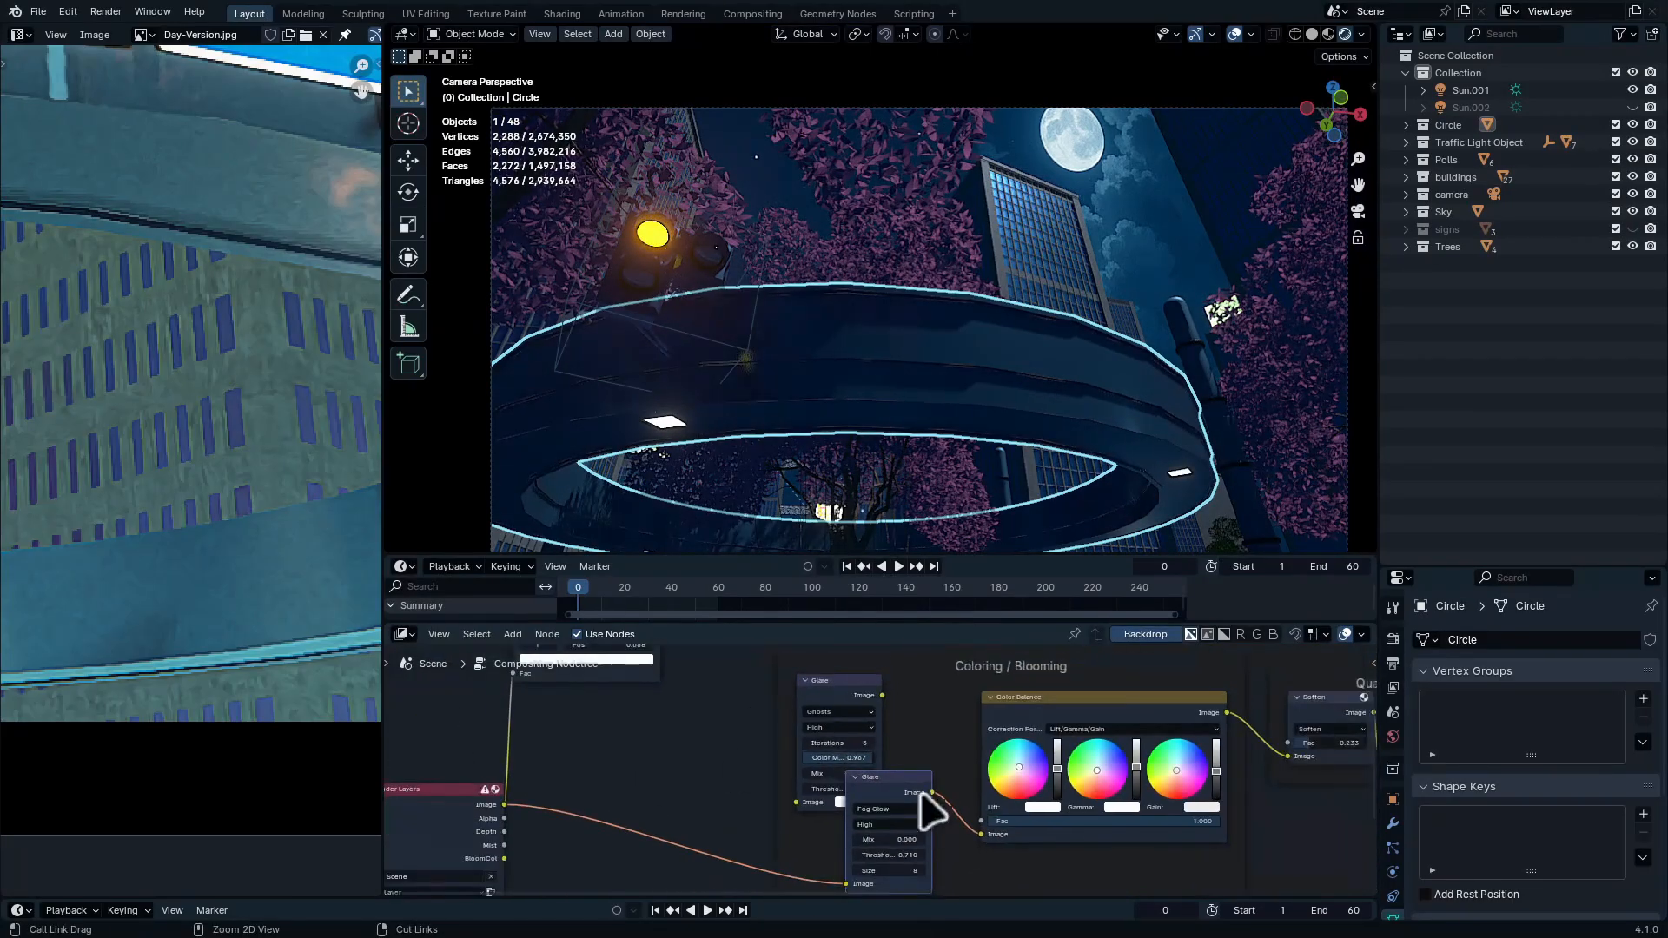
middle_click_drag(899, 856, 898, 704, "ctrl")
left_click_drag(877, 704, 826, 705, "shift")
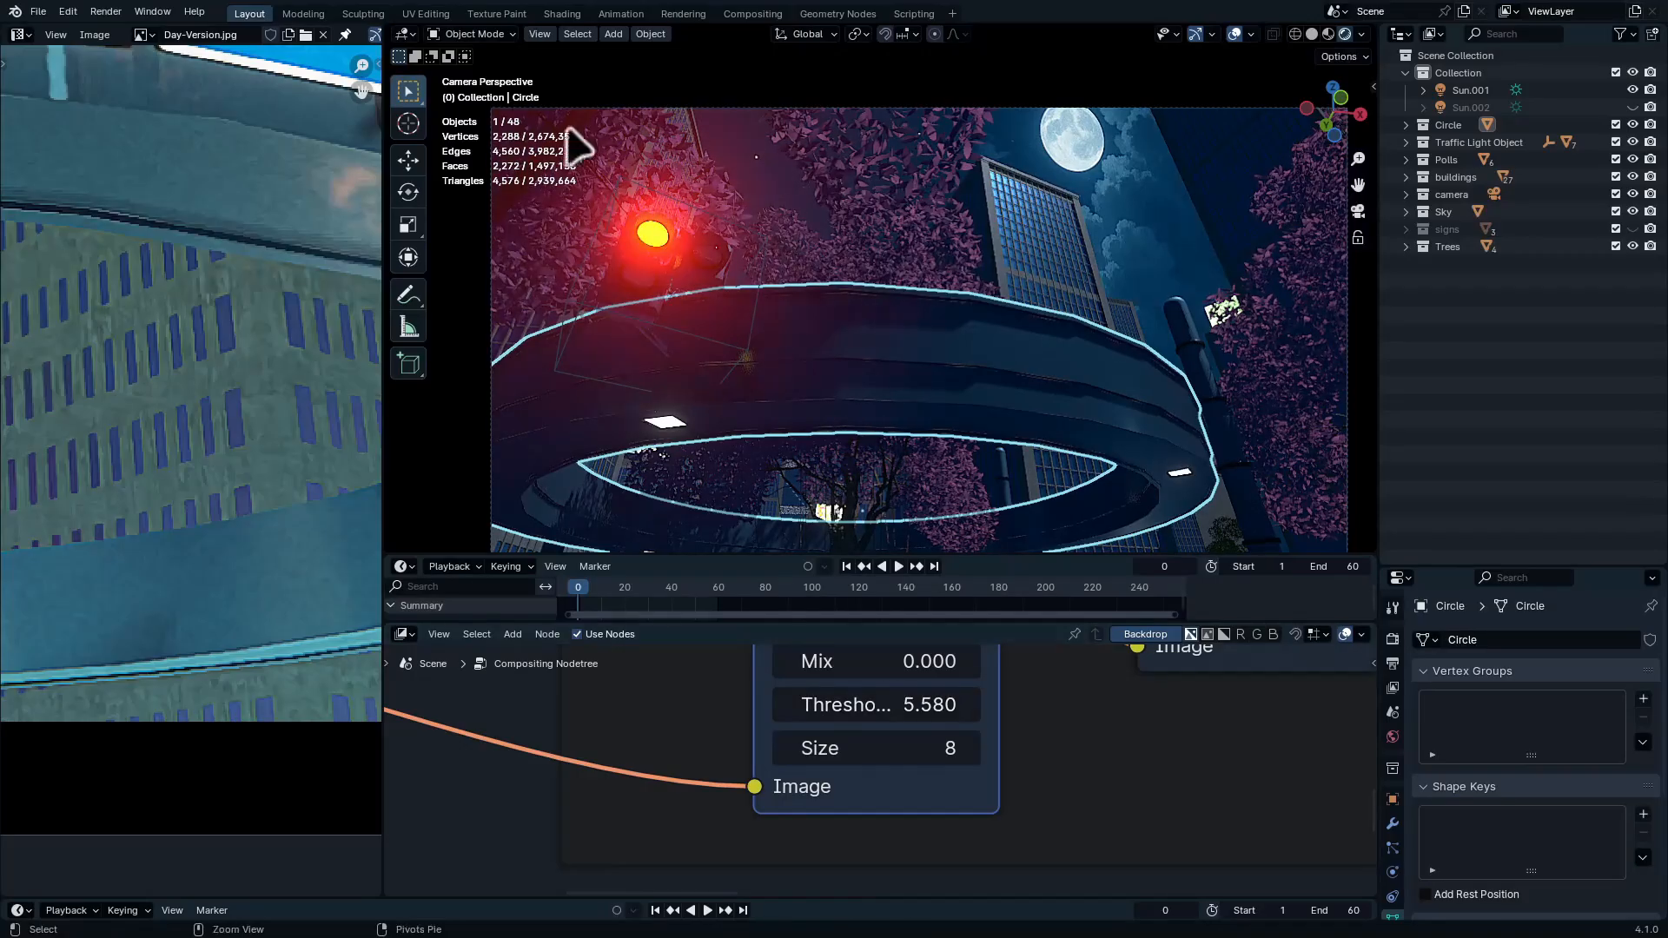
Deselect the walkway and set the Fog Glow node's Size to 9, judging the glow around the traffic light
key("alt+a")
middle_click_drag(731, 170, 788, 353, "ctrl")
middle_click_drag(674, 232, 855, 332, "shift")
middle_click_drag(871, 765, 871, 752, "ctrl")
middle_click_drag(871, 750, 884, 814, "shift")
mouse_move(884, 814)
left_mouse_down("shift")
mouse_move(860, 814)
mouse_move(894, 814)
left_mouse_up("shift")
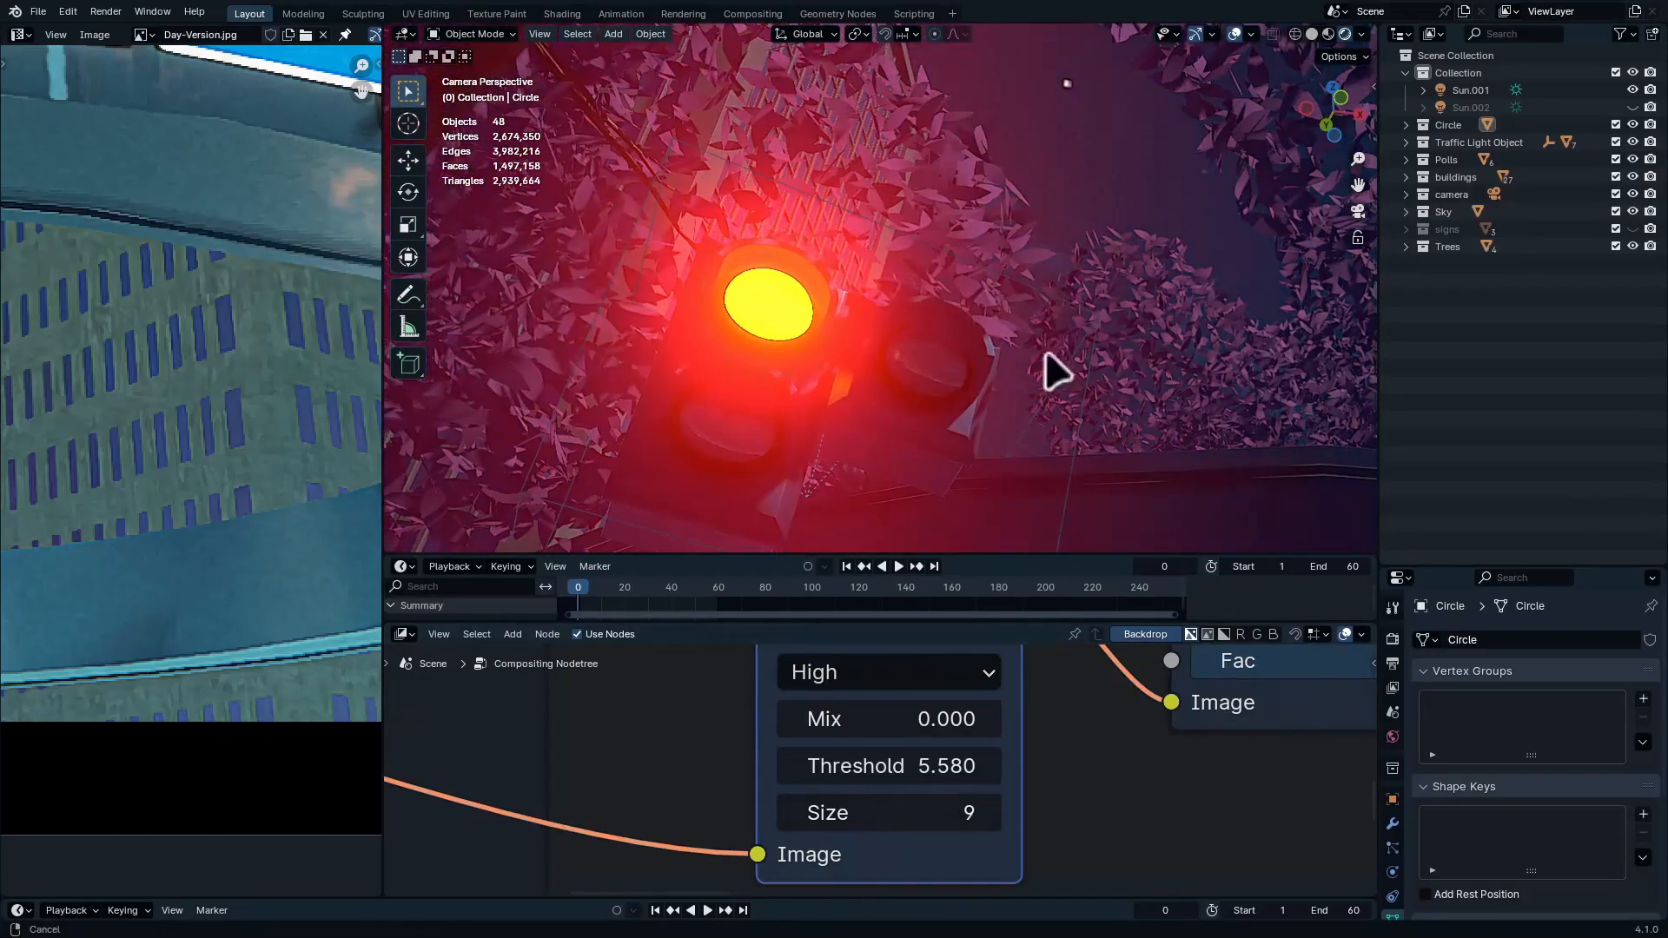
Frame the whole camera view and set the Fog Glow node's quality to High
middle_click_drag(1044, 352, 1120, 378, "ctrl")
middle_click_drag(1138, 378, 990, 422, "shift")
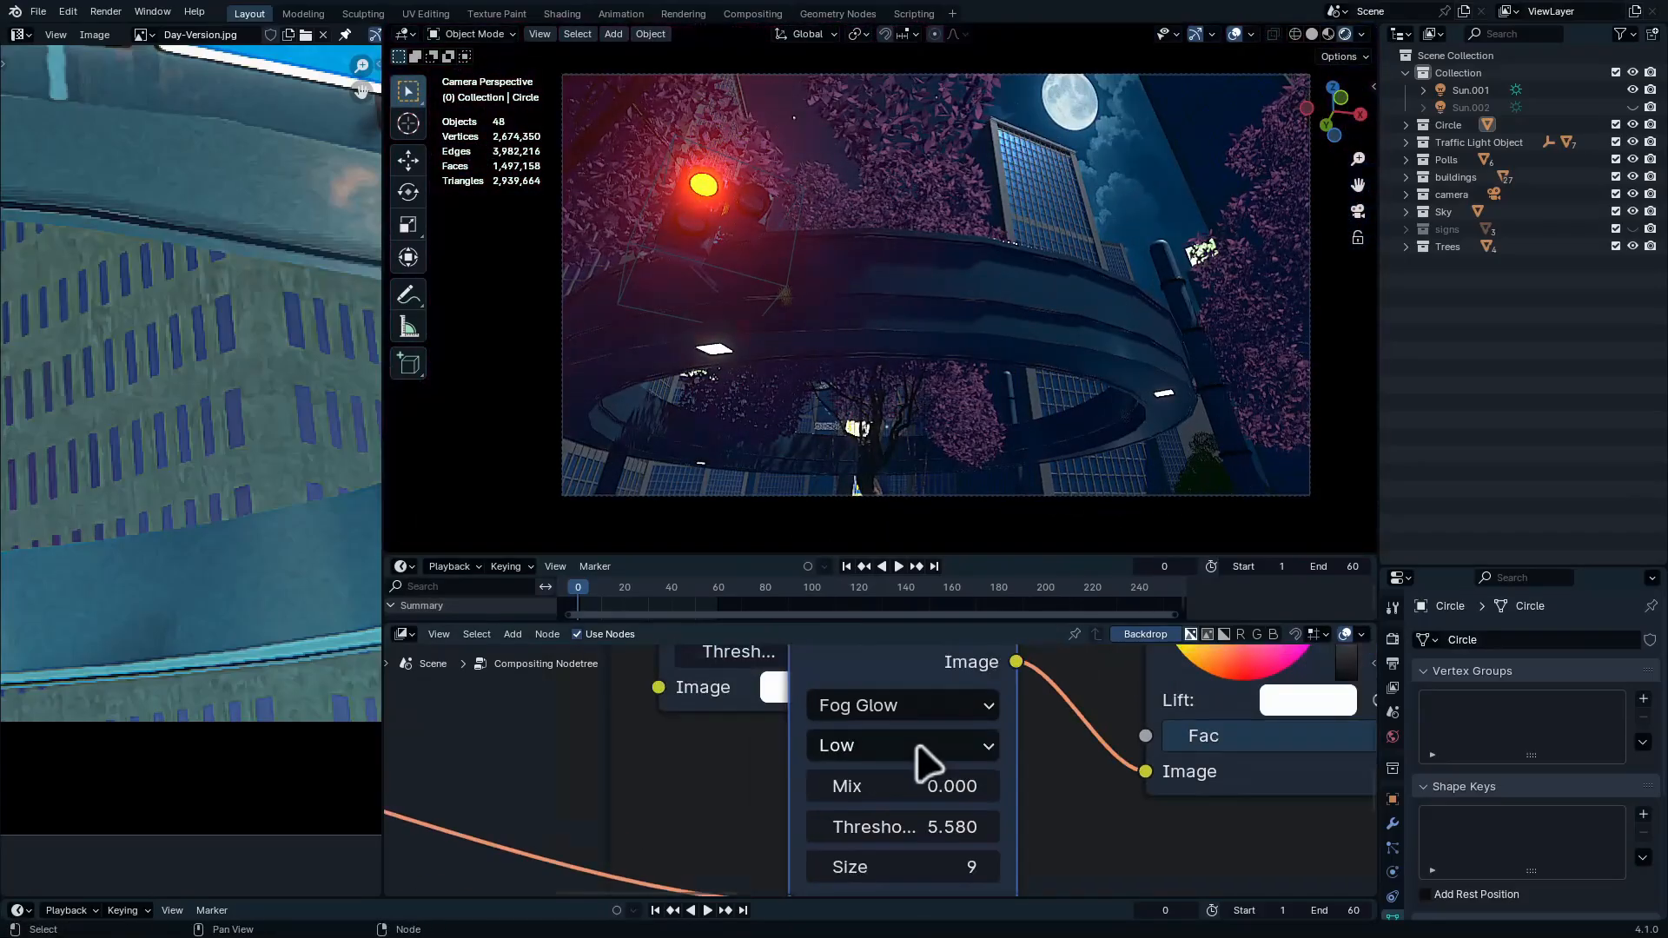
left_click(916, 748)
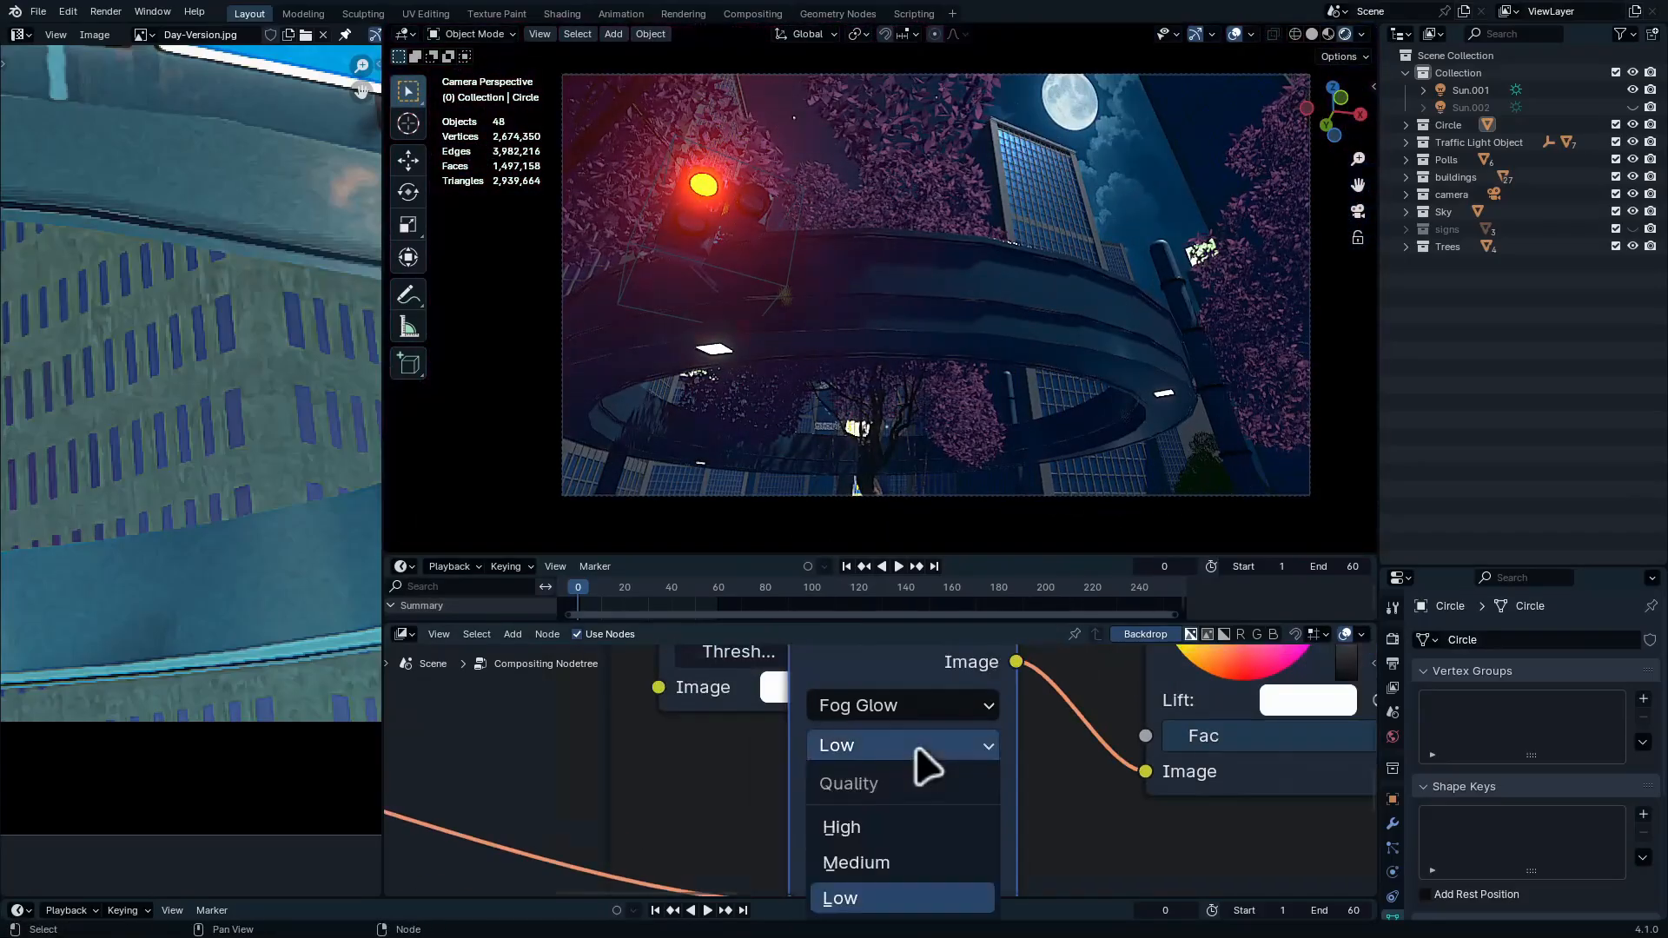
left_click(928, 828)
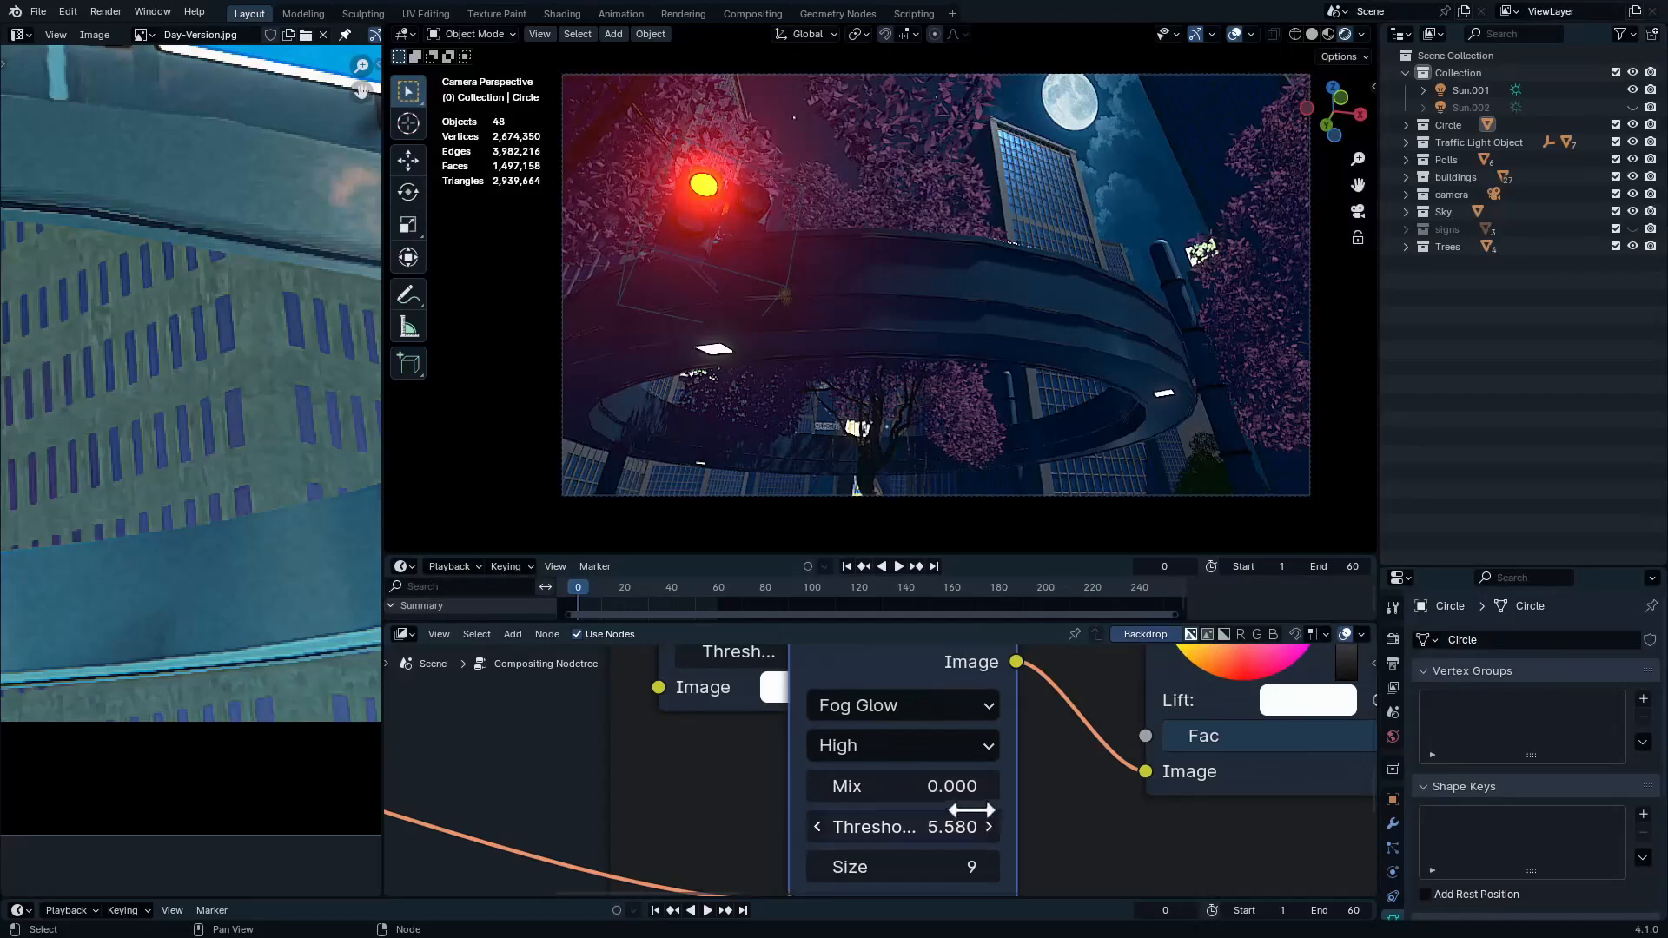
Insert the detached Ghosts glare node on the link between Render Layers and the Fog Glow node
scroll(970, 810, "down", 2)
key("ctrl+space")
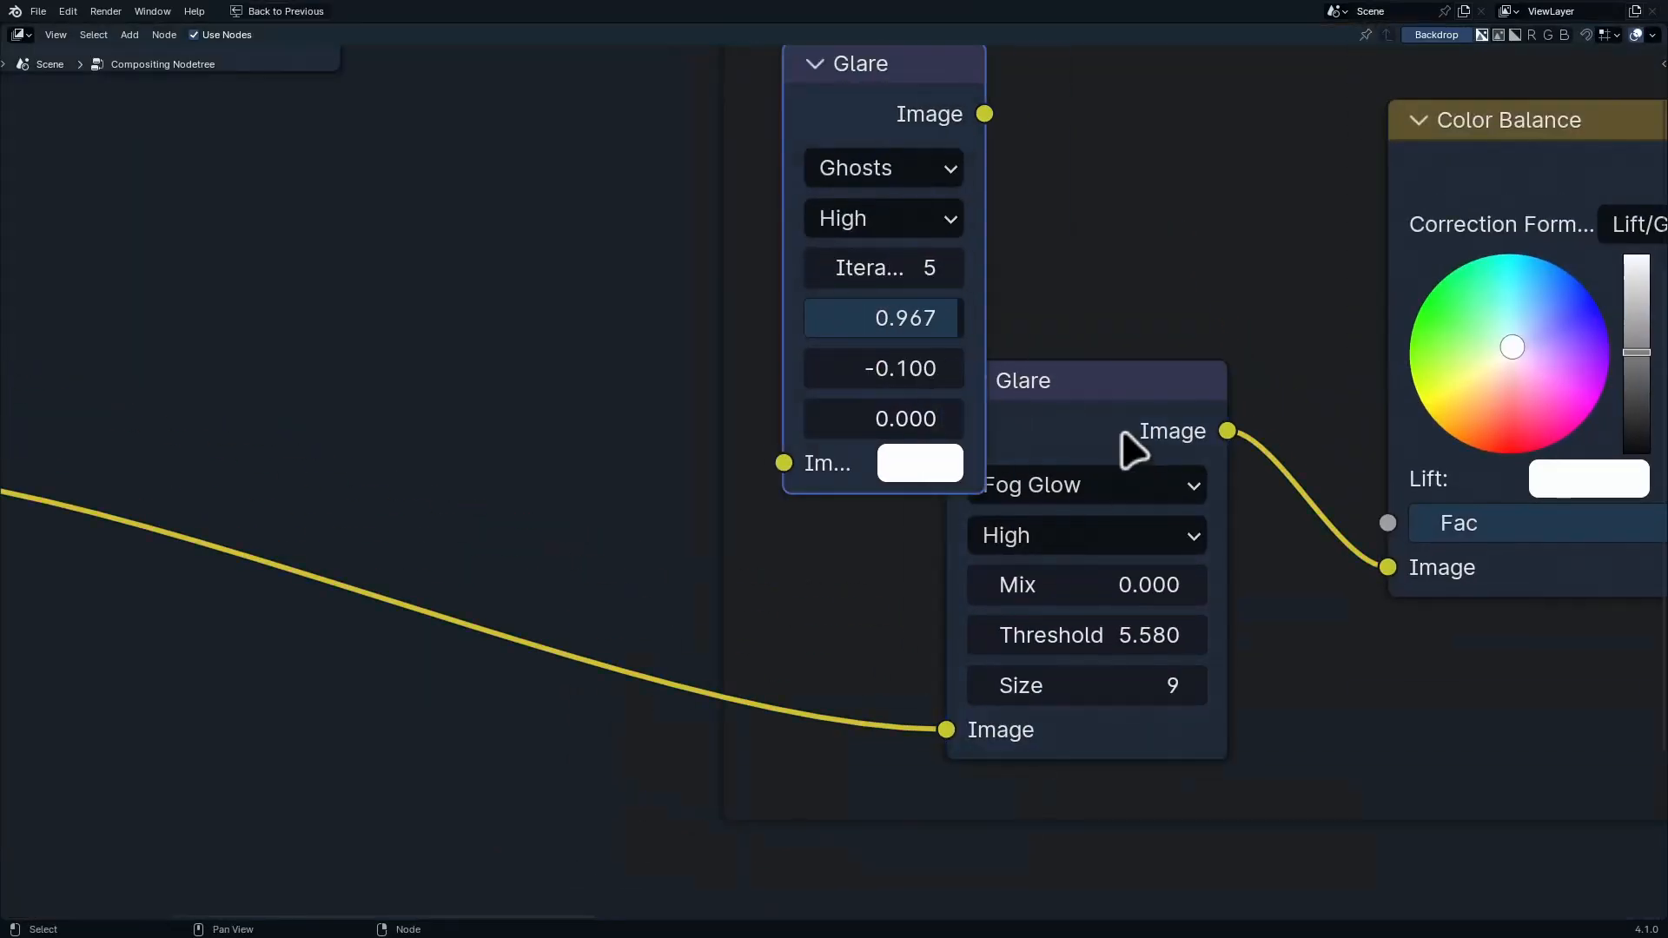
middle_click_drag(1173, 337, 1288, 536, "ctrl")
middle_click_drag(1602, 404, 824, 358)
middle_click_drag(559, 298, 1154, 584)
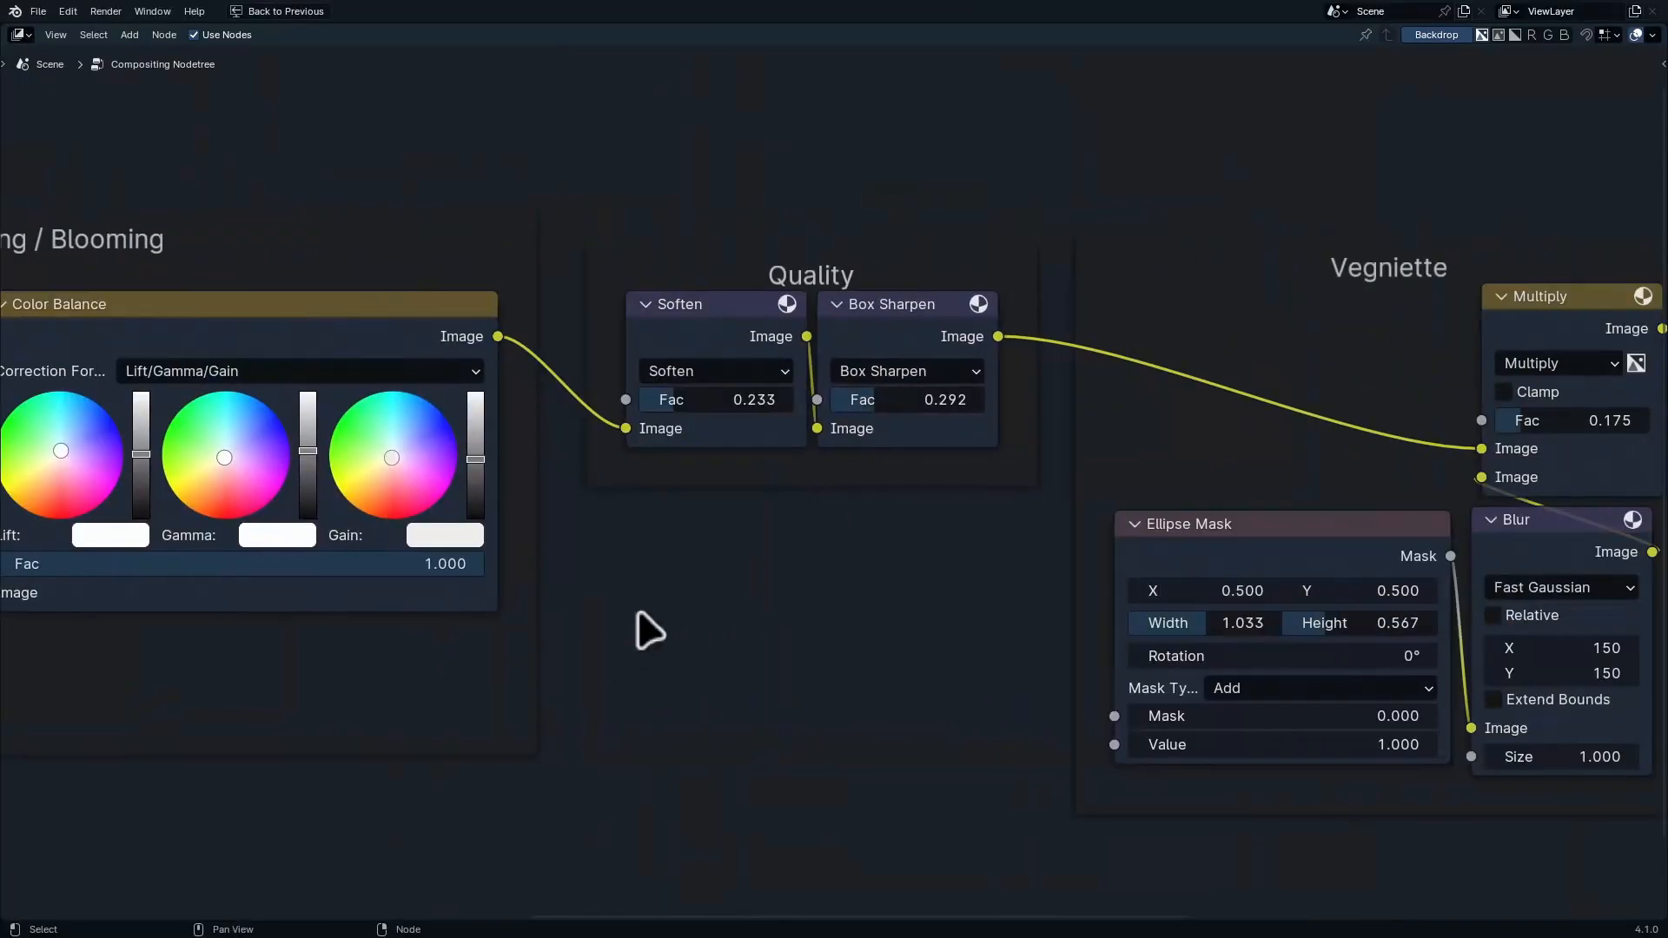
mouse_move(716, 488)
middle_mouse_down("ctrl")
mouse_move(755, 525)
mouse_move(669, 716)
middle_mouse_up("ctrl")
middle_click_drag(429, 519, 330, 617, "ctrl")
mouse_move(314, 585)
middle_mouse_down()
mouse_move(822, 674)
mouse_move(818, 799)
middle_mouse_up()
mouse_move(818, 799)
middle_mouse_down("ctrl")
mouse_move(918, 540)
mouse_move(736, 321)
middle_mouse_up("ctrl")
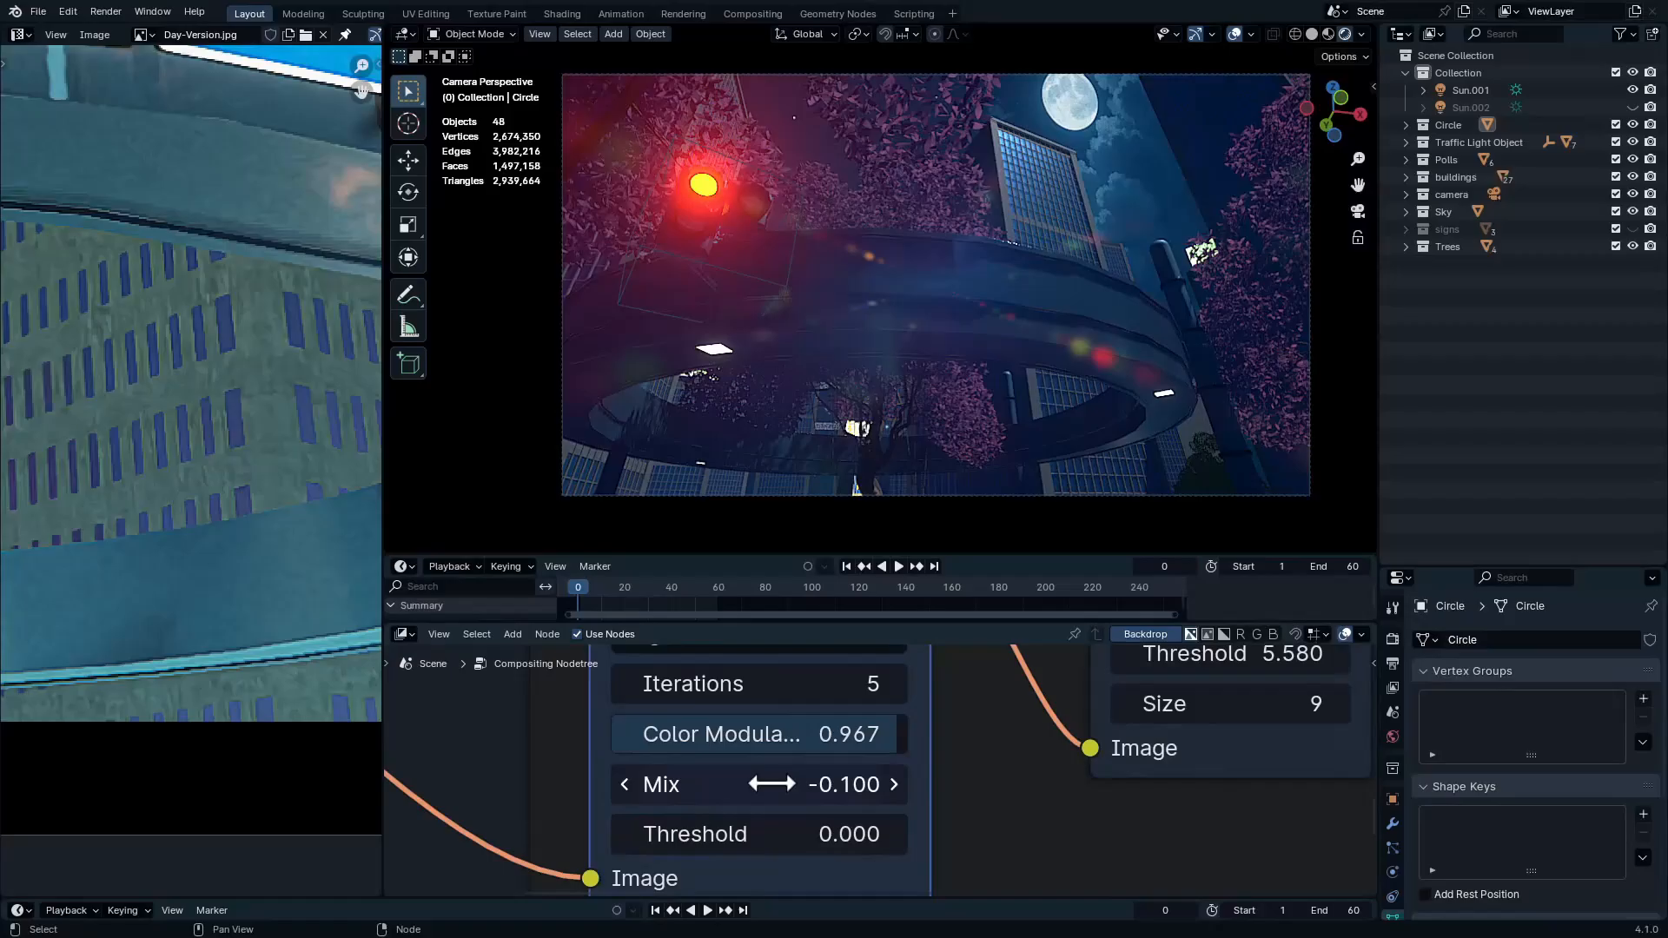
Set the Ghosts glare node to 2 iterations, Color Modulation 0.305 and Mix -0.850
middle_click_drag(771, 783, 824, 817)
left_click_drag(856, 722, 808, 722)
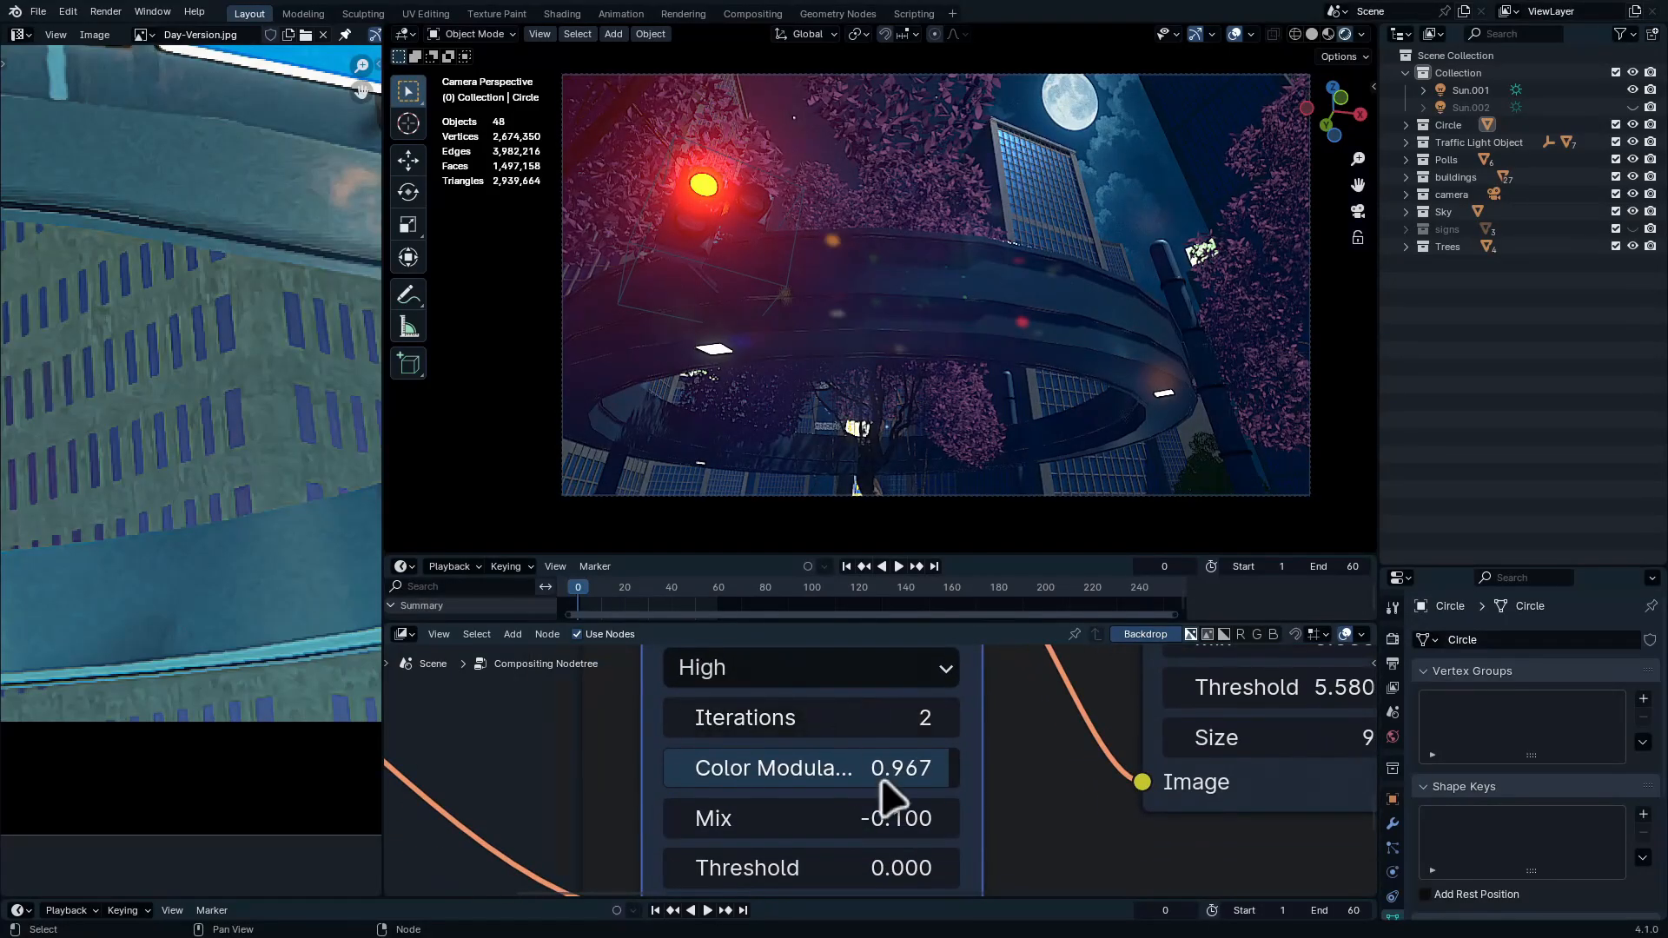
left_click_drag(948, 769, 753, 769)
left_click_drag(807, 818, 678, 818)
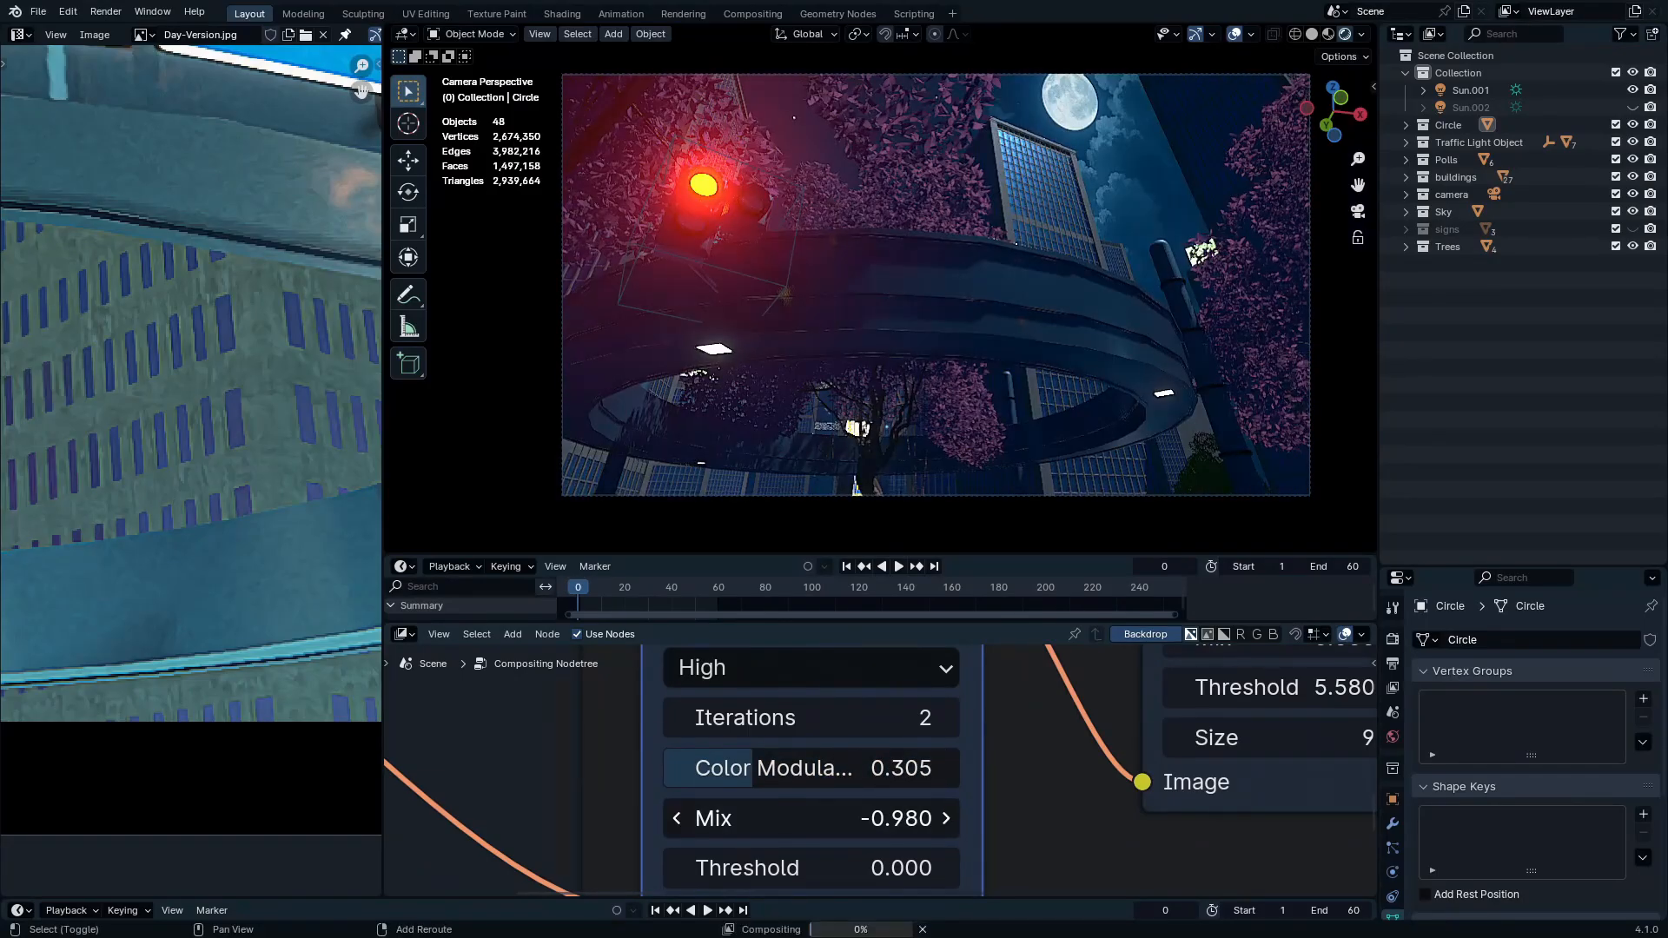
middle_click_drag(1012, 425, 1057, 382, "shift")
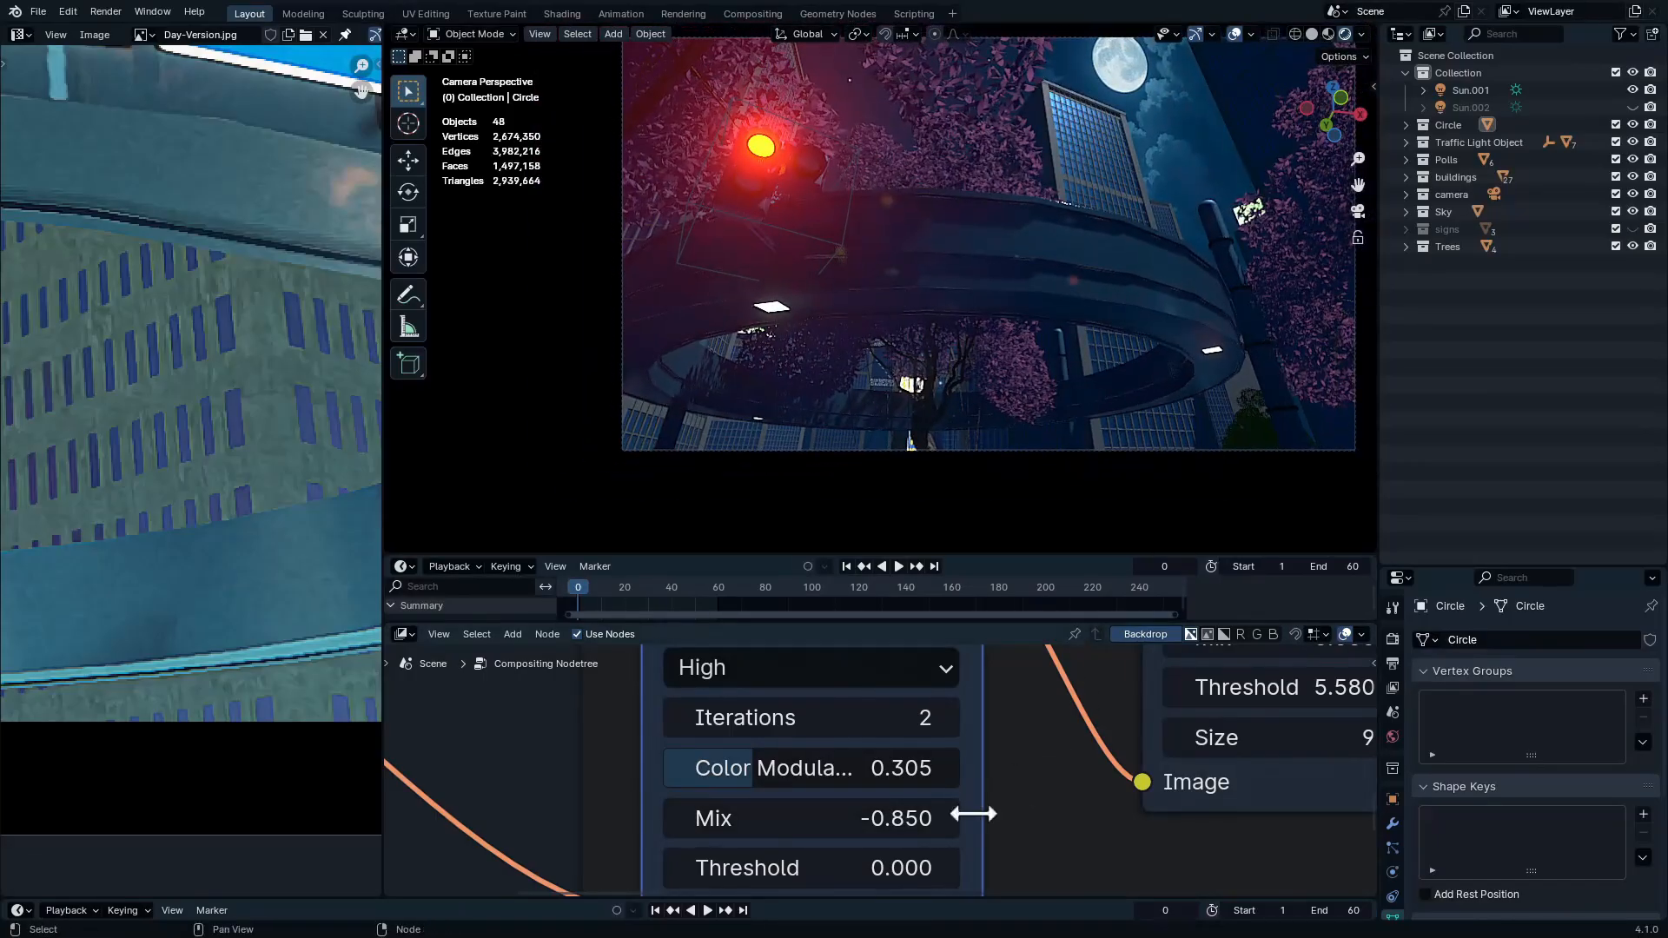
middle_click_drag(882, 870, 794, 766)
mouse_move(793, 766)
left_mouse_down("shift")
mouse_move(846, 766)
mouse_move(778, 766)
left_mouse_up("shift")
middle_click_drag(909, 784, 920, 796, "ctrl")
Duplicate the Fog Glow node onto the link before Color Balance and change the copy's type to Streaks
key("ctrl+space")
middle_click_drag(999, 712, 682, 877)
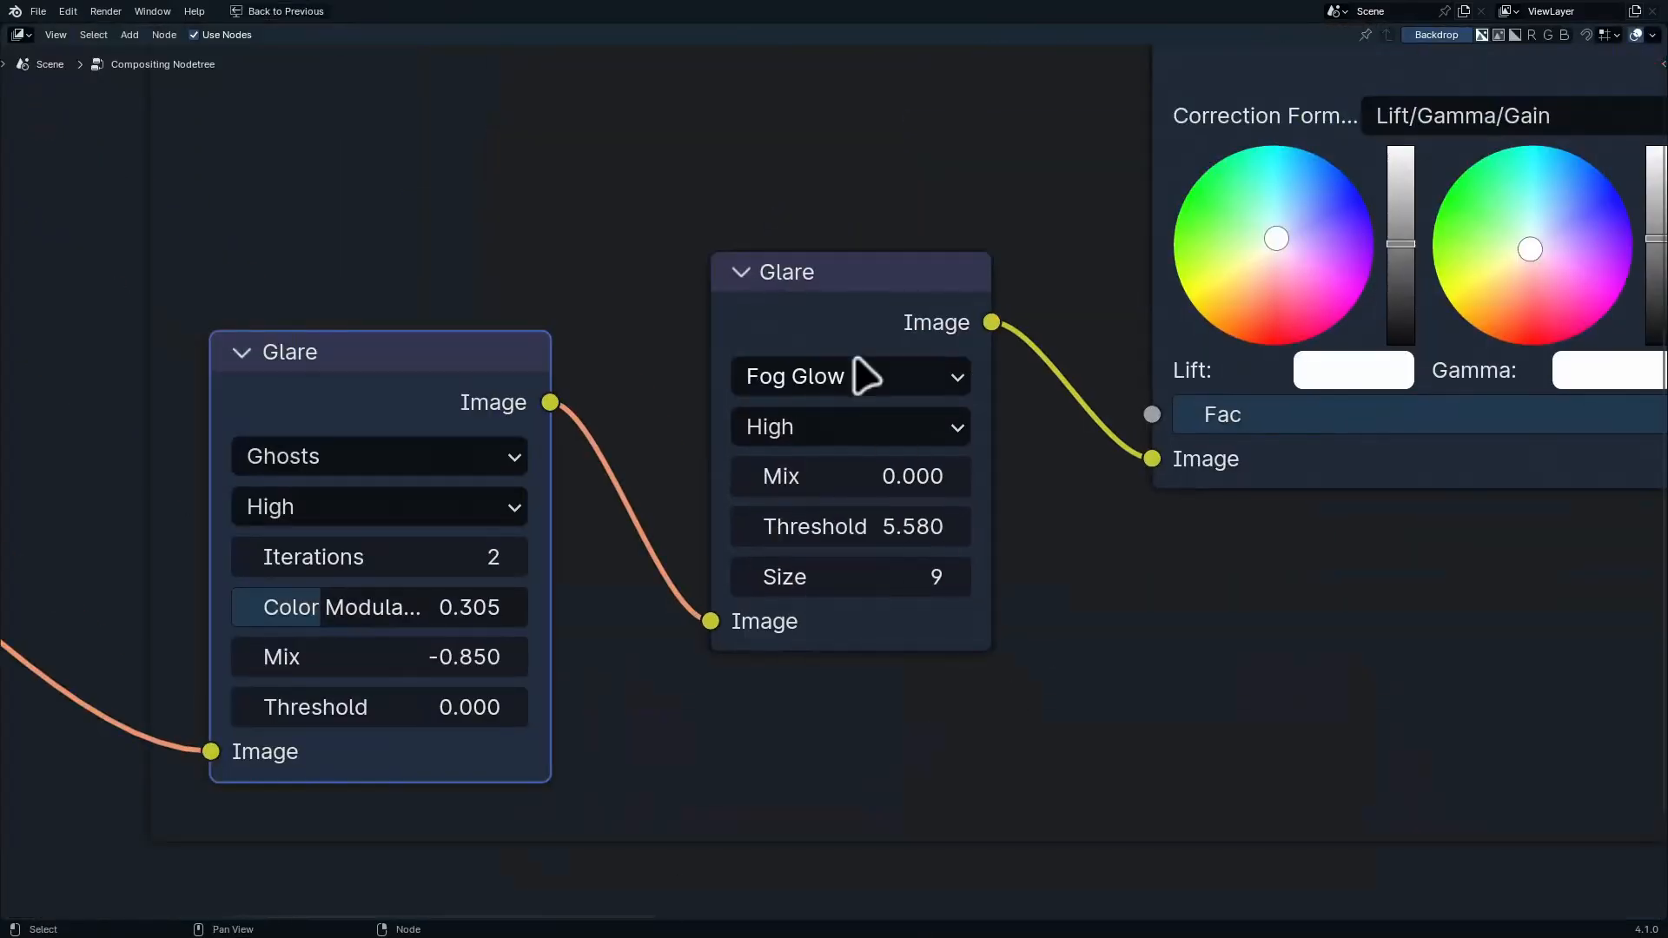
left_click_drag(852, 298, 793, 317)
key("shift+d")
left_click(1122, 282)
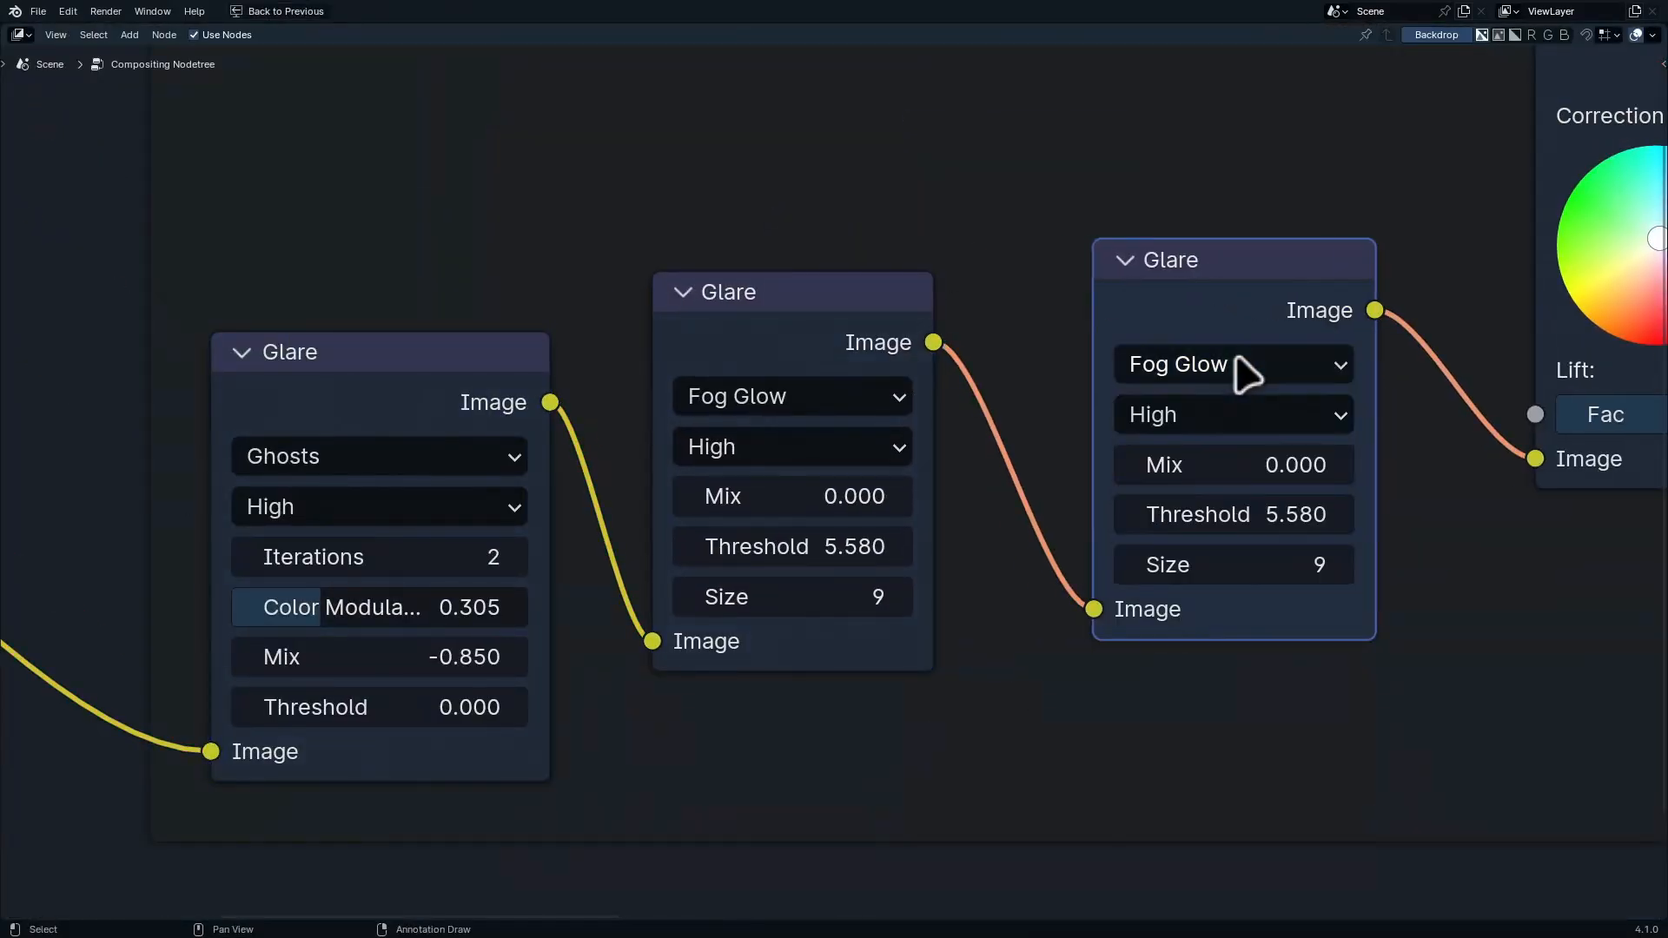
left_click(1235, 373)
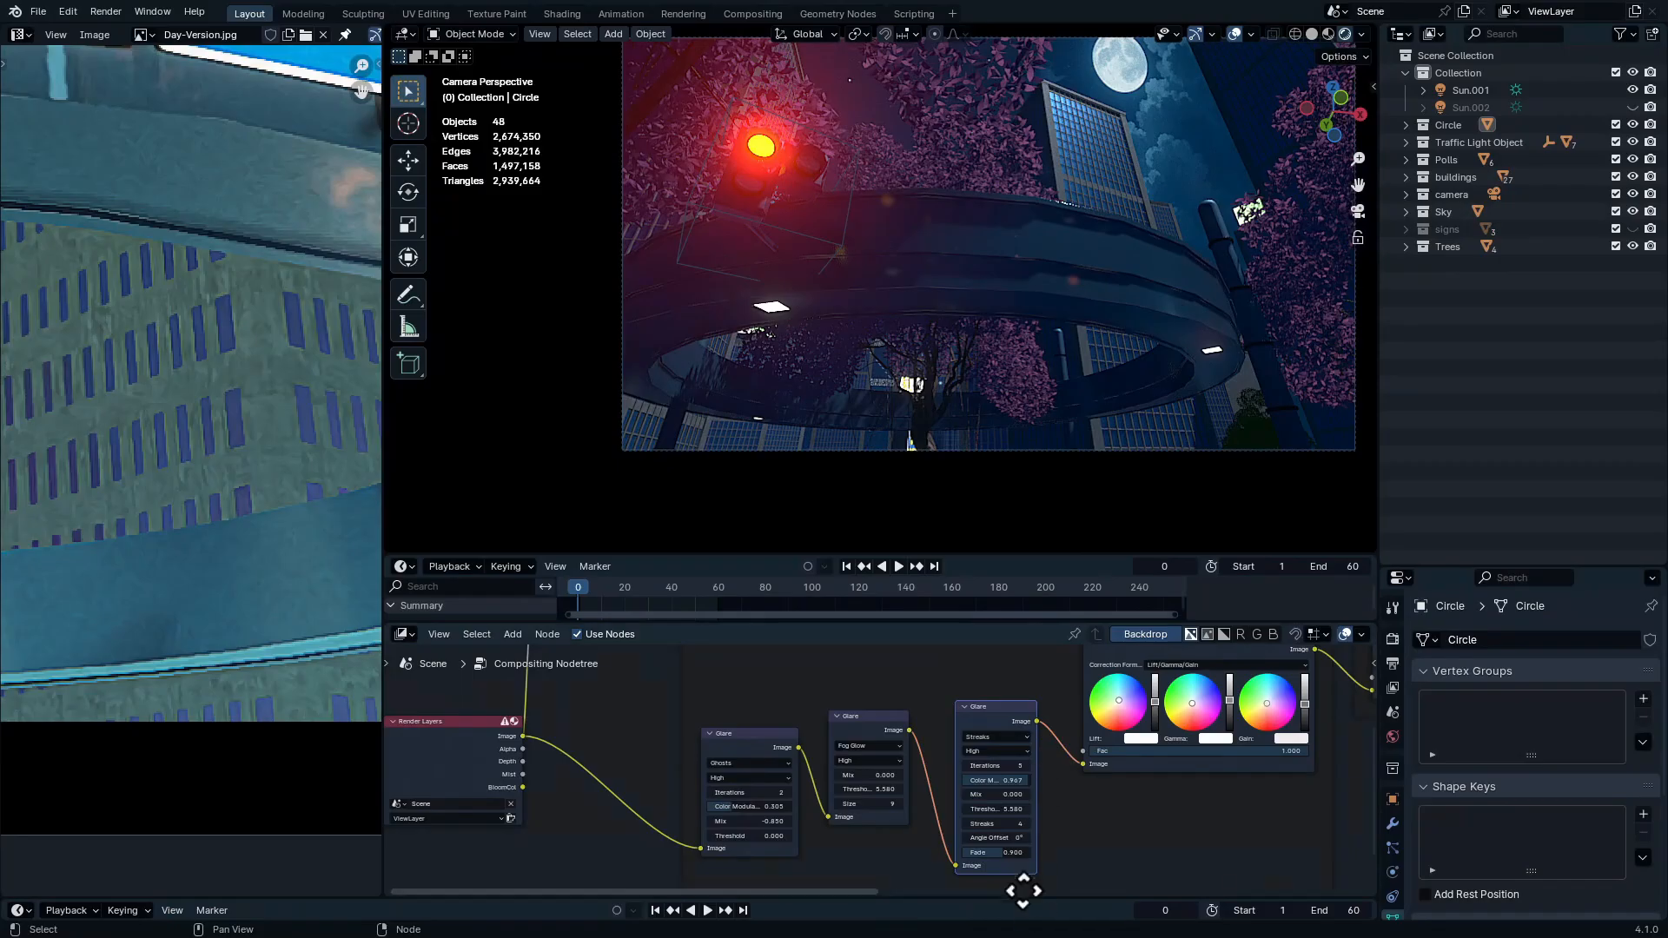
Reset the Streaks glare node's settings to their default values
middle_click_drag(1020, 886, 988, 770)
scroll(987, 770, "up", 5)
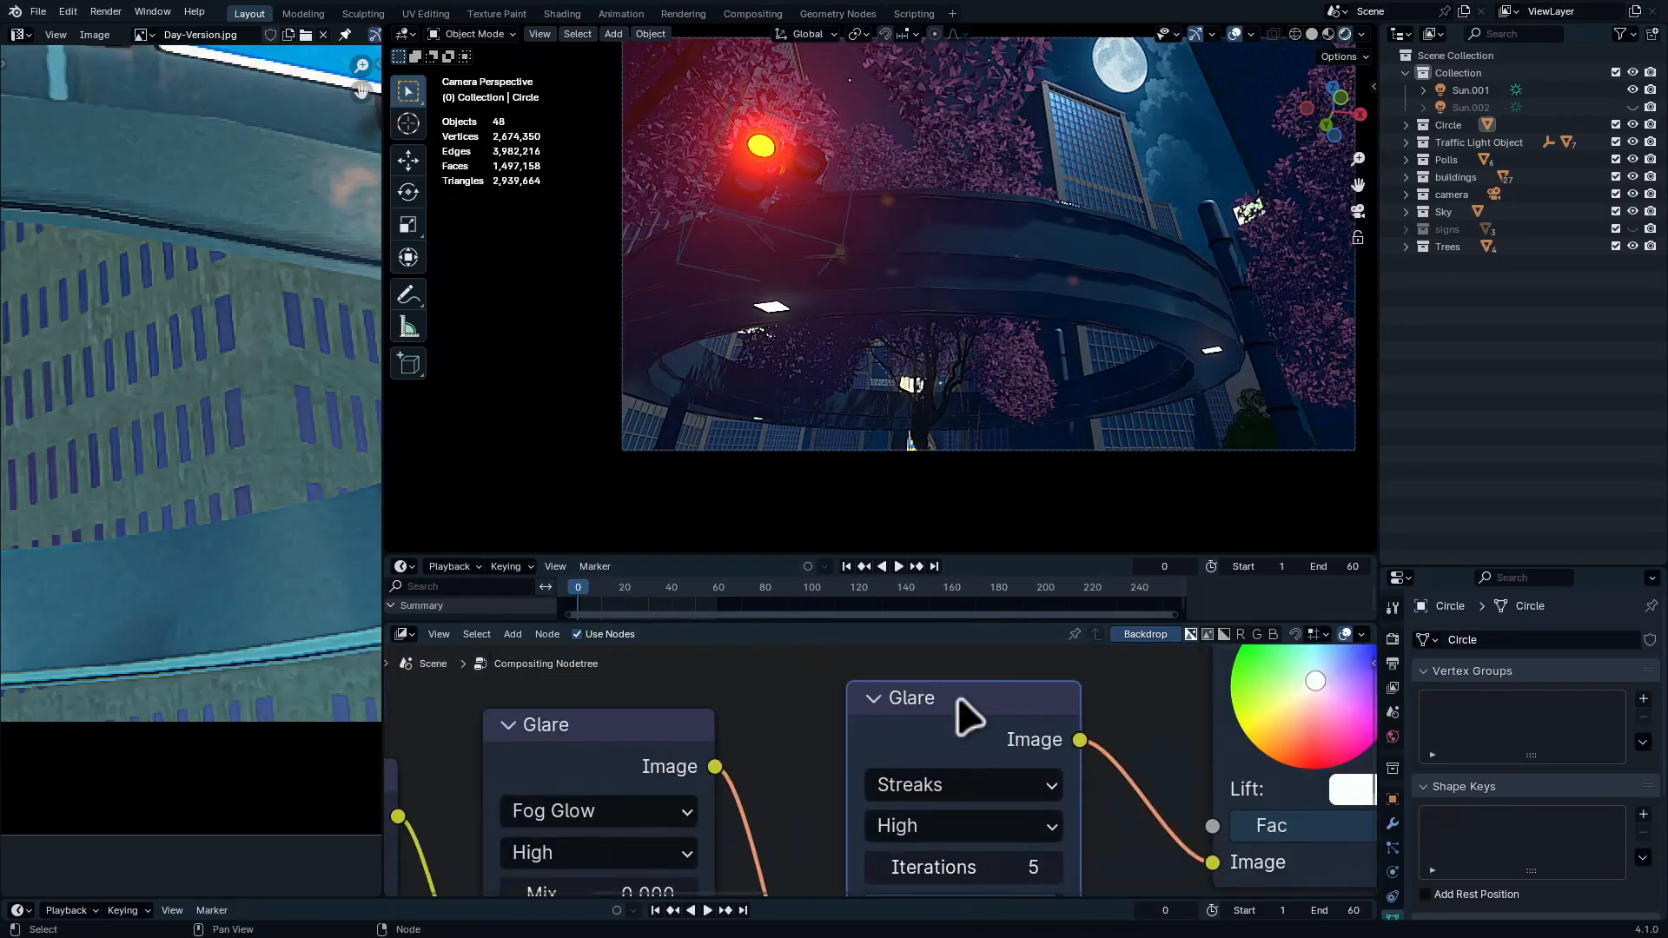
key("BackSpace")
mouse_move(1004, 781)
middle_mouse_down()
mouse_move(990, 682)
mouse_move(1008, 773)
middle_mouse_up()
scroll(1007, 775, "up", 1)
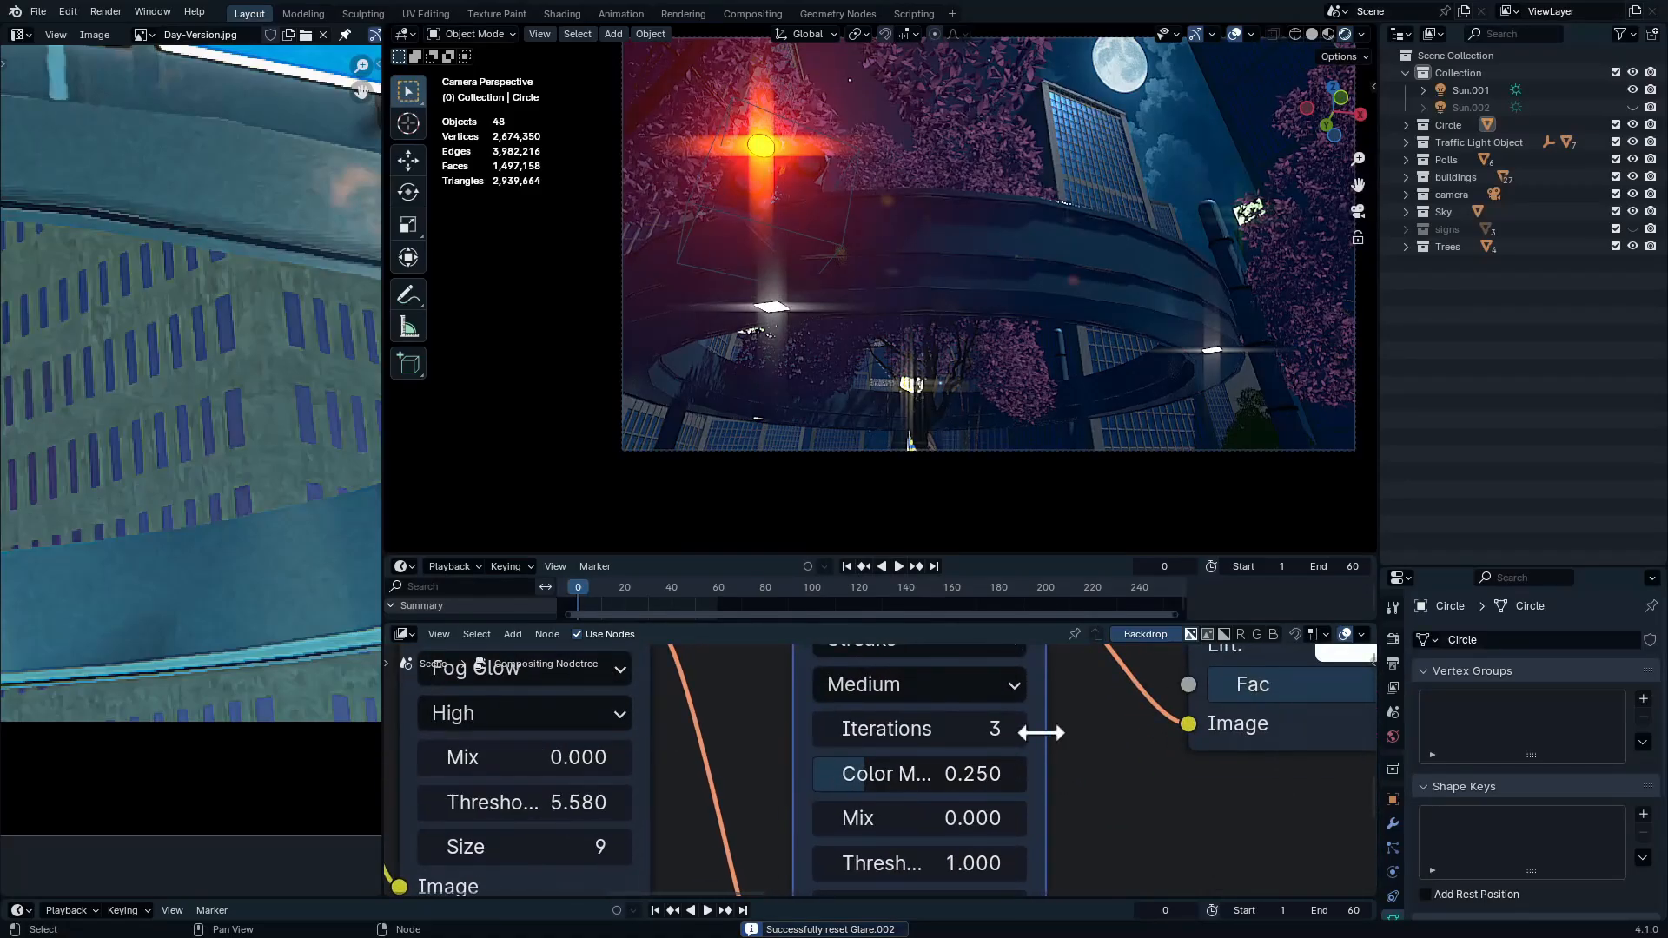
Set the Streaks glare node's Iterations to 4, keeping its default Color Modulation
left_click_drag(1039, 730, 1093, 730)
middle_click_drag(973, 662, 975, 729)
middle_click_drag(1202, 692, 1122, 564)
middle_click_drag(1005, 713, 1038, 792)
left_click_drag(842, 789, 1012, 789)
right_click(1012, 790)
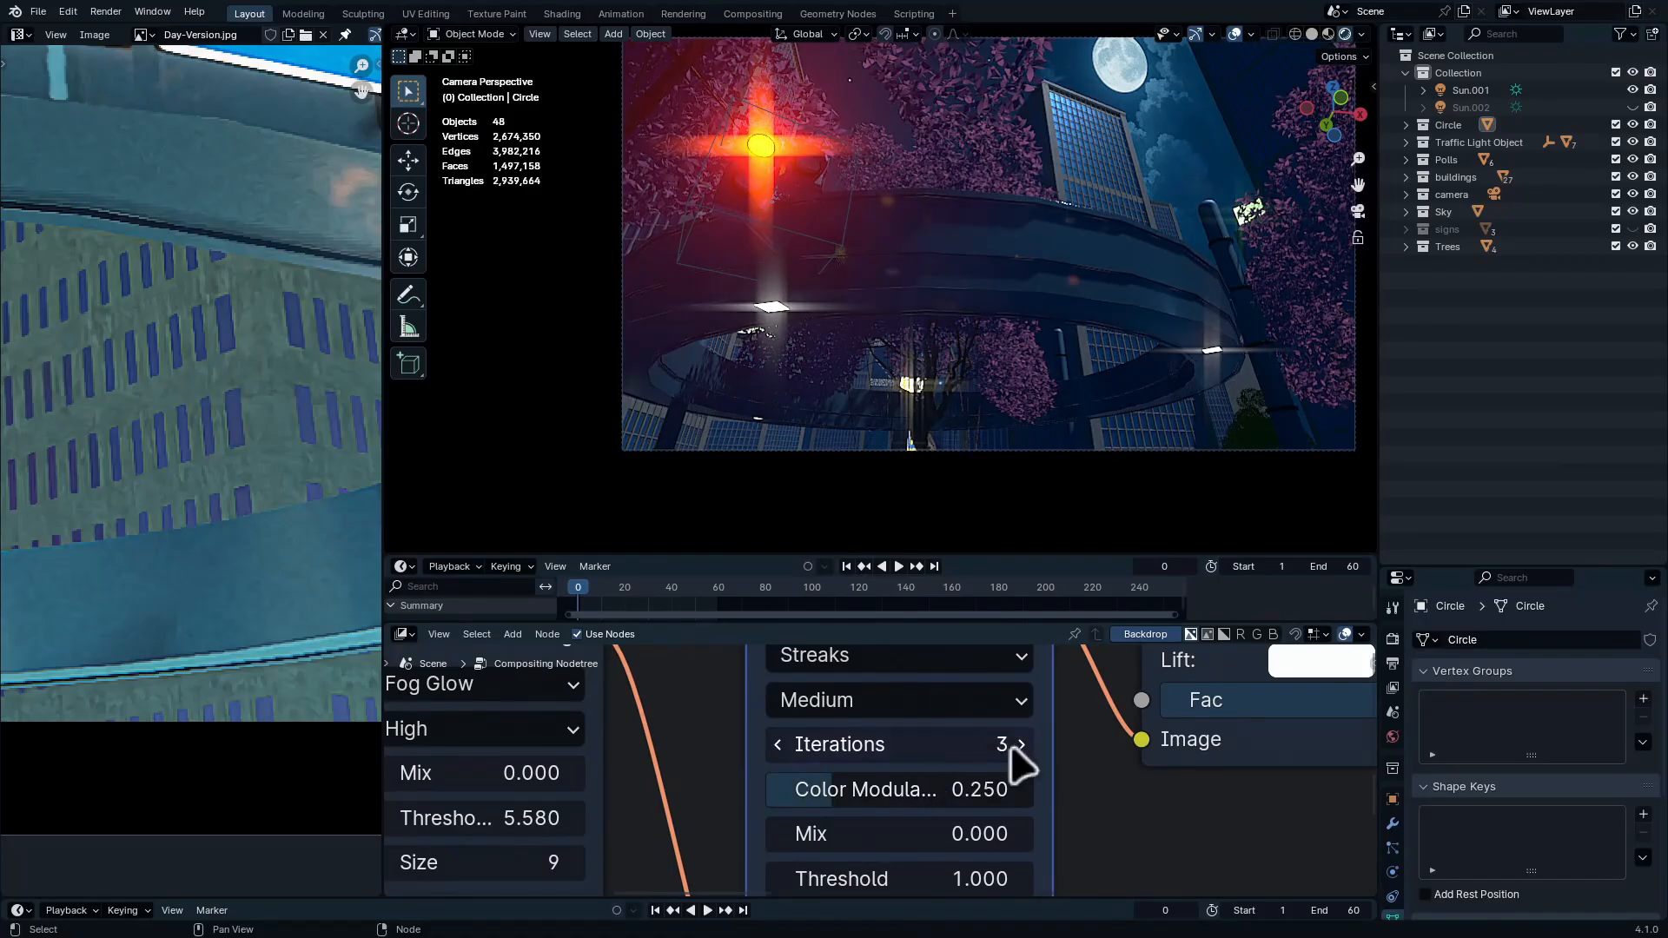
left_click(1020, 746)
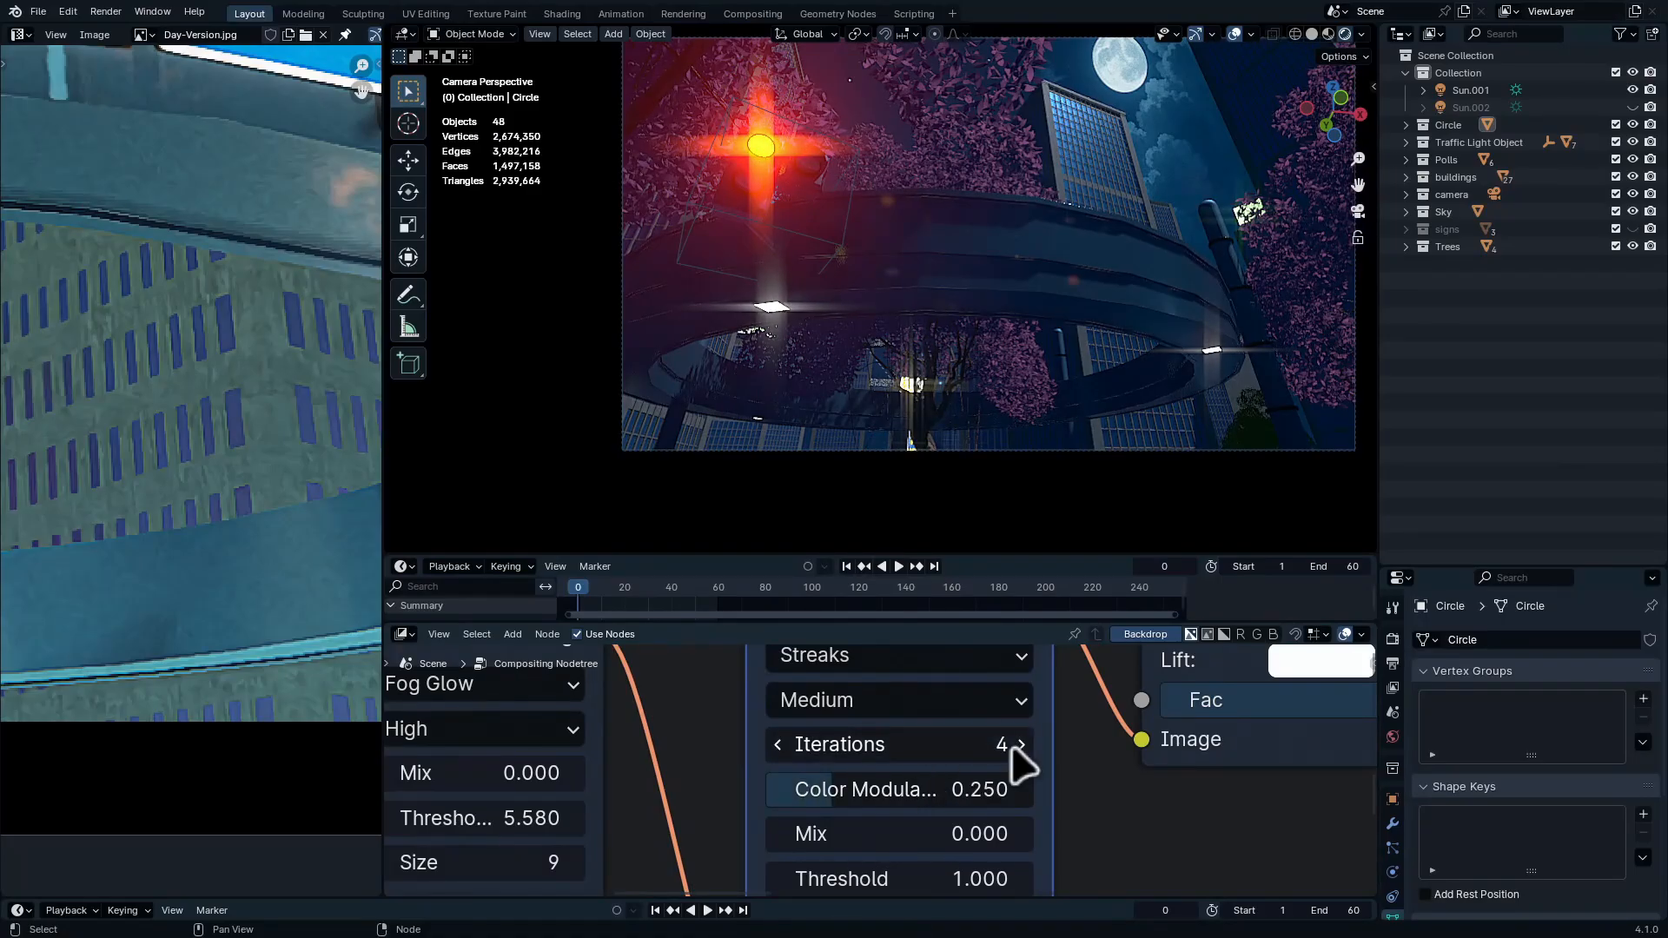
left_click(778, 744)
Set the Streaks glare node to 6 streaks with a Fade of 0.810
middle_click_drag(776, 745, 732, 590)
left_click(974, 770)
left_click(974, 770)
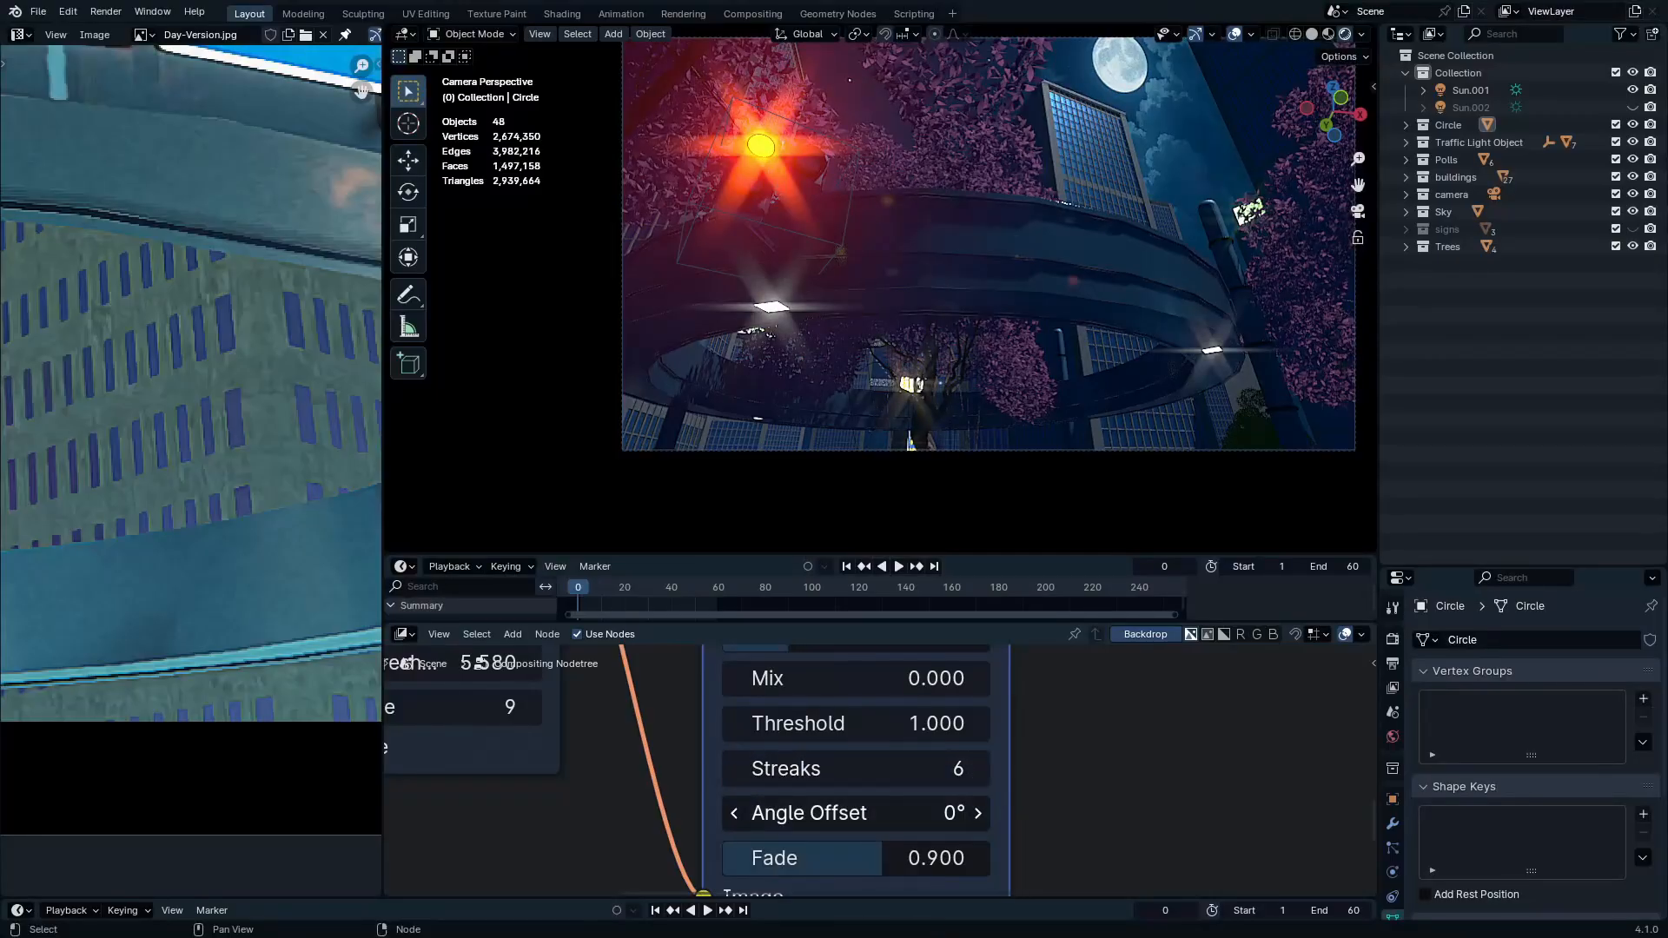
mouse_move(868, 816)
left_mouse_down()
mouse_move(1129, 817)
mouse_move(869, 817)
mouse_move(764, 857)
mouse_move(846, 857)
mouse_move(784, 857)
left_mouse_up()
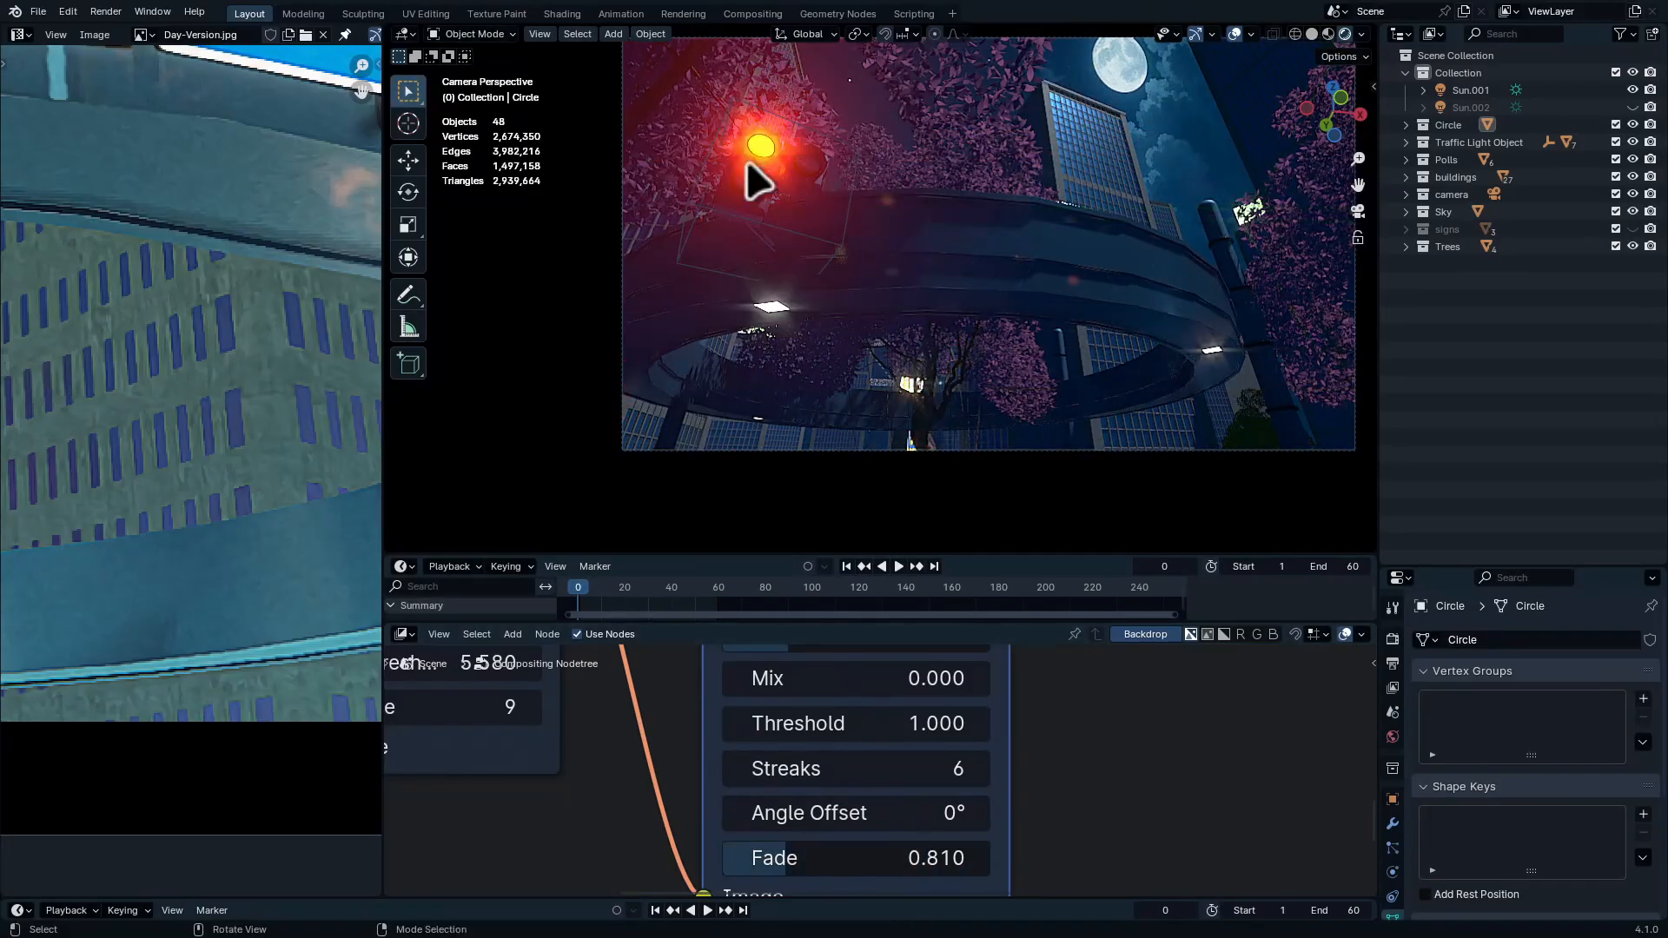
Try a different Color Modulation on the Streaks node, restore 0.250, and set its Mix to -0.200
middle_click_drag(744, 175, 813, 222, "ctrl")
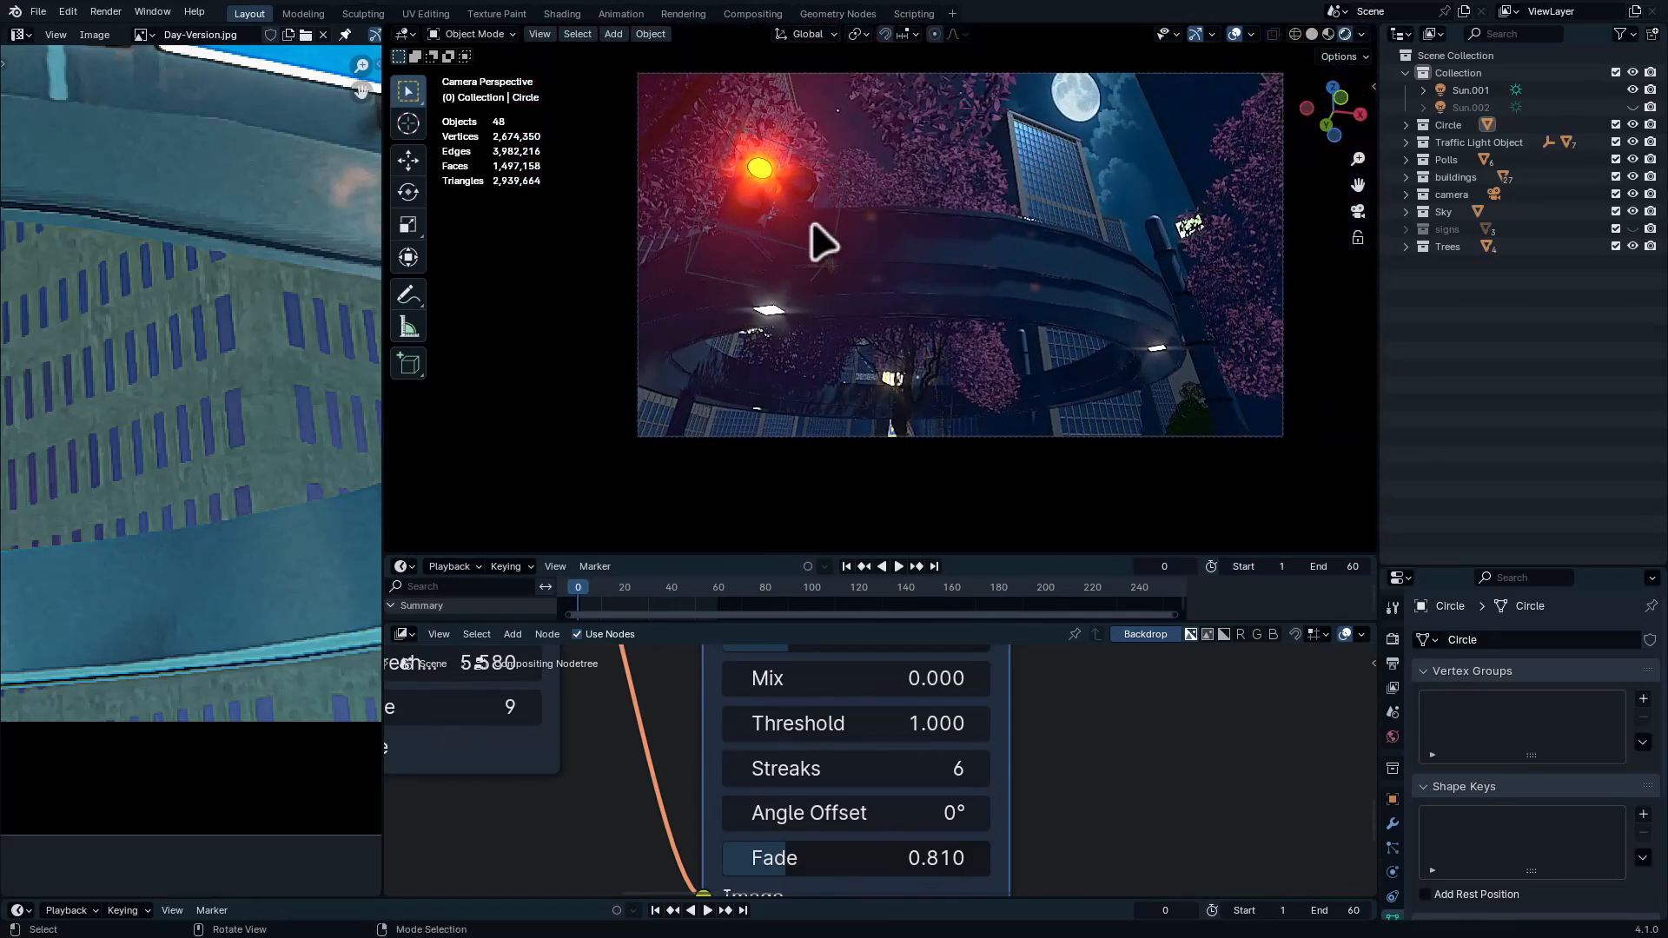
scroll(903, 721, "up", 2, "shift")
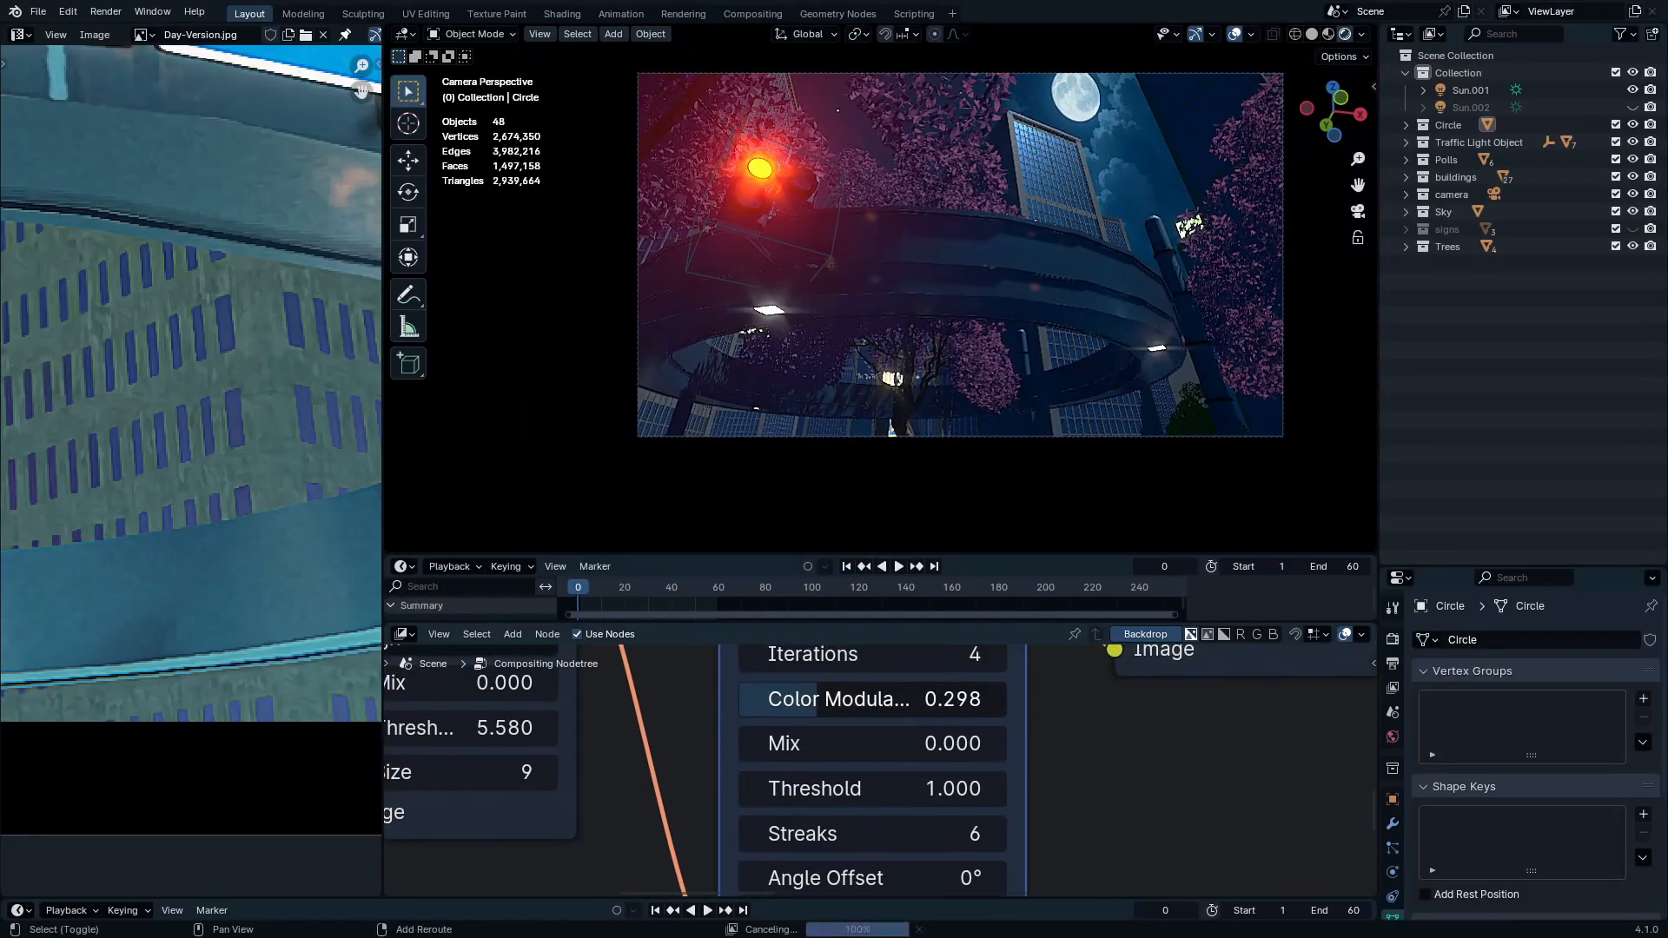
left_click_drag(873, 699, 861, 699)
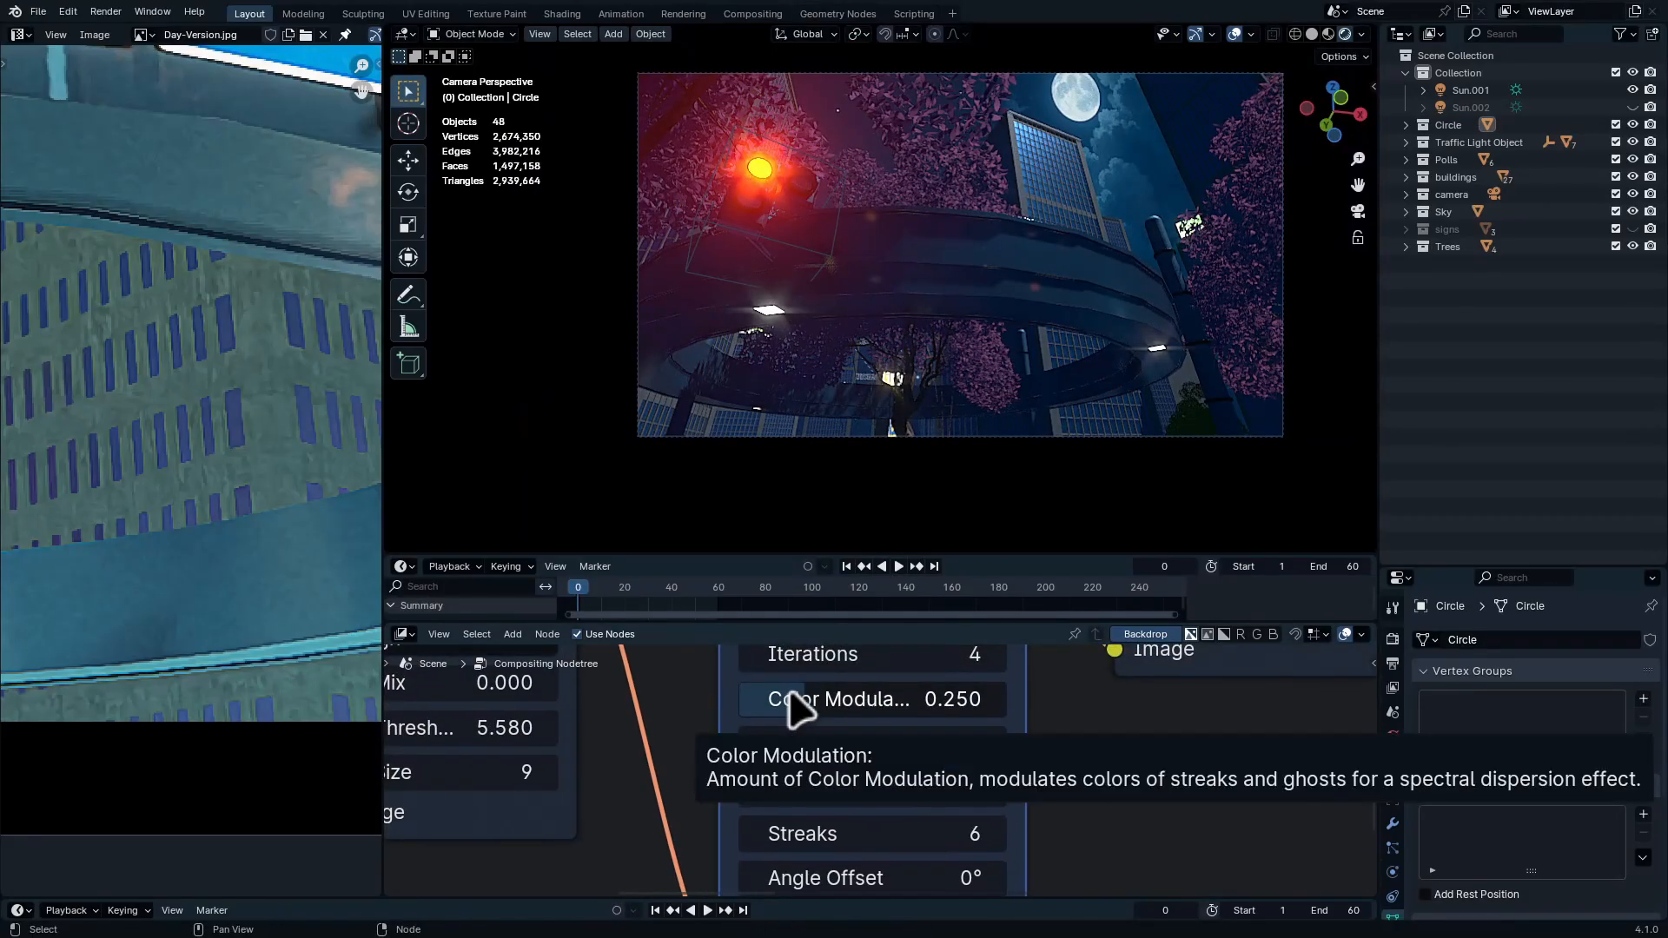
mouse_move(920, 703)
left_mouse_down()
mouse_move(1120, 703)
mouse_move(853, 703)
mouse_move(1121, 703)
mouse_move(920, 704)
left_mouse_up()
mouse_move(863, 756)
left_mouse_down()
mouse_move(970, 756)
mouse_move(729, 756)
mouse_move(858, 757)
left_mouse_up()
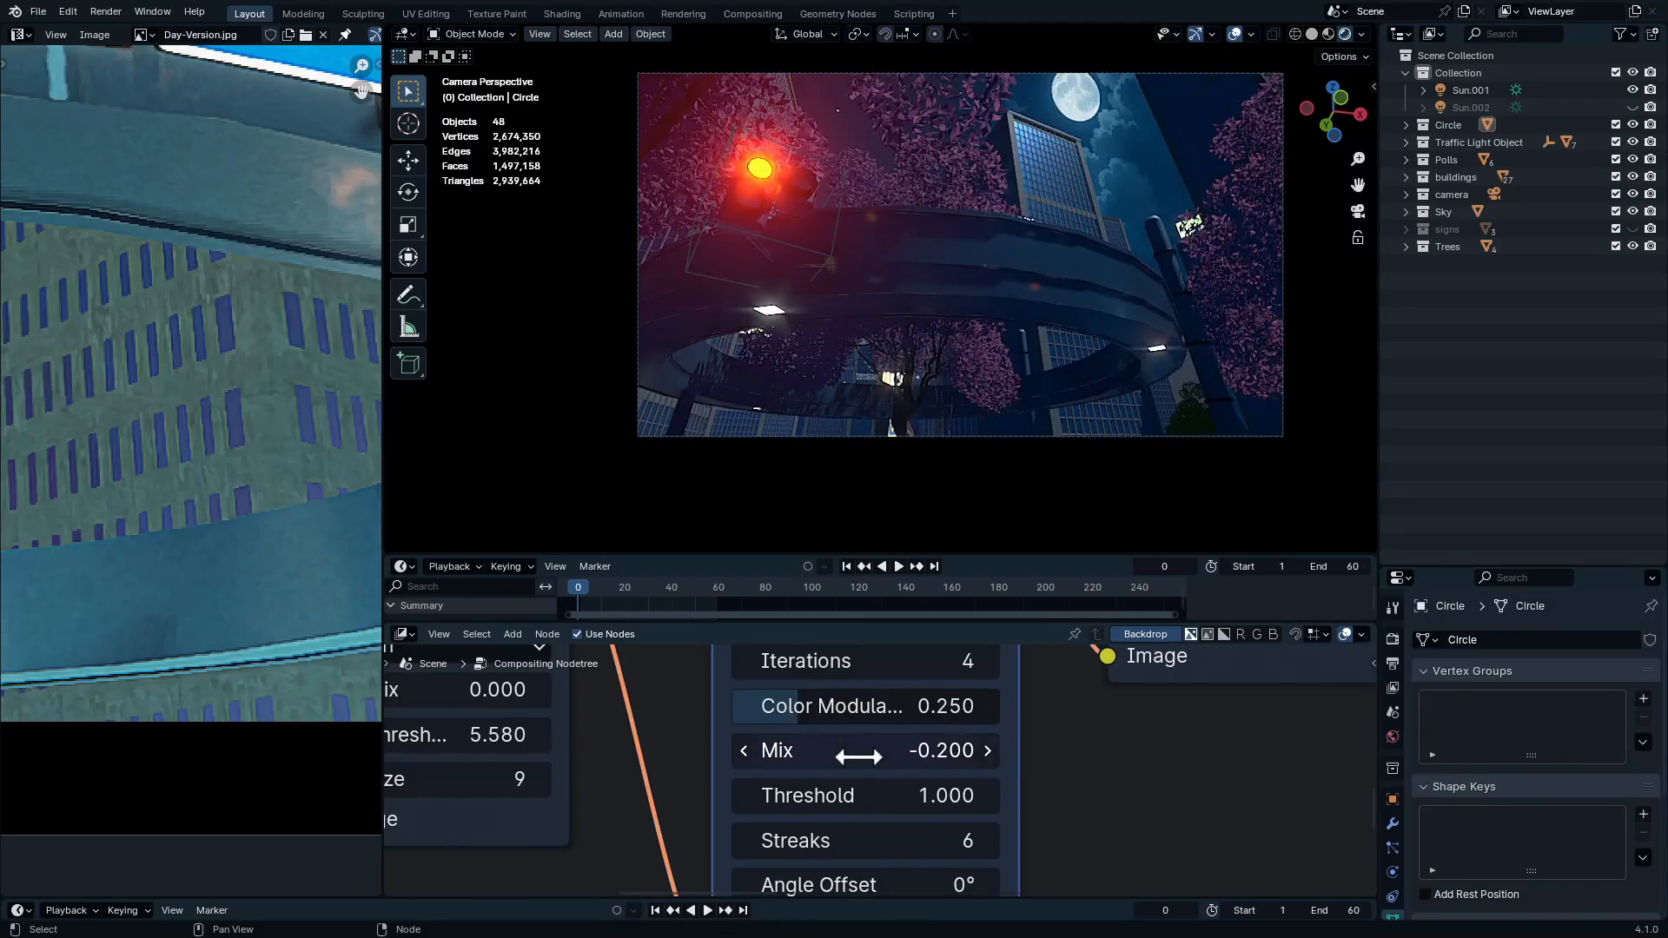
Move the Streaks glare node closer to the Fog Glow node inside the Coloring / Blooming frame
key("ctrl+space")
scroll(1039, 645, "down", 10)
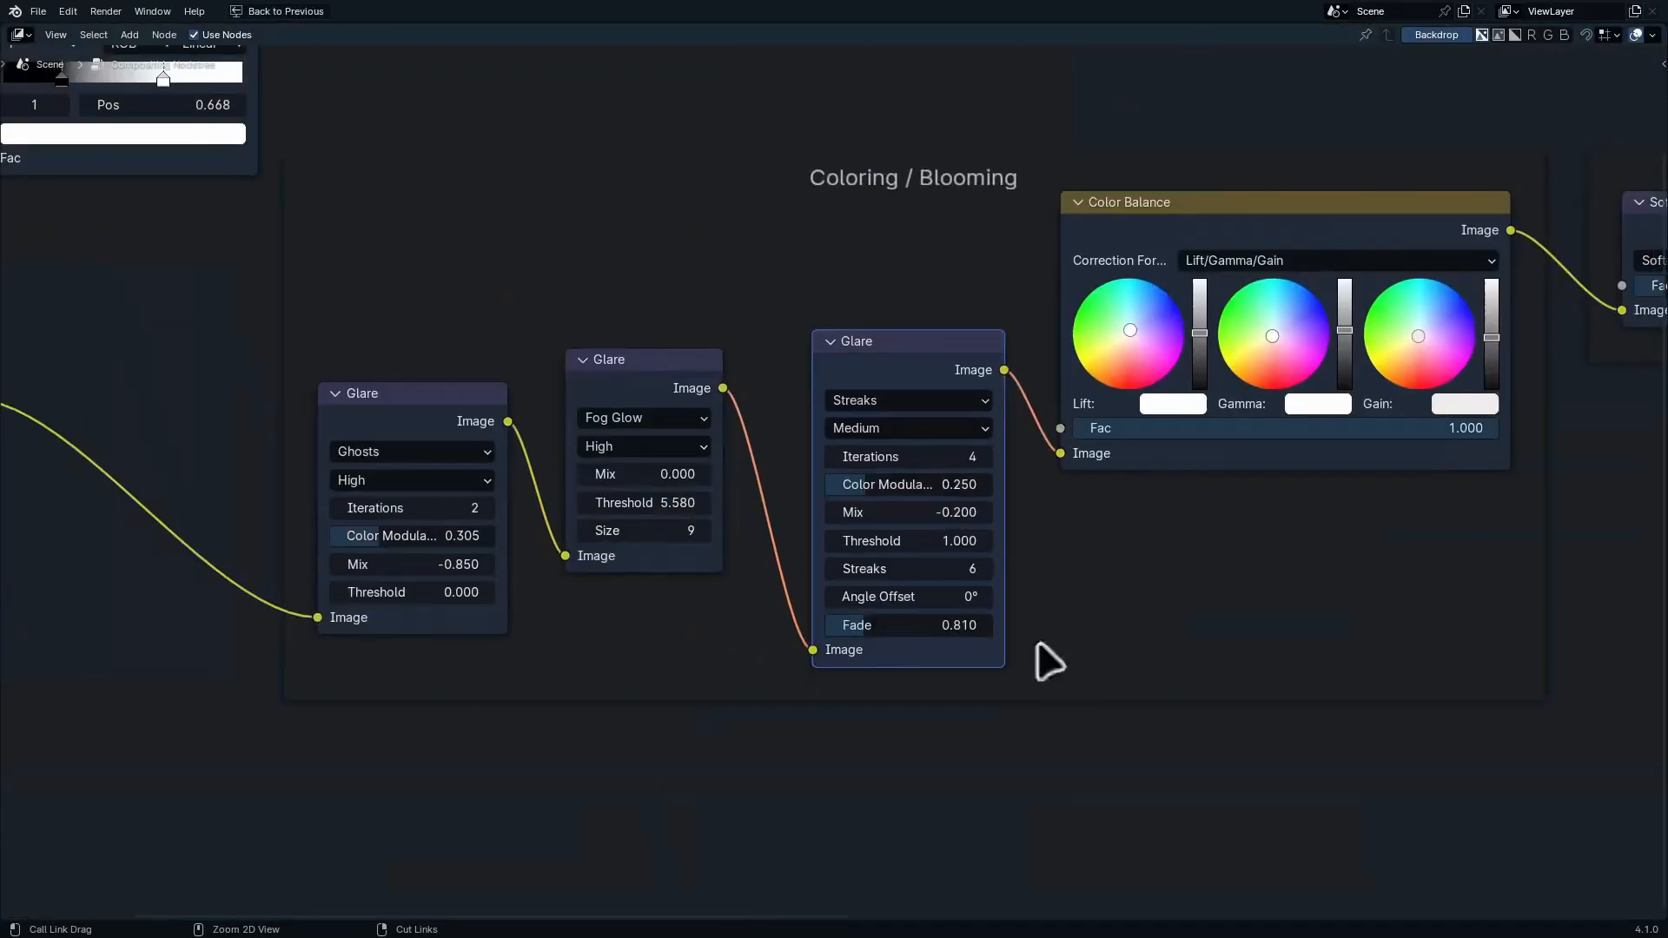
middle_click_drag(1083, 595, 1084, 732)
left_click_drag(946, 567, 920, 568)
middle_click_drag(930, 588, 725, 508)
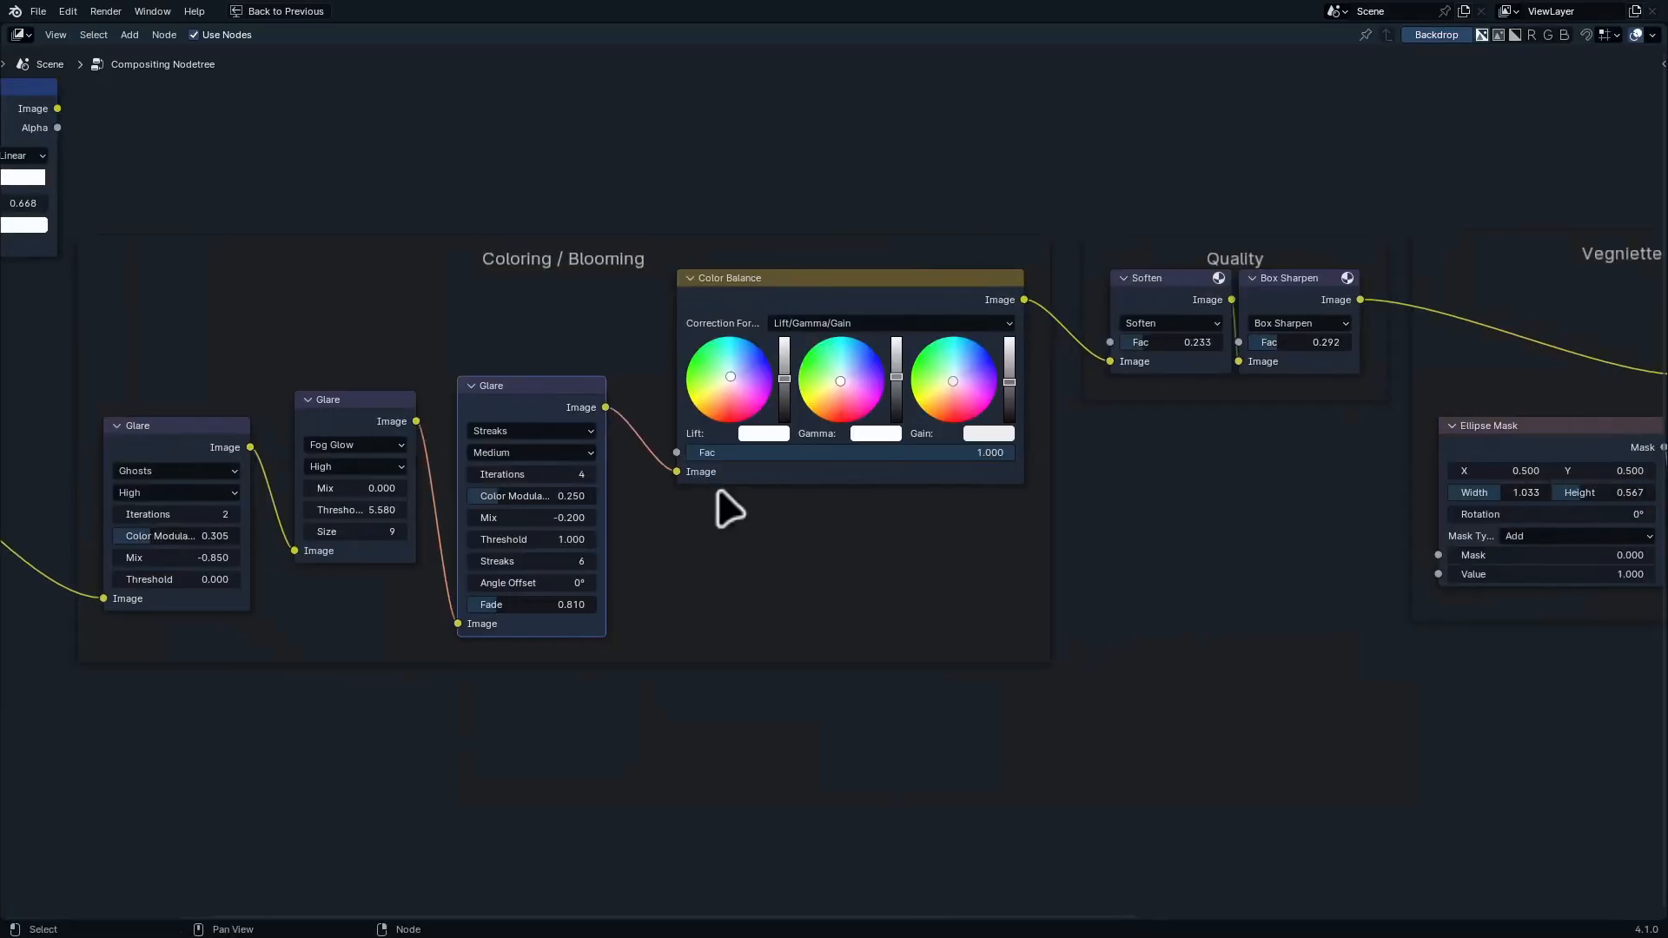
Add a Glare node on the link between the Noise frame's Overlay node and the Composite node
middle_click_drag(957, 398, 1003, 560, "ctrl")
middle_click_drag(1381, 569, 715, 626)
middle_click_drag(1182, 595, 1065, 424, "ctrl")
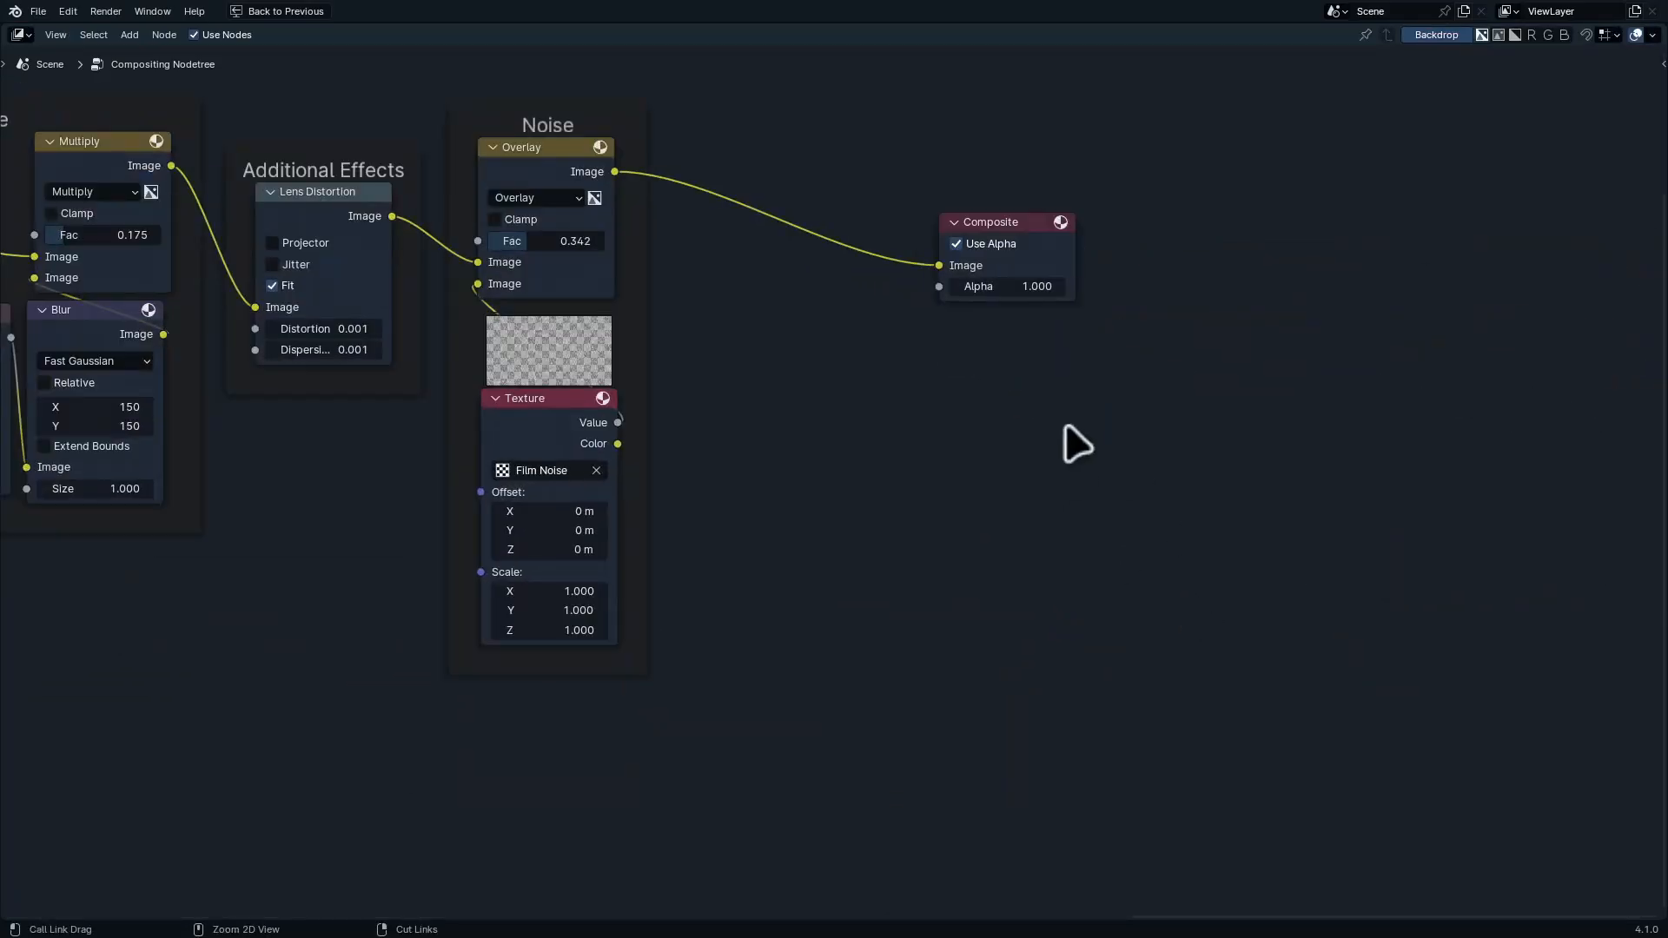
middle_click_drag(950, 295, 1095, 506)
key("shift+a")
left_click(1042, 201)
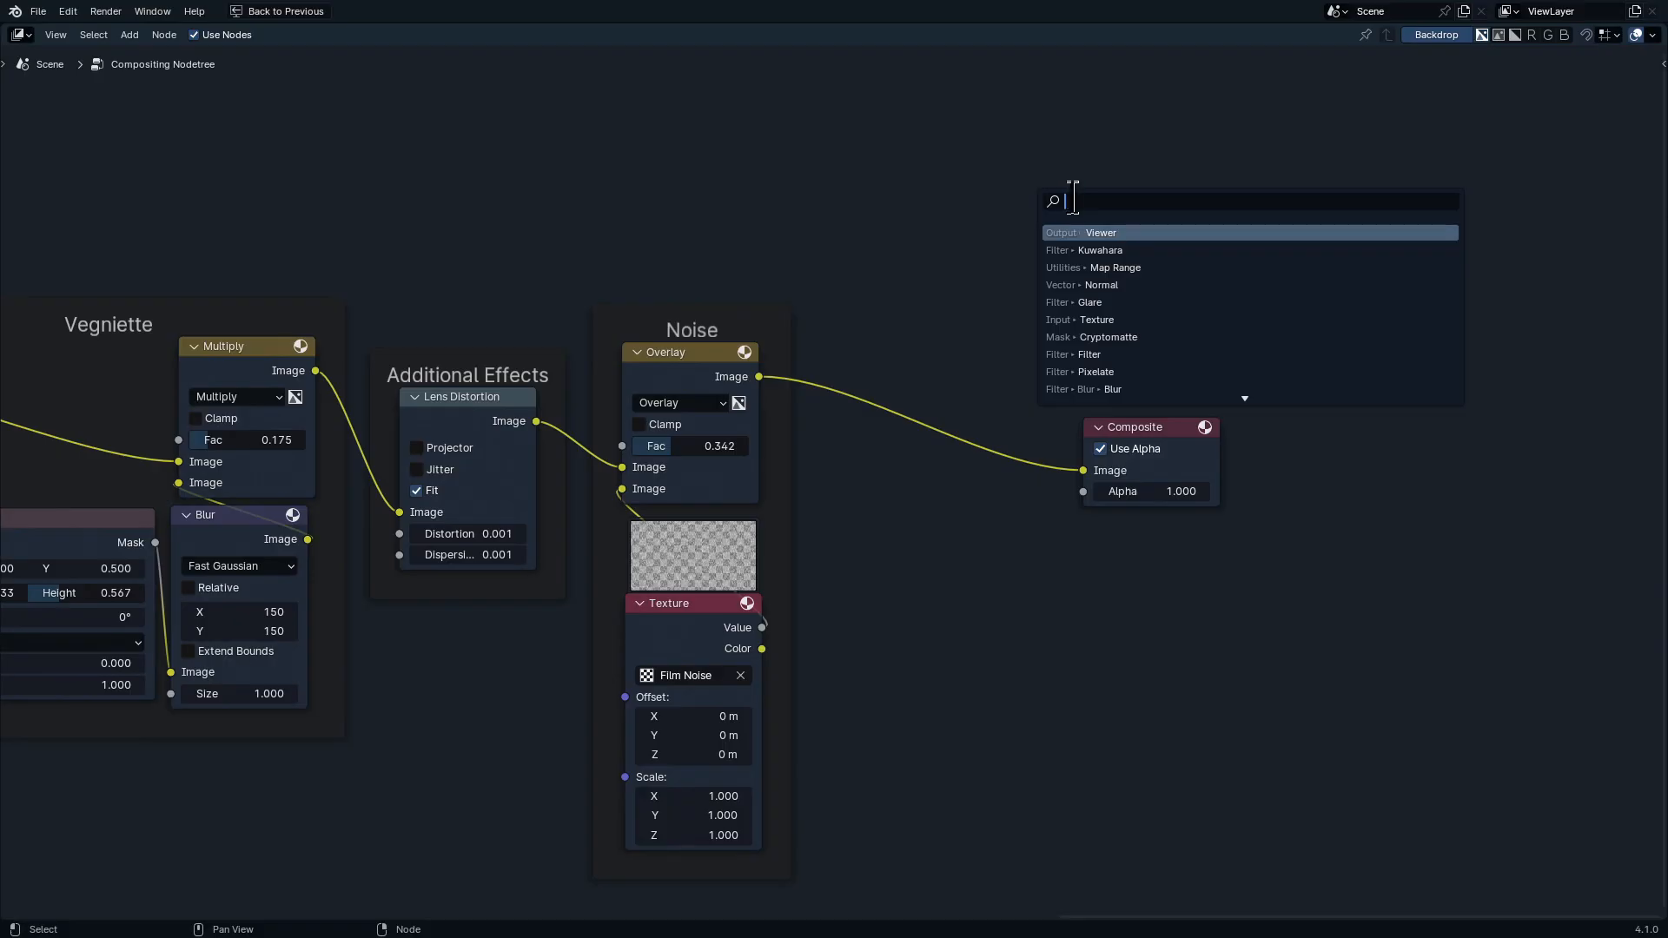
type("gla")
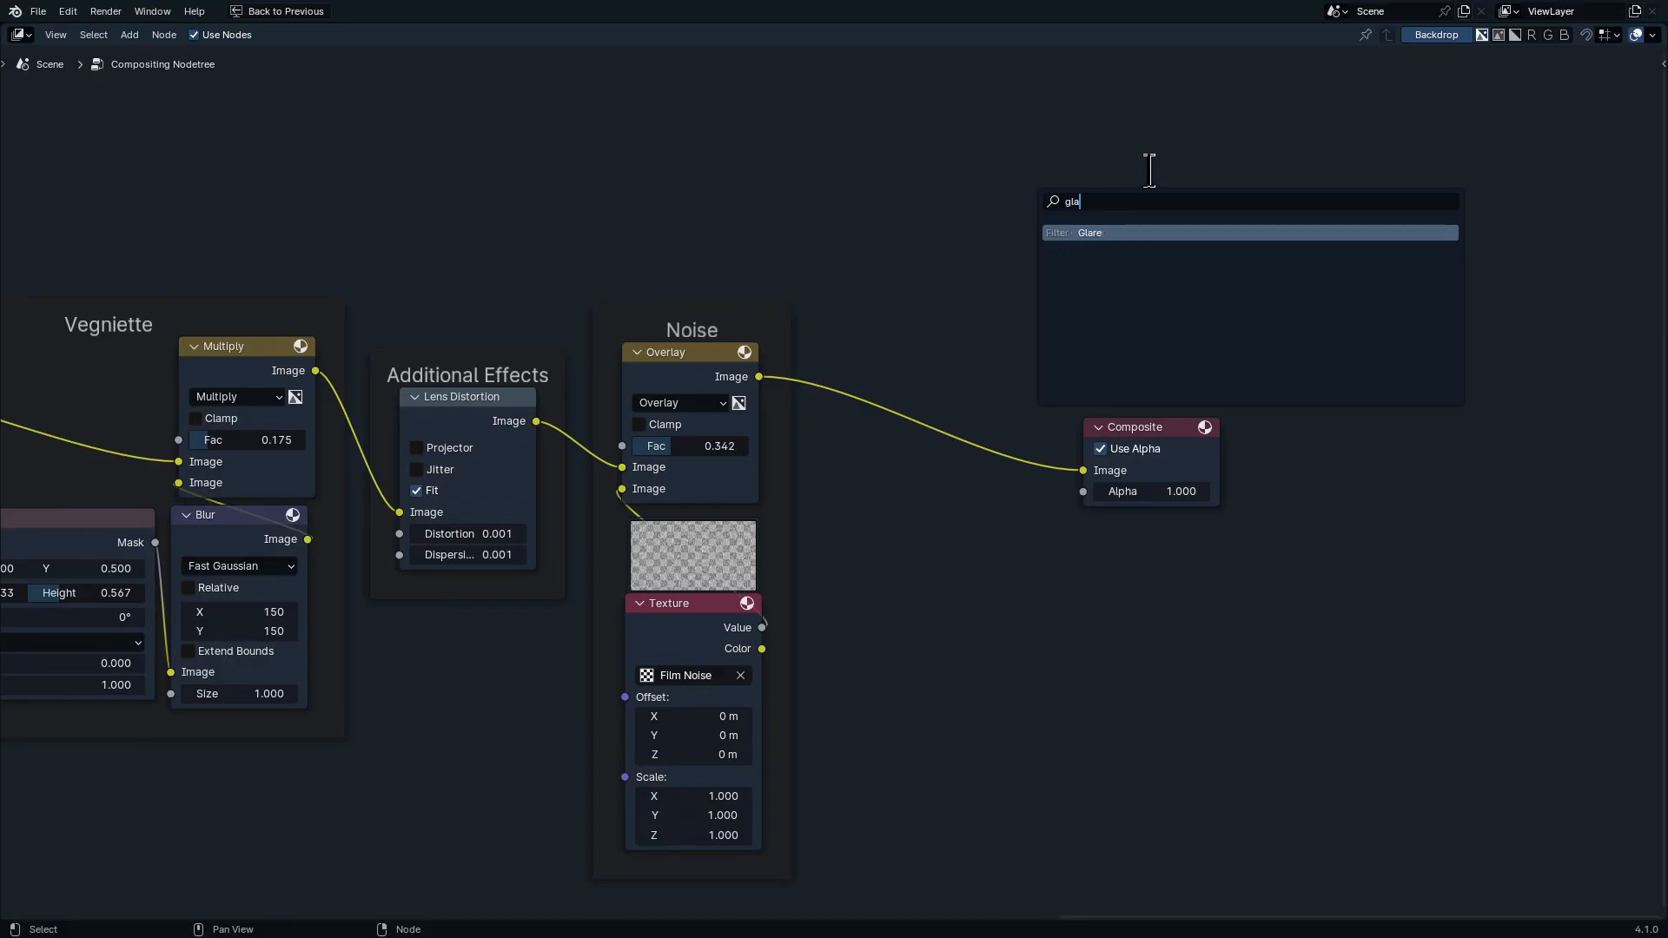
key("Return")
left_click(868, 276)
Change the new Glare node's type to Simple Star
middle_click_drag(999, 469, 905, 302, "ctrl")
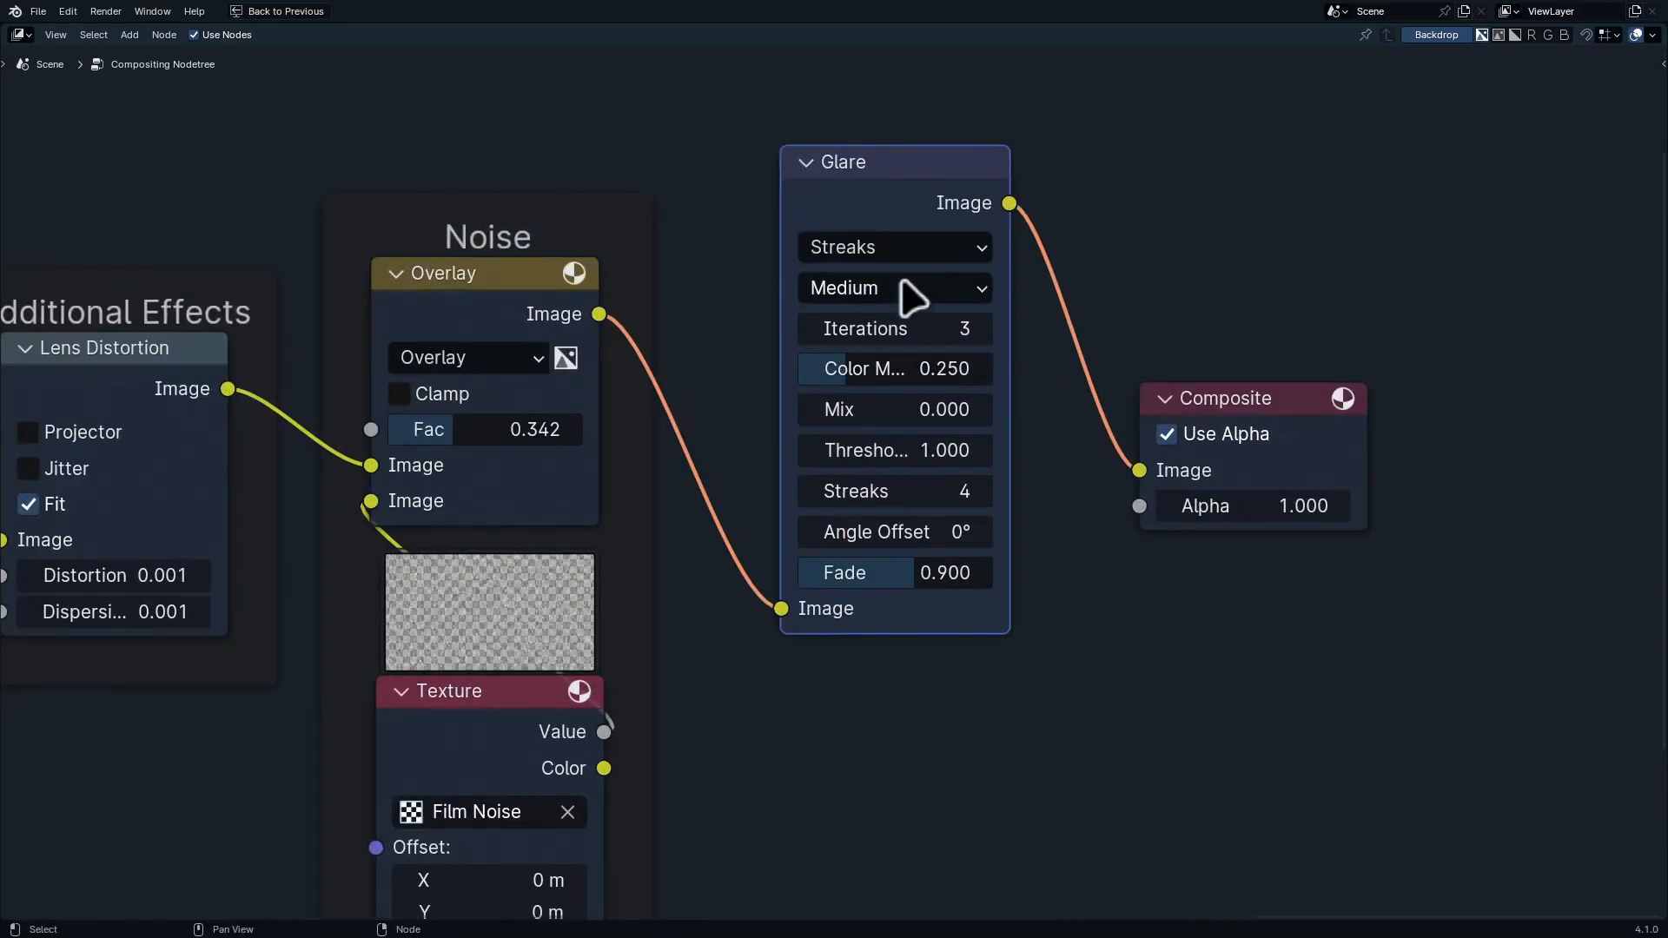
left_click(909, 298)
left_click(899, 249)
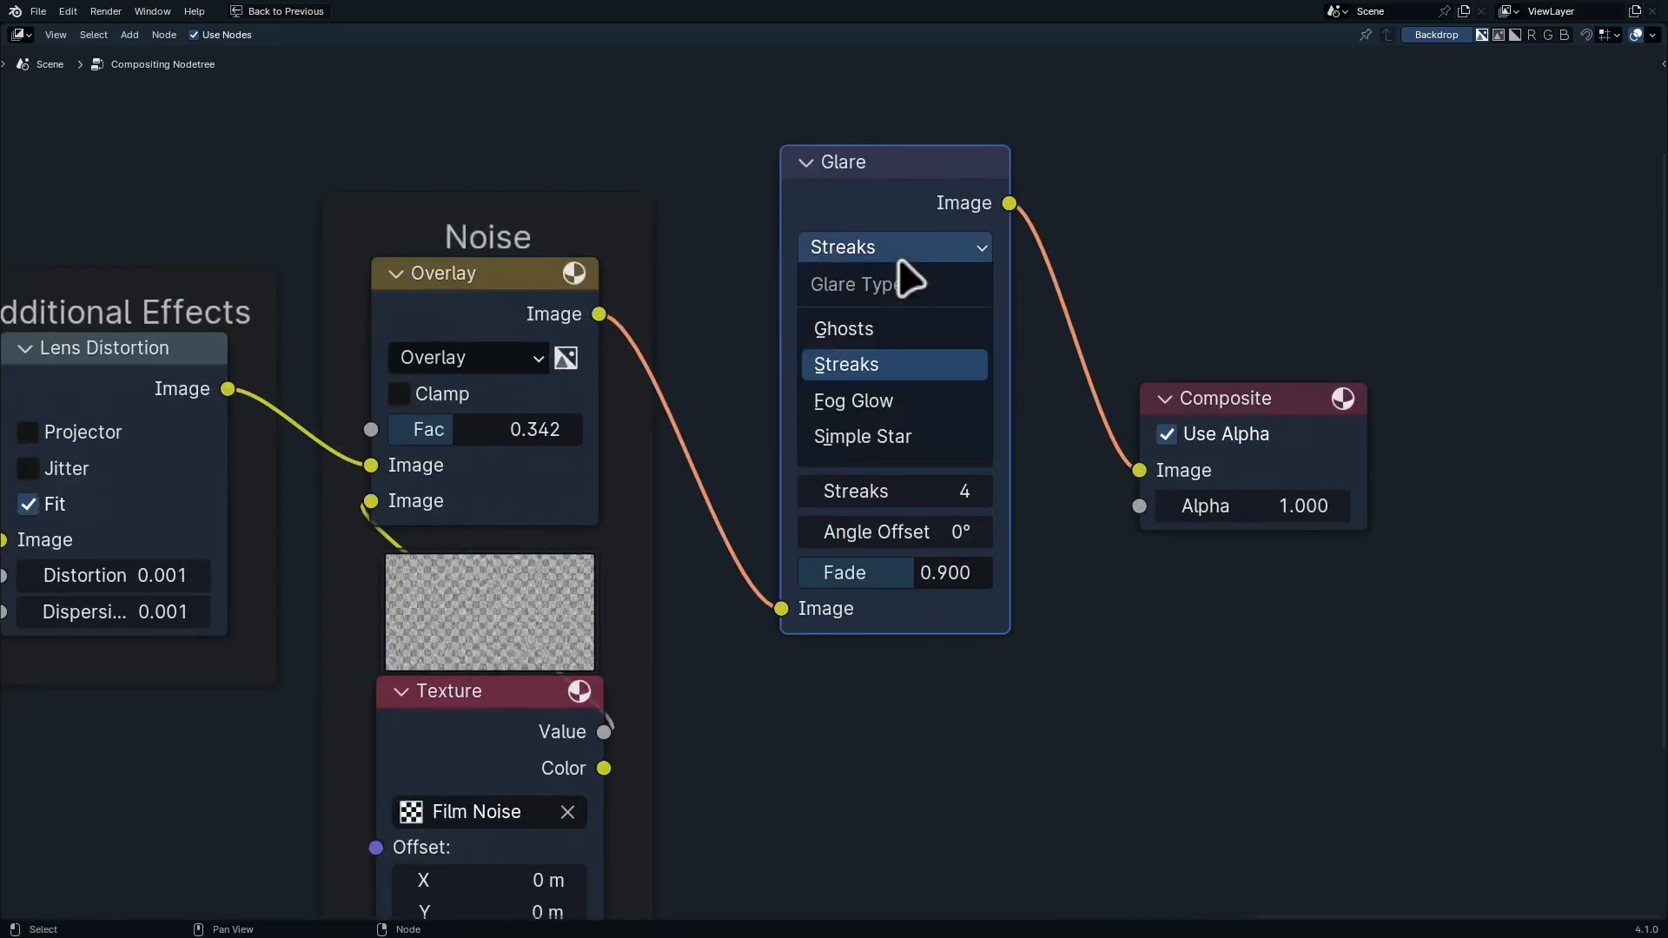
left_click(903, 437)
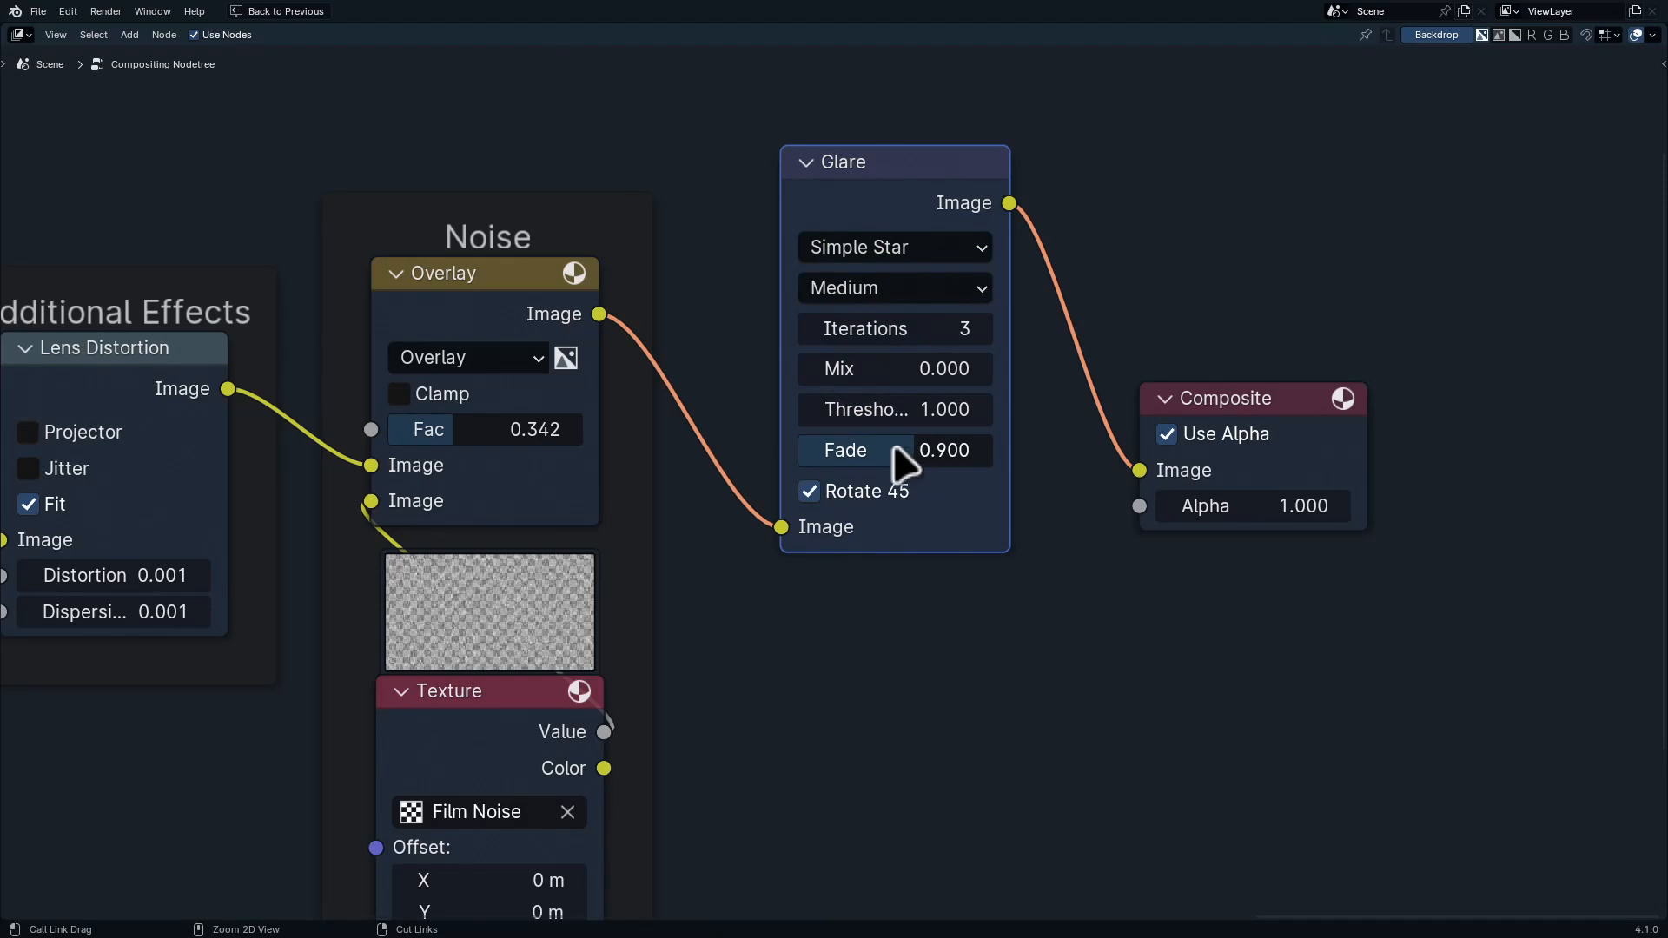
Toggle muting of the Simple Star Glare node to compare the camera view with and without it
key("ctrl+space")
scroll(1053, 320, "down", 2)
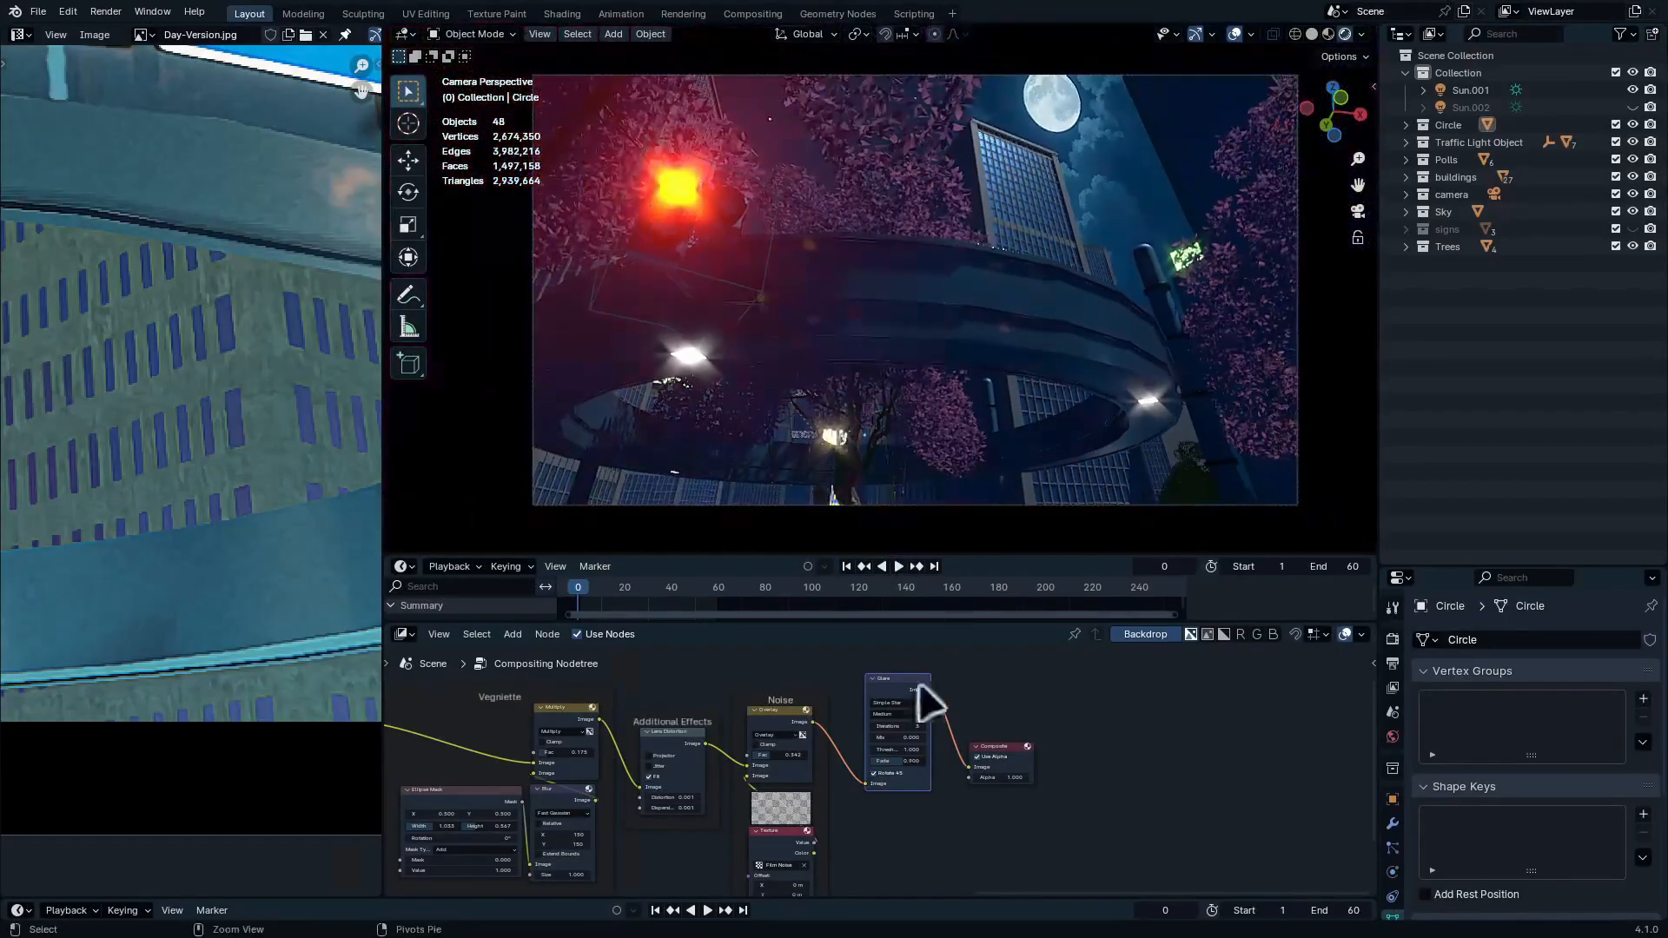
scroll(920, 697, "up", 3)
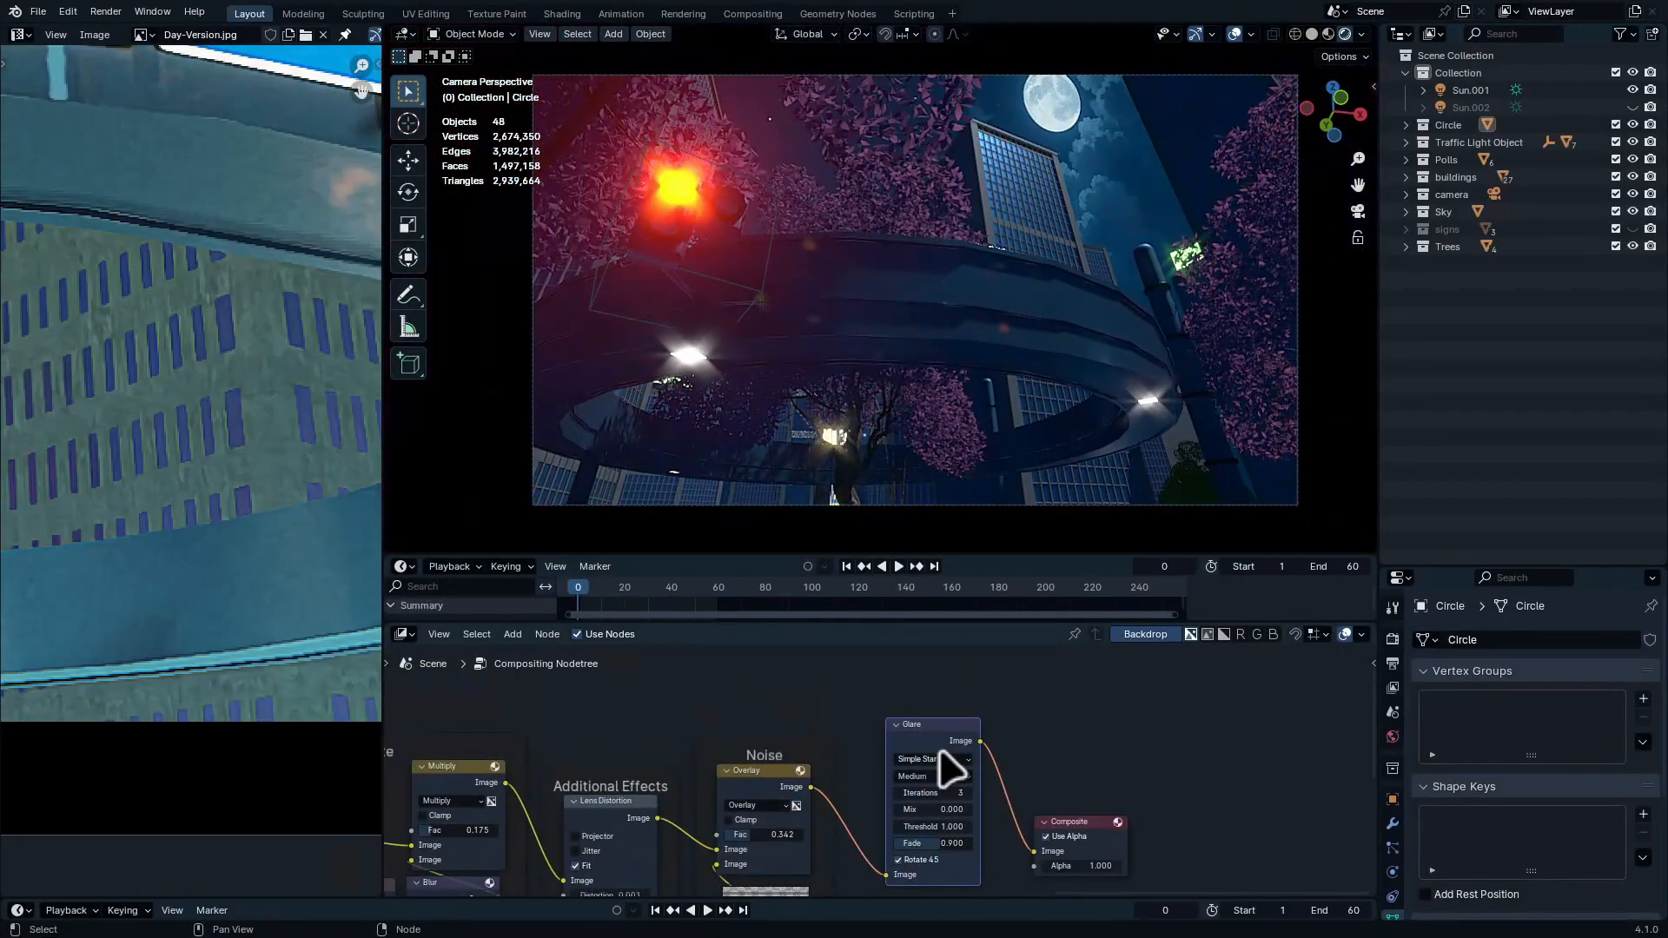
key("m")
key("m")
key("m")
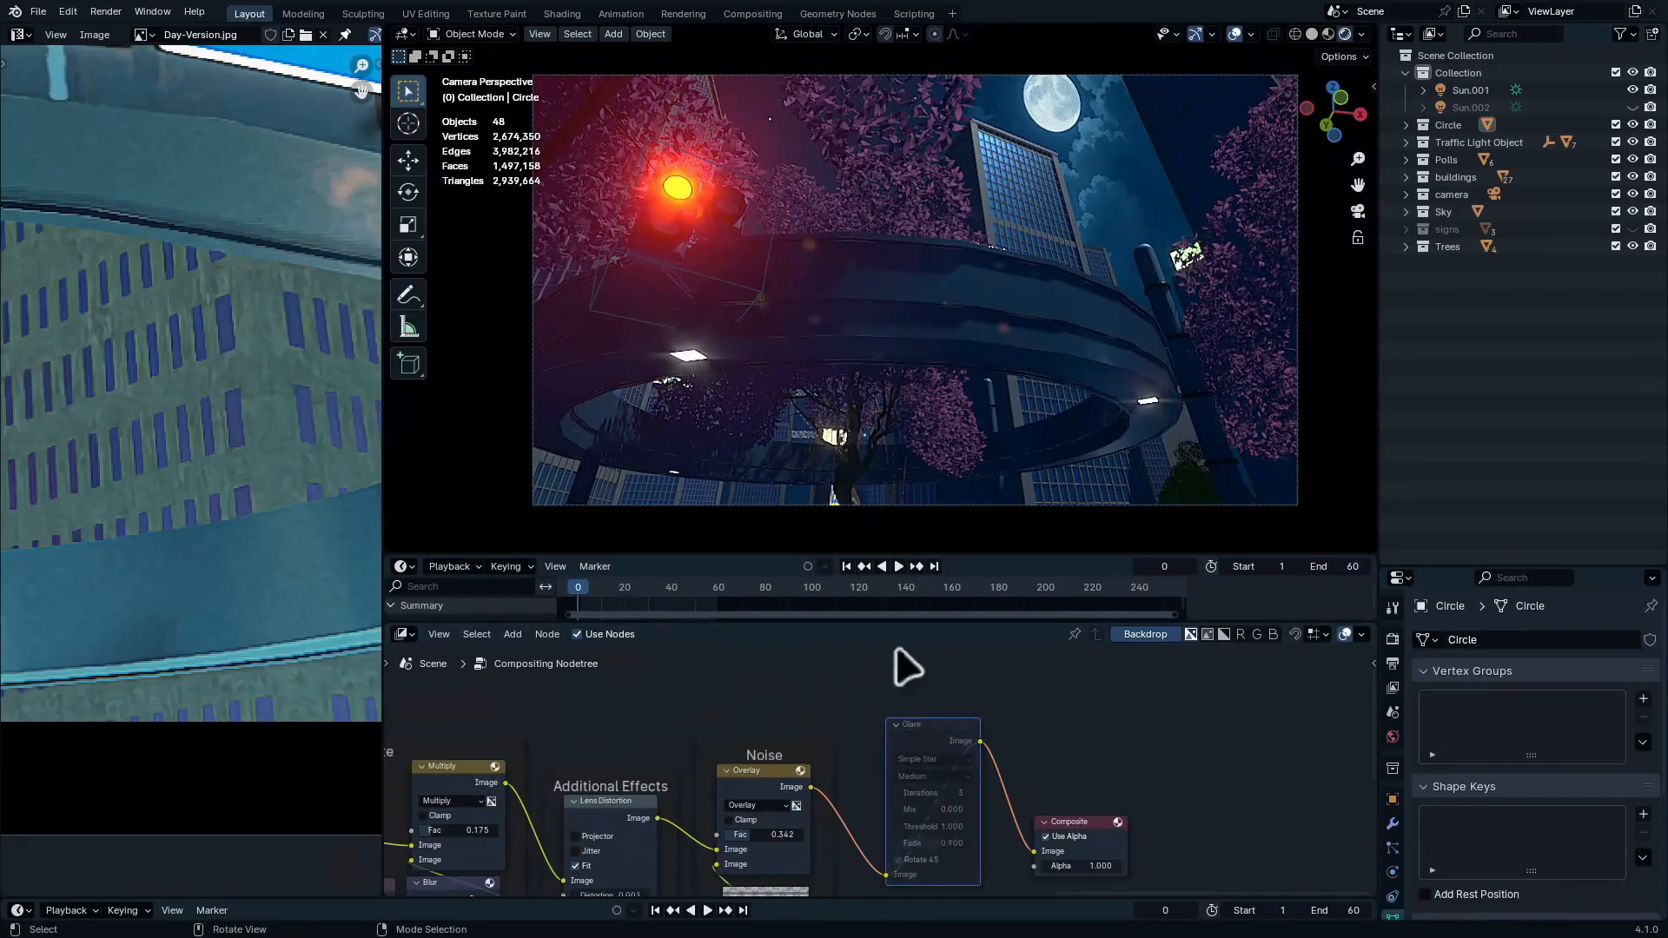
key("m")
key("m")
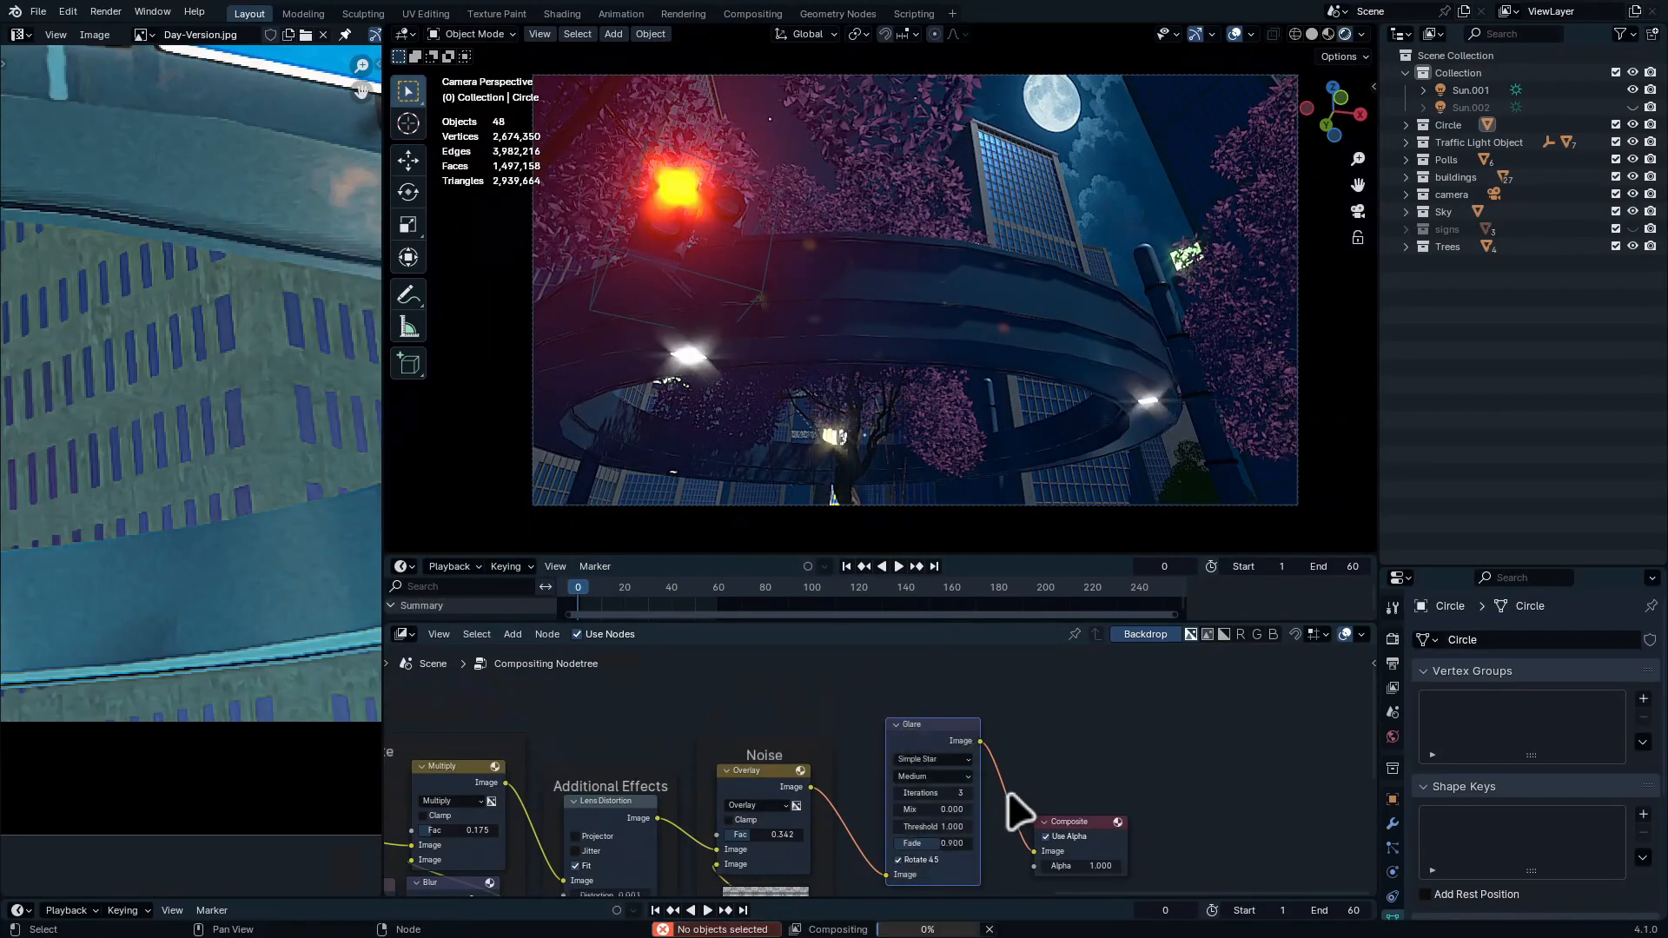
Try a Mix of -1.000 on the Simple Star node, undo it, and set its Threshold to 17.020
scroll(975, 825, "up", 4)
left_click_drag(891, 791, 675, 791)
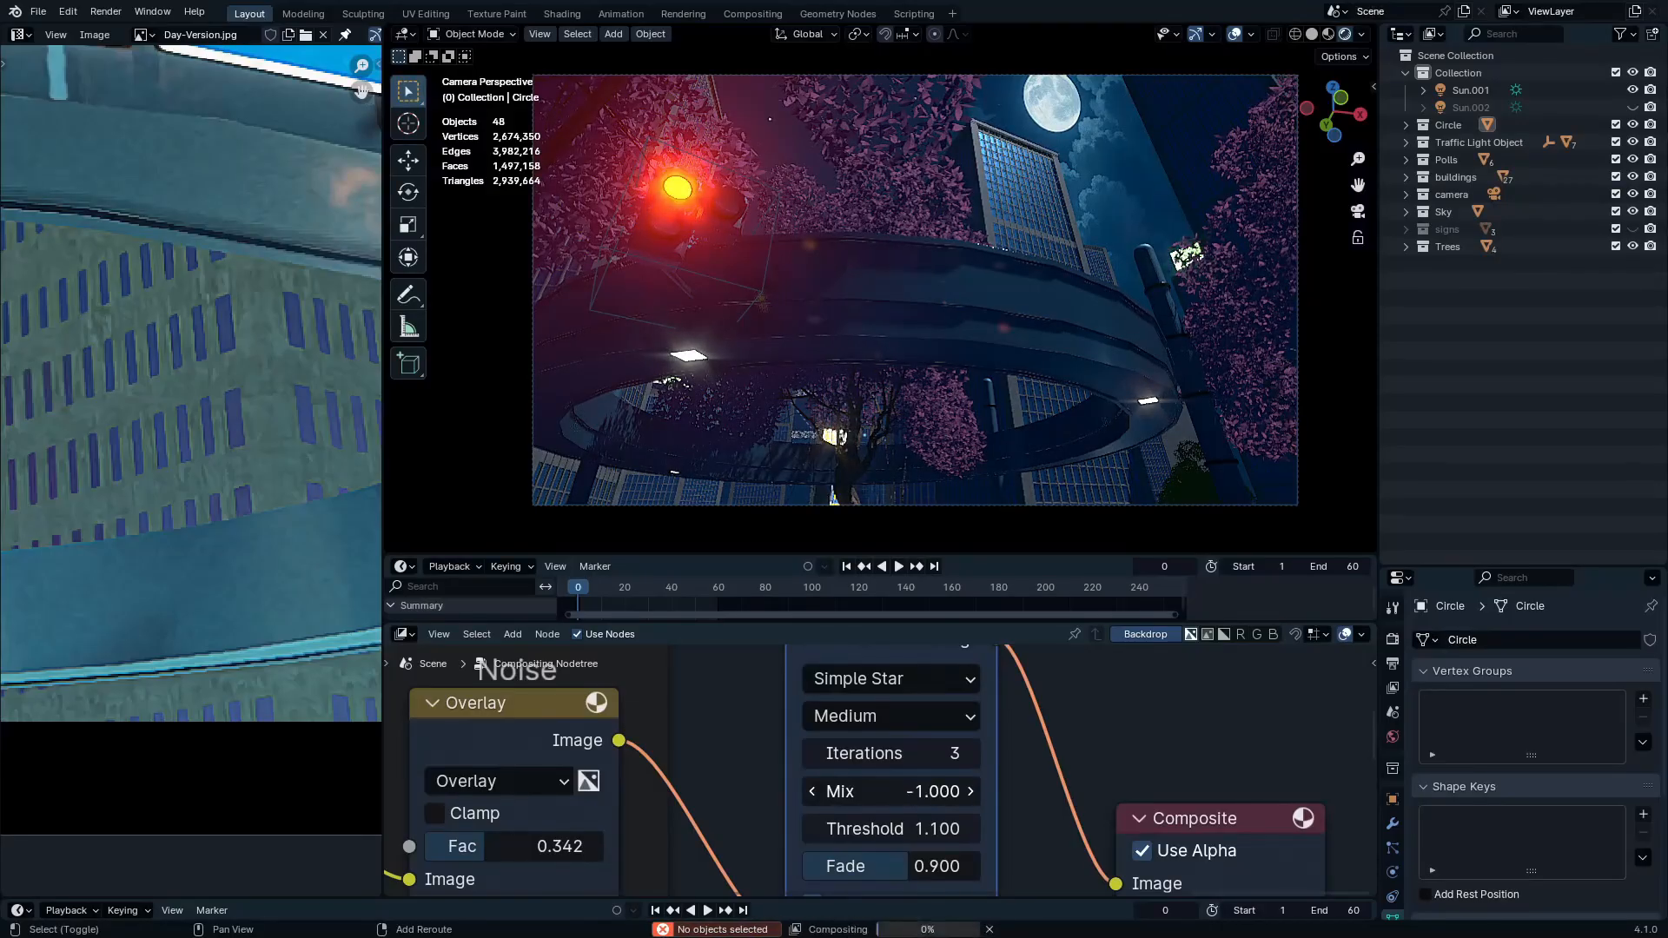
key("ctrl+z")
mouse_move(892, 828)
left_mouse_down()
mouse_move(1005, 828)
mouse_move(893, 831)
left_mouse_up()
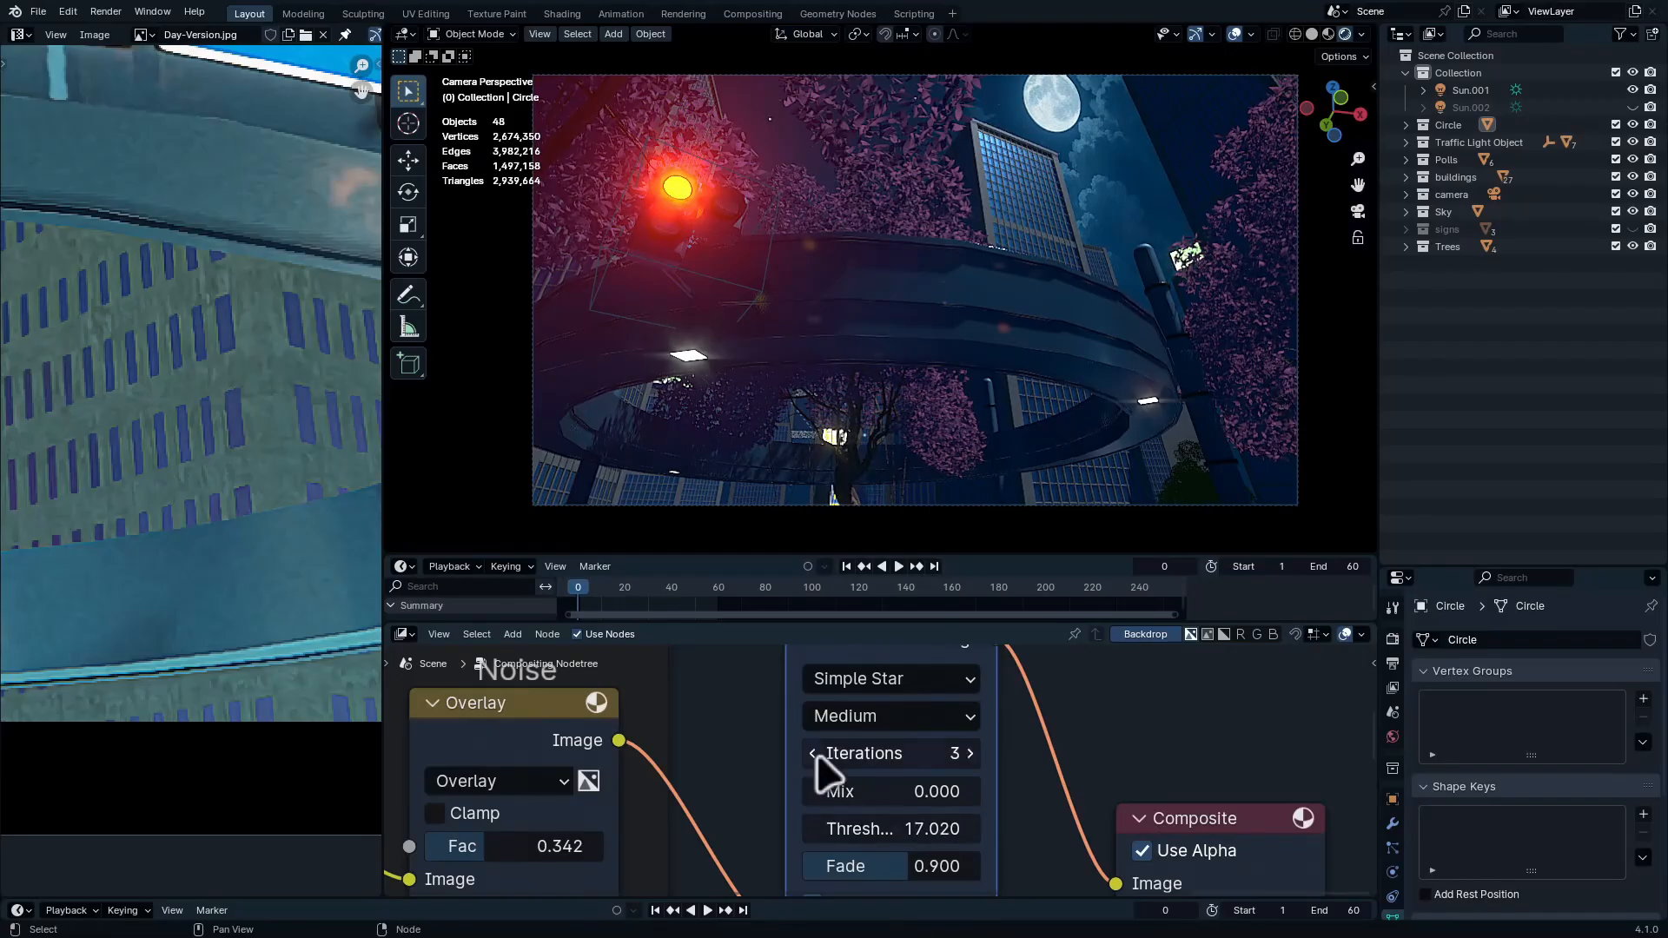
scroll(947, 762, "down", 3)
On the Color Balance node, shift Lift slightly toward cyan-blue and Gamma slightly toward orange
key("ctrl+space")
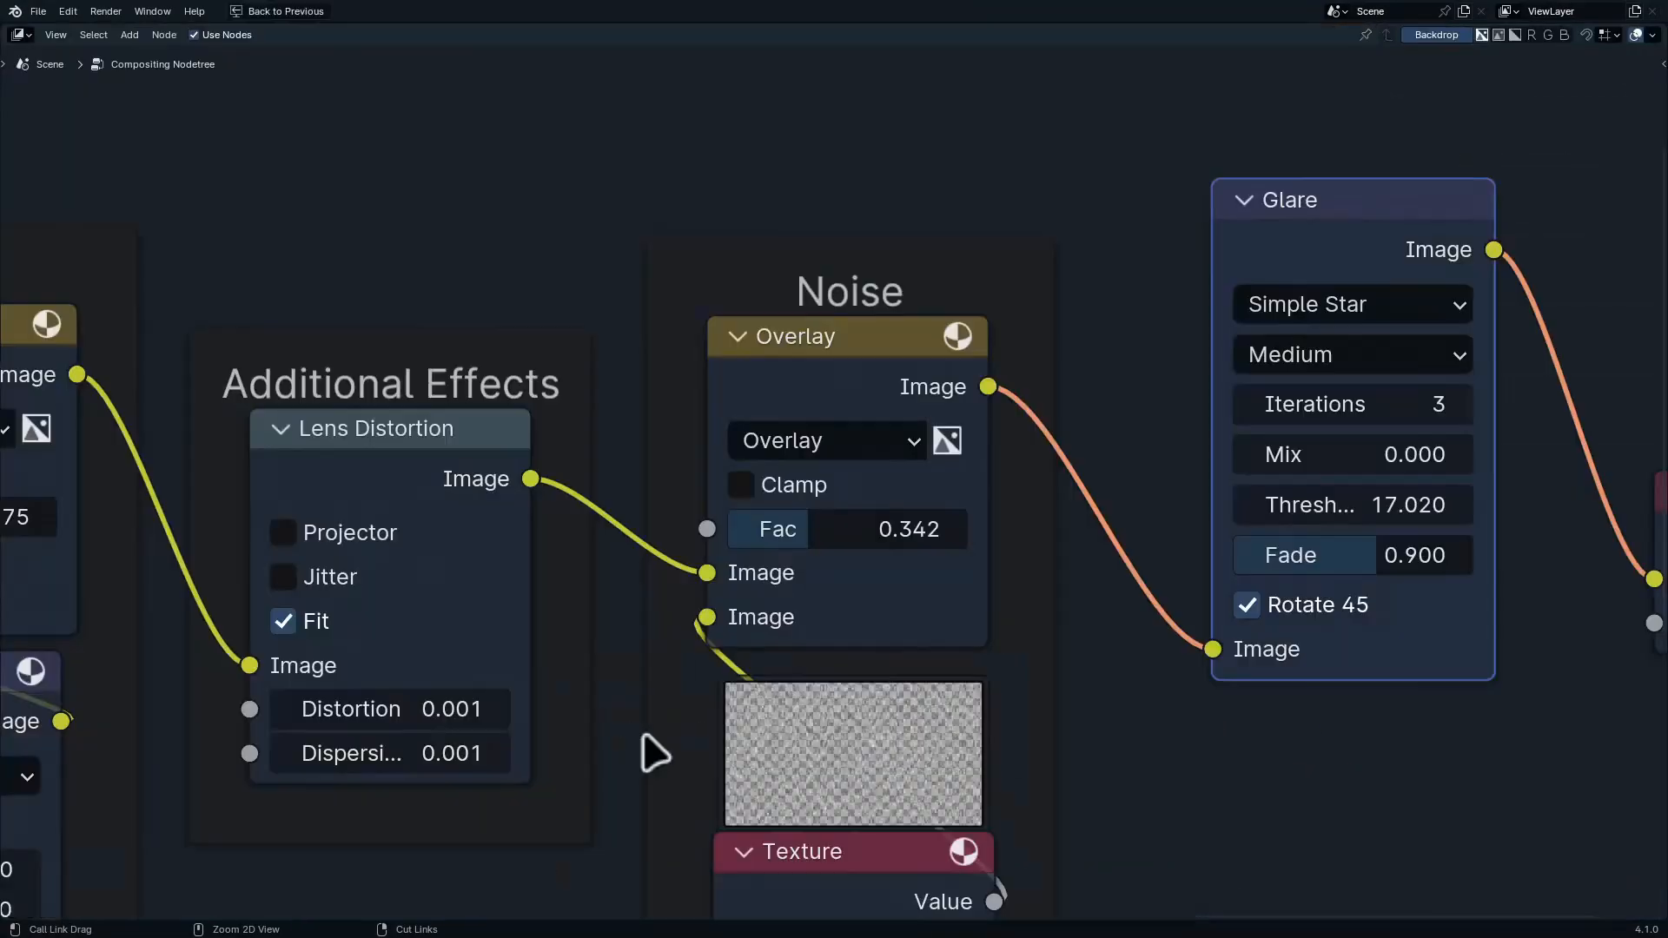
key("ctrl+space")
middle_click_drag(782, 729, 830, 743)
scroll(888, 754, "up", 7)
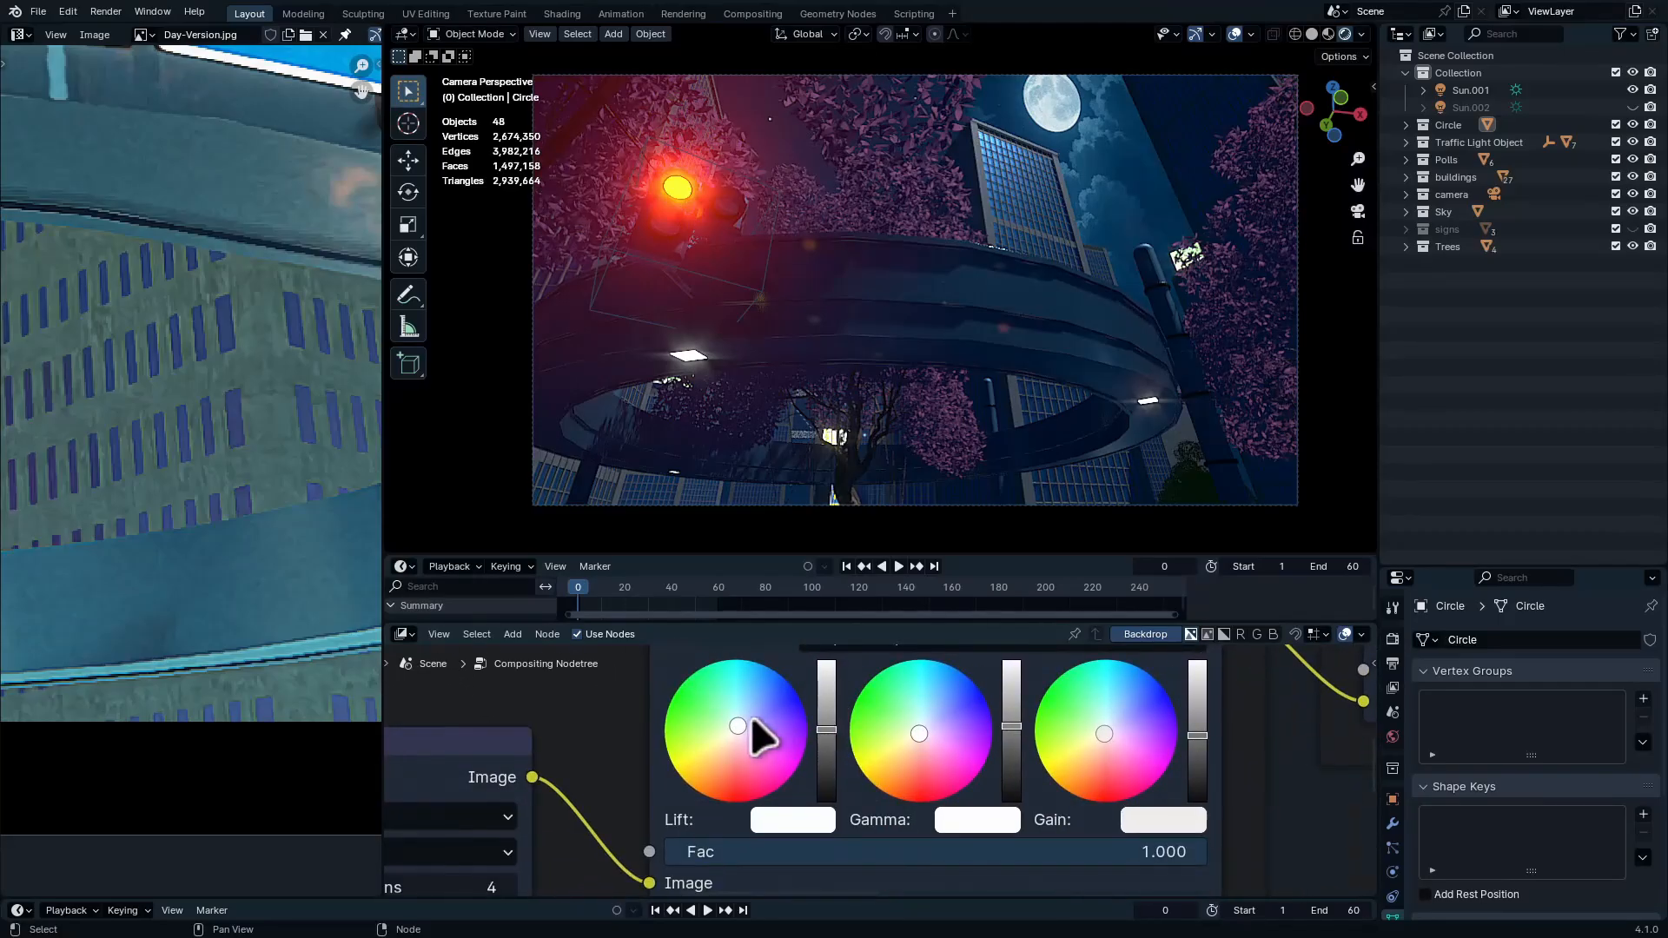
left_click_drag(737, 725, 740, 717, "shift")
middle_click_drag(932, 746, 790, 777)
left_click_drag(775, 771, 774, 773)
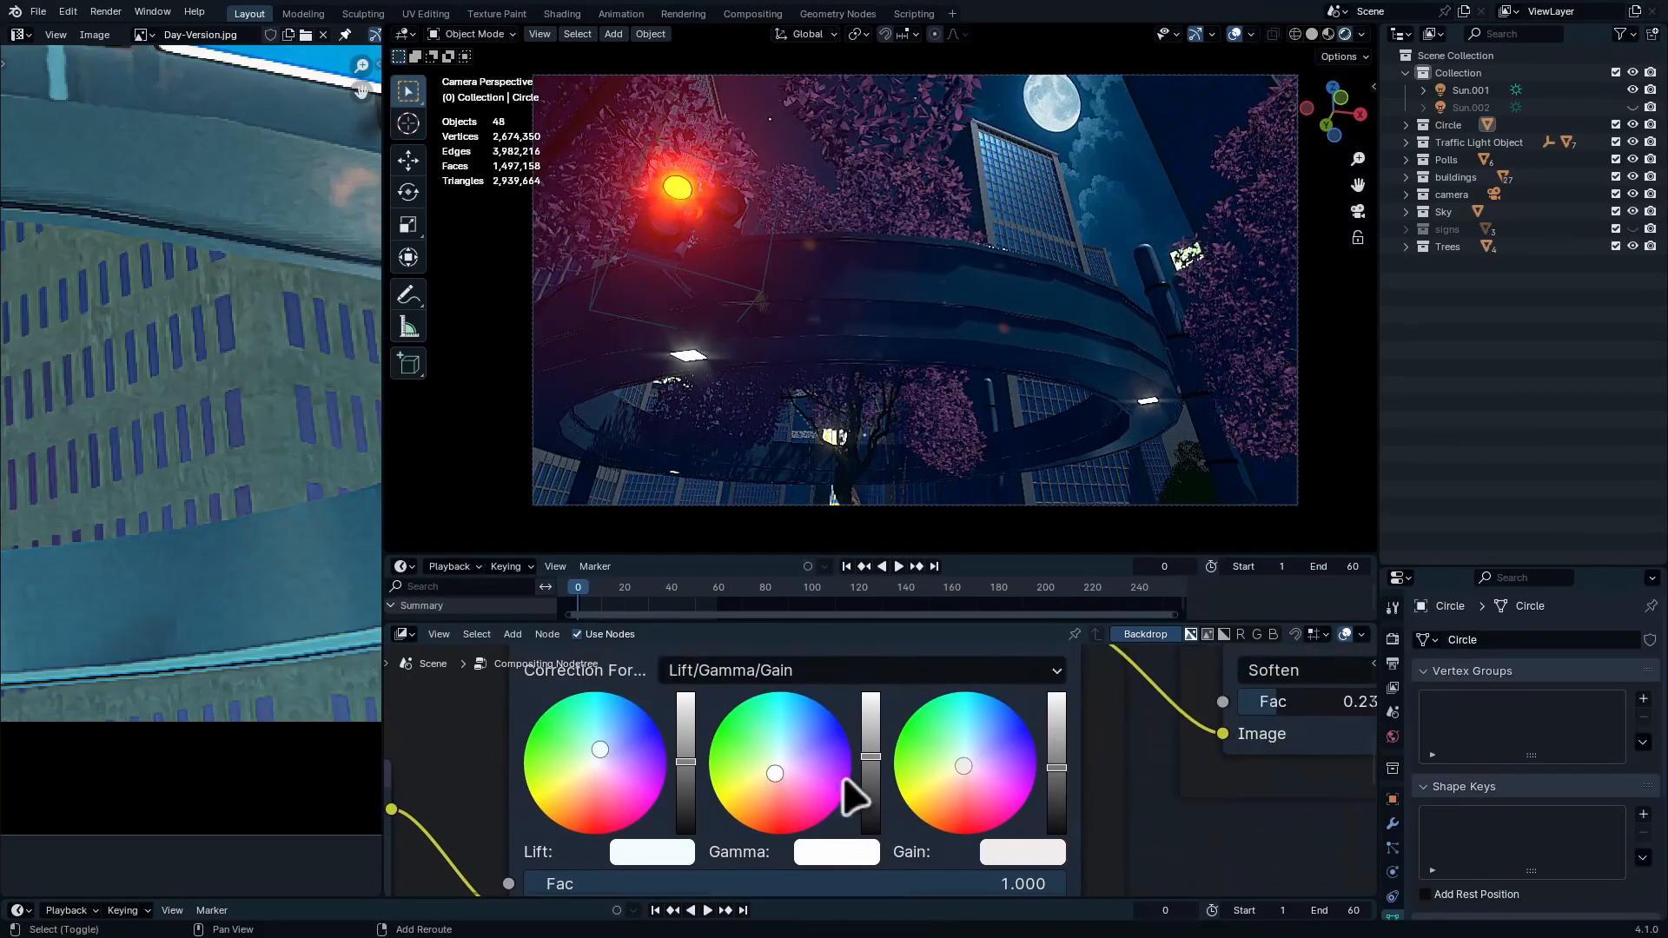
Shift the Color Balance Gain slightly toward orange, undo a strong brightness change, and raise the Gain brightness slightly
left_click_drag(959, 763, 871, 754, "shift")
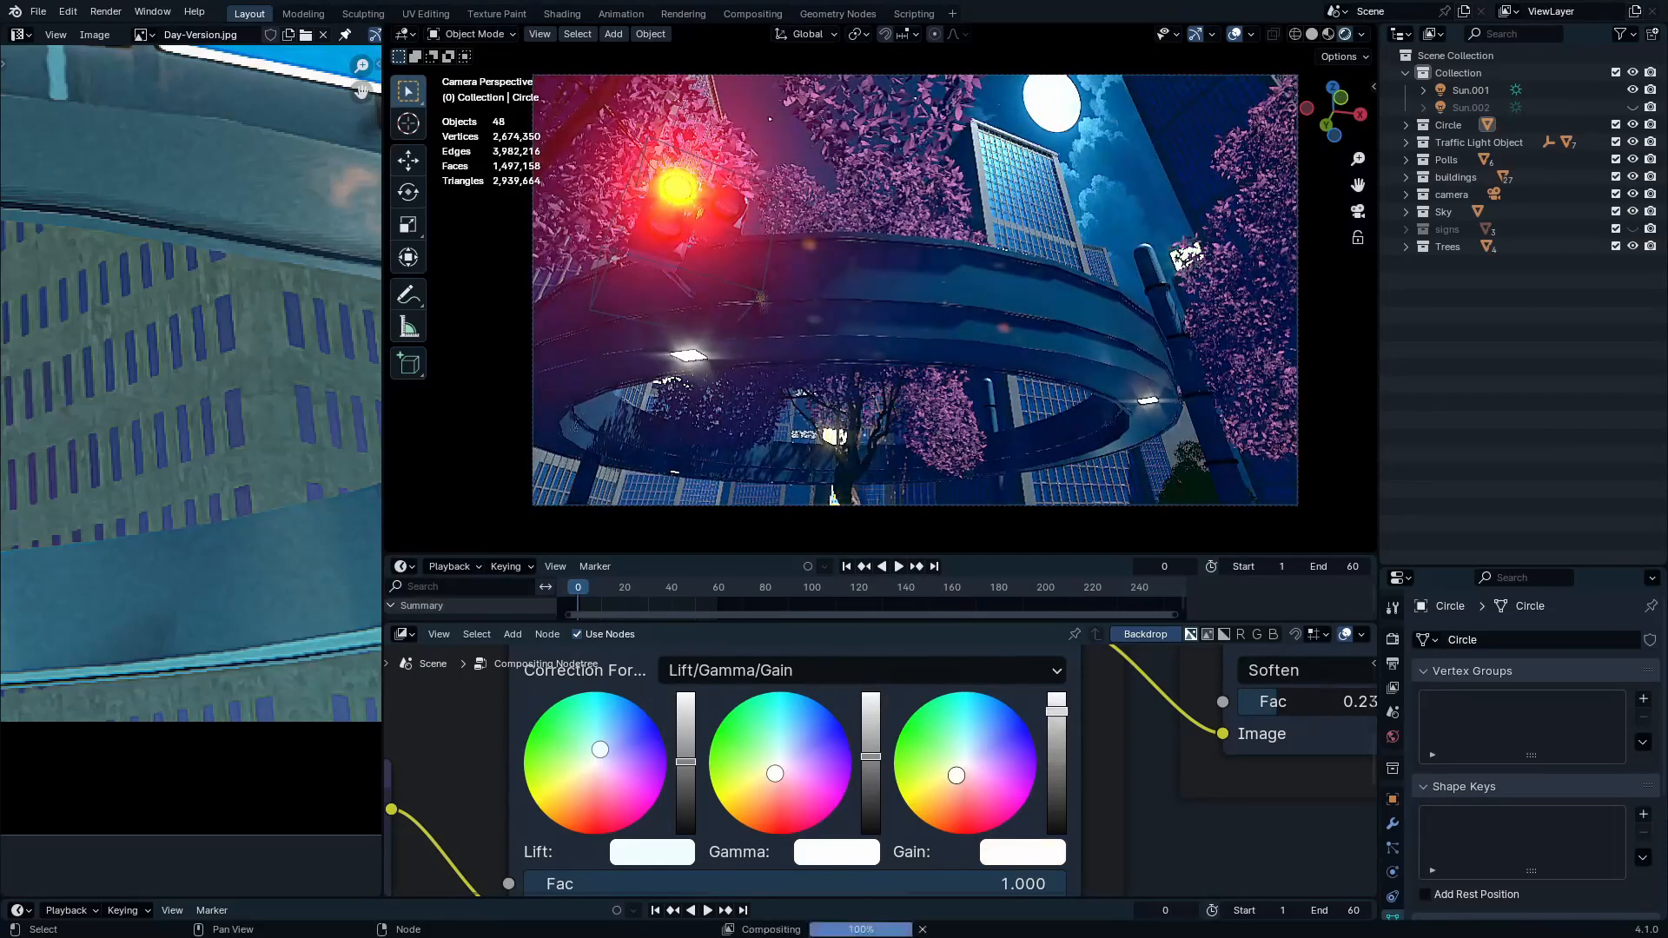
middle_click_drag(1060, 782, 964, 782)
left_click_drag(960, 764, 960, 729)
key("ctrl+z")
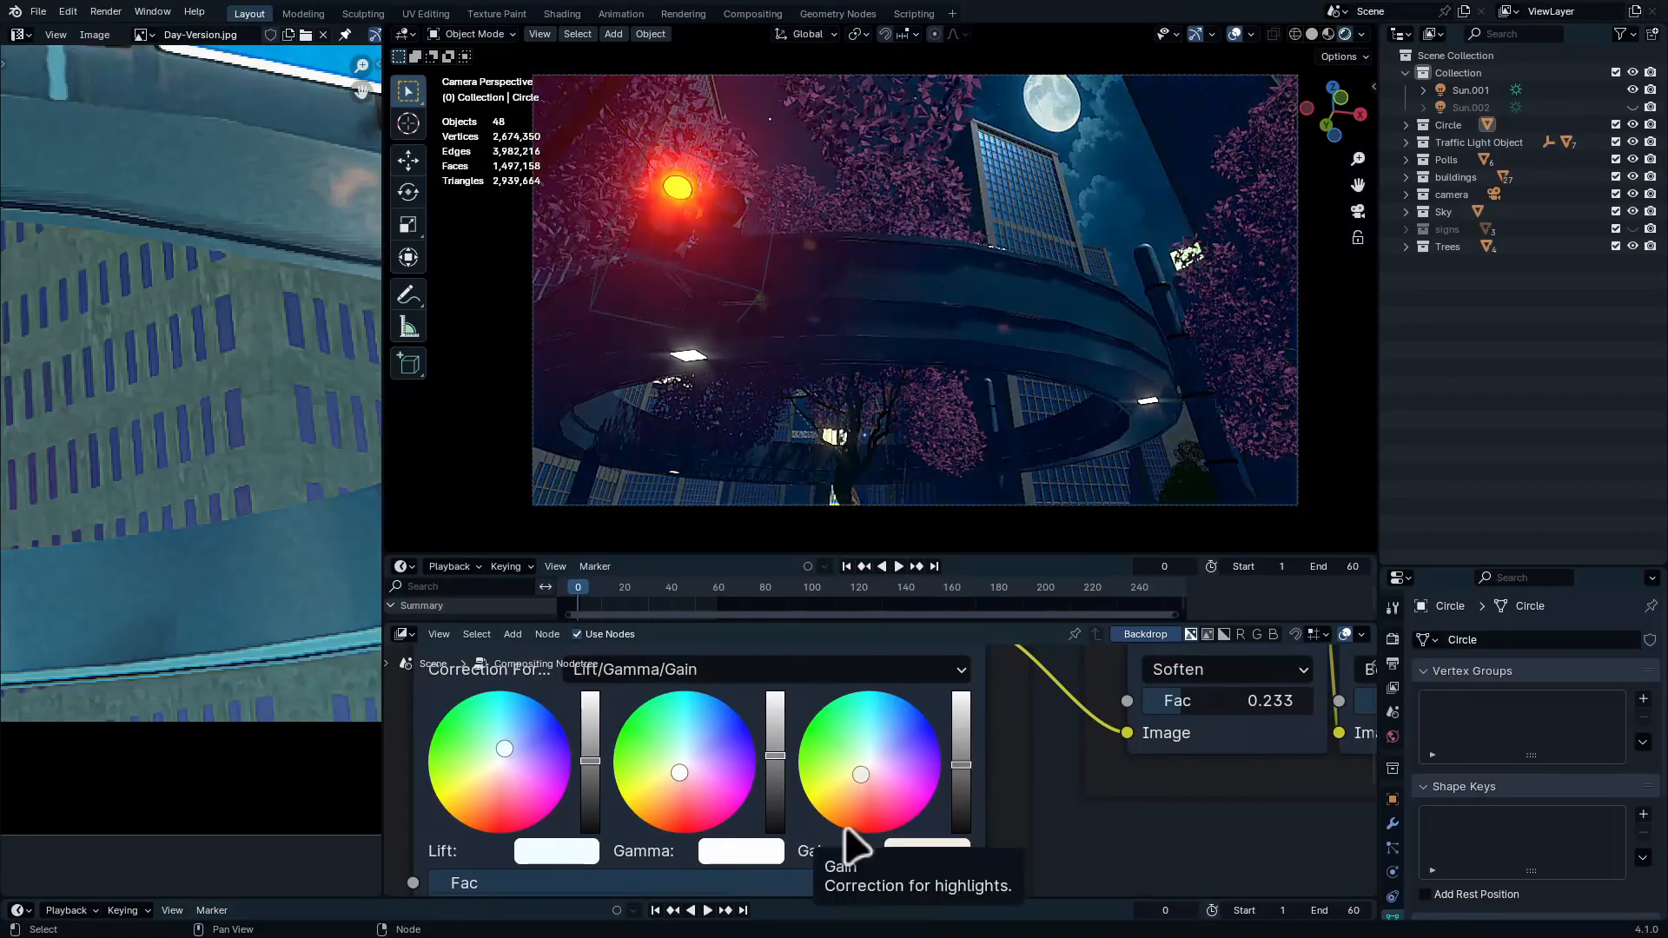
left_click_drag(960, 765, 959, 756)
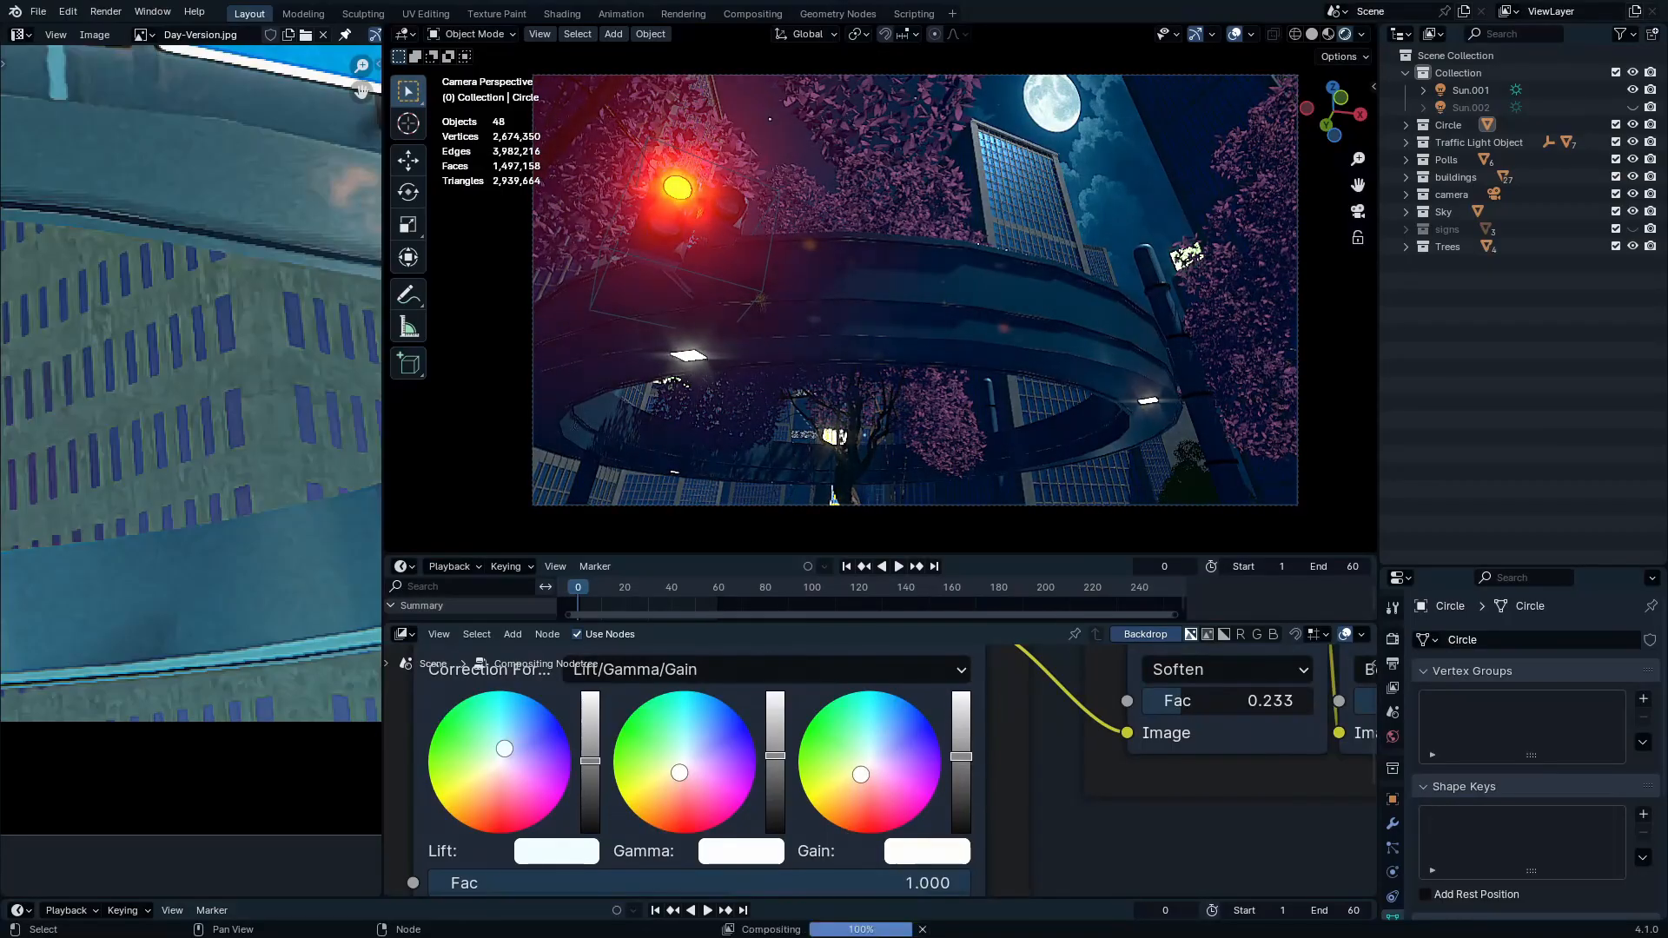
Widen the 3D viewport over the reference image area and frame the camera view in it
middle_click_drag(1003, 437, 1073, 249)
key("KP_0")
left_click_drag(382, 428, 26, 417)
middle_click_drag(812, 297, 805, 325, "shift")
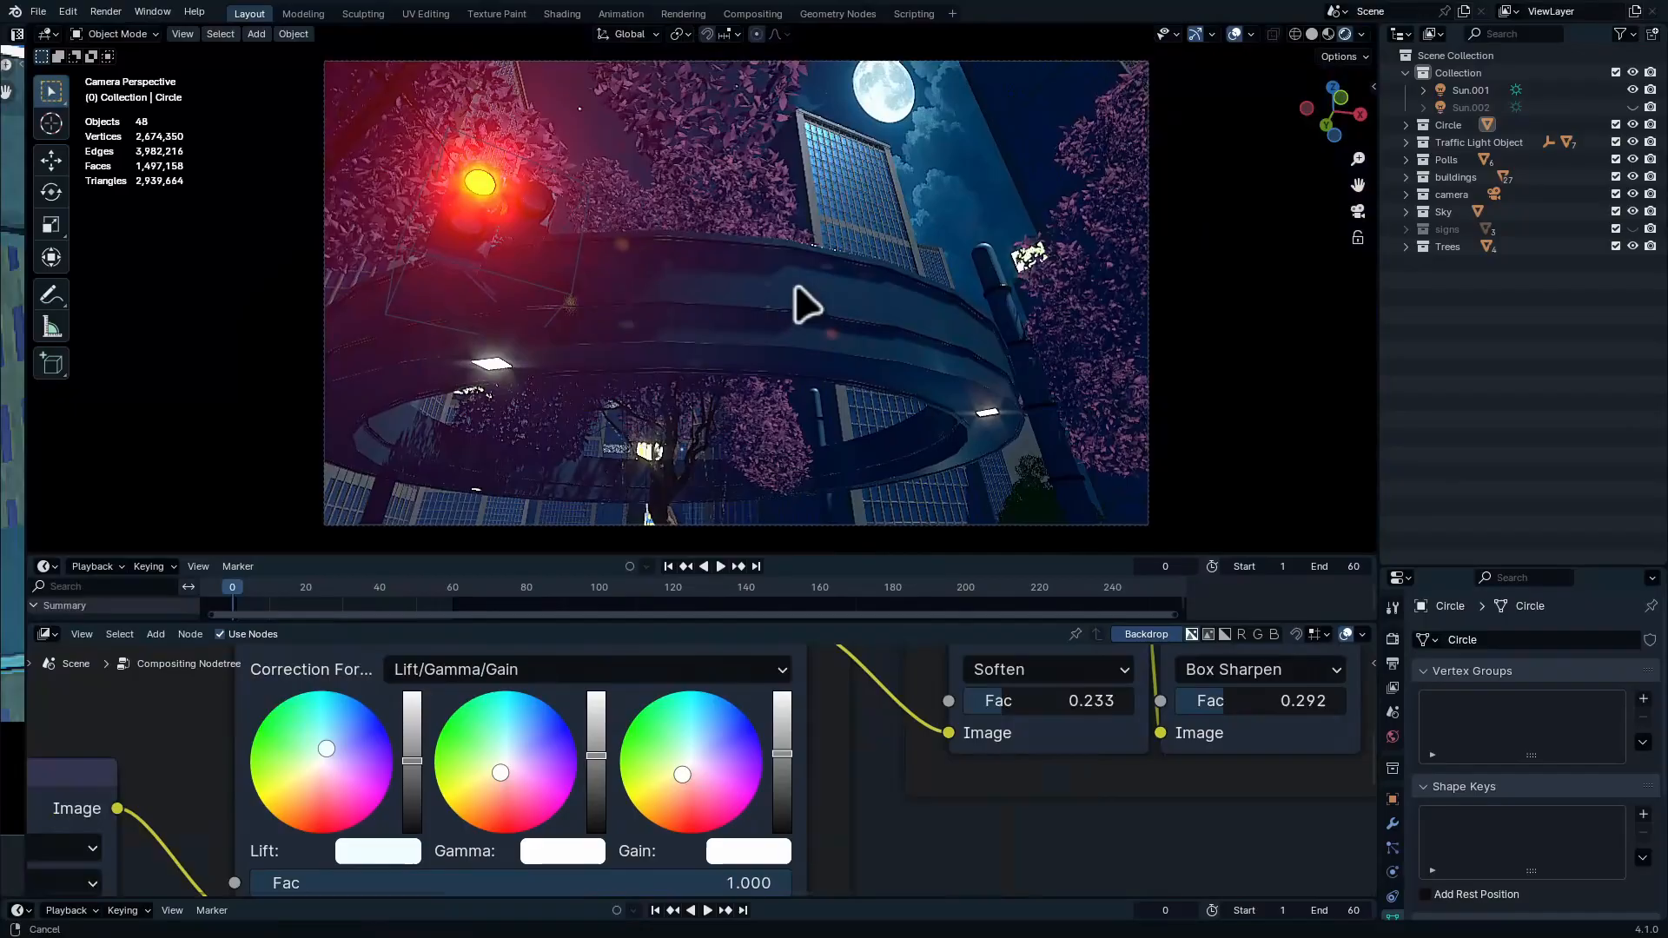
Set the Box Sharpen filter's Fac to 0.425 and try a different Fac on the Soften filter
middle_click_drag(1110, 745, 706, 812)
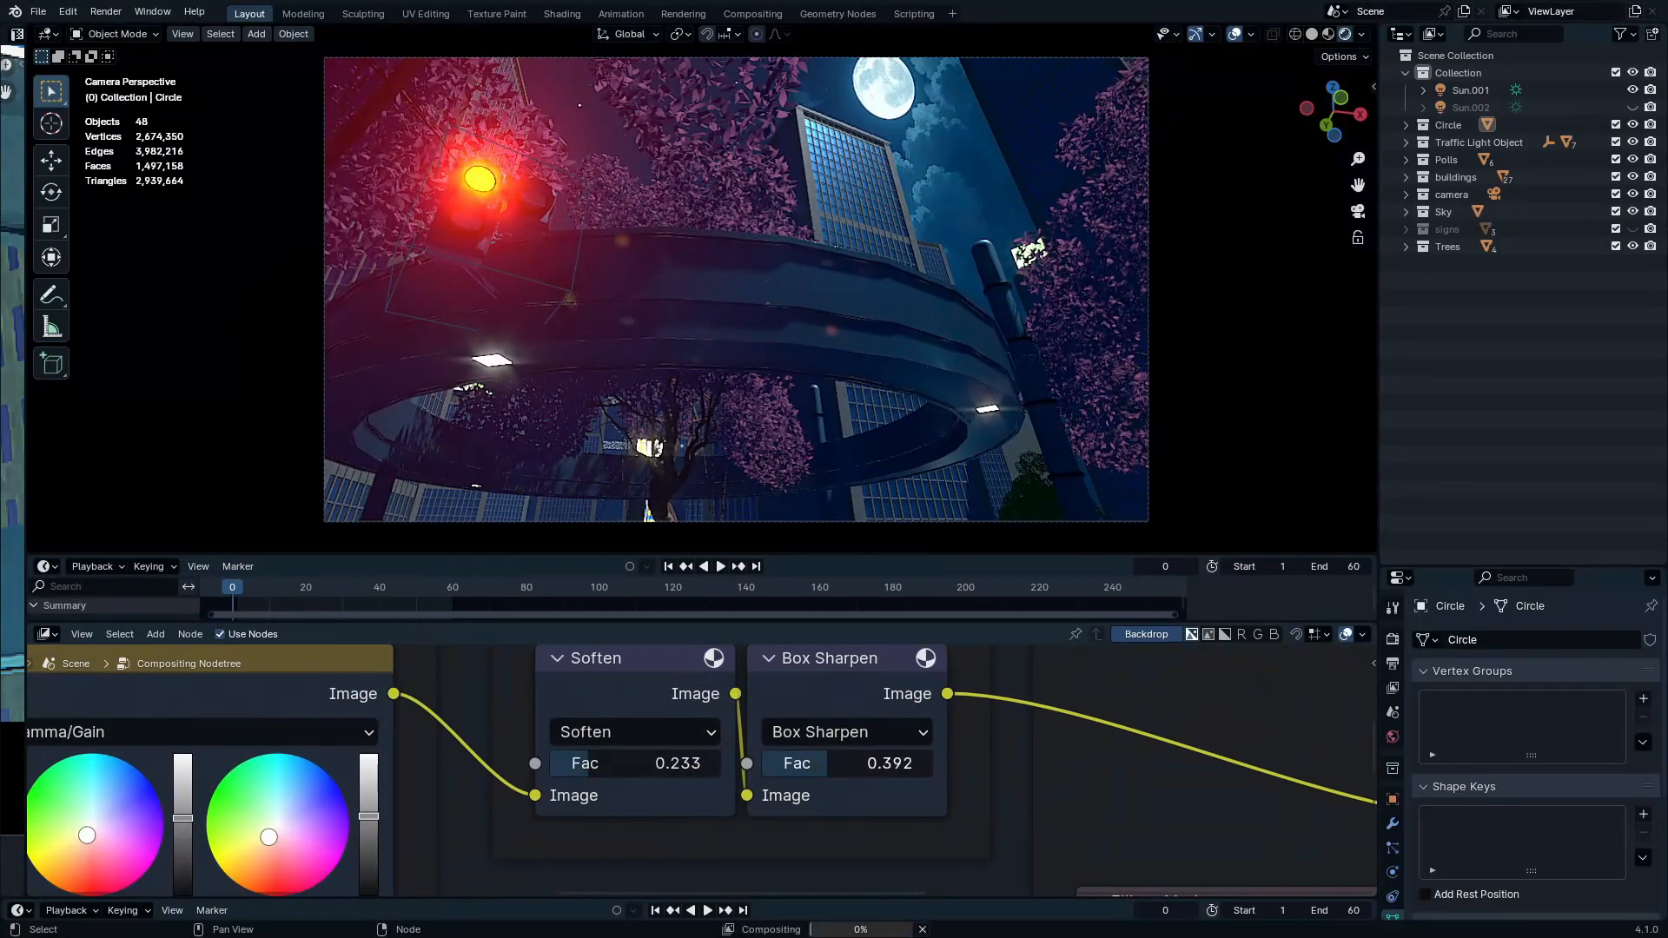
left_click_drag(869, 762, 877, 763)
scroll(838, 312, "up", 10)
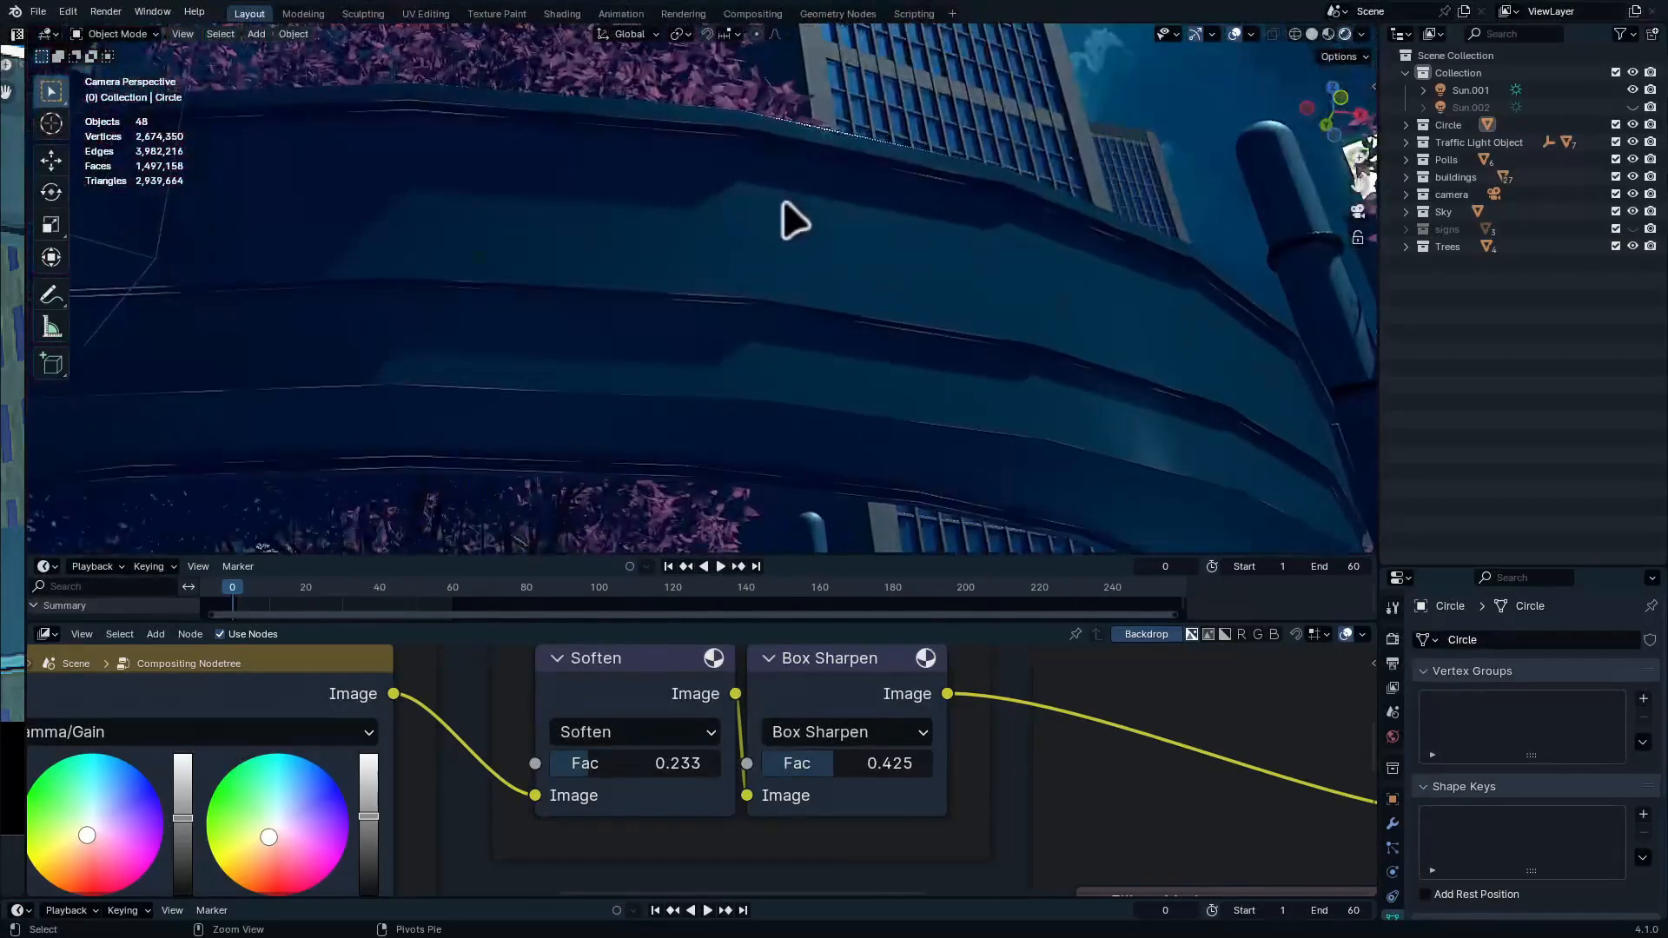
left_click_drag(589, 764, 549, 764)
key("Escape")
Set the Fac of the Noise frame's Overlay node to 0.433
middle_click_drag(724, 449, 826, 175, "ctrl")
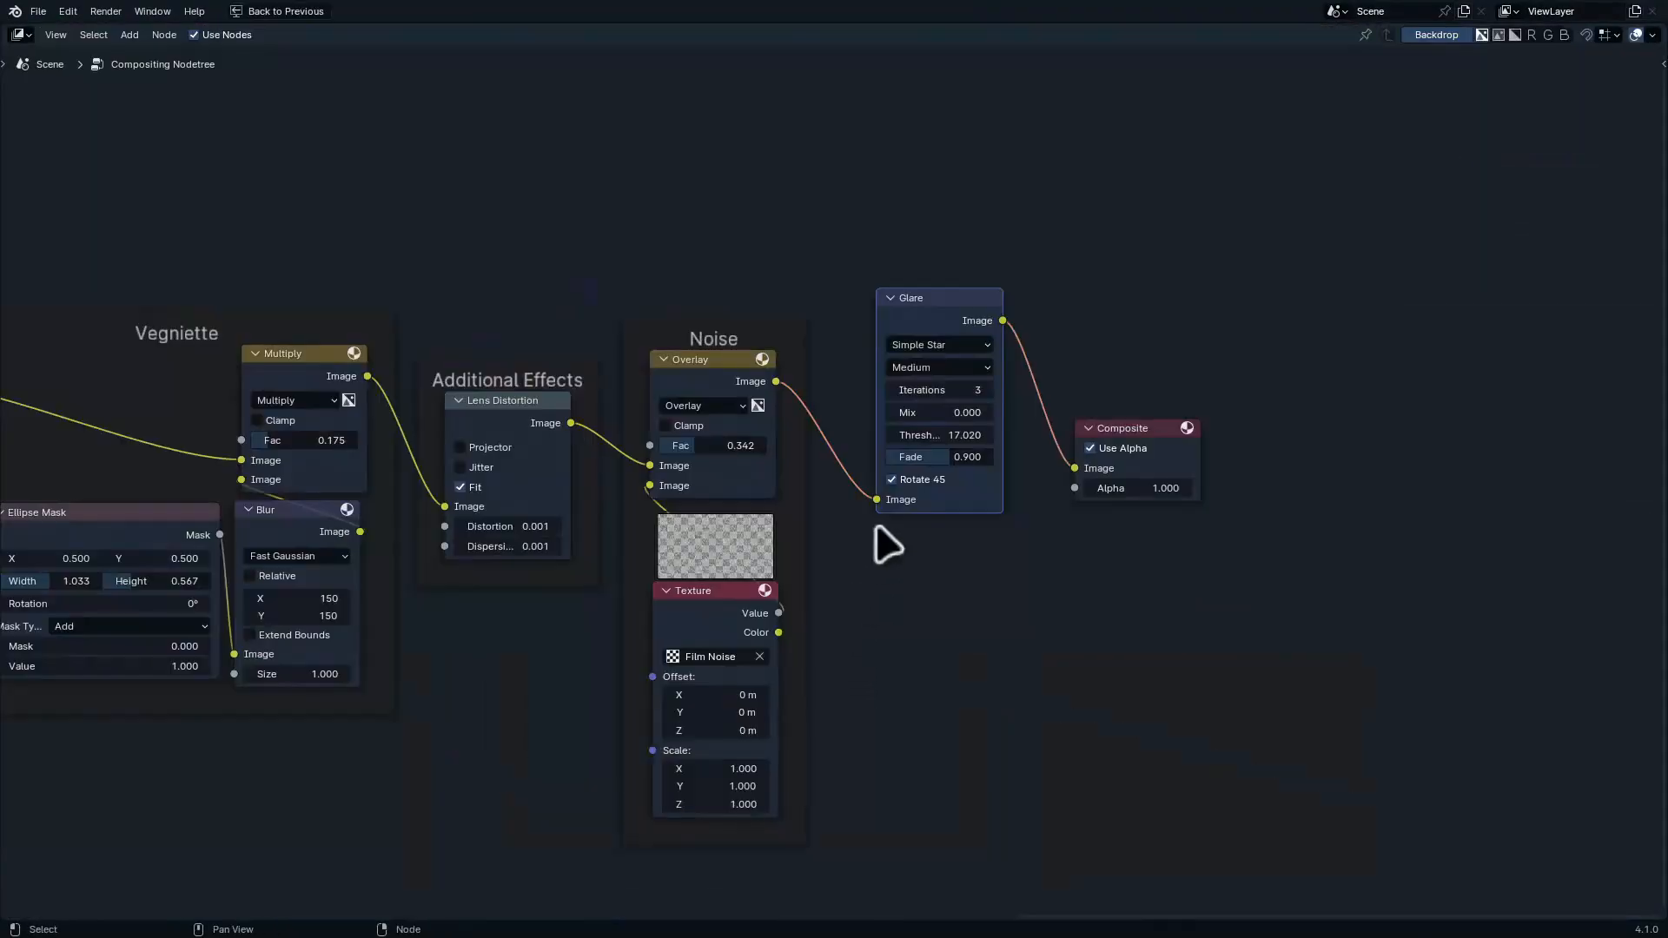
middle_click_drag(882, 539, 881, 638)
left_click_drag(901, 589, 944, 589)
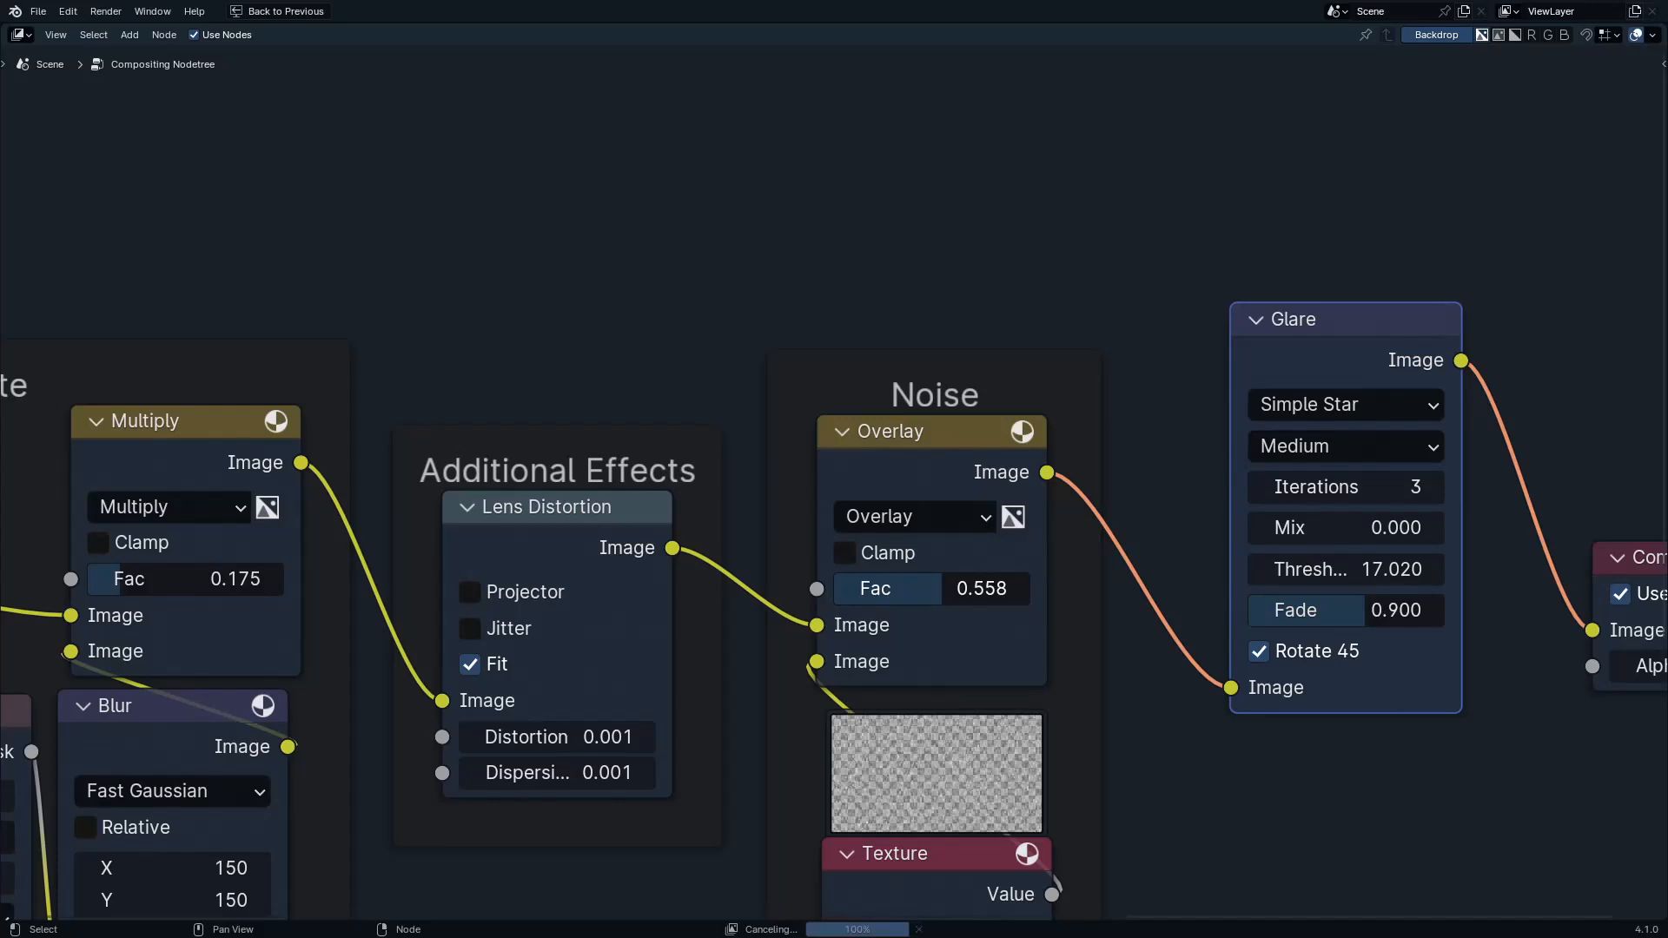
middle_click_drag(915, 588, 361, 570)
Move the Noise frame, Simple Star Glare and Composite nodes away from Lens Distortion to make room for another node
left_click_drag(670, 225, 1237, 707)
left_click_drag(227, 116, 1055, 919)
middle_click_drag(660, 608, 681, 433)
middle_click_drag(682, 433, 695, 491, "ctrl")
left_click_drag(563, 261, 1030, 251)
left_click(608, 228)
Insert a Kuwahara node between Lens Distortion and the Noise Overlay, and set it to Anisotropic
key("shift+a")
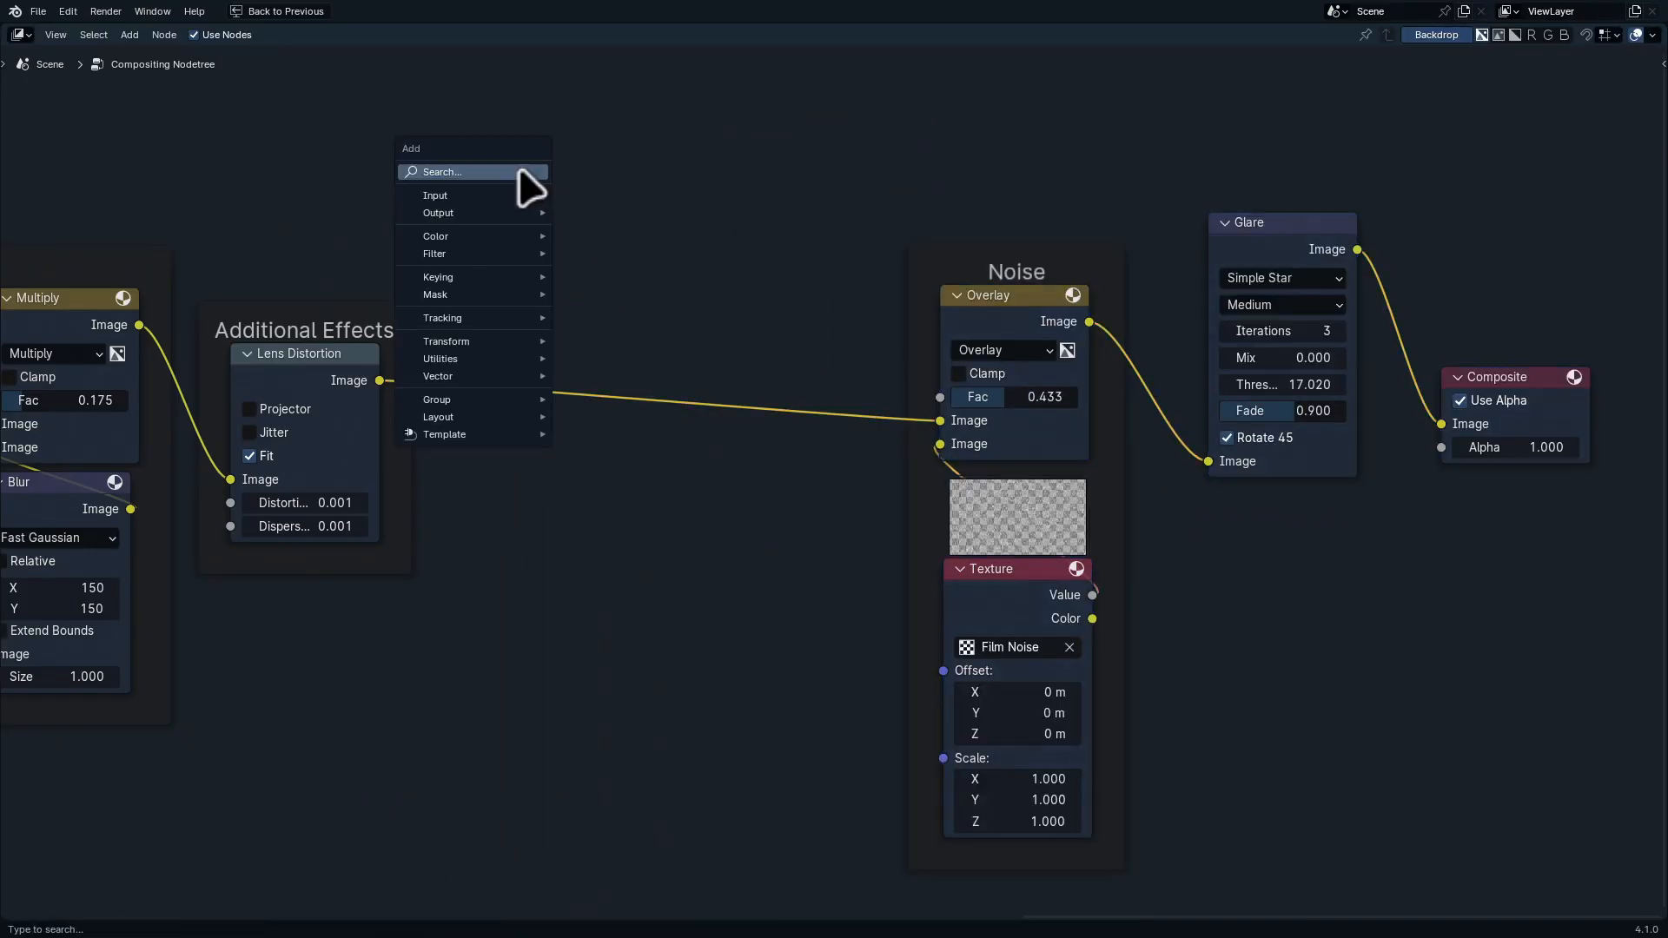
left_click(525, 172)
type("ku")
key("Return")
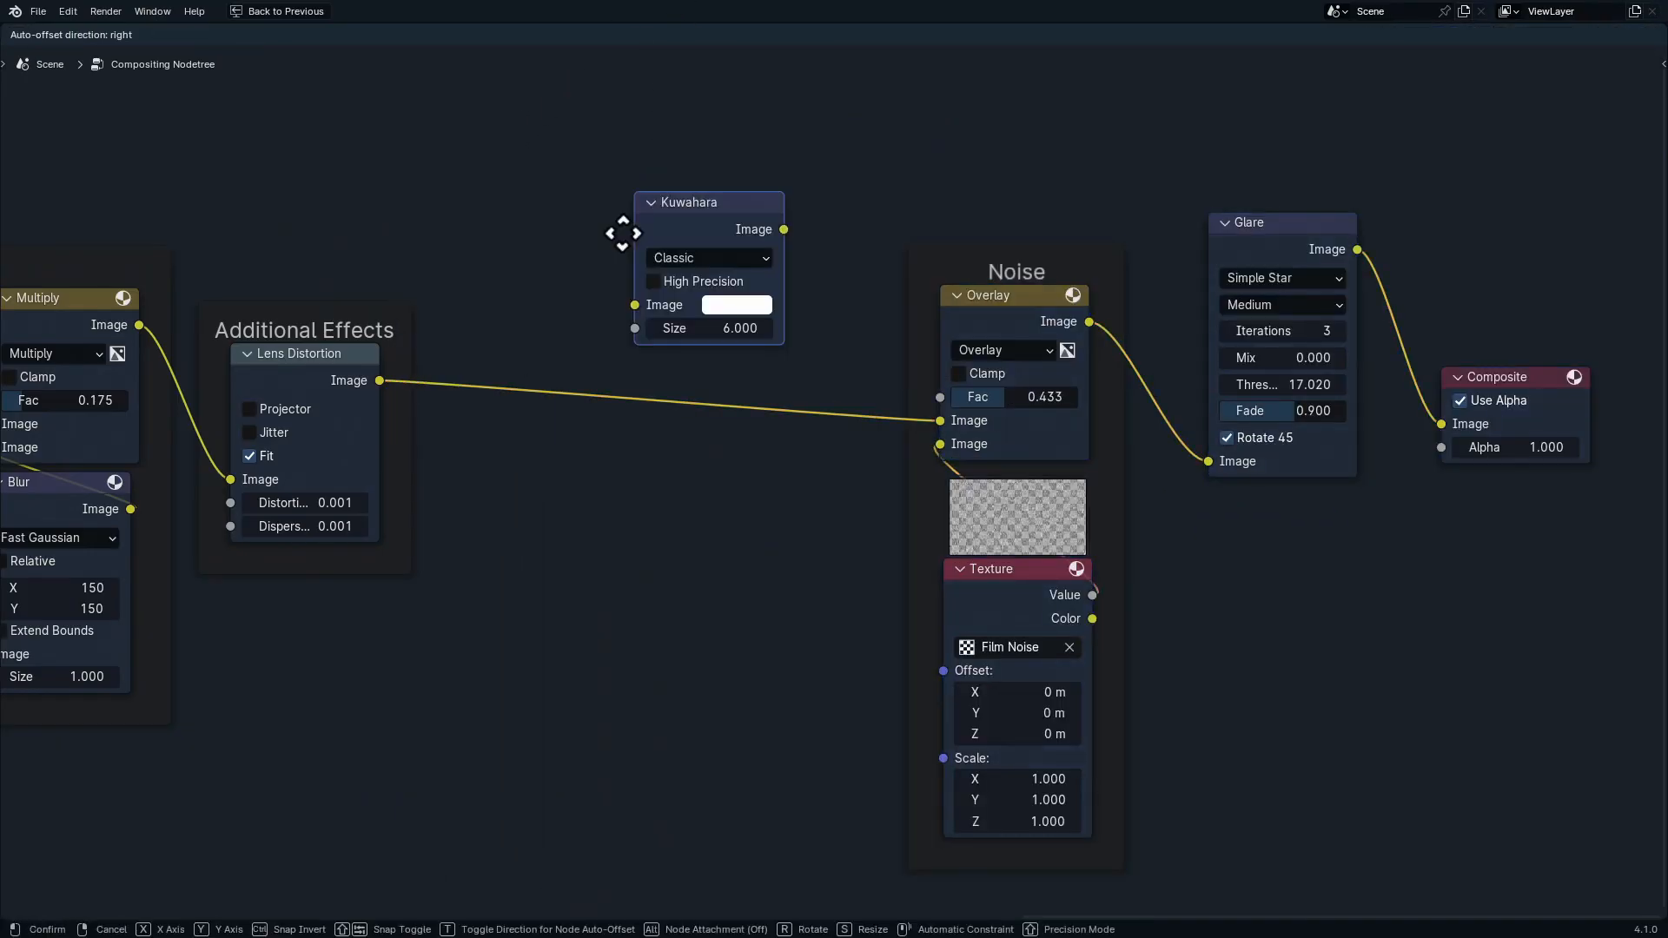
left_click(524, 282)
left_click(586, 349)
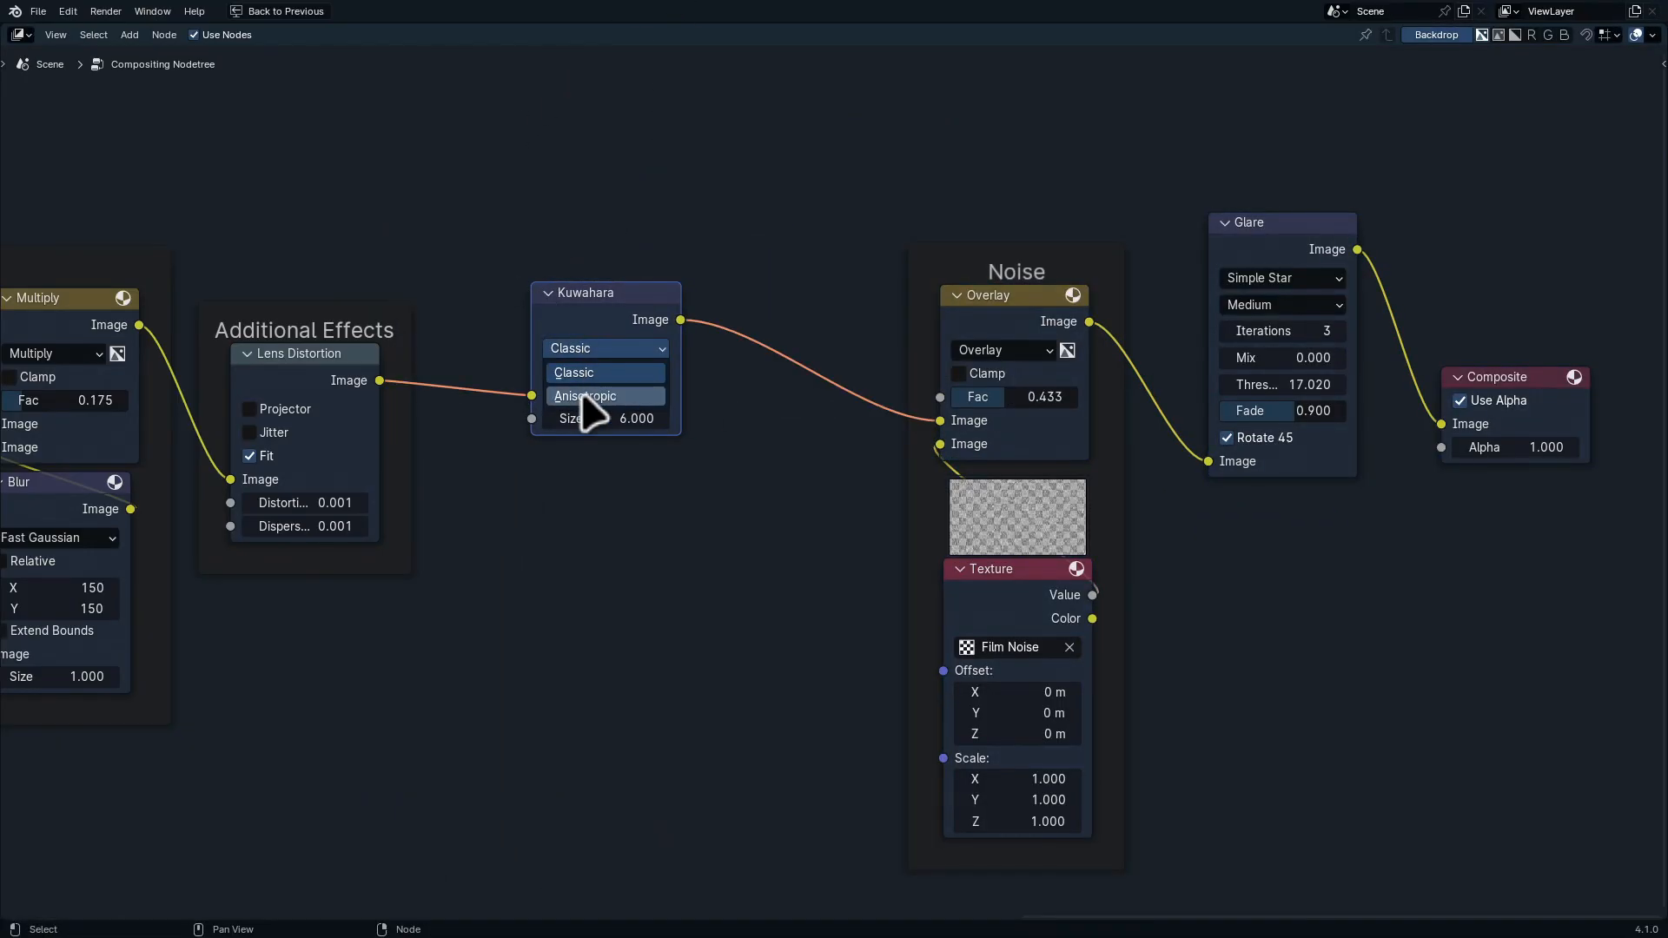
left_click(584, 396)
middle_click_drag(584, 409, 623, 475, "ctrl")
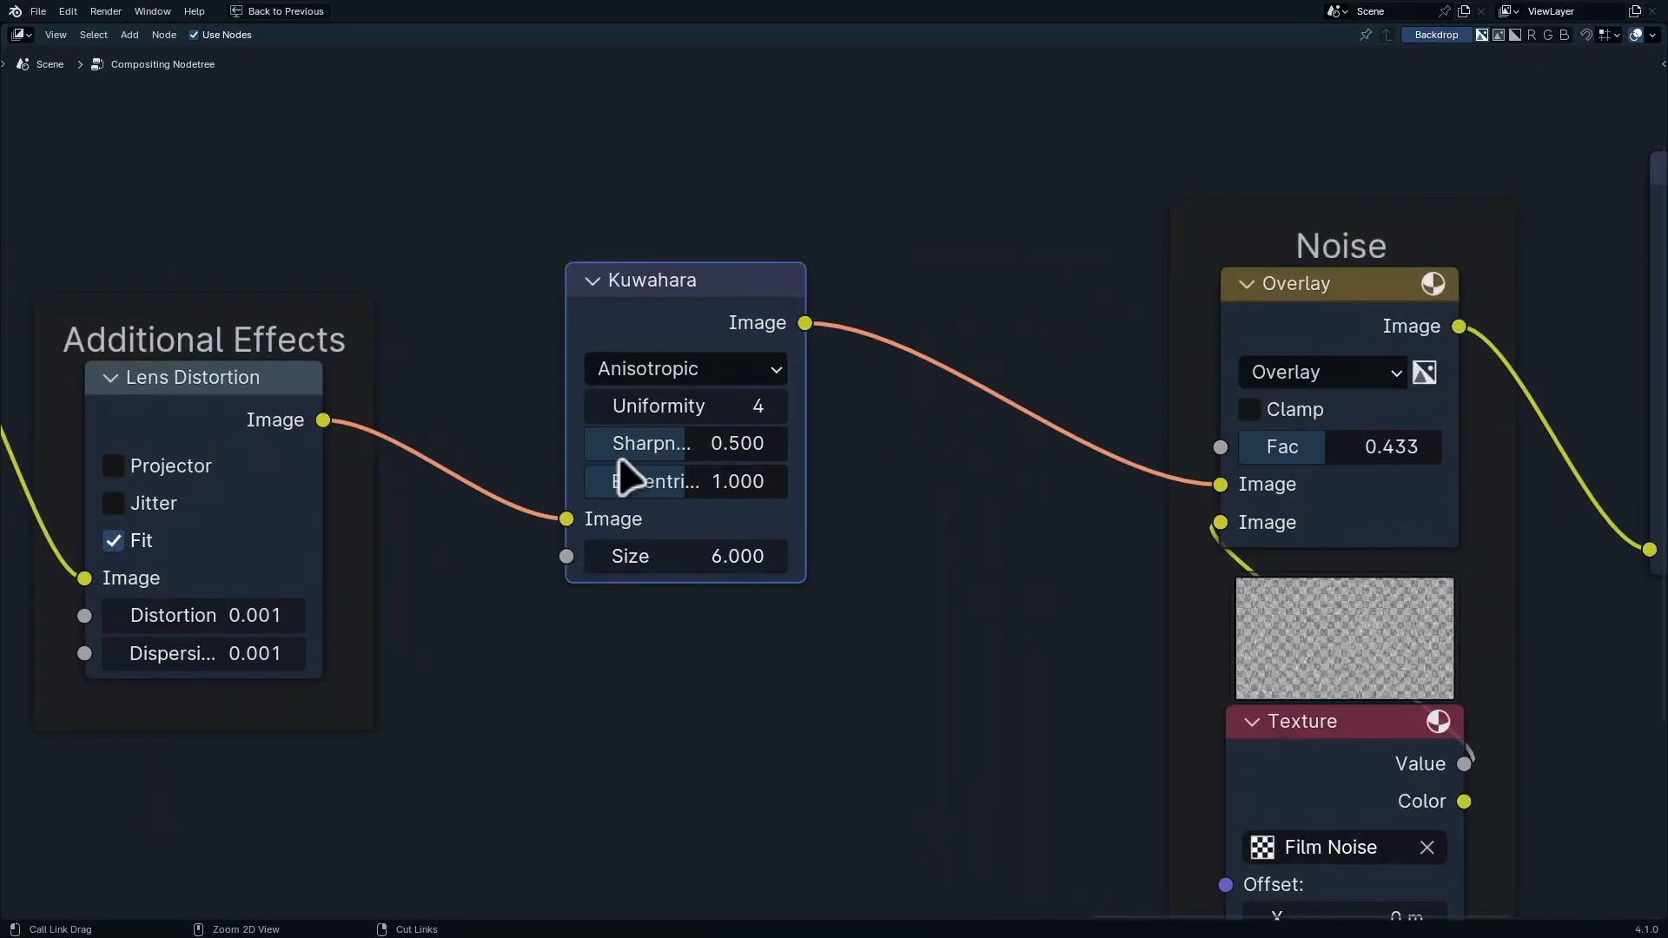
Set the Kuwahara node's Sharpness to 0.850, Eccentricity to 1.667 and Size to 4.200
key("ctrl+space")
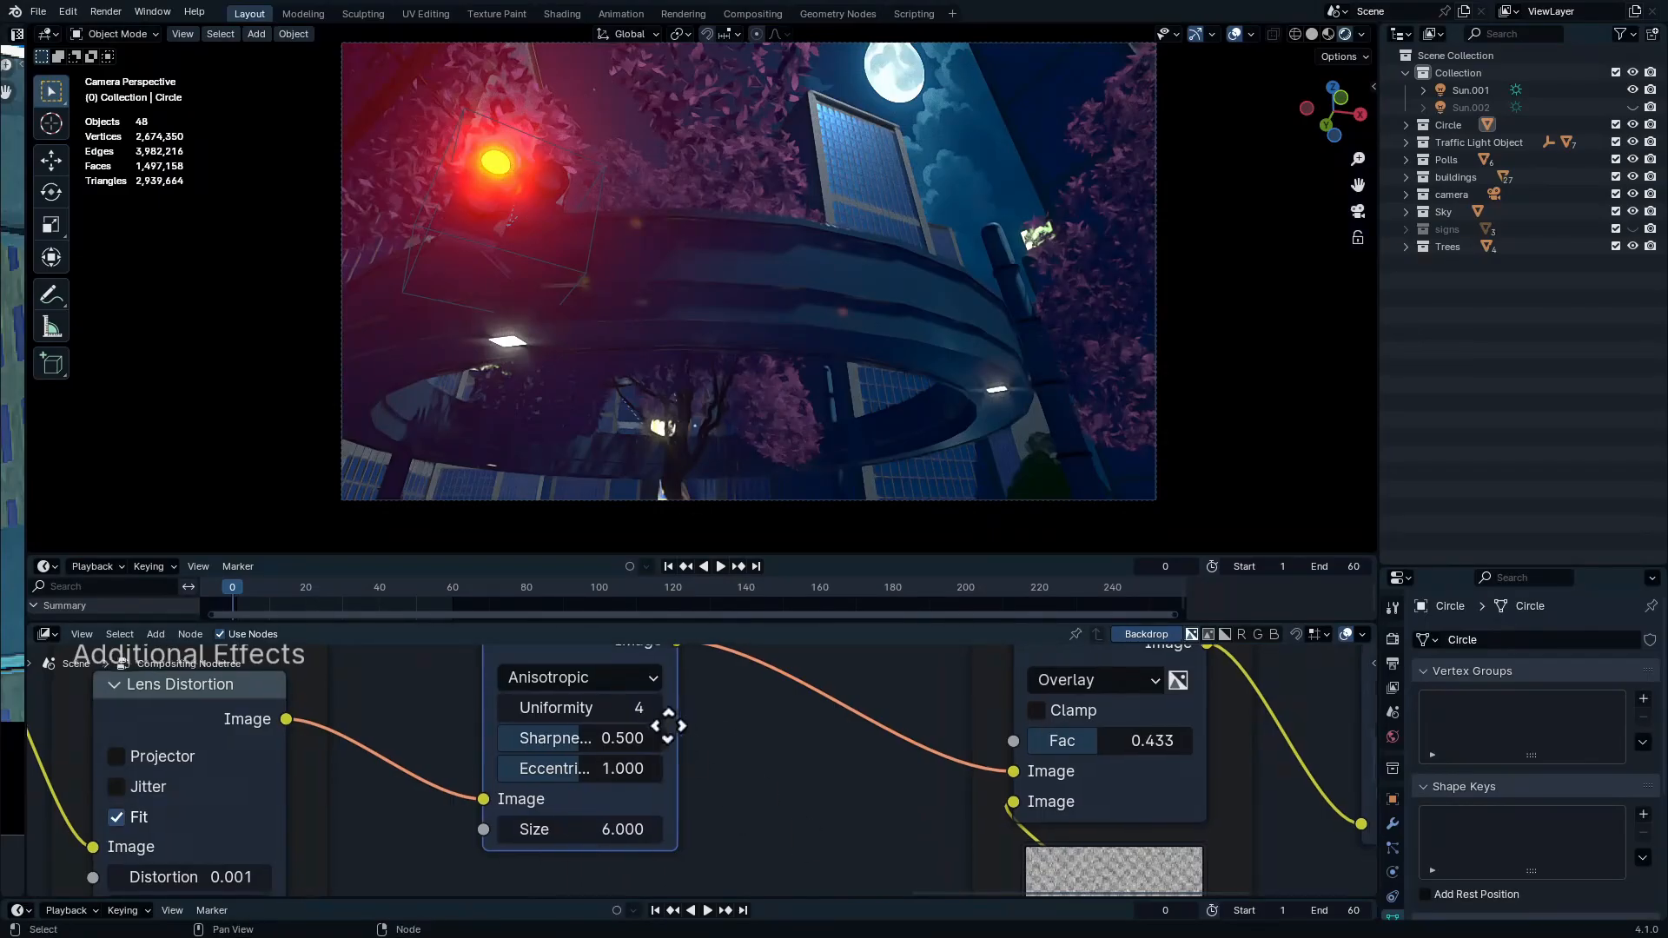
middle_click_drag(632, 738, 725, 808)
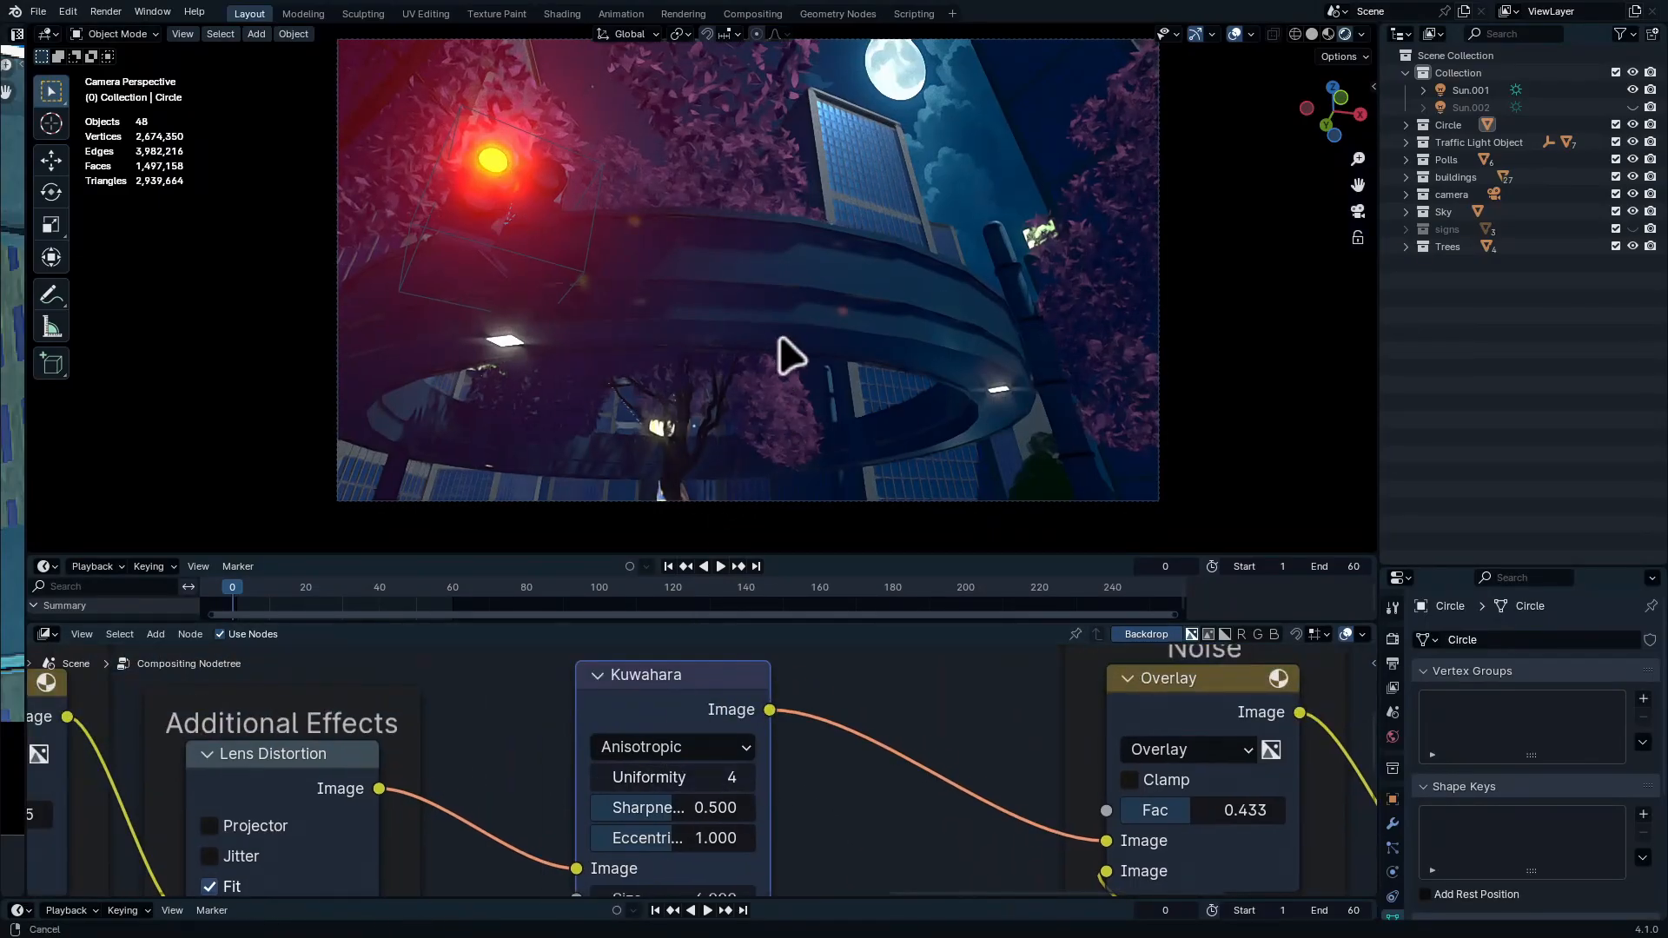
scroll(790, 357, "up", 3)
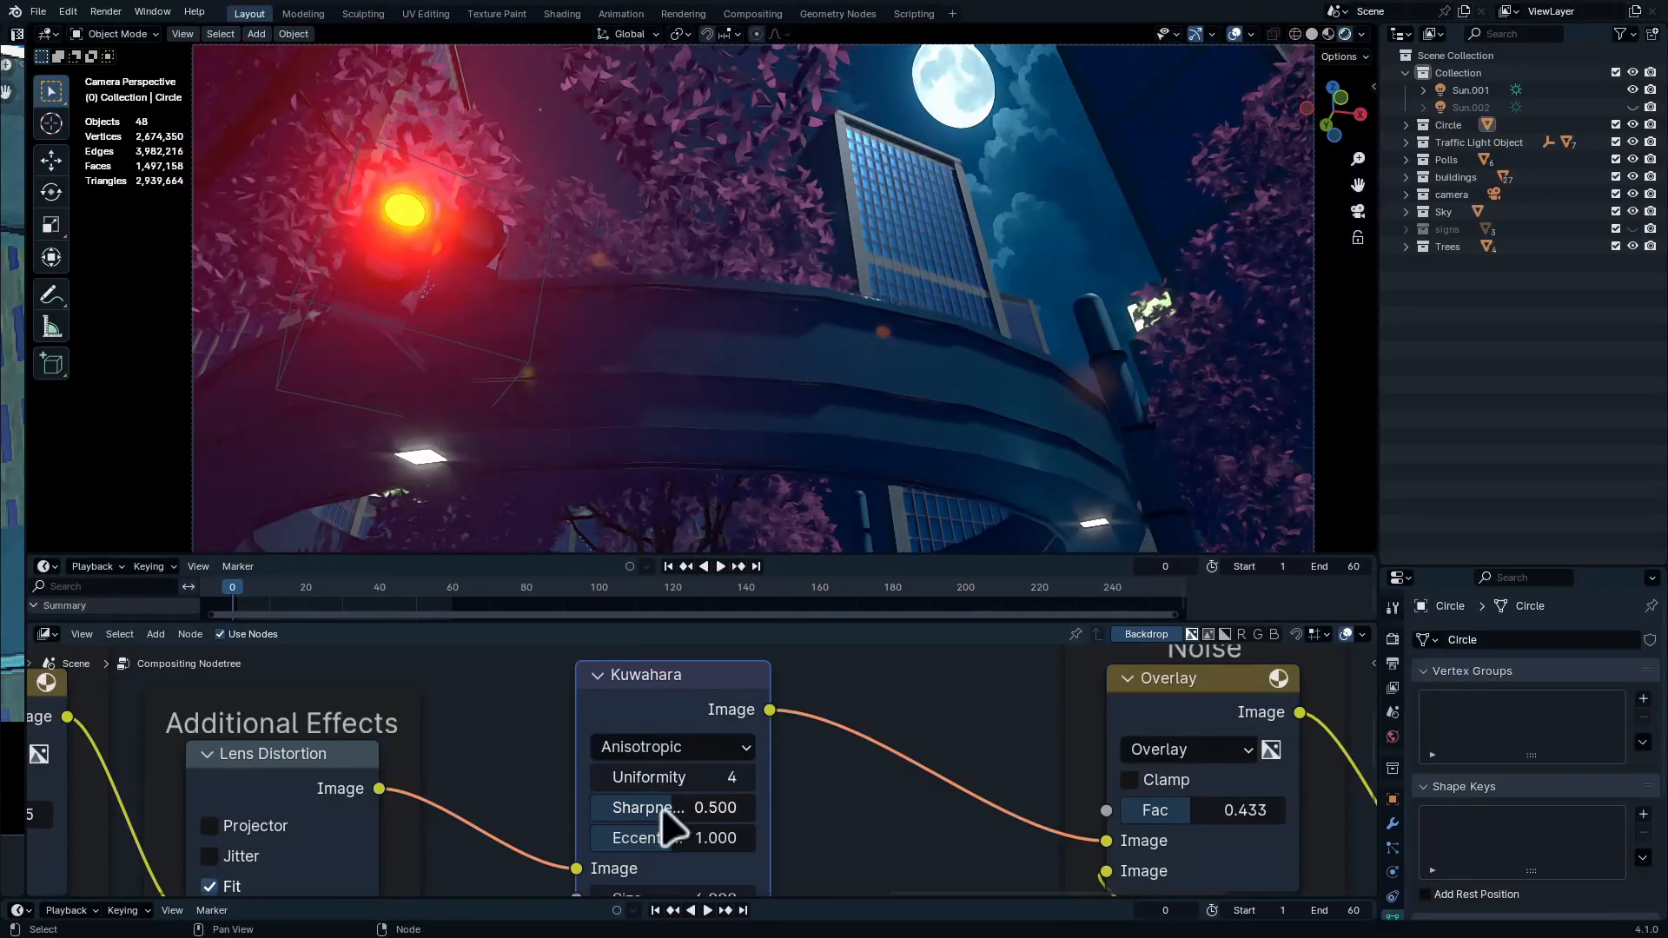
left_click_drag(695, 807, 747, 837)
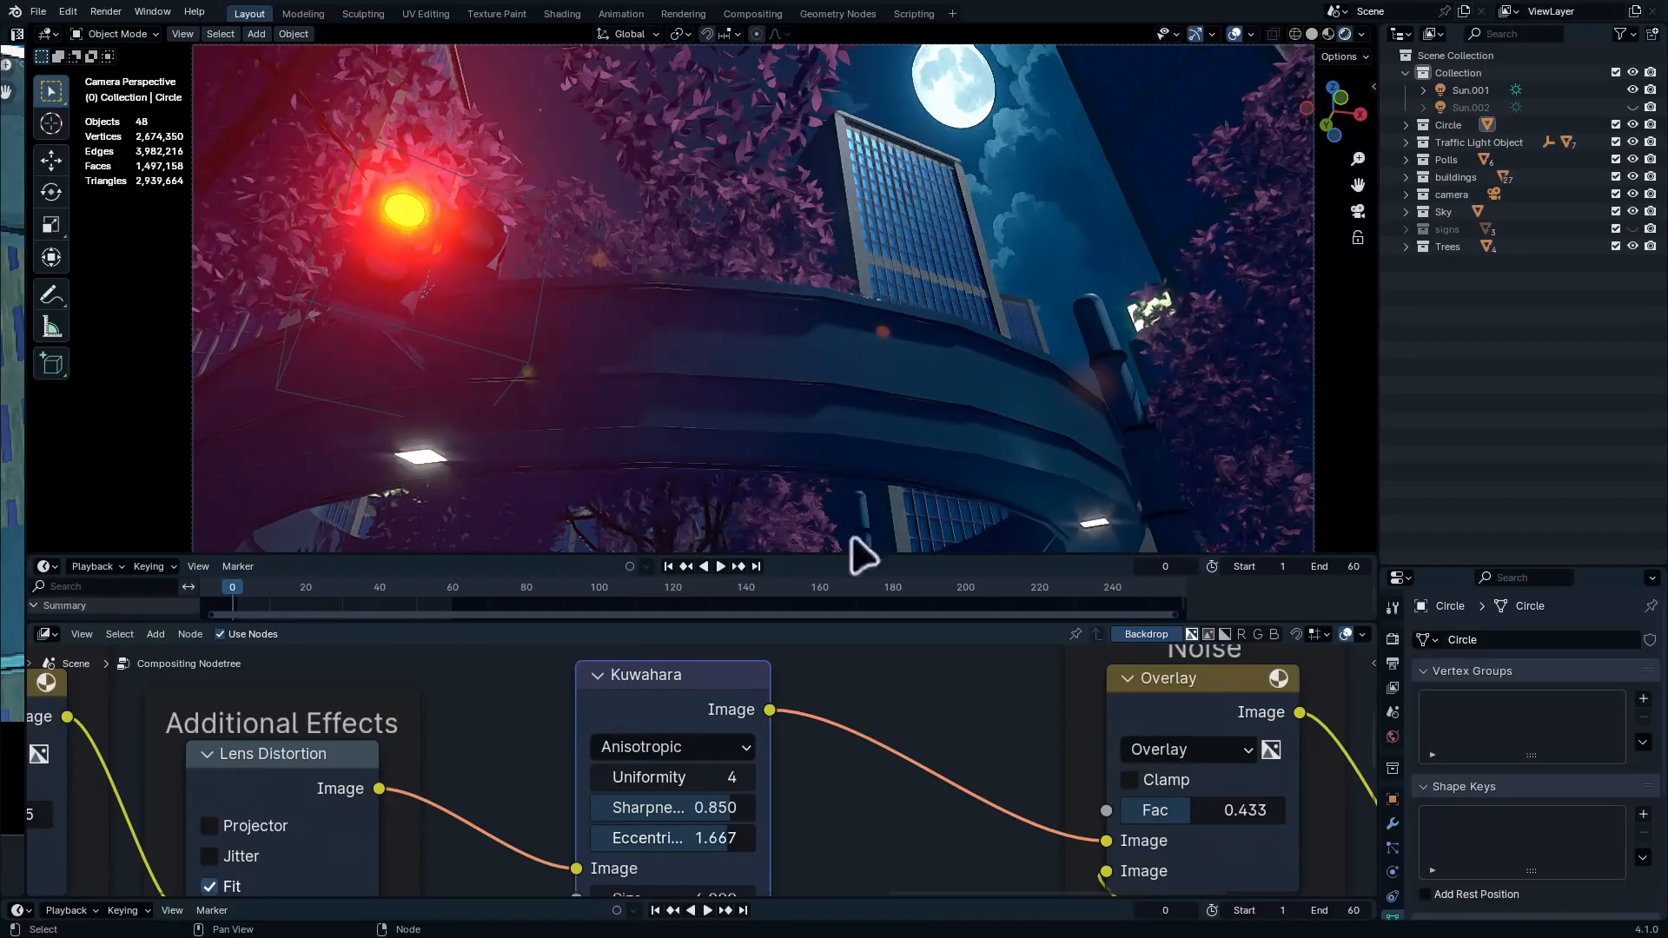
scroll(818, 769, "up", 1)
middle_click_drag(779, 851, 777, 705)
mouse_move(652, 764)
left_mouse_down()
mouse_move(816, 764)
mouse_move(614, 767)
mouse_move(630, 767)
left_mouse_up()
middle_click_drag(855, 287, 828, 196, "ctrl")
Pull a link from the Color Ramp's Image output and add a Mix node in Color mode above the node chain
key("ctrl+space")
scroll(785, 554, "down", 8)
middle_click_drag(764, 410, 785, 335)
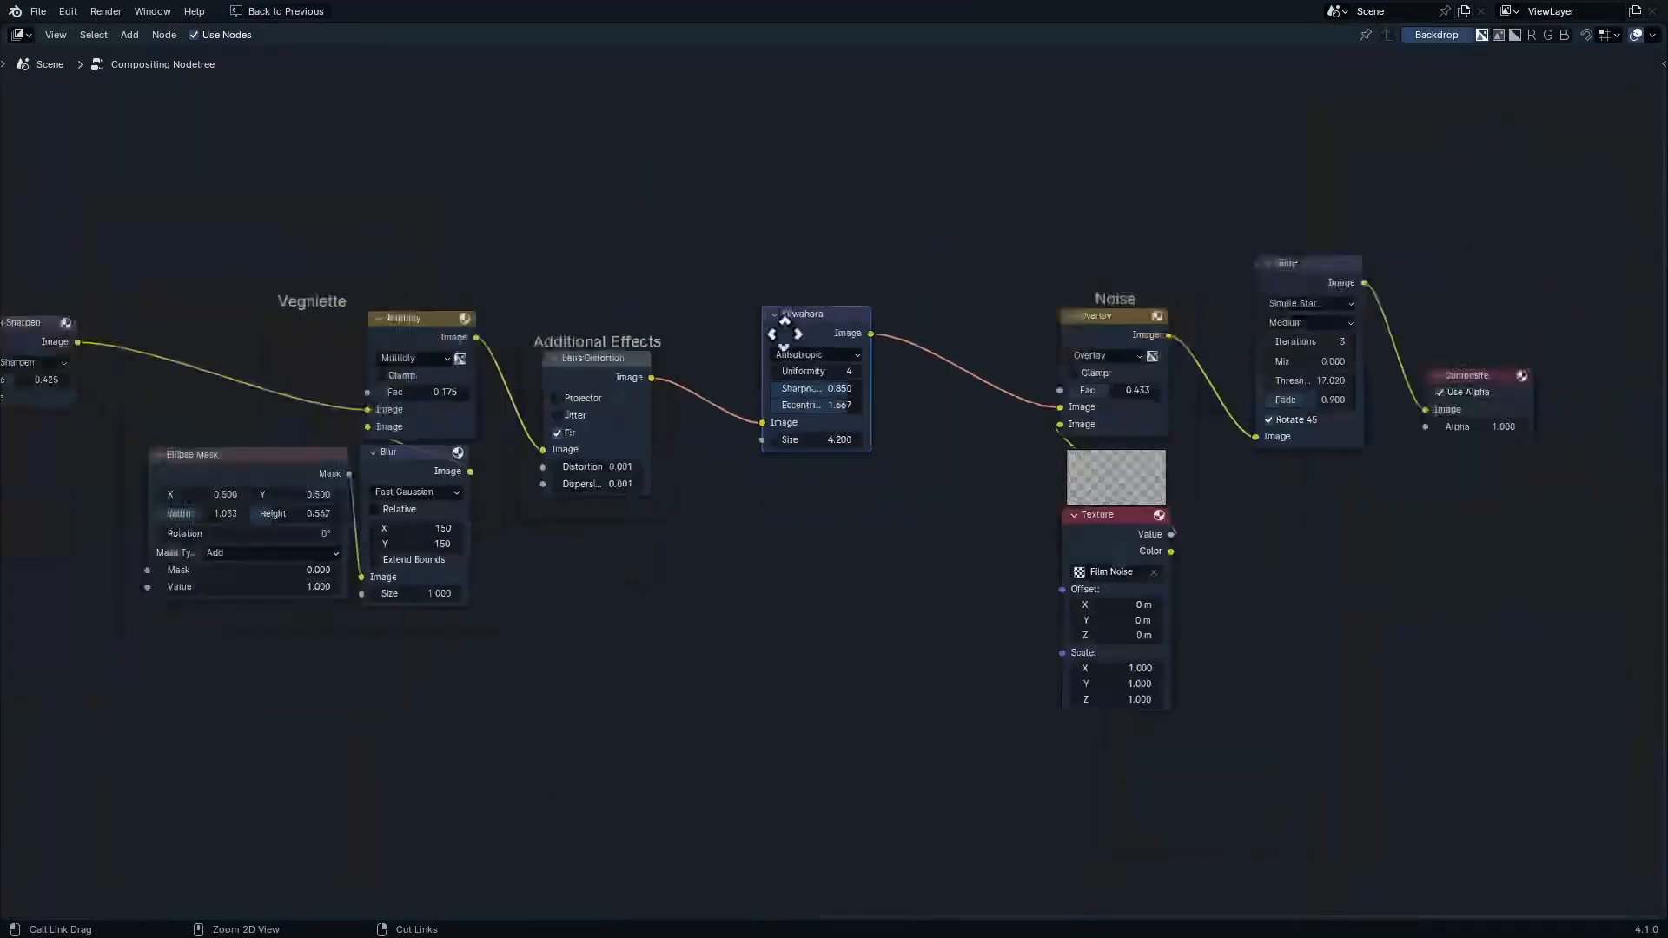
scroll(785, 335, "down", 3)
middle_click_drag(383, 185, 1372, 397)
left_click_drag(427, 434, 1493, 276)
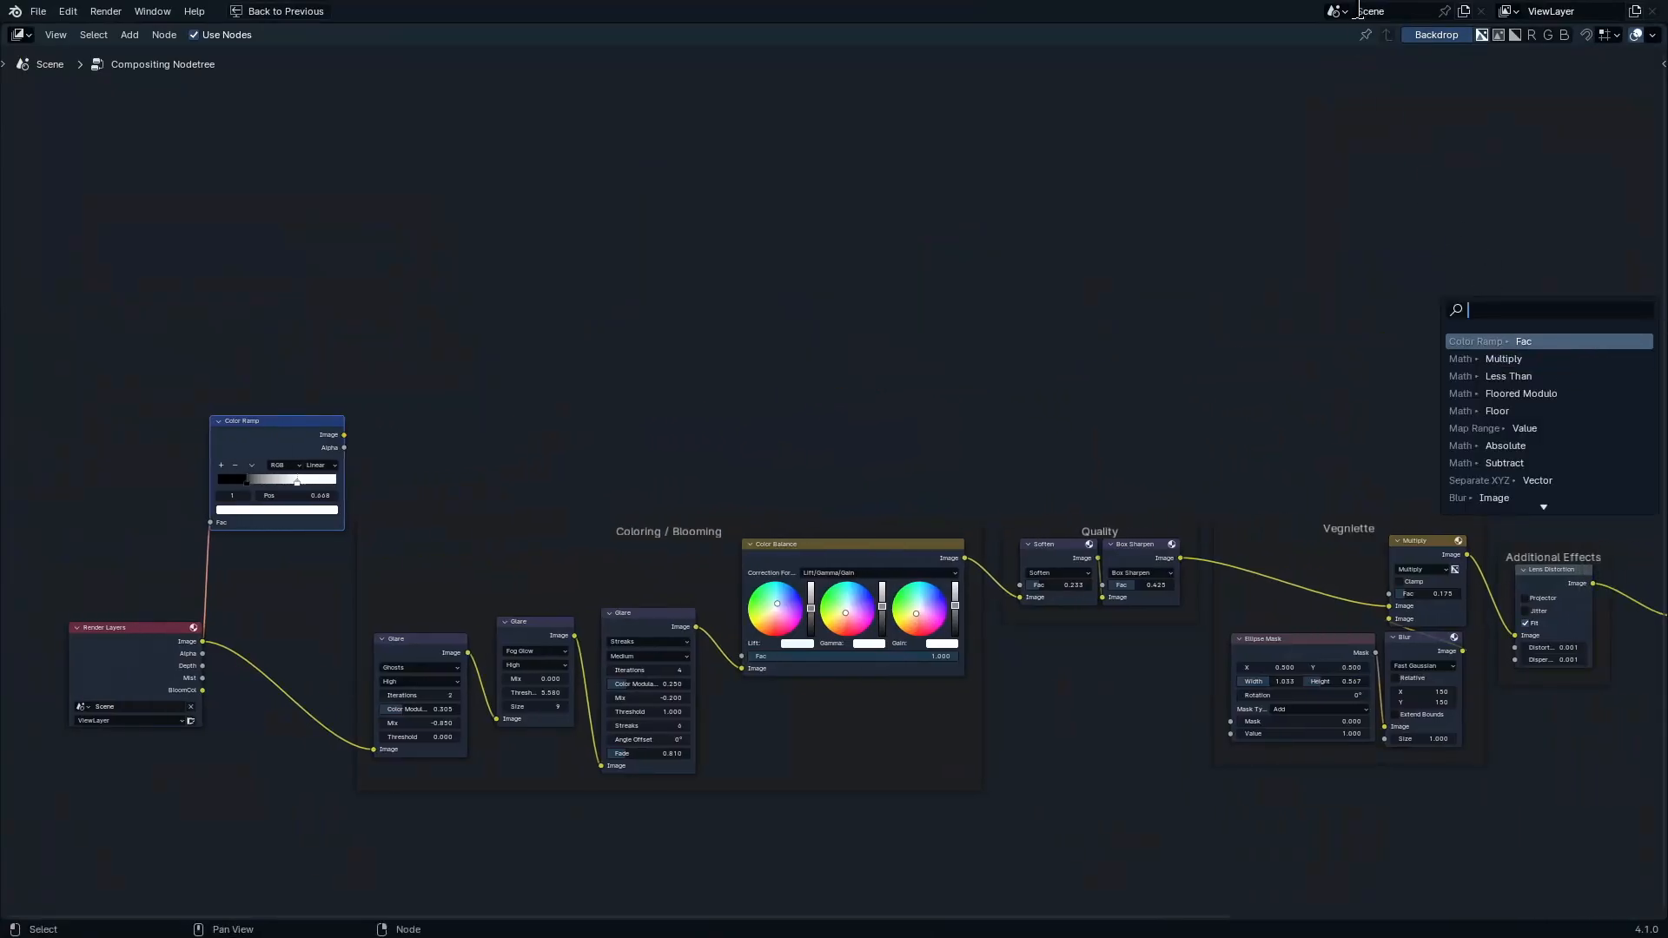
type("mix clor")
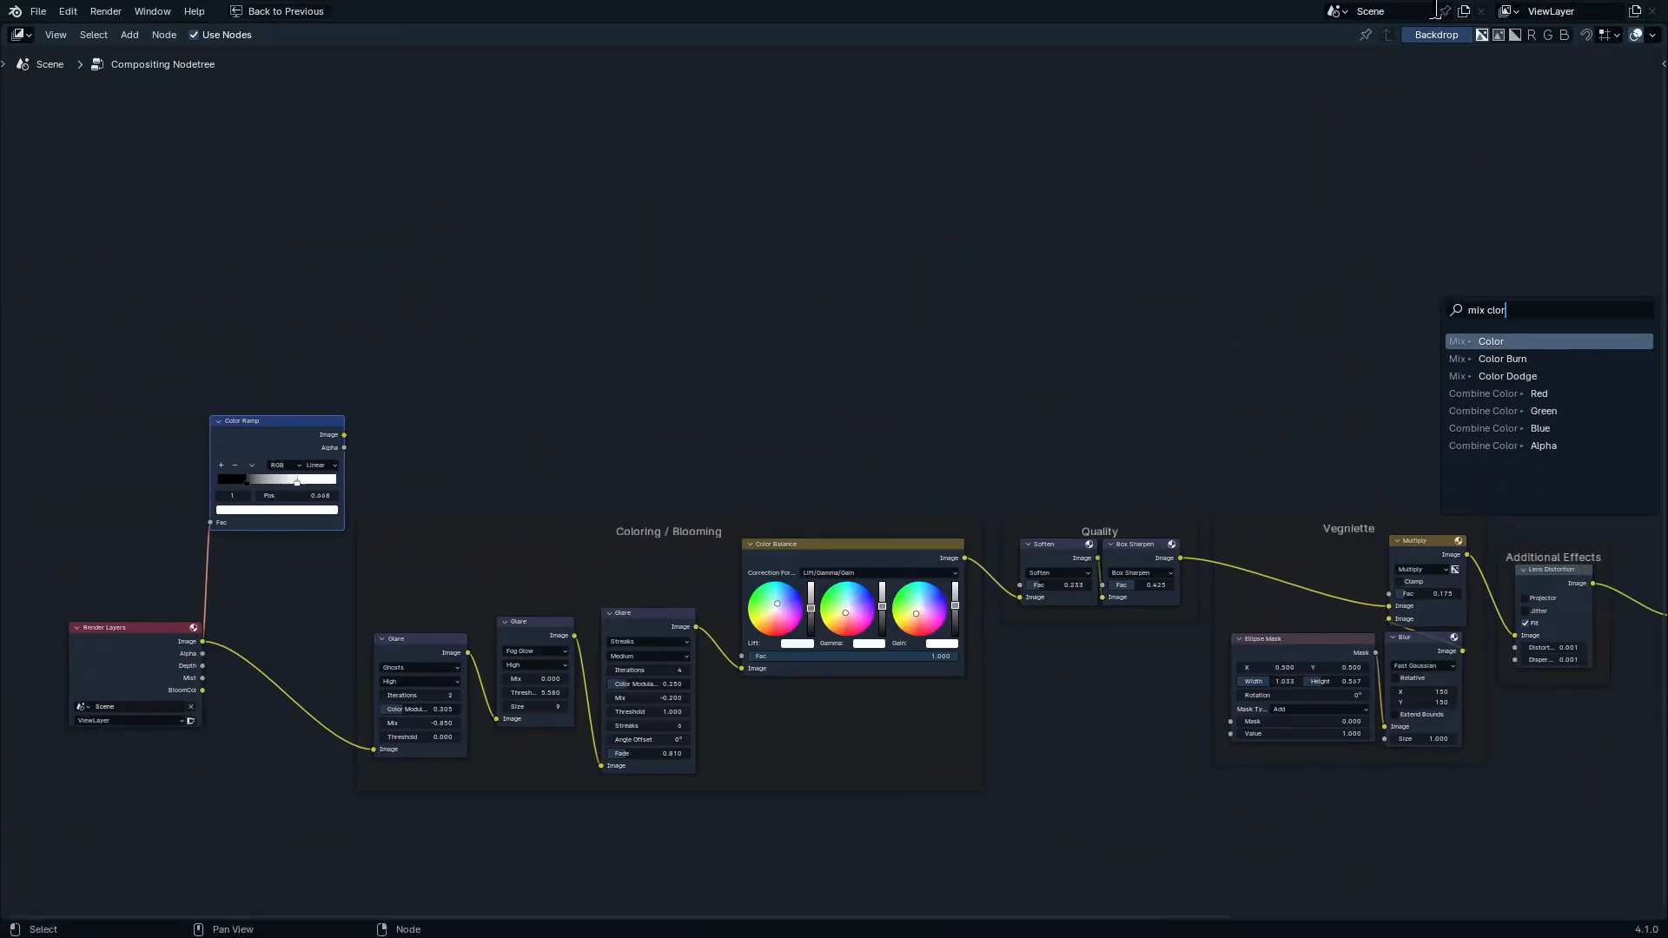
key("Return")
left_click(1307, 38)
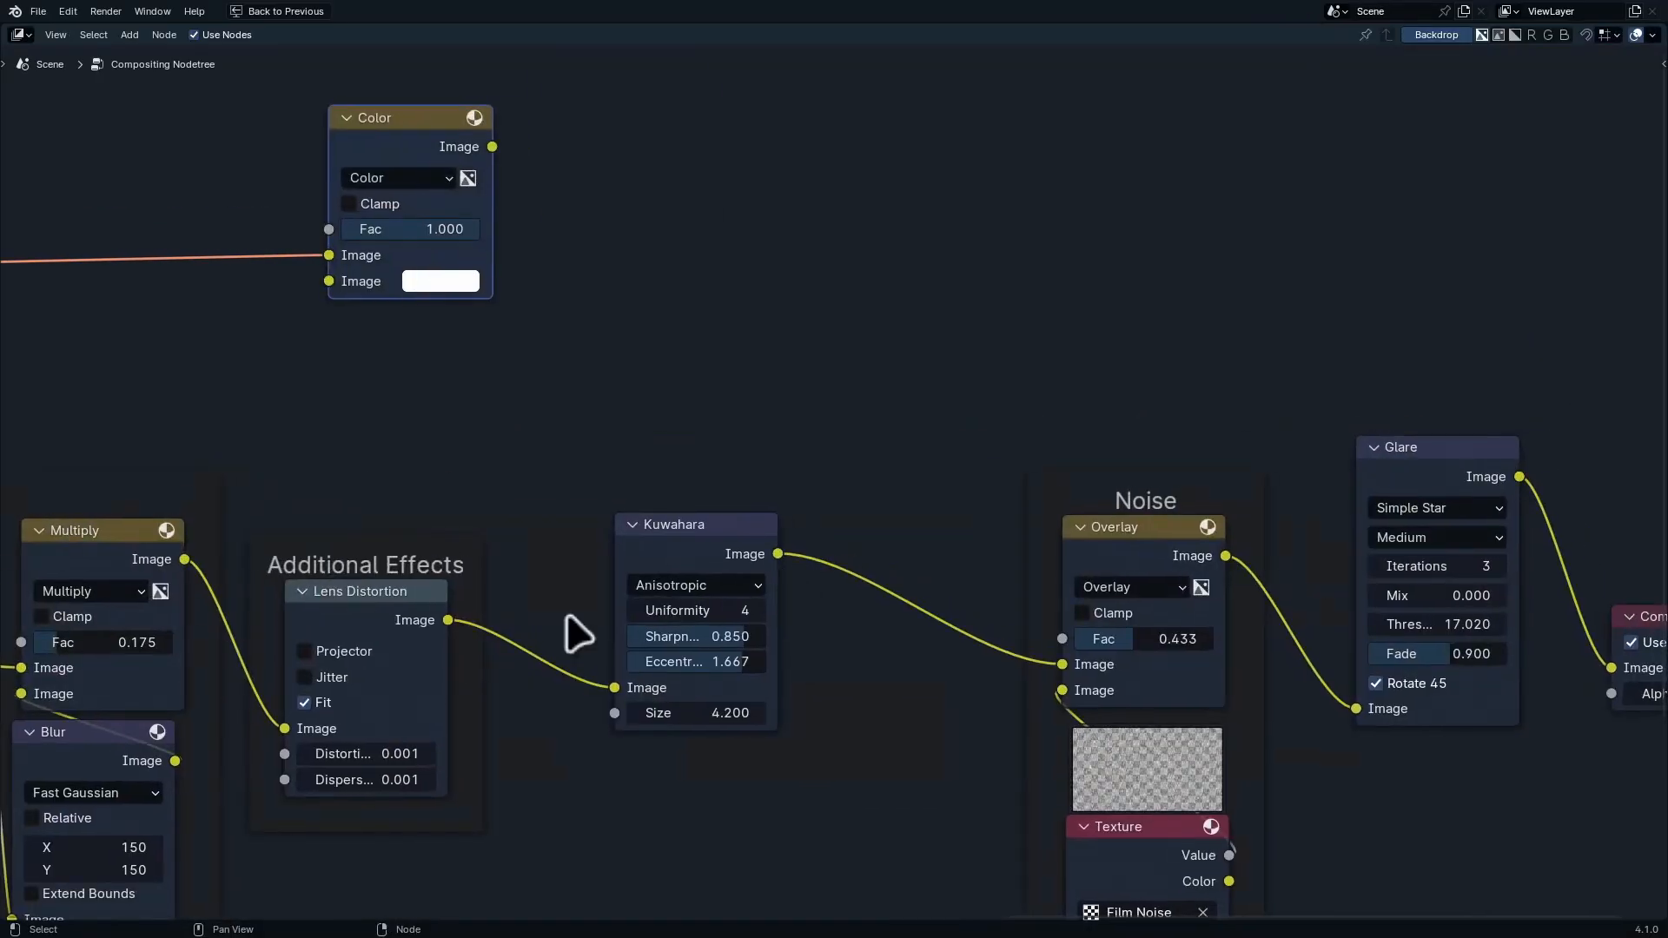
Wire Lens Distortion into the Color mix node's second Image input, its output into Kuwahara, and move the Color Ramp link to Fac
left_click_drag(436, 620, 387, 299)
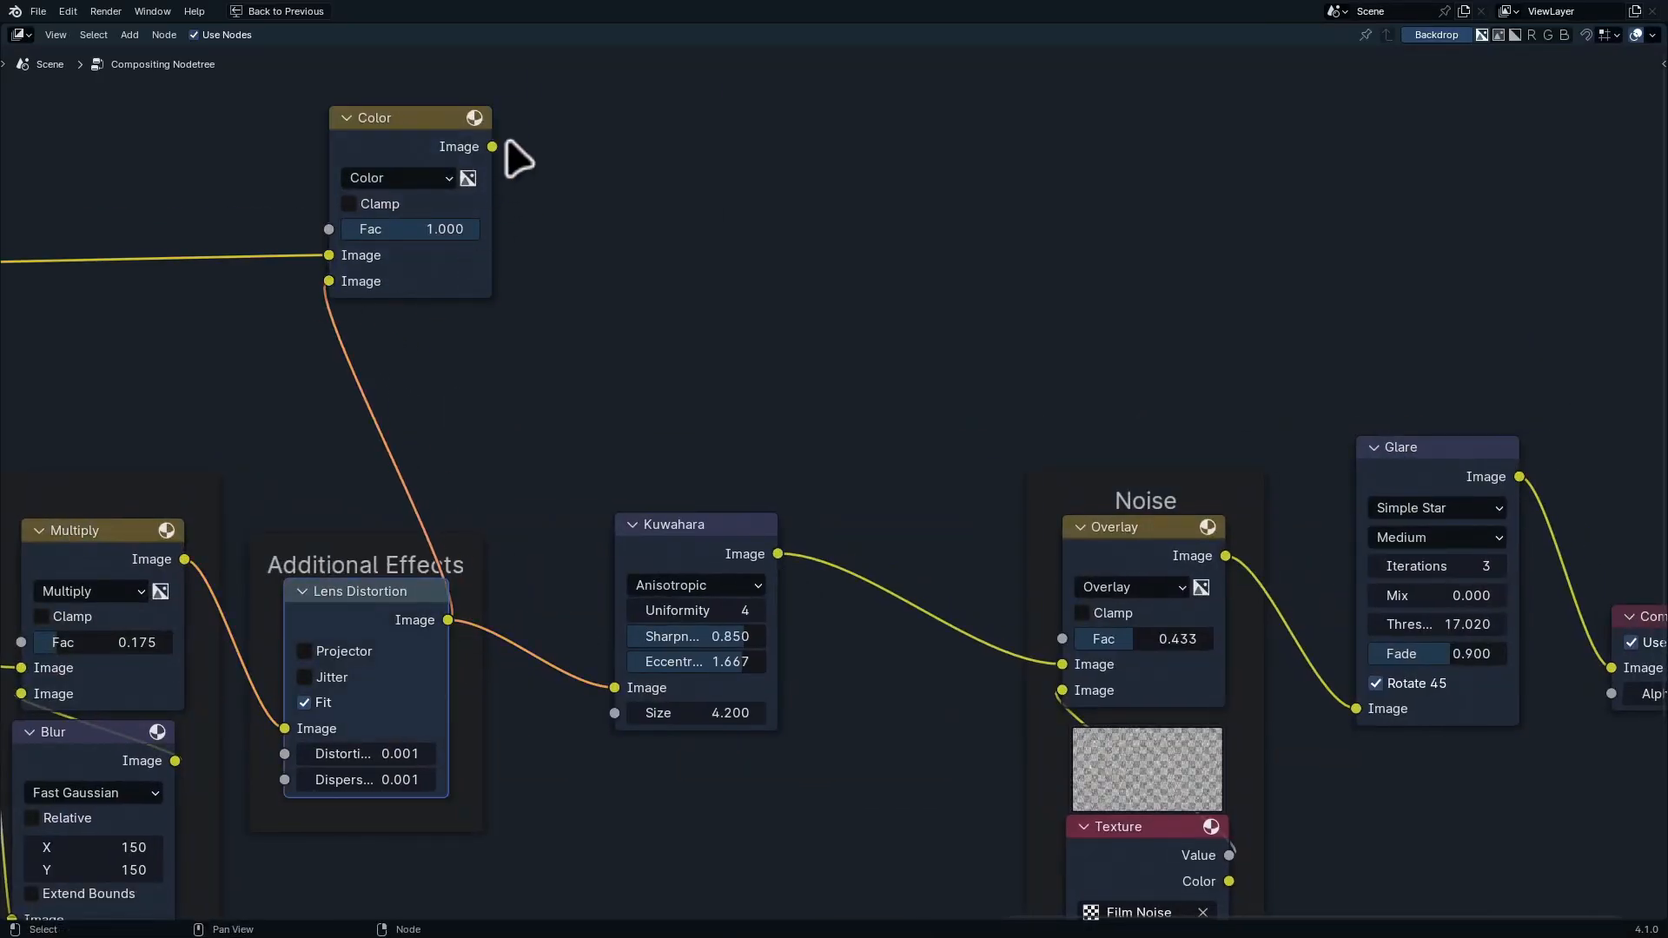
left_click_drag(493, 148, 525, 547)
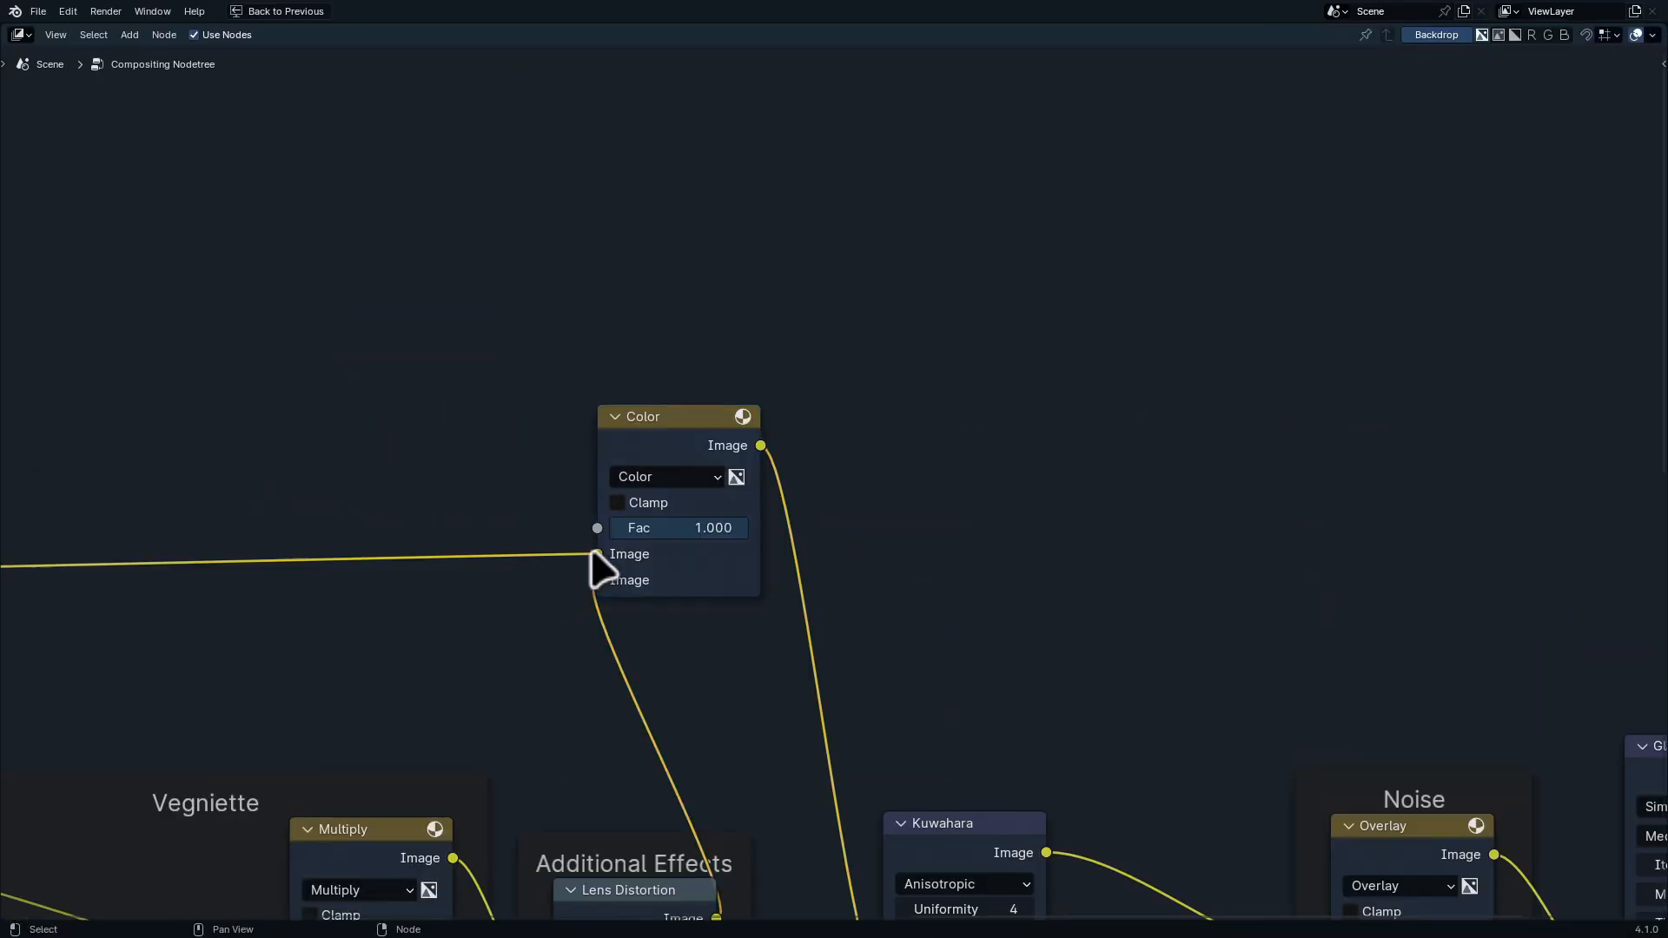
left_click_drag(597, 556, 598, 532)
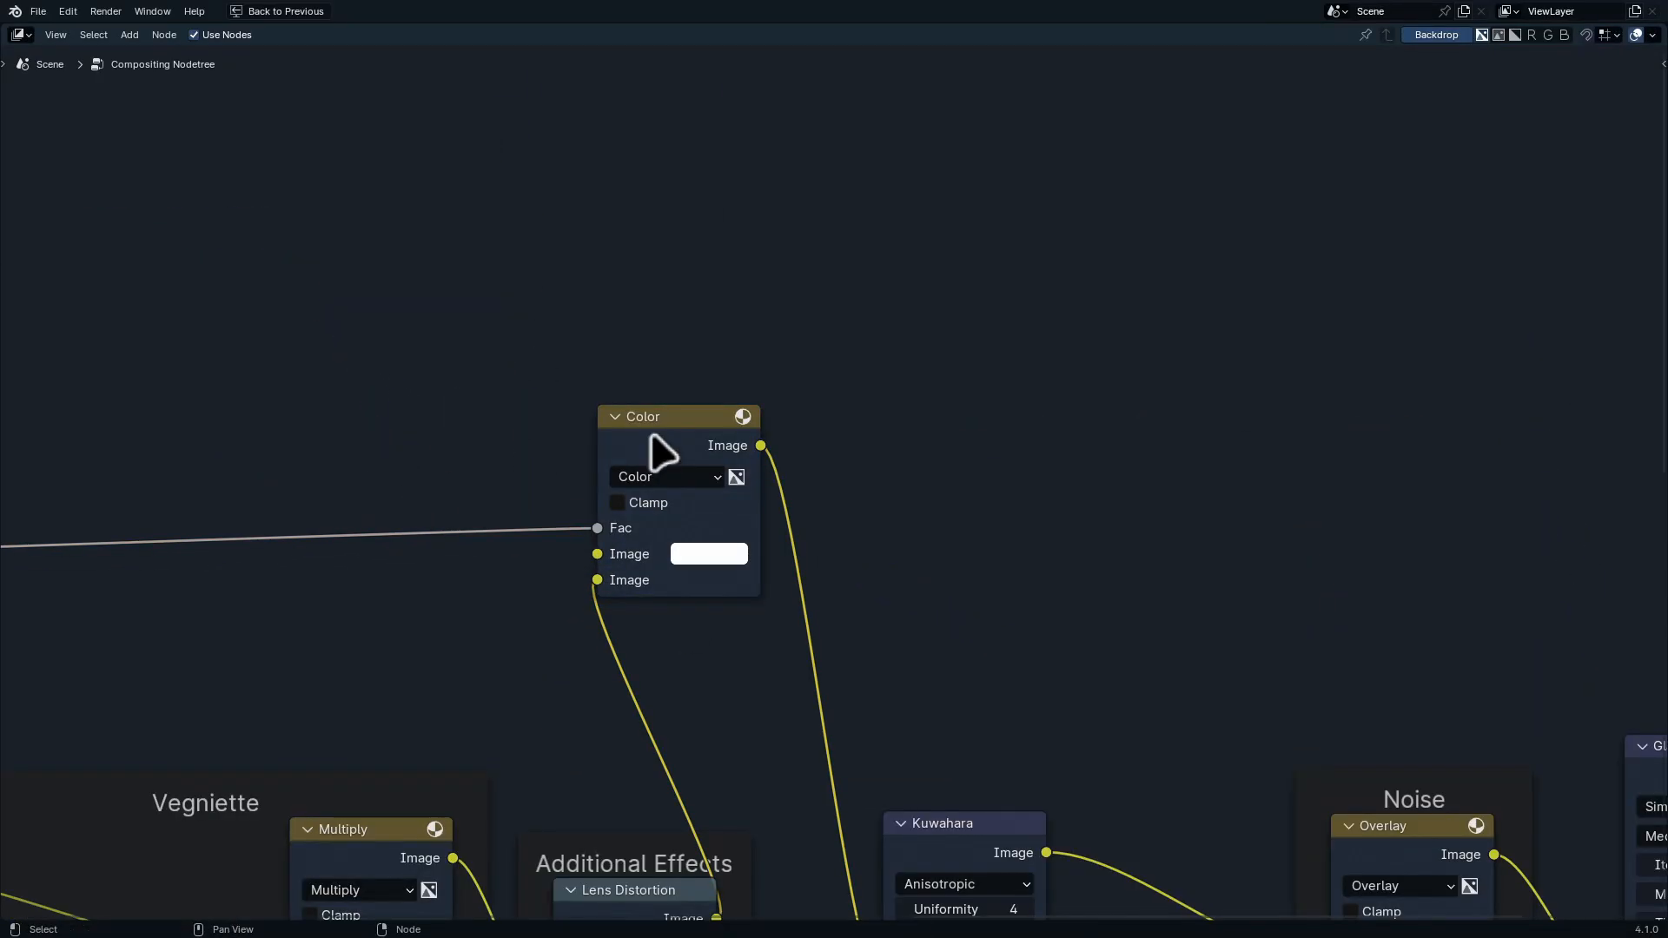
left_click_drag(662, 446, 729, 526)
Give the mix node's unlinked Image input a pale yellow color and set its blending mode to Screen
key("ctrl+space")
middle_click_drag(689, 821, 724, 734)
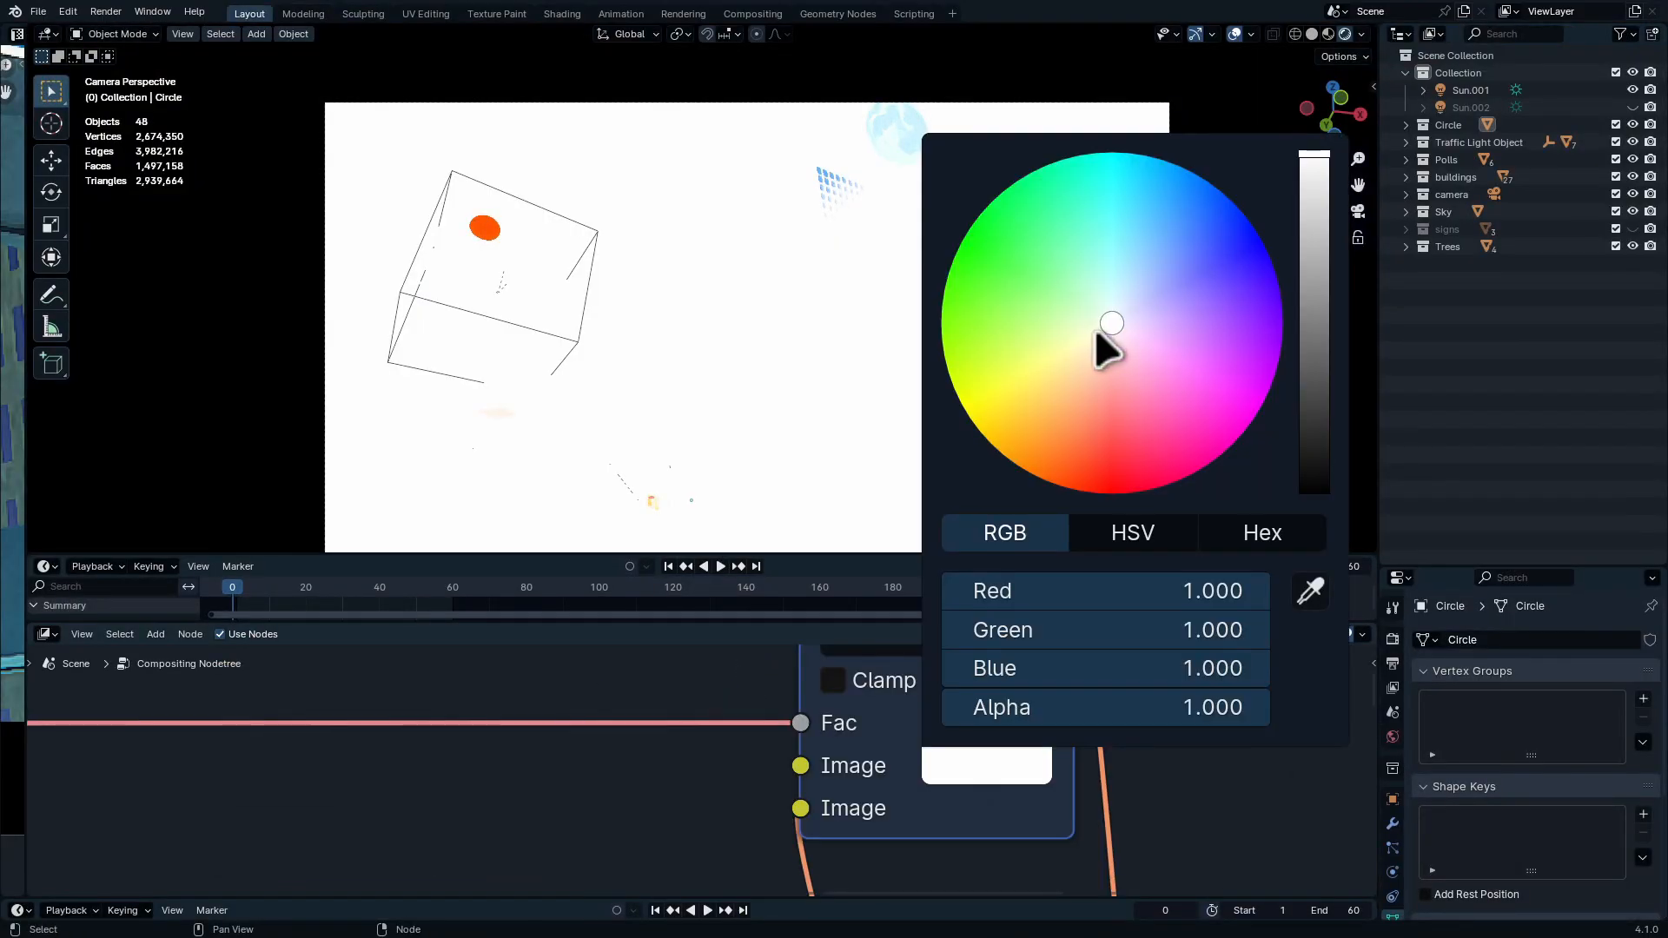
left_click_drag(1094, 327, 1079, 353)
middle_click_drag(883, 778, 857, 855)
left_click(894, 721)
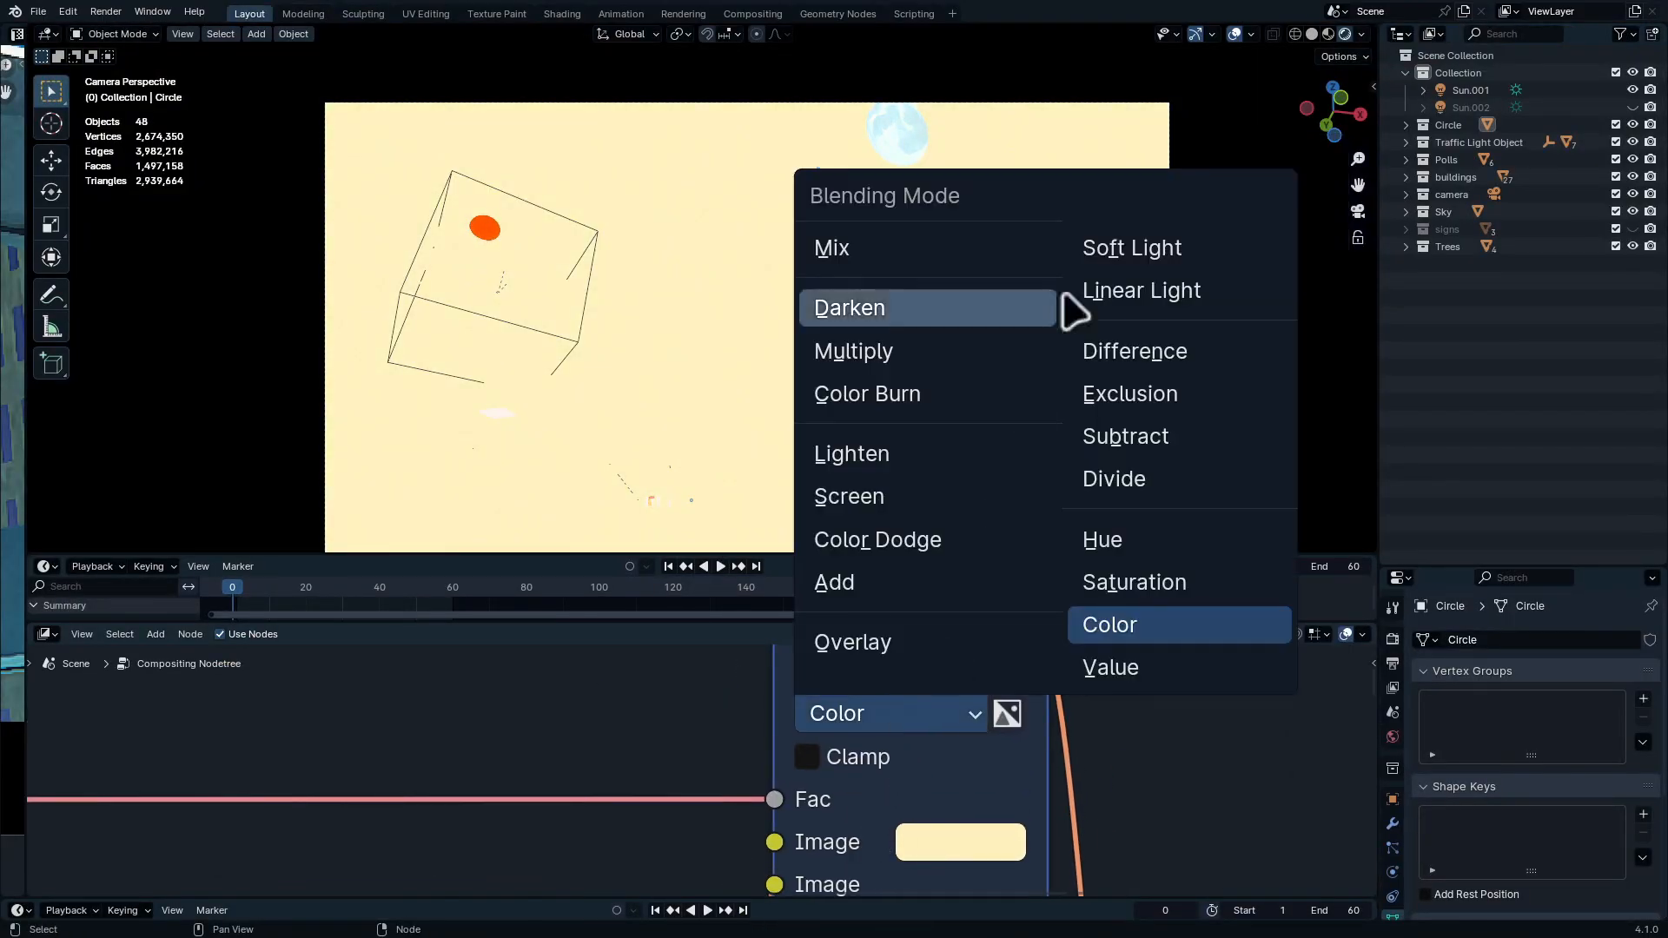
left_click(917, 504)
Preview the Color Ramp and adjust its stops, with the black stop at 0.400 and the white stop at the far end
middle_click_drag(568, 816, 811, 811)
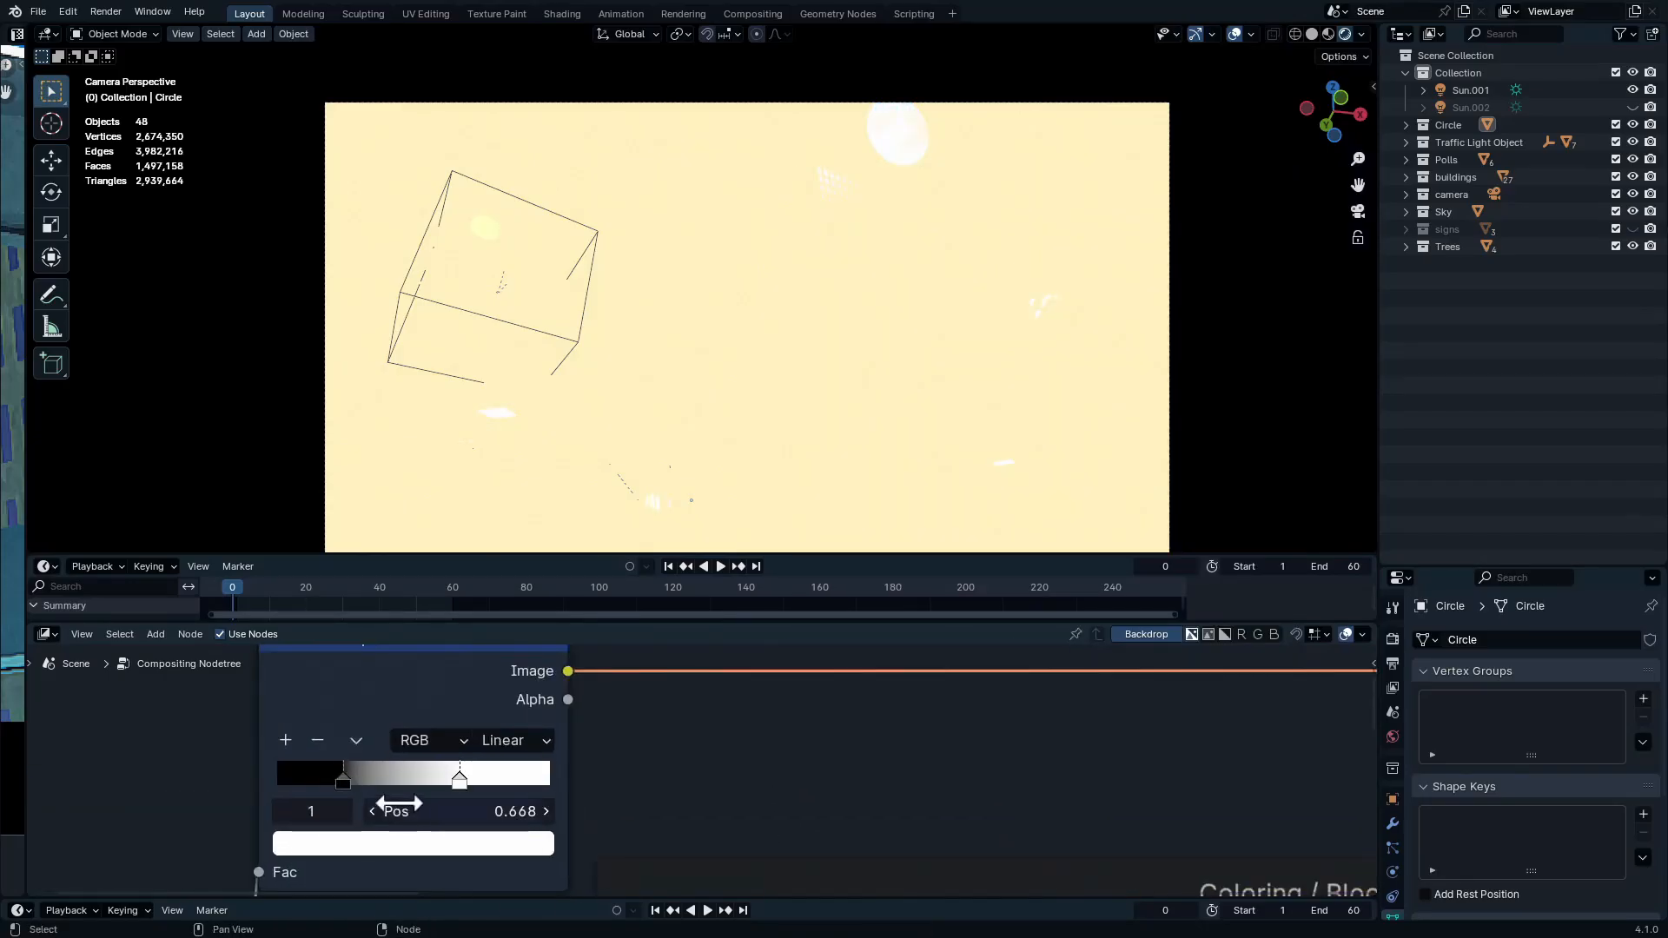
left_click_drag(383, 774, 337, 769)
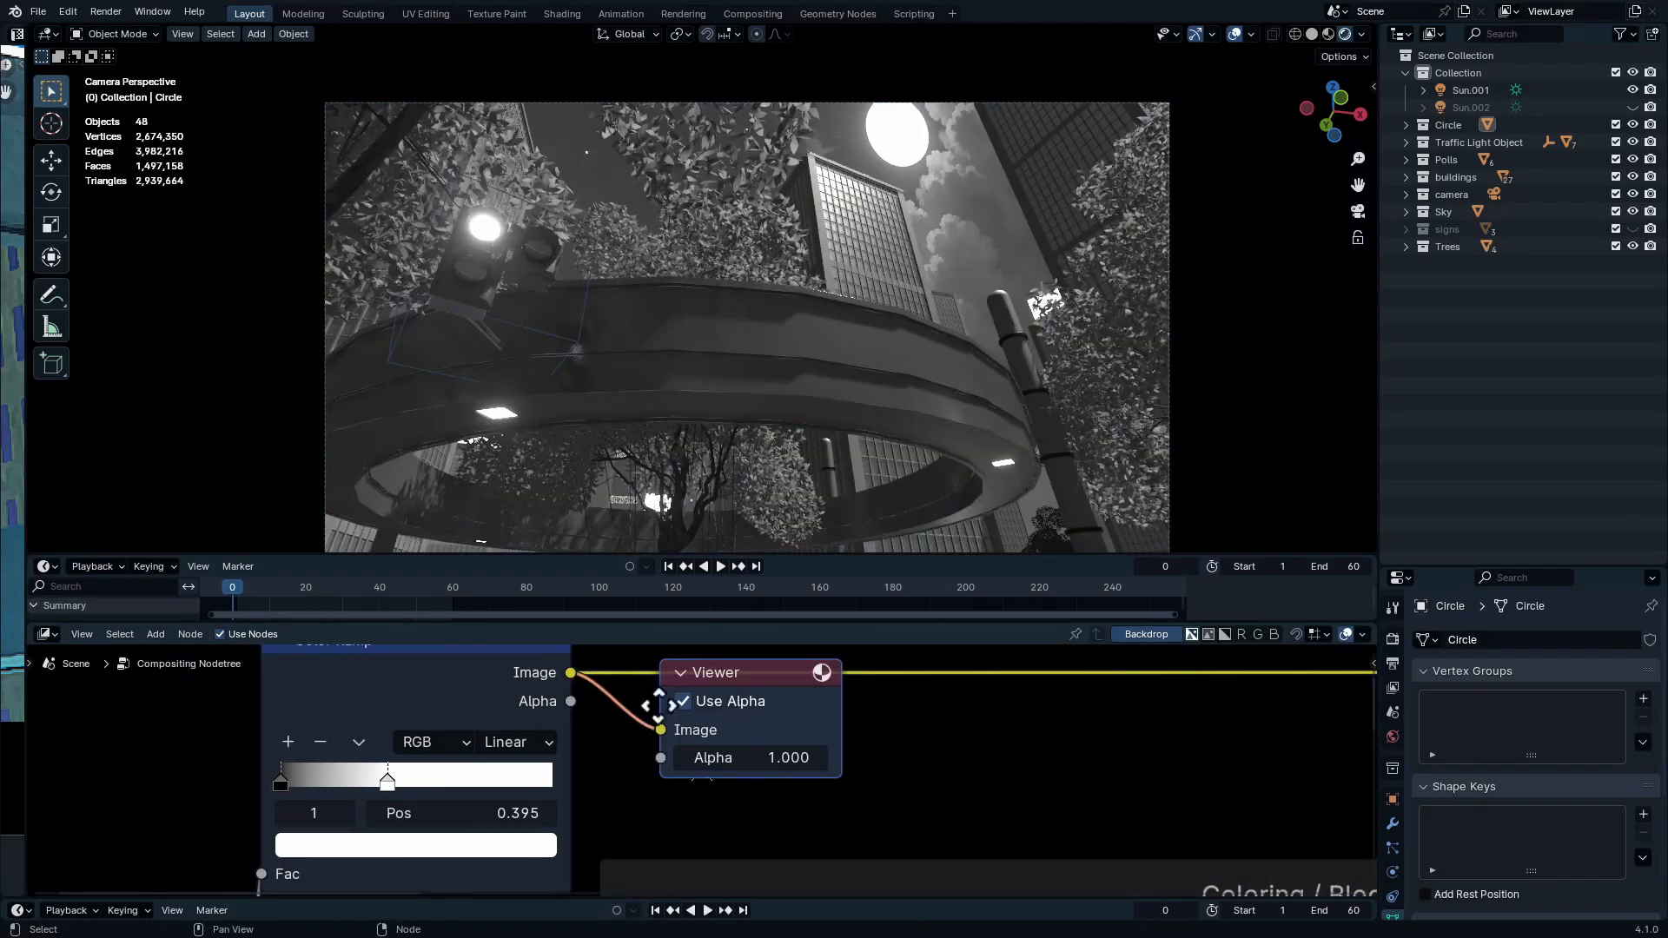
middle_click_drag(665, 703, 832, 744)
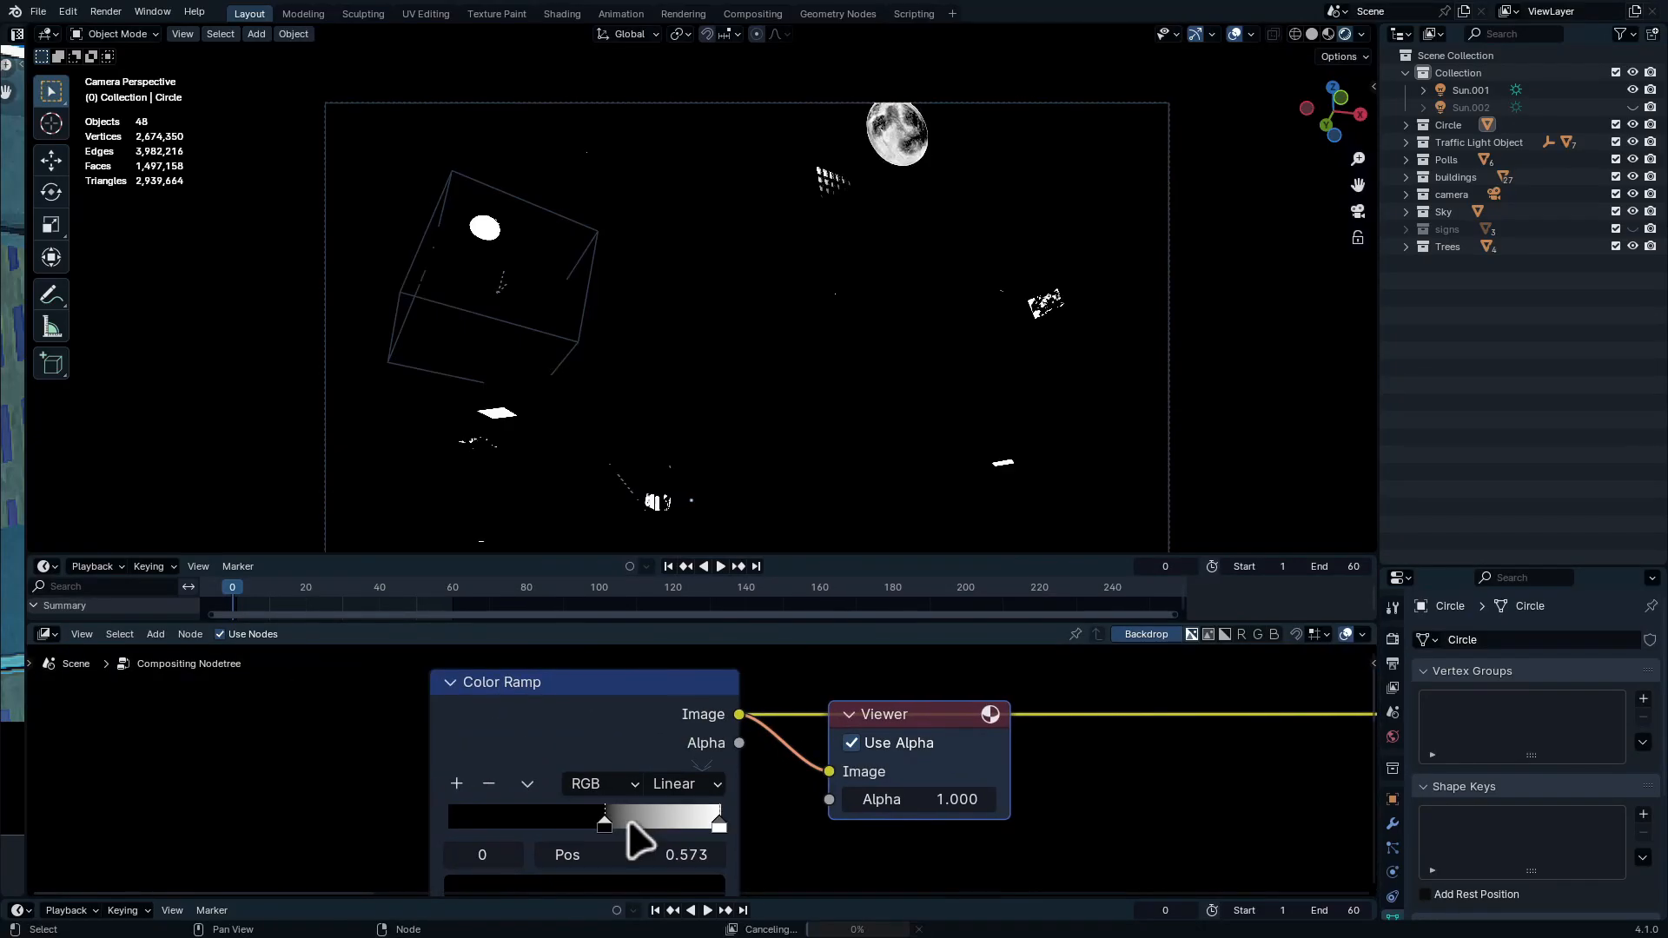
left_click_drag(638, 838, 585, 842)
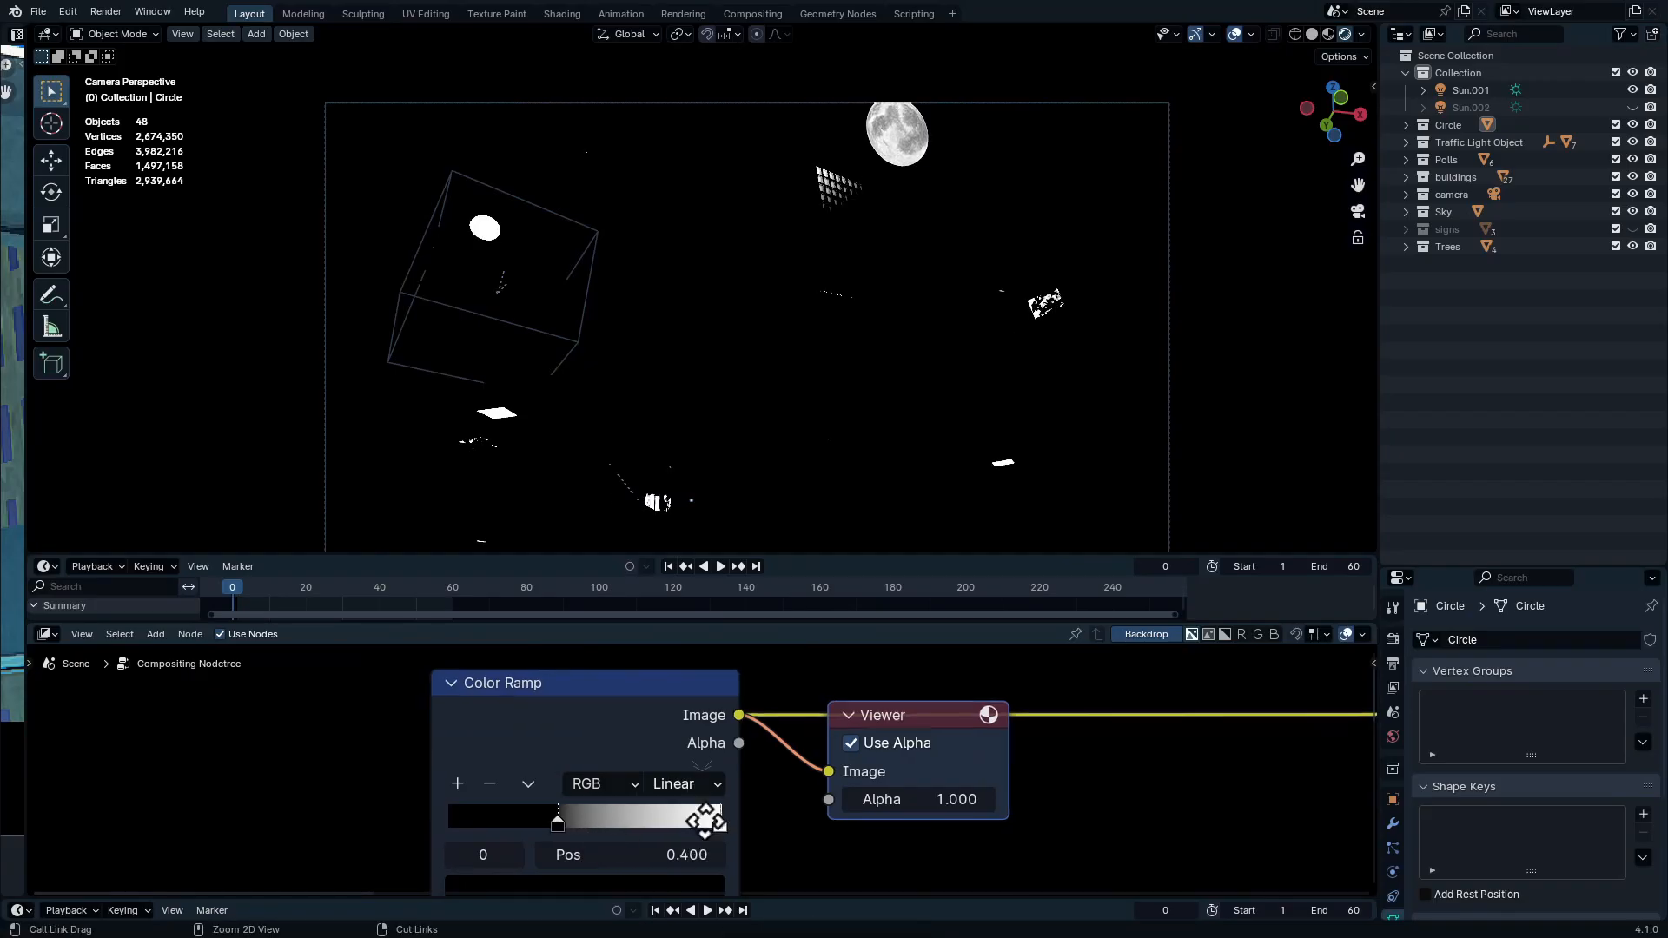
Add an Ellipse Mask node above the Color Ramp
scroll(708, 827, "down", 3)
key("ctrl+space")
scroll(834, 477, "down", 3)
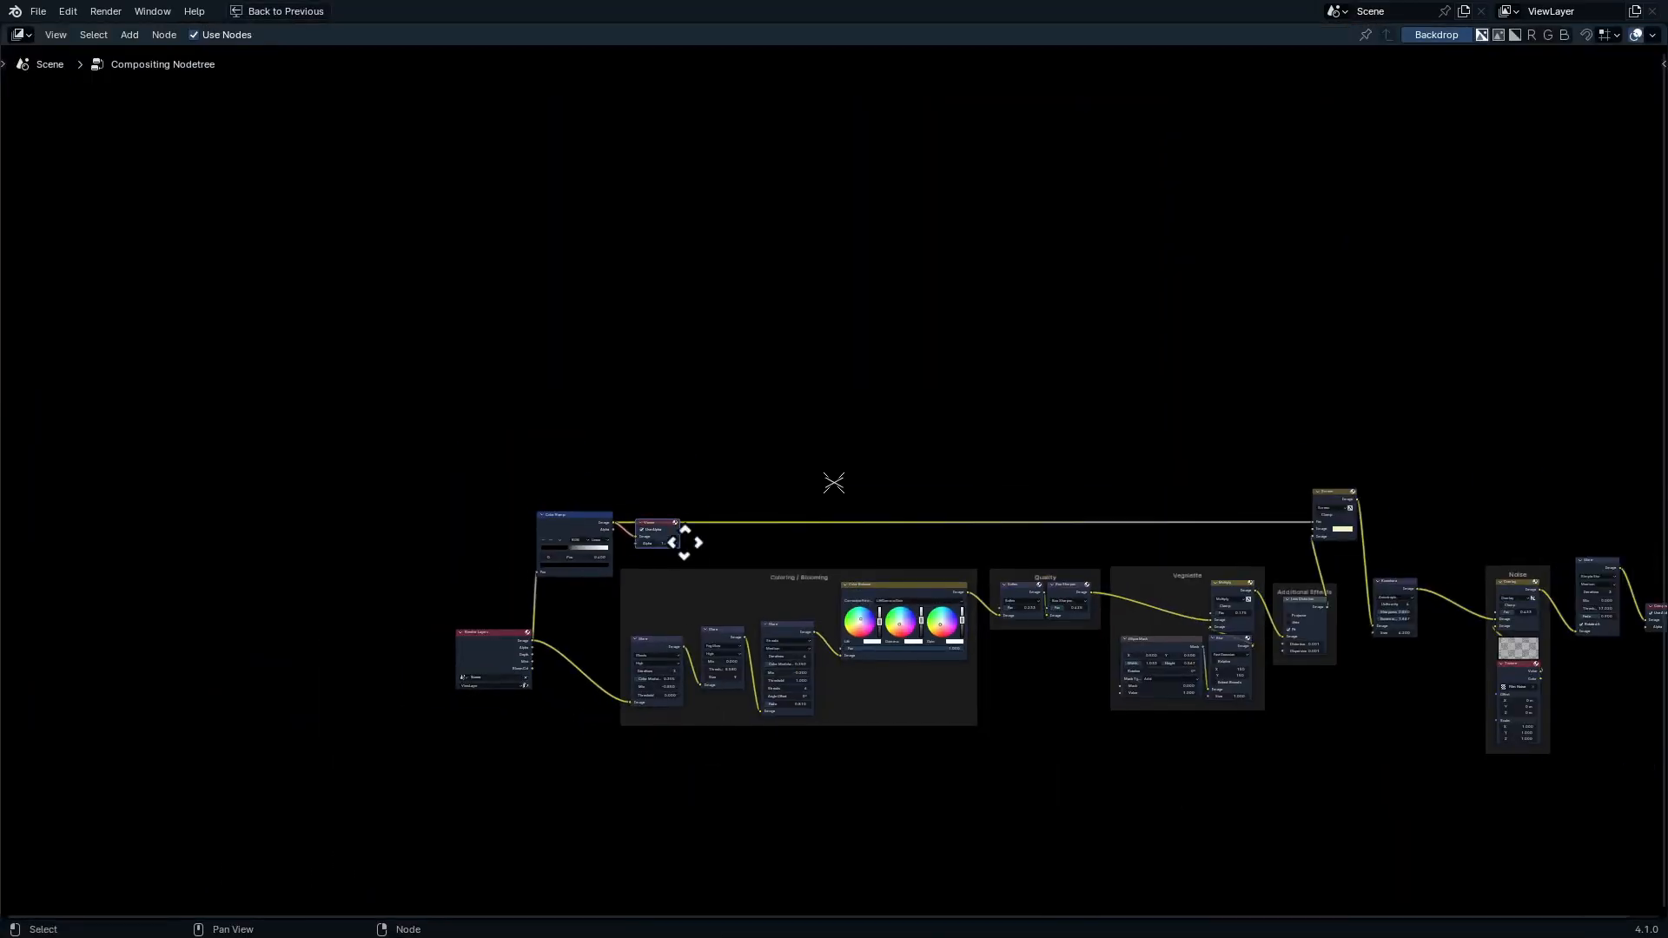
key("shift+a")
left_click(687, 487)
type("ell")
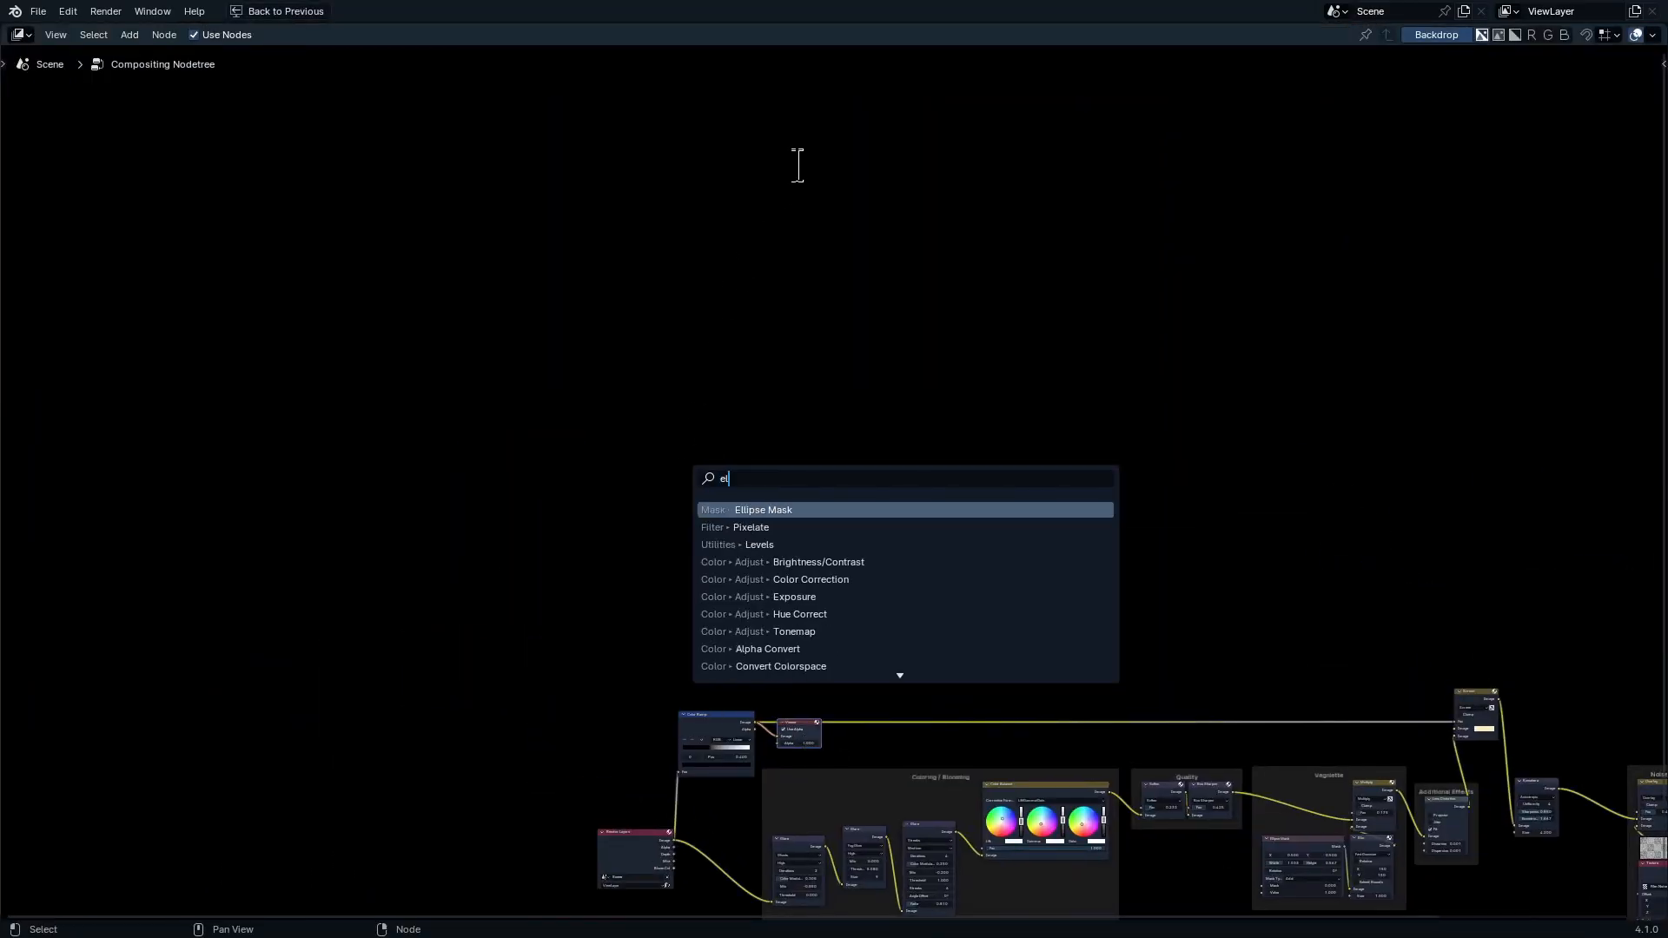
key("Return")
left_click(590, 617)
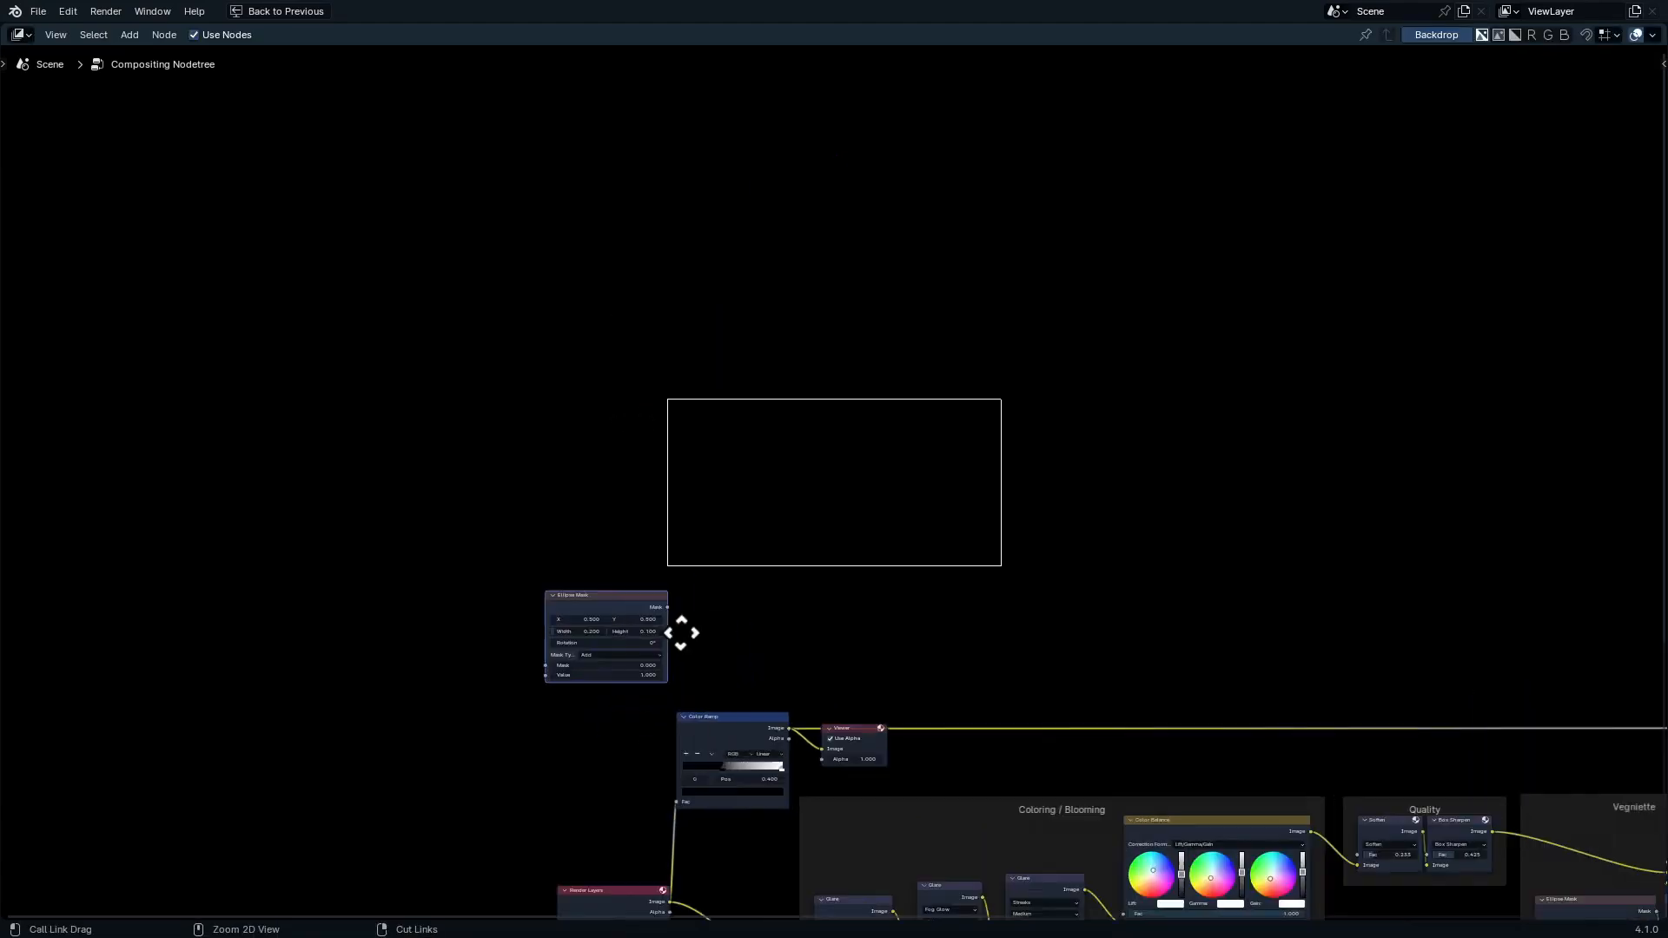
Combine the Ellipse Mask and Color Ramp outputs with a Mix node placed above the Viewer, and set it to Multiply
scroll(681, 617, "up", 6)
scroll(1124, 550, "down", 3)
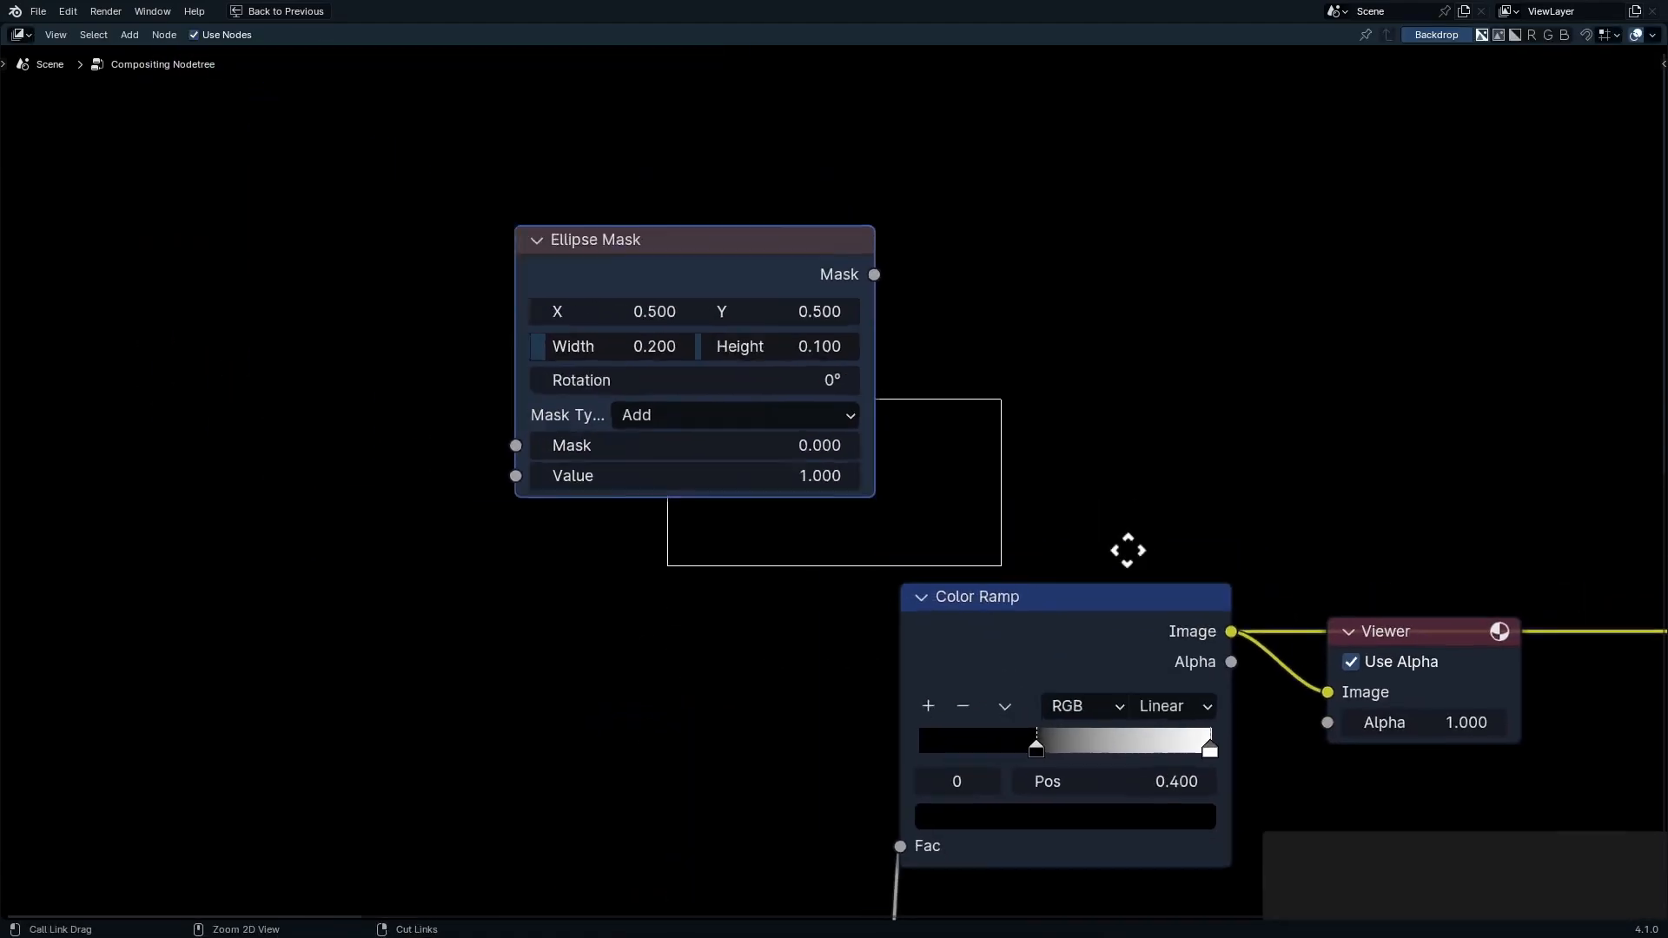
scroll(1087, 566, "up", 1)
right_click_drag(851, 379, 1070, 605, "ctrl+shift")
left_click_drag(1392, 477, 1276, 344)
left_click(1227, 340)
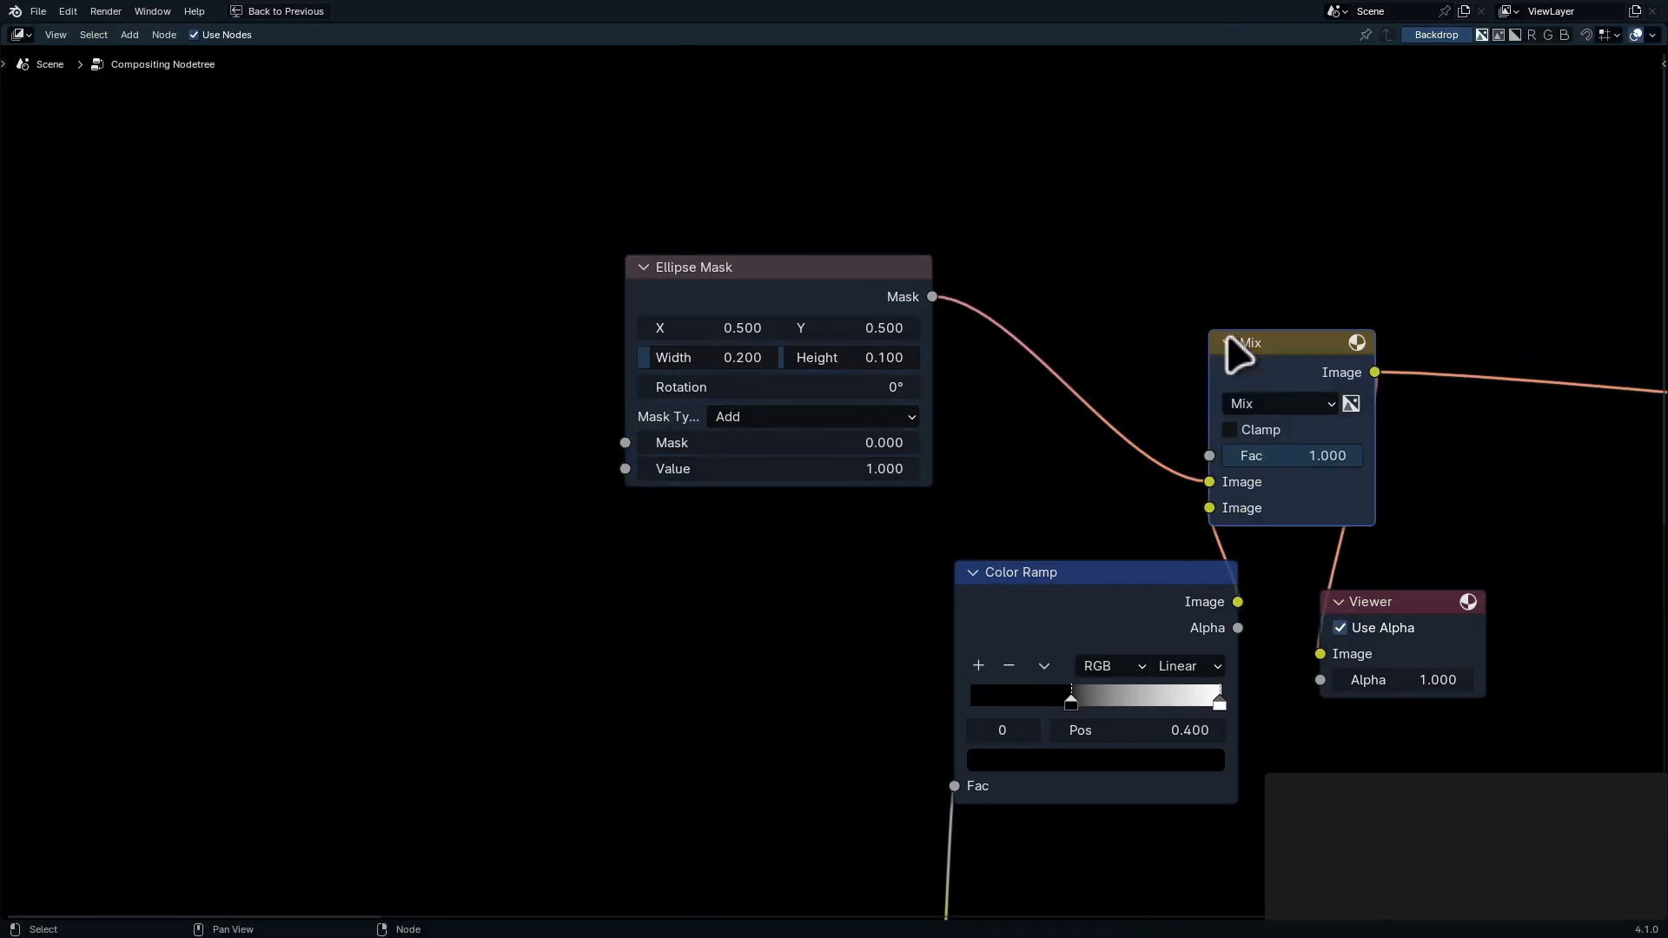
left_click(1272, 404)
left_click(1303, 533)
Move the Viewer node away from the Multiply node and set the Ellipse Mask's Width to 0.514 and Height to 0.326
key("ctrl+space")
middle_click_drag(735, 759, 123, 714)
left_click(594, 821)
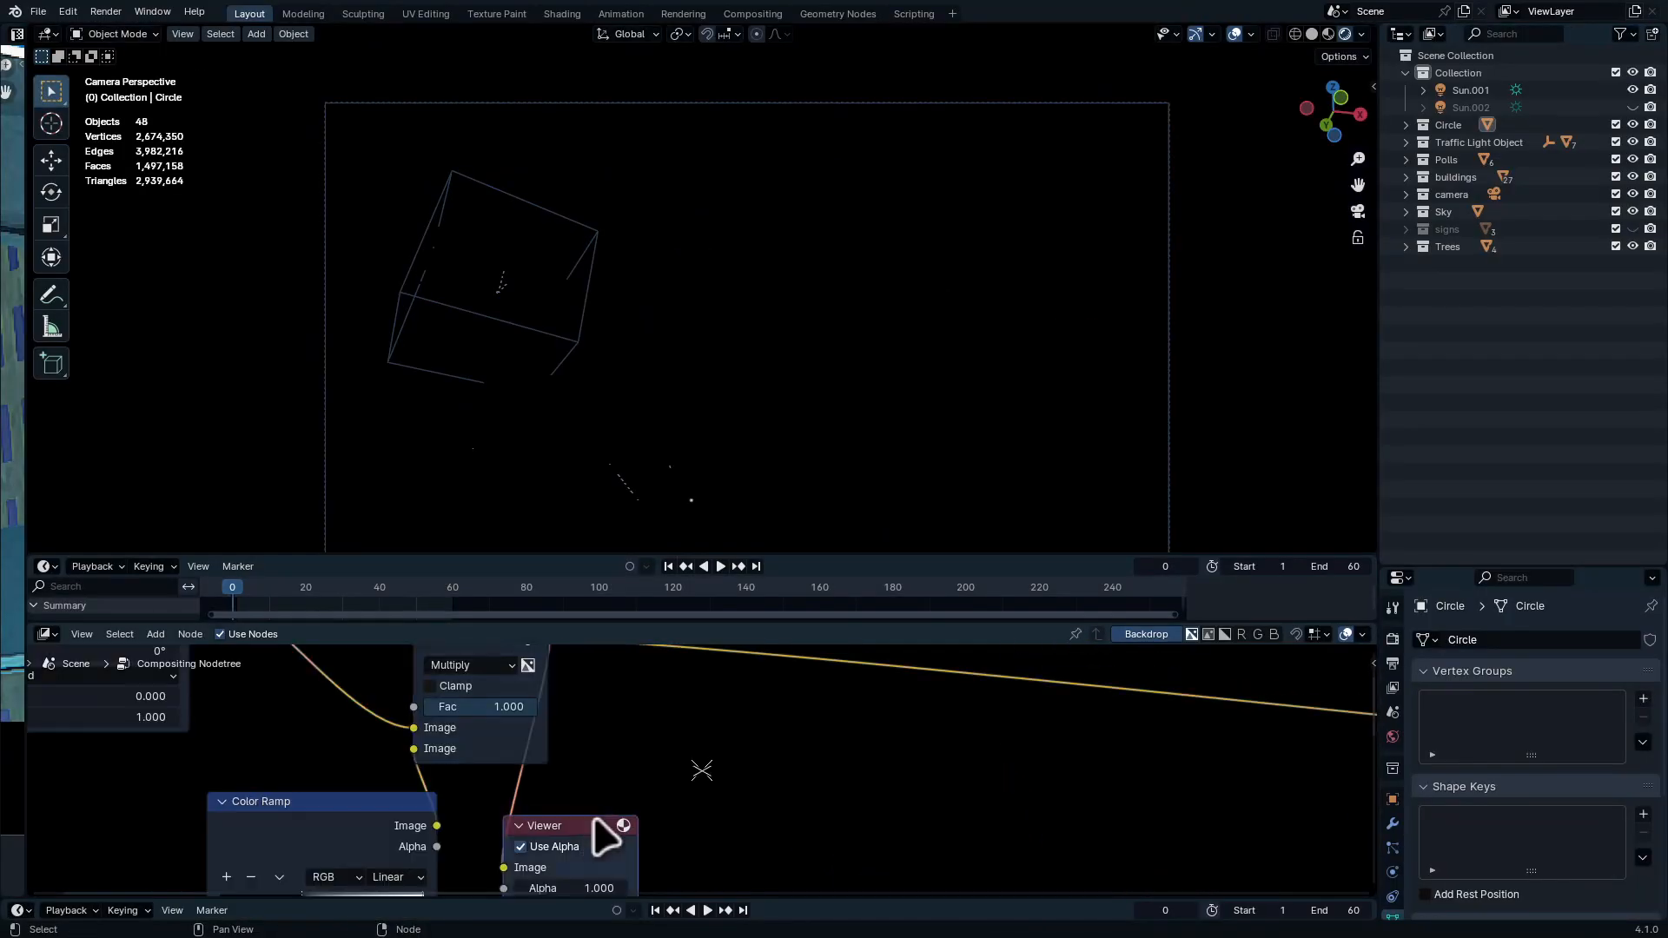
left_click_drag(594, 821, 847, 707)
middle_click_drag(376, 706, 778, 804)
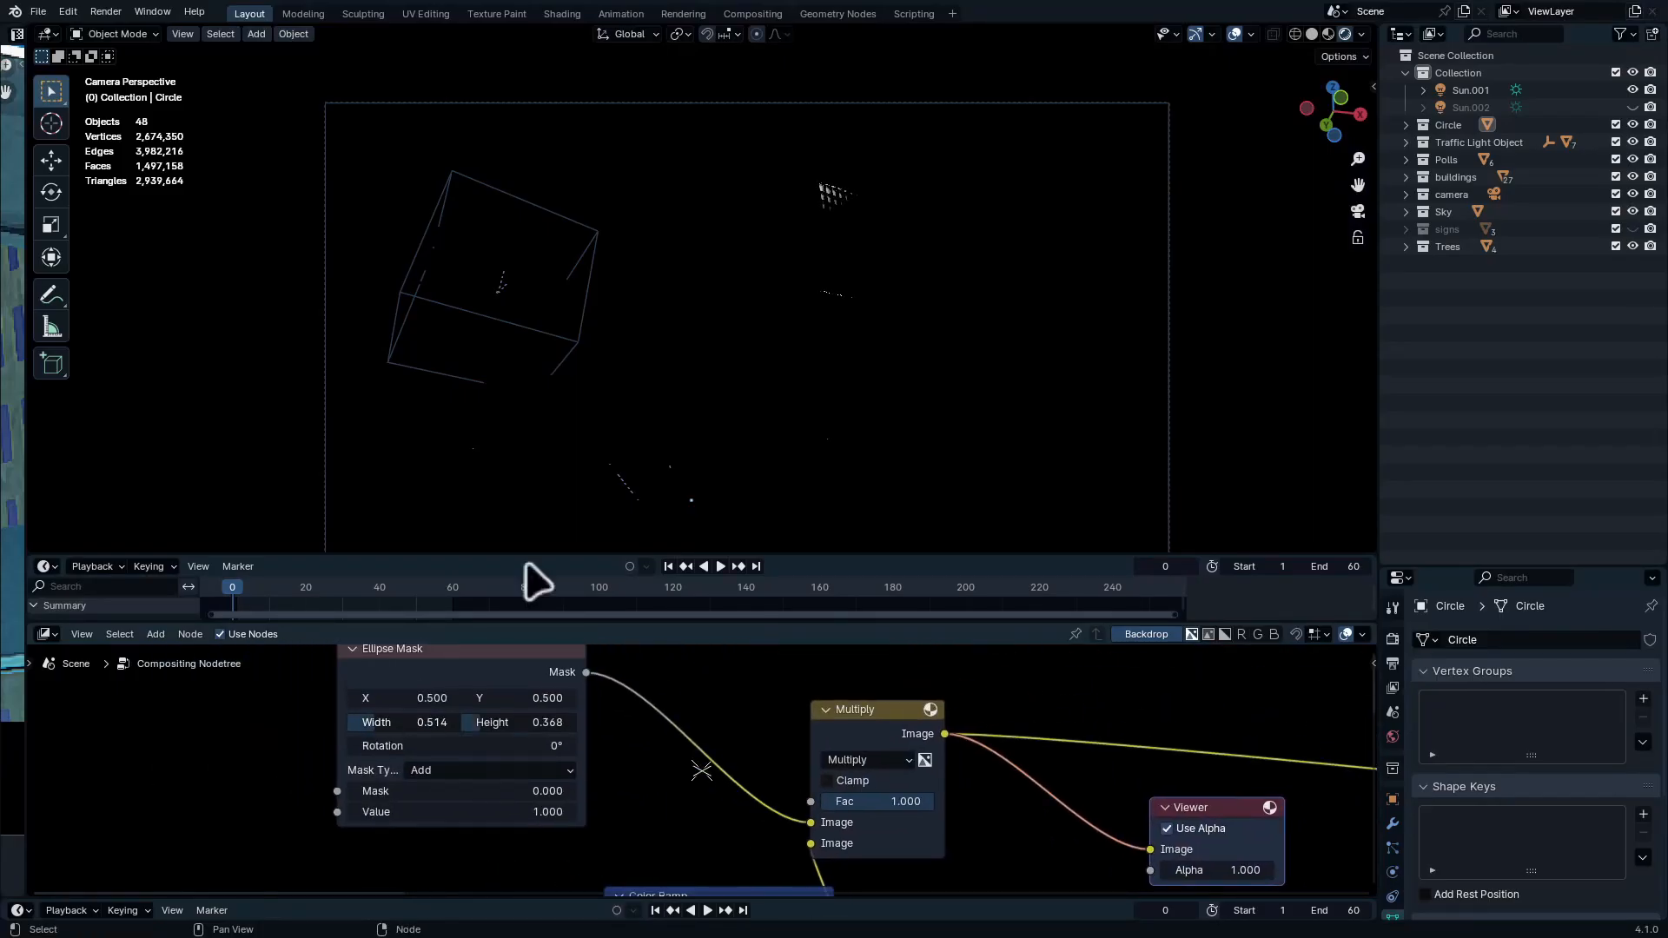
middle_click_drag(831, 288, 812, 352, "shift")
middle_click_drag(812, 353, 891, 286)
key("KP_0")
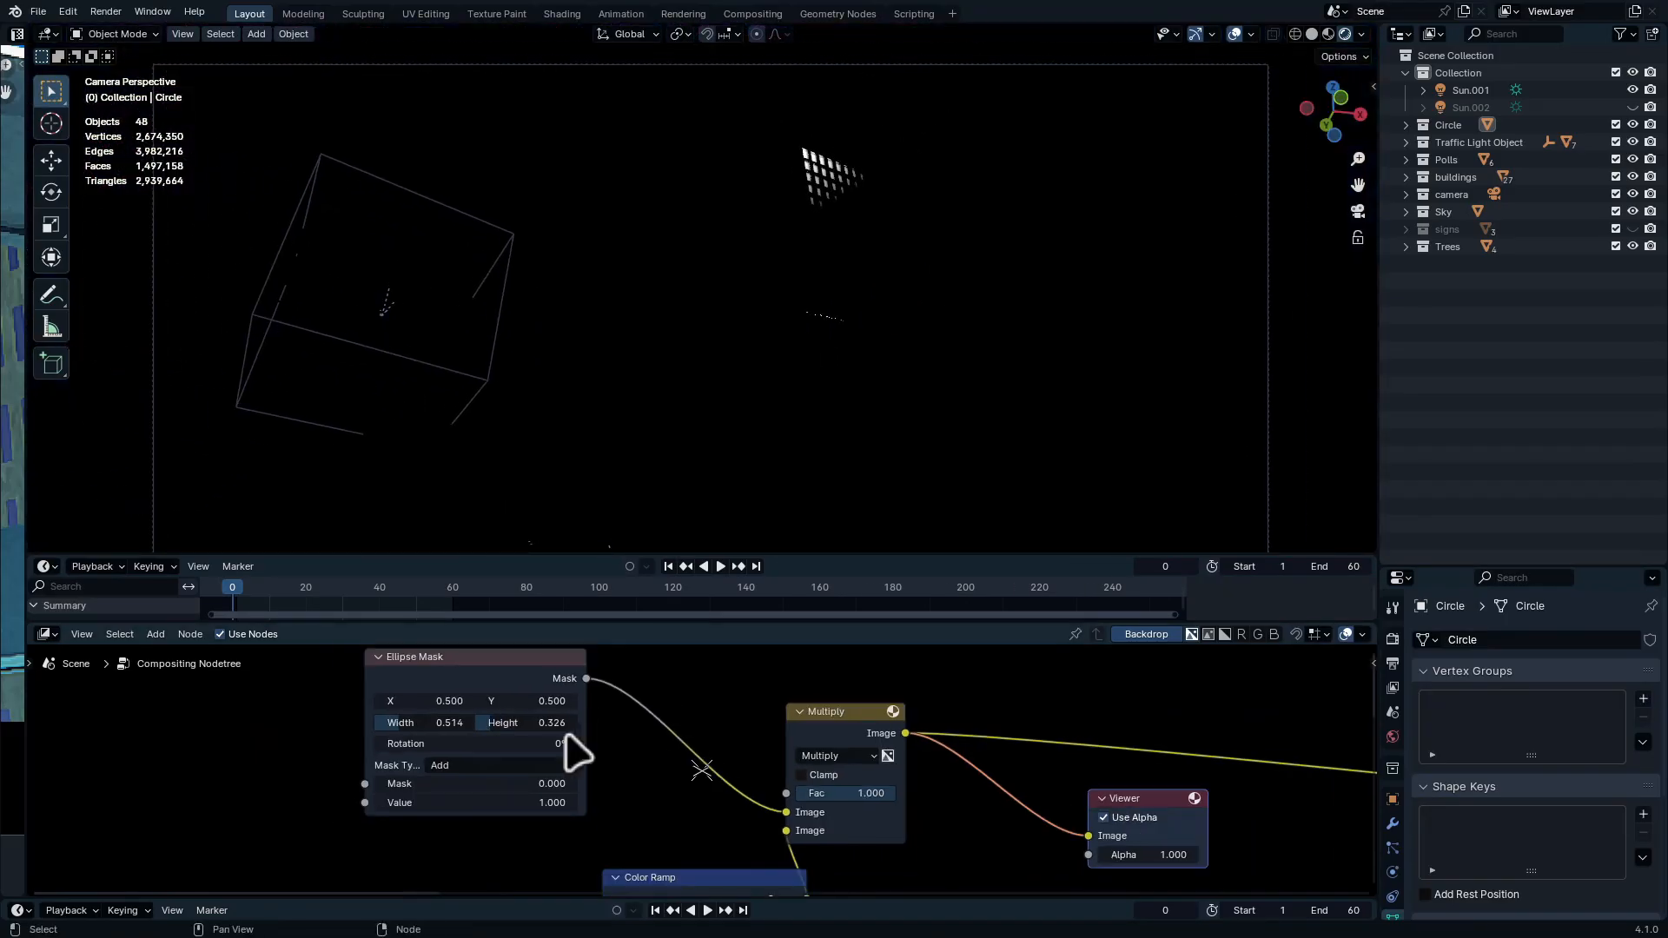
Insert a Blur node between the Ellipse Mask and Multiply, set it to Fast Gaussian and increase its X and Y size equally
left_click_drag(682, 712, 684, 709)
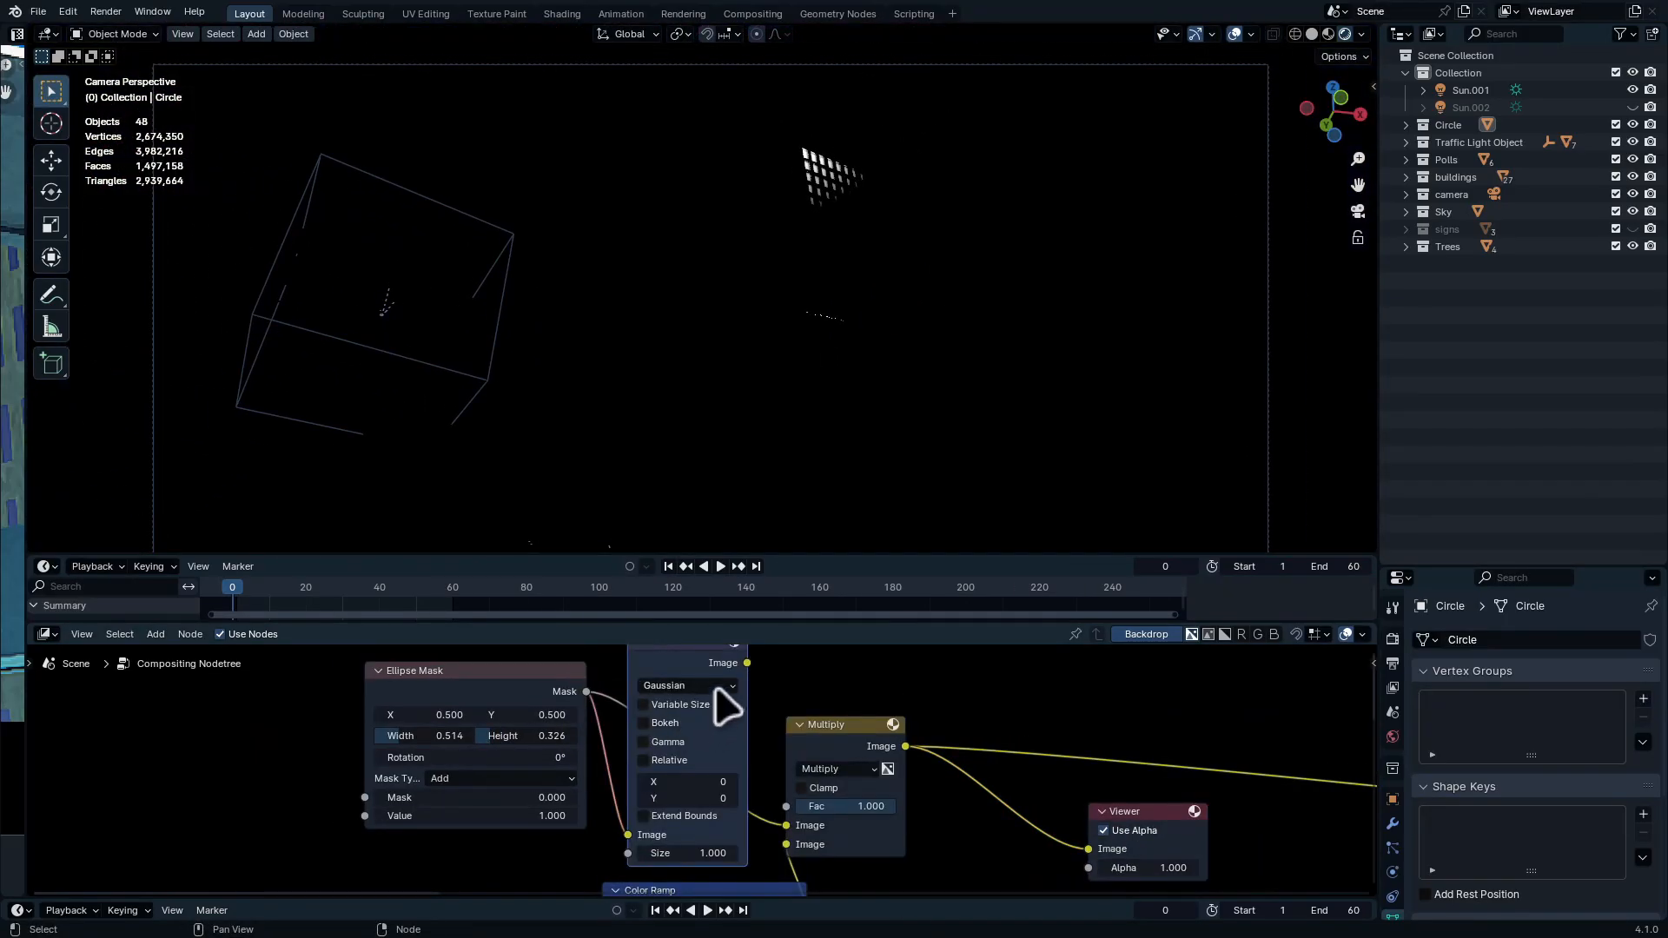
left_click_drag(747, 663, 773, 721)
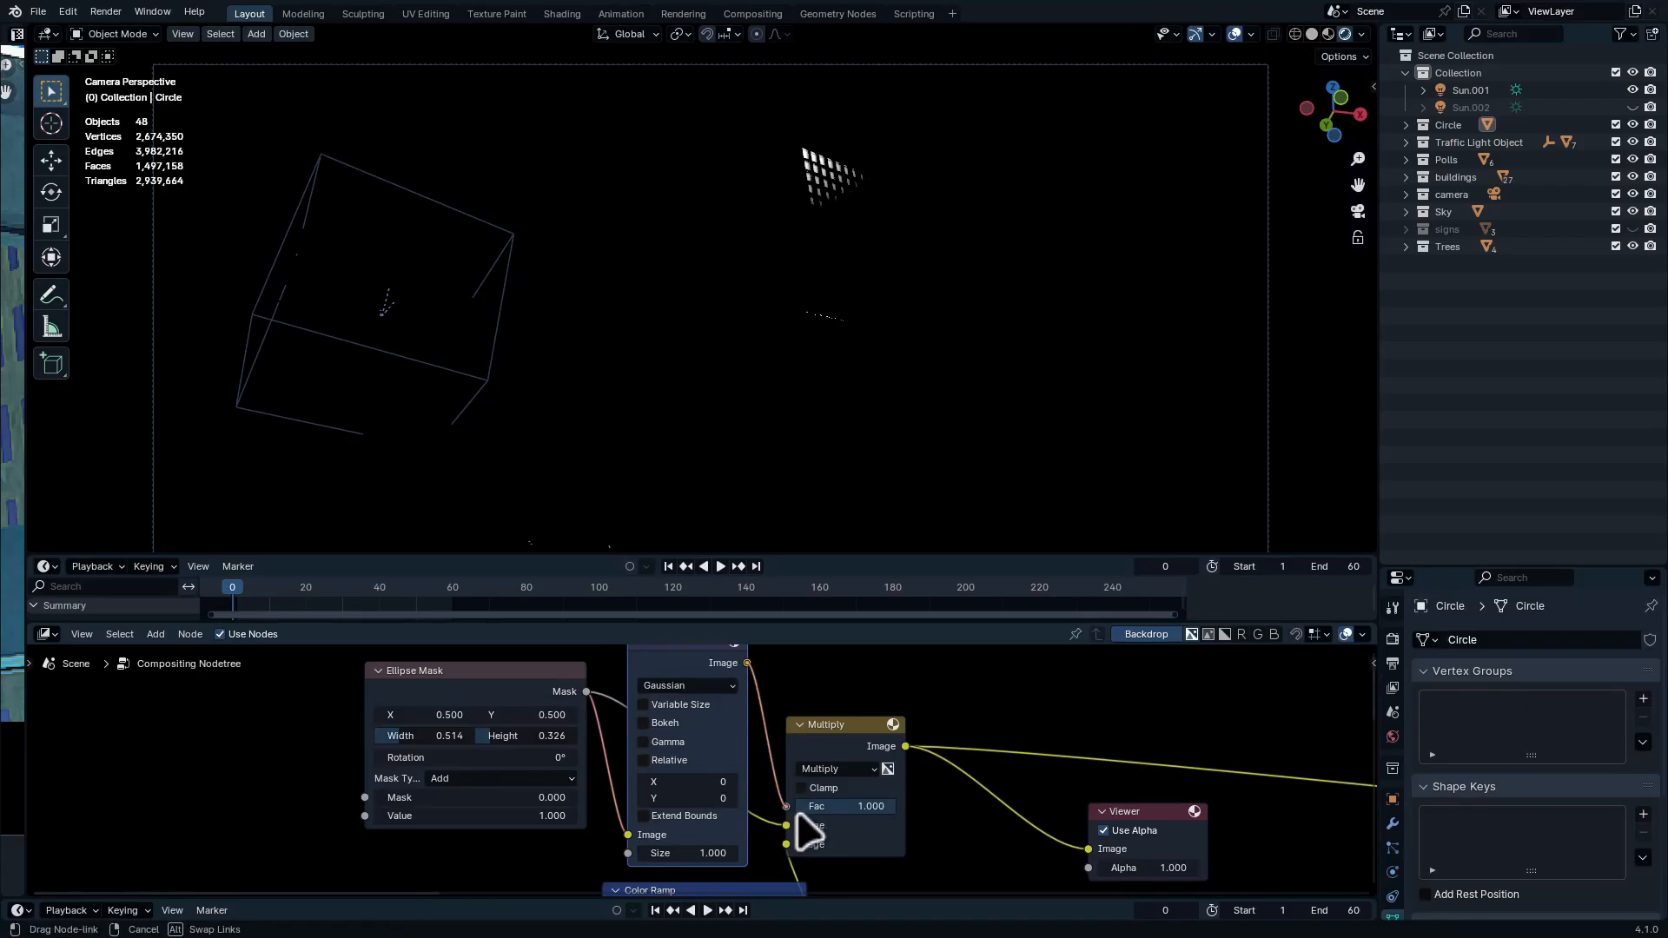
left_click_drag(784, 824, 786, 825)
left_click(688, 685)
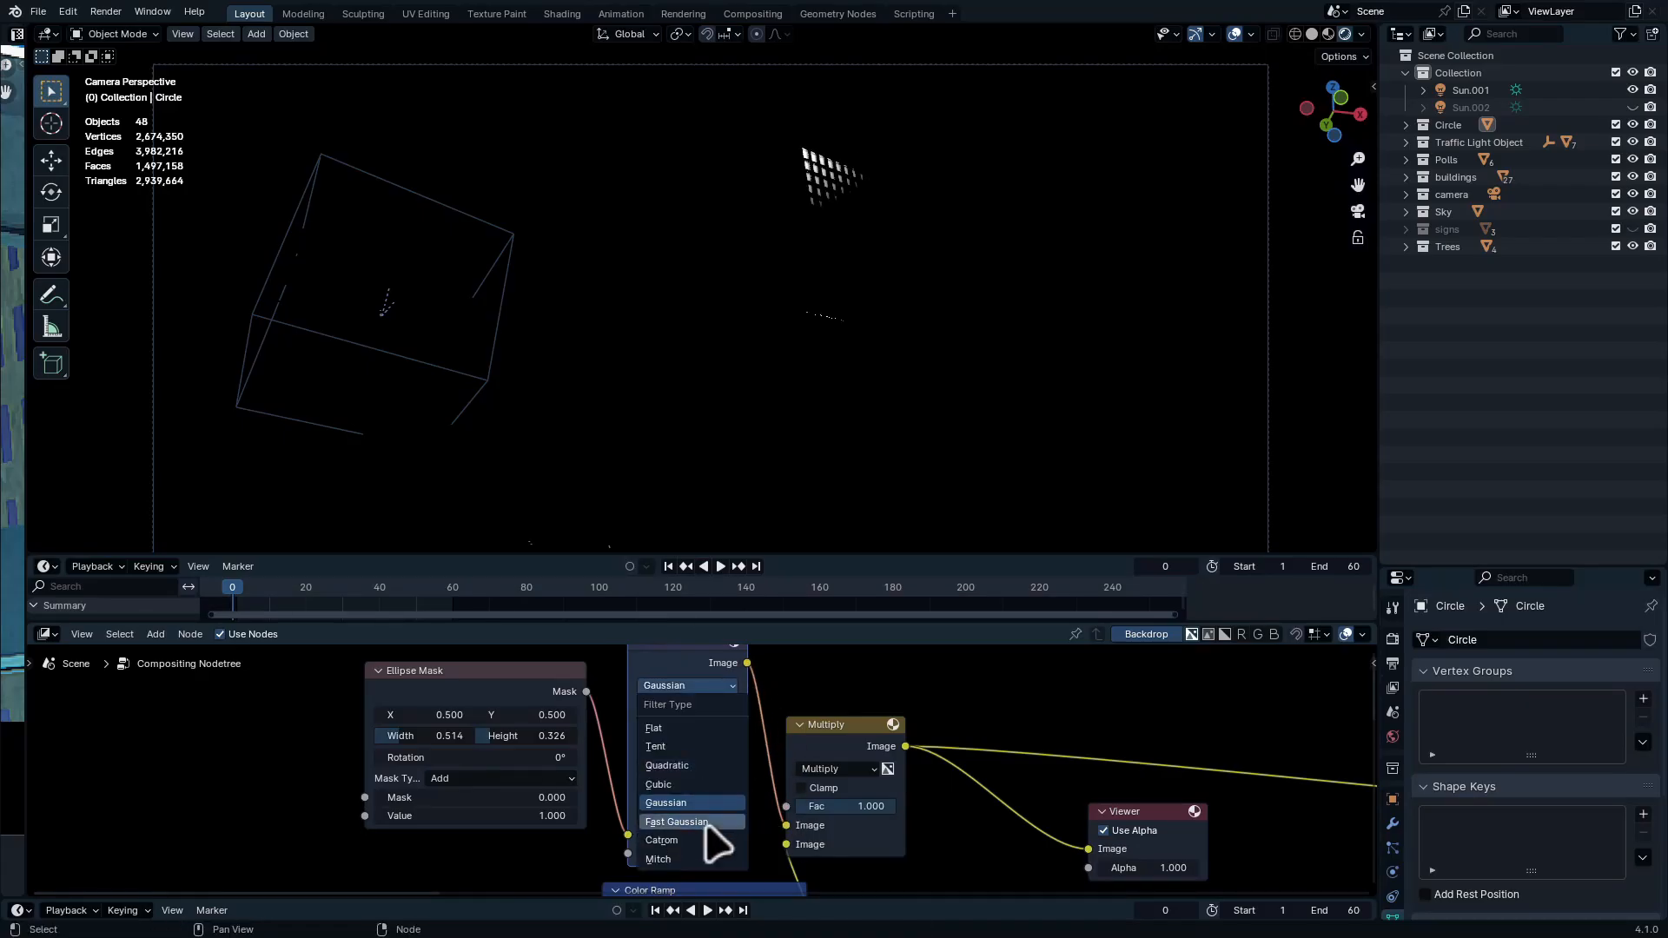
left_click(686, 822)
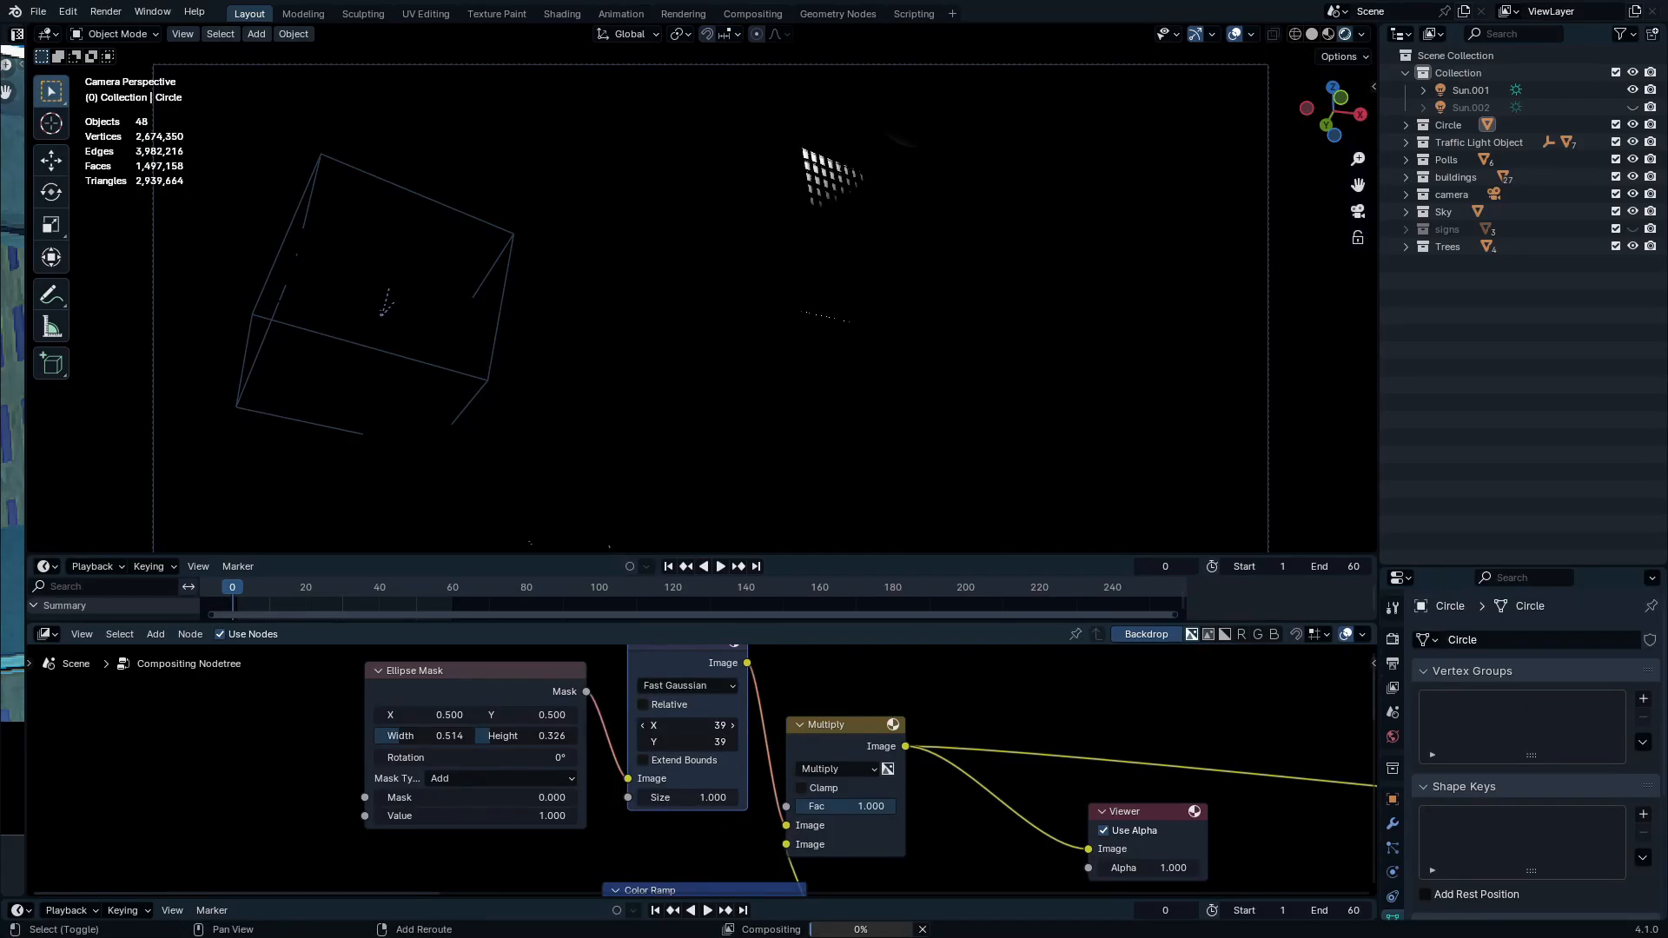
scroll(800, 806, "down", 5)
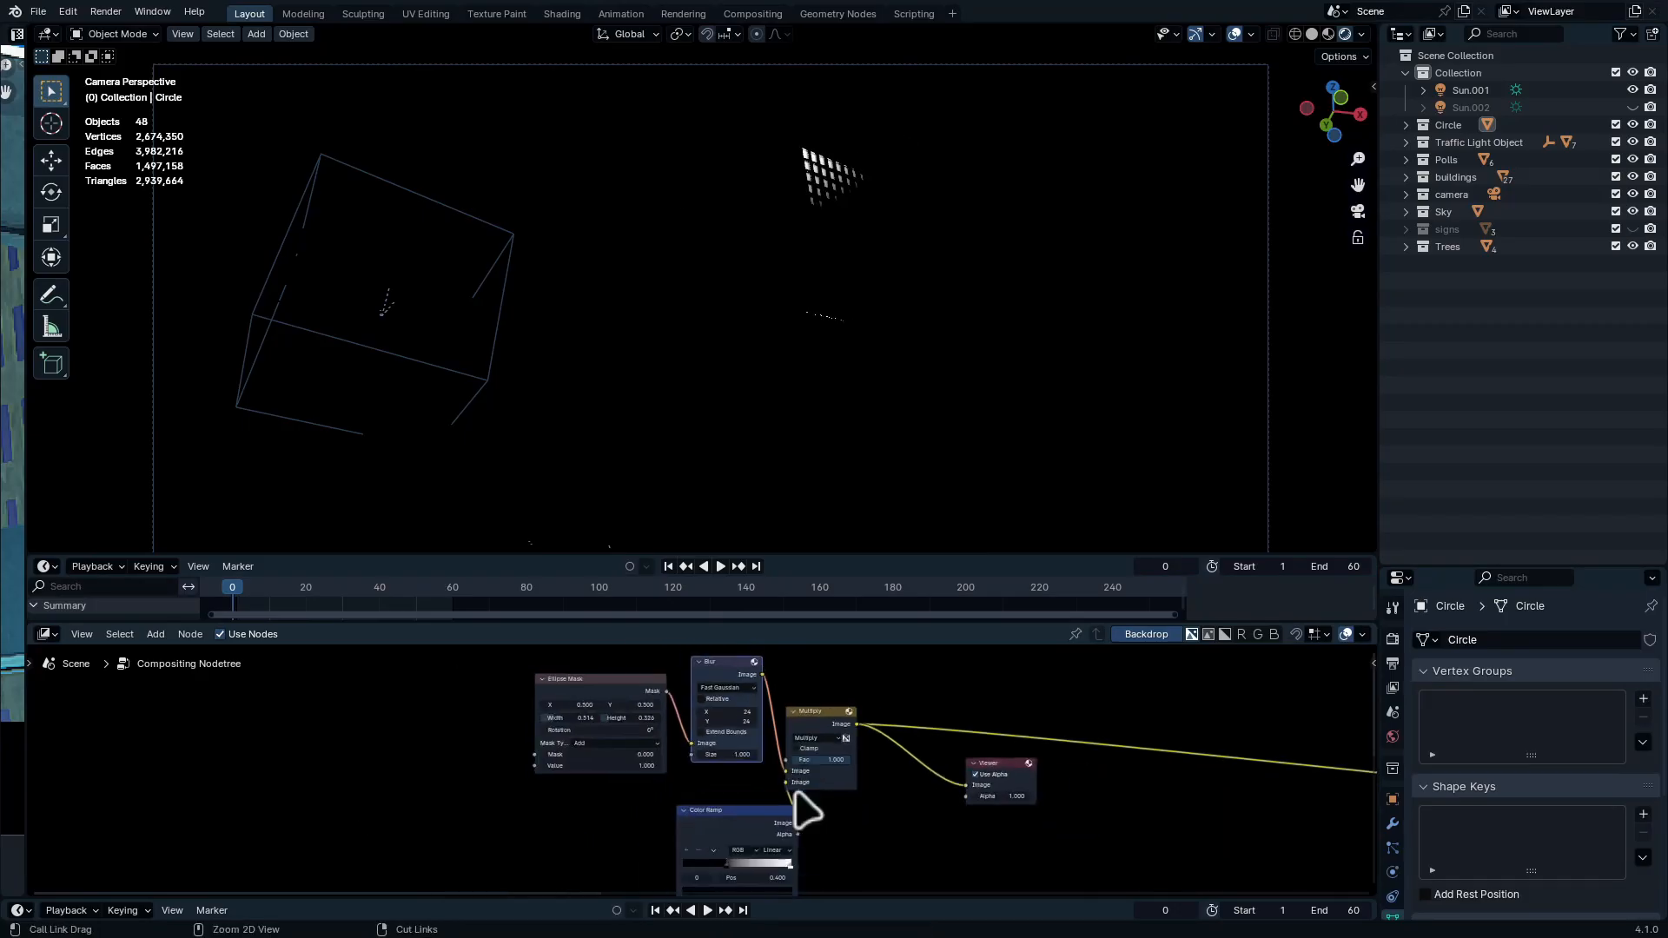
Route the Lens Distortion output through a reroute point into the Screen node's first Image input
mouse_move(833, 804)
middle_mouse_down("ctrl")
mouse_move(729, 770)
mouse_move(770, 815)
mouse_move(755, 774)
mouse_move(824, 784)
mouse_move(841, 707)
mouse_move(812, 790)
middle_mouse_up("ctrl")
middle_click_drag(700, 817, 859, 708, "ctrl")
left_click_drag(799, 837, 834, 756)
middle_click_drag(834, 756, 993, 875)
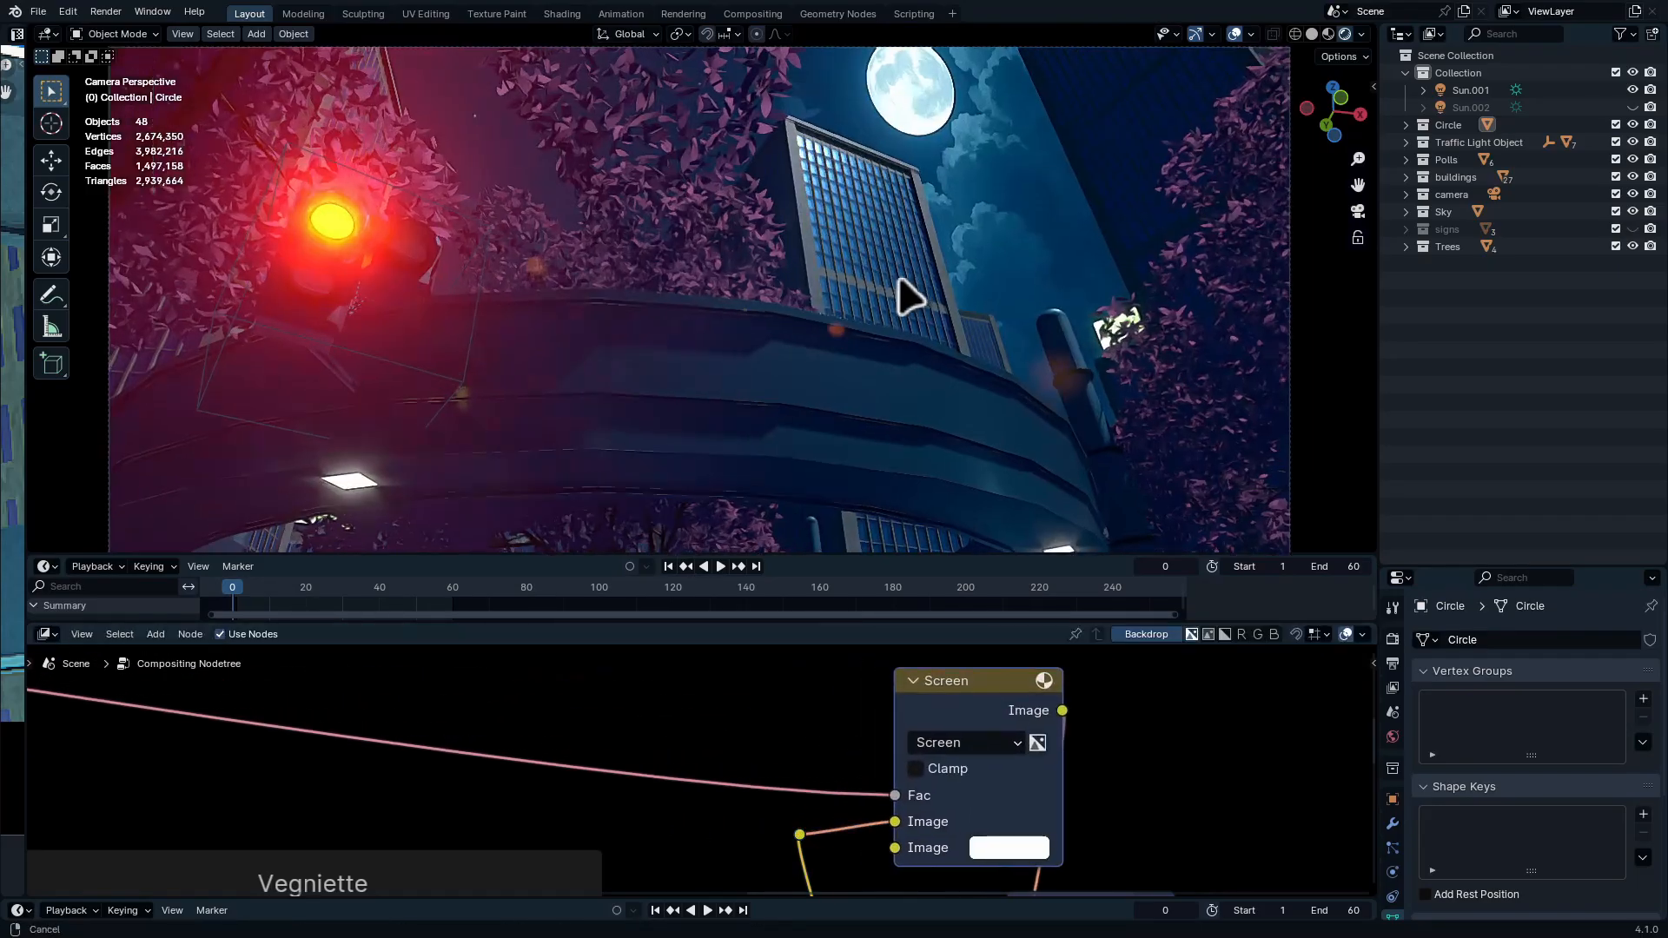
Try out tints for the Screen node's second Image color, ending near white
middle_click_drag(905, 335, 836, 365, "shift")
left_click(1007, 844)
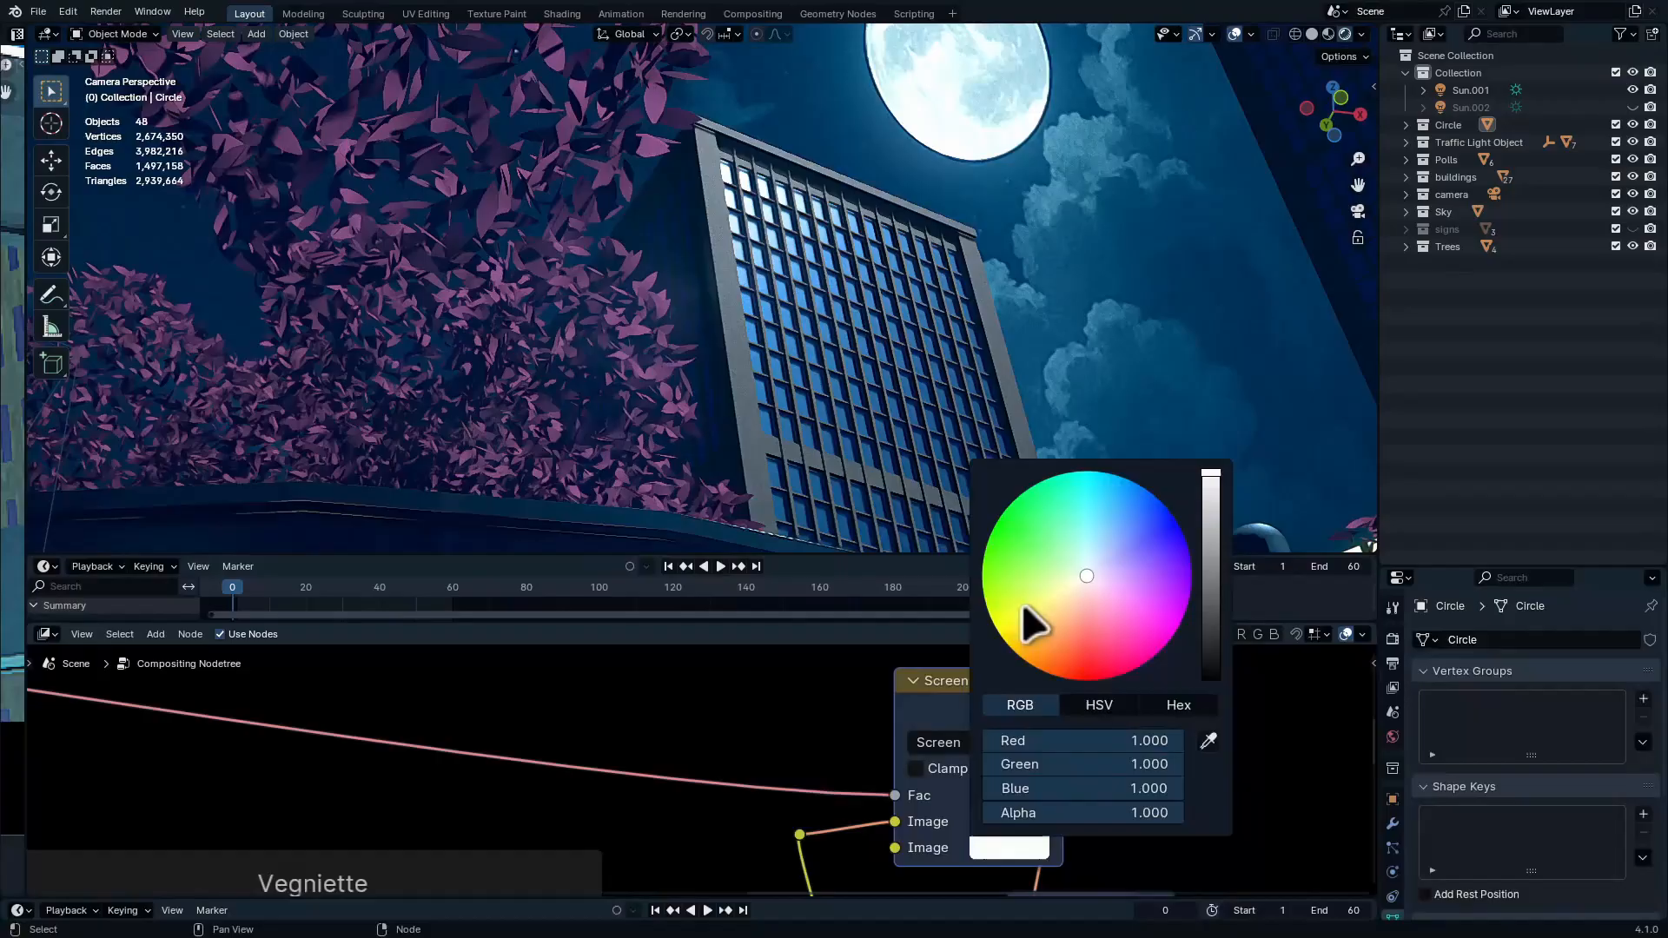
mouse_move(1023, 603)
left_mouse_down()
mouse_move(1143, 584)
mouse_move(1089, 576)
left_mouse_up()
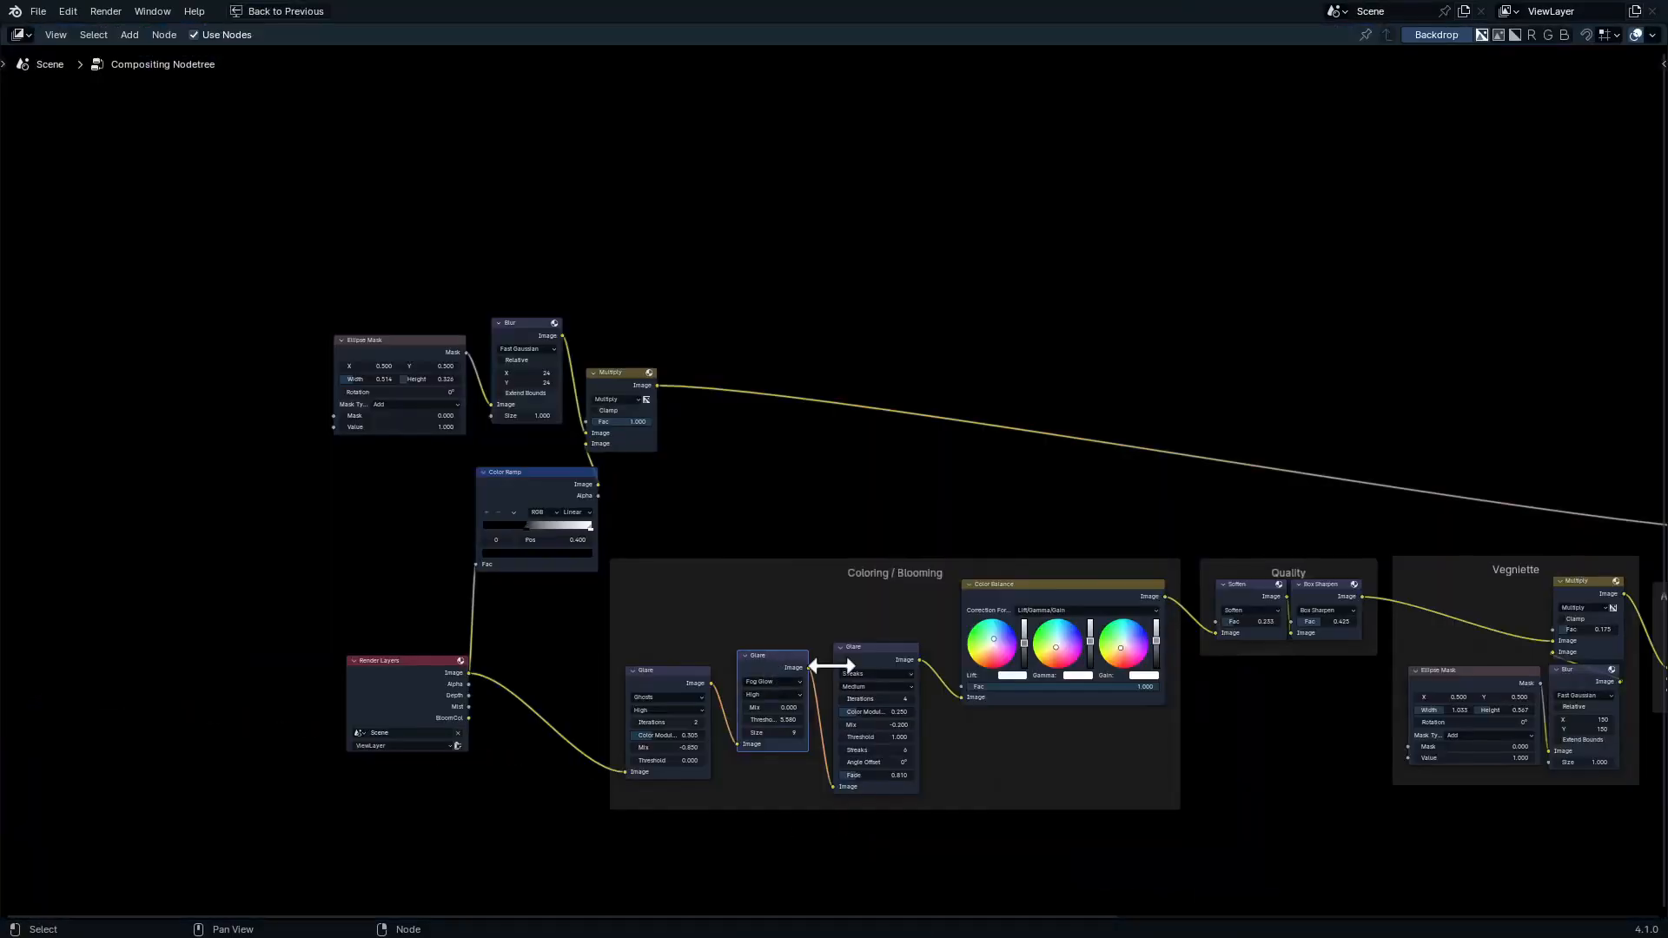
Duplicate the Fog Glow Glare node, insert the copy between Multiply and the Screen node's Fac, and set its Threshold to 0.180
key("shift+d")
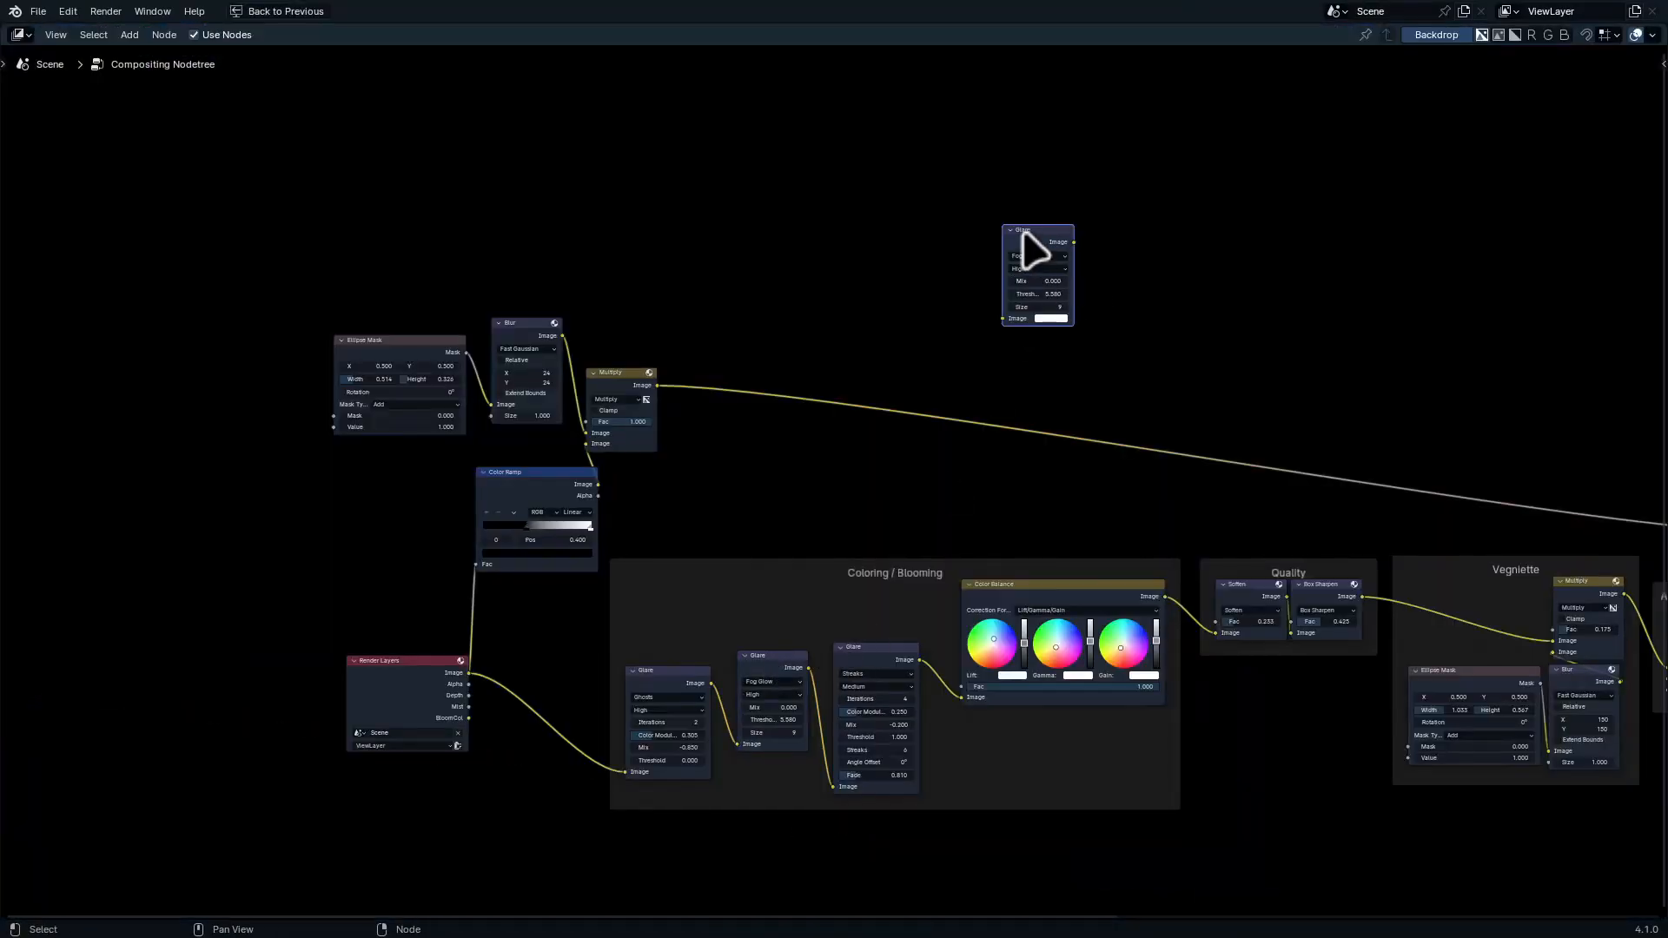
left_click(1237, 382)
middle_click_drag(1438, 467, 852, 505)
key("ctrl+space")
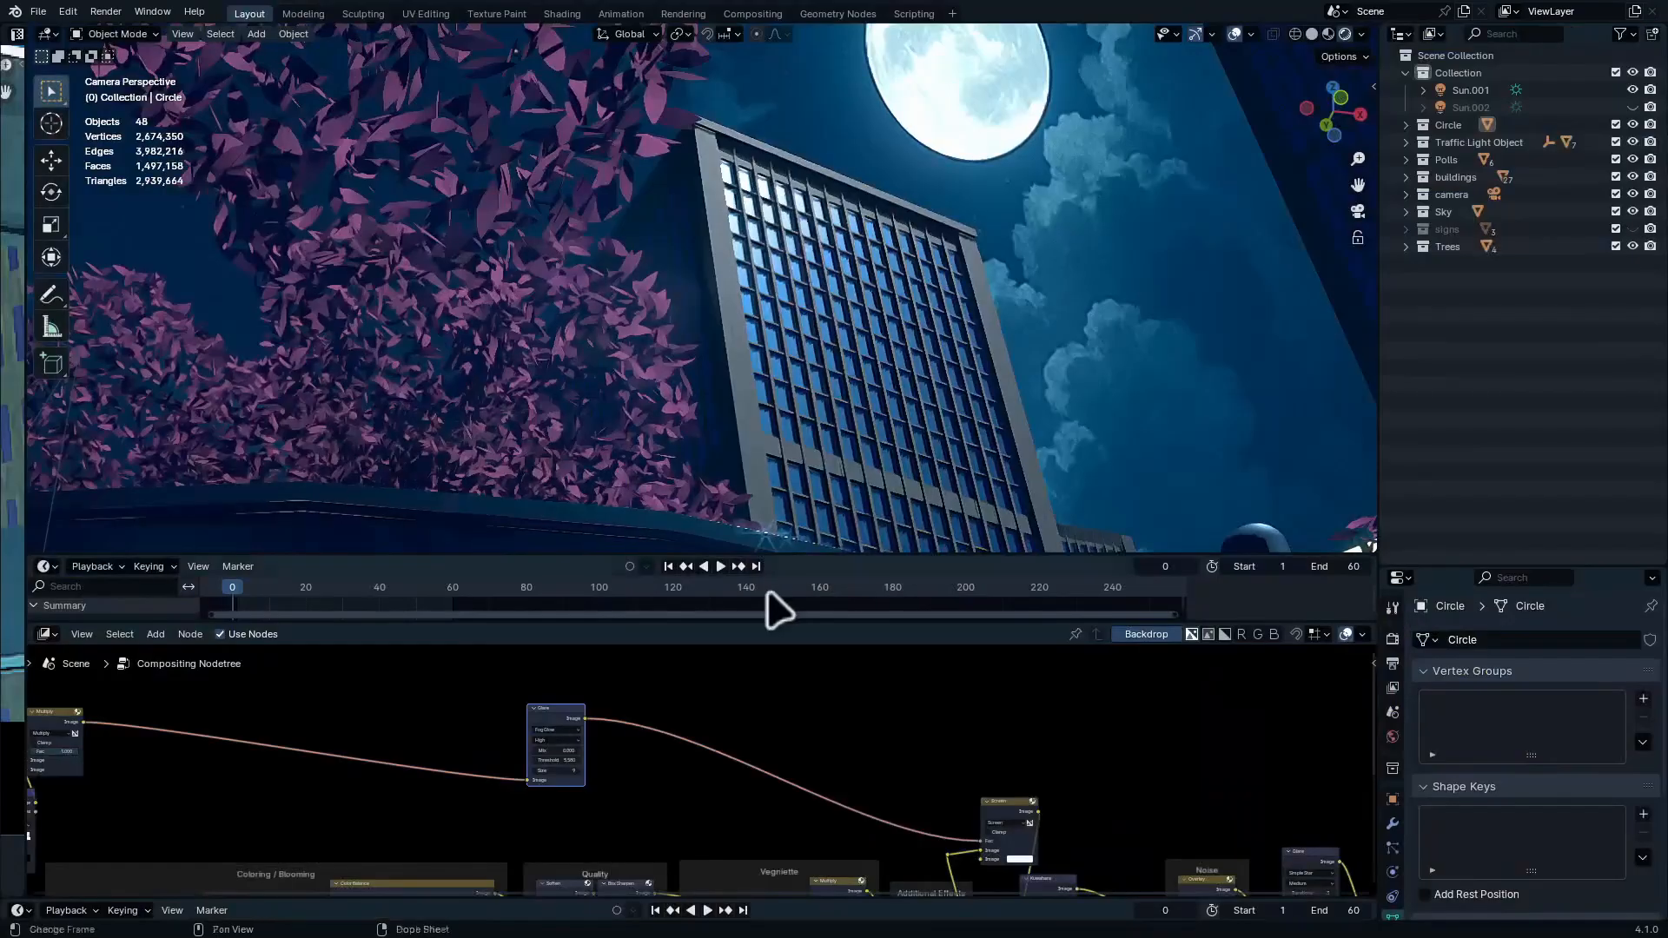
scroll(651, 809, "up", 6)
mouse_move(605, 758)
left_mouse_down()
mouse_move(540, 758)
mouse_move(620, 768)
left_mouse_up()
scroll(876, 327, "down", 4)
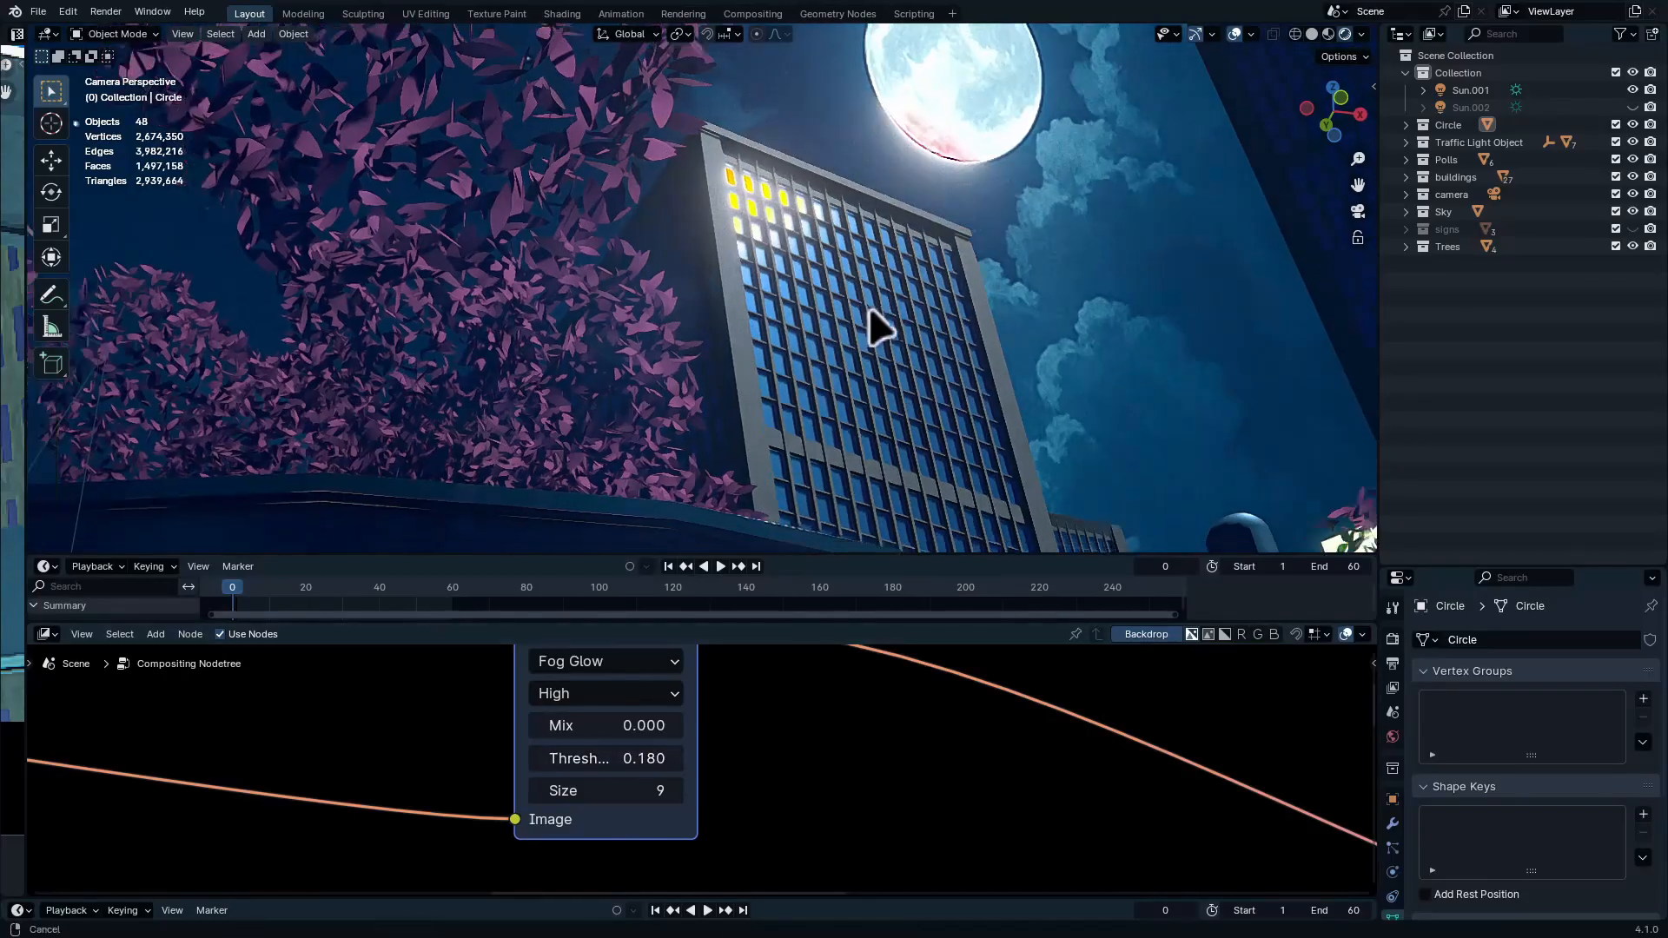
Set the Screen node's second Image color to a pale blue and inspect the lit windows
middle_click_drag(1086, 741, 610, 745)
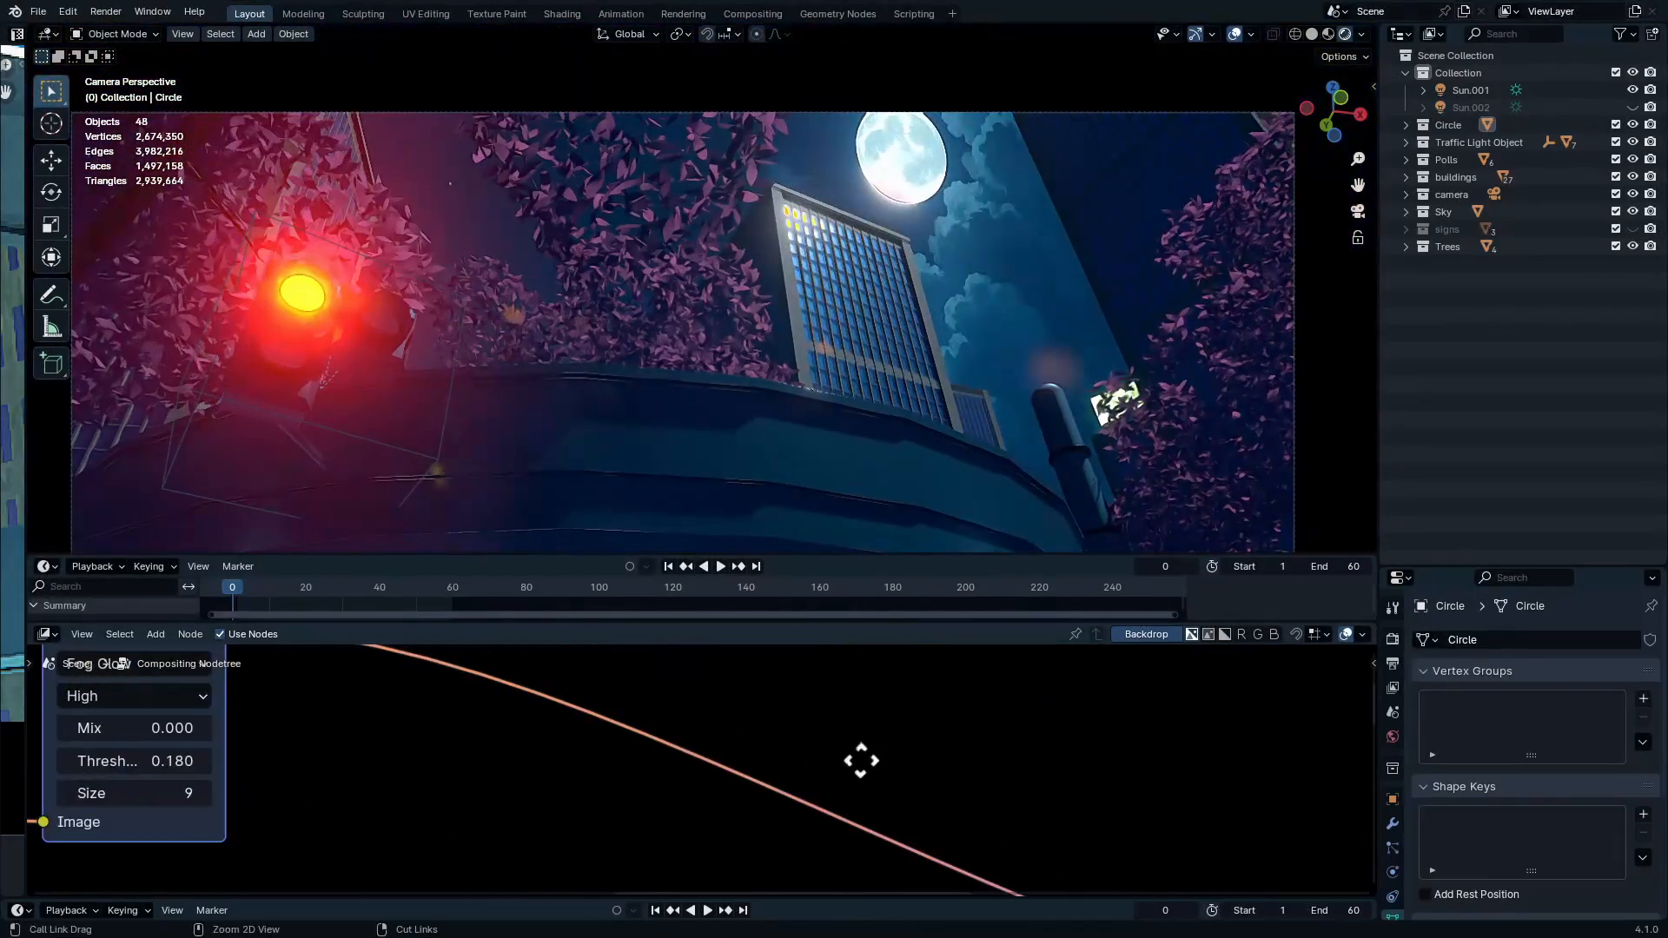
middle_click_drag(860, 759, 606, 752, "ctrl")
middle_click_drag(862, 812, 949, 792, "ctrl")
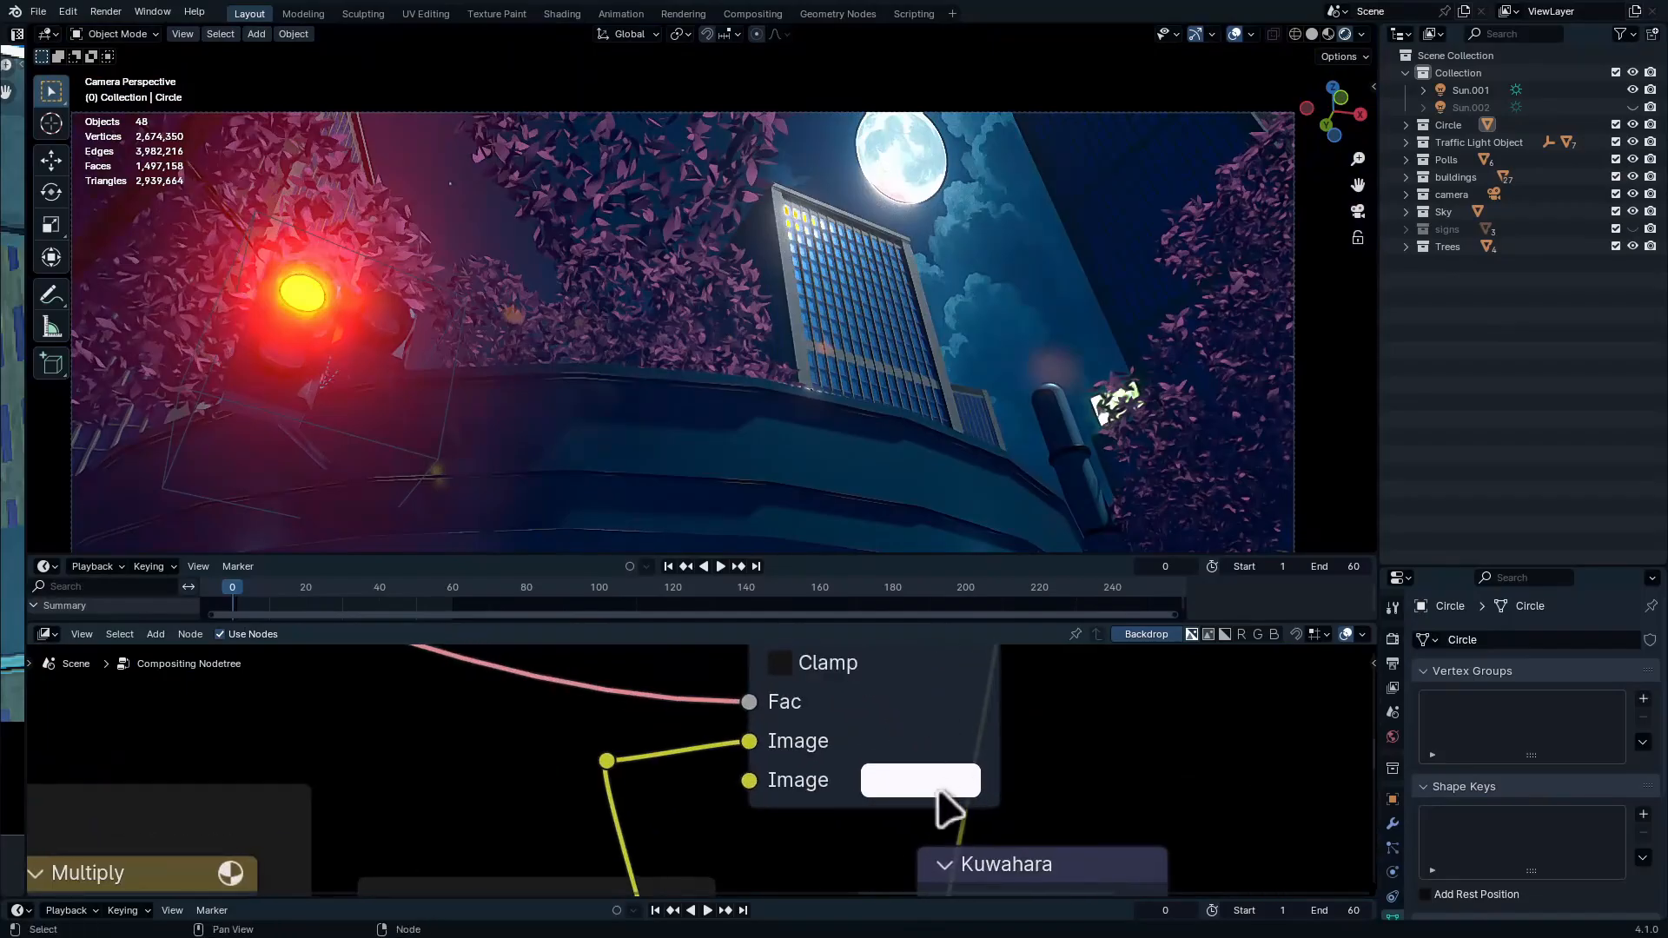
left_click(922, 782)
left_click(1042, 351)
scroll(815, 198, "up", 6)
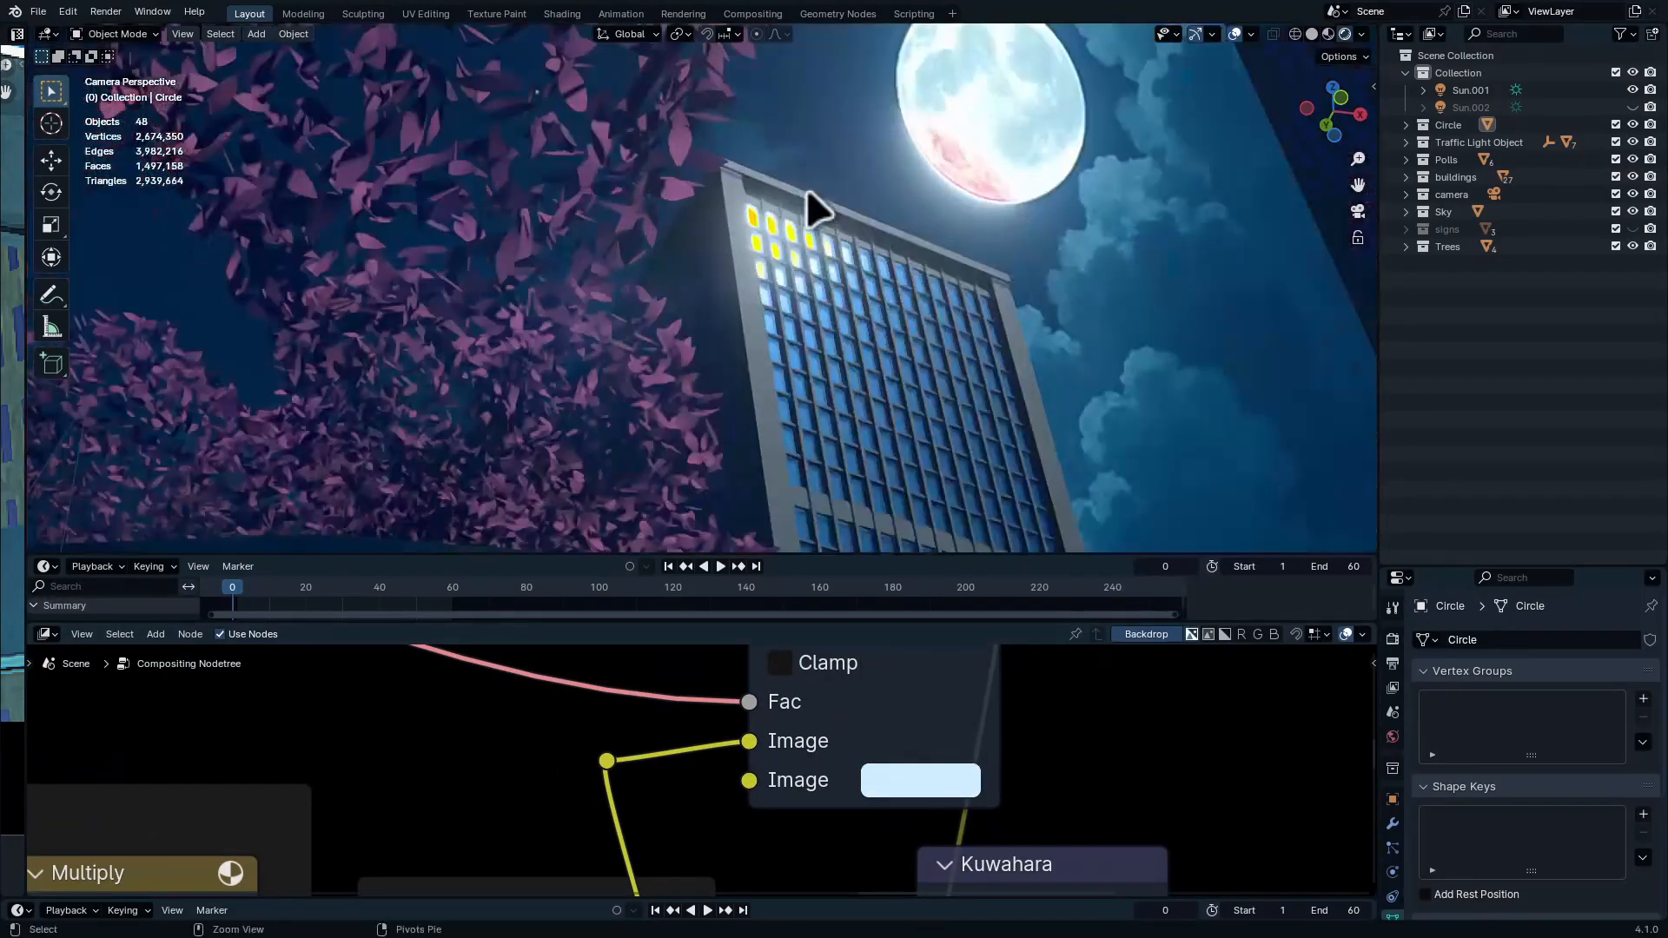
Set the duplicated Fog Glow node's Threshold to 0.000 and check the building's window glow
mouse_move(916, 738)
middle_mouse_down()
mouse_move(448, 677)
mouse_move(819, 678)
mouse_move(900, 721)
middle_mouse_up()
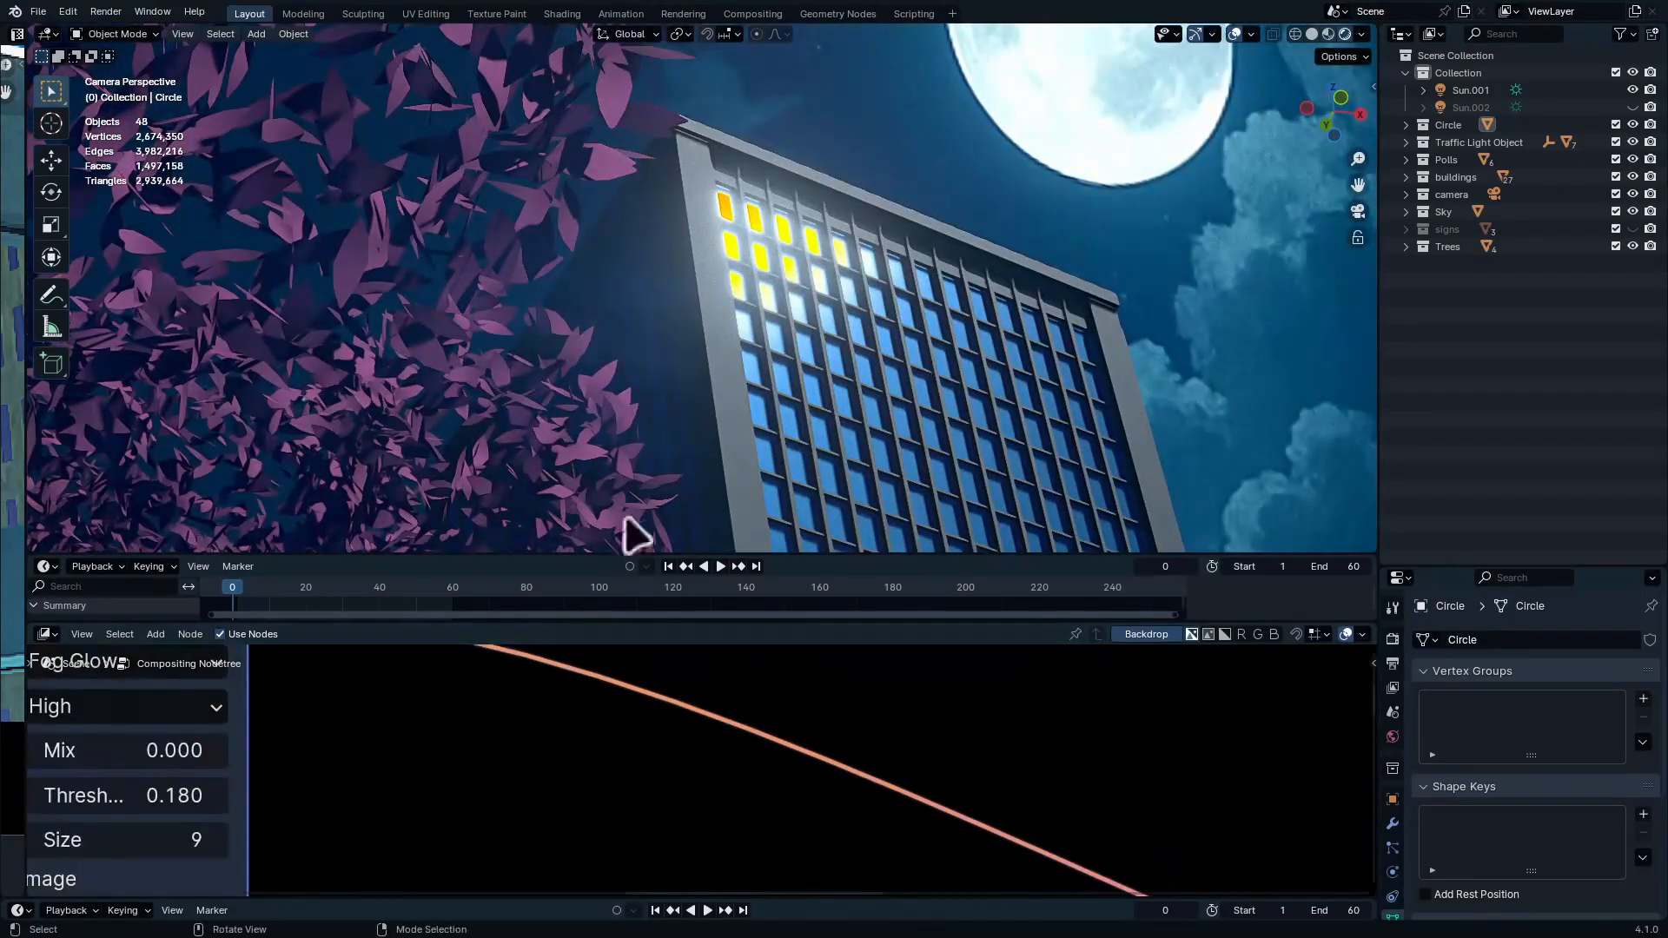
middle_click_drag(643, 700, 682, 817, "ctrl")
middle_click_drag(531, 714, 701, 752)
scroll(614, 808, "up", 4)
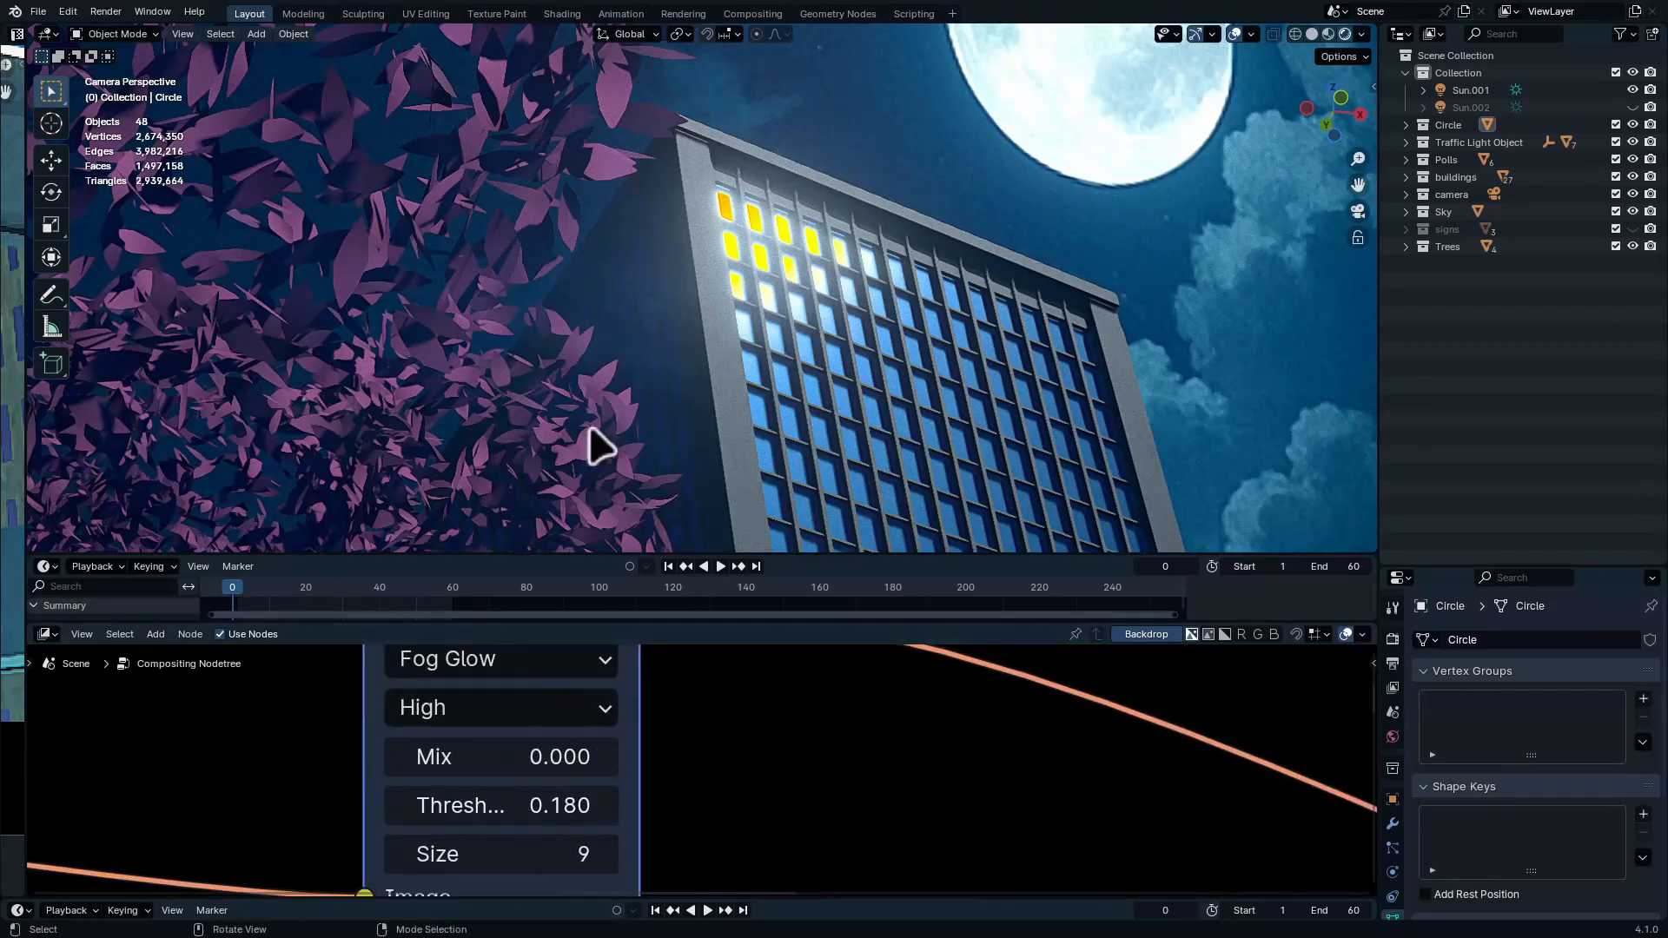
mouse_move(521, 805)
left_mouse_down()
mouse_move(608, 805)
mouse_move(488, 805)
left_mouse_up()
scroll(952, 340, "down", 5)
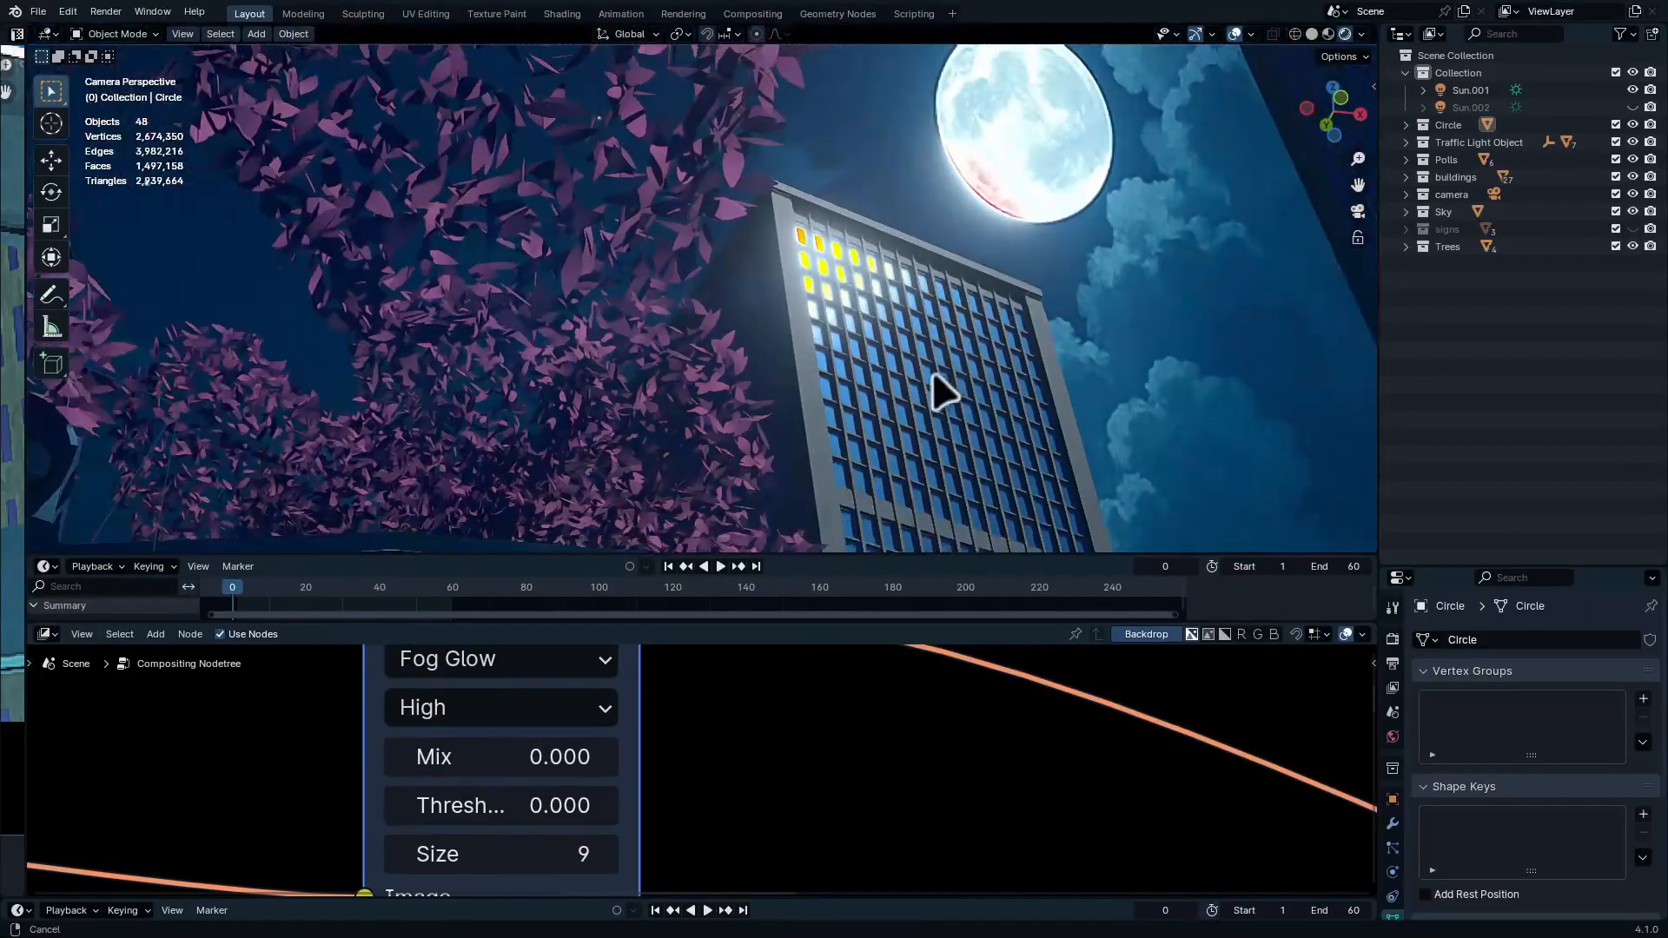
key("ctrl+space")
scroll(816, 649, "down", 8)
scroll(816, 664, "up", 6)
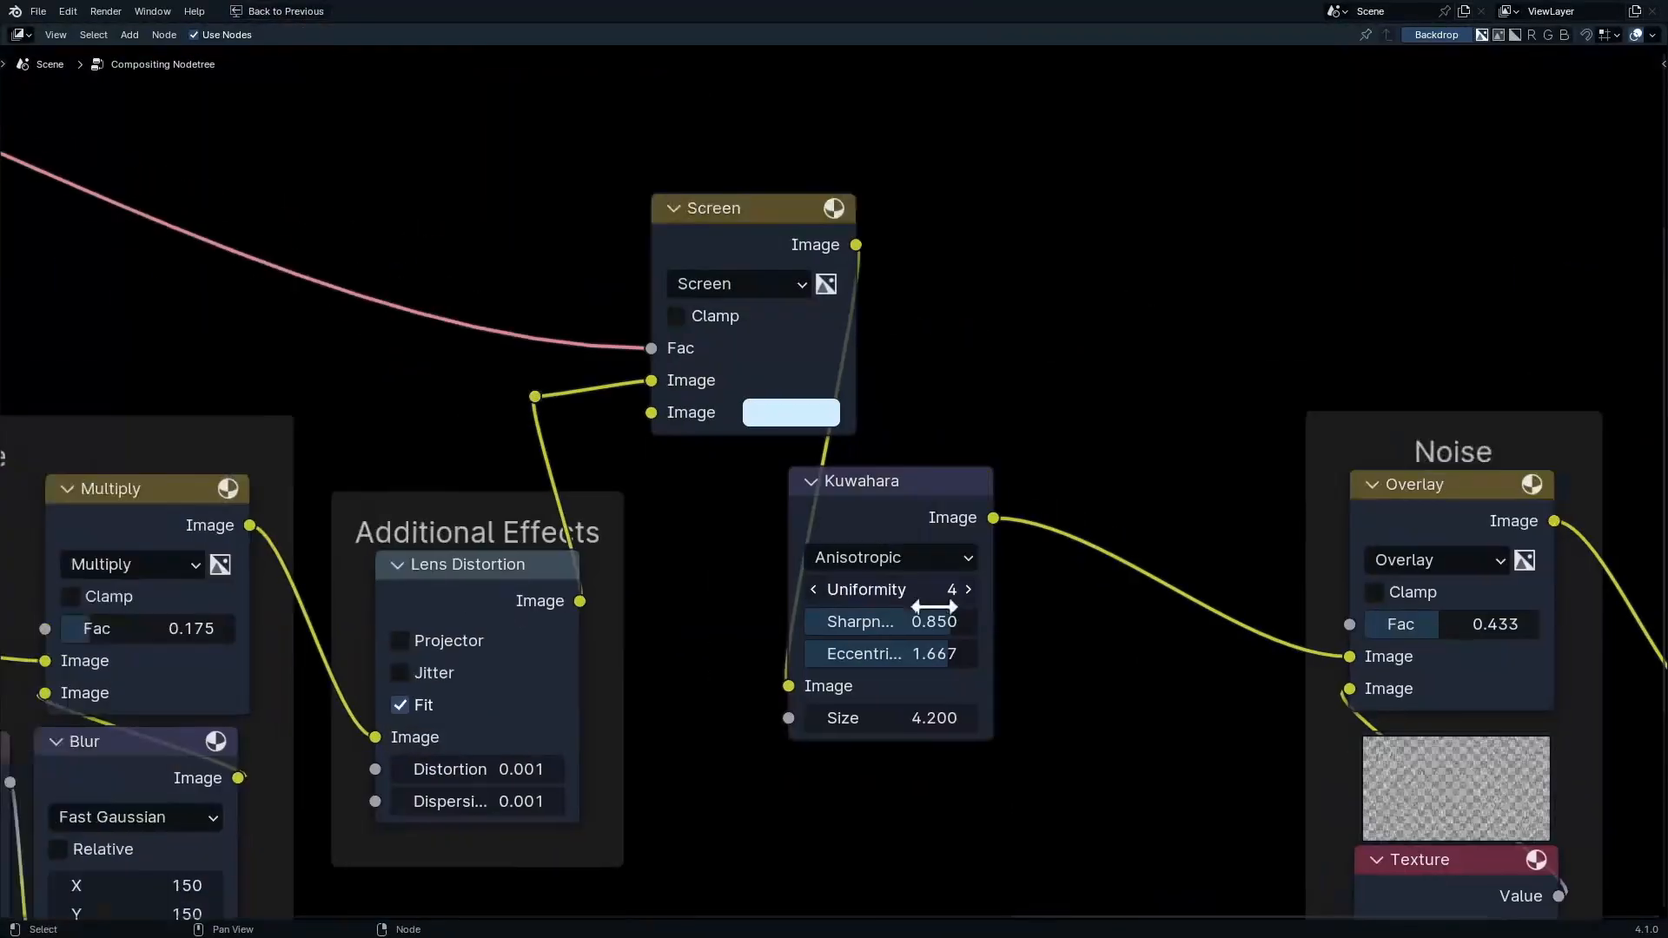
Link Lens Distortion directly to Kuwahara and move the Screen node between the Simple Star Glare and Composite nodes, wiring its Image input and output
left_click_drag(923, 509, 1016, 509)
left_click_drag(688, 402, 964, 659)
middle_click_drag(1053, 640, 720, 689)
left_click_drag(486, 291, 974, 132)
left_click(999, 286)
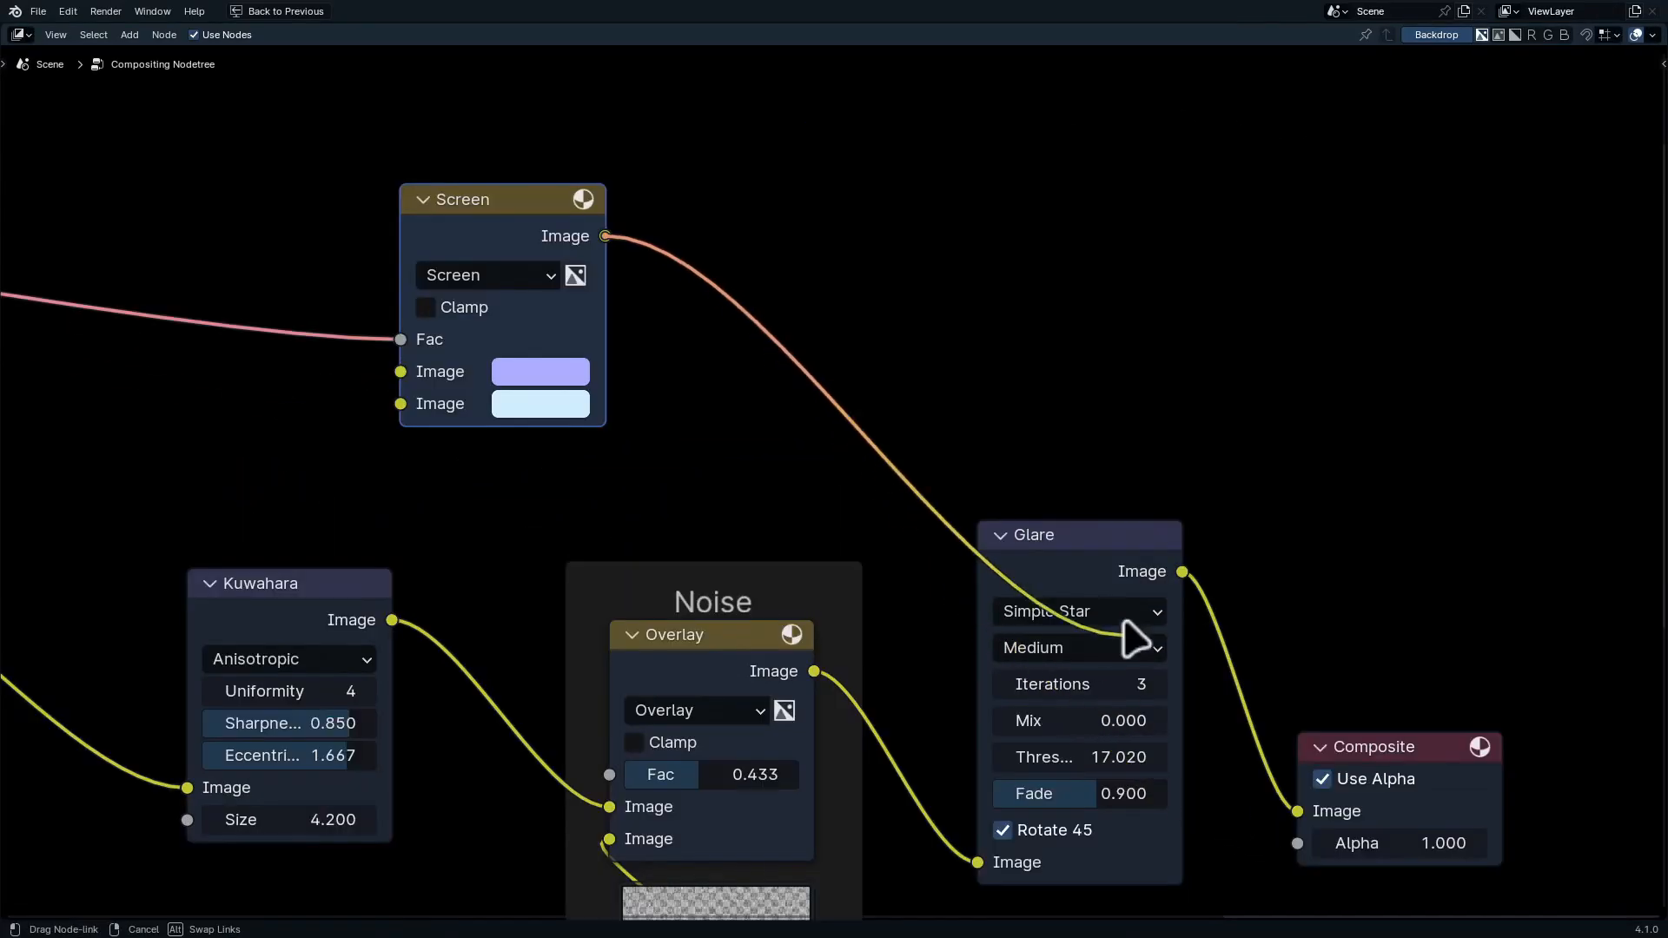
left_click_drag(1027, 640, 1028, 435)
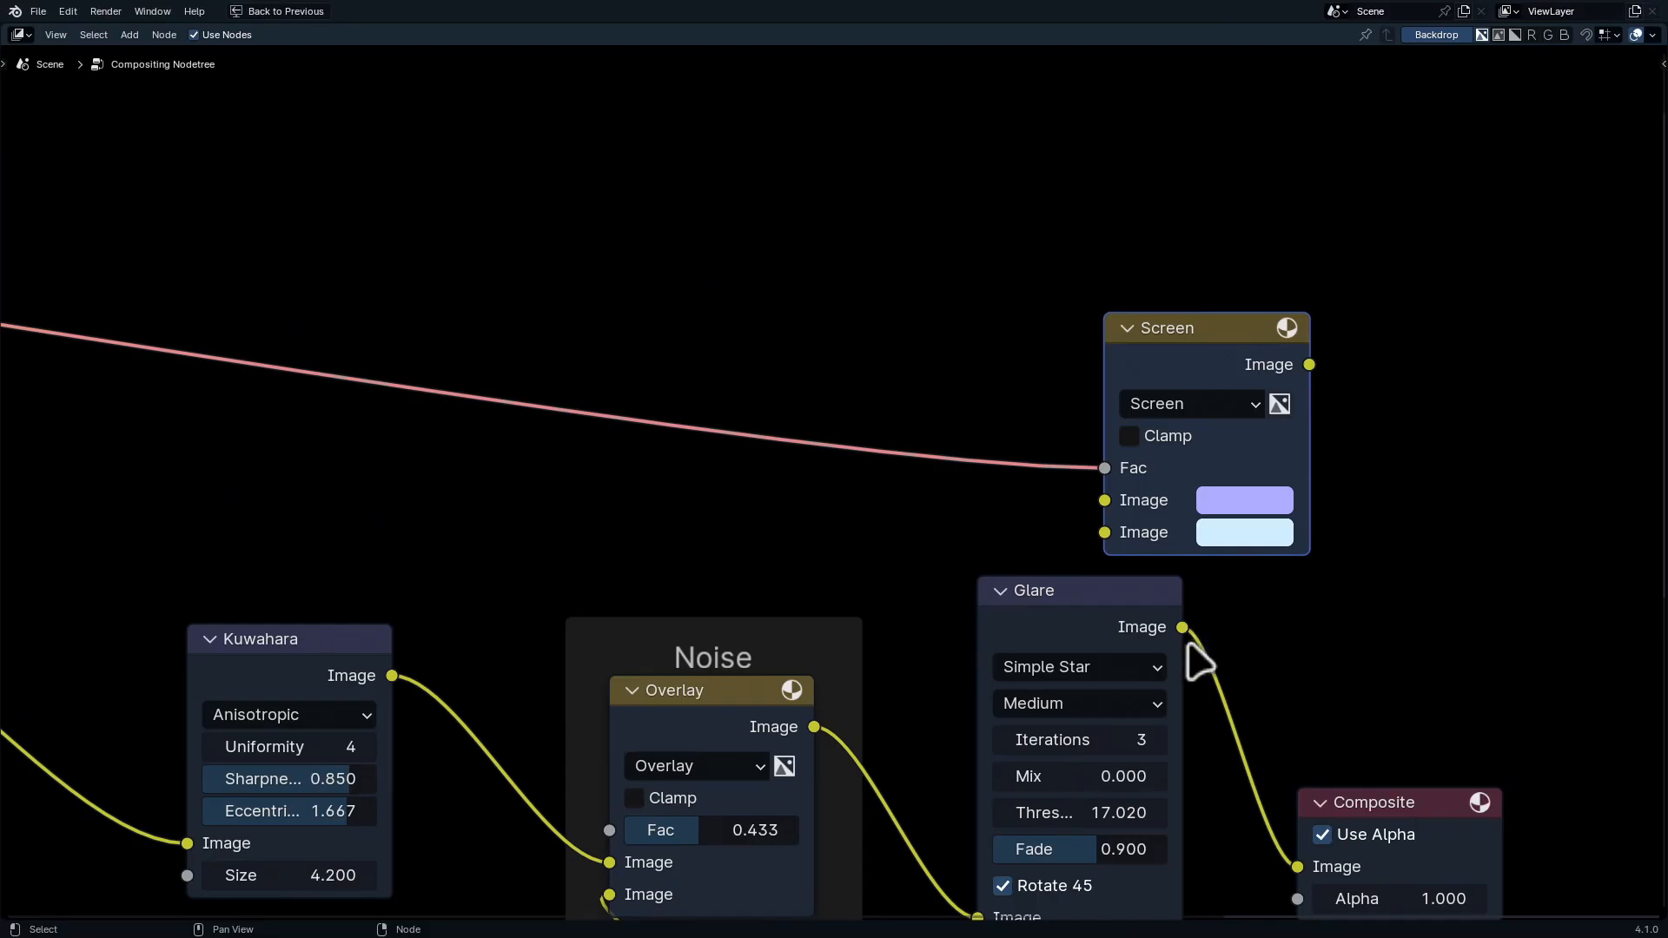
left_click_drag(1183, 632, 1110, 496)
left_click_drag(1307, 366, 1303, 874)
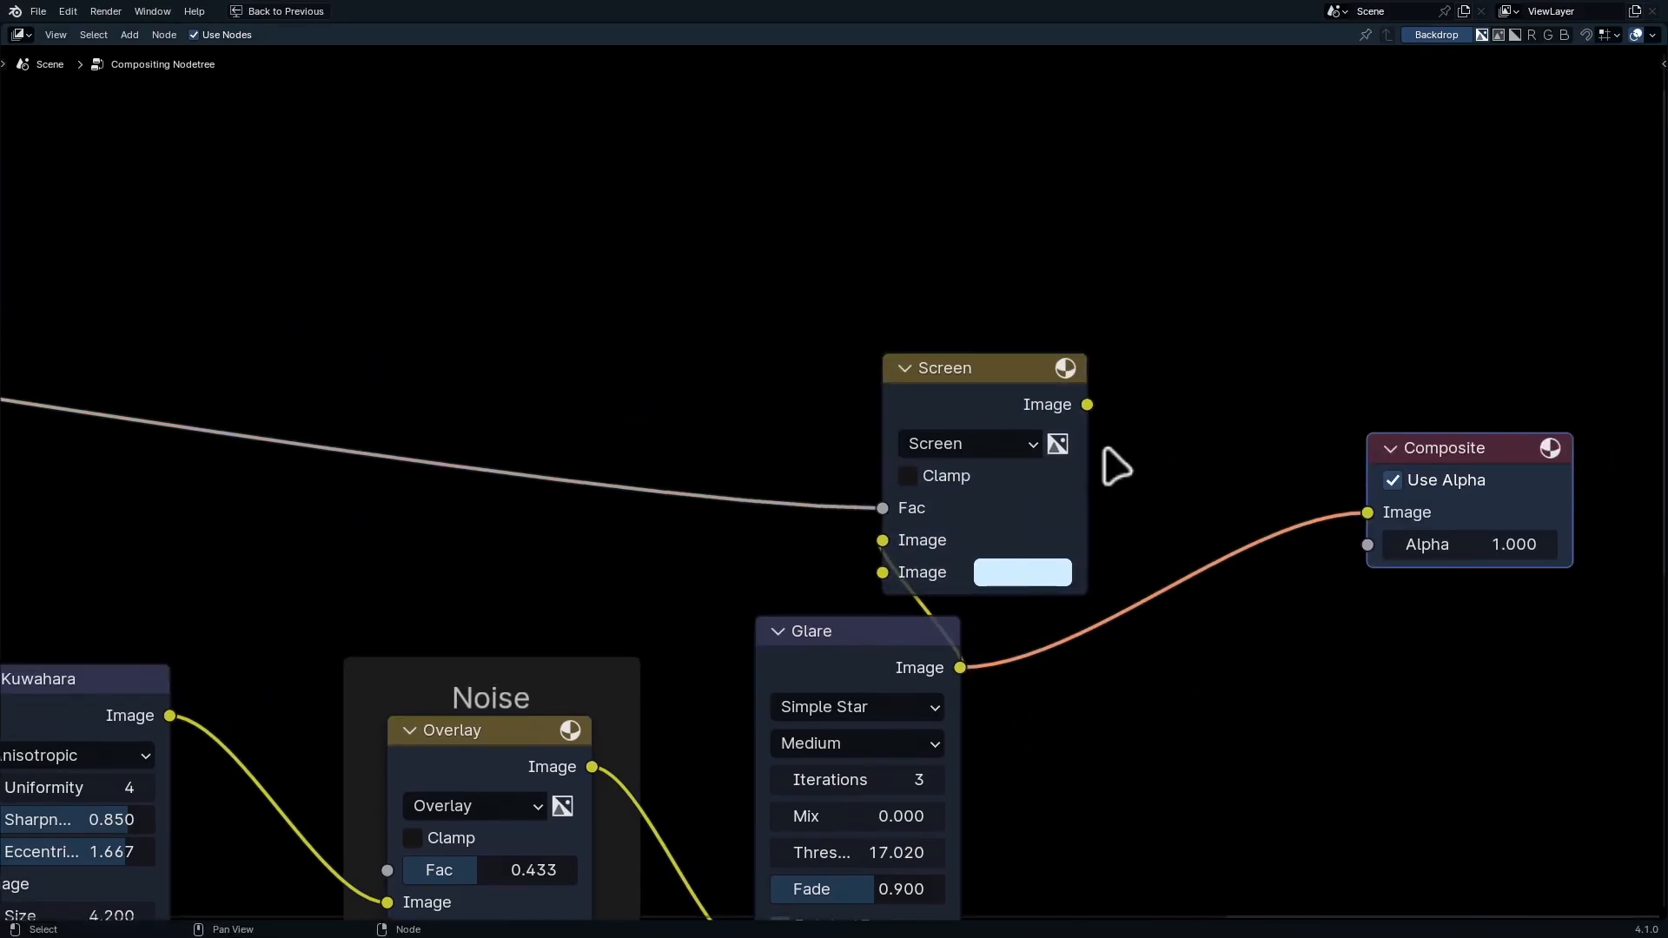
left_click_drag(1071, 402, 1377, 510)
Toggle the mute of the Fog Glow Glare node with Threshold 1.050 to compare the scene in camera view
key("ctrl+space")
middle_click_drag(99, 697, 1169, 816)
middle_click_drag(314, 768, 775, 806)
scroll(543, 851, "up", 2)
middle_click_drag(542, 851, 674, 776)
left_click(745, 704)
left_click(745, 835)
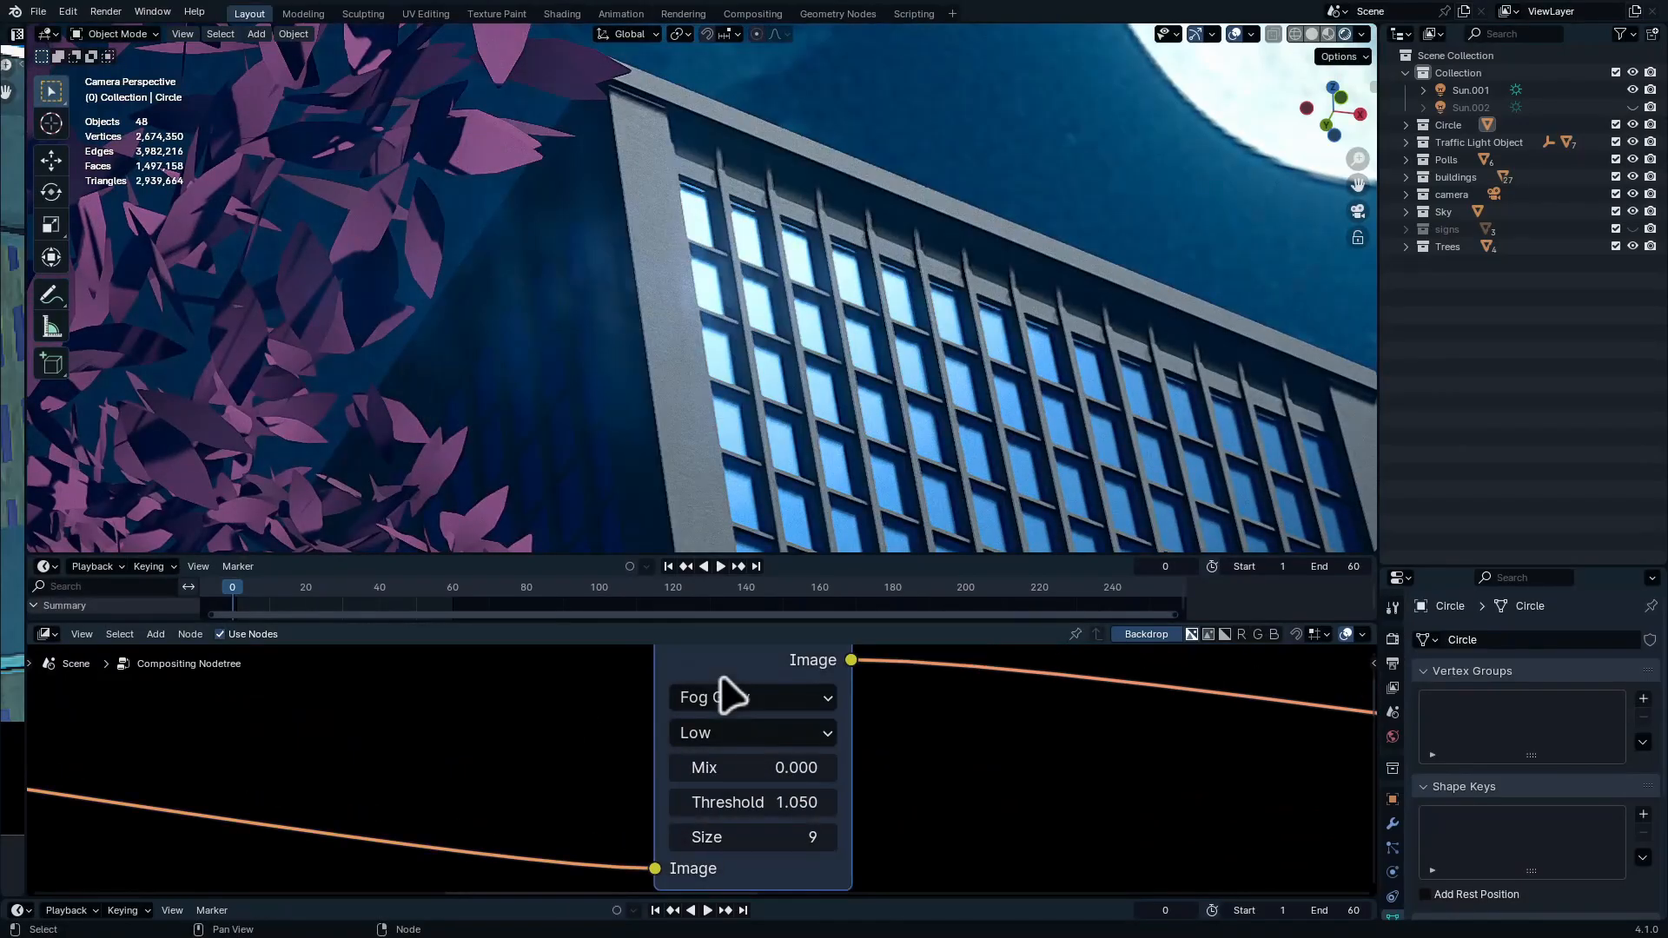
key("m")
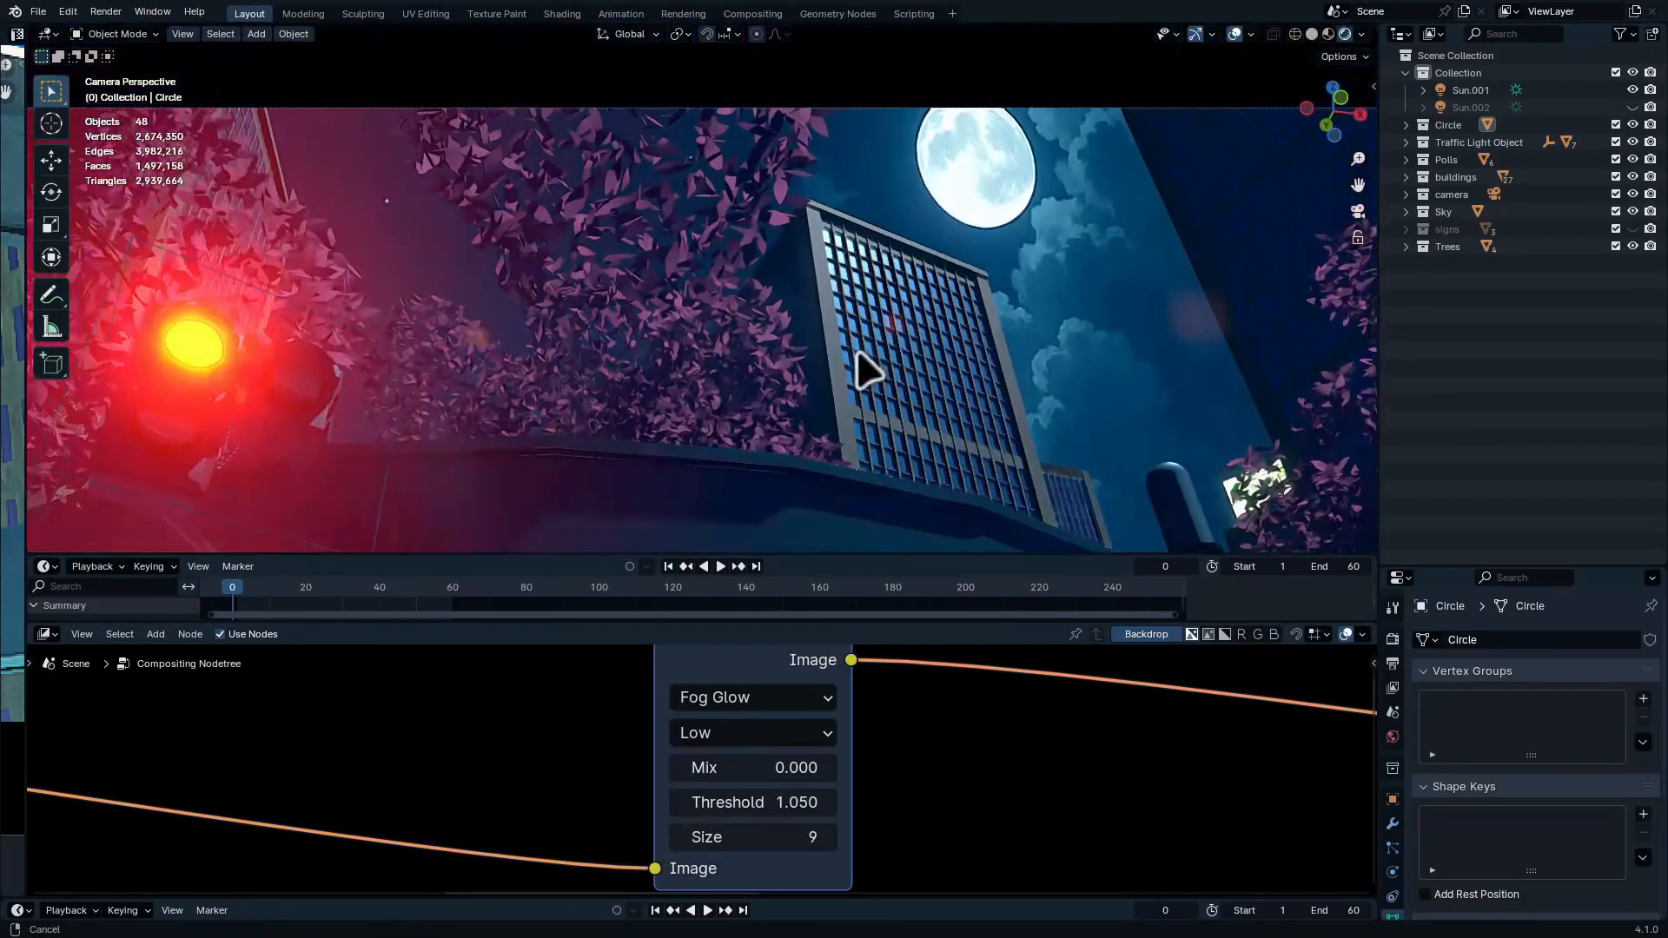
middle_click_drag(859, 354, 688, 386)
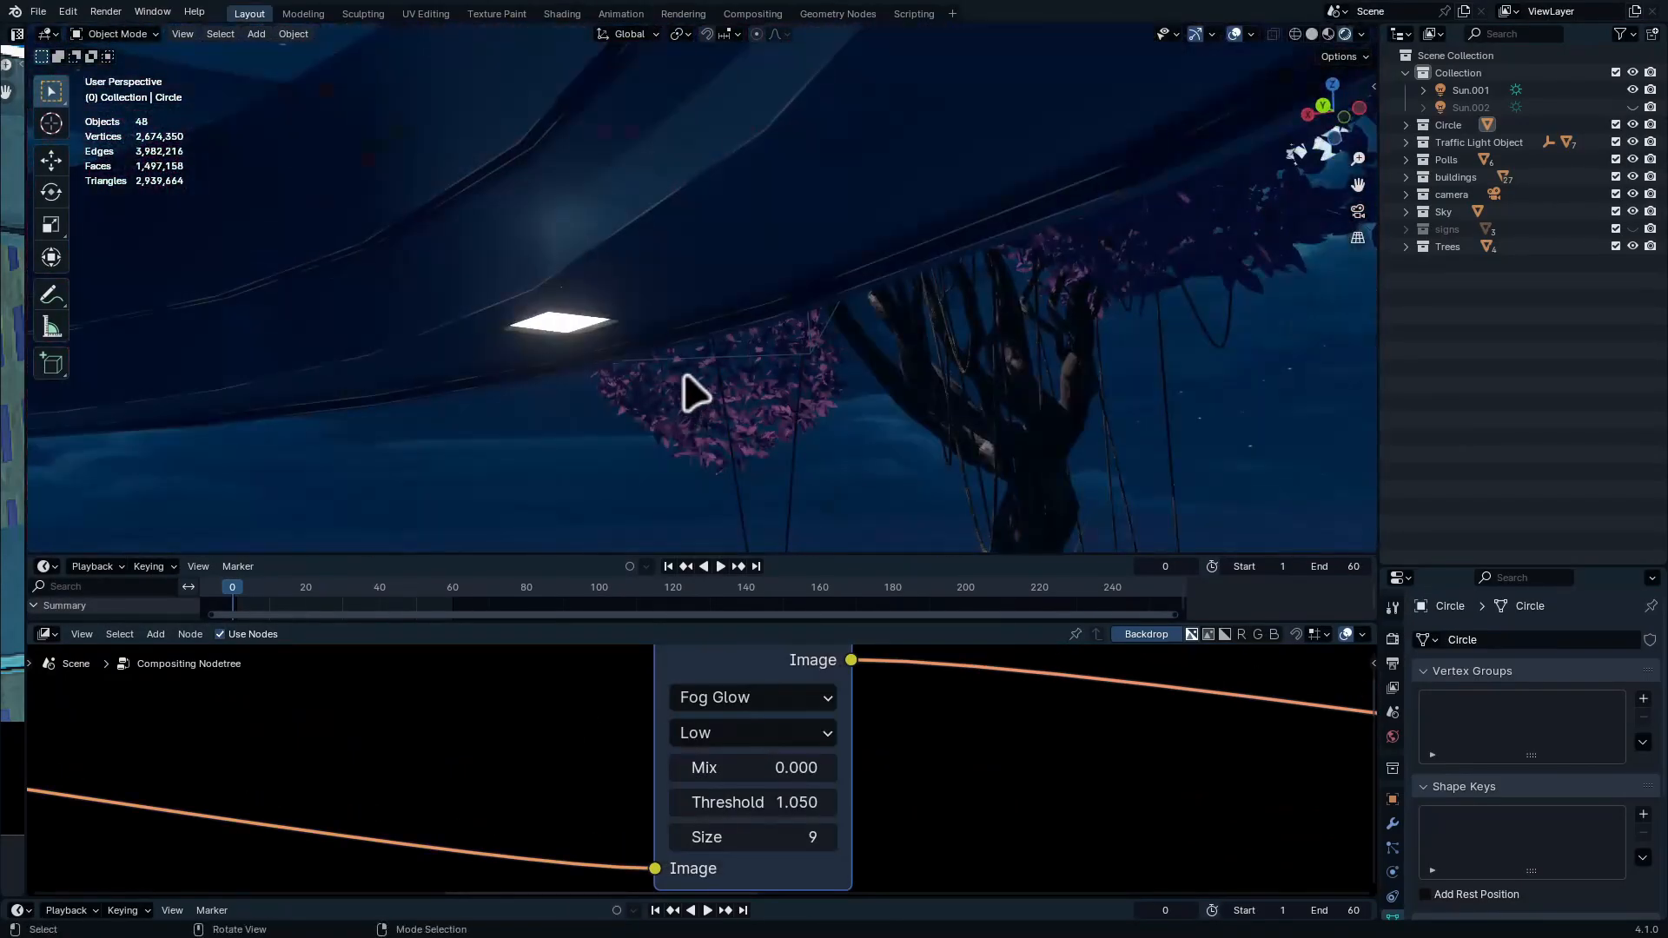
key("KP_0")
Mute the Blur node between the Ellipse Mask and Multiply nodes
scroll(382, 754, "down", 7)
middle_click_drag(360, 756, 990, 803)
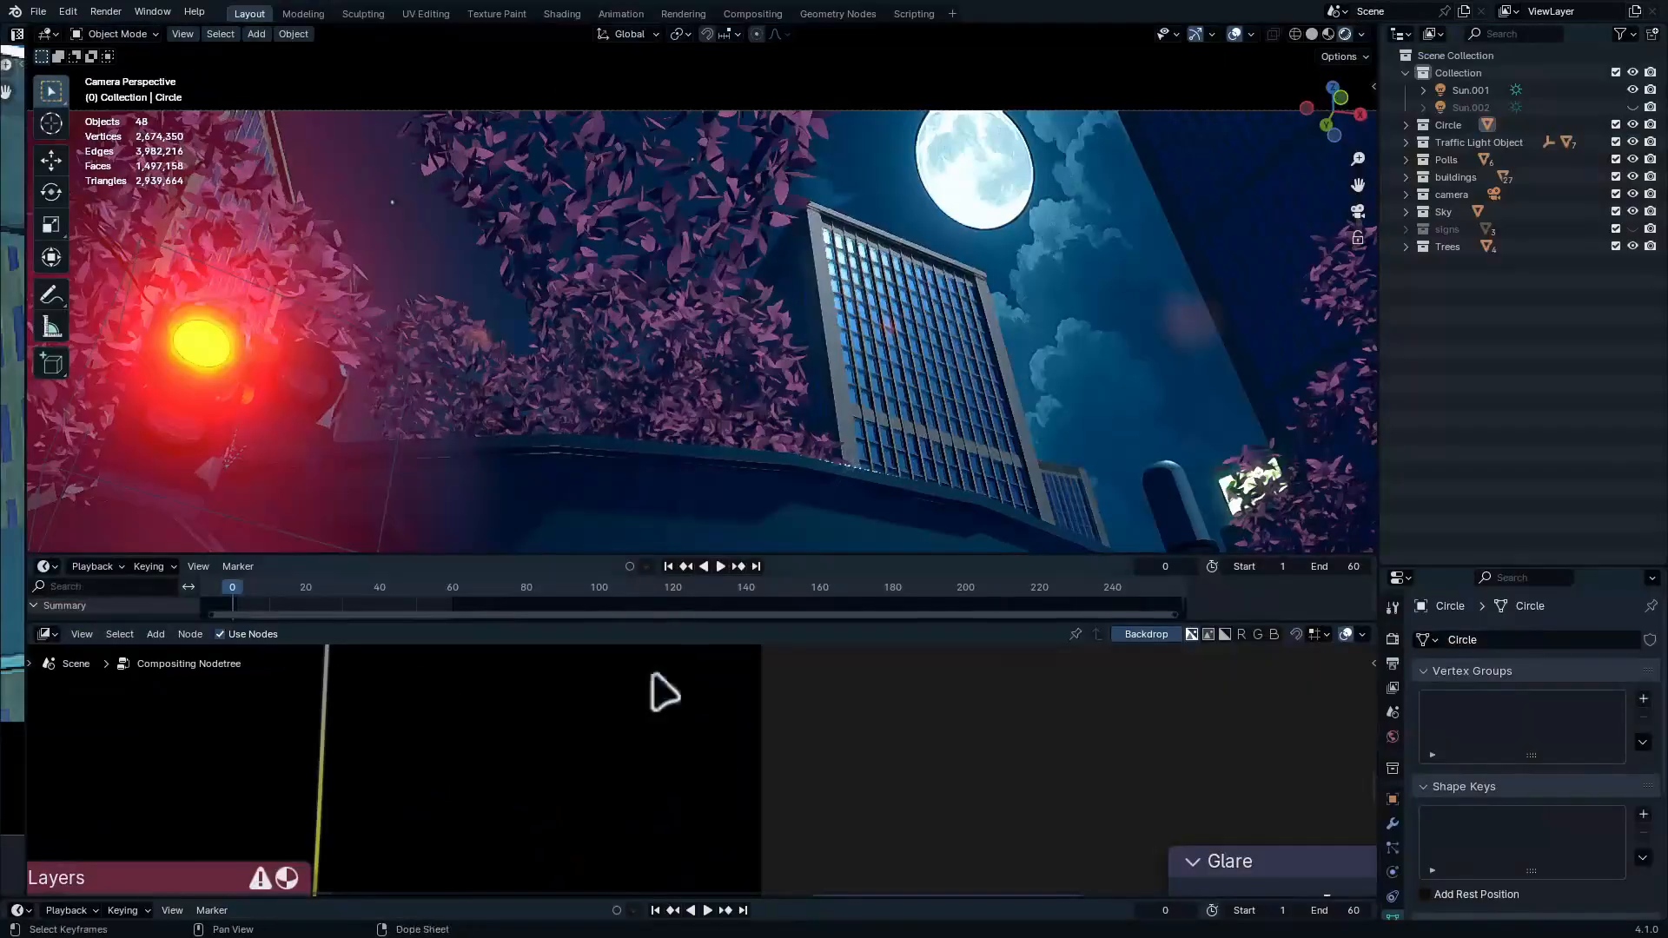
scroll(694, 708, "up", 4)
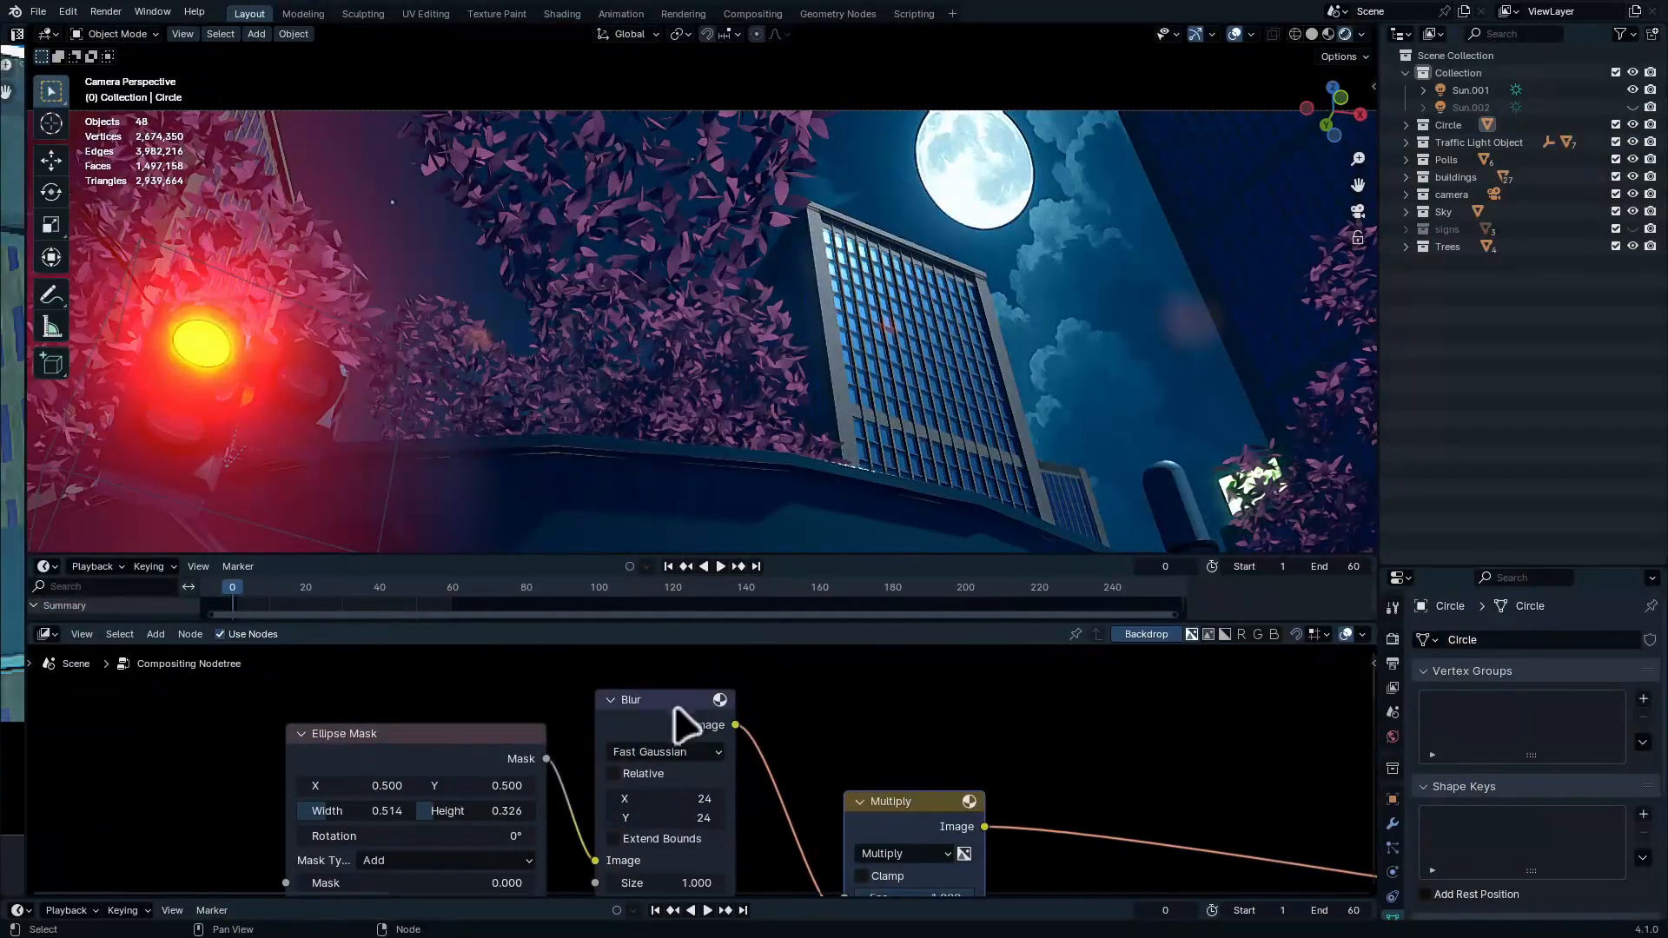
left_click(681, 721)
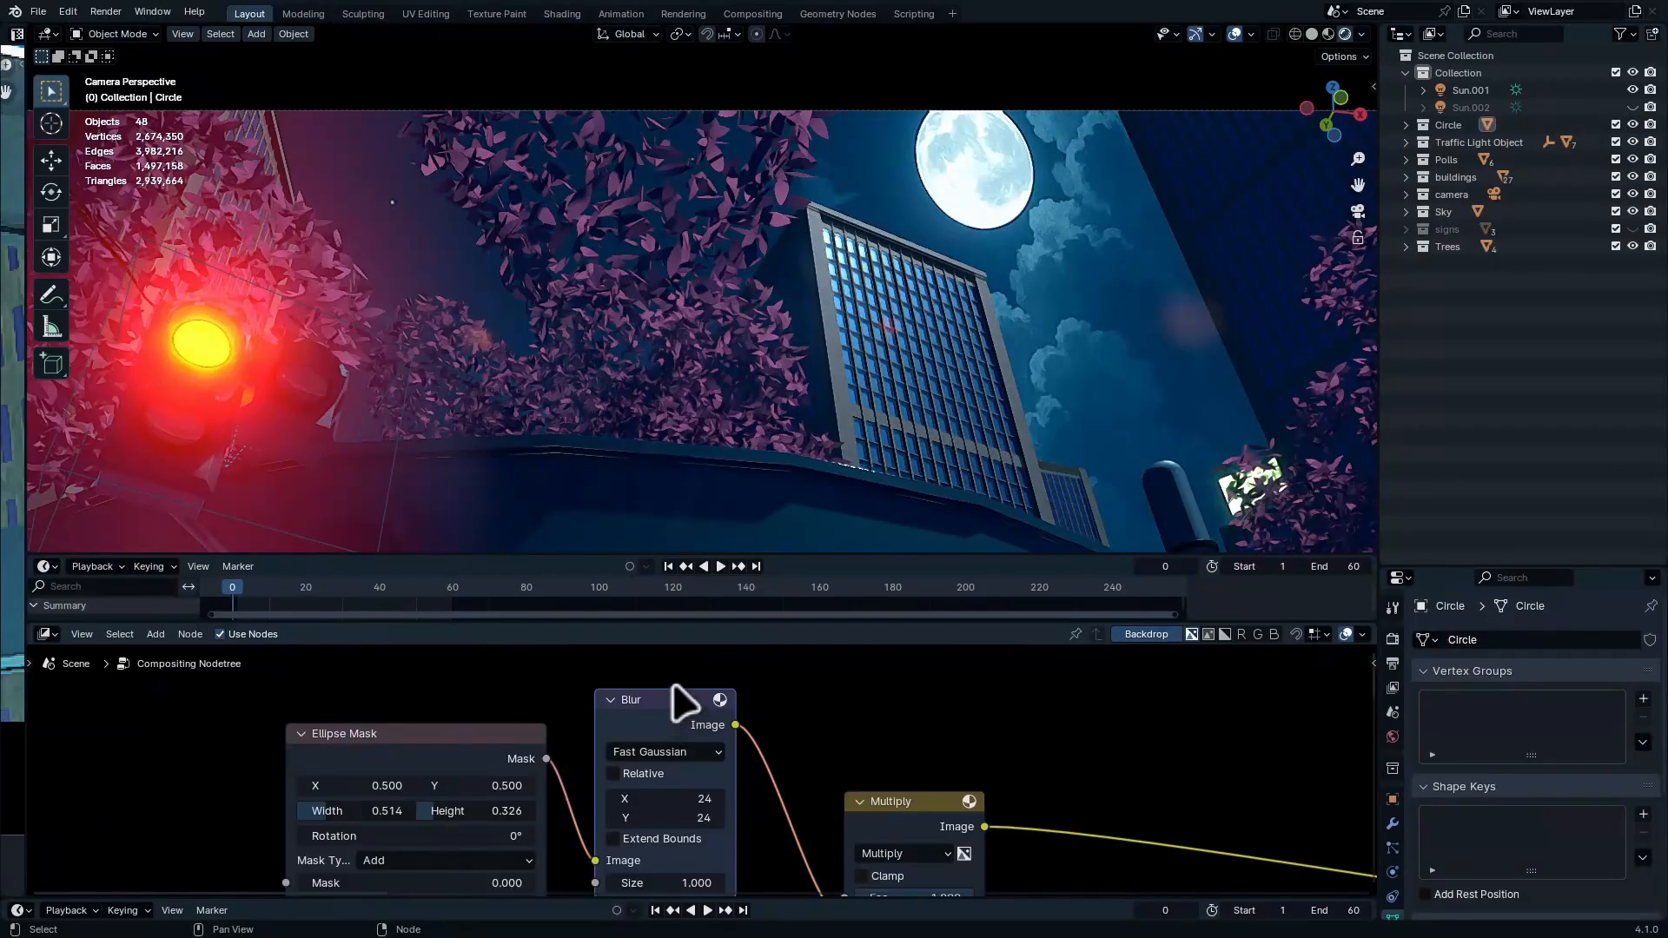
key("m")
Set the Ellipse Mask's Height to 0.248 and check the building in the camera view
middle_click_drag(1018, 834, 382, 702)
middle_click_drag(1268, 758, 503, 772)
middle_click_drag(656, 871, 559, 851)
middle_click_drag(559, 858, 573, 816, "ctrl")
left_click_drag(608, 730, 574, 730)
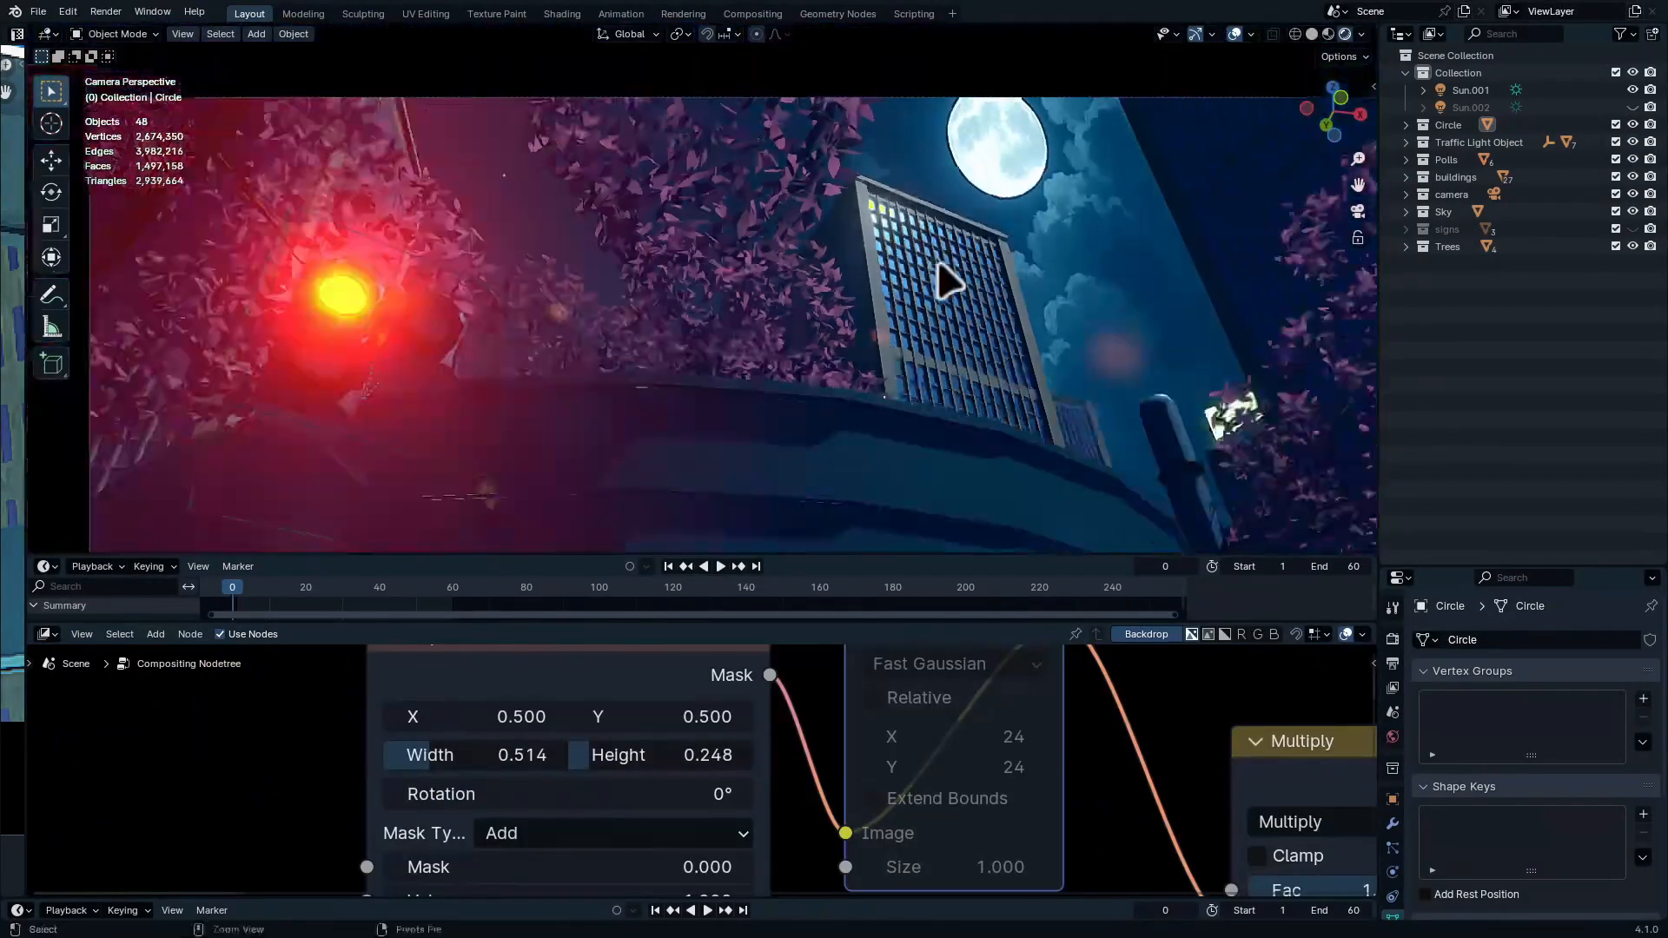
middle_click_drag(939, 263, 937, 287, "ctrl")
middle_click_drag(923, 355, 749, 278, "shift")
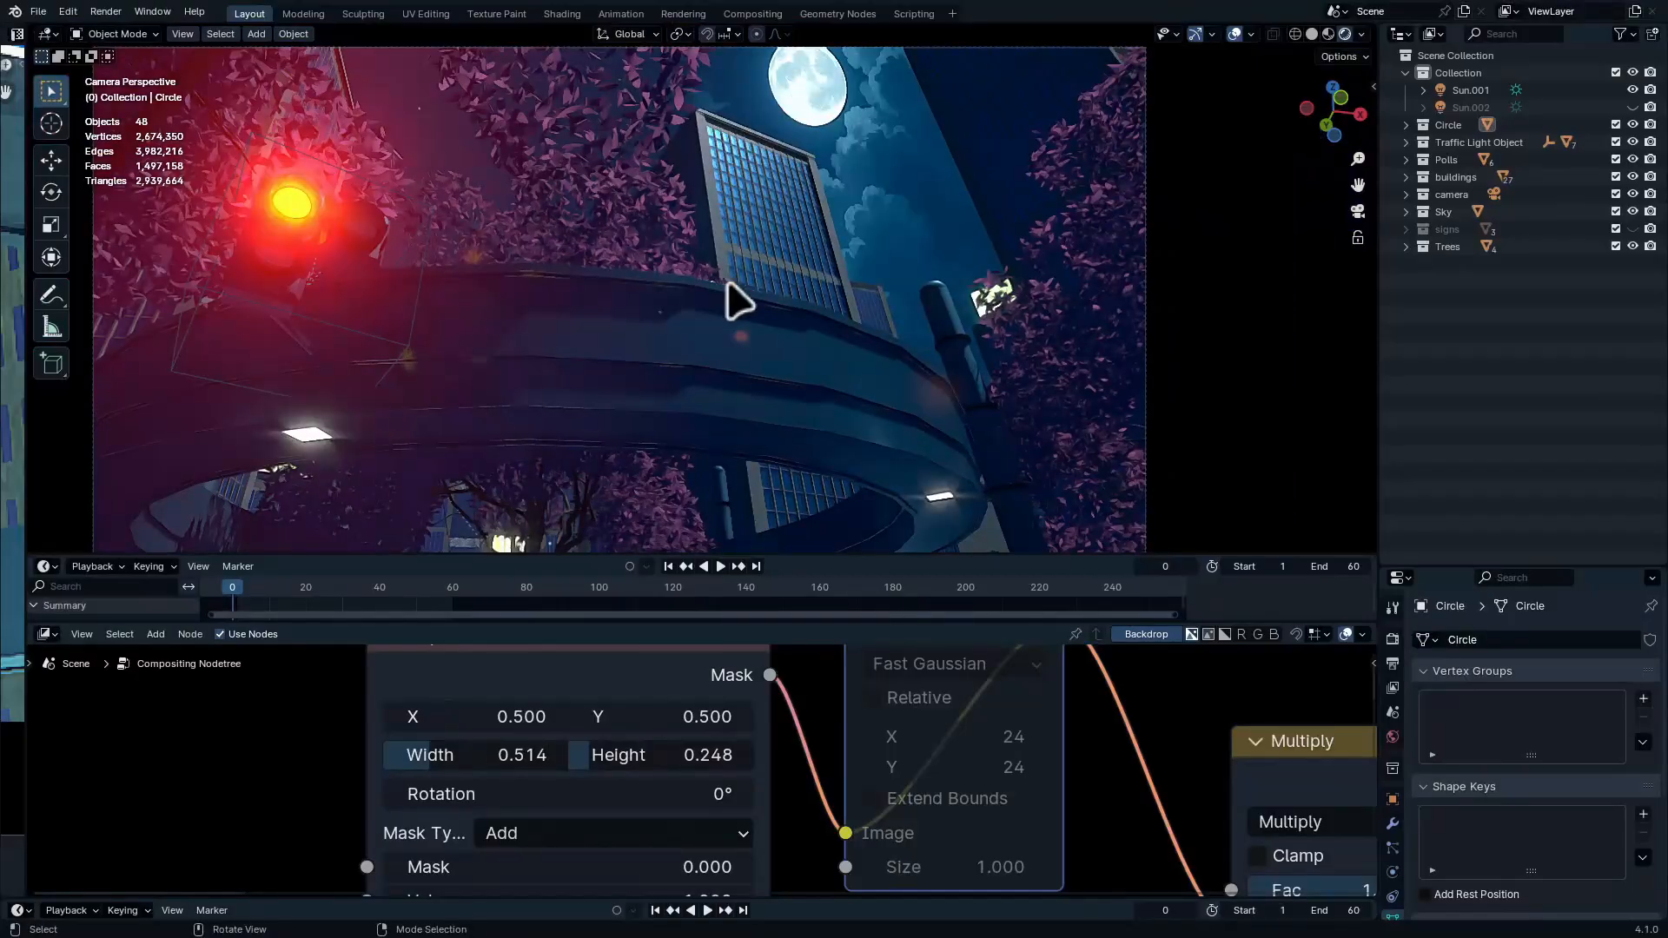
Switch the viewport to wireframe, then set EEVEE's Render samples to 12 and render the image
key("shift+z")
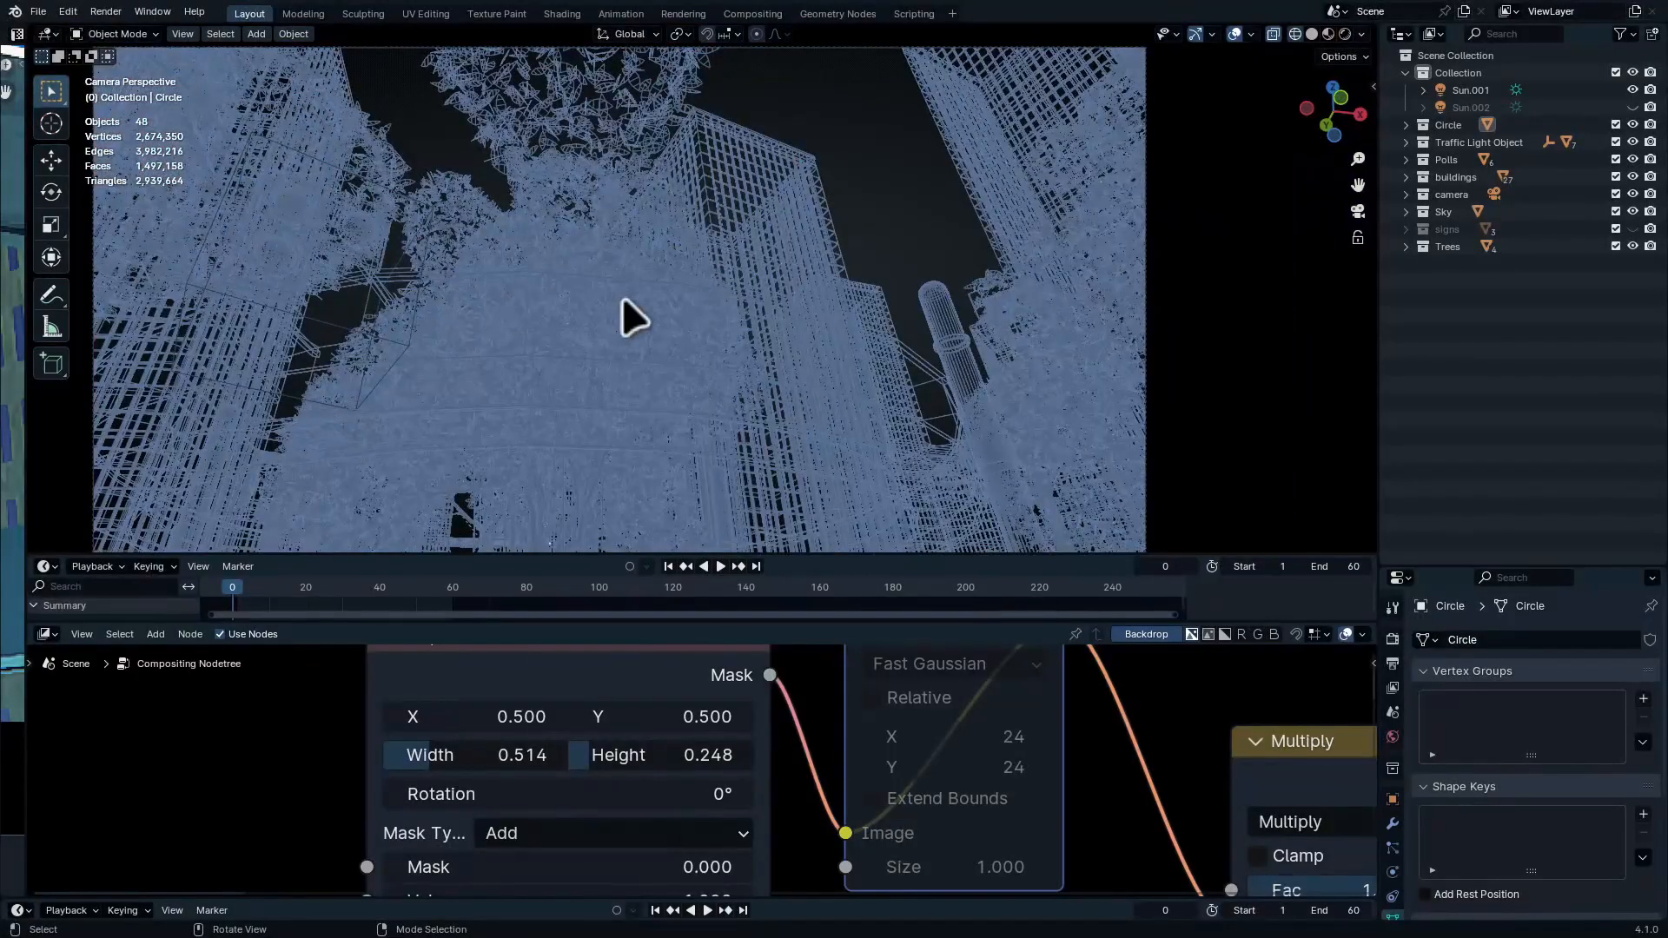
left_click(1392, 639)
left_click(1444, 673)
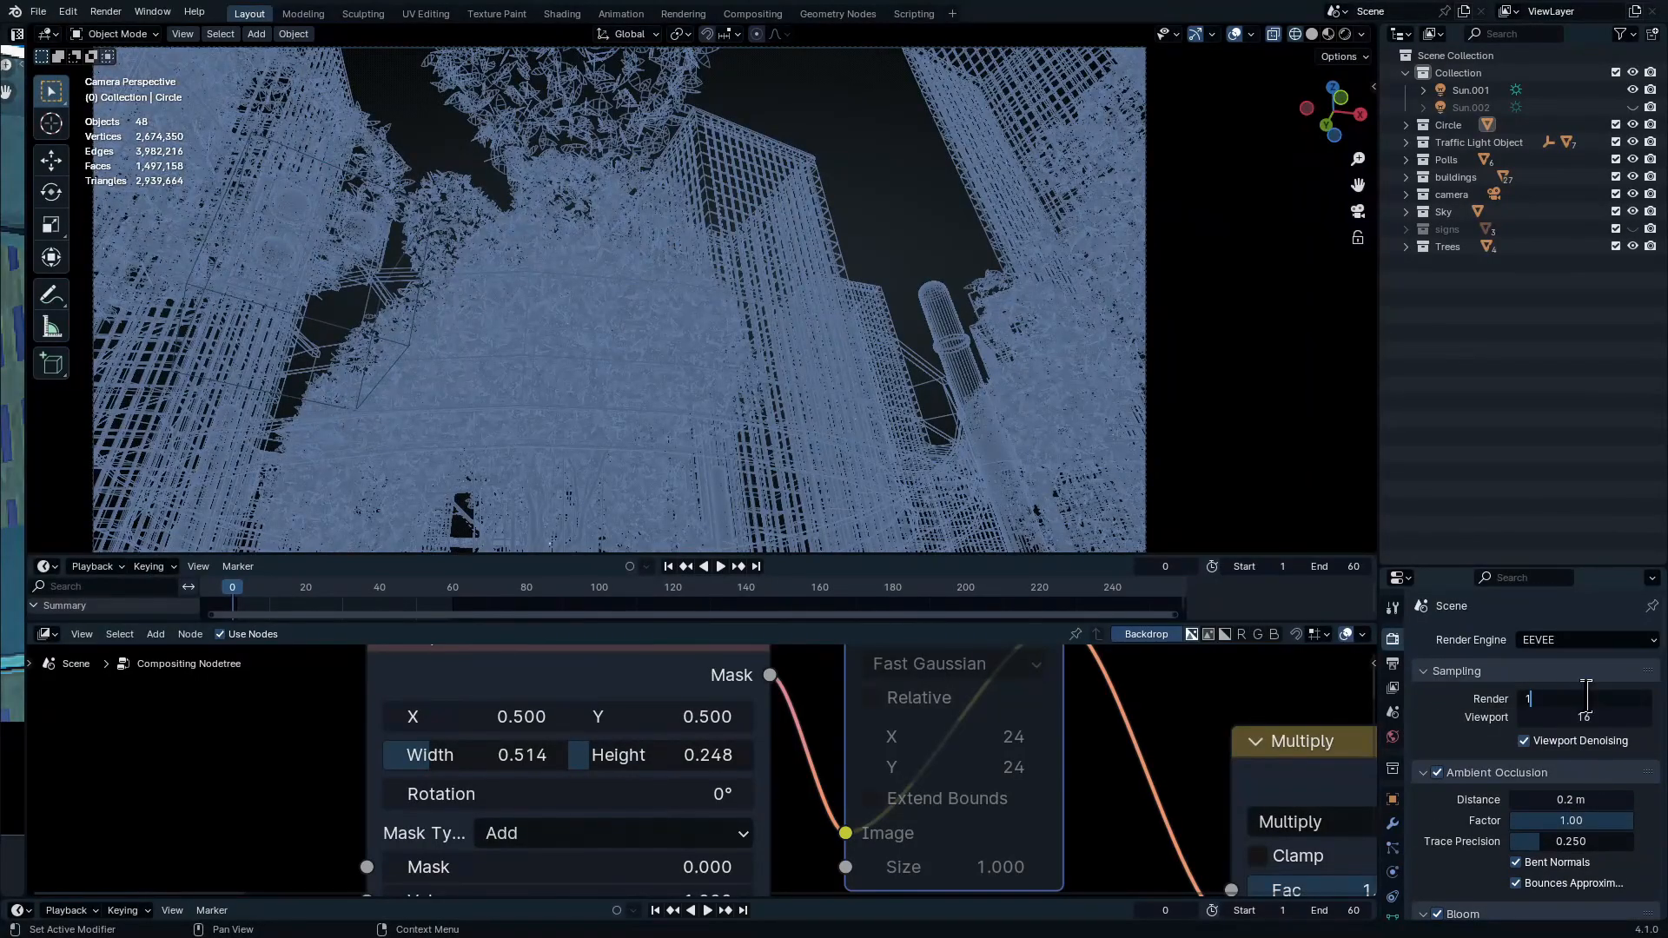
key("Return")
key("F12")
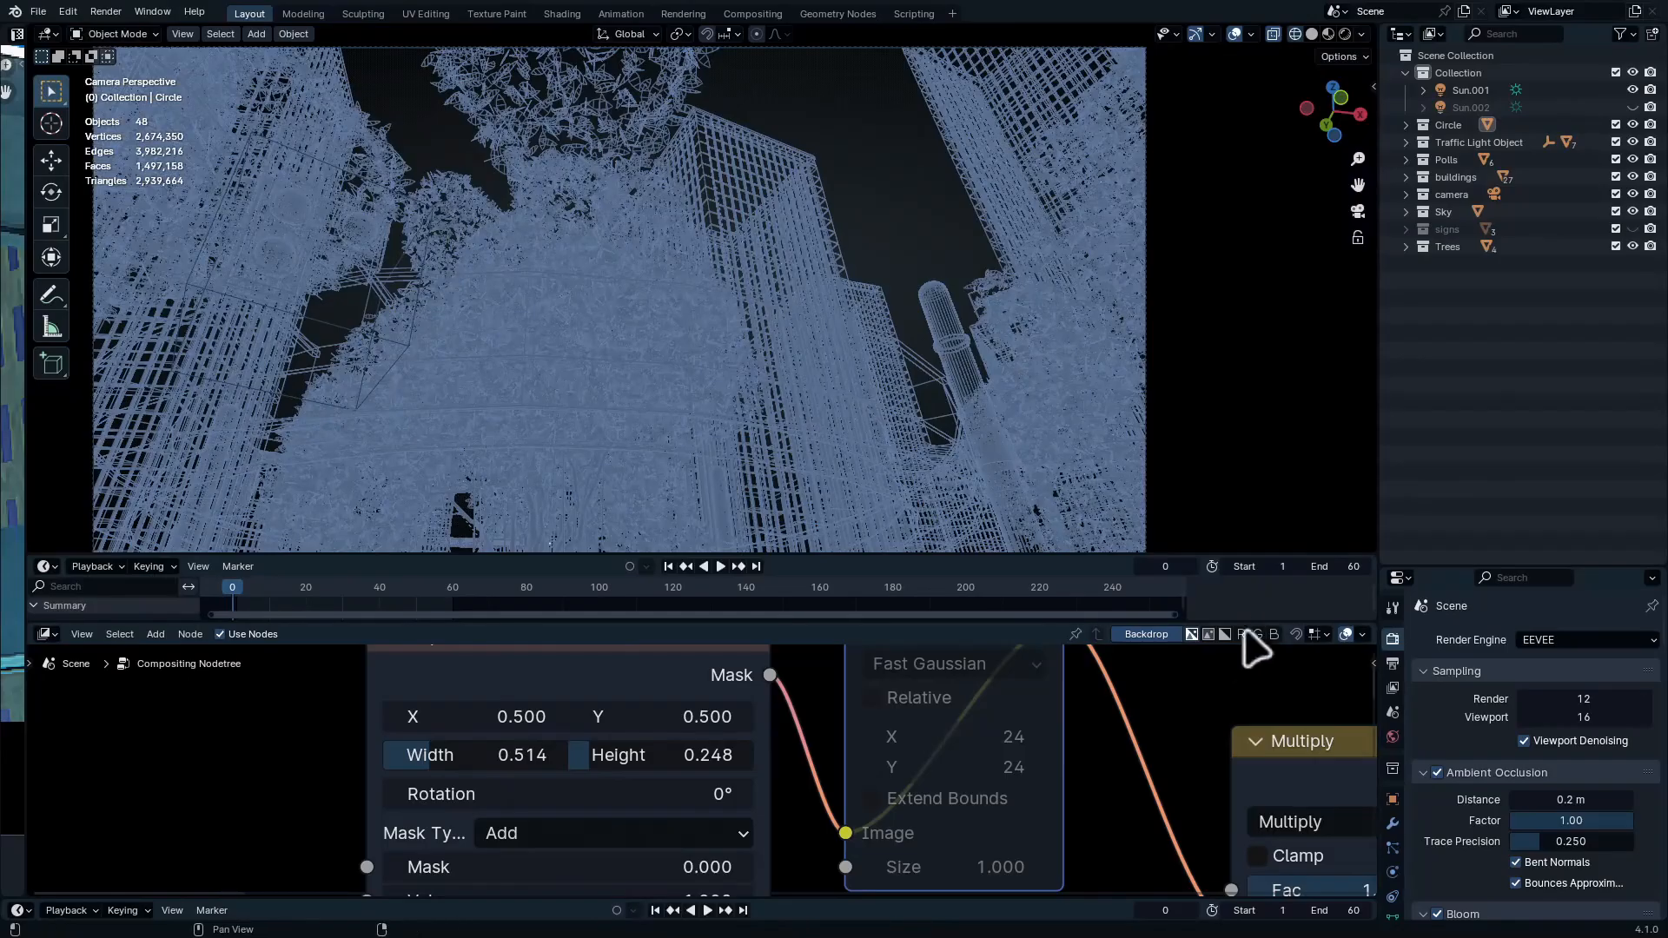
Disable Freestyle in the scene's render settings
left_click_drag(1496, 569, 1498, 48)
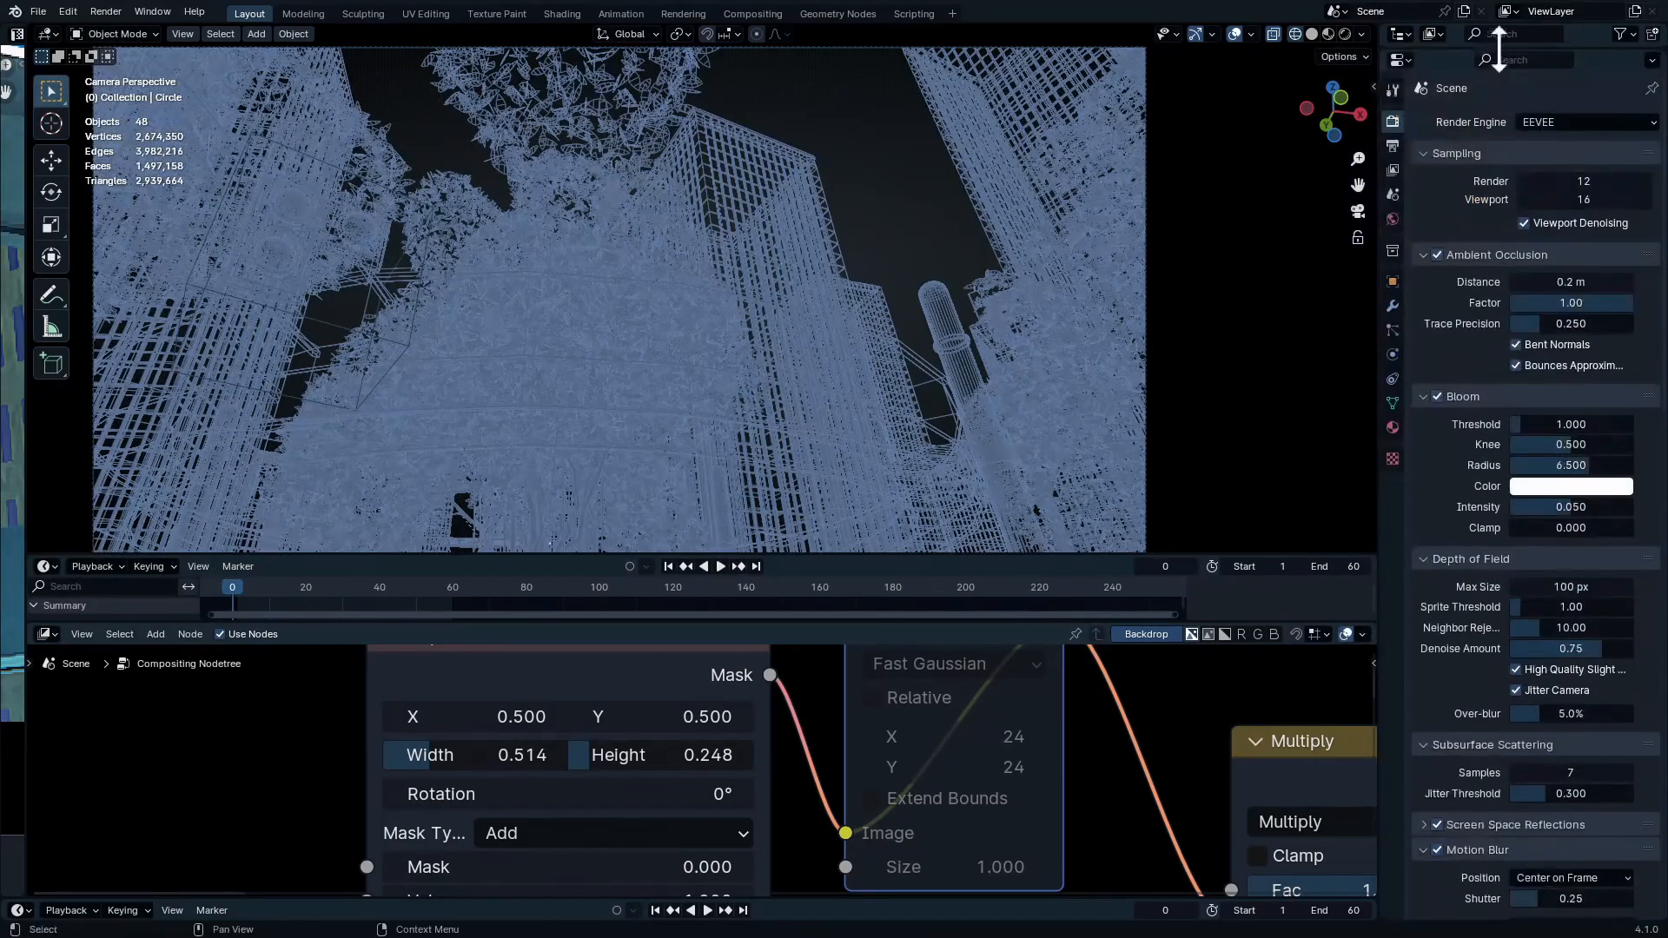
scroll(1500, 742, "down", 10)
scroll(1507, 681, "down", 10)
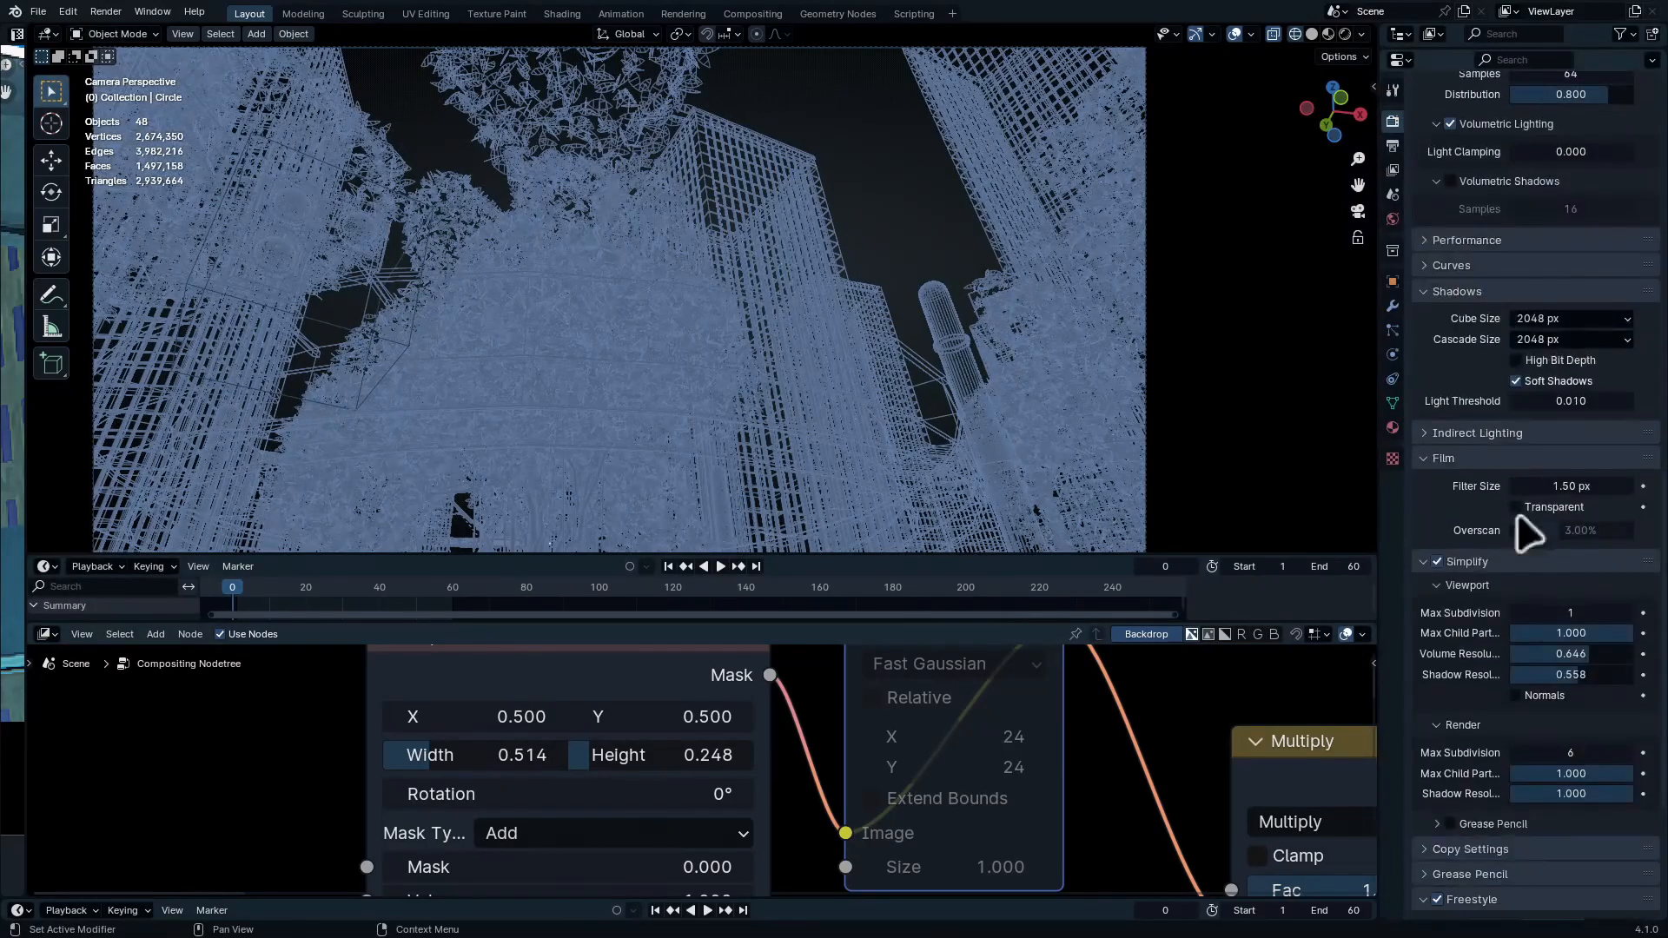
scroll(1455, 754, "down", 4)
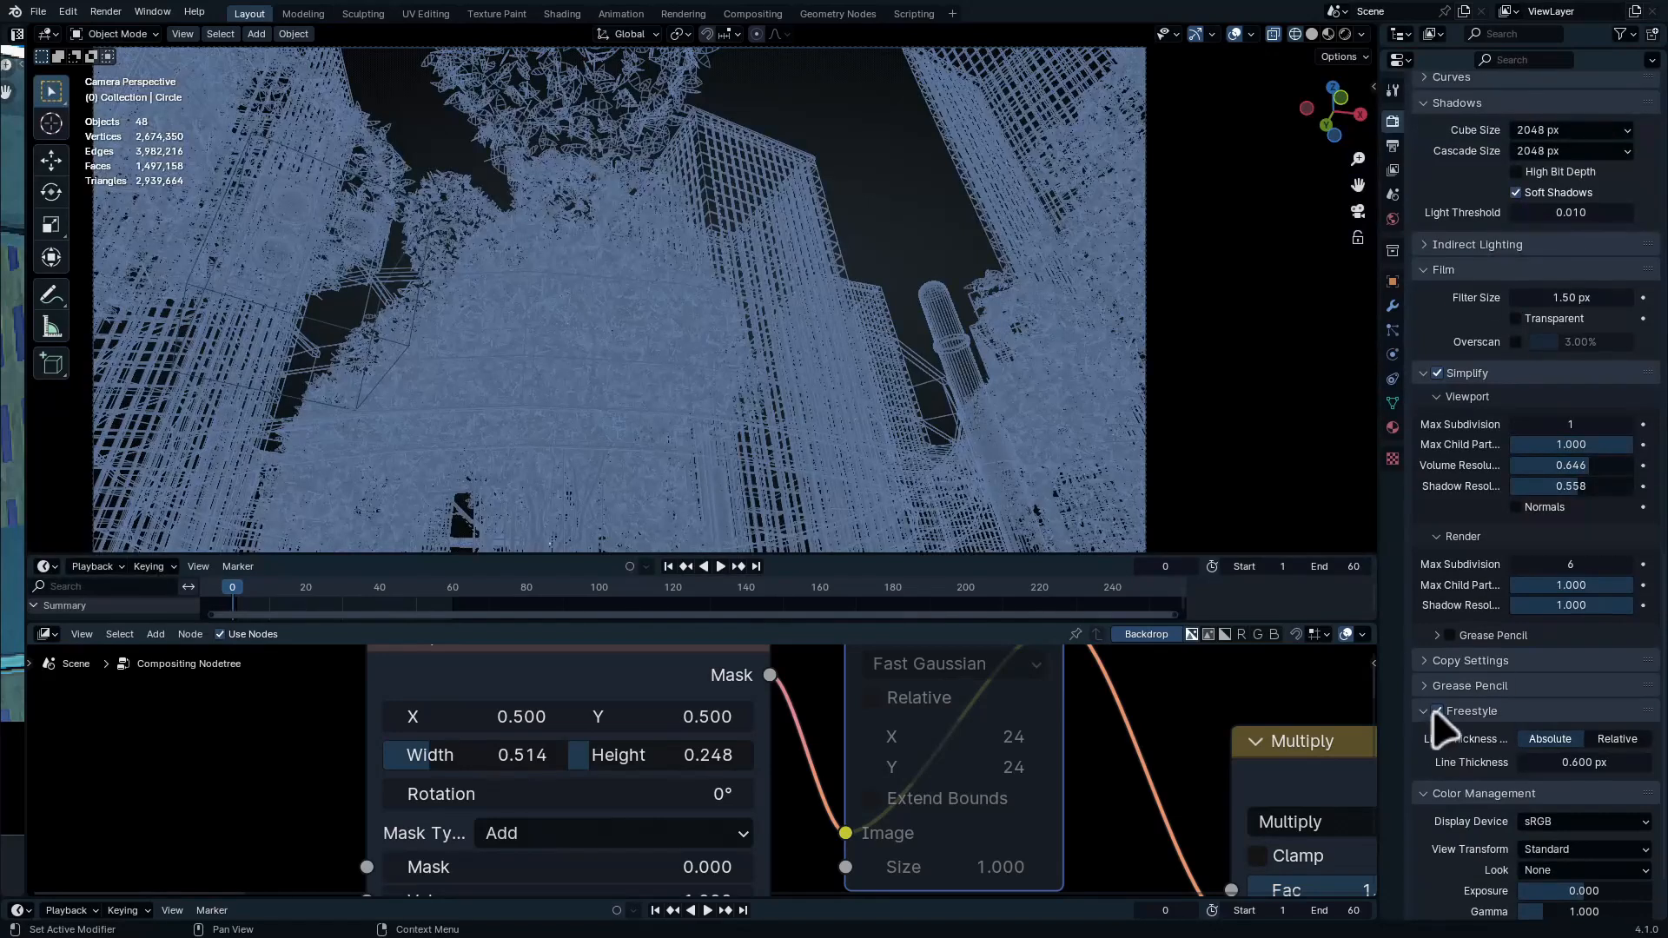
left_click(1437, 711)
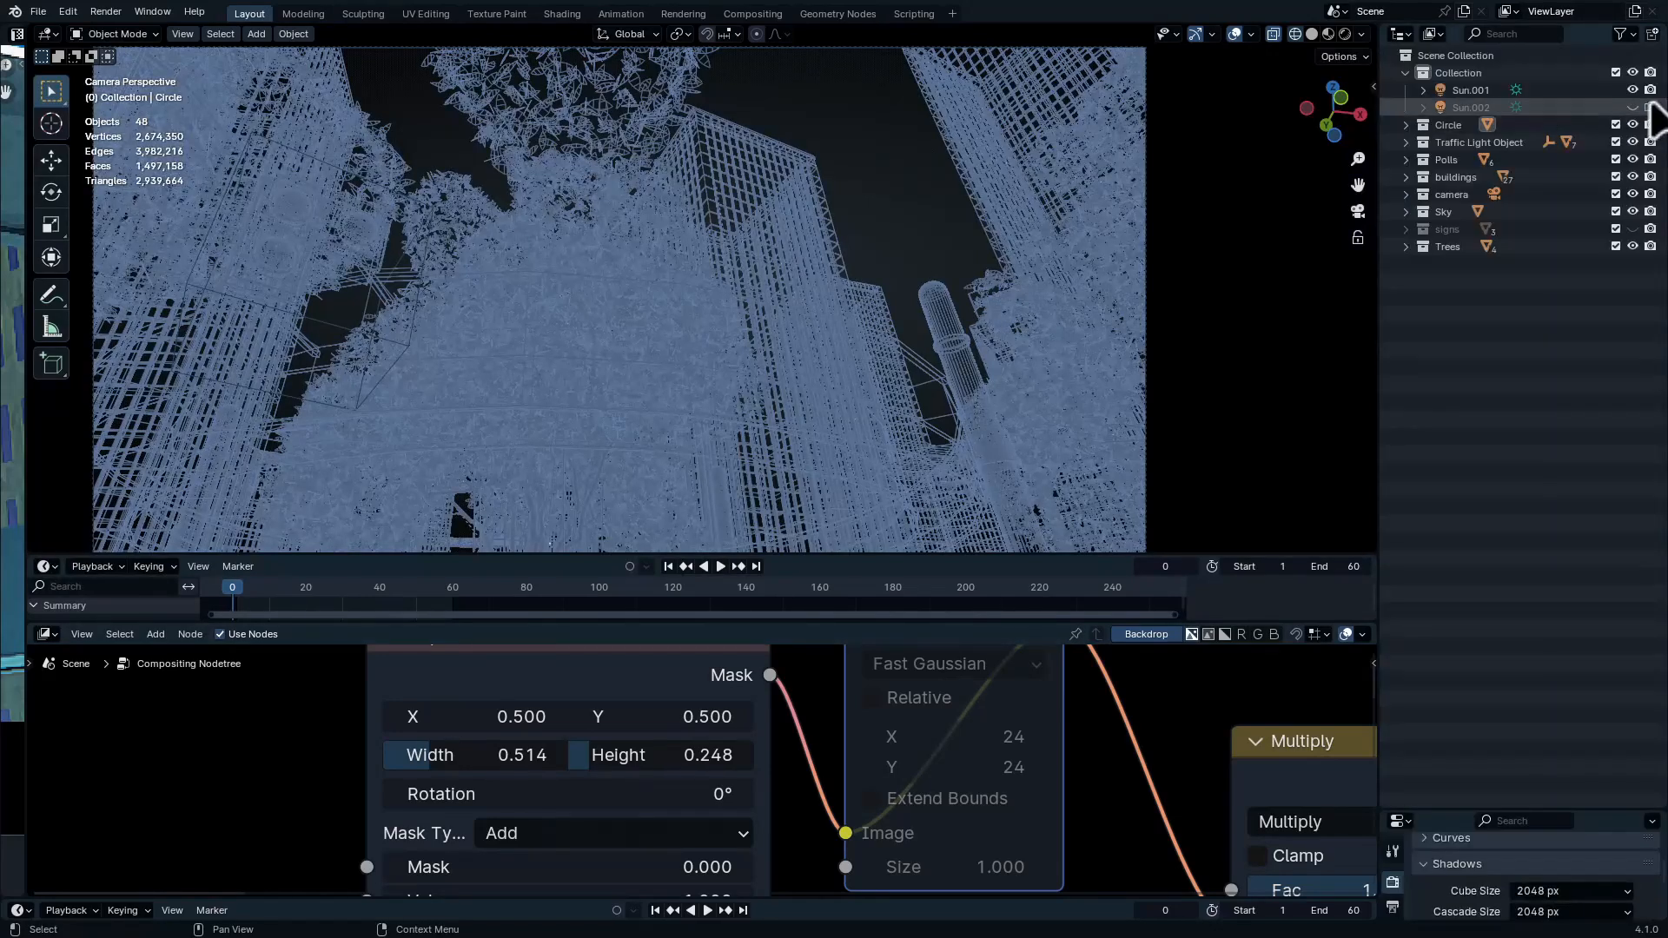
Exclude Sun.002 from renders and unhide the signs collection, checking object visibility inside the Polls and buildings collections
left_click(1632, 228)
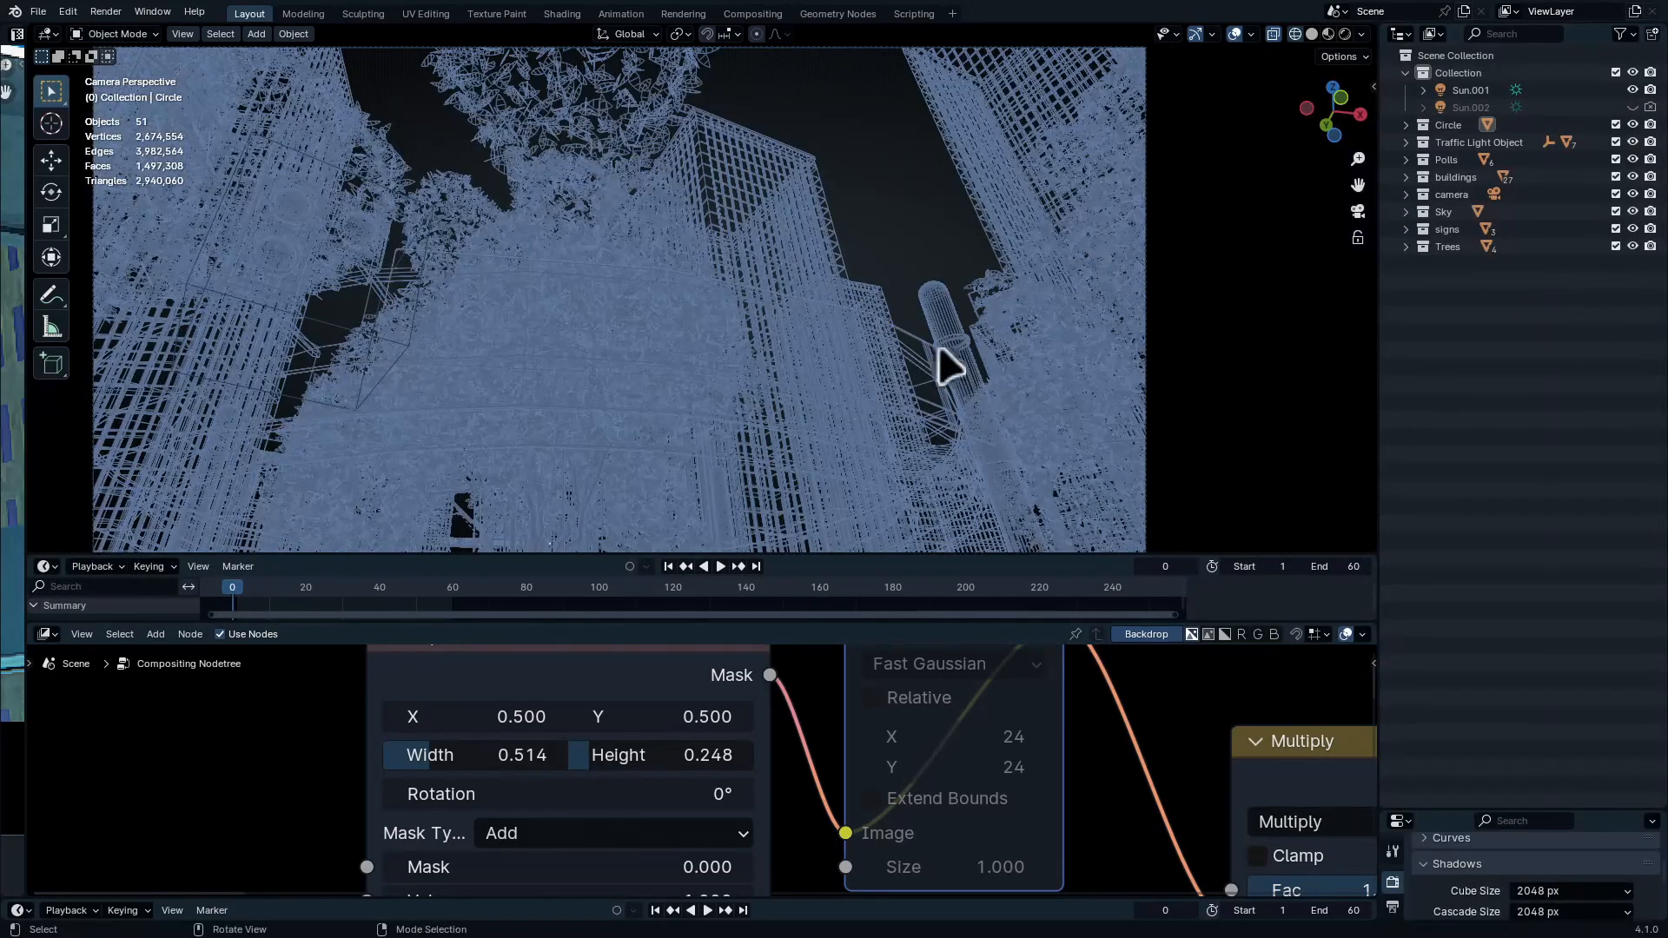
left_click(1410, 159)
left_click(1405, 160)
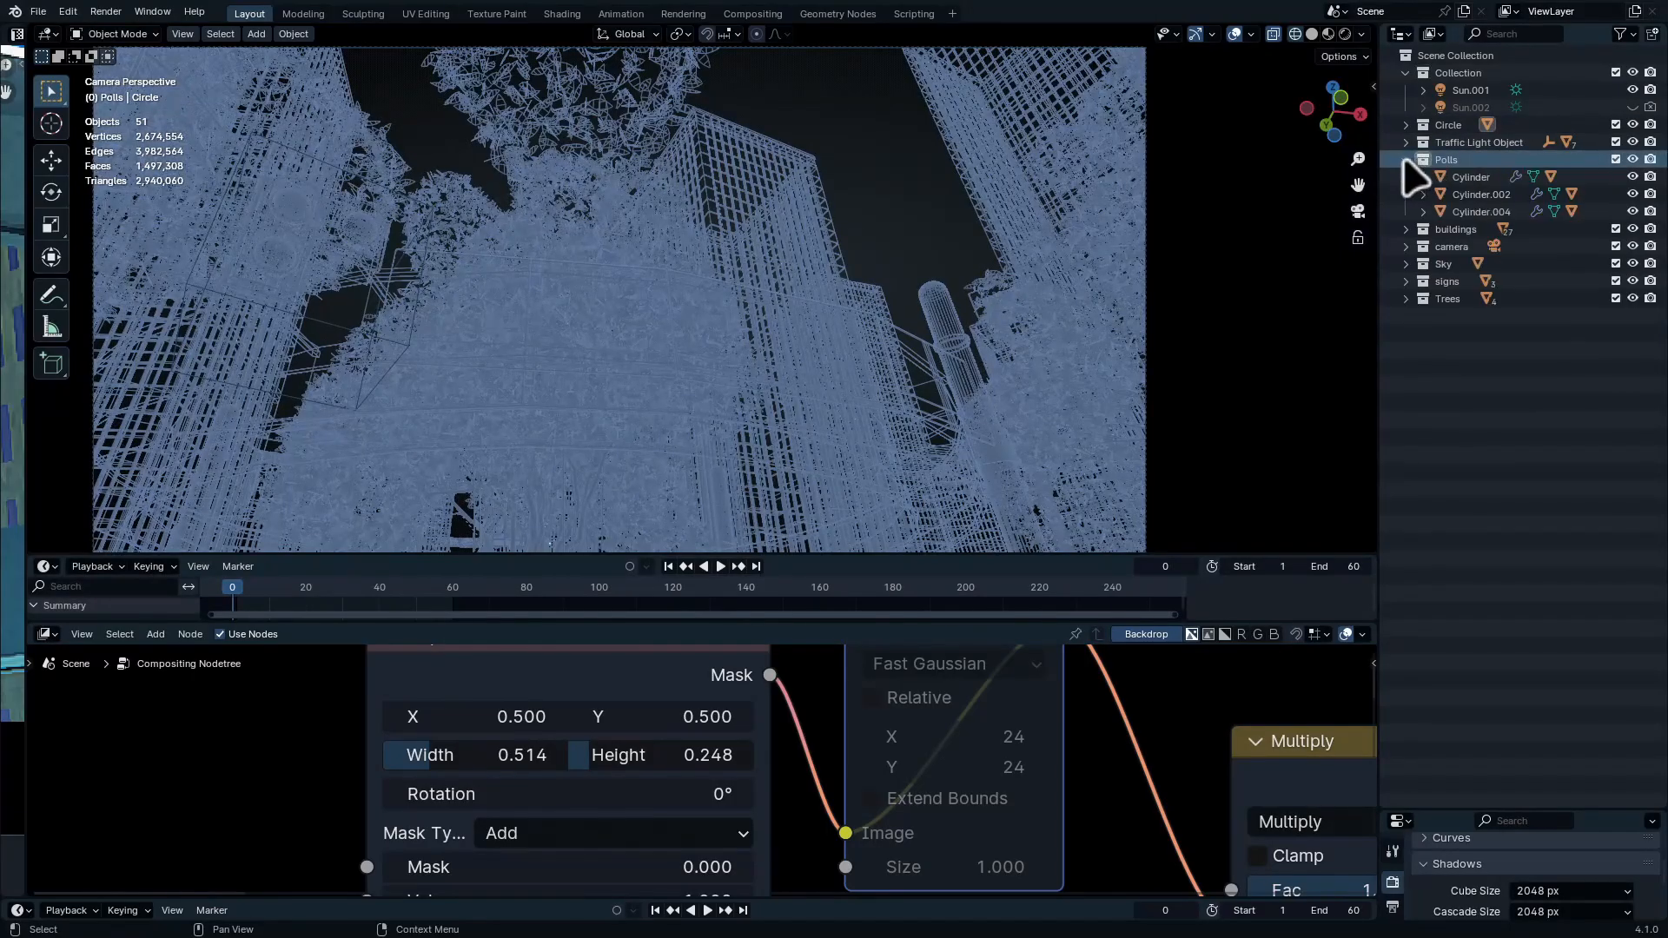
left_click(1405, 247)
left_click(1405, 229)
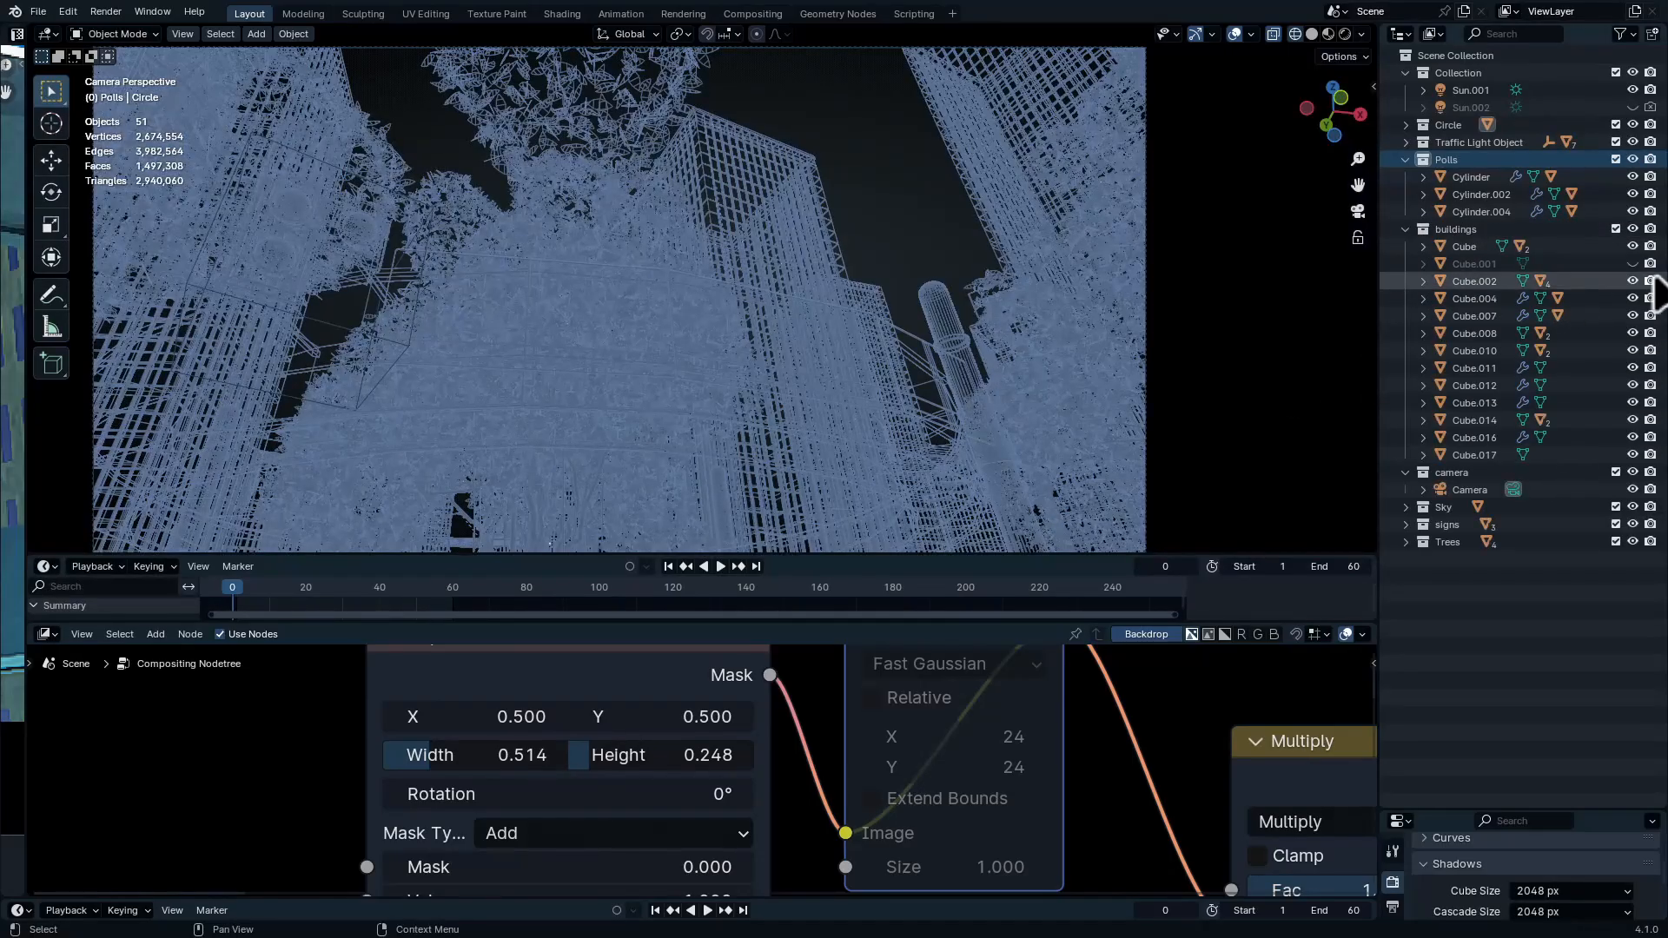
left_click_drag(1406, 229, 1405, 247)
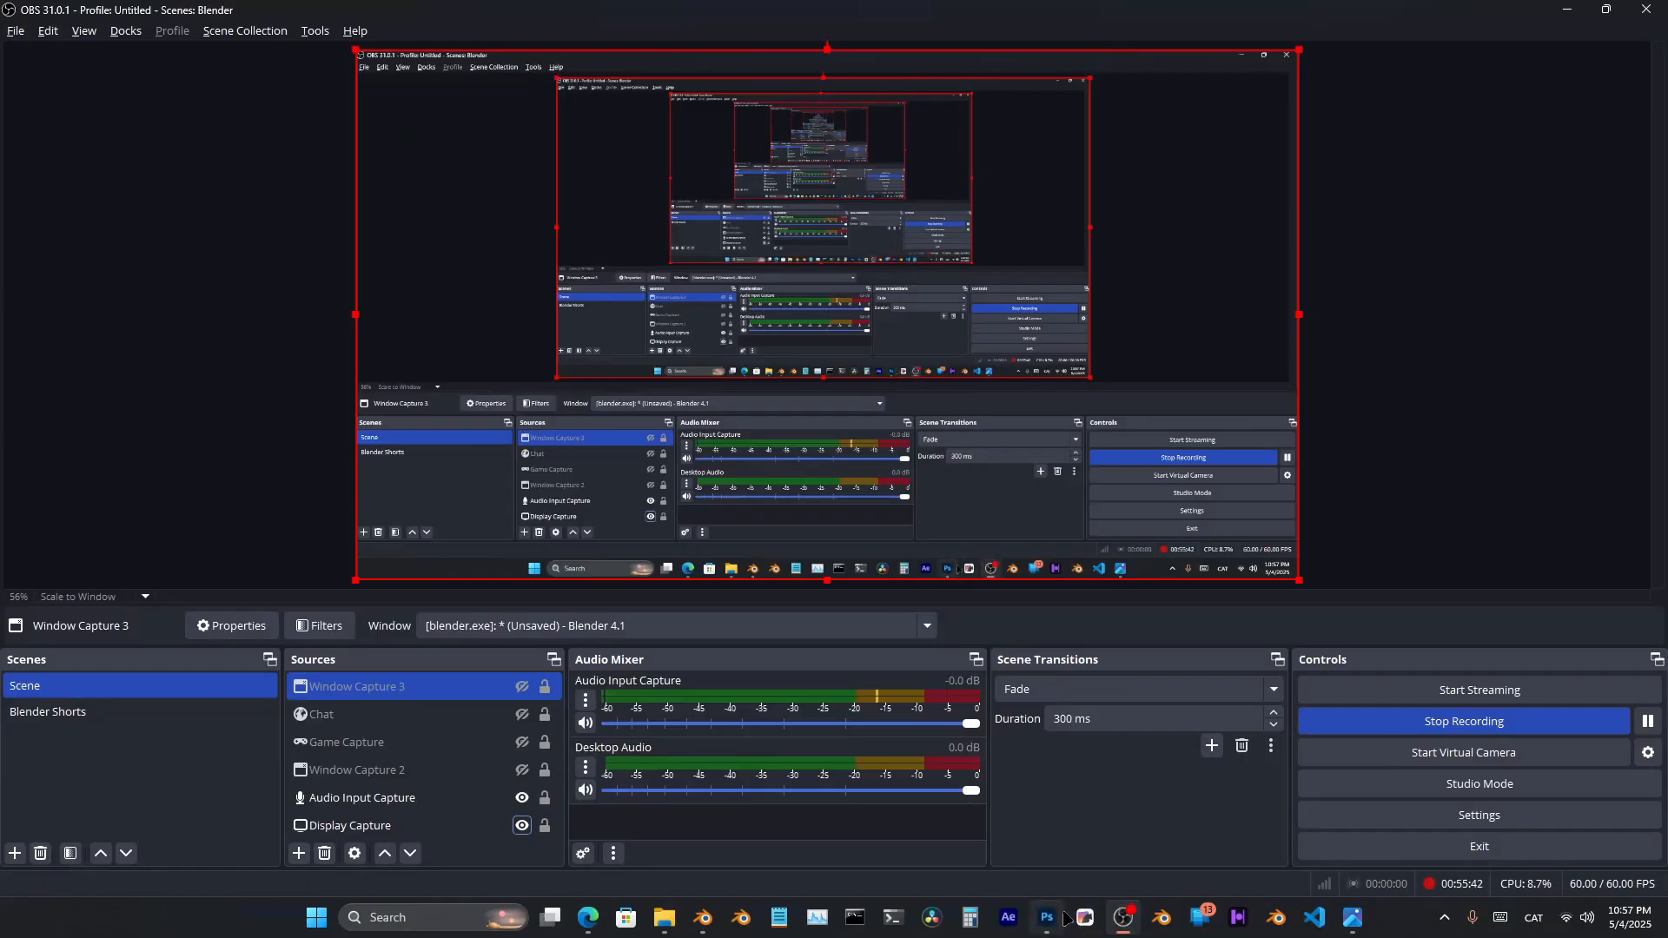
Switch to the Blender Render window and examine the building's windows, the signs and the overall composition
left_click(1047, 917)
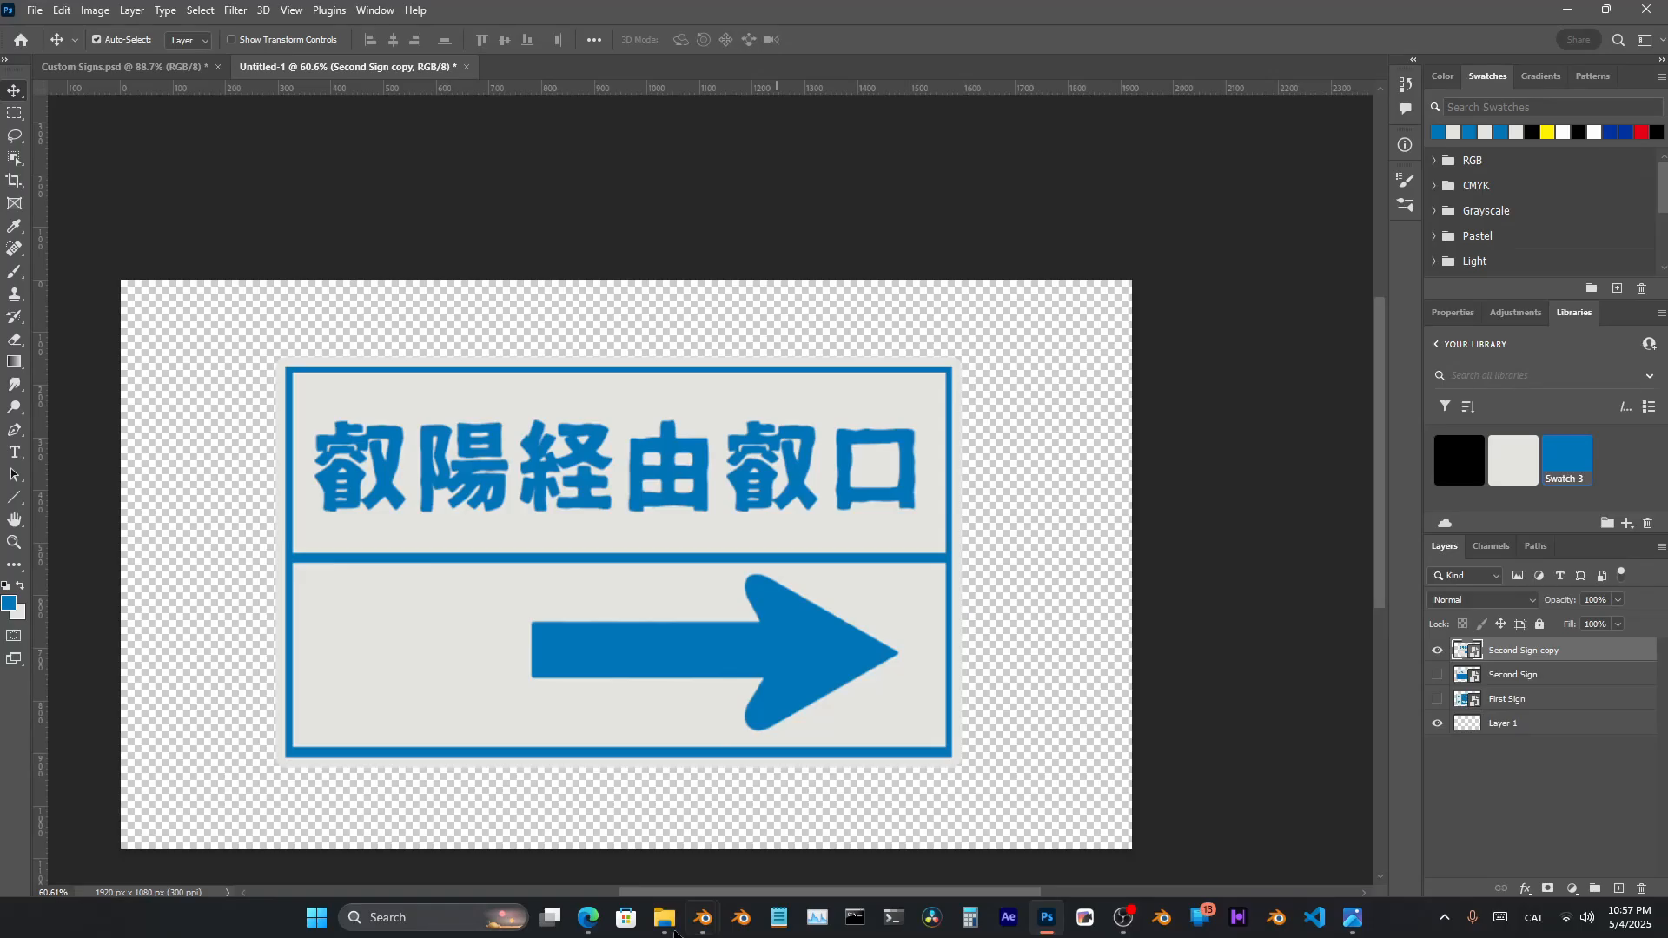
left_click(703, 917)
scroll(1050, 493, "up", 5)
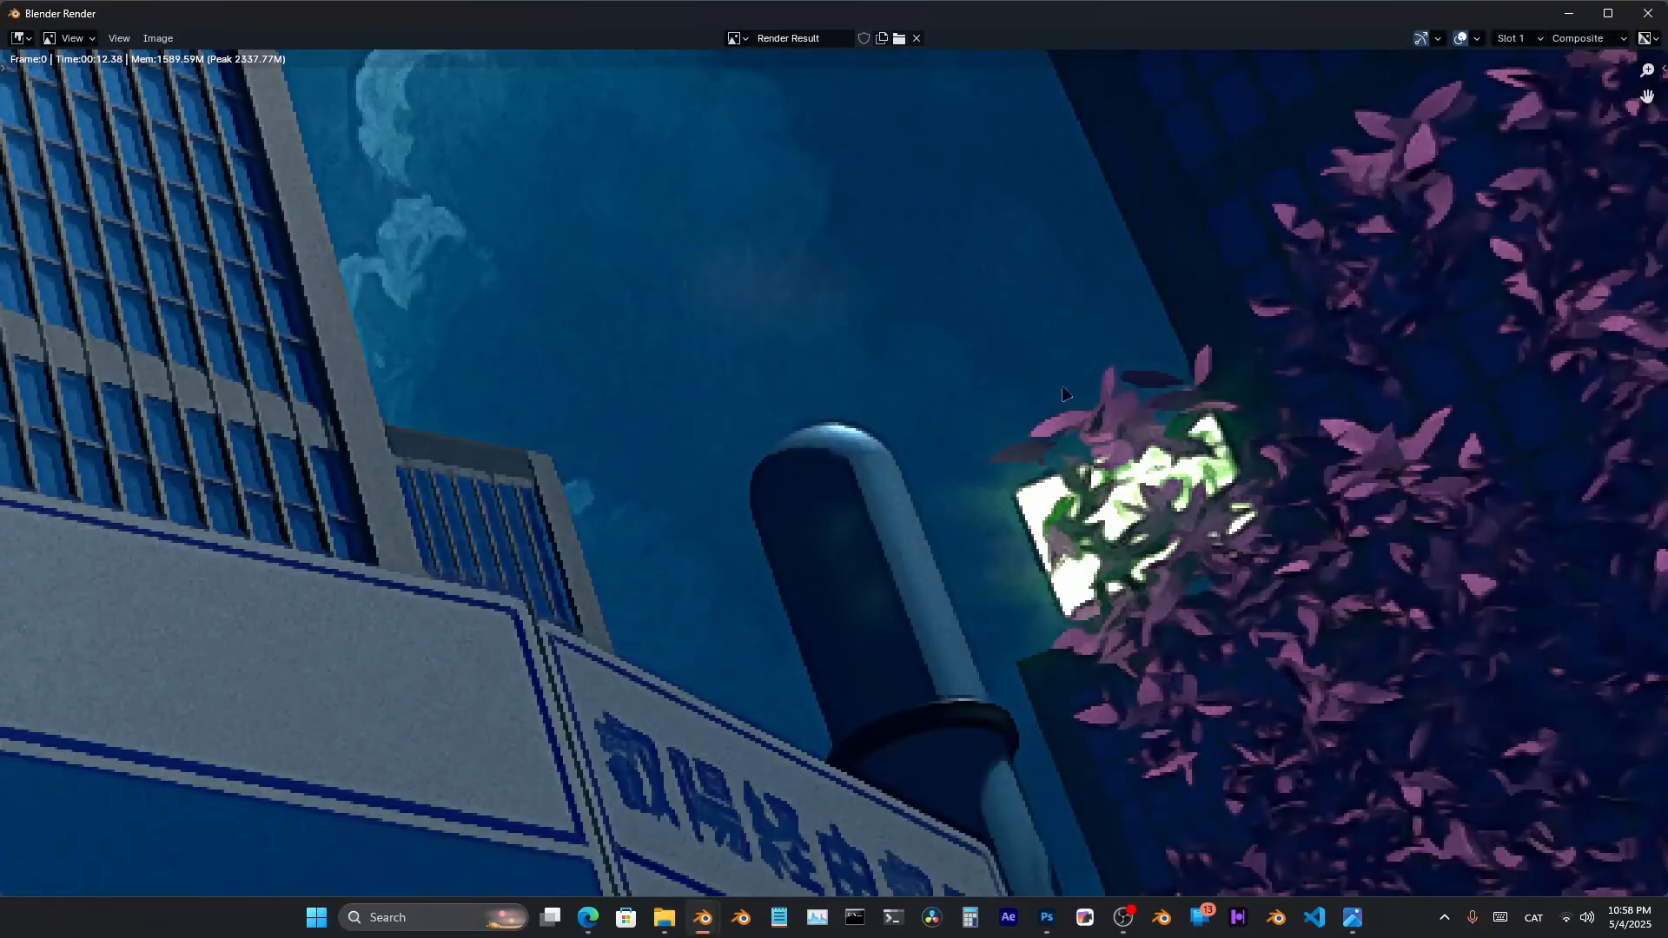
middle_click_drag(828, 304, 1302, 721)
mouse_move(636, 314)
middle_mouse_down()
mouse_move(775, 510)
mouse_move(846, 487)
middle_mouse_up()
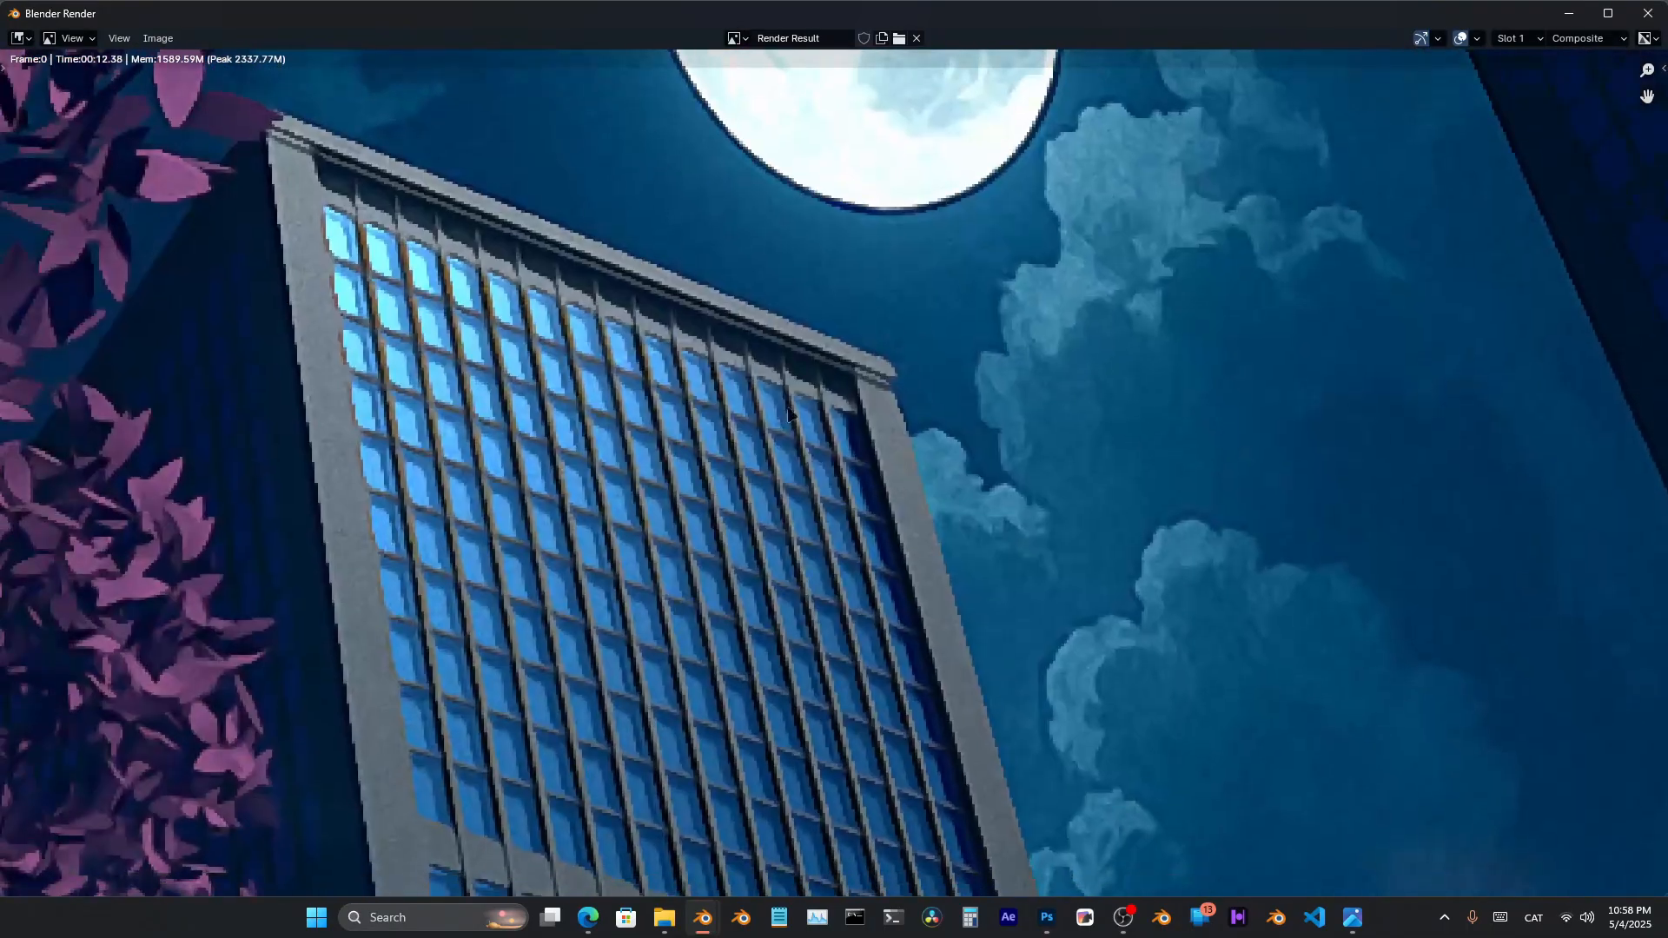
scroll(846, 373, "down", 6)
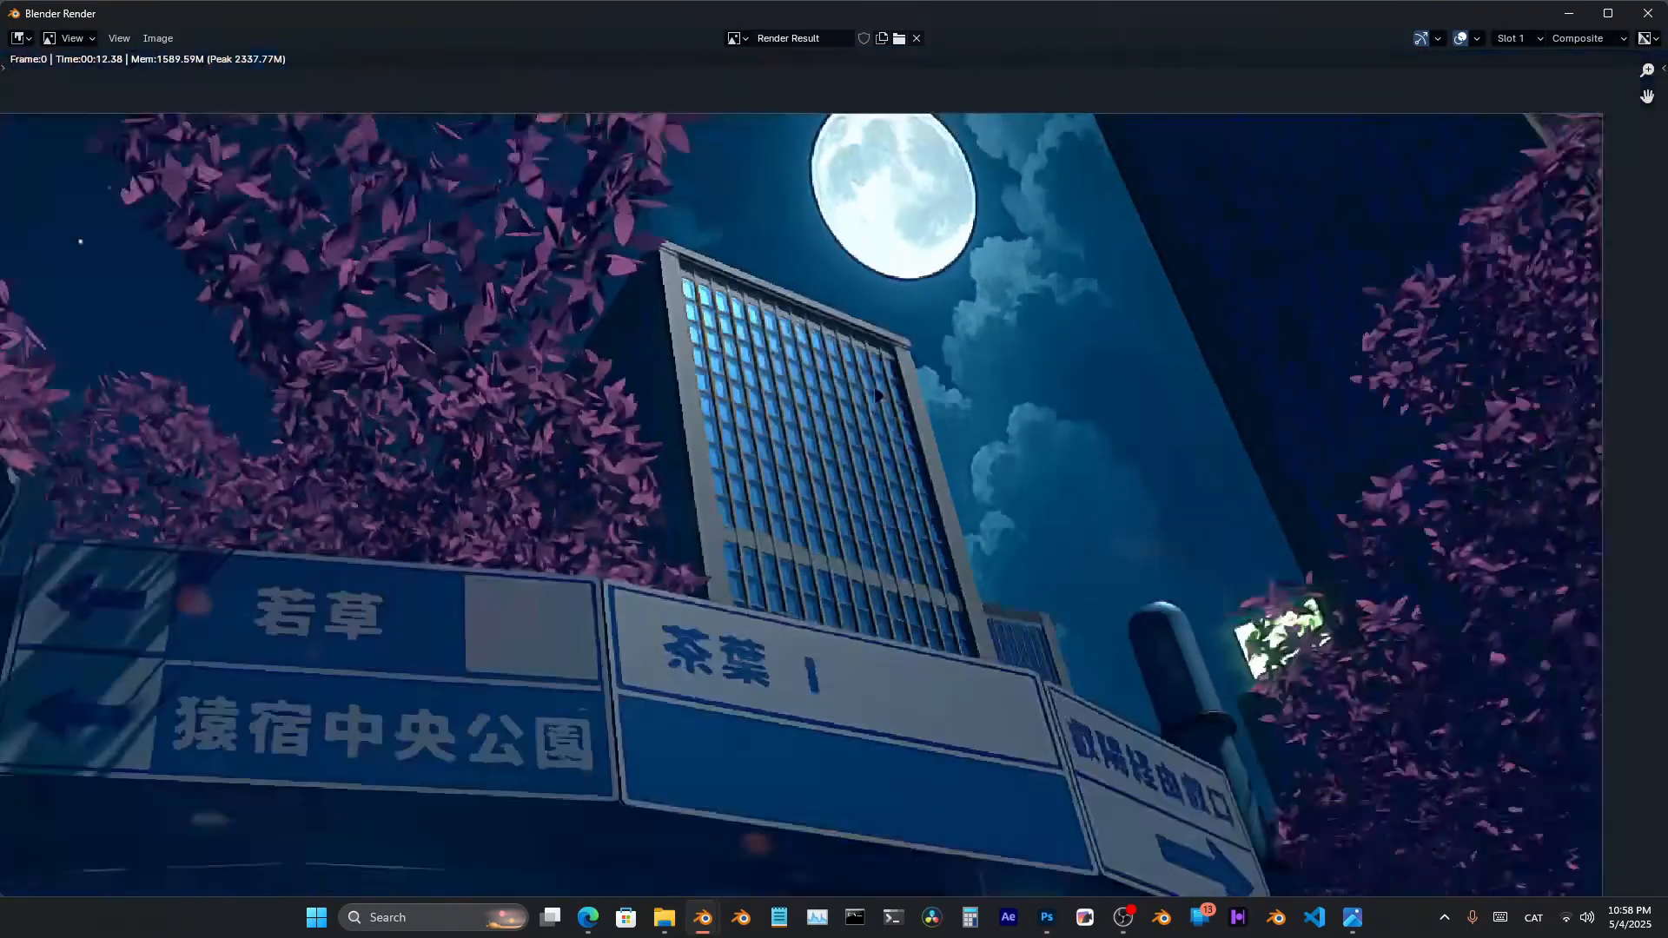
scroll(845, 396, "down", 2)
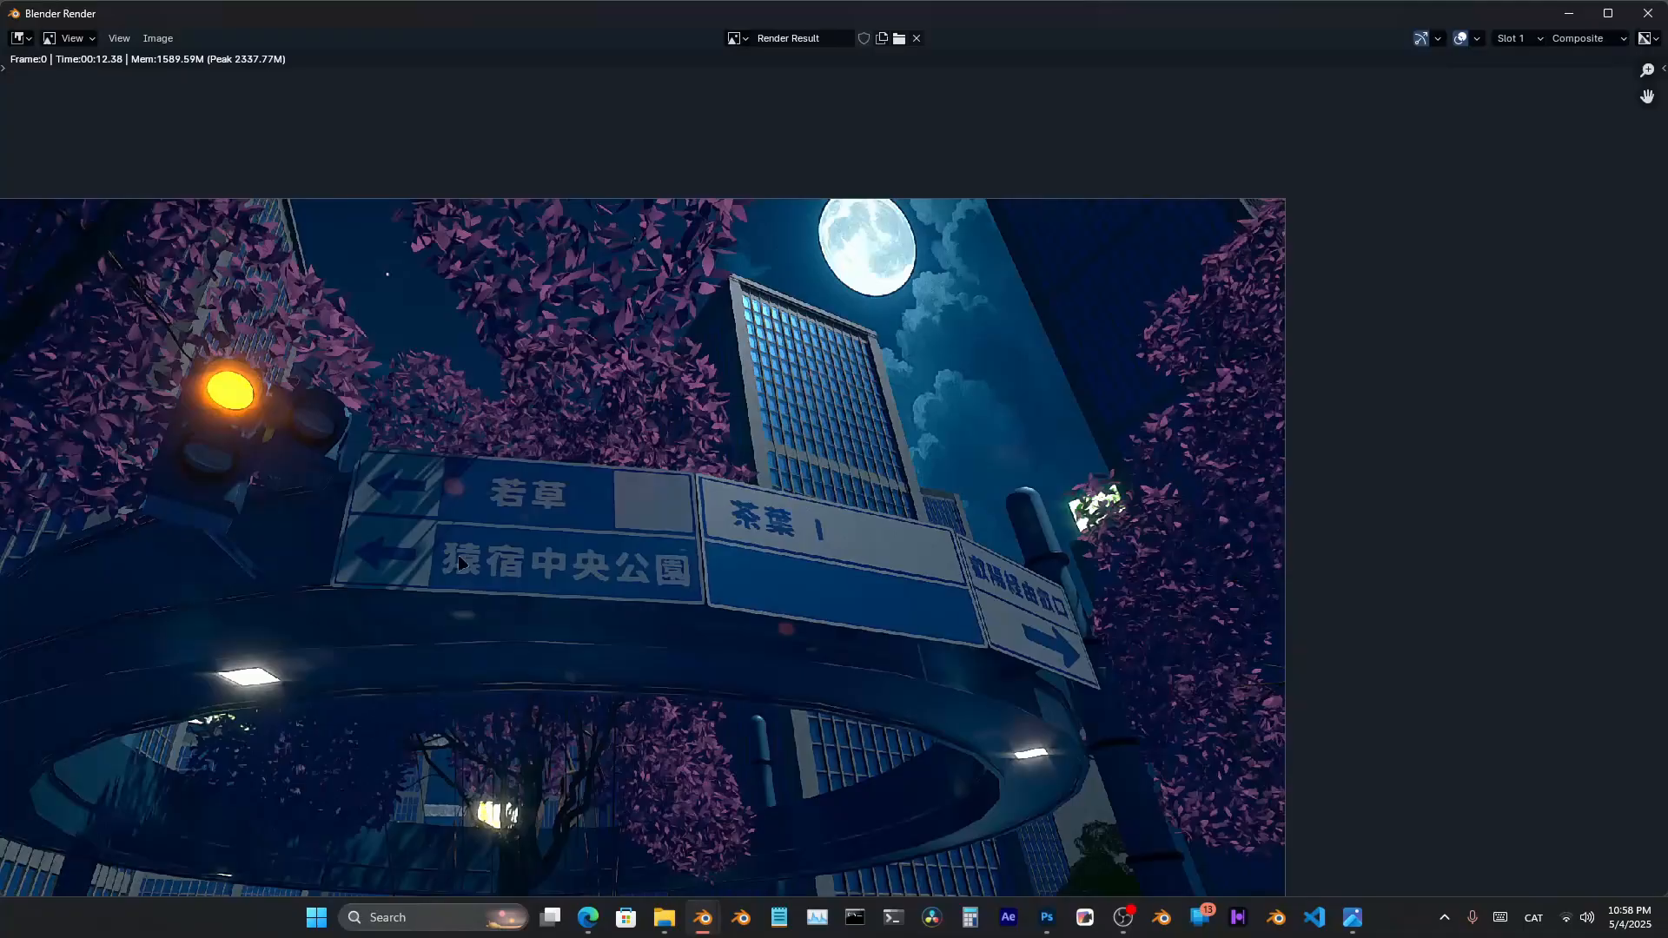
middle_click_drag(461, 563, 688, 426)
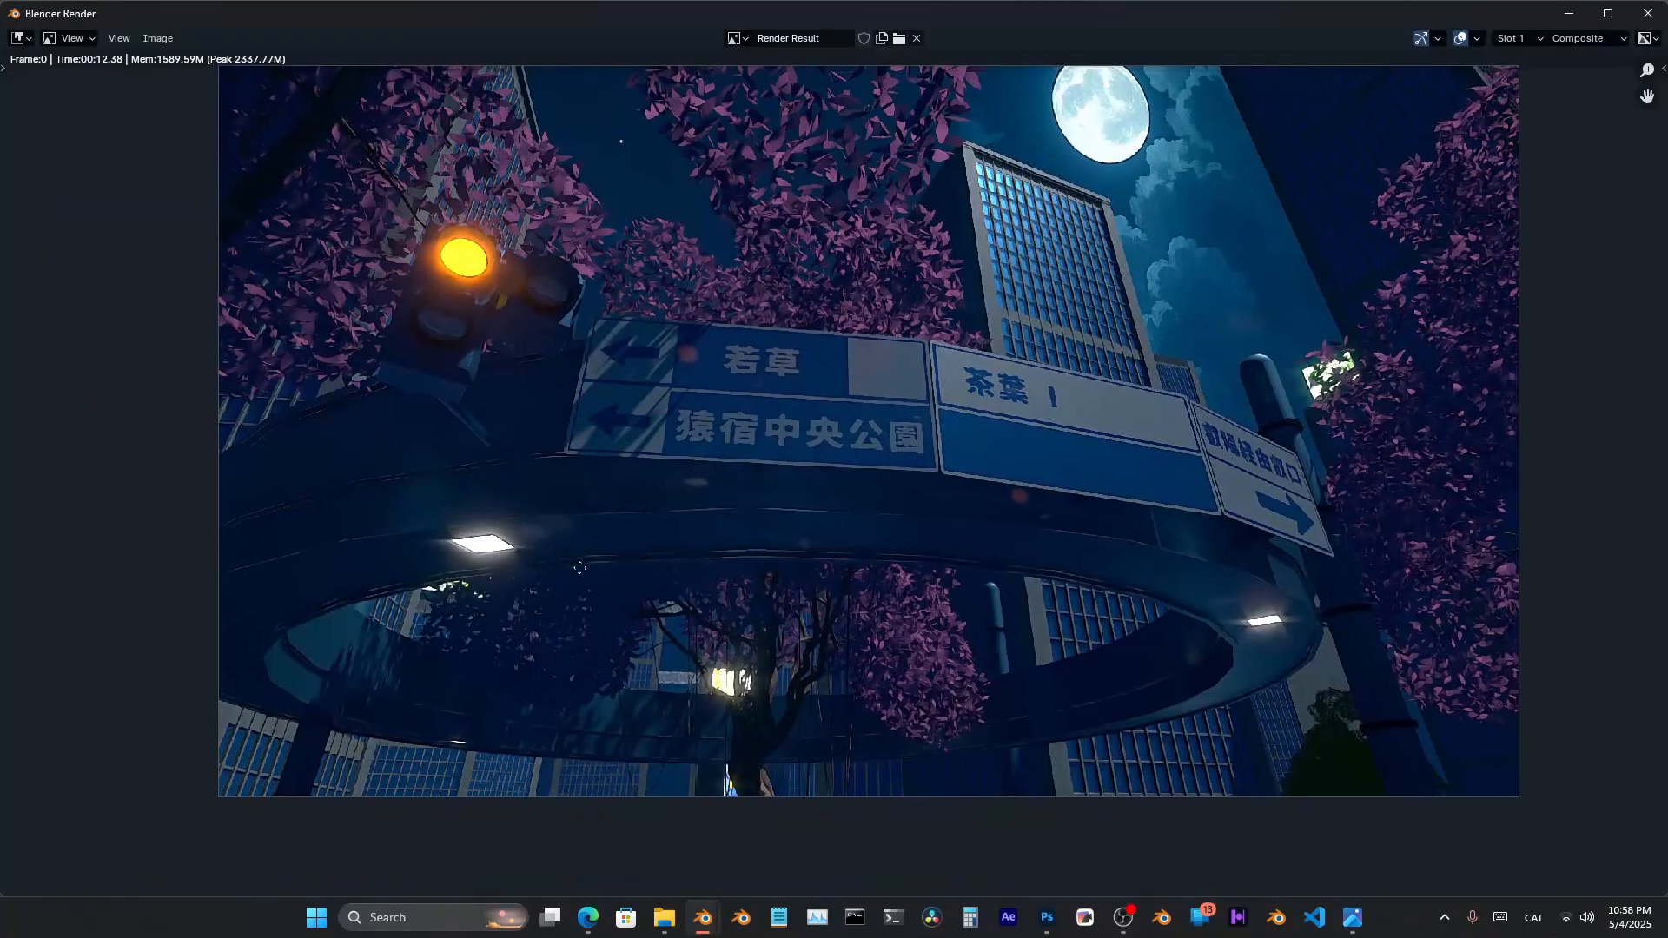
middle_click_drag(718, 559, 780, 605)
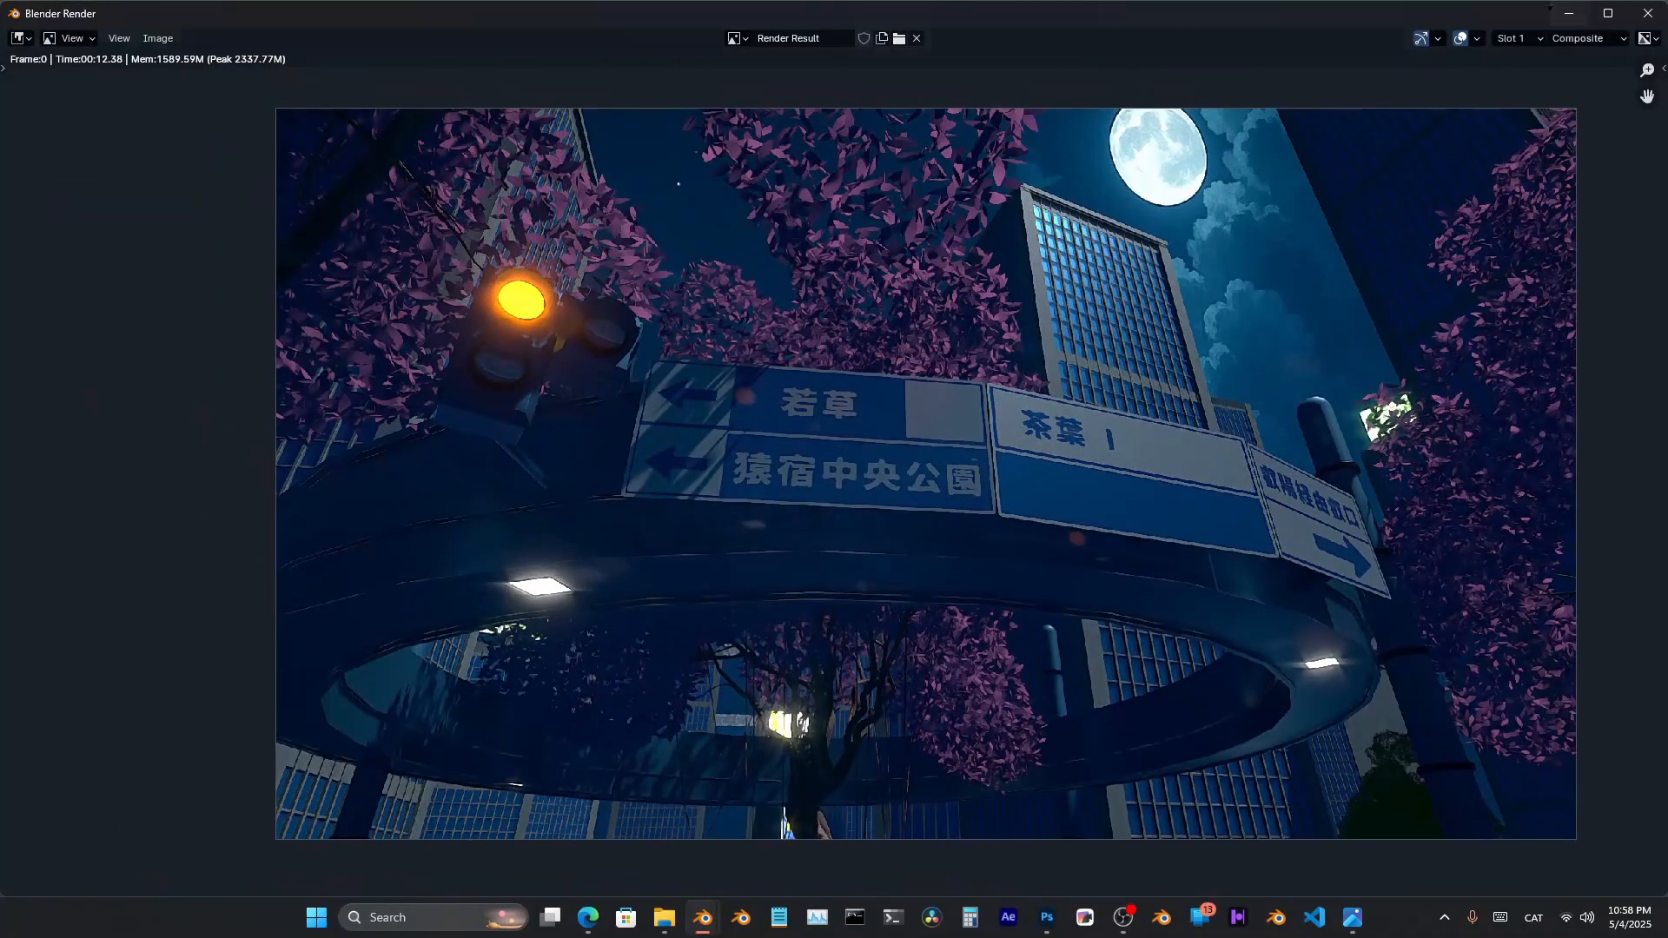
left_click(1569, 13)
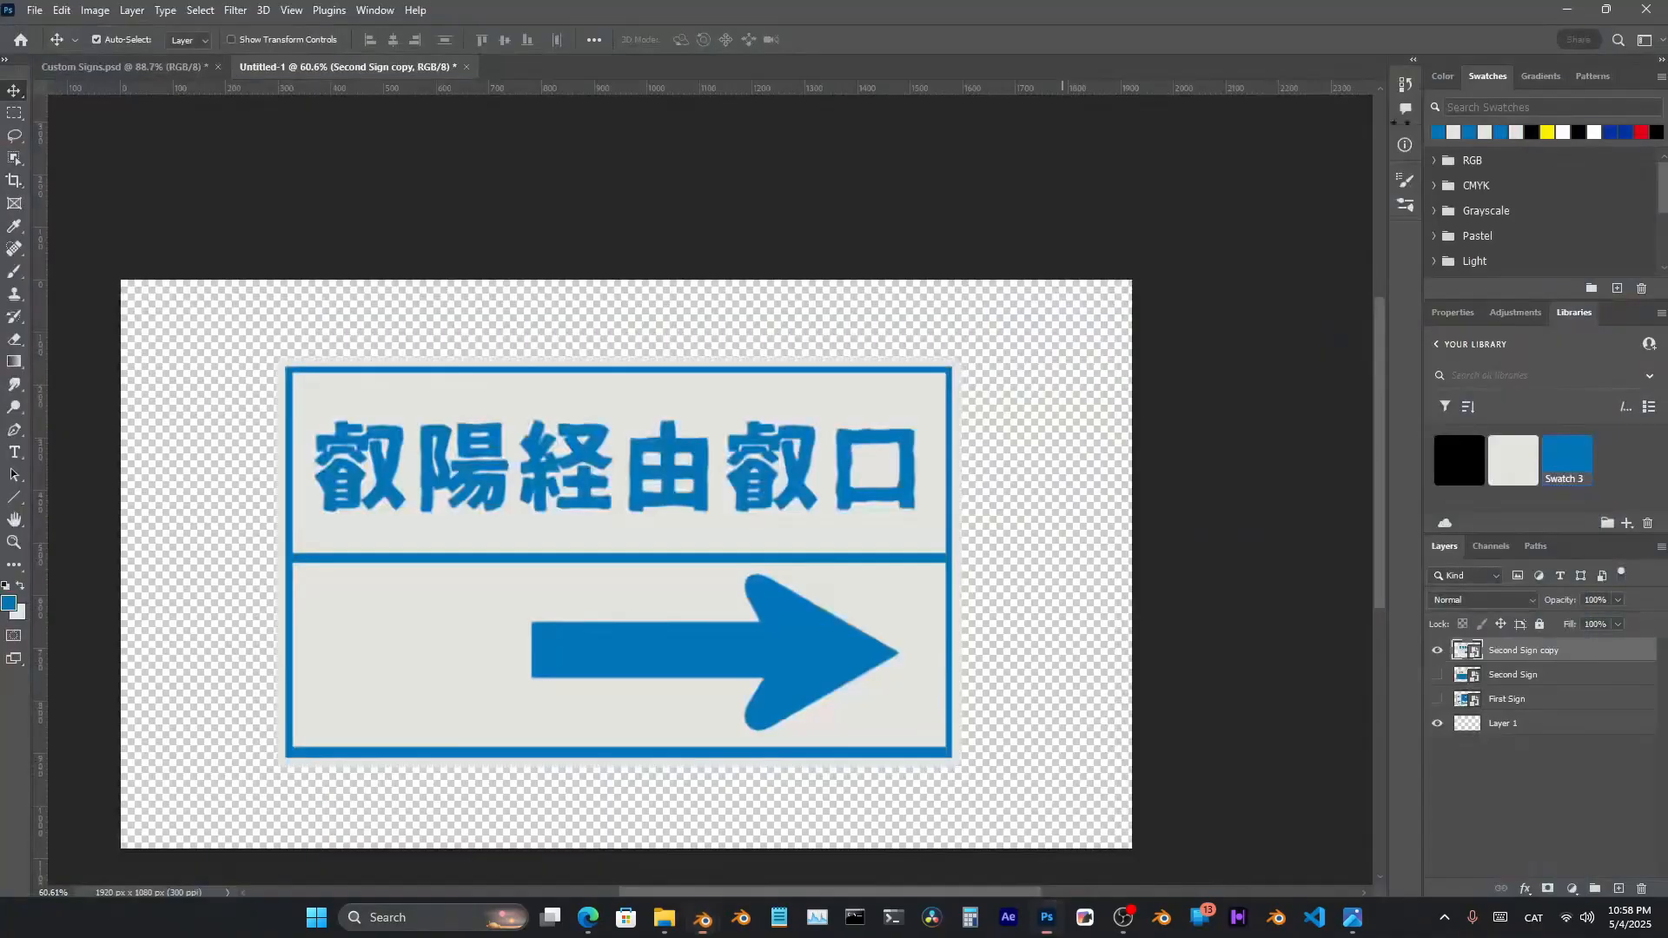
Return to the main Blender window and hide Tree.003, the tree behind the circular overpass, in both viewport and renders
left_click(706, 905)
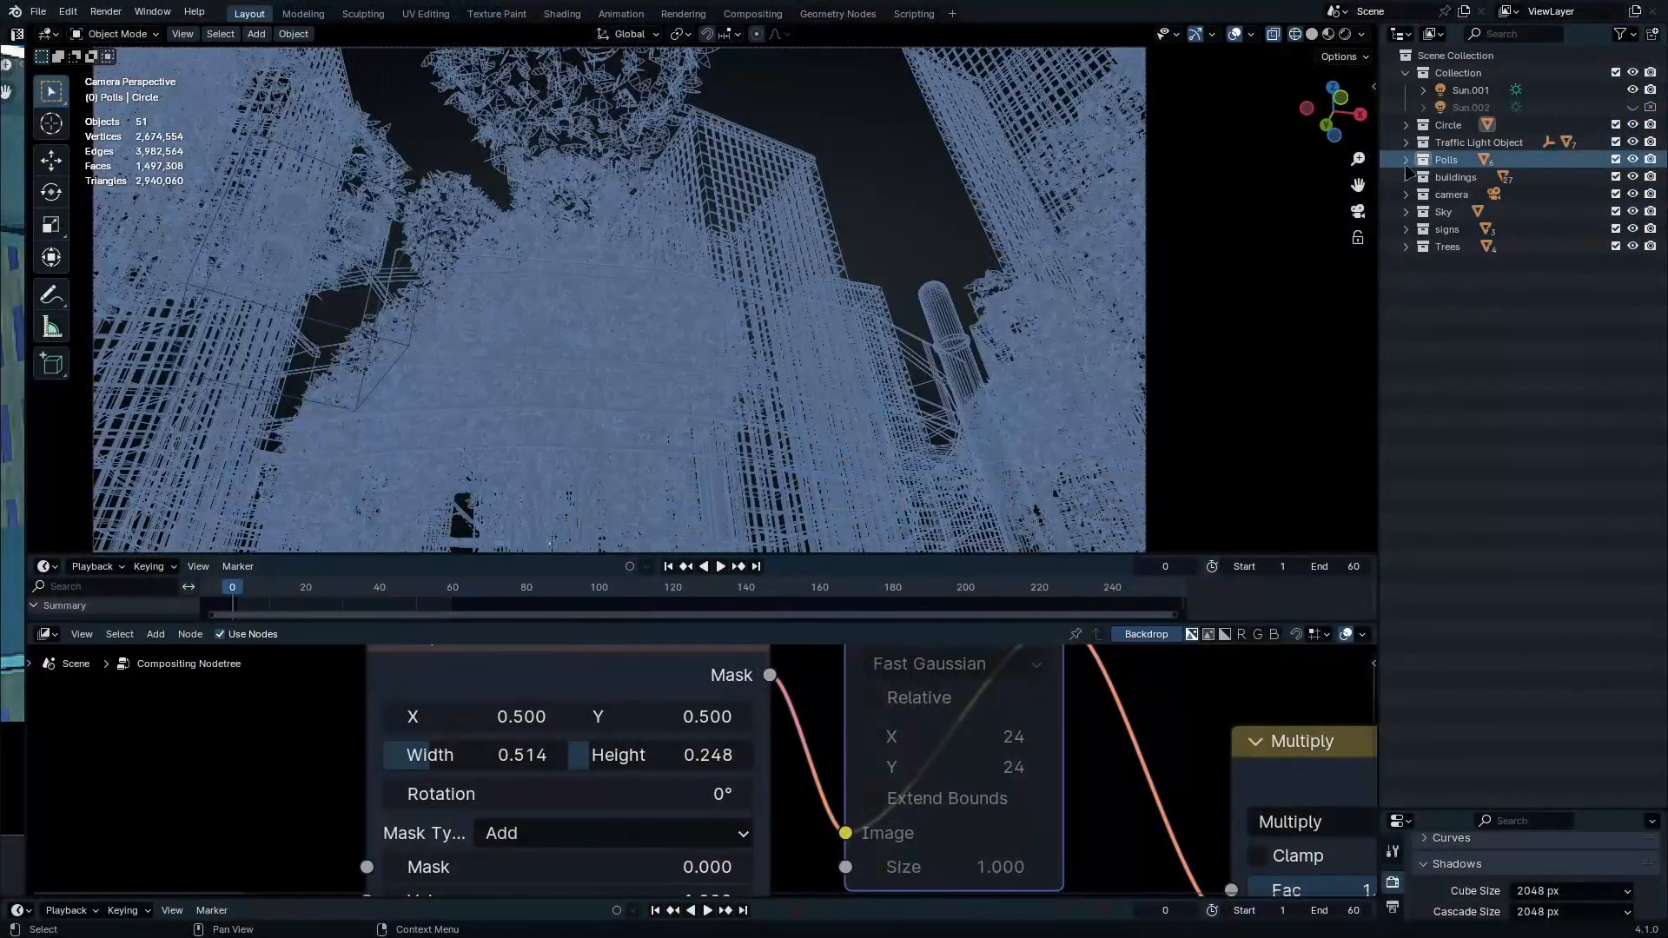
left_click(611, 510)
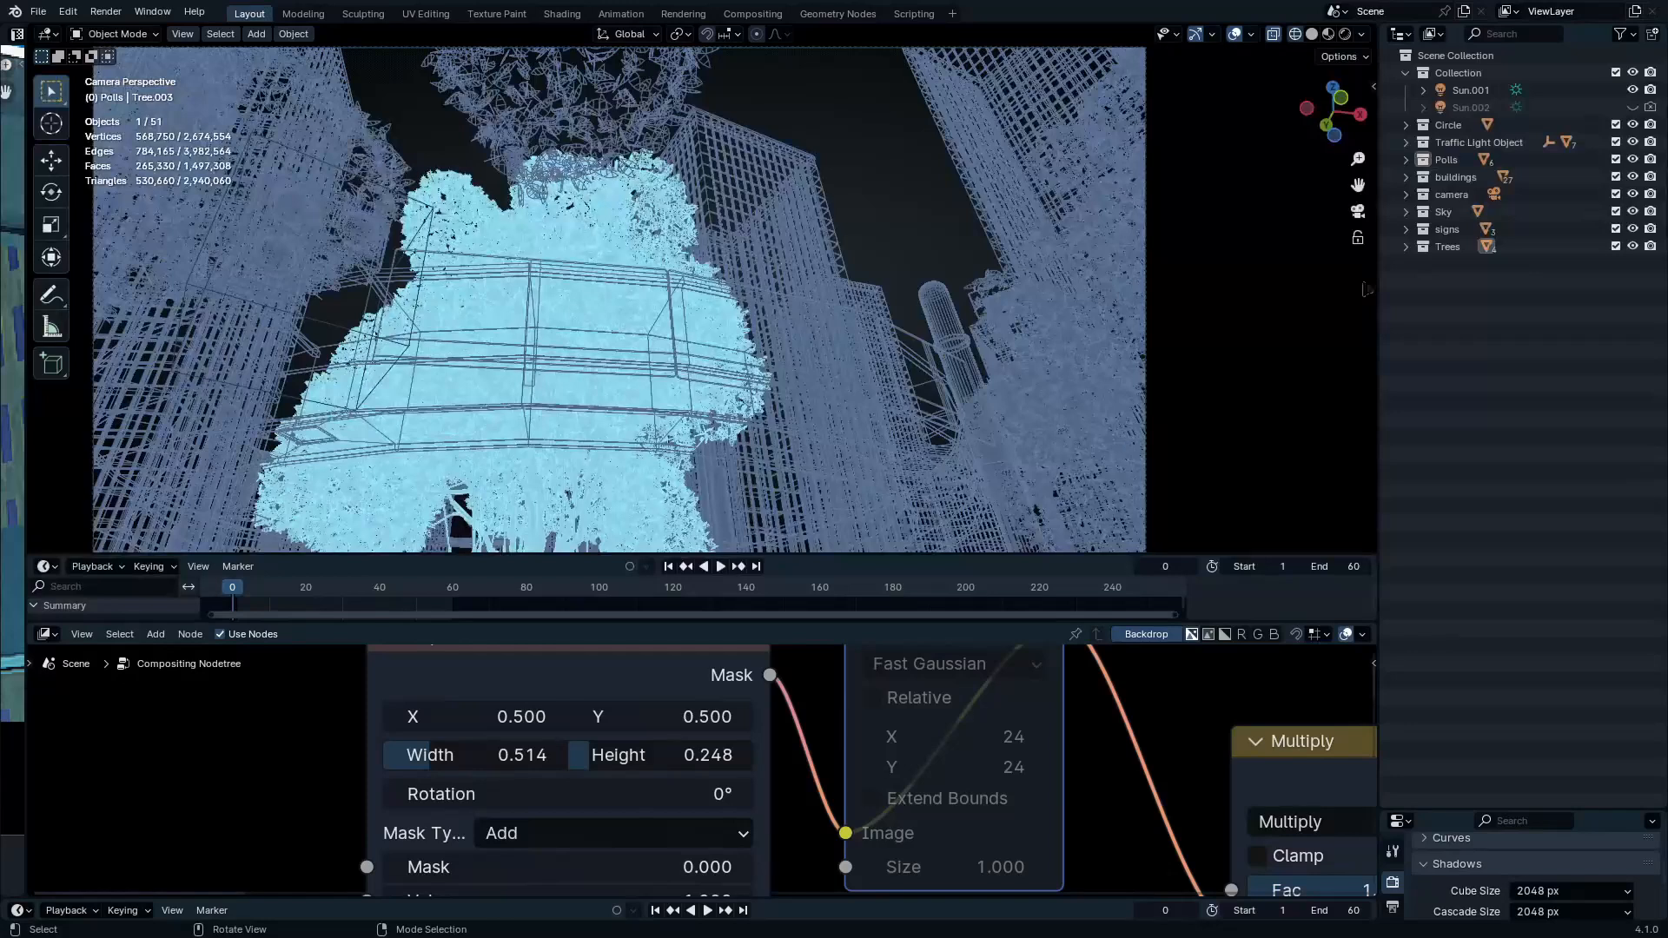
left_click(1405, 247)
left_click_drag(1632, 316, 1650, 316)
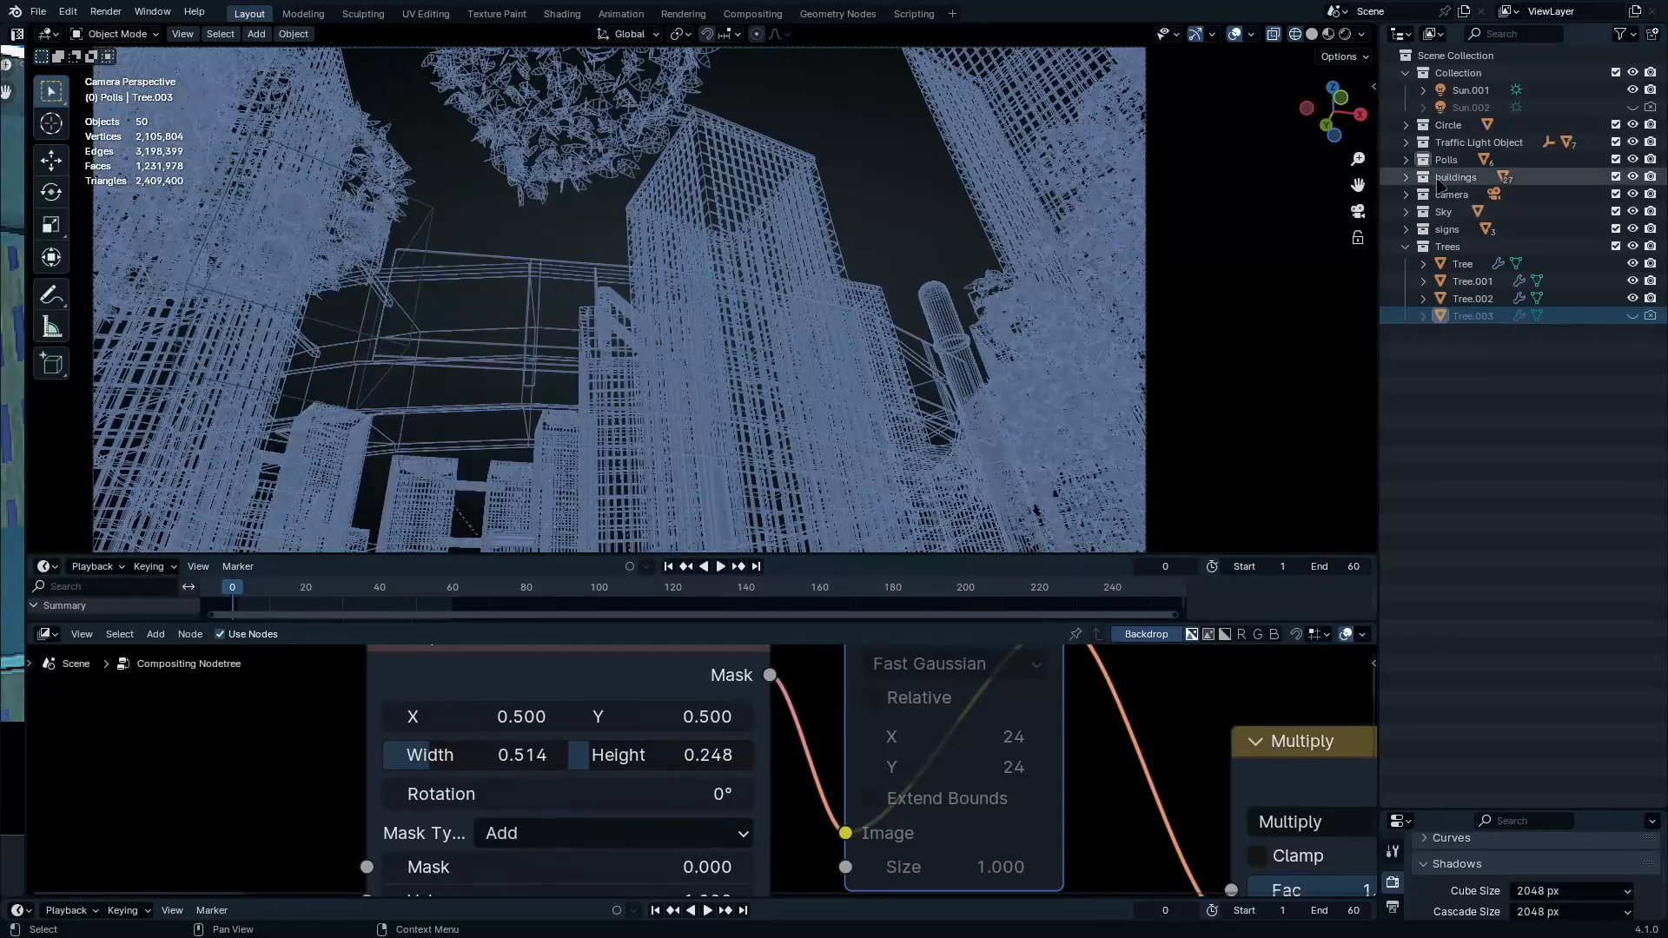
left_click(1406, 247)
Switch the viewport to rendered shading and inspect the glow on the tall building's windows
key("z")
left_click(770, 155)
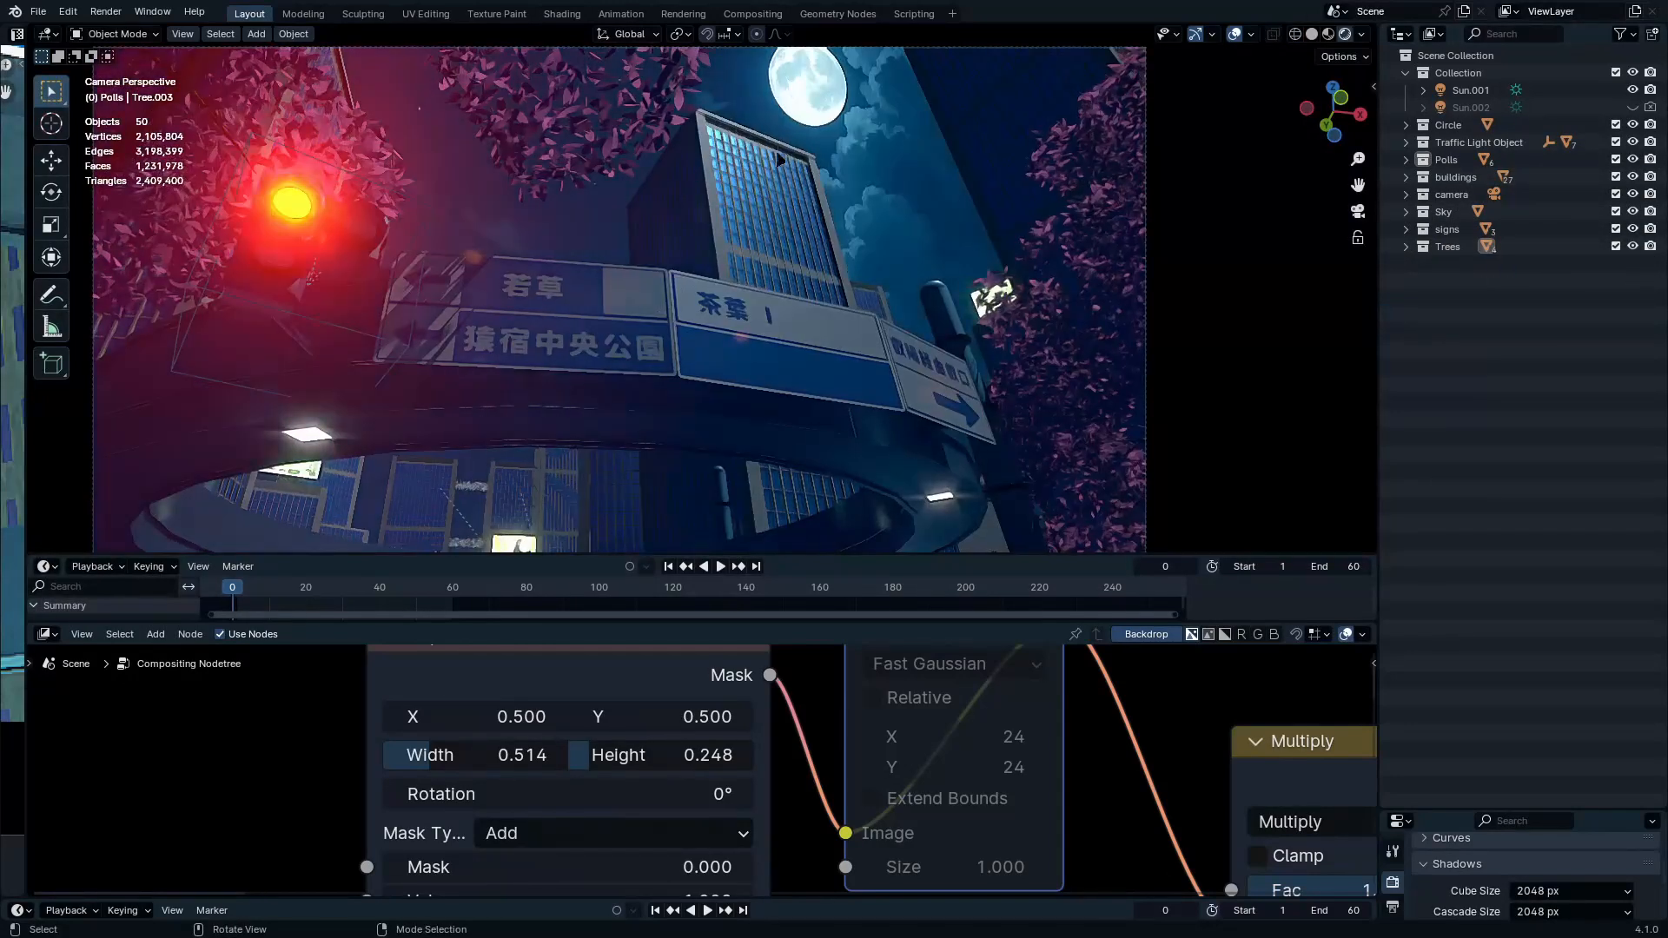
middle_click_drag(771, 153, 782, 259, "shift")
middle_click_drag(782, 259, 789, 246, "ctrl")
scroll(791, 252, "up", 10)
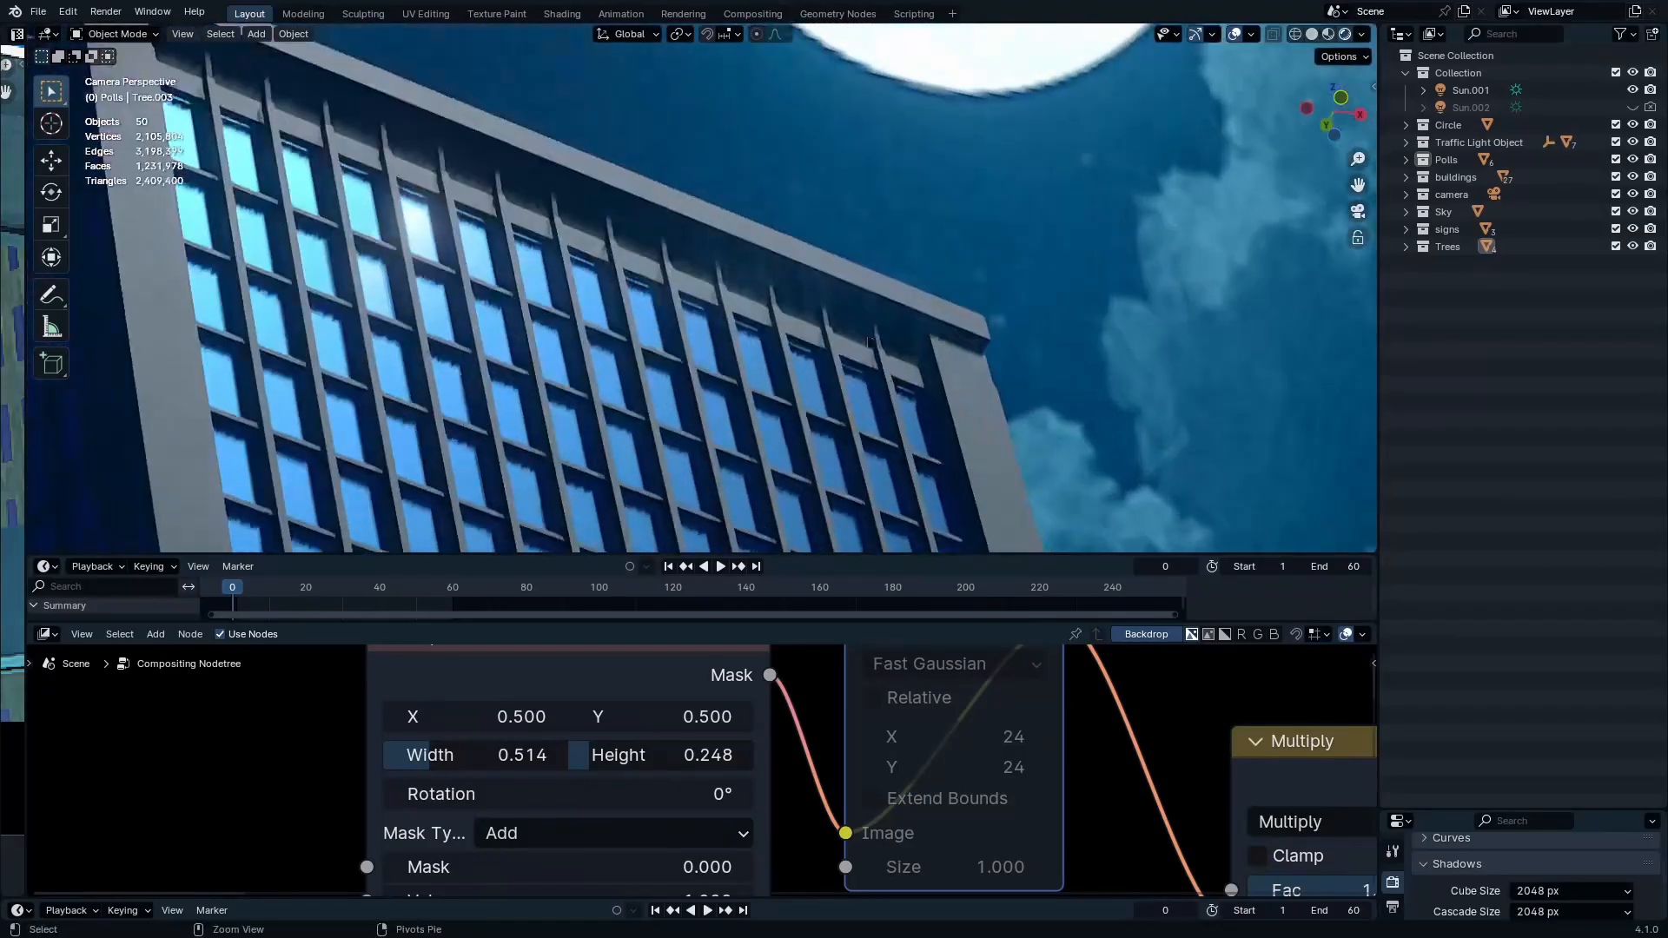
Try raising the tall building's roof slab about 0.37 m along the global Z axis
scroll(1012, 291, "up", 3)
left_click(997, 288)
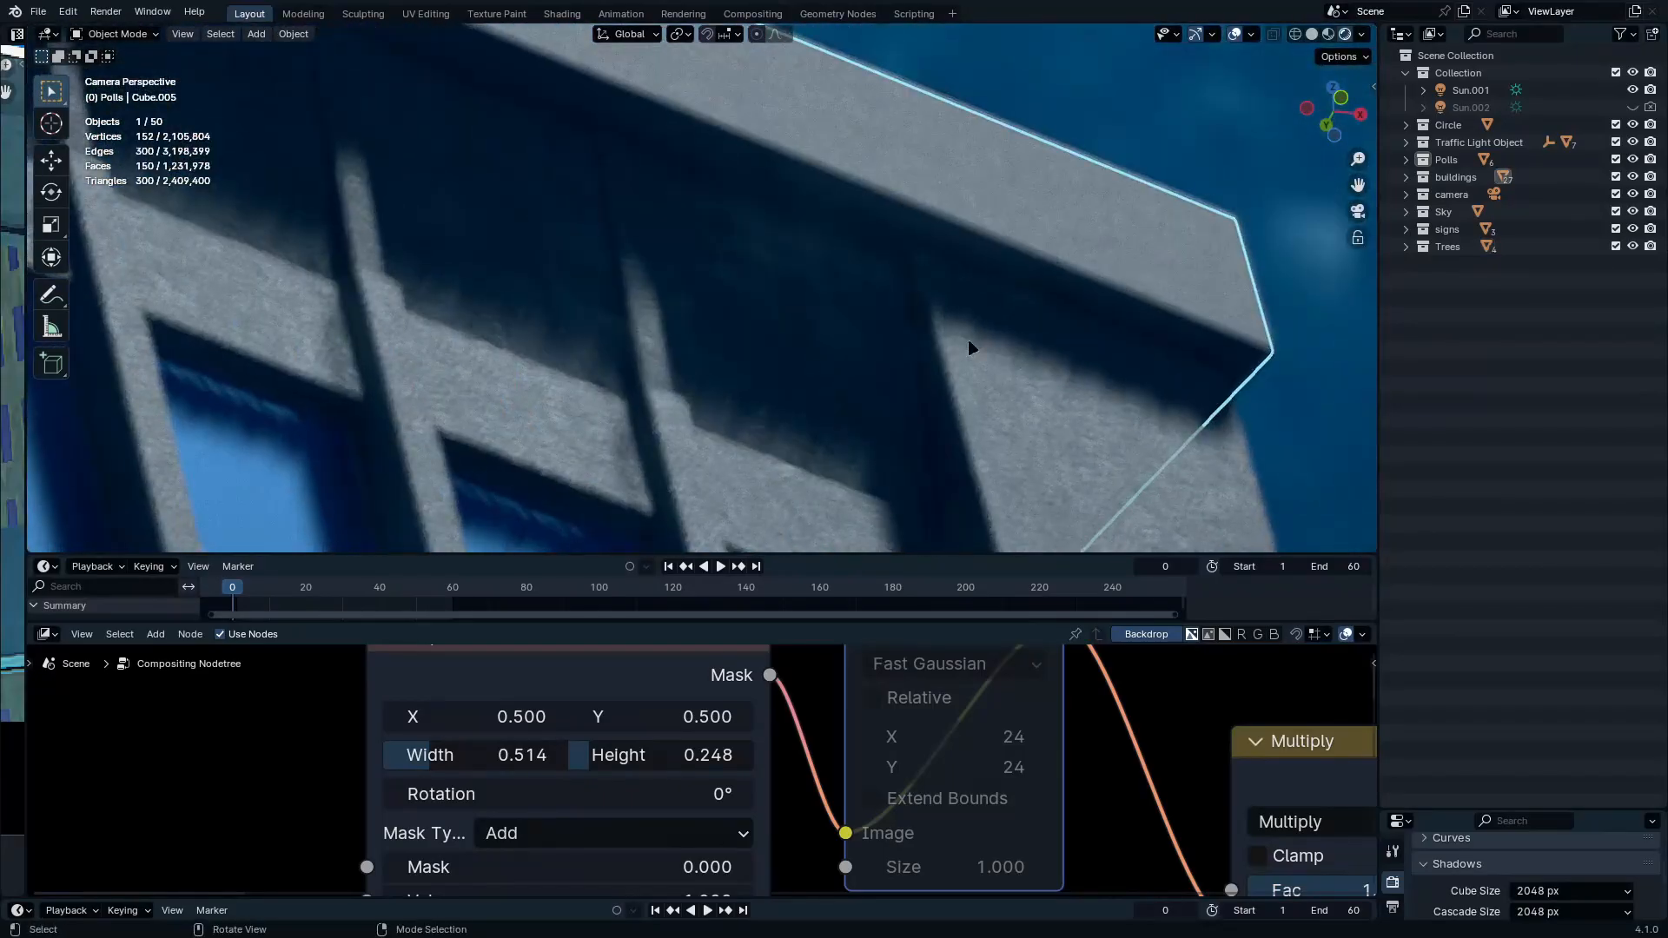
key("g")
key("z")
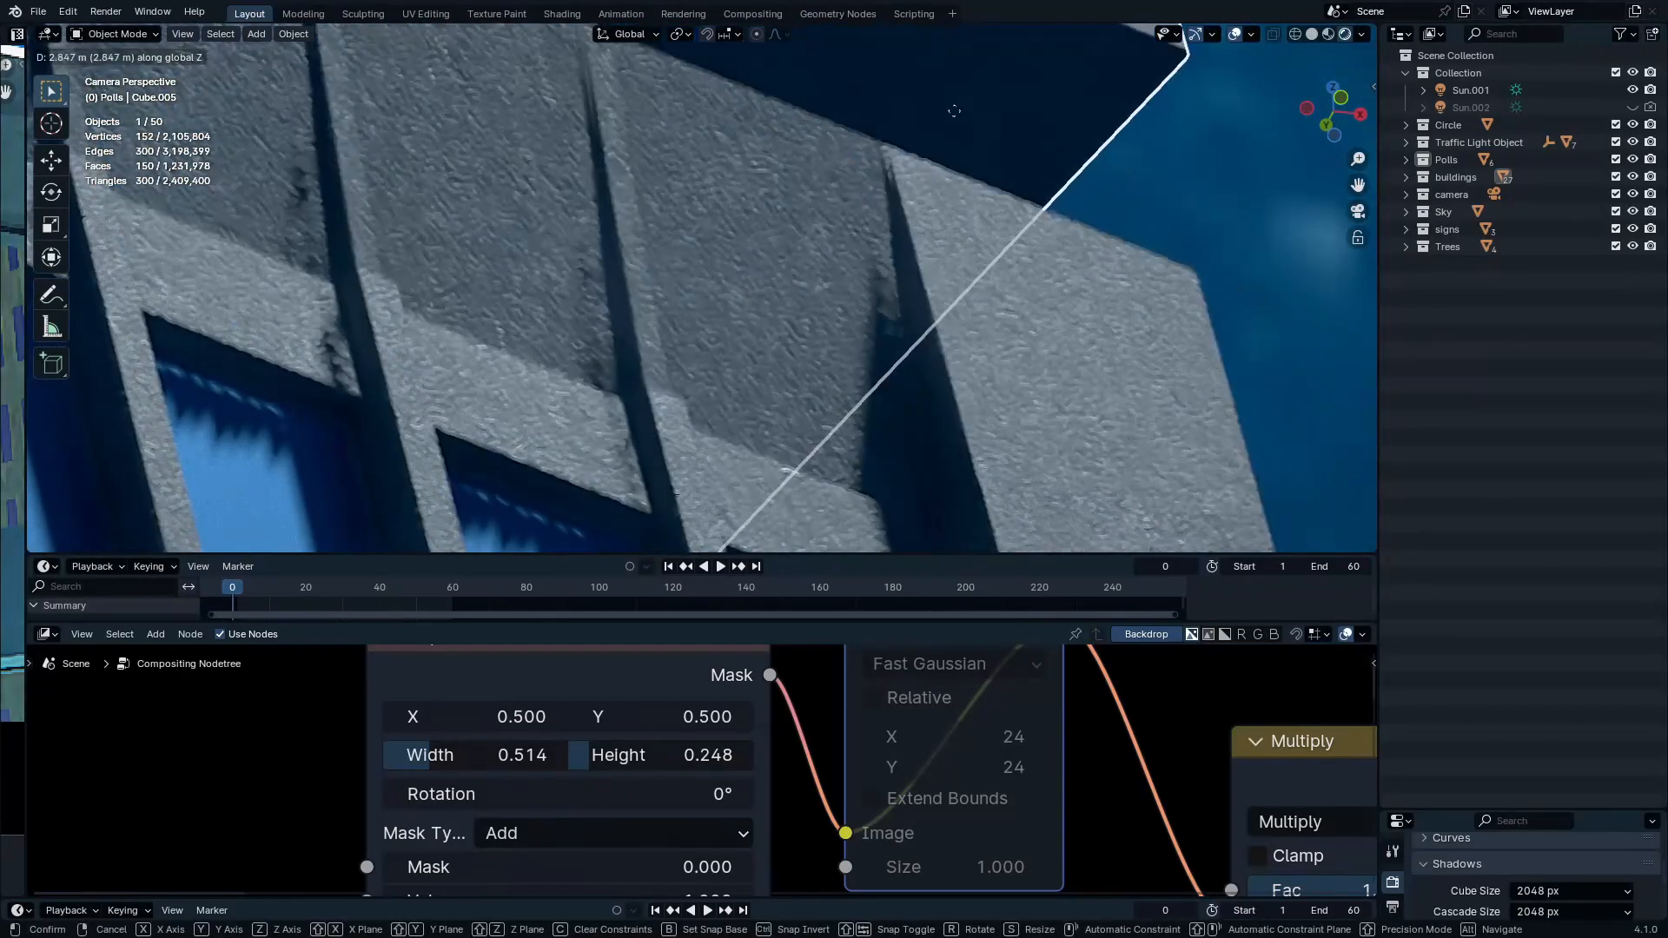
left_click(992, 284)
scroll(955, 252, "down", 3)
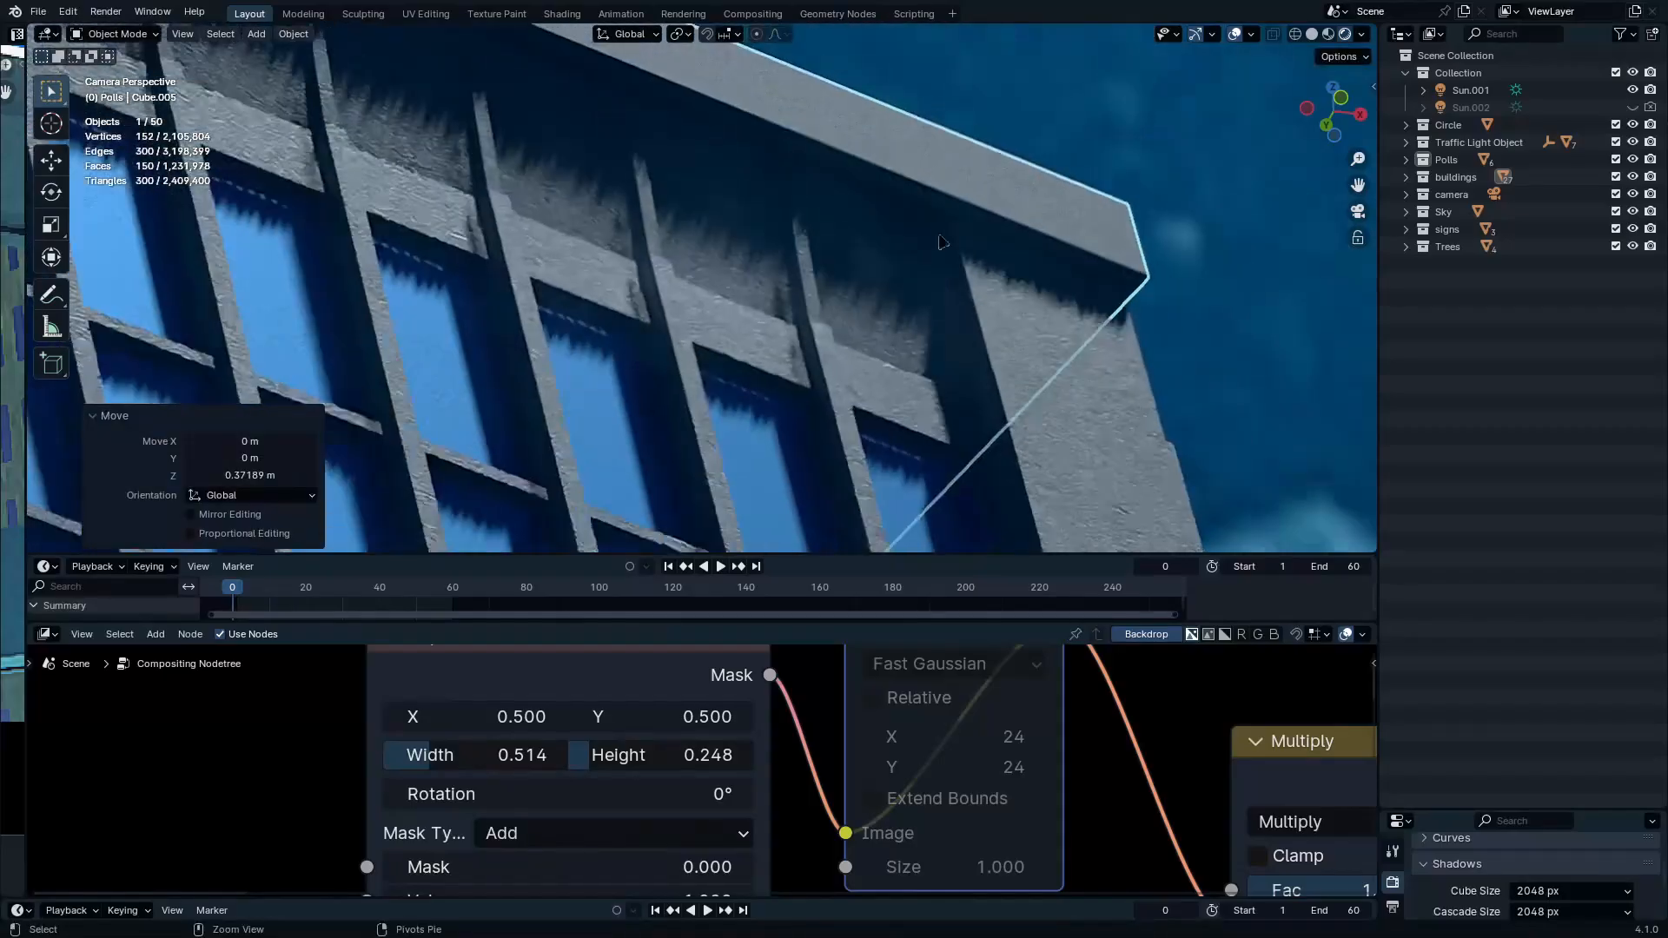
key("ctrl+z")
scroll(1085, 260, "down", 4)
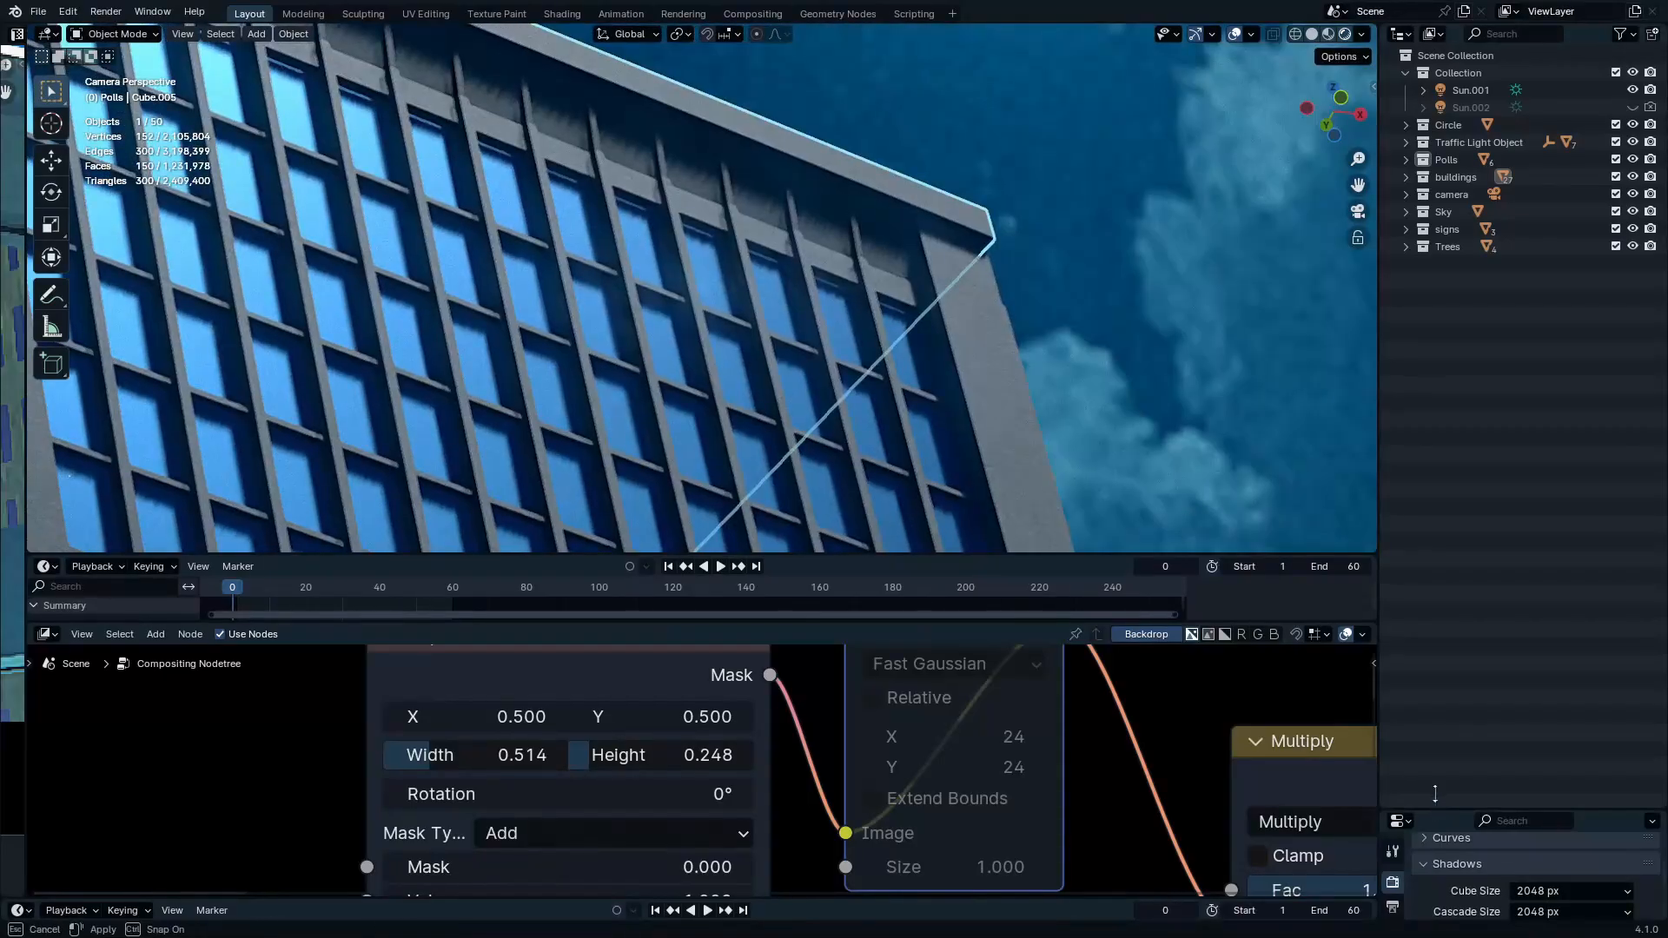
Enlarge the properties area and compare the light and shadow settings of Sun.001 and Sun.002, checking the whole camera view
left_click_drag(1434, 794, 1450, 423)
left_click(1516, 90)
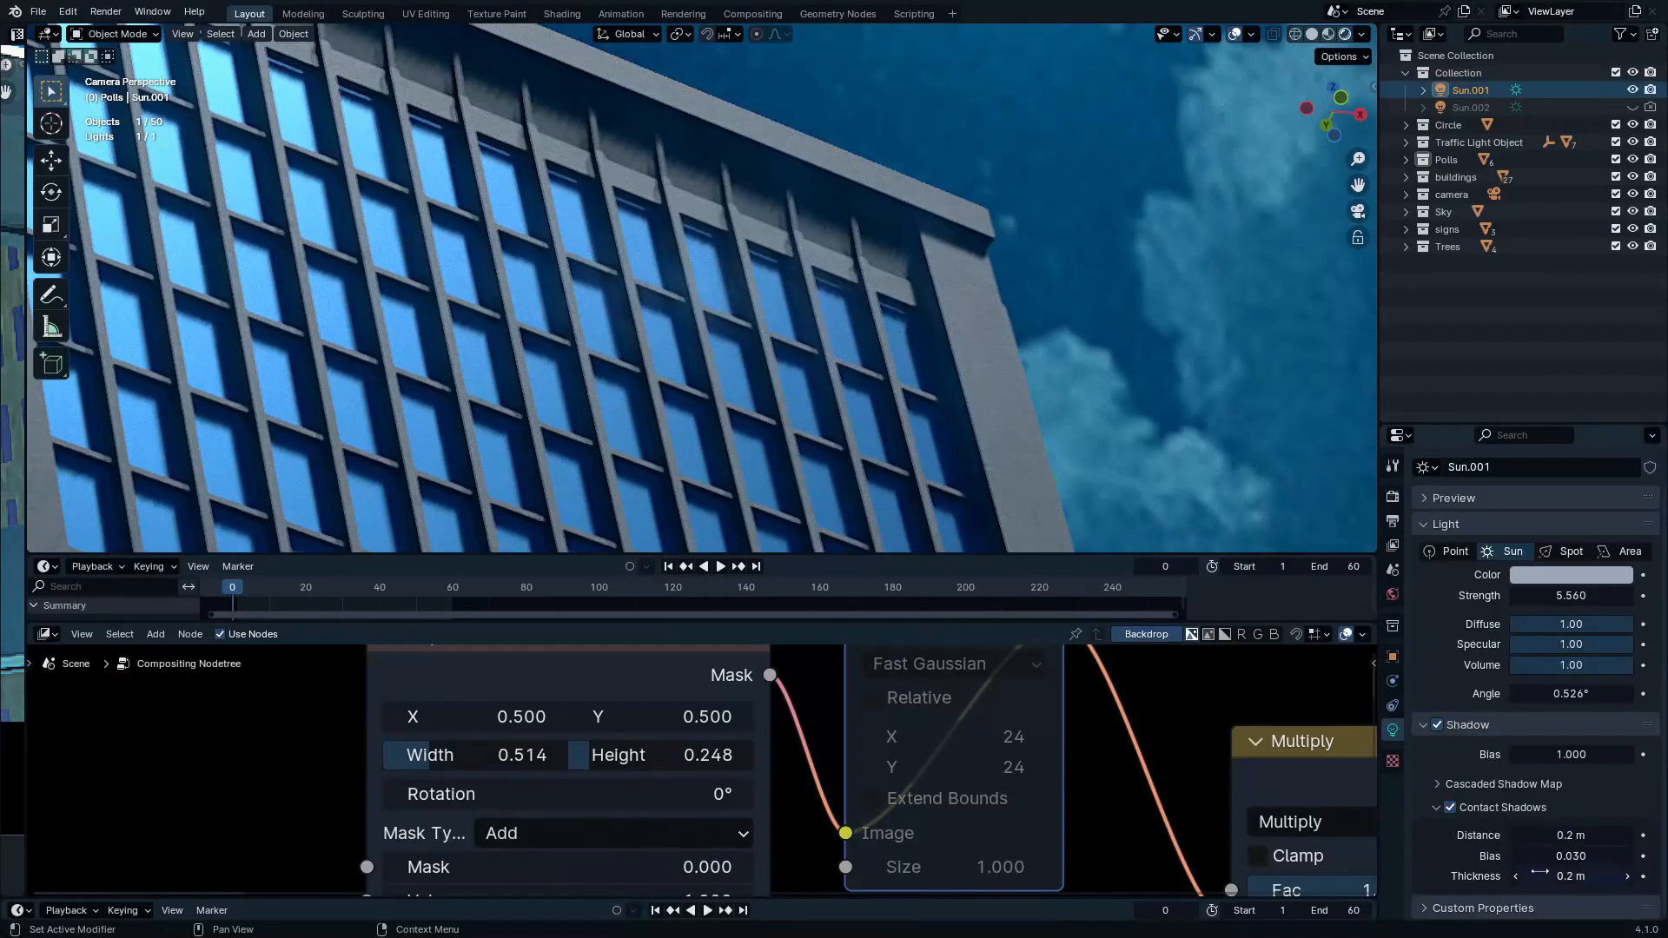
left_click(1516, 108)
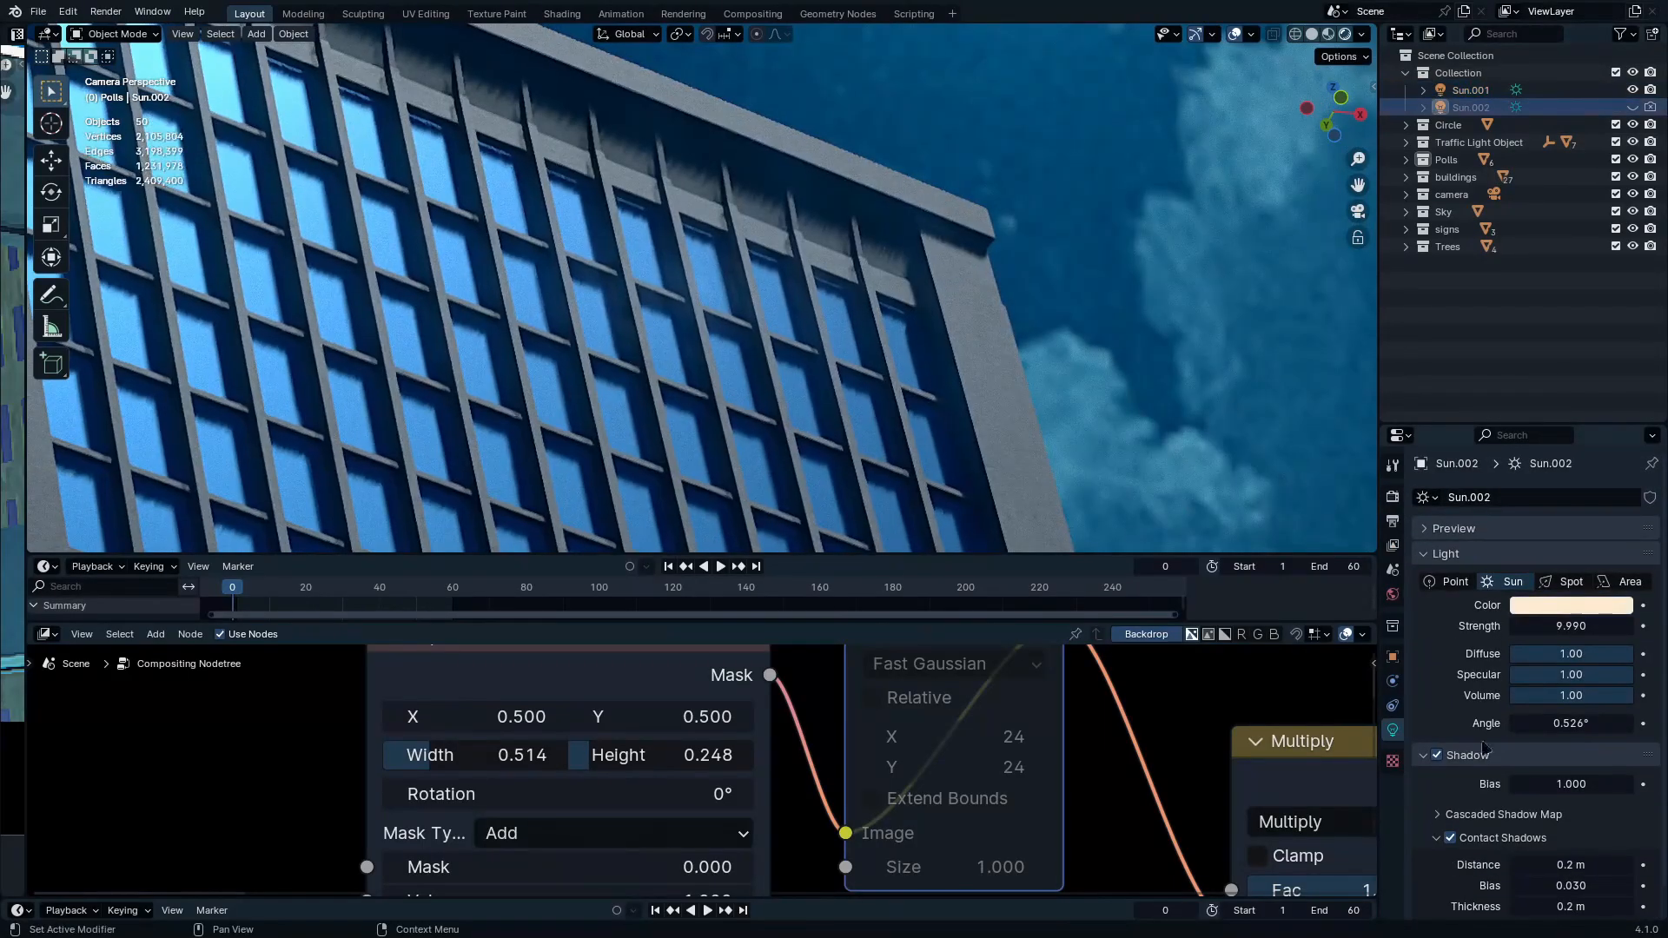
mouse_move(1476, 587)
middle_mouse_down()
mouse_move(1477, 618)
mouse_move(1476, 587)
middle_mouse_up()
scroll(776, 235, "down", 12)
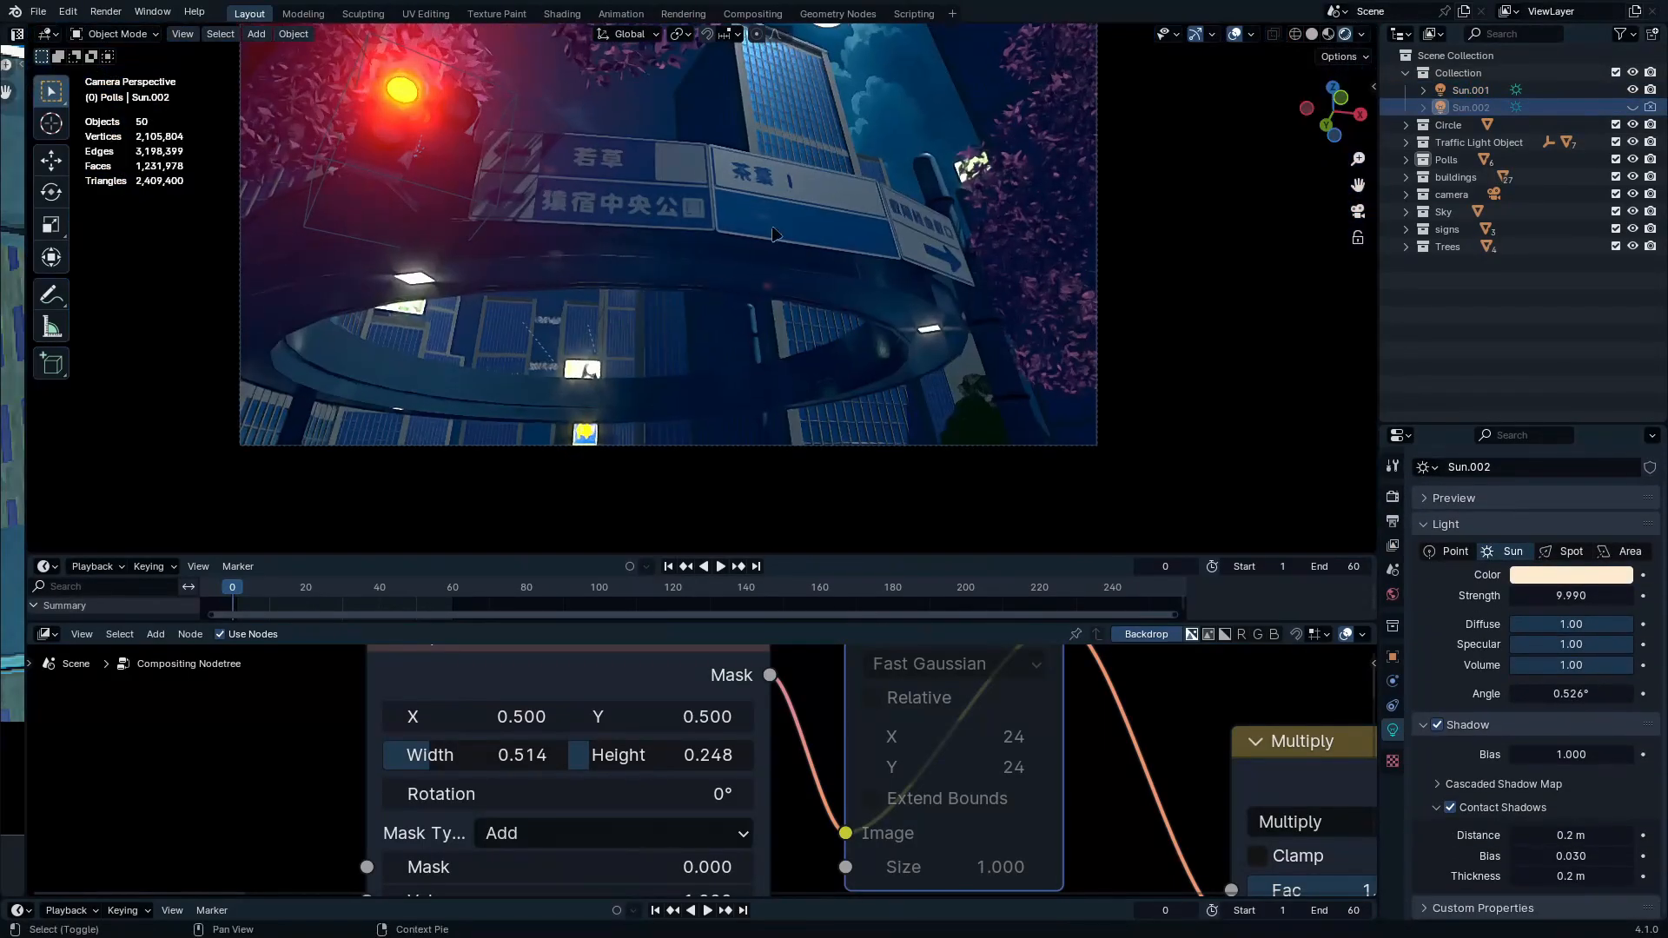
middle_click_drag(776, 235, 795, 317, "shift")
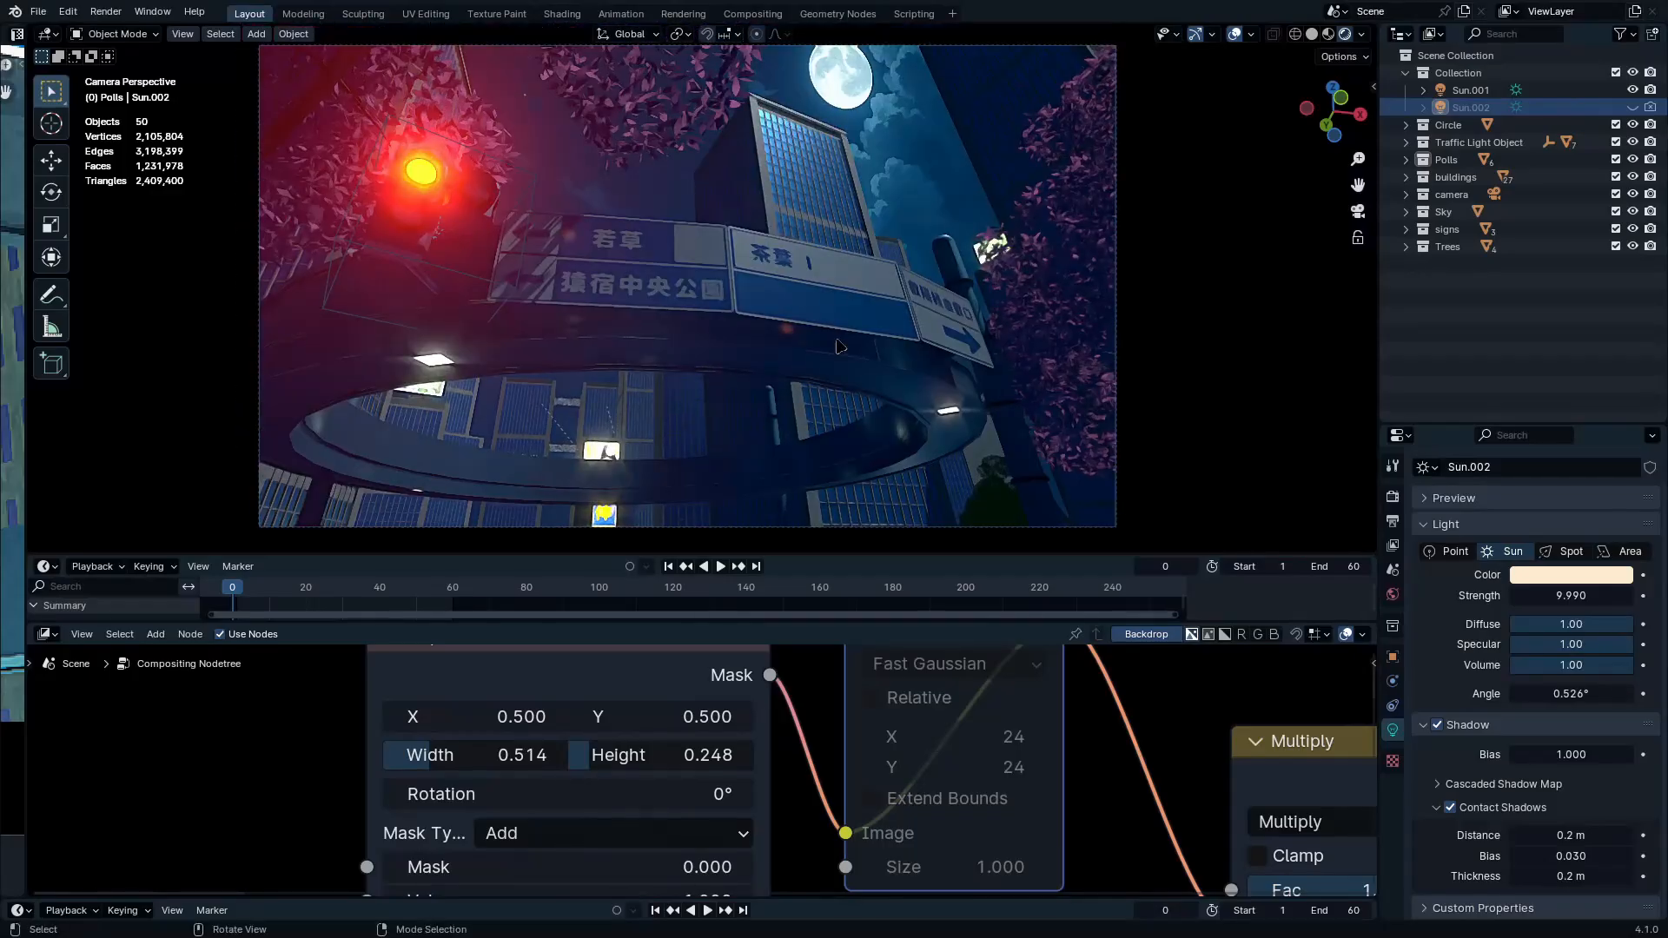
Bring up the render result and examine the tall building's windows and roof edge, returning to the main window
key("F12")
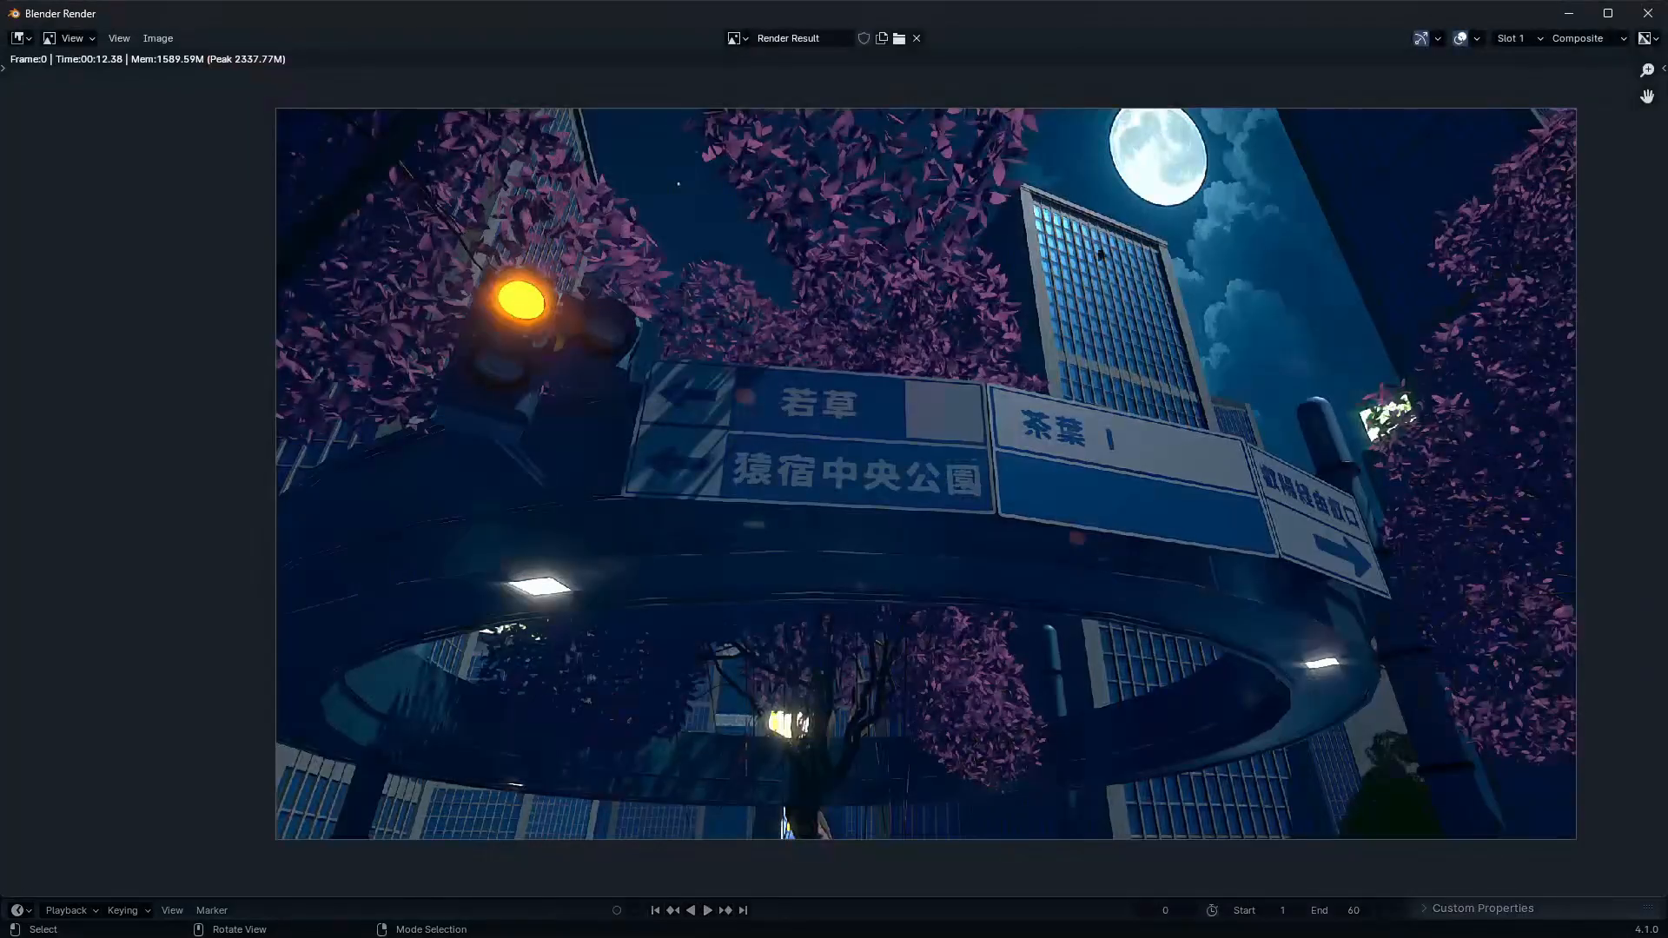
scroll(1042, 274, "up", 10)
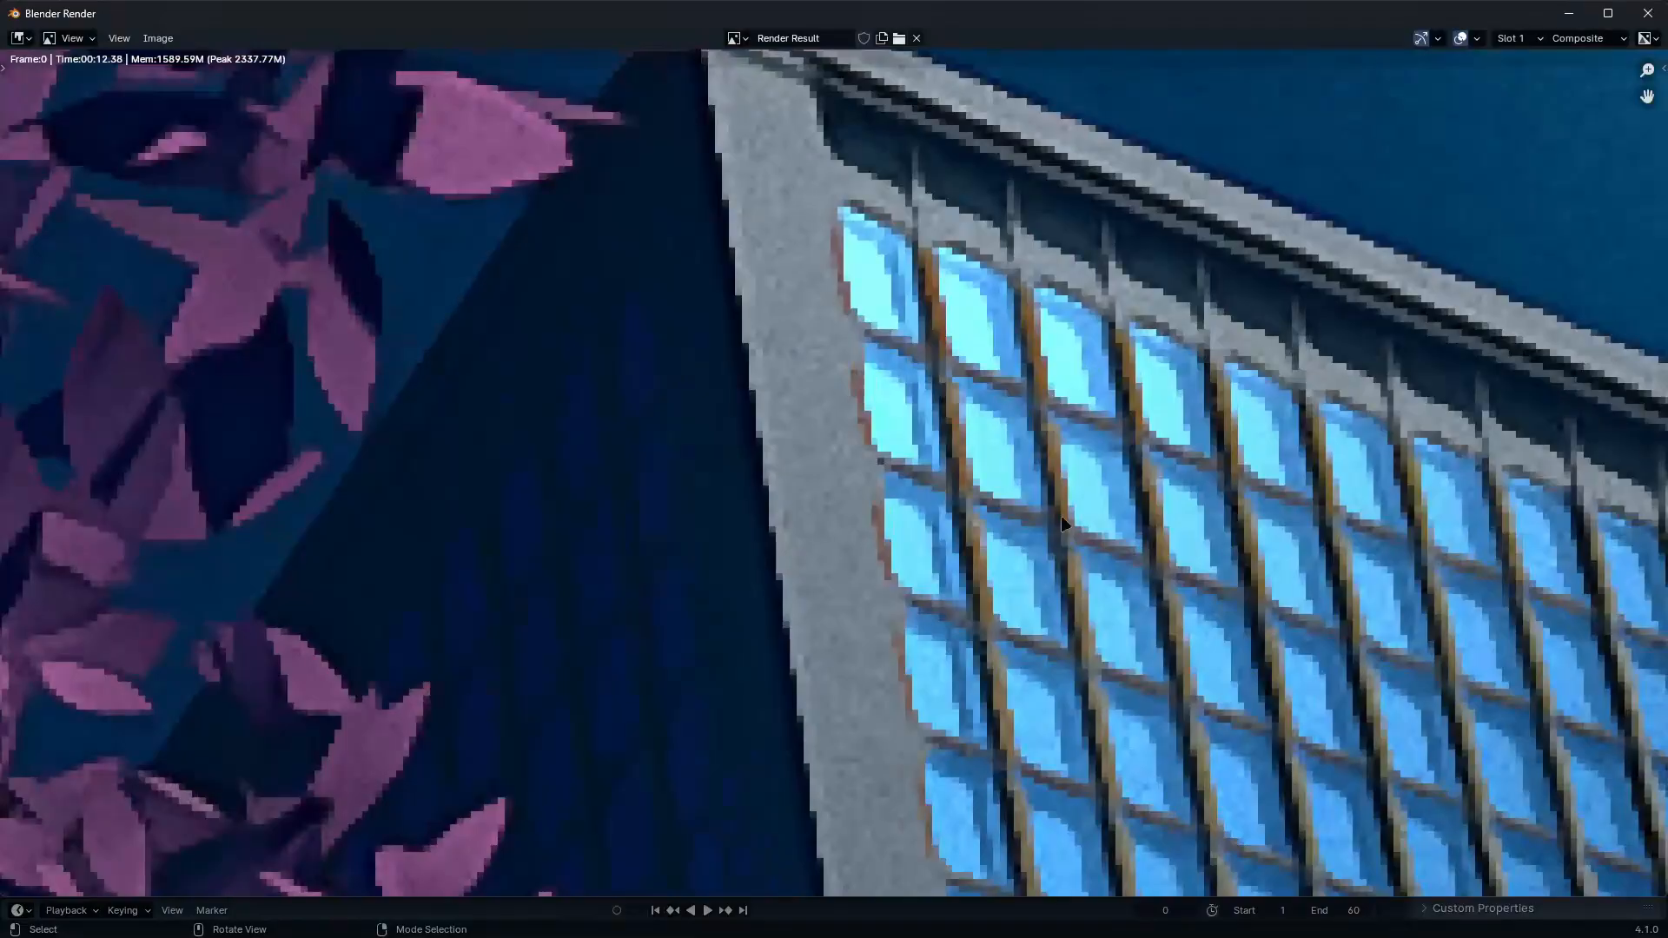
middle_click_drag(1211, 506, 940, 422)
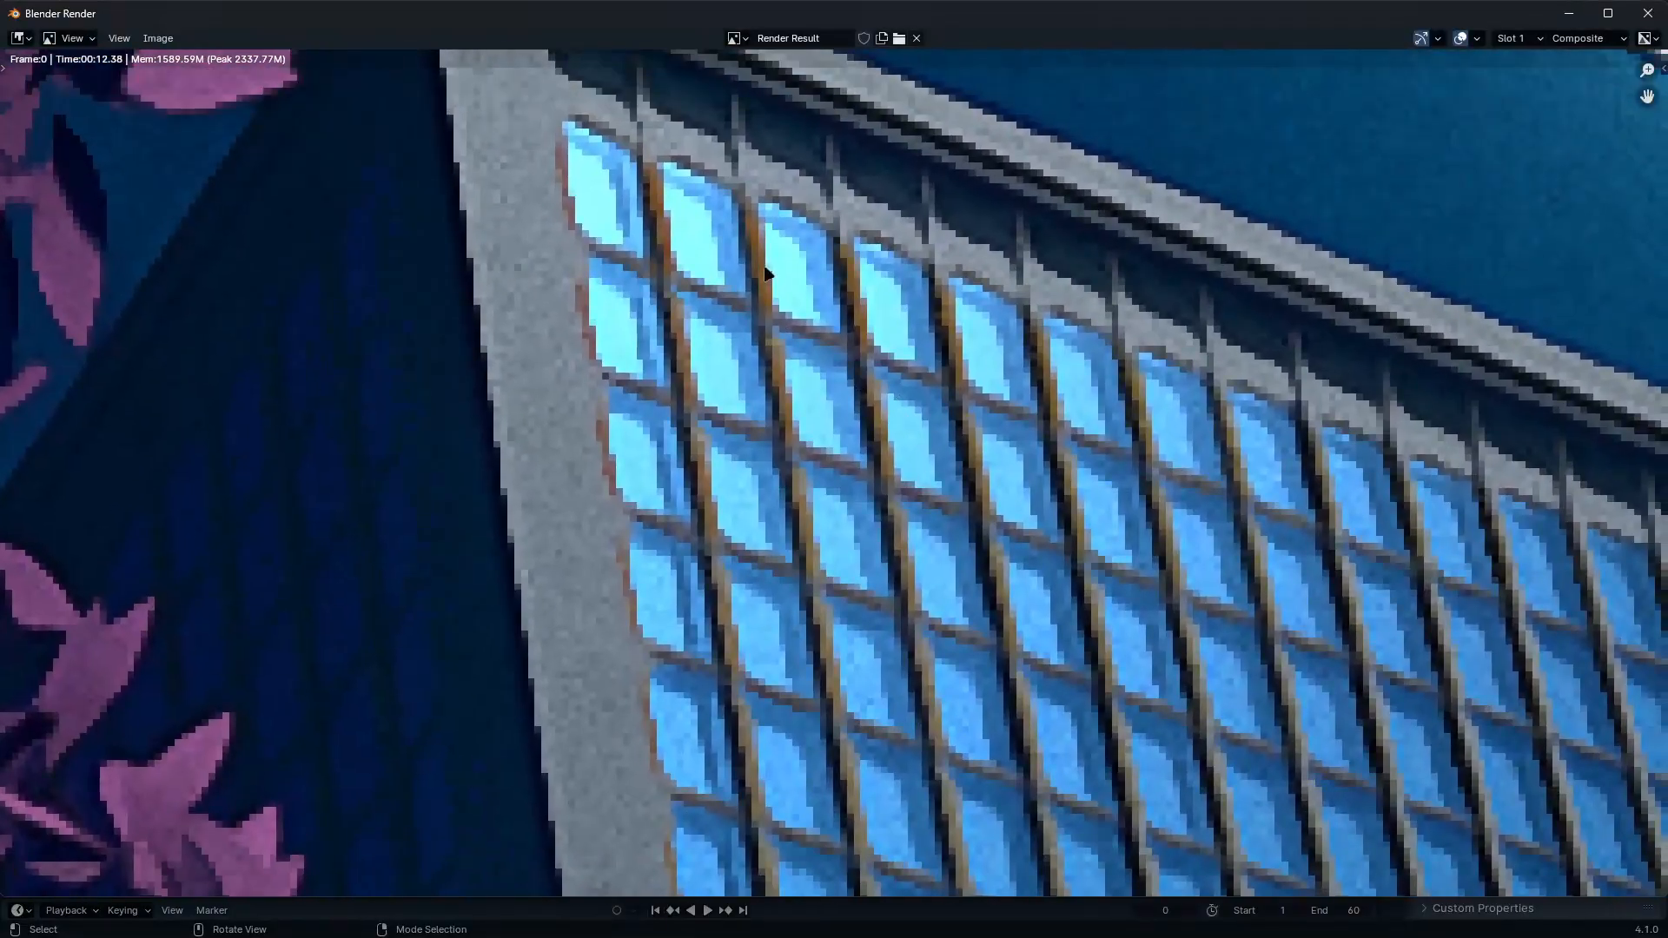
scroll(993, 273, "up", 3)
scroll(1383, 93, "down", 5)
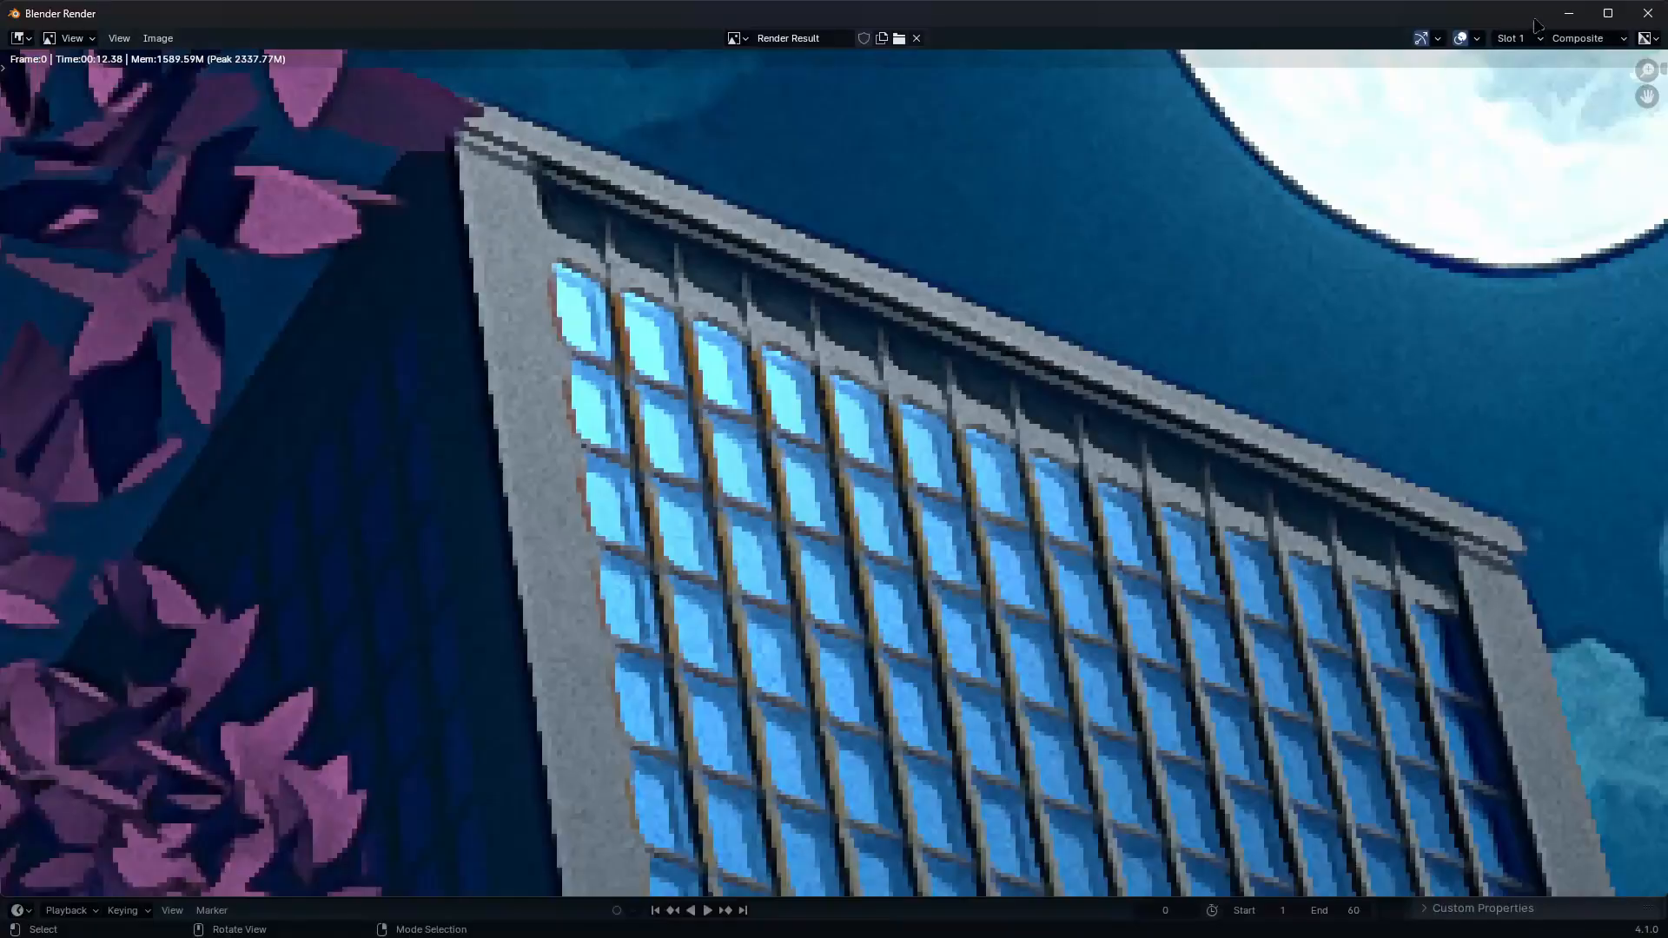
left_click(1568, 13)
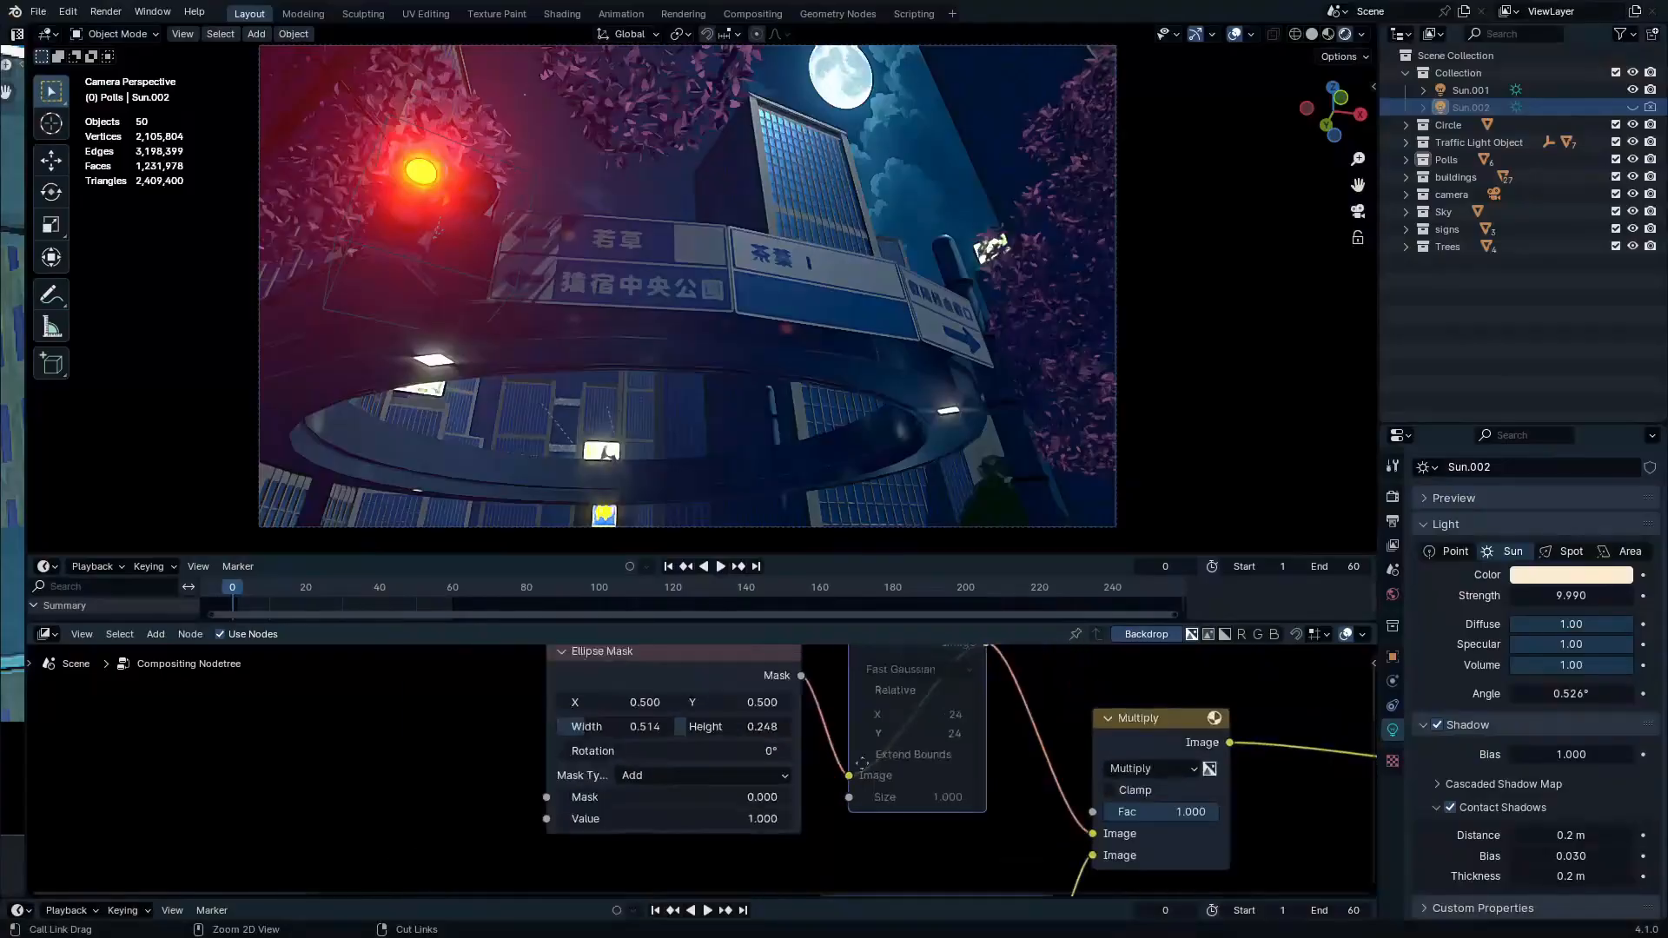
Change the blending mode of the Screen mix node before the Composite output to Linear Light
middle_click_drag(1130, 765, 851, 729)
scroll(955, 747, "down", 6)
key("ctrl+space")
middle_click_drag(874, 647, 869, 601, "ctrl")
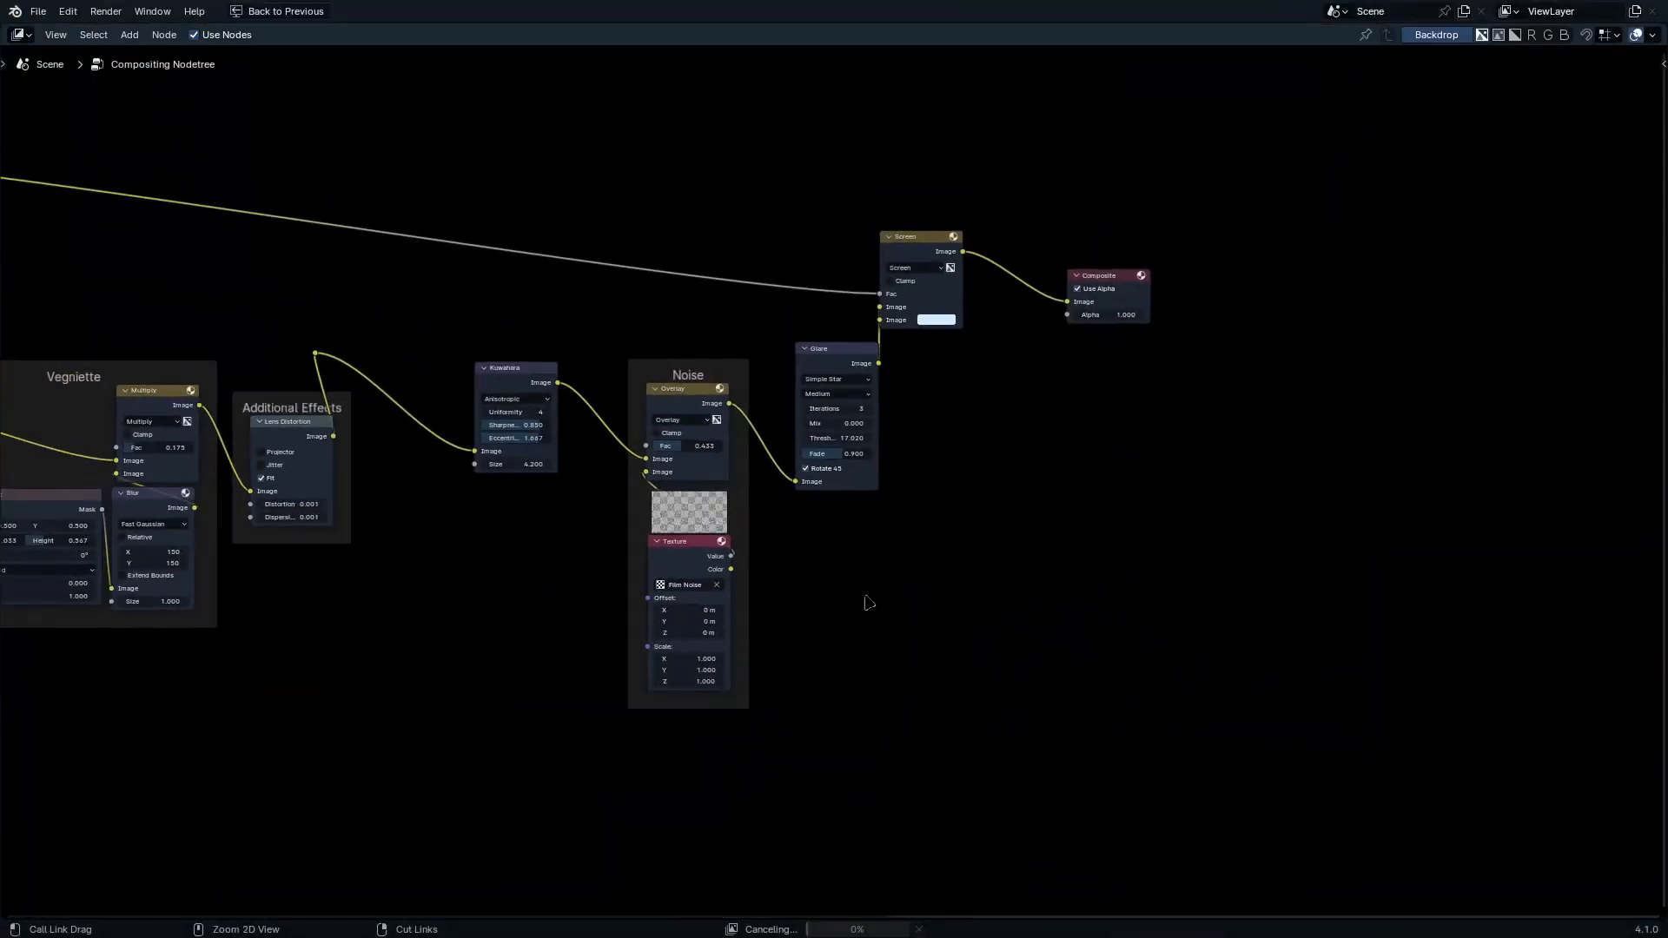
middle_click_drag(420, 483, 516, 399, "ctrl")
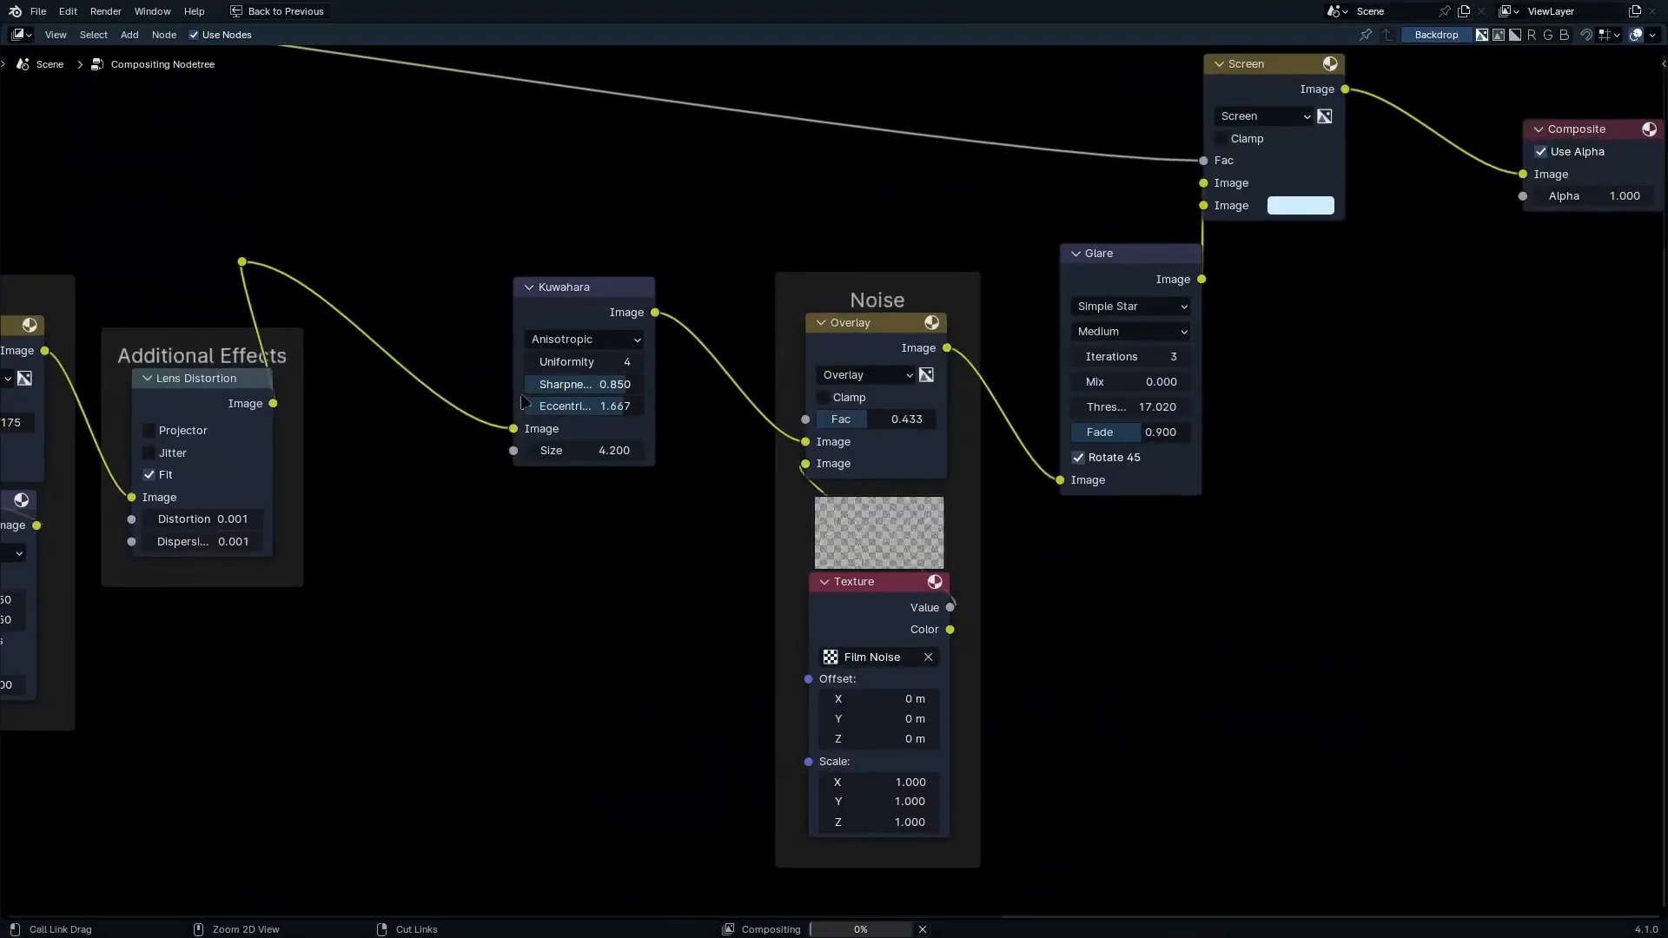
middle_click_drag(443, 246, 194, 473)
middle_click_drag(1080, 517, 962, 451, "ctrl")
left_click(938, 379)
left_click(864, 214)
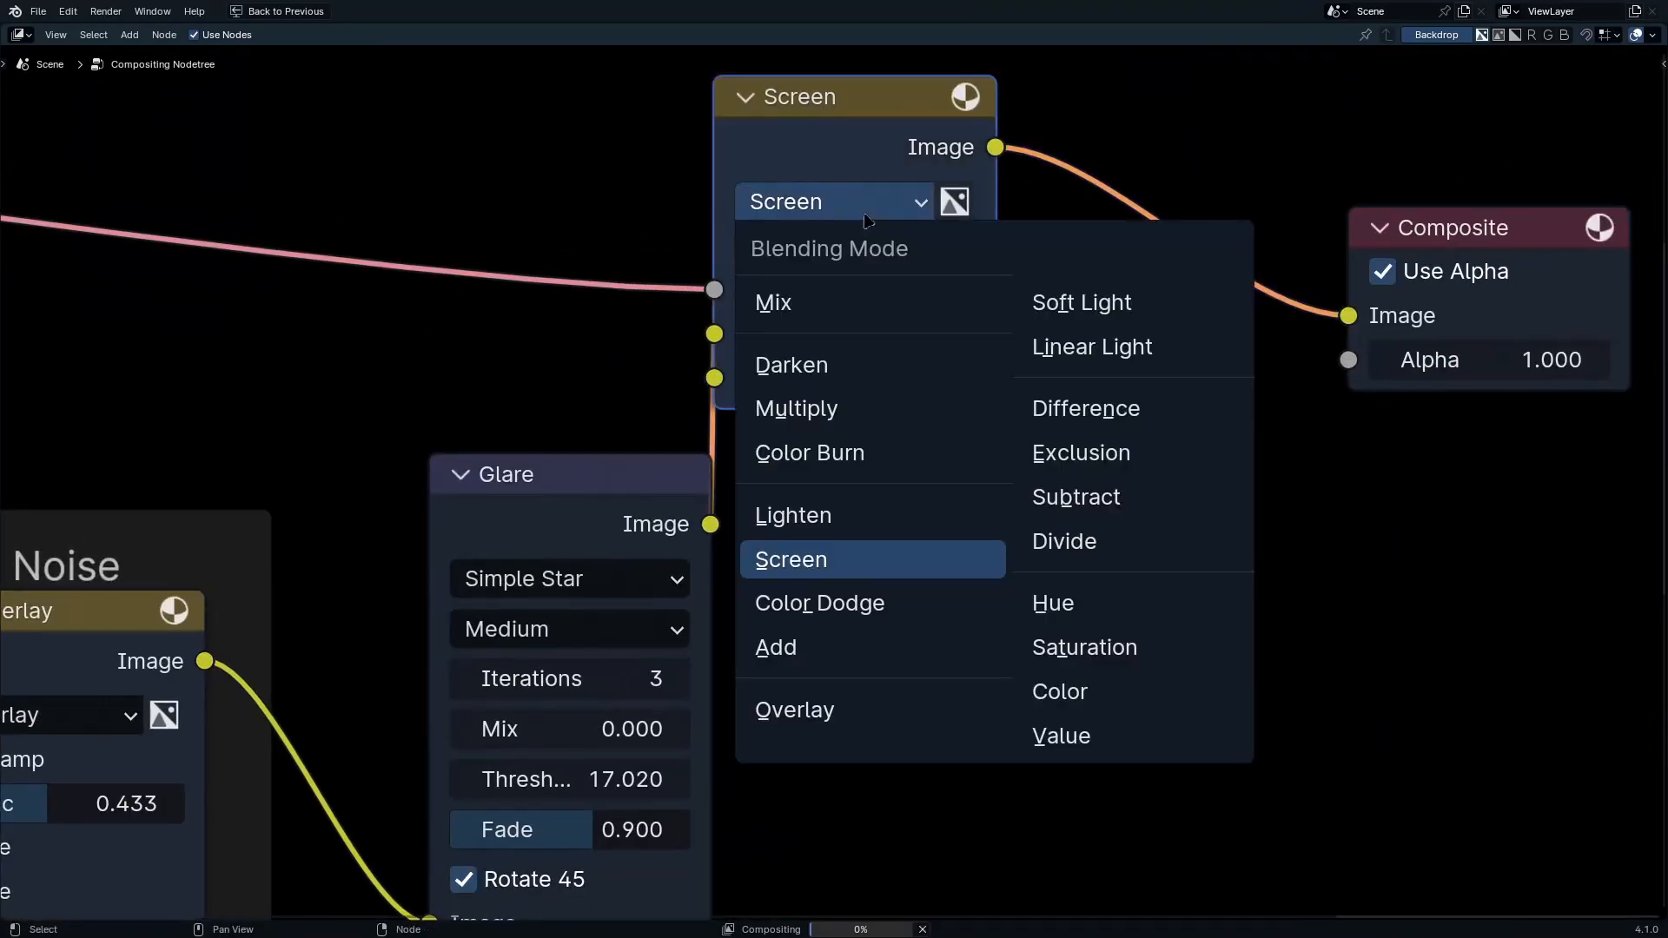
left_click(1123, 363)
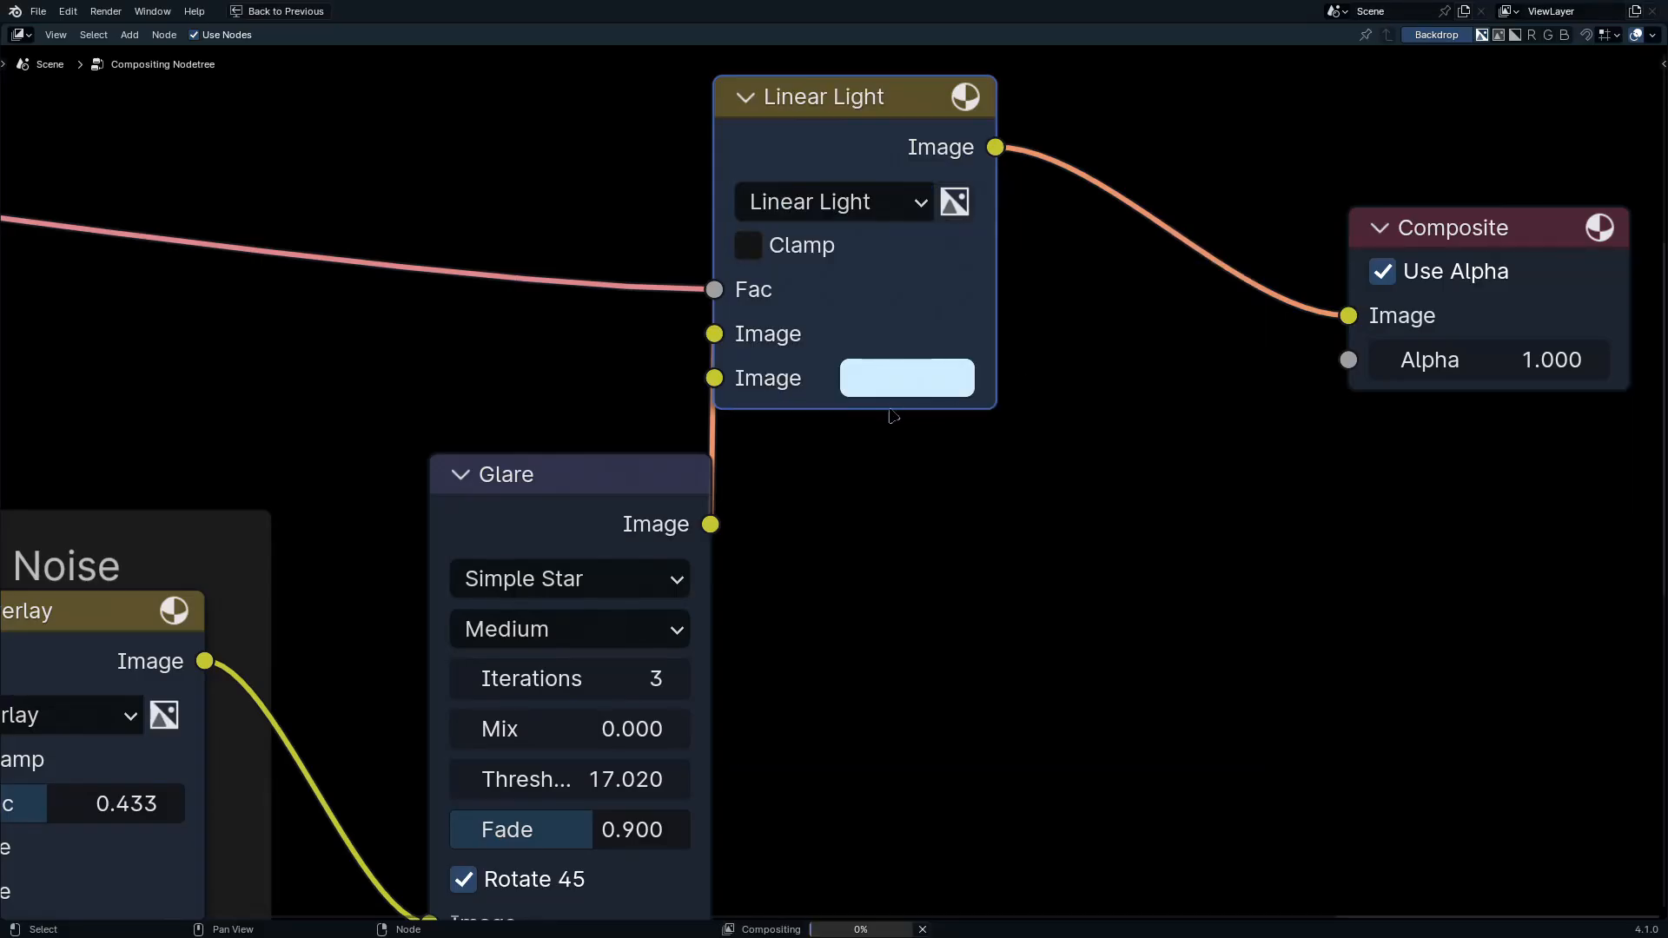
Inspect the tall building's window glow in the viewport and in the render window
key("F12")
key("Escape")
key("ctrl+space")
scroll(680, 347, "up", 5)
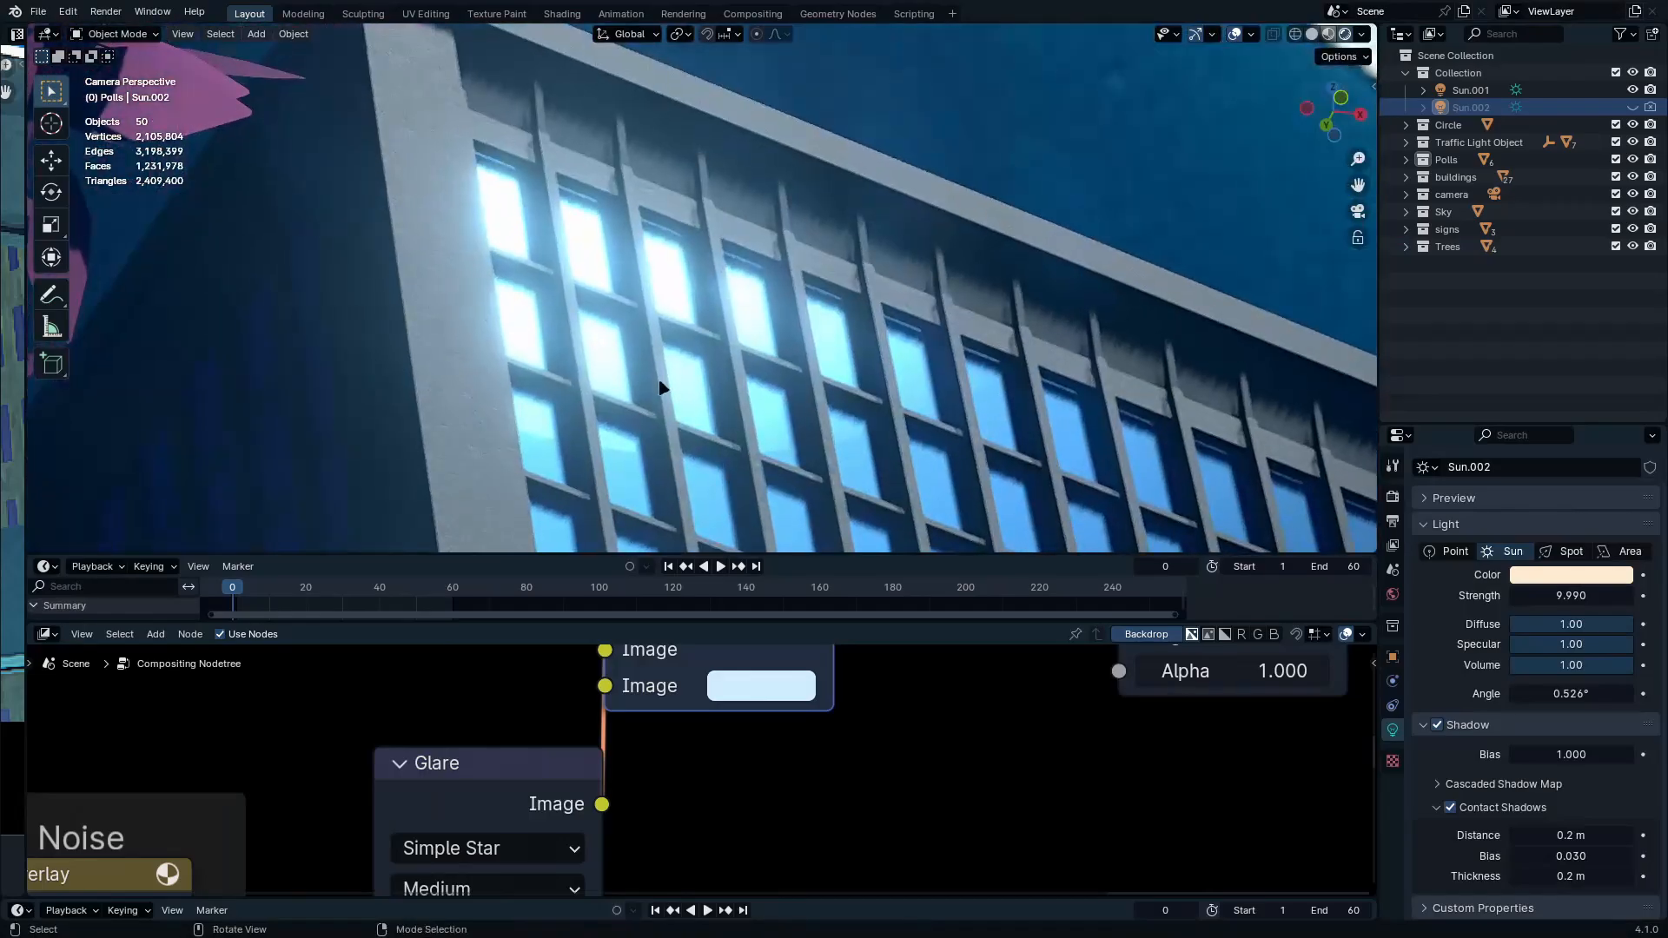
key("F12")
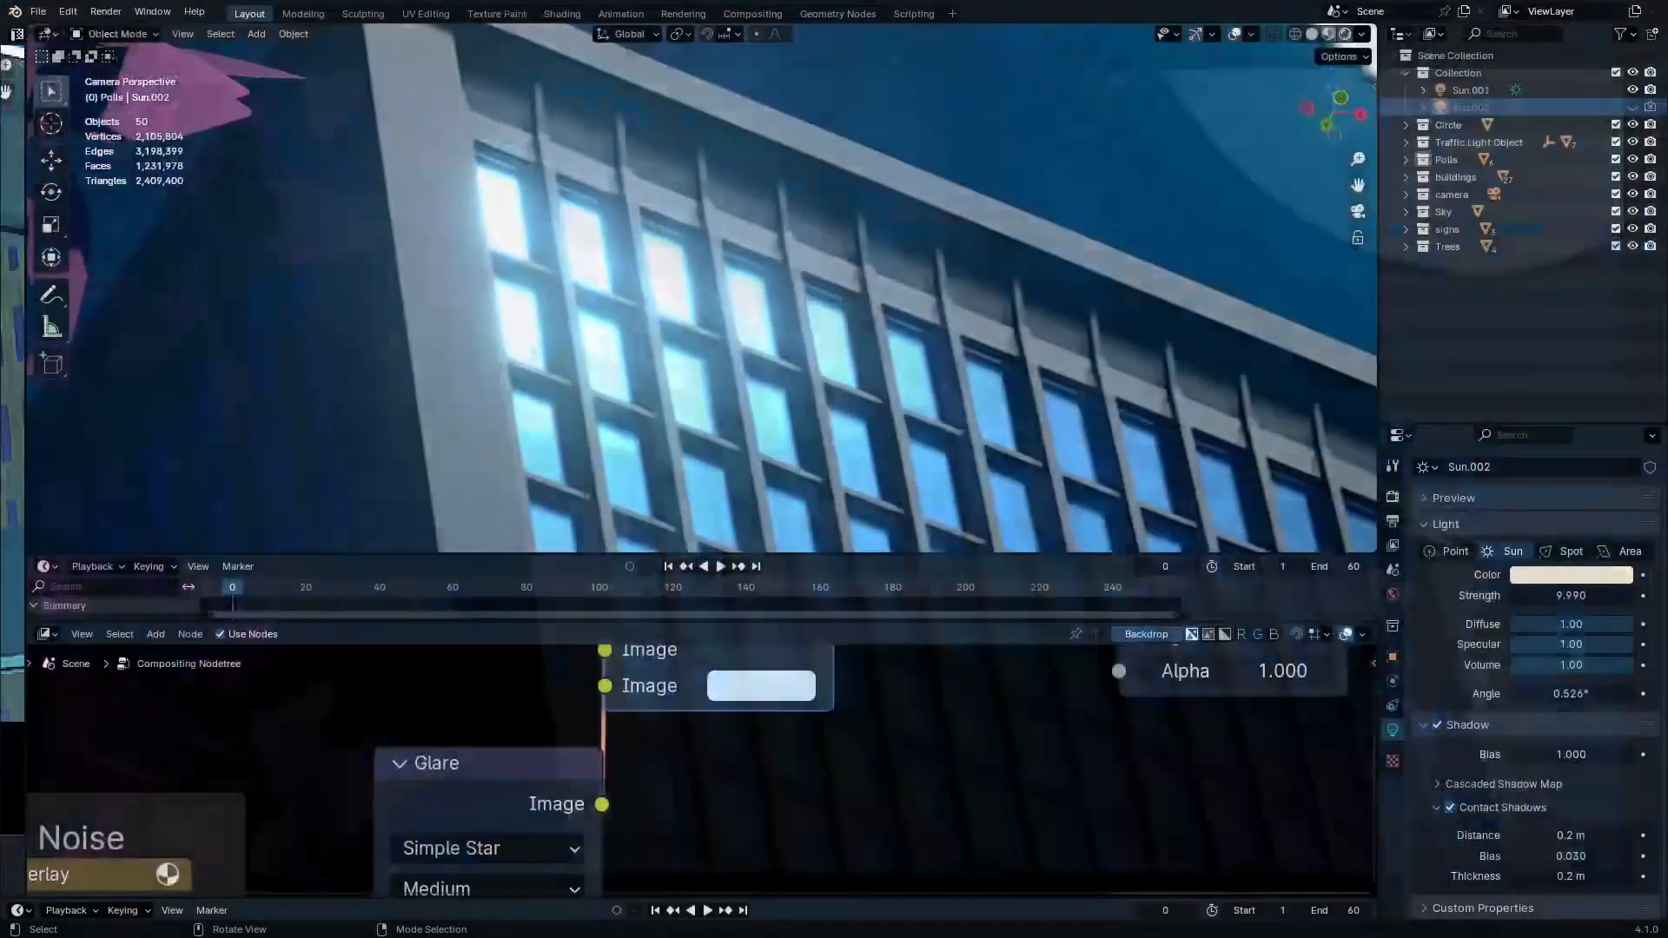
left_click(1647, 13)
Set the threshold of the size 9, low-quality Glare node to 0 and check the moon's glow
scroll(924, 778, "left", 5, "ctrl")
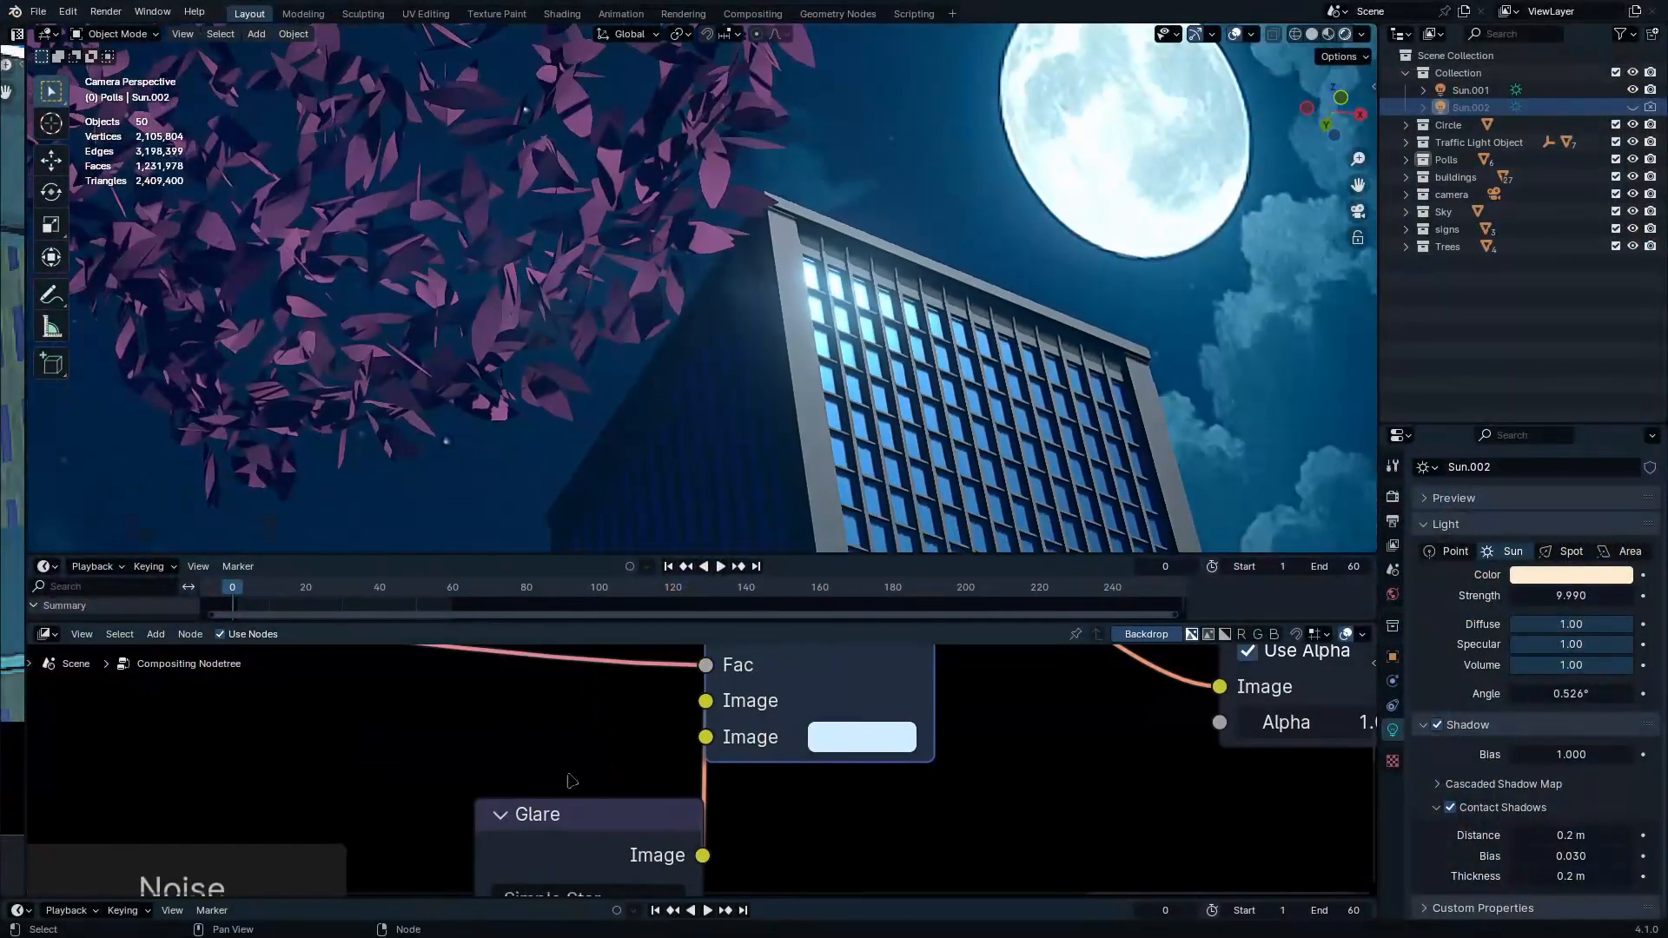
scroll(703, 706, "down", 8)
middle_click_drag(313, 692, 731, 715)
scroll(611, 774, "up", 7)
middle_click_drag(611, 774, 619, 750, "ctrl")
left_click_drag(644, 756, 591, 755)
middle_click_drag(876, 432, 801, 268, "ctrl")
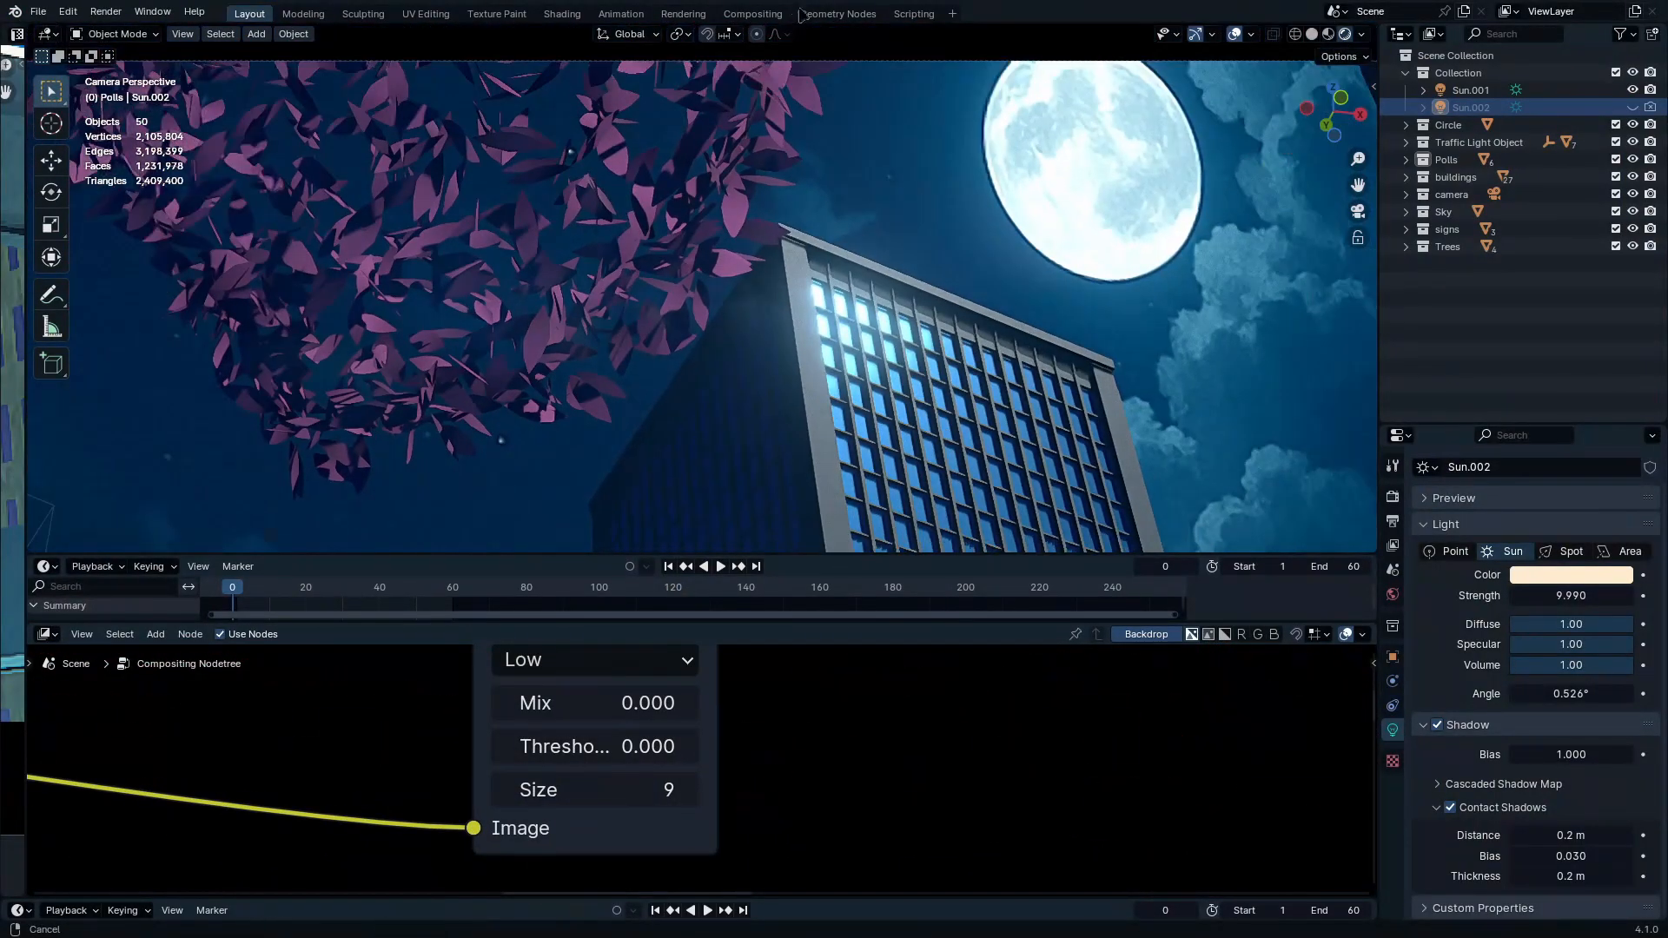
middle_click_drag(879, 382, 877, 311, "ctrl")
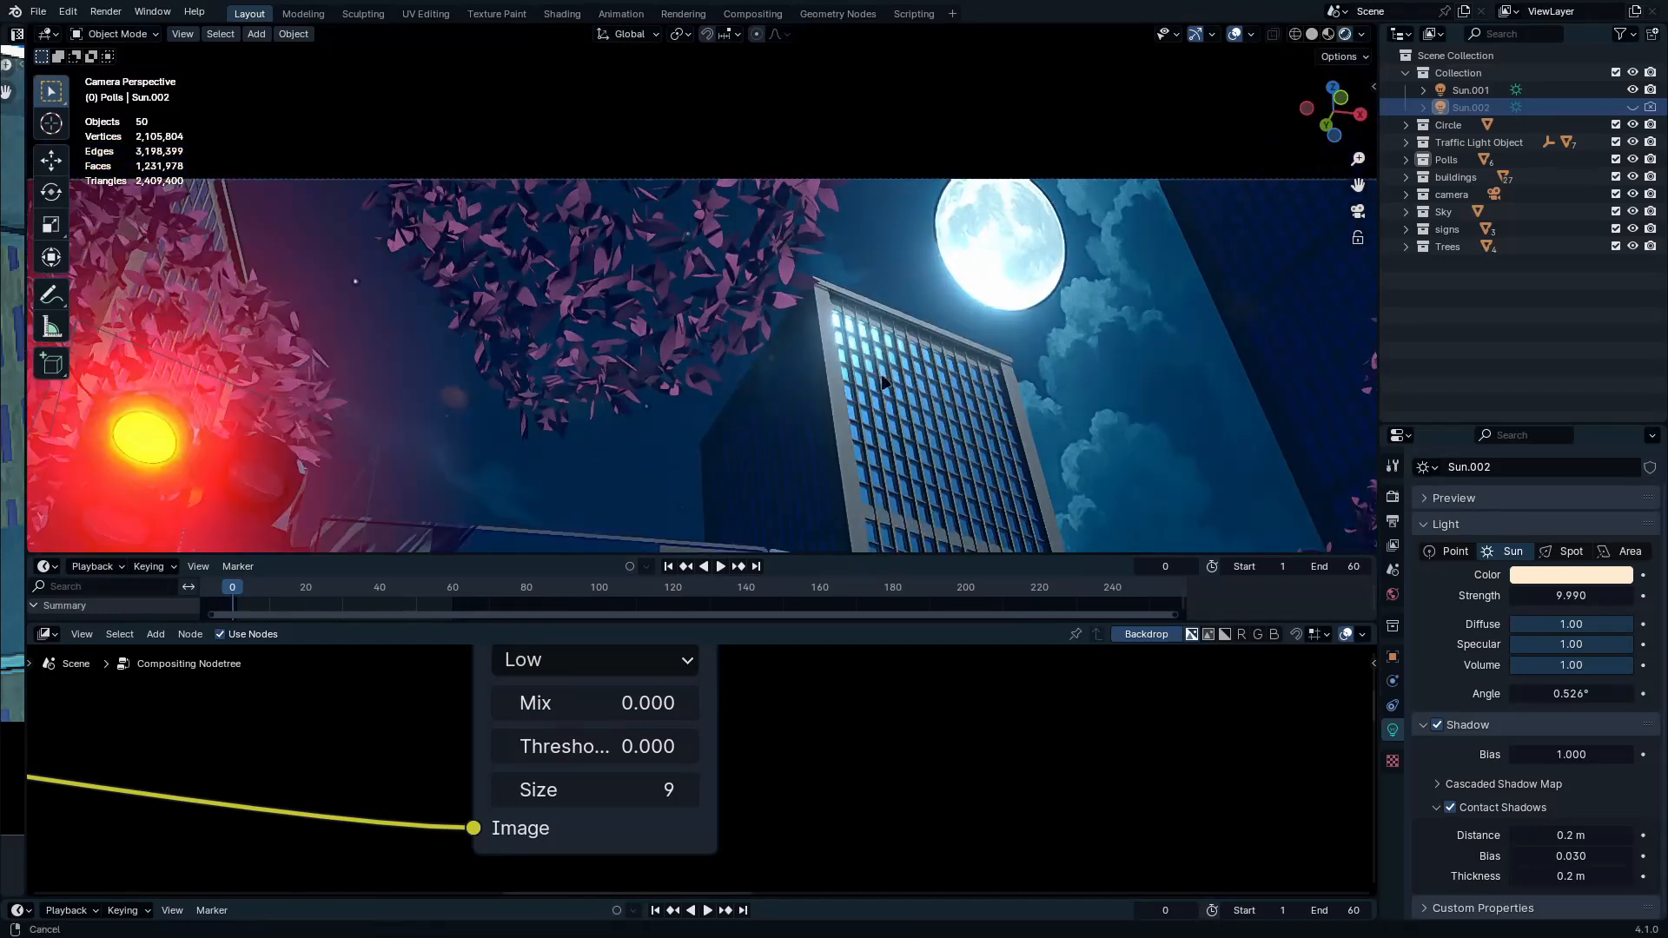
Play the animation to preview the lighting over the timeline, stop at frame 3 and clear the selection
middle_click_drag(881, 384, 857, 308, "ctrl")
middle_click_drag(1028, 509, 1023, 345, "shift")
left_click(743, 357)
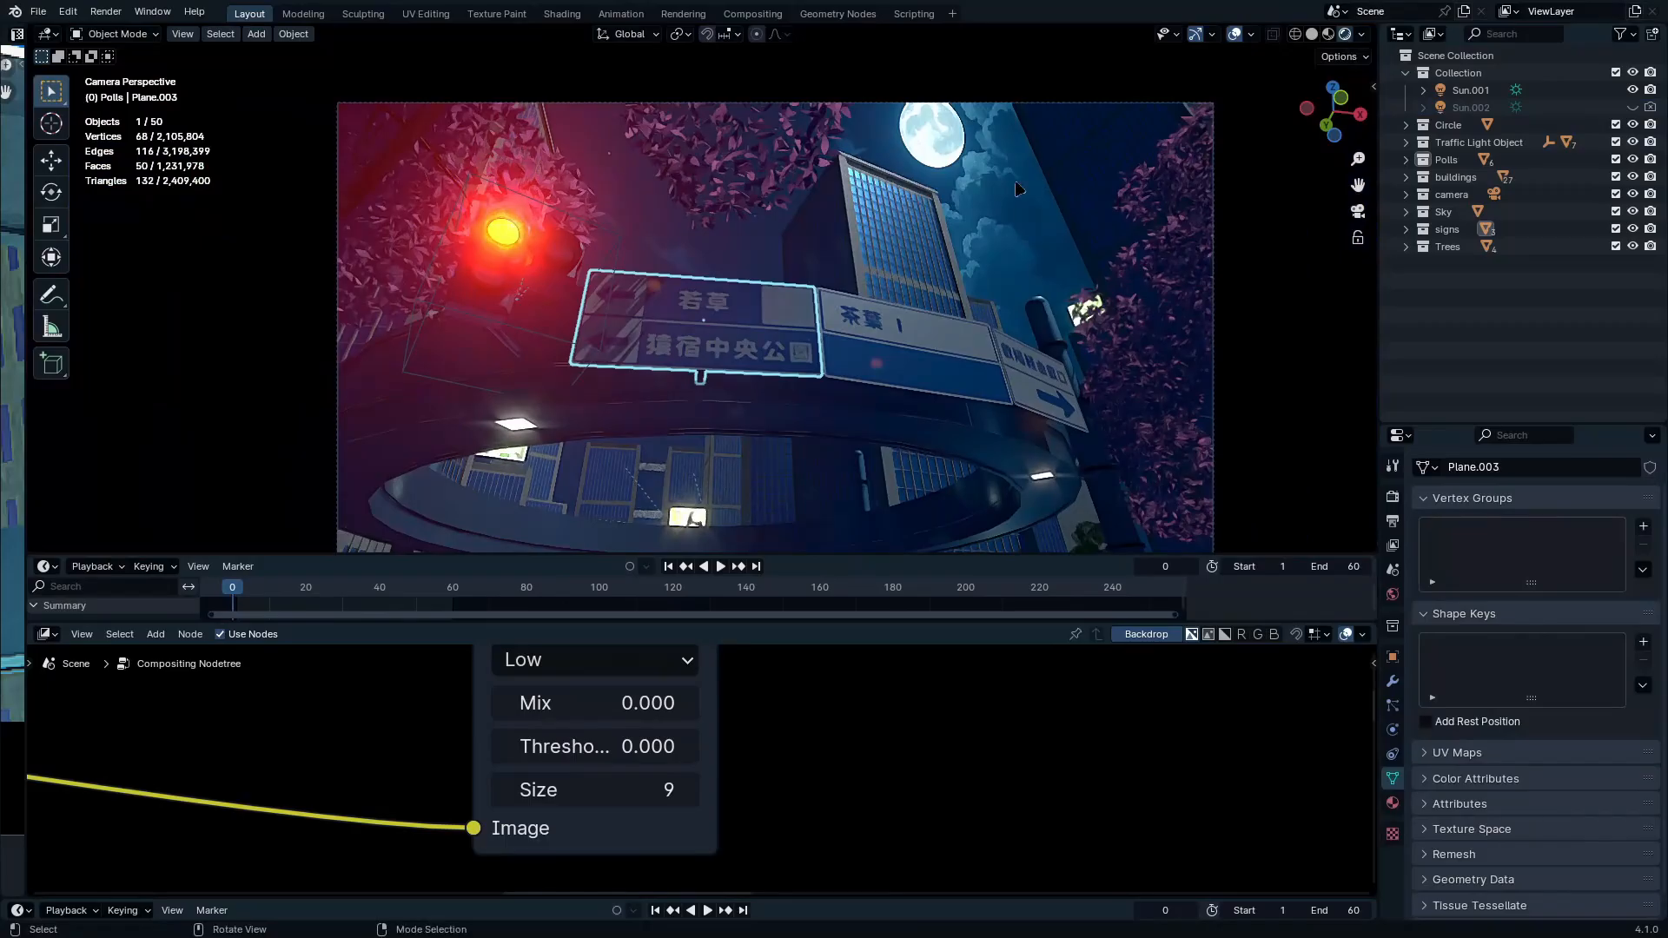
key("space")
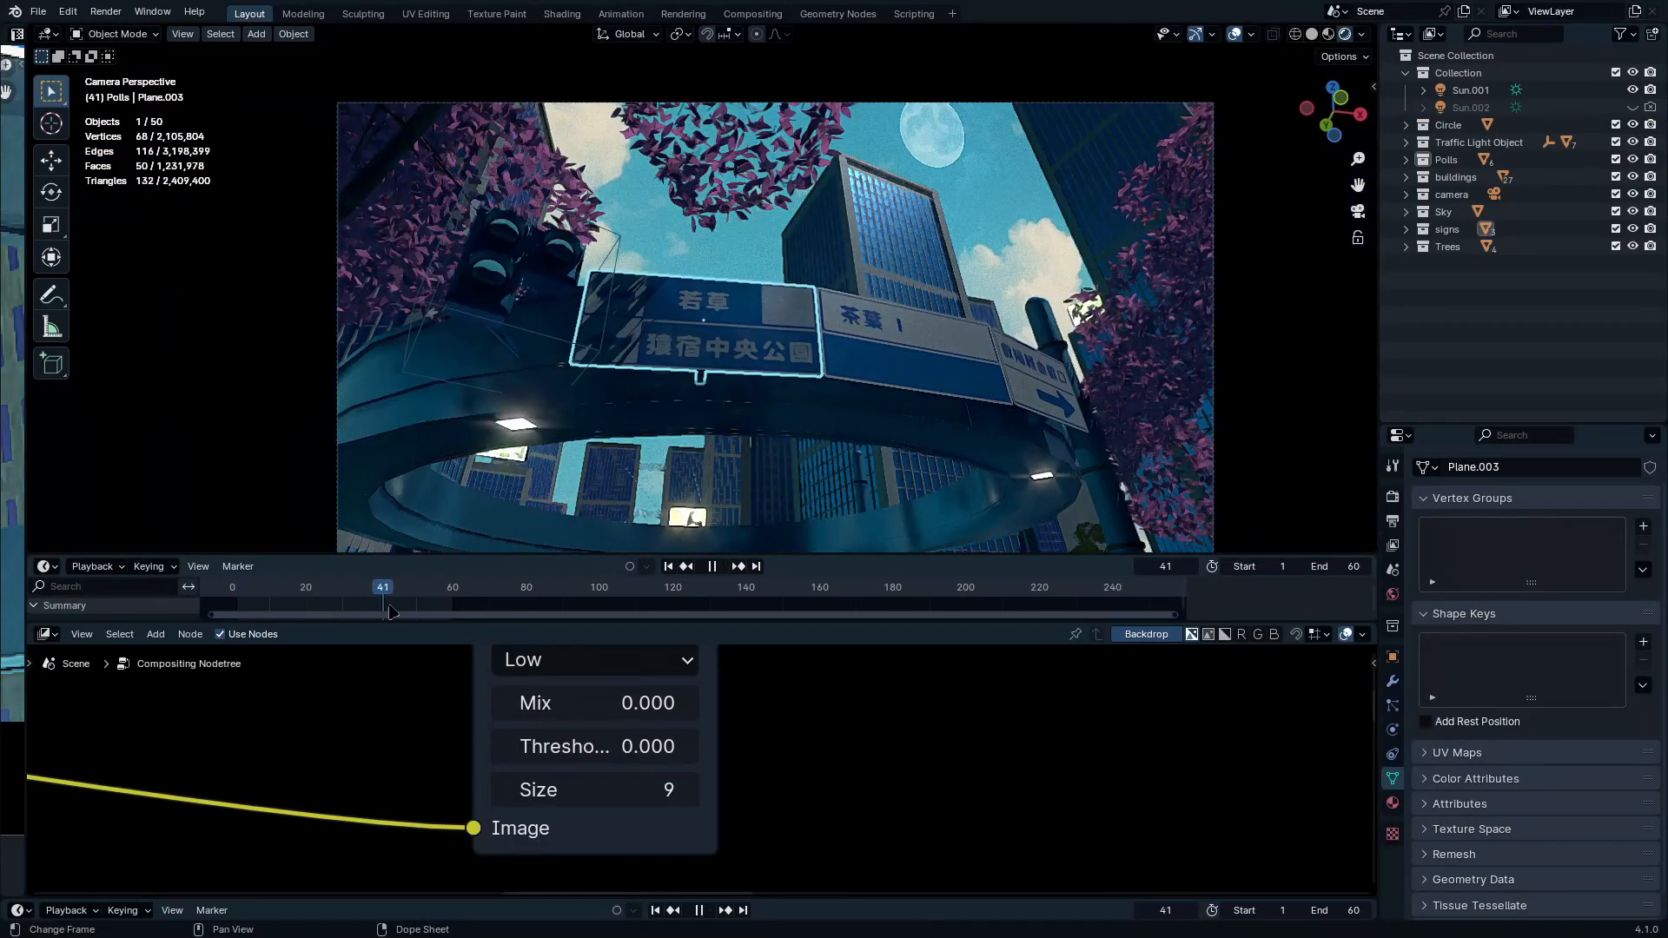
left_click_drag(420, 611, 246, 621)
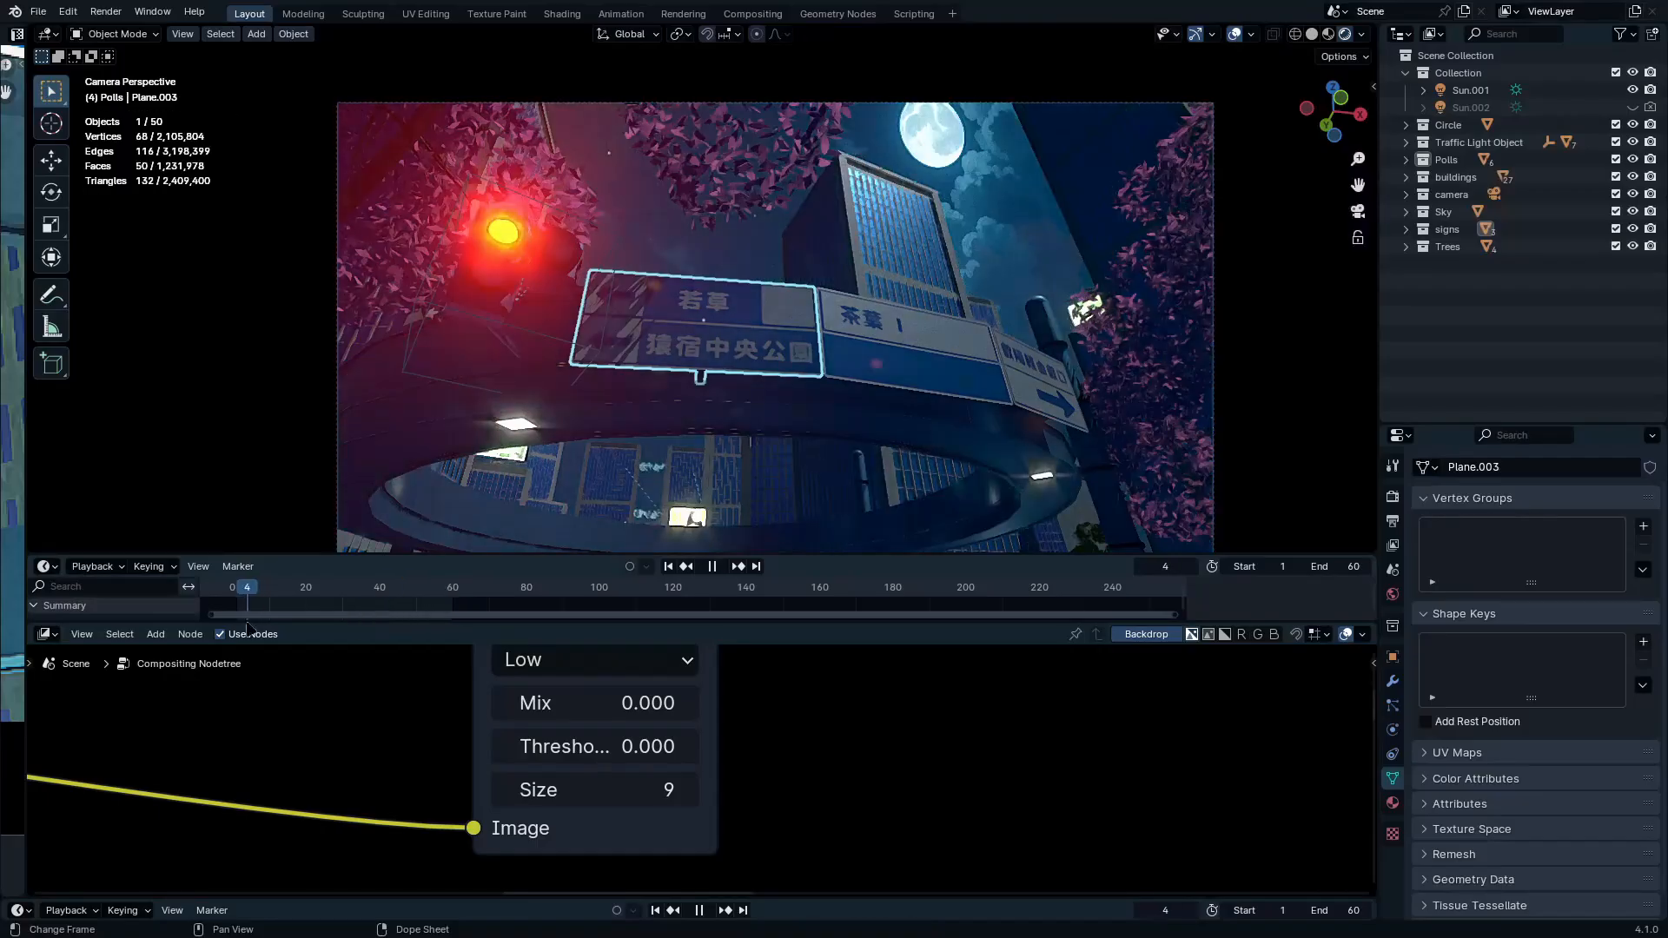
key("space")
left_click(513, 240)
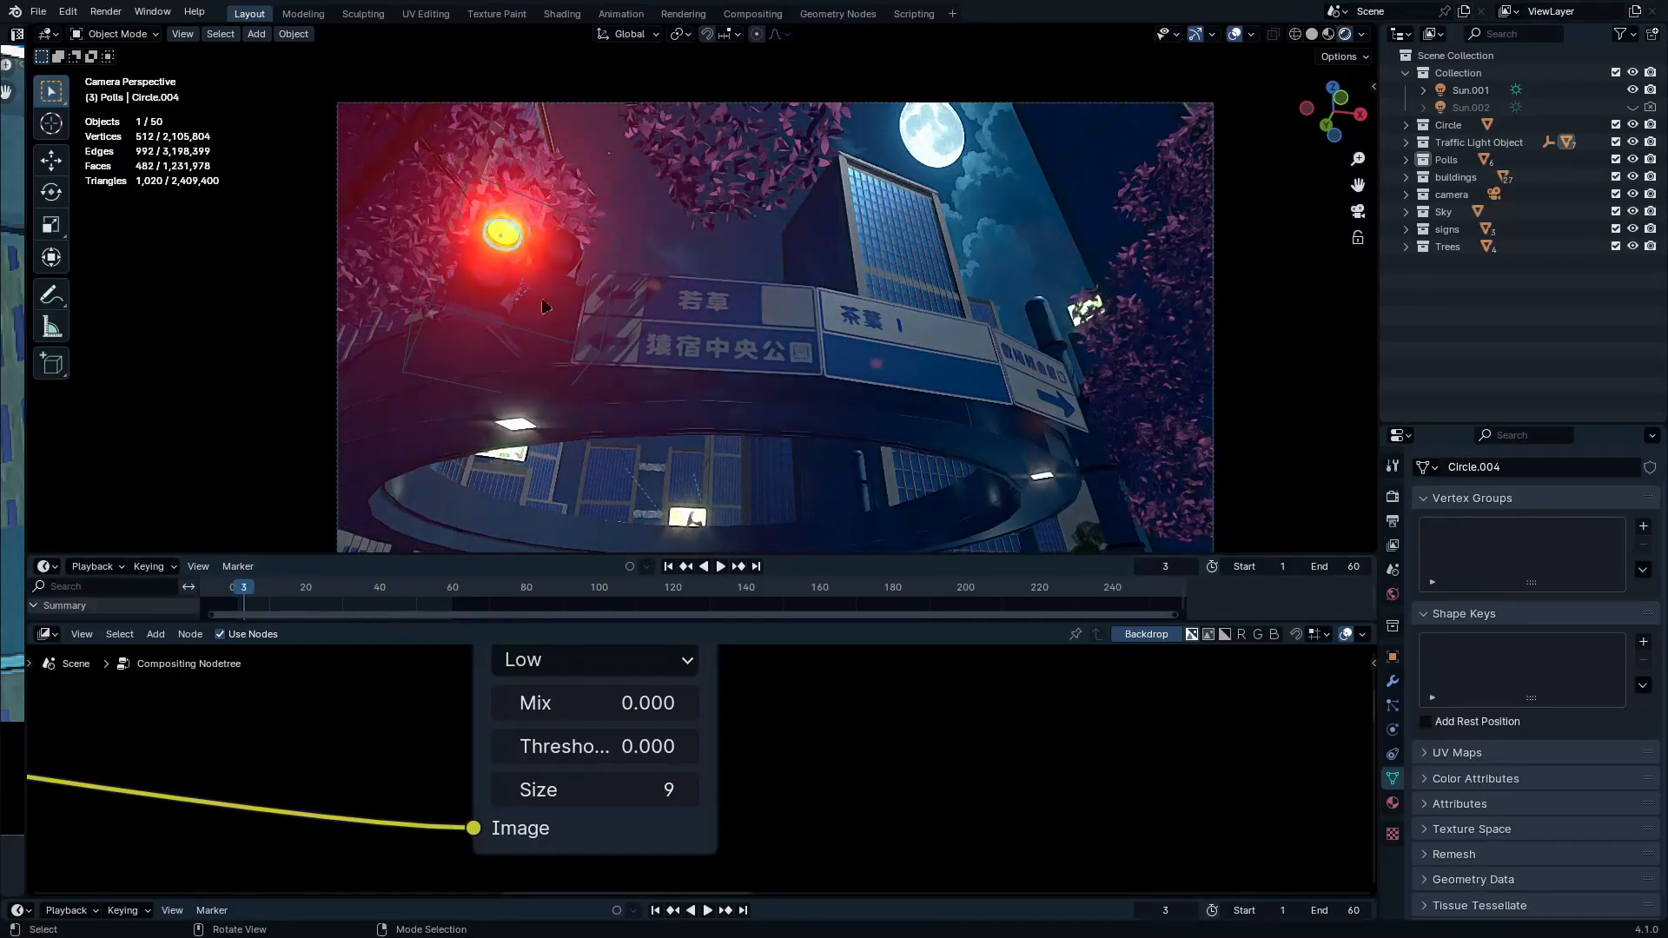
key("alt+a")
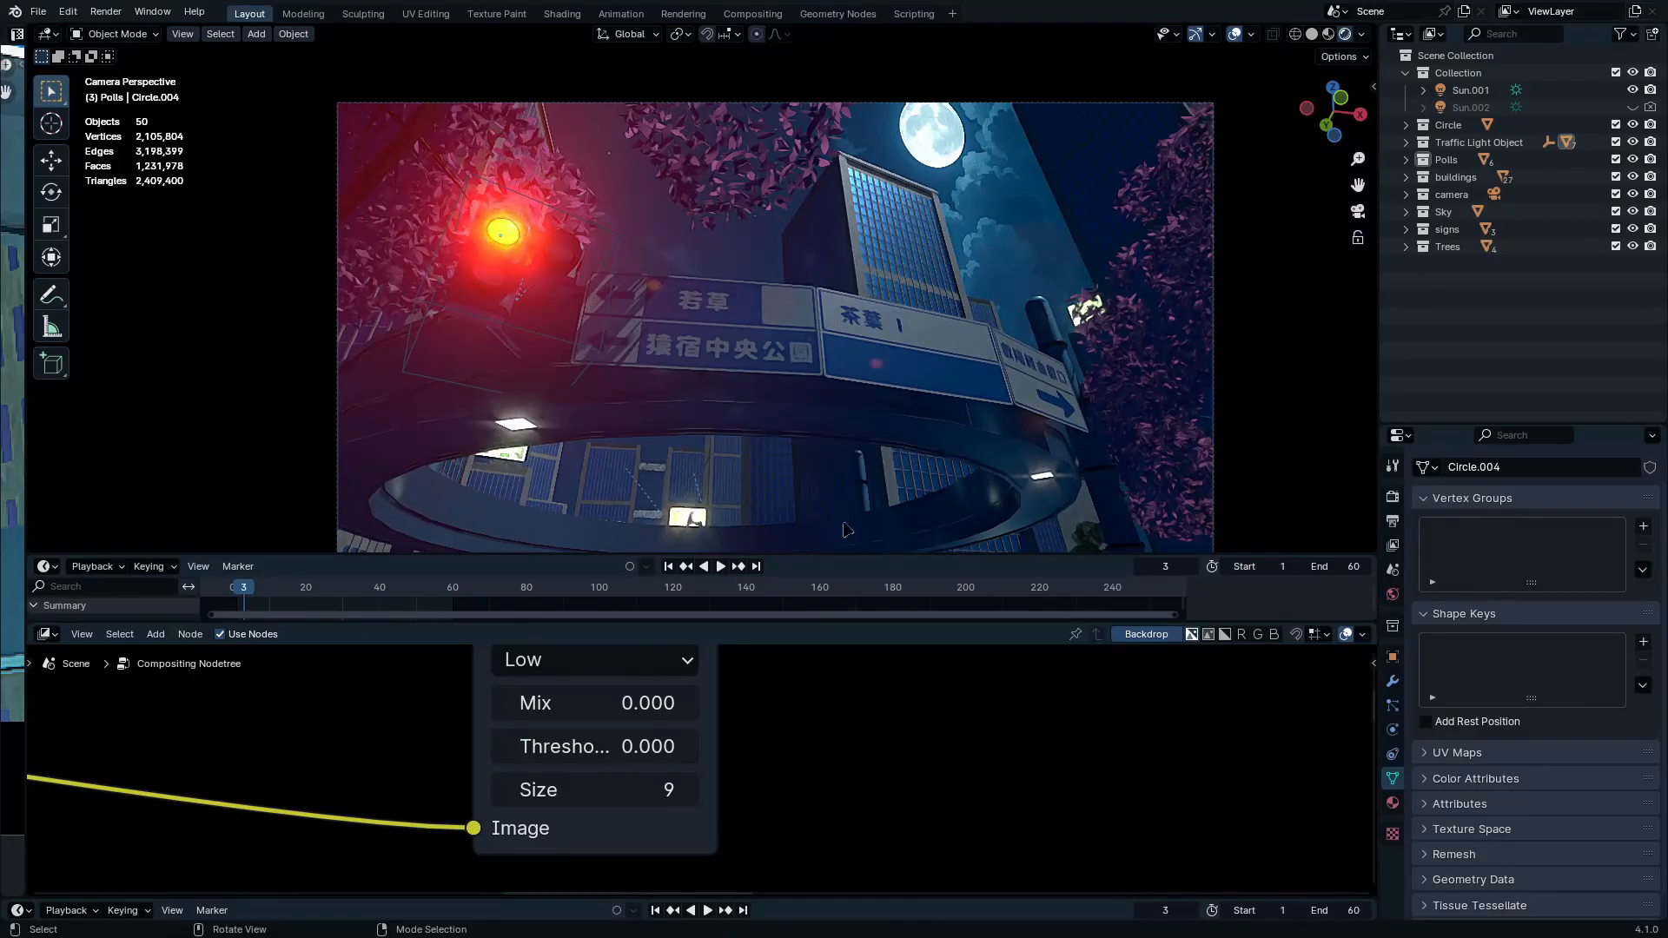
Render frame 3 and examine the moon, clouds and tall building's windows, returning to the main window
key("F12")
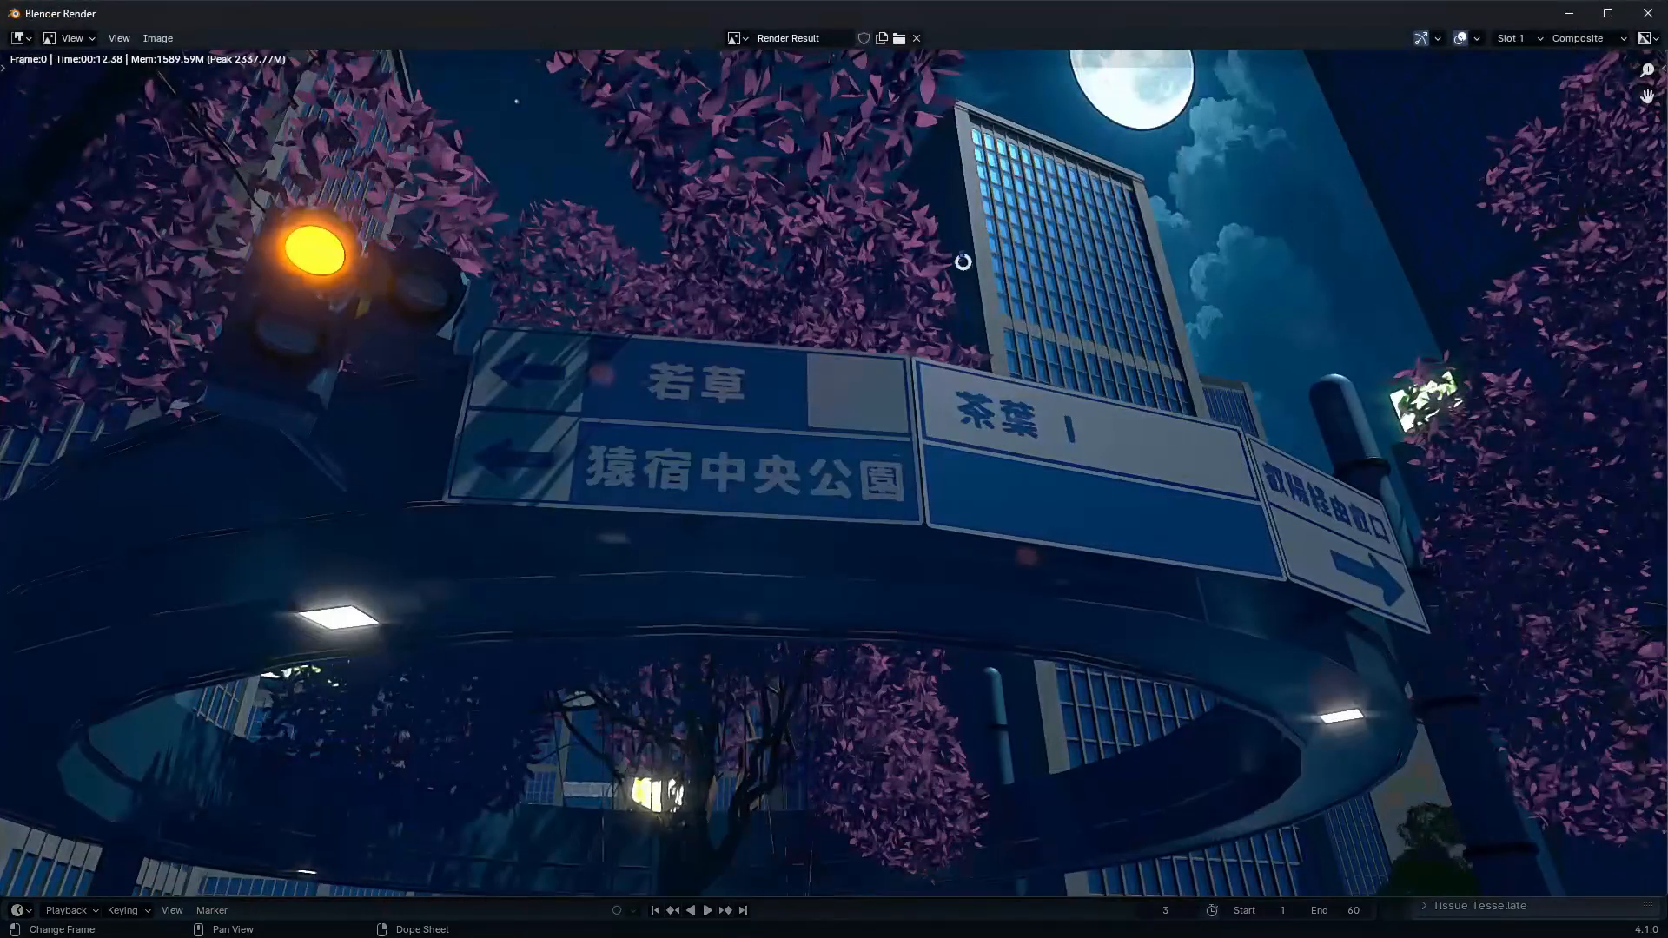
key("F12")
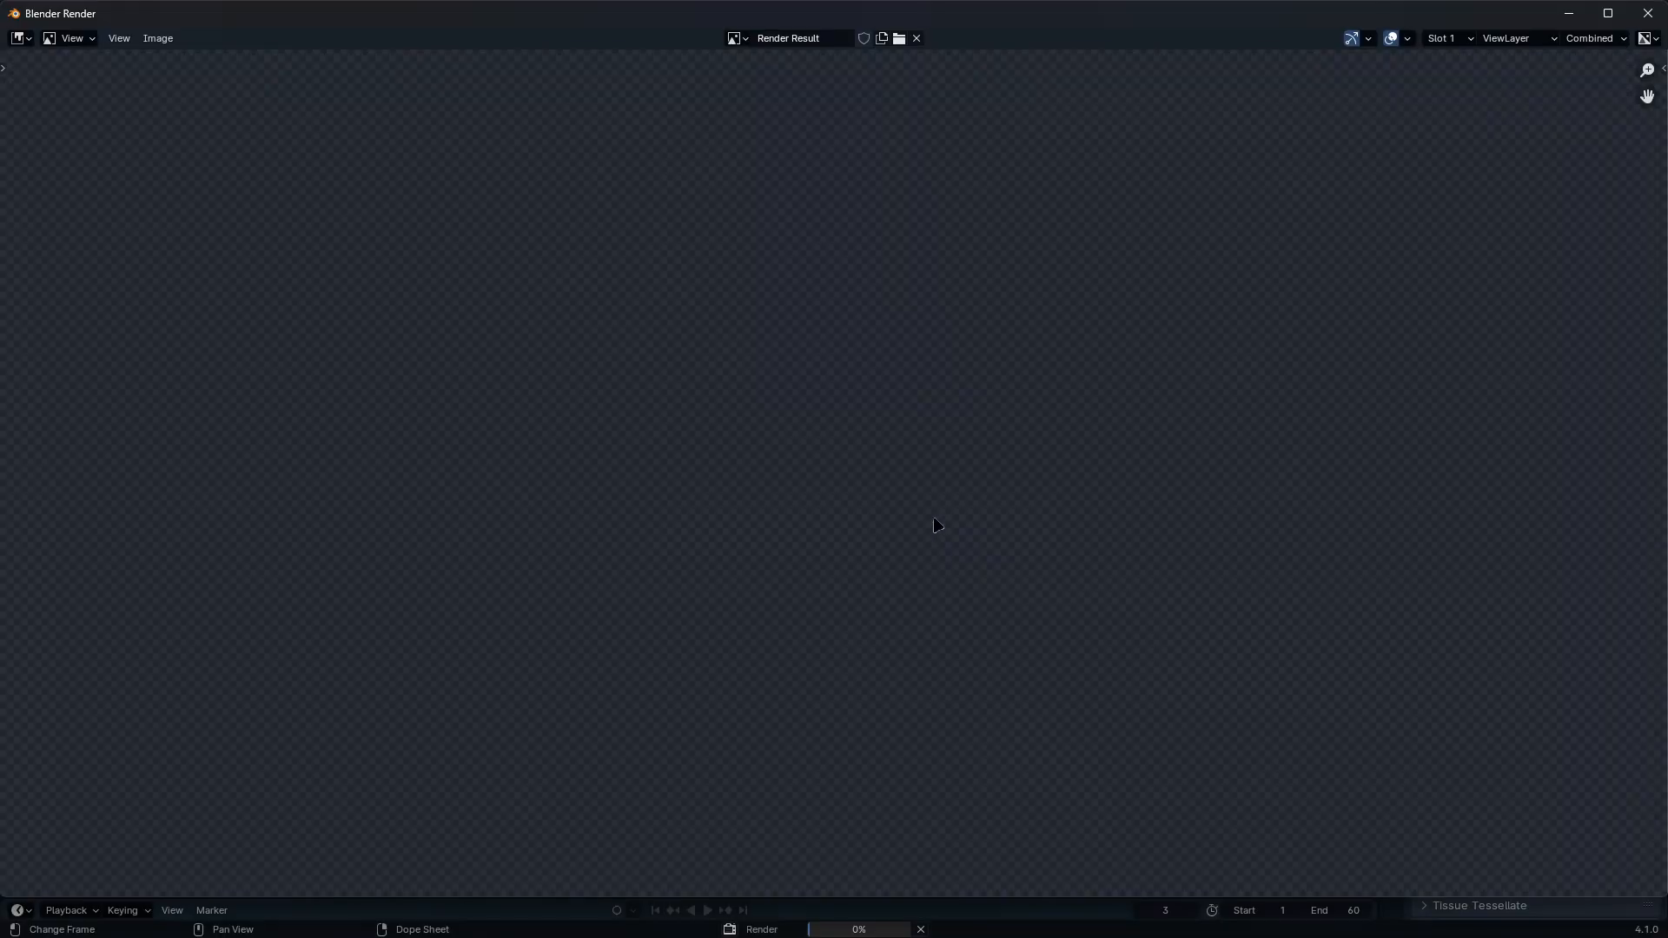
scroll(959, 458, "up", 6)
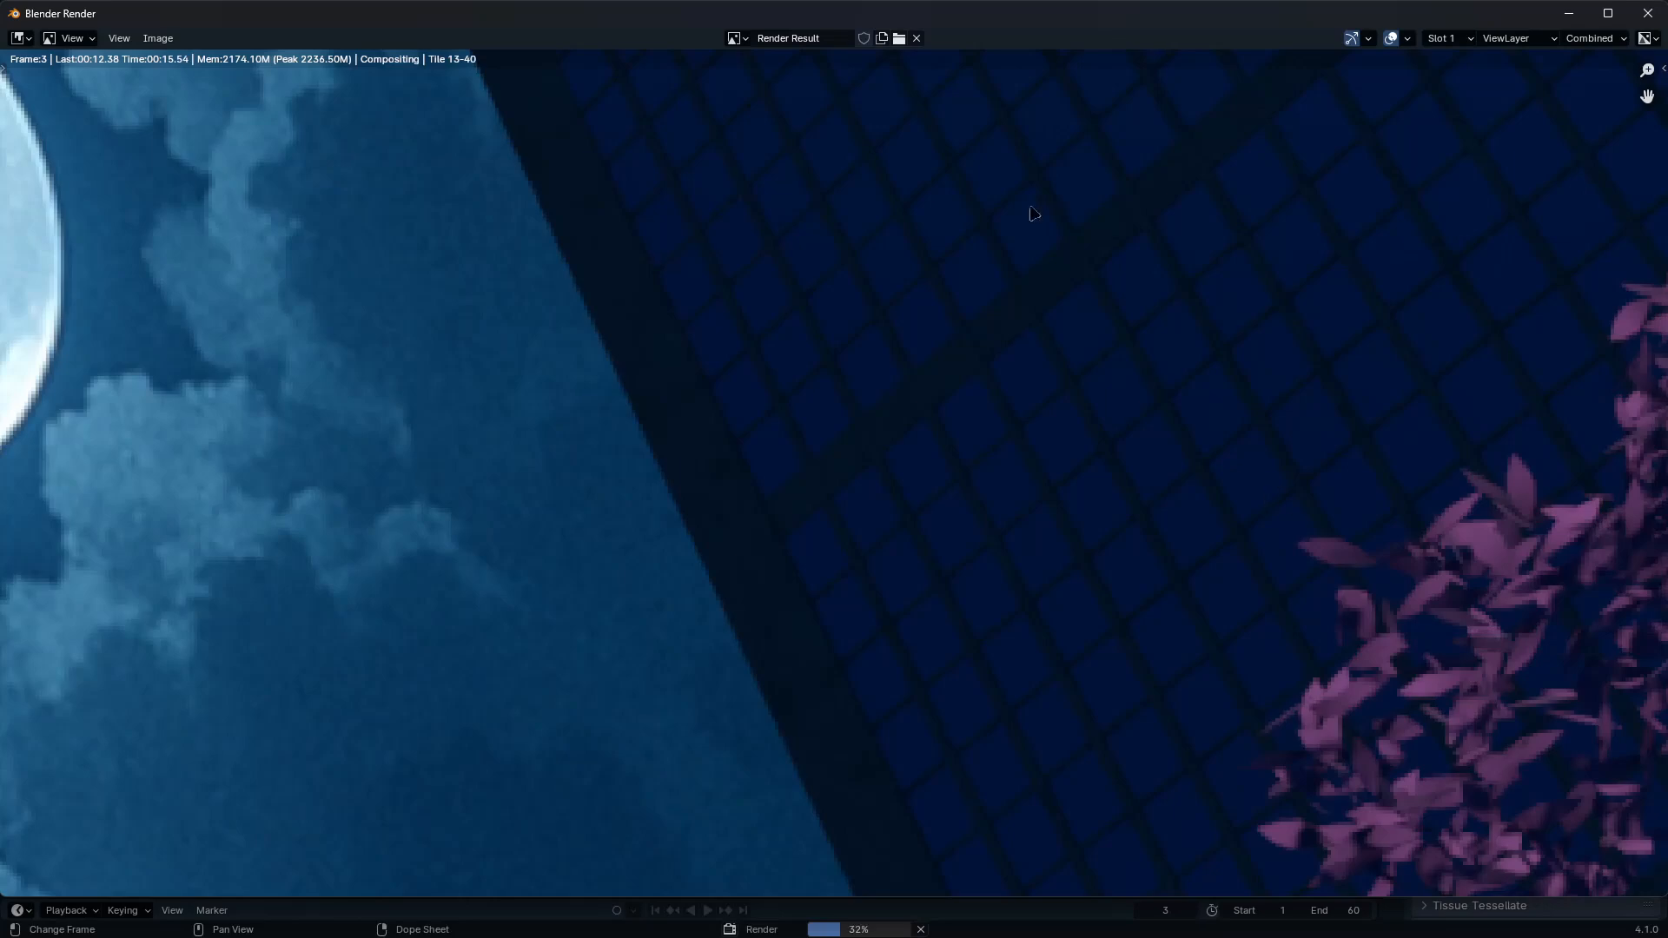
middle_click_drag(1050, 275, 1335, 359)
scroll(1336, 359, "down", 5)
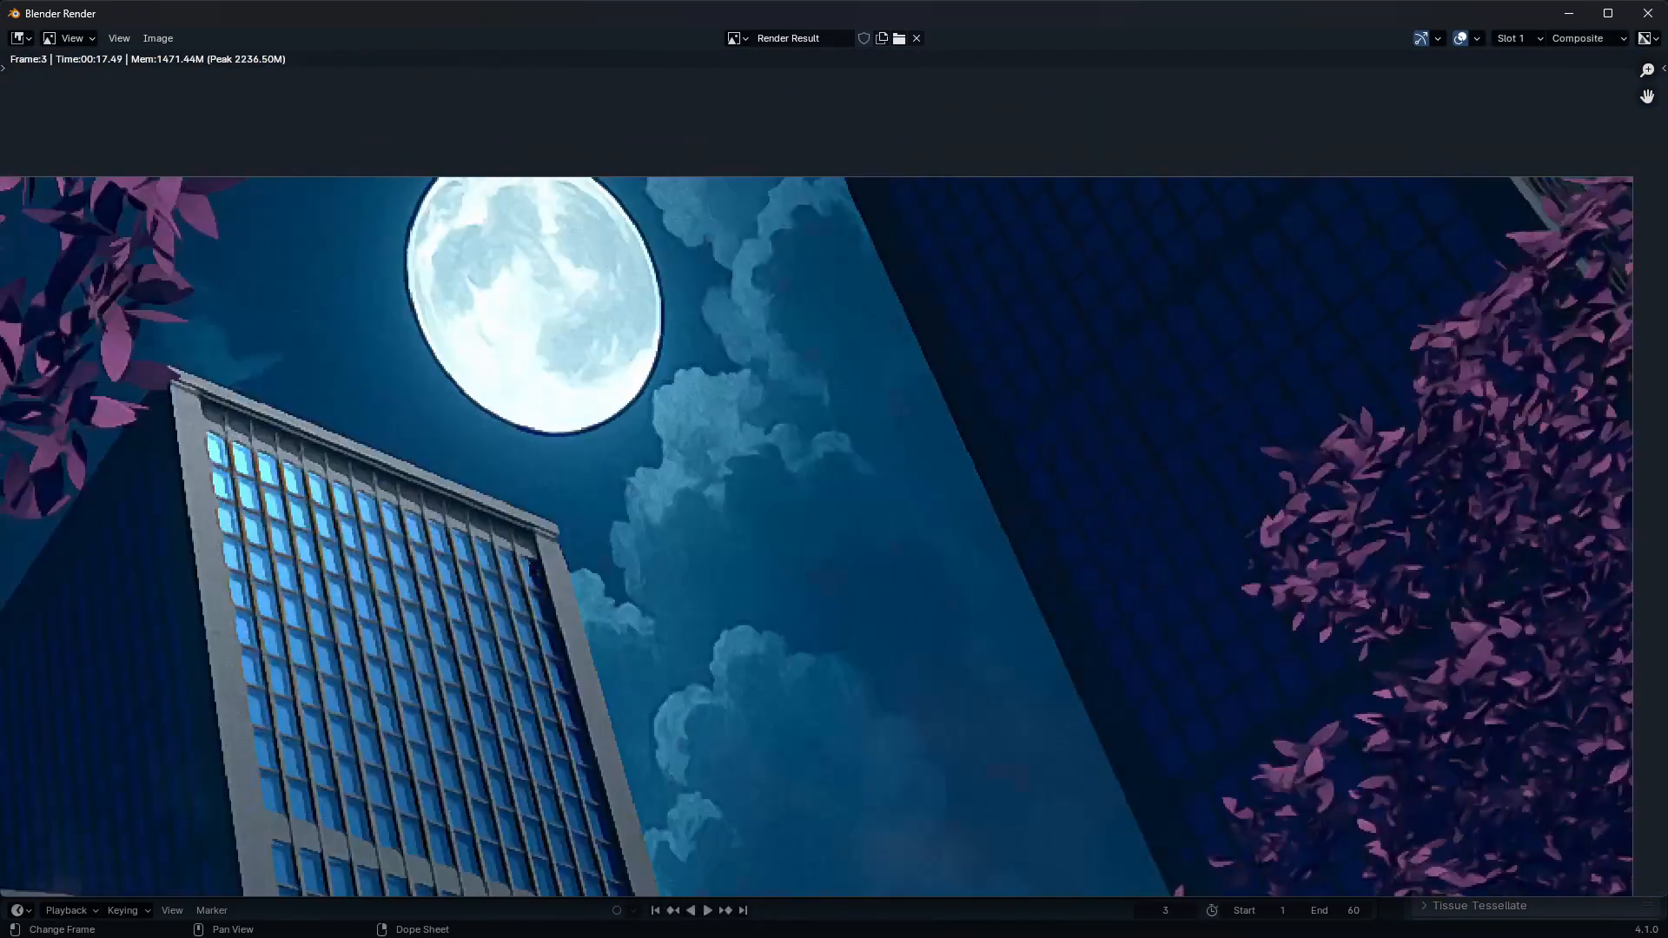
scroll(588, 351, "up", 5)
scroll(564, 473, "up", 3)
scroll(564, 474, "down", 5)
middle_click_drag(564, 473, 965, 608)
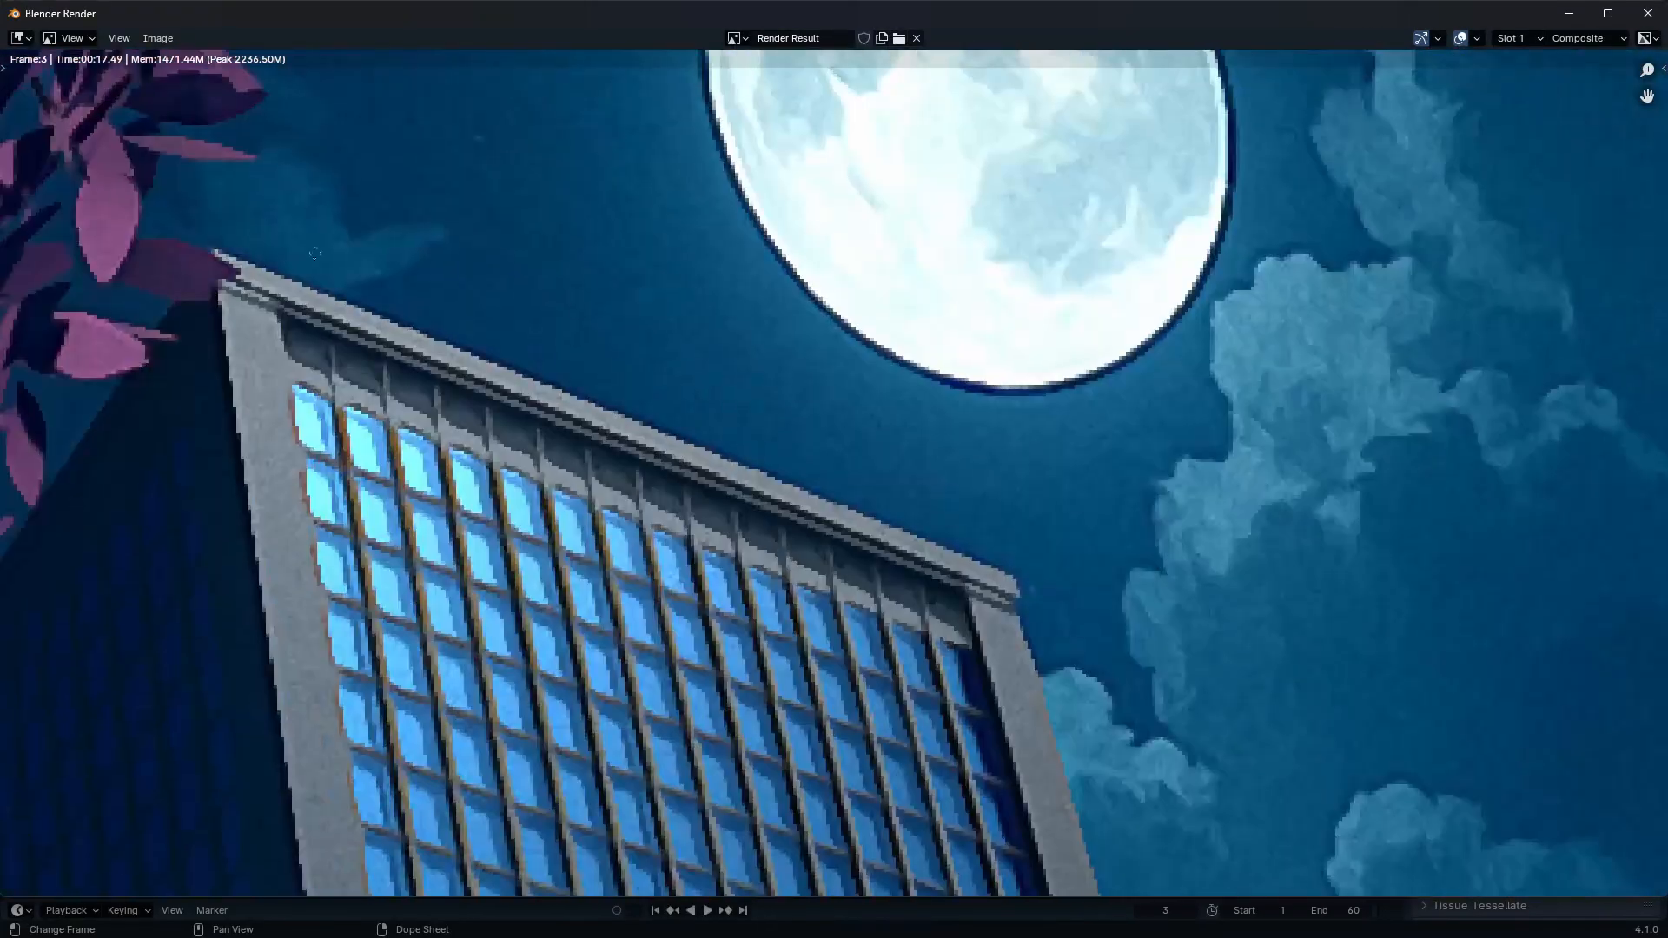
scroll(330, 284, "up", 2)
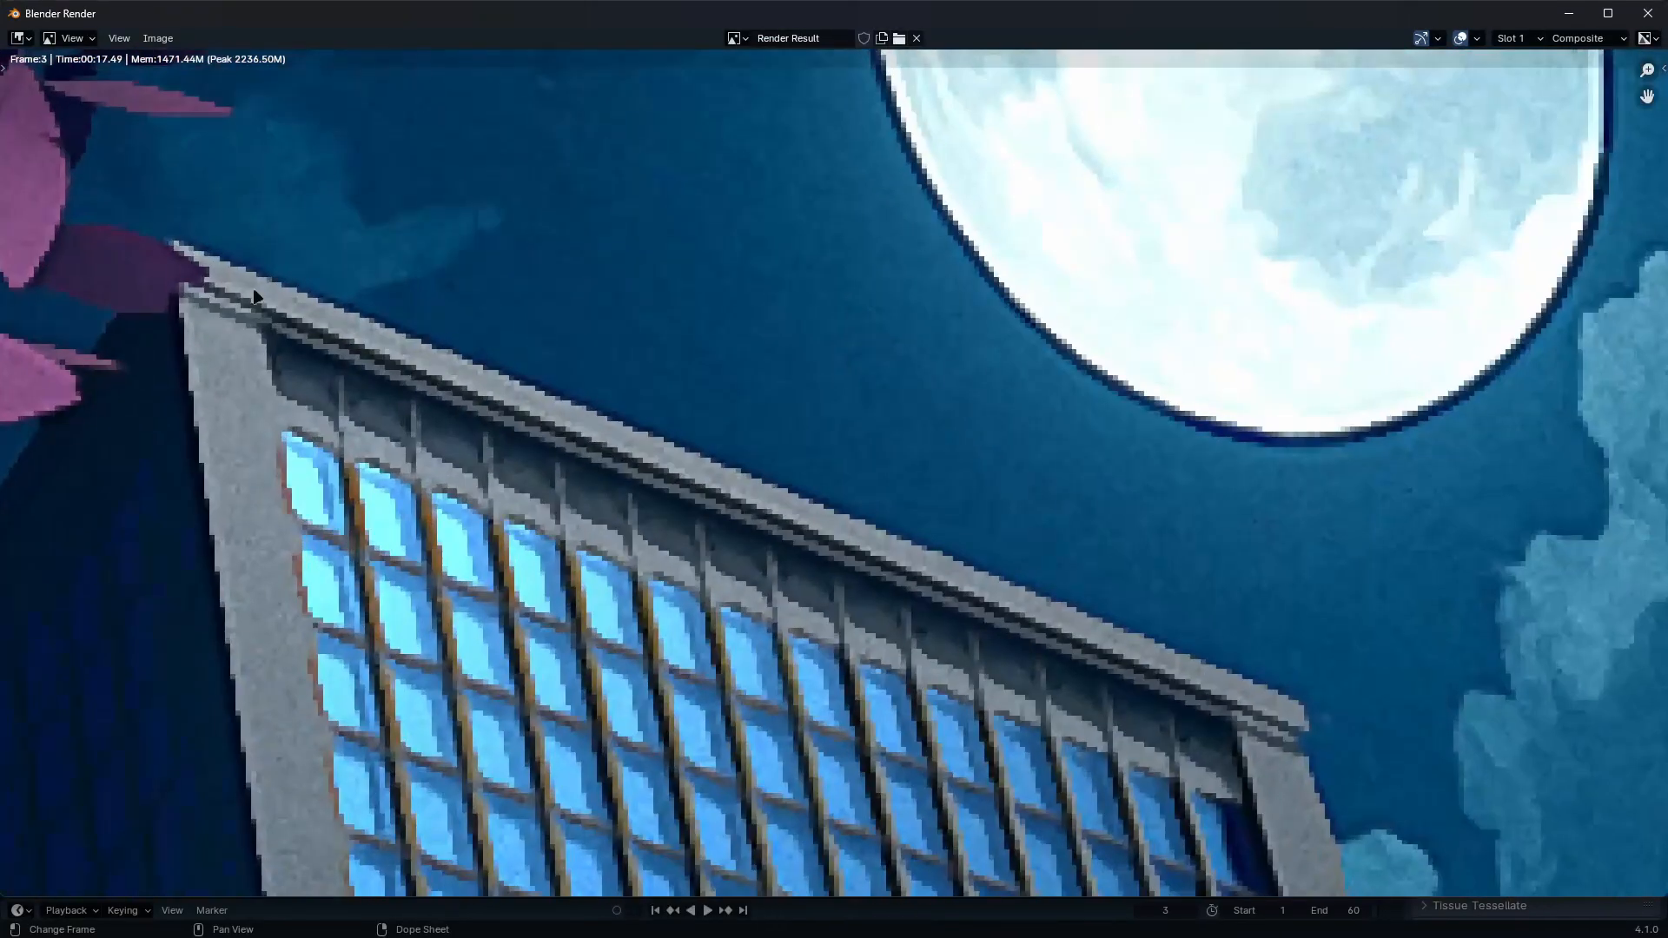
left_click(1569, 13)
Dissolve the reroute point between the Lens Distortion and Kuwahara nodes, keeping the two nodes connected
scroll(991, 769, "down", 12)
middle_click_drag(994, 774, 617, 660)
middle_click_drag(1121, 795, 774, 903)
scroll(695, 838, "down", 5, "alt")
key("ctrl+space")
scroll(612, 756, "up", 5)
left_click(826, 117)
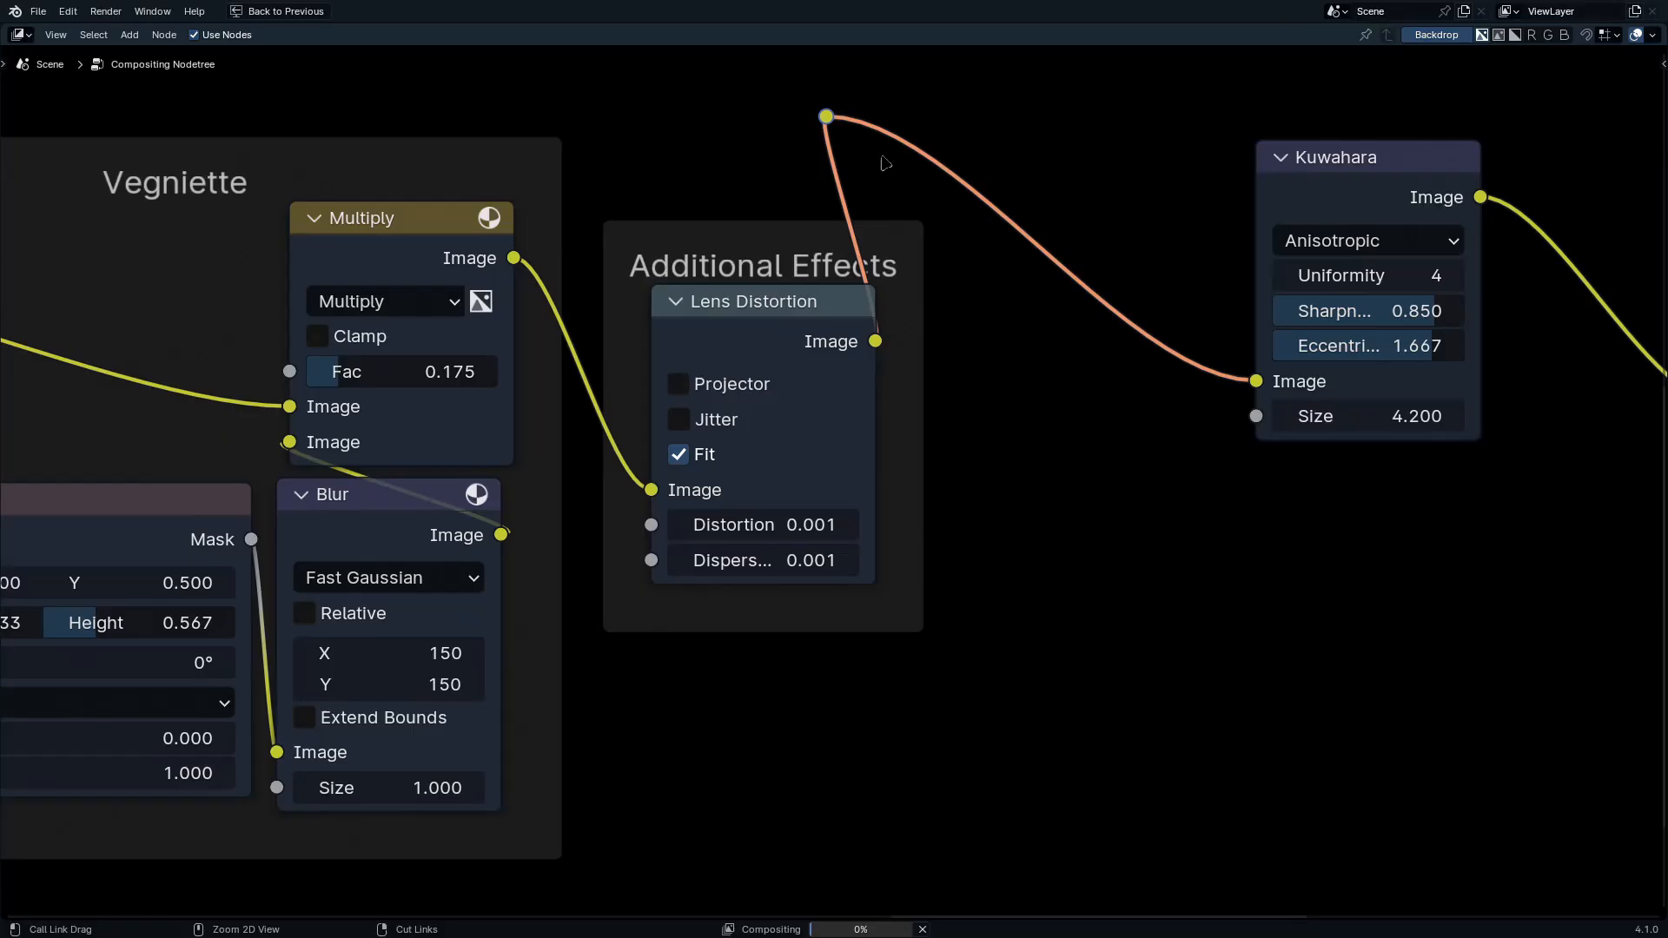
key("ctrl+x")
Mute the Kuwahara node and examine the tall building's windows and the moon in the updated frame 3 render
middle_click_drag(1221, 450, 851, 453)
scroll(851, 454, "up", 3)
left_click(1106, 72)
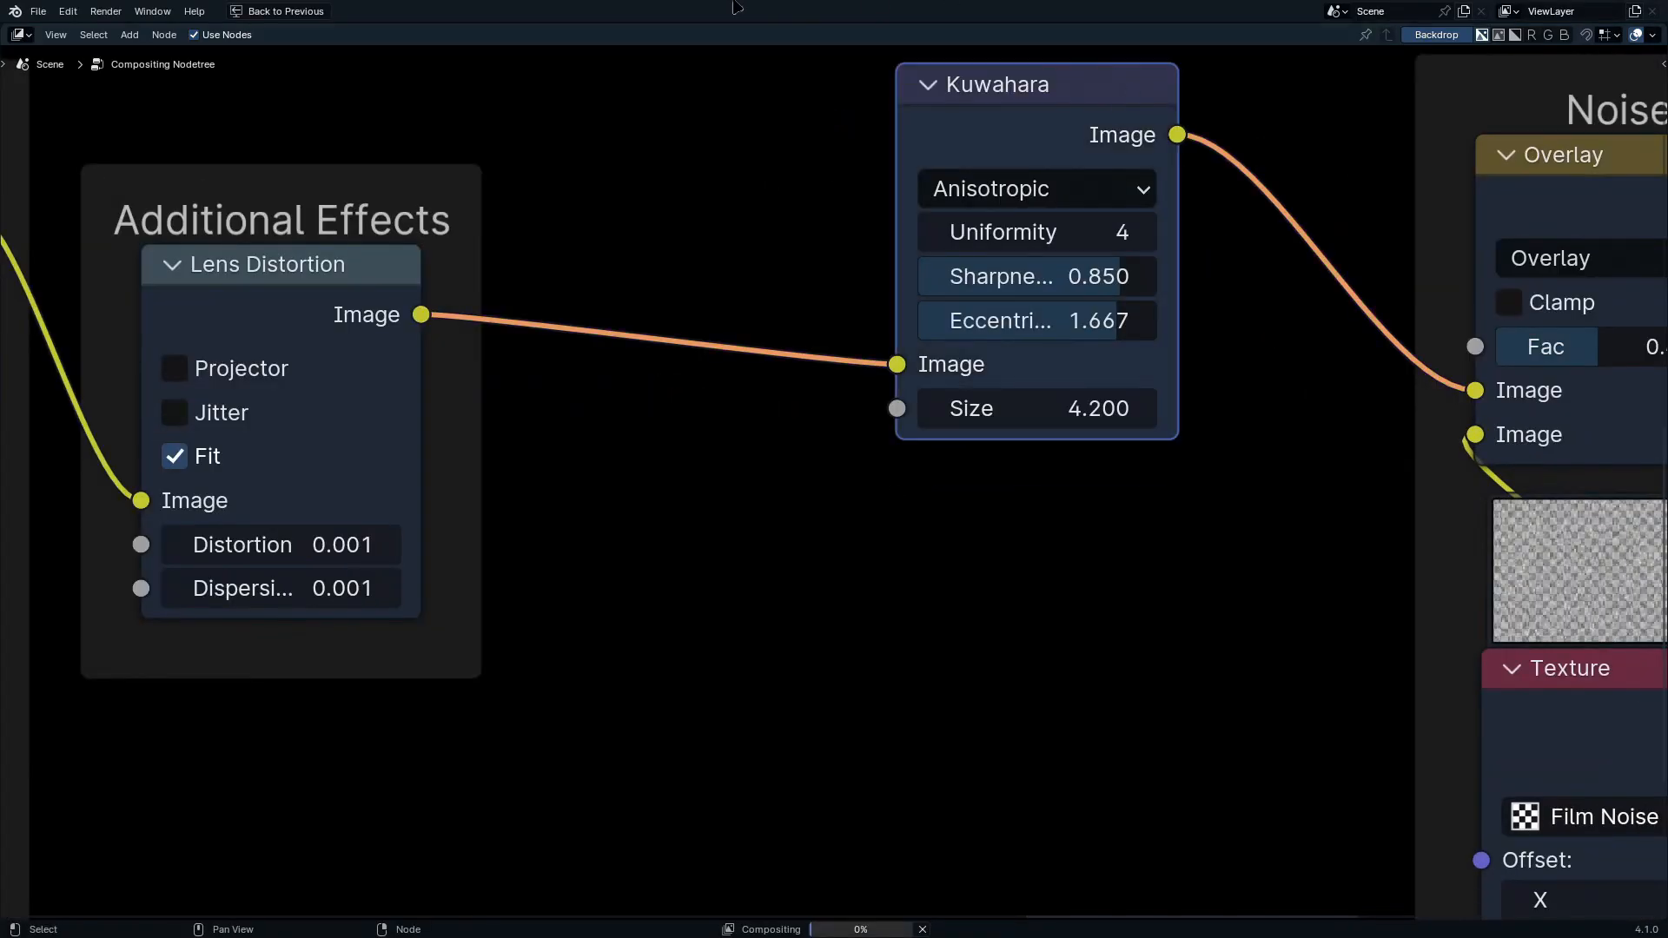
key("m")
key("F11")
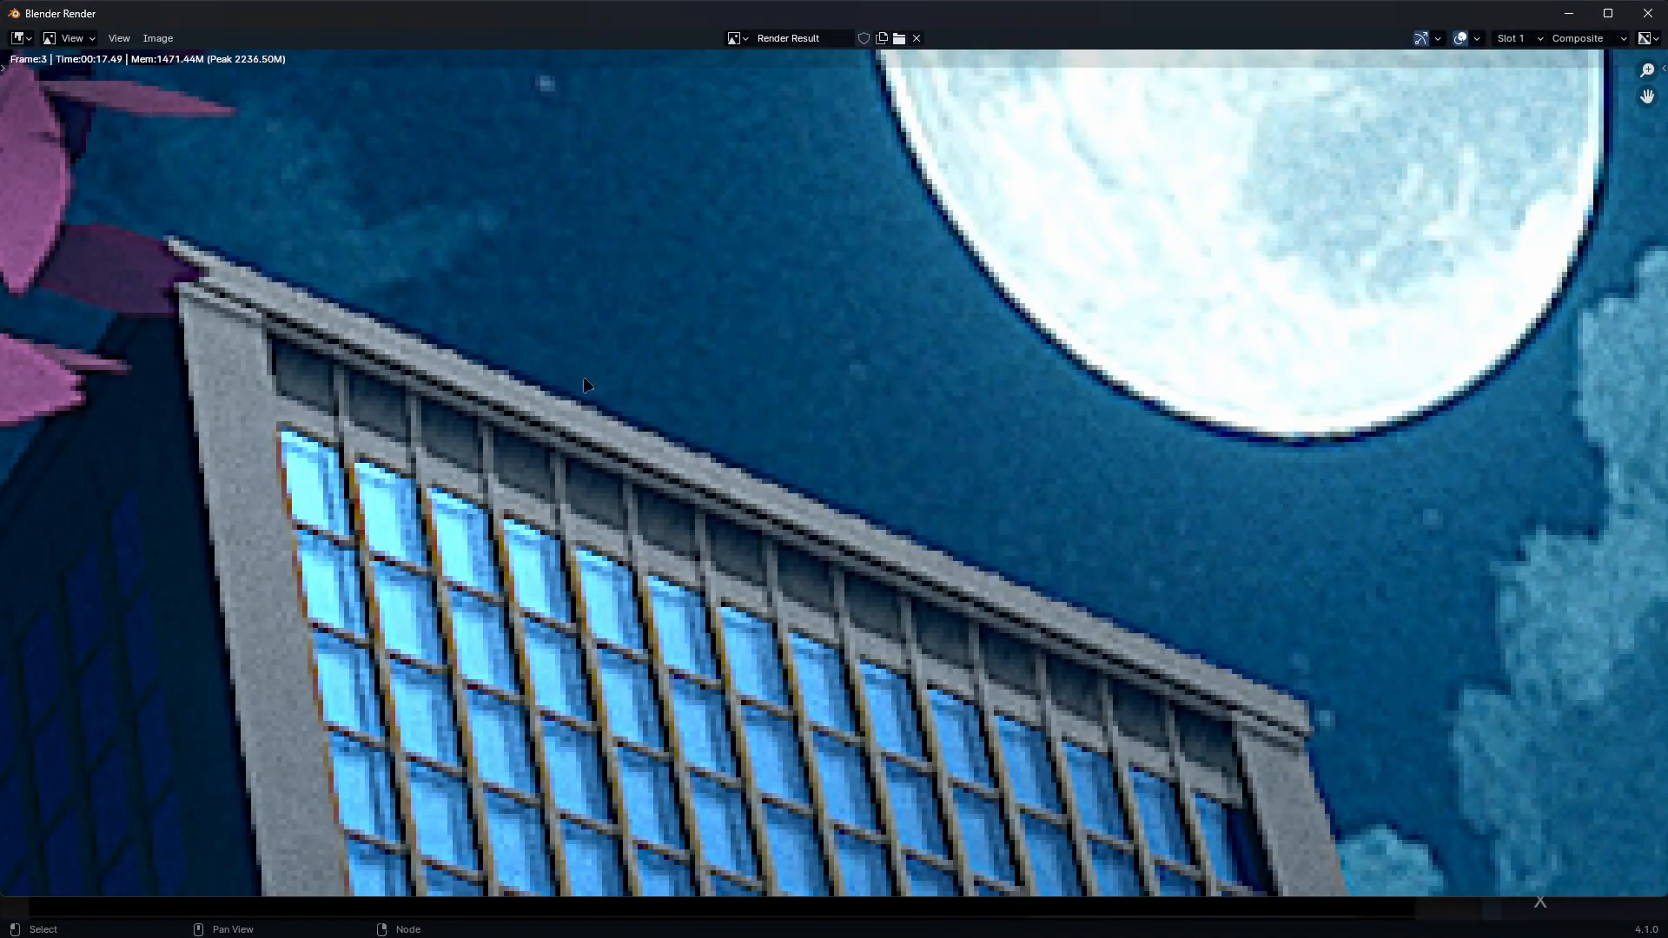
middle_click_drag(267, 417, 510, 504)
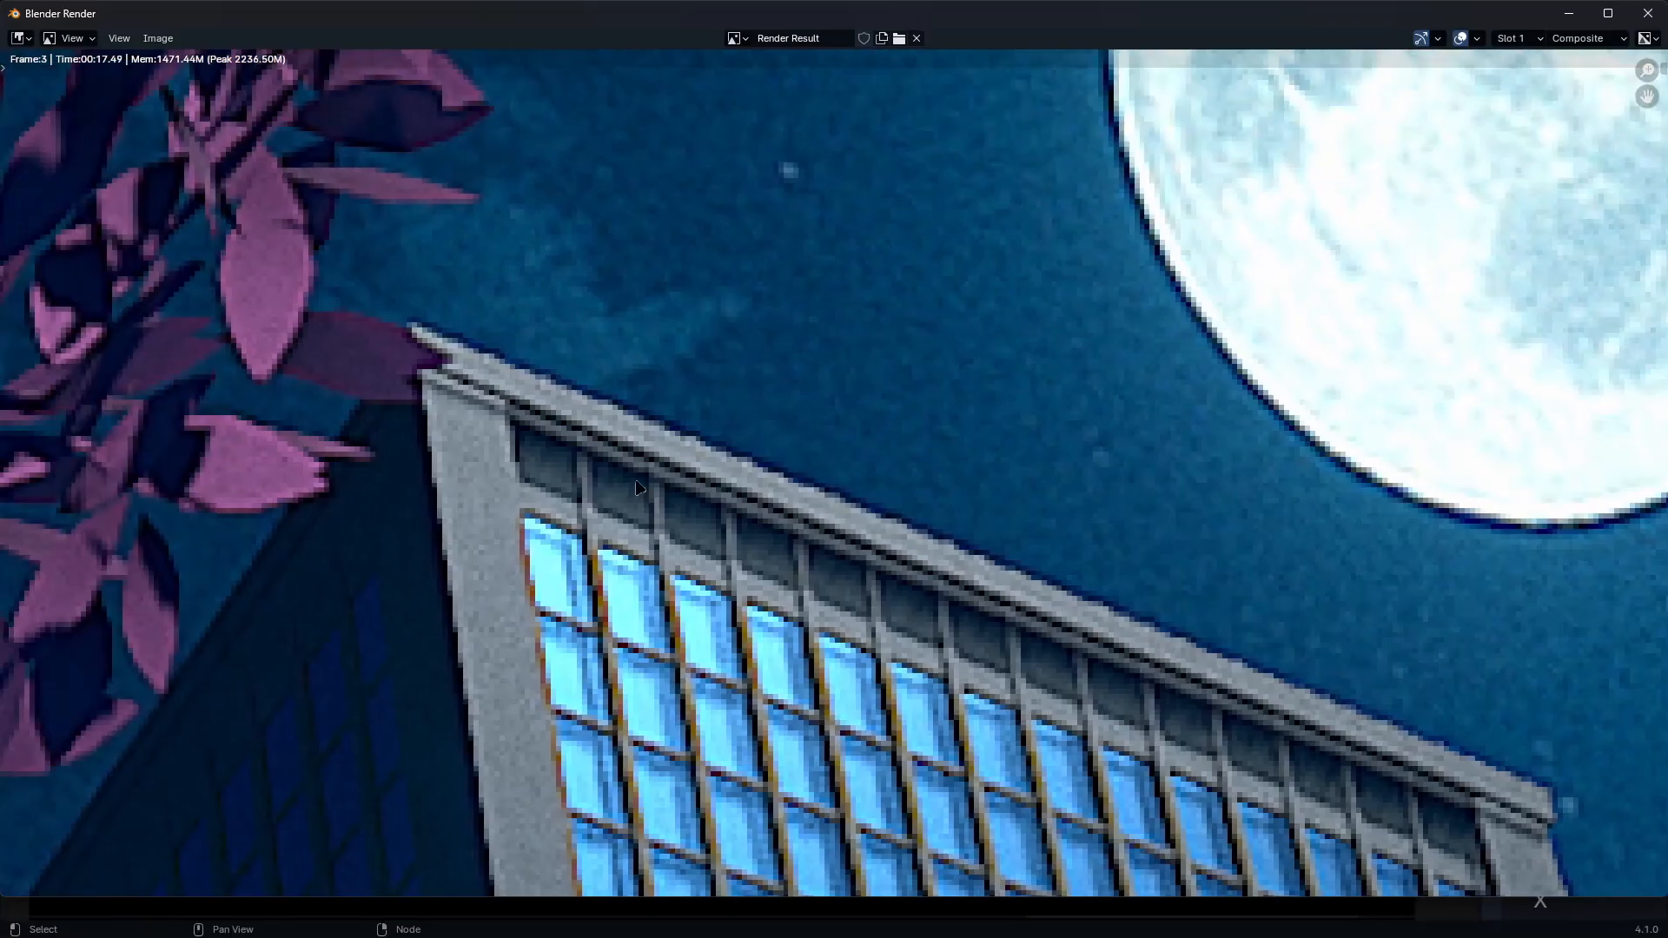
key("F11")
Scale up the tall building's roof piece to about 1.02 times its size and clear the selection
key("ctrl+space")
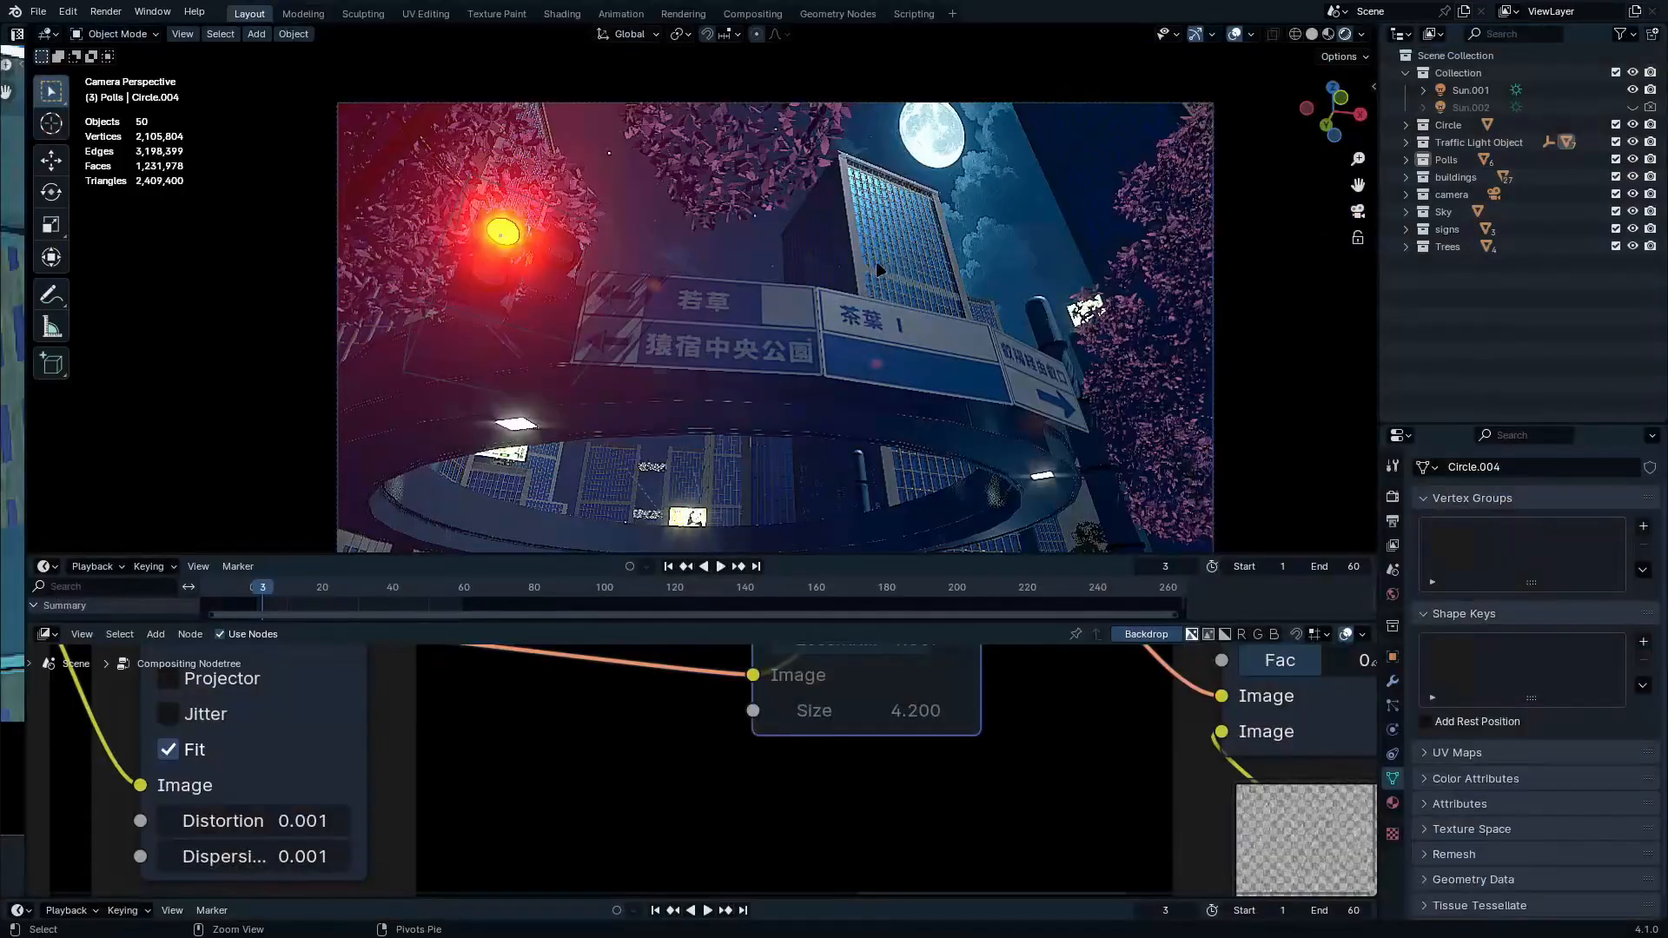
scroll(876, 260, "up", 8)
middle_click_drag(875, 261, 864, 383, "shift")
scroll(869, 374, "up", 2)
middle_click_drag(919, 275, 992, 224, "shift")
left_click(1199, 229)
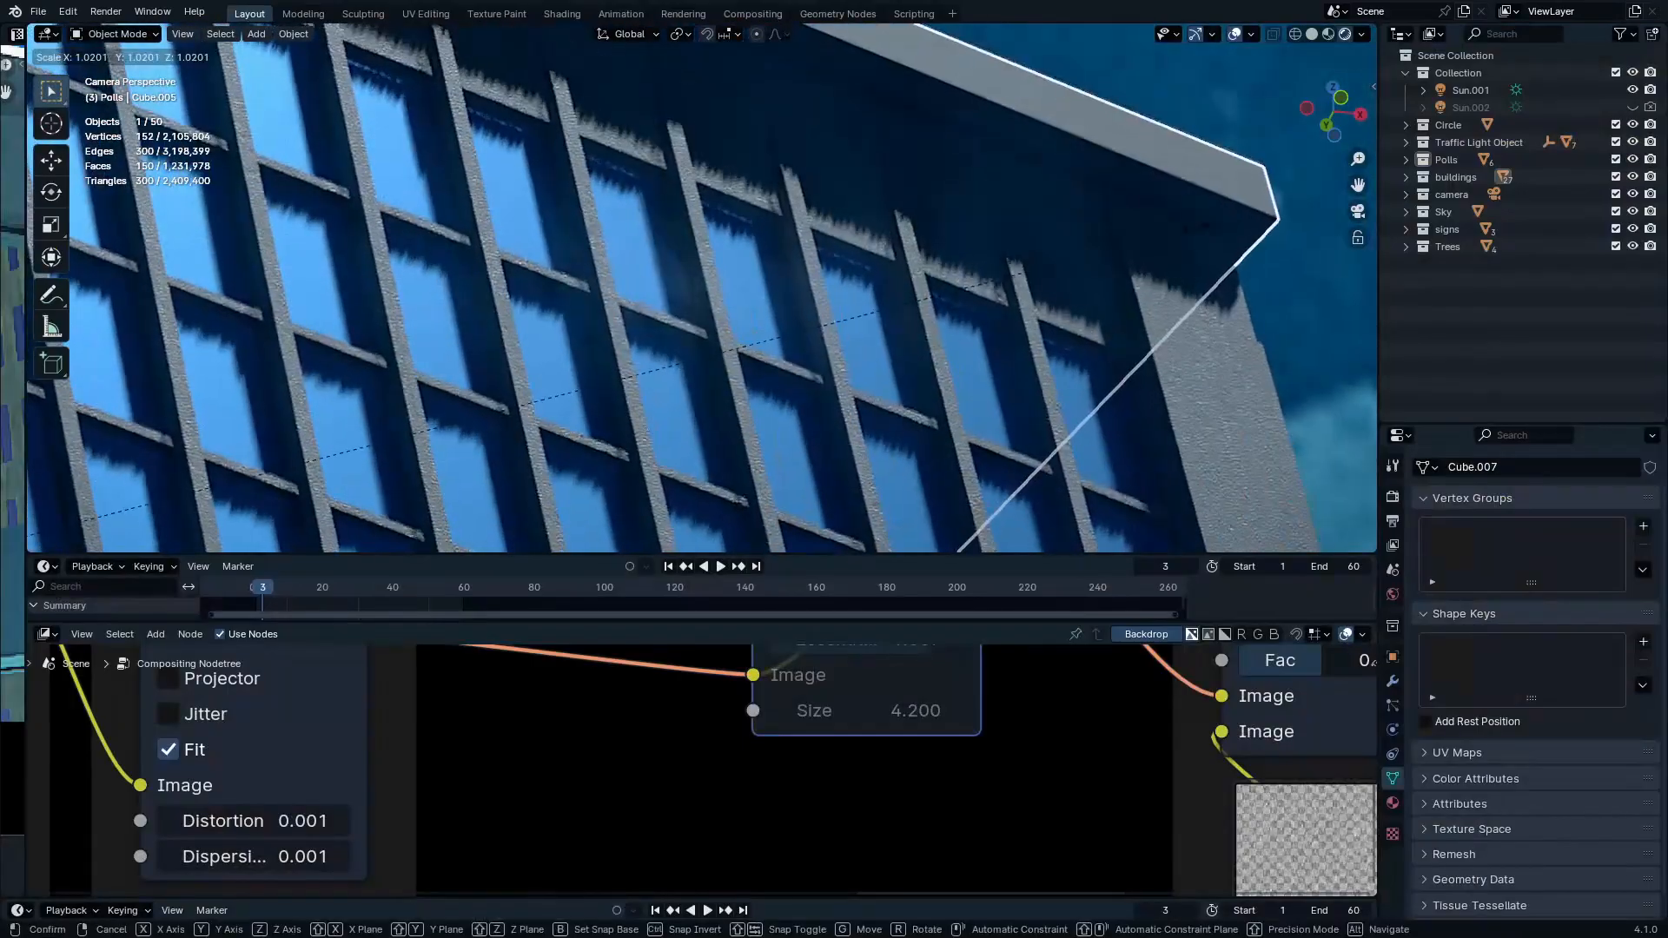
key("s")
left_click(1191, 224)
scroll(1181, 215, "down", 10)
left_click_drag(1199, 227, 1097, 130)
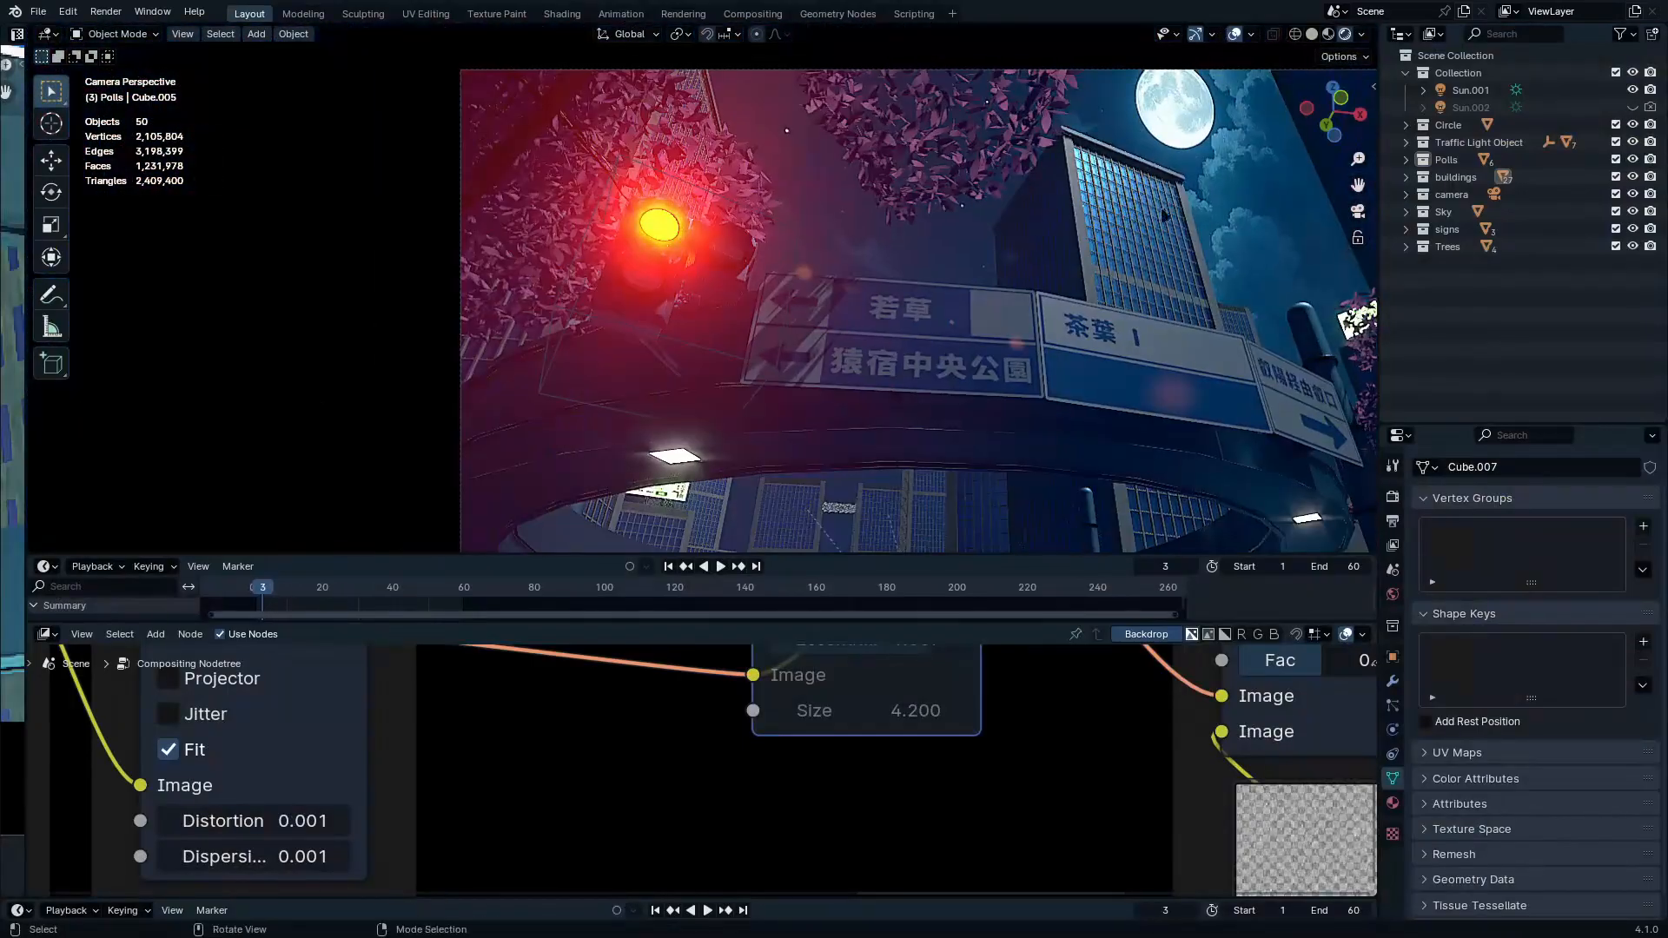
Render frame 3 again, examine the tall building's roof and window edges up close, and put the render window away
key("F12")
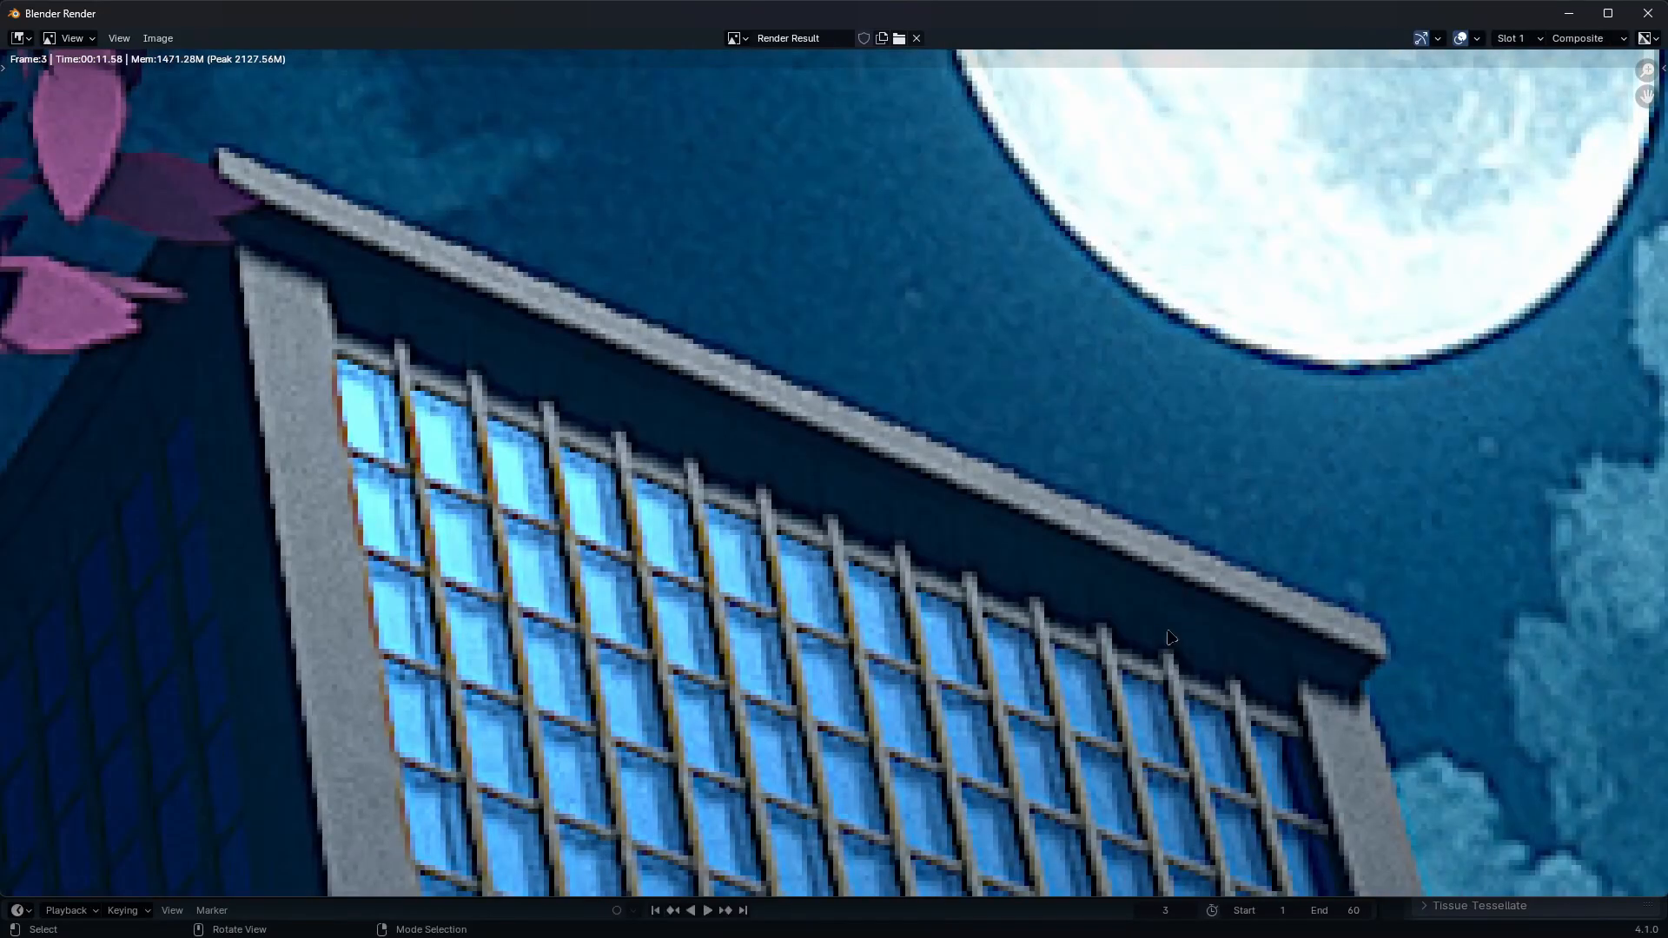
scroll(1174, 551, "down", 4)
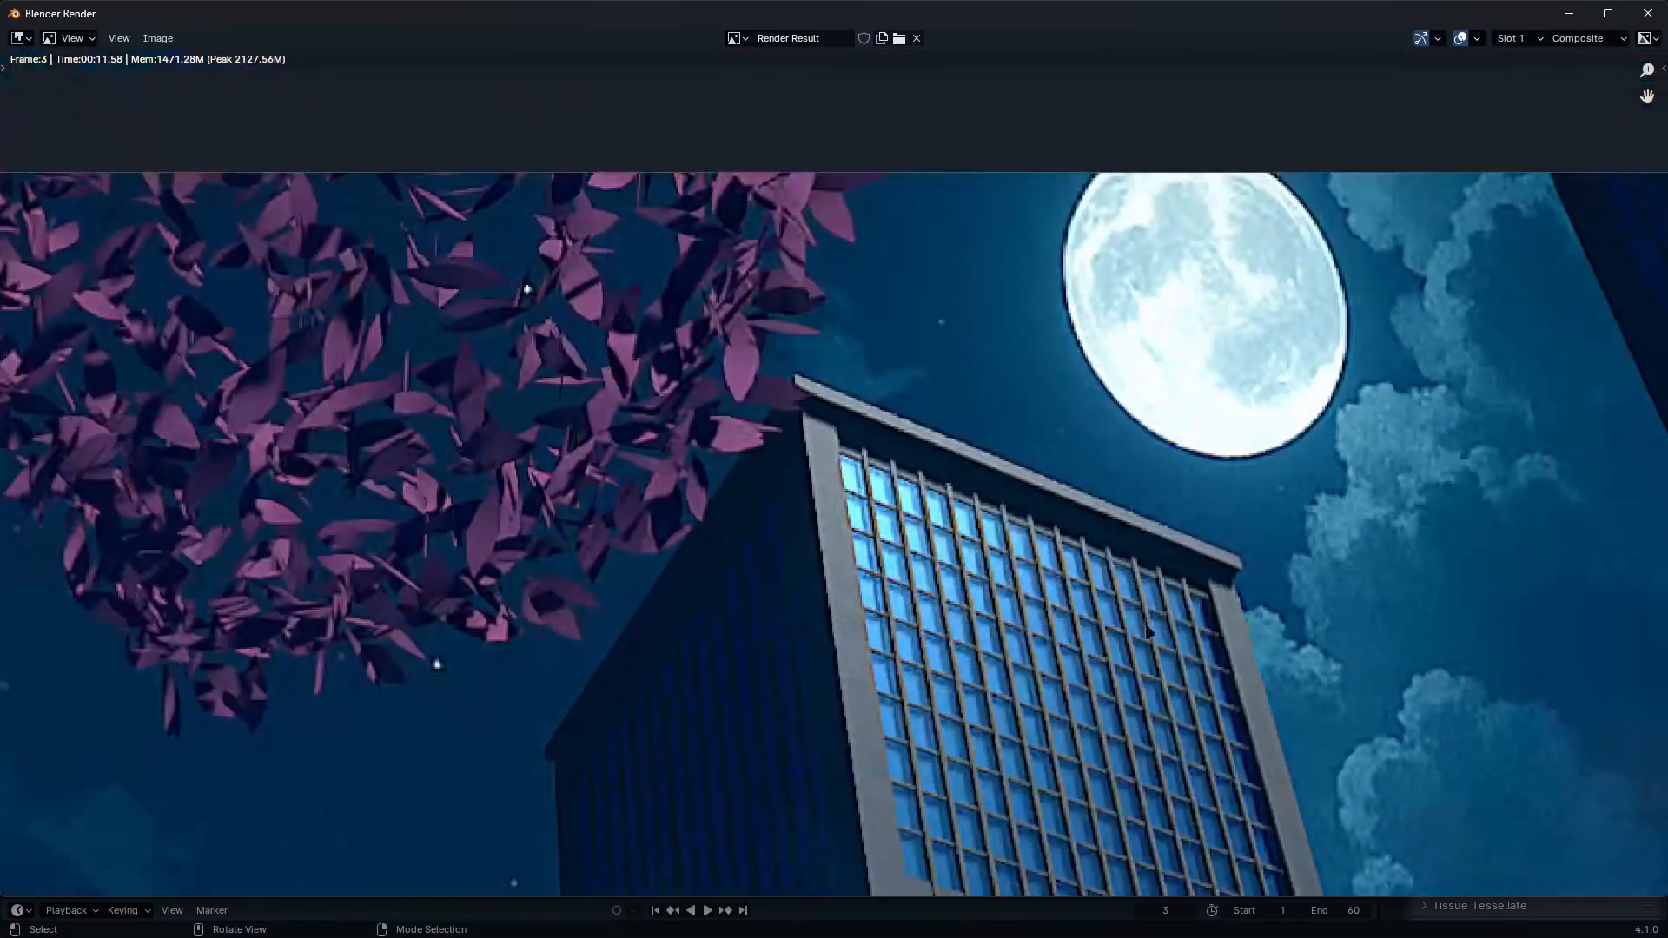
scroll(1131, 711, "up", 4)
scroll(928, 575, "up", 4)
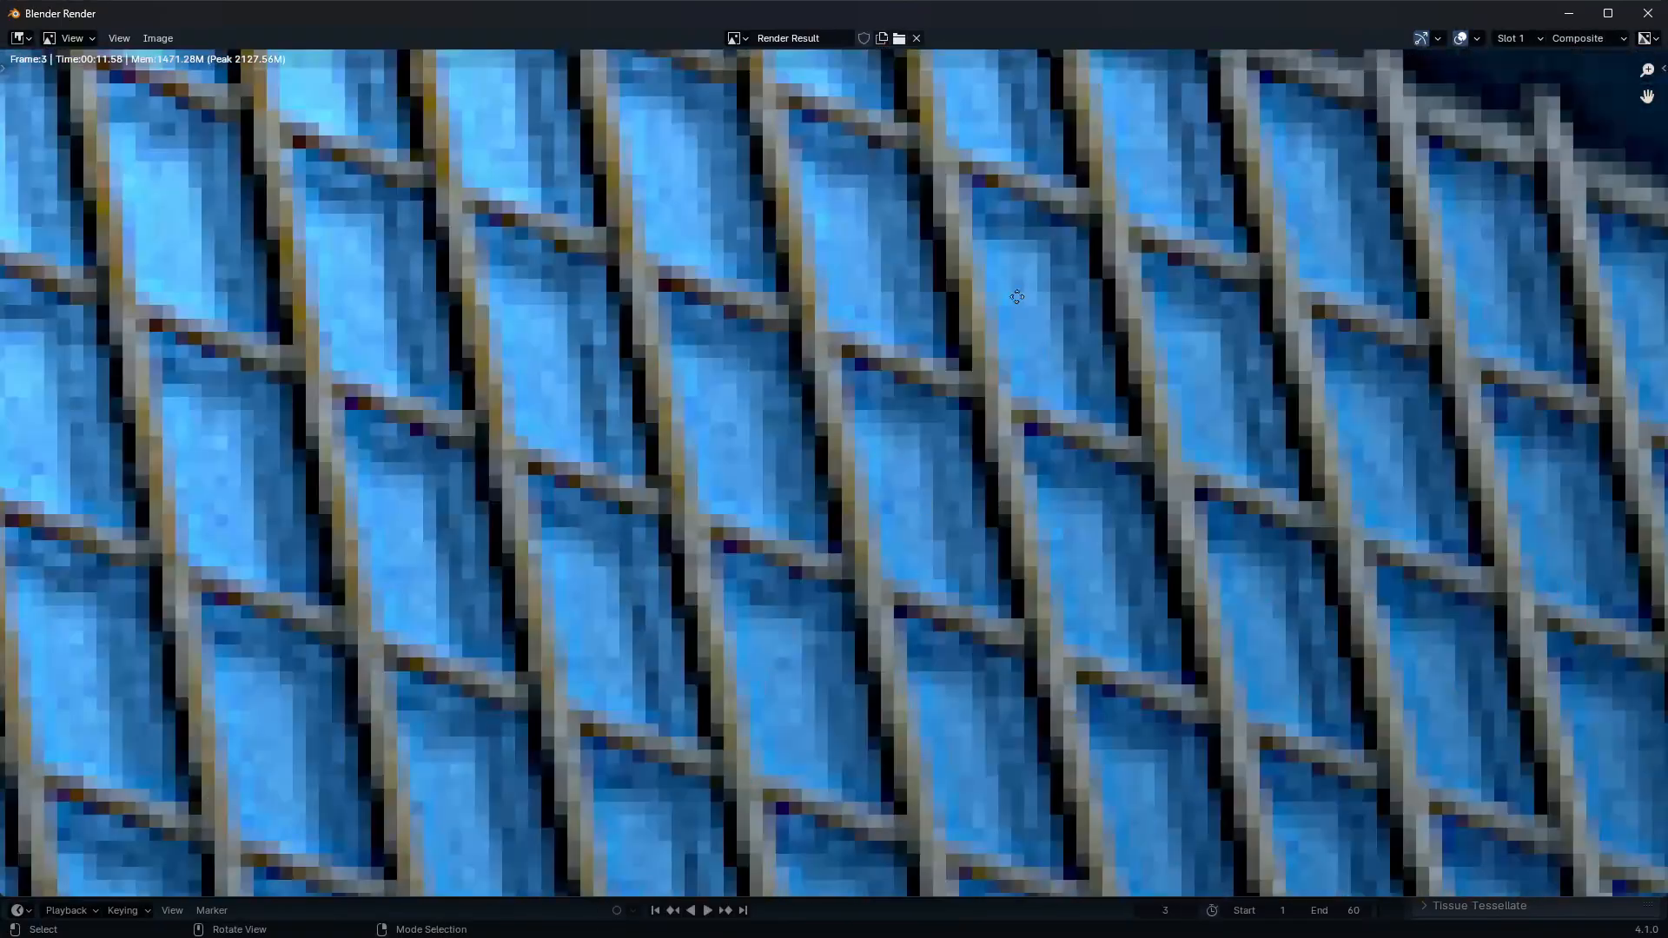
scroll(1016, 297, "down", 4)
scroll(419, 639, "up", 4)
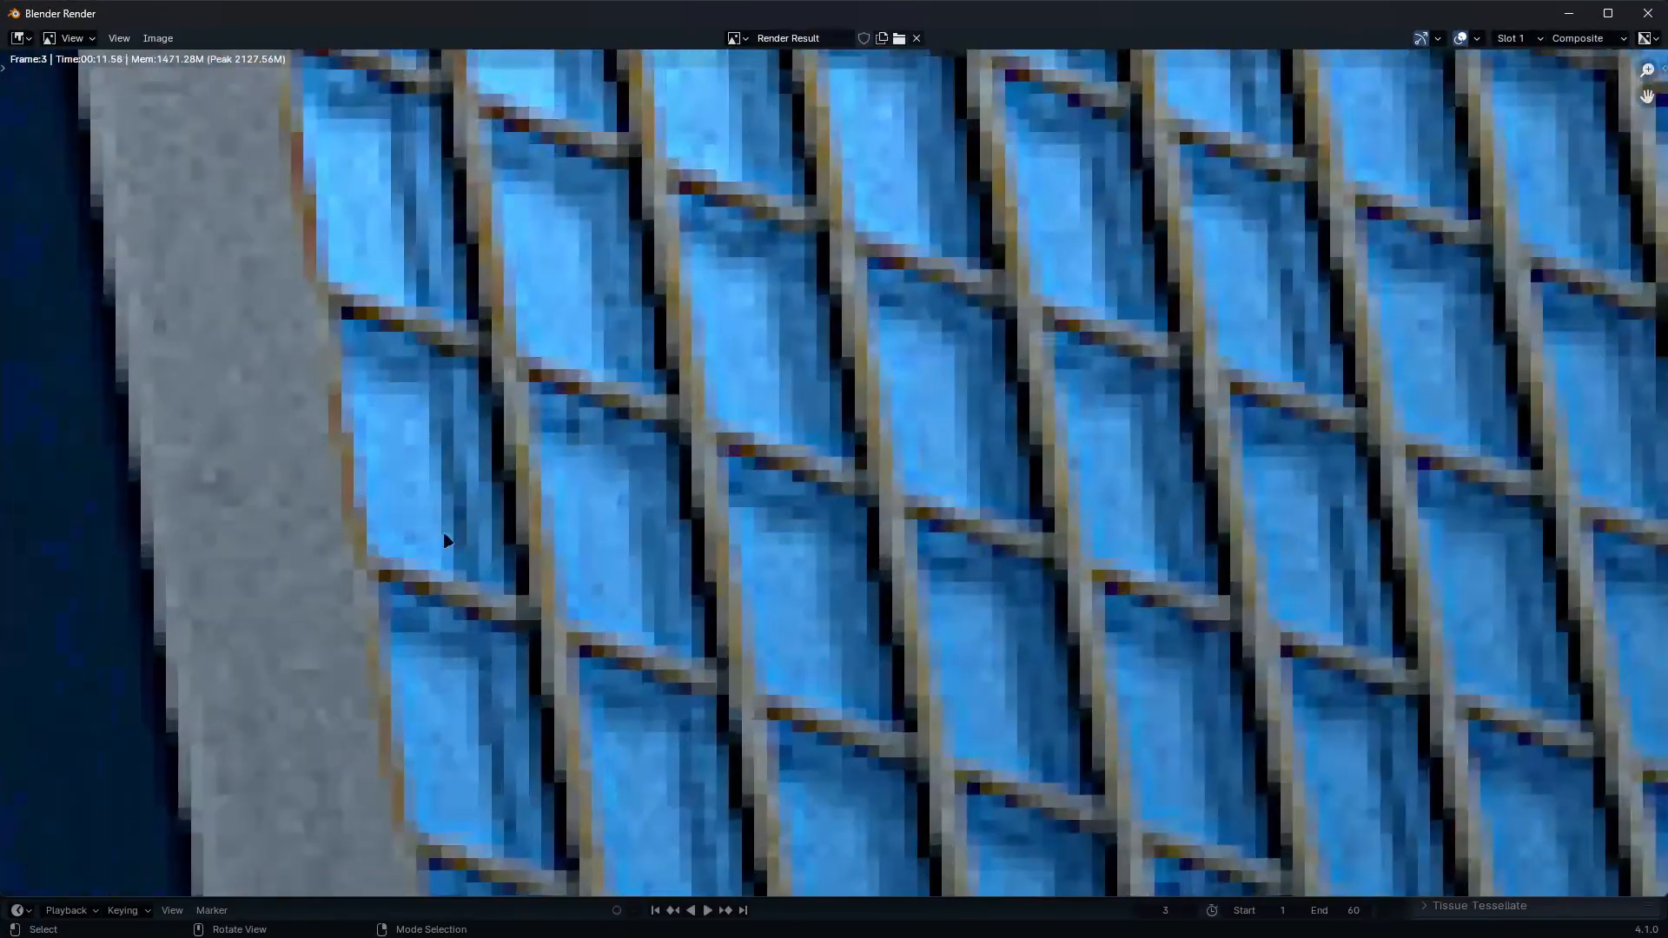
left_click(1569, 13)
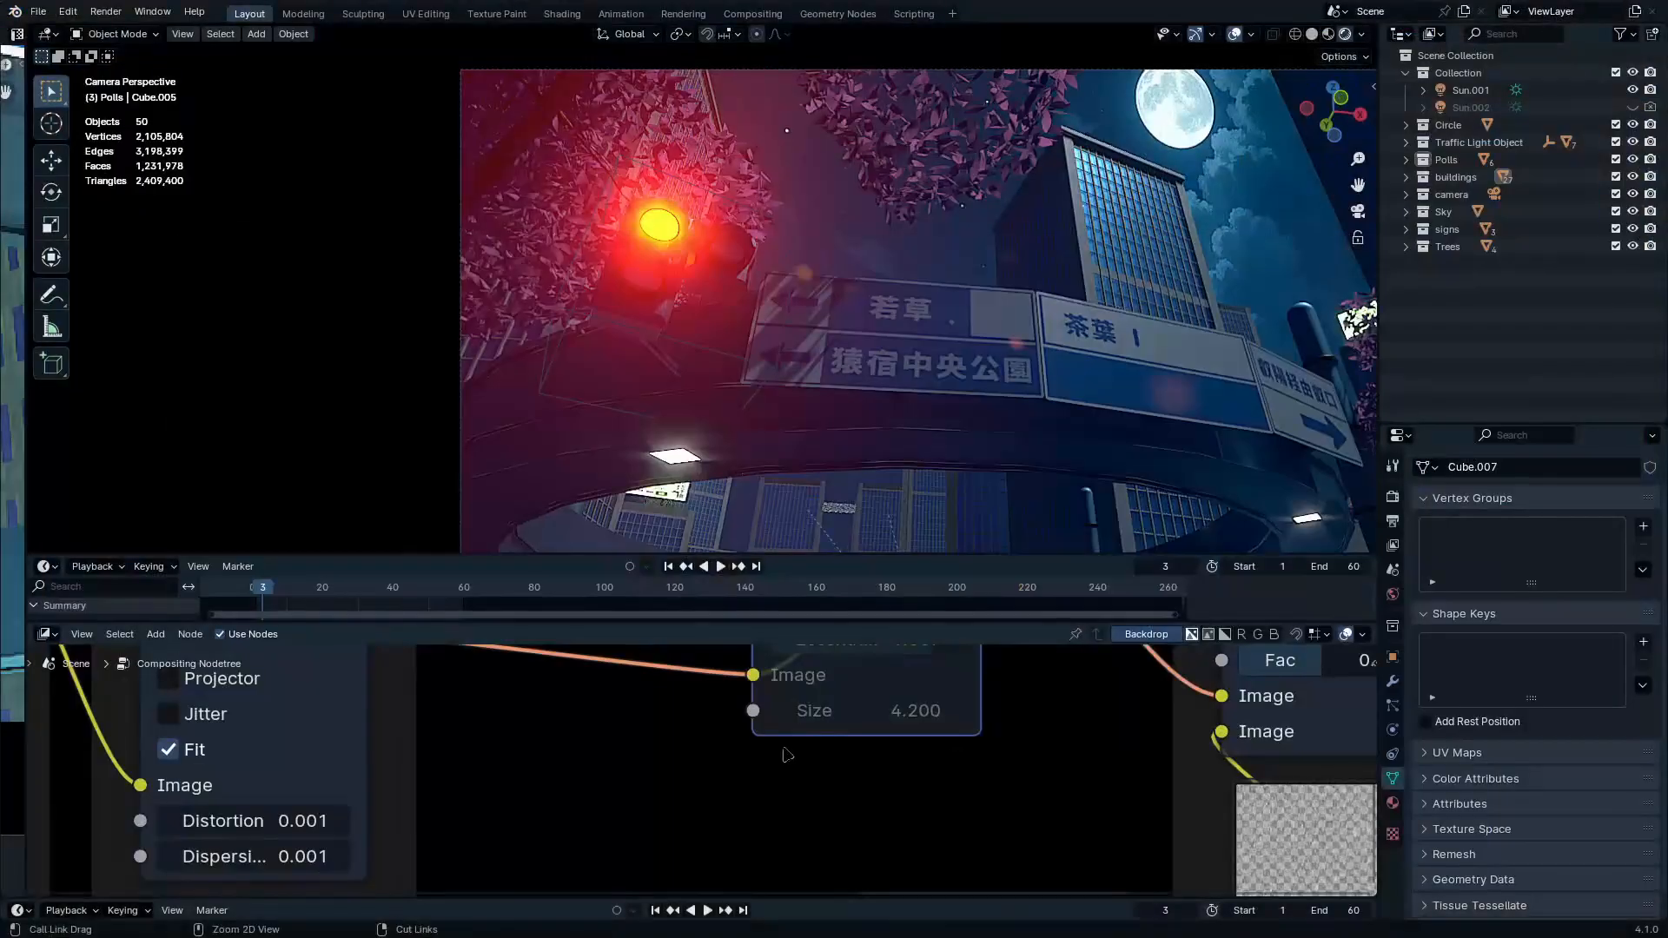
Attach a Viewer node to the Linear Light output in the maximized compositor and place it beneath the Composite node
key("ctrl+space")
scroll(785, 754, "down", 3)
left_click_drag(1274, 324, 1379, 298)
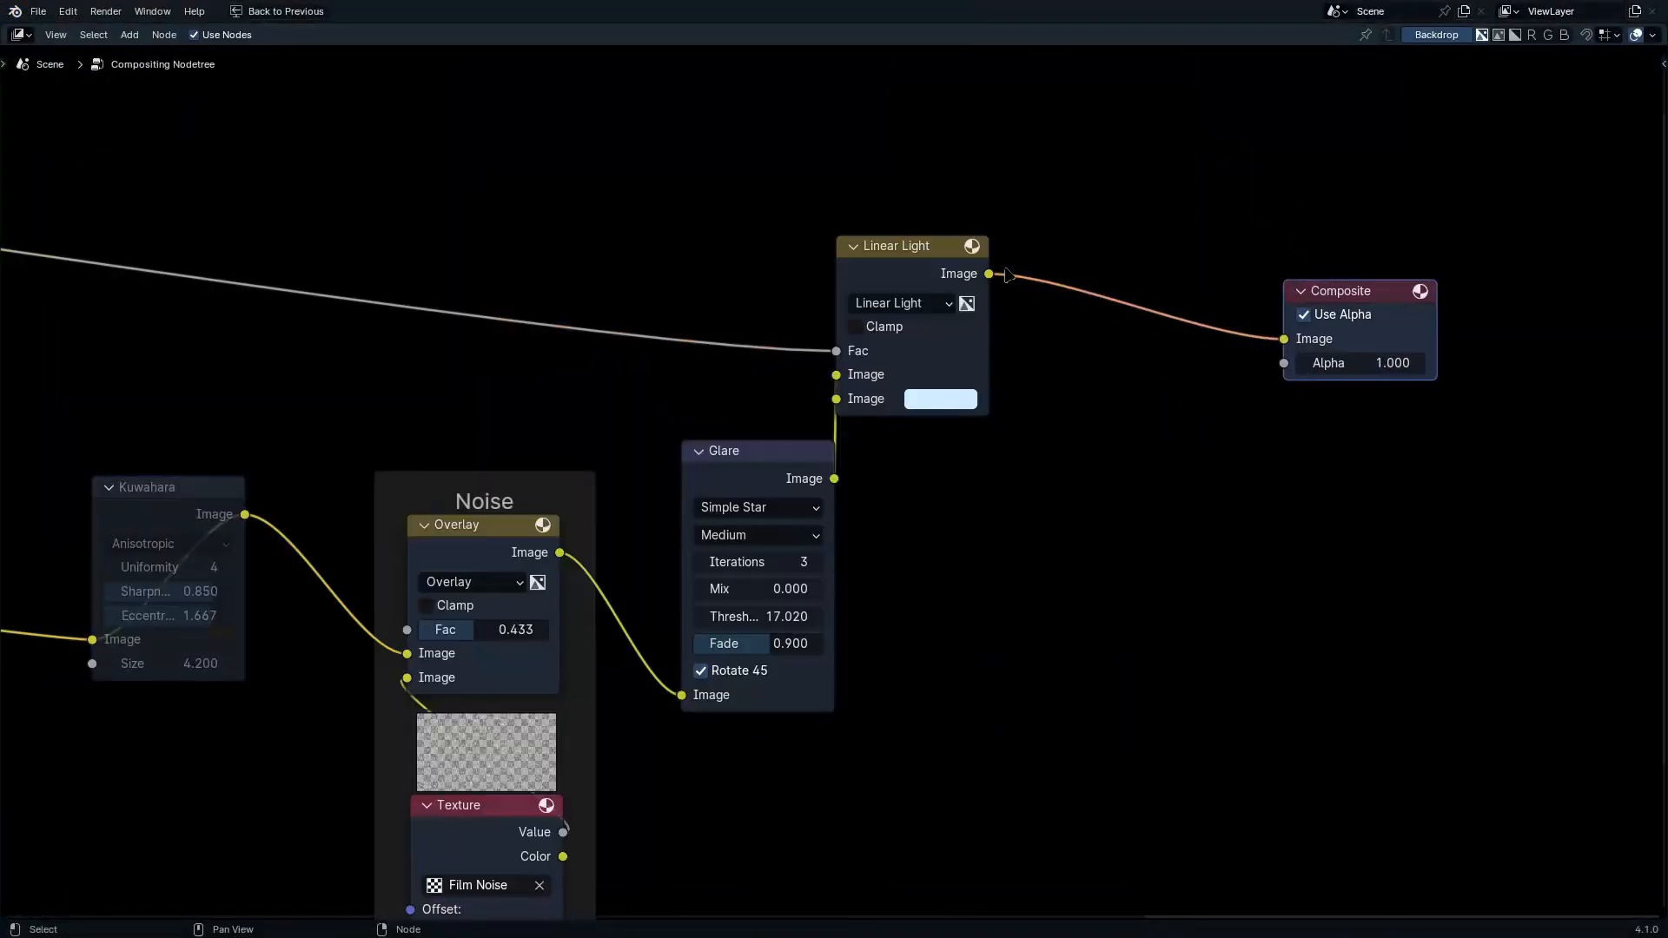
left_click(964, 284, "ctrl+shift")
left_click_drag(1128, 286, 1359, 427)
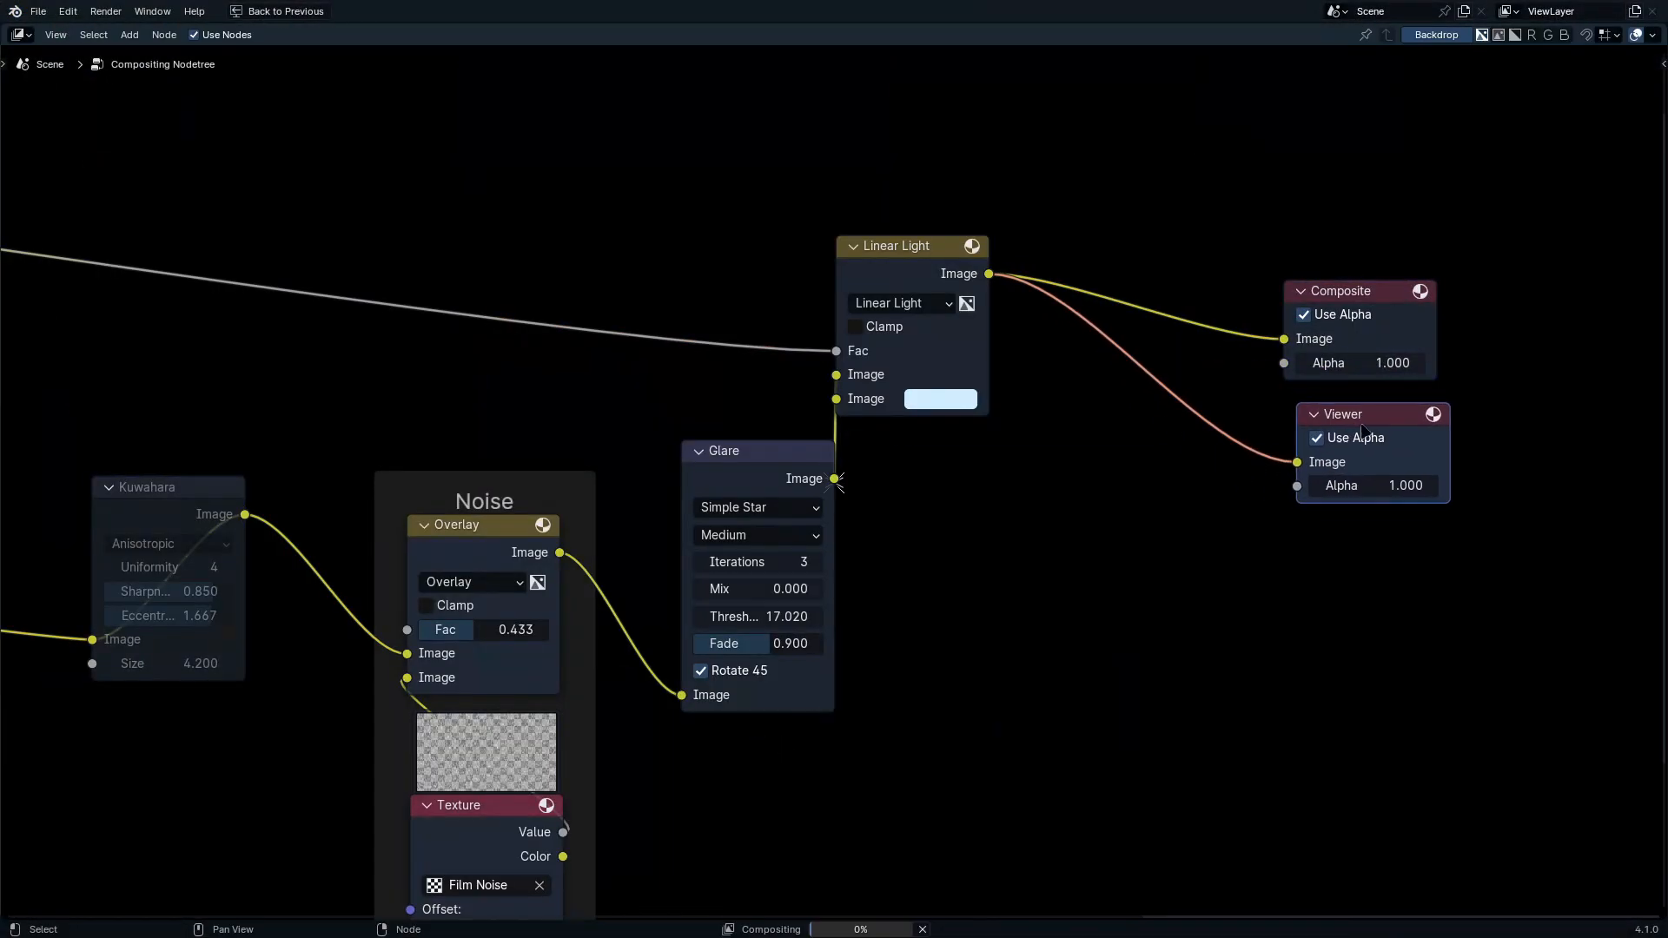
Fit the viewer backdrop to the node editor and zoom the backdrop out behind the nodes
left_click(1435, 35)
key("n")
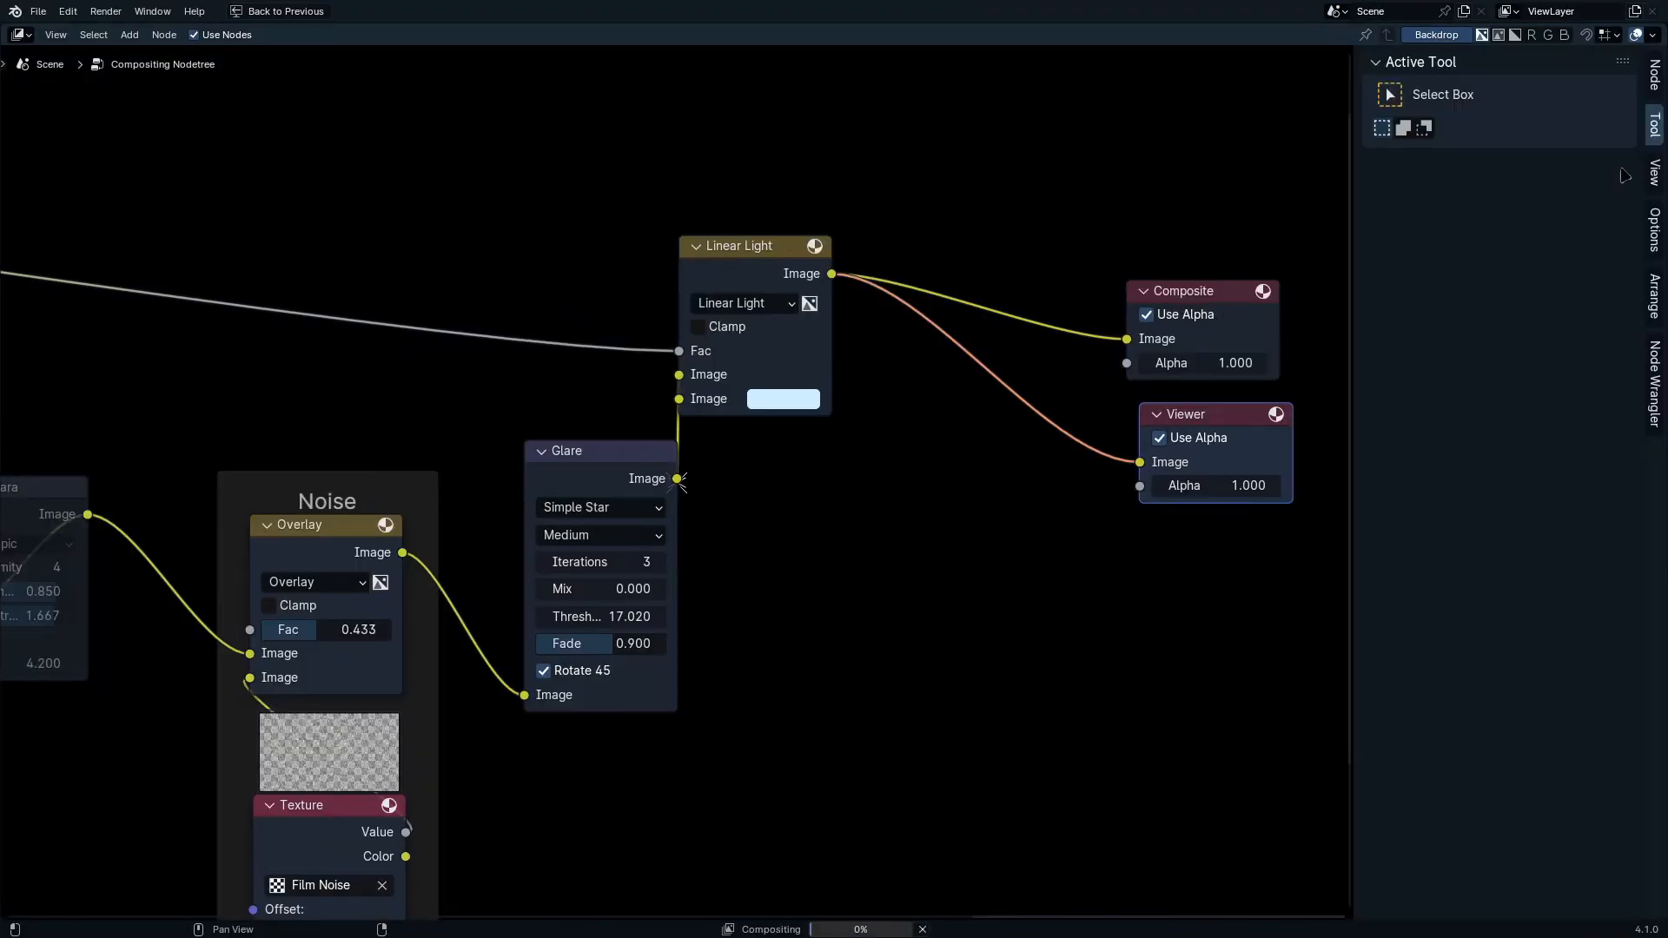
left_click(1655, 172)
left_click(1528, 226)
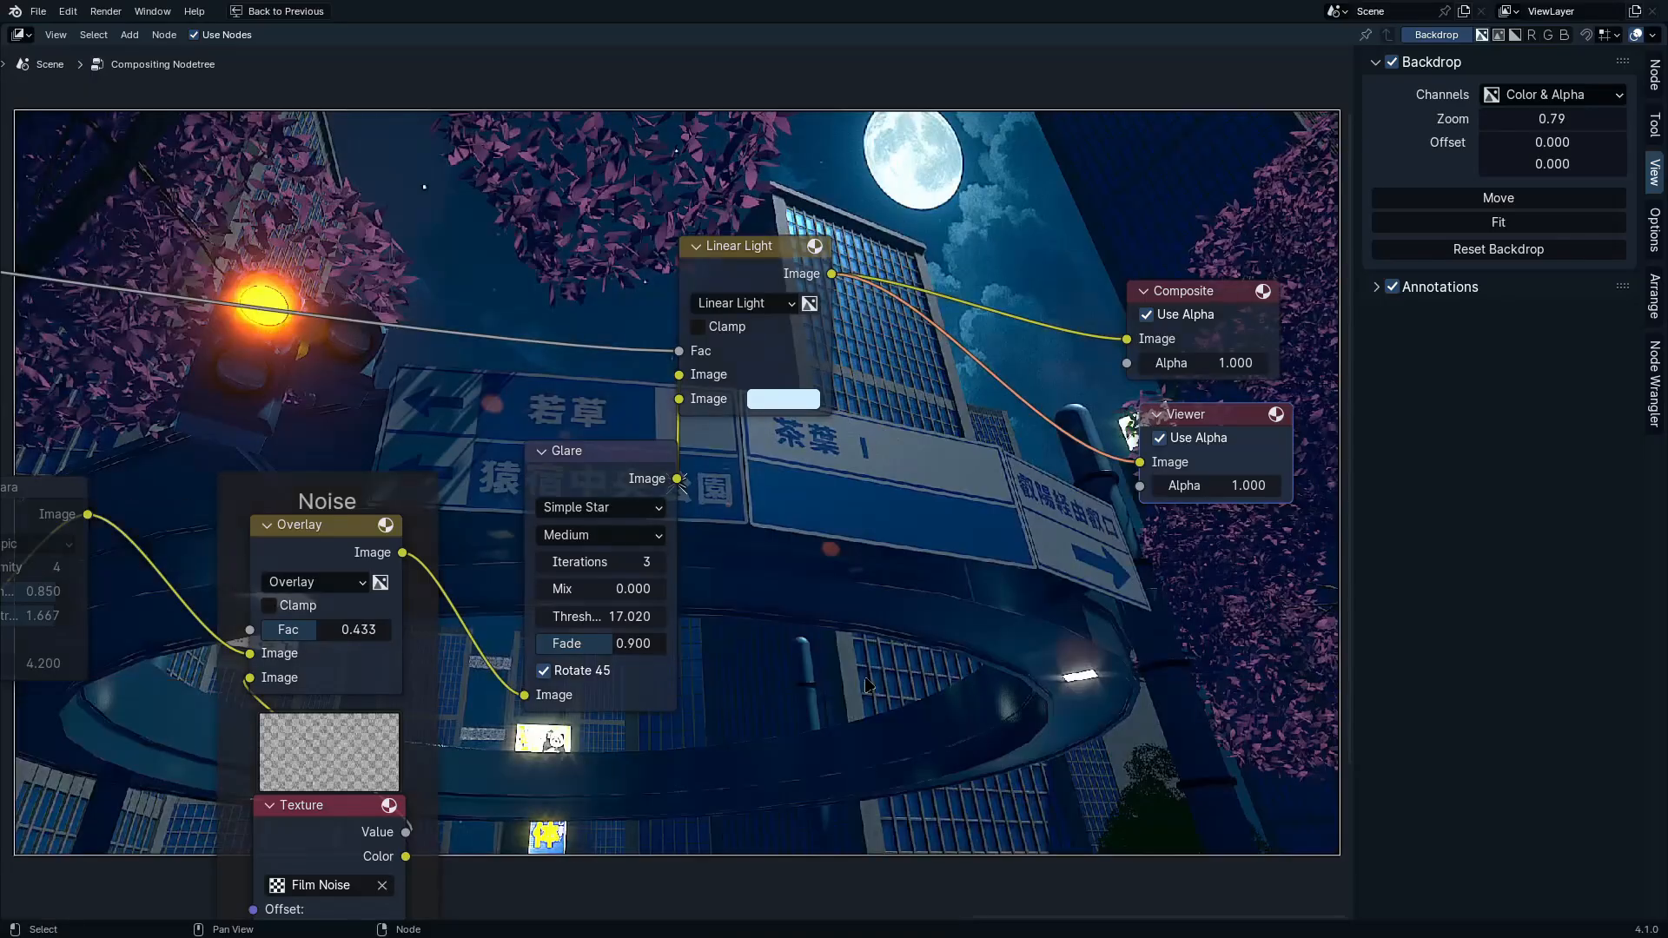
key("n")
scroll(1092, 292, "up", 2)
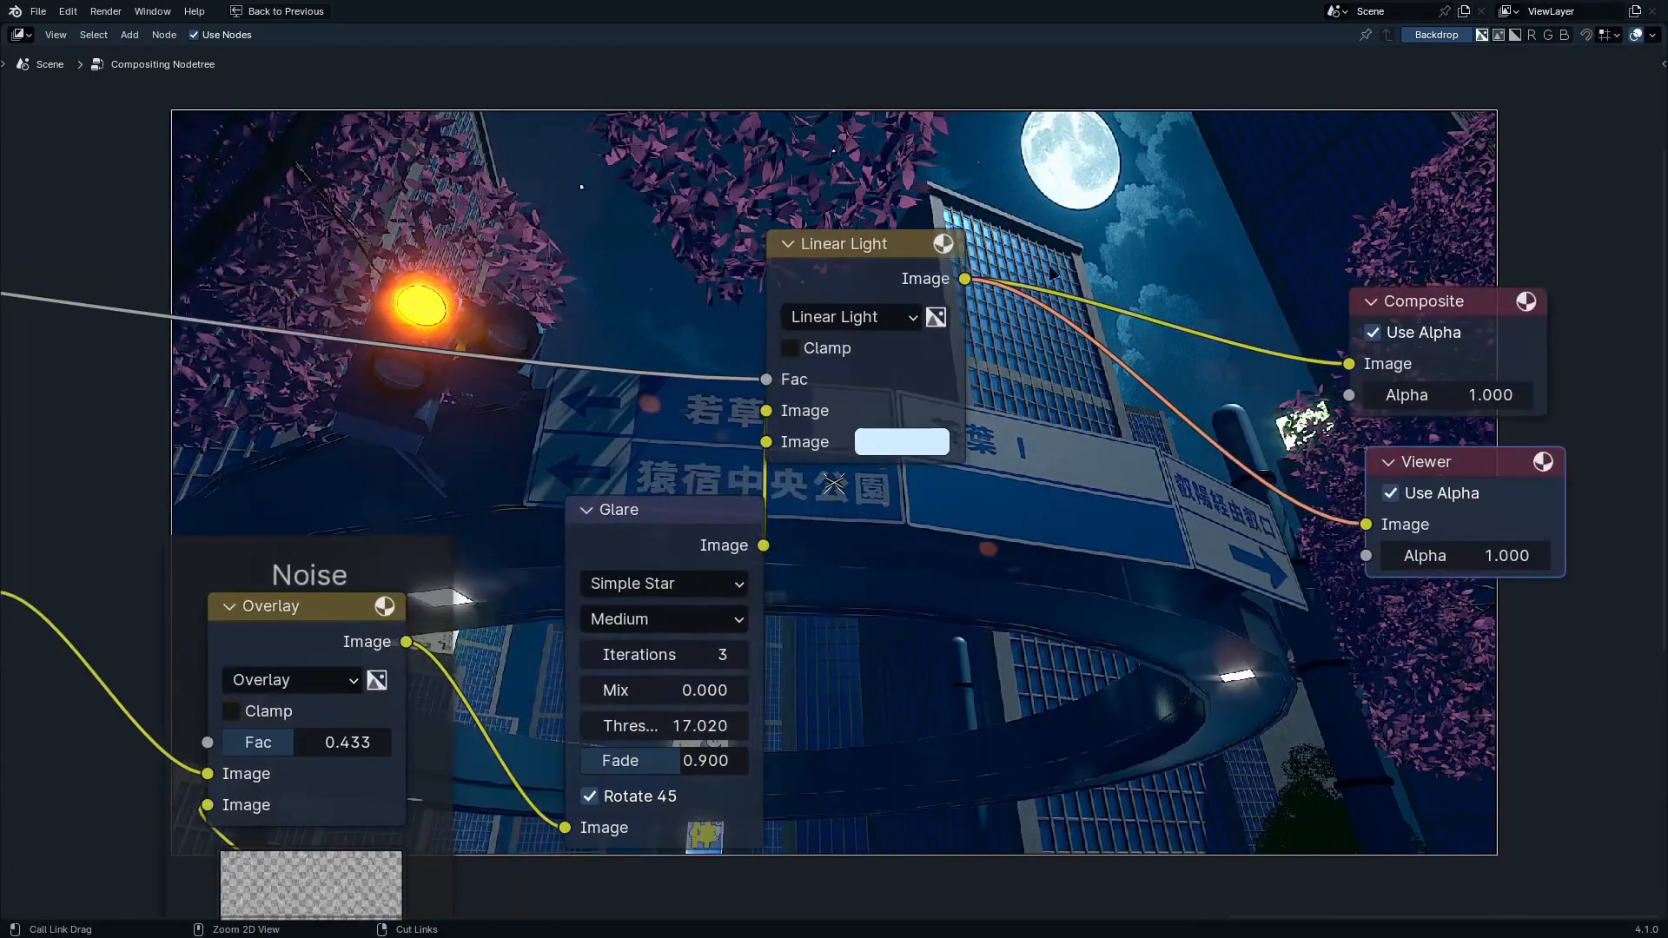
key("v")
key("v")
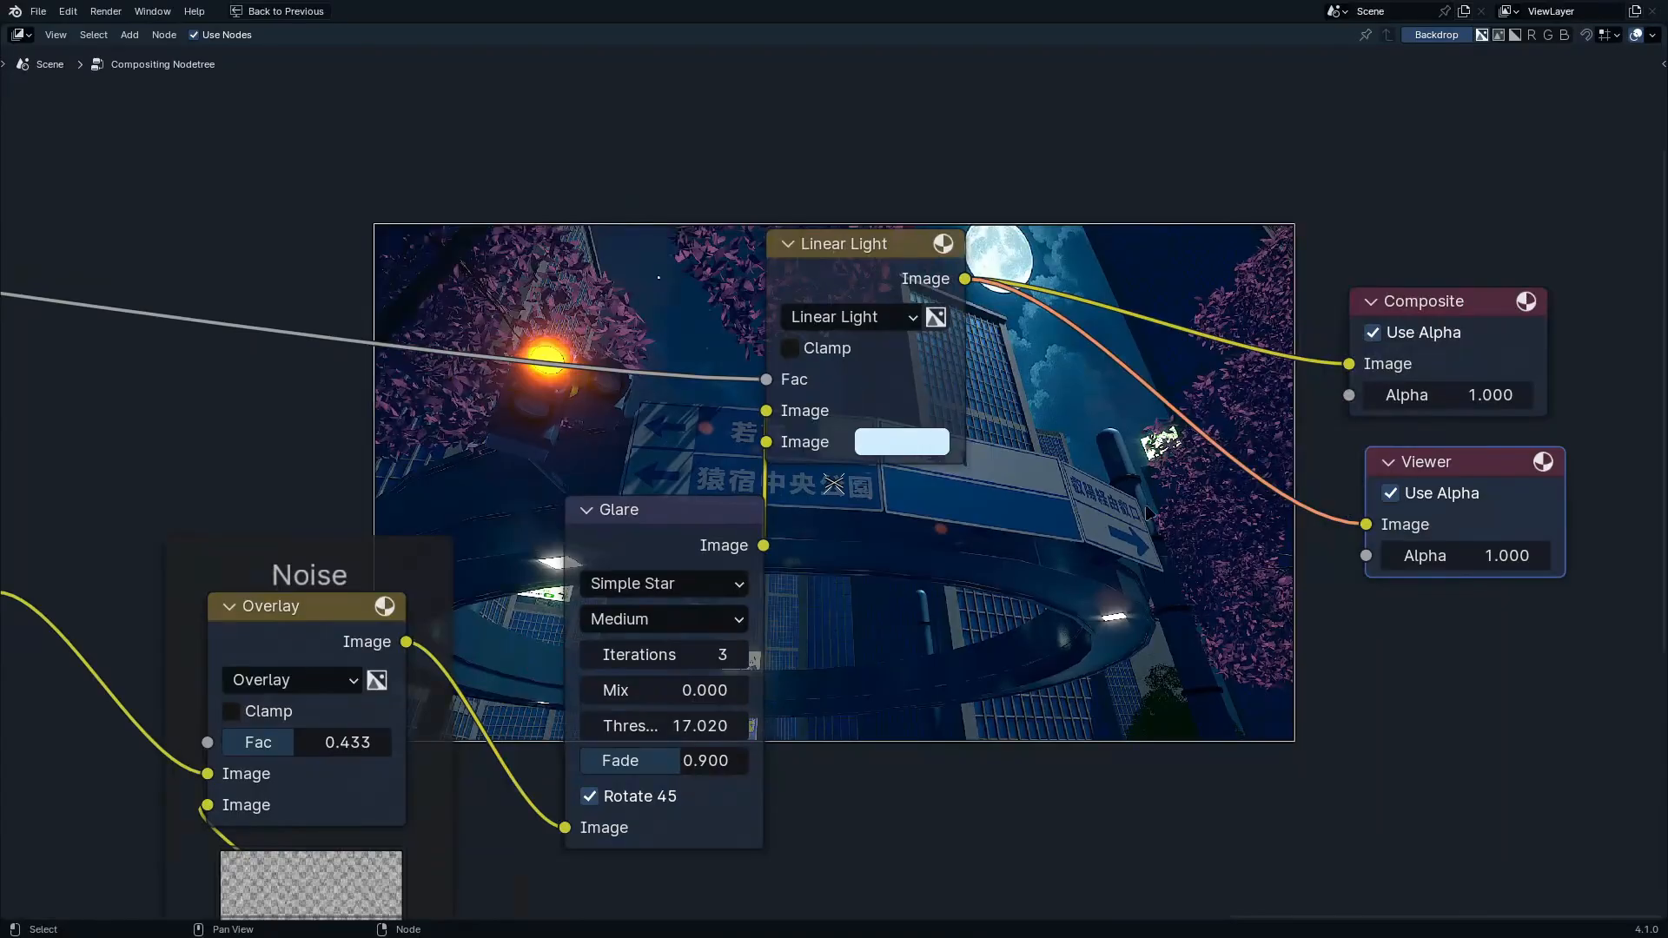
Wrap the Viewer node in a new frame
scroll(1100, 462, "up", 4, "ctrl")
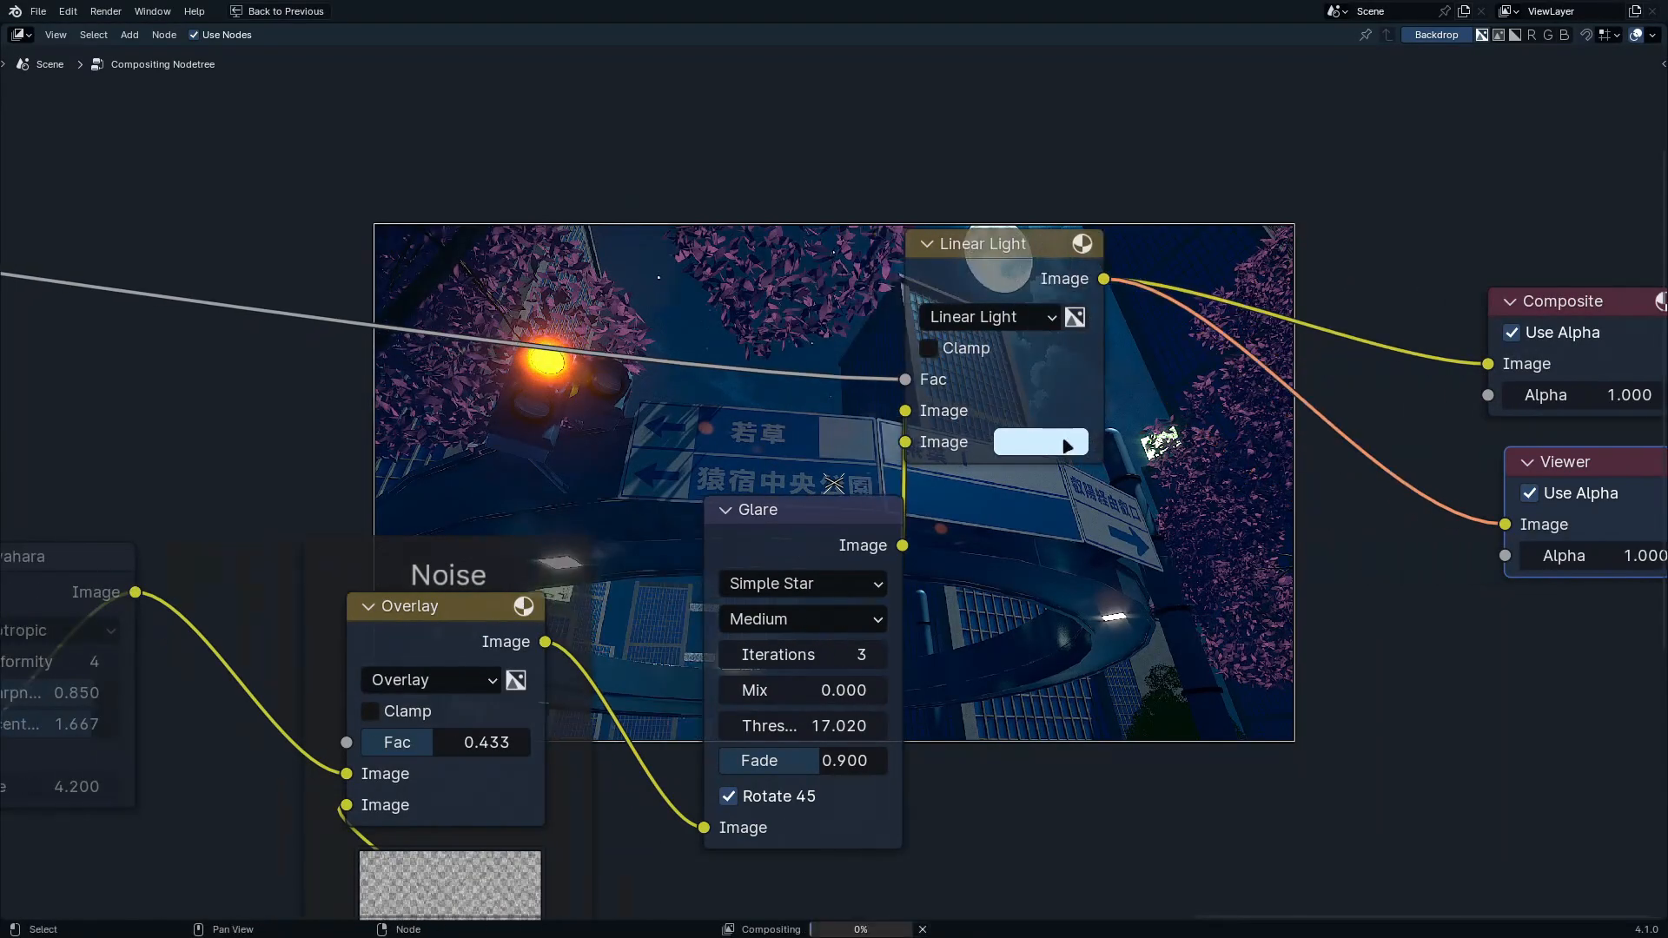
key("ctrl+j")
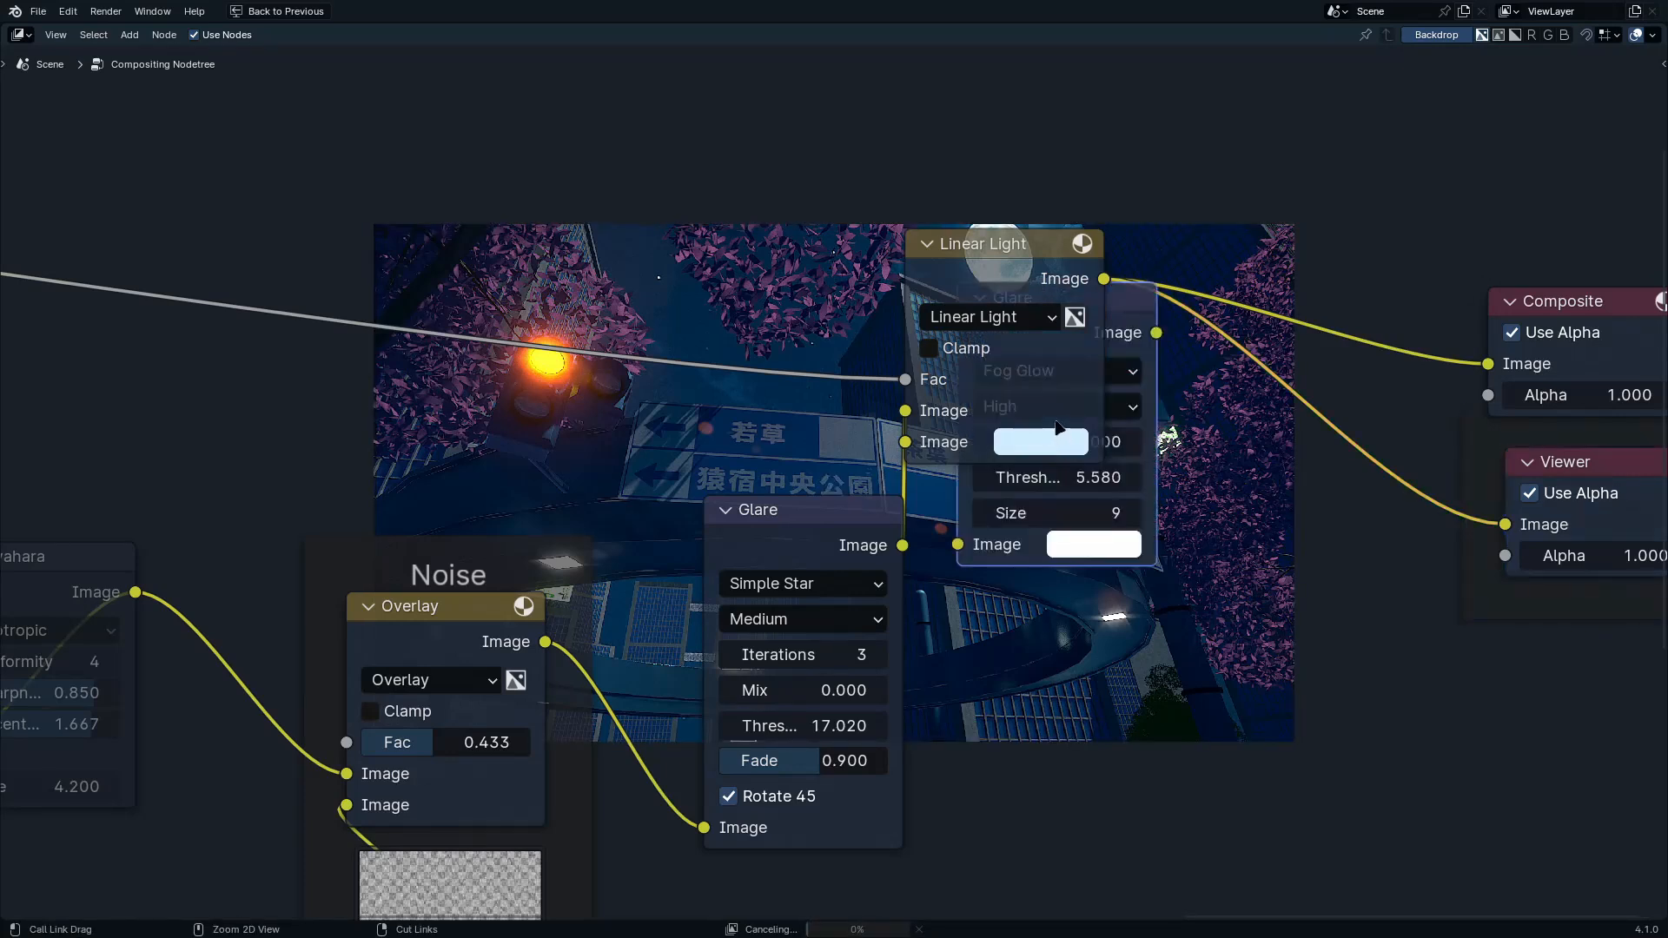
scroll(1061, 433, "up", 2)
Show the backdrop settings and enlarge the backdrop to a zoom of 7.70, centred on the tall building's window edges
key("n")
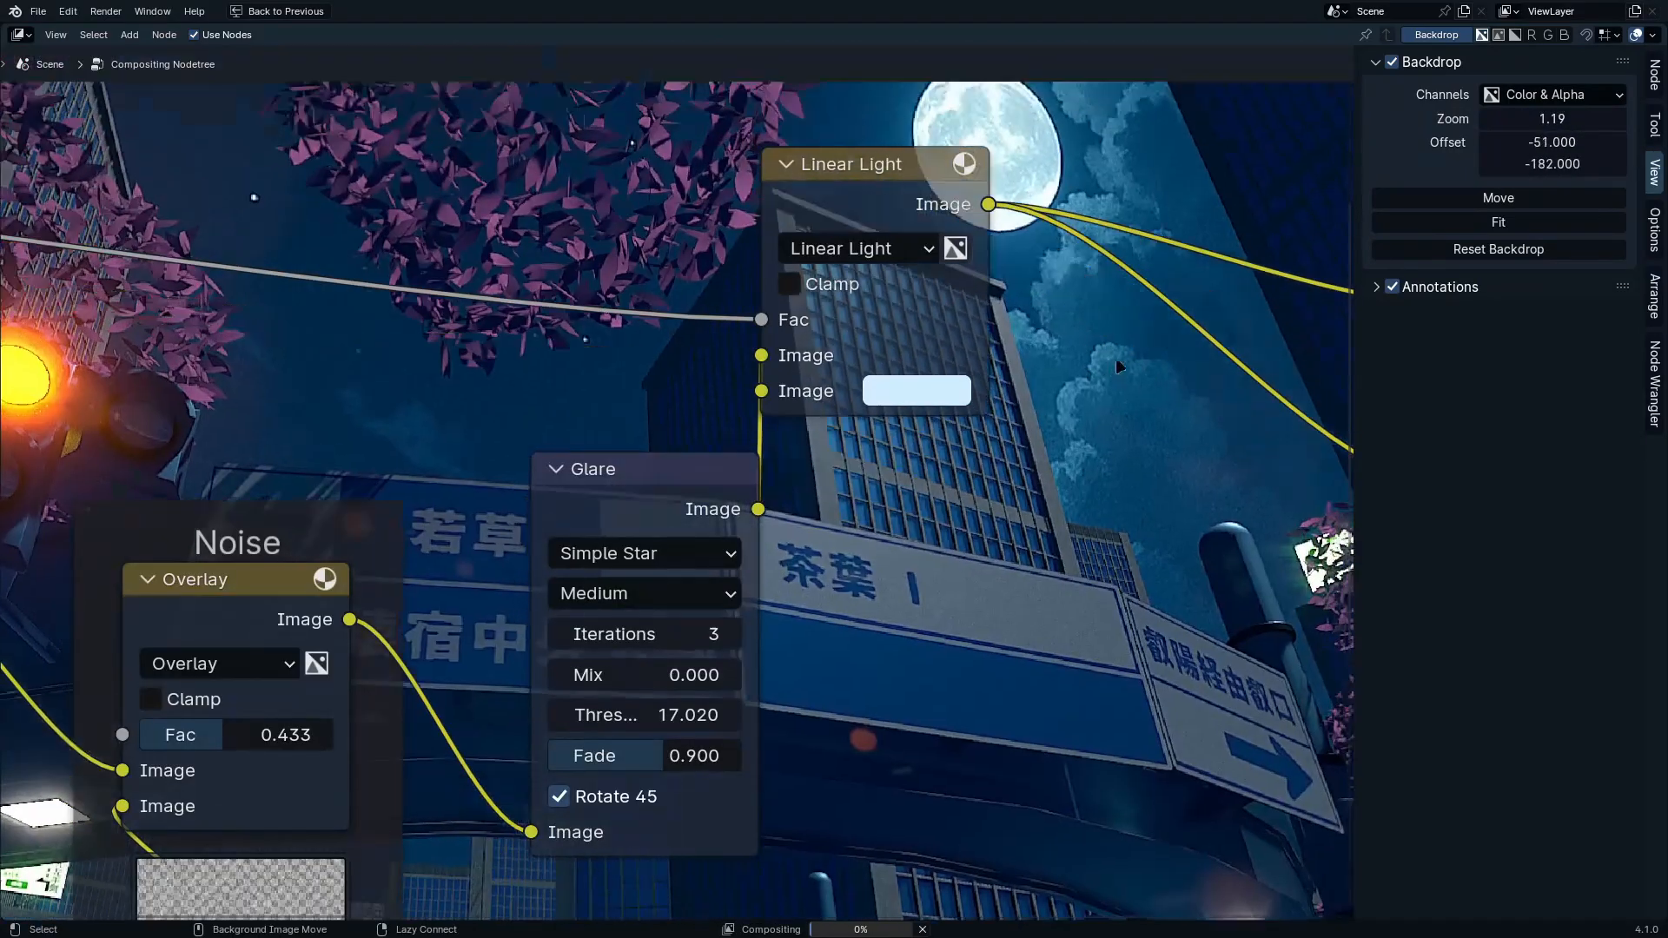
middle_click_drag(1114, 359, 1303, 612, "alt")
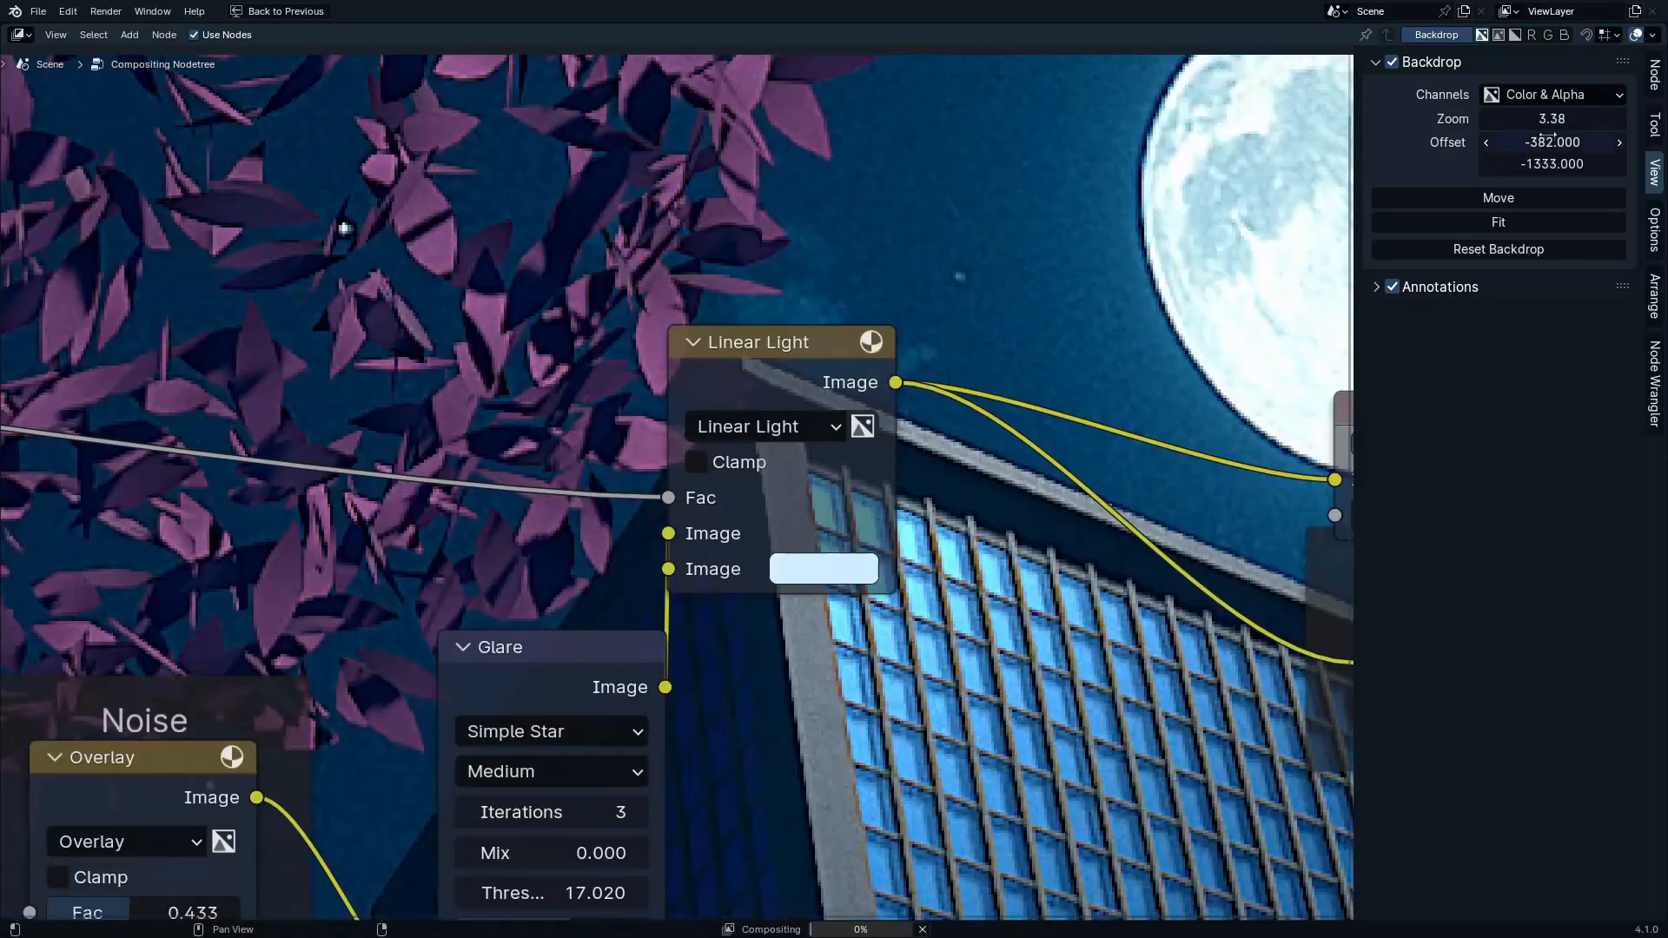
key("alt+v")
key("alt+v")
key("alt+v")
key("alt+v")
key("alt+v")
key("alt+v")
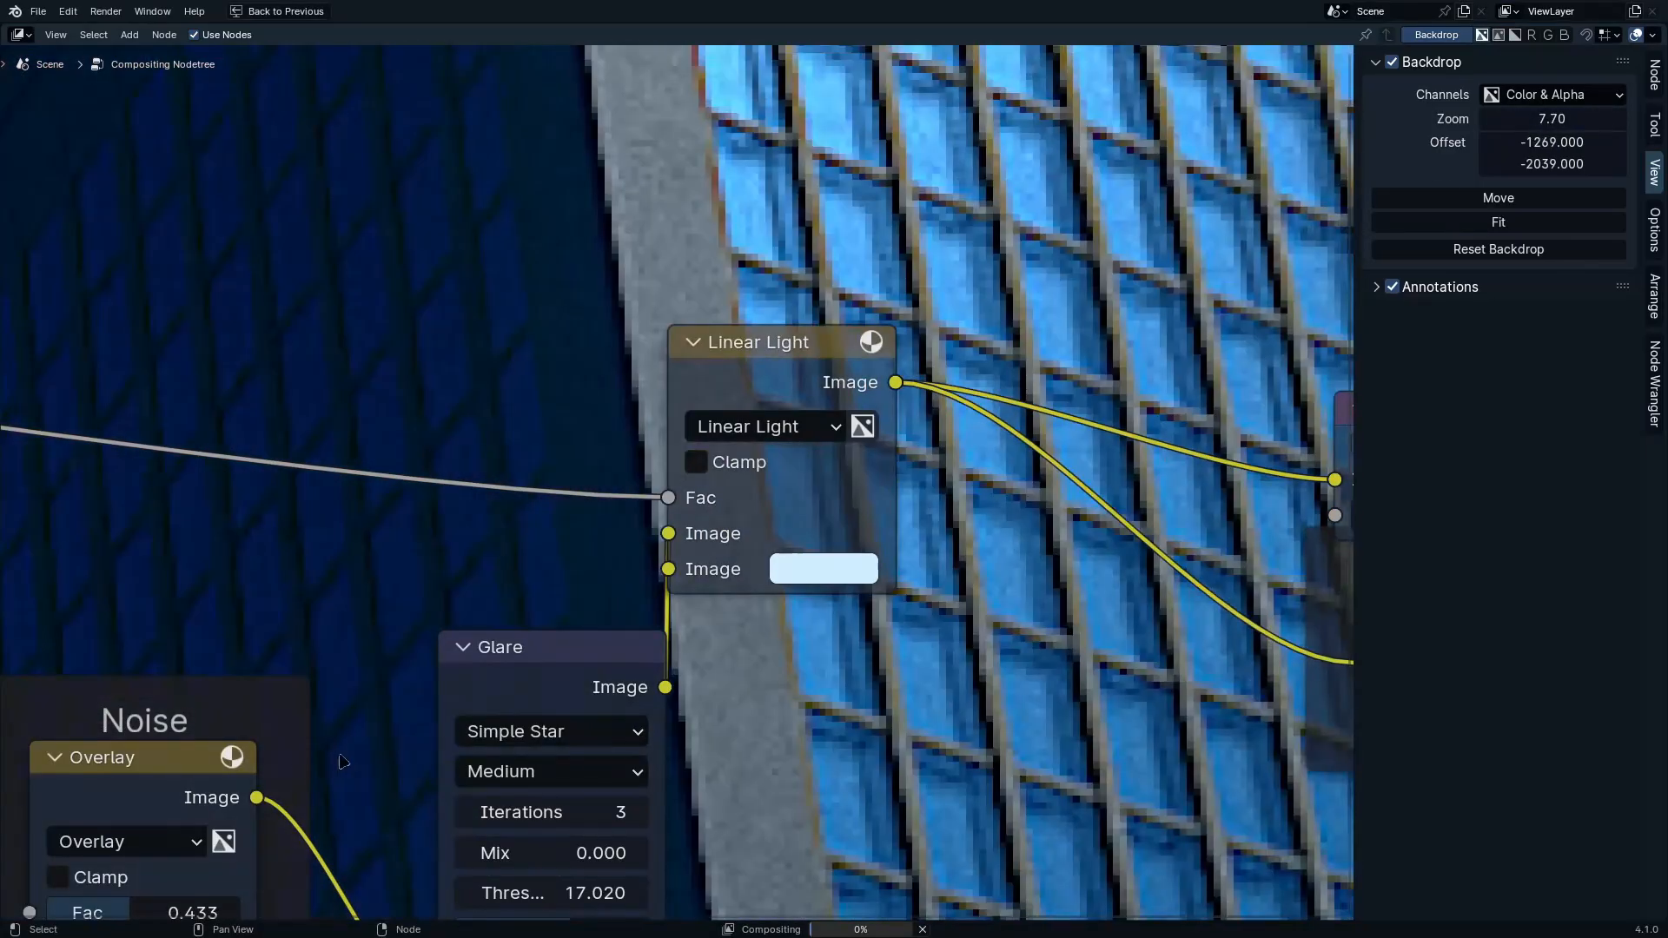
Try shifting the gain and gamma colors of the Color Balance node while checking the window edges, undoing both changes
middle_click_drag(344, 762, 1167, 464)
middle_click_drag(442, 536, 948, 626)
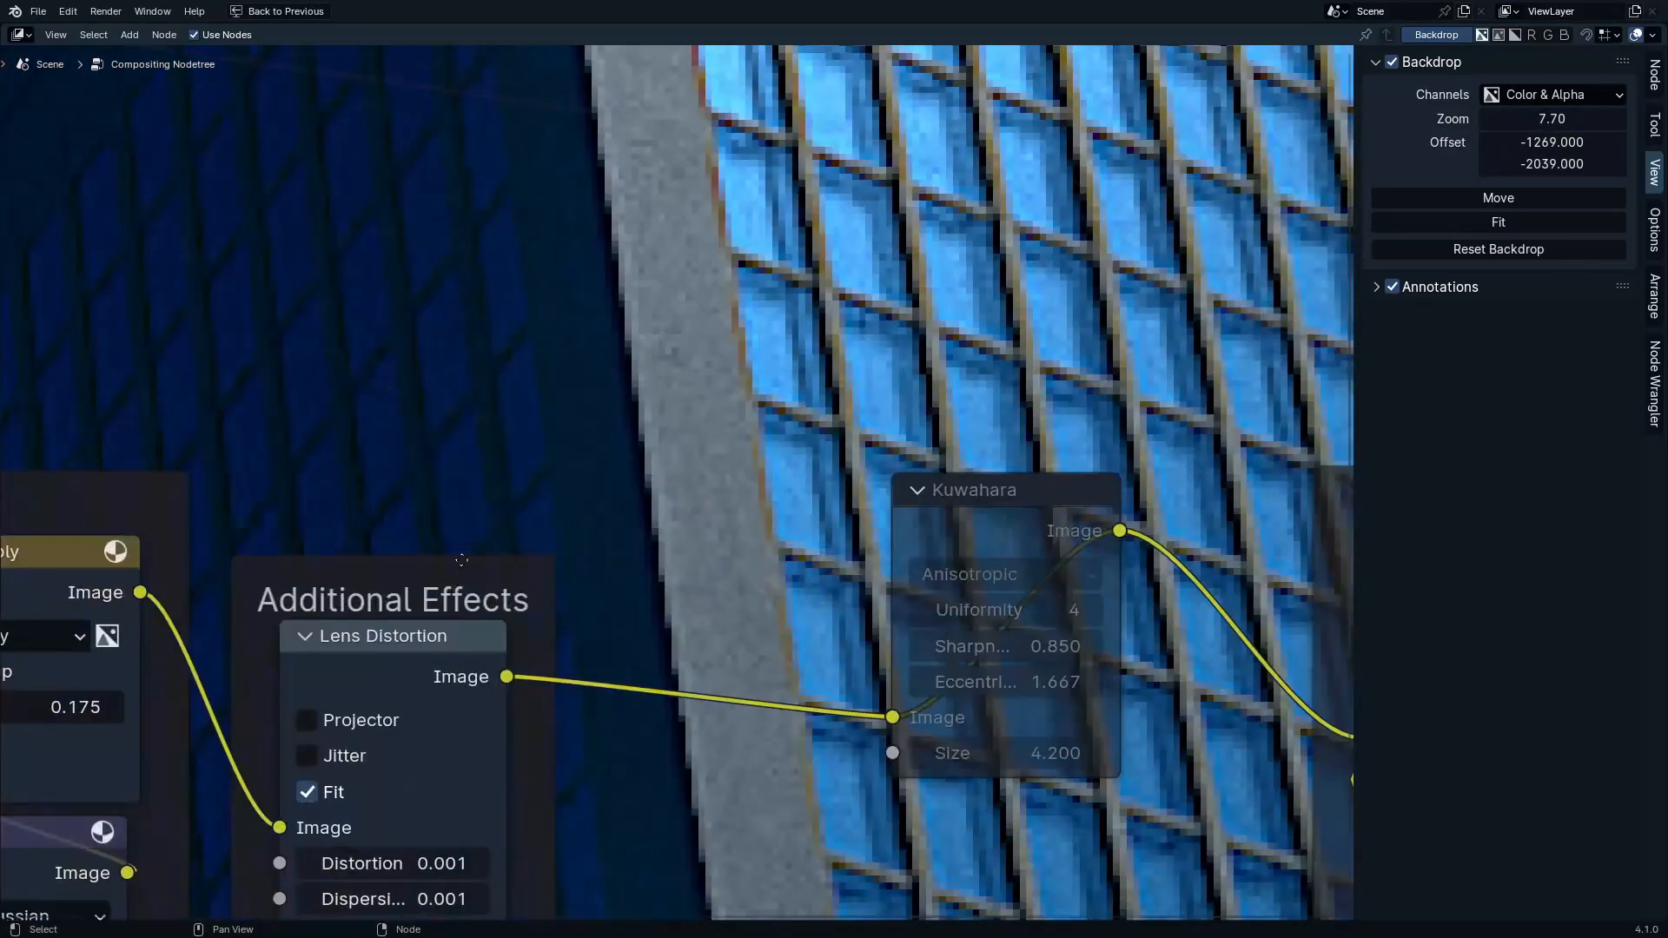
middle_click_drag(80, 626, 482, 638)
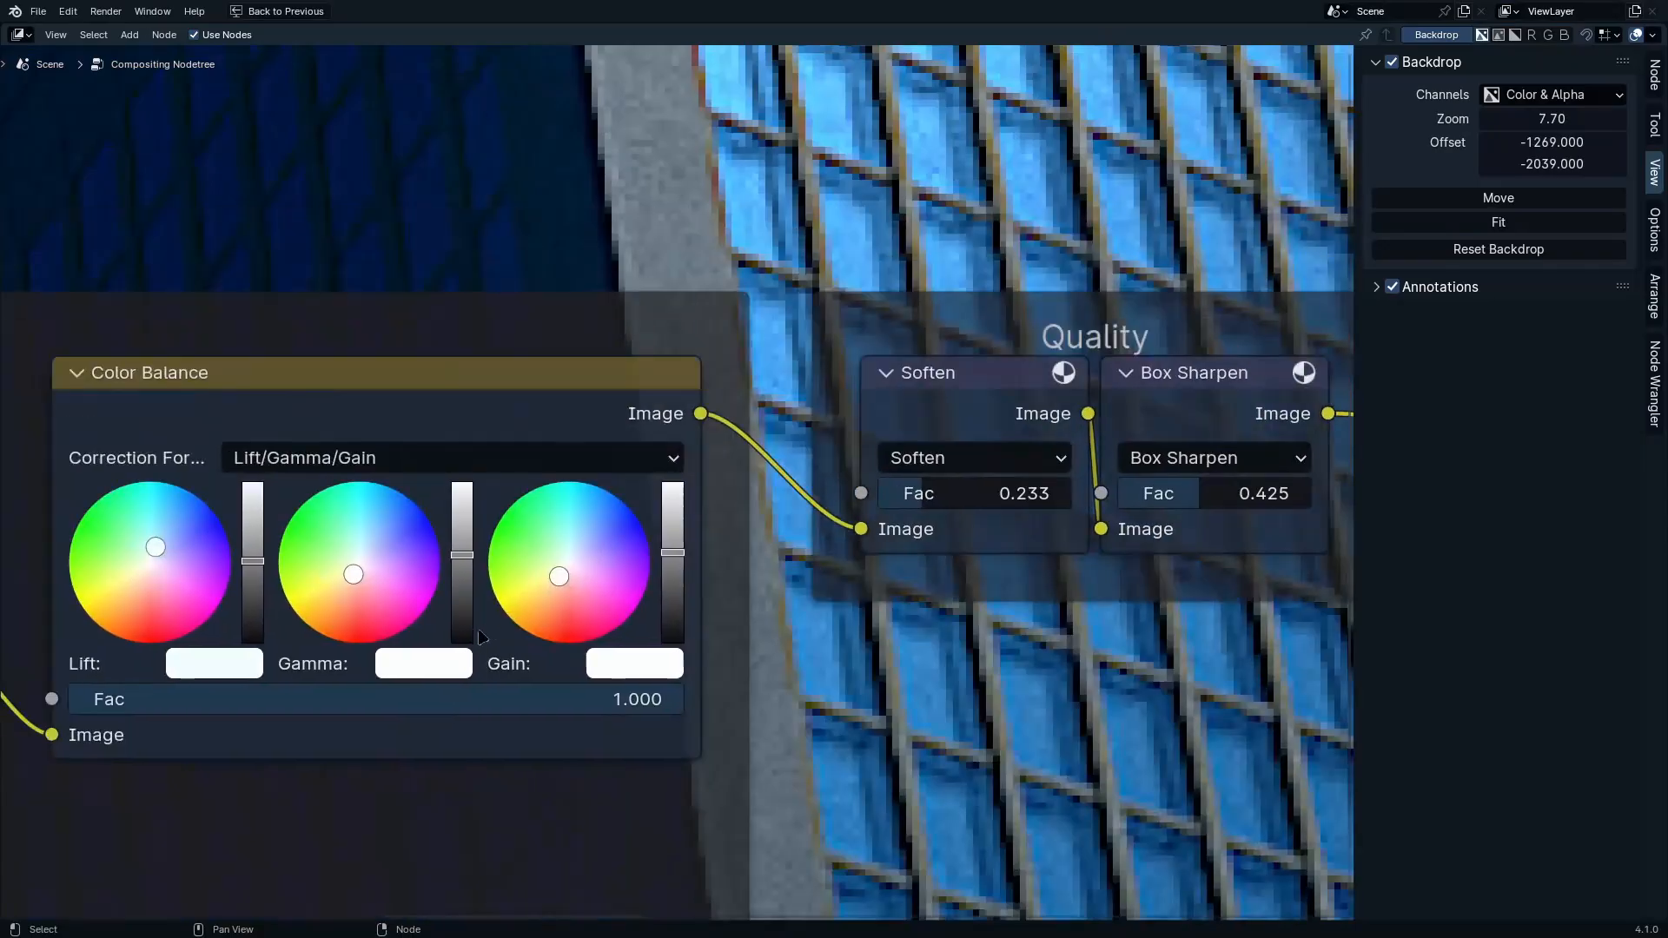
mouse_move(580, 568)
left_mouse_down()
mouse_move(561, 557)
mouse_move(575, 549)
left_mouse_up()
left_click_drag(353, 573, 367, 550)
key("ctrl+z")
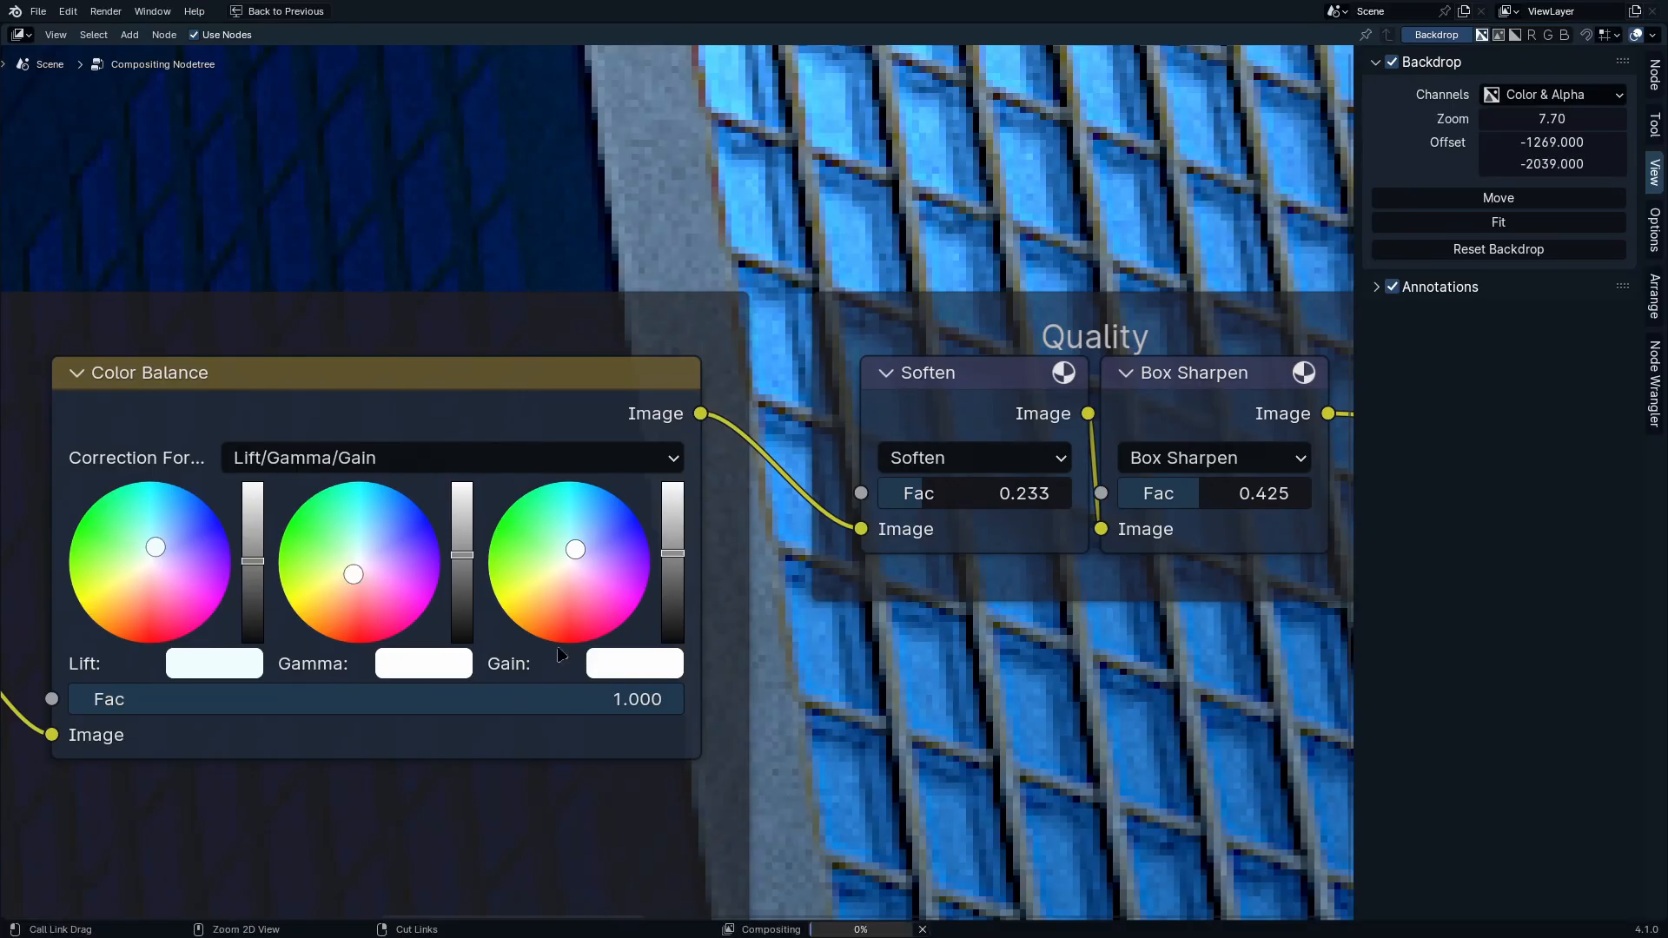
key("ctrl+z")
Connect the Simple Star Glare output directly to the Composite and Viewer nodes through a shared reroute point
scroll(565, 443, "down", 4)
middle_click_drag(300, 601, 697, 825, "ctrl")
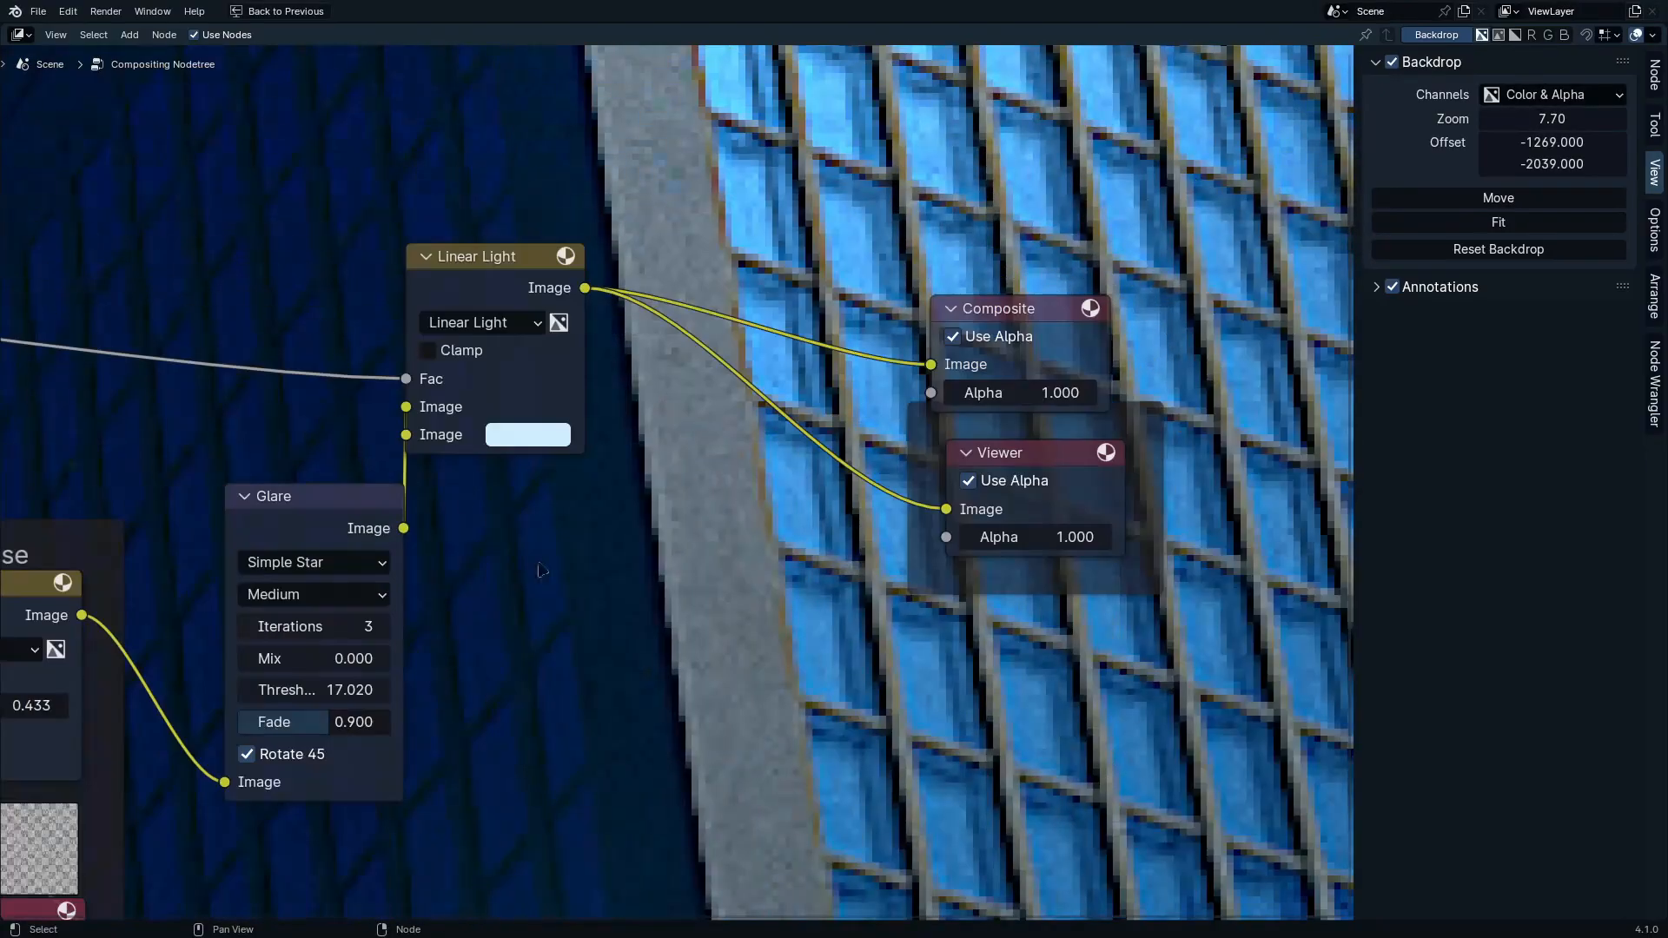
scroll(422, 485, "up", 1)
middle_click_drag(214, 470, 1294, 558)
scroll(271, 555, "down", 7)
middle_click_drag(794, 502, 606, 427)
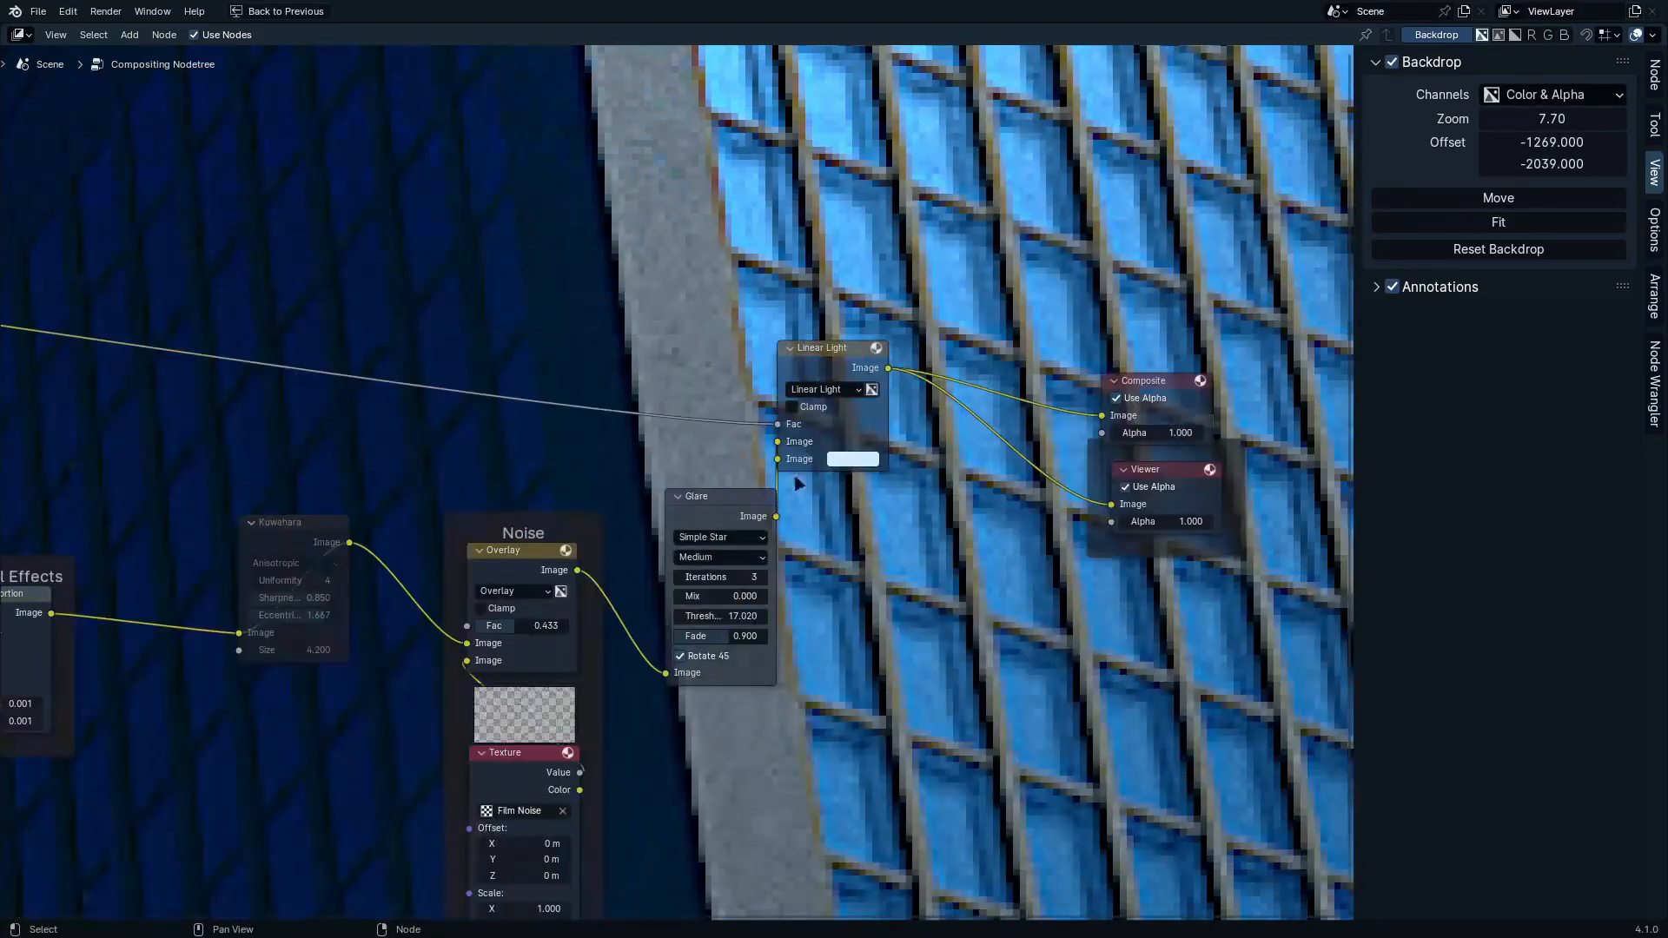
left_click_drag(776, 516, 1103, 416)
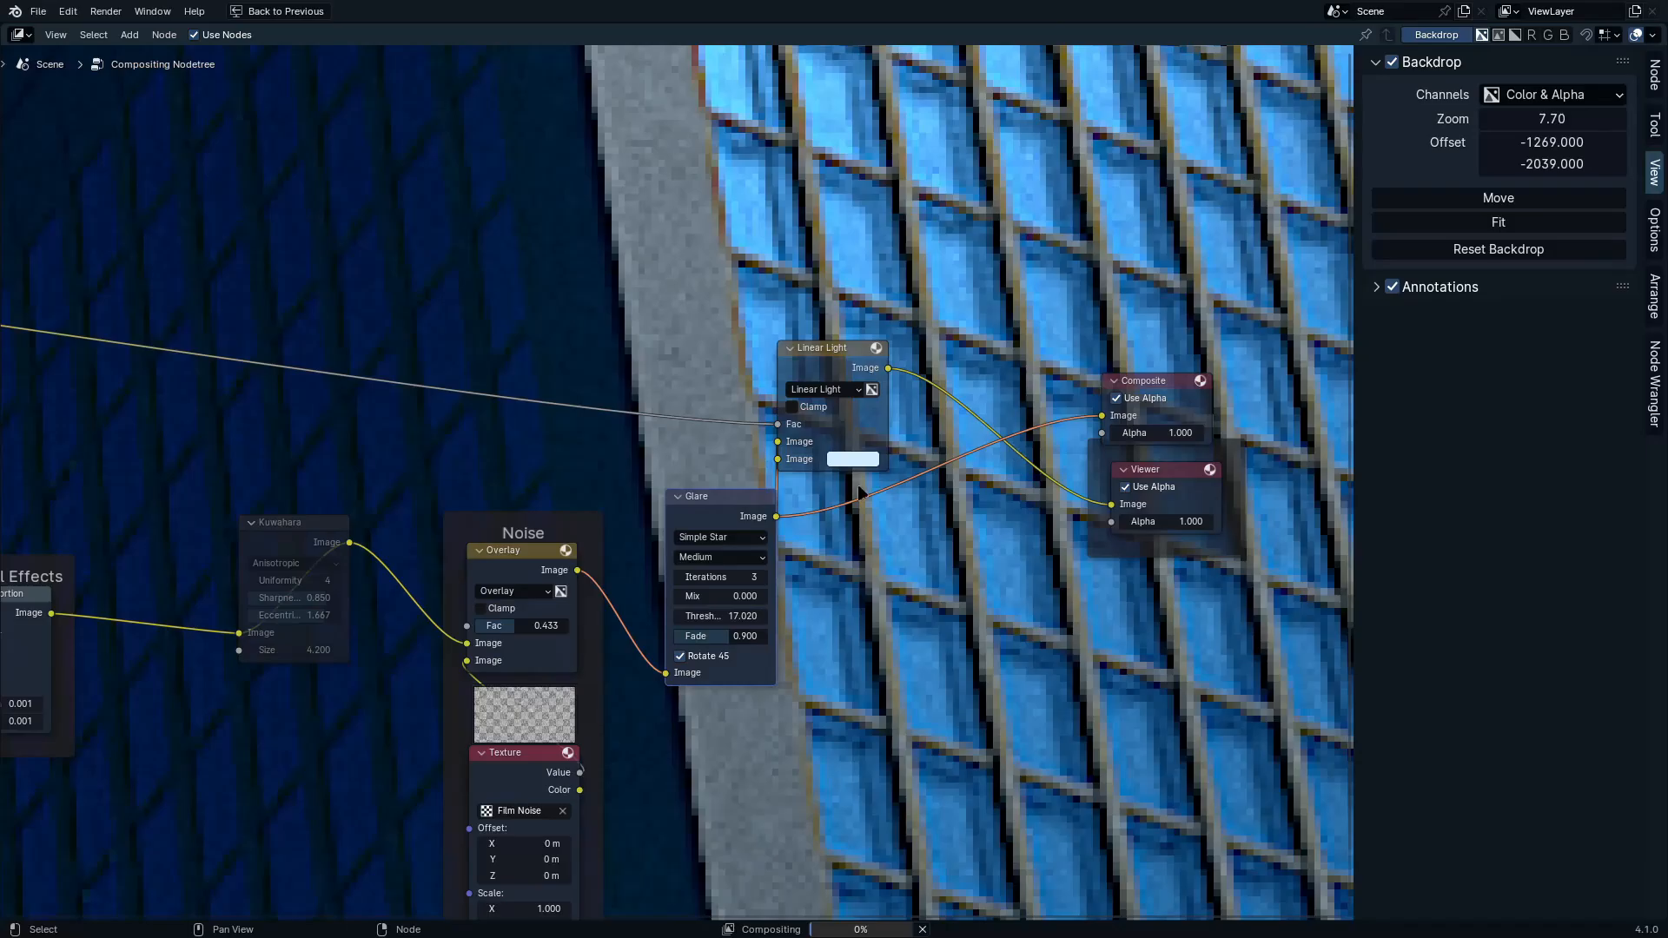
left_click_drag(776, 515, 1111, 504)
right_click_drag(993, 521, 1063, 403, "shift")
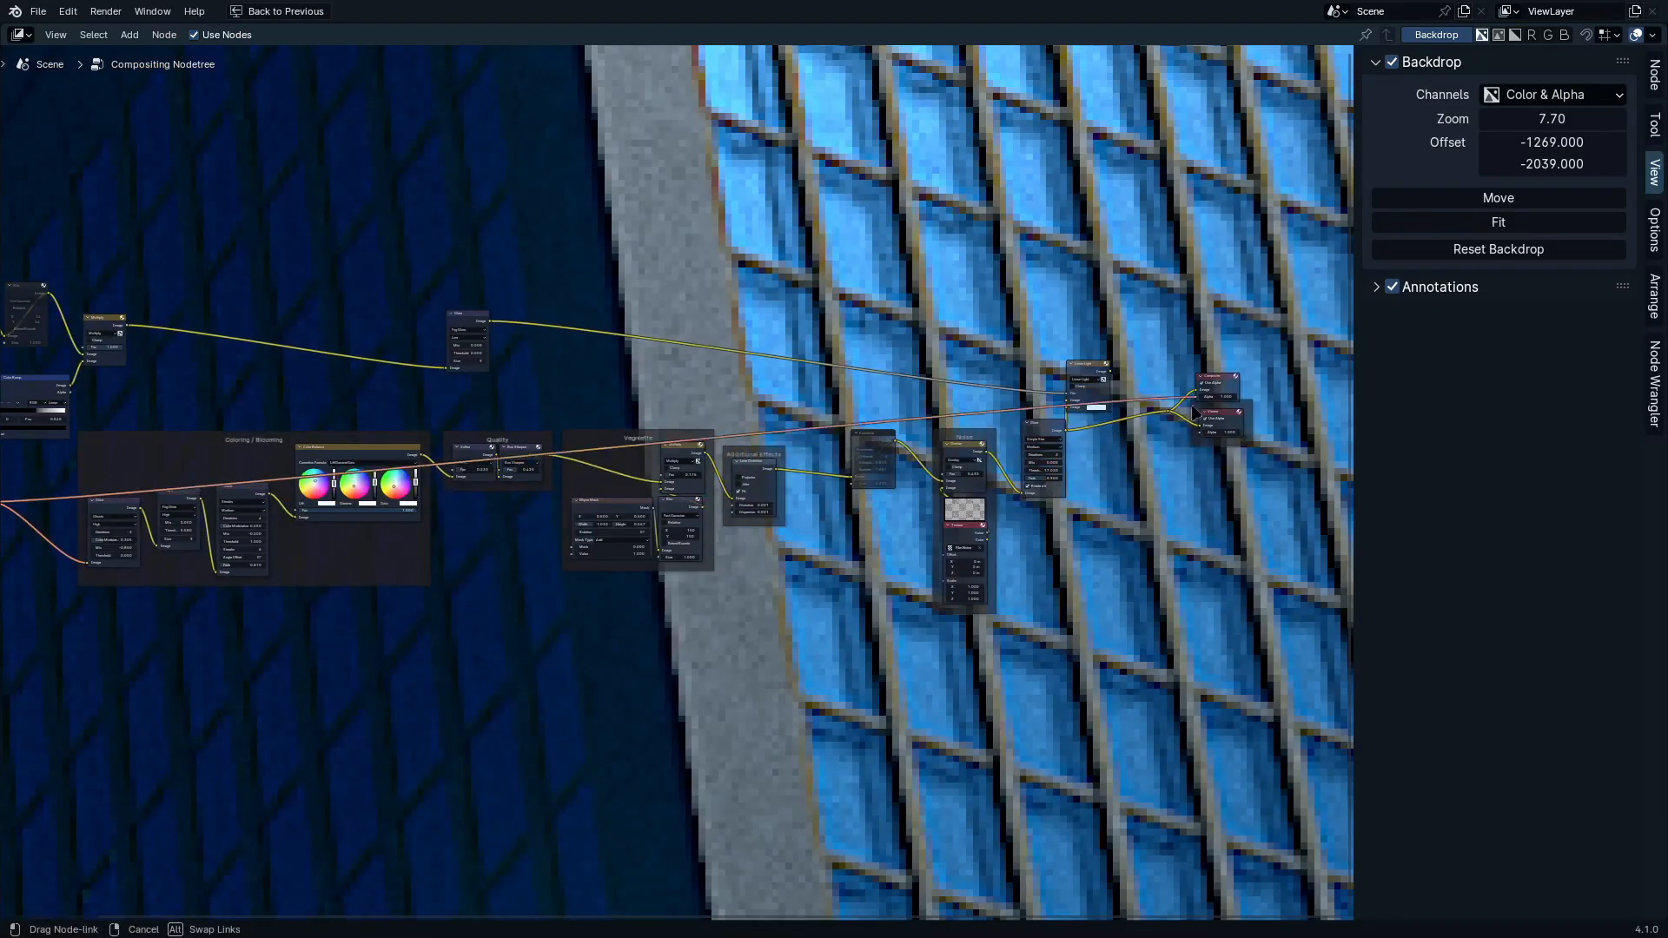
Feed the unprocessed render layer image straight into the shared reroute point to compare the window edges without effects
left_click_drag(1174, 419, 1176, 421)
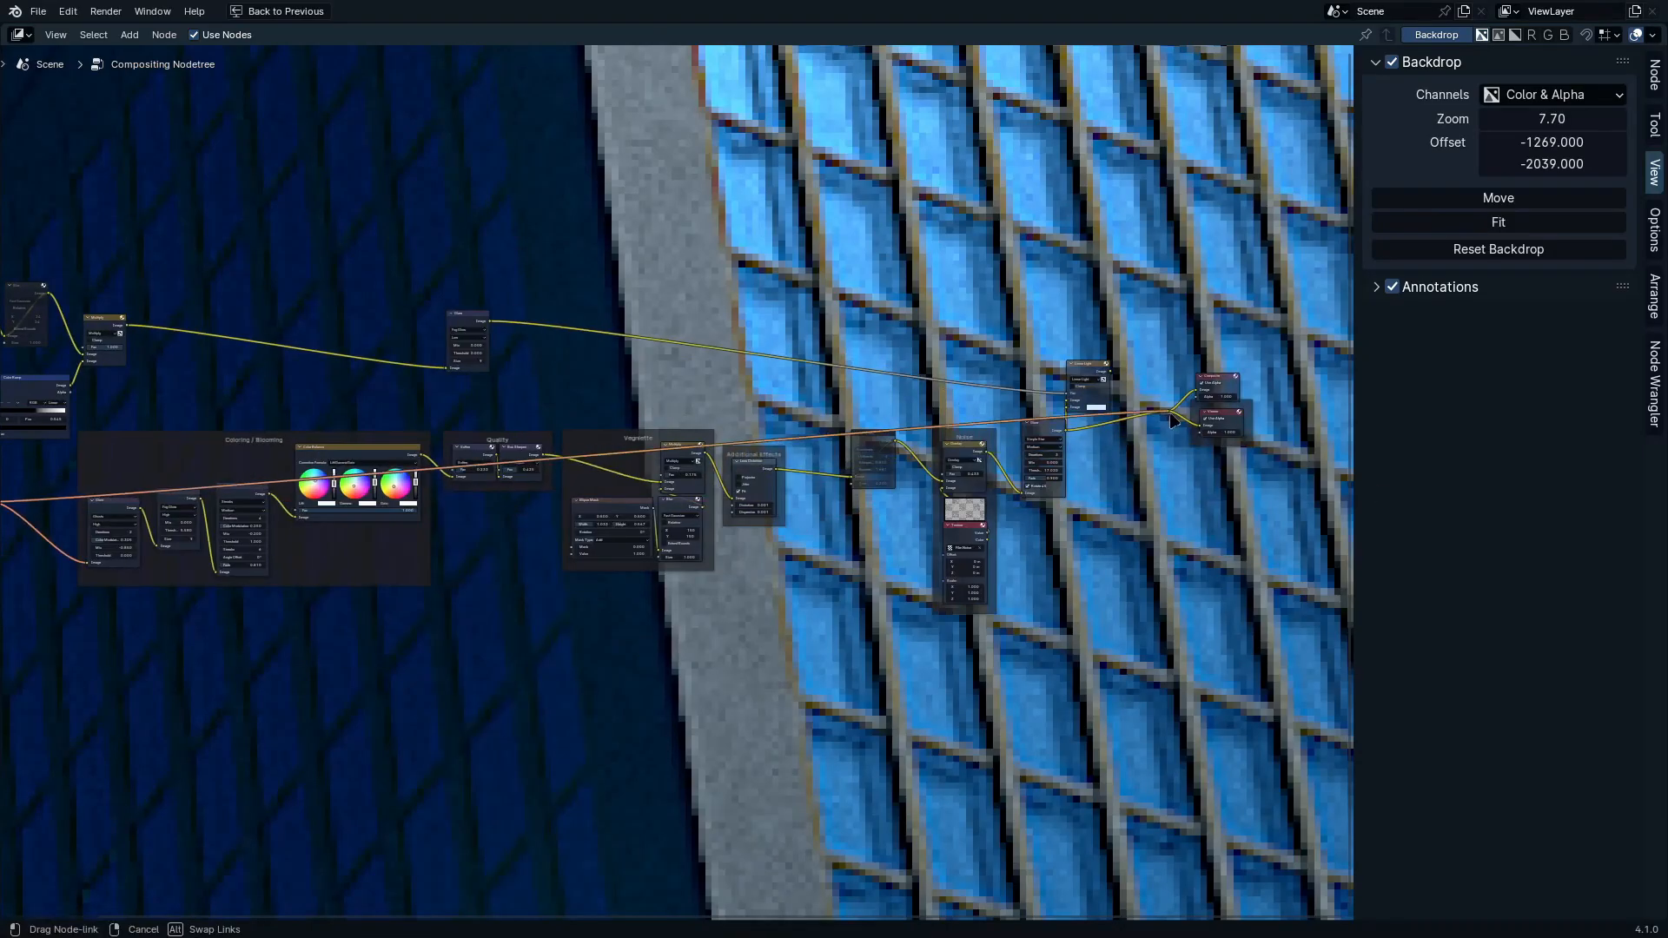
left_click_drag(1176, 420, 1171, 420)
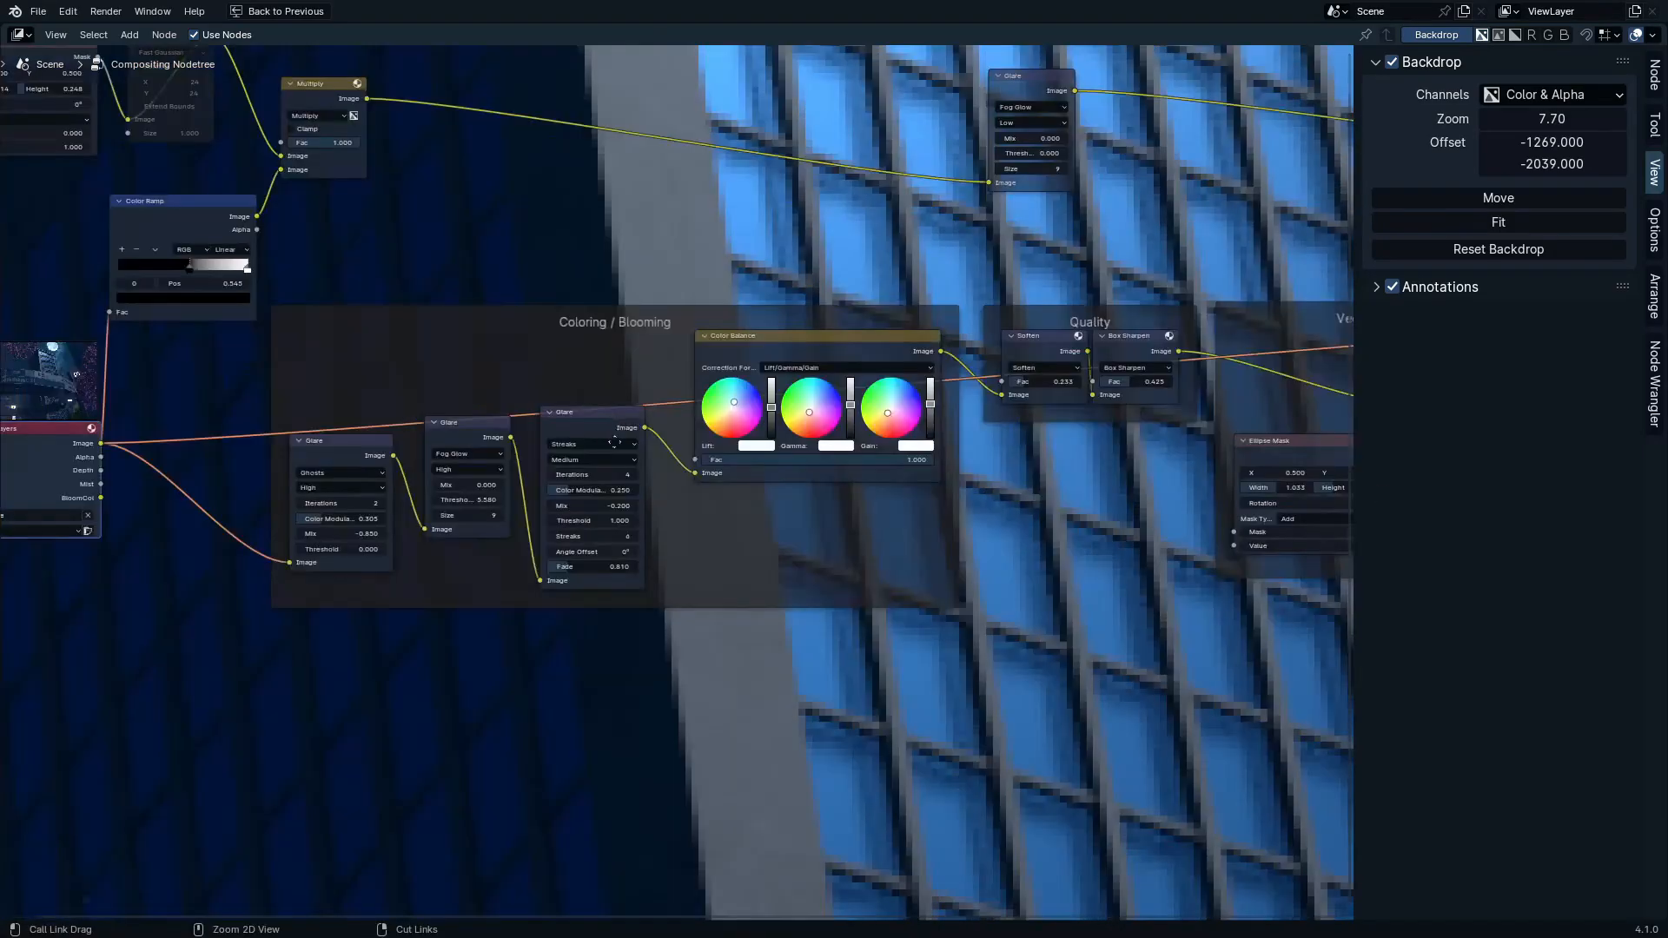
scroll(870, 468, "down", 5)
middle_click_drag(870, 467, 251, 491)
scroll(1168, 416, "up", 12)
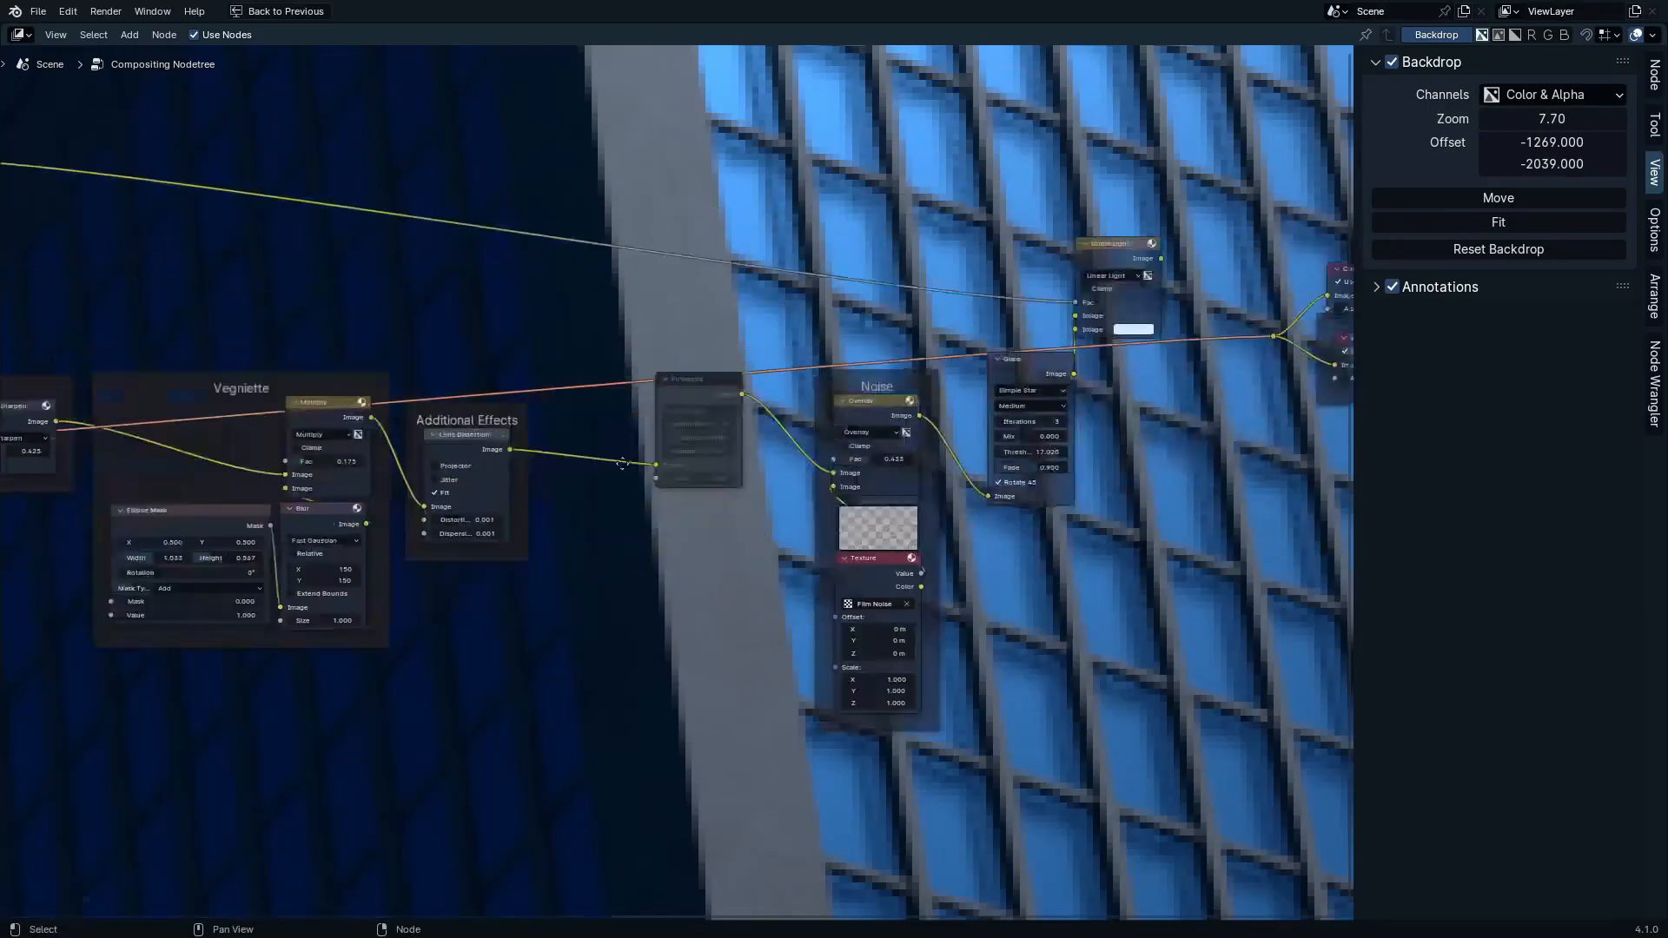
Reconnect the Linear Light output to the reroute point feeding Composite and Viewer, and restore the full workspace layout
middle_click_drag(1143, 345, 847, 387)
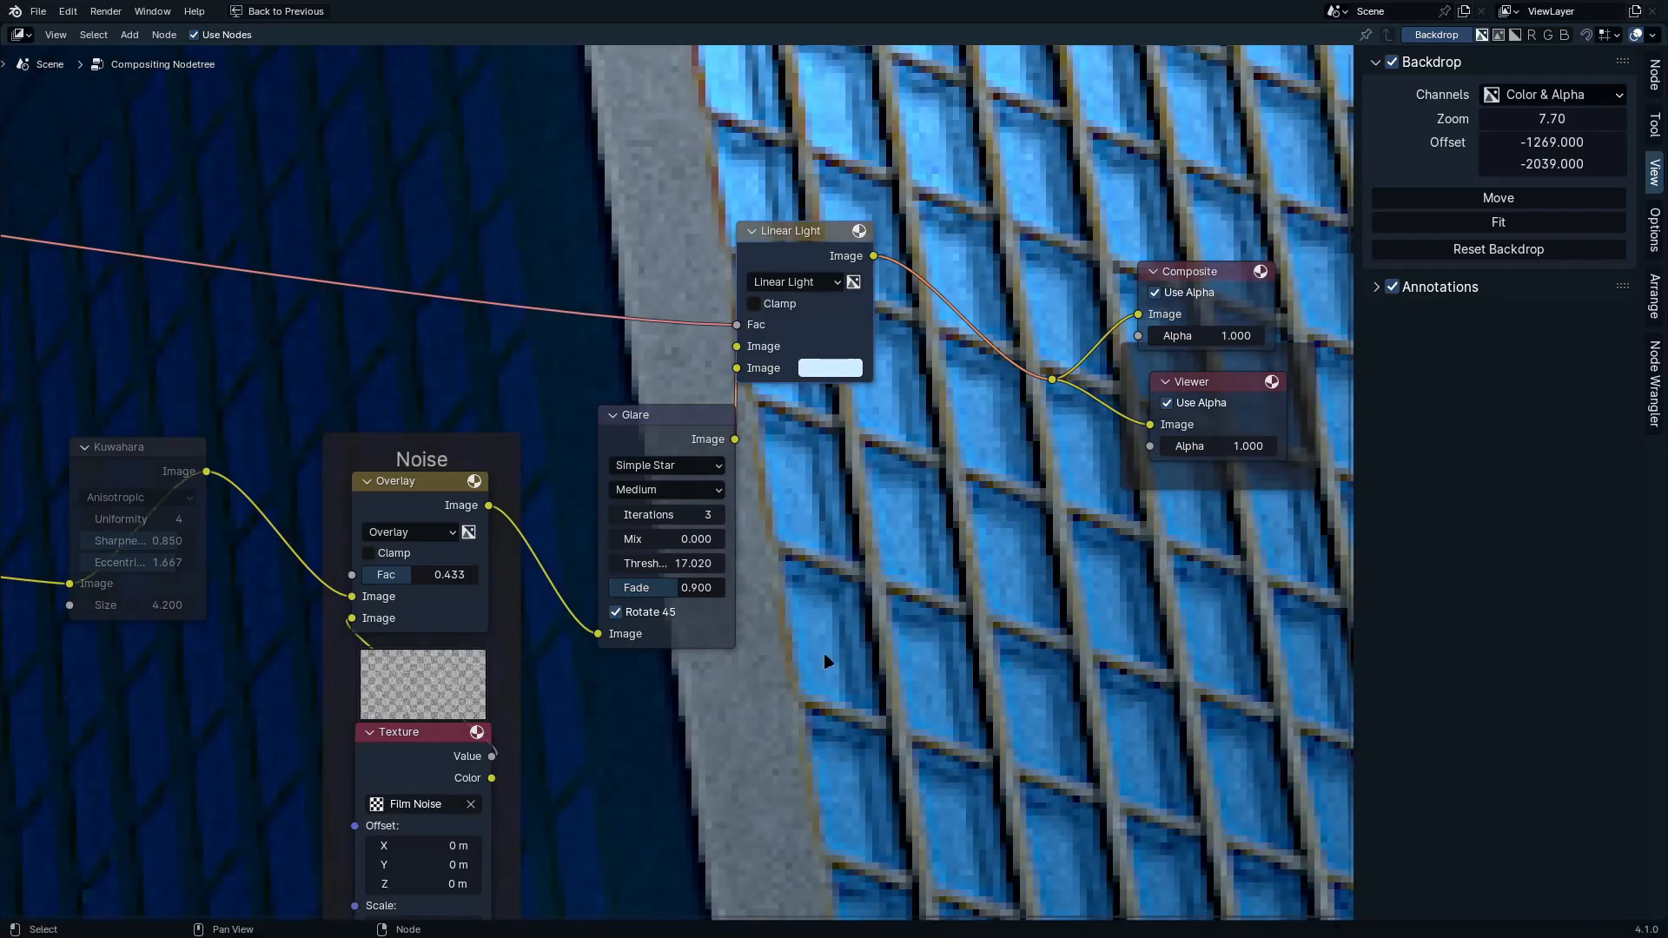
middle_click_drag(826, 662, 685, 450)
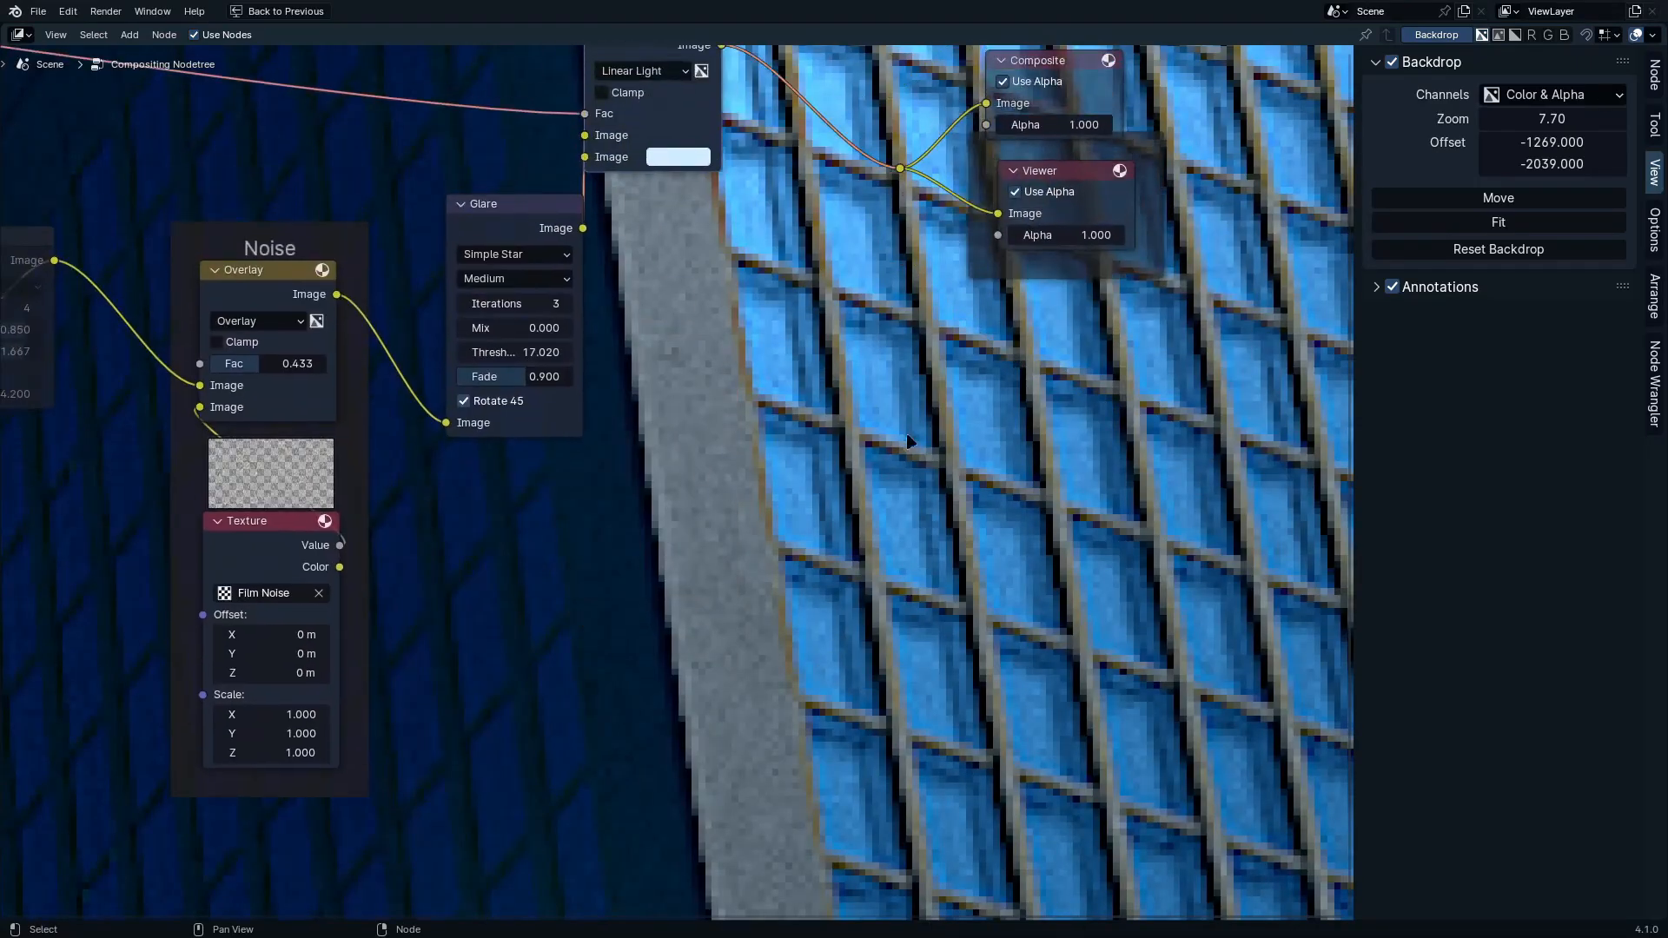
key("ctrl+space")
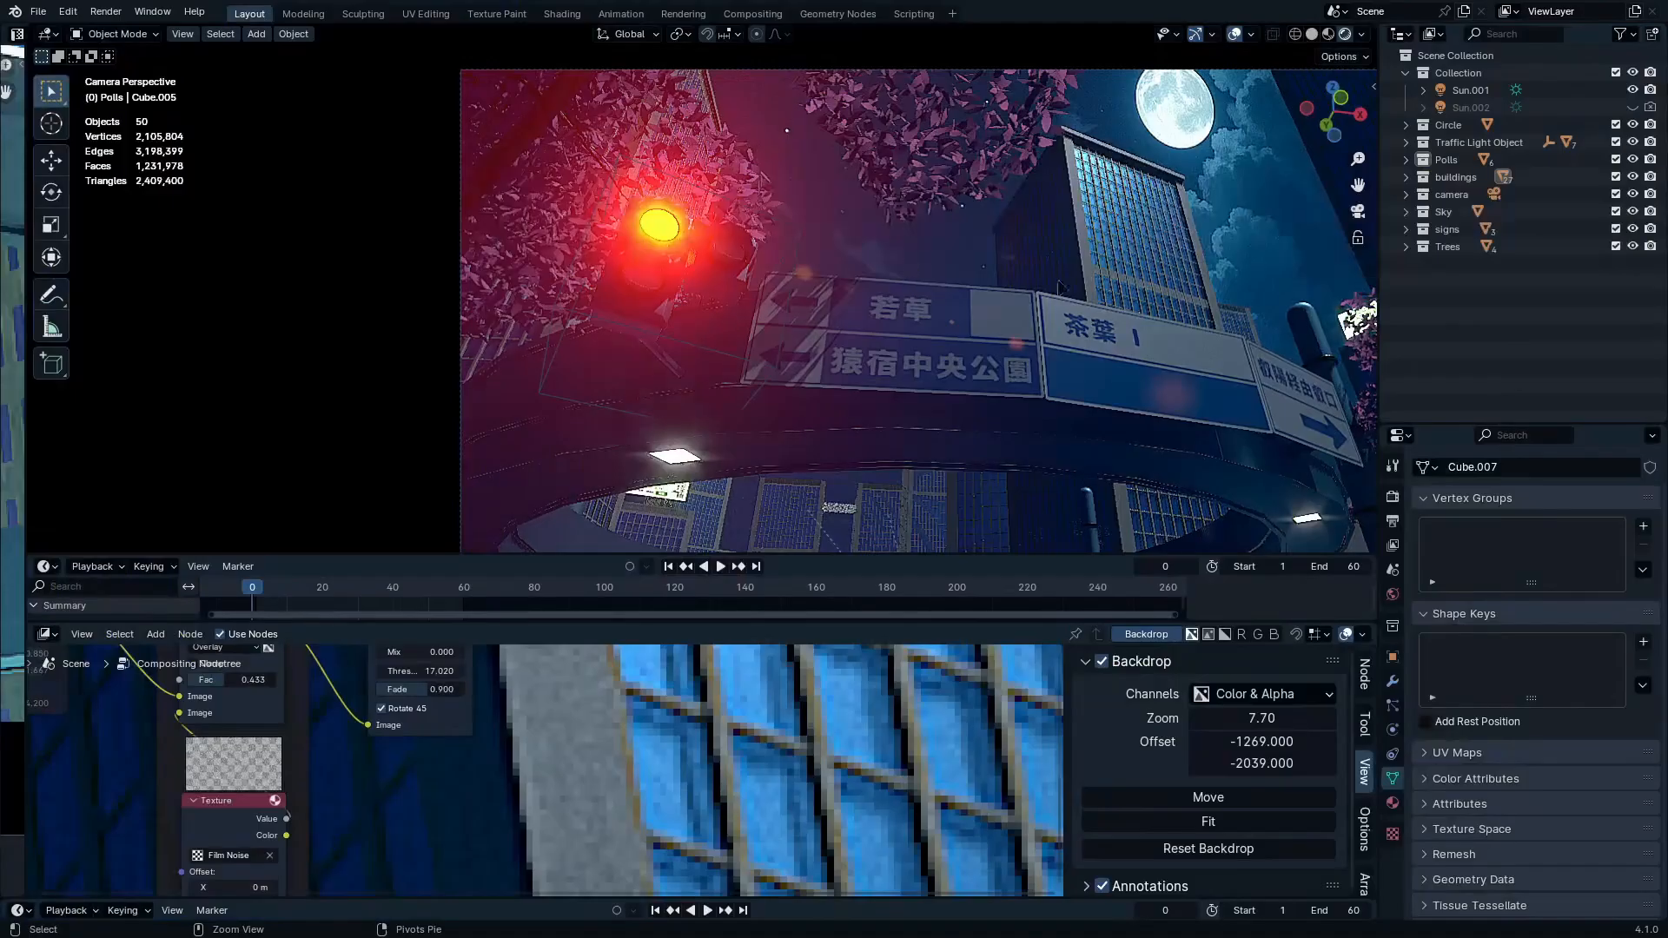
Examine the tower's wall and window edges up close in the rendered viewport
key("ctrl+space")
middle_click_drag(1370, 461, 1366, 380, "ctrl")
middle_click_drag(1340, 492, 1363, 326, "ctrl")
middle_click_drag(1128, 577, 1097, 533, "ctrl")
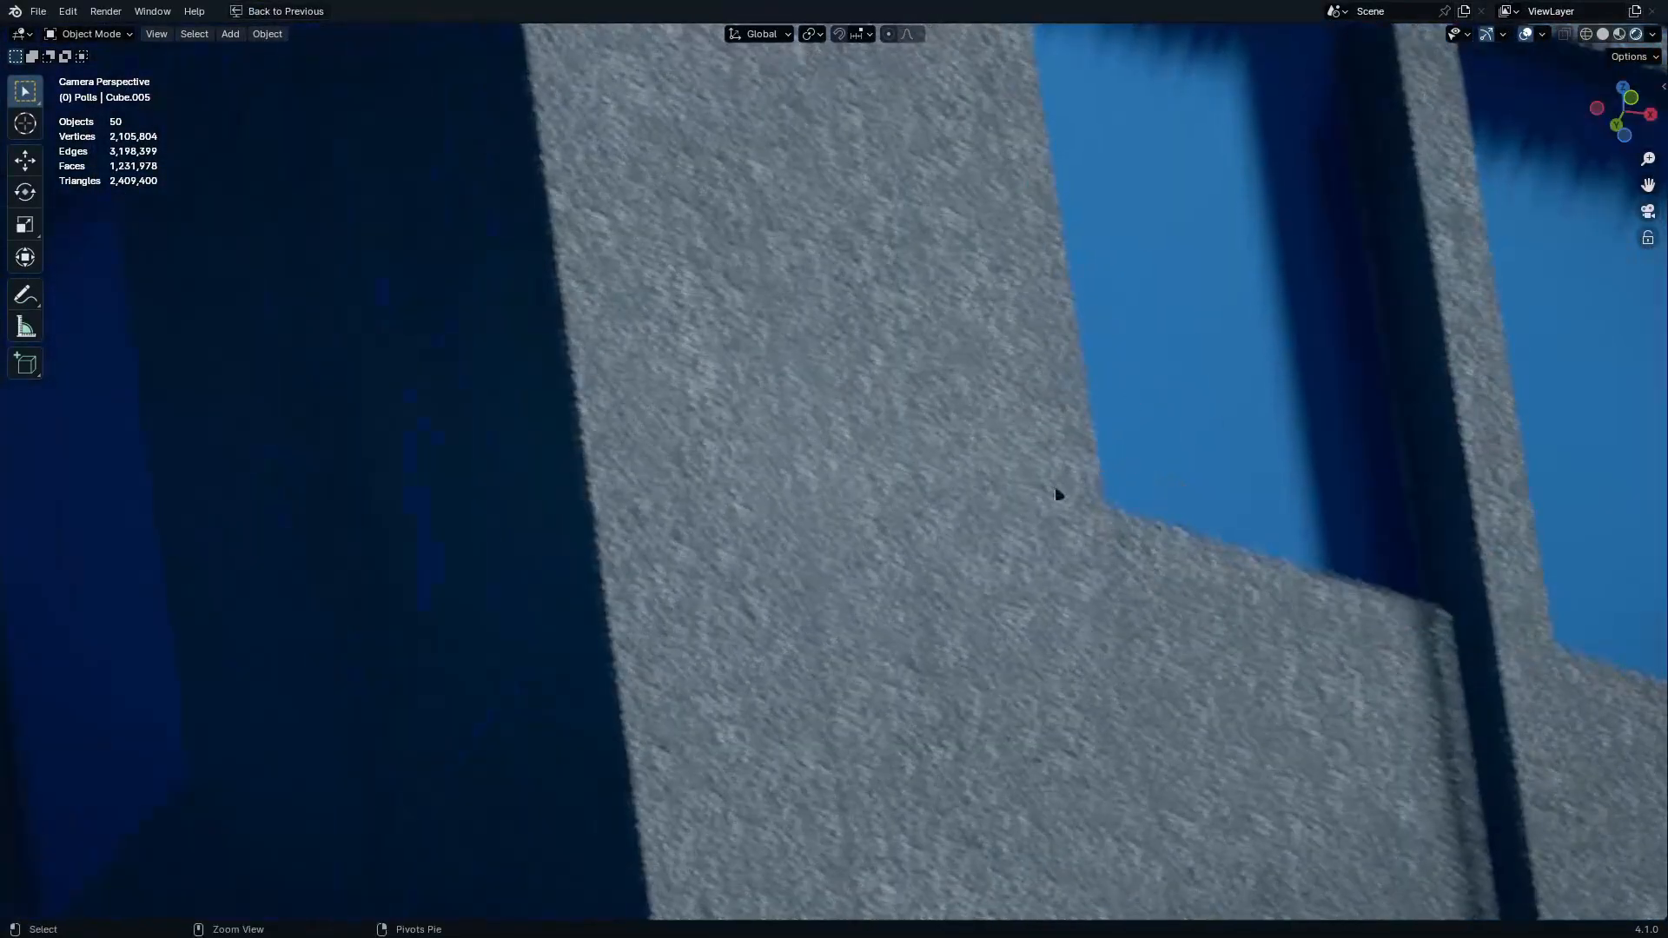
scroll(915, 424, "down", 4)
key("ctrl+space")
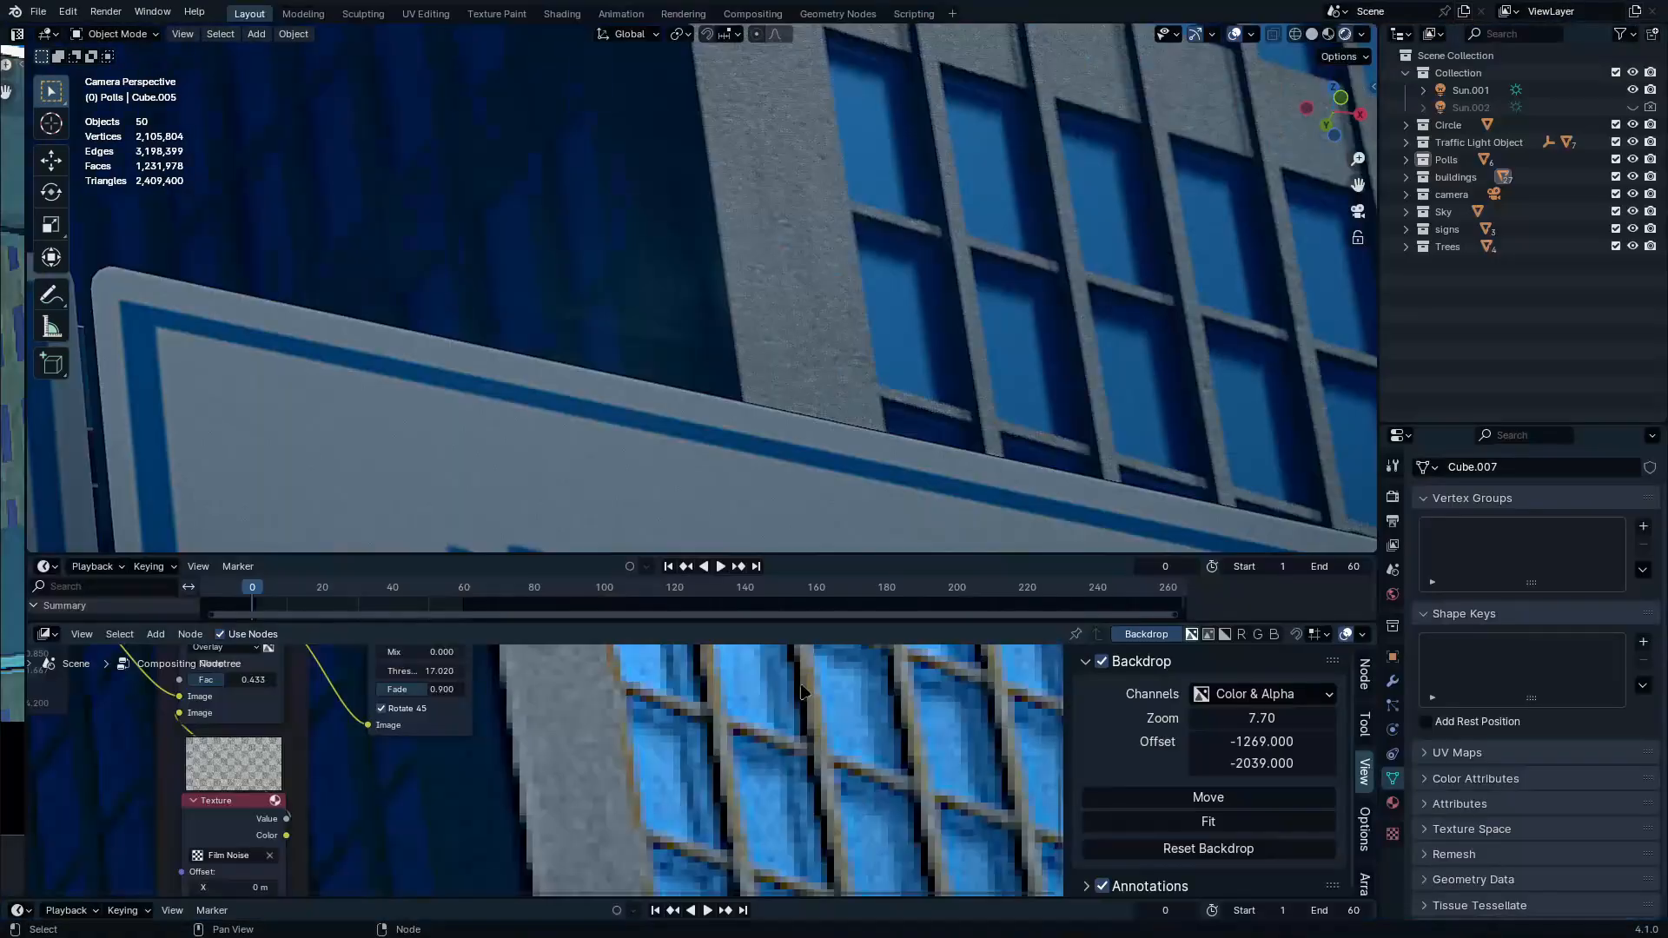
Set the Lens Distortion node's dispersion to 0.010
key("ctrl+space")
middle_click_drag(944, 415, 1303, 417)
mouse_move(999, 391)
middle_mouse_down("ctrl")
mouse_move(999, 326)
mouse_move(998, 408)
middle_mouse_up("ctrl")
middle_click_drag(468, 450, 811, 507)
middle_click_drag(569, 643, 599, 508, "ctrl")
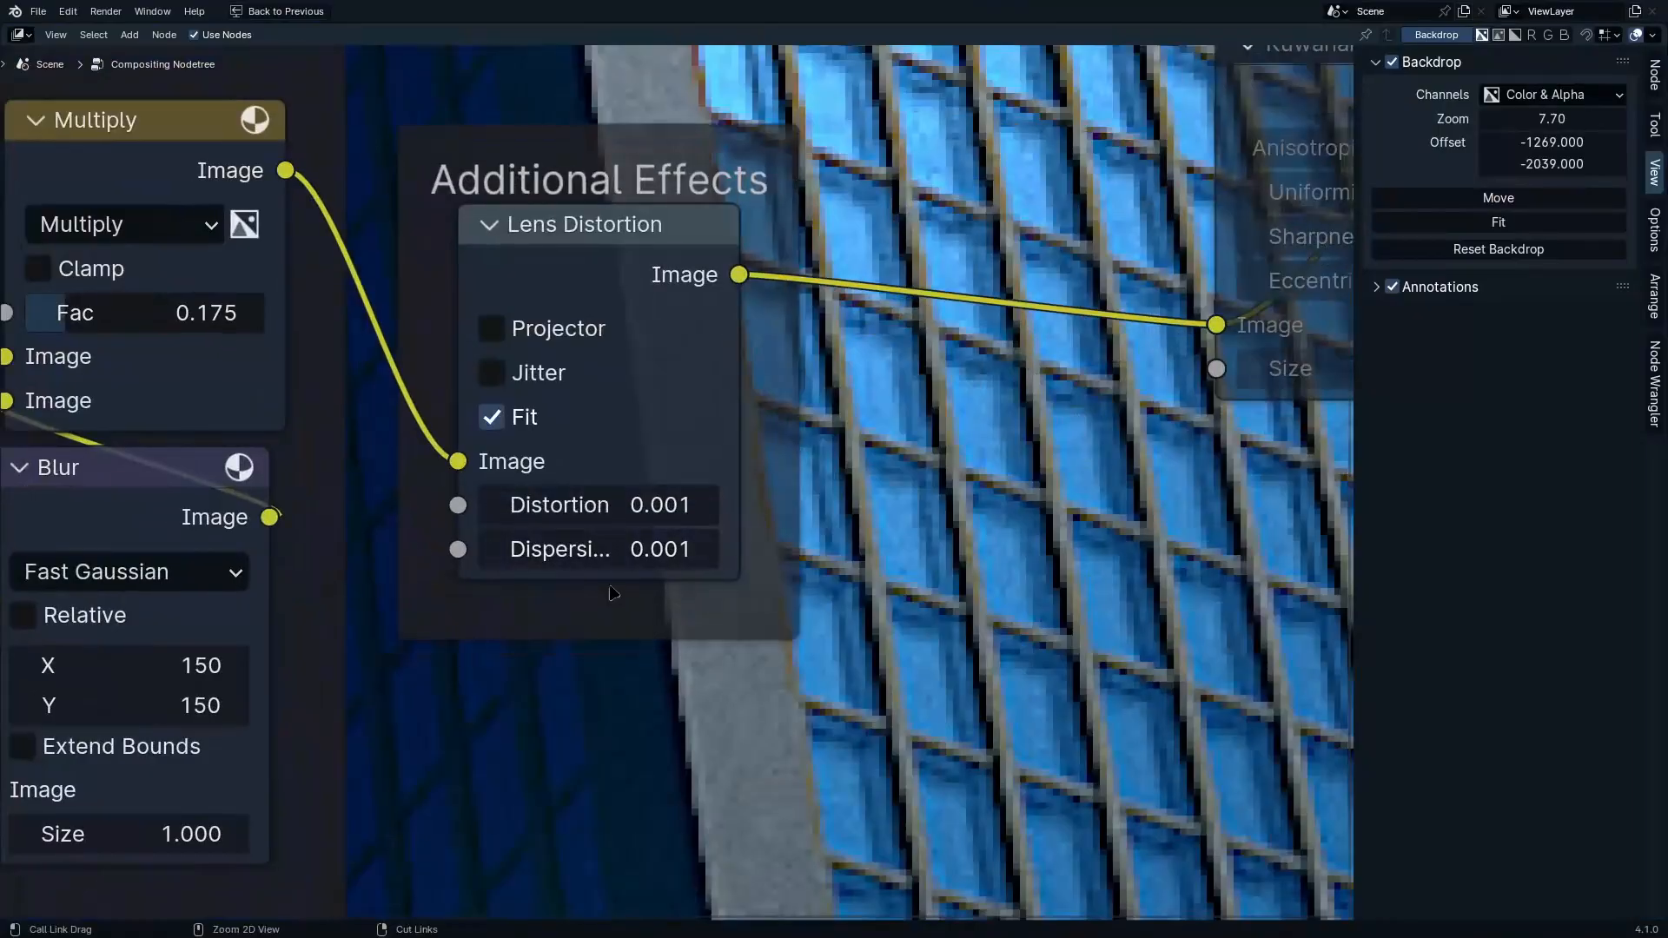
key("ctrl+space")
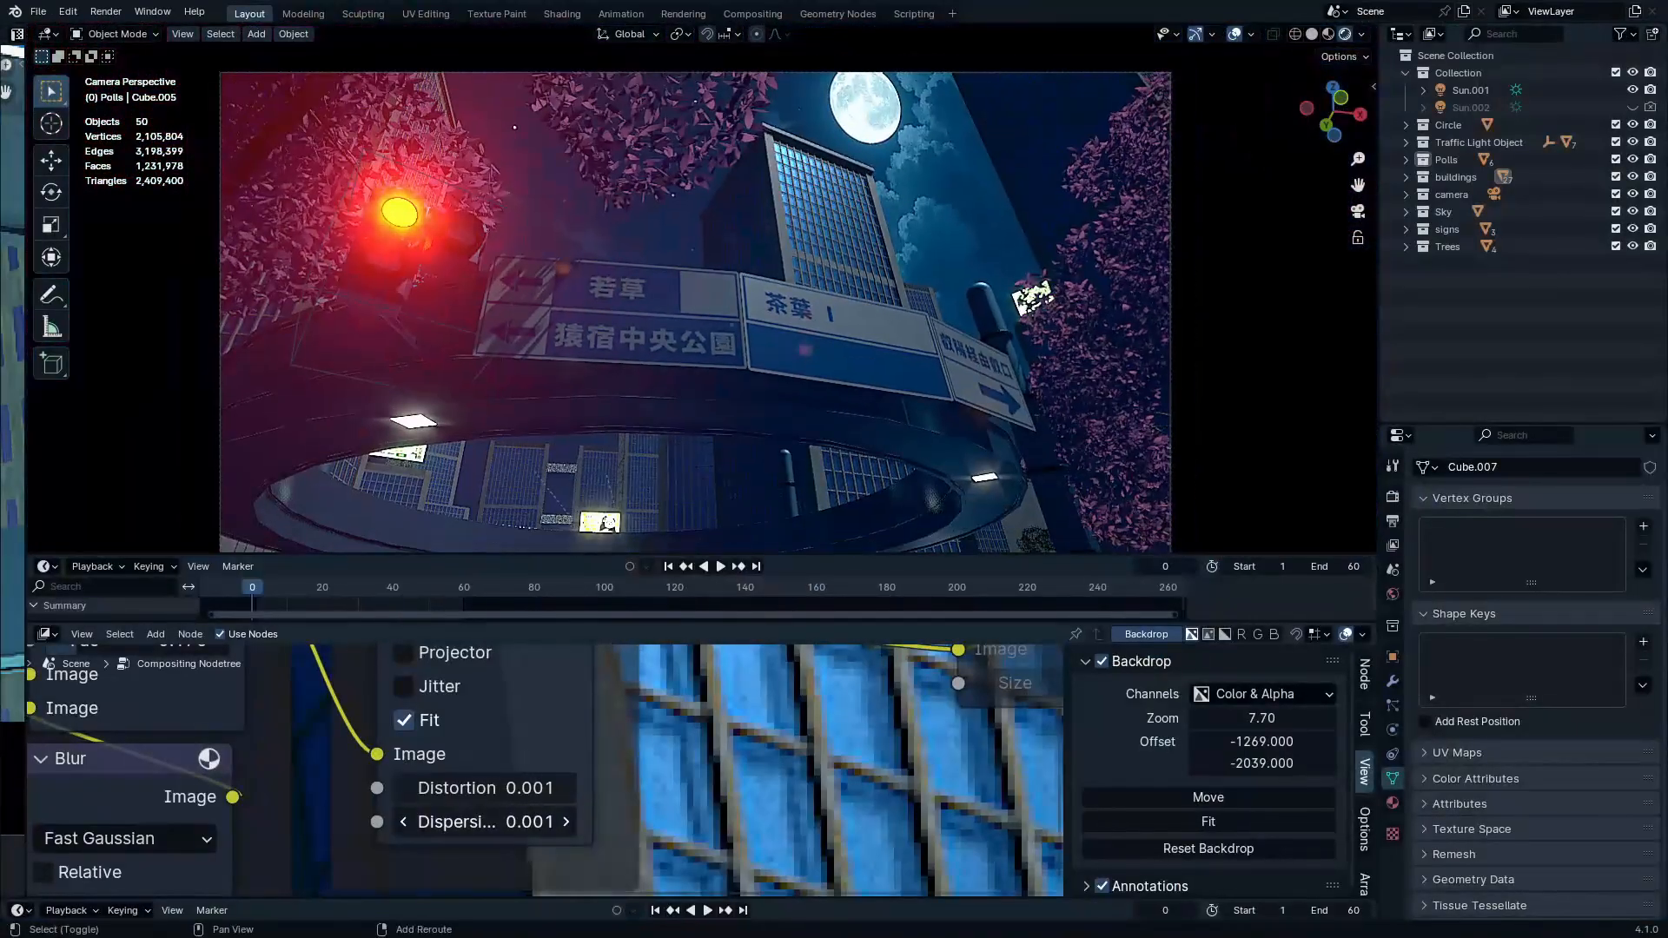
mouse_move(484, 822)
left_mouse_down()
mouse_move(580, 821)
mouse_move(506, 822)
left_mouse_up()
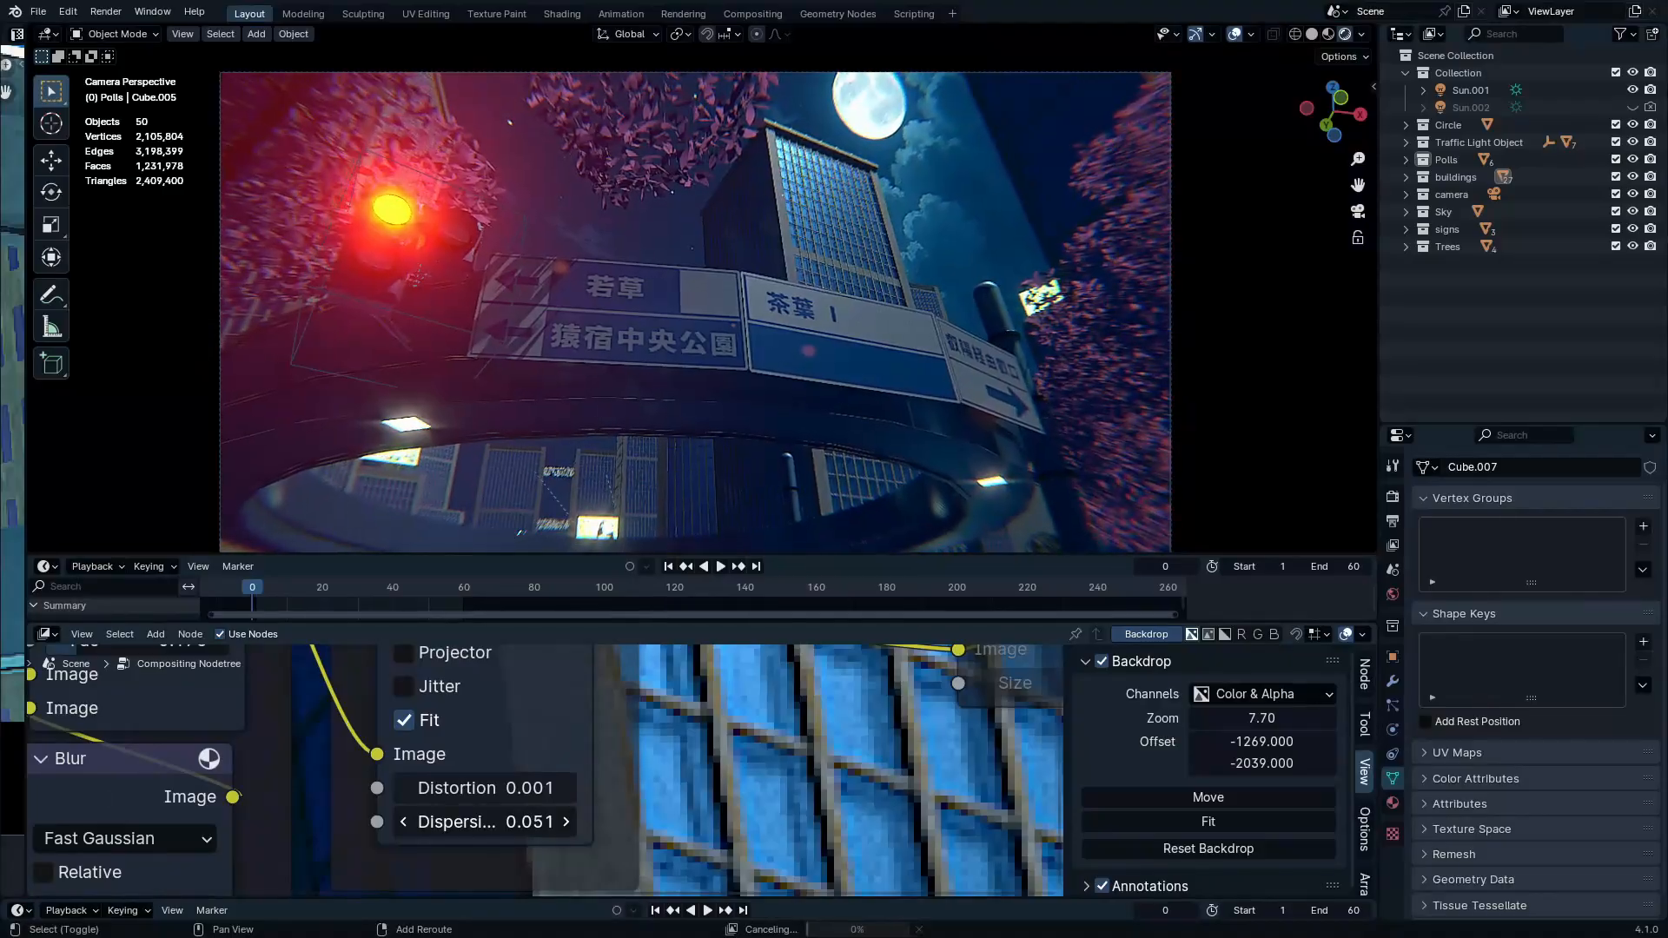
double_click(447, 821)
key("BackSpace")
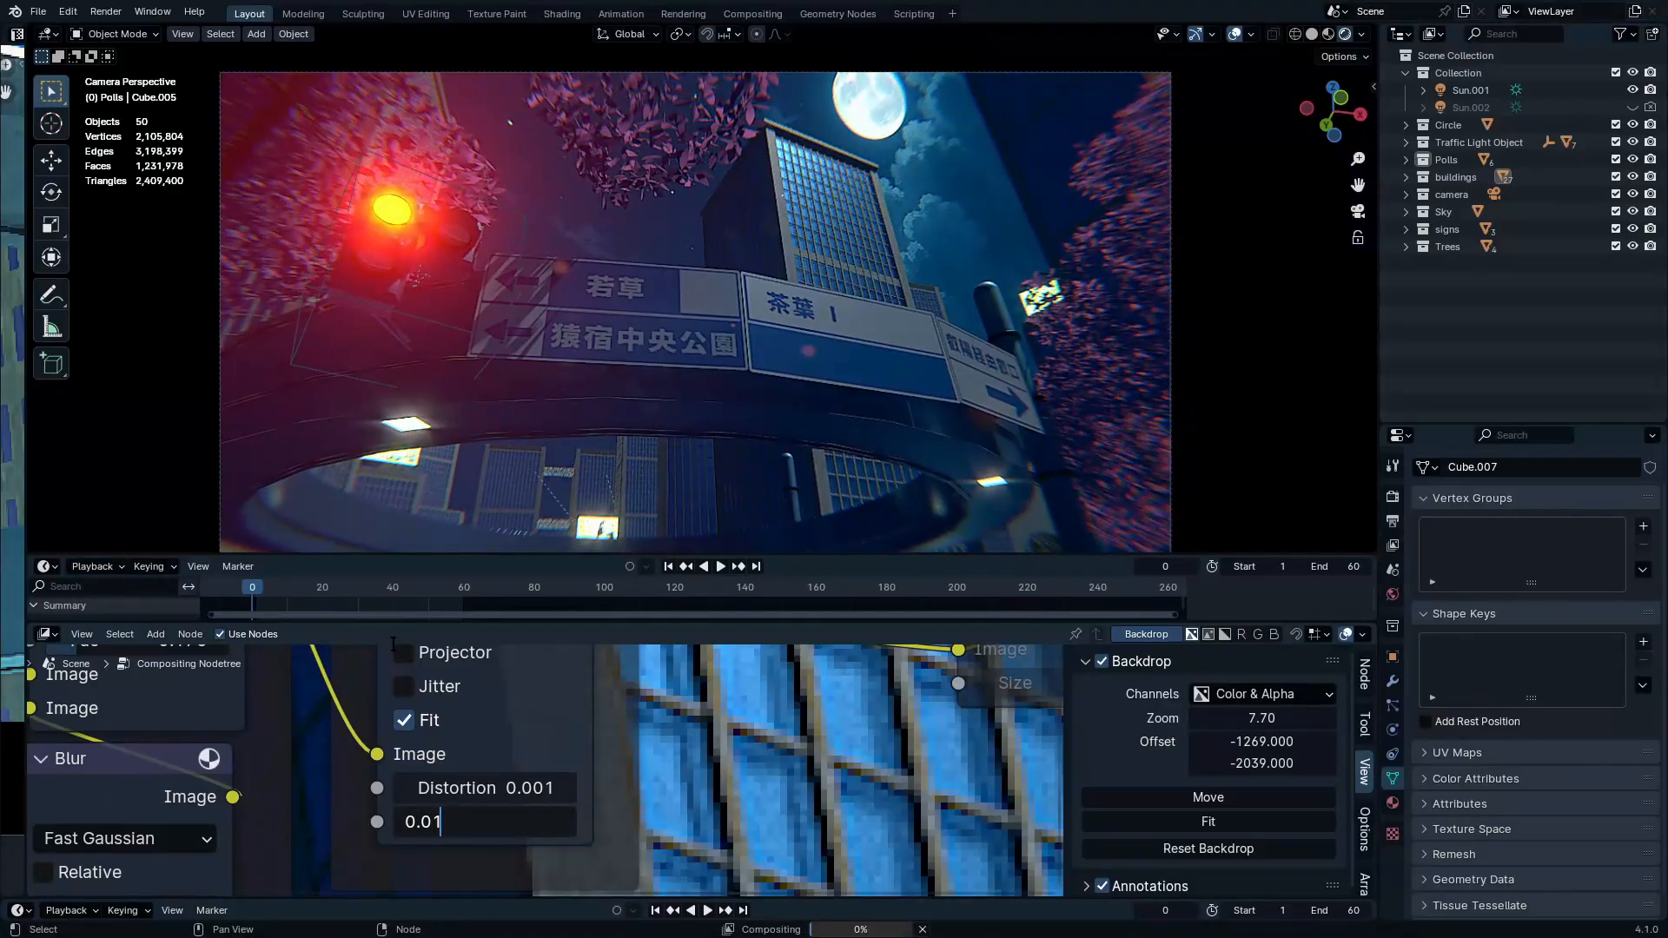
type("0")
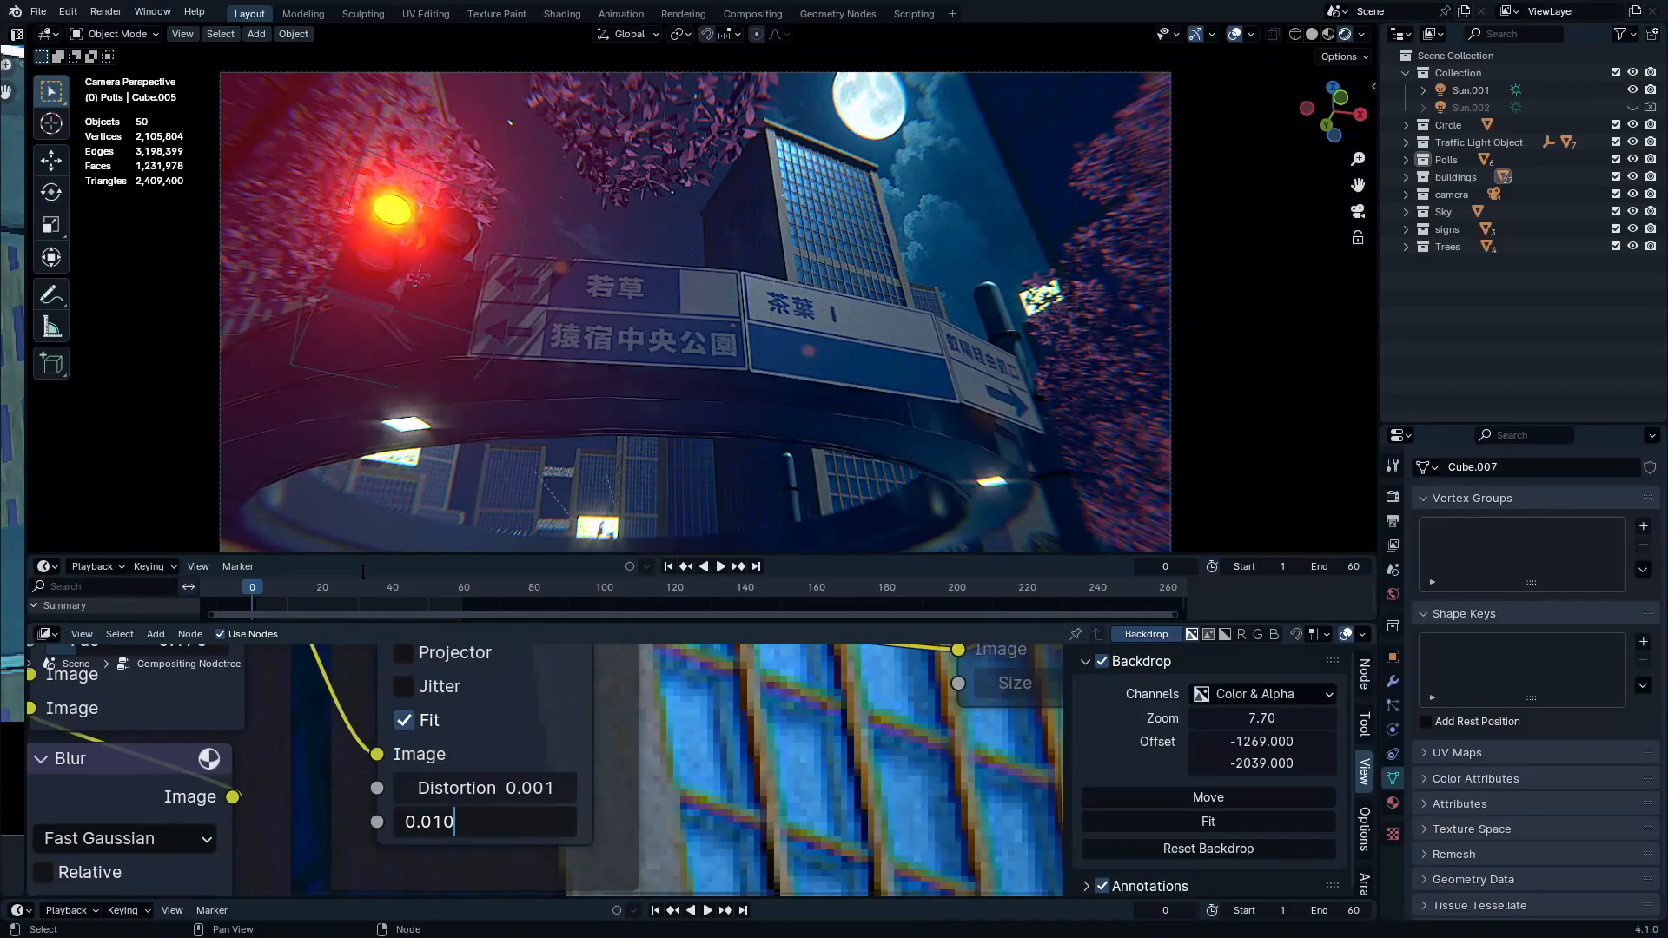
key("Return")
Raise the factor of the Overlay node in the Noise frame to 0.767
scroll(651, 825, "up", 1)
middle_click_drag(651, 825, 709, 903)
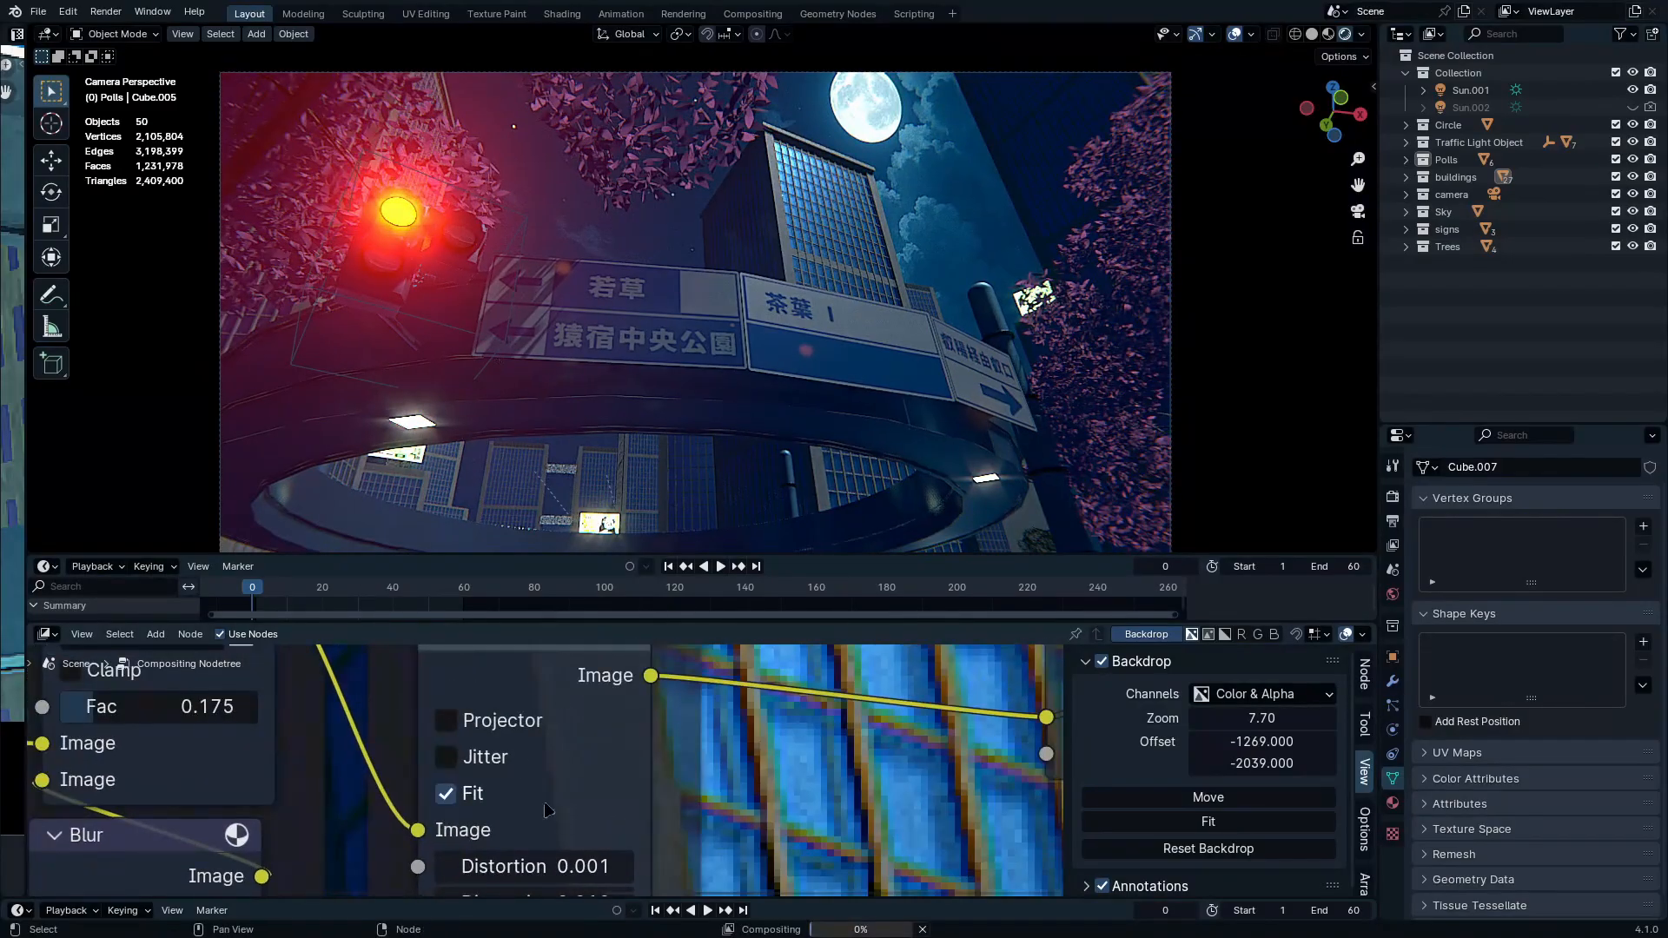
middle_click_drag(825, 808, 462, 759)
middle_click_drag(942, 758, 608, 830)
middle_click_drag(1047, 745, 497, 867)
middle_click_drag(733, 852, 904, 829)
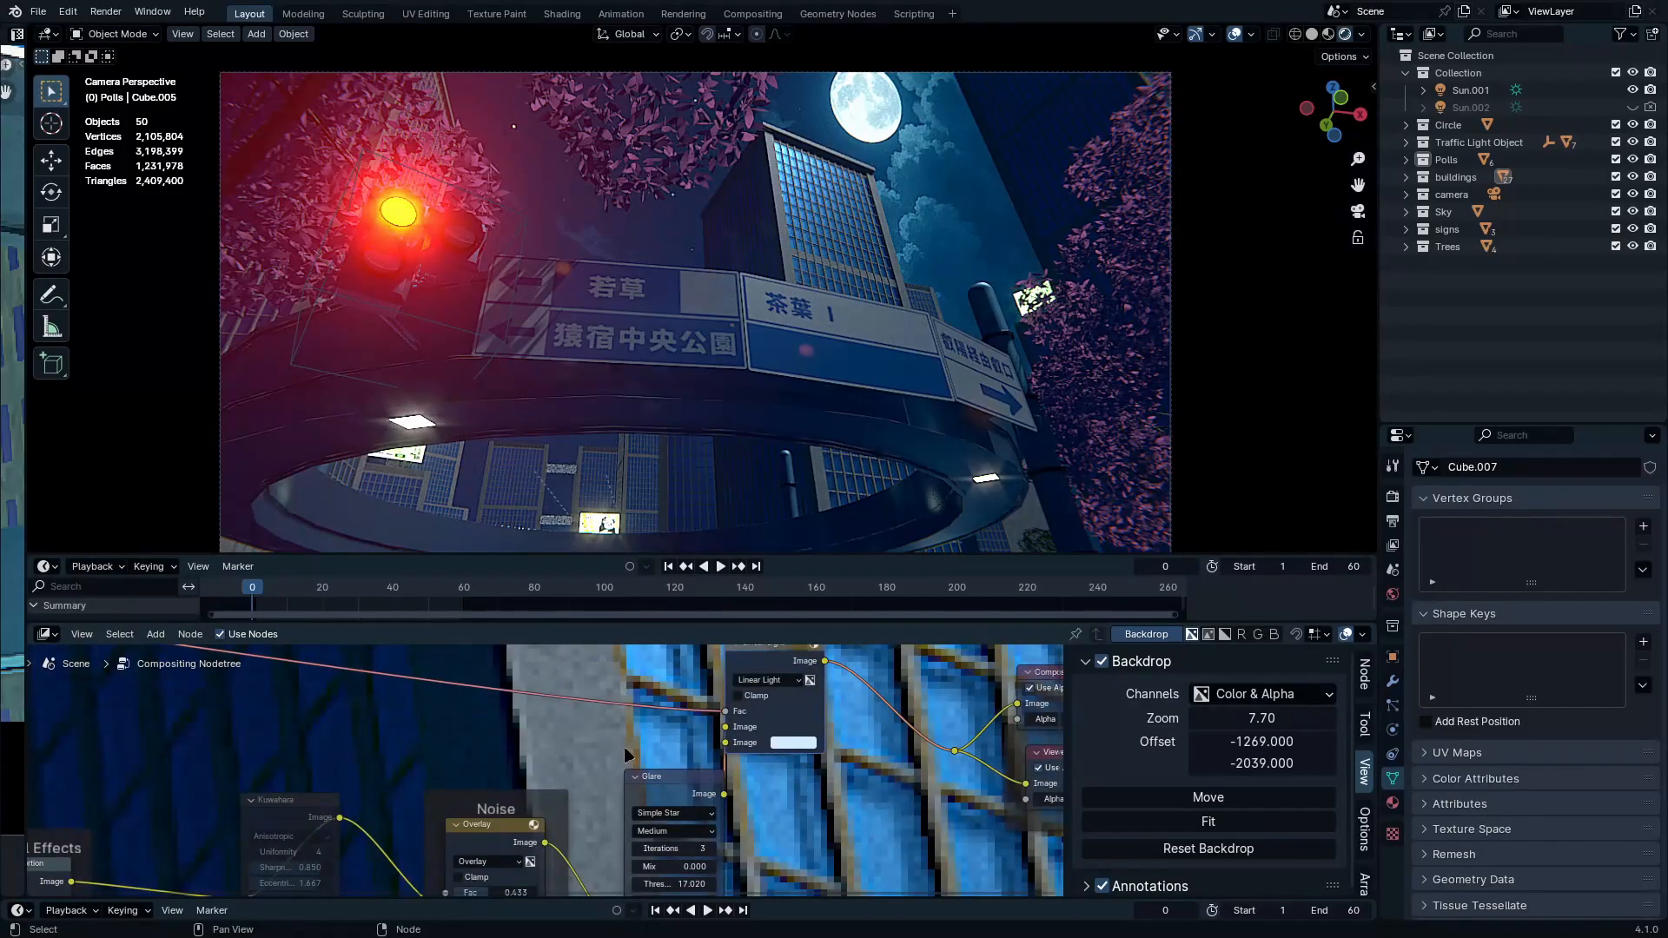
middle_click_drag(502, 867, 518, 832)
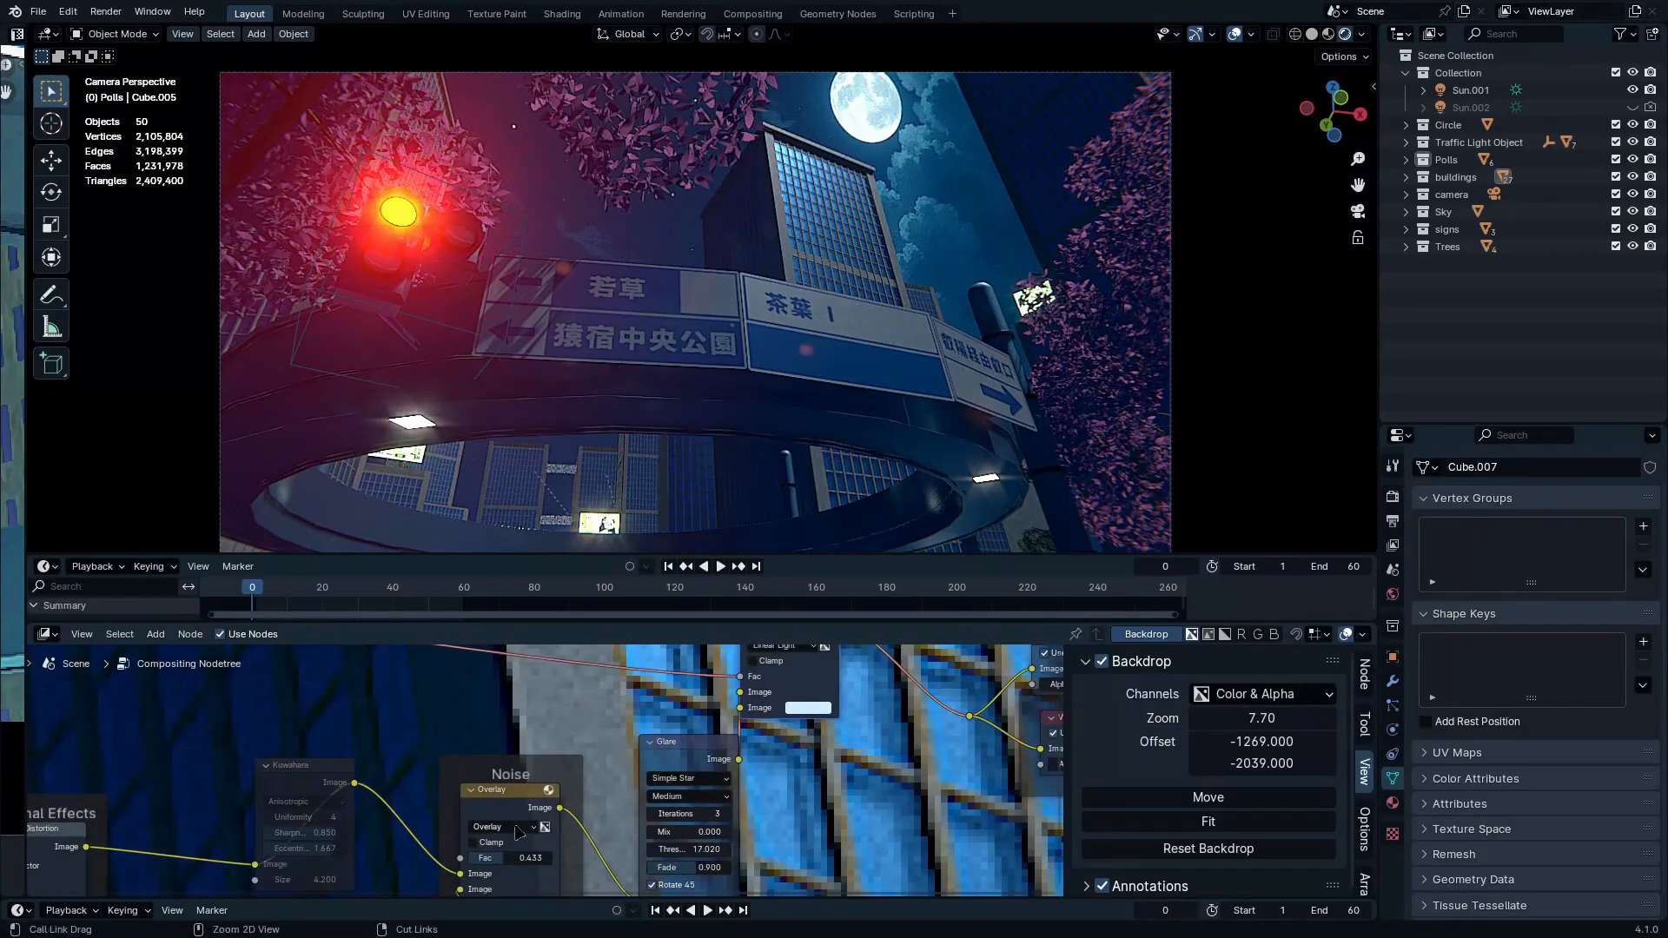
key("ctrl+space")
scroll(695, 397, "up", 5)
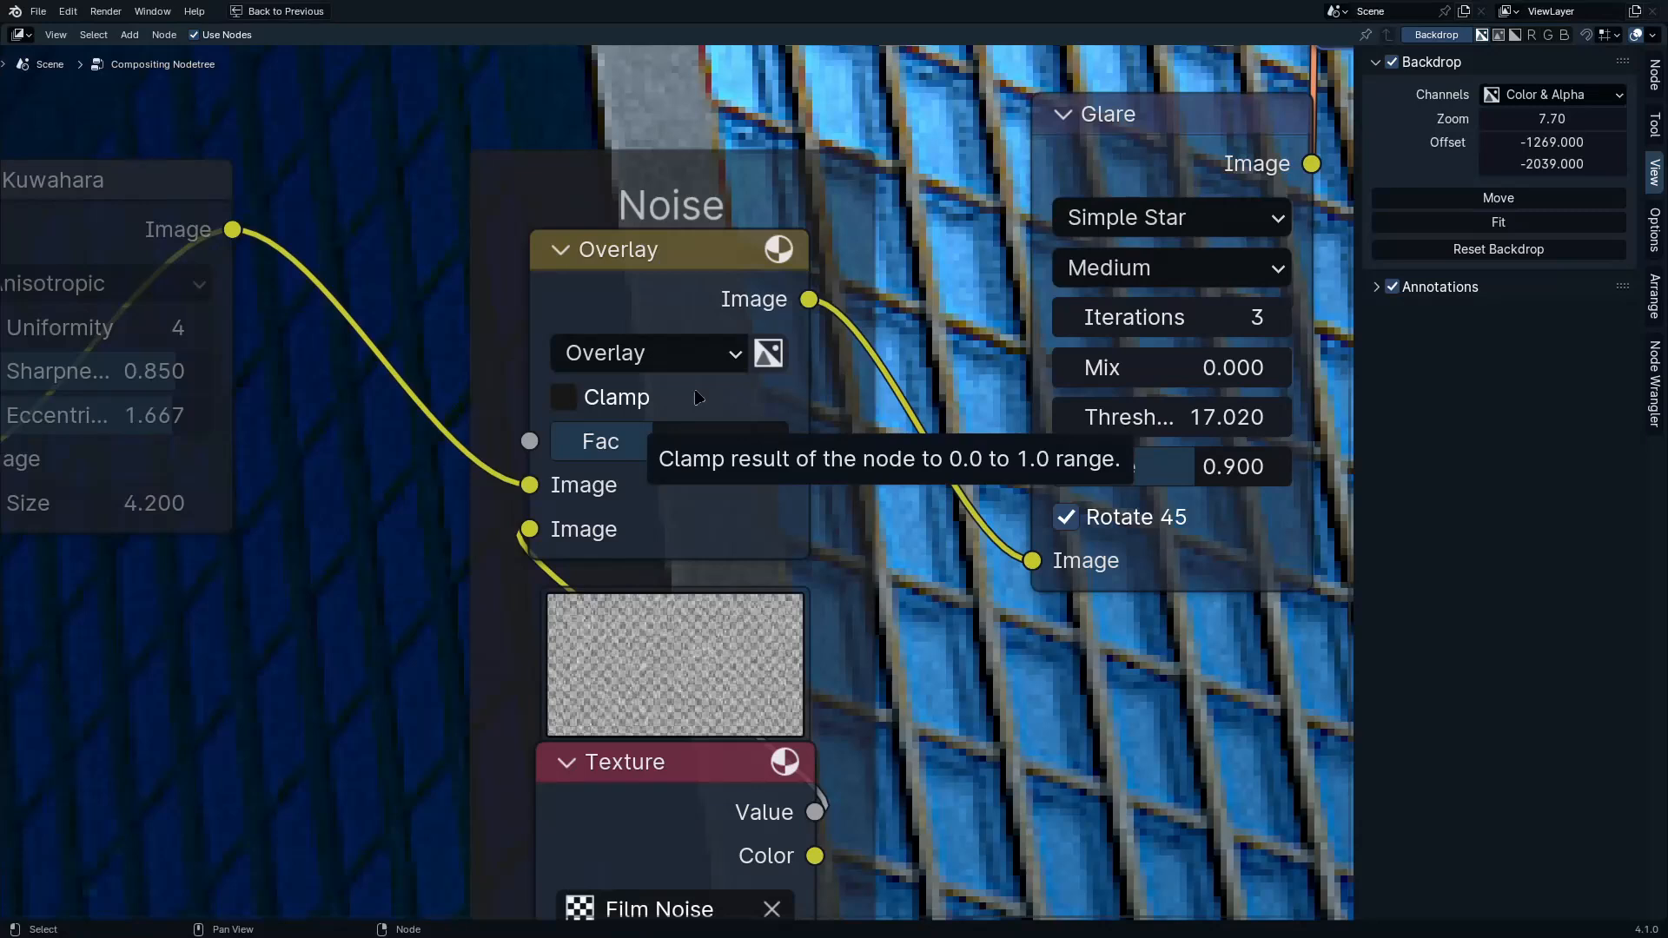
scroll(728, 637, "down", 5, "shift")
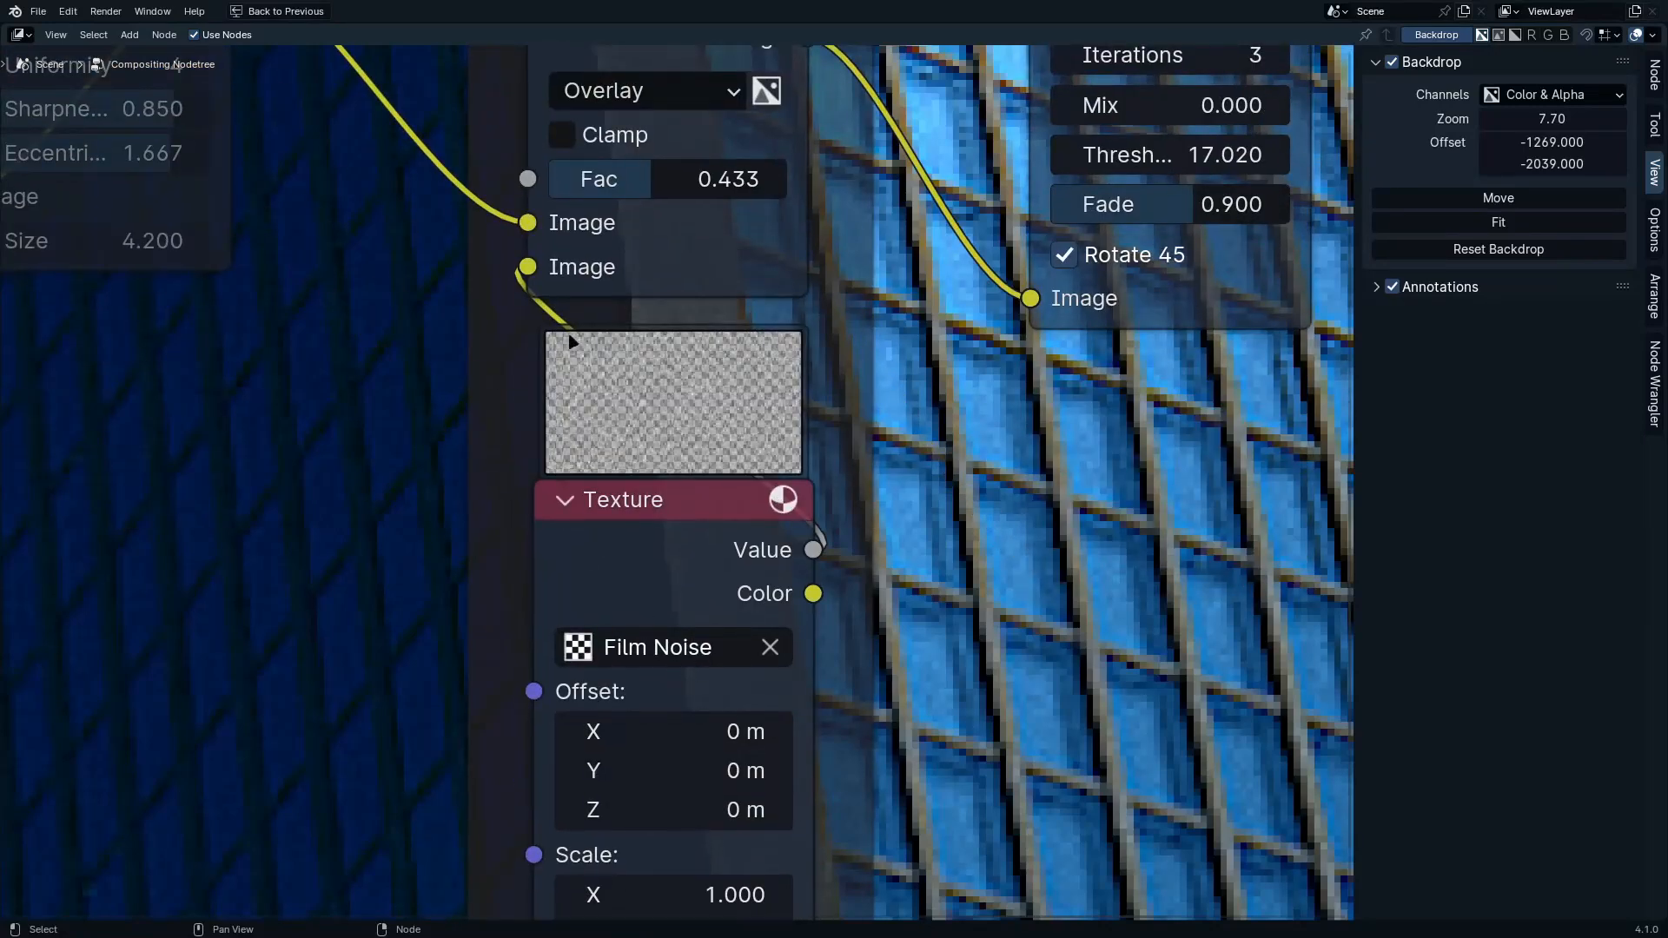
key("ctrl+space")
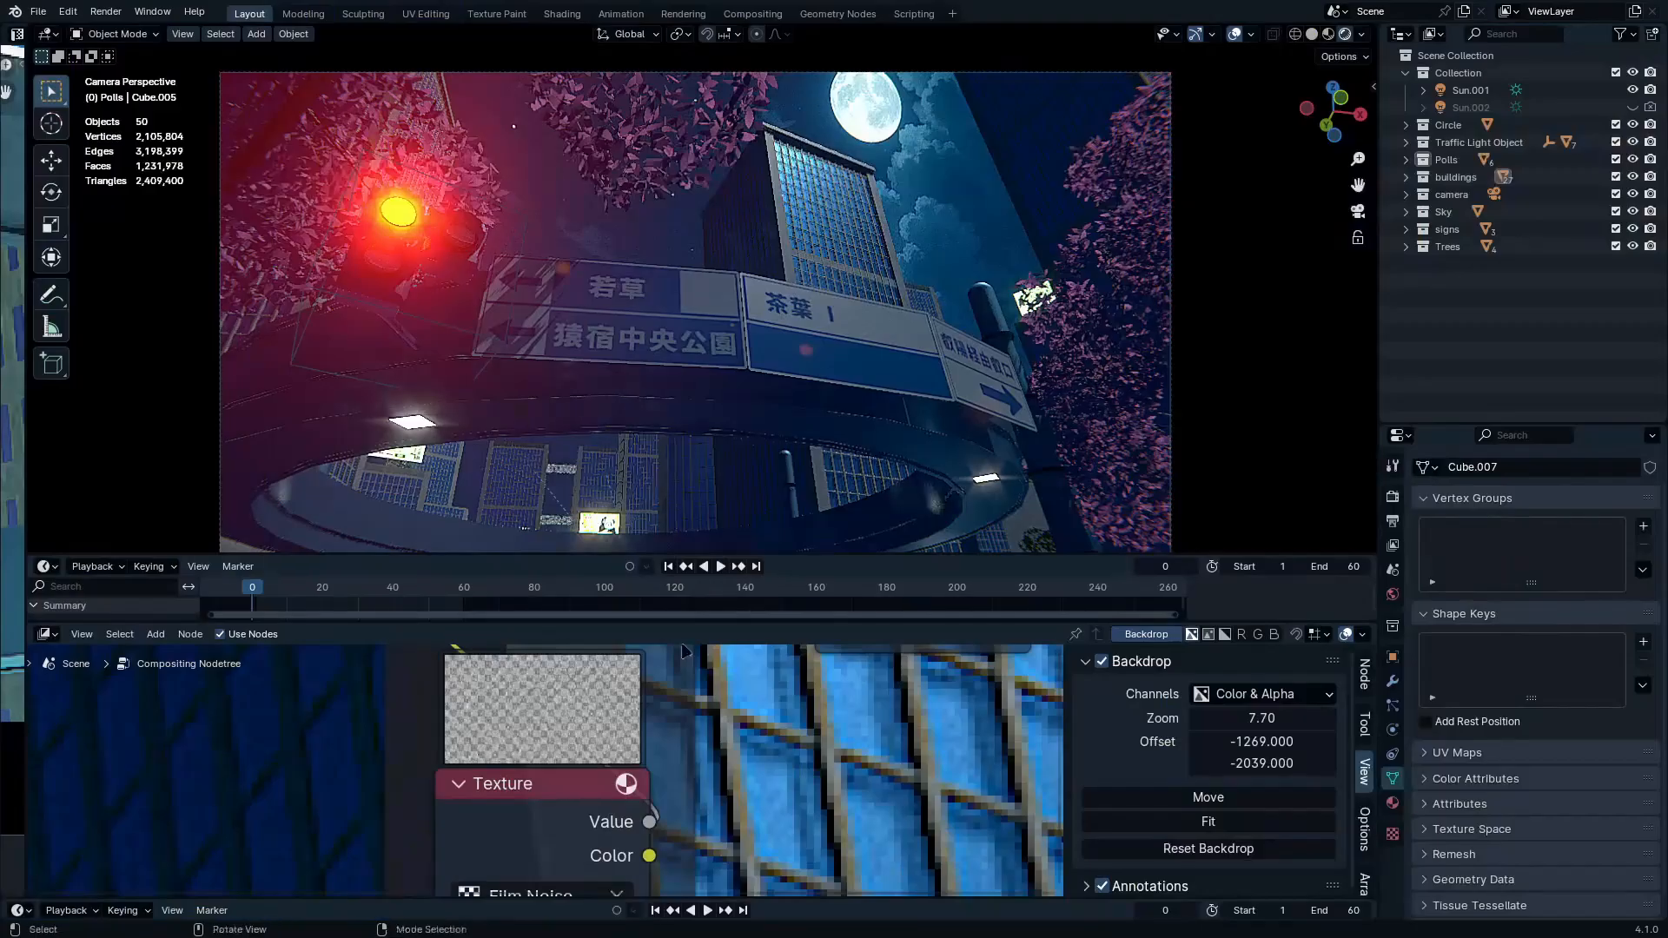
scroll(752, 347, "up", 5)
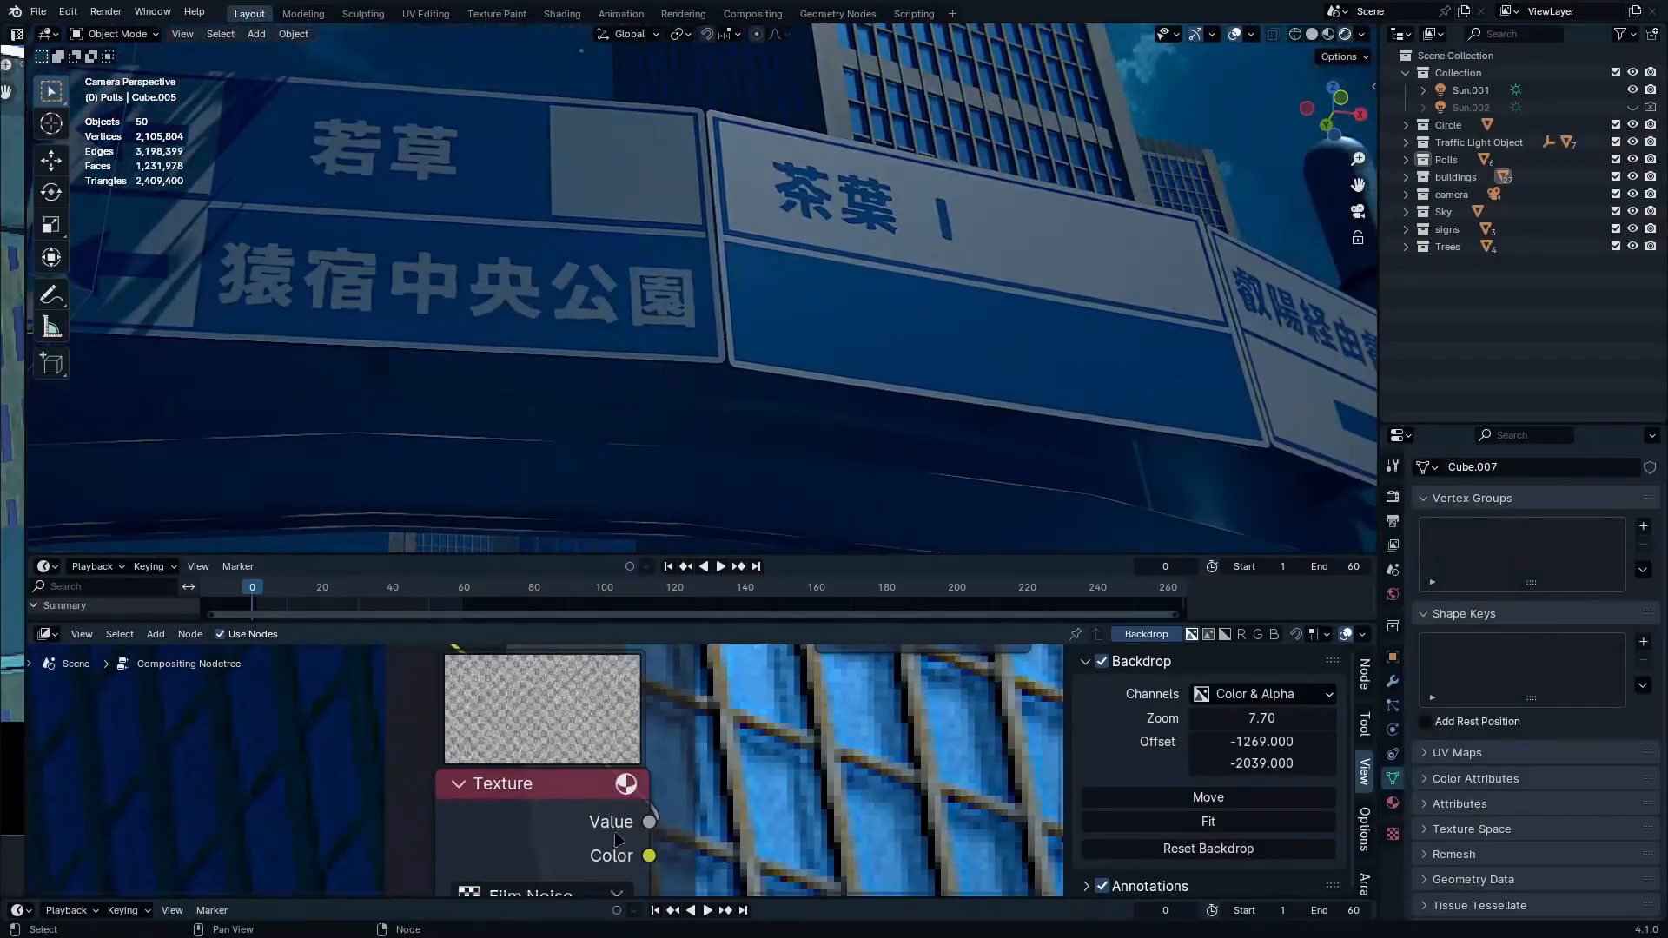
scroll(616, 840, "down", 8, "shift")
left_click_drag(504, 770, 561, 770)
Bring up the render result and examine the tower's windows and edges at several magnifications
key("F12")
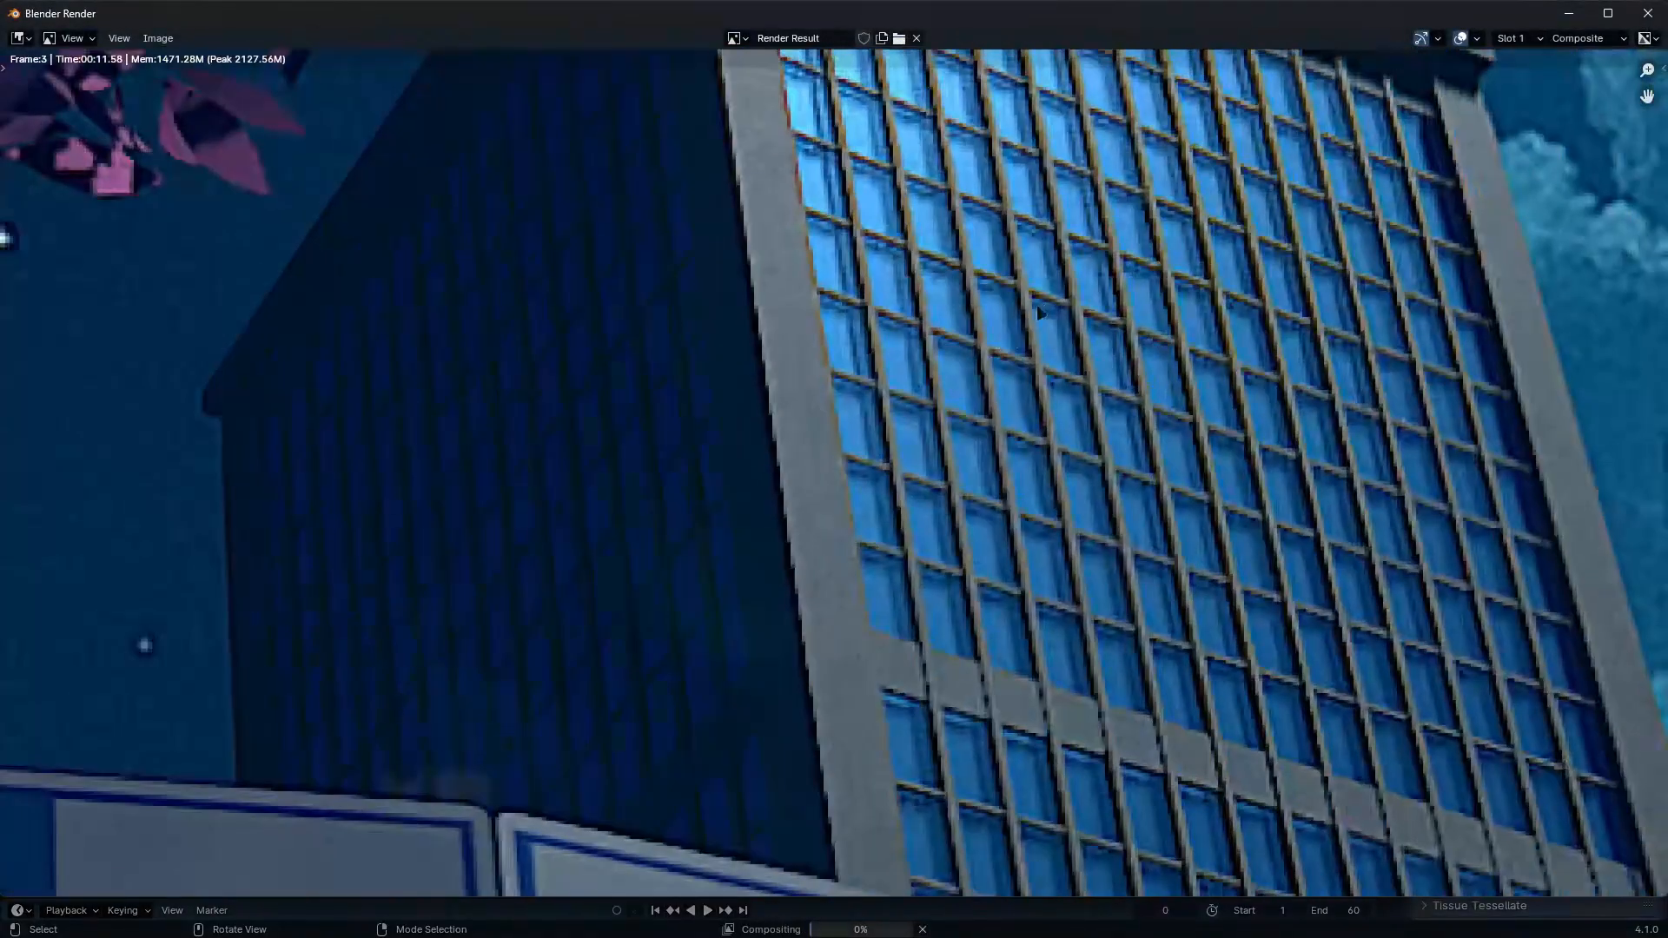
middle_click_drag(1038, 313, 968, 563)
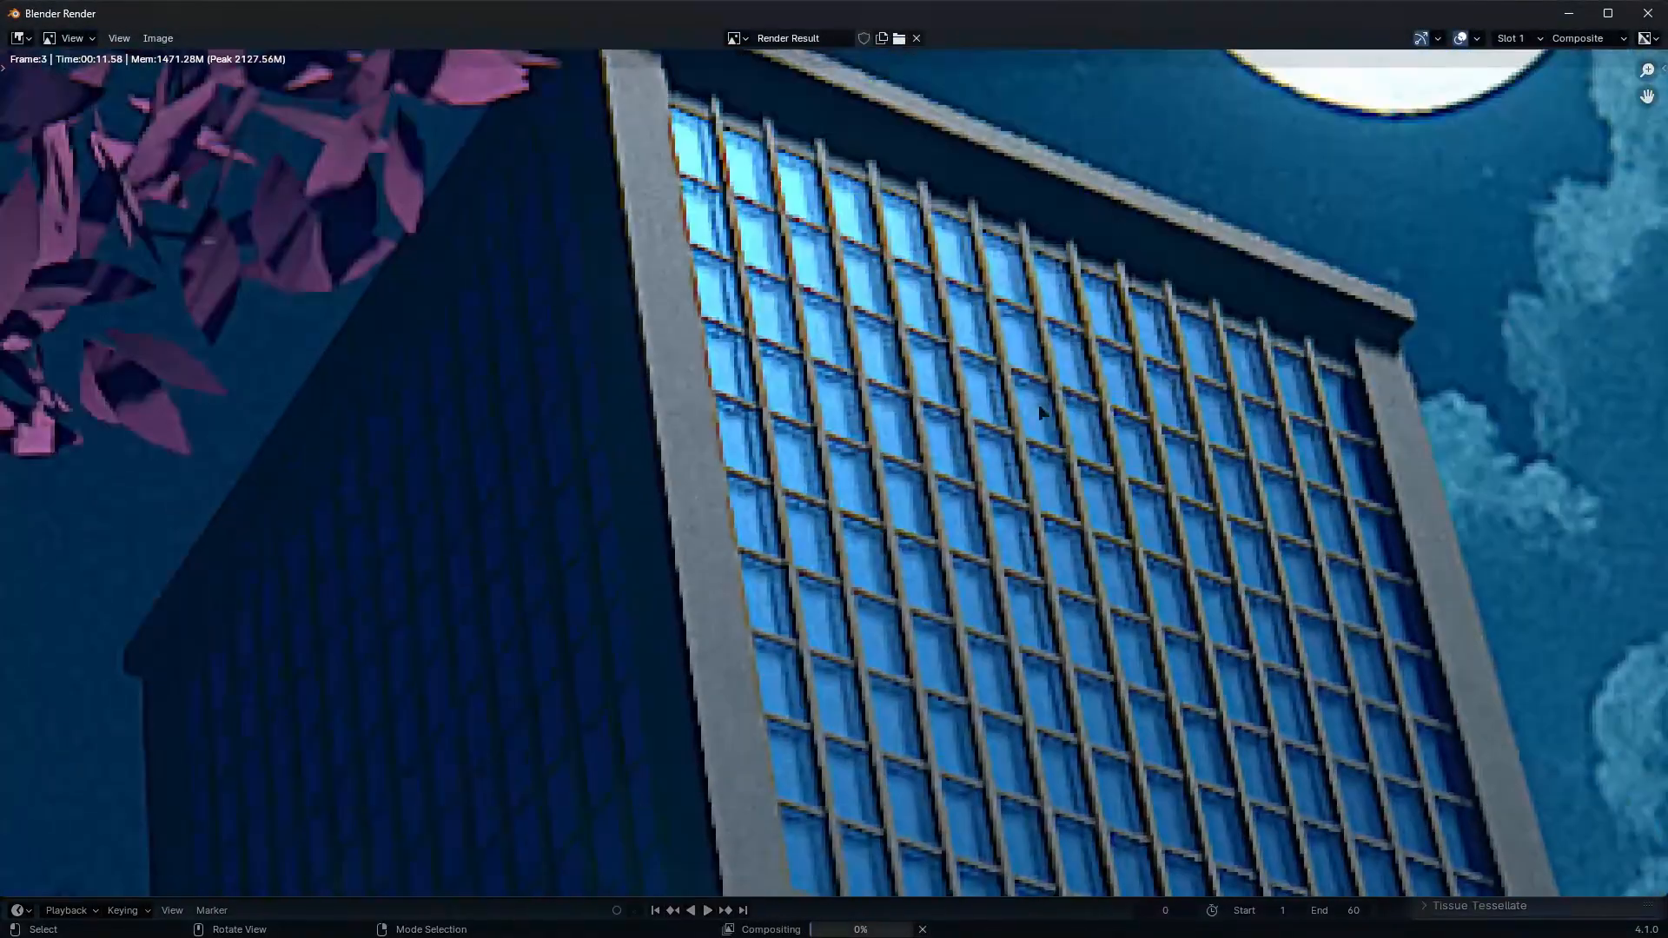
scroll(1259, 252, "down", 6)
scroll(1077, 599, "up", 3)
scroll(1151, 538, "up", 3)
scroll(1162, 537, "down", 5)
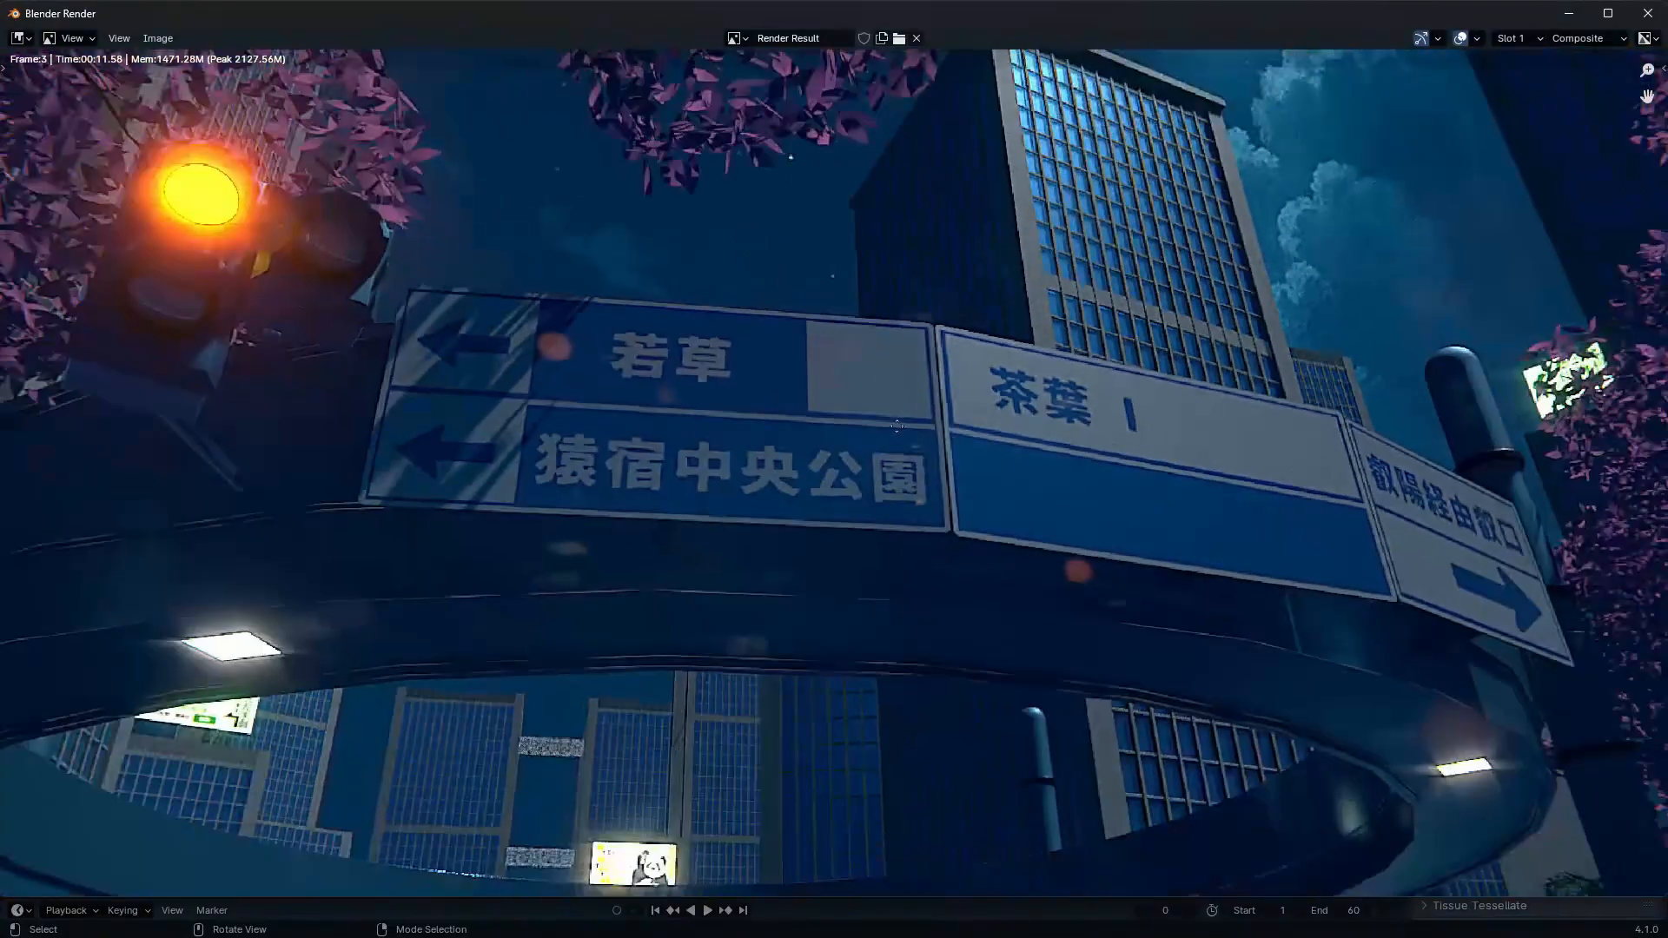
Inspect the road signs, lamps, billboards and background buildings in the render result, and minimize the render window
middle_click_drag(896, 426, 511, 66, "ctrl")
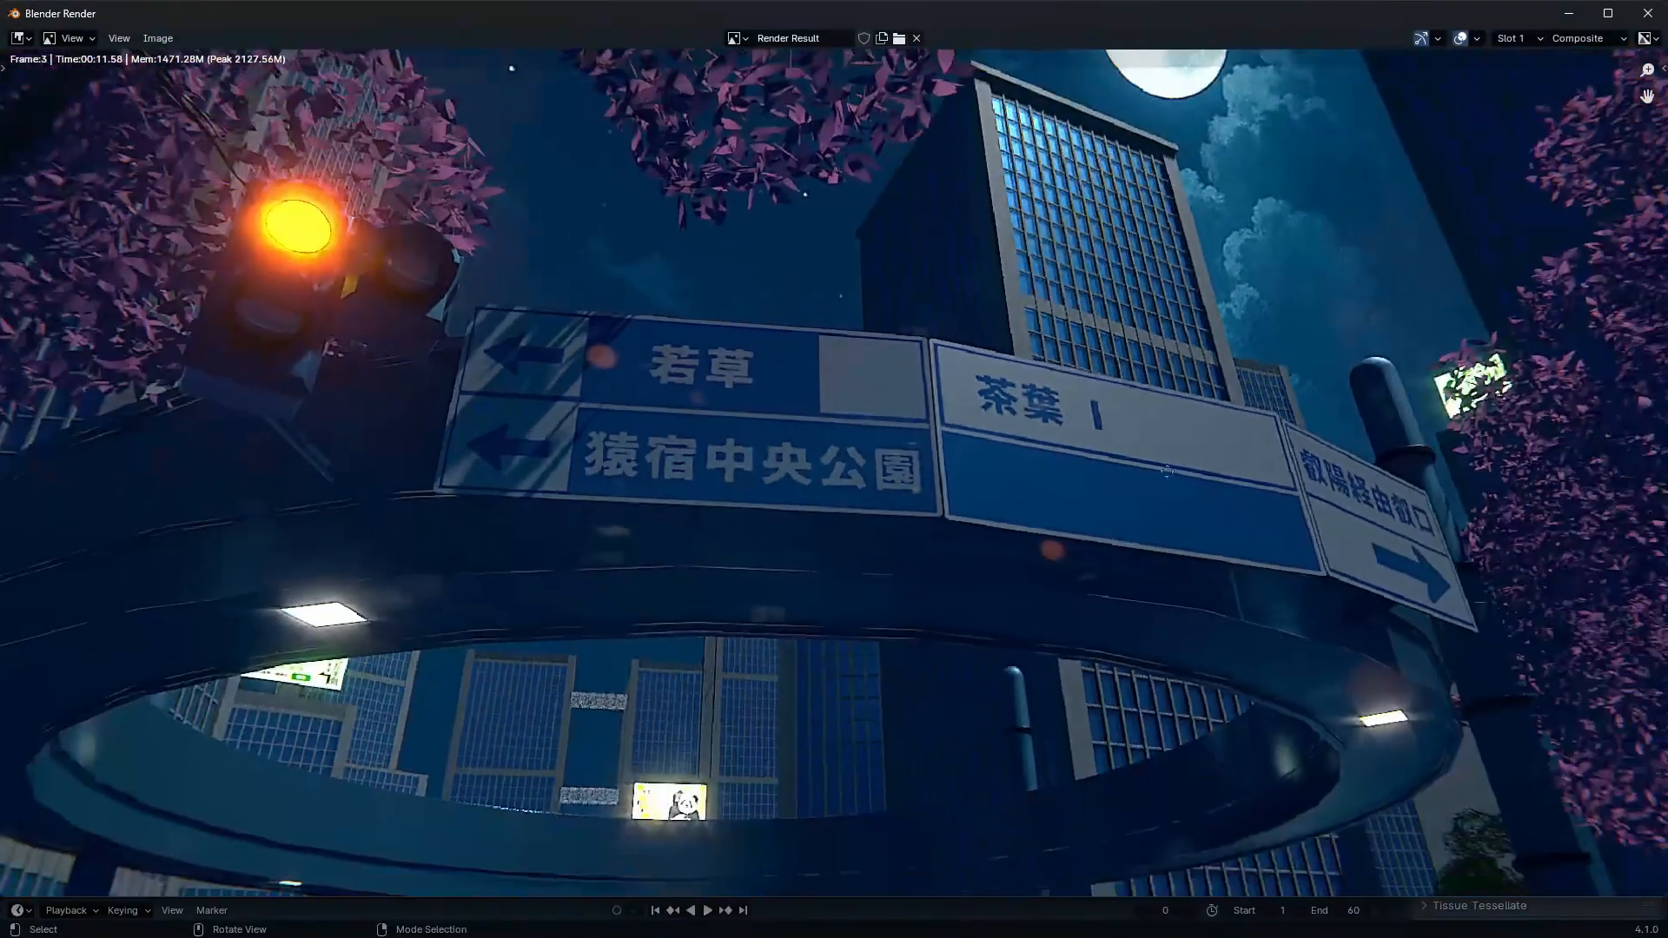
middle_click_drag(1155, 568, 1370, 499, "ctrl")
middle_click_drag(186, 825, 682, 374)
middle_click_drag(643, 556, 705, 524, "ctrl")
scroll(702, 516, "down", 3)
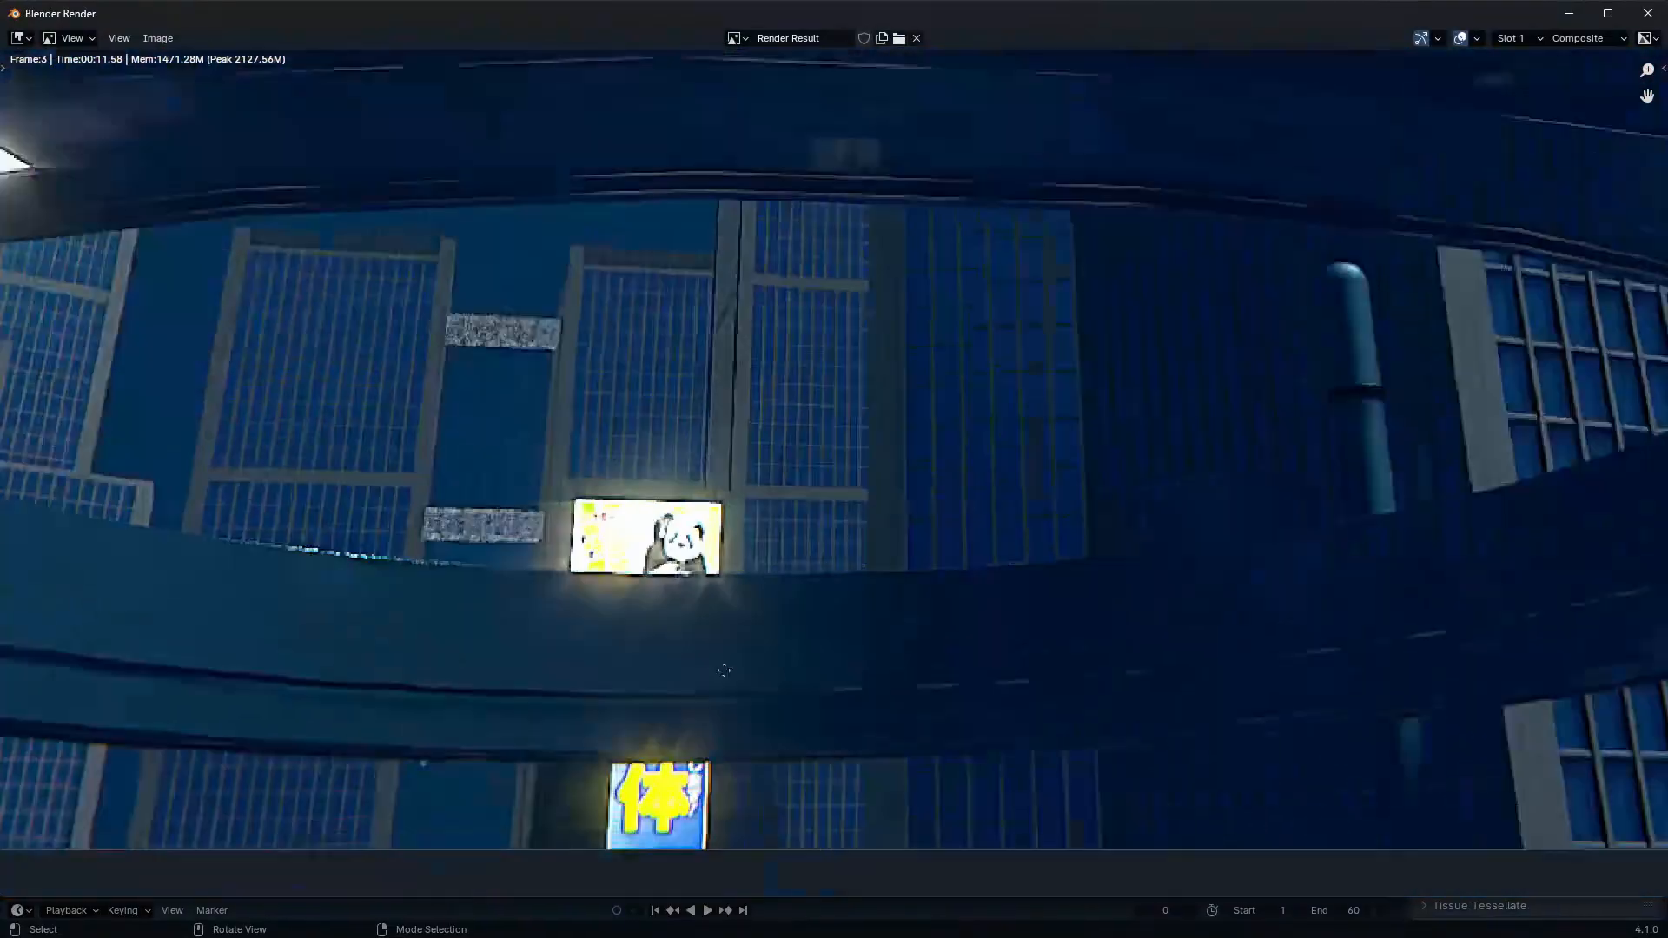
middle_click_drag(416, 335, 781, 624)
scroll(785, 625, "up", 1)
scroll(784, 626, "up", 1)
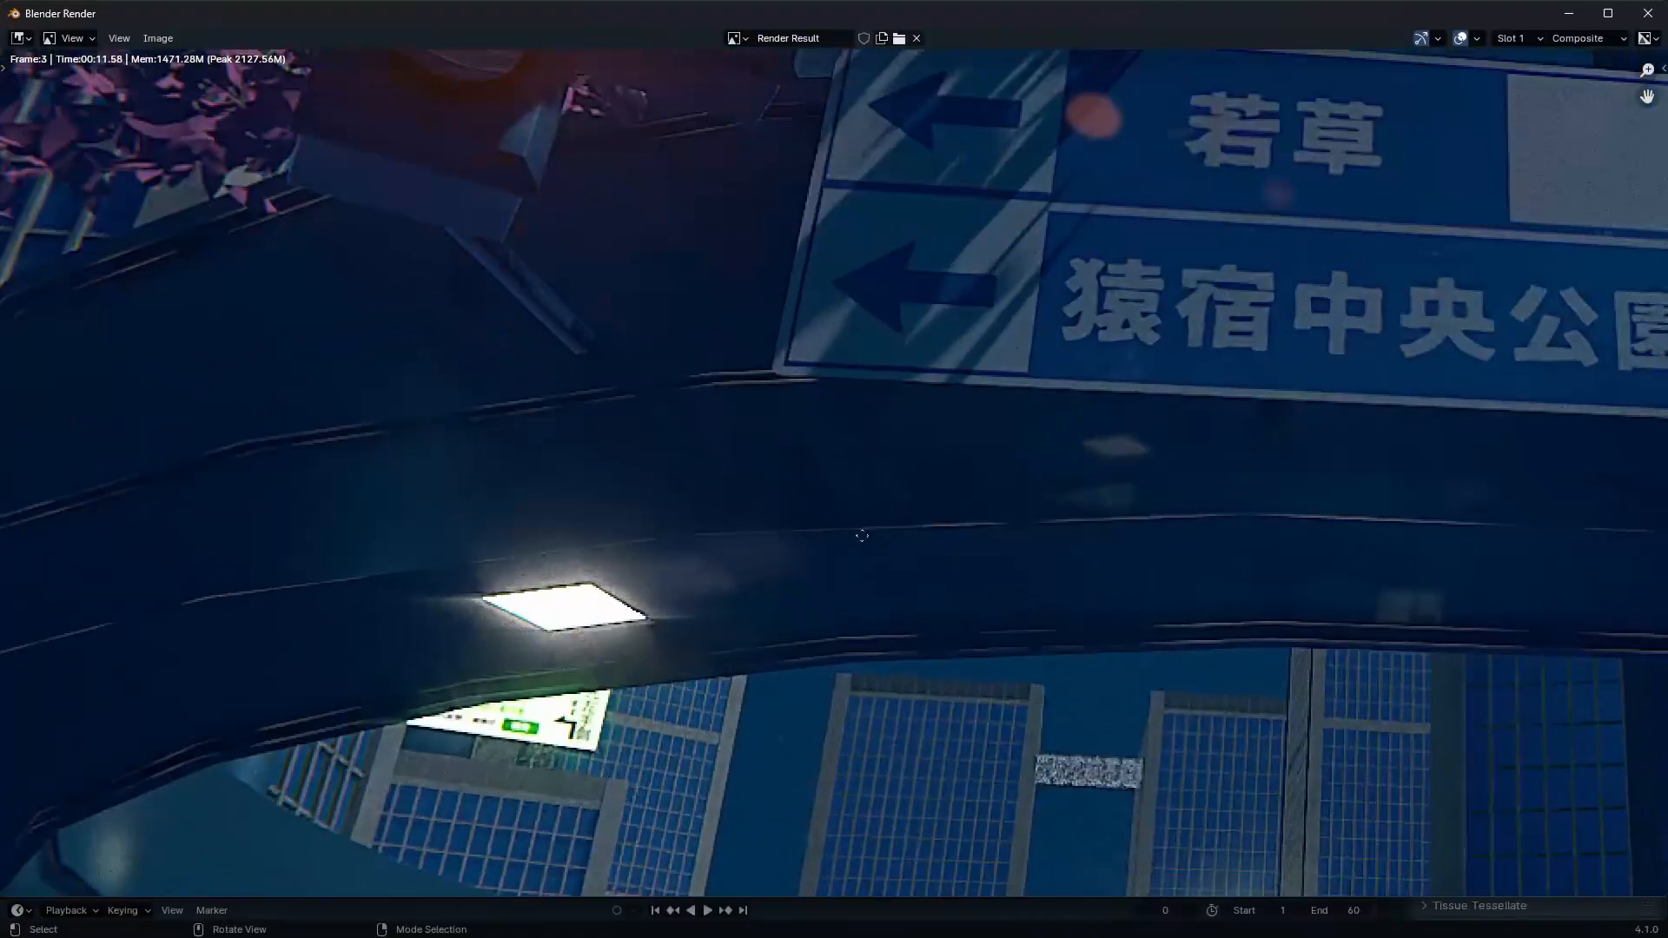
scroll(786, 617, "down", 4)
scroll(787, 608, "up", 3)
scroll(789, 598, "down", 5)
scroll(789, 598, "down", 1)
middle_click_drag(573, 449, 808, 423)
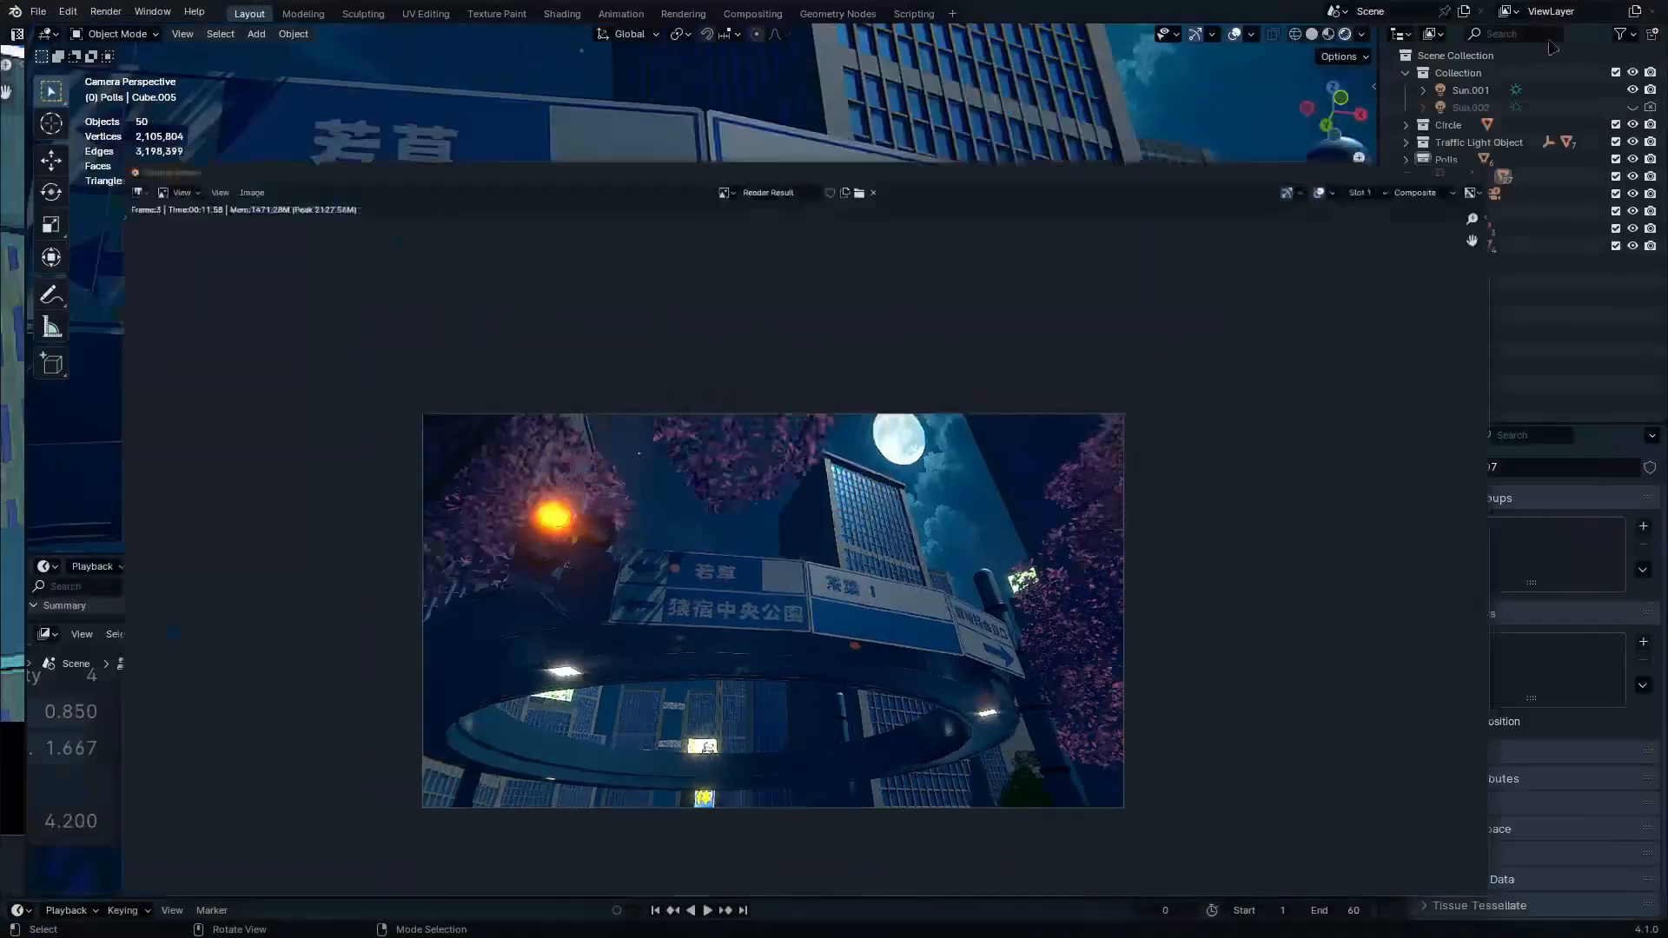
left_click(1568, 13)
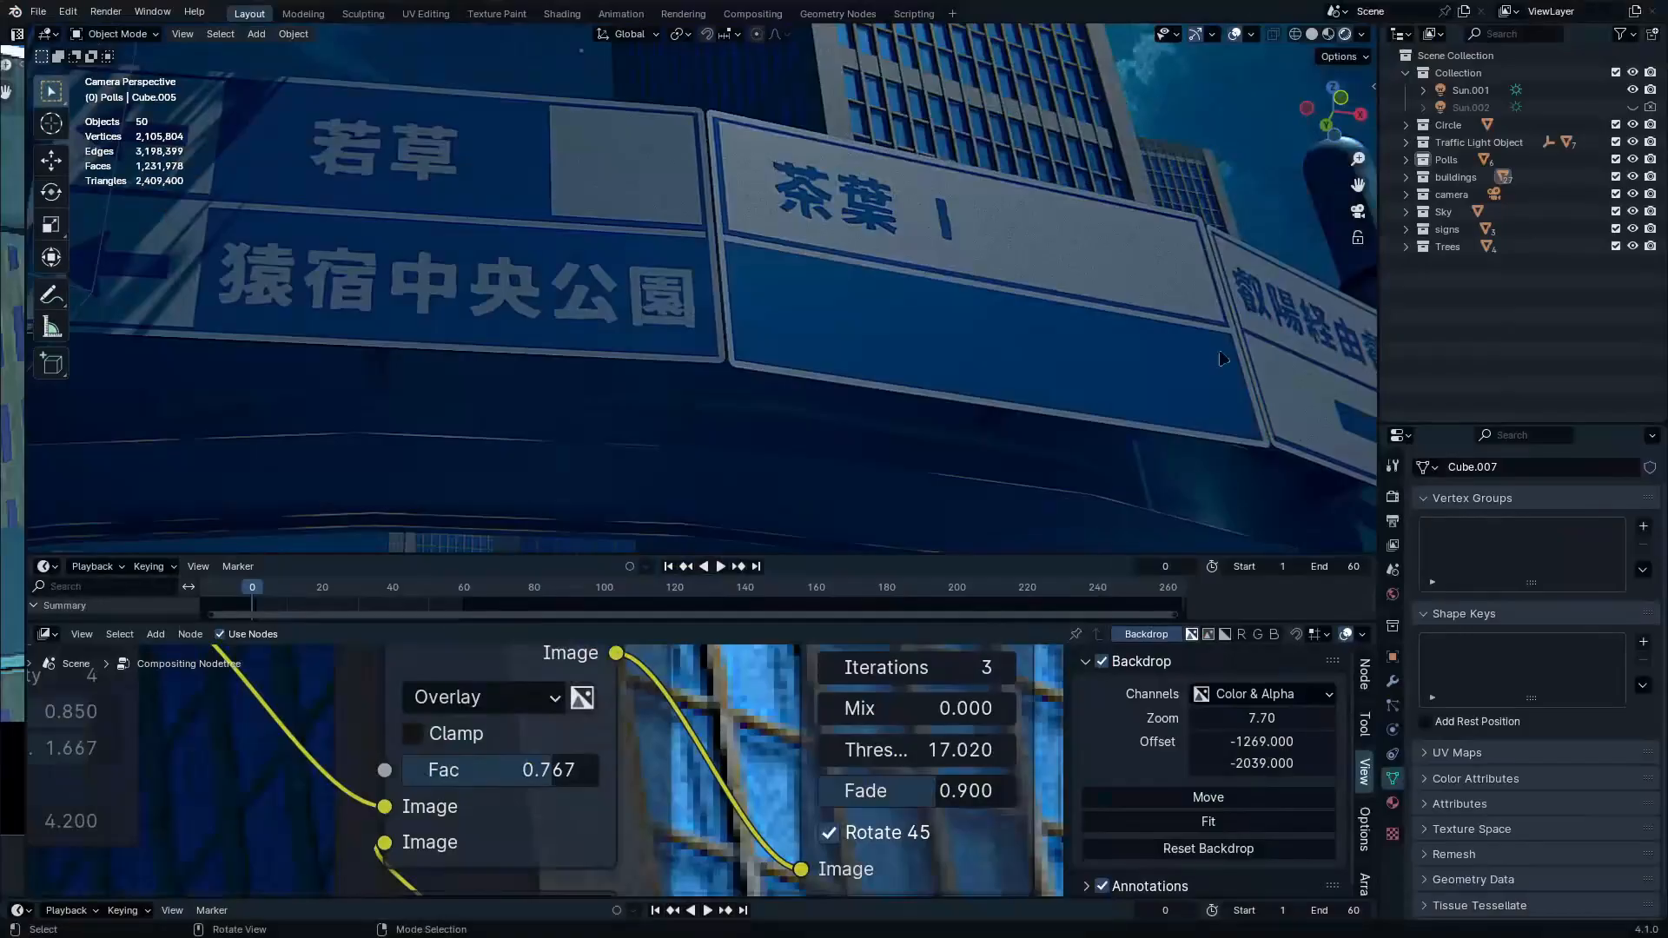
Move the dark building behind the pink tree upward along Z so its lit sign clears the leaves, and deselect it
middle_click_drag(1248, 314, 933, 334)
left_click(1046, 337)
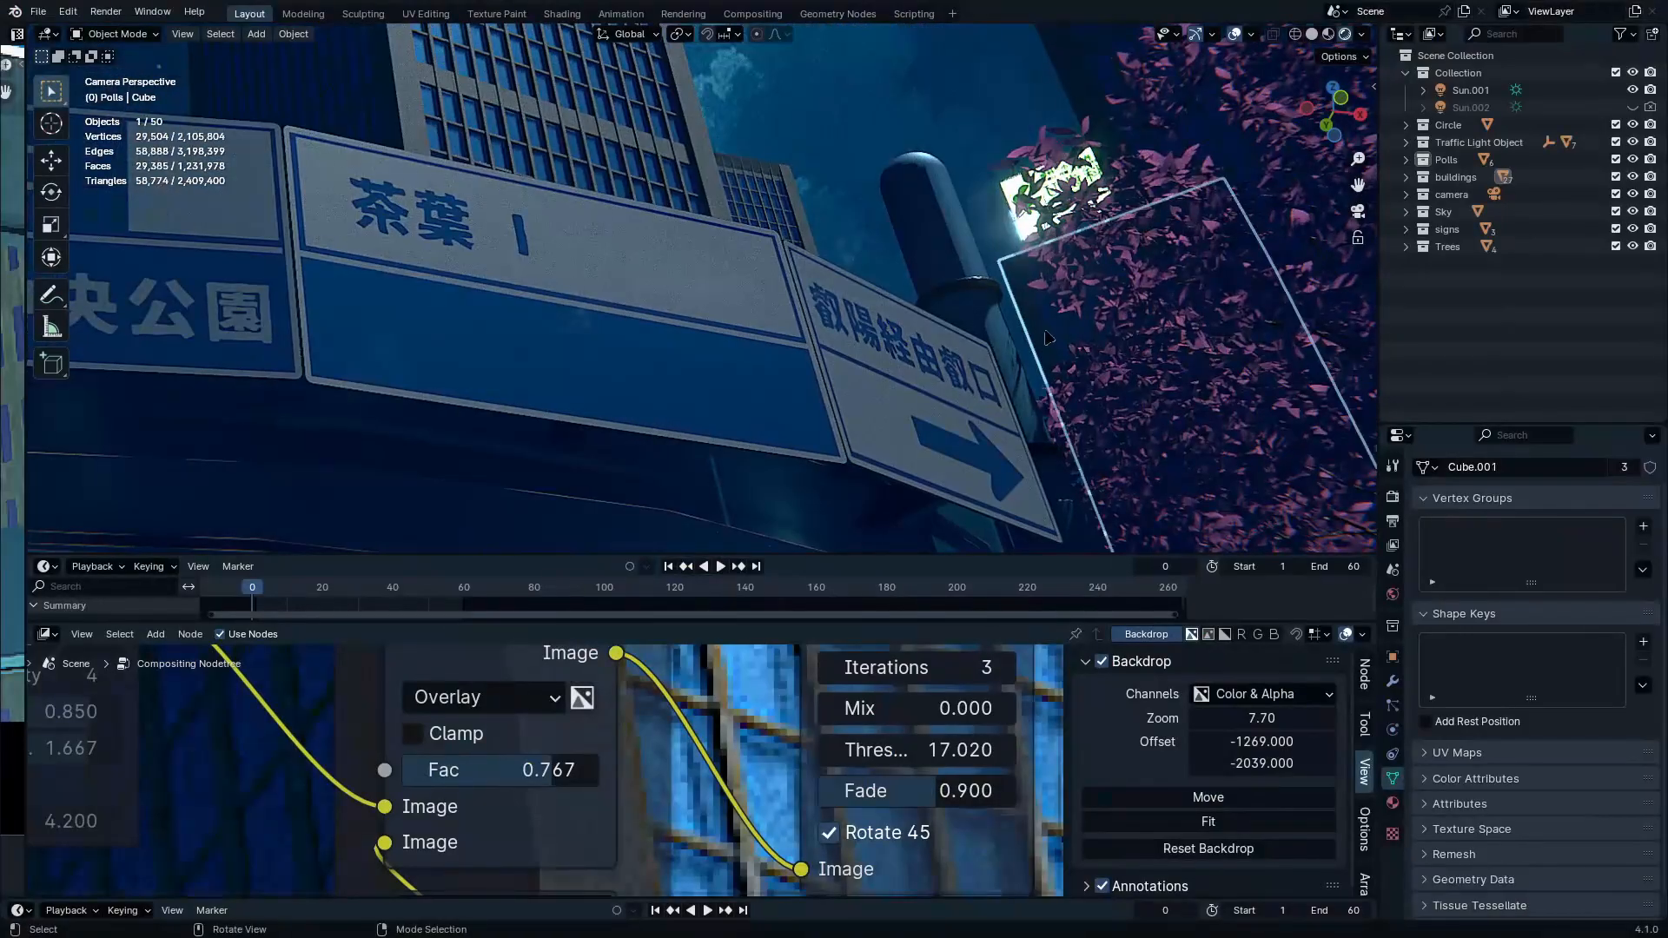
key("g")
key("z")
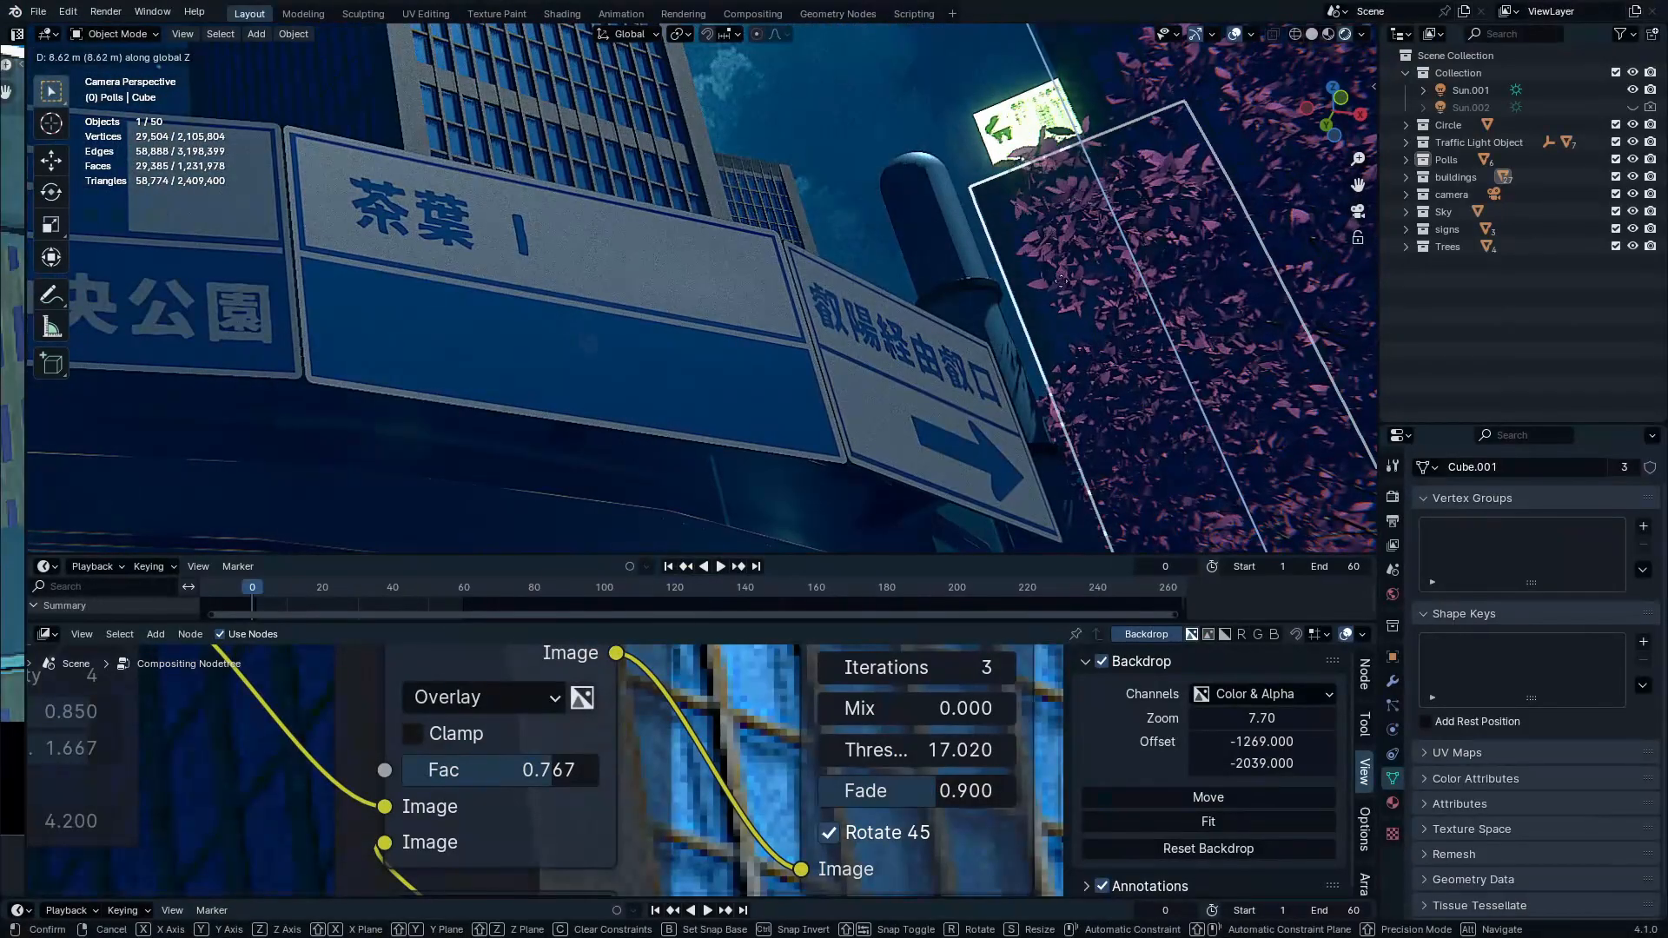
left_click(1029, 219)
key("alt+a")
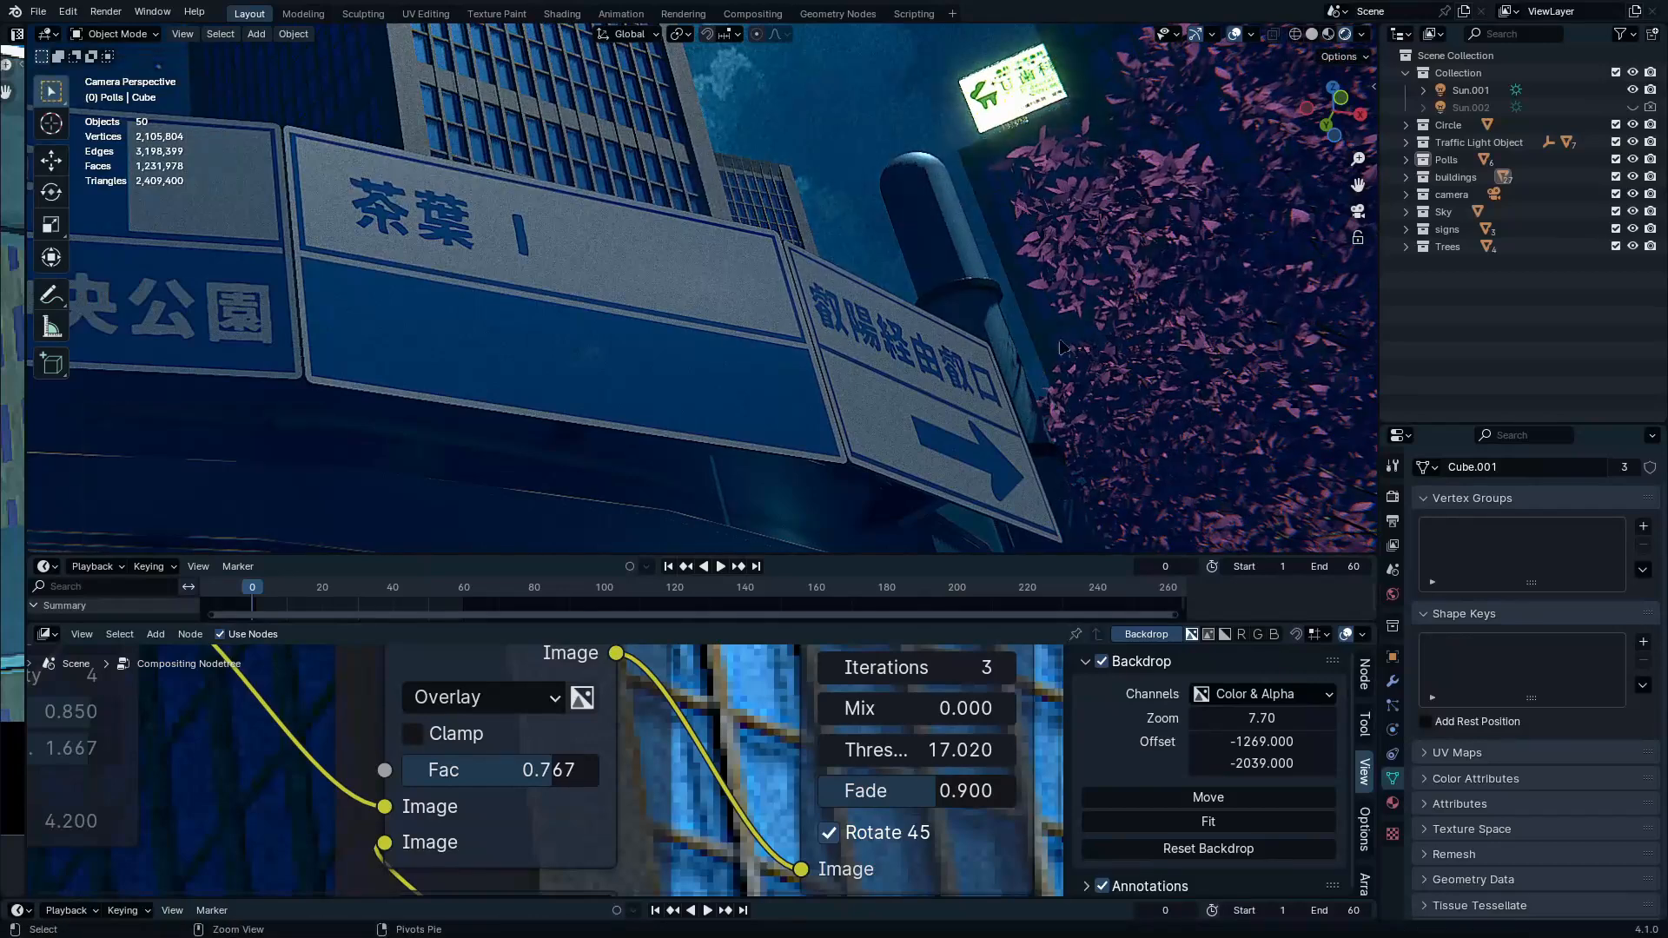
Place the 3D cursor on the dark building's wall above the lit sign and return to the selection tool
key("ctrl+space")
middle_click_drag(1052, 408, 794, 676, "shift")
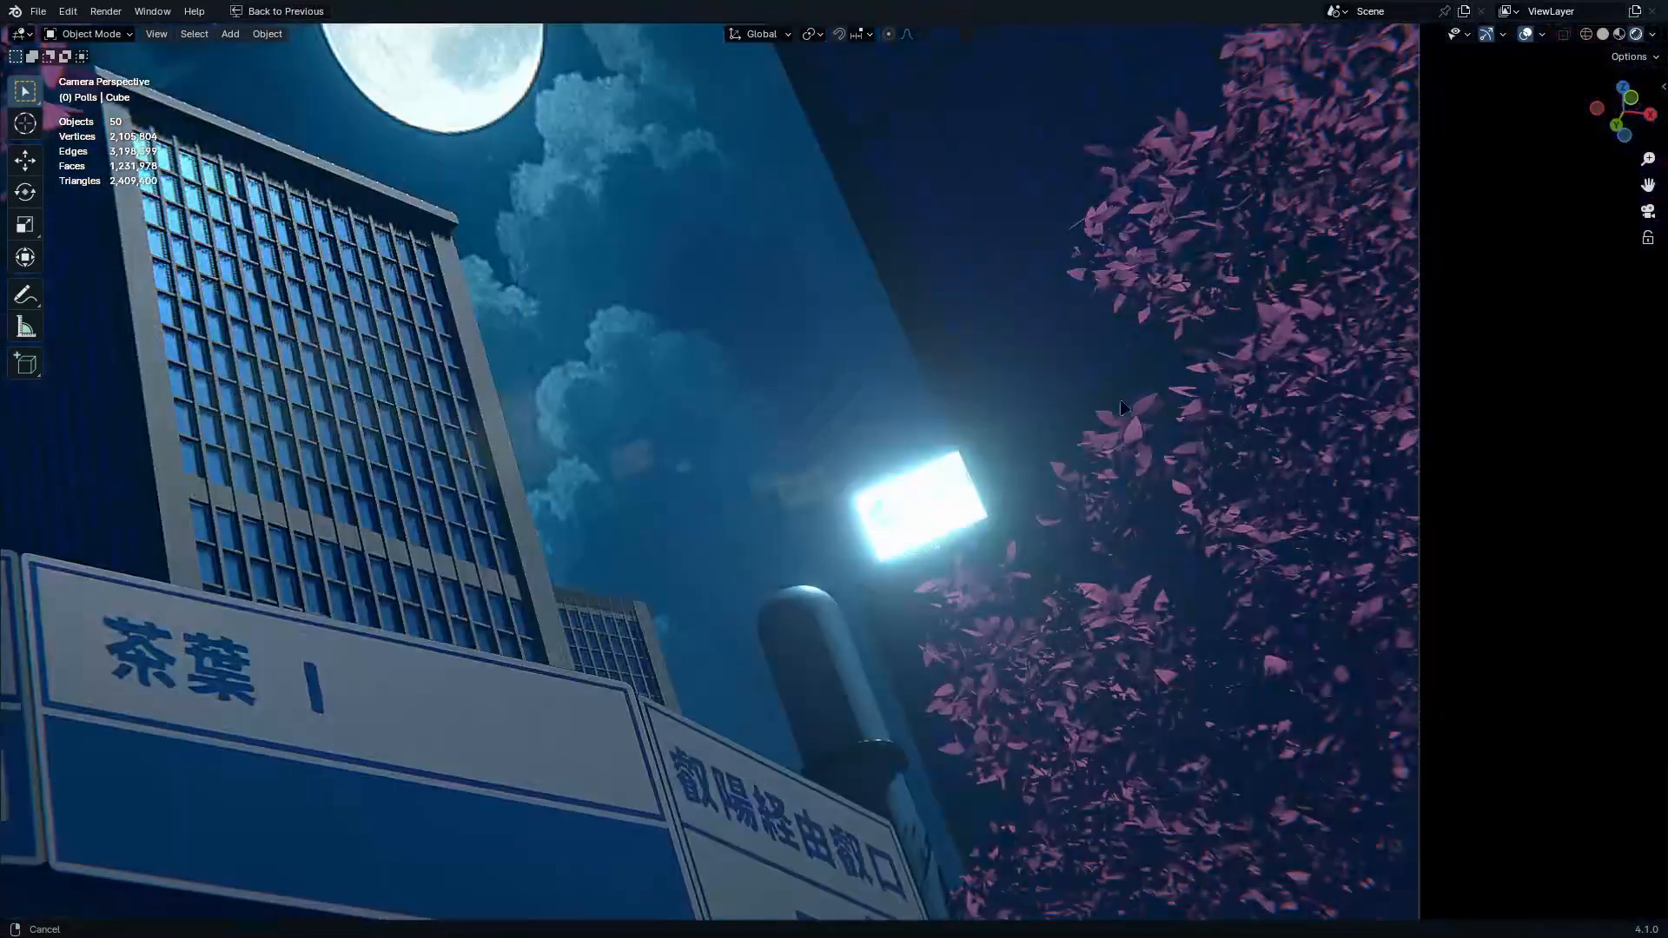
middle_click_drag(1121, 403, 1118, 572, "shift")
key("shift+space")
key("space")
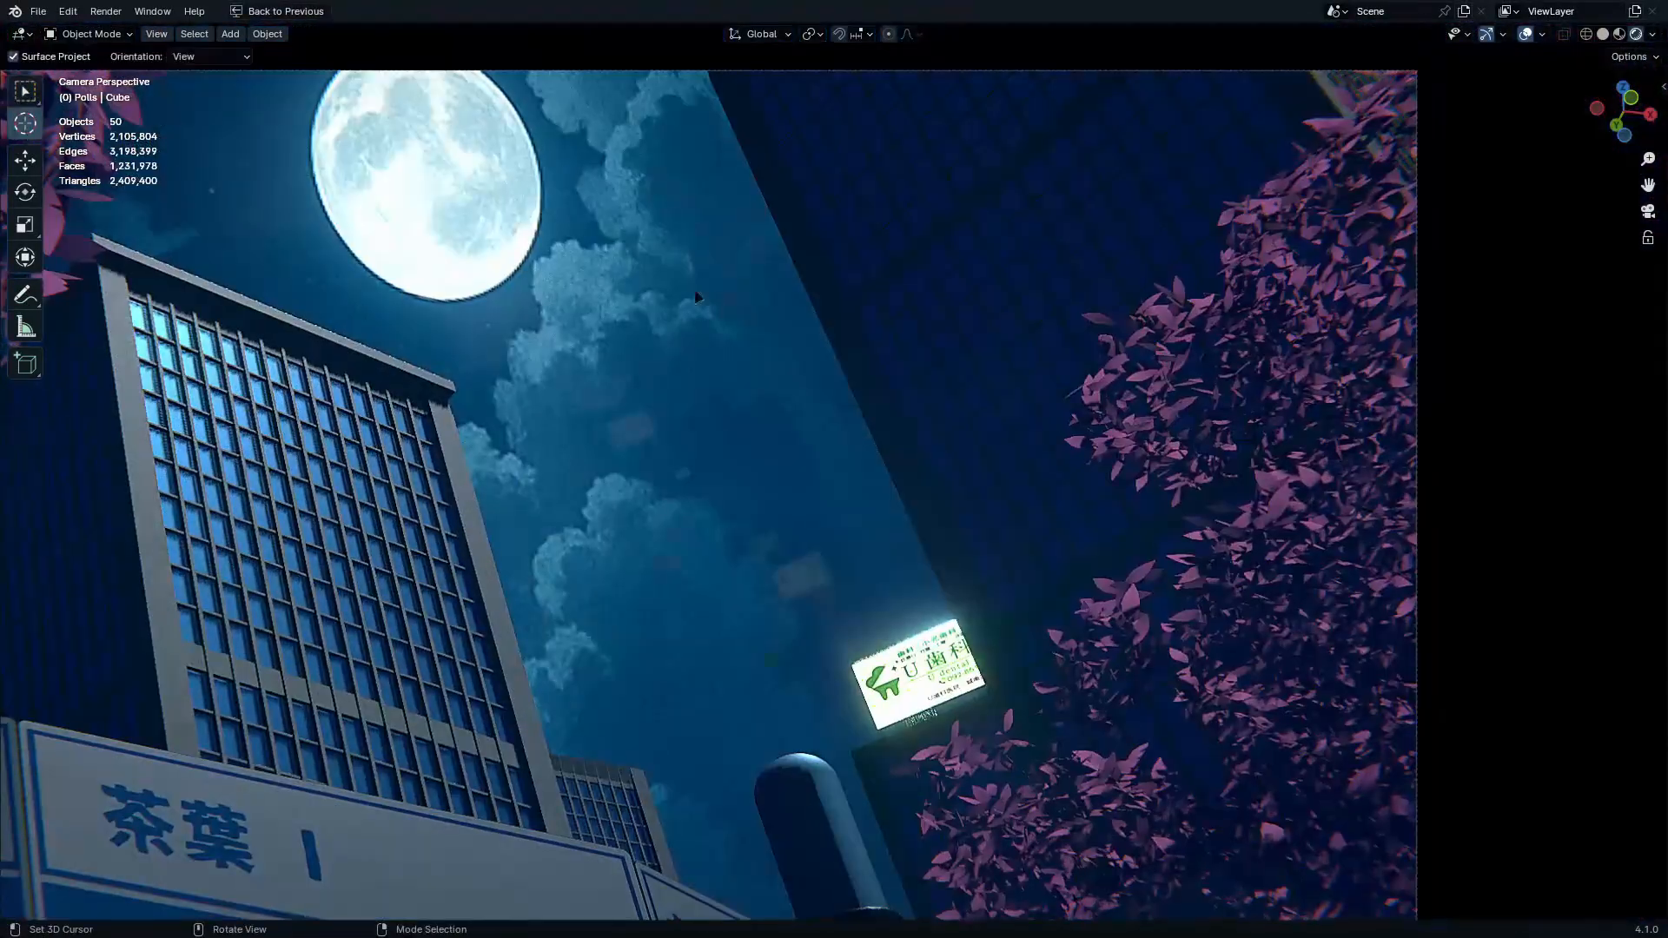
left_click(1016, 248)
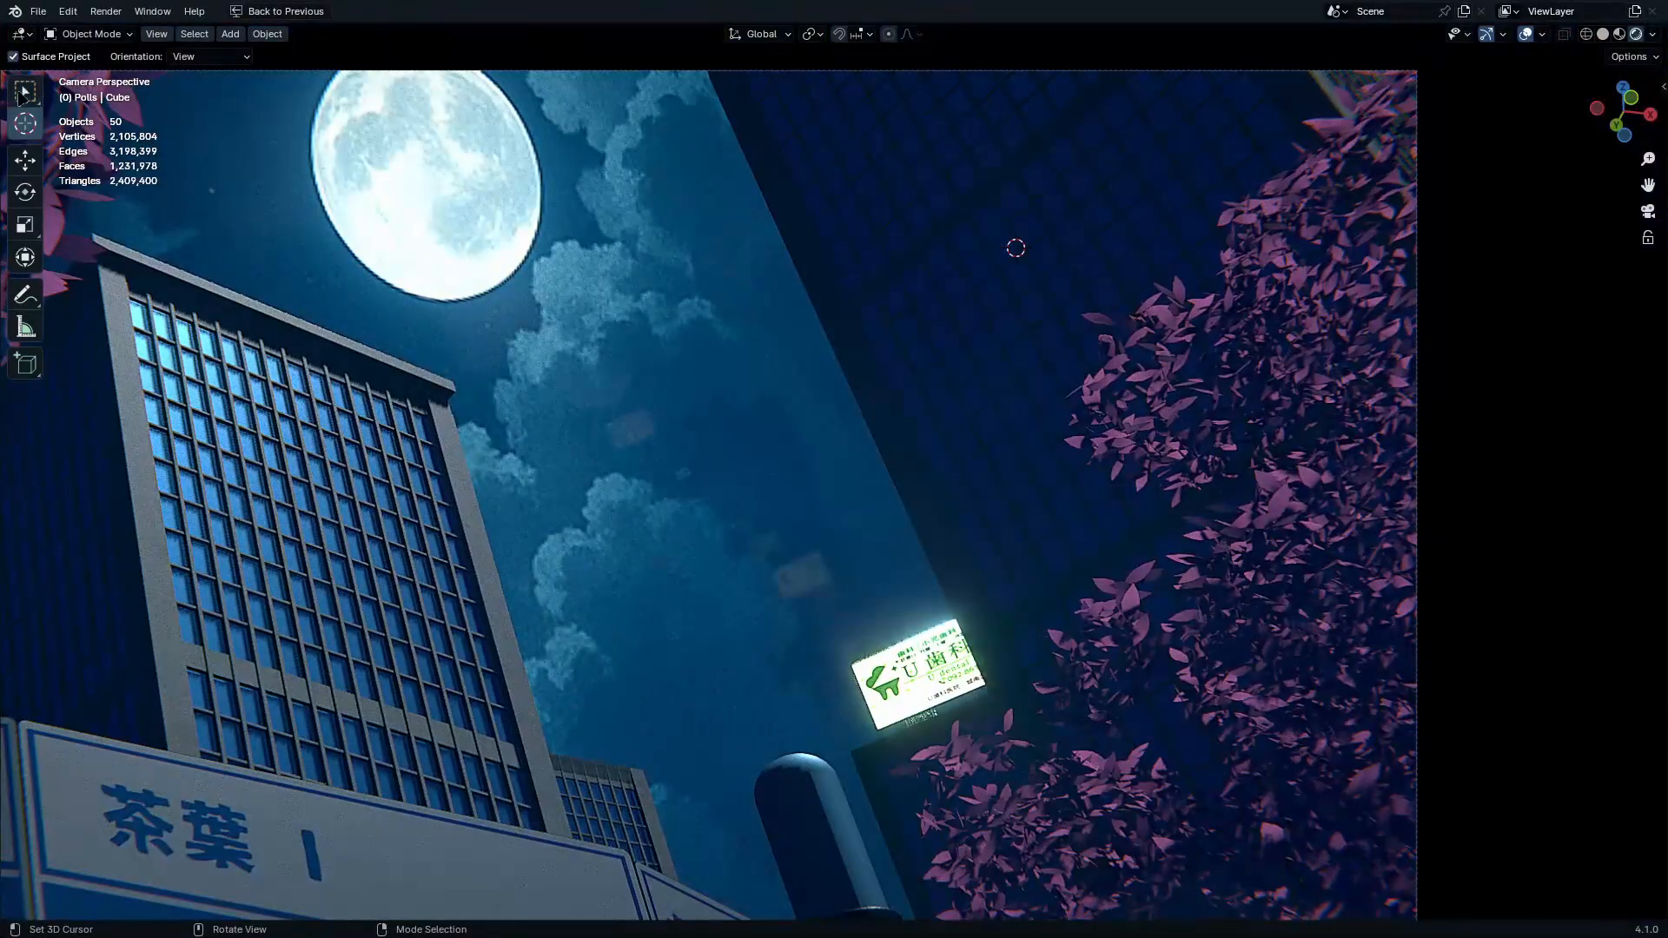
left_click(24, 92)
Add an area light at the 3D cursor and move it into the collection named Collection
key("shift+a")
mouse_move(695, 428)
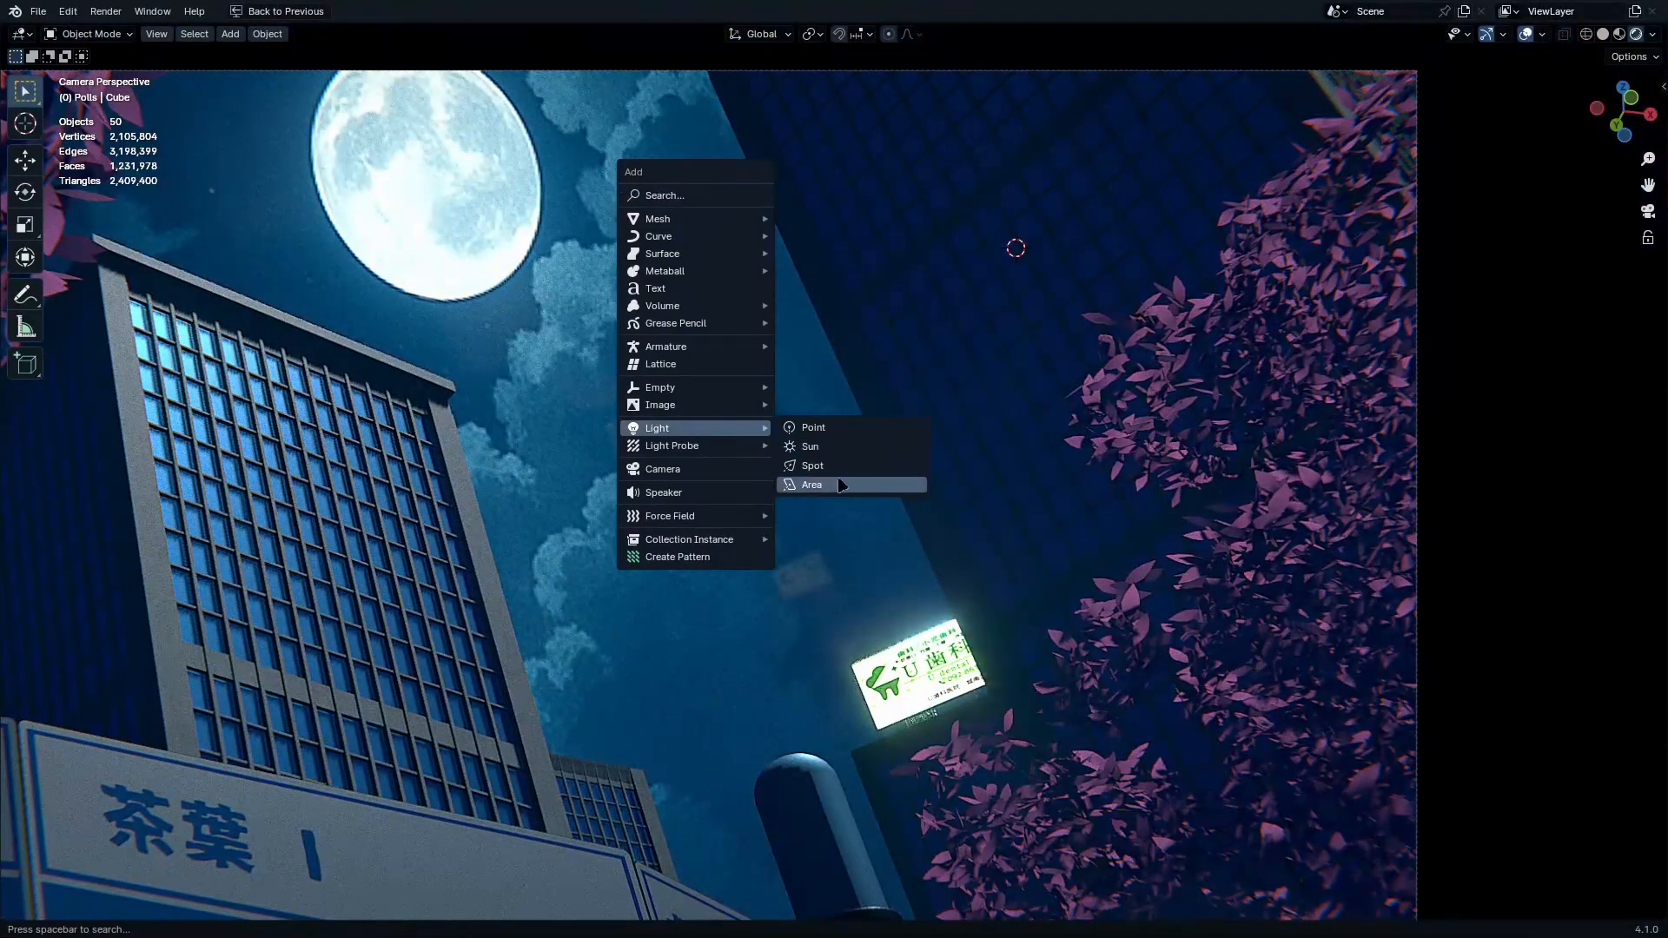
left_click(839, 485)
key("m")
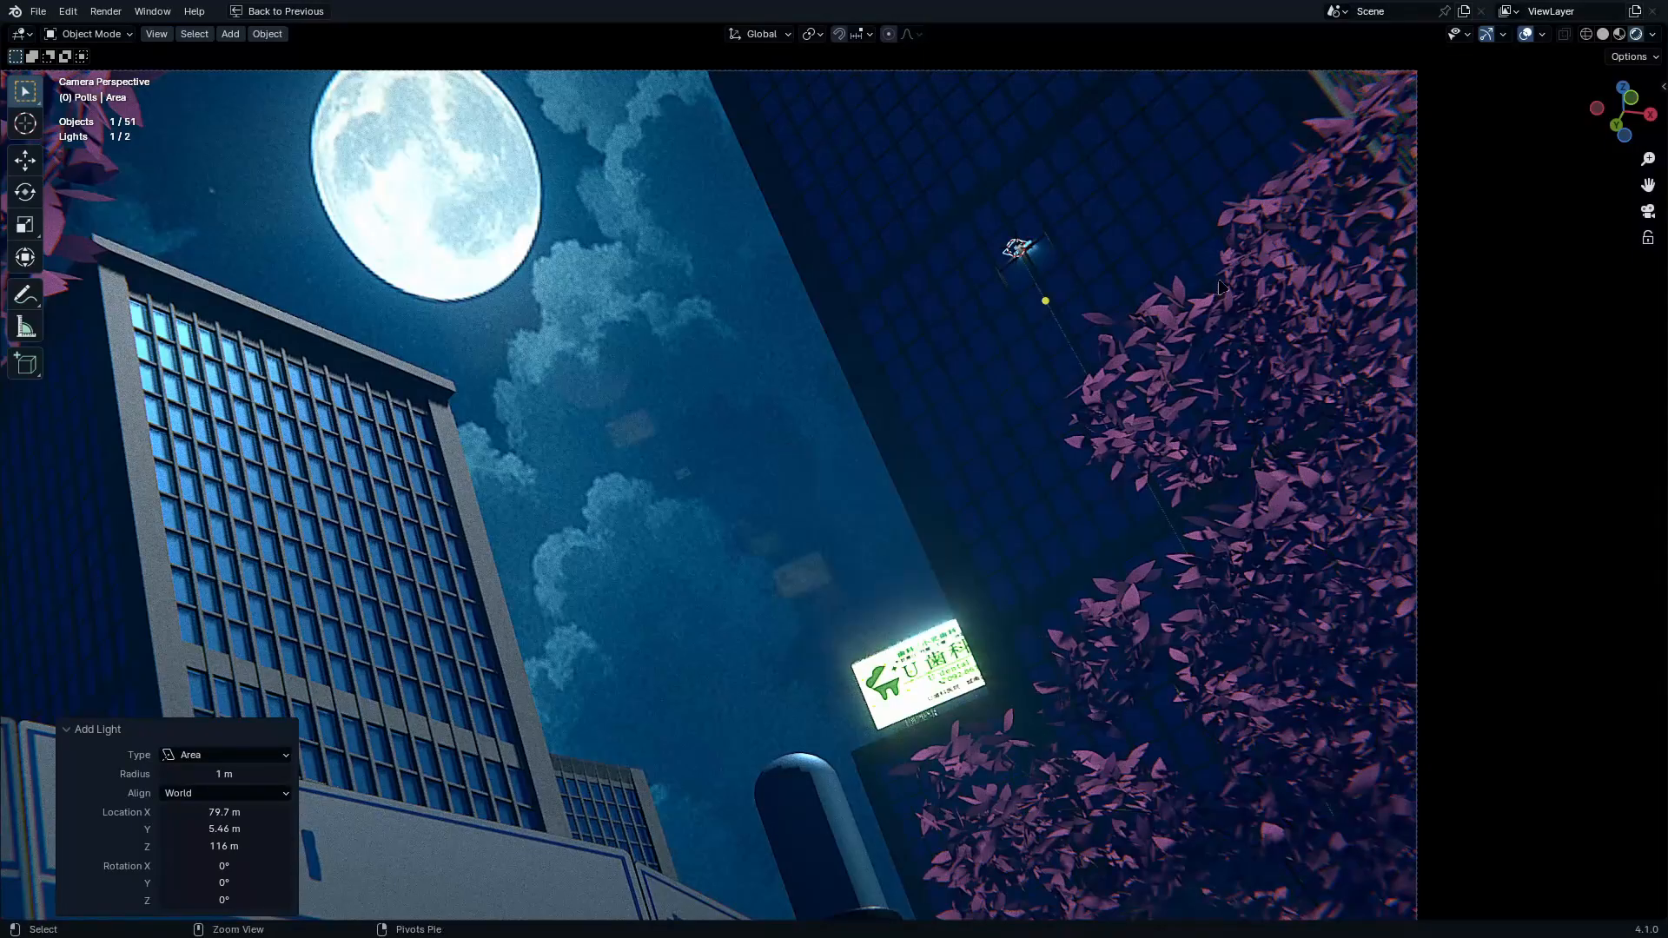
key("ctrl+space")
key("m")
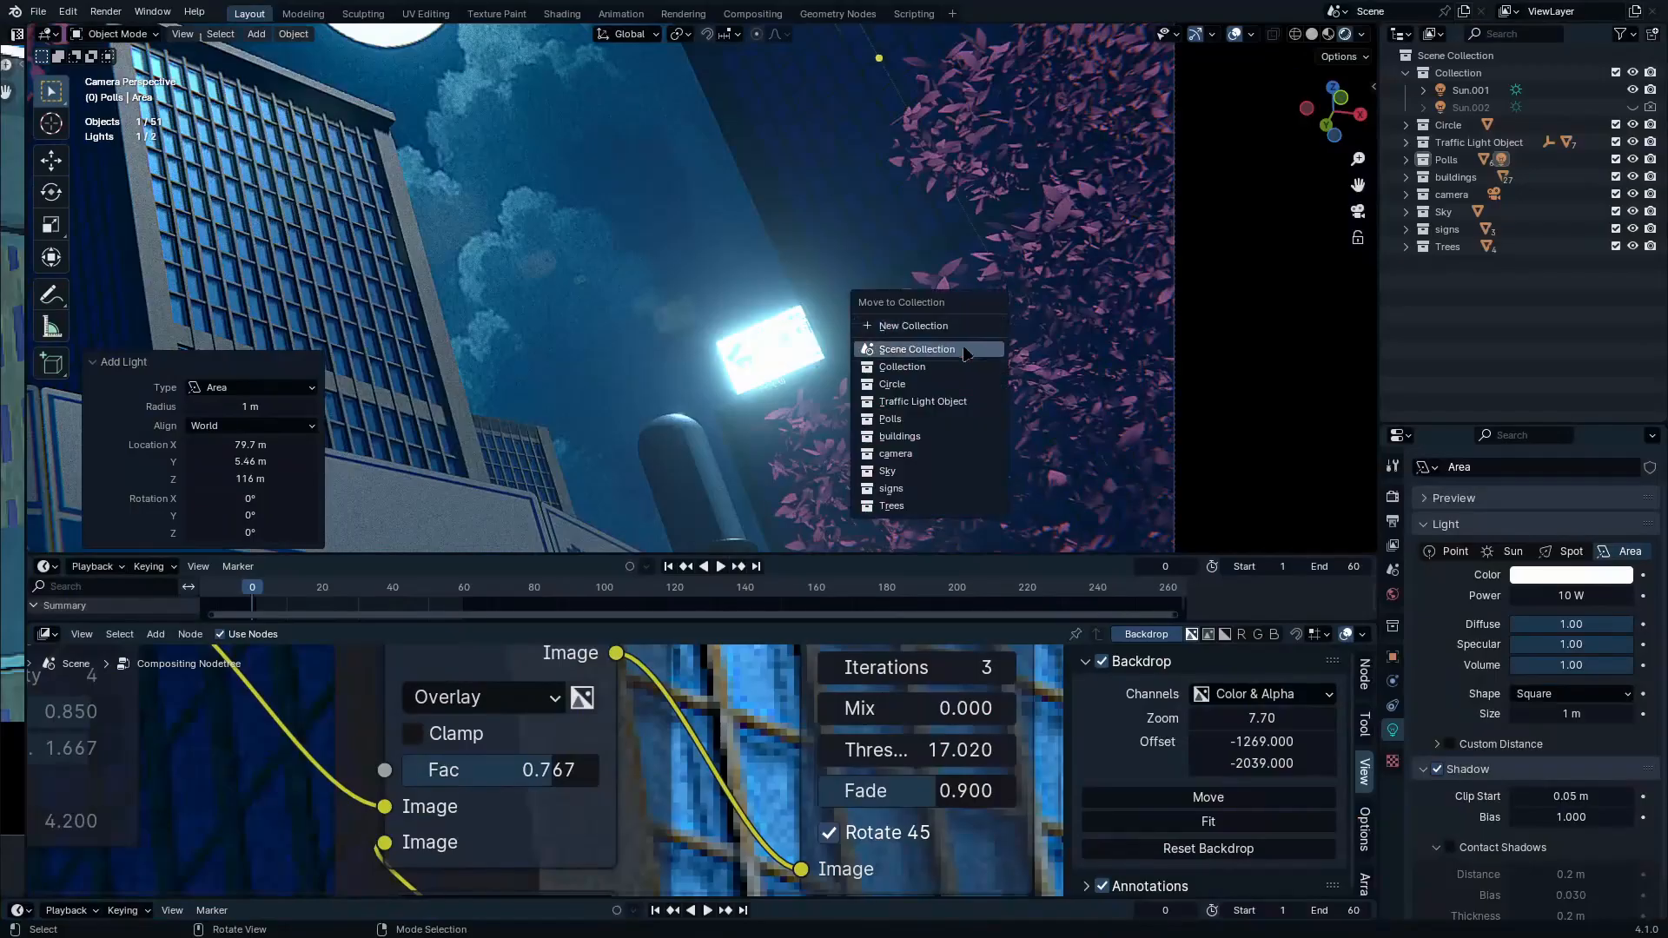
left_click(968, 367)
Rotate the area light 90° around the global Y axis and flip it along X with a scale of -1
key("ctrl+space")
type("r")
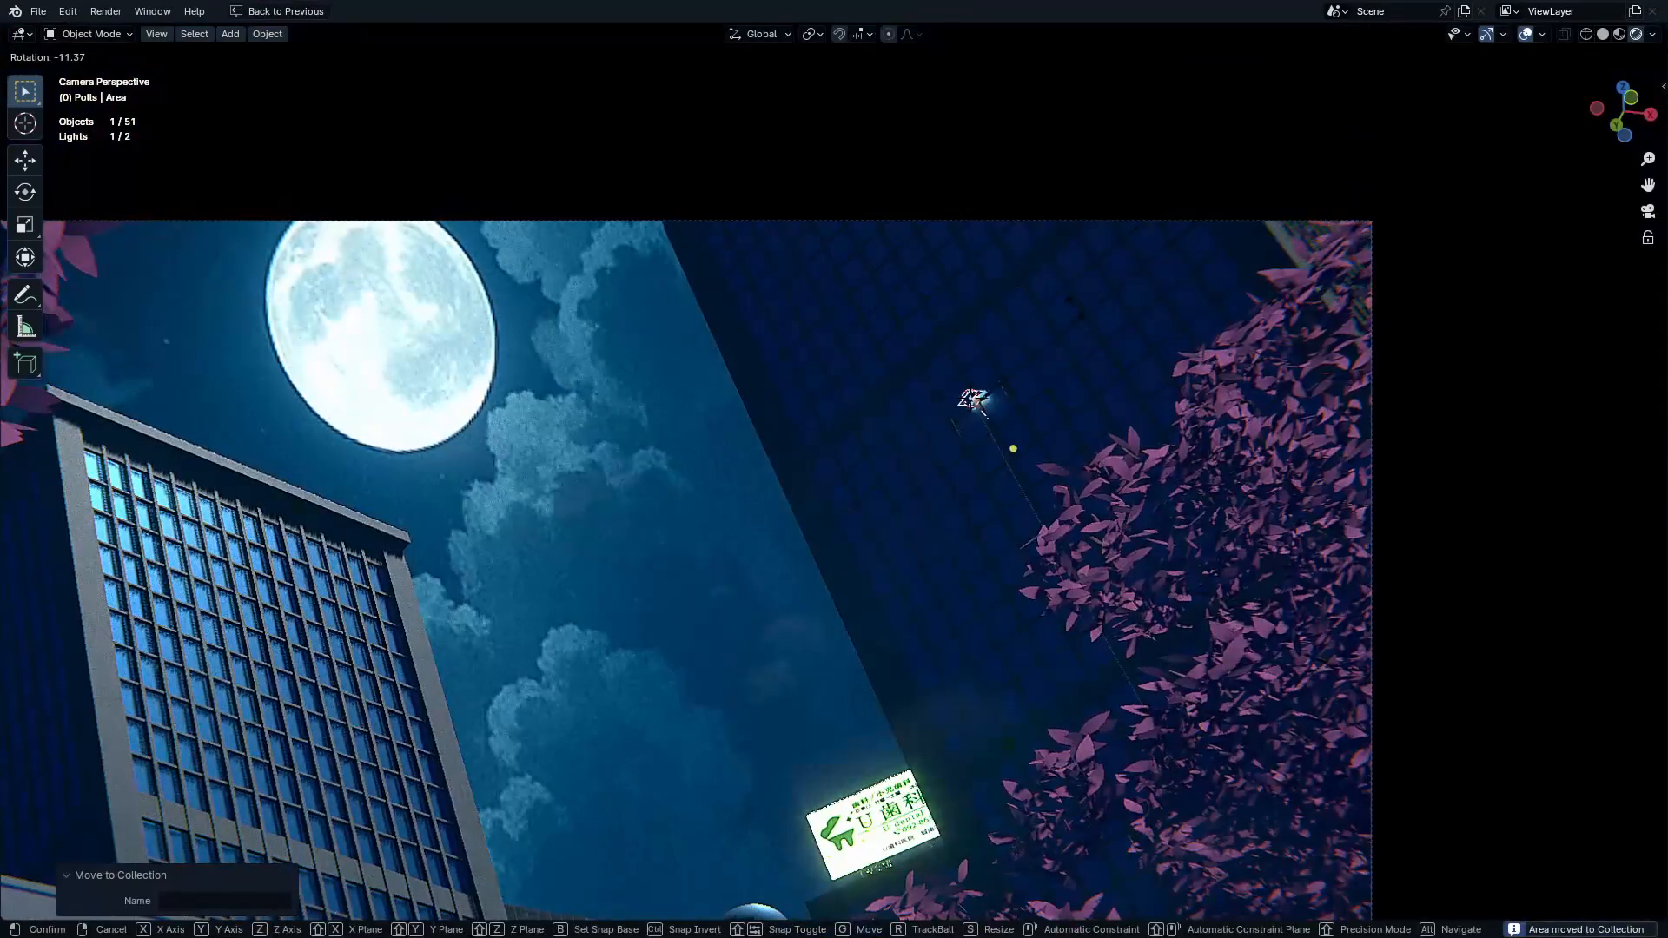
type("y90")
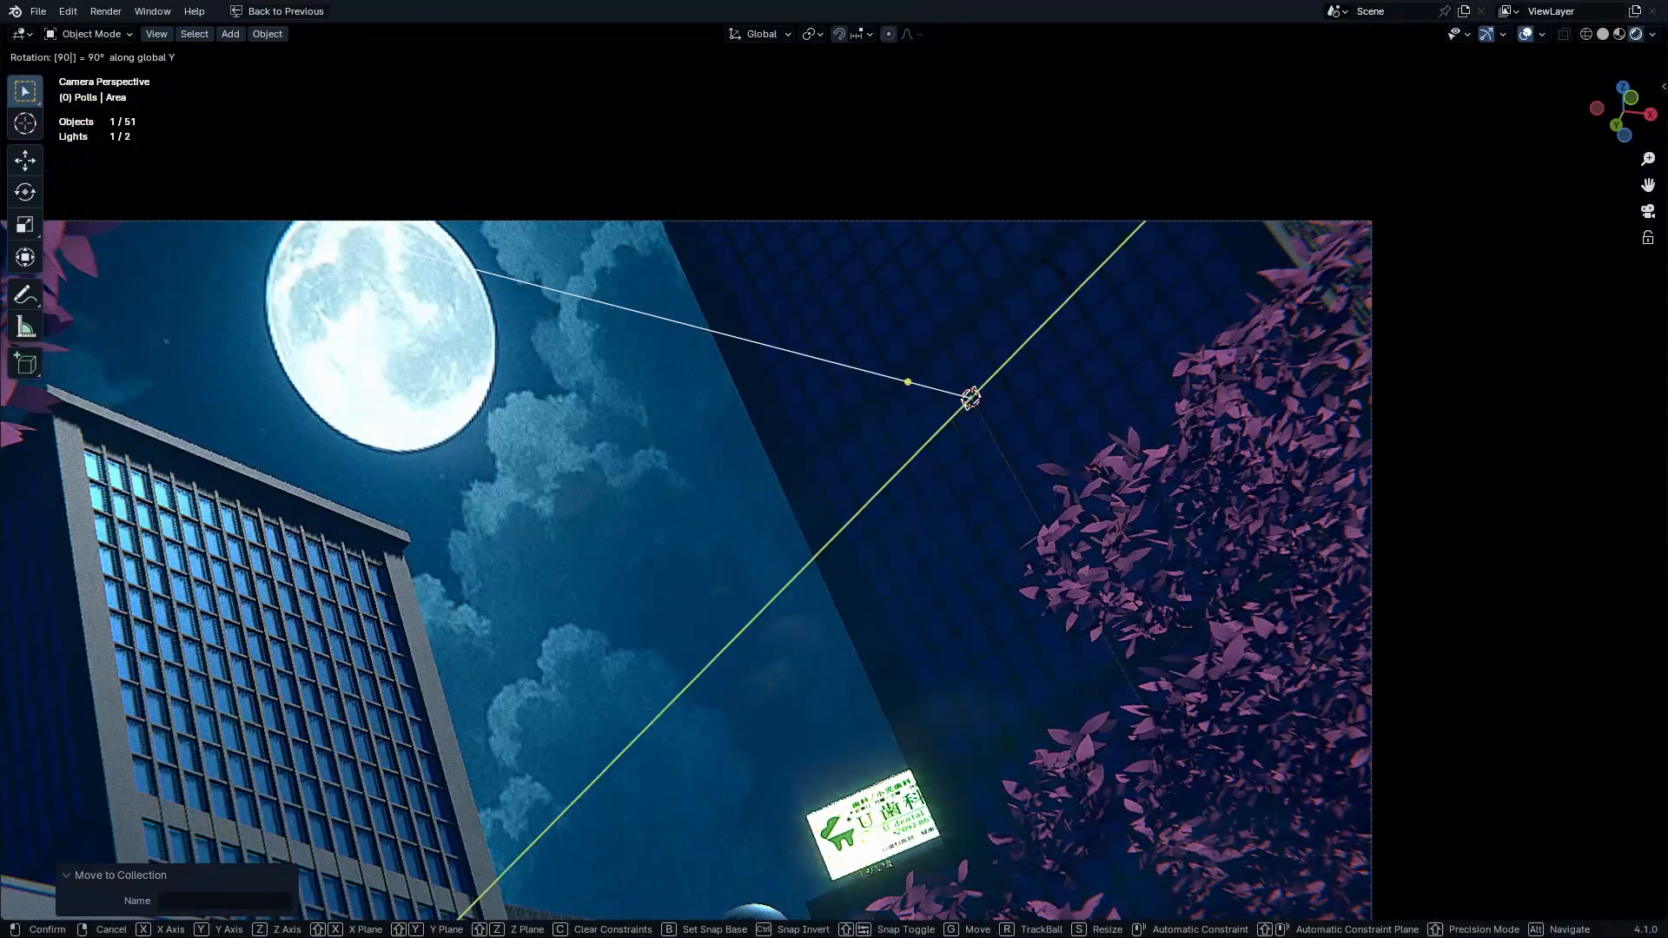
key("Return")
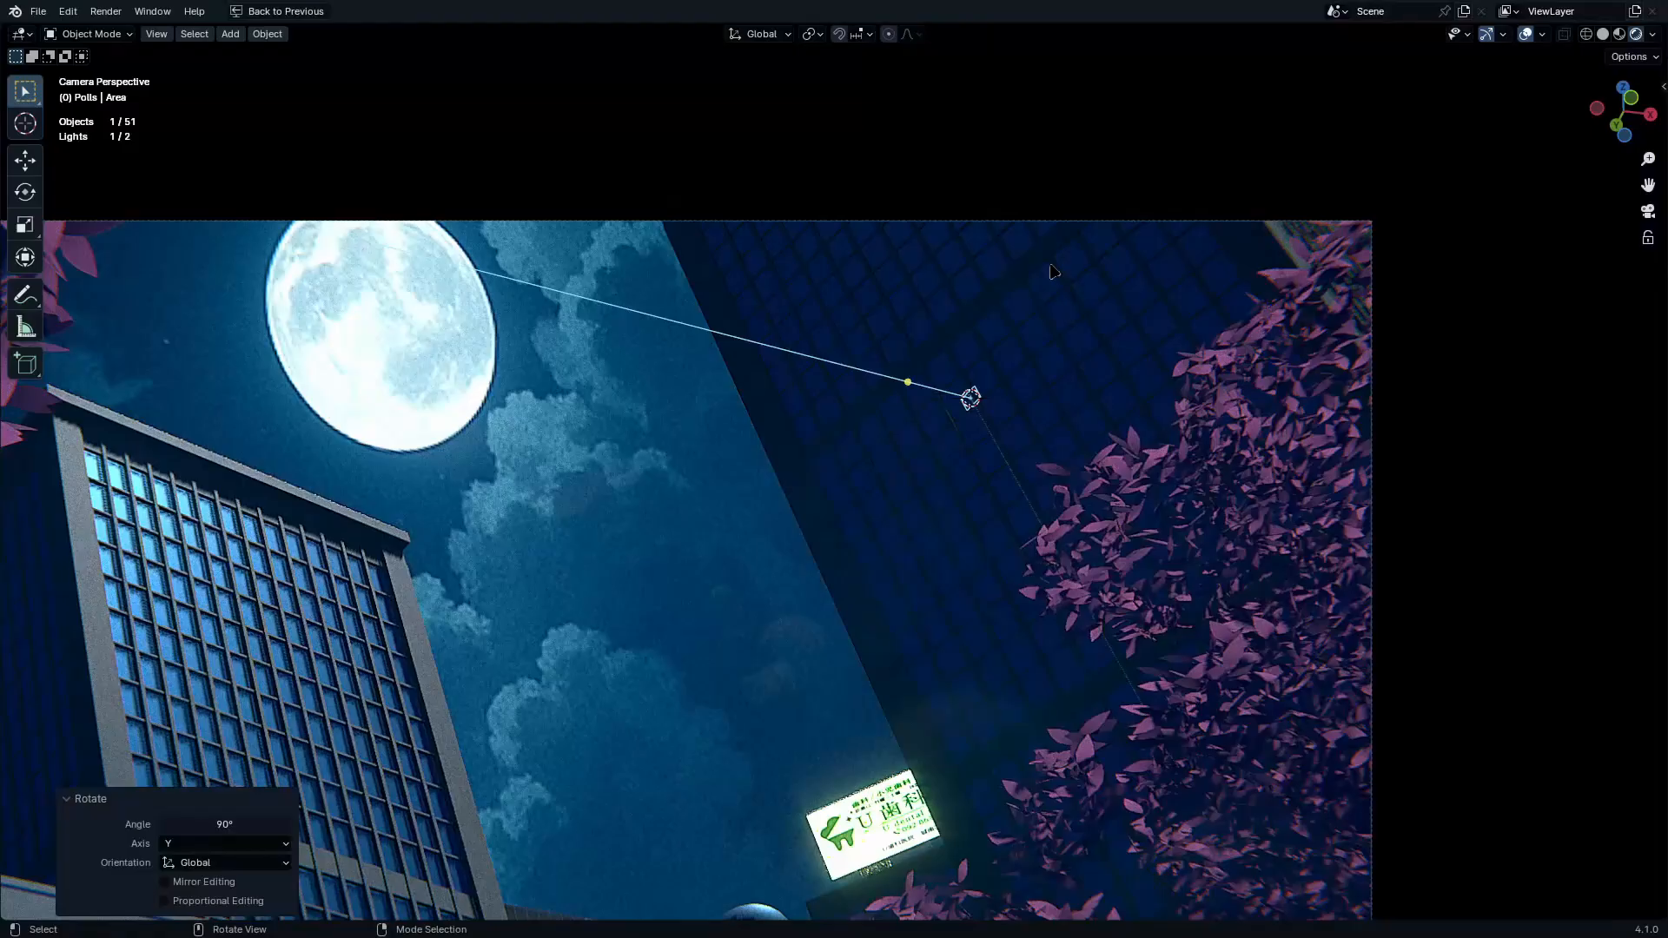
type("sx-1")
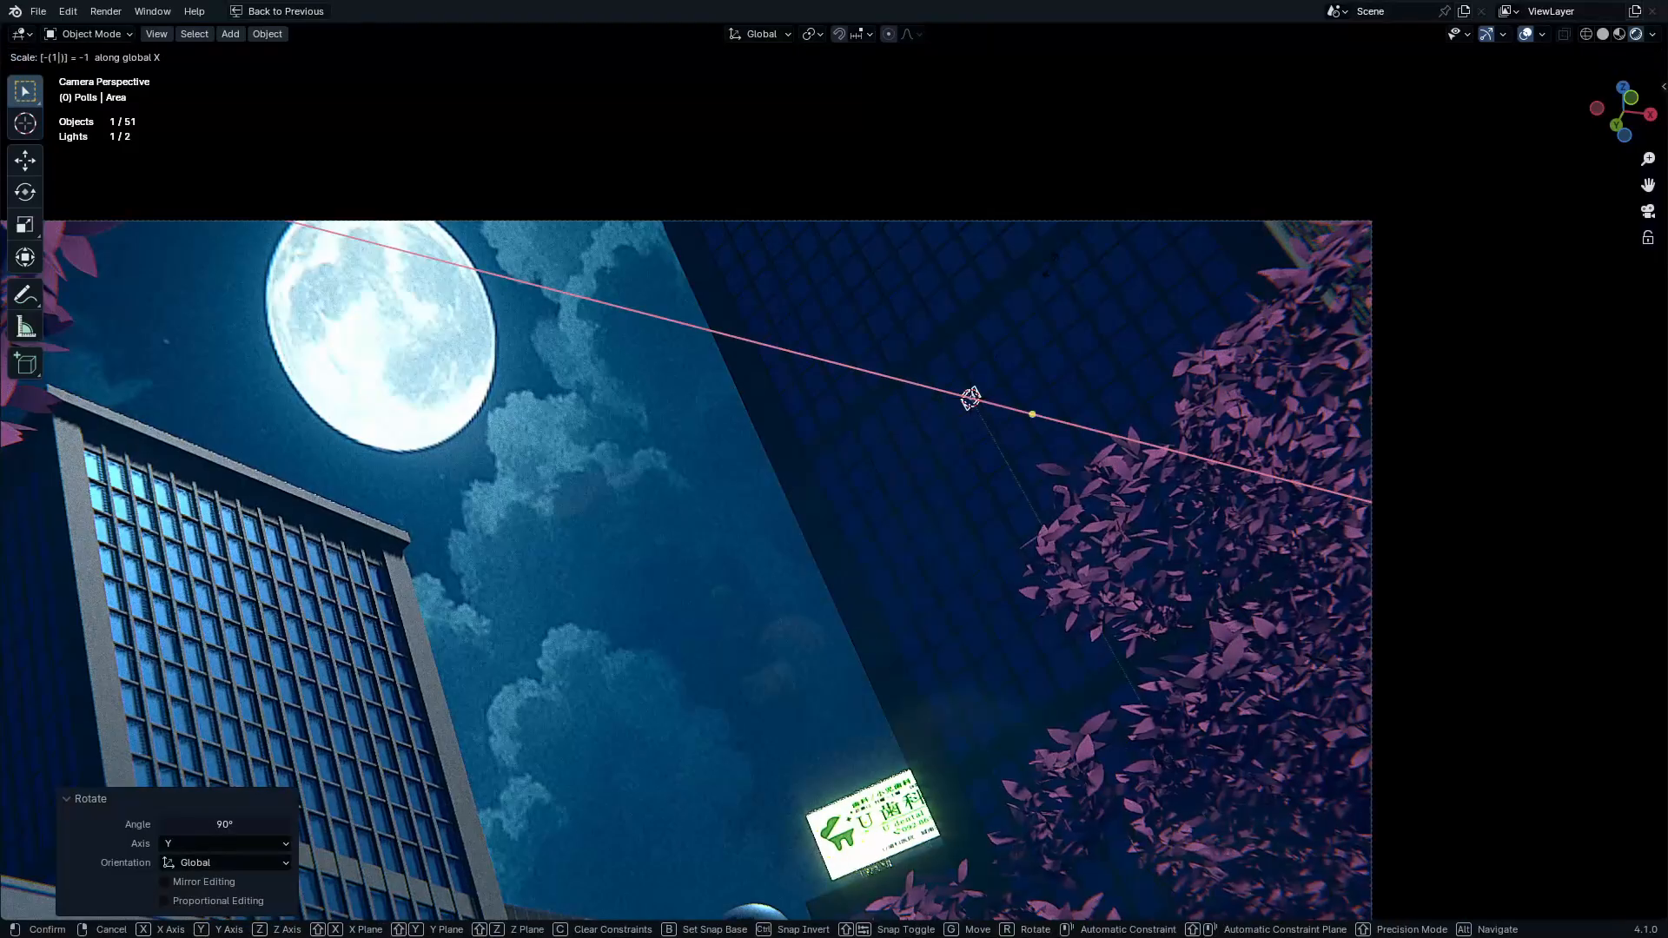
Move the area light about 9.5 m off the dark wall, scale it by 2.827 and stretch it along Z by 5.497
key("s")
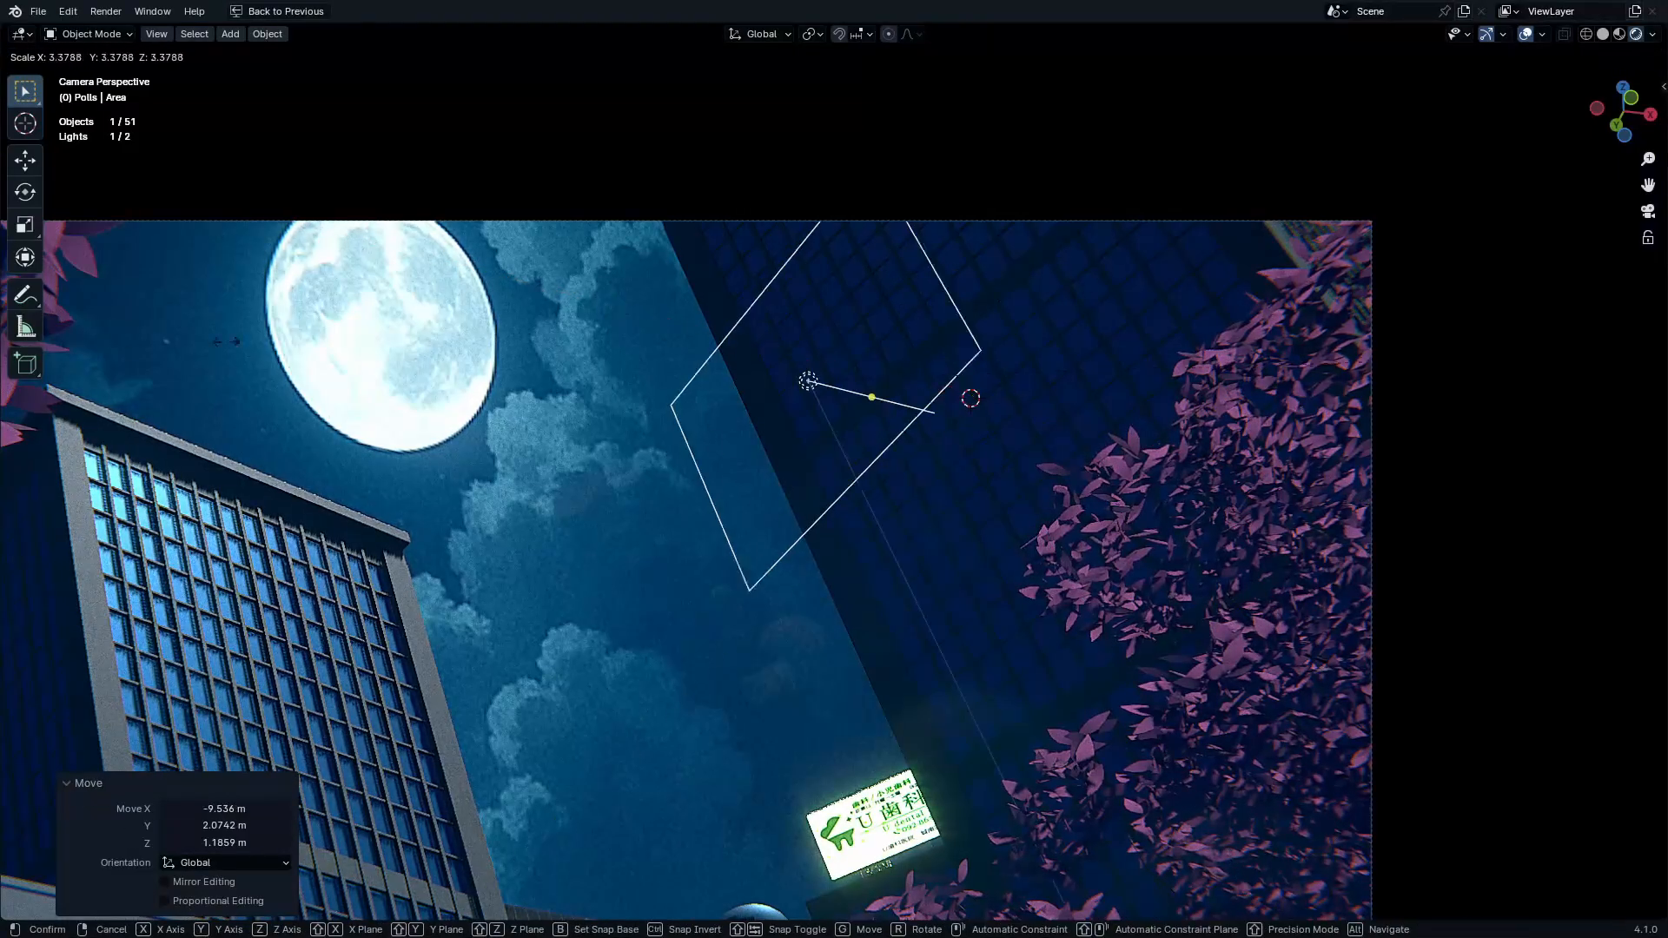
key("Return")
key("s")
key("z")
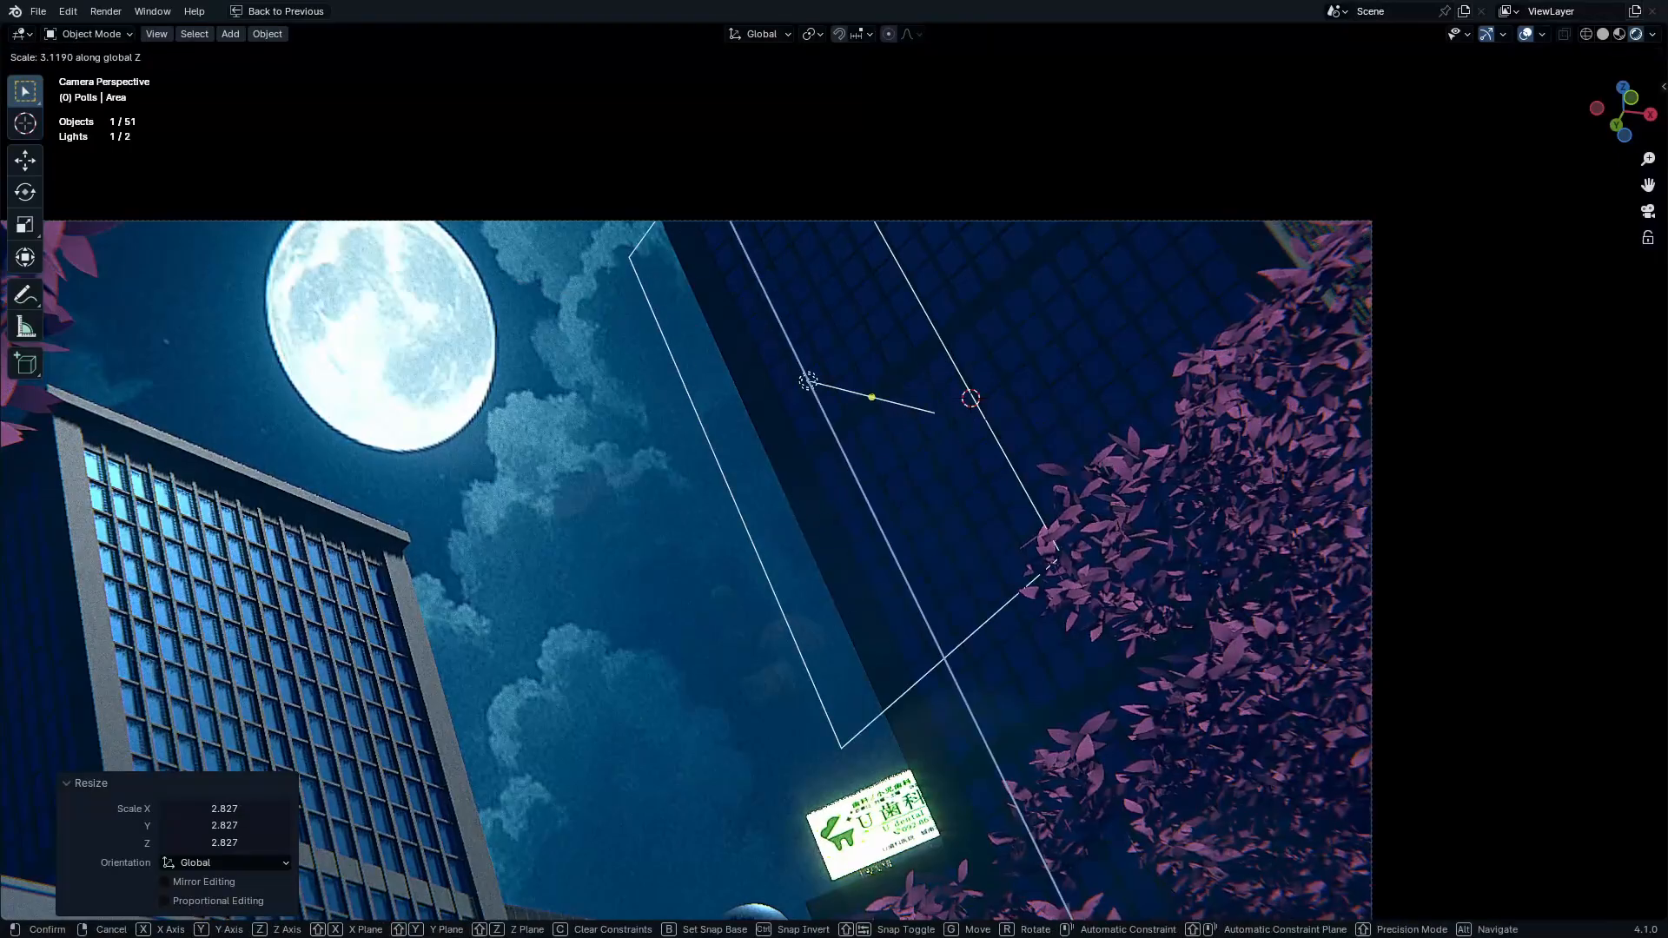
left_click(812, 519)
key("ctrl+space")
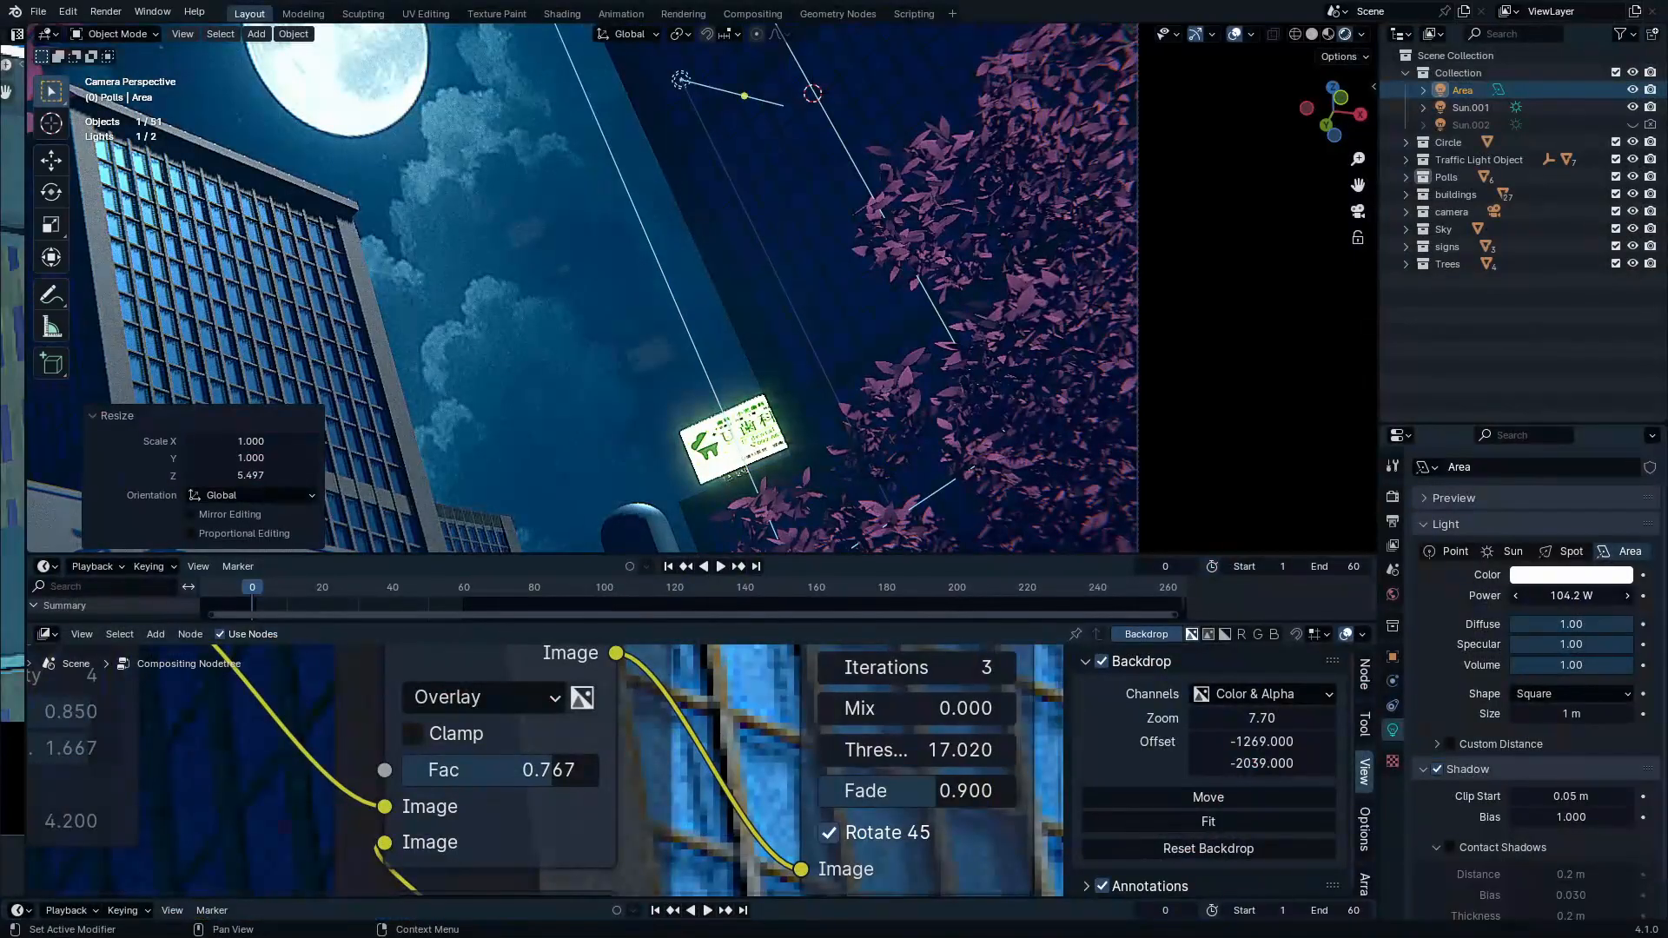
Raise the area light's power to 473.4 W and shrink the light uniformly in front of the dark building
left_click_drag(1571, 596, 1607, 596)
middle_click_drag(735, 121, 855, 292)
key("KP_Decimal")
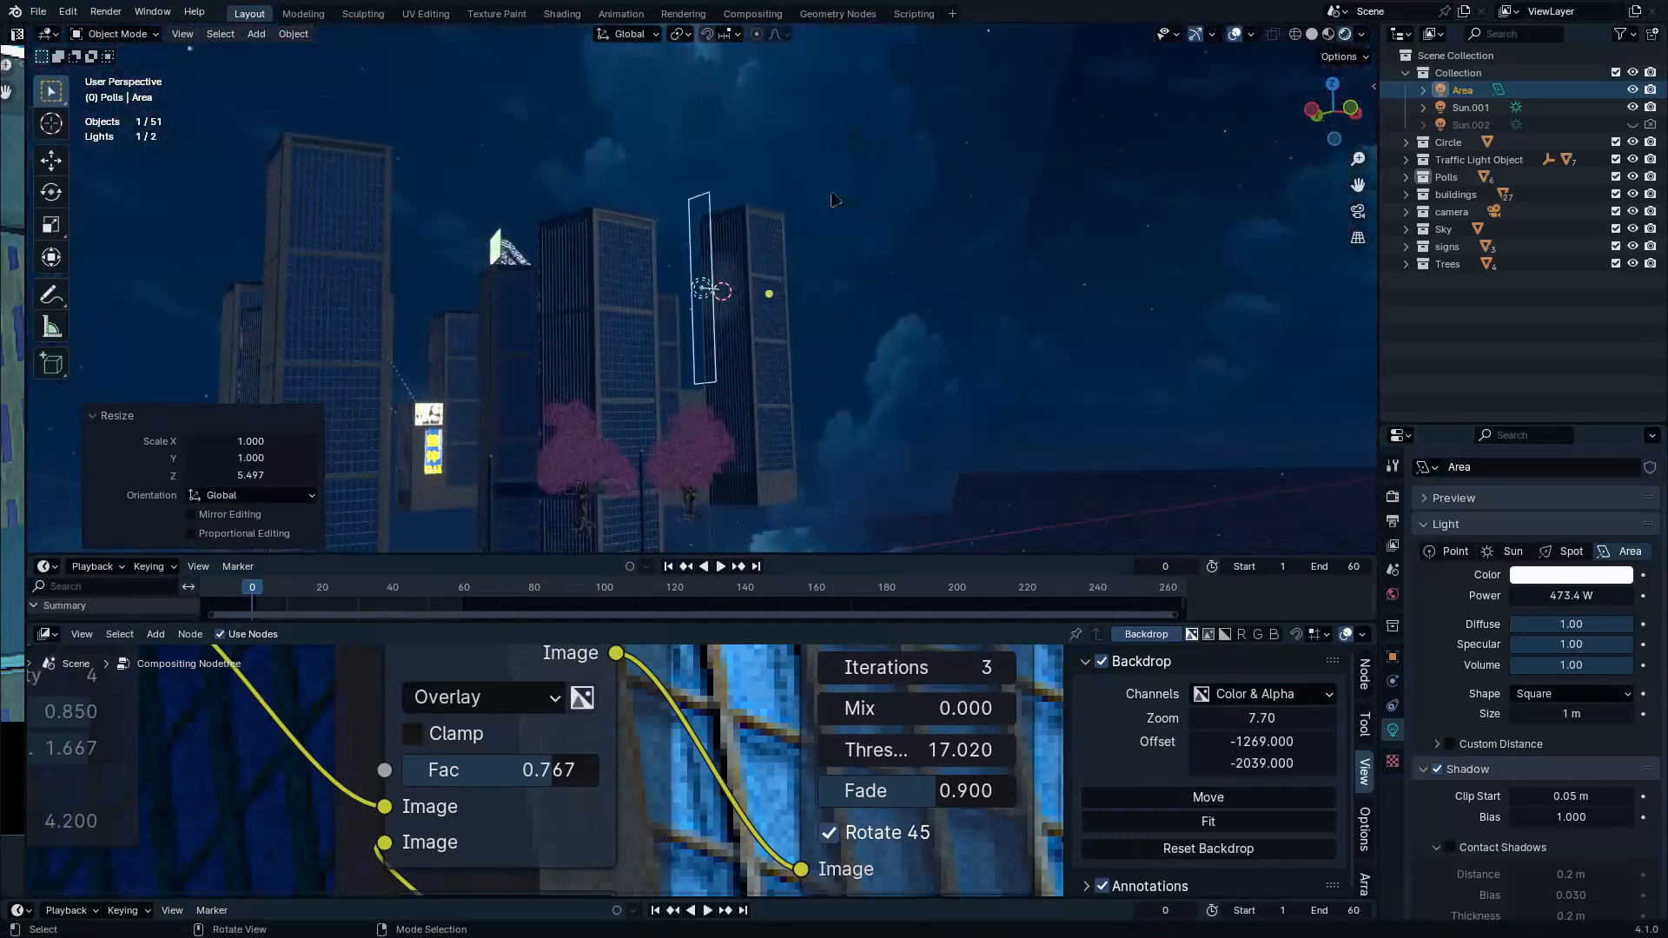
scroll(855, 304, "up", 3)
key("s")
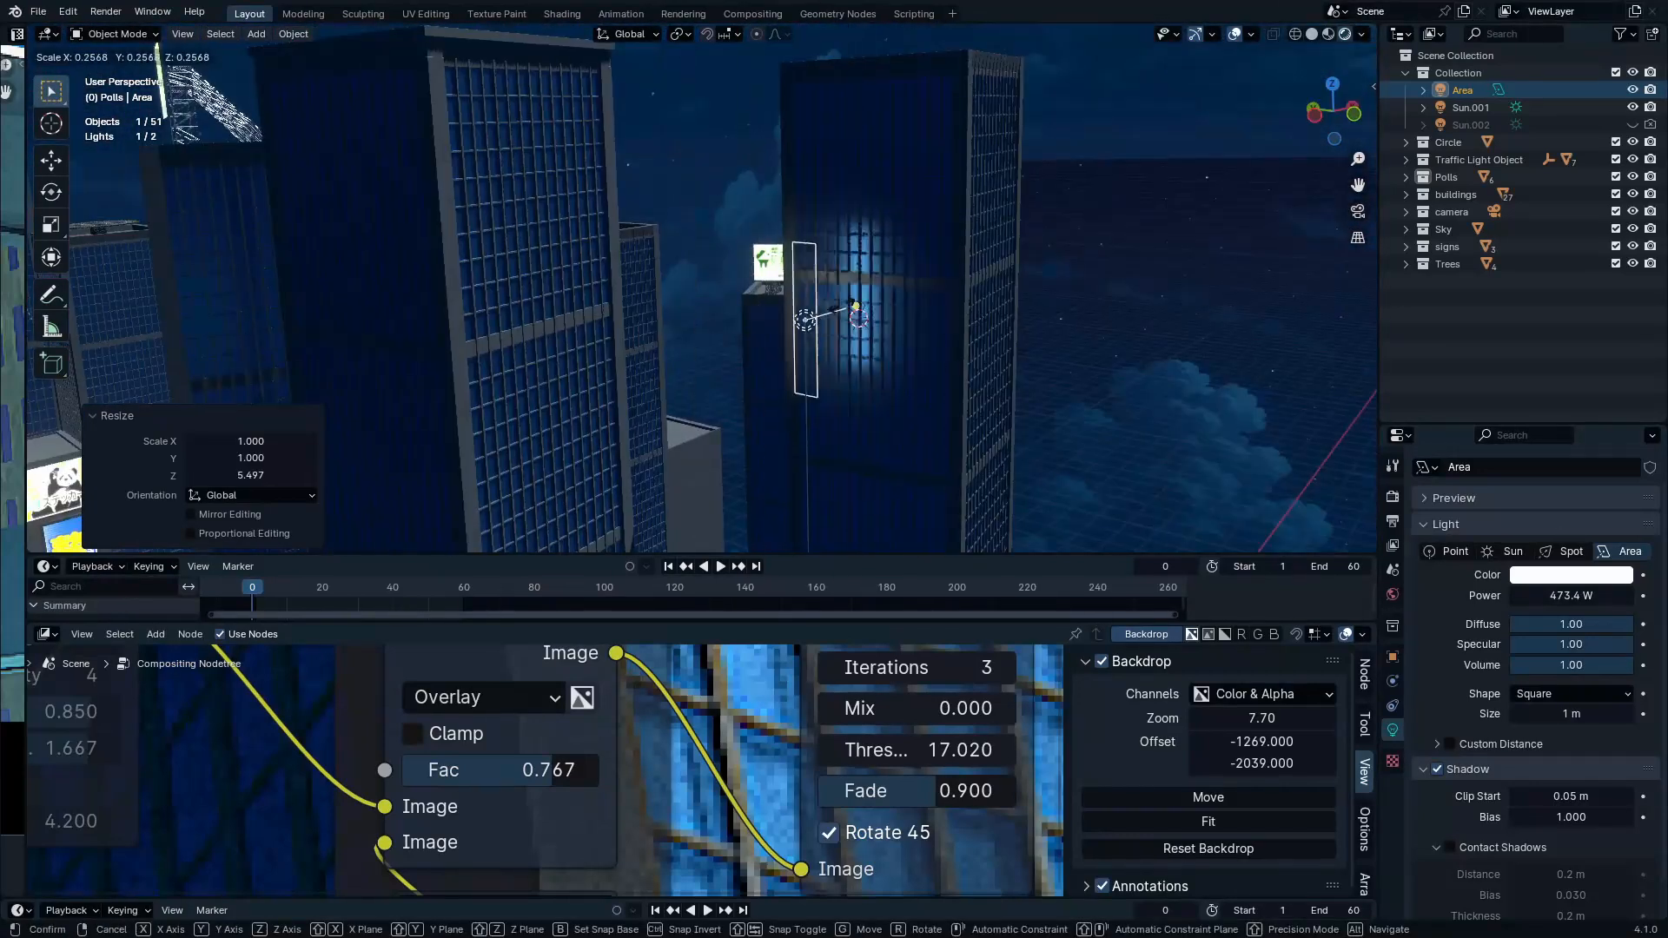
left_click(836, 313)
Stretch the area light along Z by 2.561 and scale it along Y by 0.854
middle_click_drag(837, 313, 888, 313)
key("s")
key("z")
left_click(985, 309)
key("s")
key("x")
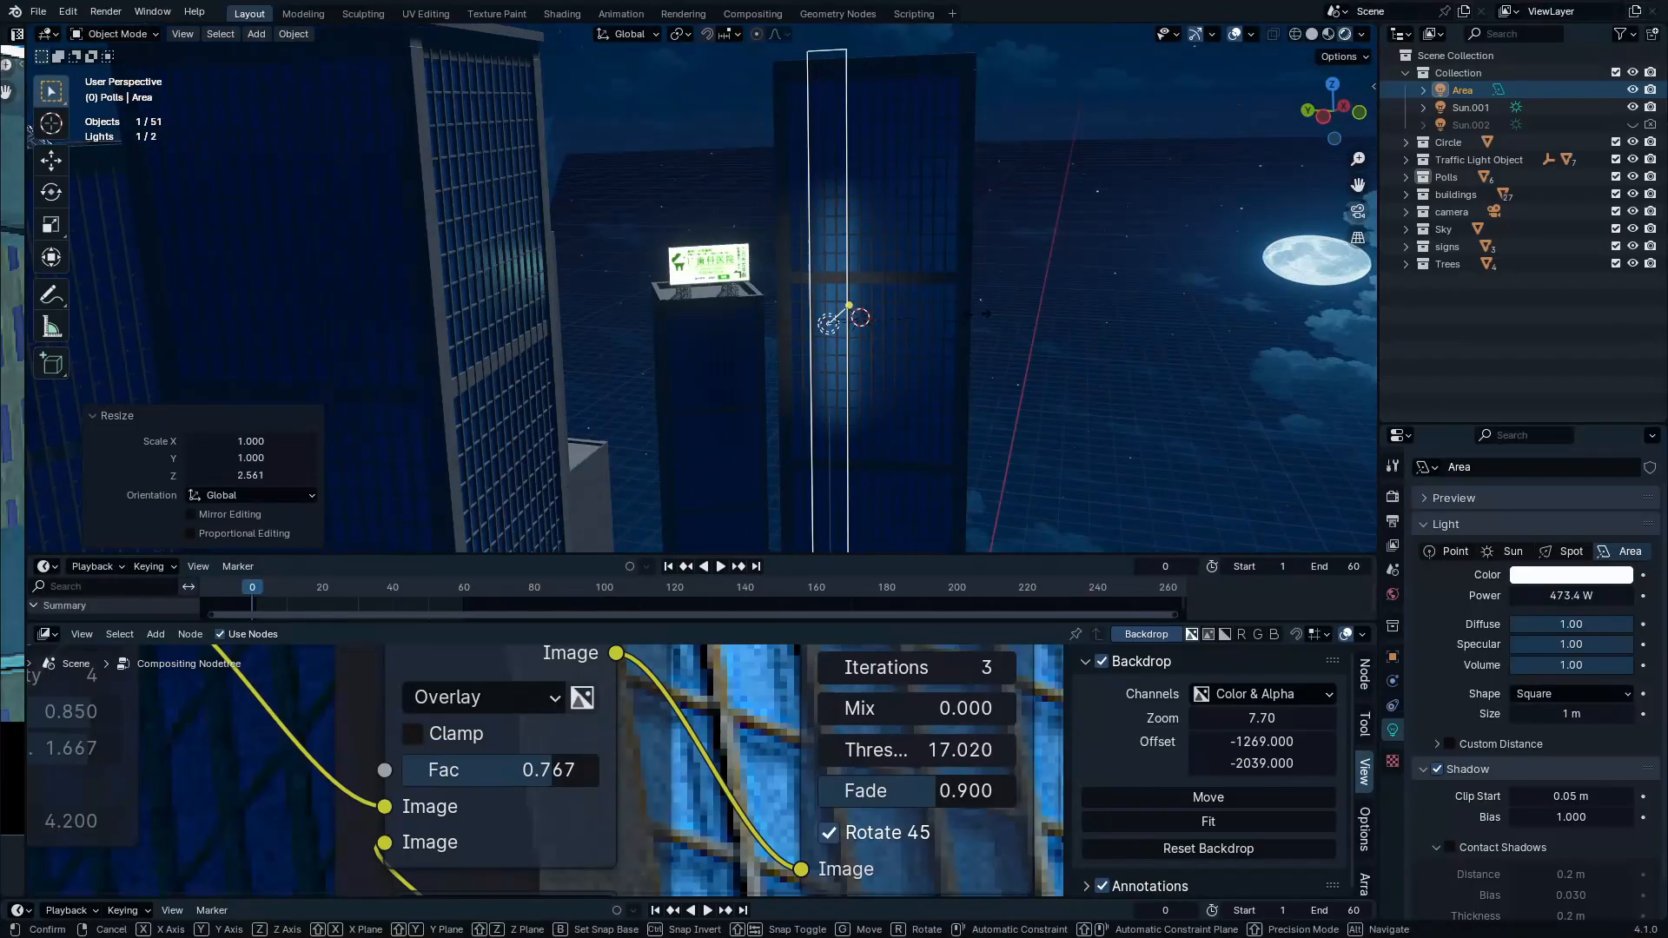
key("y")
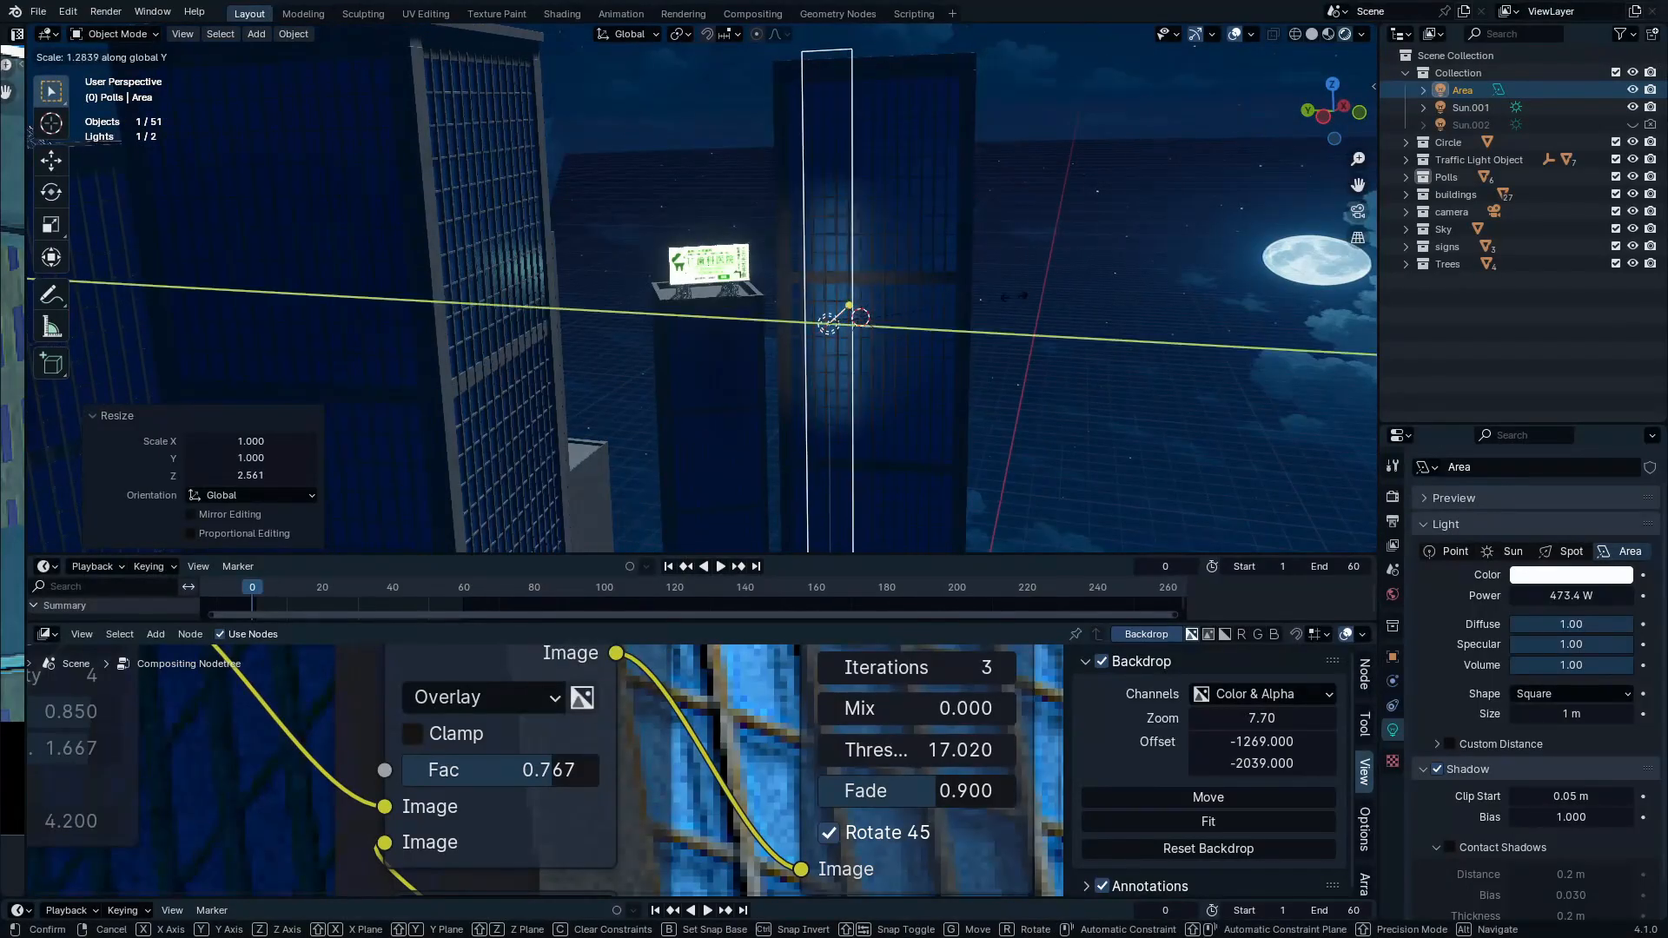
left_click(970, 313)
Set the area light's shape to Rectangle, turn off its shadow and raise the power to 1481.7 W
left_click(1577, 693)
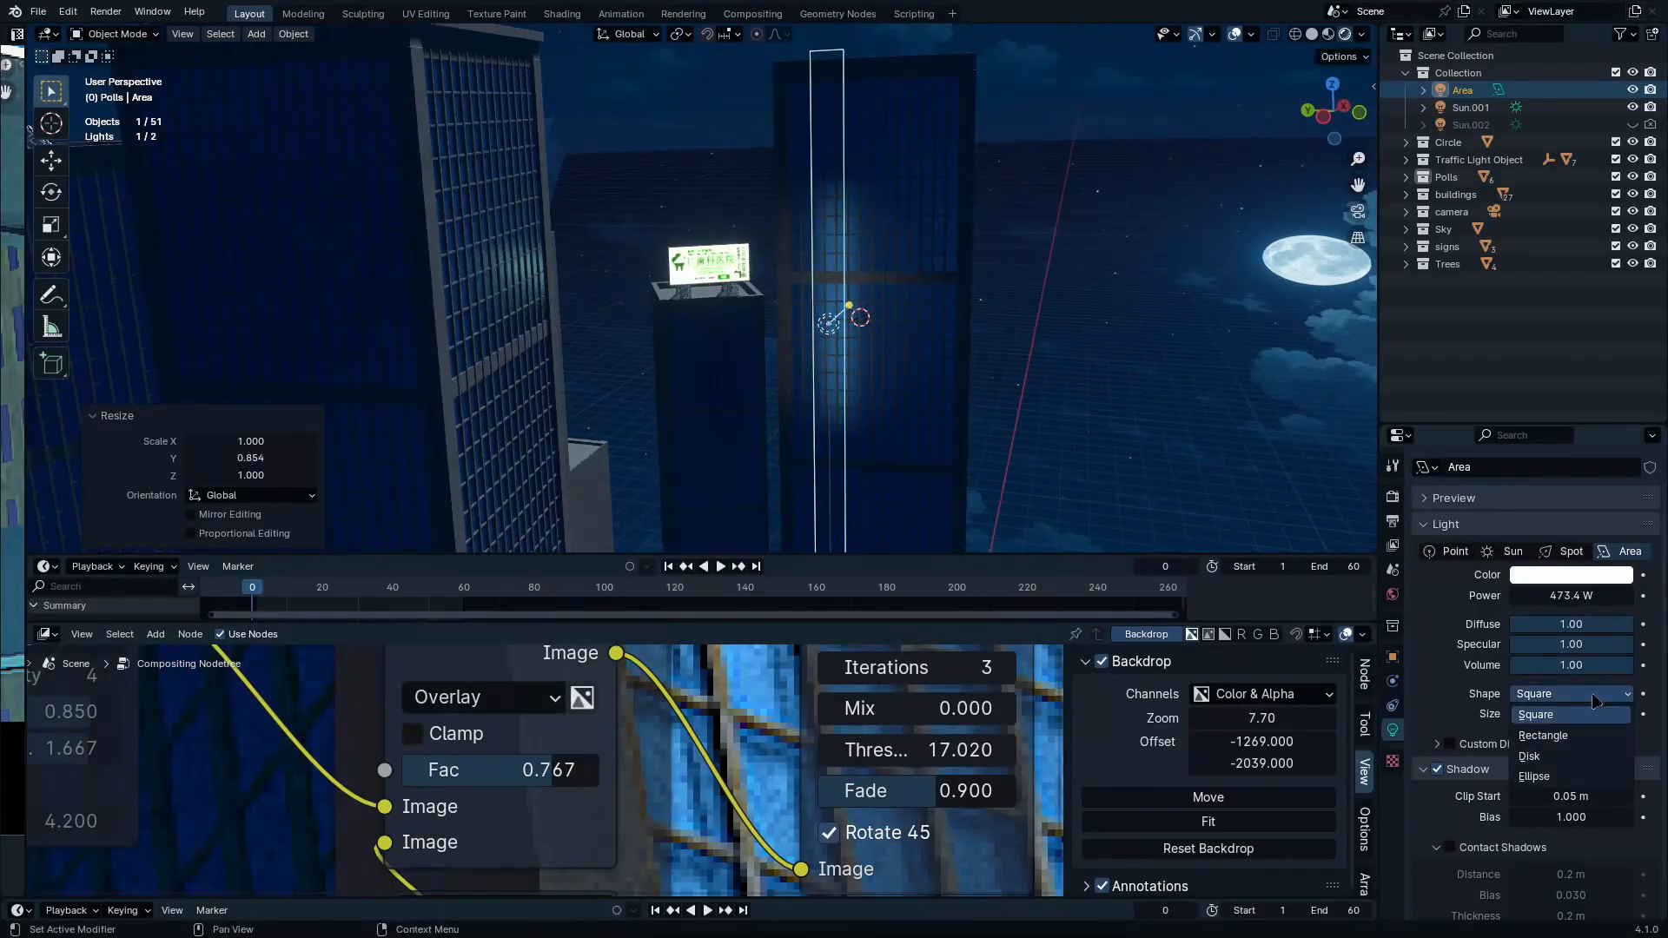
left_click(1583, 742)
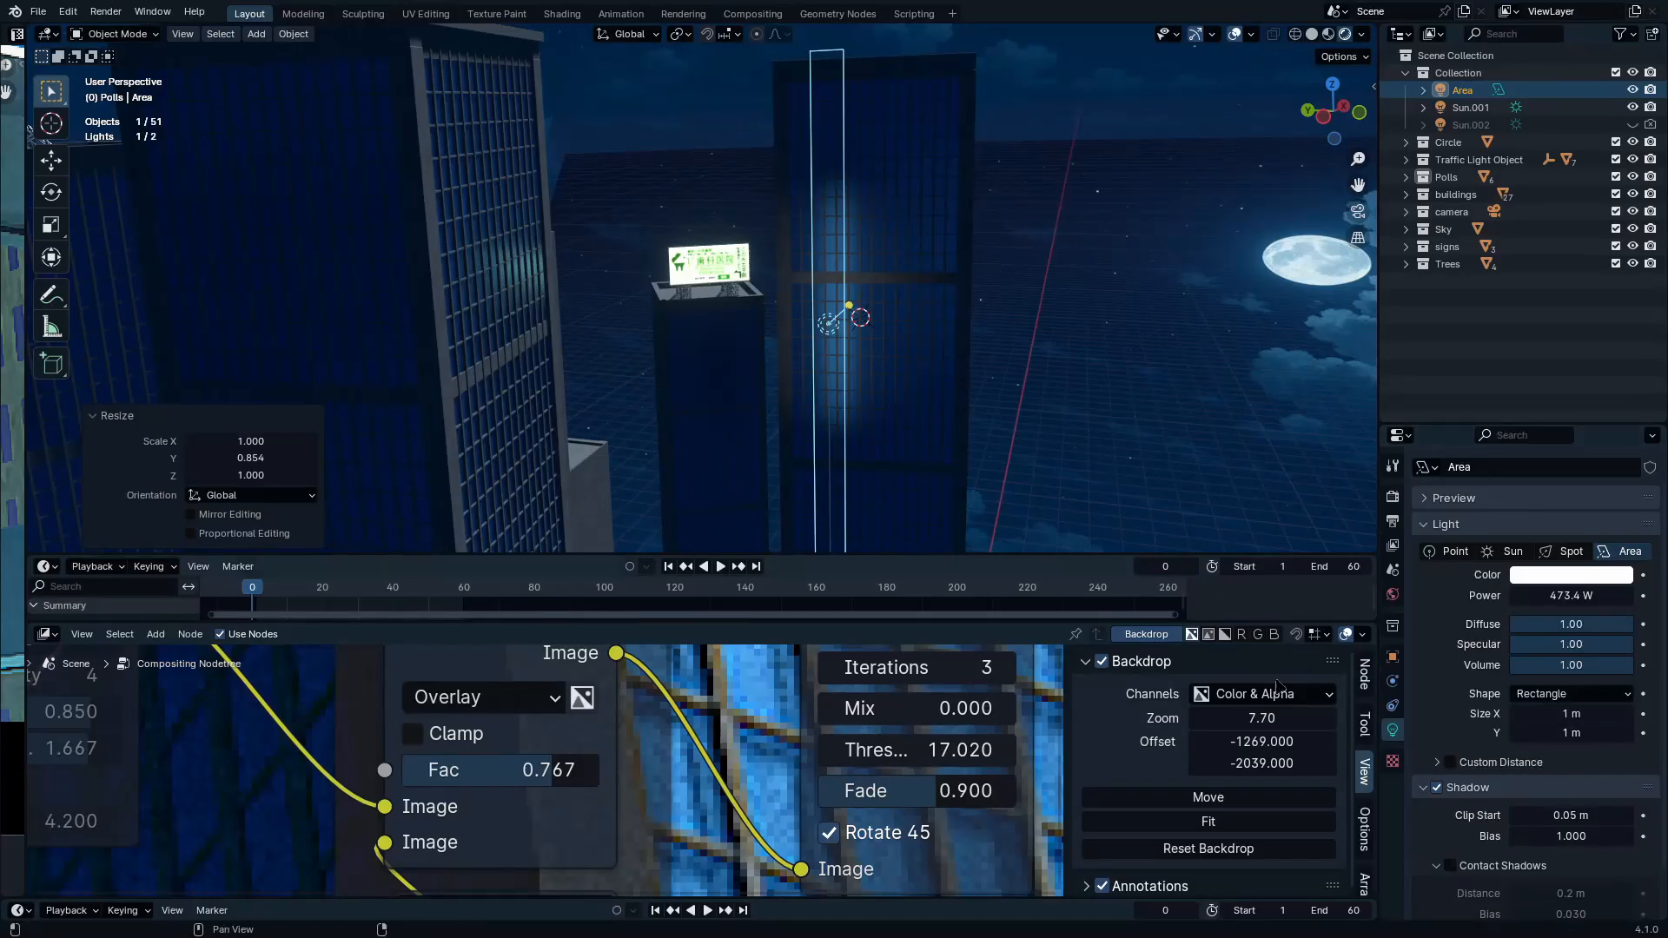
left_click(1441, 793)
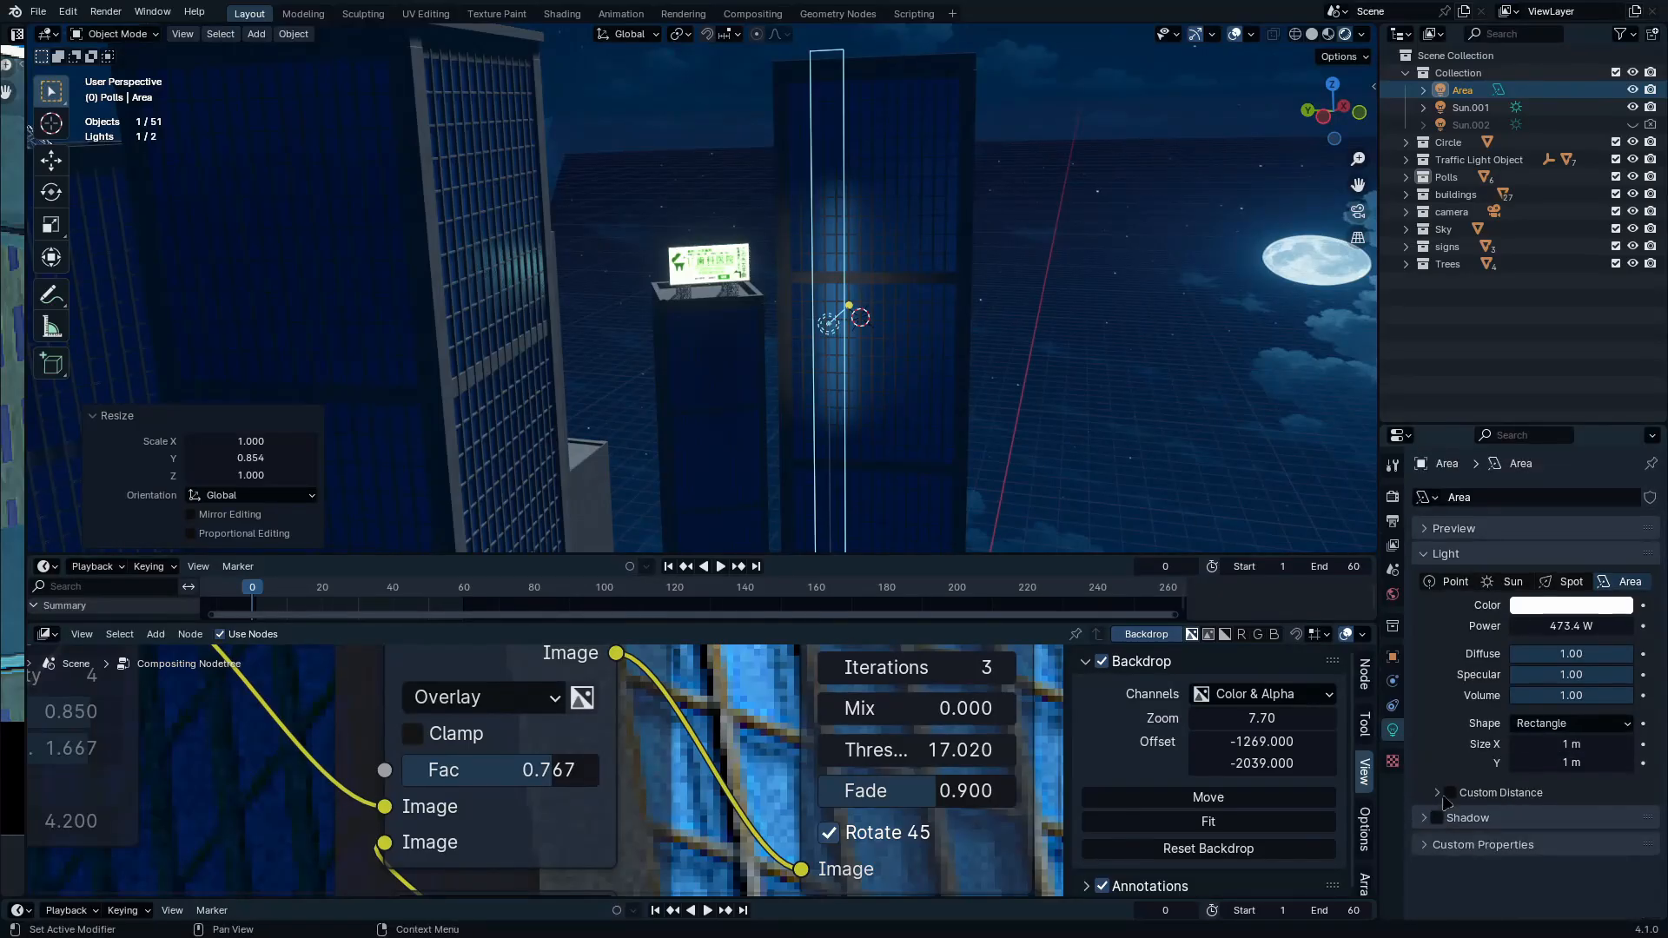
left_click(1440, 794)
left_click_drag(1554, 625, 1624, 625)
Widen the area light along Y by 3.737, return to the camera view and deselect the light
key("s")
key("x")
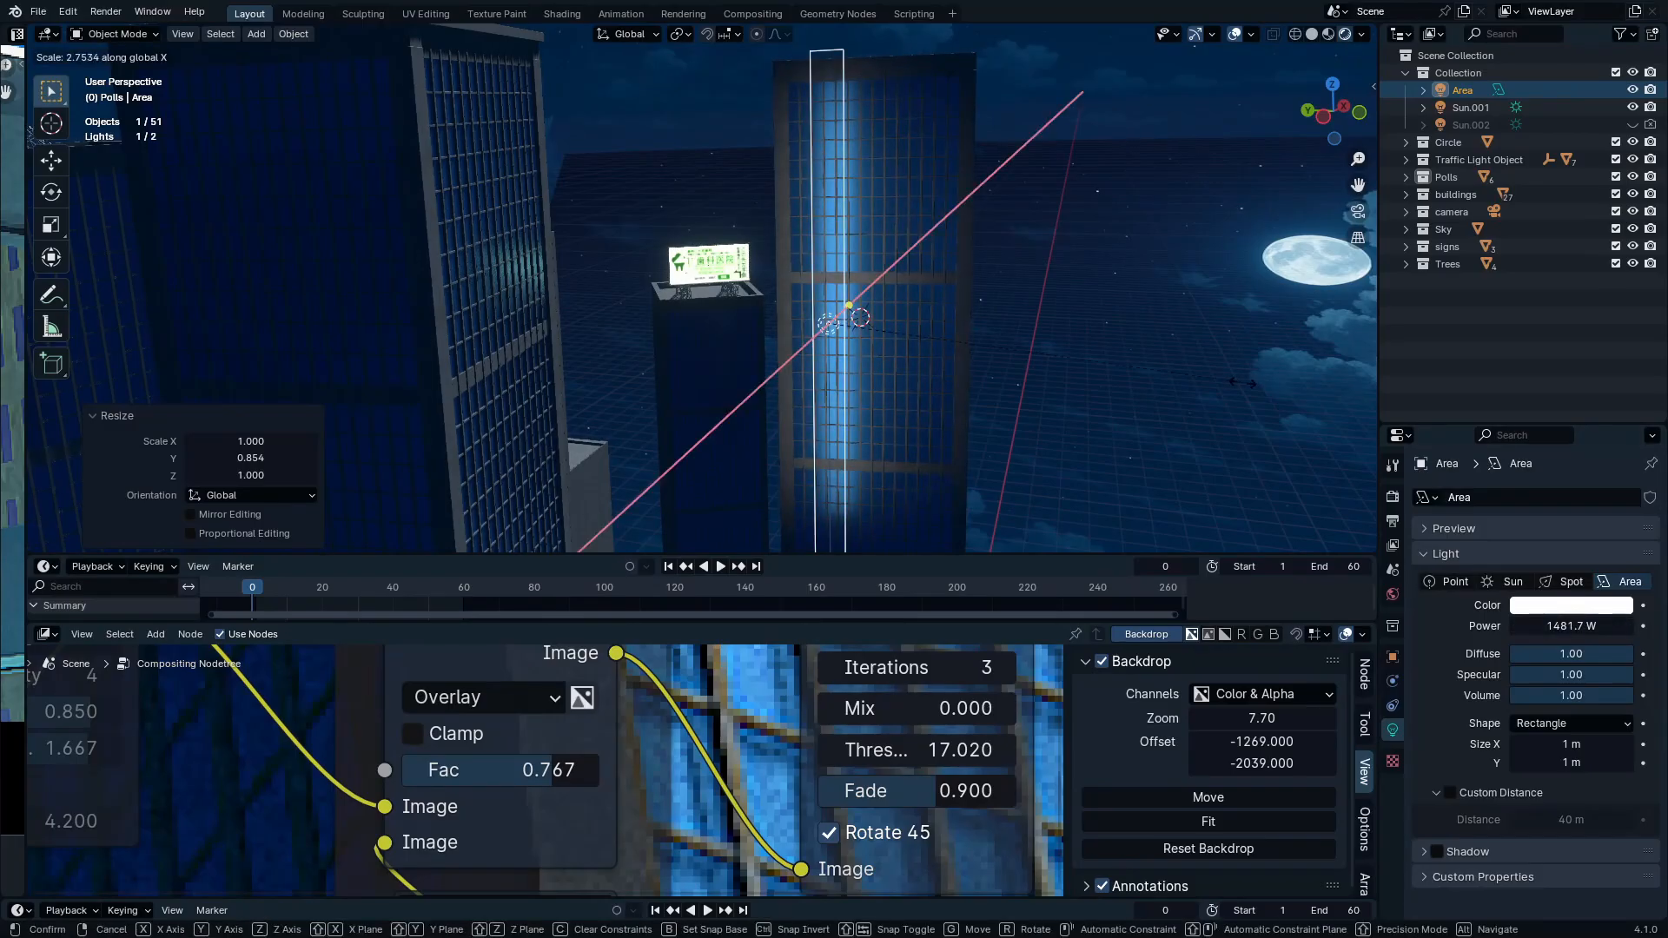
key("y")
left_click(1355, 391)
key("KP_0")
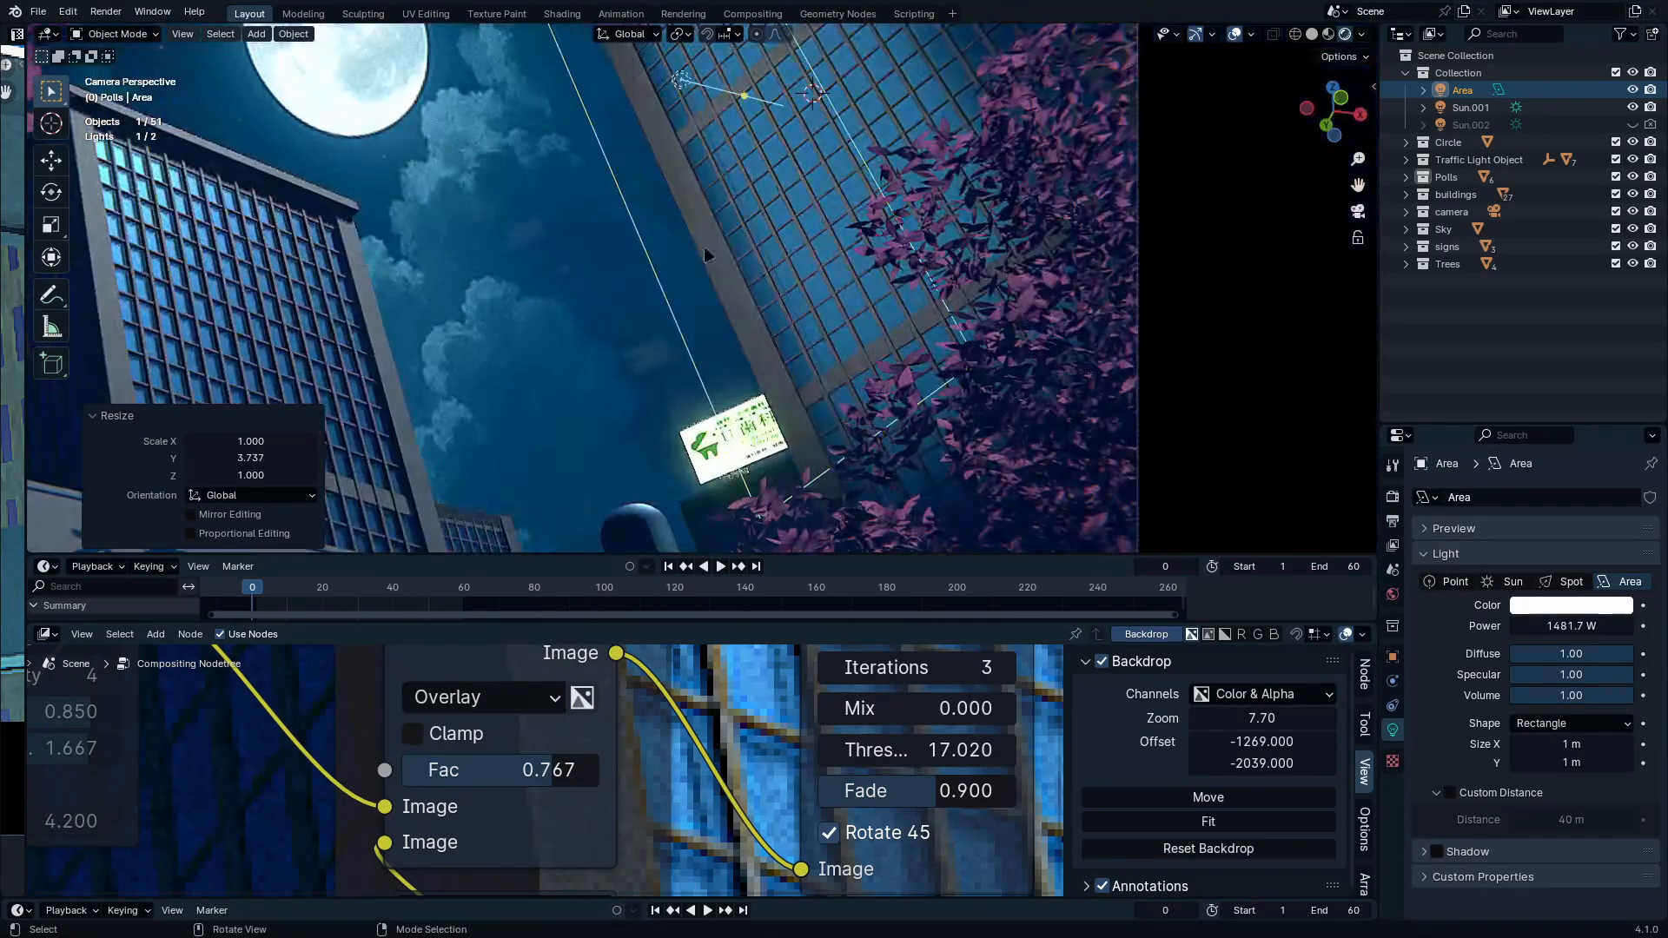
left_click(627, 188)
Reselect the area light and set its diffuse to 0.00, specular and volume to 1.00, and power to 1319 W
middle_click_drag(626, 186, 909, 195, "shift")
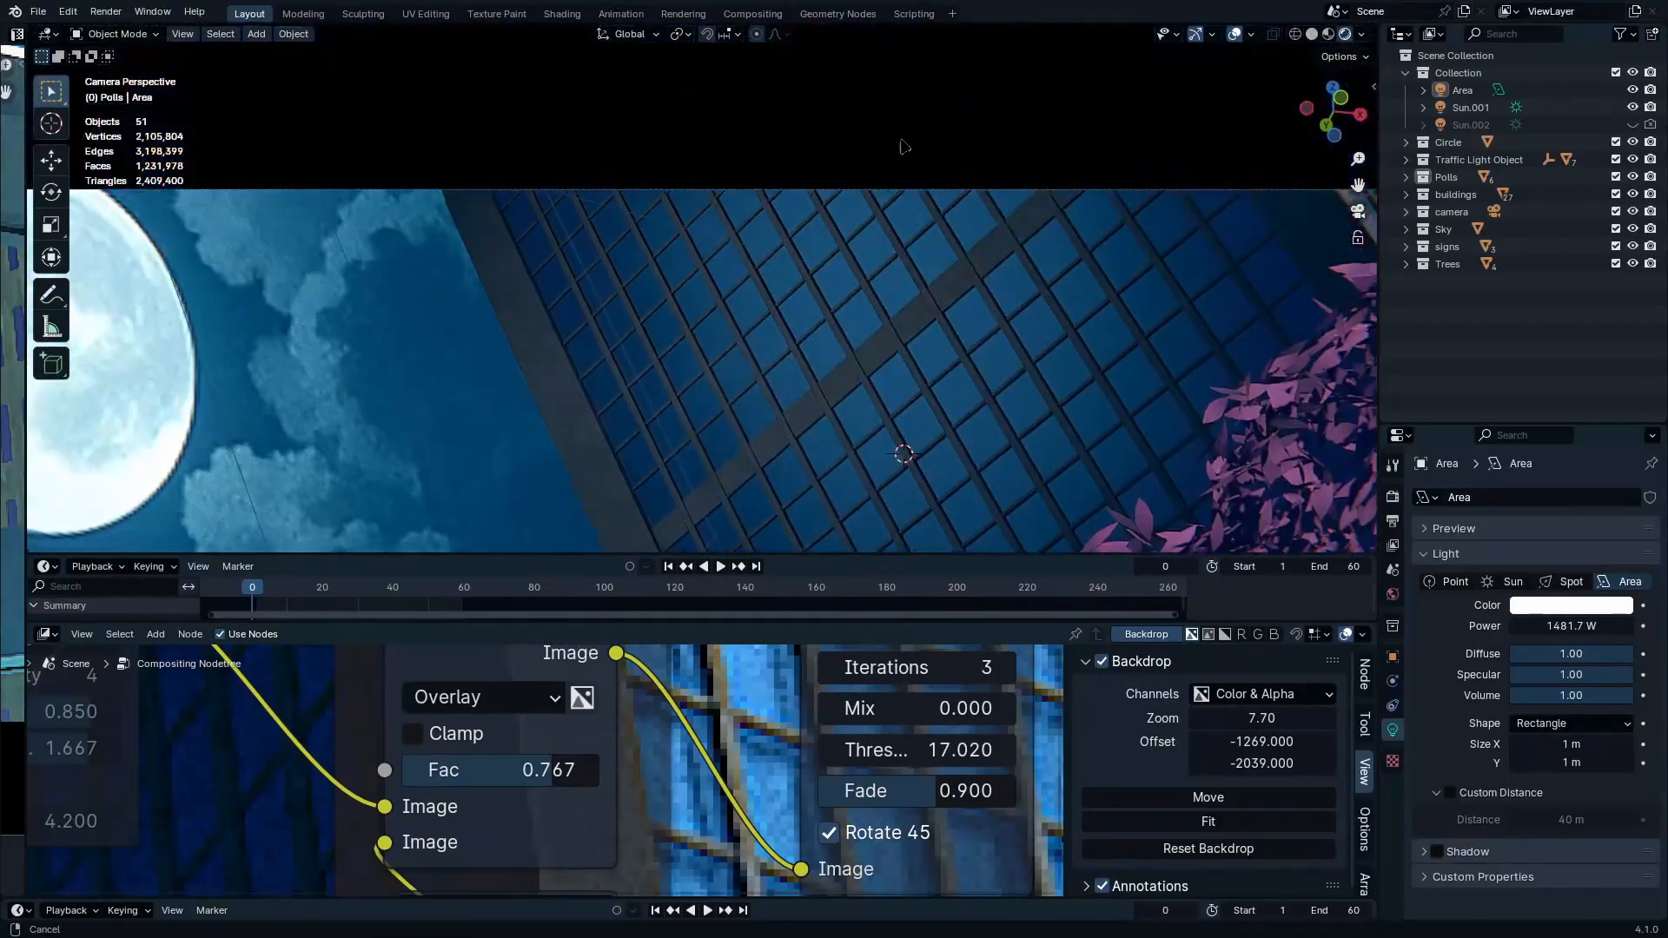
middle_click_drag(793, 181, 796, 236, "ctrl")
left_click(797, 237)
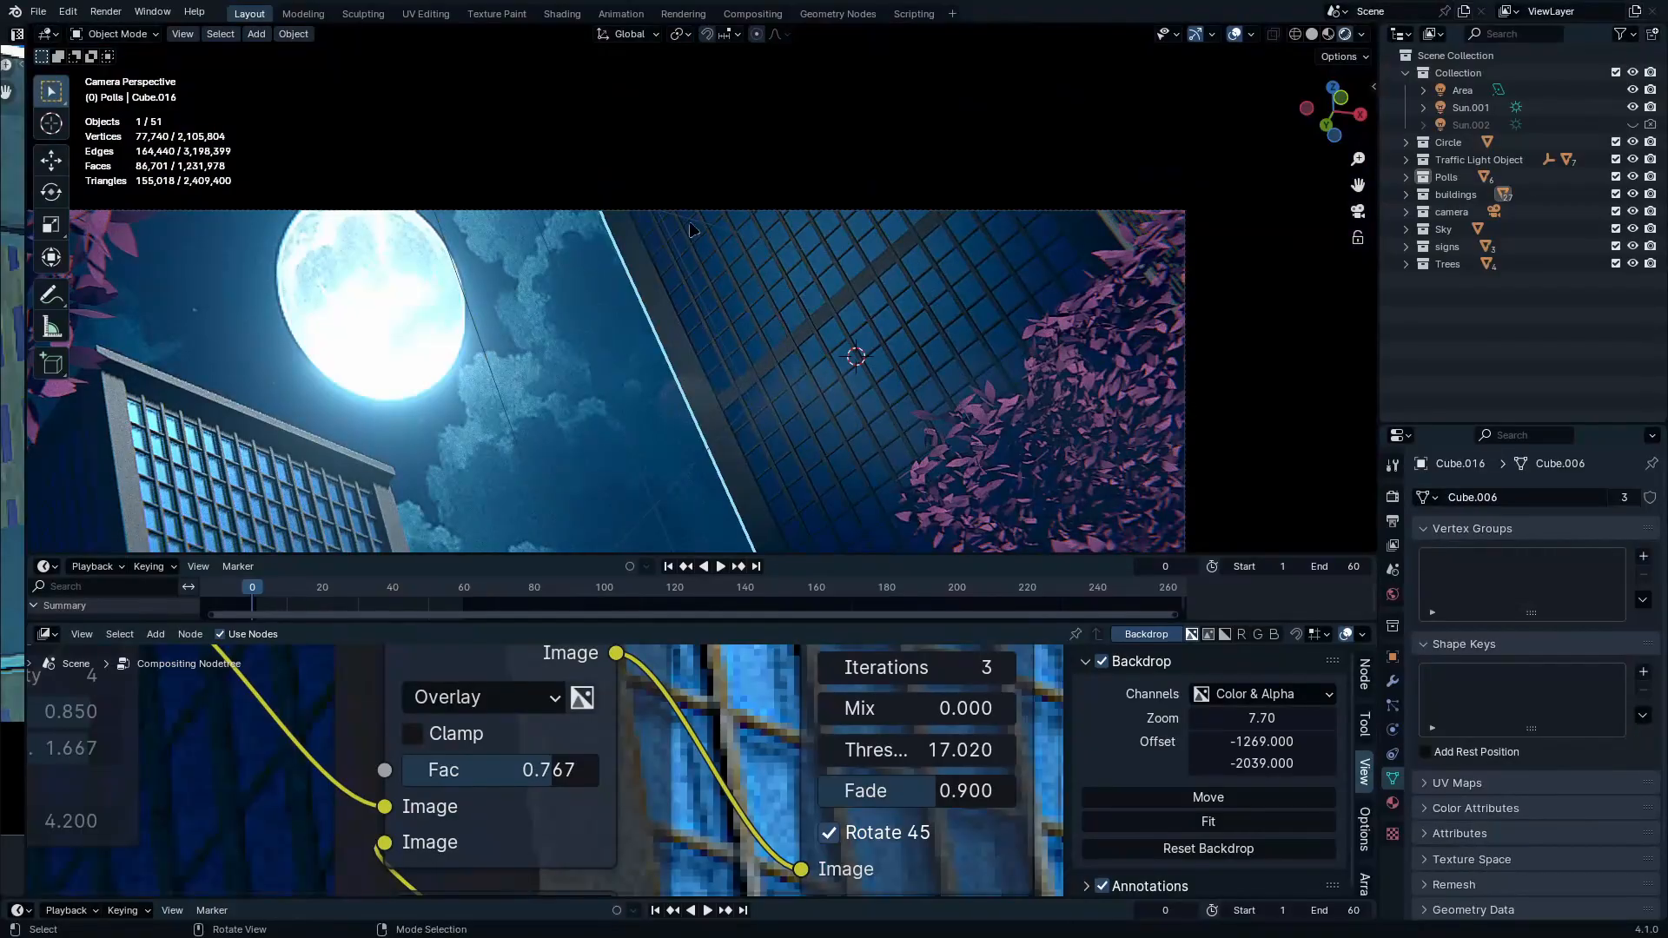
left_click(691, 227)
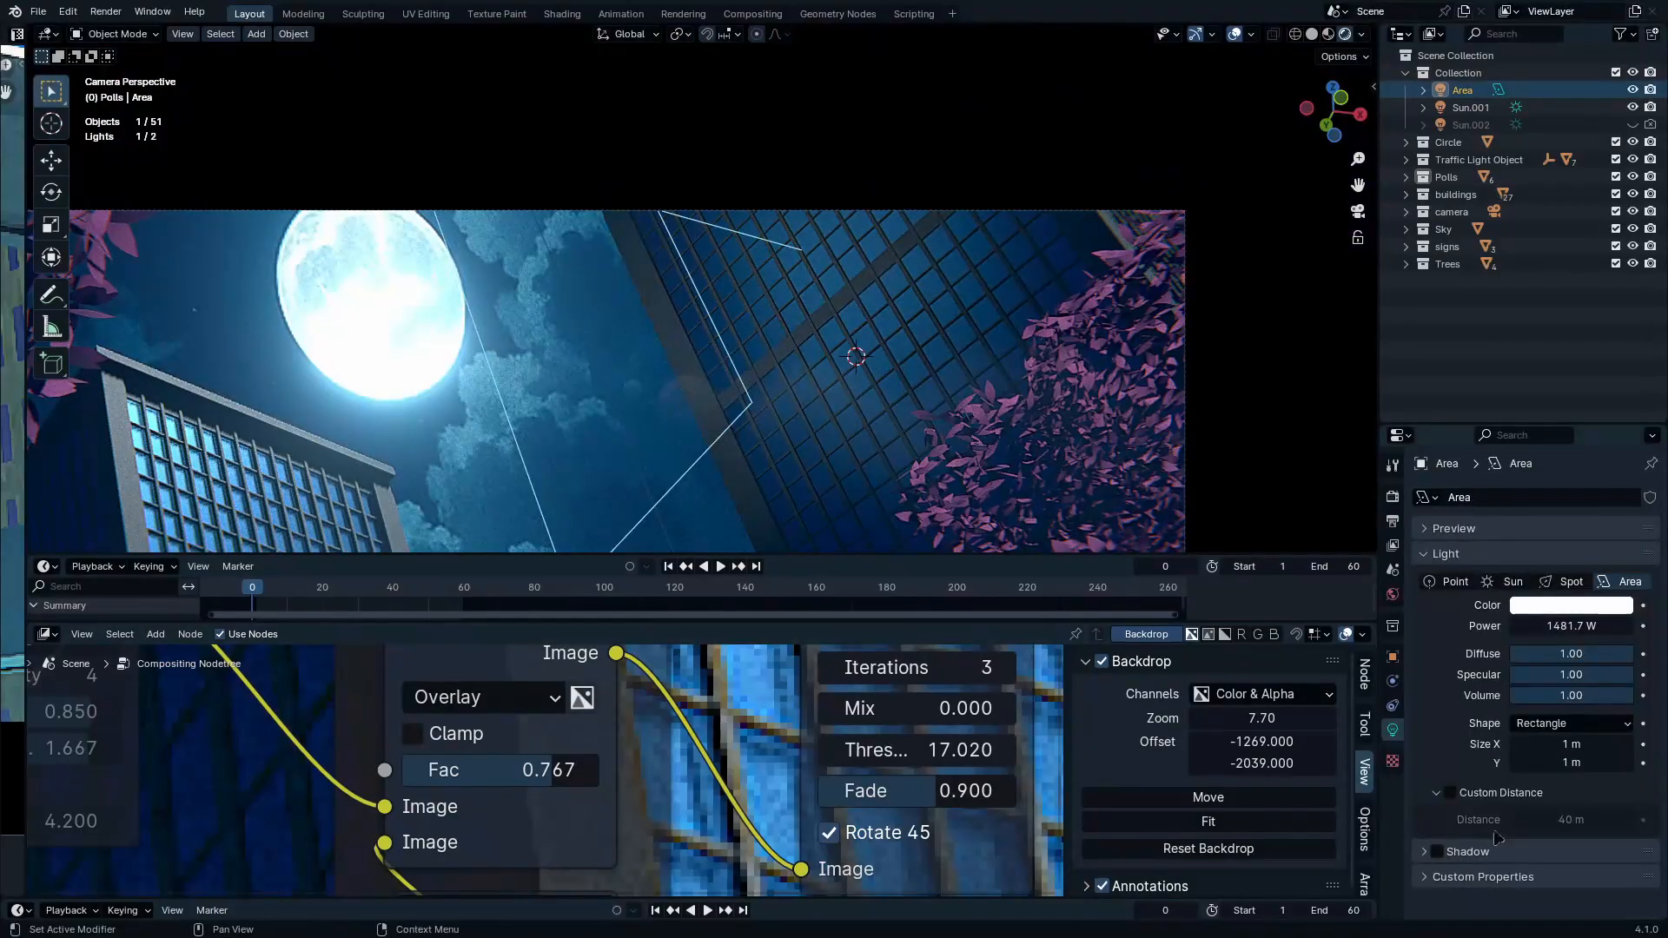
left_click_drag(1603, 656, 1507, 655)
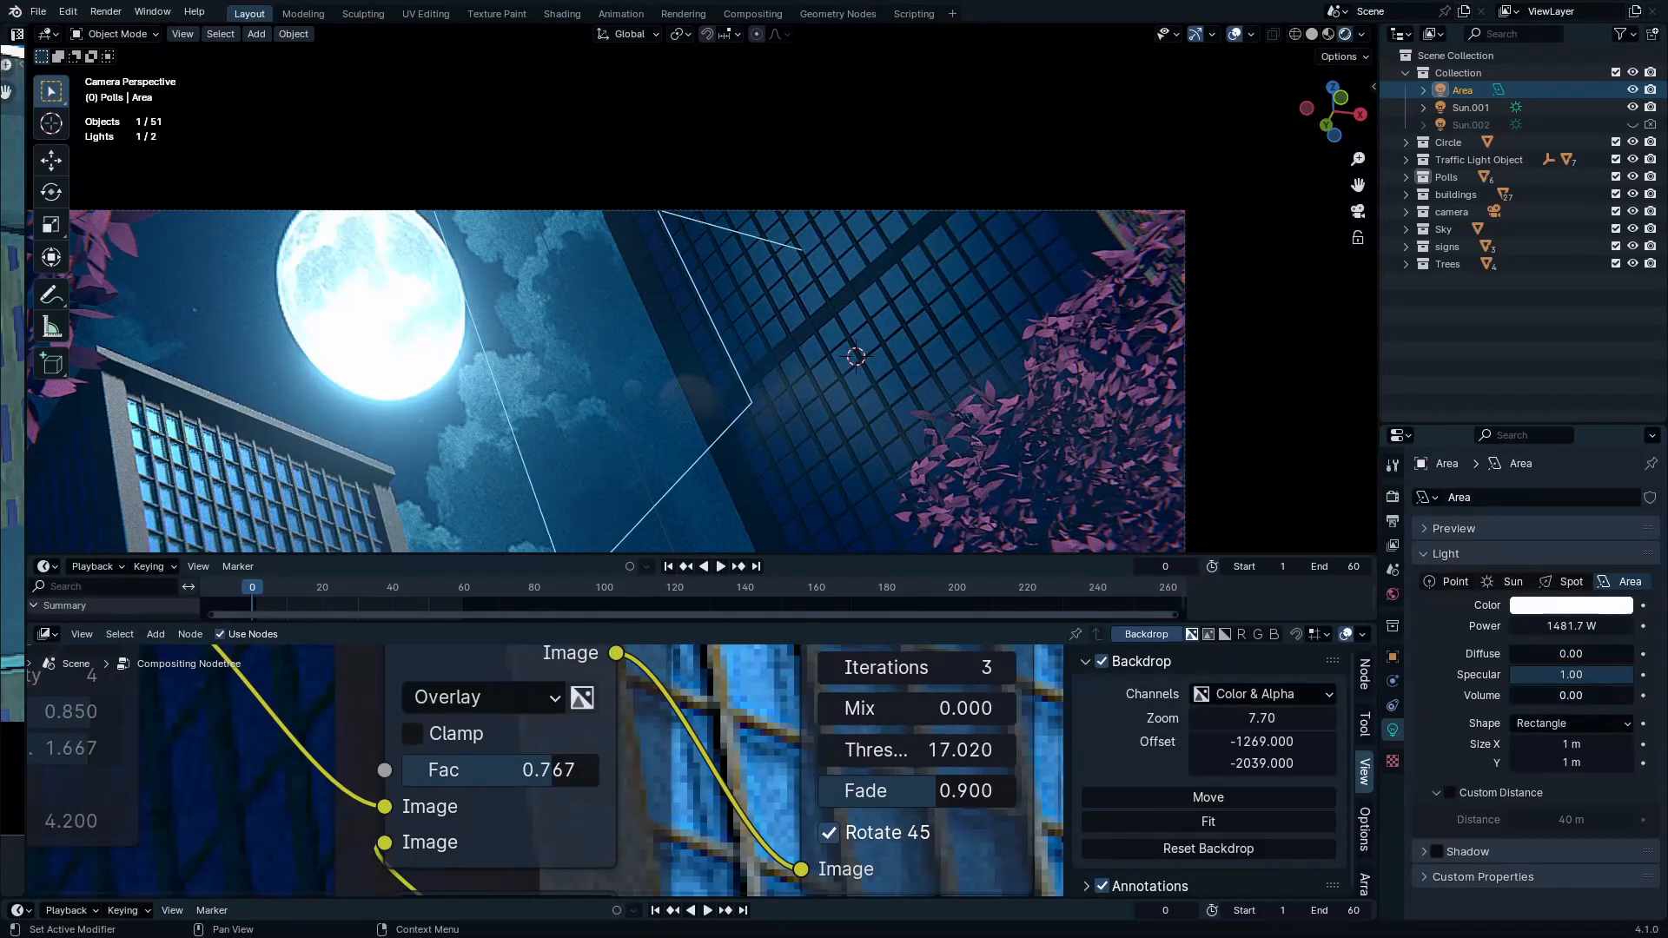
mouse_move(1604, 674)
left_mouse_down()
mouse_move(1556, 674)
mouse_move(1631, 674)
left_mouse_up()
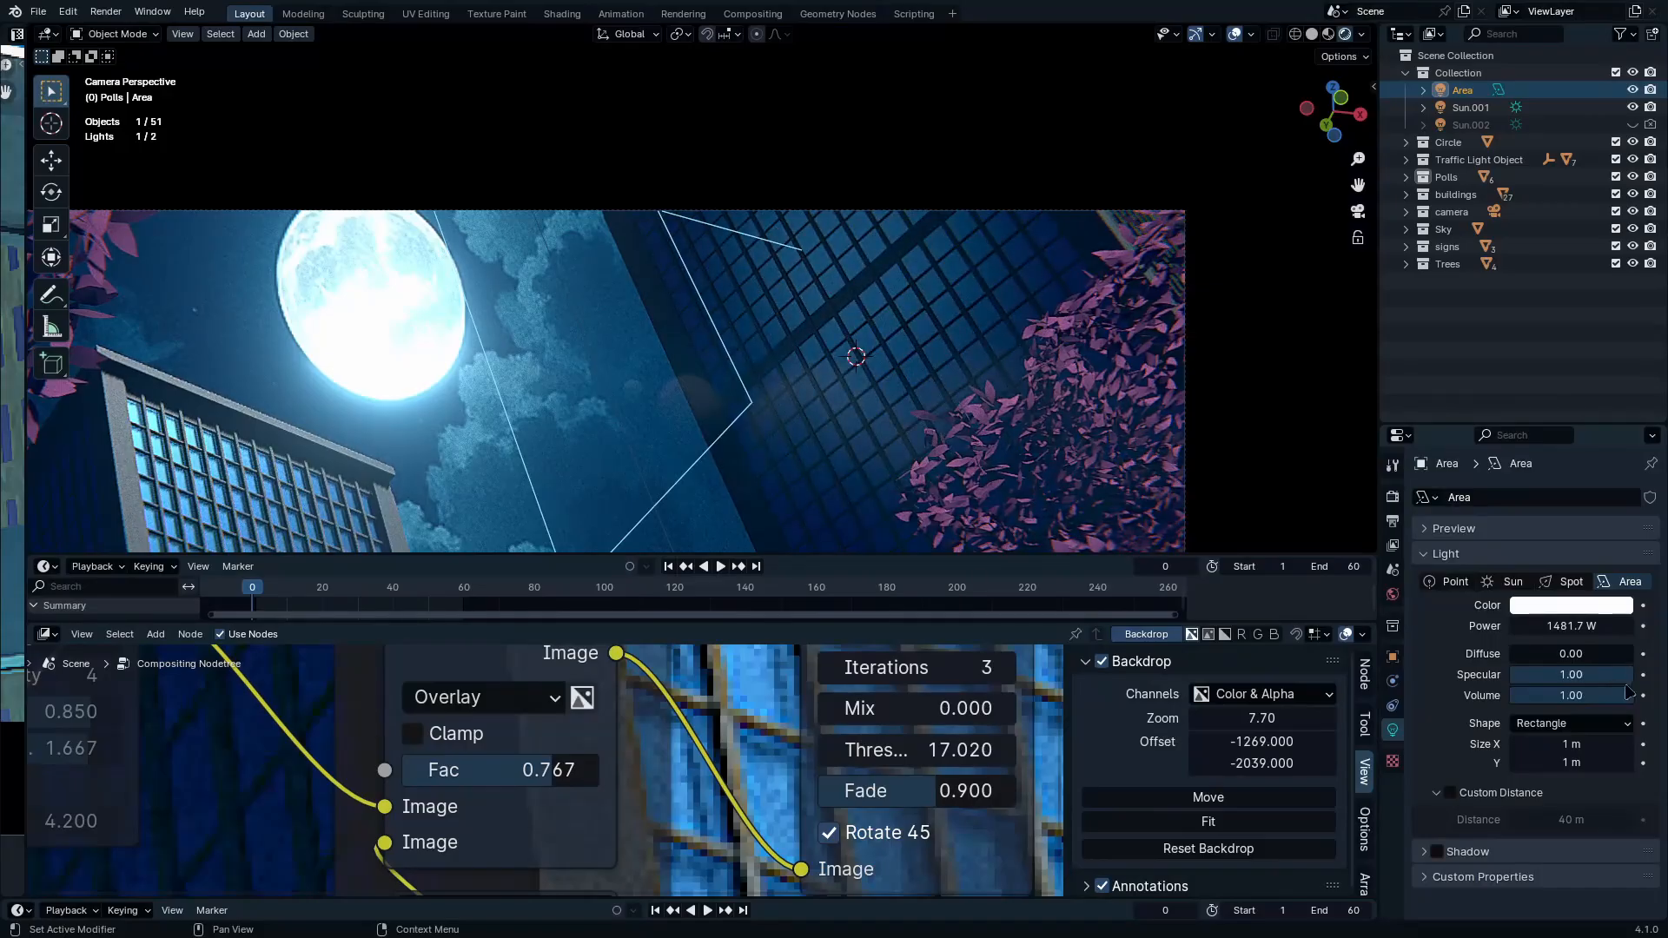
mouse_move(1581, 625)
left_mouse_down()
mouse_move(1554, 625)
mouse_move(1576, 626)
left_mouse_up()
Examine the ring structure's lamps, the background buildings and the road signs in the camera view
middle_click_drag(756, 277, 835, 211)
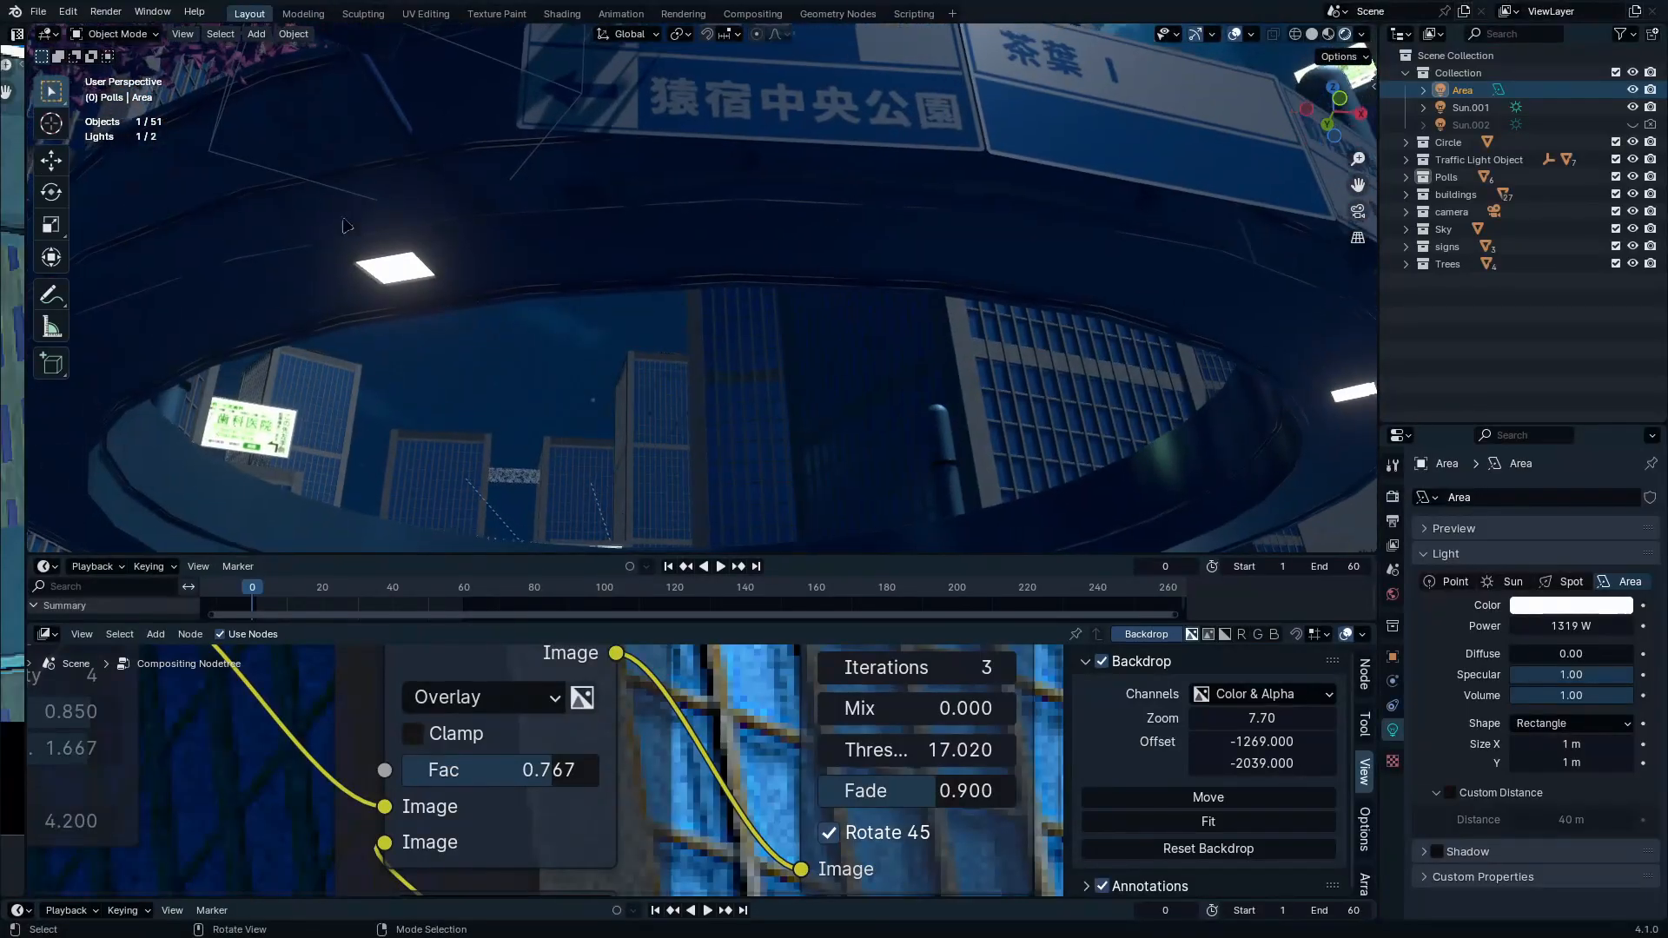
key("KP_0")
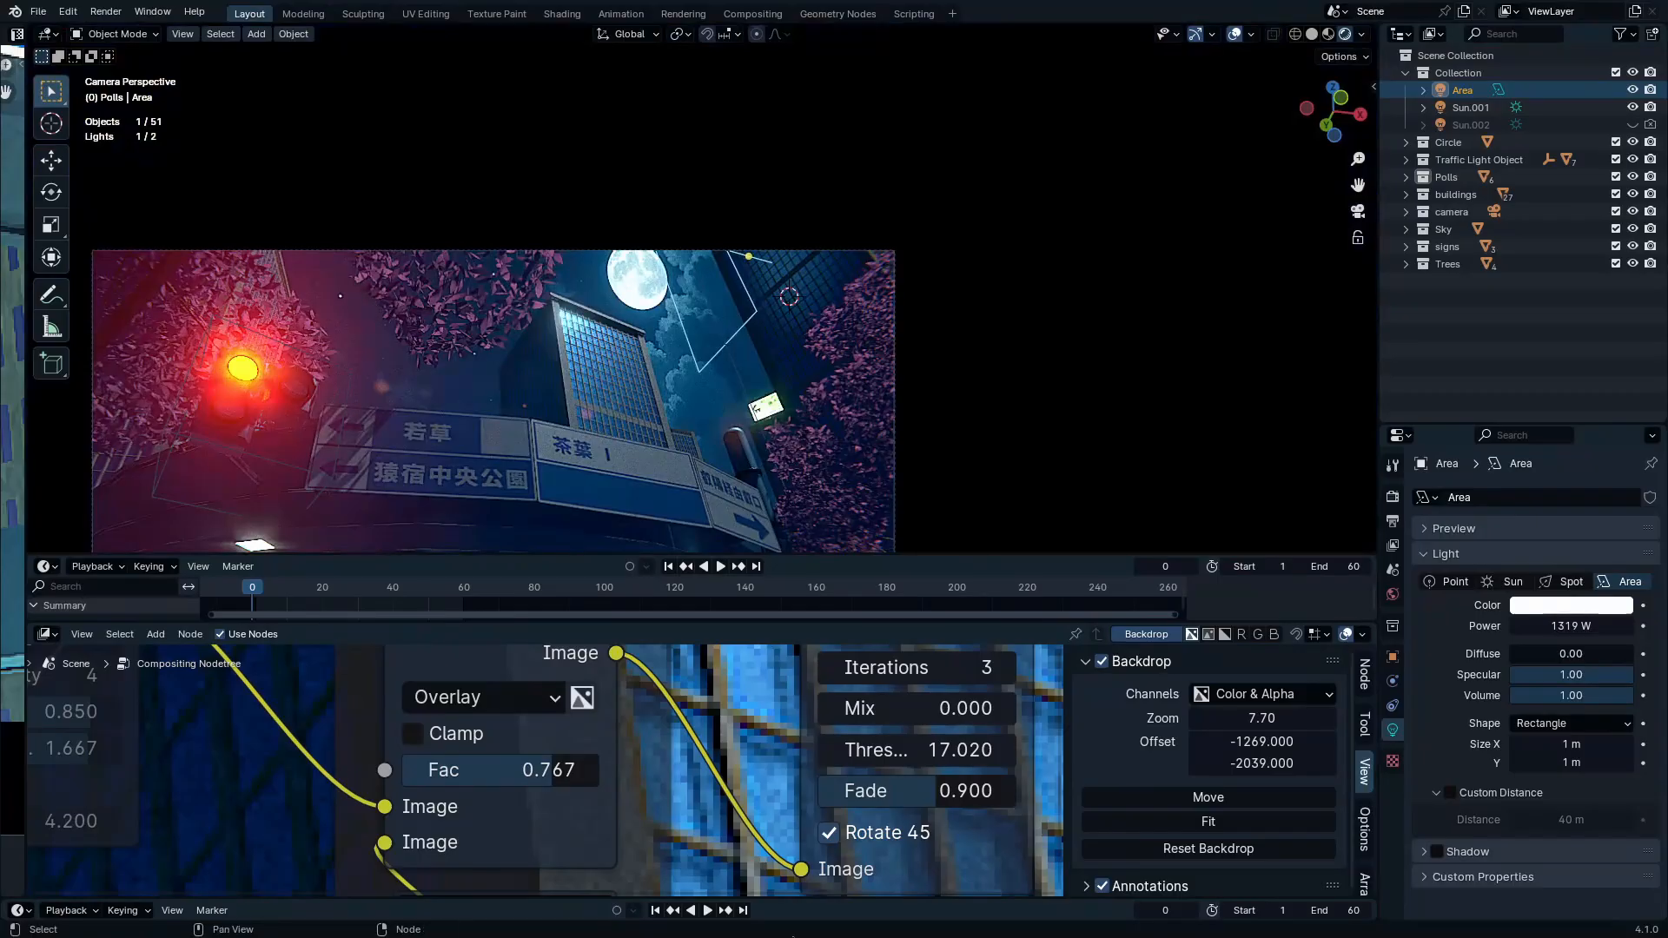
key("ctrl+space")
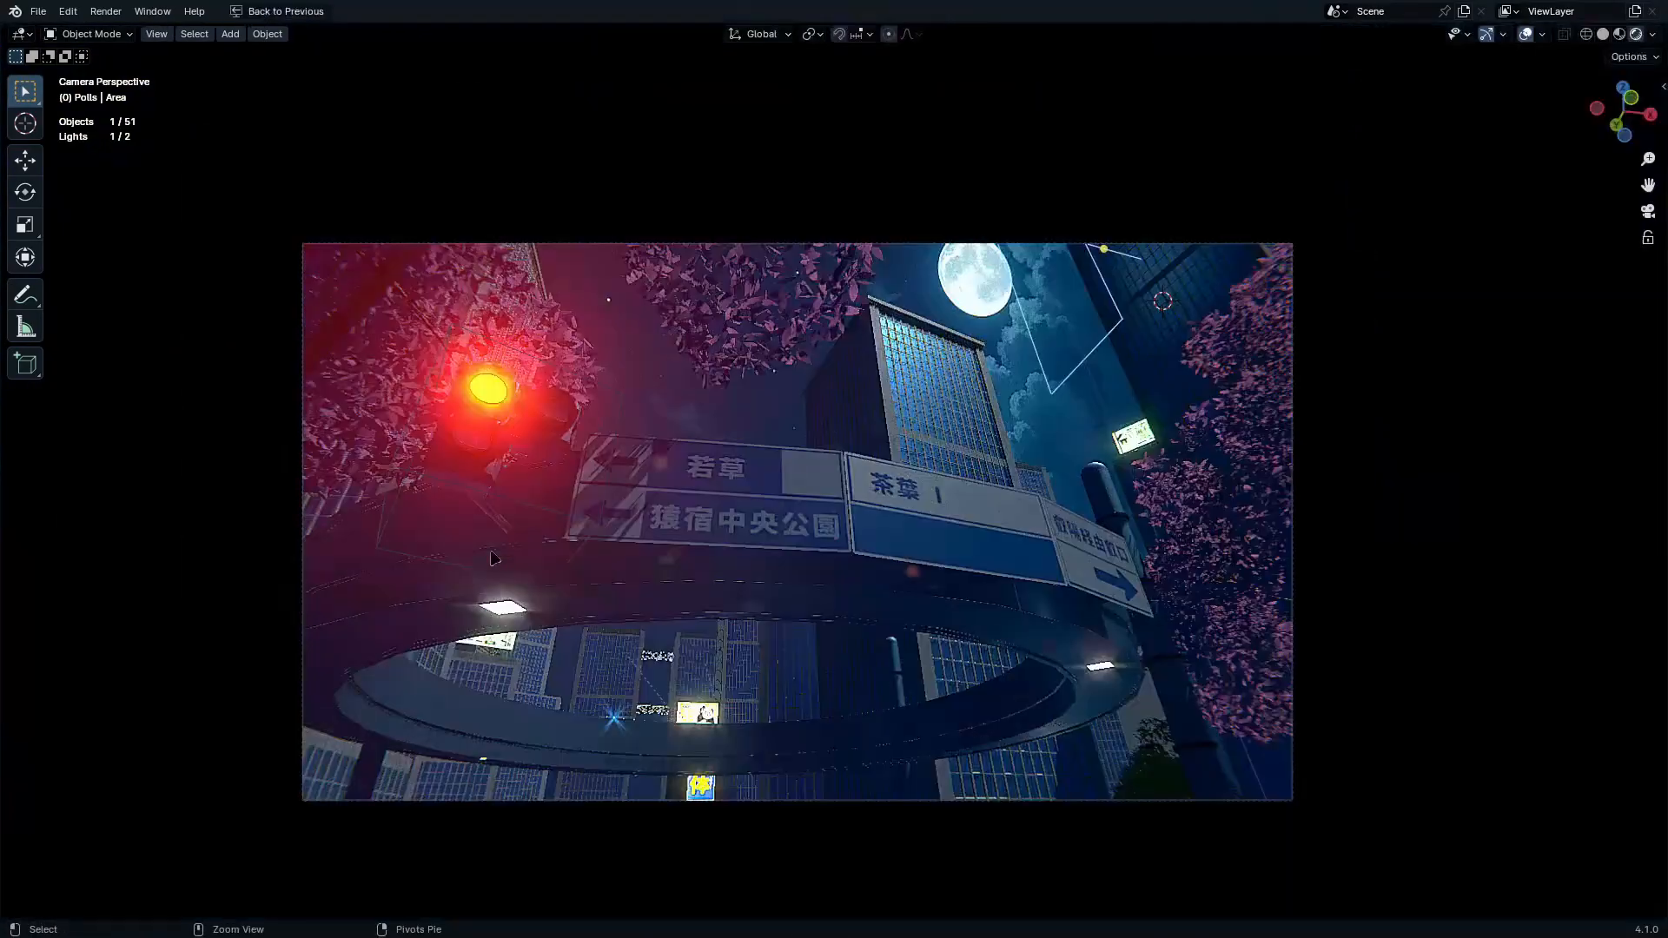
scroll(528, 449, "up", 2)
middle_click_drag(527, 448, 712, 336, "shift")
middle_click_drag(641, 646, 722, 637, "ctrl")
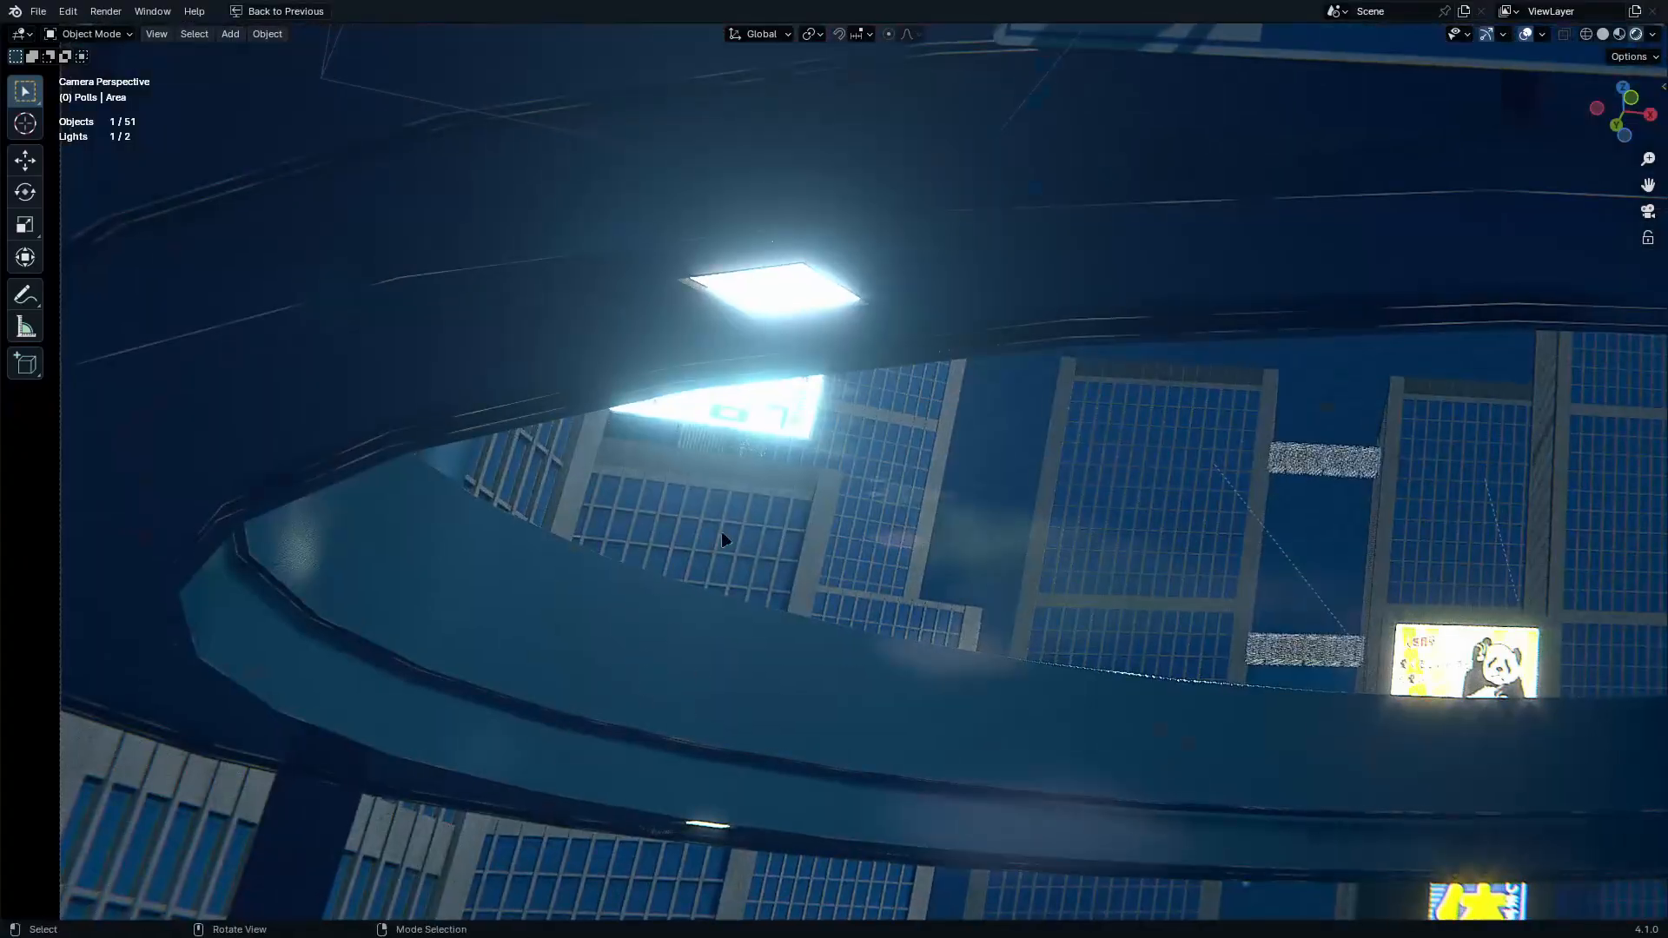
middle_click_drag(1554, 514, 834, 493, "shift")
left_click(844, 479)
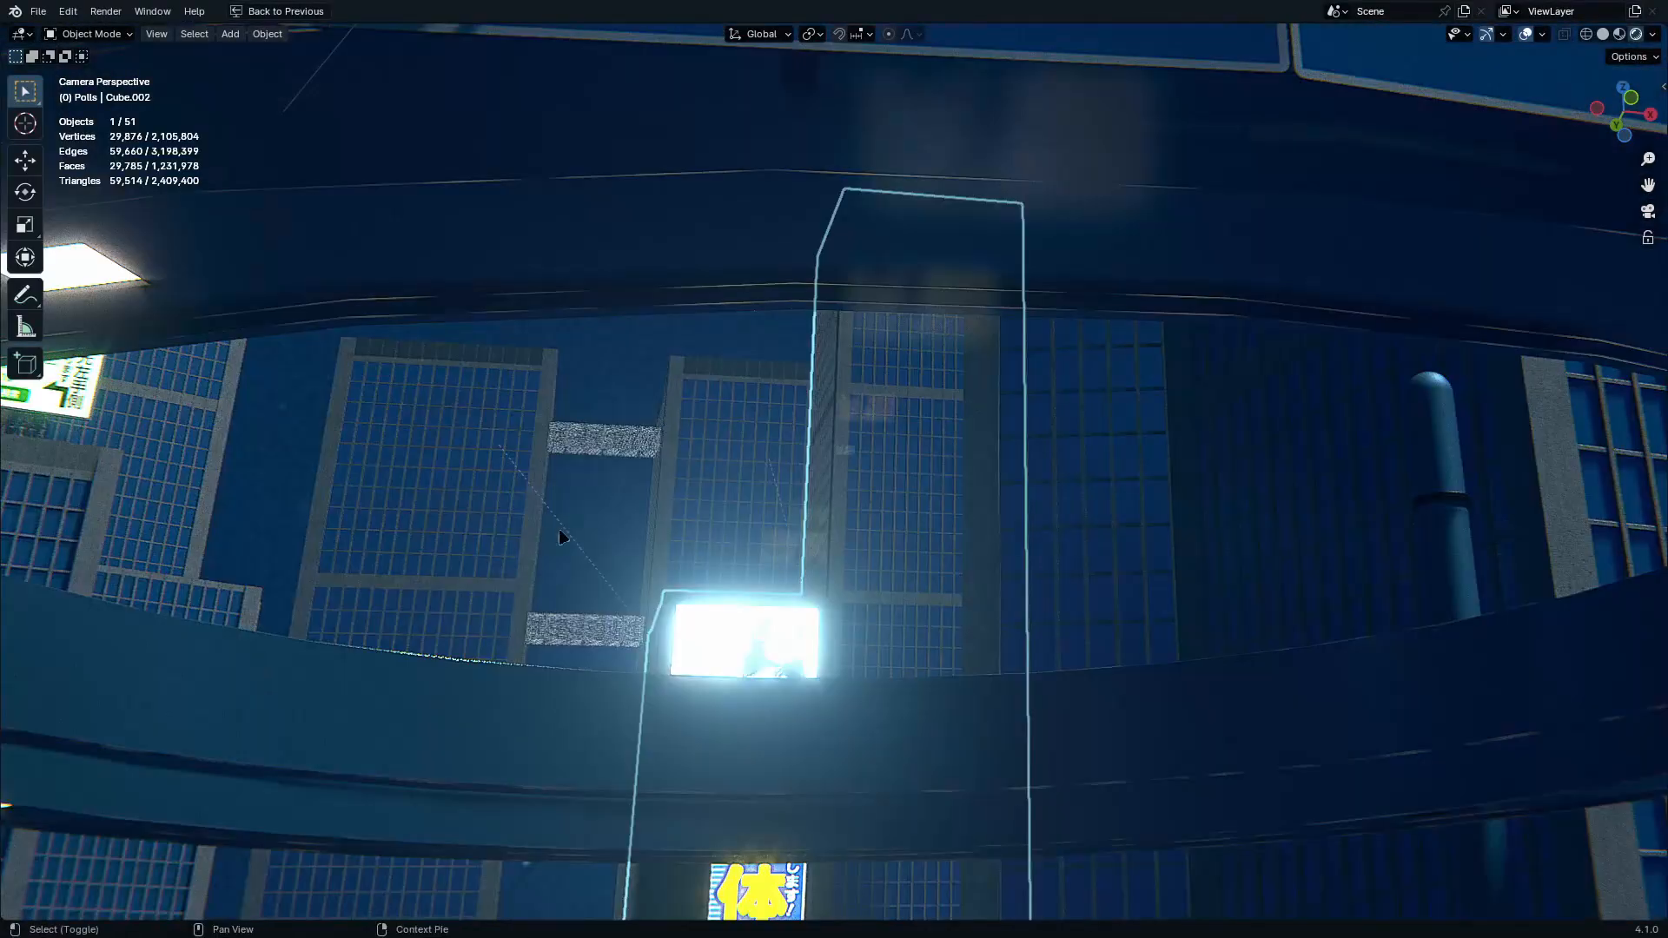
middle_click_drag(530, 547, 1, 917, "shift")
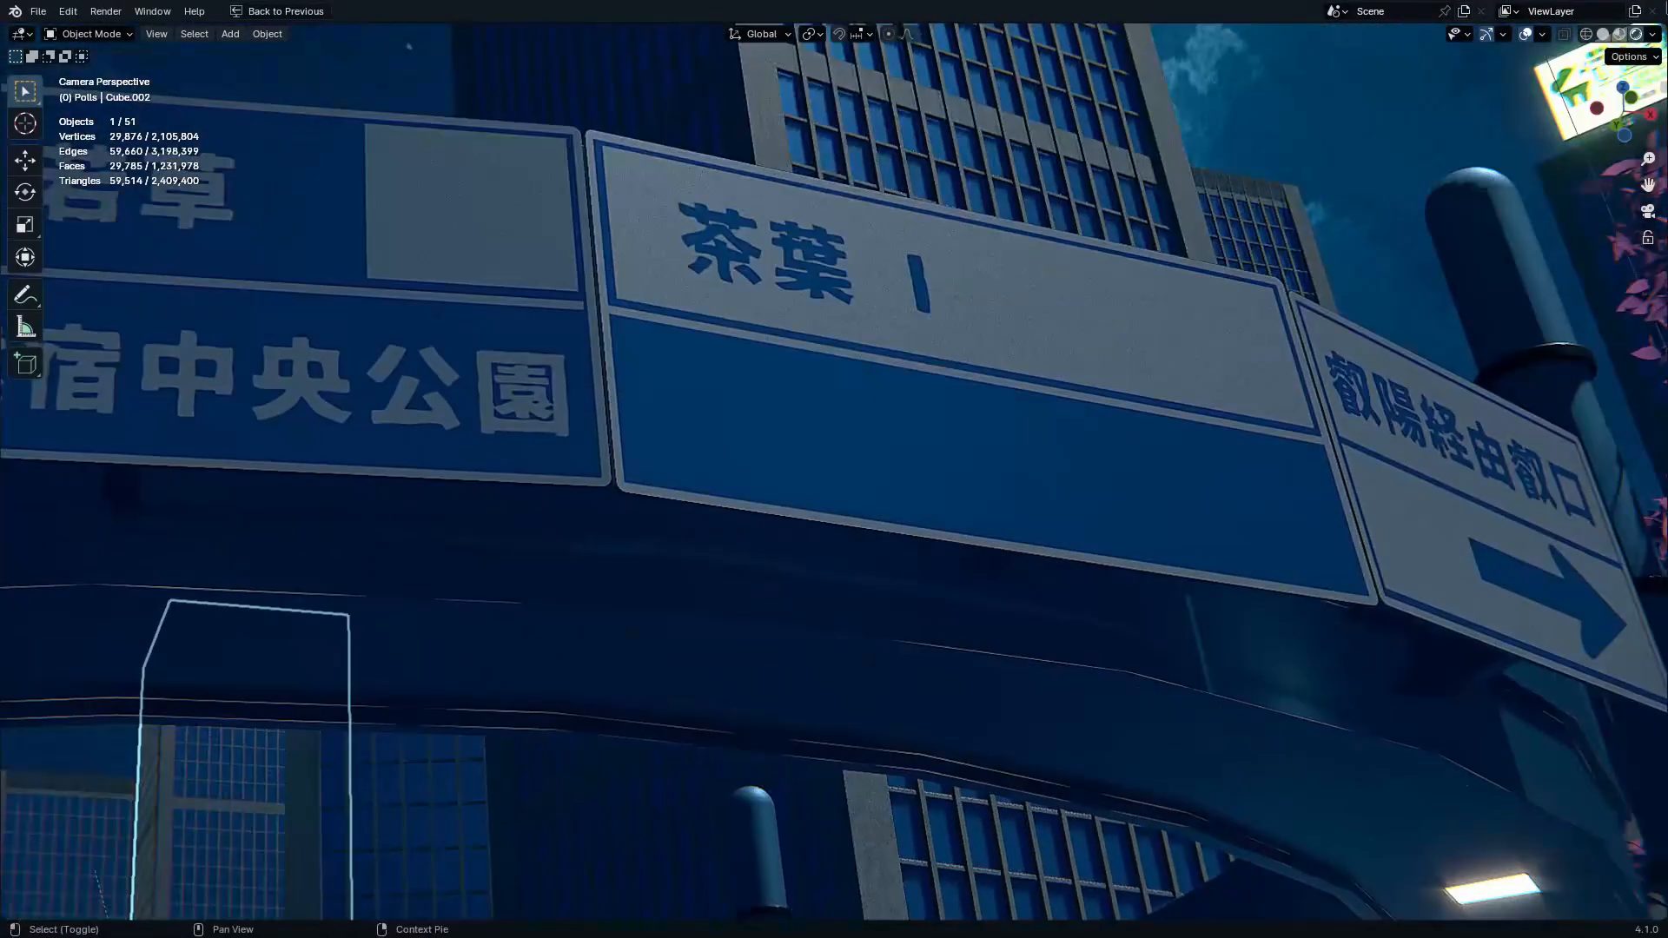
Select the tall building behind the road signs and make a separate copy of its window material in the Shader Editor
left_click(1074, 193)
key("ctrl+space")
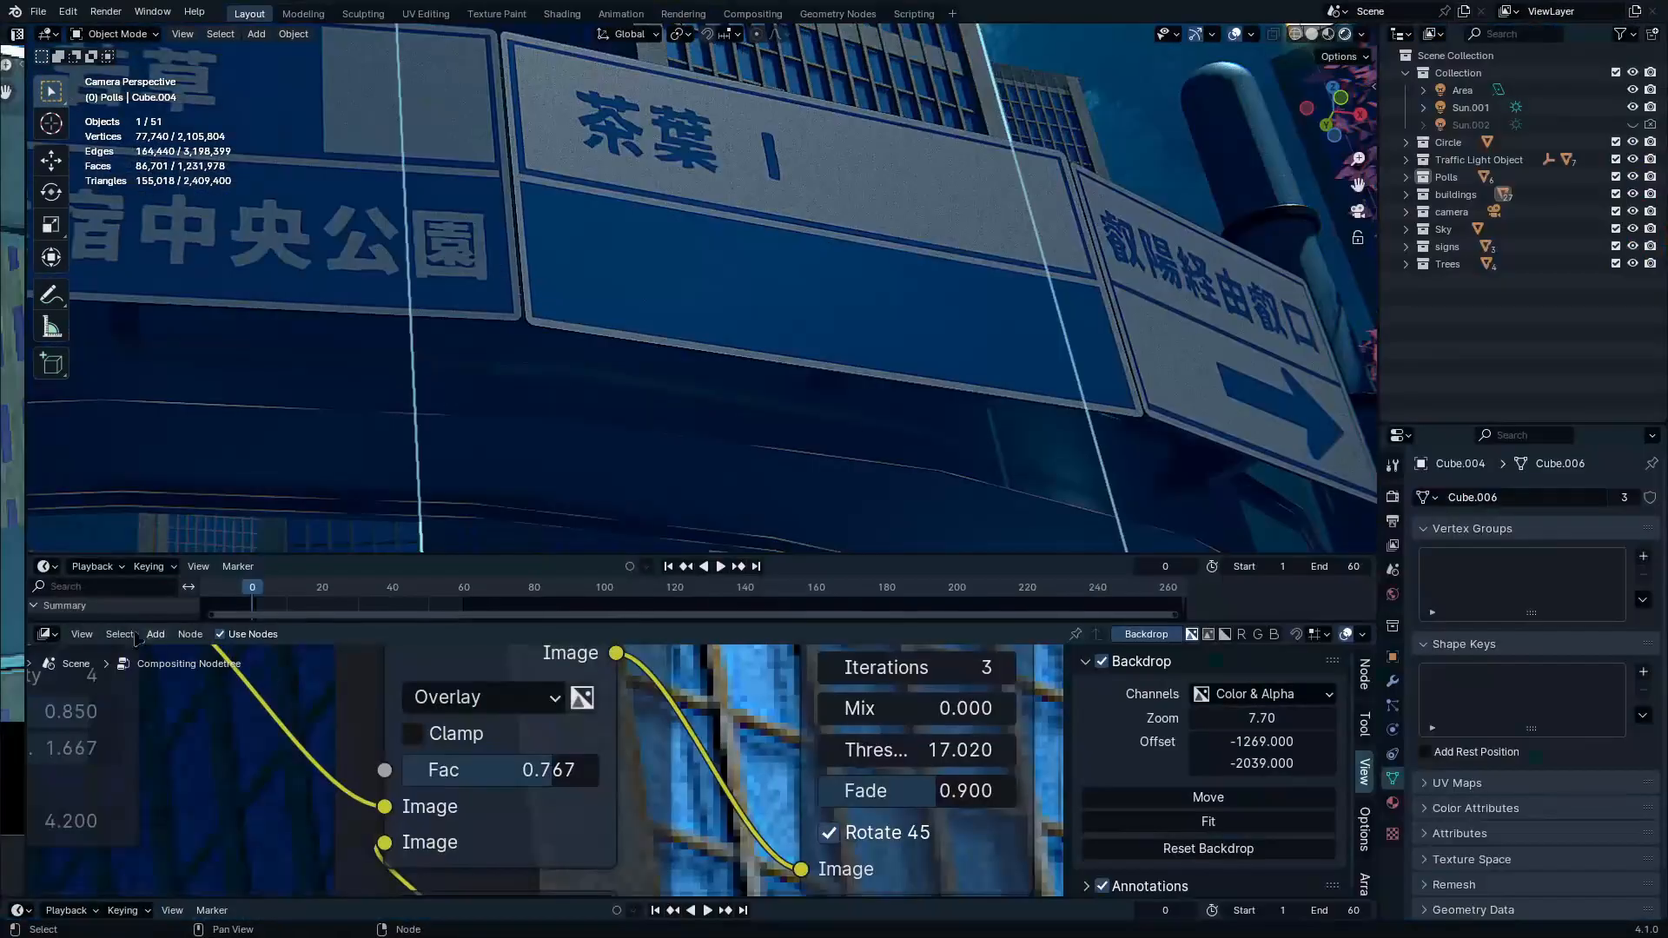
left_click(48, 635)
left_click(155, 808)
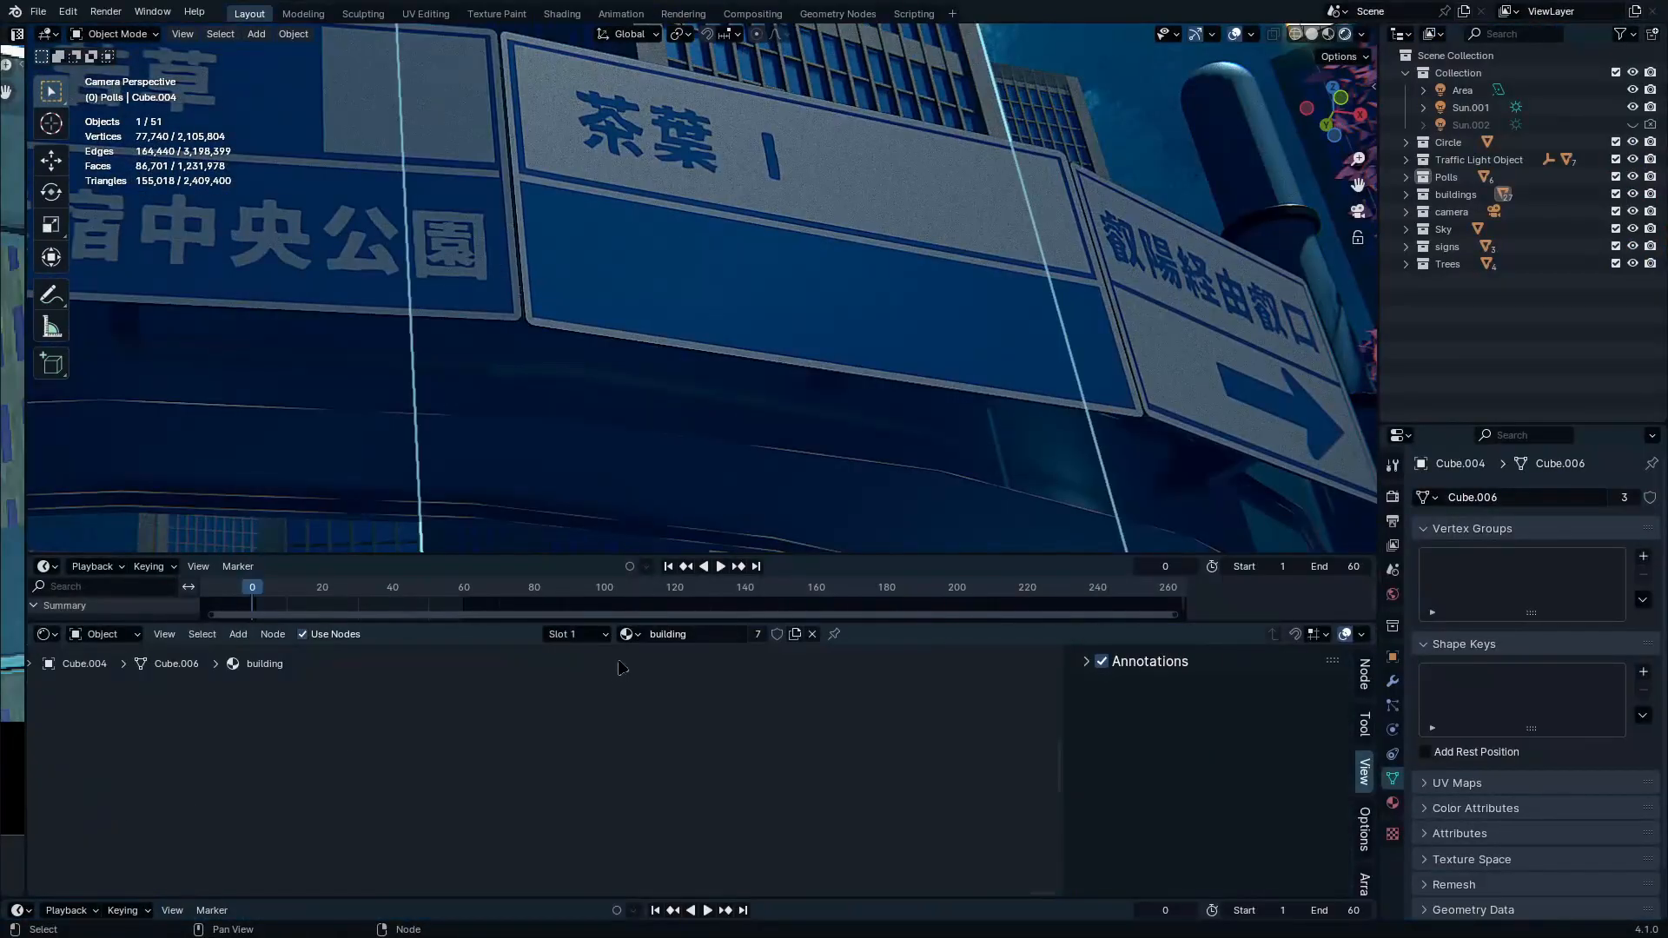
left_click(575, 634)
left_click(521, 691)
left_click(793, 634)
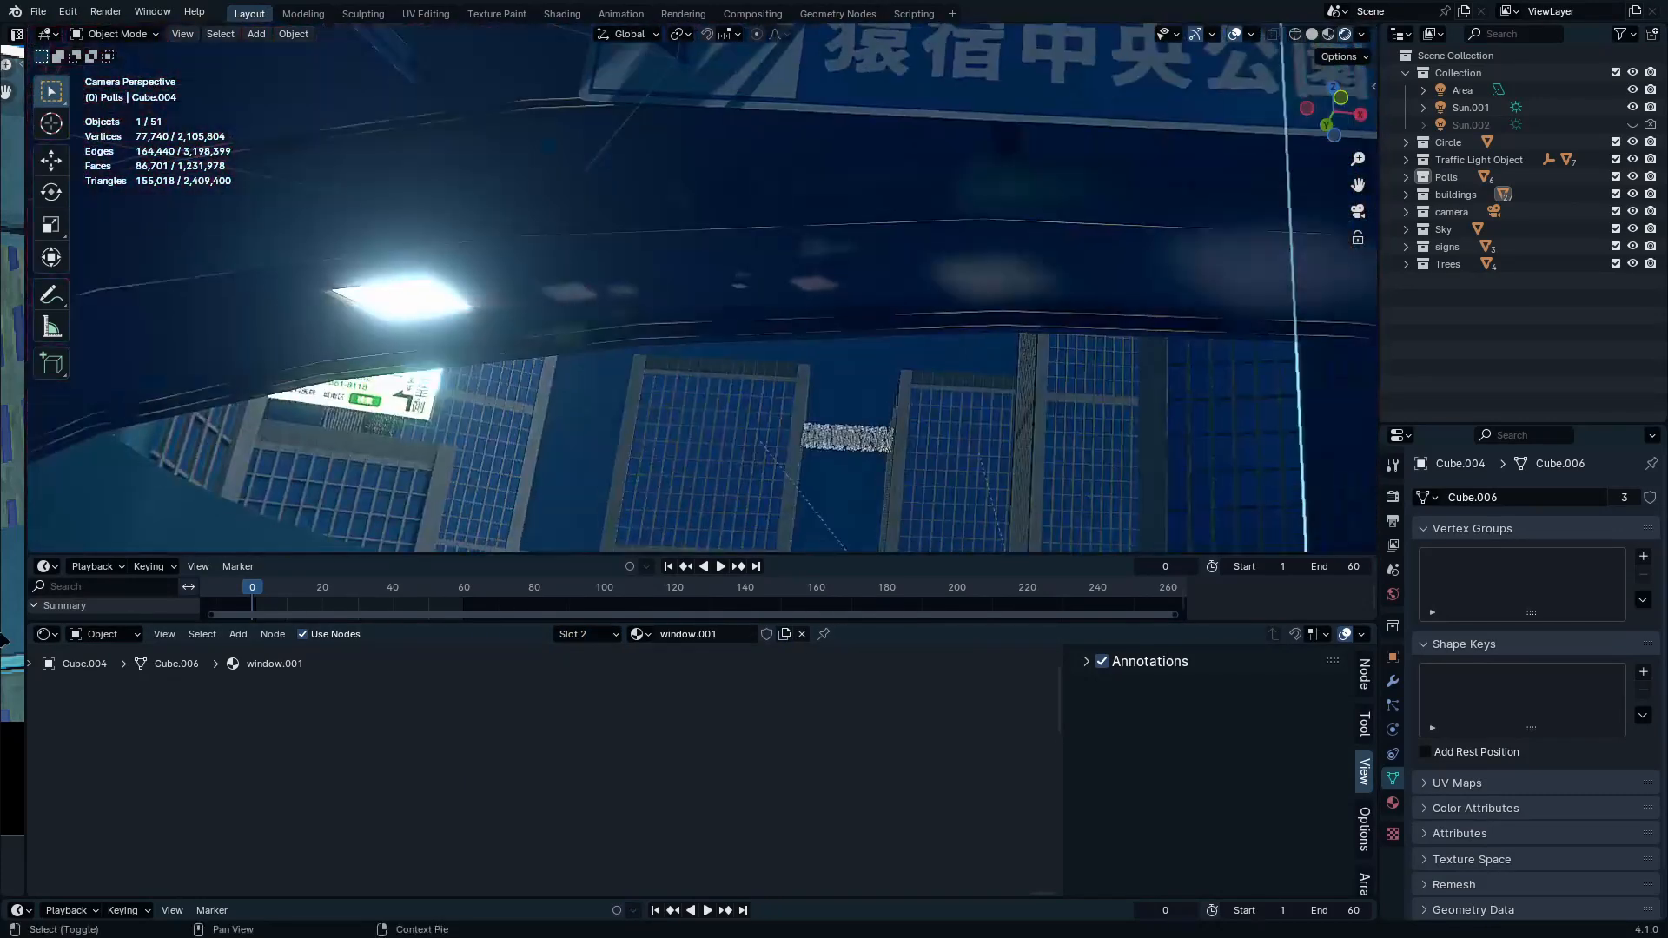
Check the distant buildings' window materials and inspect the Principled BSDF of the low building's window material
left_click(708, 477)
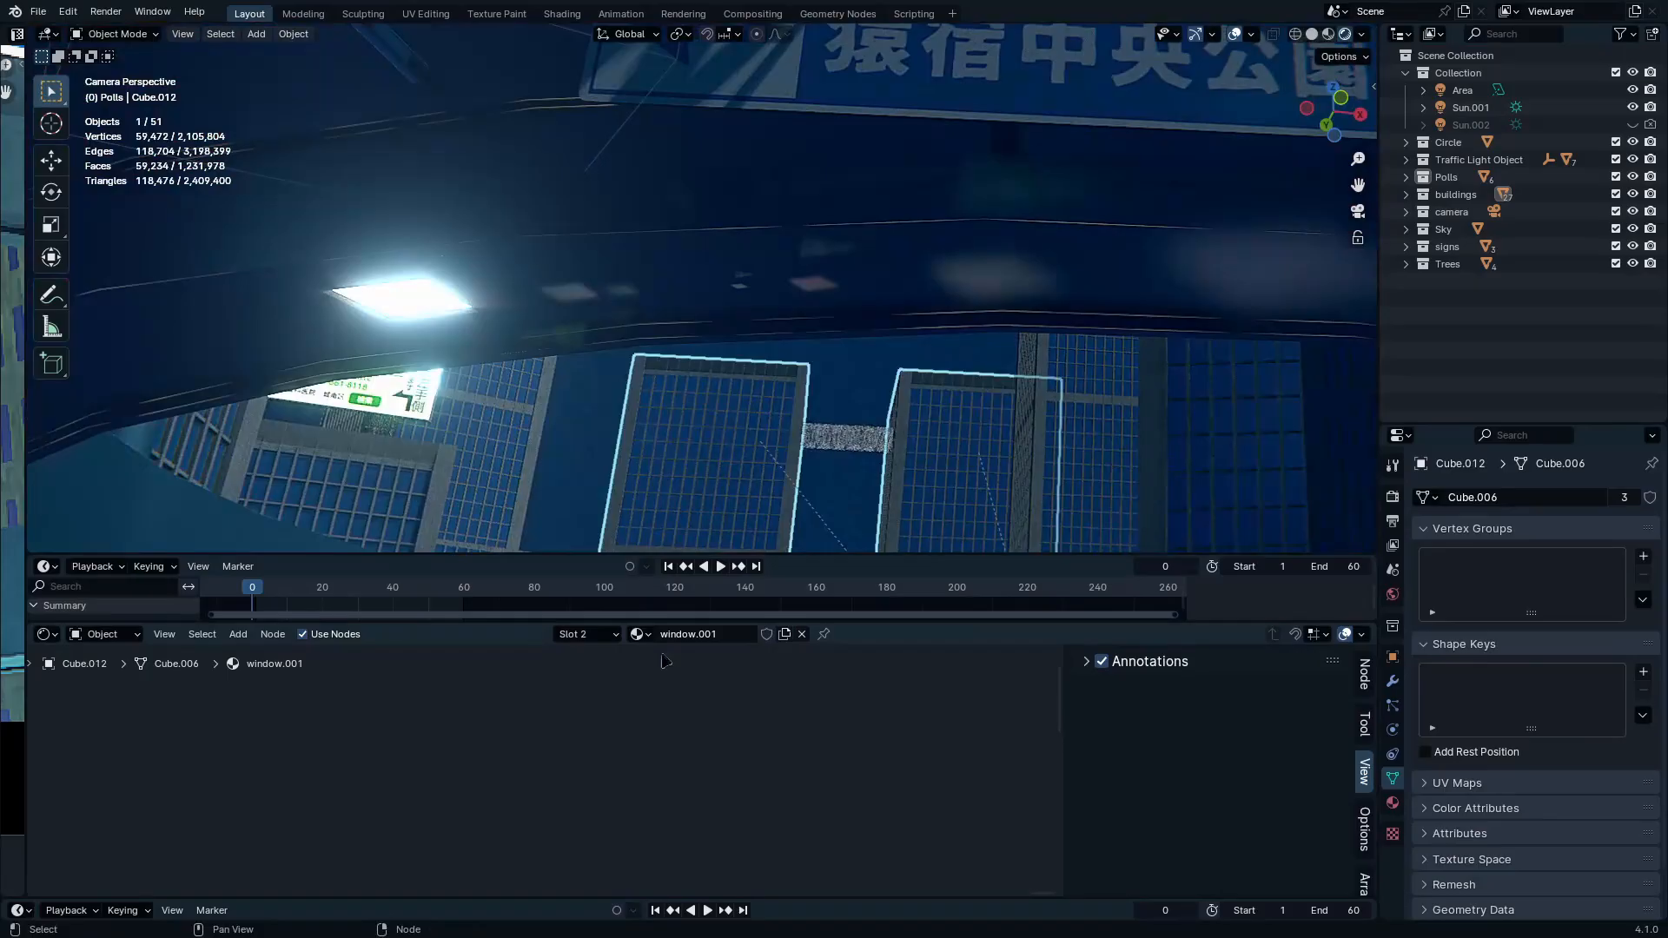
left_click(610, 635)
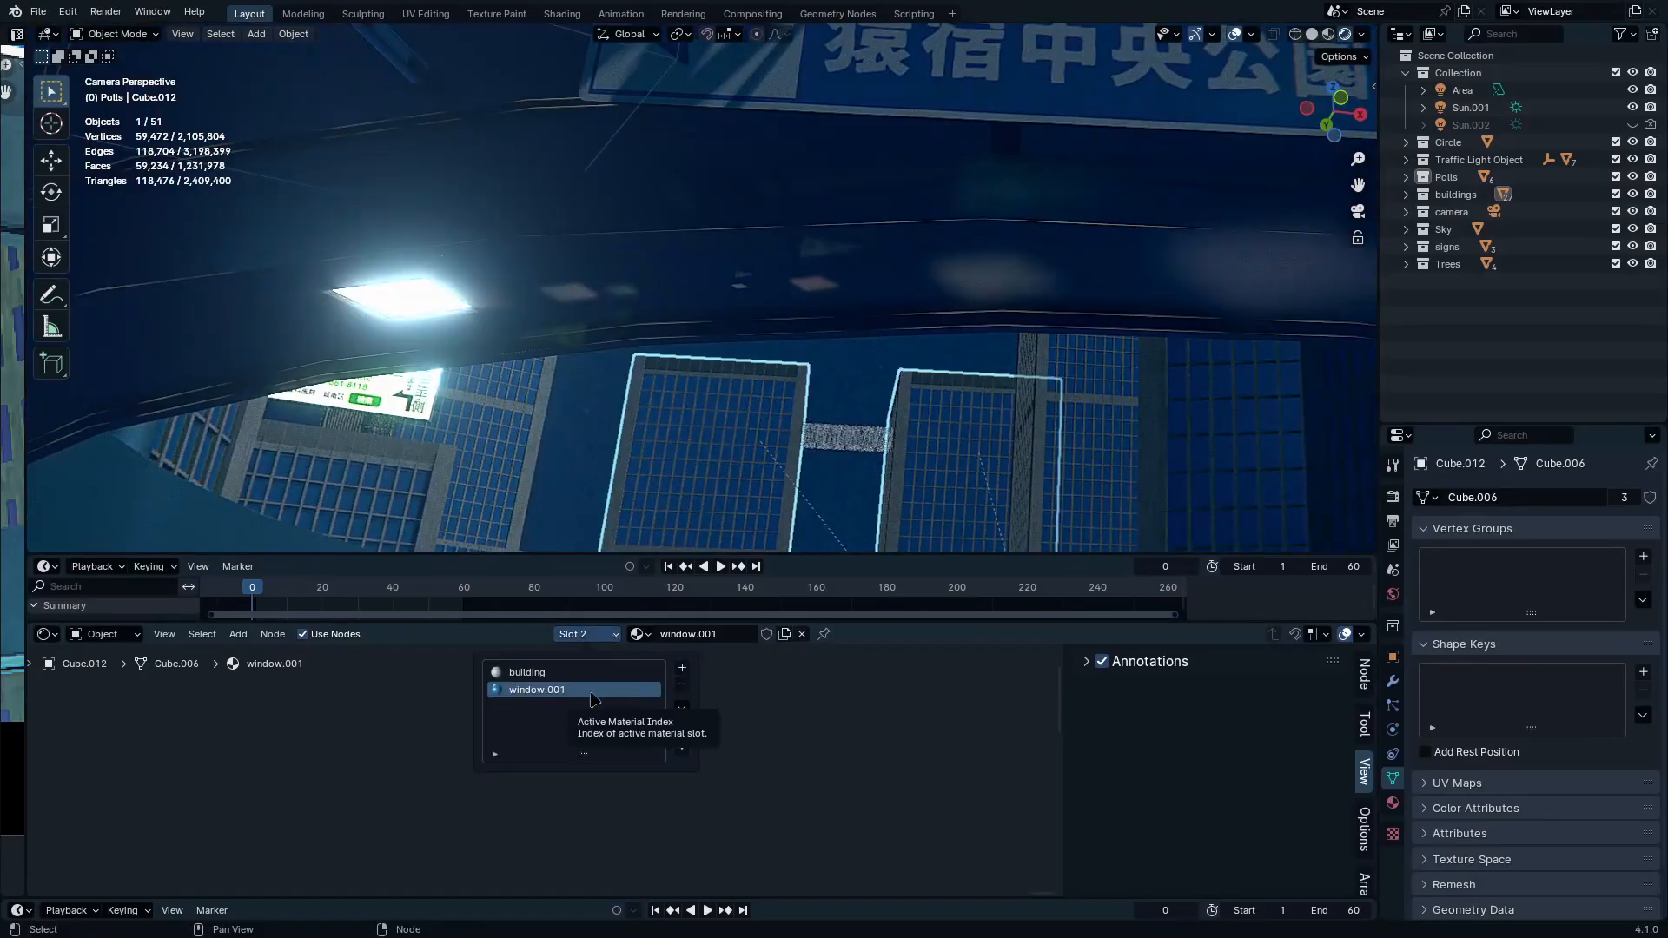
left_click(391, 522)
left_click(561, 635)
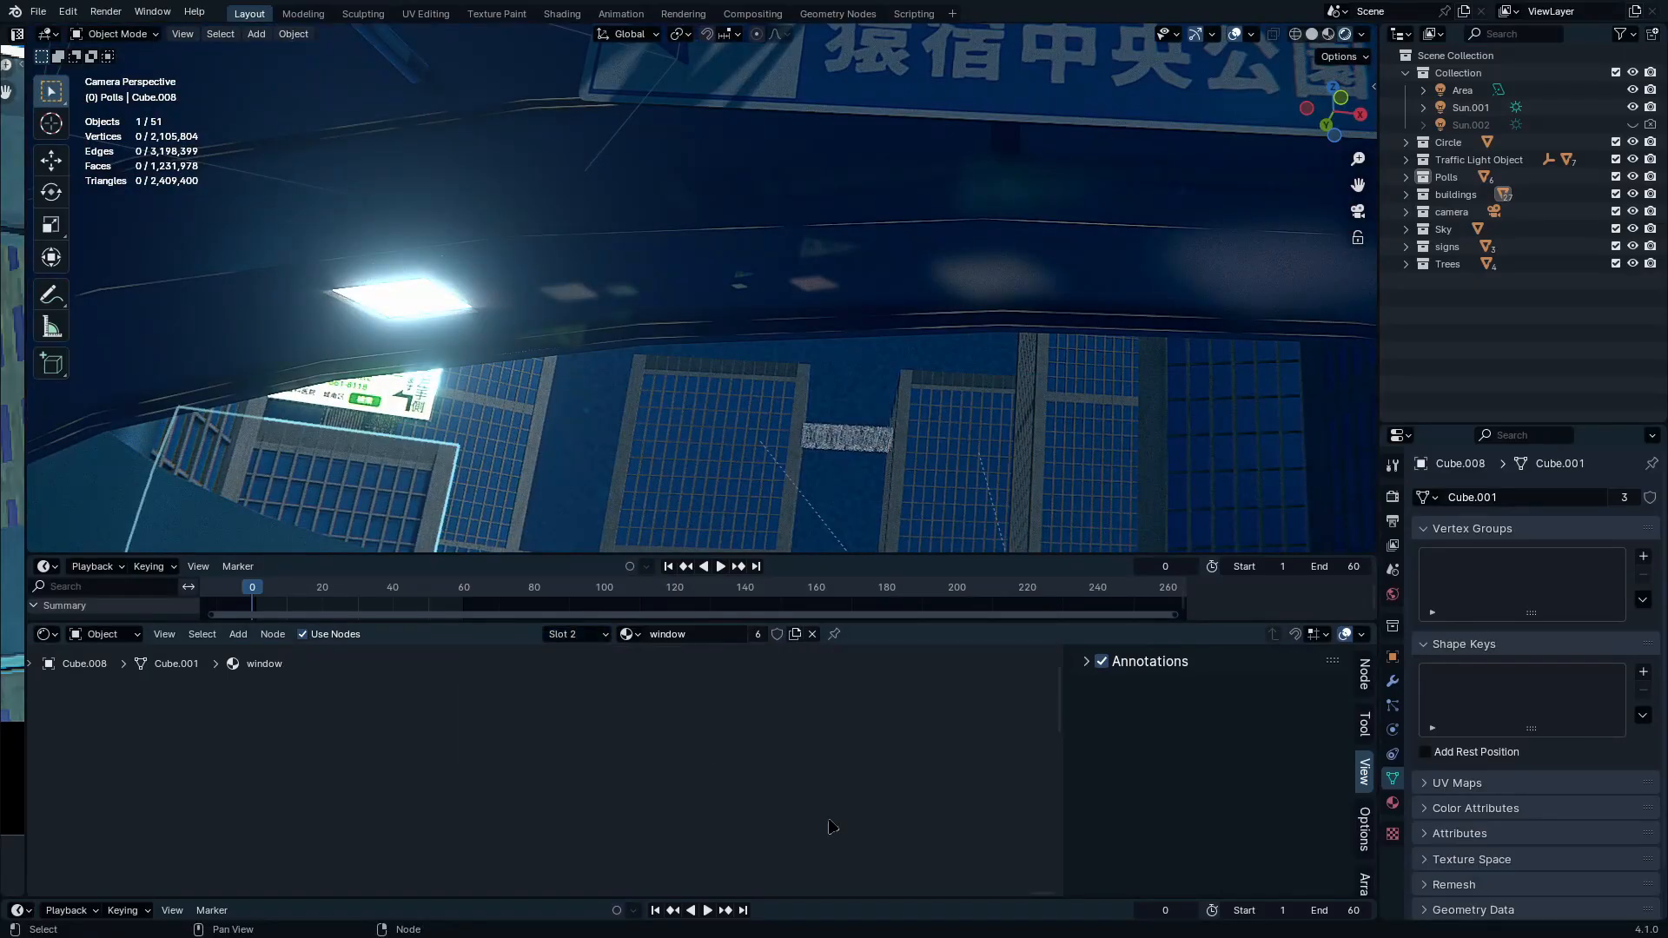
key("Home")
middle_click_drag(606, 685, 570, 937, "ctrl")
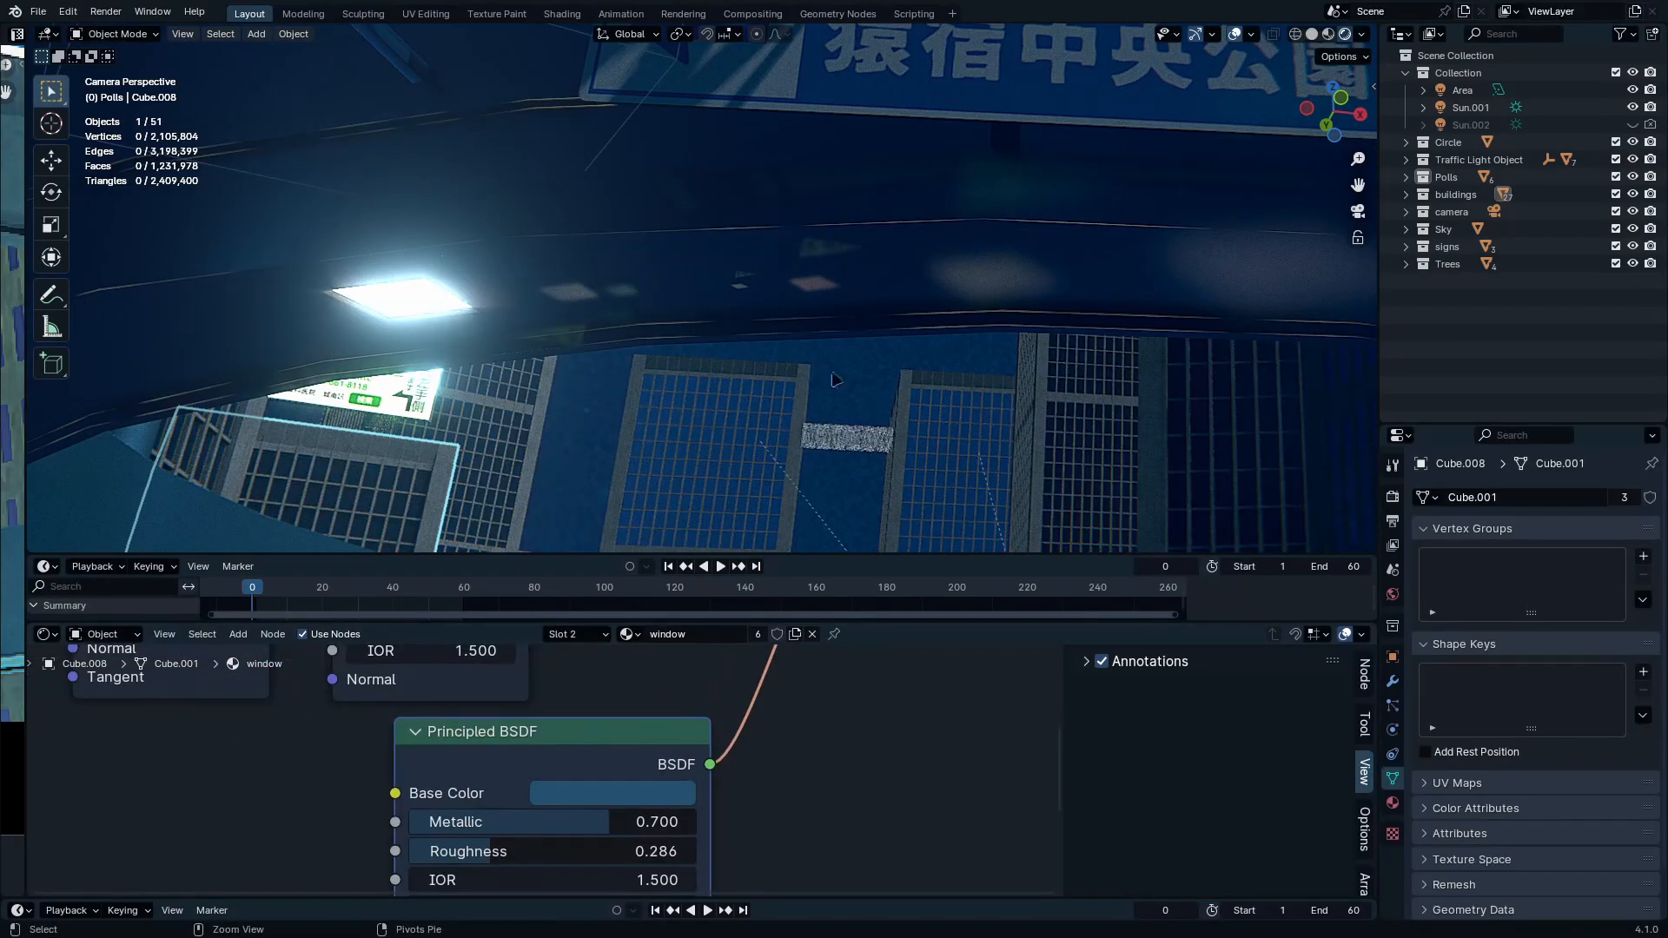
left_click_drag(785, 310, 987, 524)
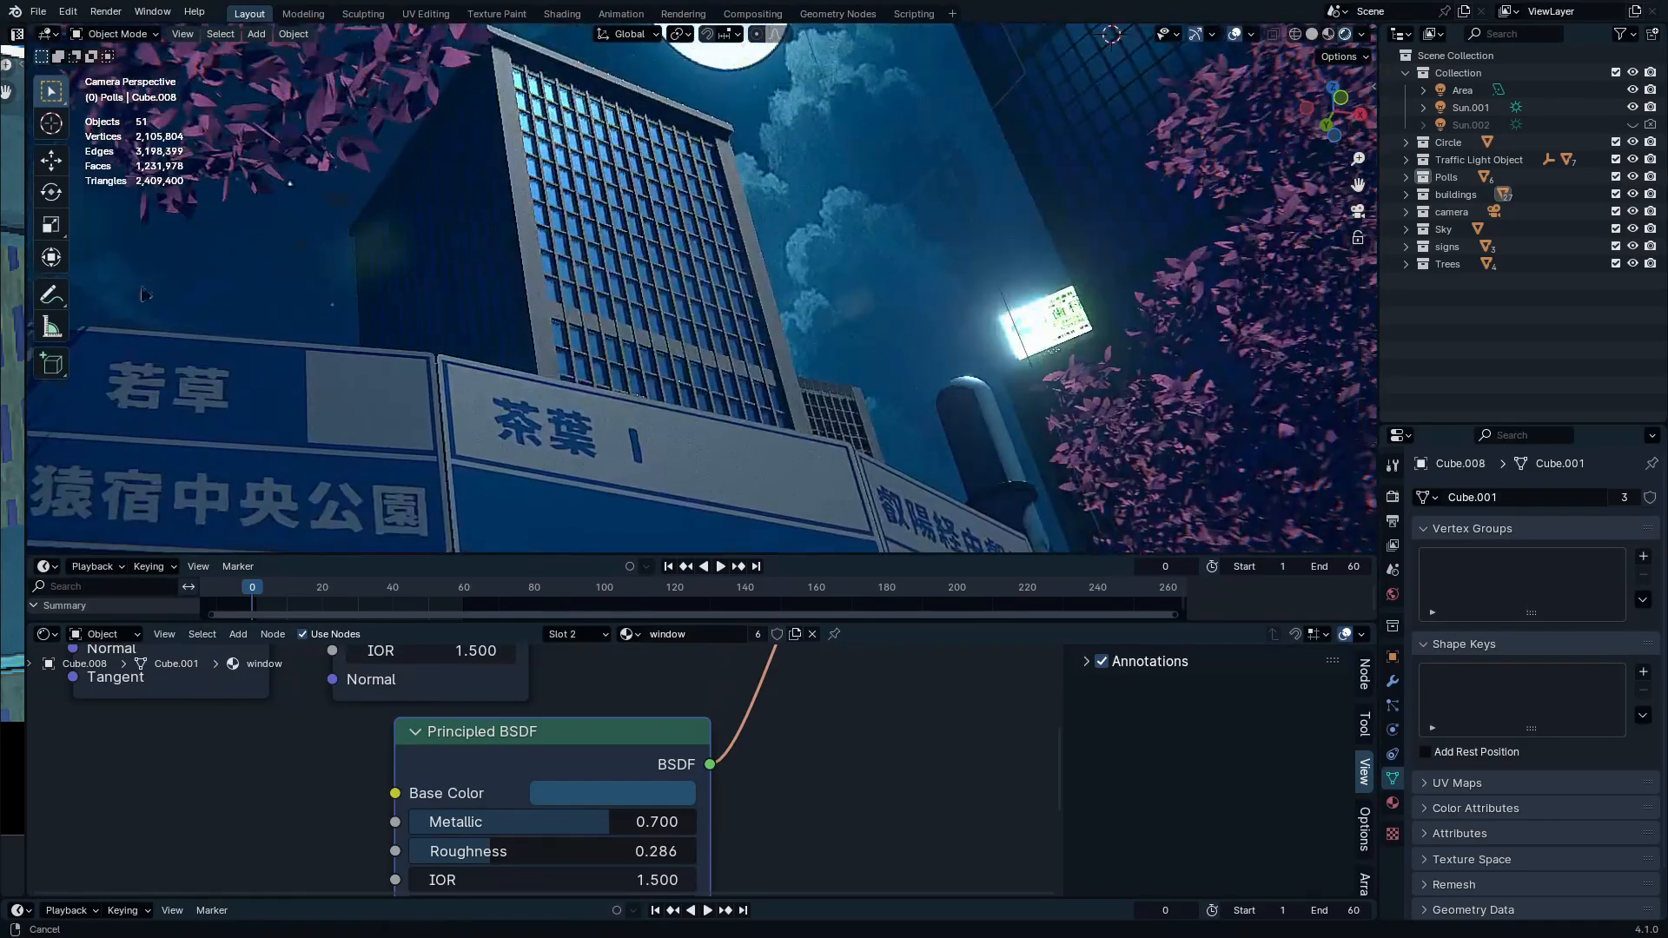
Set the Metallic of the window.001 material on the distant building seen through the ring to 1.000 and save the file
middle_click_drag(145, 294, 605, 378, "shift")
left_click(605, 378)
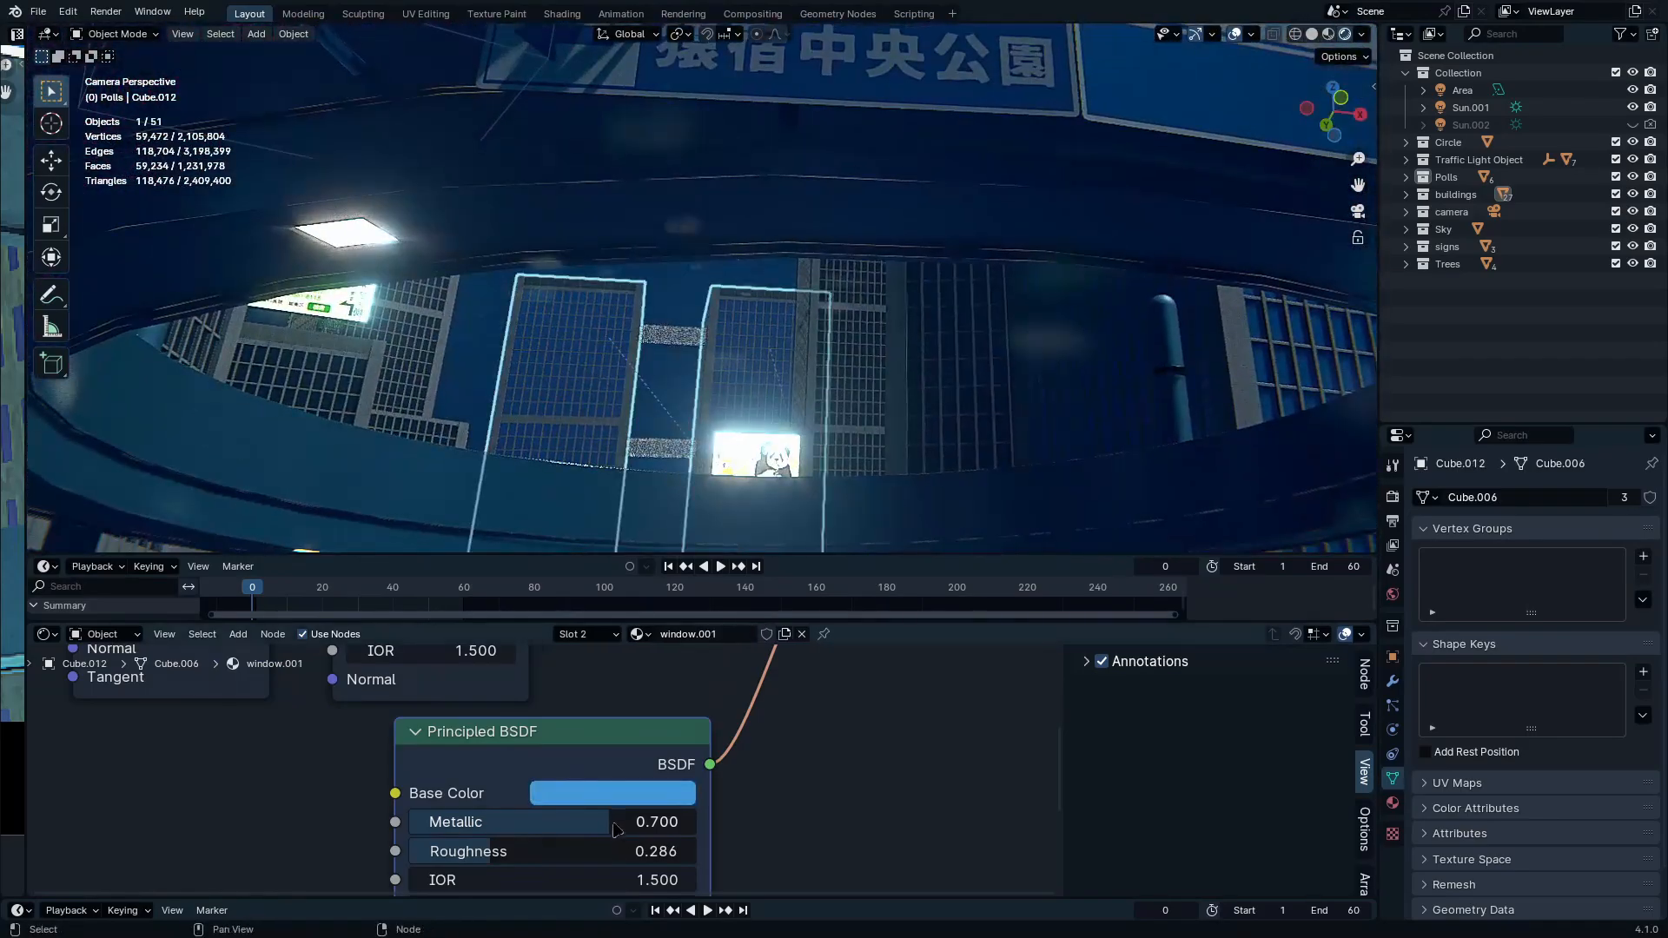
left_click_drag(614, 829, 699, 829)
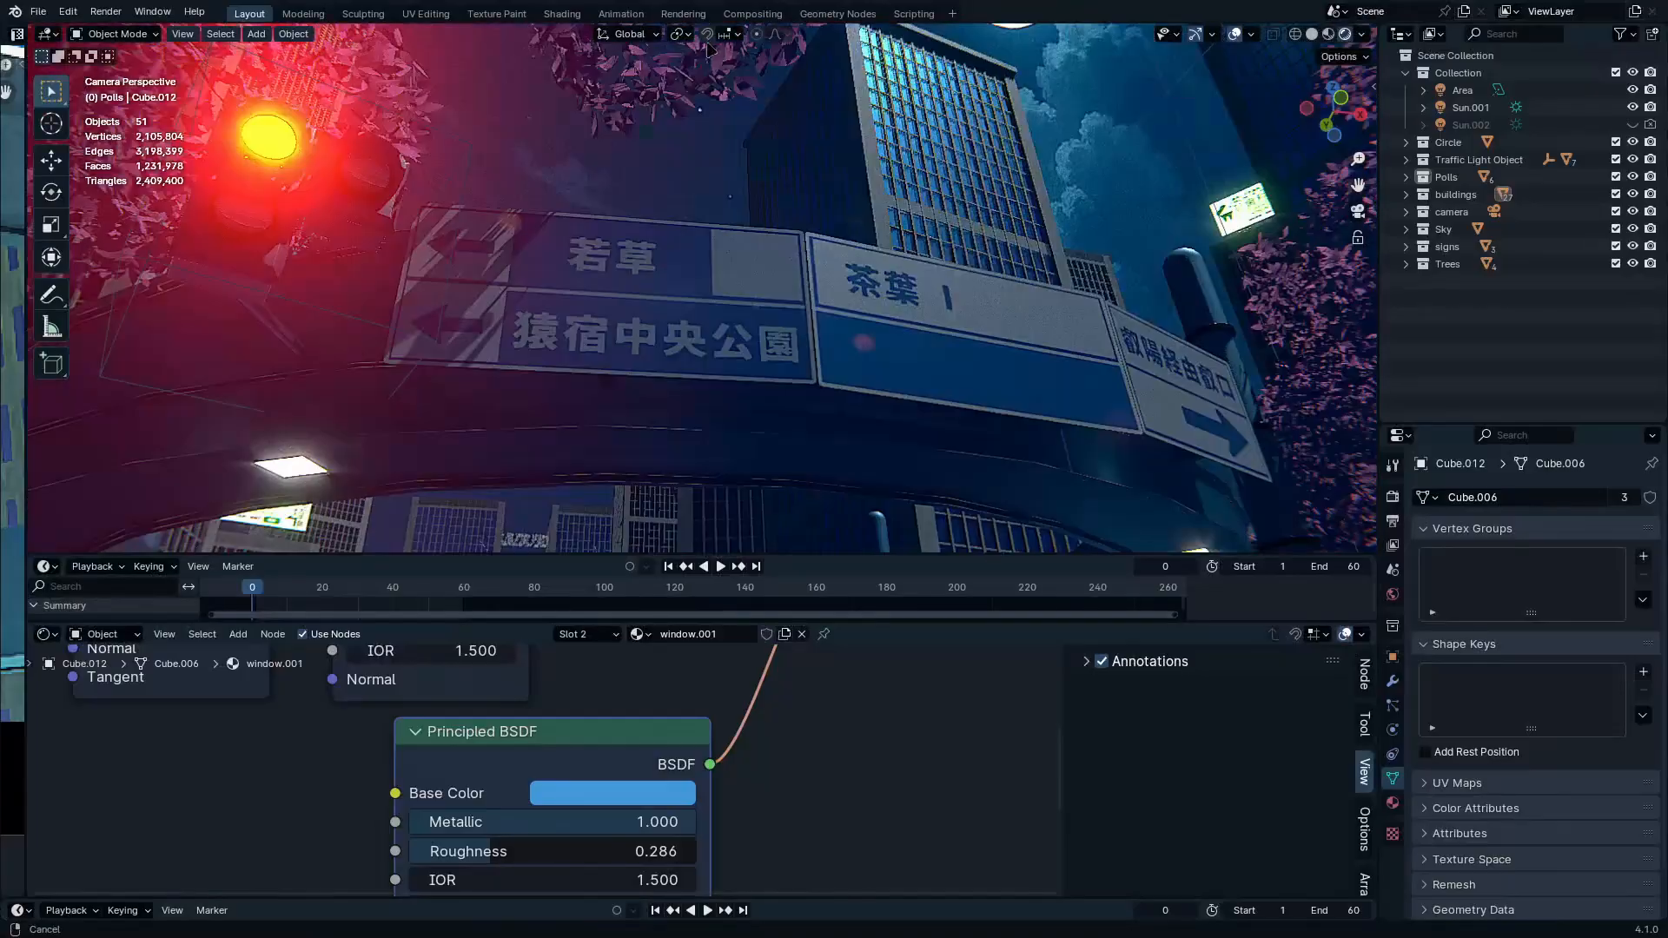
middle_click_drag(710, 50, 565, 174, "shift")
key("ctrl+space")
scroll(908, 363, "up", 3)
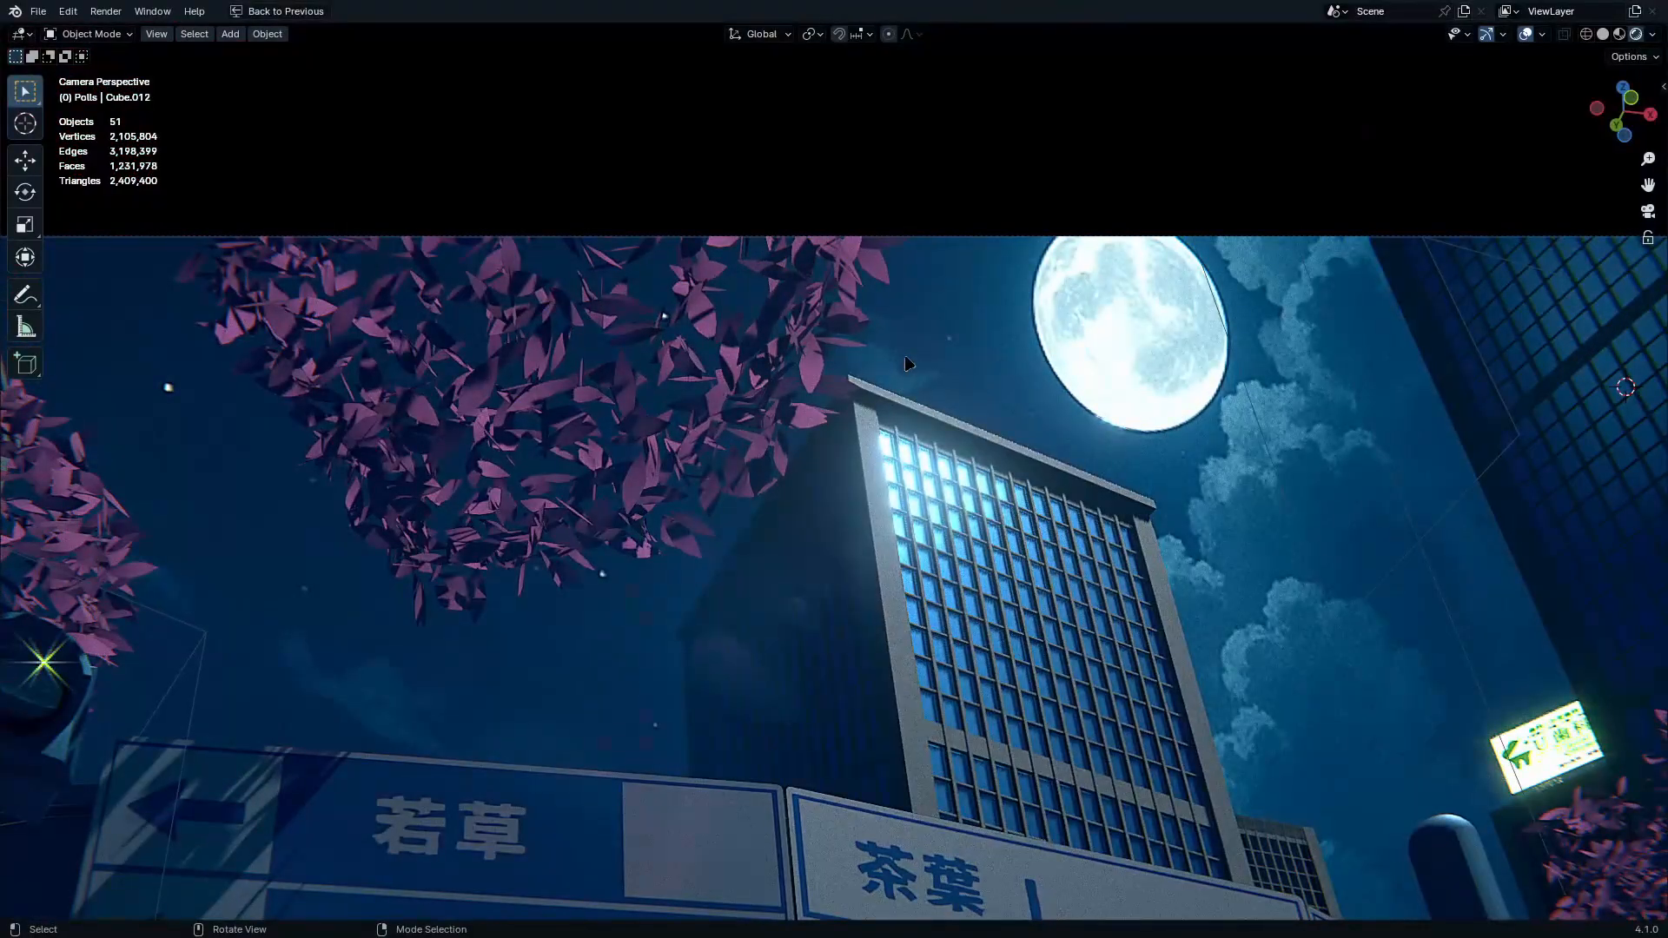
key("ctrl+s")
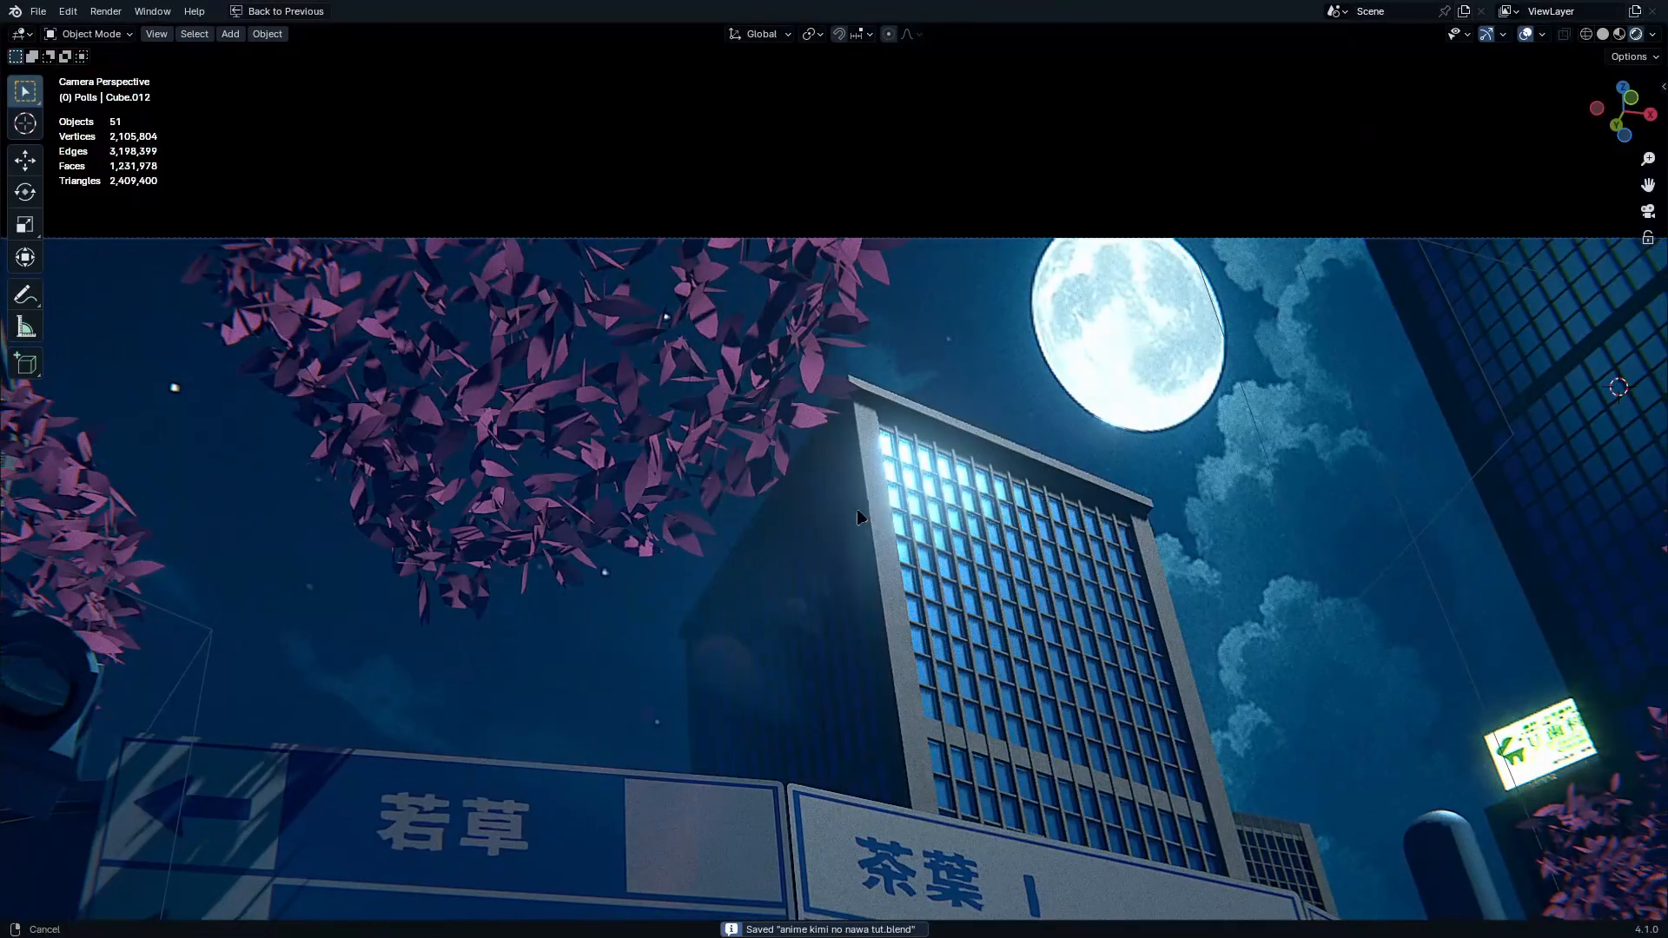
Rotate the moon image about the global Z axis and then freely in the camera view
scroll(879, 427, "down", 3)
left_click(980, 393)
key("r")
key("z")
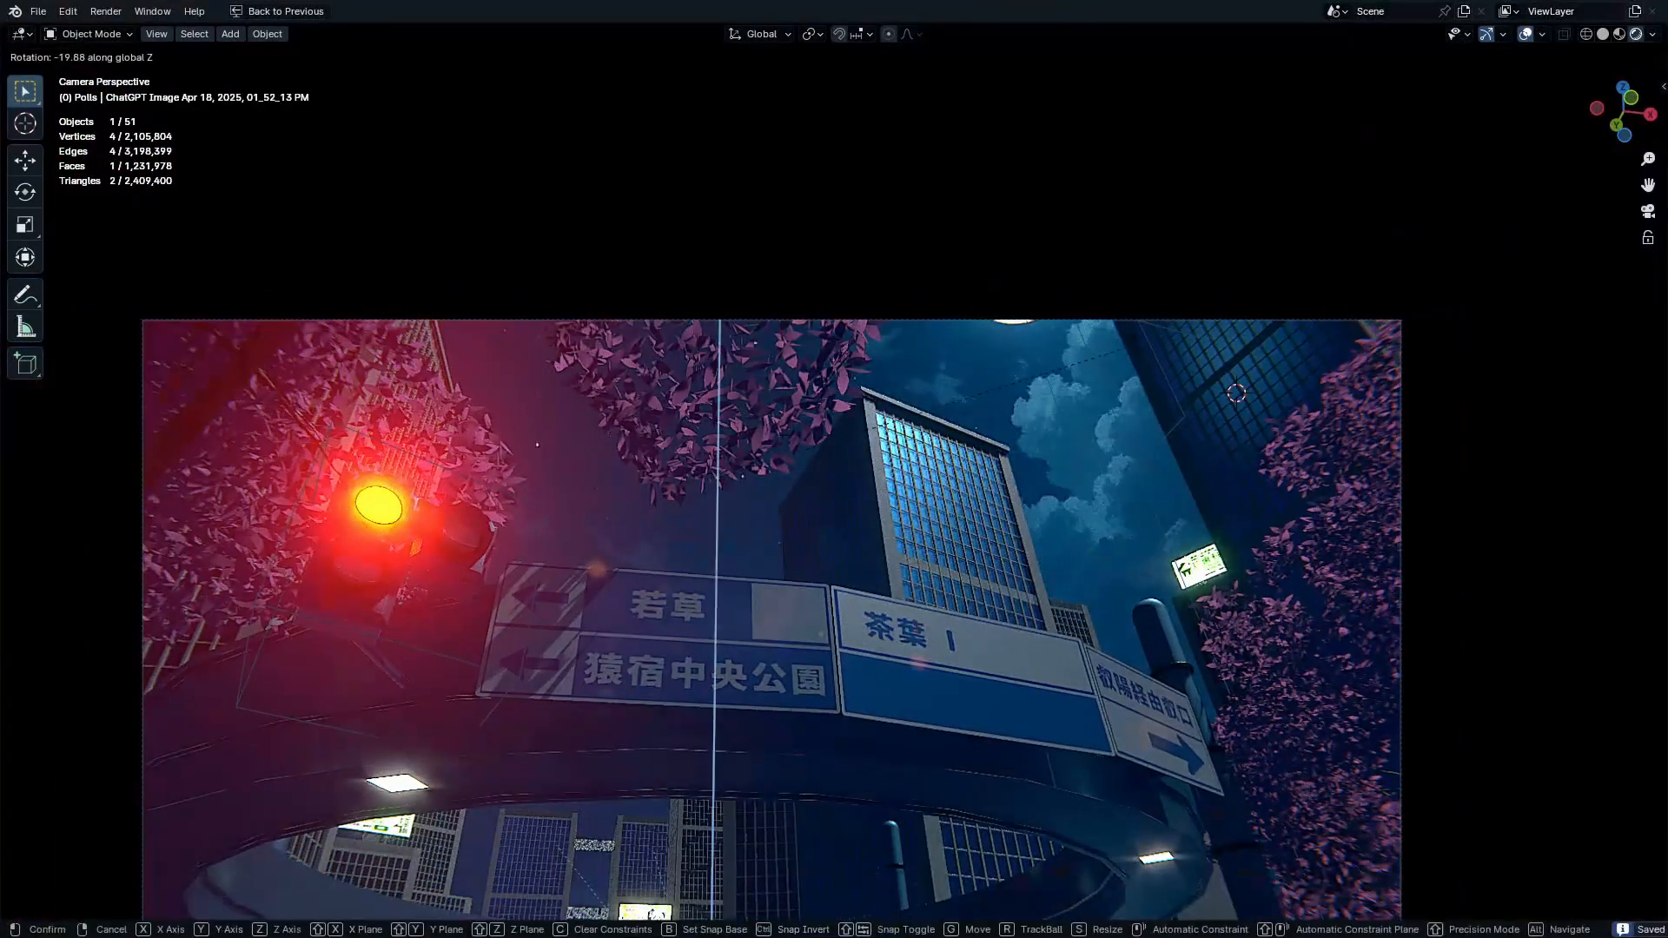
left_click(1152, 479)
key("r")
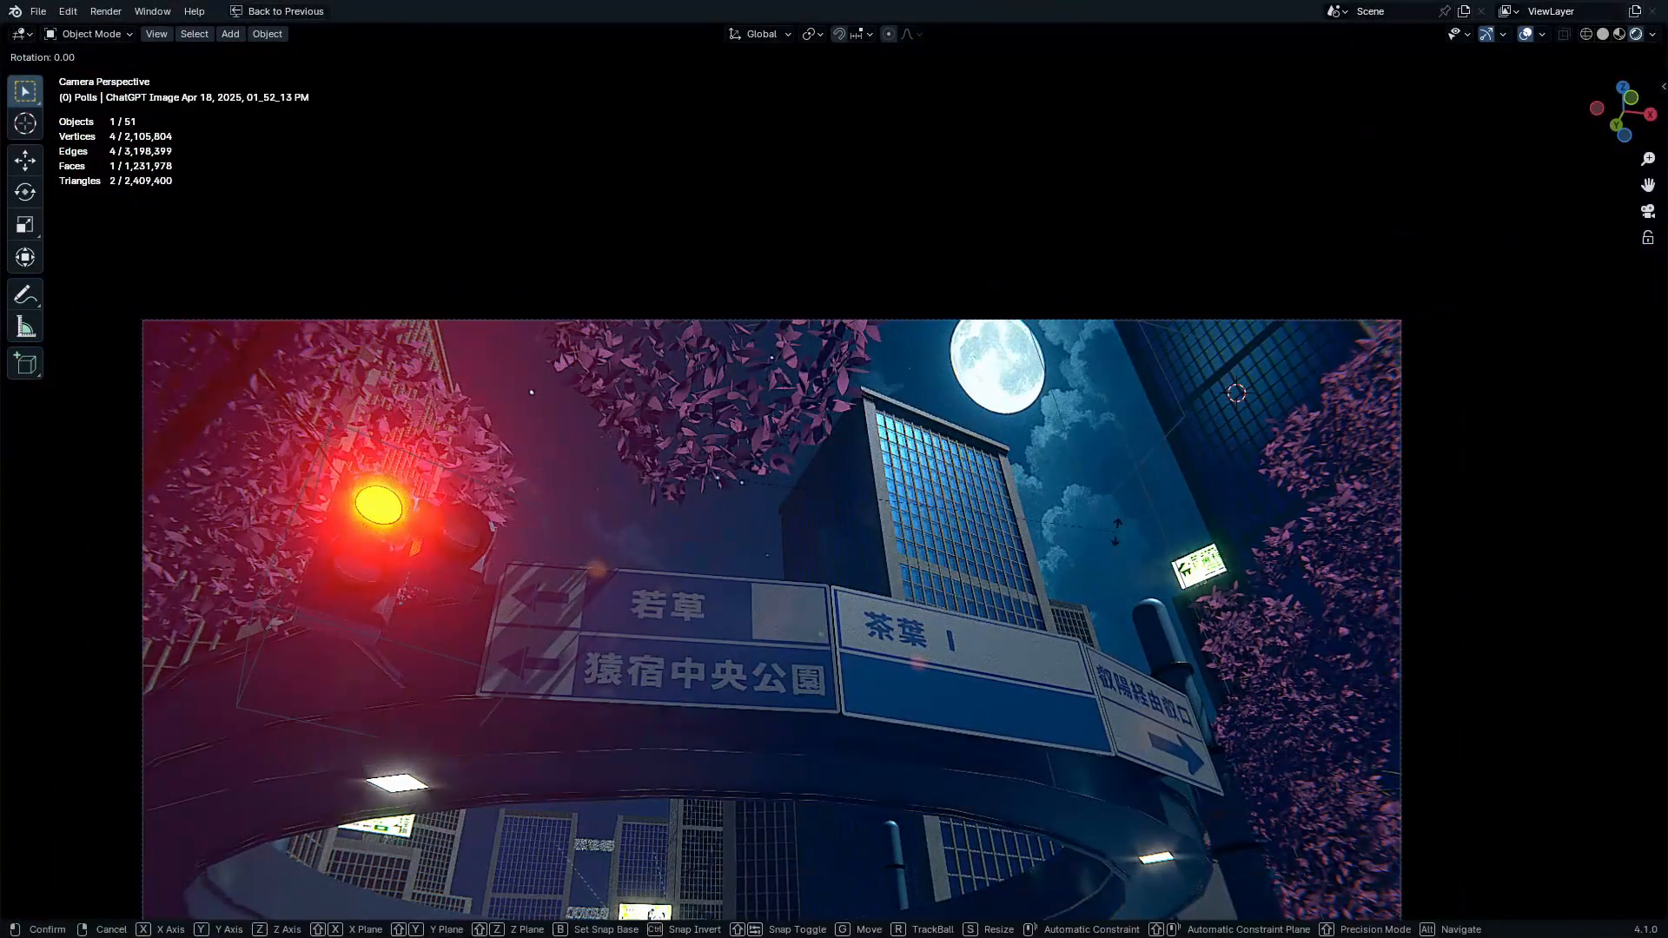
left_click(1005, 265)
Scale the moon image along the X axis and deselect it
scroll(1017, 261, "up", 6)
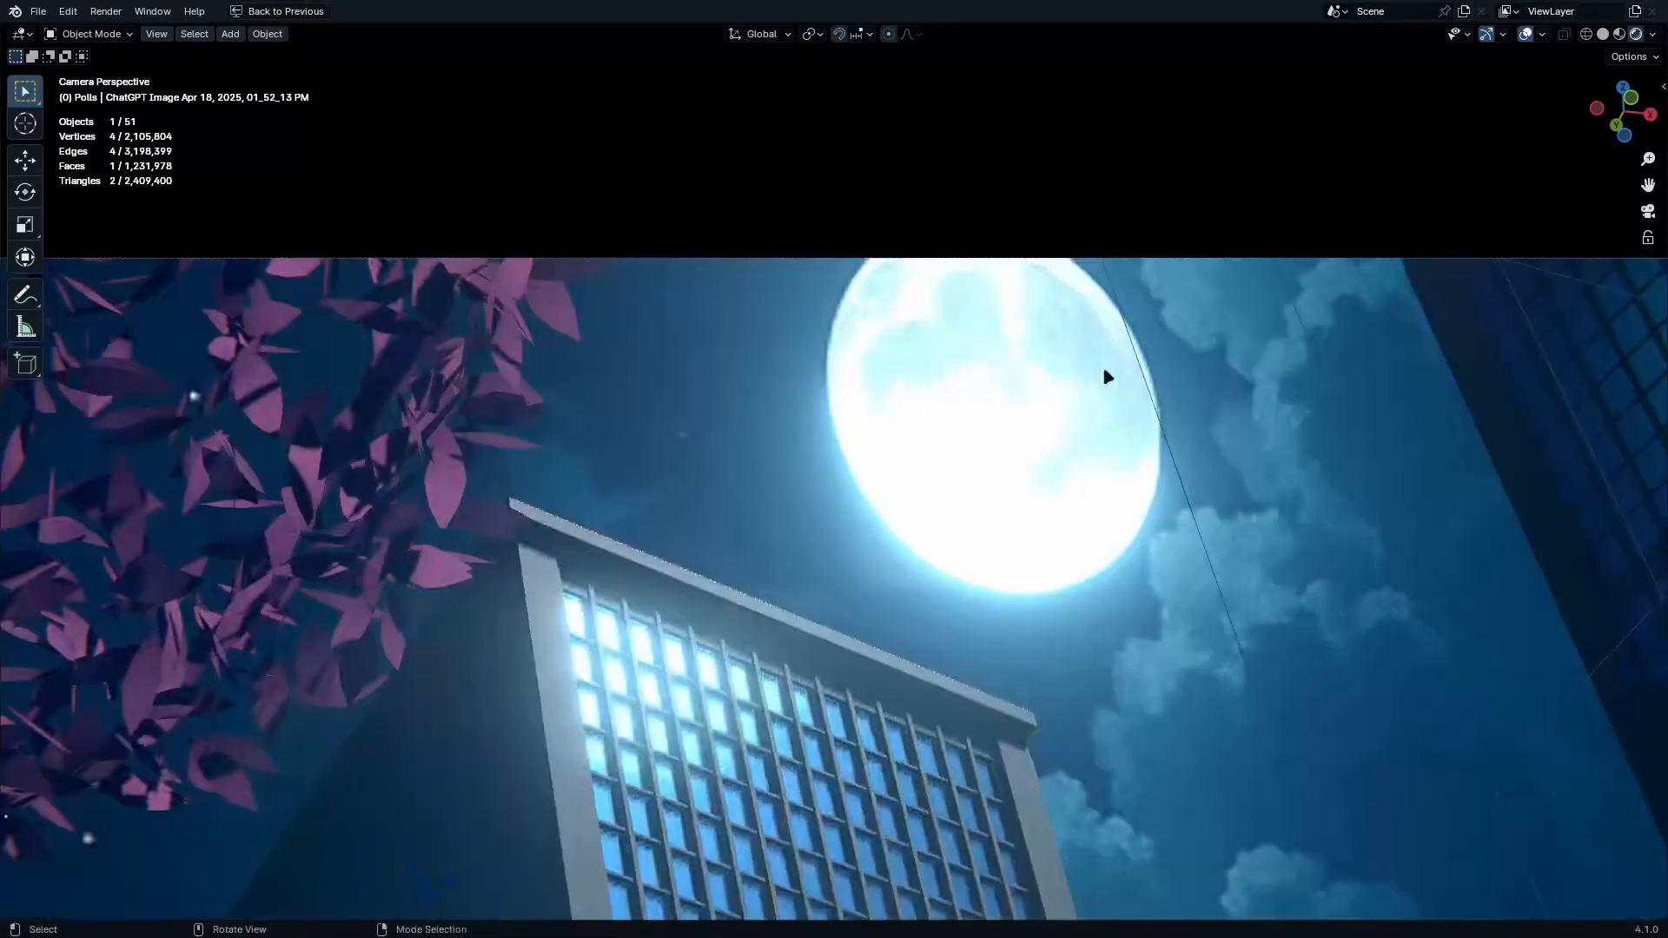
scroll(1120, 421, "down", 3)
key("s")
key("x")
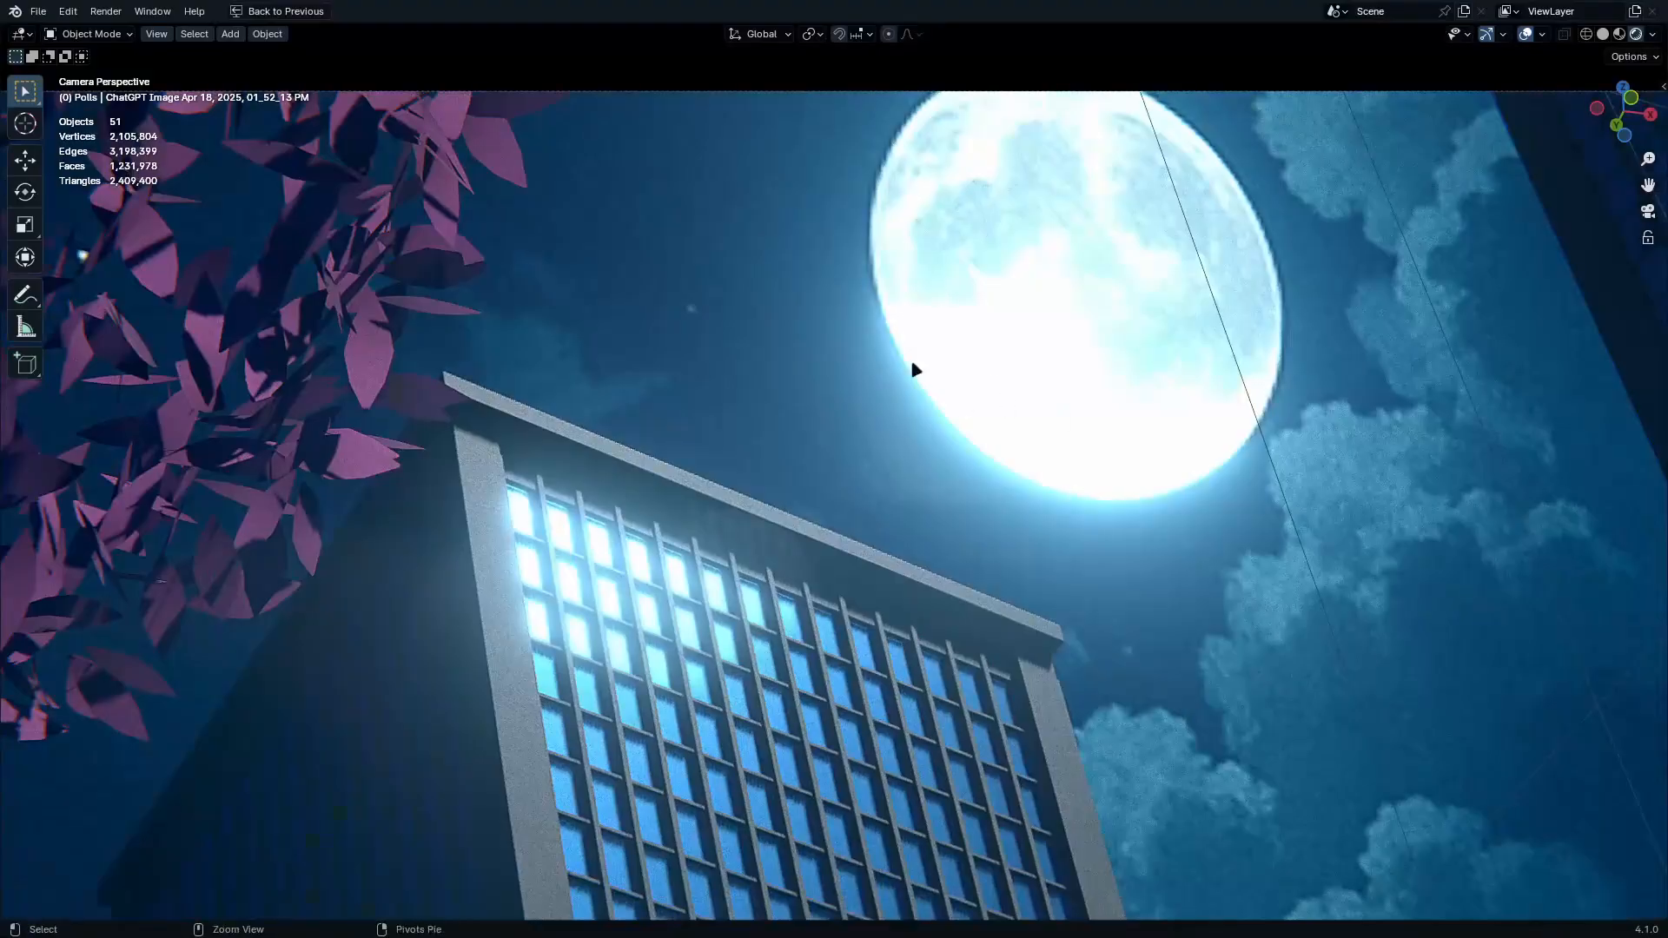
scroll(914, 369, "down", 10)
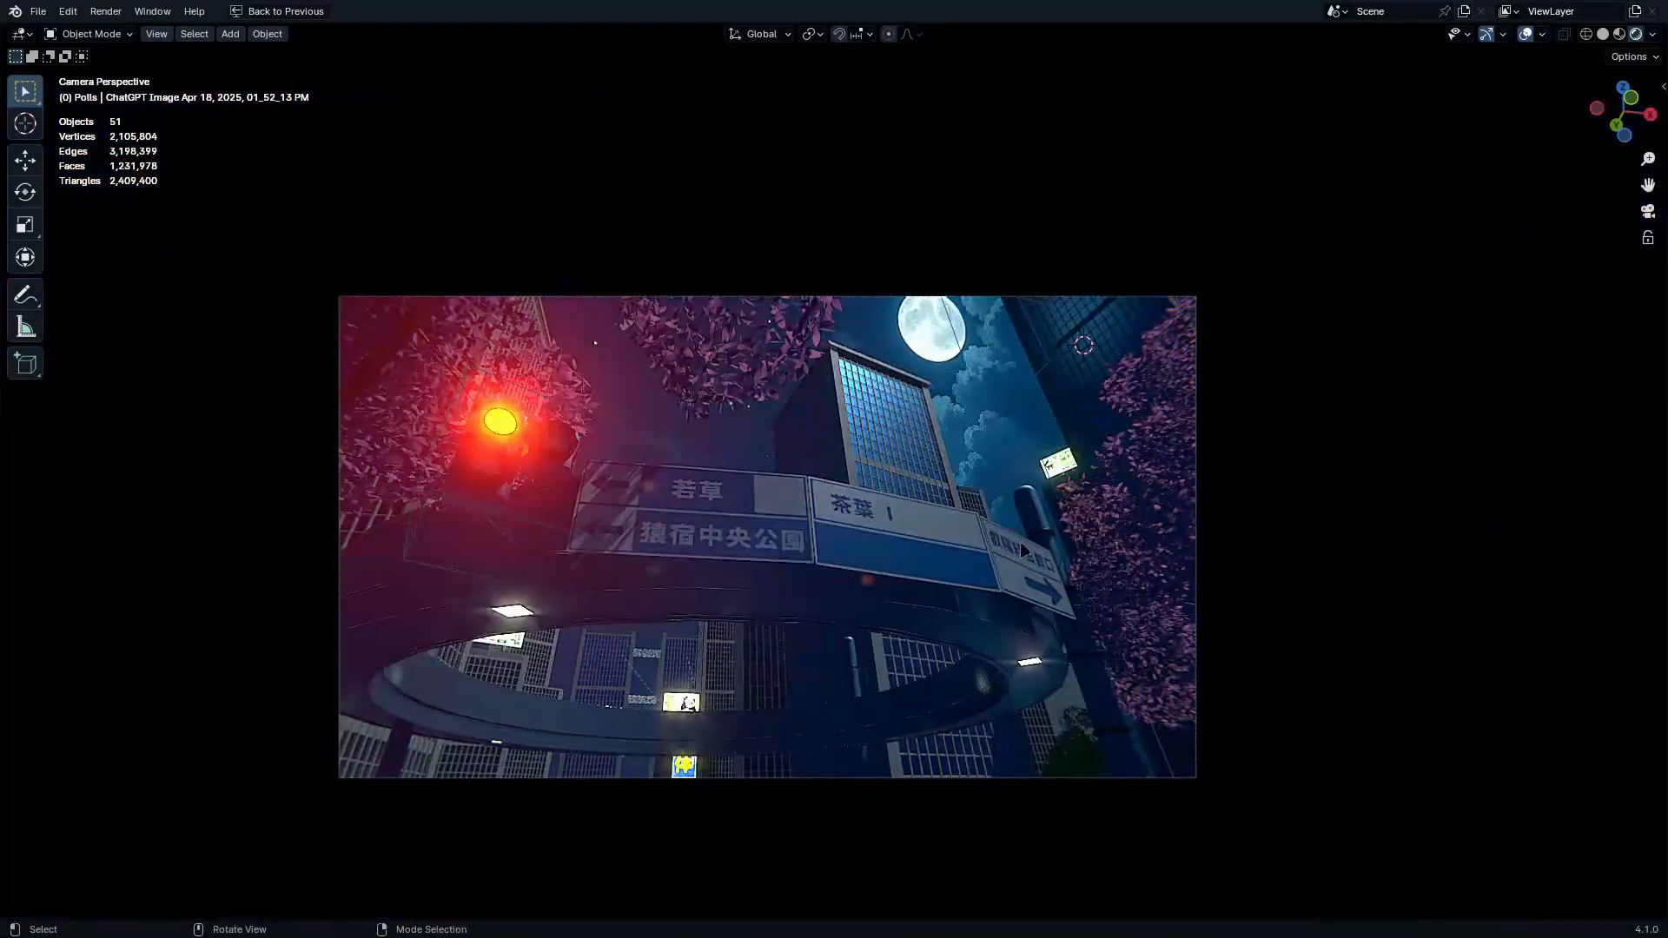
Switch the viewport to wireframe and render the camera view into Slot 2
key("shift+z")
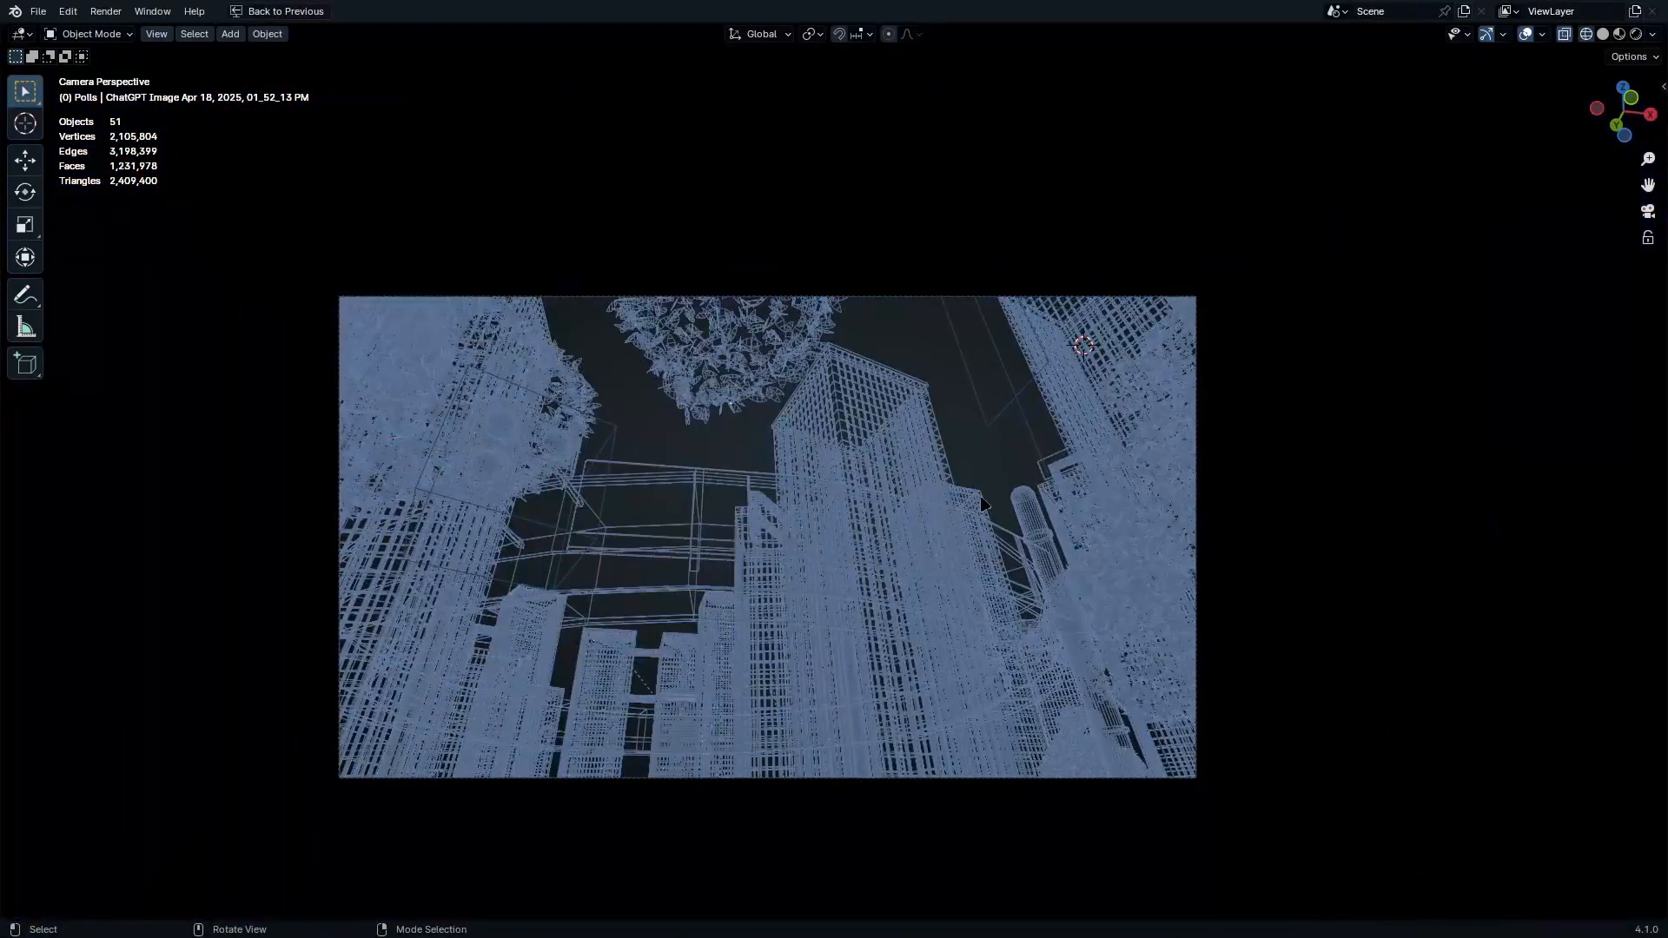
key("F12")
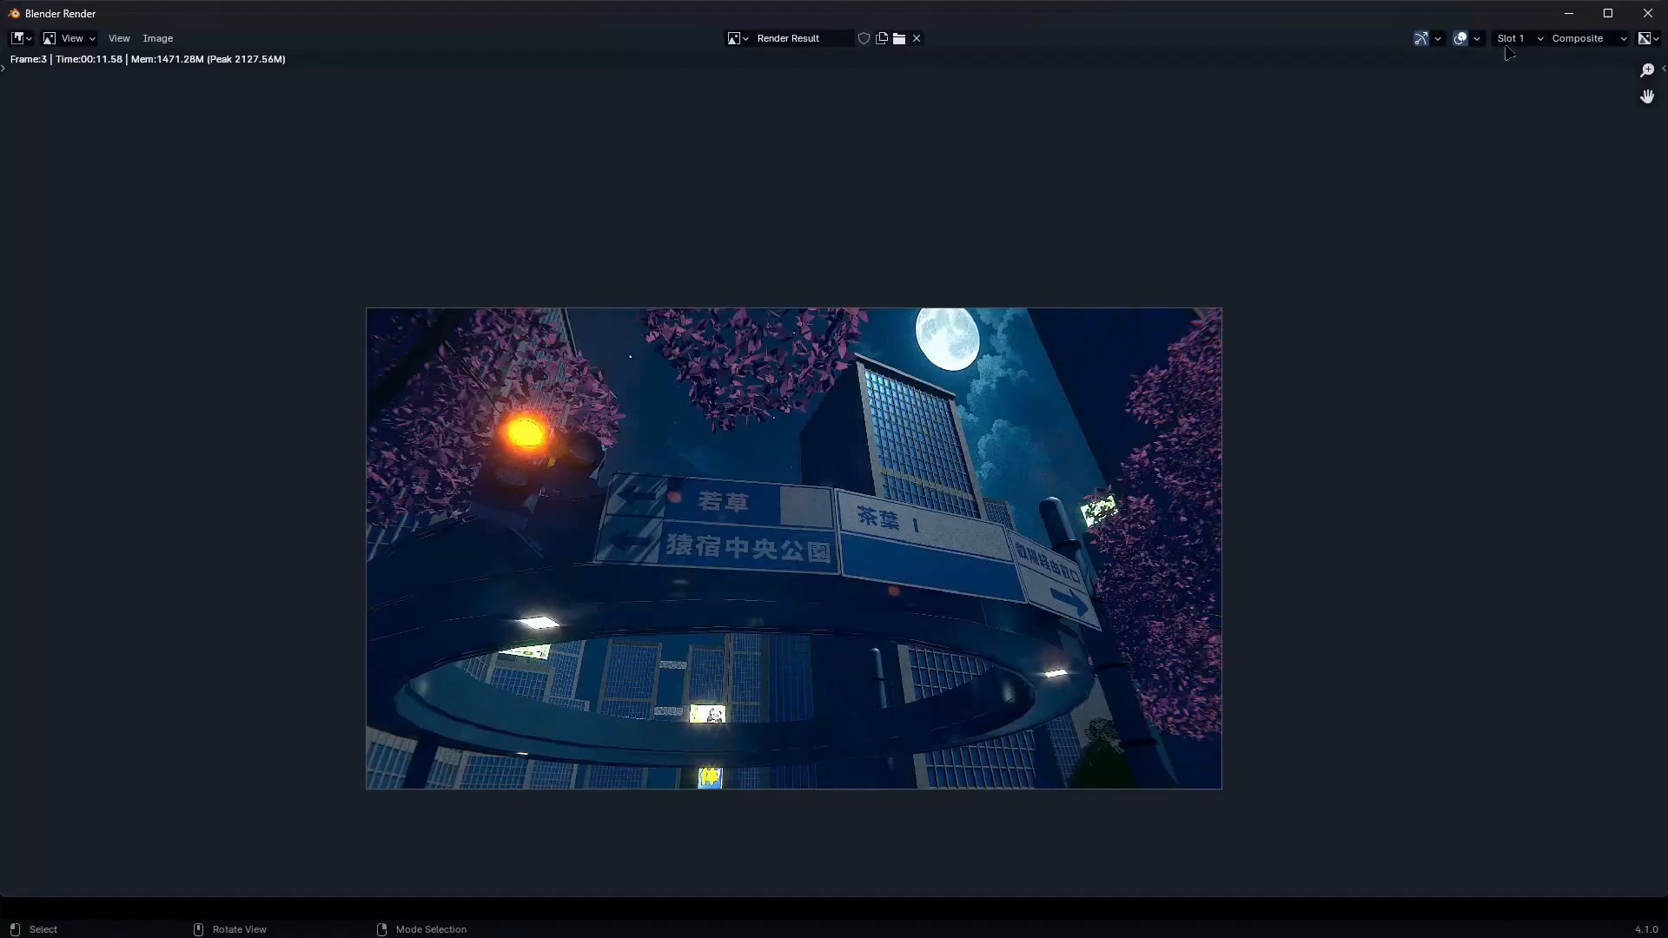
left_click(1515, 38)
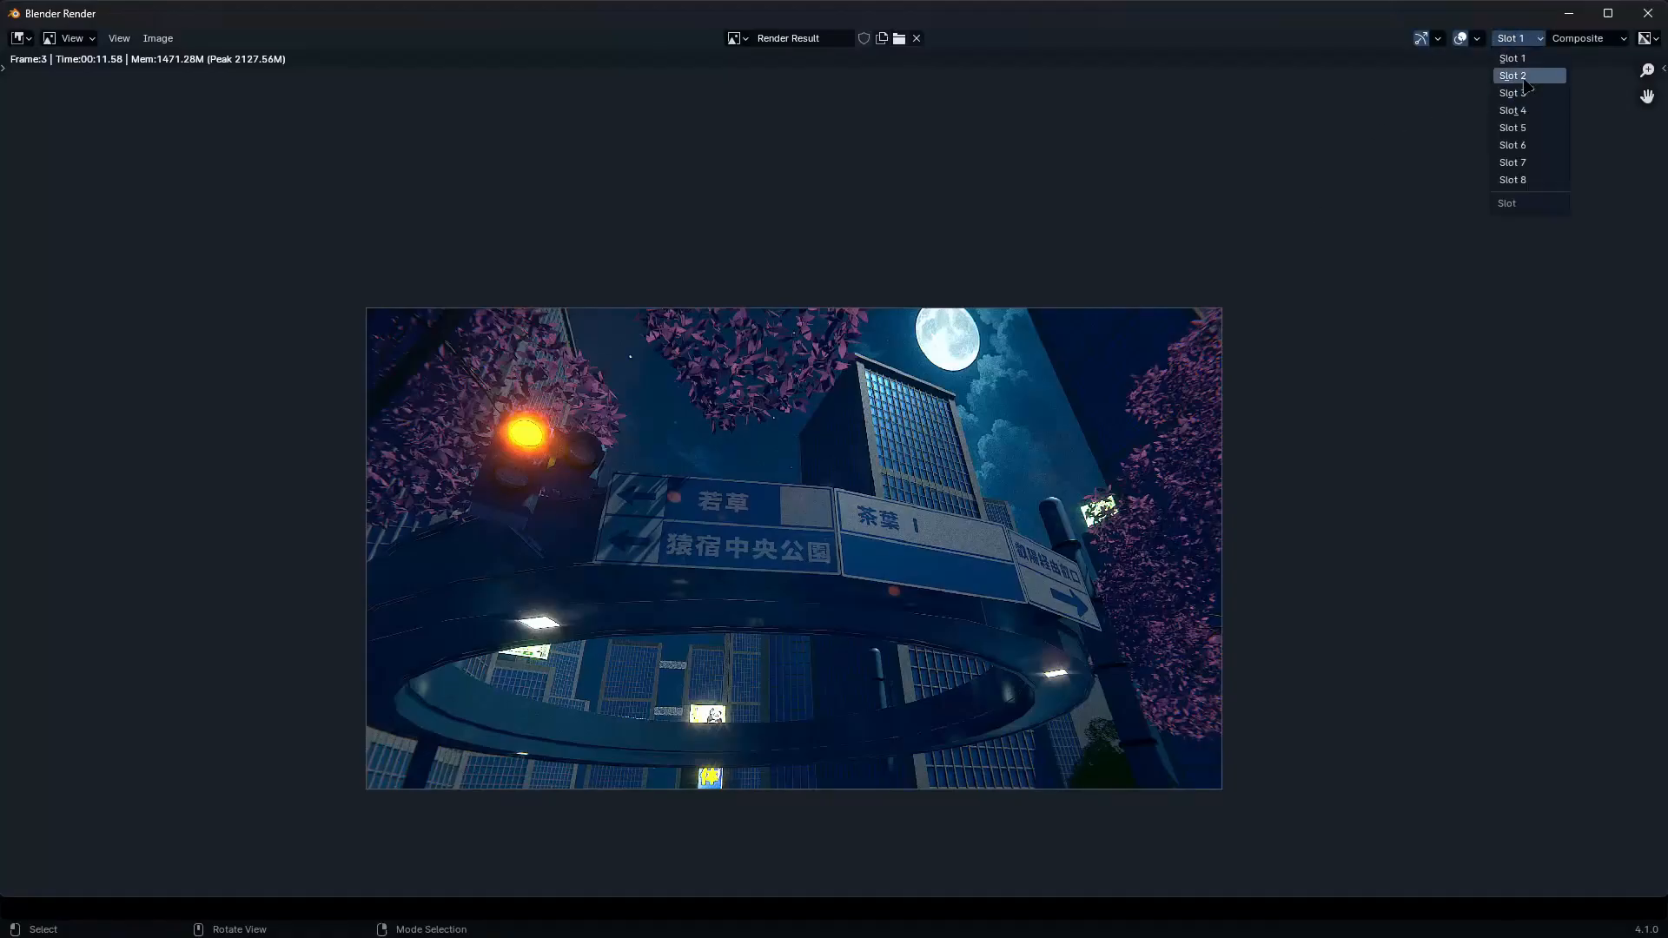
left_click(1516, 77)
key("F12")
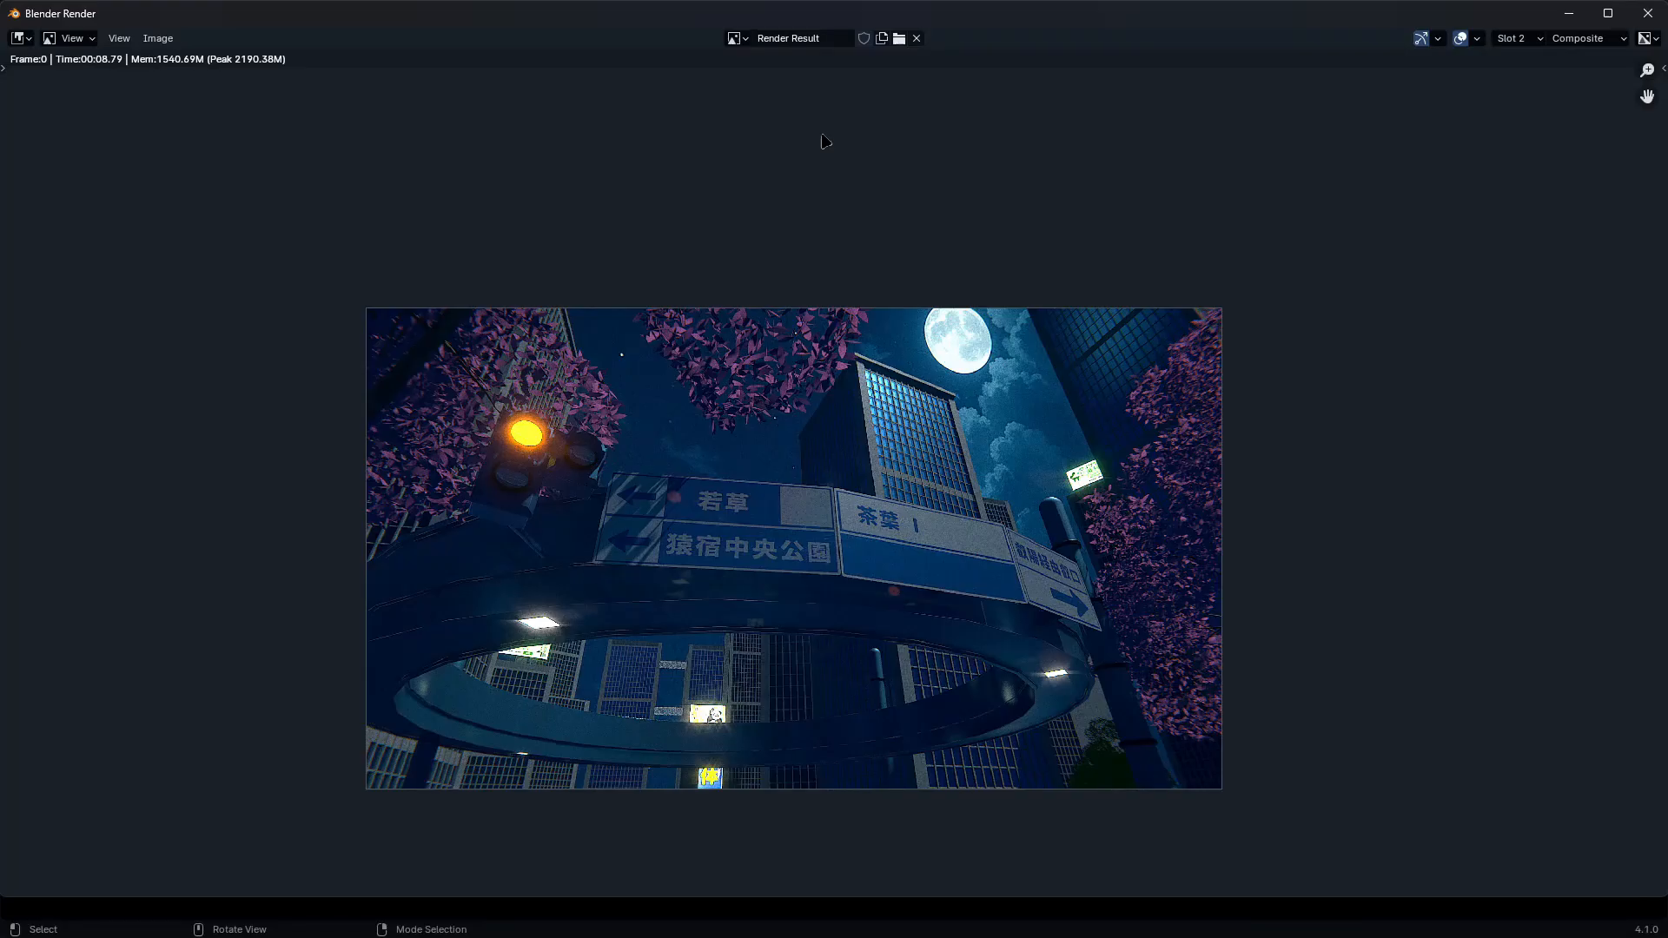
Examine the tall building's windows, the moon and clouds, the road signs and the ring area in the render, and minimize the render window
scroll(1002, 427, "up", 5)
scroll(881, 330, "up", 2)
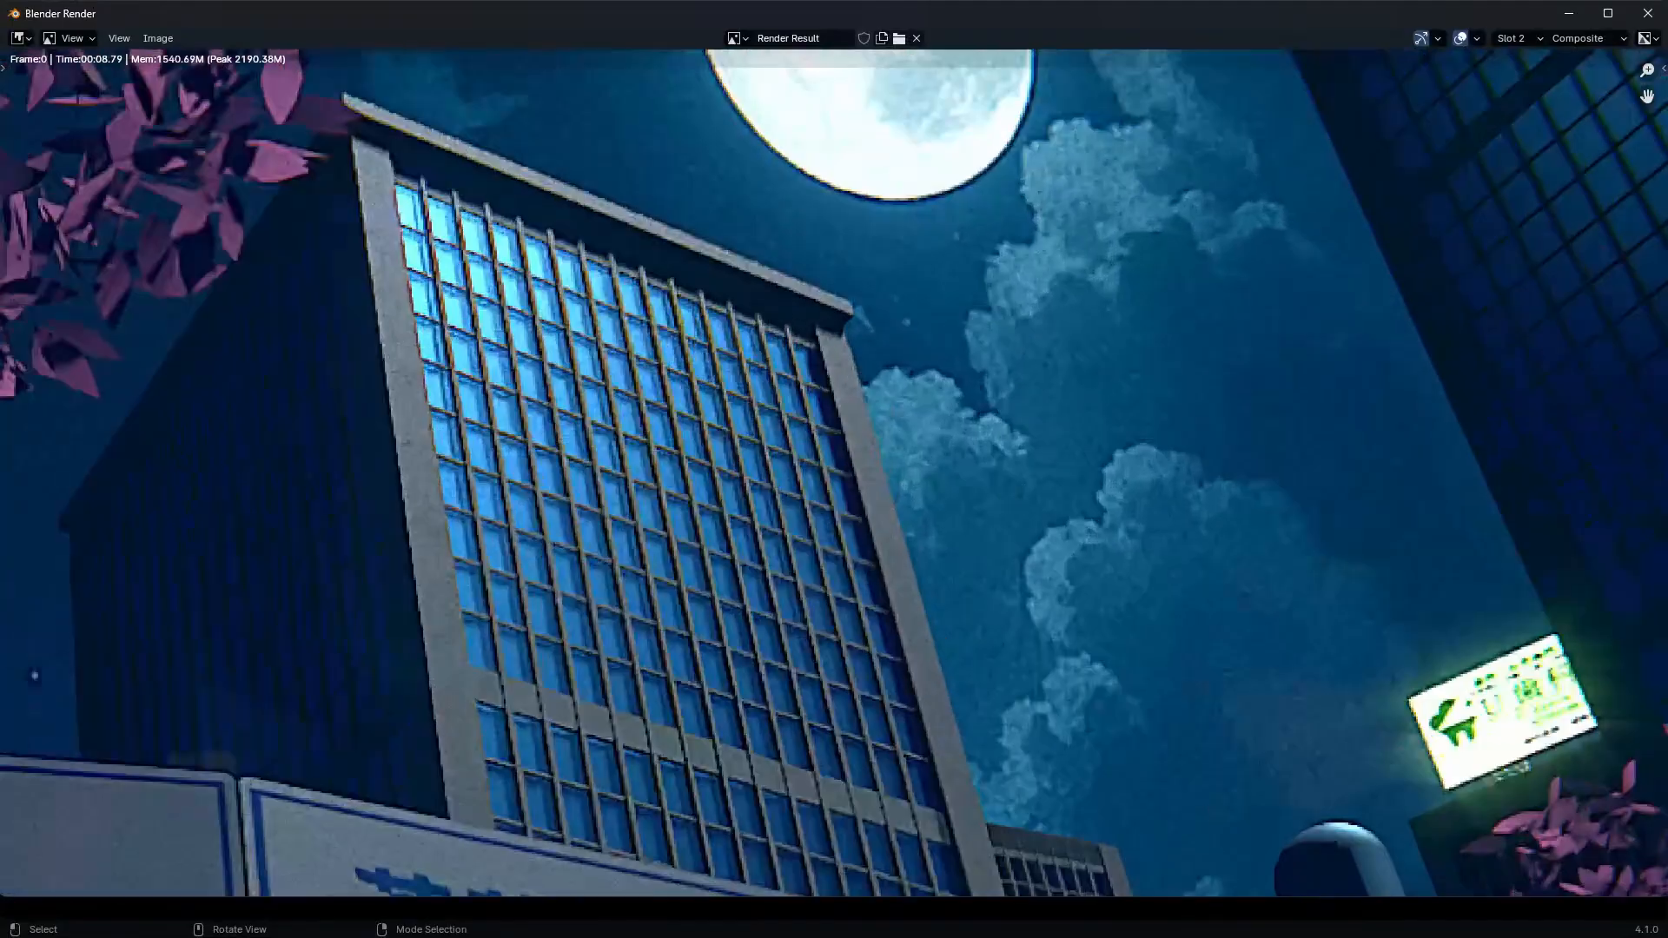
middle_click_drag(1220, 607, 1050, 489)
scroll(1064, 491, "down", 1)
middle_click_drag(1090, 428, 1245, 647)
scroll(844, 466, "up", 1)
scroll(868, 521, "up", 3)
scroll(912, 397, "down", 1)
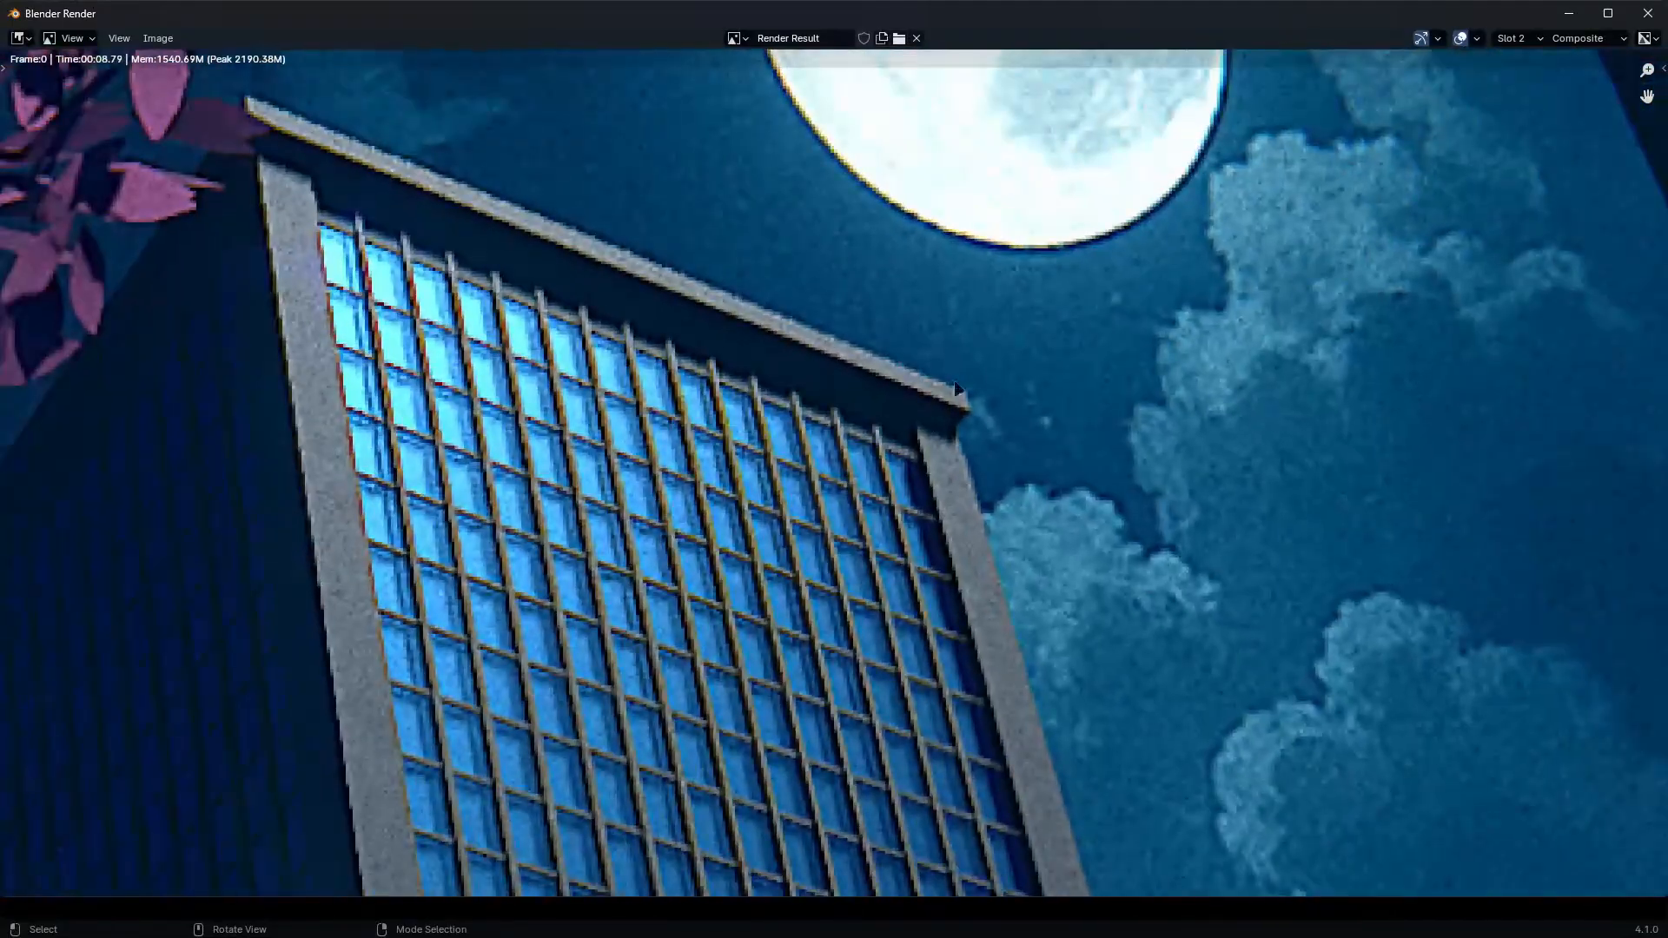
scroll(956, 388, "down", 2)
scroll(1169, 570, "down", 1)
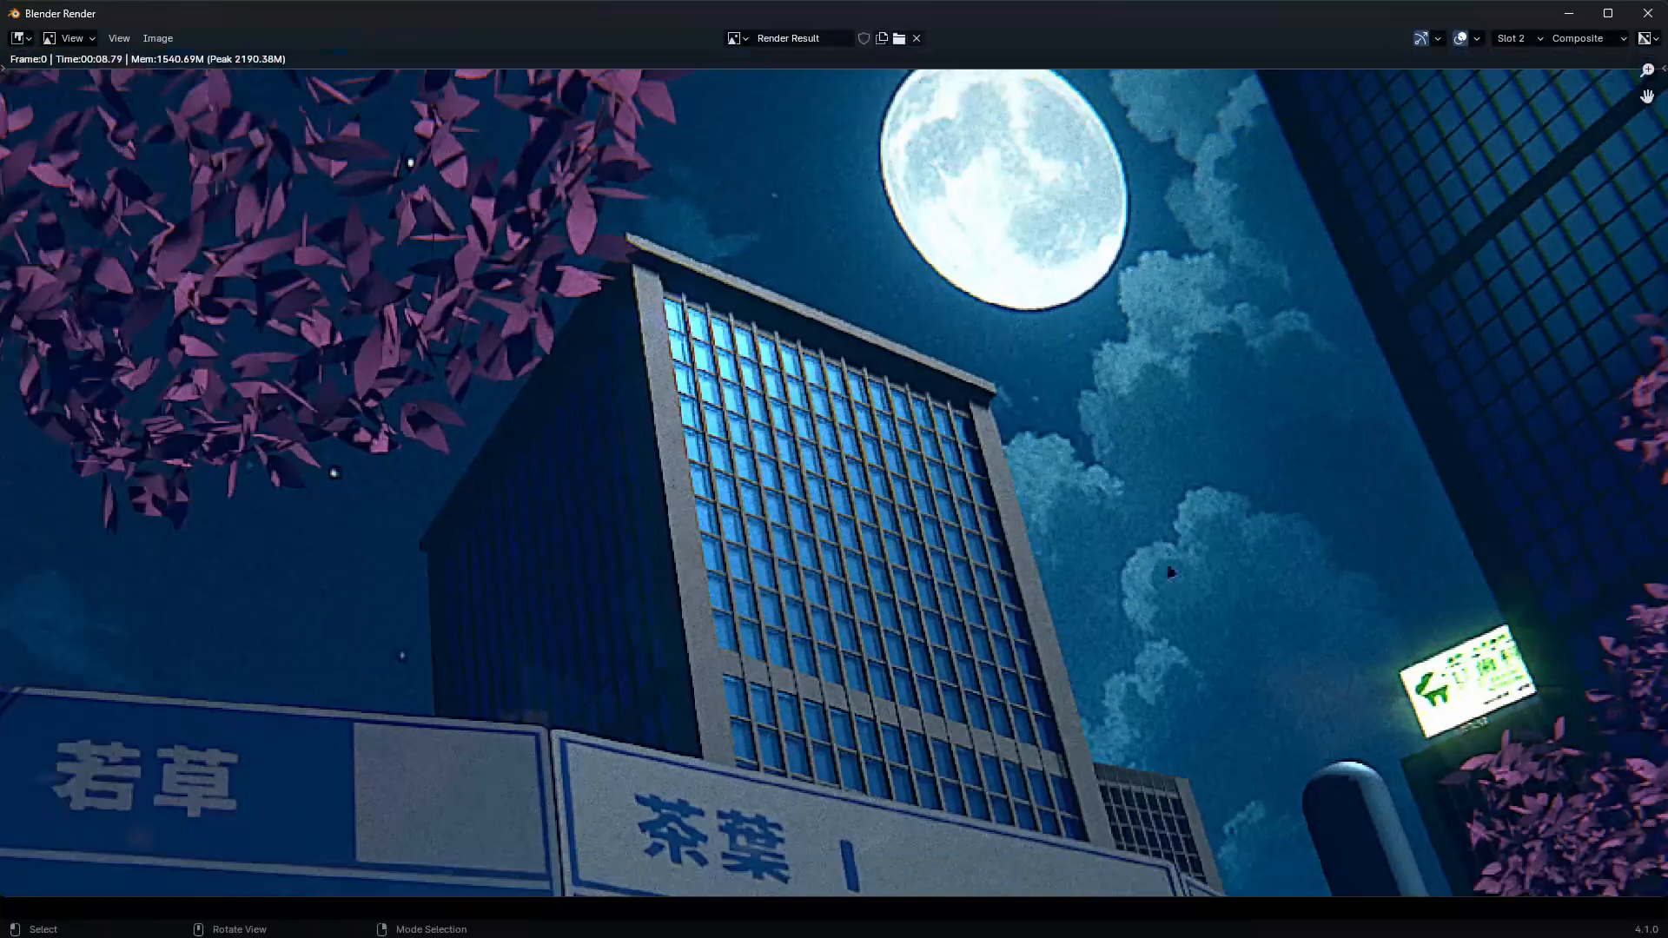
middle_click_drag(1169, 570, 1077, 460)
scroll(1077, 460, "up", 1)
scroll(1385, 637, "up", 3)
middle_click_drag(1385, 637, 1248, 532)
scroll(1328, 574, "up", 2)
middle_click_drag(1328, 573, 1347, 514)
scroll(1381, 478, "down", 5)
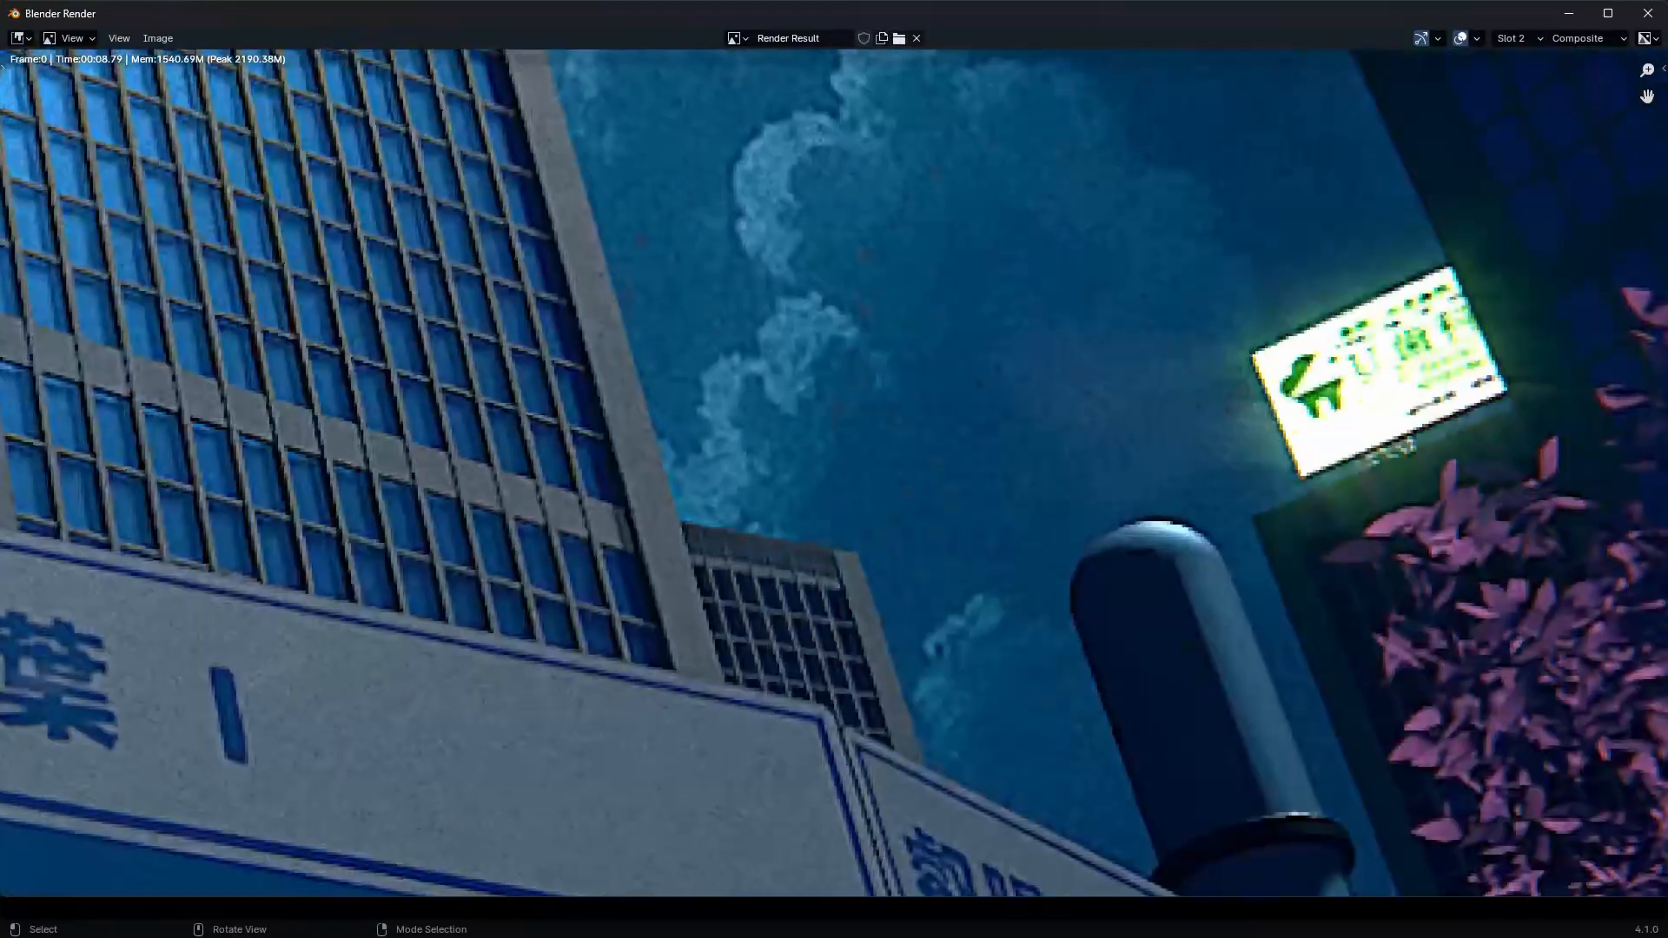
scroll(781, 586, "down", 2)
middle_click_drag(781, 586, 1108, 492)
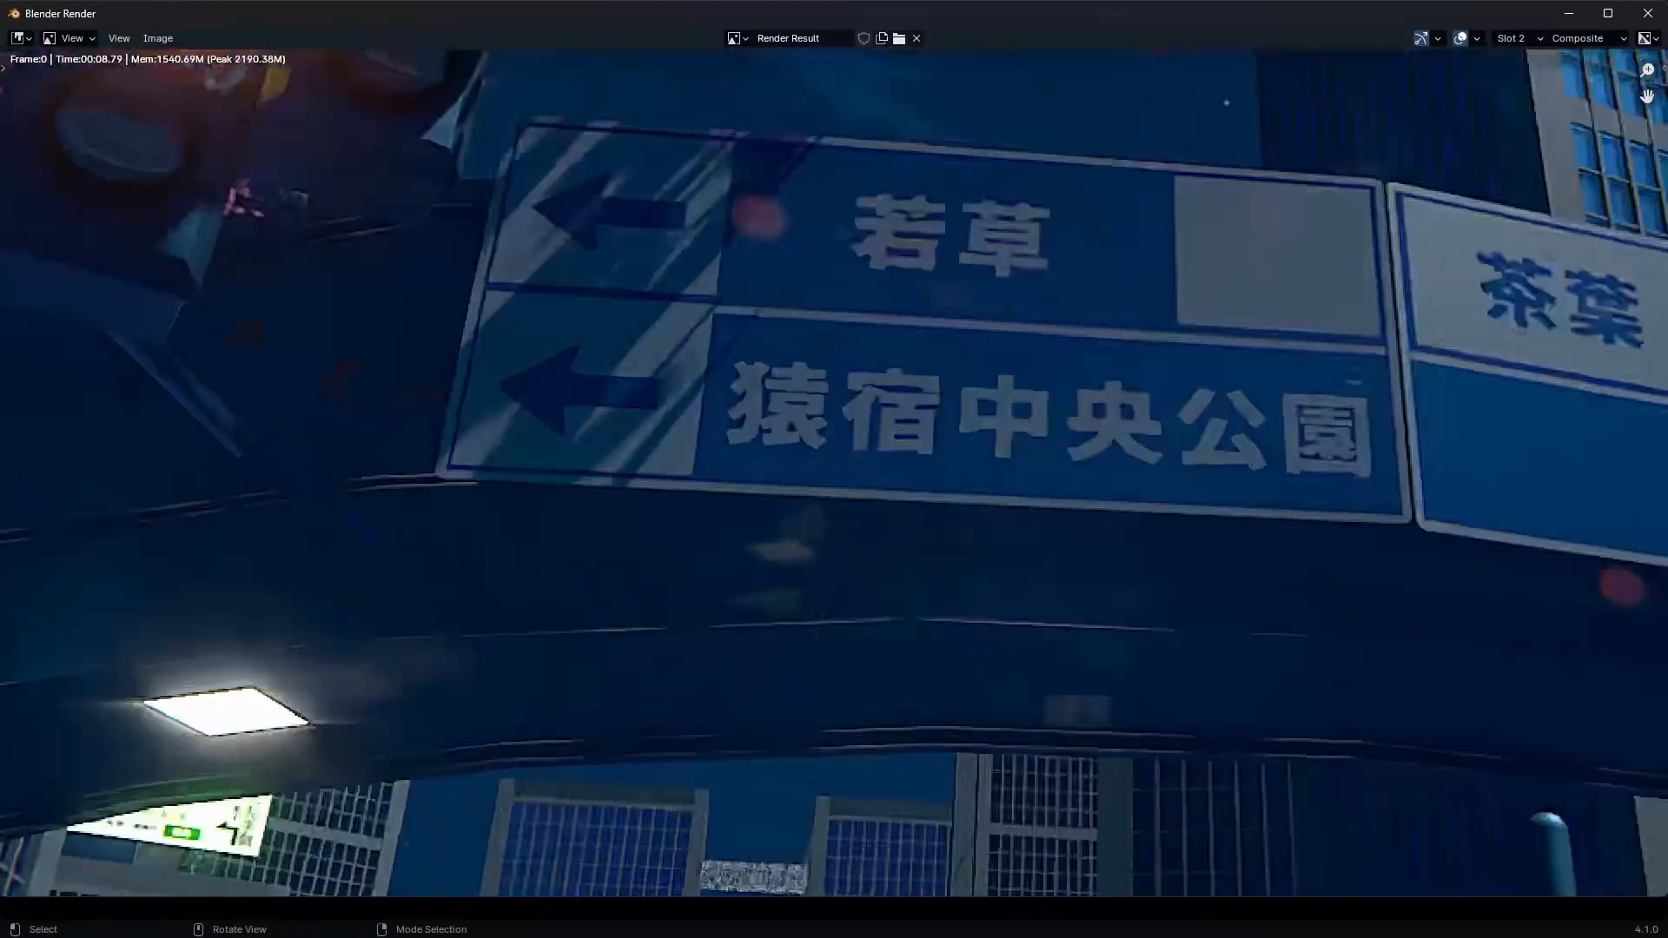
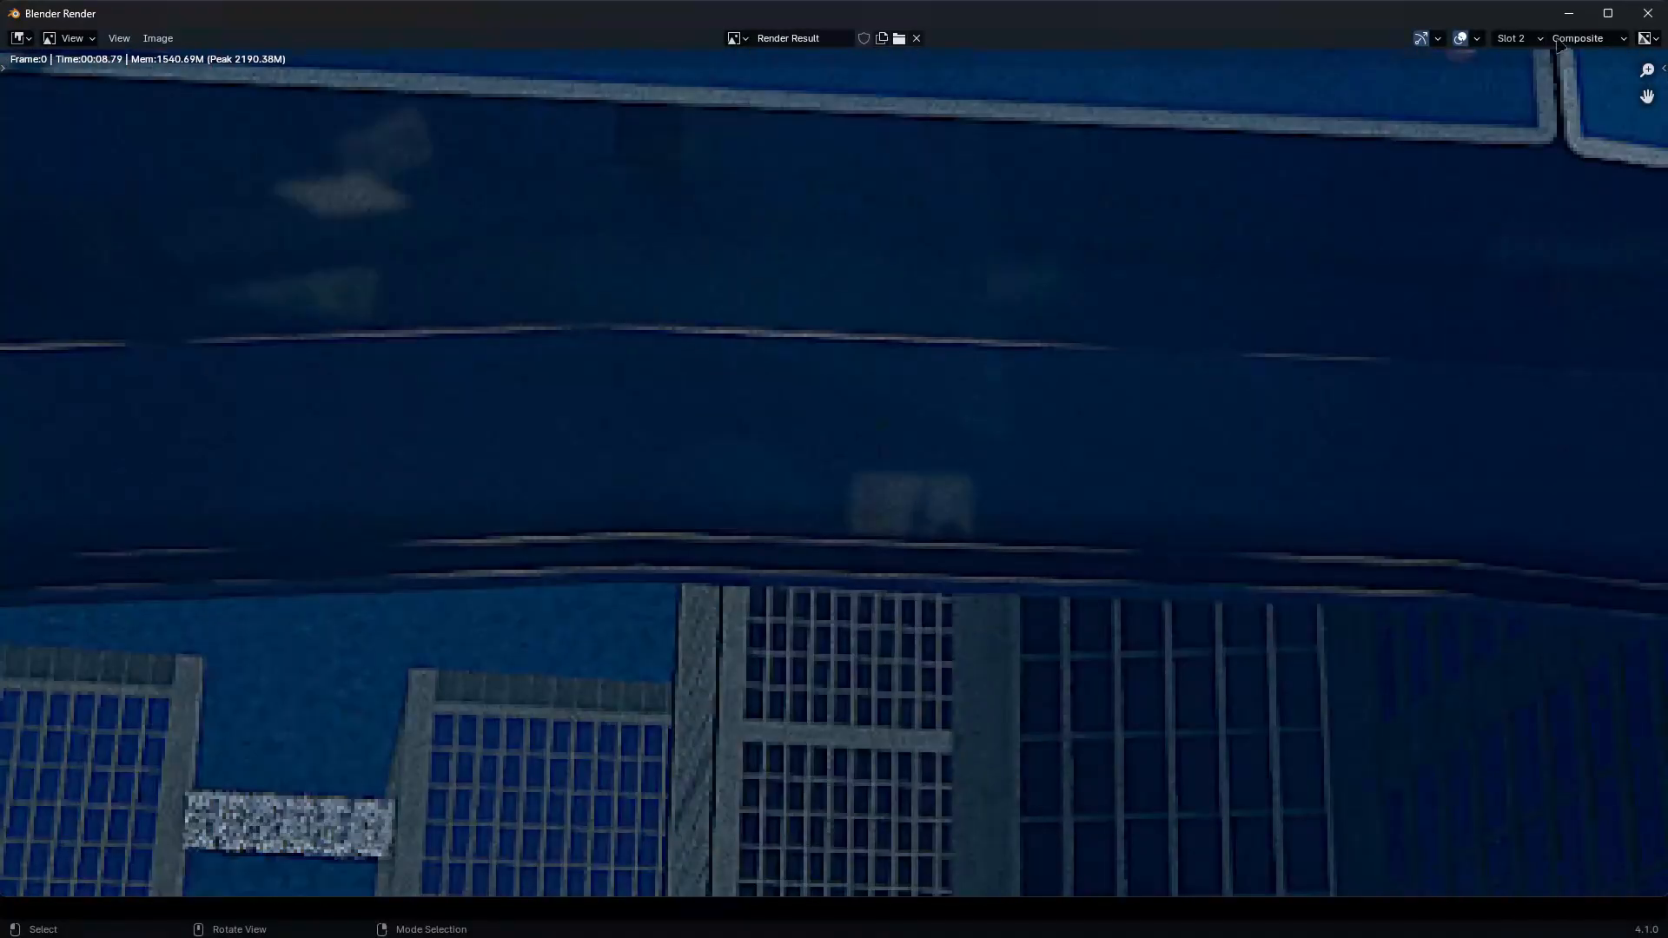
left_click(1568, 14)
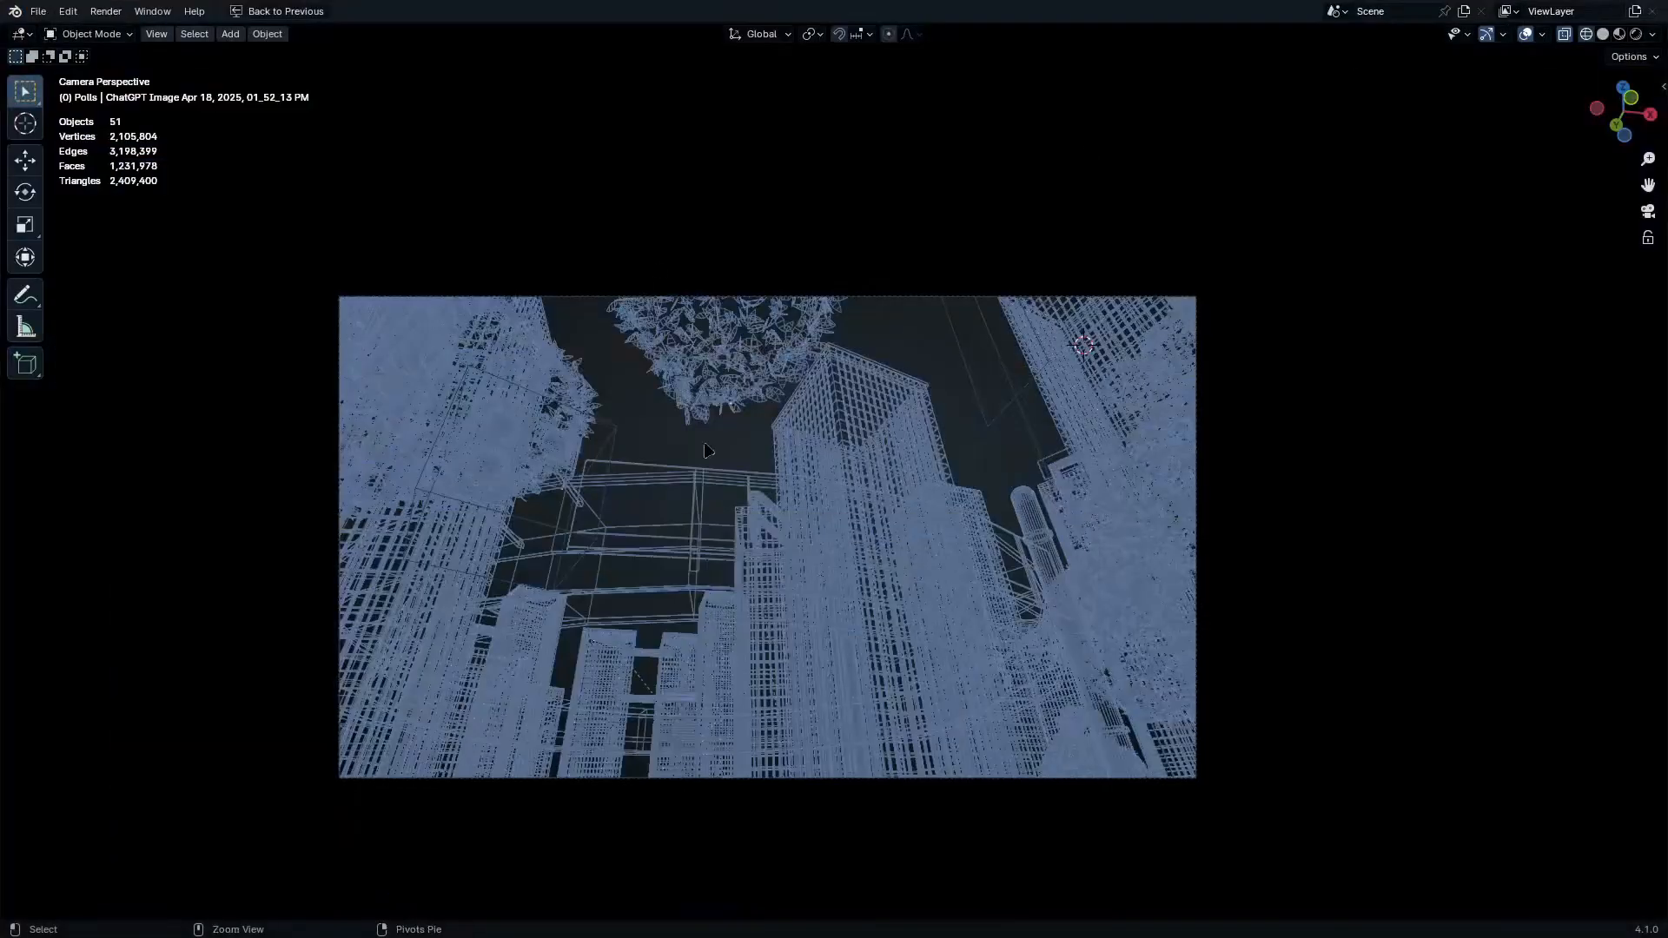
Restore the full layout and move the round helipads on the two connected towers together by about -15.2 m along Y
key("ctrl+space")
mouse_move(707, 448)
middle_mouse_down()
mouse_move(676, 295)
mouse_move(755, 369)
mouse_move(817, 373)
mouse_move(908, 312)
mouse_move(890, 395)
middle_mouse_up()
key("shift+z")
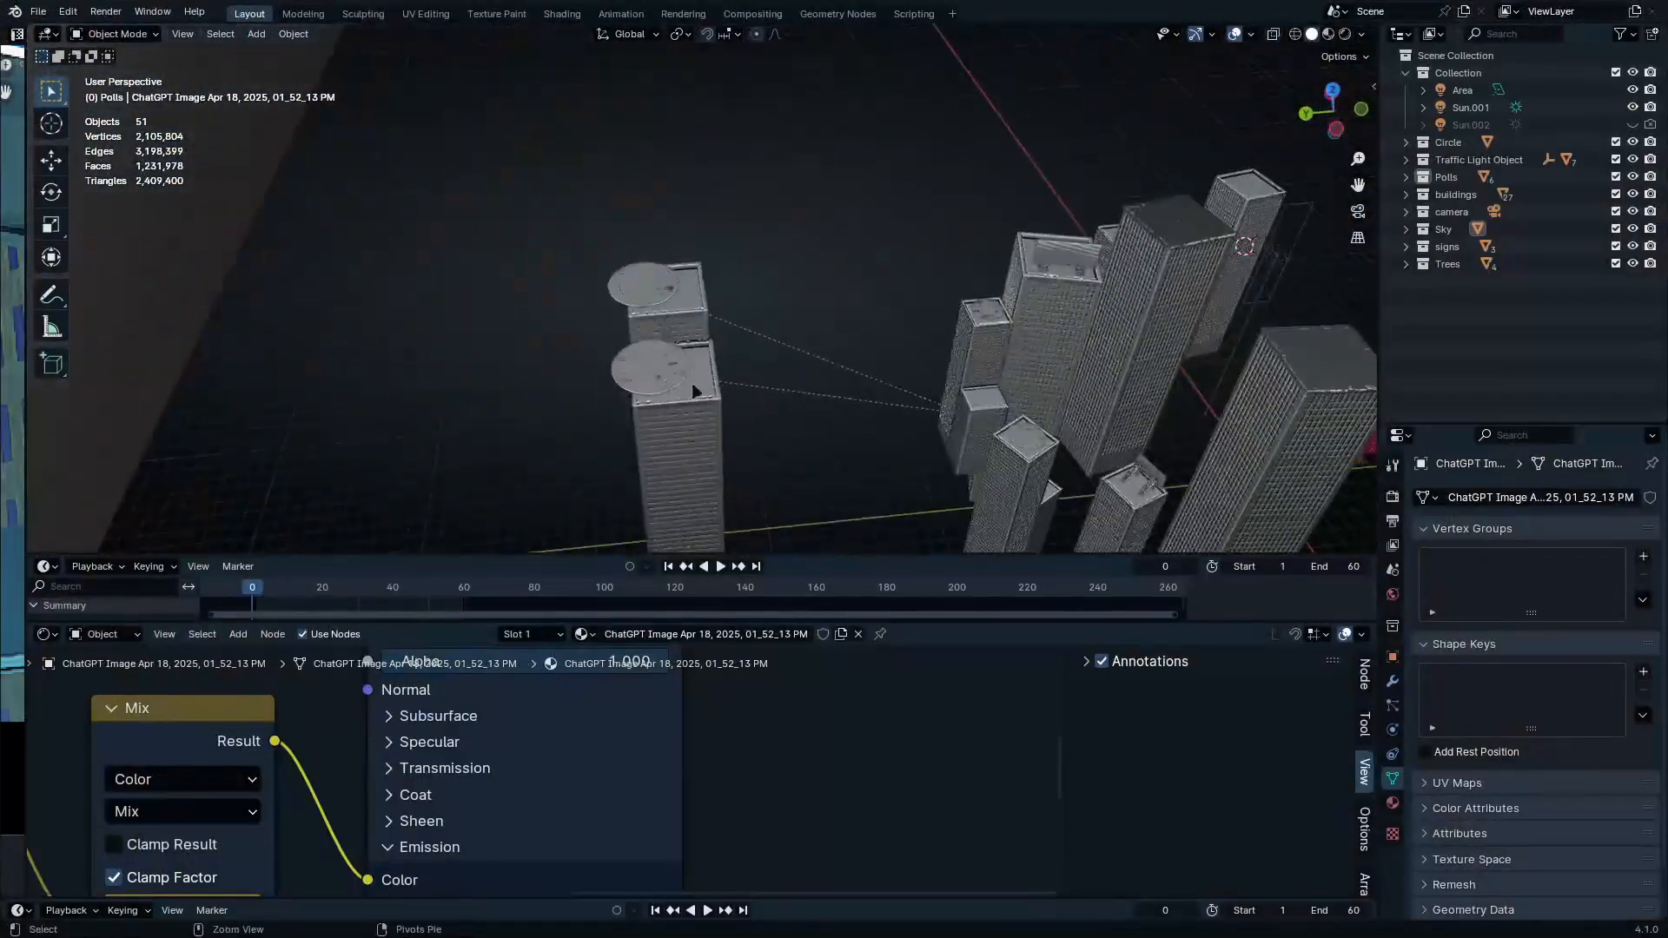
scroll(692, 391, "up", 4)
left_click(599, 302)
left_click(591, 143, "shift")
key("g")
key("y")
left_click(669, 342)
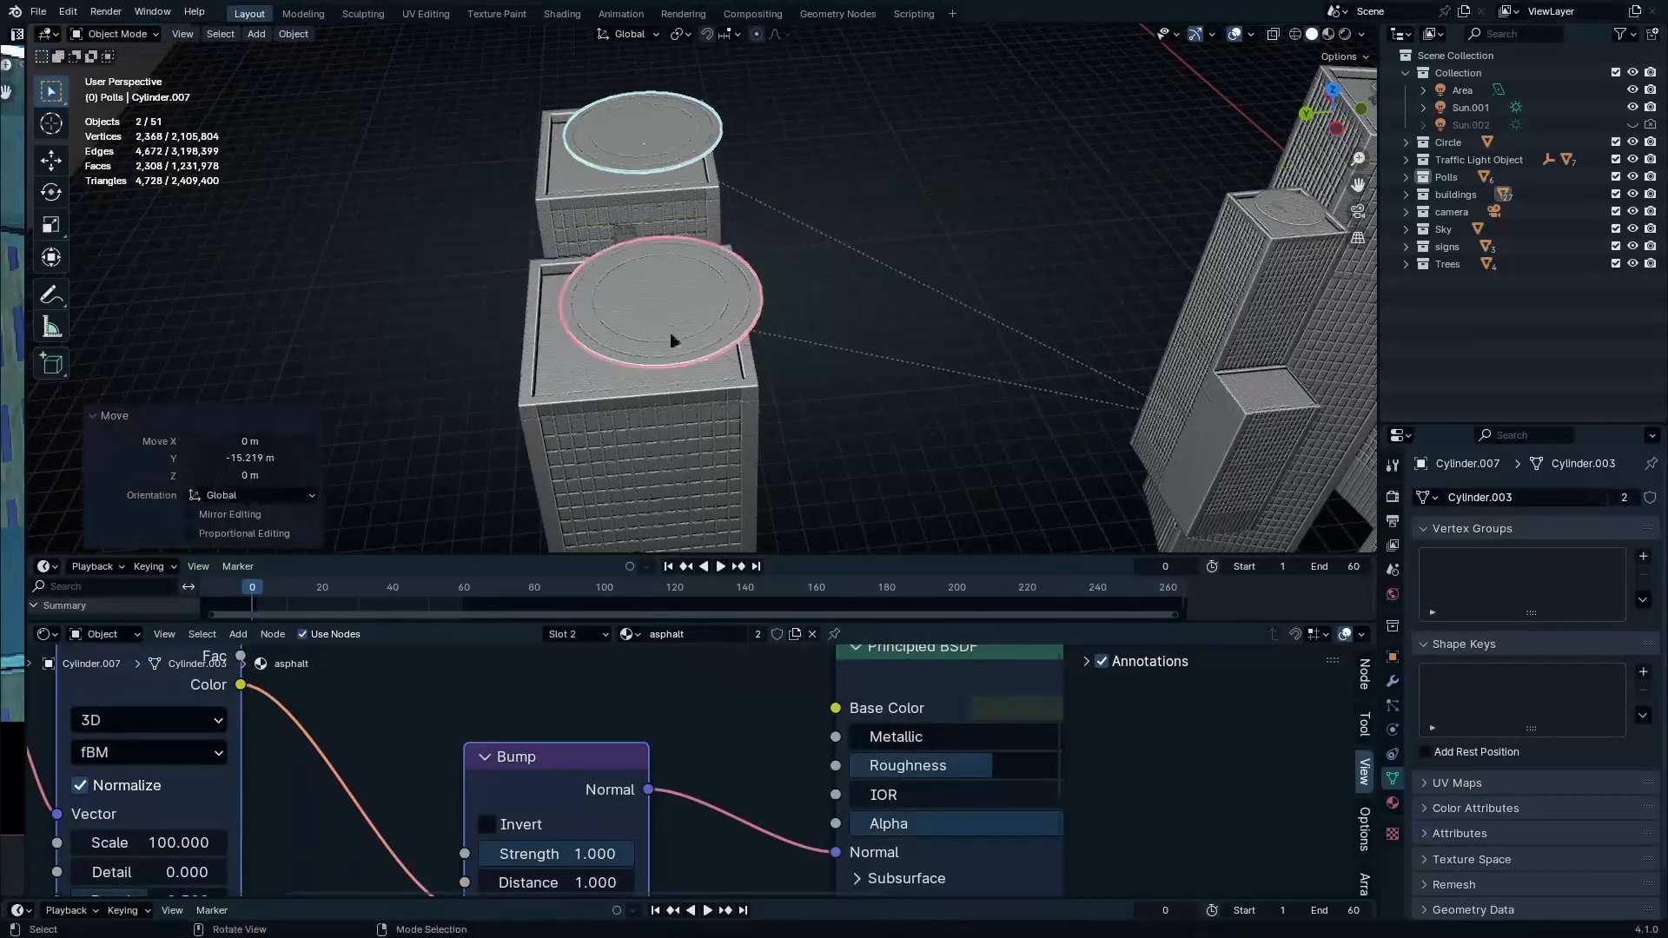
middle_click_drag(669, 342, 473, 7)
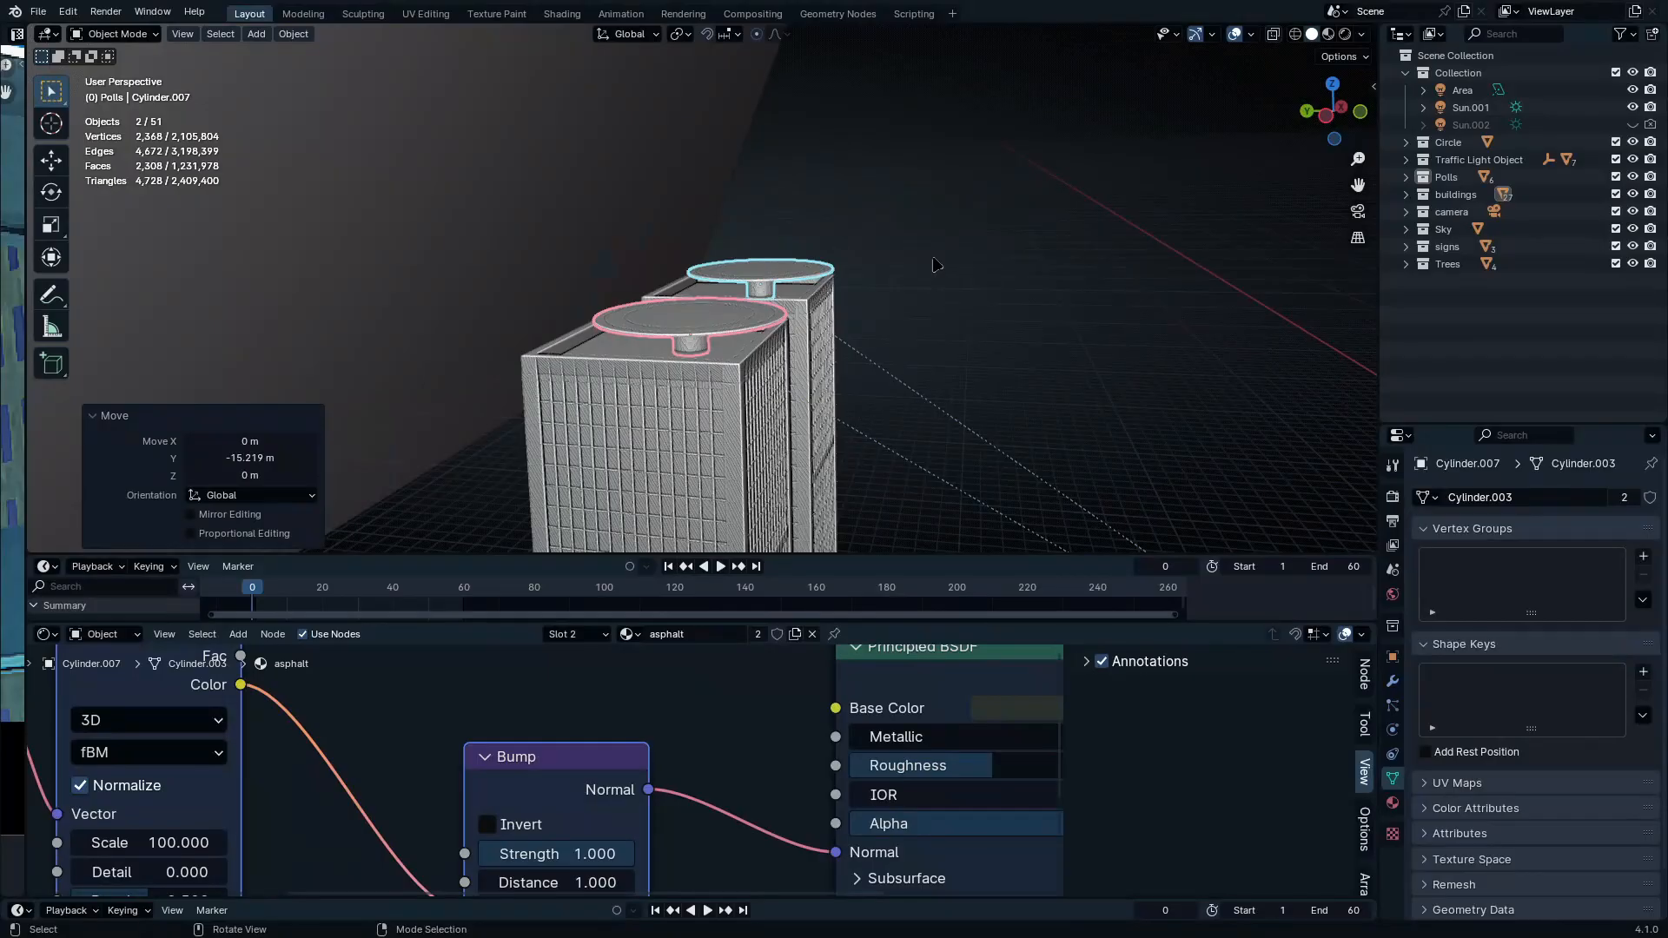
key("alt+p")
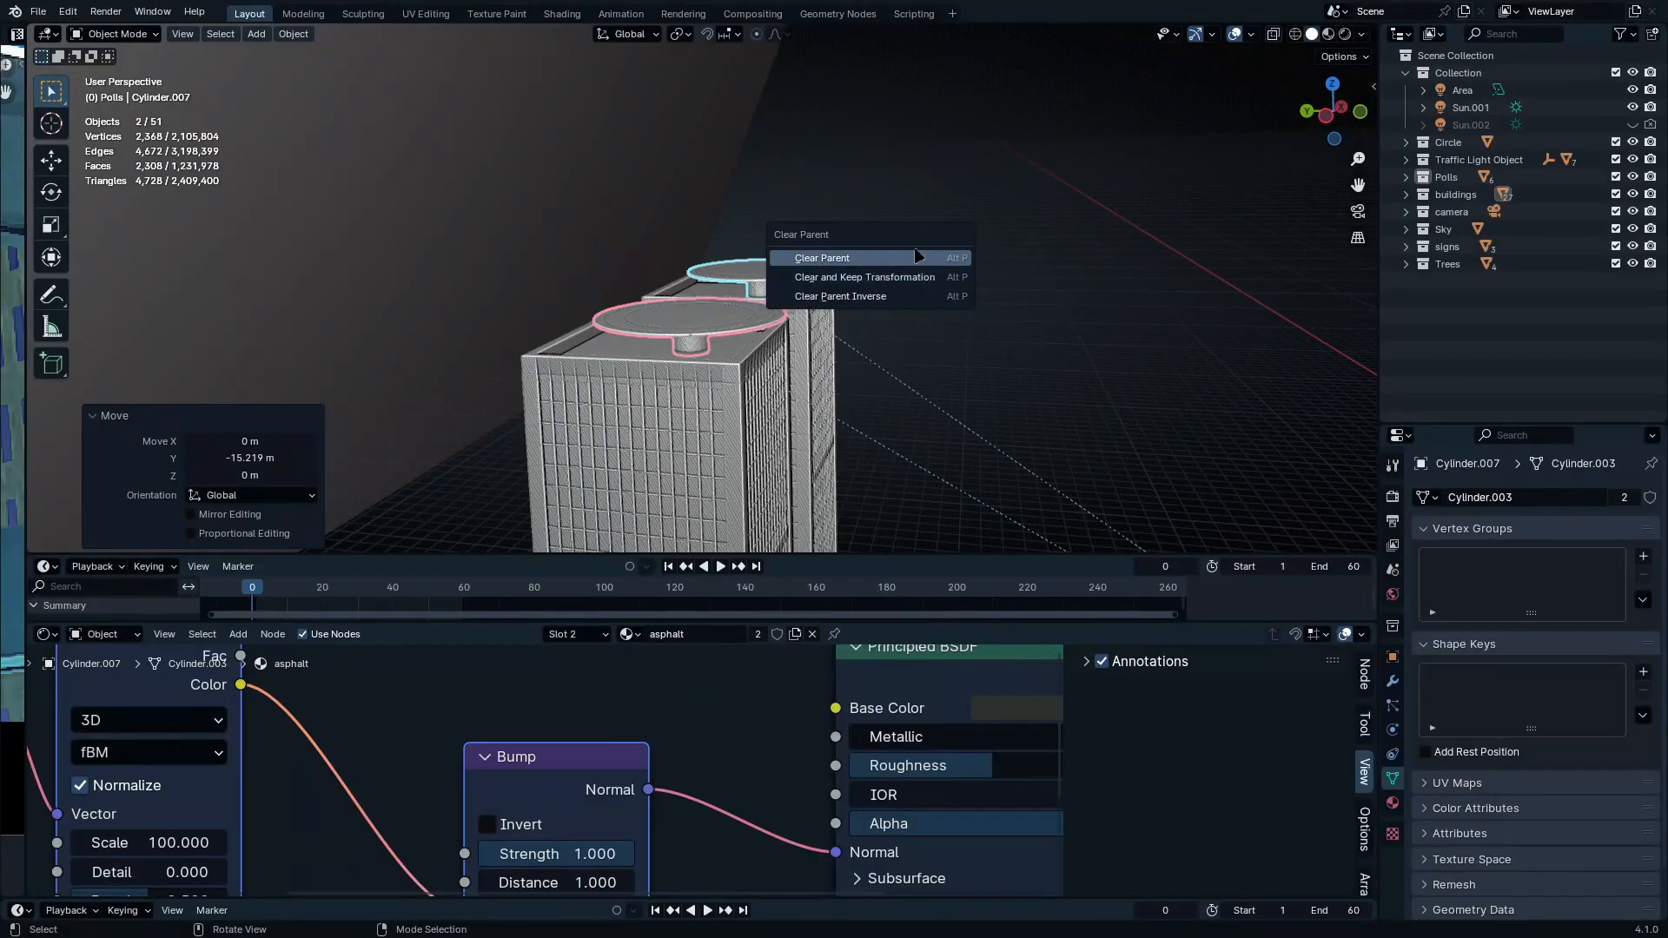
left_click(912, 258)
key("ctrl+z")
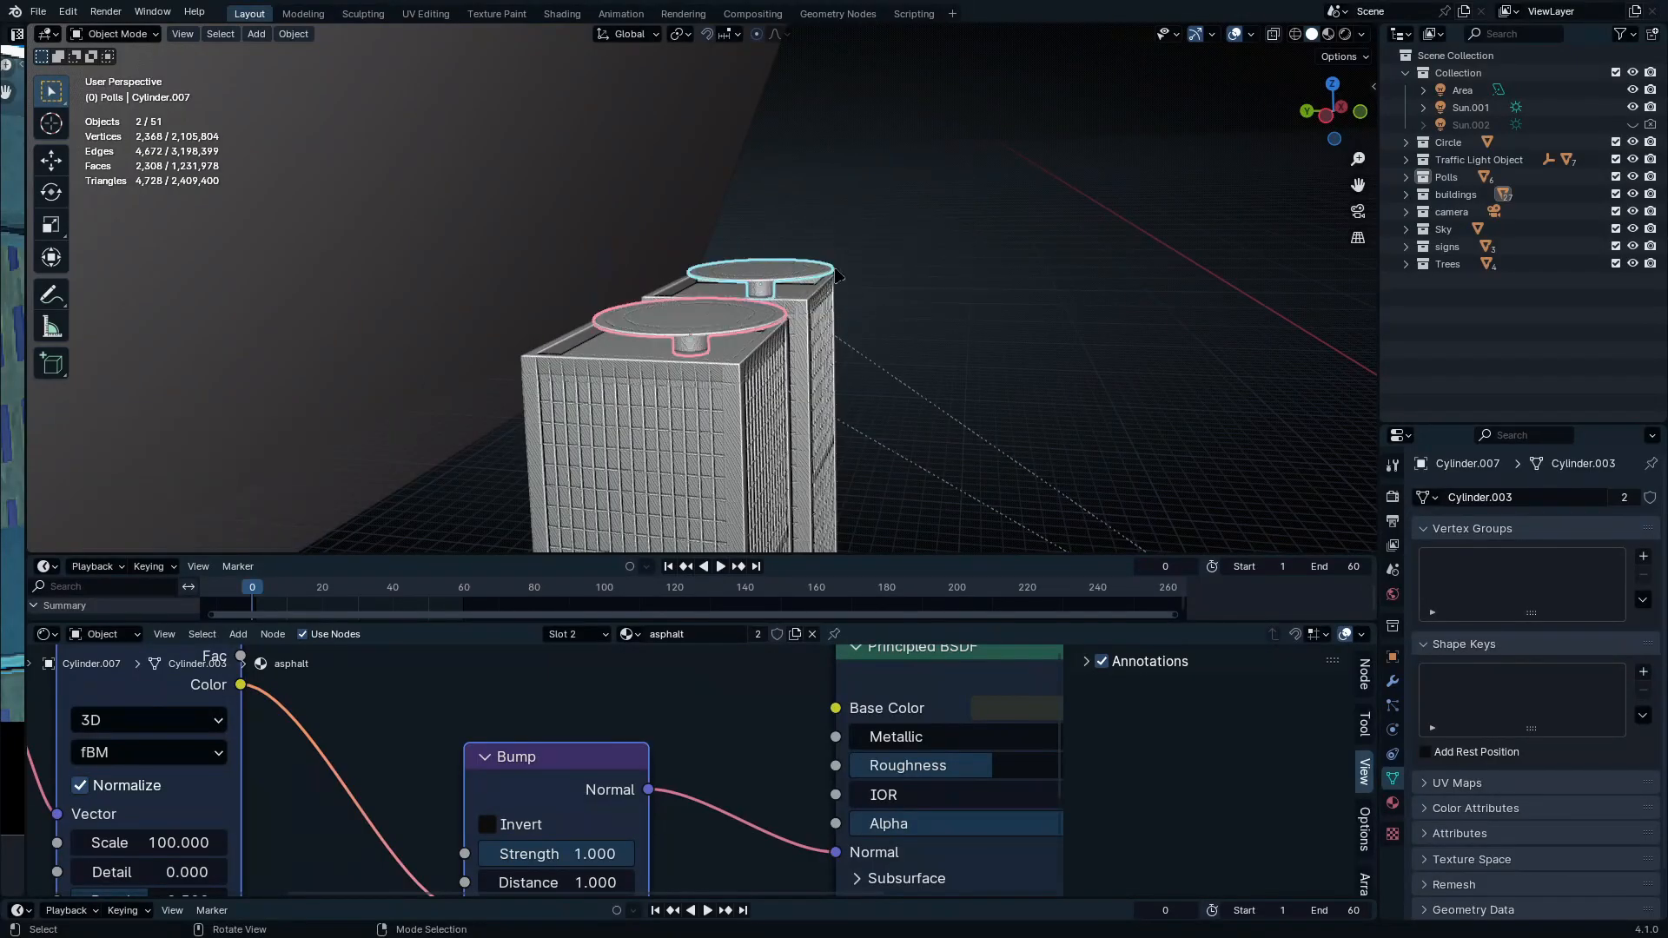
Clear the parent of both rooftop helipads while keeping their transformation, return to the camera view and deselect them
key("alt+p")
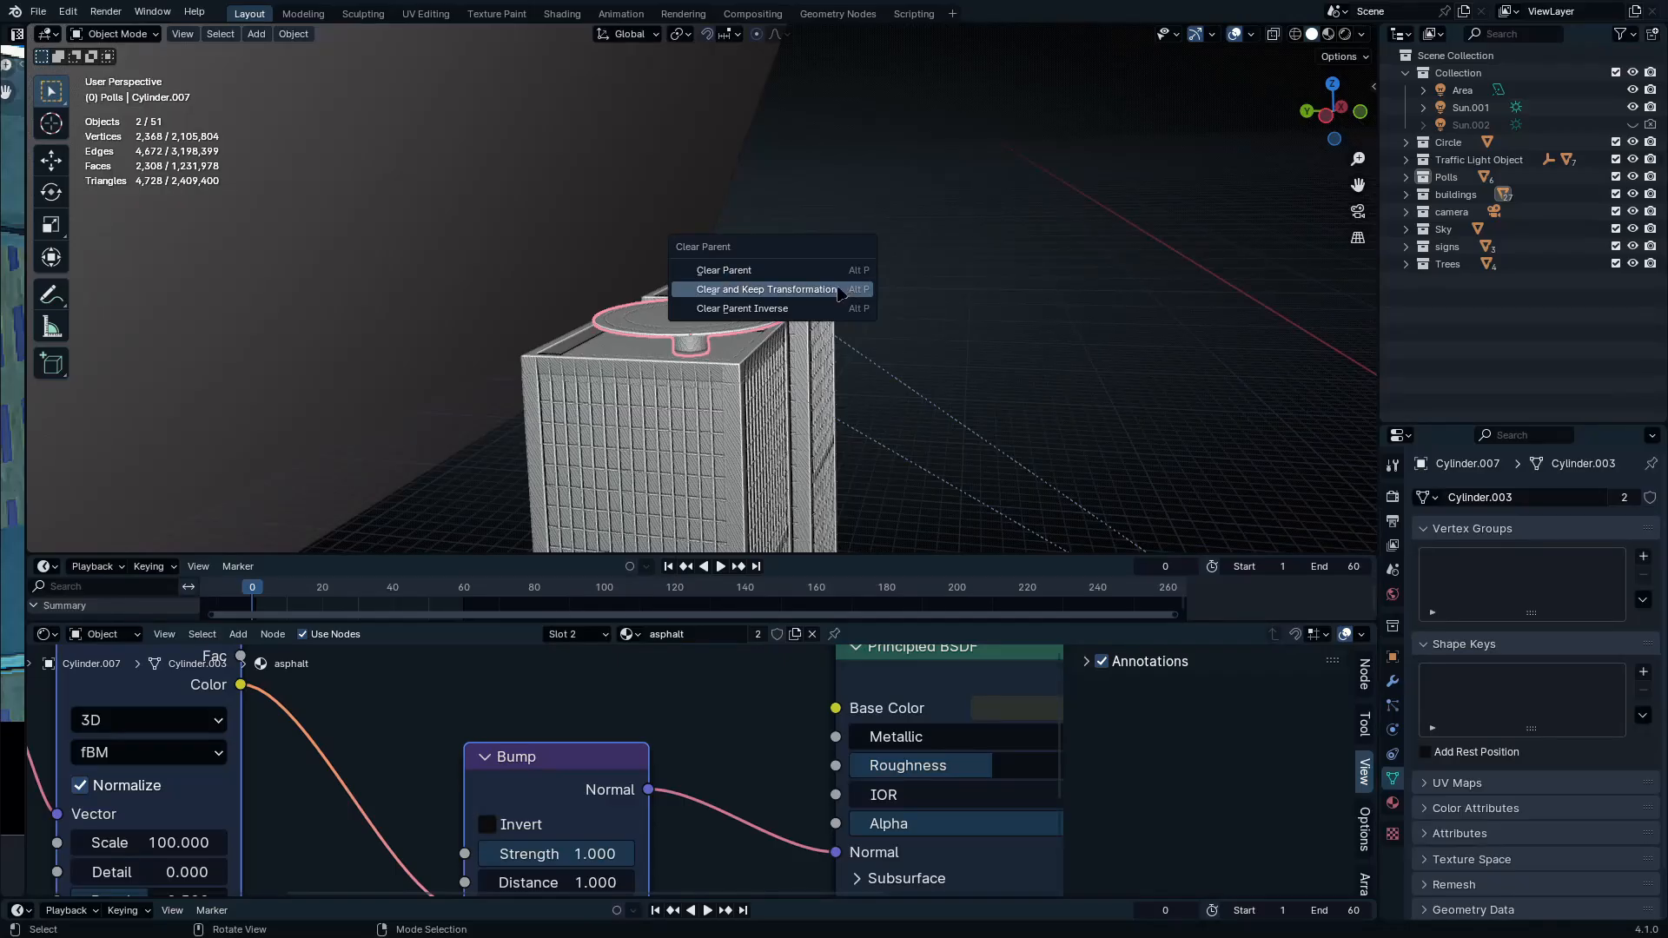
left_click(839, 290)
middle_click_drag(816, 377, 864, 335)
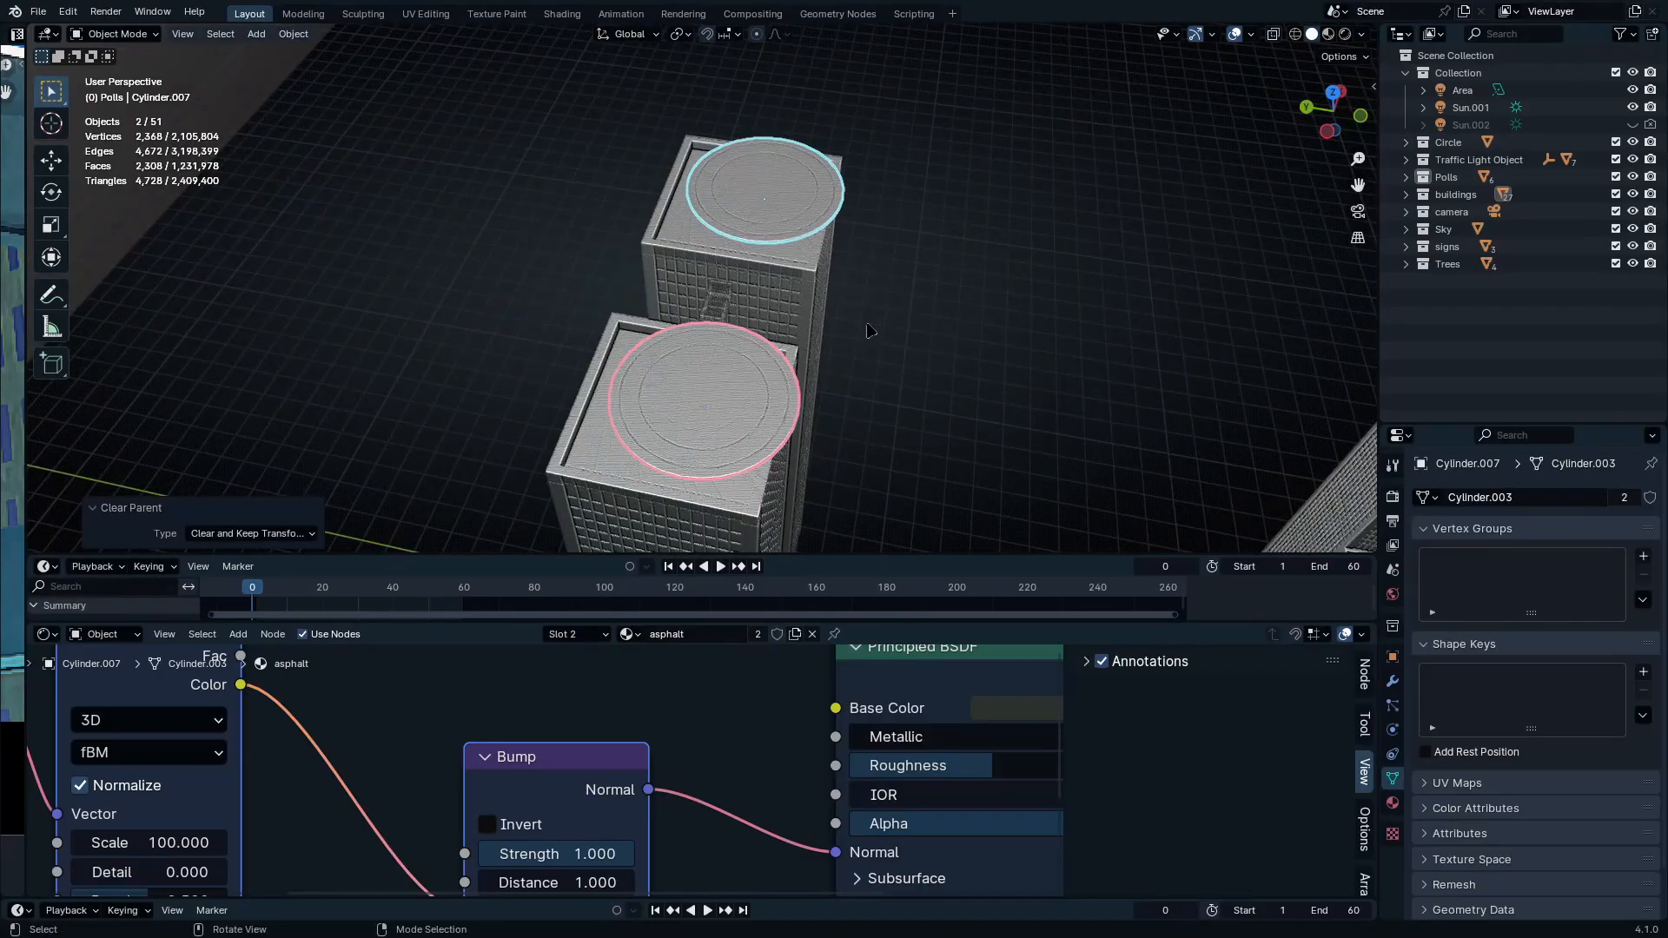
key("KP_0")
middle_click_drag(736, 372, 286, 208, "ctrl")
key("alt+a")
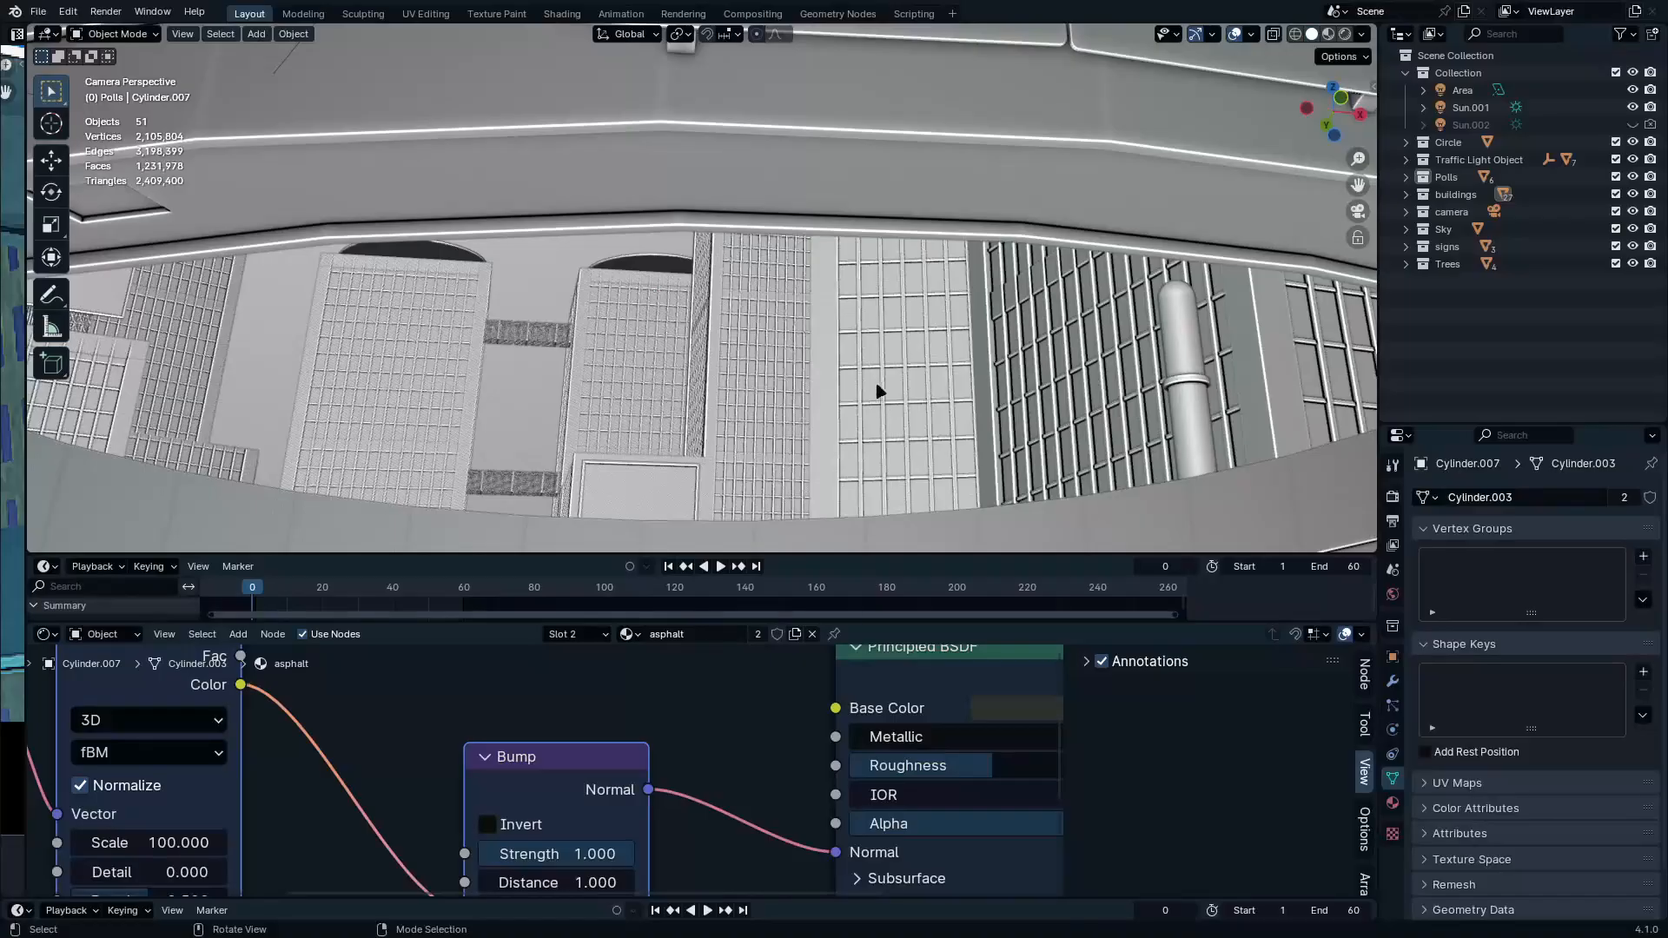
Change the Emission color of the ring structure's metal shine material to light blue and check it in the rendered camera view
key("Home")
left_click(879, 335)
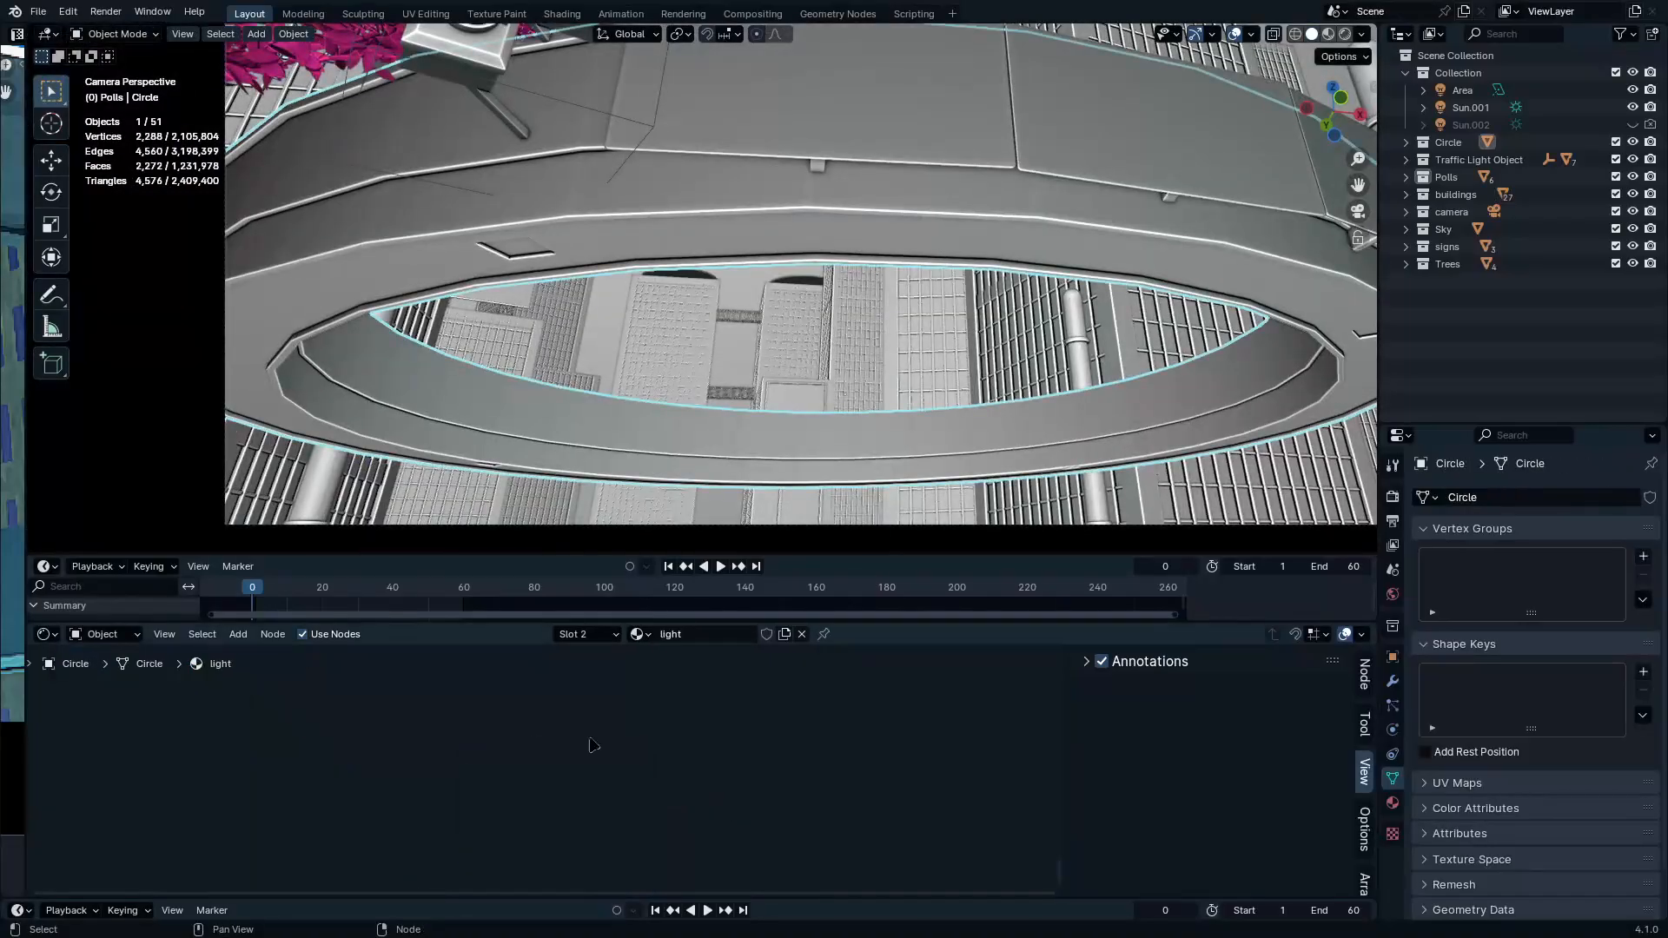
key("Home")
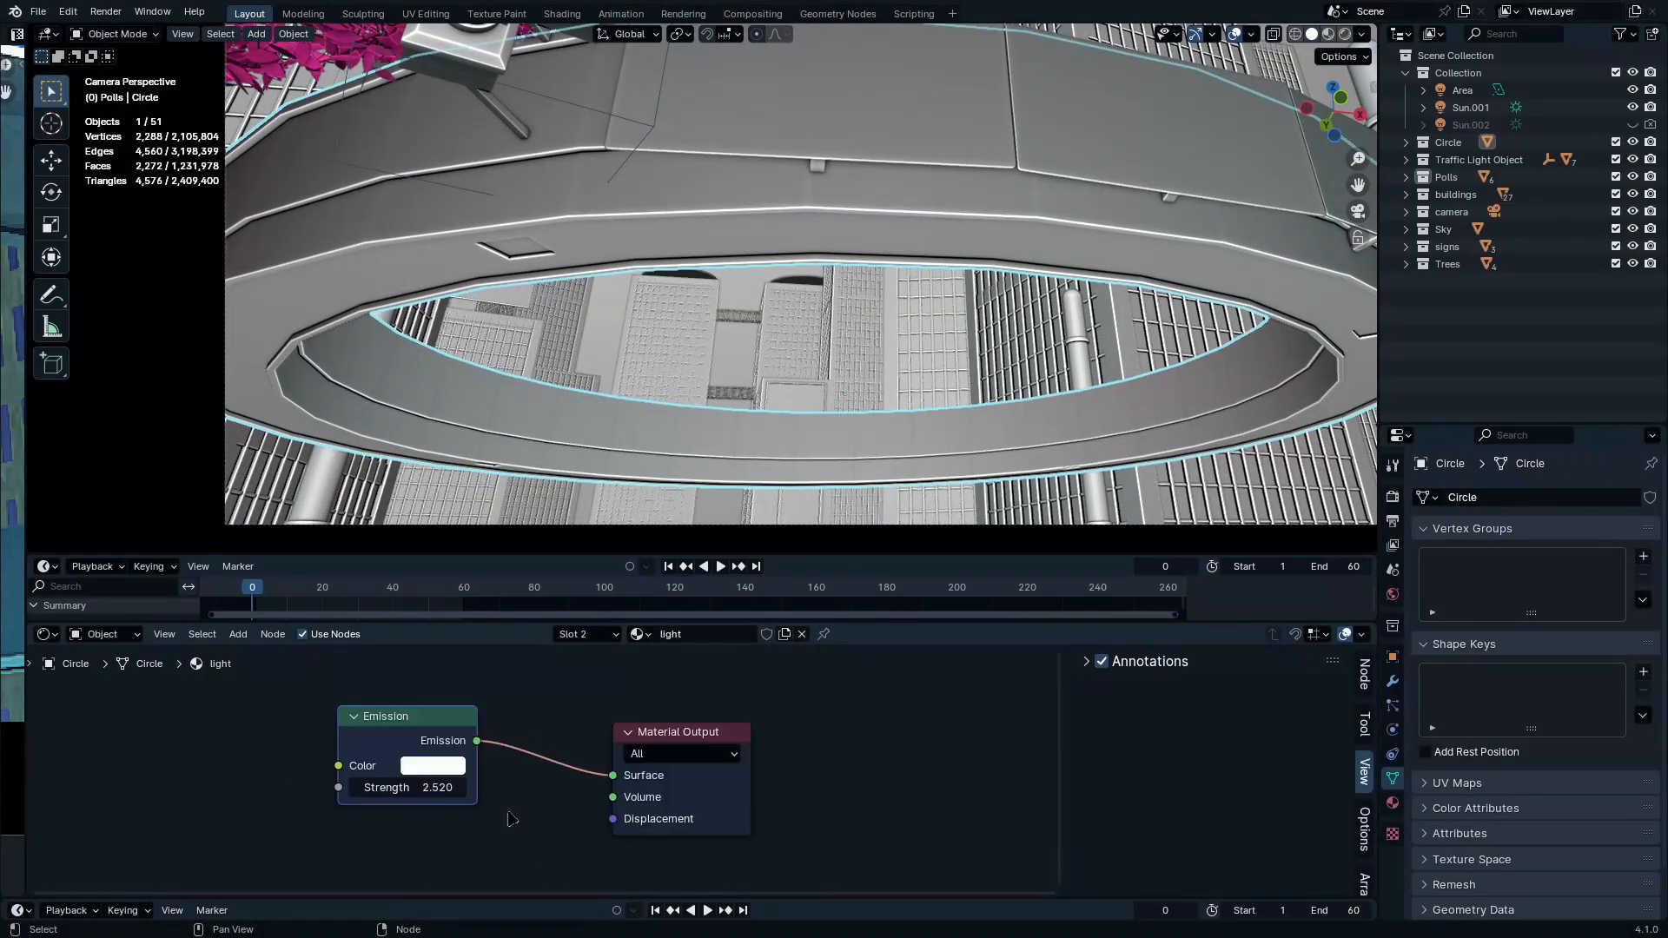
middle_click_drag(804, 825, 868, 771)
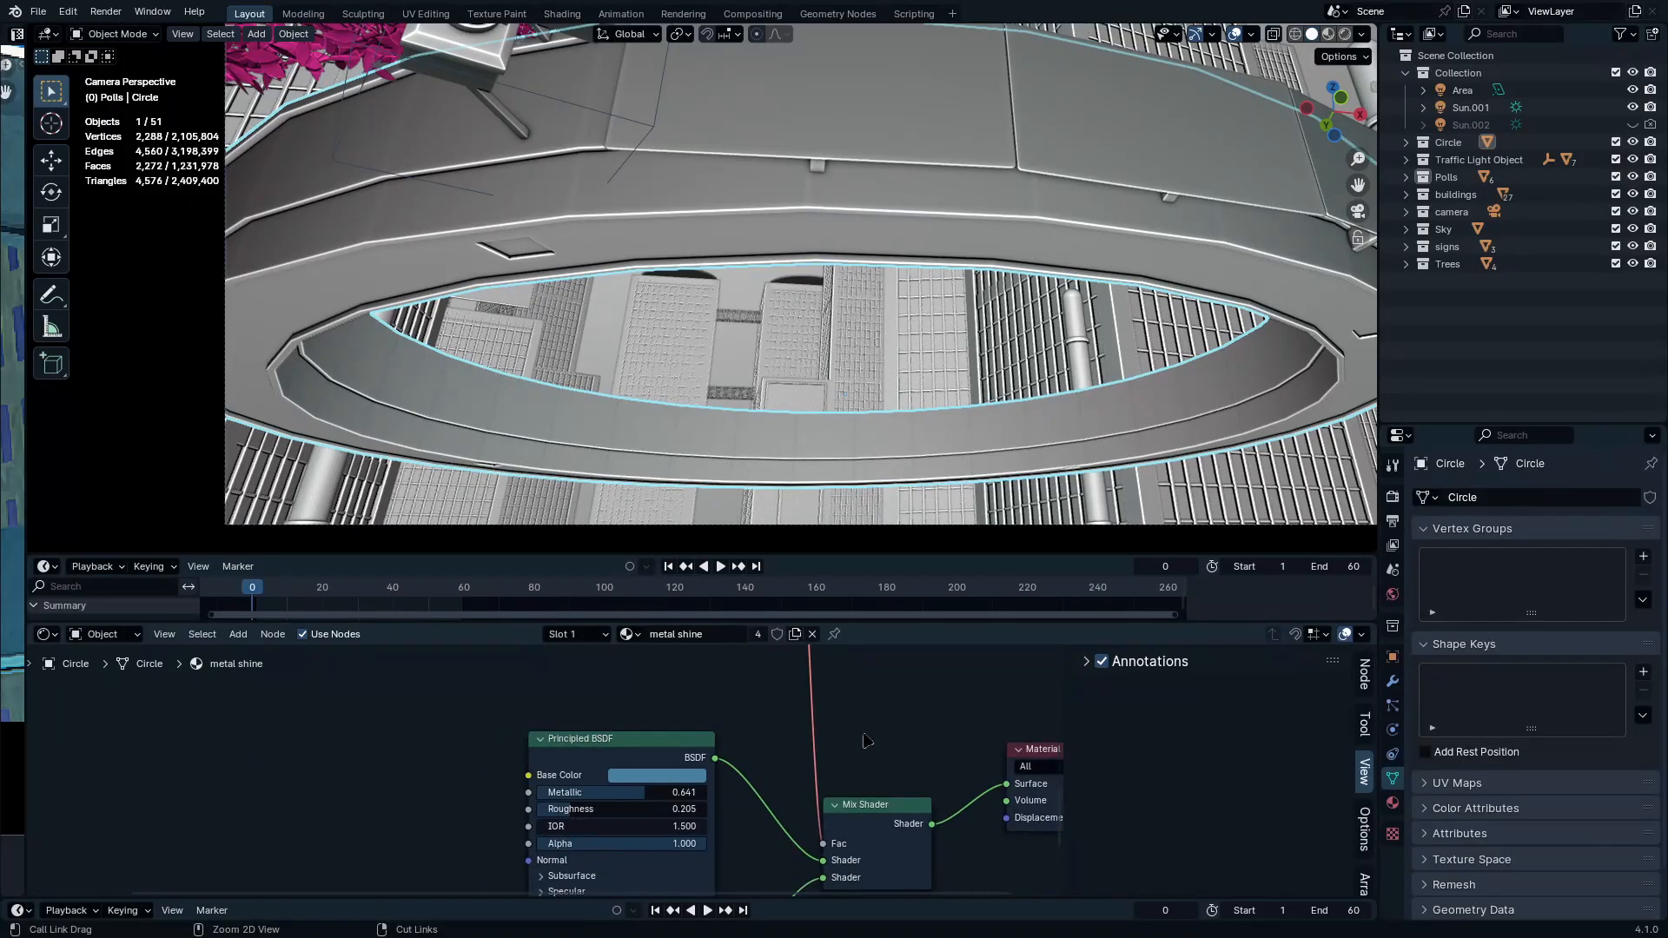
middle_click_drag(860, 816, 803, 661)
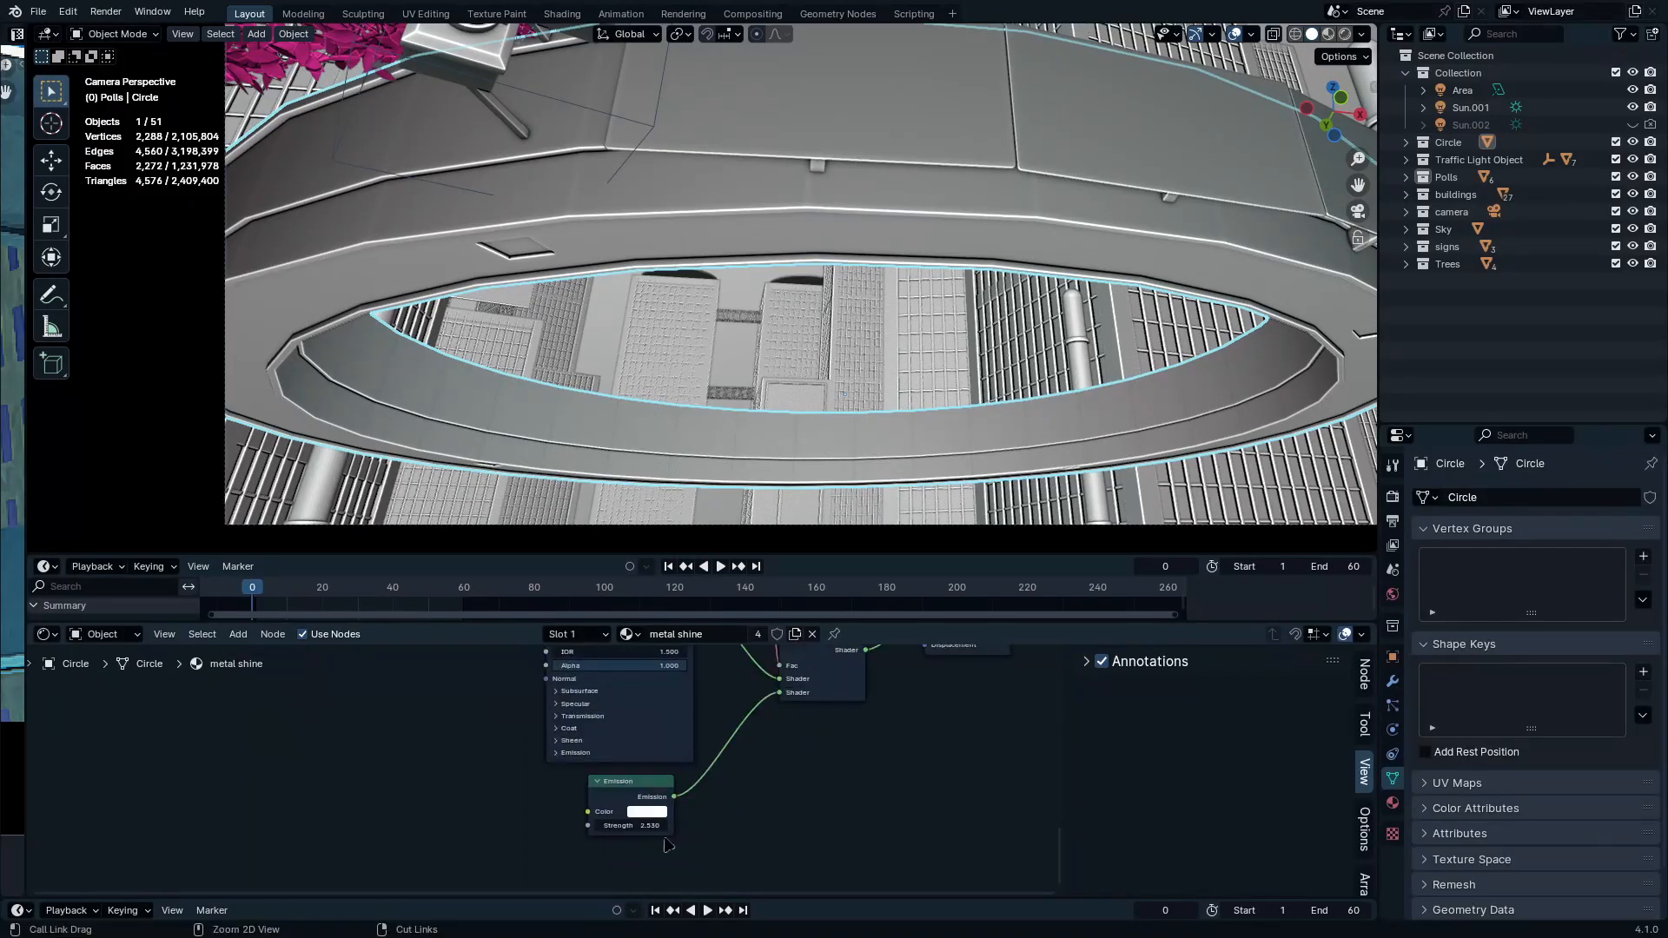
middle_click_drag(667, 831, 653, 716, "ctrl")
scroll(643, 802, "up", 1)
key("z")
left_click(770, 275)
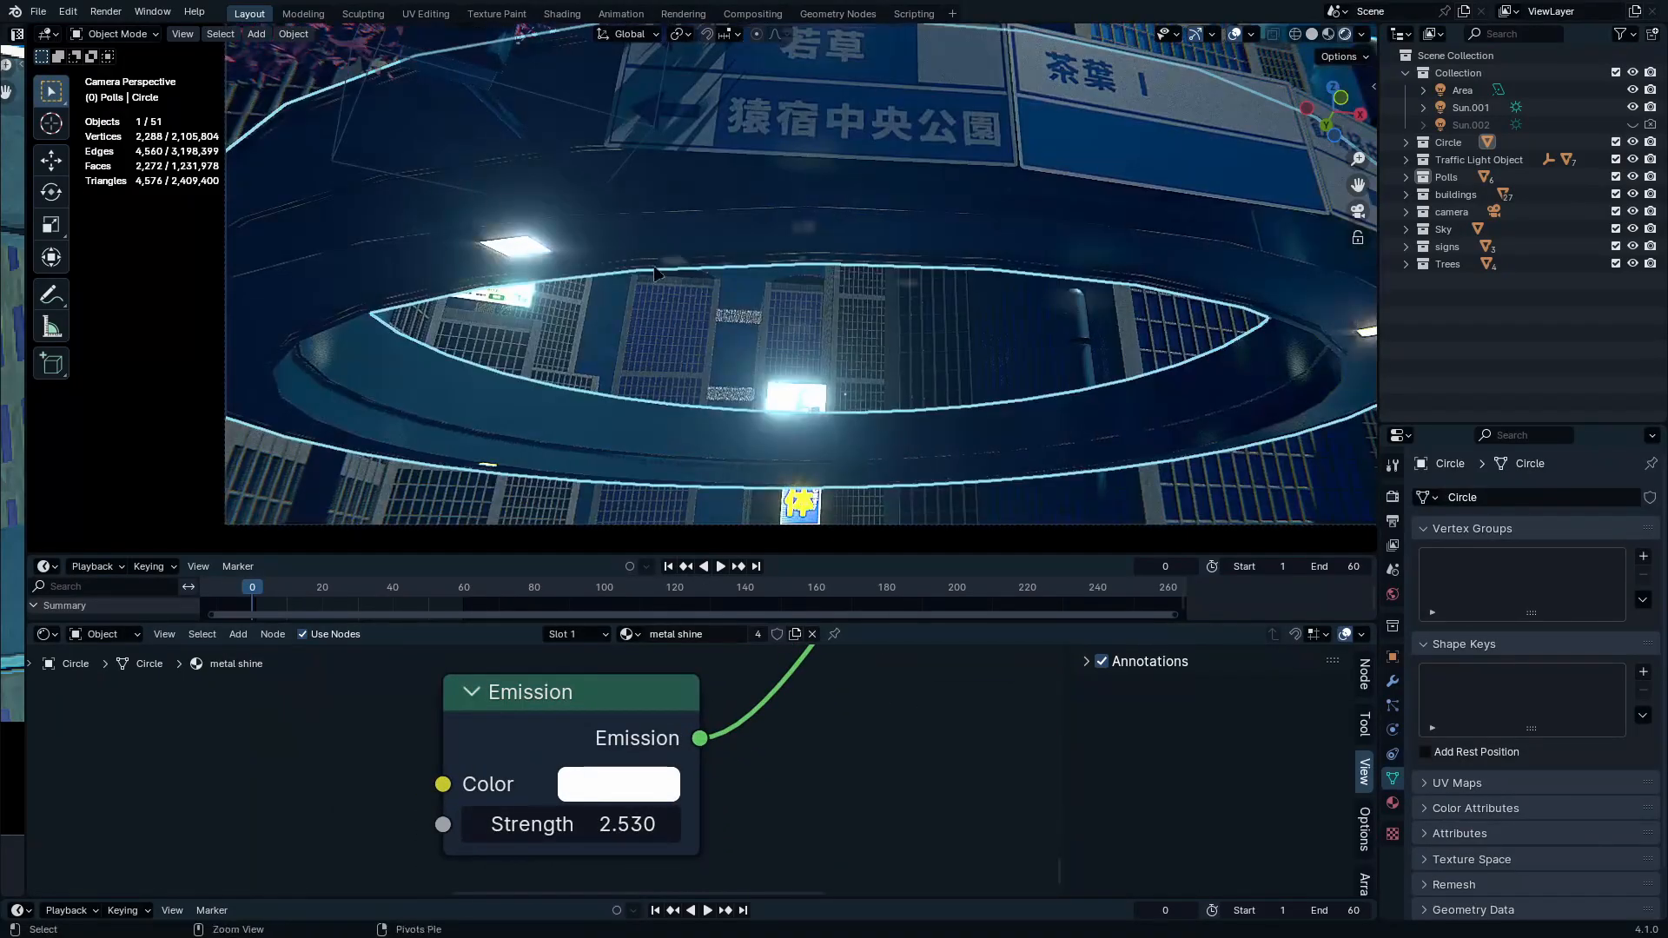
left_click(638, 788)
left_click_drag(752, 362, 766, 294)
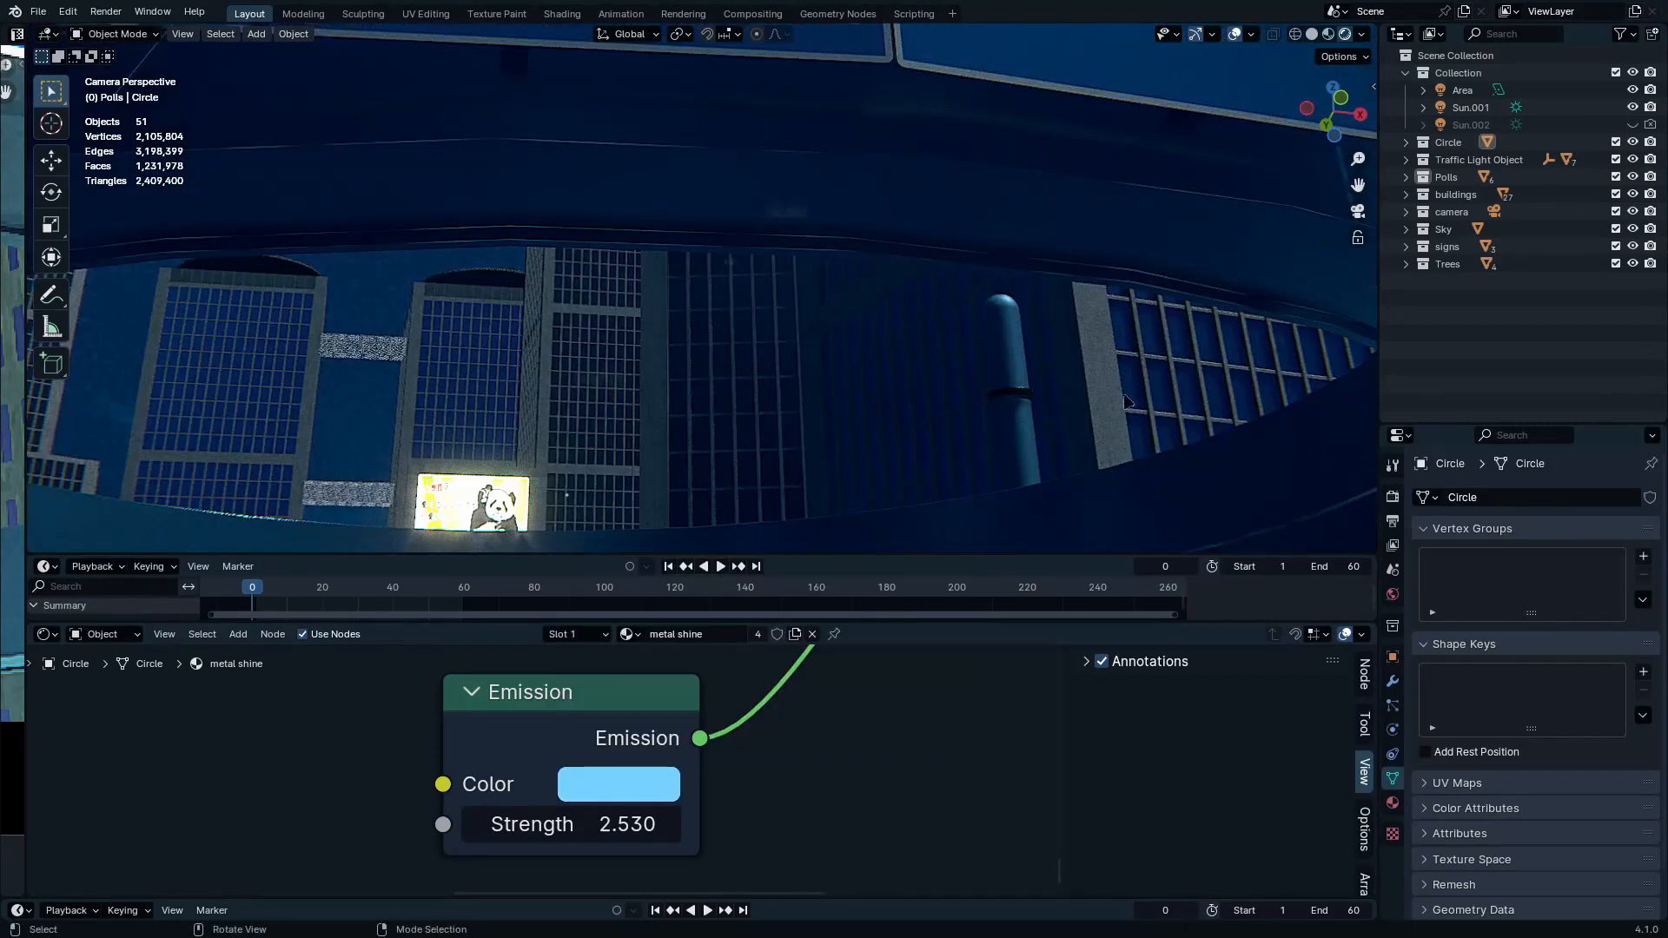
scroll(1126, 402, "down", 2)
middle_click_drag(1127, 402, 600, 464, "shift")
middle_click_drag(1116, 111, 797, 310, "shift")
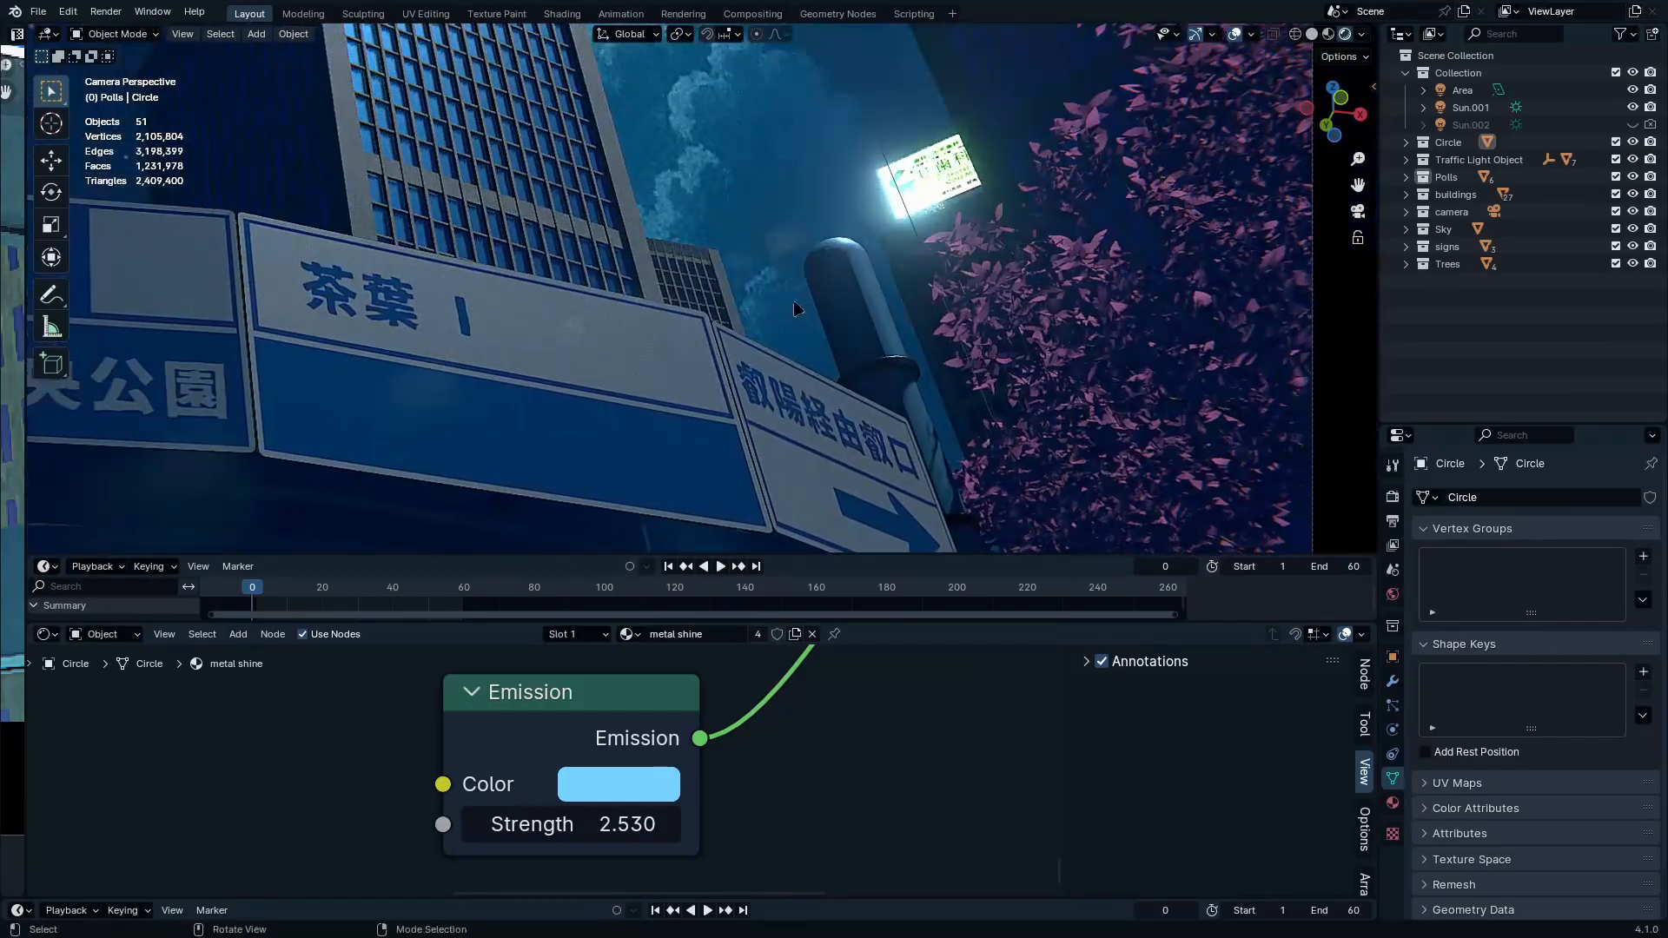
Open the compositing node tree full-screen and lower the Fac of the Overlay node in the Noise frame to 0.475
left_click(45, 634)
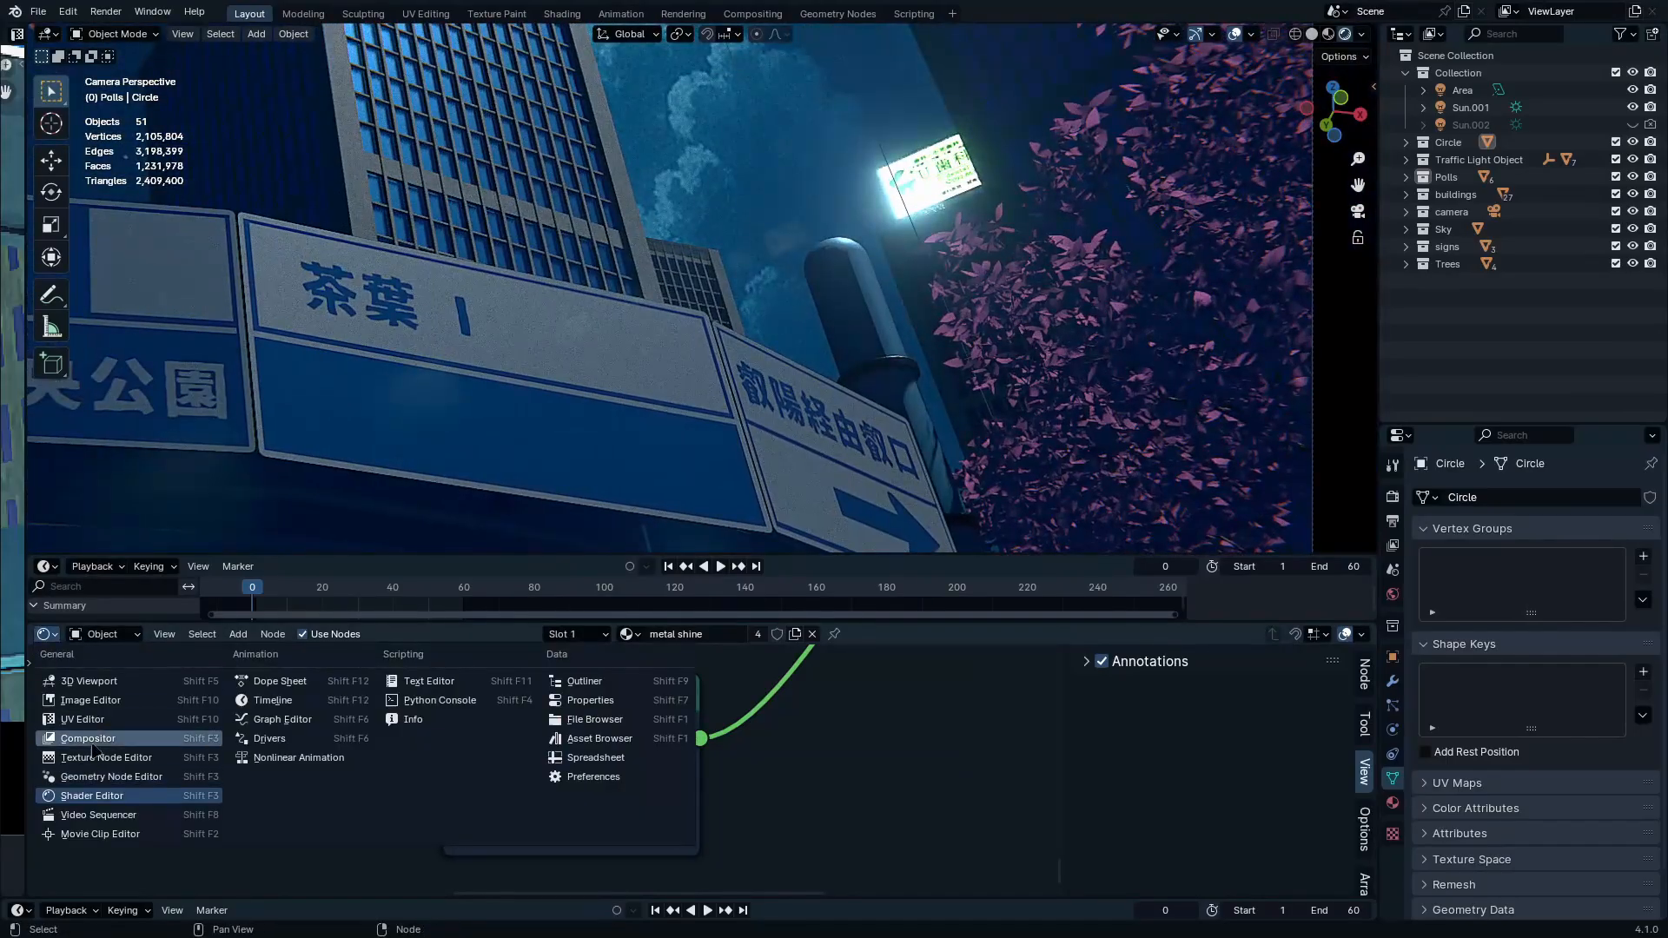
left_click(91, 738)
key("ctrl+space")
scroll(954, 547, "up", 4)
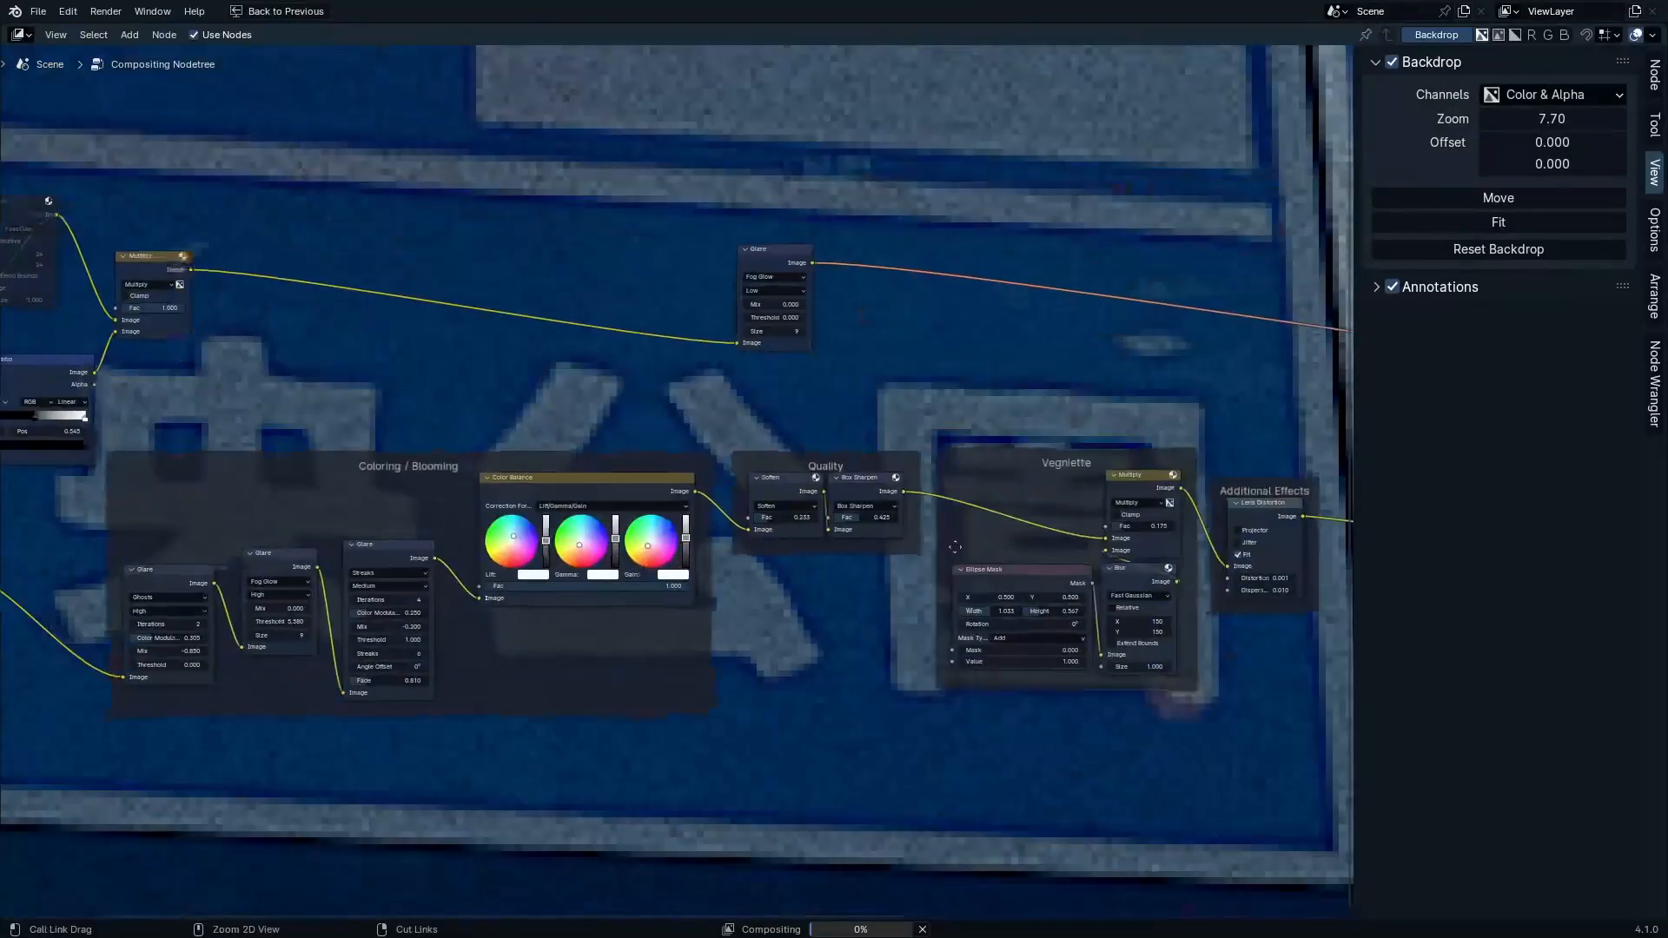
scroll(999, 590, "up", 8)
middle_click_drag(1020, 607, 52, 694)
scroll(1034, 604, "up", 3)
middle_click_drag(1042, 591, 214, 632)
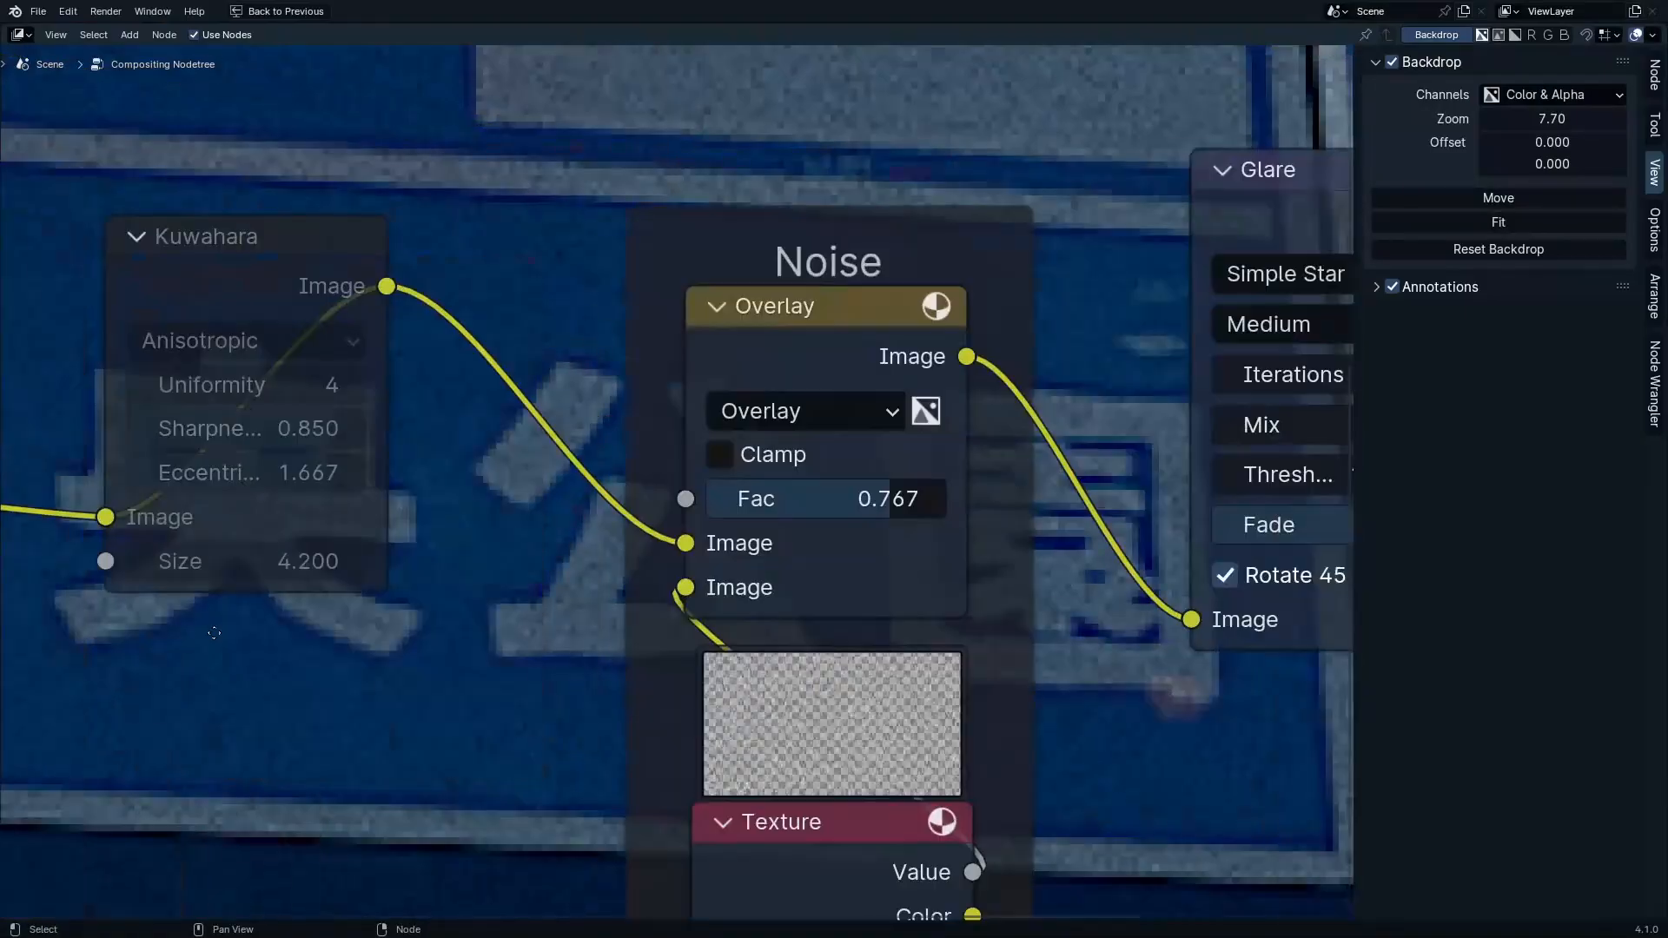
middle_click_drag(897, 556, 844, 402)
left_click_drag(840, 351, 769, 352)
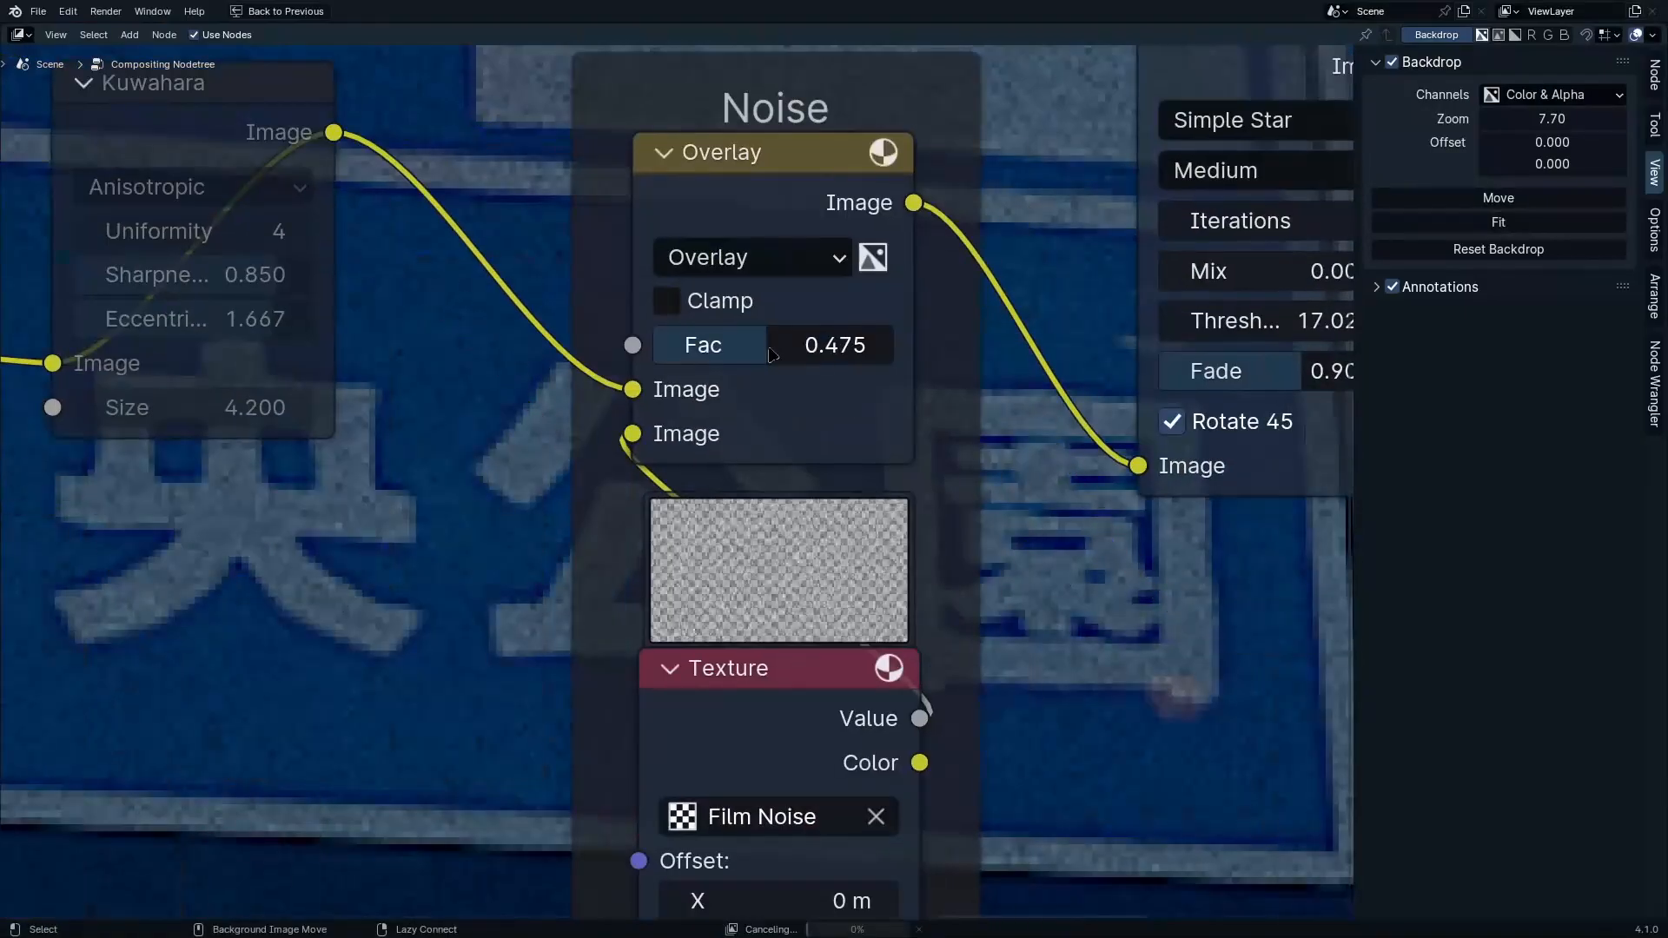
Save the file, render the image from the camera again, and inspect the tall building, moon and clouds up close
key("alt+Tab")
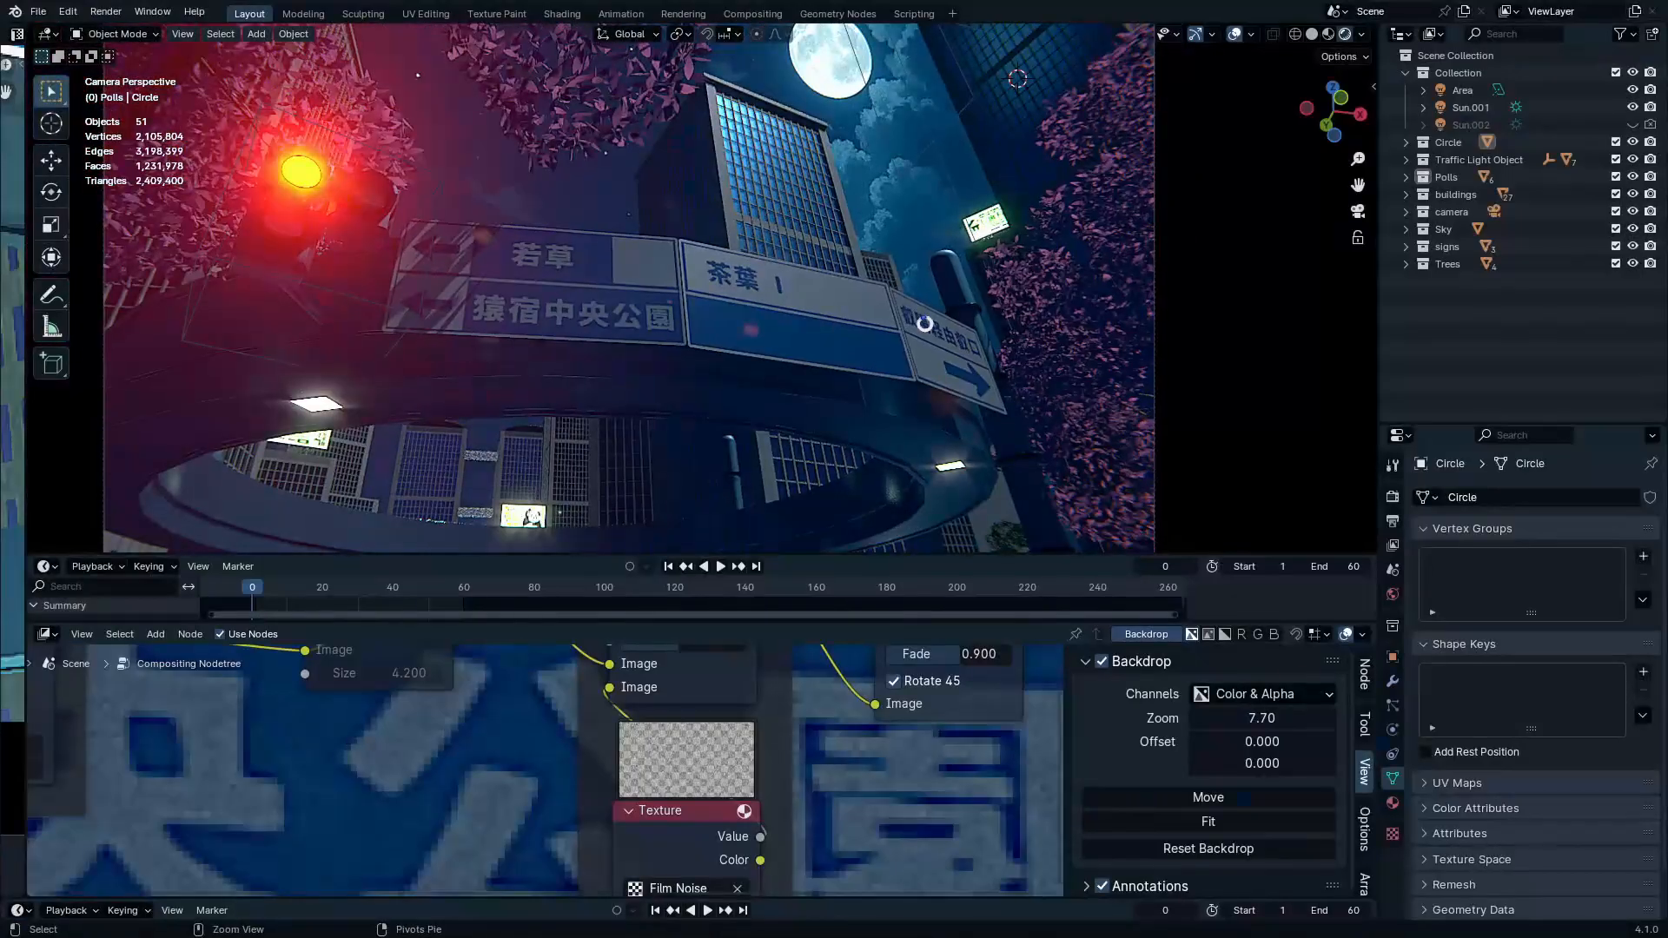
key("ctrl+s")
key("F12")
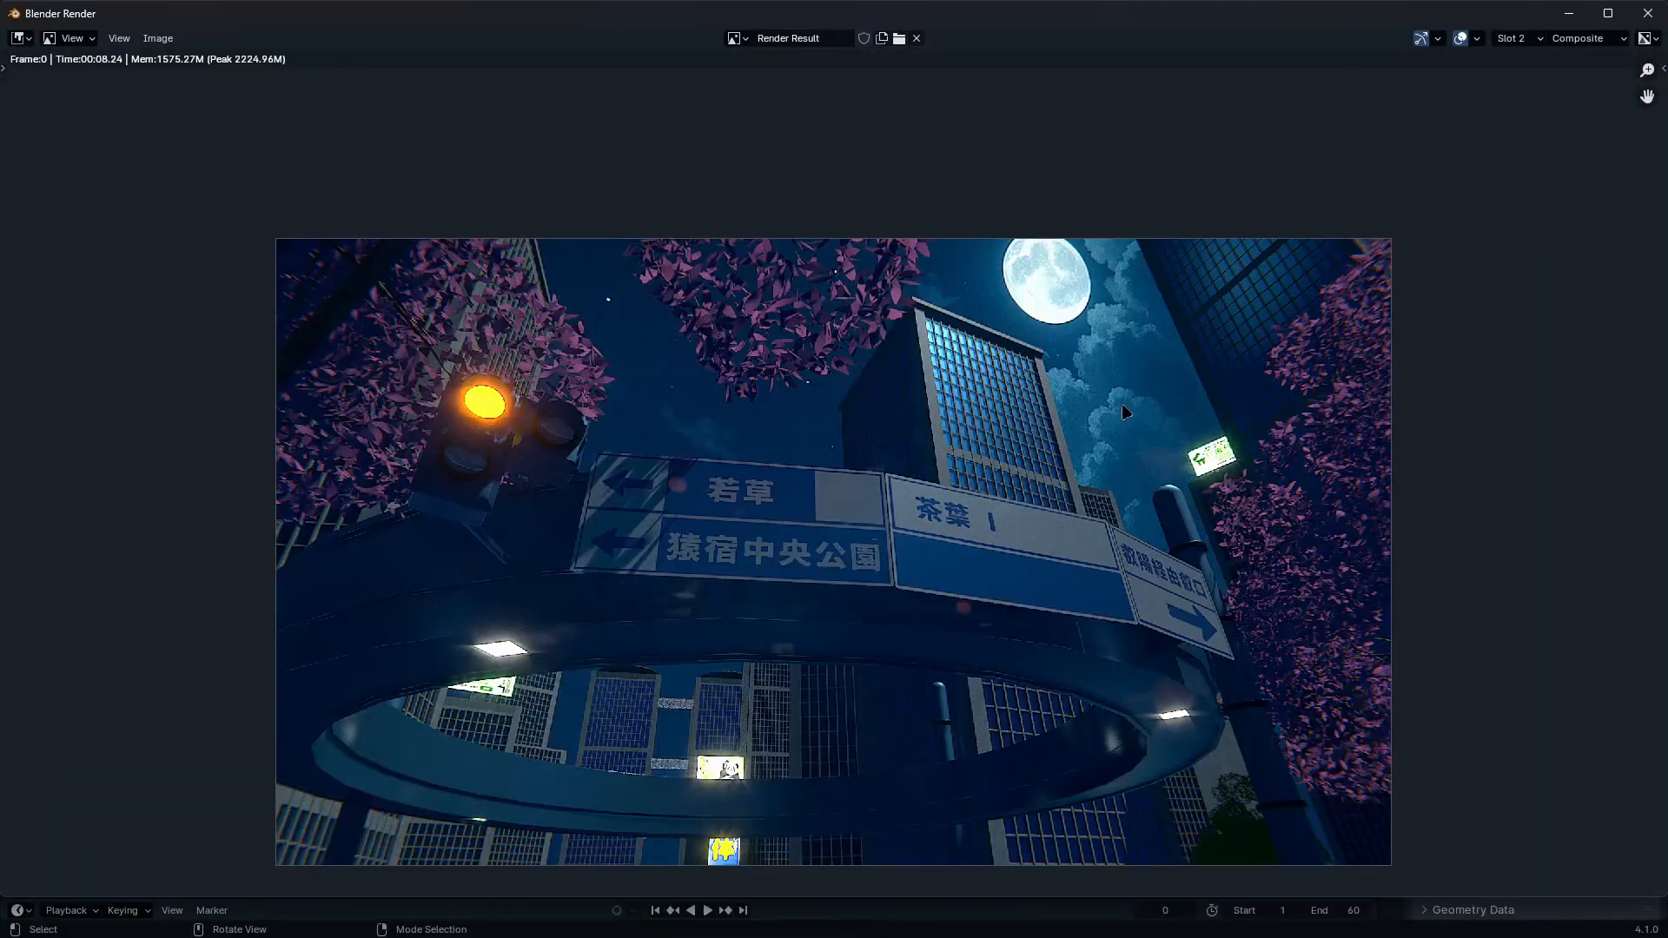
scroll(1224, 365, "up", 2)
scroll(1302, 264, "up", 4)
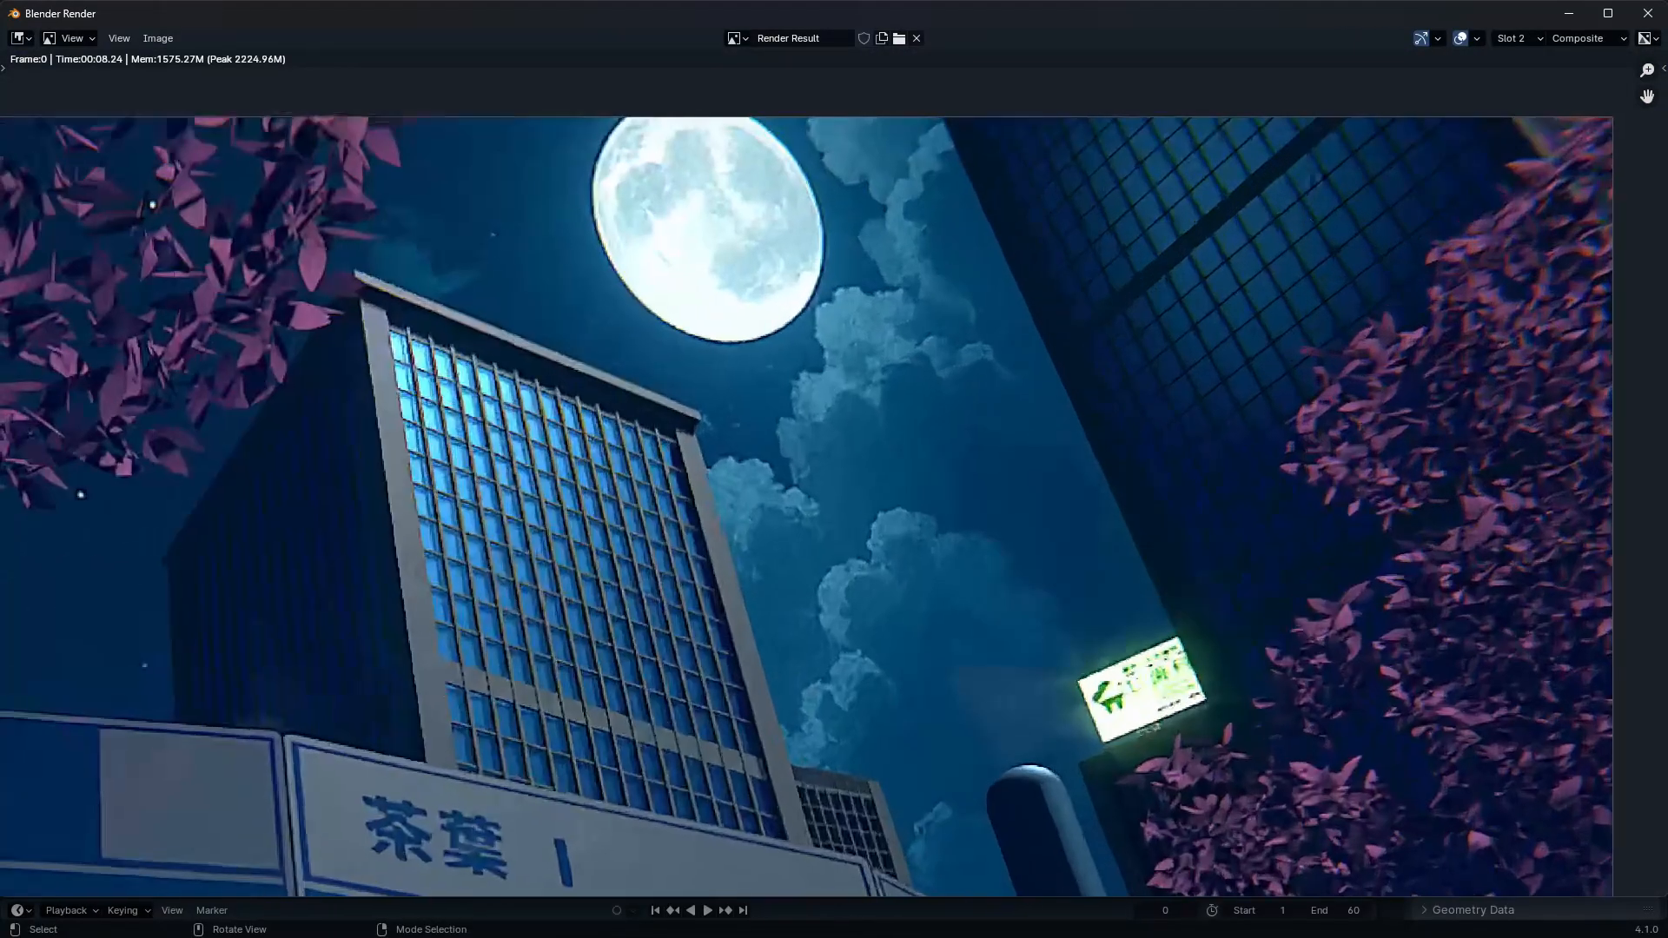
Examine the night render up close, covering the moon, buildings, road signs, ring structure and lit billboards, and minimize the render window
scroll(1181, 282, "down", 5)
scroll(1264, 372, "up", 3)
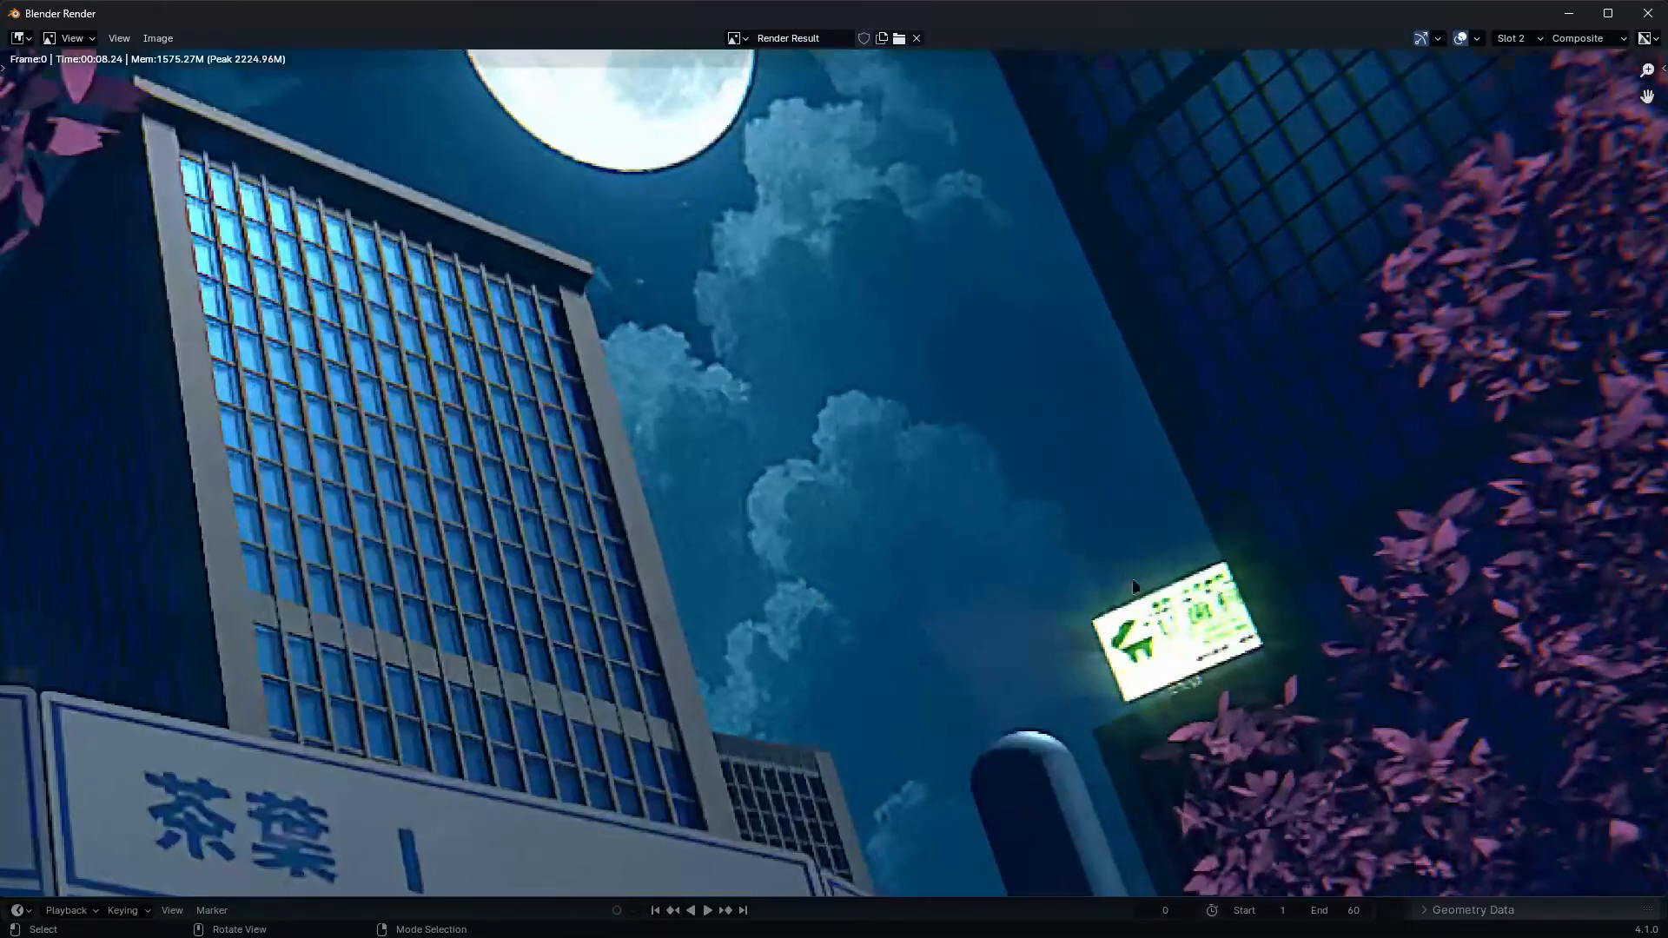
middle_click_drag(1274, 210, 1229, 420)
scroll(1255, 390, "up", 2)
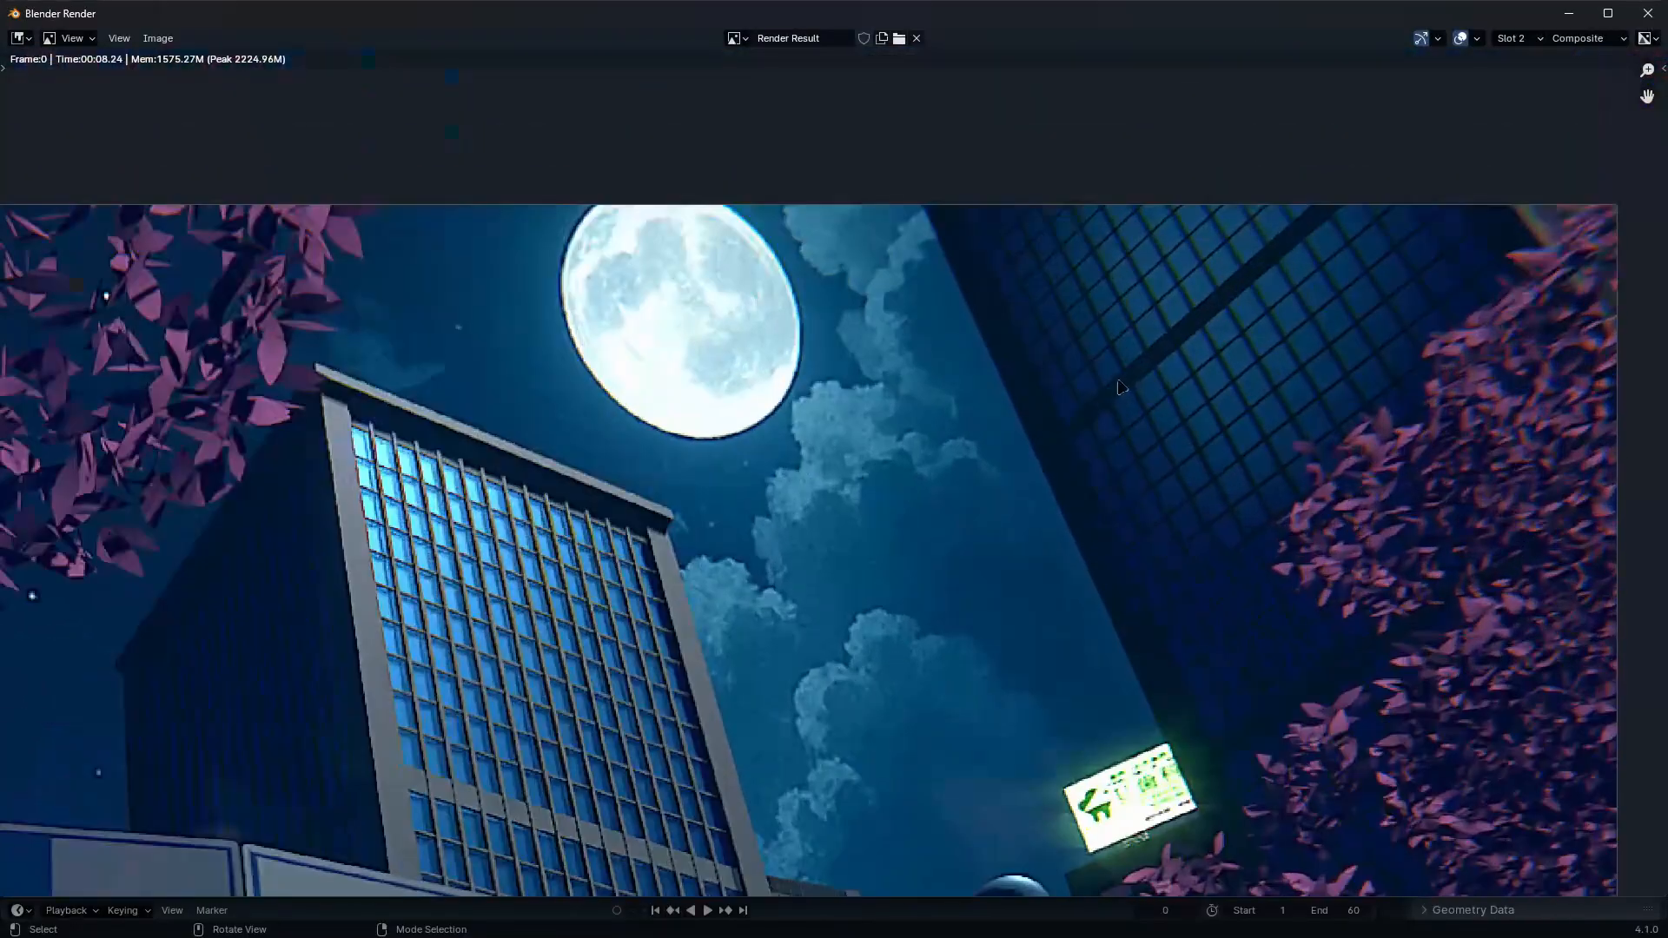
scroll(1208, 335, "down", 2)
middle_click_drag(967, 450, 942, 477, "ctrl")
middle_click_drag(823, 535, 704, 283)
middle_click_drag(1069, 479, 1253, 200)
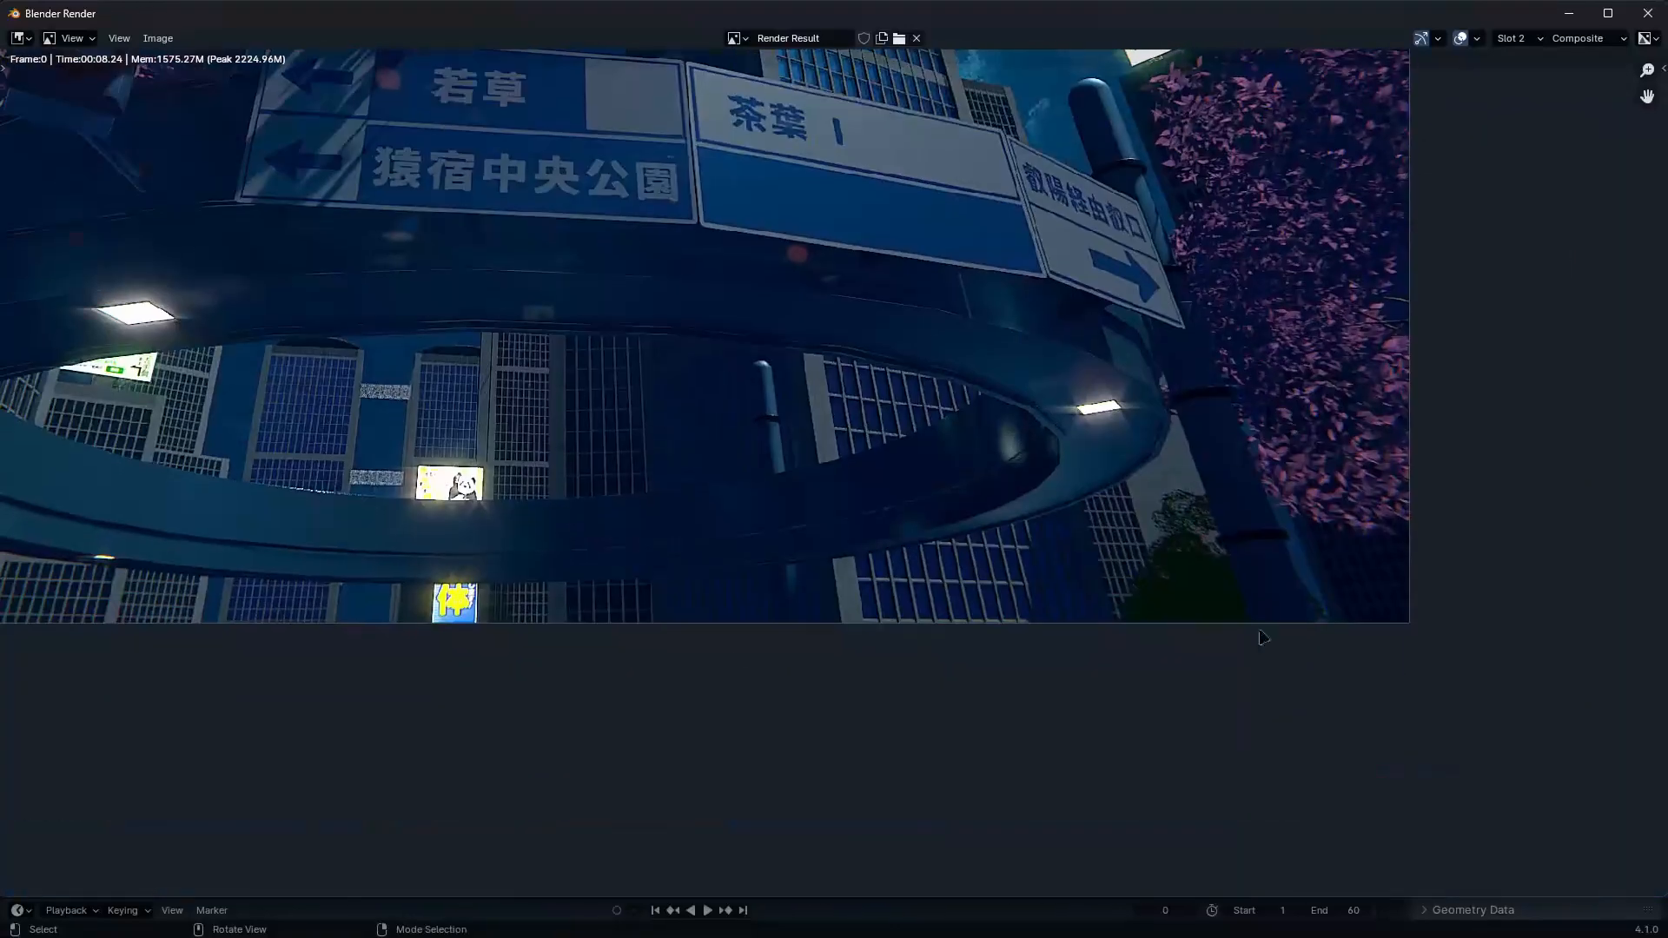
middle_click_drag(1220, 612, 1210, 586, "ctrl")
middle_click_drag(1210, 500, 1278, 680)
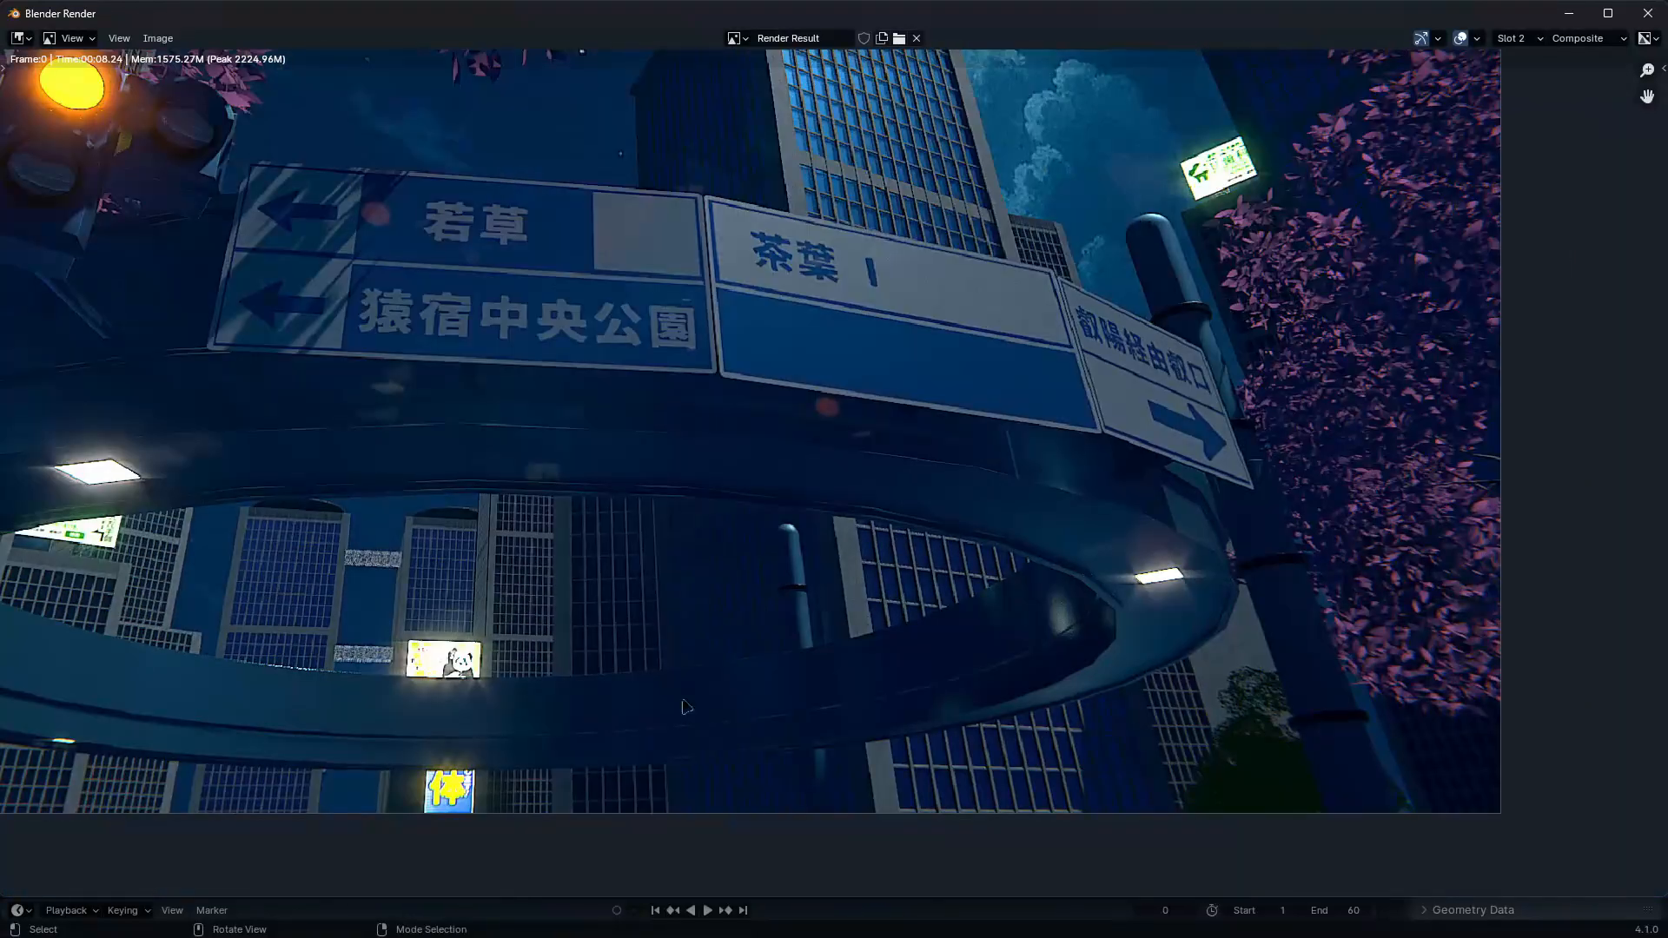
scroll(440, 724, "up", 2)
middle_click_drag(440, 725, 781, 596)
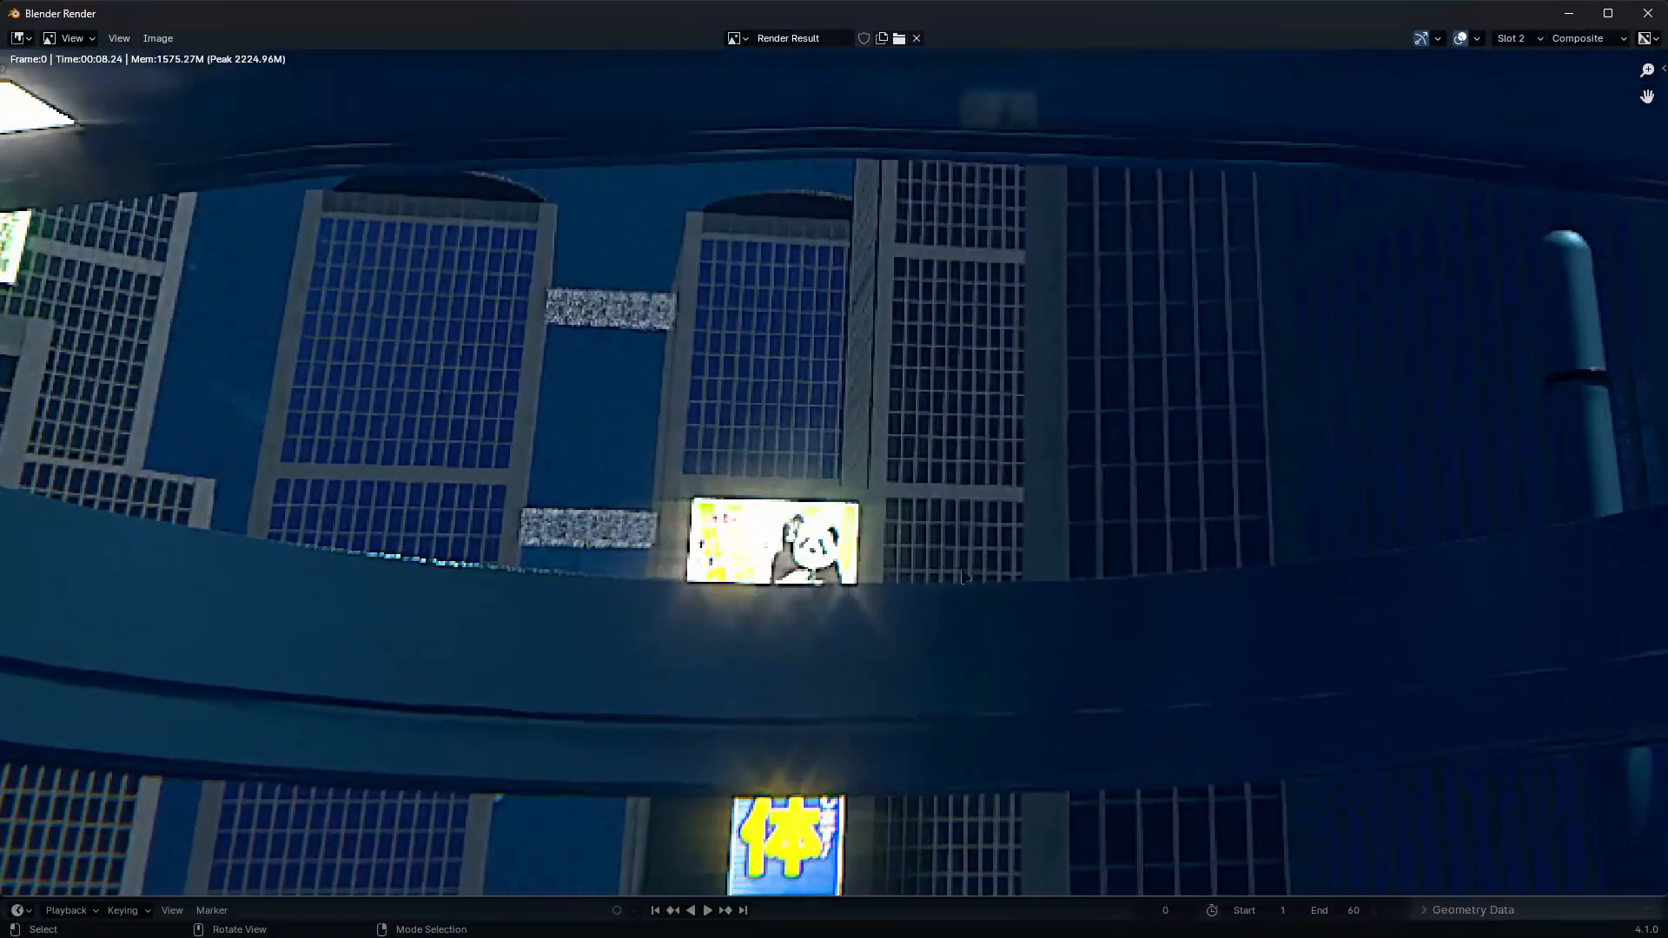
middle_click_drag(890, 539, 1004, 893)
middle_click_drag(903, 365, 871, 266, "ctrl")
middle_click_drag(871, 266, 531, 126)
middle_click_drag(979, 570, 309, 509)
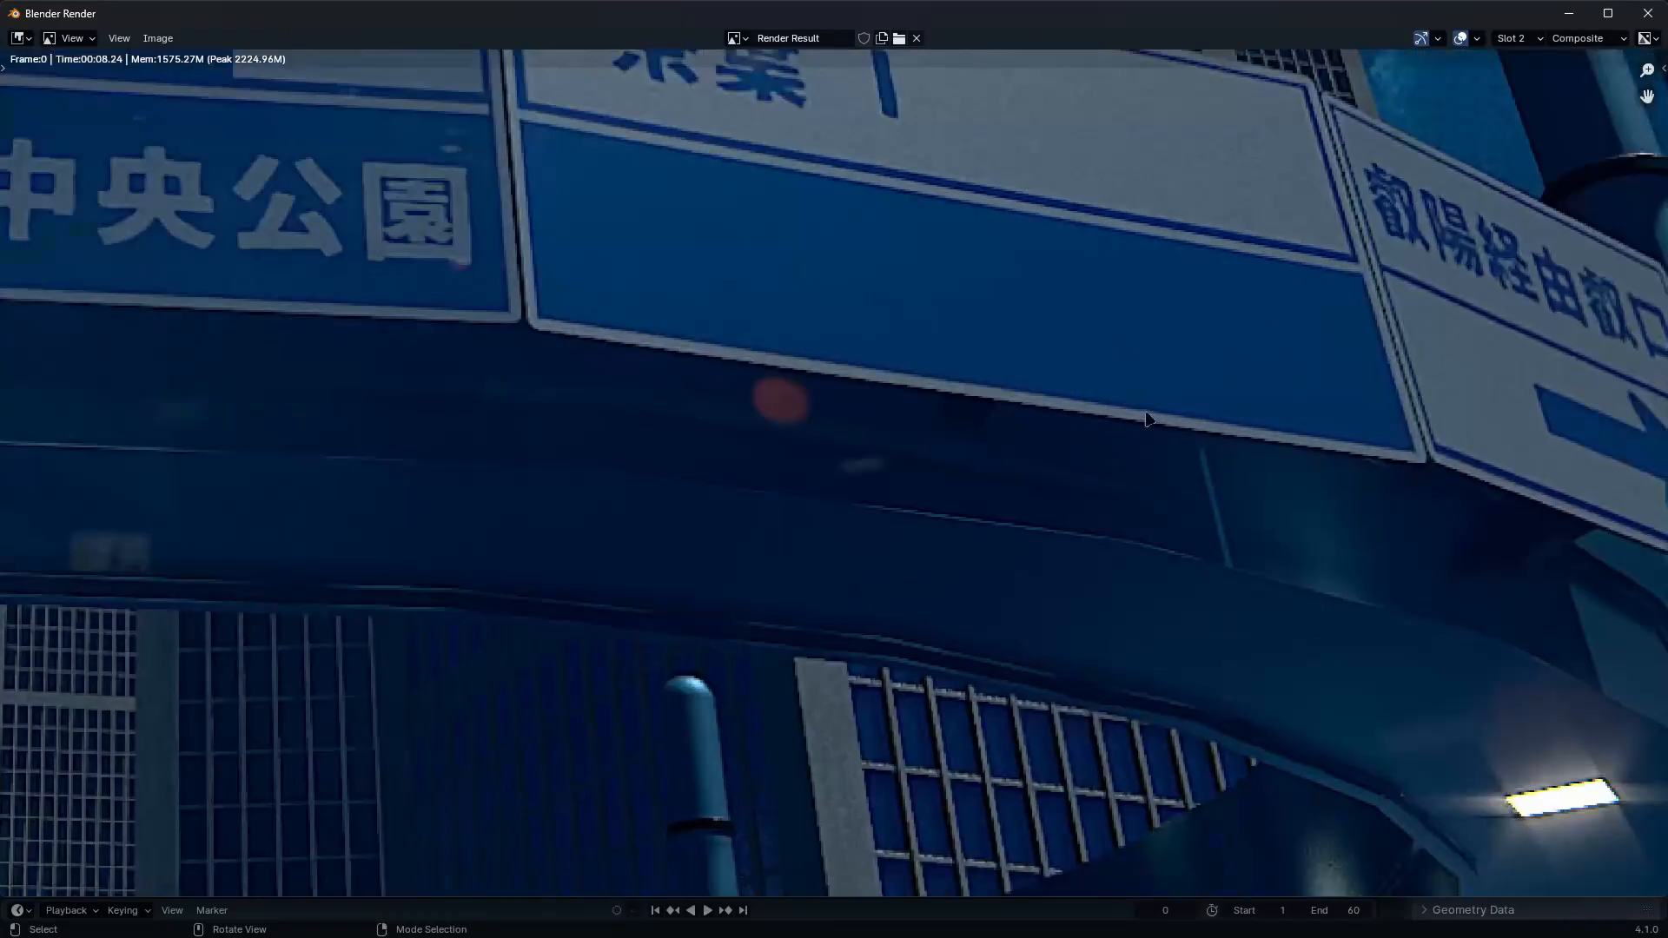
middle_click_drag(1150, 420, 833, 577)
middle_click_drag(1031, 337, 1192, 629)
middle_click_drag(1193, 629, 1192, 806, "ctrl")
middle_click_drag(1193, 806, 1181, 565)
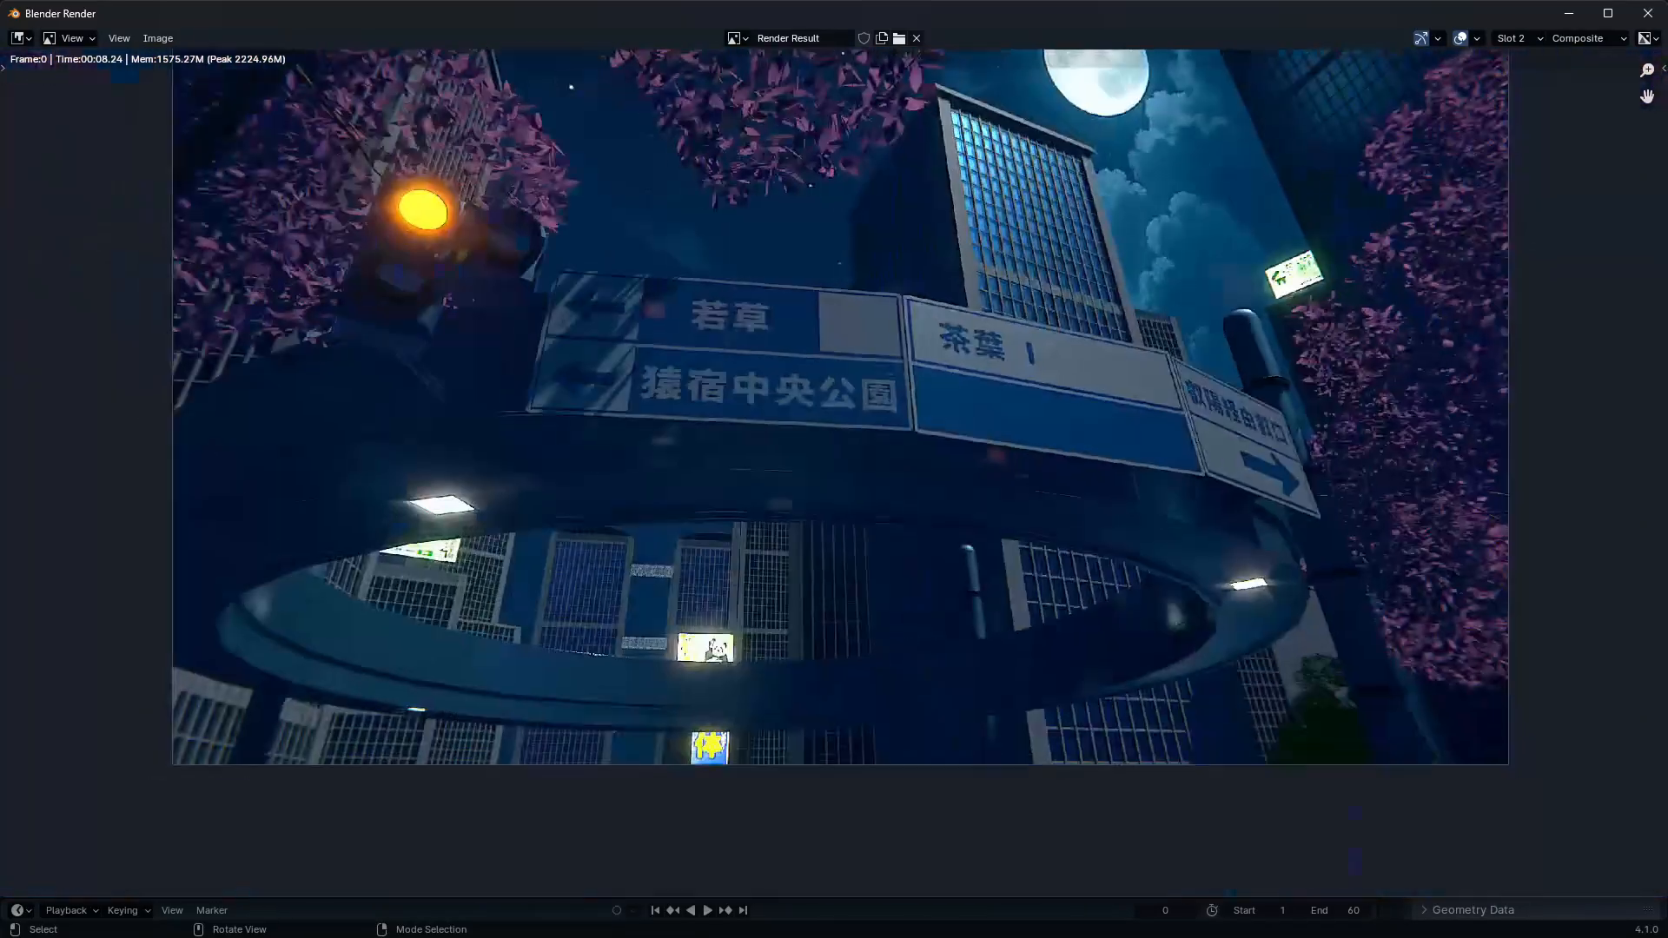
left_click(1568, 13)
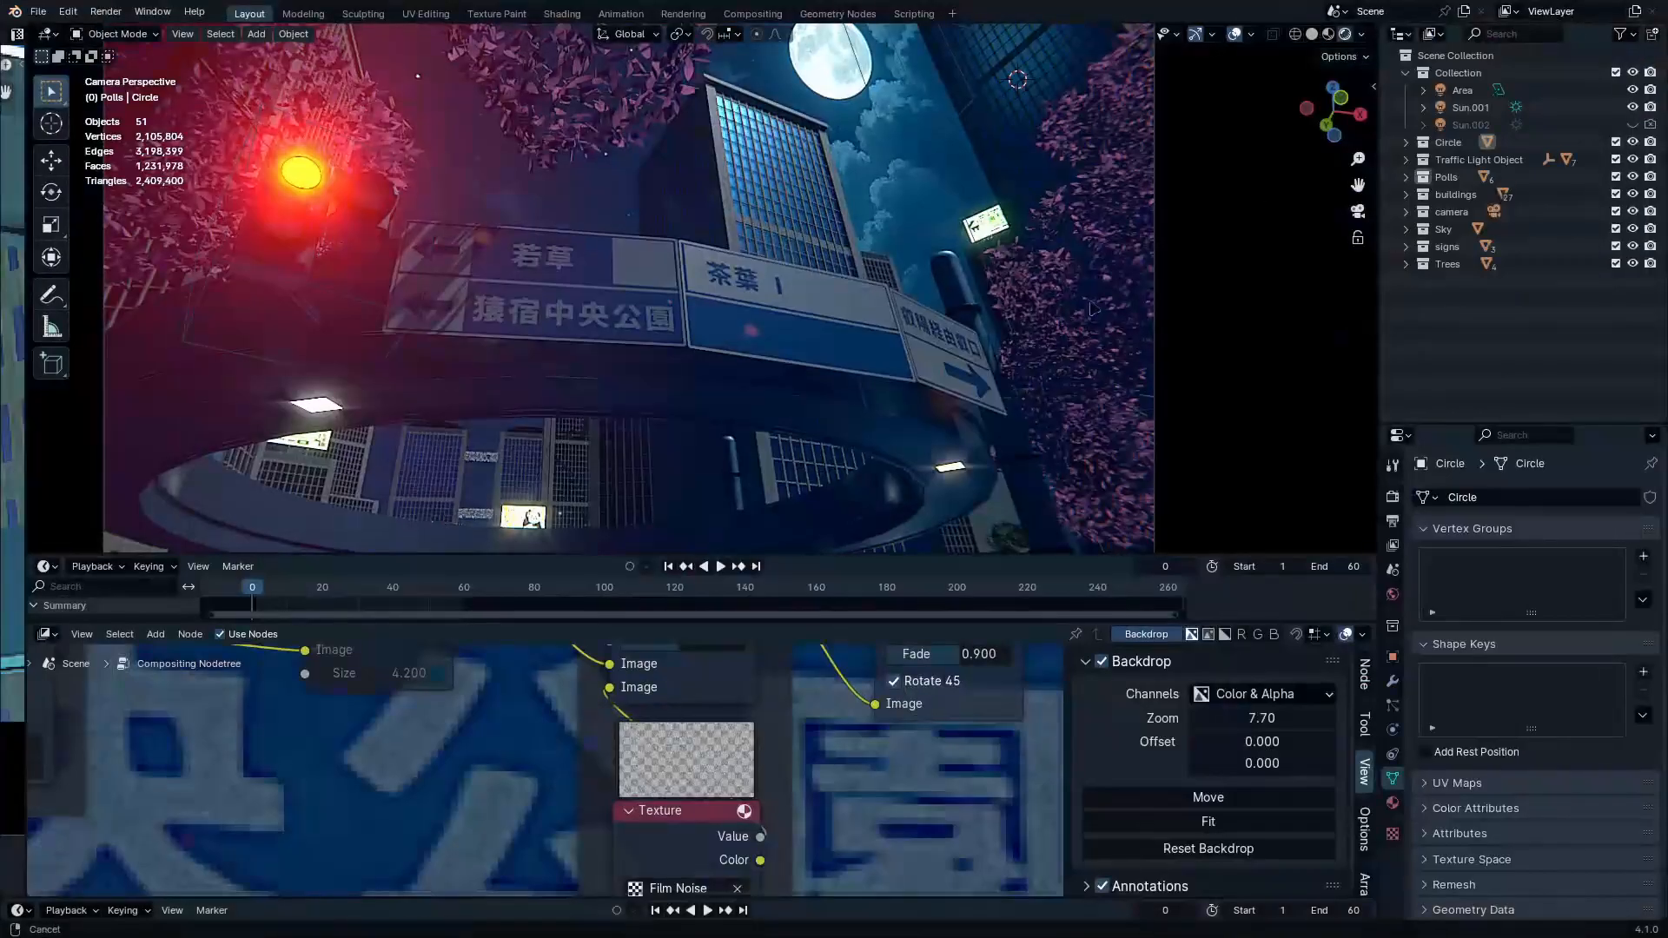
Go to frame 61 and inspect the traffic light, signs and trees in the enlarged daytime viewport
left_click(466, 588)
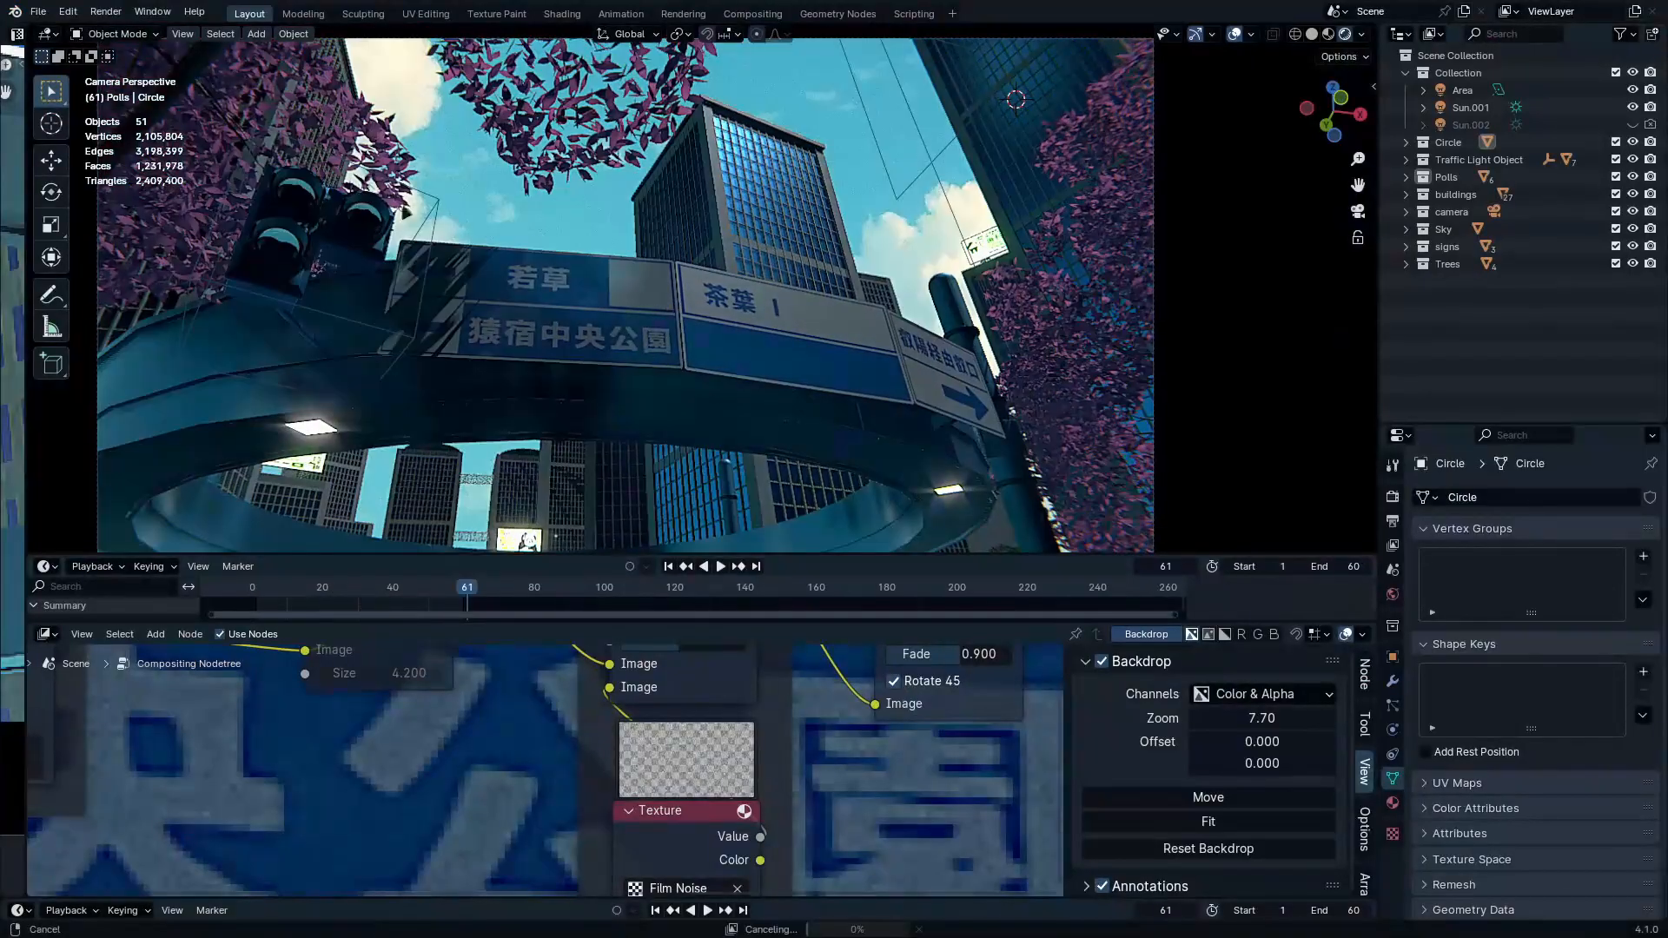
scroll(325, 219, "up", 5)
middle_click_drag(317, 225, 441, 165, "shift")
key("ctrl+space")
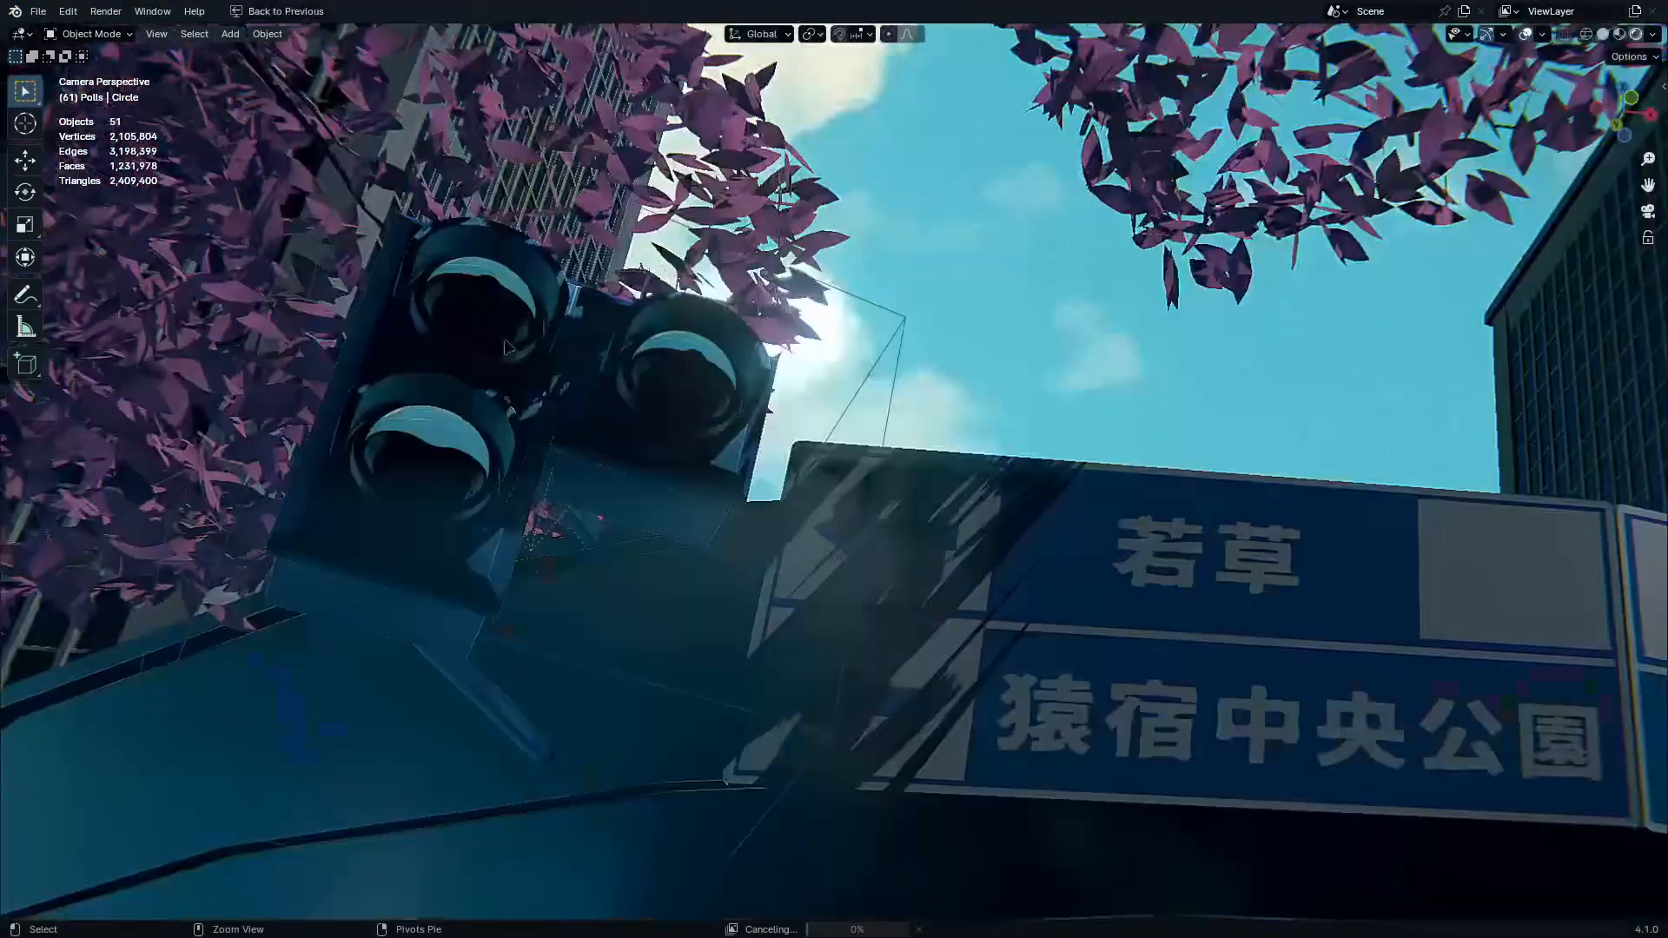
middle_click_drag(516, 452, 511, 349, "ctrl")
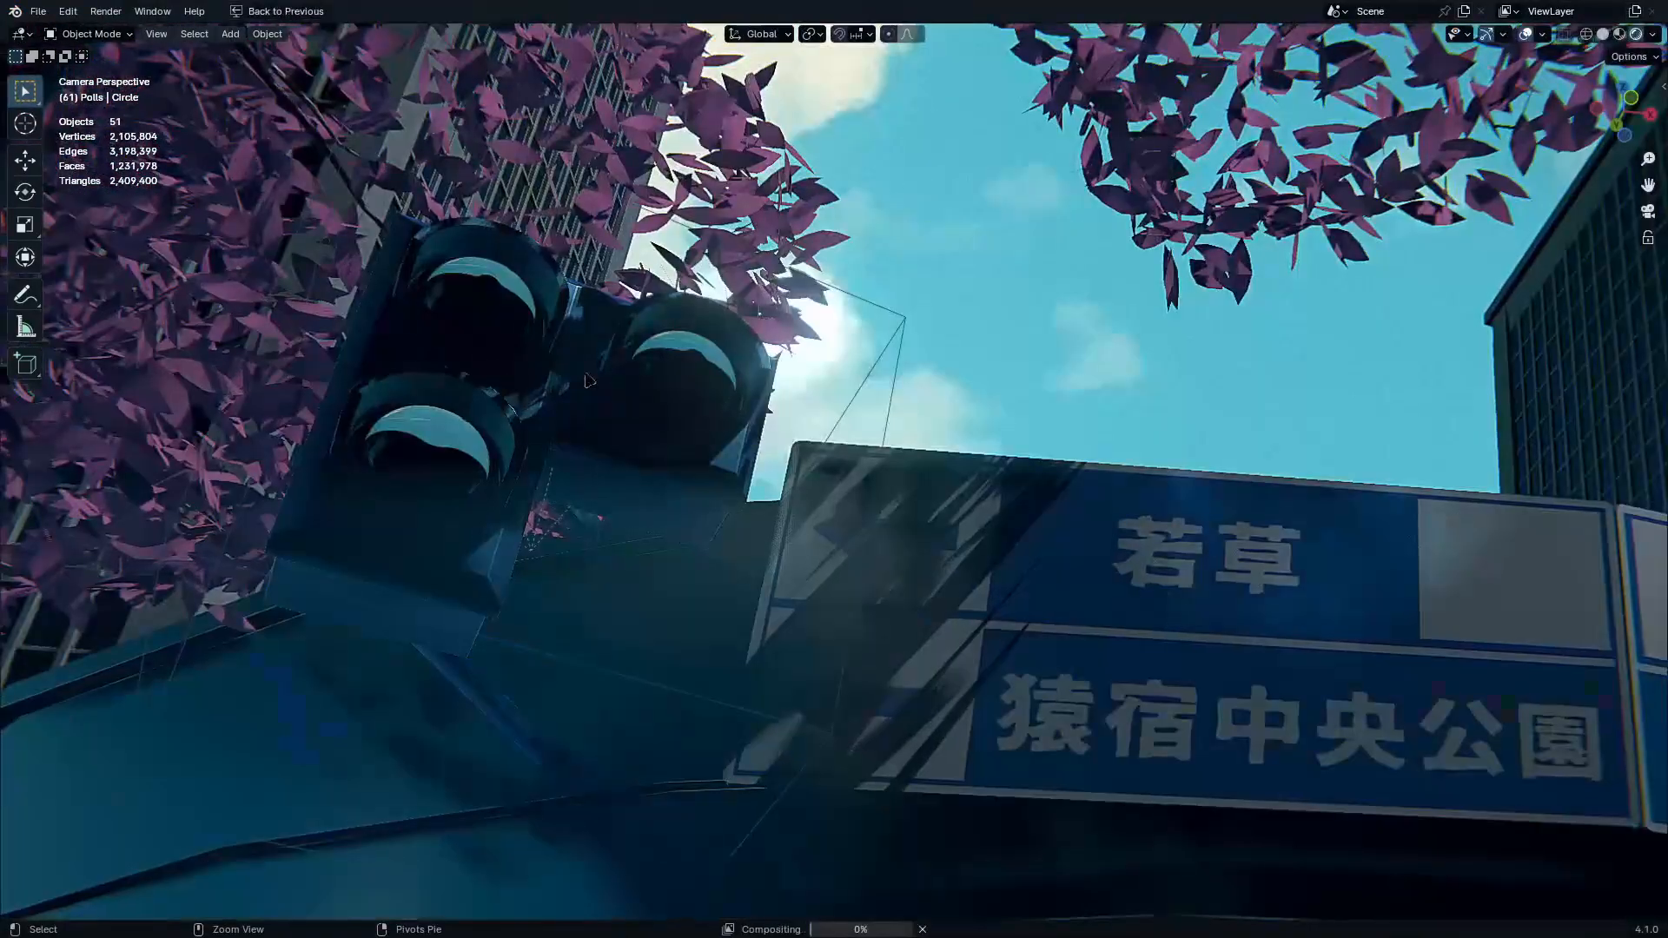
middle_click_drag(799, 398, 1077, 404, "ctrl")
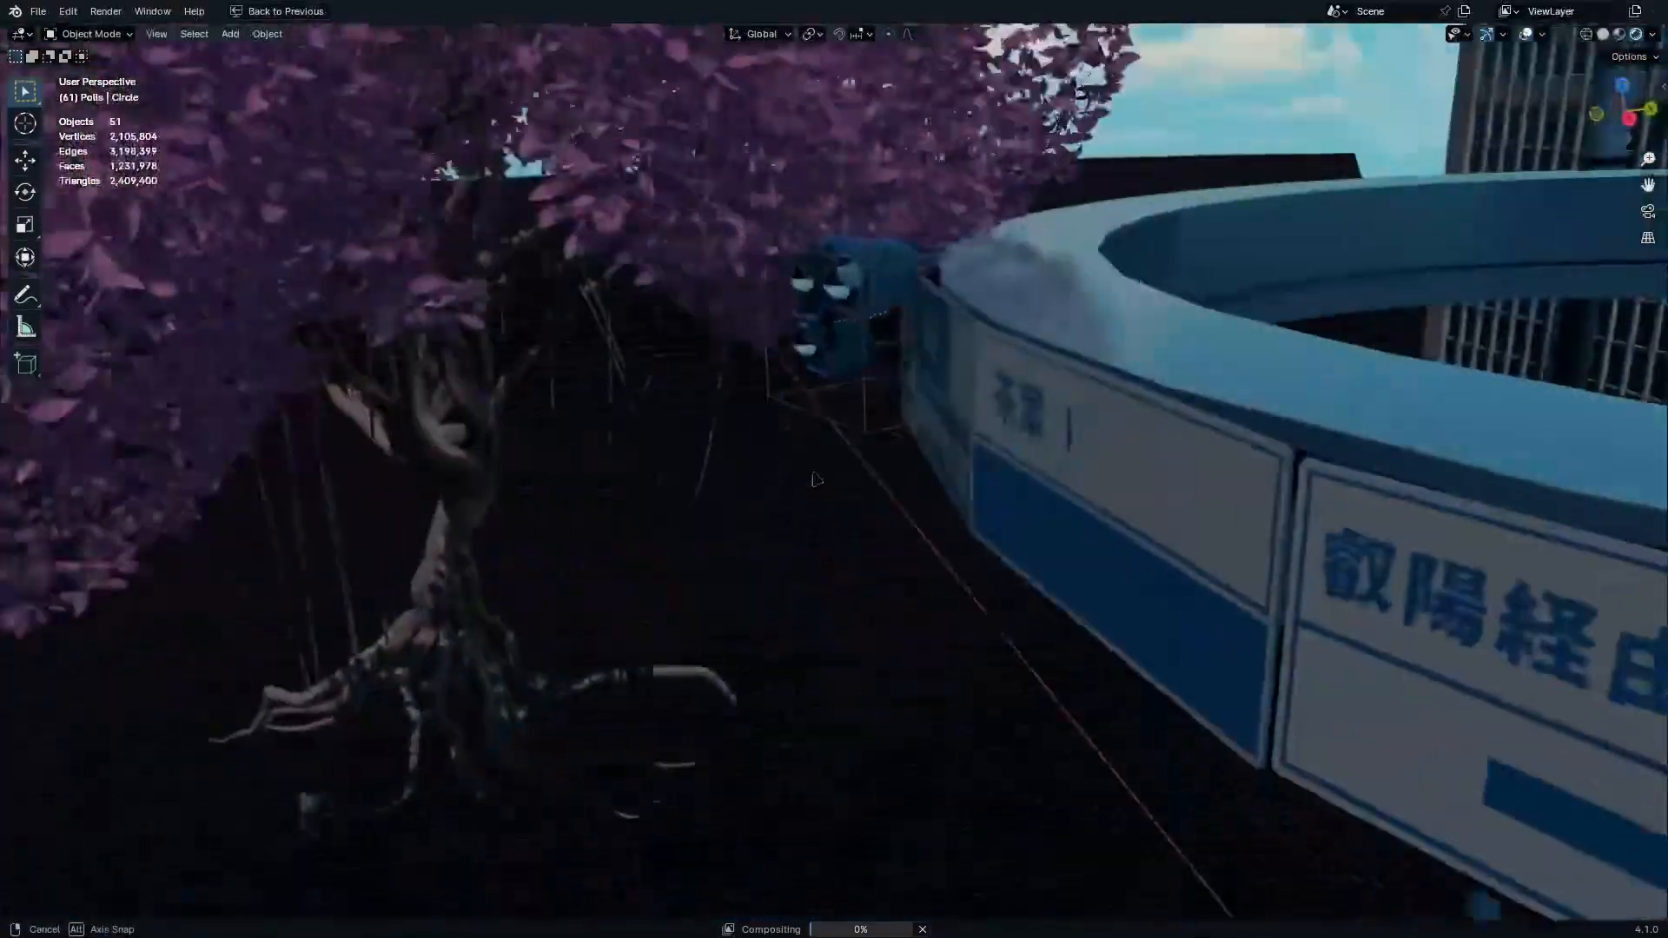
key("ctrl+space")
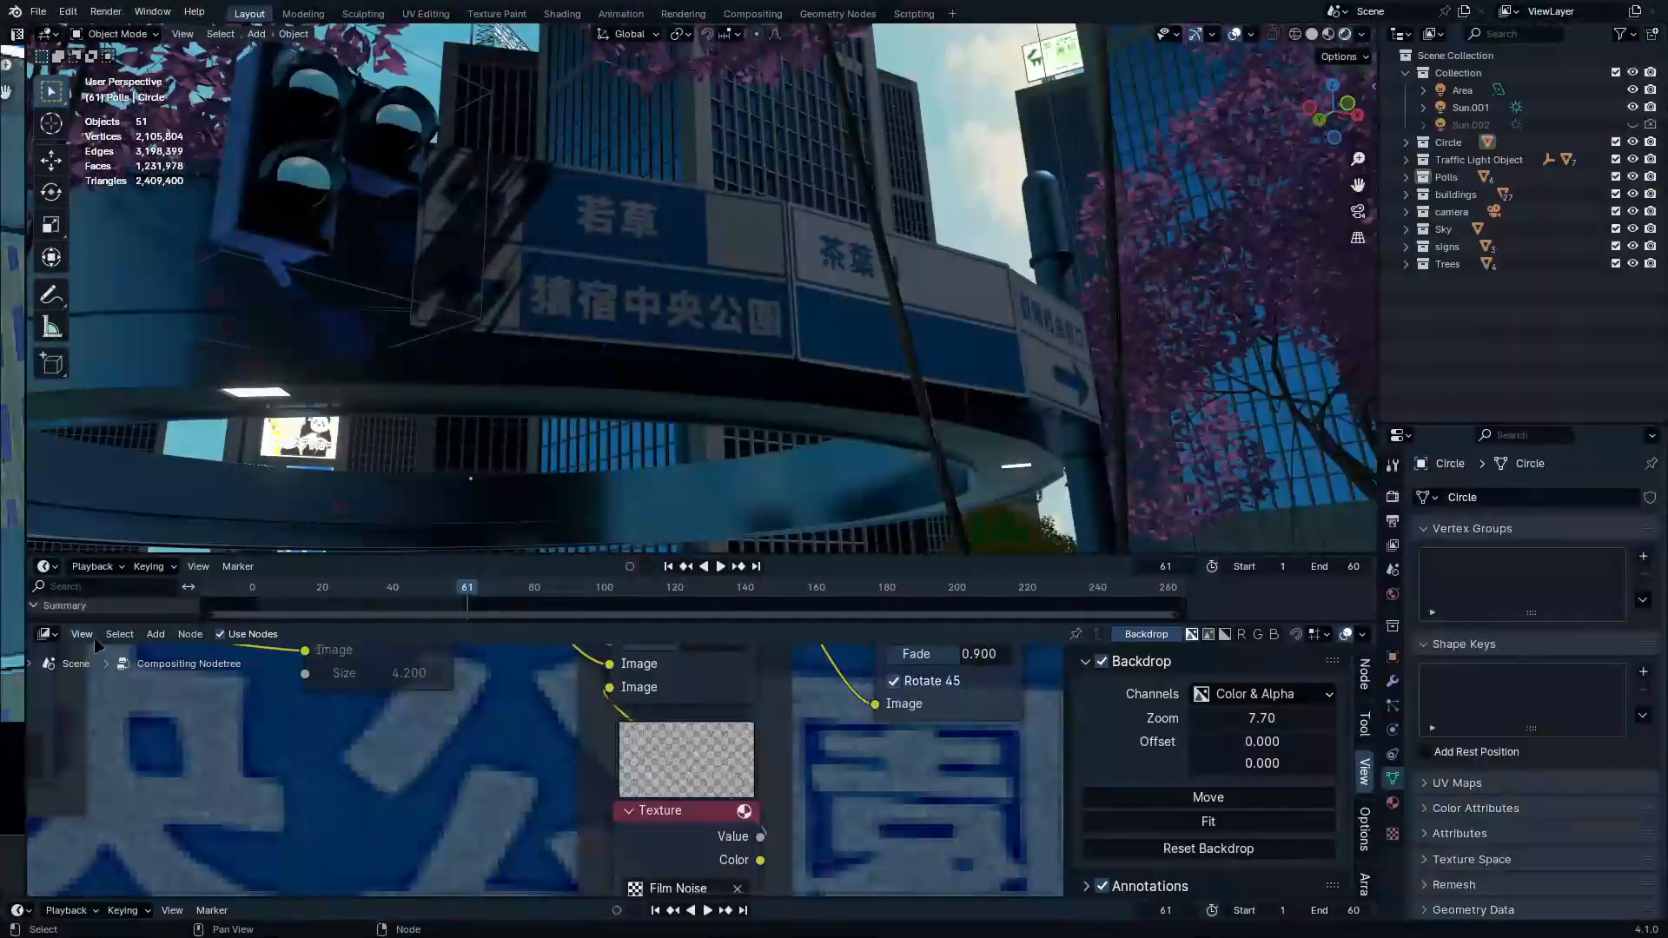
Replace the compositor with the shader editor and show the World shader nodes
left_click(45, 634)
left_click(146, 793)
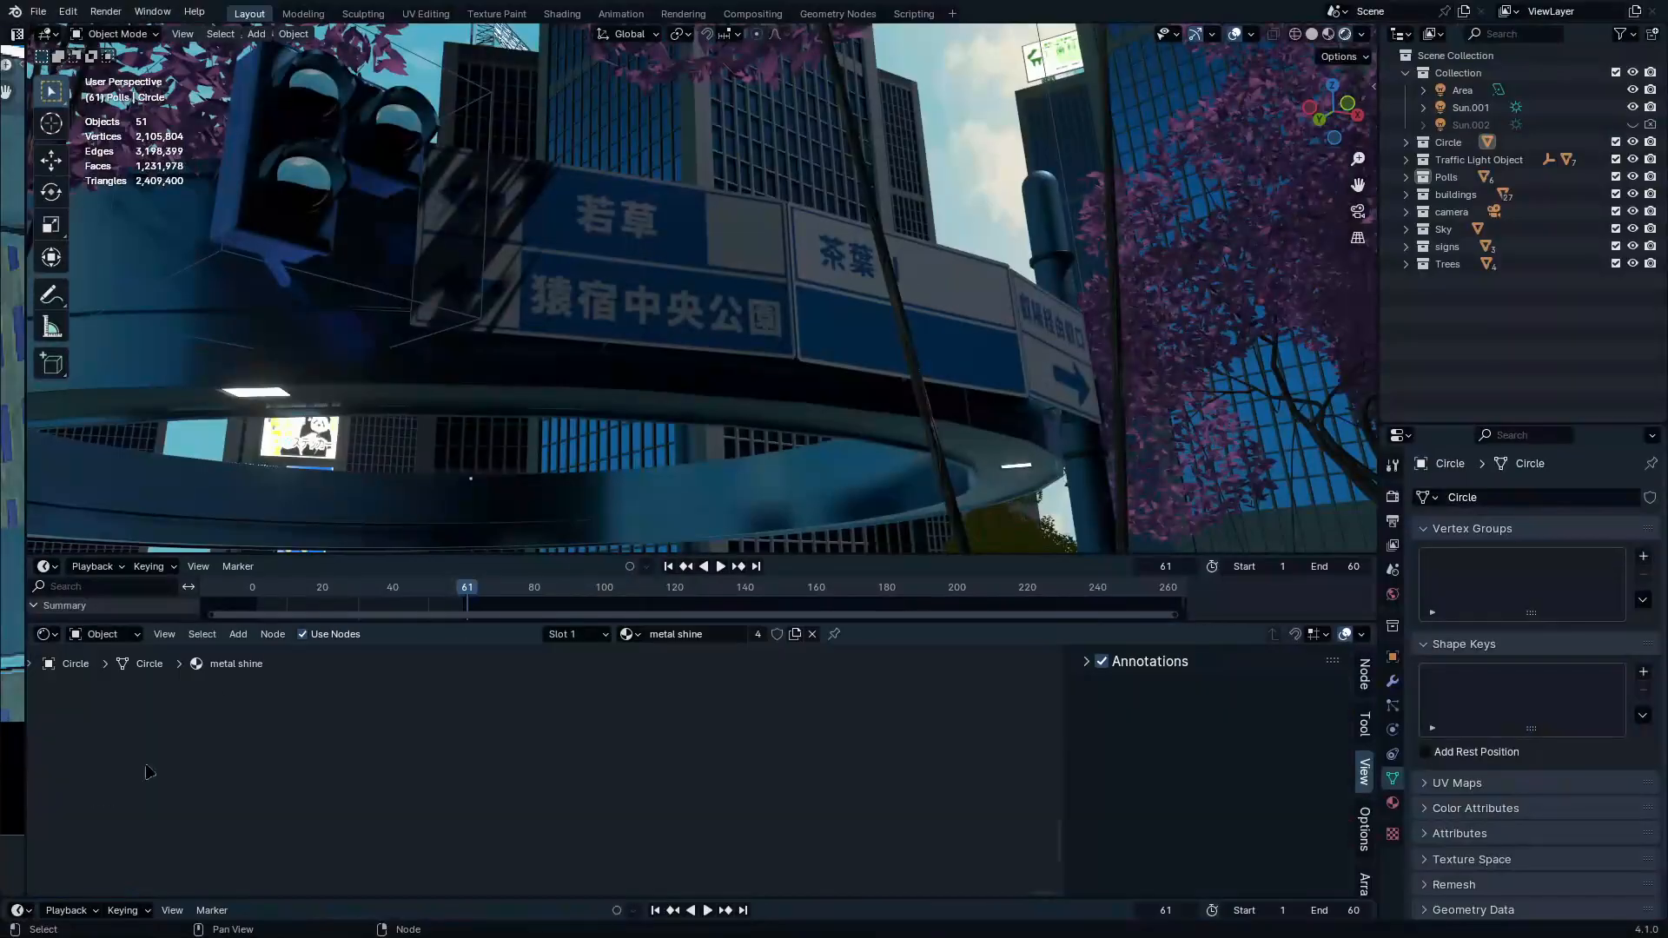
left_click(87, 634)
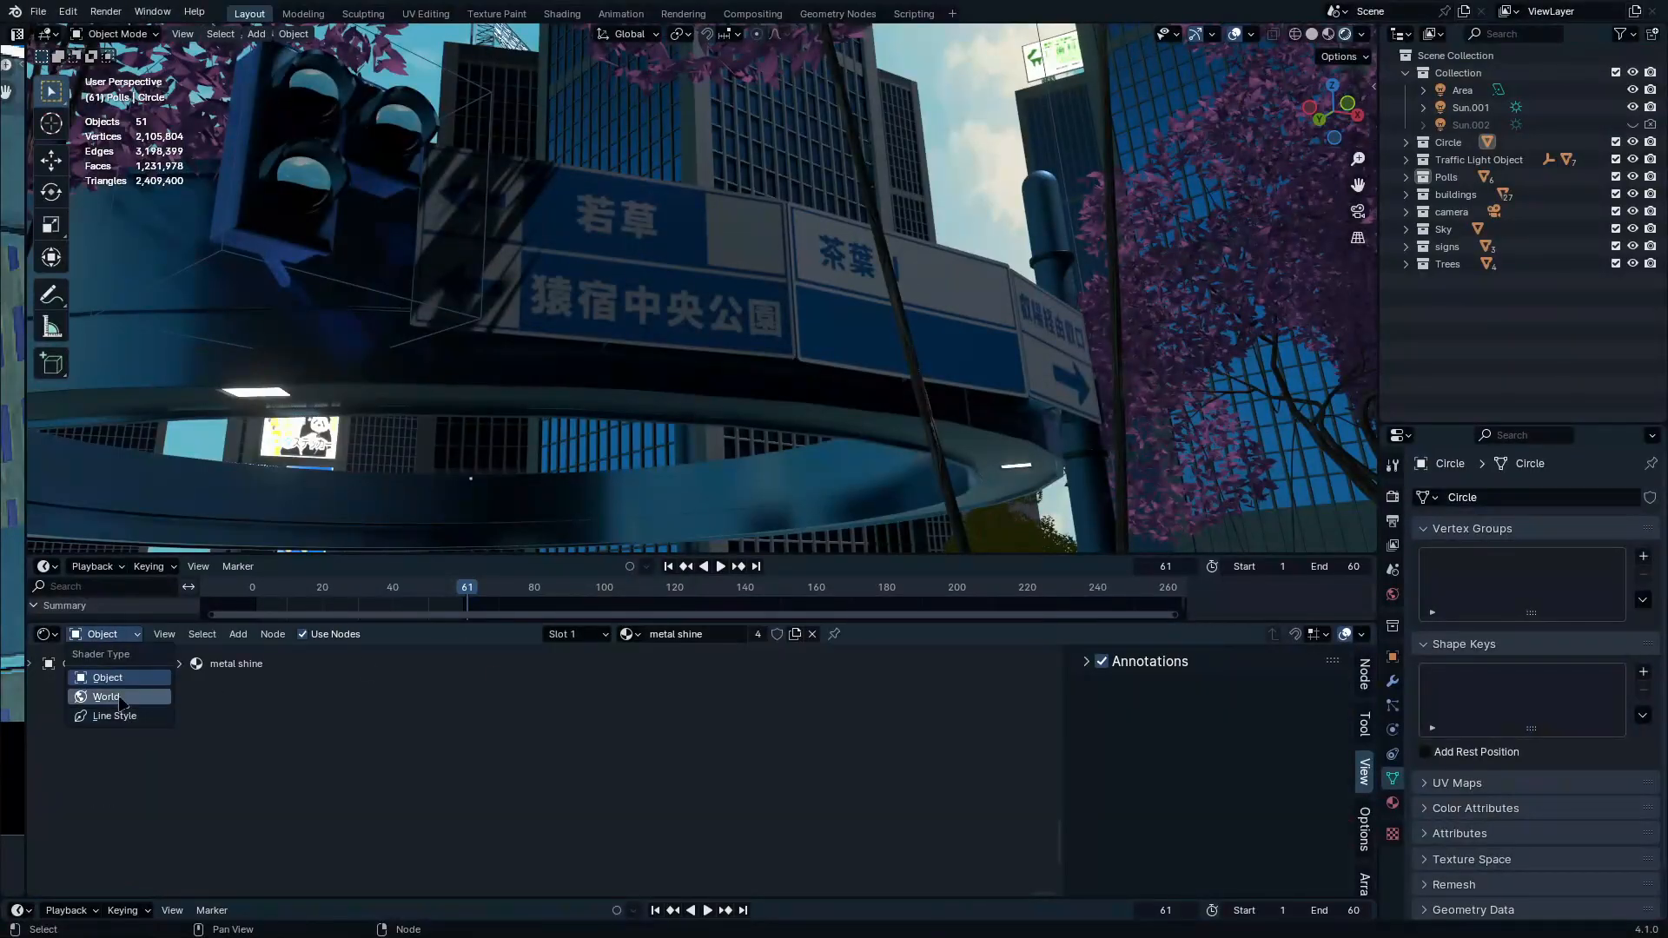
left_click(93, 695)
Set the upper sky image texture's extension mode to Repeat in the World nodes
key("ctrl+space")
middle_click_drag(932, 294, 502, 520)
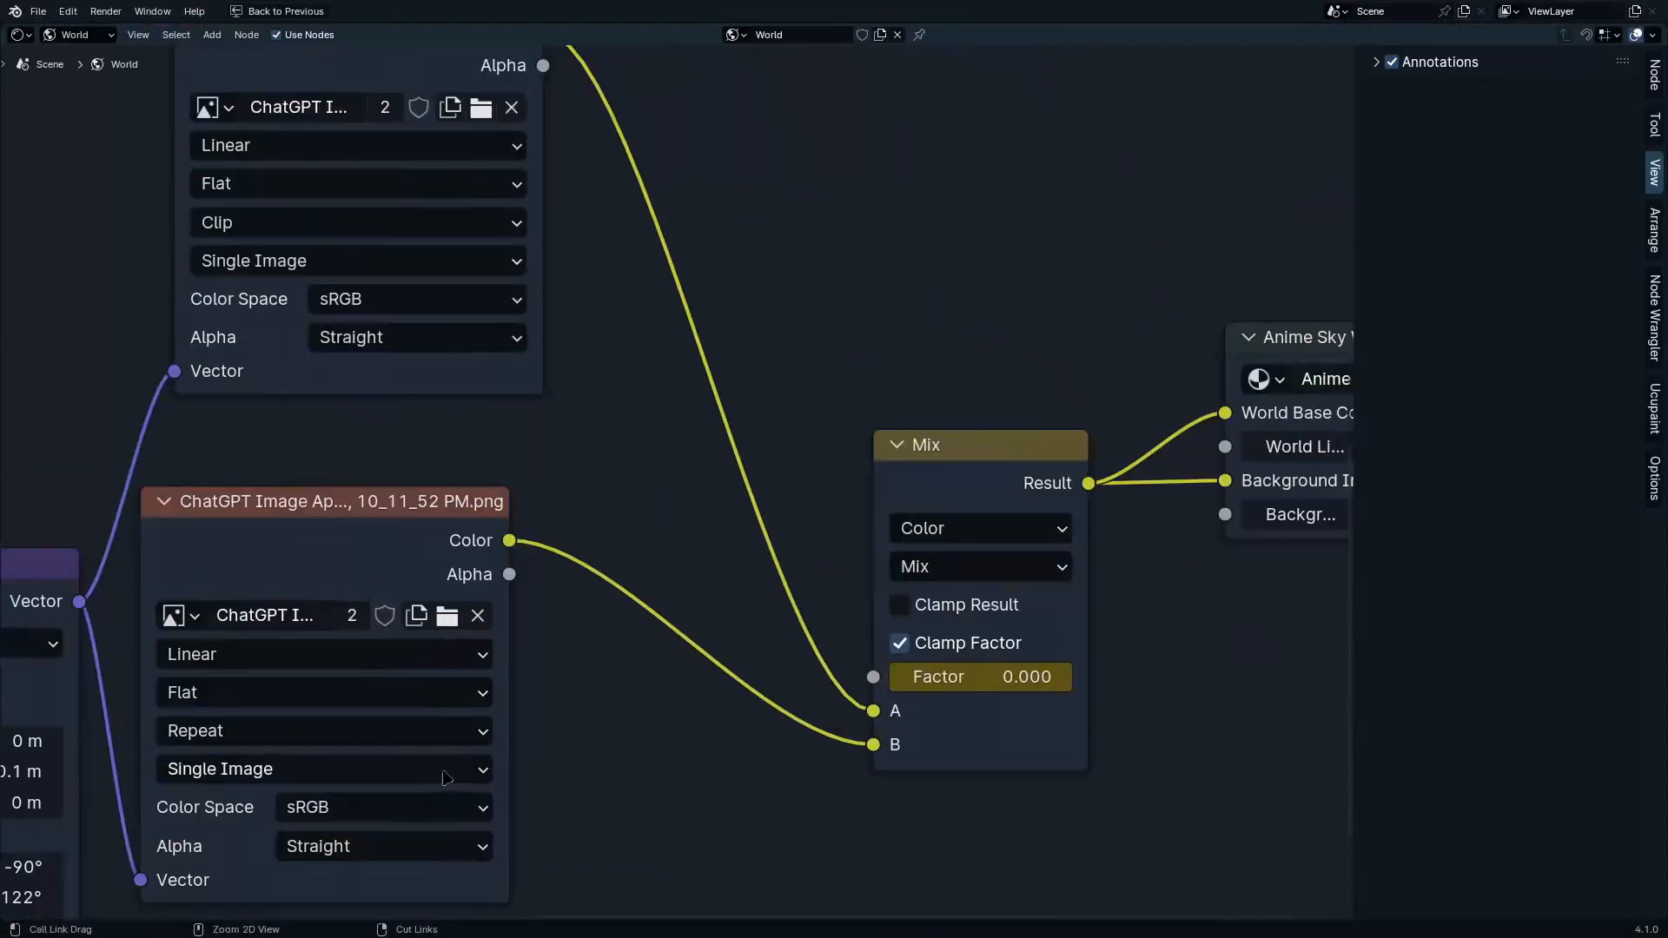
middle_click_drag(370, 516, 574, 694)
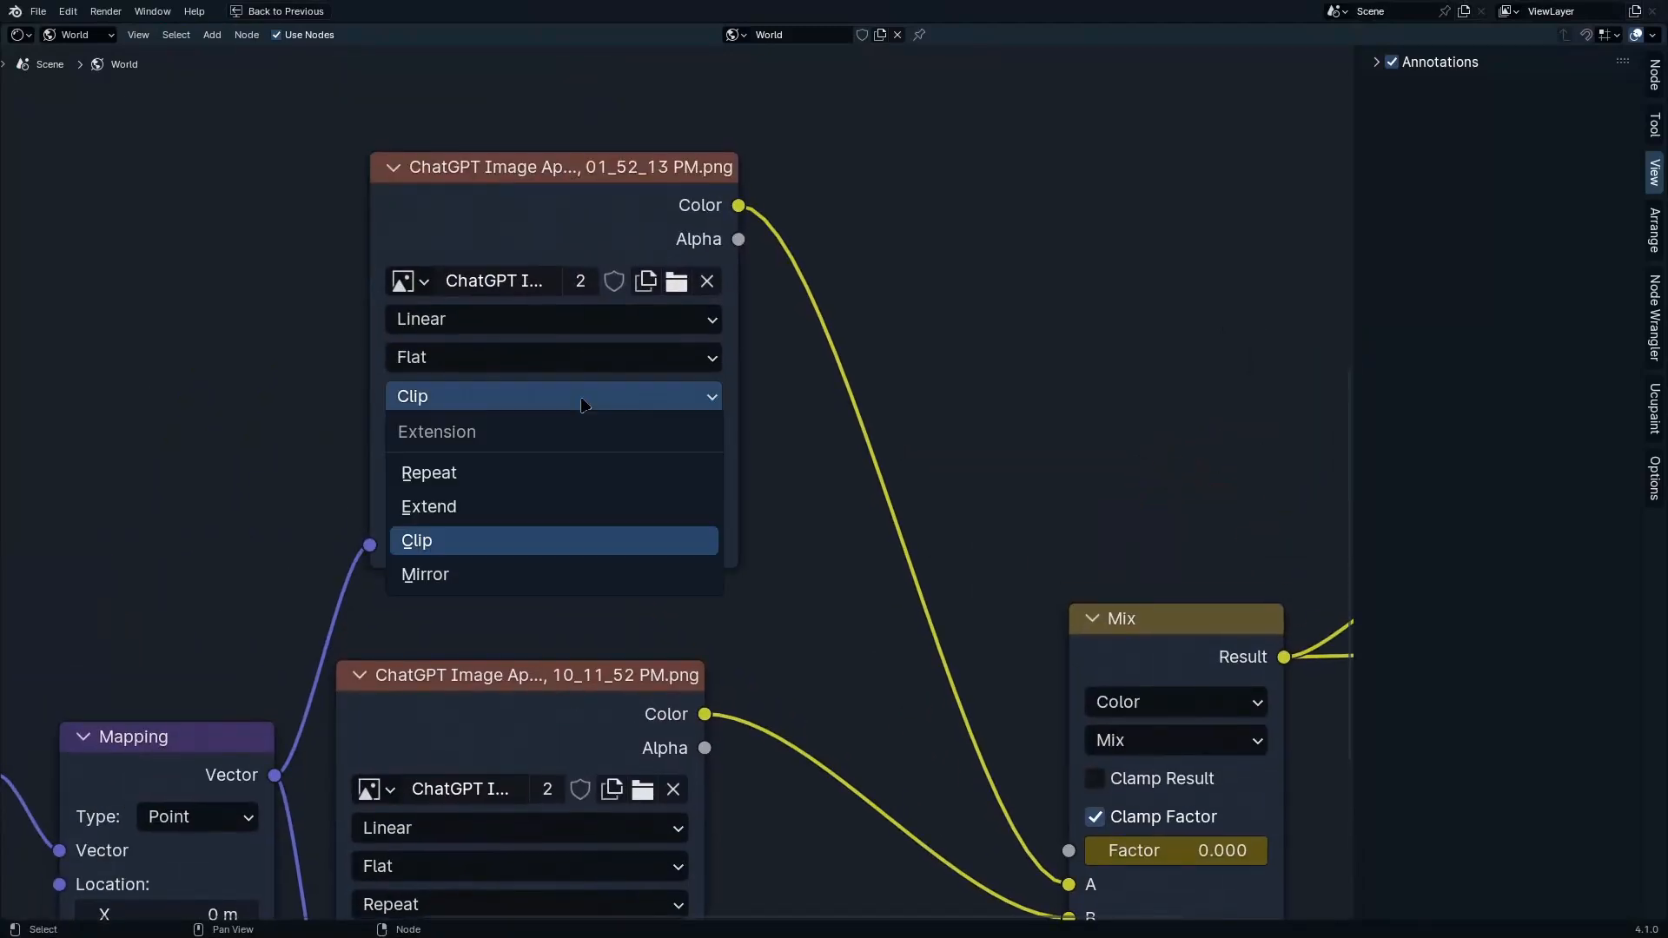
left_click(584, 400)
left_click(561, 477)
key("ctrl+space")
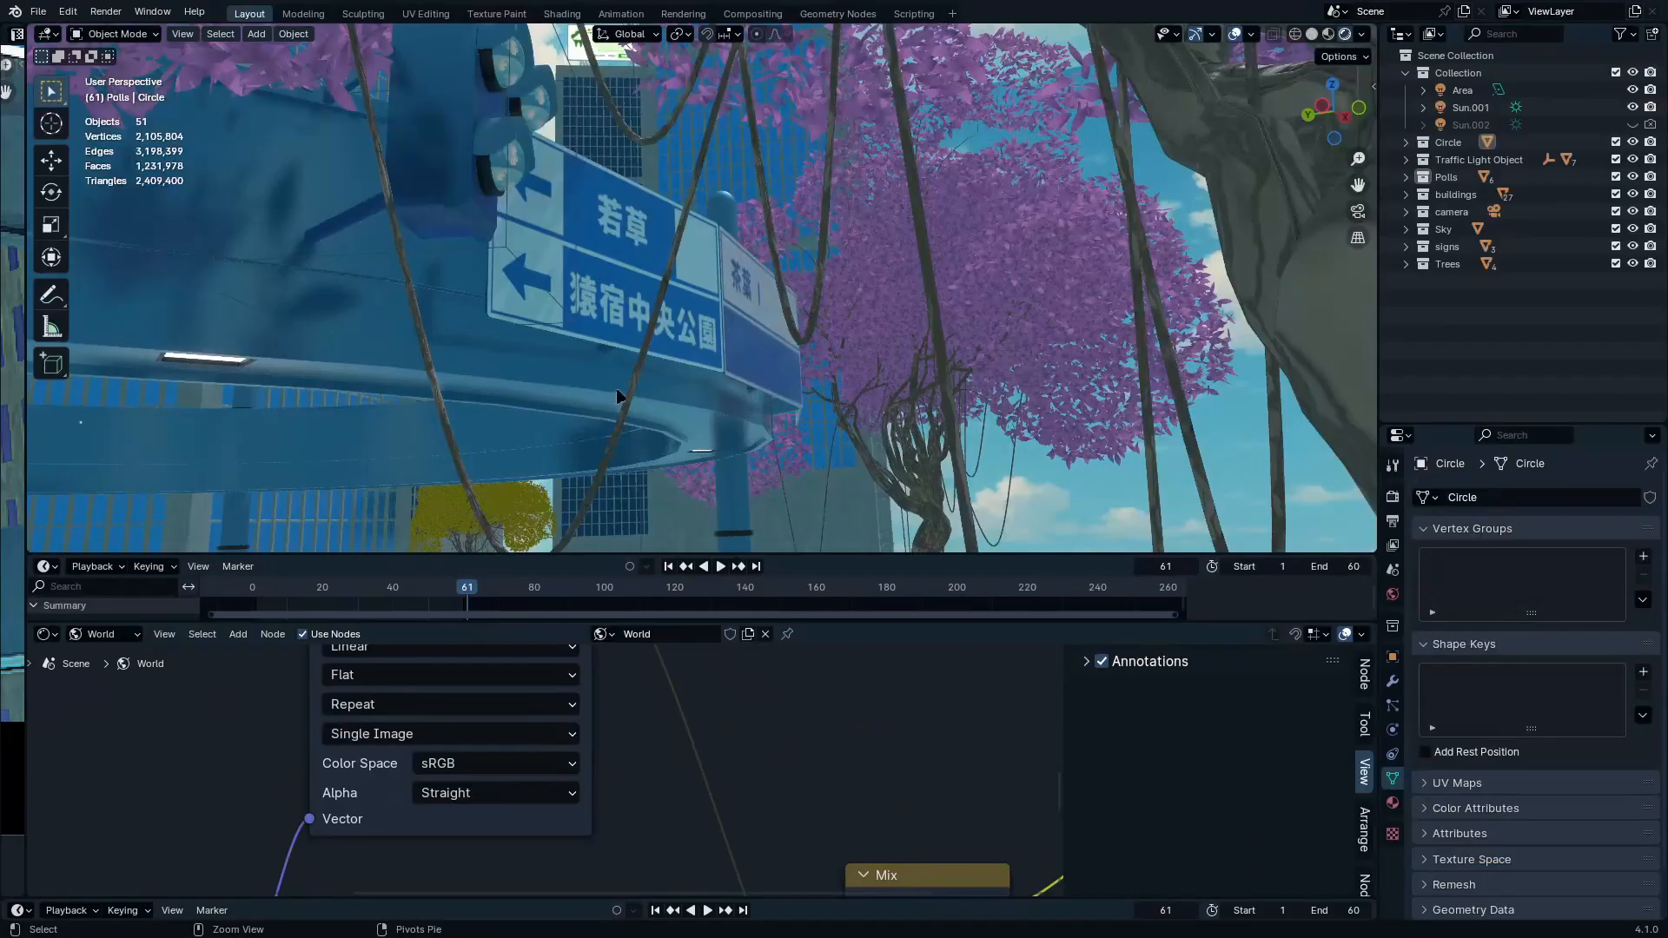
Return to the camera view and set the world light value of the Anime Sky World node to 0.260
scroll(728, 454, "up", 3)
key("KP_0")
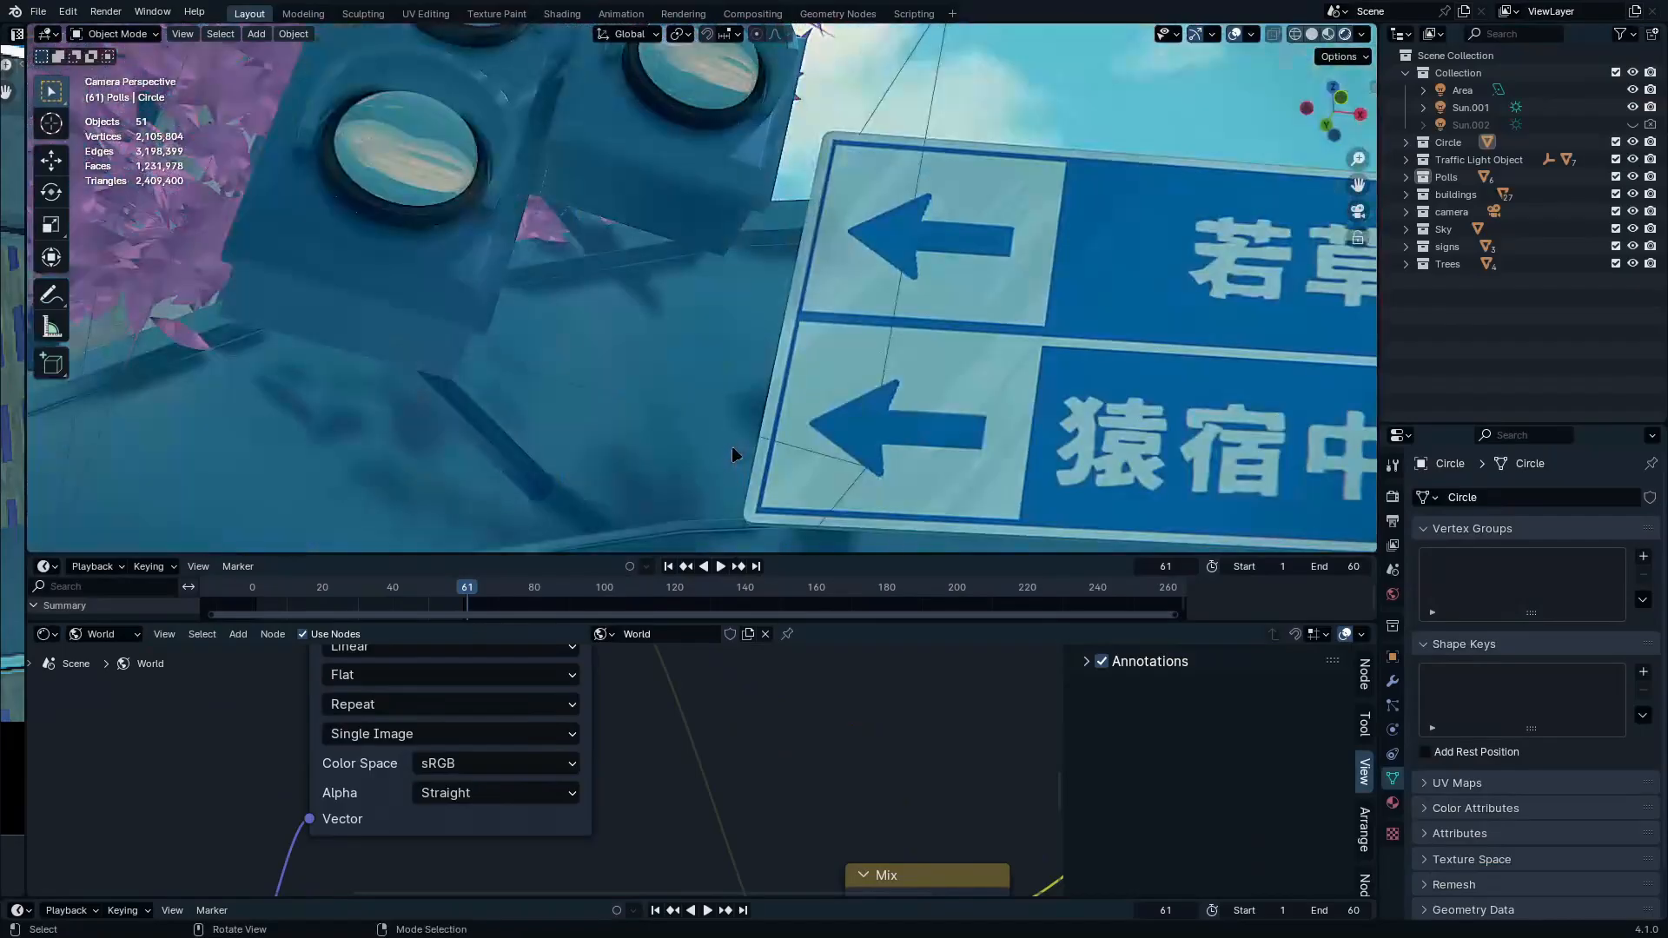
scroll(971, 302, "down", 7)
middle_click_drag(1044, 386, 588, 343, "shift")
middle_click_drag(789, 752, 246, 865)
left_click_drag(655, 737, 609, 738)
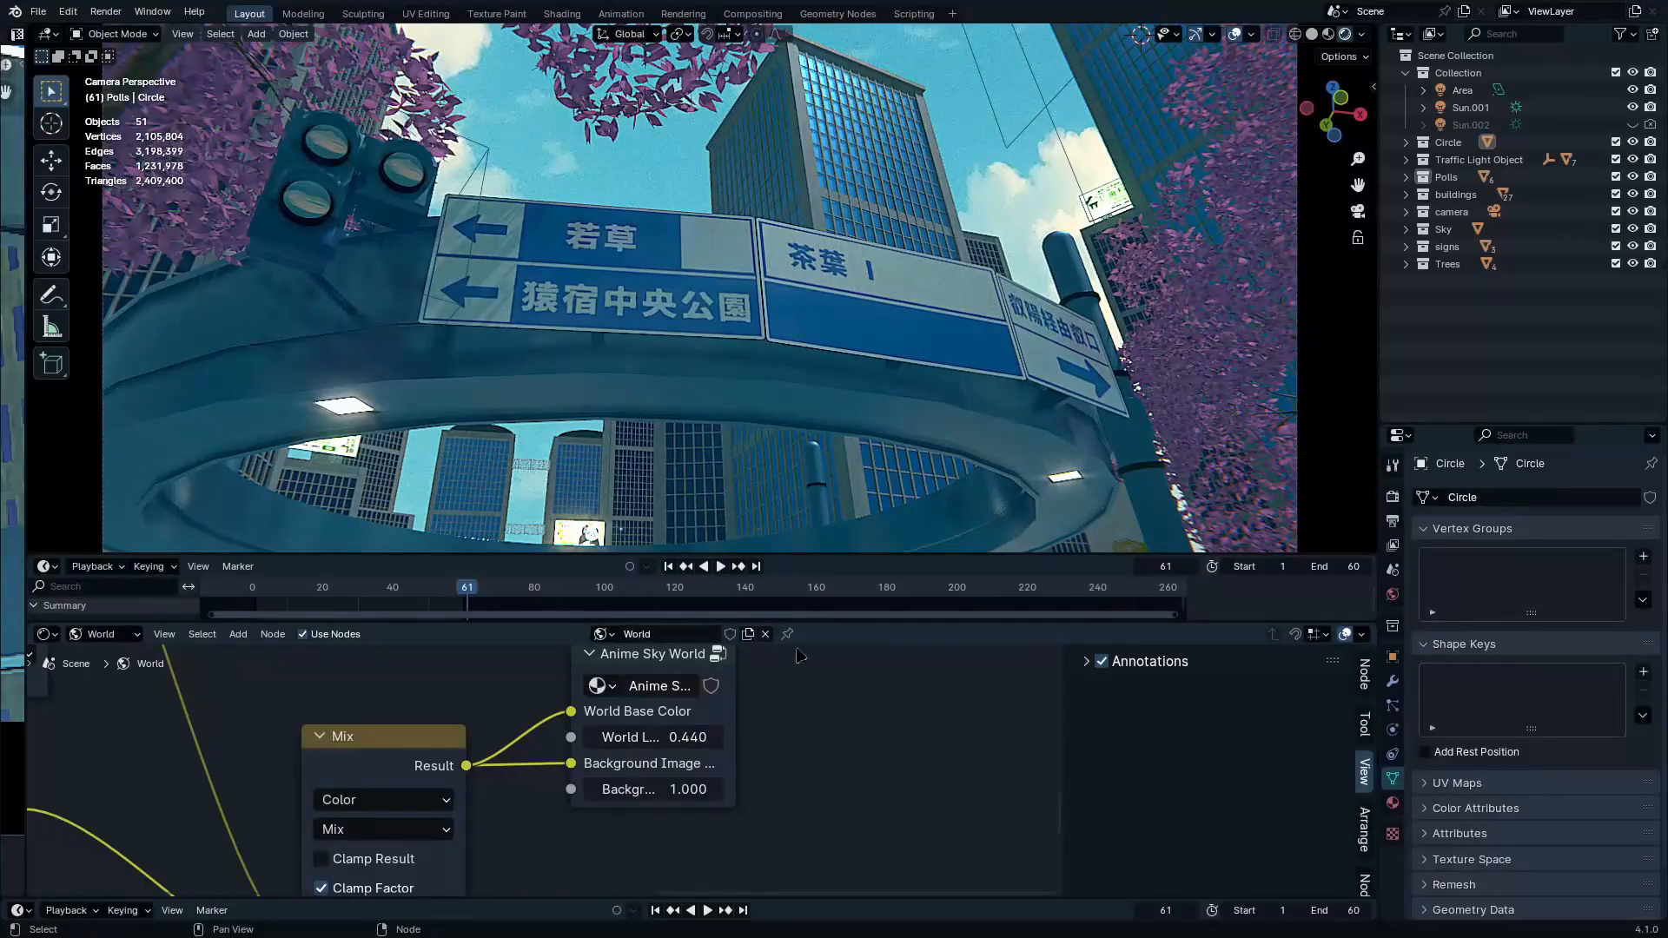
left_click_drag(656, 737, 640, 737)
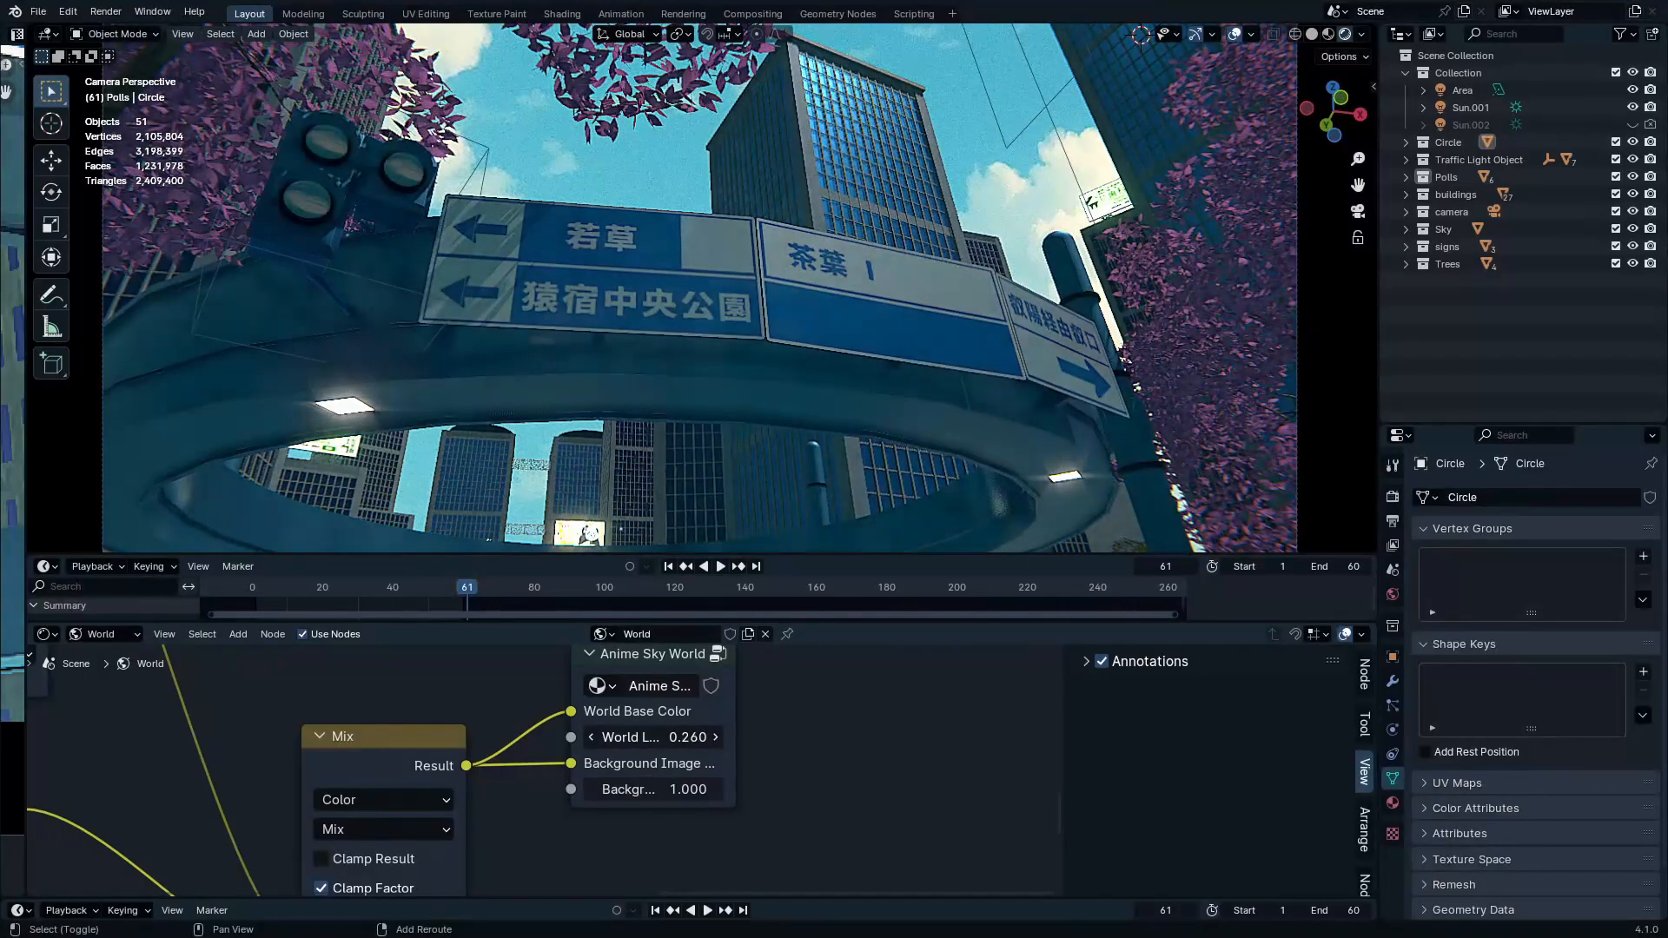
Hide Sun.001 and the Area light in both viewport and renders, and show Sun.002 in the viewport
left_click(1565, 114)
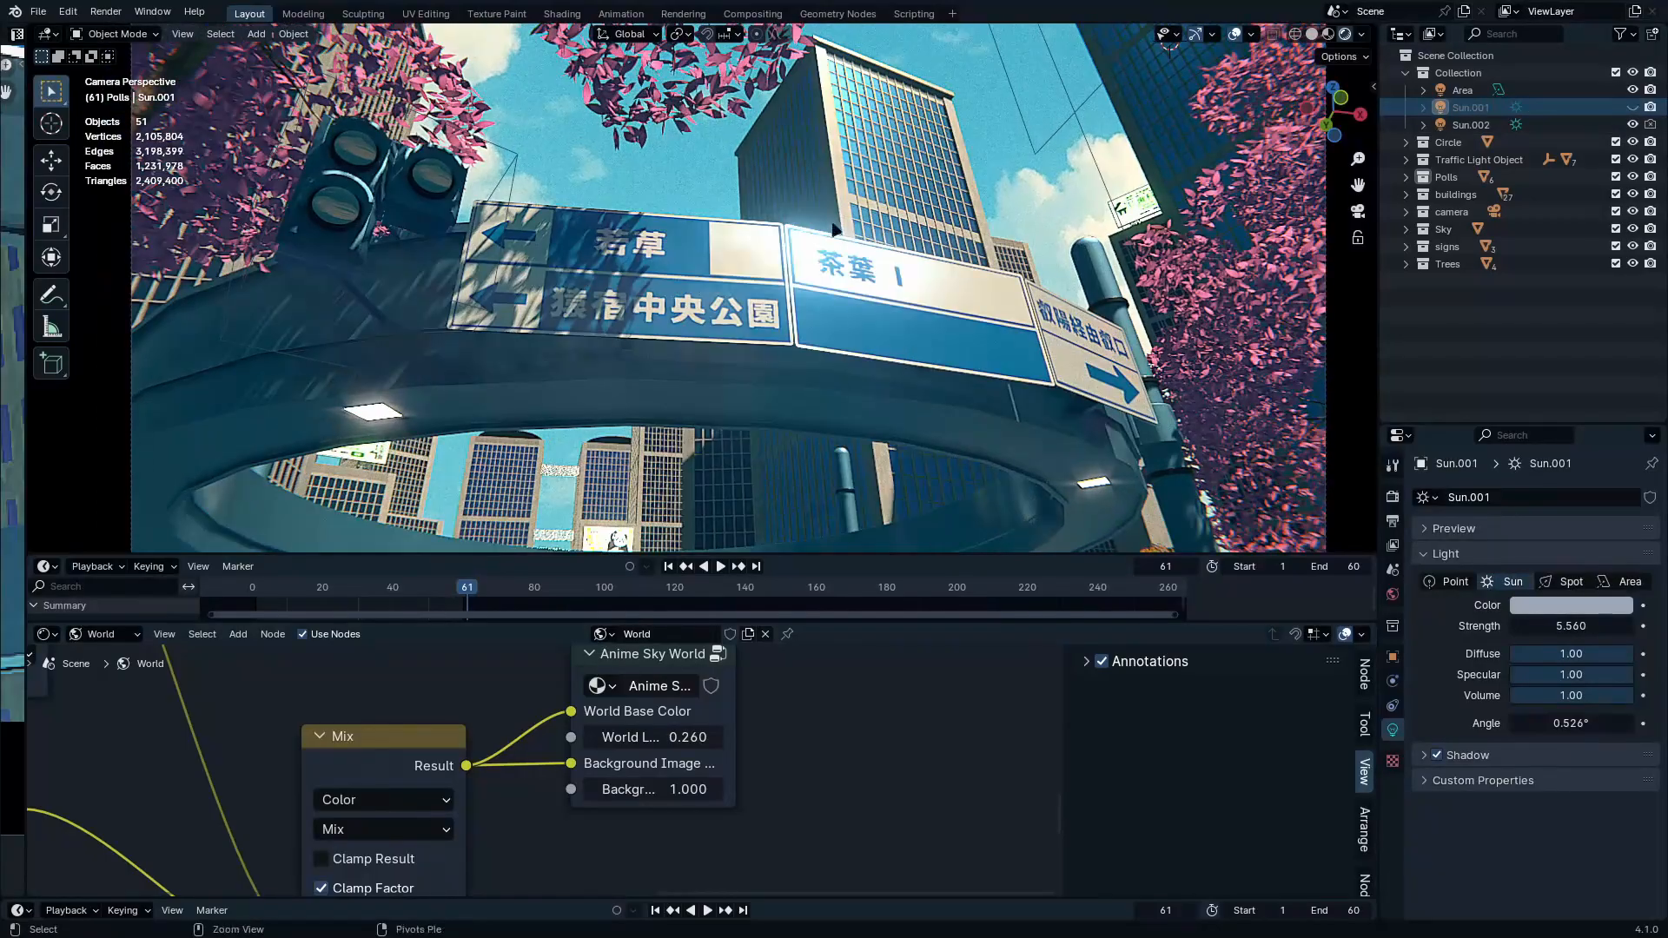
middle_click_drag(835, 230, 936, 295, "ctrl")
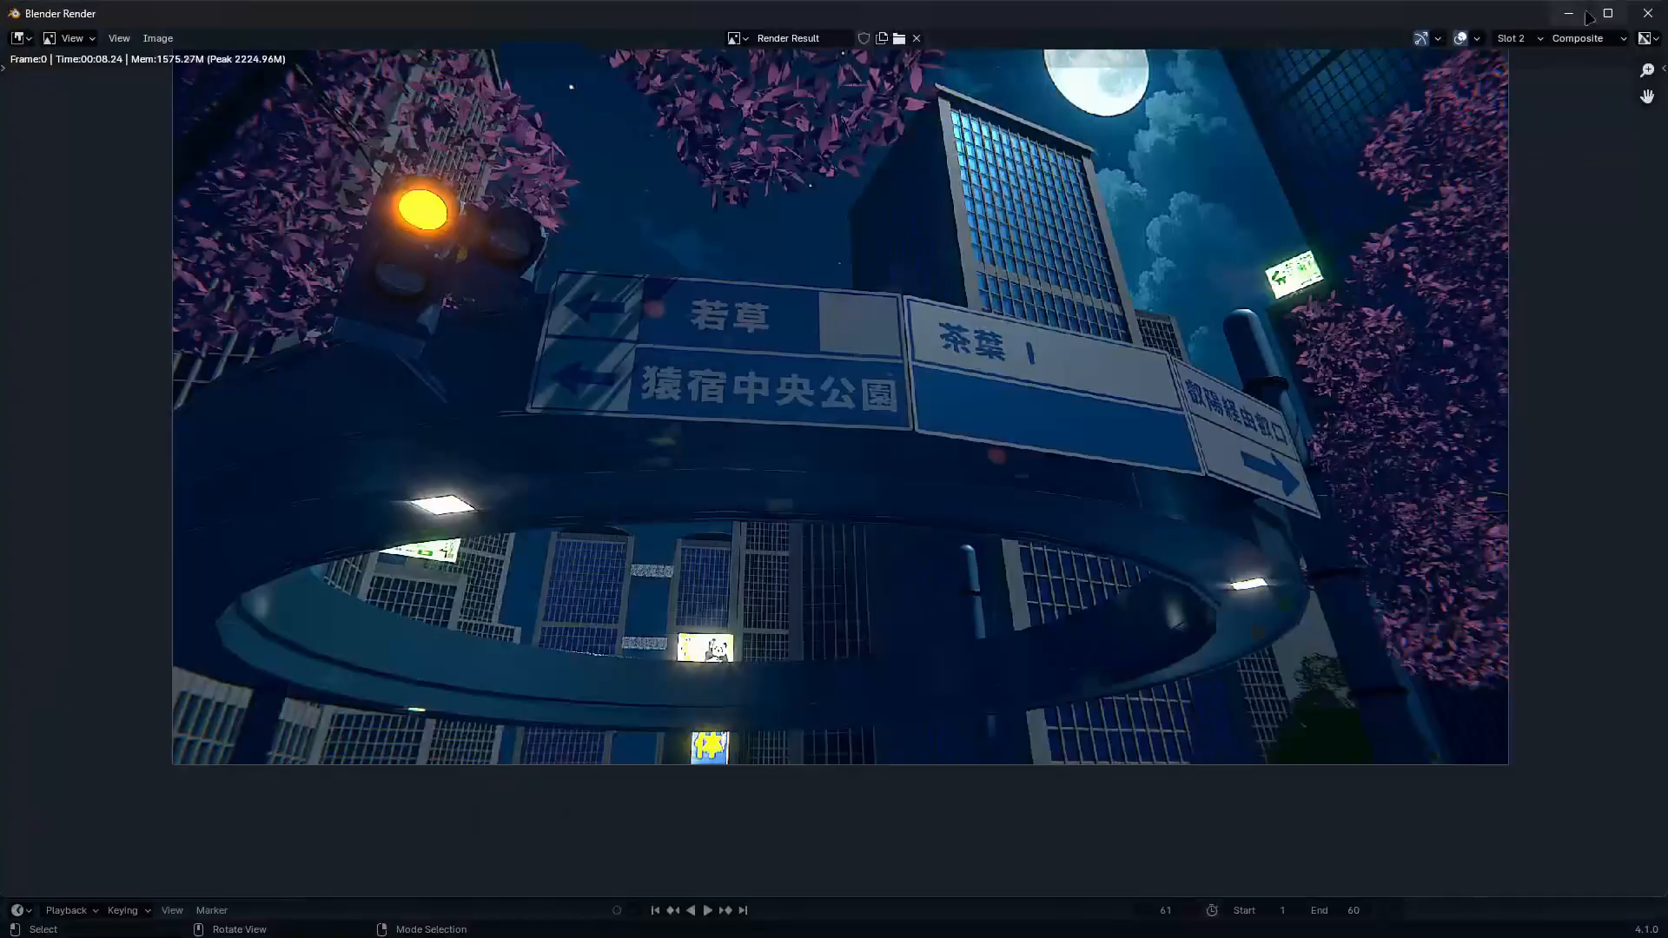
left_click(1648, 13)
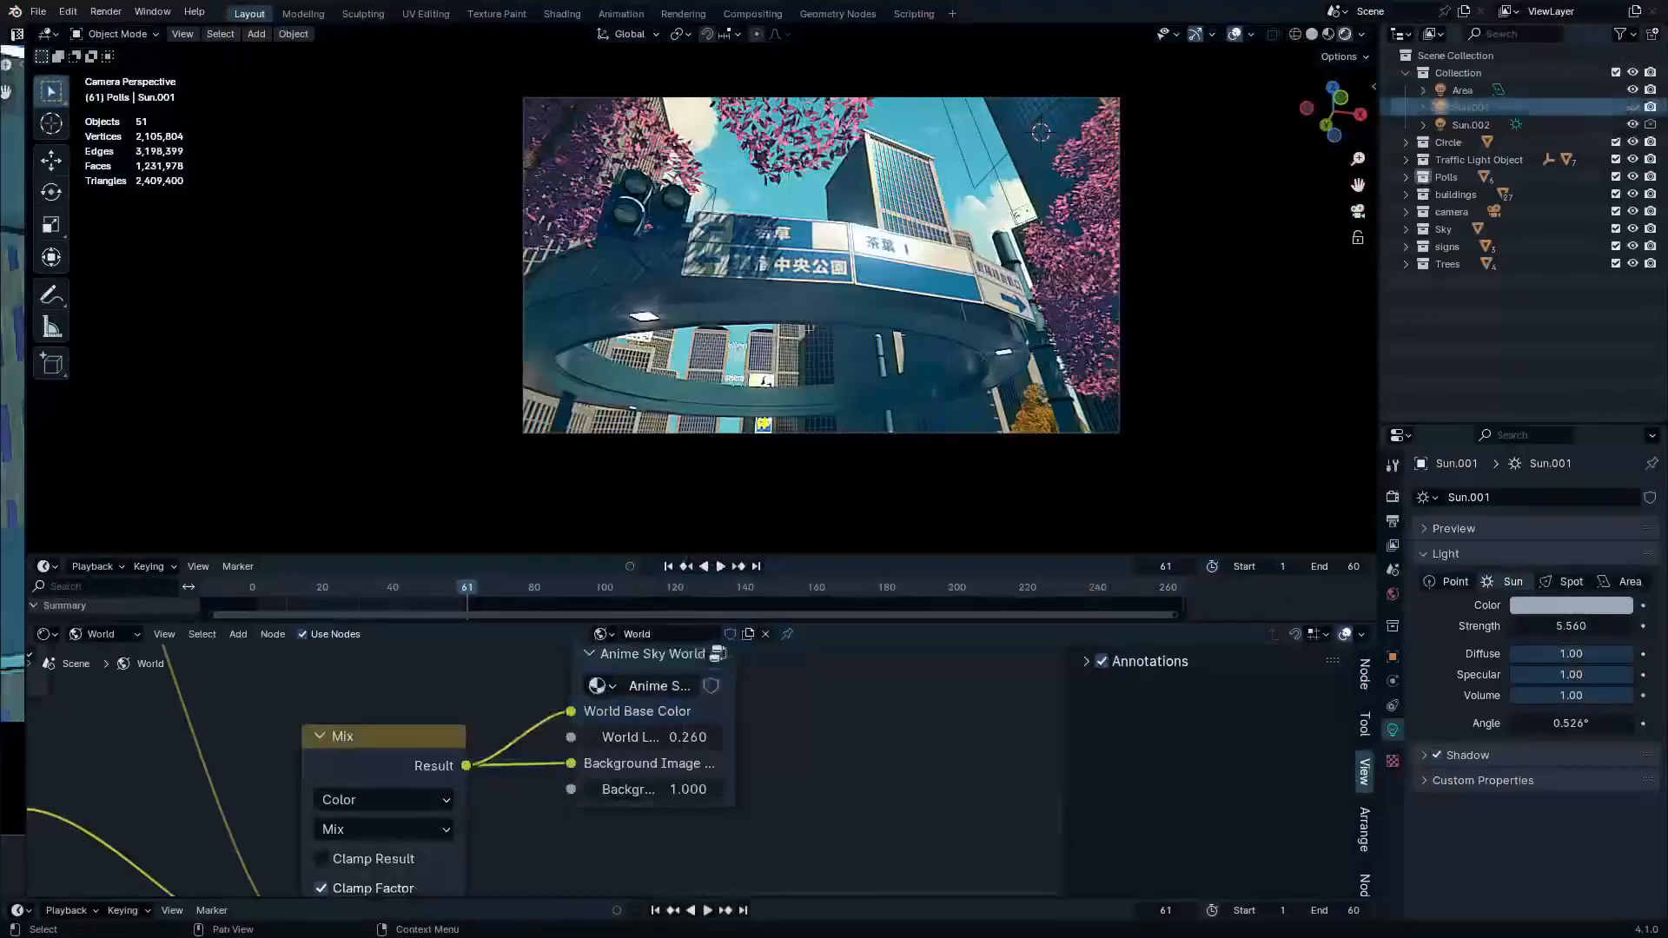
left_click(1650, 107)
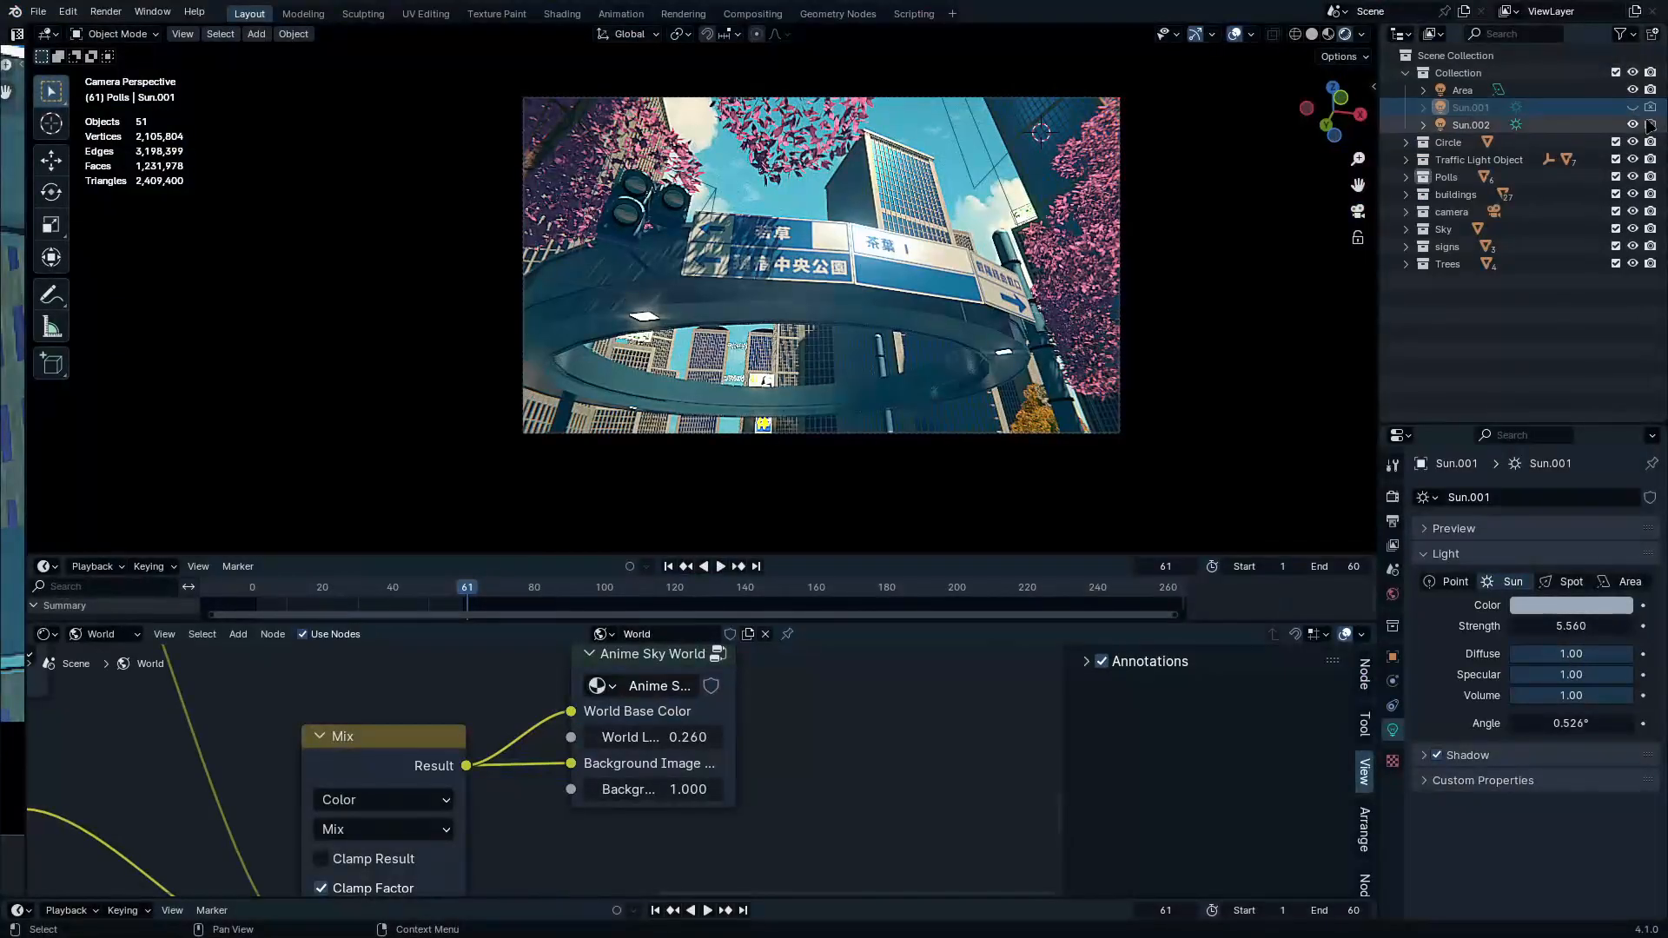
left_click(1632, 89)
left_click(1649, 89)
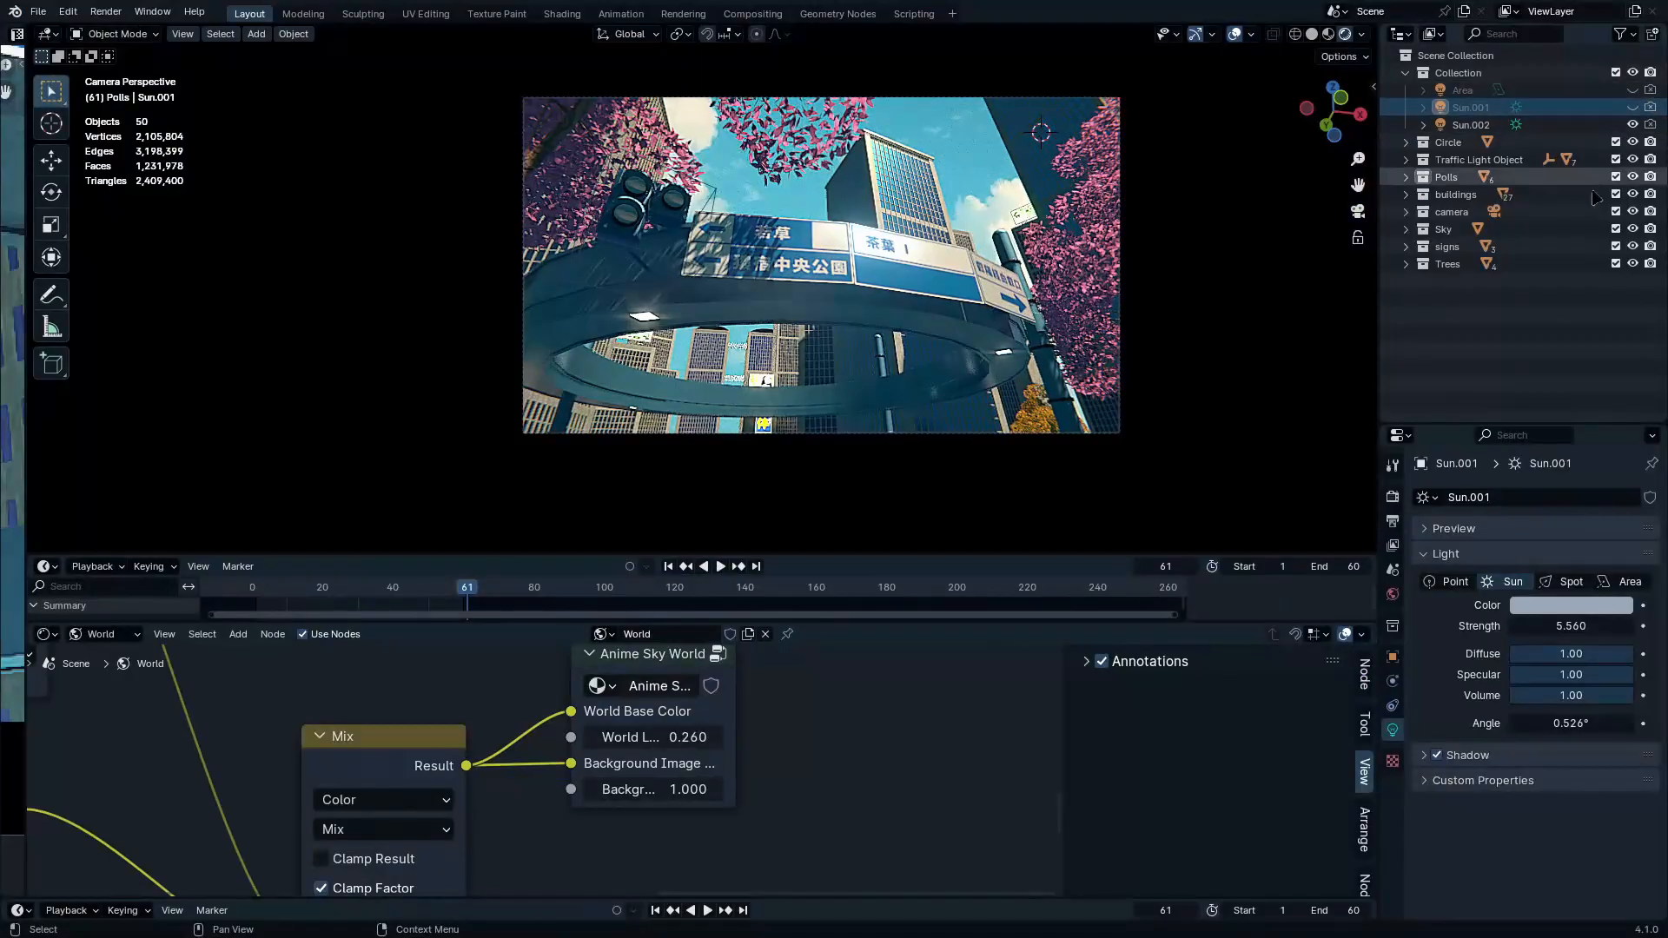
Expand the Trees collection and exclude Tree.003 from renders
left_click(1405, 264)
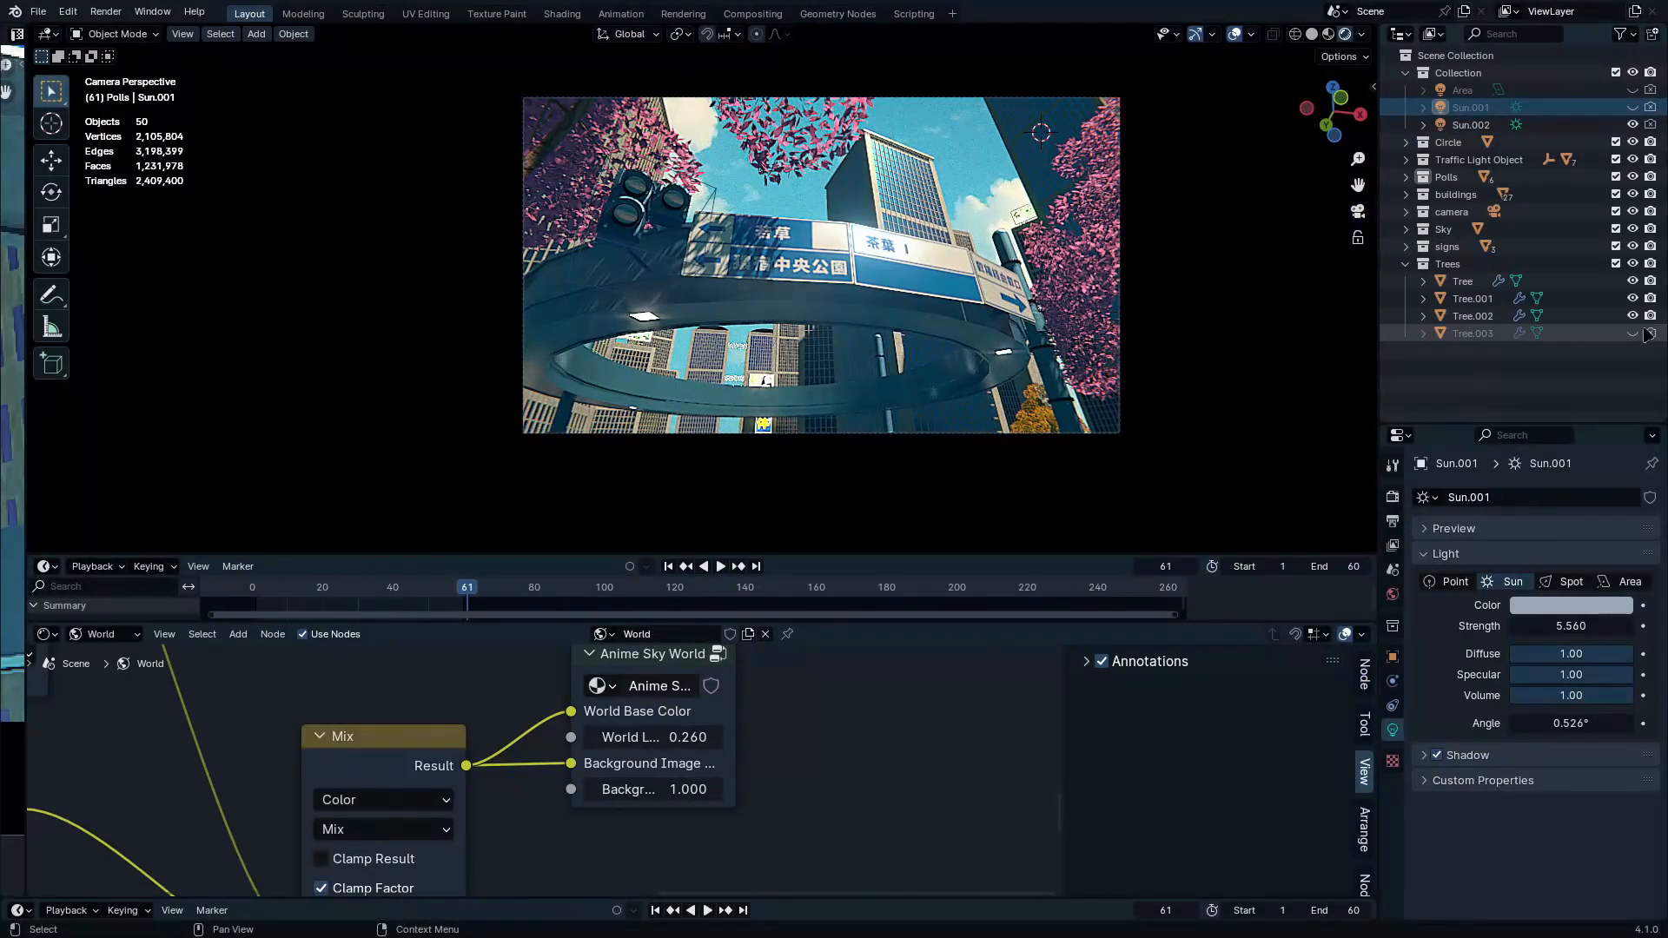
left_click(1632, 333)
scroll(812, 325, "up", 2)
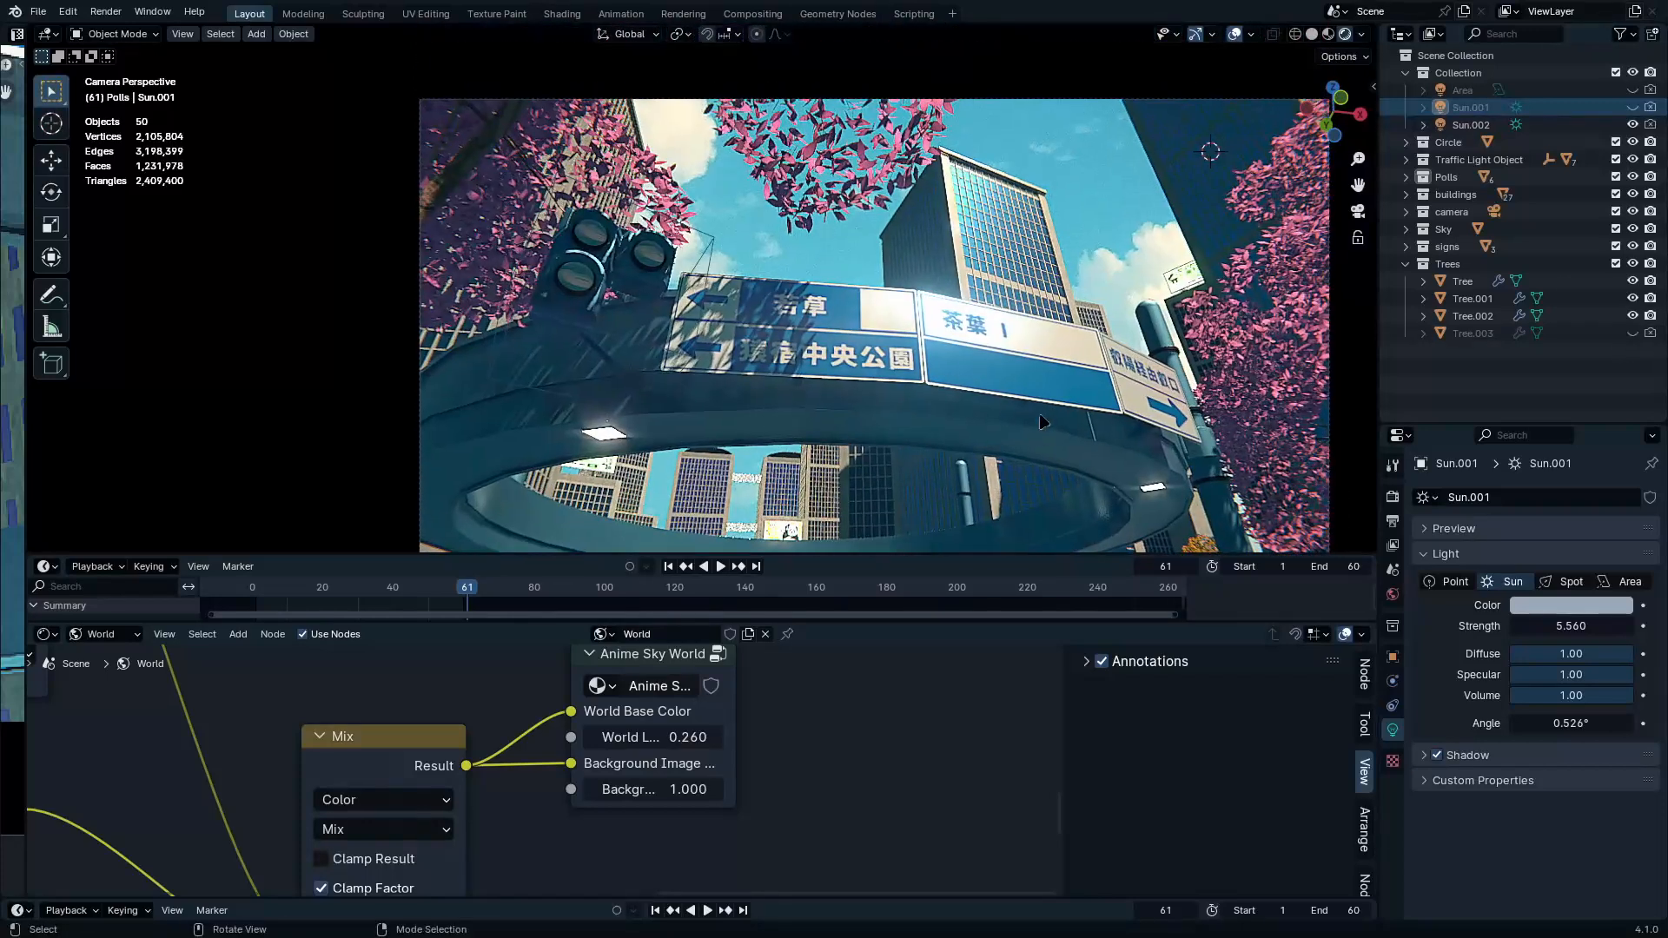
Render frame 61 from the camera, close the result and render the frame again
key("F12")
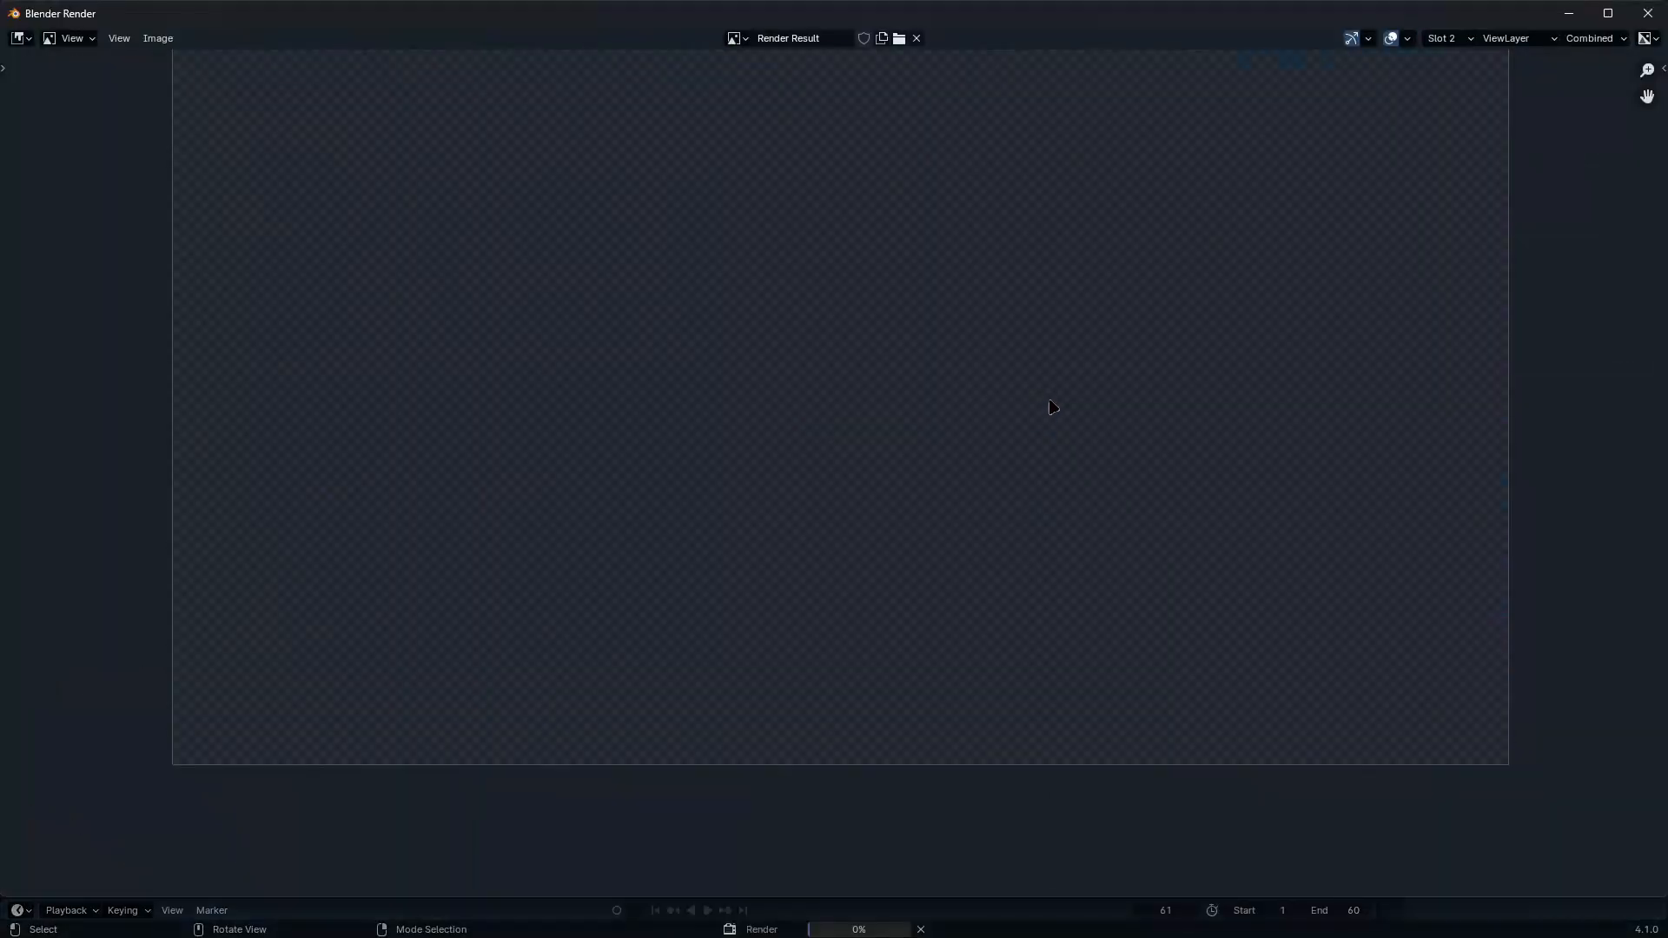
key("Escape")
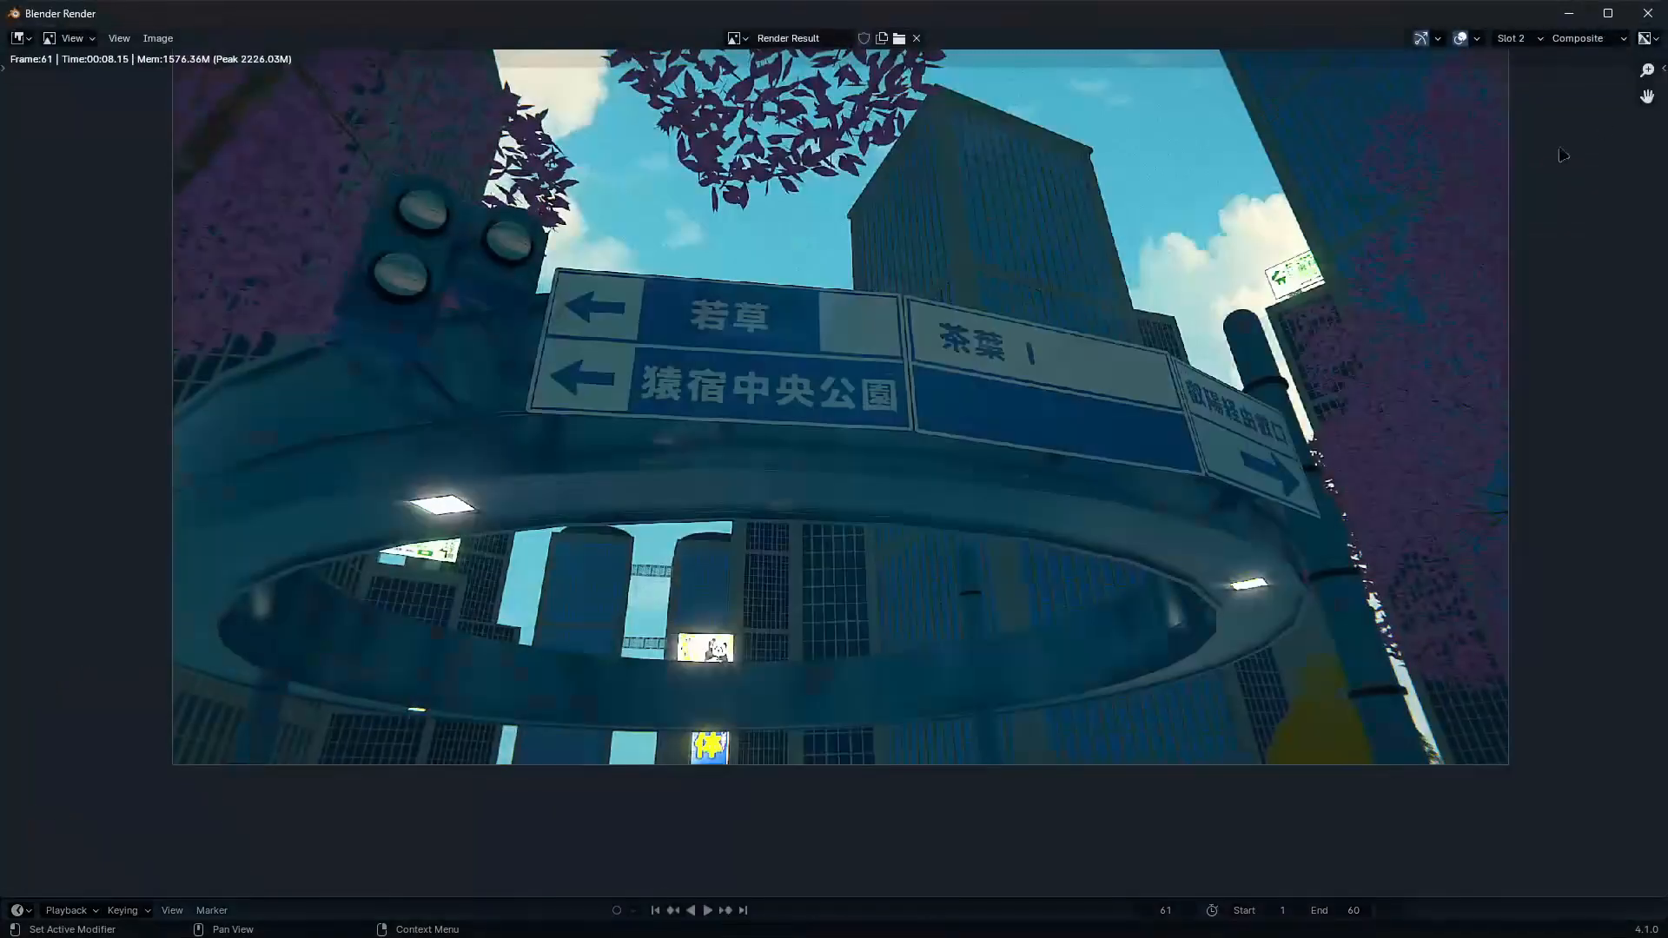
key("Escape")
key("F12")
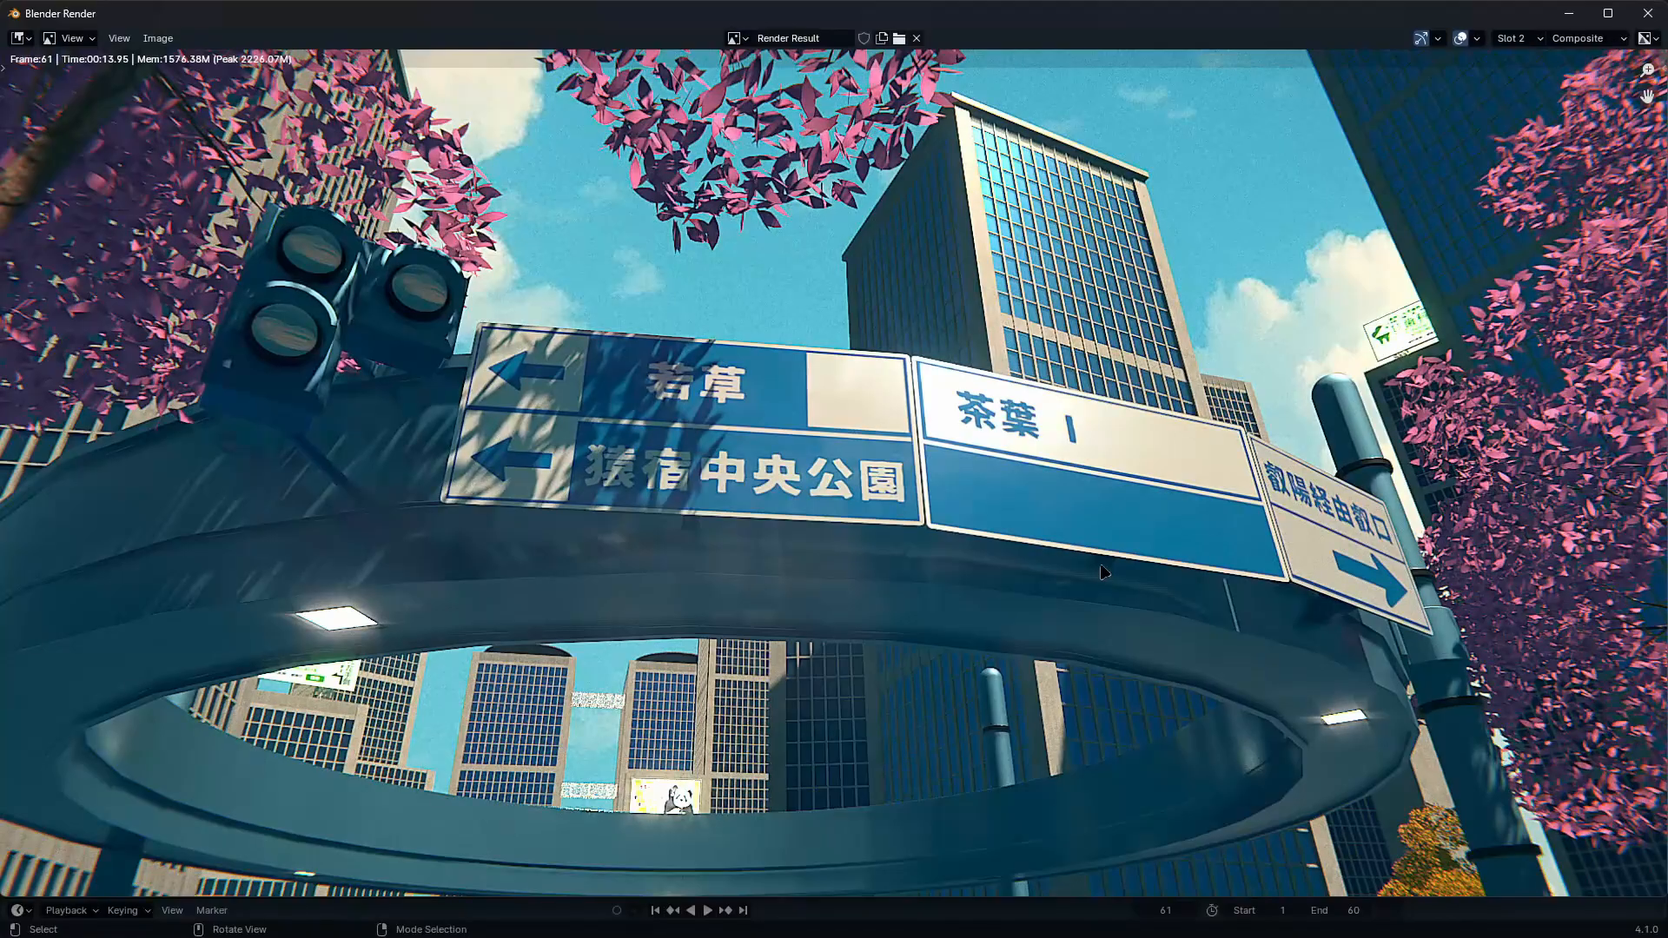
Examine the daytime render up close, covering the road signs, leaf shadows, ring structure, traffic light and buildings
scroll(1111, 439, "up", 2)
middle_click_drag(1112, 439, 980, 451)
scroll(979, 451, "up", 2)
scroll(980, 453, "down", 3)
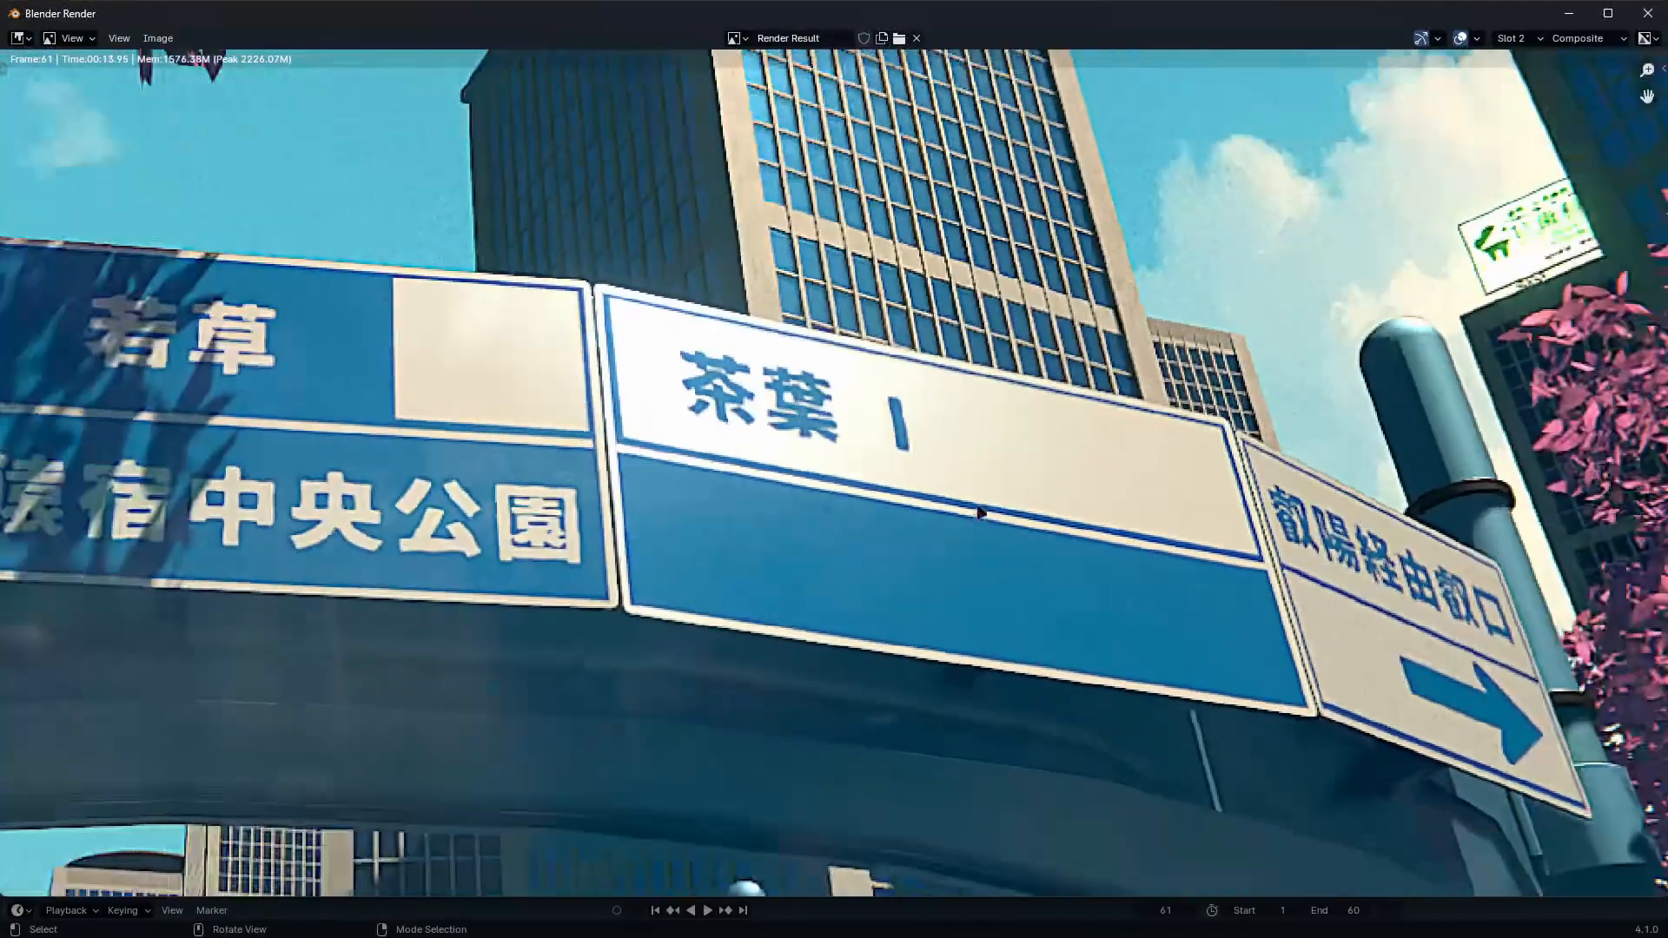
middle_click_drag(1090, 266, 1407, 217)
scroll(1168, 421, "up", 3)
scroll(1192, 426, "down", 4)
scroll(882, 417, "up", 2)
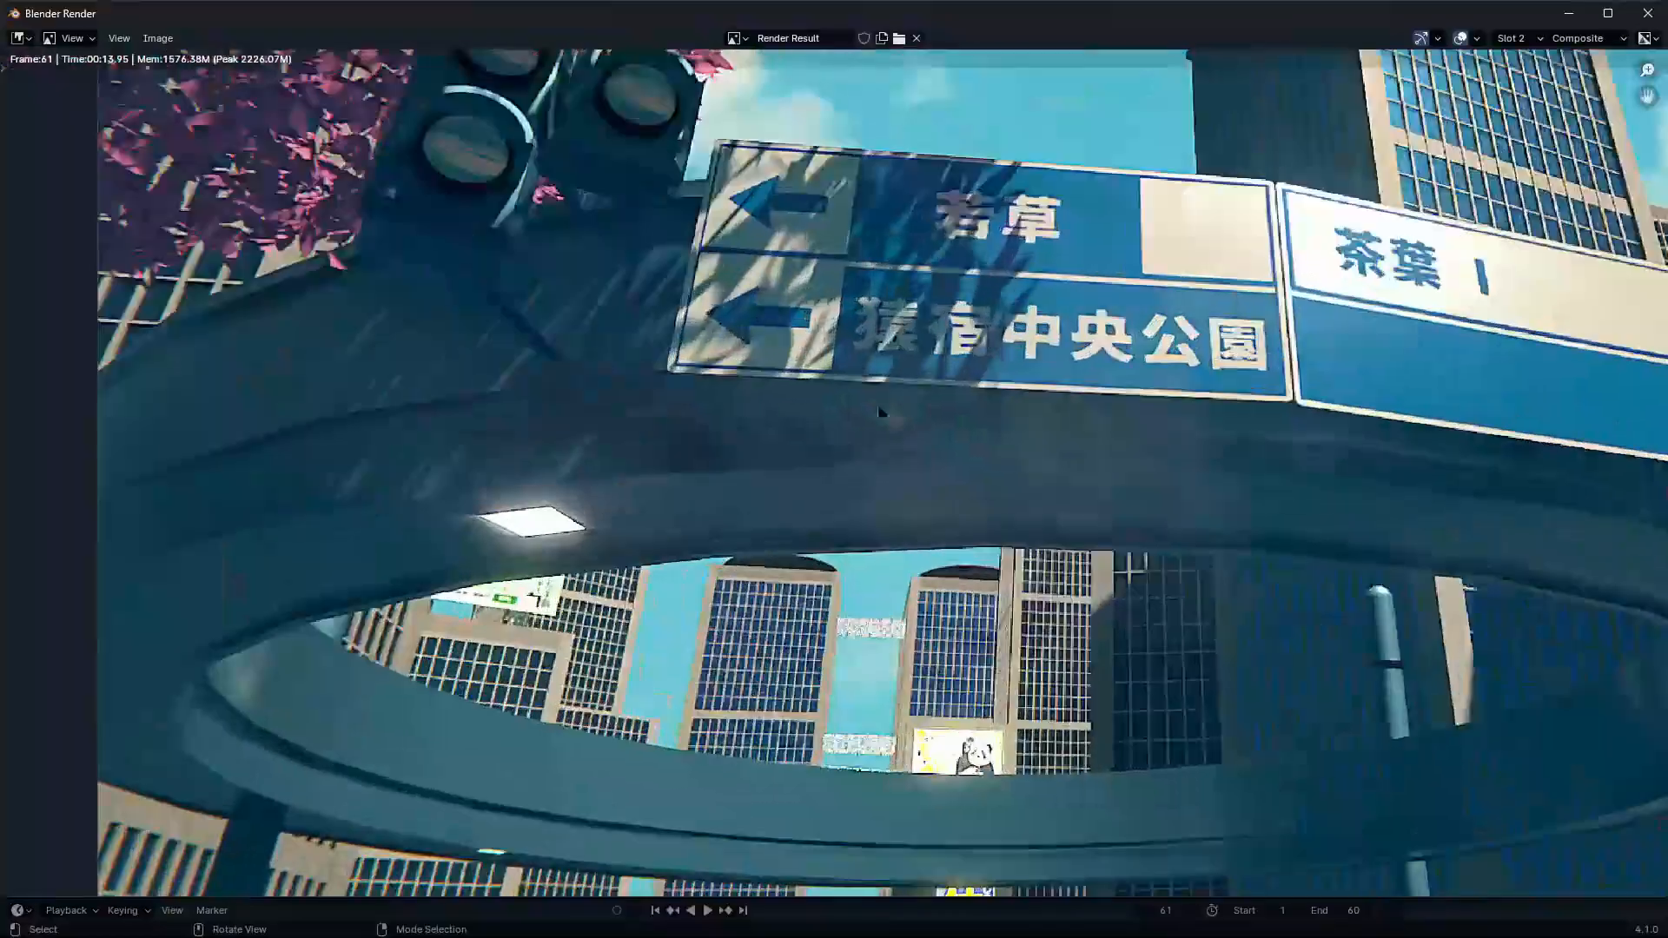
scroll(832, 472, "down", 2)
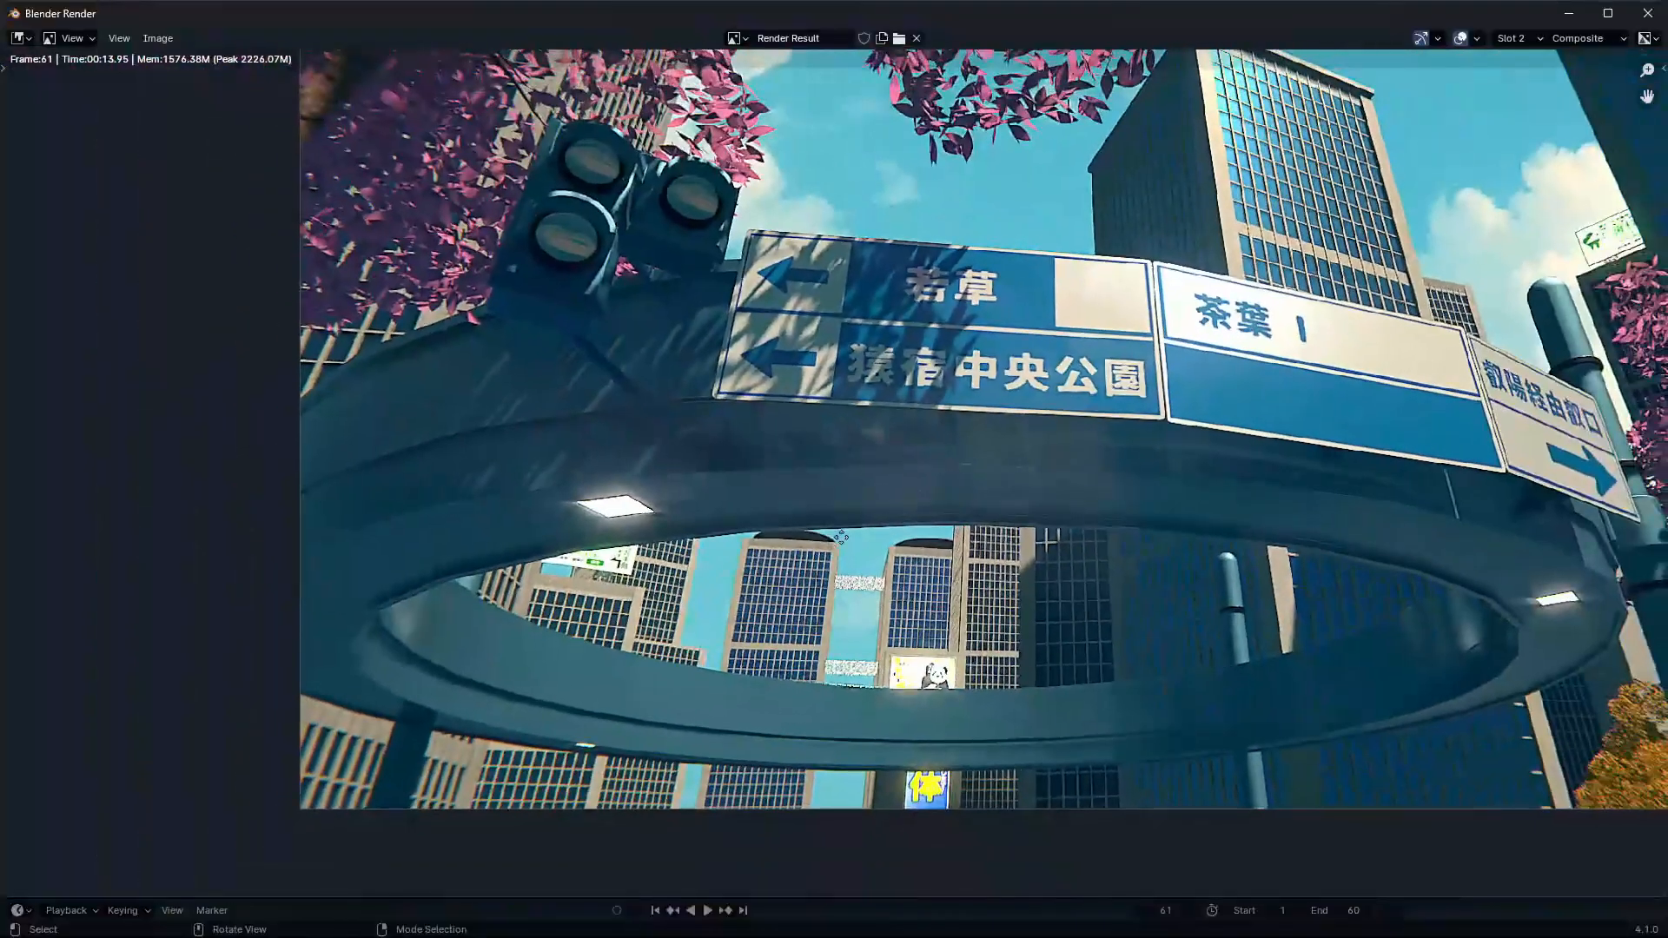
middle_click_drag(1646, 321, 1042, 438)
scroll(1188, 516, "up", 2)
scroll(1188, 515, "up", 2)
scroll(1216, 478, "down", 3)
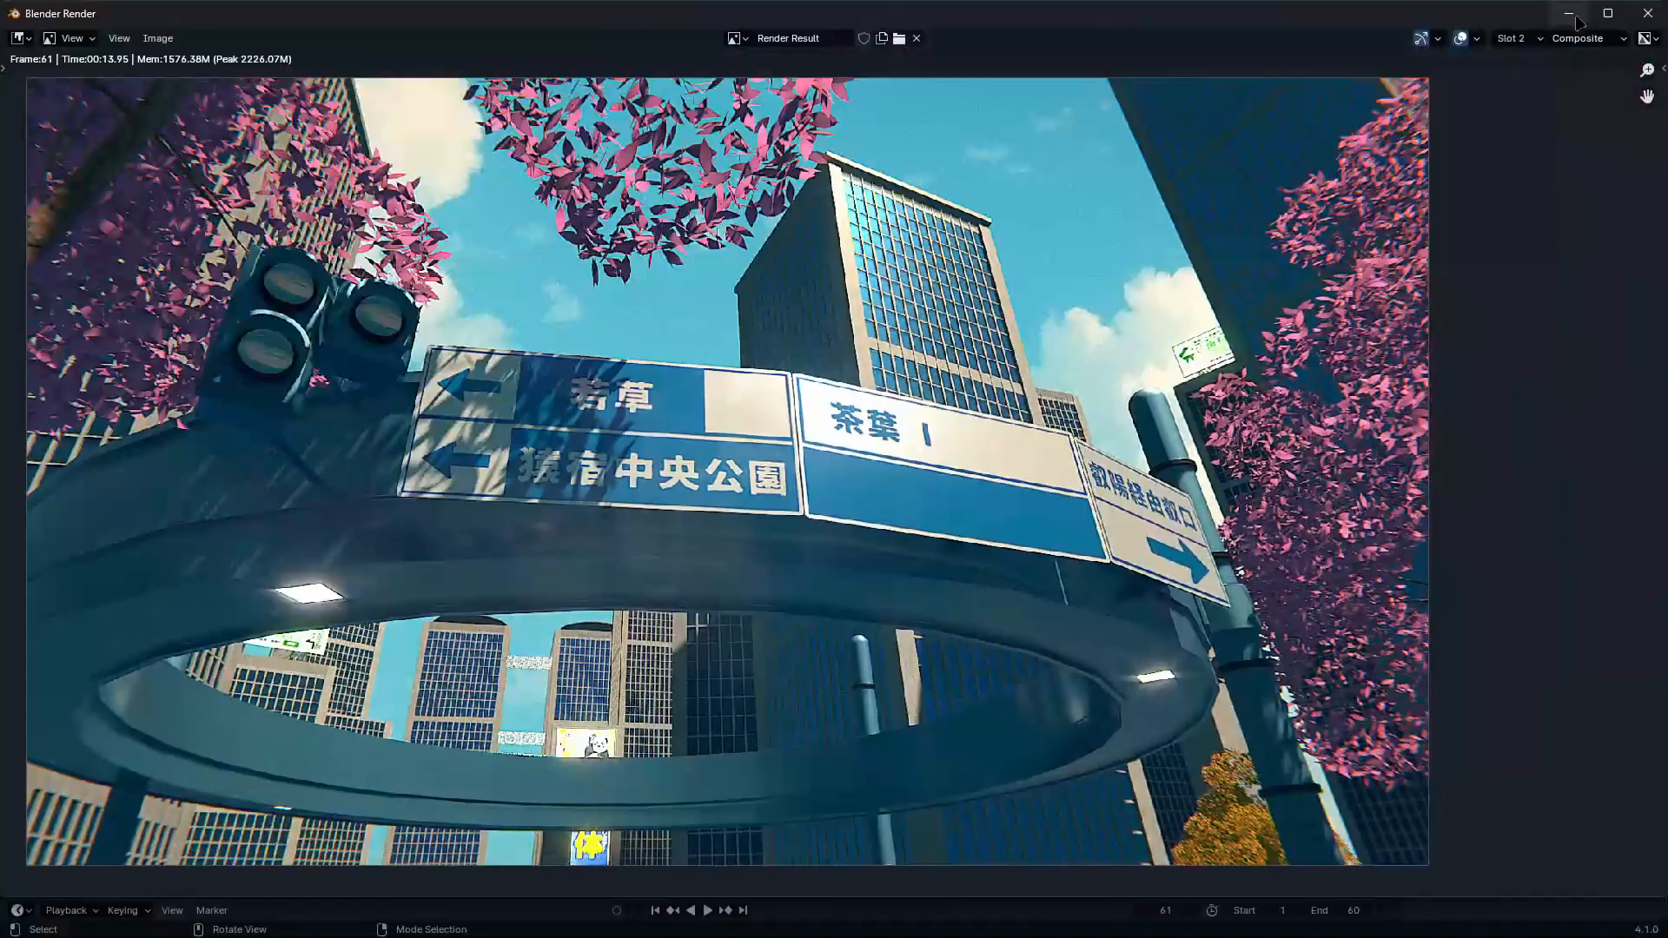
Compare the daytime render with the Day-Version.jpg reference image, switching back and forth between the two
left_click(1569, 15)
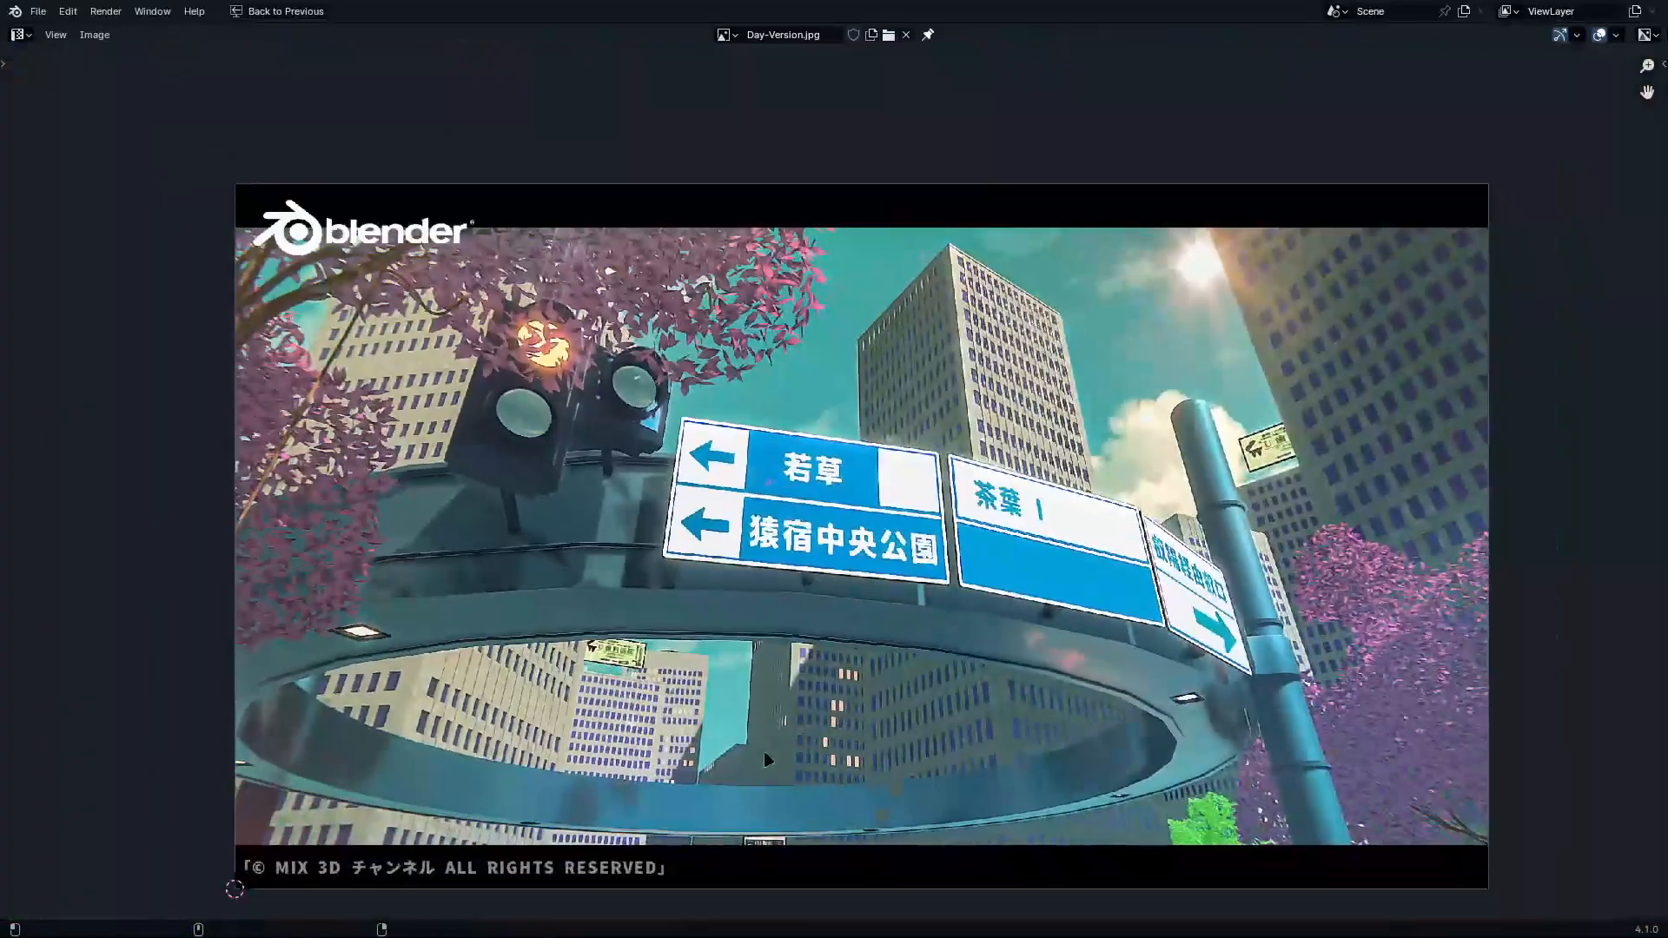
key("alt+Tab")
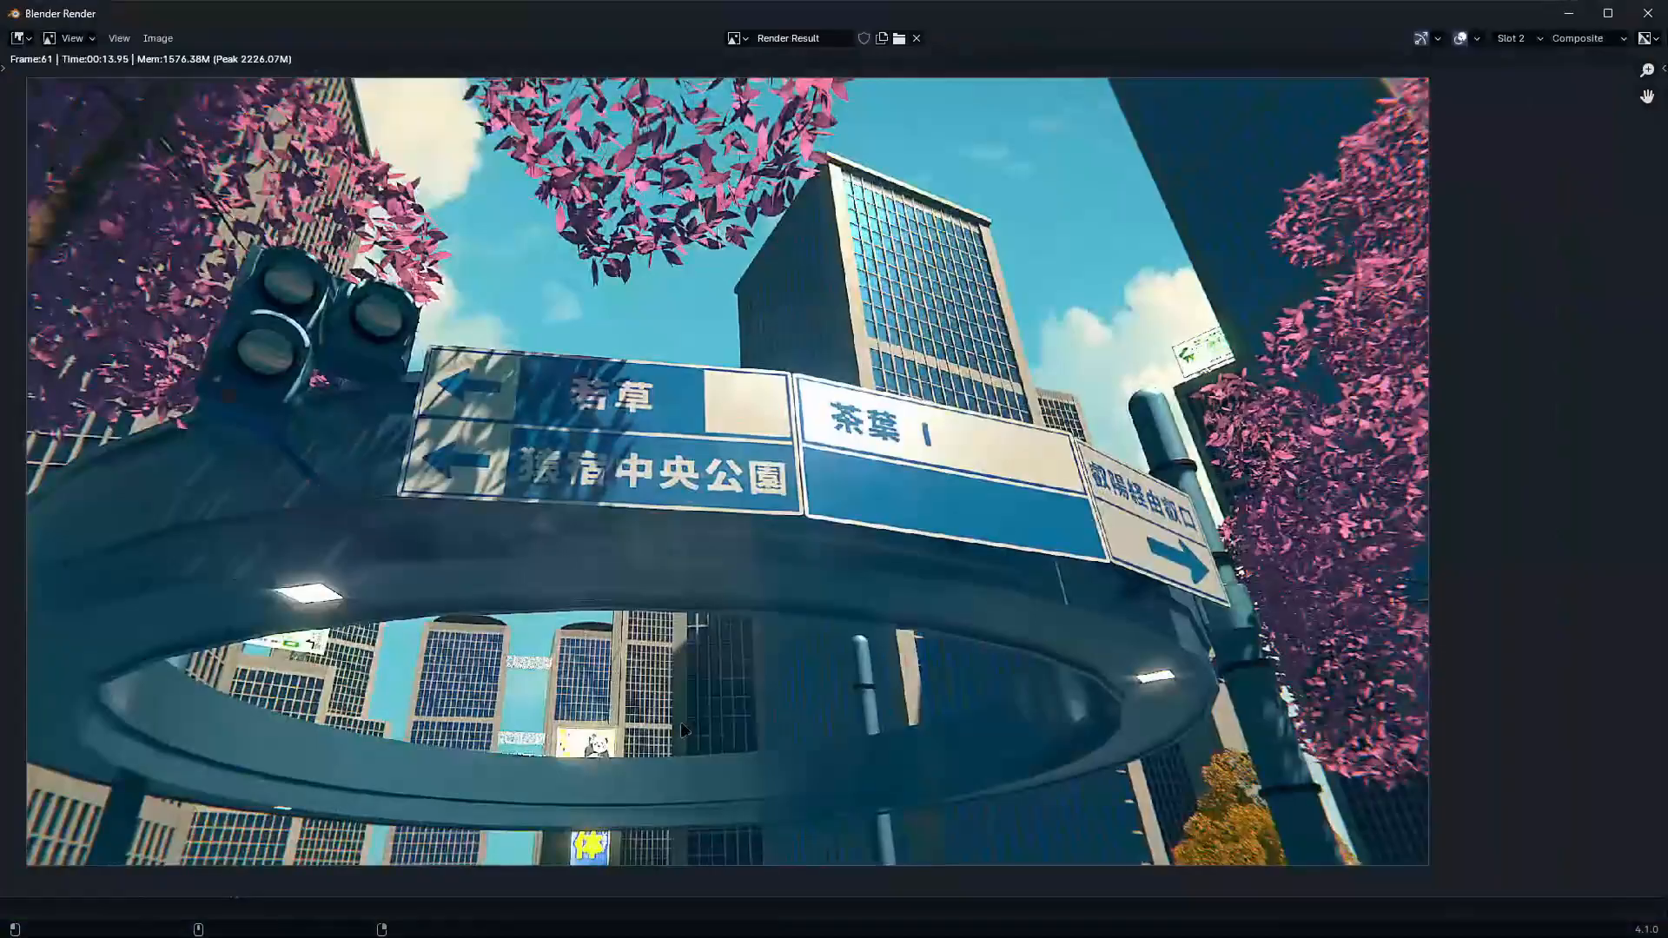
key("alt+Tab")
key("alt+Tab")
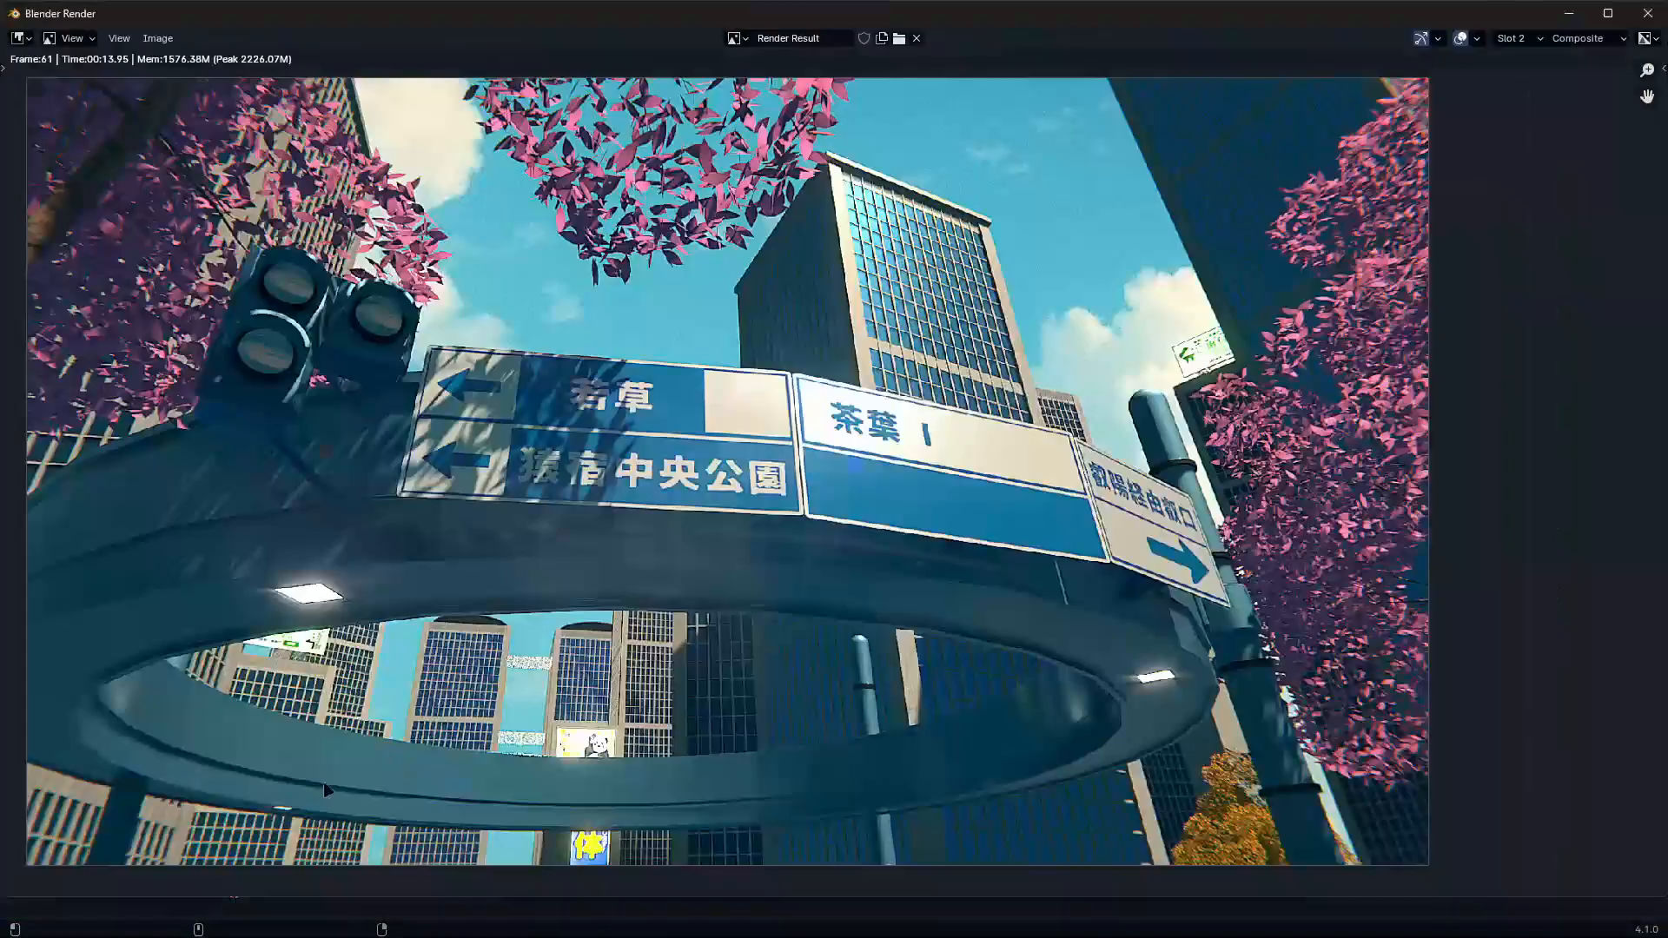
key("alt+Tab")
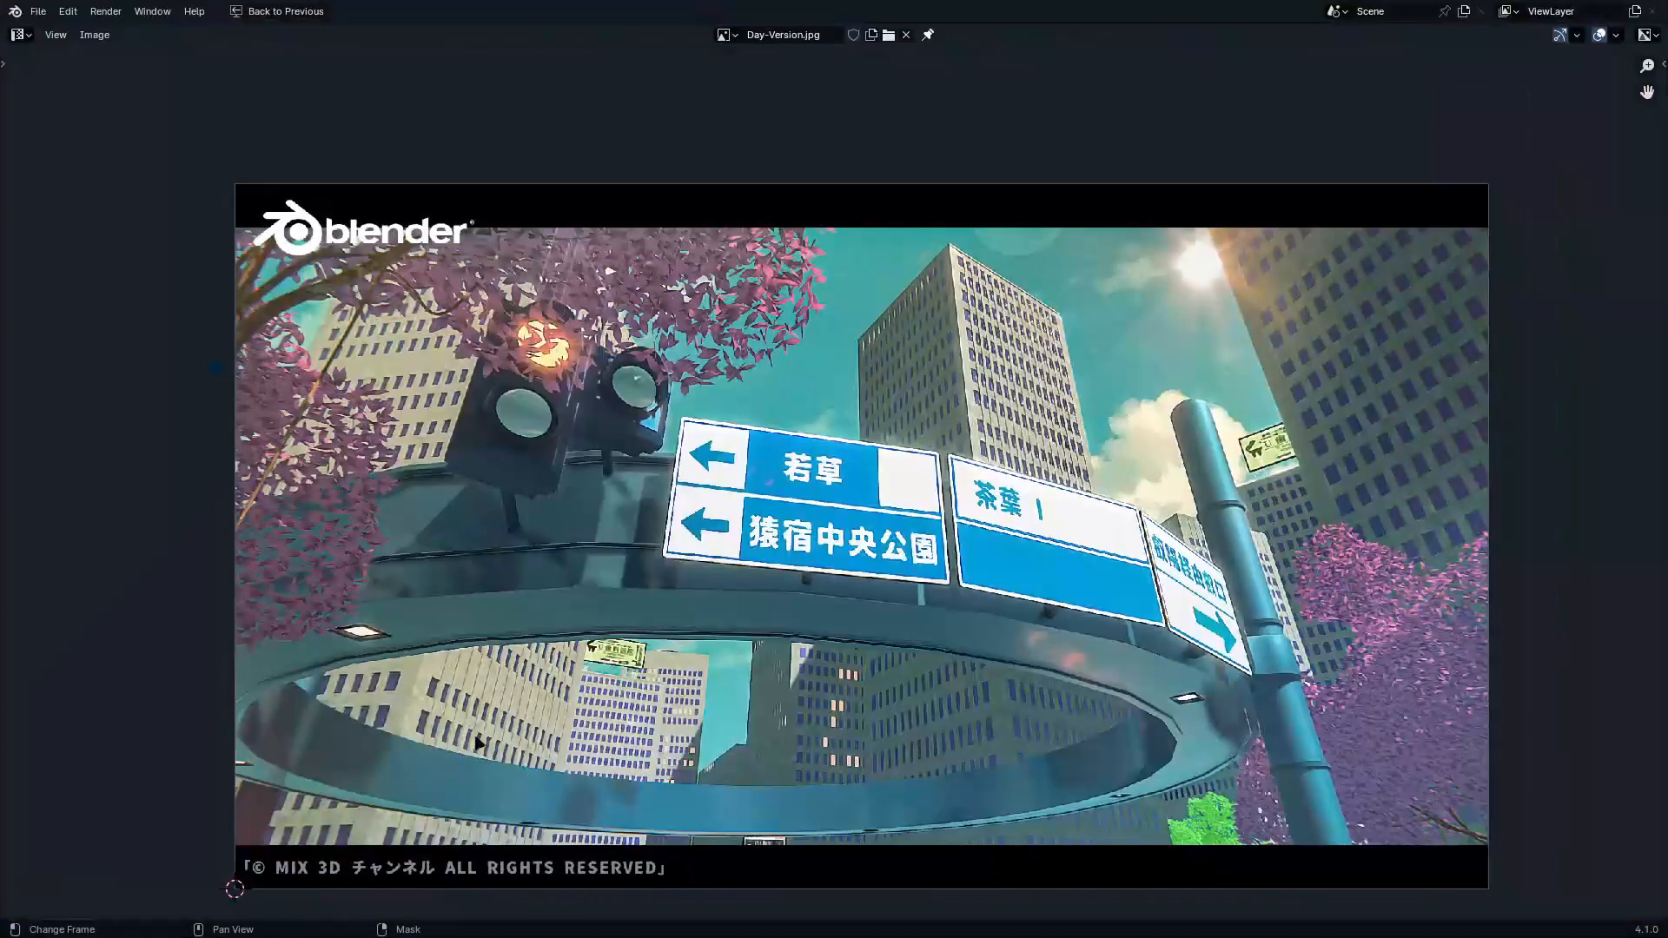
key("alt+Tab")
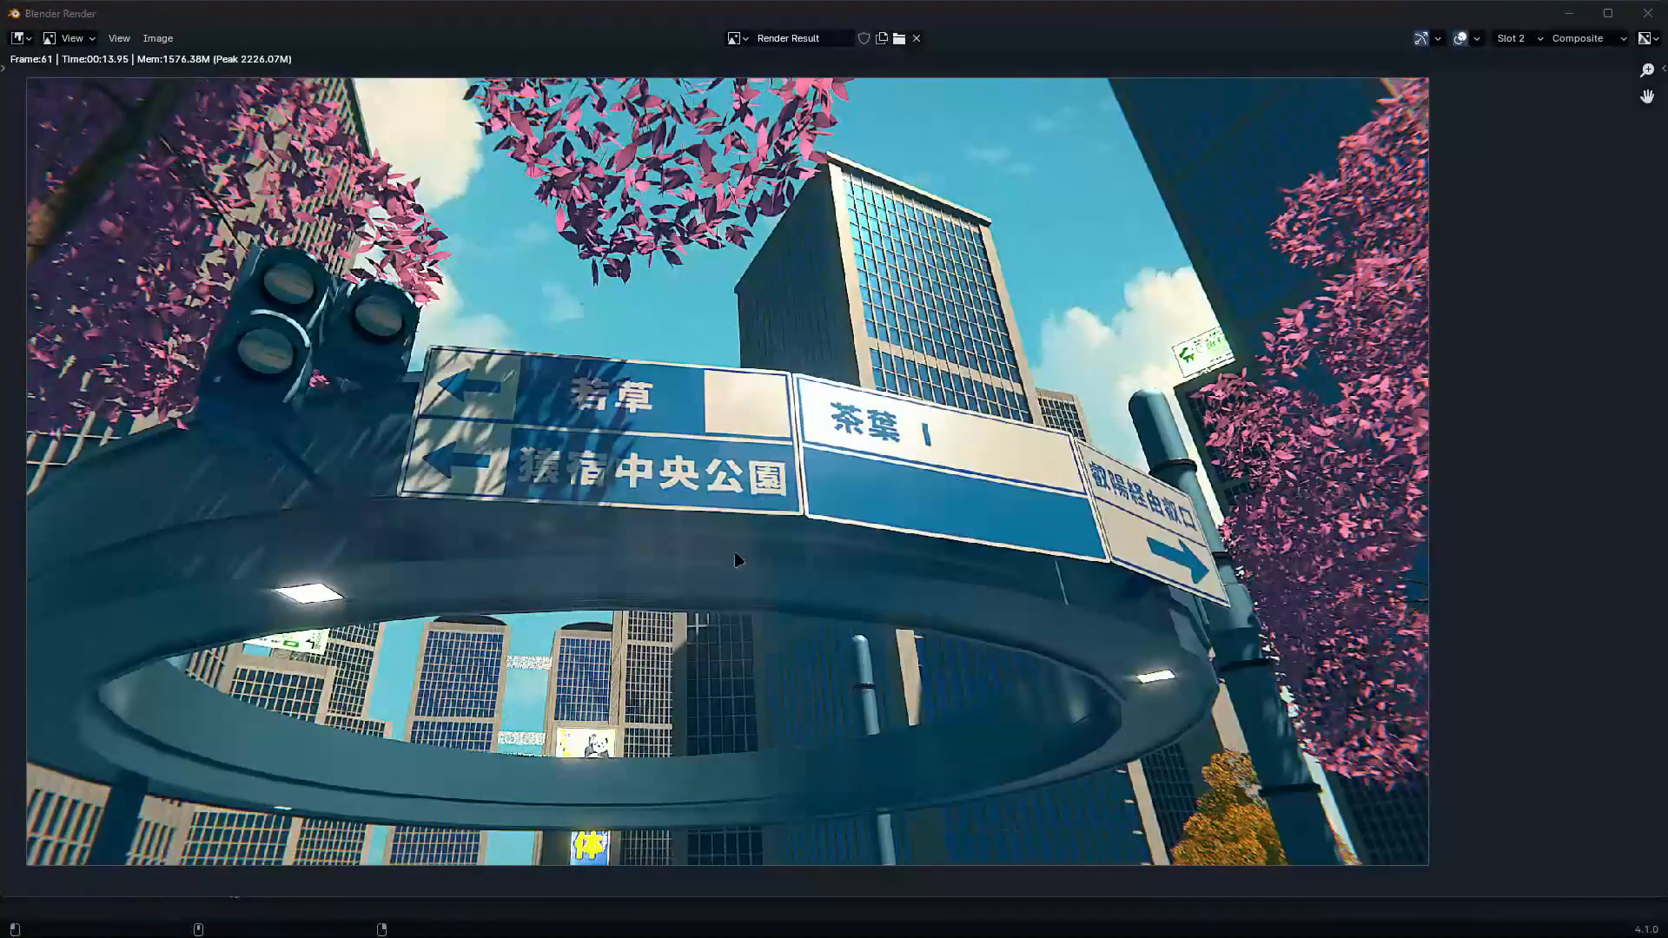
key("alt+Tab")
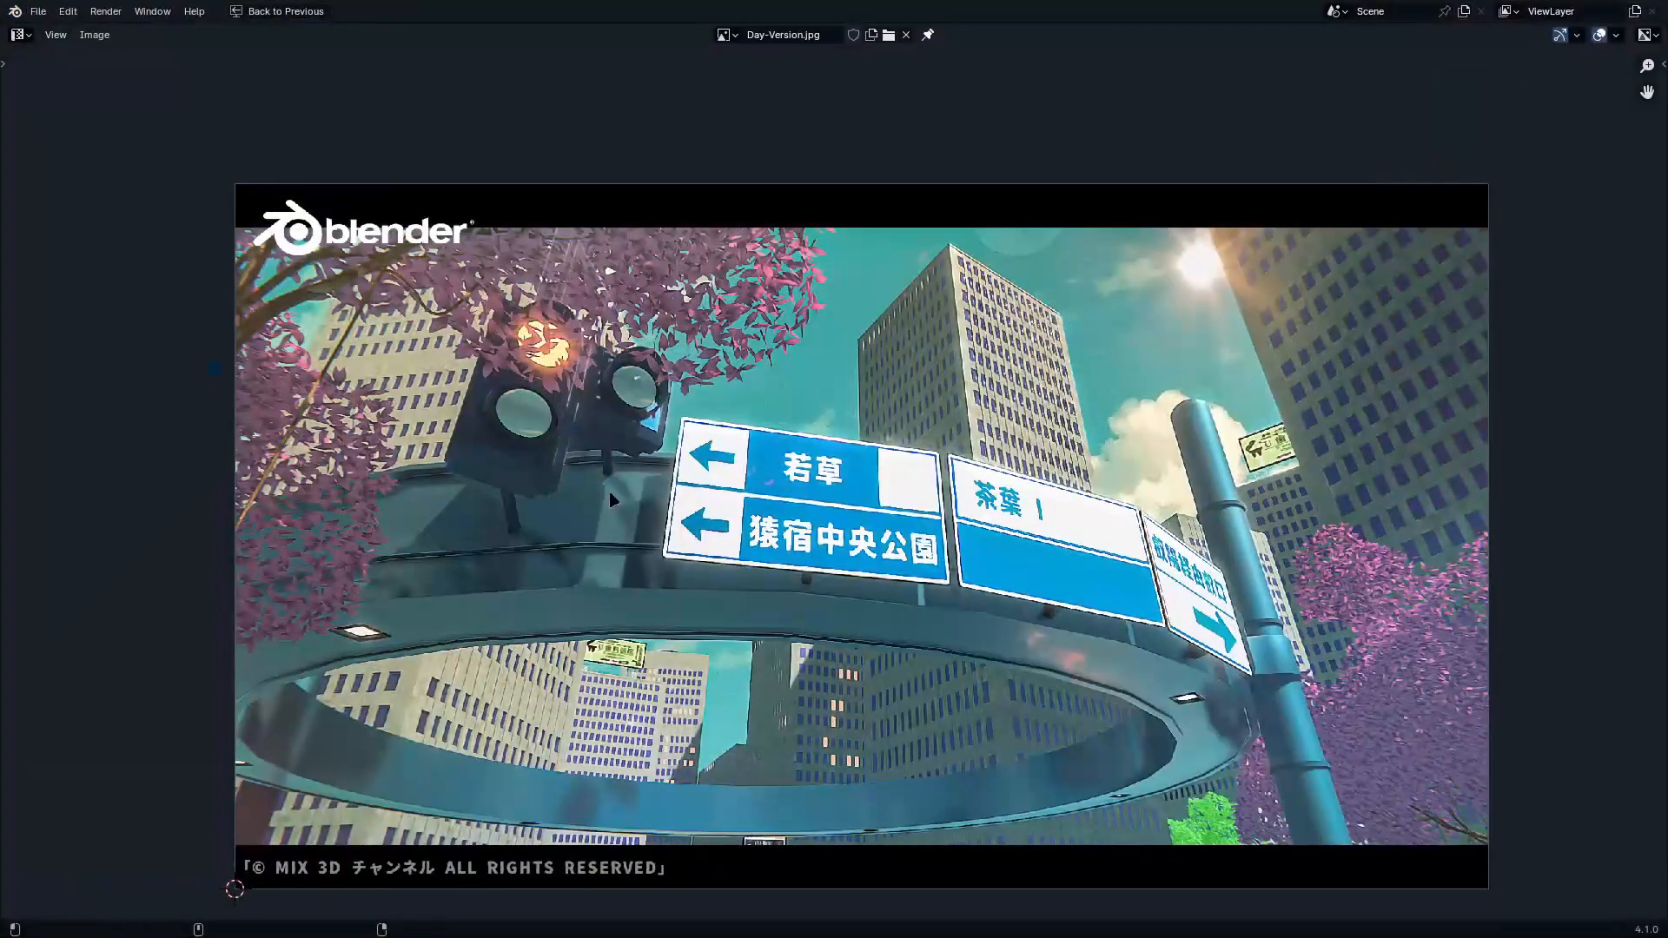
From the camera view, move the building behind the traffic light along X by about 14.4 m and by a further 2.3 m
key("ctrl+space")
middle_click_drag(627, 478, 560, 405)
left_click(580, 280)
key("KP_0")
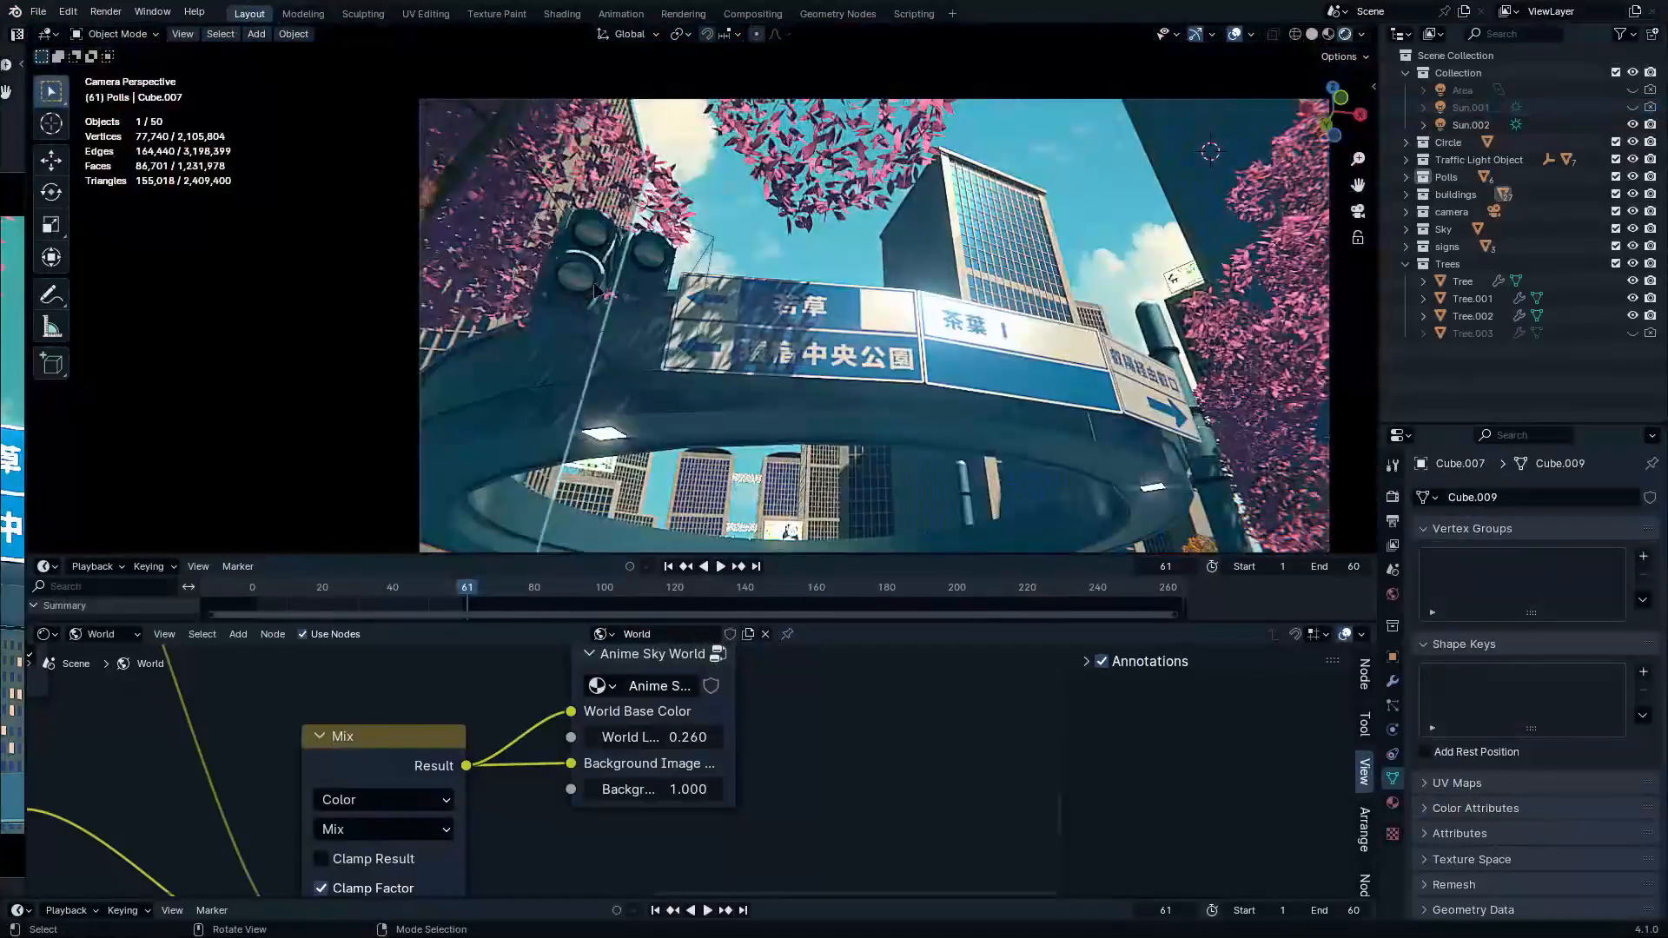
key("g")
key("x")
left_click(702, 309)
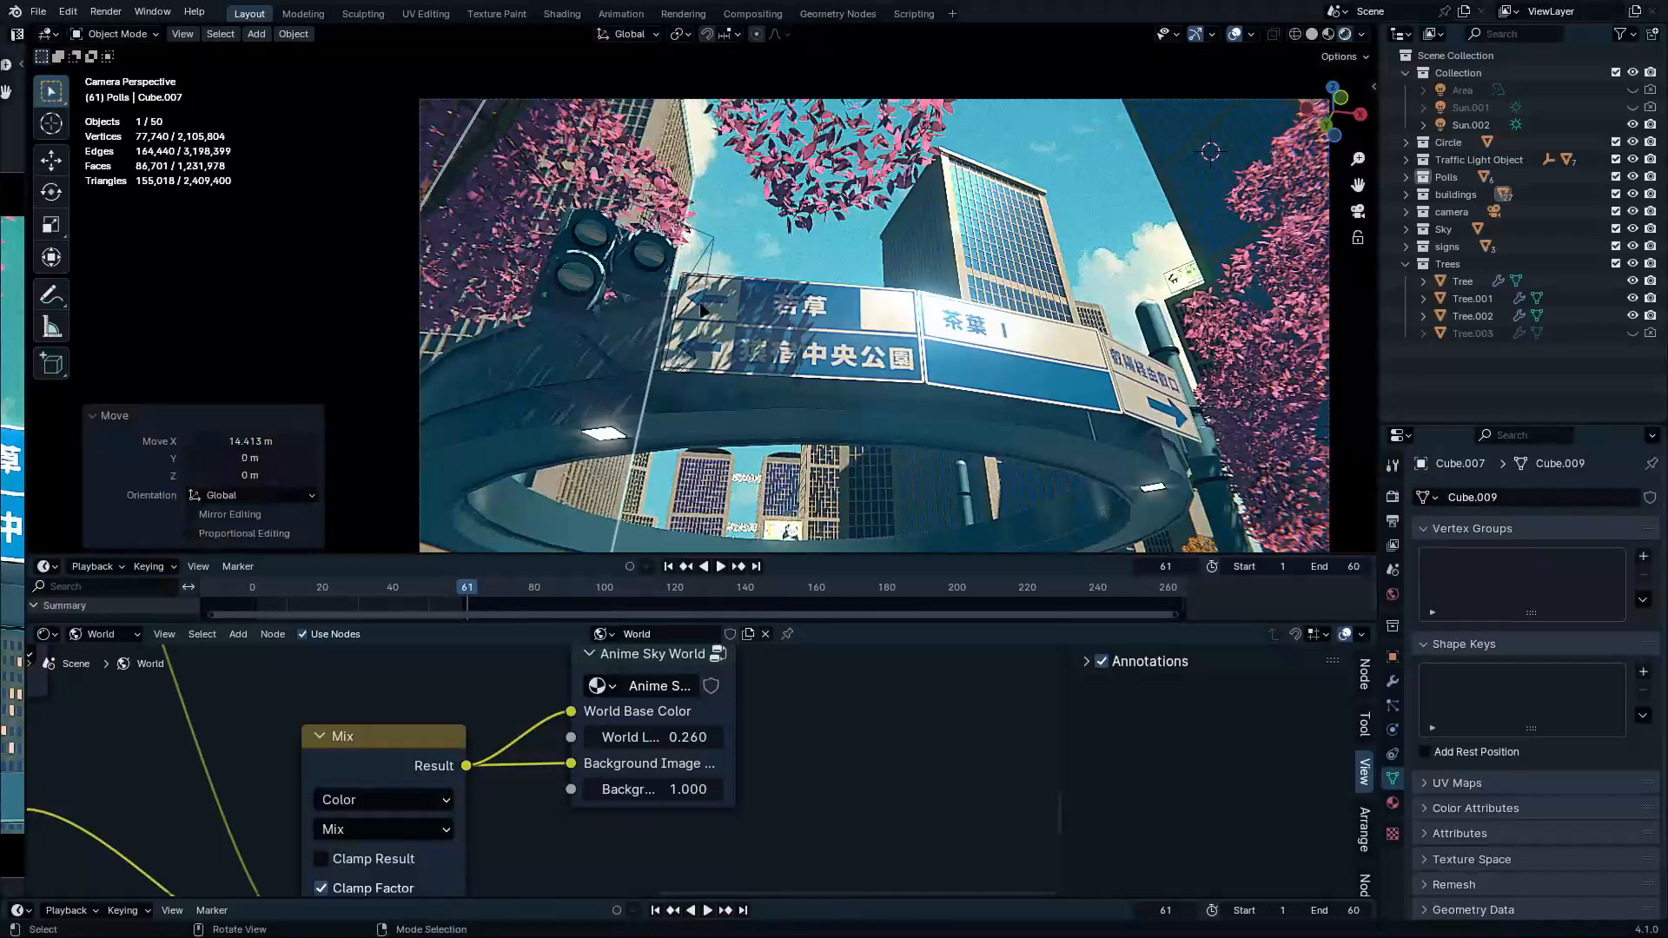
key("g")
key("x")
left_click(680, 302)
Move the building with the green rooftop billboard by about 19.7 m in X, 8.2 m in Y and -9.5 m in Z
middle_click_drag(679, 302, 730, 428)
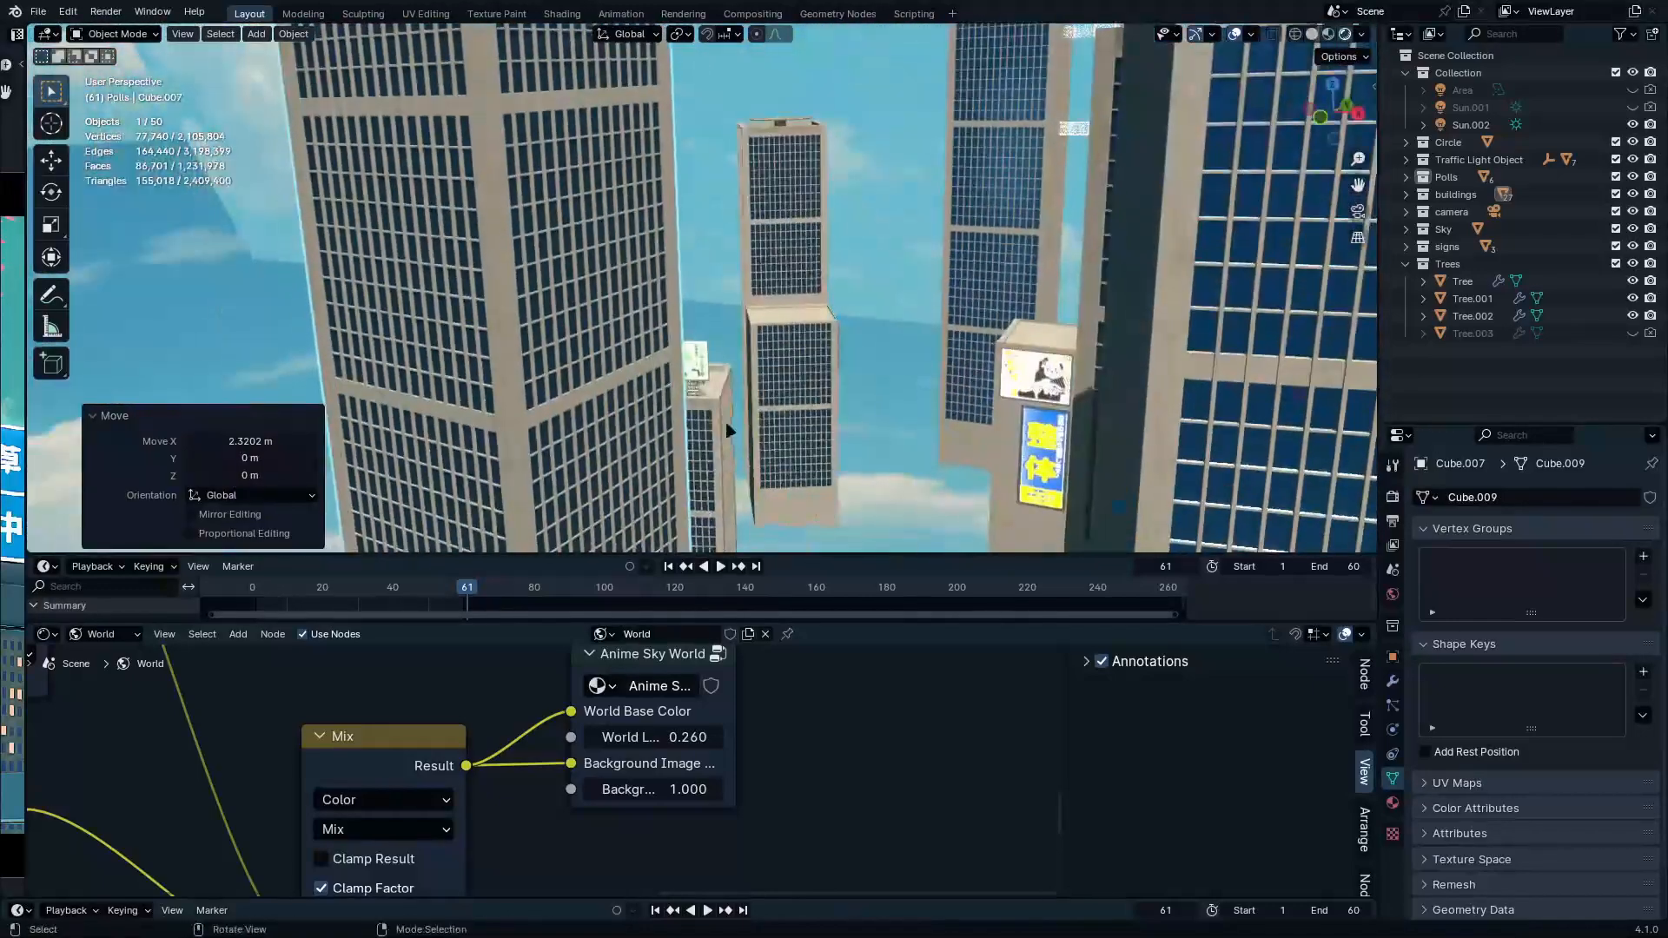
left_click(739, 433)
key("g")
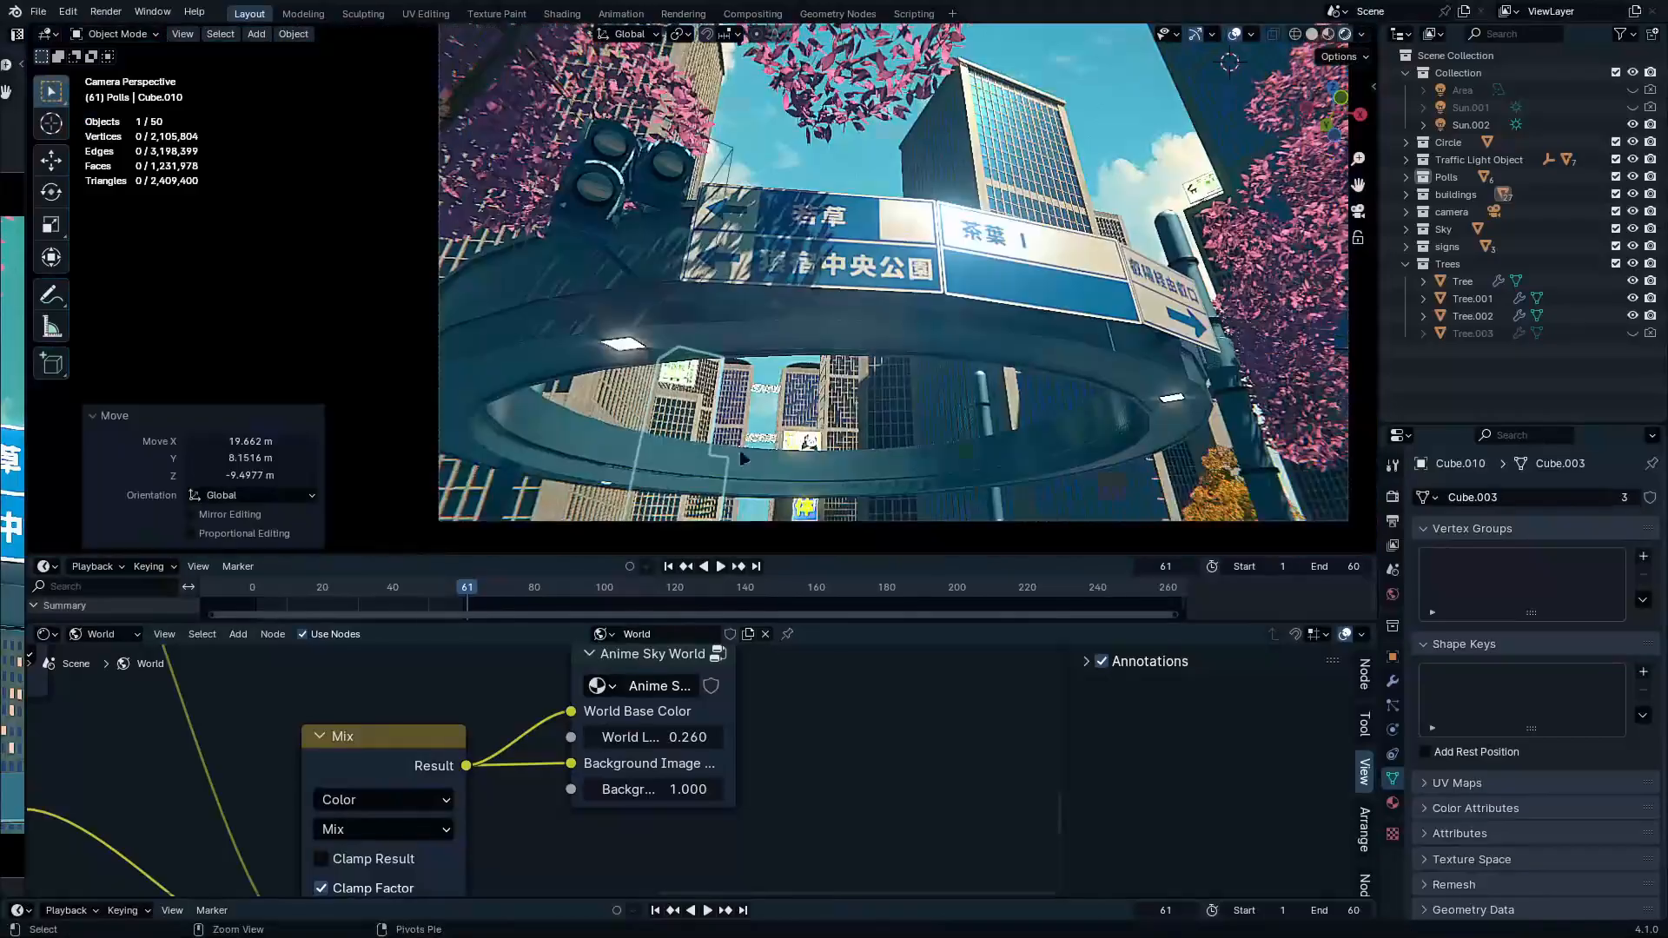
Parent the signs hanging between the helipad towers to the tower object
scroll(750, 426, "up", 4)
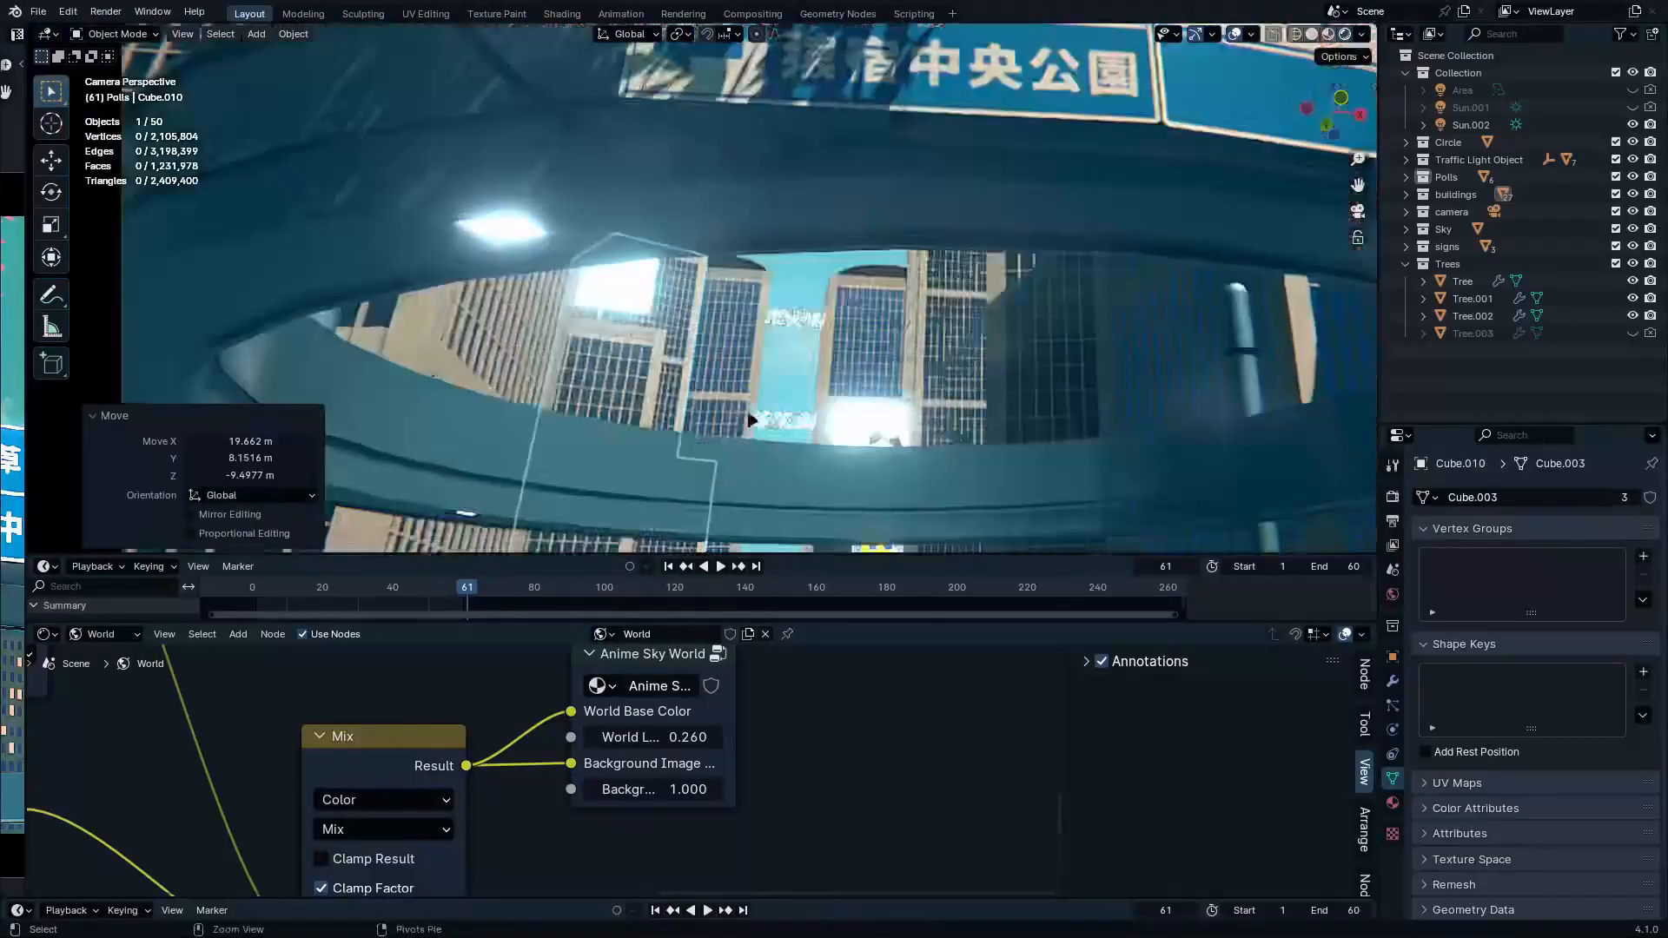
scroll(730, 356, "up", 2)
left_click(803, 310)
left_click(792, 428, "shift")
left_click(851, 359, "shift")
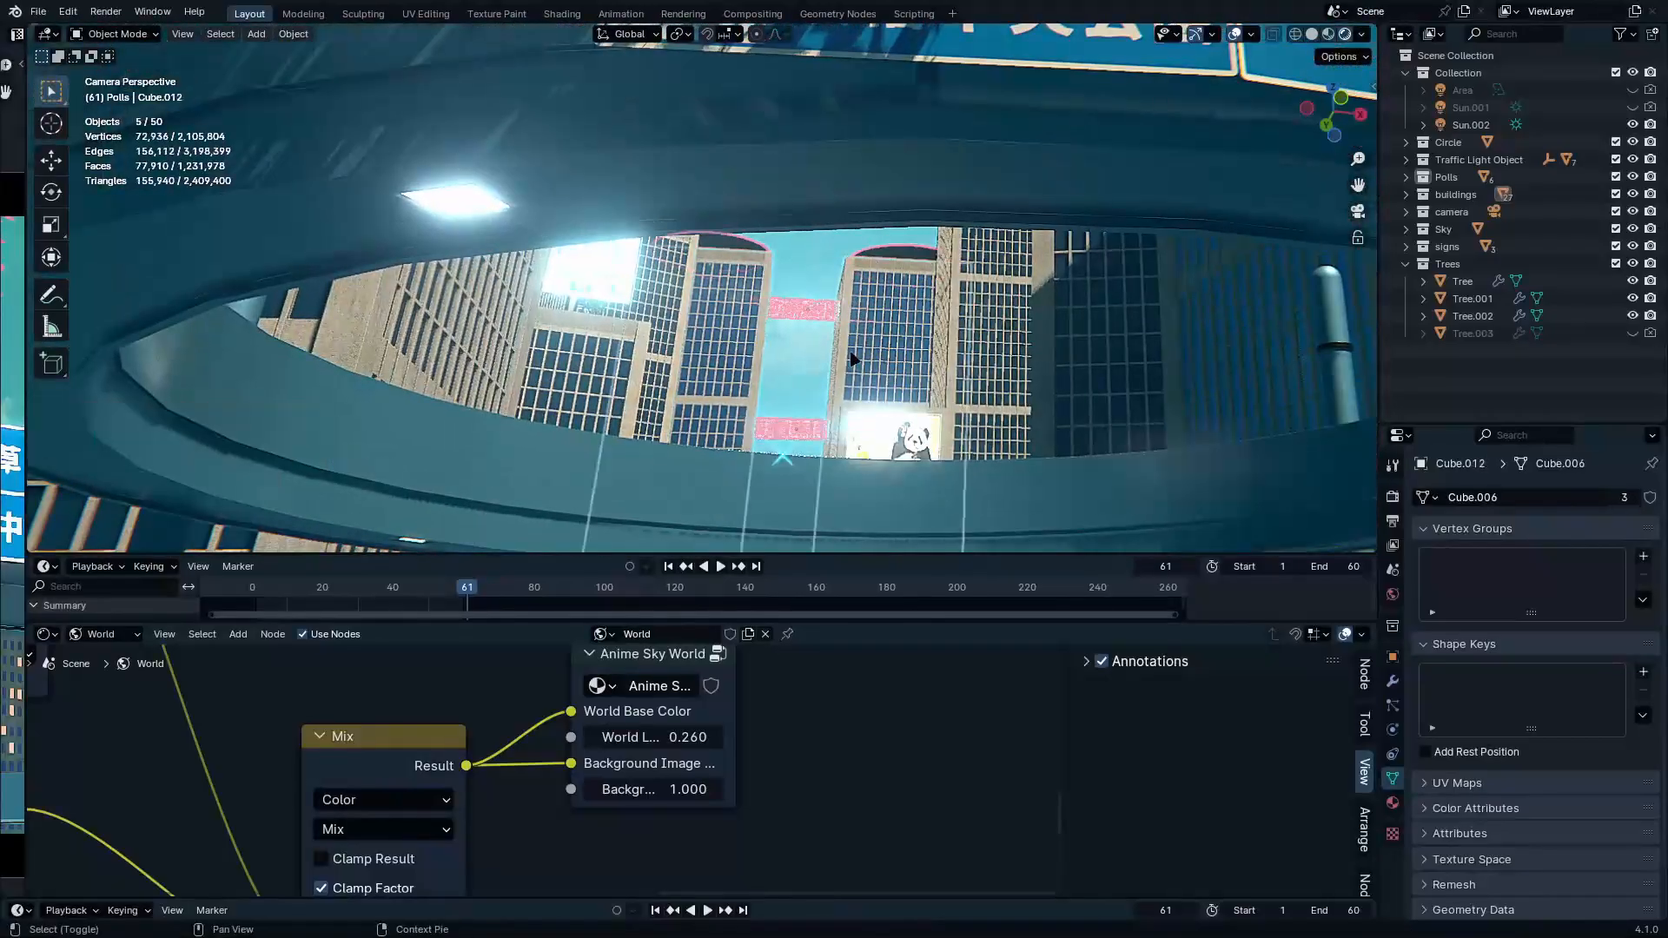
key("ctrl+p")
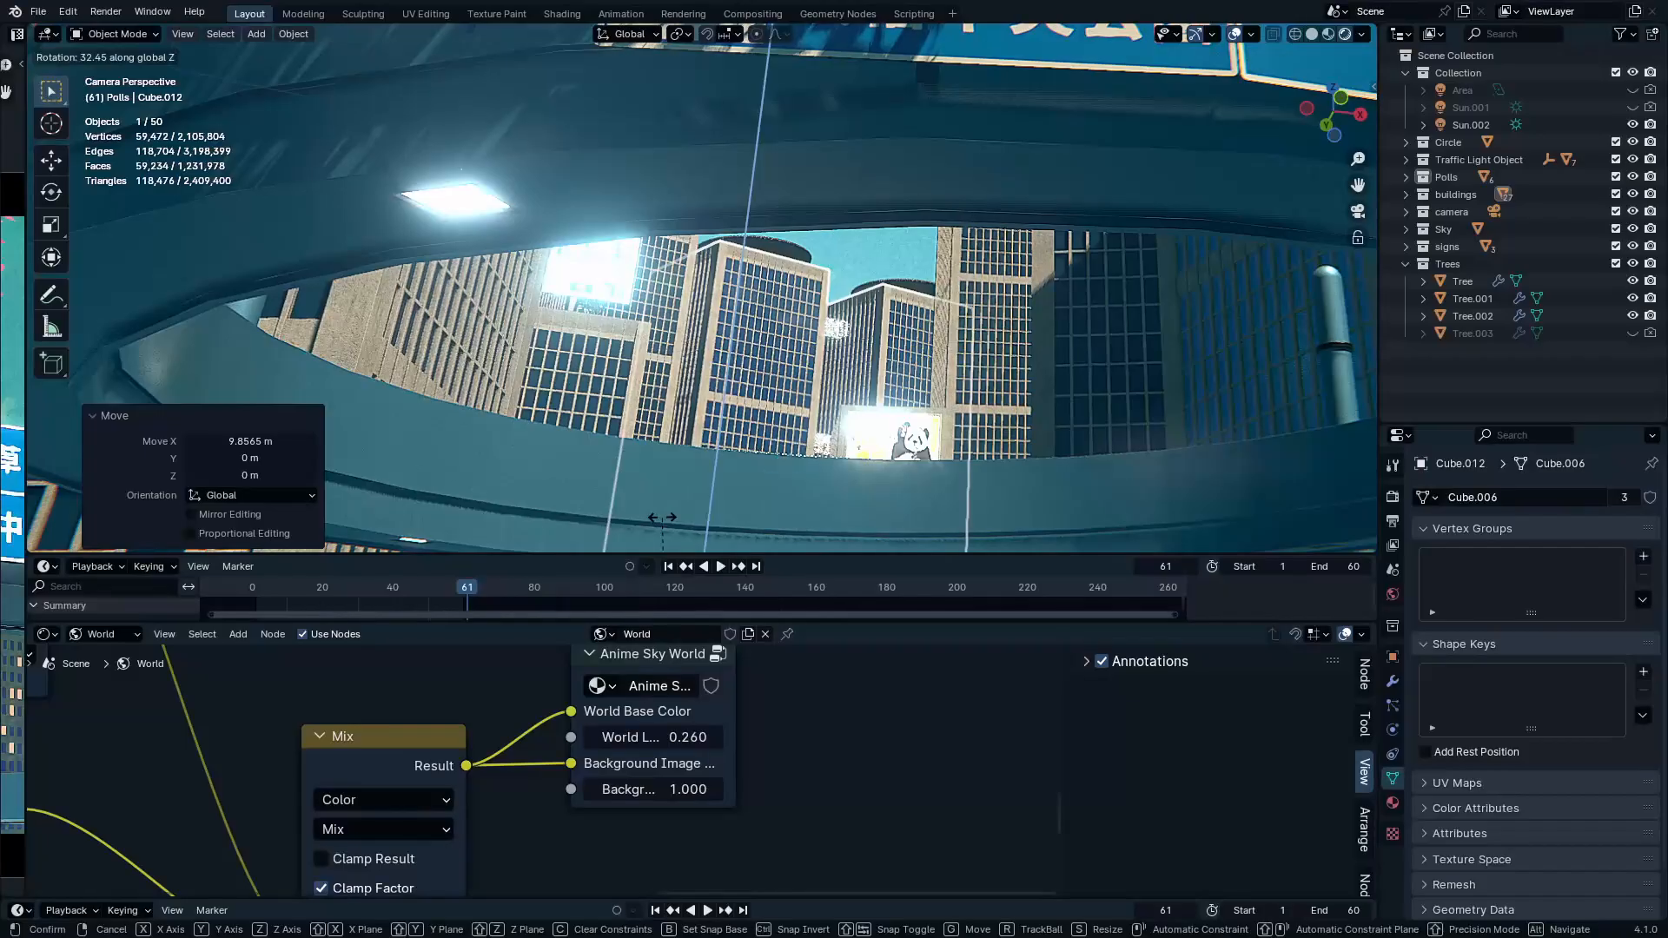
Rotate the helipad towers about 32° around Z and shift them about 10.2 m along X, readjusting their rotation
left_click(663, 516)
left_click_drag(686, 200, 1068, 516)
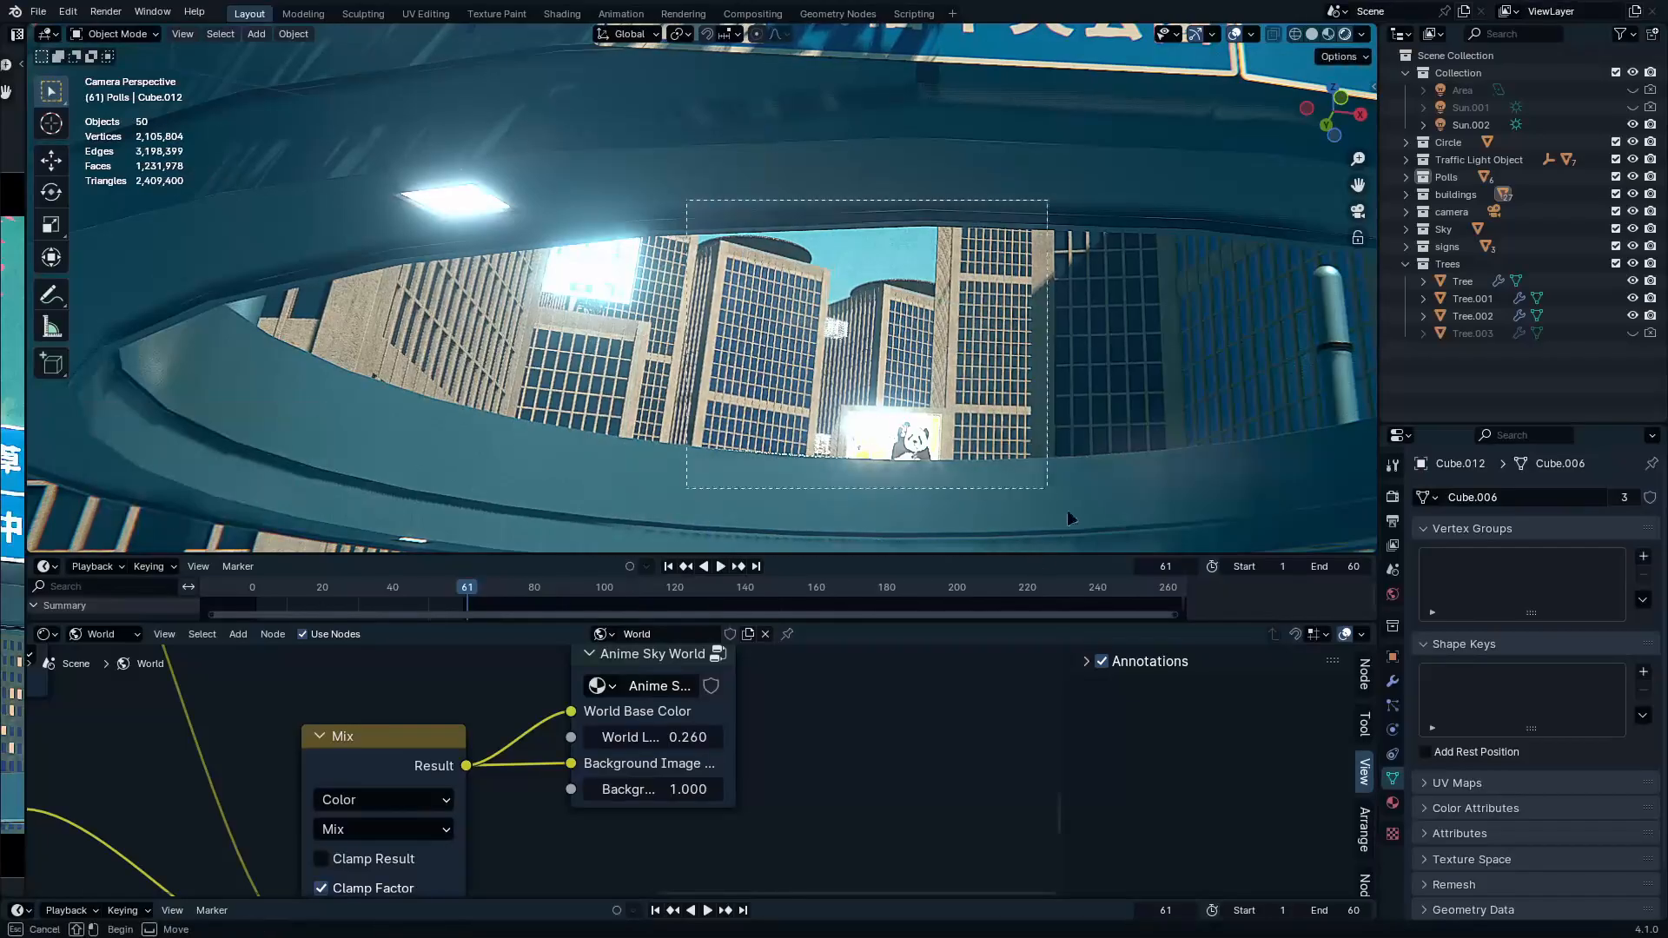
left_click(771, 319)
key("r")
key("z")
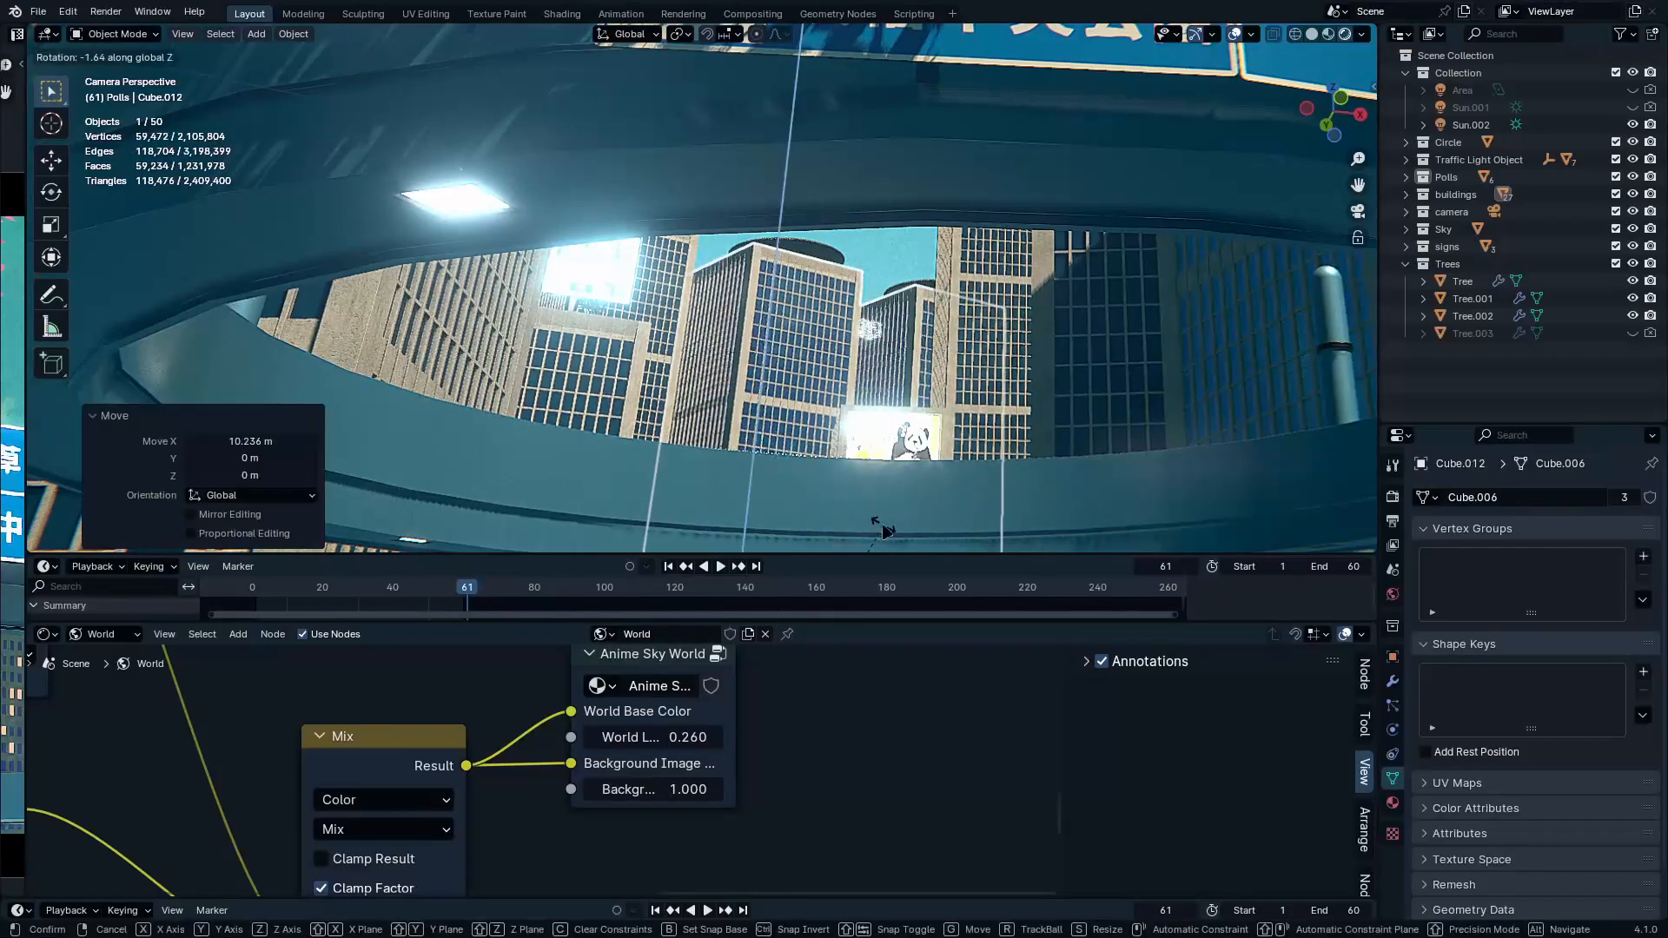
left_click(614, 239)
Examine the rearranged buildings through the ring opening and in the overall camera composition
key("alt+a")
middle_click_drag(595, 283, 645, 277, "shift")
left_click(682, 349)
key("alt+a")
scroll(677, 325, "up", 6)
scroll(647, 284, "down", 7)
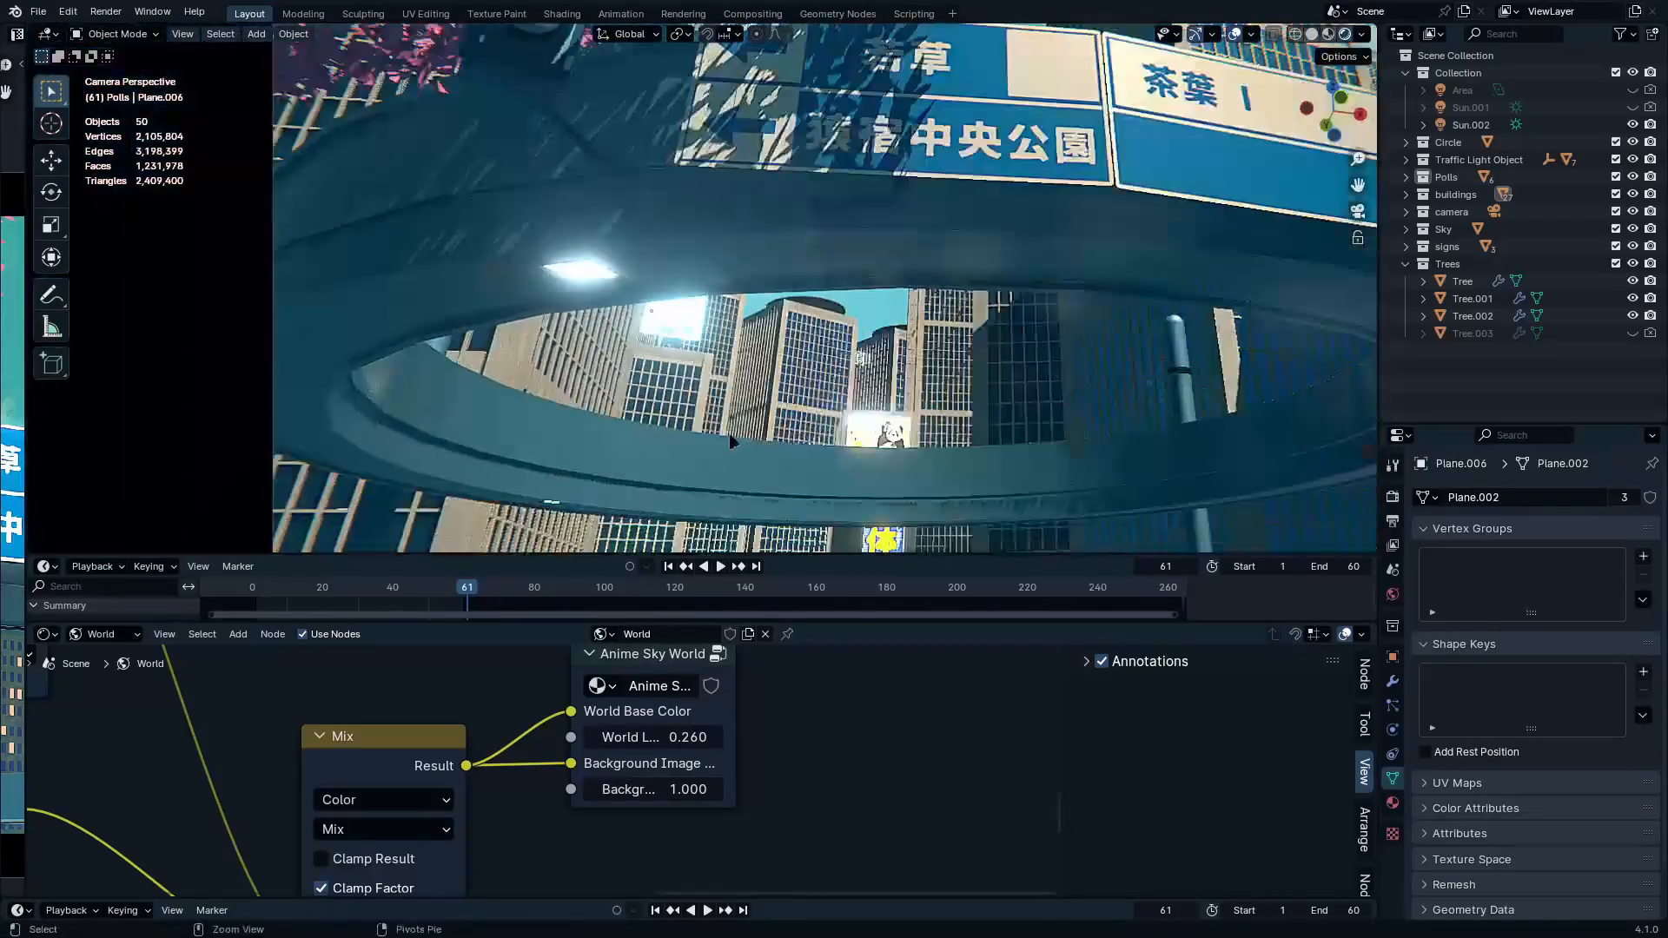
middle_click_drag(773, 449, 816, 489, "ctrl")
middle_click_drag(948, 431, 855, 448, "shift")
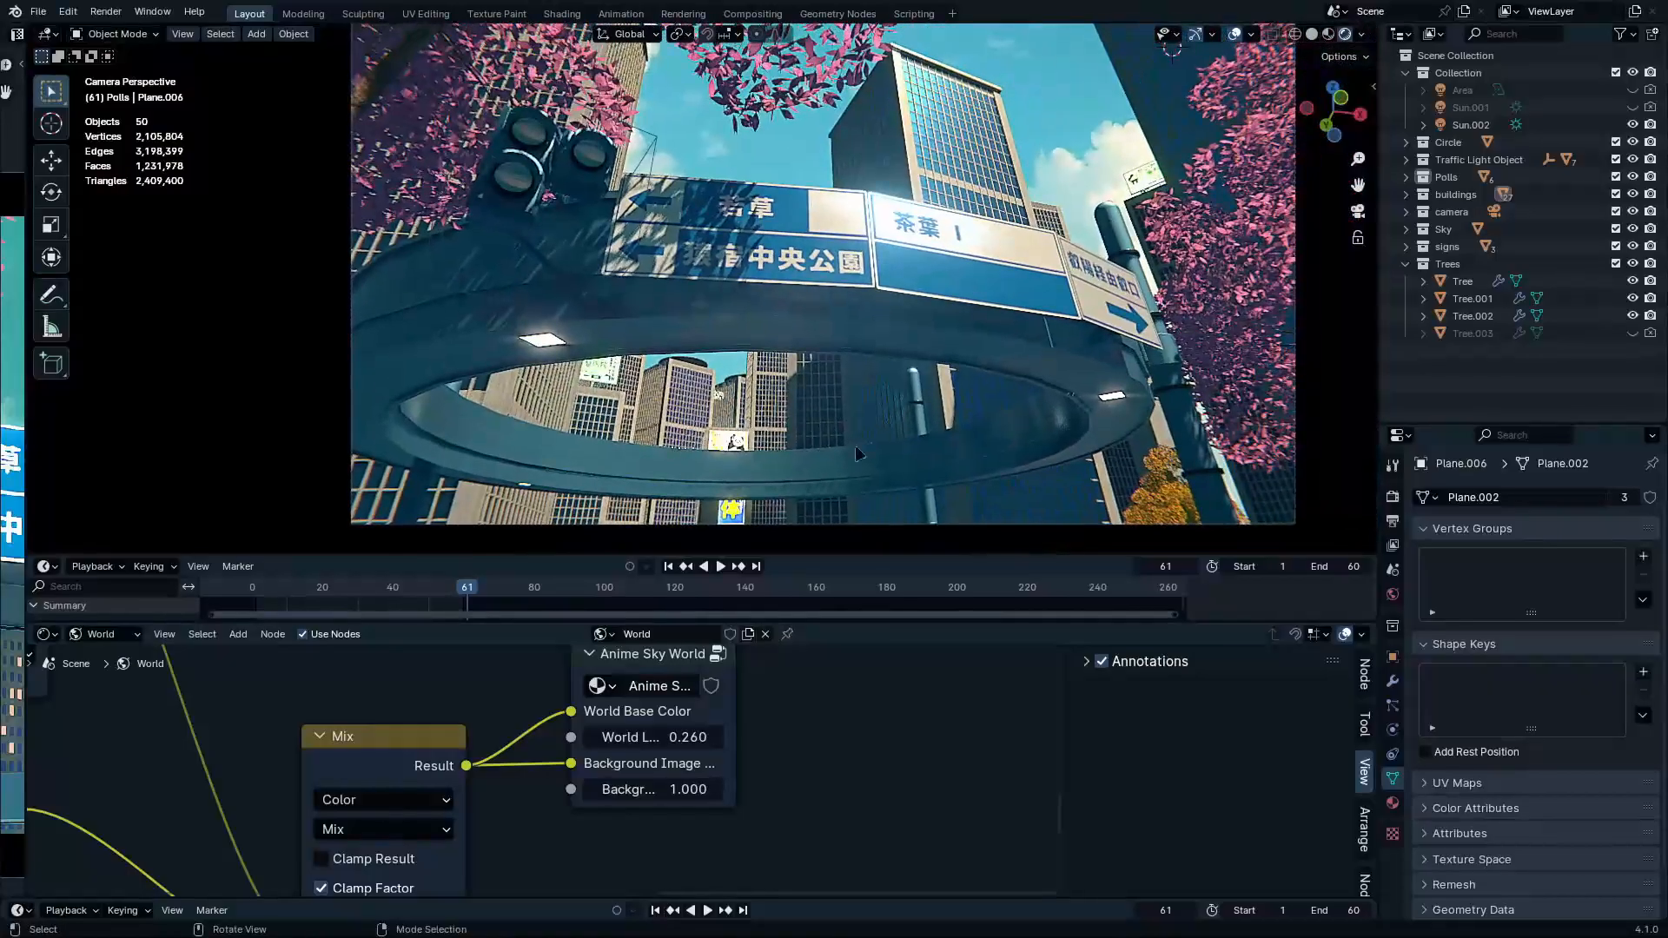
Duplicate Sun.002 in place and hide the original in both viewport and renders
left_click(1471, 124)
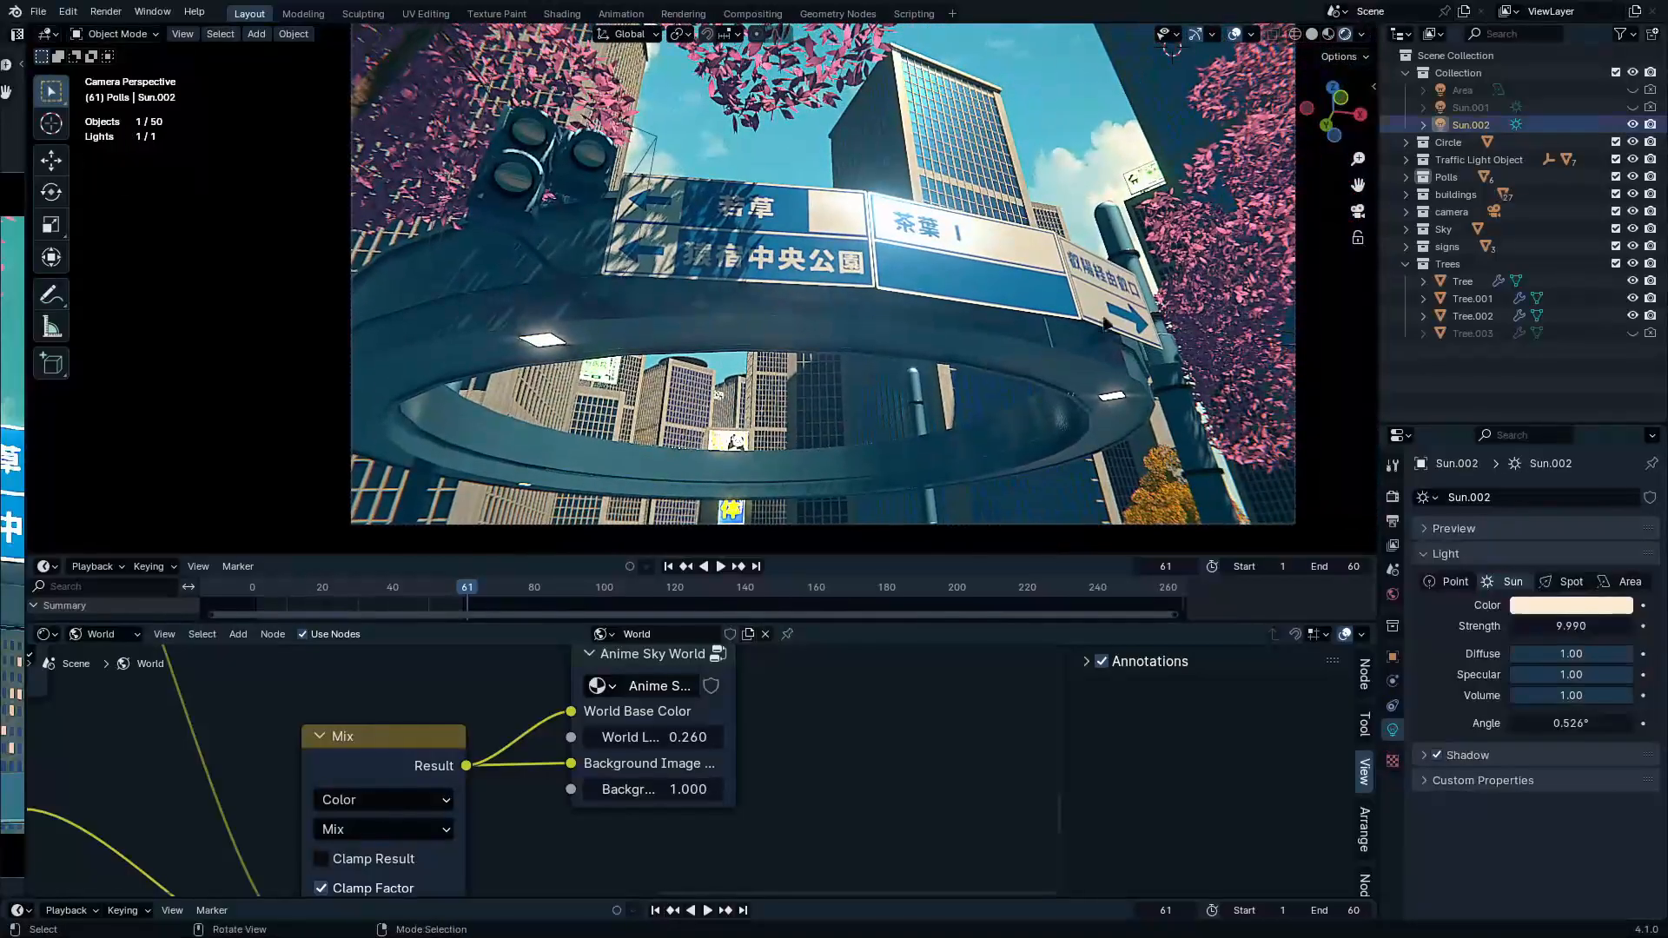
key("shift+d")
key("Escape")
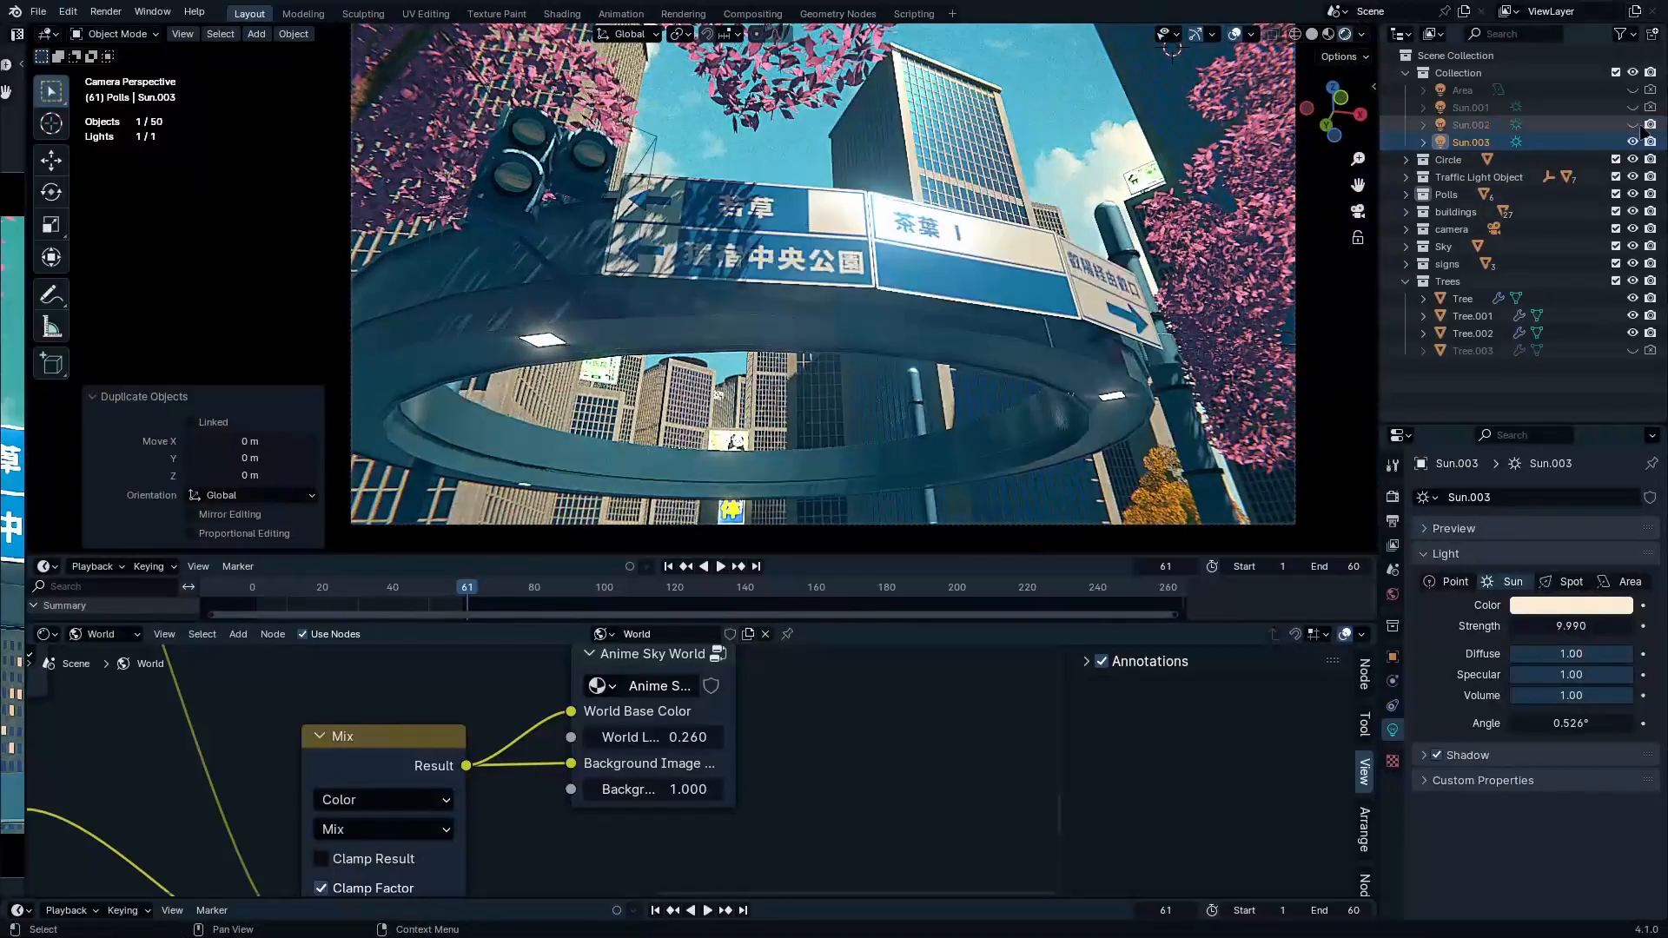
left_click(1650, 126)
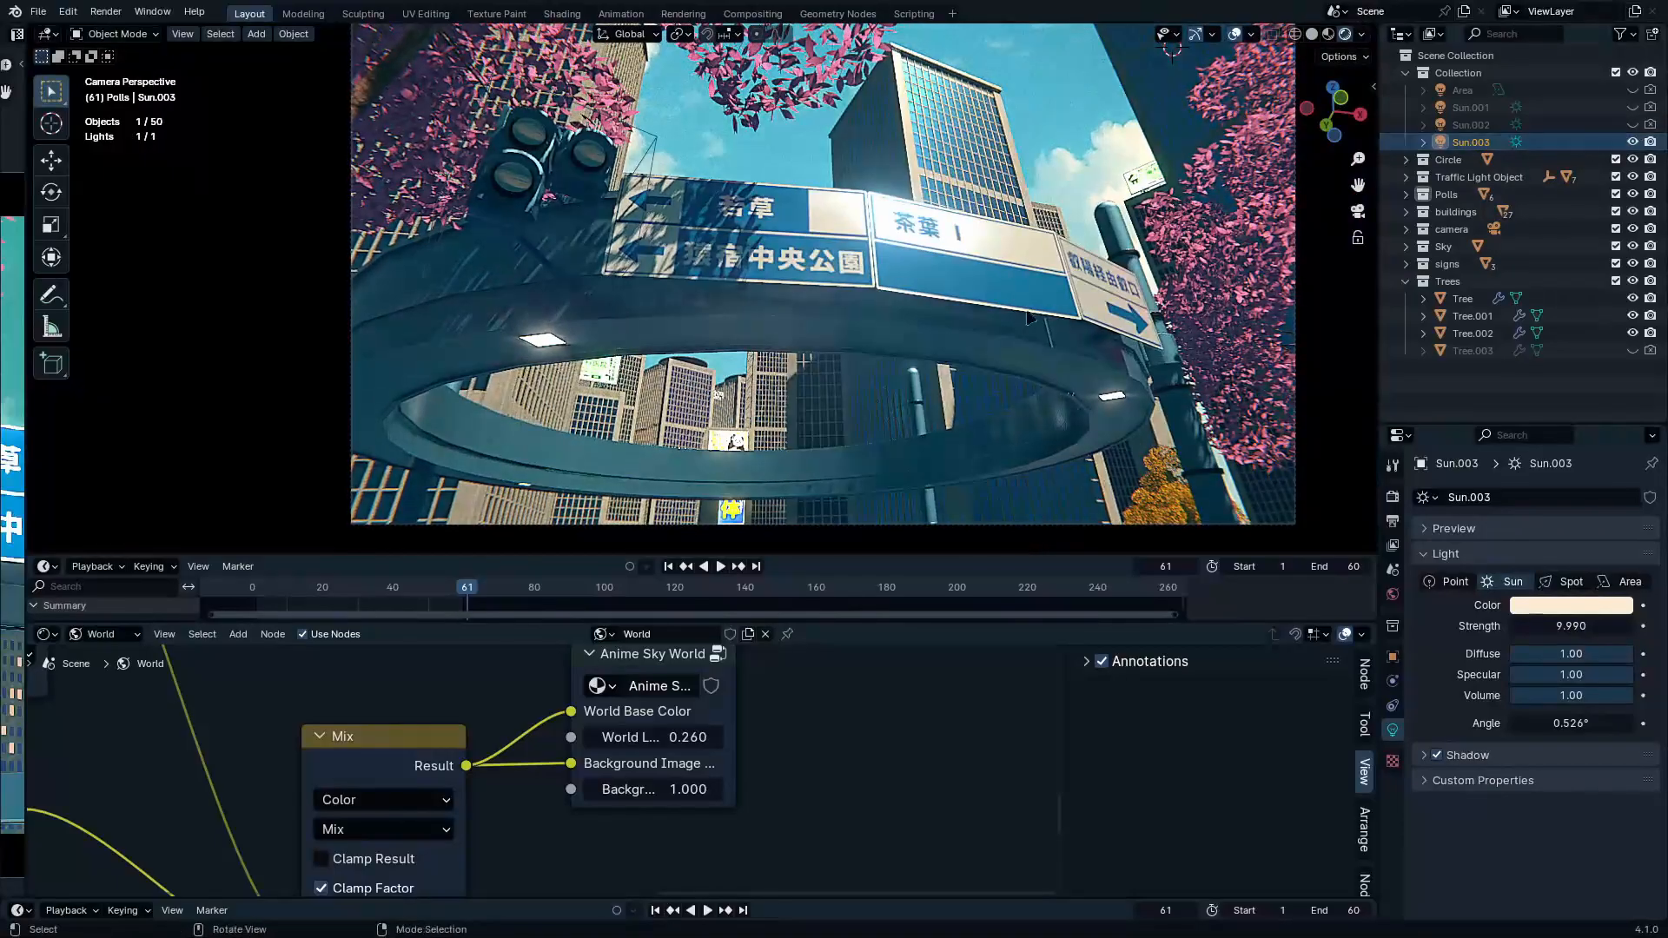
Rotate the duplicated sun about 5.5° around the global Z axis
key("r")
key("z")
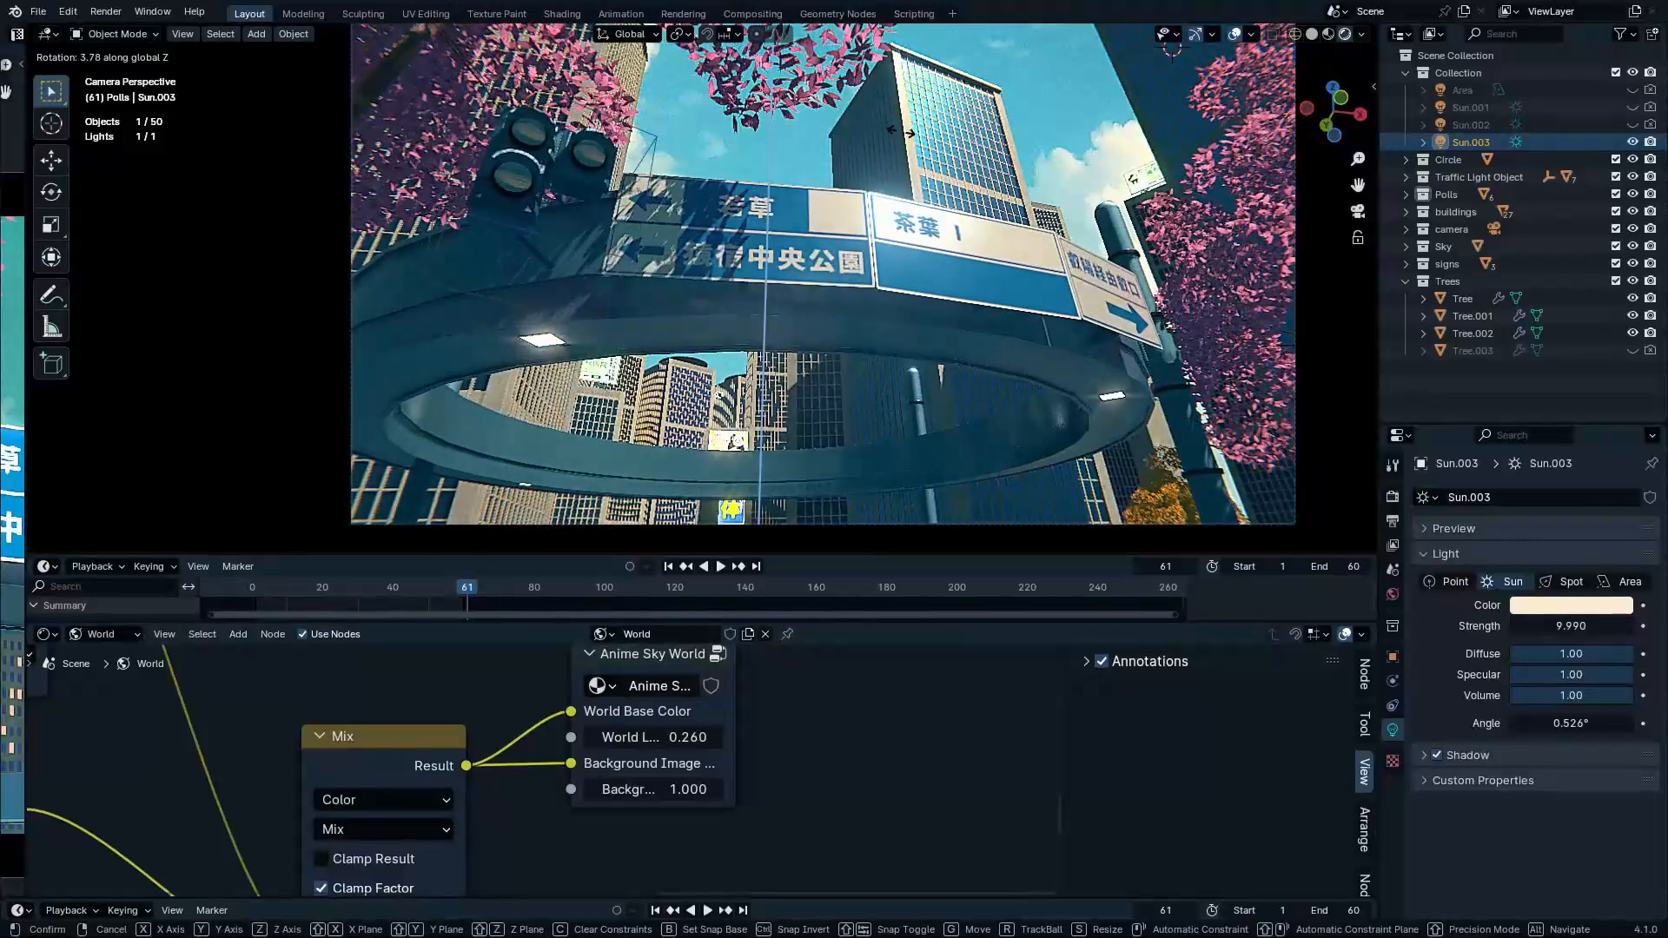
left_click(690, 414)
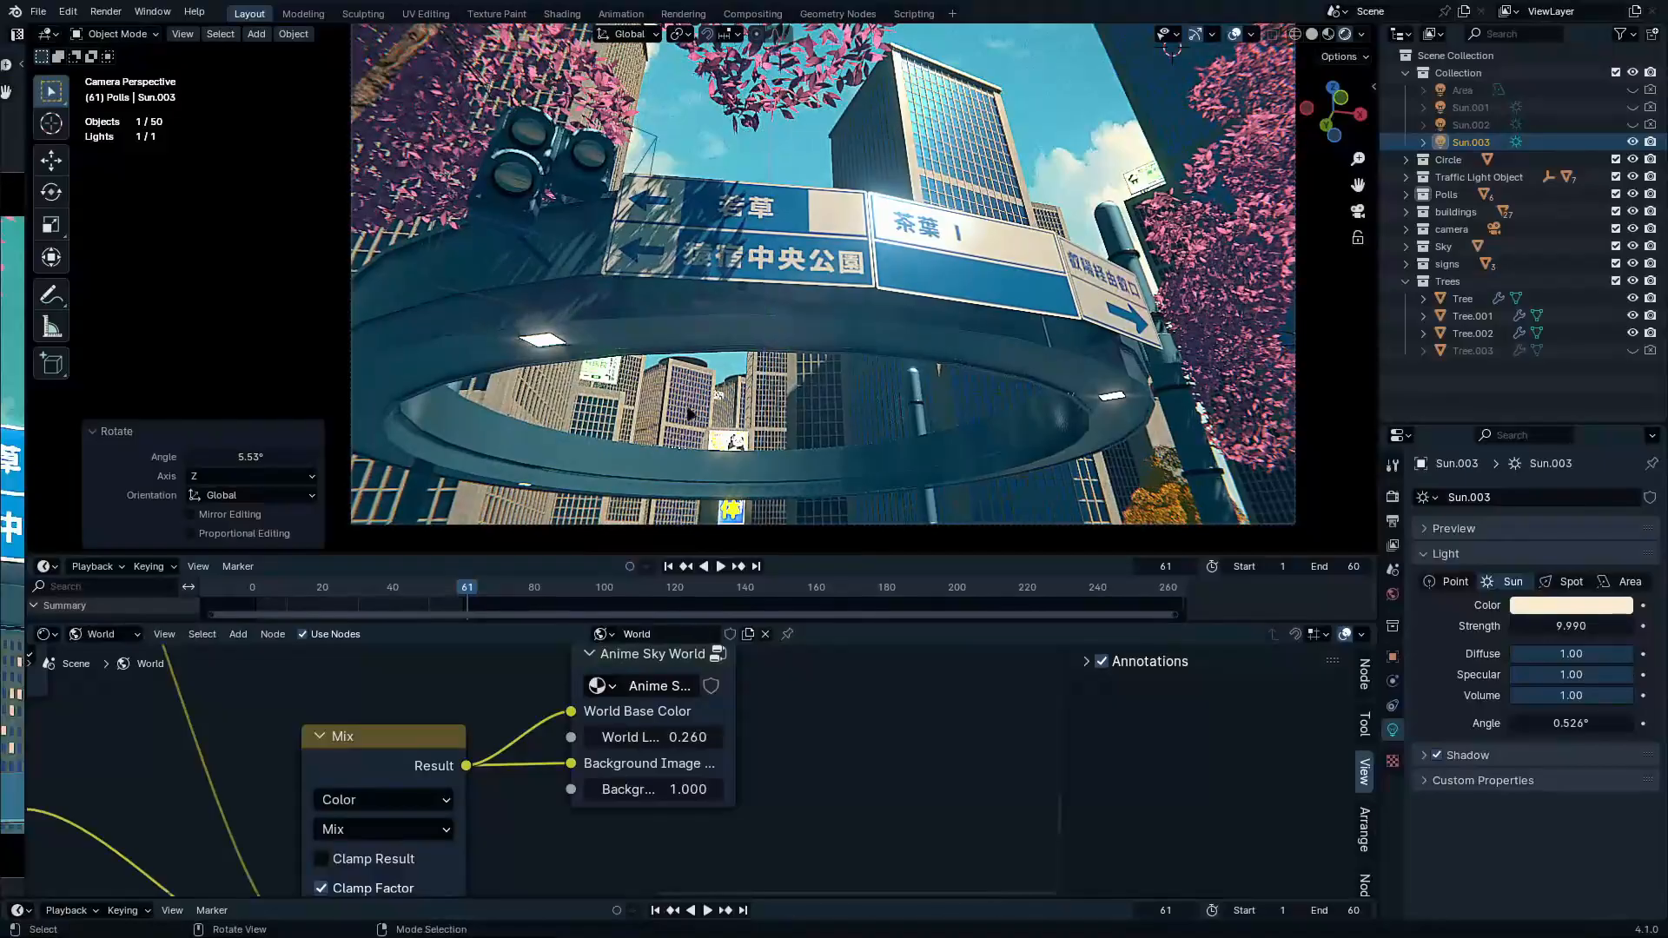
Rotate the helipad towers by about -55.7° around the global Z axis
middle_click_drag(741, 346, 757, 392)
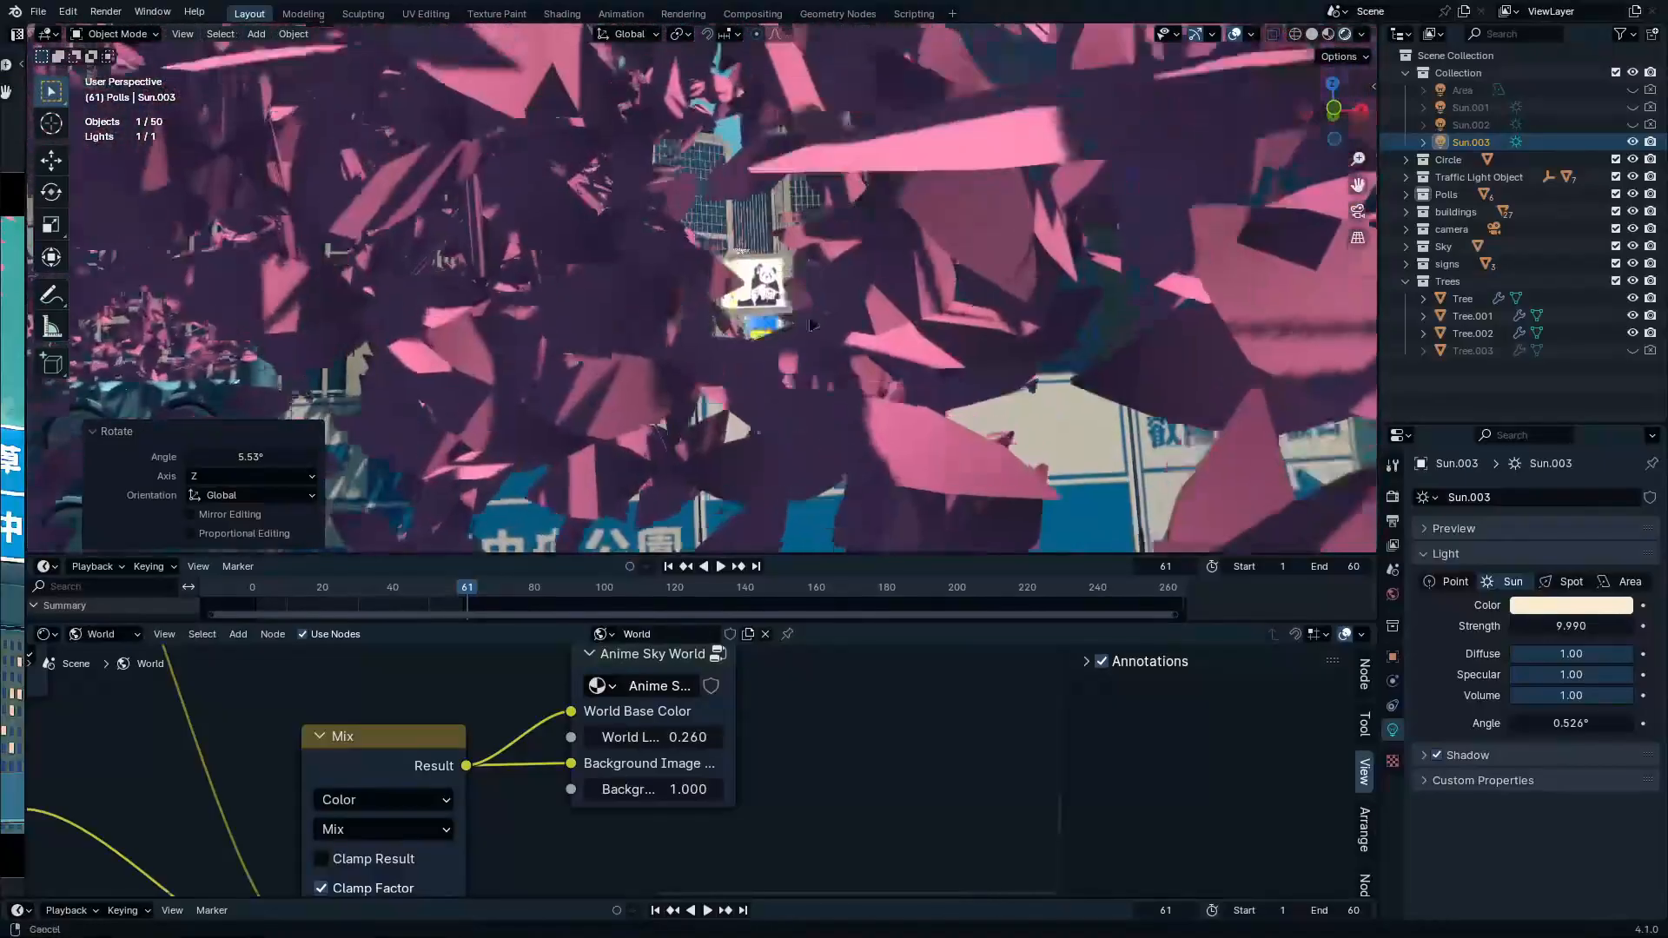
middle_click_drag(748, 261, 808, 504, "shift")
left_click(705, 236)
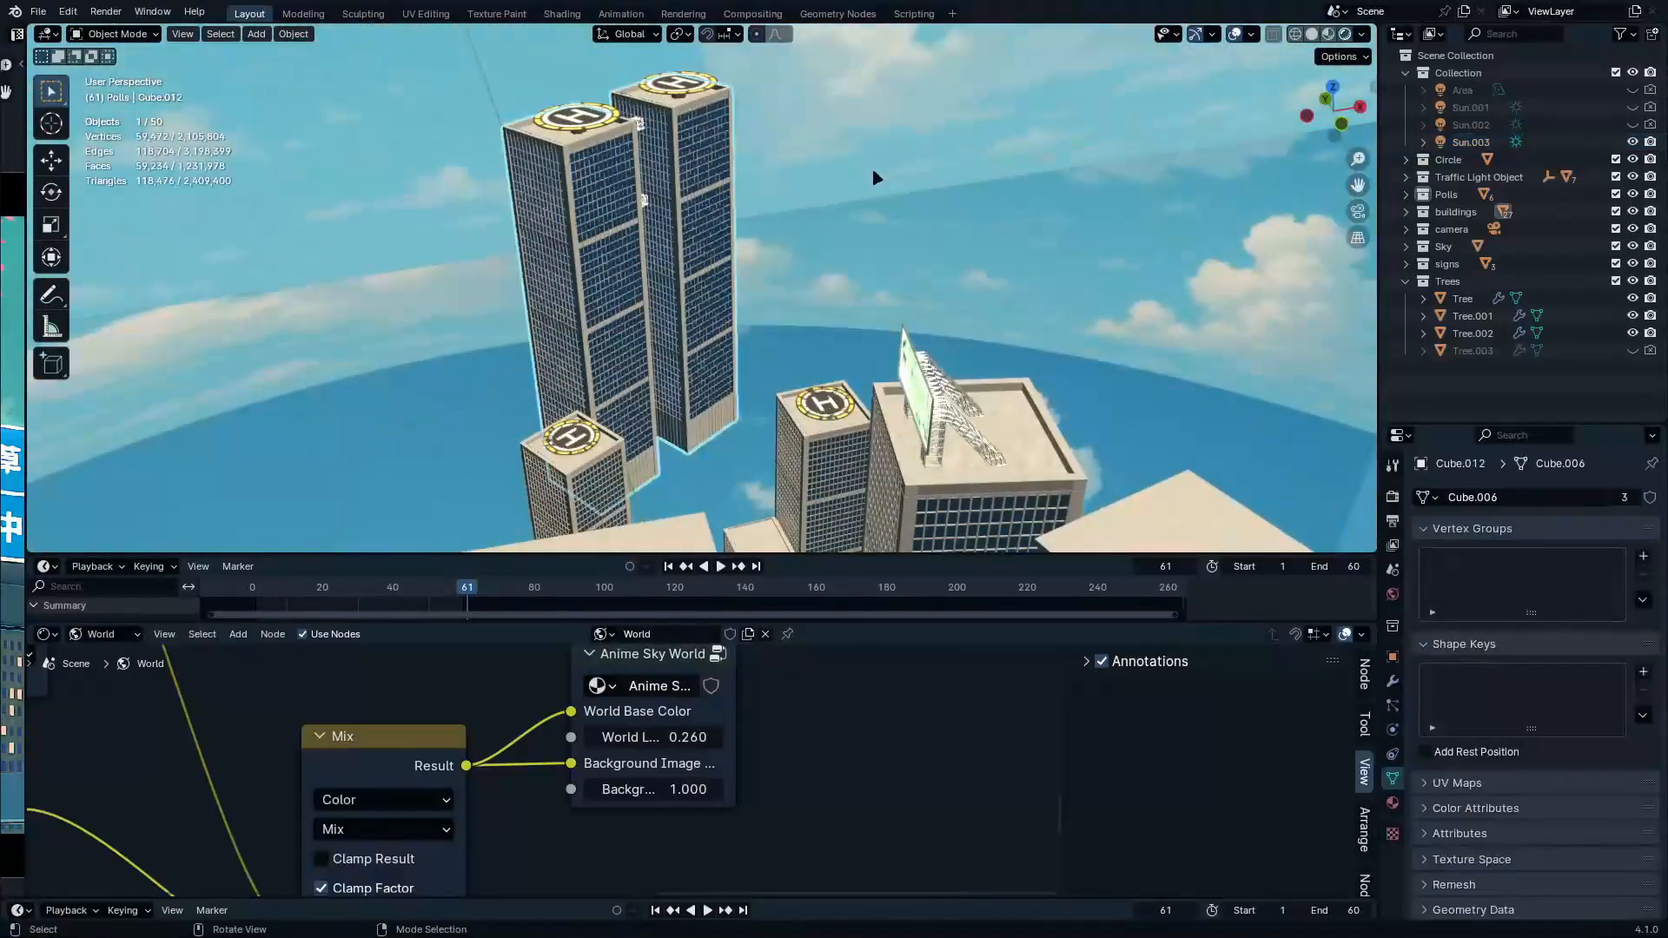
key("r")
key("z")
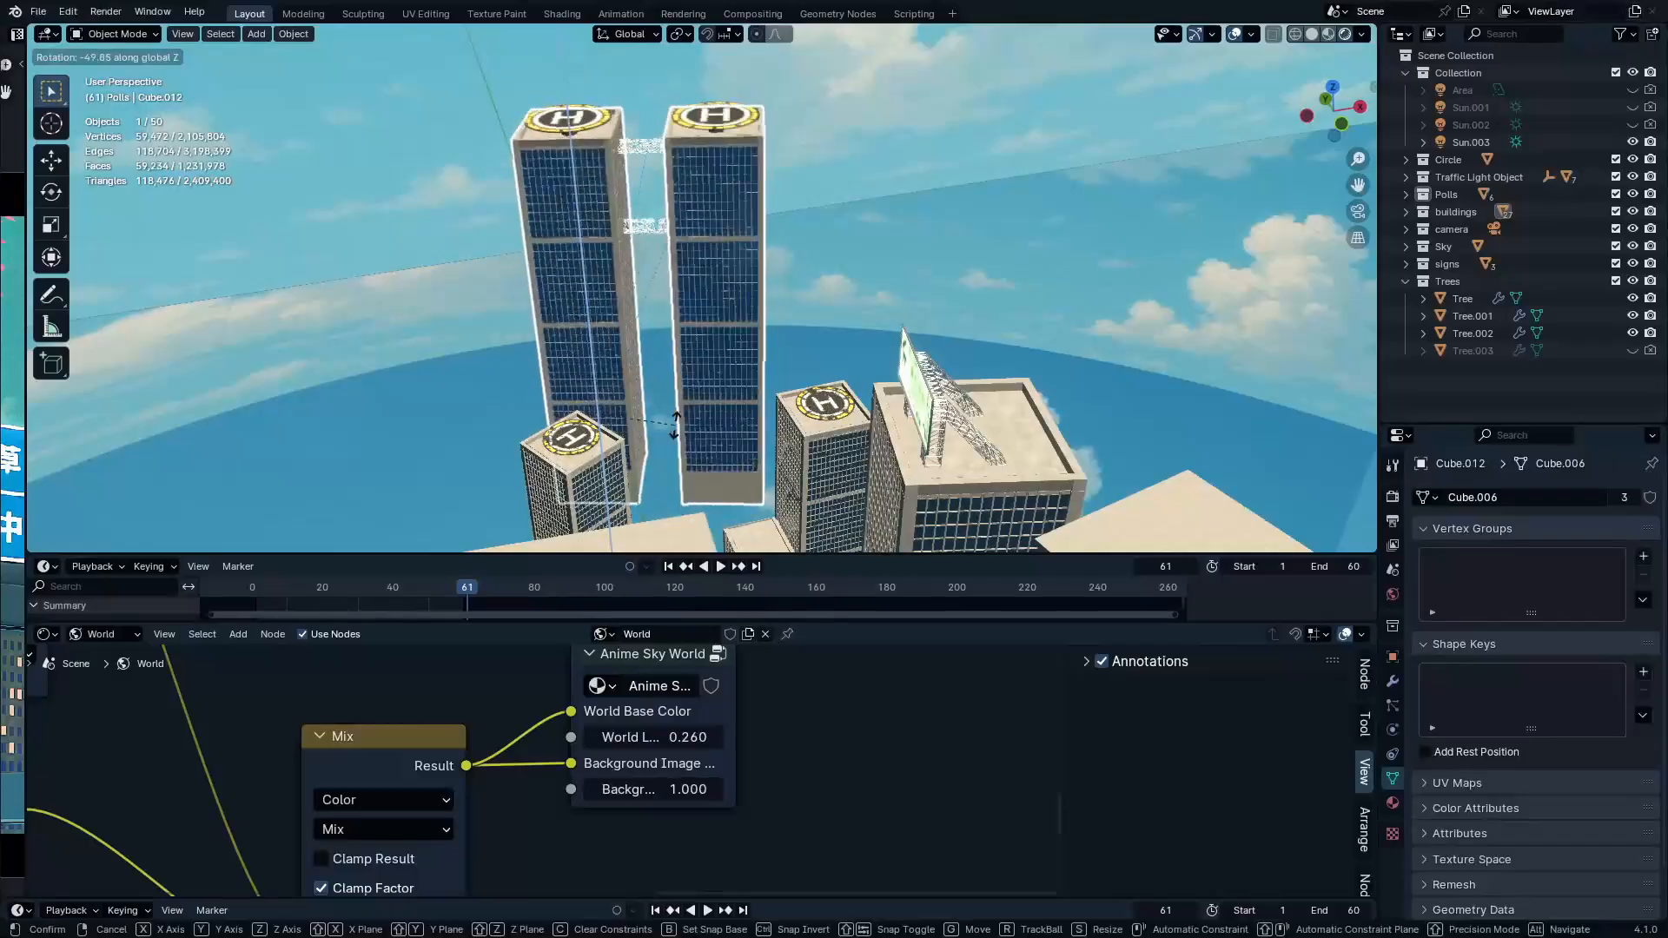
left_click(668, 430)
Readjust the Z rotation of the helipad towers while viewing them through the camera
middle_click_drag(669, 496, 667, 425)
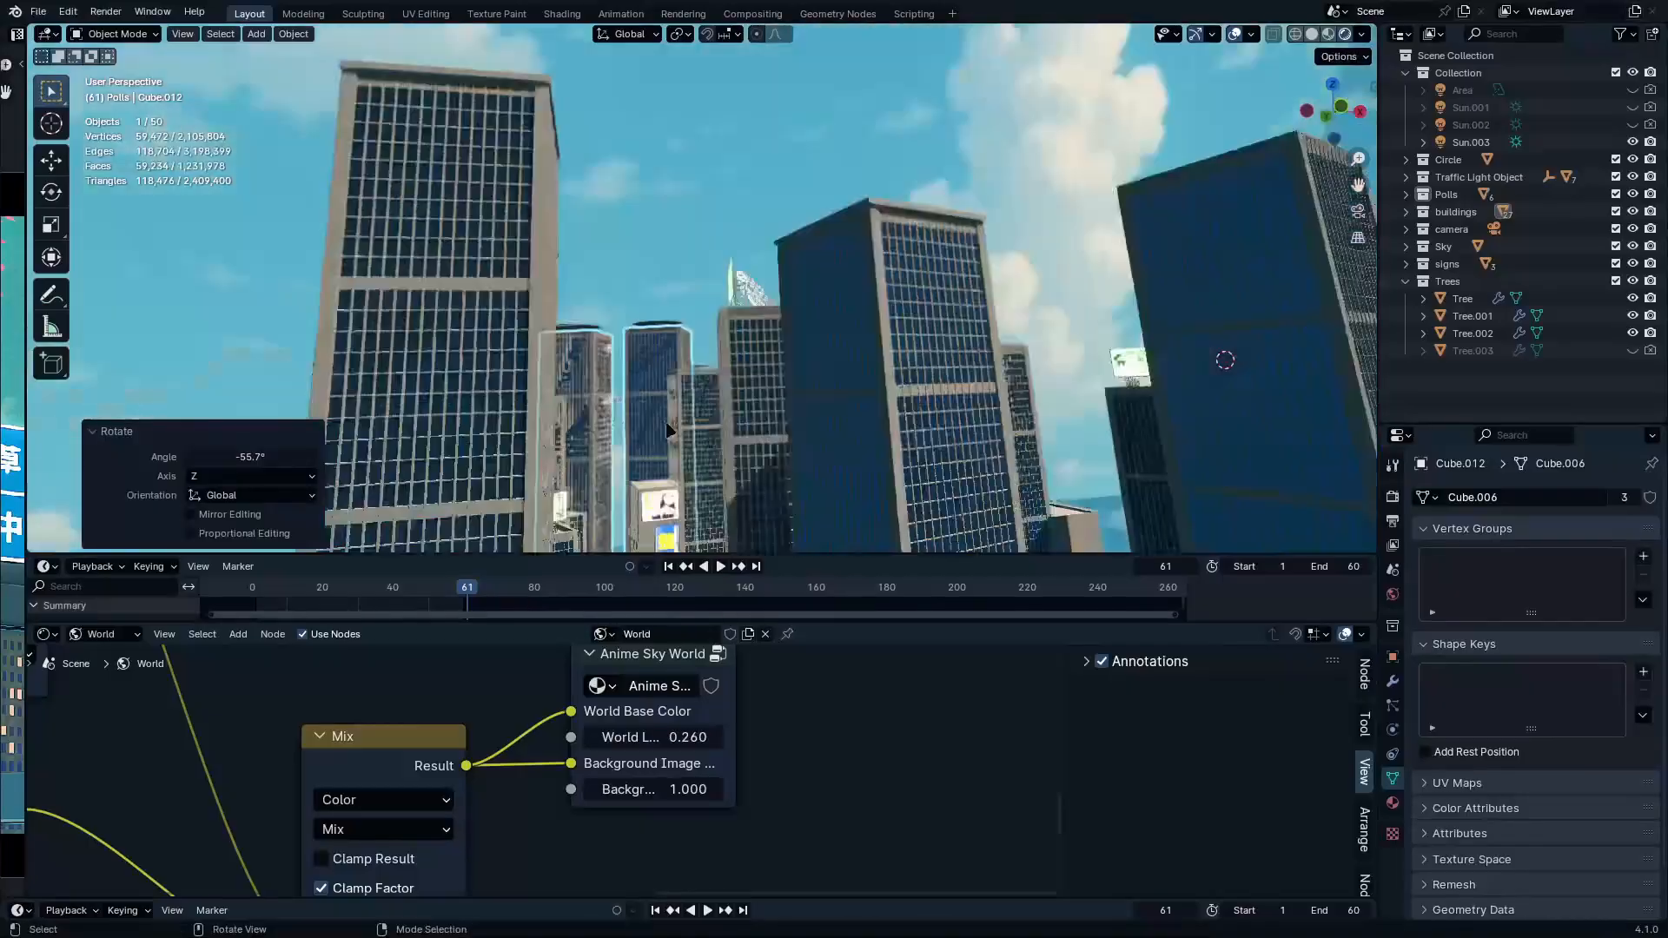
key("KP_0")
middle_click_drag(680, 329, 683, 230, "ctrl")
key("r")
key("z")
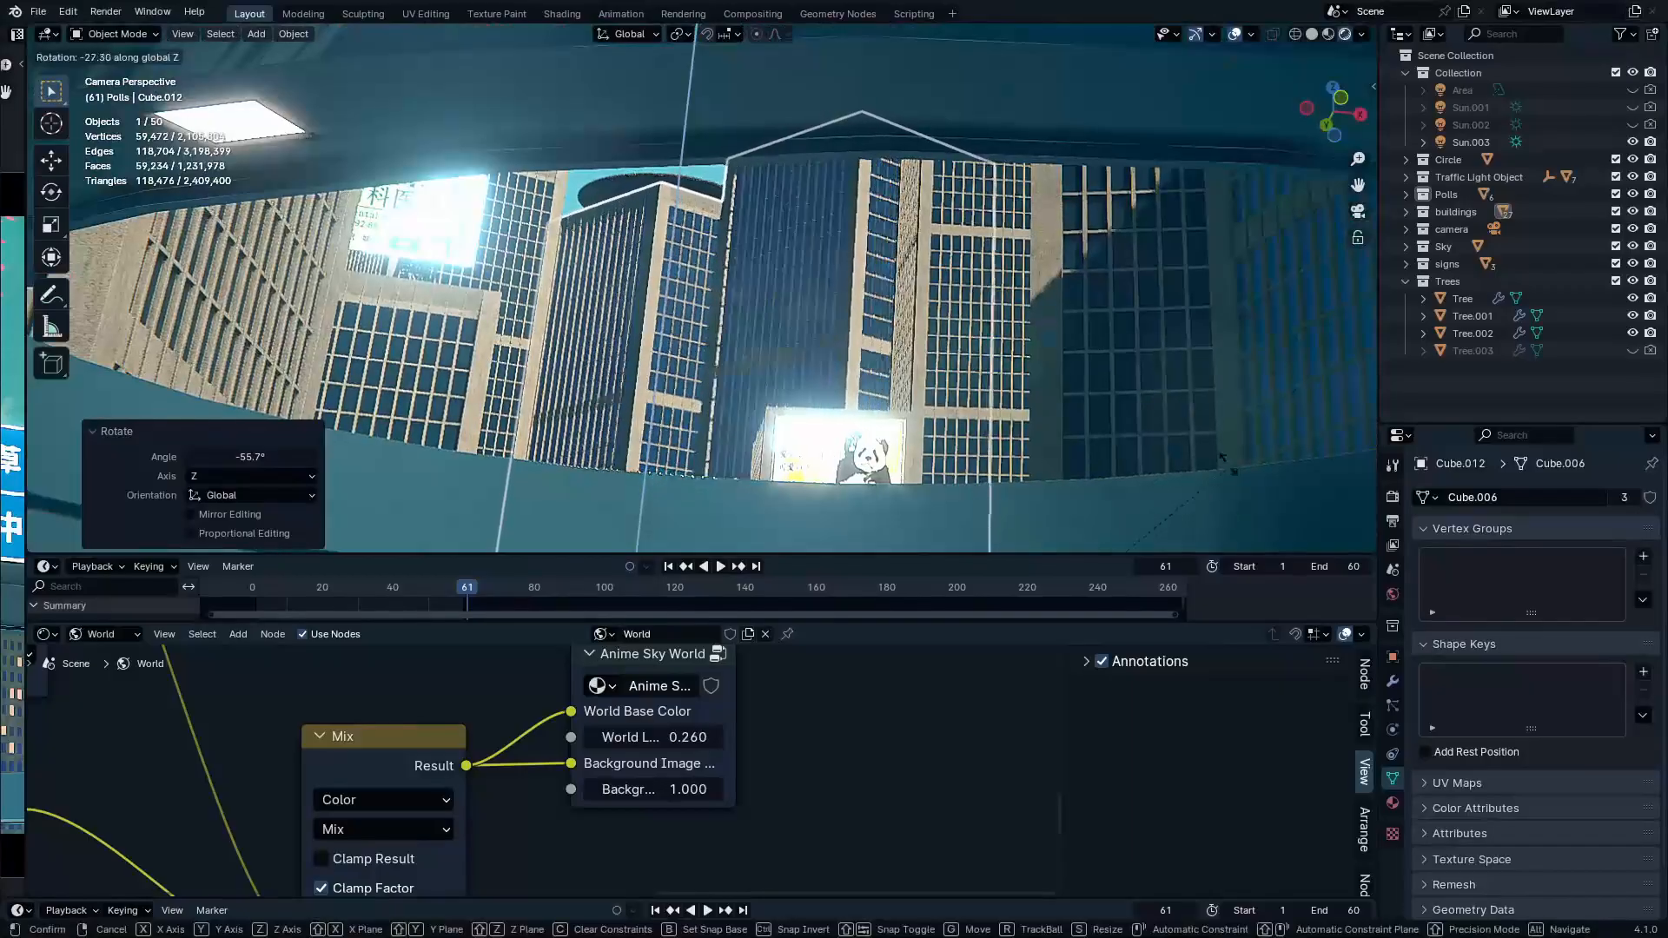
left_click(664, 474)
Set the contact shadow distance of Sun.003 to 32.2 m
left_click(1468, 143)
left_click(1426, 758)
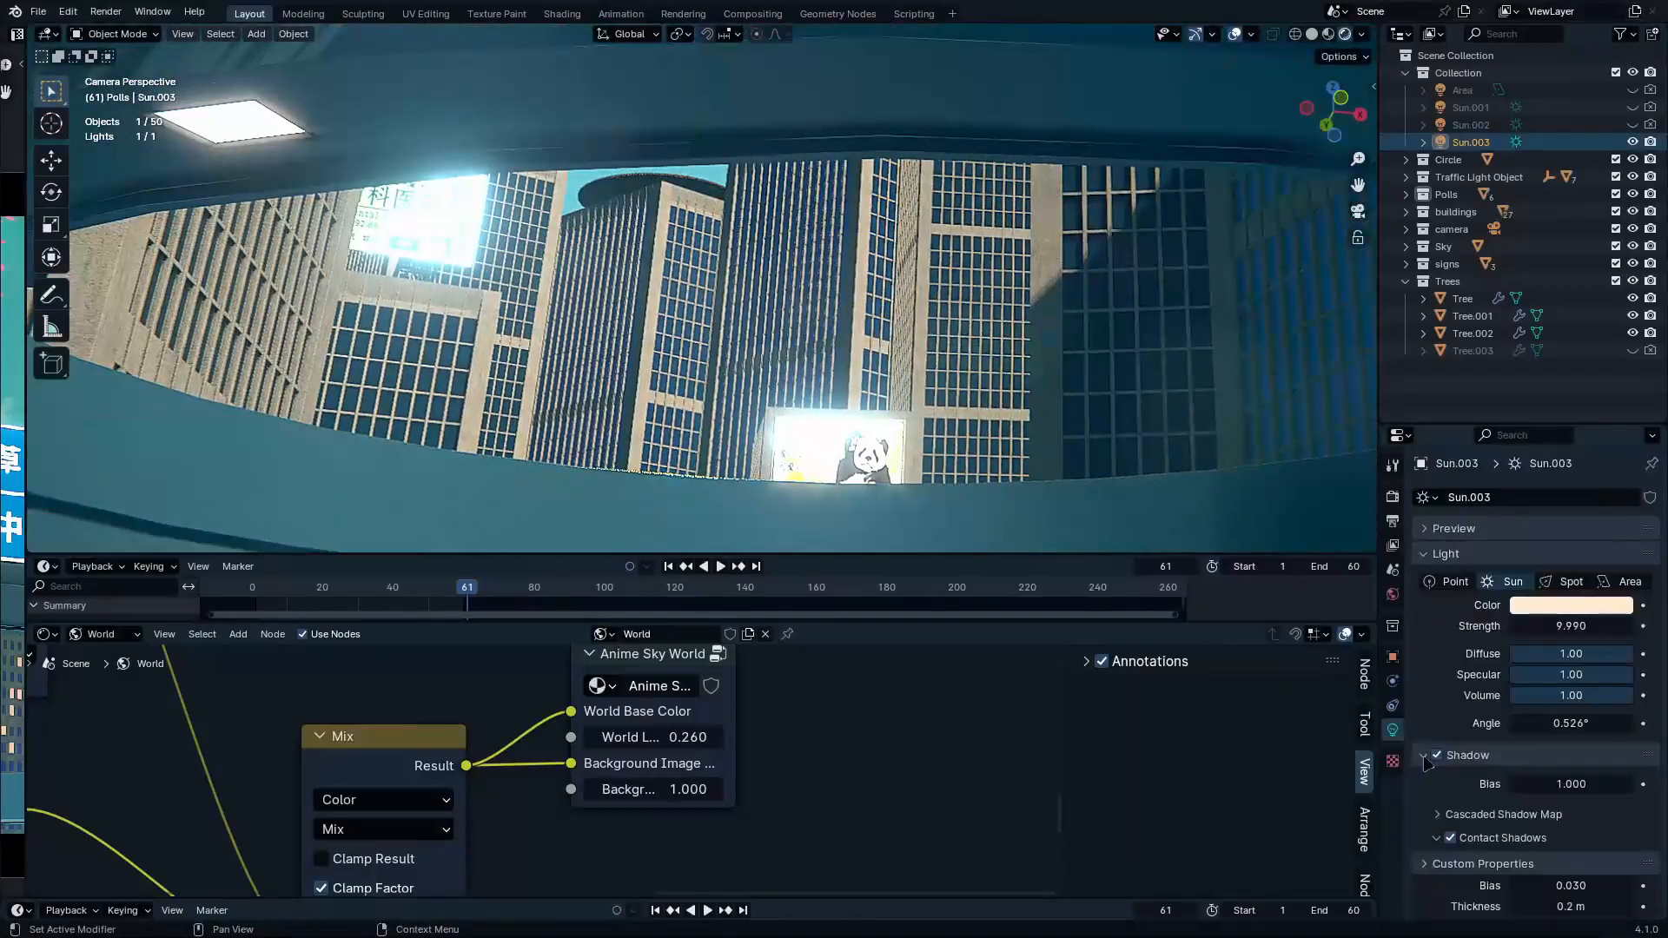
middle_click_drag(1486, 861, 1493, 809)
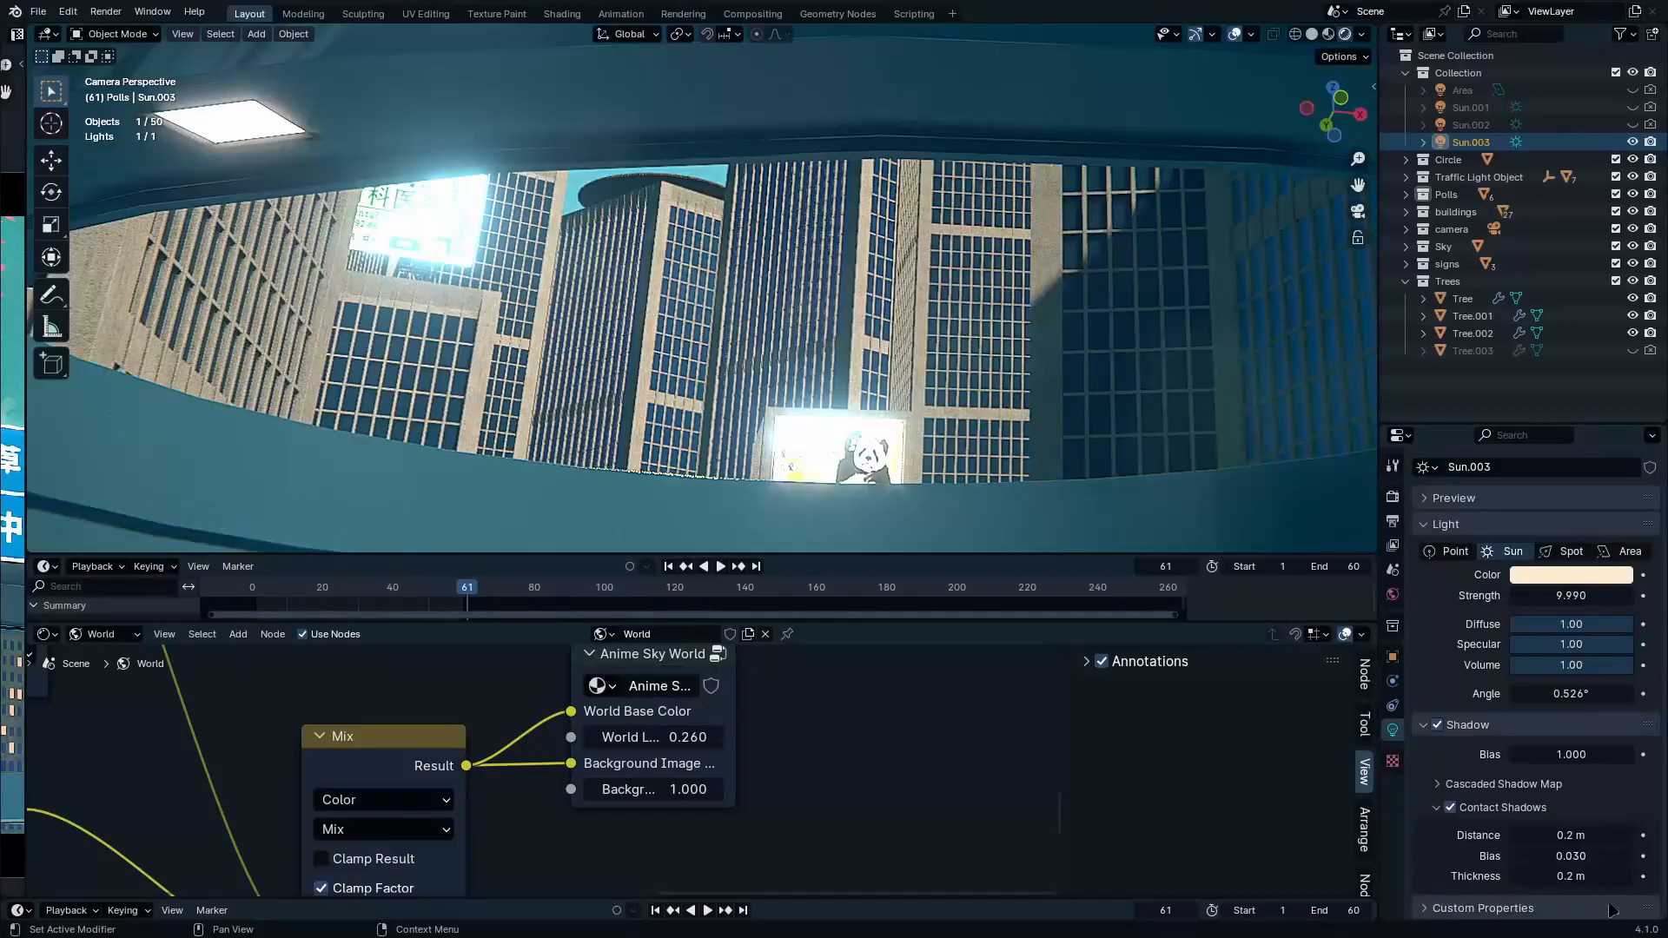
left_click_drag(1571, 836, 1642, 836)
scroll(868, 401, "down", 8)
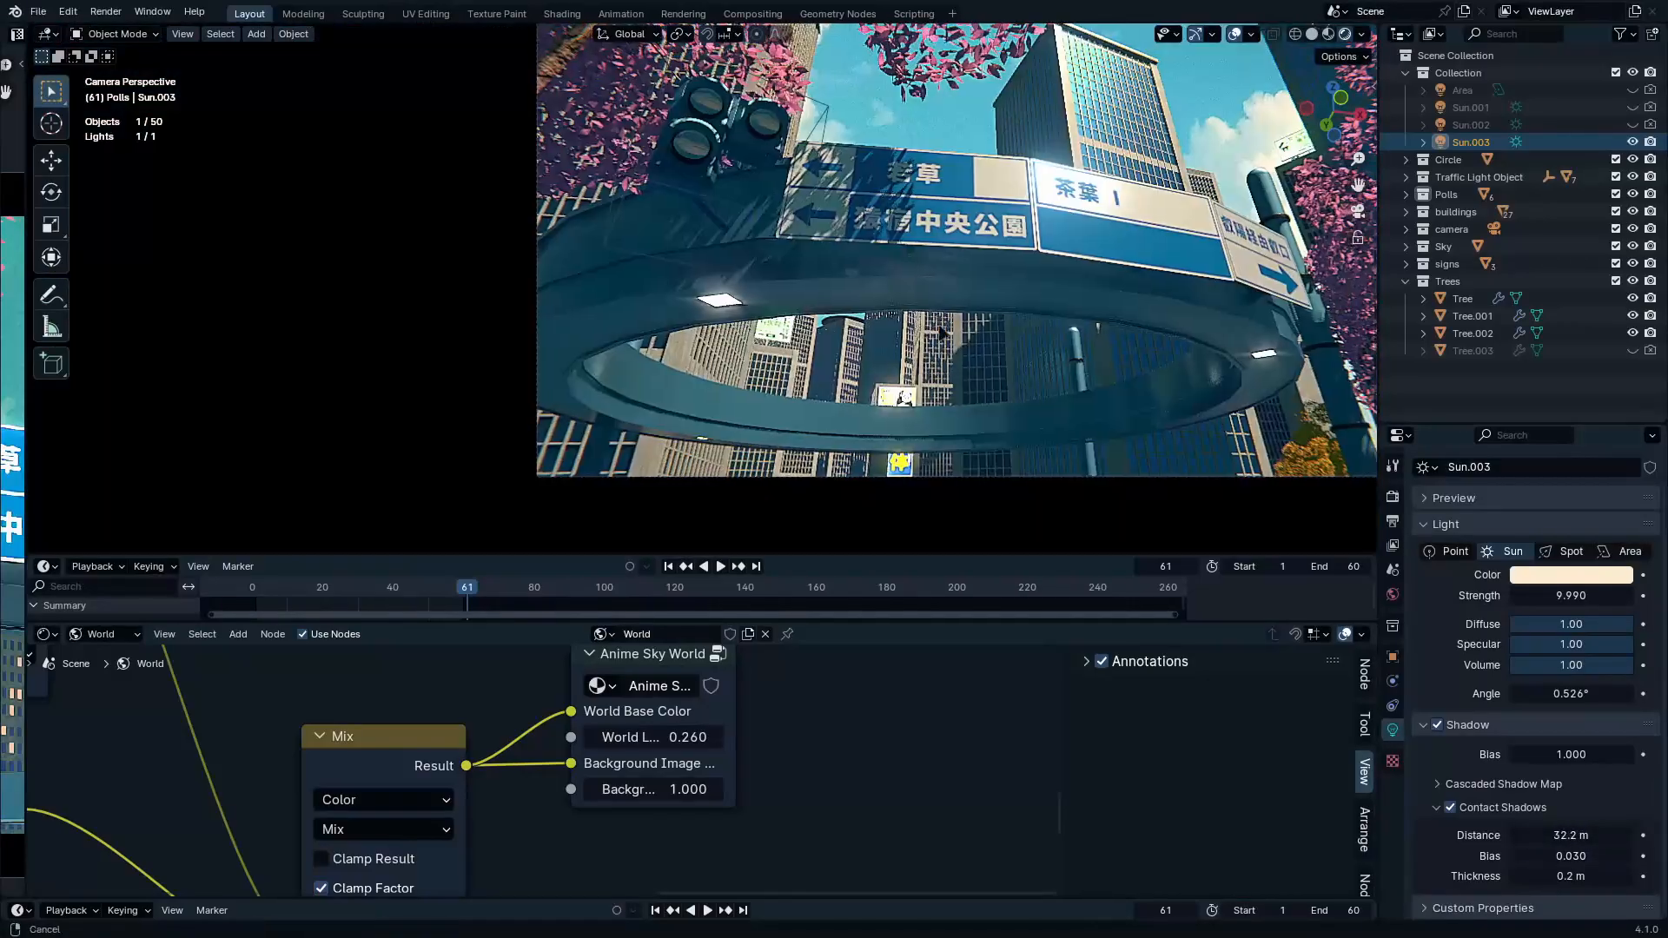
Turn the helipad towers around Z once more to refine their angle inside the ring opening
middle_click_drag(843, 398, 813, 406, "shift")
scroll(814, 405, "up", 1)
scroll(857, 347, "up", 4)
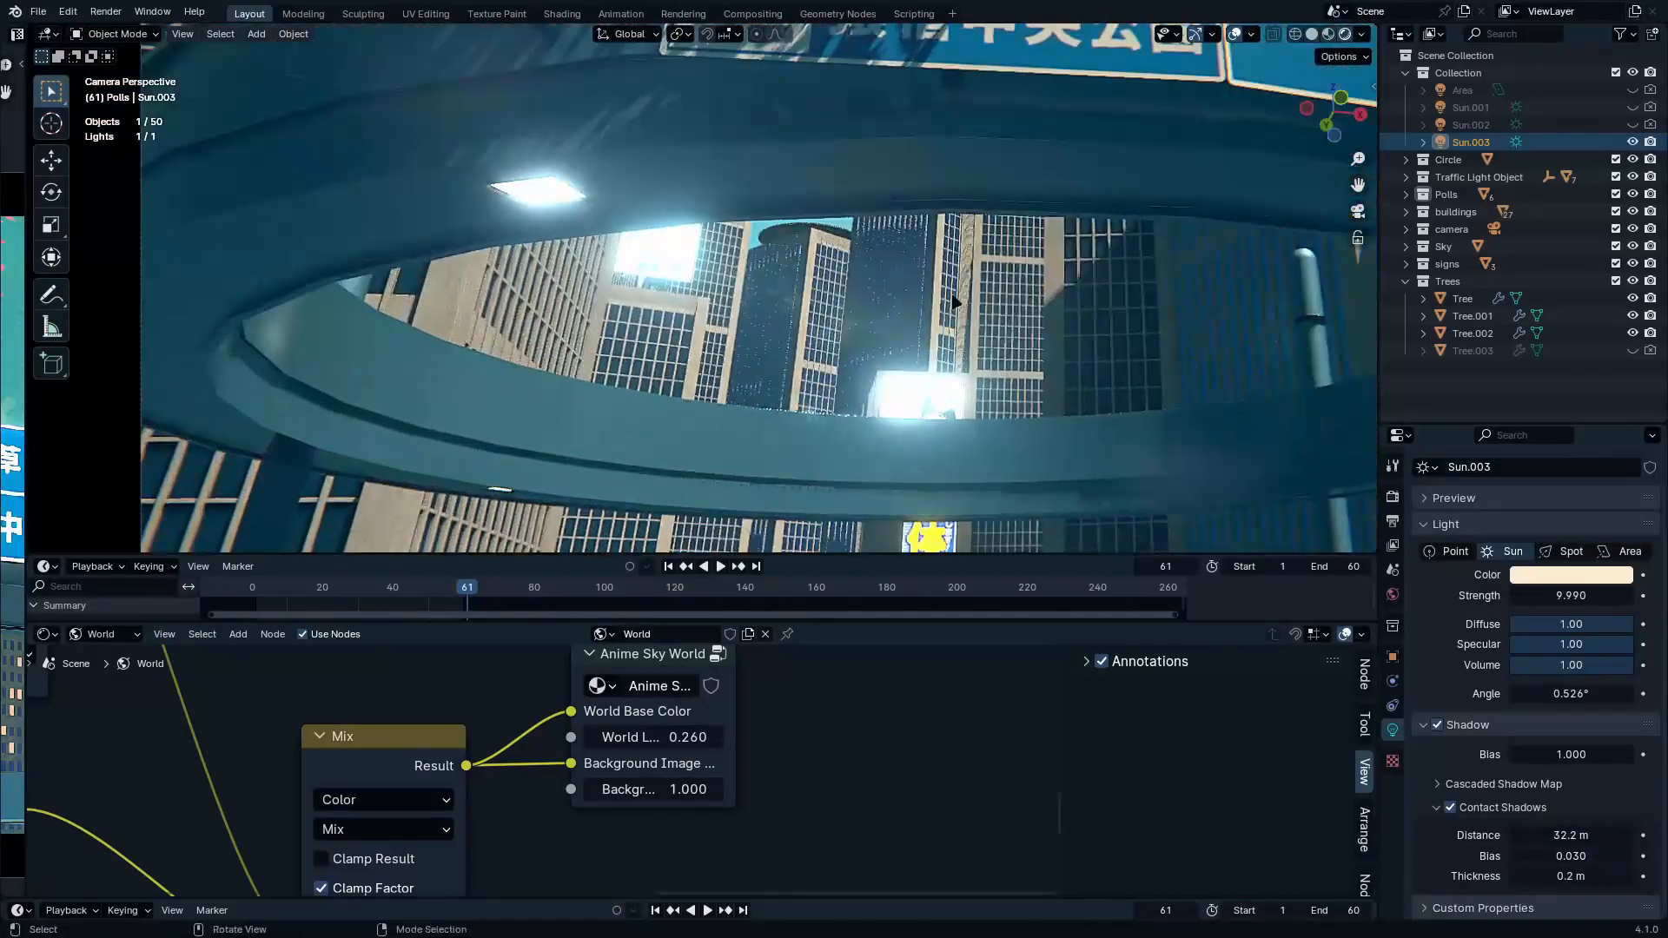
key("r")
key("z")
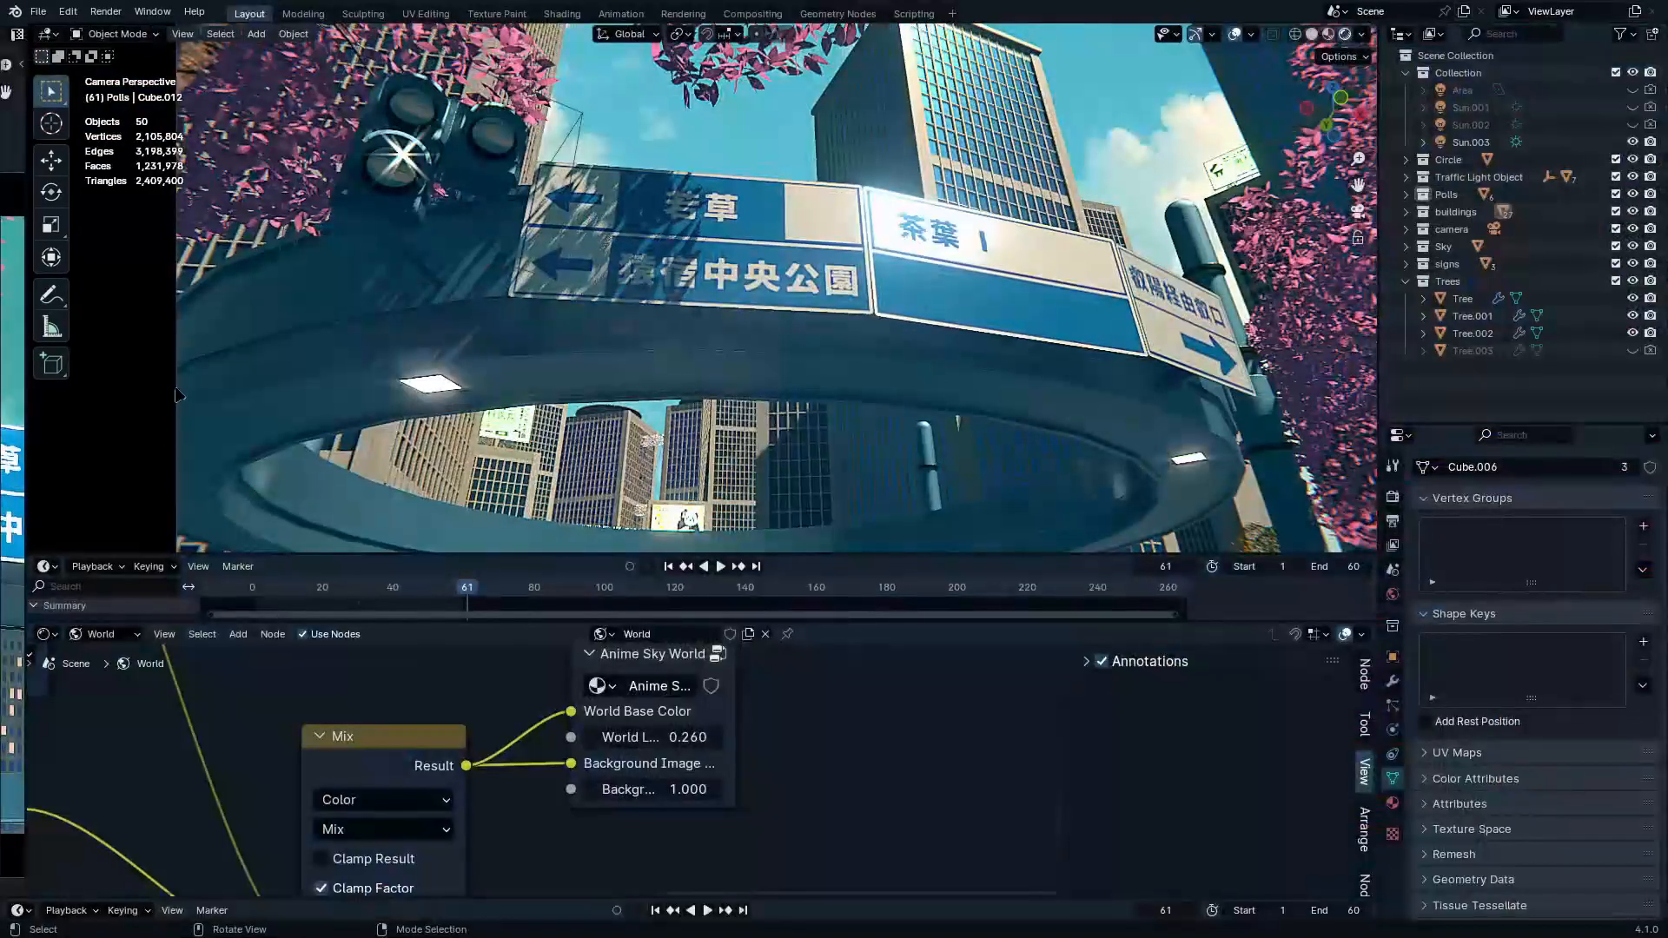
Set the camera's depth of field F-Stop to 0.1 and render frame 61
left_click(179, 395)
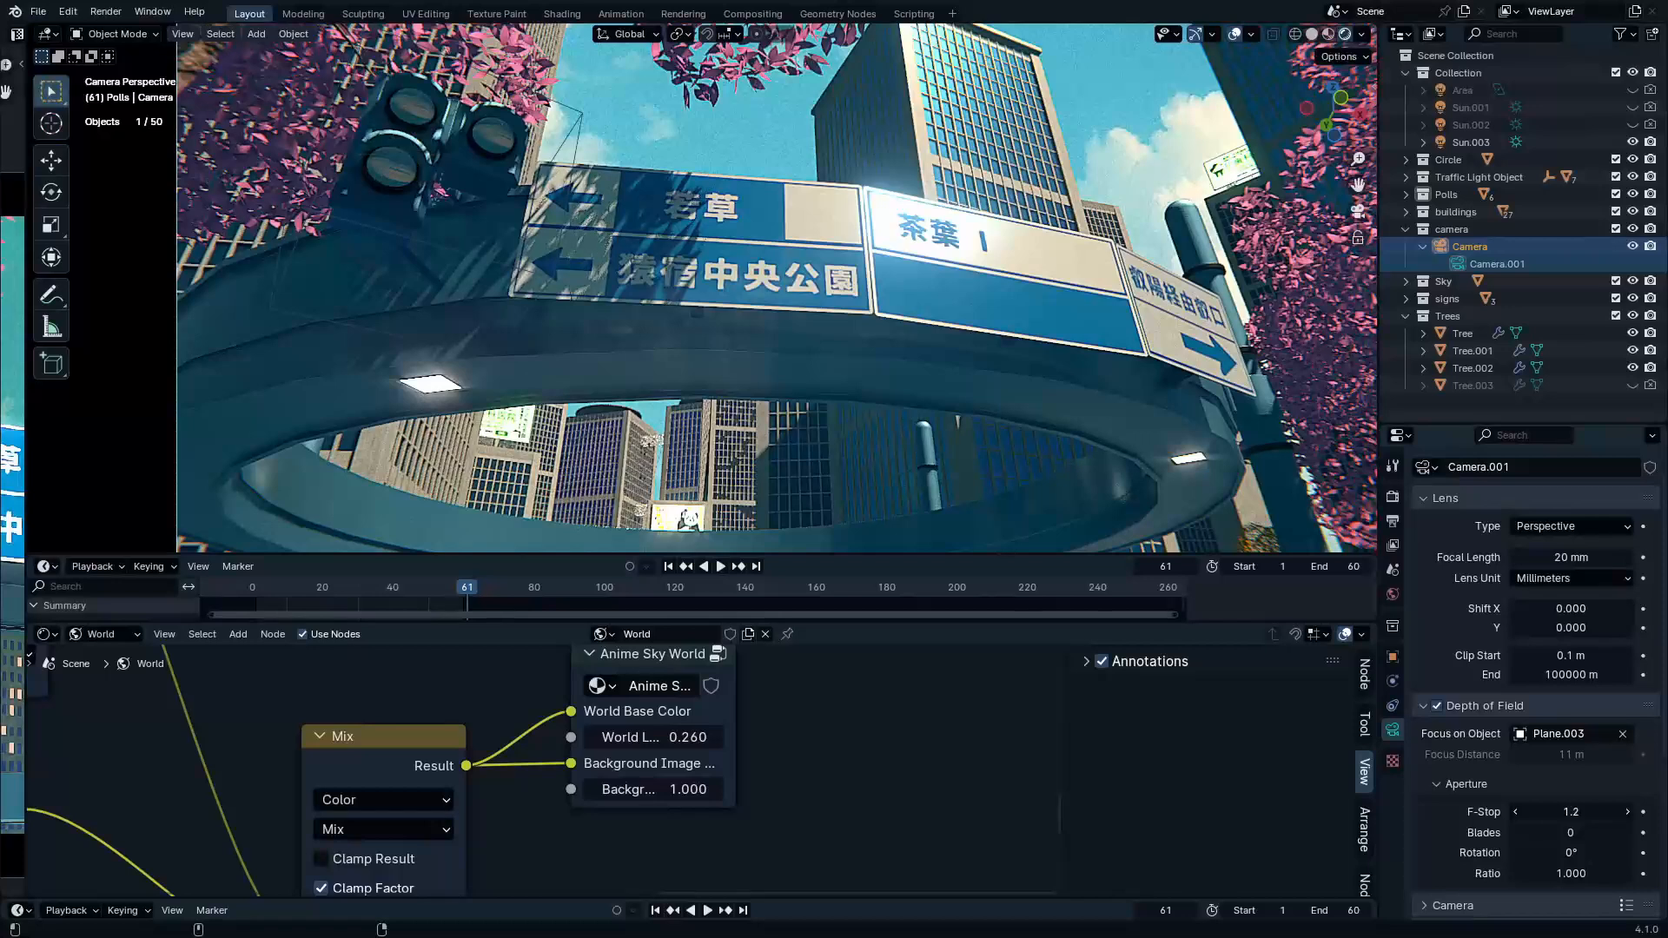
left_click_drag(1568, 814, 1529, 815)
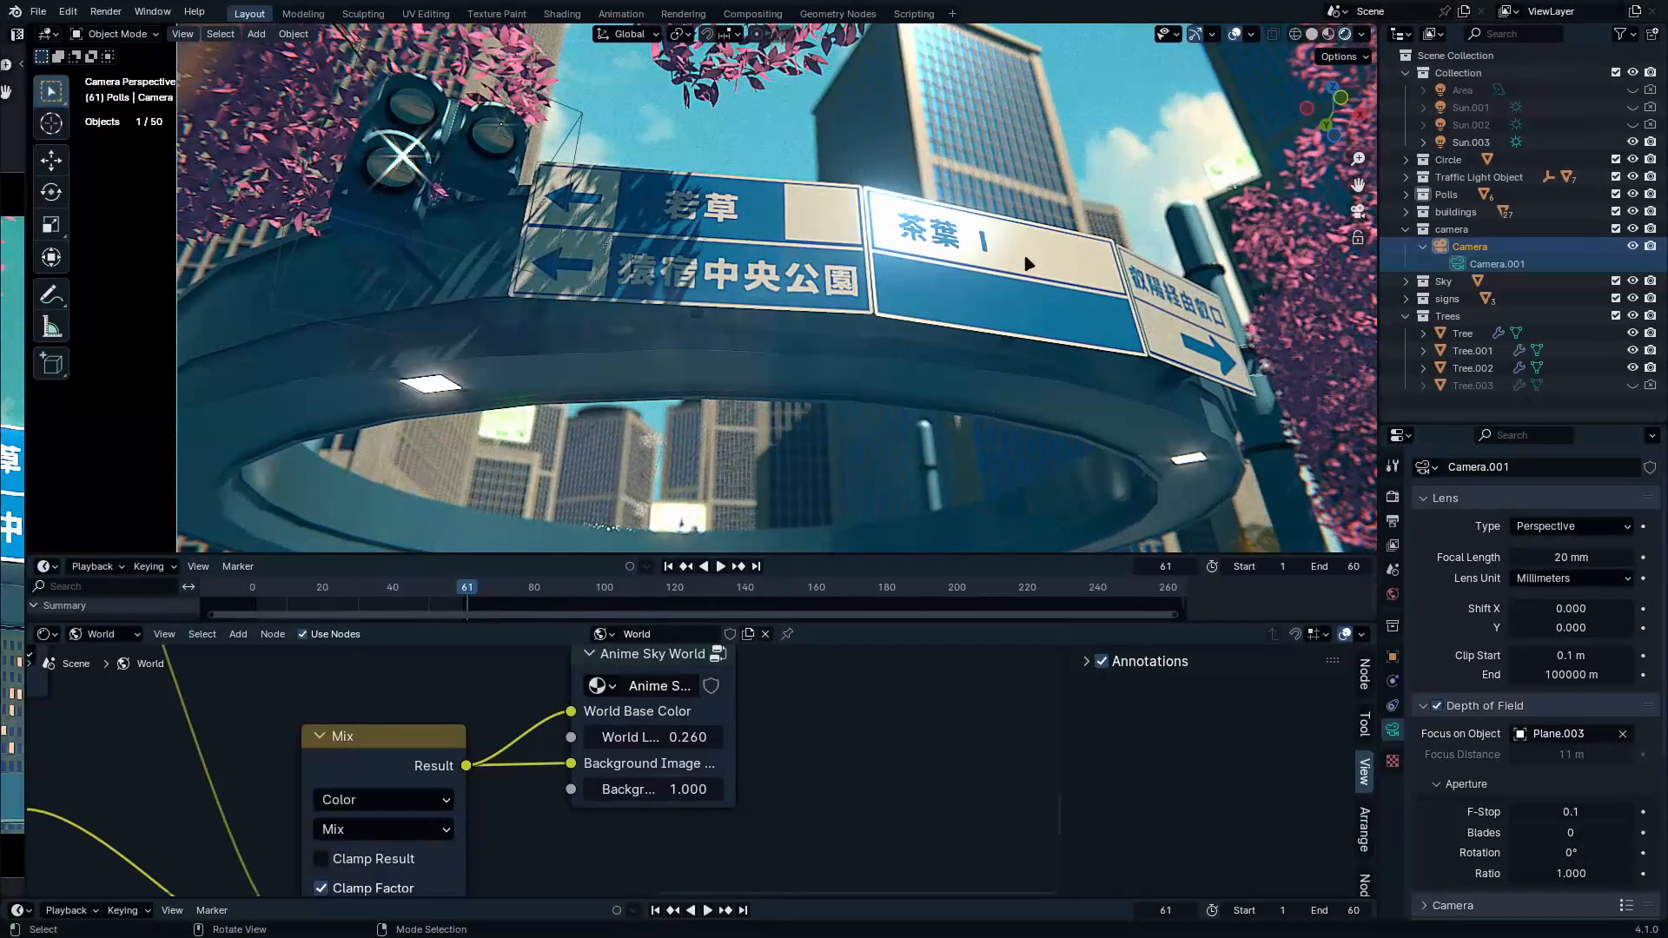
key("F12")
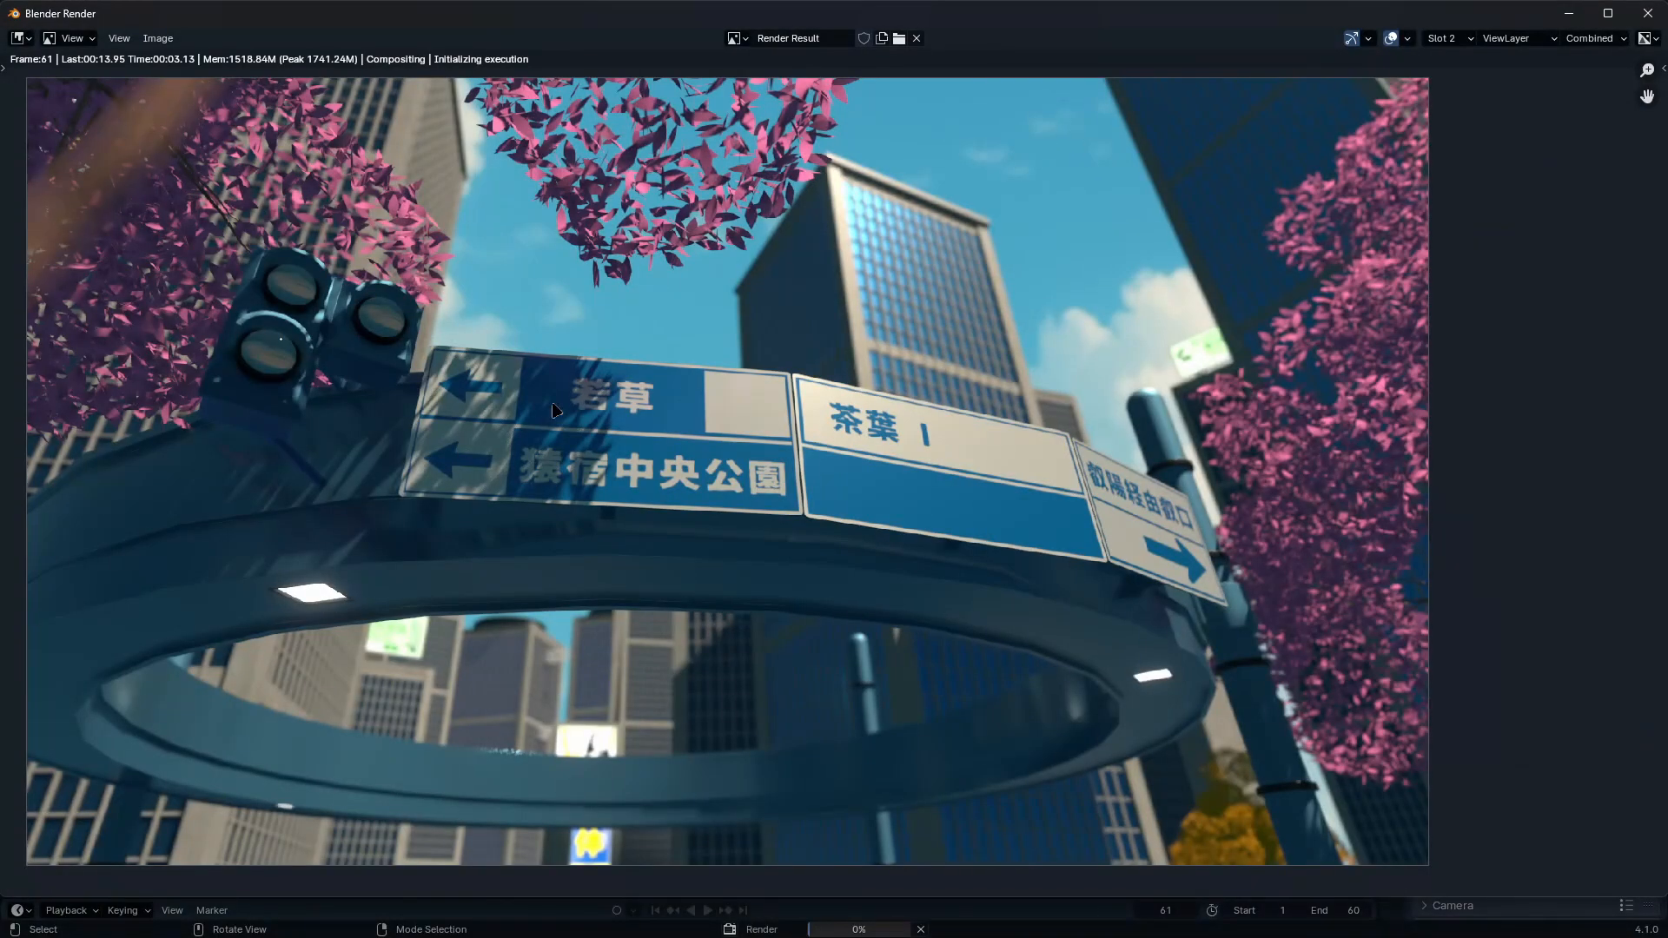
Examine the rendered frame up close around the traffic lights, the signs and the lower ring, and close the render
scroll(561, 396, "up", 5)
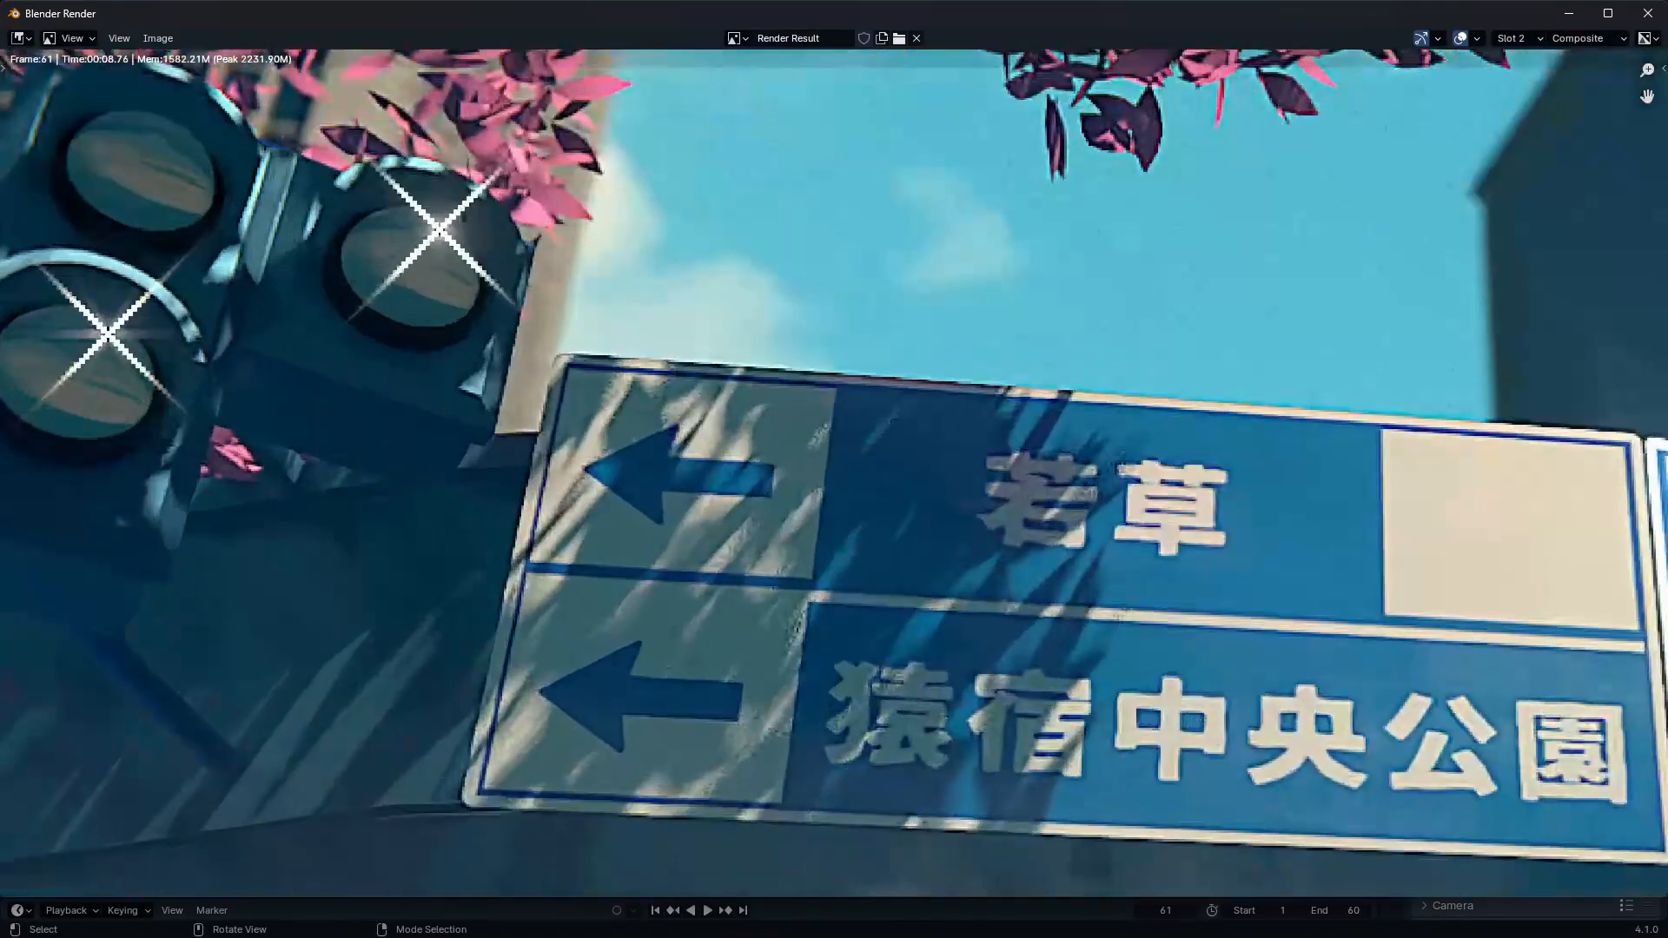
scroll(483, 184, "up", 1)
middle_click_drag(482, 185, 736, 323)
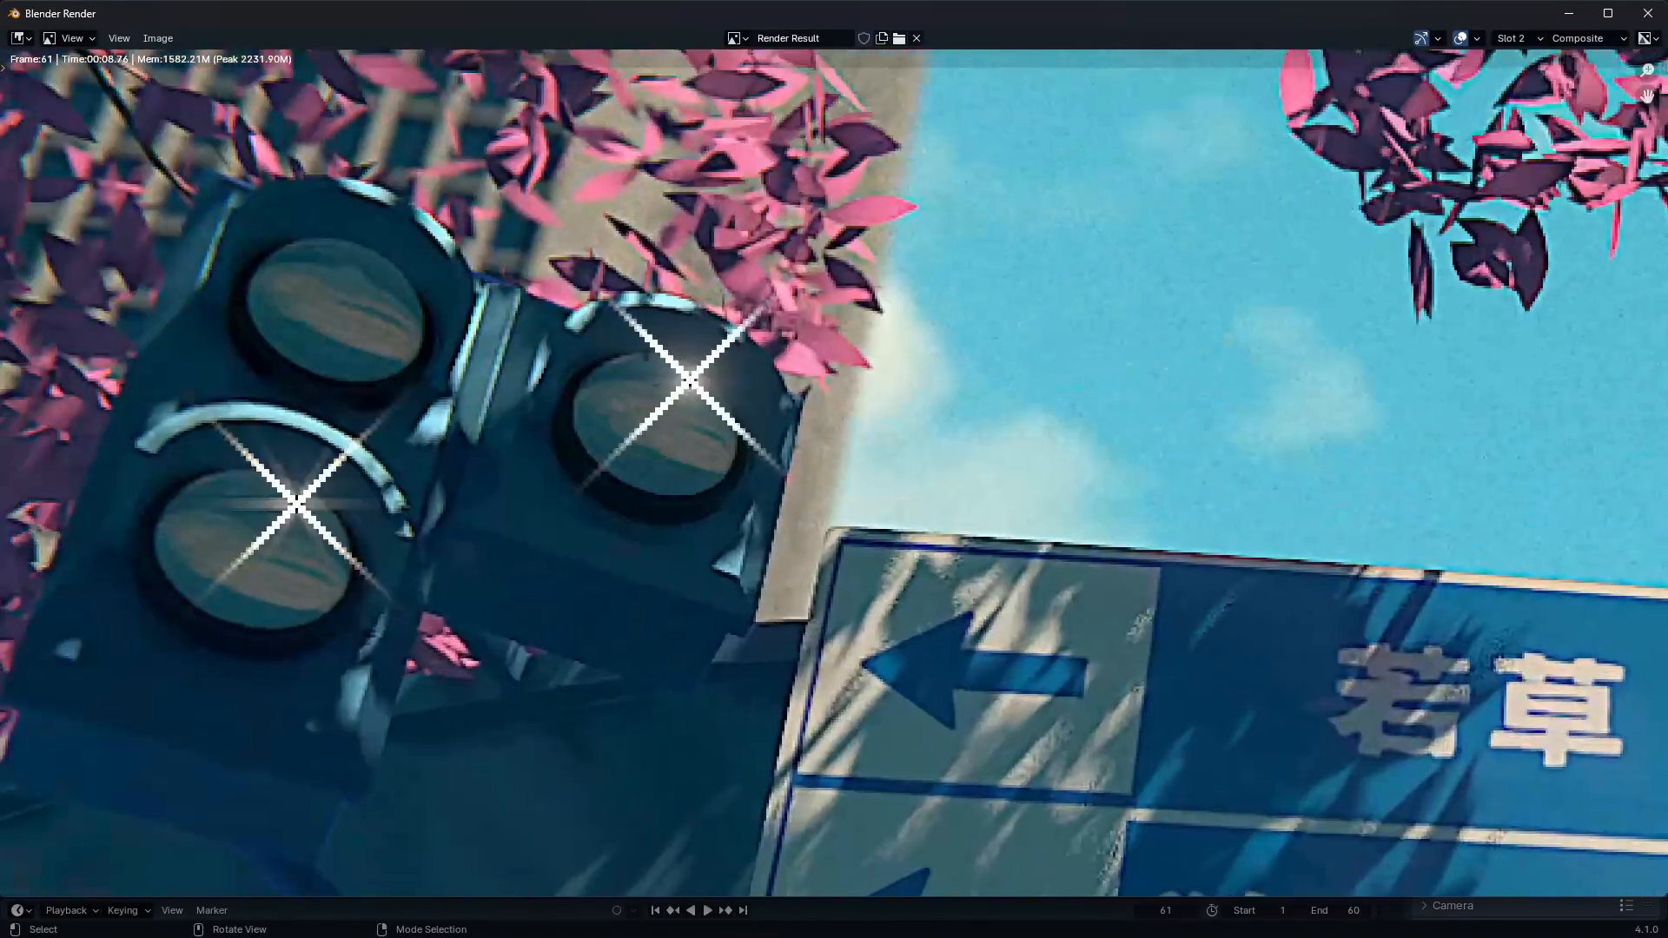
scroll(603, 382, "down", 6)
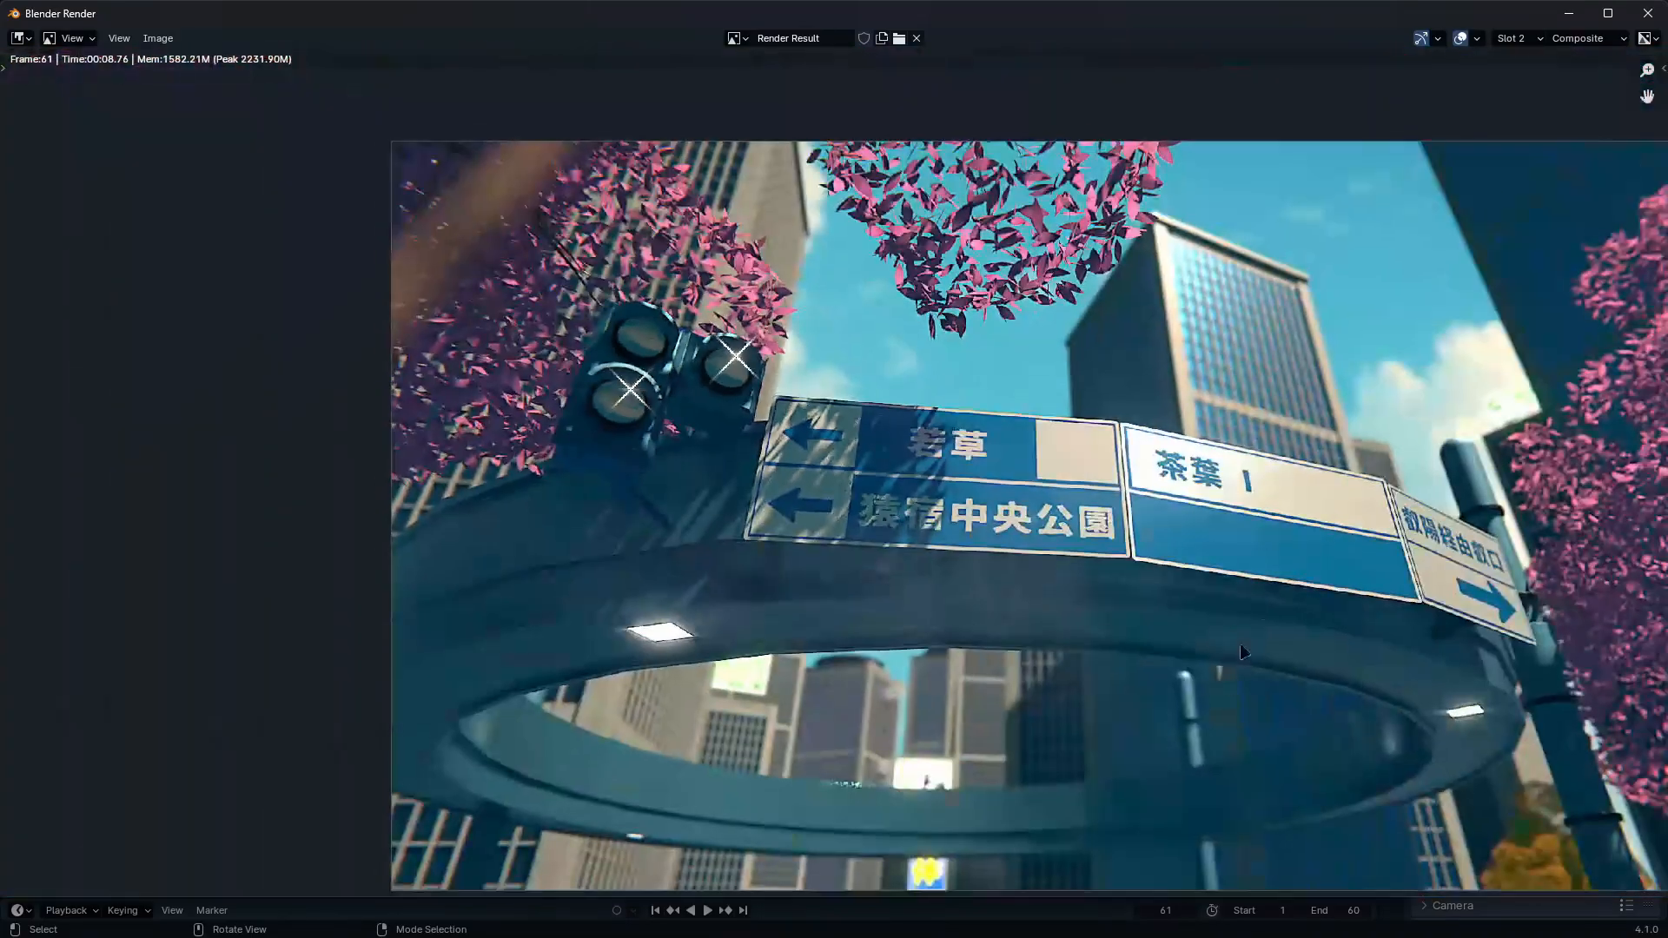
middle_click_drag(1244, 652, 931, 514)
scroll(1136, 664, "up", 6)
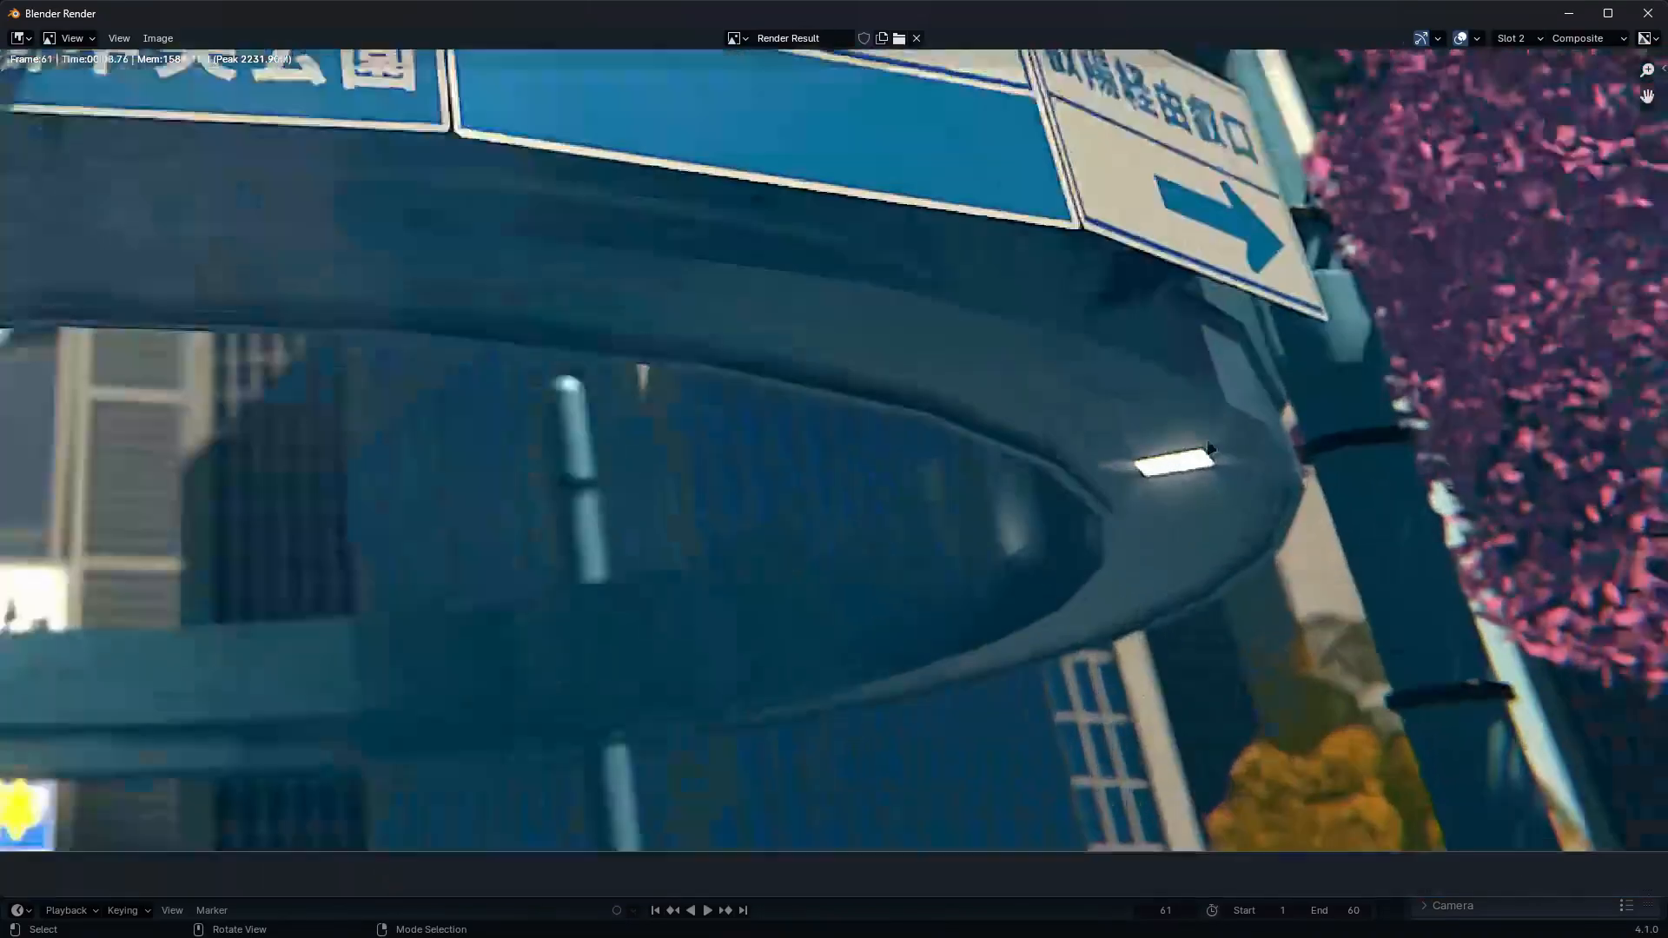
scroll(1159, 591, "down", 3)
middle_click_drag(174, 461, 491, 782)
scroll(764, 435, "up", 1)
scroll(841, 374, "down", 3)
middle_click_drag(1000, 455, 871, 421)
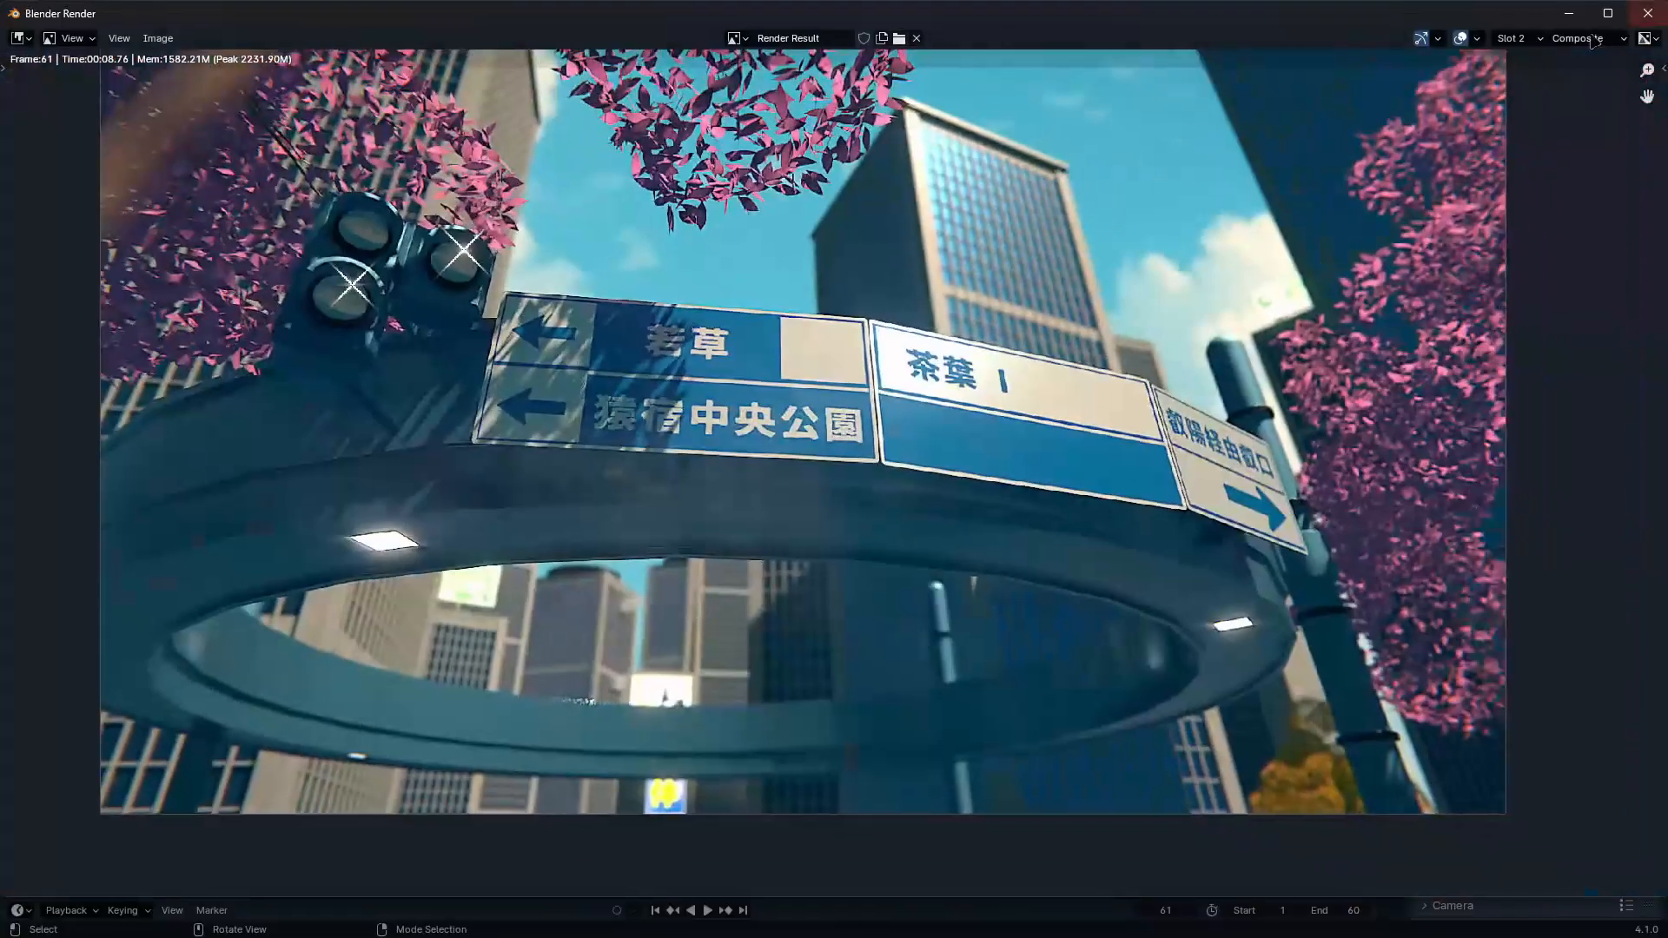
left_click(1647, 13)
Show the compositing node tree in place of the world nodes, enlarge it and turn off its backdrop
middle_click_drag(487, 704, 1303, 764)
middle_click_drag(191, 756, 506, 698)
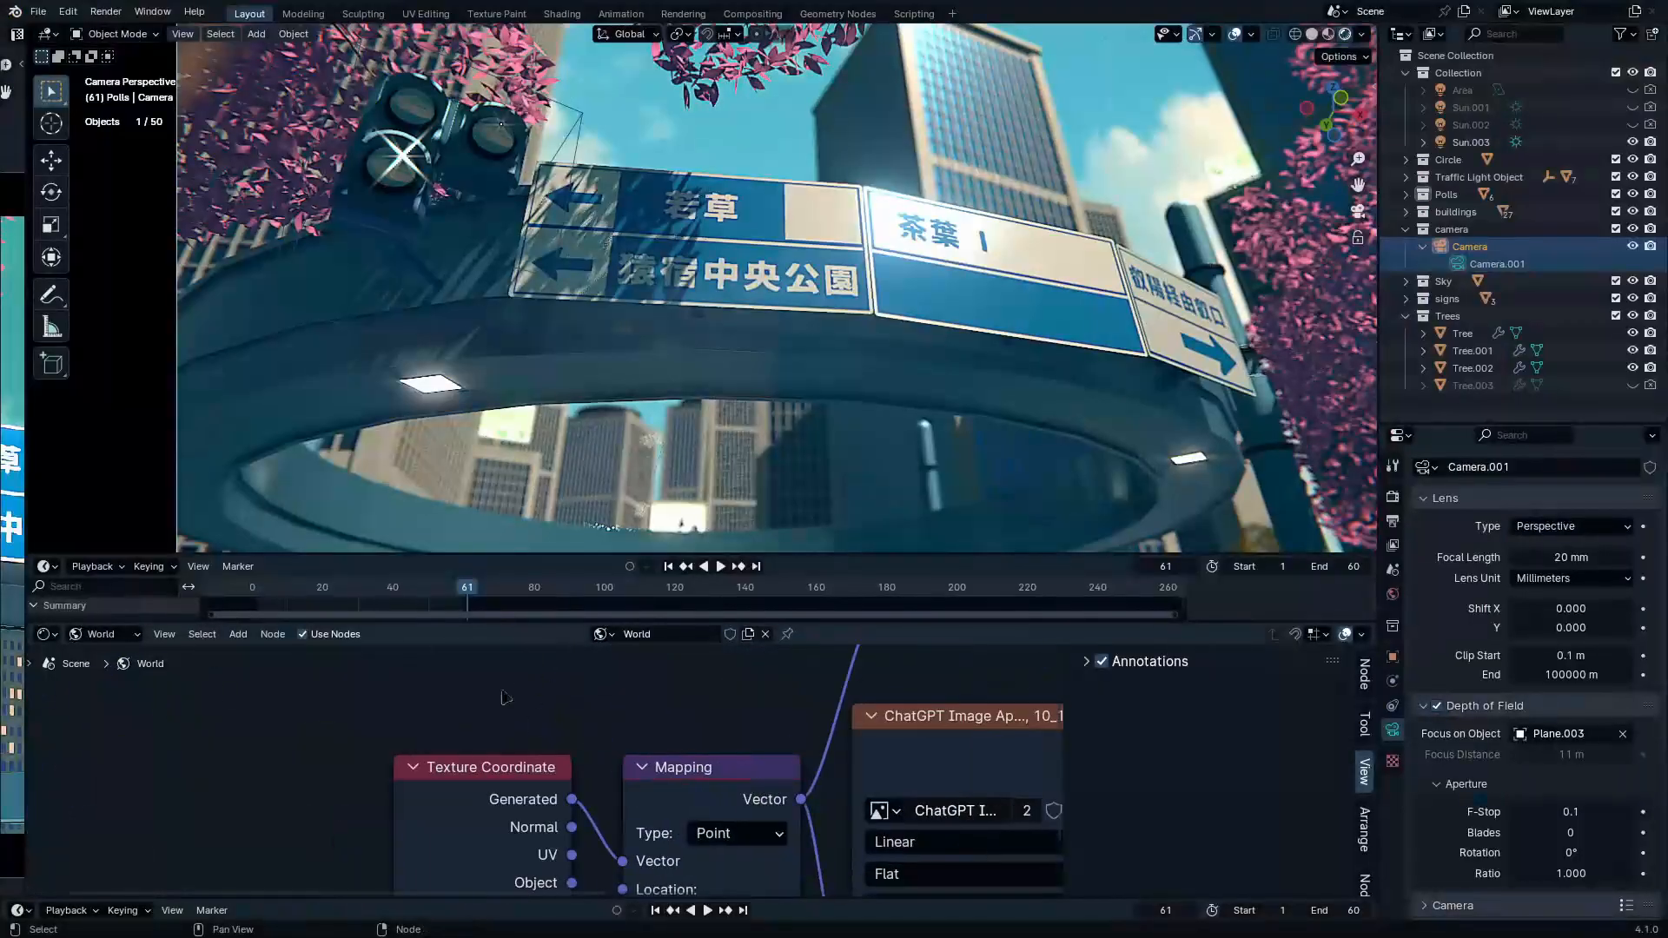
left_click(44, 635)
left_click(128, 752)
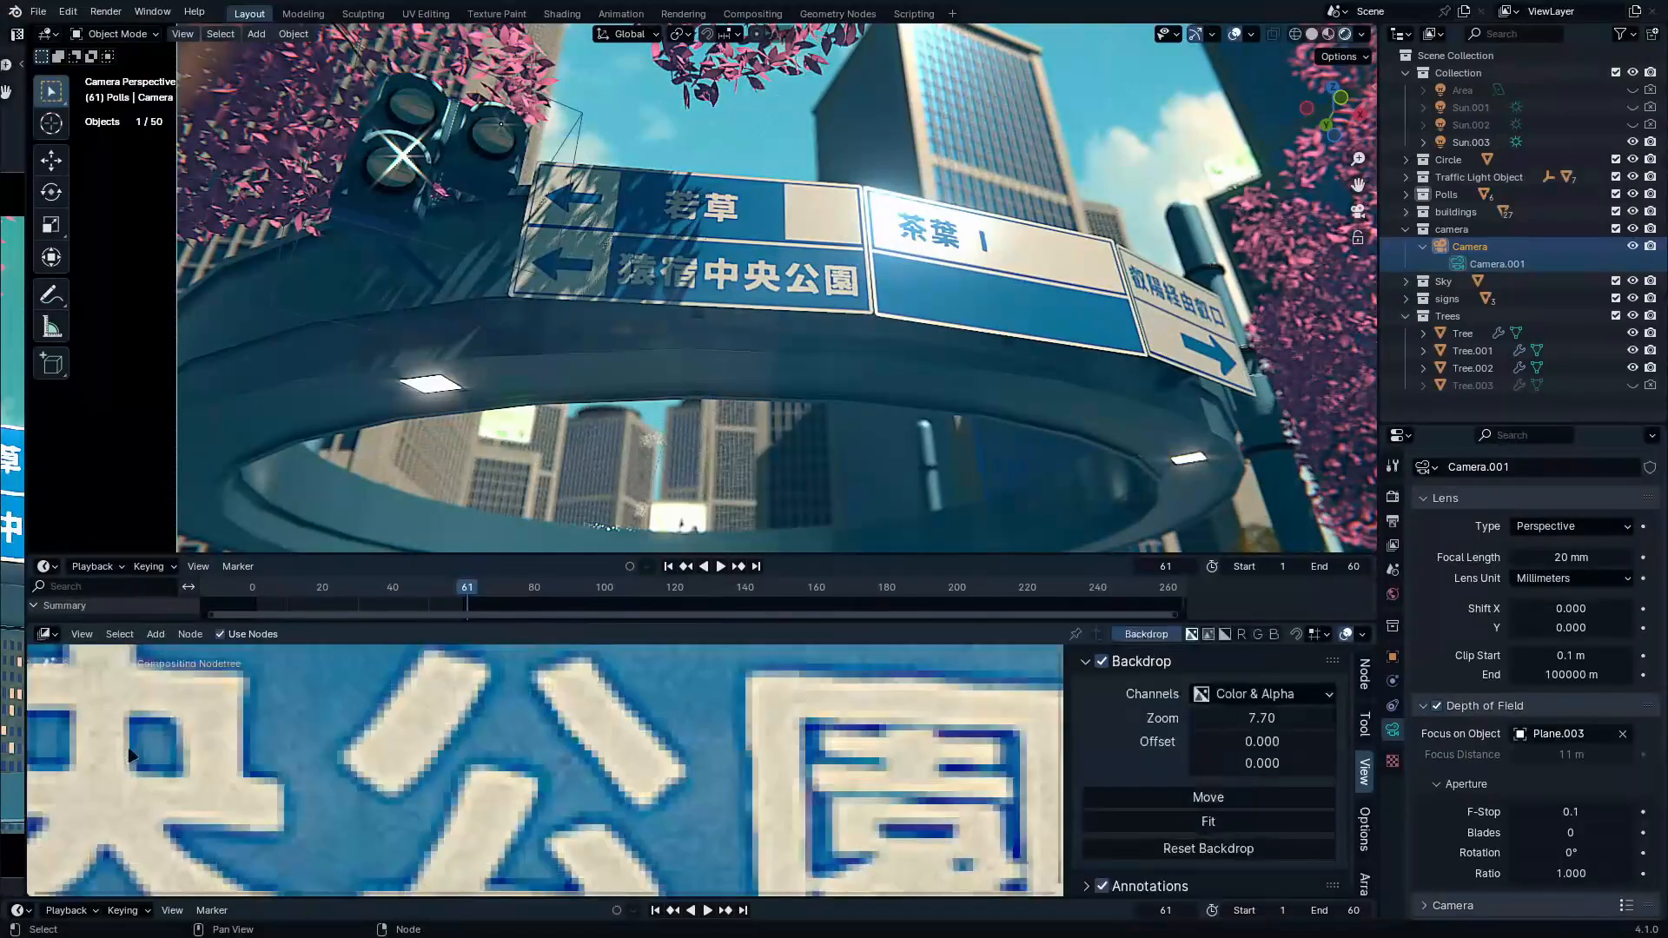
key("ctrl+space")
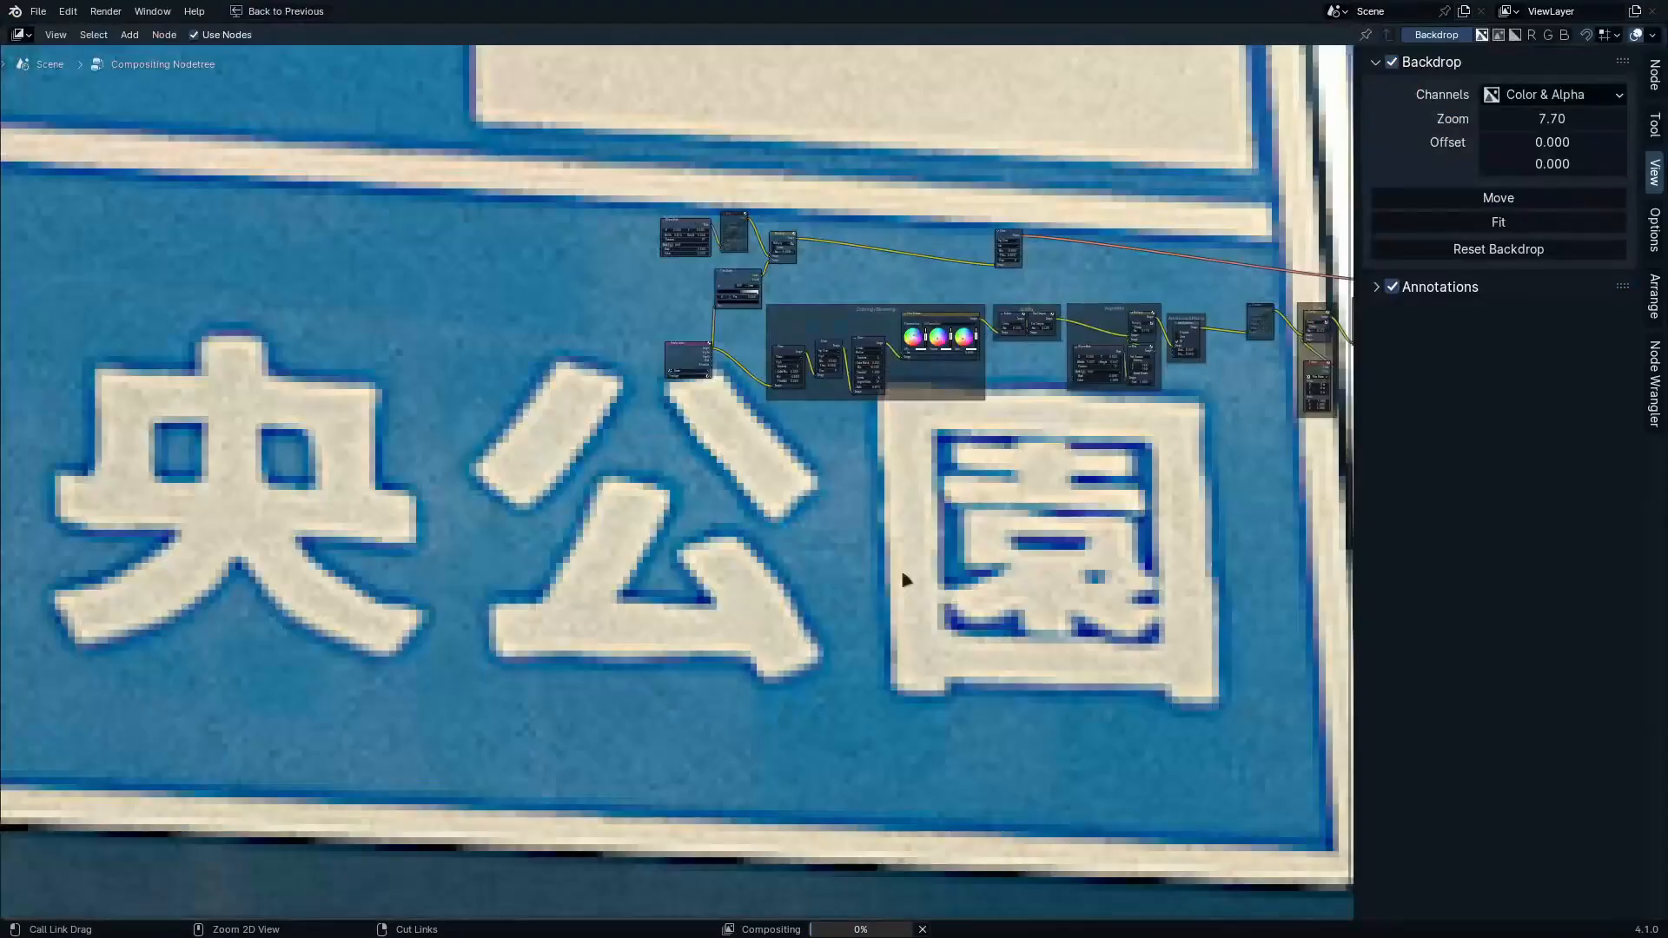
scroll(899, 566, "up", 6)
left_click(1436, 35)
Insert a Hue/Saturation/Value node between the color balance node and the Soften node of the Quality frame
scroll(754, 619, "up", 6)
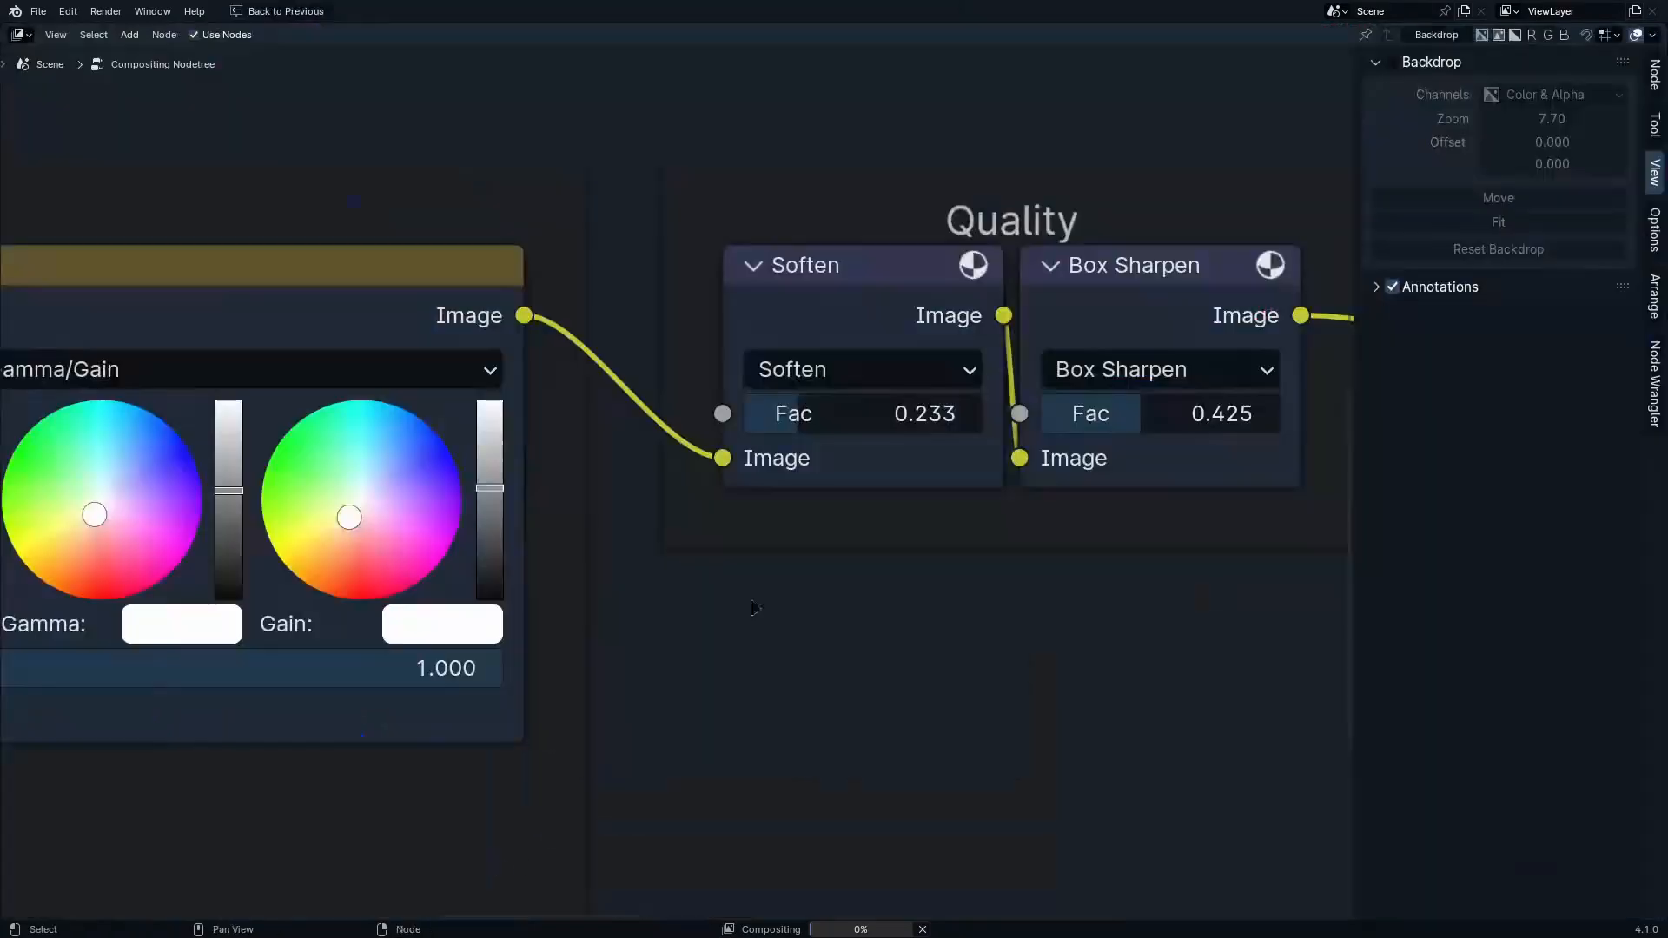
middle_click_drag(1057, 509, 897, 714)
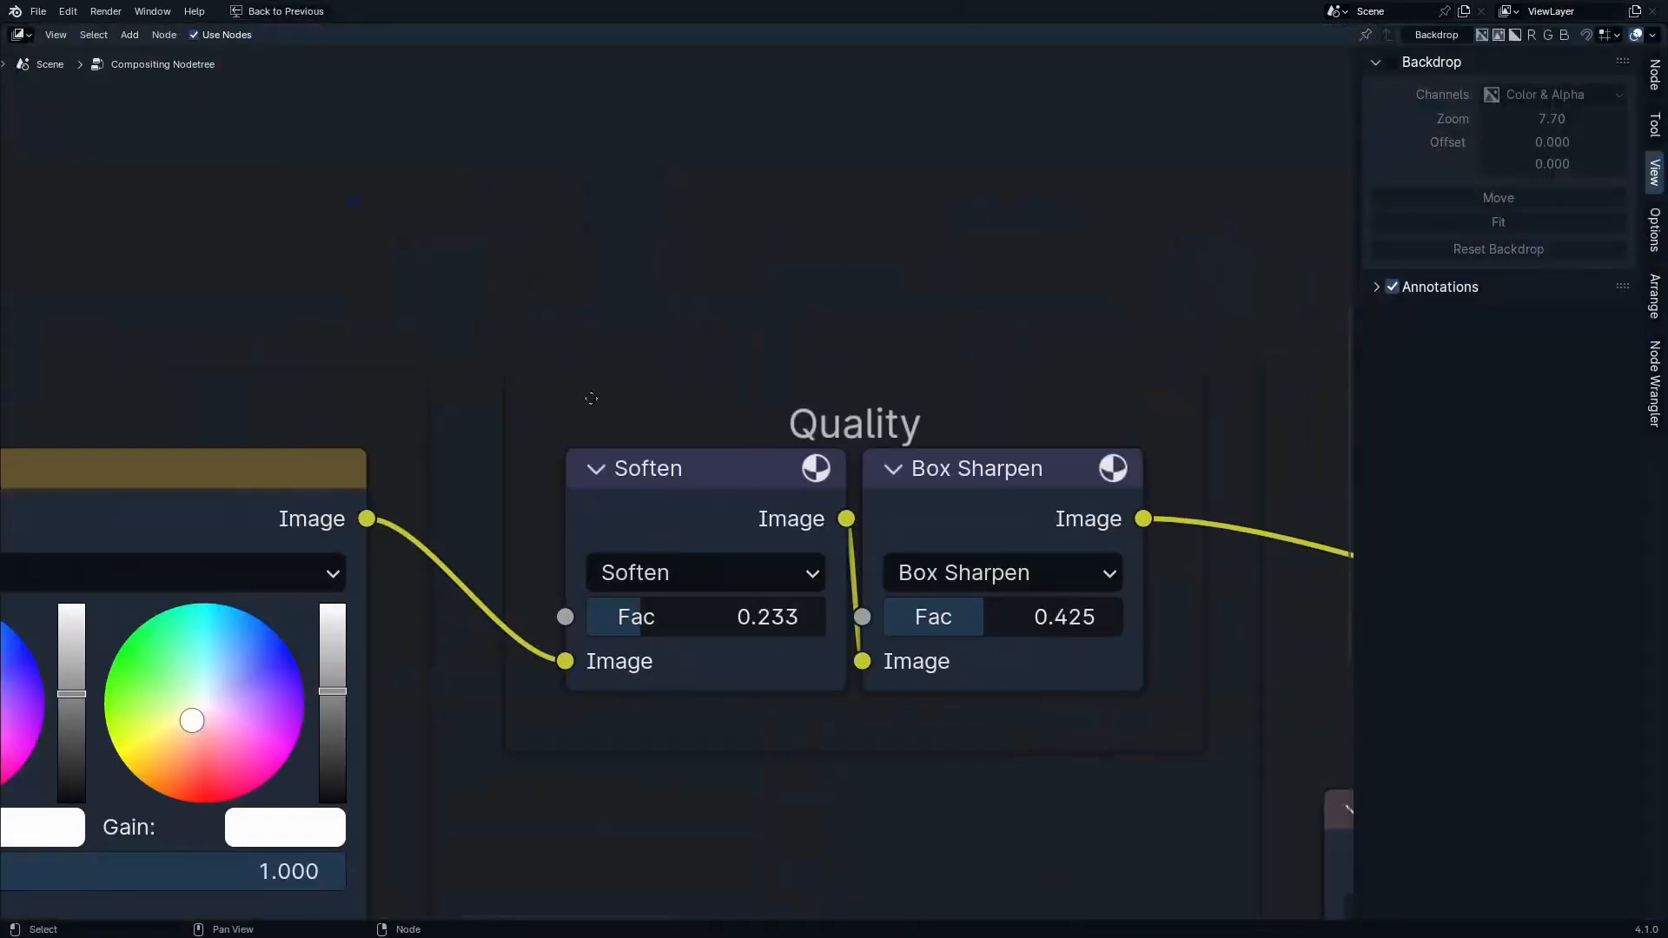
key("shift+a")
left_click(519, 324)
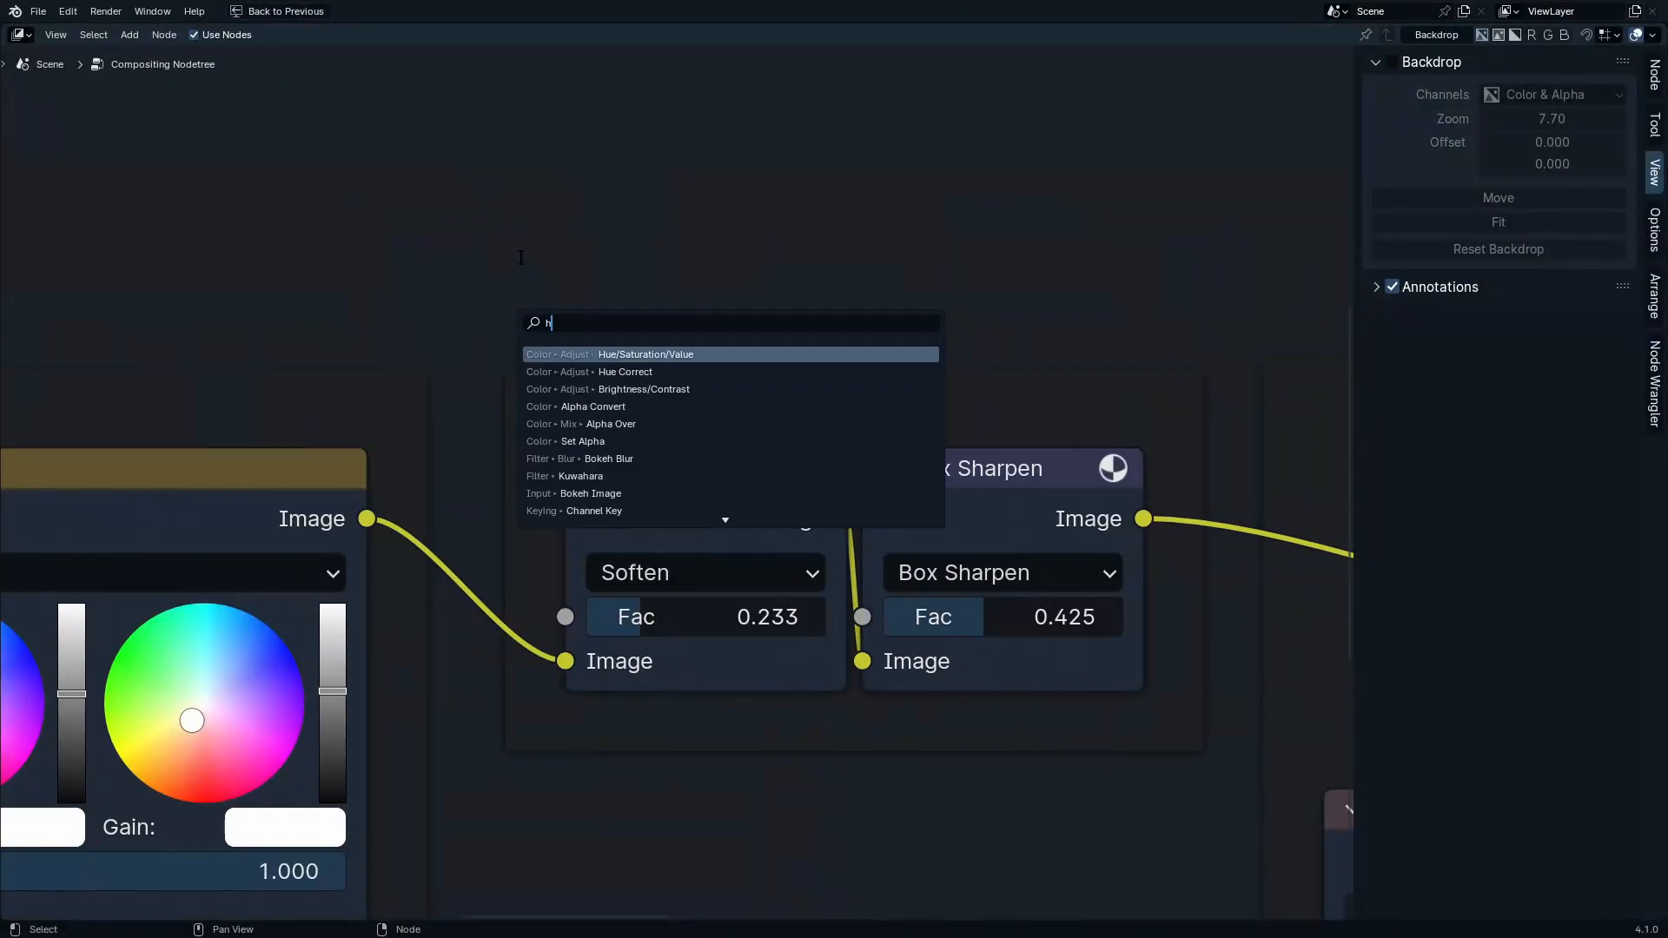
key("Return")
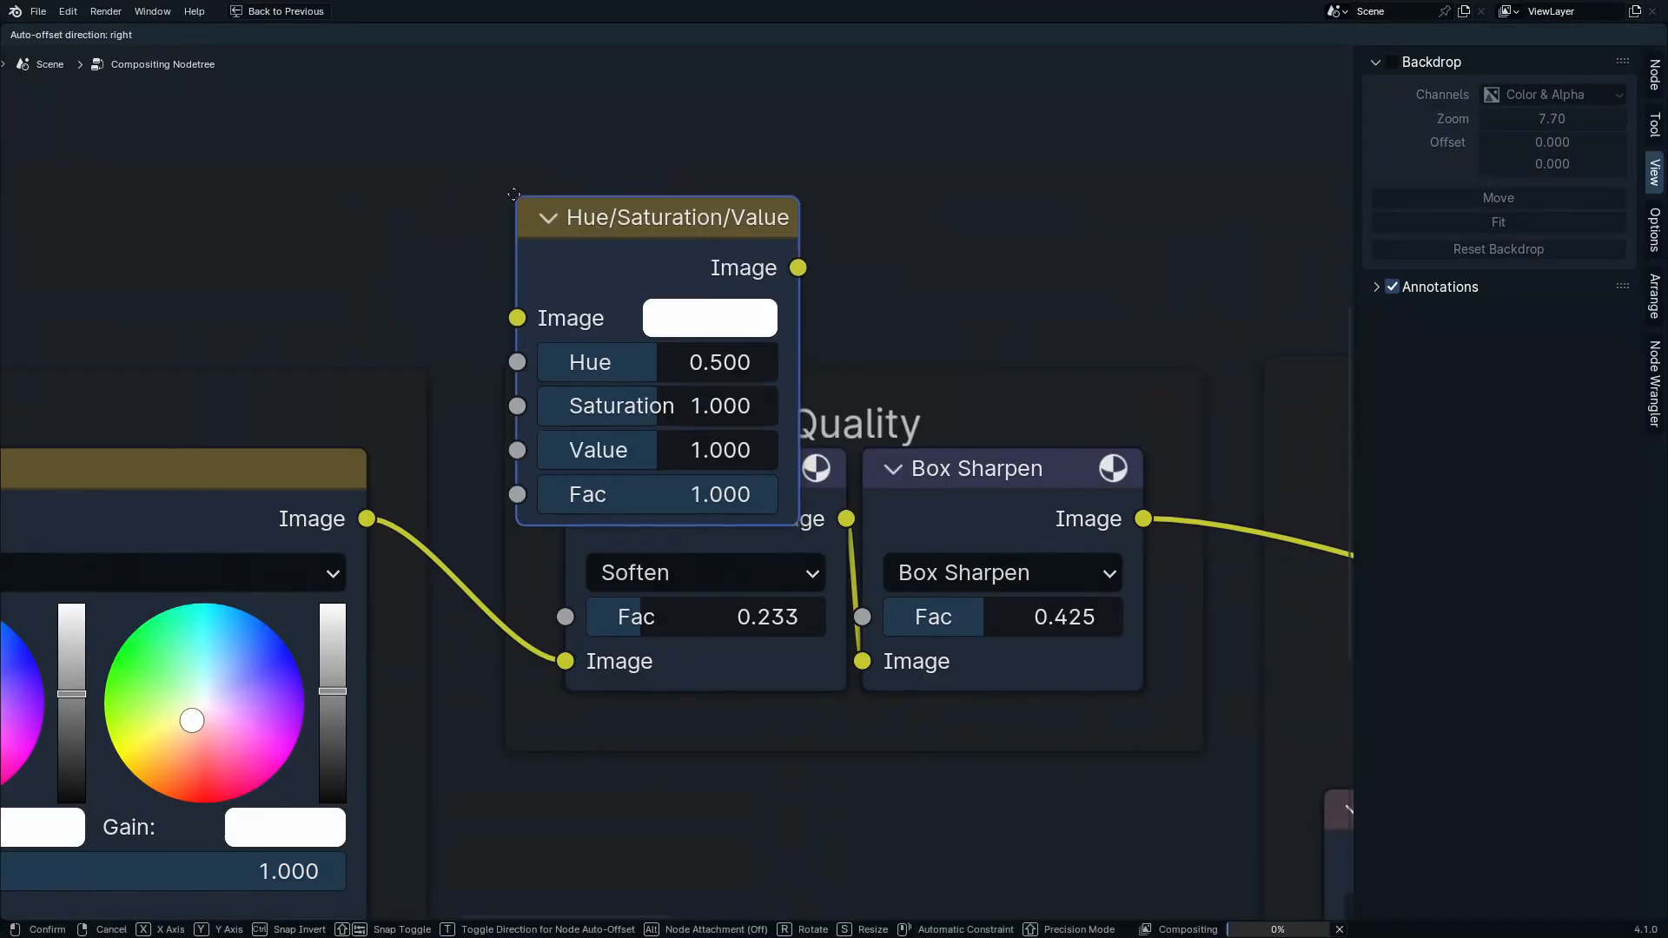
left_click(469, 439)
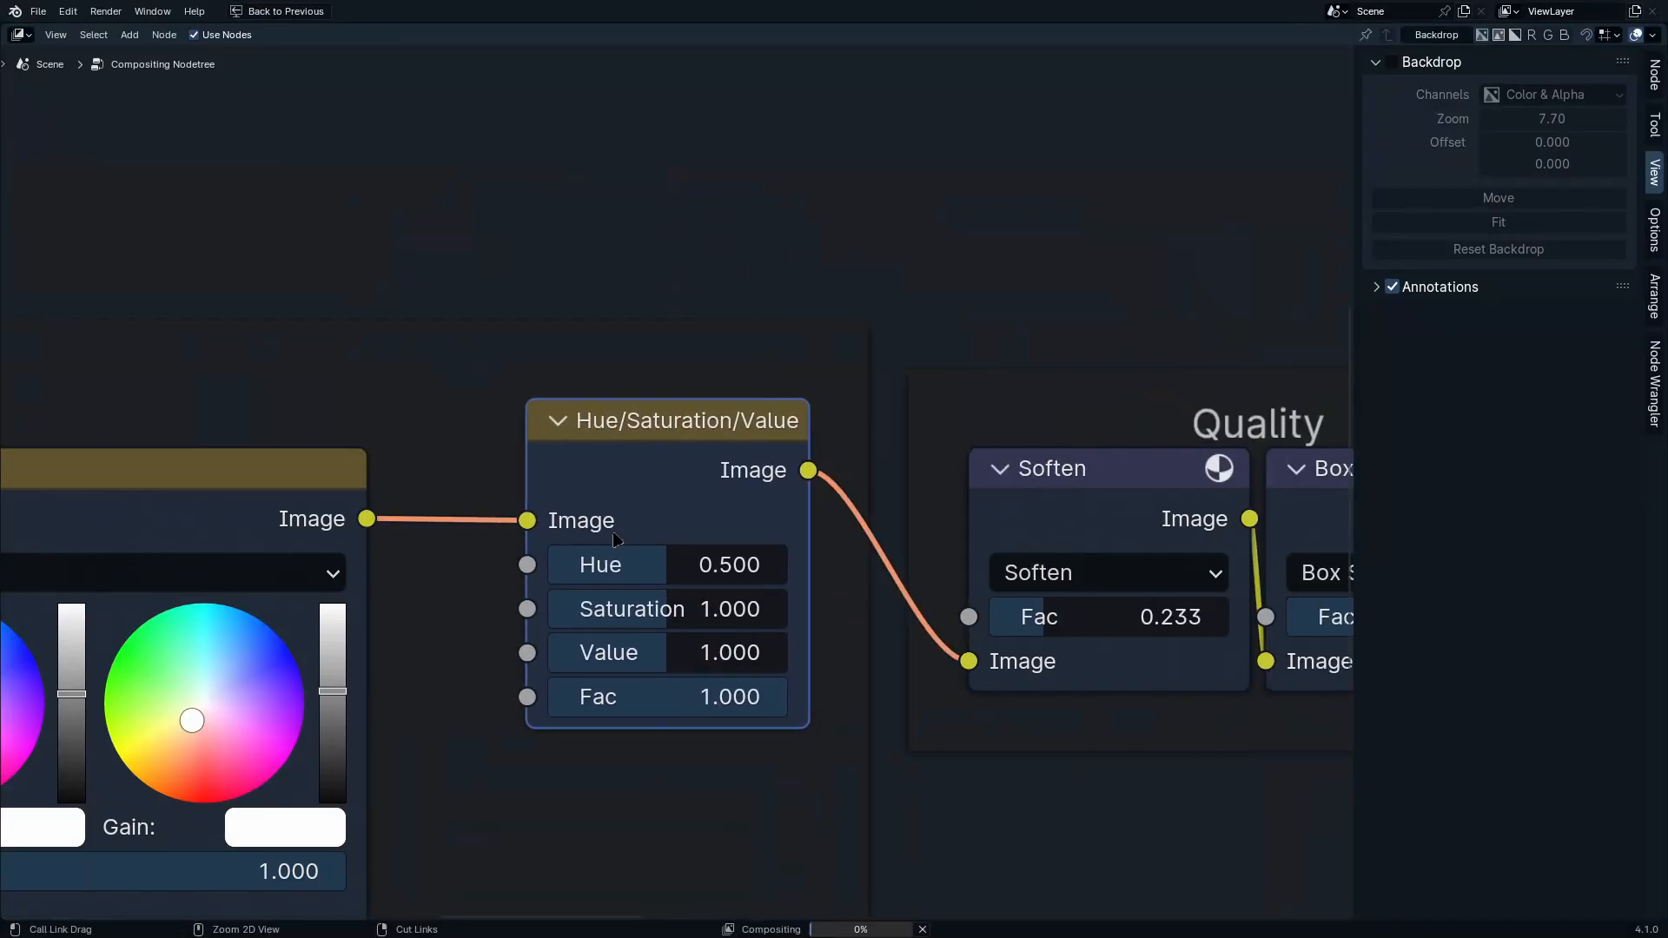
key("ctrl+space")
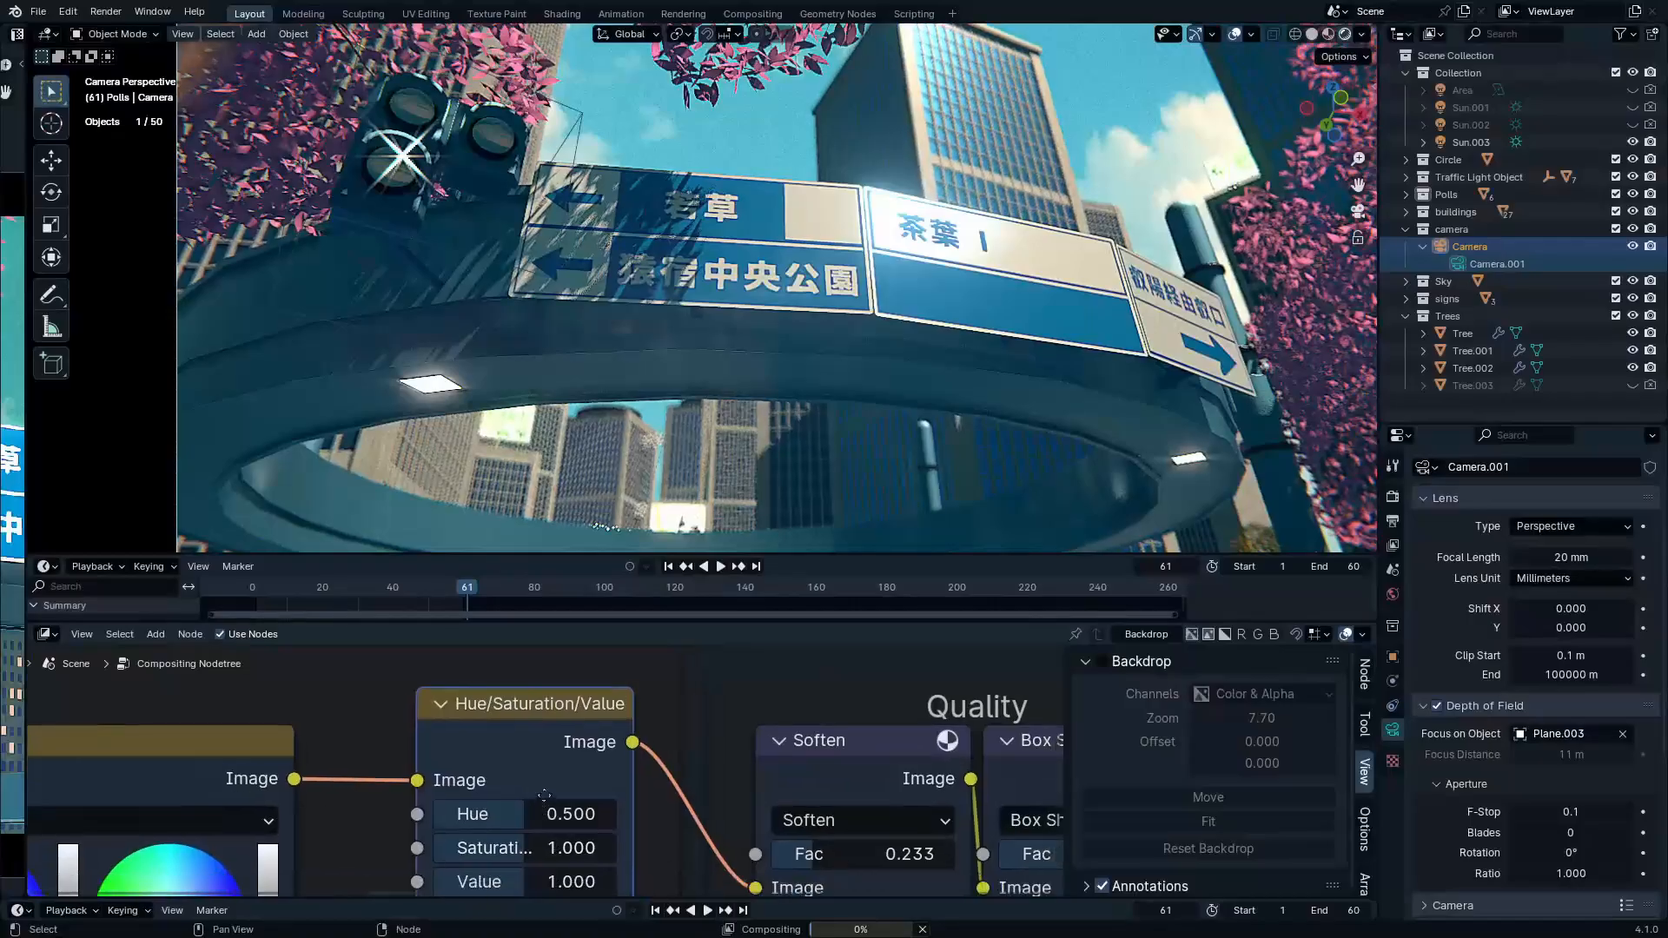
Set the Hue/Saturation/Value node's Saturation to 0.920 and nudge the color balance's Gain color slightly warmer
mouse_move(521, 809)
left_mouse_down()
mouse_move(546, 809)
mouse_move(490, 808)
mouse_move(515, 808)
left_mouse_up()
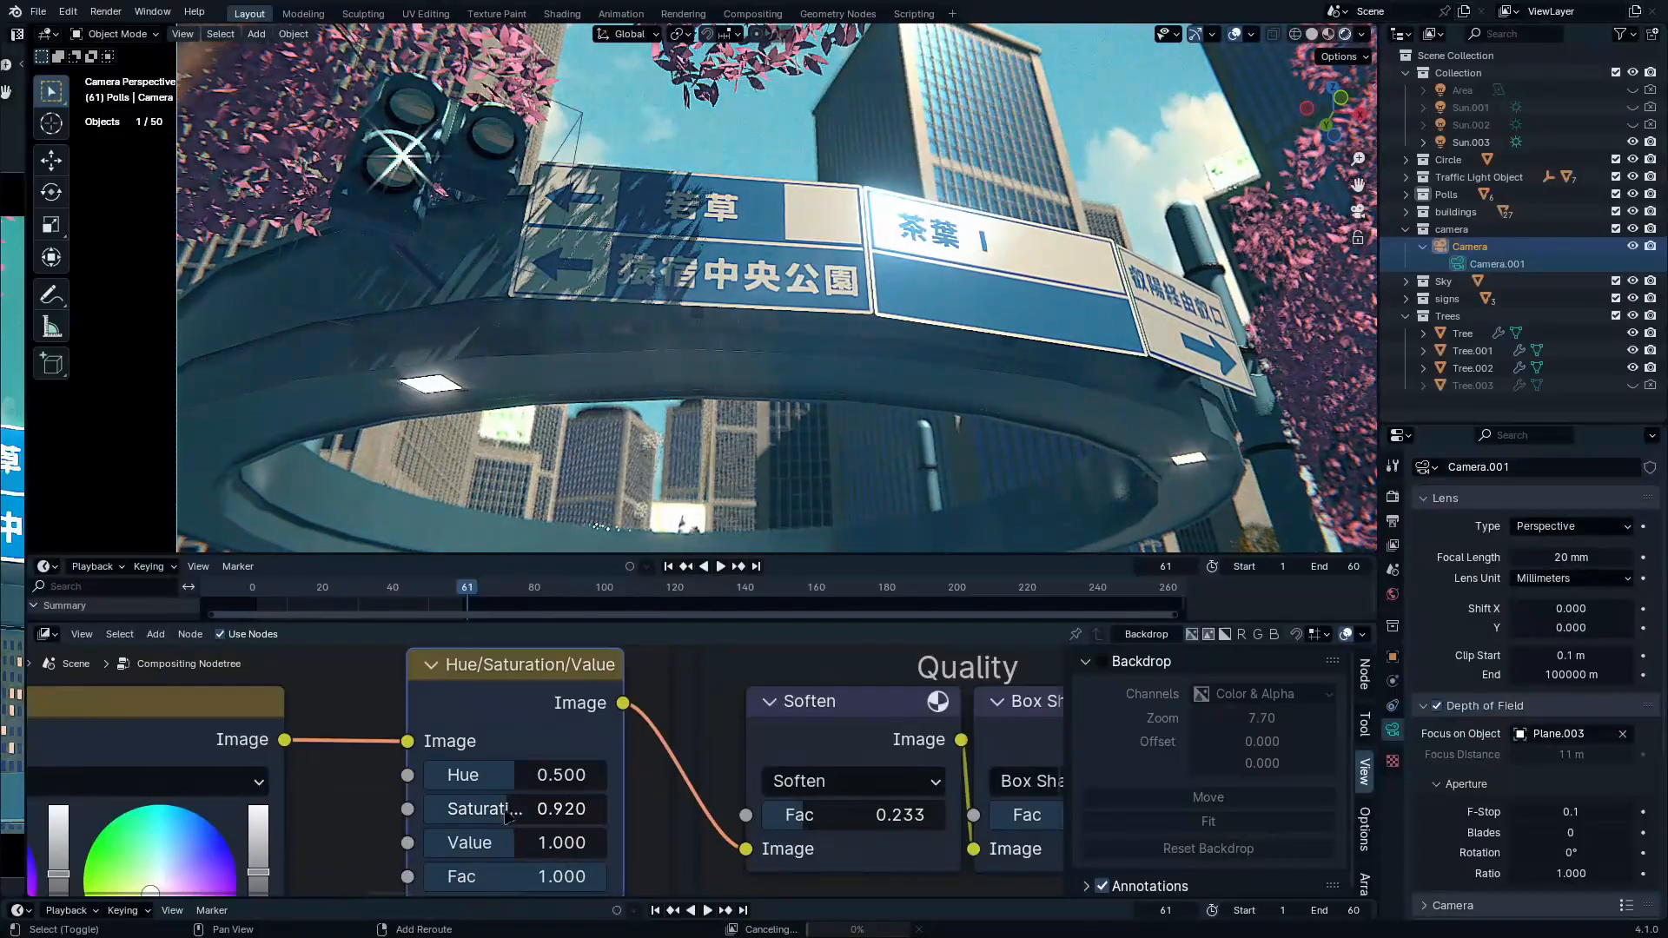
middle_click_drag(521, 809, 839, 697)
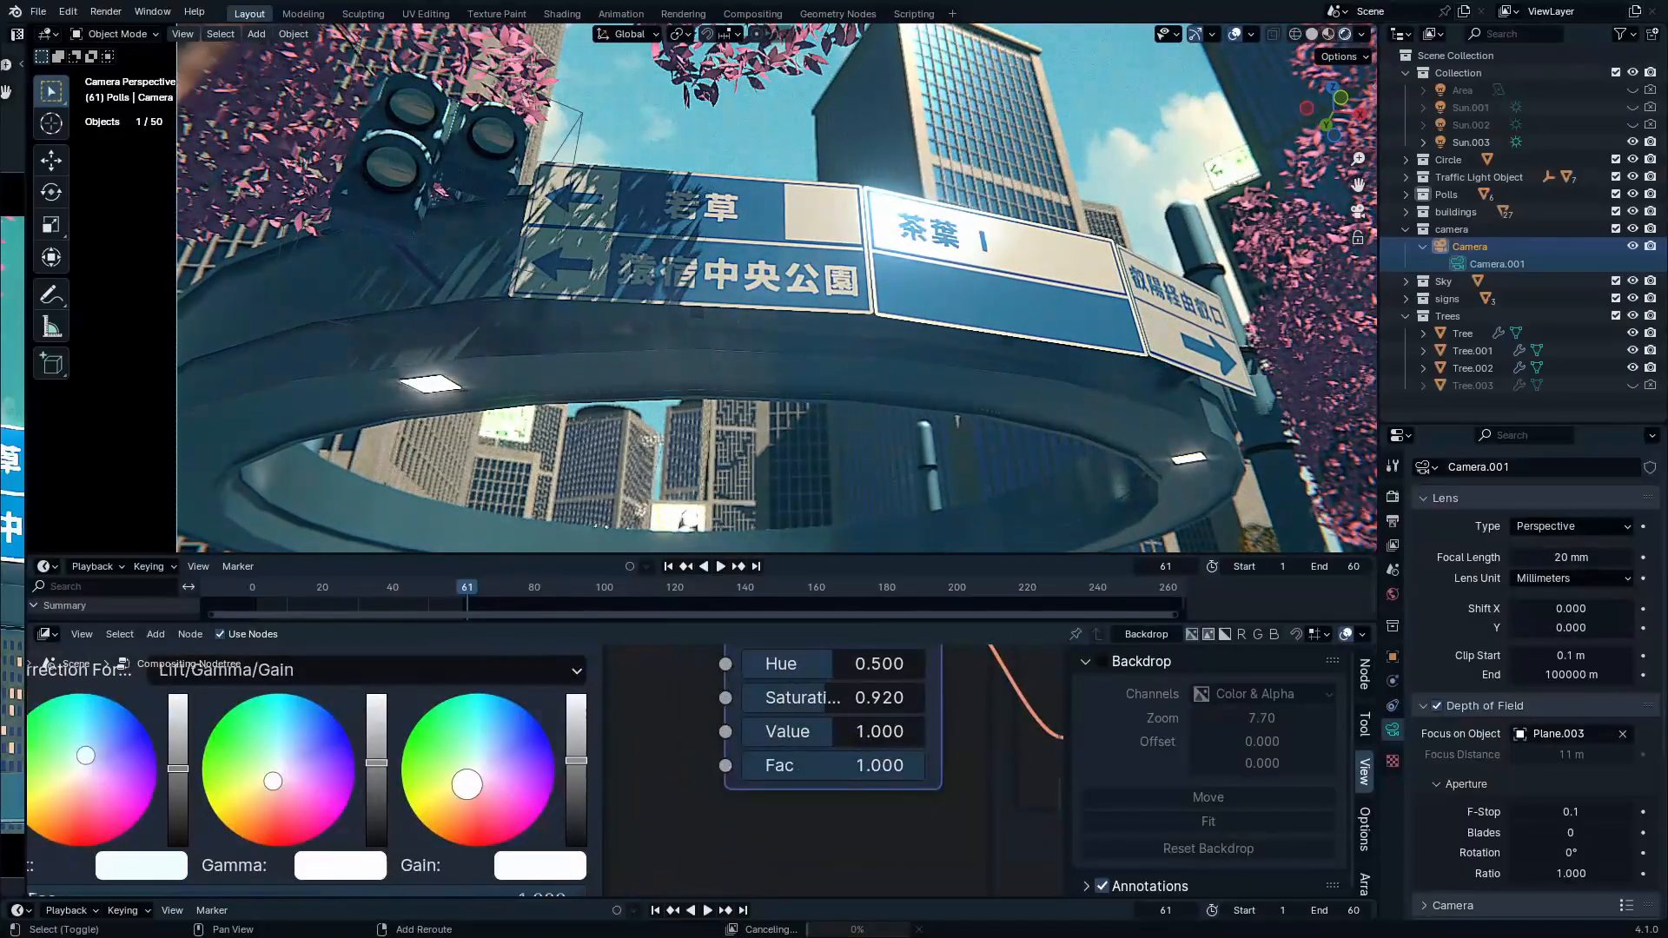
left_click_drag(466, 784, 461, 789)
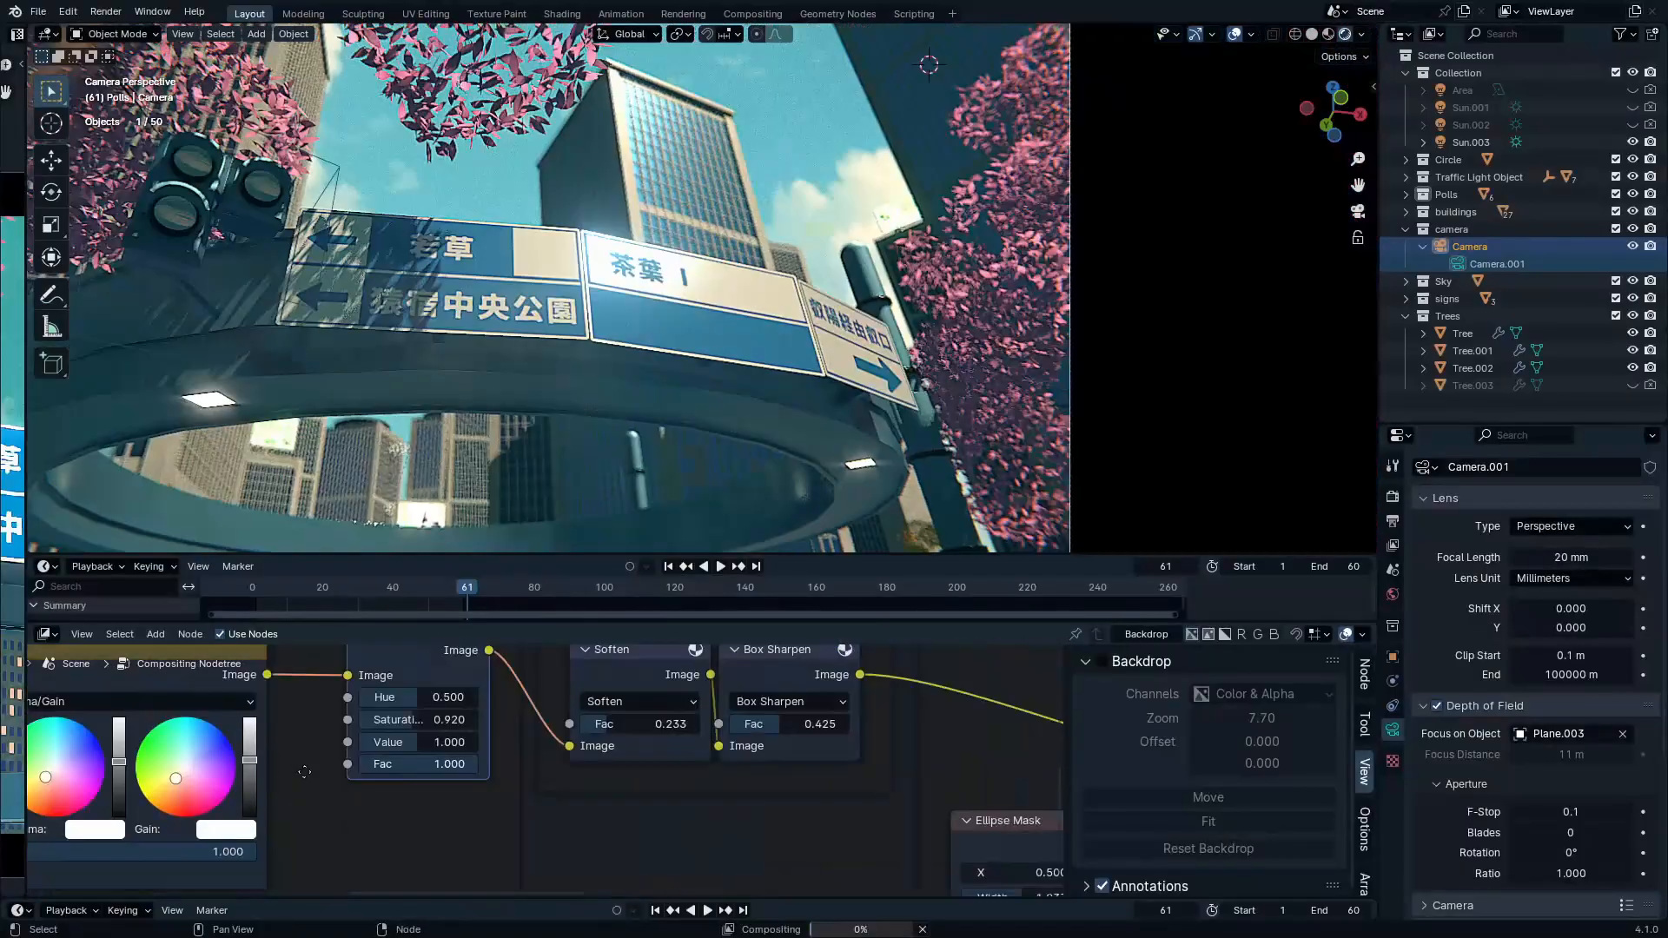
Set the Distortion of the Lens Distortion node in Additional Effects to 0.011
middle_click_drag(400, 769, 238, 809)
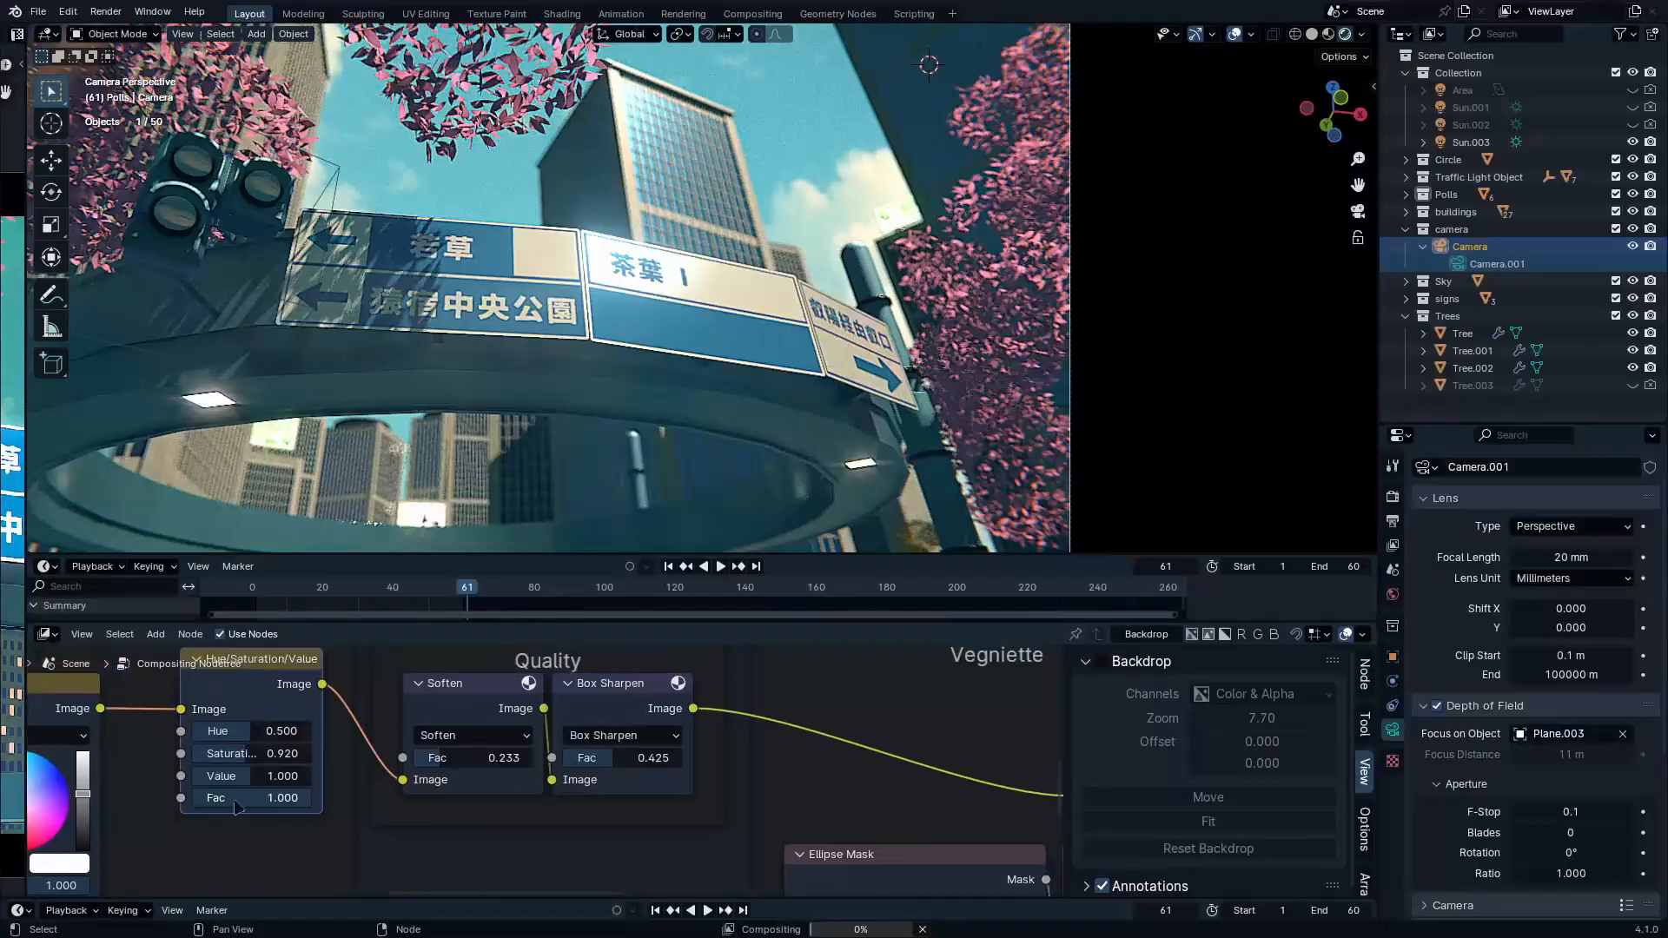
middle_click_drag(580, 825, 864, 858)
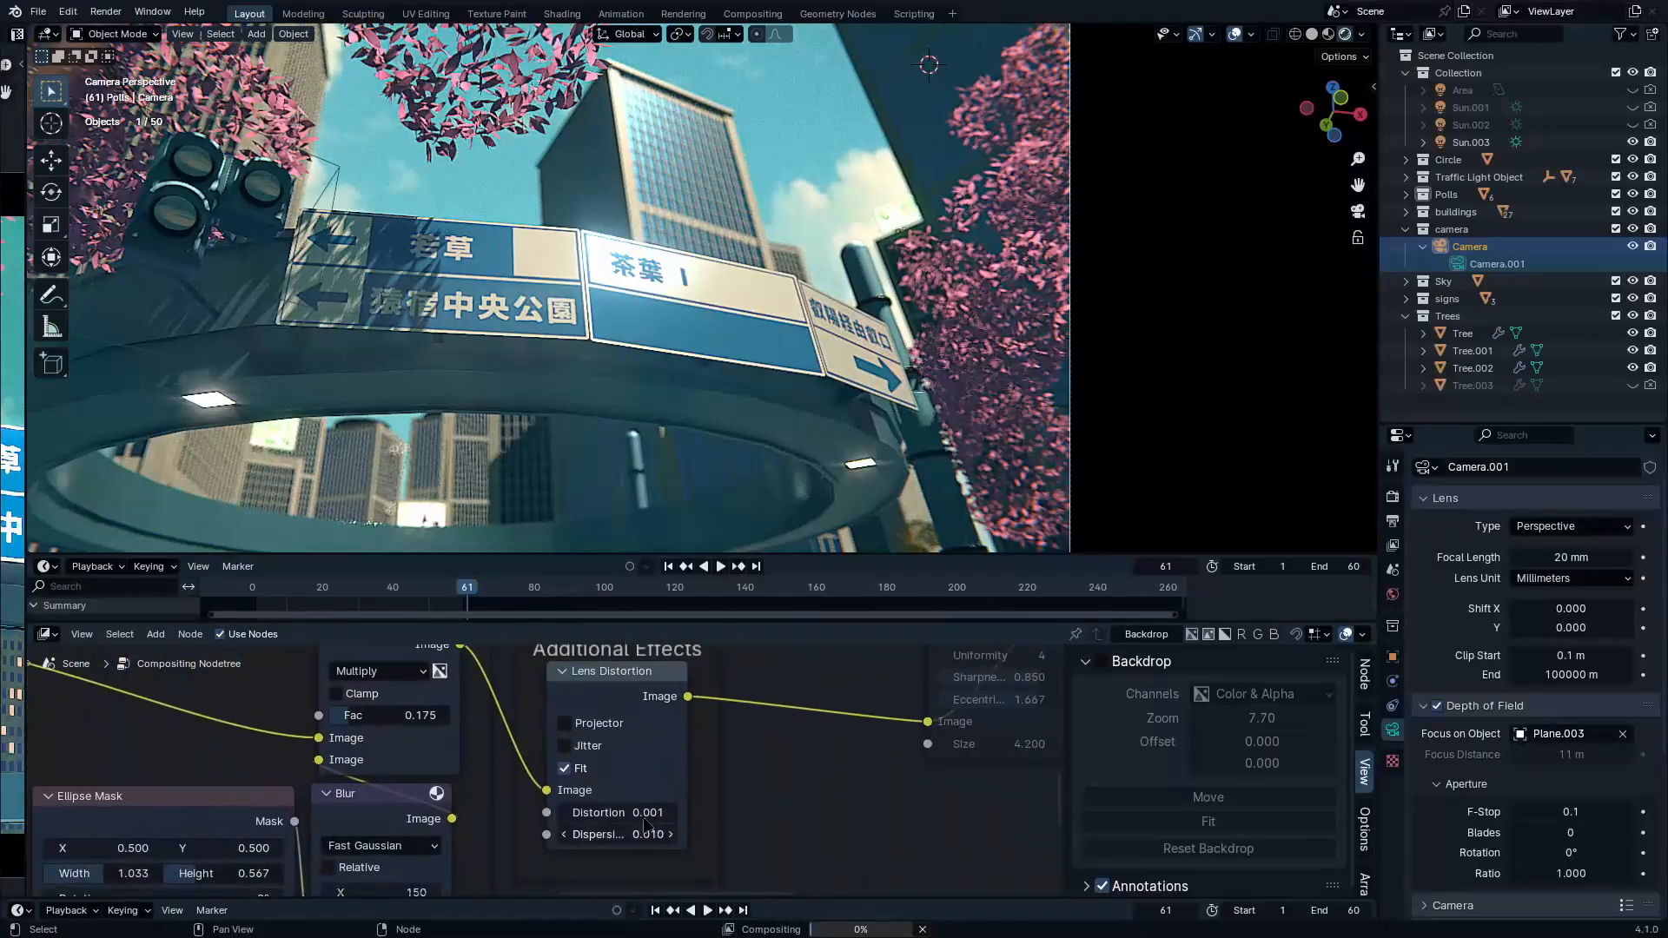
left_click_drag(645, 814, 686, 814)
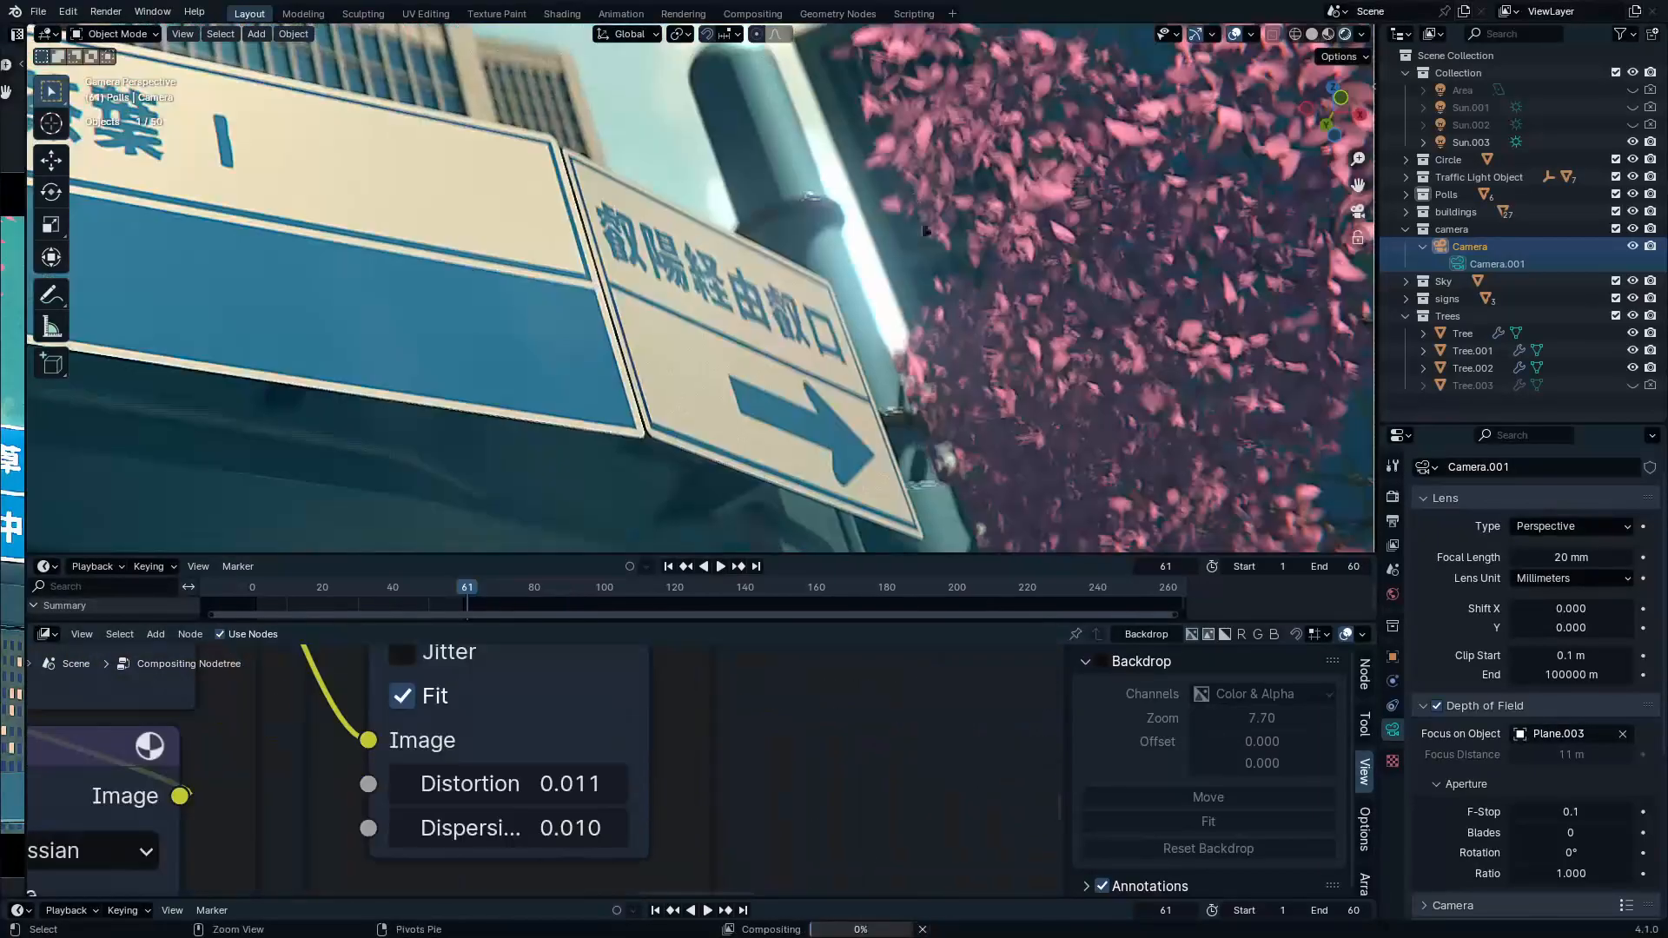
scroll(912, 282, "down", 8)
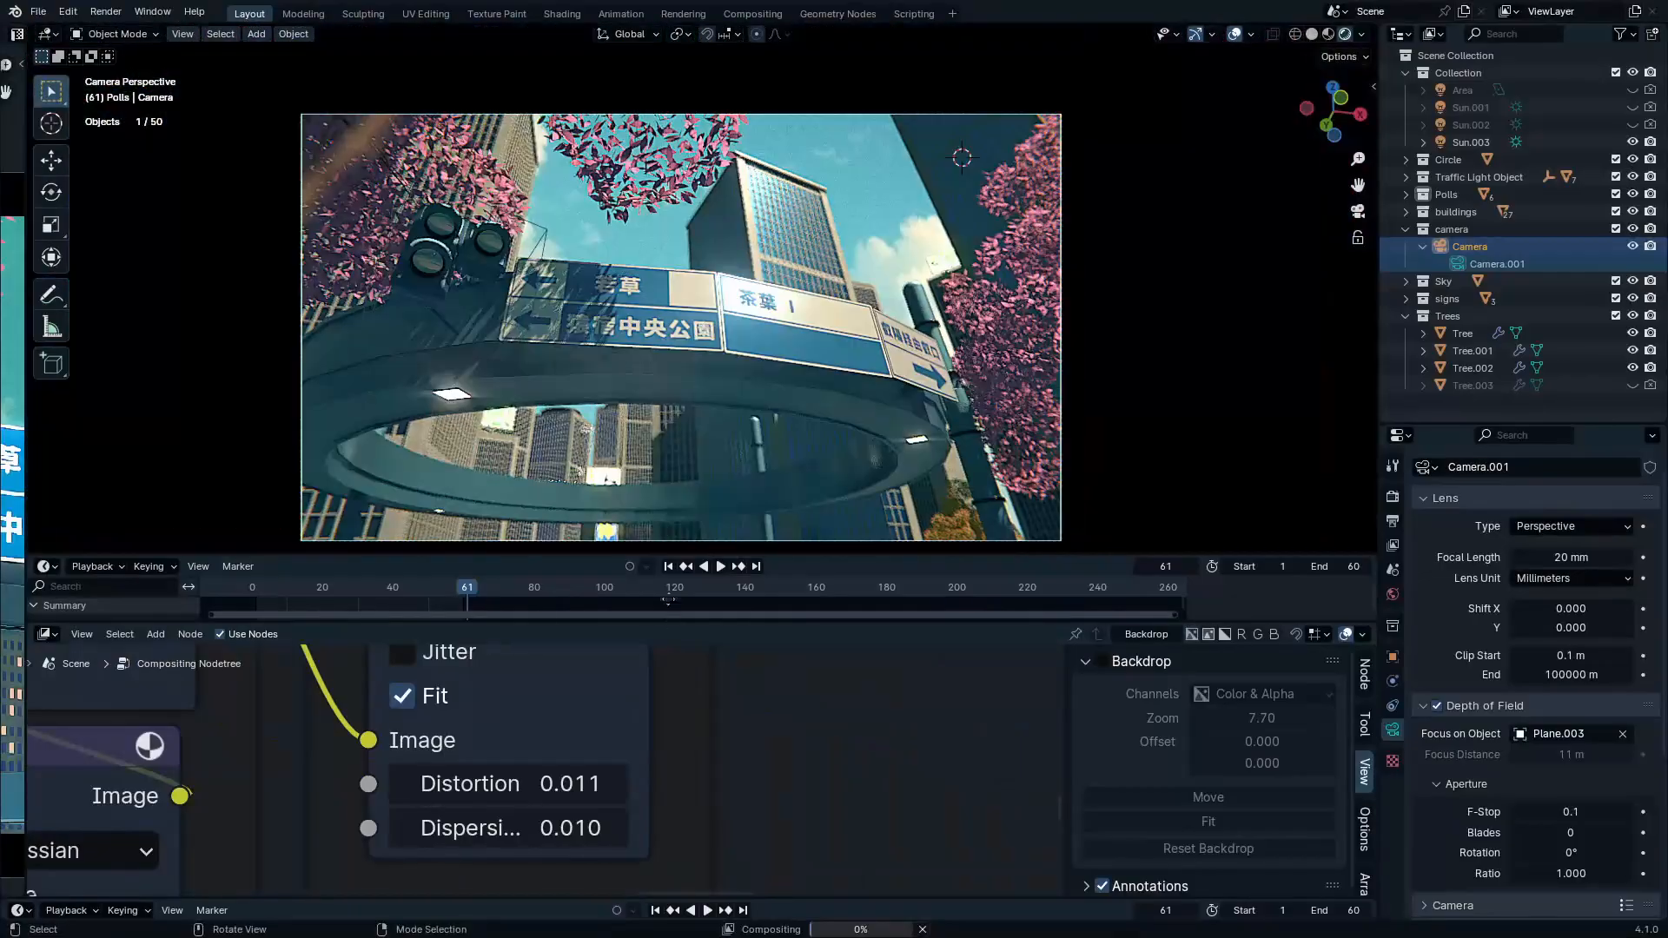
Set the Hue/Saturation/Value node's Saturation to 0.896 and render frame 61
middle_click_drag(708, 504, 705, 491, "shift")
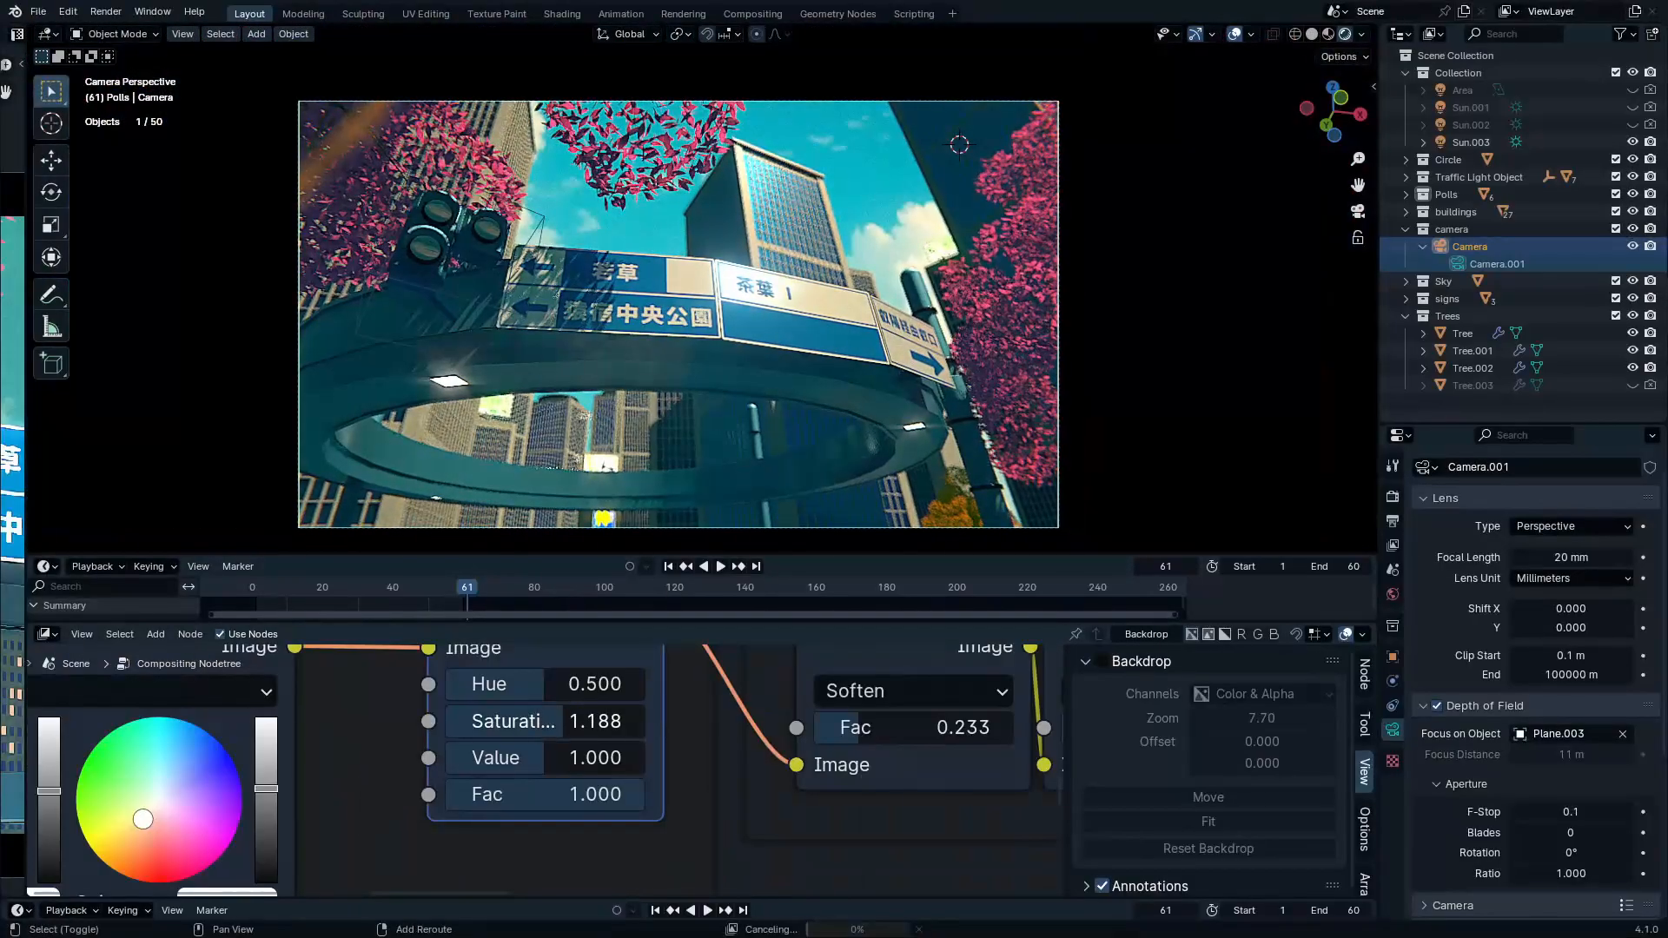
mouse_move(528, 722)
left_mouse_down()
mouse_move(494, 721)
mouse_move(607, 722)
mouse_move(537, 722)
left_mouse_up()
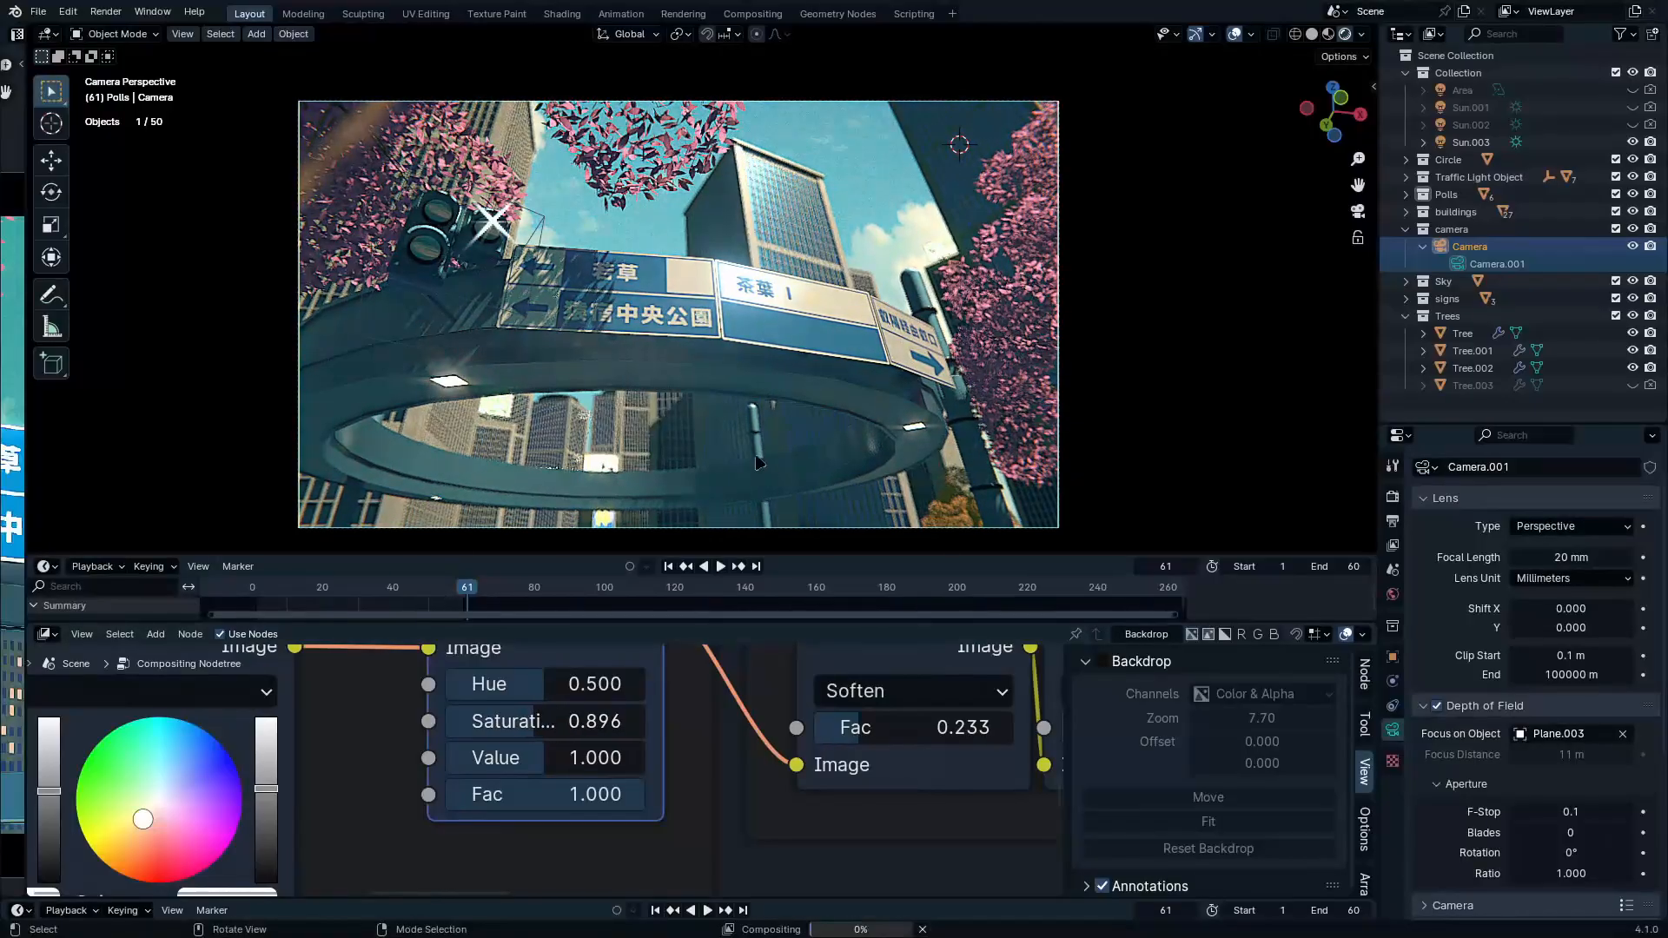
key("F11")
key("F12")
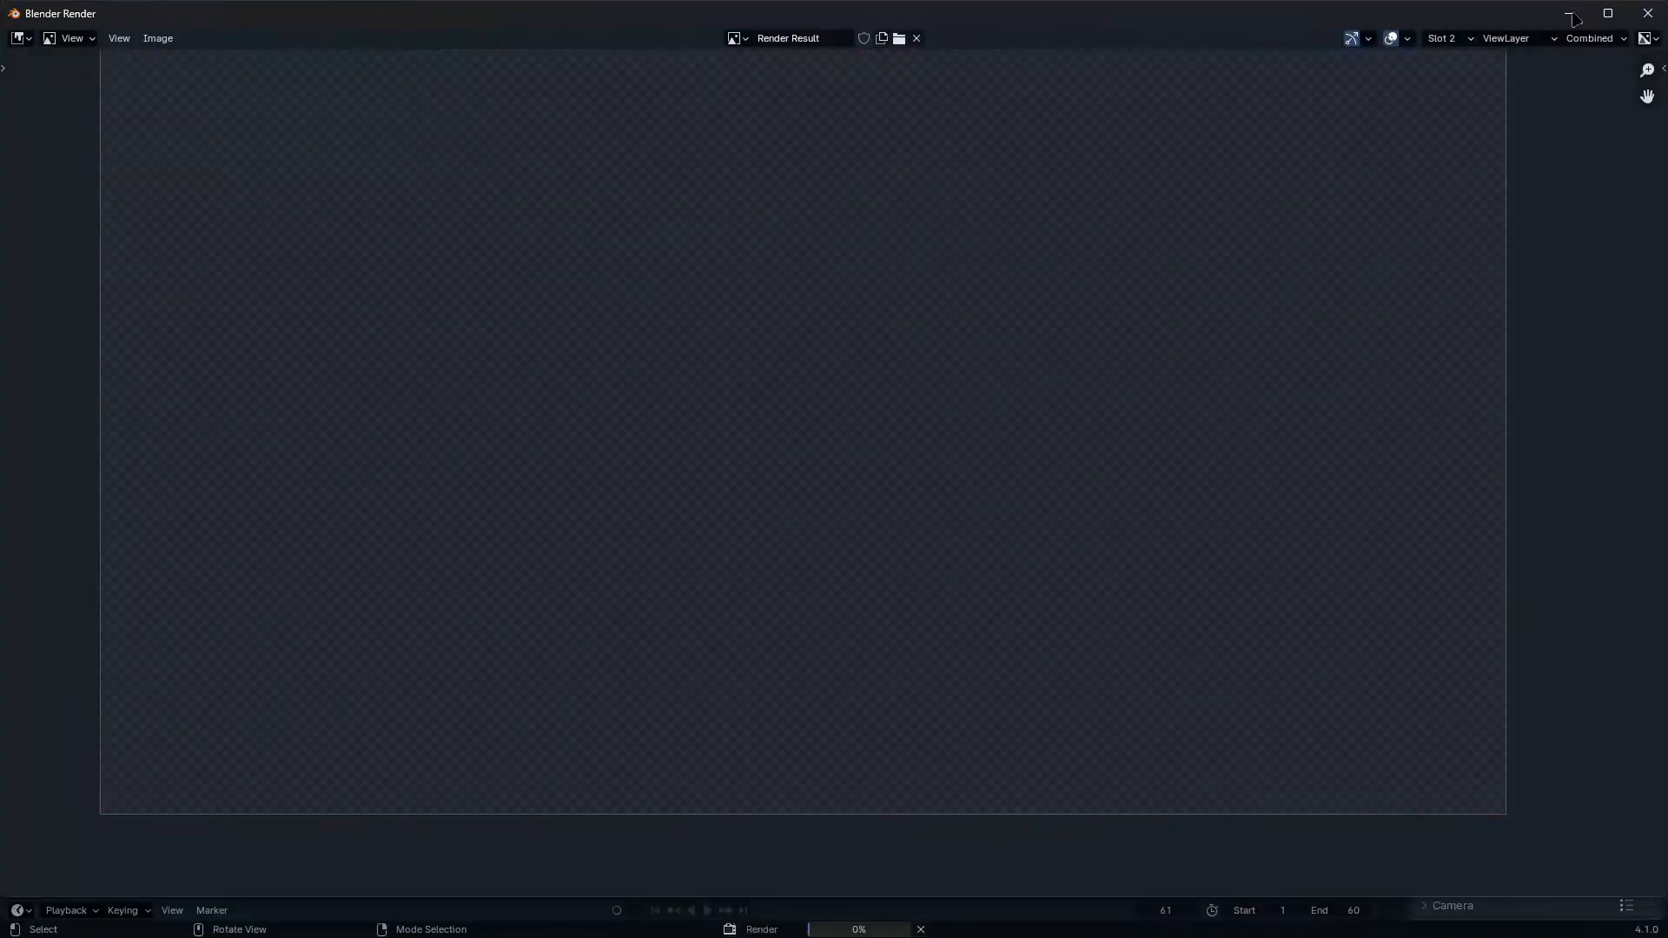
key("F11")
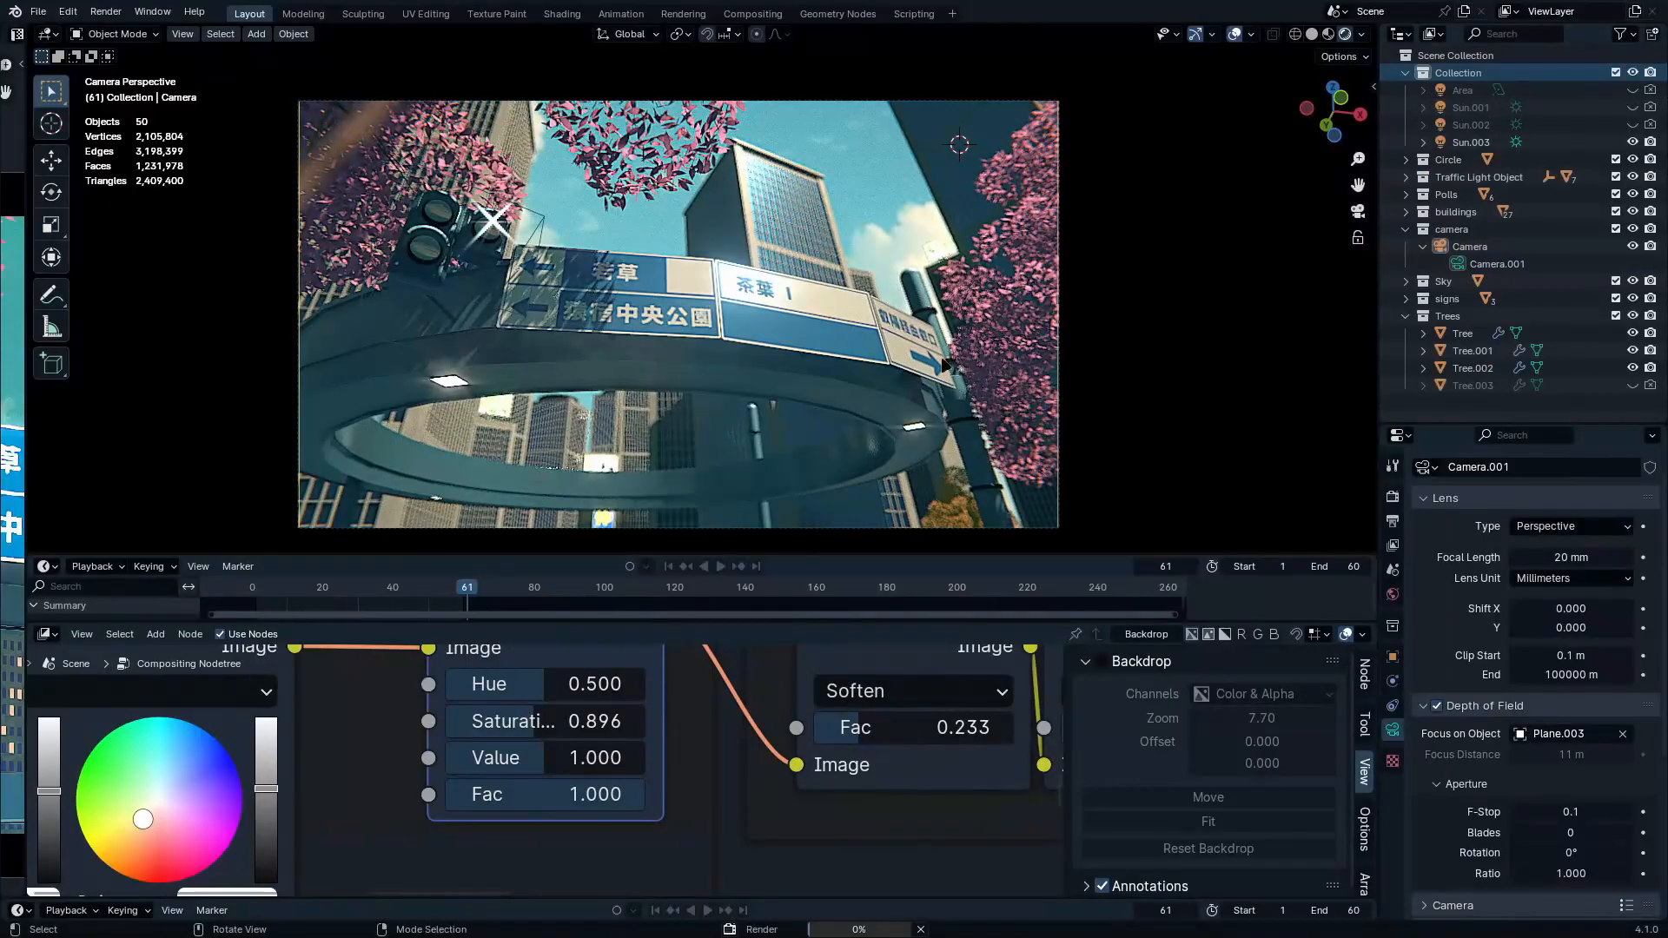
Add an ico sphere, move it out past the buildings in top view and scale it by 2.766
key("shift+a")
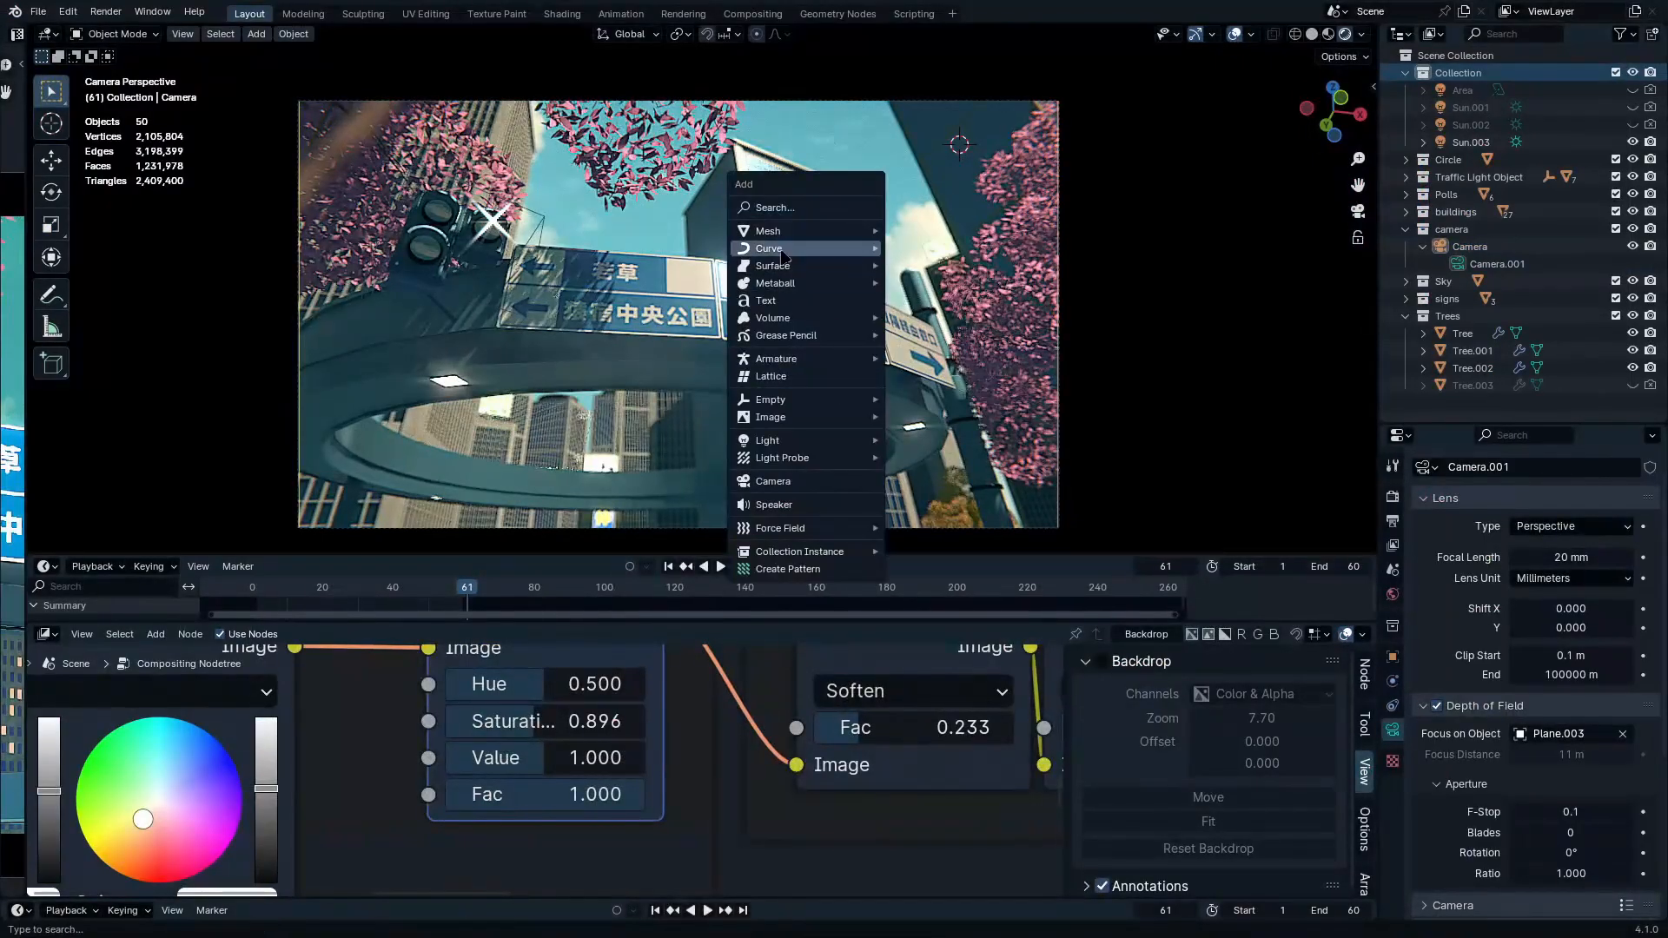
mouse_move(782, 231)
left_click(934, 298)
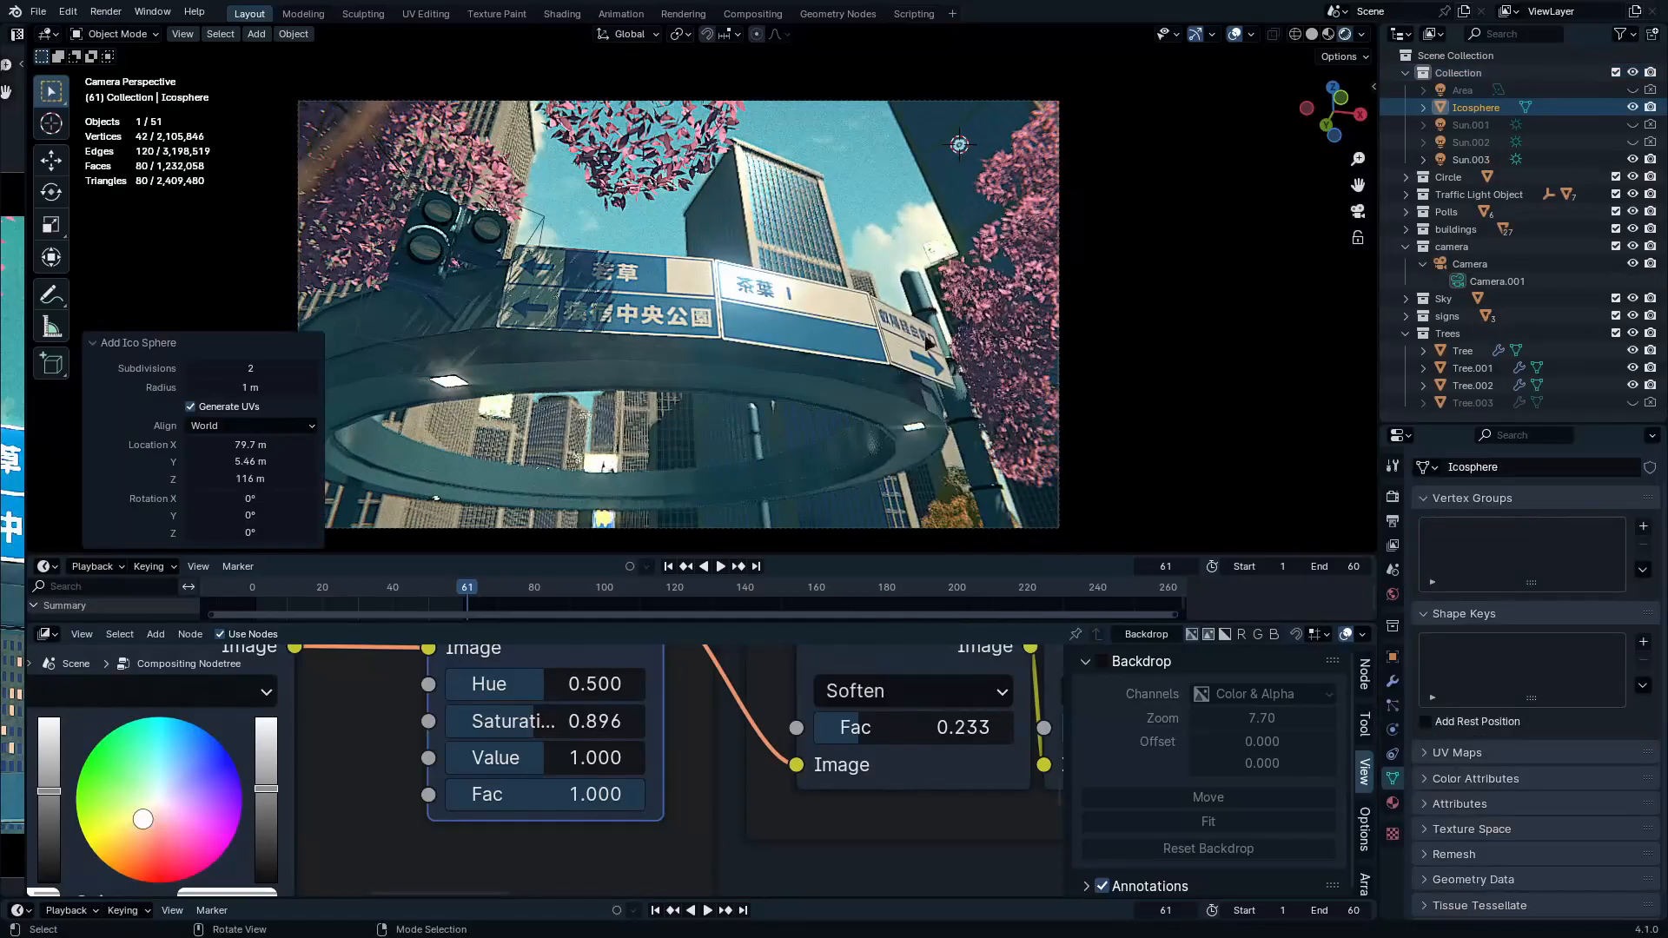
middle_click_drag(978, 271, 839, 434)
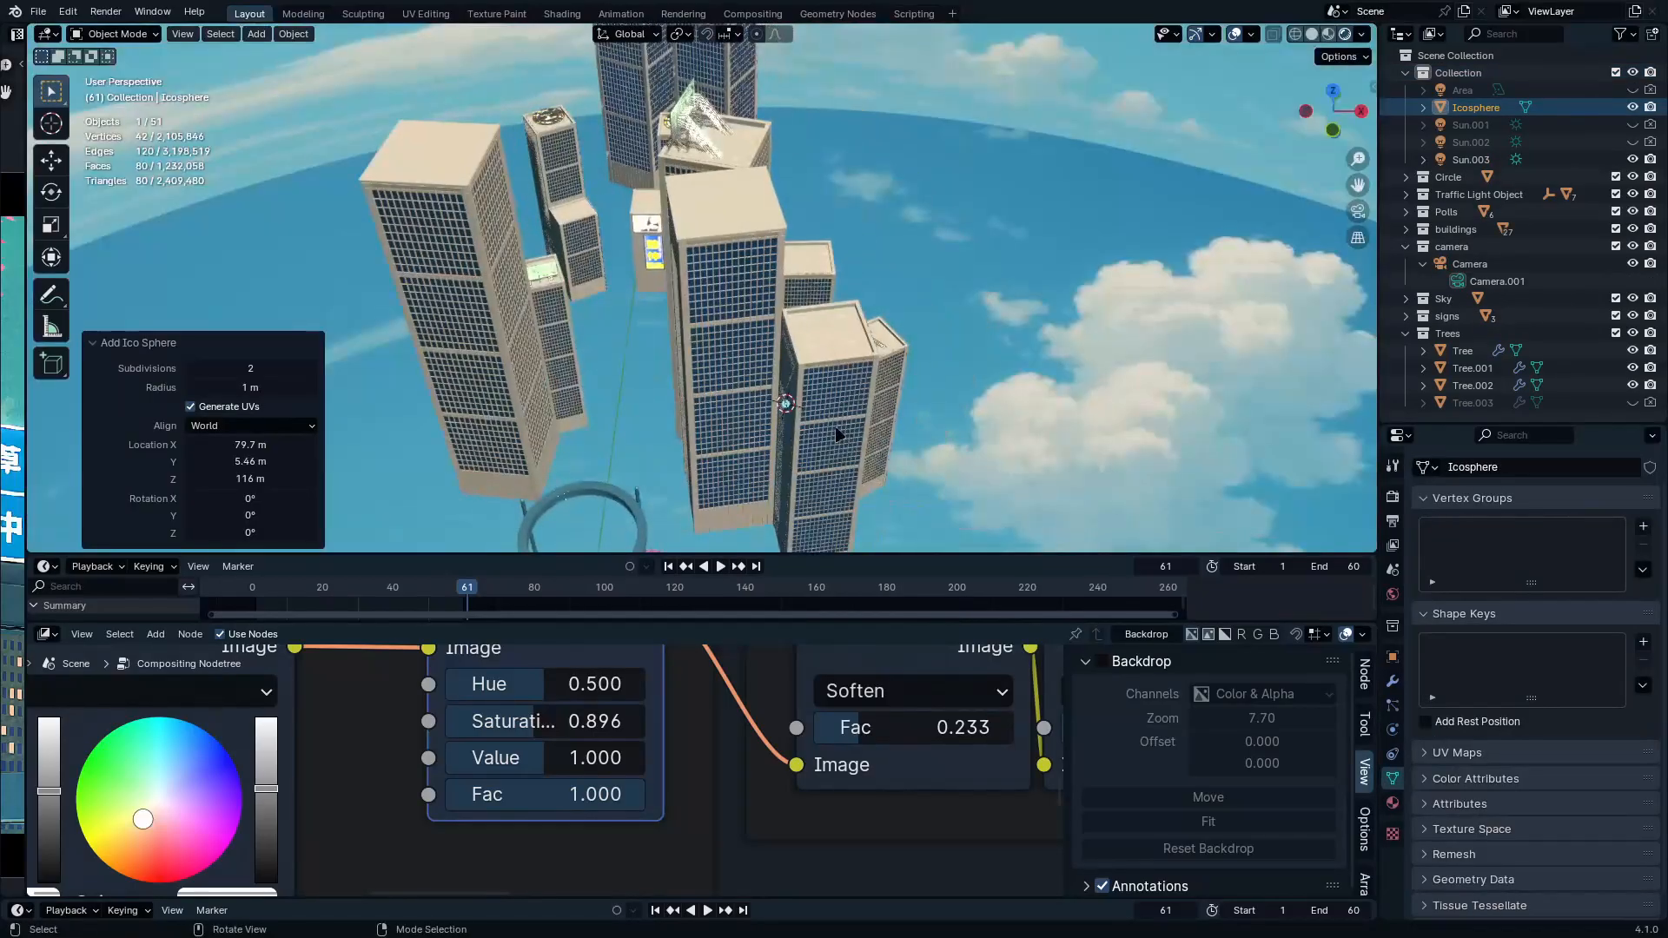
key("KP_7")
key("g")
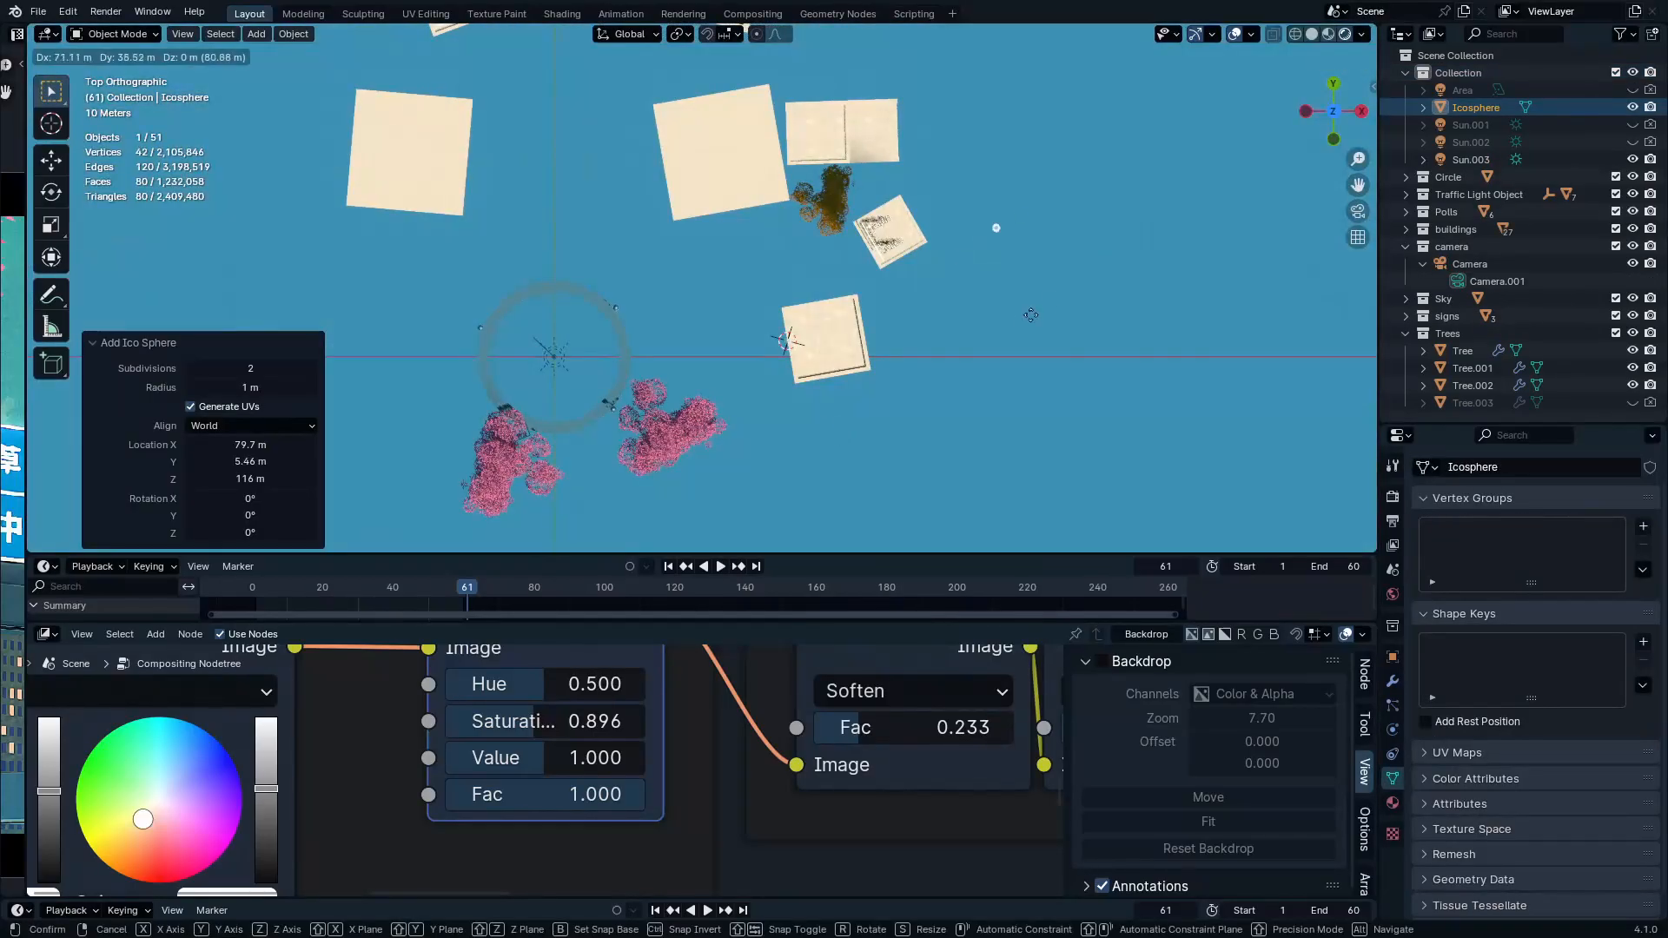
left_click(1054, 292)
key("s")
left_click(1201, 408)
Position the ico sphere through the camera in the open sky beside the dark building's edge
key("KP_0")
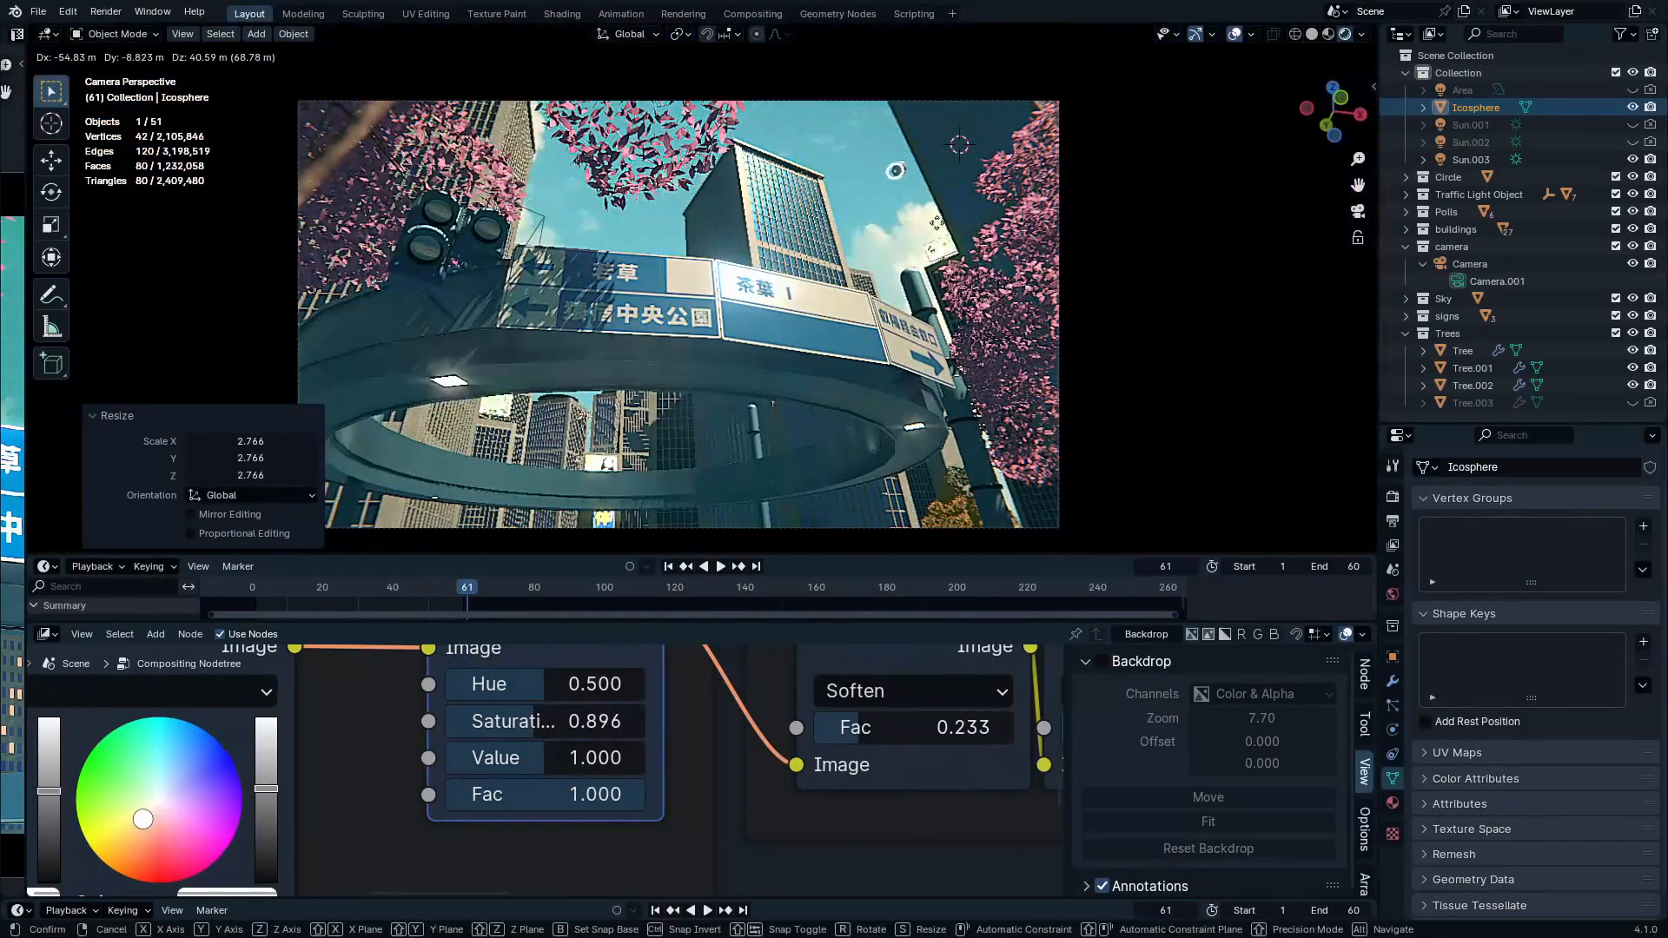
left_click(933, 224)
scroll(932, 197, "up", 4)
left_click(932, 197)
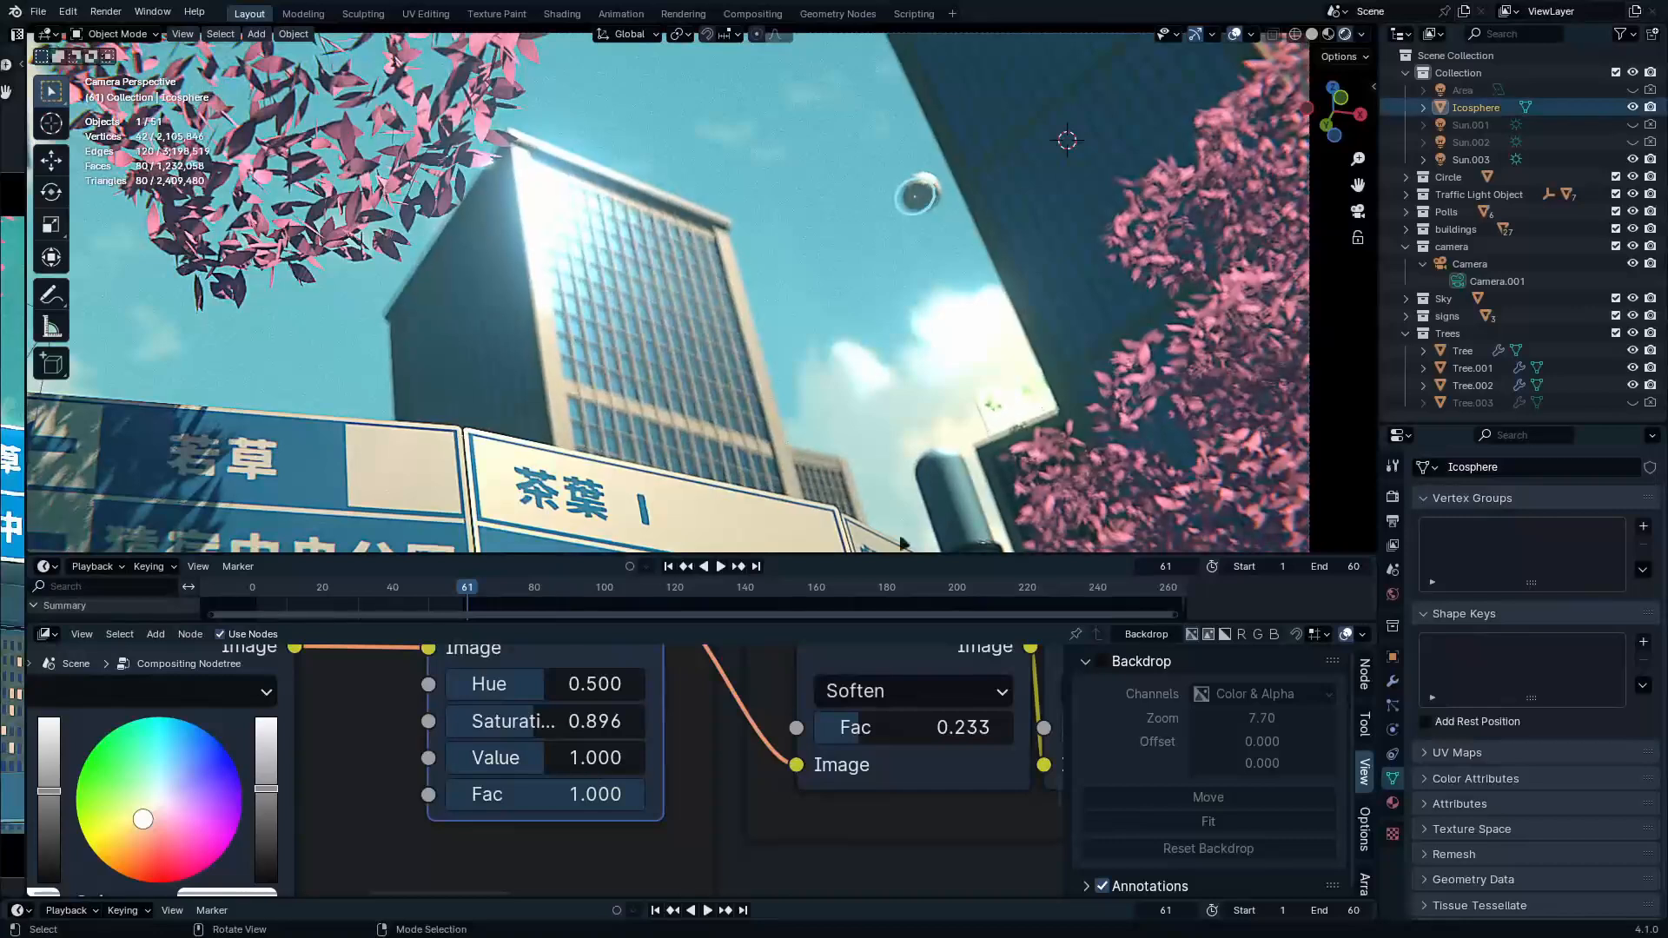
Show the object shader nodes and create a new material named sun for the ico sphere
left_click(46, 633)
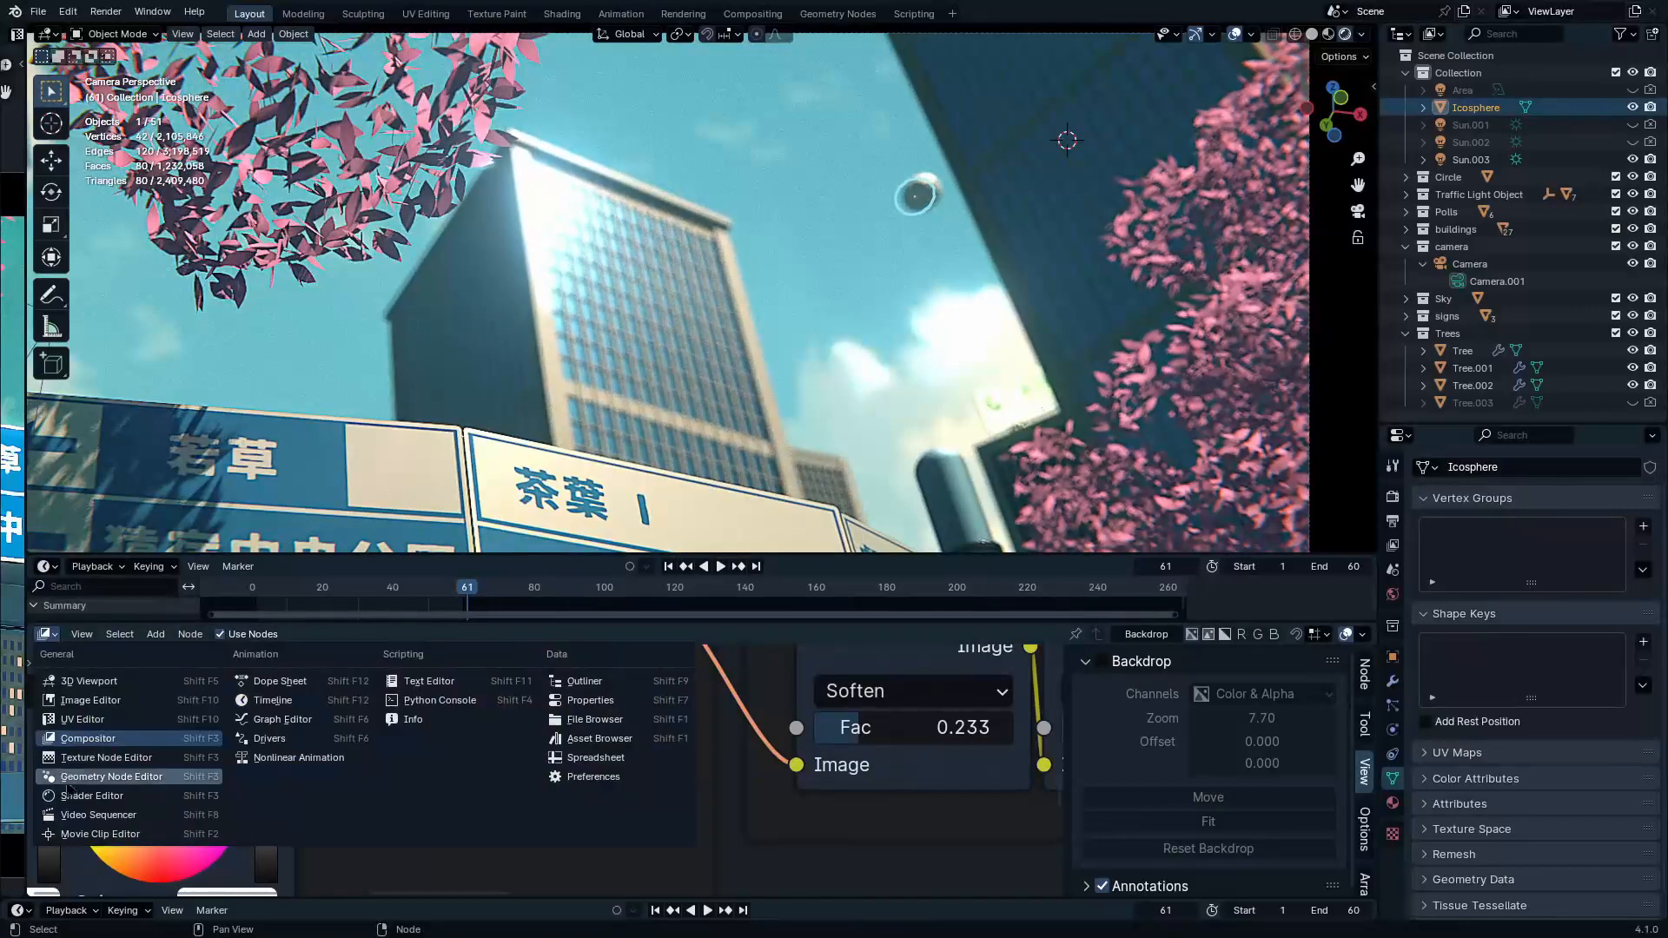
left_click(98, 806)
left_click(101, 633)
left_click(113, 670)
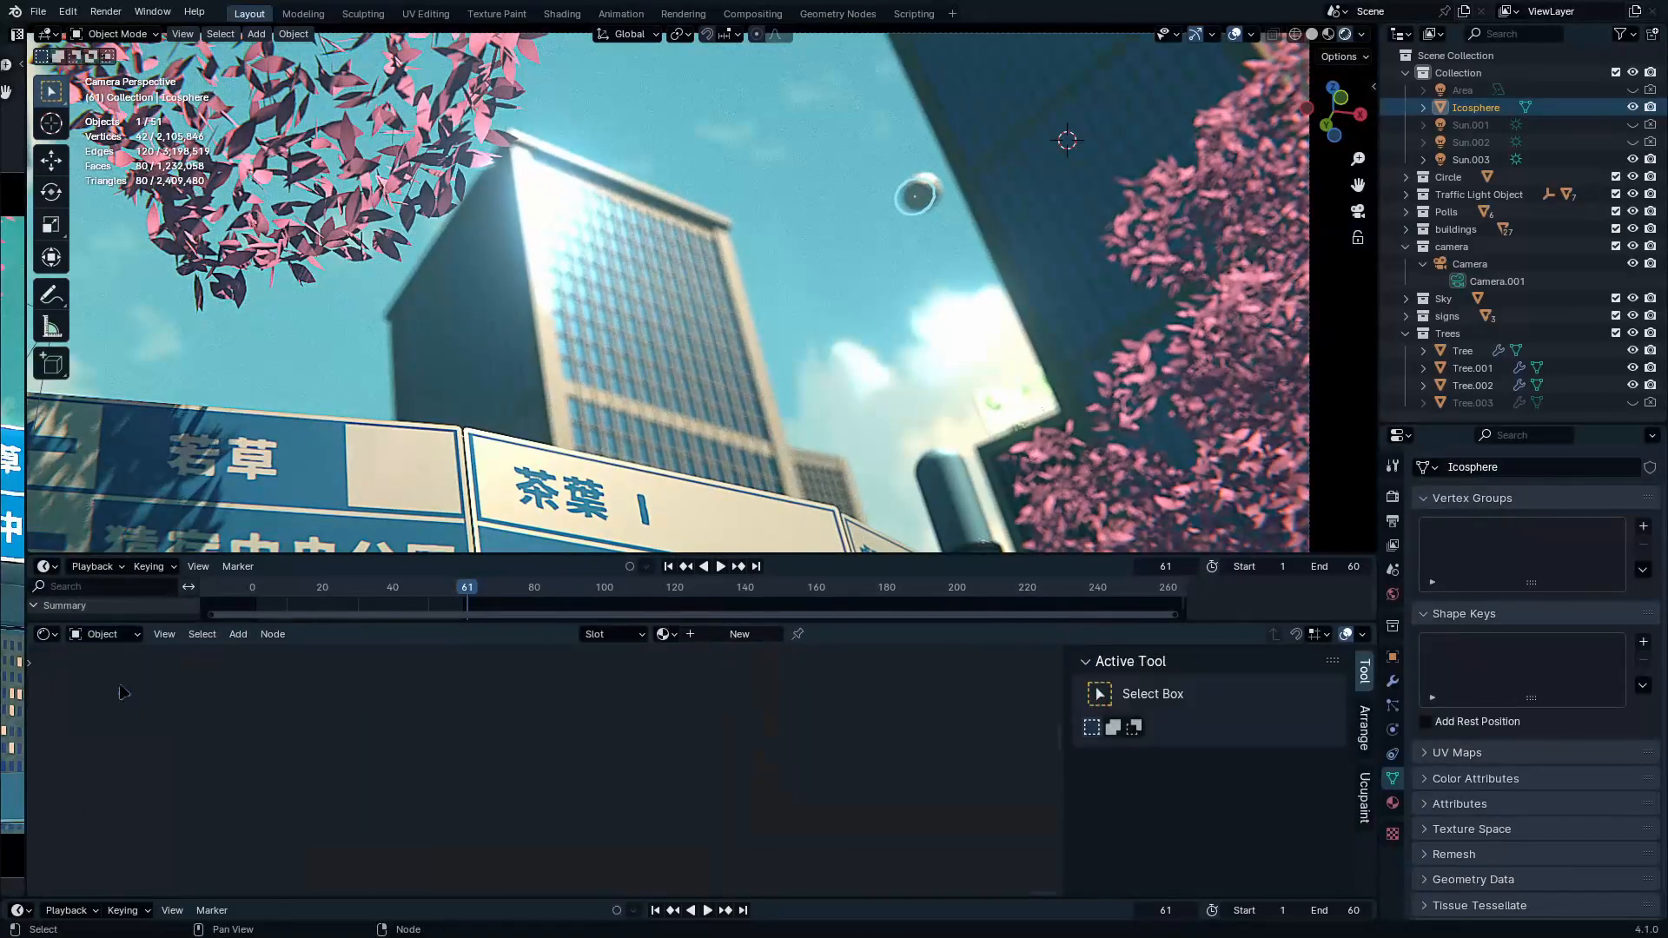
left_click(98, 635)
left_click(739, 633)
type("s")
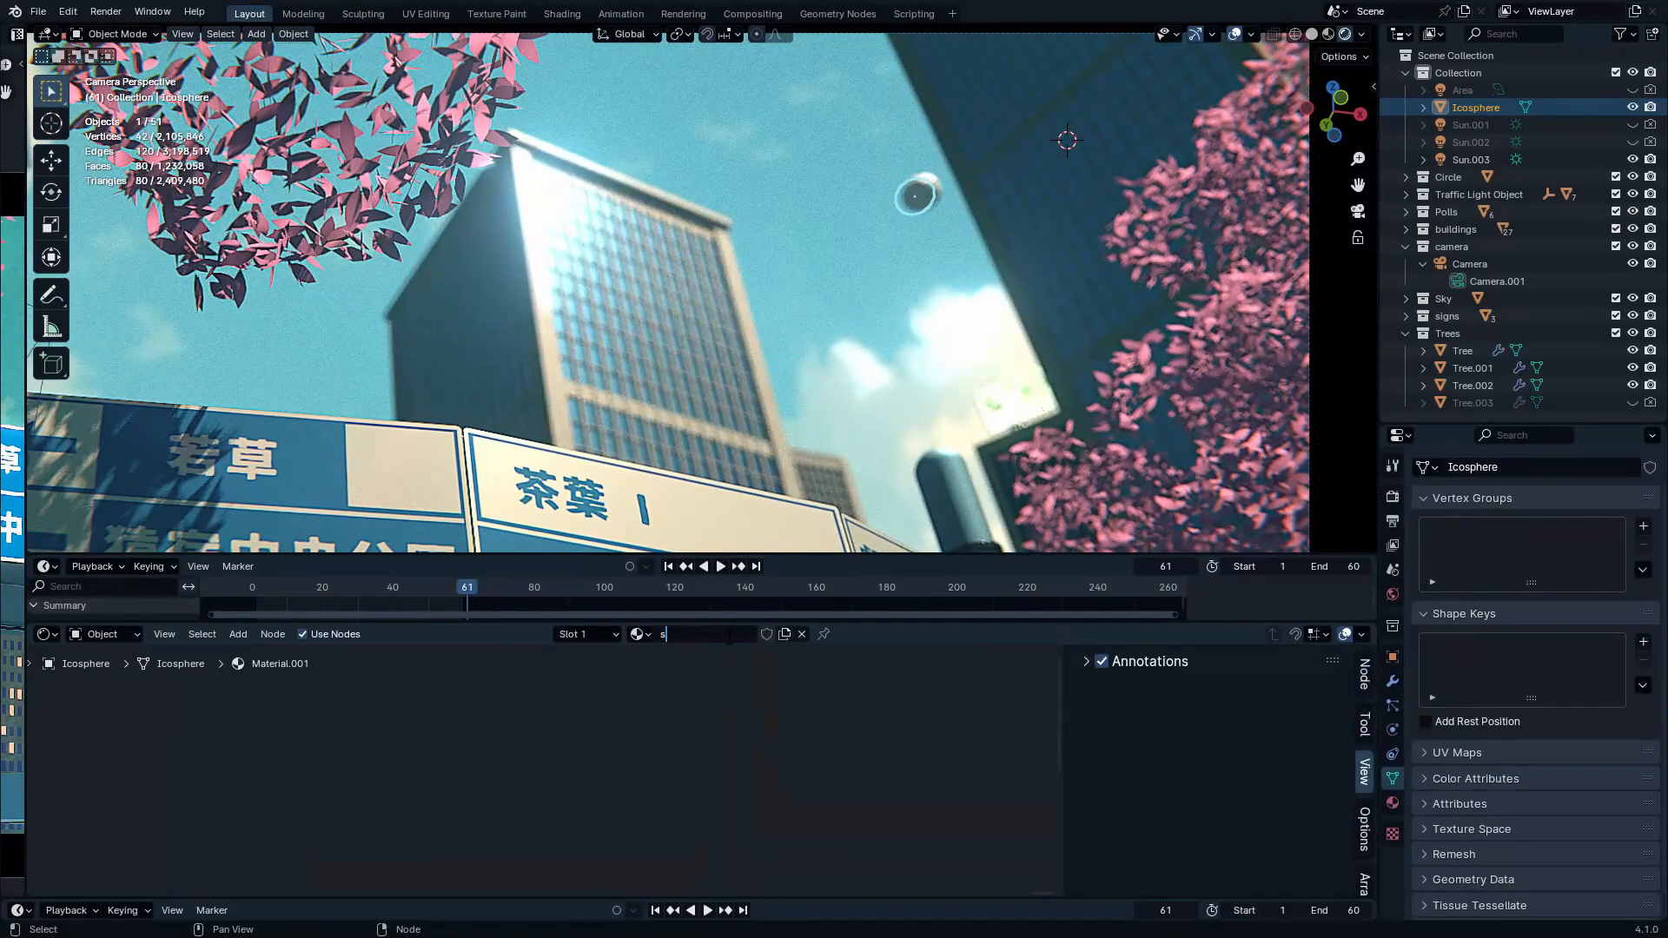
type("un")
key("Return")
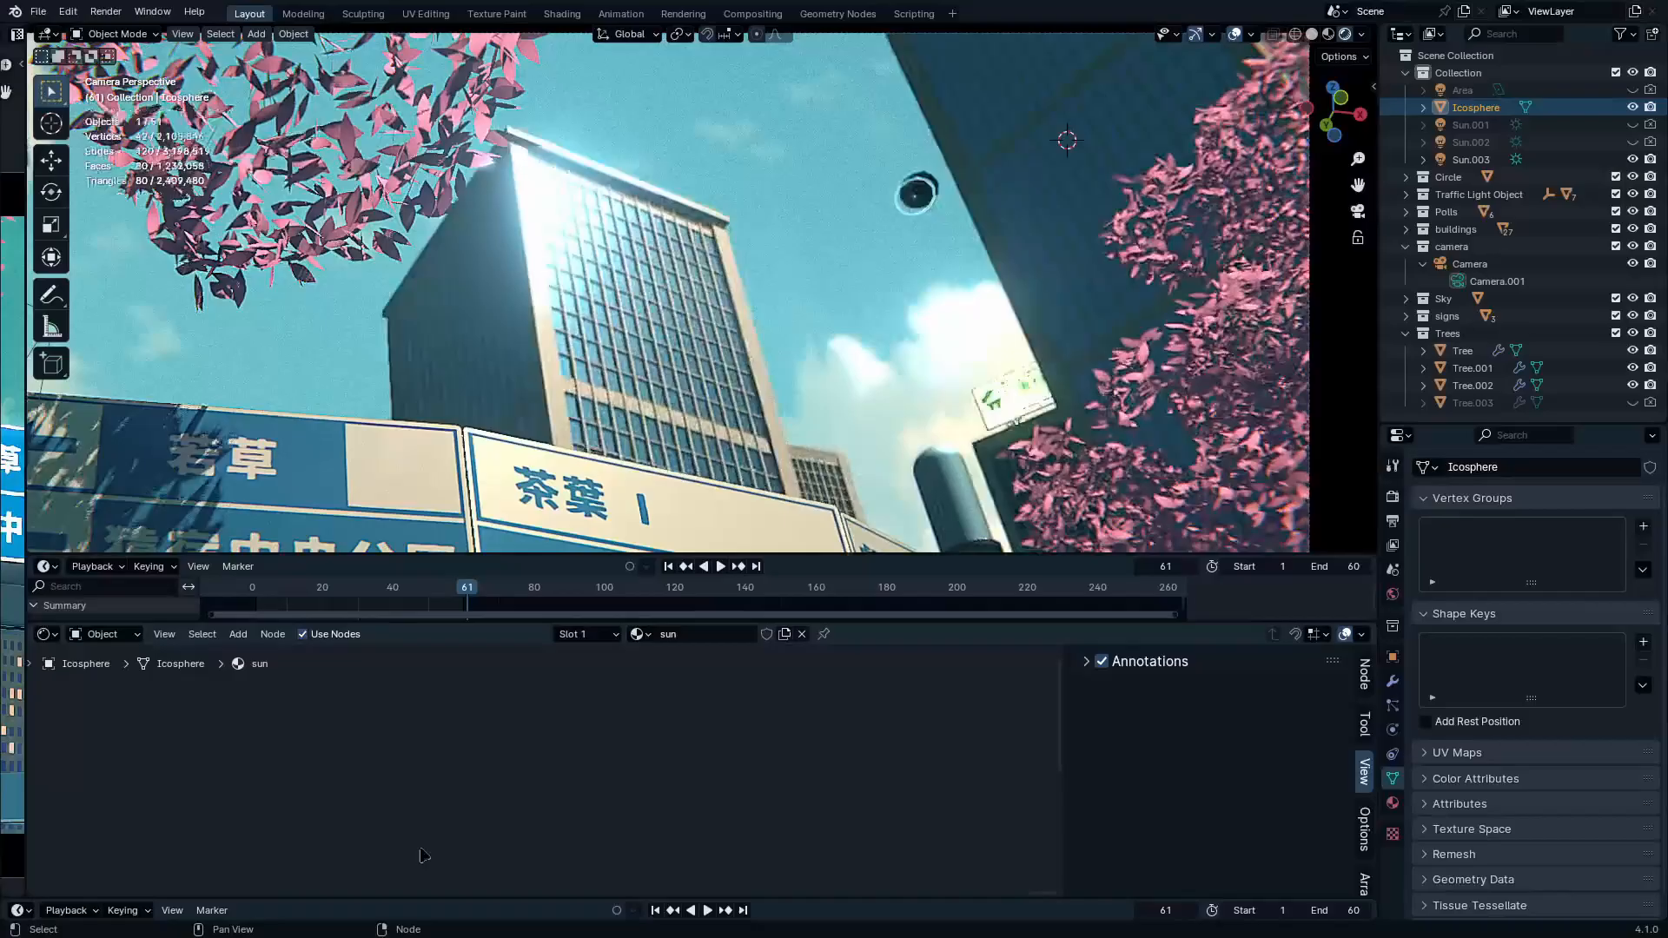
Replace the sun material's default shader with an Emission node and connect it to the Material Output's Surface
key("x")
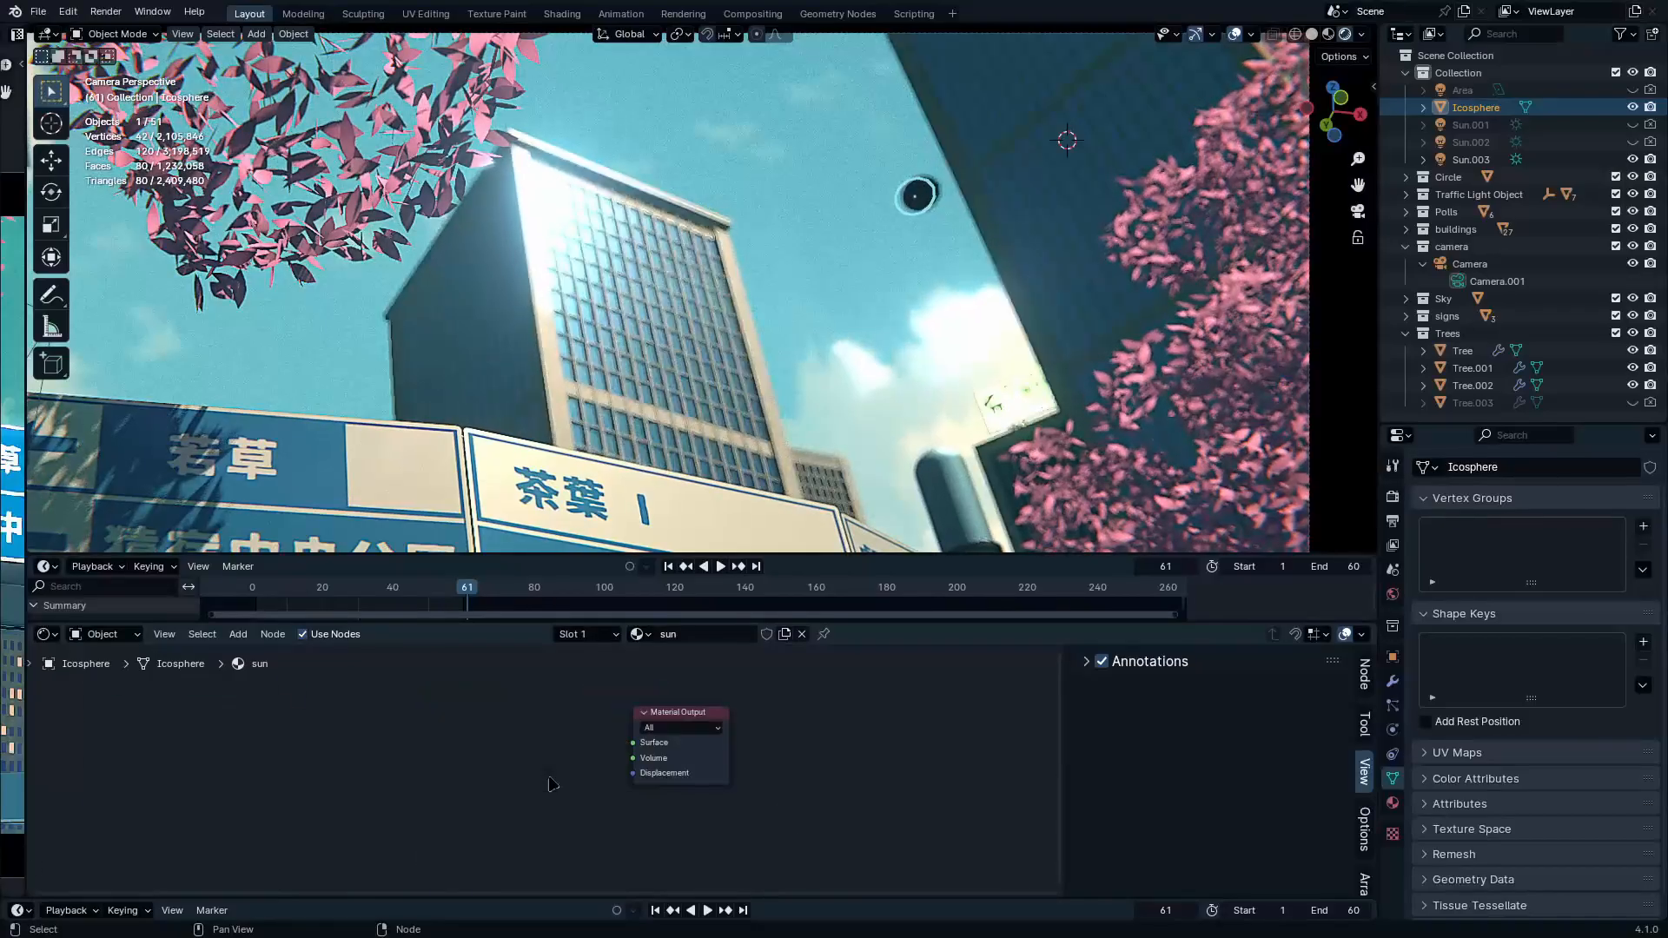
key("shift+a")
type("emi")
key("Return")
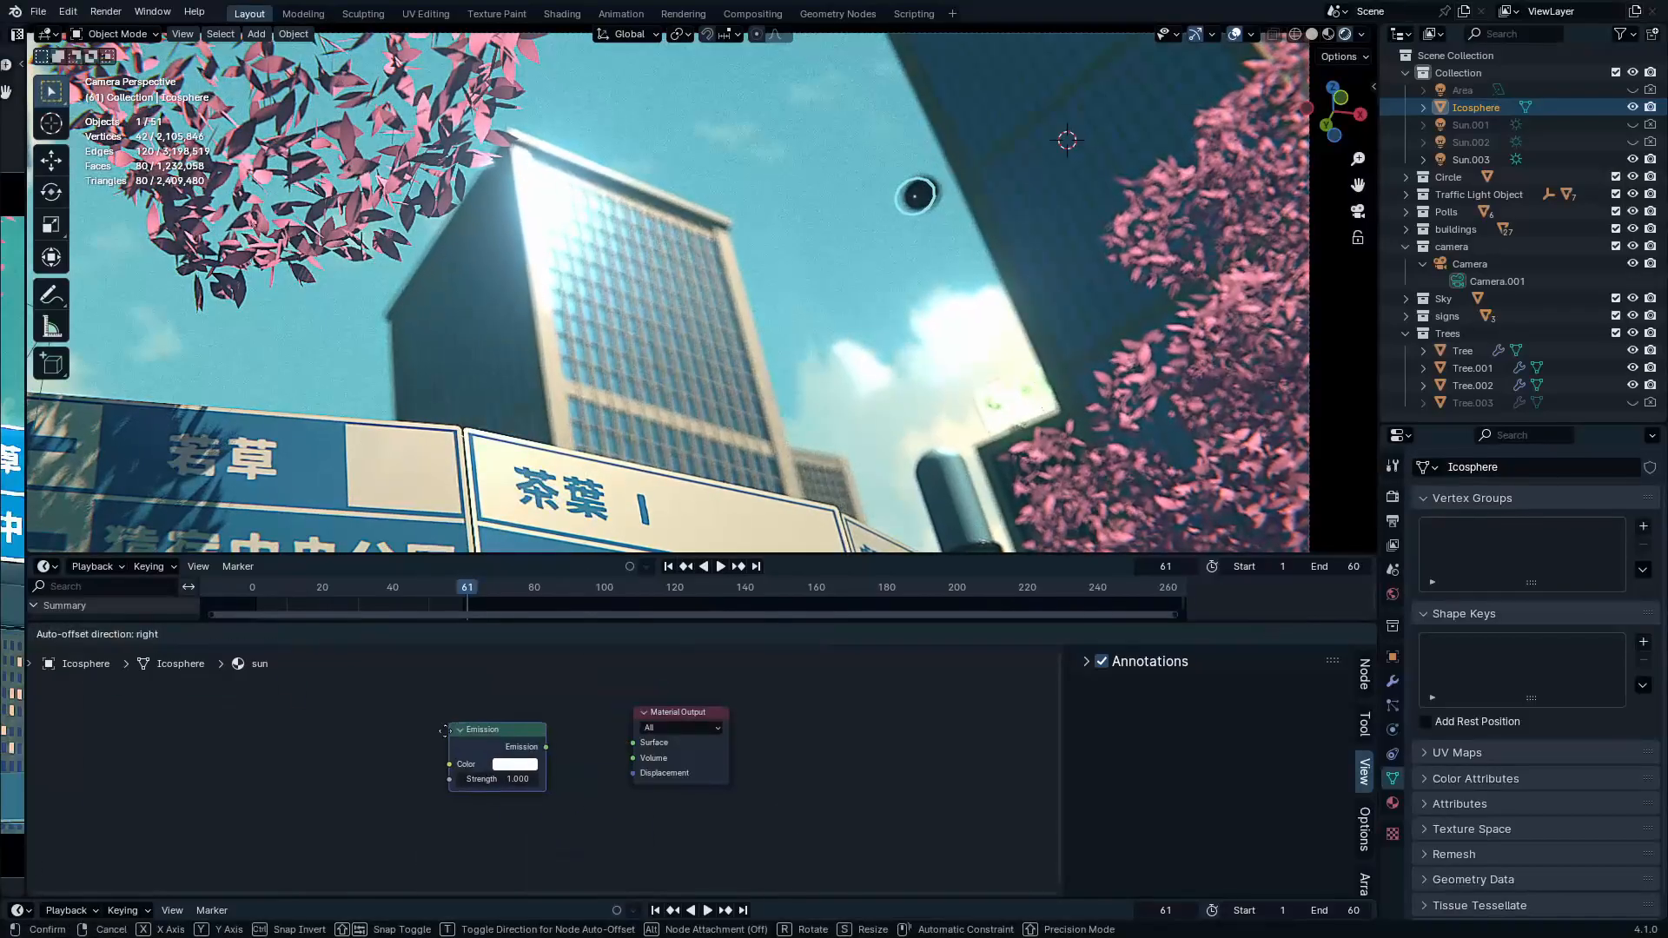
left_click(439, 730)
left_click_drag(535, 755, 634, 744)
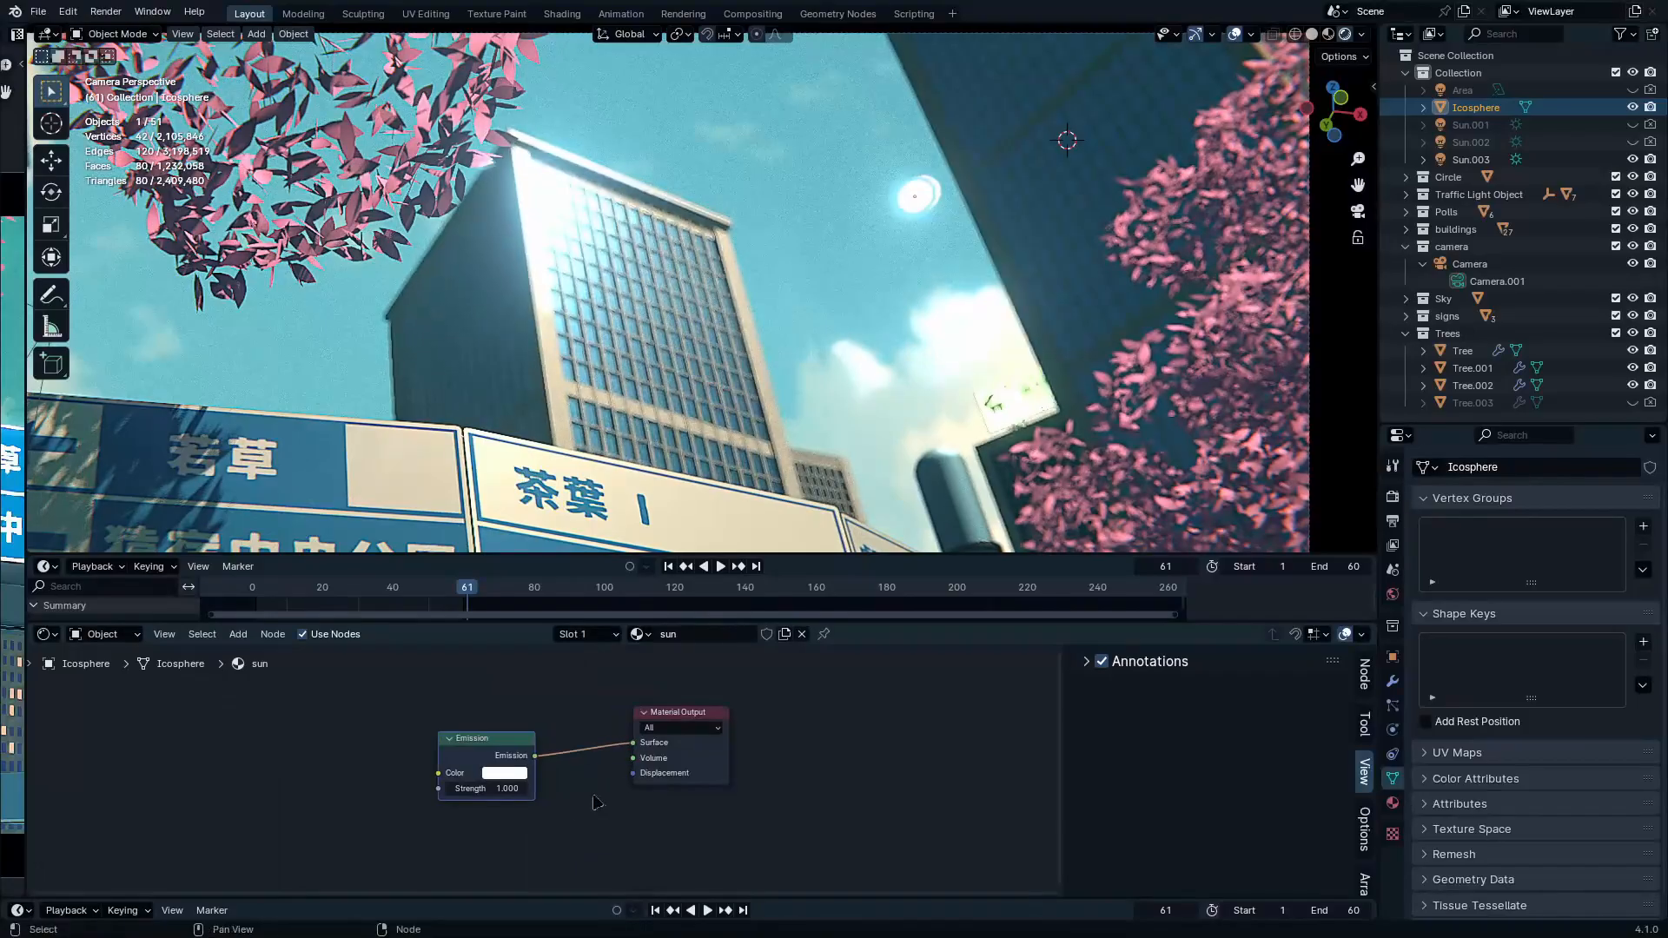
Set the sun's Emission color to yellow with Strength 7.1, and render frame 61 to check the glow
scroll(608, 713, "up", 4)
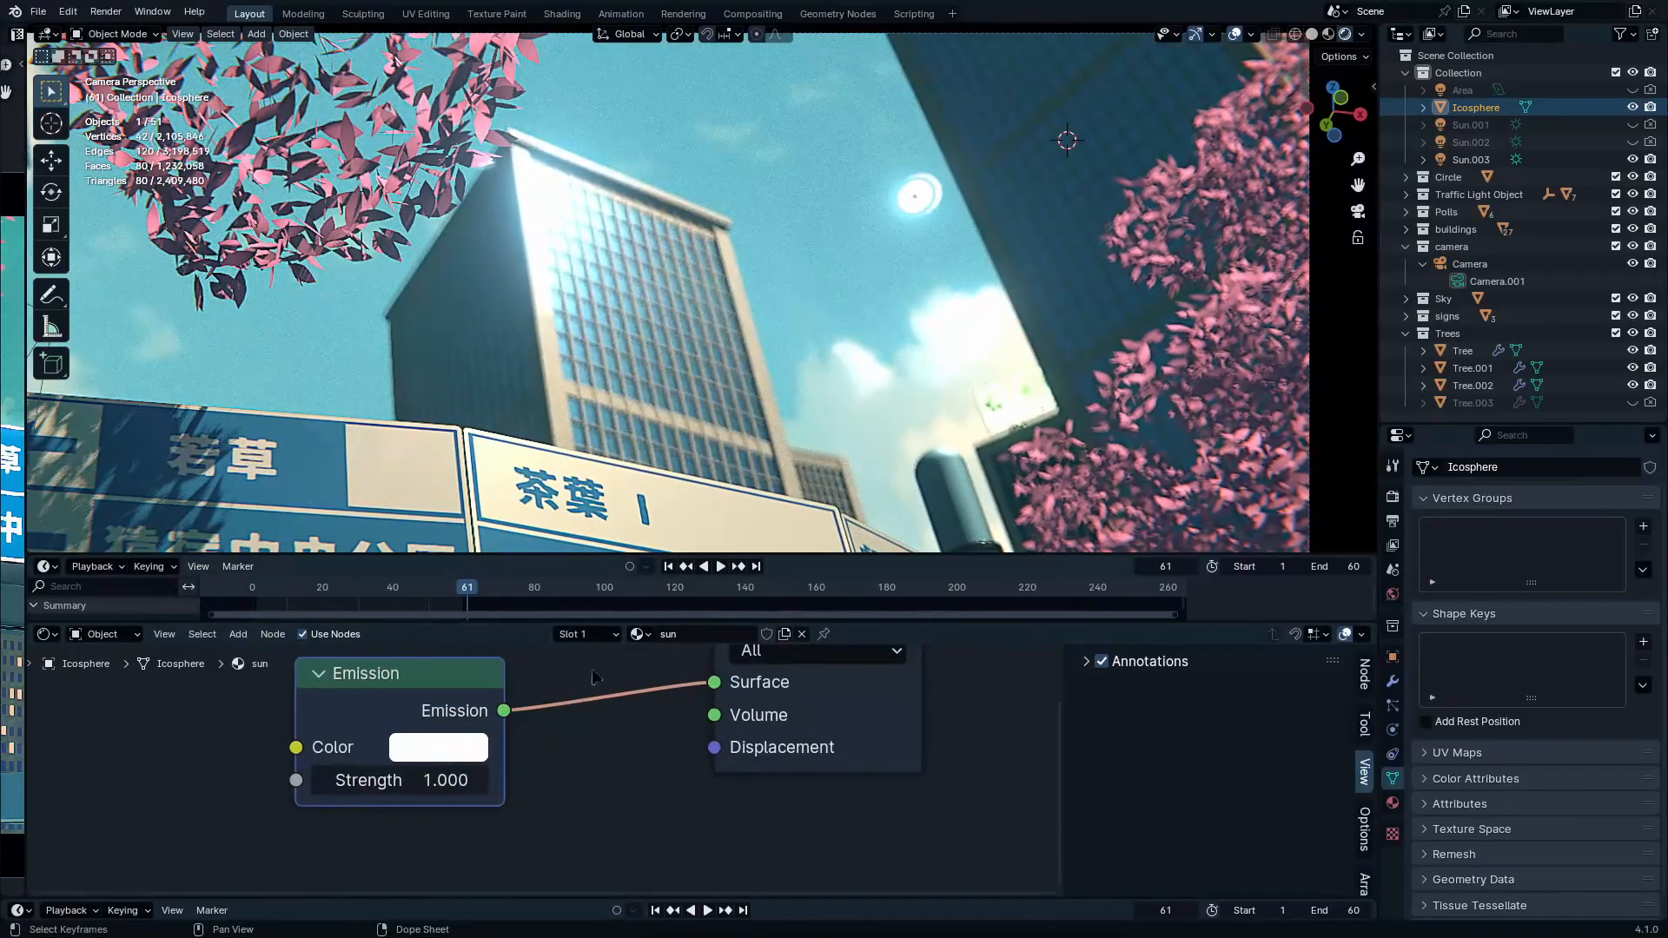
left_click(458, 746)
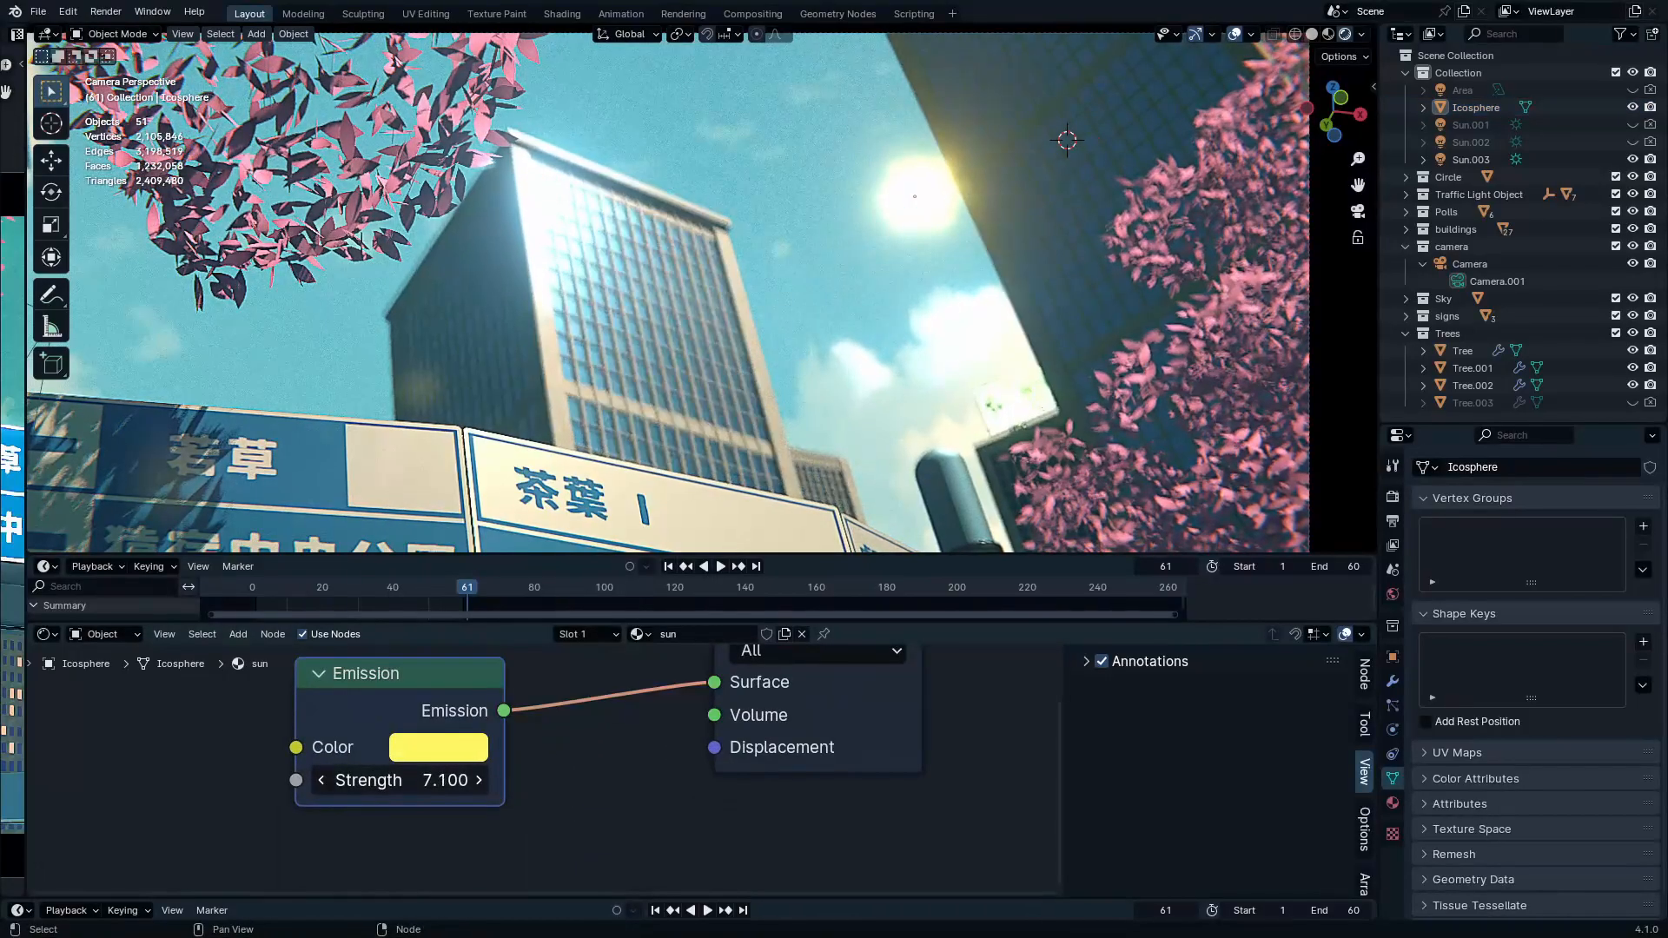
scroll(724, 340, "down", 3)
middle_click_drag(723, 341, 725, 356, "ctrl")
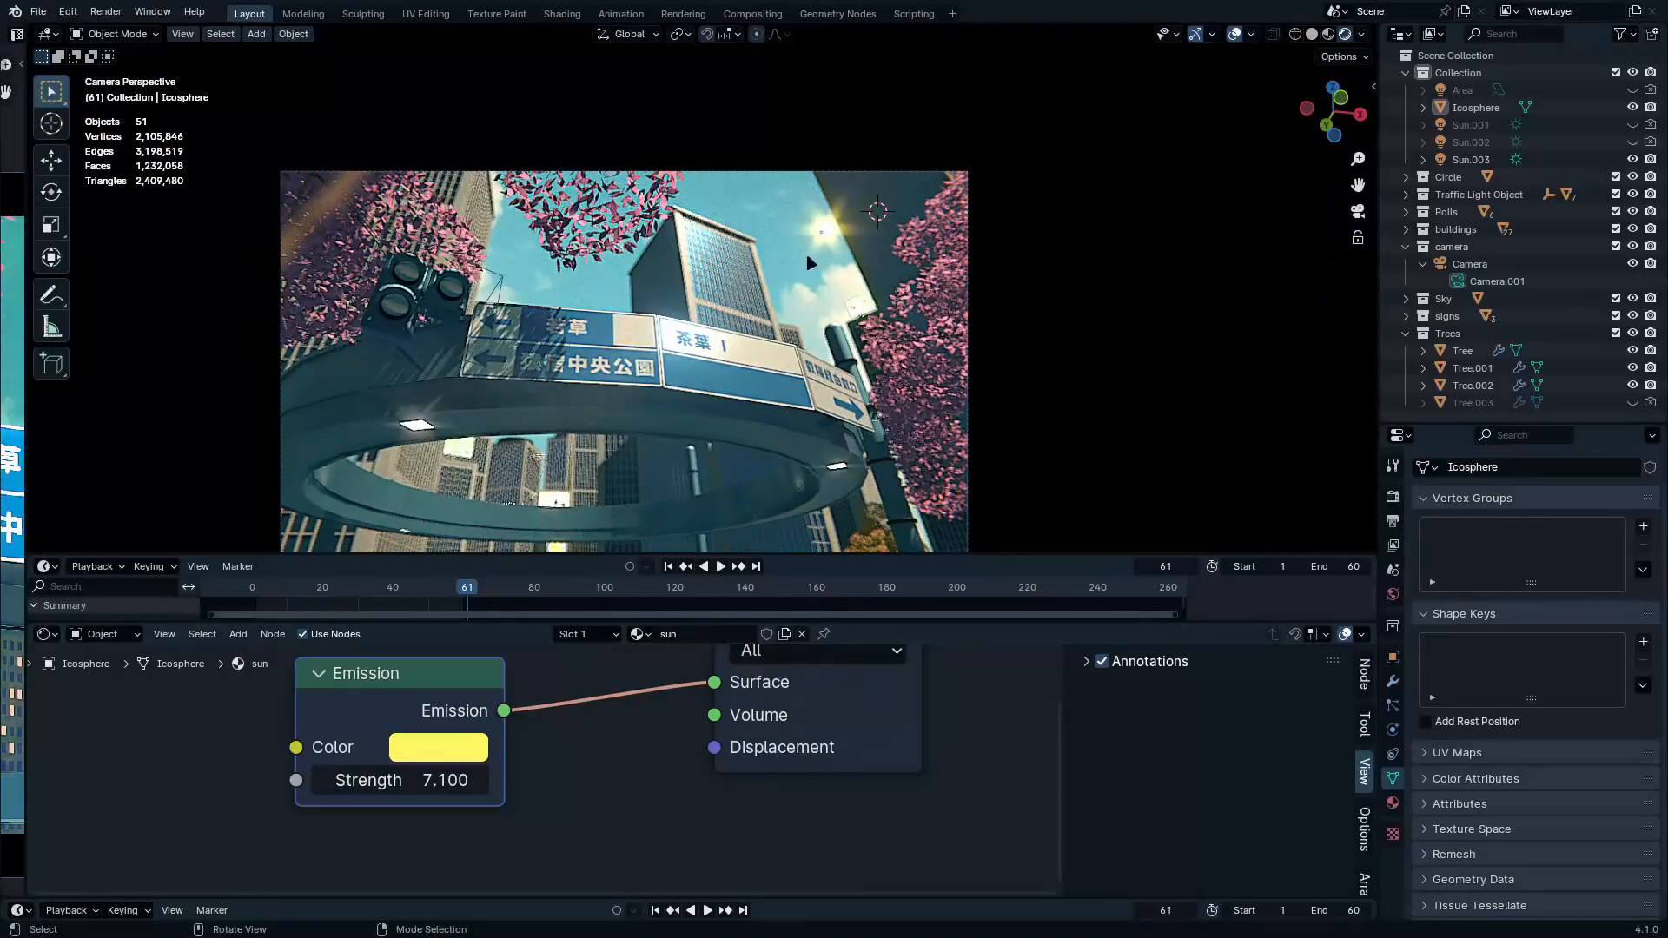
key("F12")
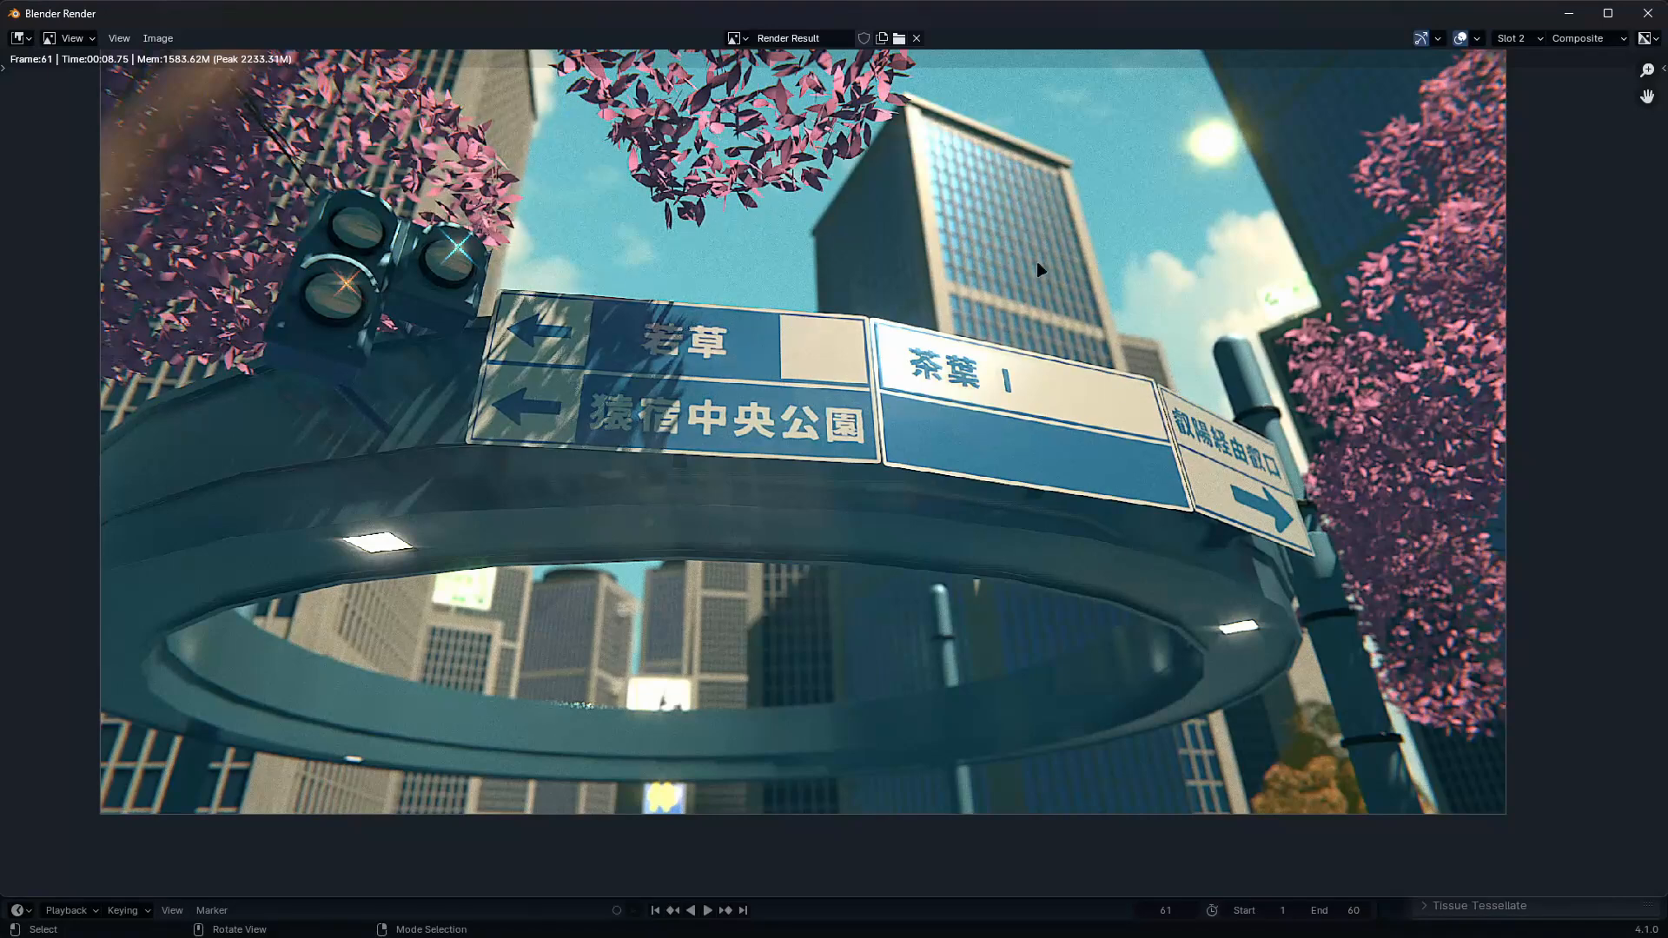
middle_click_drag(1159, 241, 1058, 420)
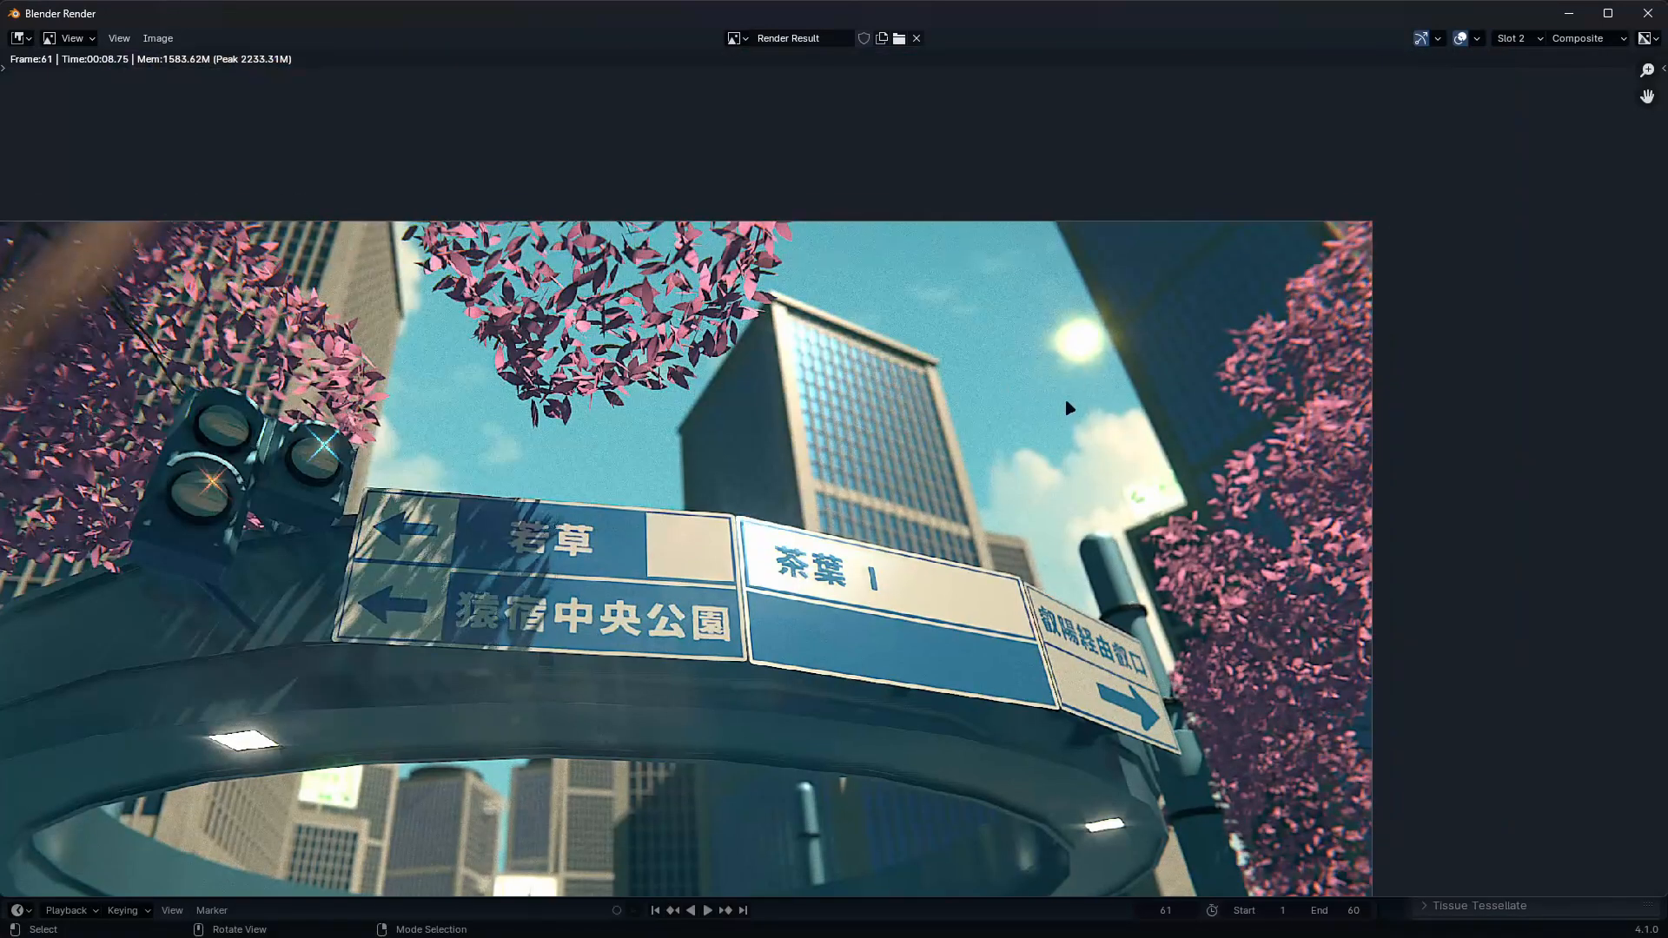
scroll(1069, 408, "up", 4)
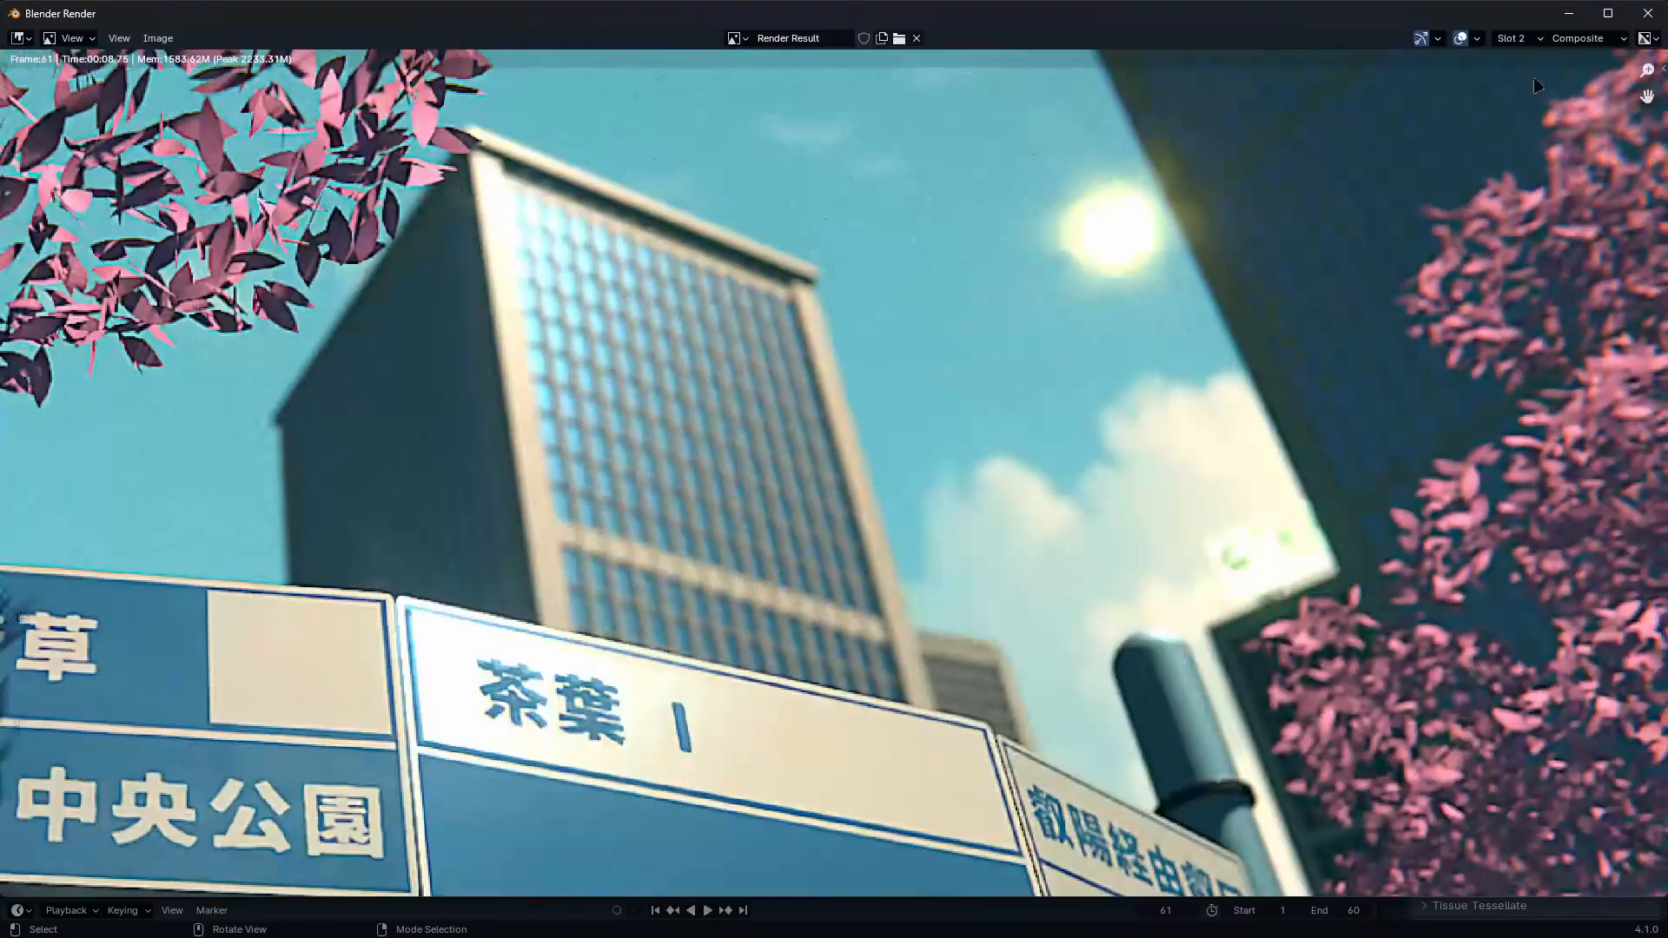
left_click(1569, 13)
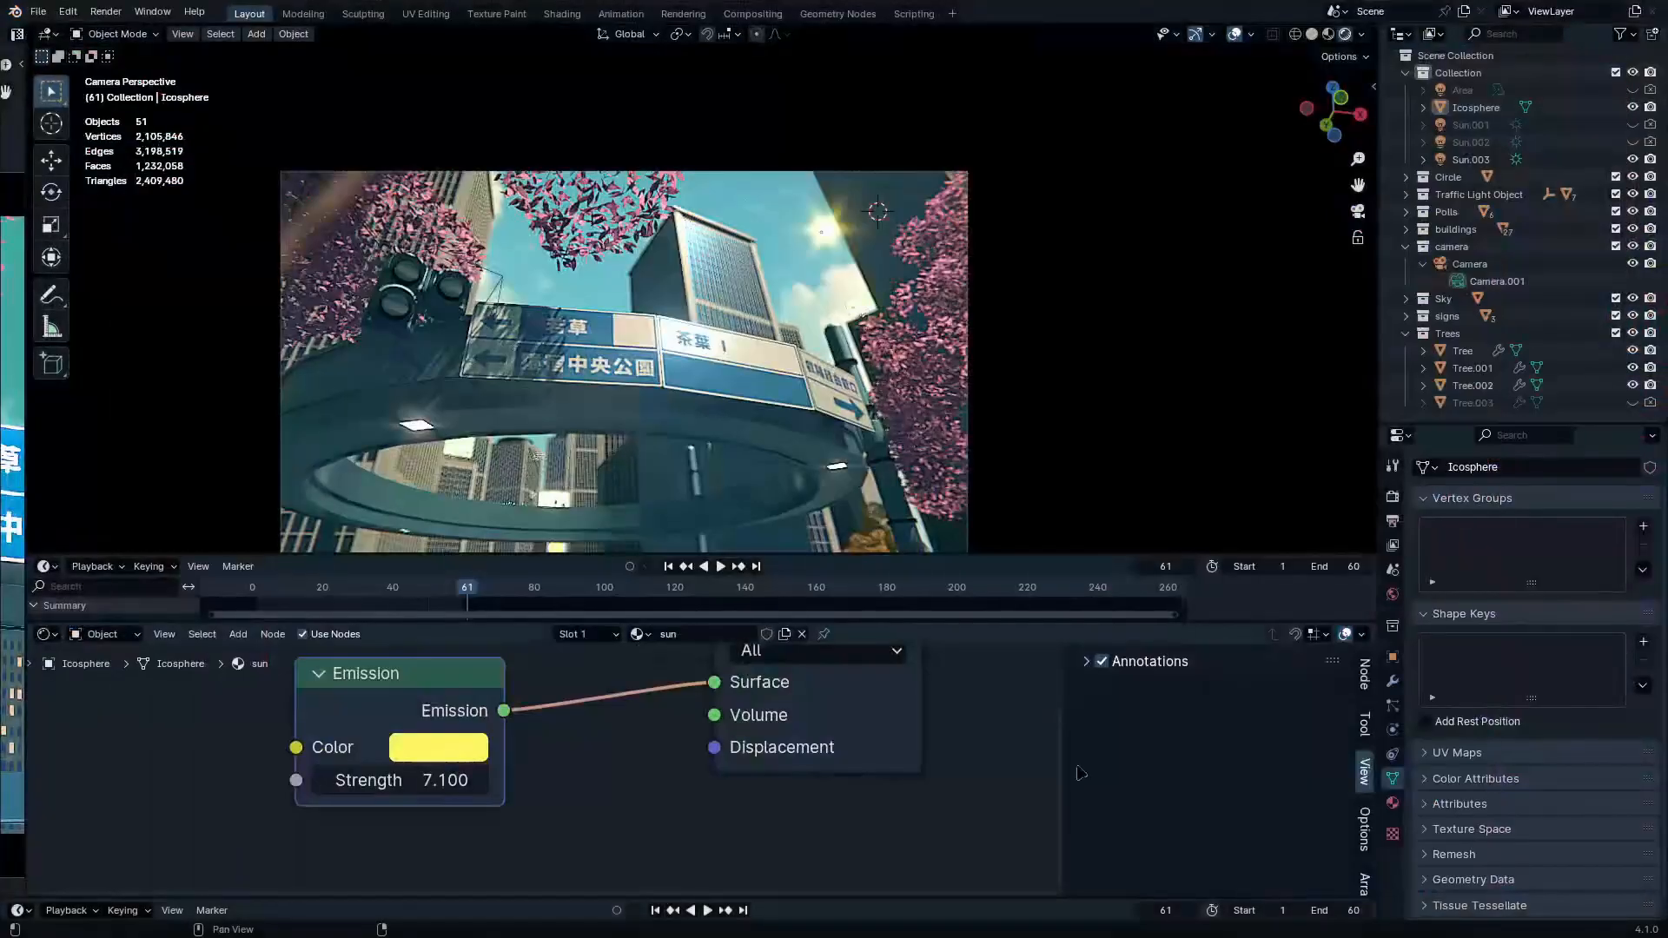
Set the camera's depth of field F-Stop to 1.2
left_click(823, 185)
left_click(1468, 263)
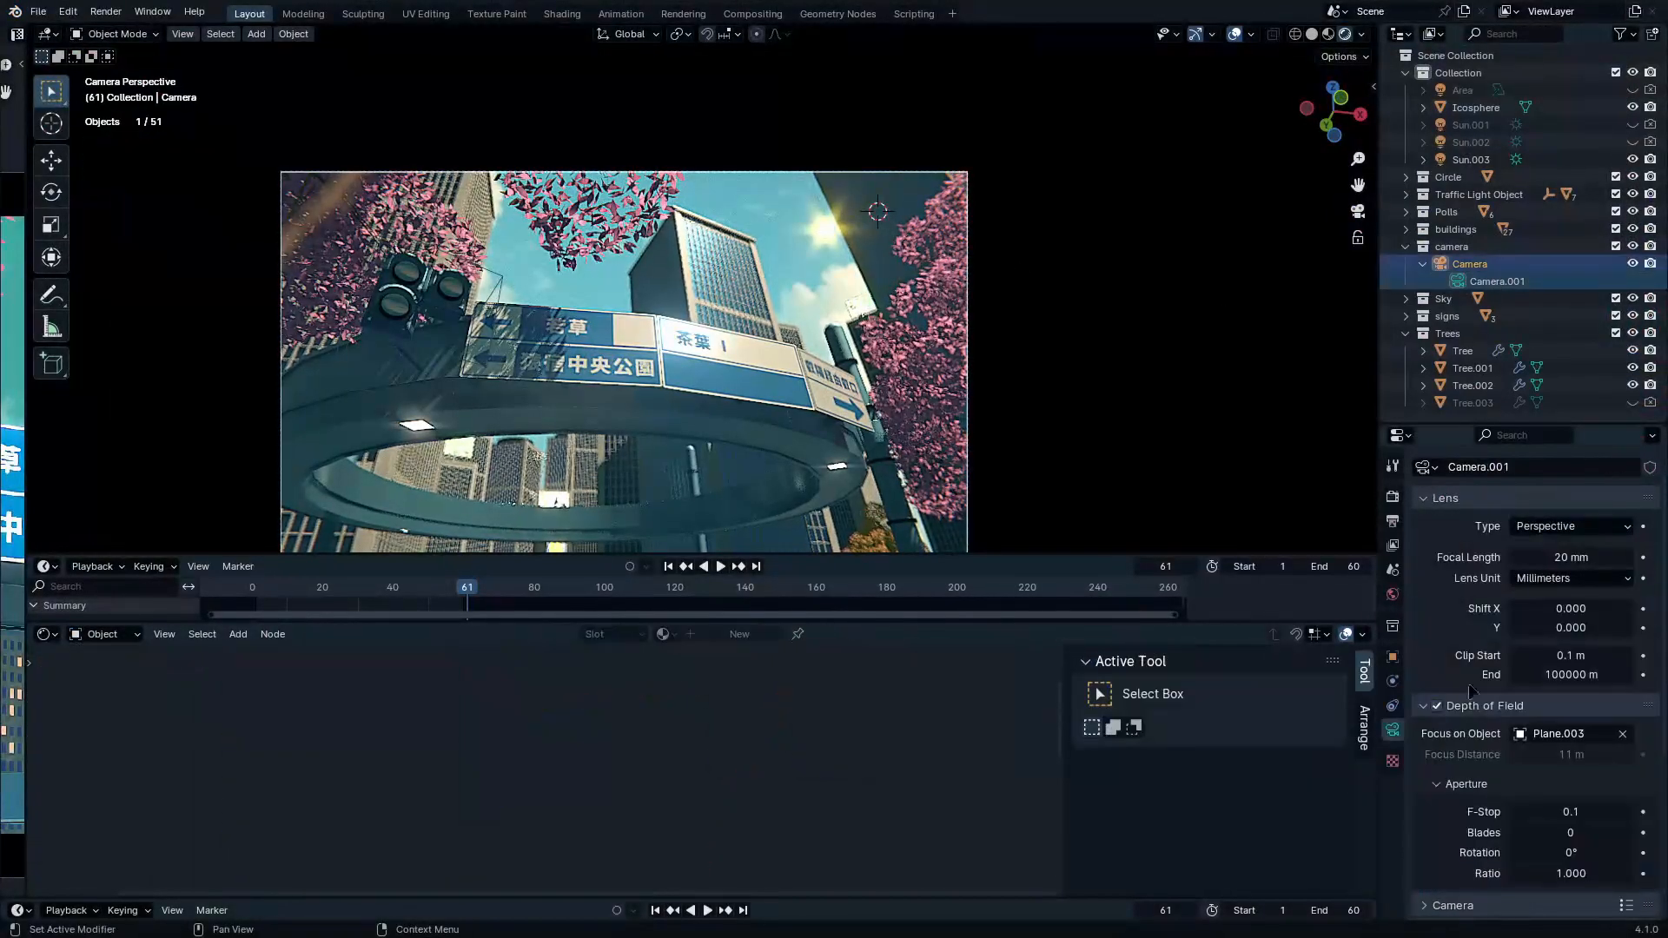
left_click(1563, 811)
type("1.65")
key("Return")
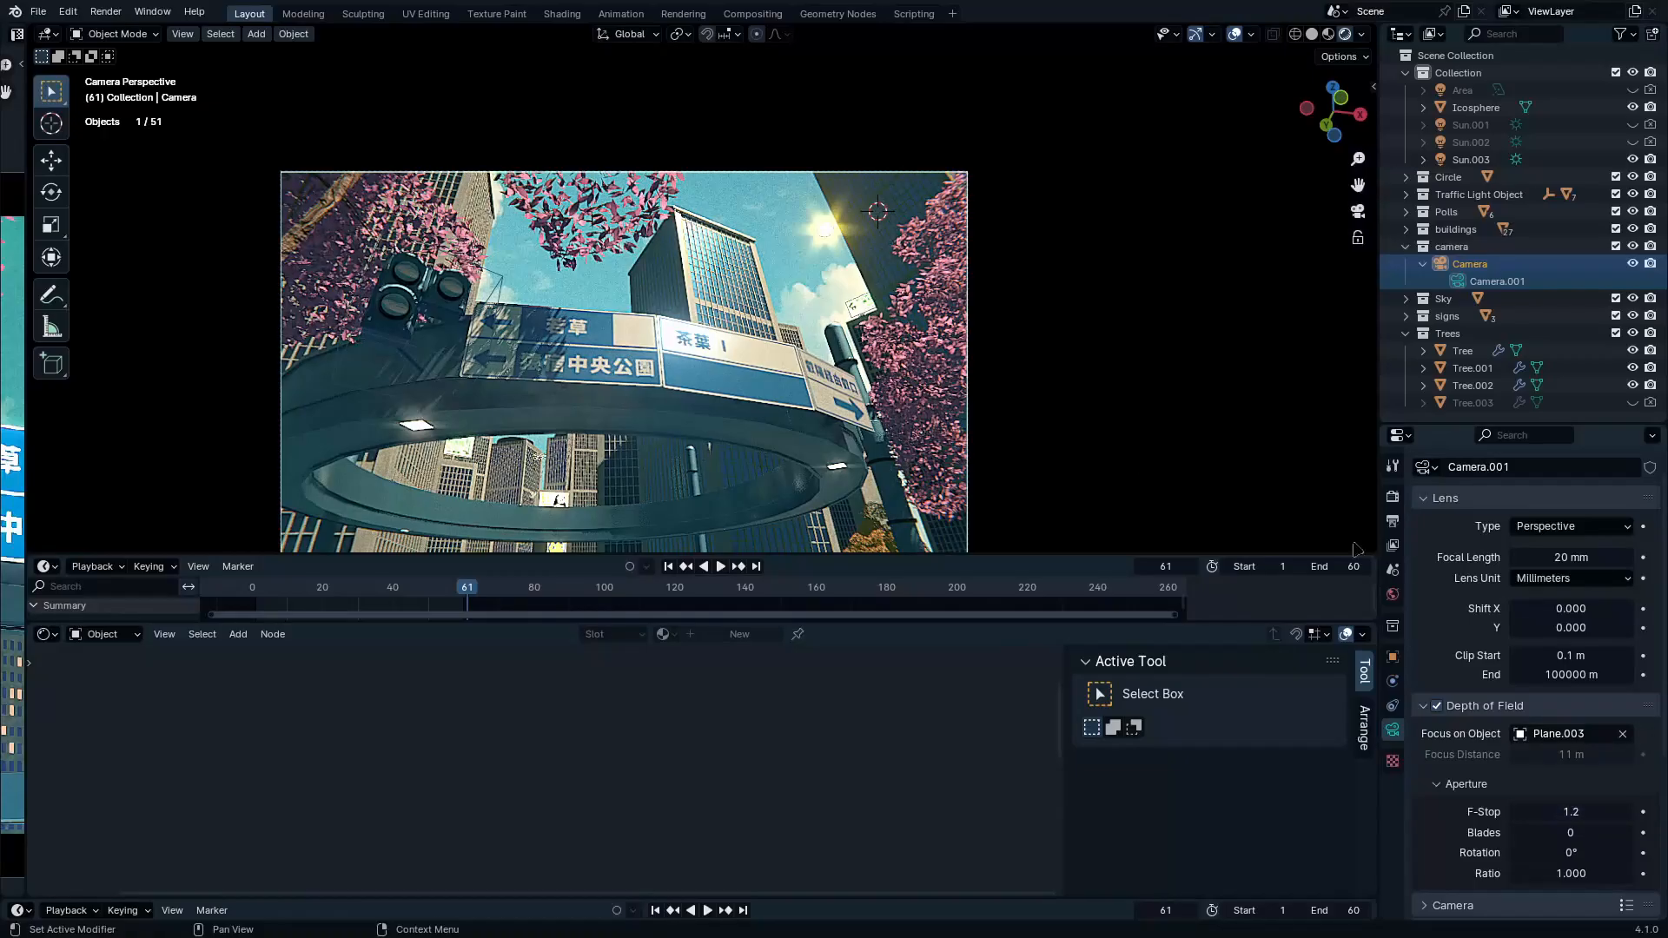
Show the compositing nodes and raise the Simple Star Glare node's Threshold to 109.42
left_click(45, 634)
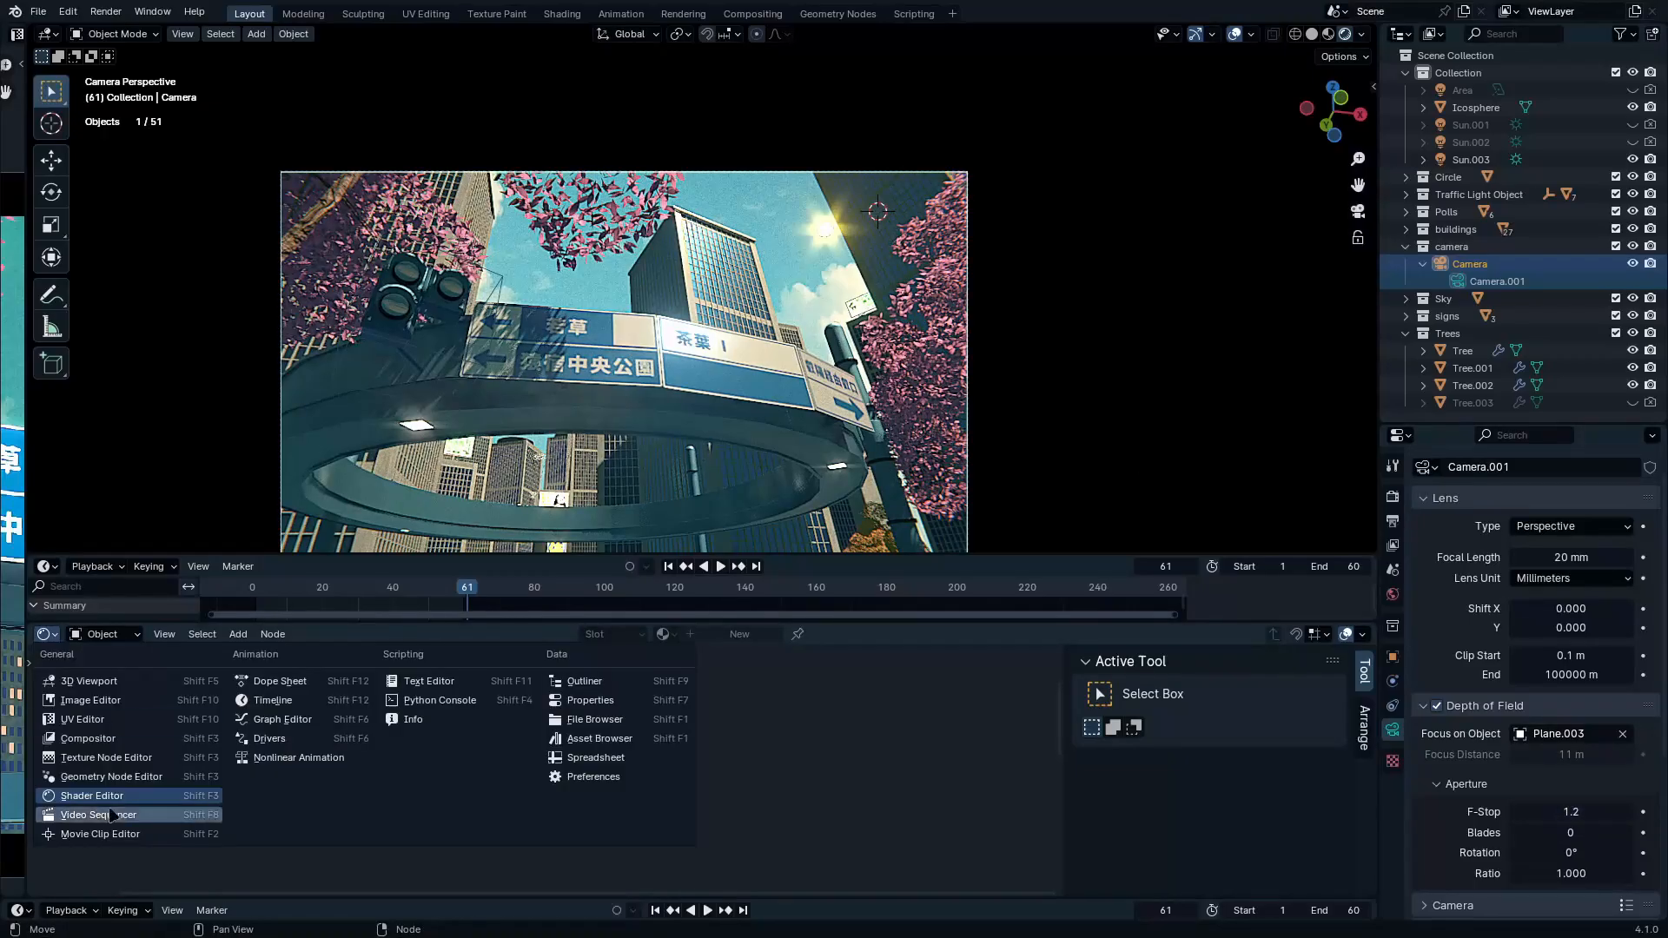
left_click(102, 755)
key("ctrl+space")
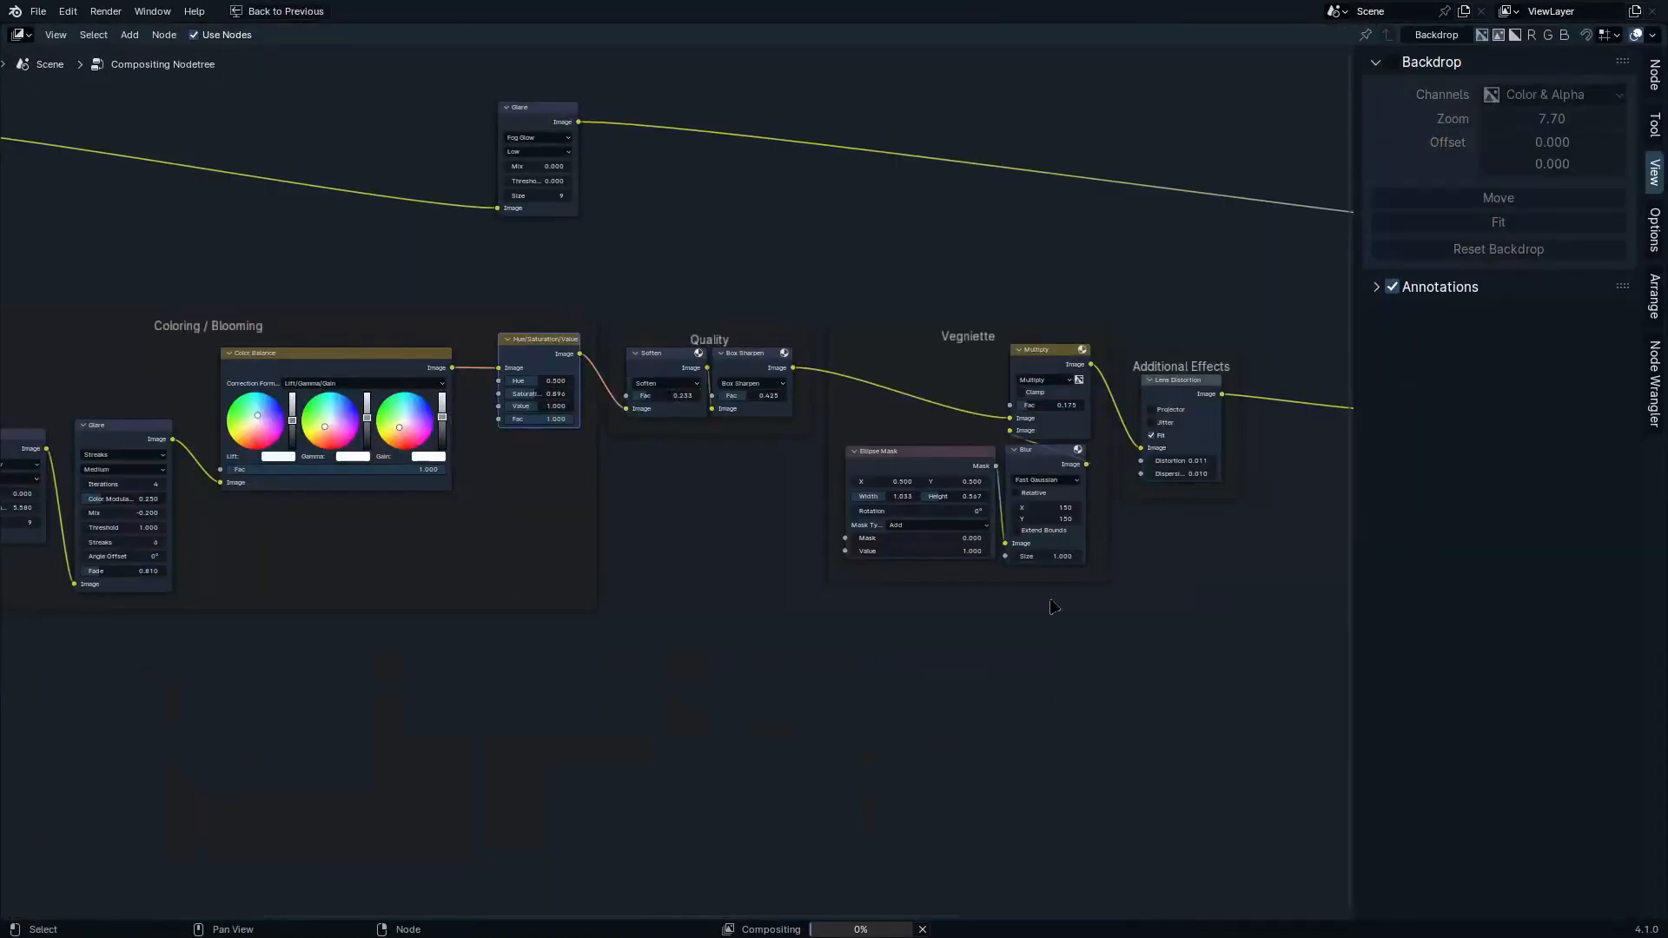
middle_click_drag(1050, 607, 422, 689)
middle_click_drag(892, 498, 741, 538)
key("ctrl+space")
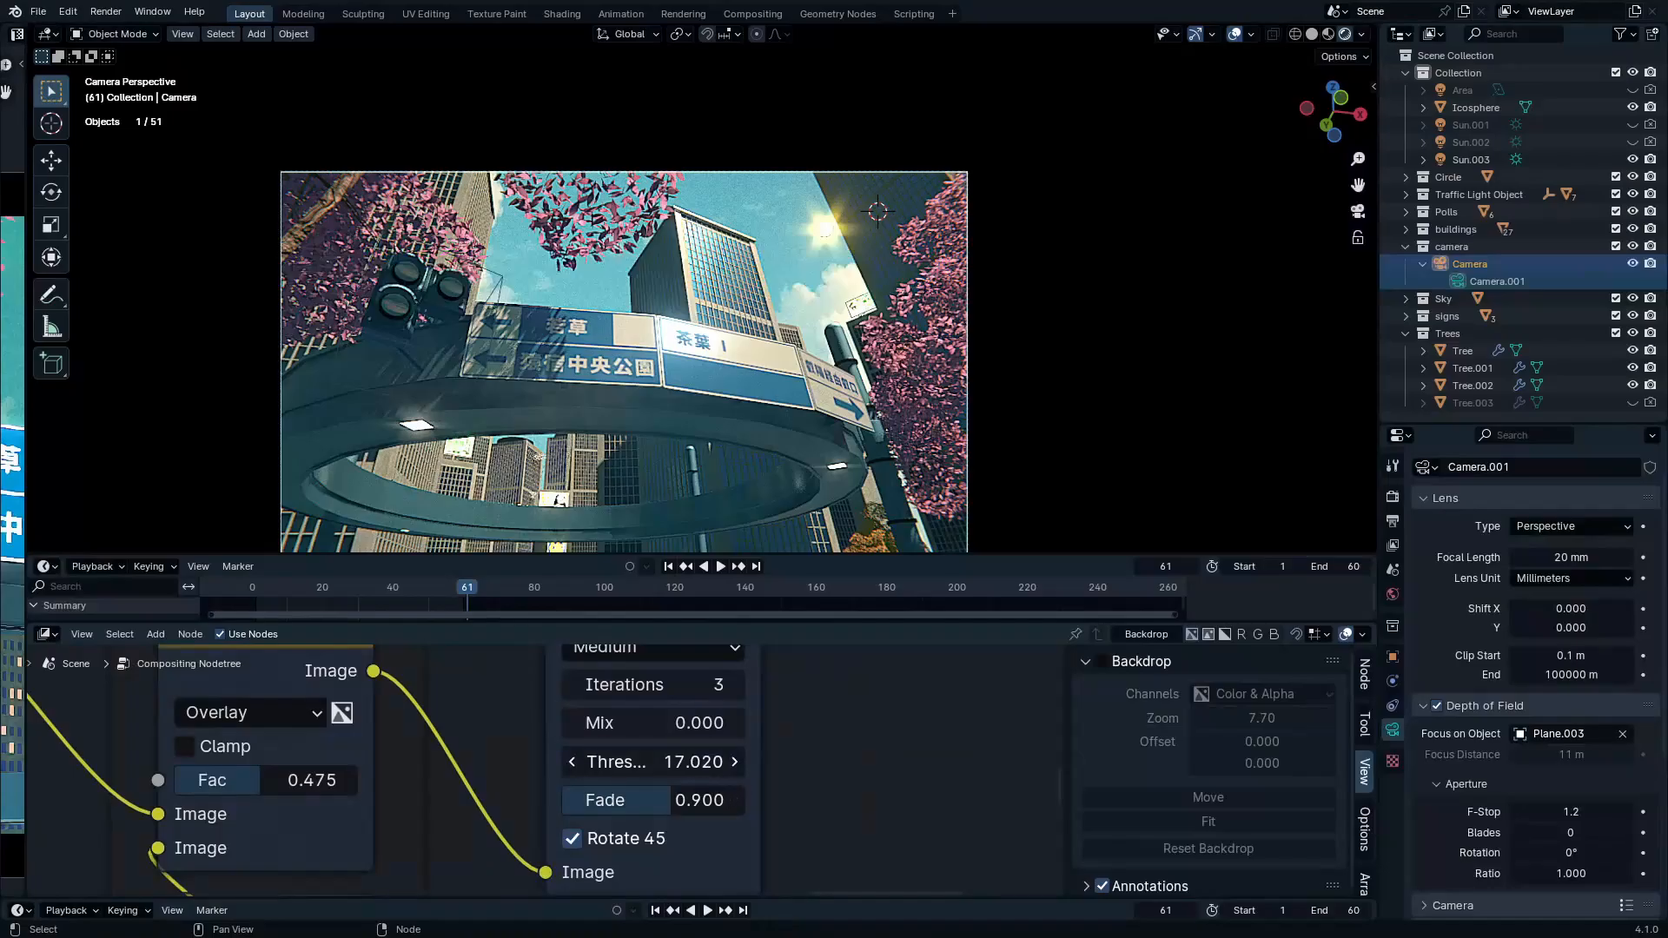
left_click_drag(677, 761, 690, 762)
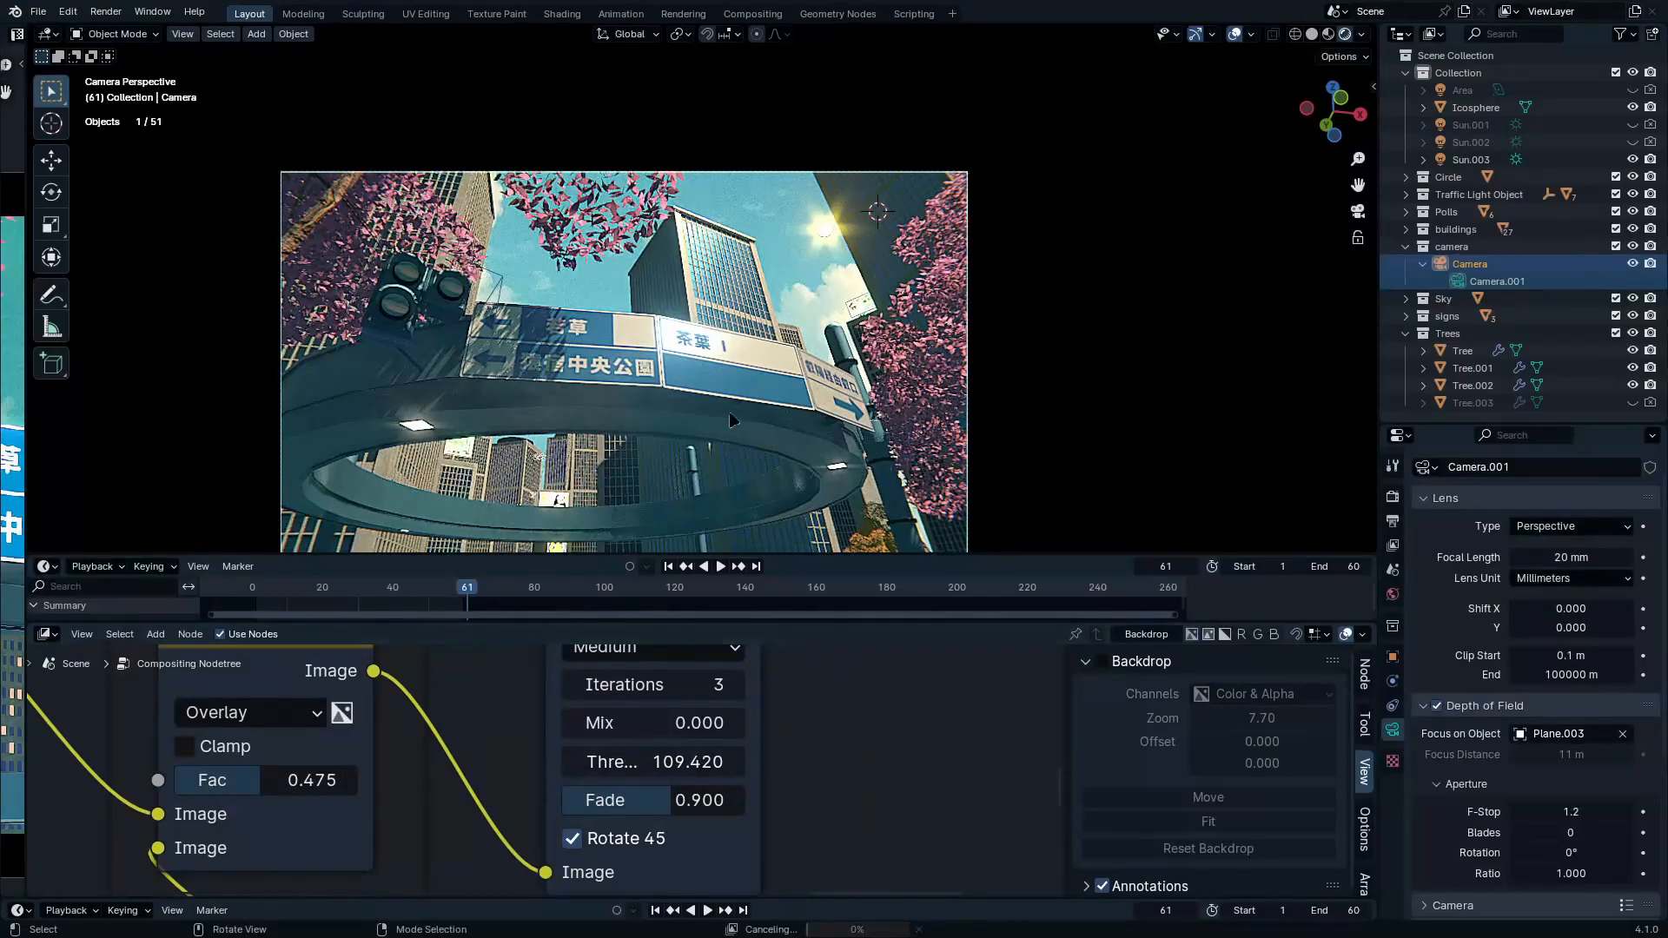
Examine the star glints on the traffic lights in the render result
key("F11")
middle_click_drag(426, 496, 637, 509)
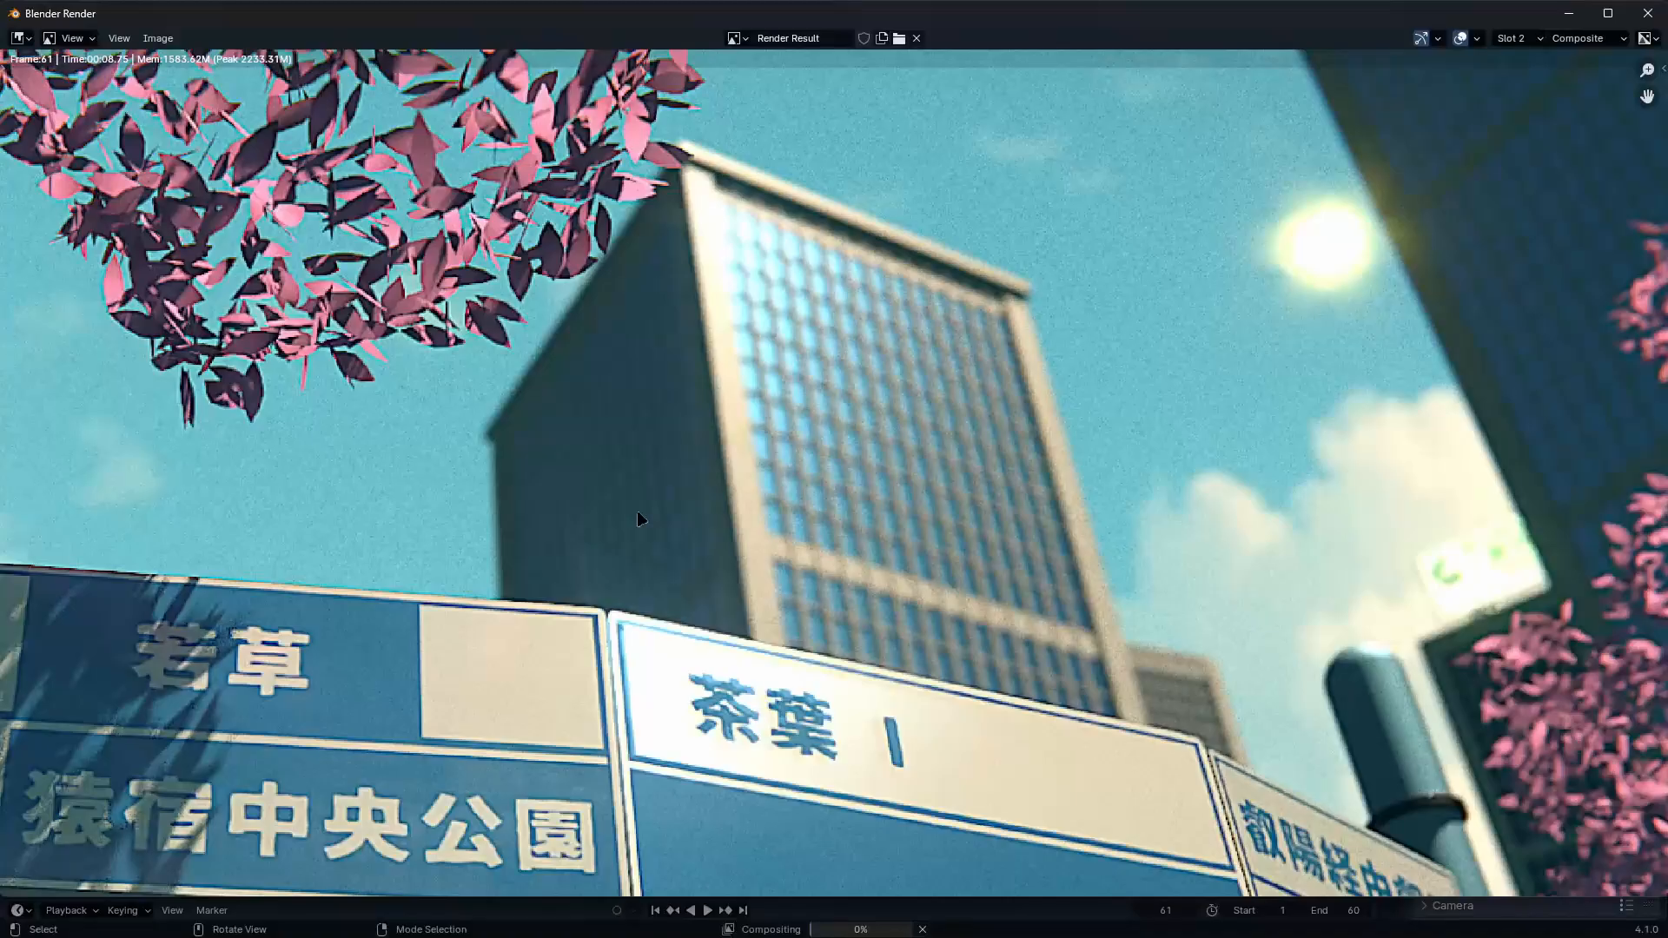
scroll(440, 527, "down", 5)
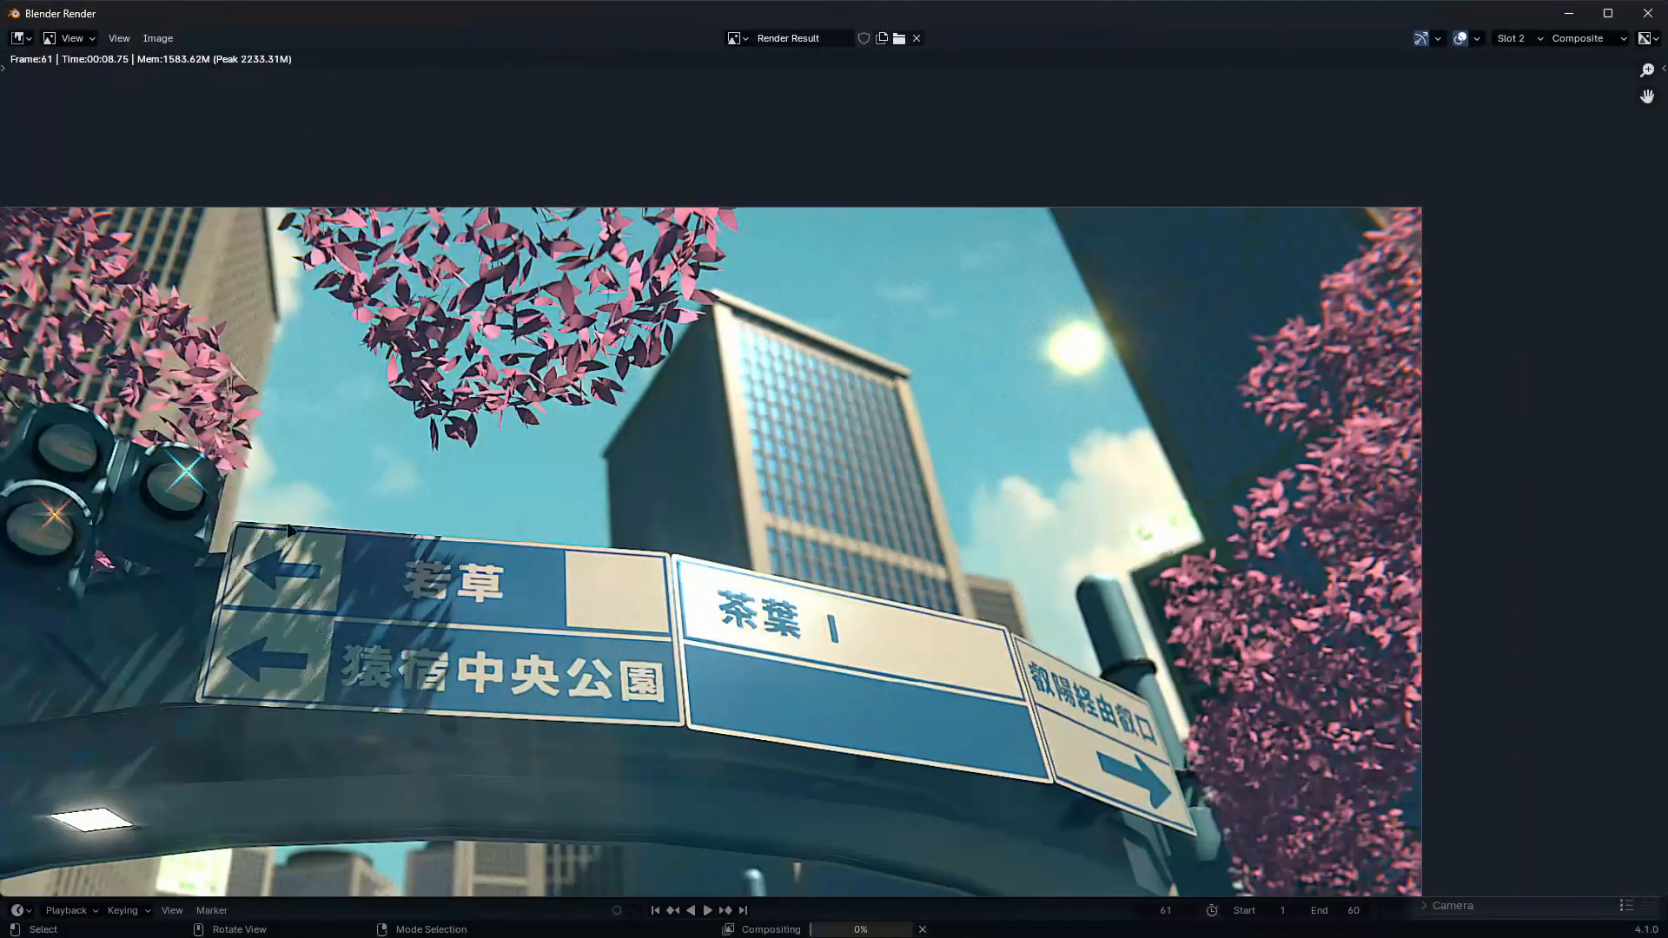
scroll(274, 534, "up", 1)
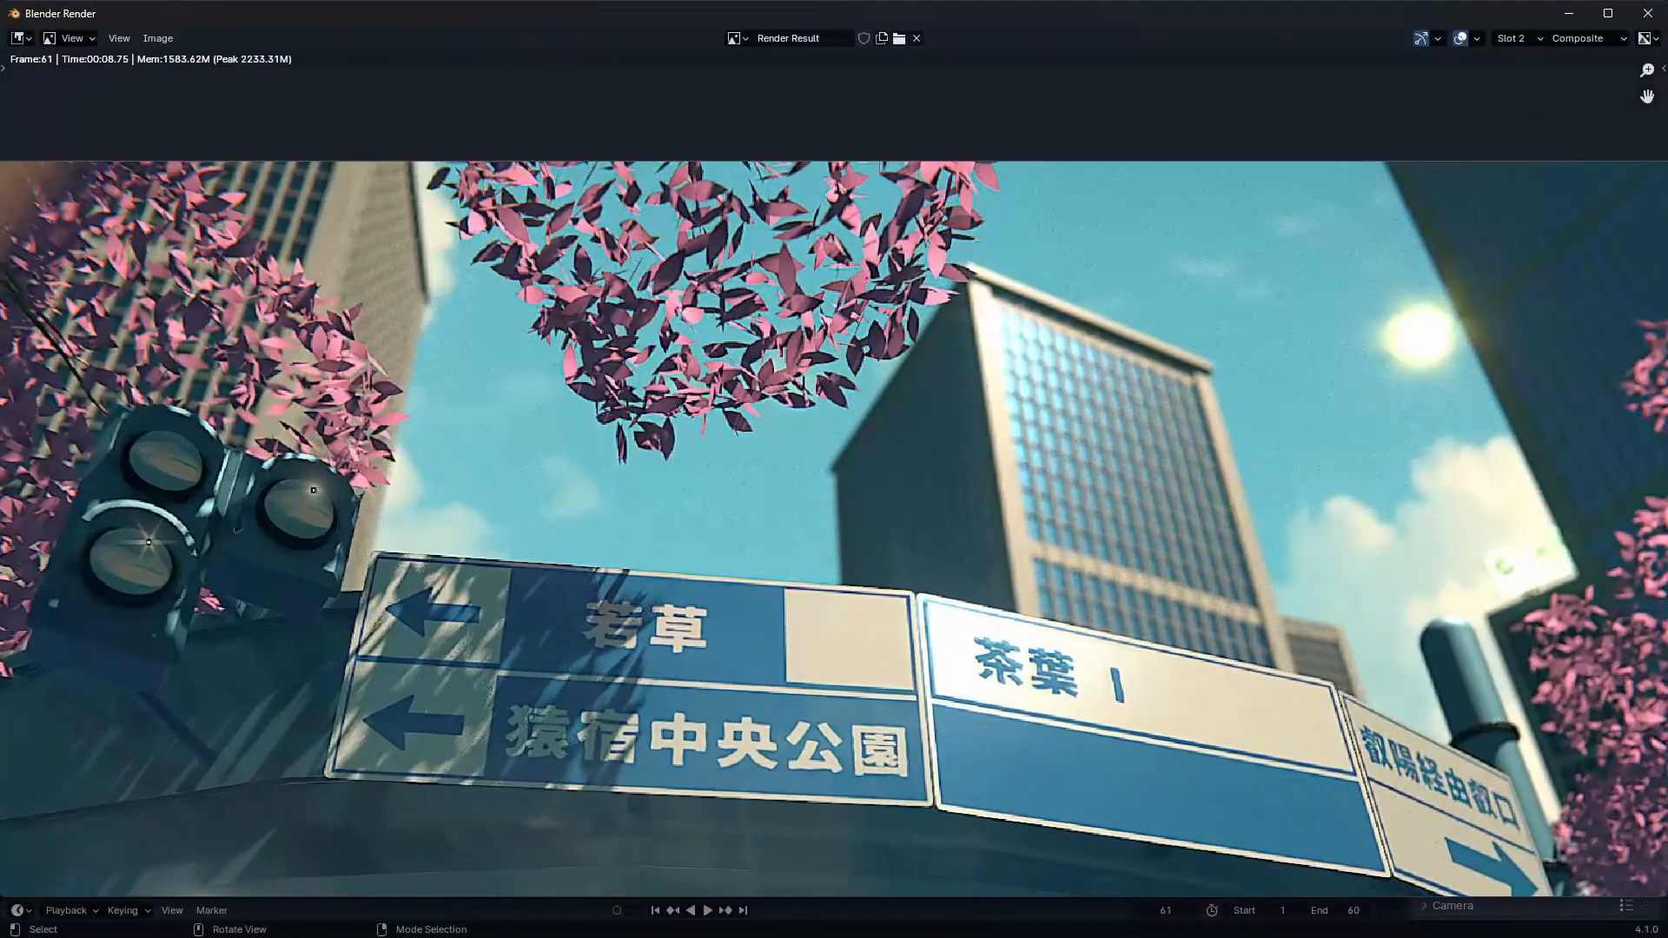
scroll(323, 443, "up", 3)
key("Escape")
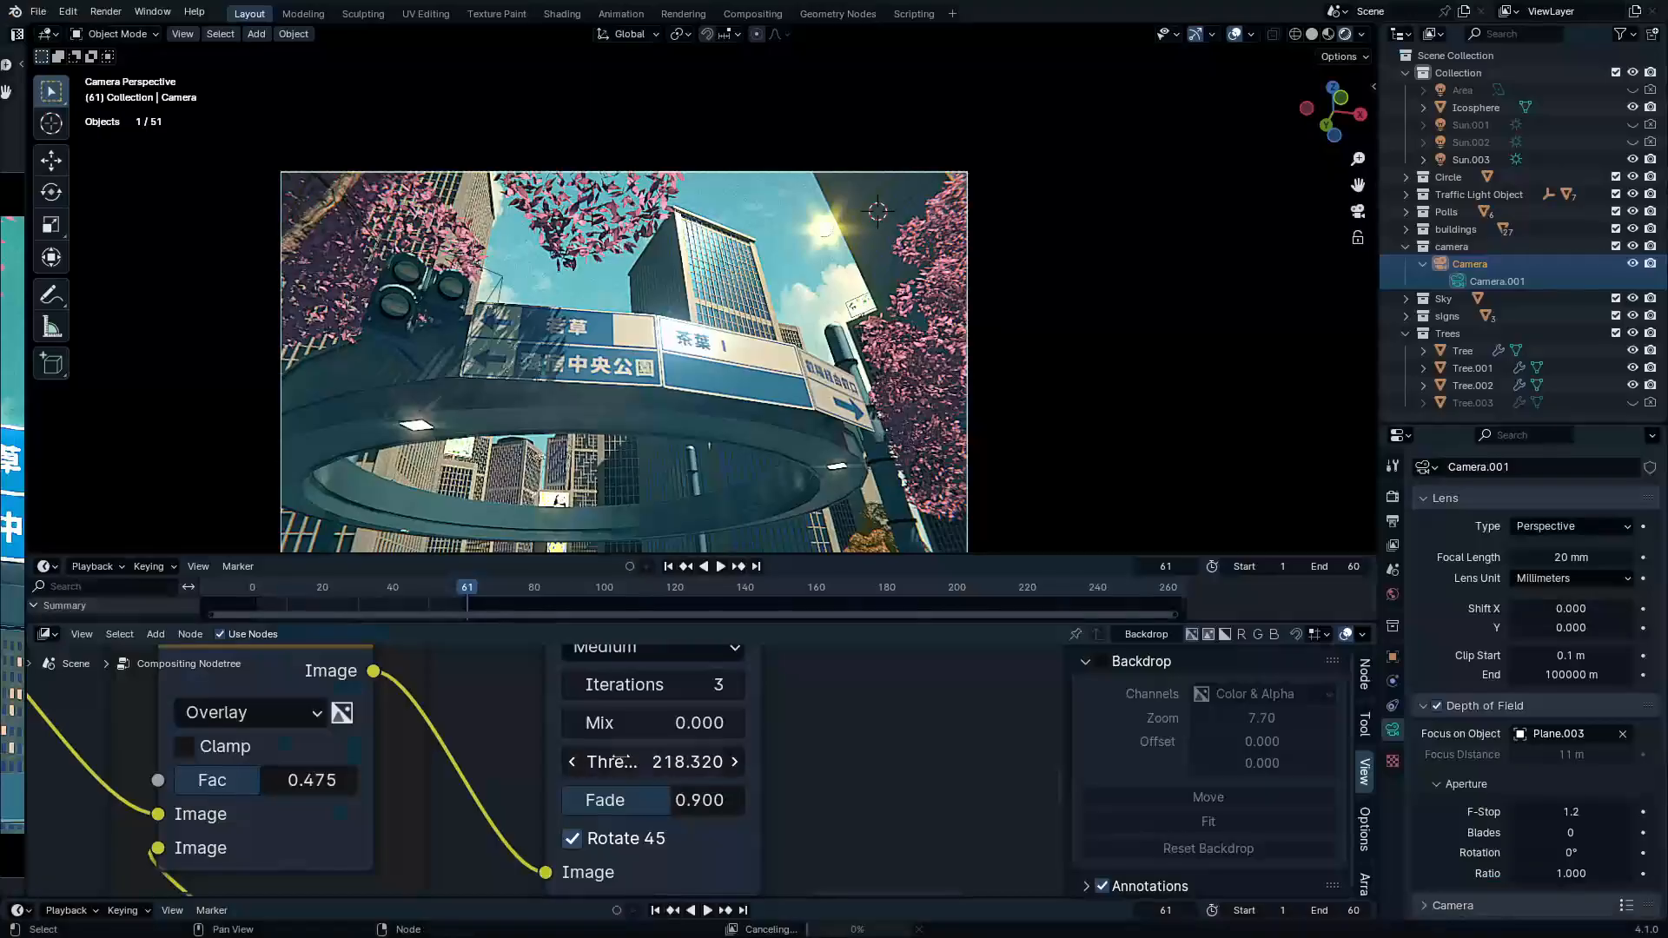
Raise the Simple Star Glare node's Threshold to 218.32 and set its quality to High
middle_click_drag(734, 724, 729, 775)
left_click(700, 698)
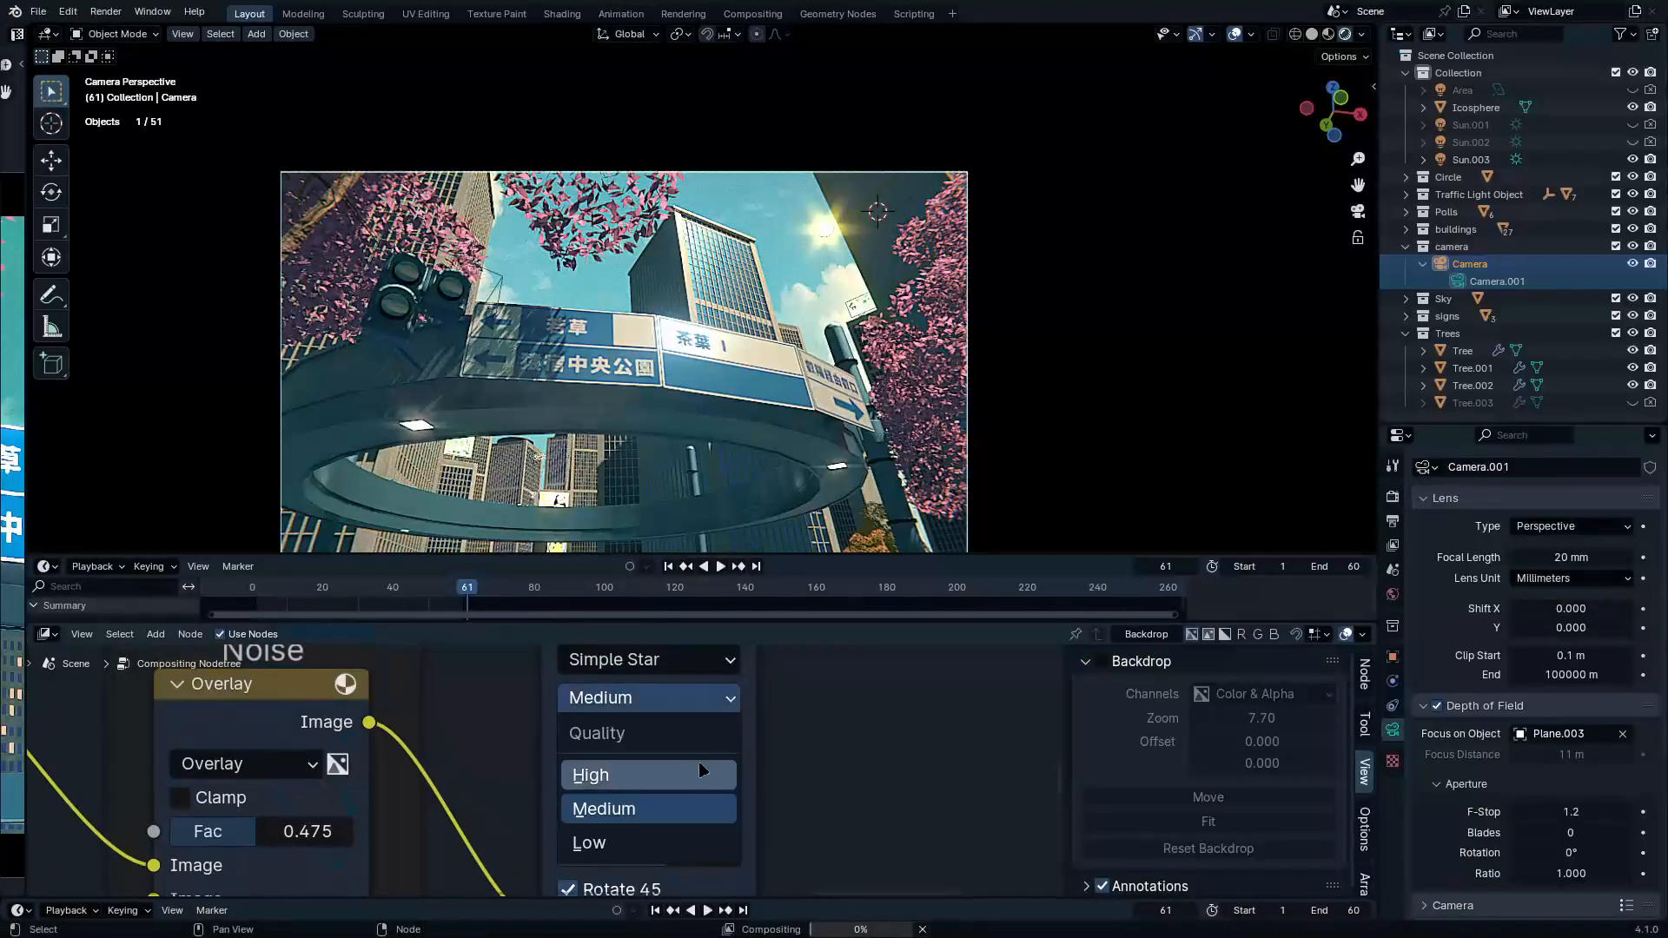
left_click(678, 771)
Inspect the recomposited render result around the traffic lights, the sun and the signs
key("F11")
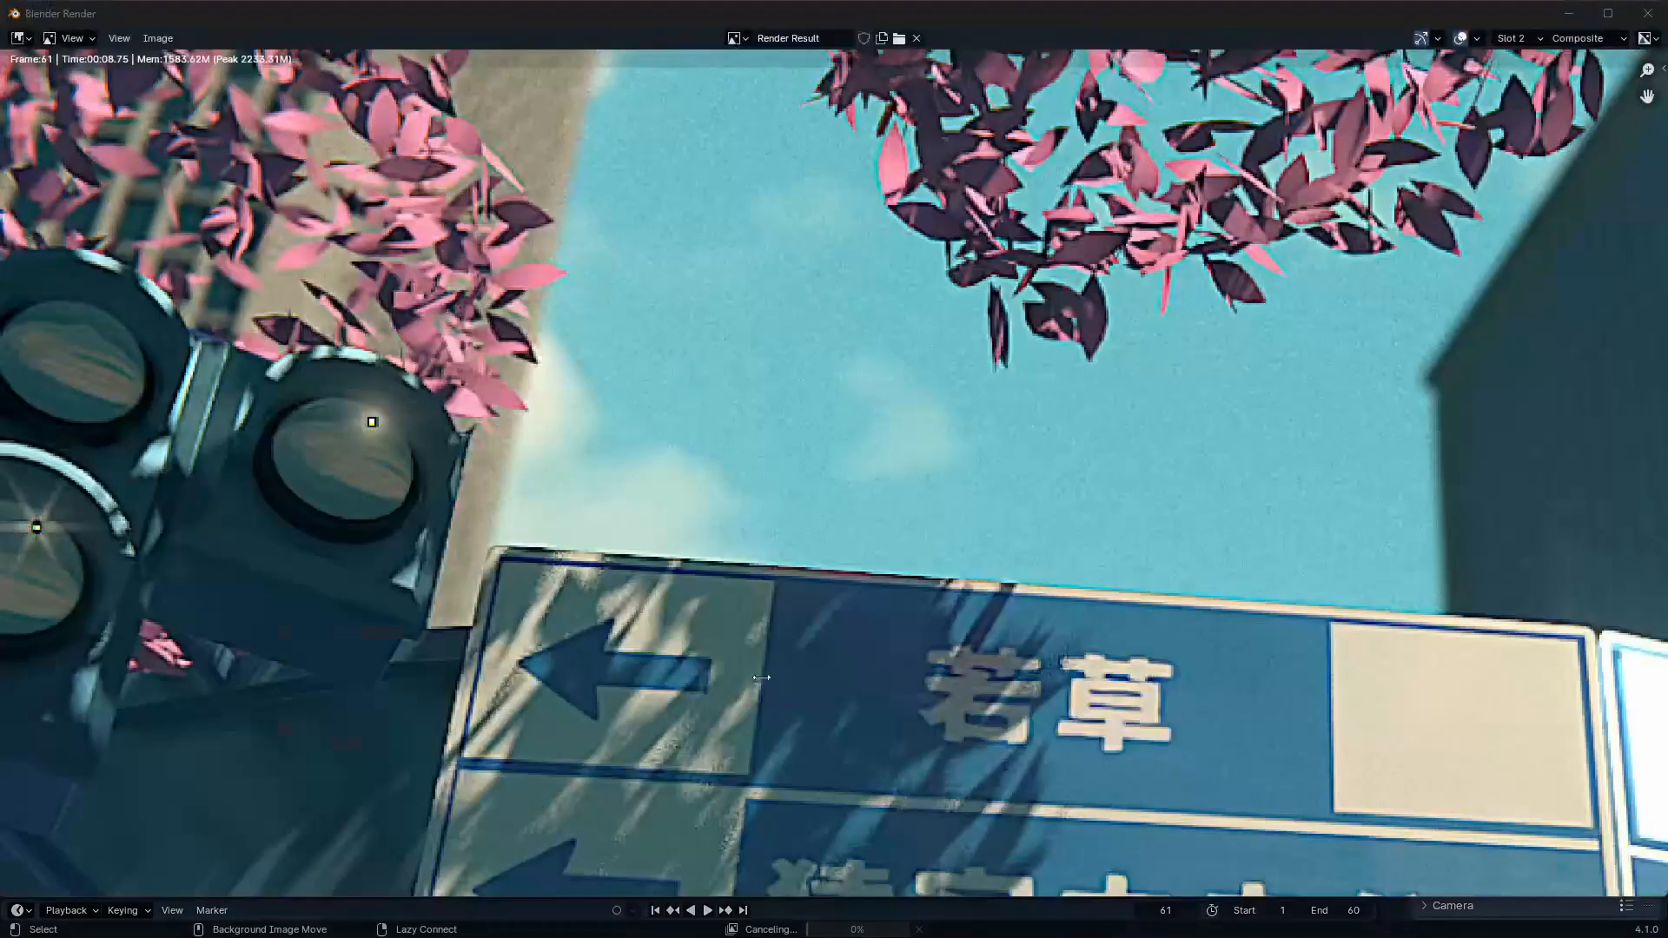
middle_click_drag(420, 441, 602, 433)
scroll(584, 454, "up", 1)
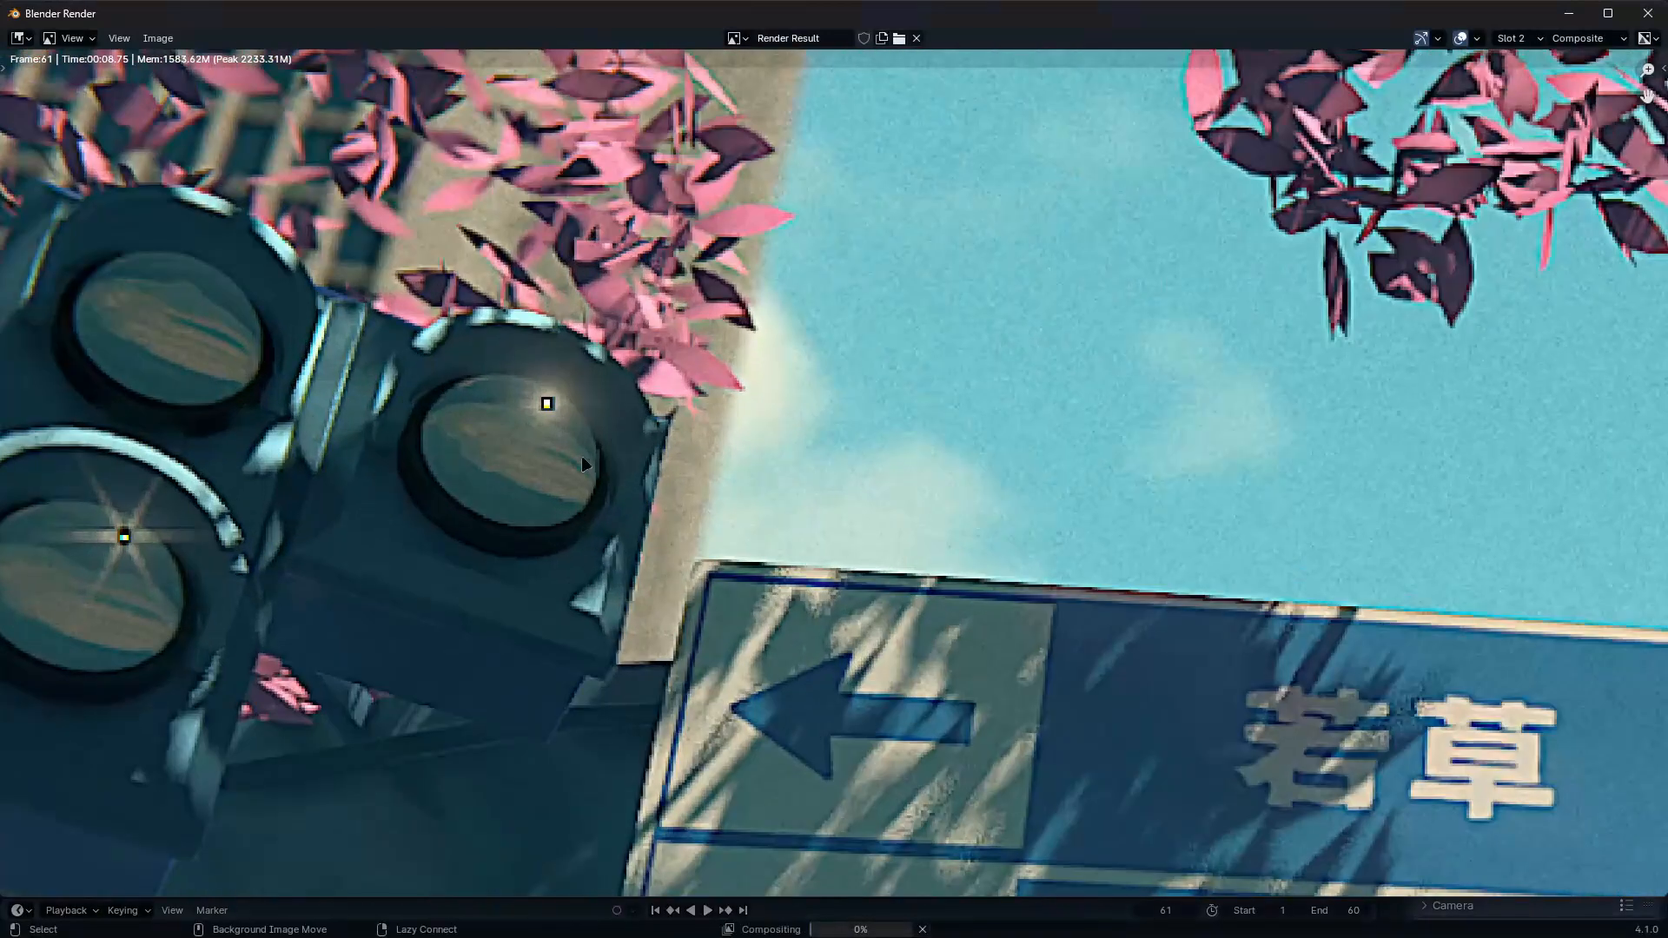
scroll(577, 452, "down", 5)
middle_click_drag(1564, 297, 1096, 297)
scroll(1096, 297, "up", 1)
middle_click_drag(1096, 297, 1022, 263)
scroll(973, 336, "up", 1)
scroll(926, 326, "down", 2)
middle_click_drag(209, 416, 776, 428)
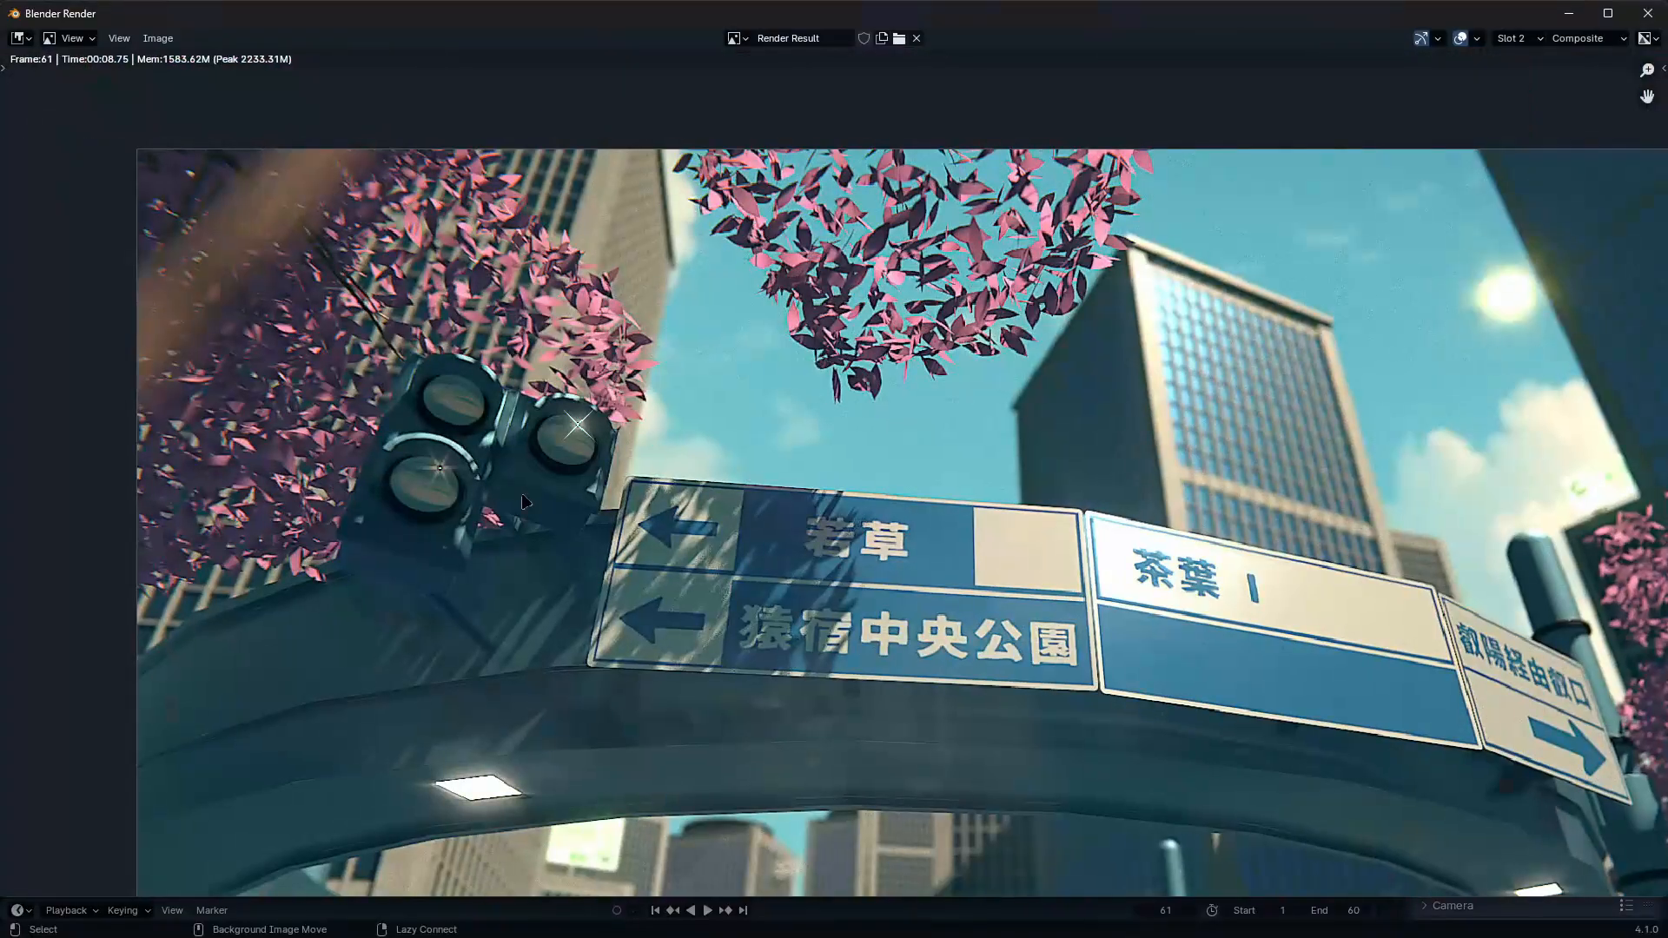
key("alt+Tab")
scroll(695, 696, "down", 5)
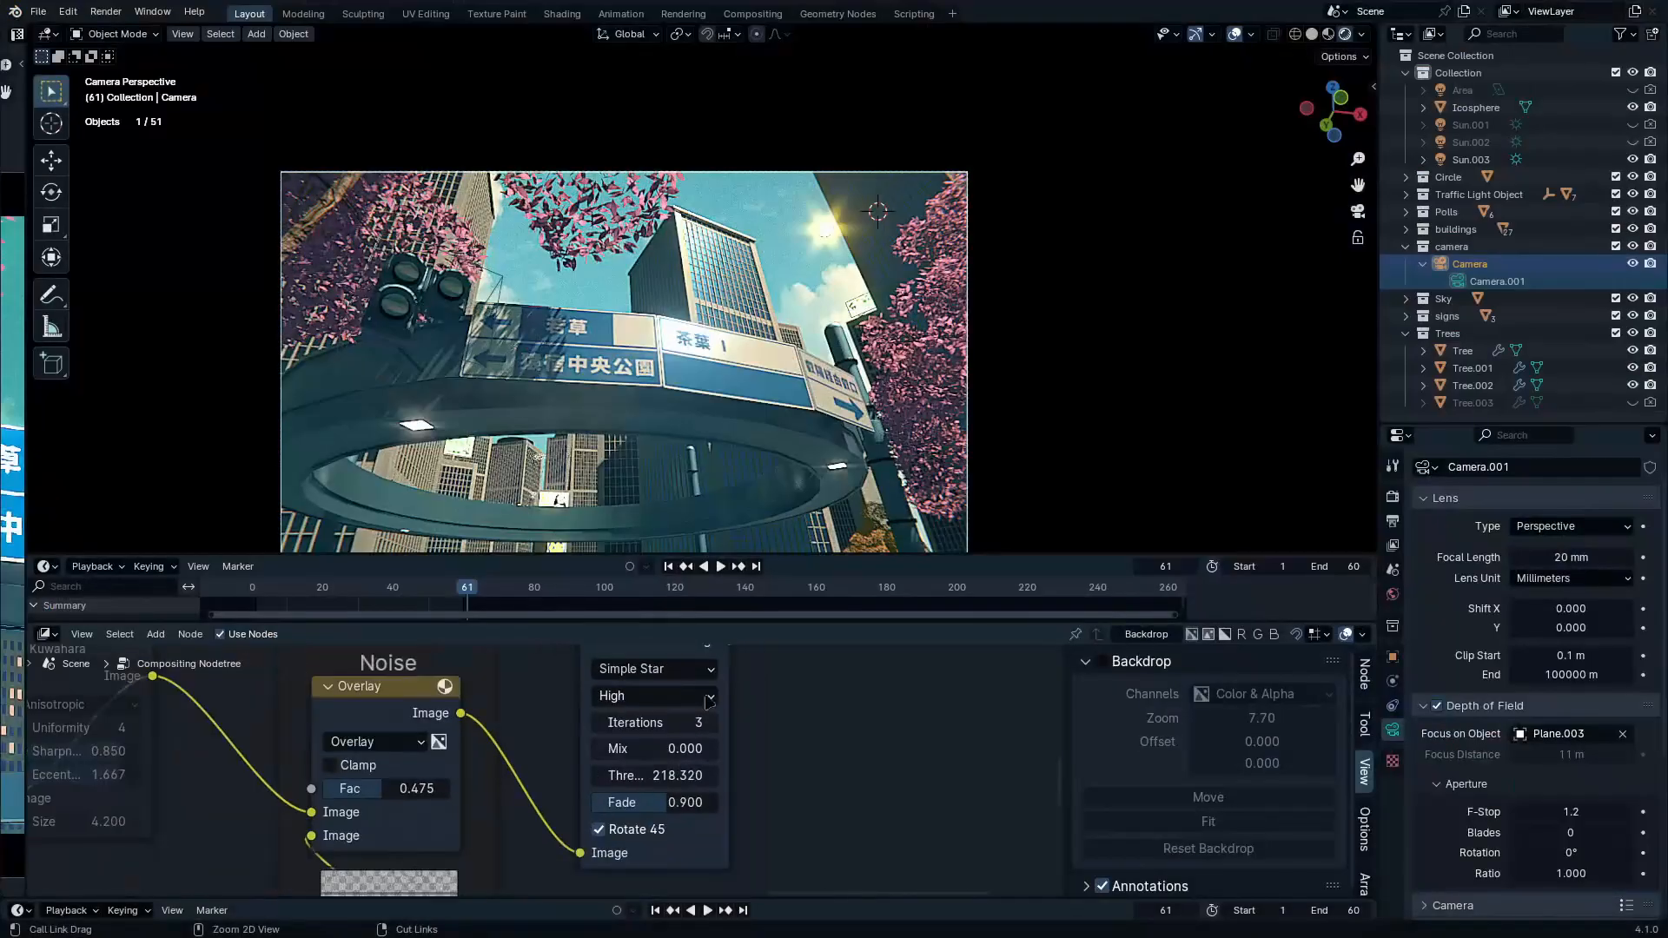
scroll(706, 697, "down", 3)
scroll(707, 726, "up", 7)
key("ctrl+space")
left_click(842, 290)
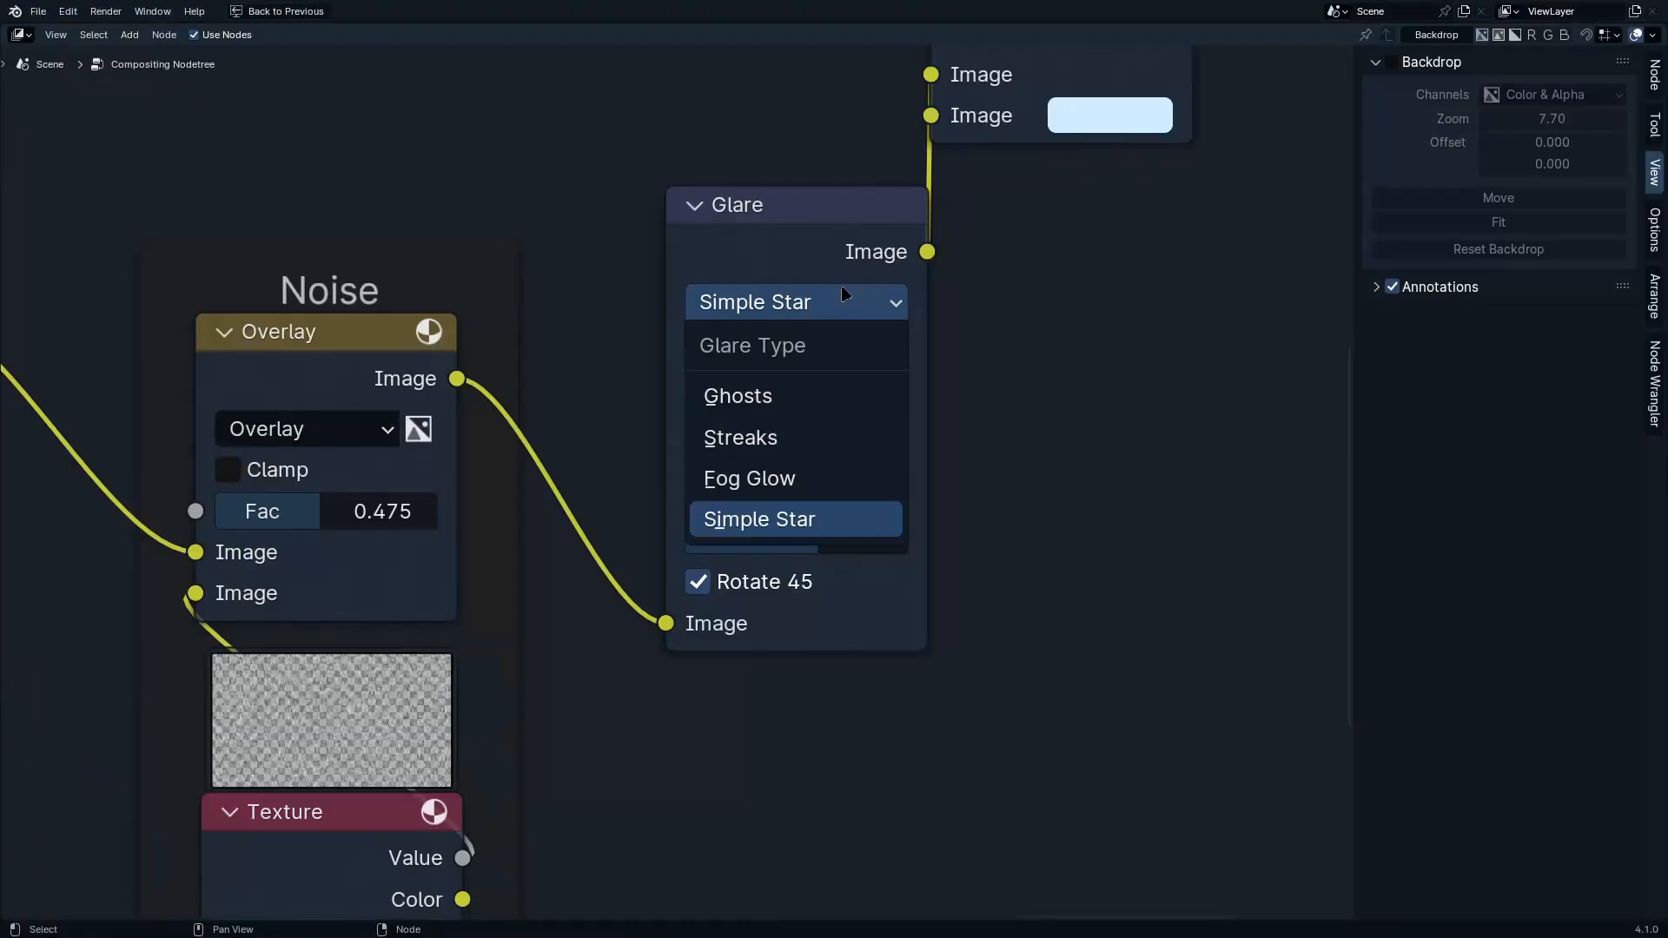
left_click(841, 285)
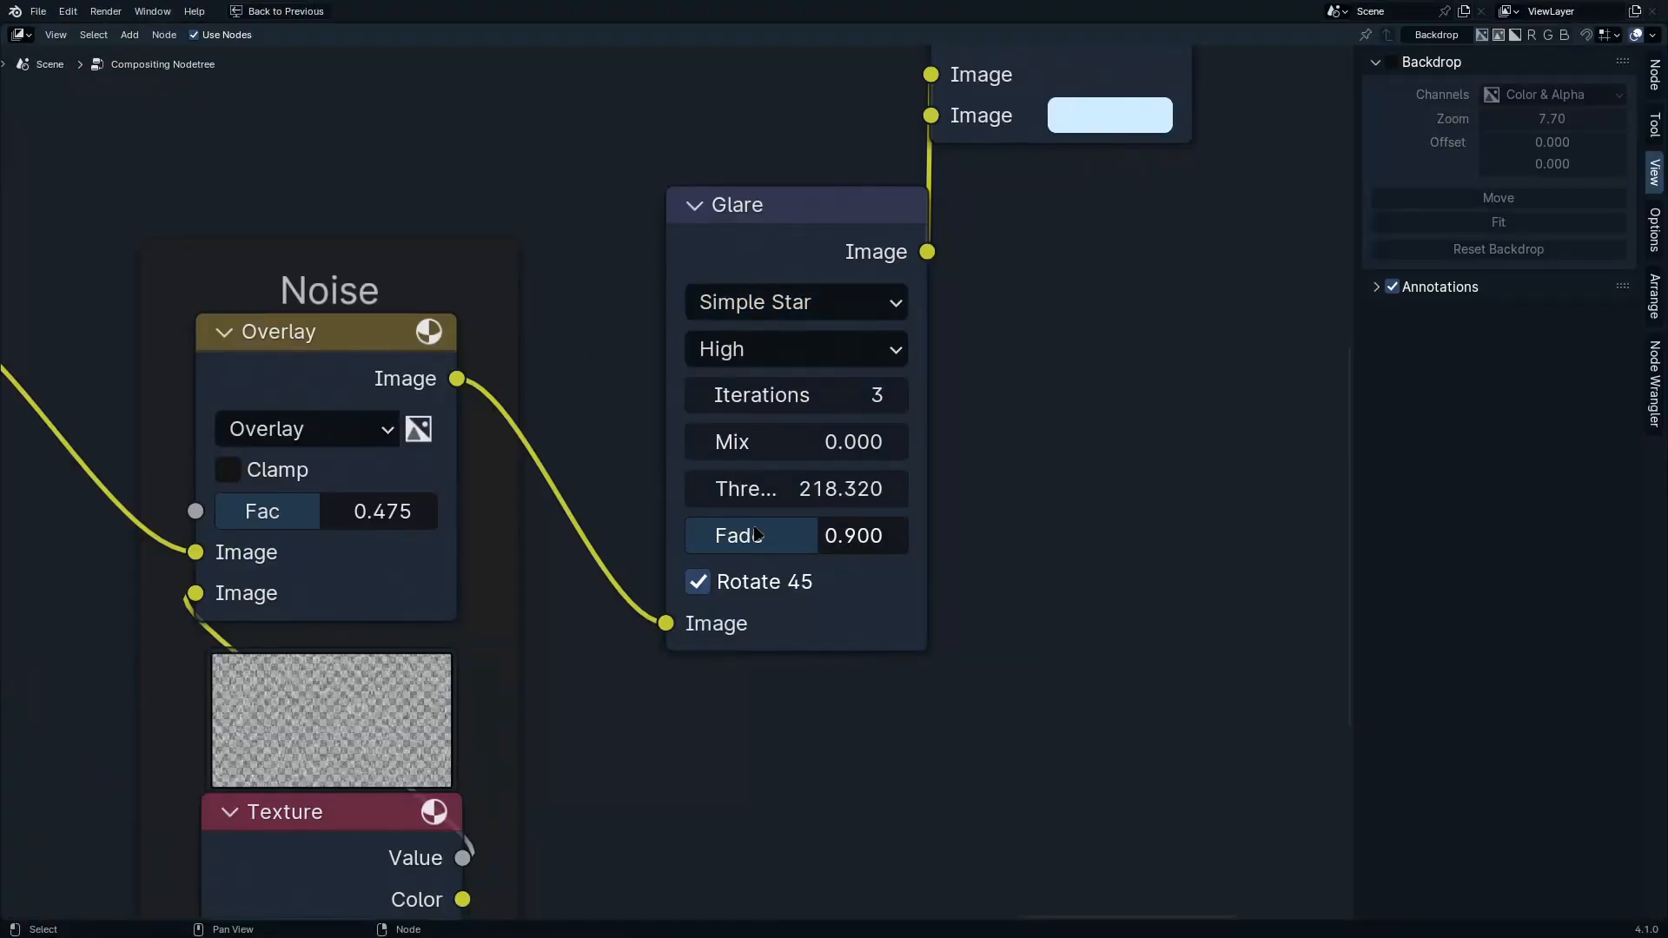
key("ctrl+space")
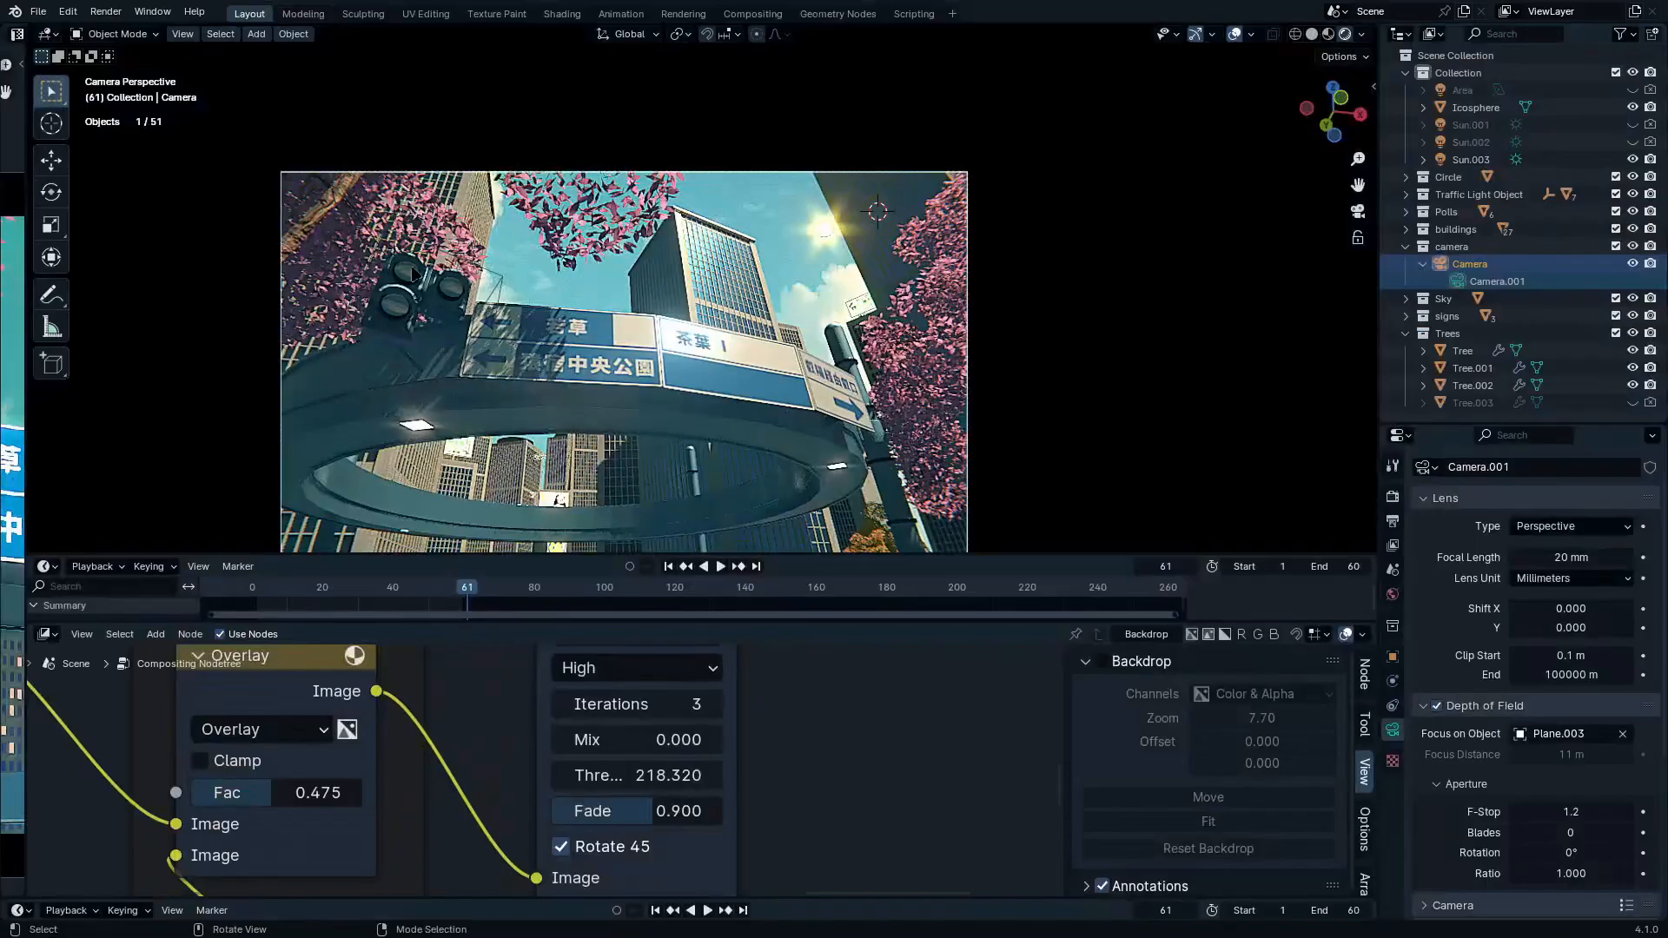
Select the upper traffic light lens and show the shader nodes of its orange light material
left_click(413, 275)
scroll(413, 275, "up", 5)
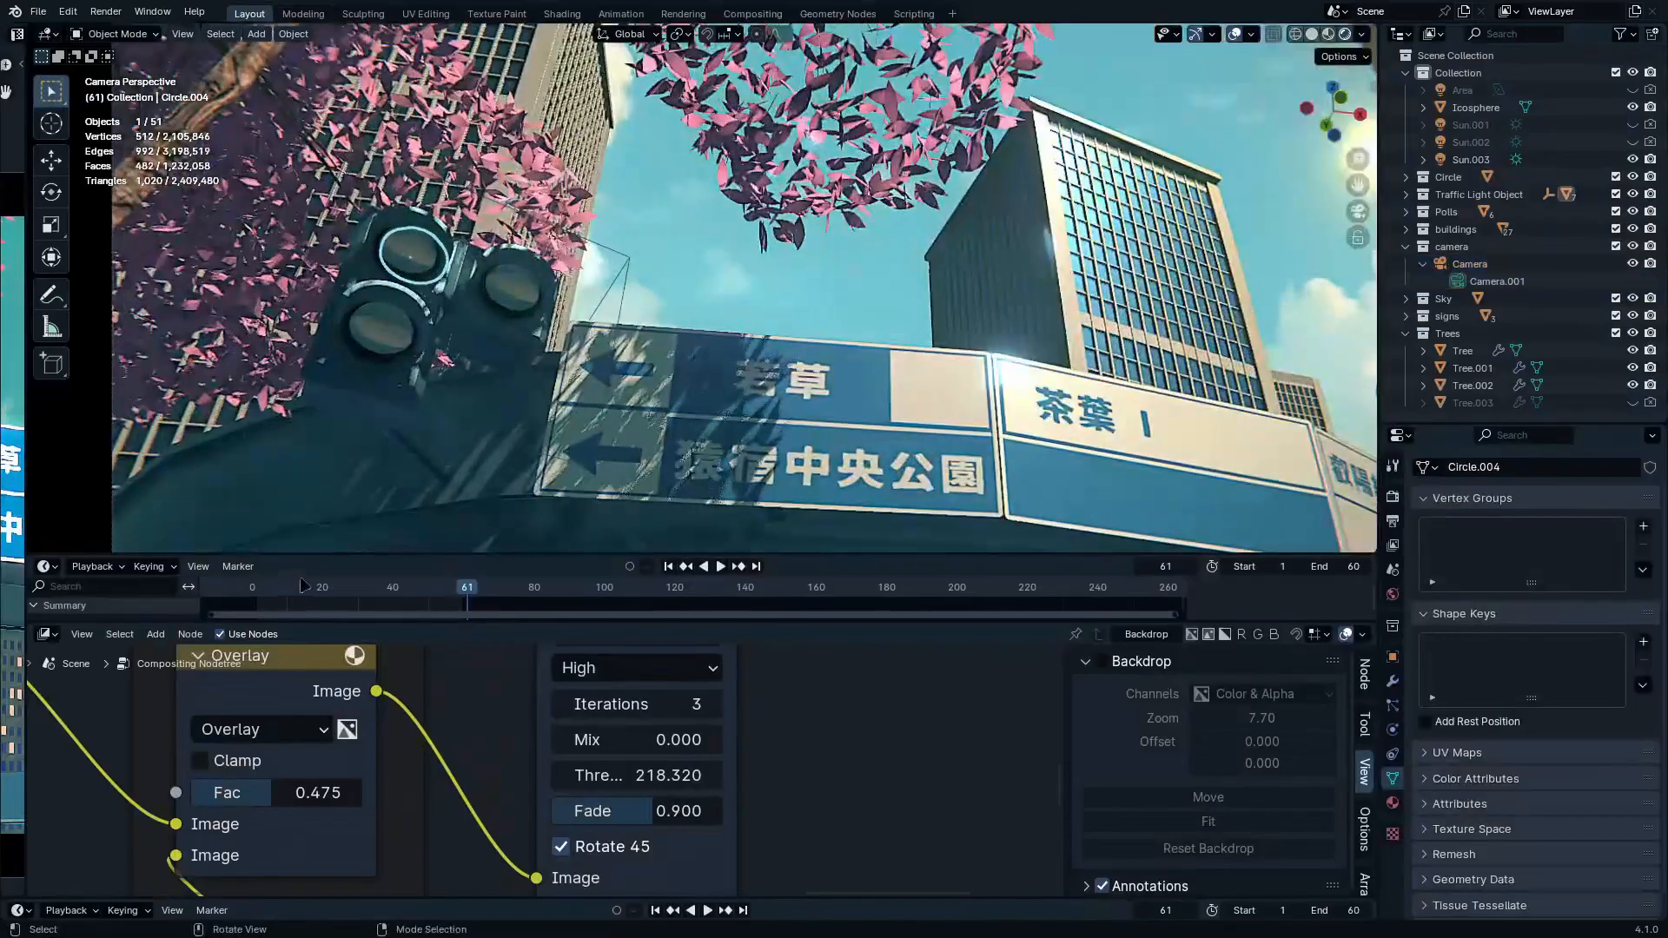
left_click(45, 634)
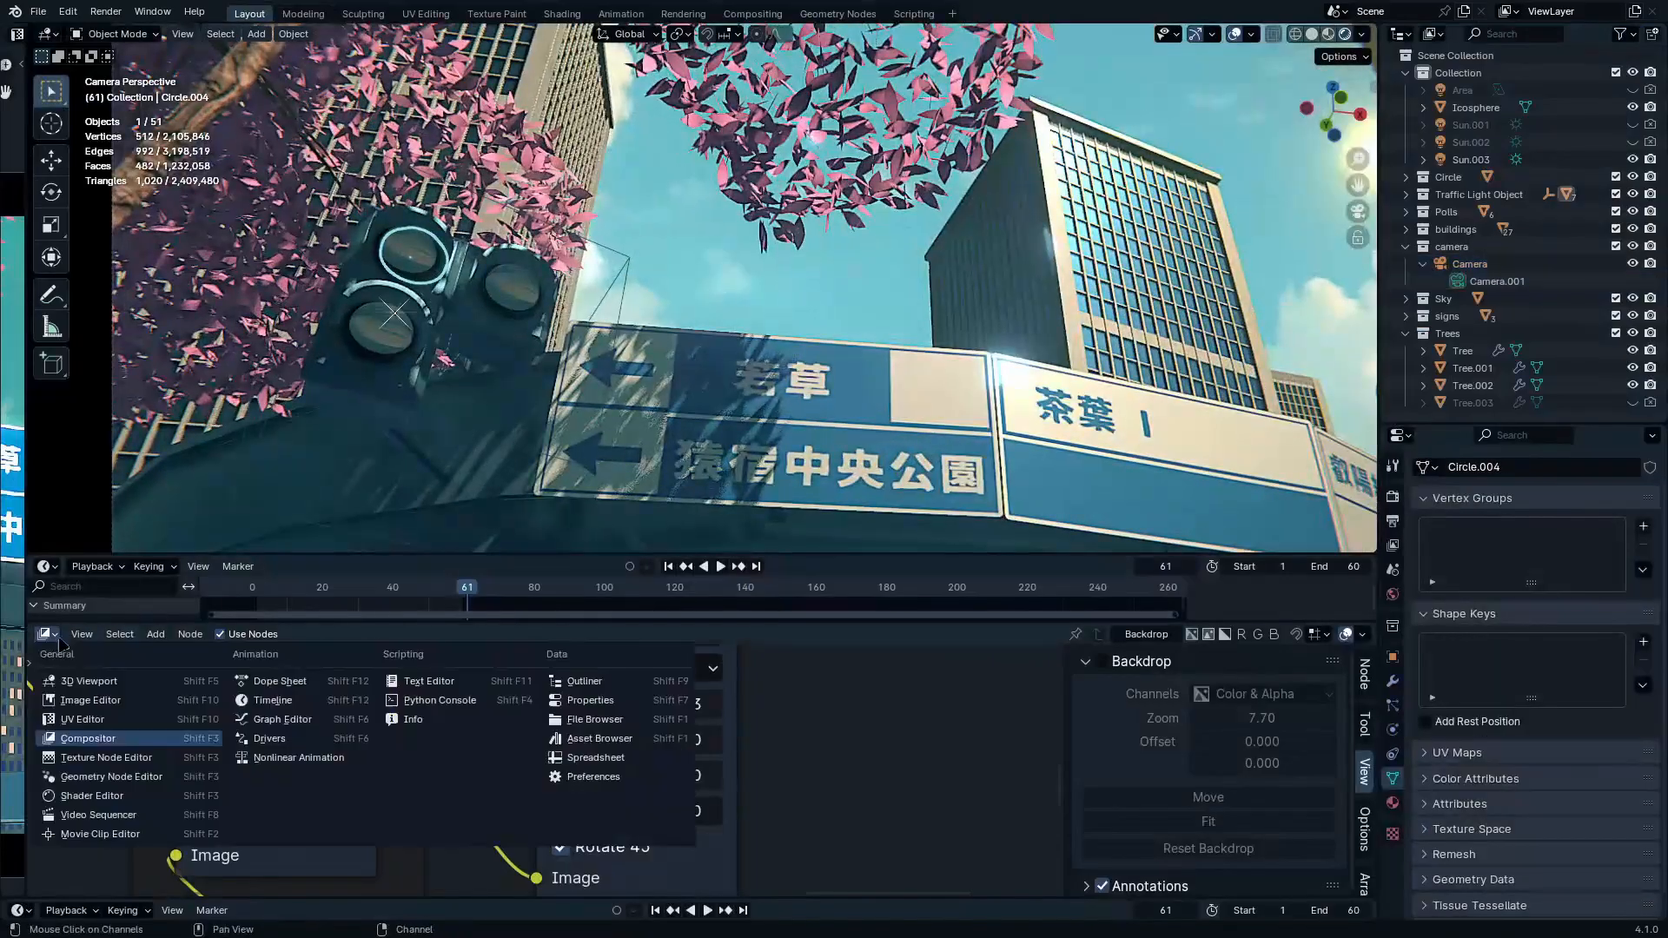
left_click(92, 796)
left_click(586, 634)
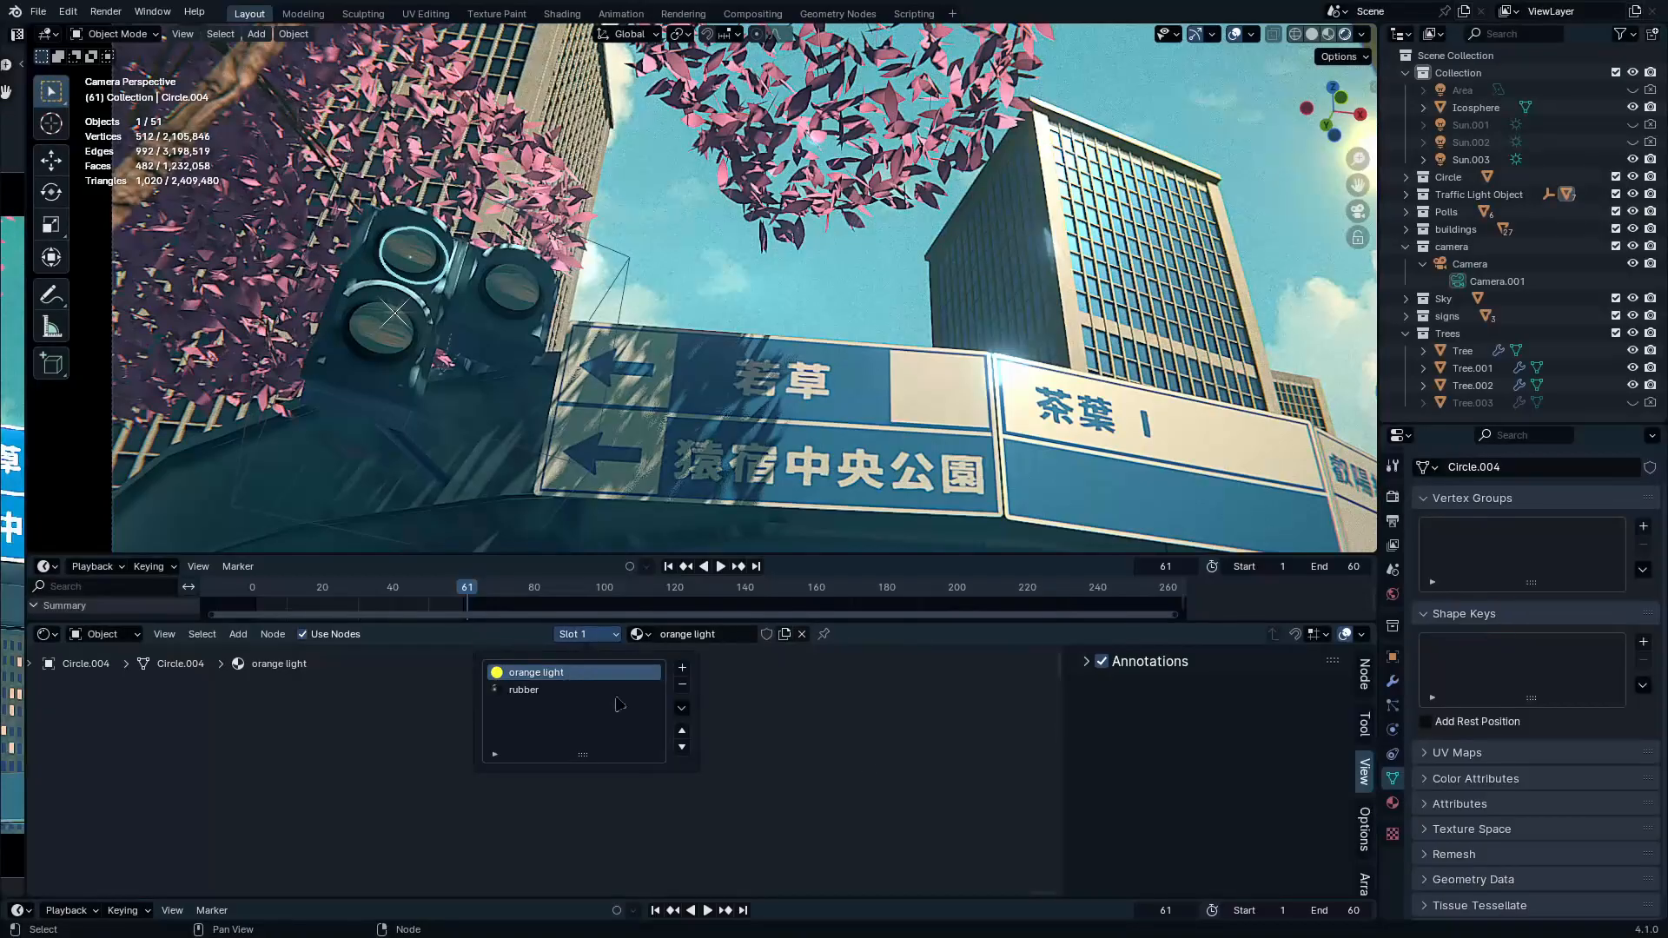
key("Home")
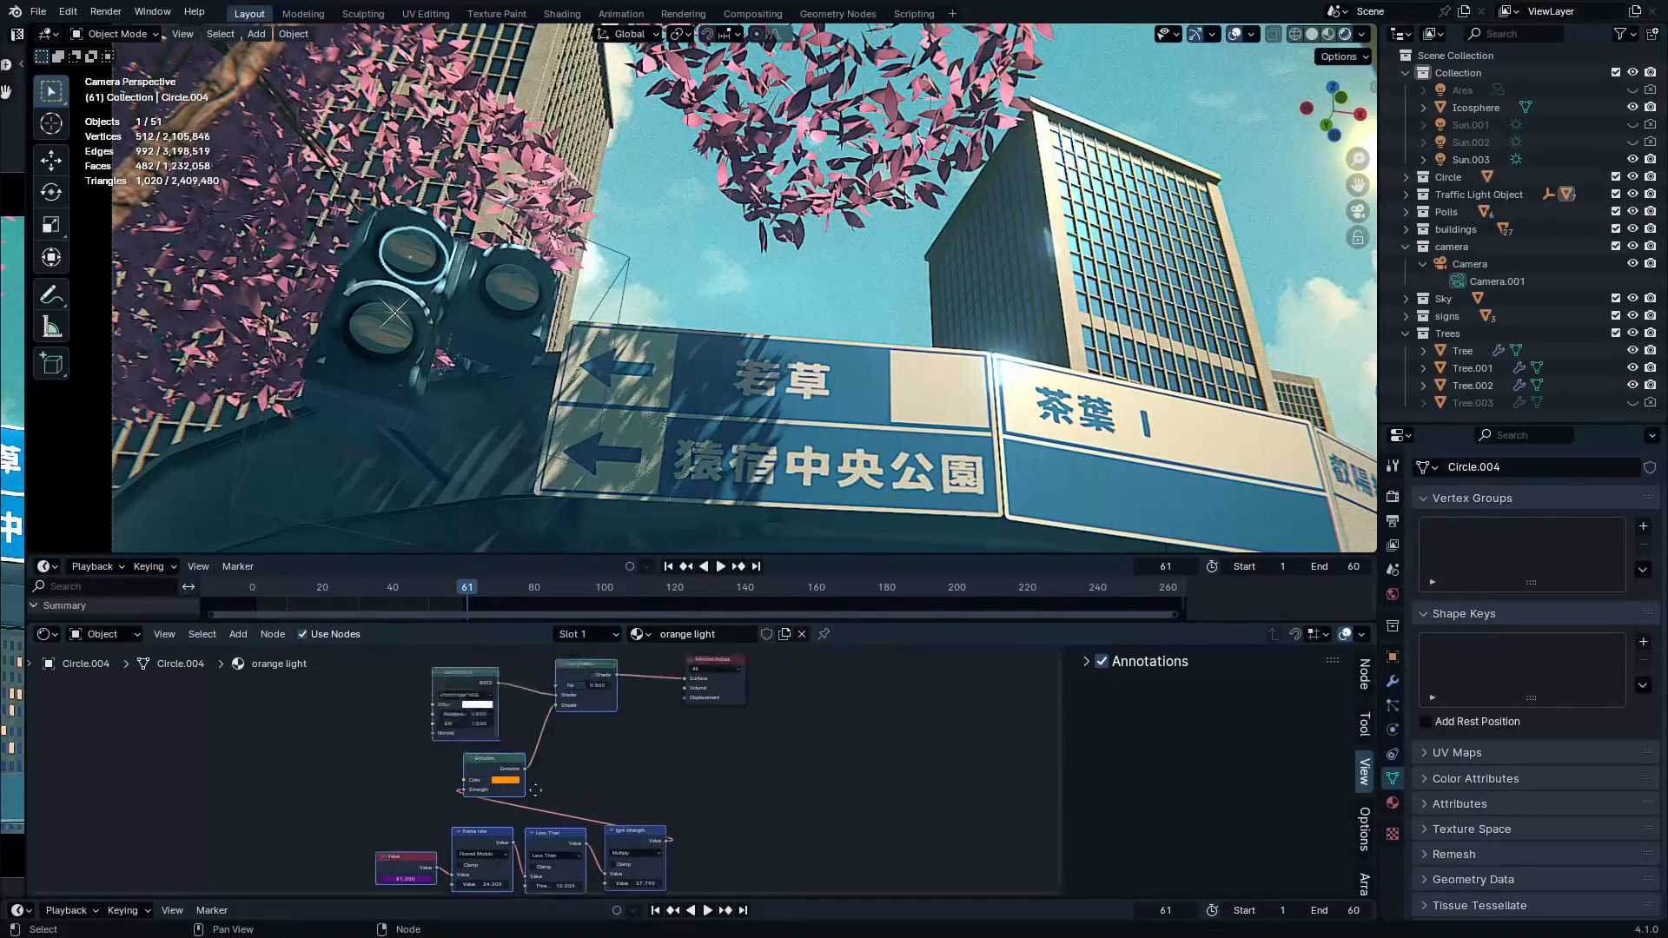
Set the Glass BSDF Roughness of the orange light material to 0.202
middle_click_drag(474, 766, 504, 739)
left_click_drag(531, 837, 710, 836, "shift")
middle_click_drag(368, 233, 409, 365, "ctrl")
left_click_drag(533, 837, 641, 837)
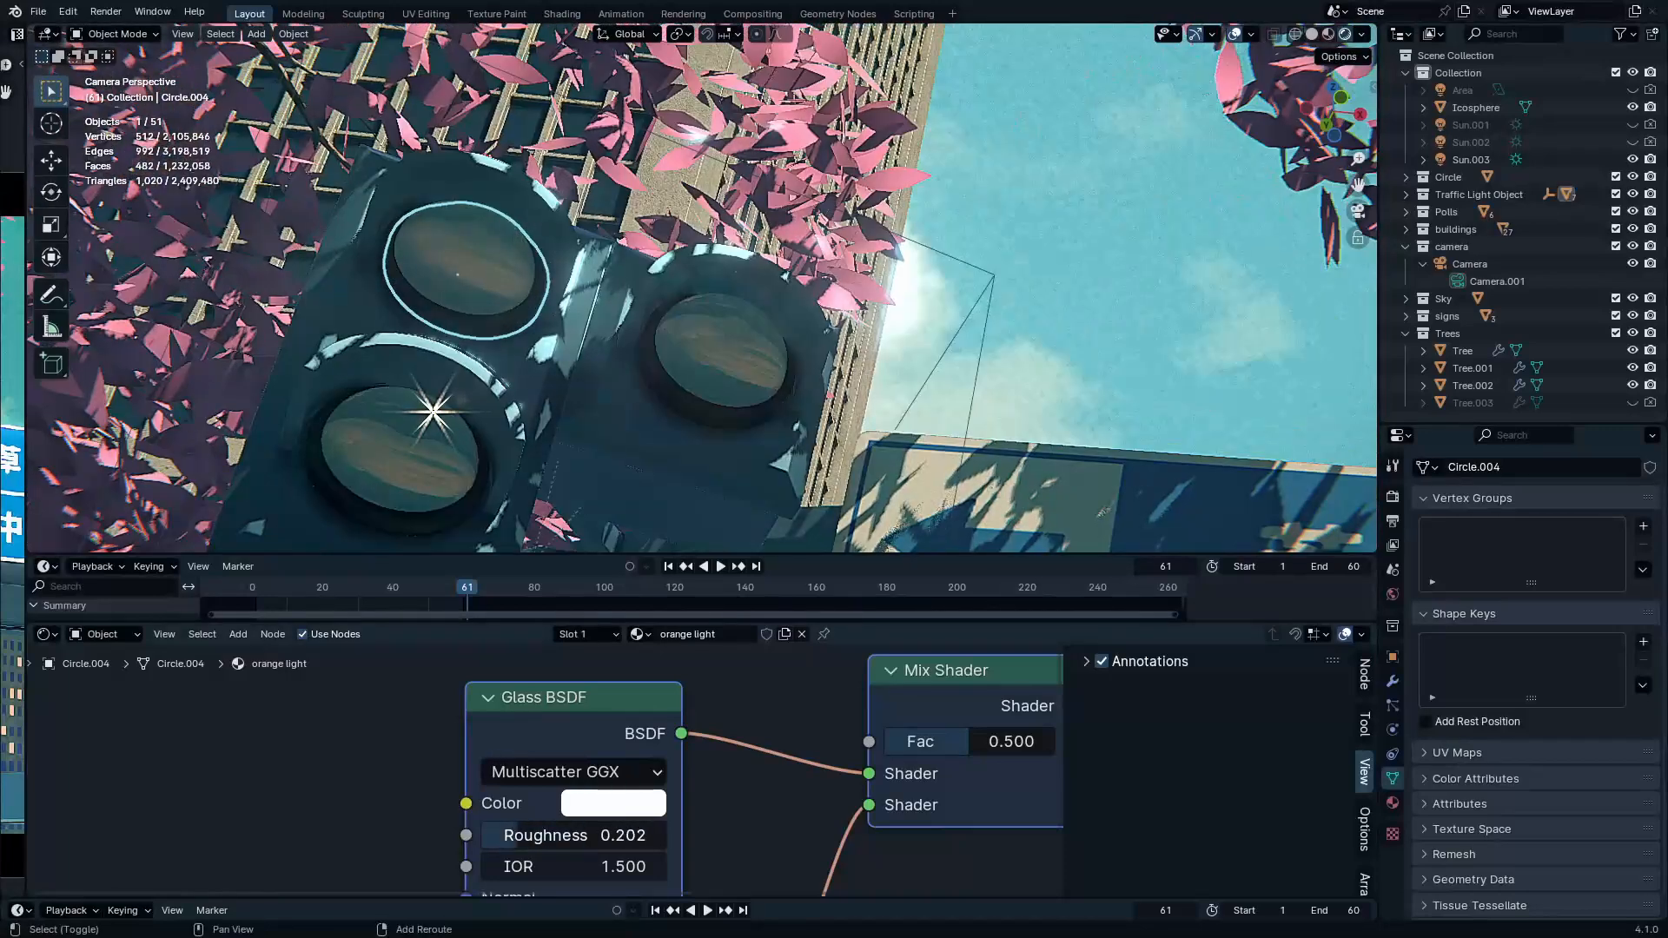
Set the Glass BSDF Roughness of the lower traffic light lens's green light material to 0.2
left_click(399, 477)
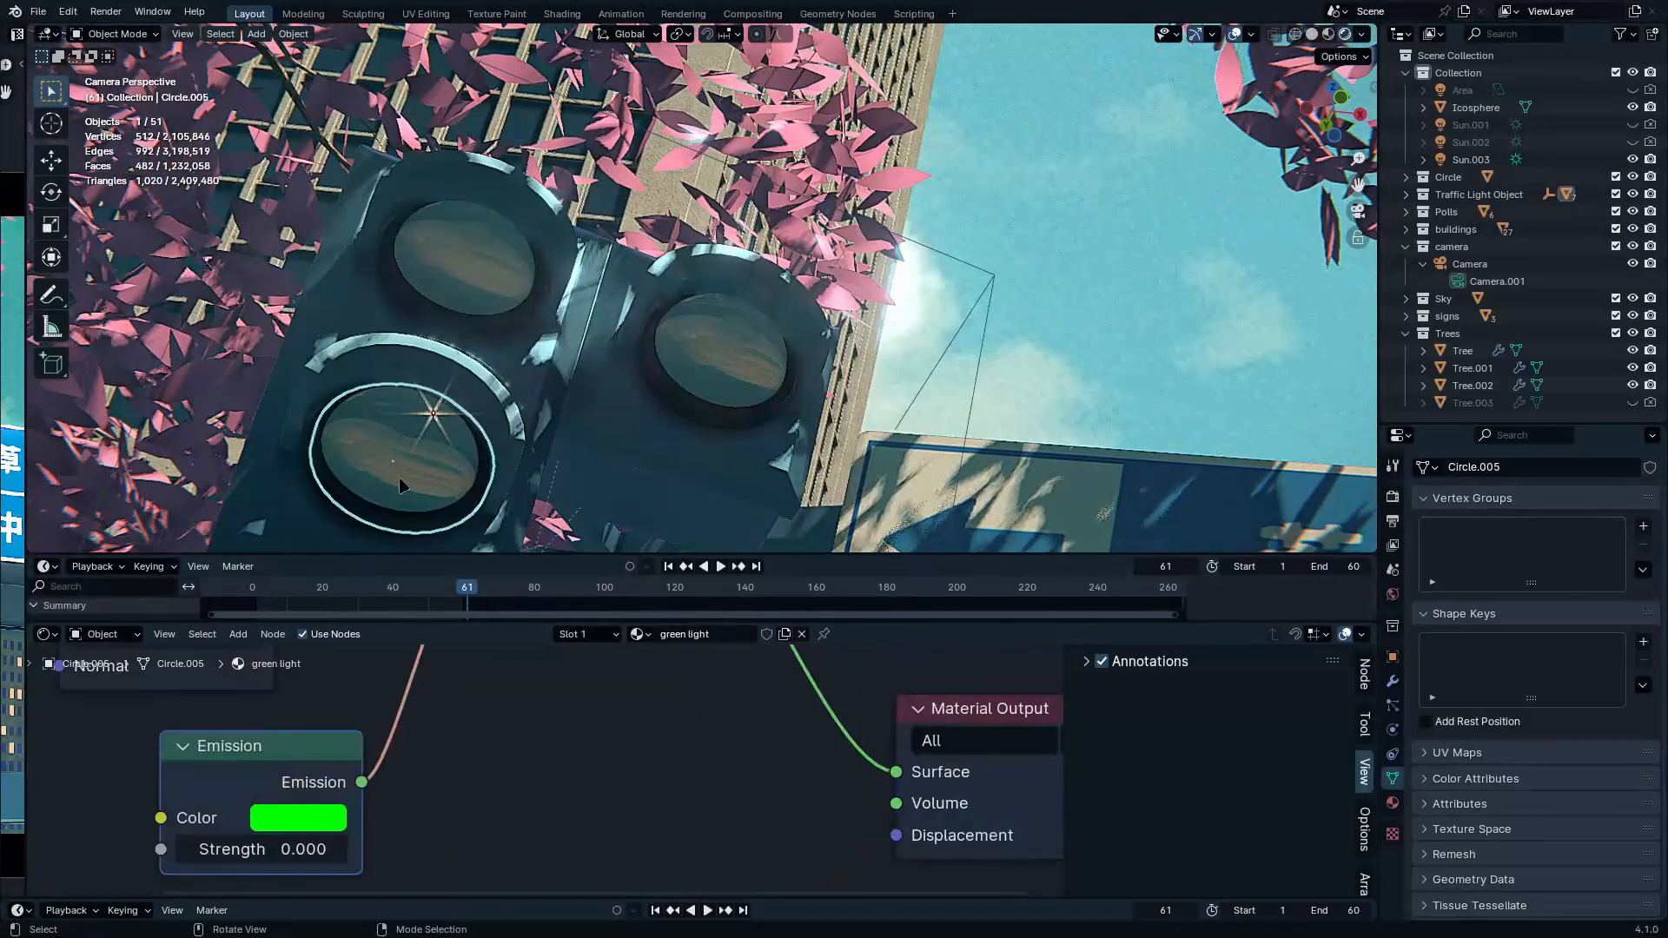
middle_click_drag(417, 754, 601, 789)
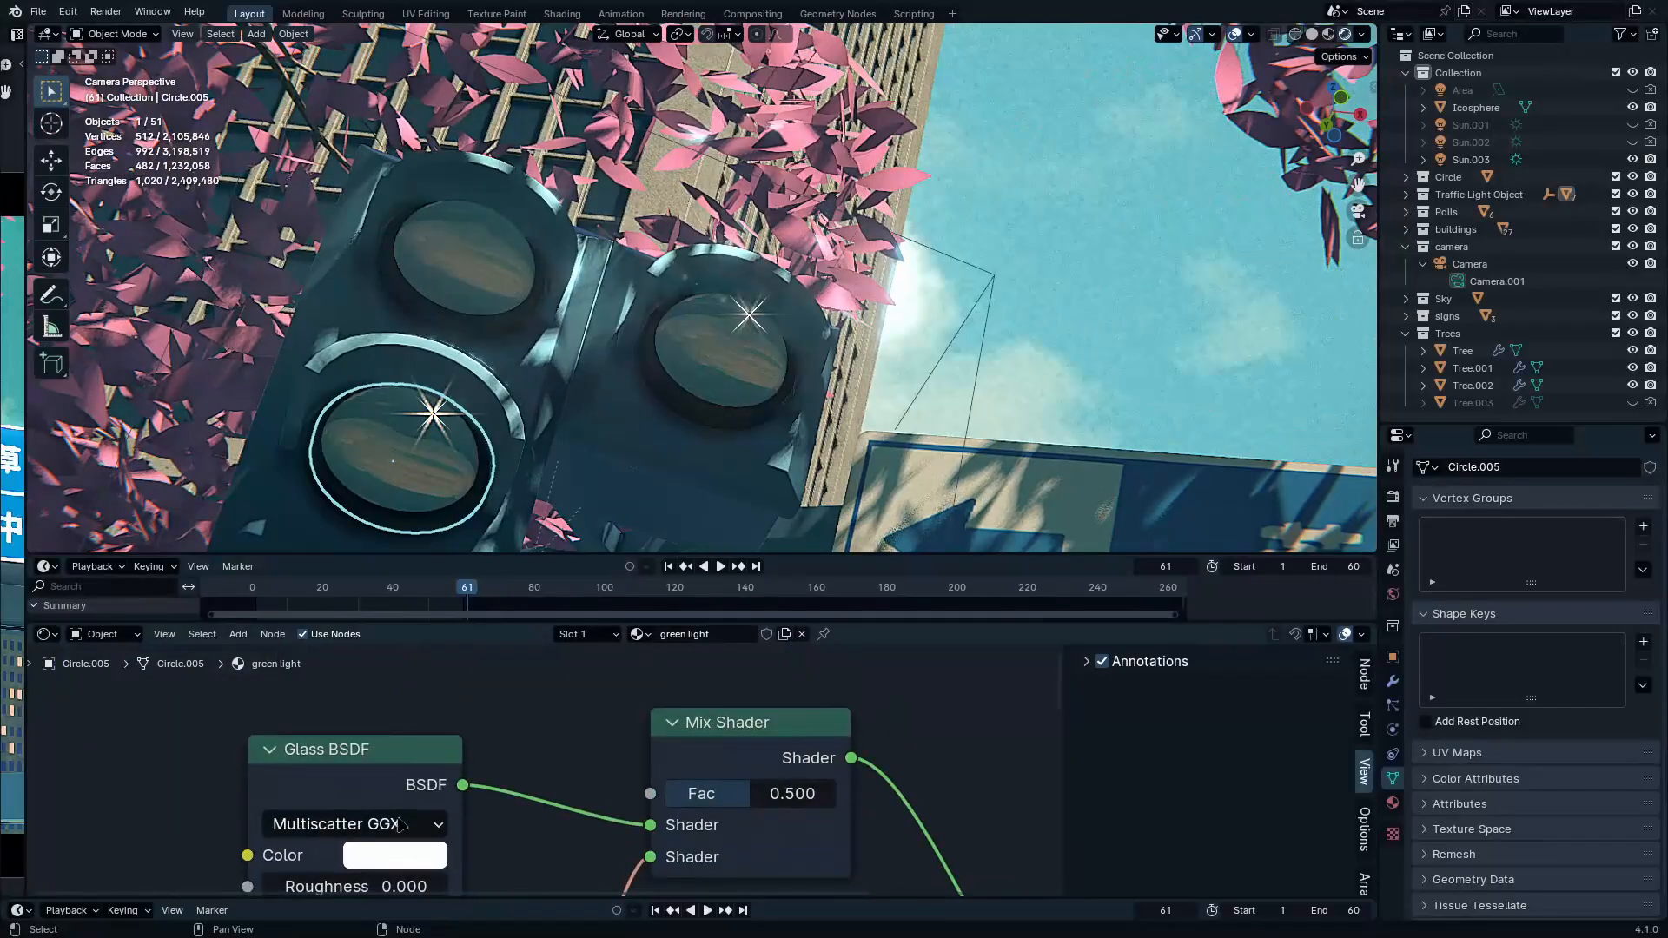
middle_click_drag(398, 824, 388, 737)
left_click(374, 800)
type(".2")
key("Return")
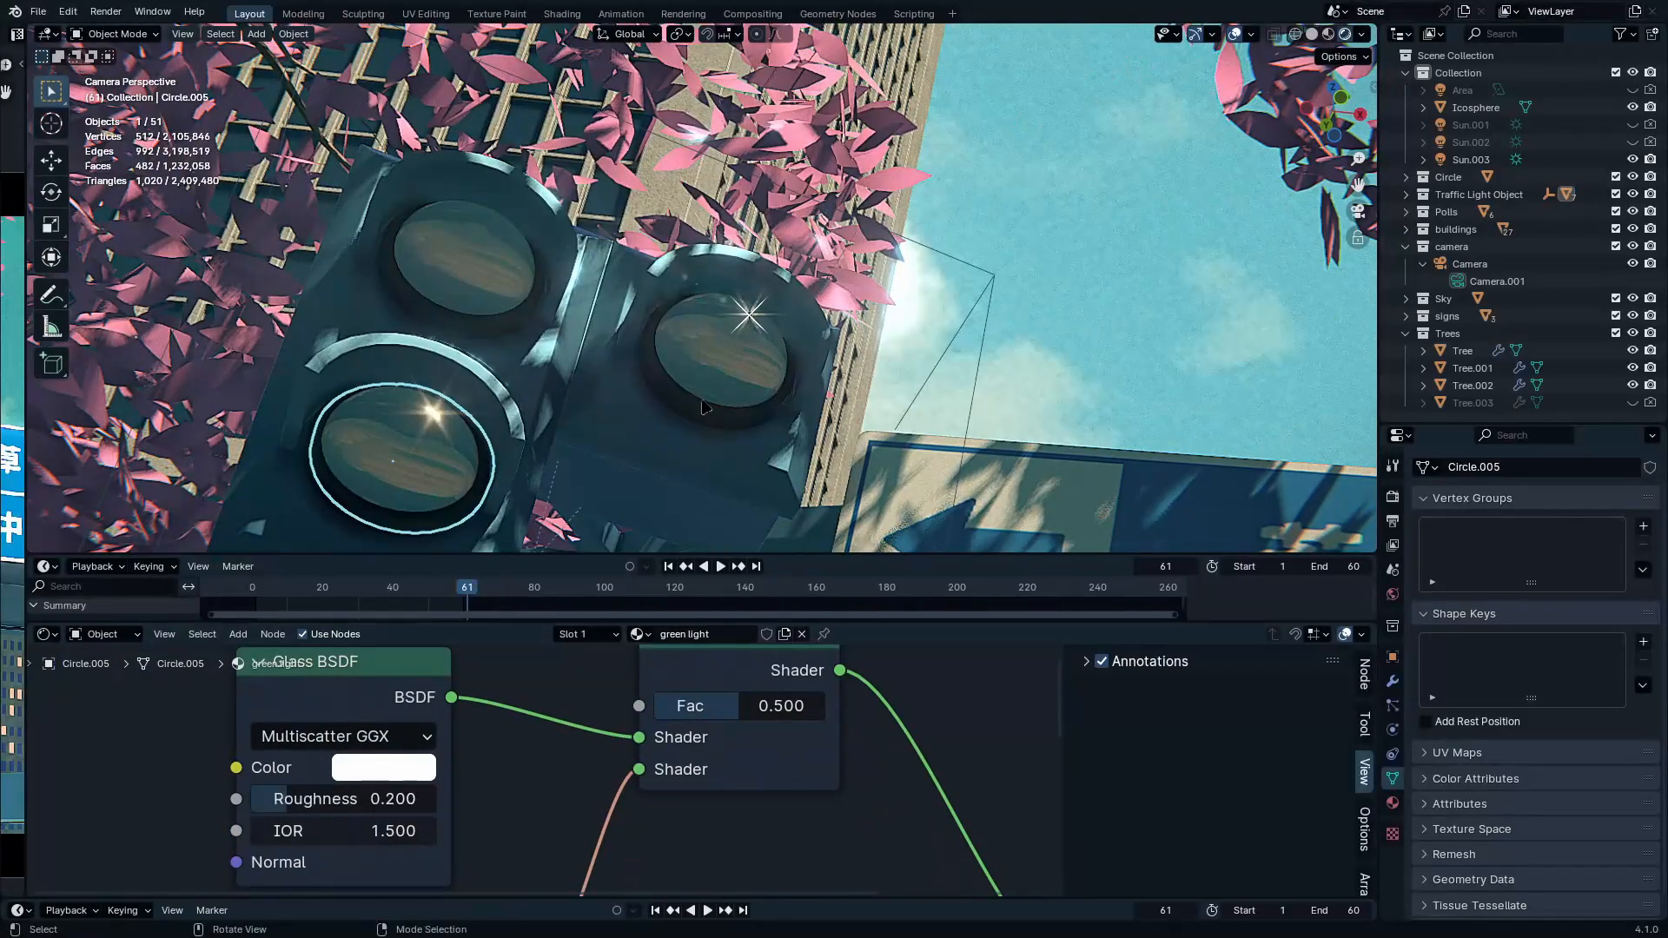
Select the separate side traffic light lens and change the Glass BSDF Roughness of its red light material
left_click(721, 369)
middle_click_drag(439, 829, 385, 666)
left_click(400, 800)
type(".")
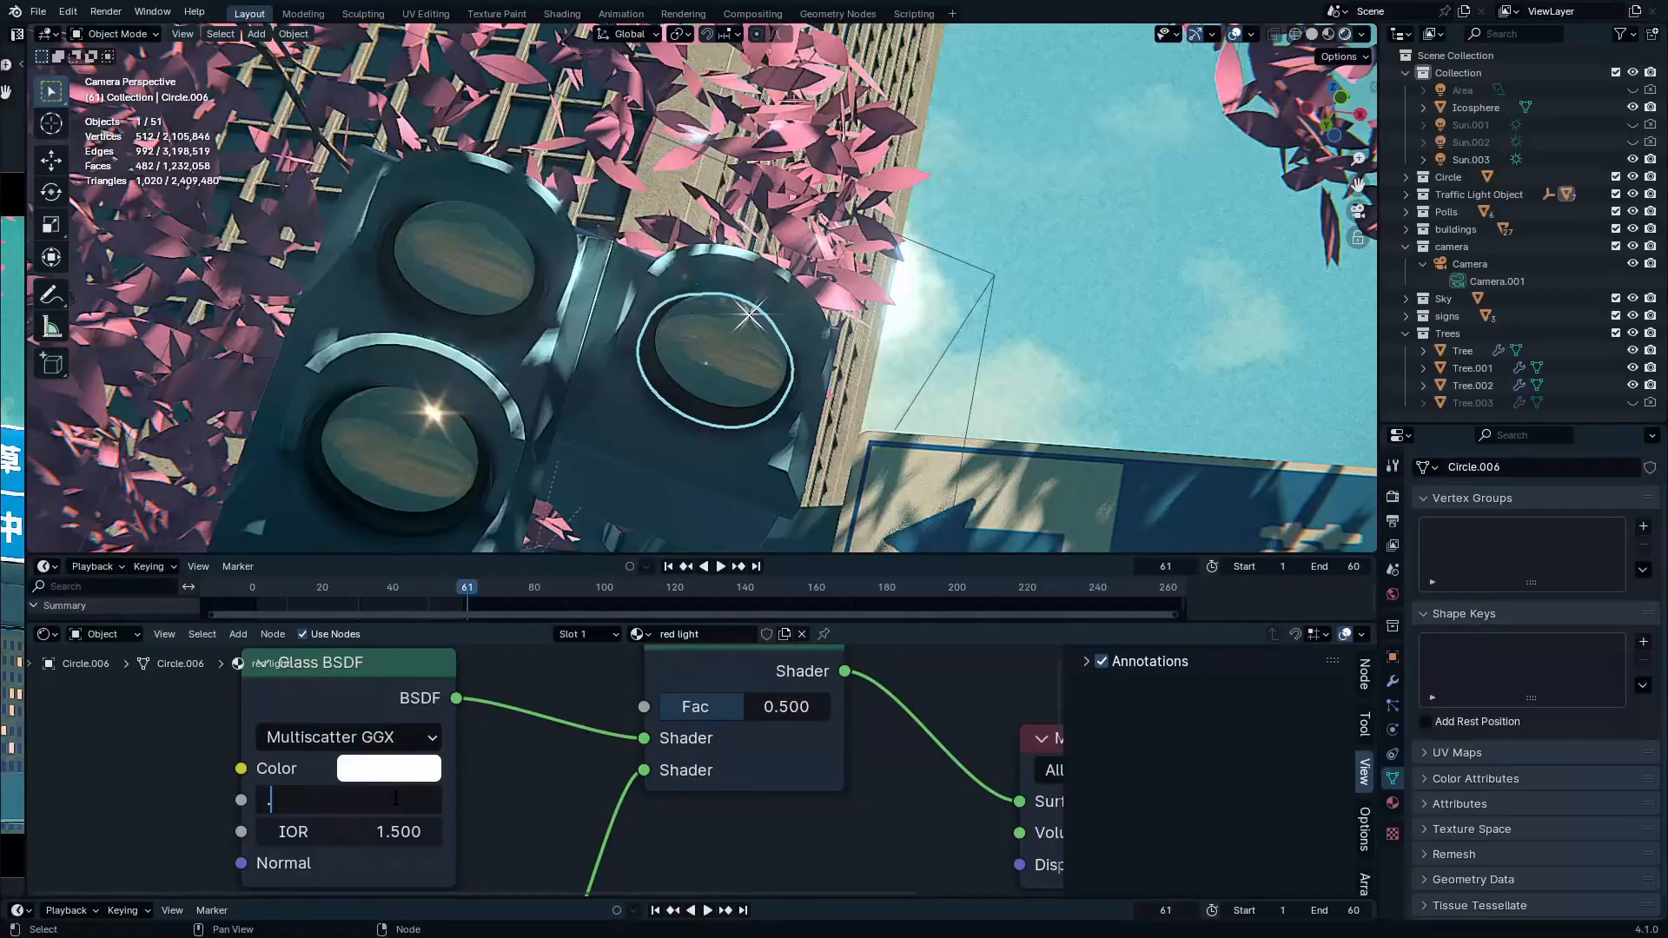
key("Return")
left_click_drag(357, 799, 92, 800)
key("Escape")
left_click_drag(347, 799, 543, 831)
key("Escape")
Raise the Mix Shader factor in the traffic light lens materials, using 0.775 for the orange light
middle_click_drag(348, 831, 341, 854)
left_click_drag(738, 729, 801, 730)
key("alt+a")
left_click(422, 453)
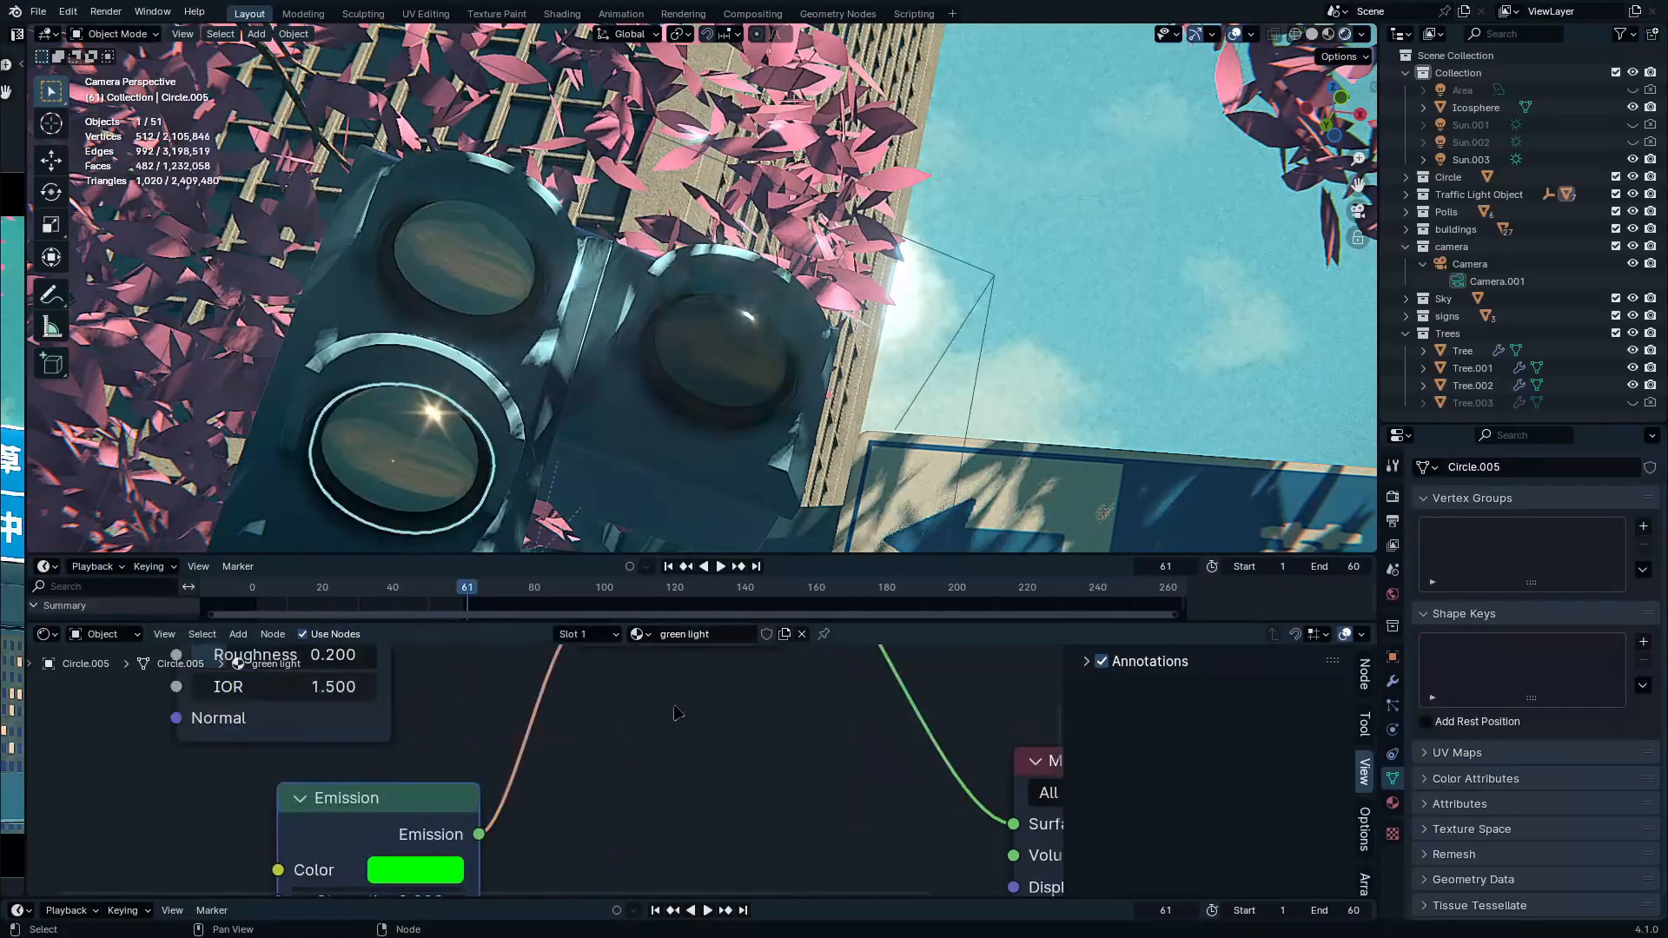
left_click(469, 260)
key("alt+a")
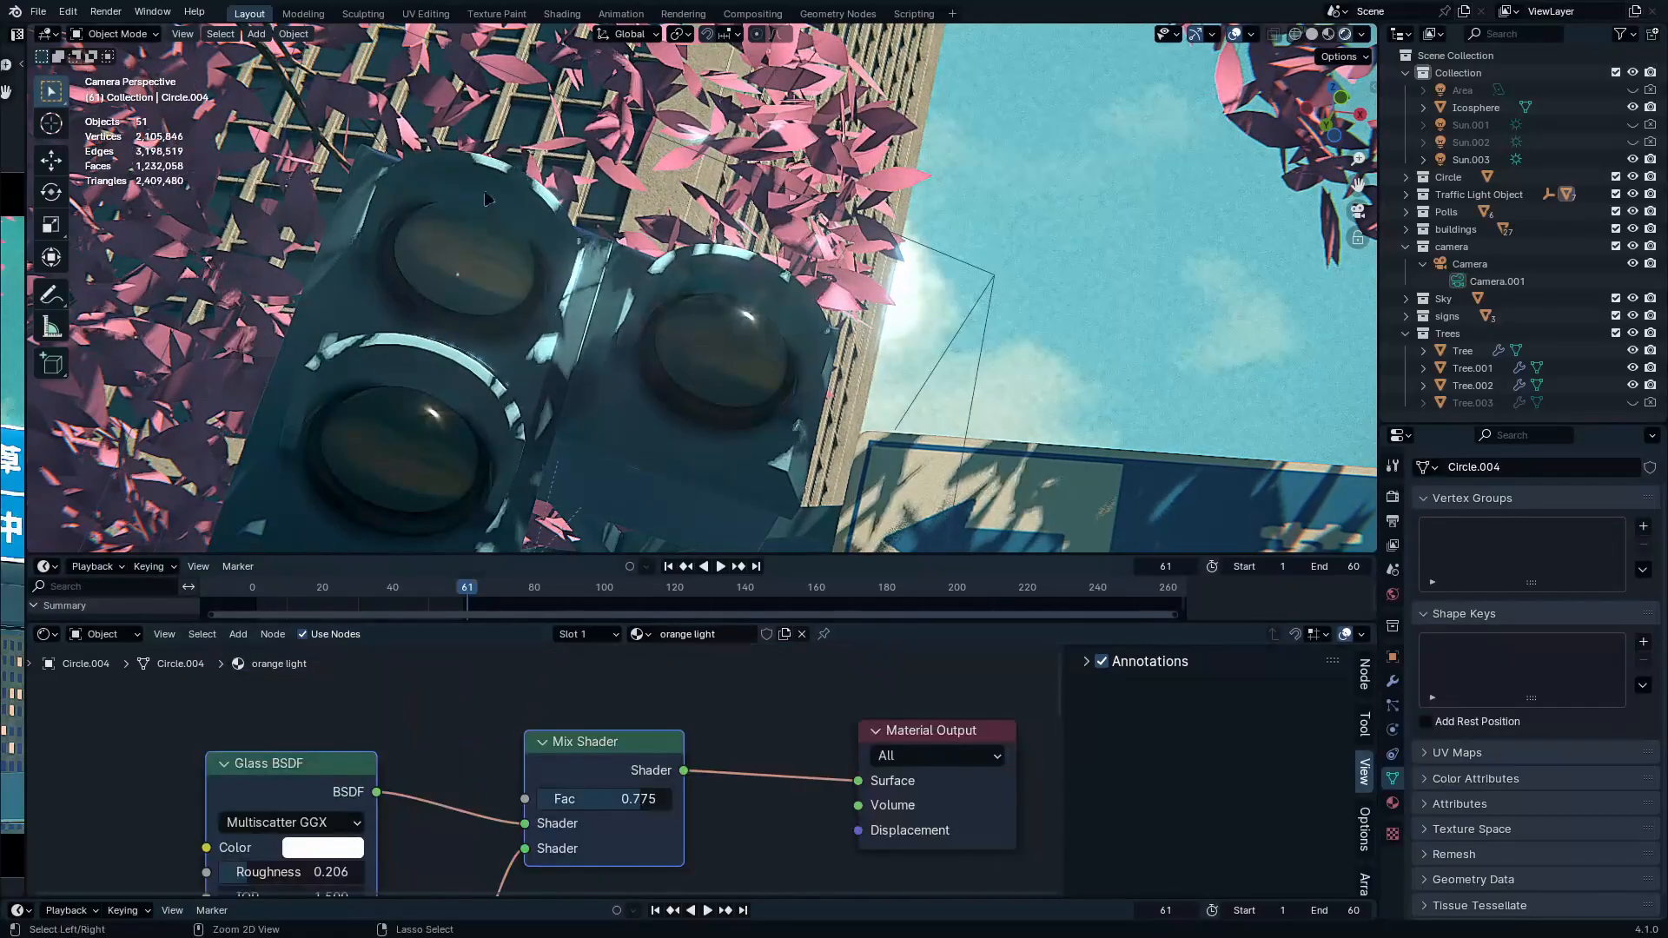
Render frame 61 and examine the traffic light lenses in the result
scroll(486, 199, "down", 10)
scroll(538, 304, "up", 6)
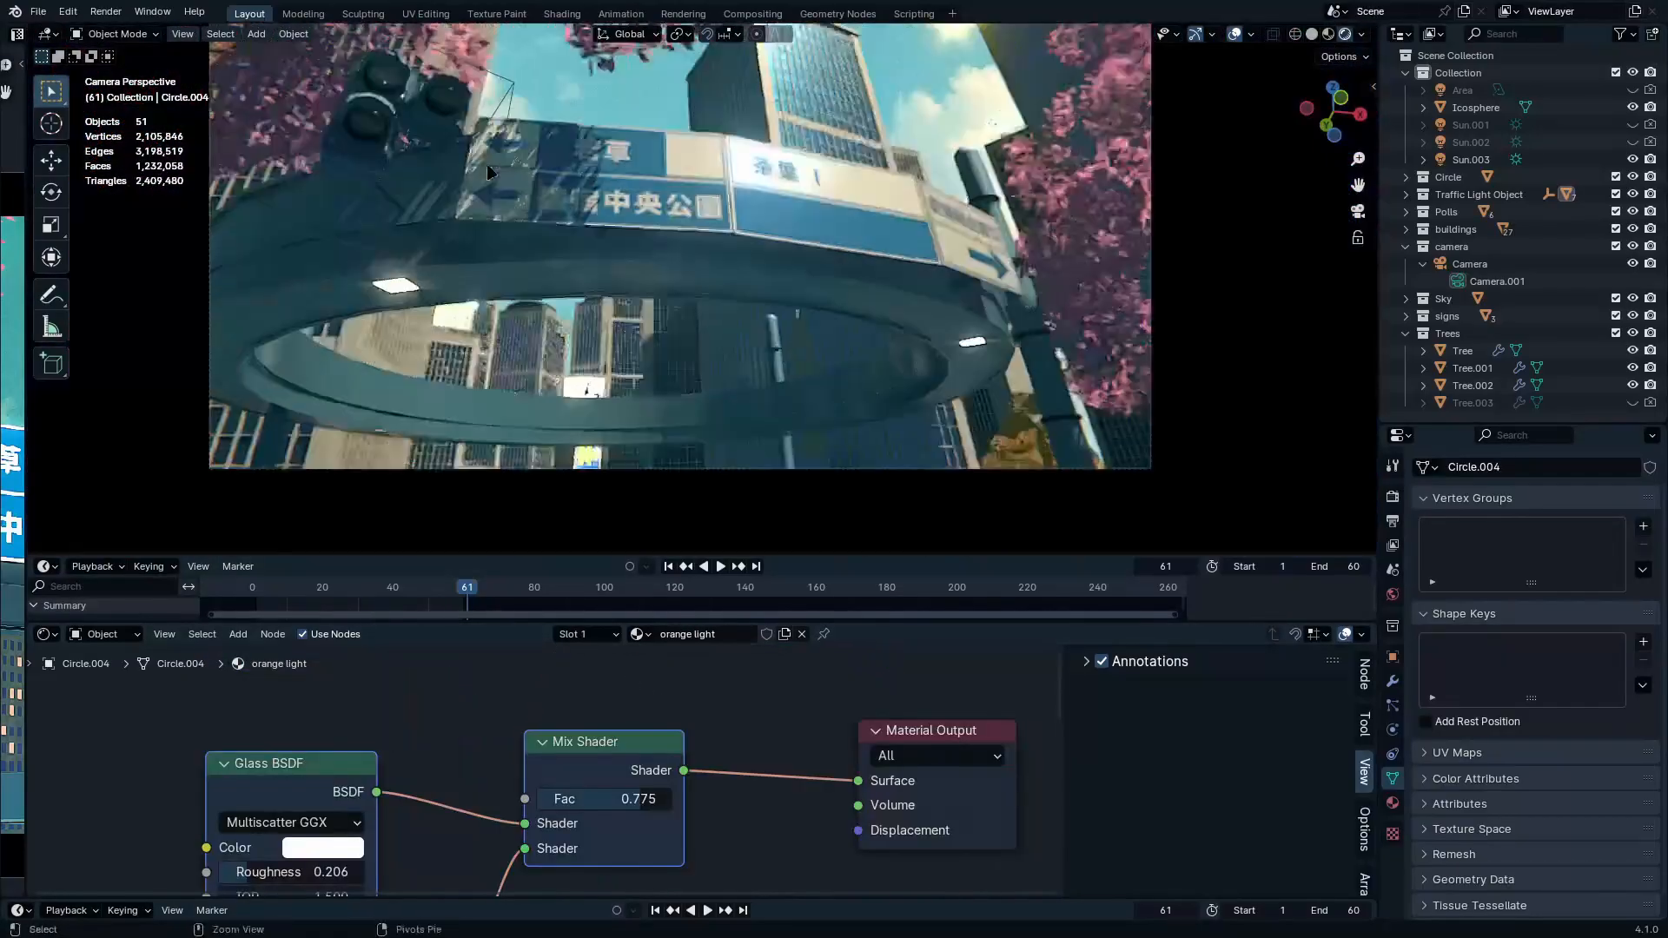
key("F12")
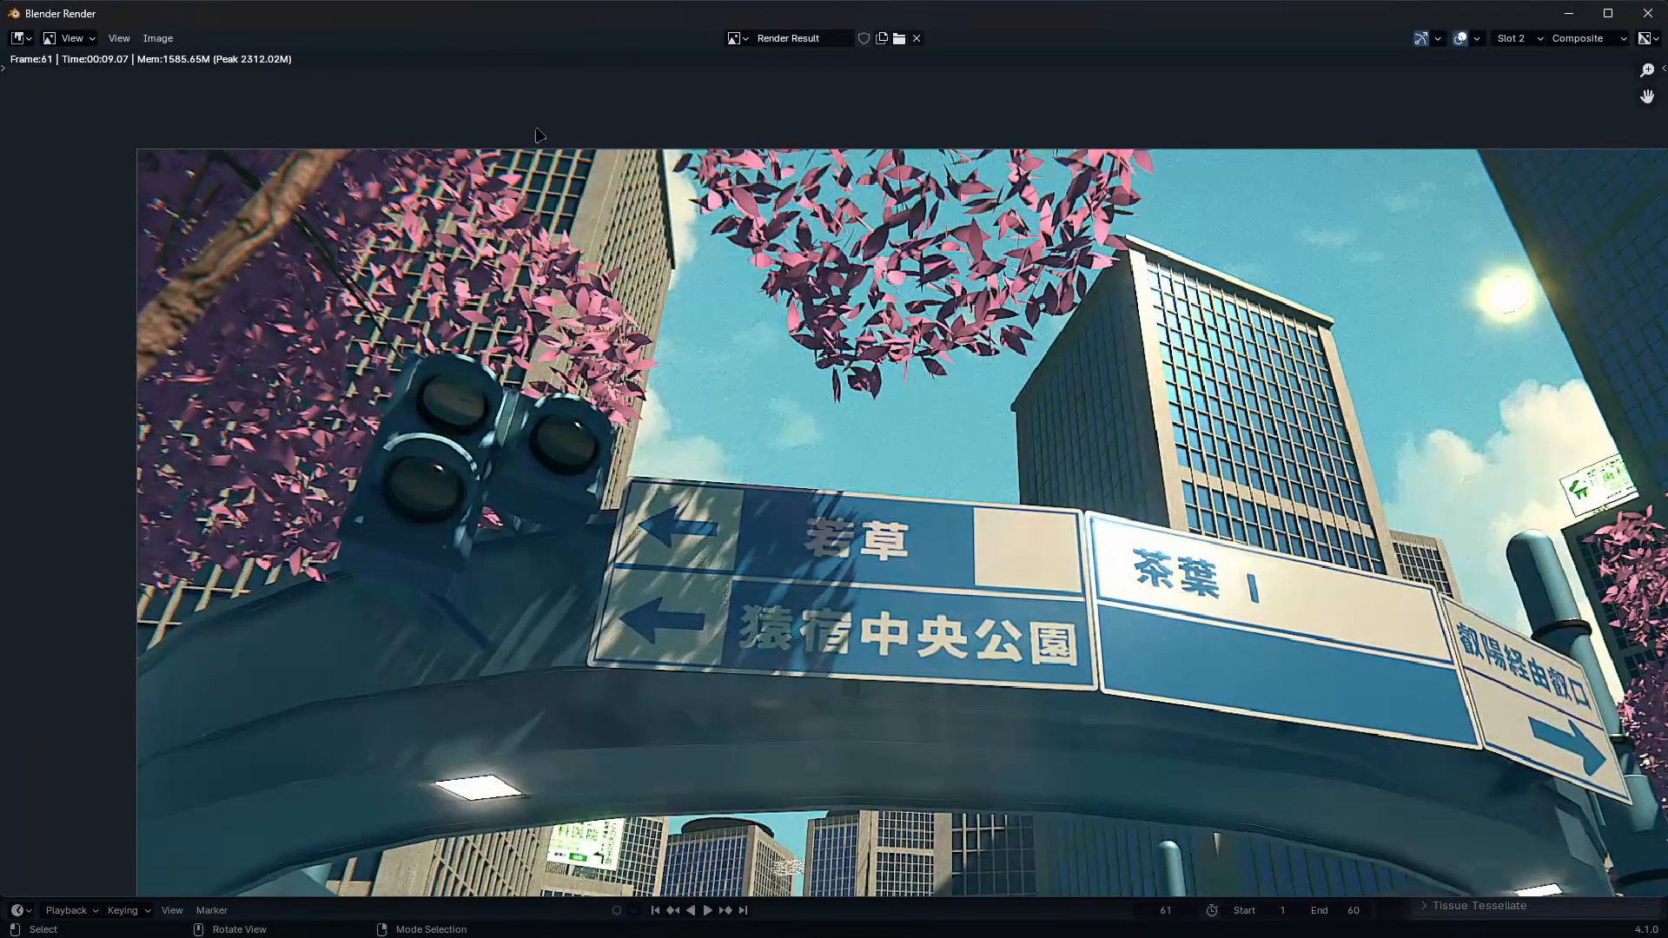
scroll(520, 478, "up", 3)
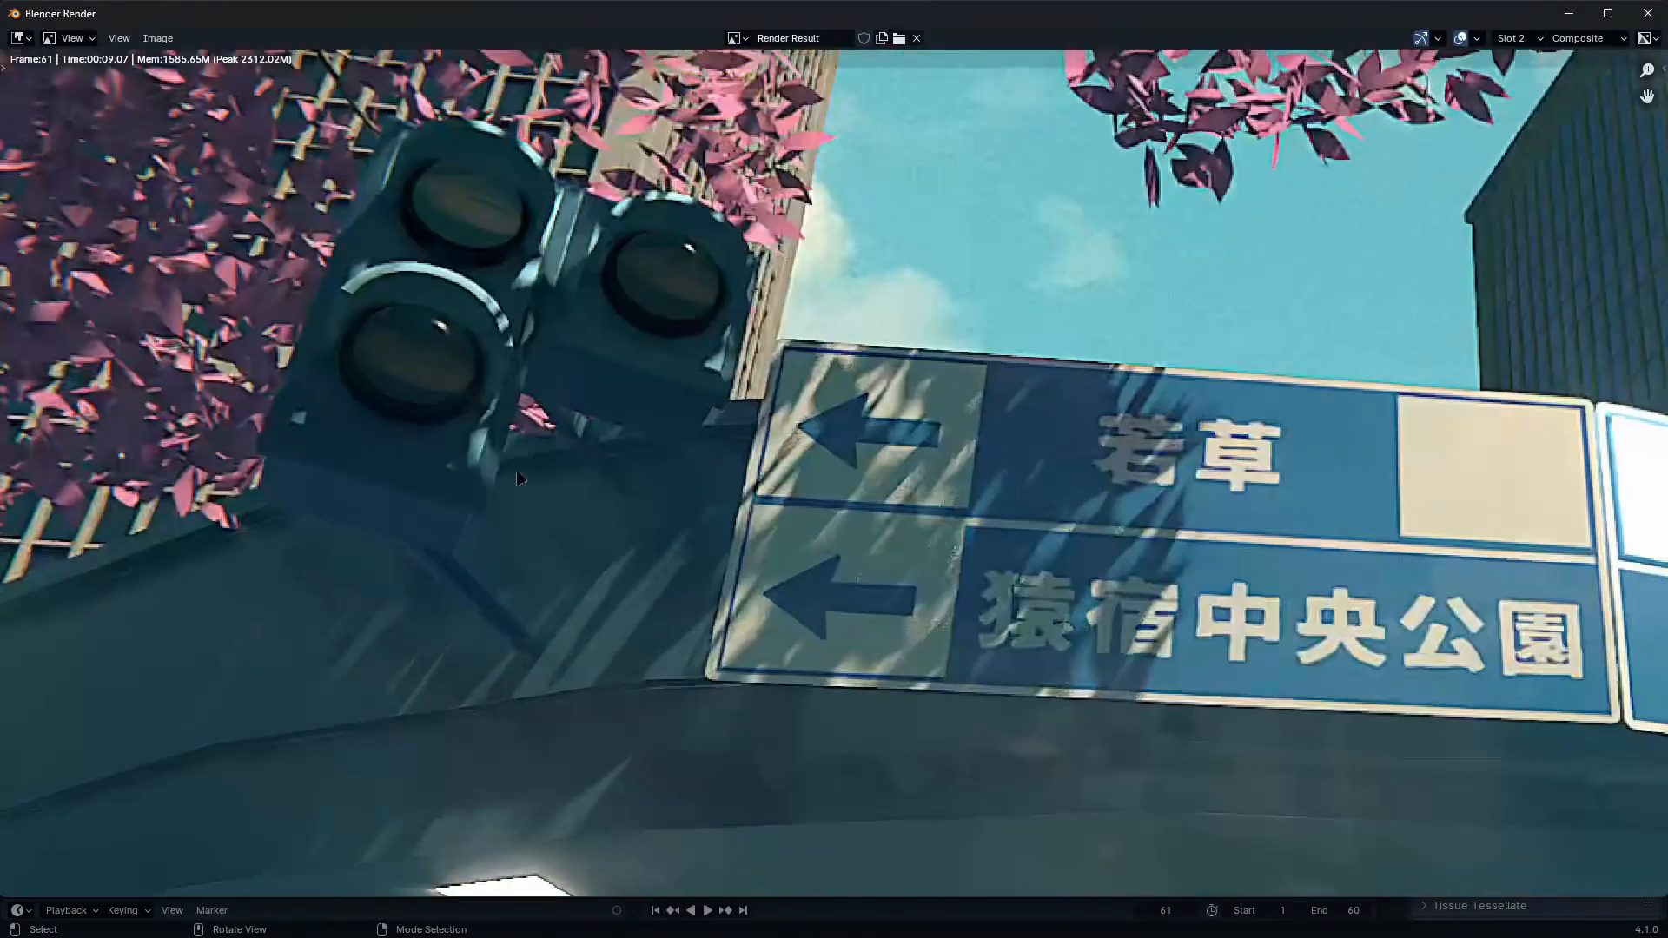
left_click(1568, 13)
Show the compositing nodes and set the star Glare node's Threshold to 113.12
scroll(822, 744, "down", 3)
left_click(47, 634)
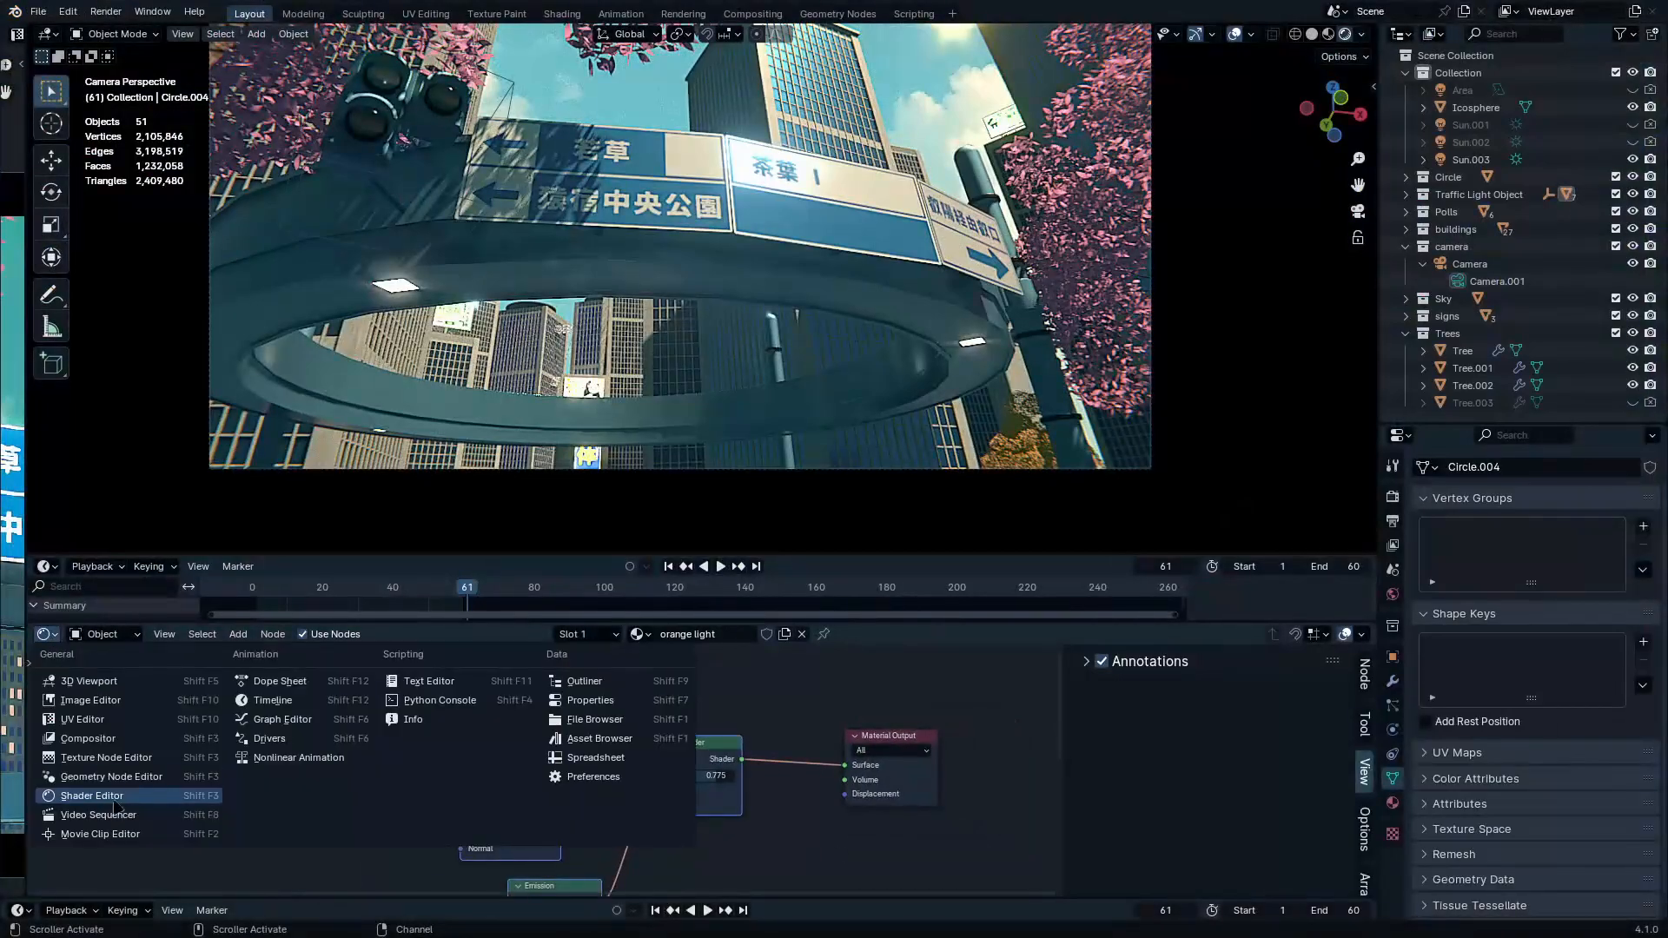
left_click(88, 738)
scroll(698, 762, "right", 10)
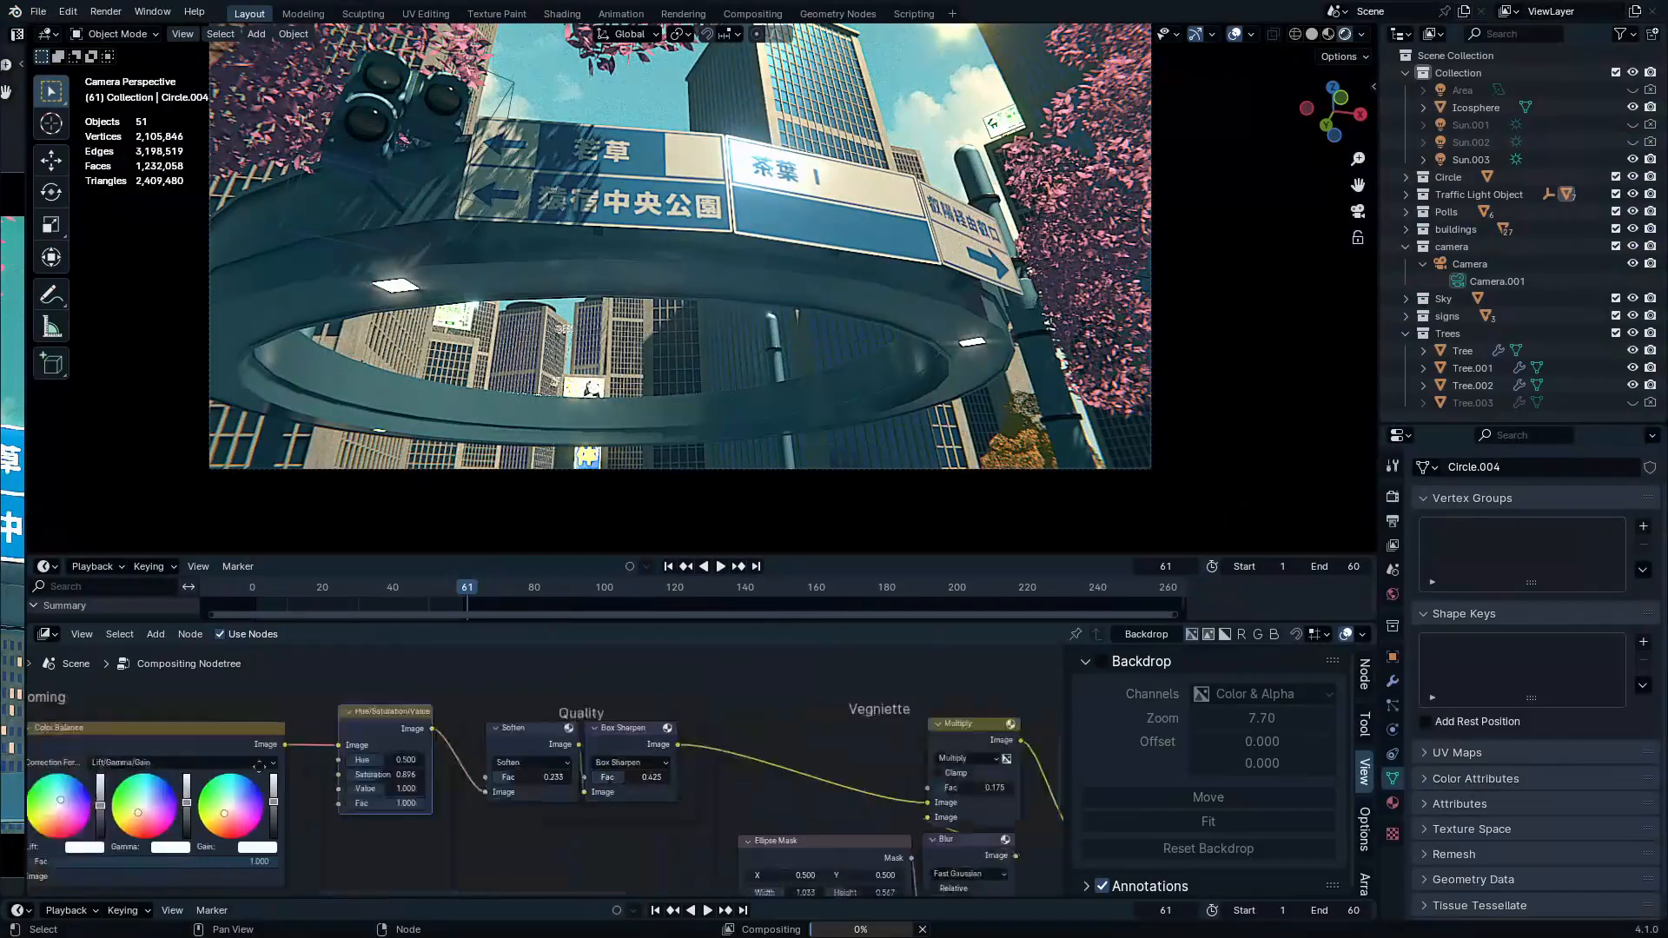
scroll(698, 762, "right", 5)
scroll(605, 695, "up", 6)
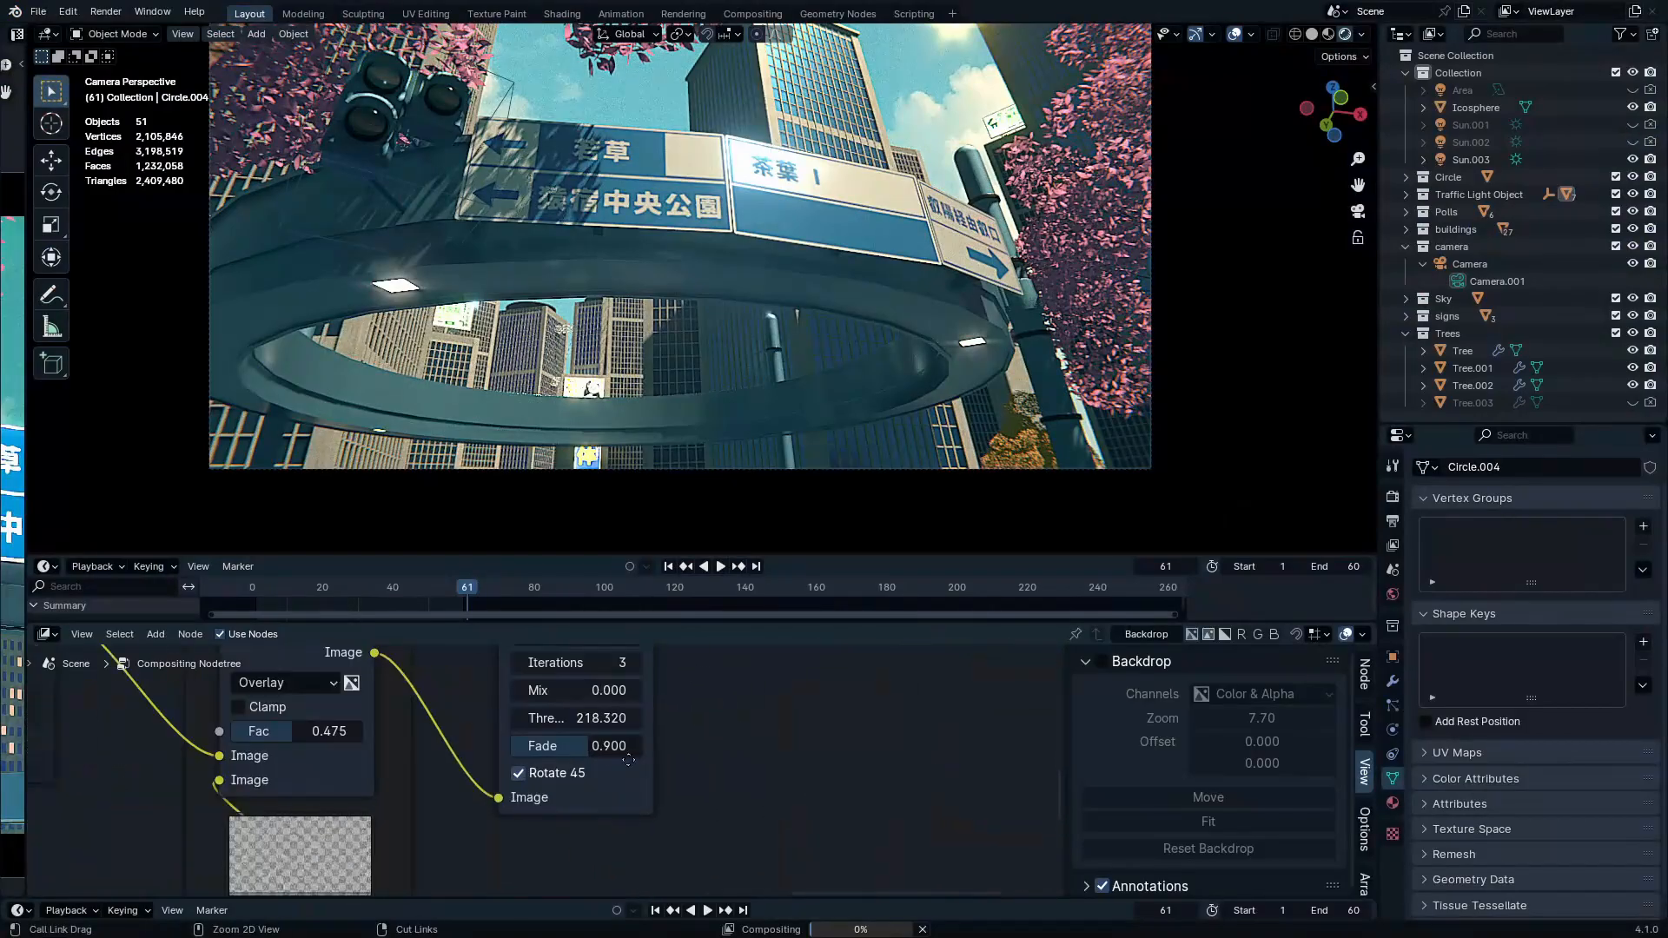
left_click_drag(606, 695, 495, 695)
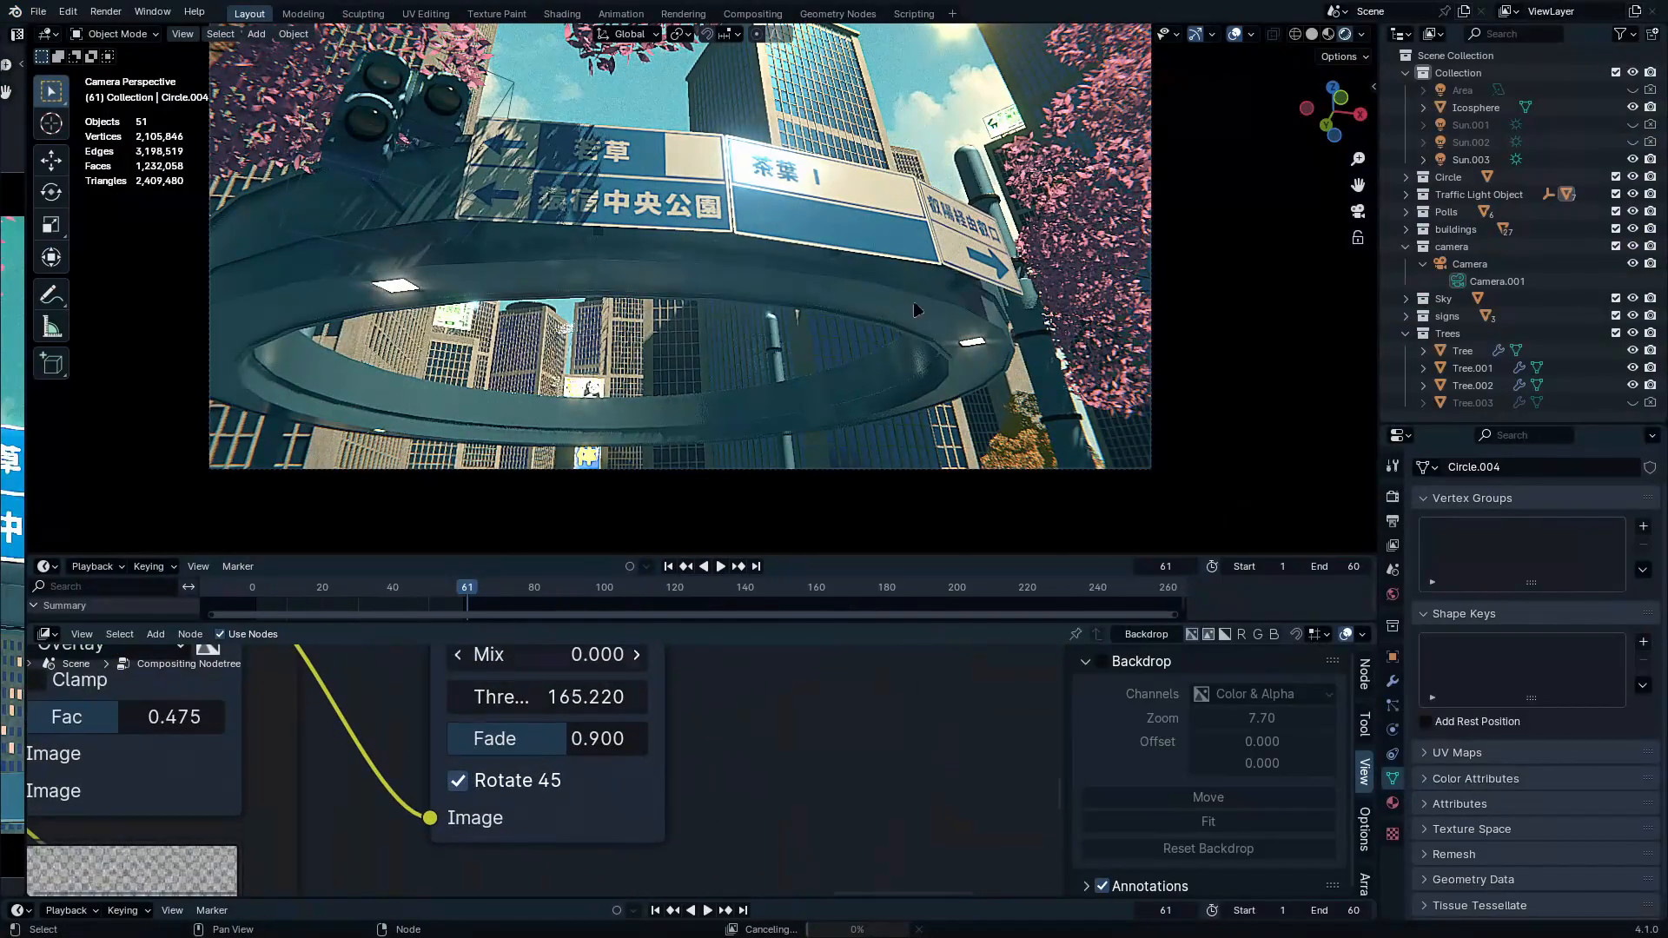
middle_click_drag(925, 429, 938, 571, "shift")
middle_click_drag(641, 717, 655, 765)
Rotate the Sun.003 light 4.48° about the global Z axis and render frame 61 again
left_click(1470, 160)
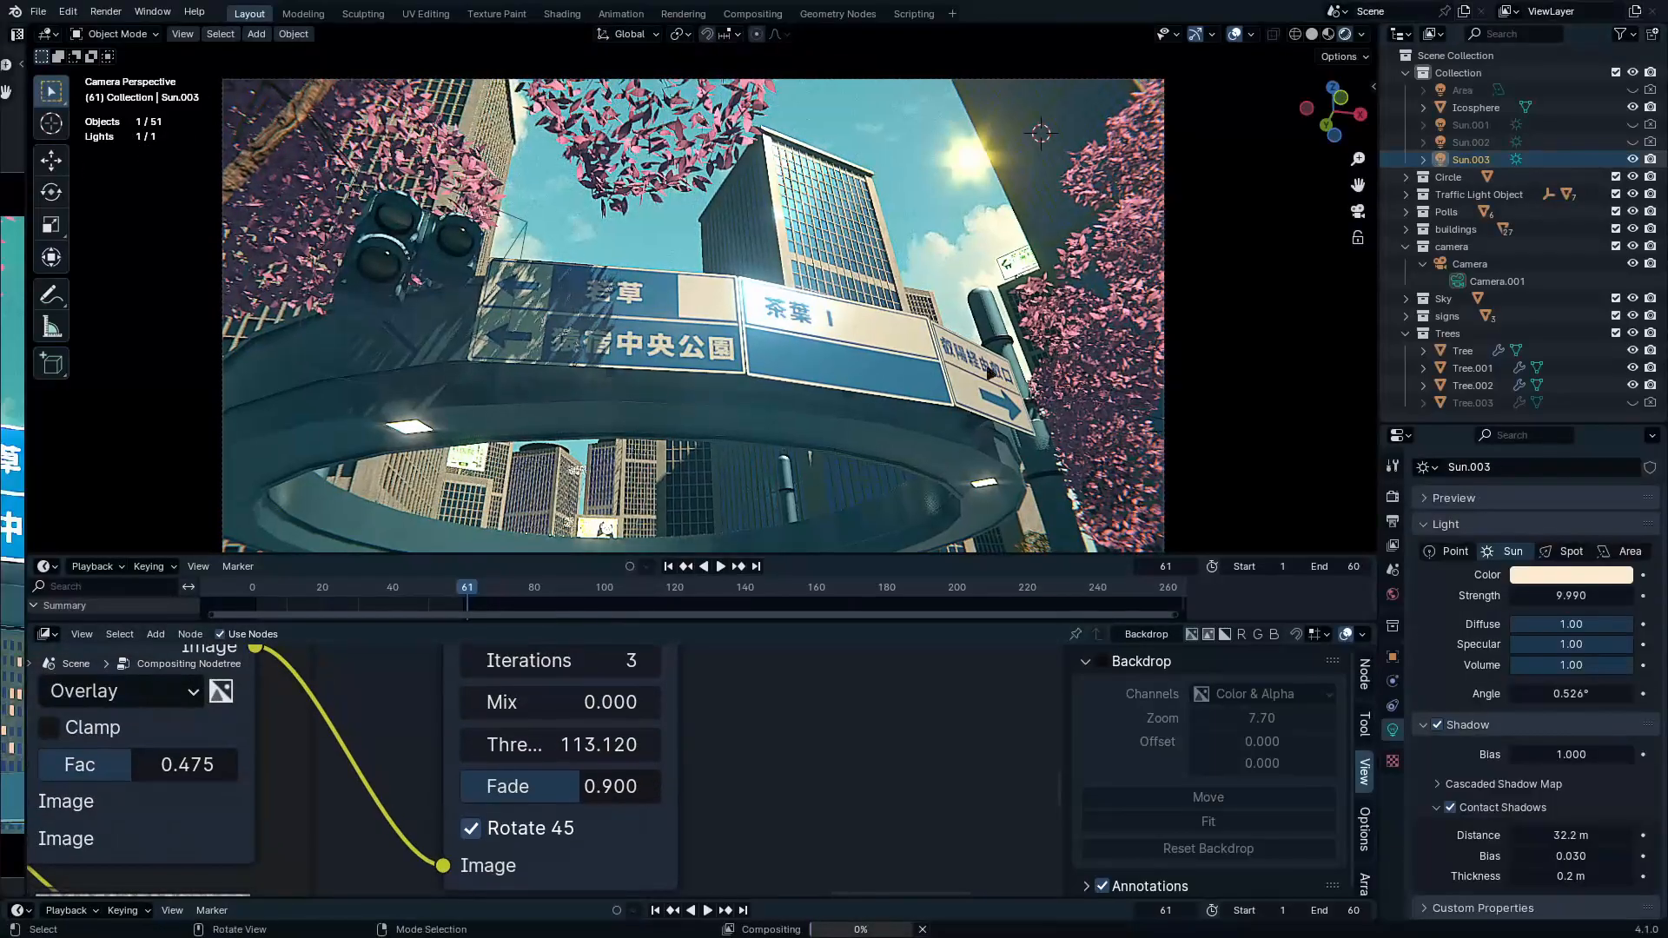
key("r")
key("z")
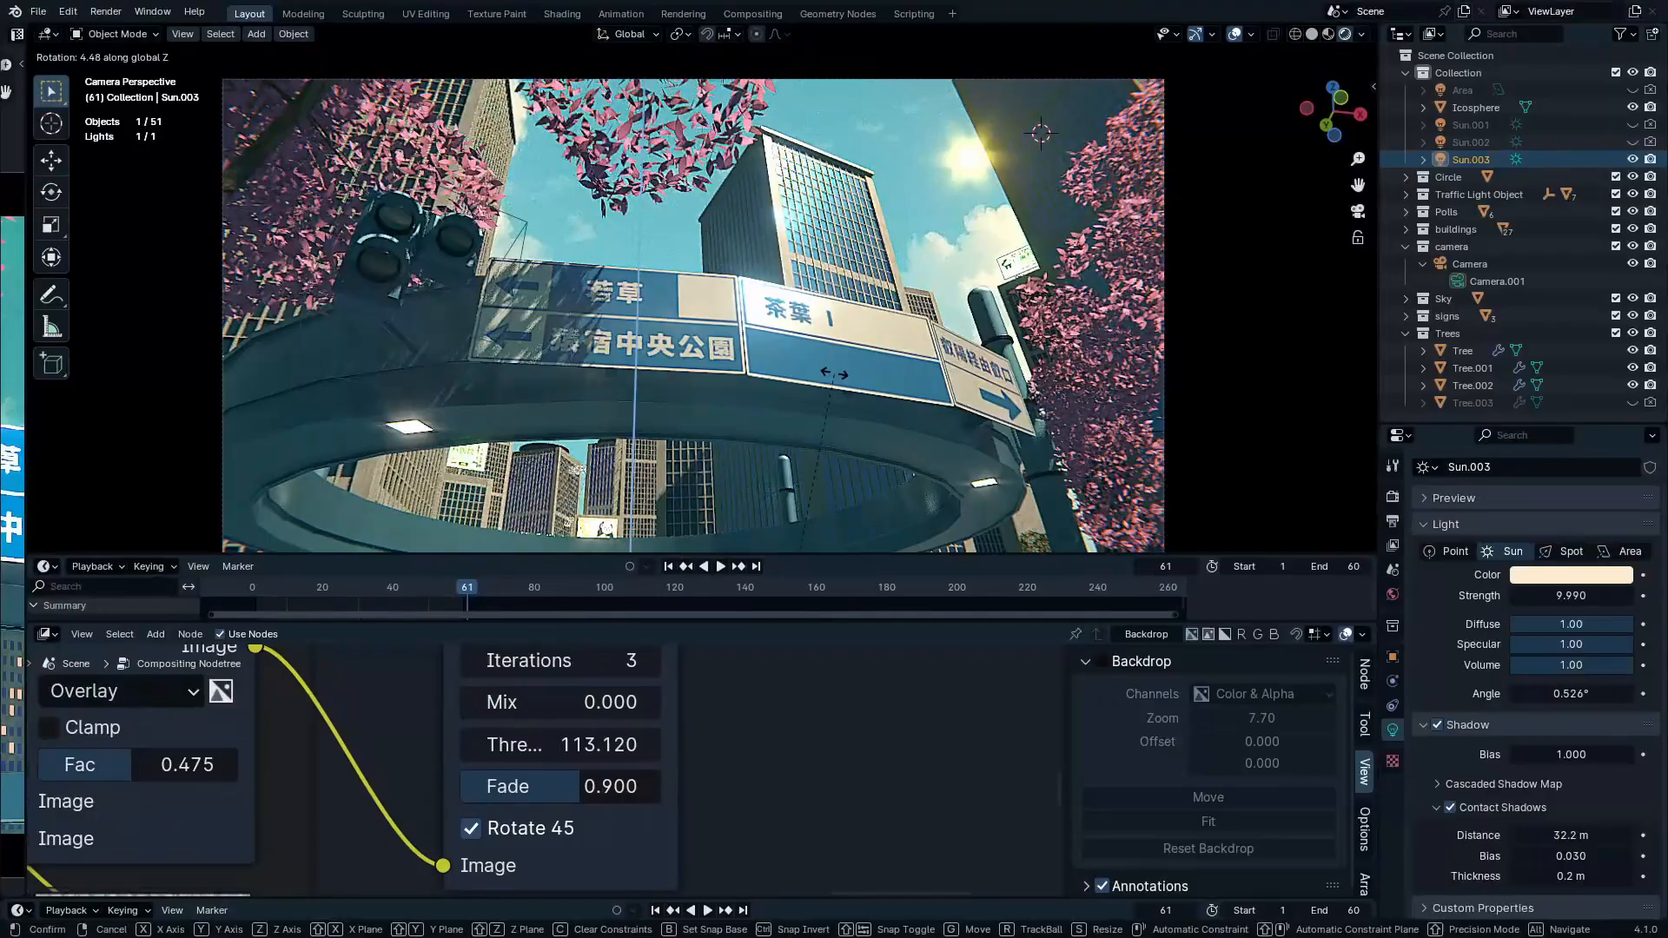
left_click(836, 377)
scroll(434, 258, "up", 4)
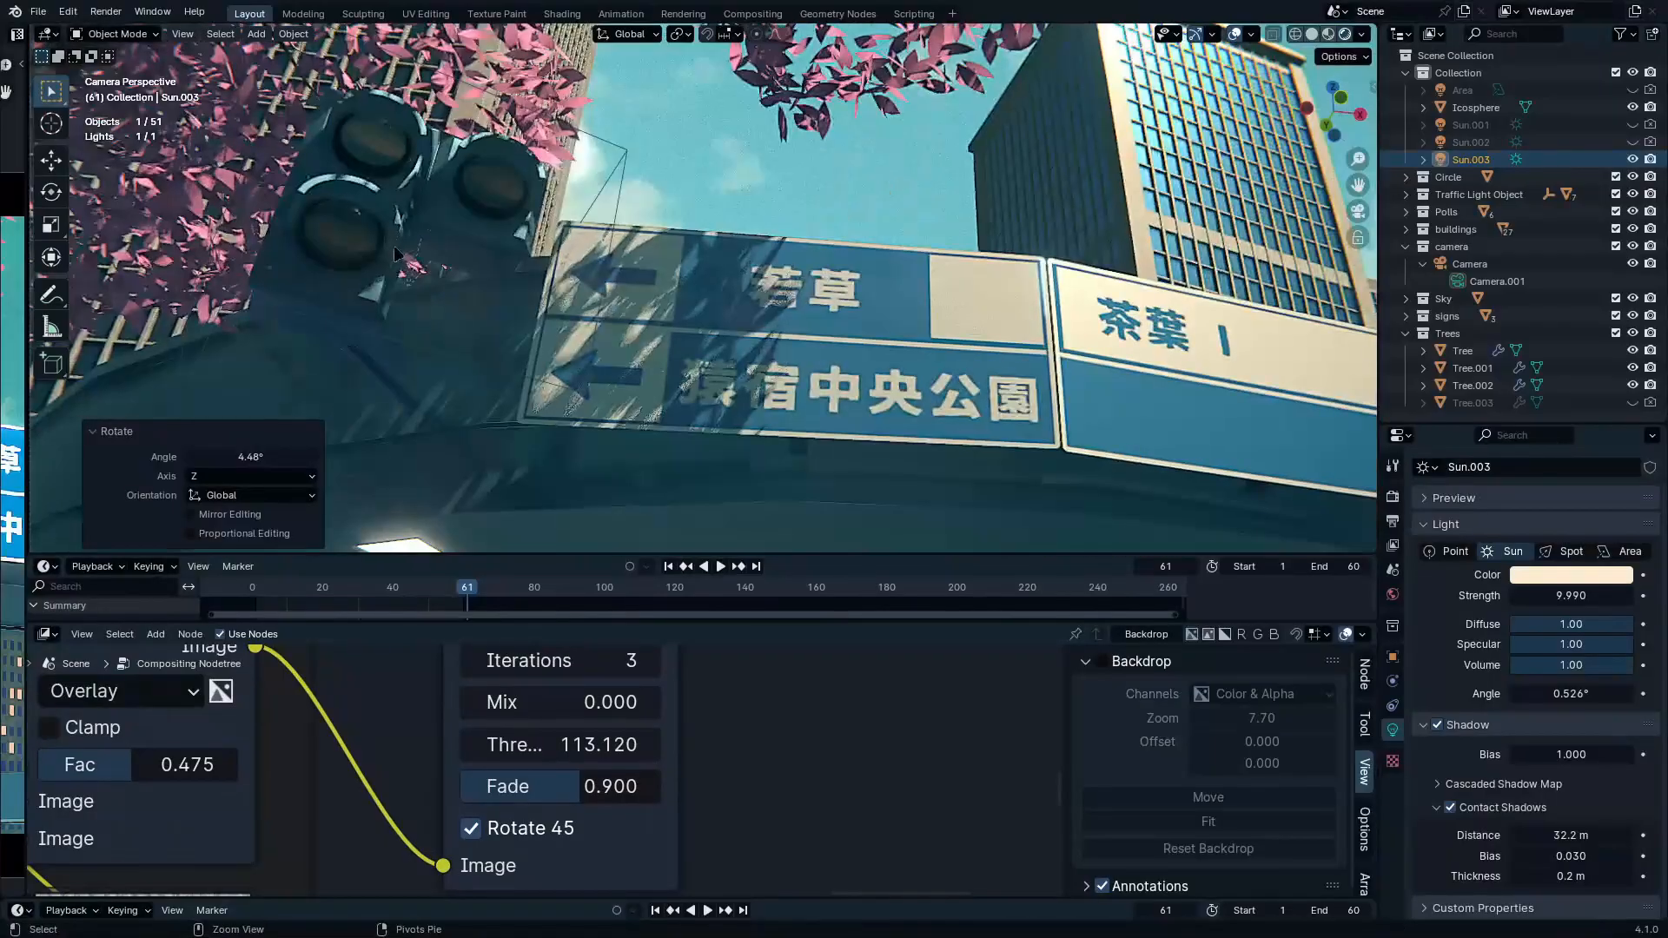
key("F12")
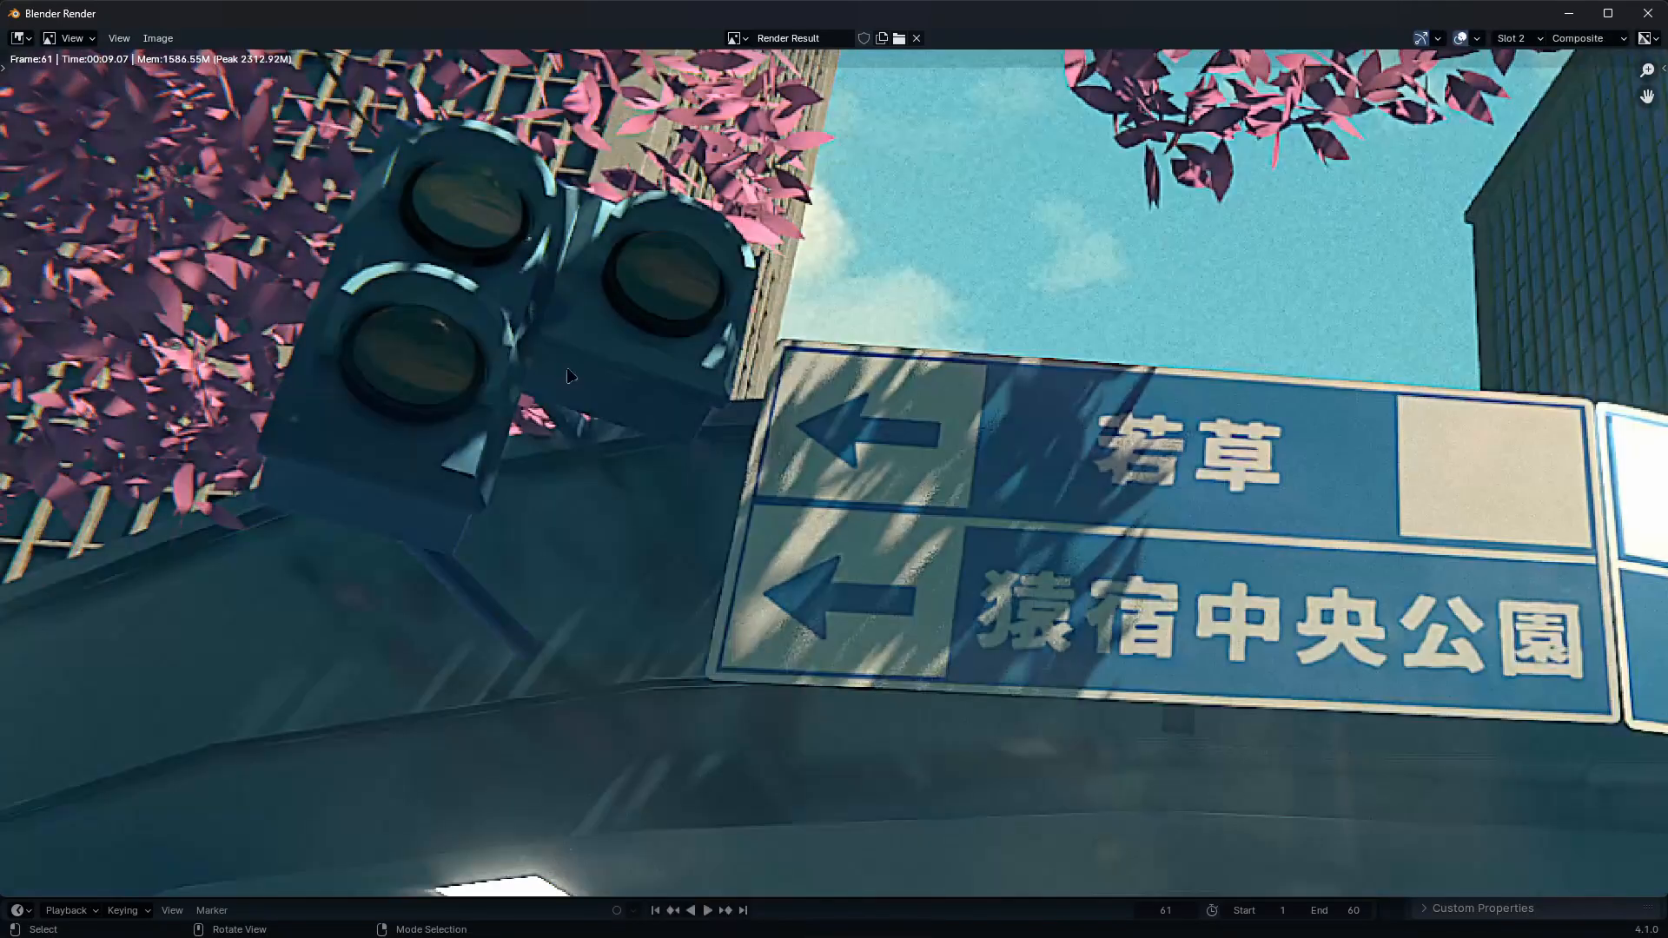
Examine the sun's glow, the signs and the overall composition in the render result
scroll(977, 380, "down", 3)
scroll(1077, 324, "up", 4)
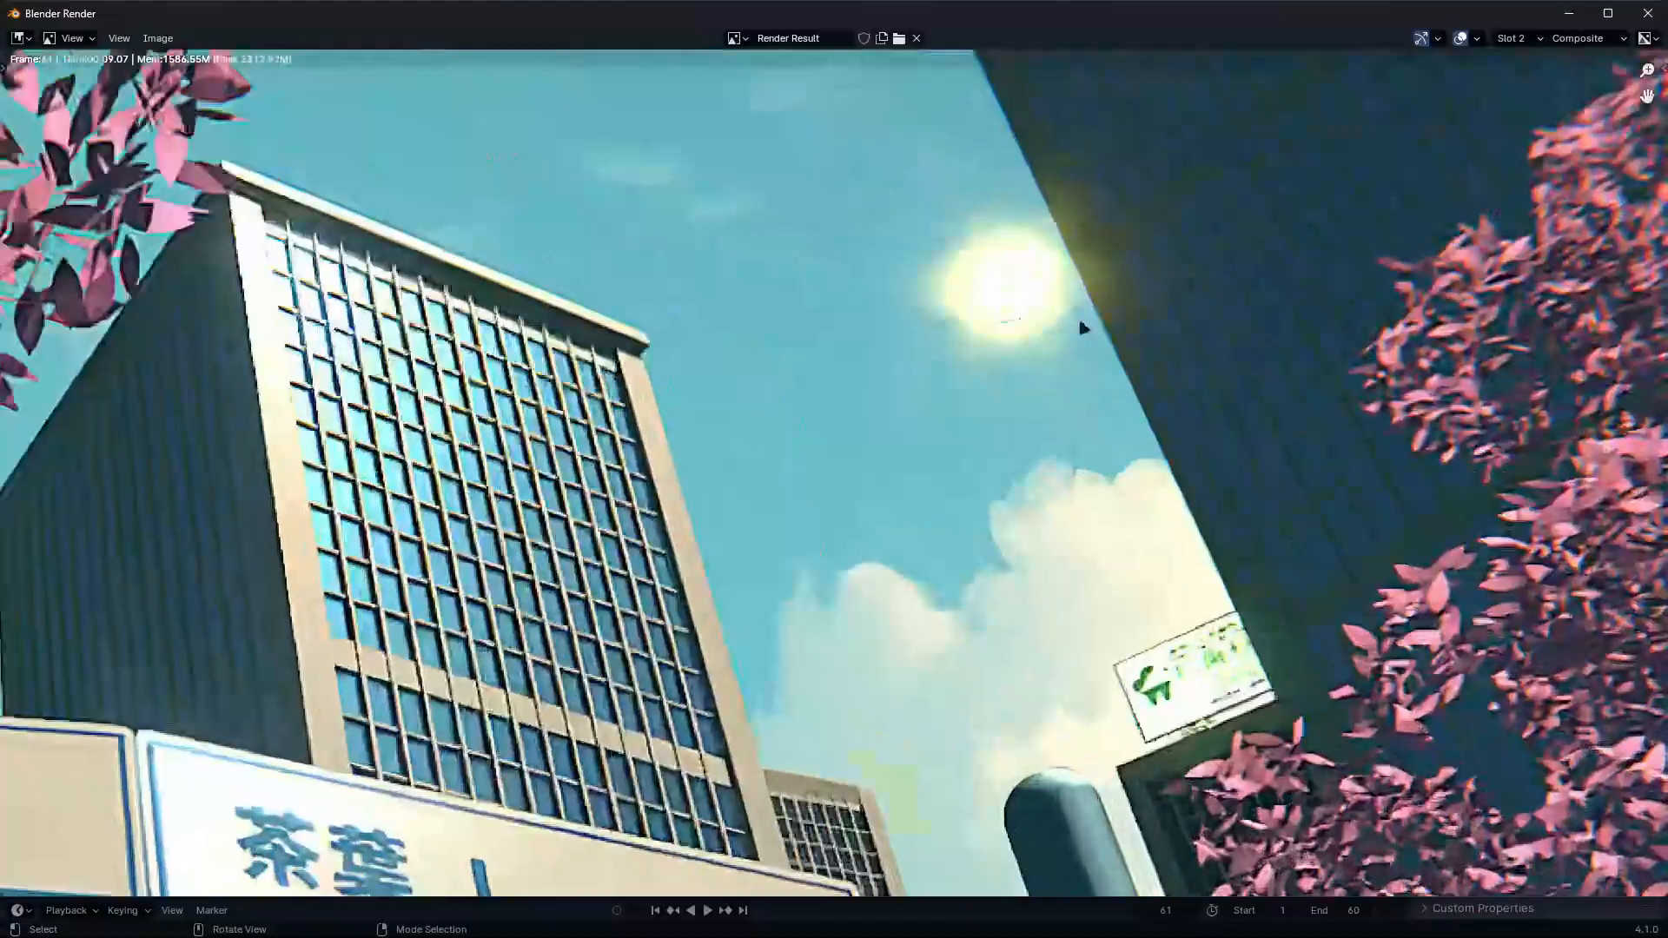
scroll(1042, 278, "up", 4)
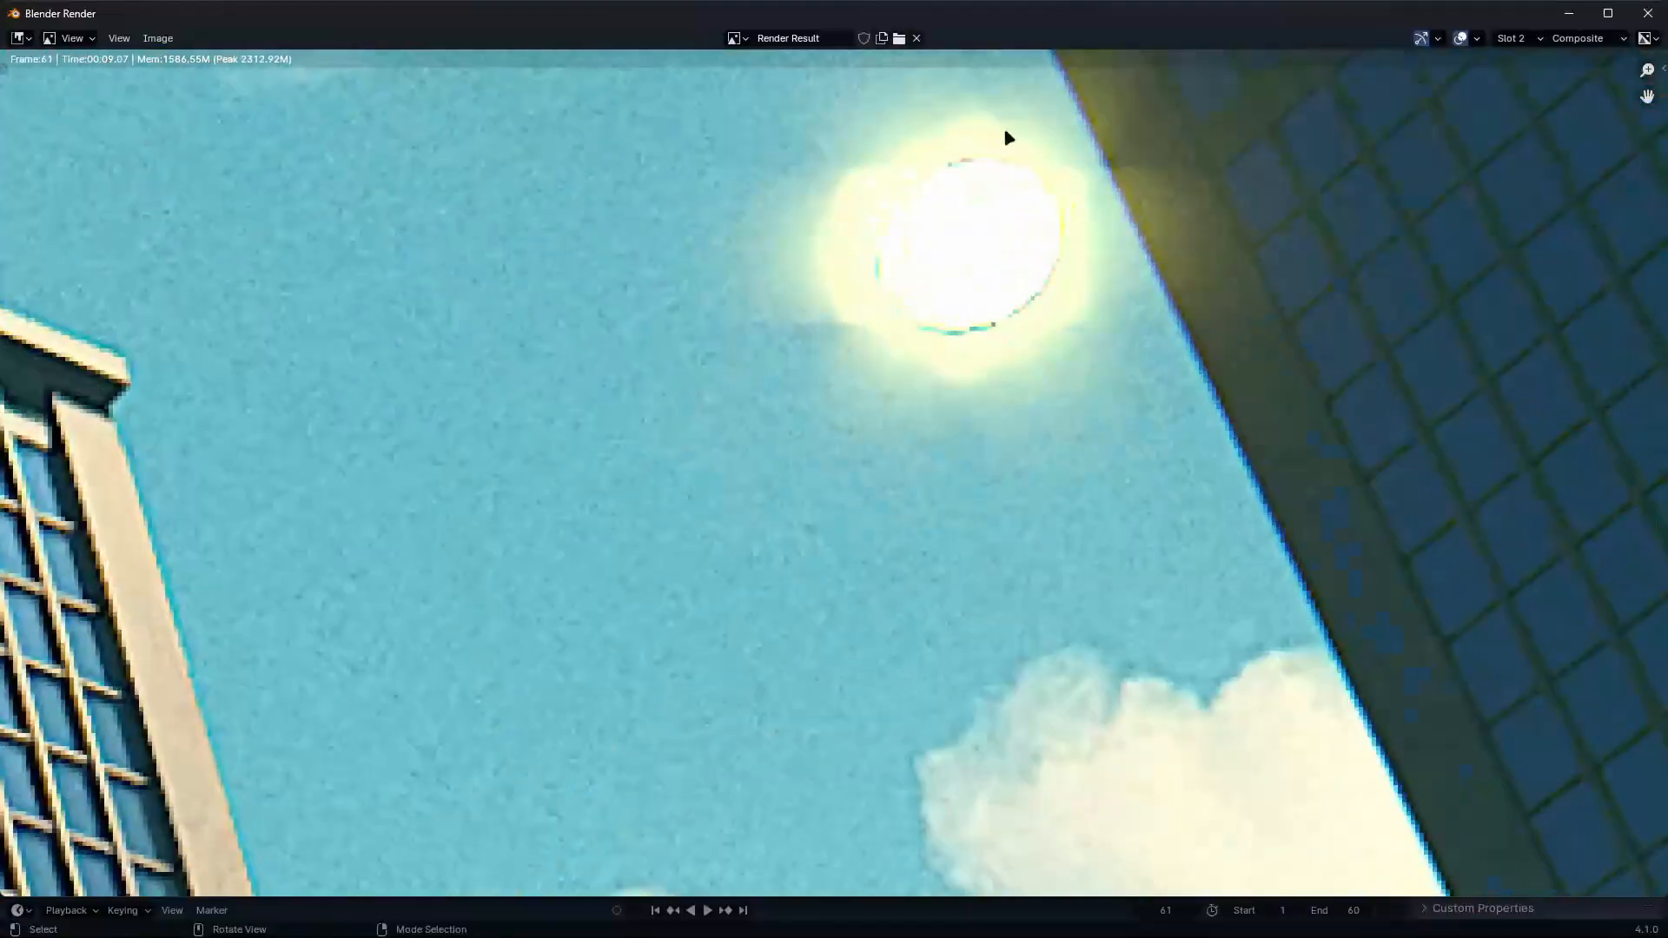
scroll(1109, 245, "down", 4)
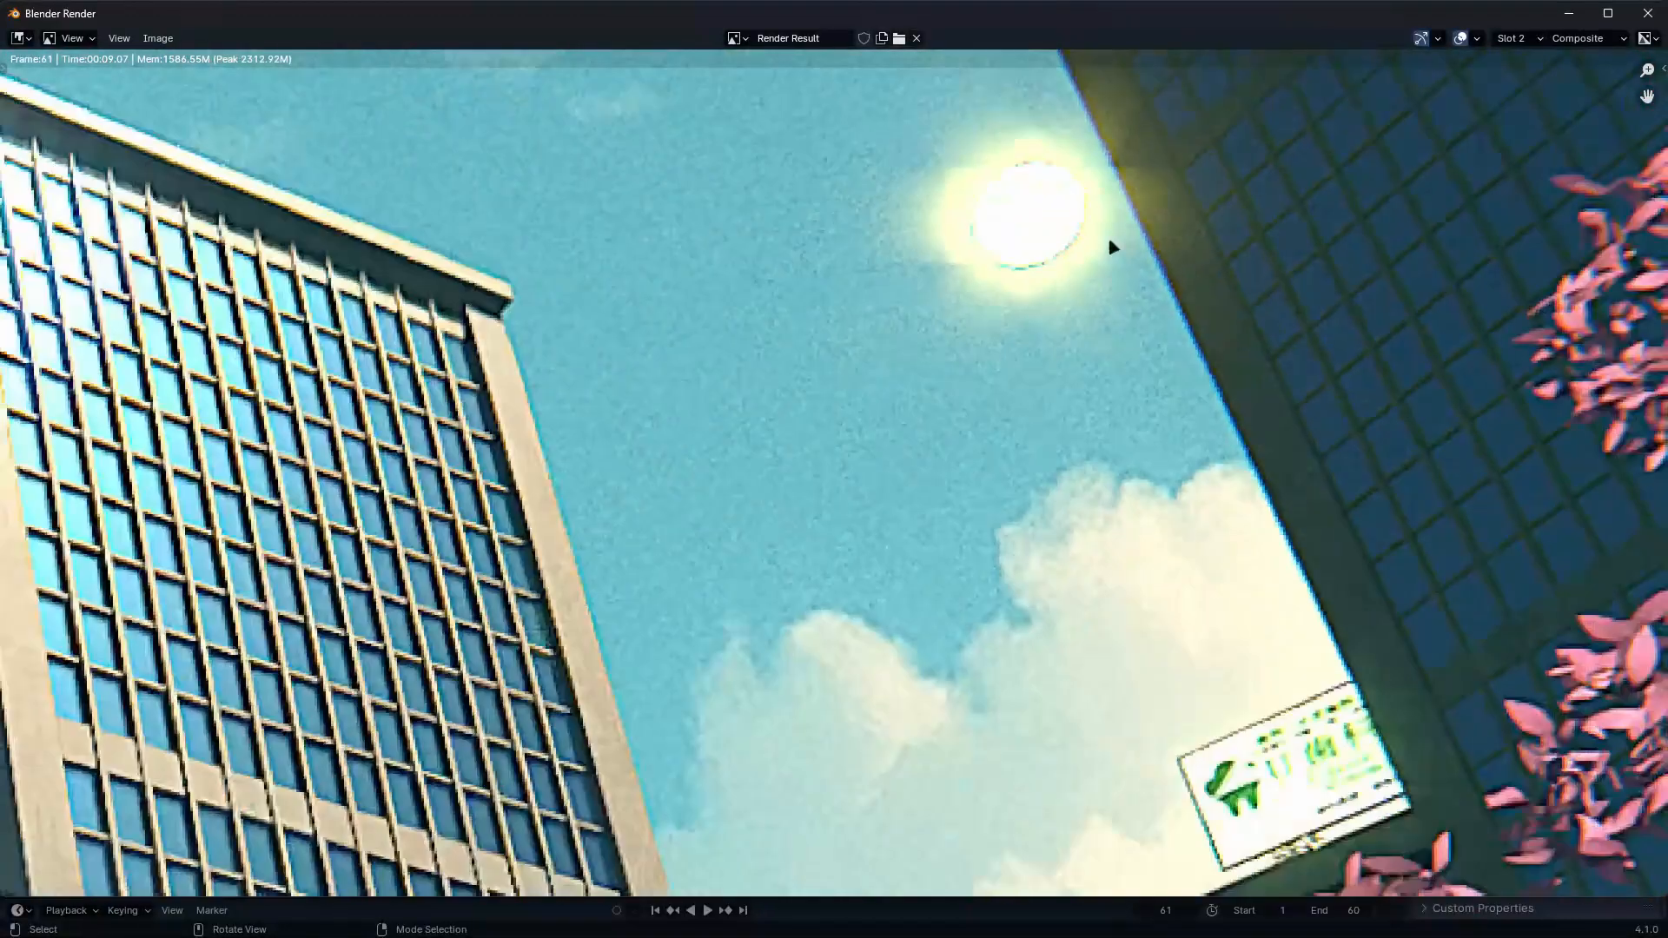
scroll(1097, 373, "up", 5)
scroll(1056, 359, "down", 5)
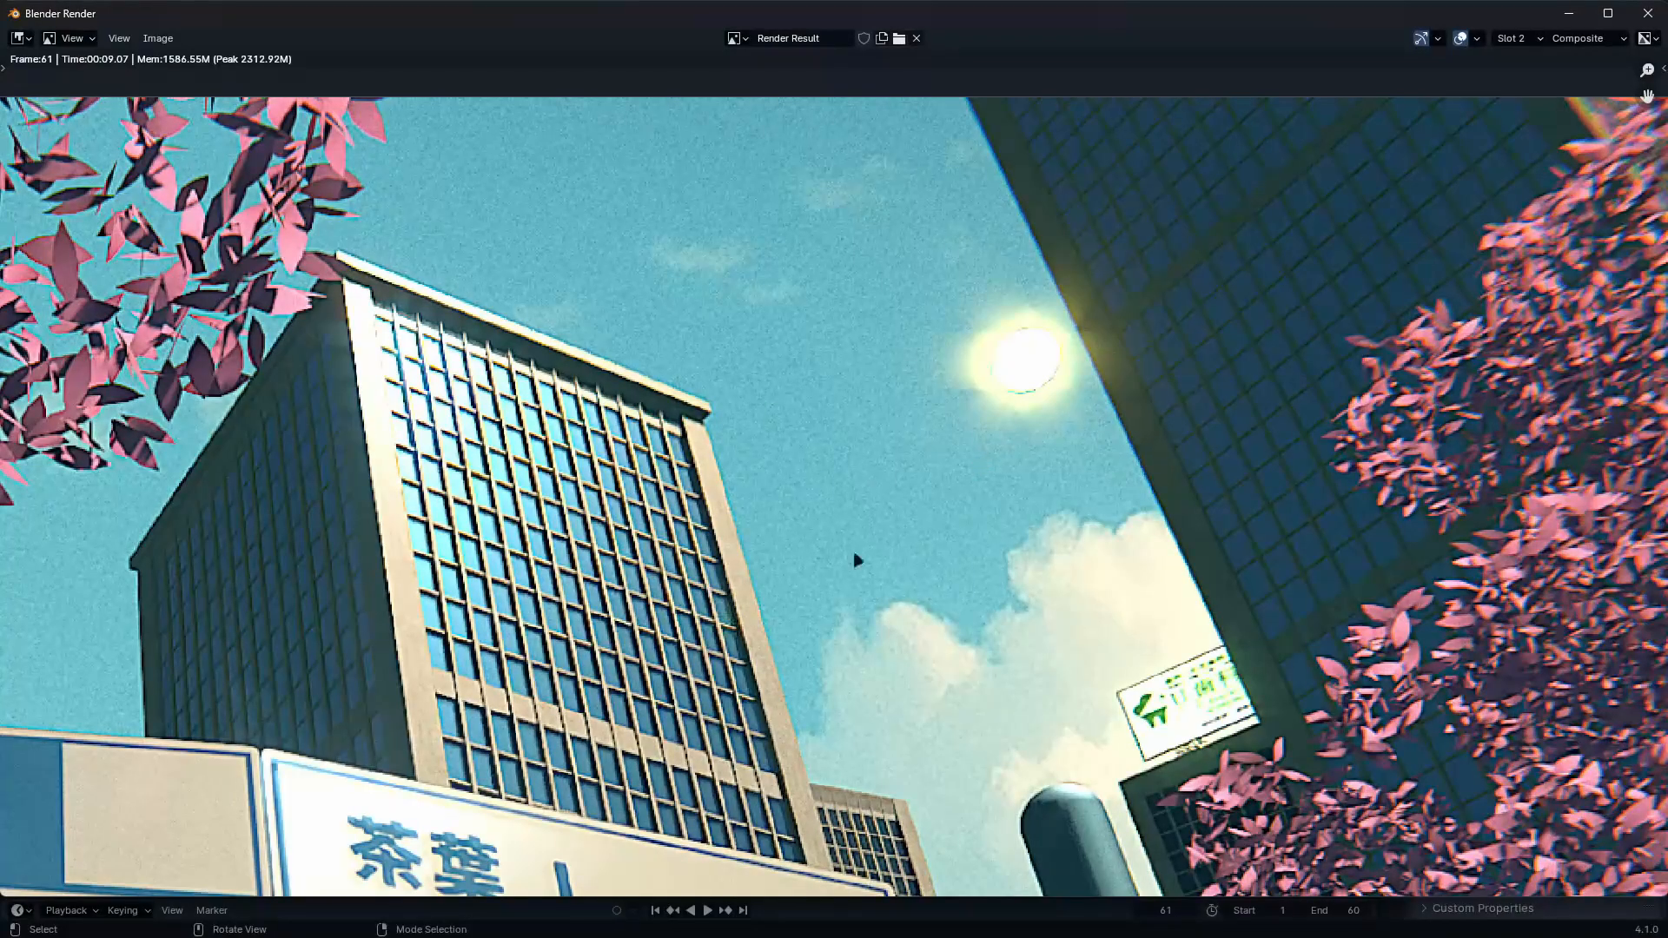
scroll(1064, 260, "up", 4)
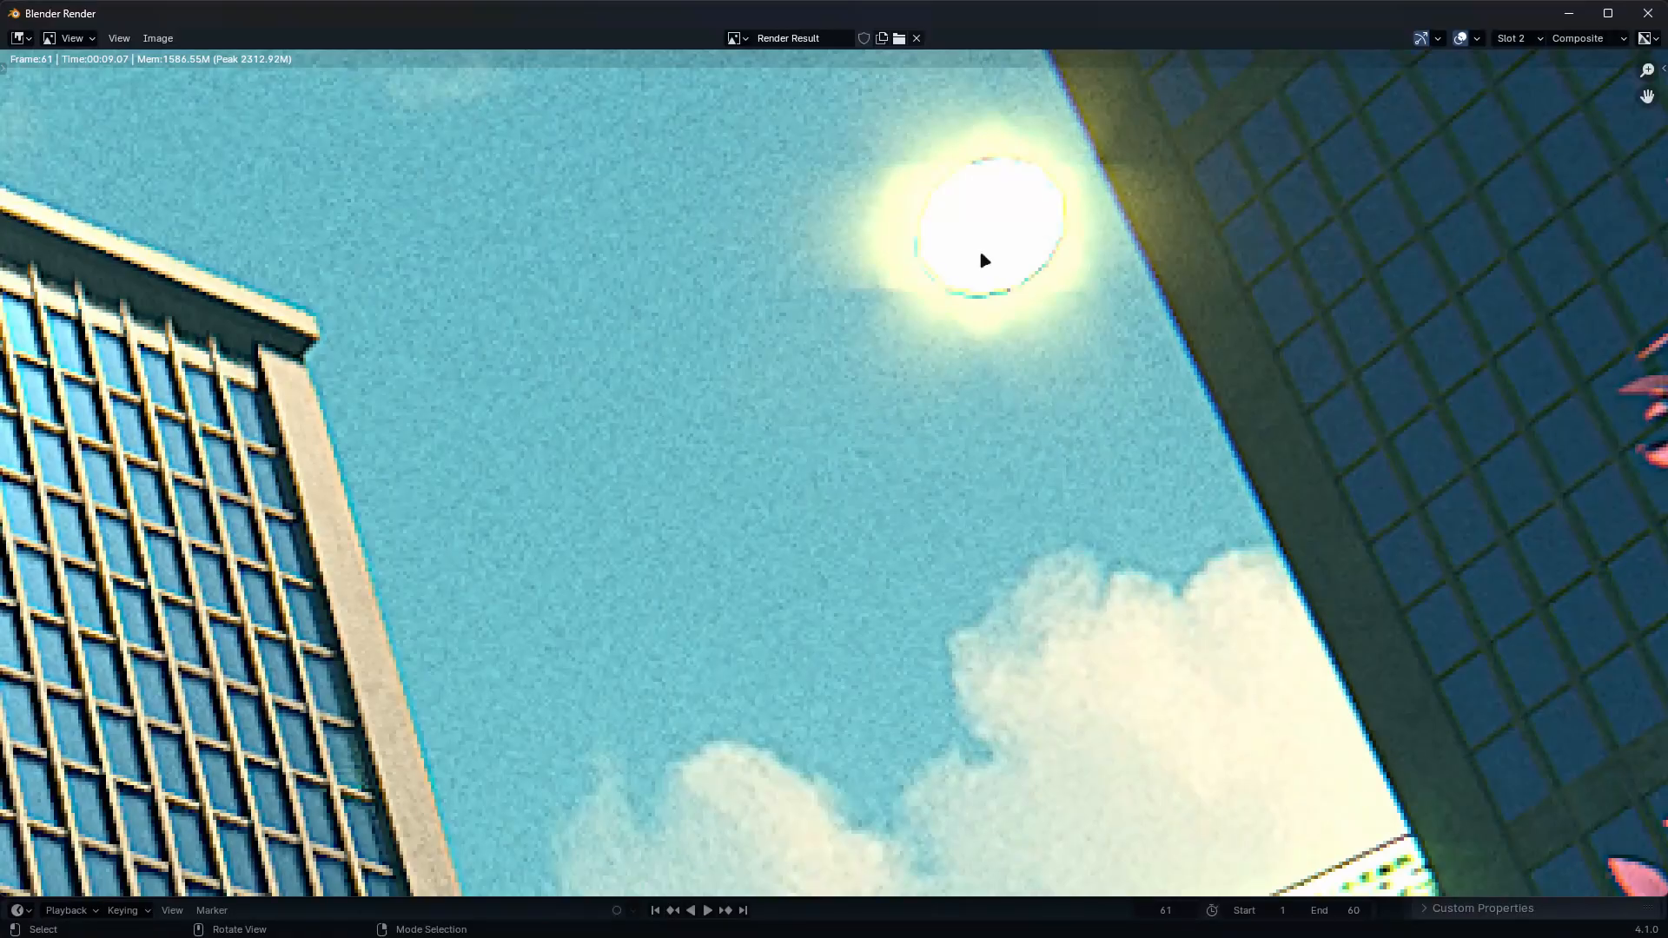
scroll(984, 261, "down", 8)
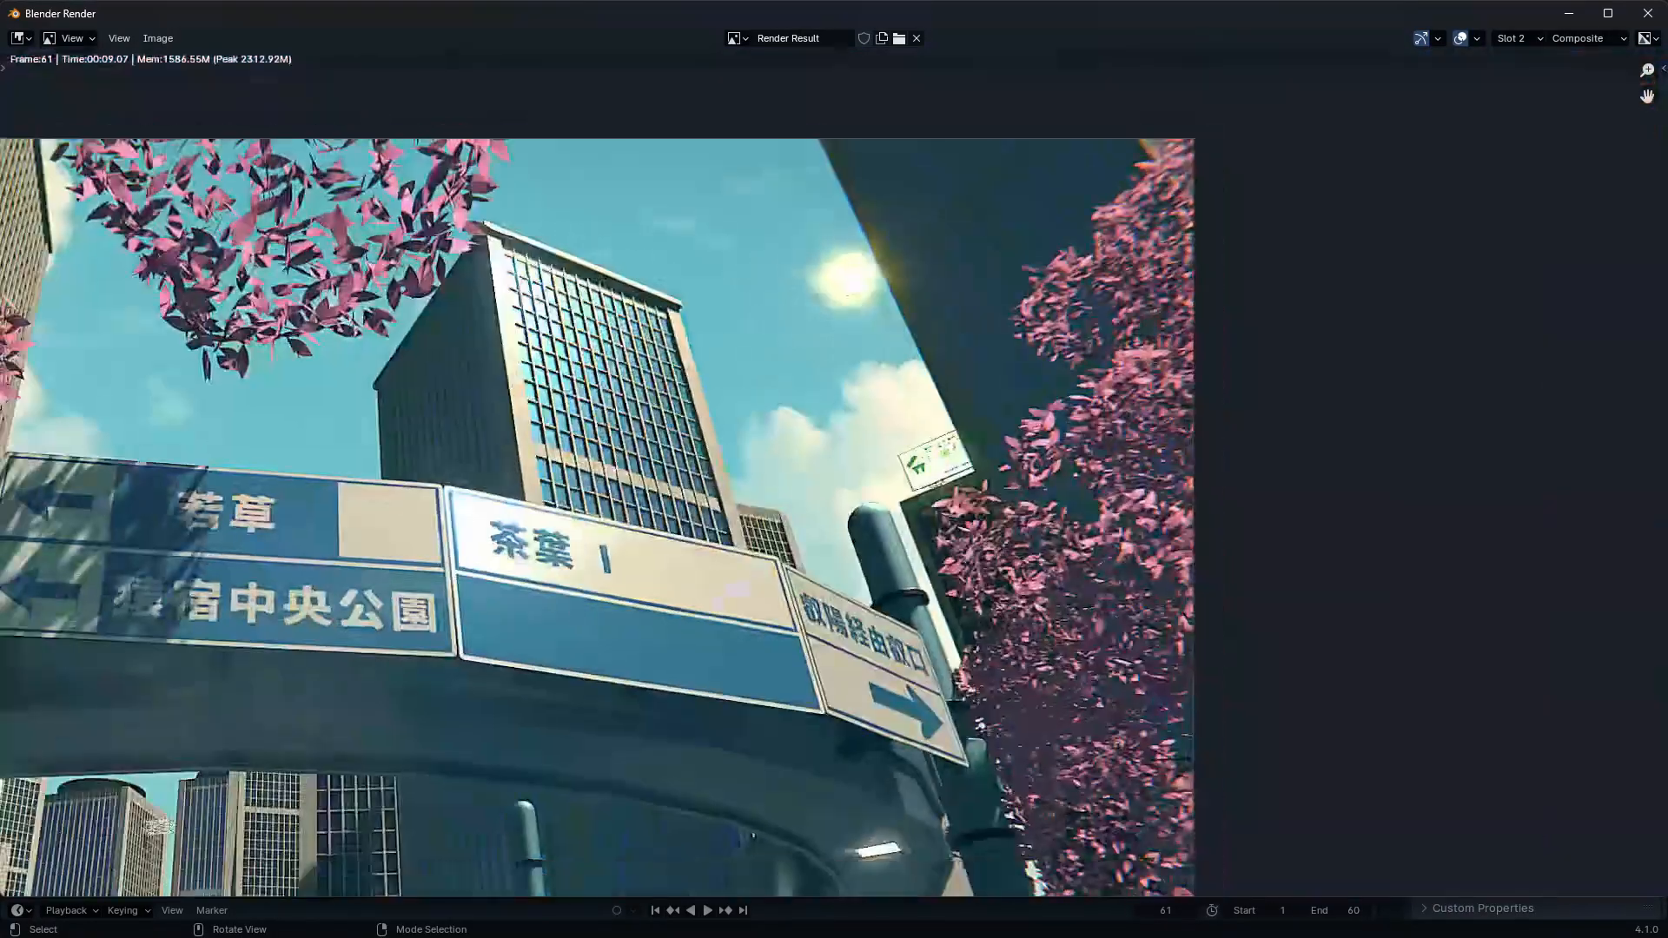
scroll(855, 571, "up", 3)
scroll(871, 335, "down", 7)
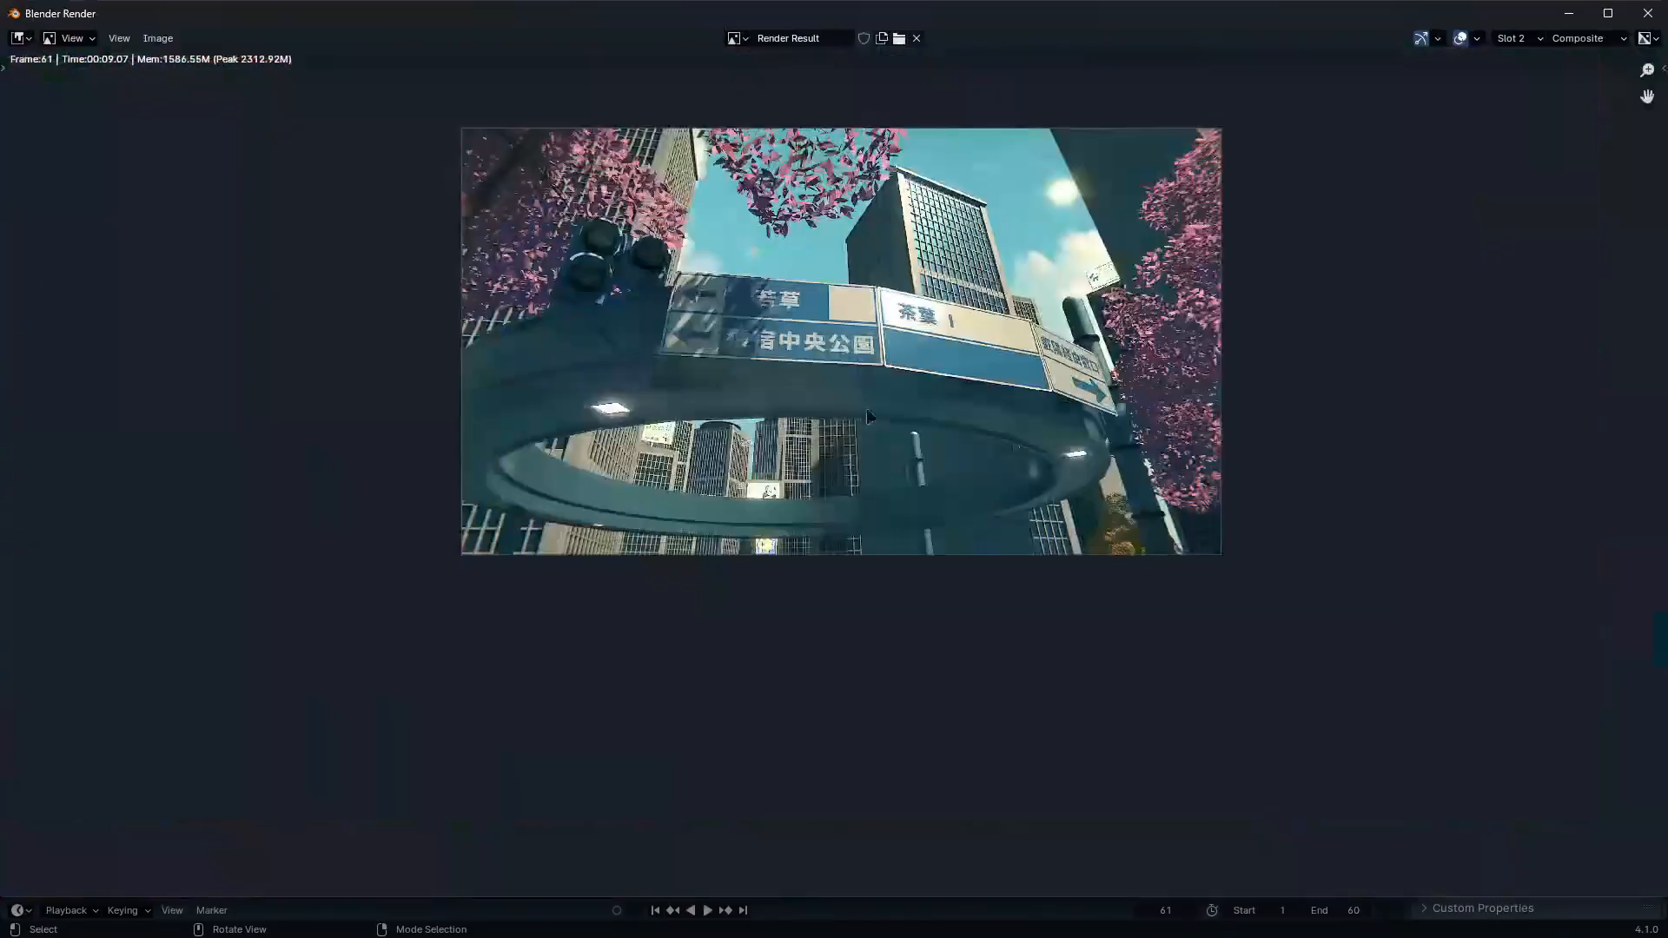
middle_click_drag(898, 338, 899, 475)
scroll(904, 482, "up", 2)
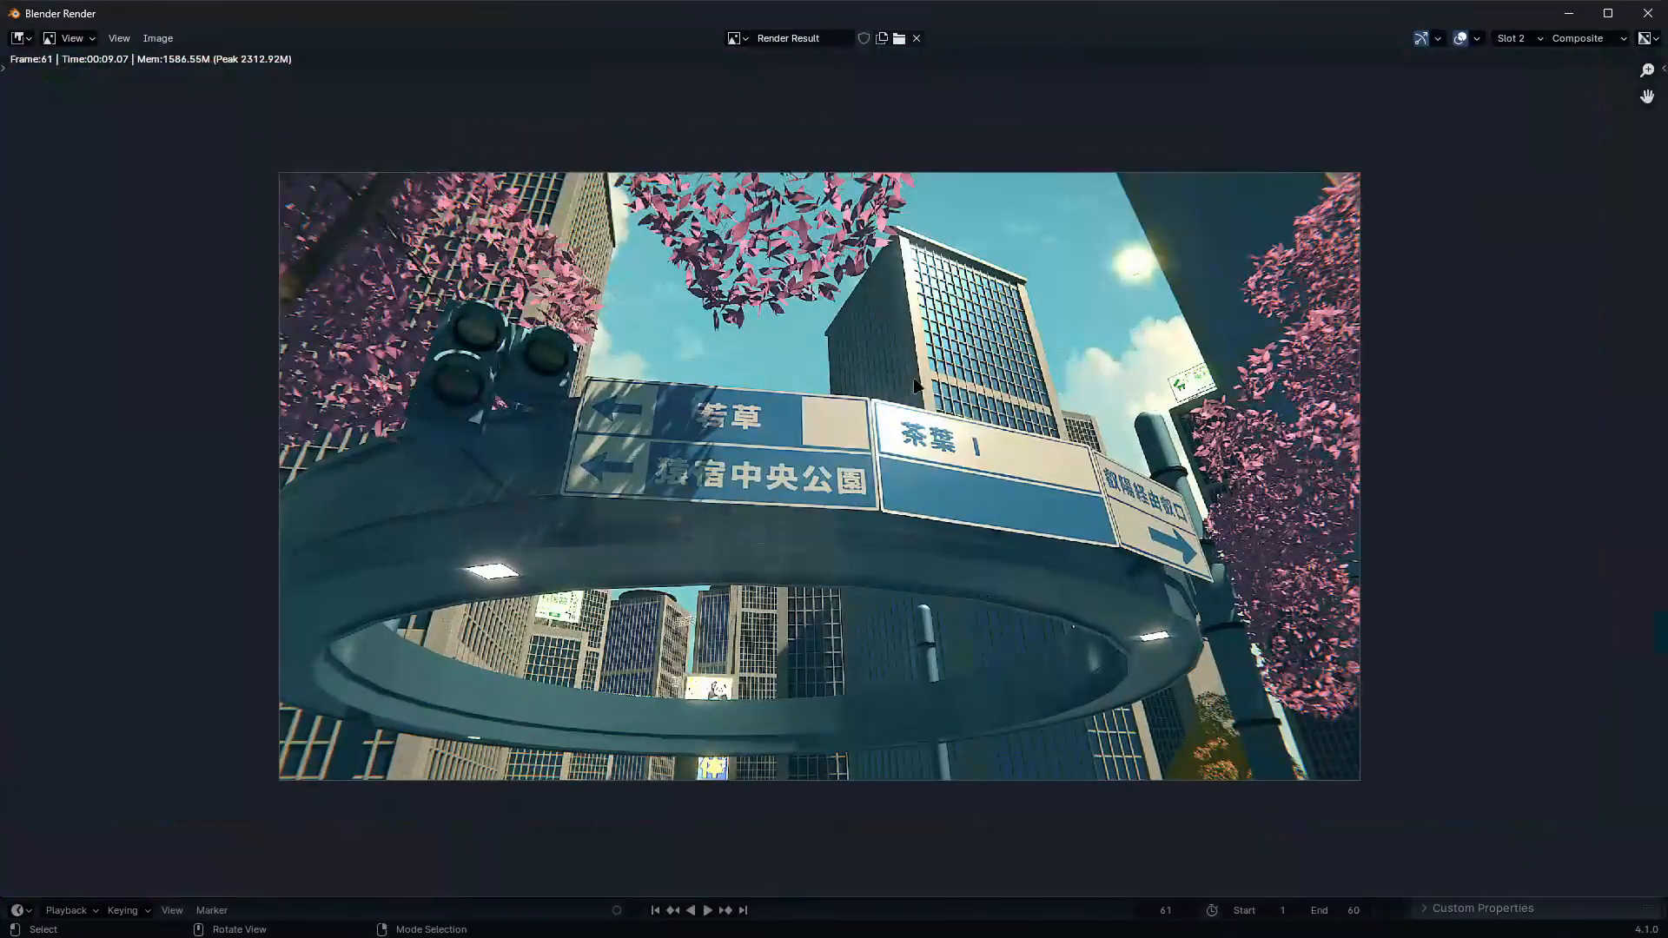
Start saving the render as an image and create a Tutorial Renders folder in the Anime City Scape sunny Day project
left_click(160, 40)
left_click(218, 199)
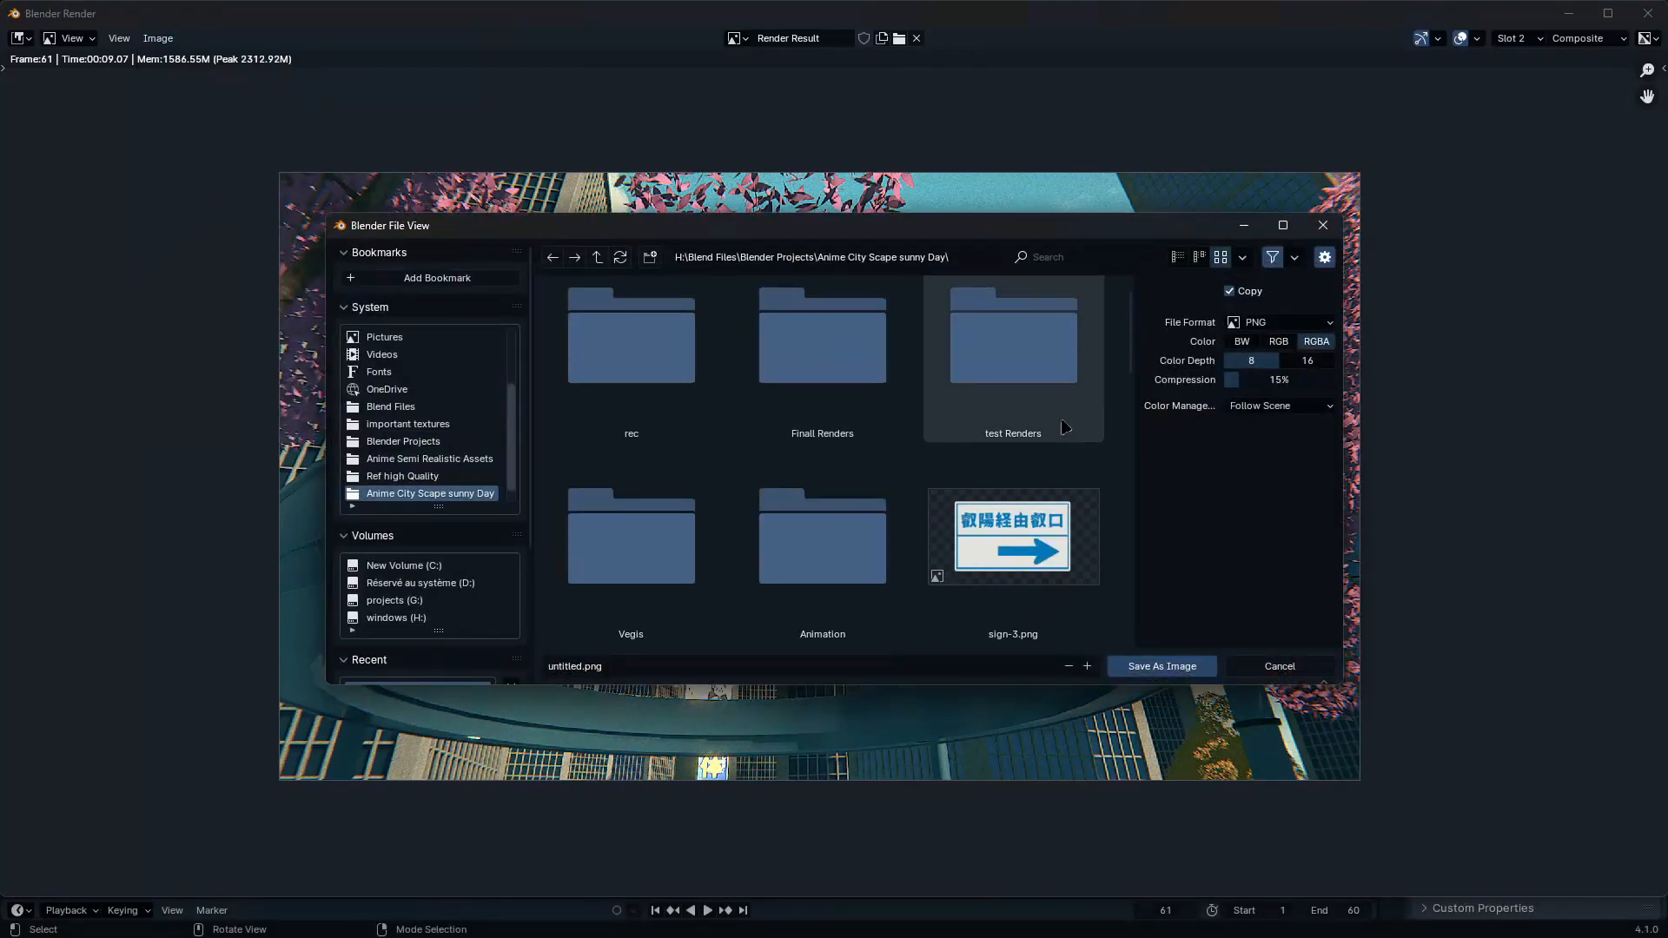
scroll(1066, 428, "down", 3)
right_click(1072, 351)
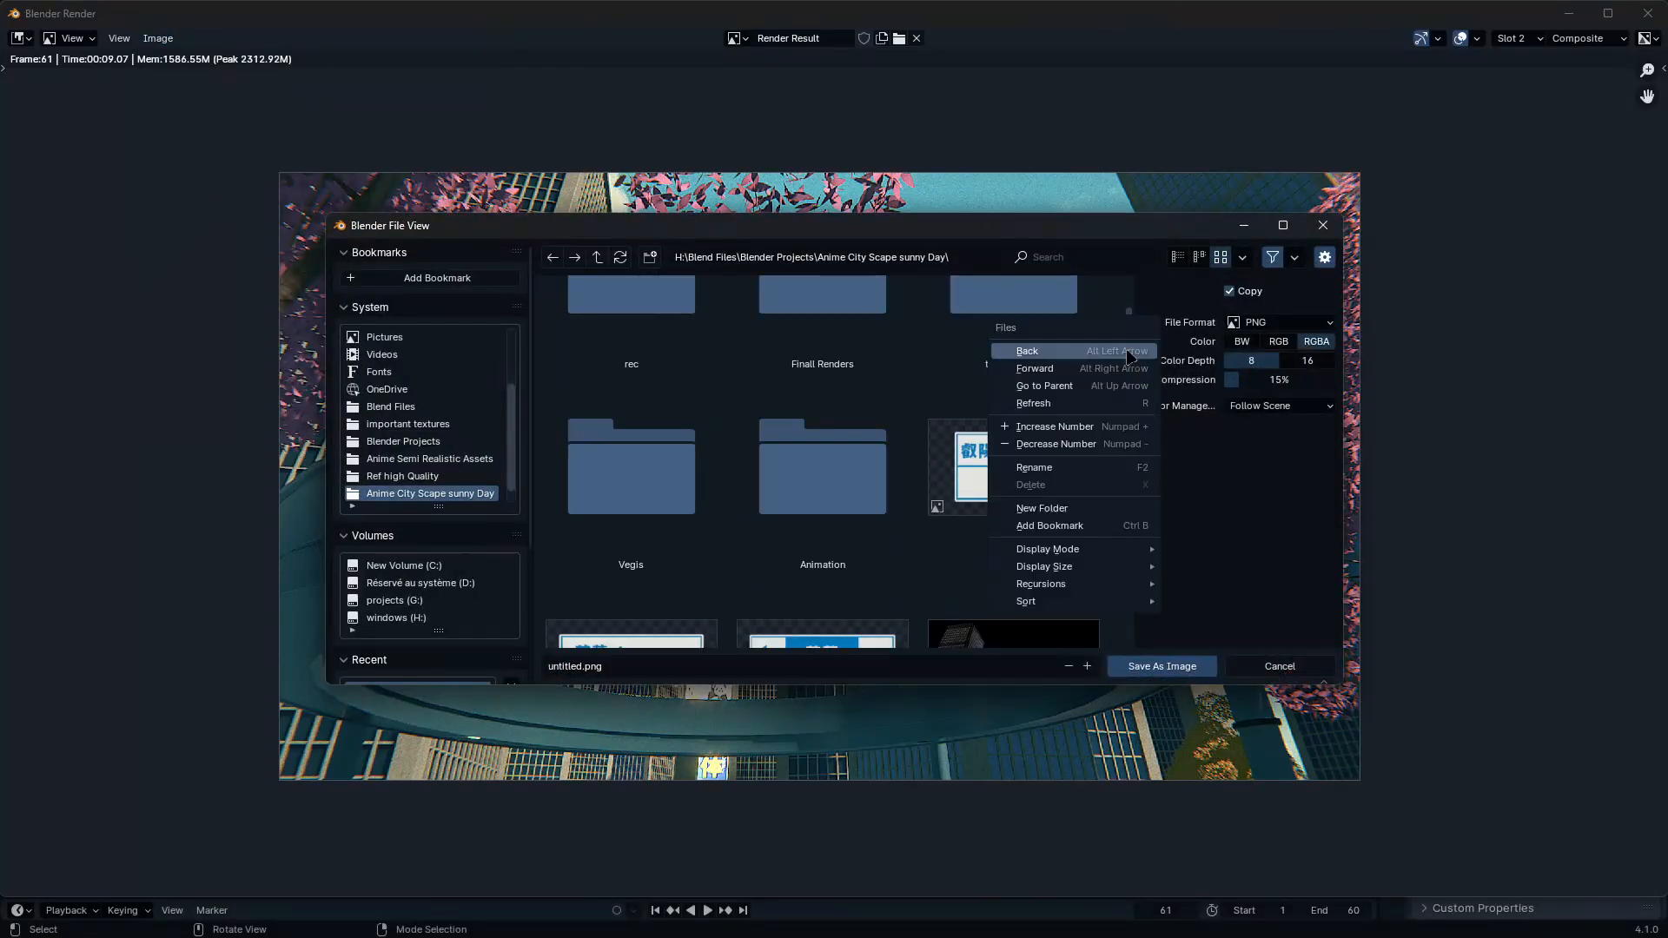
left_click(1085, 512)
type("Tutorial Renders")
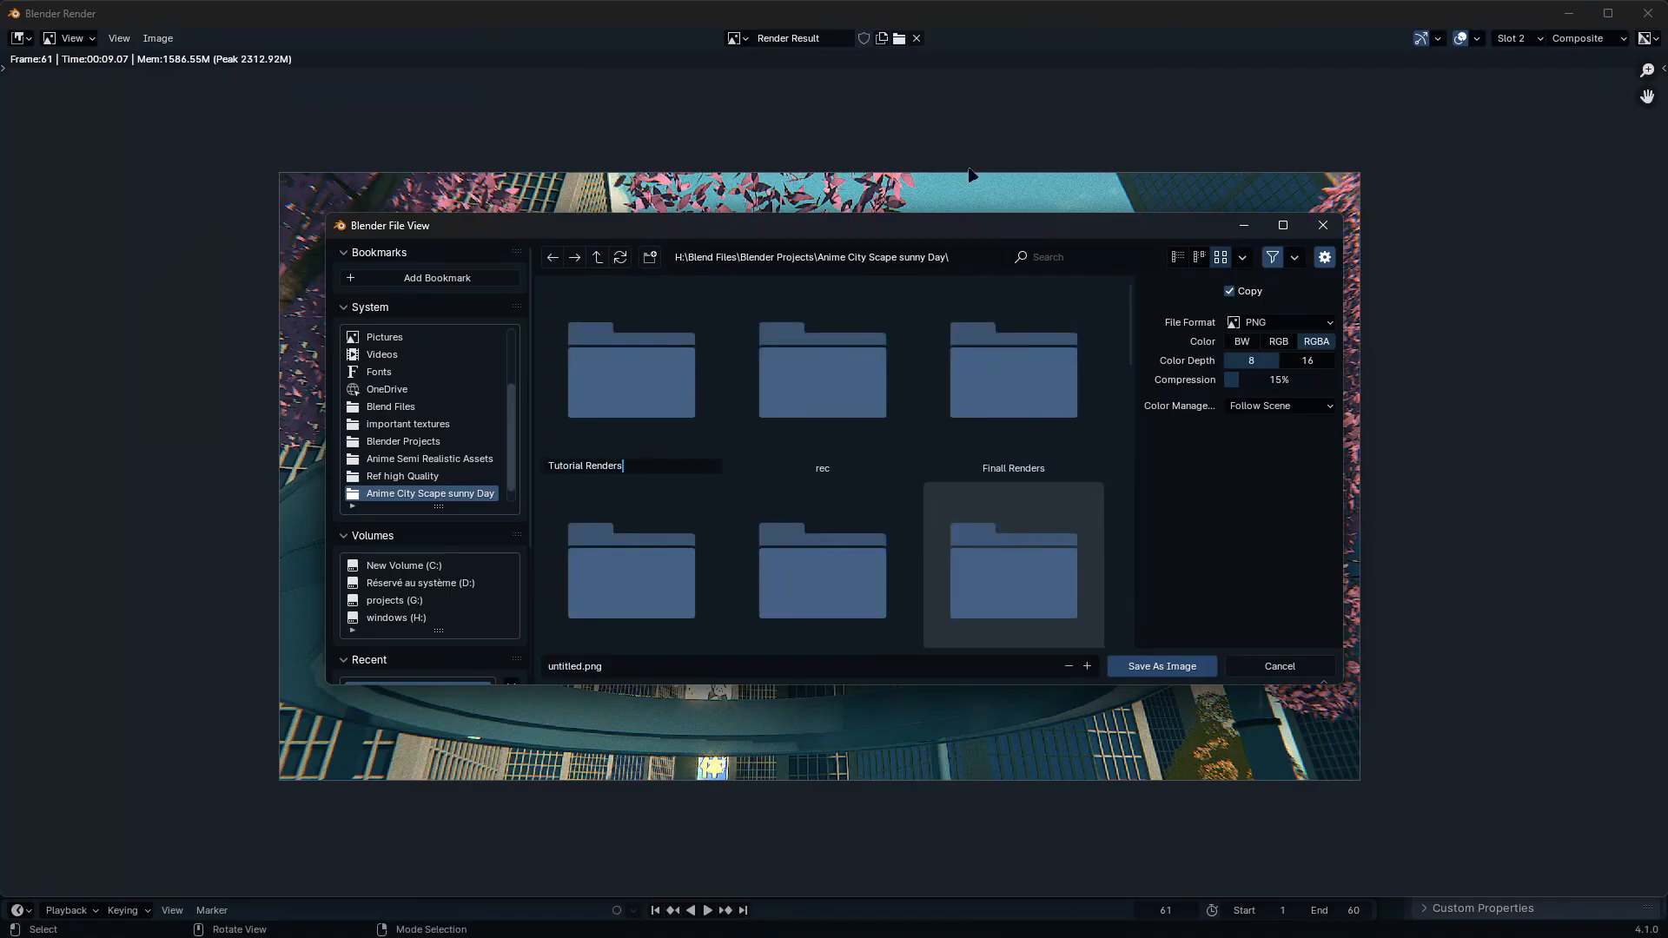
key("Return")
Name the image and save it as a PNG in the Tutorial Renders folder, then close the render window
left_click(790, 666)
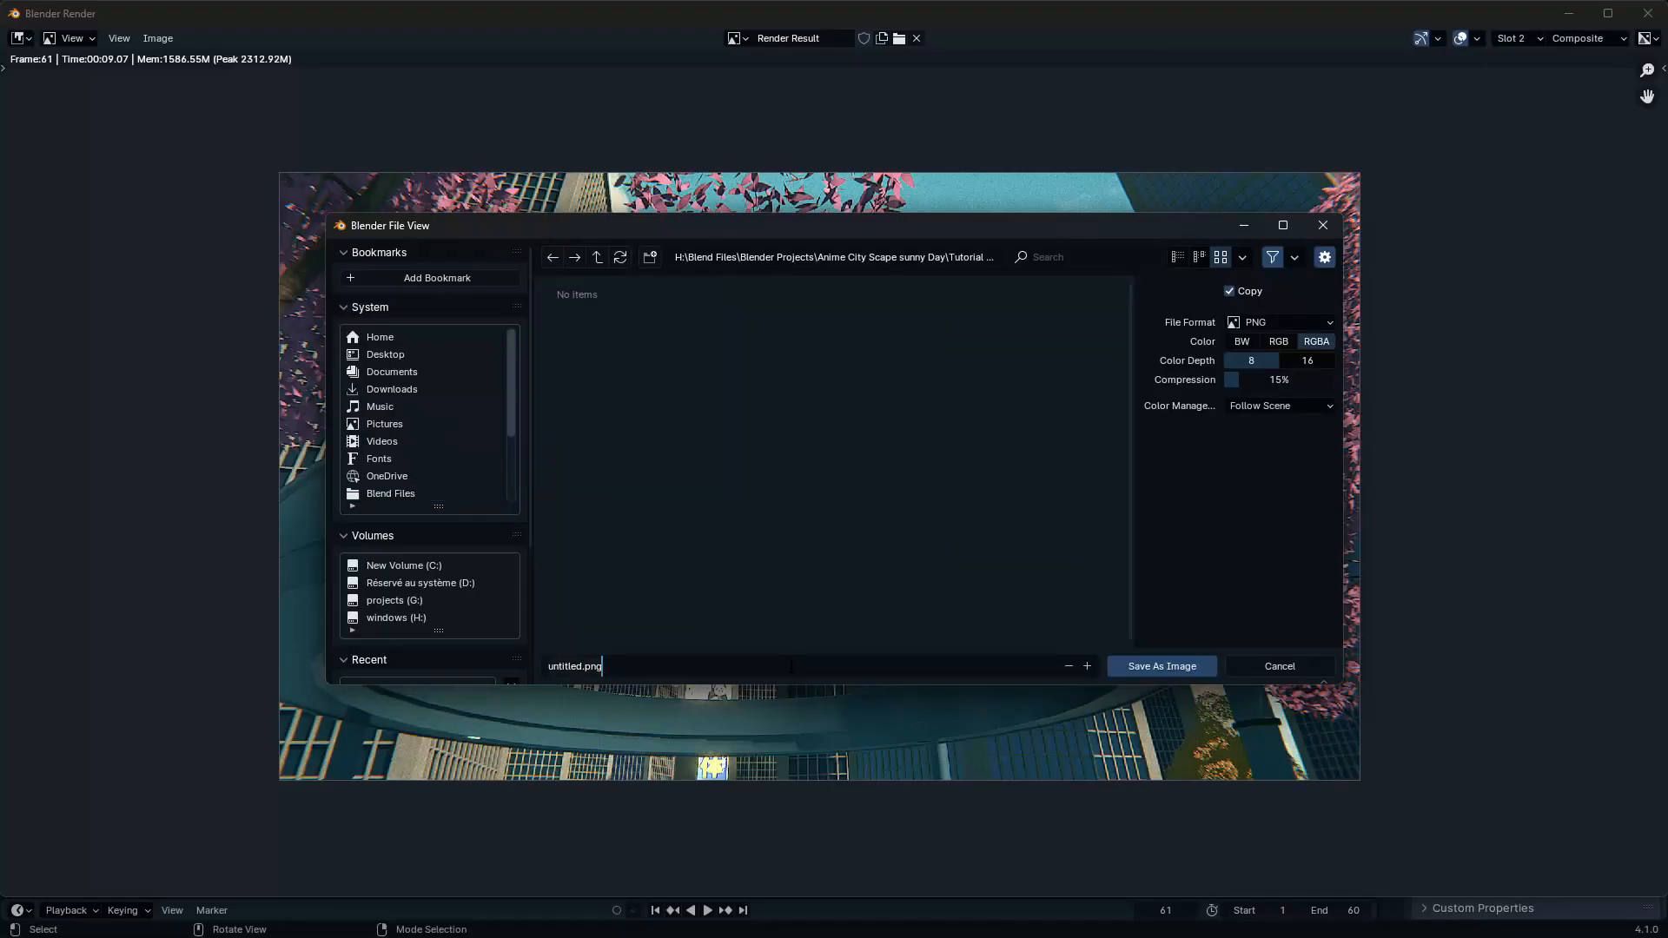
key("ctrl+a")
type("D")
key("Return")
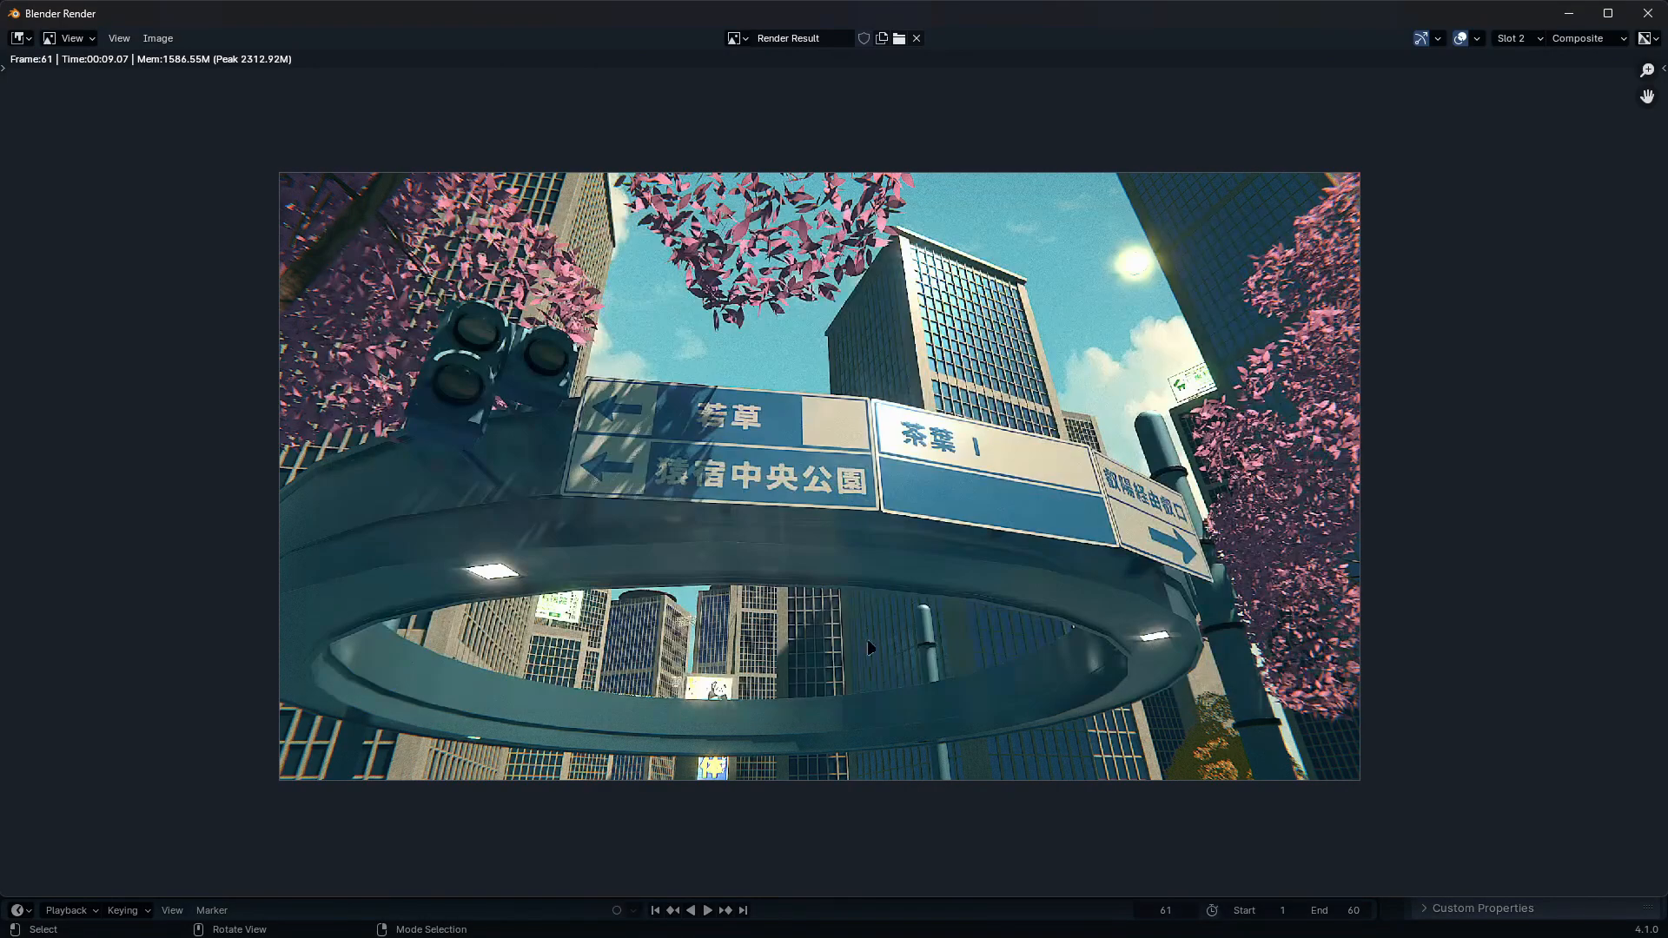
left_click(1647, 14)
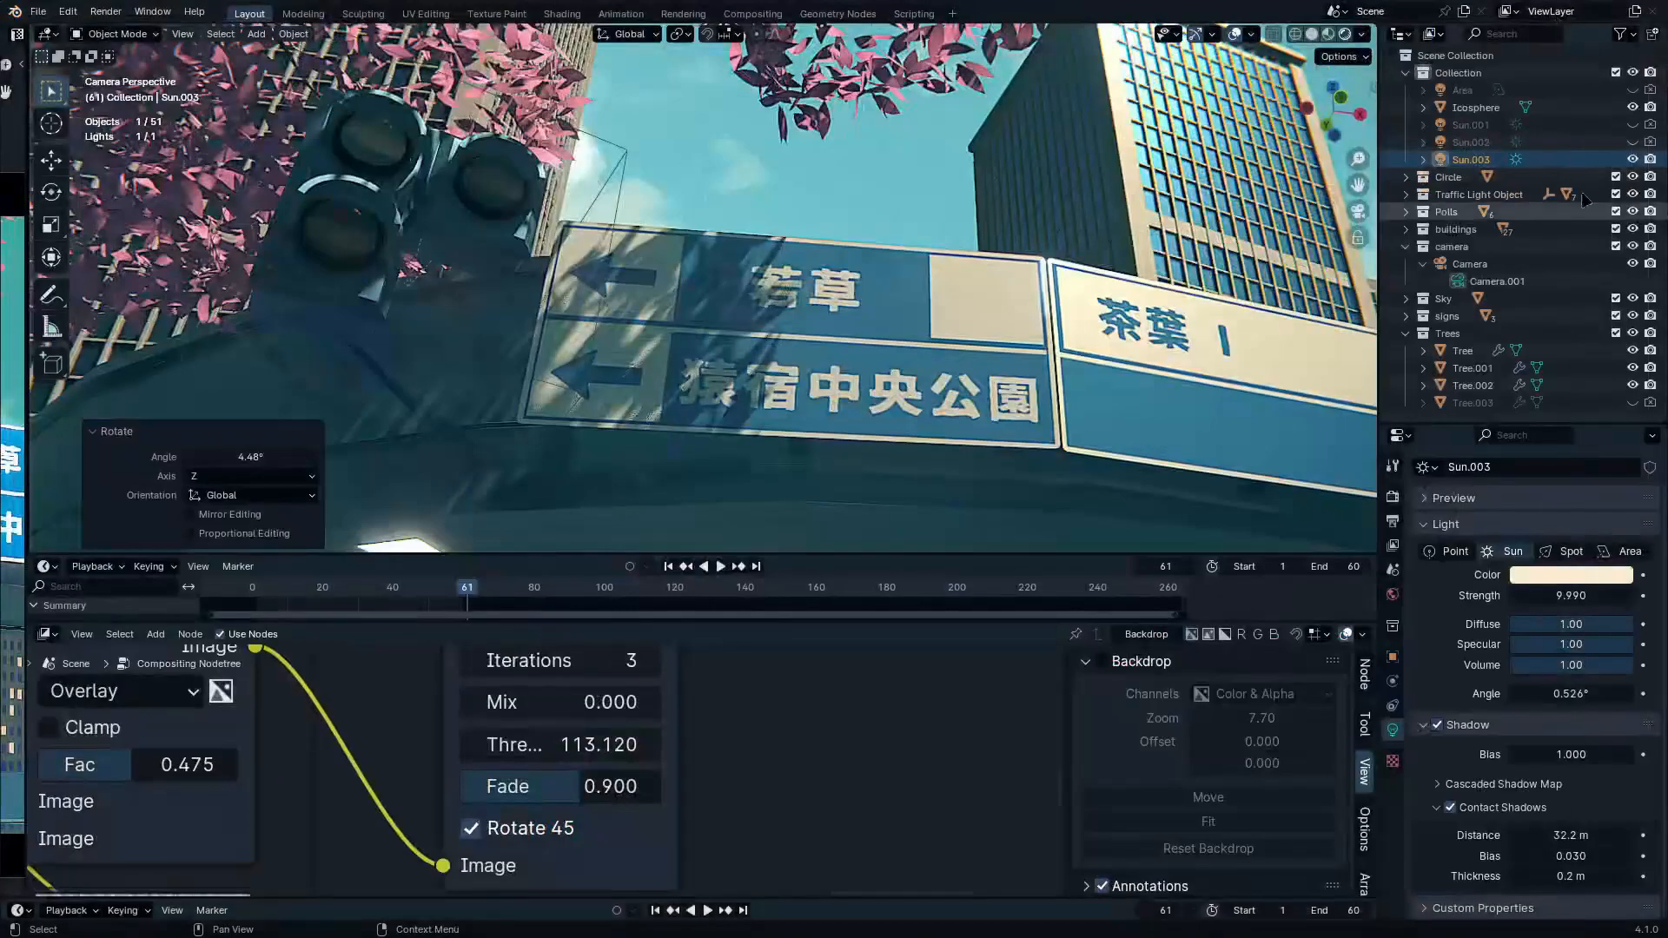
Hide the Sun.003 light in the viewport and rename it Day
left_click(1632, 160)
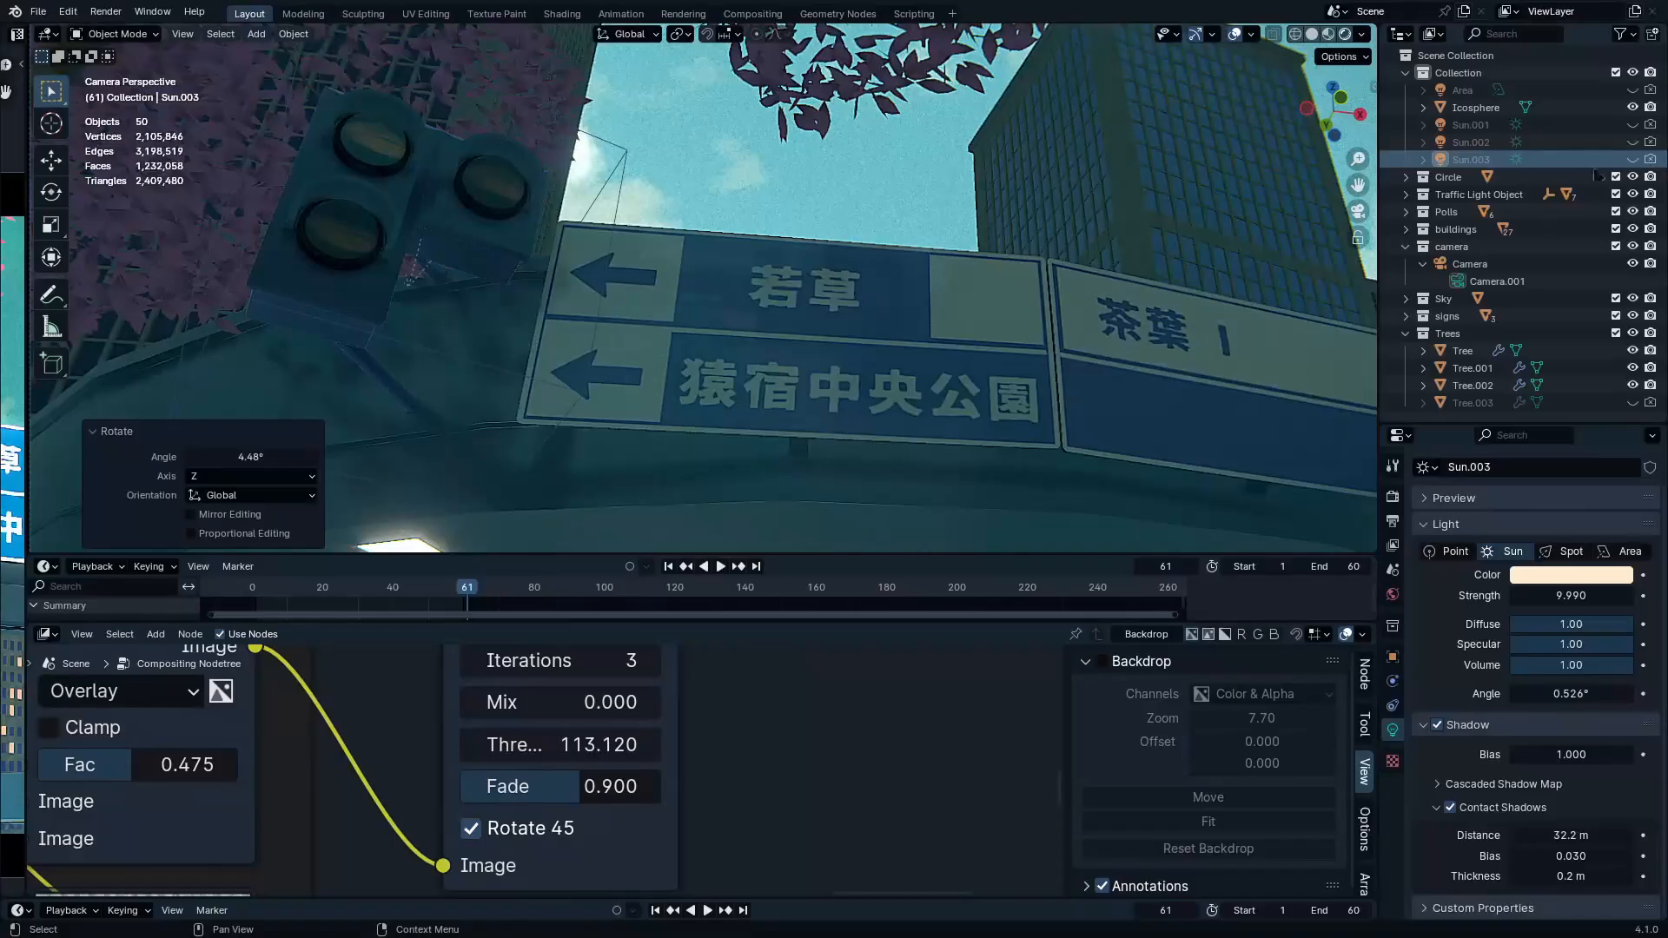
double_click(1481, 160)
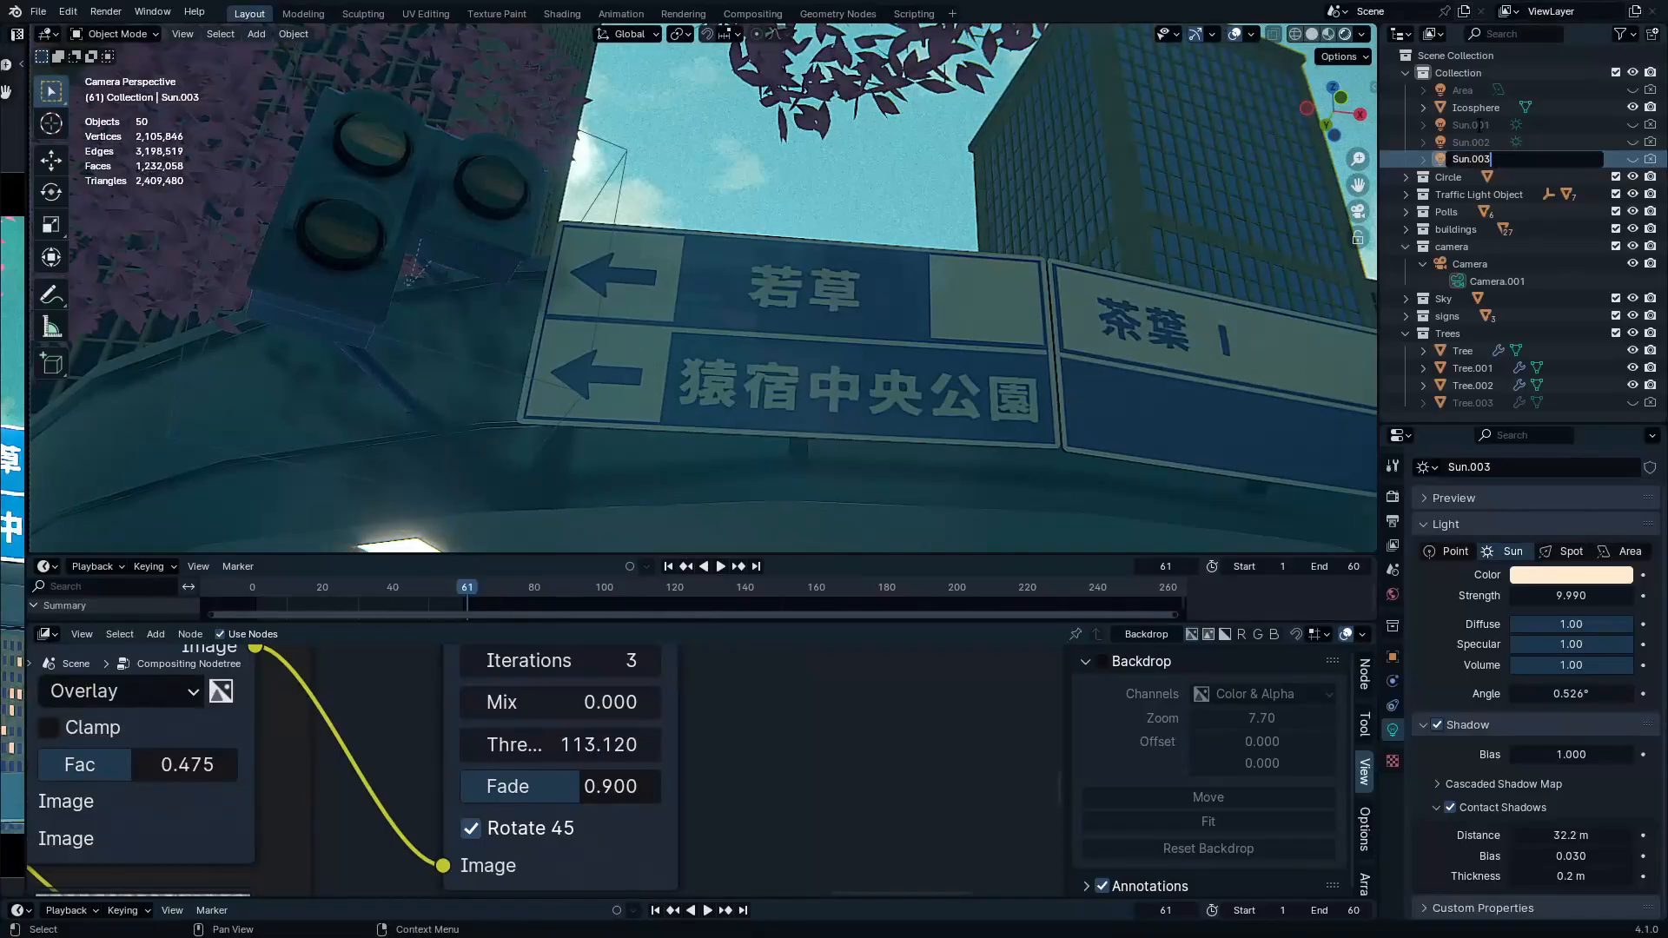
type("Day")
key("Return")
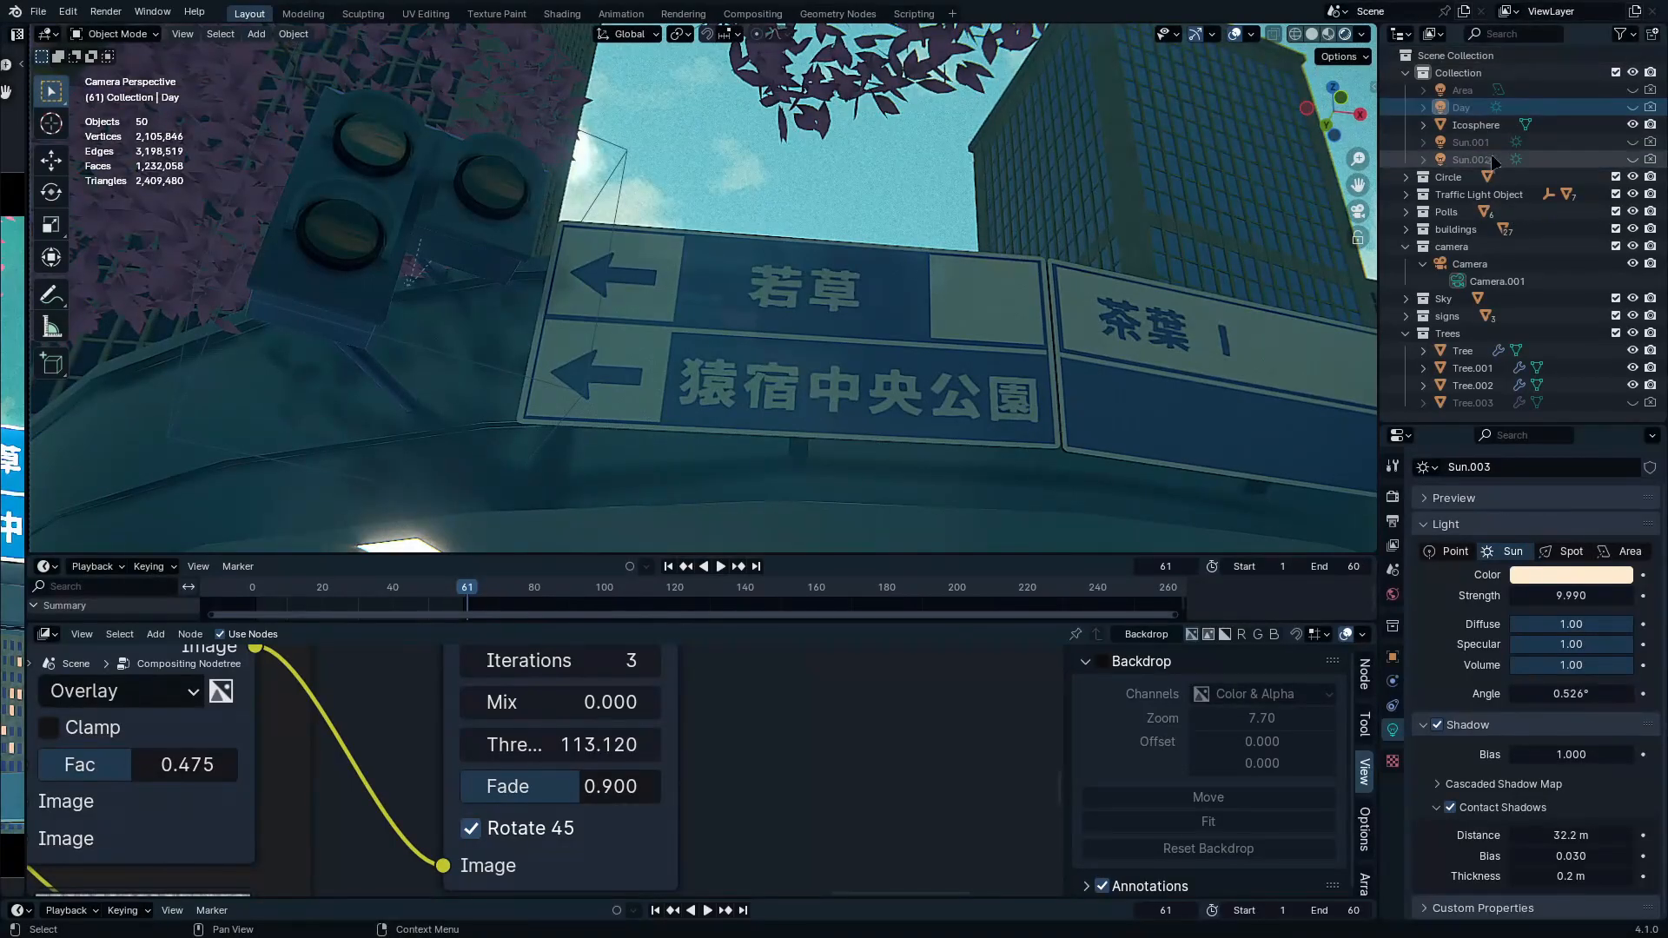
Rename the Sun.002 light as Day and the Icosphere object as Sung
double_click(1485, 158)
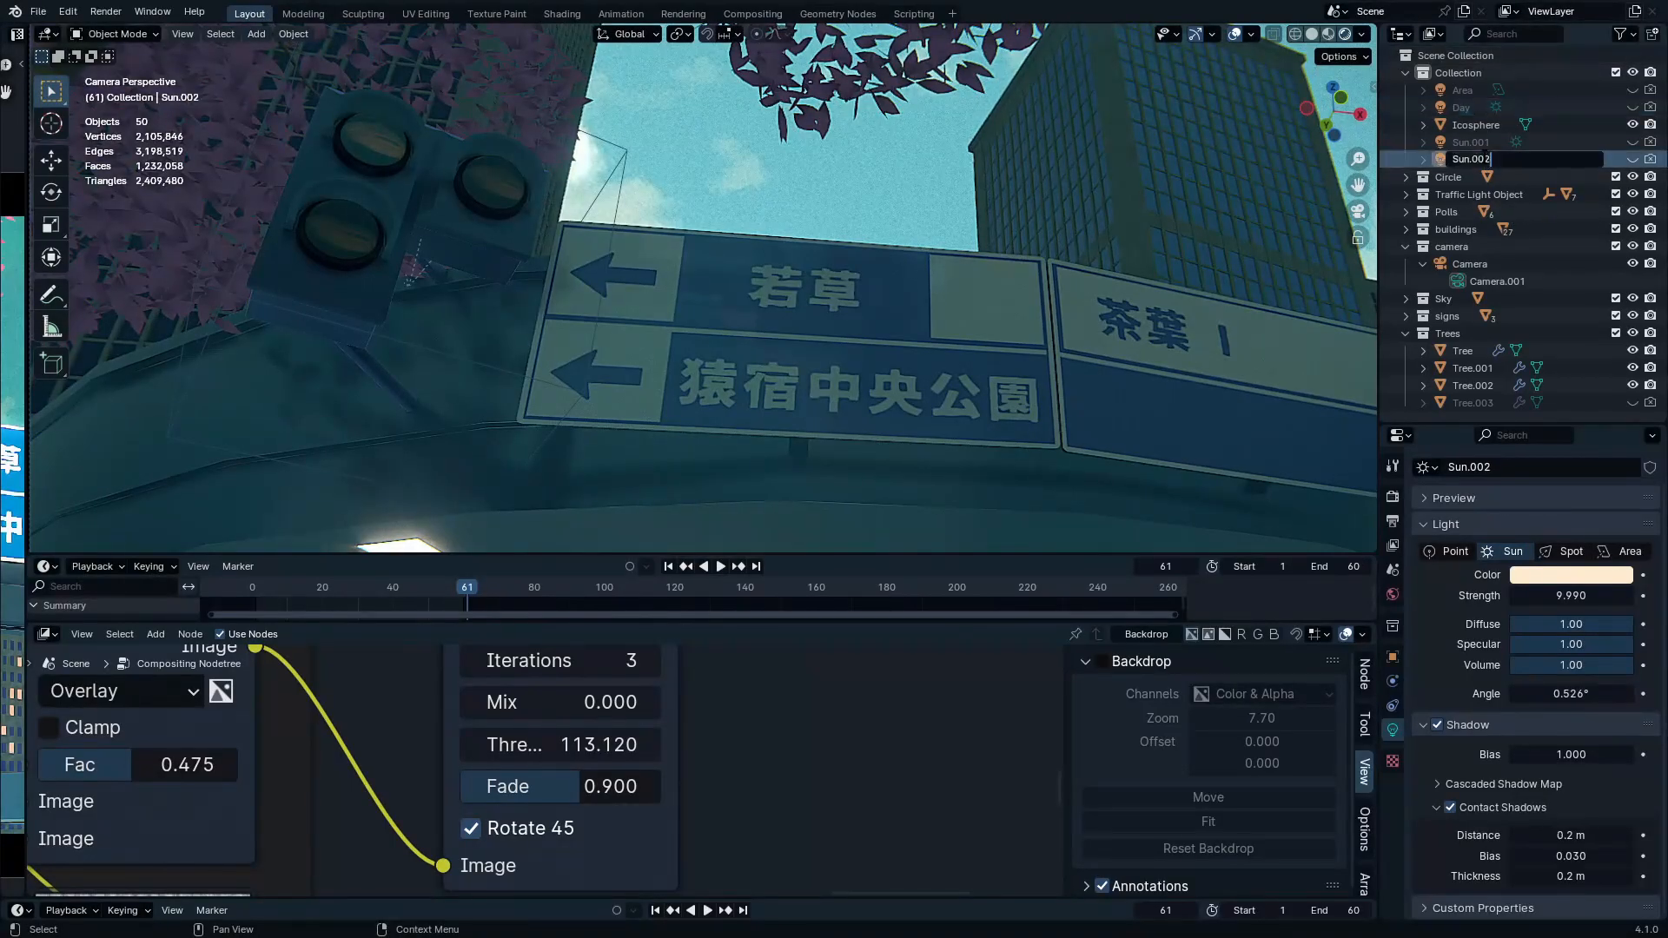
type("Day")
key("Return")
left_click(1533, 144)
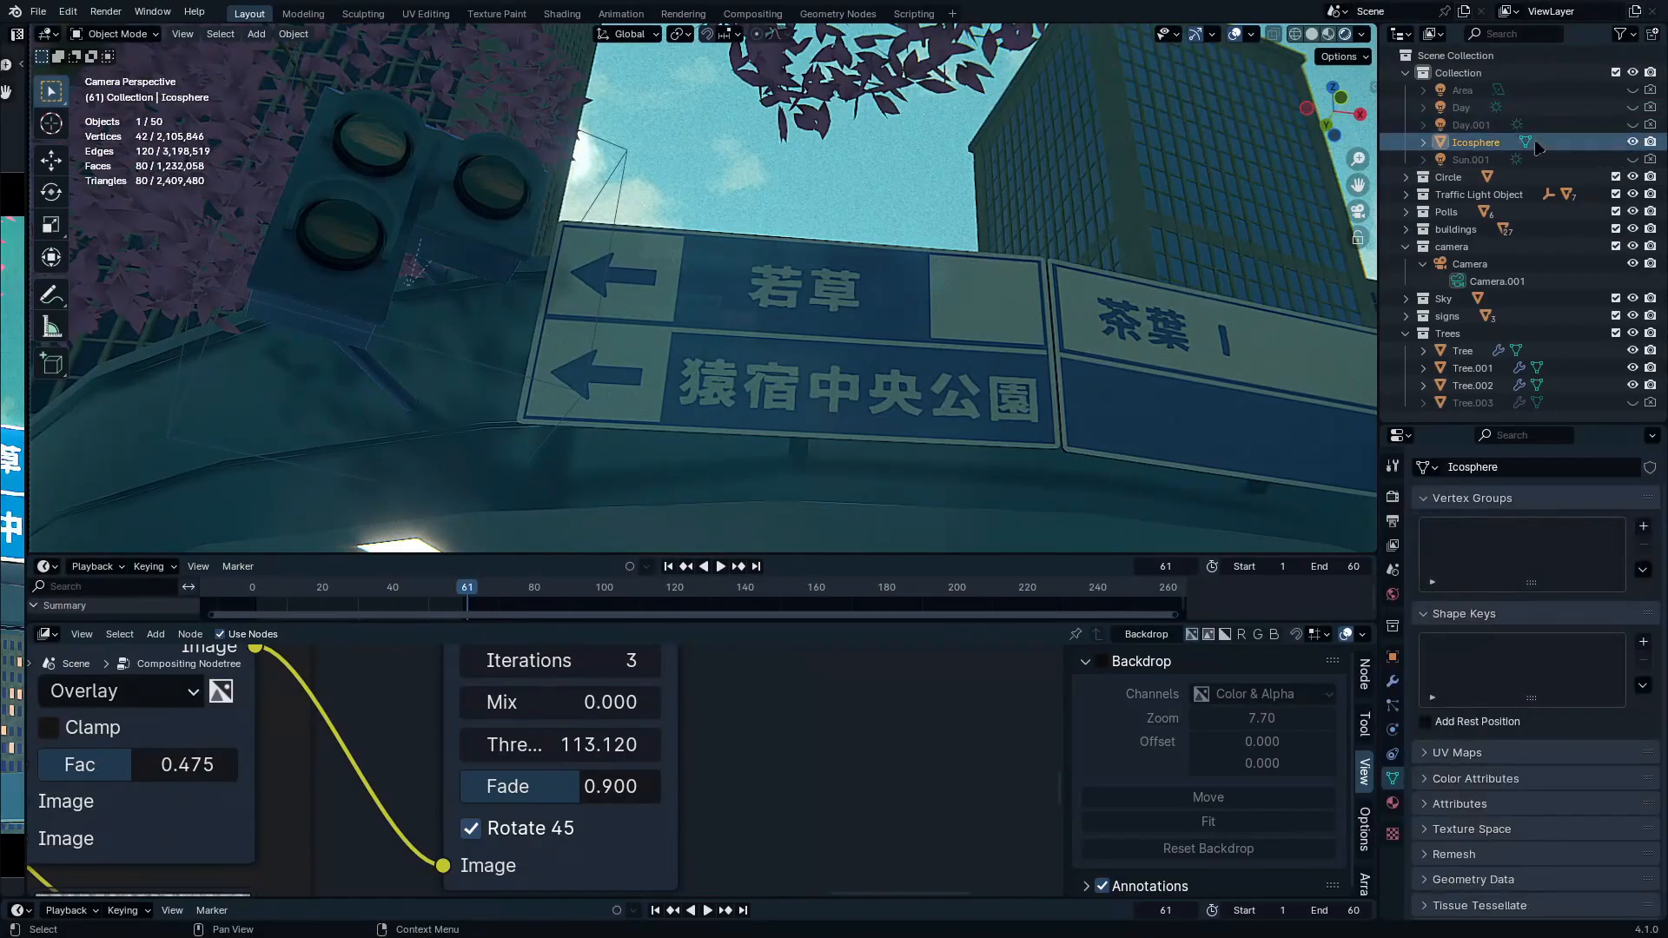
double_click(1481, 143)
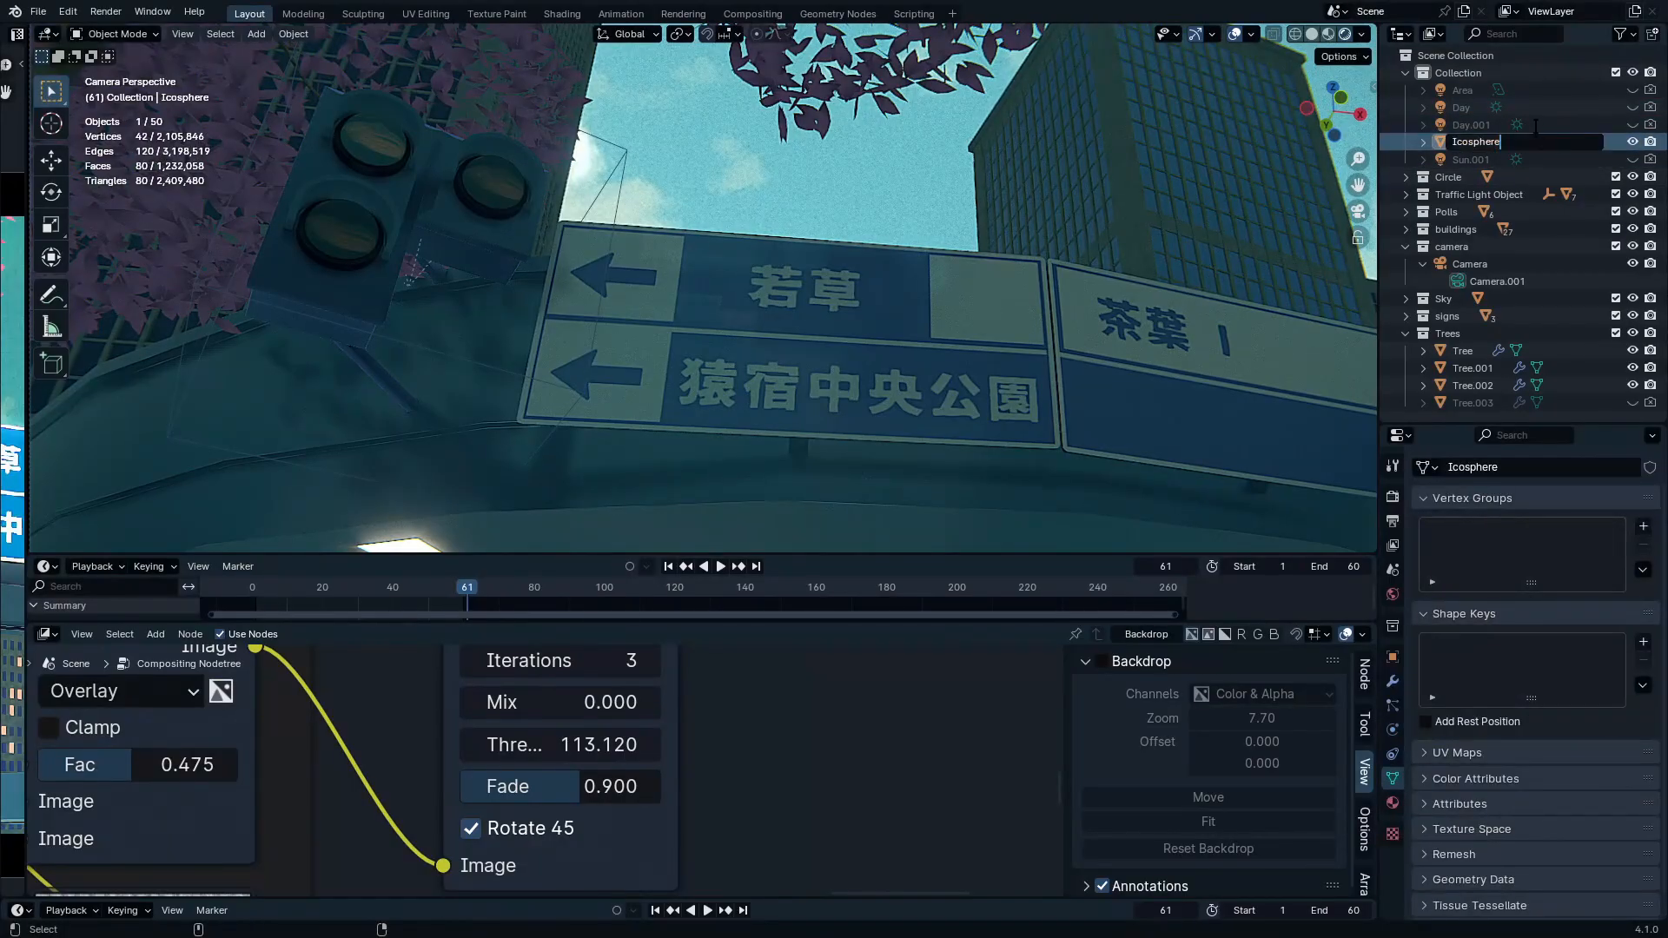
type("Sung")
key("Return")
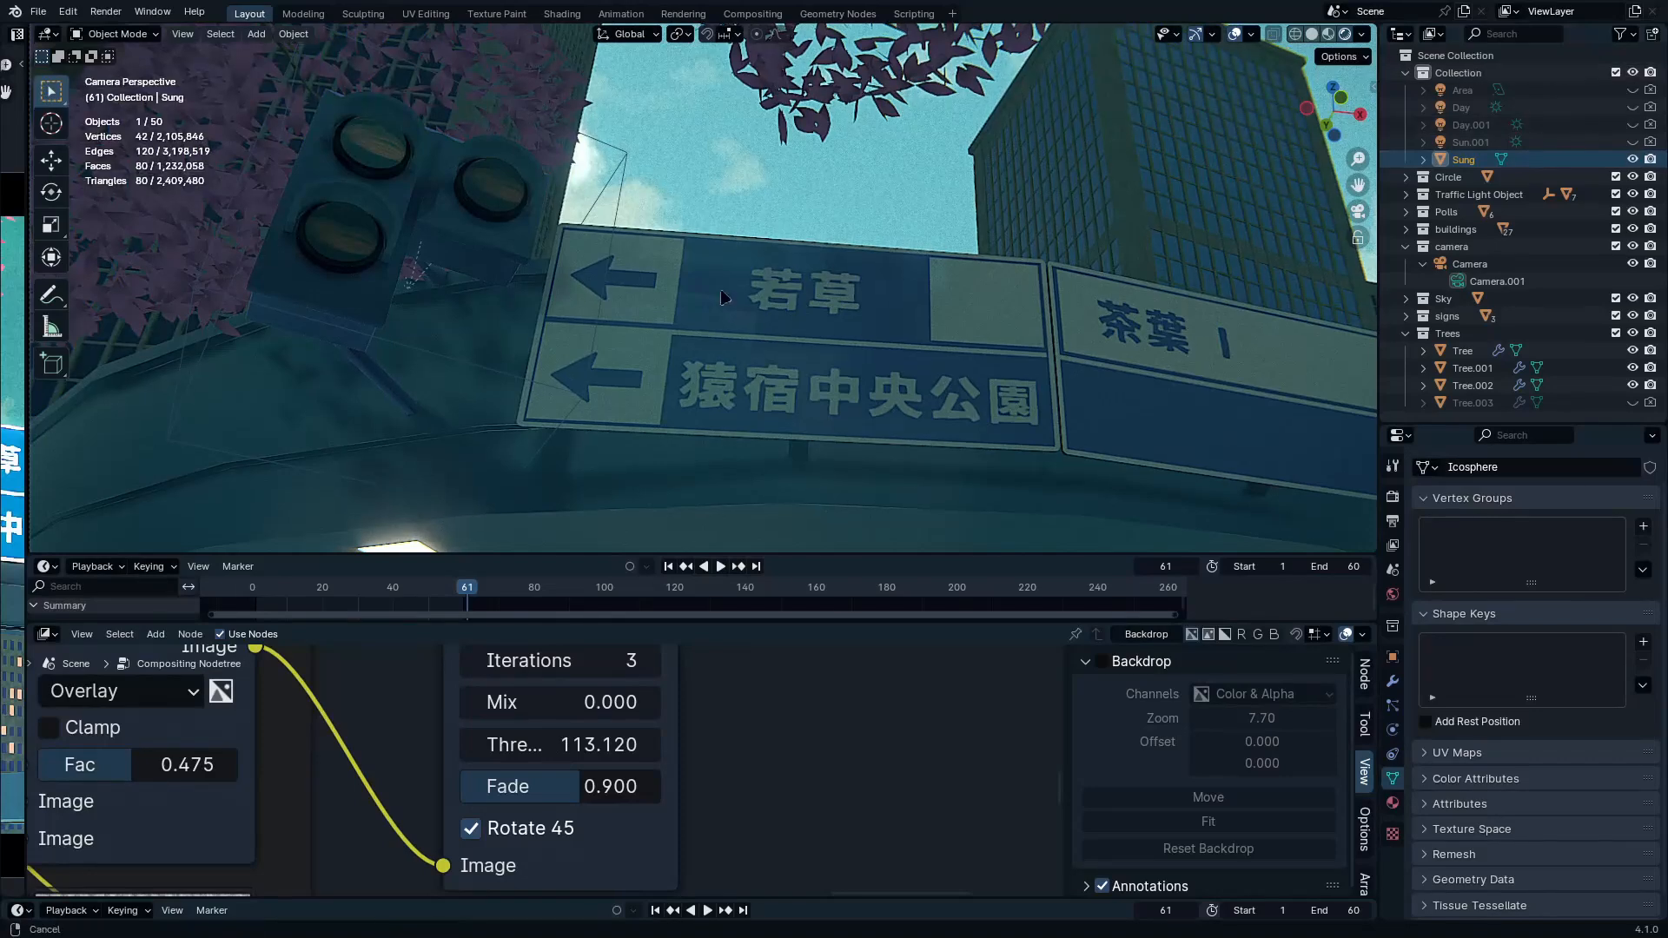
Insert a Location, Rotation & Scale keyframe for the Sung sphere at frame 61
middle_click_drag(726, 286, 653, 313)
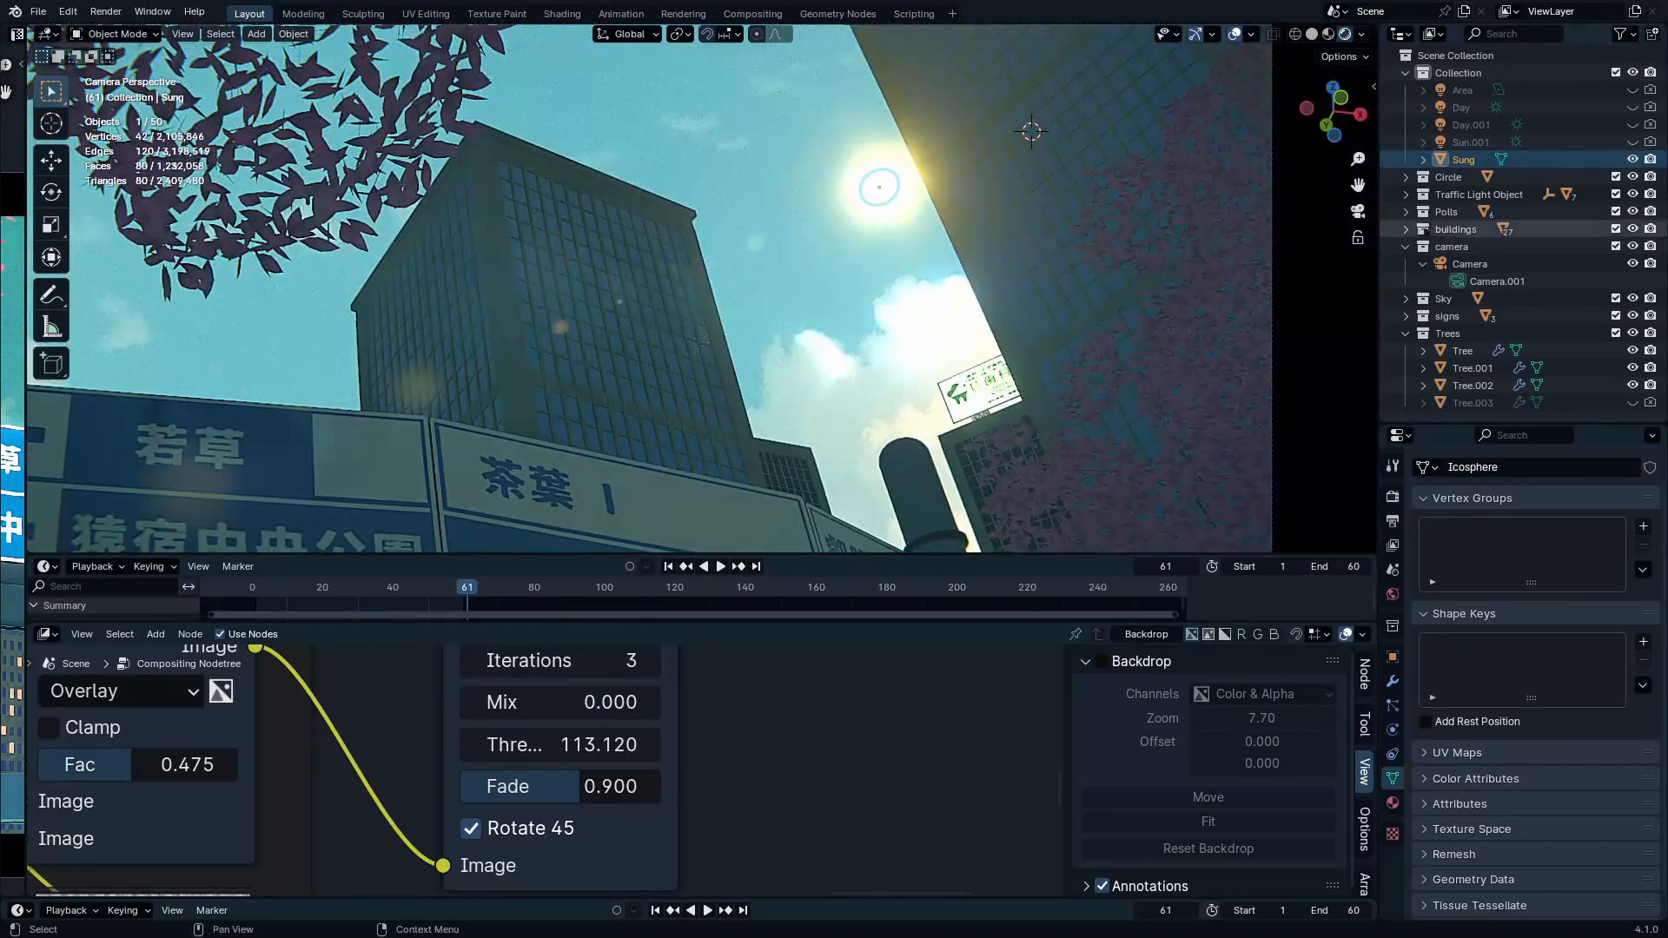
scroll(818, 311, "down", 3)
middle_click_drag(593, 494, 855, 250, "shift")
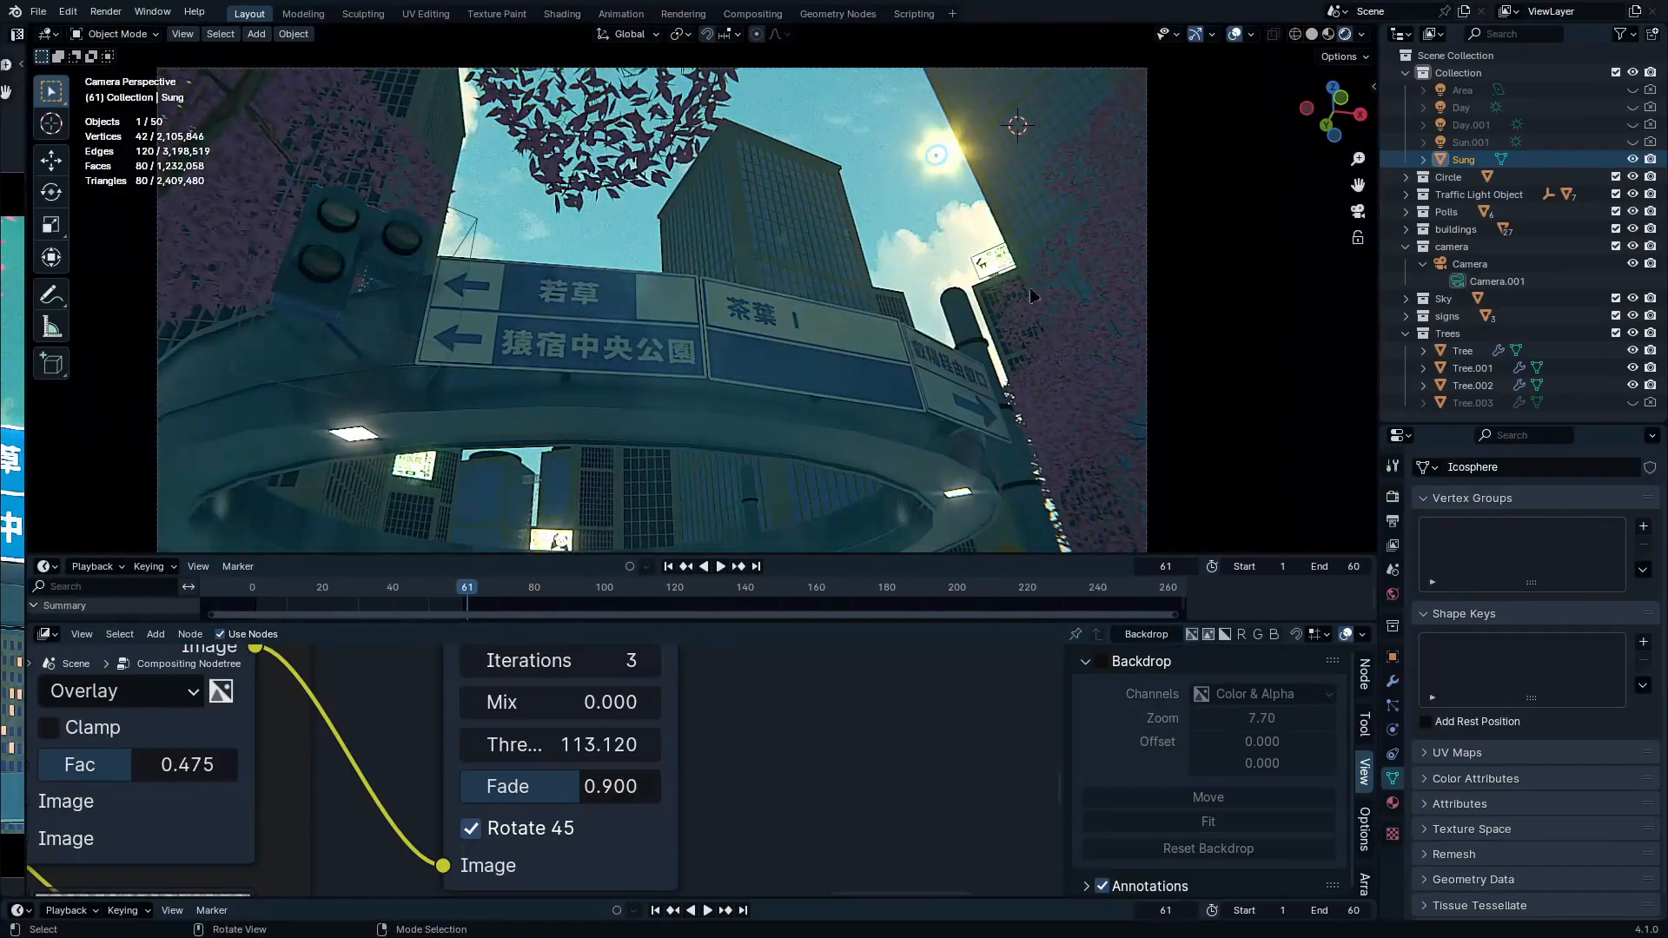
key("i")
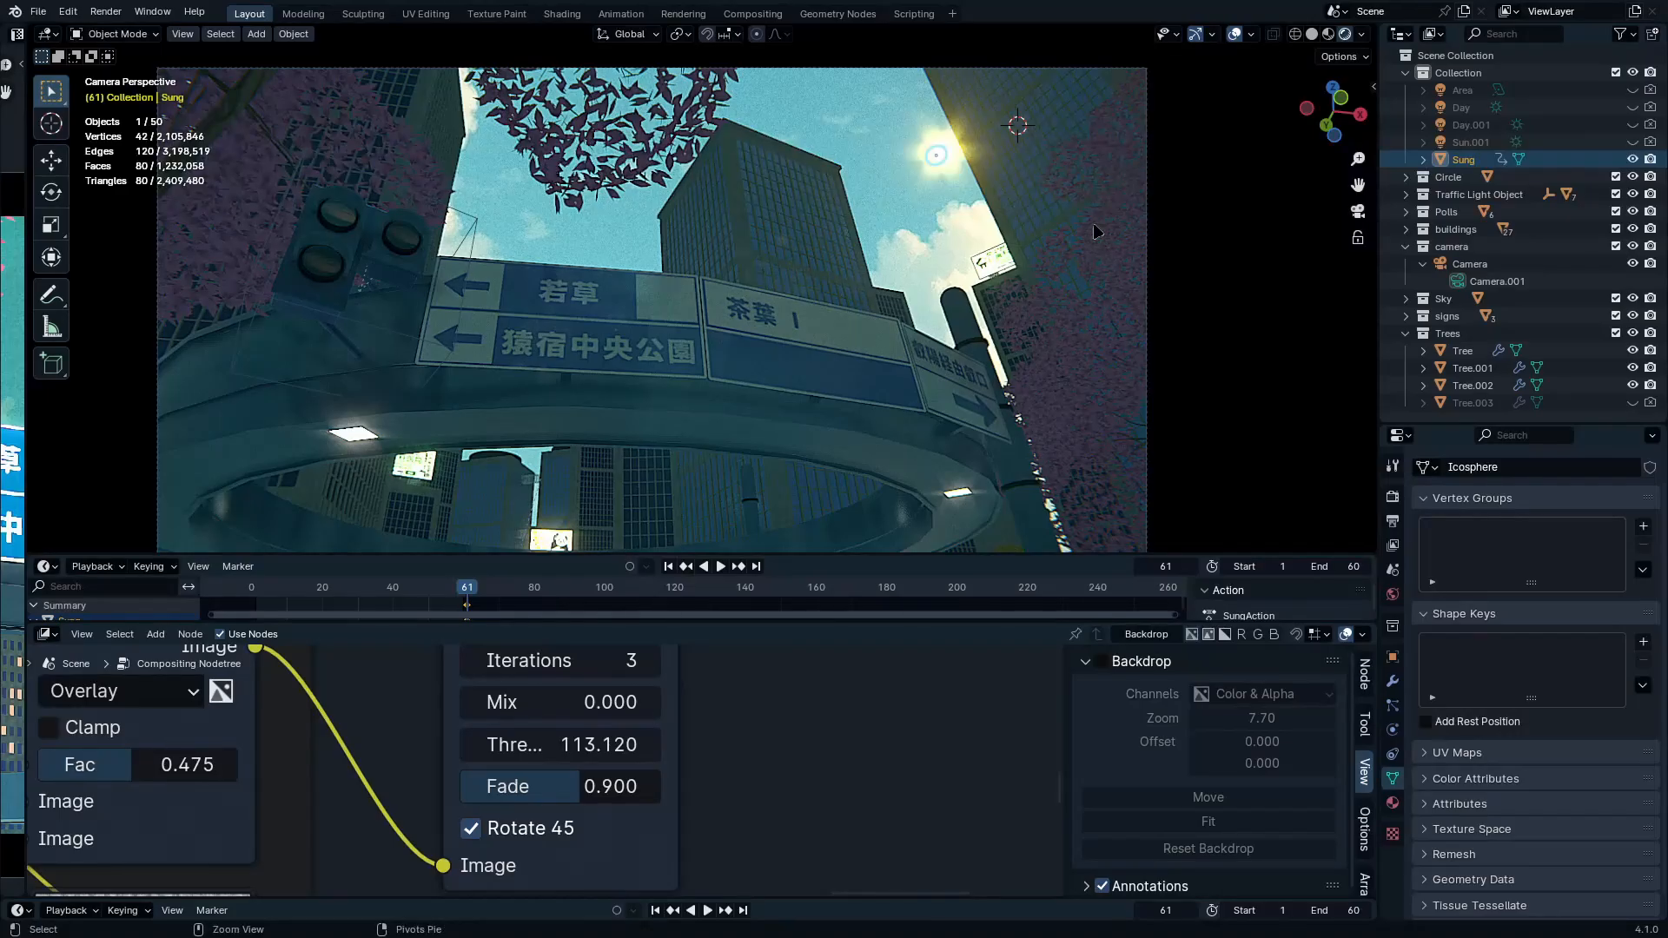
key("ctrl+z")
key("k")
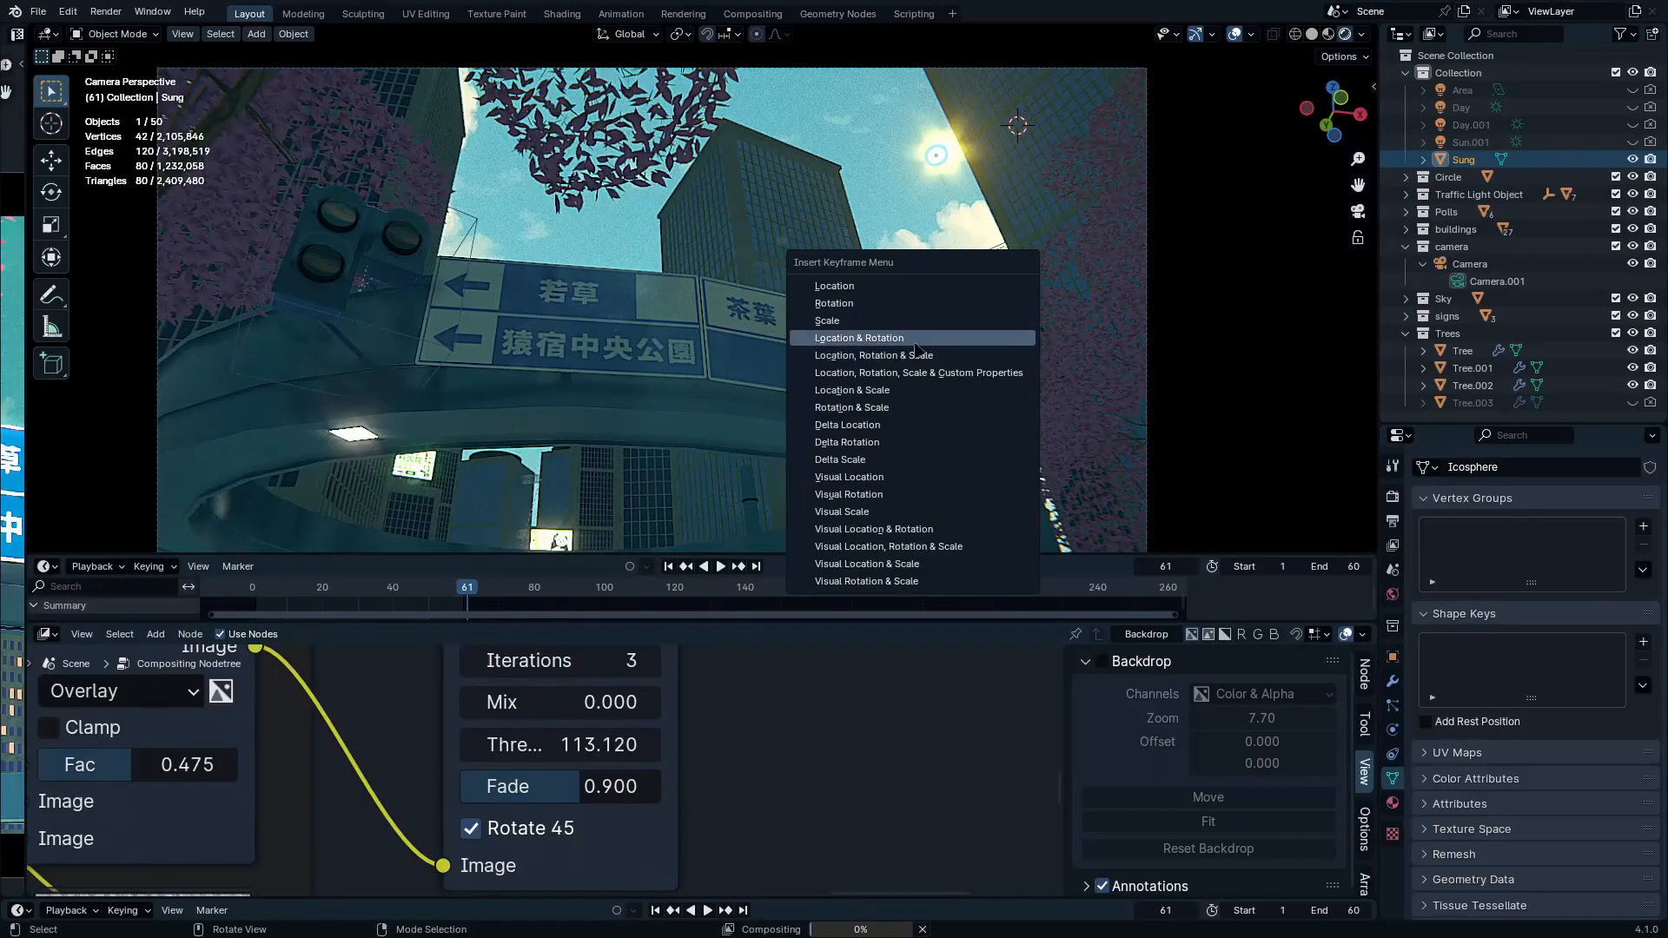
left_click(956, 353)
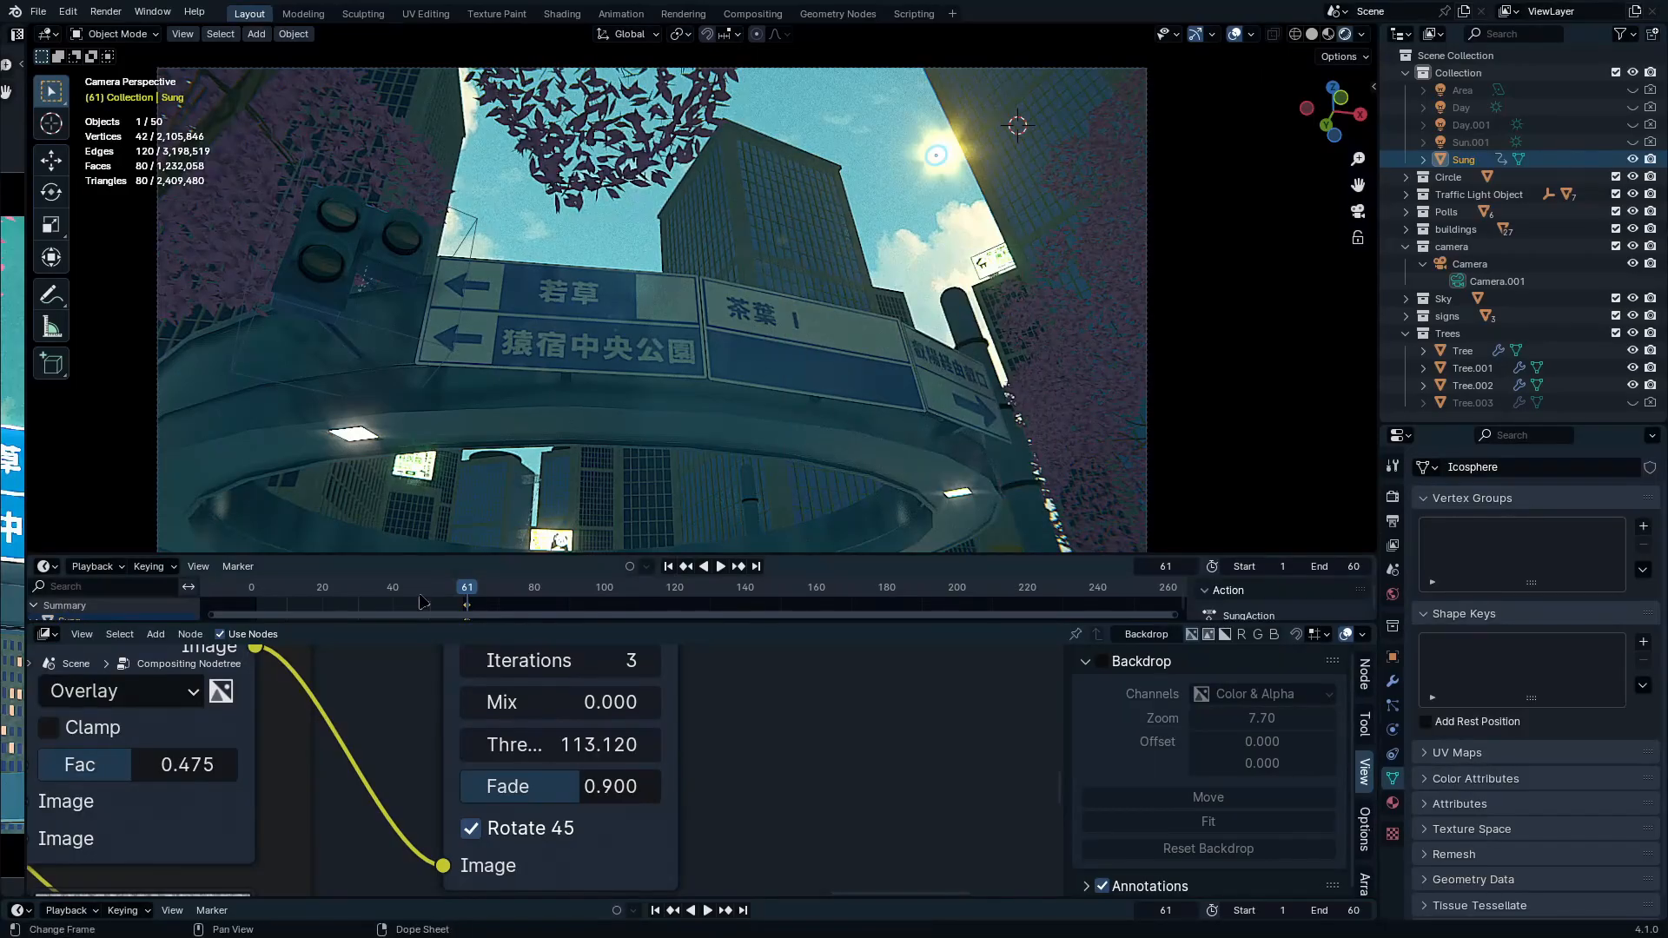
At frame 0, rotate the Sung sphere 49.5° about the global Y axis around the 3D cursor and insert a keyframe
left_click_drag(419, 595, 228, 614)
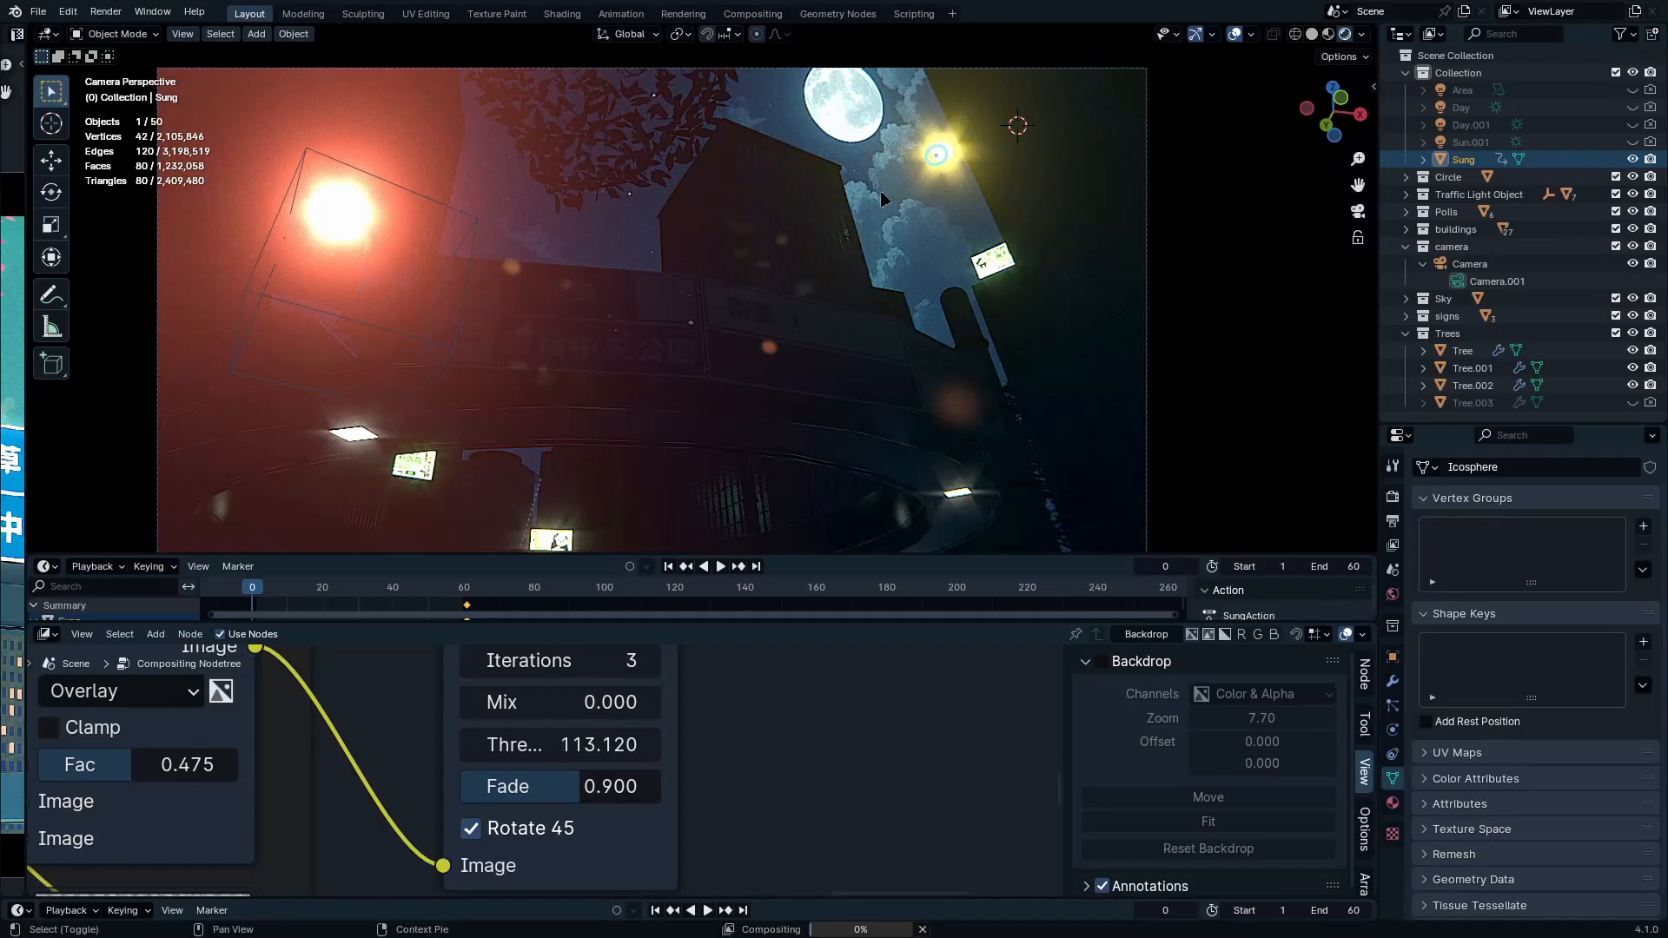
key("KP_0")
key("KP_0")
key("r")
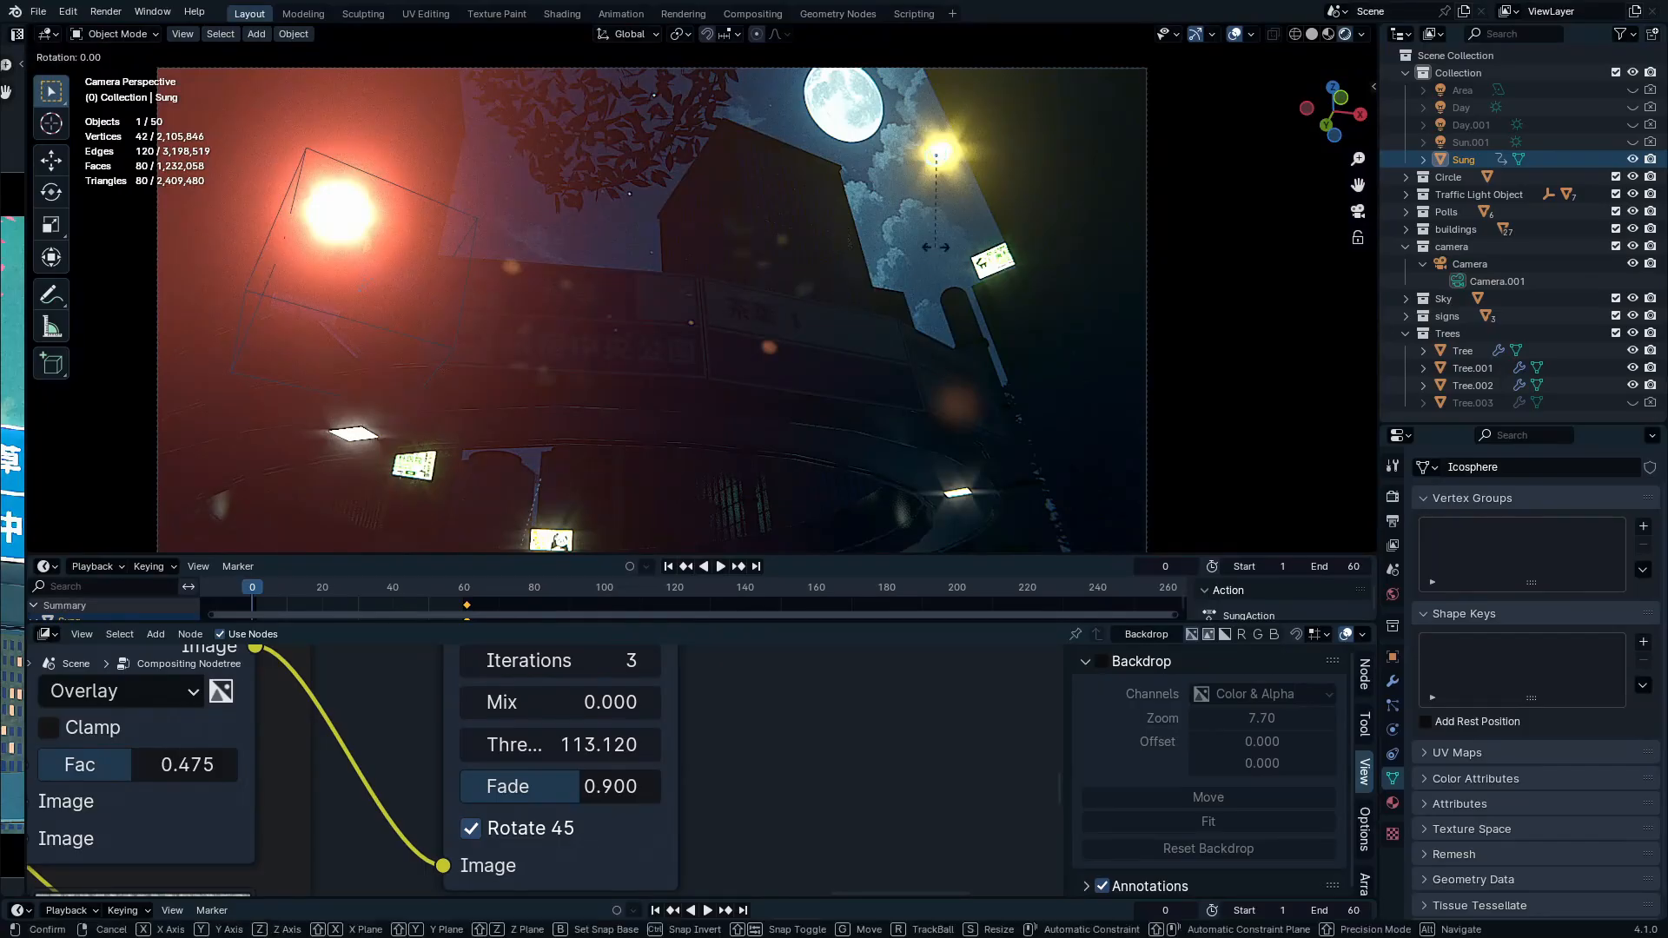
left_click(984, 306)
left_click(681, 34)
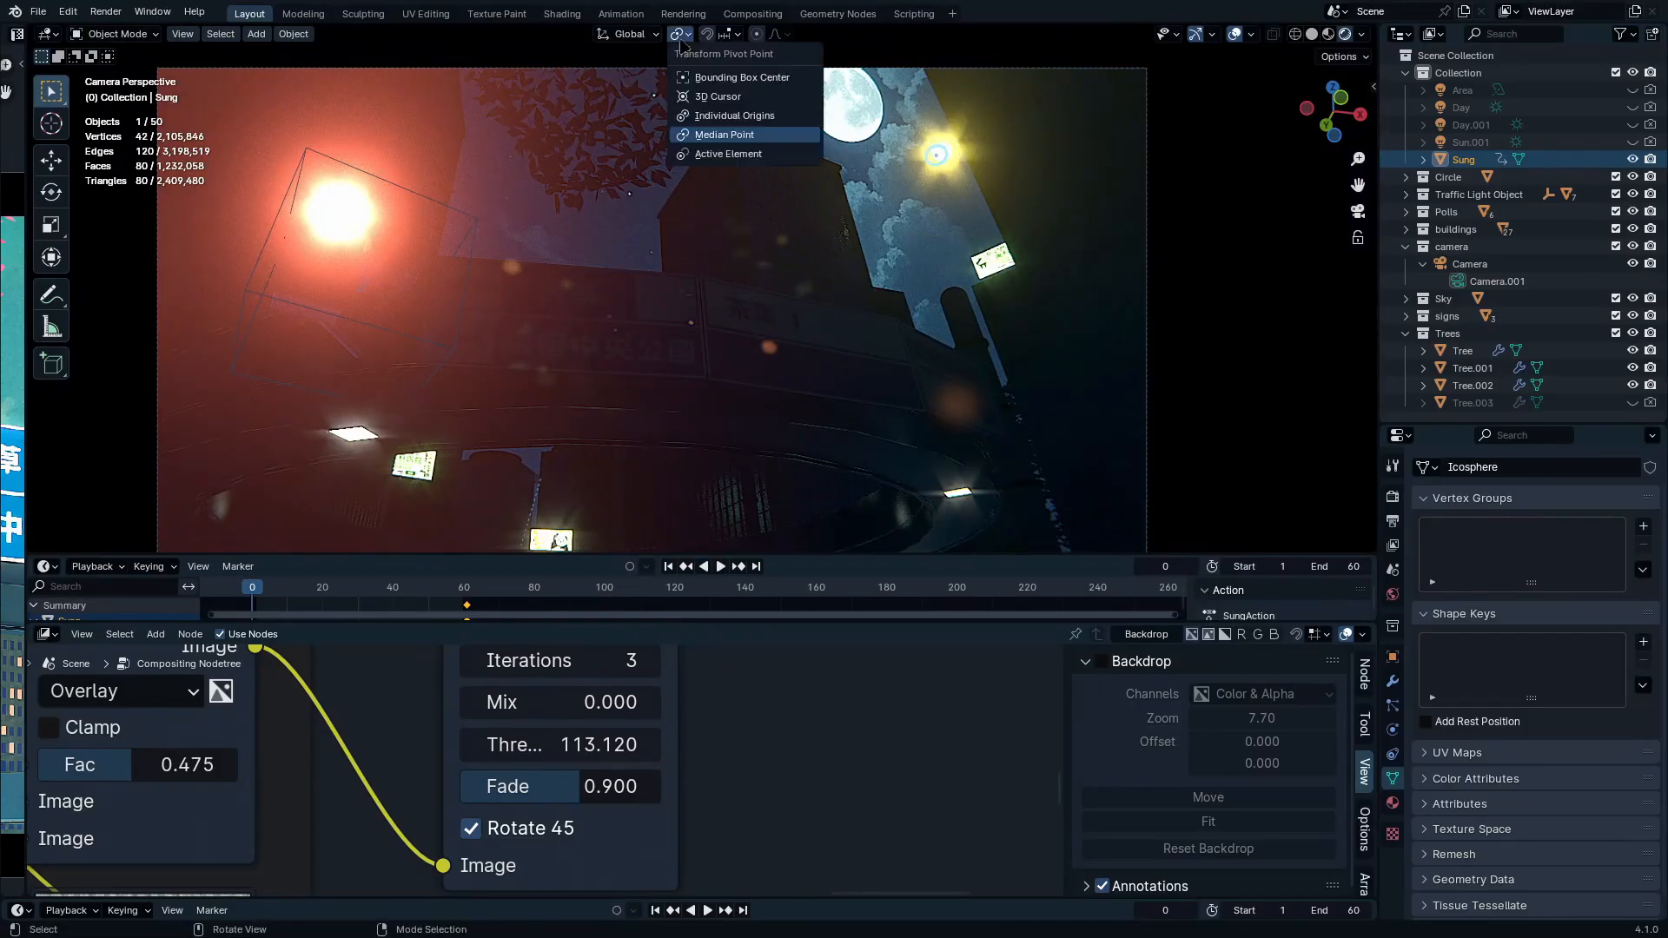
left_click(723, 113)
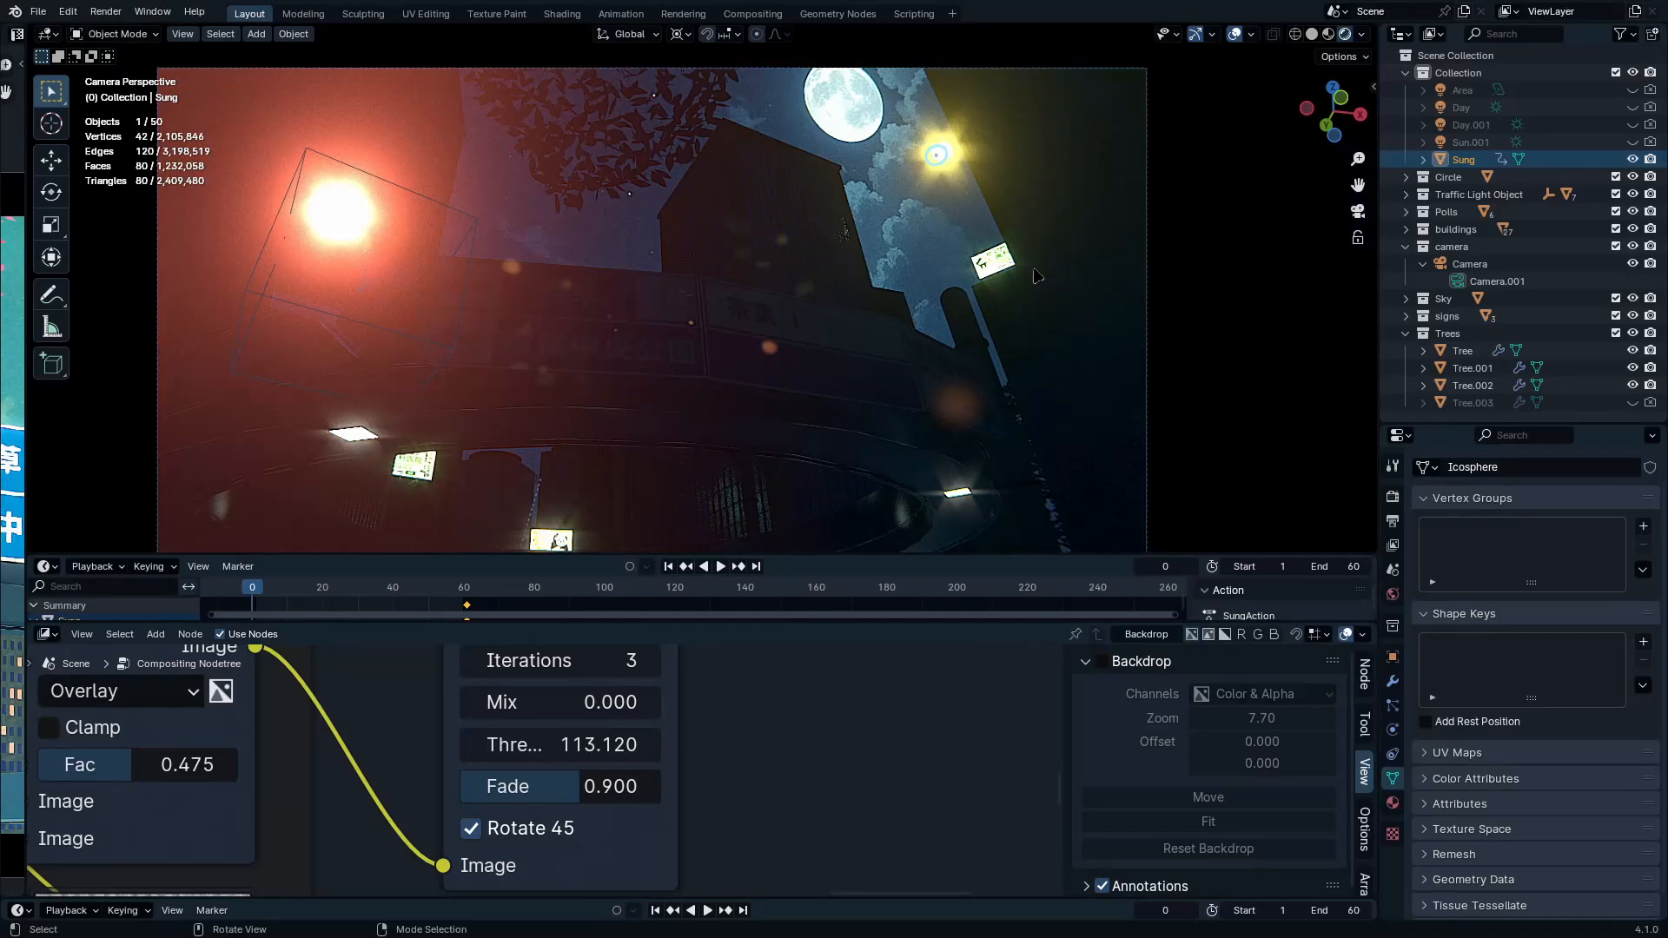
key("r")
key("y")
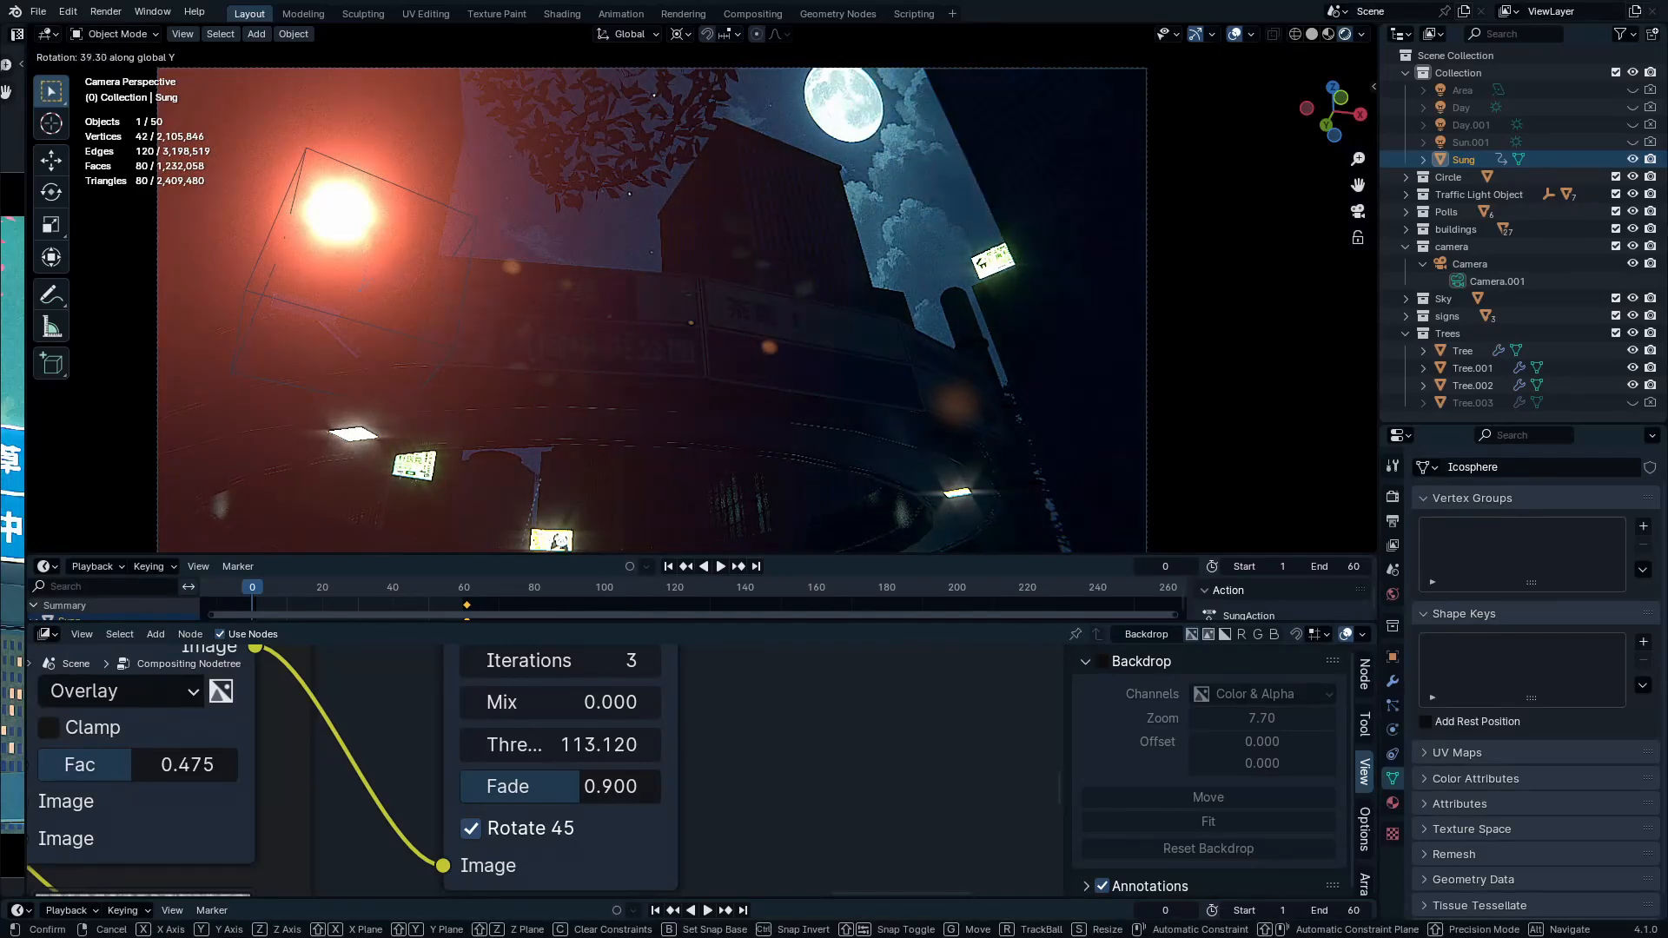
left_click(245, 193)
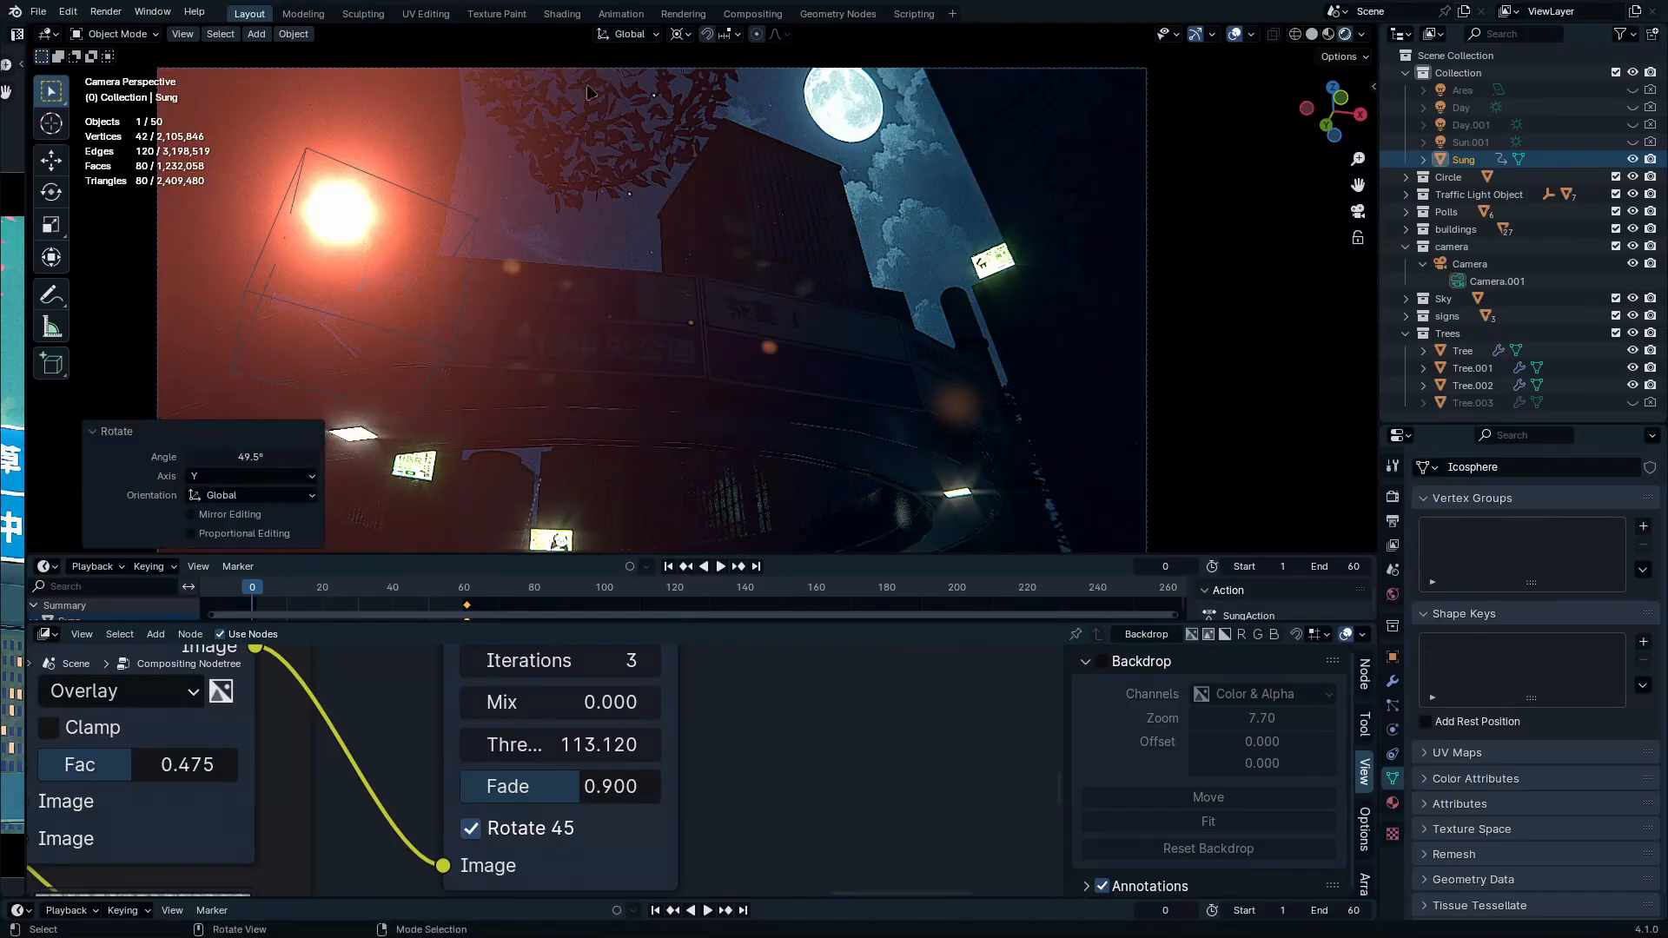
key("k")
left_click(819, 293)
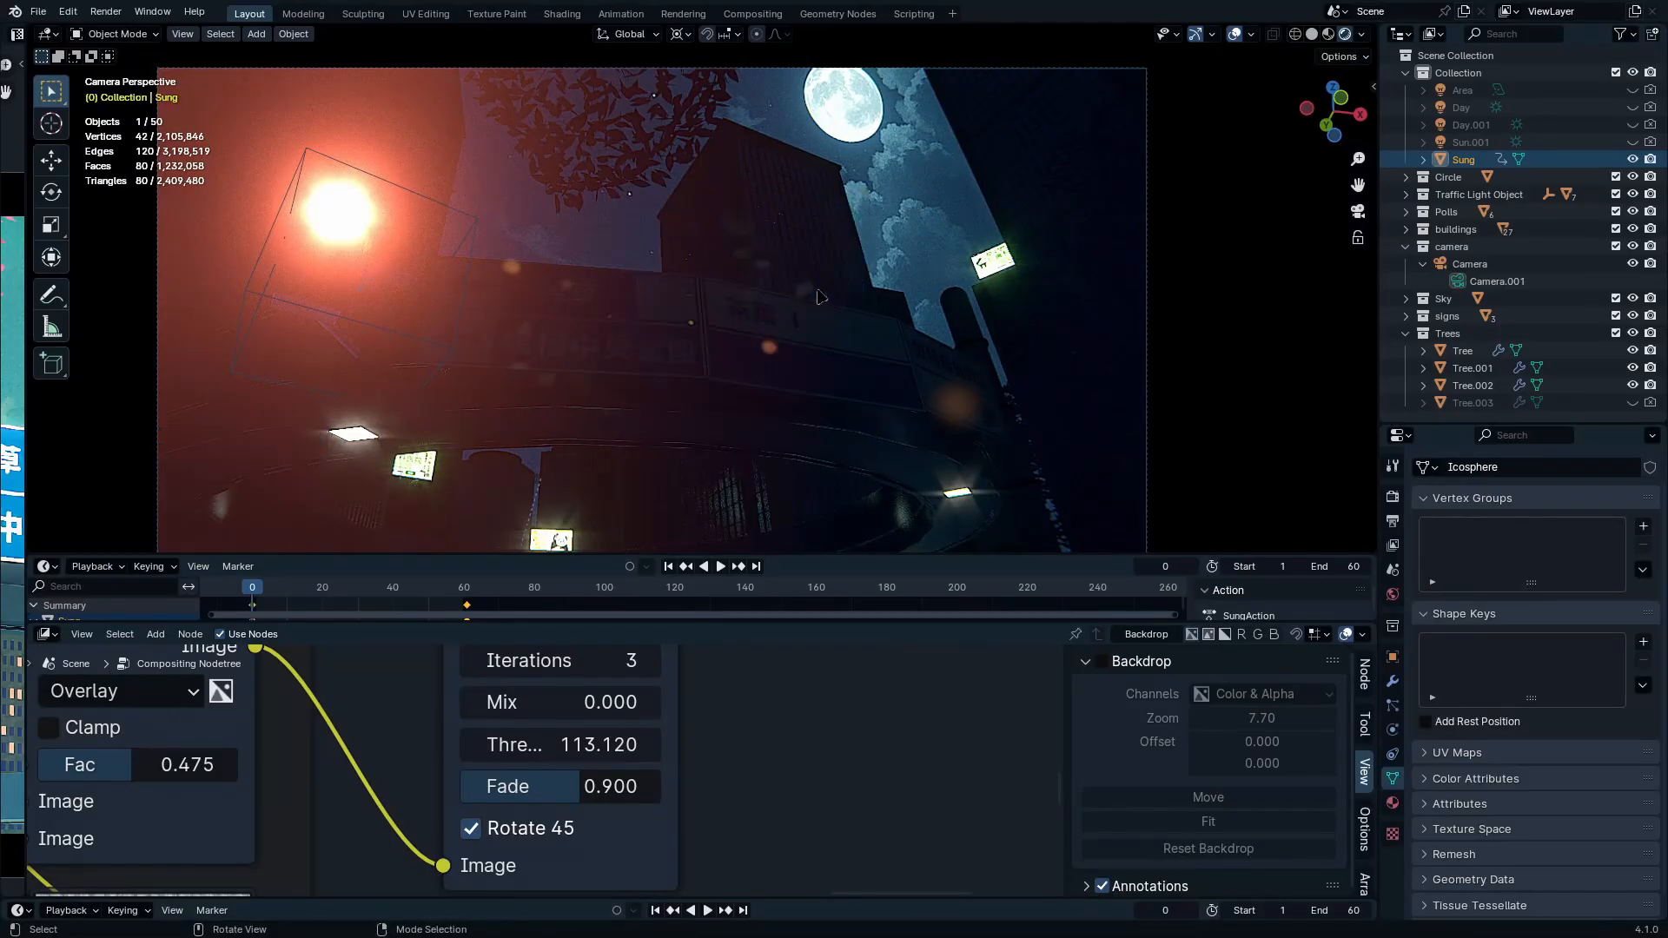
Enlarge the timeline, shift the Sung sphere's ending keyframes earlier to about frame 49, and play back the animation
key("space")
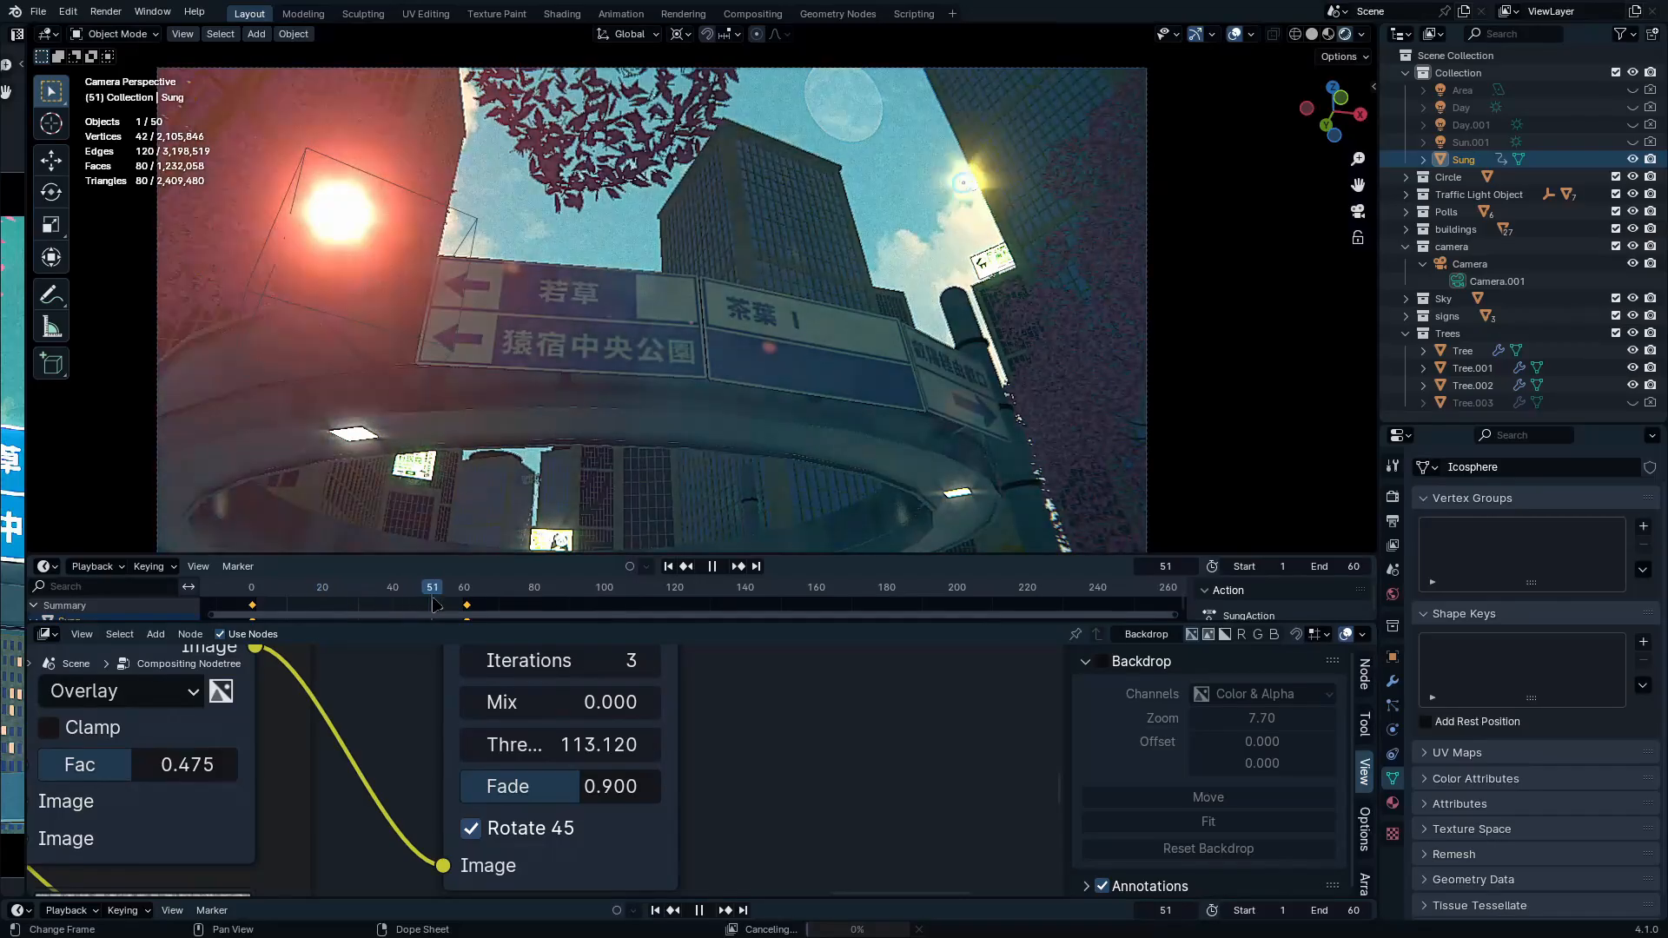
key("space")
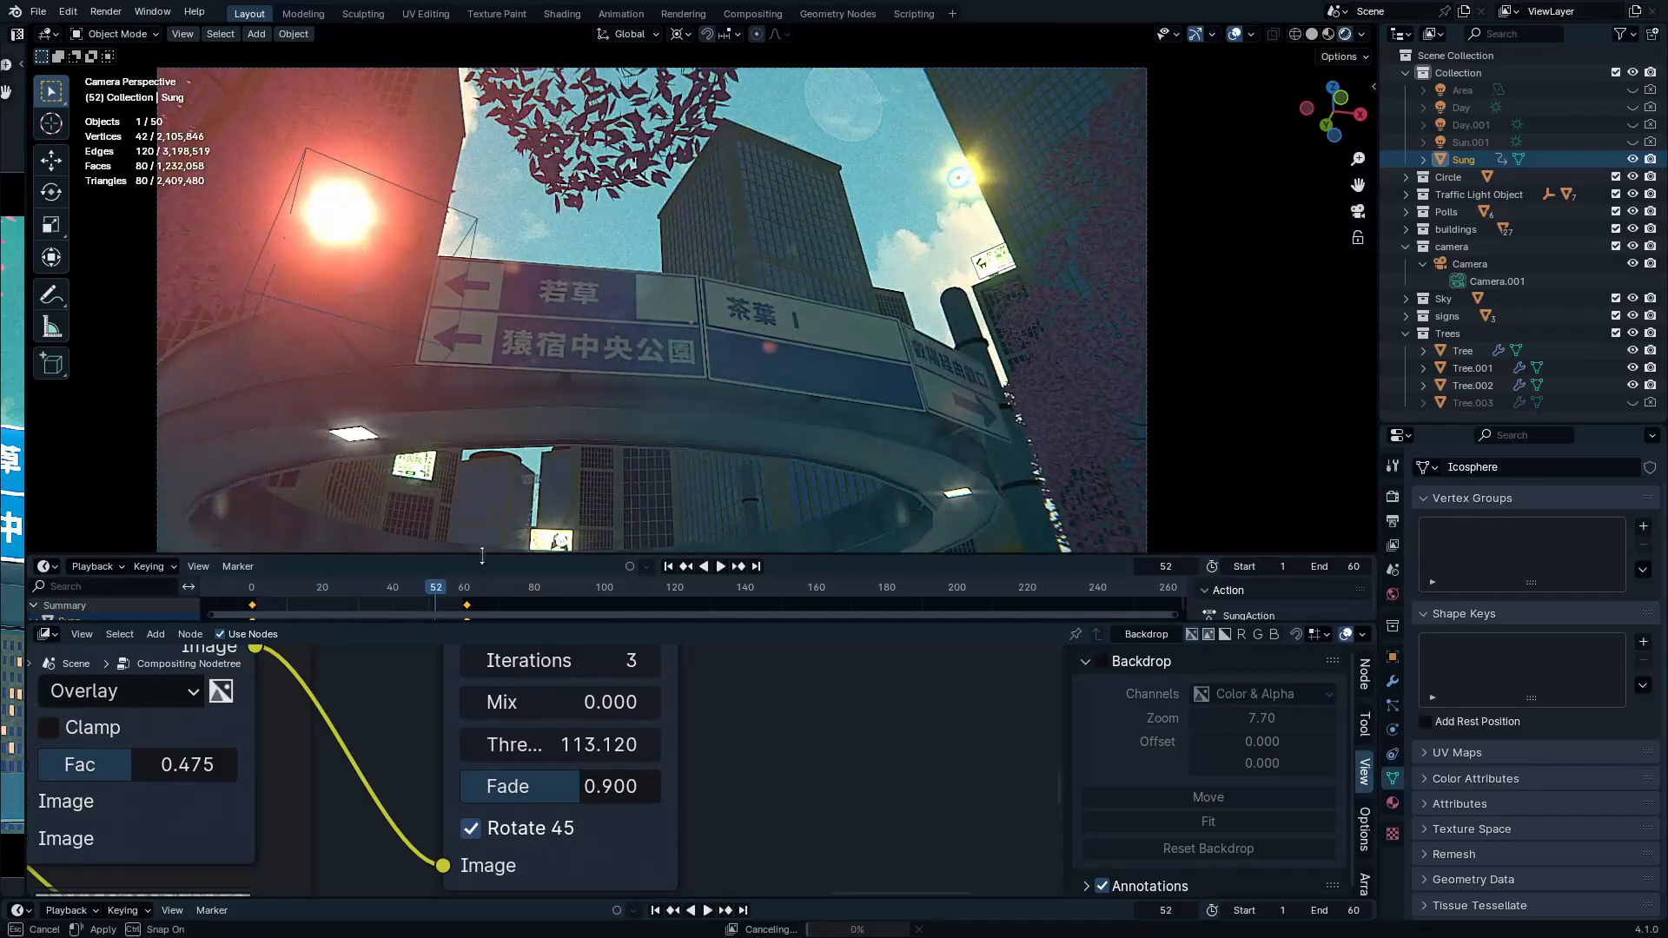
left_click_drag(482, 552, 480, 514)
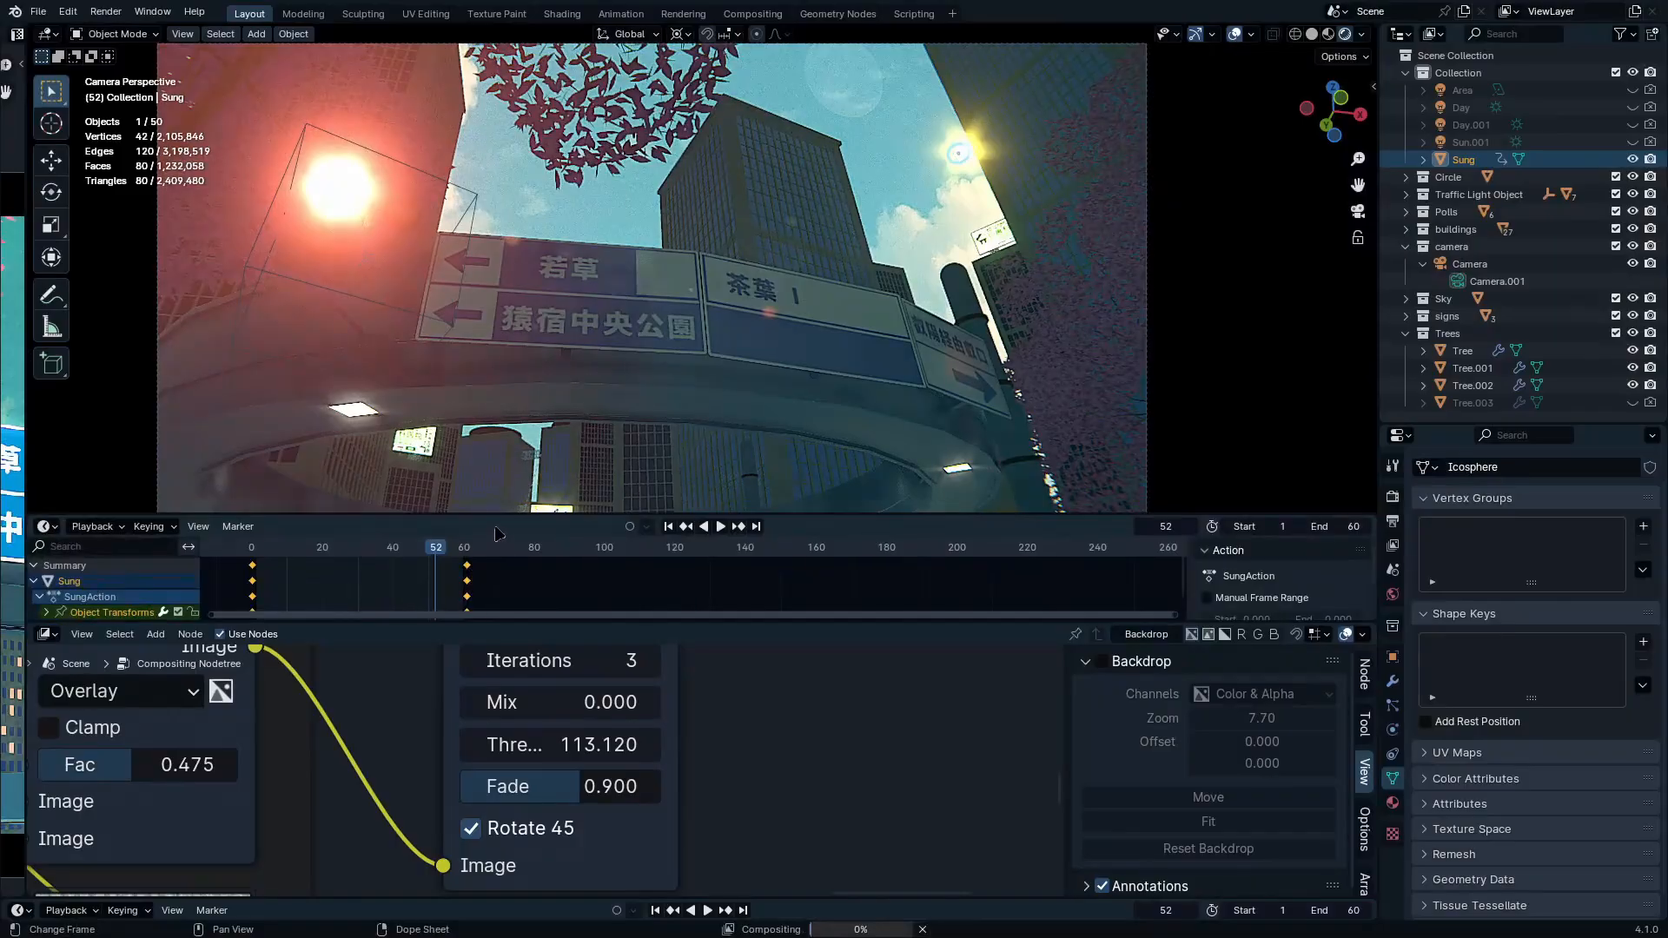
left_click_drag(496, 513, 490, 388)
mouse_move(447, 422)
left_mouse_down()
mouse_move(449, 527)
mouse_move(462, 421)
left_mouse_up()
key("g")
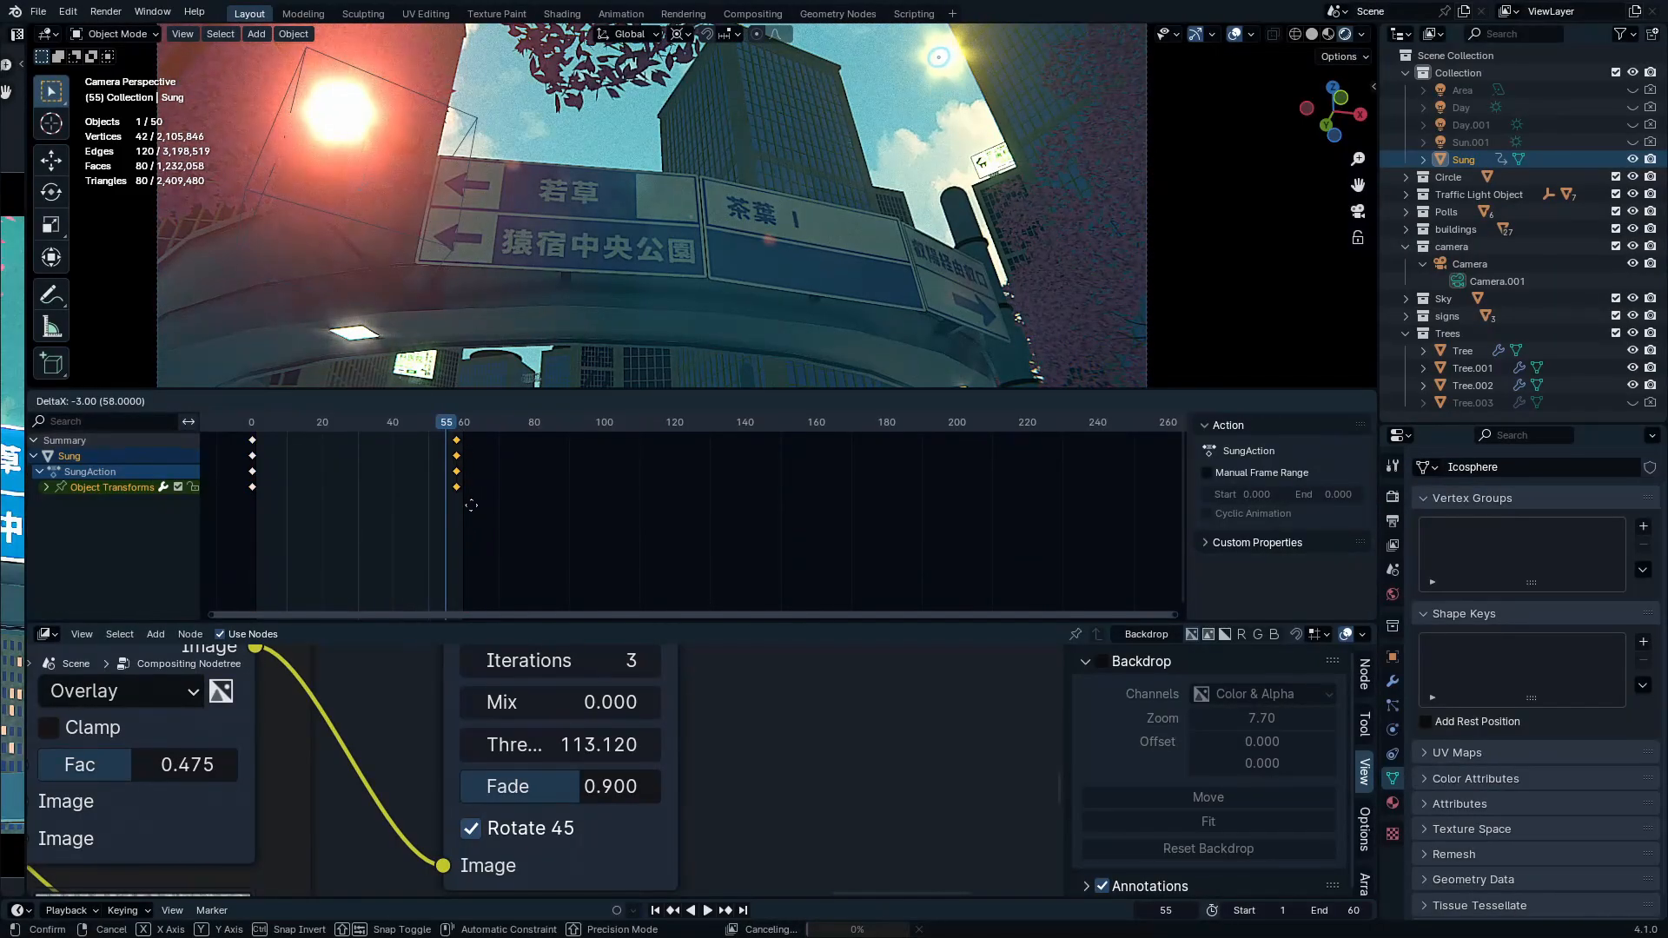
left_click(453, 493)
key("space")
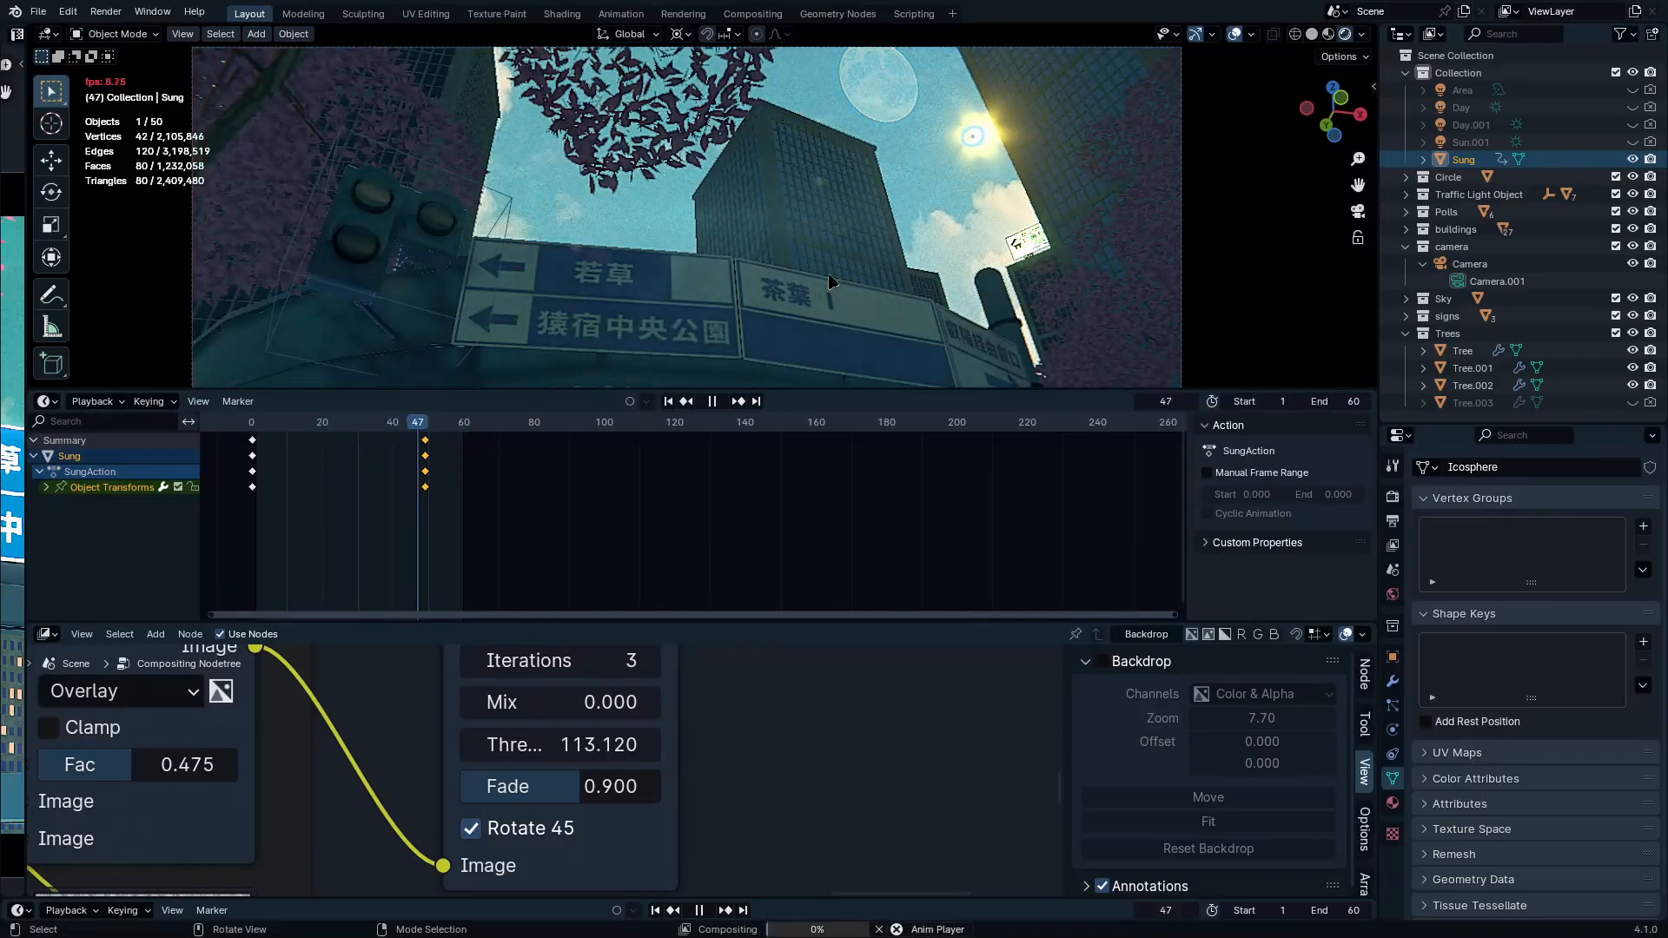
key("space")
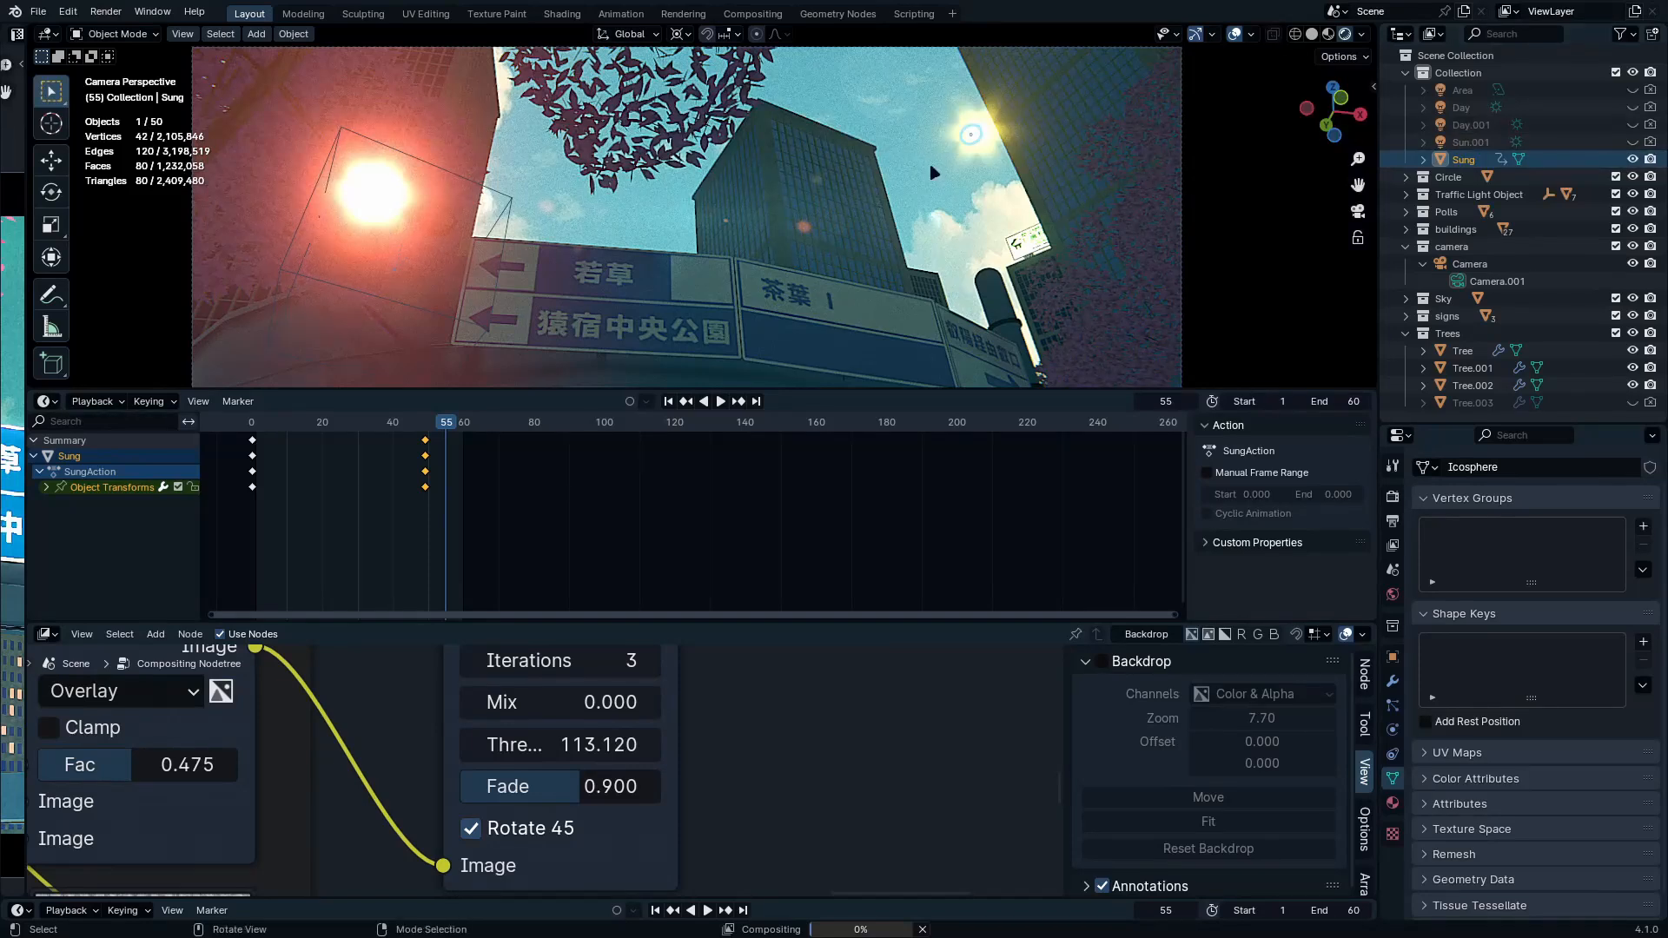
Return to frame 0 and show the Sun.001 and Area lights in the viewport
left_click_drag(424, 425, 217, 452)
left_click(1633, 141)
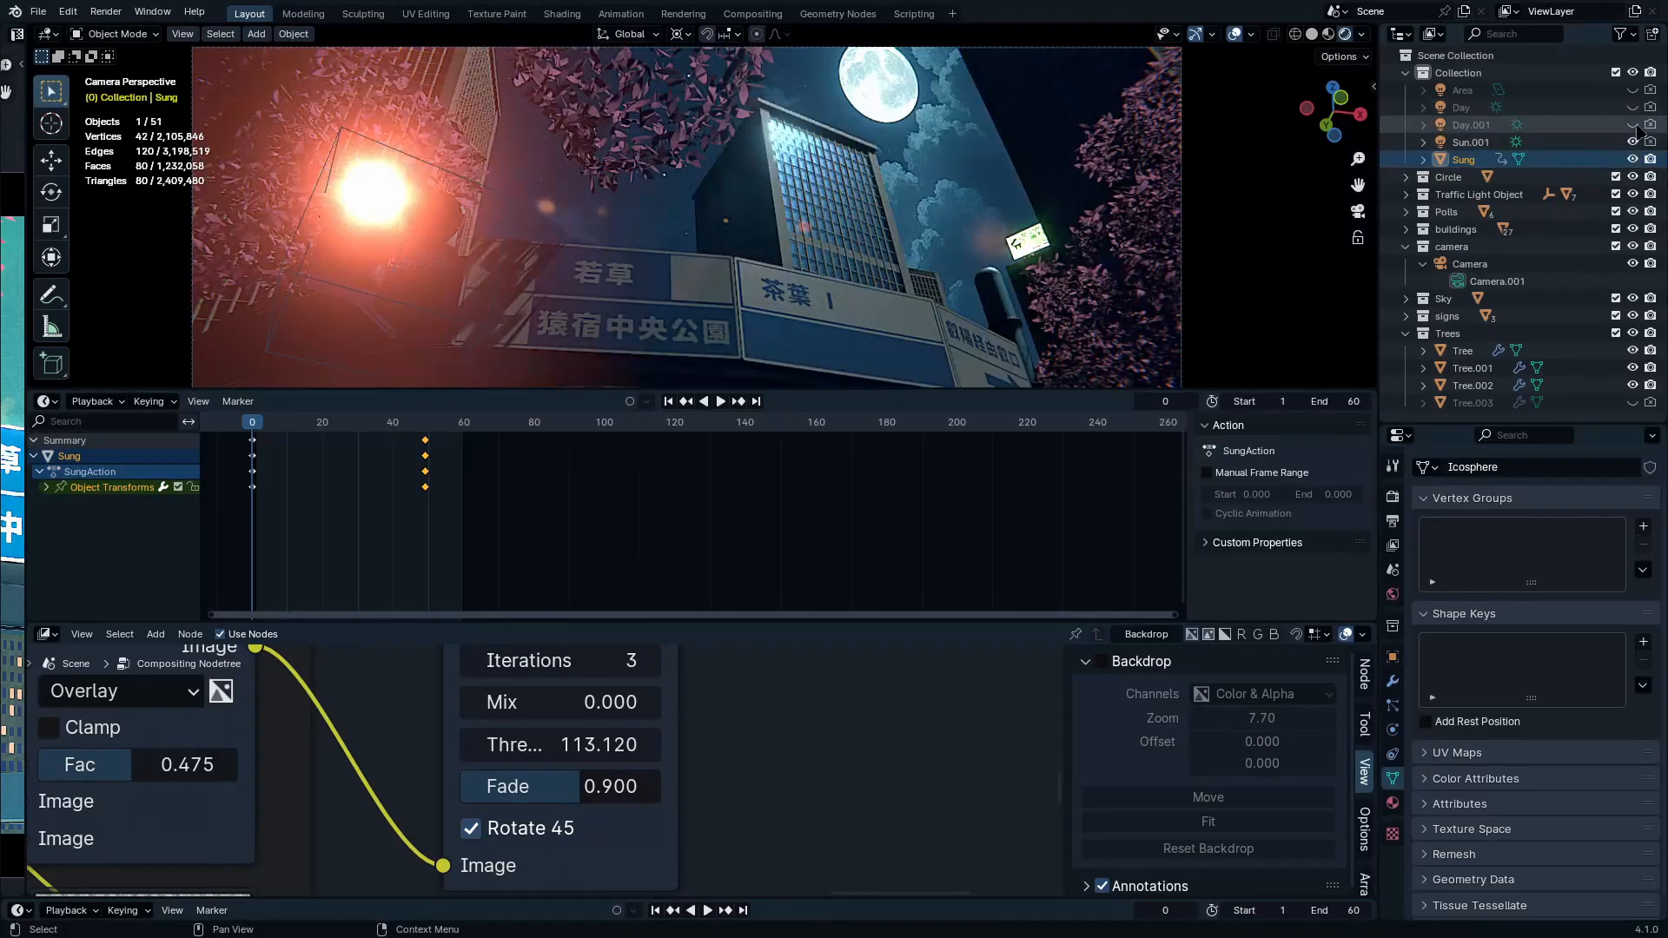
left_click(1632, 89)
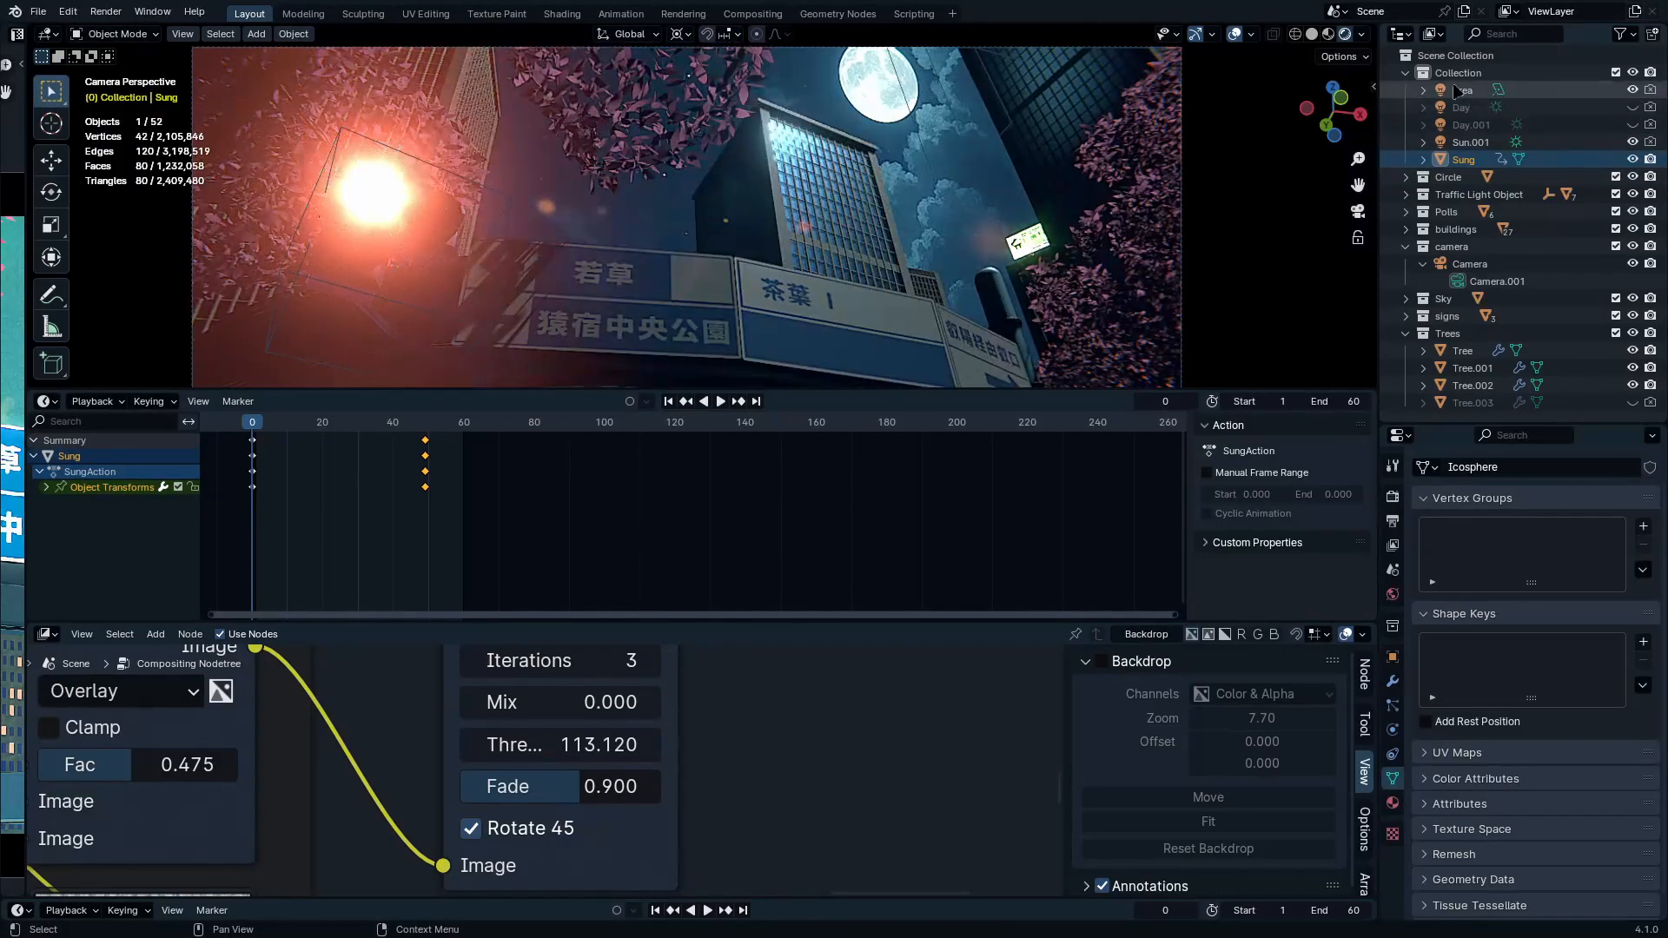
Reduce the Area light's power to 902.56 W
left_click(1510, 92)
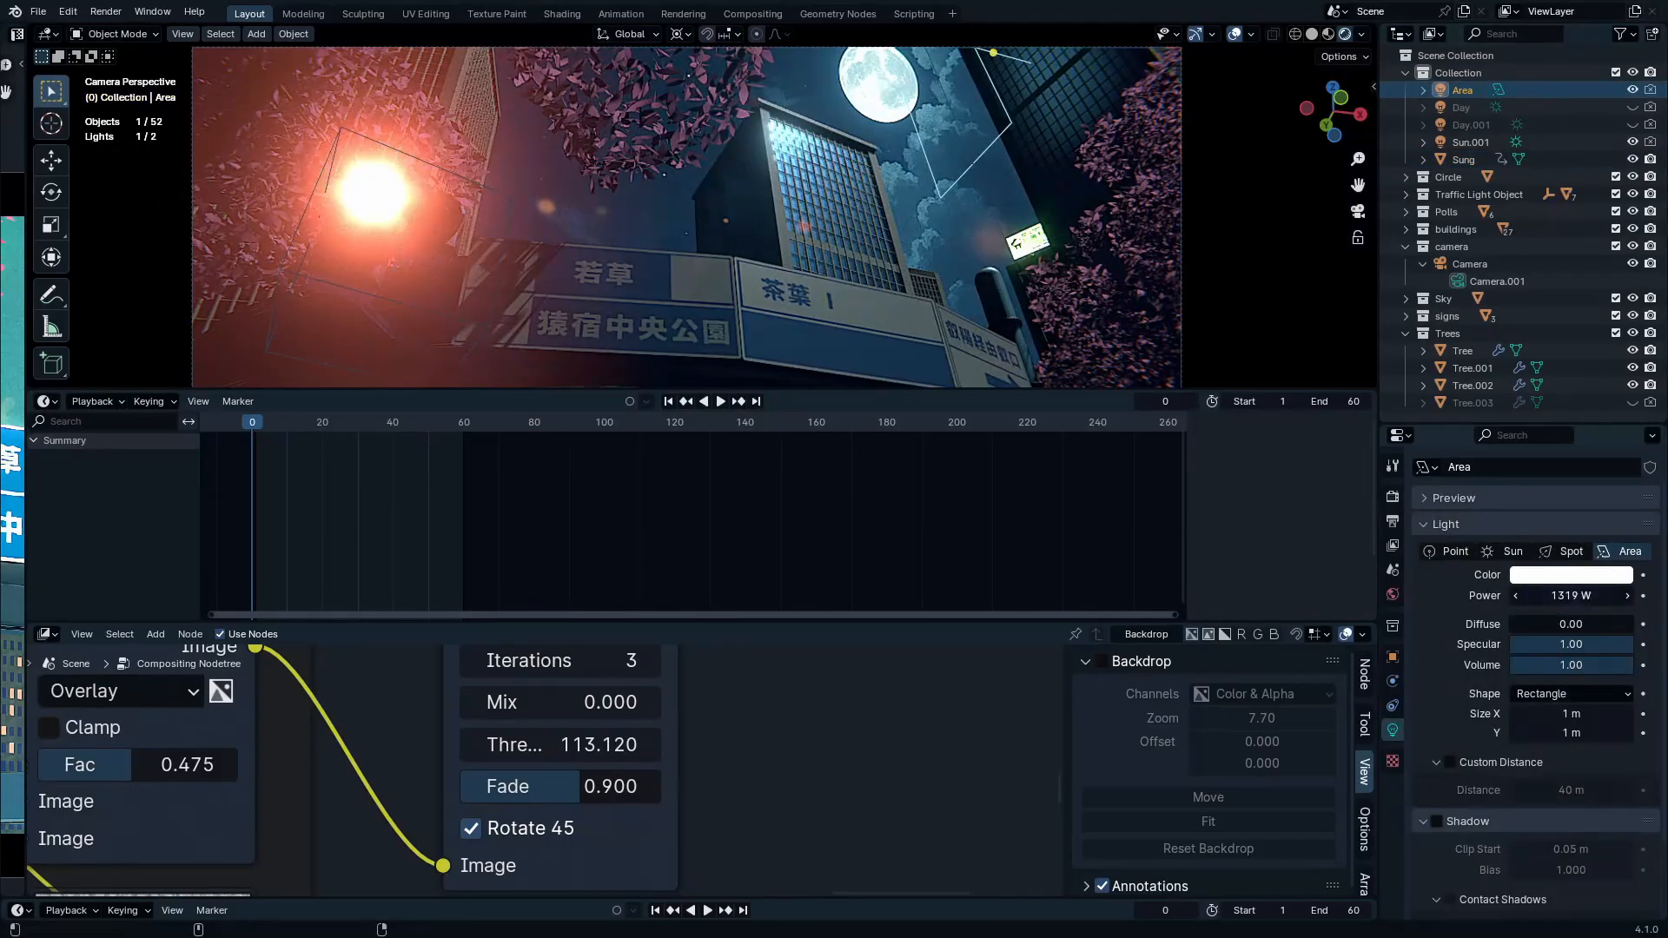
left_click_drag(1571, 596, 1563, 595)
key("s")
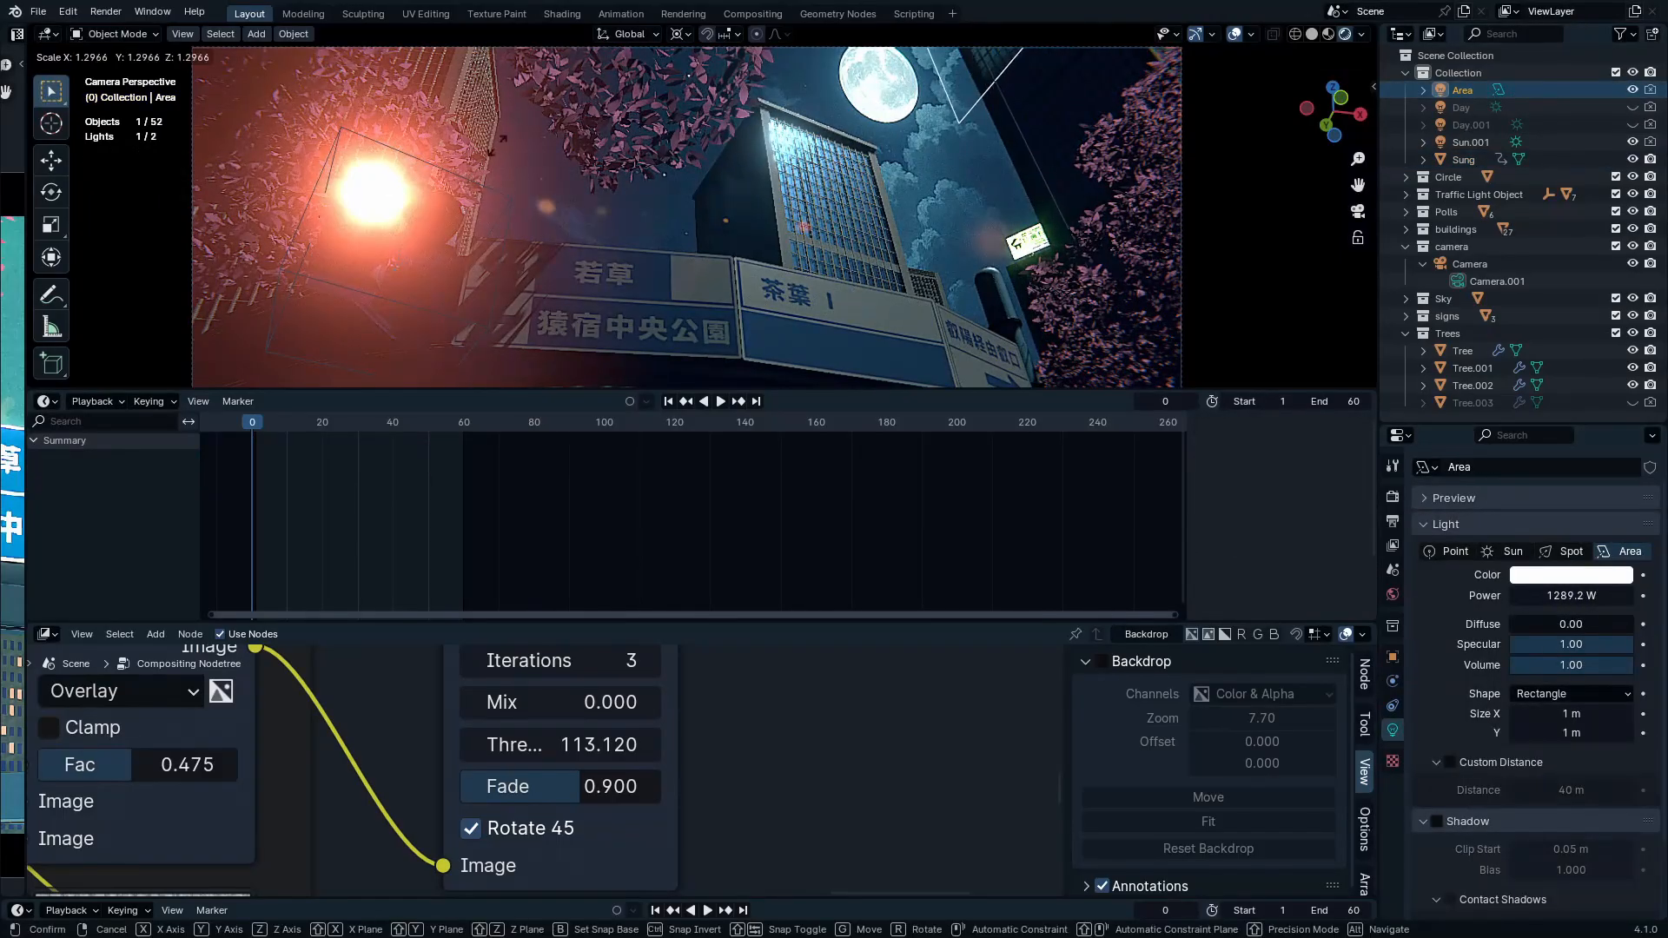
right_click(1358, 141)
right_click(1122, 139, "ctrl")
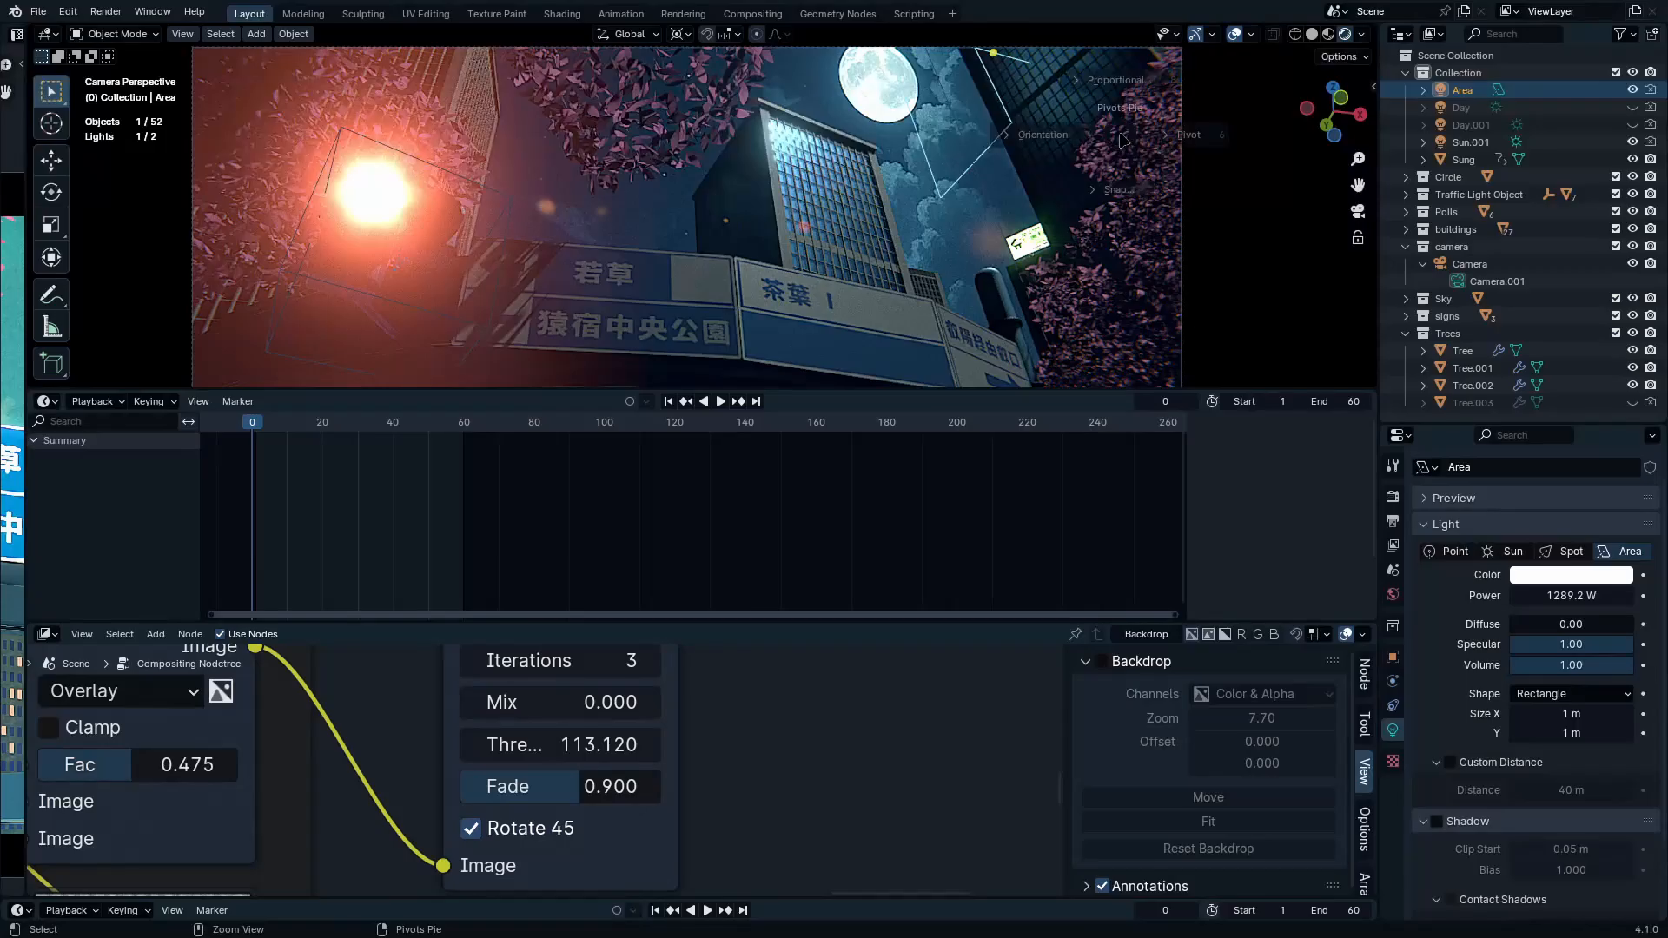
left_click(1121, 104)
left_click_drag(1571, 595, 1522, 596)
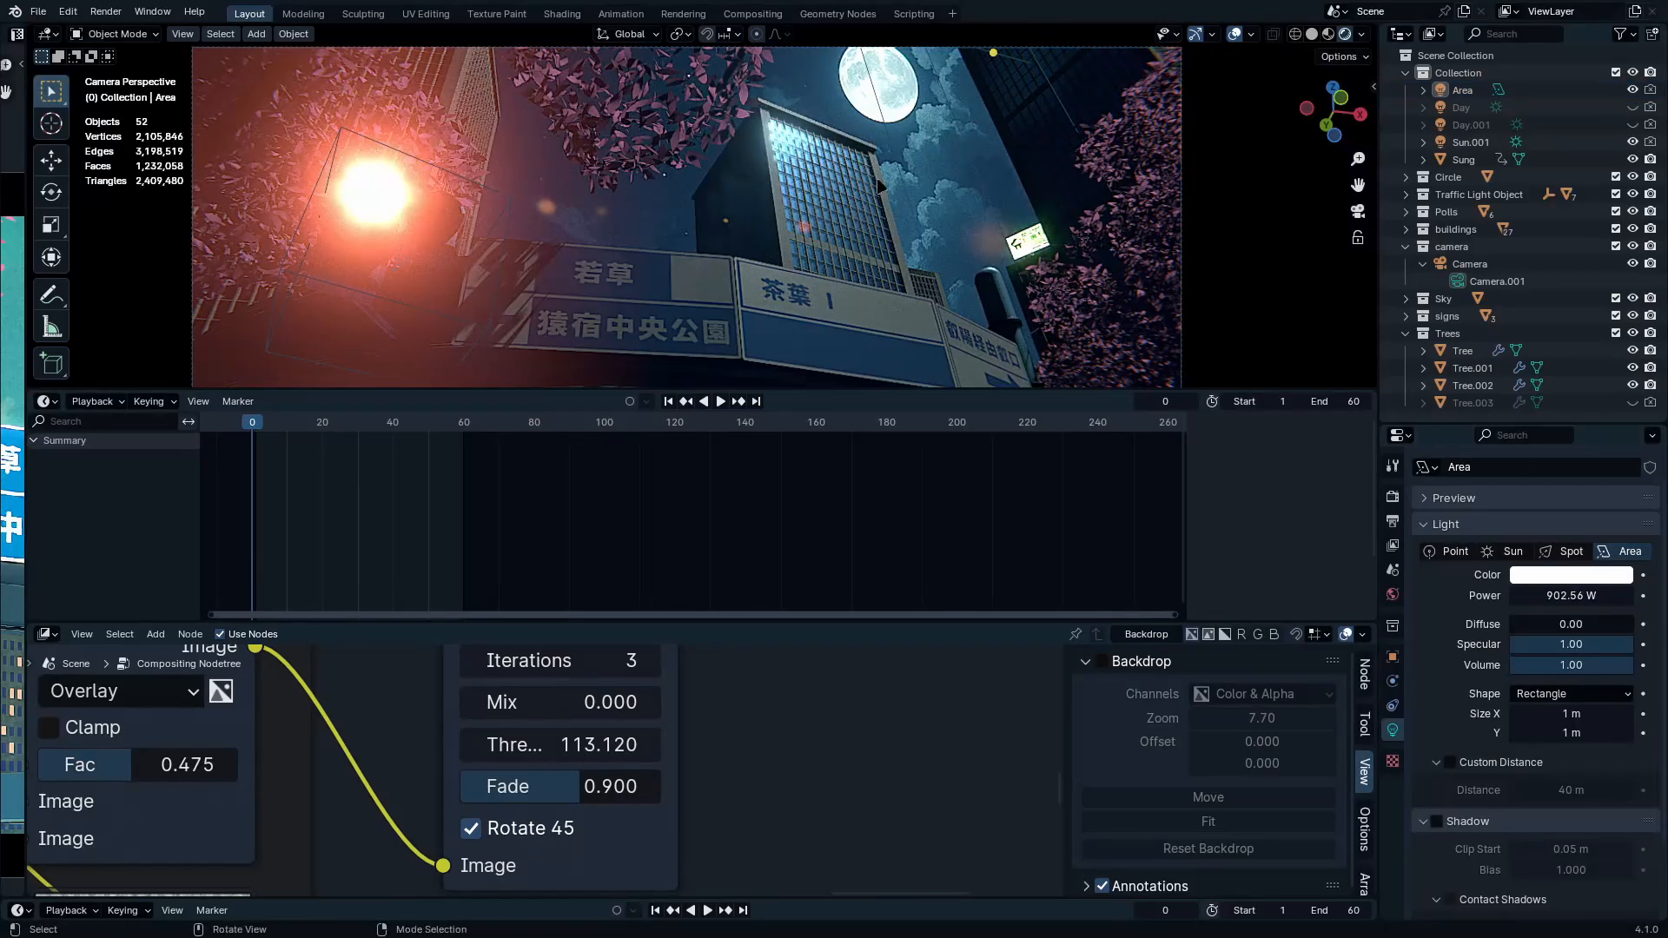
Select the glowing orange lens of the traffic light and show its material nodes in the Shader Editor
left_click(381, 252)
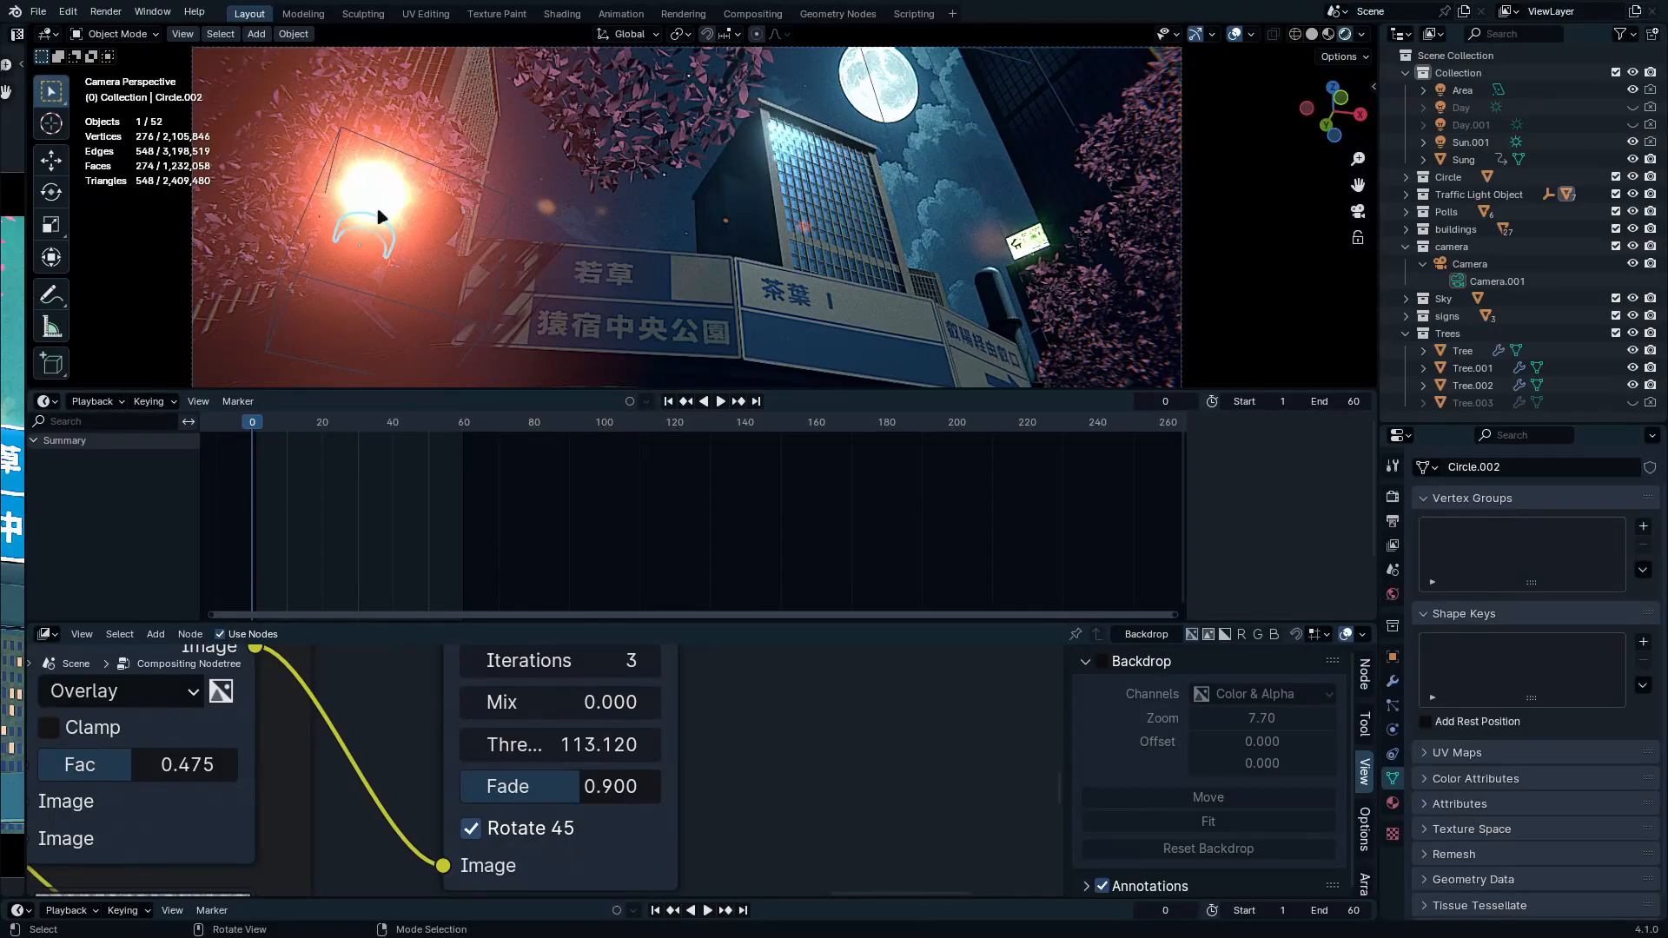
left_click(380, 217)
left_click(45, 635)
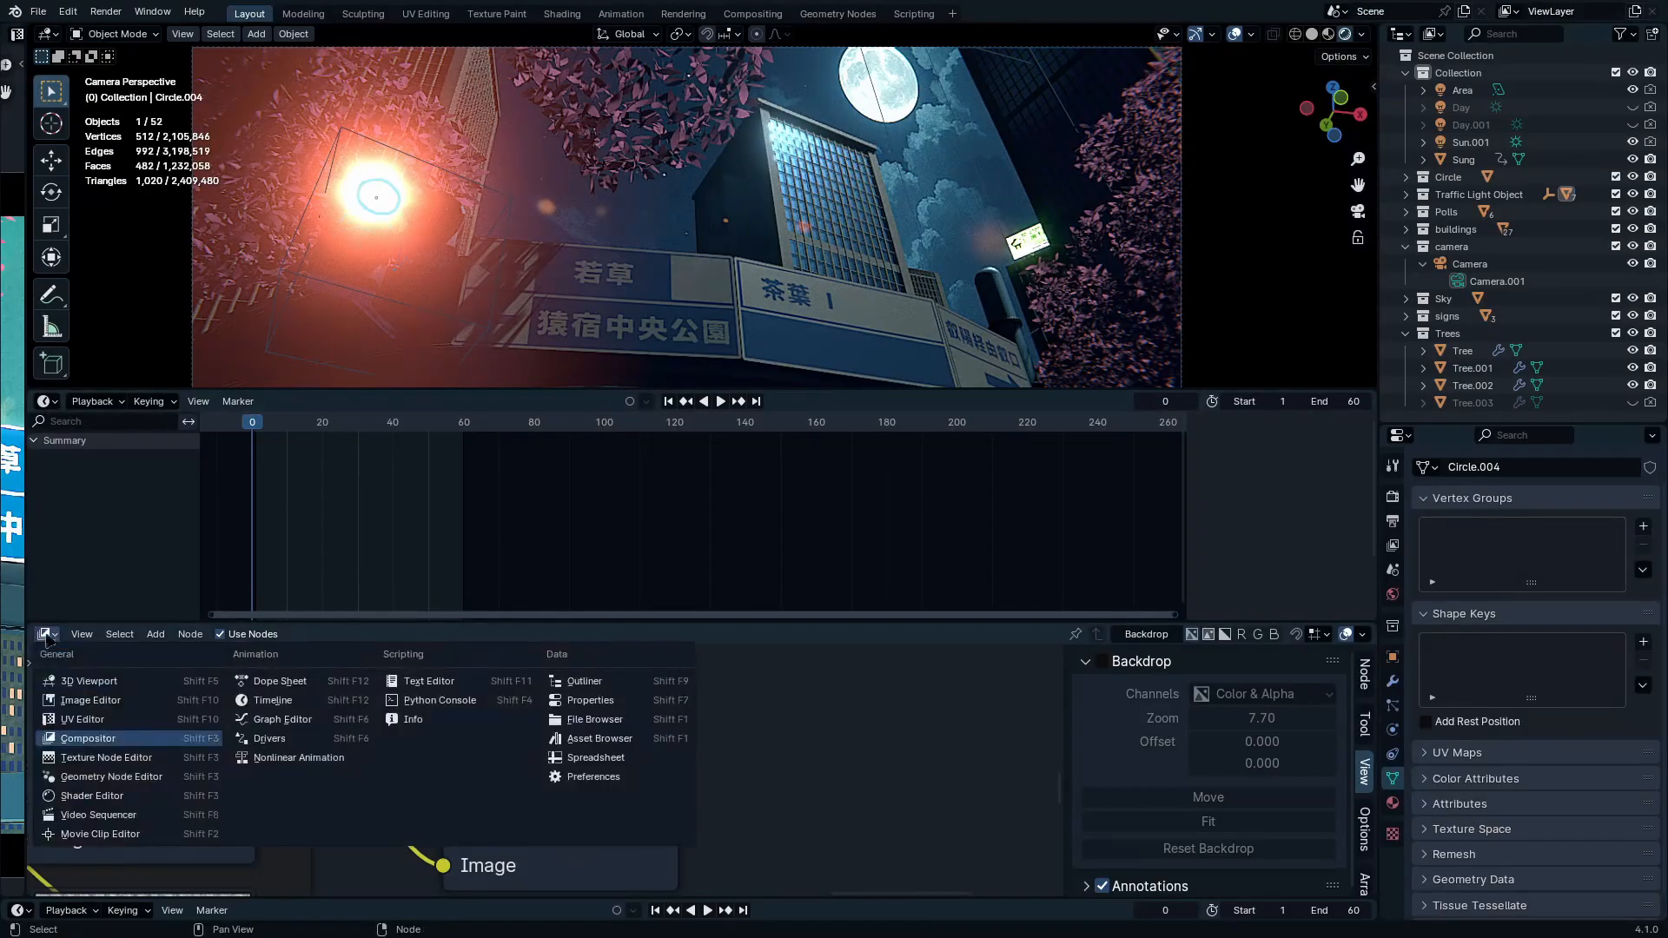
left_click(92, 796)
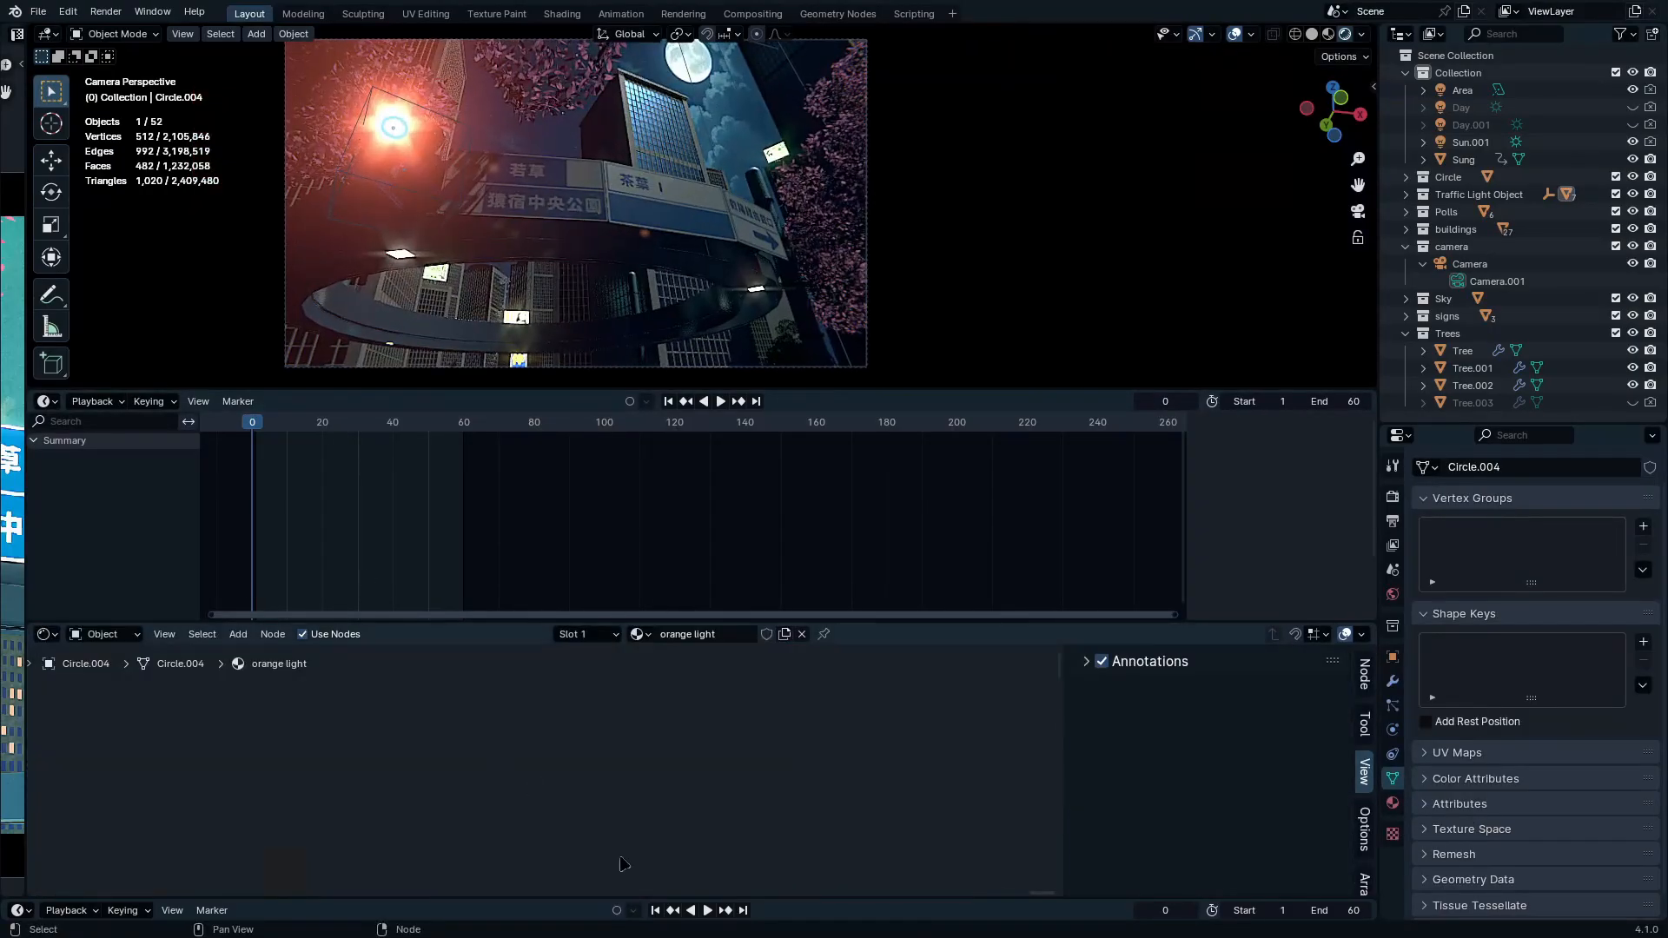
Set the light strength Multiply value of the orange light material to -129.410
key("Home")
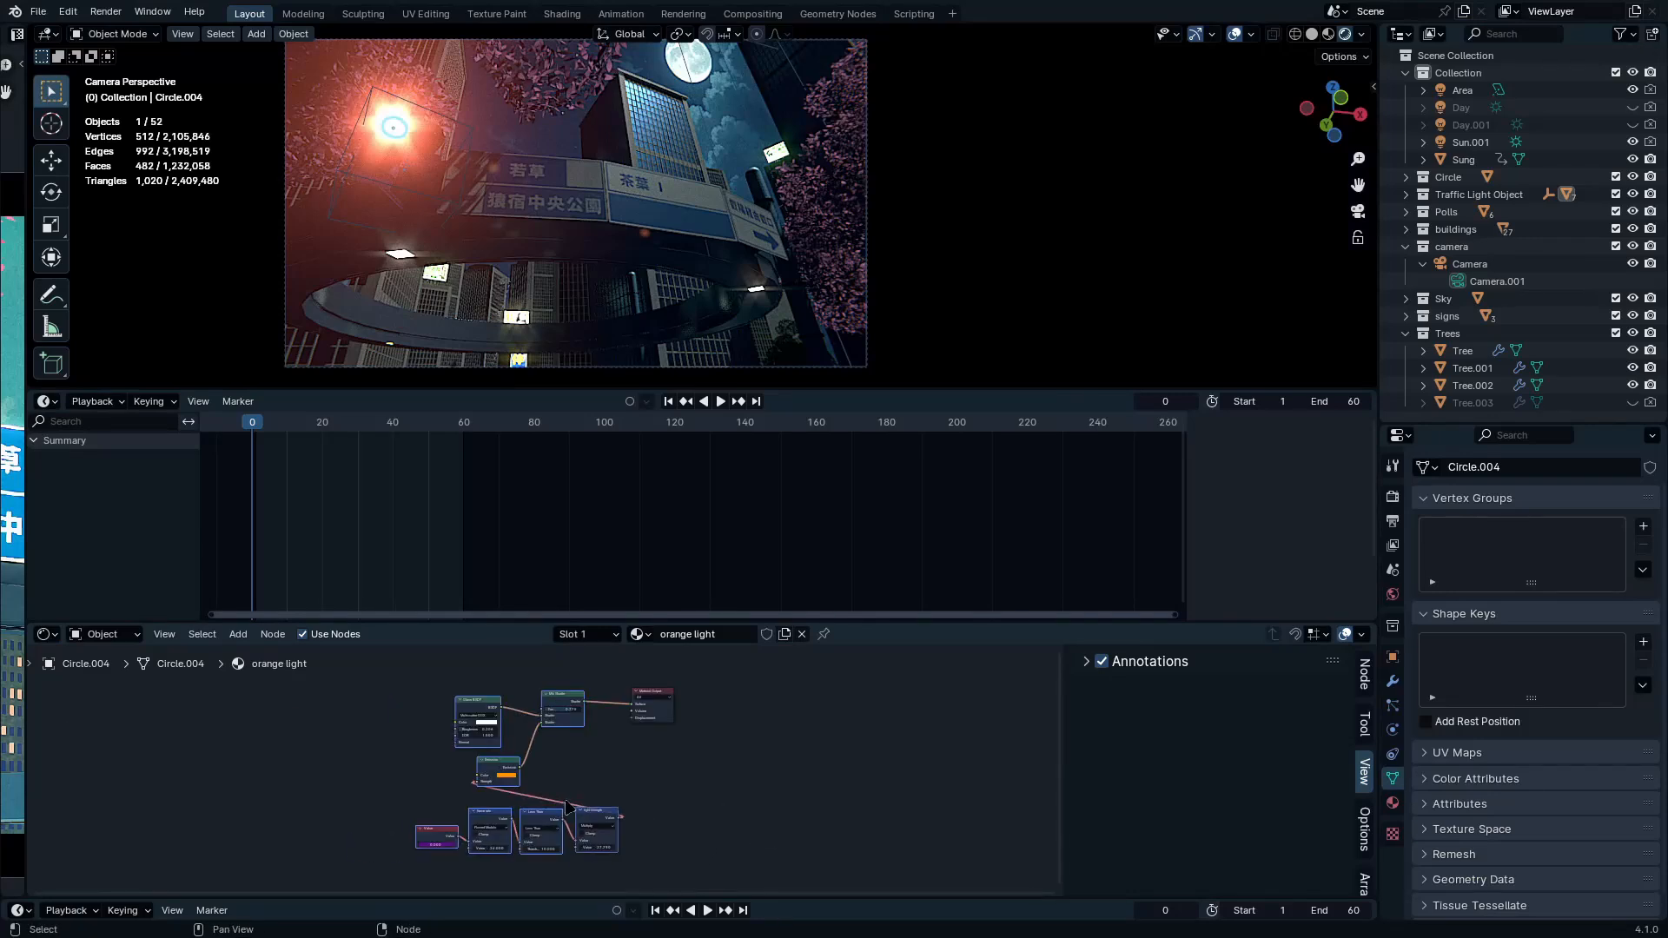
middle_click_drag(566, 800, 669, 825, "ctrl")
middle_click_drag(686, 877, 617, 712)
mouse_move(636, 779)
left_mouse_down()
mouse_move(582, 781)
mouse_move(640, 781)
mouse_move(619, 781)
left_mouse_up()
left_click_drag(326, 133, 607, 258)
scroll(402, 142, "up", 8)
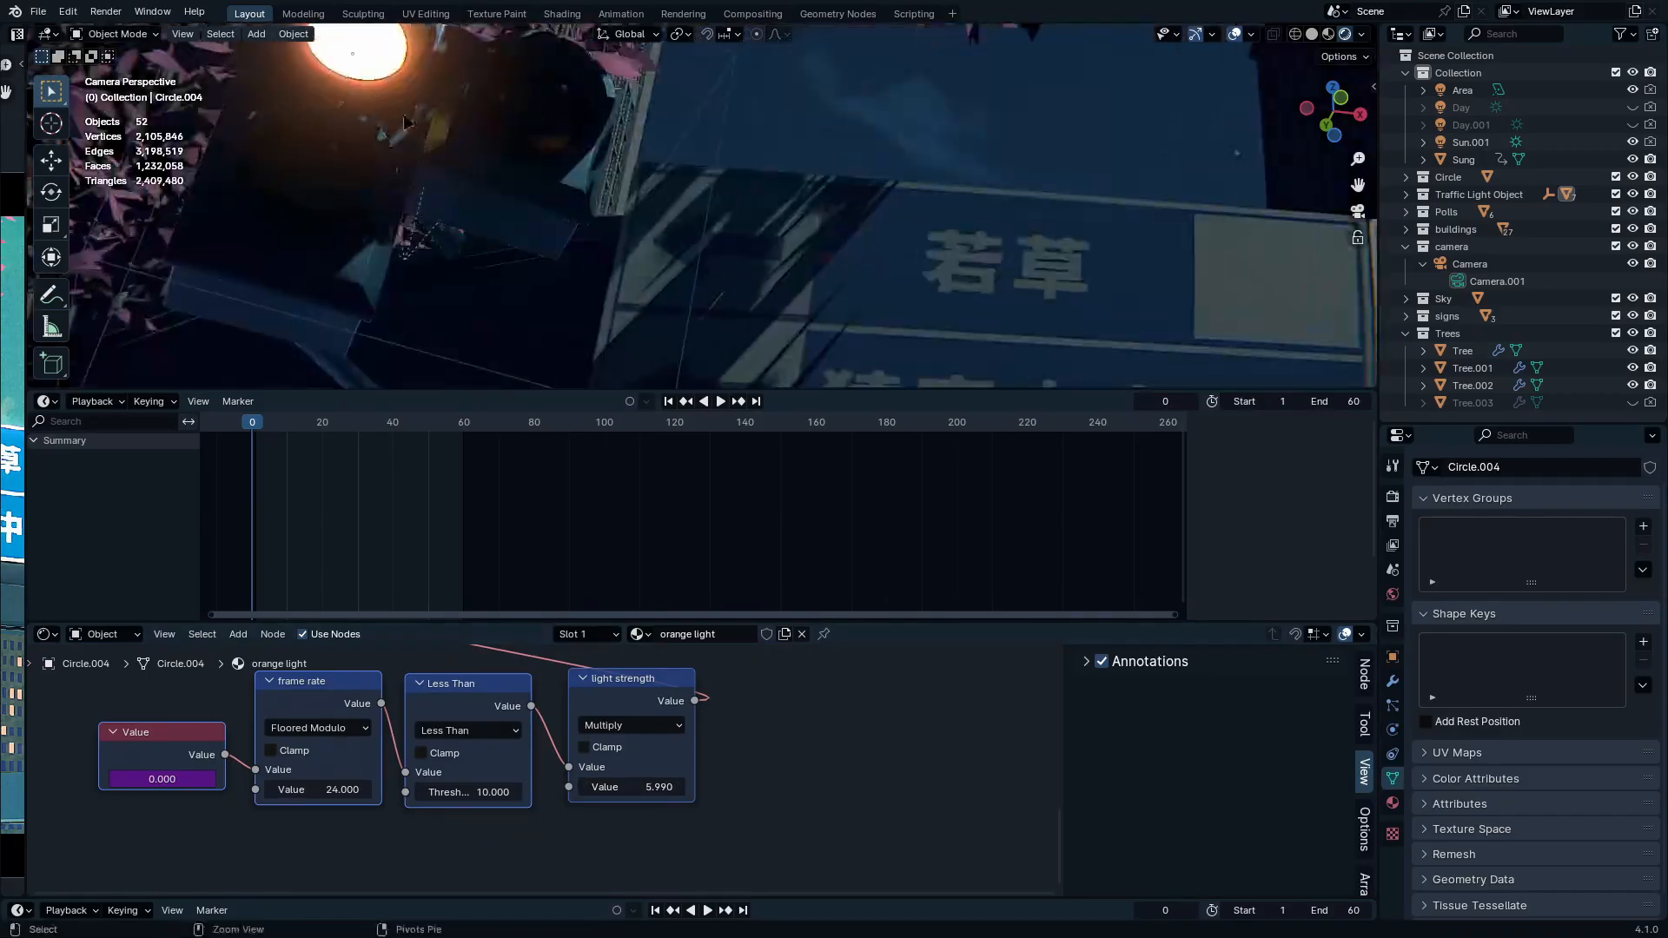
left_click_drag(631, 787, 486, 787)
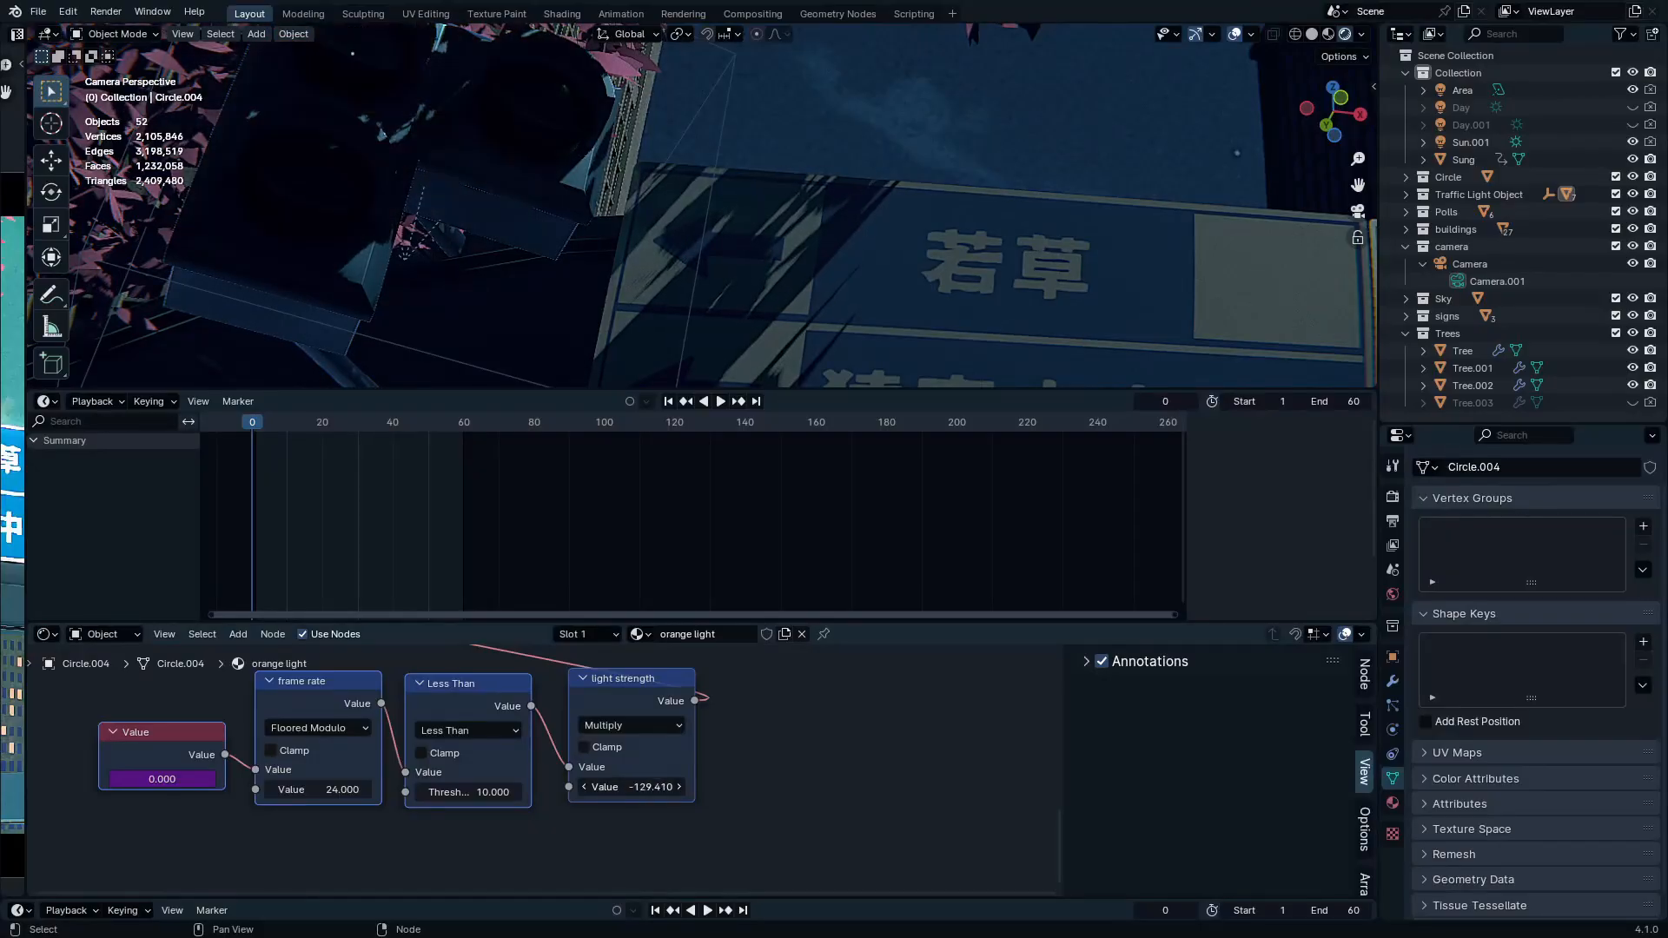
In the traffic light's green lens material, connect the light strength output to the Emission strength and set its Multiply value to 7.190
left_click(326, 190)
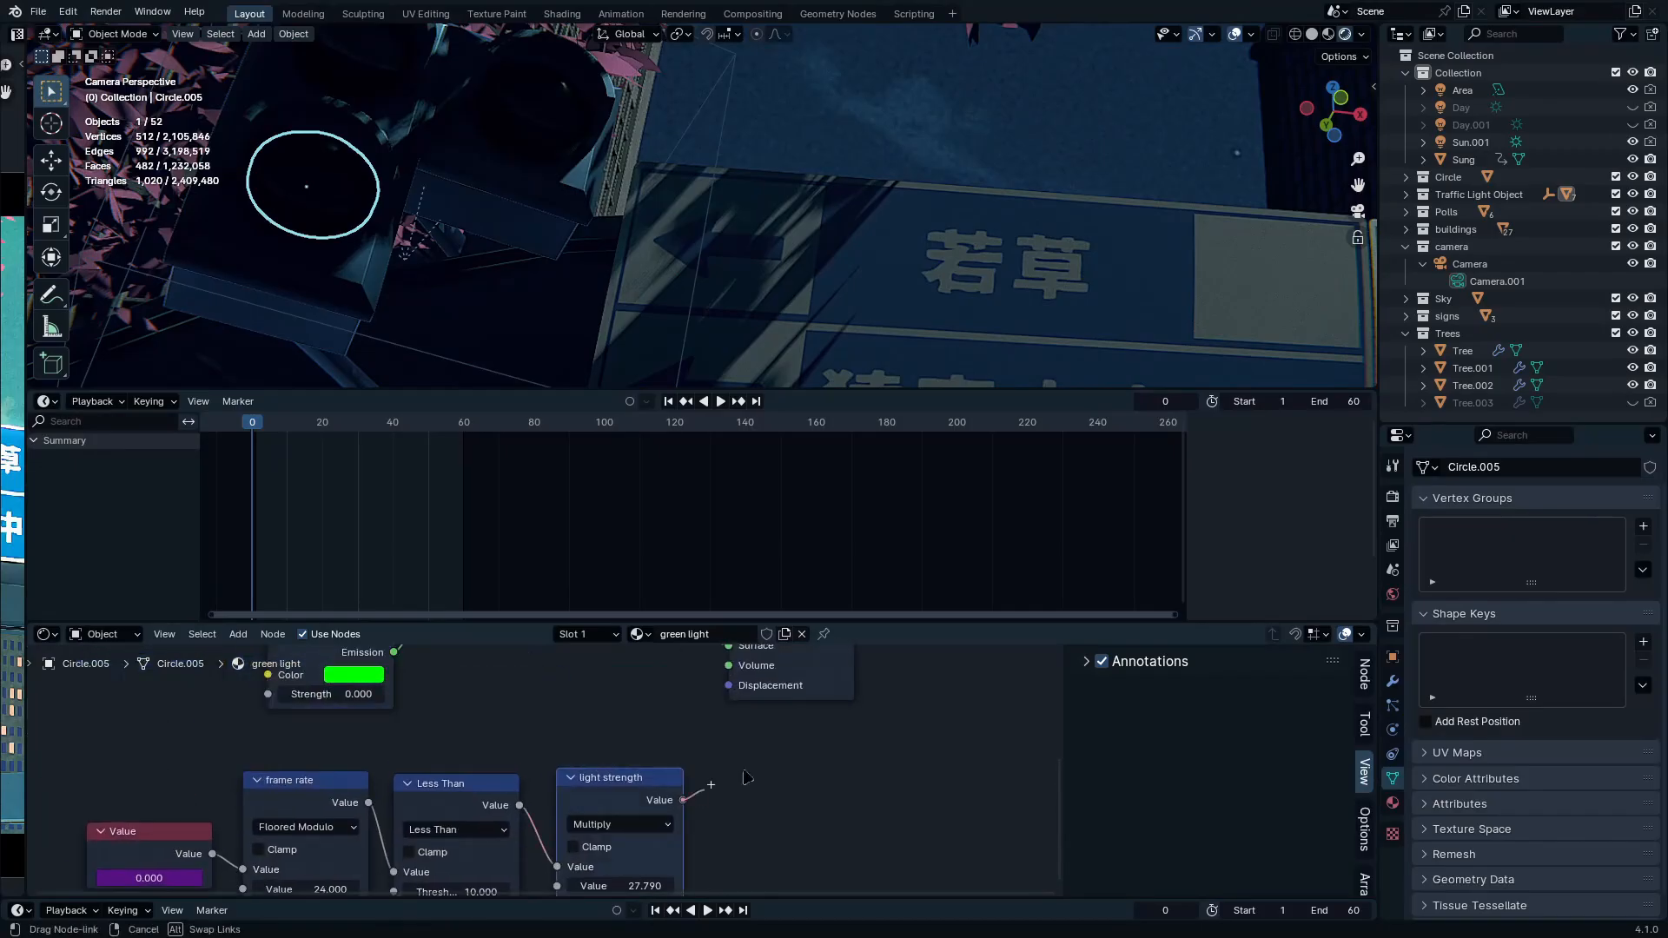
left_click_drag(268, 695, 268, 754)
middle_click_drag(643, 878, 641, 695)
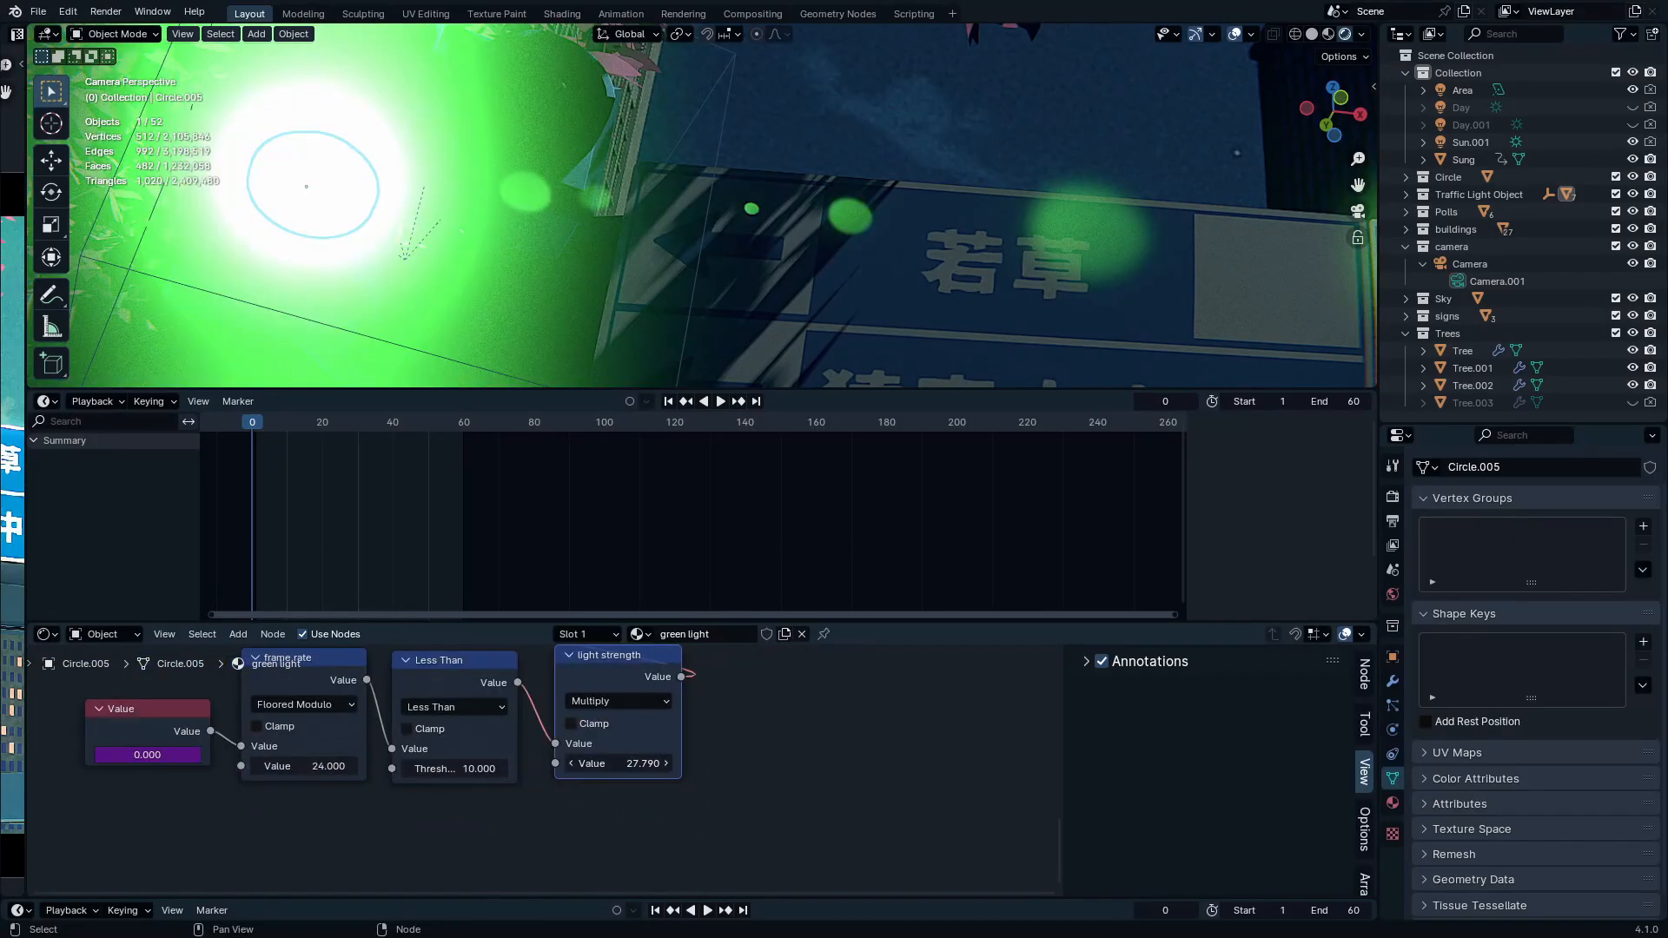
mouse_move(618, 763)
left_mouse_down()
mouse_move(581, 764)
mouse_move(599, 763)
left_mouse_up()
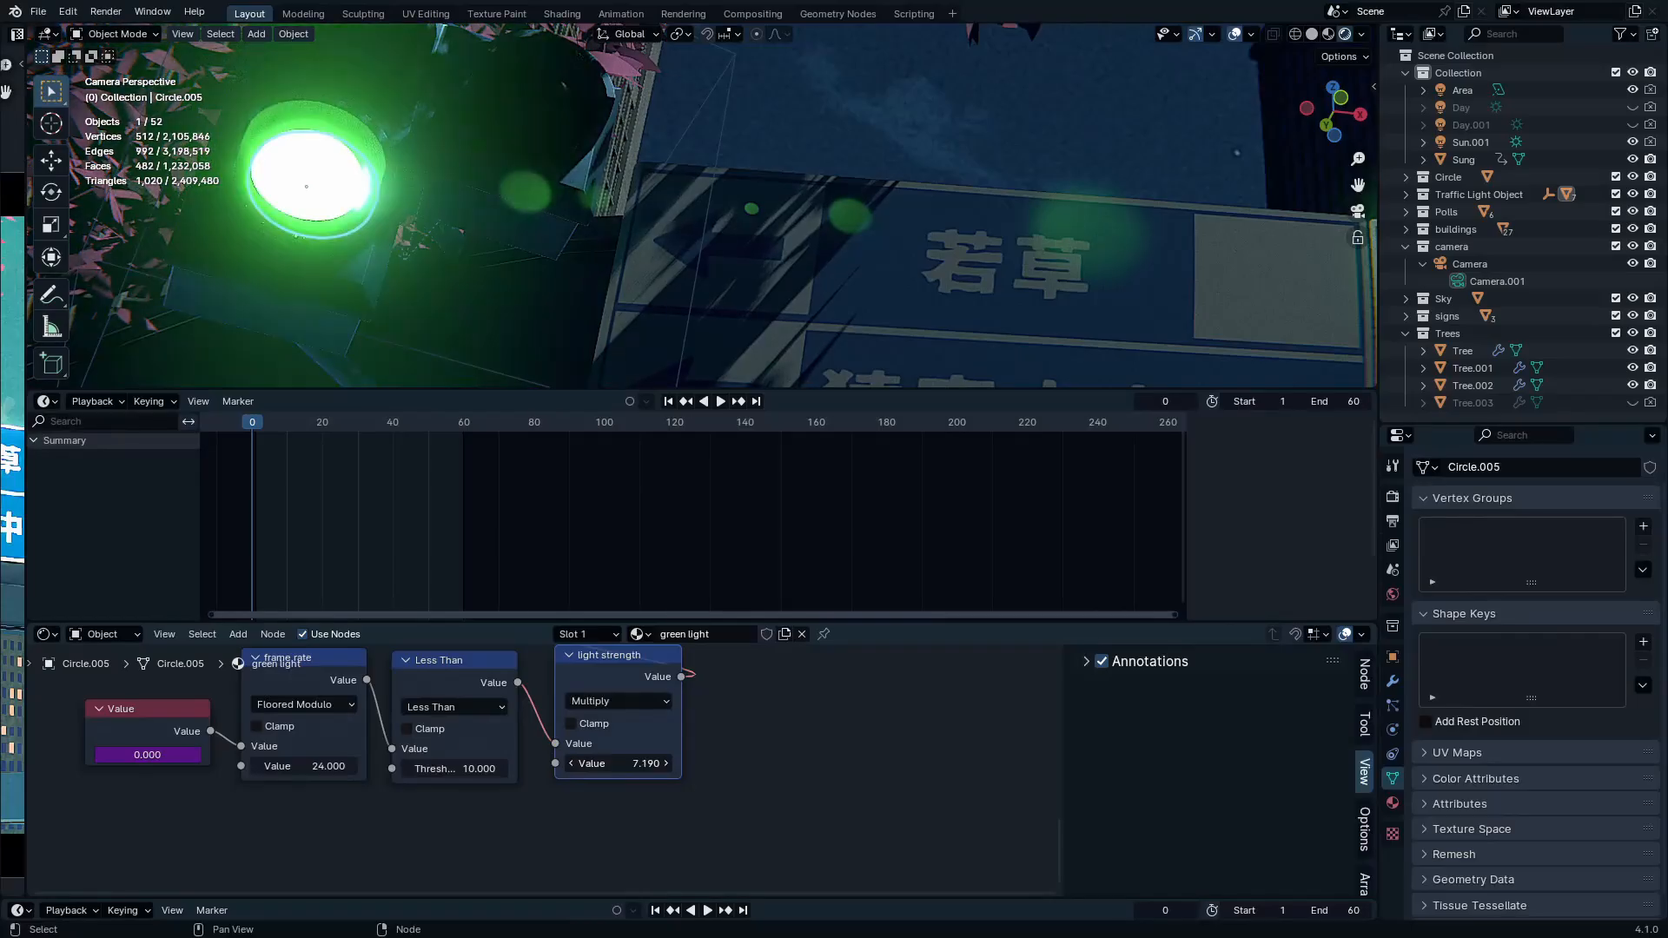
Switch the viewport to Wireframe shading and render frame 0 of the night scene
scroll(570, 146, "down", 15)
scroll(605, 108, "up", 6)
mouse_move(570, 146)
middle_mouse_down("shift")
mouse_move(639, 111)
mouse_move(654, 124)
middle_mouse_up("shift")
key("z")
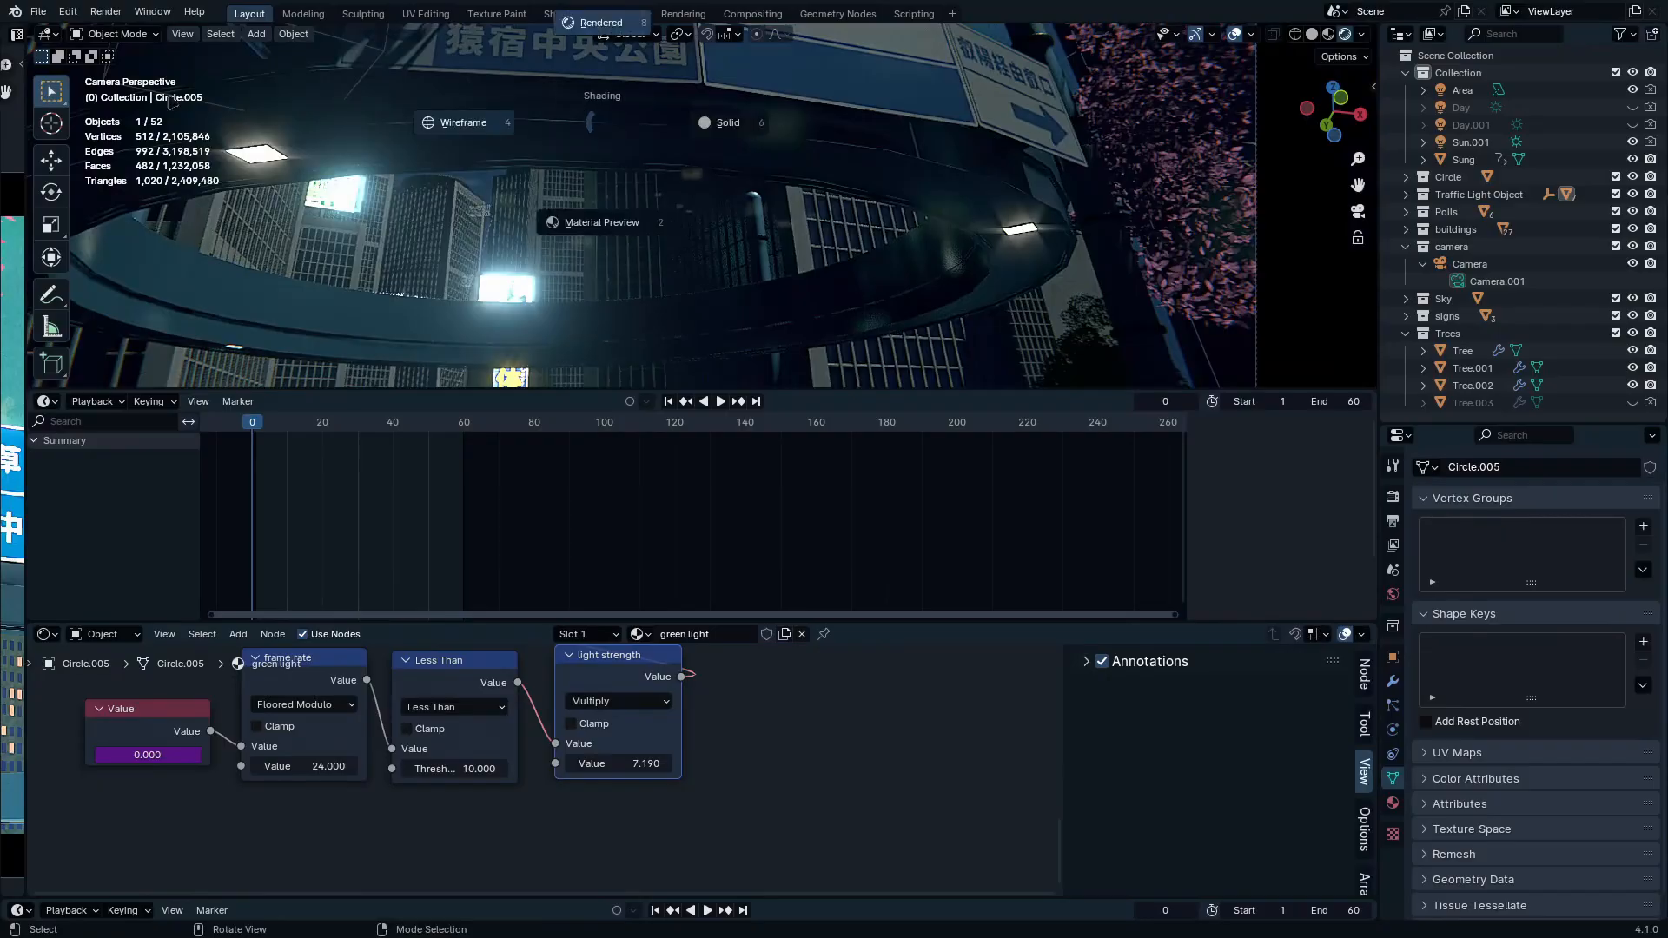
left_click(466, 122)
key("F12")
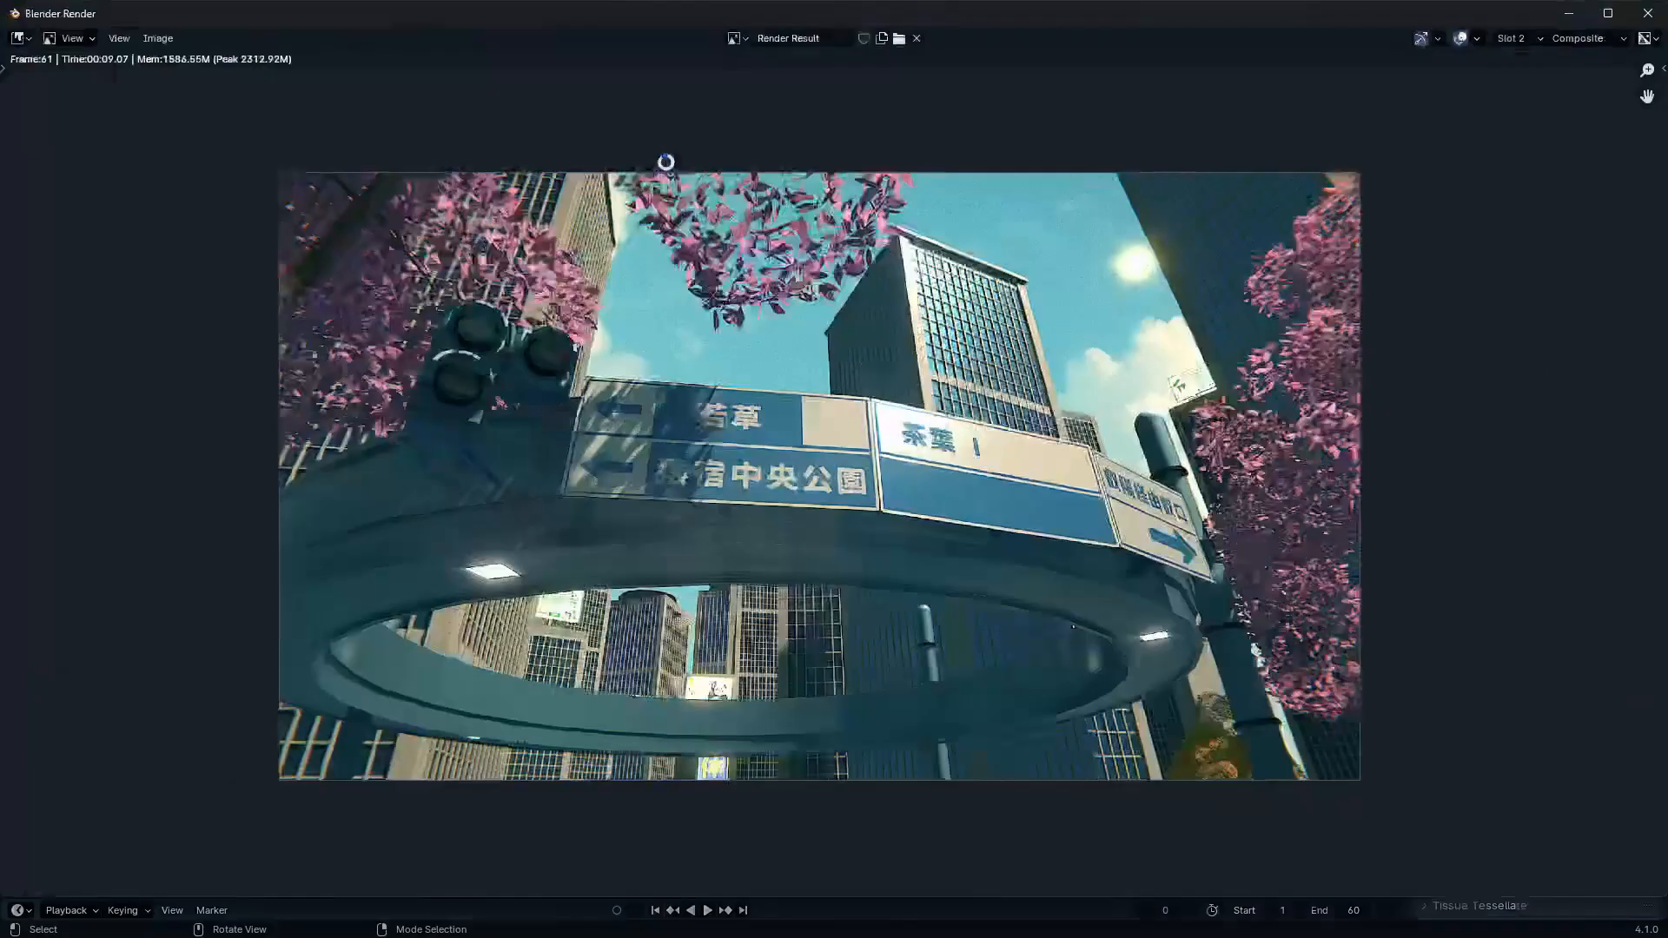
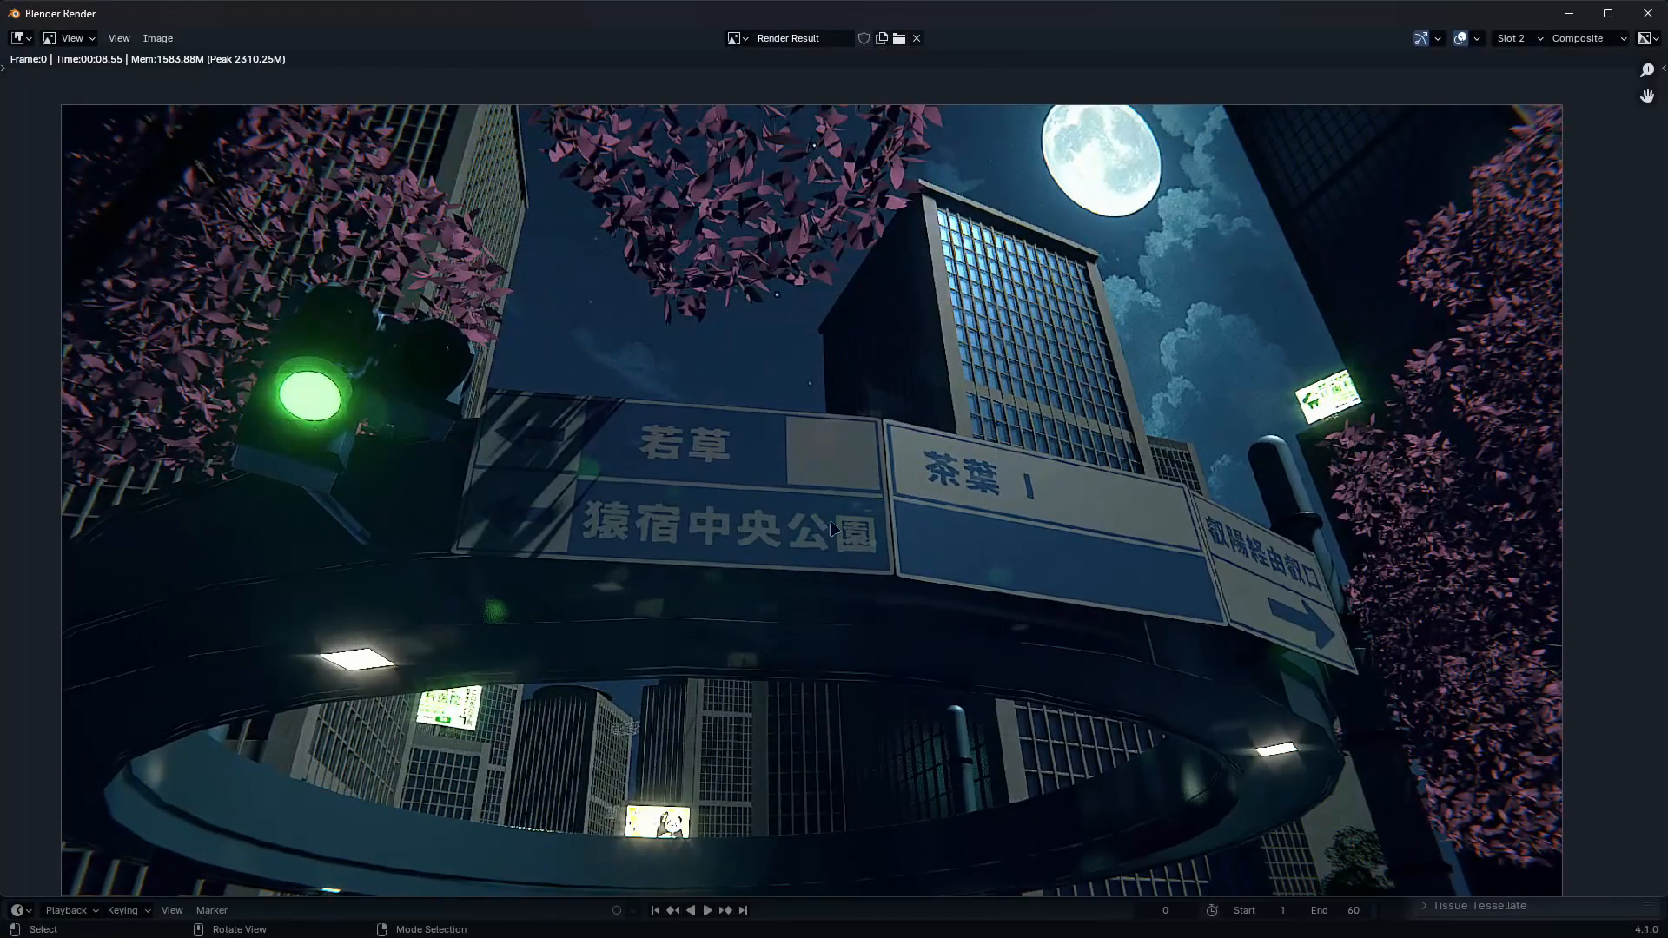
left_click(1569, 13)
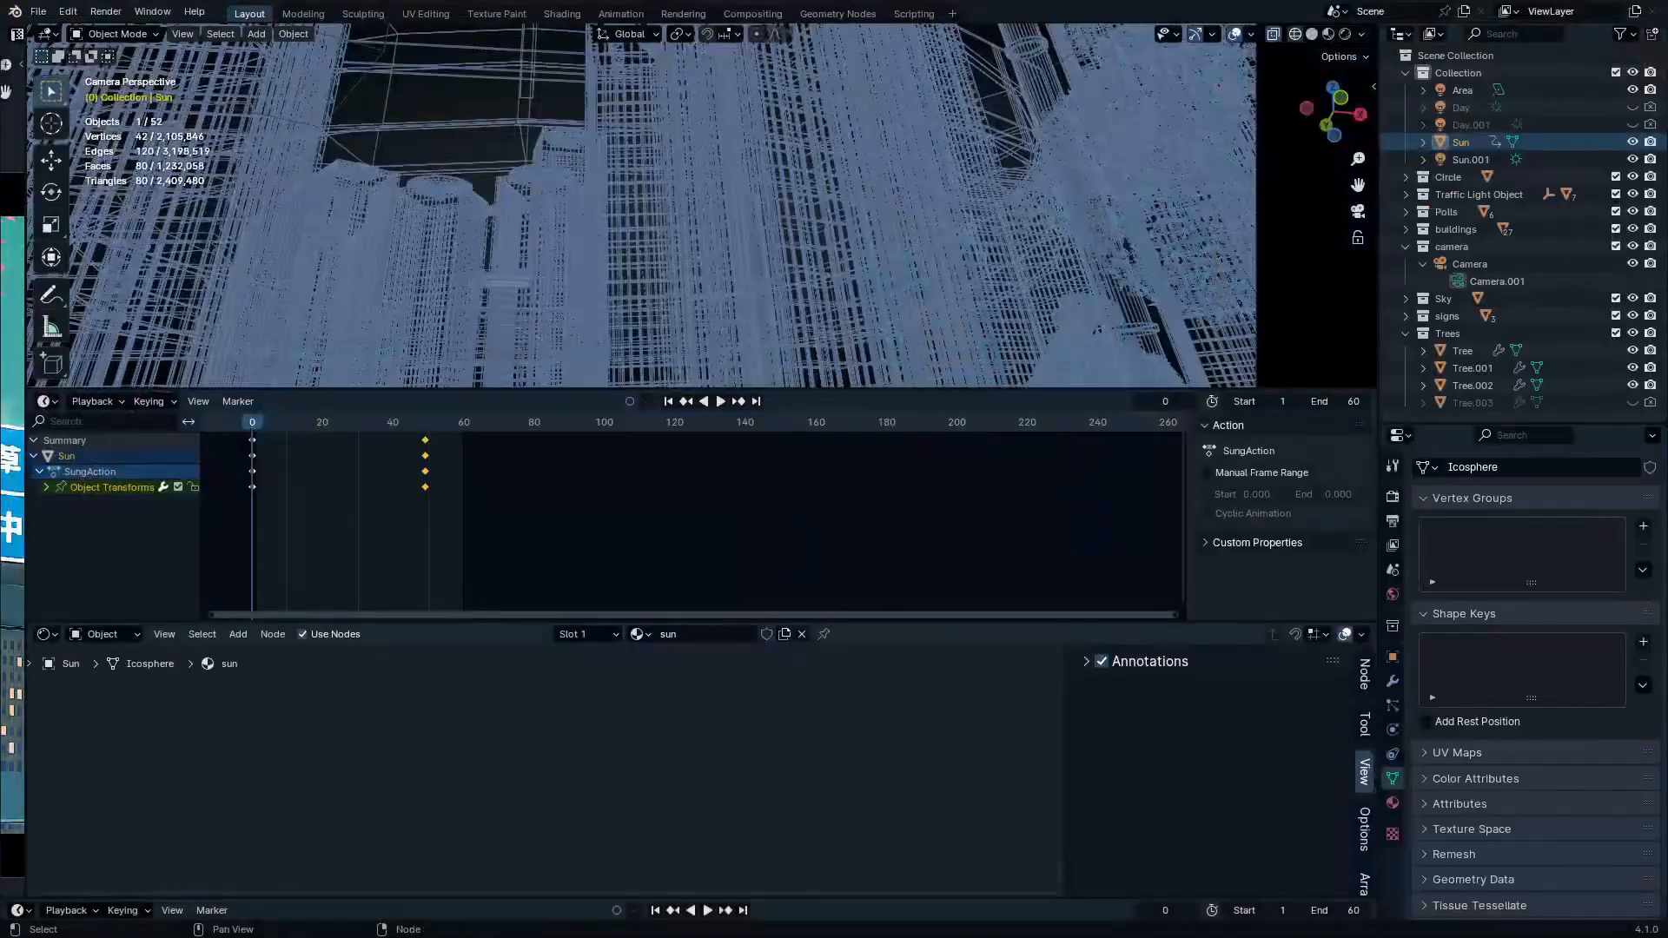
Replace the Shader Editor with the Compositor and maximize it to full screen
left_click(43, 634)
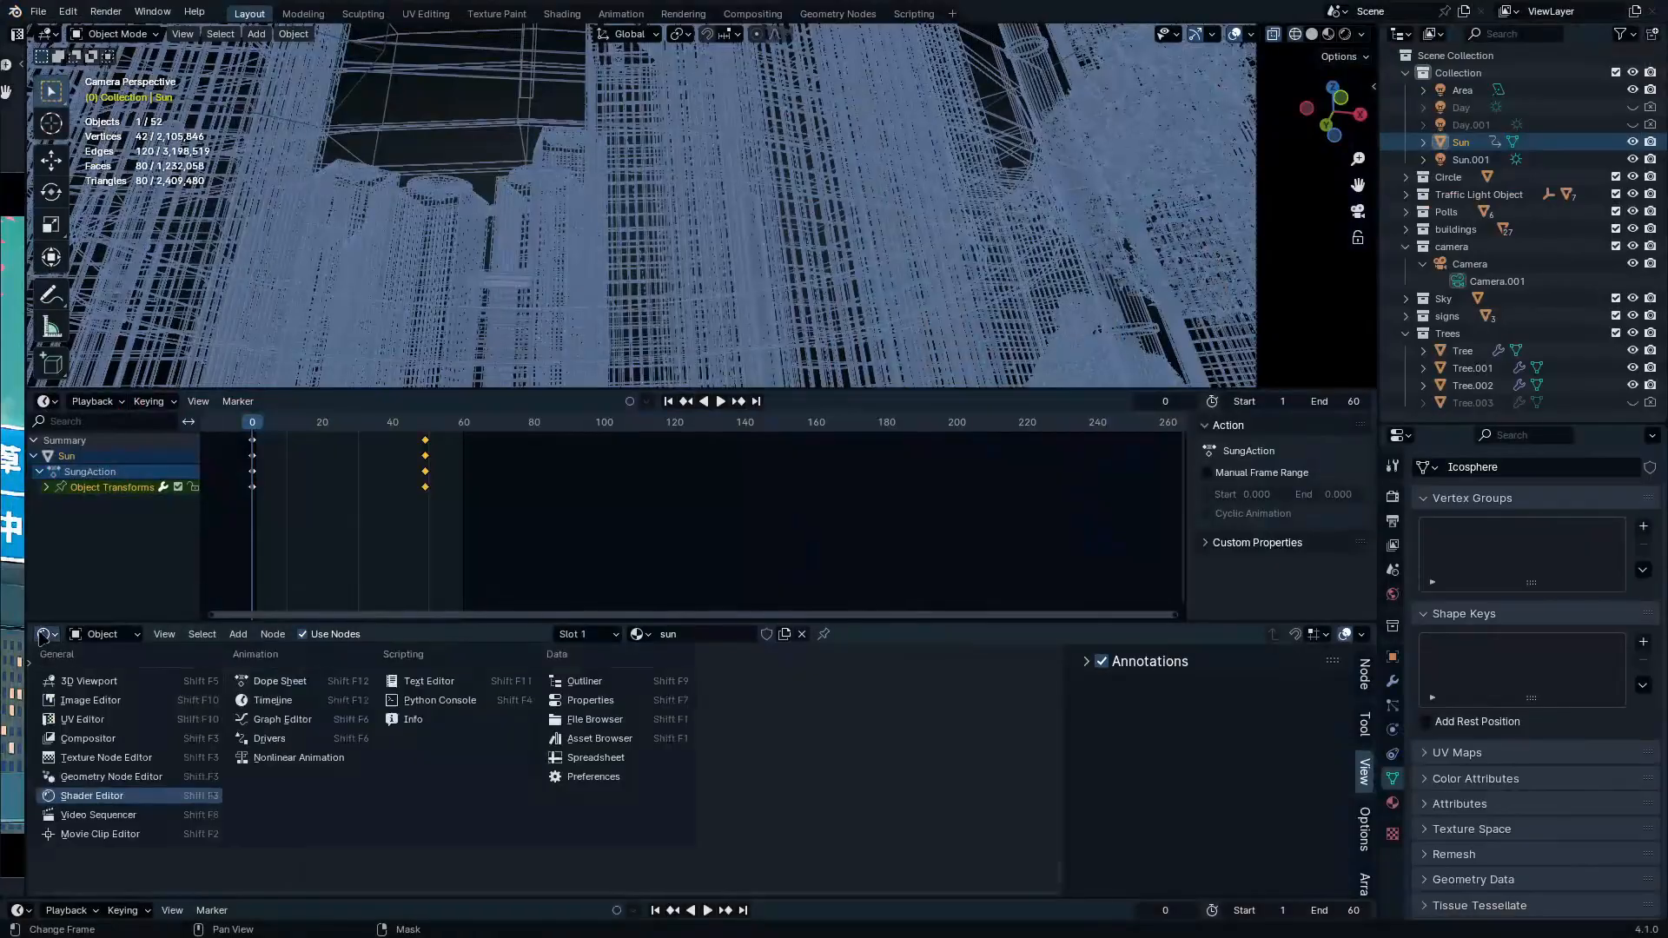
left_click(91, 758)
left_click(43, 634)
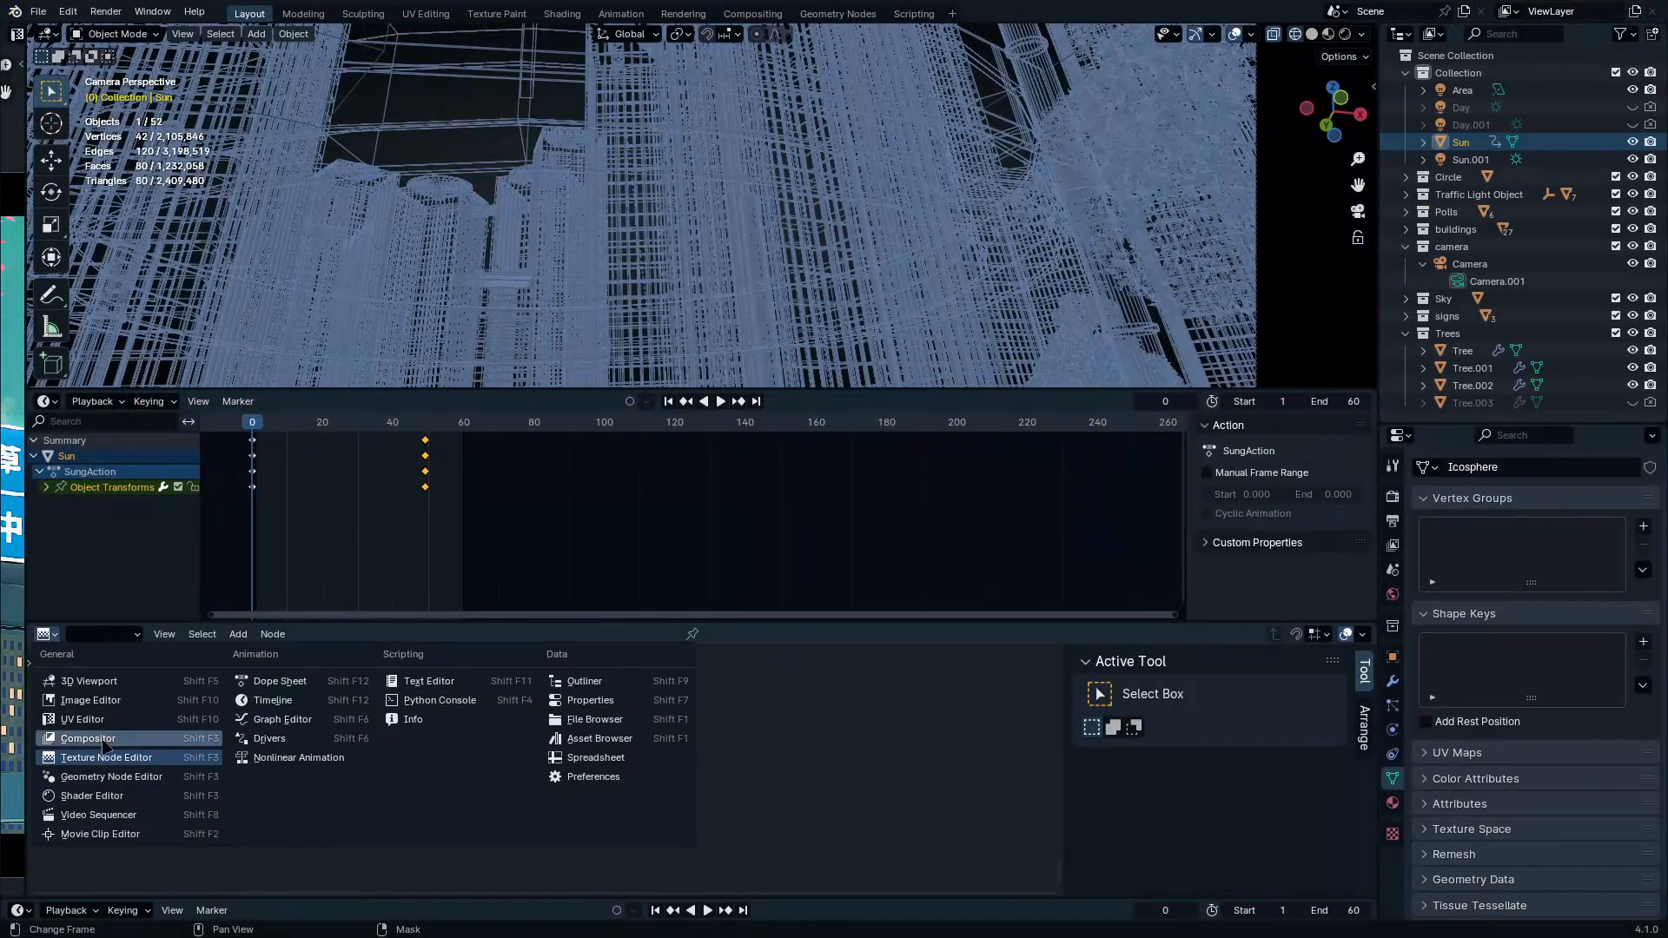
left_click(88, 739)
key("ctrl+space")
scroll(393, 547, "up", 2)
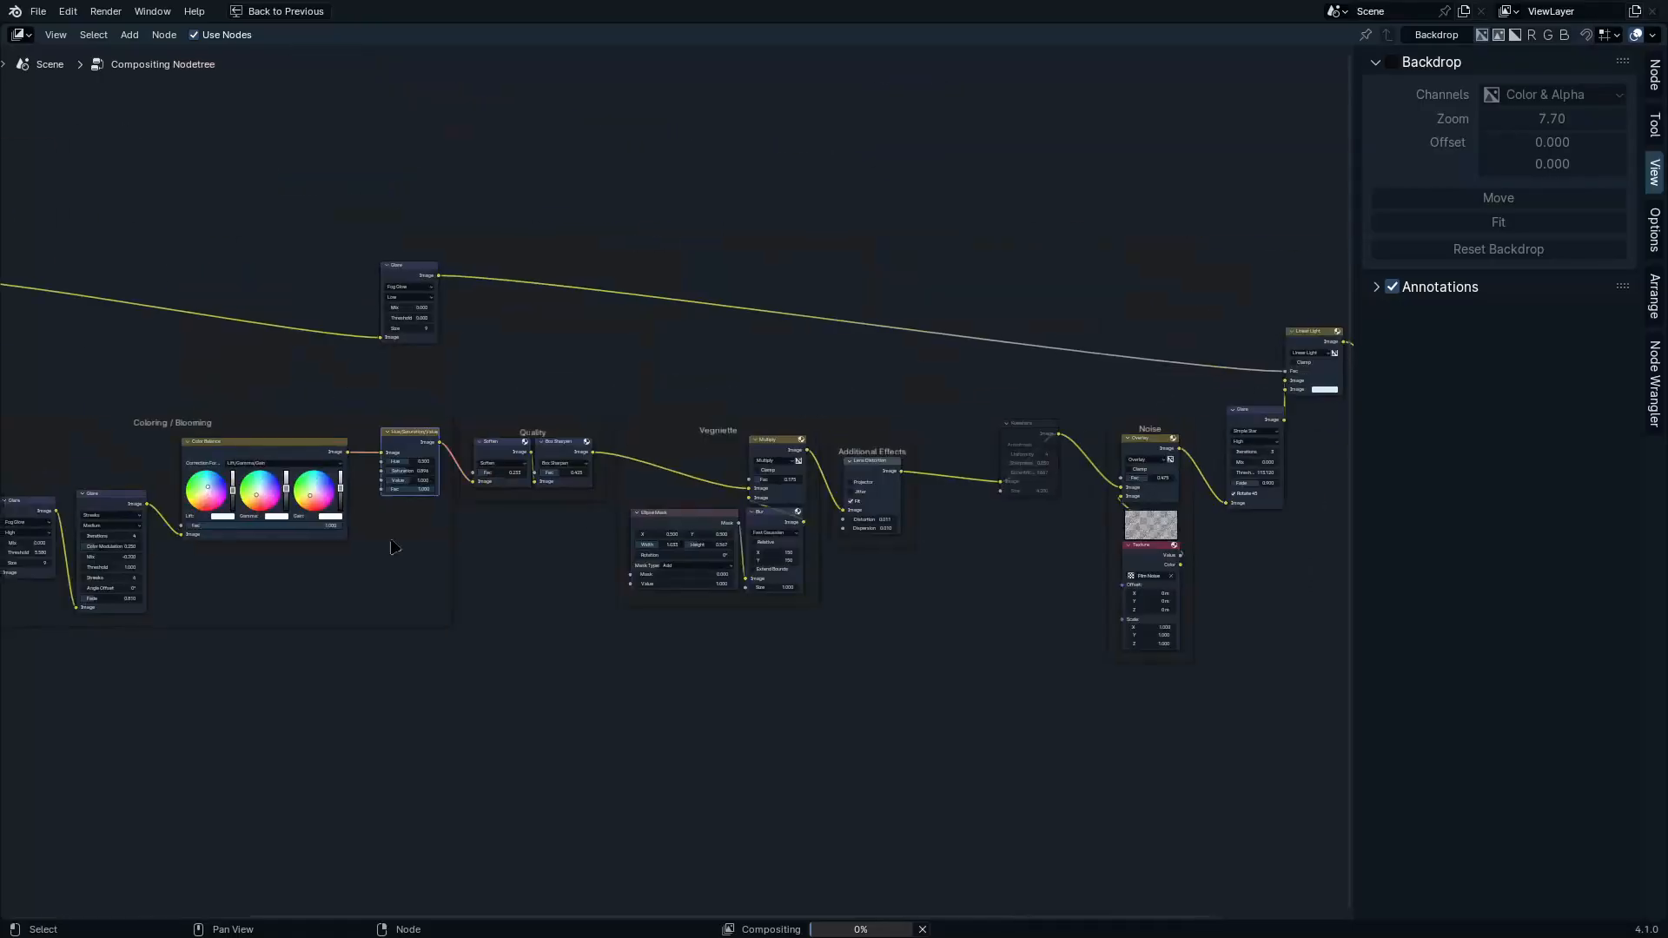
Duplicate the whole compositing node chain, leaving out the Composite and Viewer outputs, and place the copy apart from the original
key("Home")
key("b")
left_click_drag(1188, 156, 306, 680)
key("shift+d")
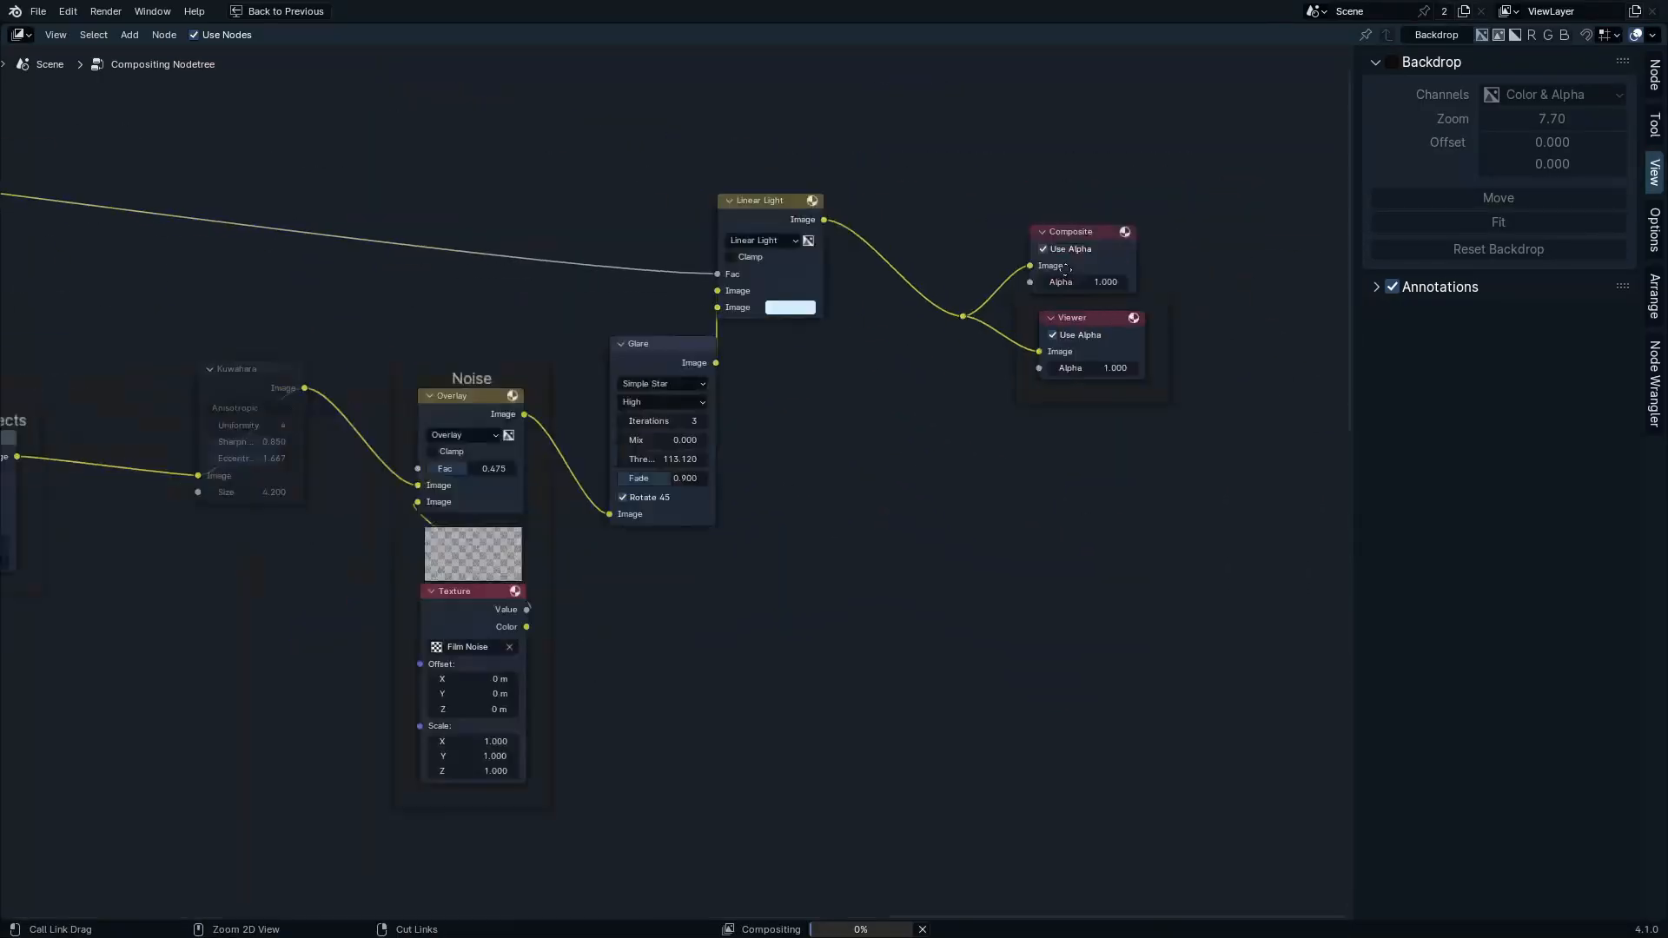
Move the Composite and Viewer nodes beside the duplicated chain and connect them to its Linear Light output
scroll(1033, 144, "down", 4)
key("b")
left_click_drag(1030, 141, 1279, 401)
scroll(967, 510, "down", 4)
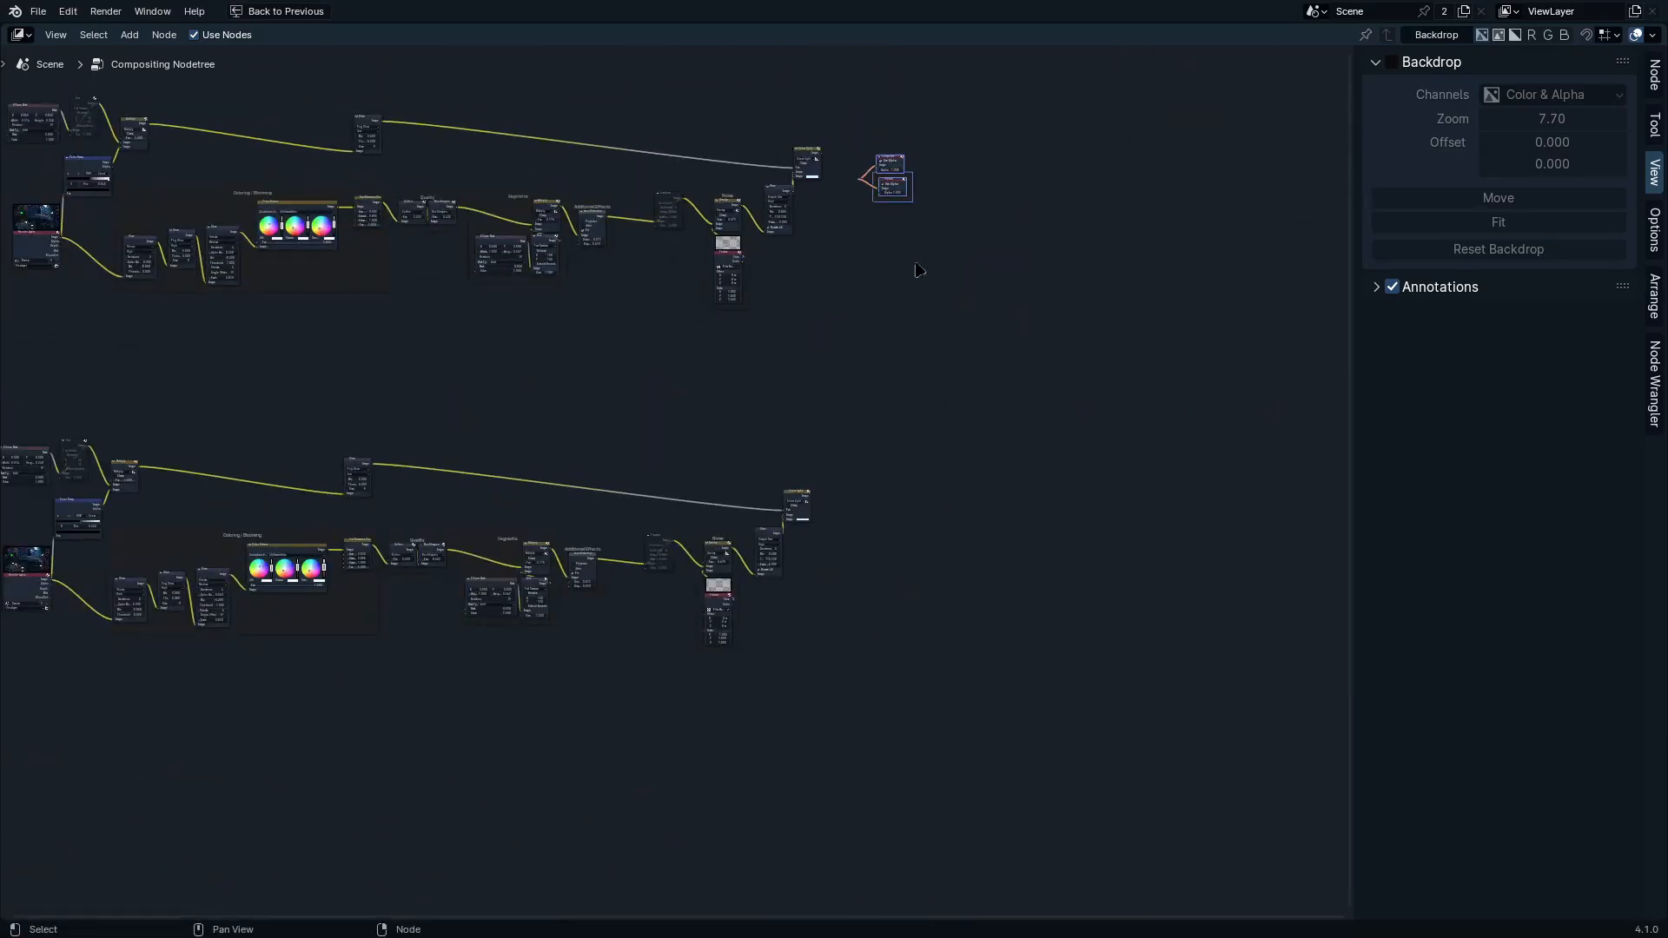
key("g")
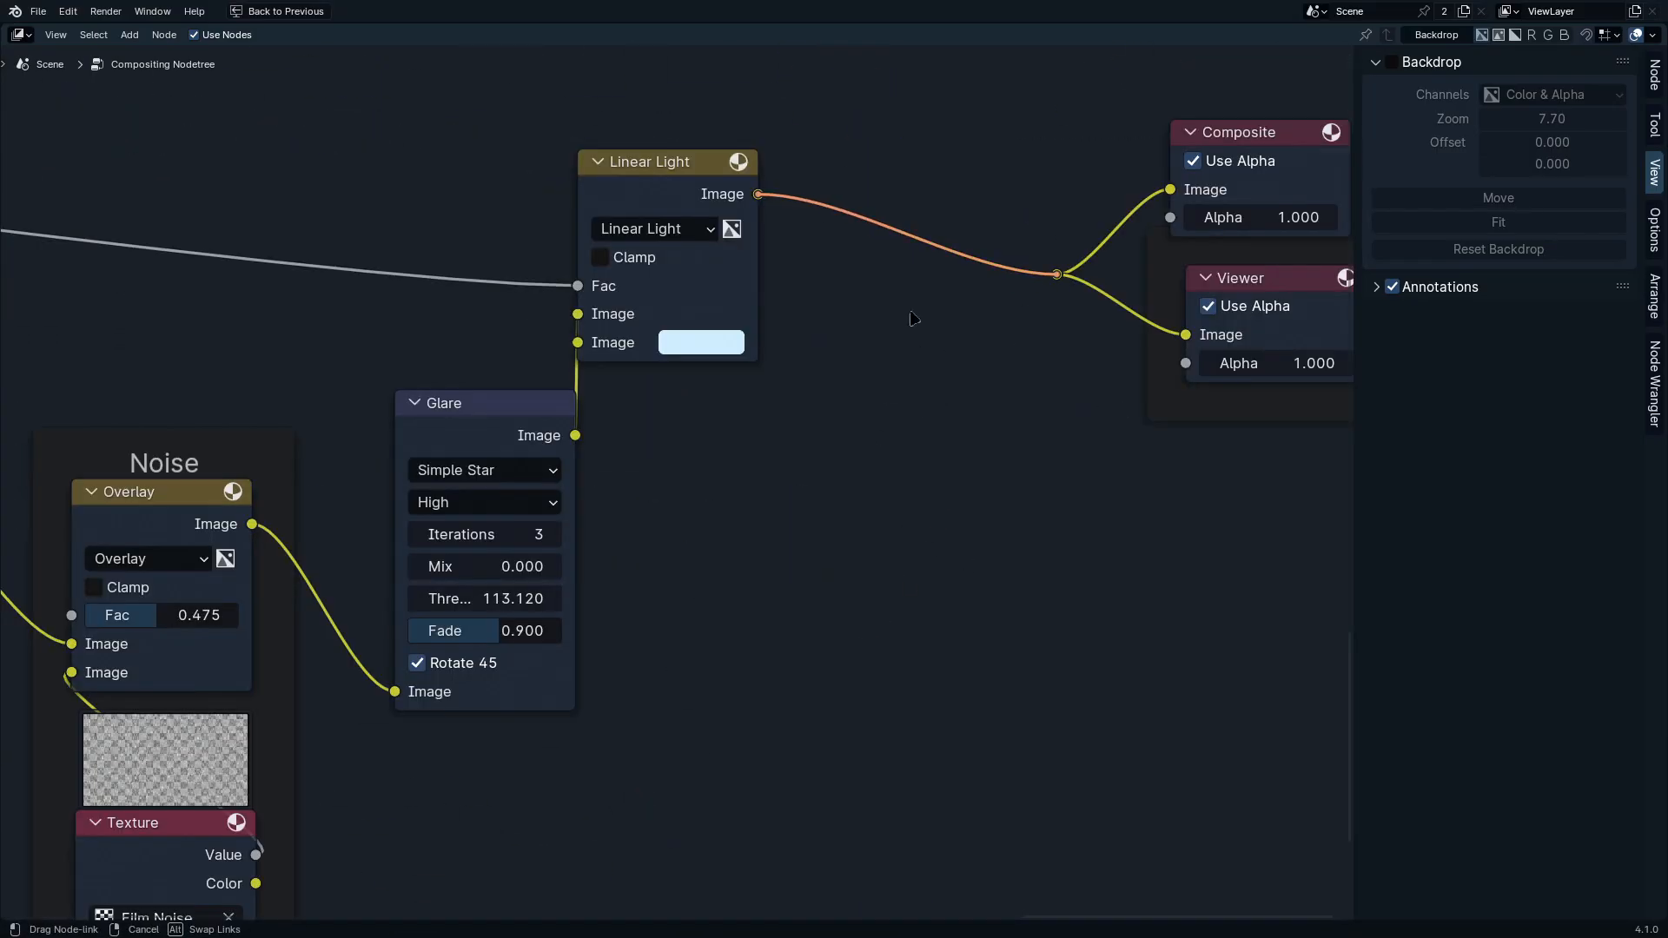
middle_click_drag(785, 324, 695, 339, "ctrl")
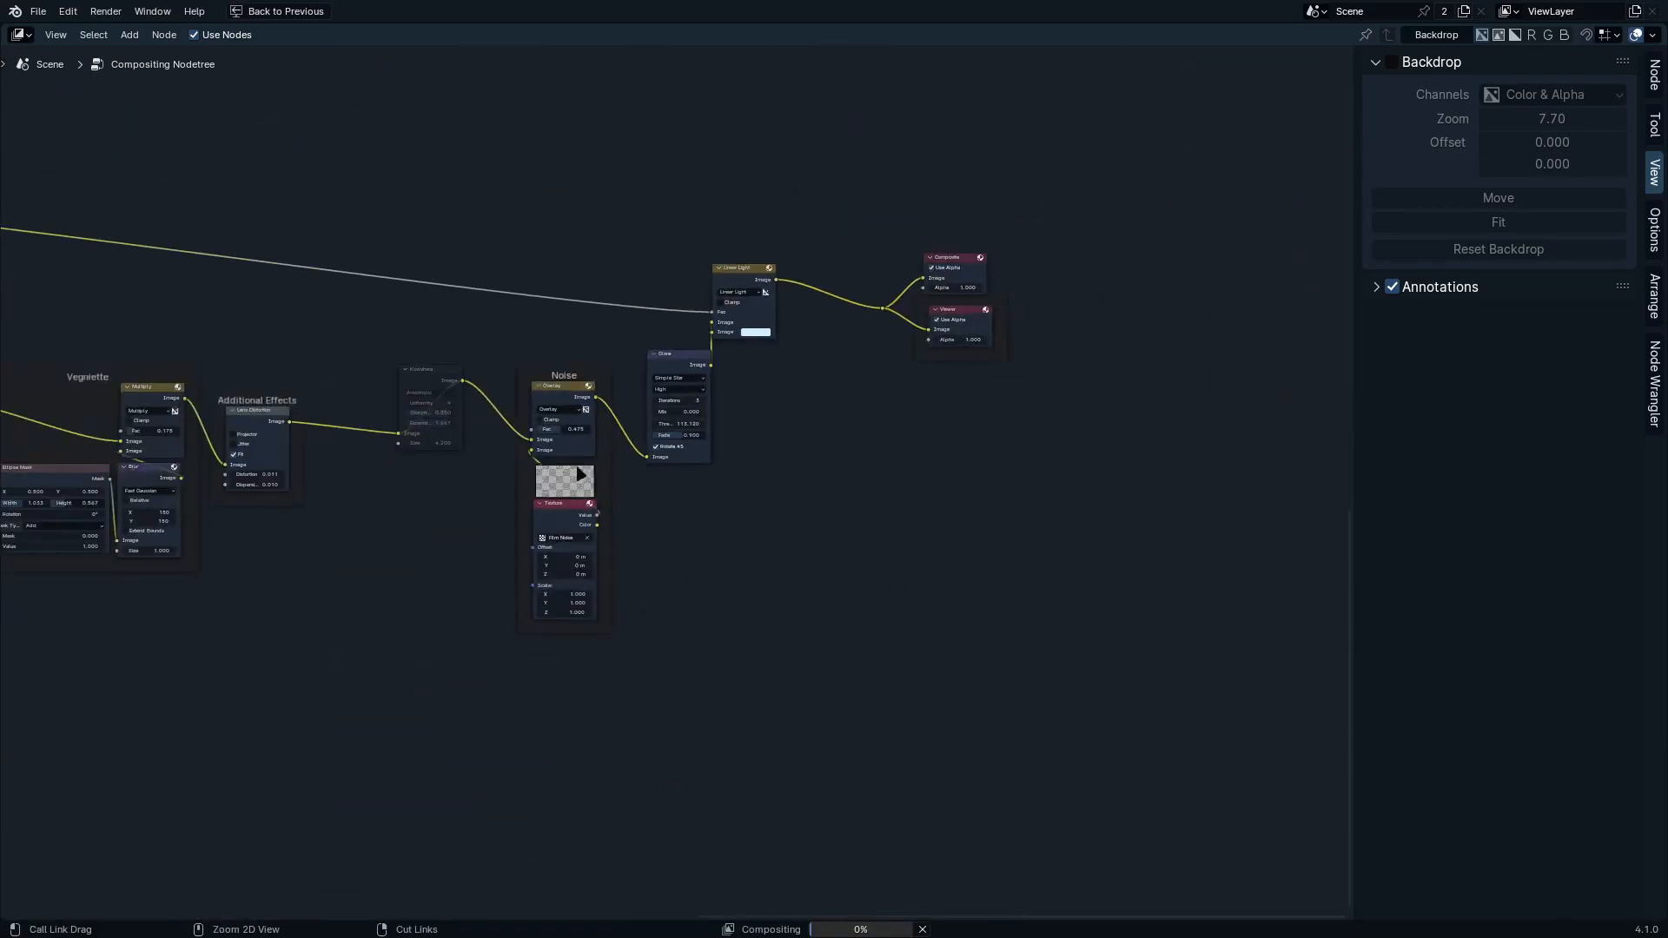
Shift the Gain and Gamma wheels of the duplicated chain's Color Balance node away from orange towards a cooler blue tint
middle_click_drag(86, 404, 707, 417)
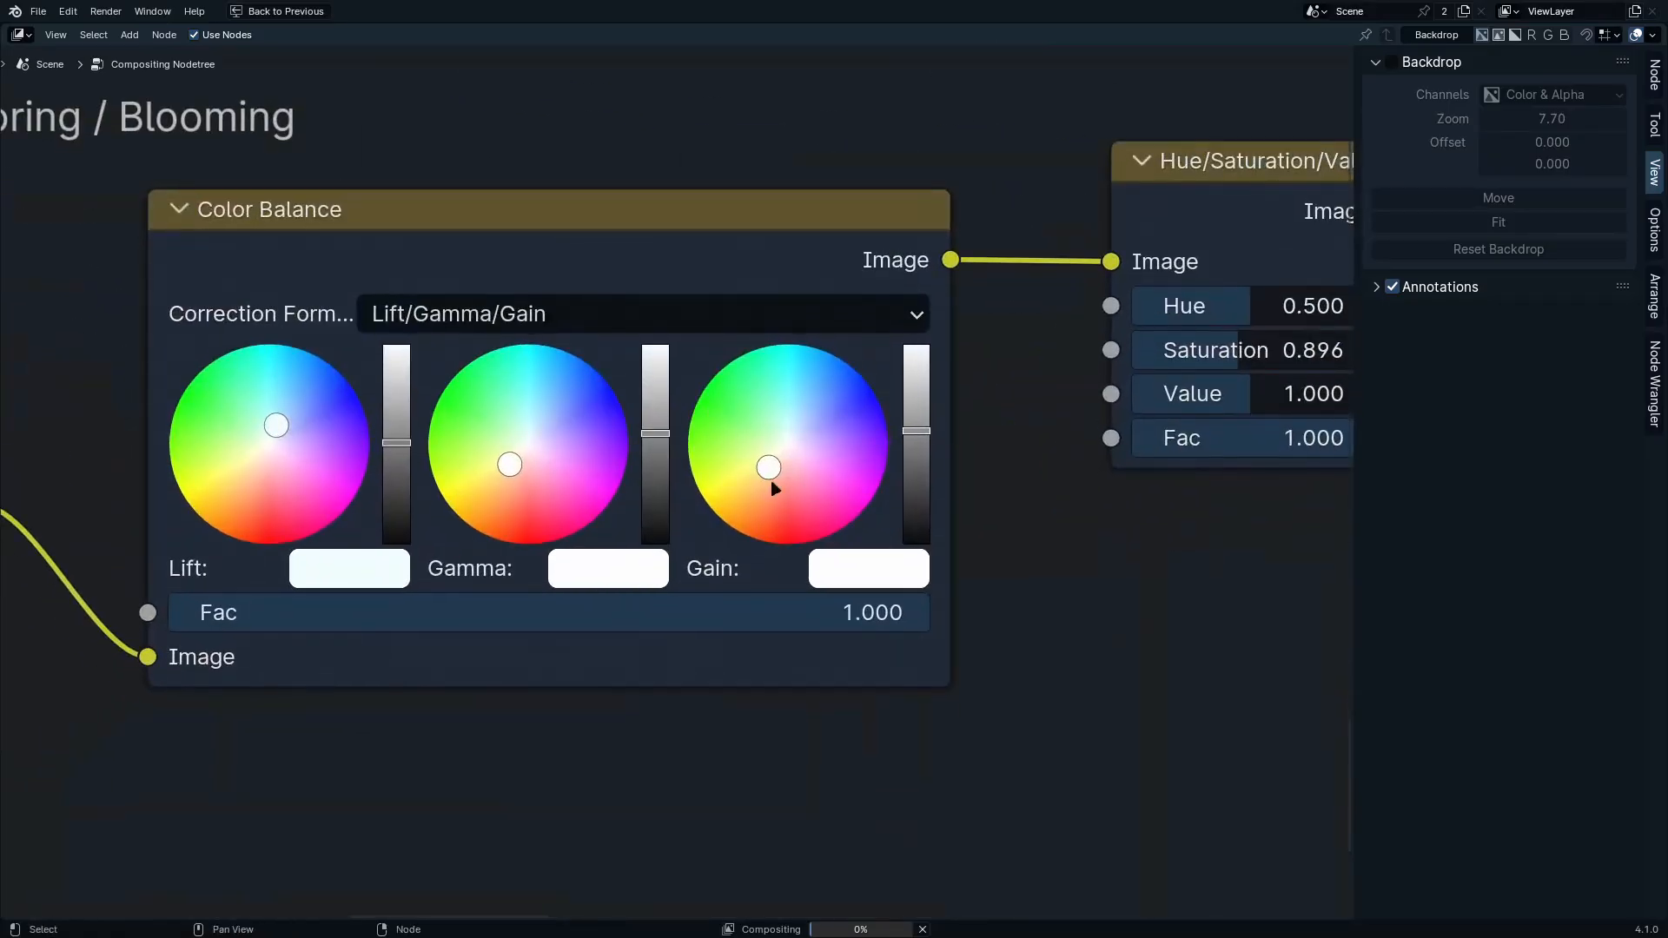
left_click_drag(773, 462, 796, 434)
left_click_drag(510, 463, 535, 439)
Examine the recomposited night render up close, checking the signs, clouds, billboard and trees for the new color balance
key("F12")
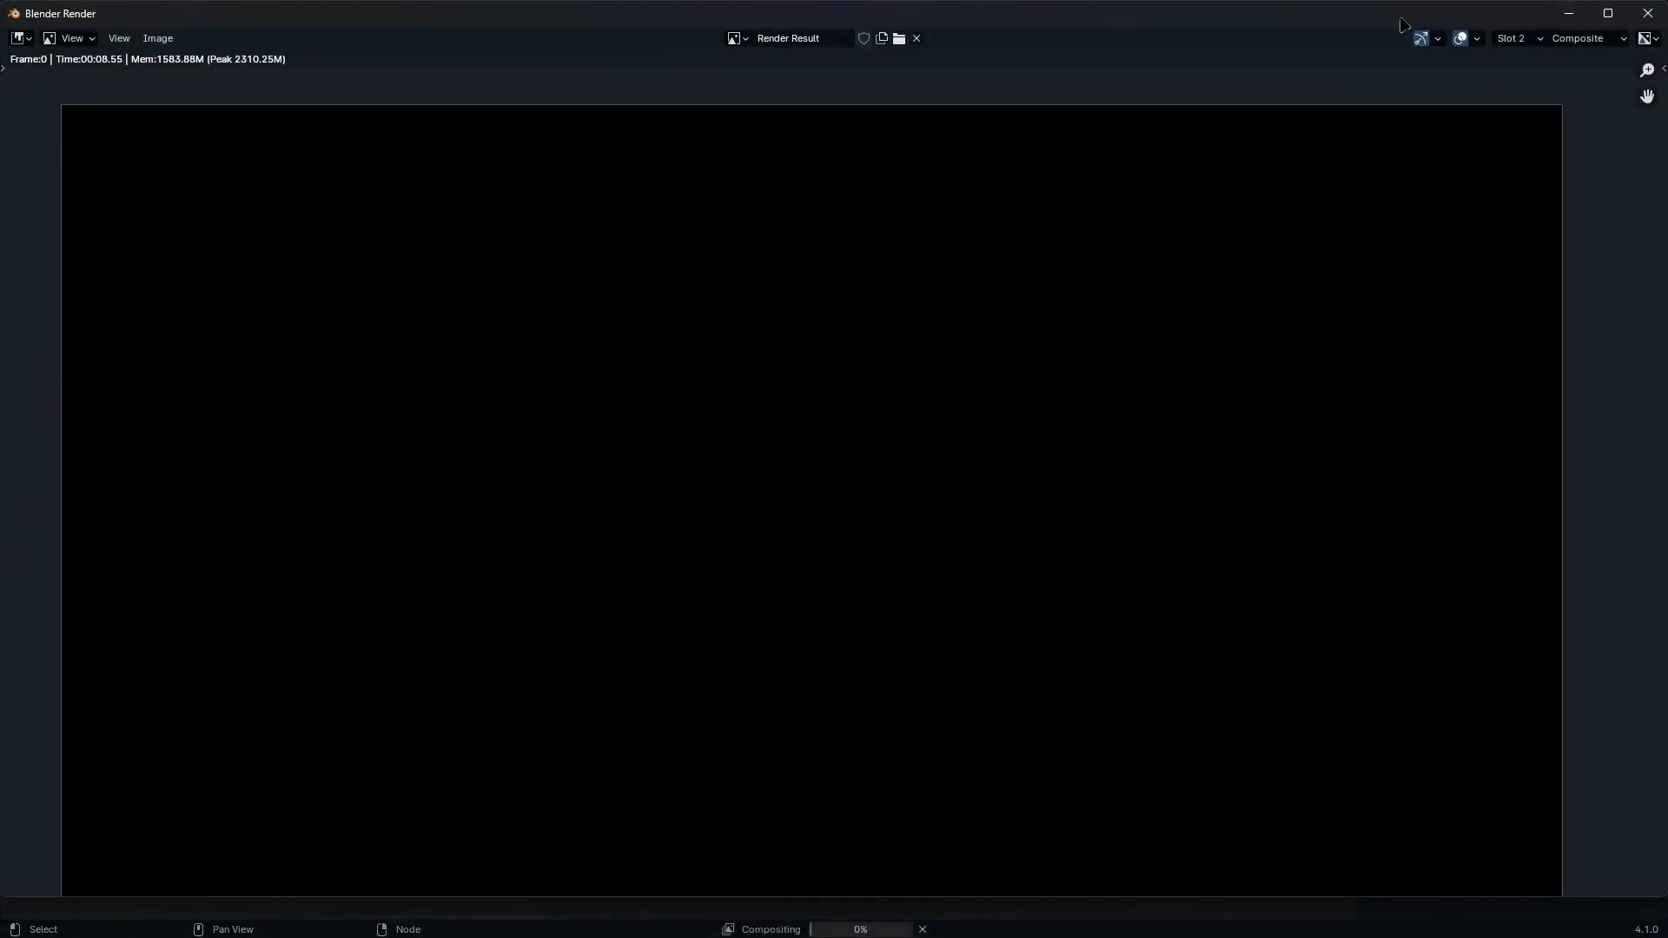
left_click_drag(1394, 25, 1233, 2)
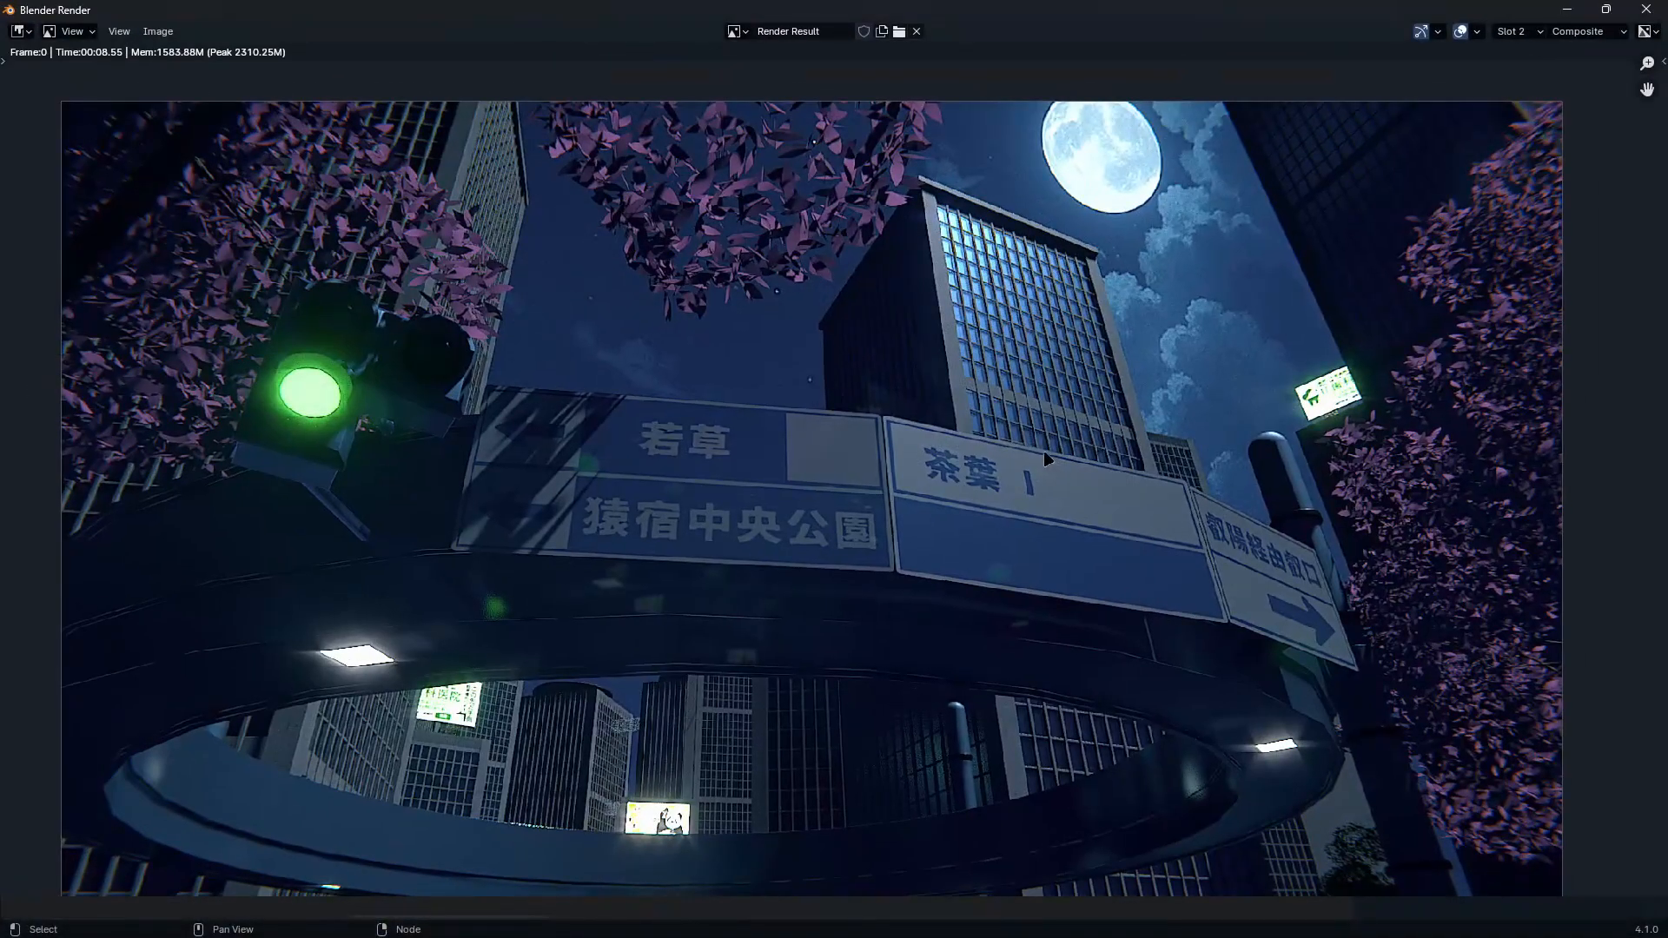
scroll(1046, 452, "up", 4)
scroll(1054, 429, "down", 4)
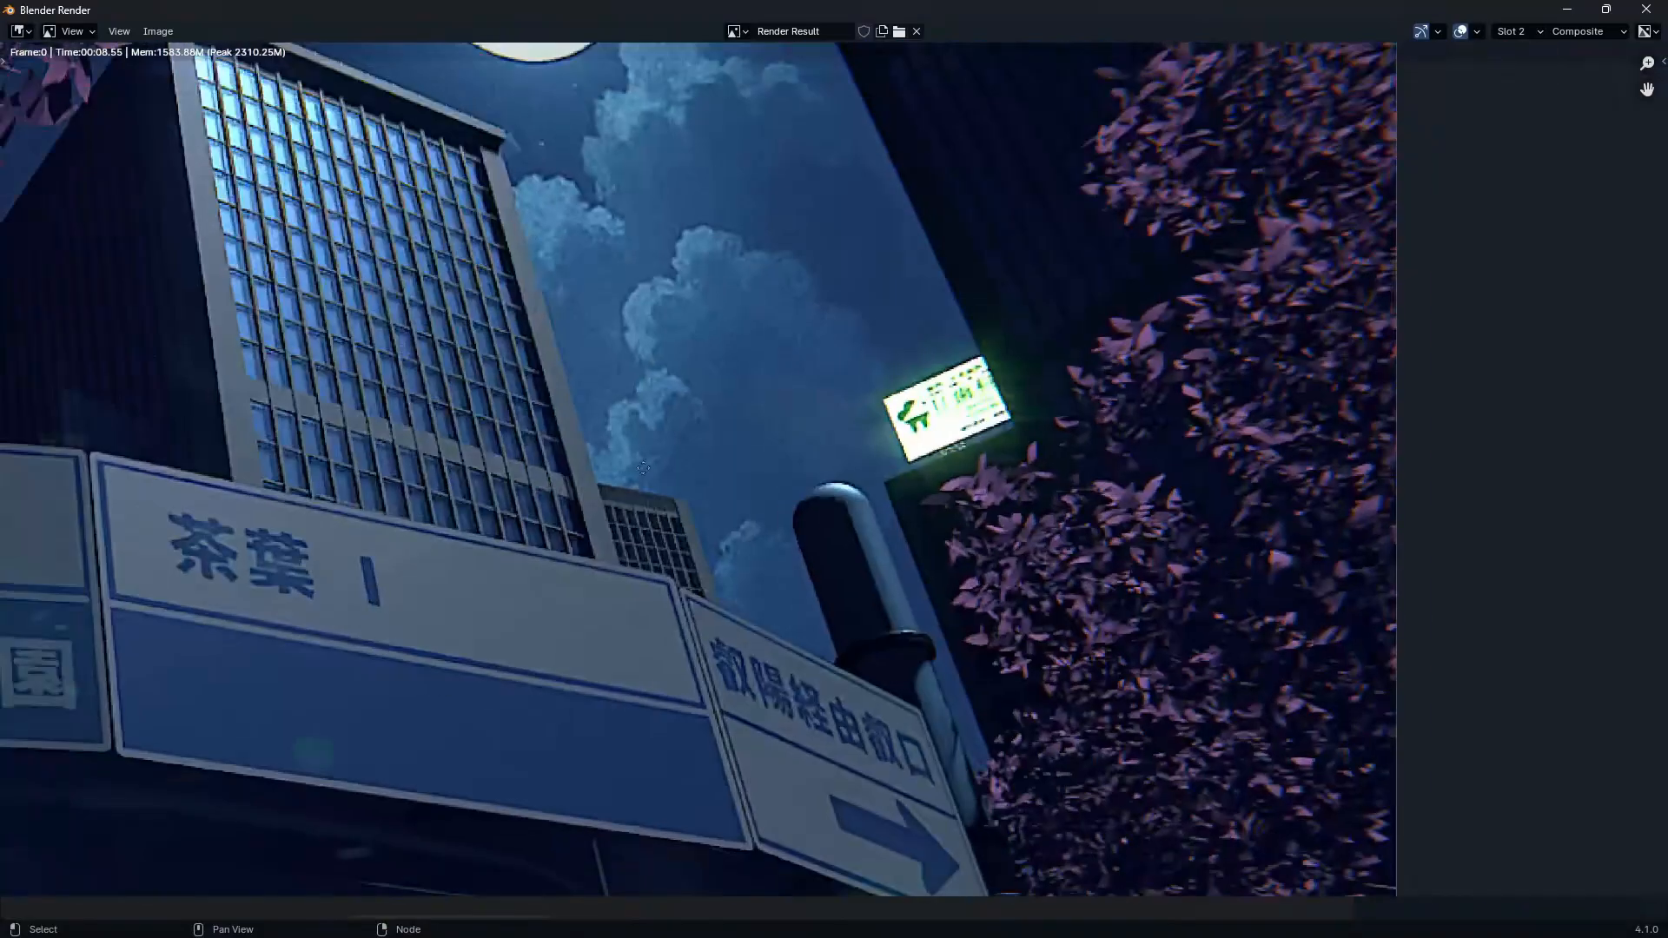
scroll(919, 211, "up", 5)
scroll(919, 211, "down", 5)
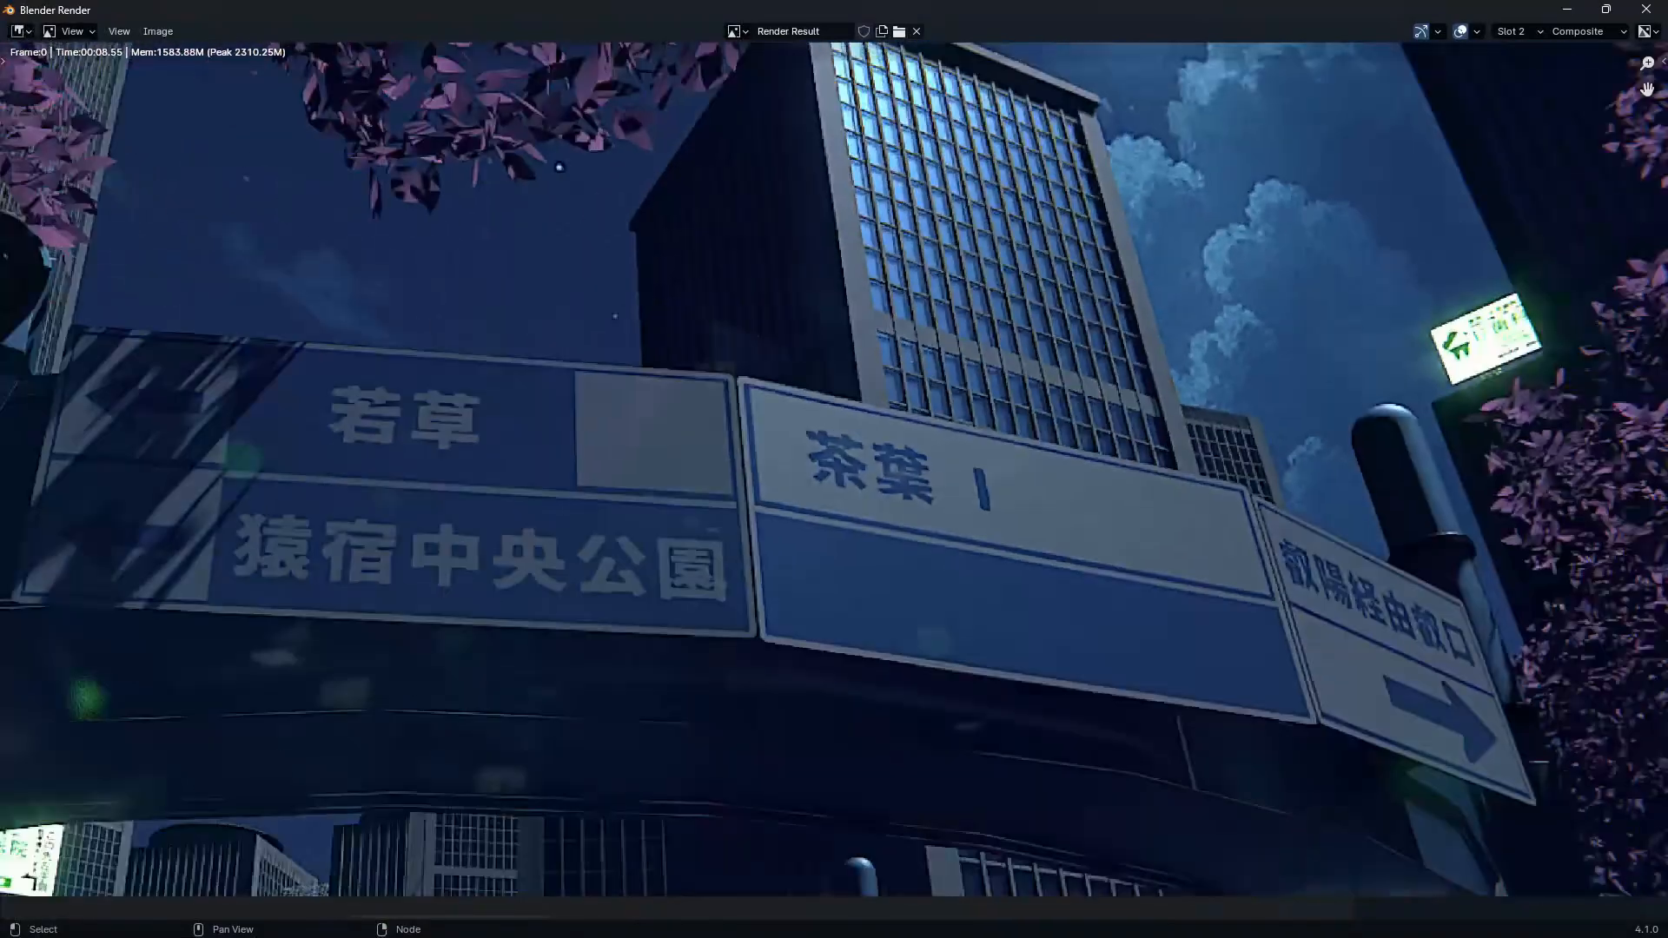
scroll(648, 372, "up", 3)
scroll(648, 372, "down", 2)
scroll(682, 482, "down", 1)
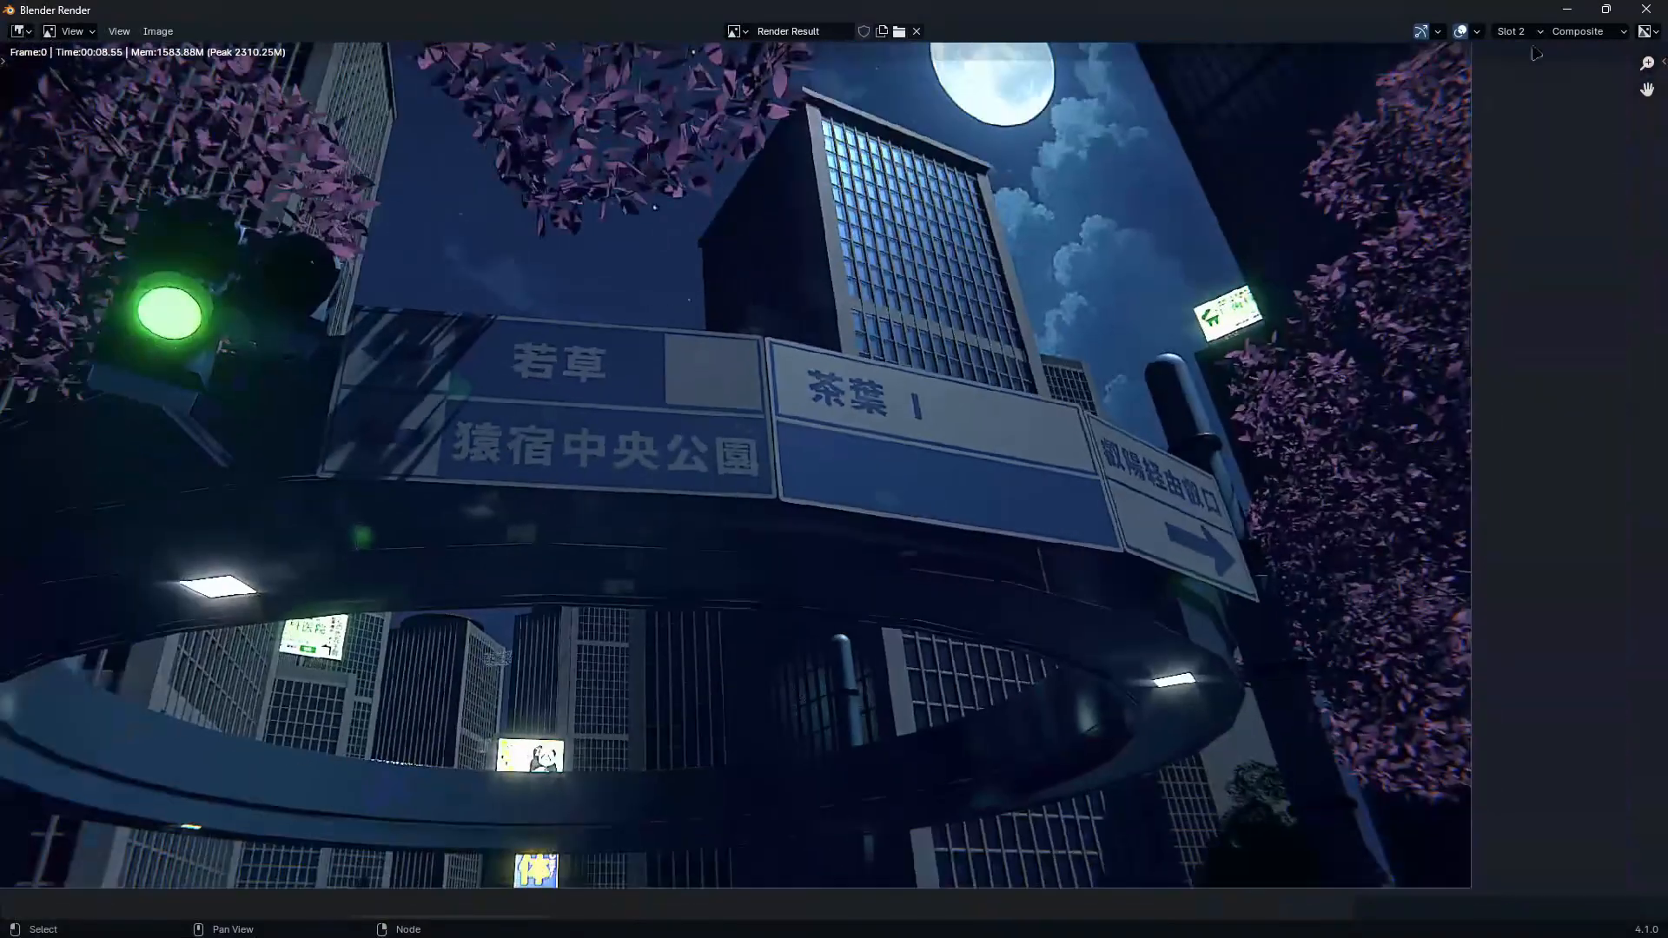
left_click(1566, 10)
Adjust the Saturation of the Hue/Saturation/Value node to 1.033, comparing the result in the render
middle_click_drag(543, 637, 769, 679)
middle_click_drag(1015, 454, 284, 561)
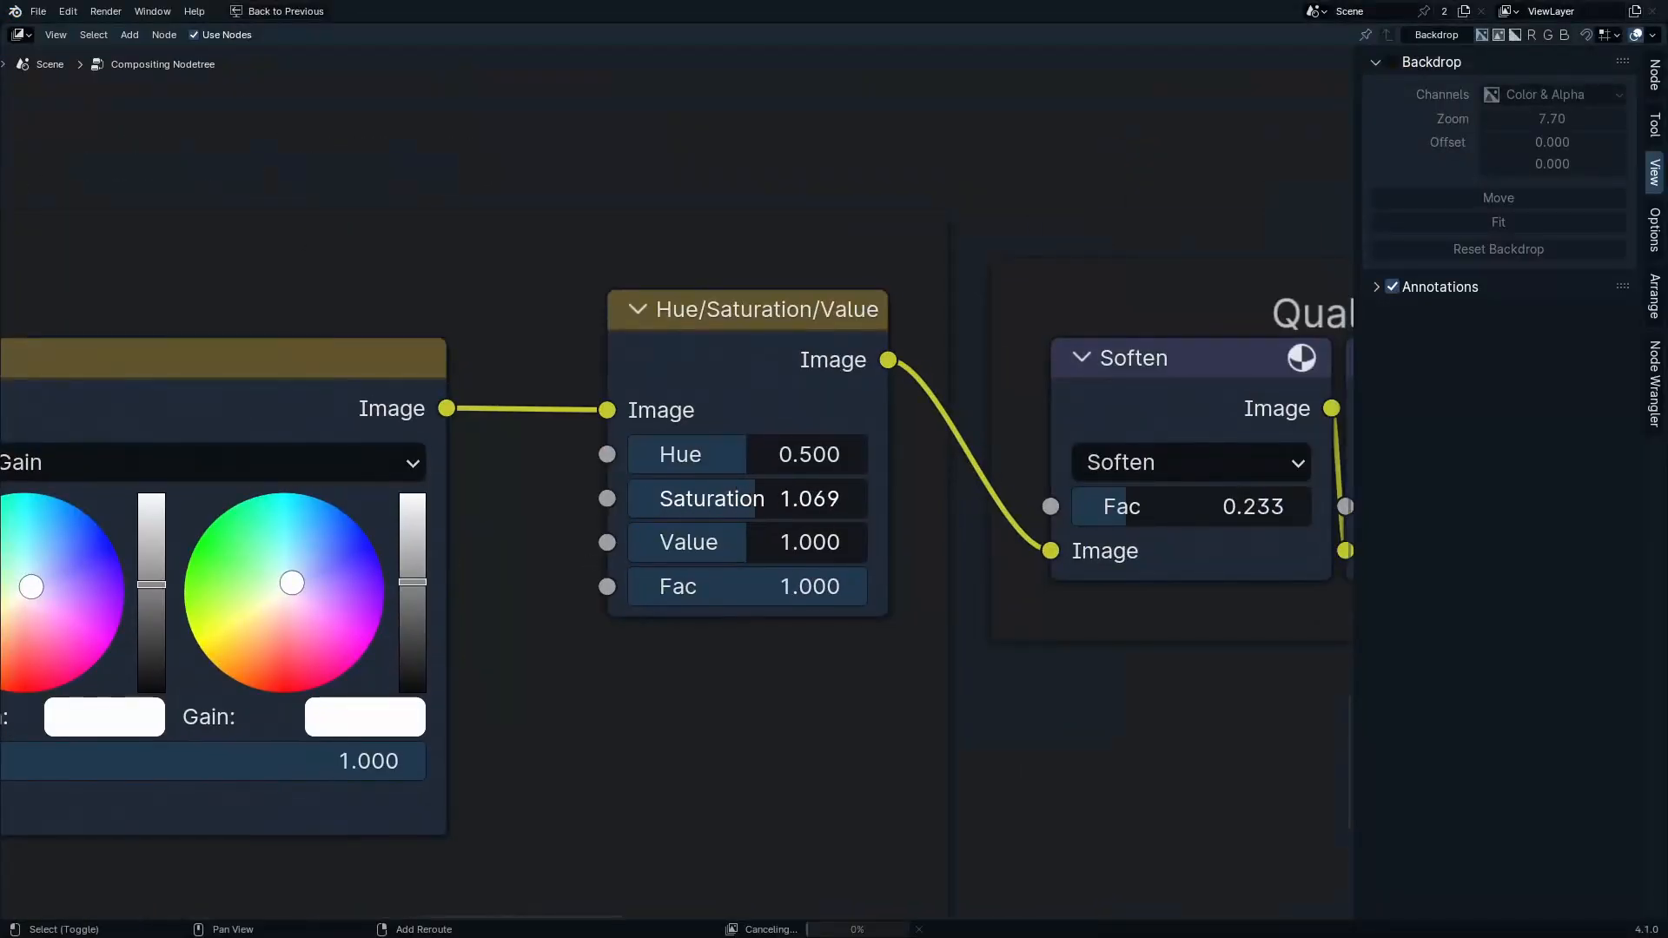
key("F11")
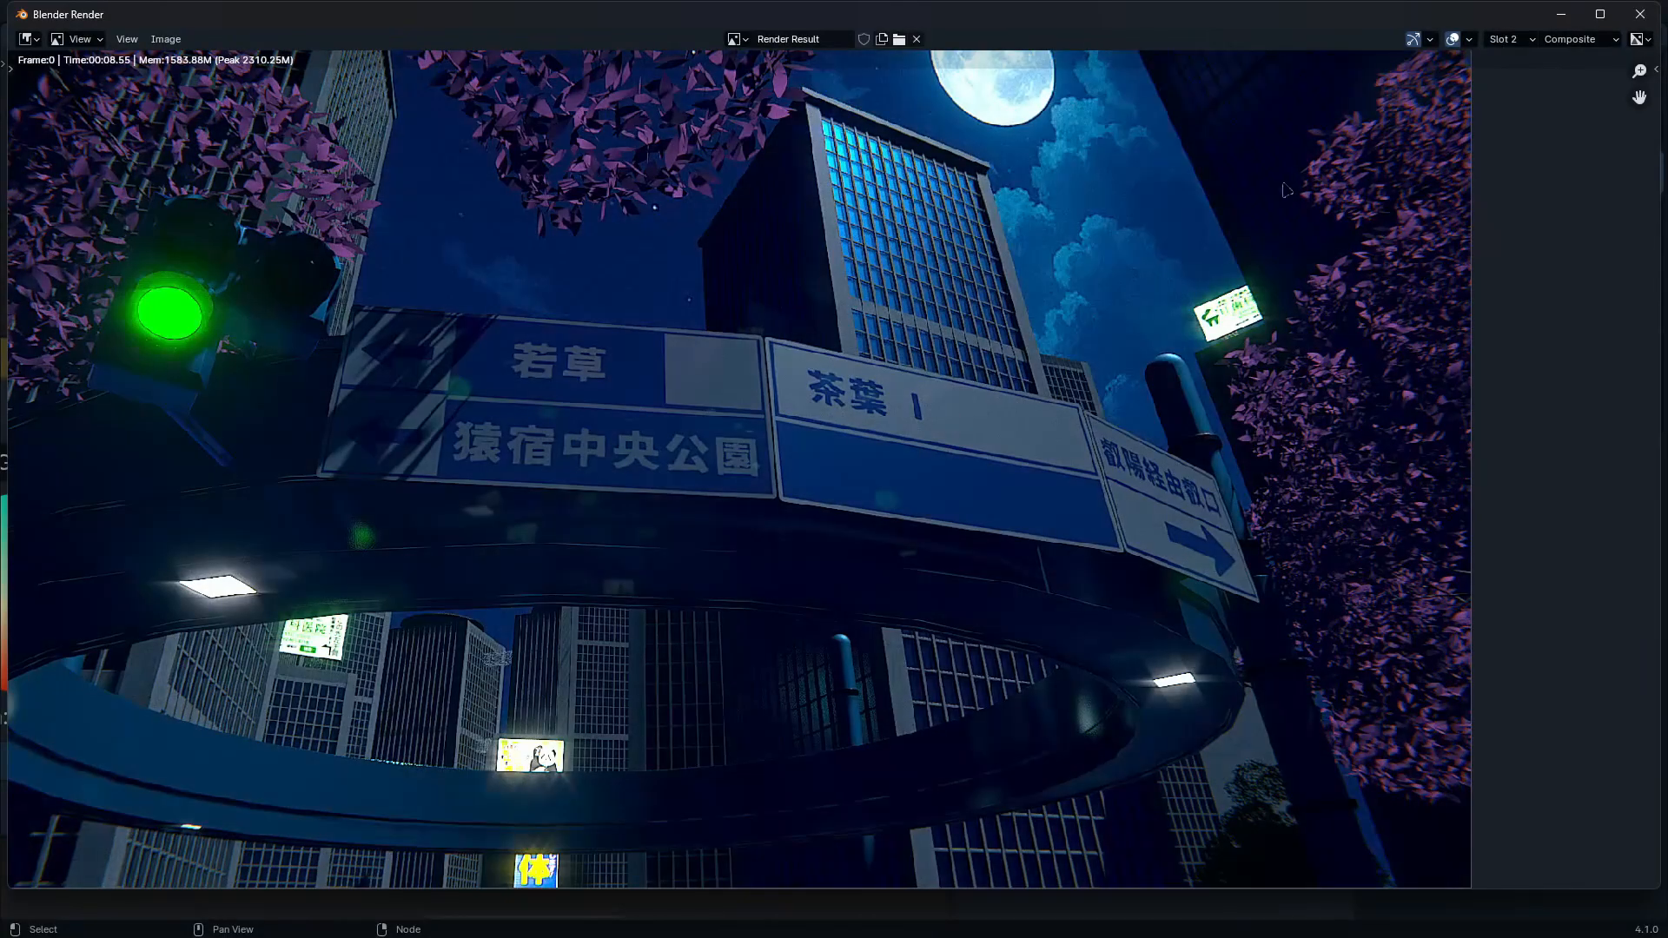
key("F11")
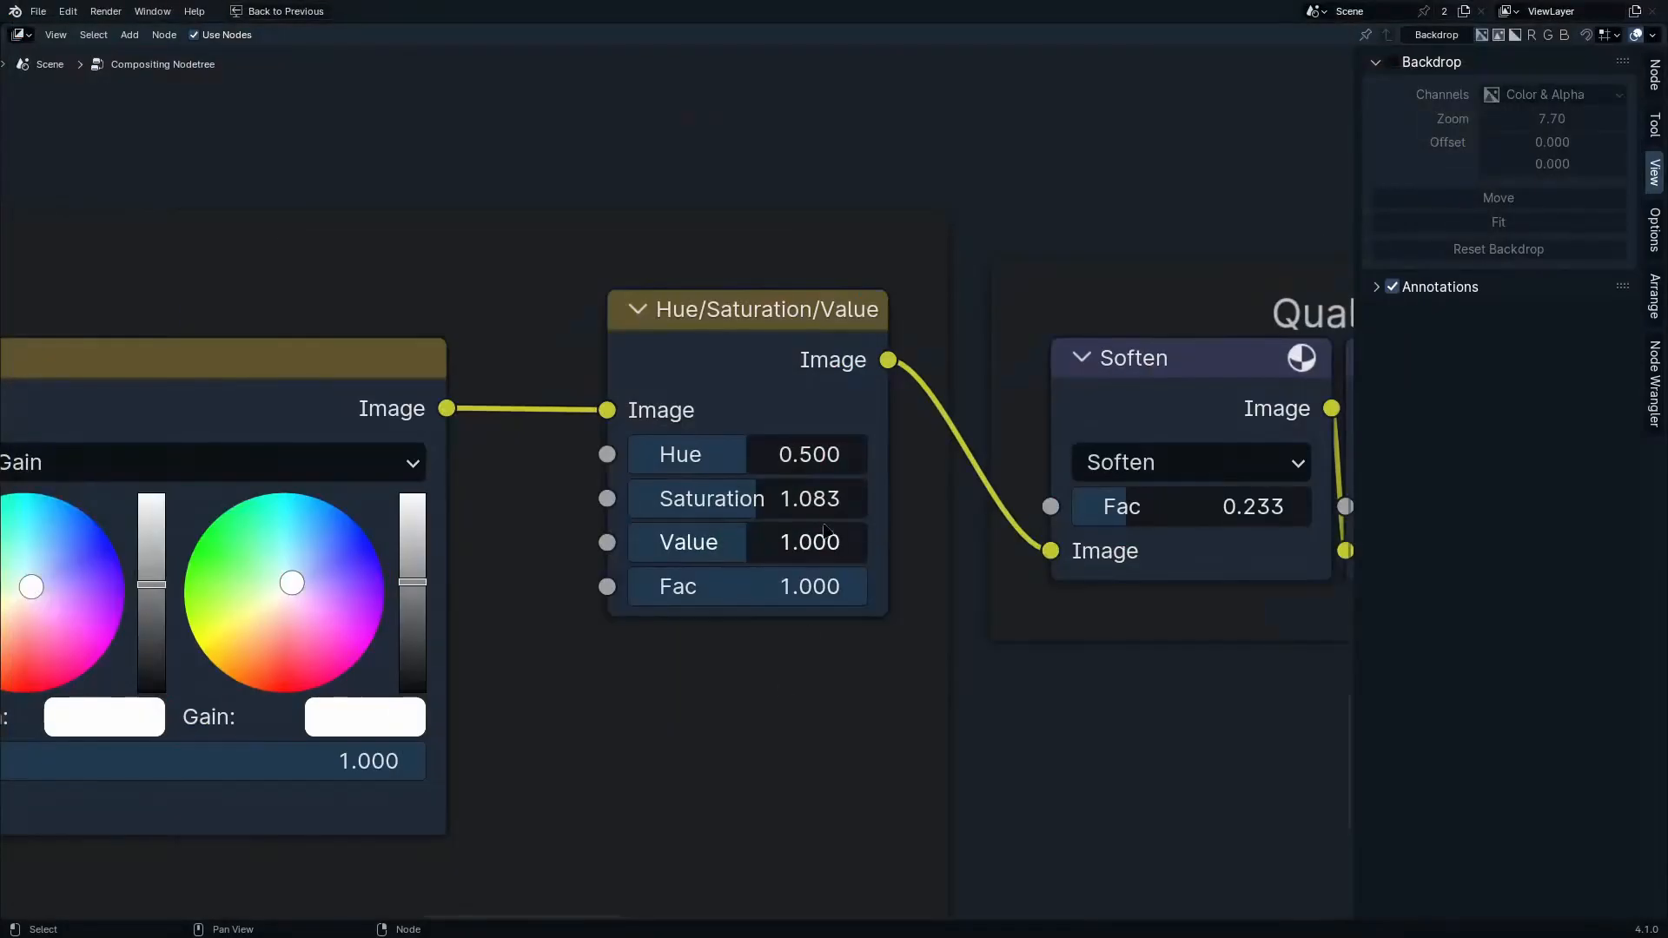
left_click_drag(747, 499, 712, 499)
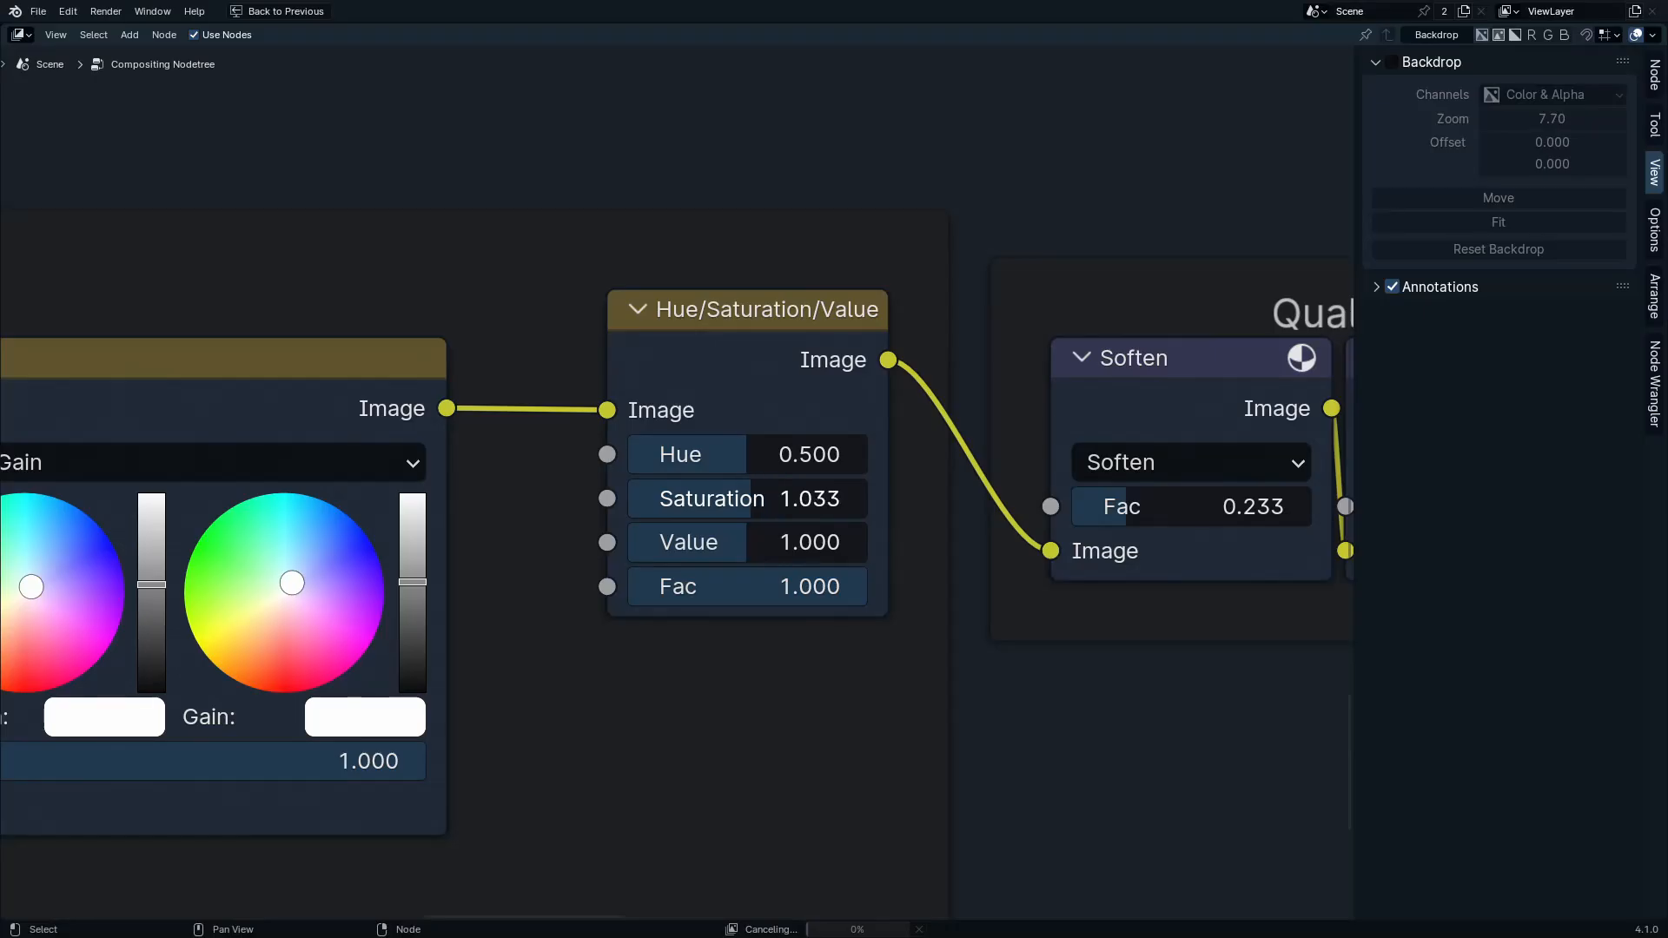
Inspect the night render in detail, including the traffic light, tower, background buildings, billboards and ring edge, then fit the whole image
middle_click_drag(583, 582, 617, 592)
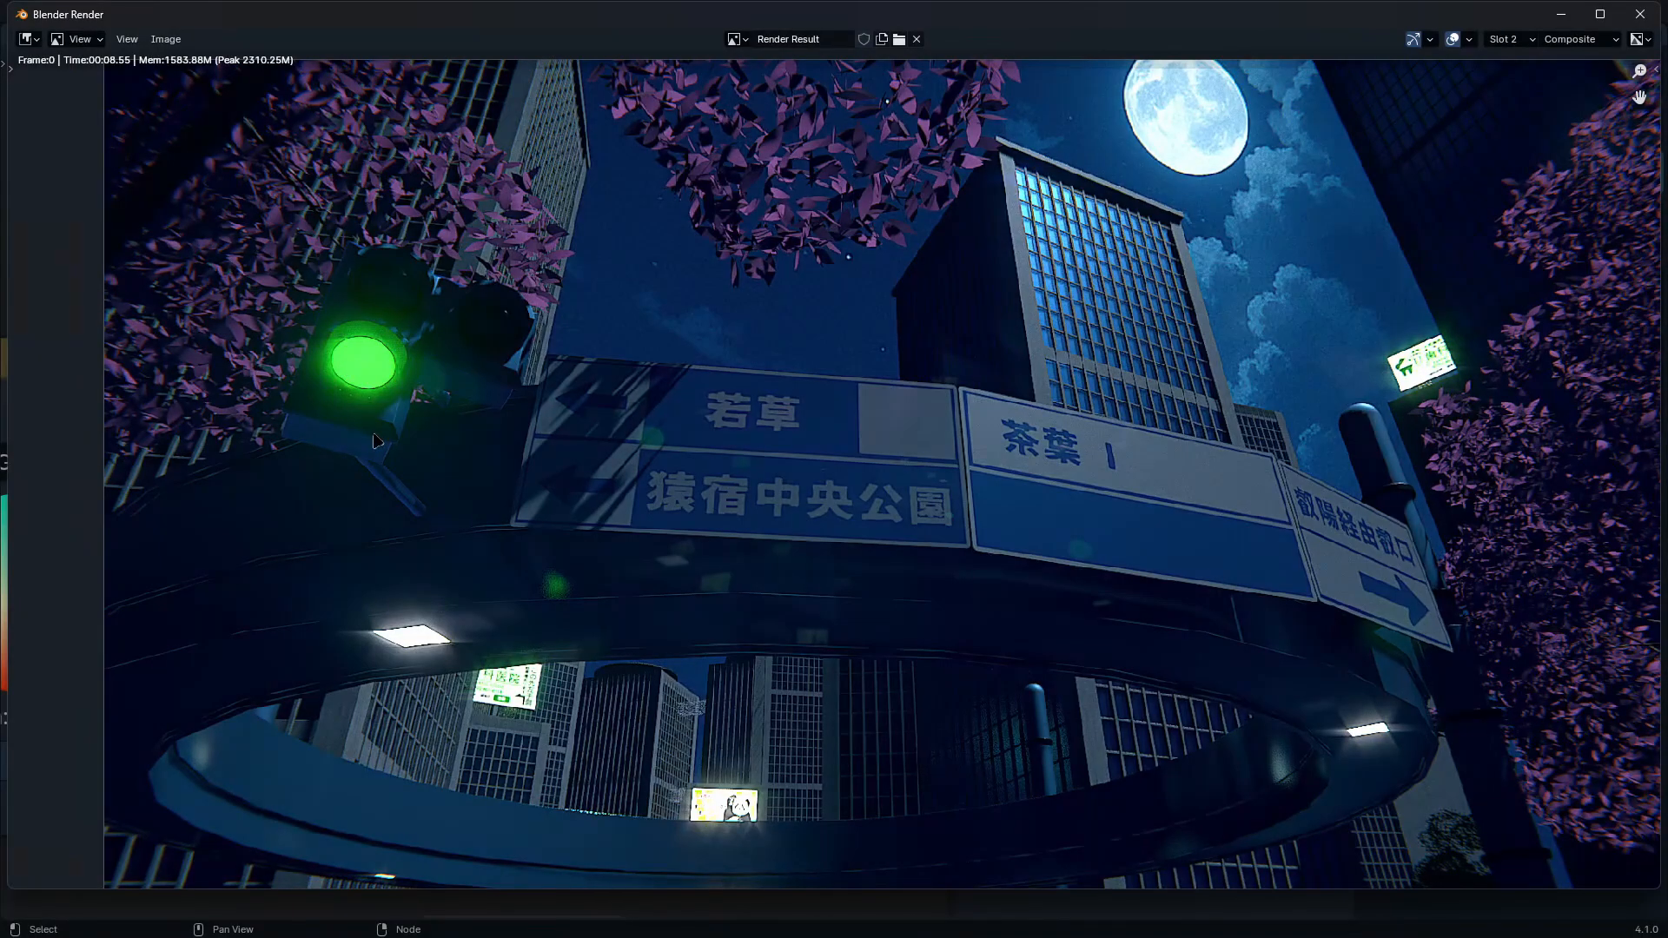
scroll(998, 341, "up", 1)
middle_click_drag(1046, 331, 959, 375)
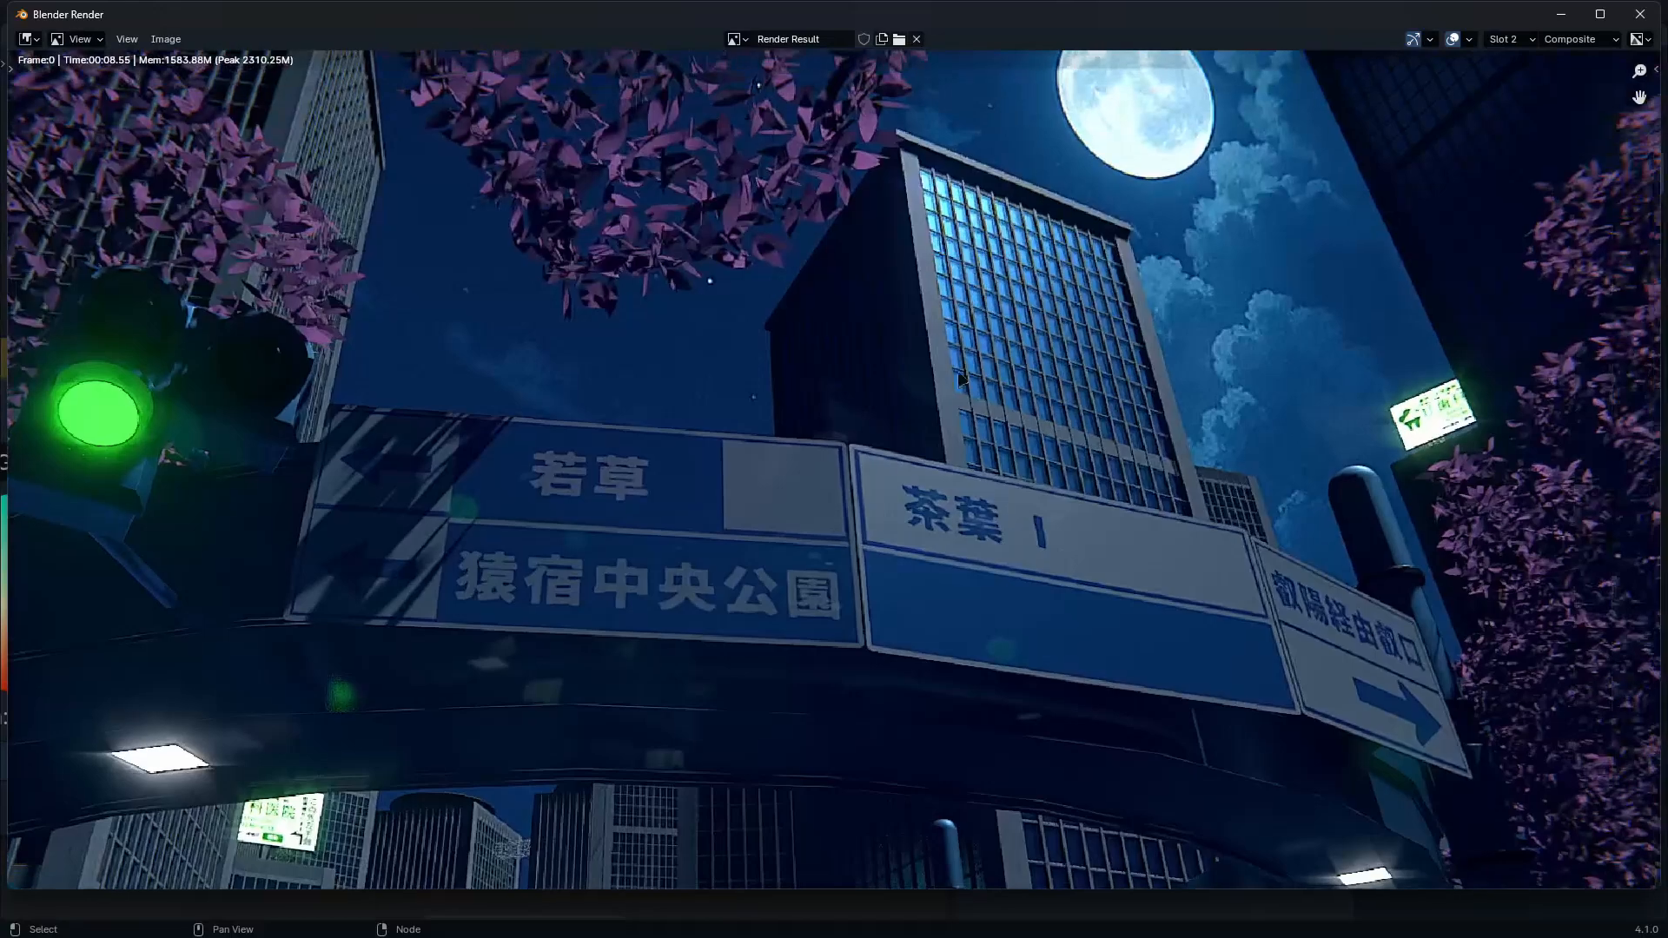
scroll(983, 299, "up", 2)
scroll(686, 438, "up", 5)
middle_click_drag(487, 782, 783, 451)
scroll(700, 439, "down", 2)
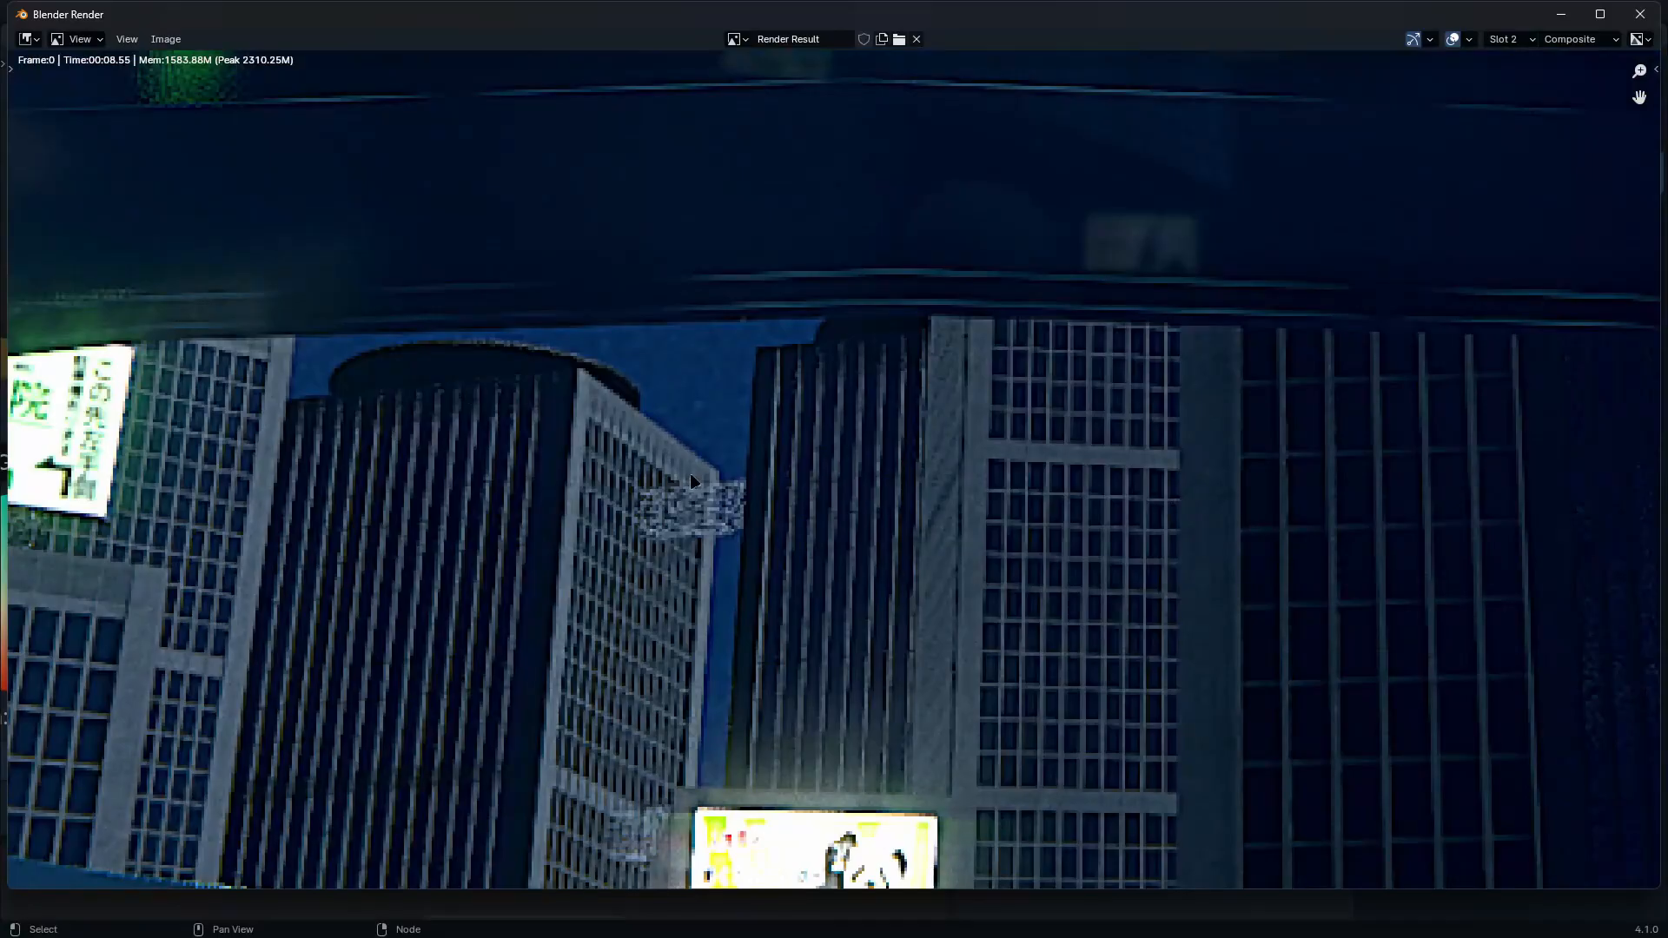
scroll(690, 473, "down", 2)
scroll(688, 476, "up", 1)
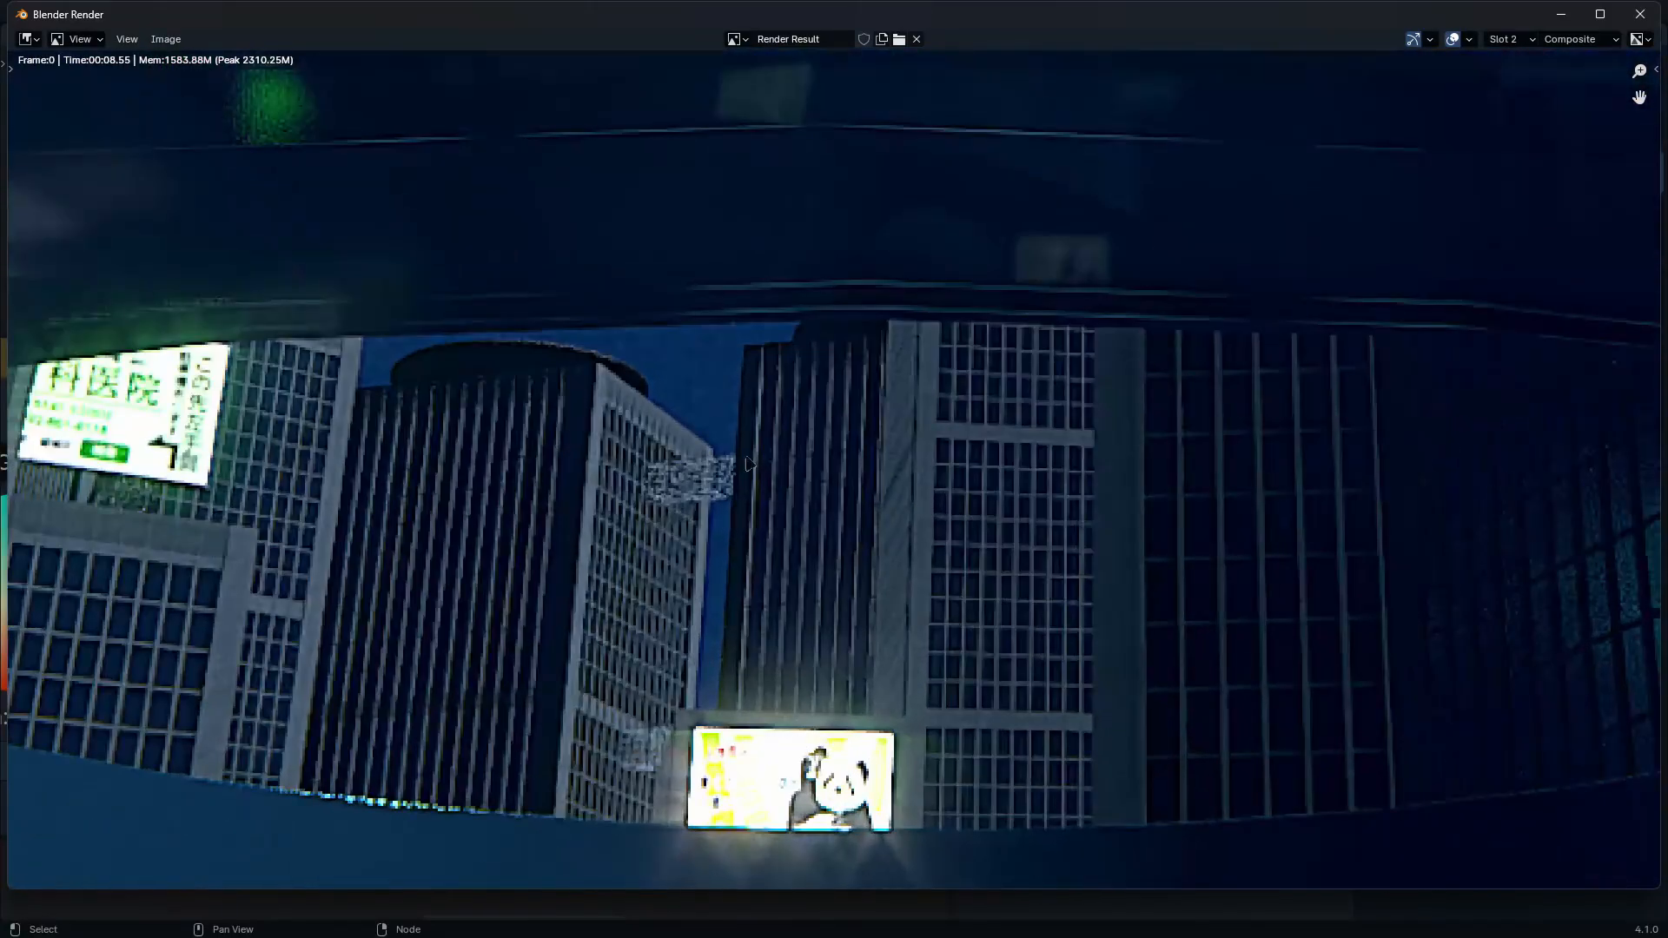
middle_click_drag(430, 432, 442, 580, "ctrl")
middle_click_drag(625, 382, 735, 545)
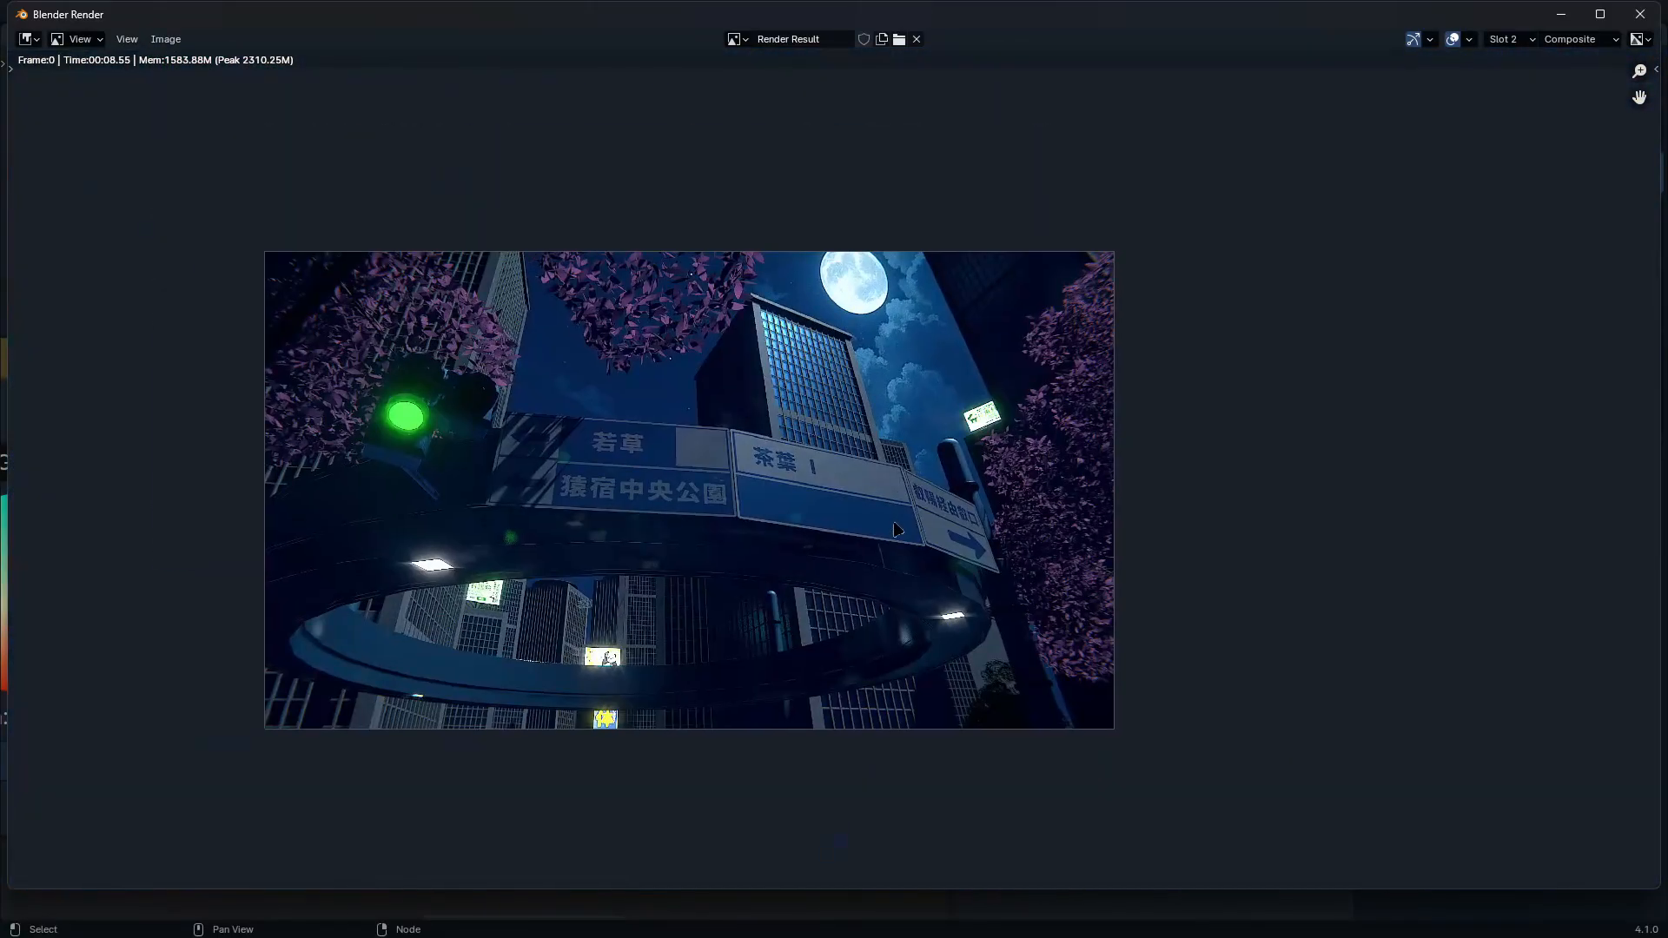
middle_click_drag(897, 529, 984, 432, "ctrl")
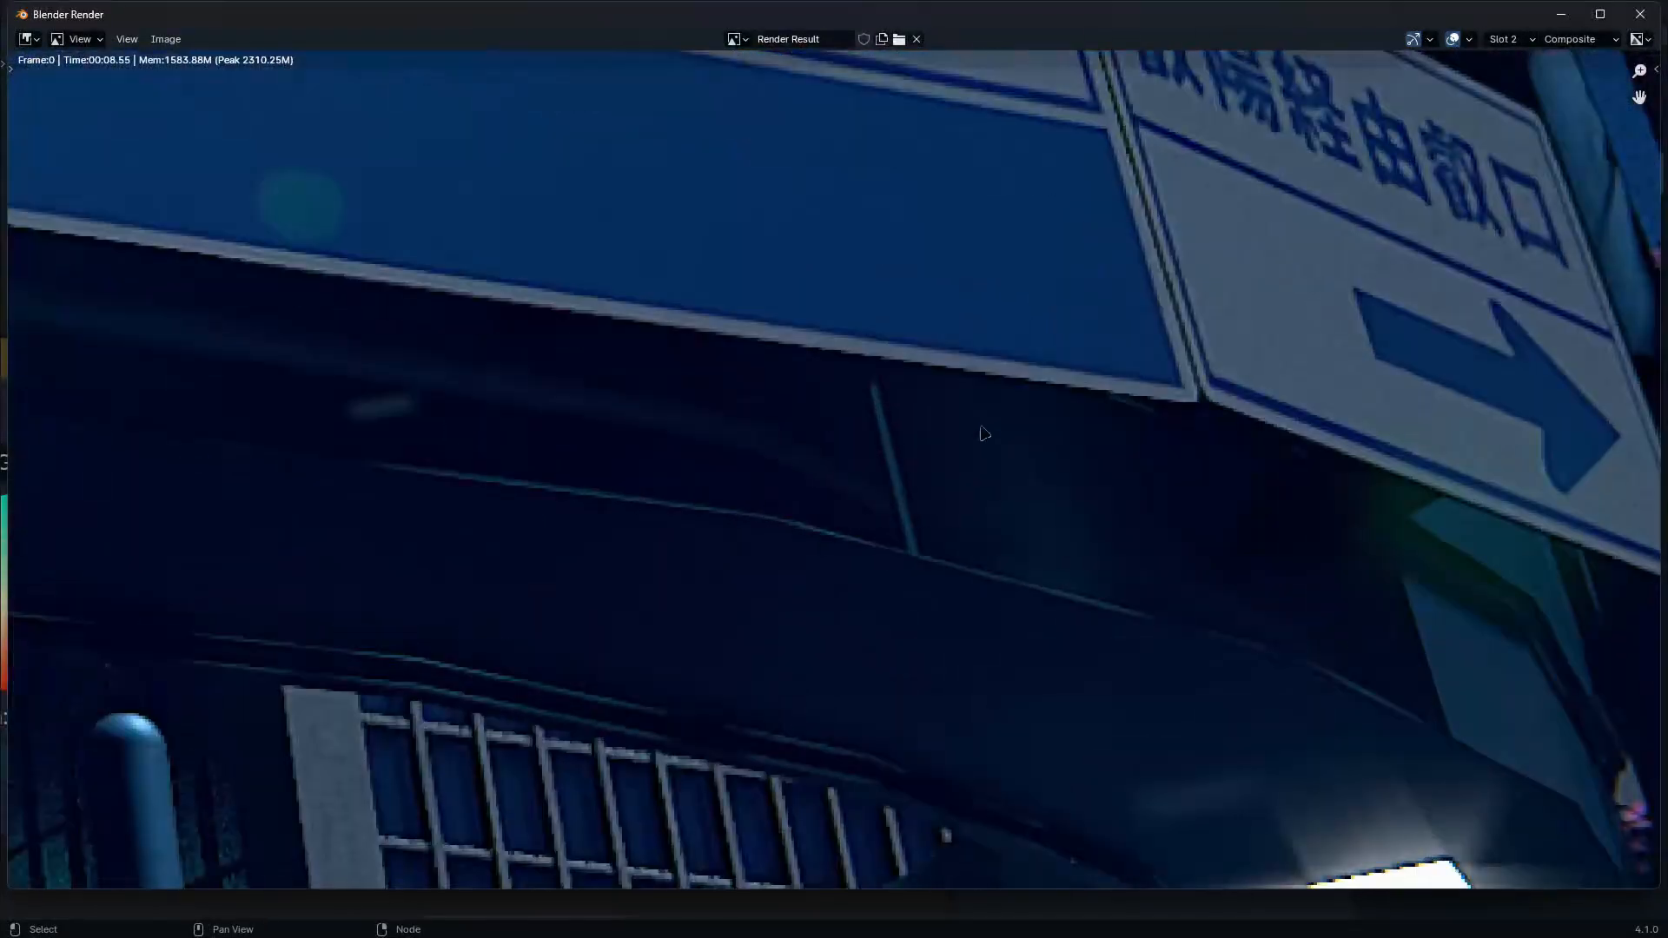
key("shift+Home")
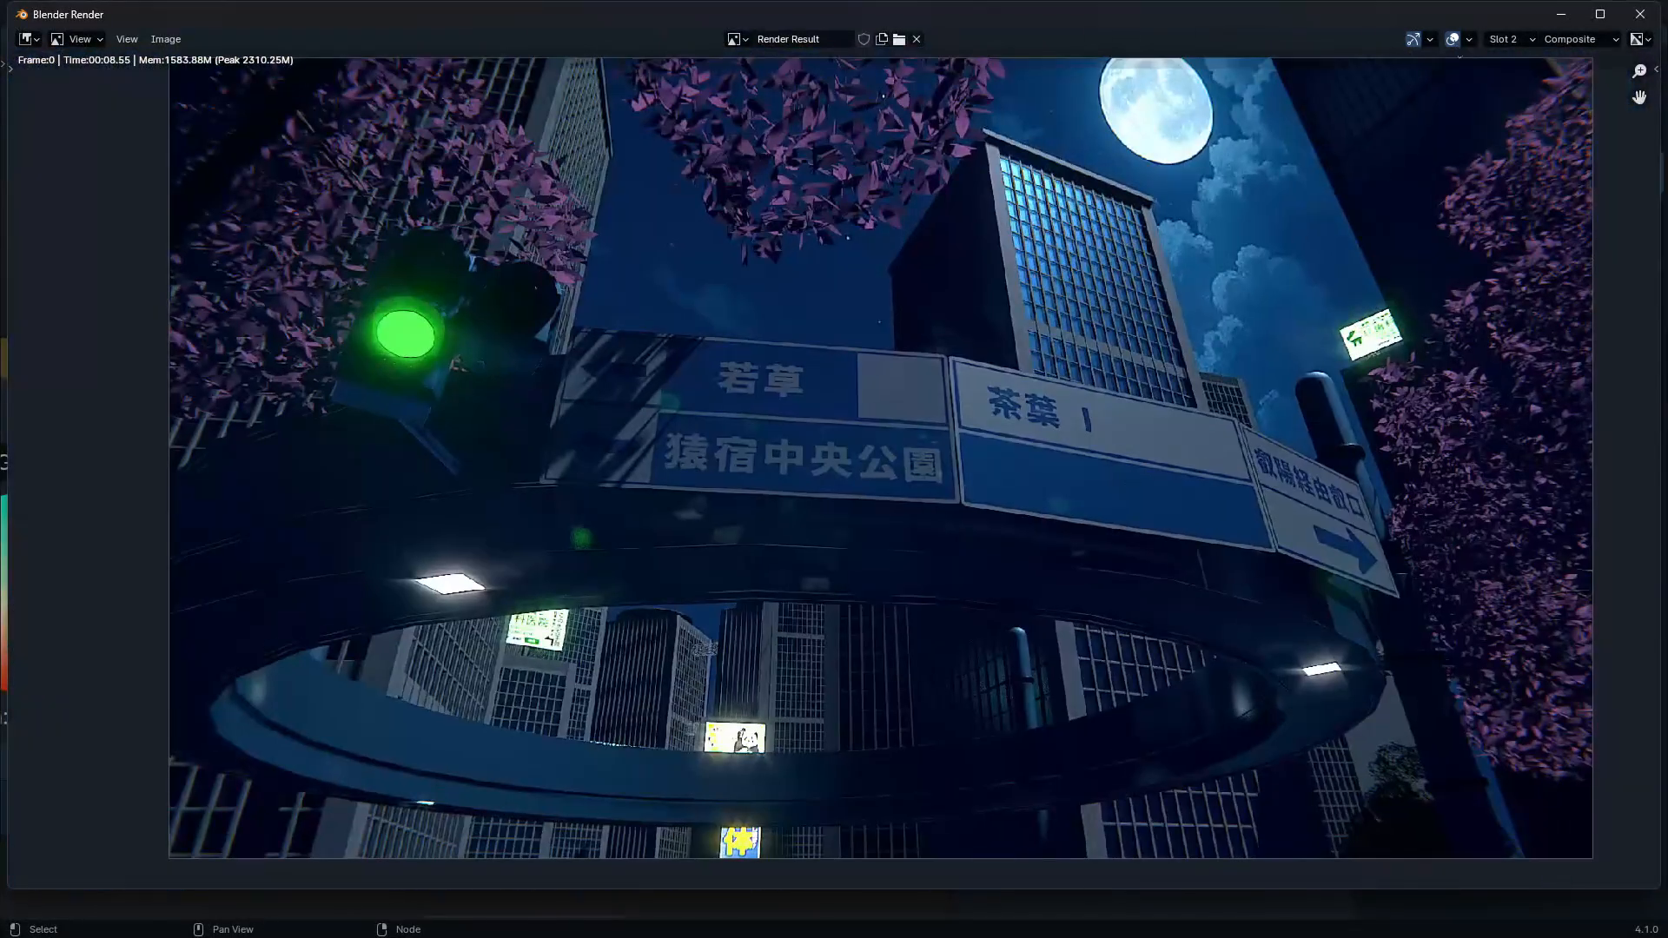
Open the image save dialog for the night render and name the file "Night render ver 1.png"
left_click(166, 39)
left_click(183, 196)
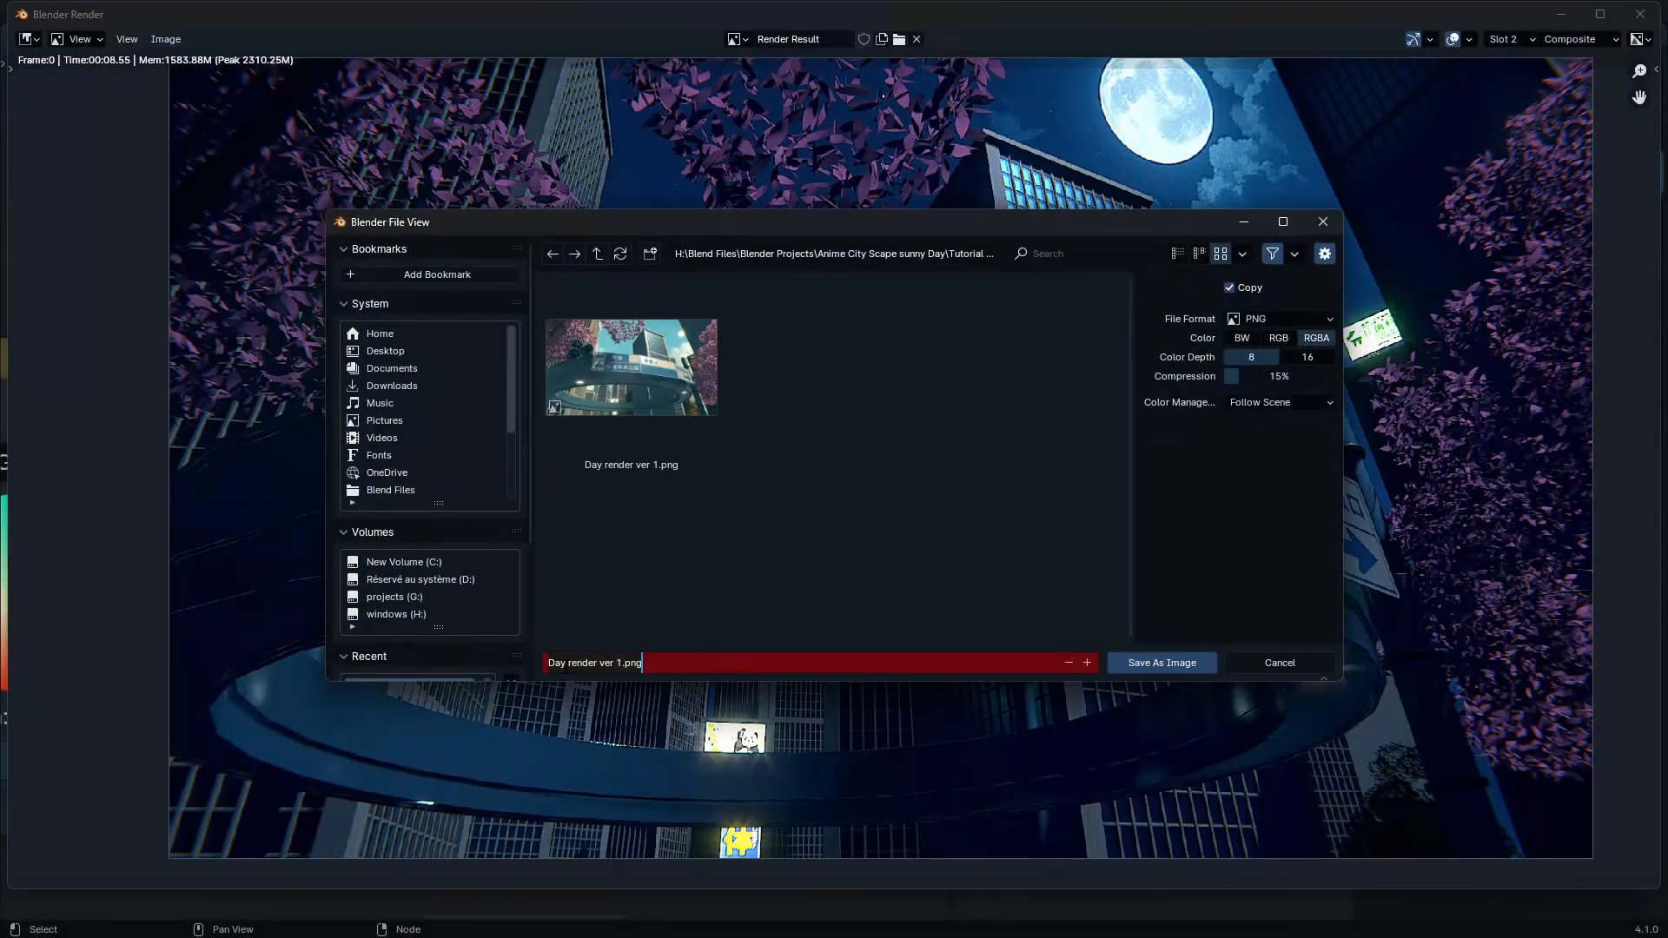
key("Home")
type("Night")
key("Delete")
key("Delete")
key("Delete")
key("Delete")
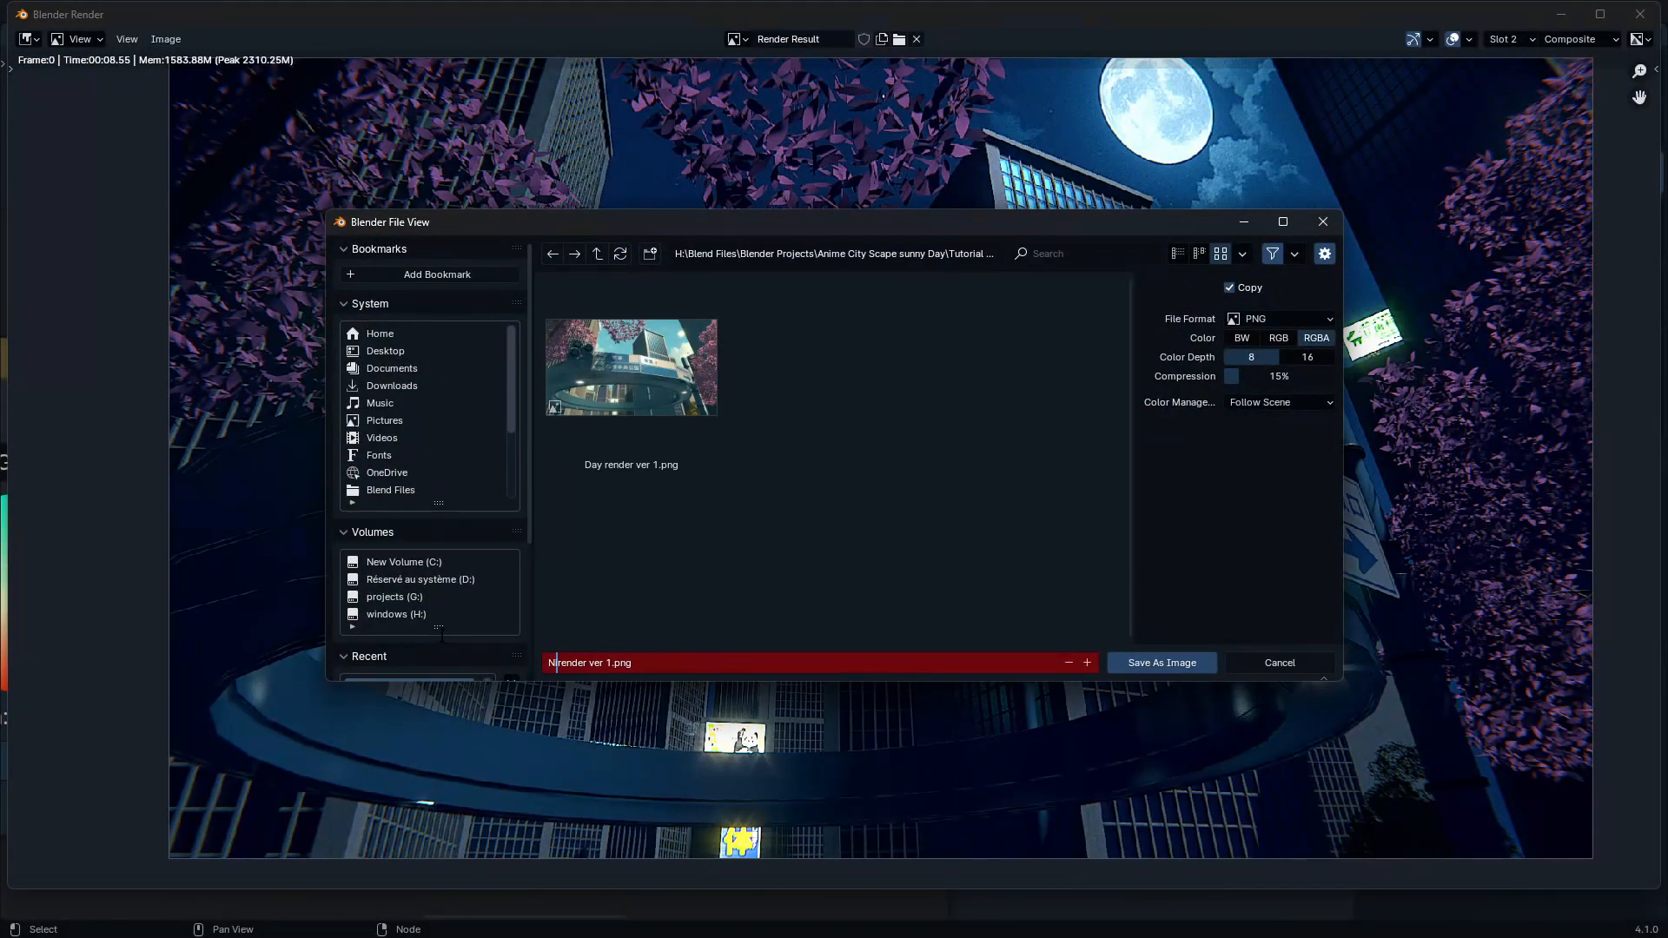
key("Return")
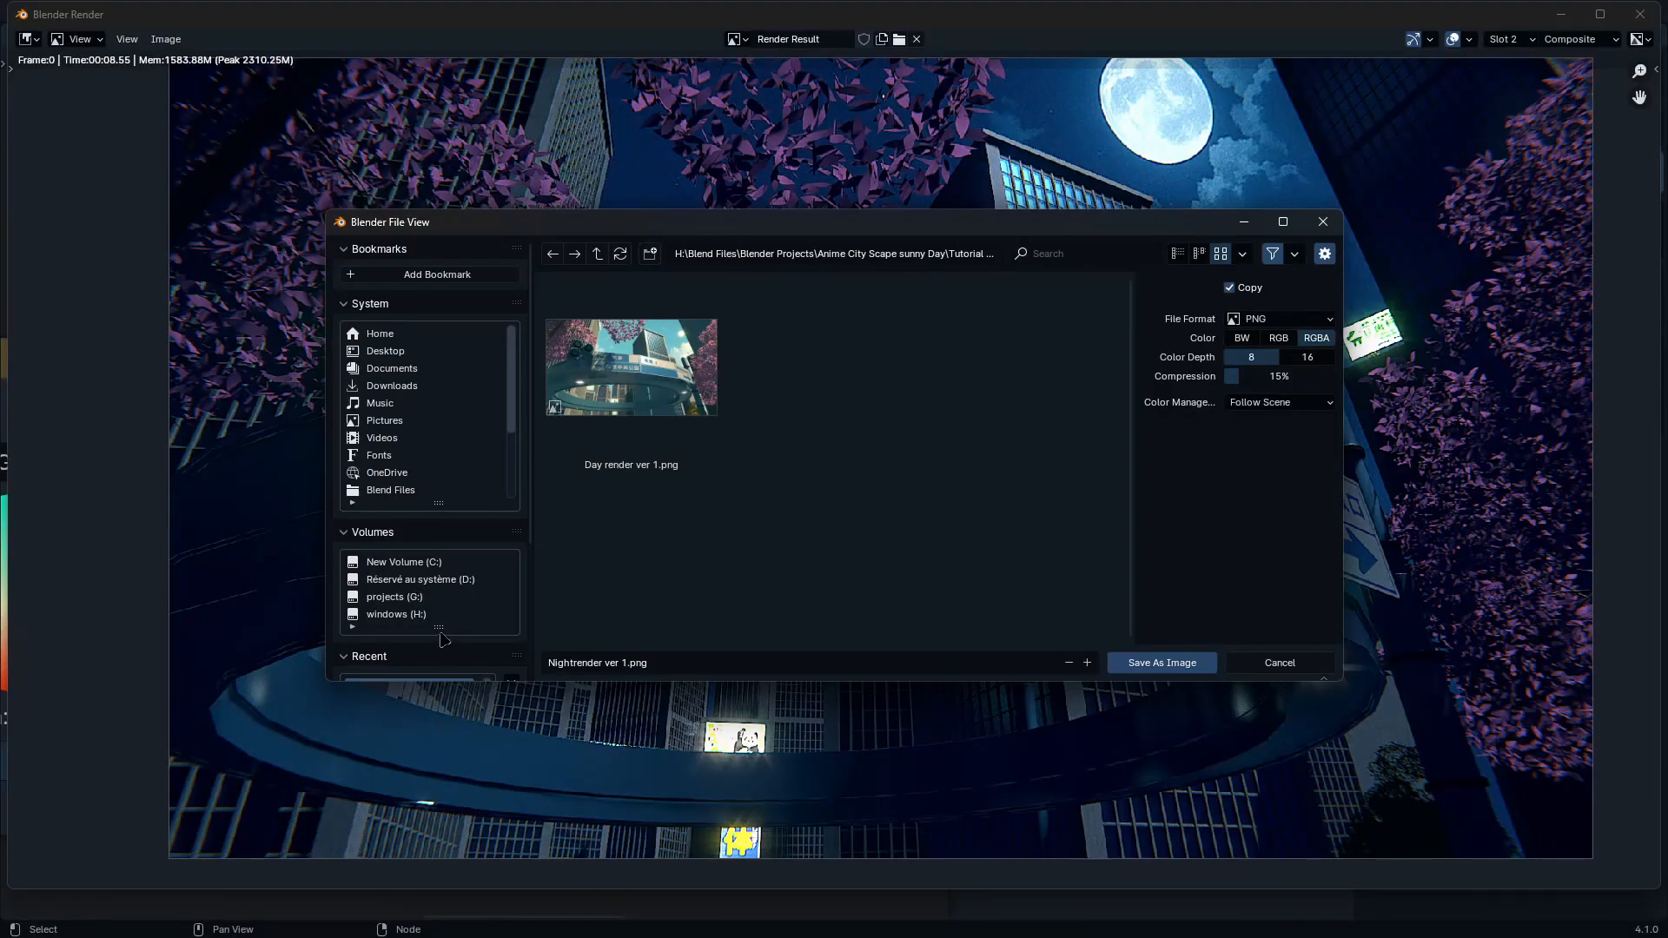
left_click(574, 667)
left_click(574, 664)
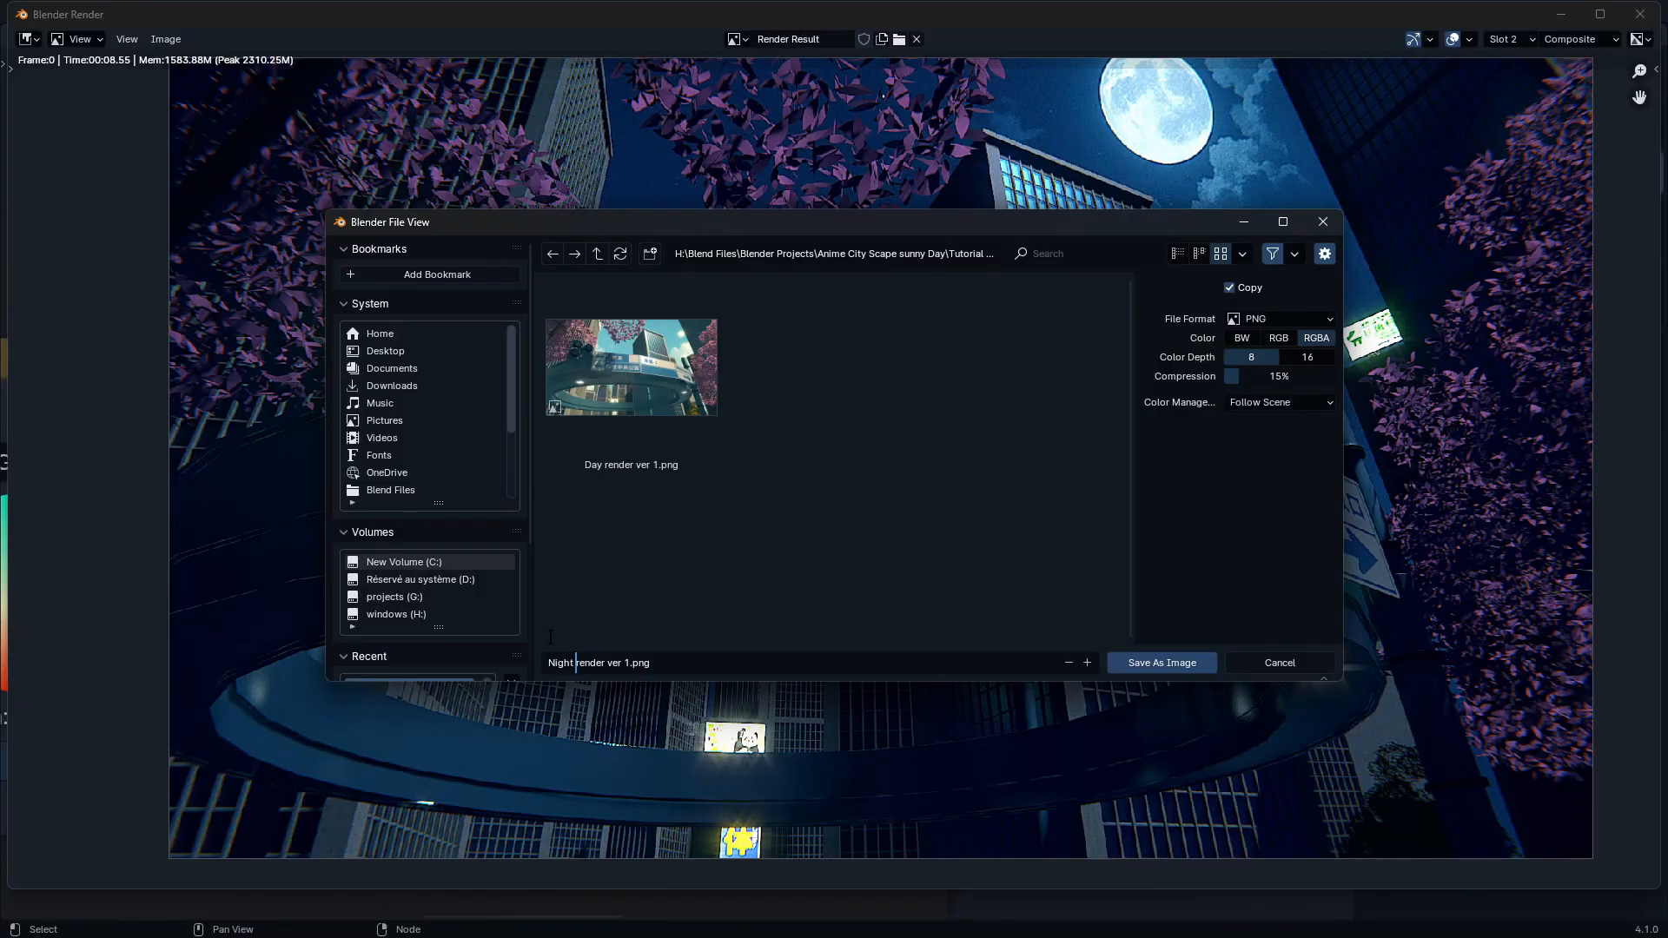
Save the render as a PNG with color depth 8, close the render window and save the project
left_click(1310, 360)
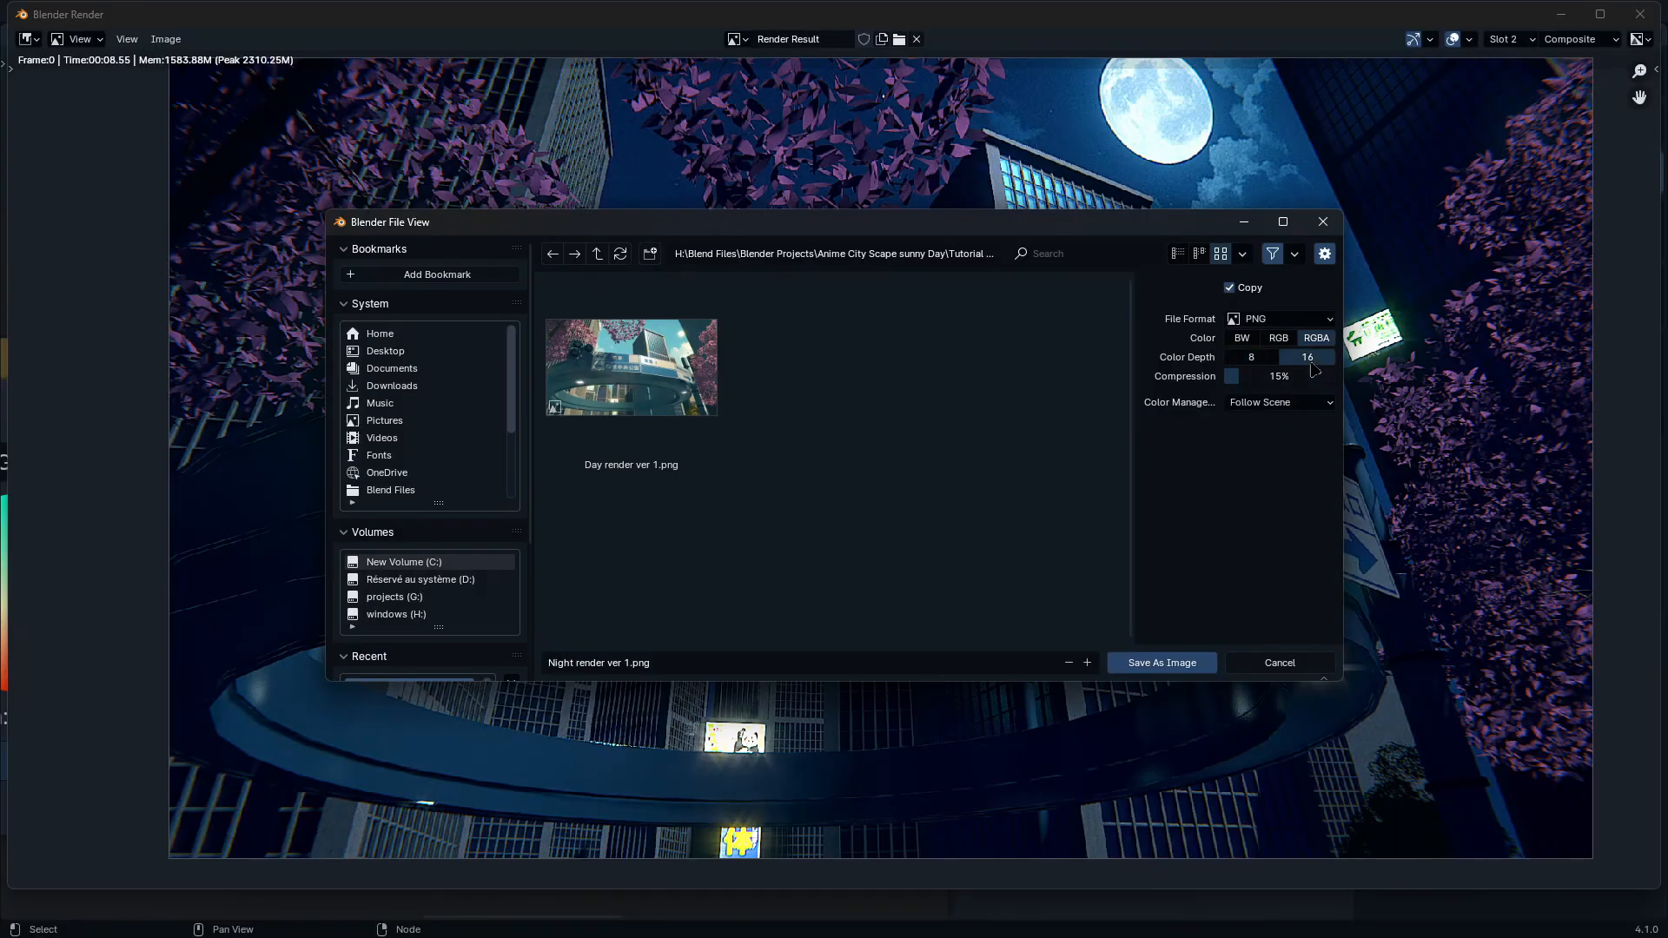
left_click(1258, 361)
left_click(1162, 663)
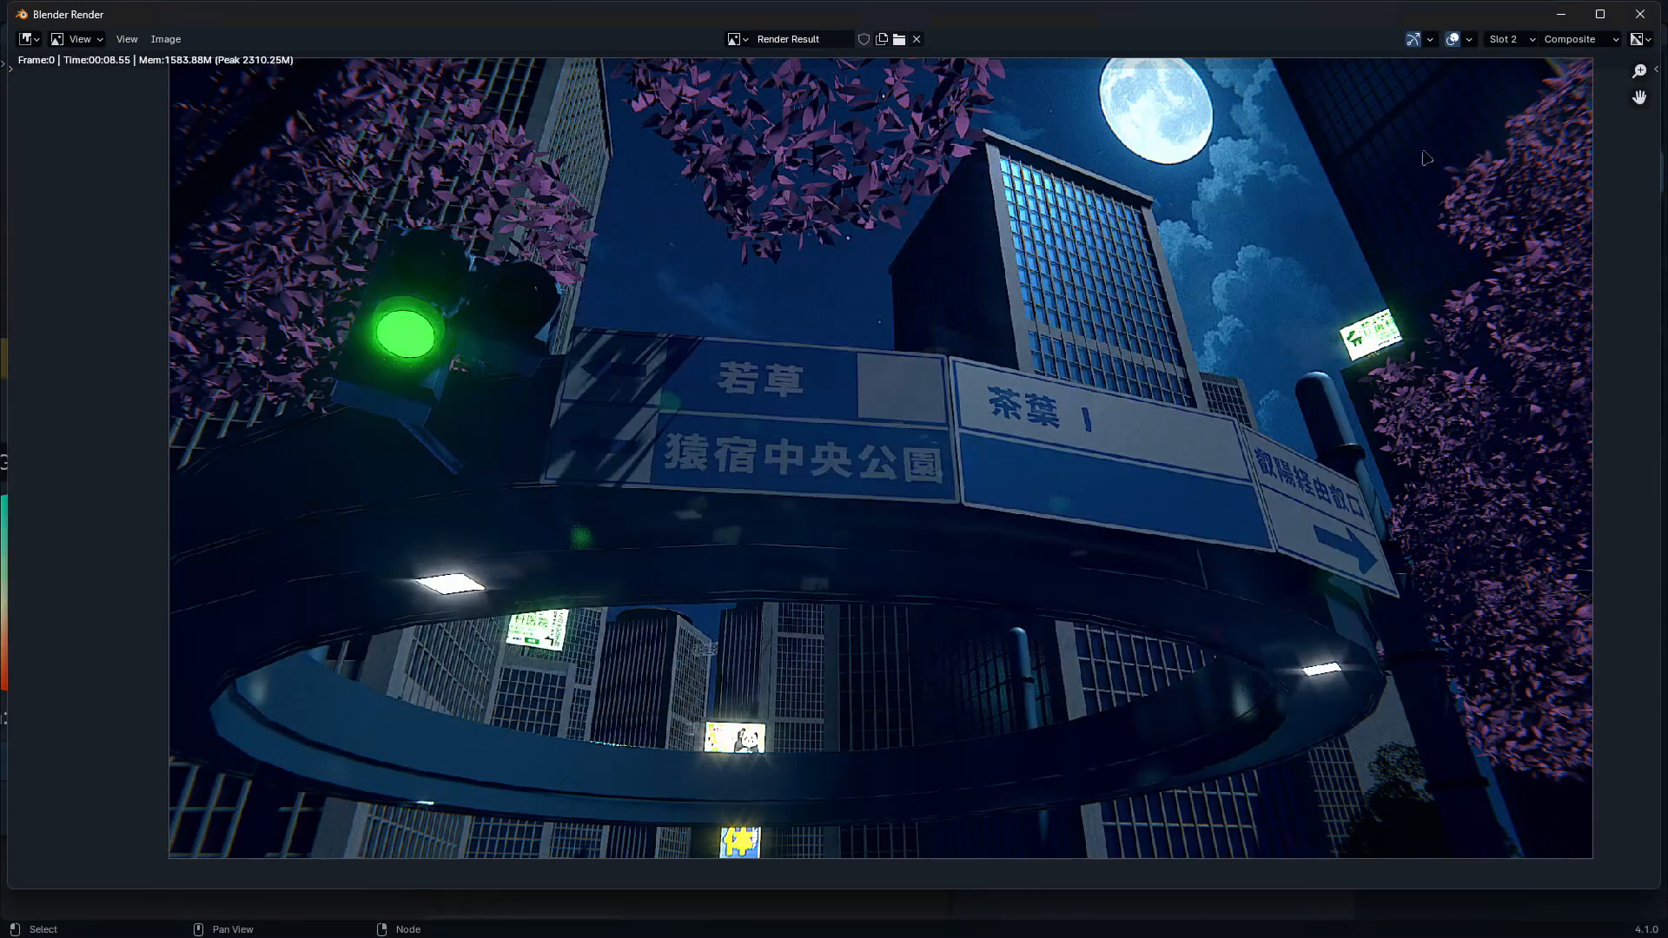
left_click(1642, 15)
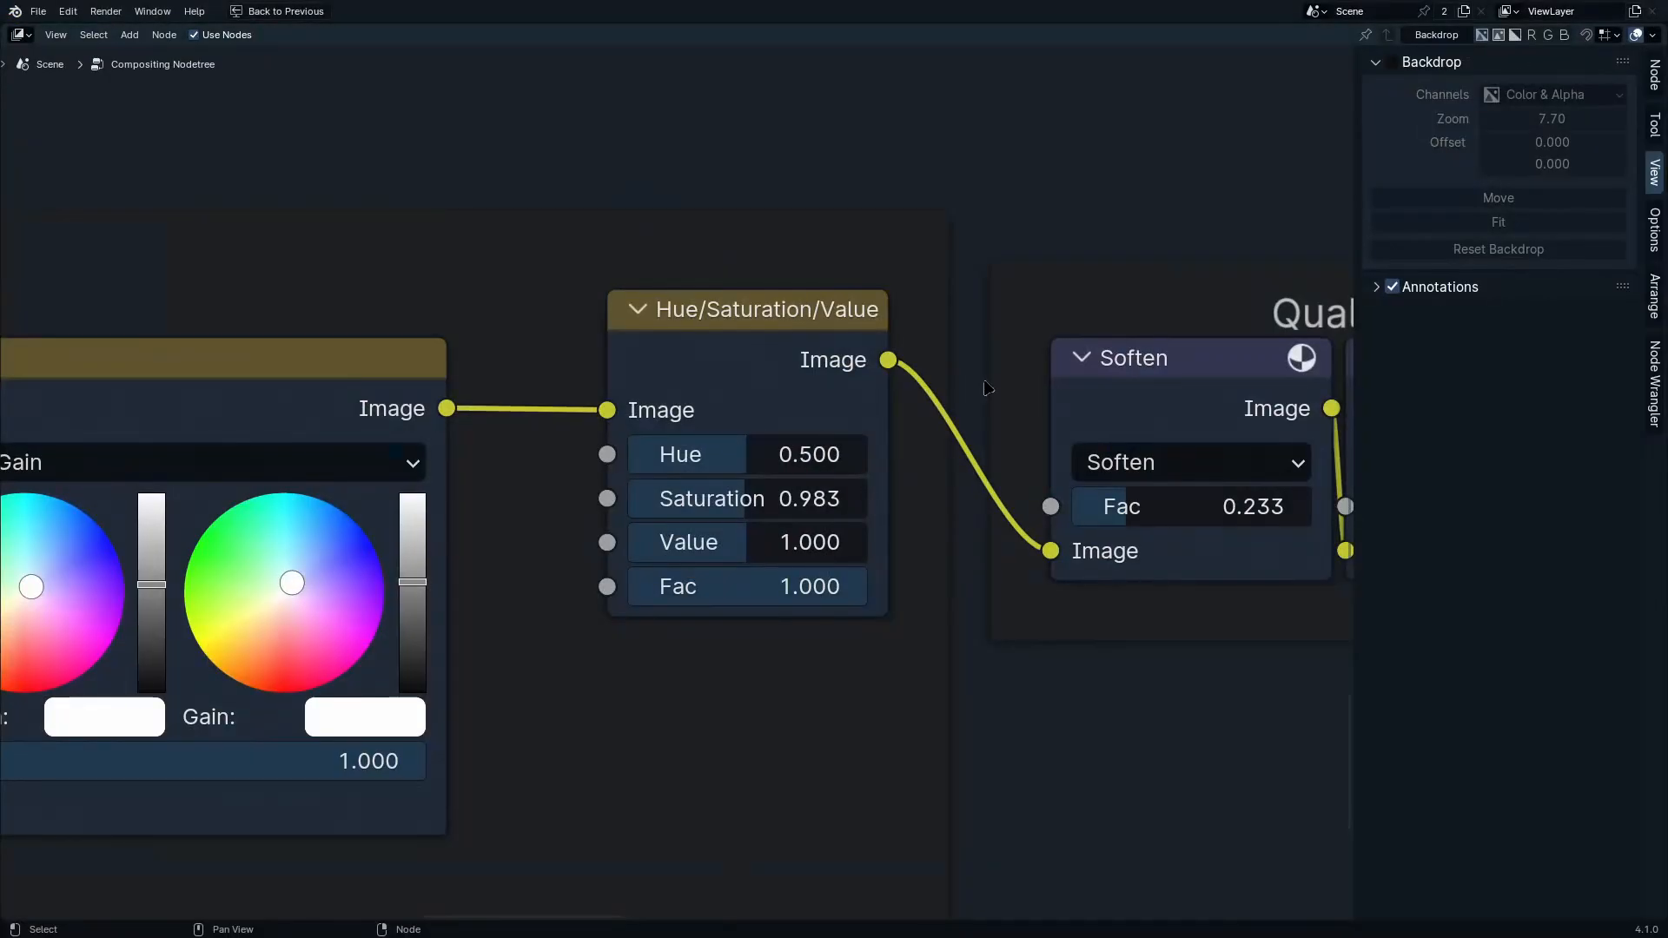
key("ctrl+s")
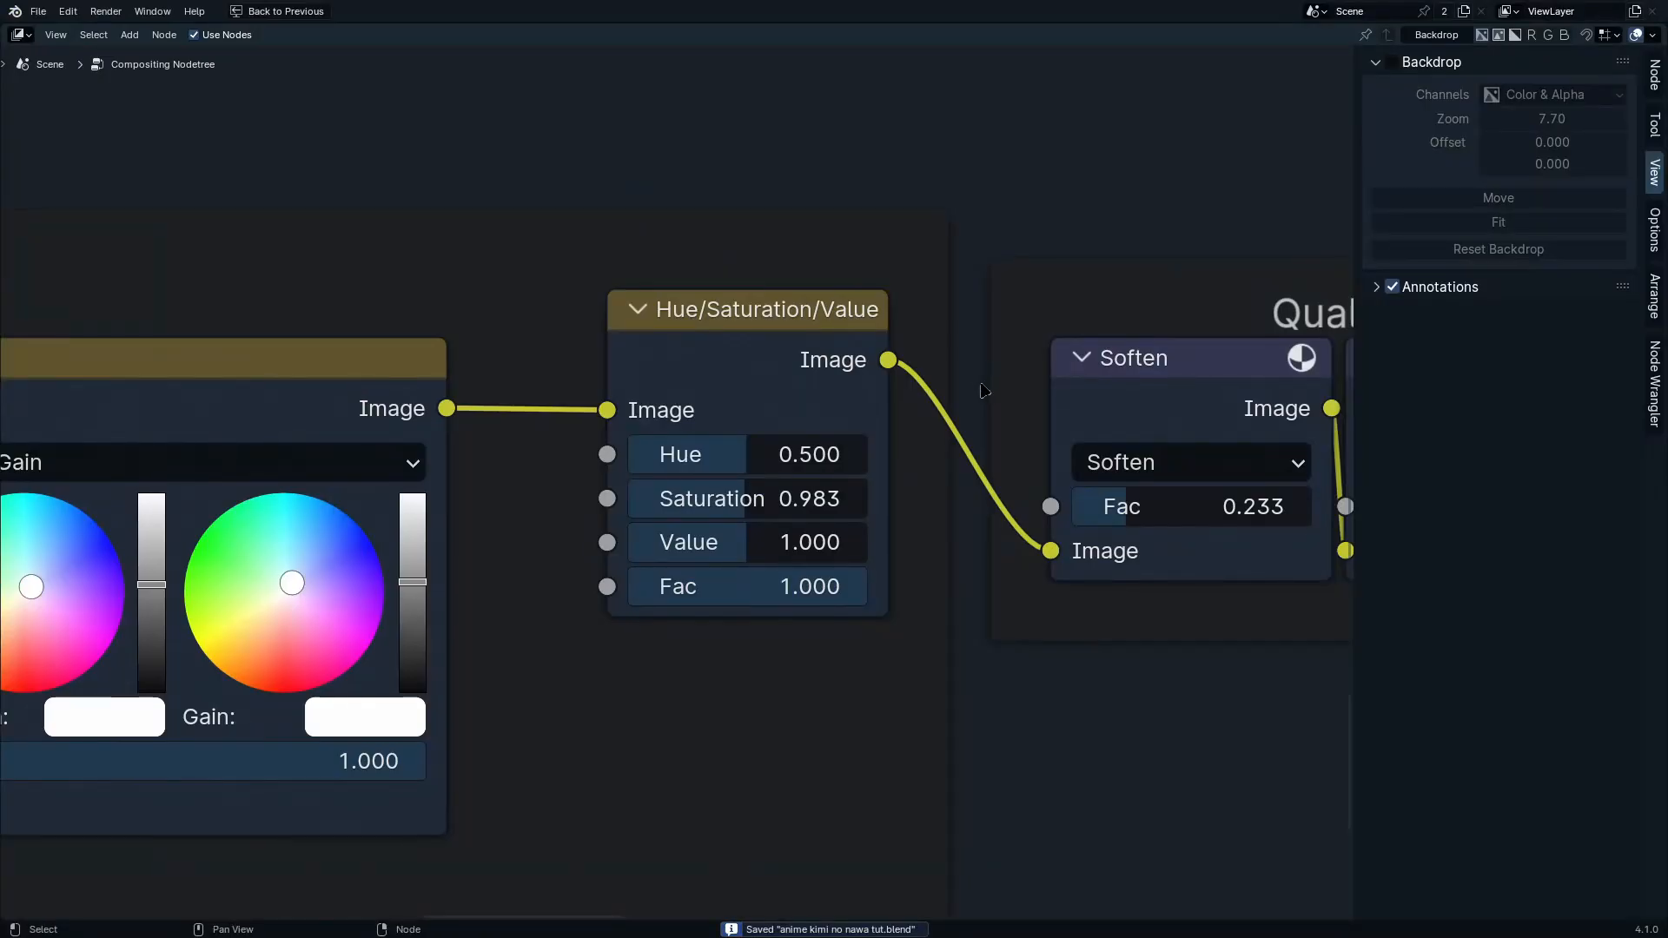
Switch to Photoshop and group the two copyright text layers with the Blender logo layer
key("alt+Tab")
key("alt+Tab")
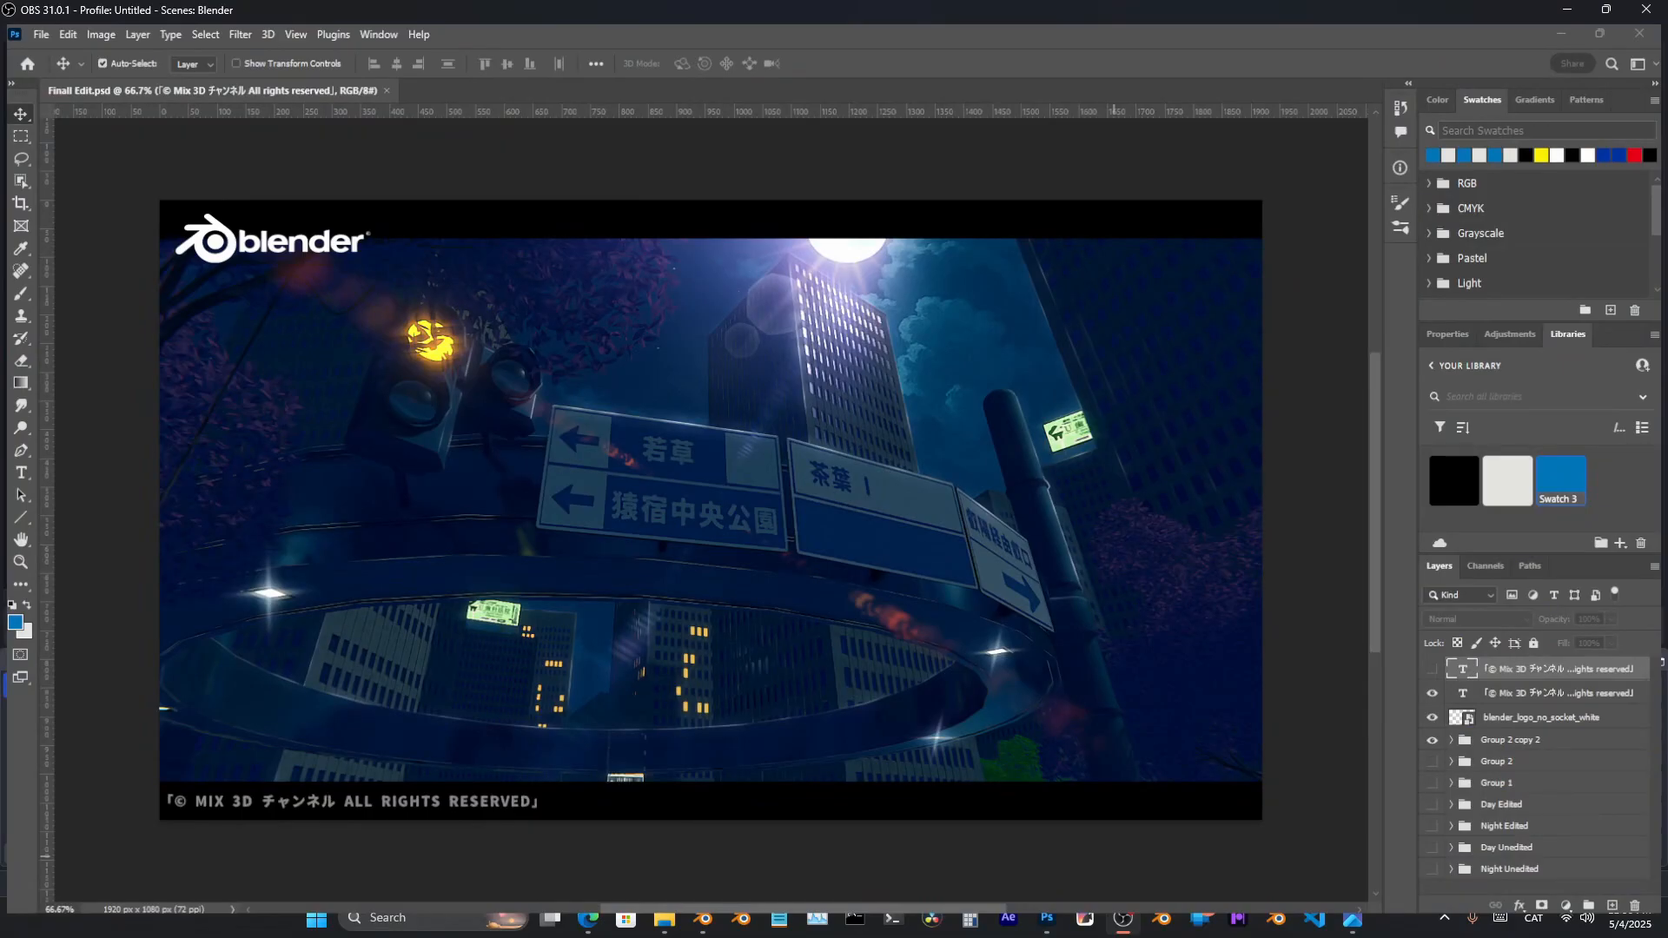
left_click(1052, 923)
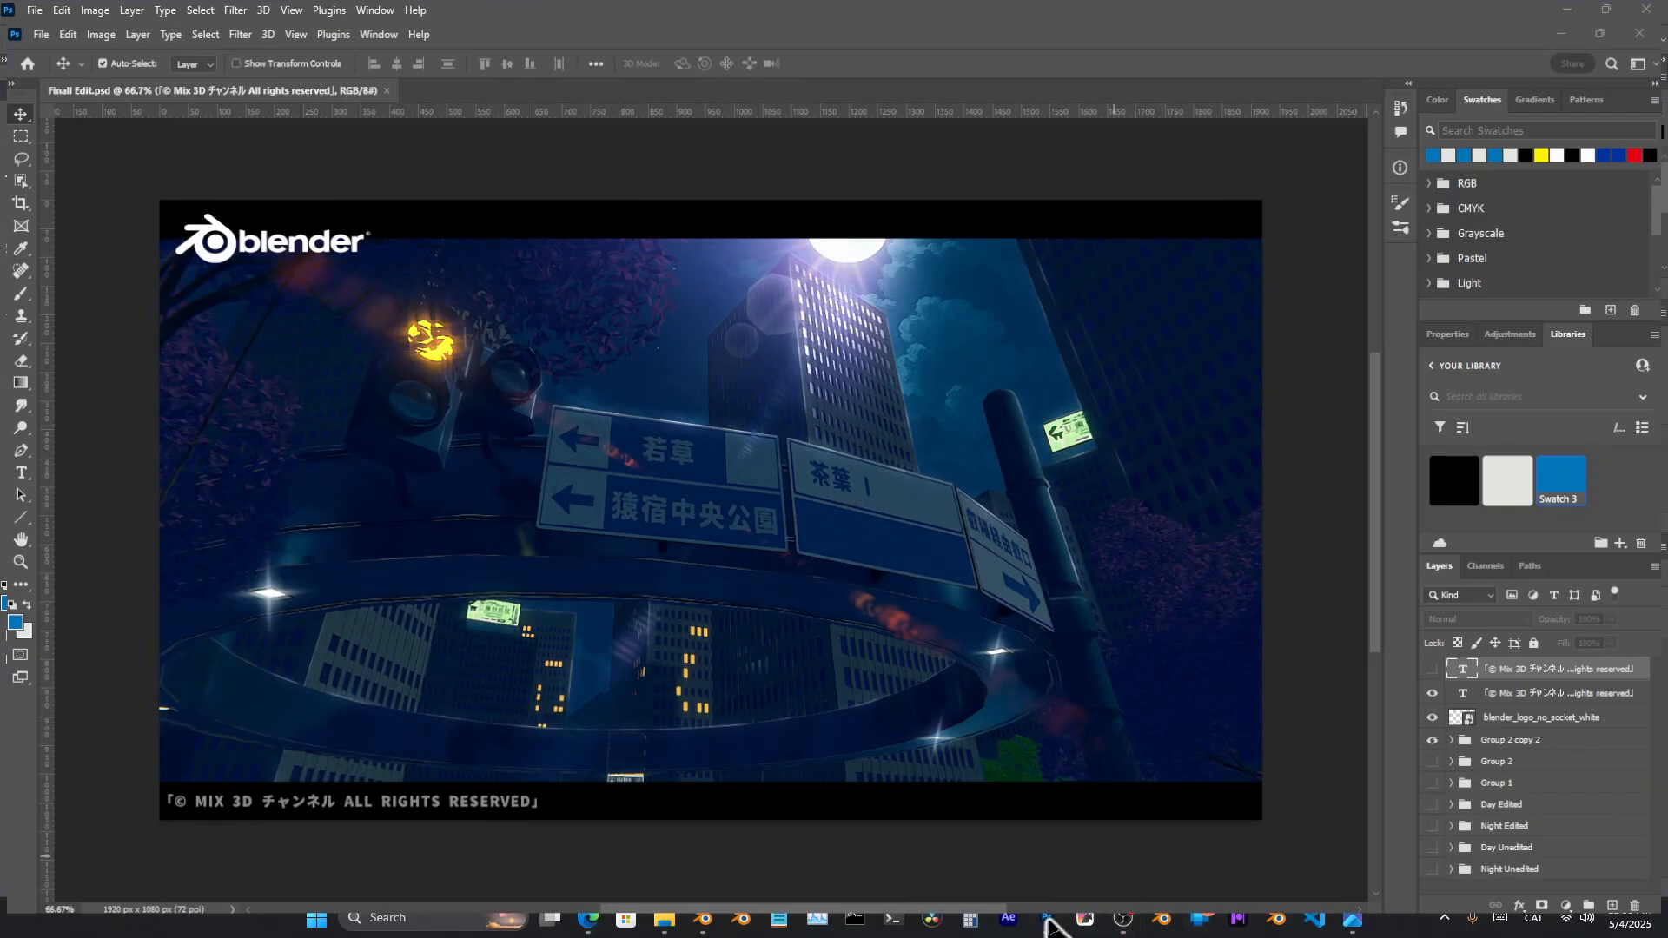
left_click(1432, 692)
left_click(1530, 695)
left_click(1529, 721)
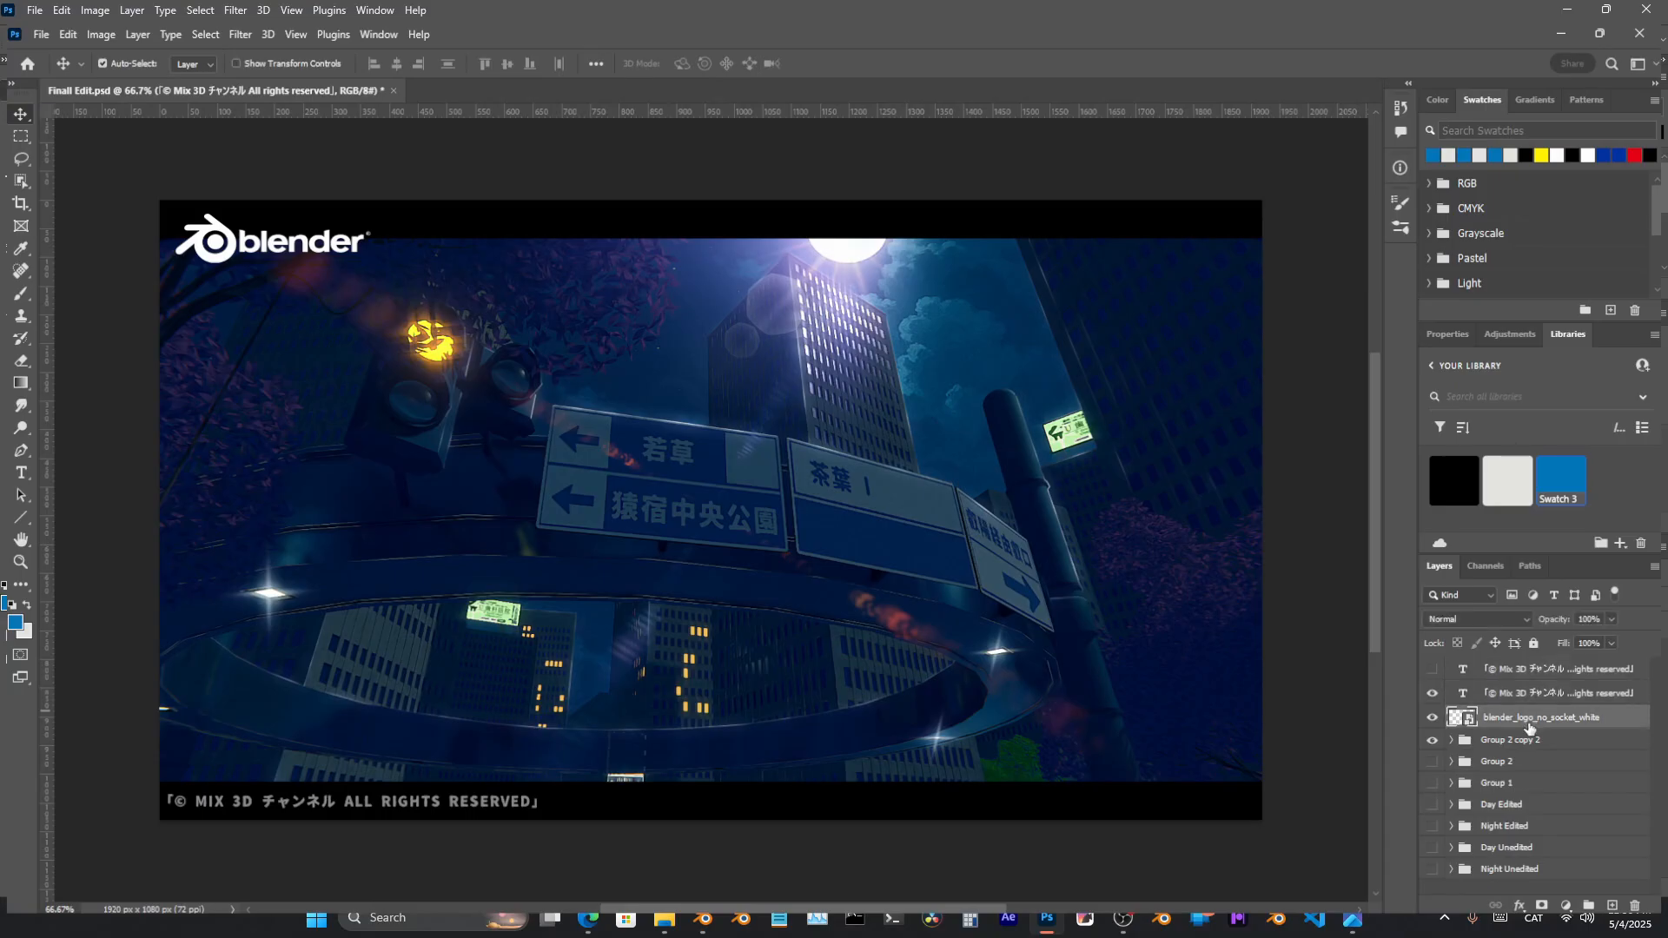
left_click(1529, 670)
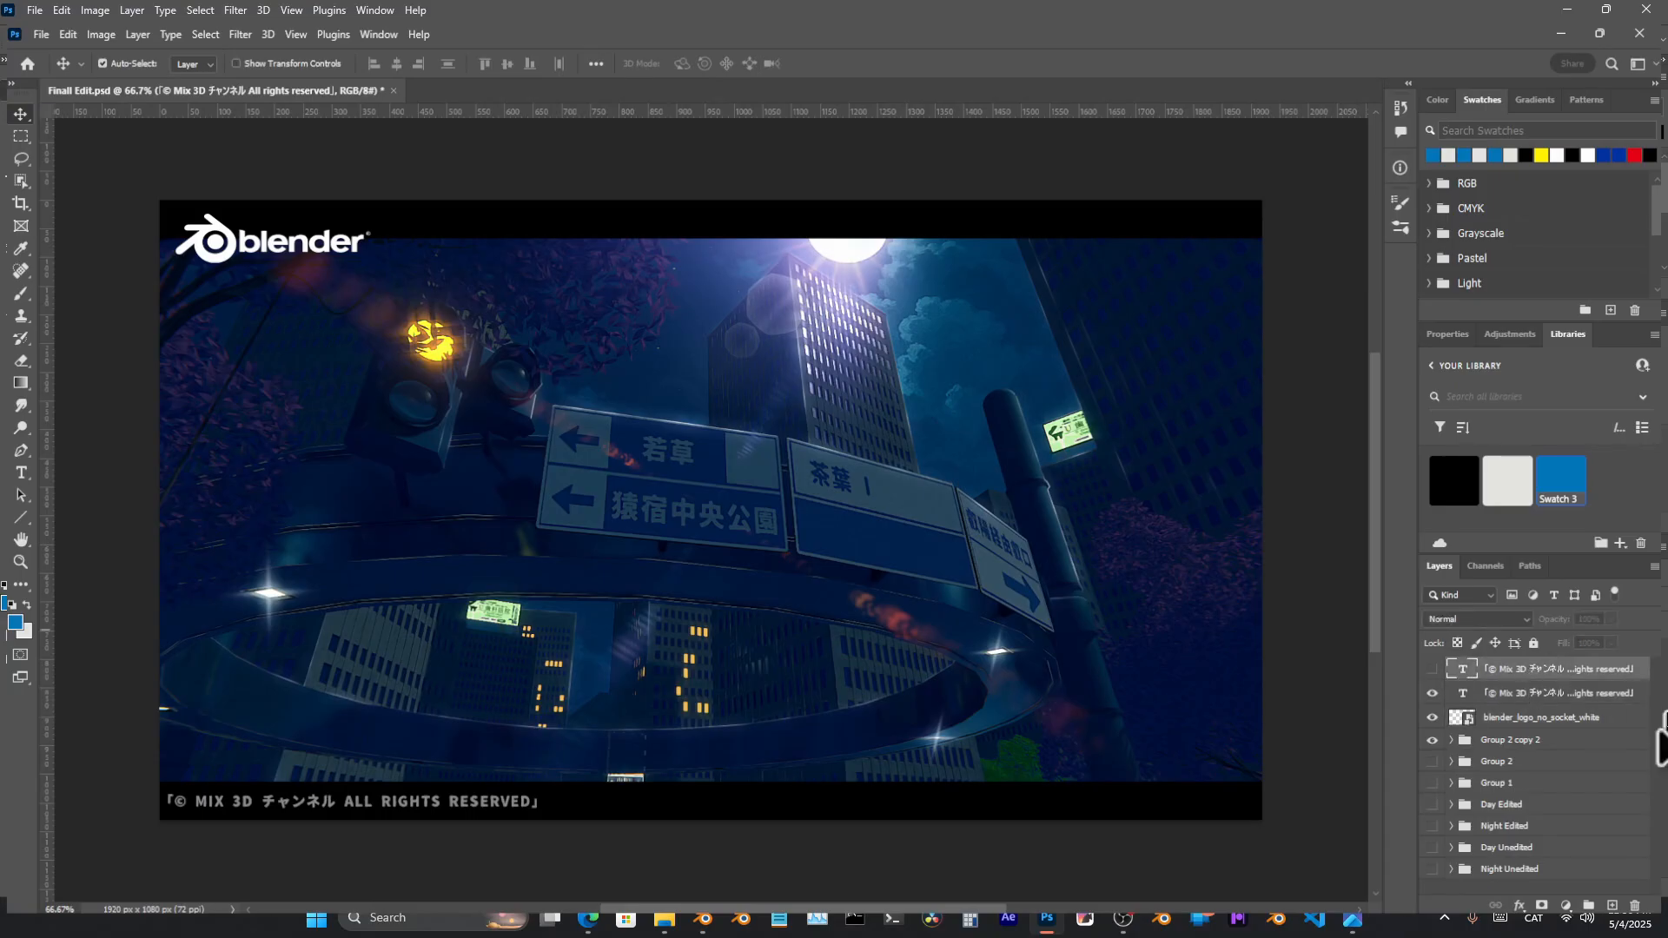
left_click(1533, 717, "shift")
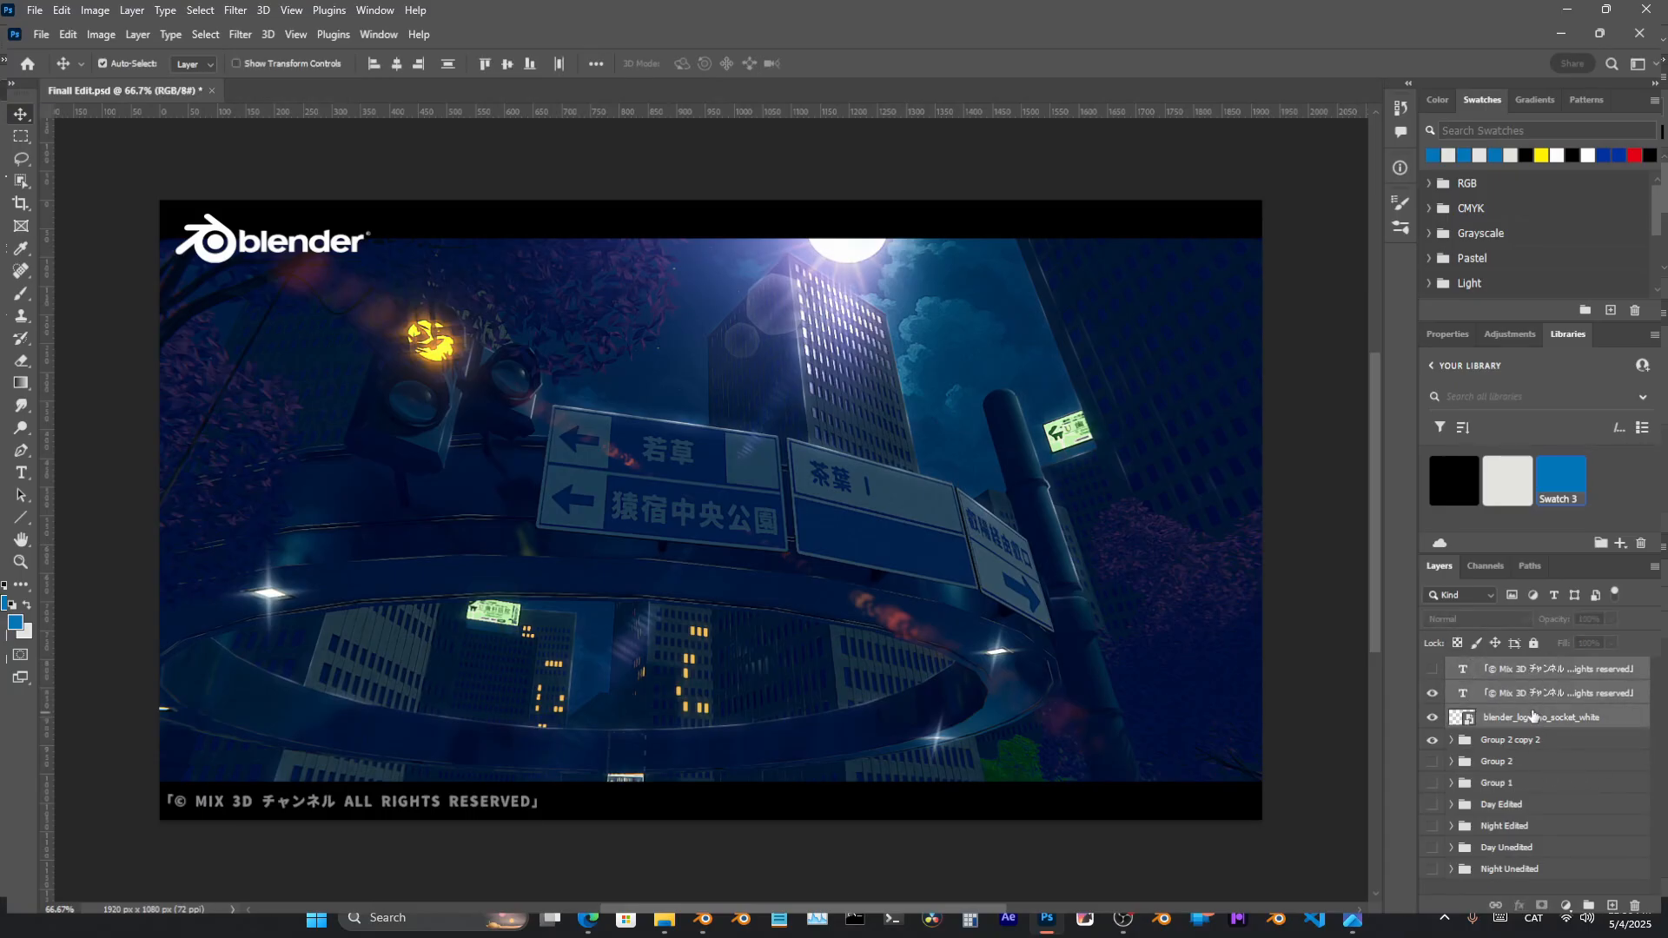
key("ctrl+g")
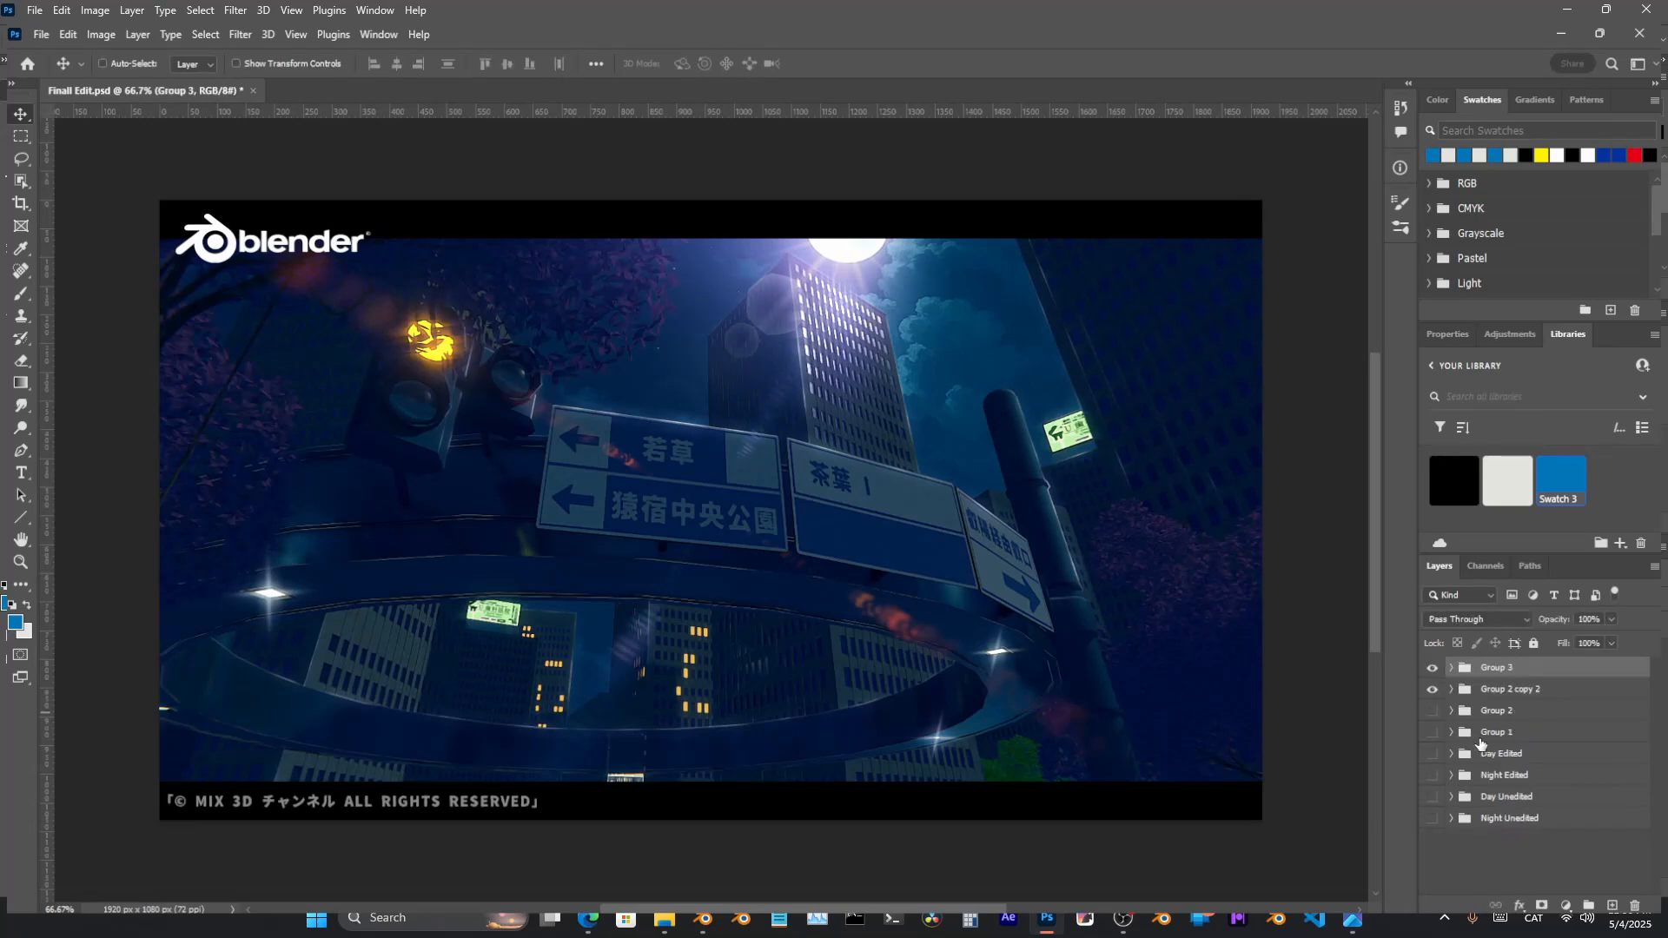
Rename the new group as "overlays" and hide it
double_click(1494, 671)
type("overlays")
key("Return")
left_click(1431, 668)
Look through the layers of Group 2 copy 2 down to Test Render 9, comparing the image with that layer off and on
left_click(1451, 688)
scroll(1507, 741, "down", 1)
scroll(1507, 747, "down", 2)
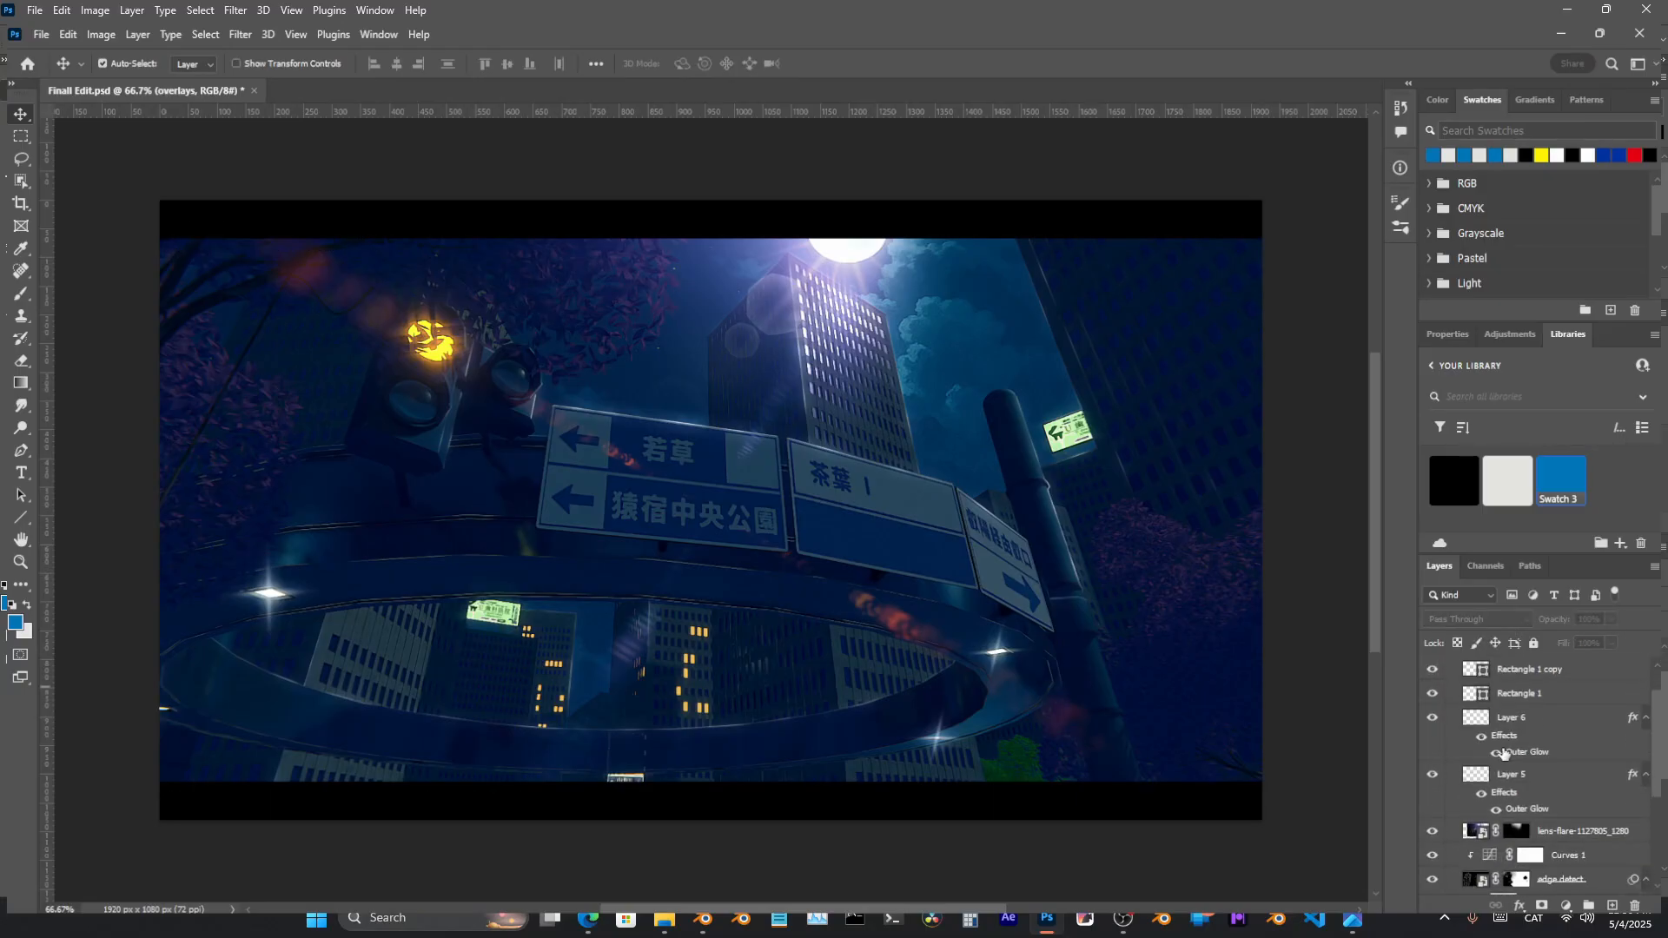
scroll(1659, 756, "down", 3)
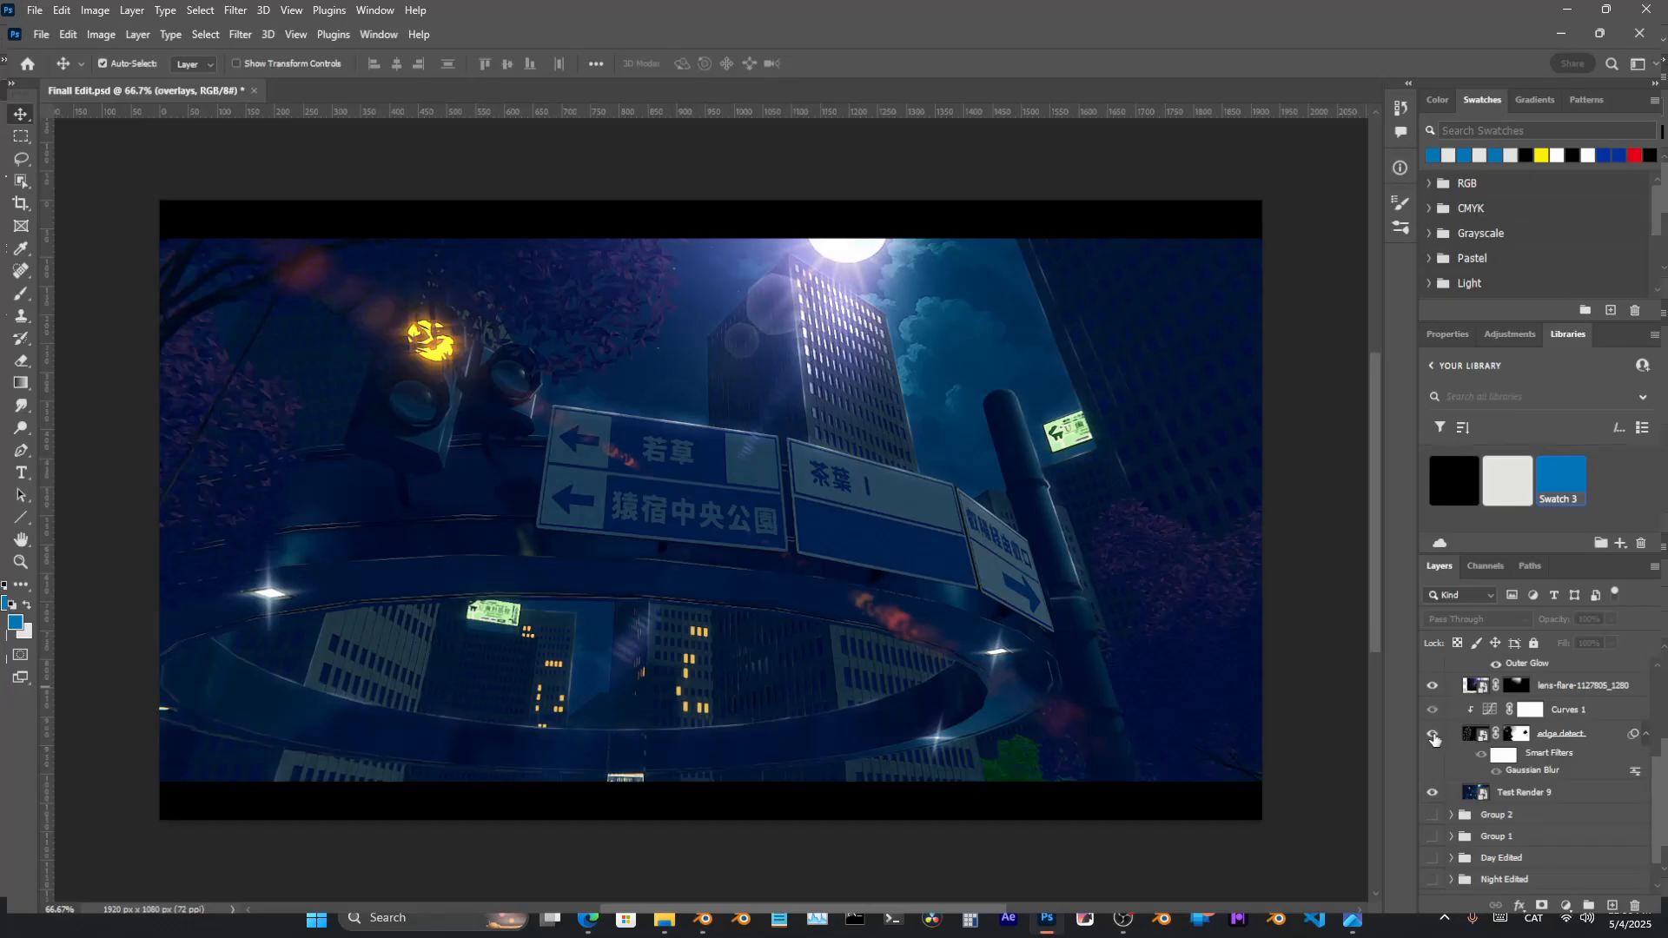
left_click(1431, 792)
left_click(1431, 792)
left_click(1539, 796)
left_click_drag(1659, 803, 1661, 669)
scroll(1518, 807, "down", 3)
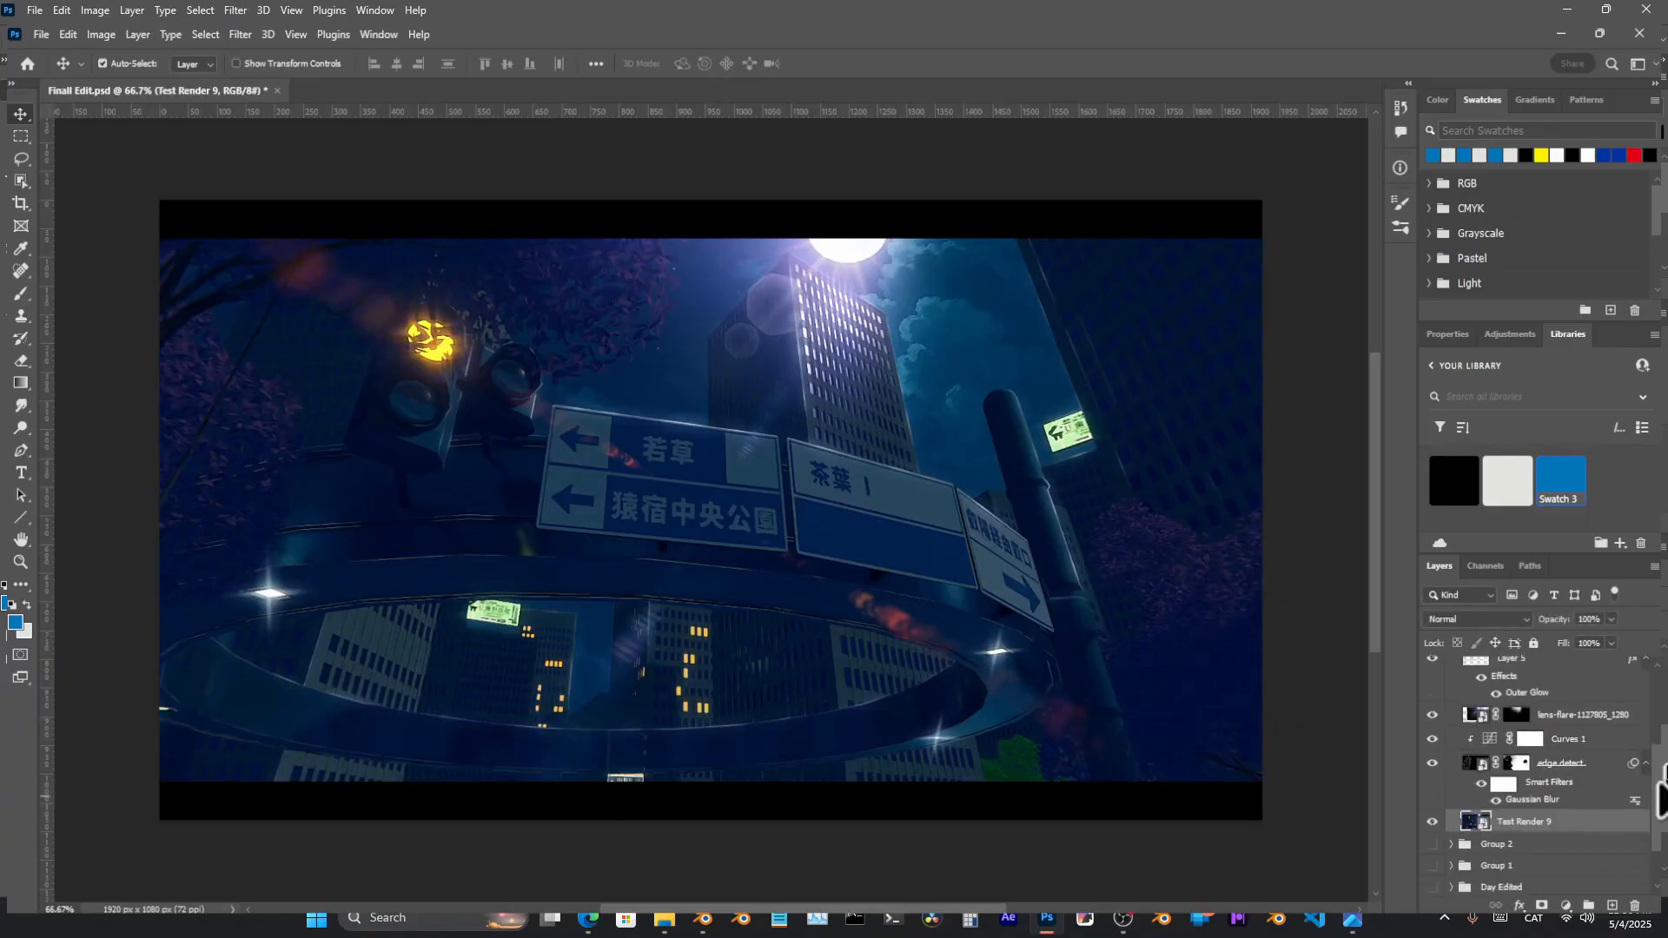
left_click_drag(1658, 795, 1660, 681)
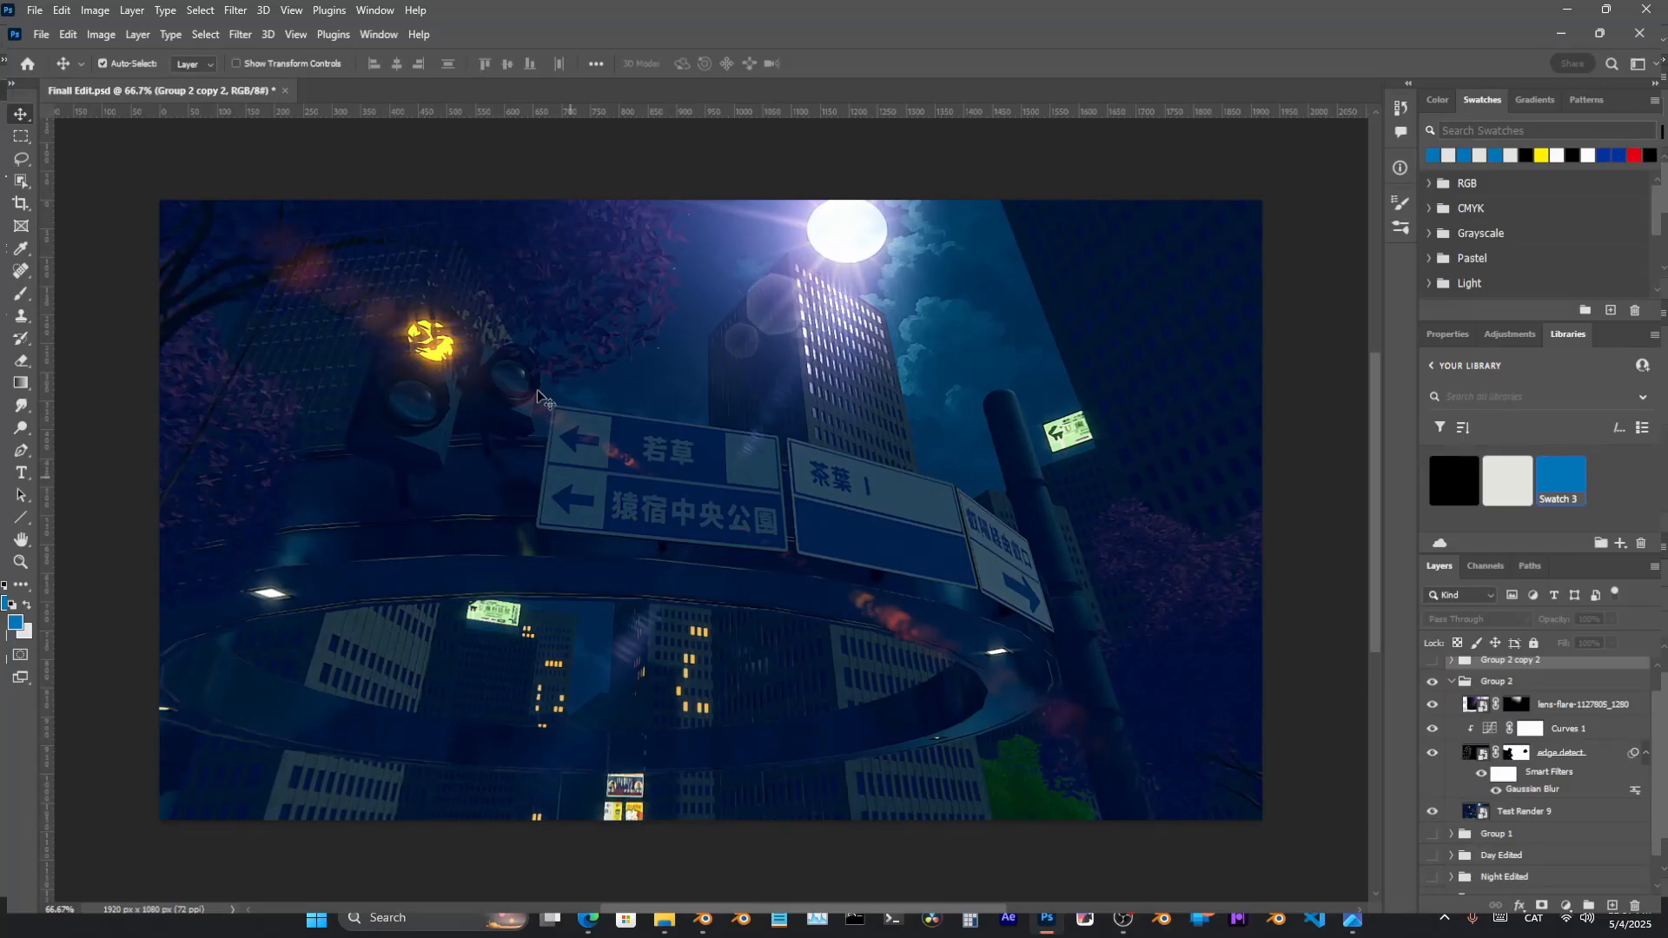
Examine the older night edit in Group 2 up close around the yellow traffic light and surrounding leaves
scroll(374, 265, "up", 3, "alt")
scroll(418, 277, "up", 4, "alt")
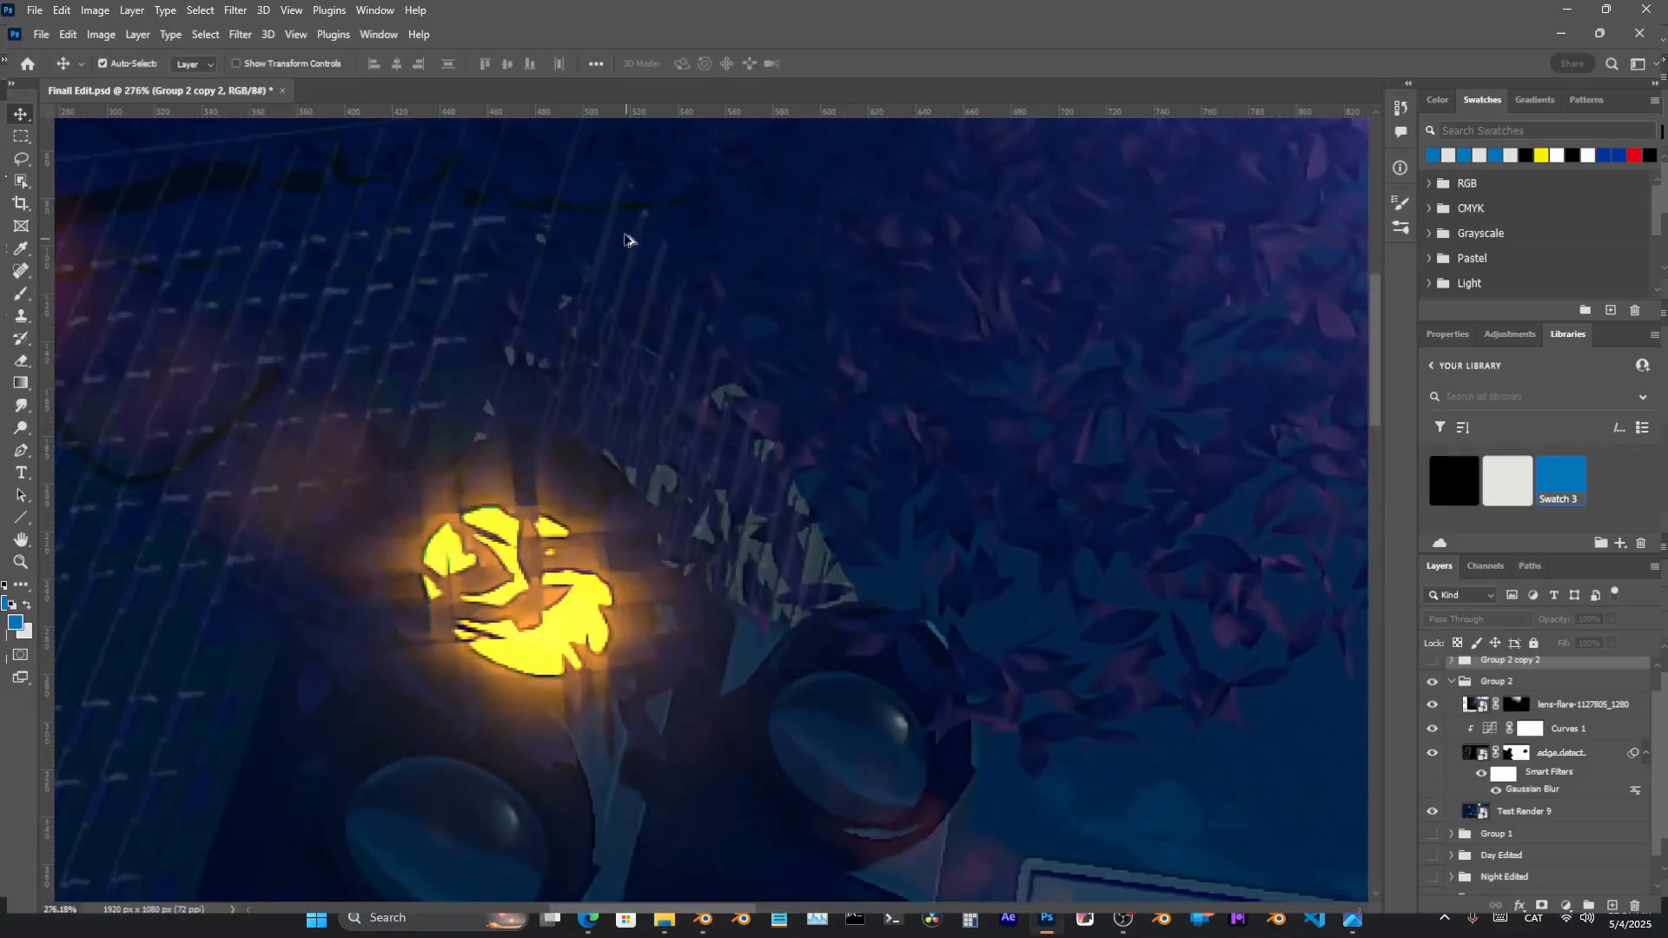
scroll(619, 248, "down", 3, "alt")
scroll(629, 282, "down", 4, "alt")
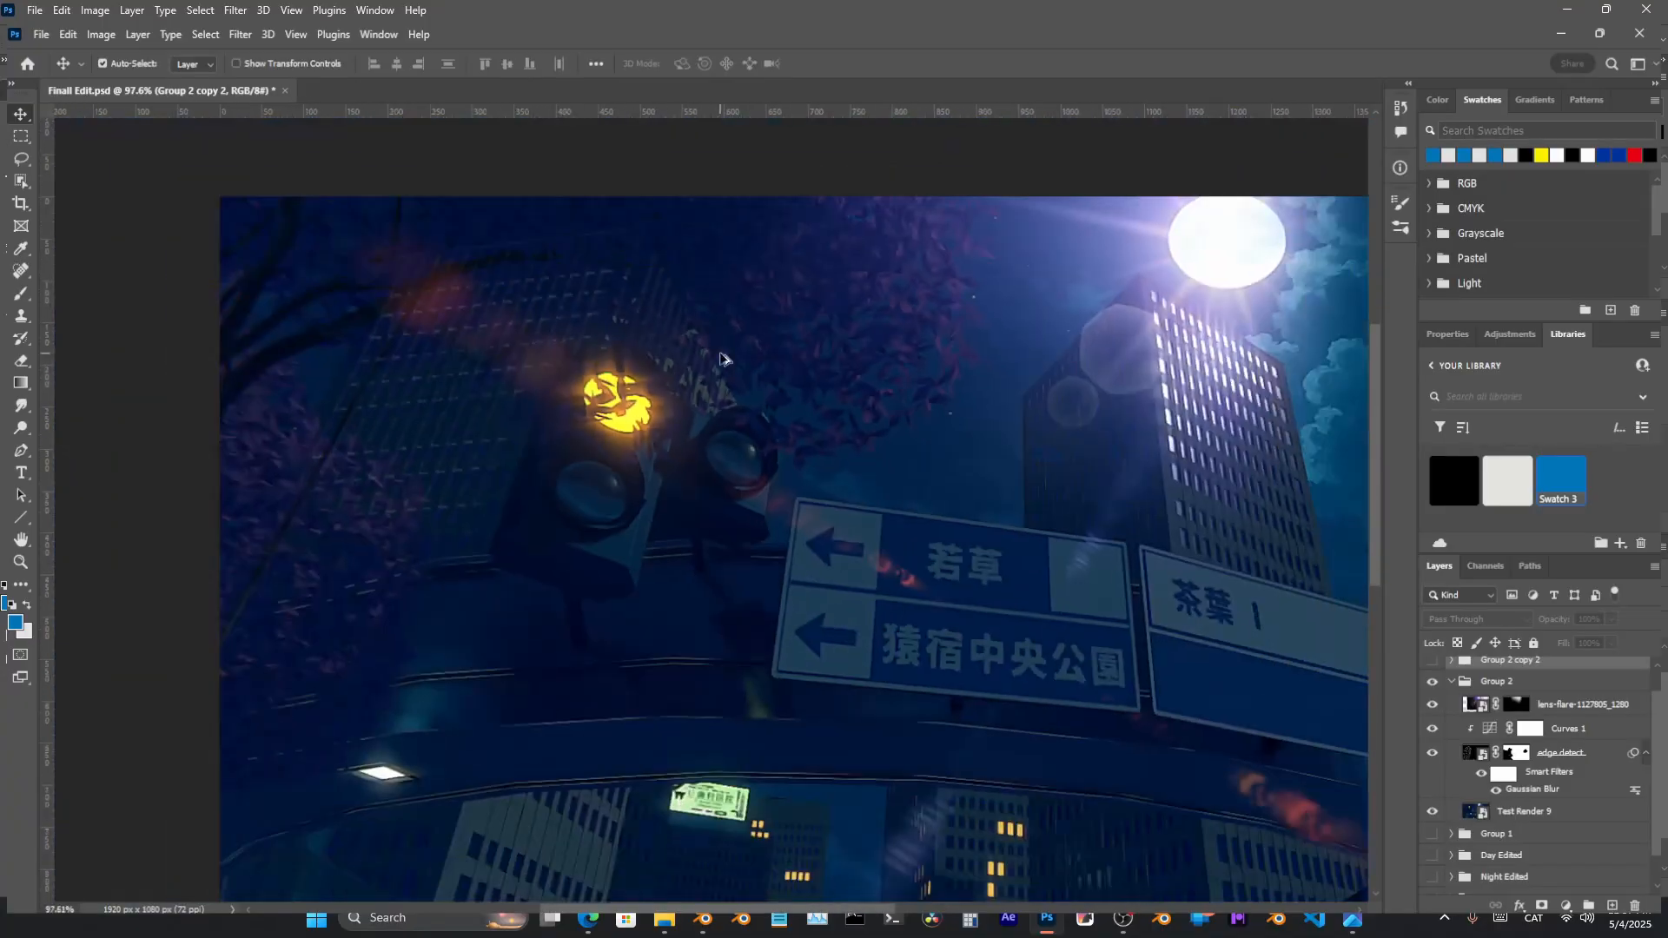
scroll(848, 398, "up", 1, "alt")
scroll(1519, 725, "up", 1)
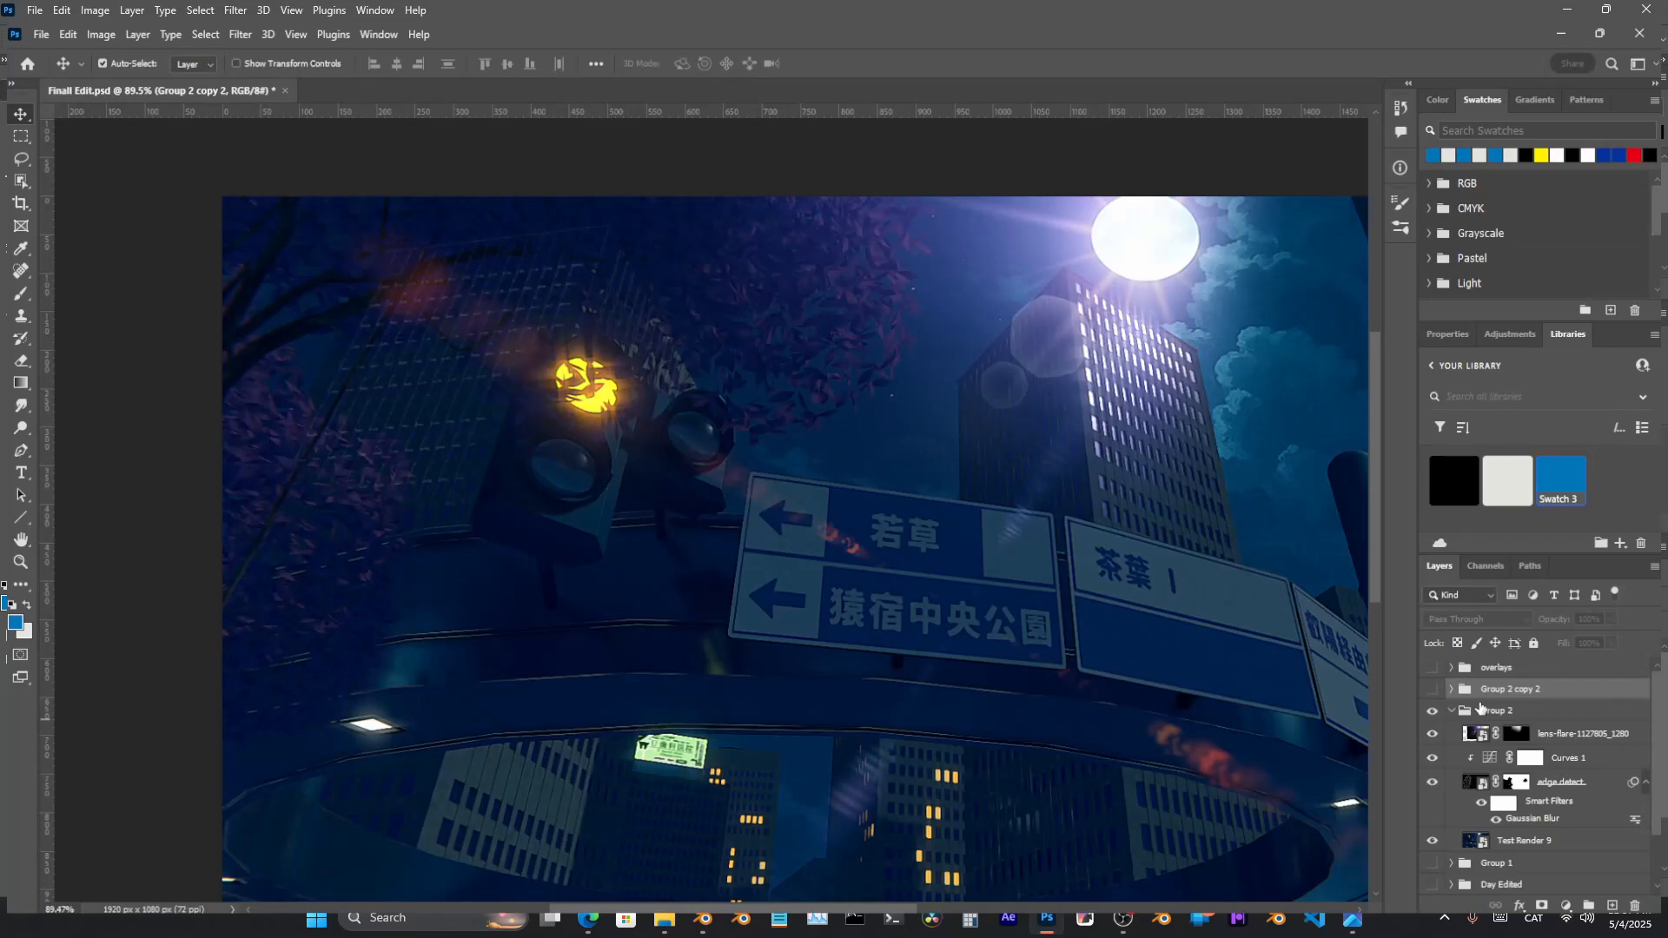
Show Group 2 copy 2 again and rename it as "finall edit night scene"
left_click(1451, 711)
left_click(1431, 691)
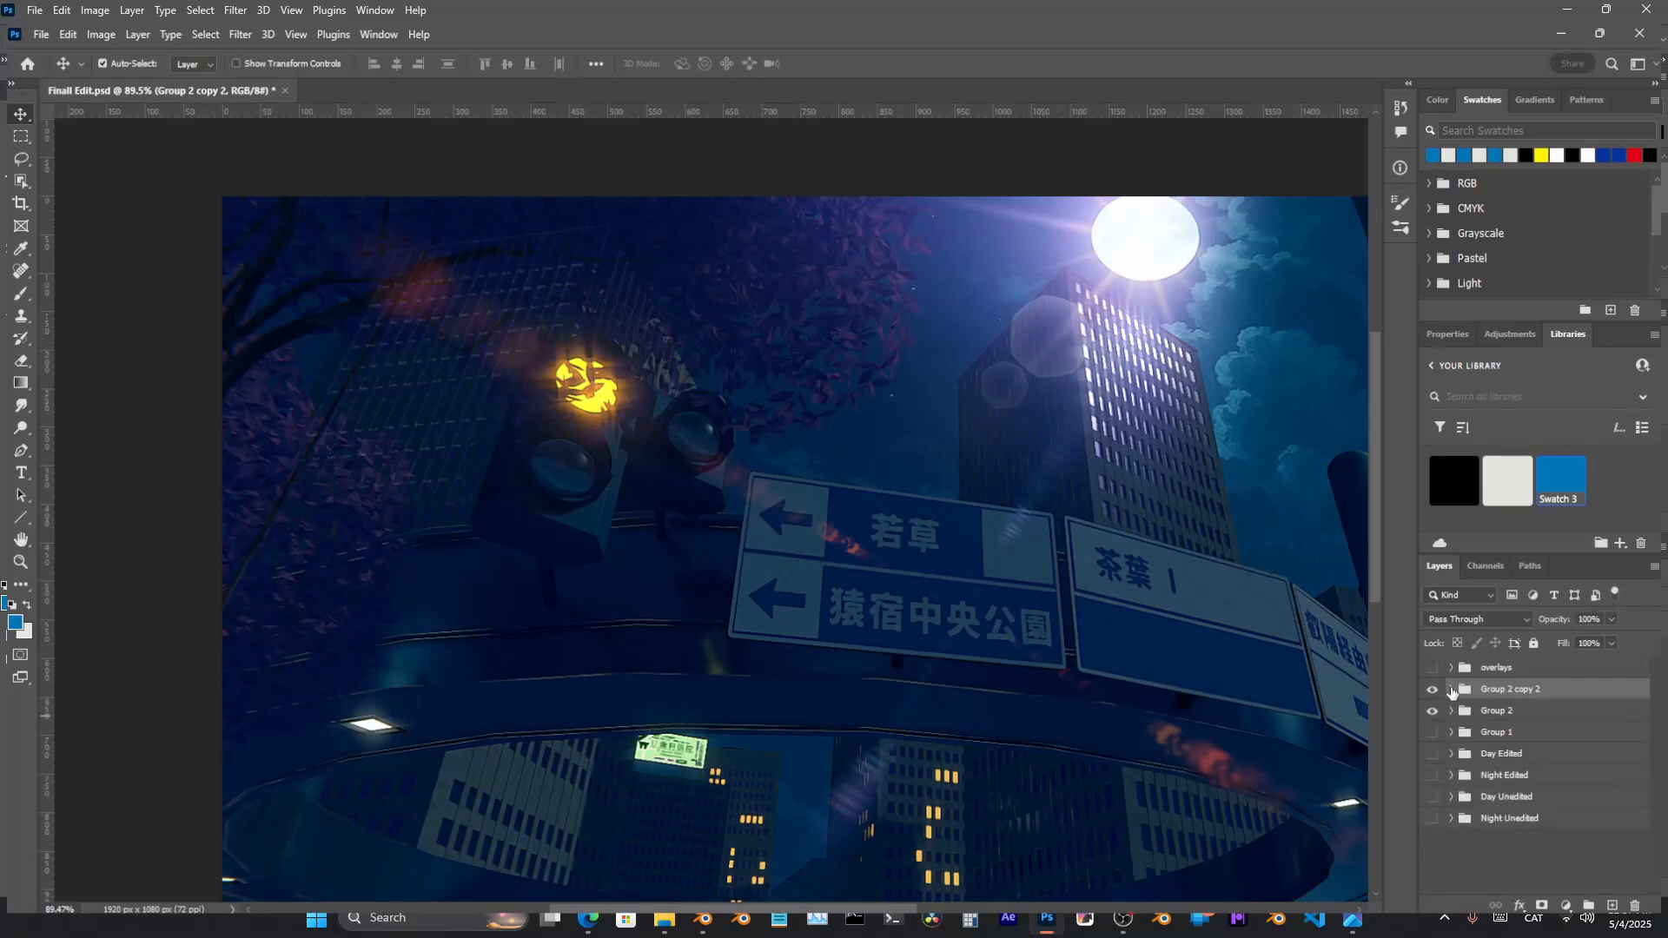
left_click(1450, 689)
double_click(1511, 688)
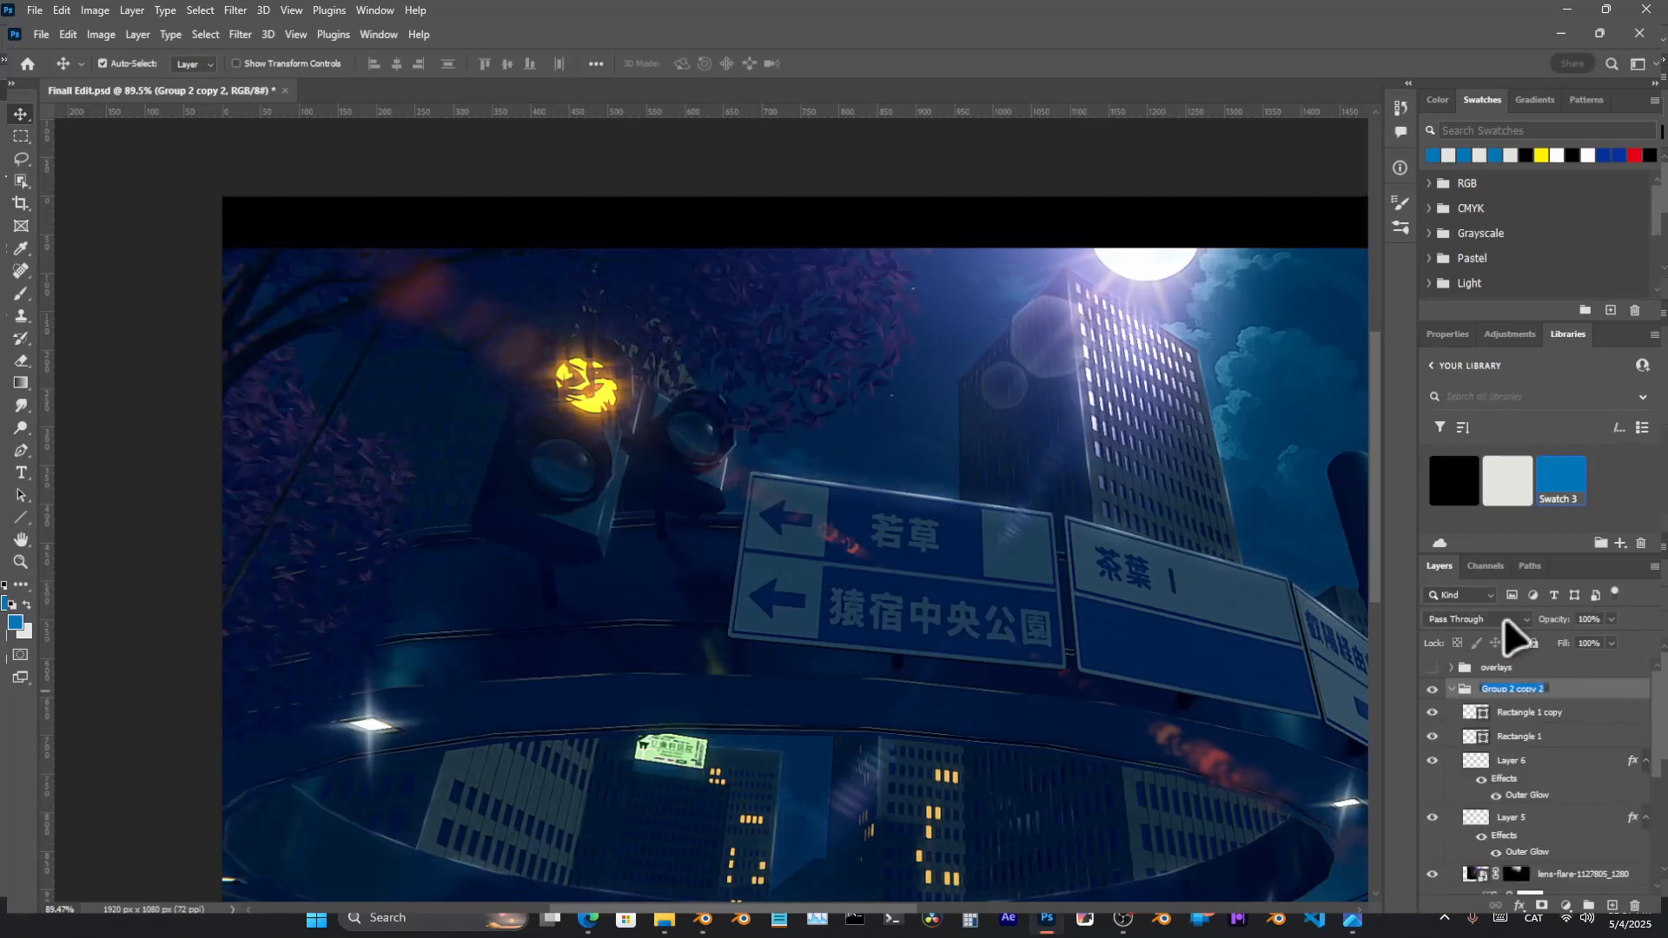
type("finall edit night scene")
key("Return")
Hide the Test Render 9 layer in the night scene group along with Group 2 beneath it
scroll(1510, 782, "down", 3)
left_click(1512, 832)
left_click_drag(1434, 831, 1432, 853)
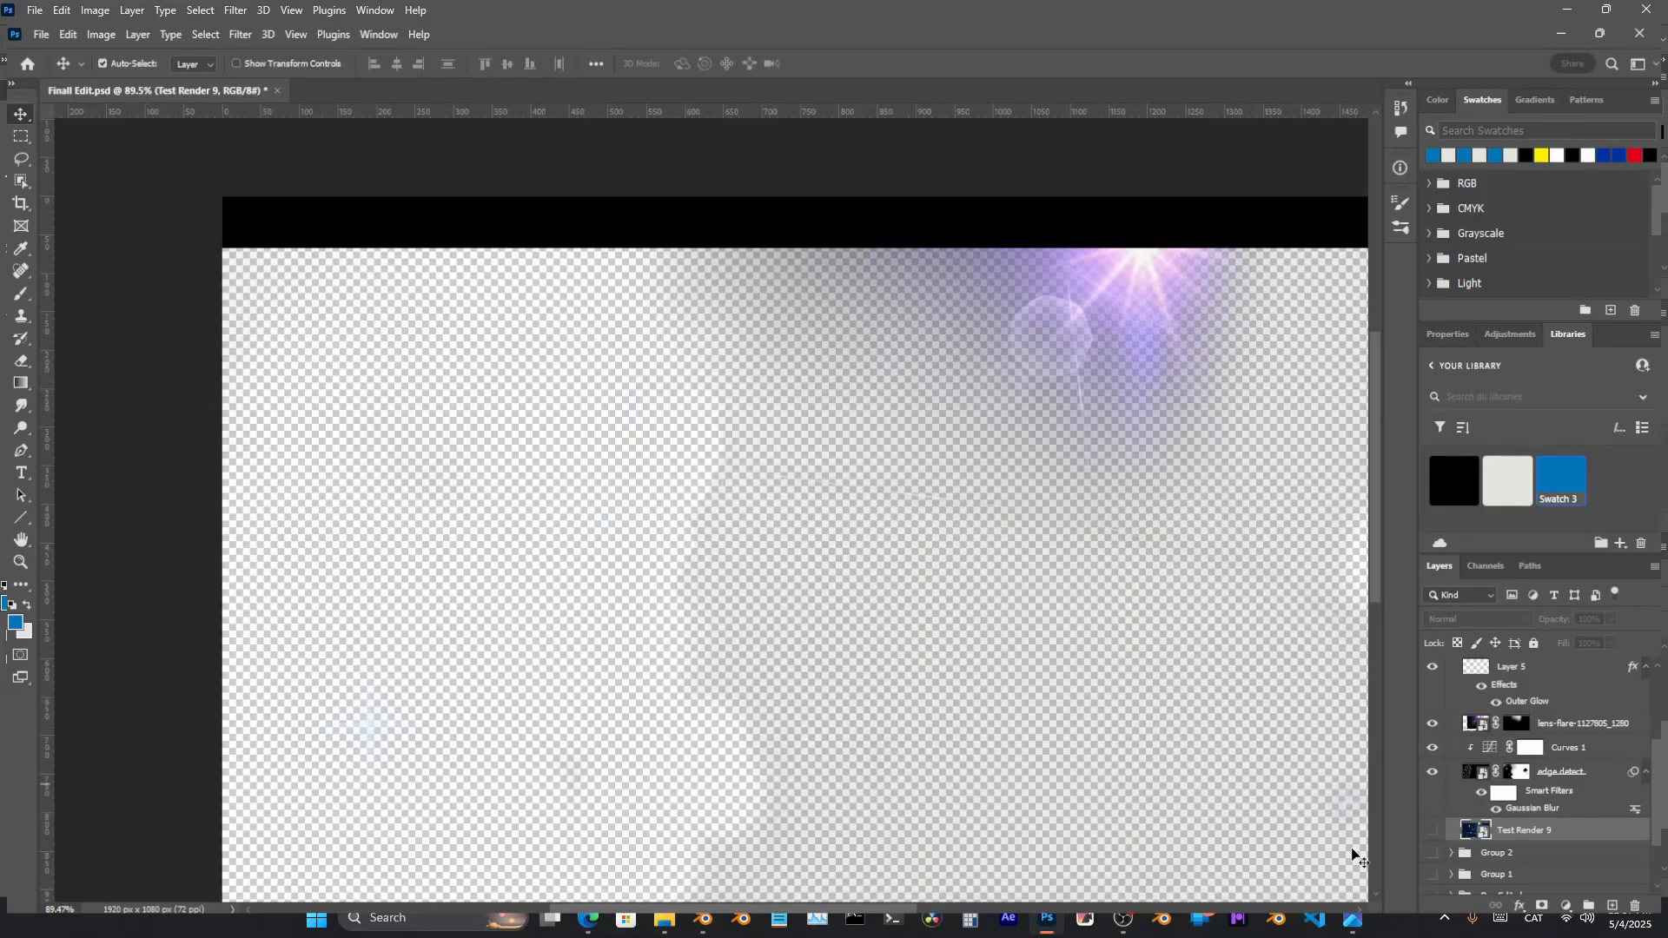
Place the "Night render ver 1" image from its folder above Test Render 9 at 100% scale
left_click(665, 919)
left_click_drag(808, 769, 790, 770)
scroll(748, 531, "down", 8, "alt")
left_click_drag(752, 531, 832, 562)
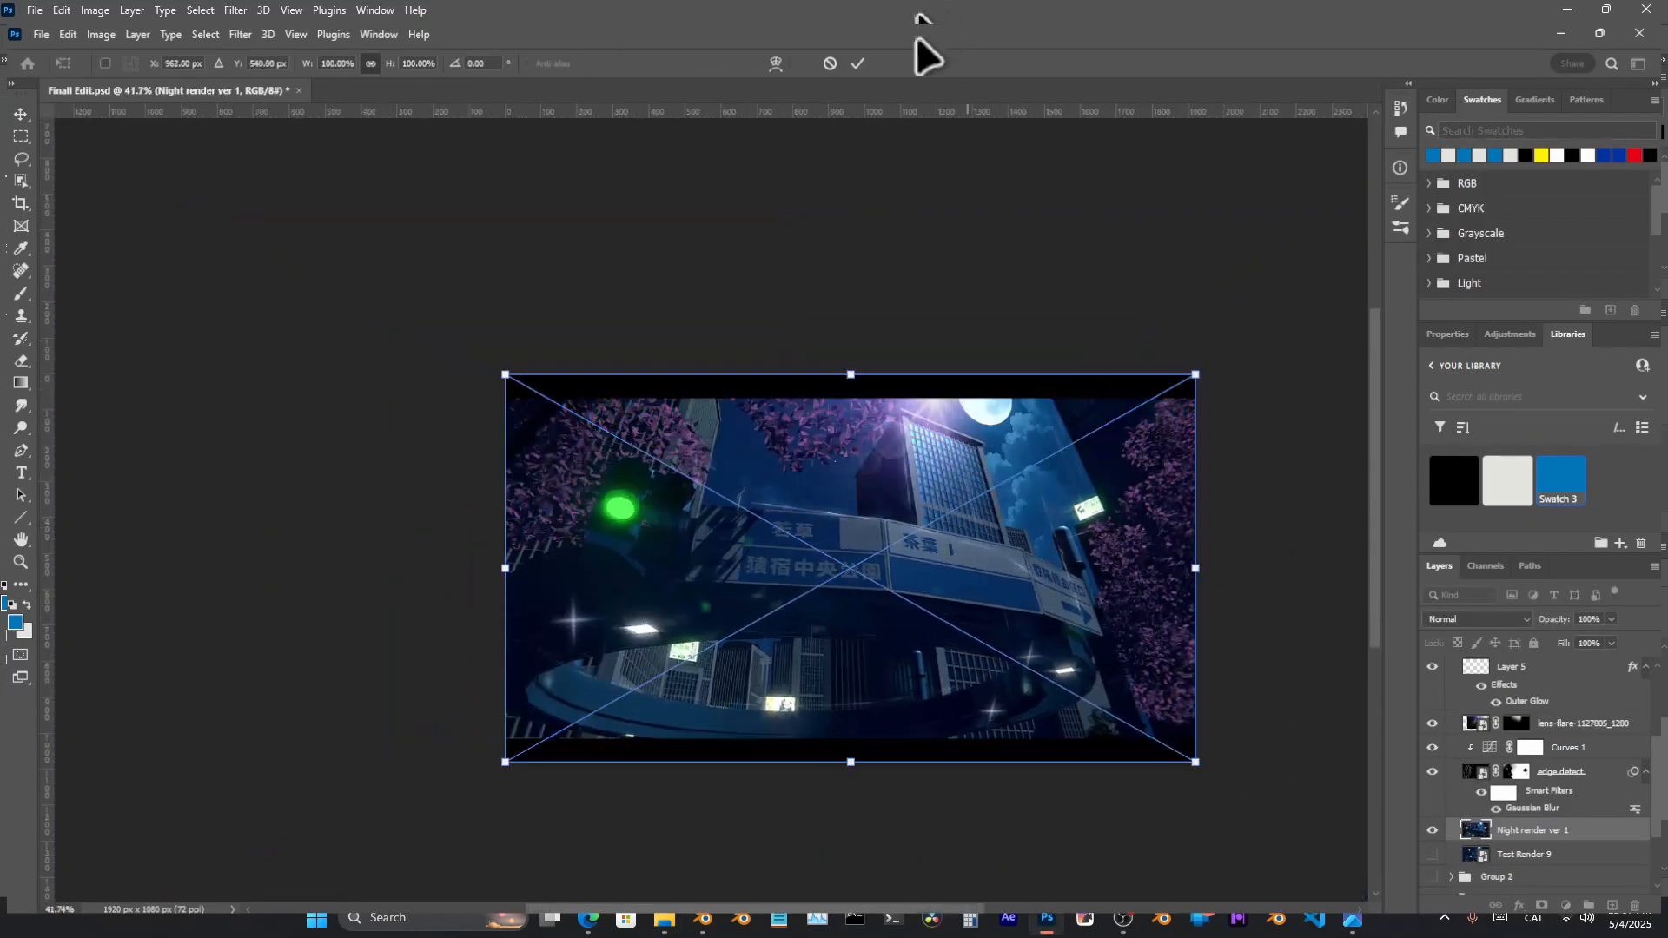
left_click(858, 64)
Check the placed render with its effect layers and duplicate the "finall edit night scene" group
scroll(867, 425, "up", 3, "alt")
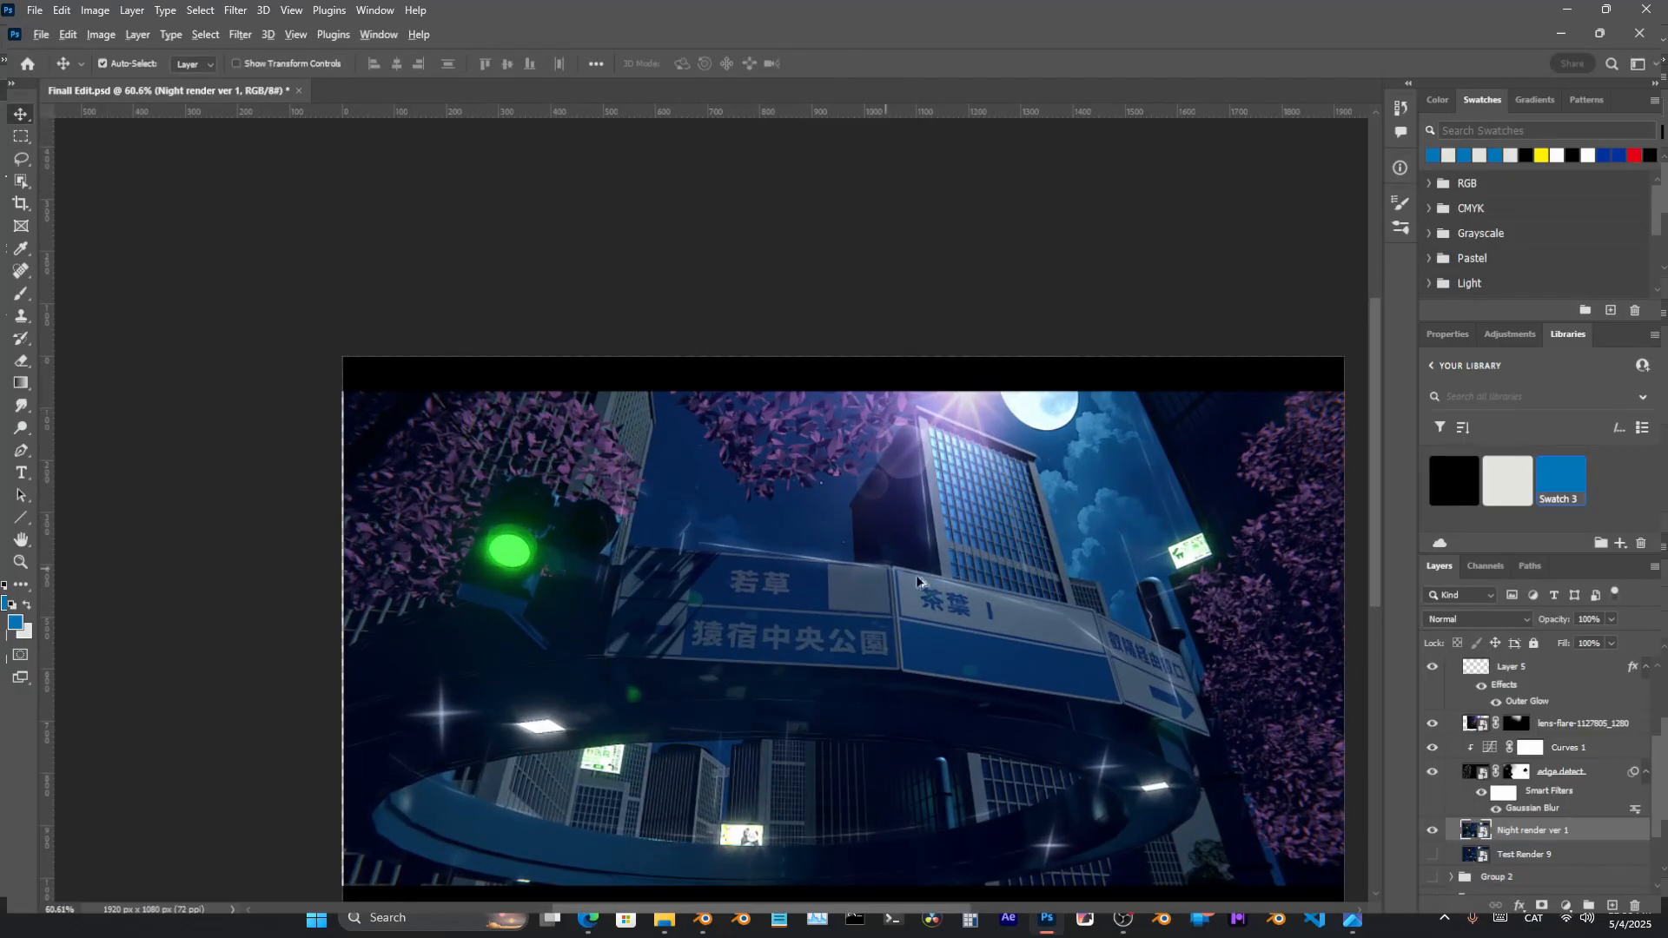
scroll(933, 563, "up", 2, "alt")
scroll(1608, 752, "up", 2)
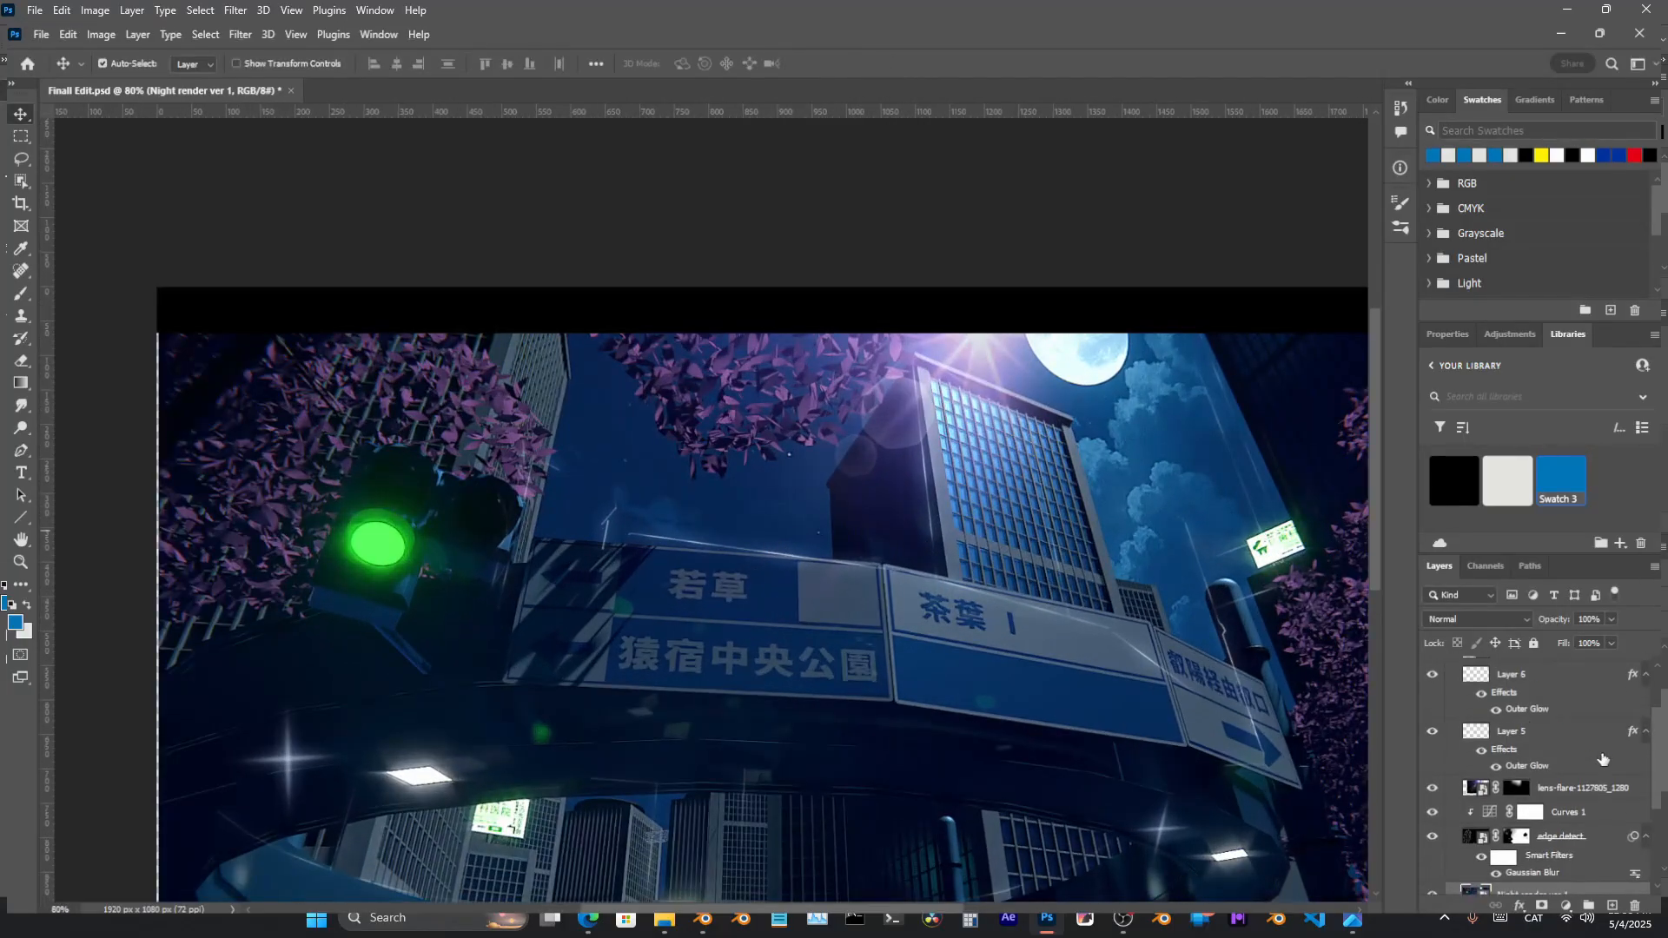
scroll(1553, 822, "down", 1)
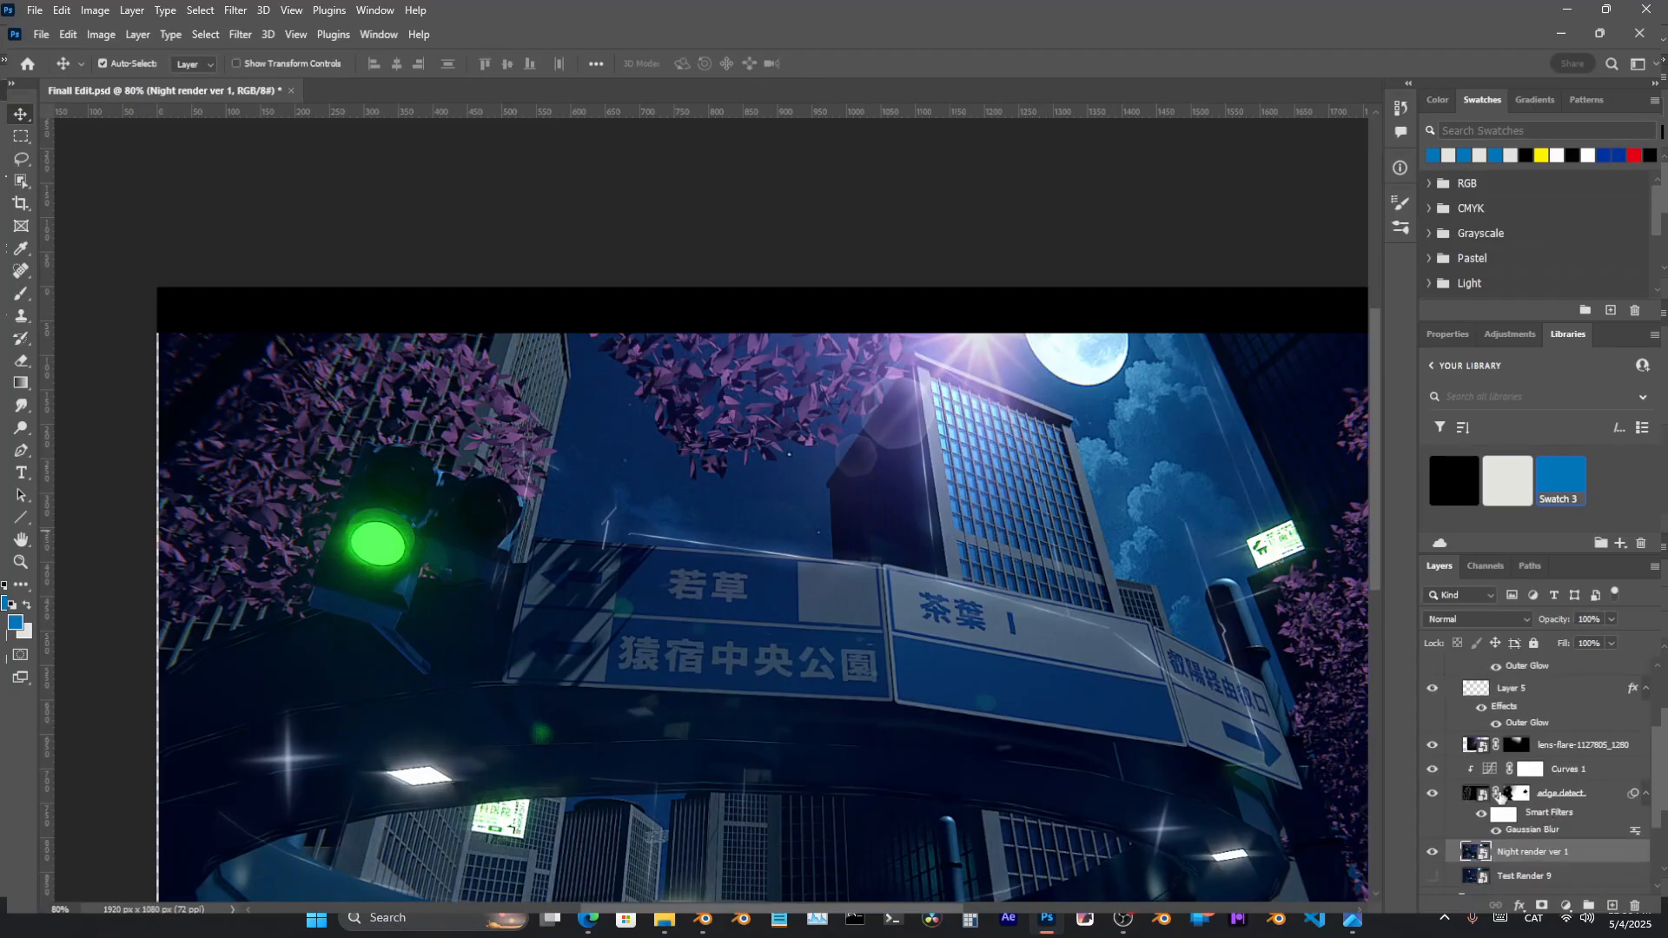
left_click(1542, 746)
scroll(1512, 744, "up", 4)
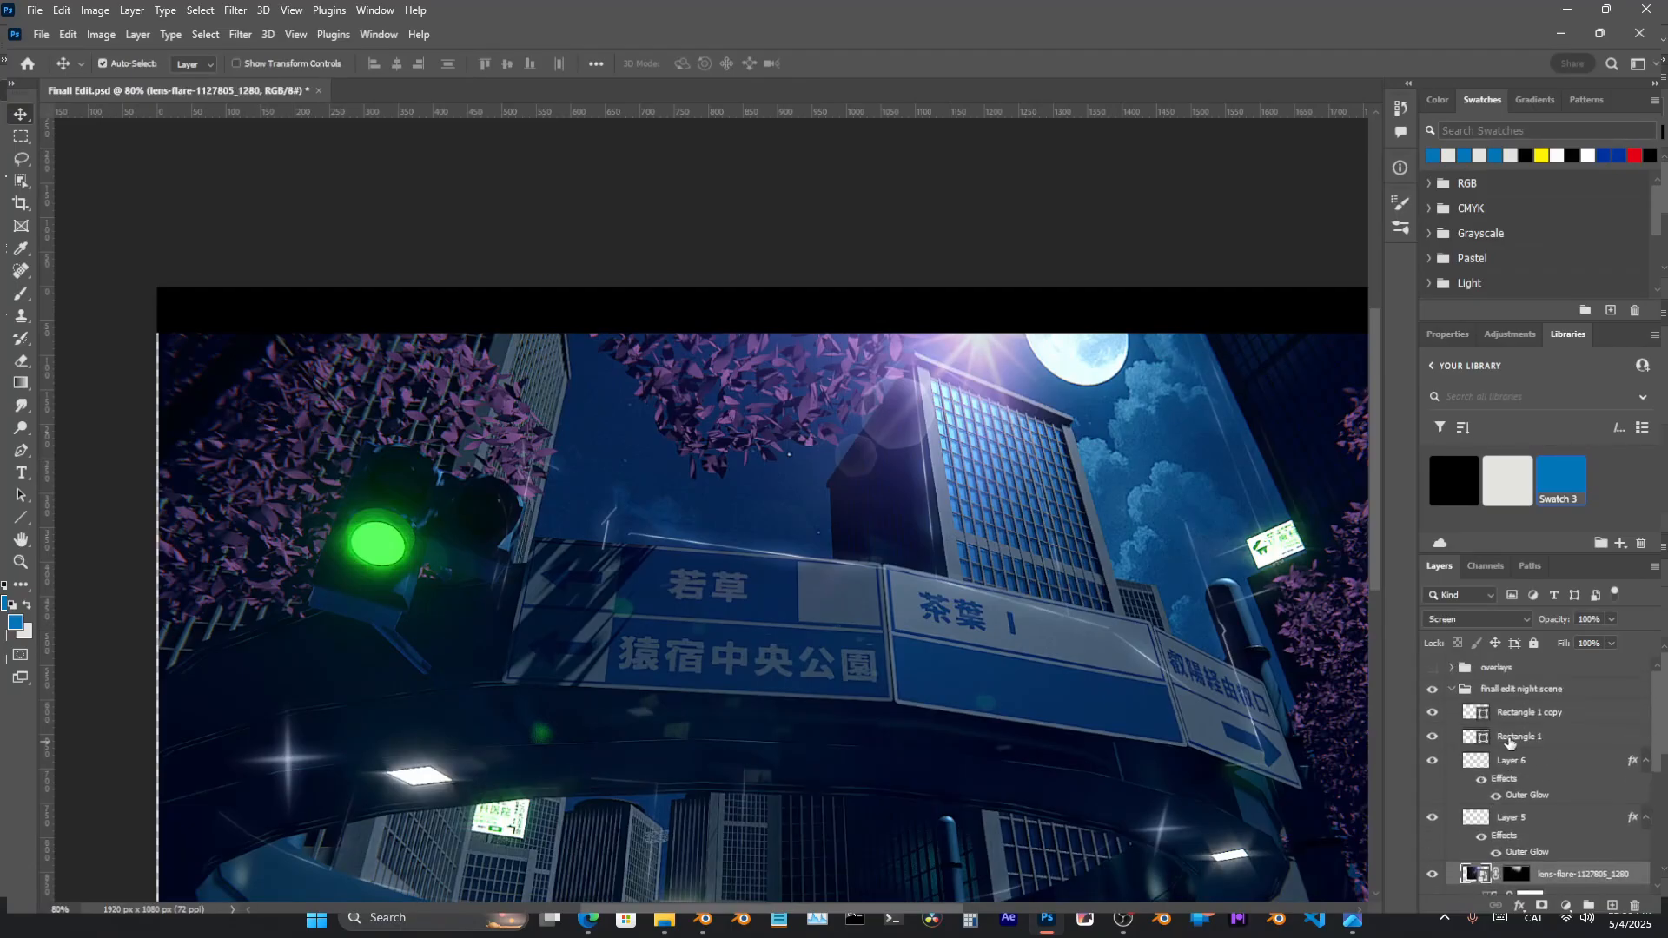
left_click(1450, 688)
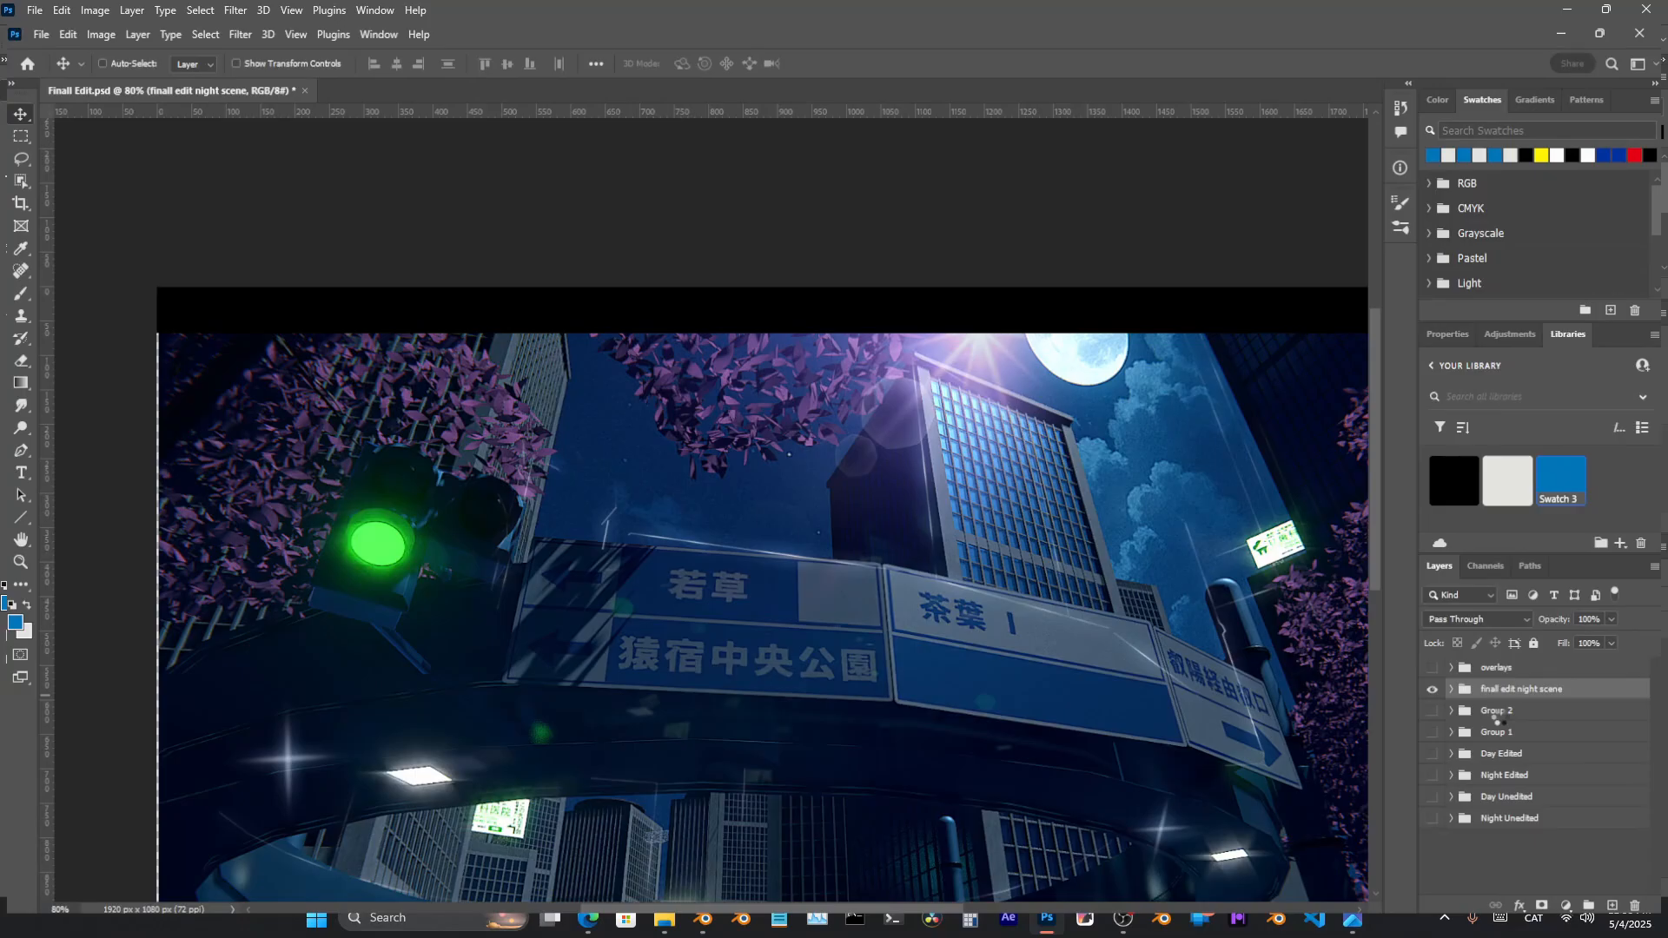
key("ctrl+j")
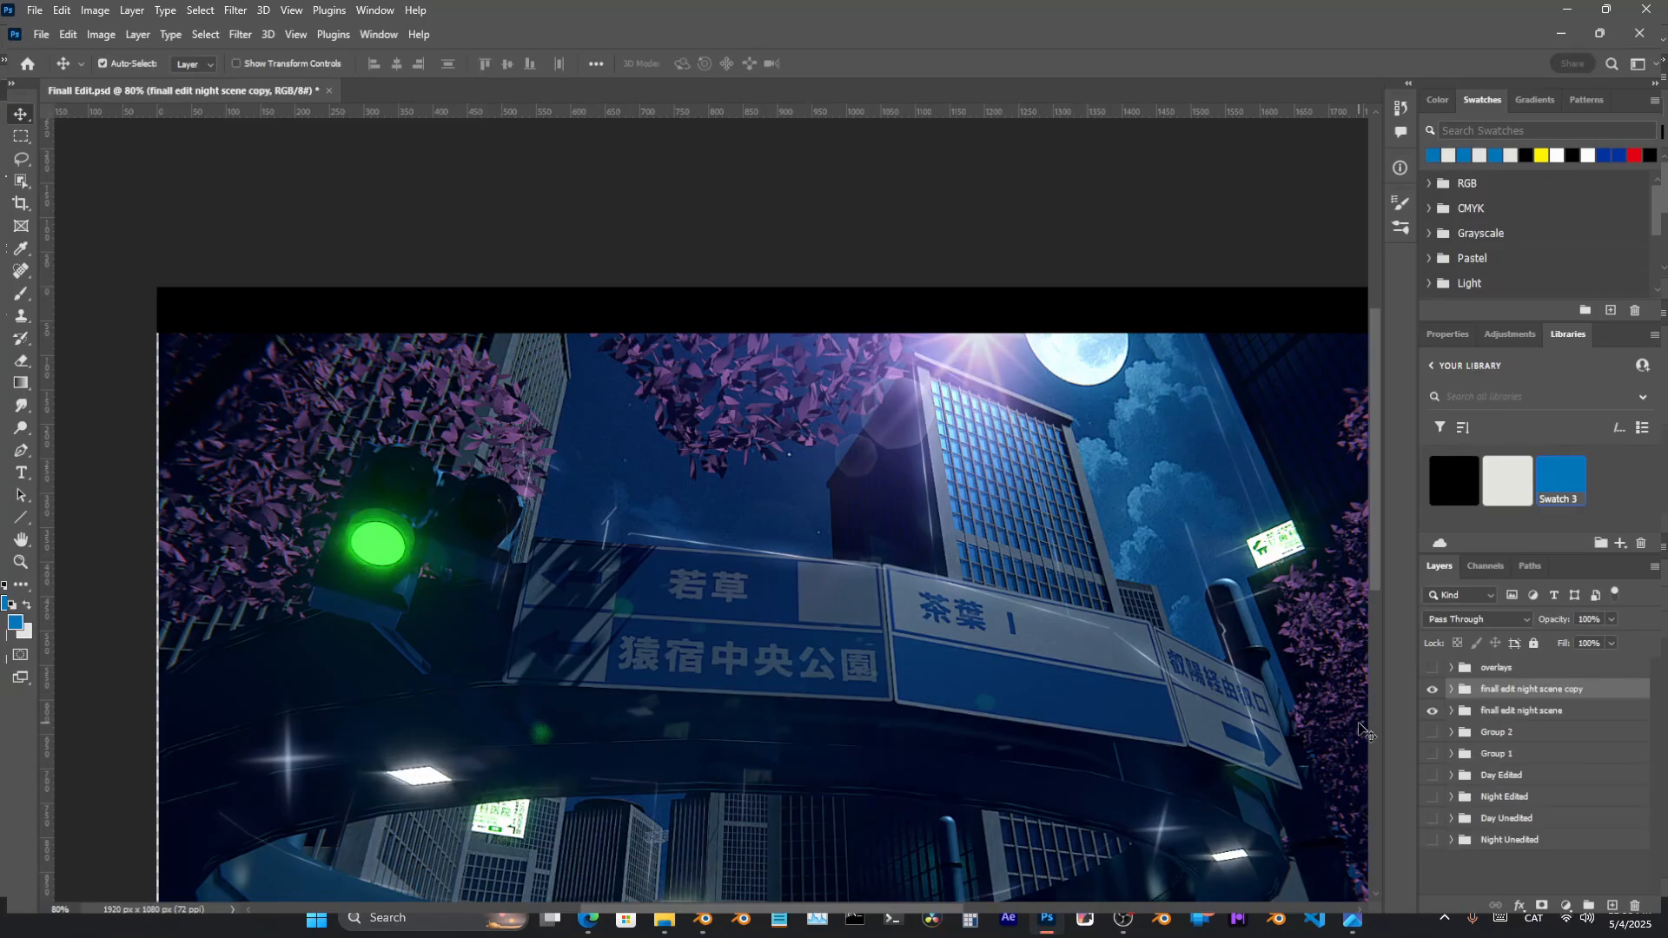
Hide the sparkle layers Layer 5 and Layer 6 inside the duplicated night scene group
left_click(1450, 688)
scroll(1469, 757, "down", 1)
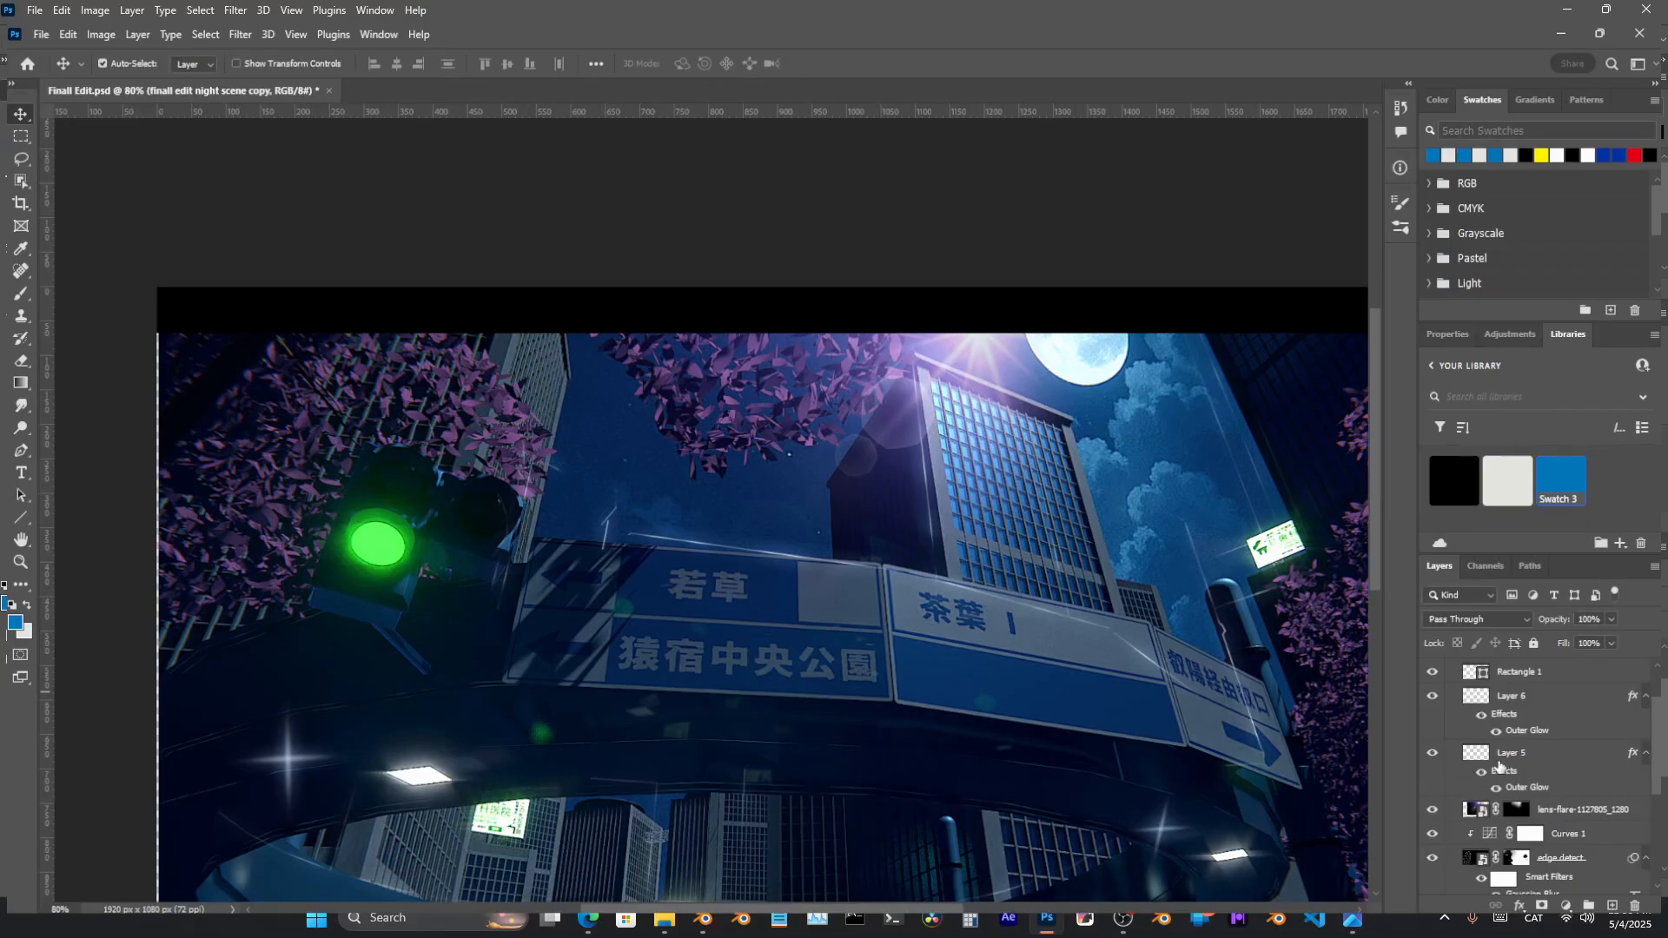
left_click(1477, 755)
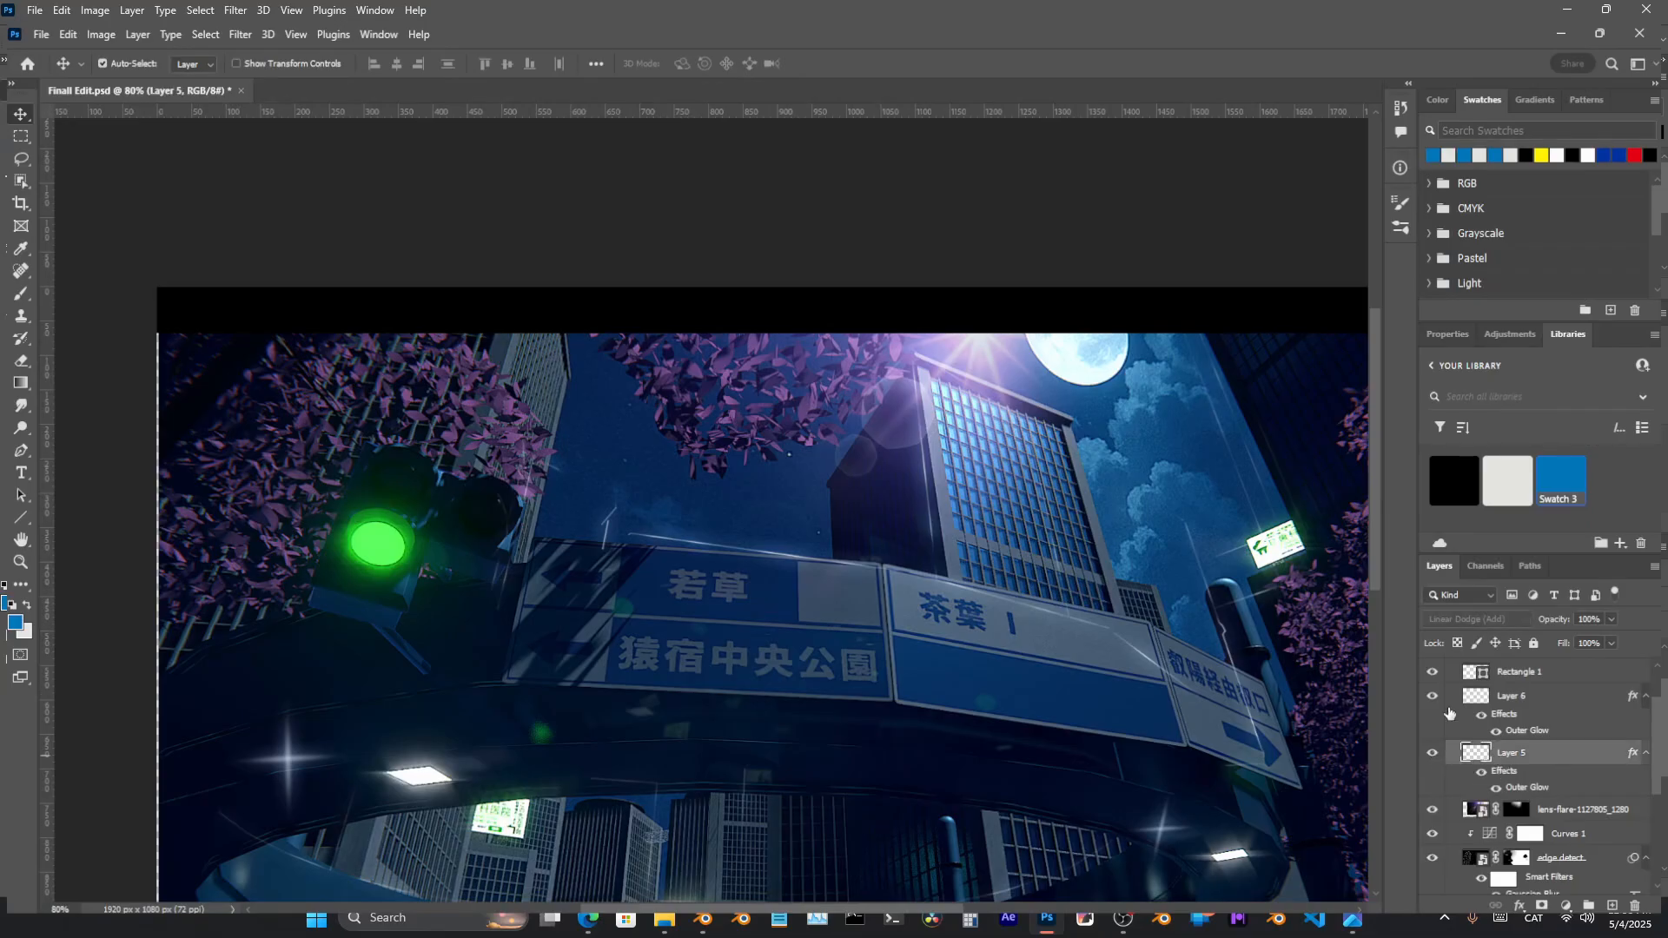
left_click(1432, 695)
left_click(1432, 753)
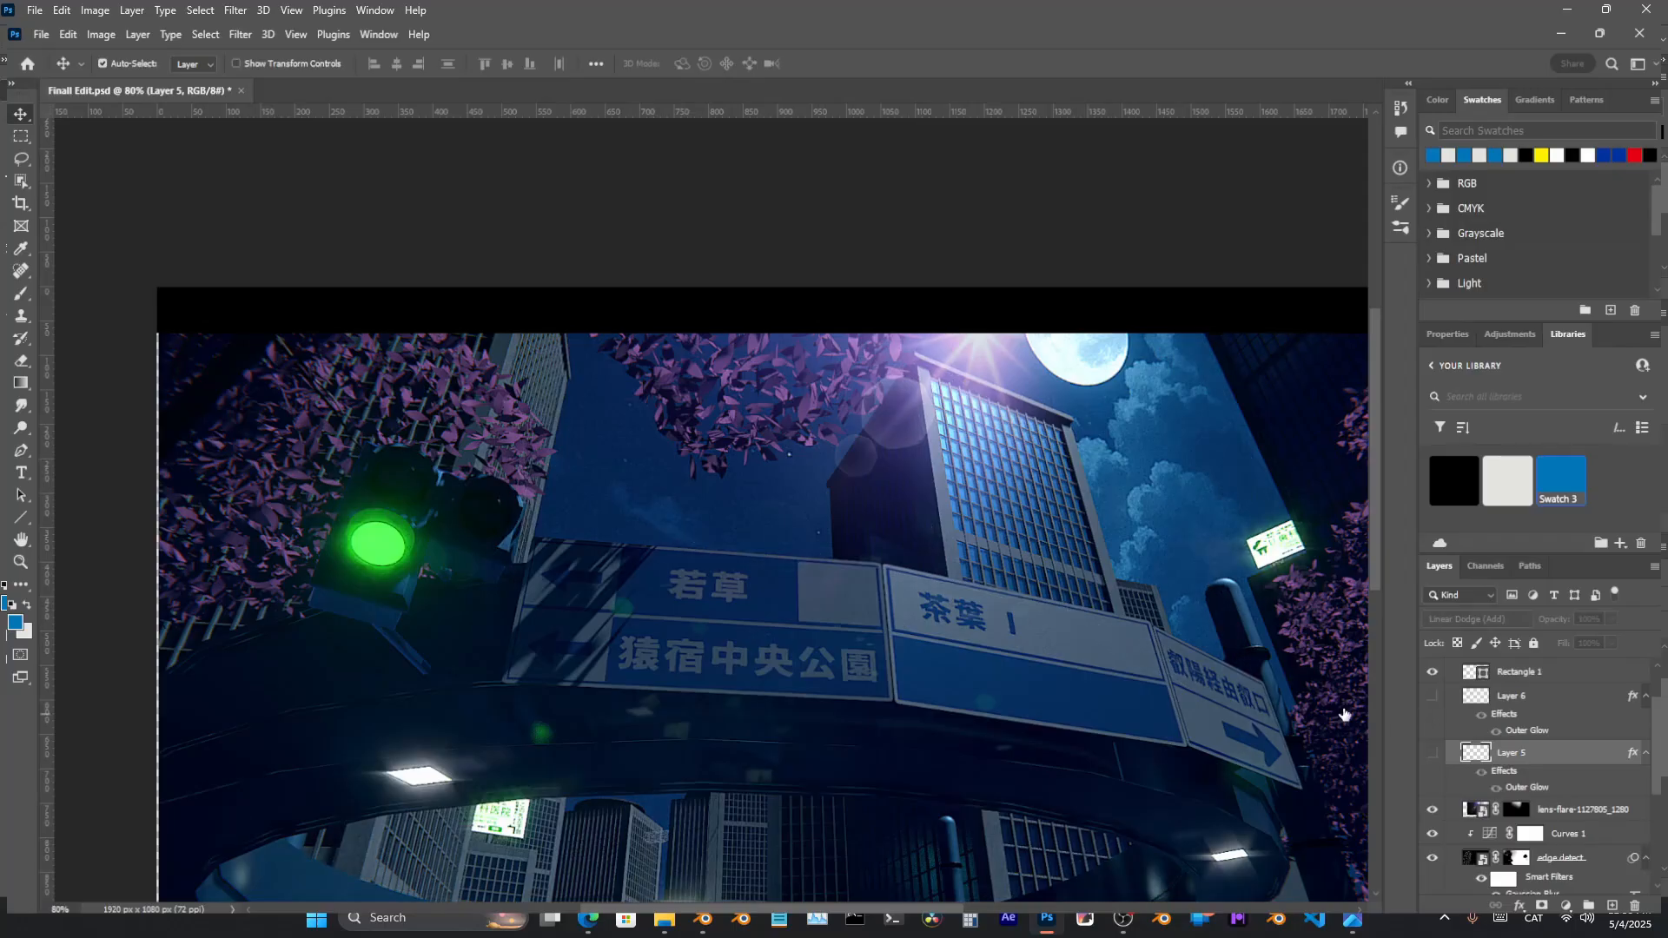
scroll(1470, 770, "down", 1)
scroll(1503, 775, "up", 1)
scroll(1503, 775, "down", 2)
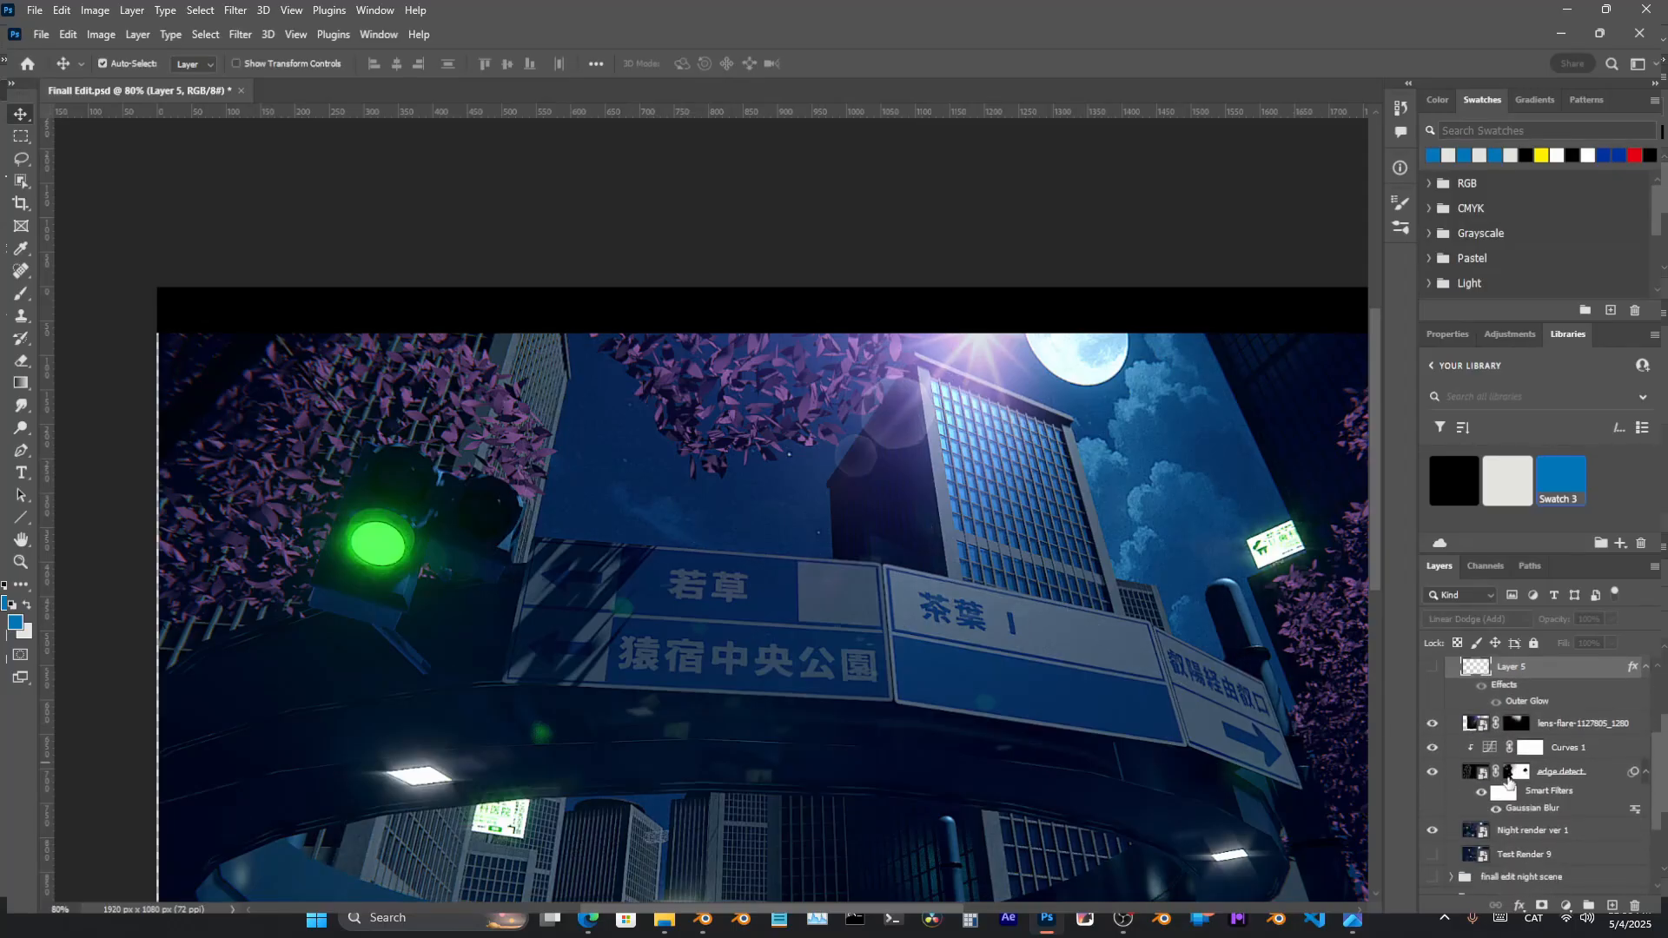
Move the lens flare layer in the duplicated night scene group so its burst sits over the moon
left_click(1576, 726)
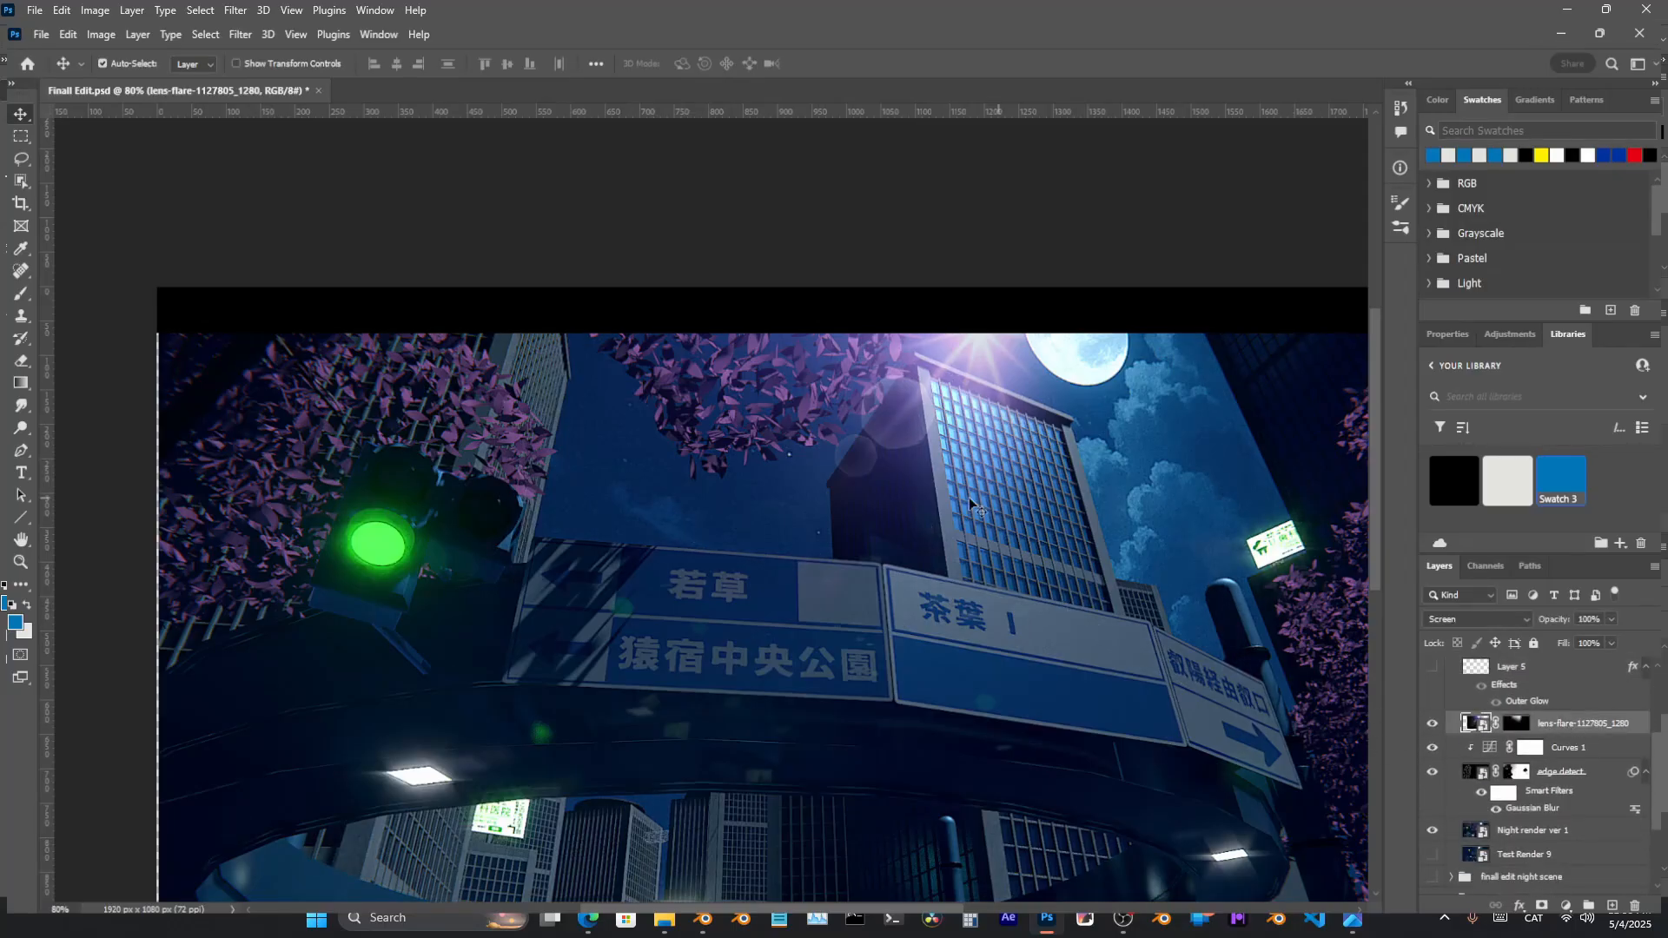
key("ctrl")
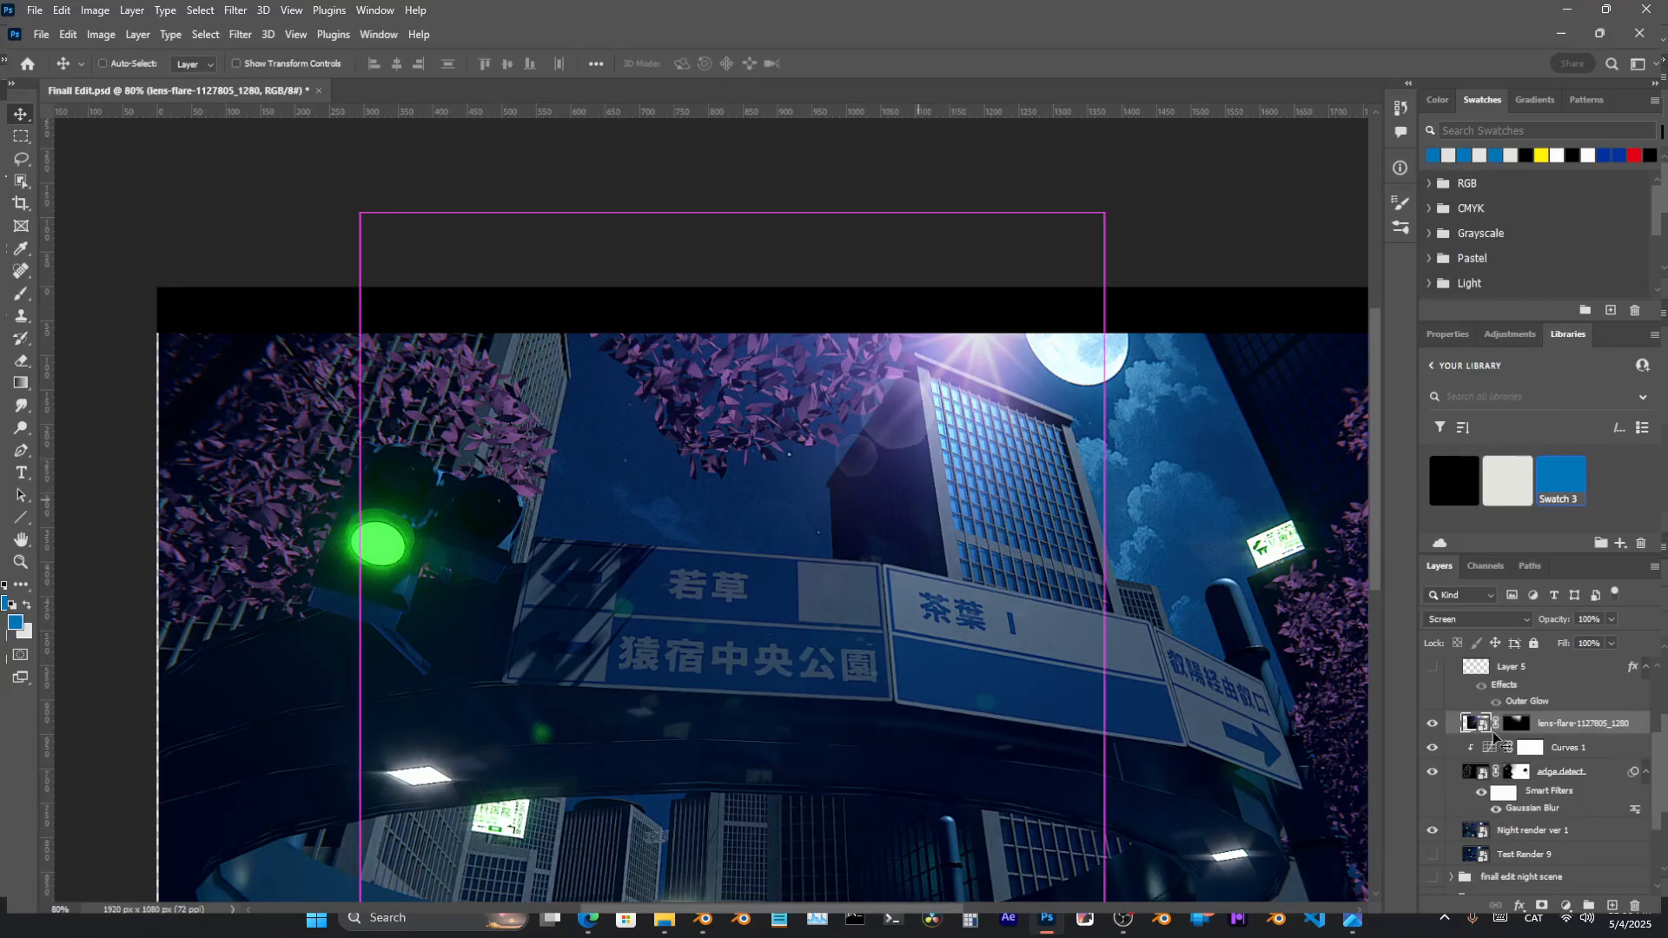
key("ctrl+t")
left_click_drag(887, 467, 1007, 461)
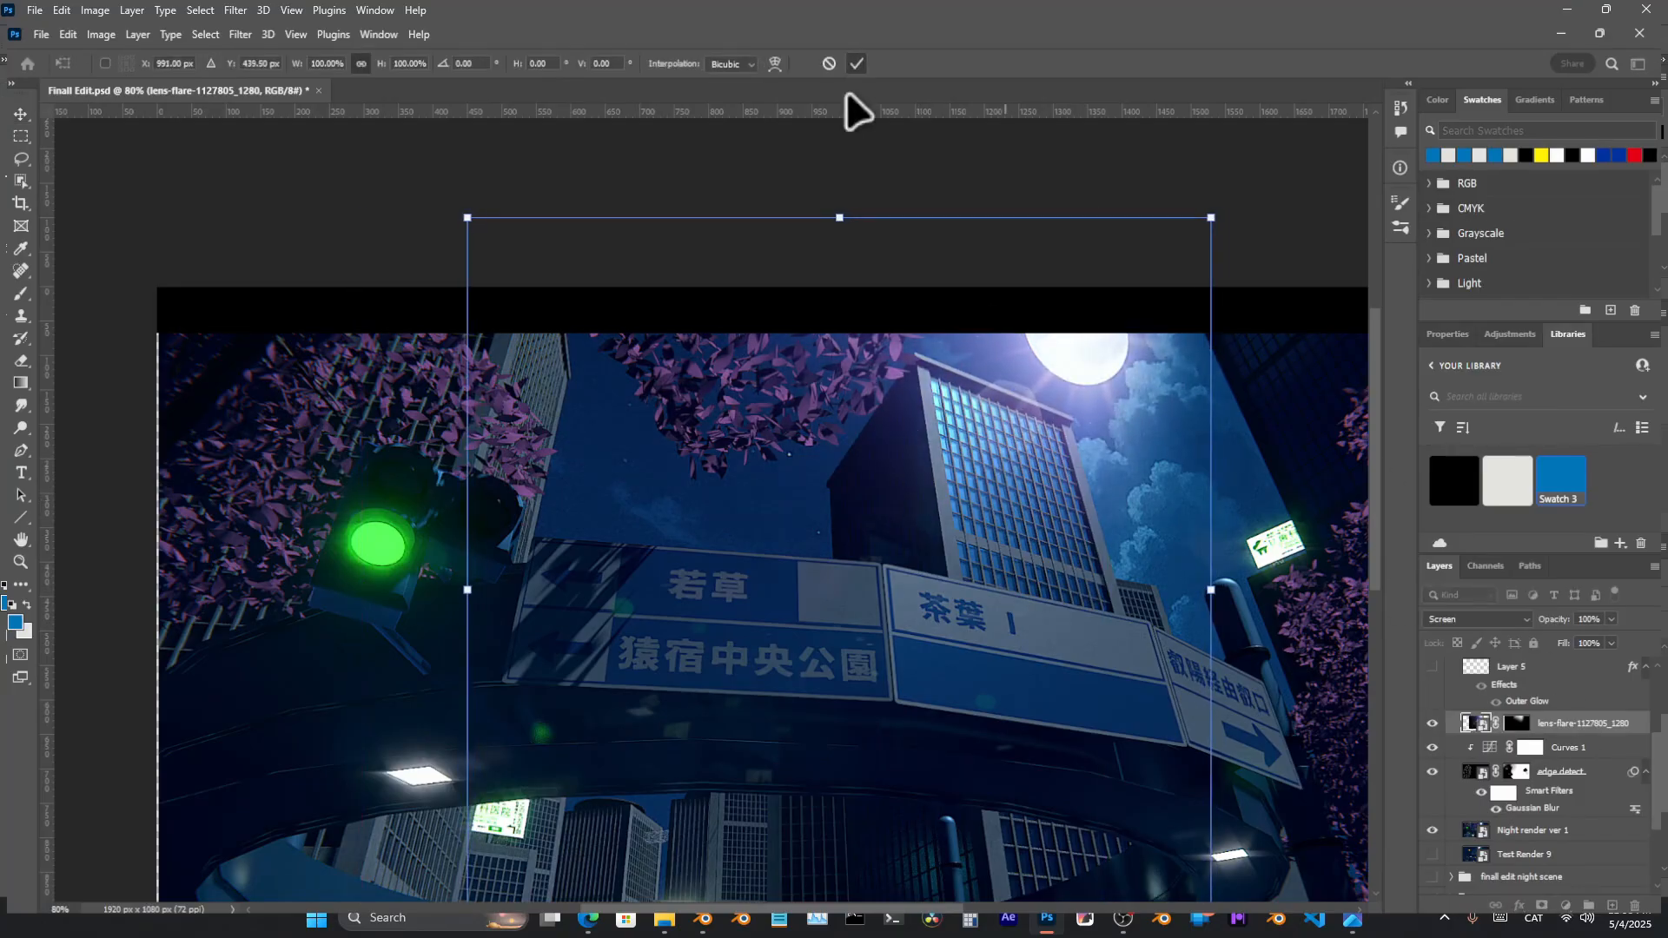
left_click(856, 63)
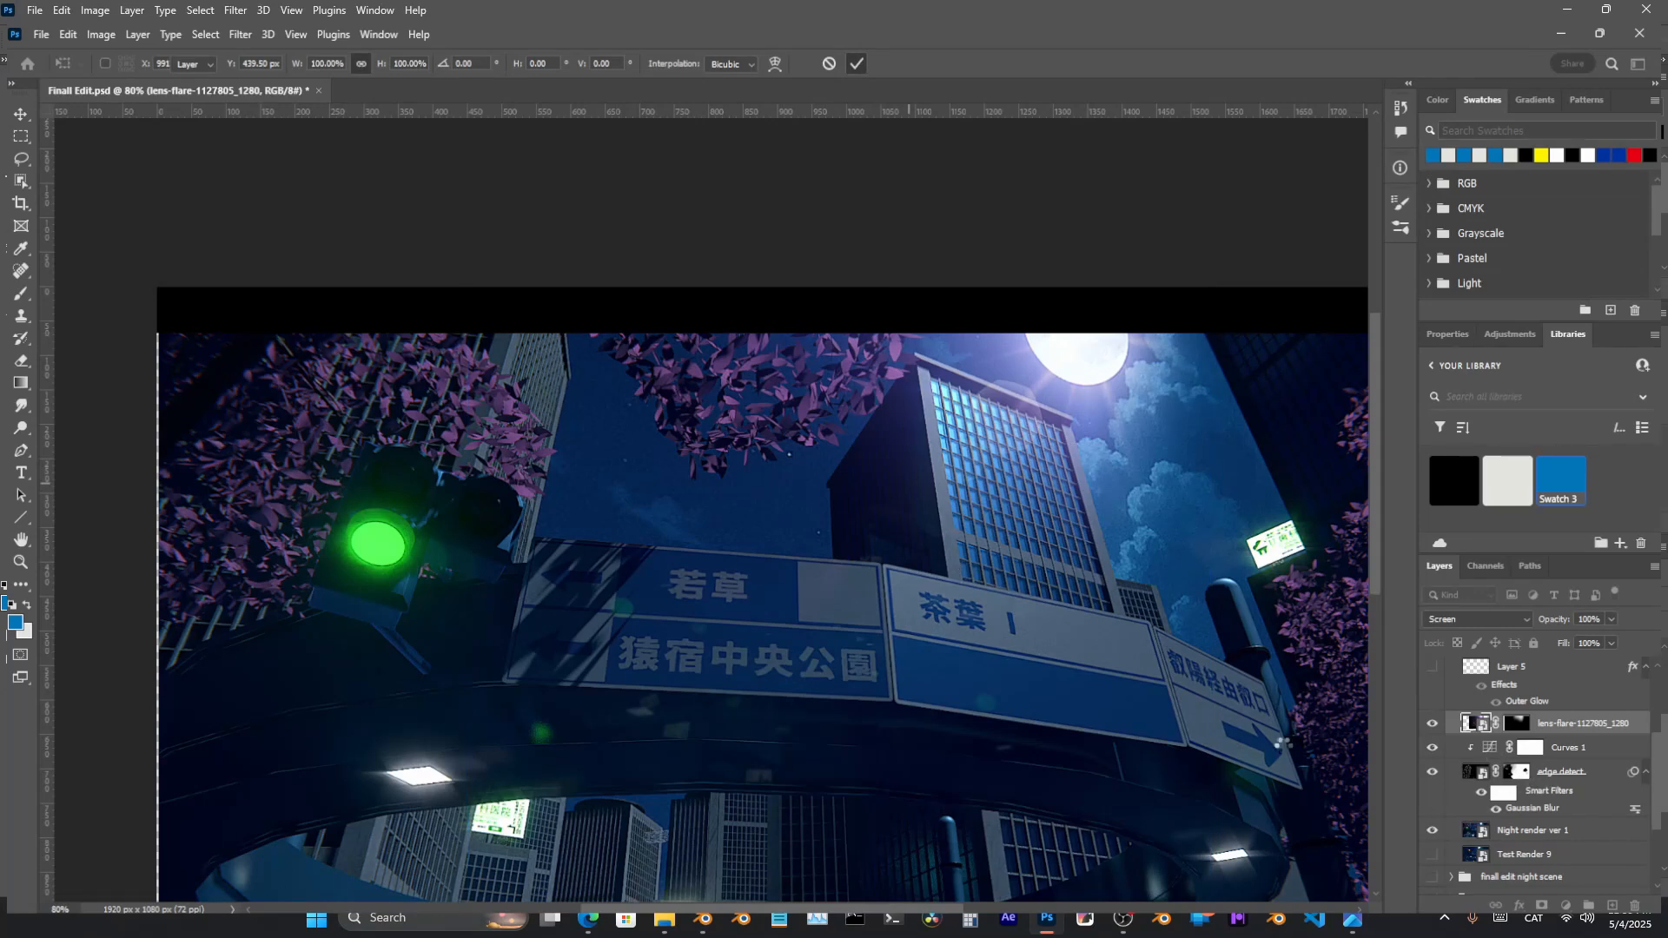
left_click_drag(1001, 735, 953, 606)
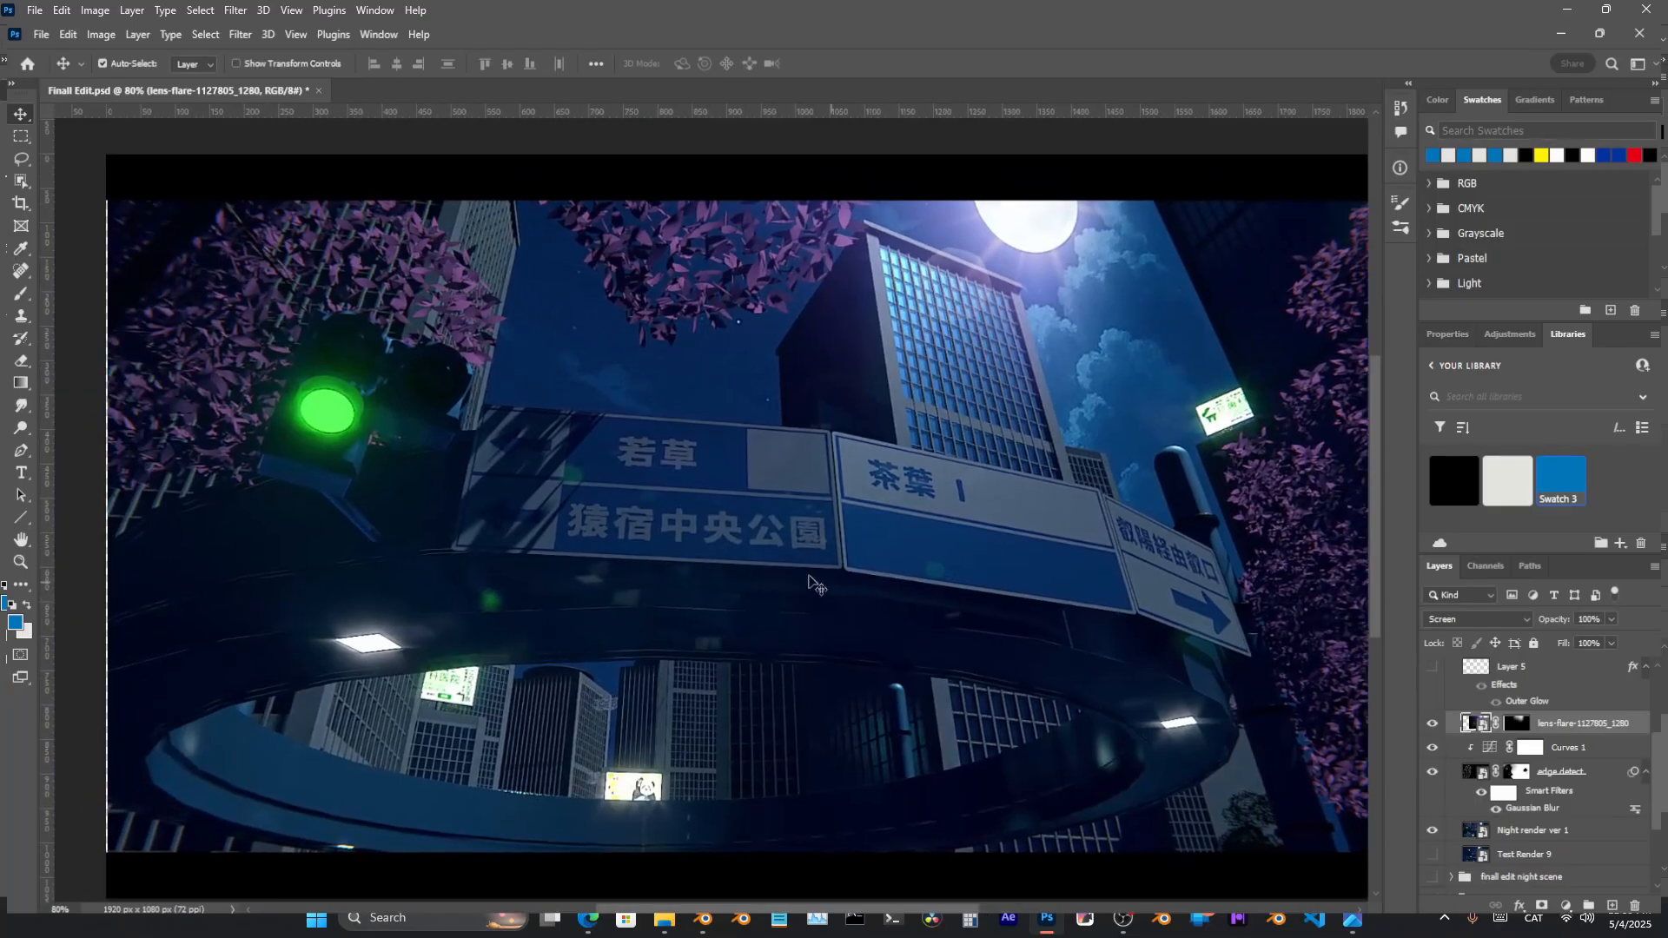
key("z")
left_click_drag(599, 547, 708, 544)
left_click_drag(893, 601, 804, 607)
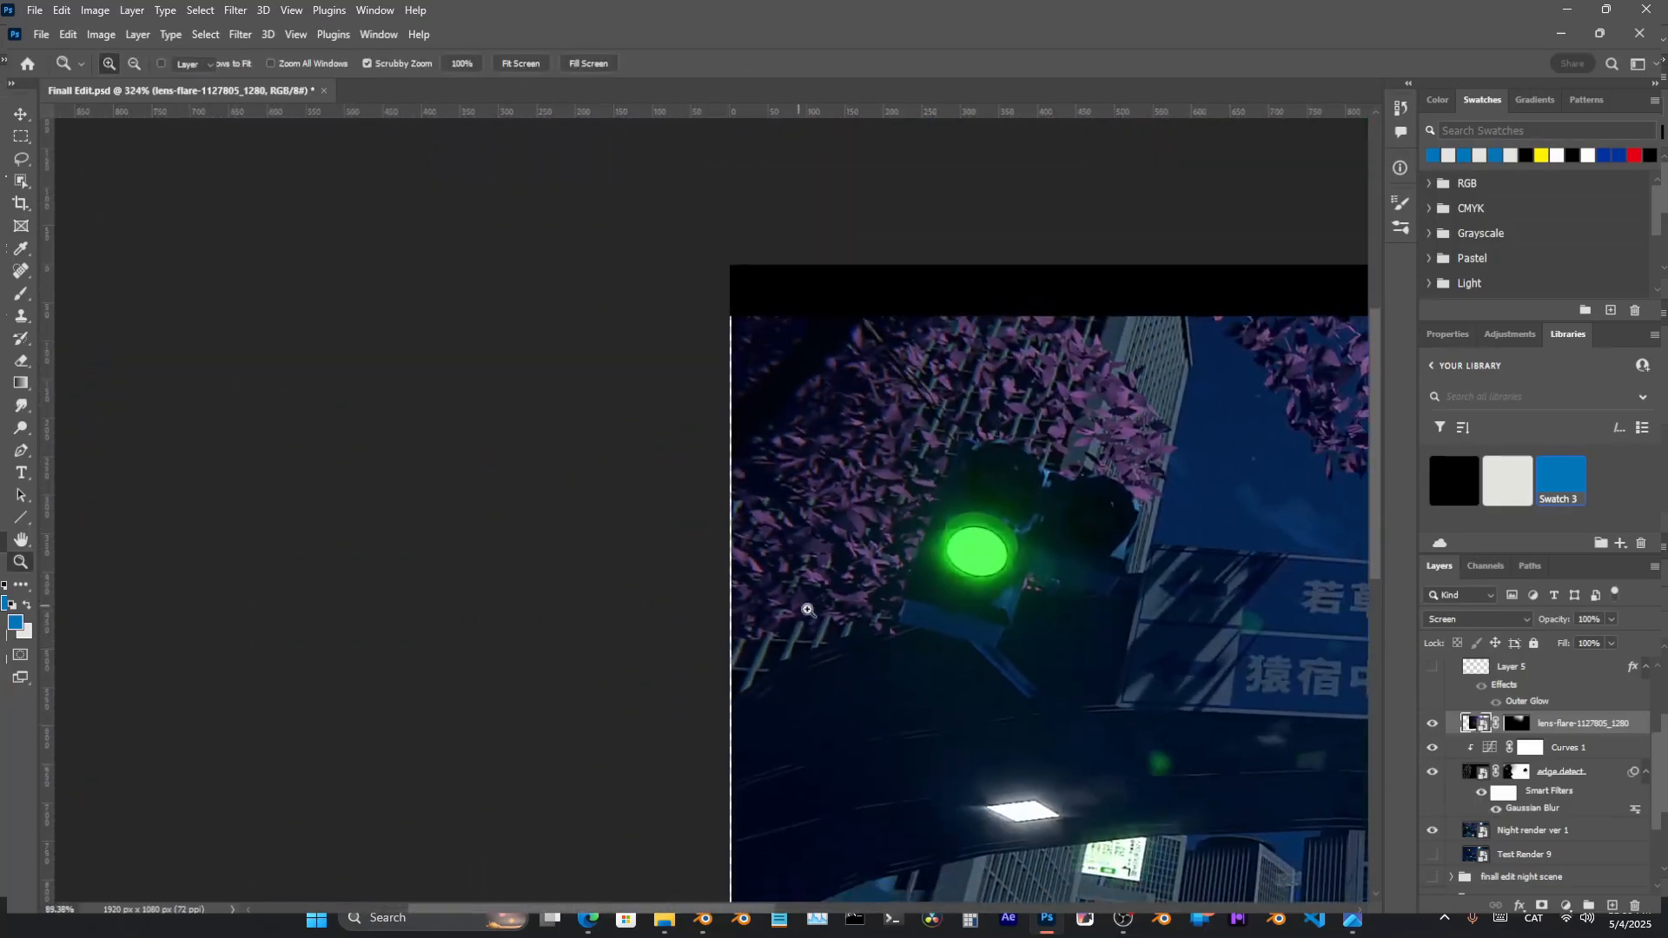
left_click_drag(1005, 644, 785, 570)
left_click(1542, 839)
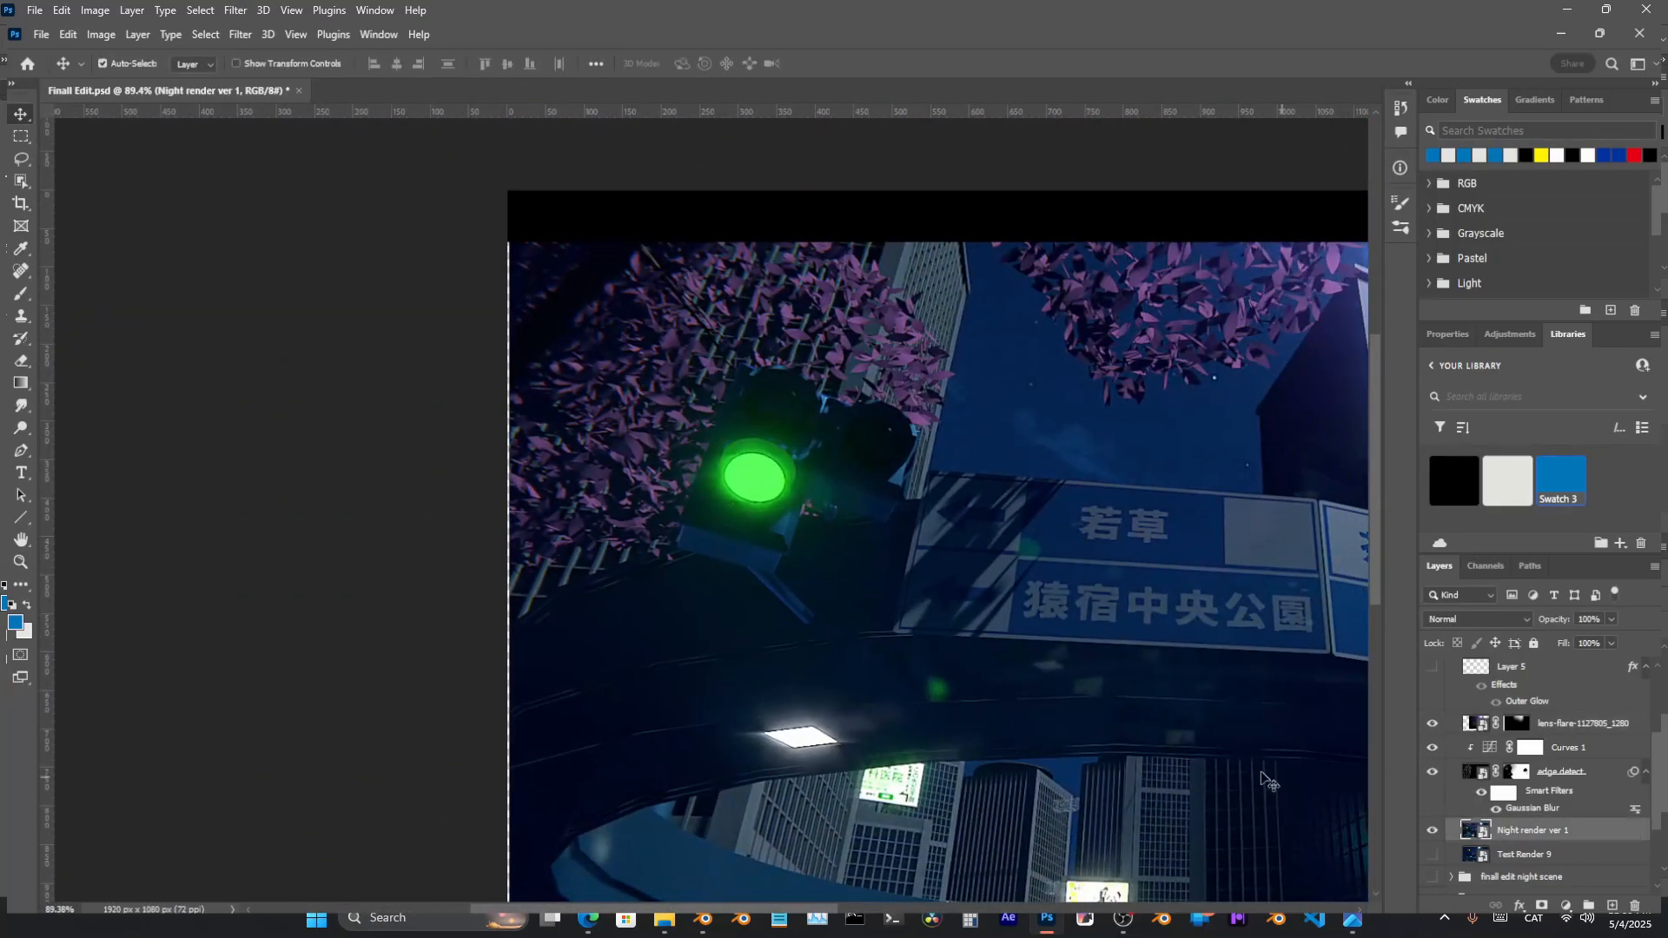
key("ctrl+t")
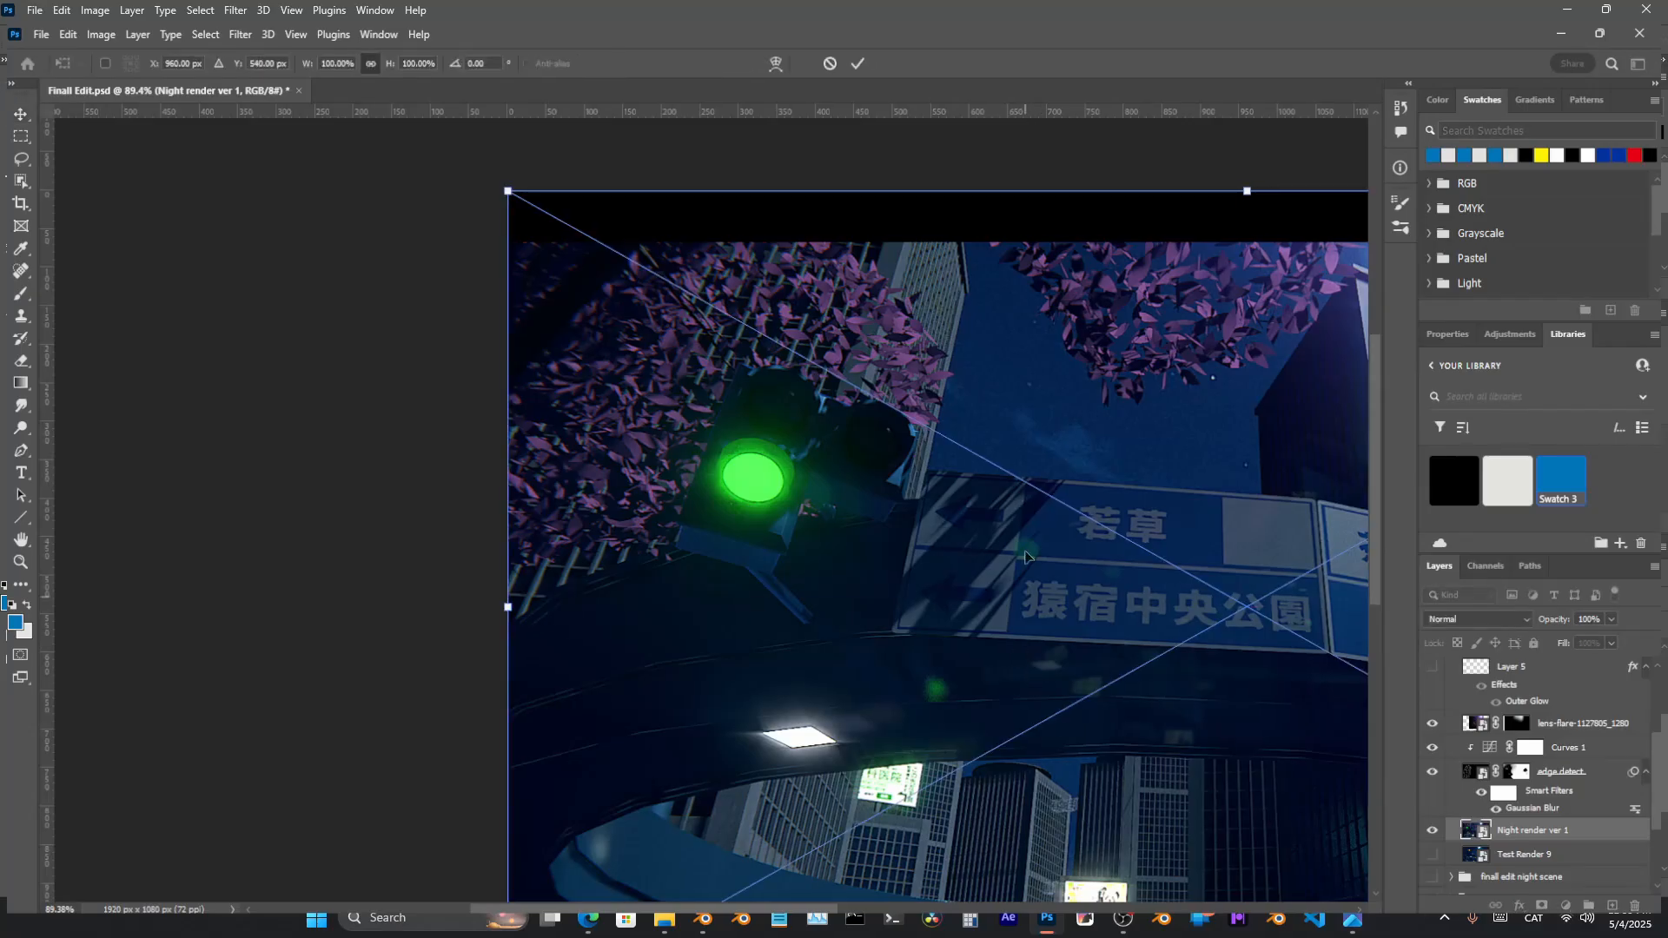
key("Escape")
left_click_drag(1119, 675, 579, 621)
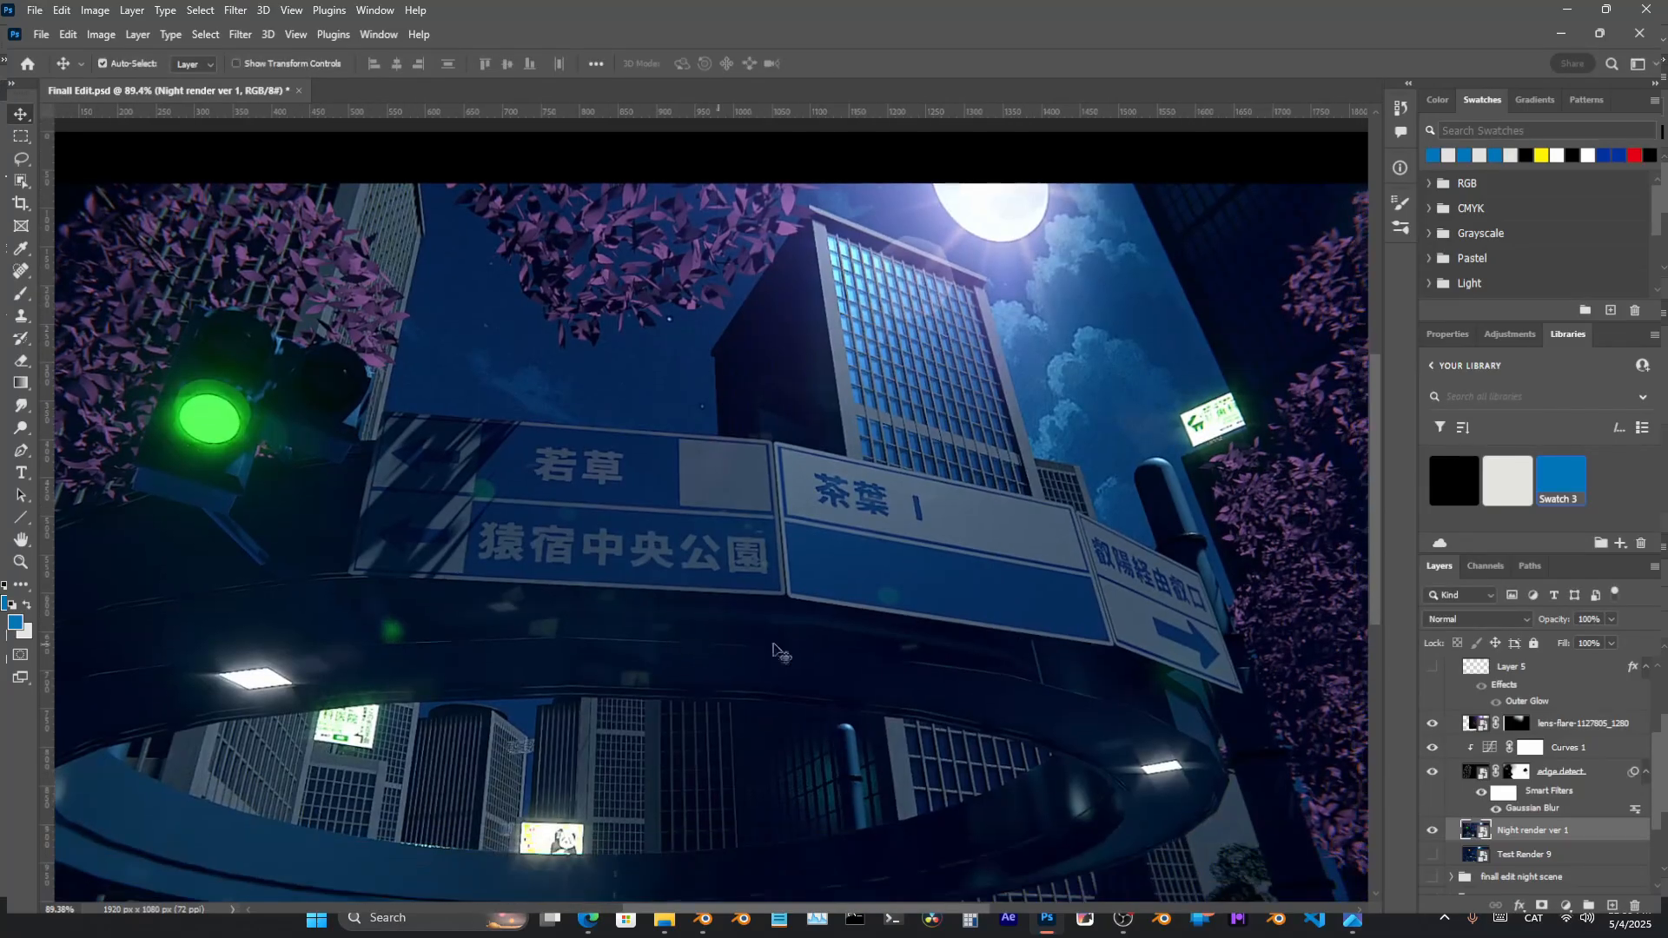
Try to realign the edge detect overlay with the render and lower its opacity to 0%
key("z")
left_click_drag(908, 649, 898, 648)
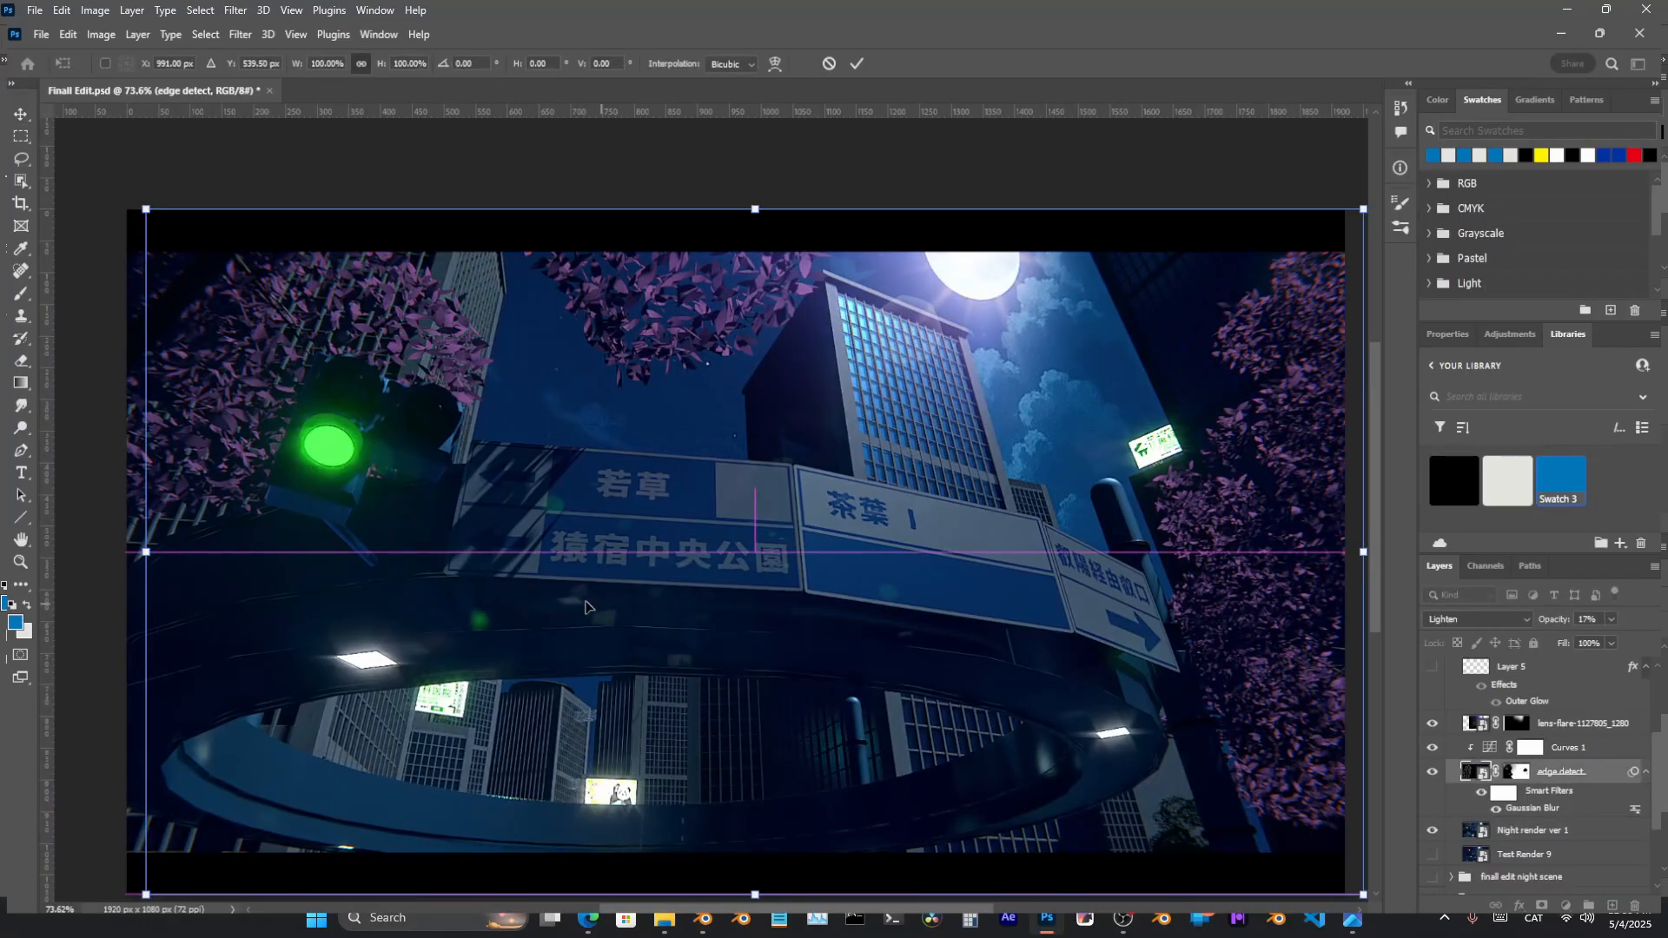
left_click_drag(585, 600, 581, 600)
key("Return")
left_click(1610, 621)
left_click_drag(1598, 639, 1553, 667)
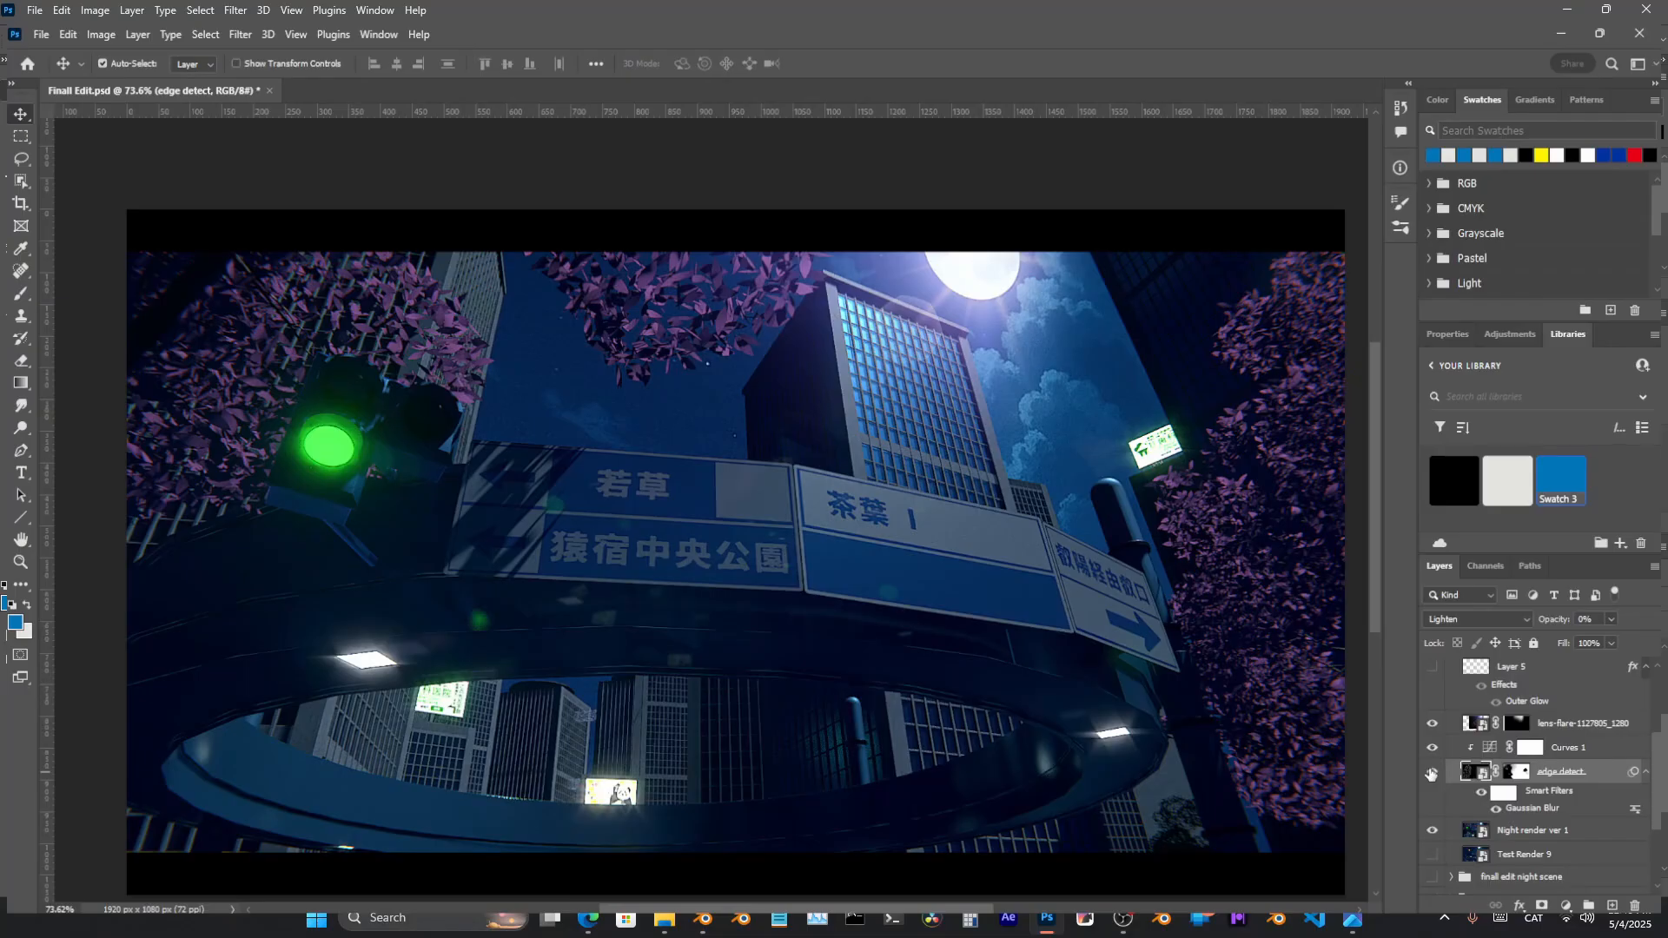
Delete the edge detect layer and its Curves 1 adjustment from the duplicated night scene group
key("Delete")
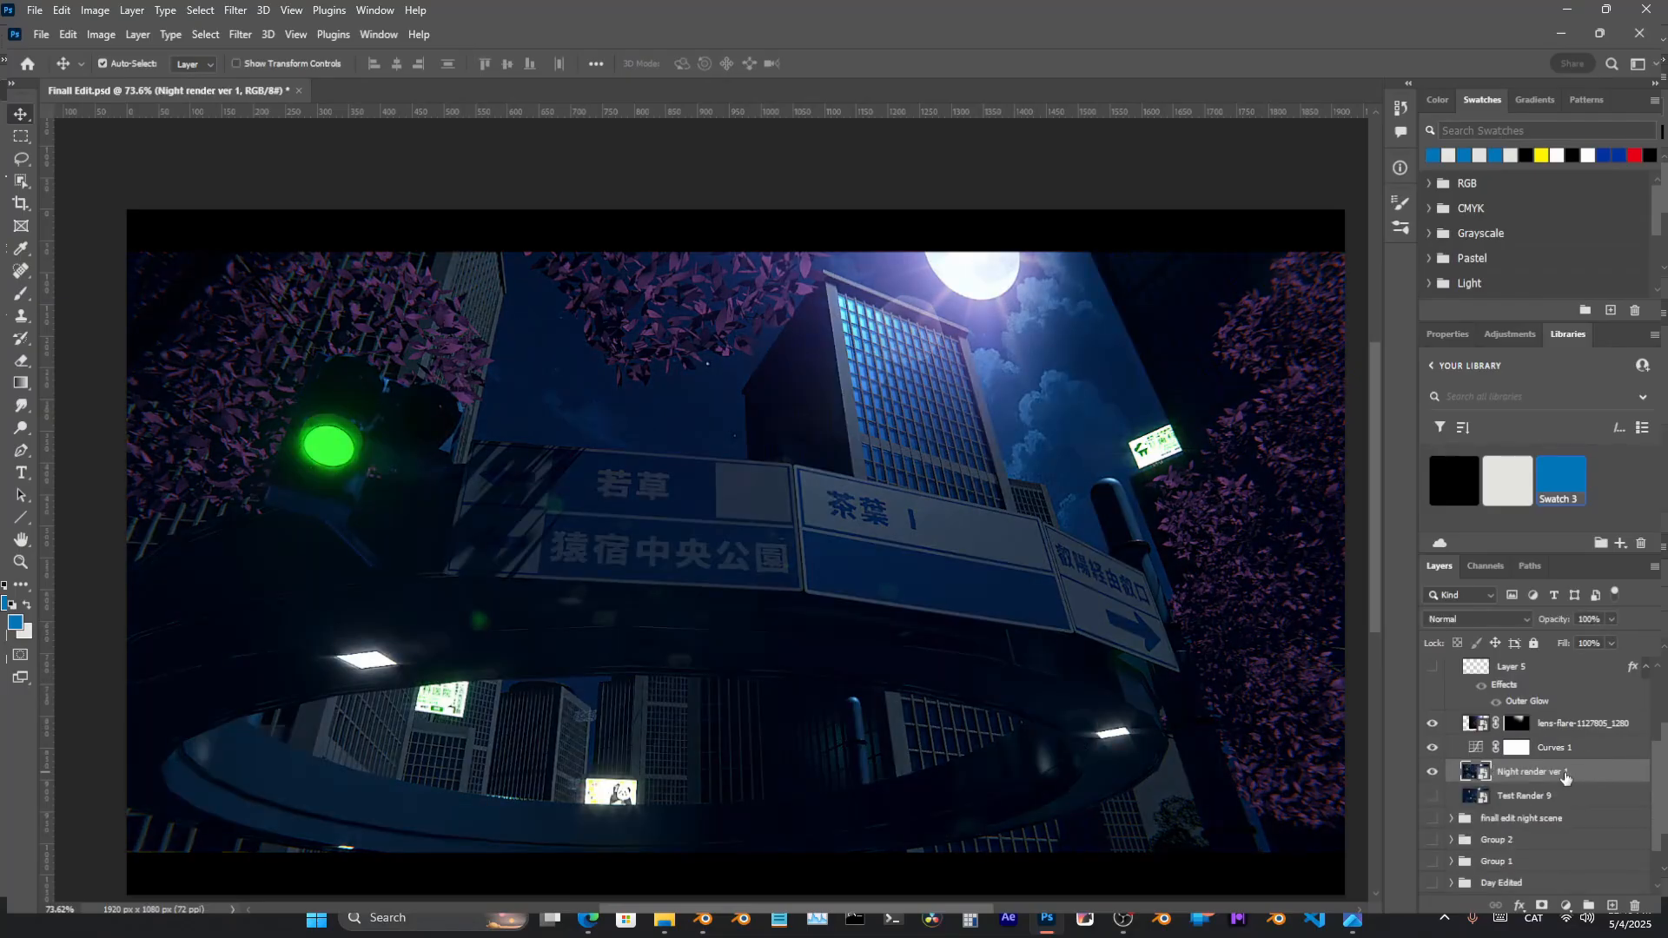
key("ctrl+z")
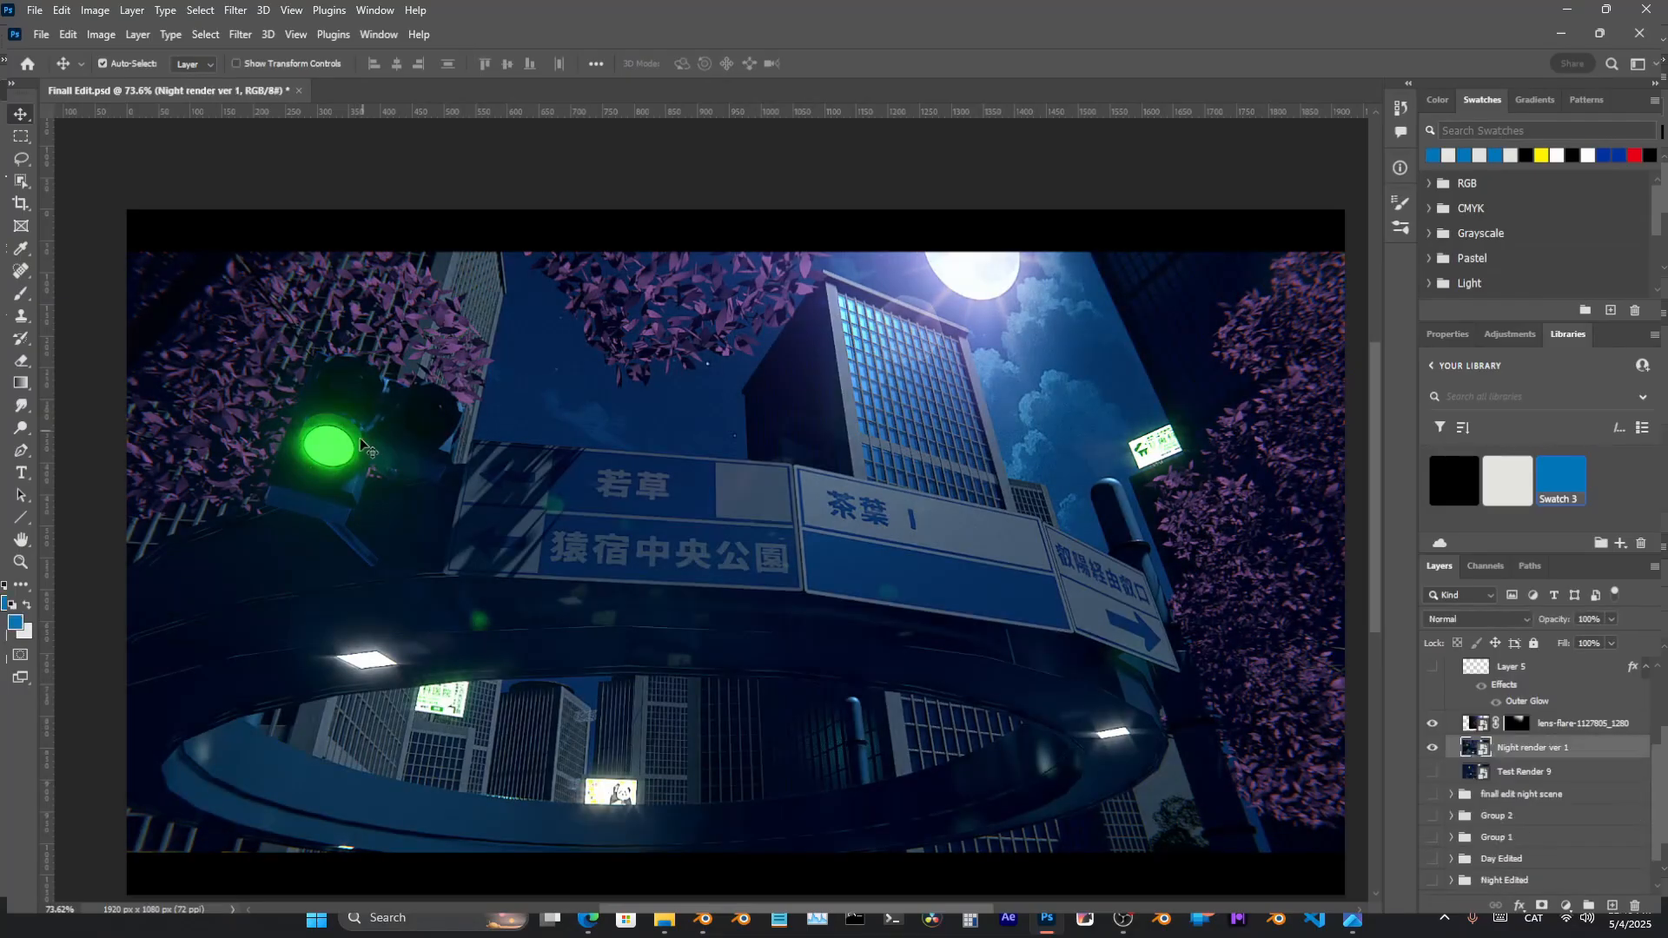
key("z")
left_click_drag(344, 390, 335, 387)
left_click_drag(806, 476, 844, 481)
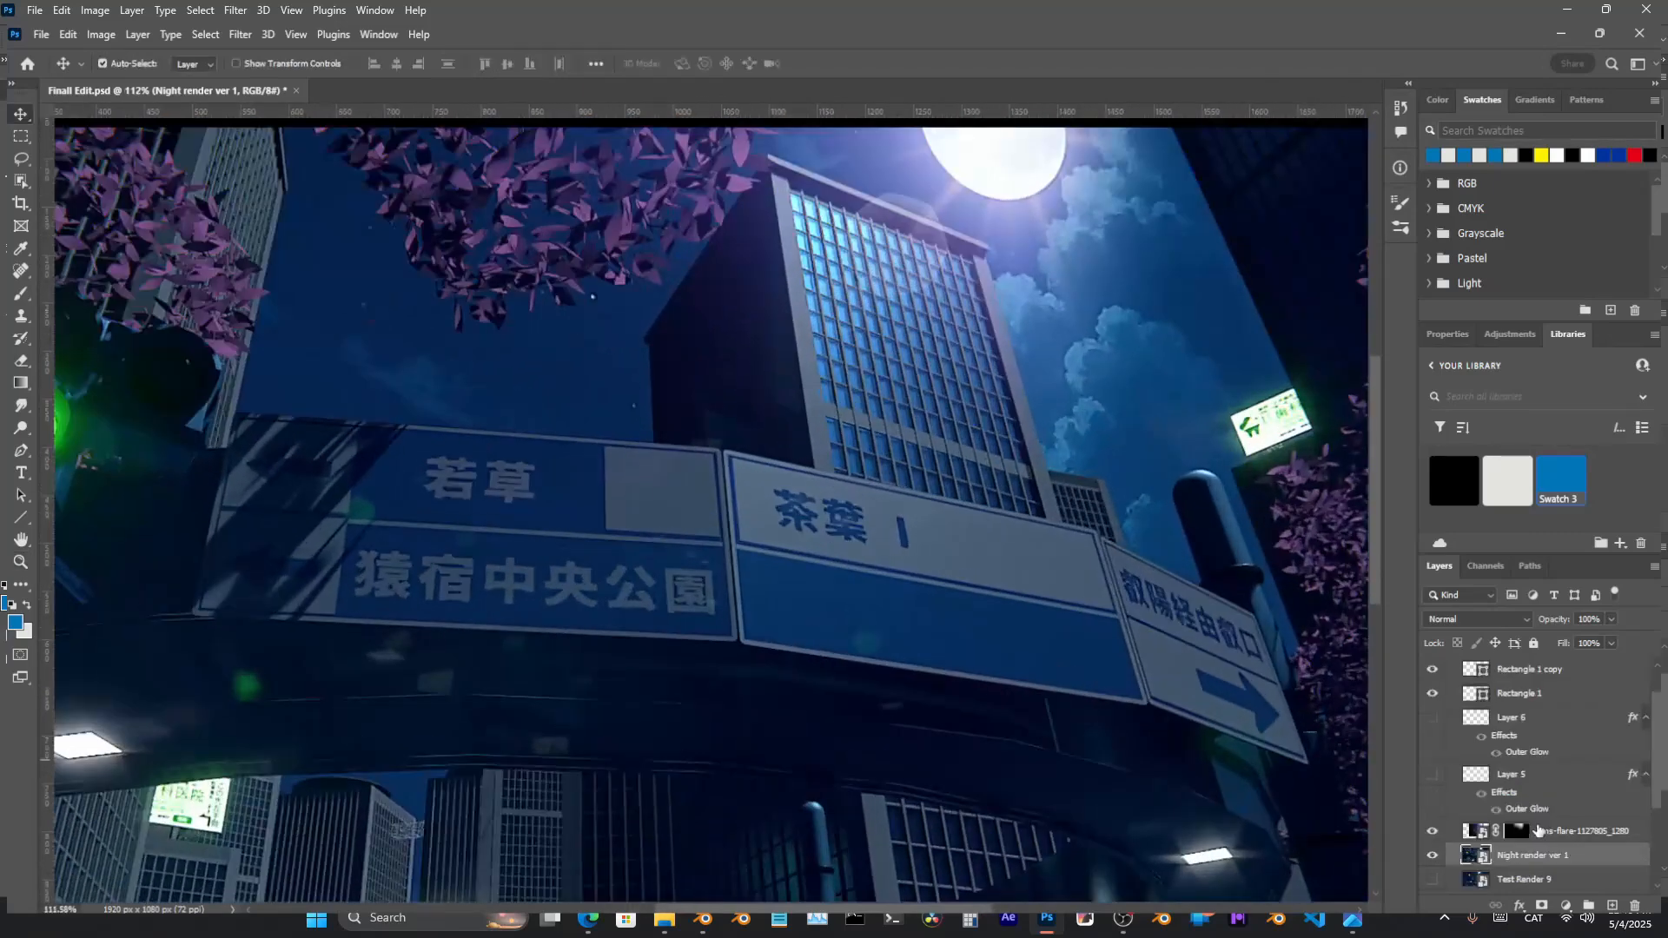
Replace Layer 5 and Layer 6 with a new layer above the lens flare carrying the same Outer Glow, and hide the two letterbox rectangles
left_click(1572, 830)
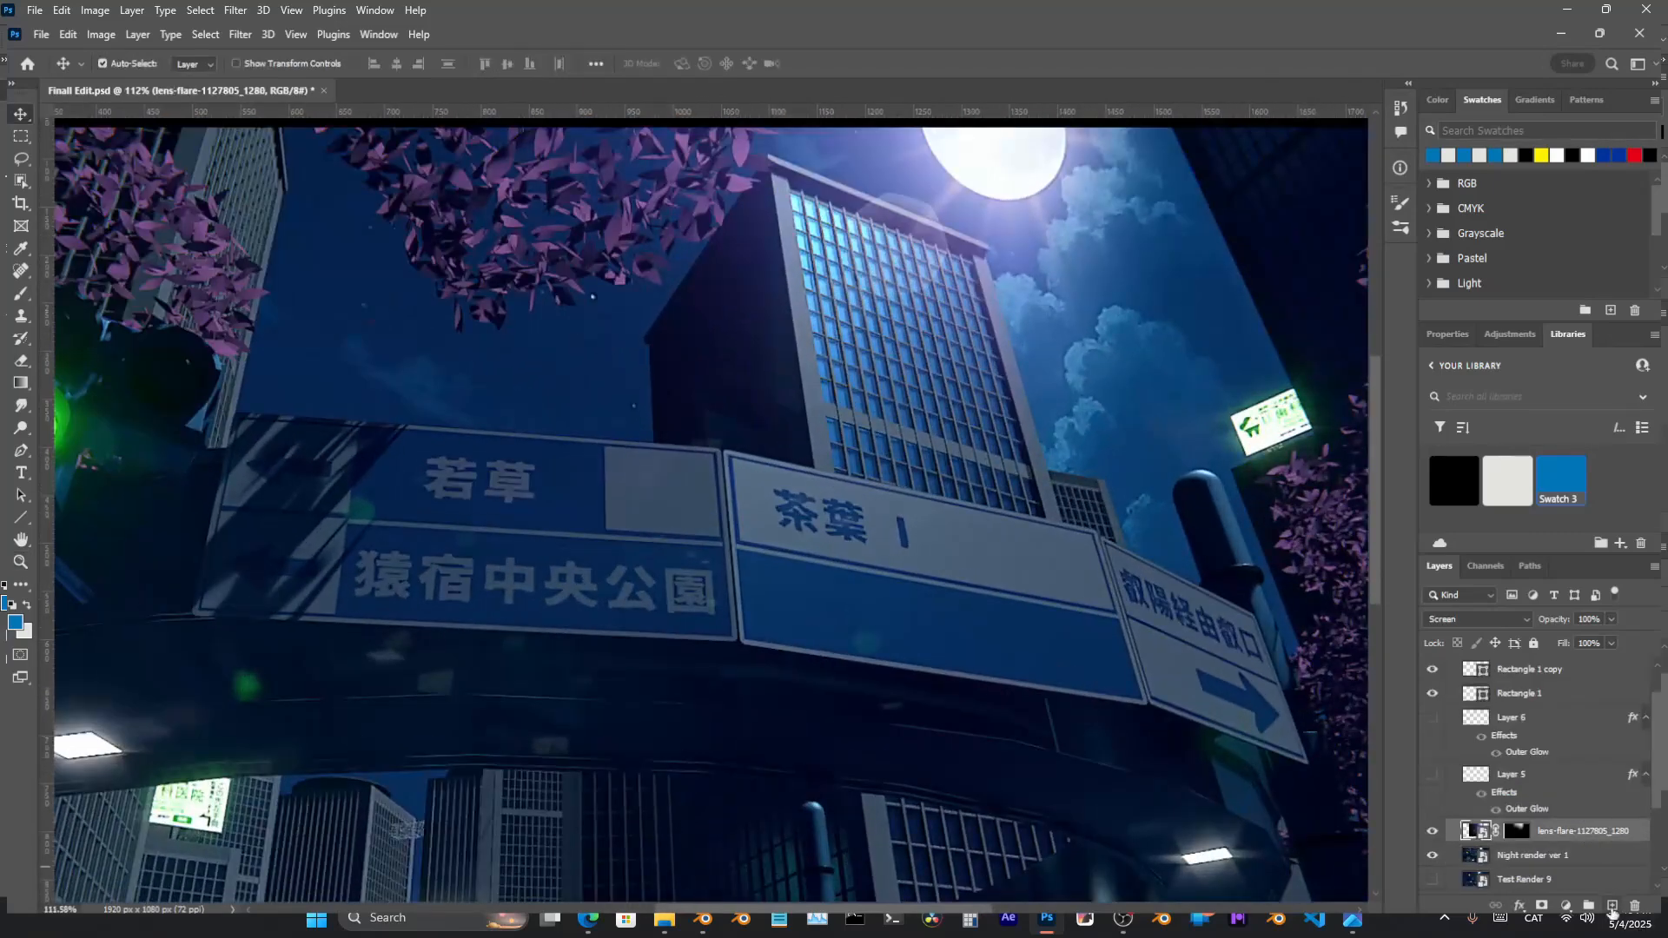
left_click(1611, 905)
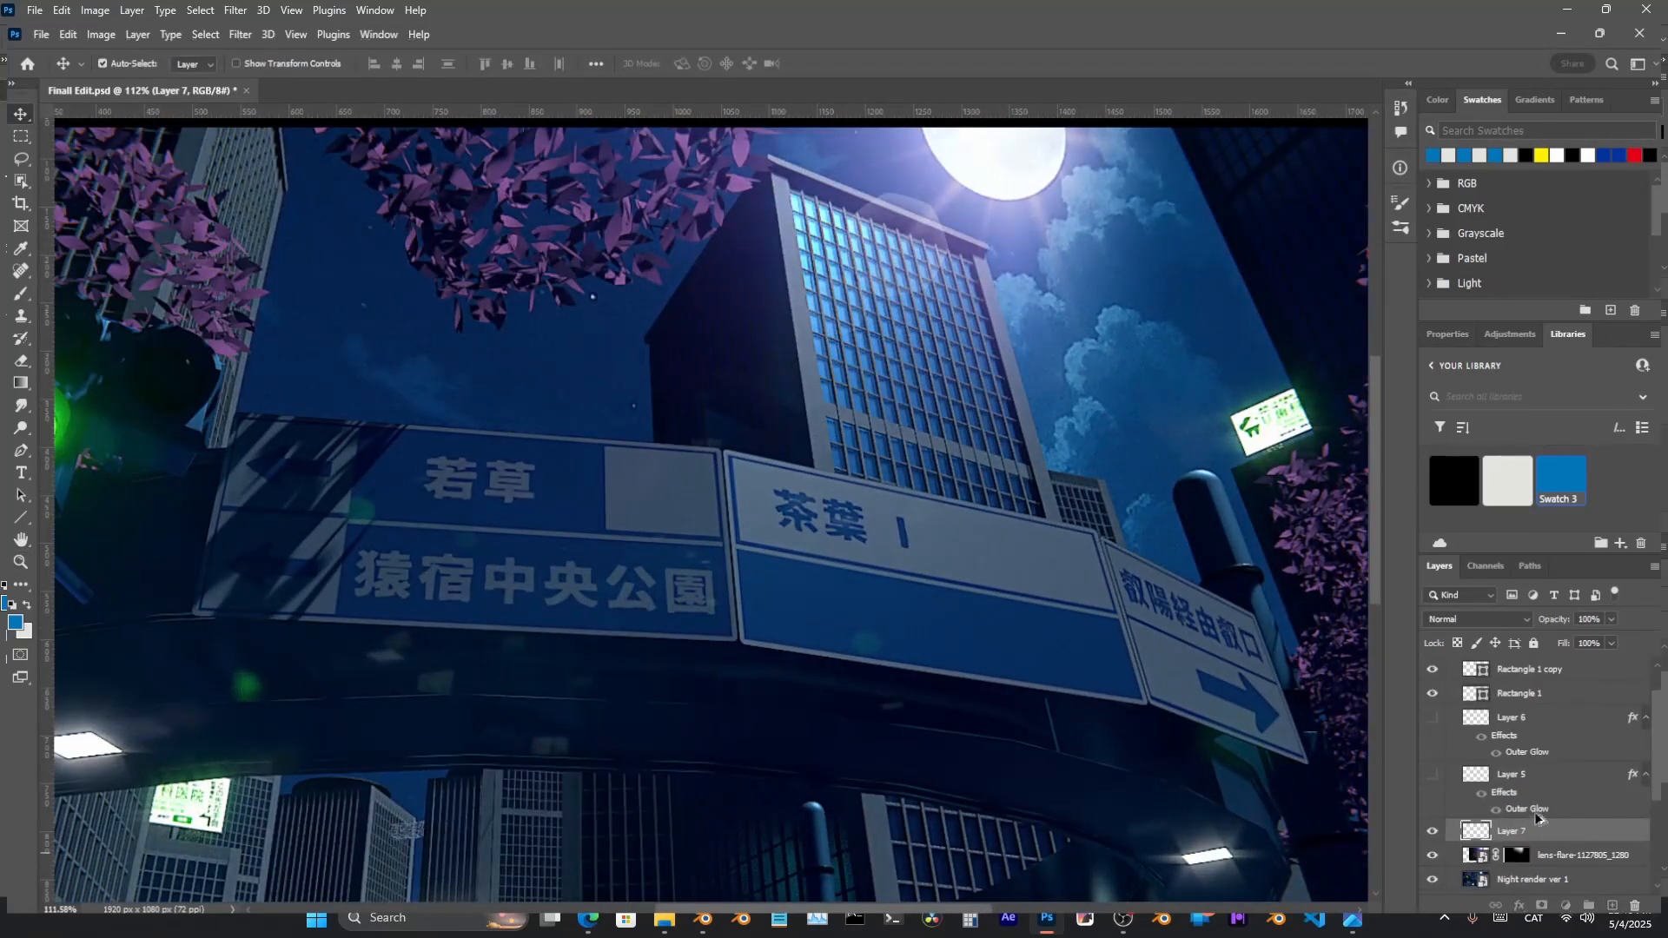
left_click(1533, 776)
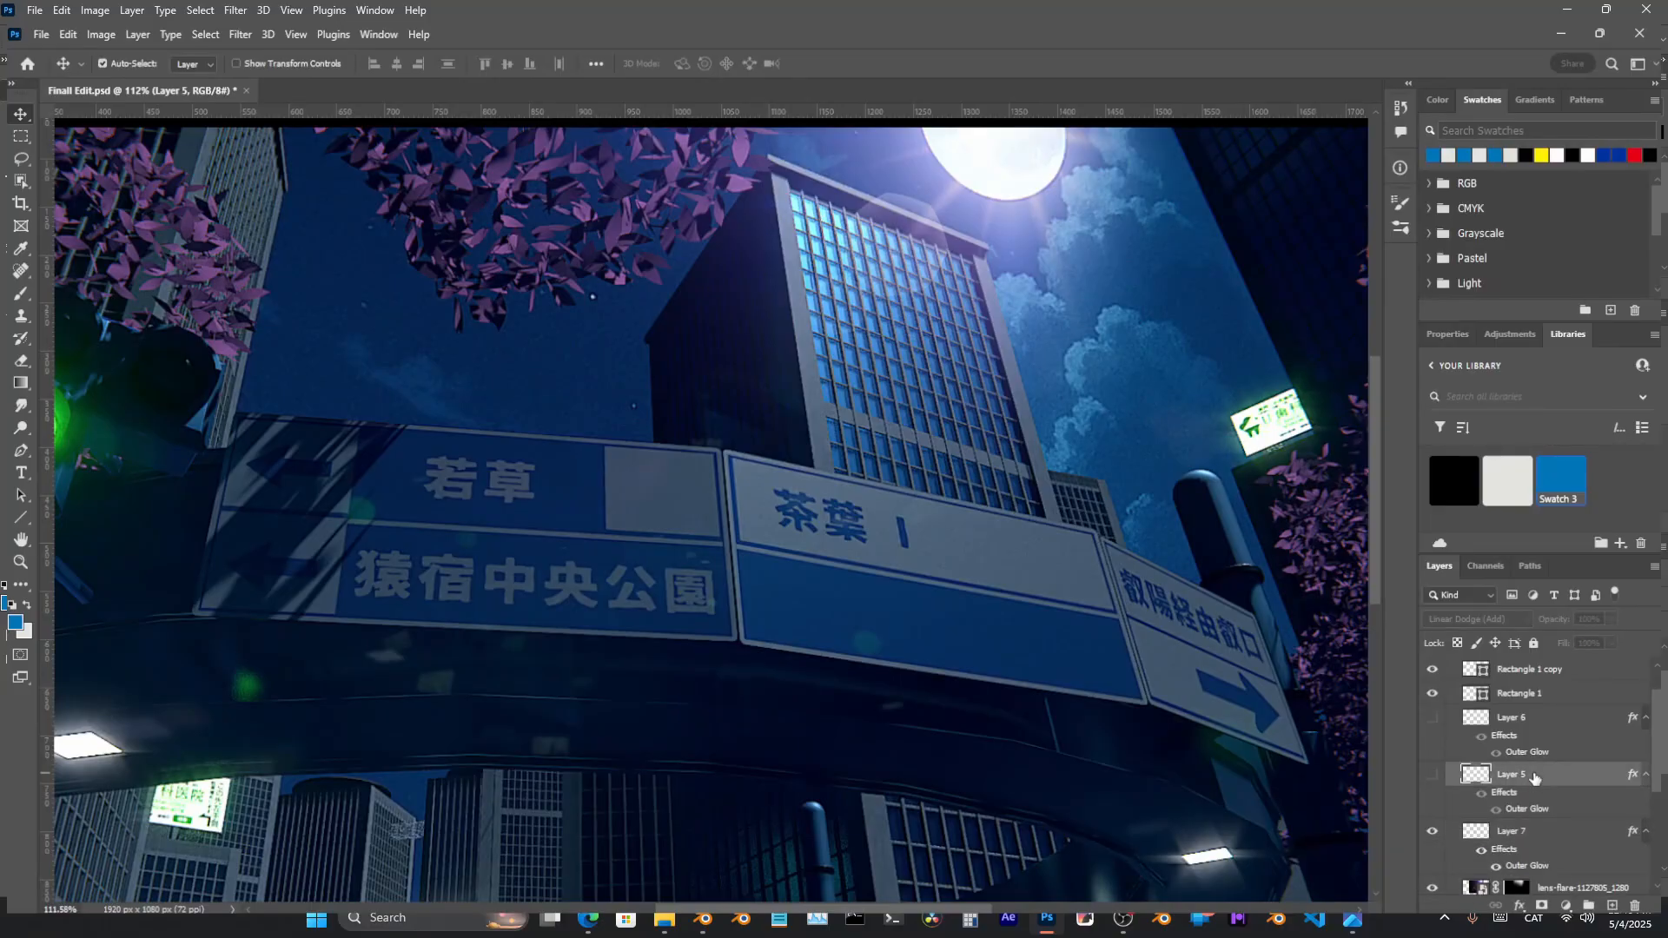
left_click(1516, 721, "shift")
key("Delete")
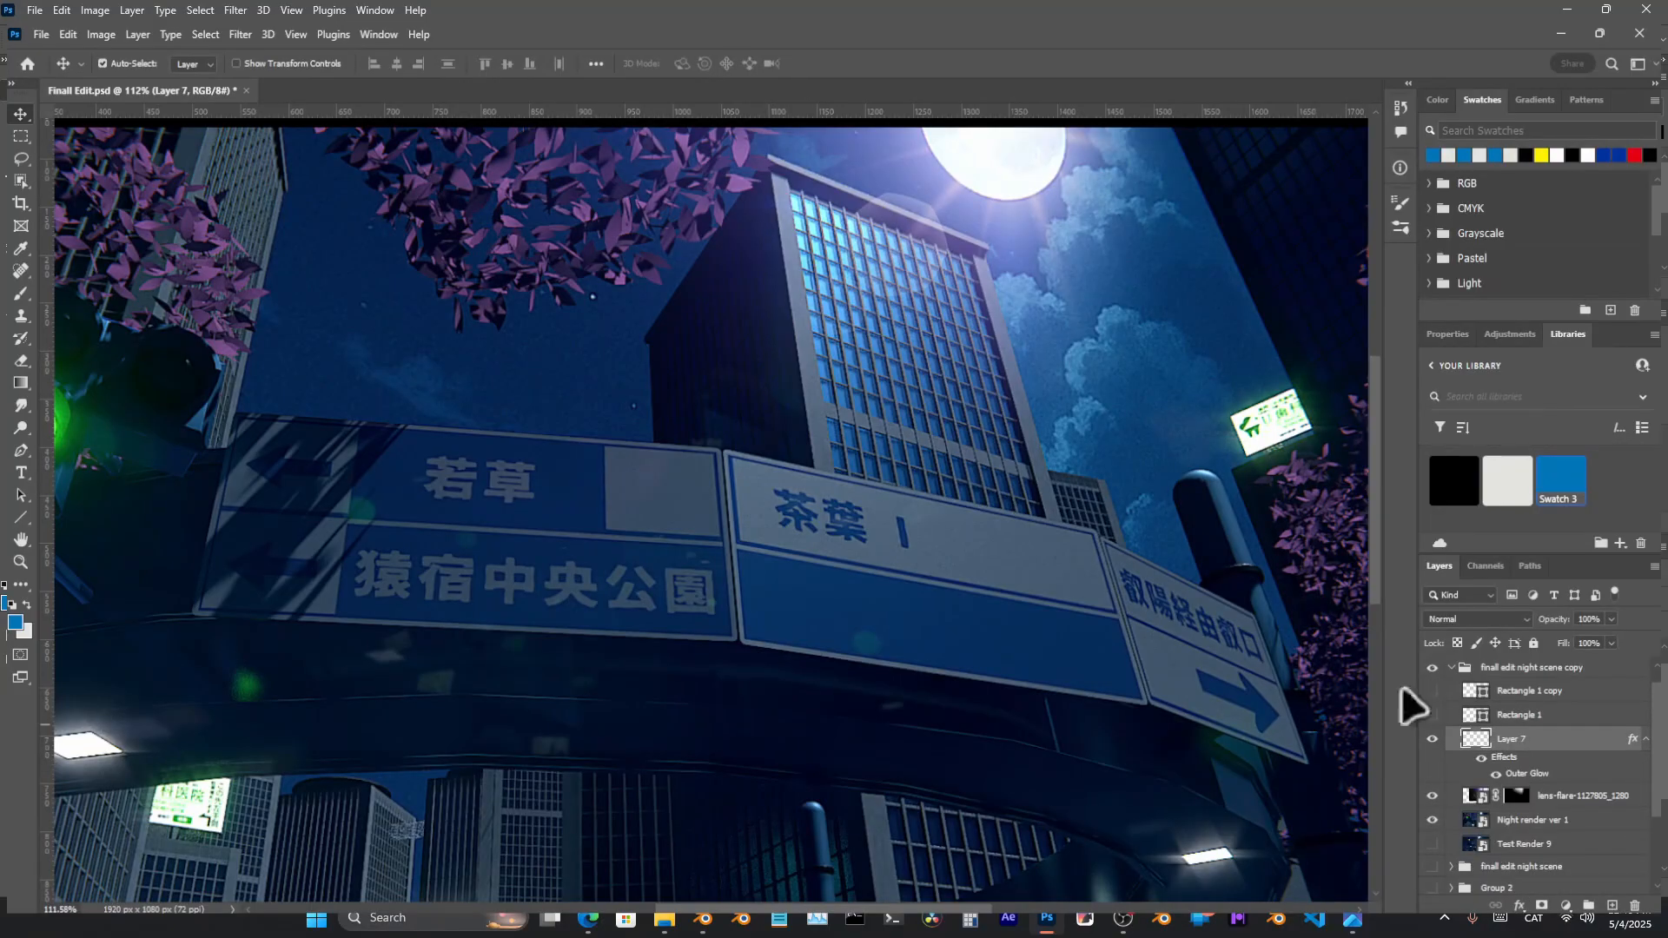
Paint fine off-white rim highlights on the new glow layer along the pole behind the arrow sign
mouse_move(922, 403)
left_mouse_down("ctrl")
mouse_move(882, 408)
mouse_move(900, 423)
left_mouse_up("ctrl")
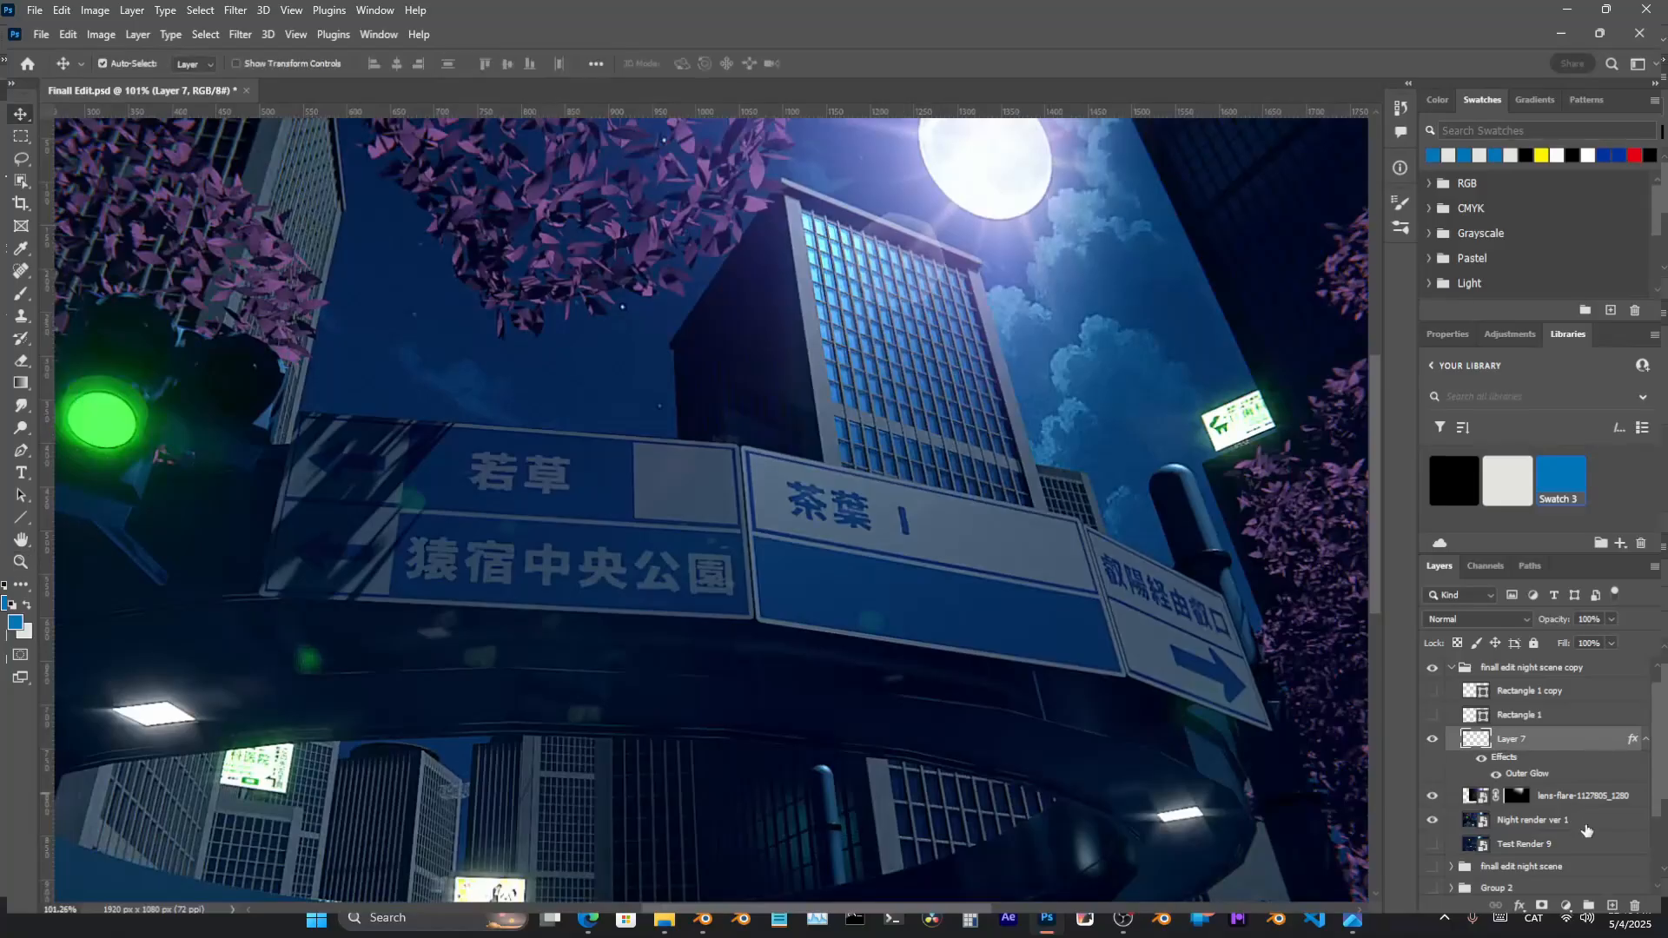
key("b")
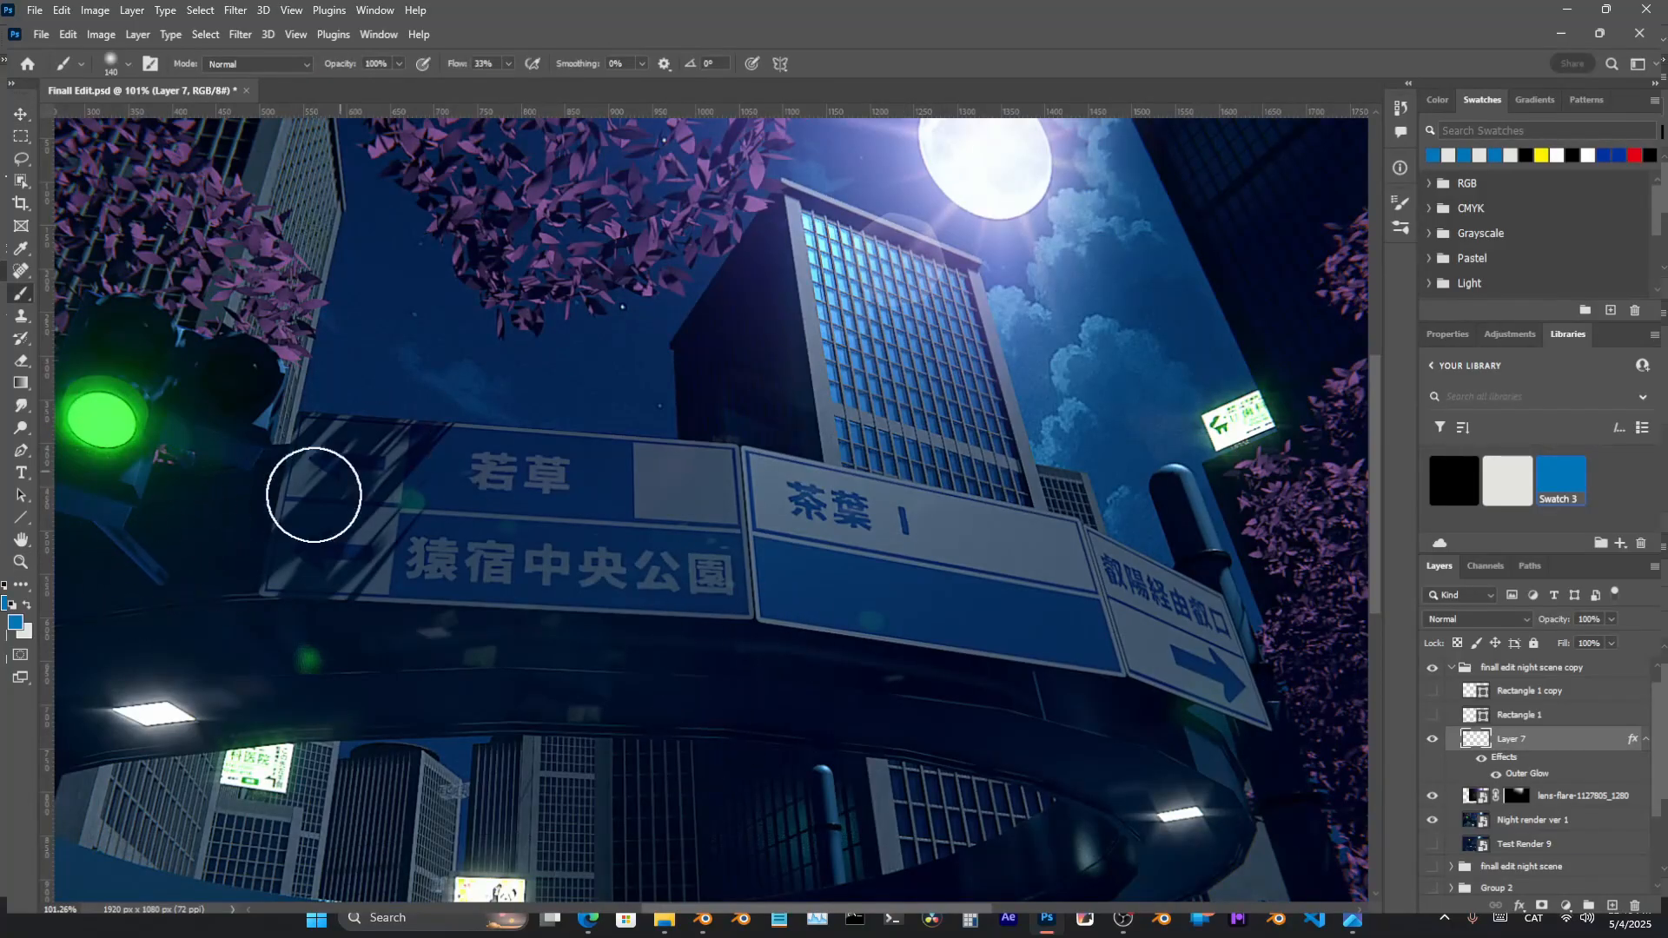
mouse_move(530, 410)
right_mouse_down("alt+shift")
mouse_move(564, 382)
mouse_move(643, 374)
mouse_move(550, 327)
mouse_move(514, 281)
right_mouse_up("alt+shift")
mouse_move(1031, 500)
left_mouse_down("ctrl")
mouse_move(987, 493)
mouse_move(1028, 506)
left_mouse_up("ctrl")
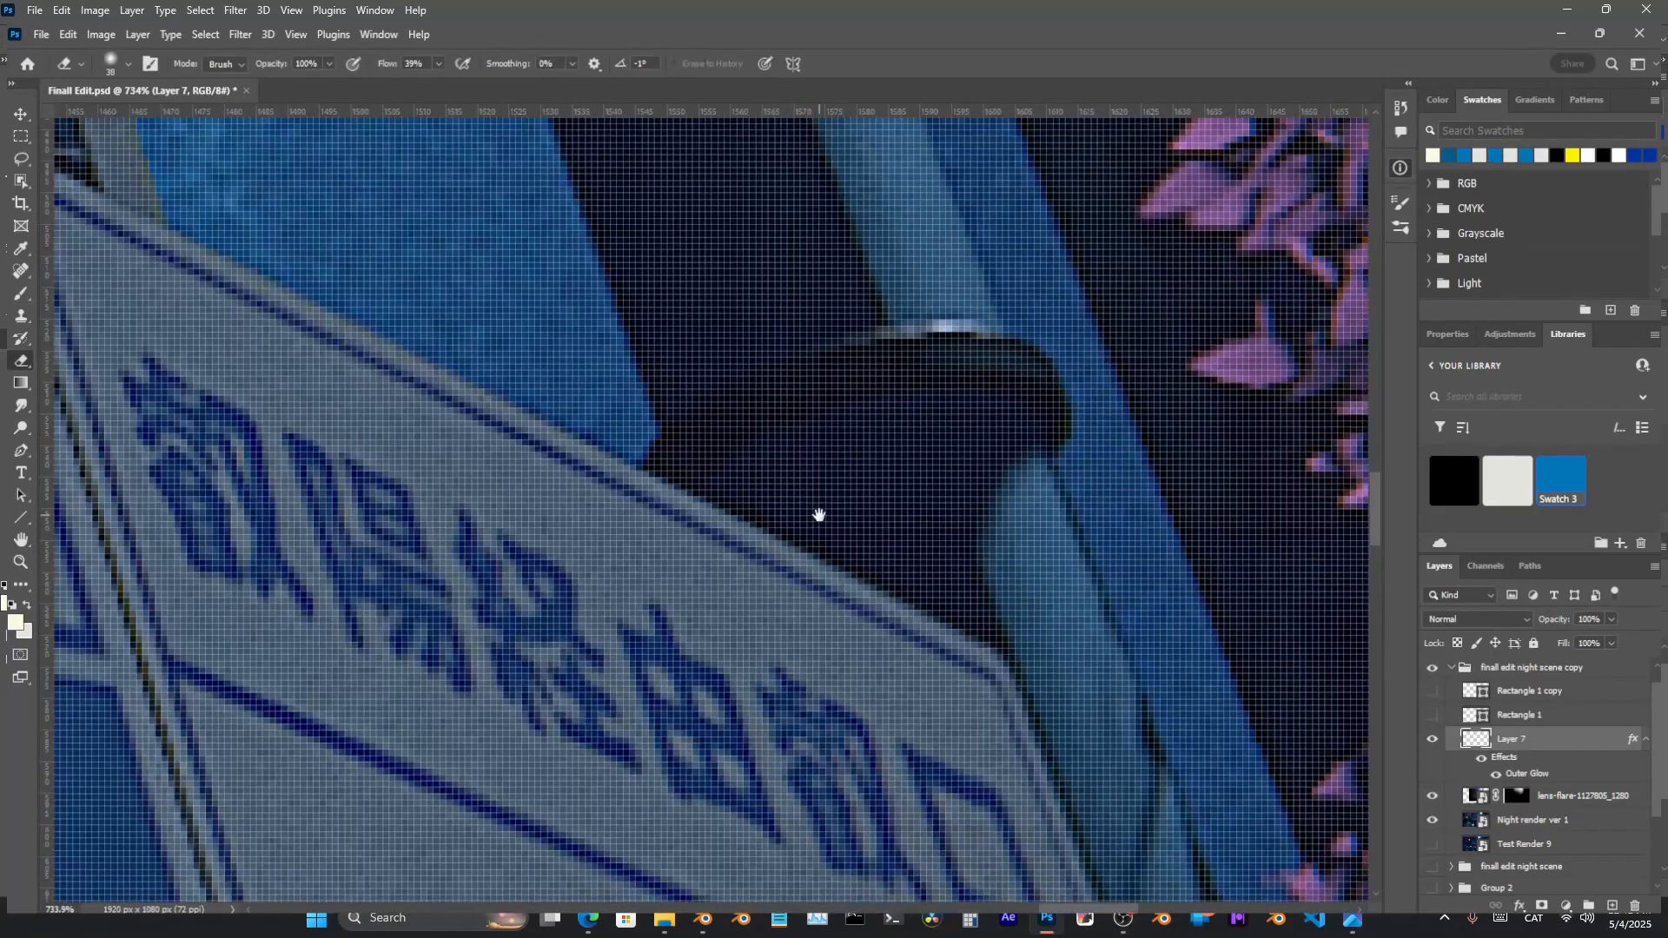
key("b")
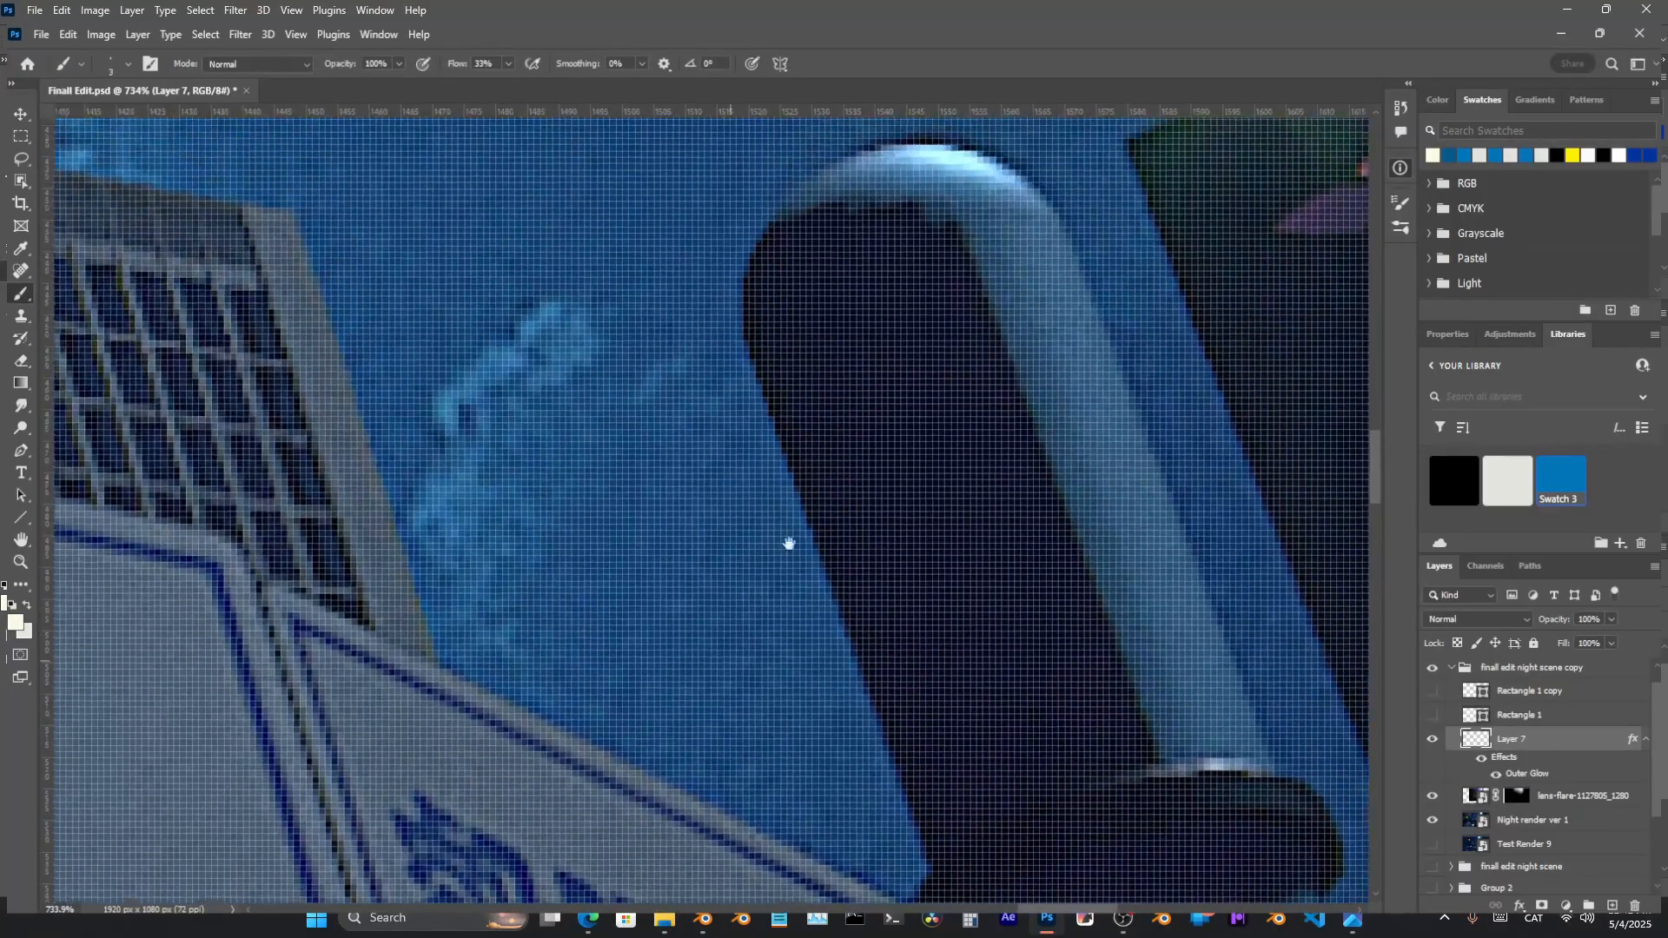
left_click_drag(789, 544, 675, 620)
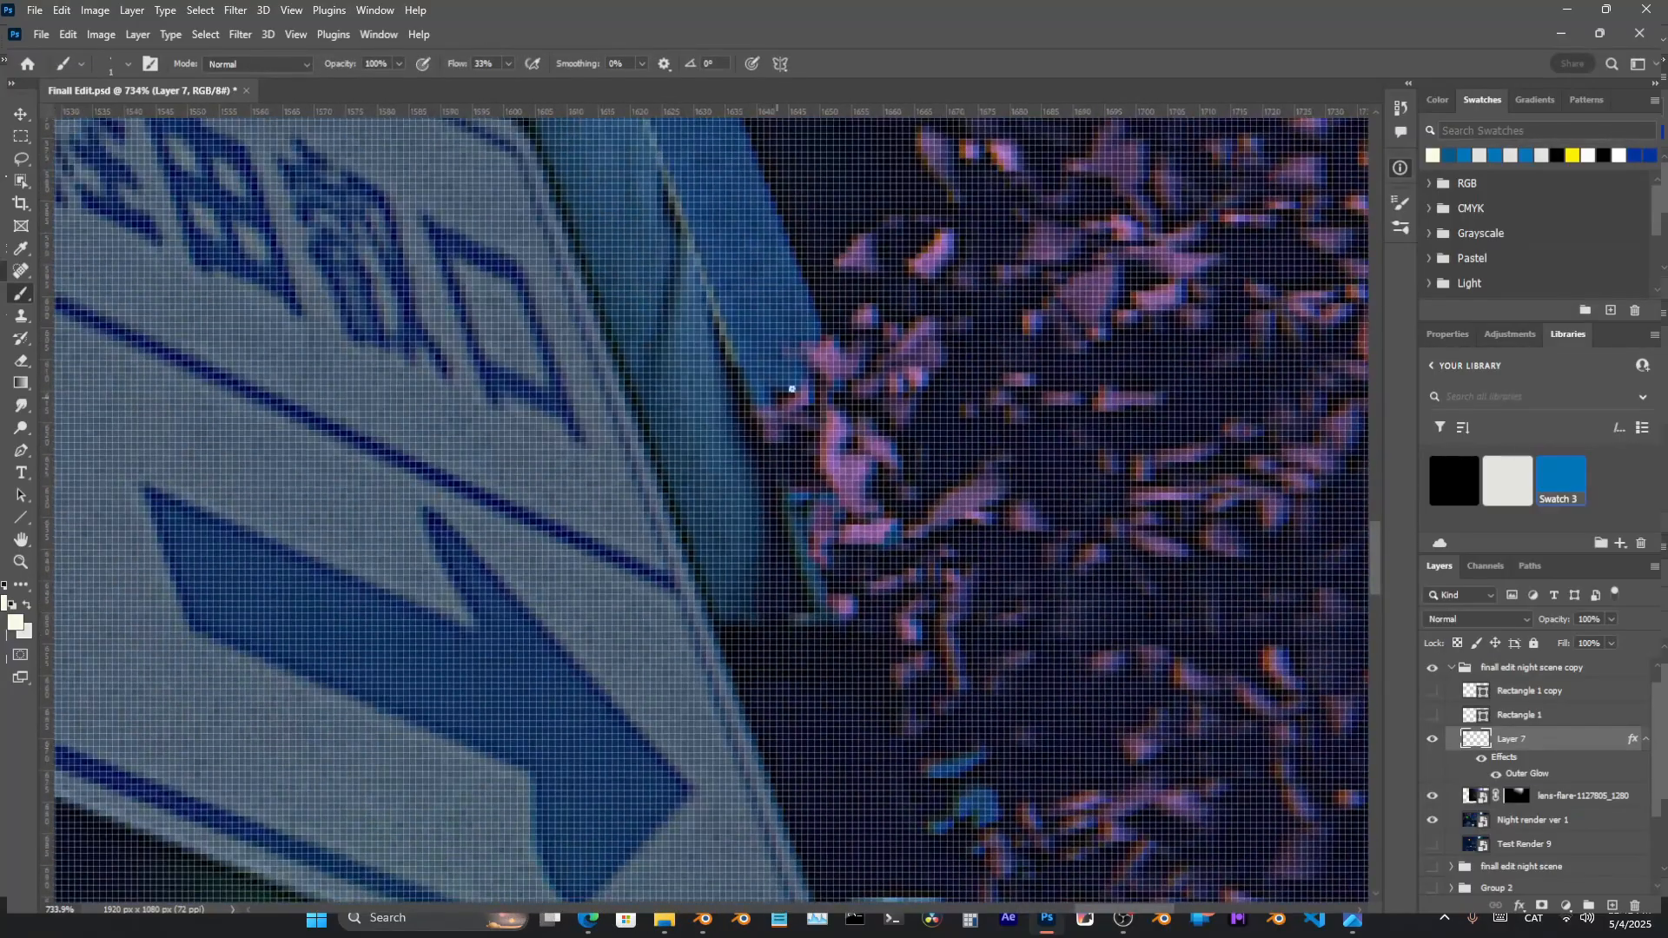
scroll(791, 390, "down", 10, "alt")
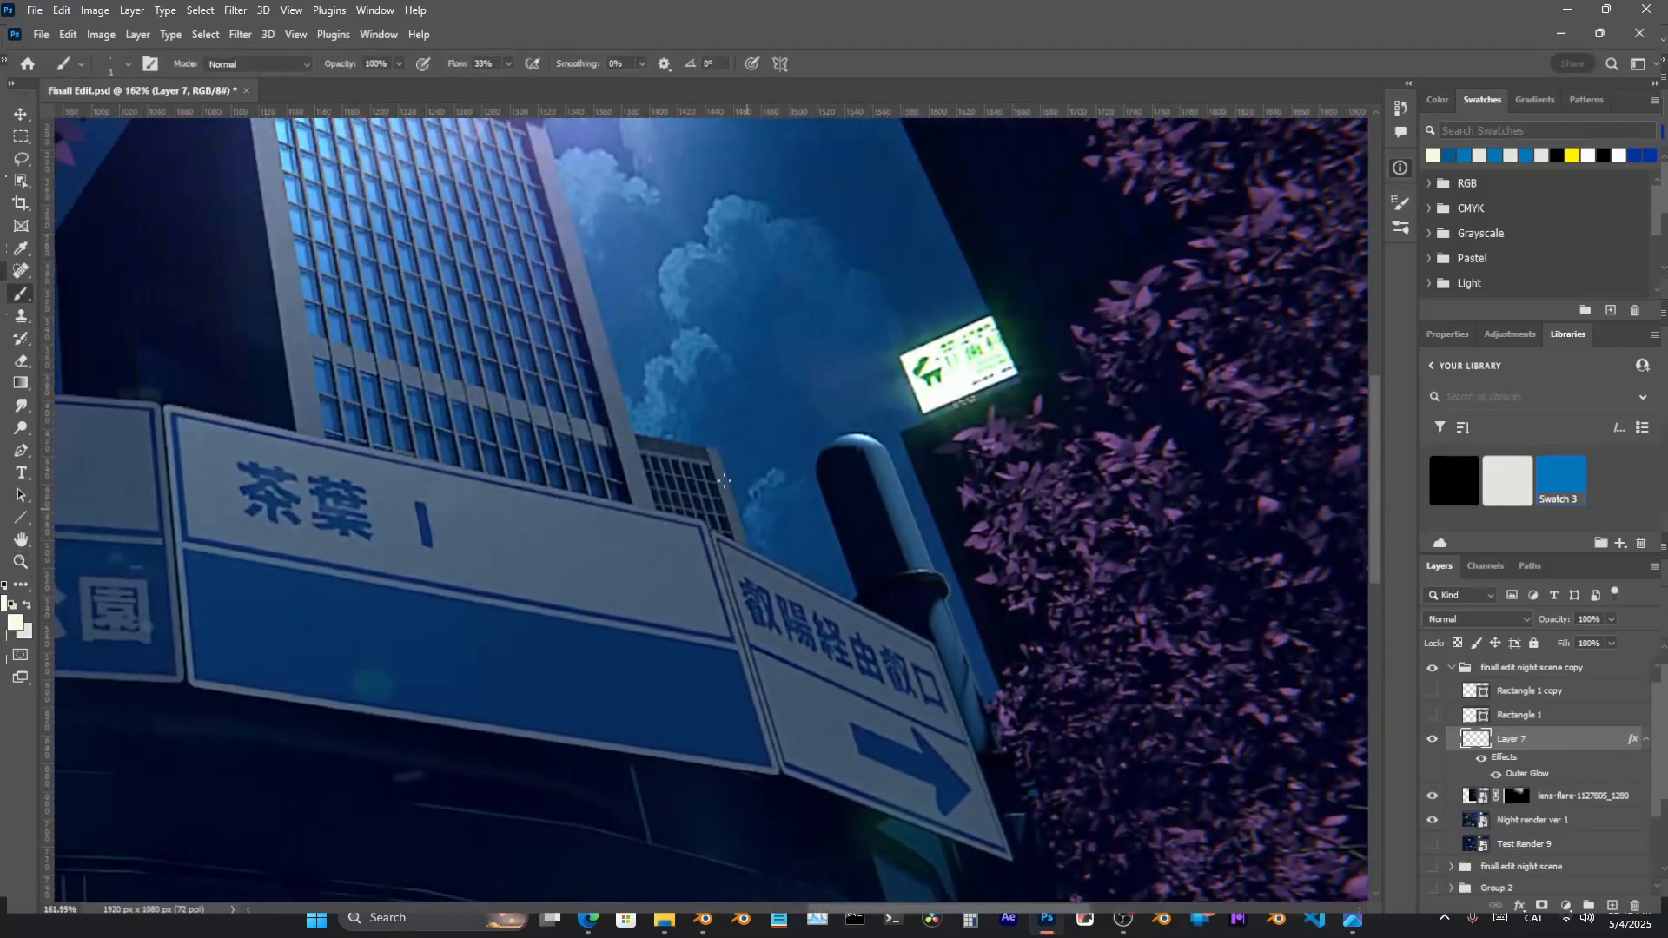
Paint a thin off-white highlight along the roof edge of the skyscraper below the moon
left_click_drag(619, 344, 660, 347, "ctrl")
left_click_drag(726, 439, 763, 492)
left_click_drag(534, 229, 693, 358)
left_click_drag(454, 383, 637, 465)
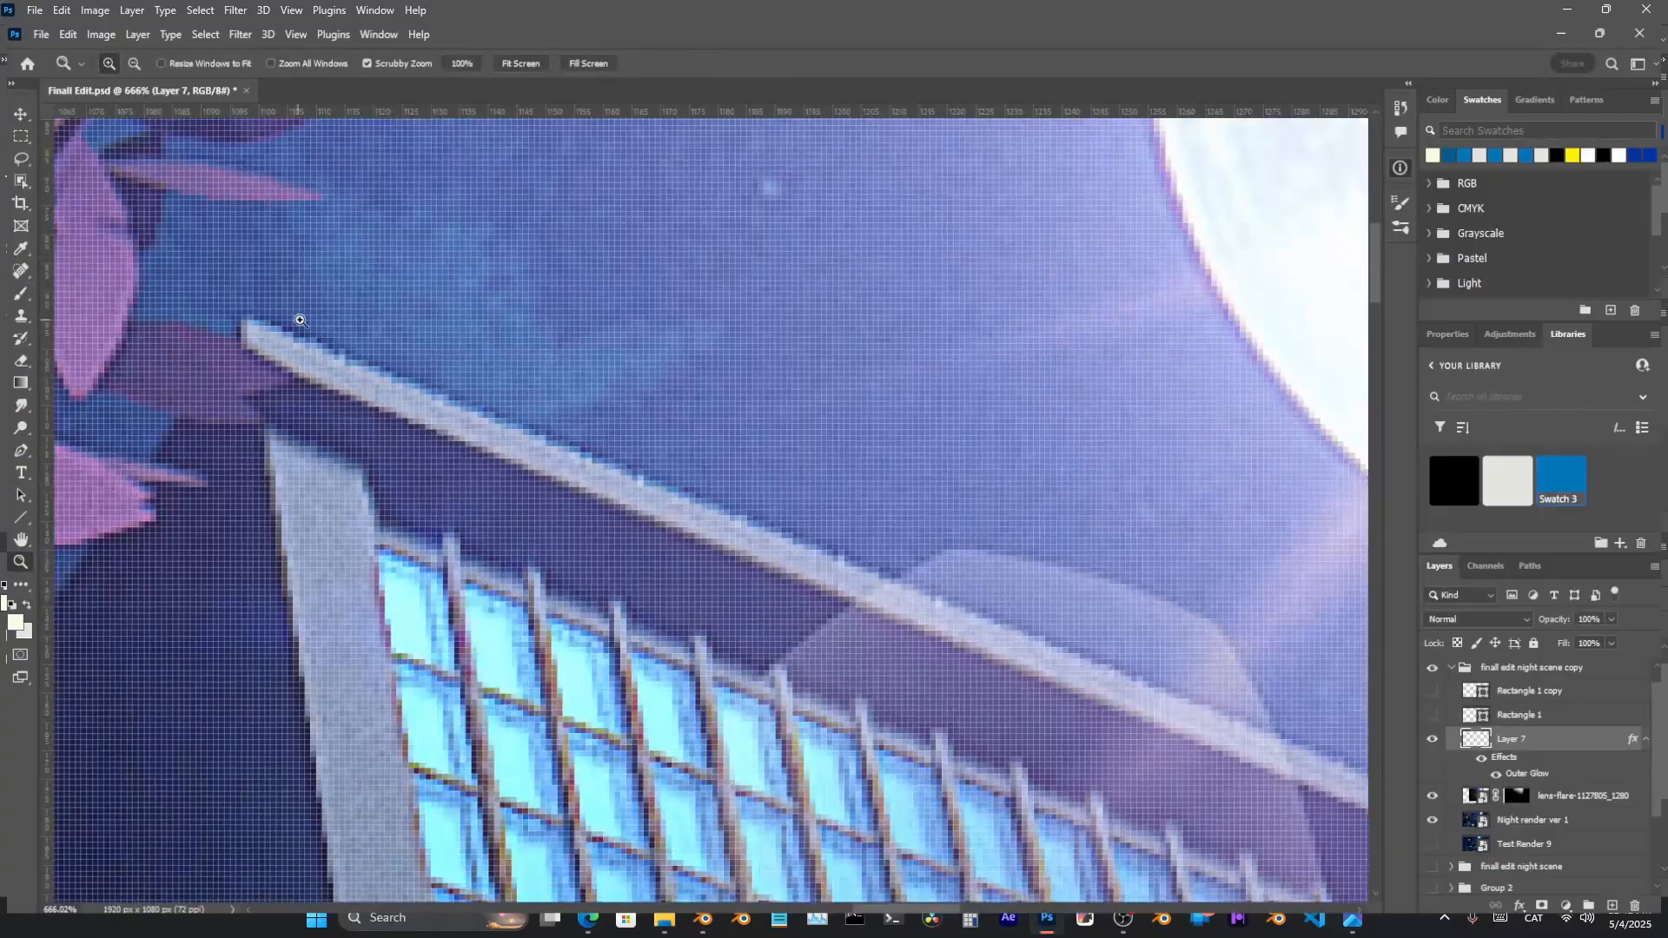
key("b")
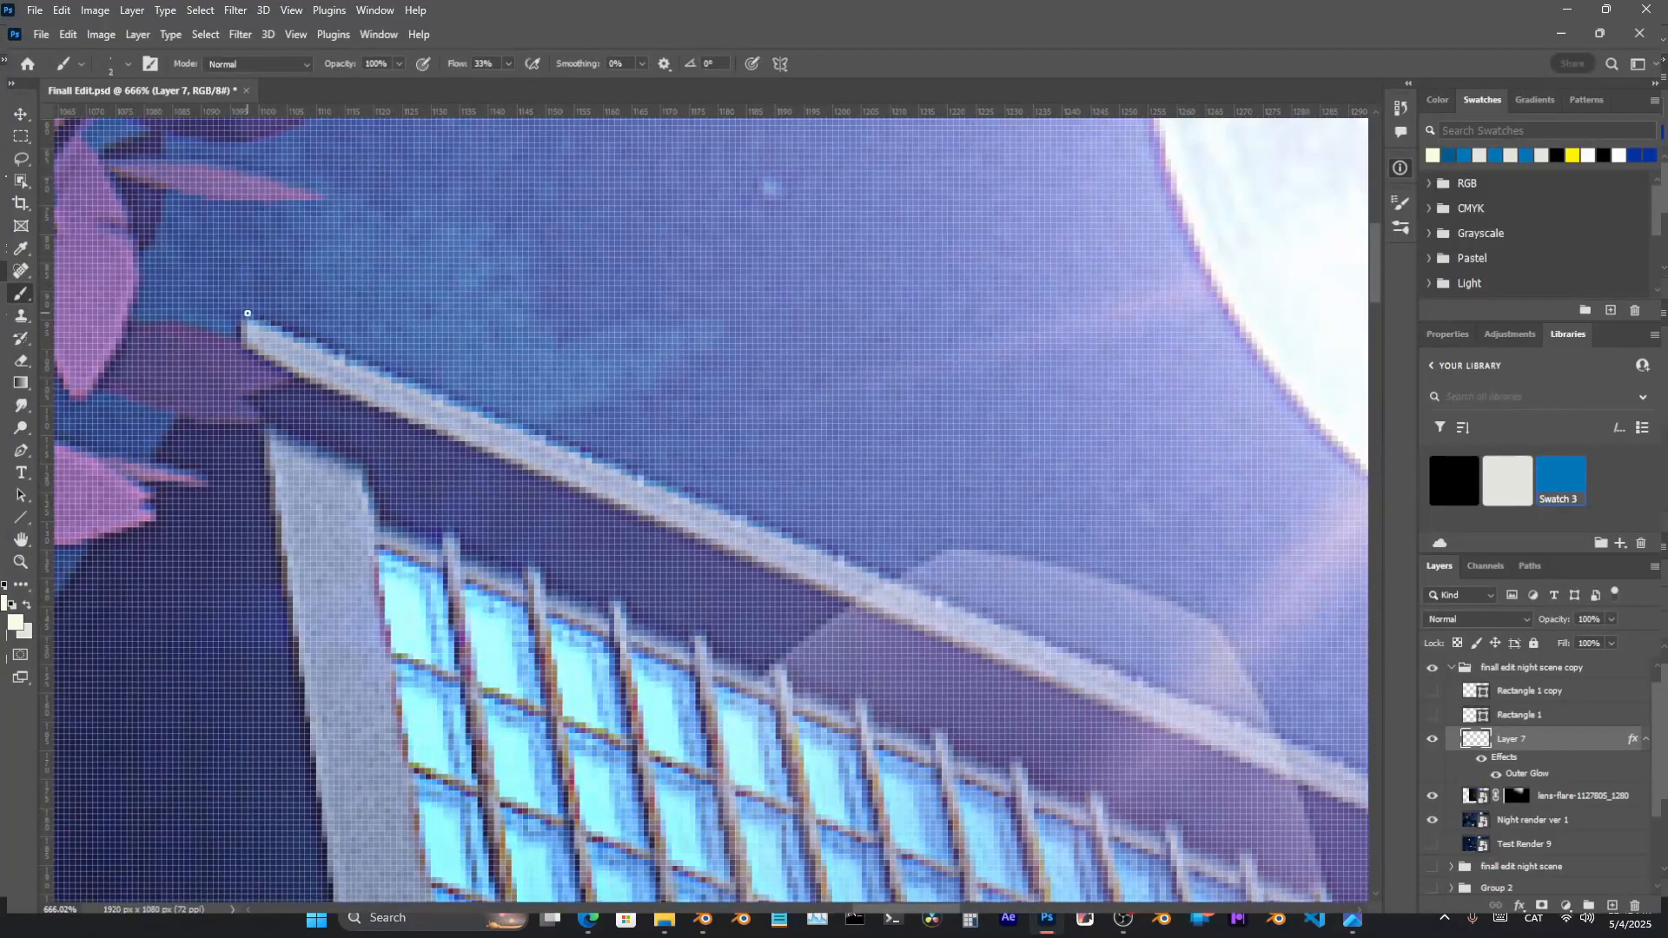
left_click_drag(841, 520, 686, 252)
Draw a thin straight off-white highlight along the upper edge of the blue street sign
left_click_drag(556, 486, 878, 562)
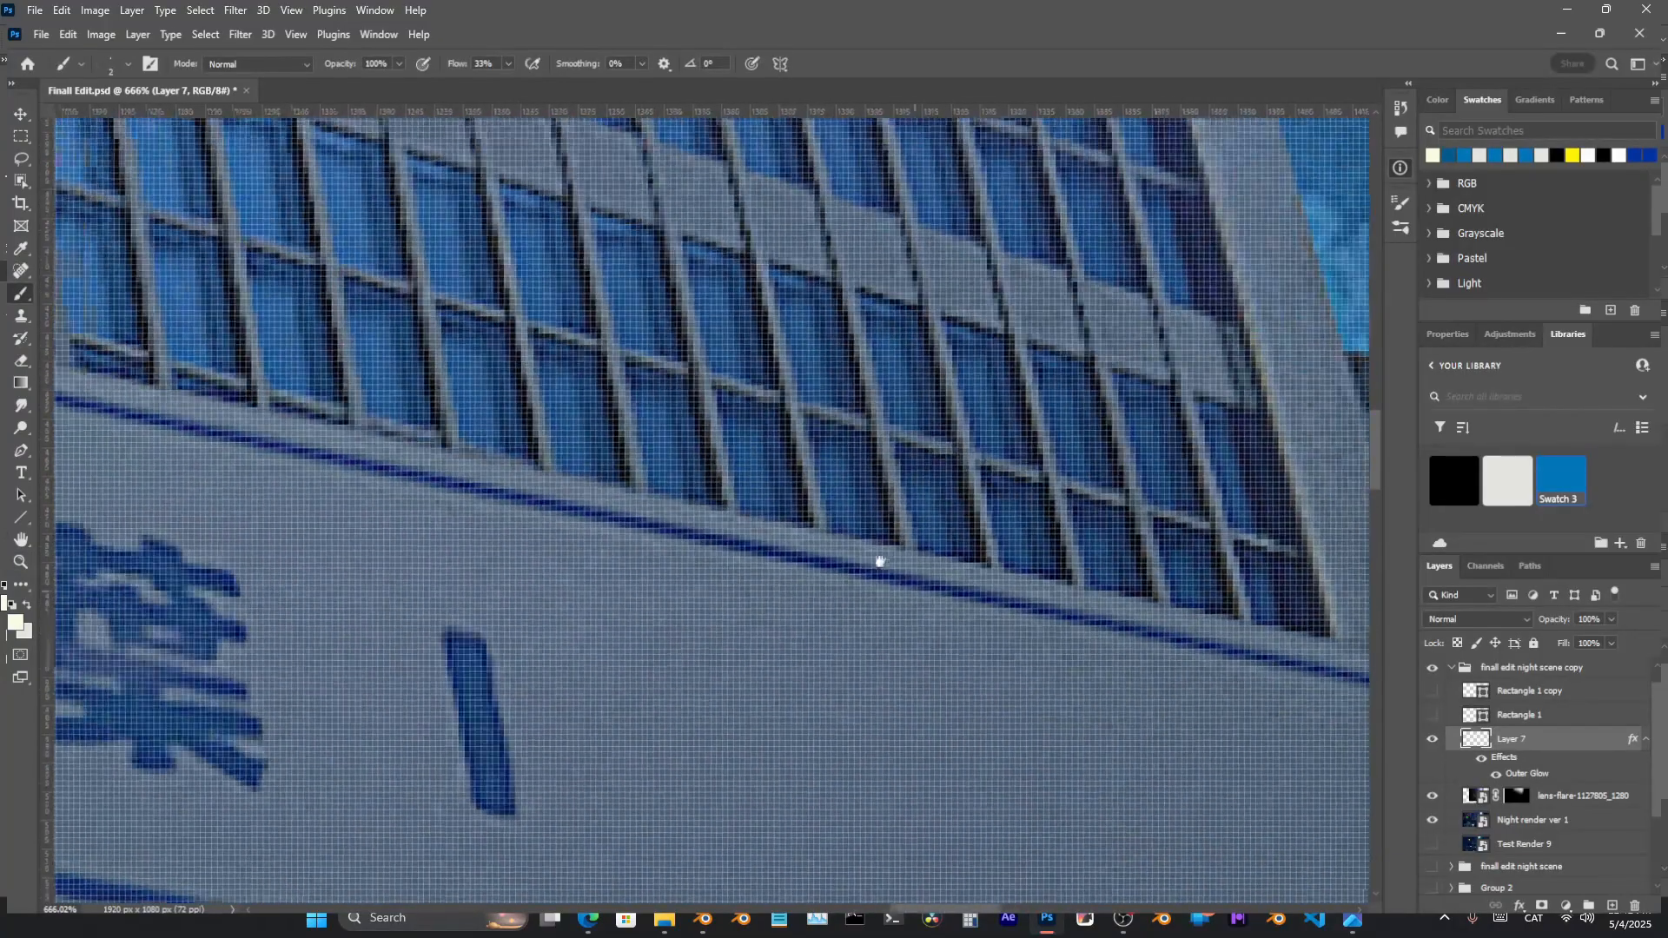
left_click_drag(556, 521, 883, 625)
left_click_drag(556, 486, 955, 556)
left_click(745, 461, "shift")
left_click_drag(698, 573, 894, 658)
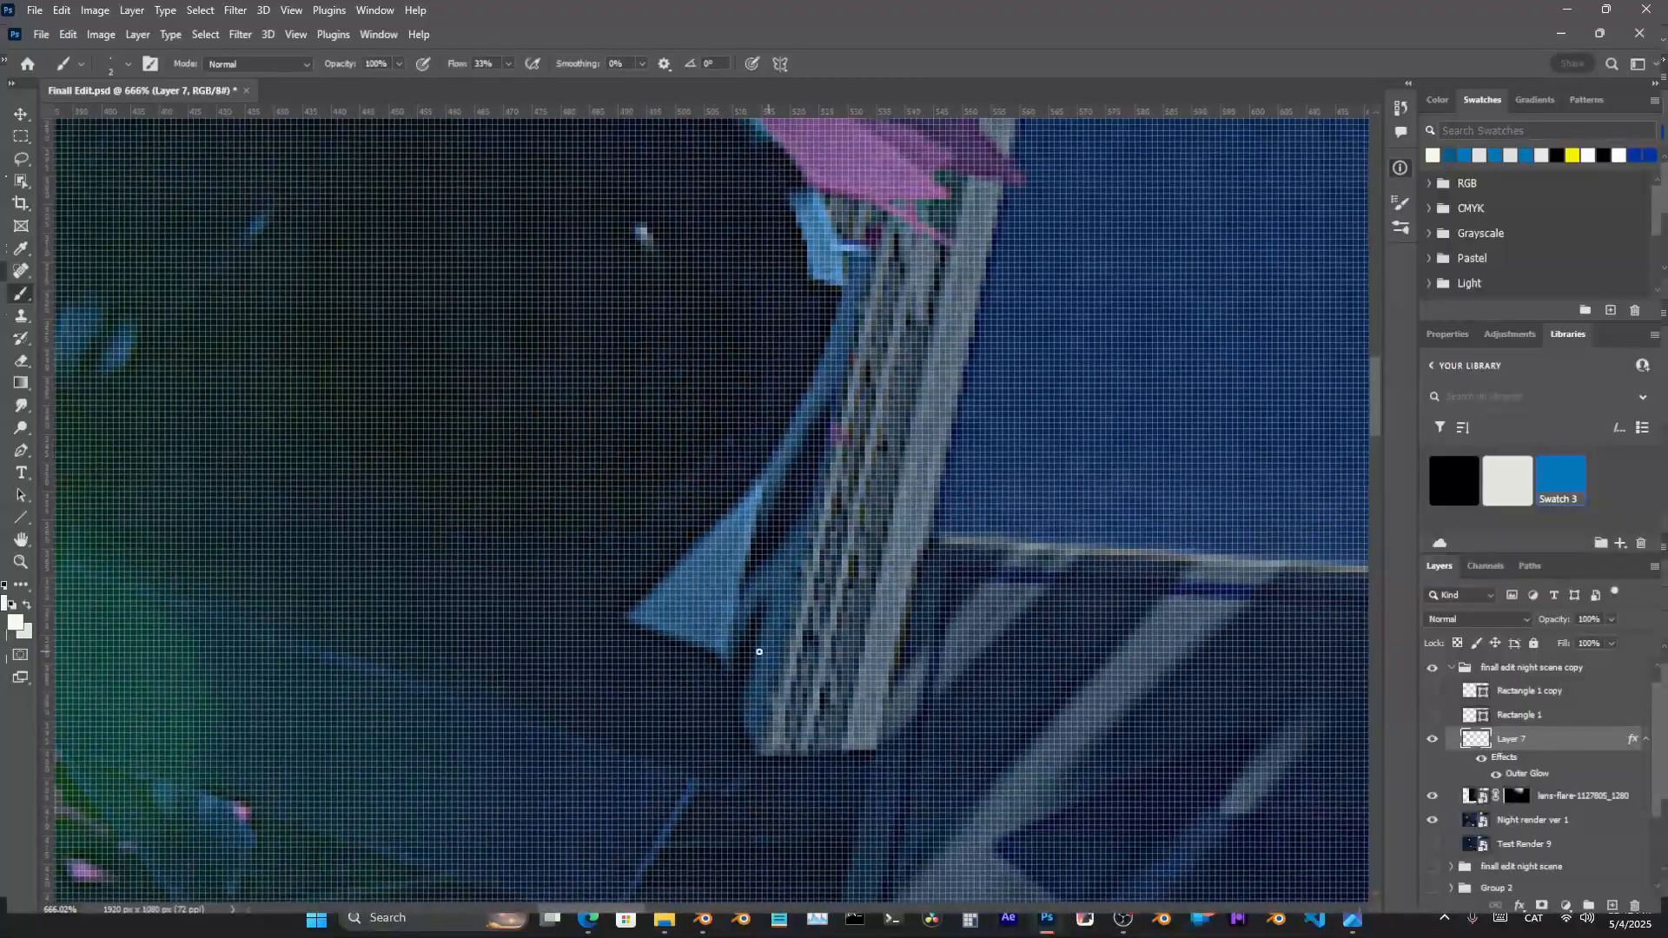
left_click_drag(347, 652, 1023, 243)
scroll(711, 674, "down", 6, "alt")
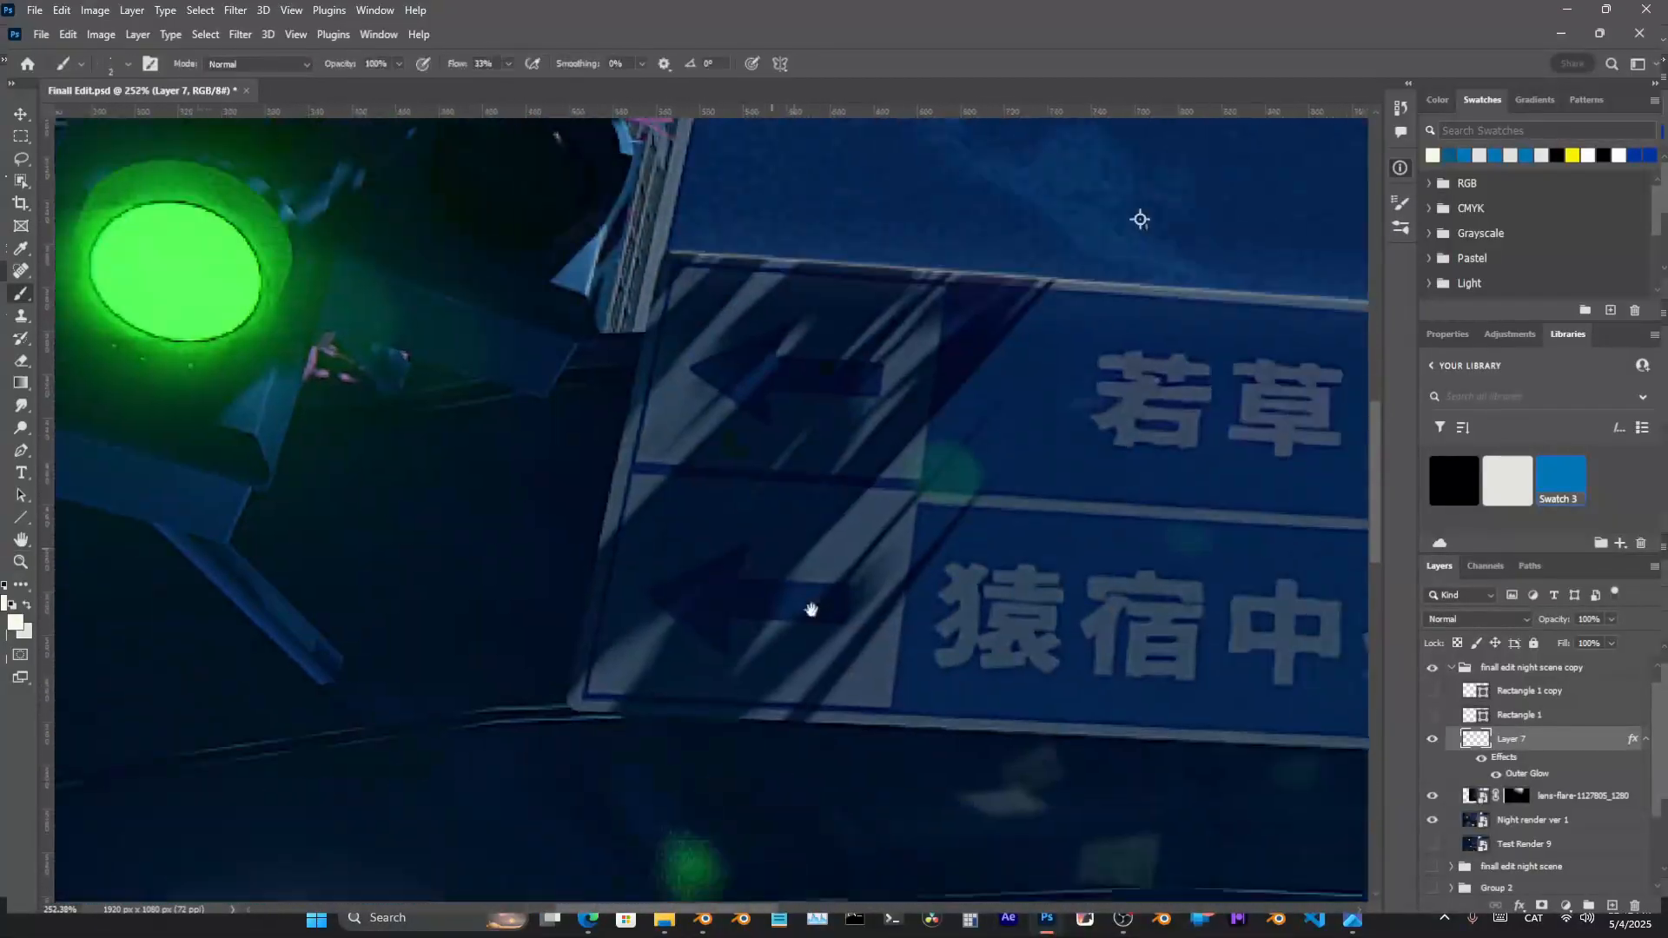
Draw a thin straight highlight down the edge of the dark tower beside the moon and clouds
left_click_drag(1060, 792, 1158, 655)
left_click_drag(753, 484, 692, 486, "ctrl")
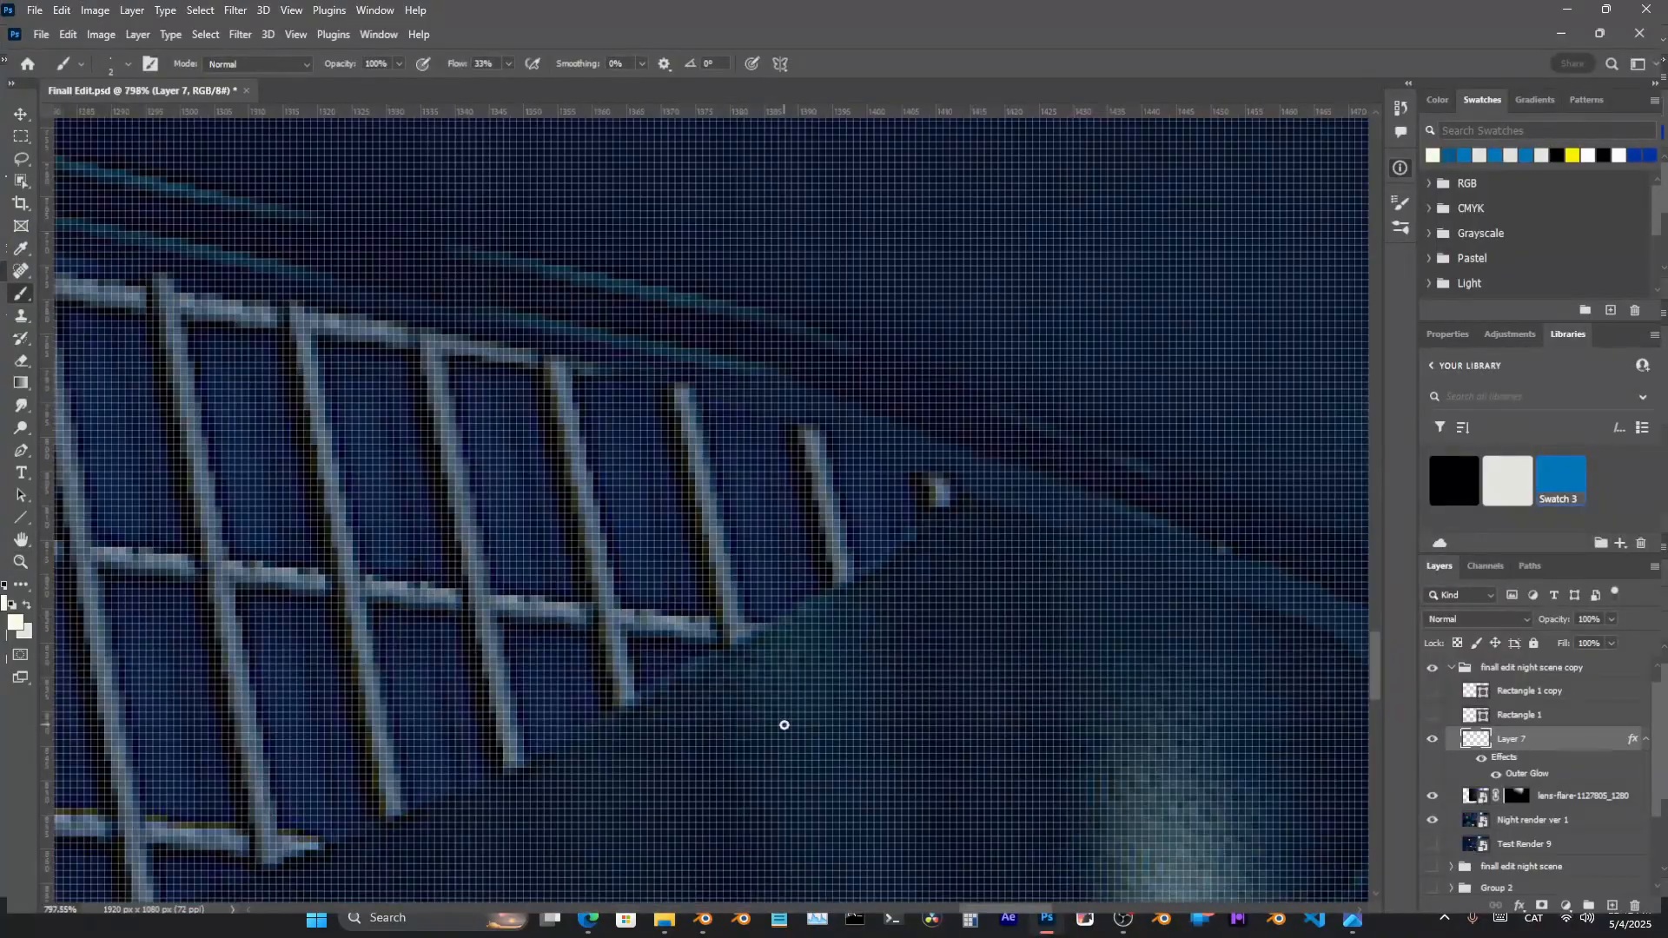
left_click_drag(778, 639, 720, 635, "ctrl")
left_click_drag(658, 722, 604, 707, "ctrl")
left_click_drag(762, 674, 628, 868)
left_click_drag(903, 573, 951, 573, "ctrl")
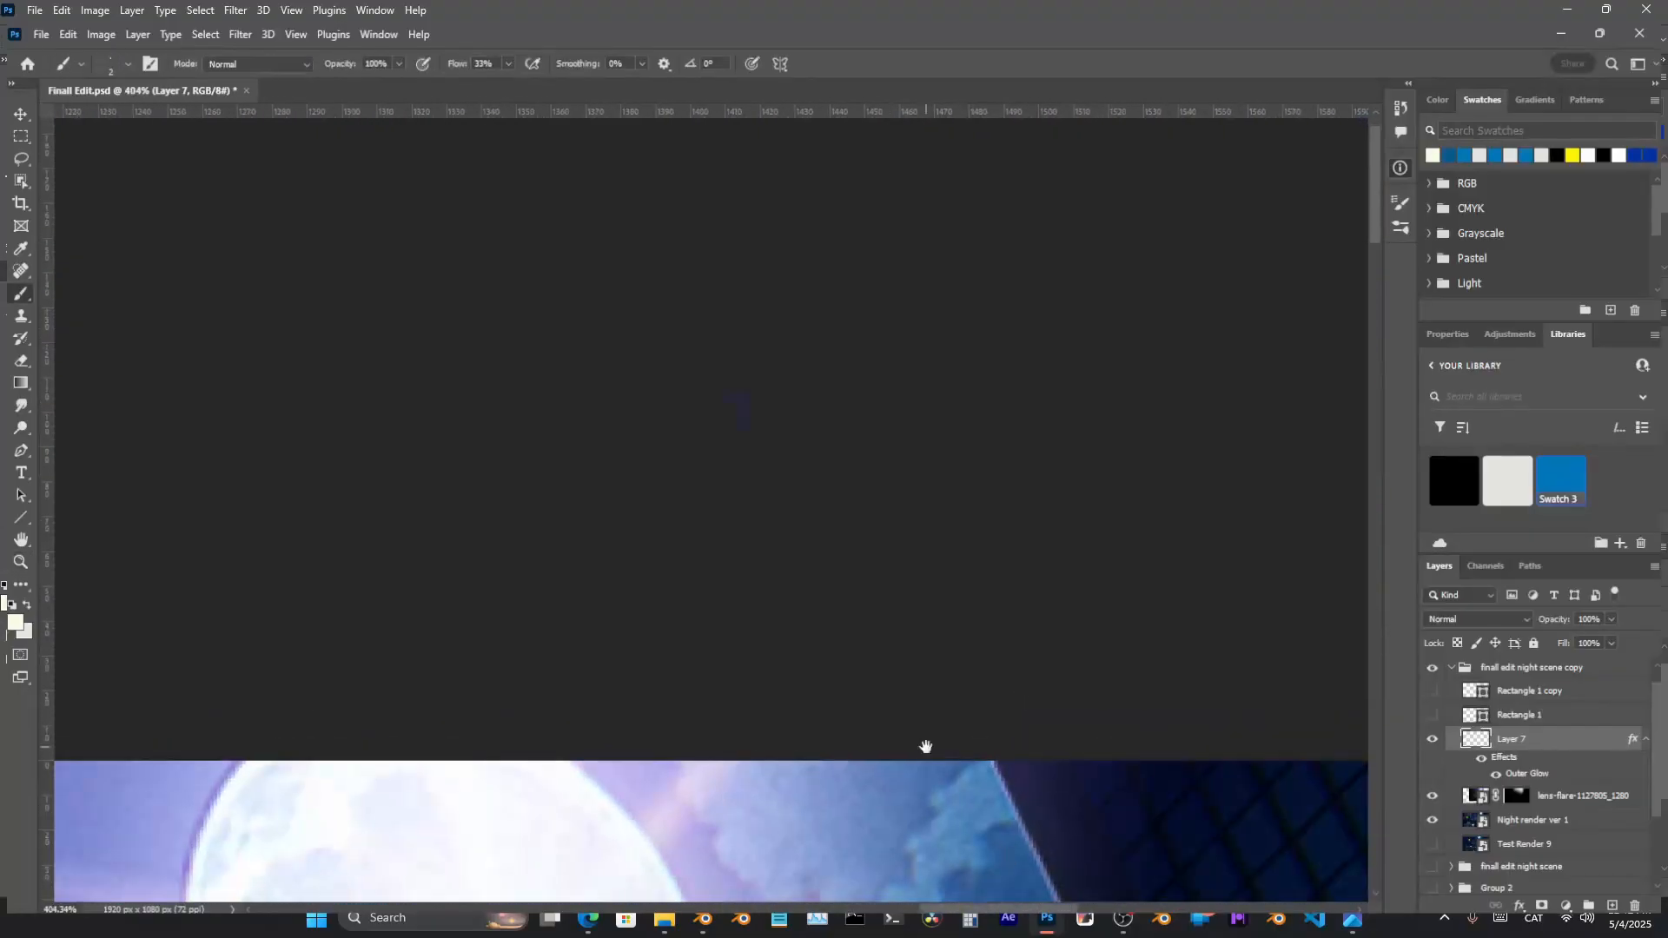
left_click_drag(926, 747, 760, 450)
left_click_drag(600, 842, 836, 470)
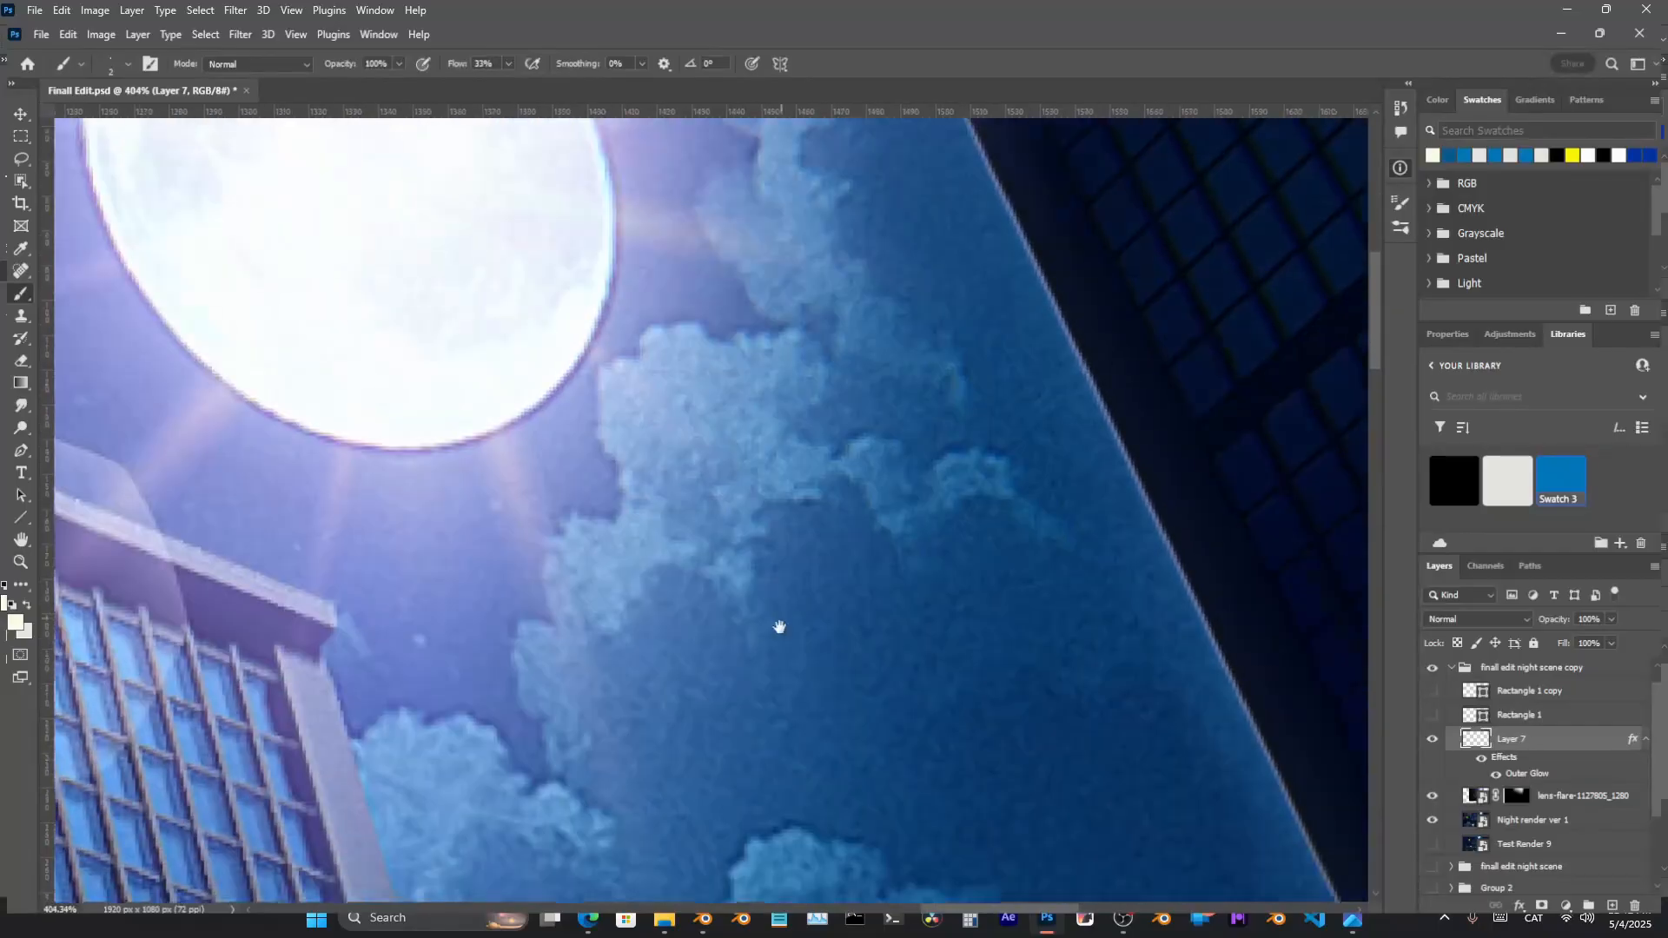
left_click_drag(778, 626, 909, 416)
Draw a thin straight highlight down the left vertical edge of the skyscraper's windowed facade
left_click_drag(596, 700, 942, 625)
mouse_move(719, 542)
left_mouse_down()
mouse_move(990, 722)
mouse_move(1022, 760)
left_mouse_up()
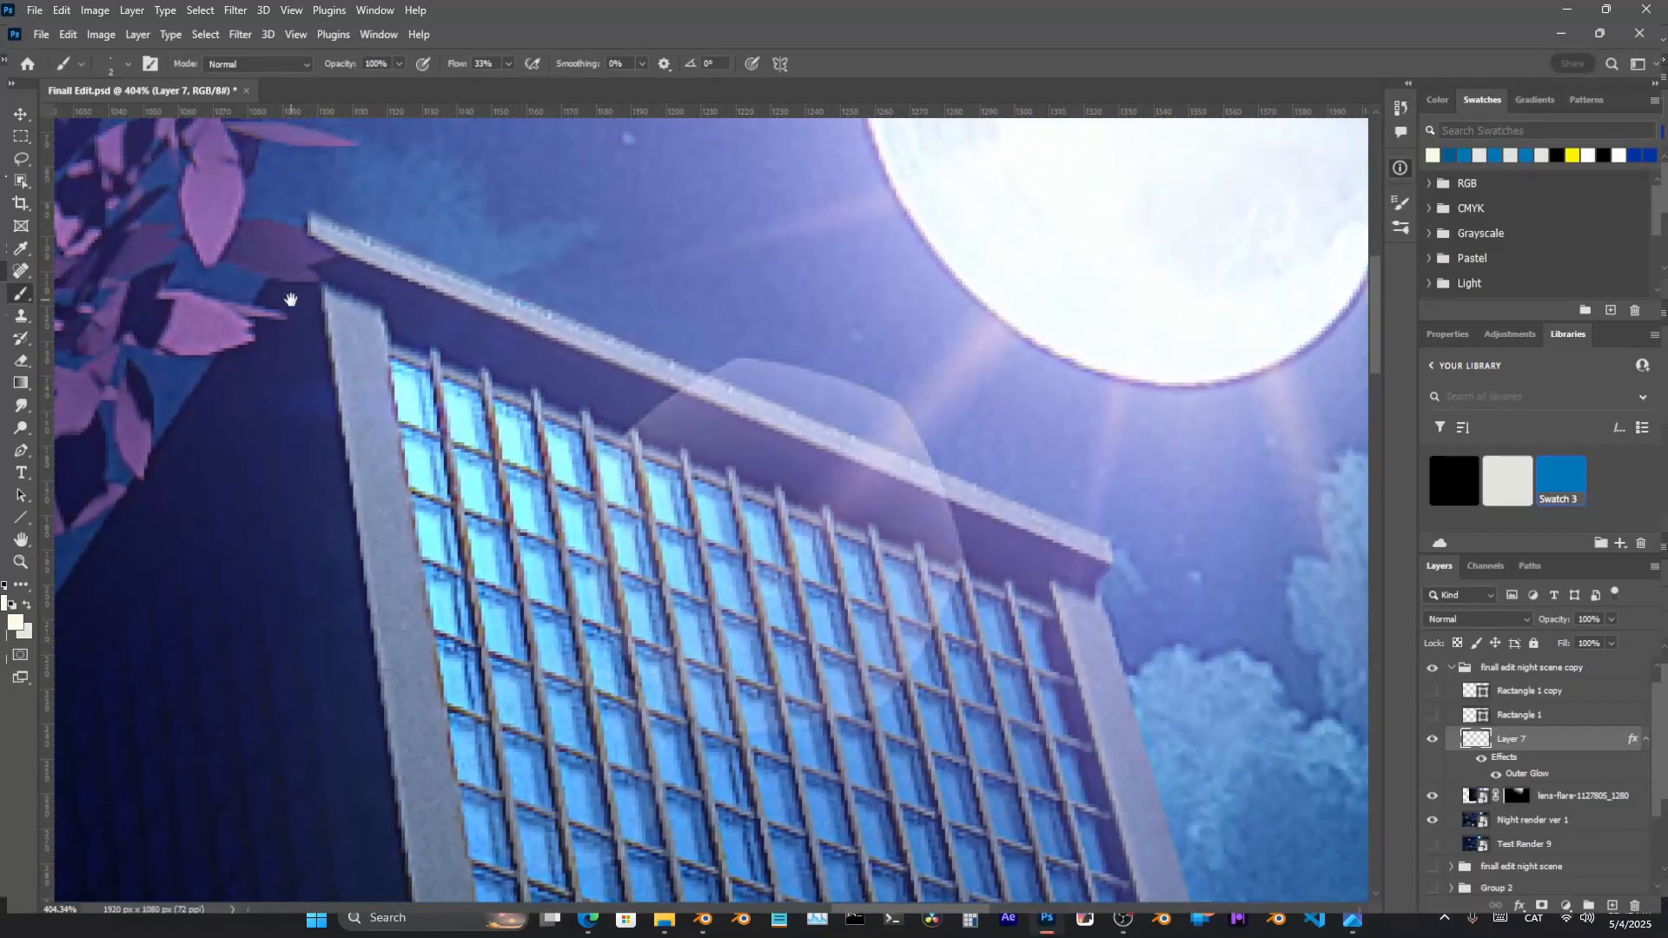
left_click_drag(292, 270, 403, 276, "ctrl")
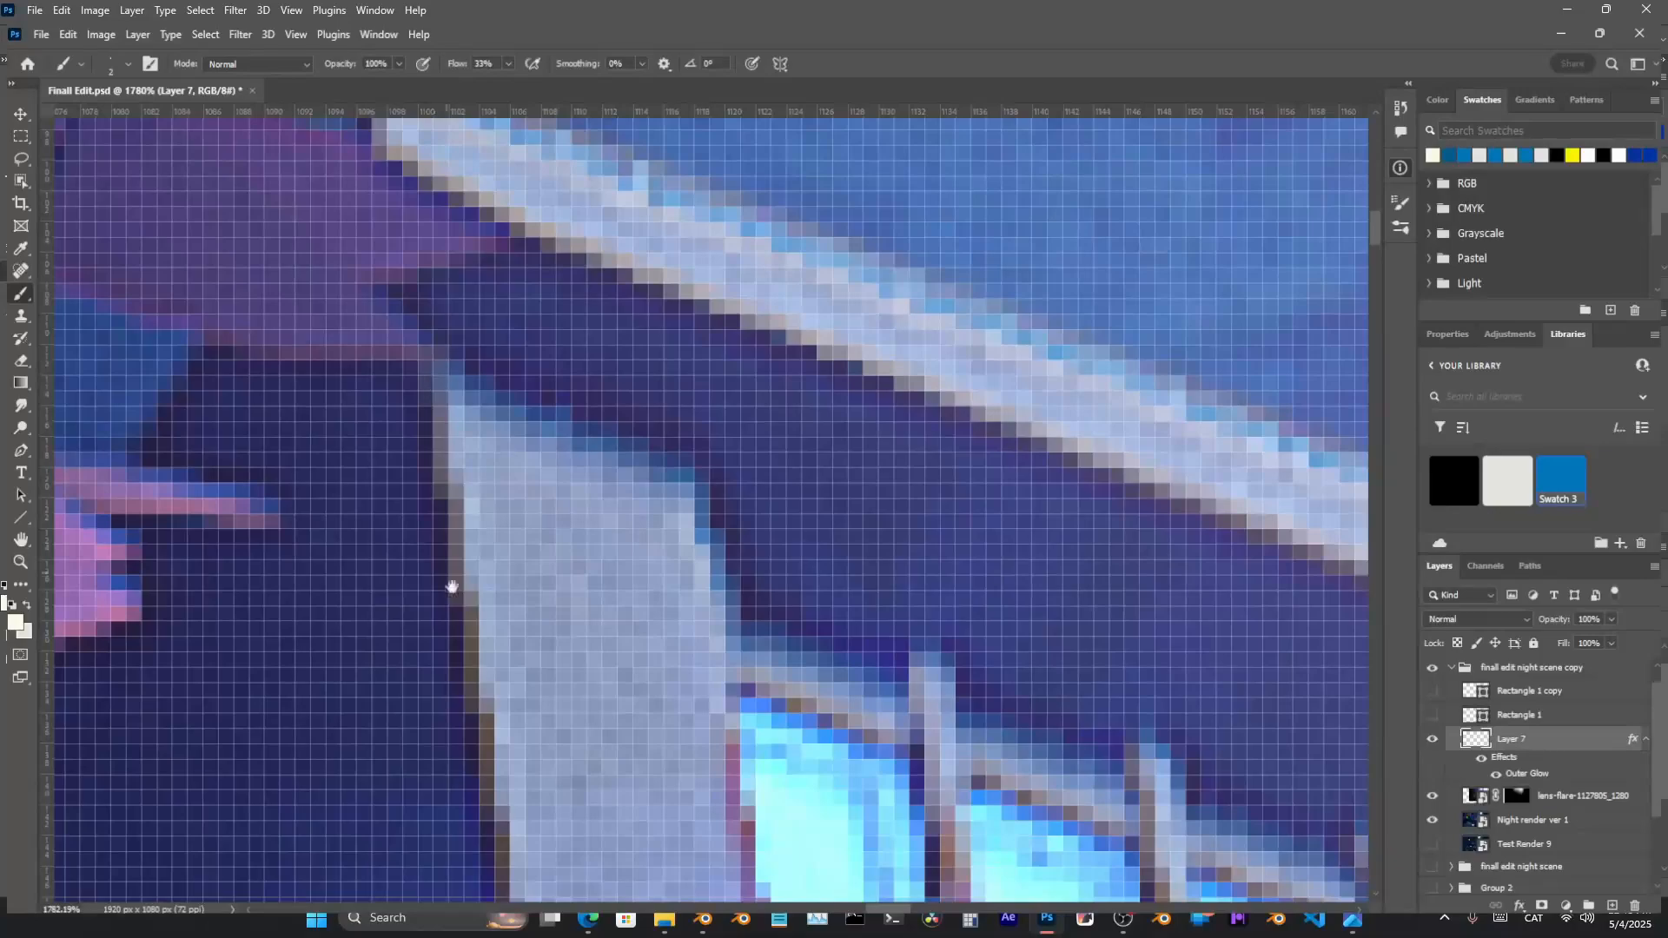
left_click_drag(451, 587, 604, 581)
left_click_drag(618, 335, 669, 699)
left_click_drag(945, 392, 792, 401, "ctrl")
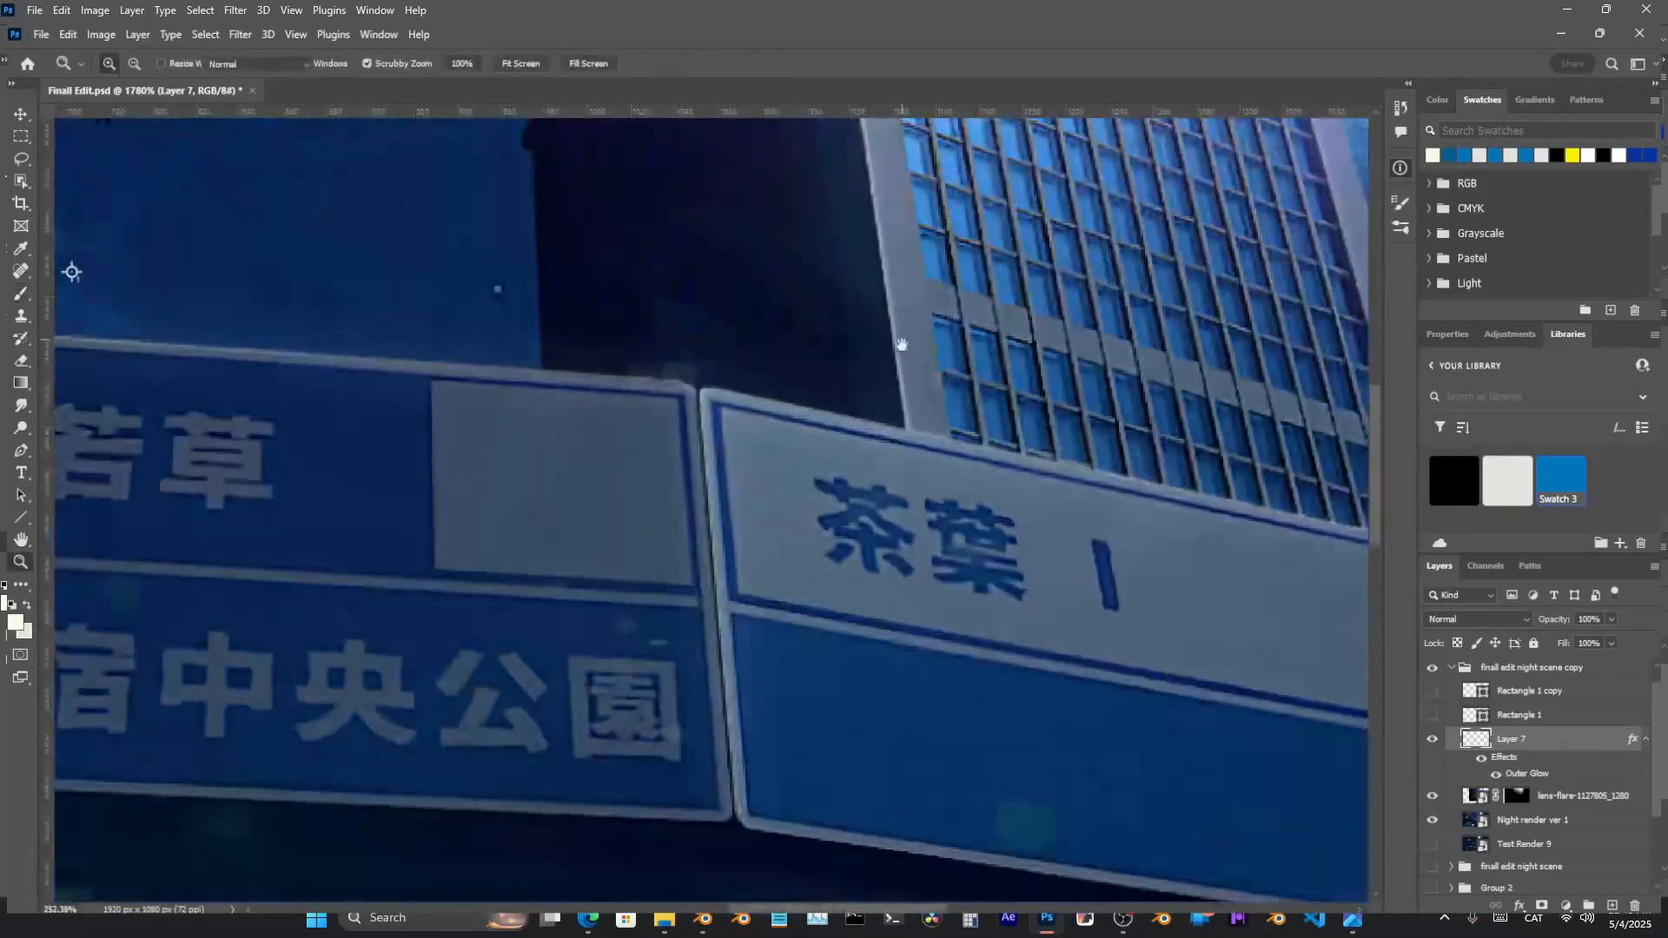
Examine the building edges, cherry leaves, street signs and lower ring for places that need highlights
left_click_drag(902, 345, 632, 730)
left_click_drag(592, 323, 704, 327, "ctrl")
left_click_drag(660, 173, 762, 758)
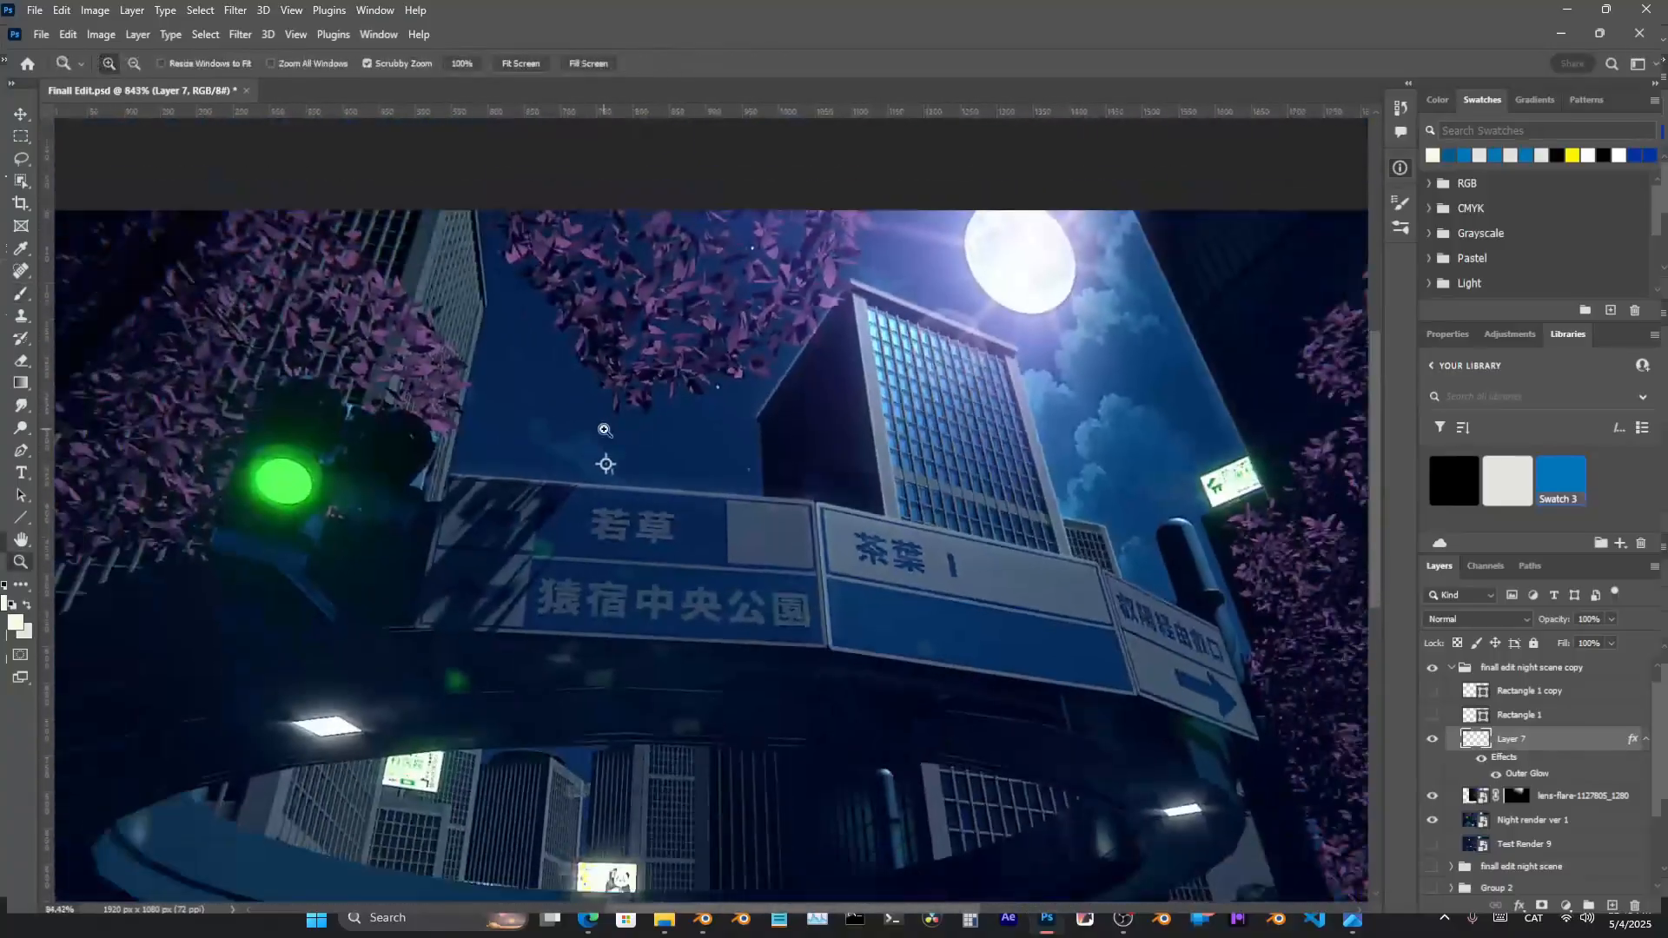
left_click_drag(607, 430, 647, 428, "ctrl")
left_click_drag(201, 193, 436, 484)
left_click_drag(469, 368, 555, 365, "ctrl")
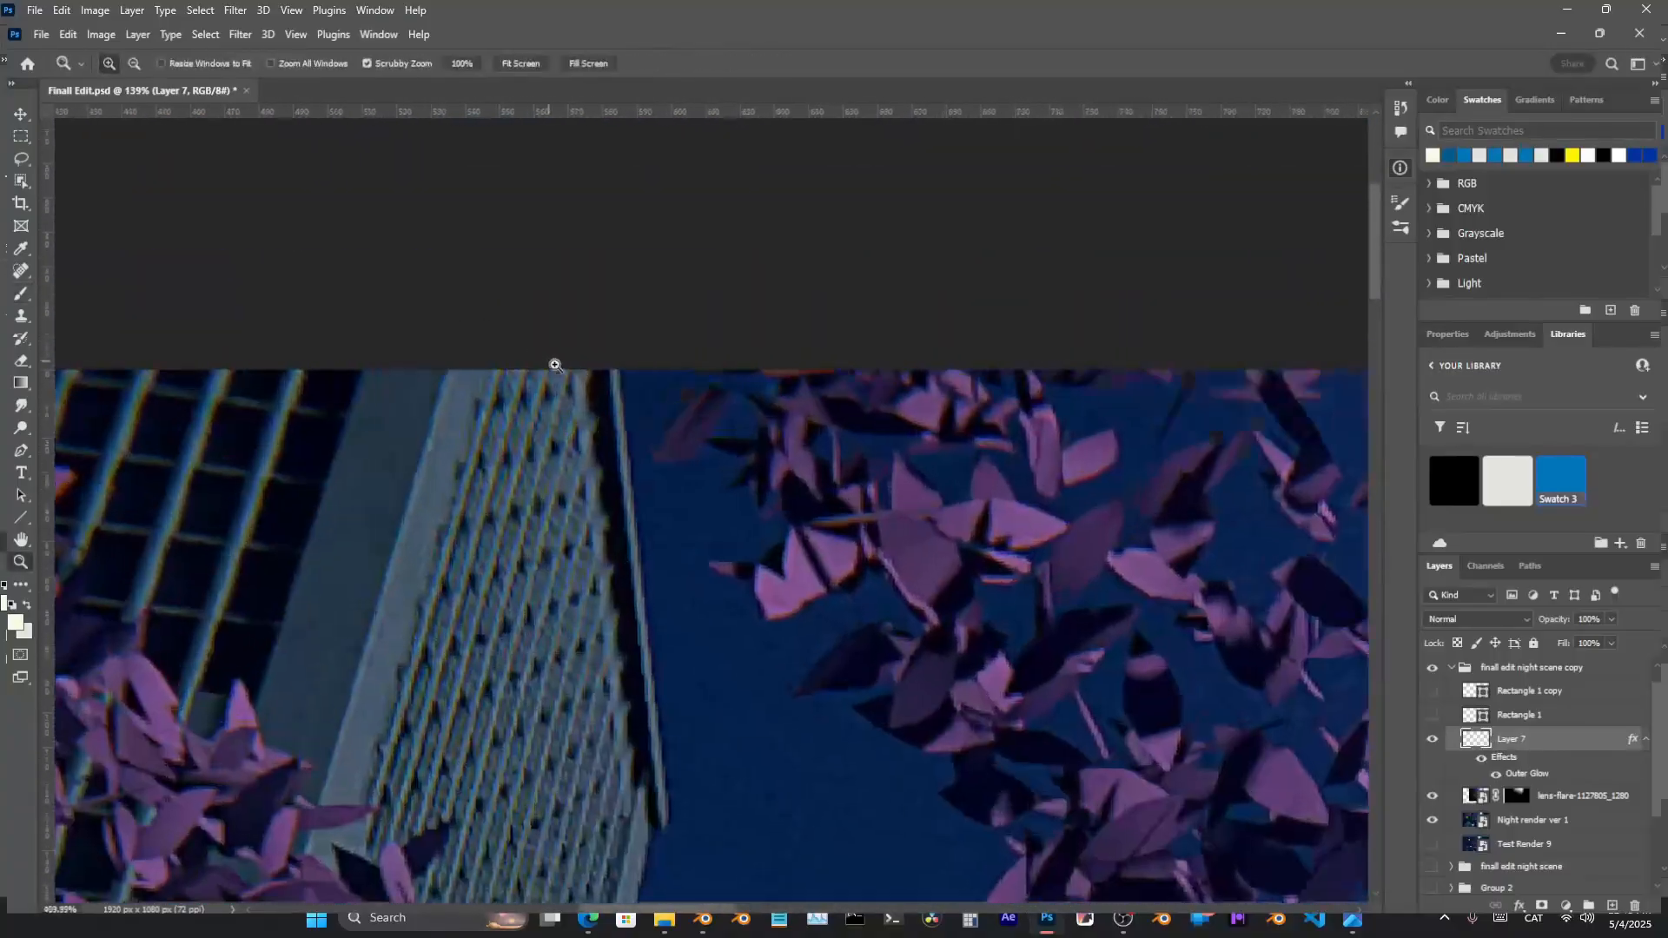
left_click_drag(306, 371, 333, 585)
left_click_drag(296, 732, 504, 453)
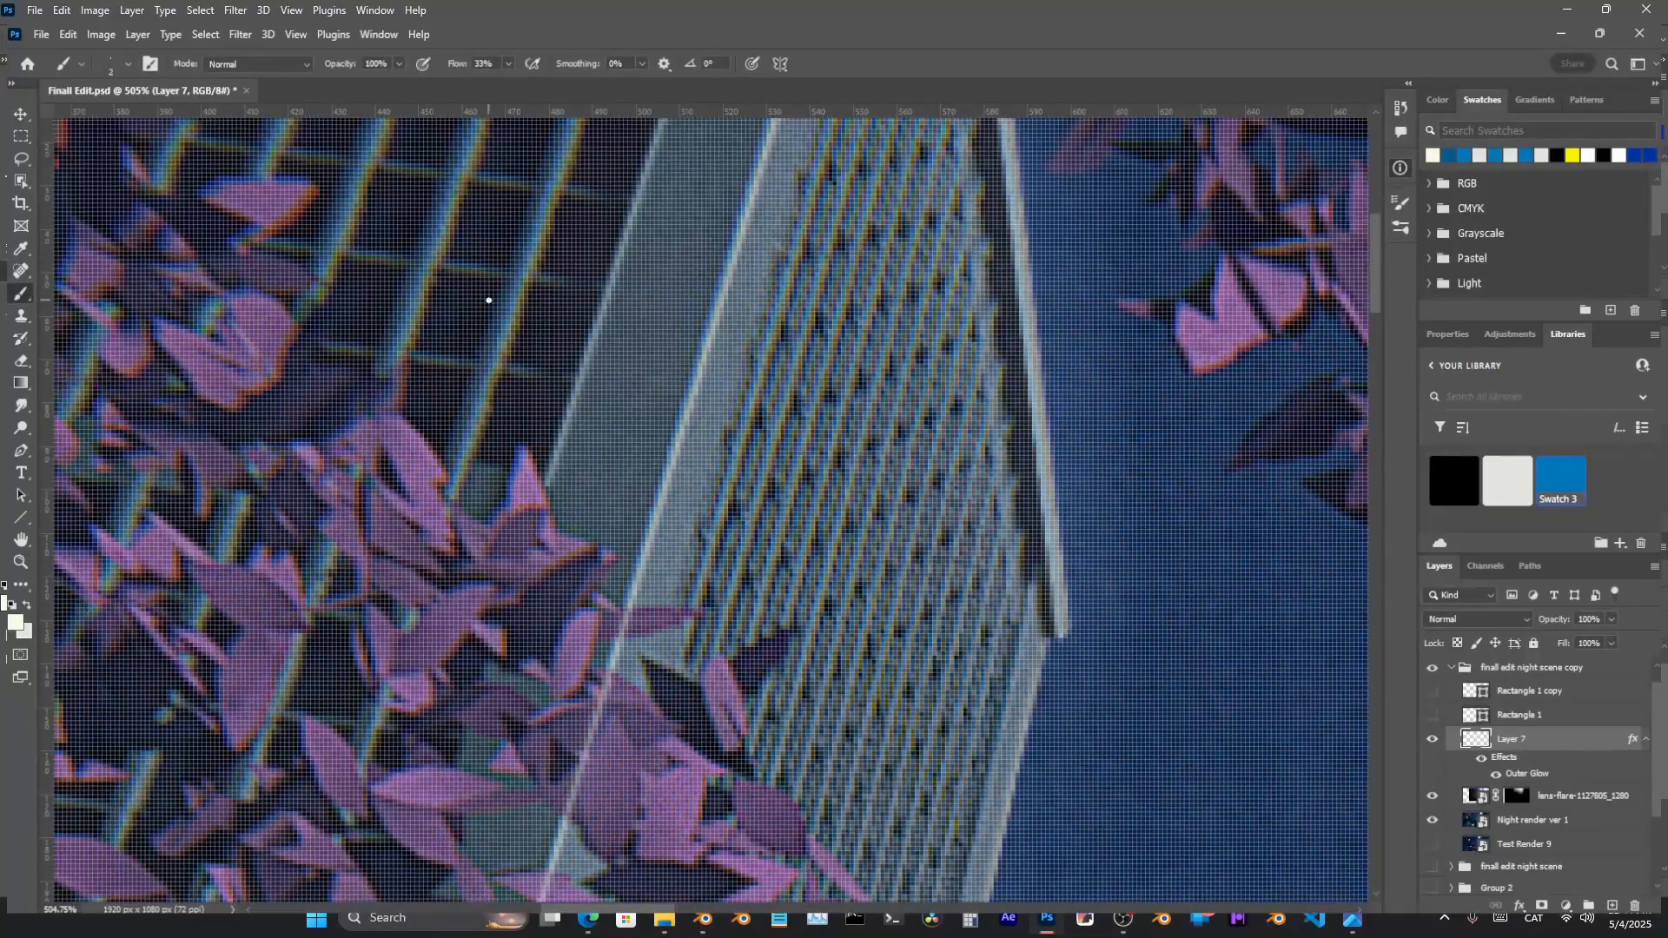
left_click_drag(594, 363, 510, 378, "ctrl")
left_click_drag(523, 639, 510, 122)
left_click_drag(855, 694, 632, 391)
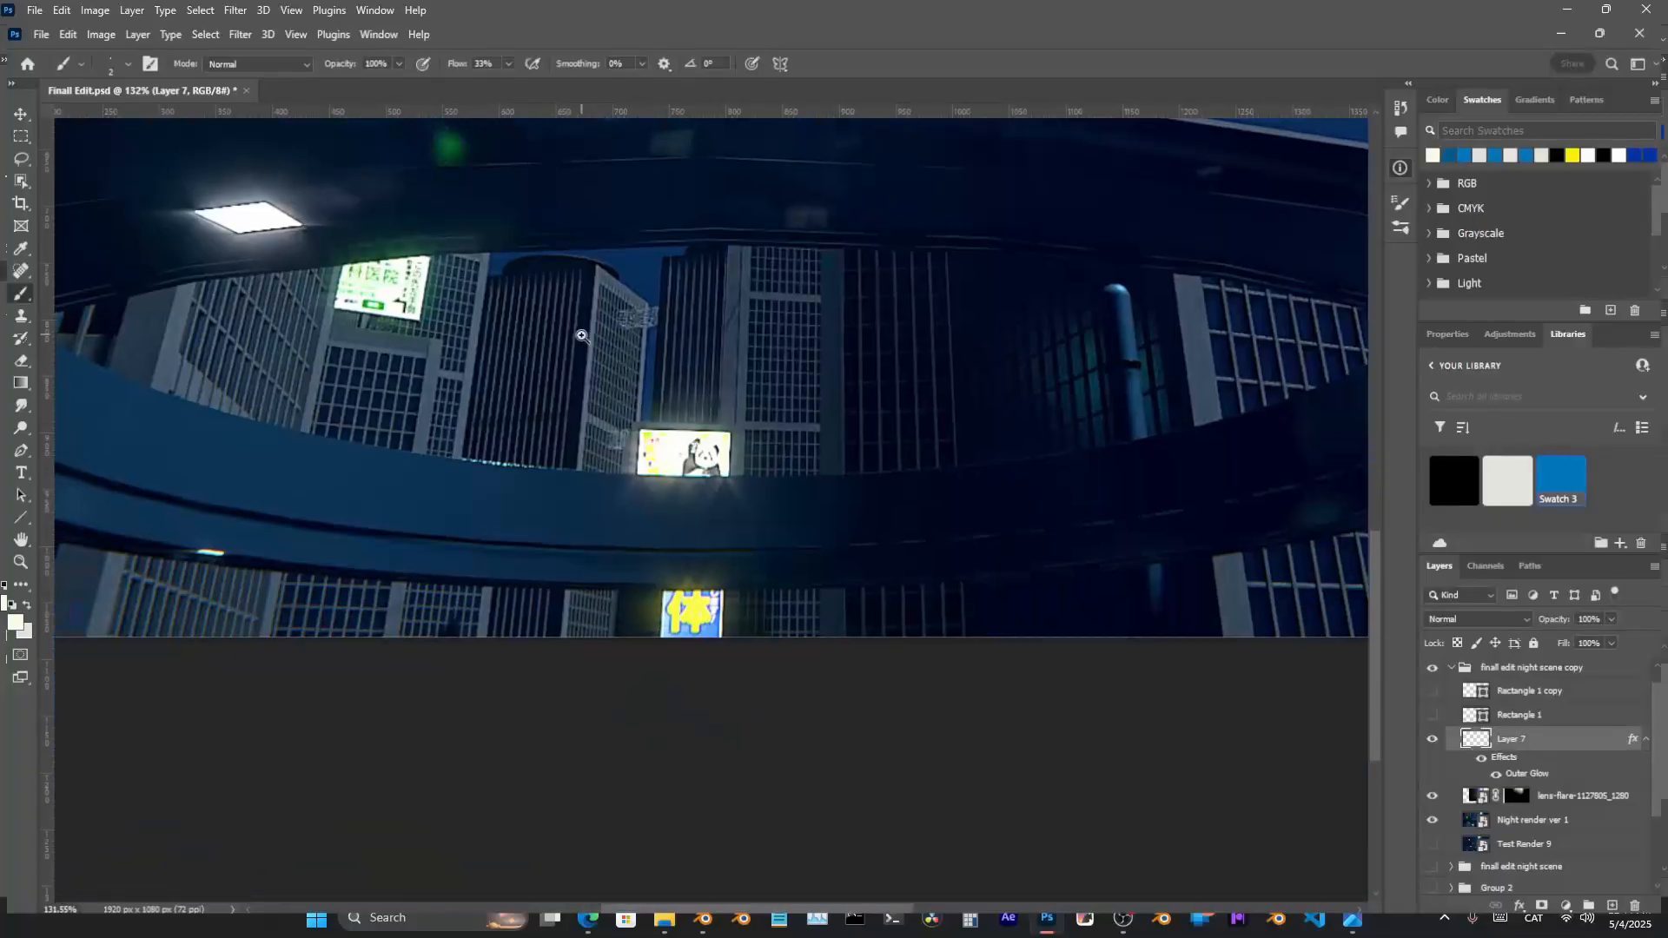
mouse_move(579, 335)
left_mouse_down("ctrl")
mouse_move(653, 343)
mouse_move(599, 328)
left_mouse_up("ctrl")
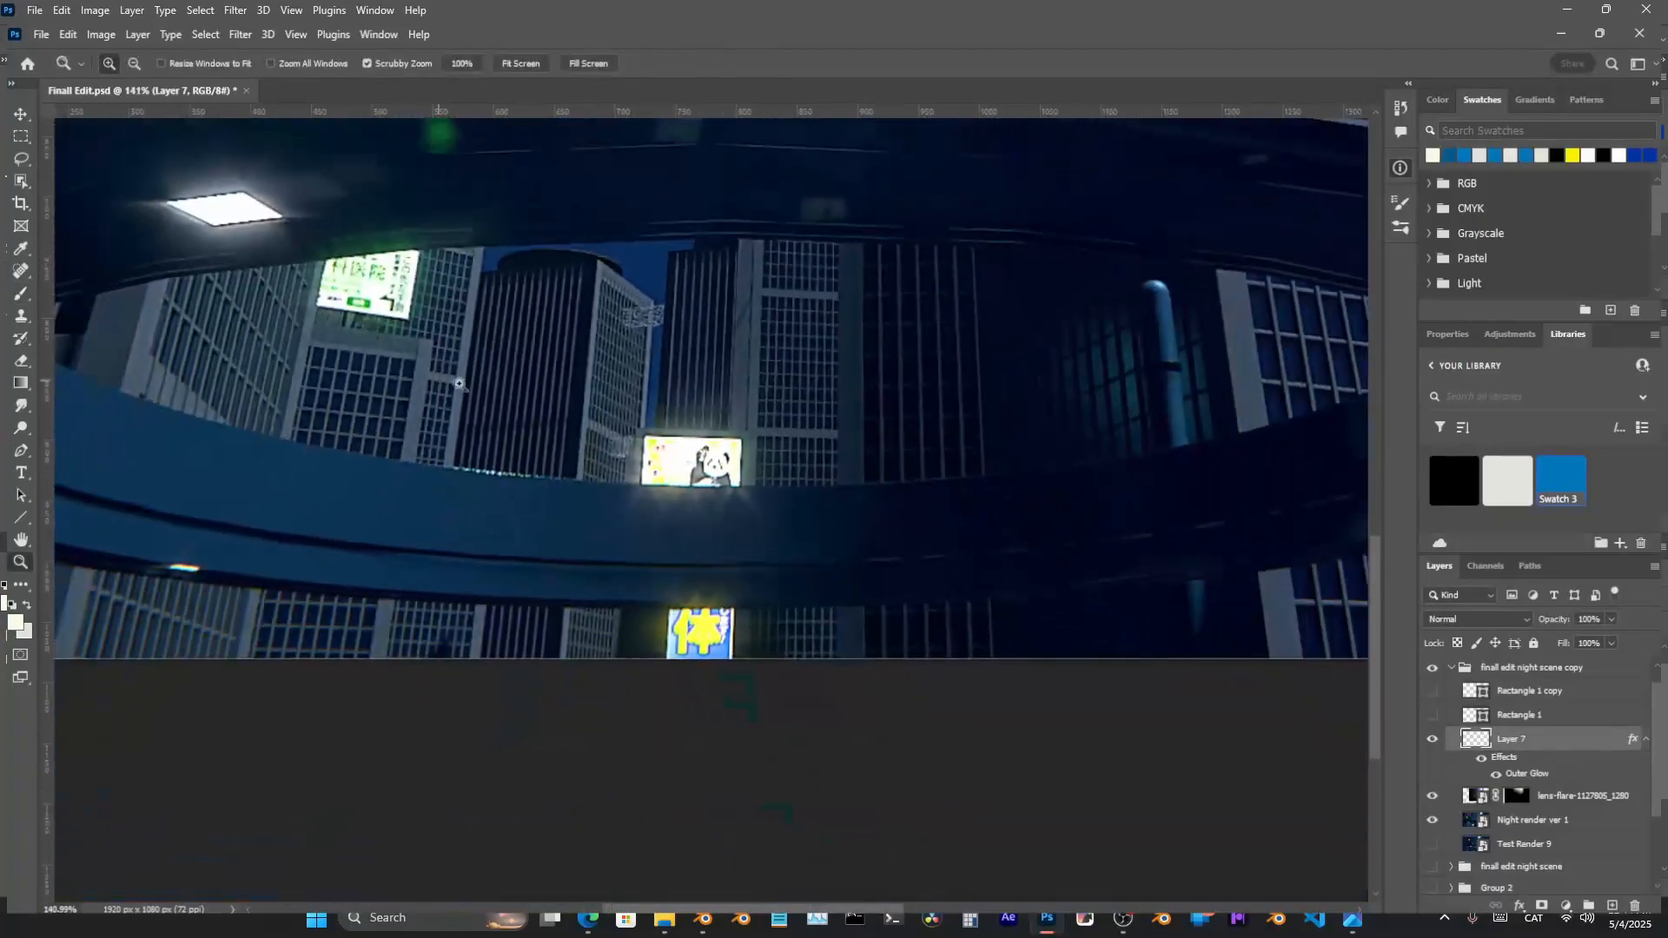
left_click_drag(857, 336, 829, 336, "ctrl")
left_click_drag(972, 200, 614, 661)
Soften the highlight along the slanted roof edge of the dark skyscraper face with a resized soft Eraser
key("e")
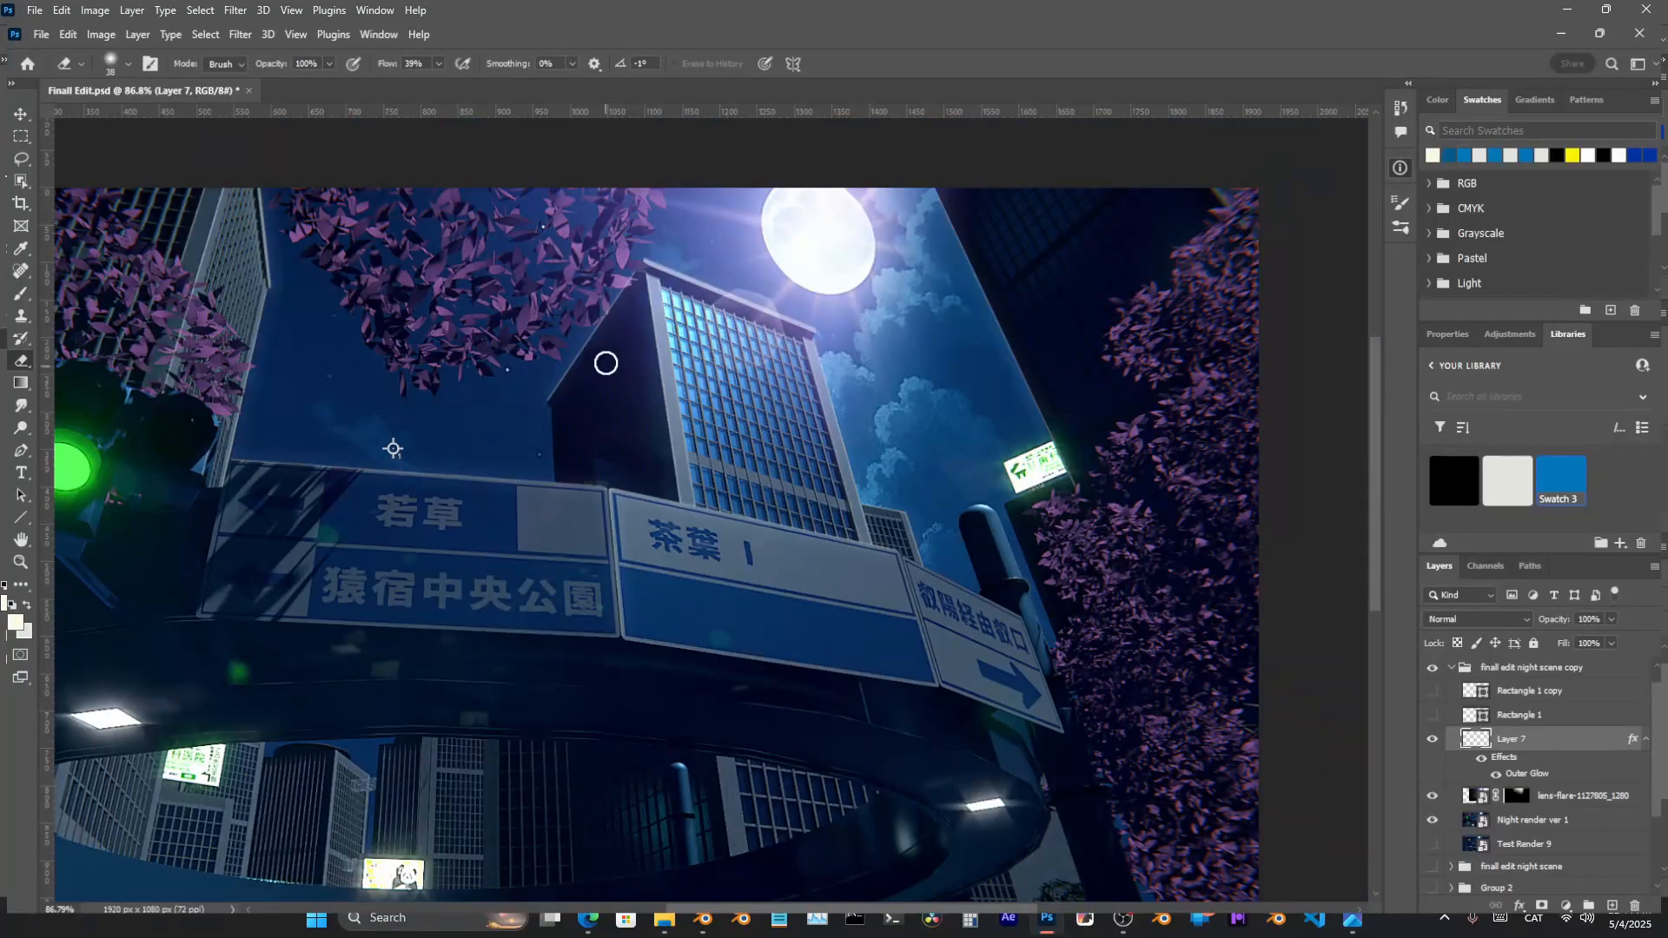
right_click_drag(612, 316, 665, 320, "alt")
mouse_move(563, 321)
left_mouse_down("ctrl")
mouse_move(617, 324)
mouse_move(596, 321)
left_mouse_up("ctrl")
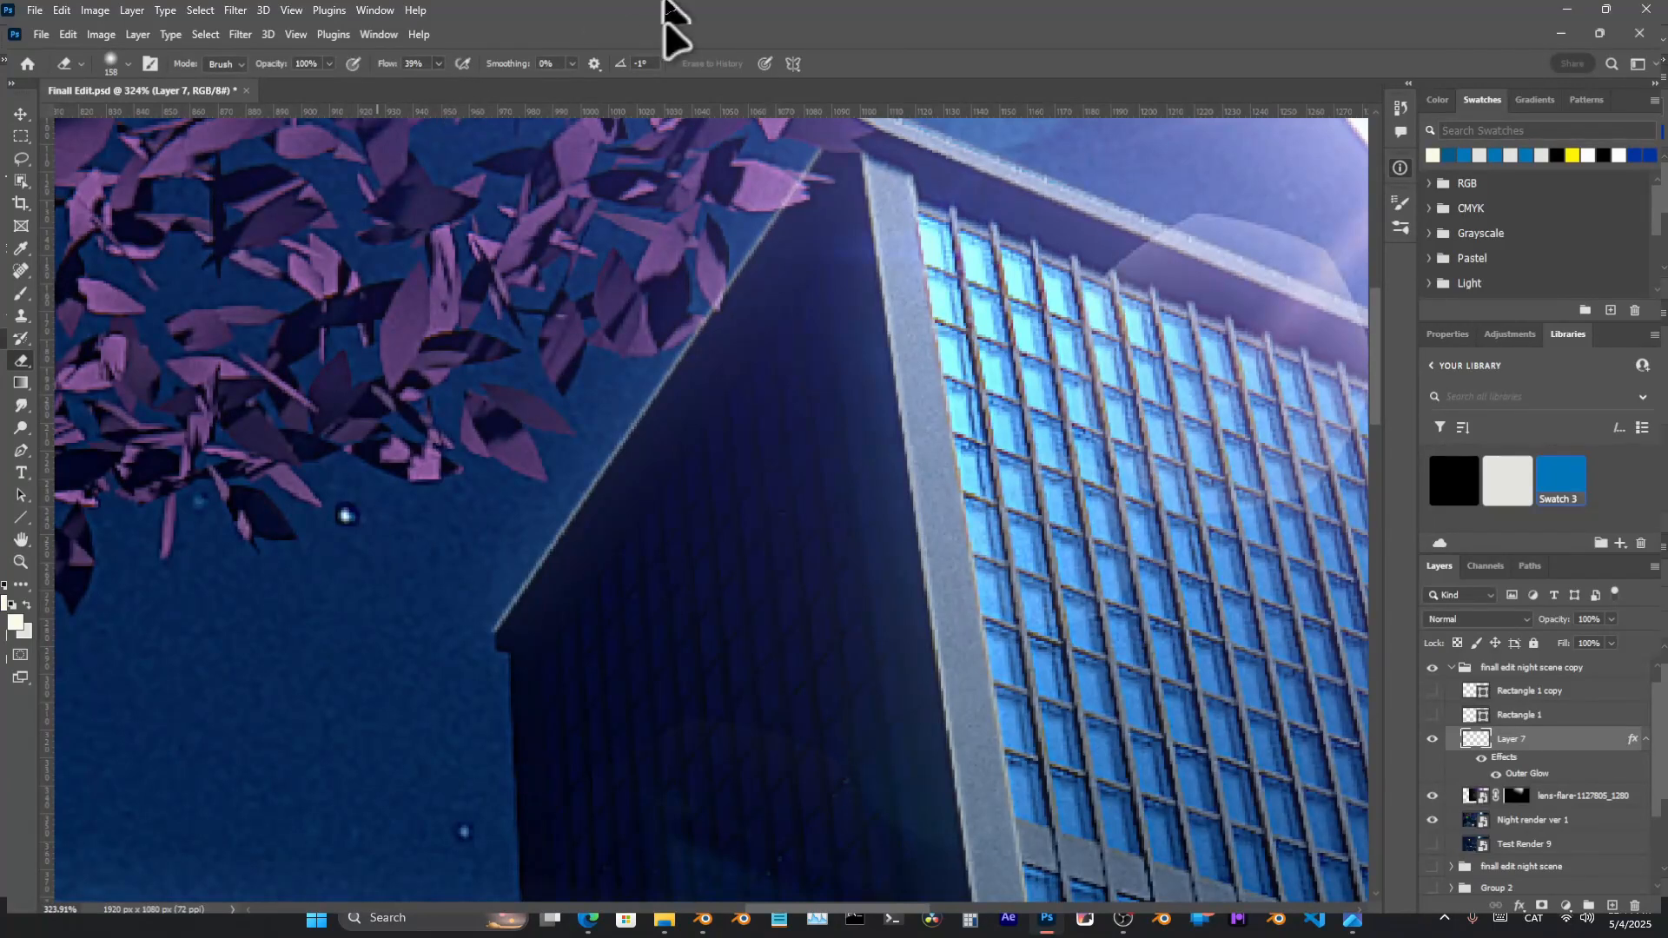
mouse_move(683, 384)
right_mouse_down("alt")
mouse_move(606, 406)
mouse_move(586, 393)
right_mouse_up("alt")
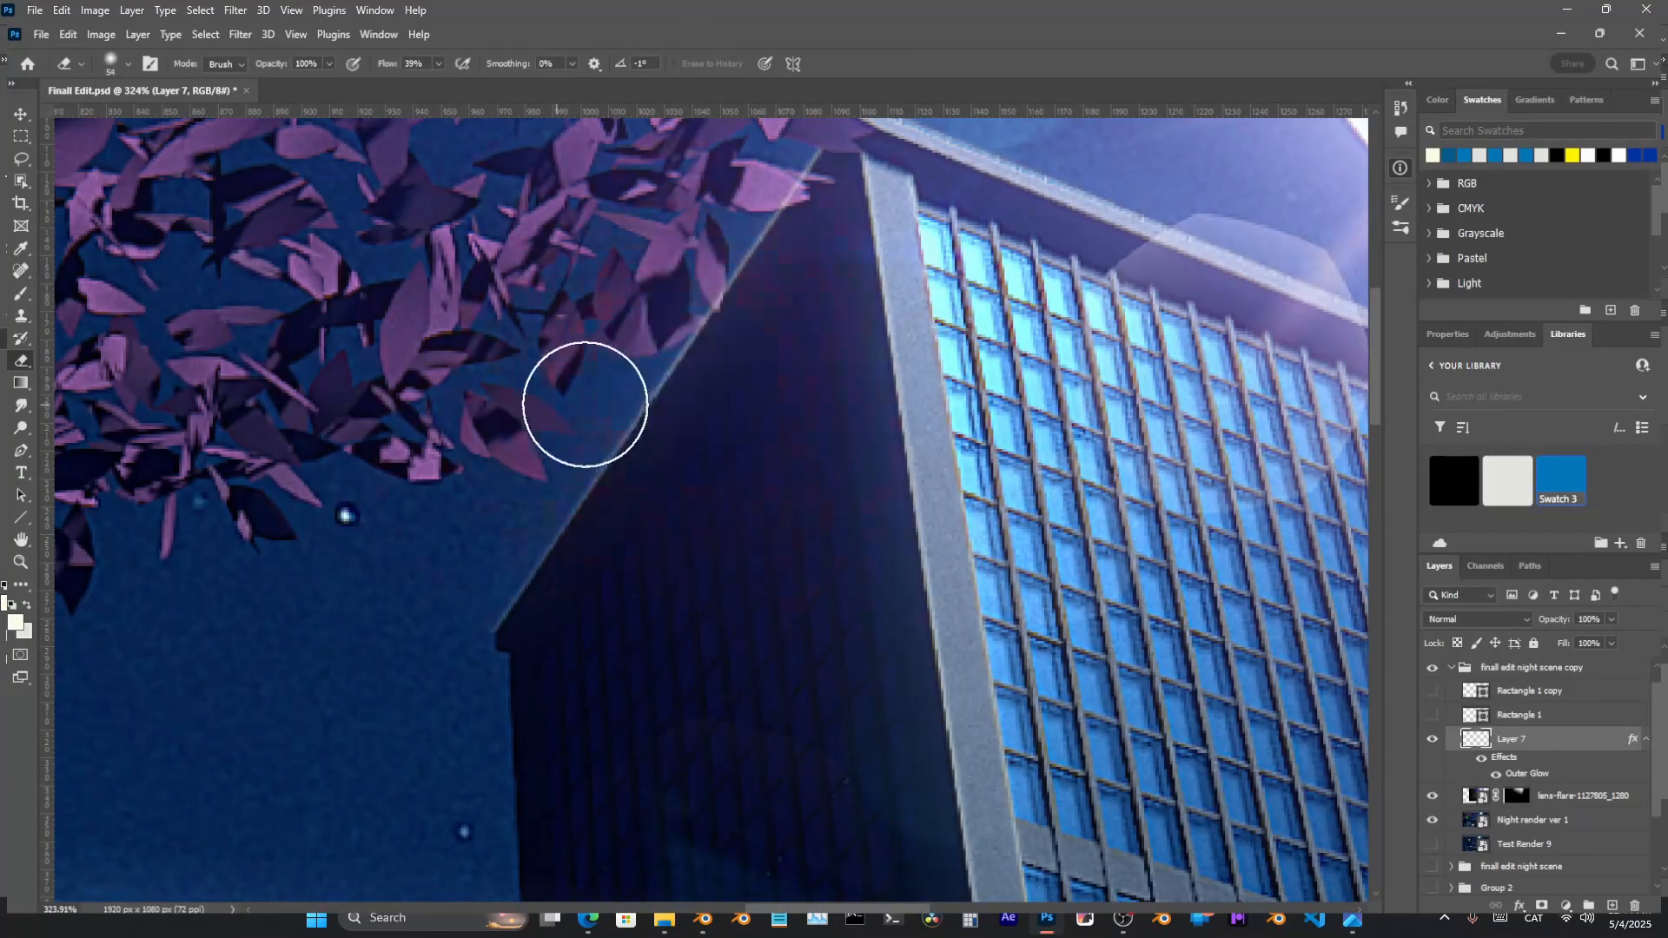
mouse_move(773, 216)
left_mouse_down()
mouse_move(768, 231)
mouse_move(789, 193)
left_mouse_up()
left_click_drag(863, 278, 500, 270)
right_click_drag(505, 201, 526, 209, "alt")
scroll(512, 529, "down", 5)
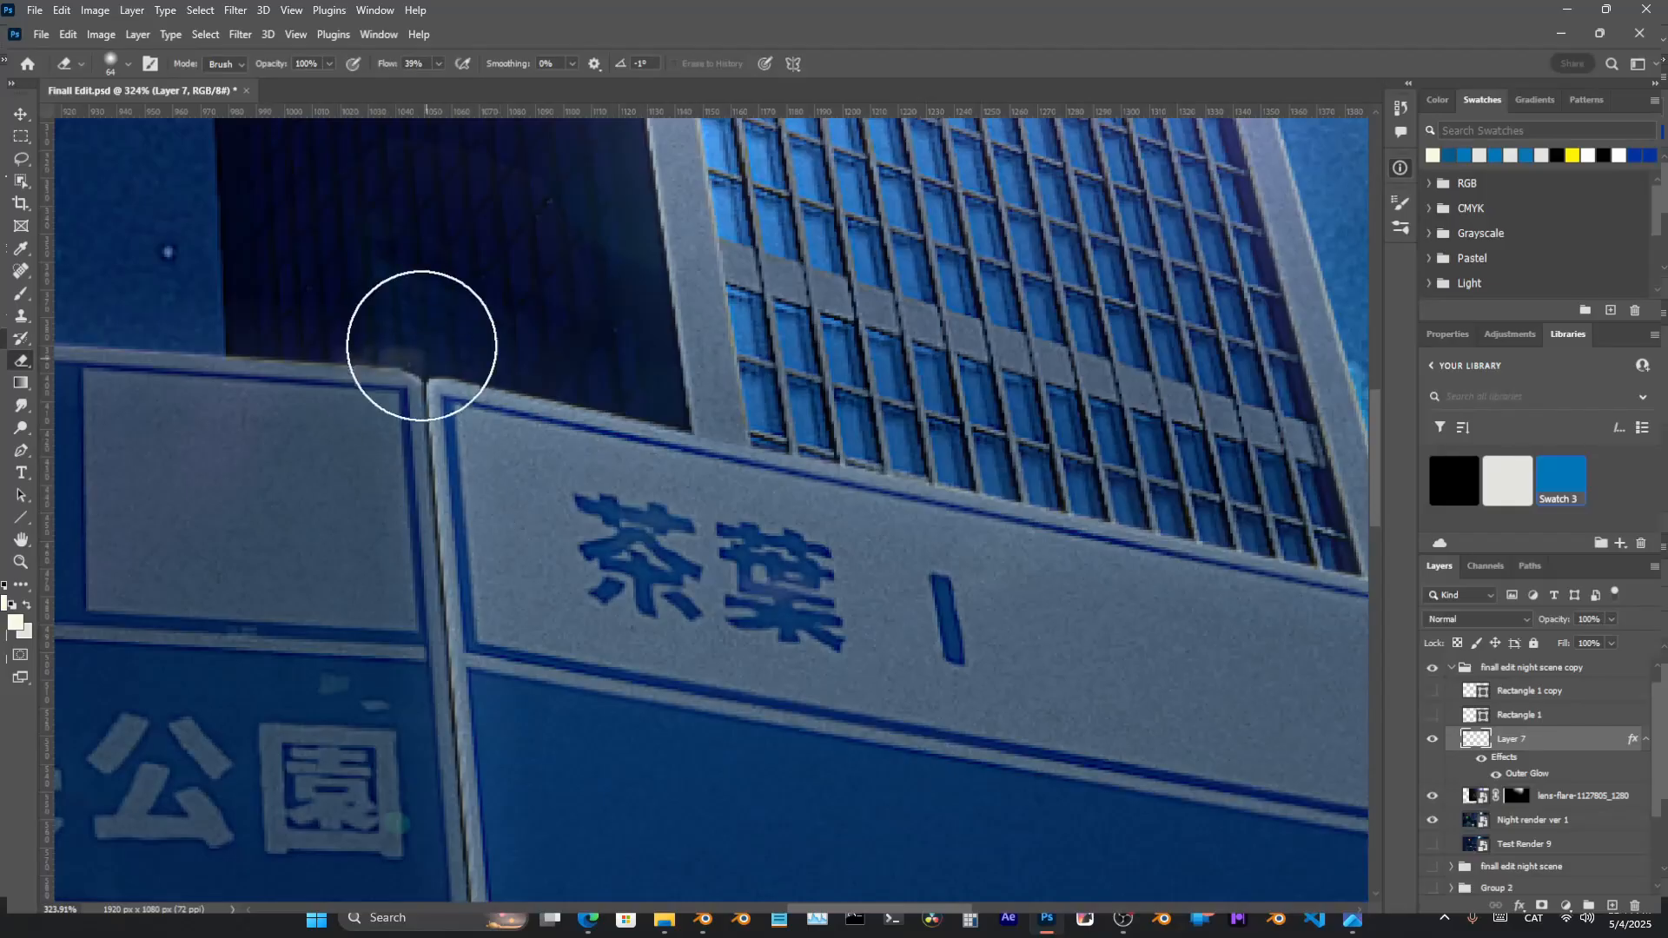
scroll(532, 696, "down", 5)
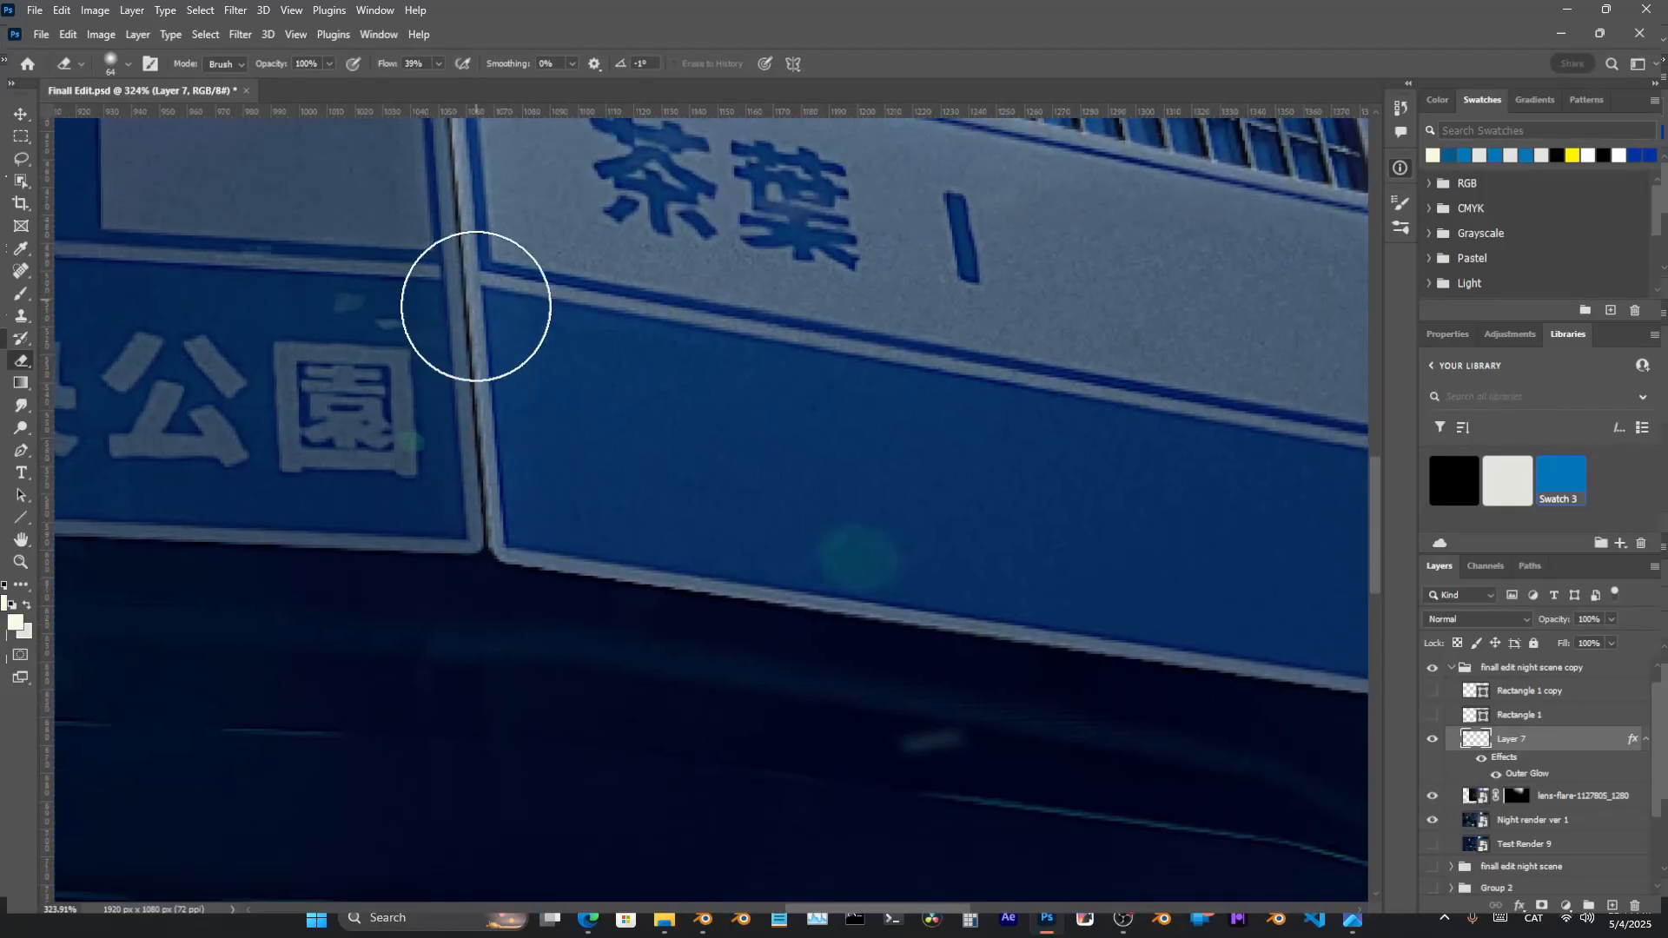
Erase the excess highlight along the windowed skyscraper's side edges and the street sign's upper edge
left_click_drag(1182, 126, 549, 480)
left_click_drag(743, 335, 877, 758)
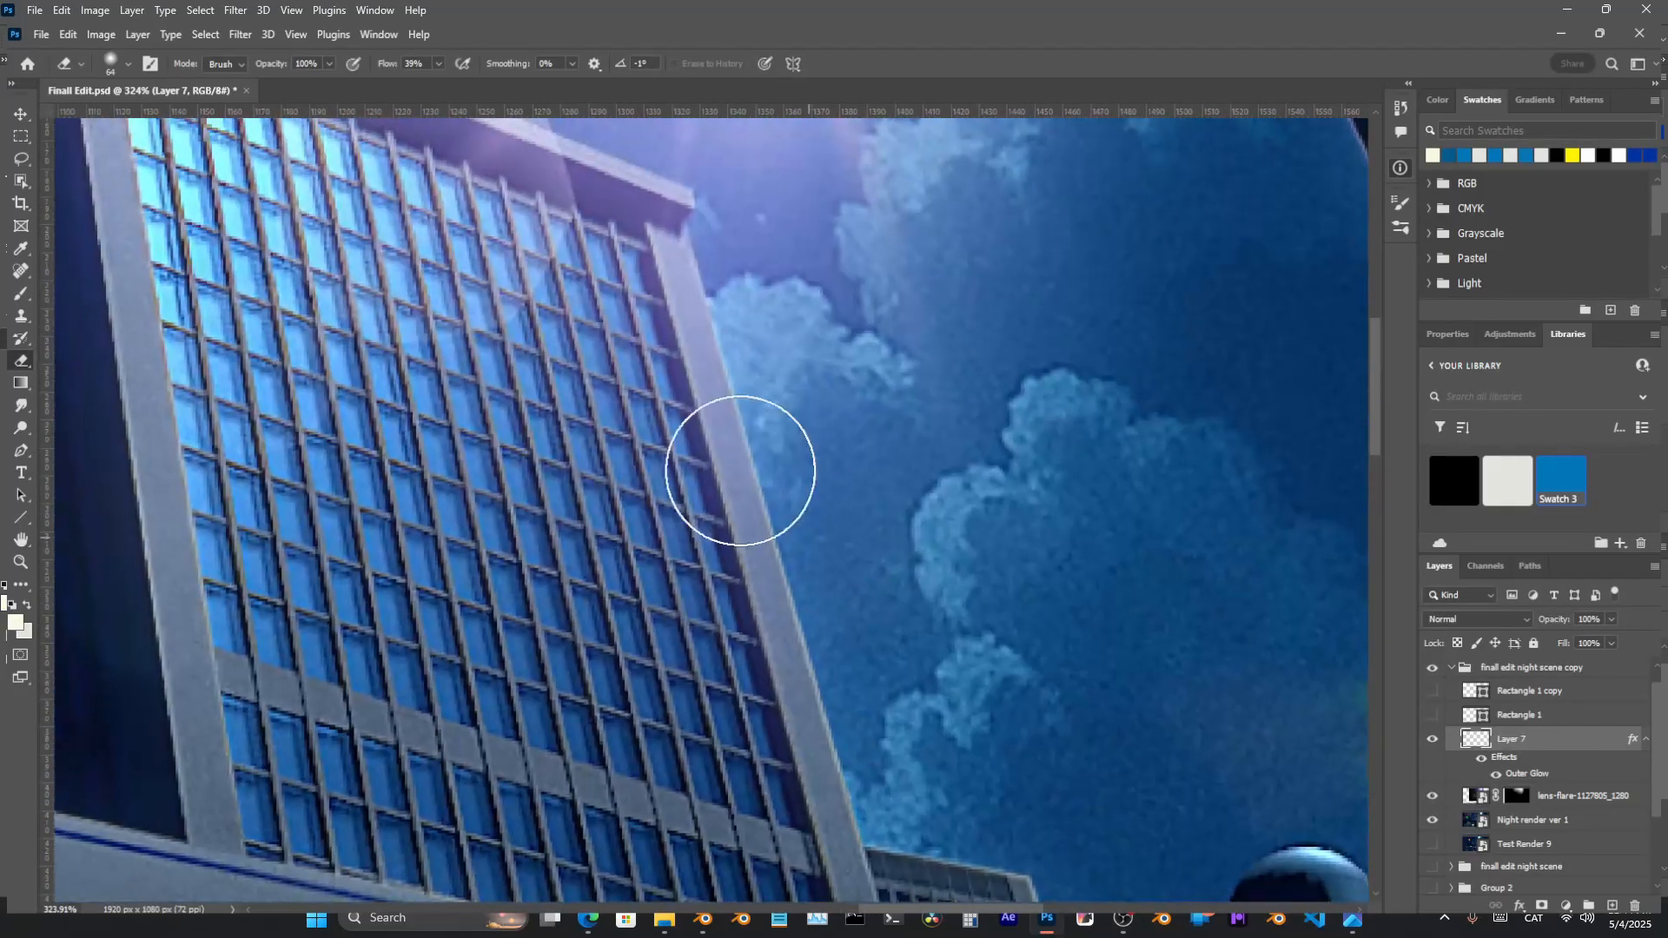
left_click_drag(711, 205, 1303, 417)
left_click_drag(793, 413, 804, 761)
left_click_drag(1072, 845, 625, 200)
left_click_drag(1062, 879, 728, 454)
left_click_drag(784, 462, 455, 583)
left_click_drag(734, 531, 679, 566)
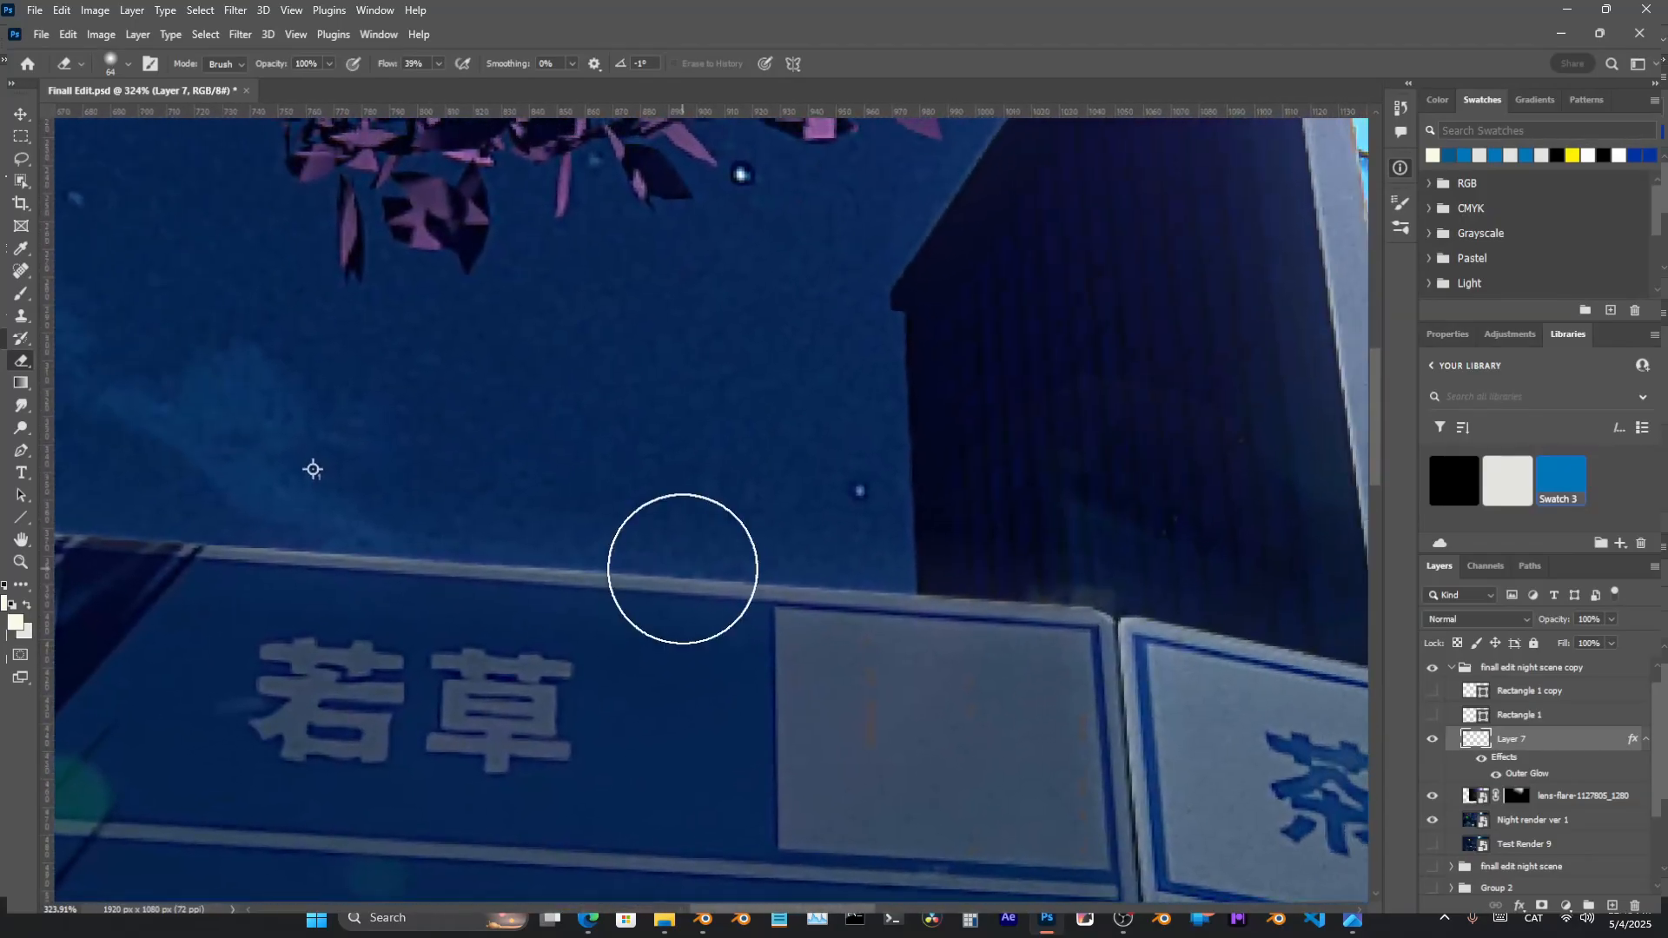
Paint a straight, glowing off-white highlight along the upper edge of the 若草 sign panel
scroll(678, 567, "down", 4, "alt")
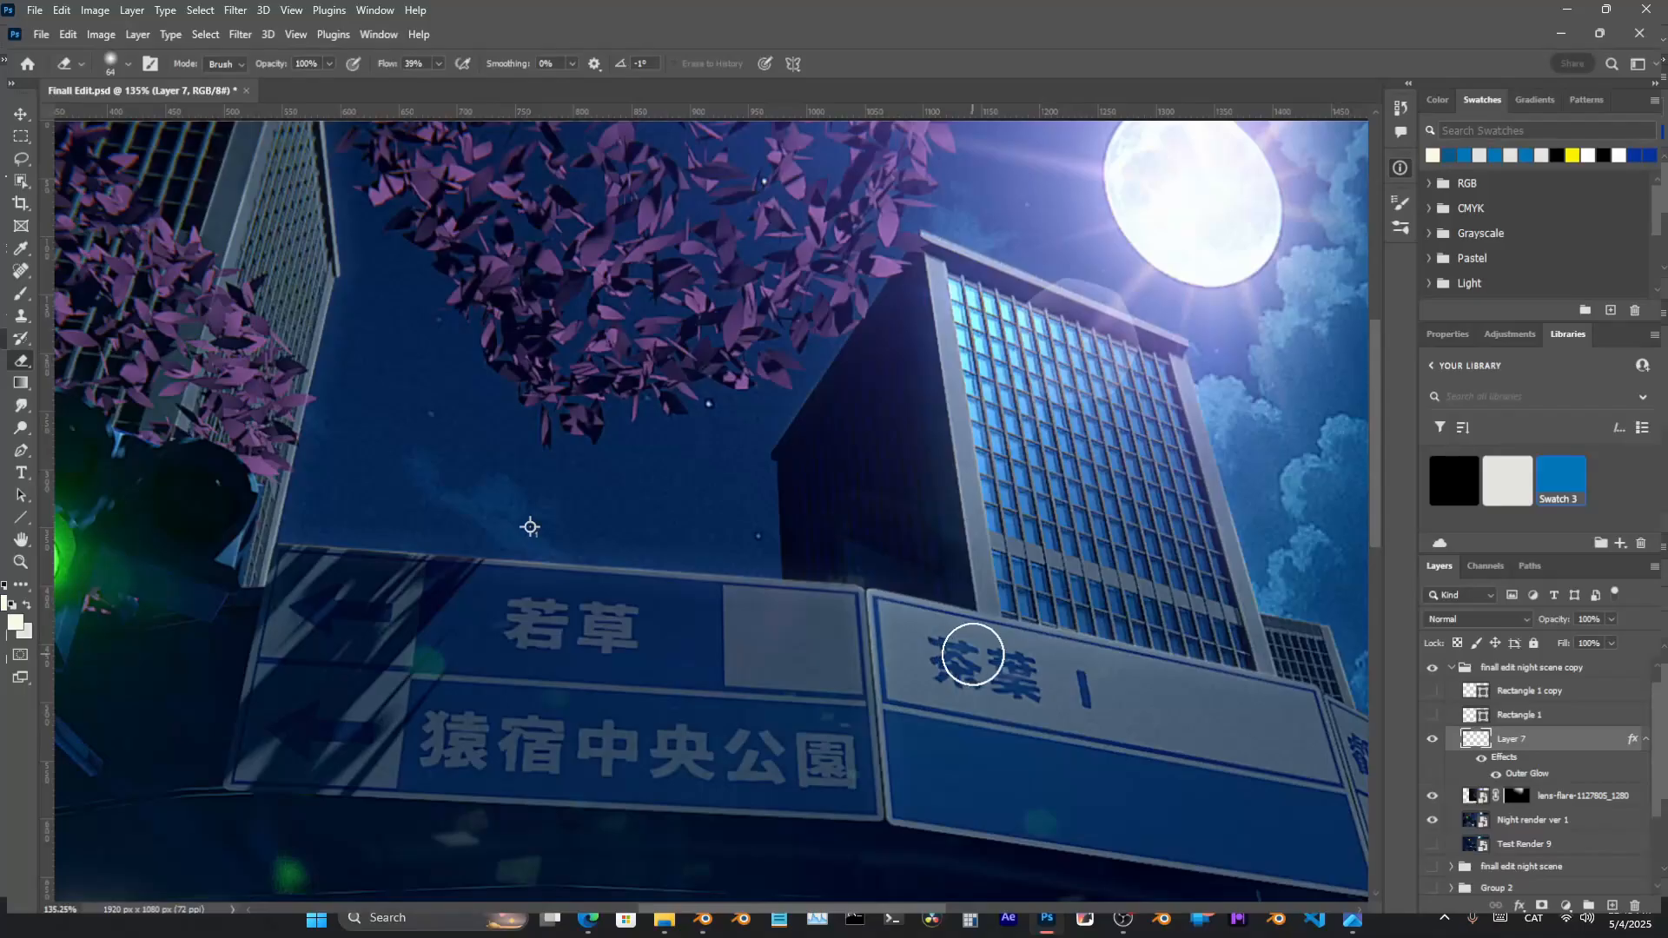
left_click_drag(865, 631, 792, 482)
key("b")
key("b")
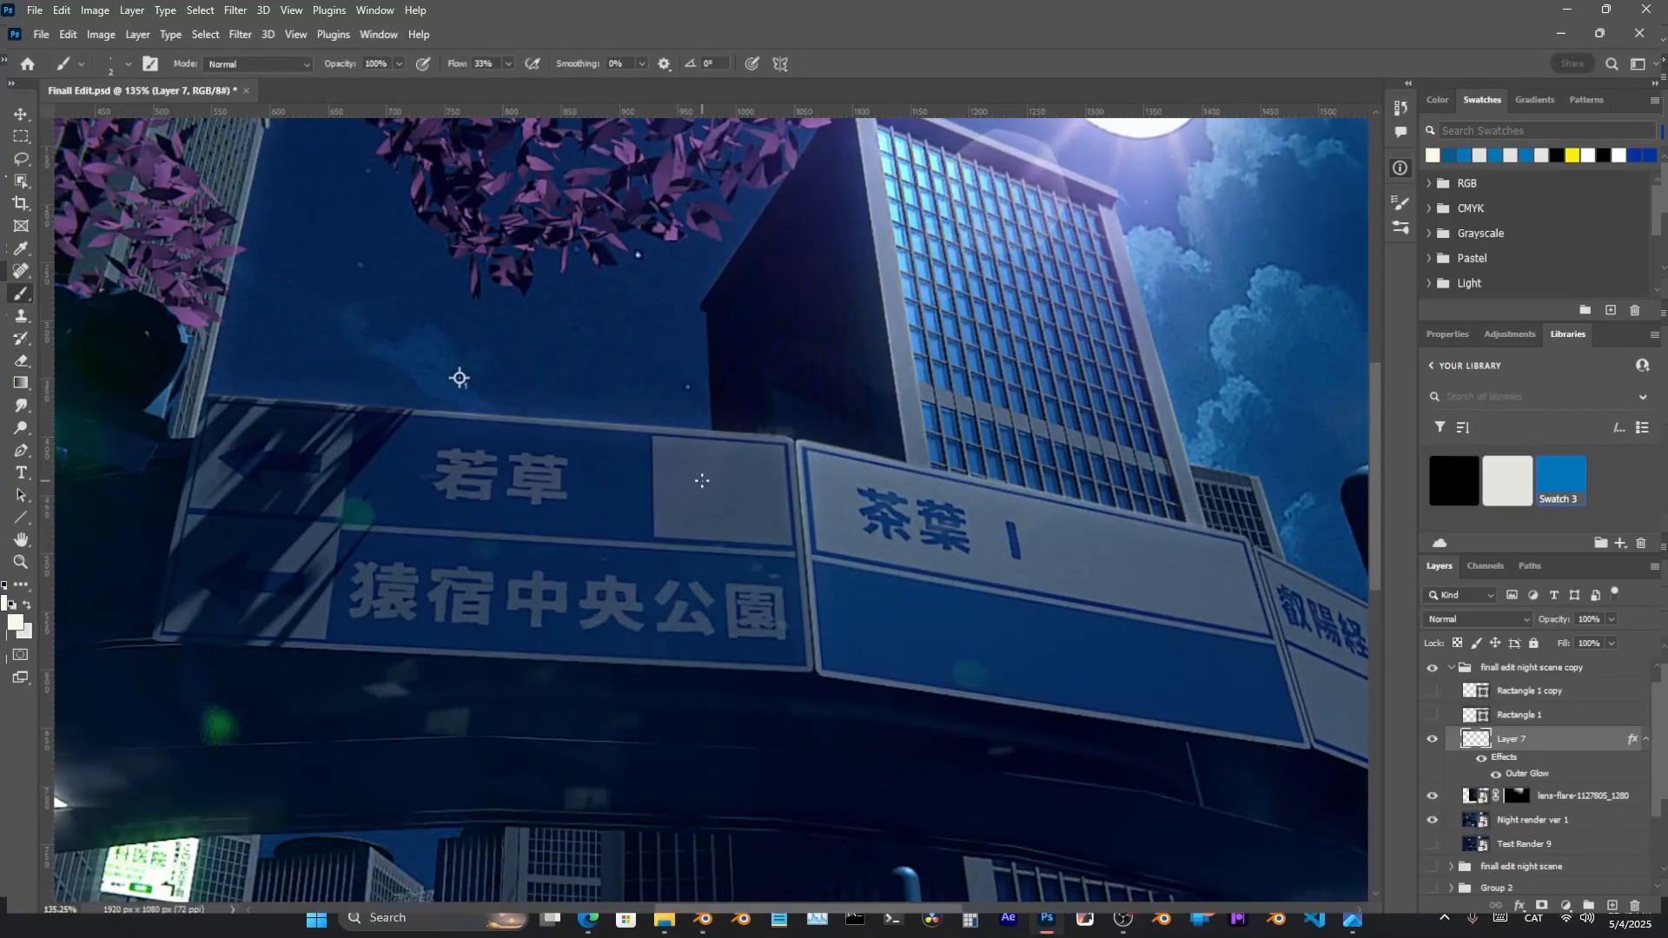
scroll(792, 440, "up", 7, "alt")
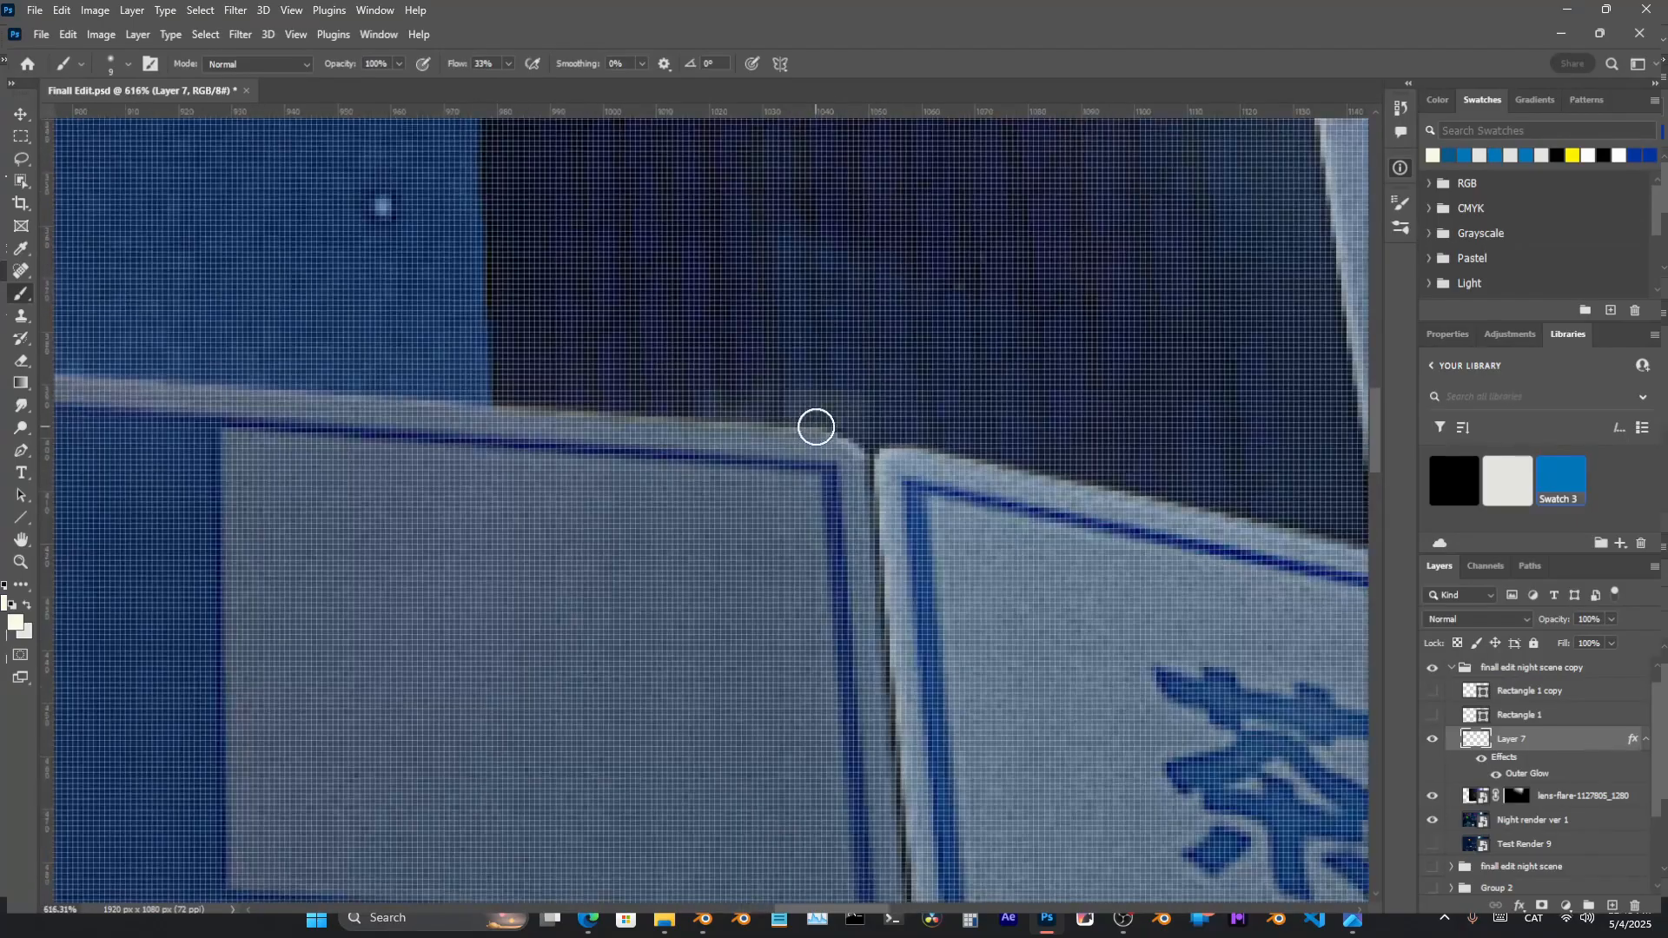
right_click_drag(824, 426, 821, 426, "alt")
left_click_drag(347, 452, 905, 522)
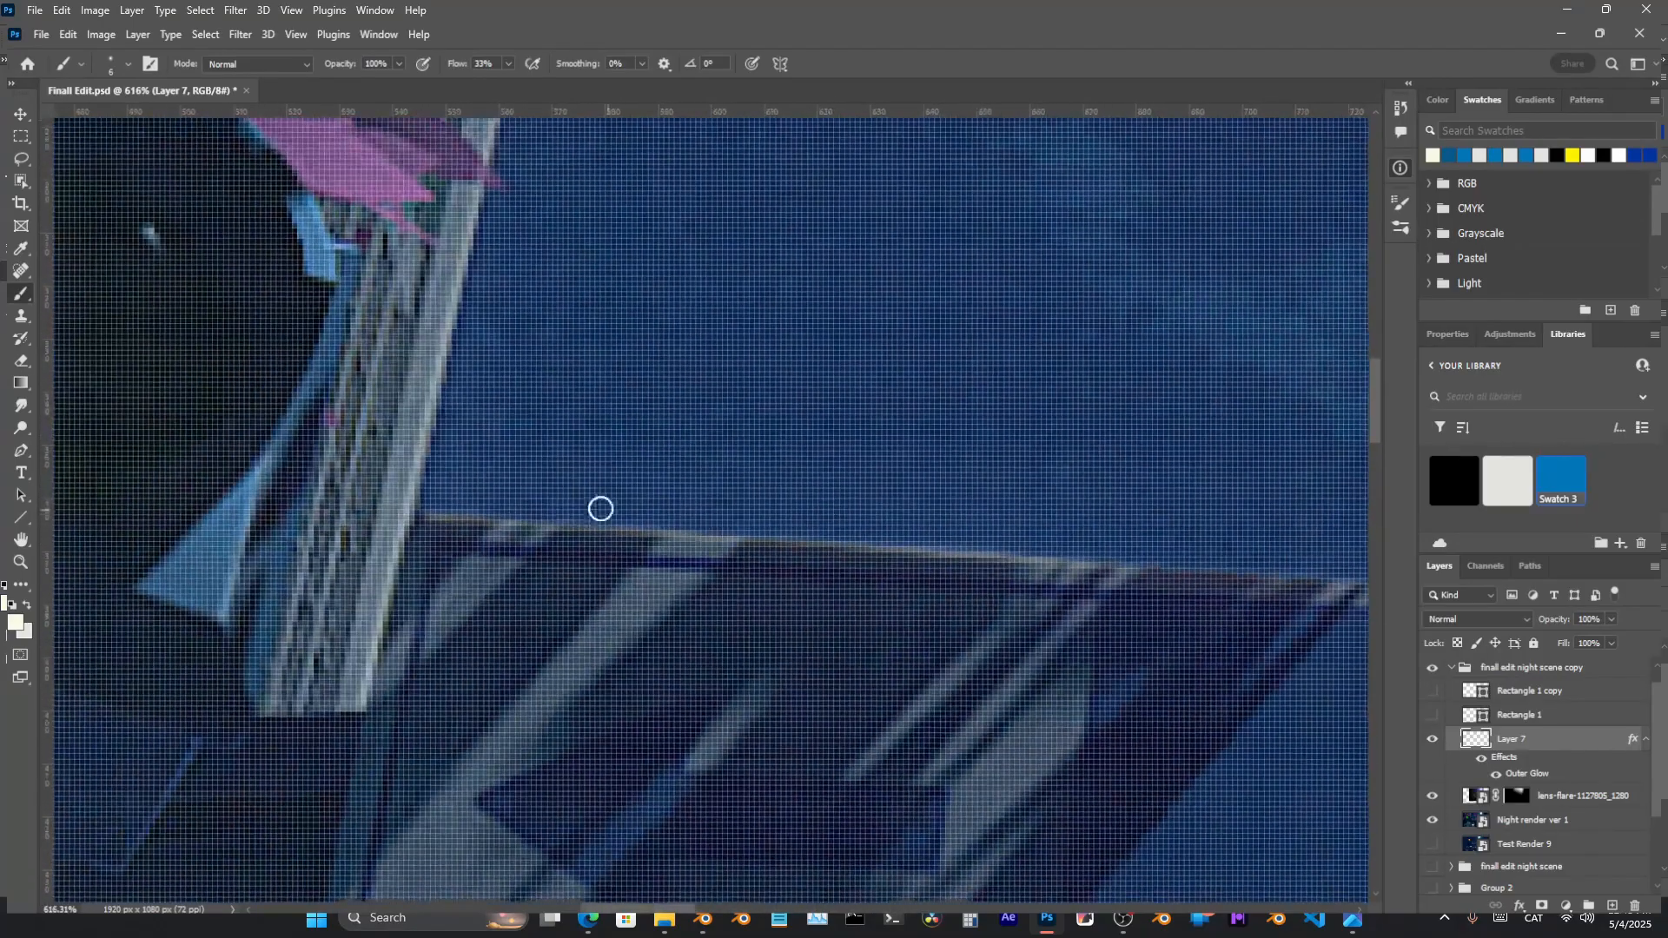
left_click(426, 516, "shift")
left_click_drag(717, 473, 287, 432)
left_click_drag(827, 536, 482, 499)
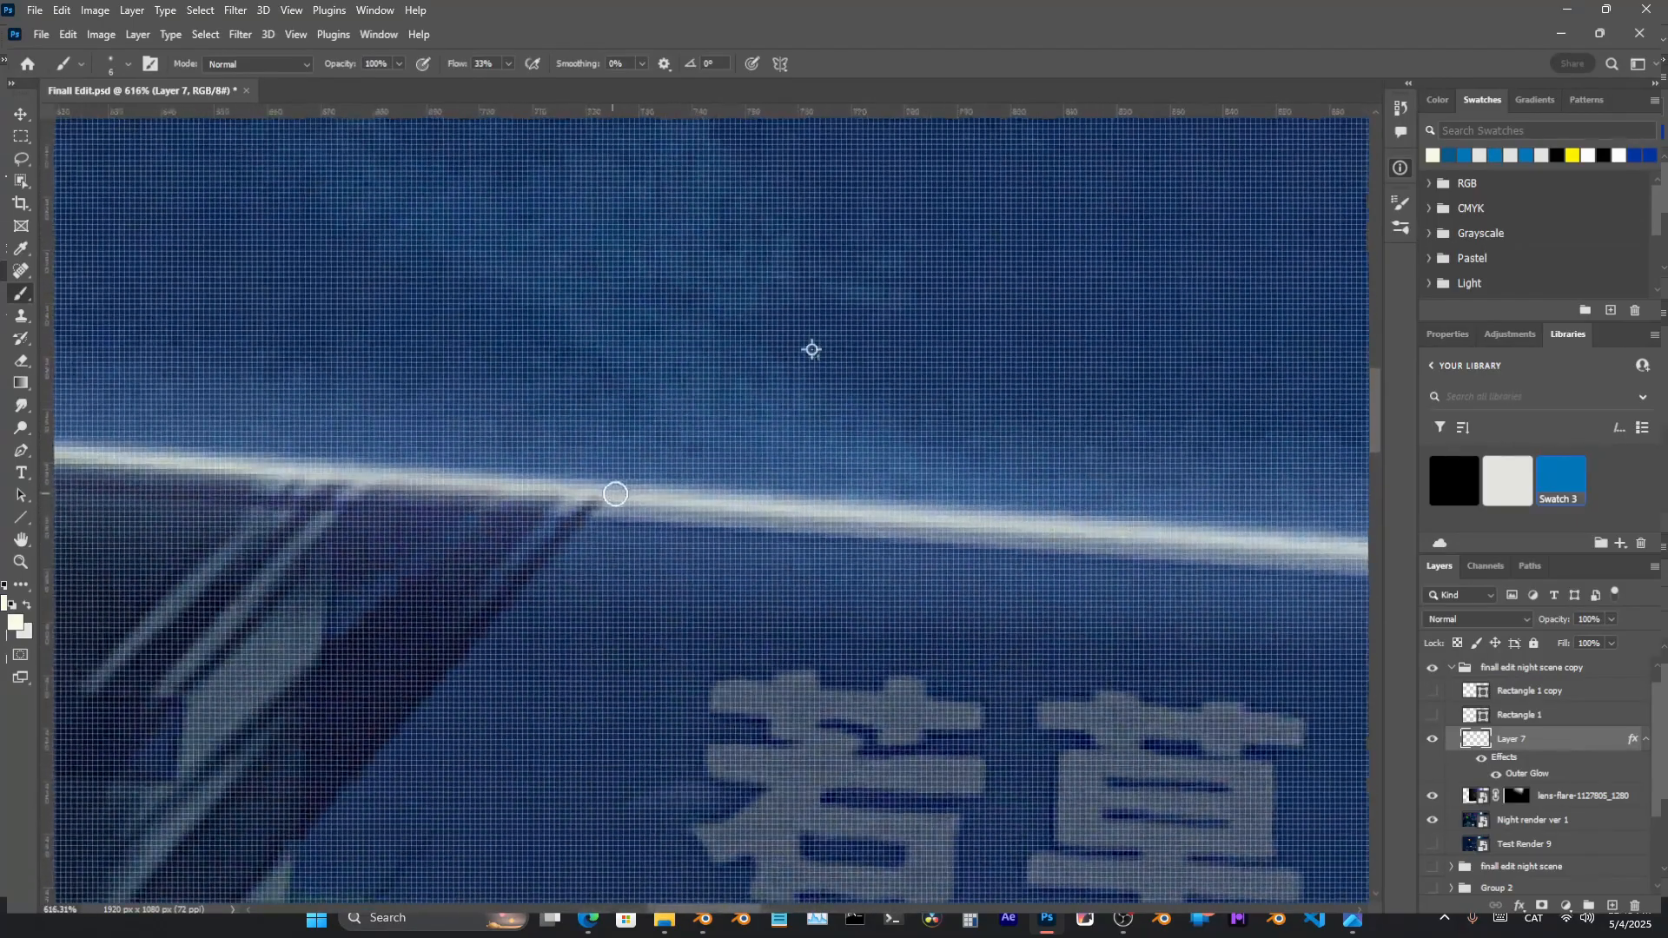
key("z")
mouse_move(667, 477)
left_mouse_down()
mouse_move(502, 498)
mouse_move(584, 502)
left_mouse_up()
key("b")
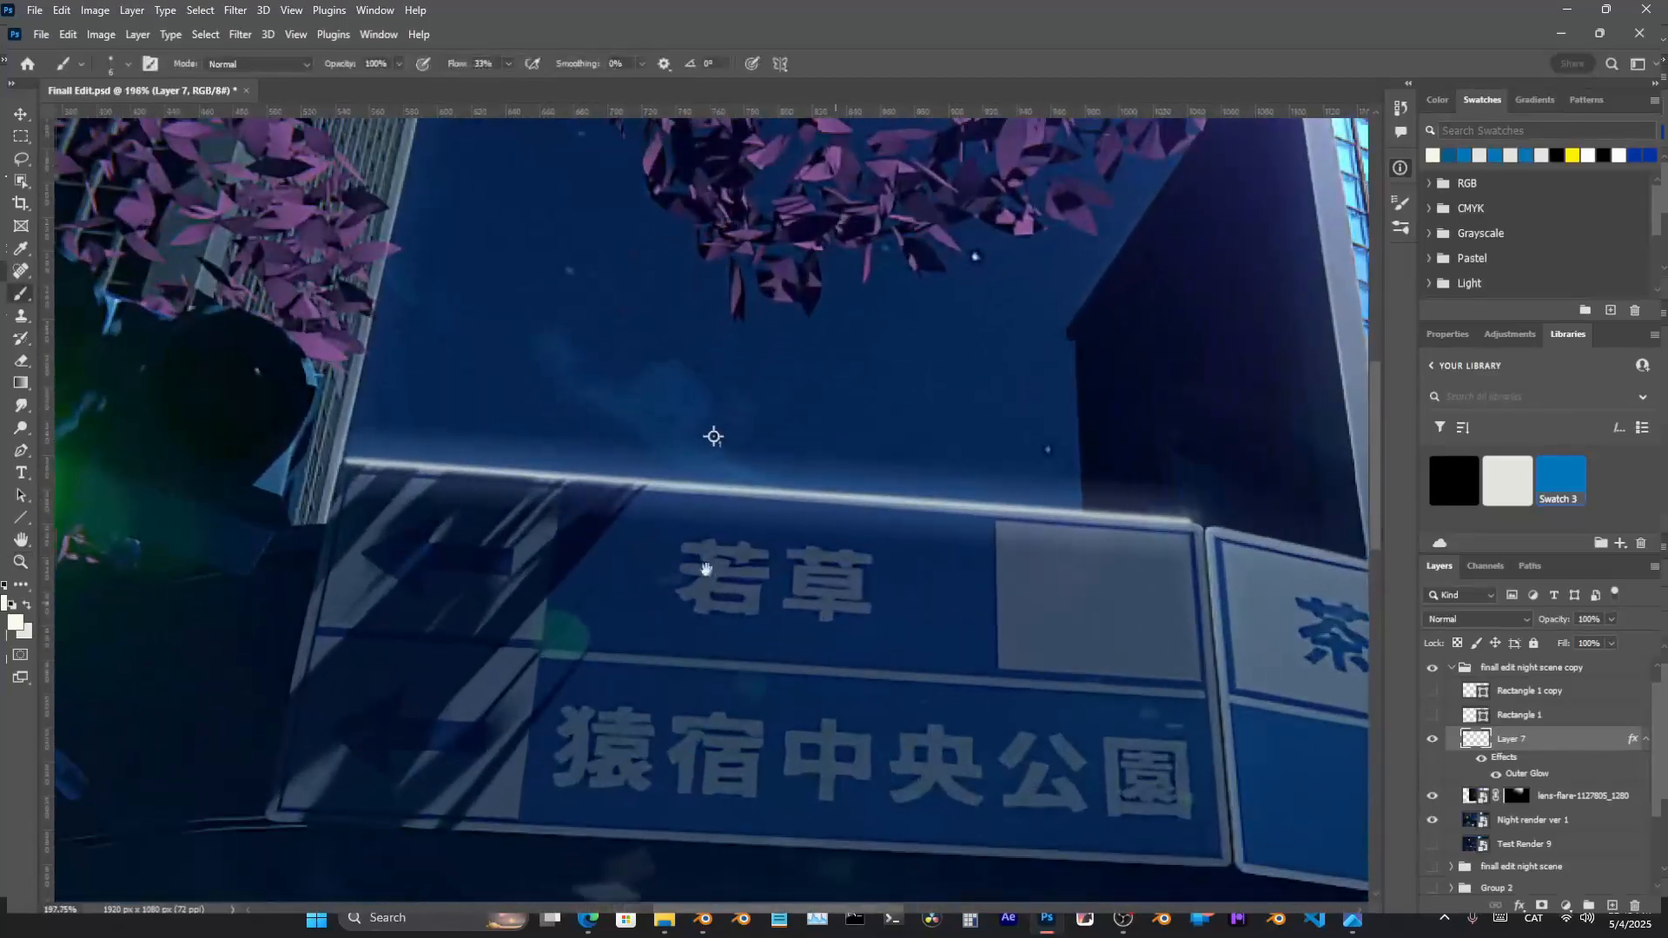
Continue the straight off-white highlight along the upper edge of the 茶葉 1 sign panel to its far corner
left_click_drag(1207, 538, 524, 366)
key("z")
left_click_drag(611, 311, 707, 350)
key("b")
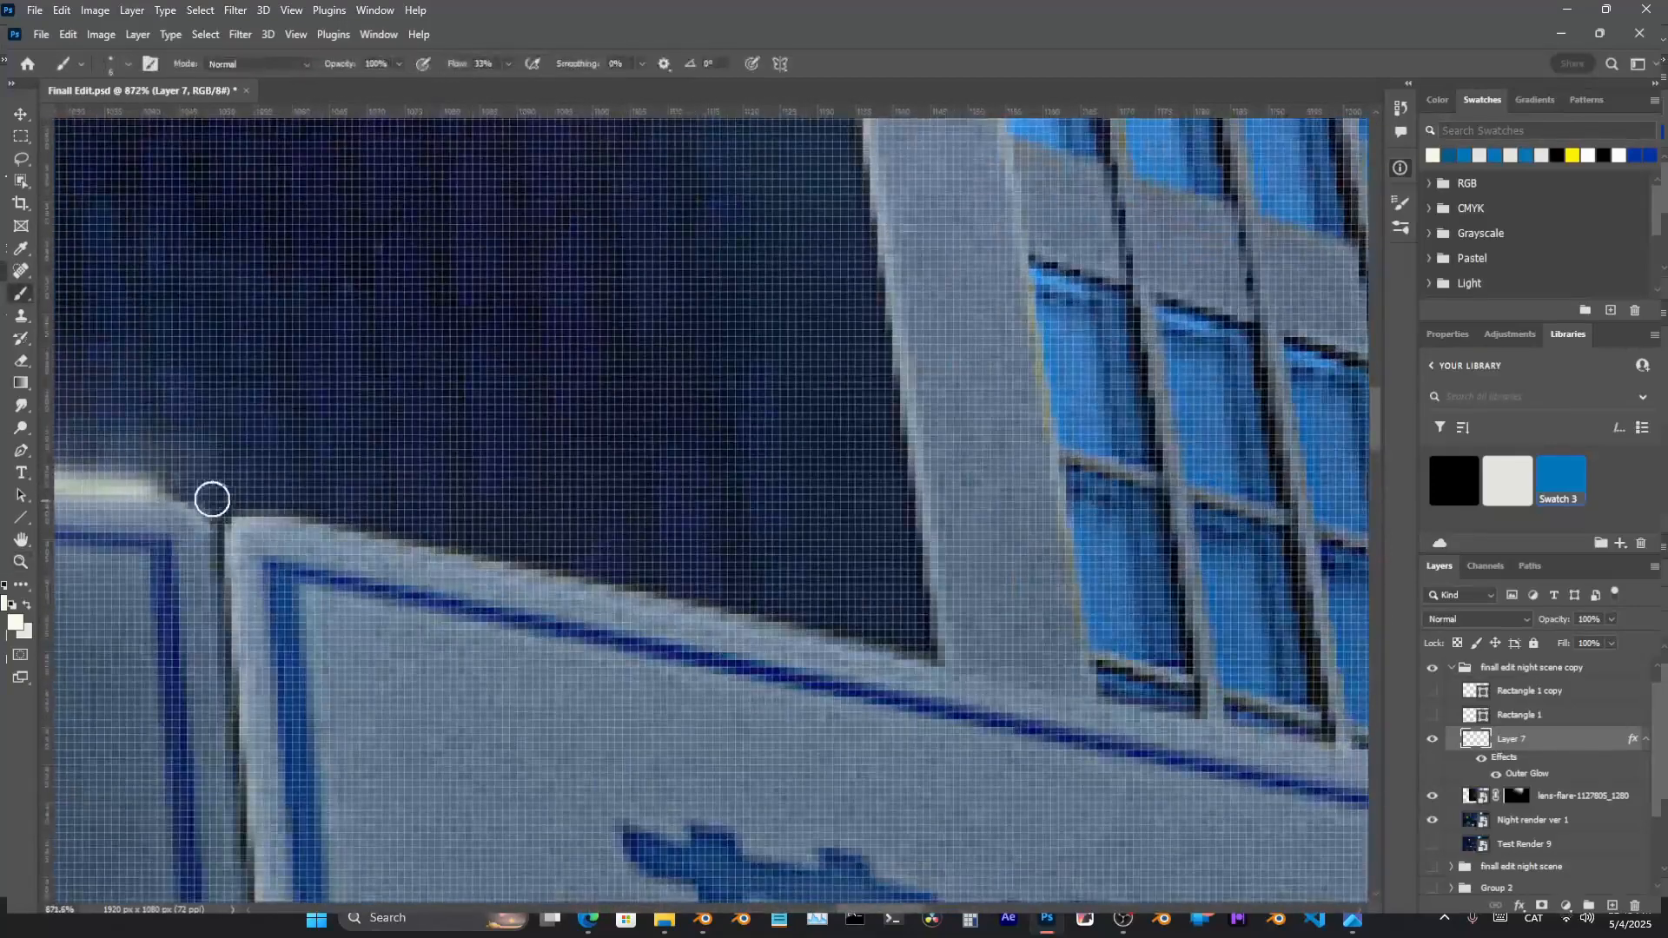
left_click_drag(166, 489, 315, 521)
left_click_drag(1120, 674, 445, 496)
left_click_drag(1233, 695, 322, 488)
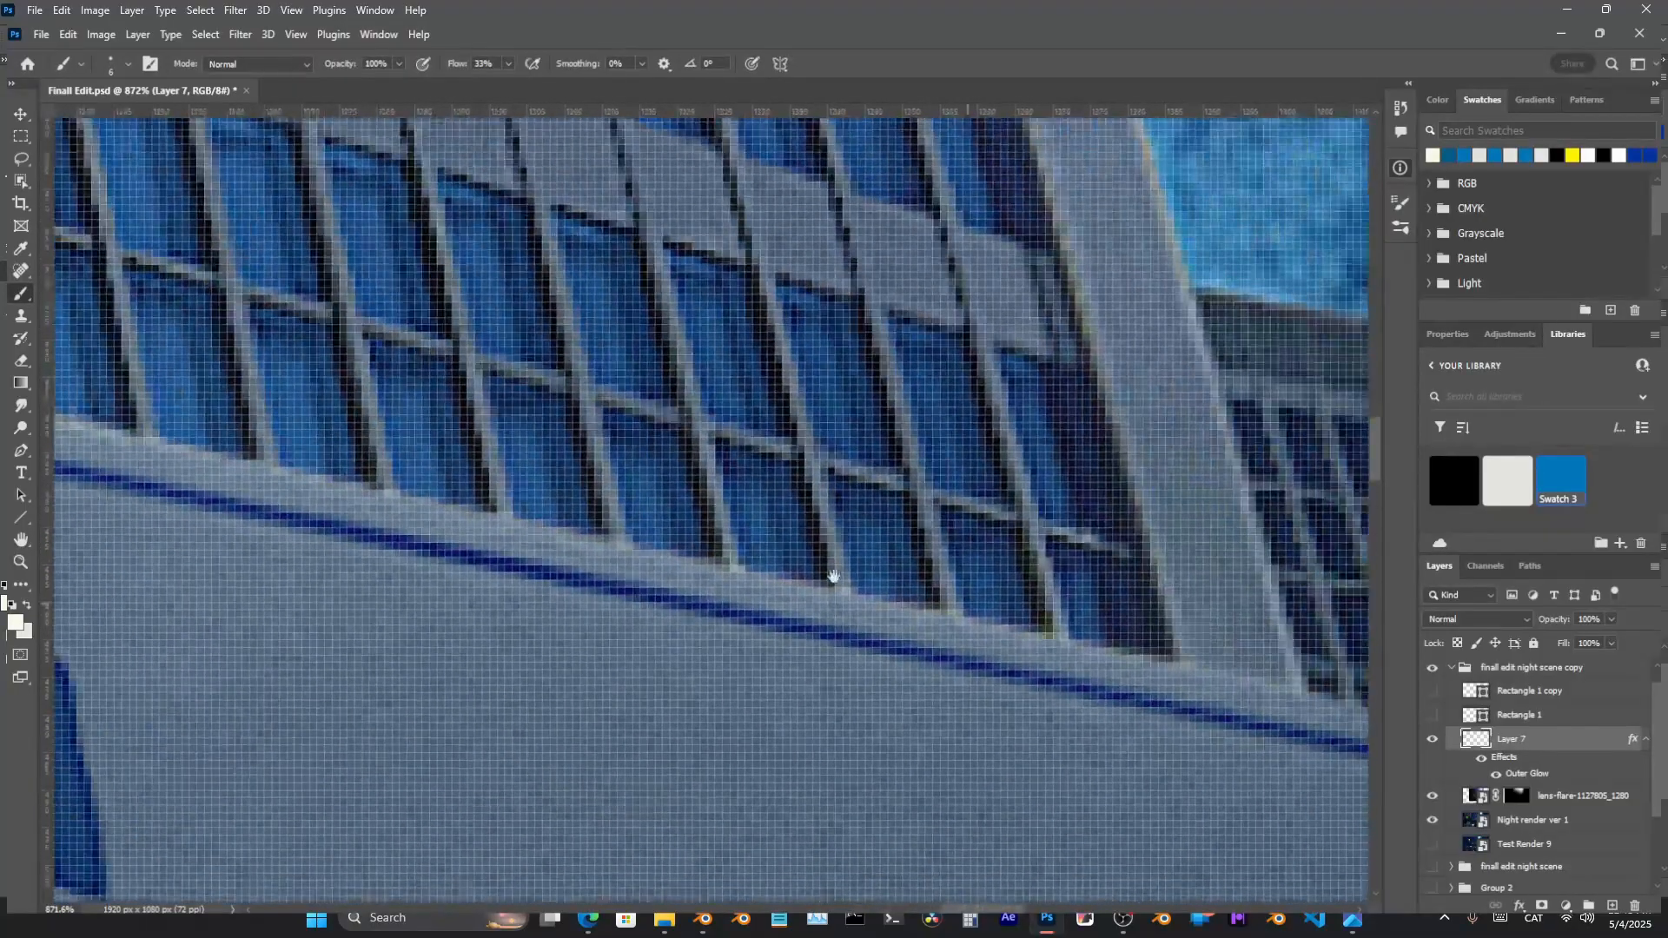
left_click_drag(934, 596, 444, 460)
left_click(1033, 611, "shift")
mouse_move(1034, 614)
left_mouse_down()
mouse_move(1076, 663)
mouse_move(708, 449)
left_mouse_up()
key("ctrl+z")
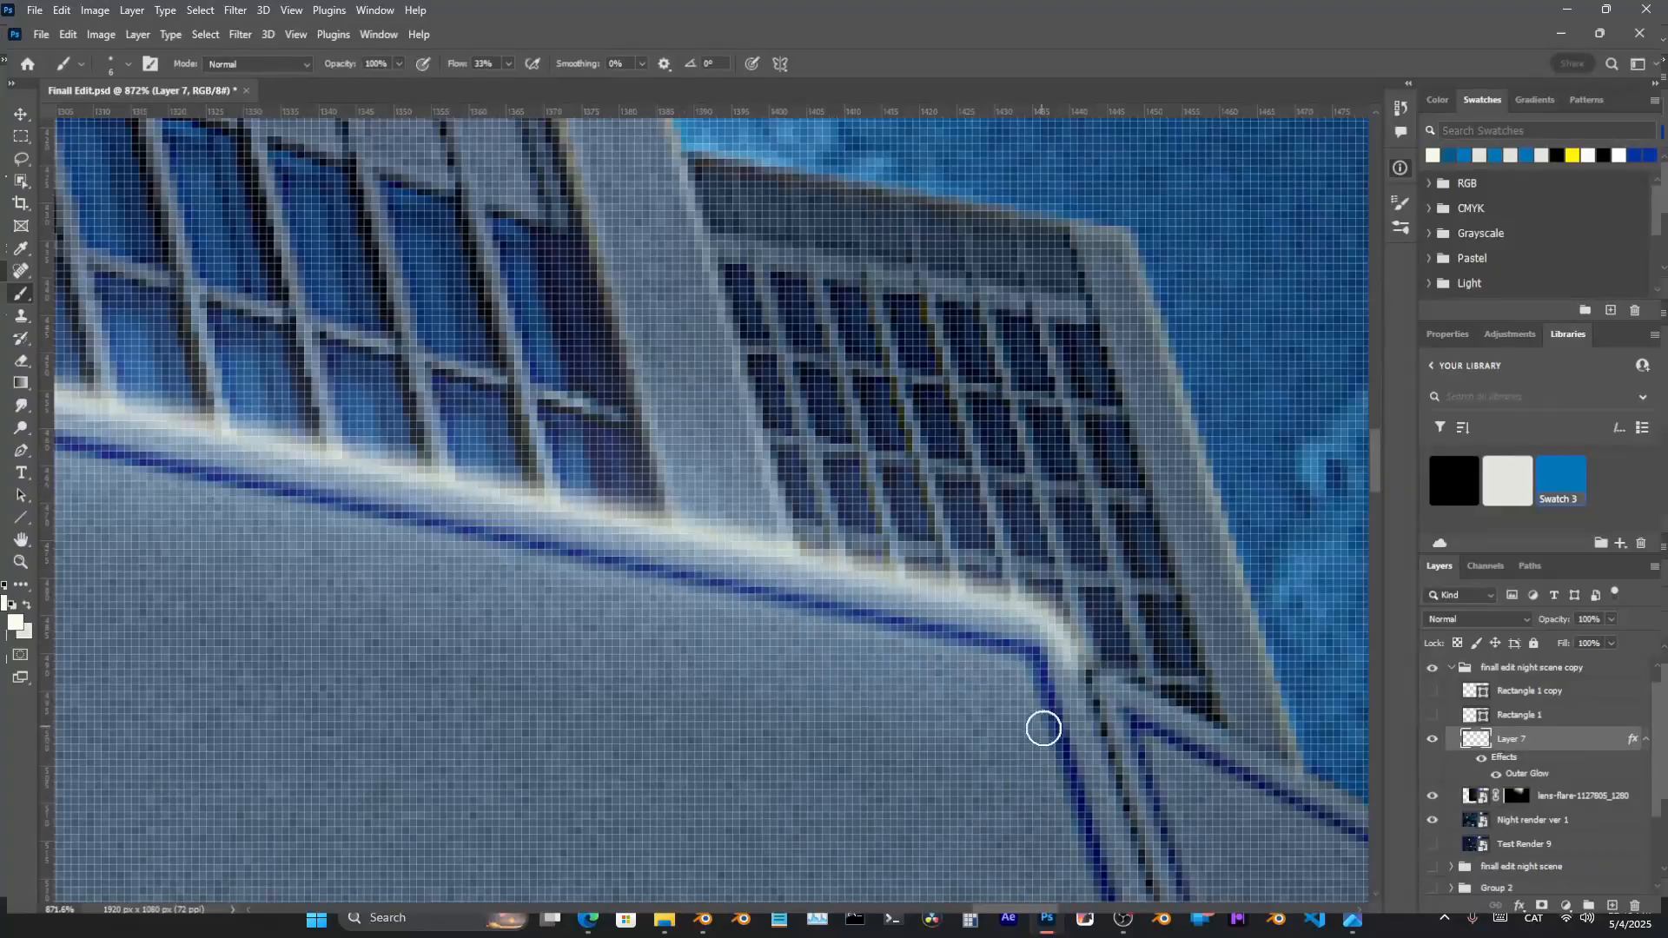
Extend the straight highlight along the upper edge of the sign panel with the blue arrow
left_click_drag(1043, 728, 436, 332)
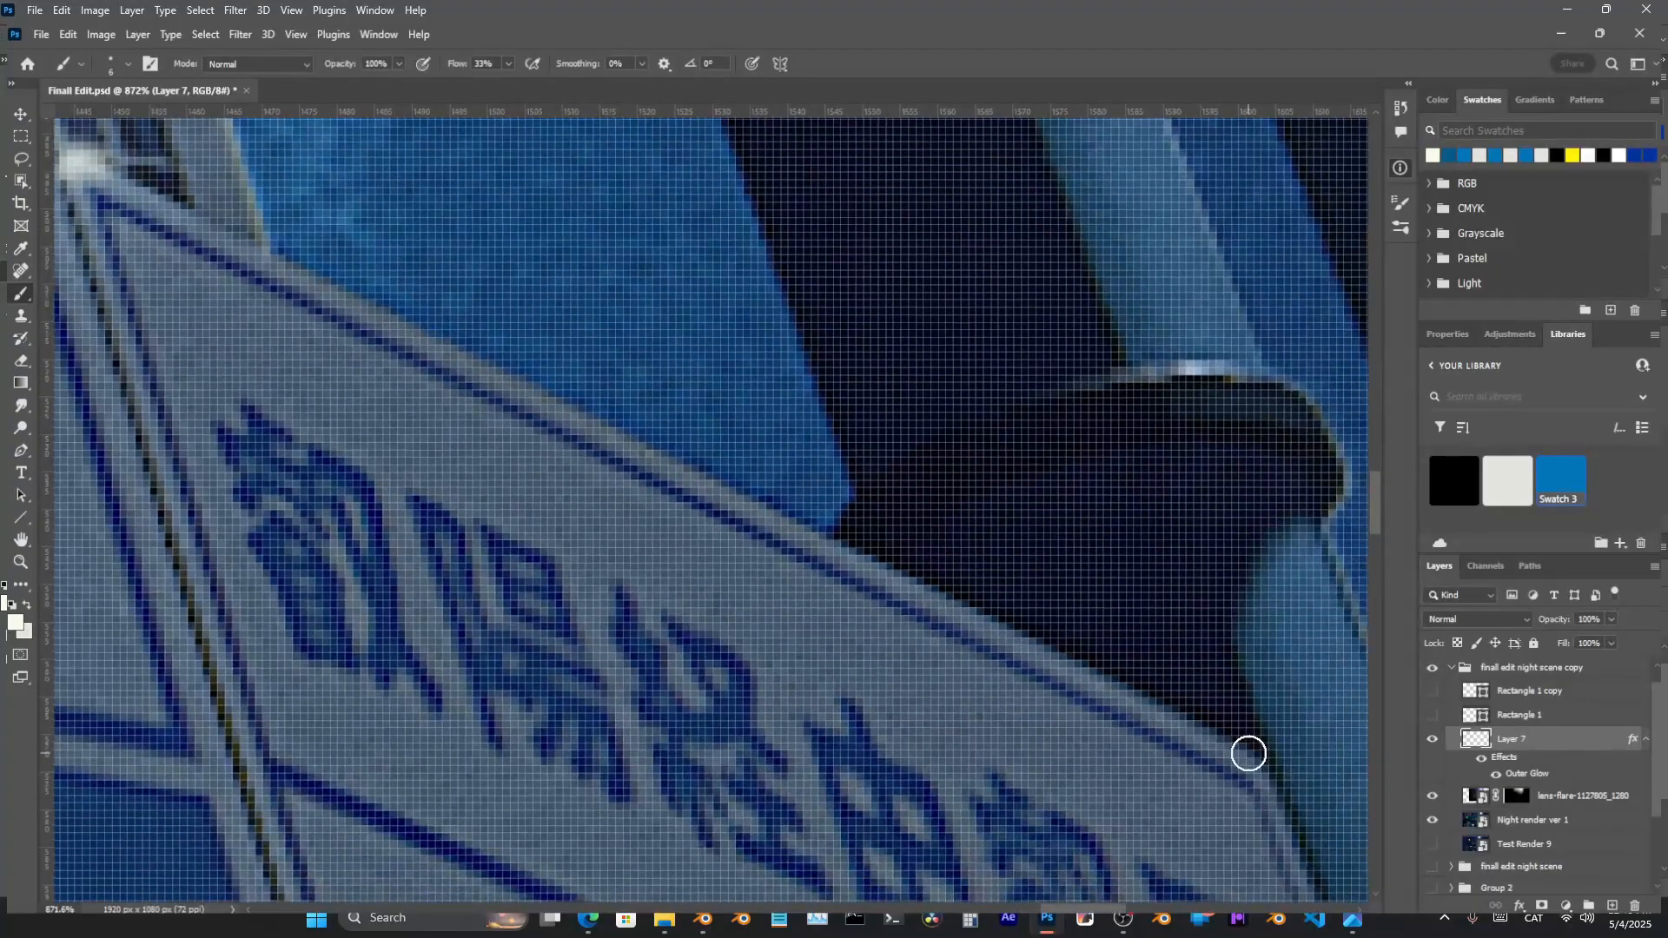
left_click(1251, 752, "shift")
mouse_move(873, 477)
left_mouse_down("ctrl")
mouse_move(174, 309)
mouse_move(229, 321)
left_mouse_up("ctrl")
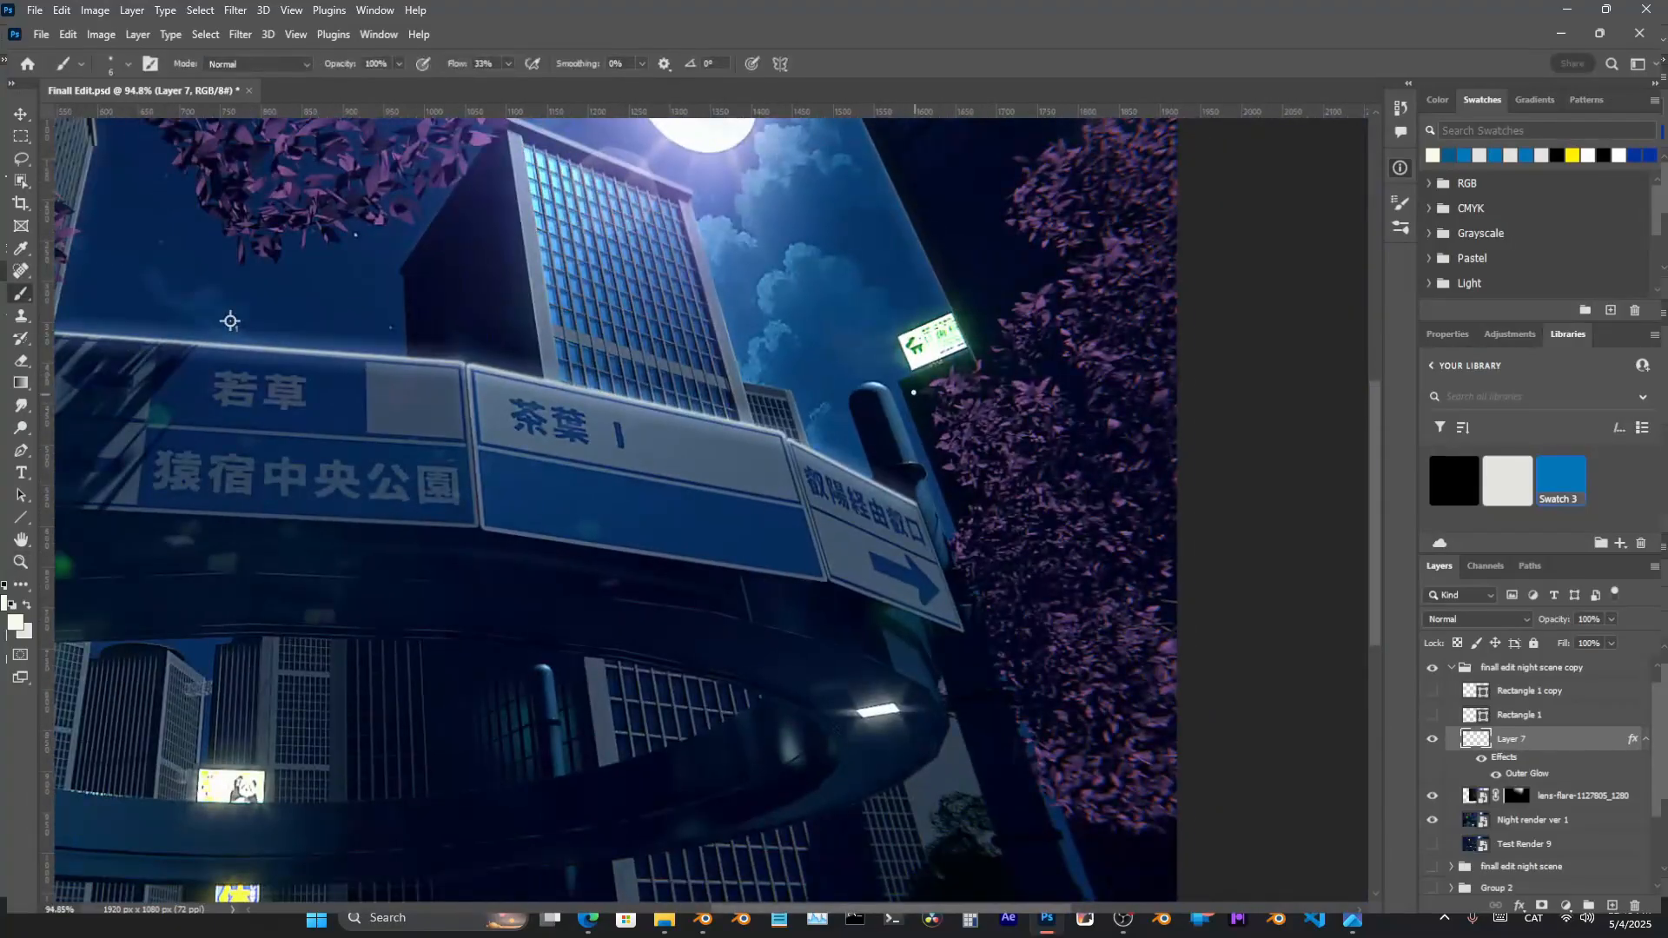
Paint a curved off-white highlight around the rounded top of the blue pole behind the arrow sign
left_click_drag(950, 420, 1046, 452, "ctrl")
left_click_drag(648, 304, 743, 364, "ctrl")
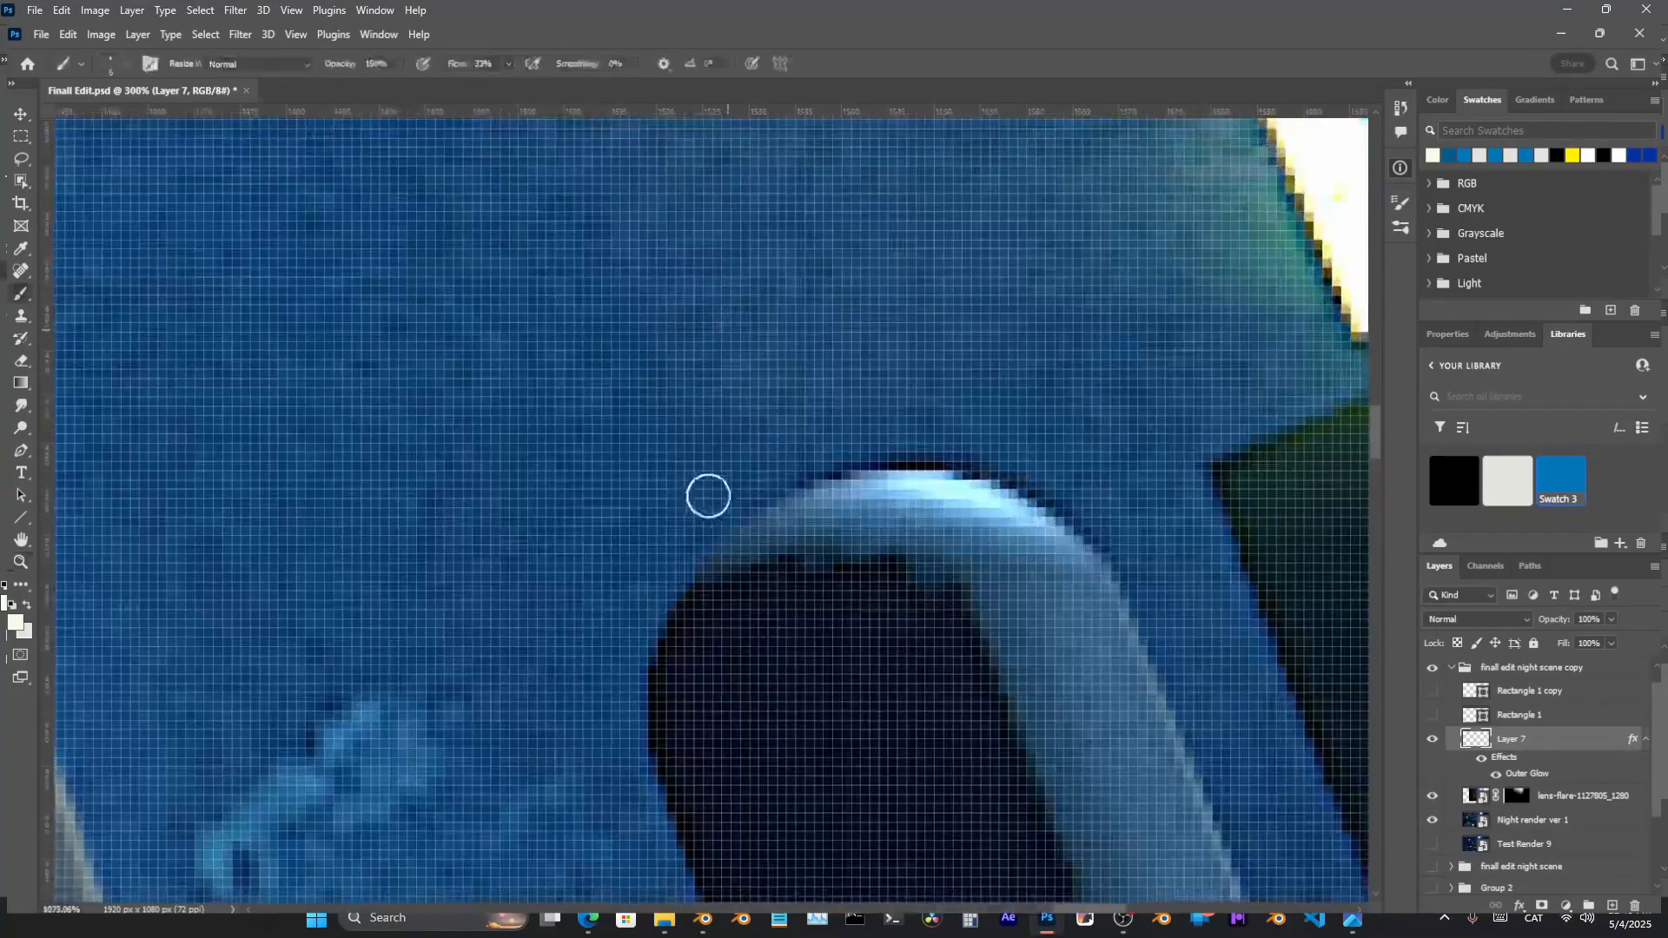
left_click_drag(675, 583, 758, 504)
key("ctrl+z")
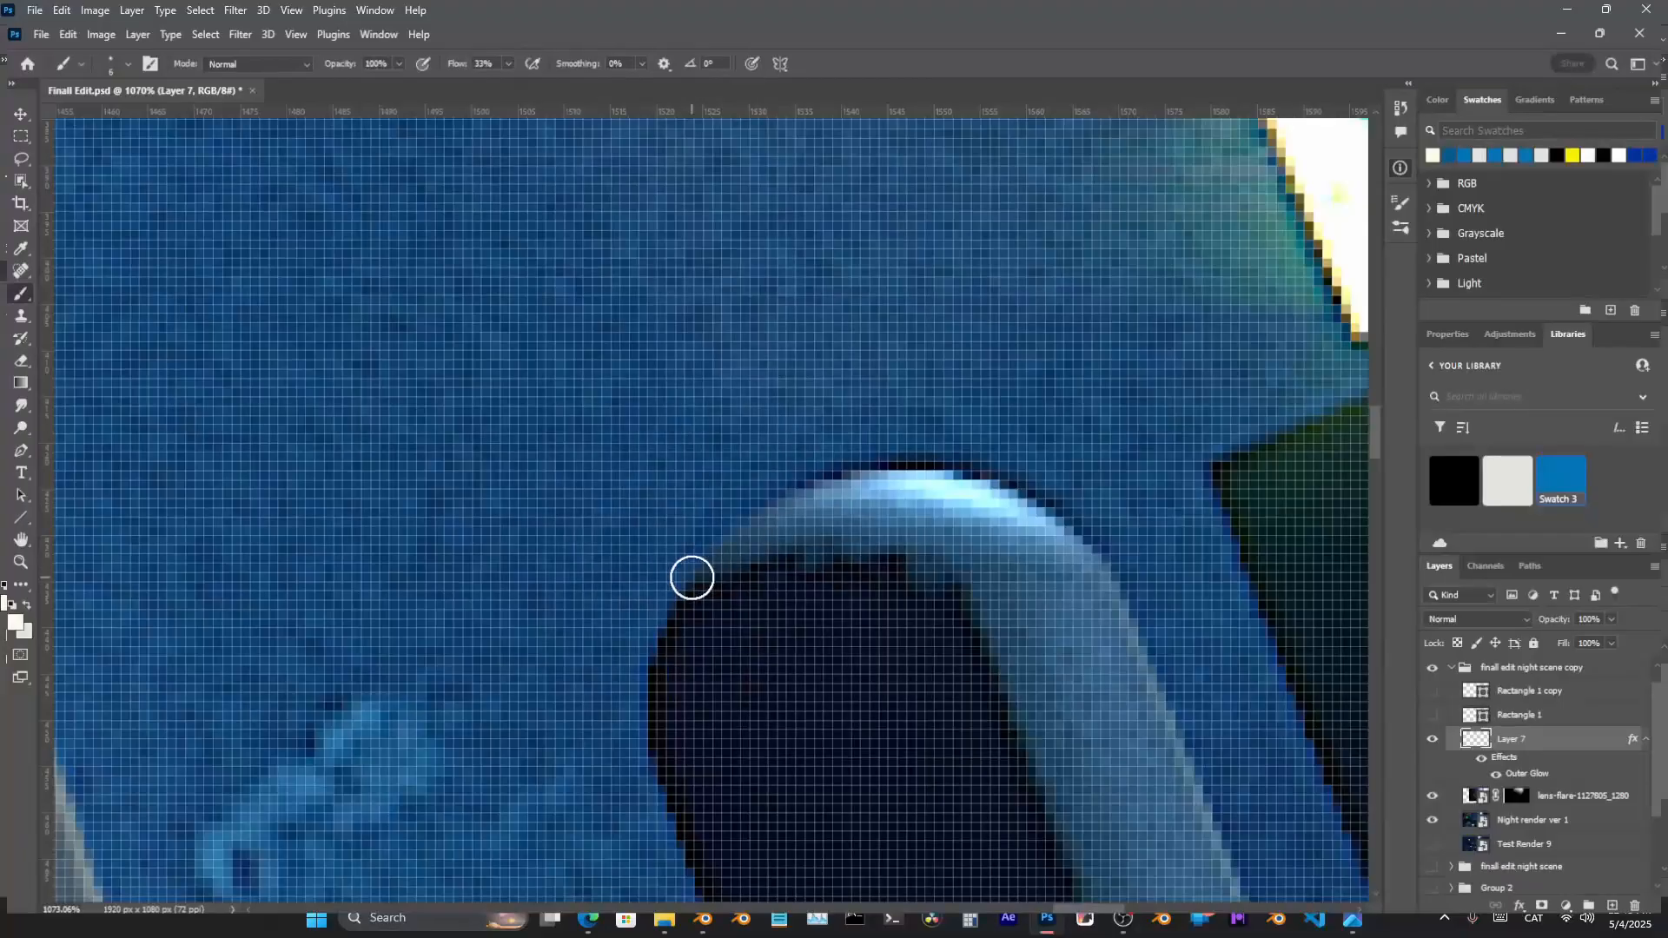
mouse_move(692, 577)
left_mouse_down()
mouse_move(736, 525)
mouse_move(1120, 581)
left_mouse_up()
left_click_drag(1102, 689, 1102, 234, "shift")
key("ctrl+z")
left_click_drag(1084, 635, 641, 216)
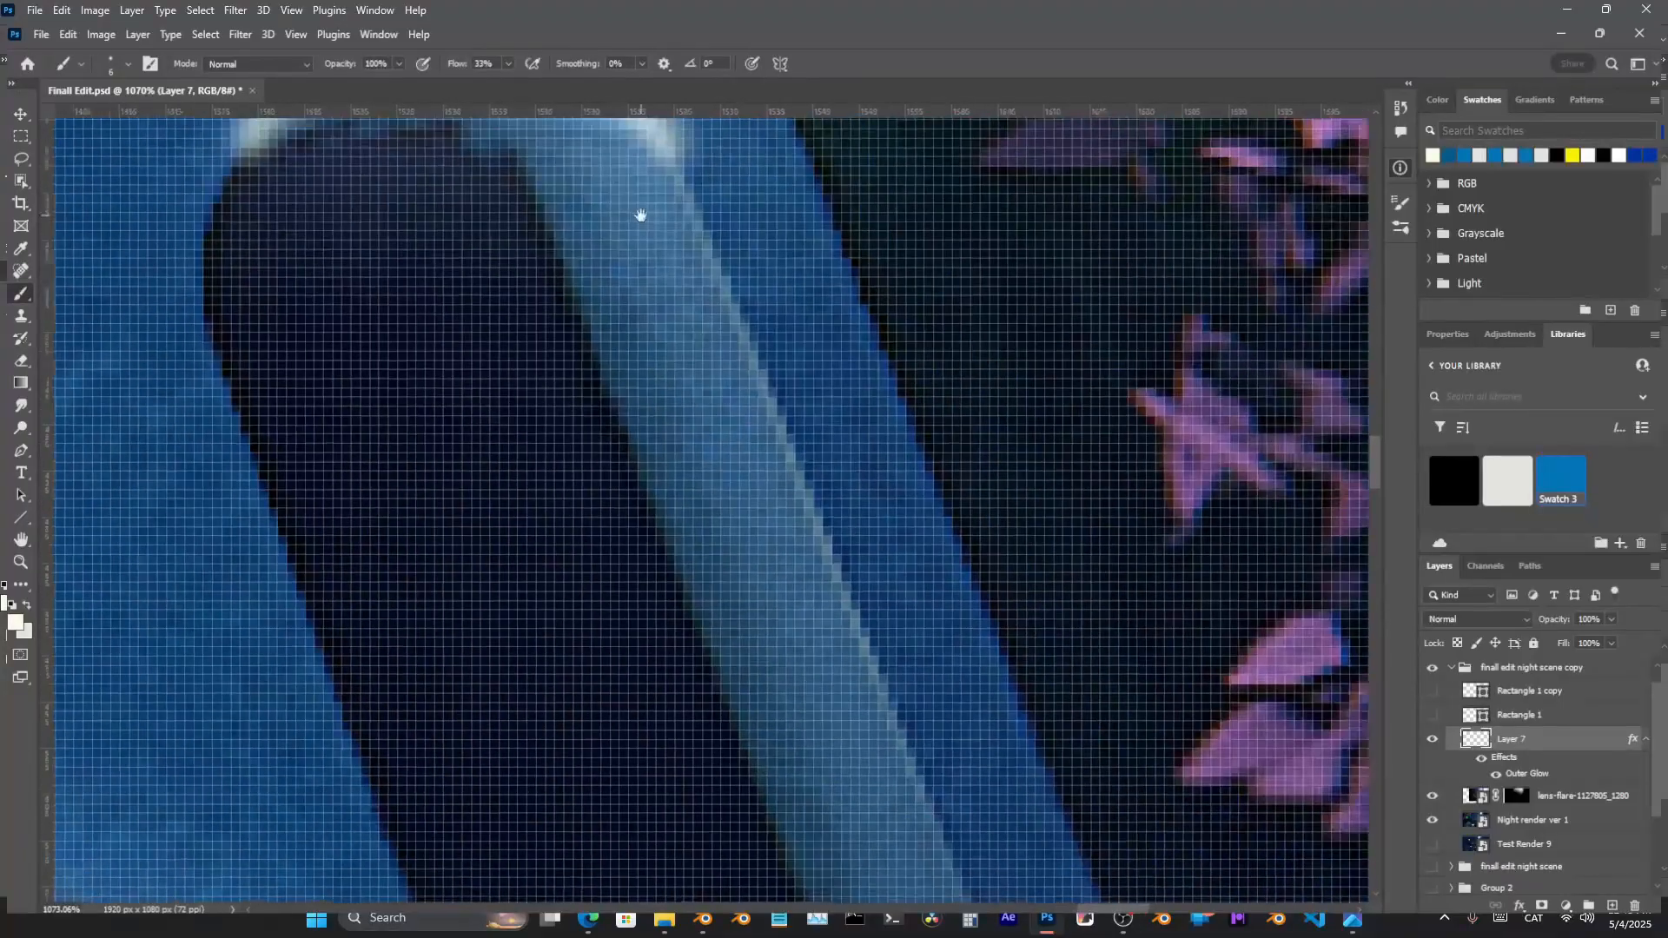
left_click_drag(761, 557, 685, 555, "ctrl")
Draw a straight glowing highlight down the dark tower's edge, from beside the moon to below the green billboard
left_click_drag(936, 351, 952, 818)
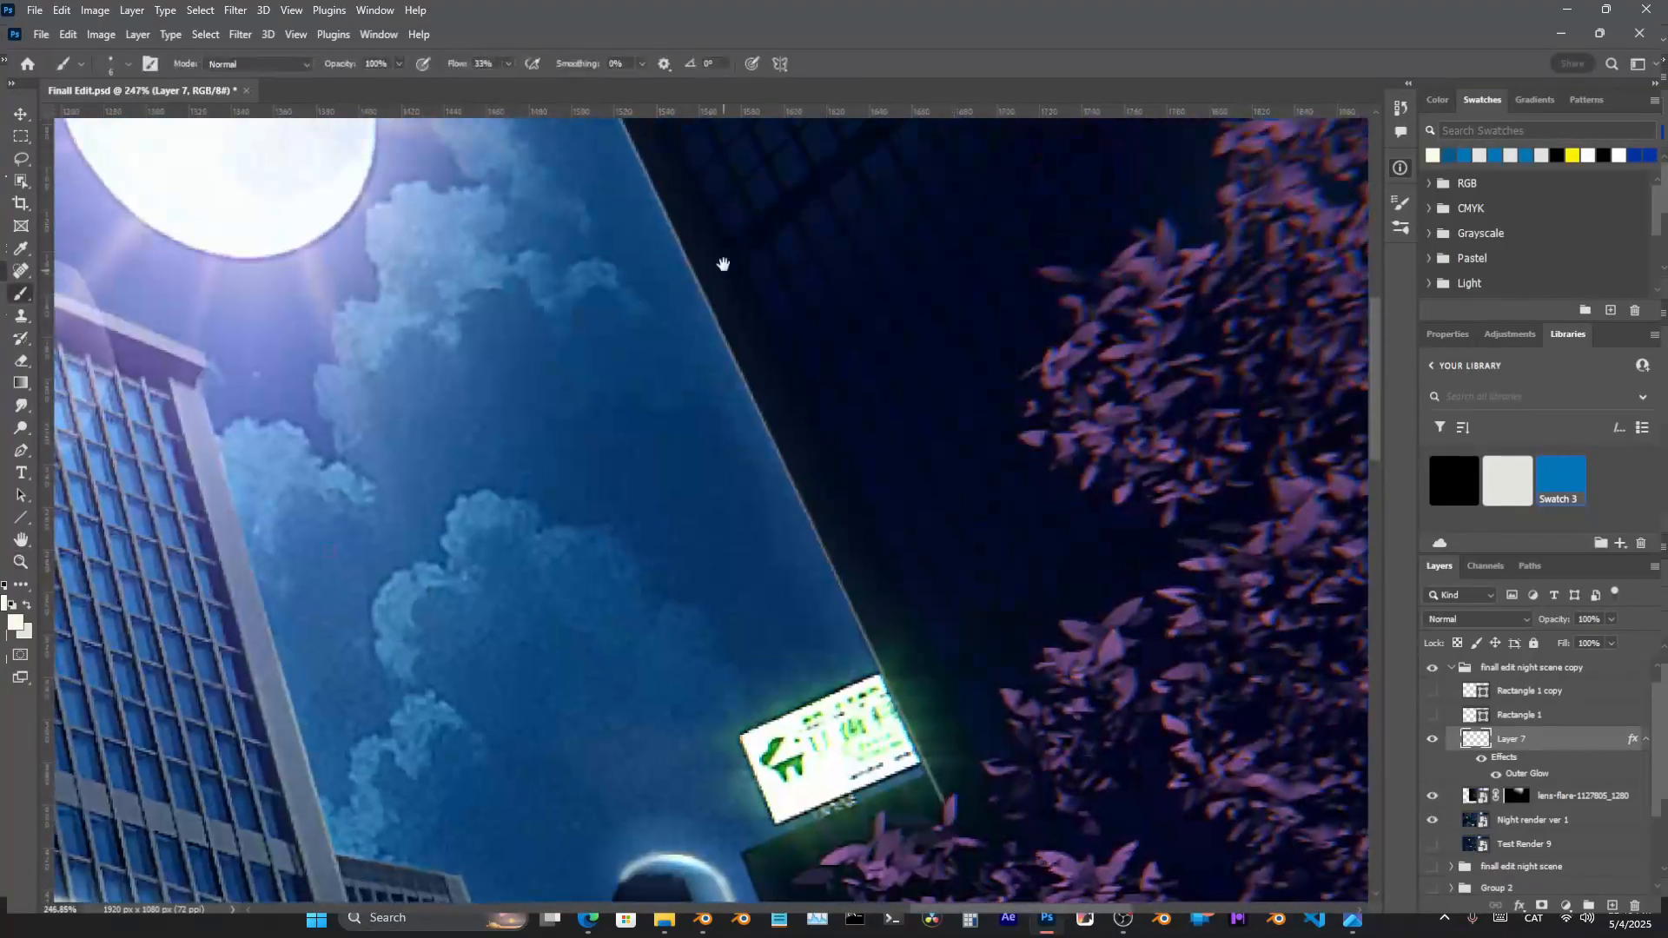
left_click_drag(723, 263, 819, 480)
left_click(642, 248)
left_click_drag(903, 721, 685, 367)
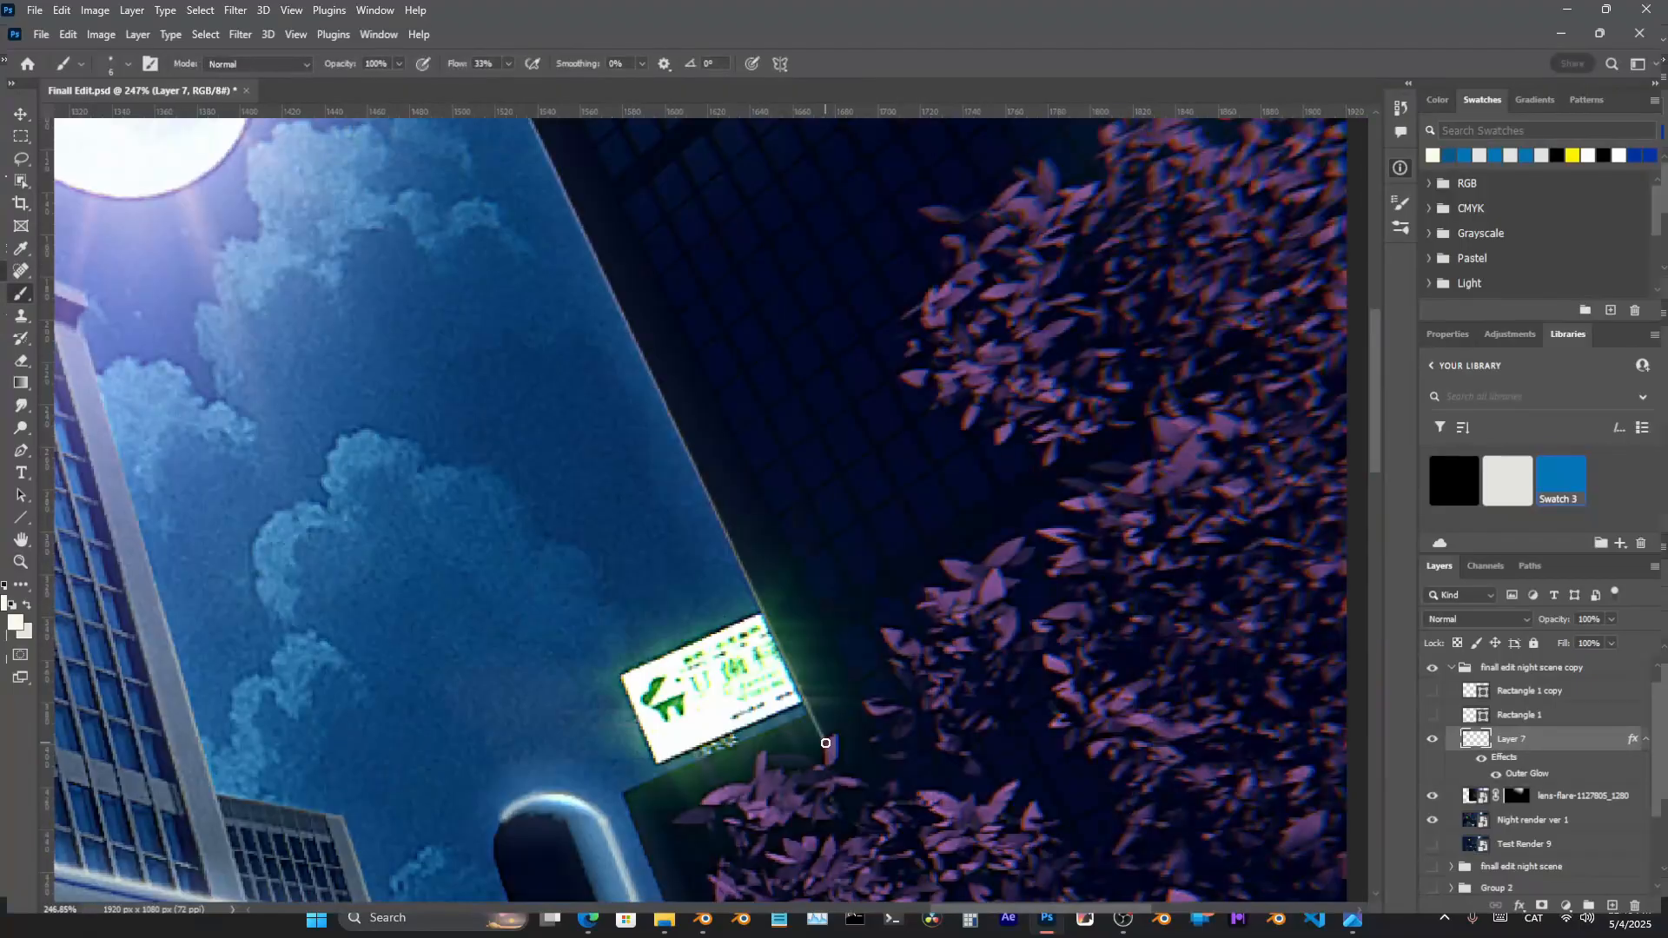
left_click(825, 743, "shift")
Soften the dark tower's edge highlight with an enlarged soft Eraser
key("e")
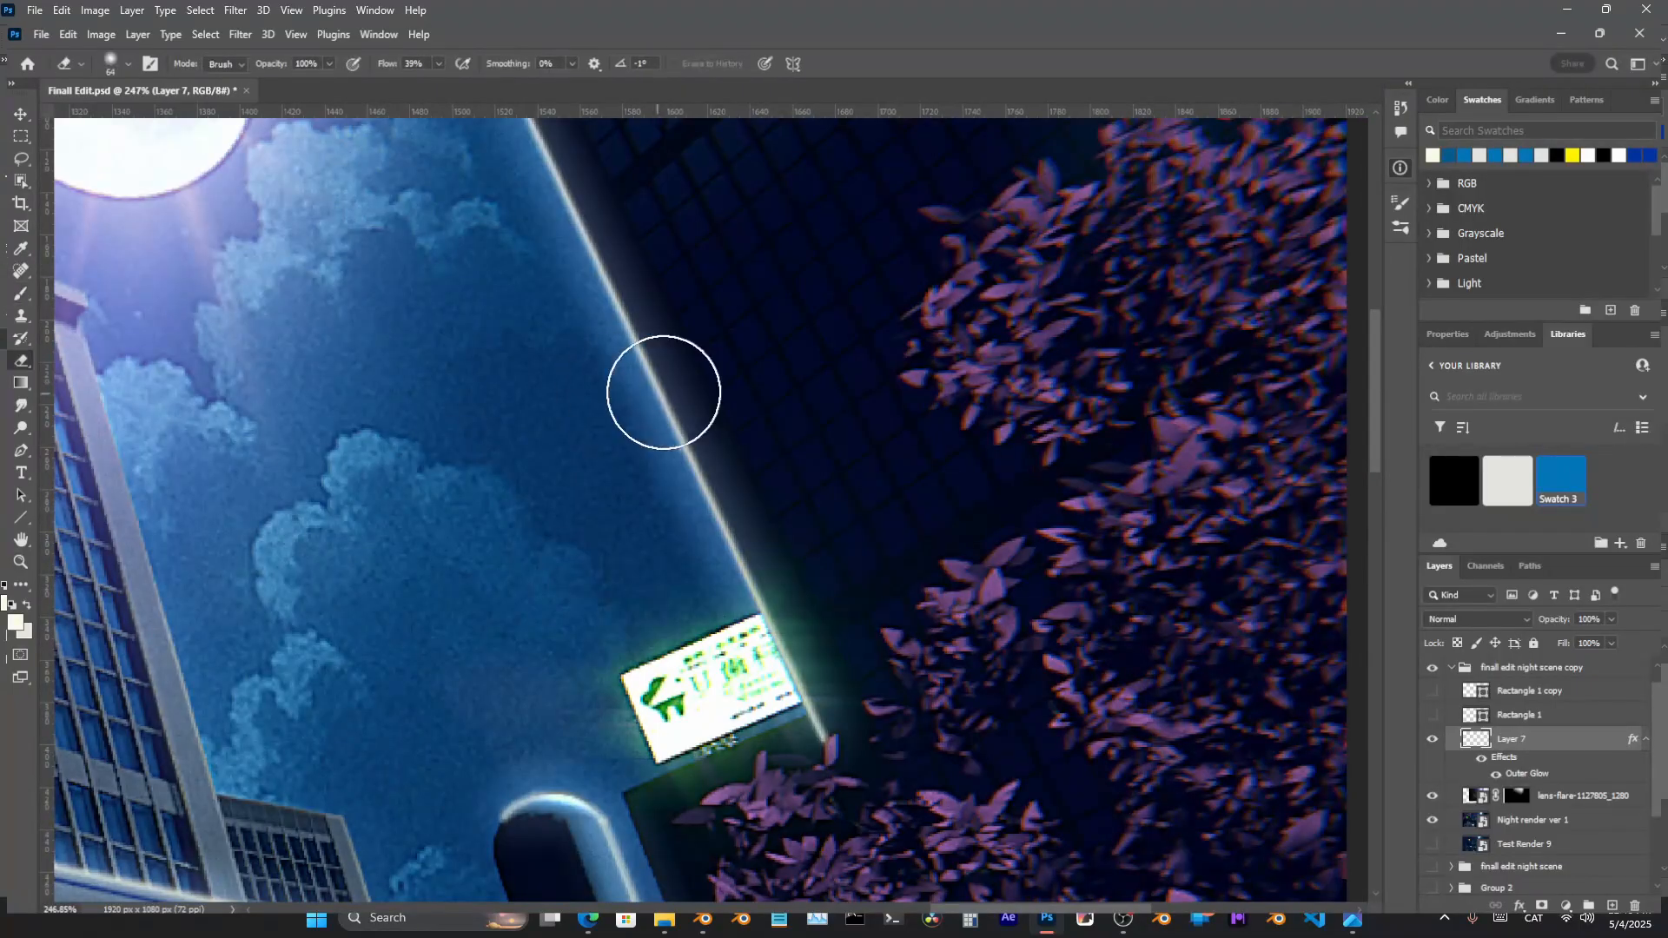
right_click_drag(642, 422, 673, 423, "alt")
left_click_drag(860, 730, 511, 336)
mouse_move(599, 289)
left_mouse_down()
mouse_move(822, 659)
mouse_move(637, 321)
mouse_move(647, 270)
left_mouse_up()
left_click_drag(856, 799, 737, 451)
mouse_move(498, 531)
left_mouse_down()
mouse_move(765, 320)
mouse_move(894, 85)
left_mouse_up()
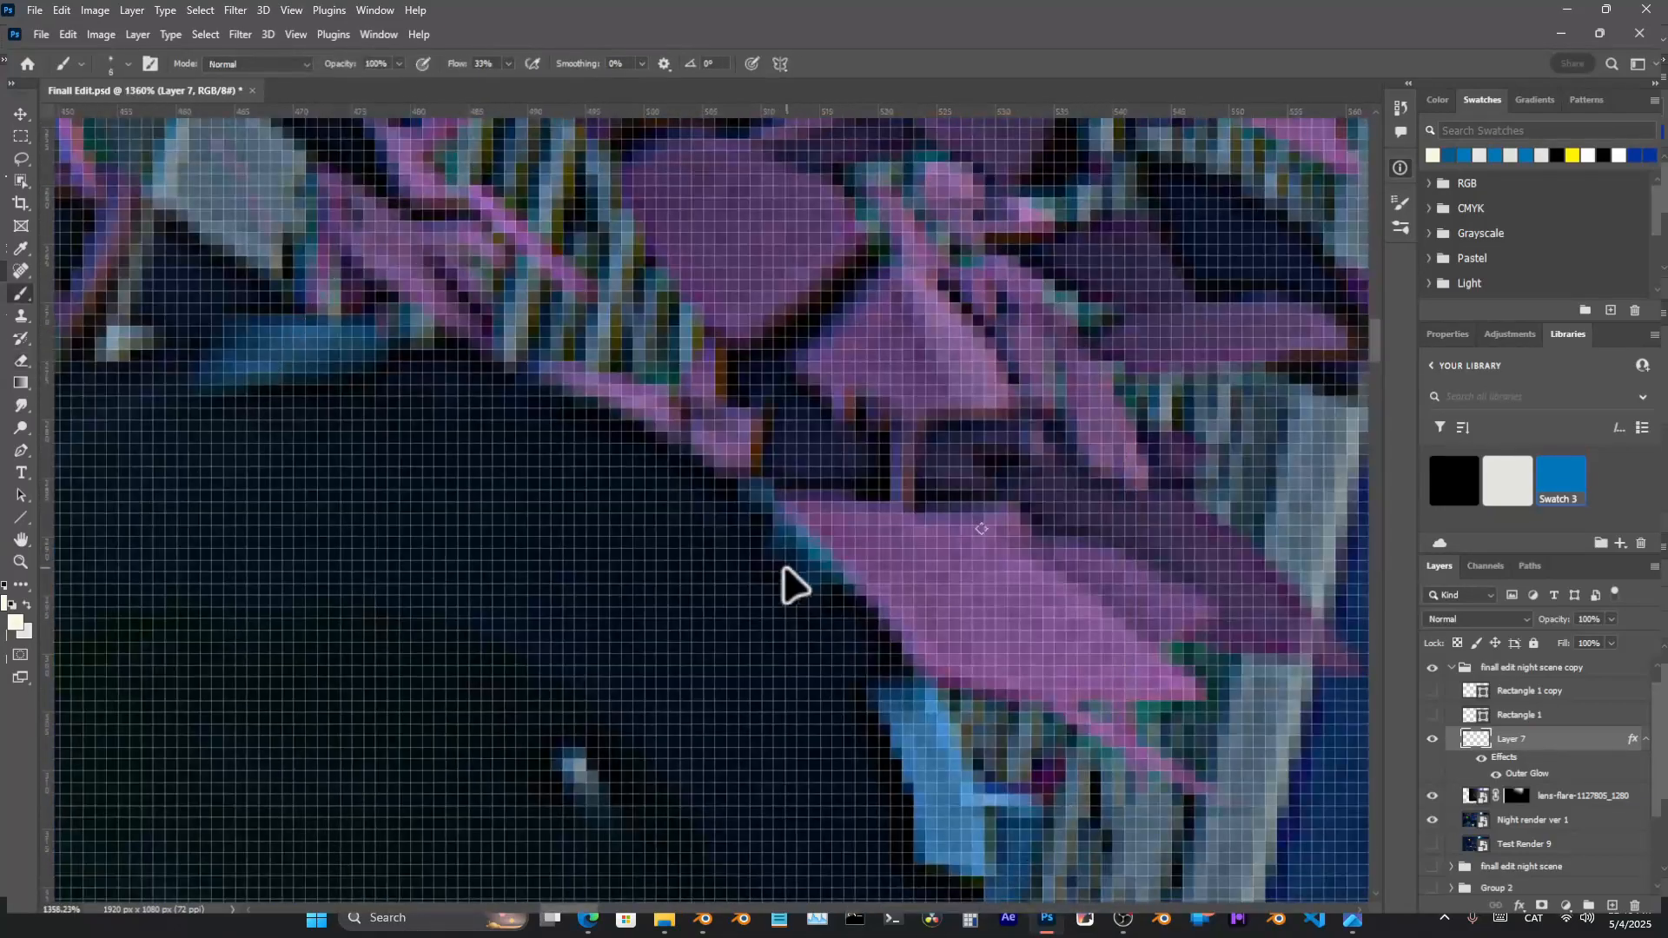
right_click_drag(783, 568, 840, 592, "alt")
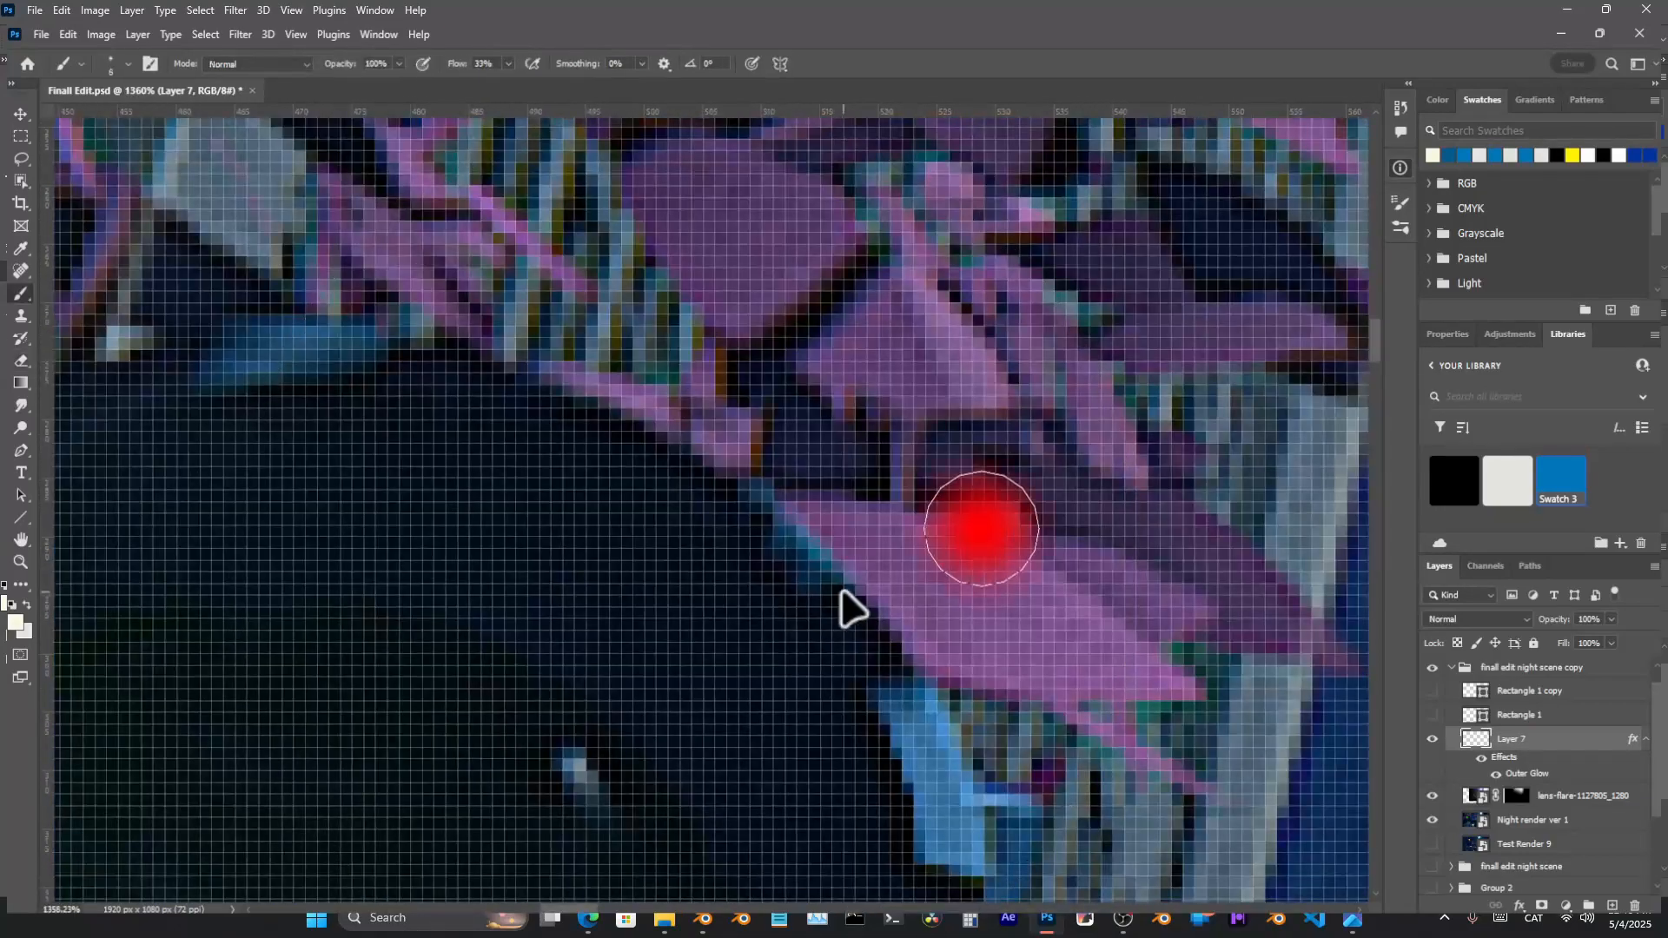
left_click_drag(943, 495, 785, 477, "ctrl")
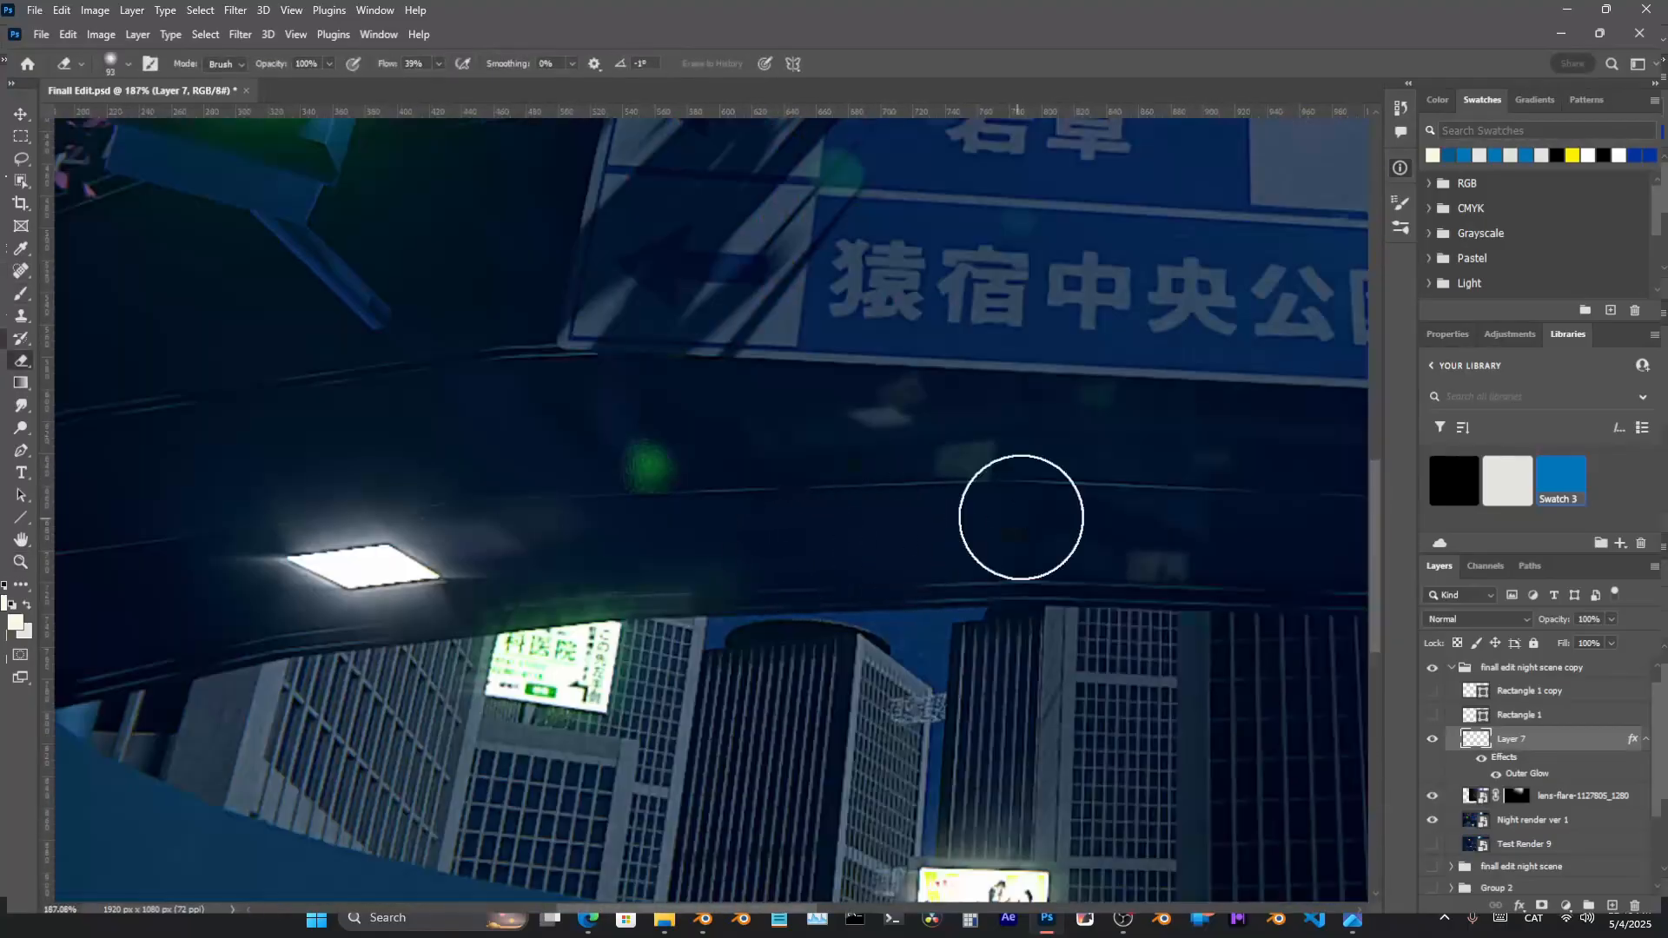
left_click_drag(1020, 517, 922, 514, "ctrl")
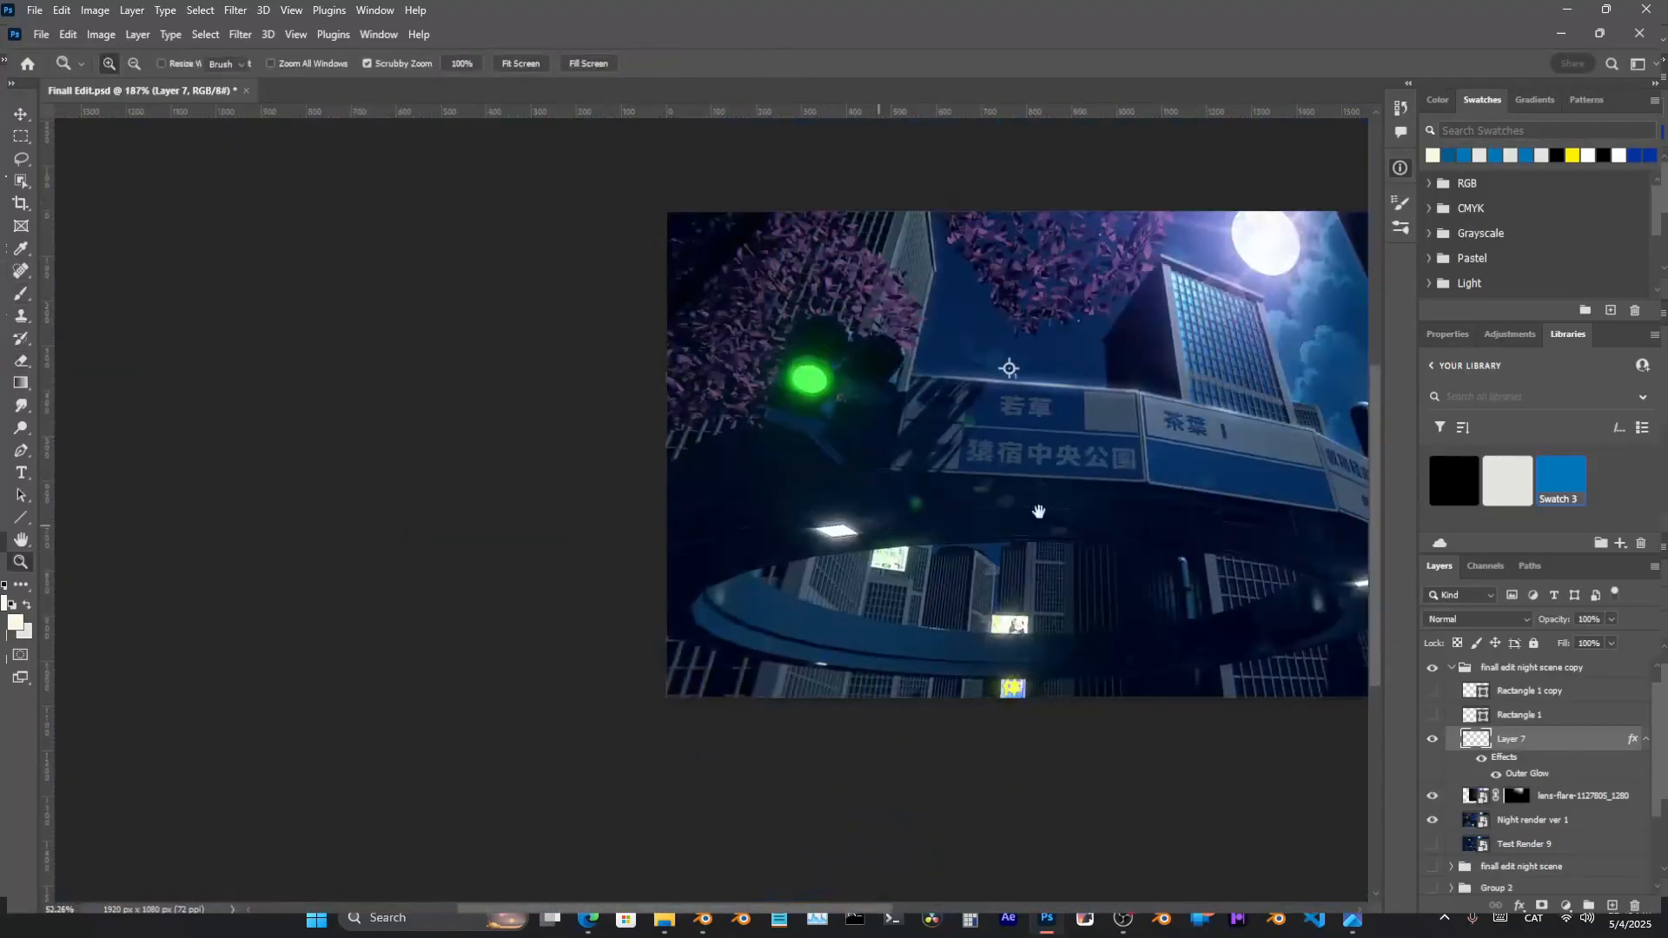
Apply the Camera Raw Filter to the Night render ver 1 layer as a smart filter
left_click_drag(1073, 494, 651, 539)
left_click_drag(860, 455, 864, 455, "ctrl")
left_click_drag(745, 456, 725, 455, "ctrl")
left_click(1511, 815)
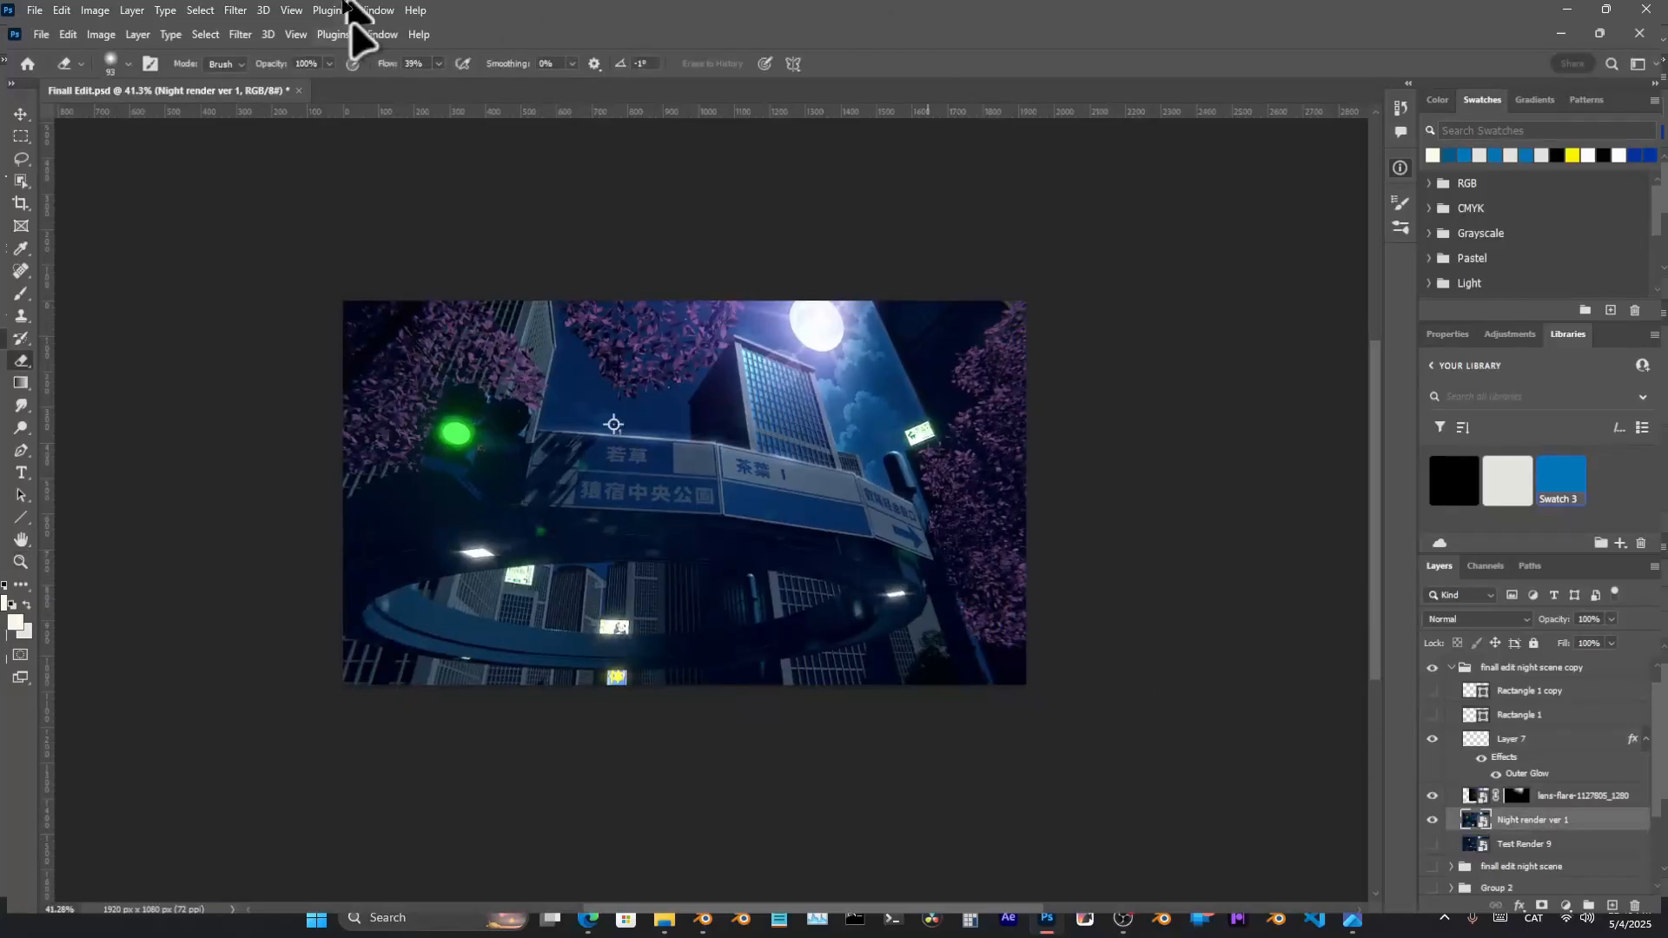
left_click(236, 12)
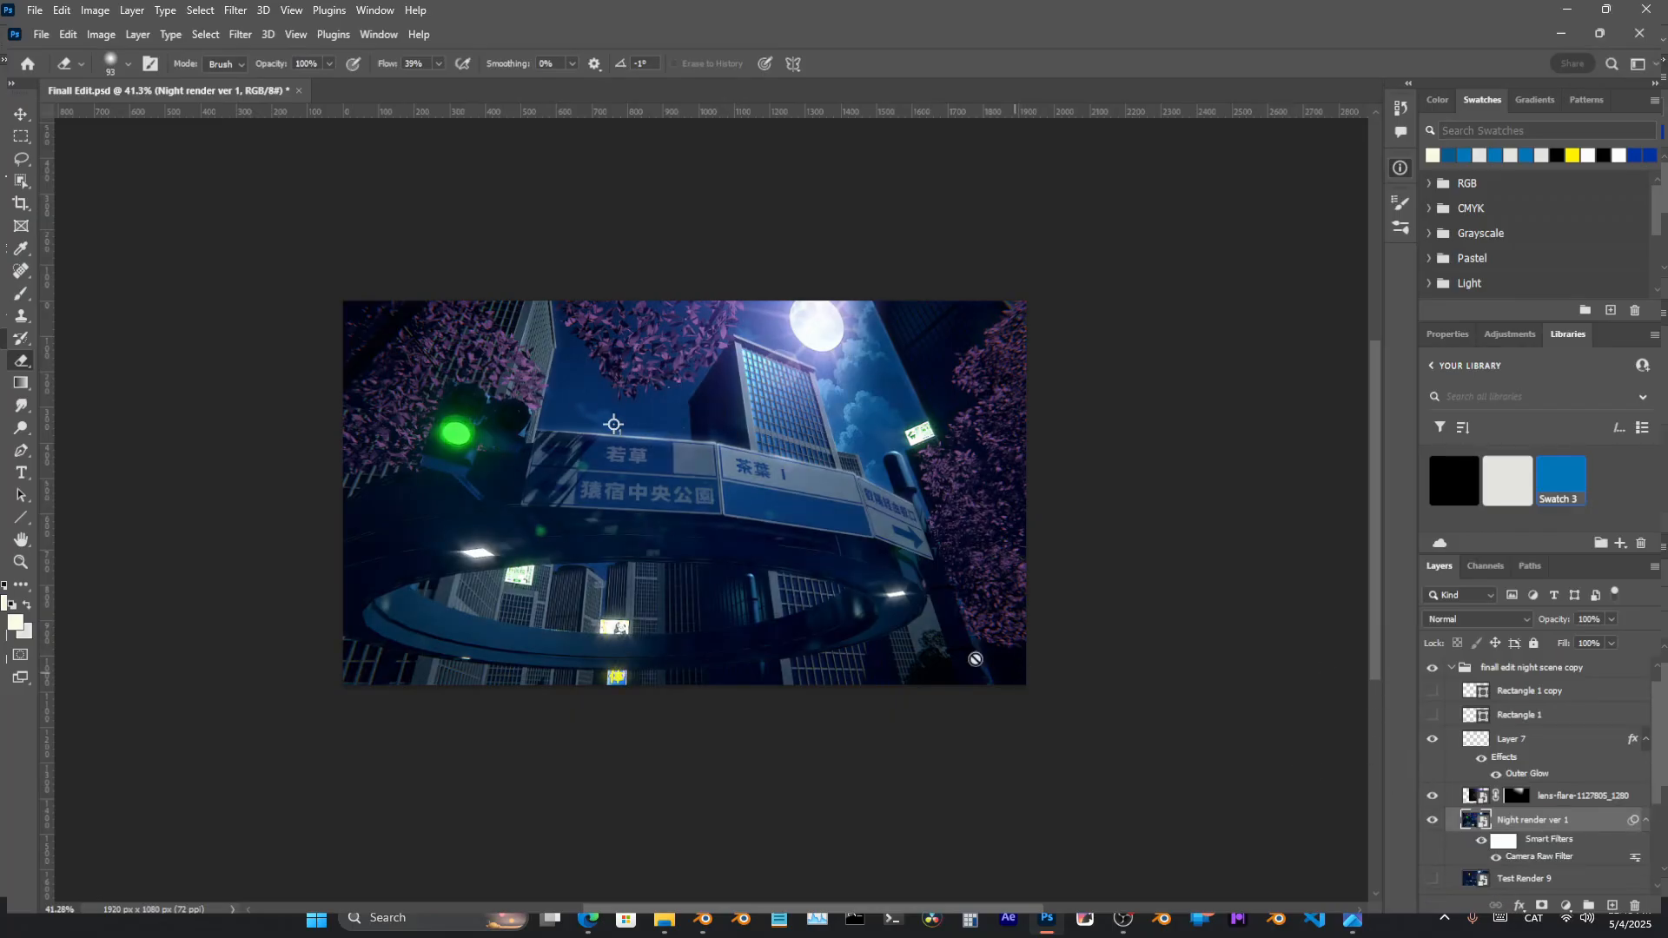
Collapse the final edit night scene copy group and show the overlays group above it
key("z")
left_click_drag(631, 491, 685, 498)
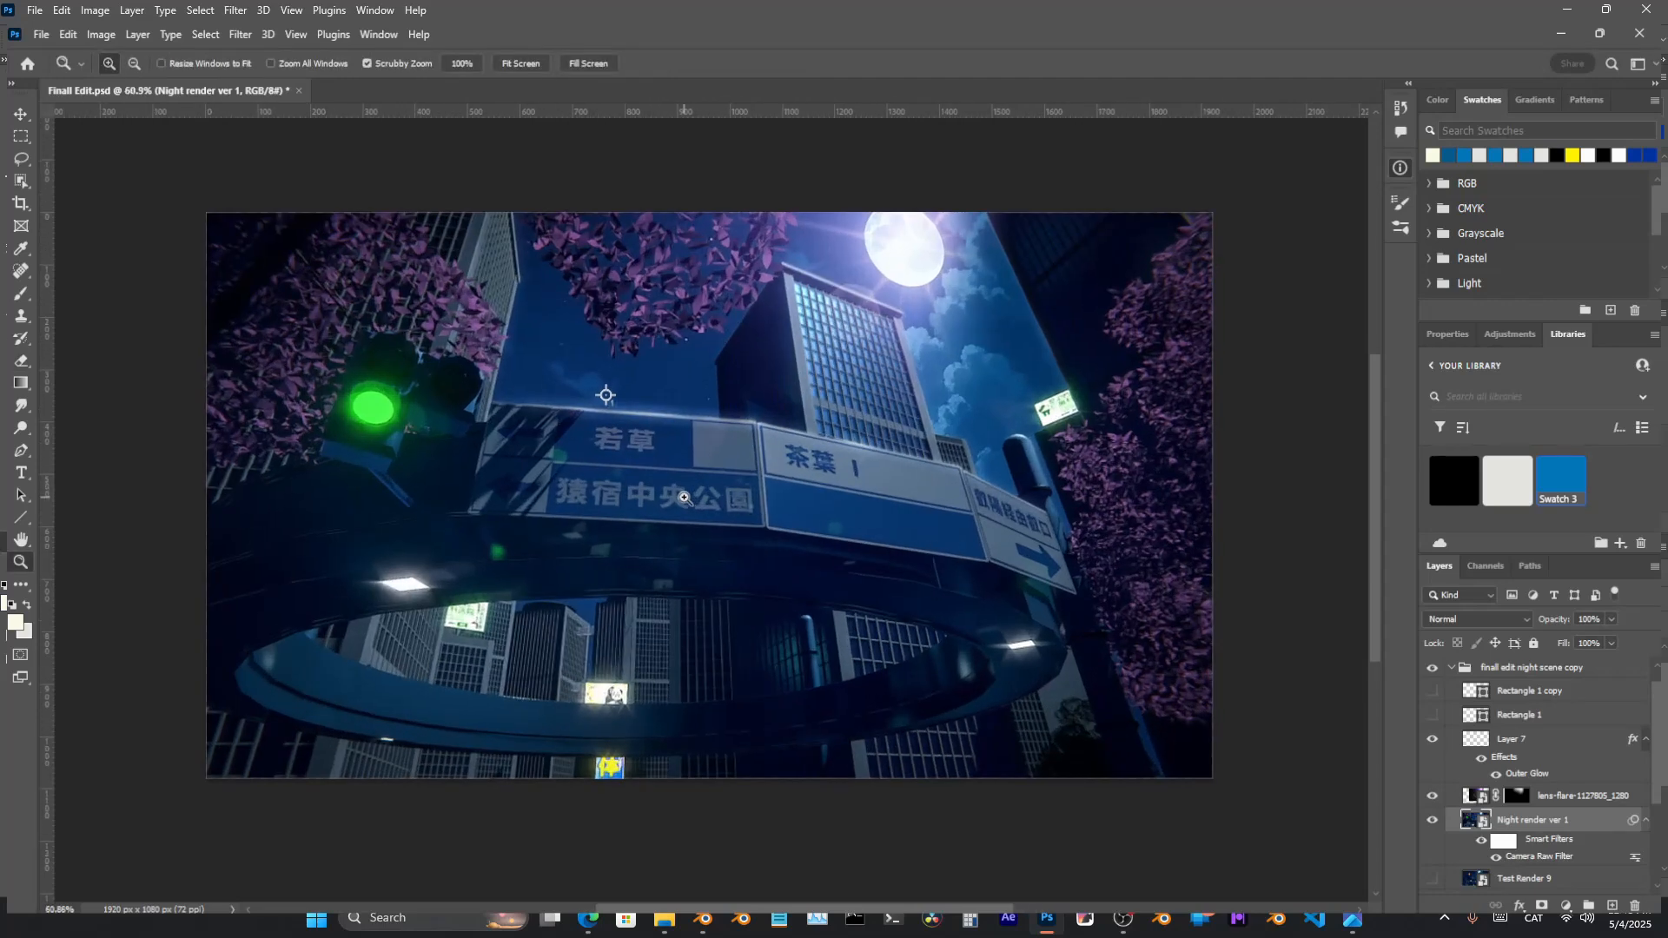
key("e")
scroll(1515, 738, "up", 1)
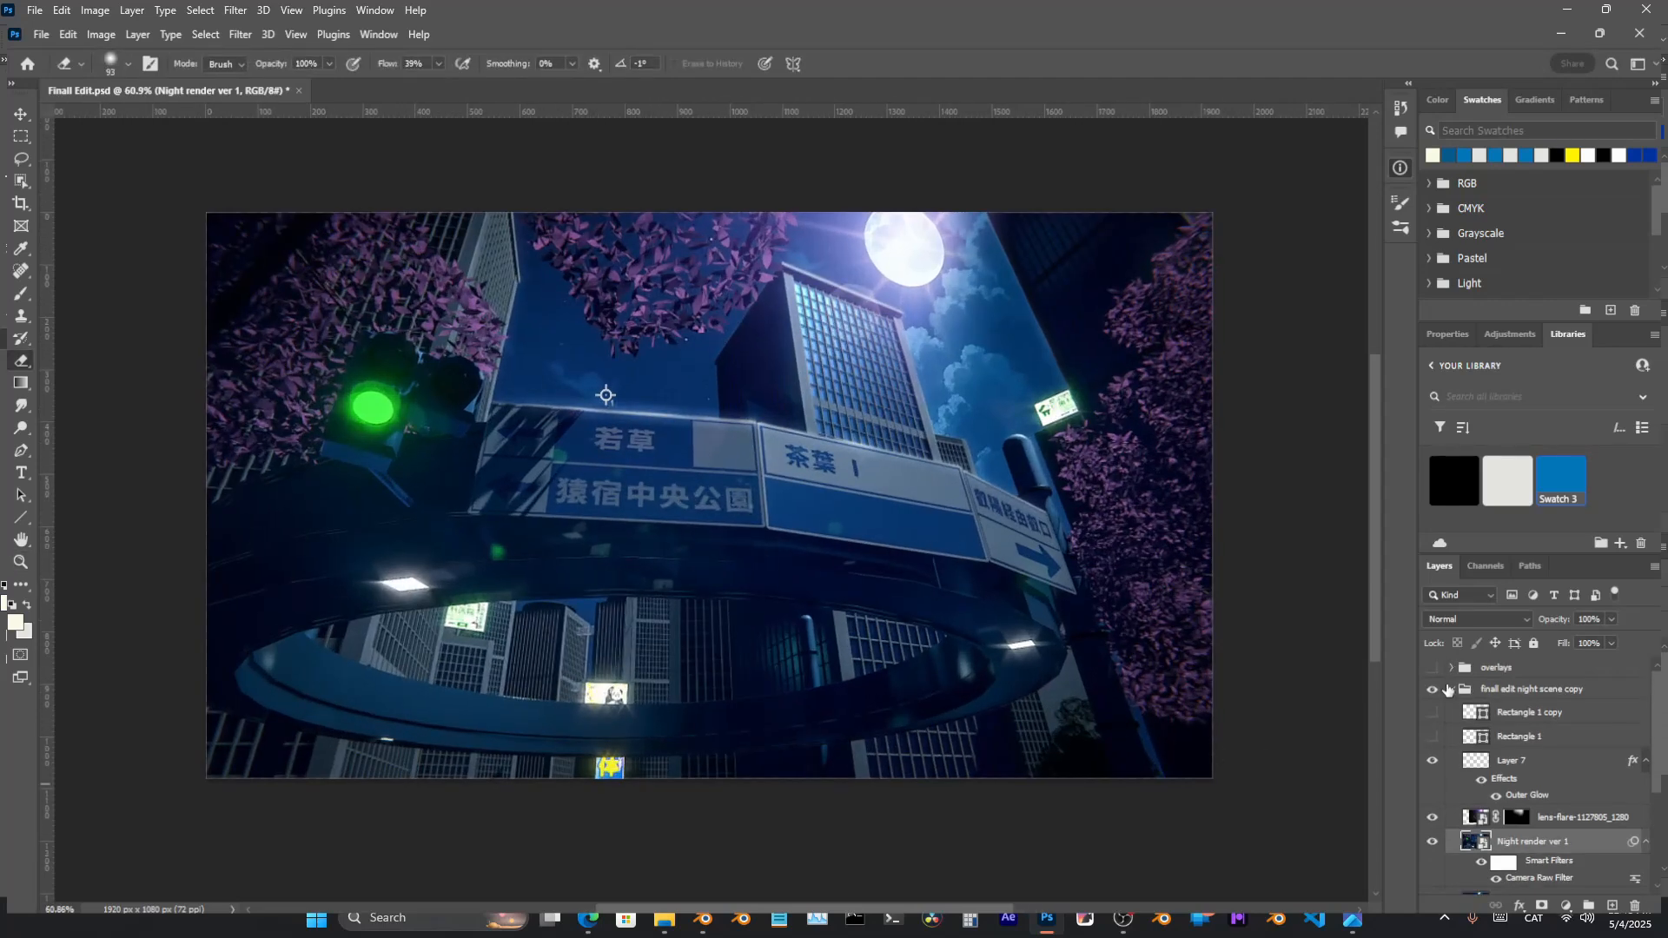
left_click(1448, 688)
left_click(1432, 667)
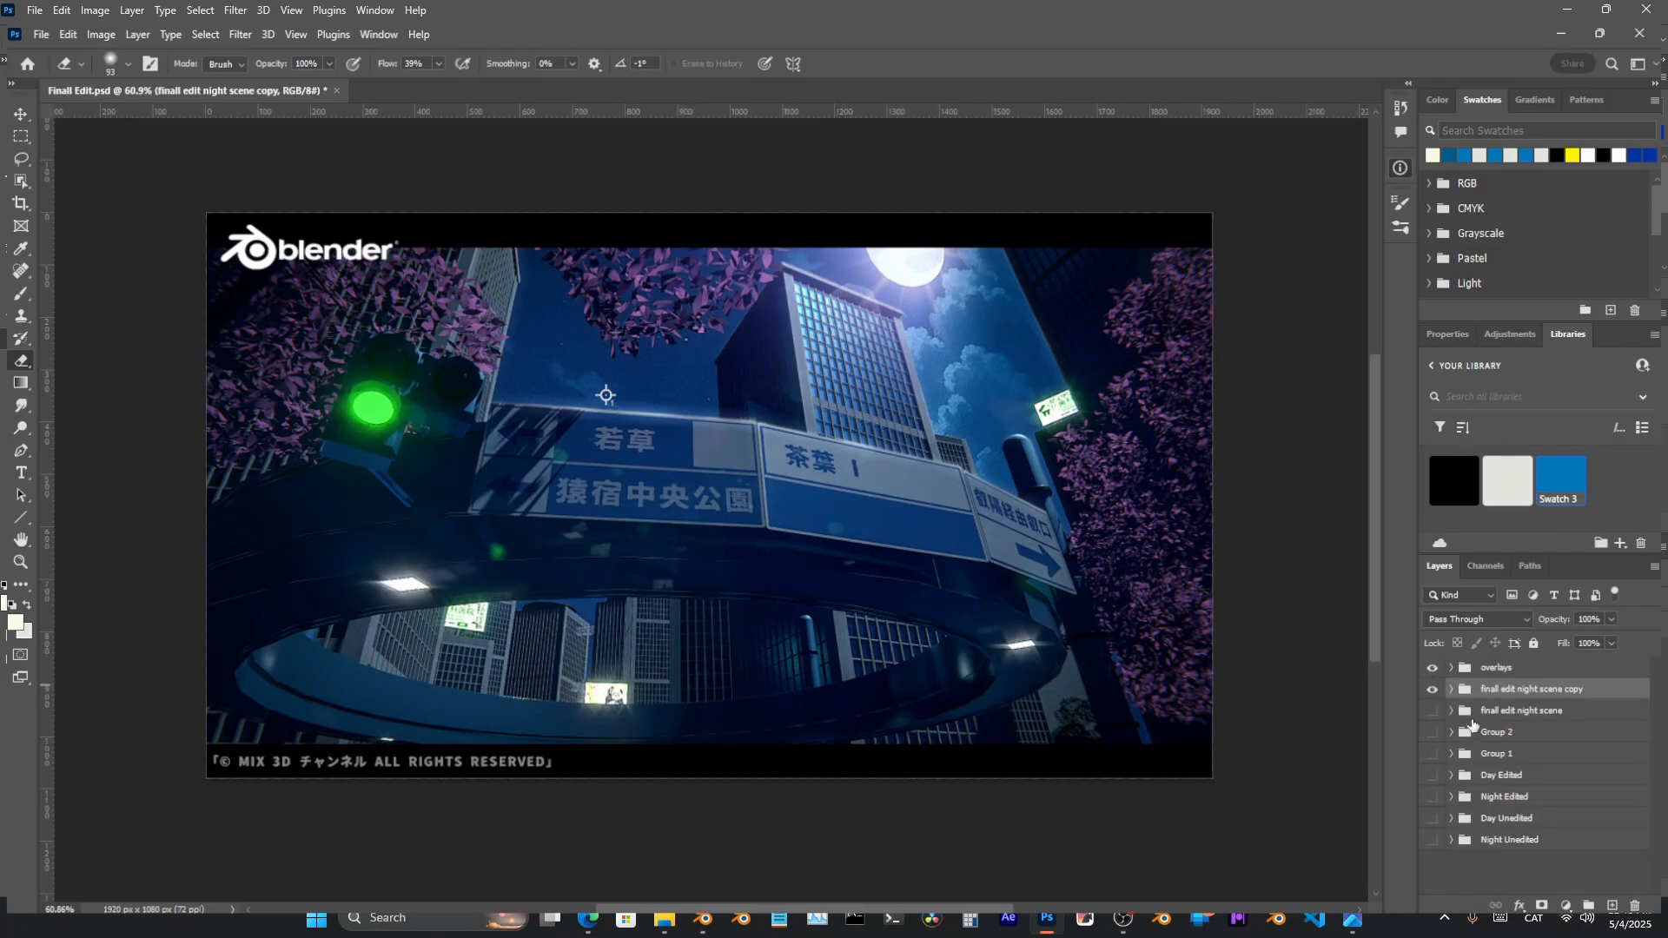
Hide the final edit night scene copy group and compare Group 1 with Day Edited, leaving only Group 1 shown beneath the overlays
left_click(1430, 689)
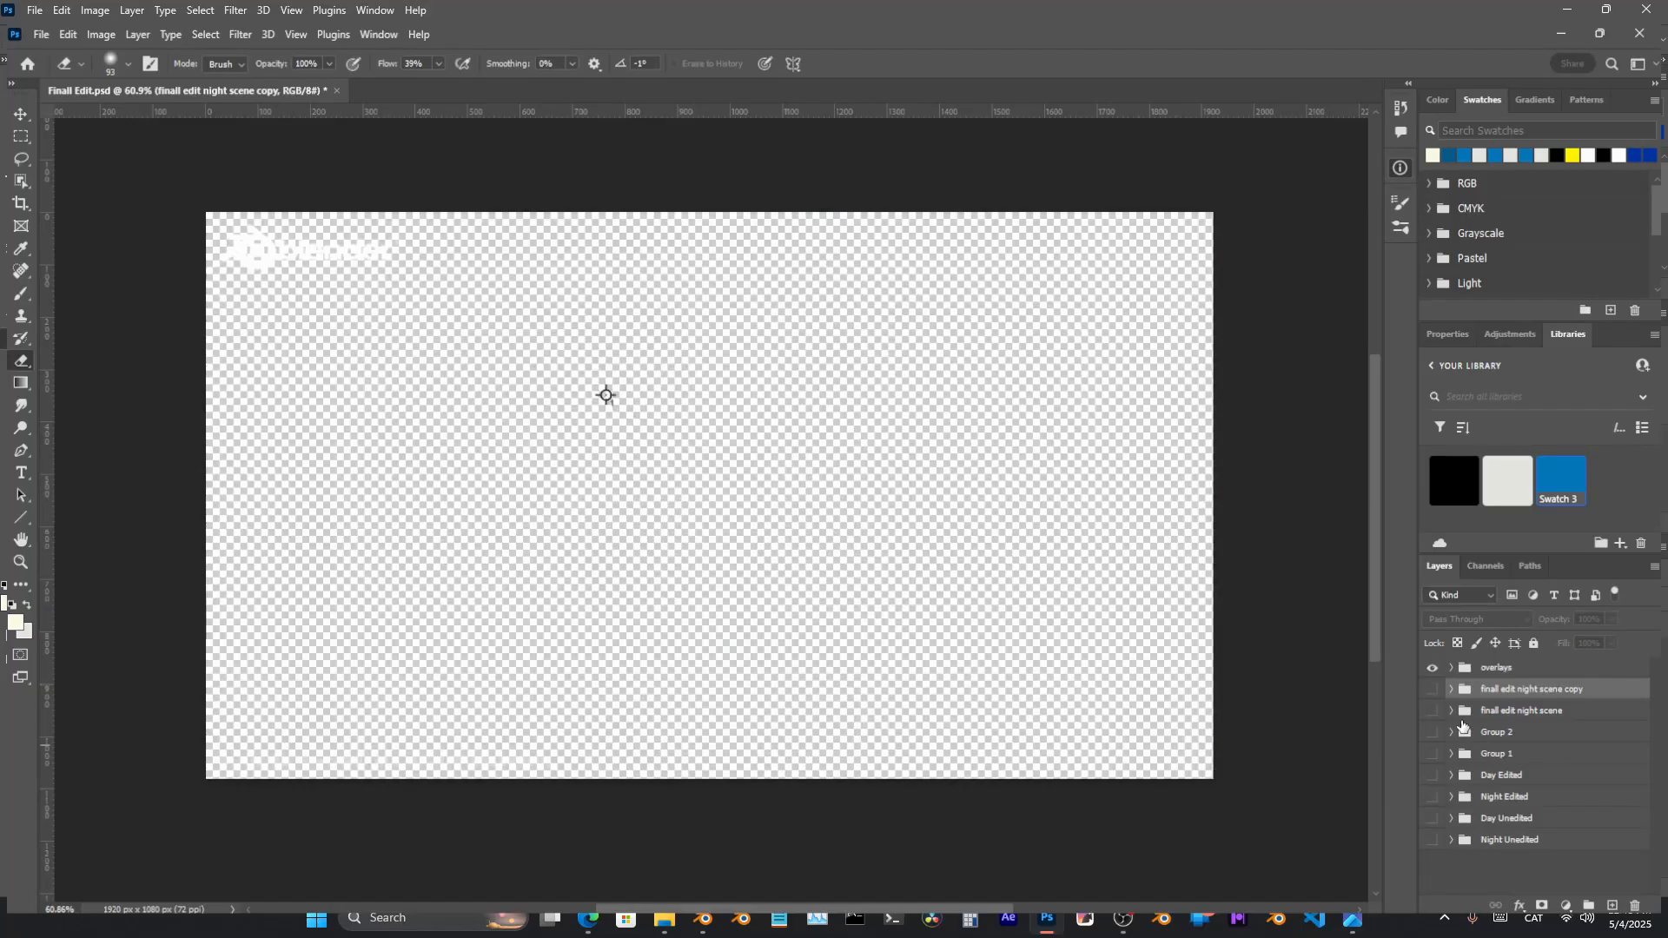
left_click(1433, 754)
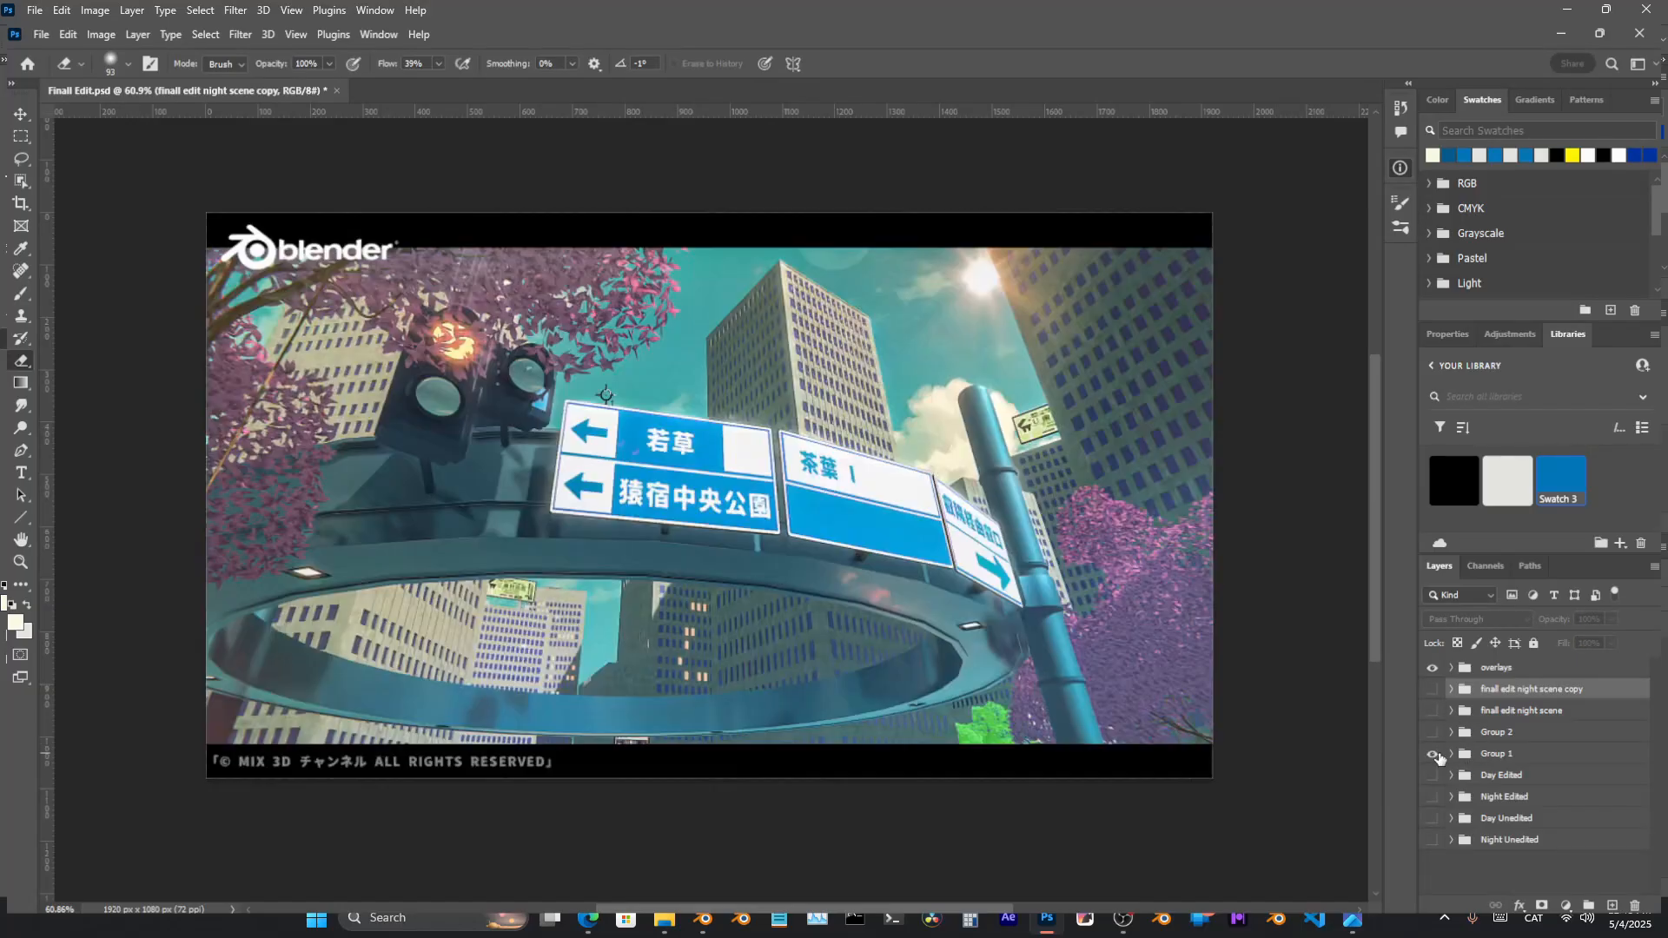
left_click(1432, 754)
left_click(1432, 754)
left_click(1457, 753)
left_click(1432, 754)
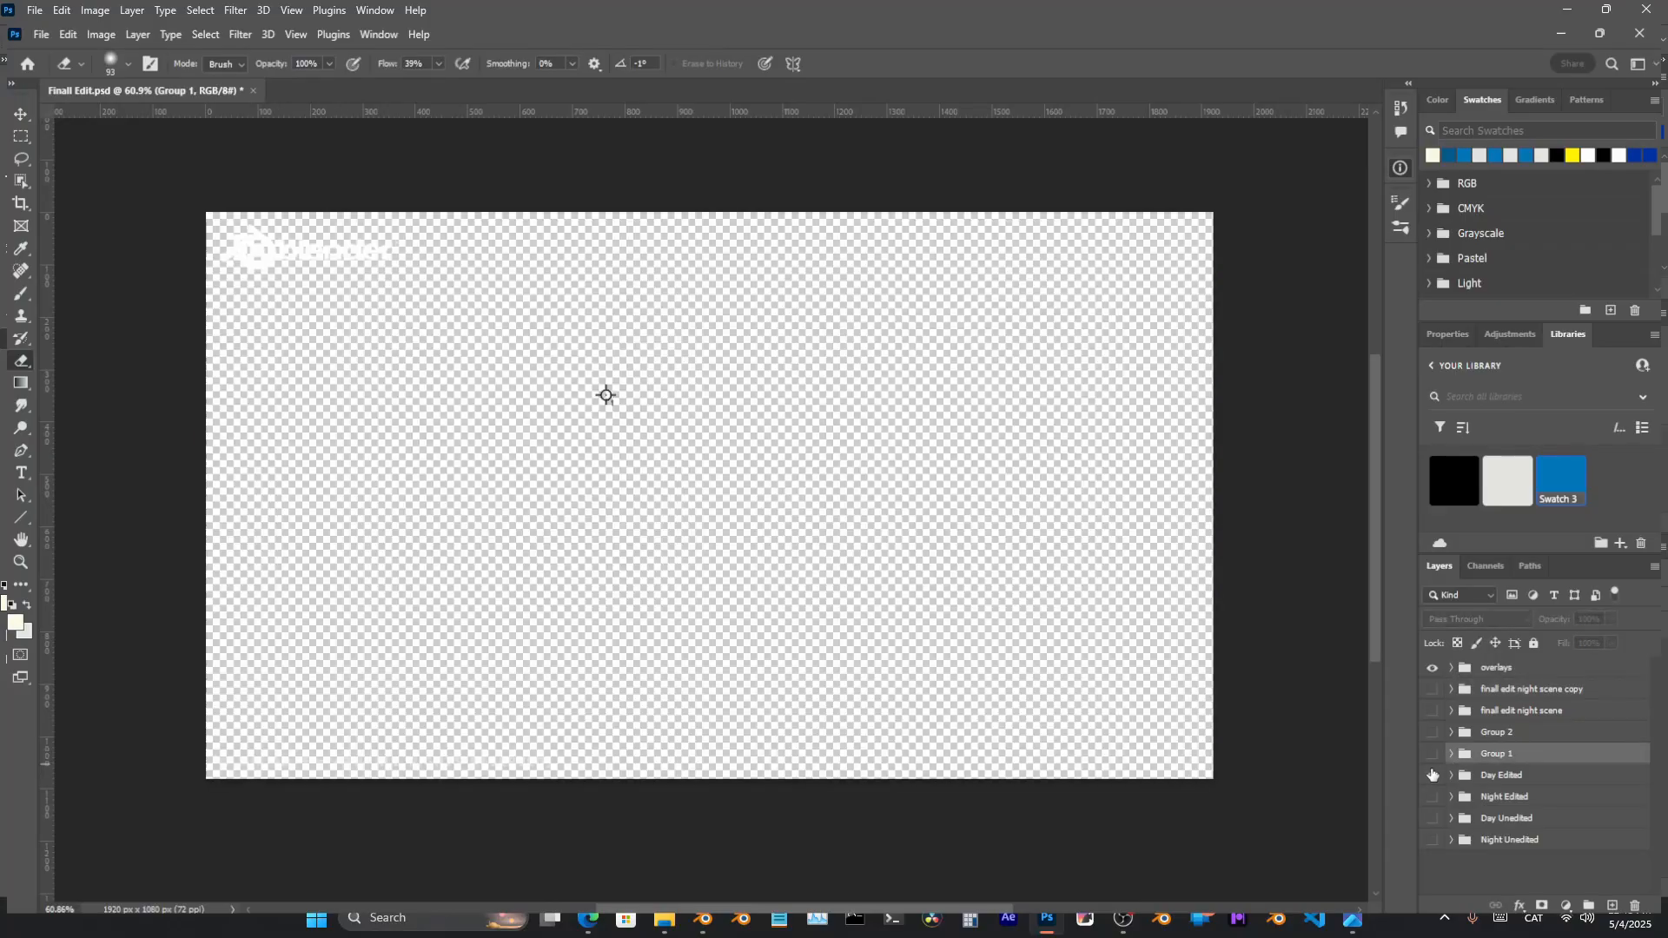
left_click(1433, 774)
left_click(1433, 754)
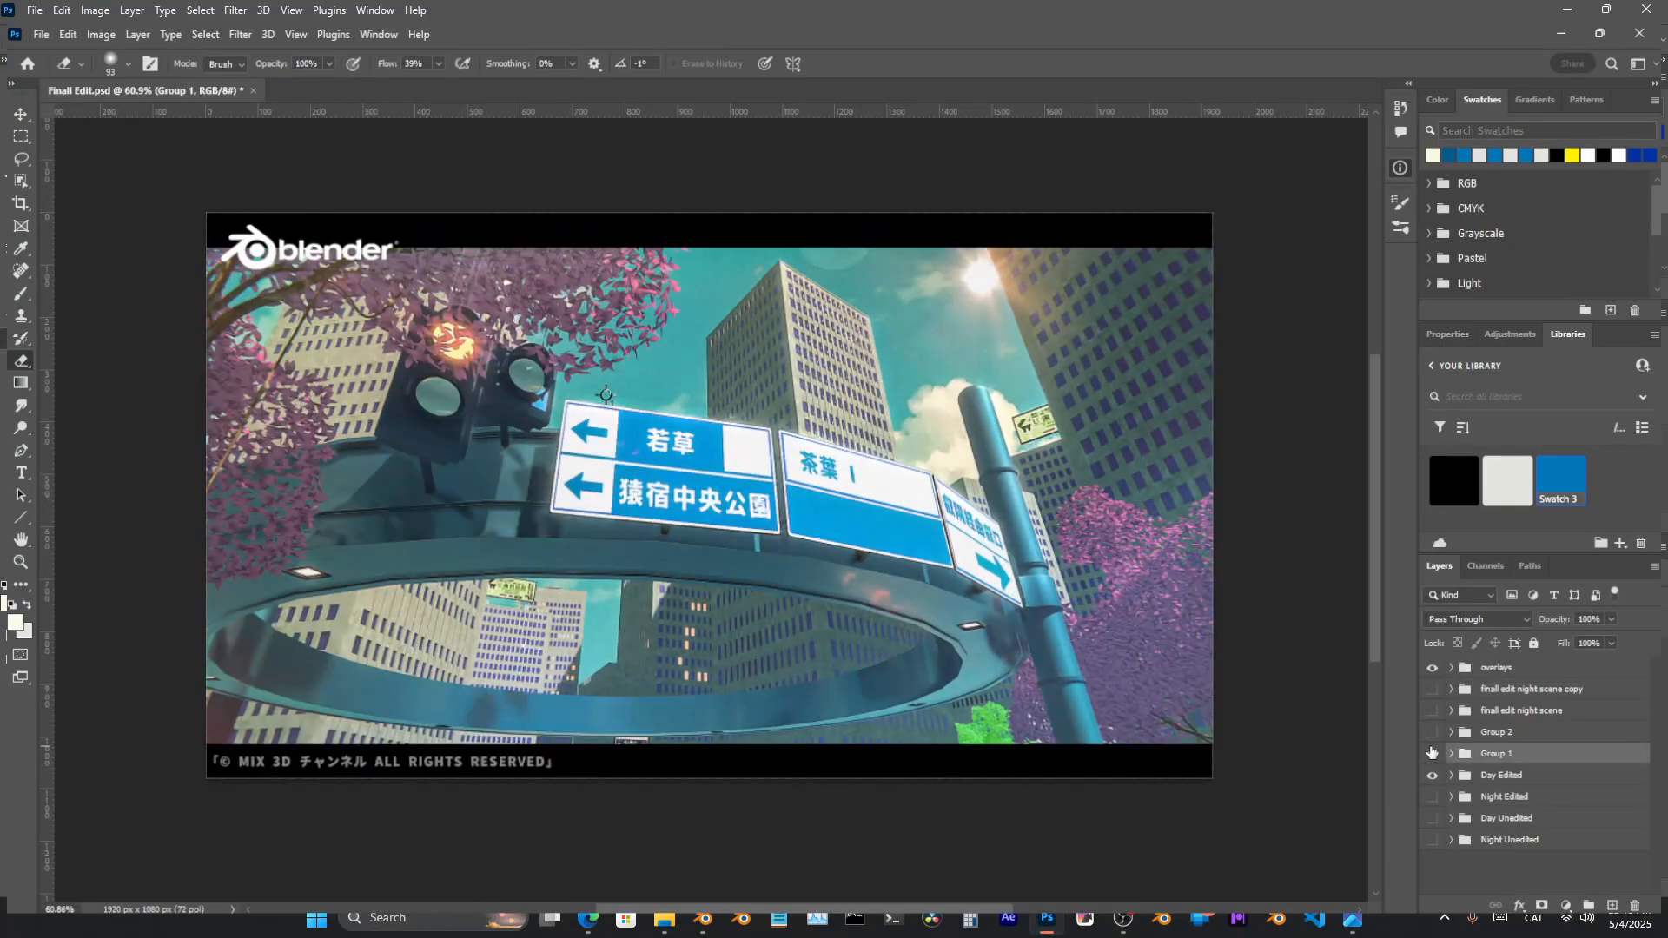
left_click(1432, 774)
Duplicate Group 1 and rename the copy "einall day render"
key("ctrl+j")
double_click(1528, 753)
type("e")
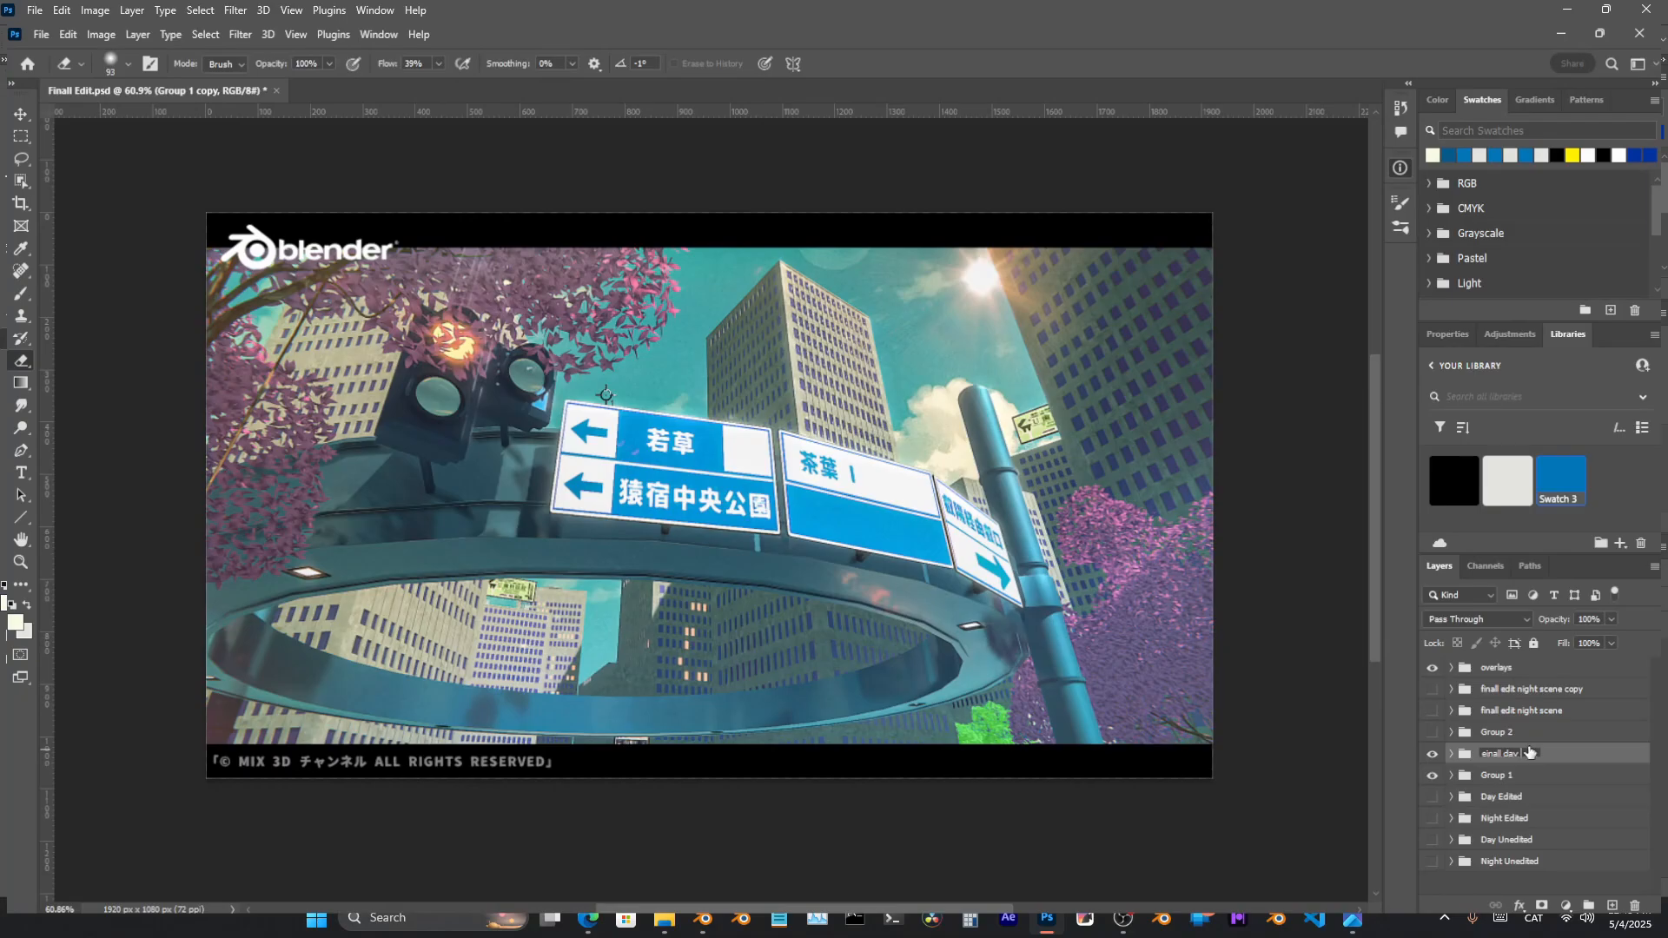
type("inall day render")
key("Return")
Place the Day render ver 1 image at full canvas size directly above Day Unedited copy in the einall day render group
left_click(1451, 754)
scroll(1494, 815, "down", 2)
left_click(1500, 828)
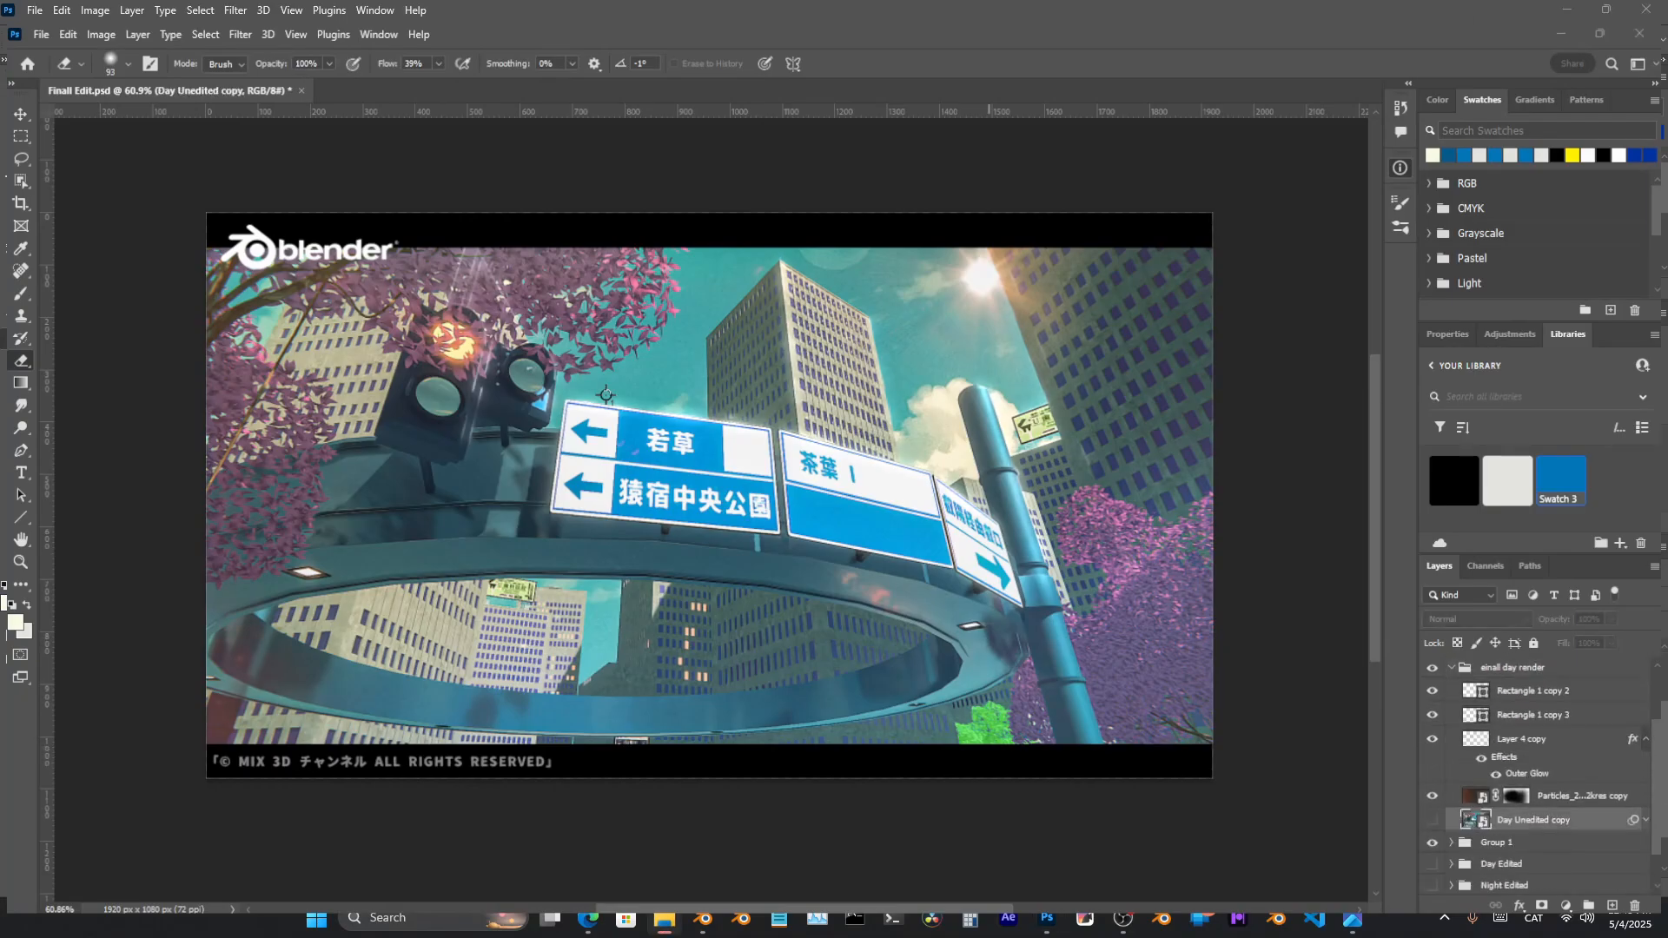
left_click_drag(709, 671, 708, 671)
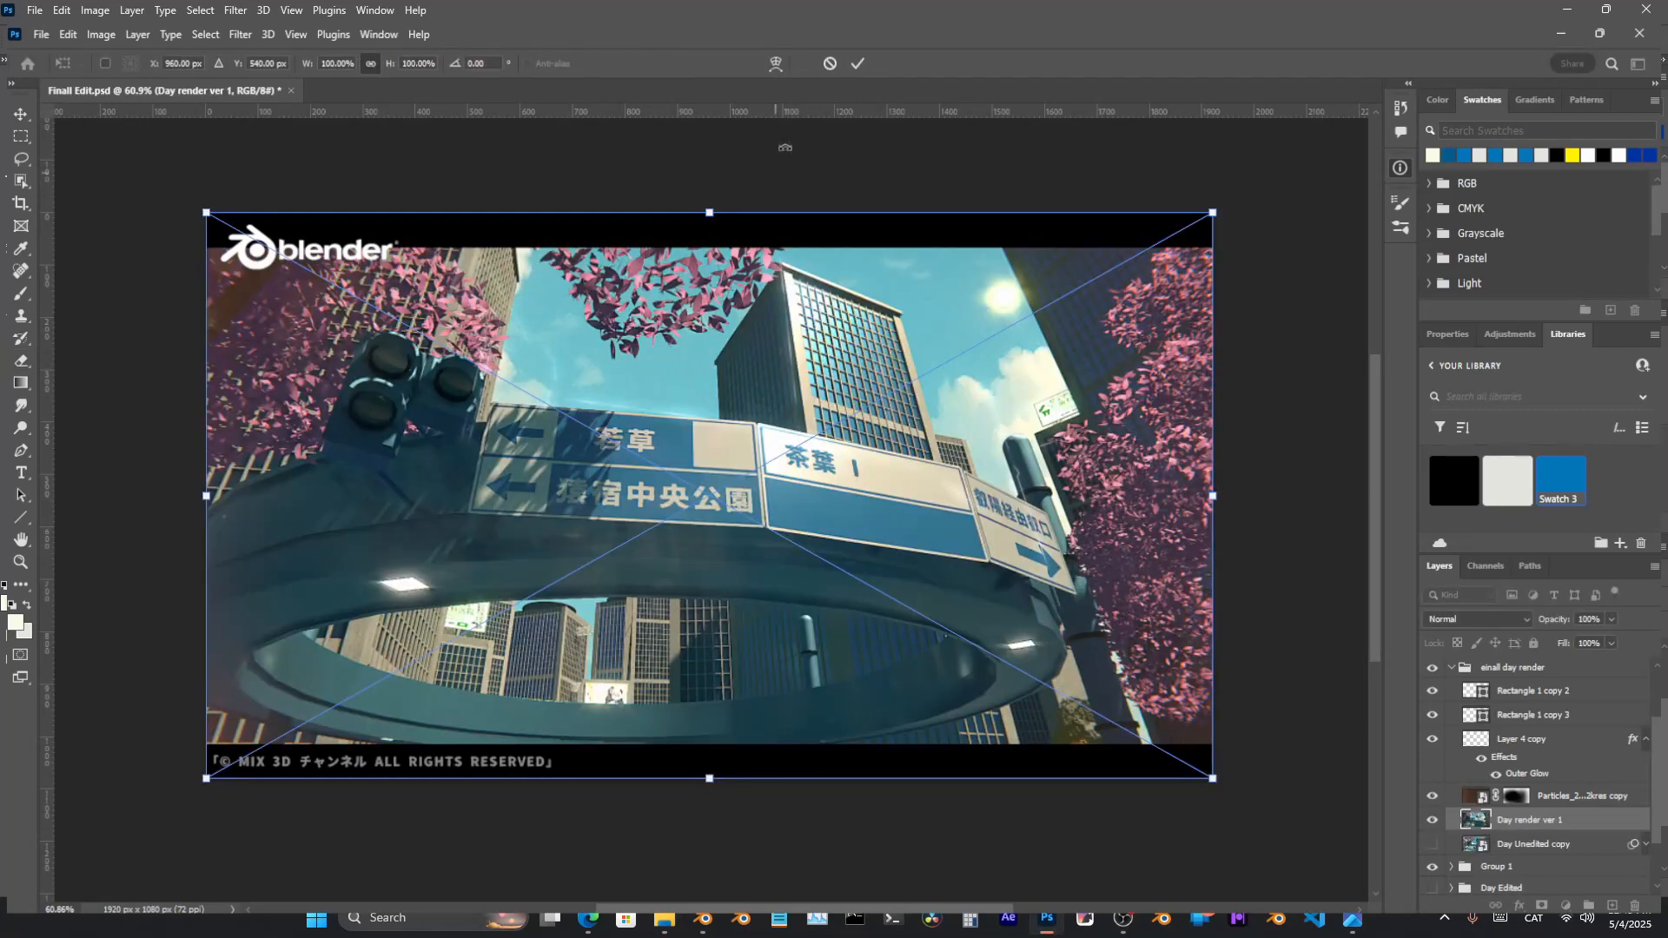
left_click(857, 63)
key("e")
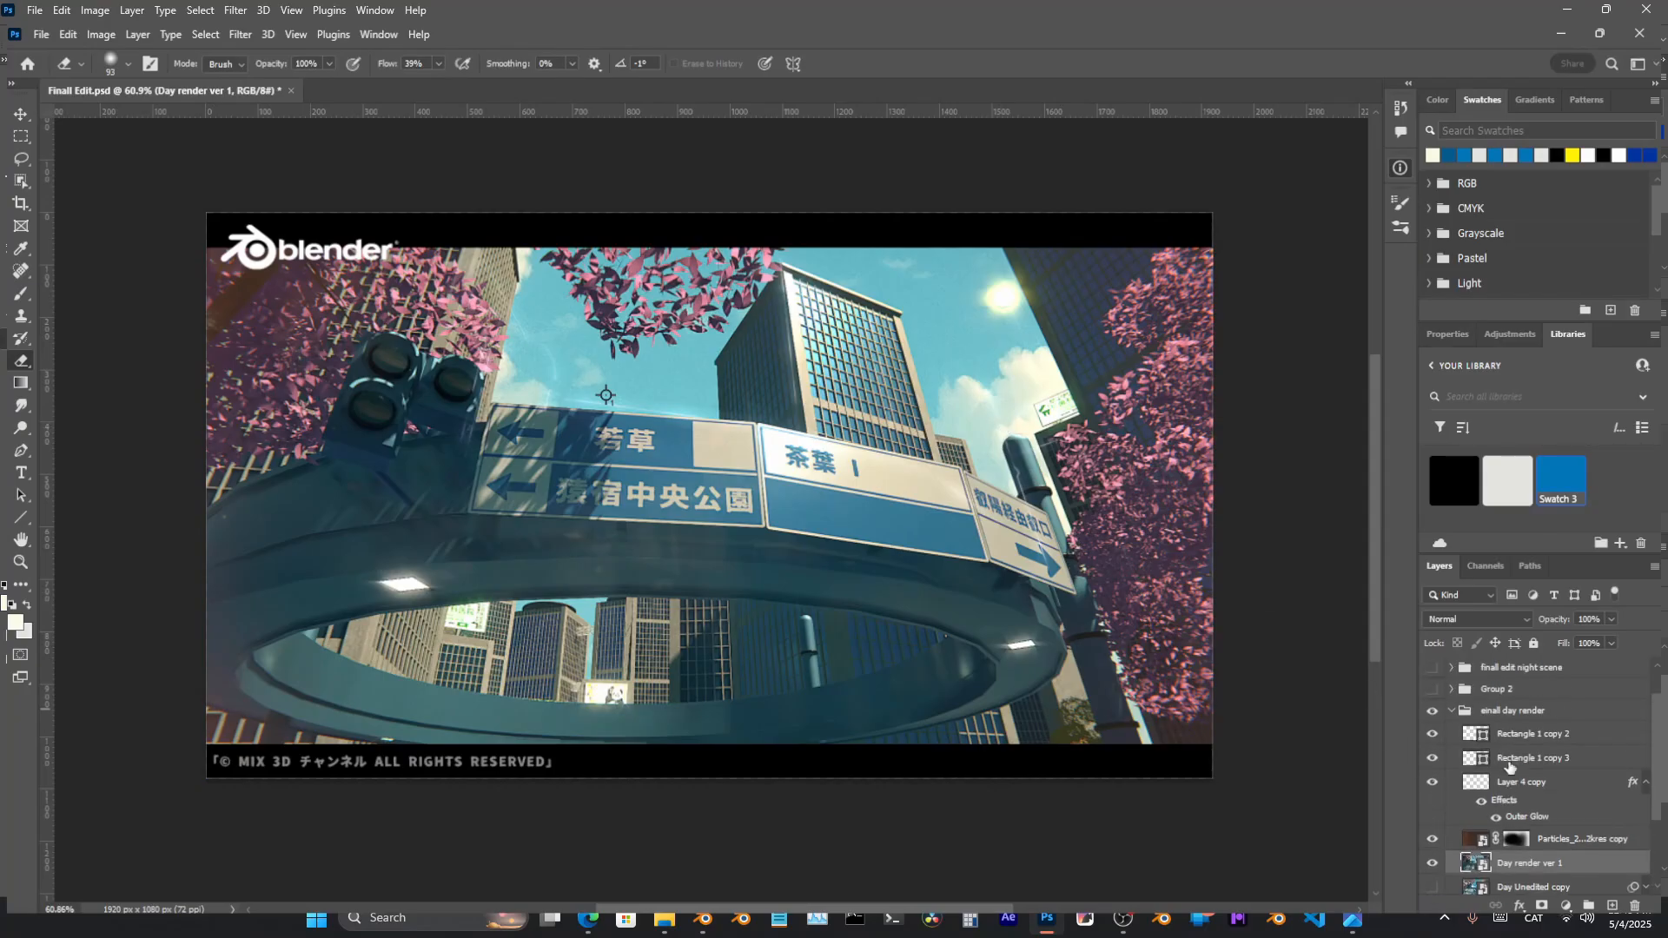
Delete the Layer 4 copy highlight layer with its Outer Glow from the einall day render group
scroll(1507, 774, "up", 1)
left_click(1525, 794)
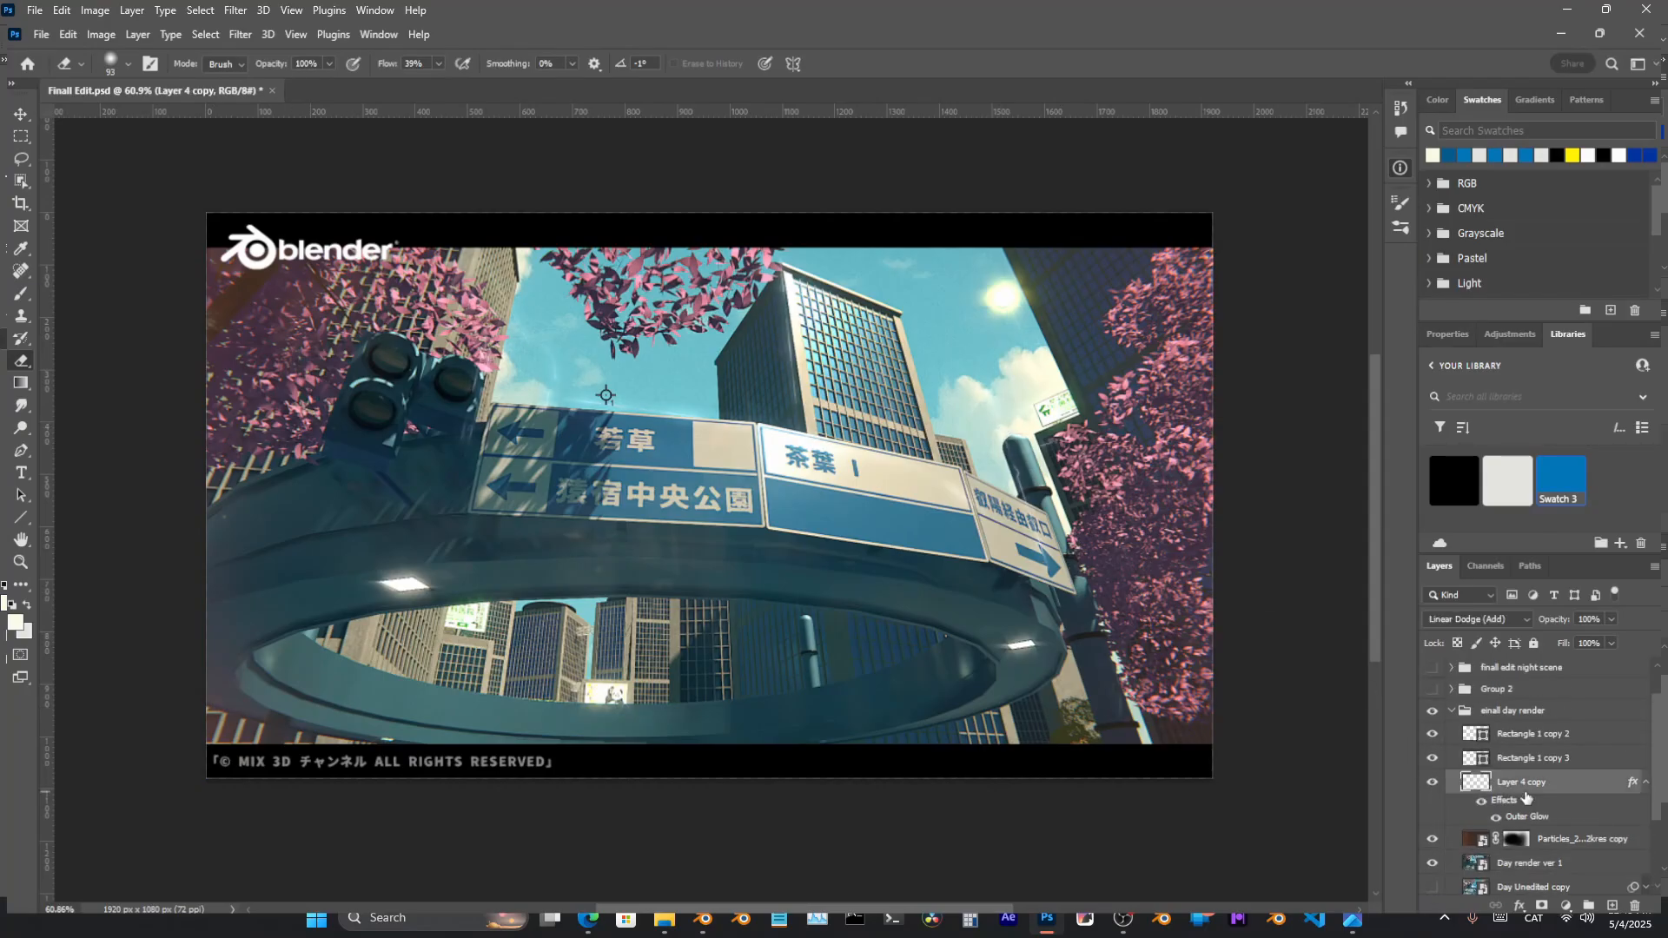
key("Delete")
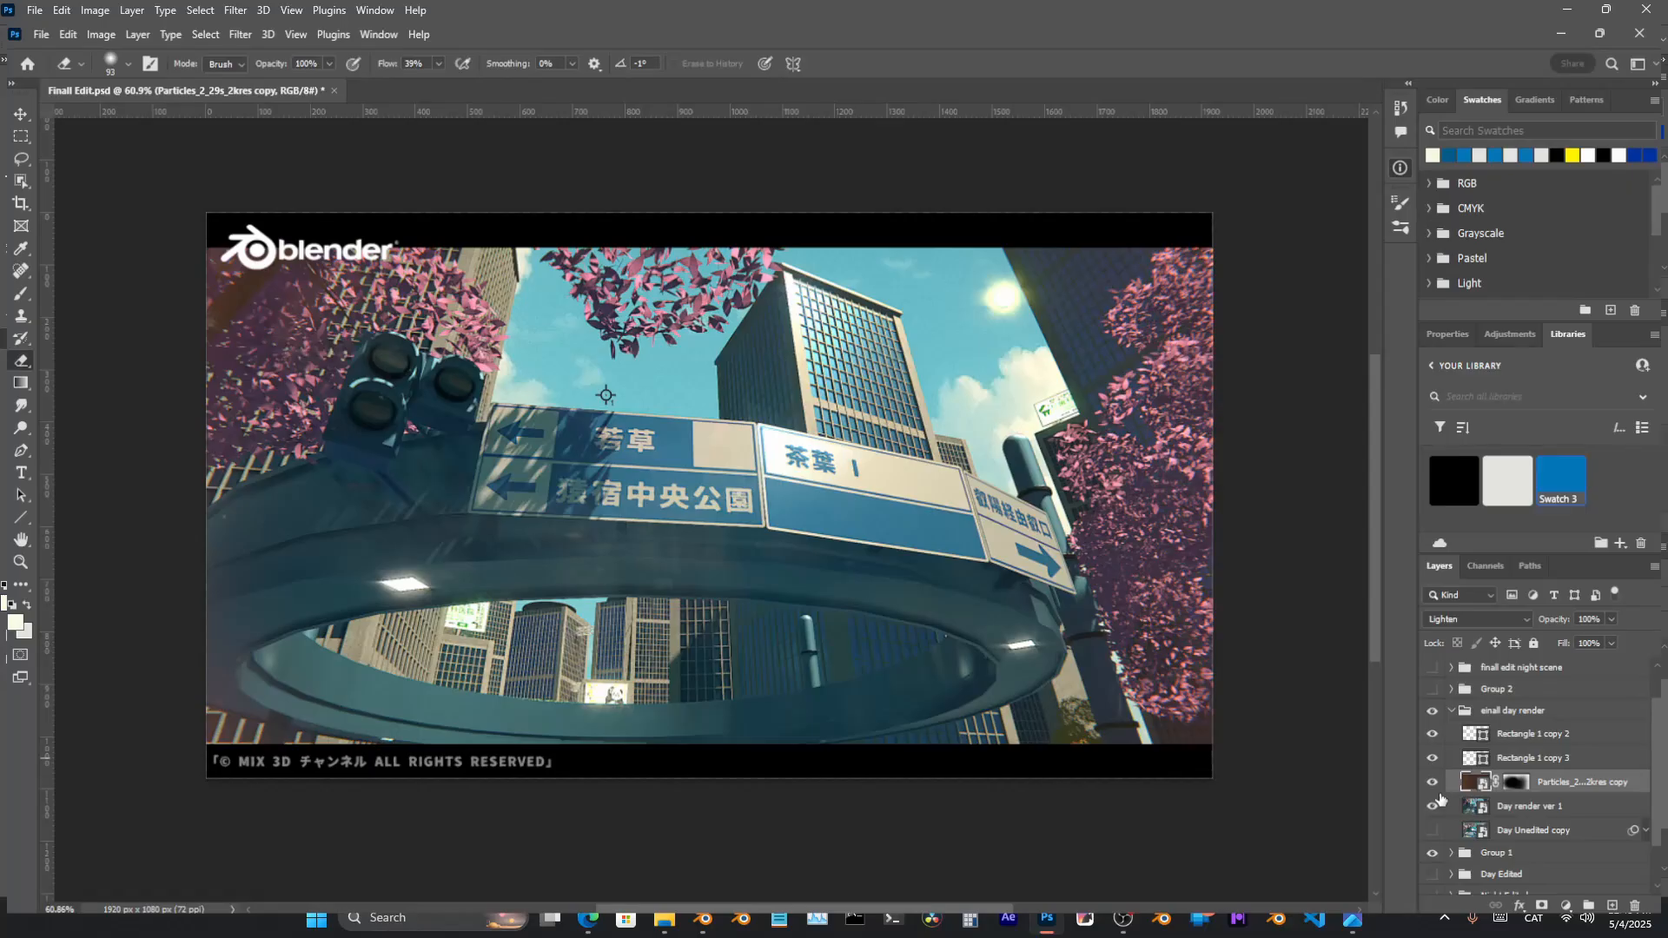
Copy the Camera Raw smart filter from Day Unedited copy onto Day render ver 1 and readjust its settings there
left_click(1447, 804)
left_click(1645, 830)
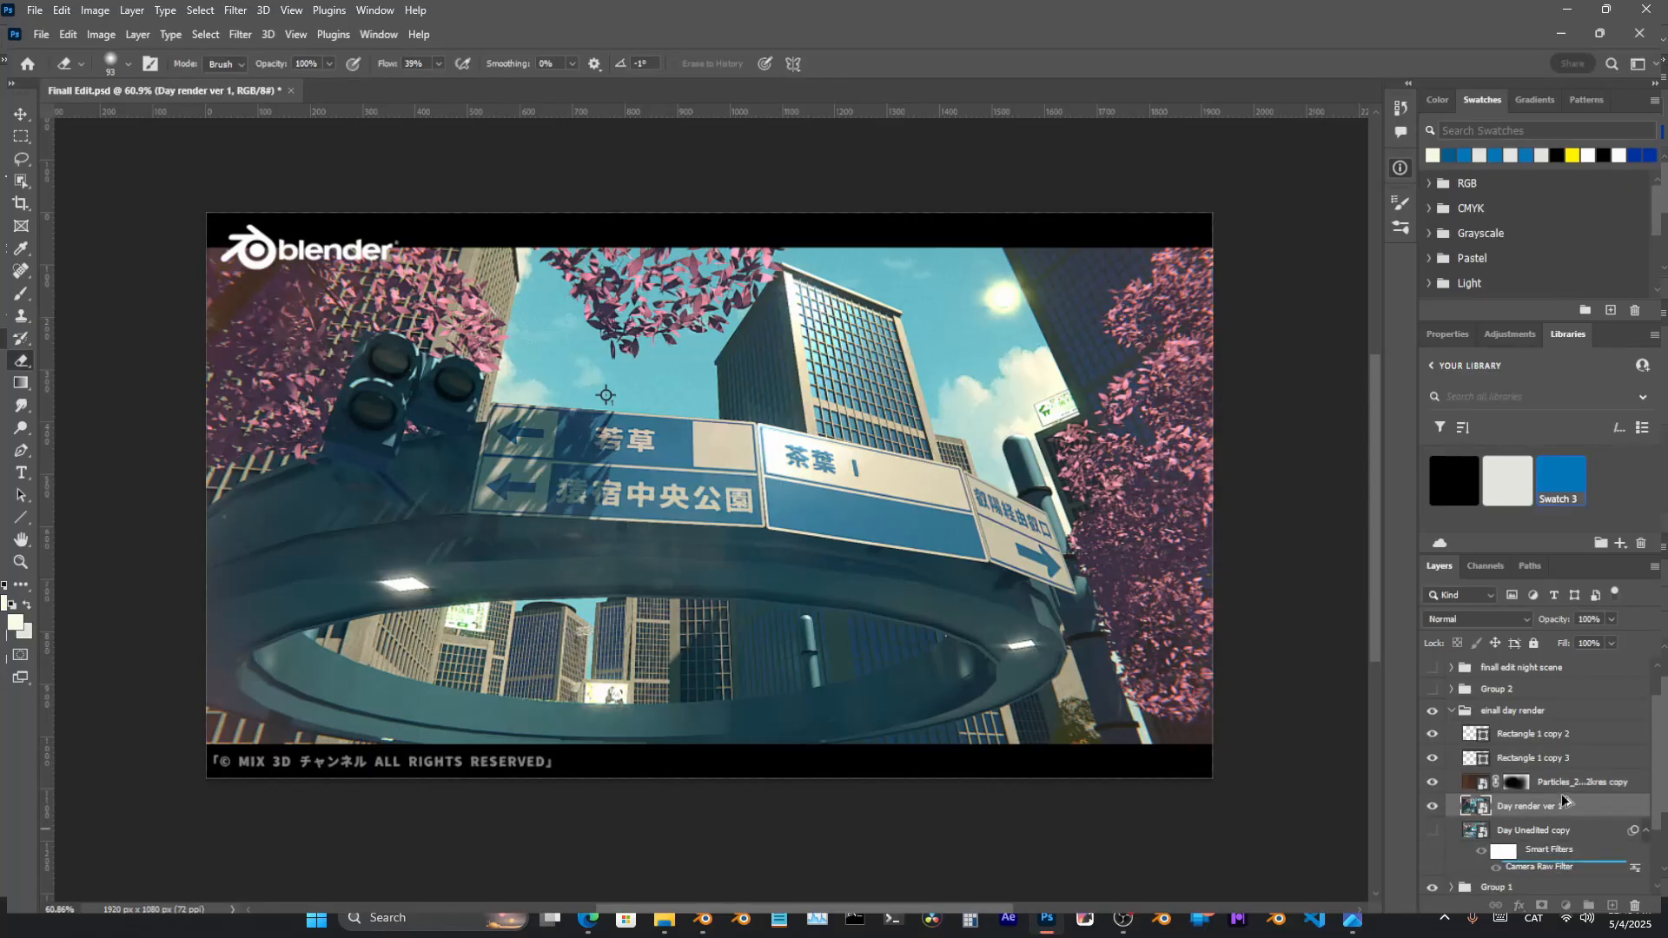
left_click_drag(1564, 809, 1565, 806, "alt")
left_click(1644, 831)
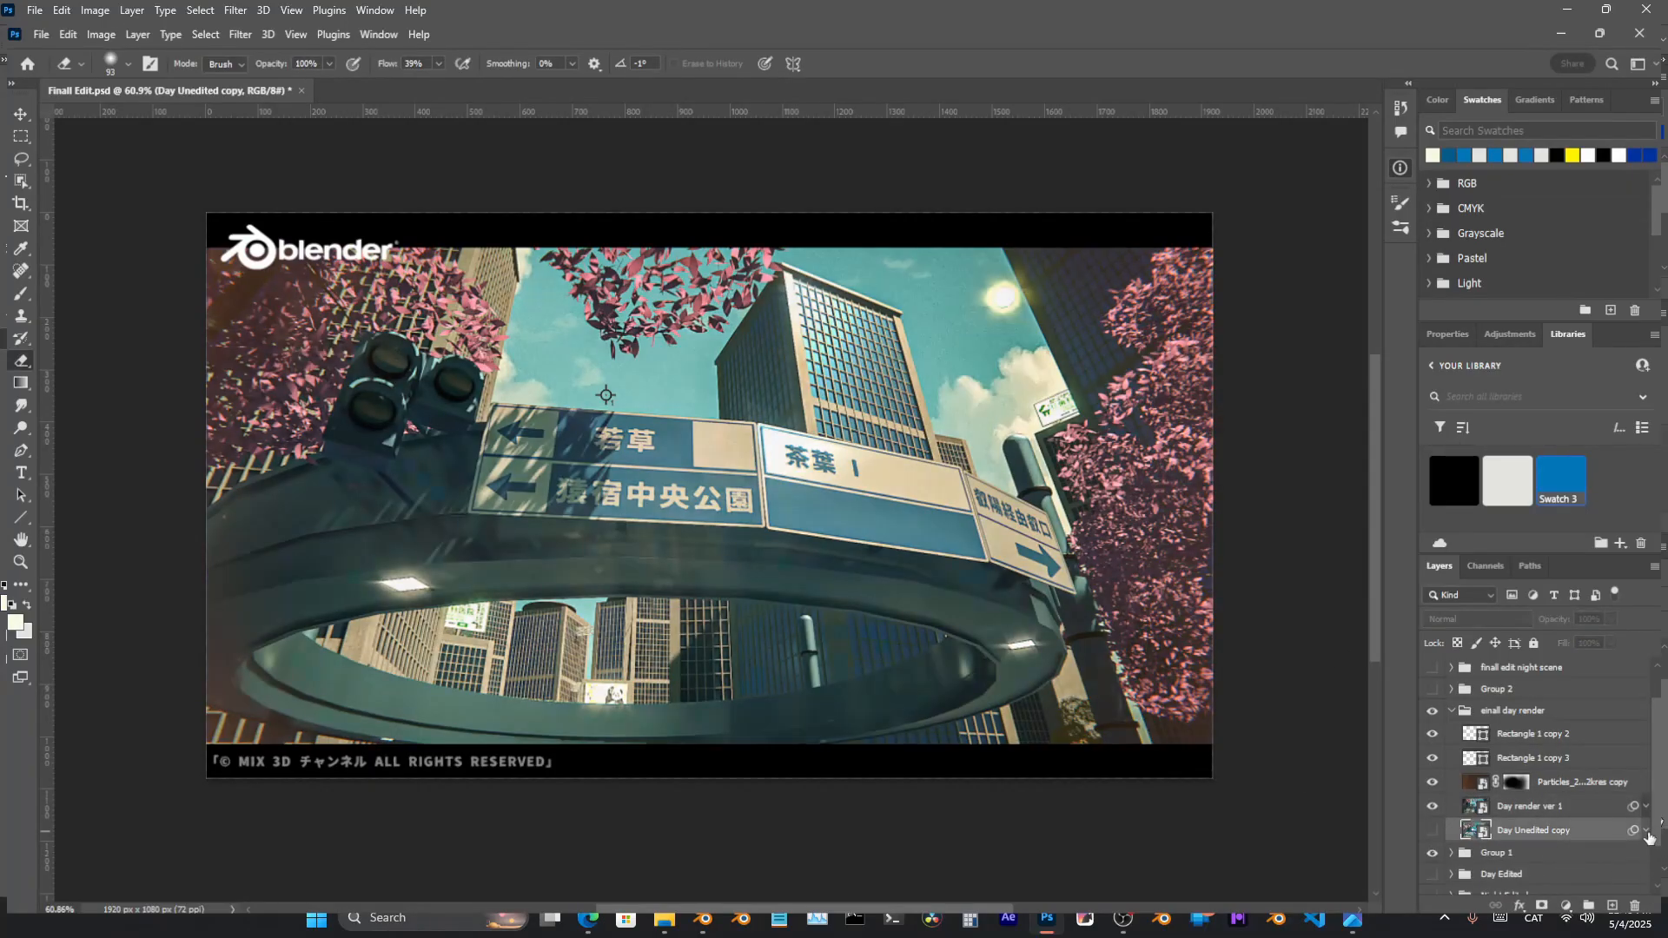
left_click(1644, 806)
left_click(1552, 843)
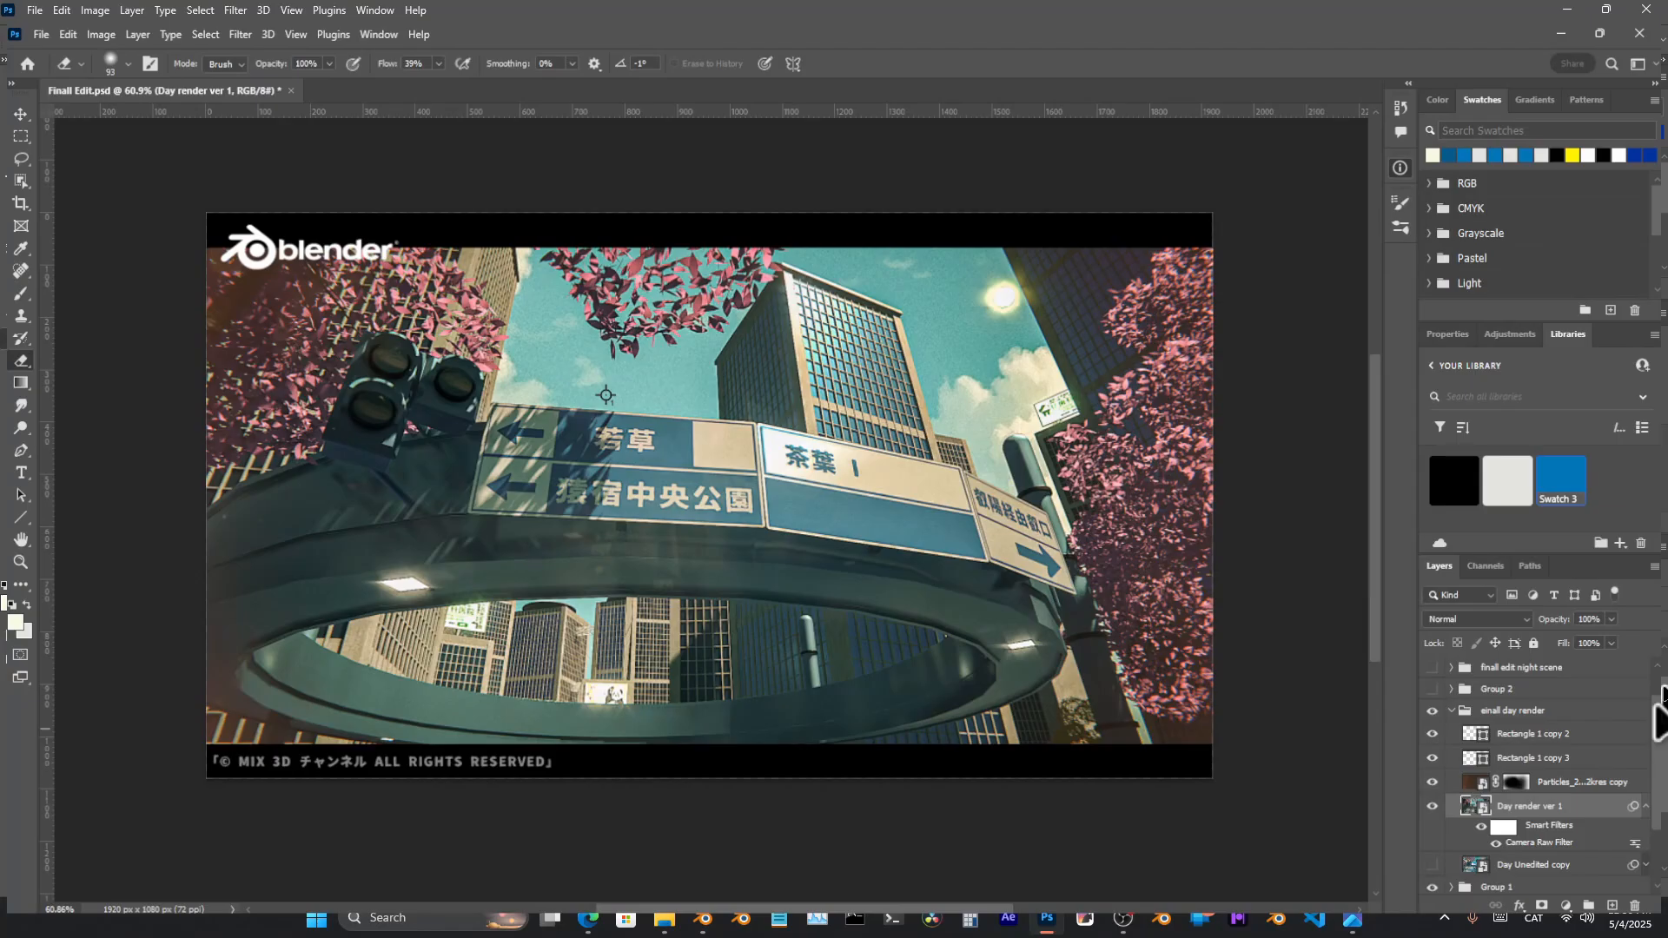
Show the final edit night scene copy group and regrade Night render ver 1 to a less saturated blue through its Camera Raw Filter
scroll(1660, 686, "up", 2)
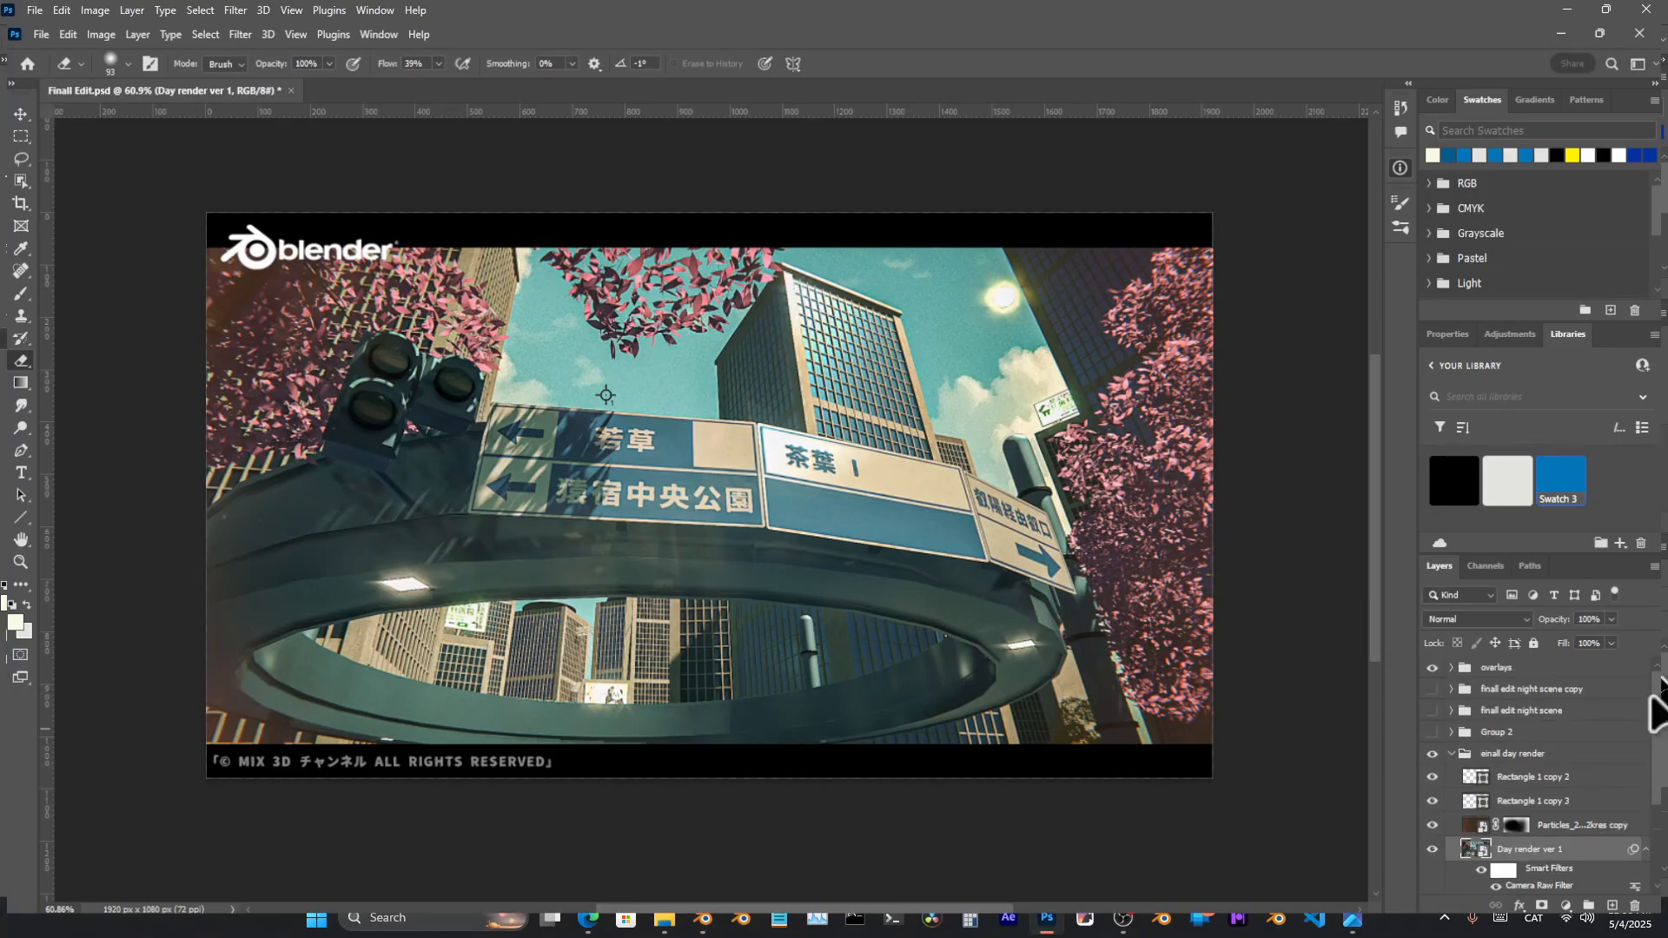
left_click(1429, 689)
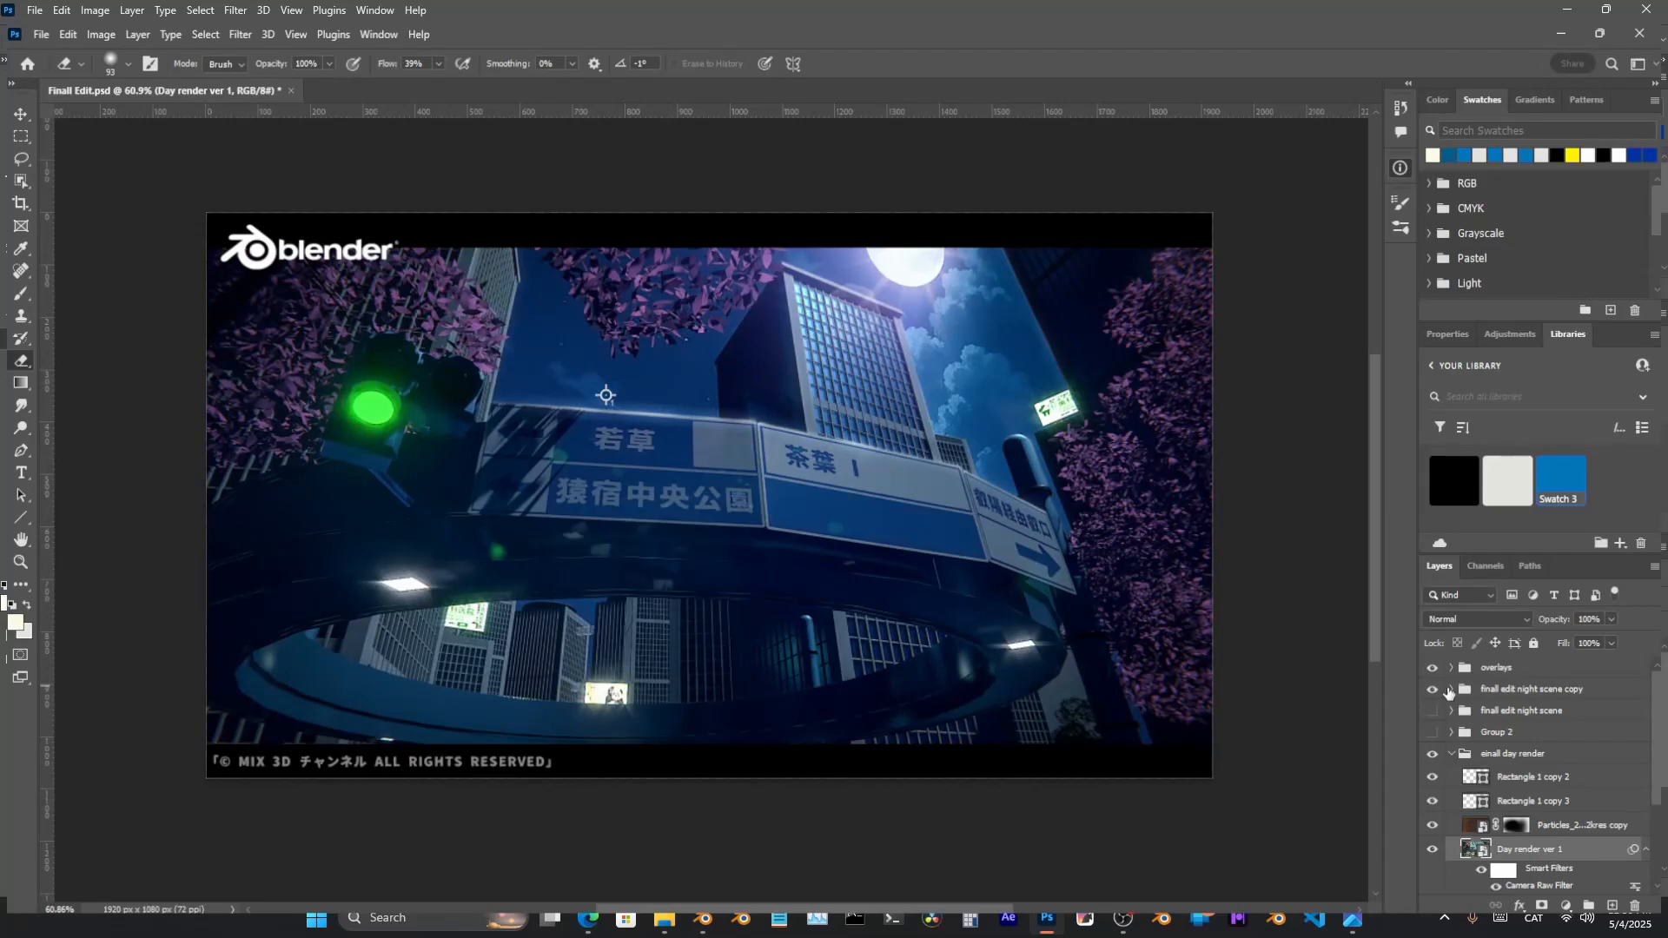
left_click(1452, 690)
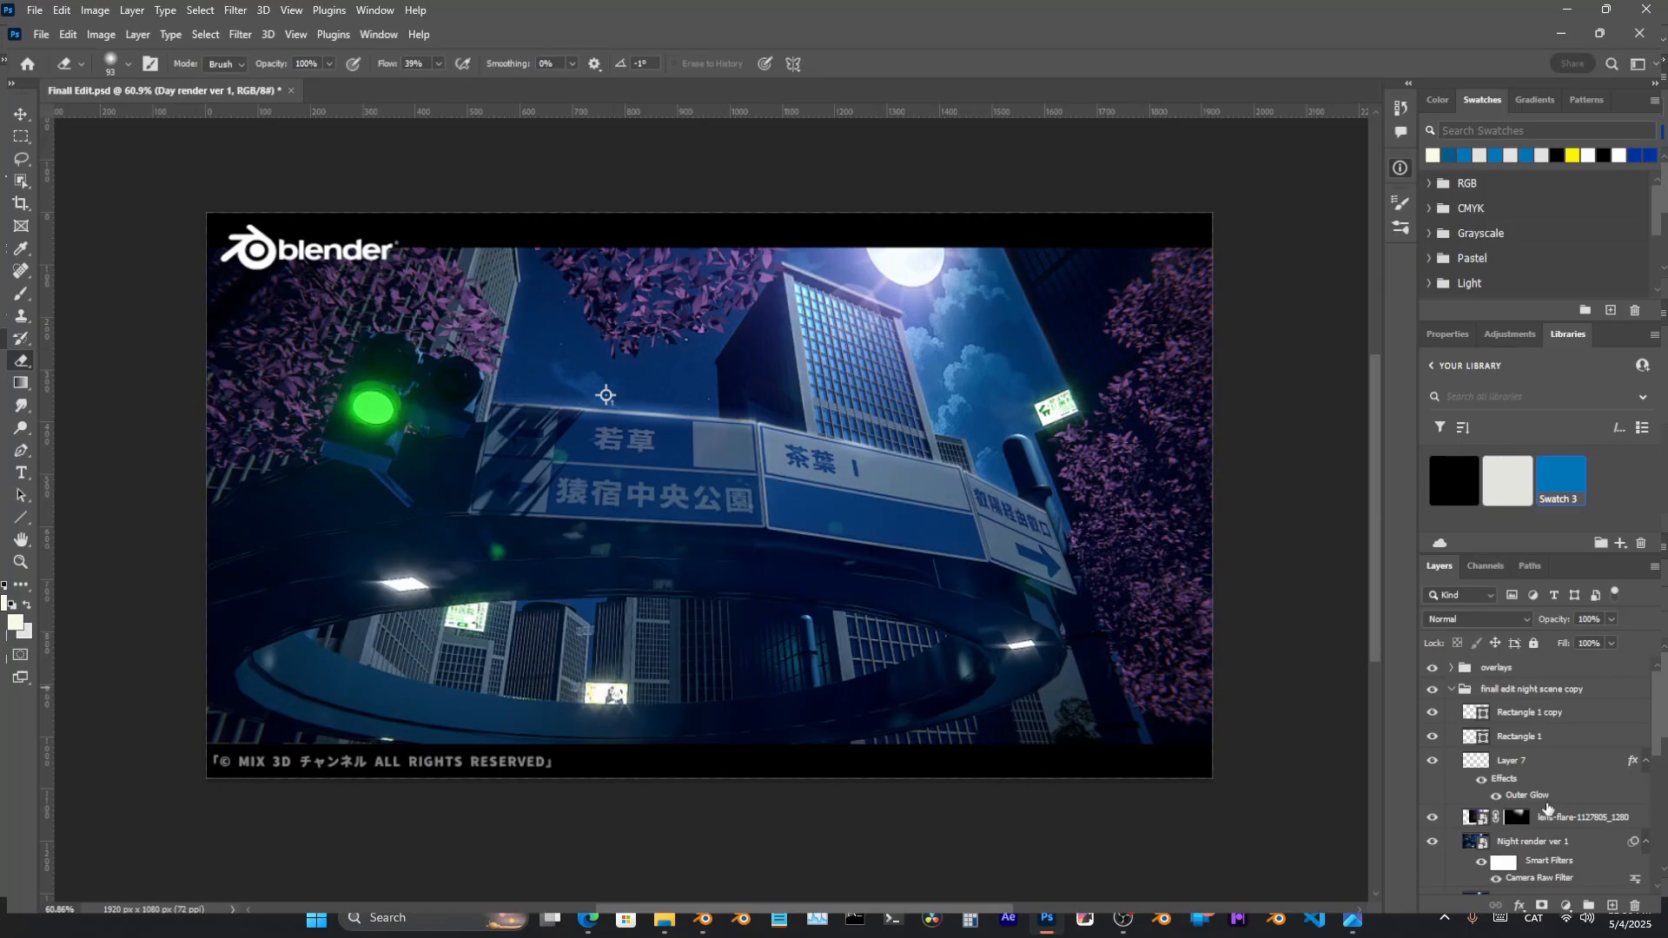
left_click(1559, 880)
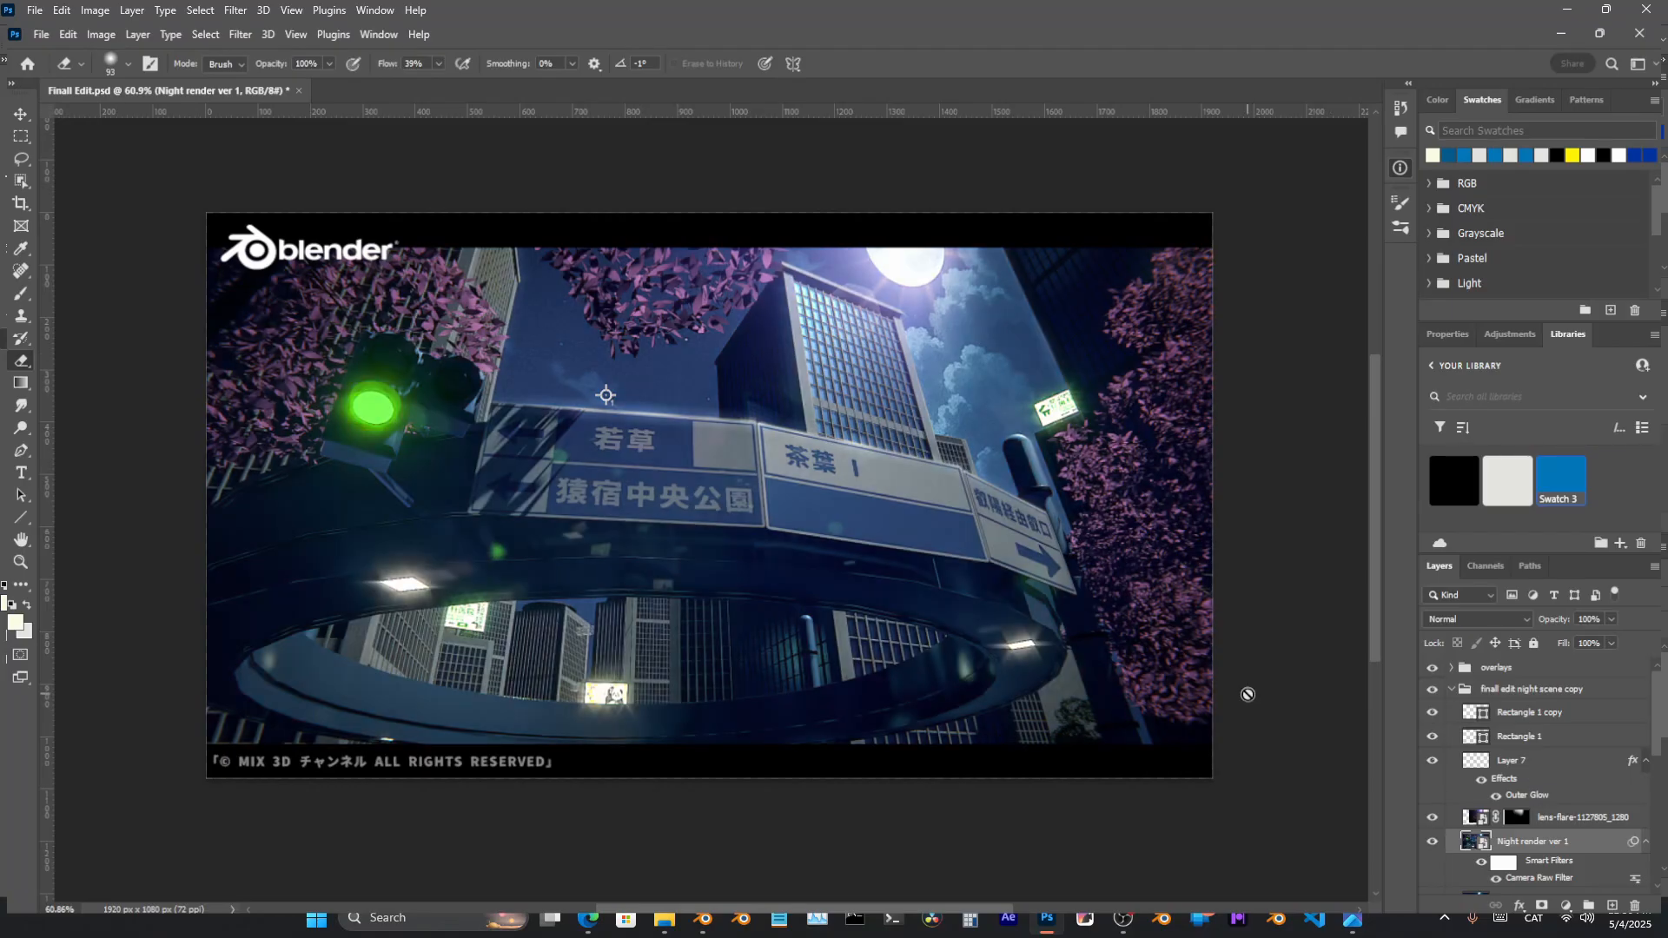
Collapse and hide the final edit night scene copy group, and revisit the Camera Raw grading of Day render ver 1
left_click(1445, 690)
left_click(1432, 689)
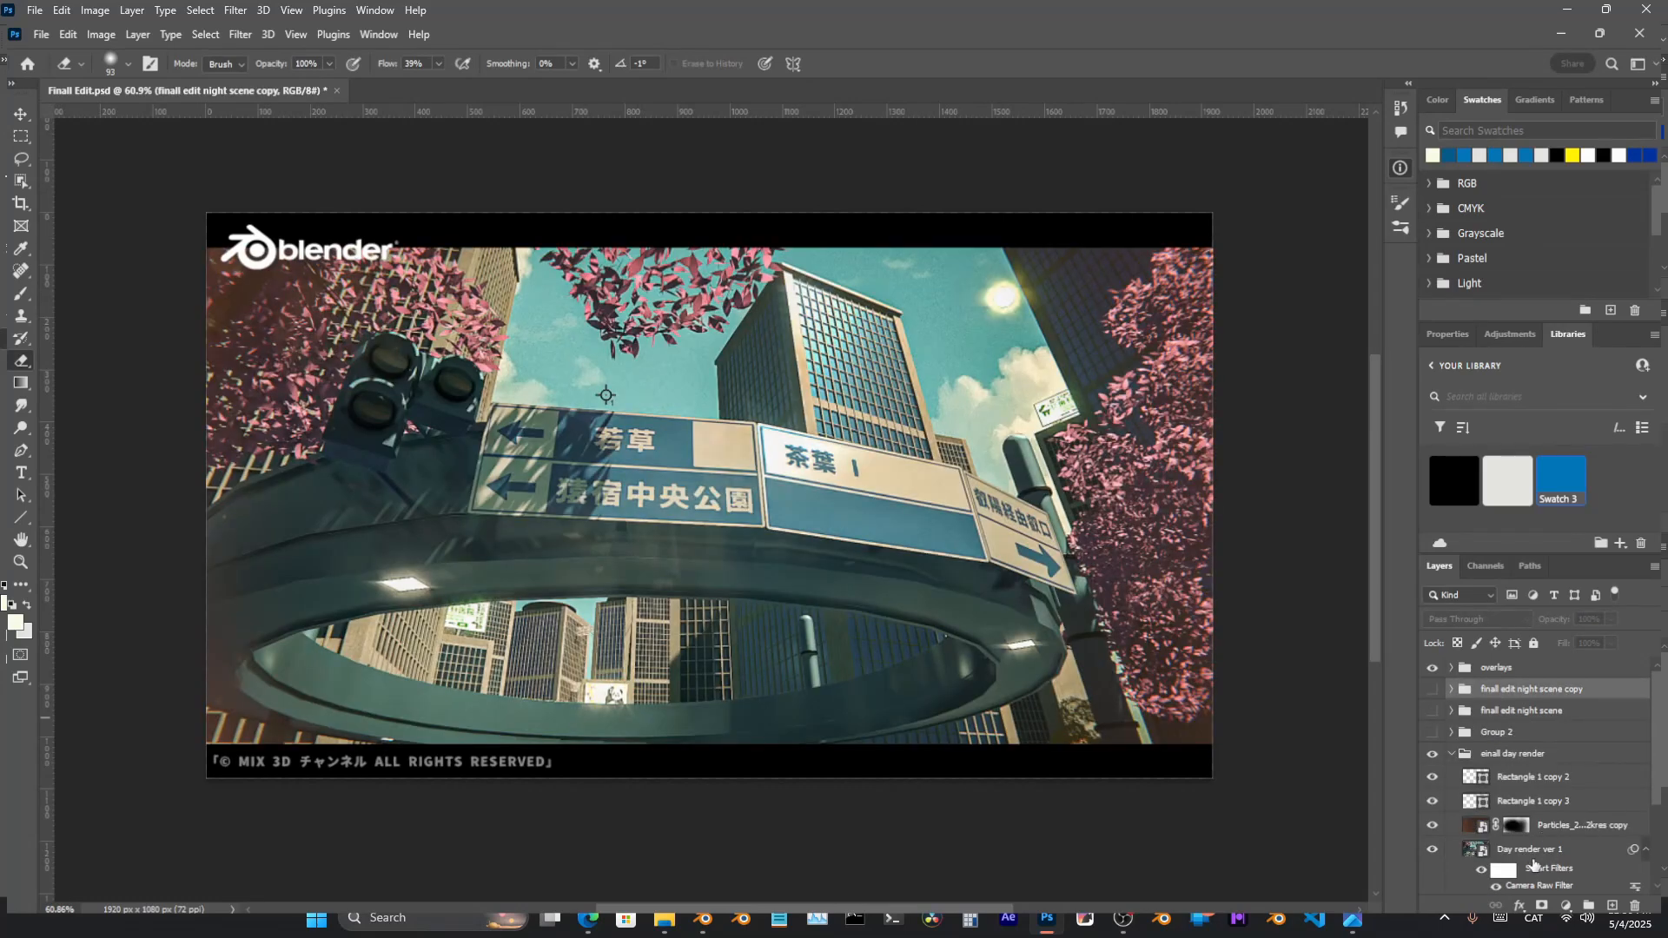
left_click(1532, 855)
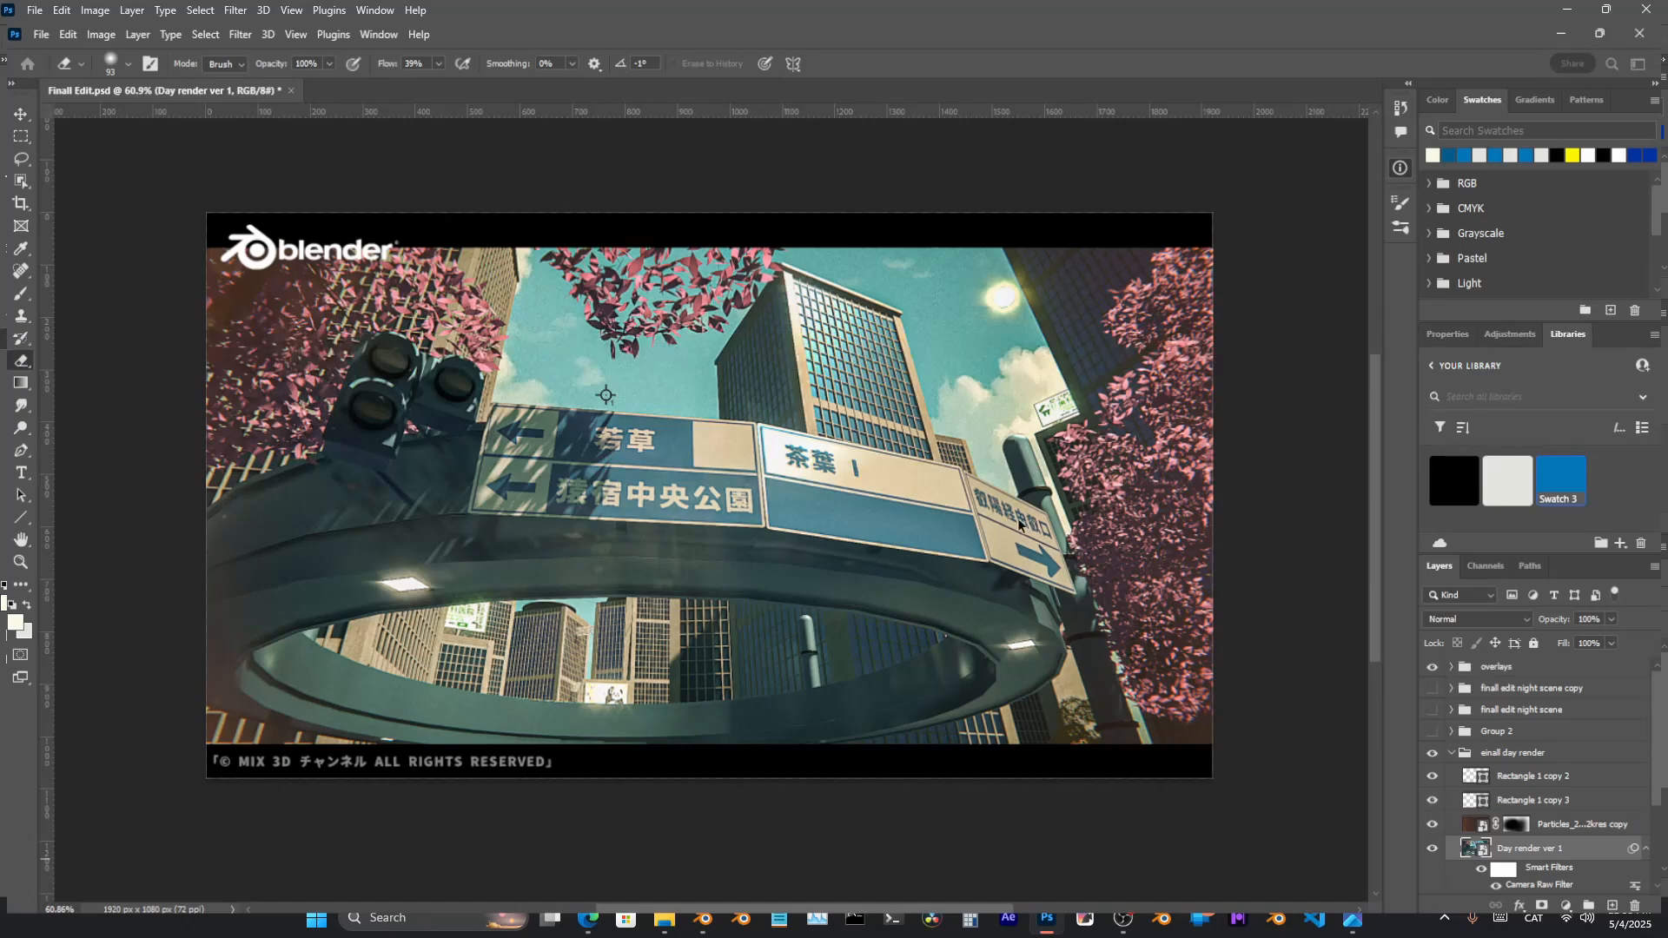
Add a new empty layer above the Particles copy layer in the einall day render group
scroll(999, 292, "up", 5, "alt")
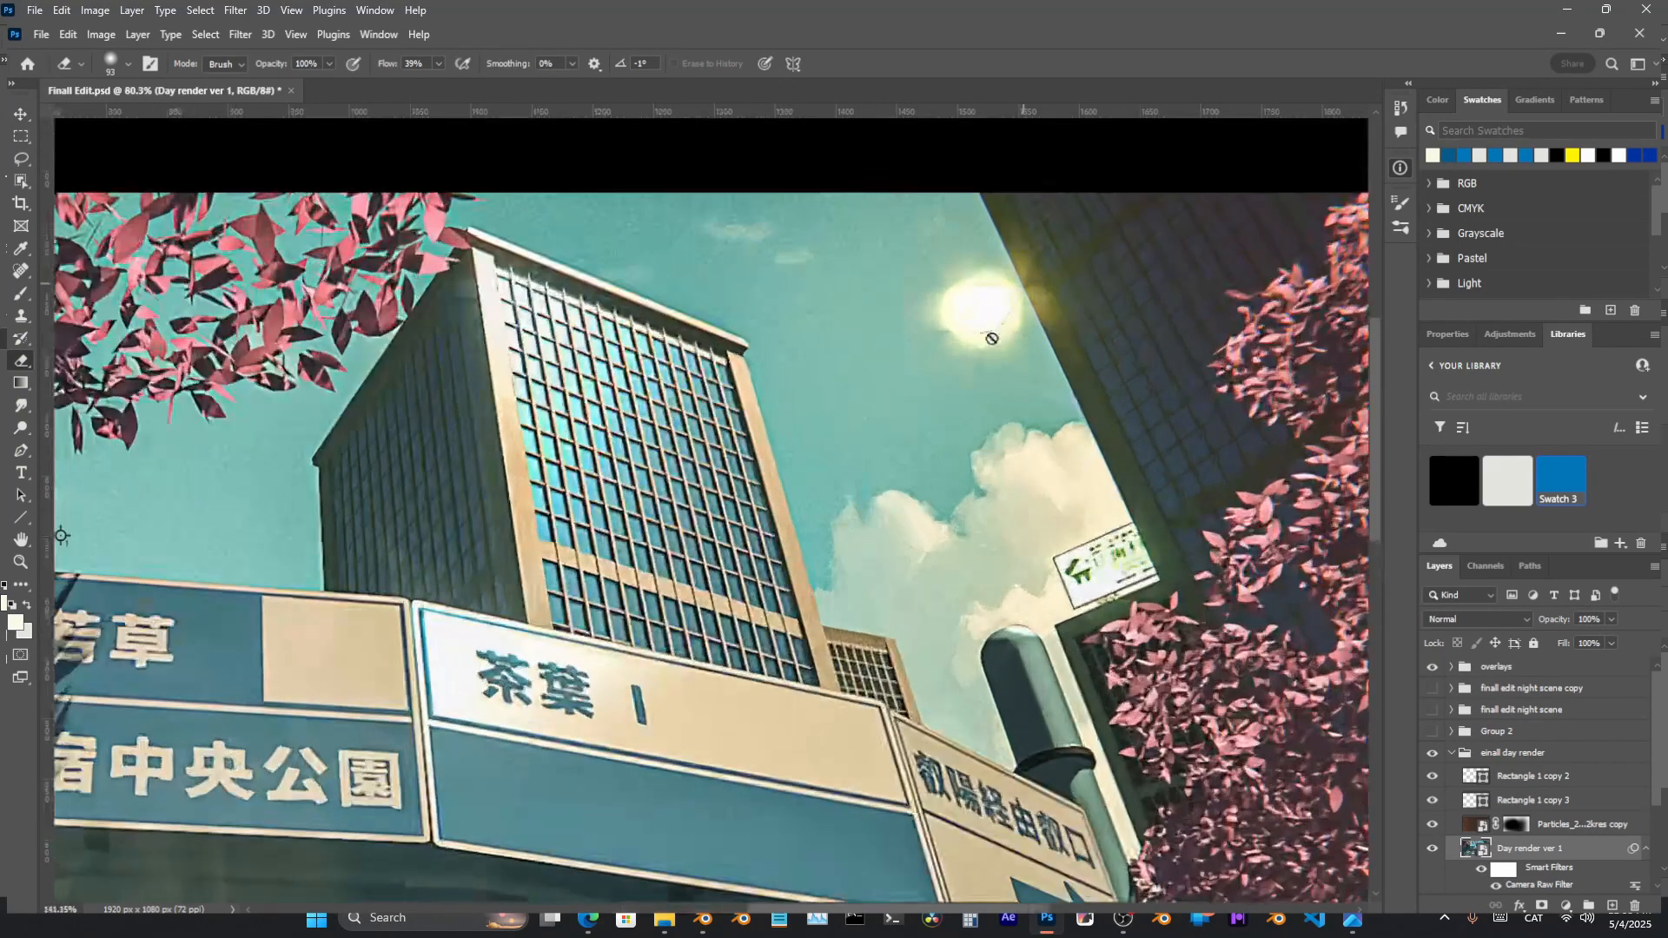
scroll(999, 292, "up", 3, "alt")
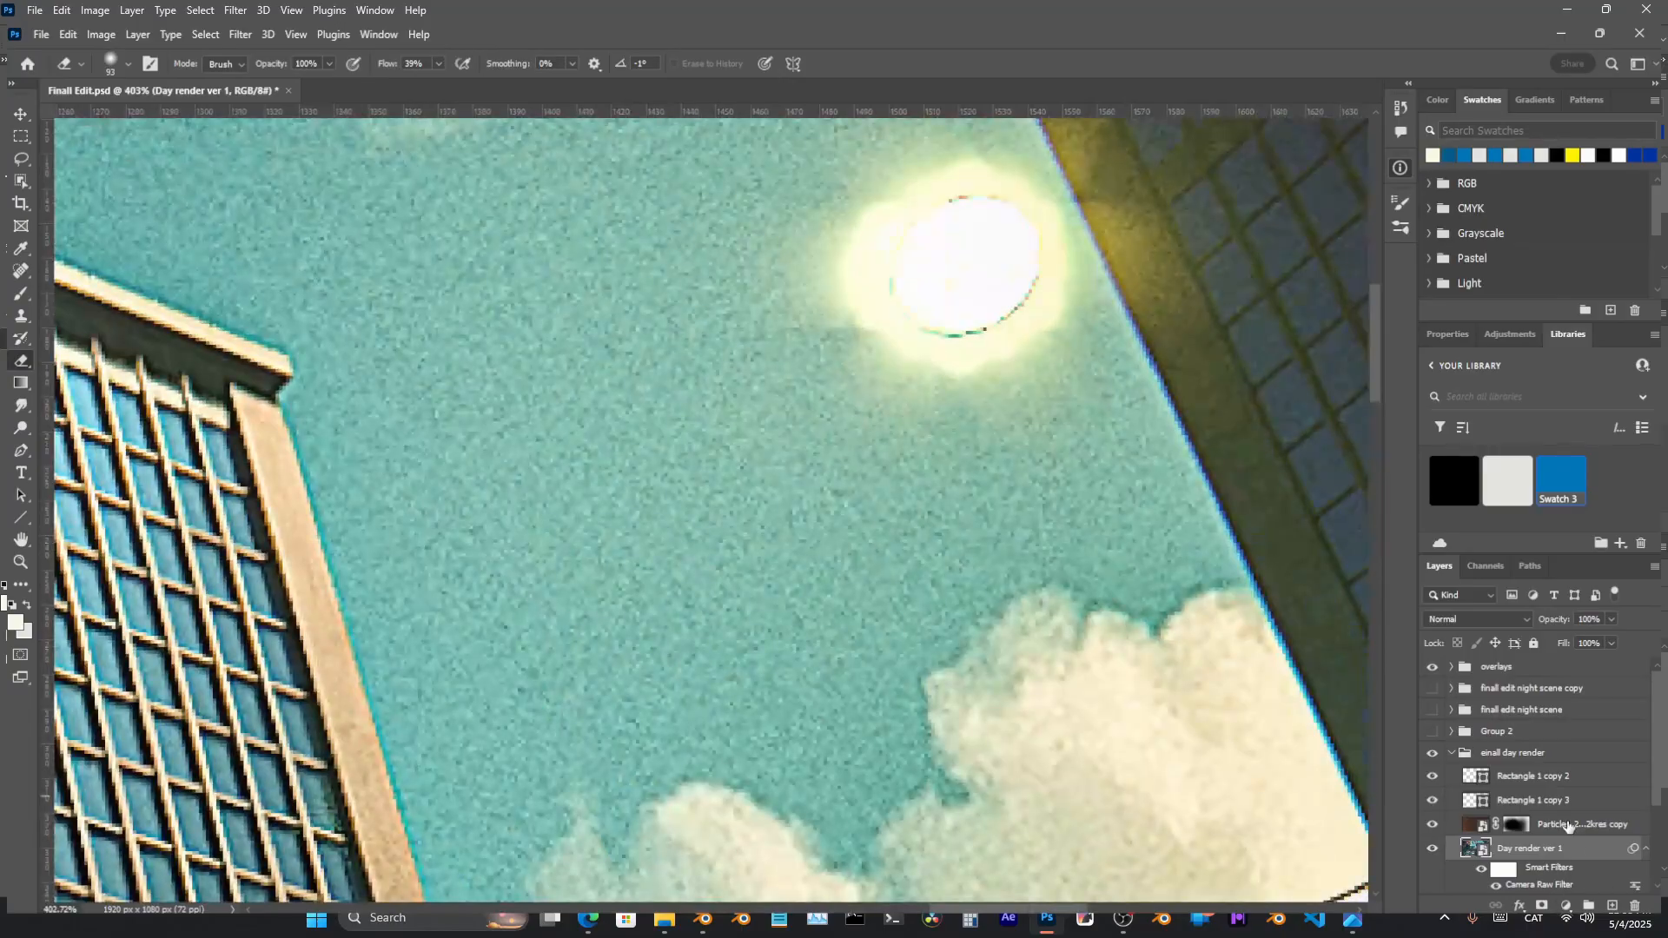
left_click(1564, 823)
left_click(1612, 906)
Paint over the sun's disc and its dark outline with white sampled from the sun, using a soft brush
left_click_drag(904, 314, 826, 487)
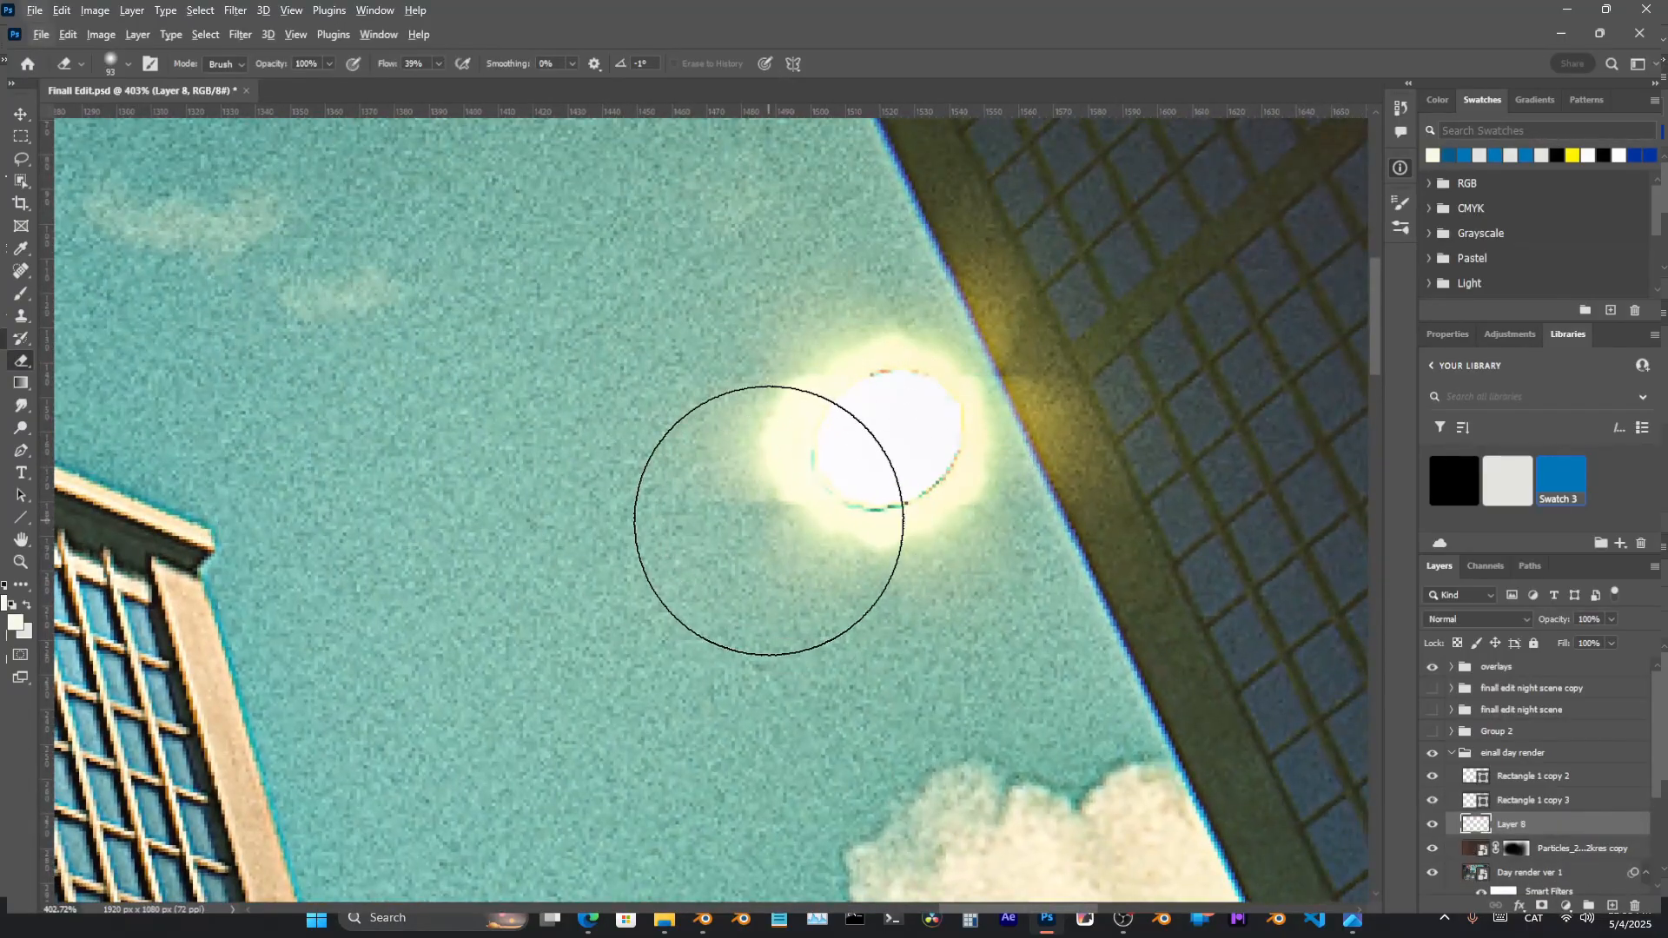
key("b")
left_click(899, 431, "alt")
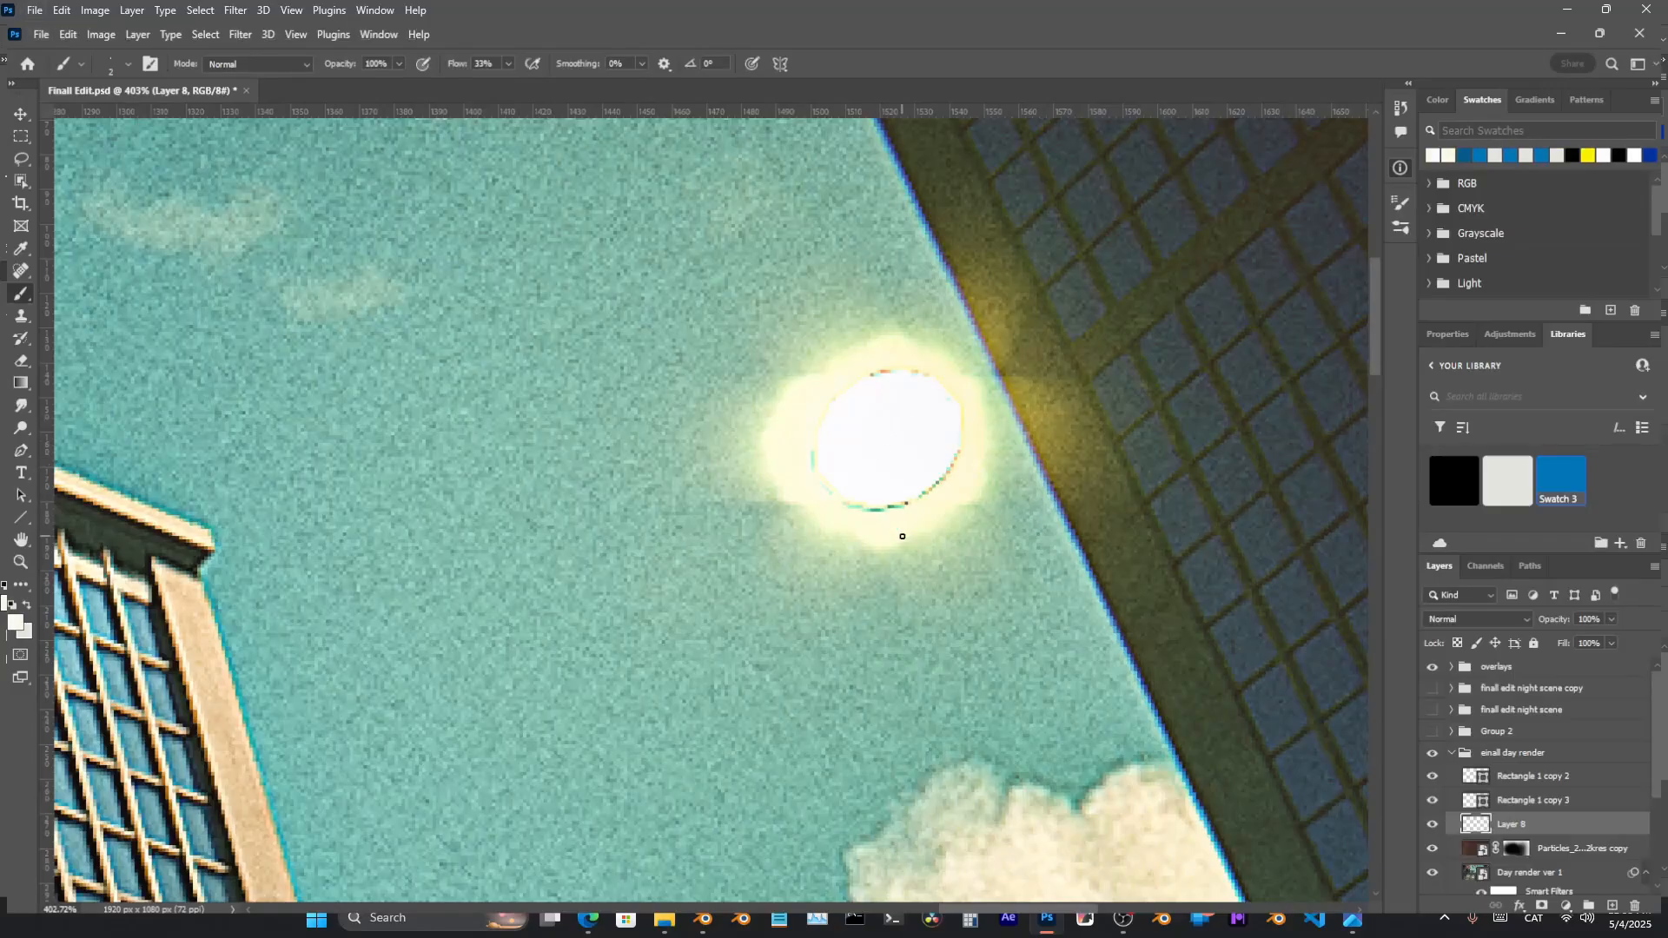
scroll(905, 476, "down", 2)
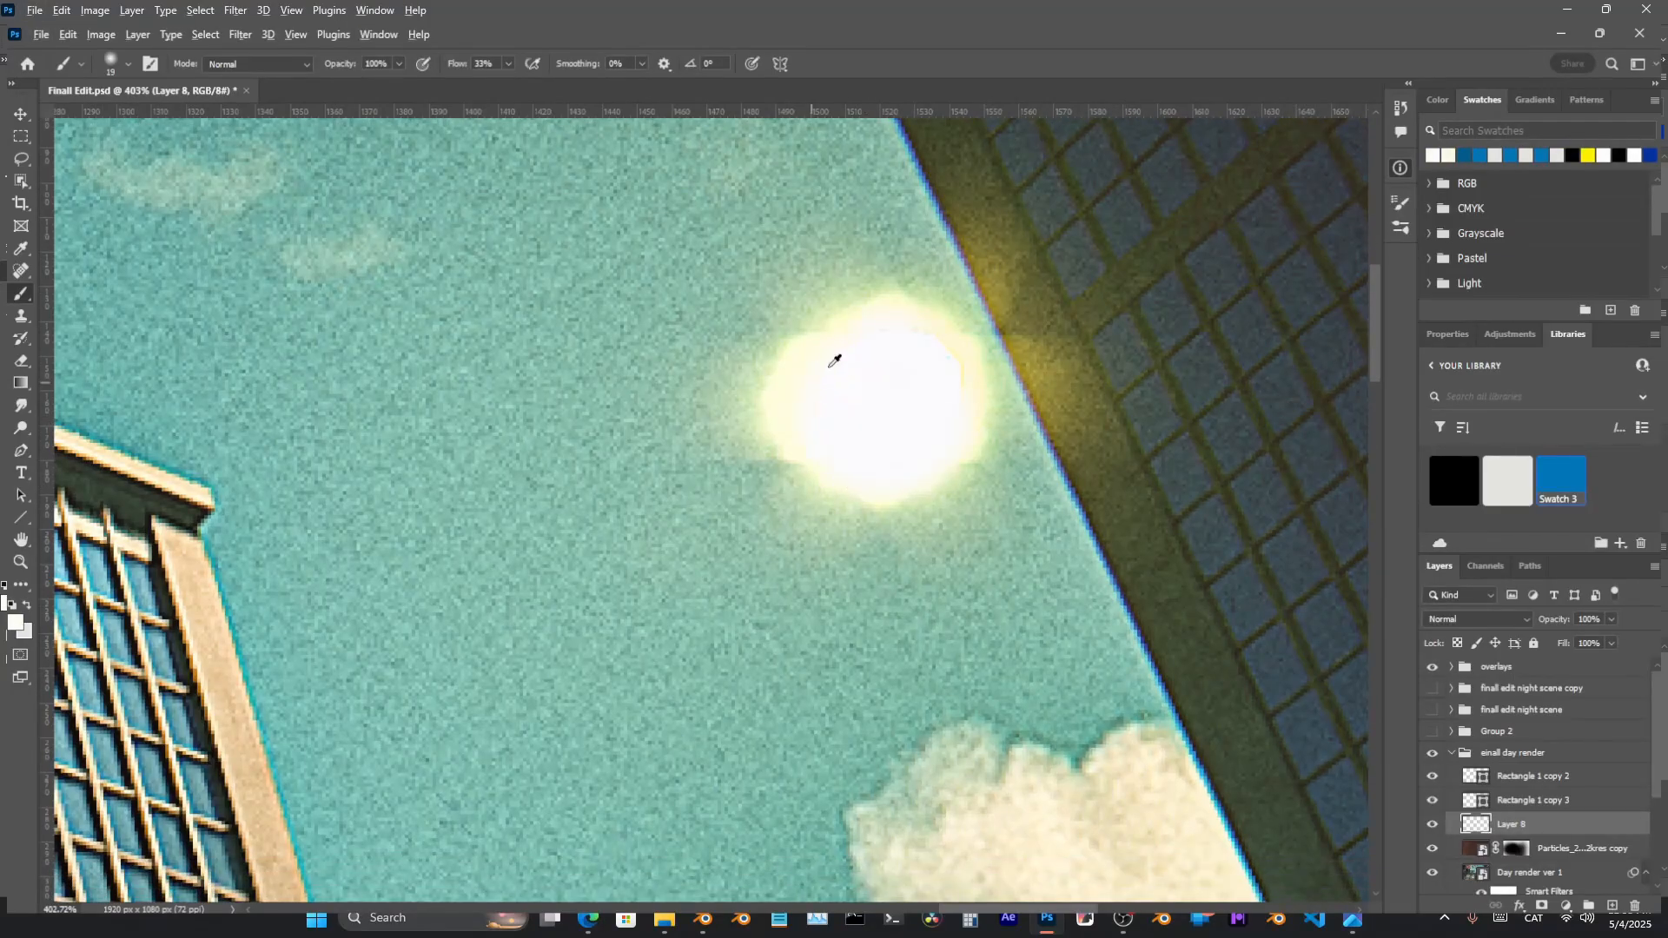
mouse_move(819, 353)
right_mouse_down("alt")
mouse_move(938, 435)
mouse_move(755, 371)
right_mouse_up("alt")
left_click_drag(778, 414, 773, 417)
Stamp a steep white light ray through the sun with a narrow elliptical brush of size 196 angled at -81°
left_click(1103, 10)
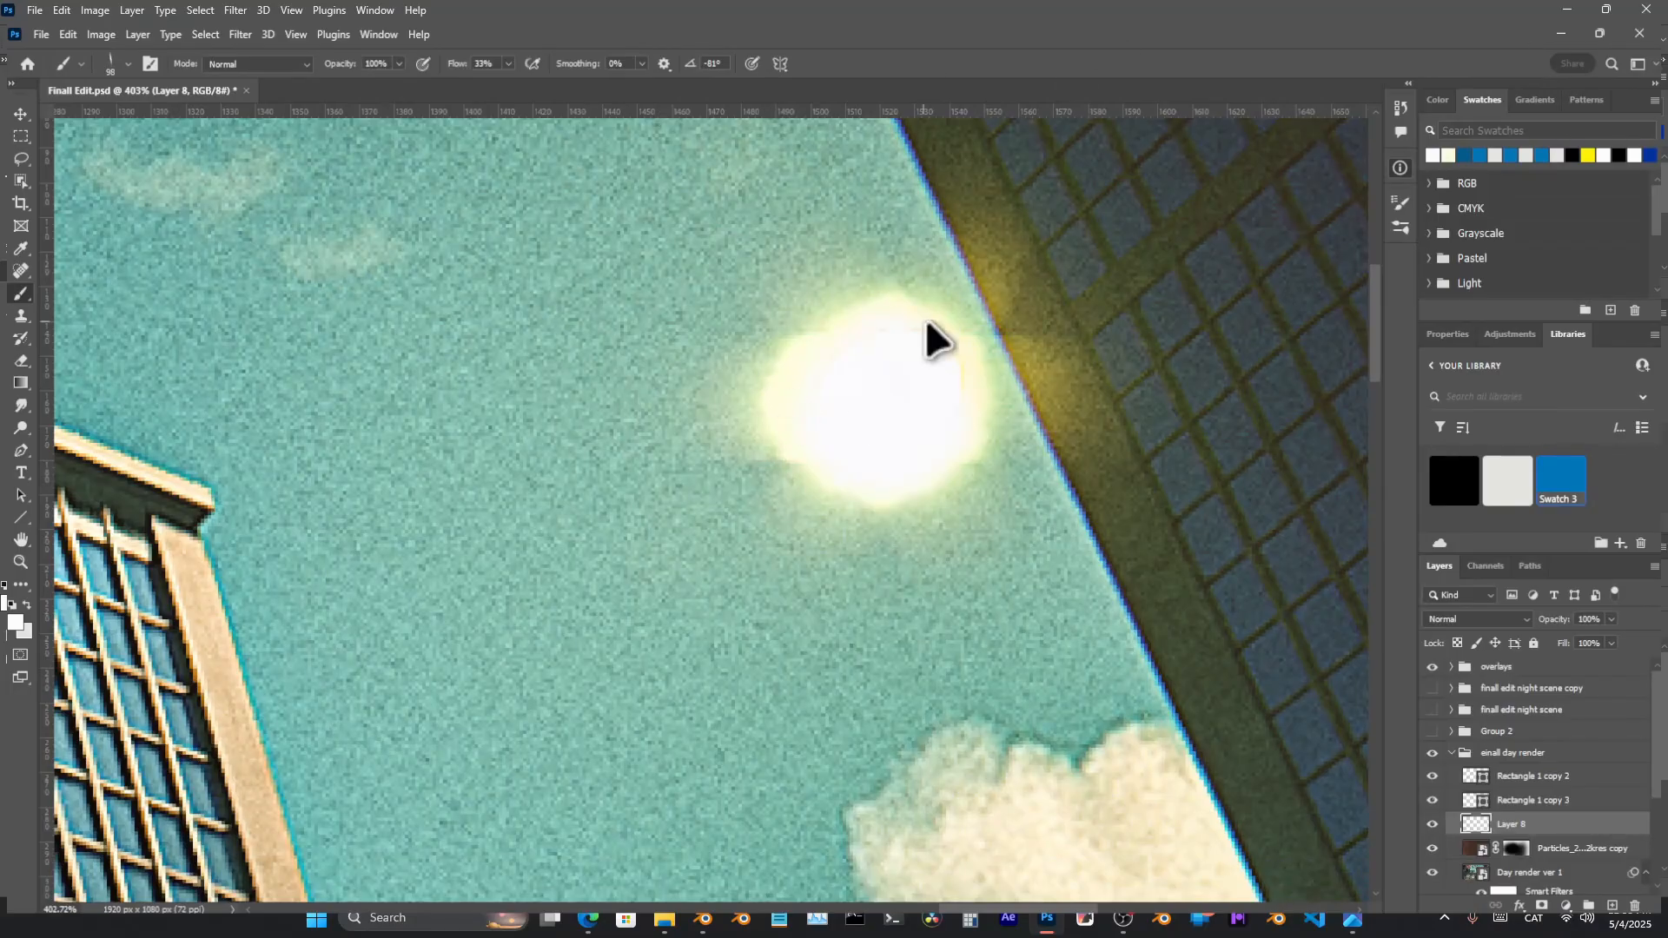
right_click_drag(881, 375, 966, 377, "alt")
left_click(886, 401)
left_click(879, 394)
left_click(876, 396)
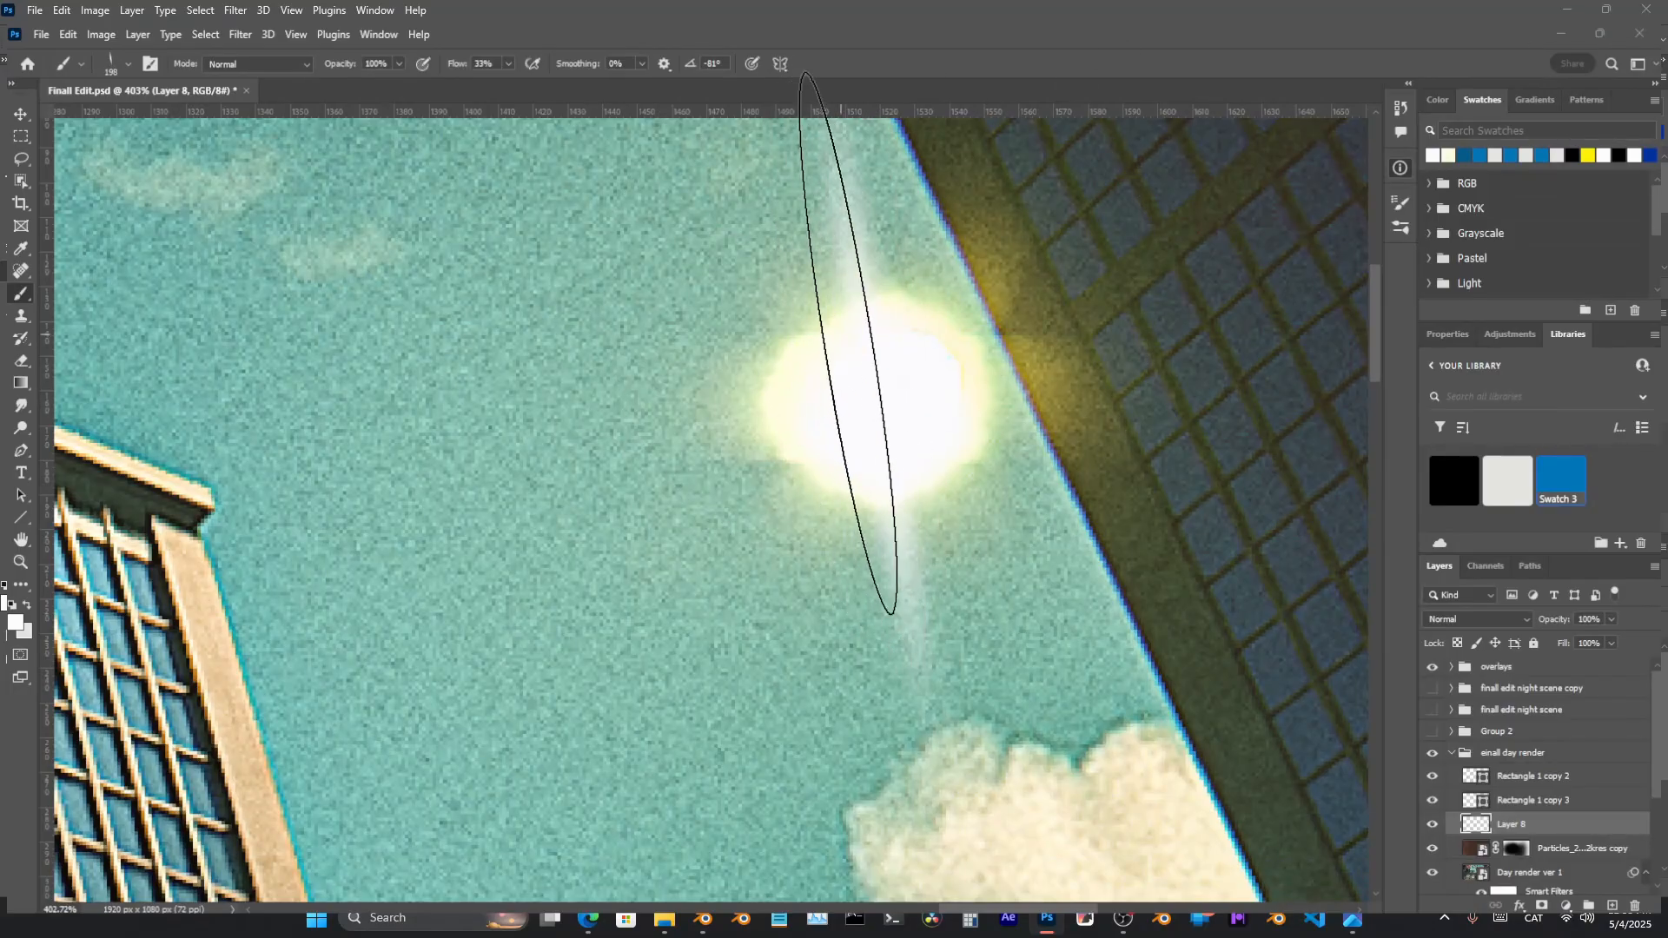
Stamp a second white ray across the sun with the elliptical brush rotated to -160°, and save the document
key("Right")
left_click(826, 369)
key("ctrl+z")
left_click(832, 401)
left_click(831, 400)
left_click(832, 401)
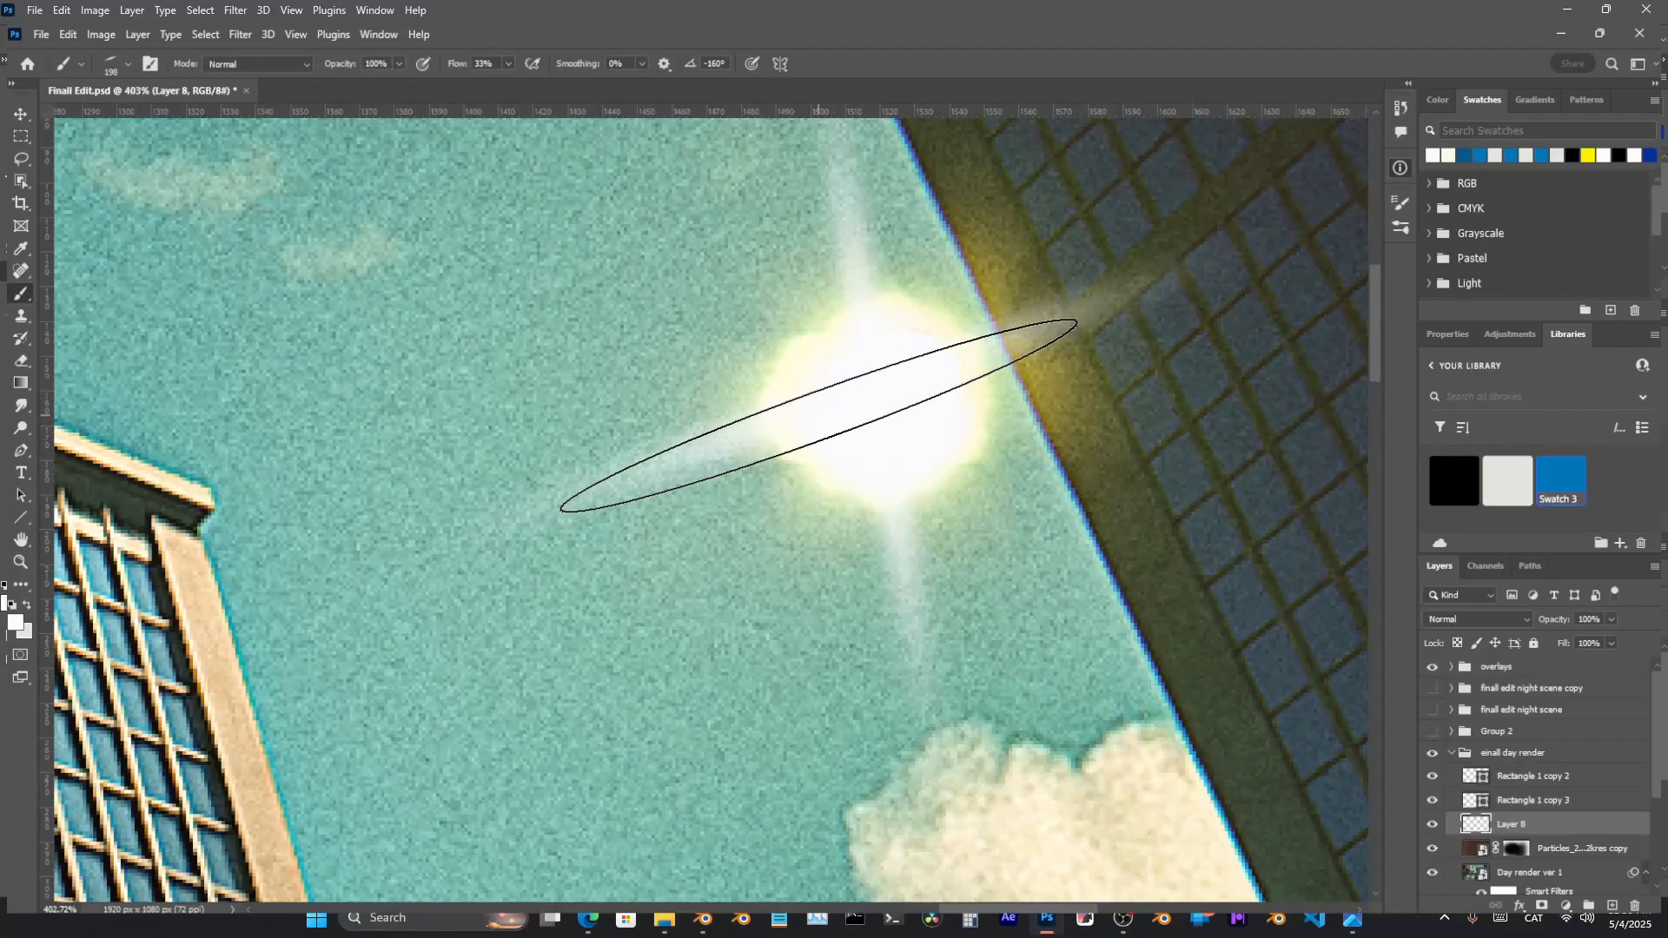
left_click_drag(853, 389, 688, 418, "ctrl")
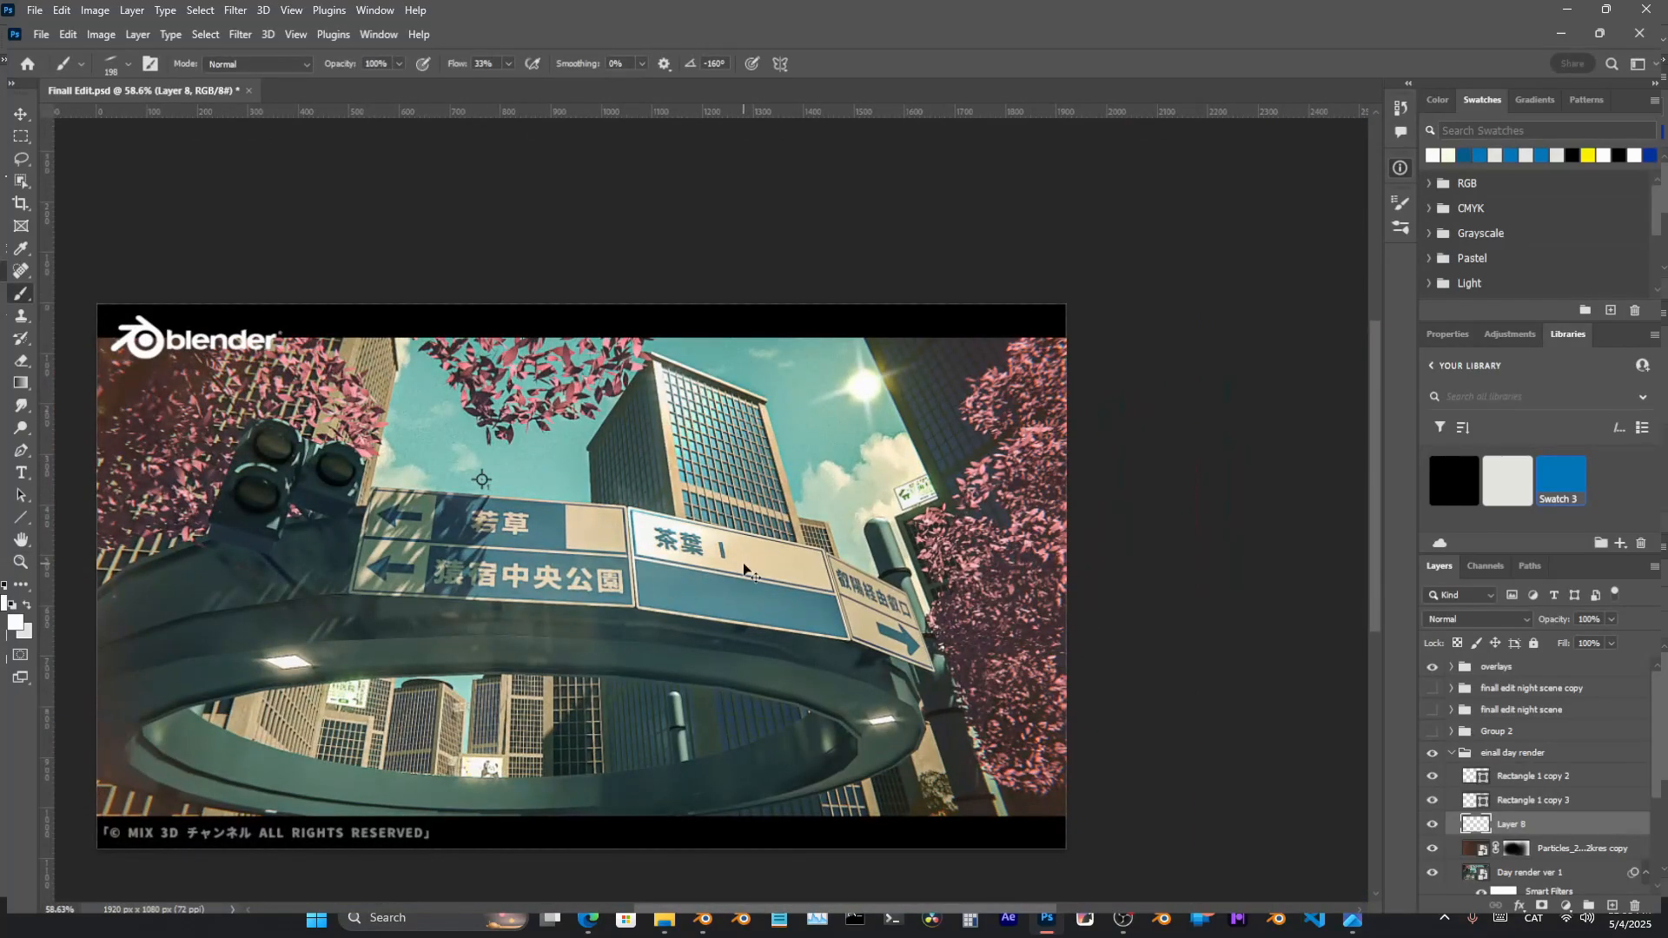
key("ctrl+s")
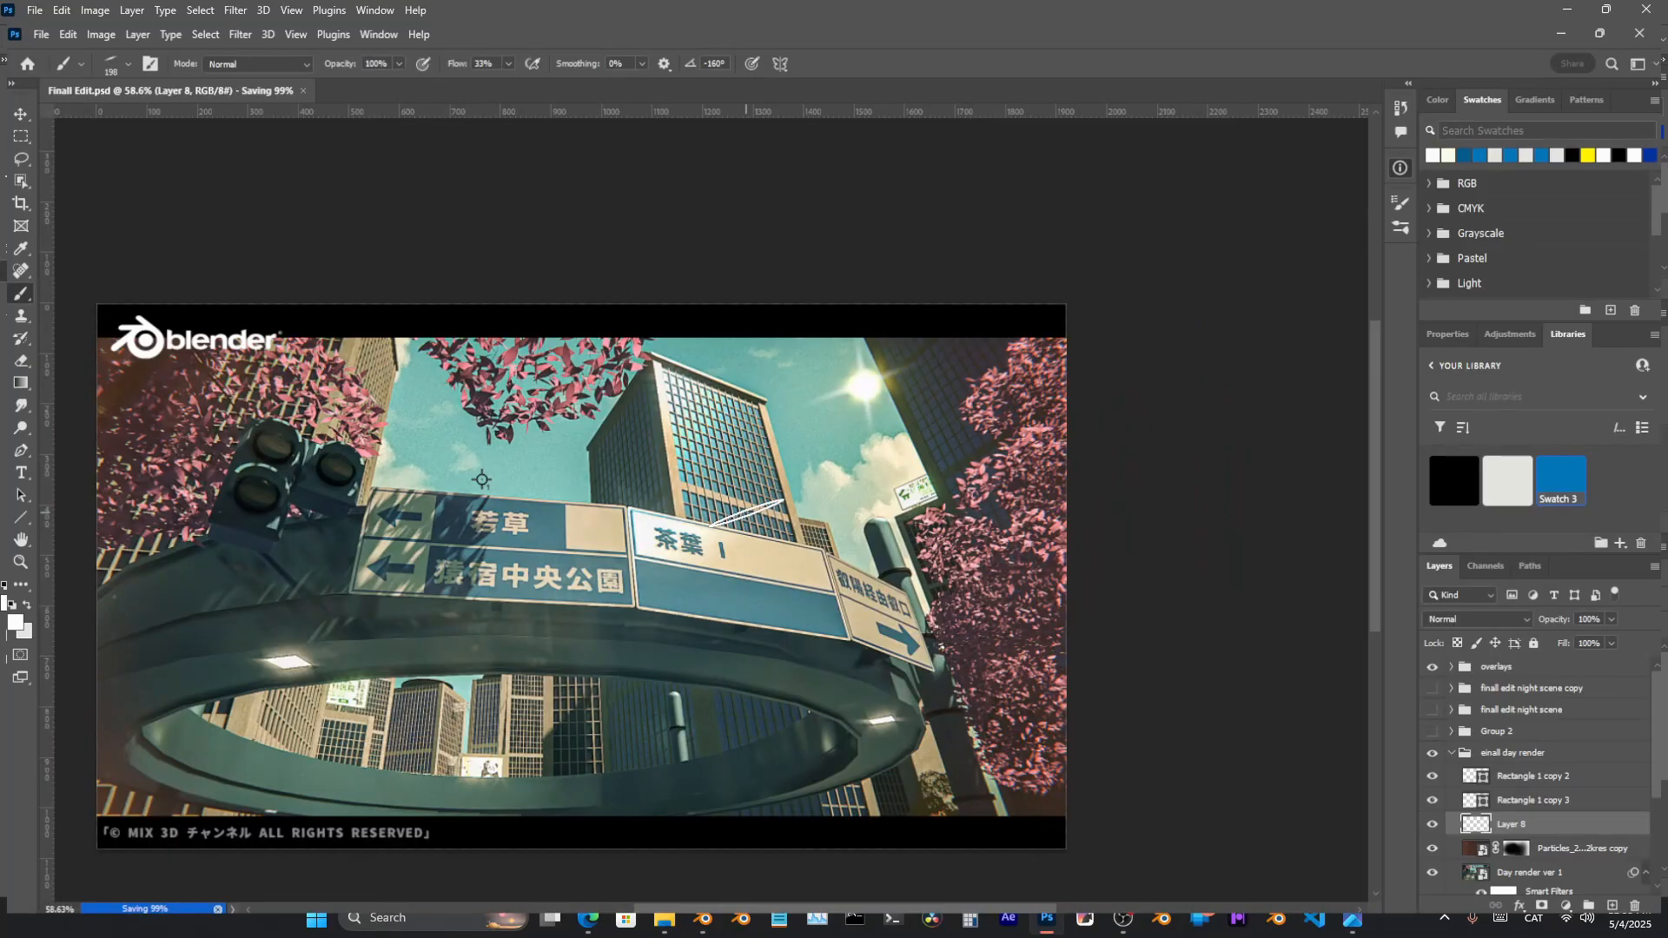
Collapse the einall day render group and move it above the final edit night scene group
left_click(1446, 752)
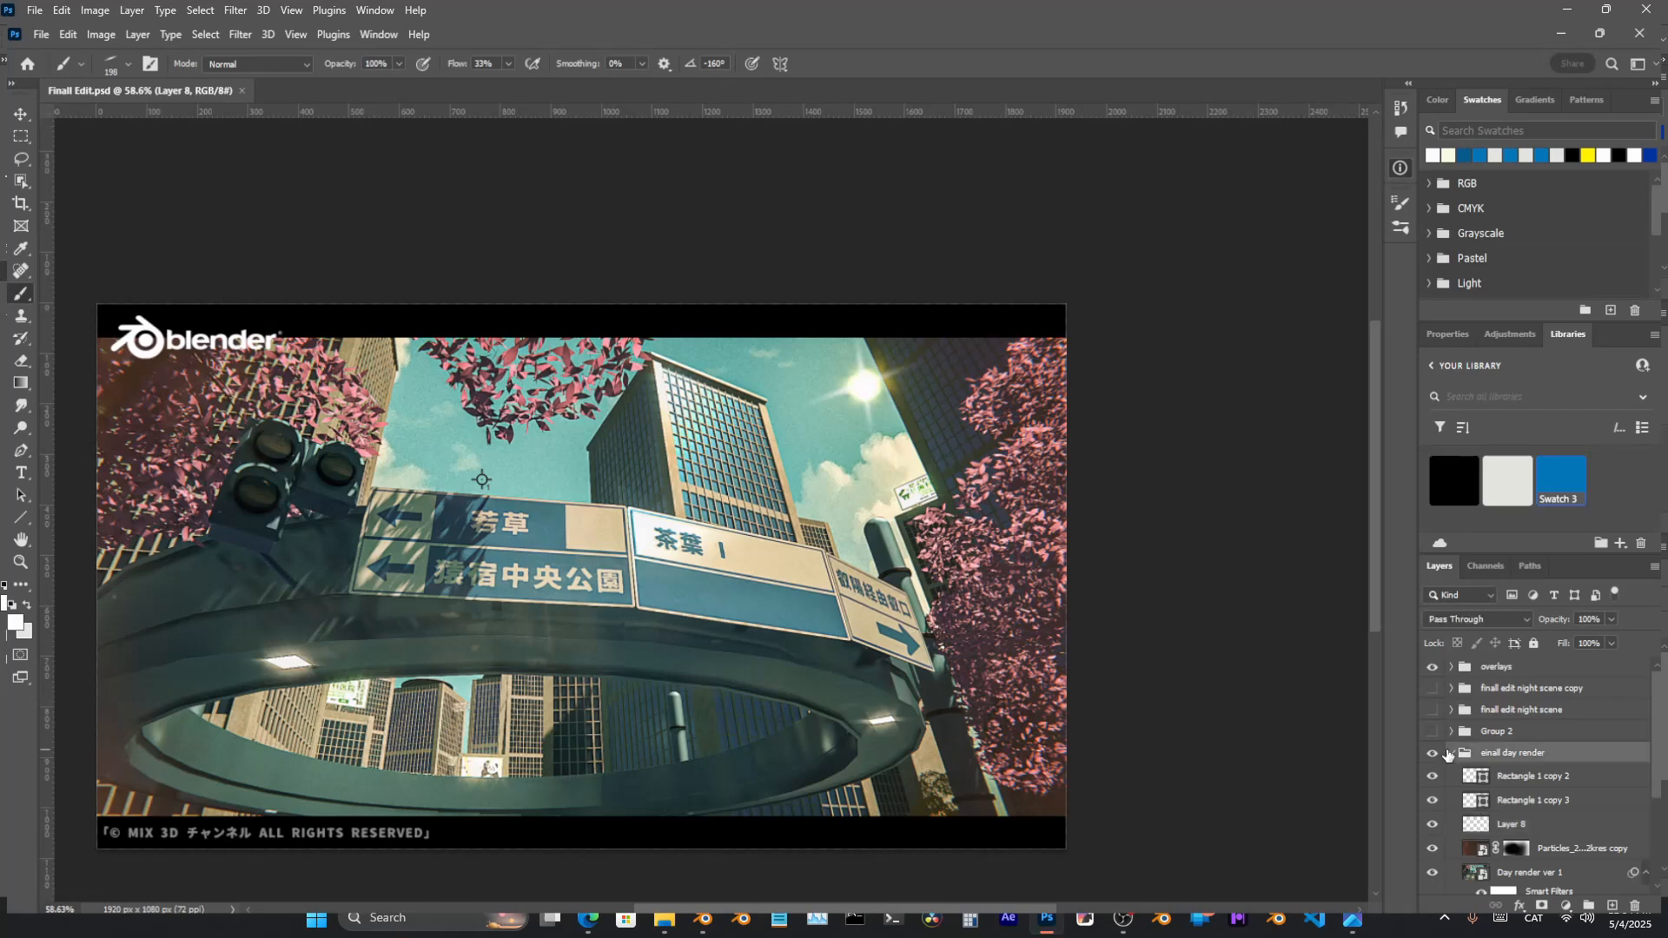
left_click(1448, 753)
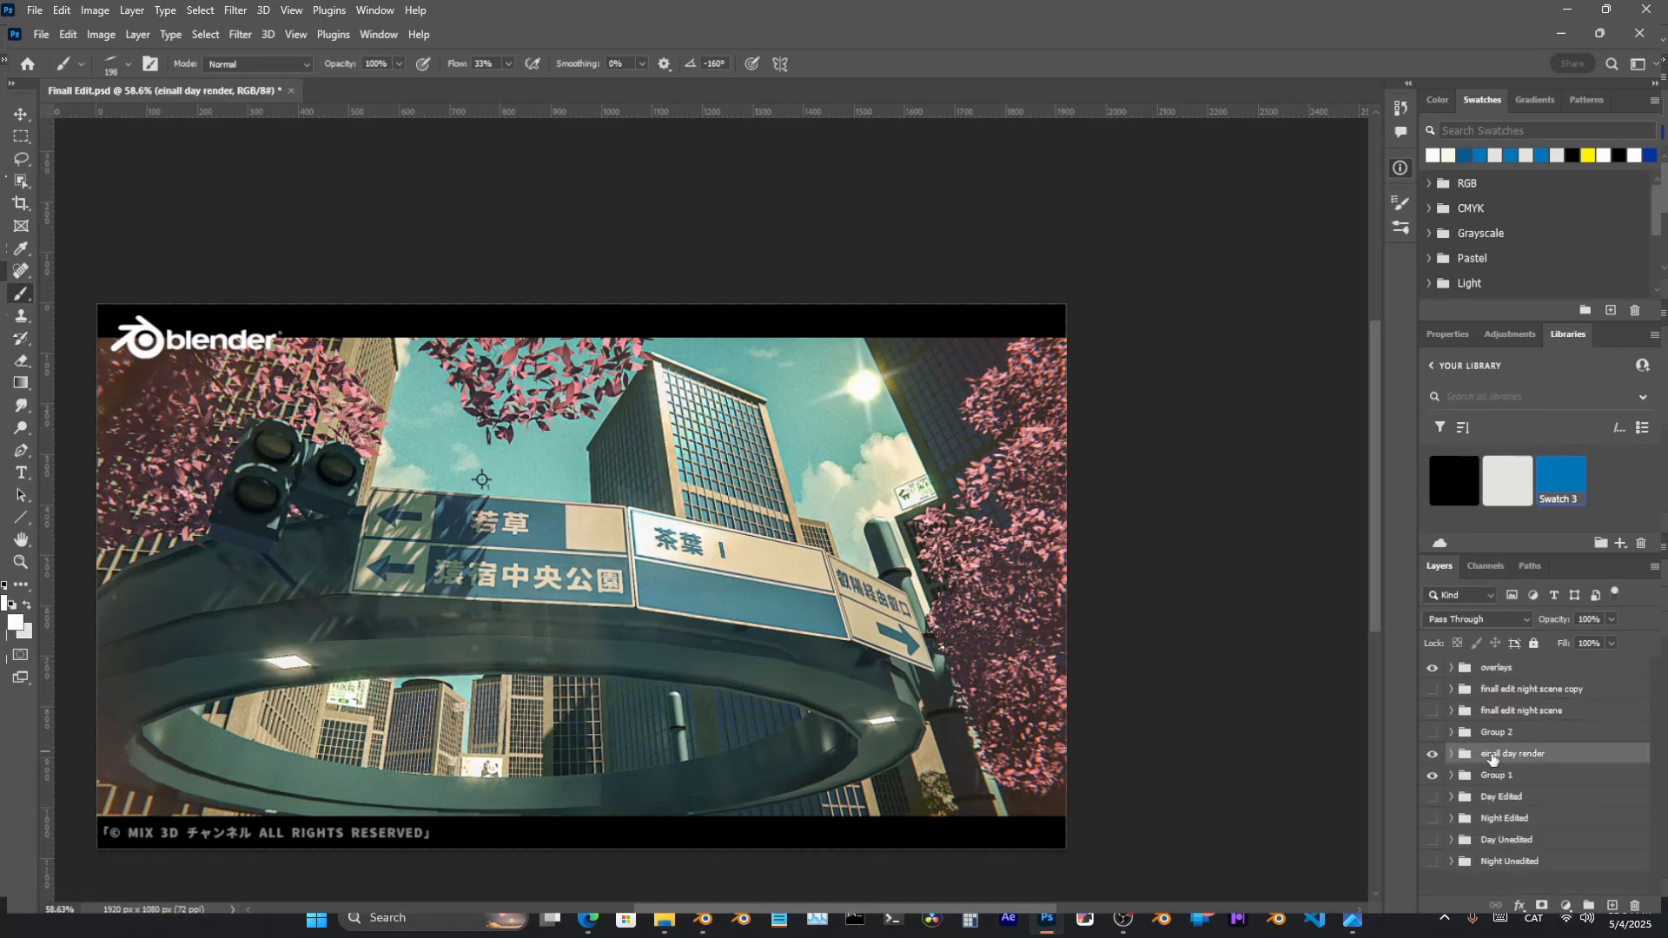
left_click_drag(1491, 758, 1489, 702)
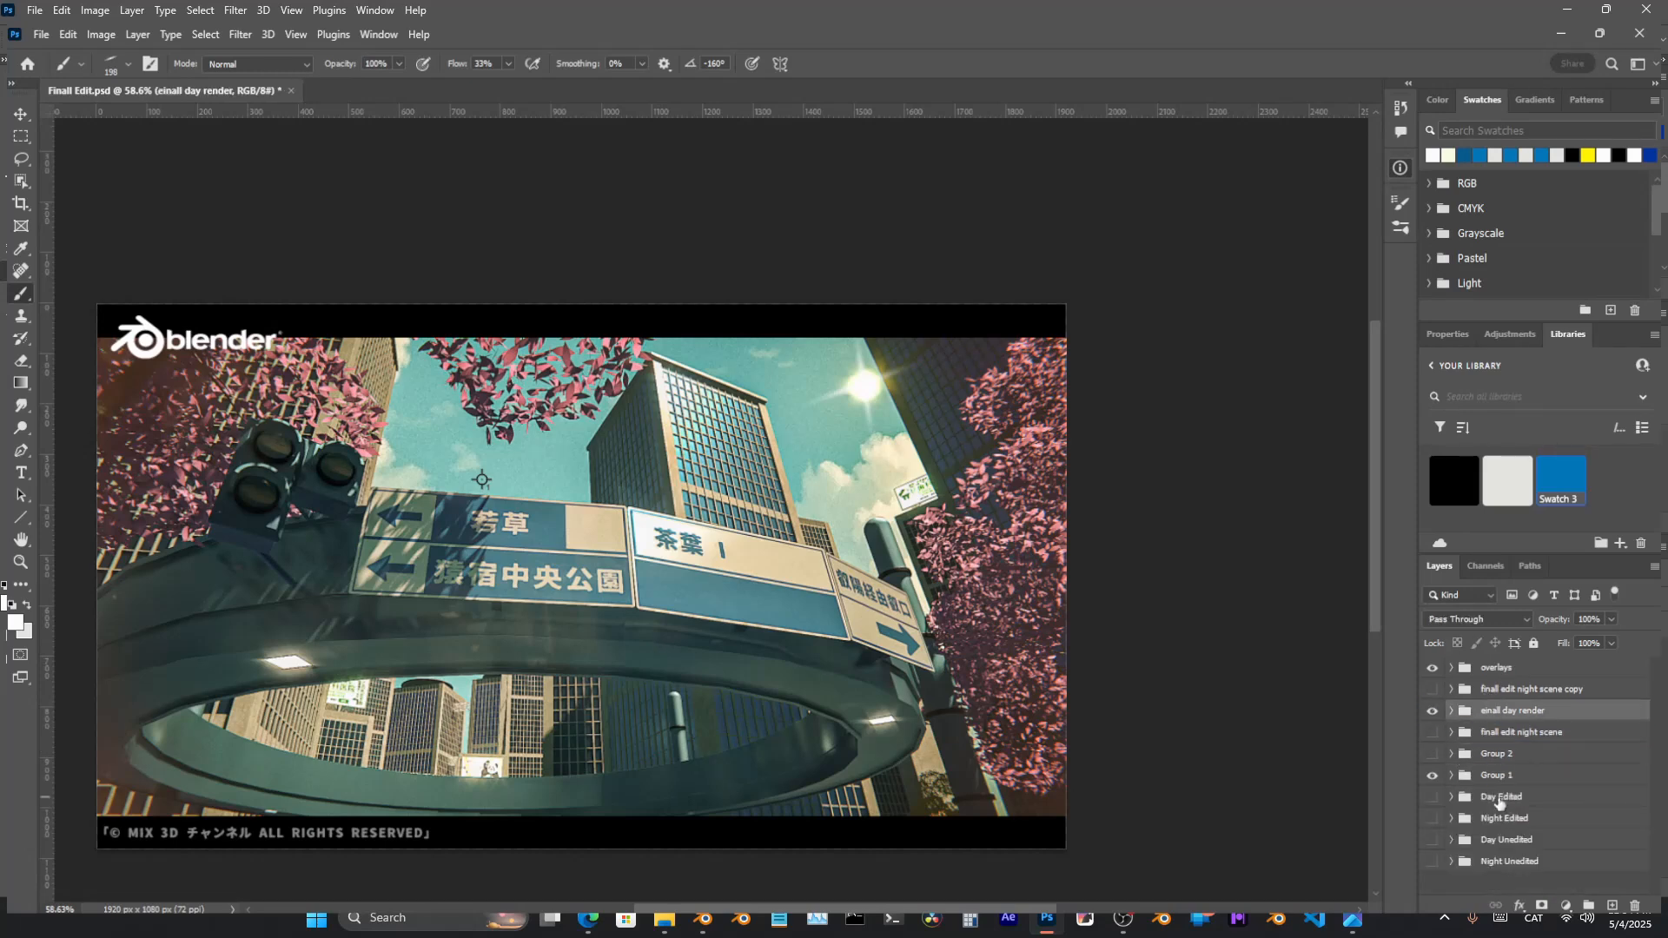
Colour-label the finall edit night scene copy group red and the einall day render group orange, with Group 1 hidden
left_click(1526, 691)
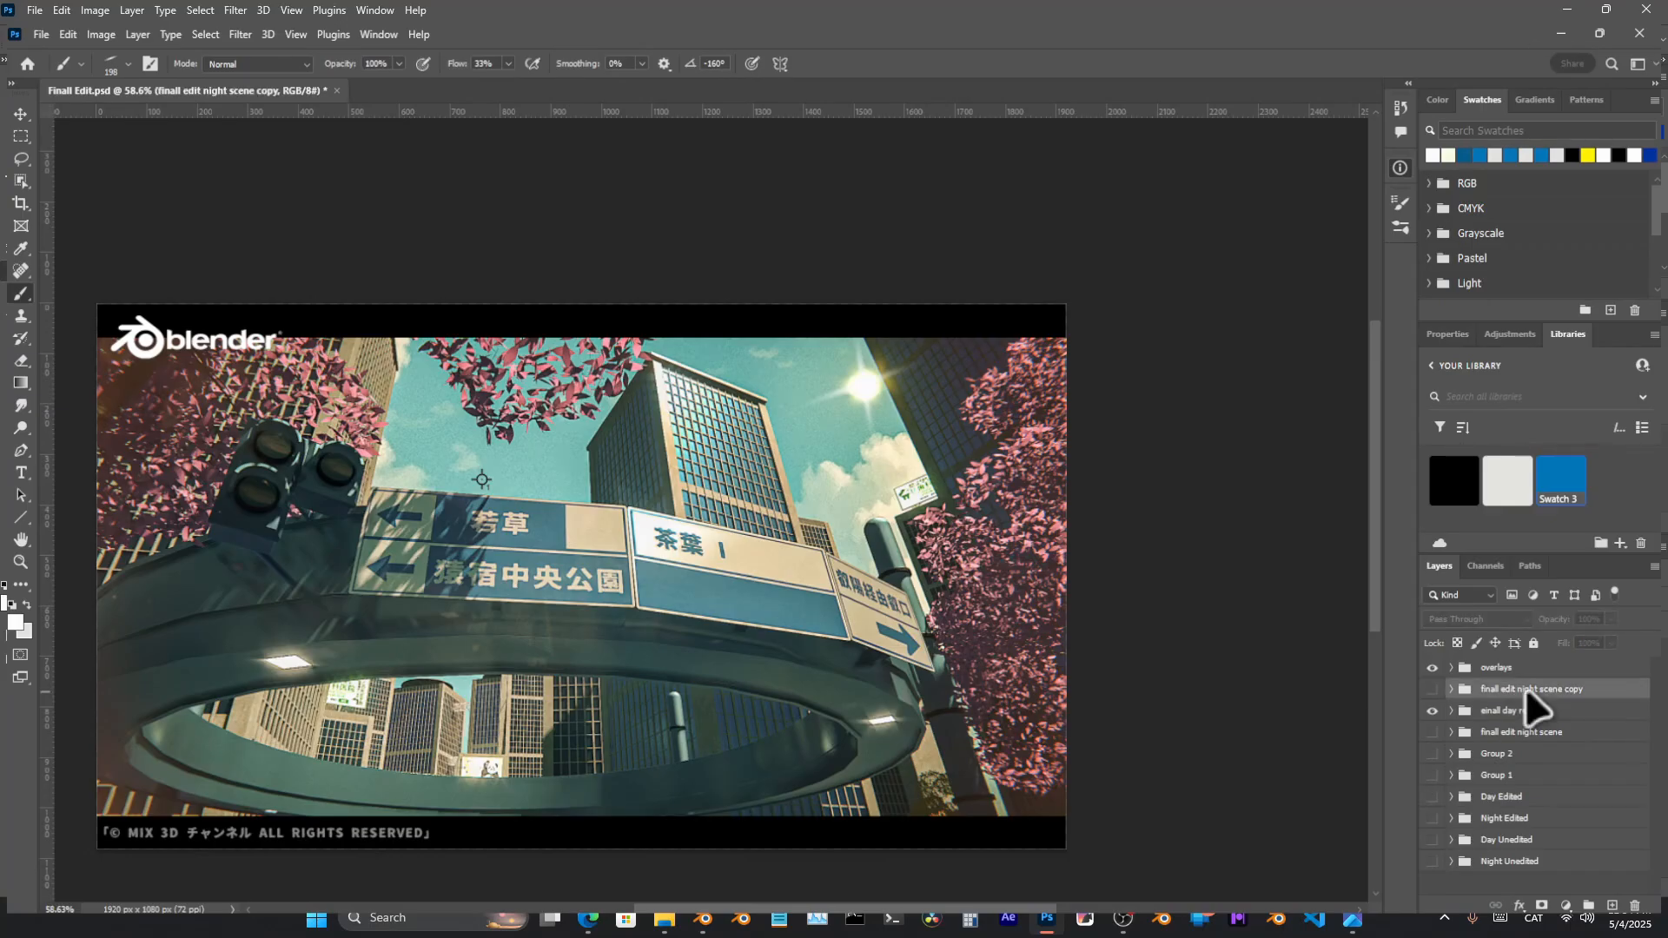
left_click(1488, 712)
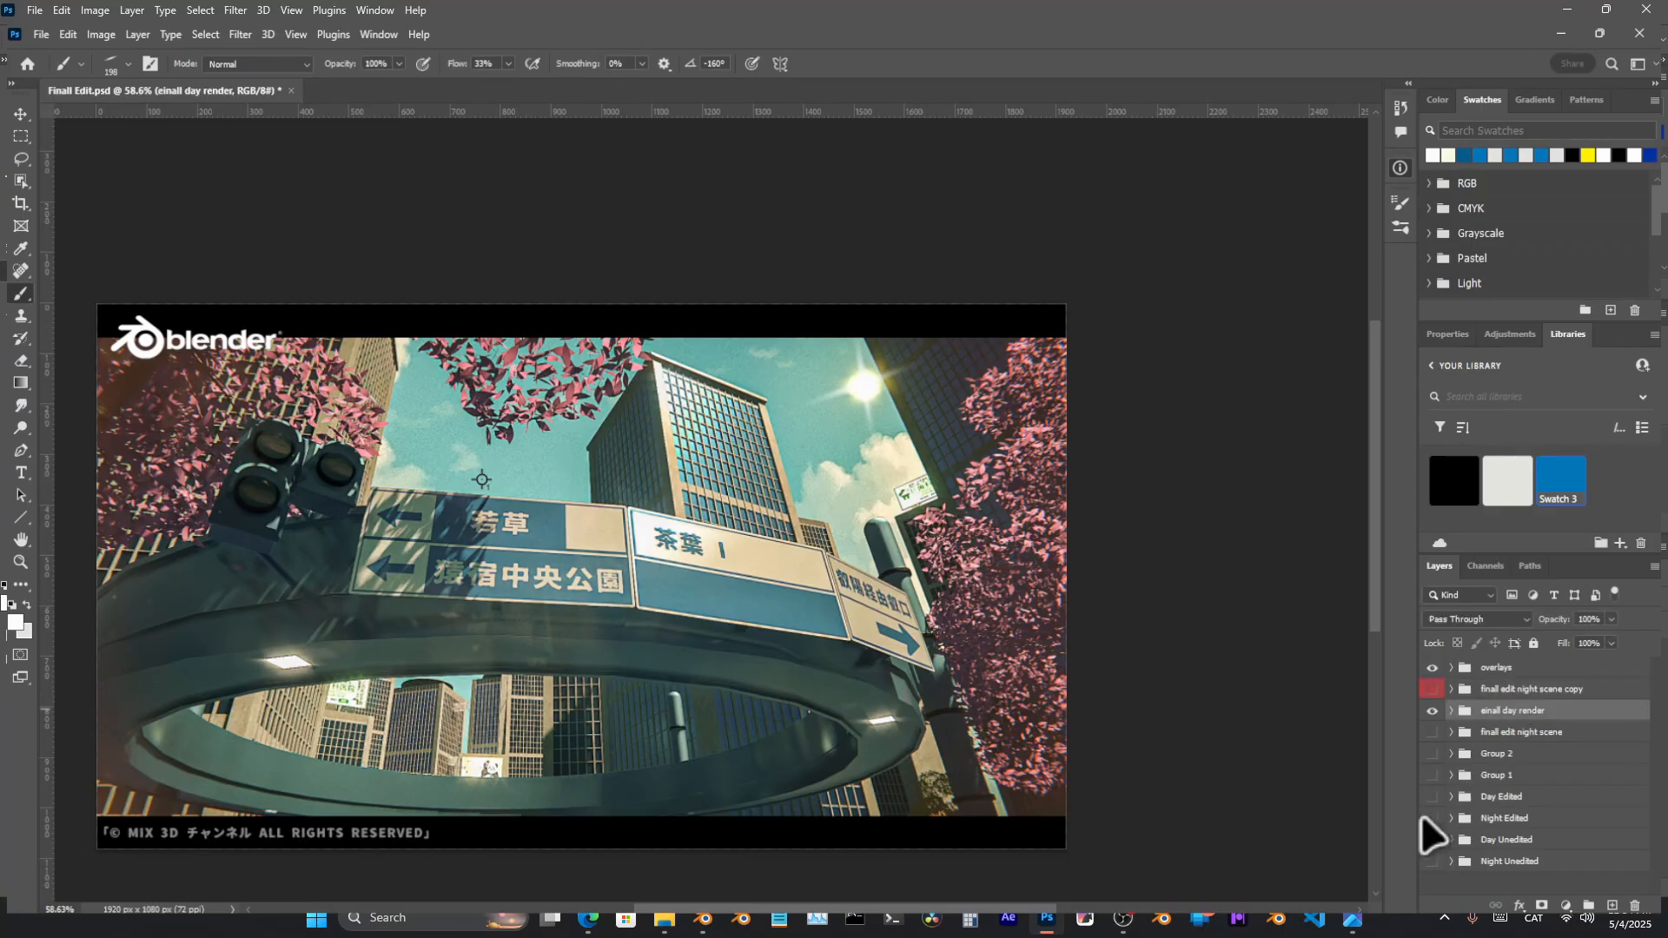
left_click(1406, 828)
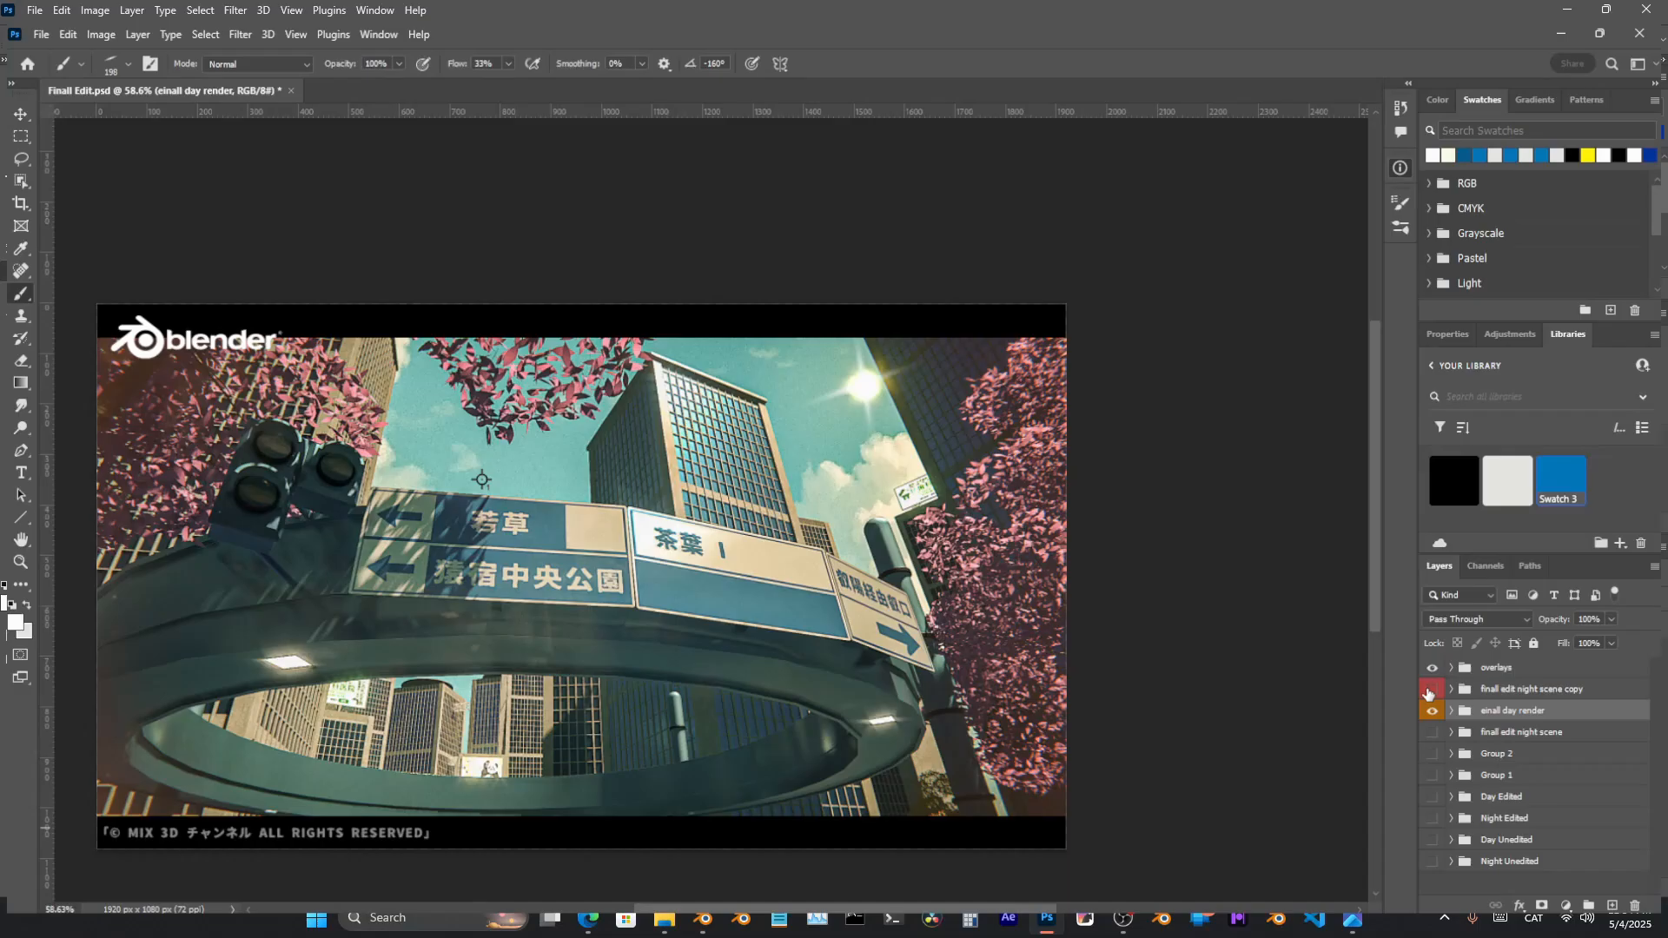
Toggle the finall edit night scene copy group to compare night and day versions, leave it visible, and save the document
left_click(1429, 690)
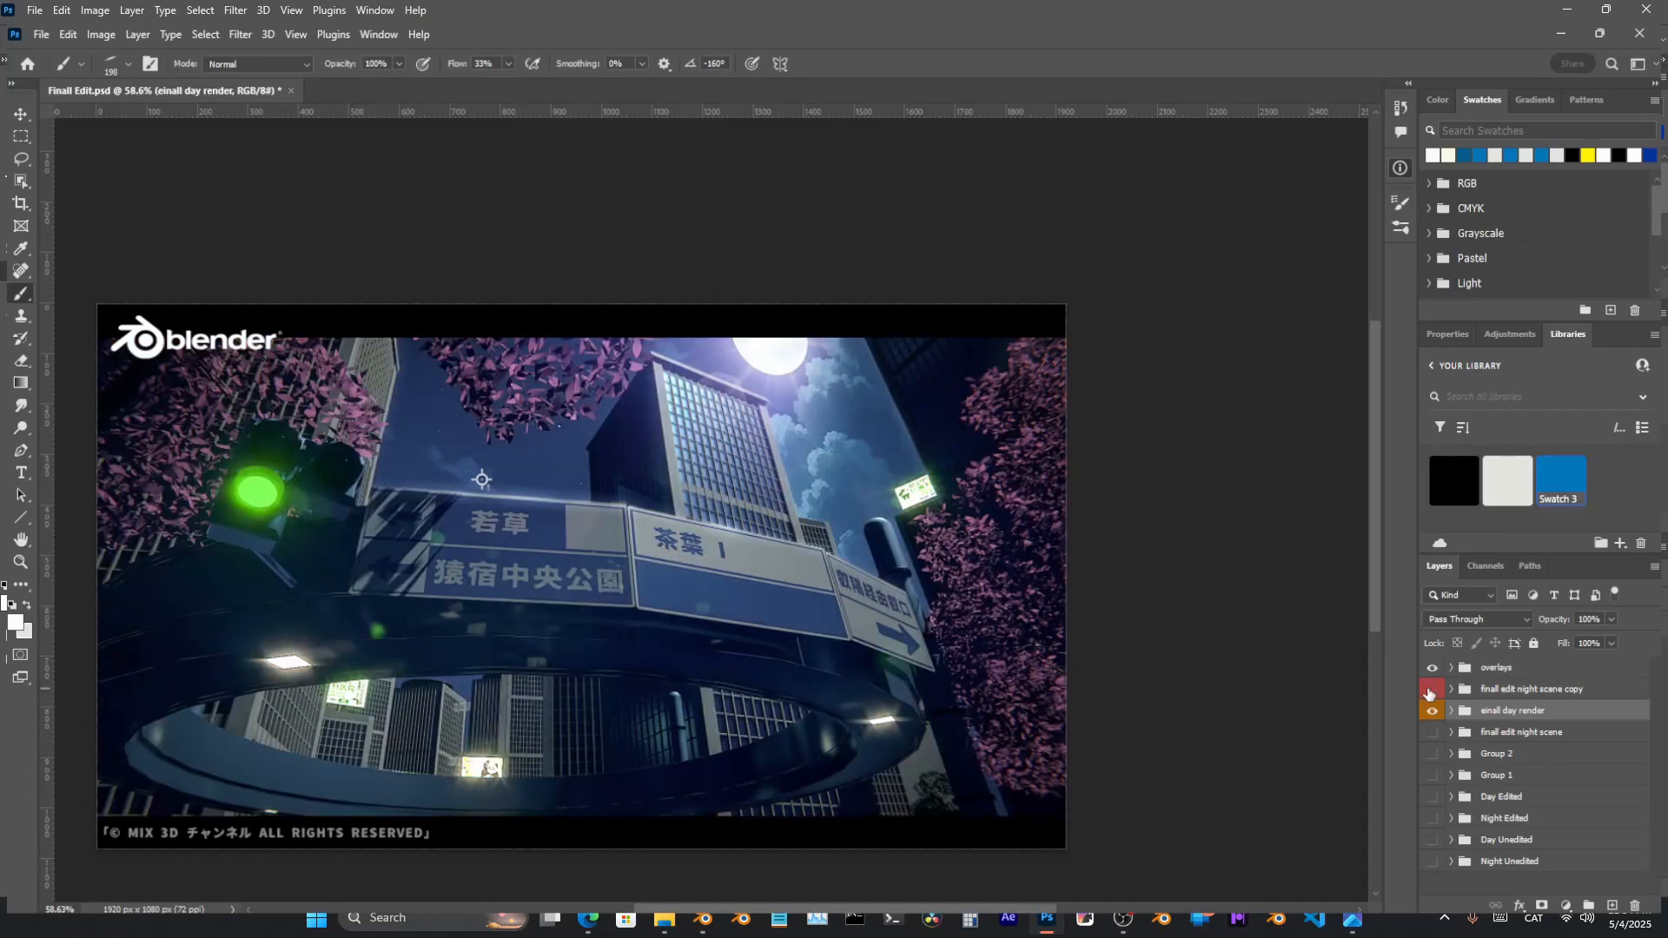
left_click(1429, 691)
left_click(1430, 692)
left_click(1430, 691)
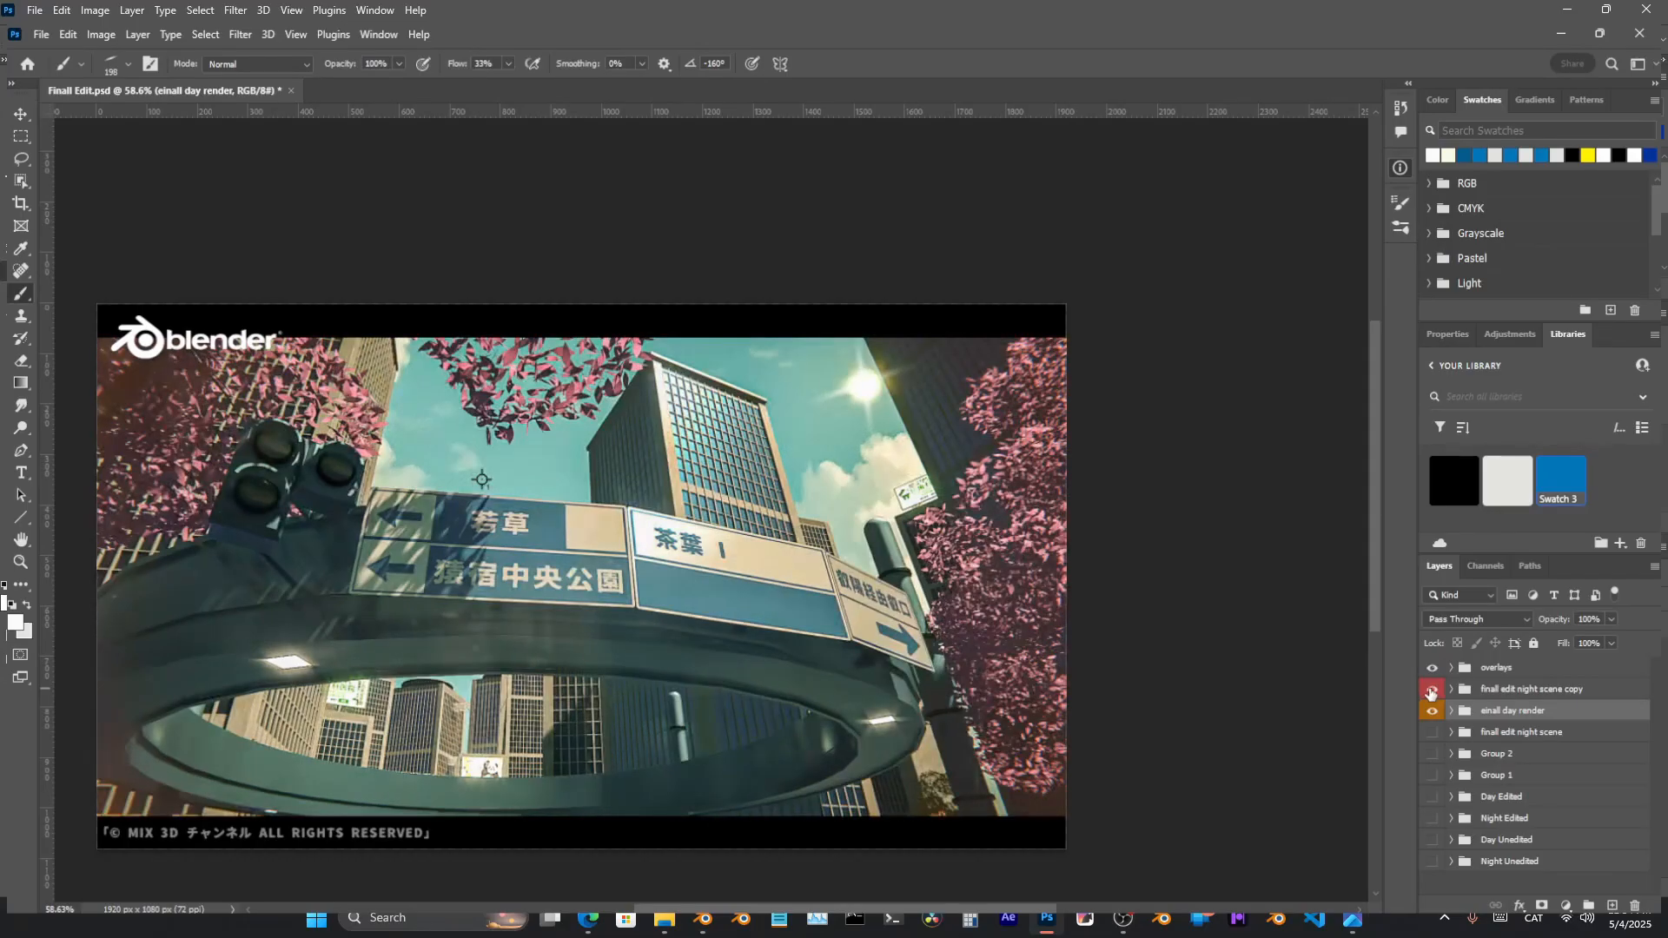
left_click(1430, 691)
left_click(1429, 692)
left_click(1431, 691)
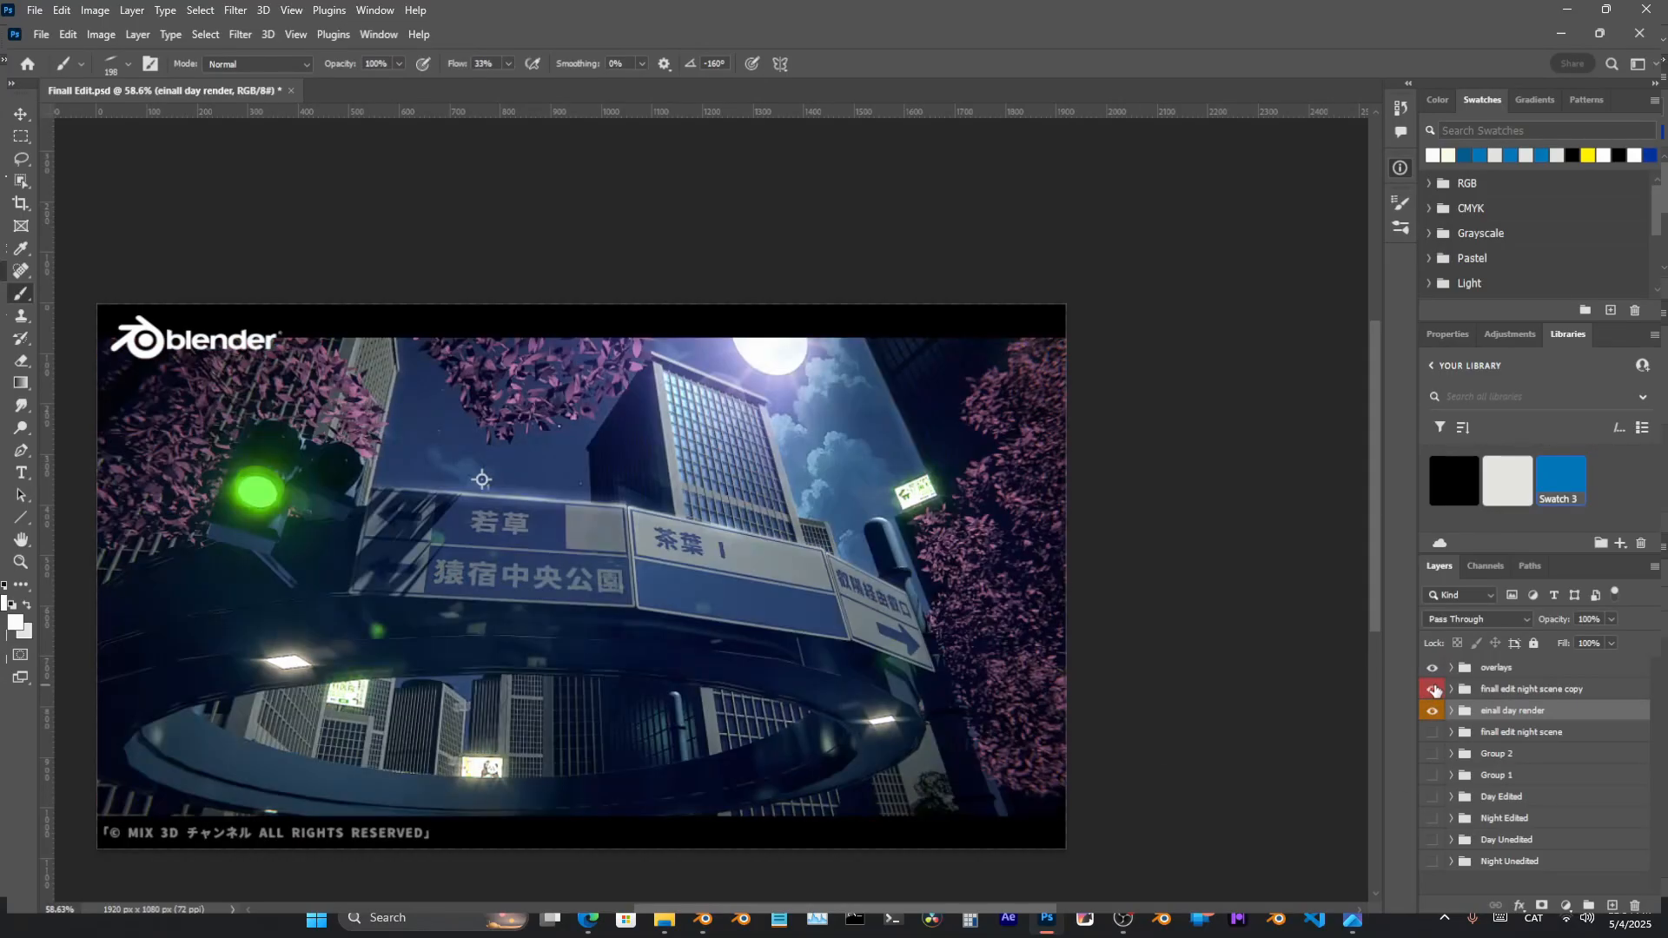
left_click(1431, 690)
left_click(1431, 690)
left_click(1432, 691)
left_click(1432, 690)
key("ctrl+s")
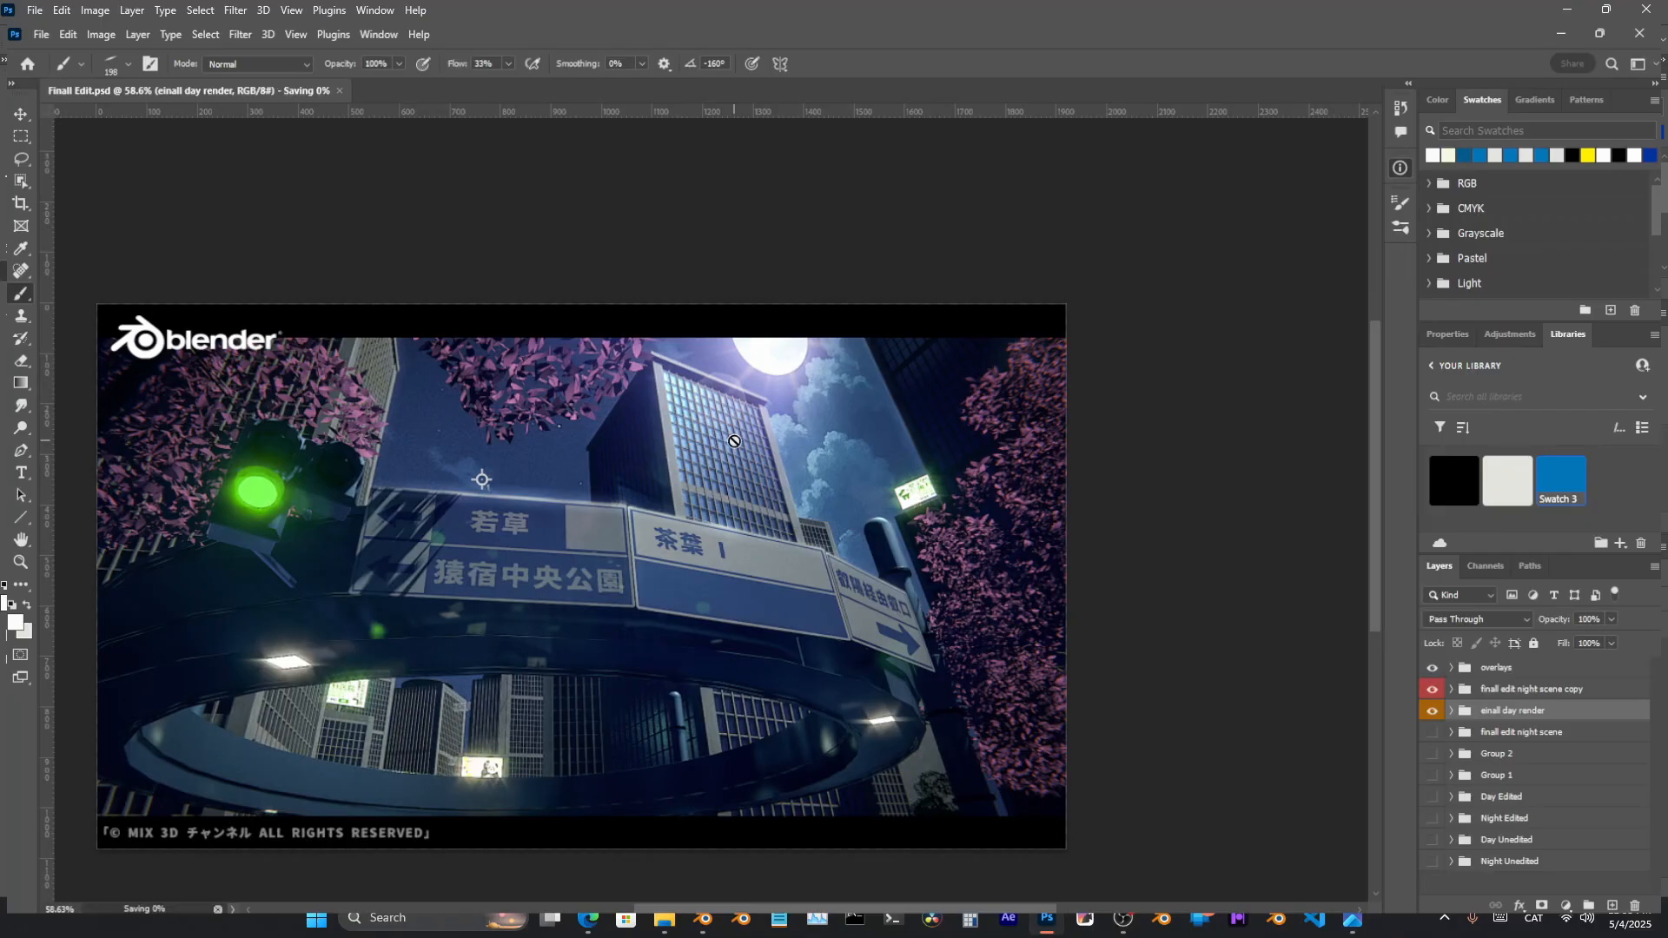